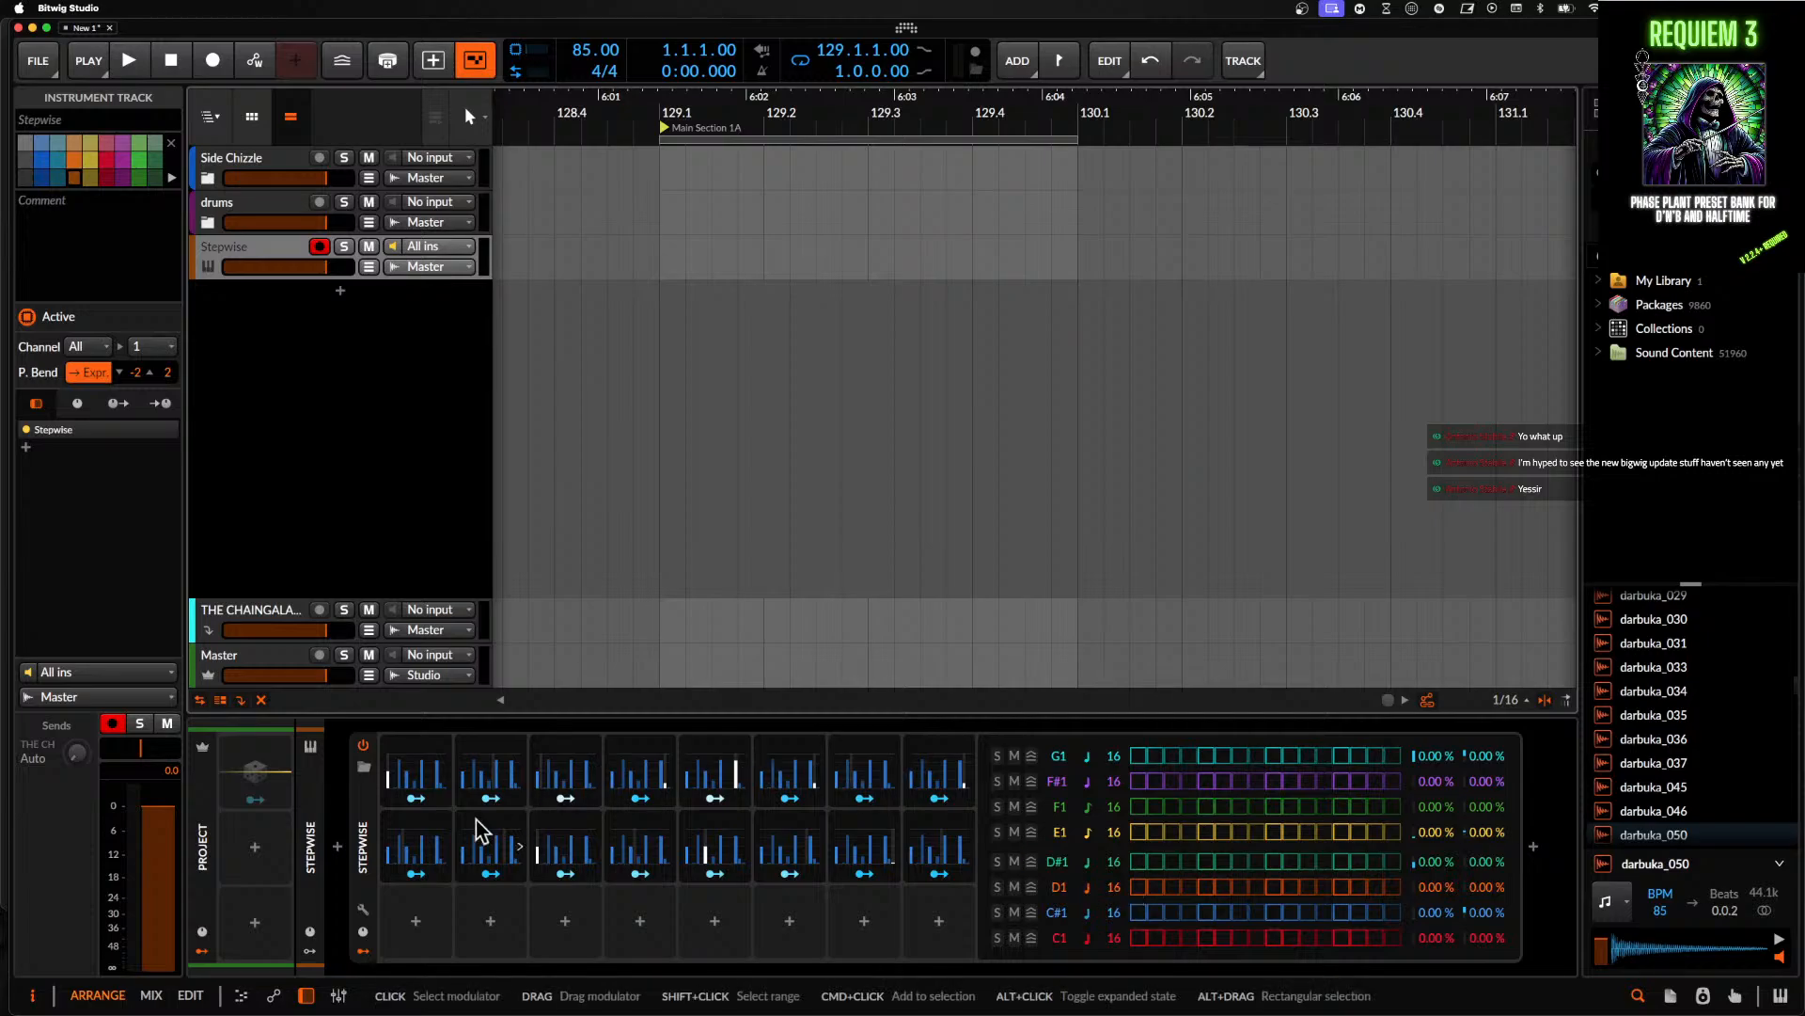
# - Insert a Drum Machine device after Stepwise in the track's device chain, finding it by searching for "drum"
pyautogui.doubleClick(365, 804)
pyautogui.doubleClick(365, 799)
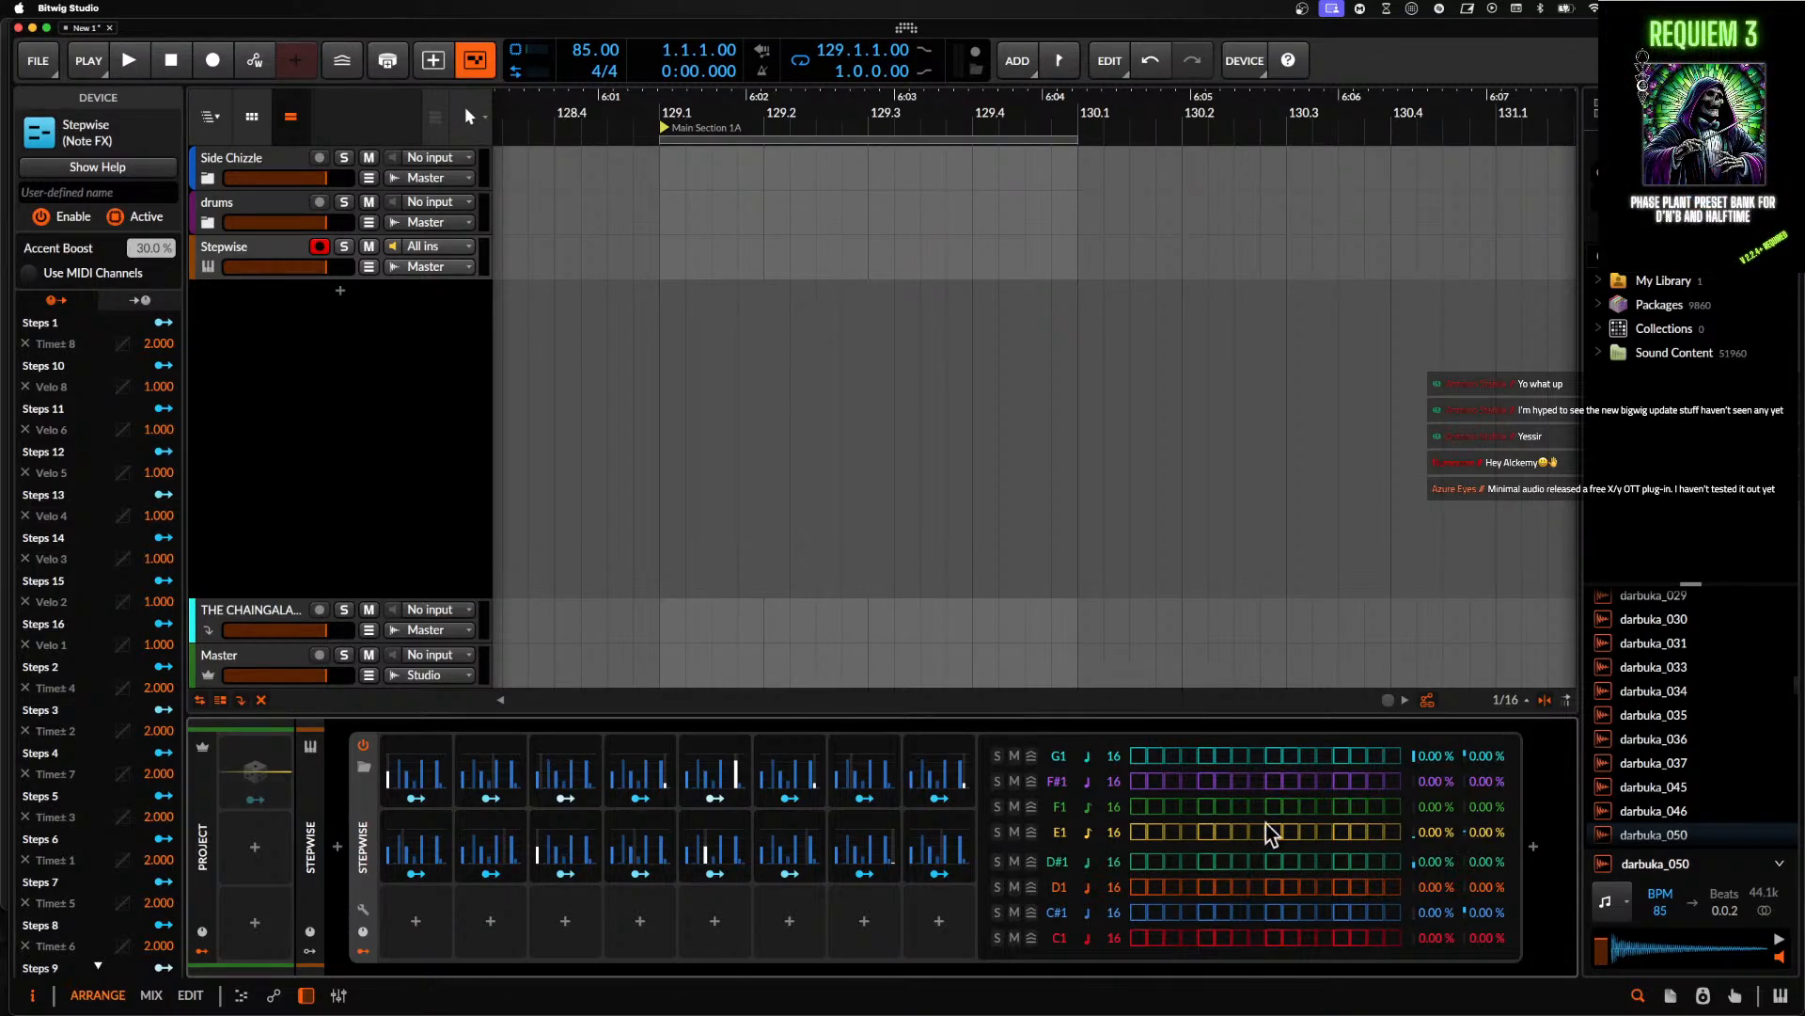
pyautogui.click(1533, 848)
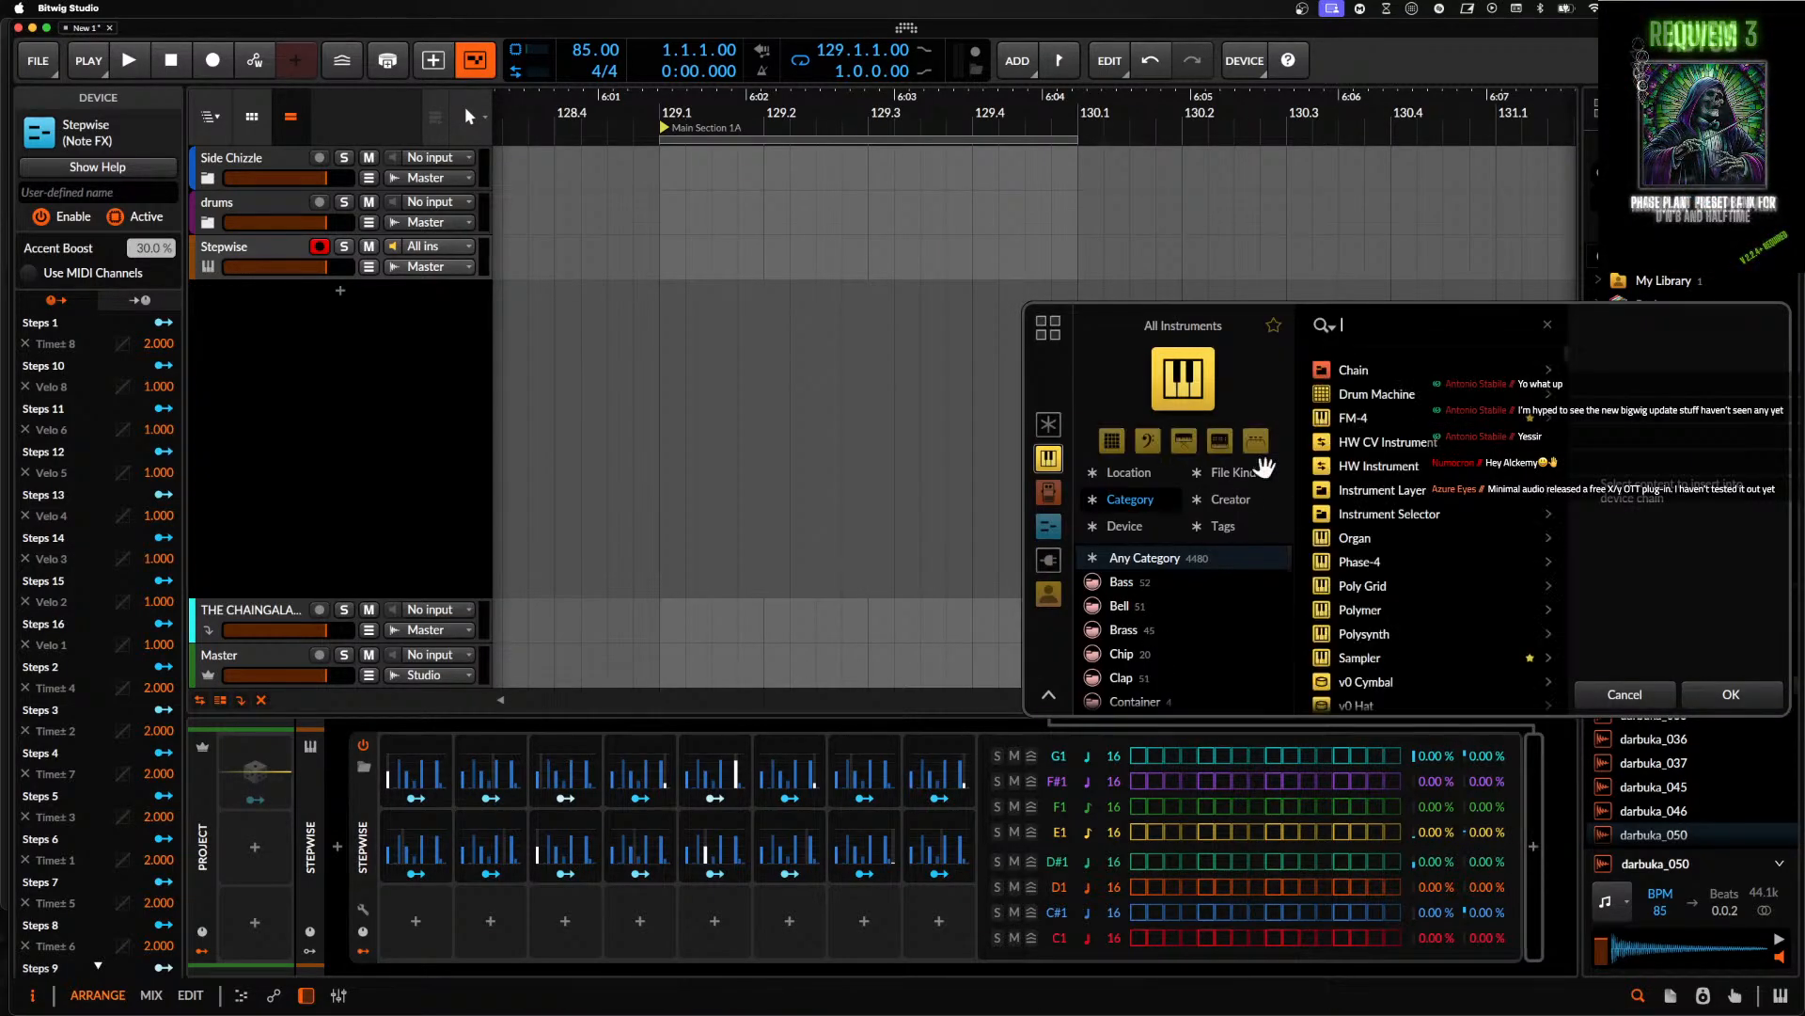
pyautogui.write('drum')
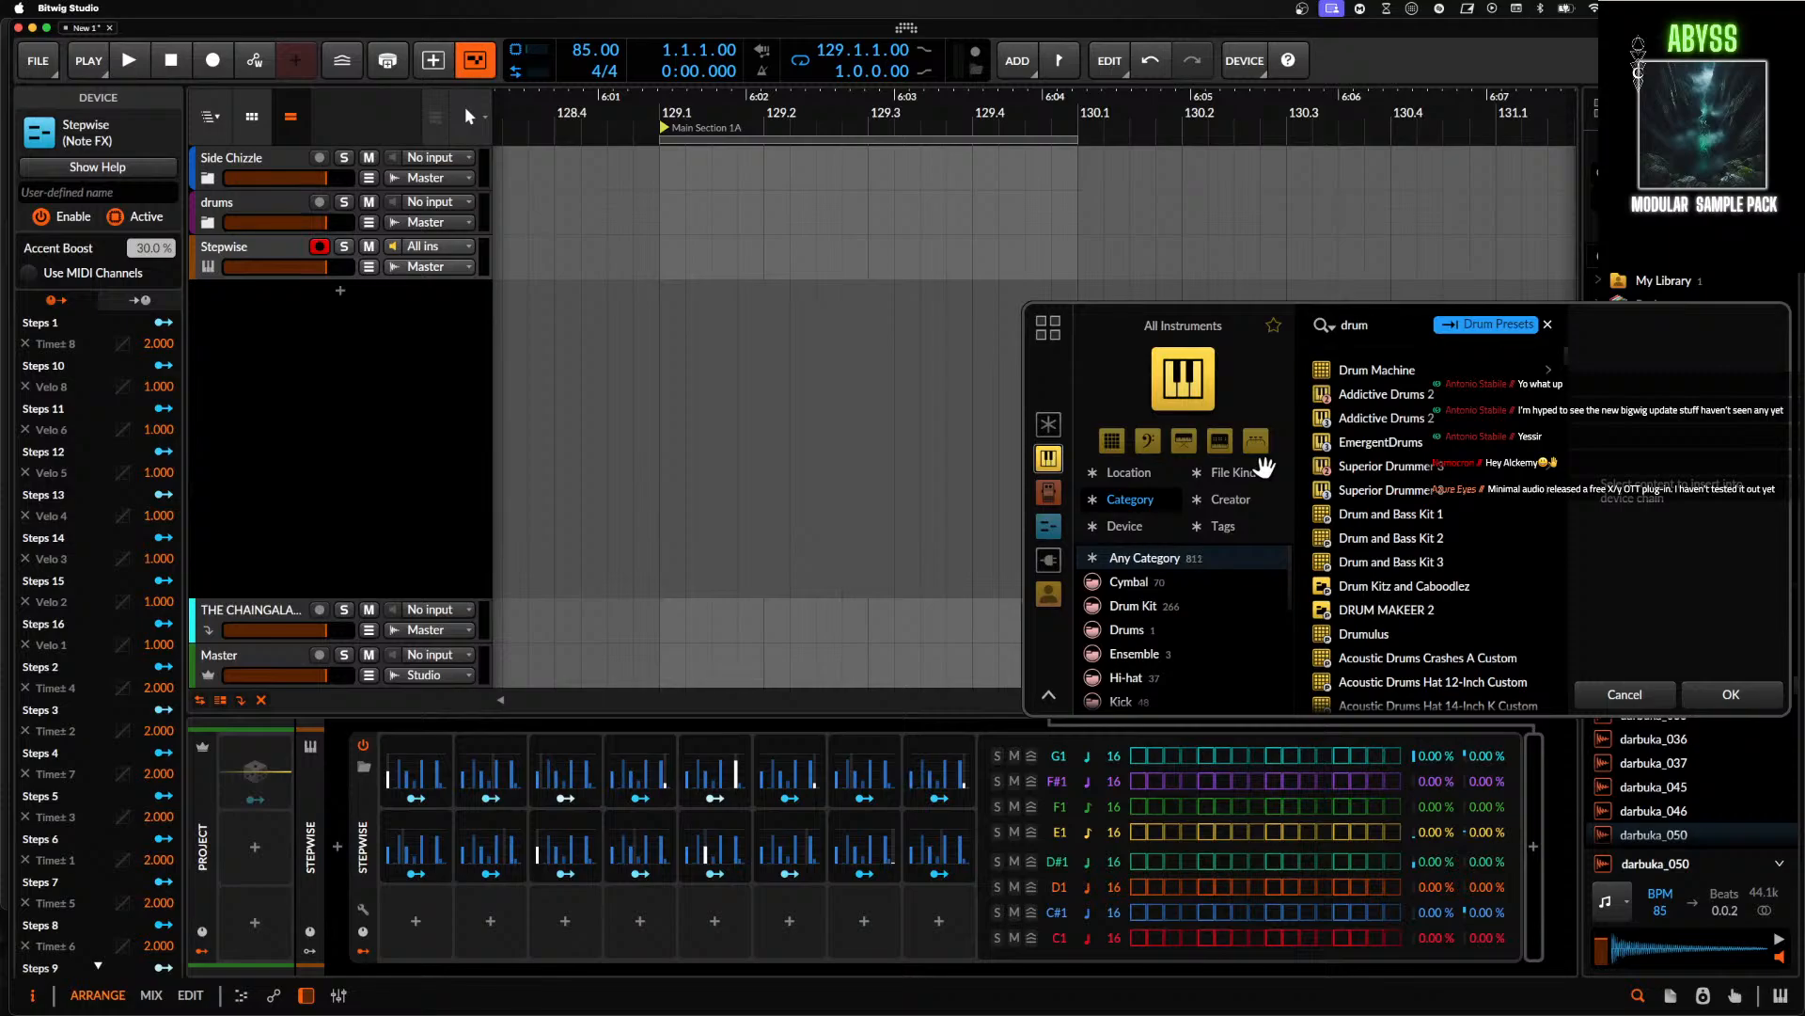
pyautogui.click(1361, 371)
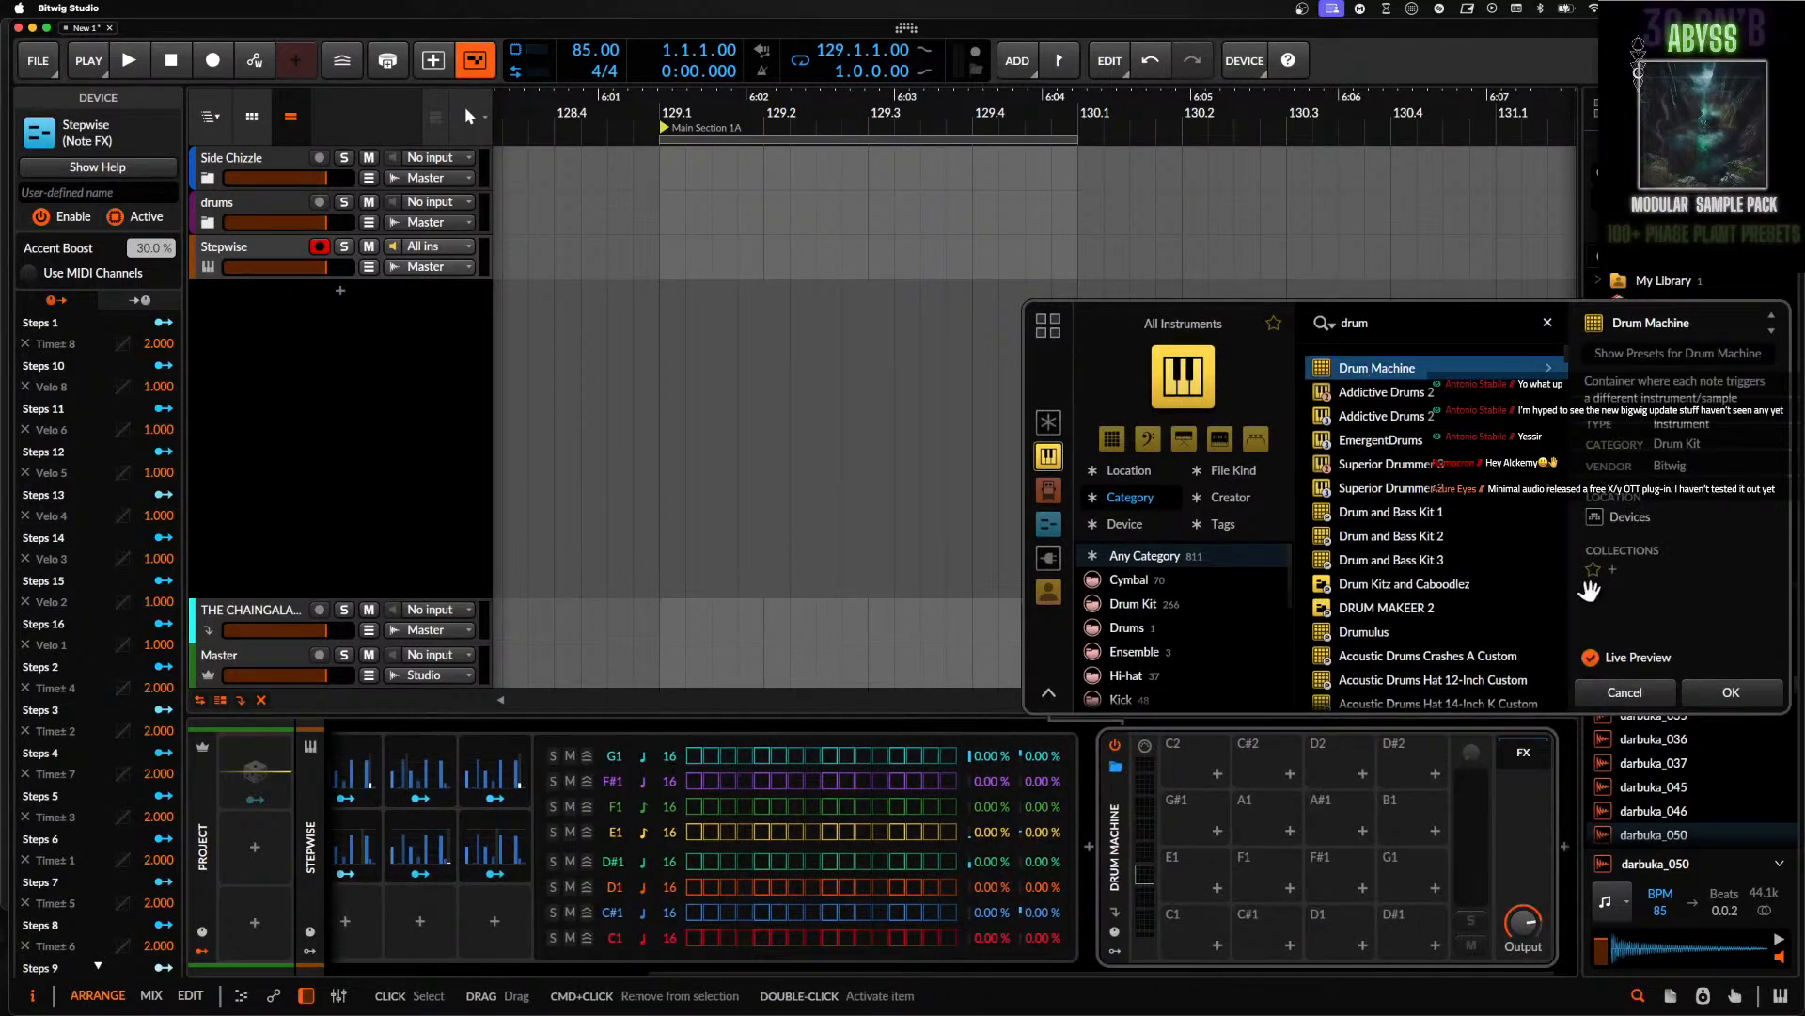
pyautogui.click(1706, 692)
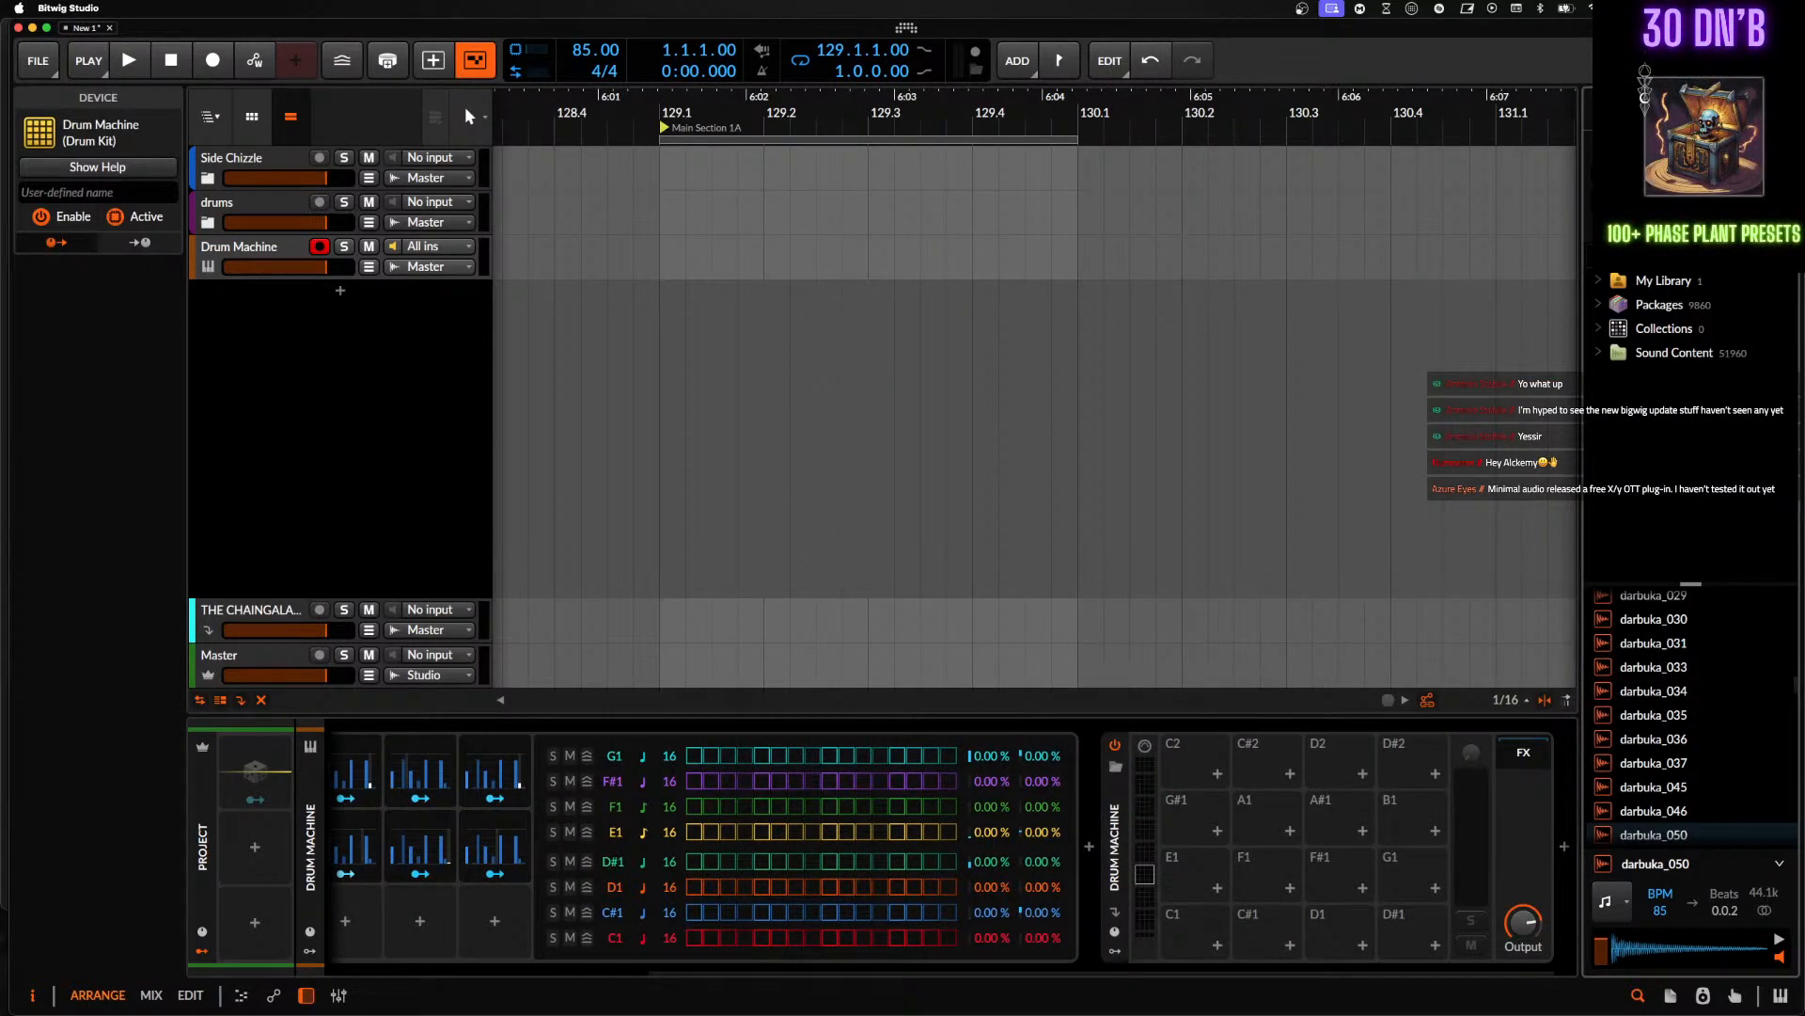
# - Search the browser's devices for "drum" and select Drum Machine
pyautogui.write('drum')
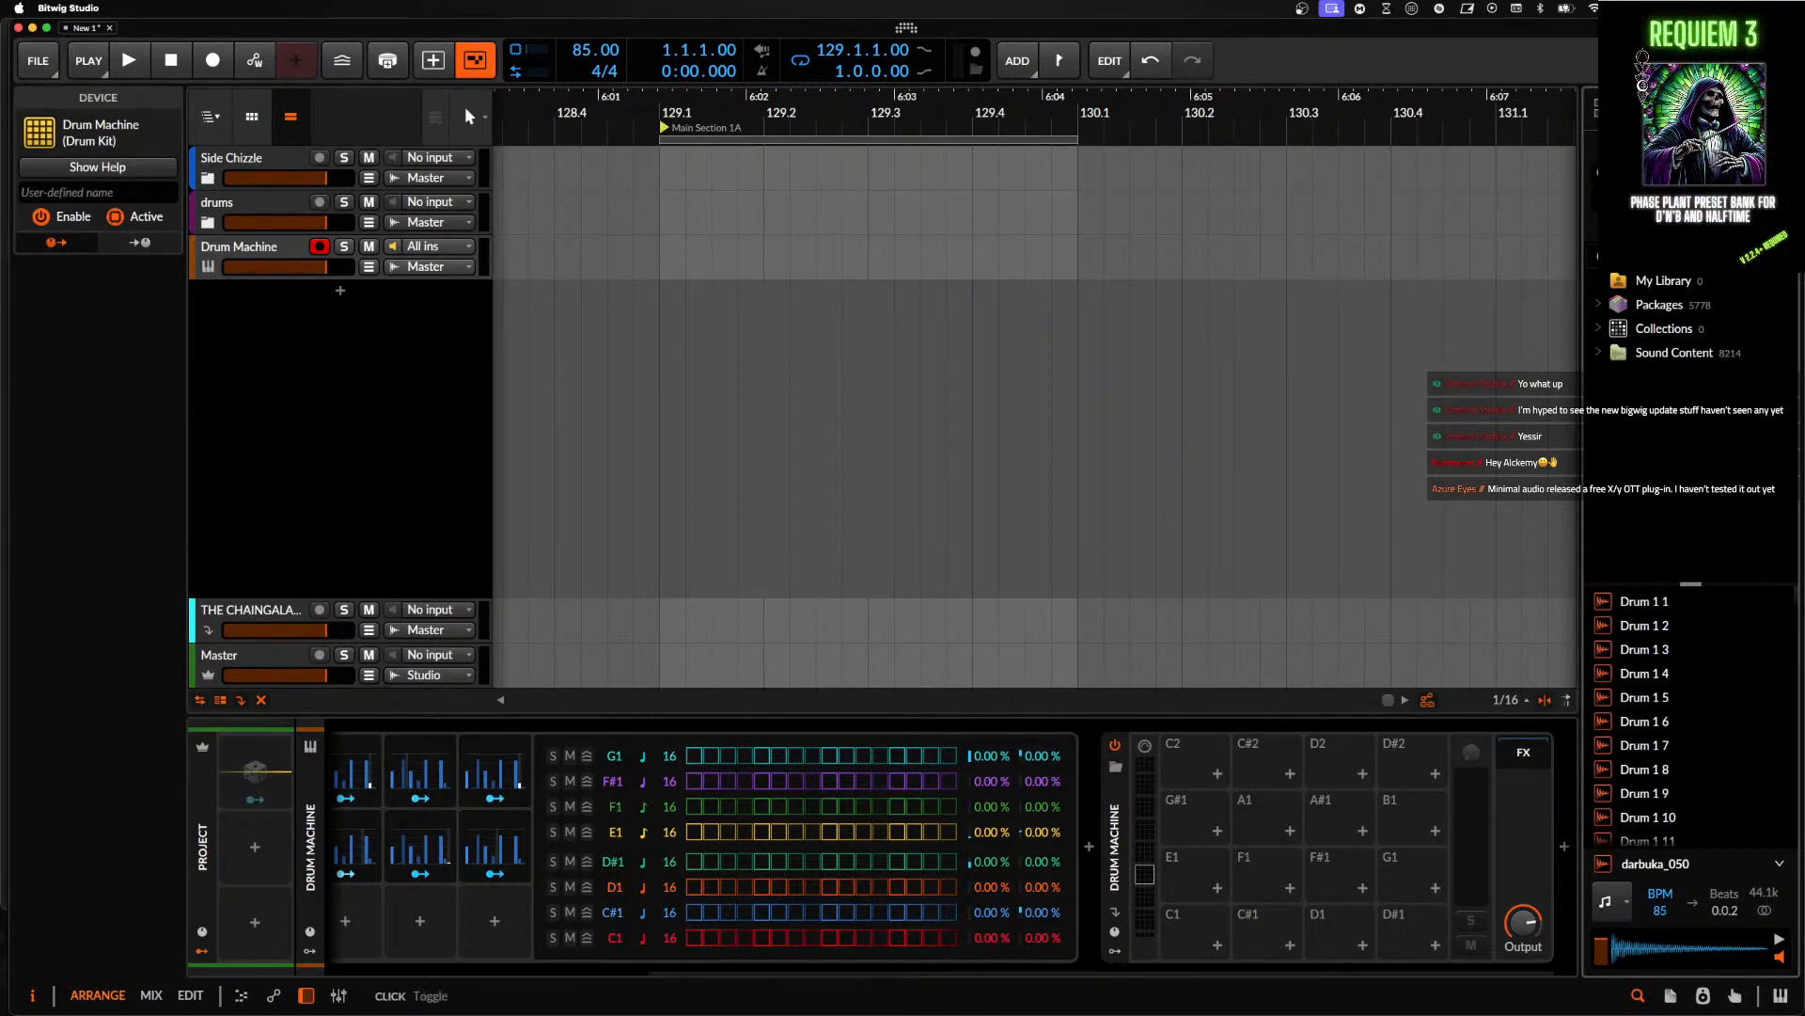
pyautogui.click(1638, 109)
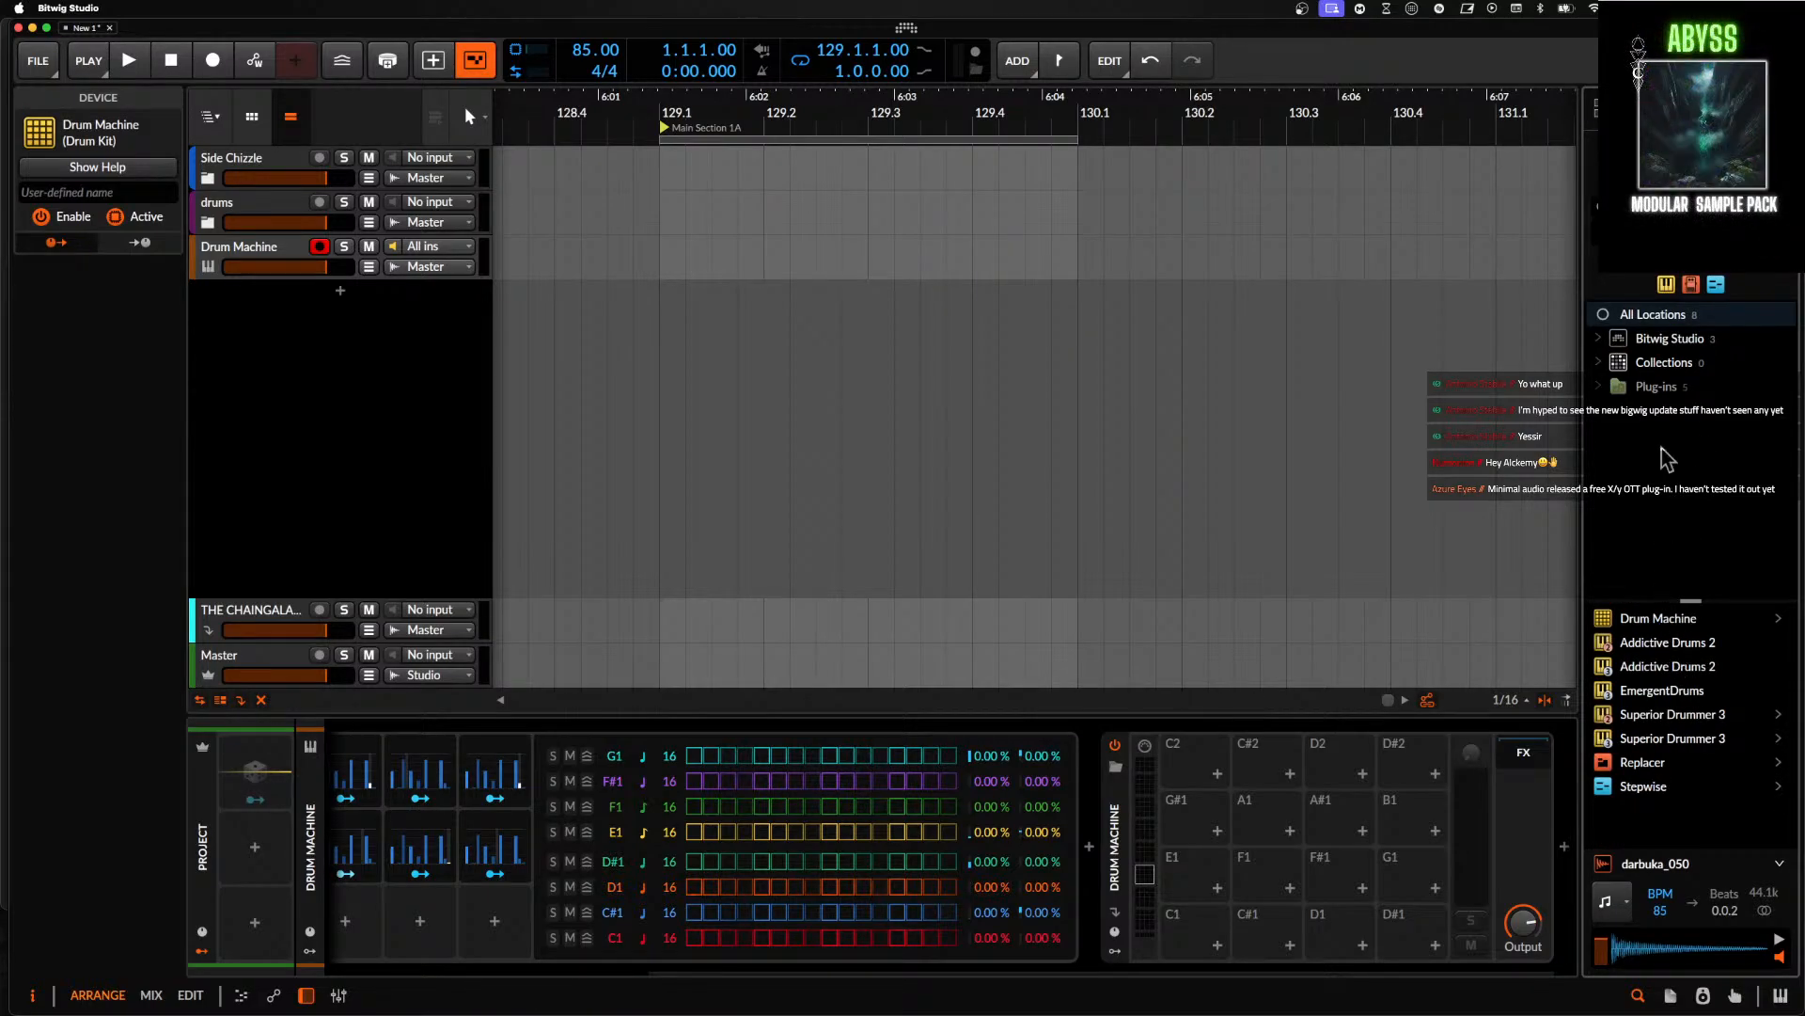
pyautogui.click(1646, 618)
pyautogui.click(1208, 893)
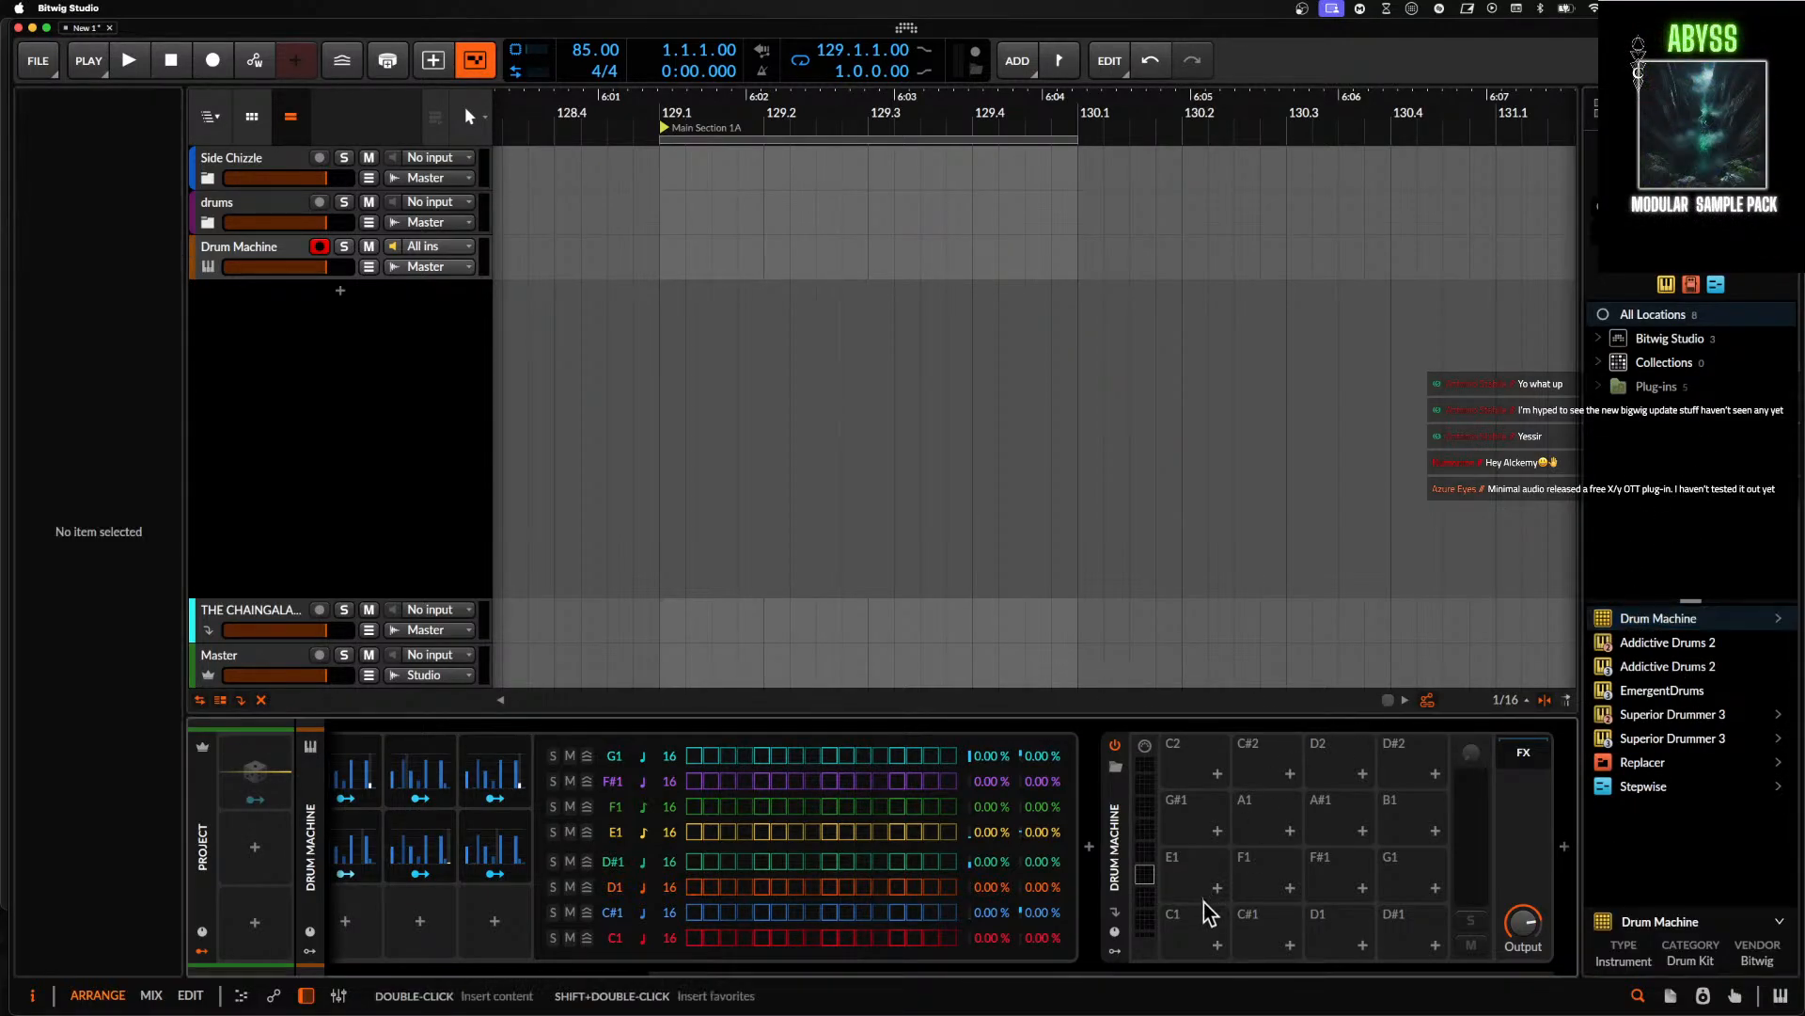
# - Try to load the drum hits from v0 Cymbal through v9 Tom into the Drum Machine from the C1 pad's browser
pyautogui.doubleClick(1216, 950)
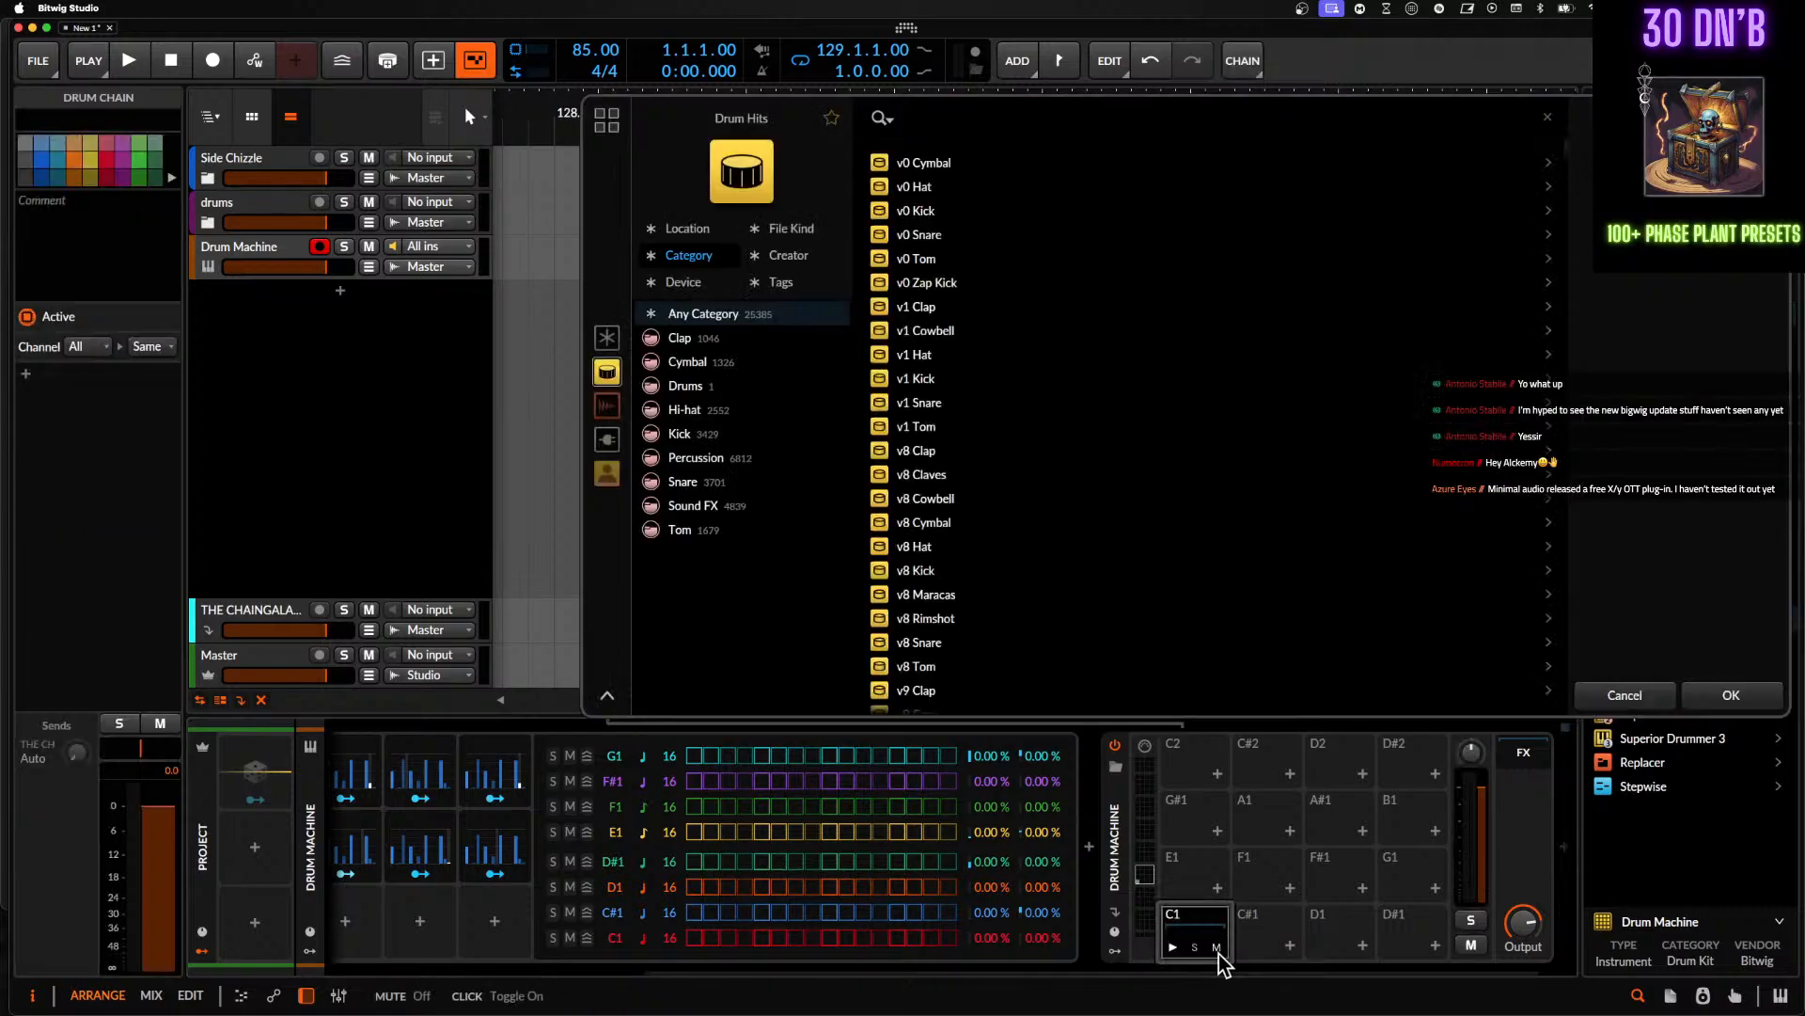
pyautogui.click(970, 169)
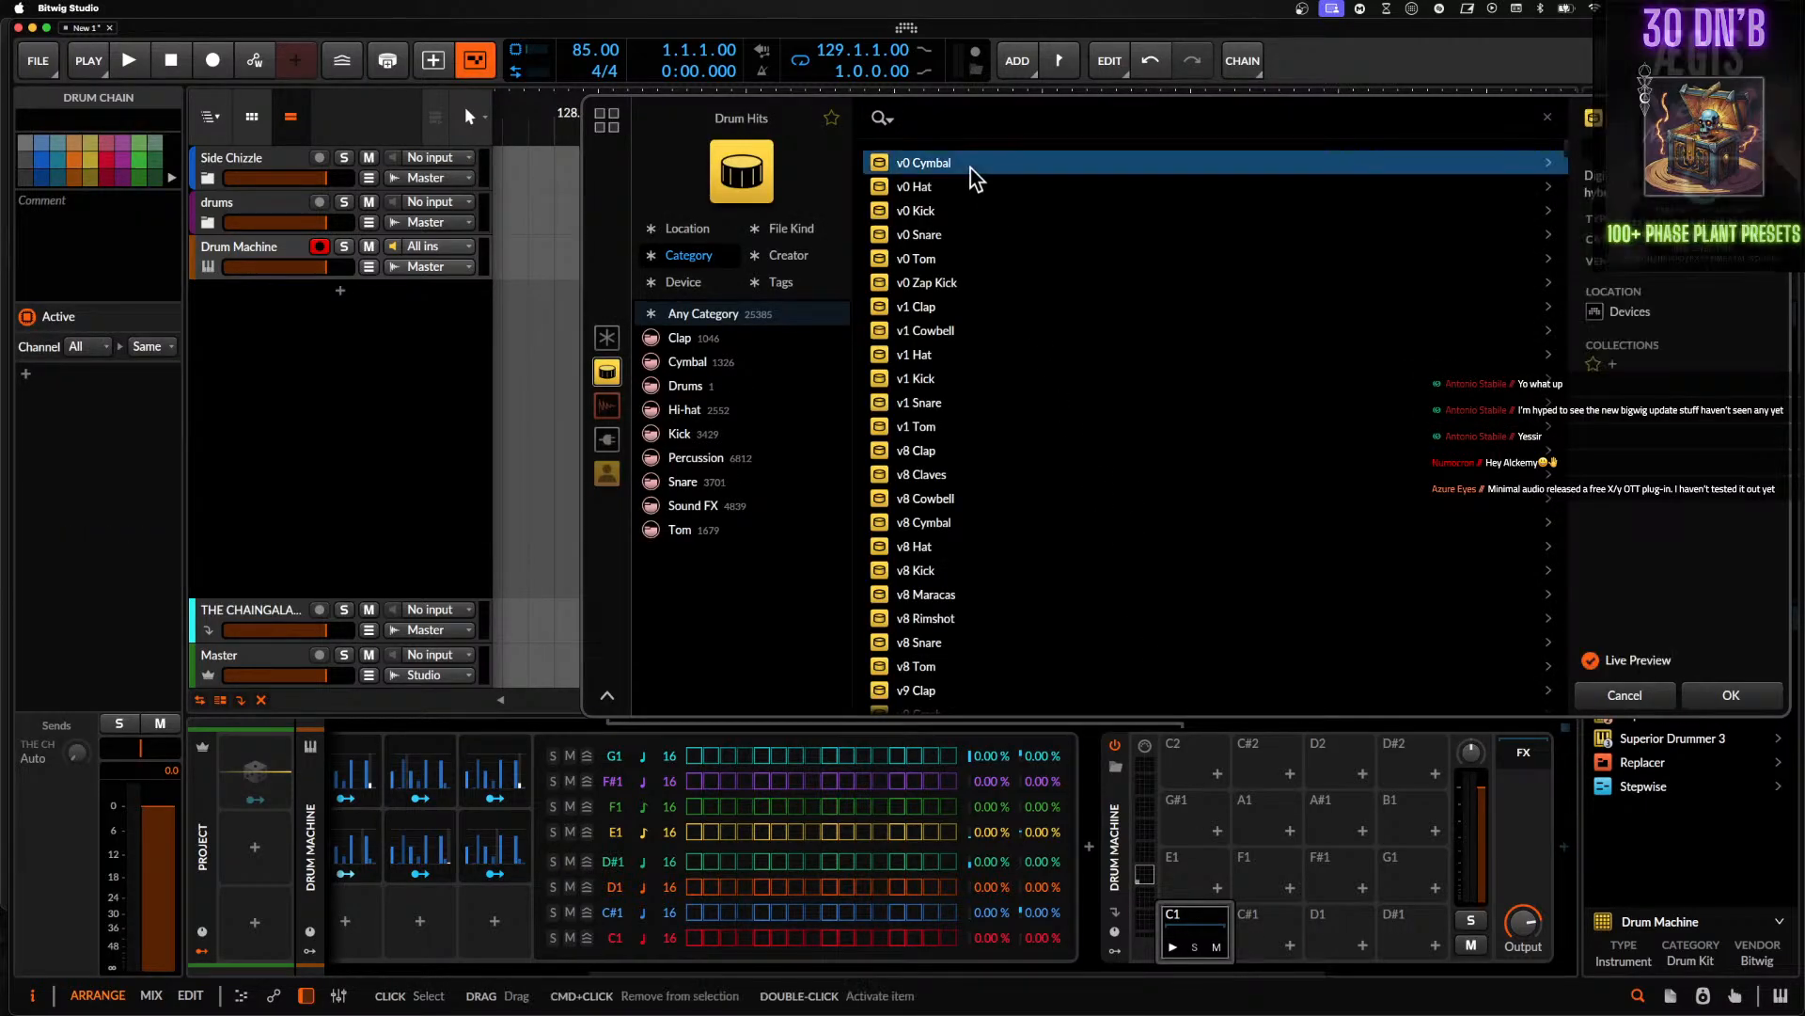
pyautogui.scroll(-5, 973, 174)
pyautogui.scroll(-3, 968, 177)
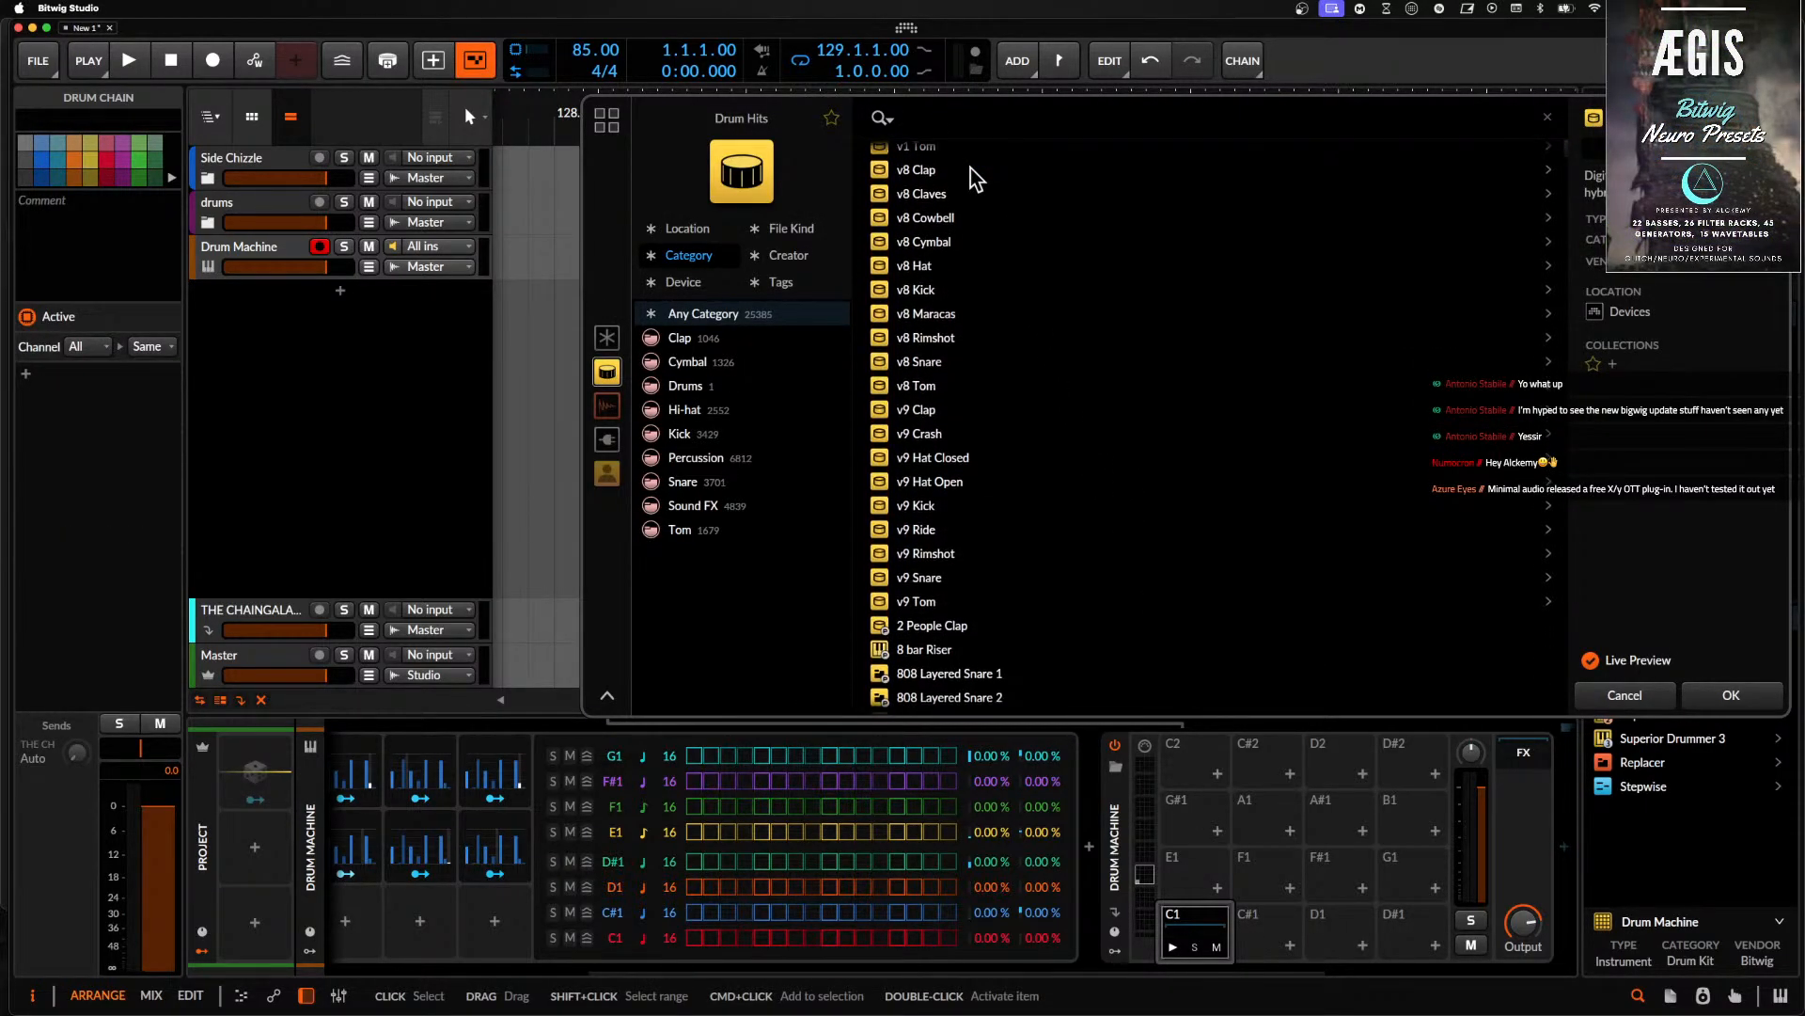
pyautogui.keyDown('shift'); pyautogui.click(952, 604); pyautogui.keyUp('shift')
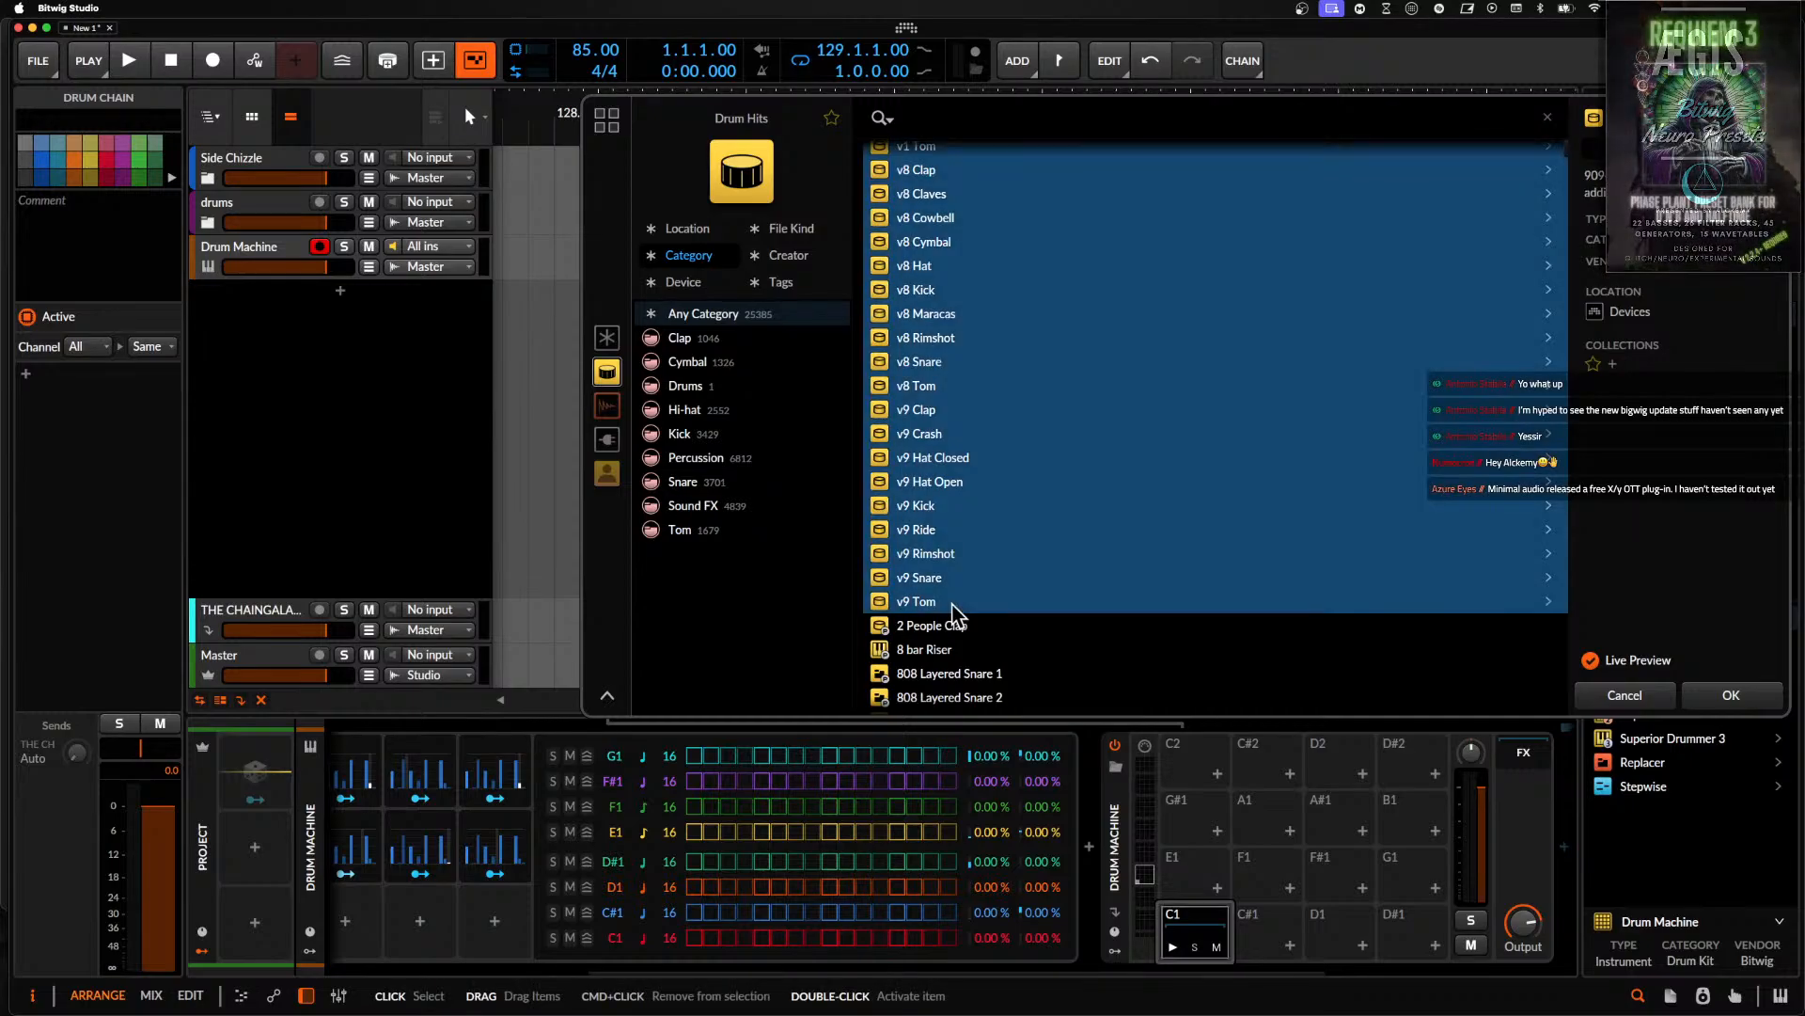
pyautogui.moveTo(952, 605); pyautogui.dragTo(1194, 769)
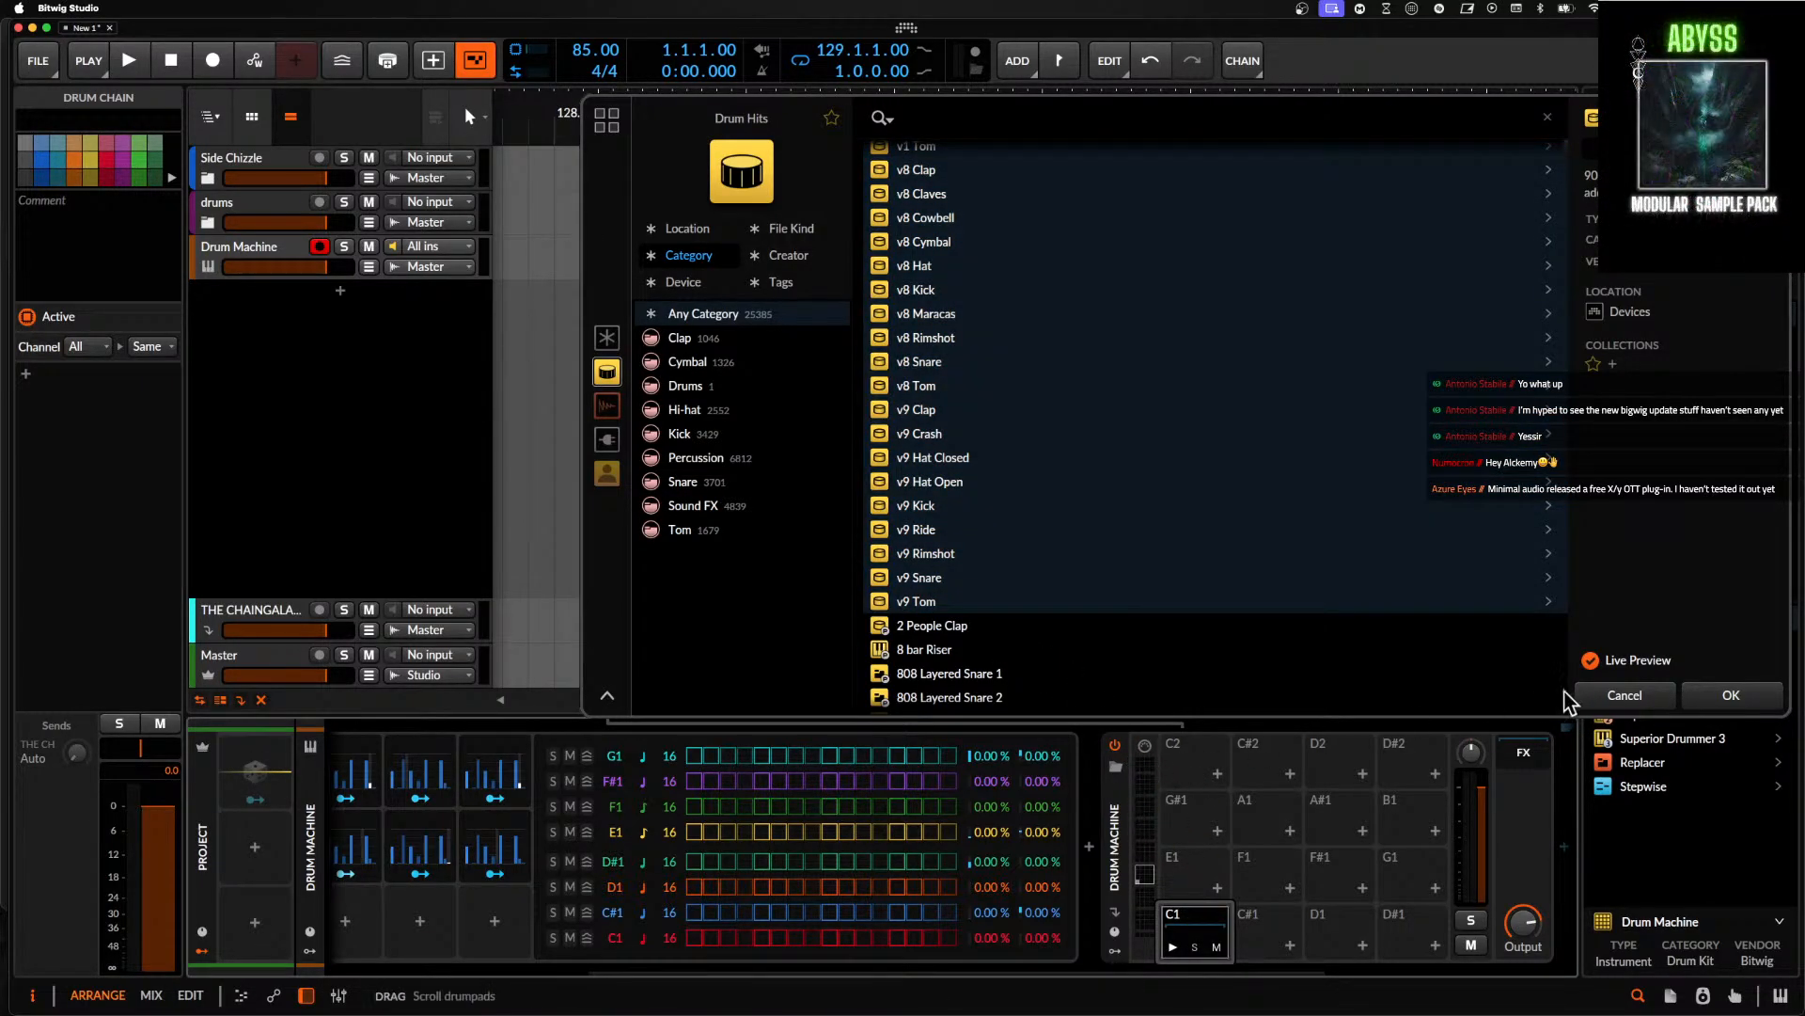
pyautogui.click(1619, 695)
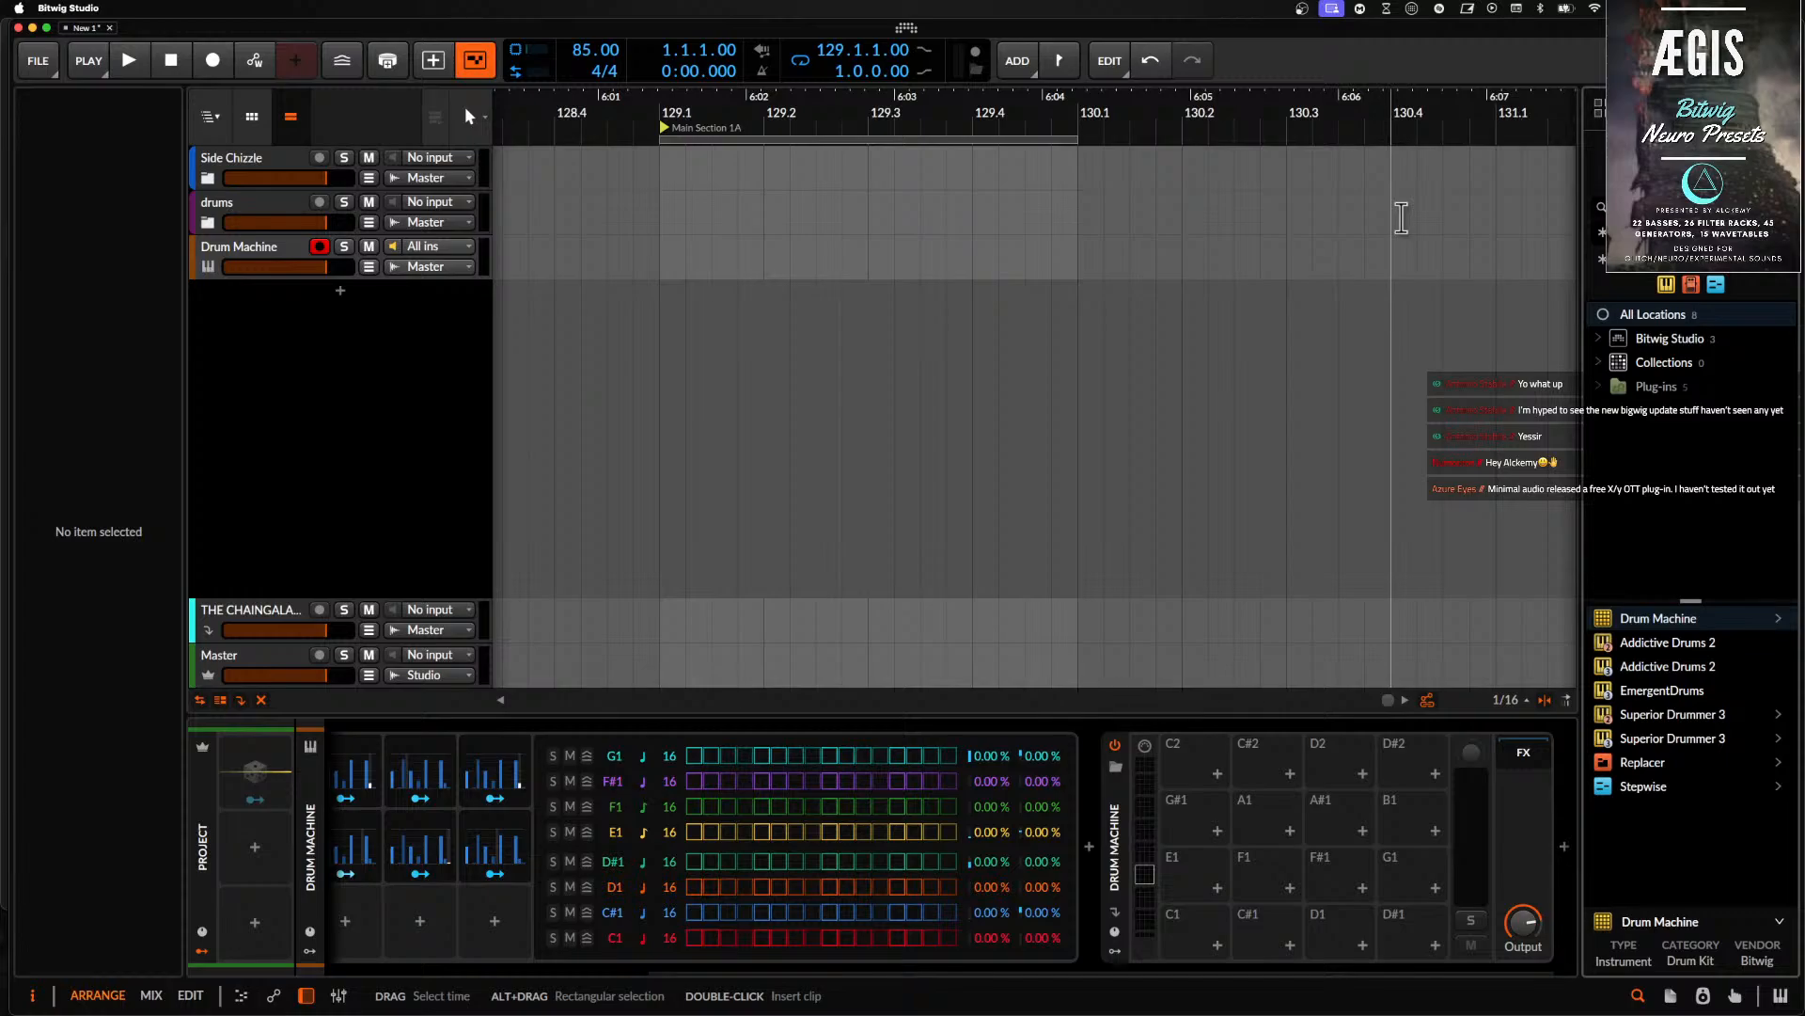
# - Filter the browser to instruments matching "v" and select the drum devices from v0 Cymbal through v9 Tom
pyautogui.press('Escape')
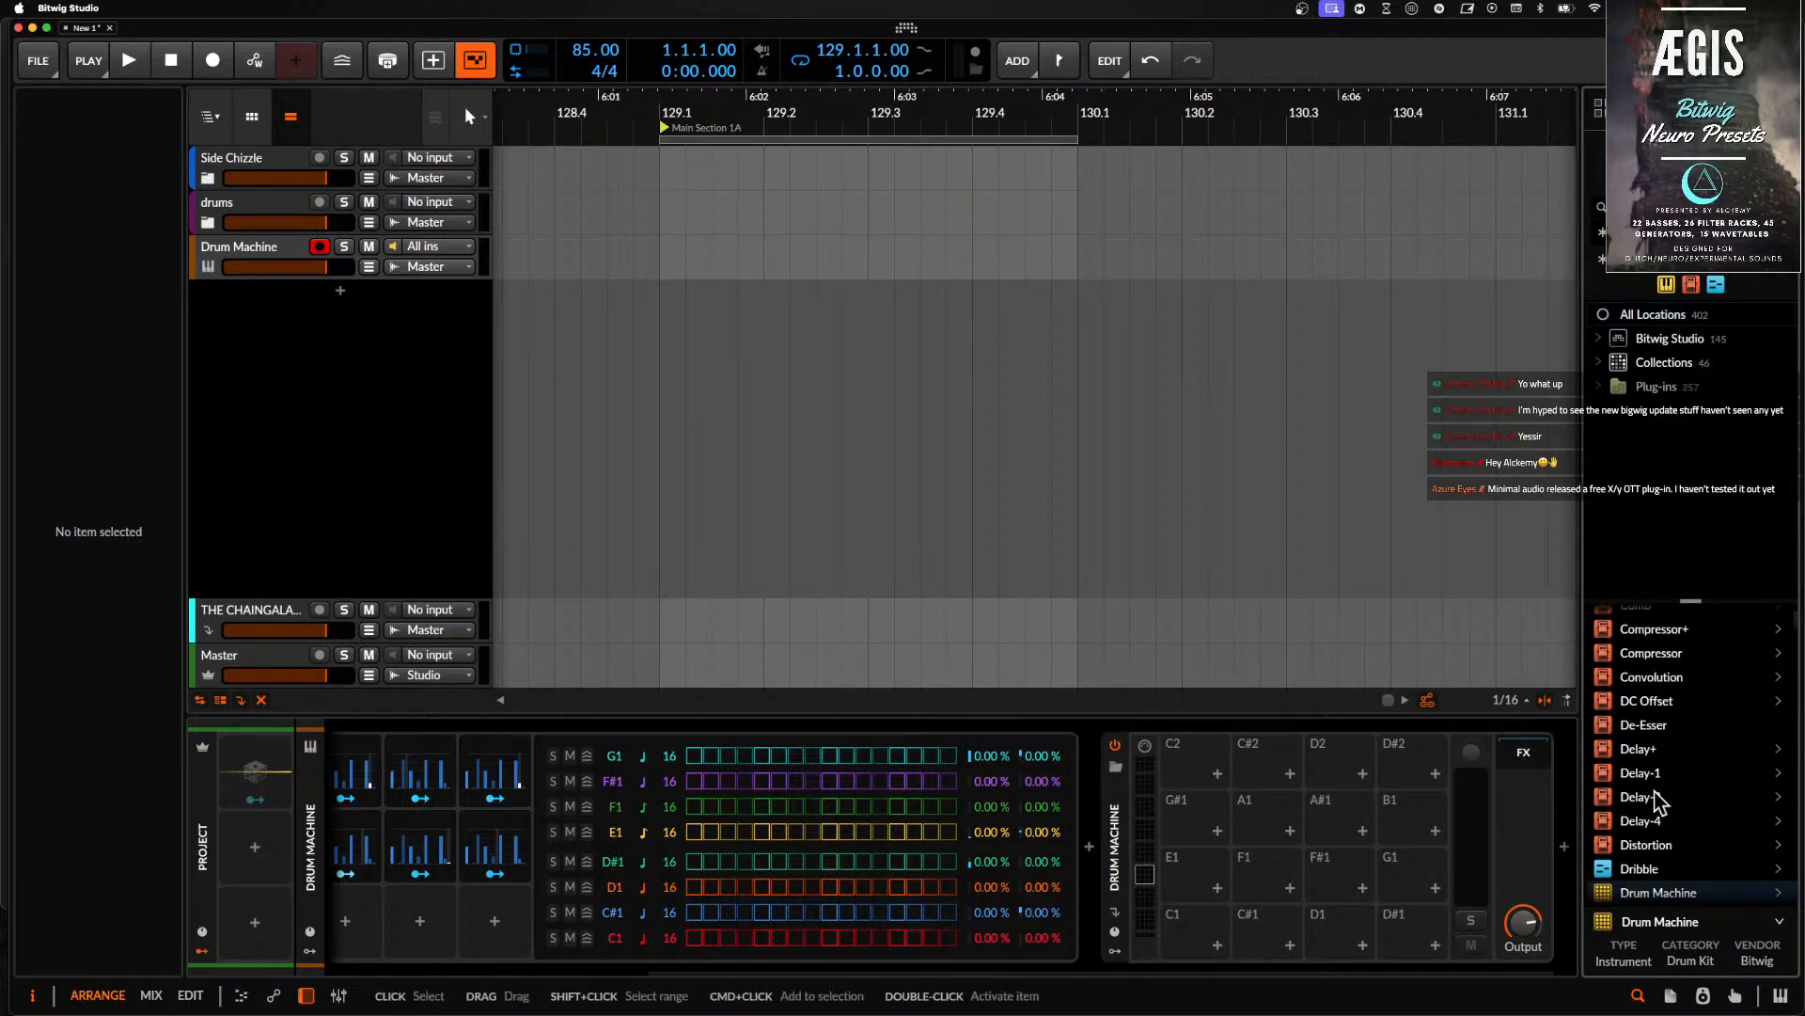
pyautogui.scroll(5, 1659, 802)
pyautogui.click(1666, 284)
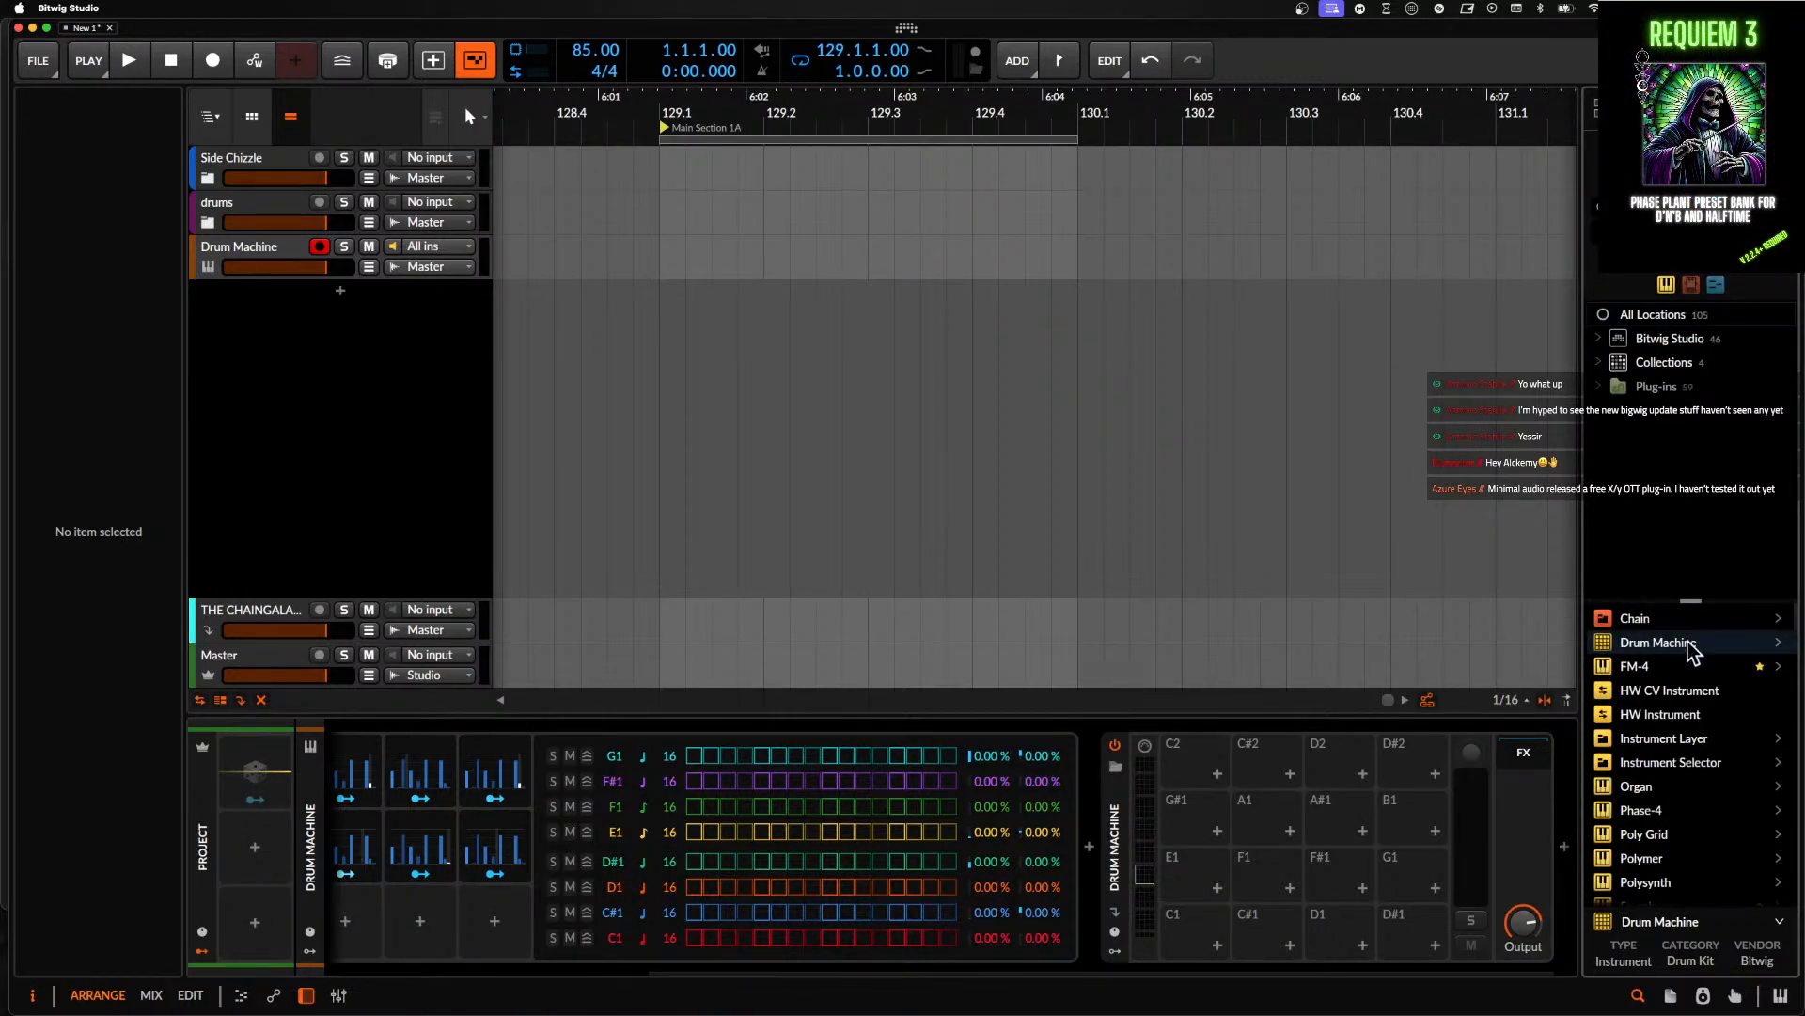
pyautogui.write('v')
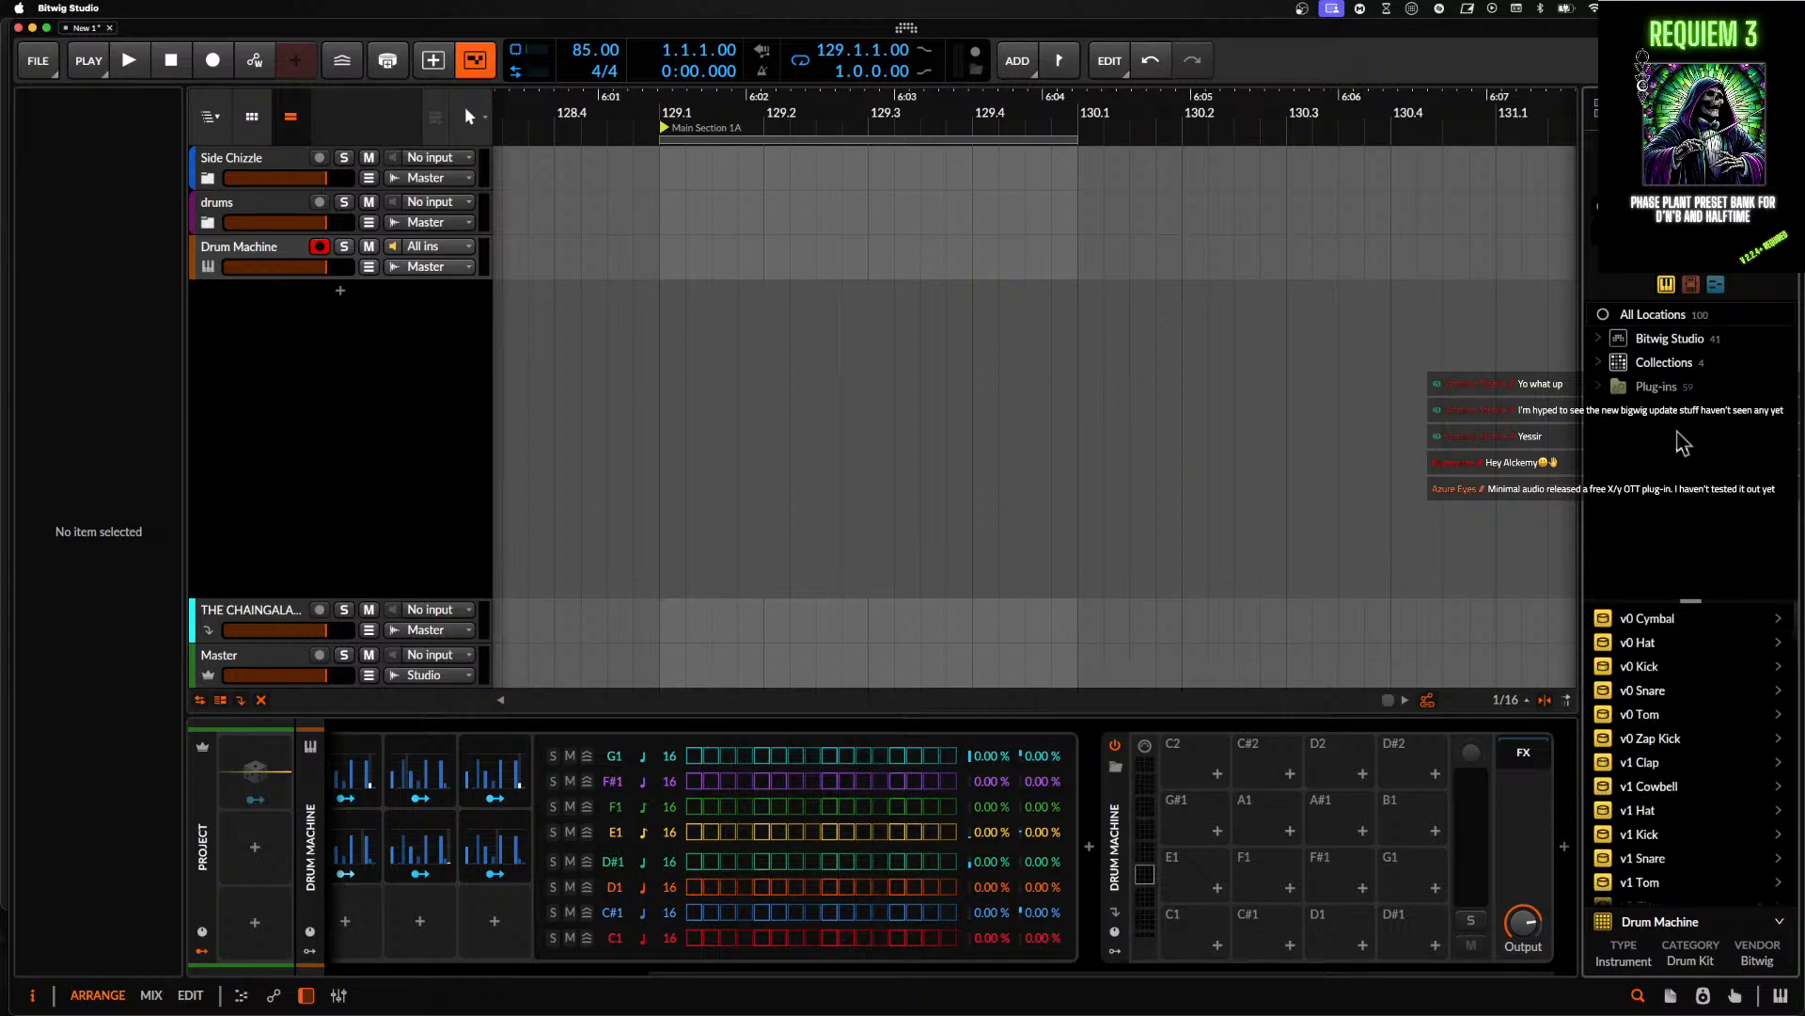
pyautogui.click(1648, 623)
pyautogui.scroll(-3, 1649, 622)
pyautogui.scroll(-10, 1652, 634)
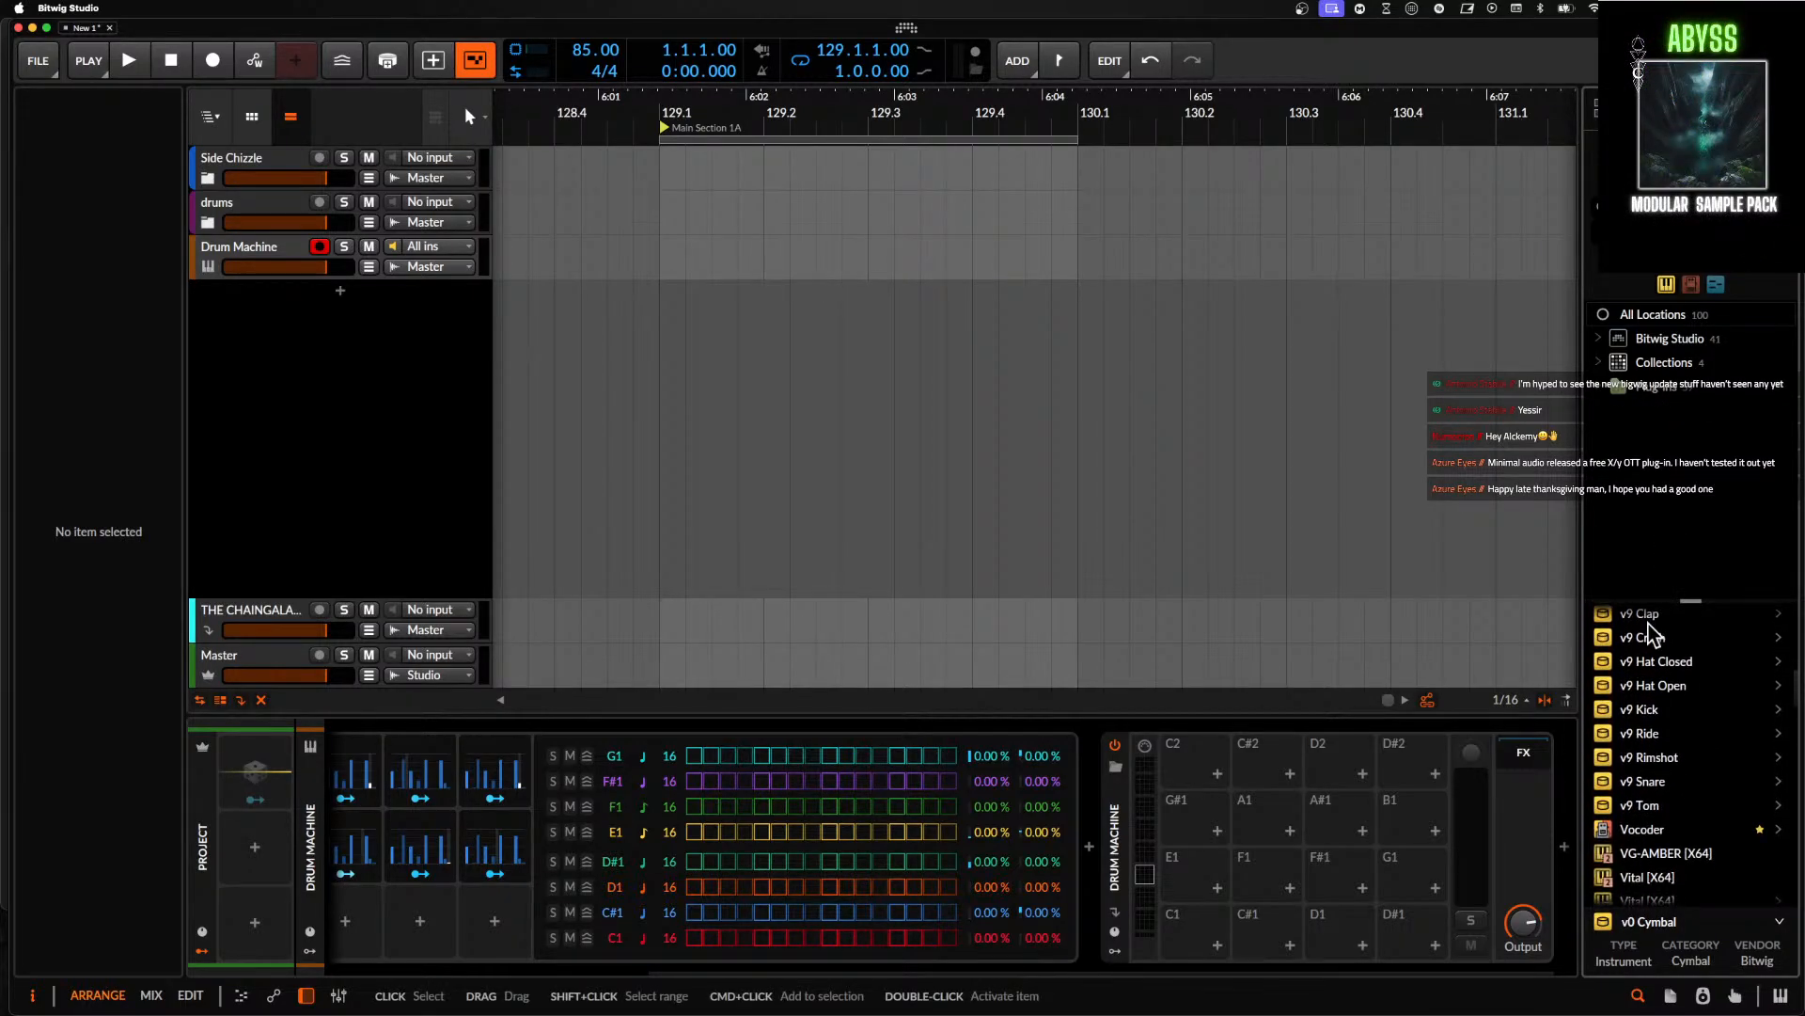
pyautogui.keyDown('shift'); pyautogui.click(1640, 805); pyautogui.keyUp('shift')
# - Try to place all the selected drum devices onto the Drum Machine's pads at once
pyautogui.moveTo(1640, 805); pyautogui.dragTo(1315, 870)
pyautogui.moveTo(1187, 931); pyautogui.dragTo(1190, 923)
pyautogui.moveTo(1634, 816); pyautogui.dragTo(1149, 879)
pyautogui.moveTo(1208, 777); pyautogui.dragTo(1205, 771)
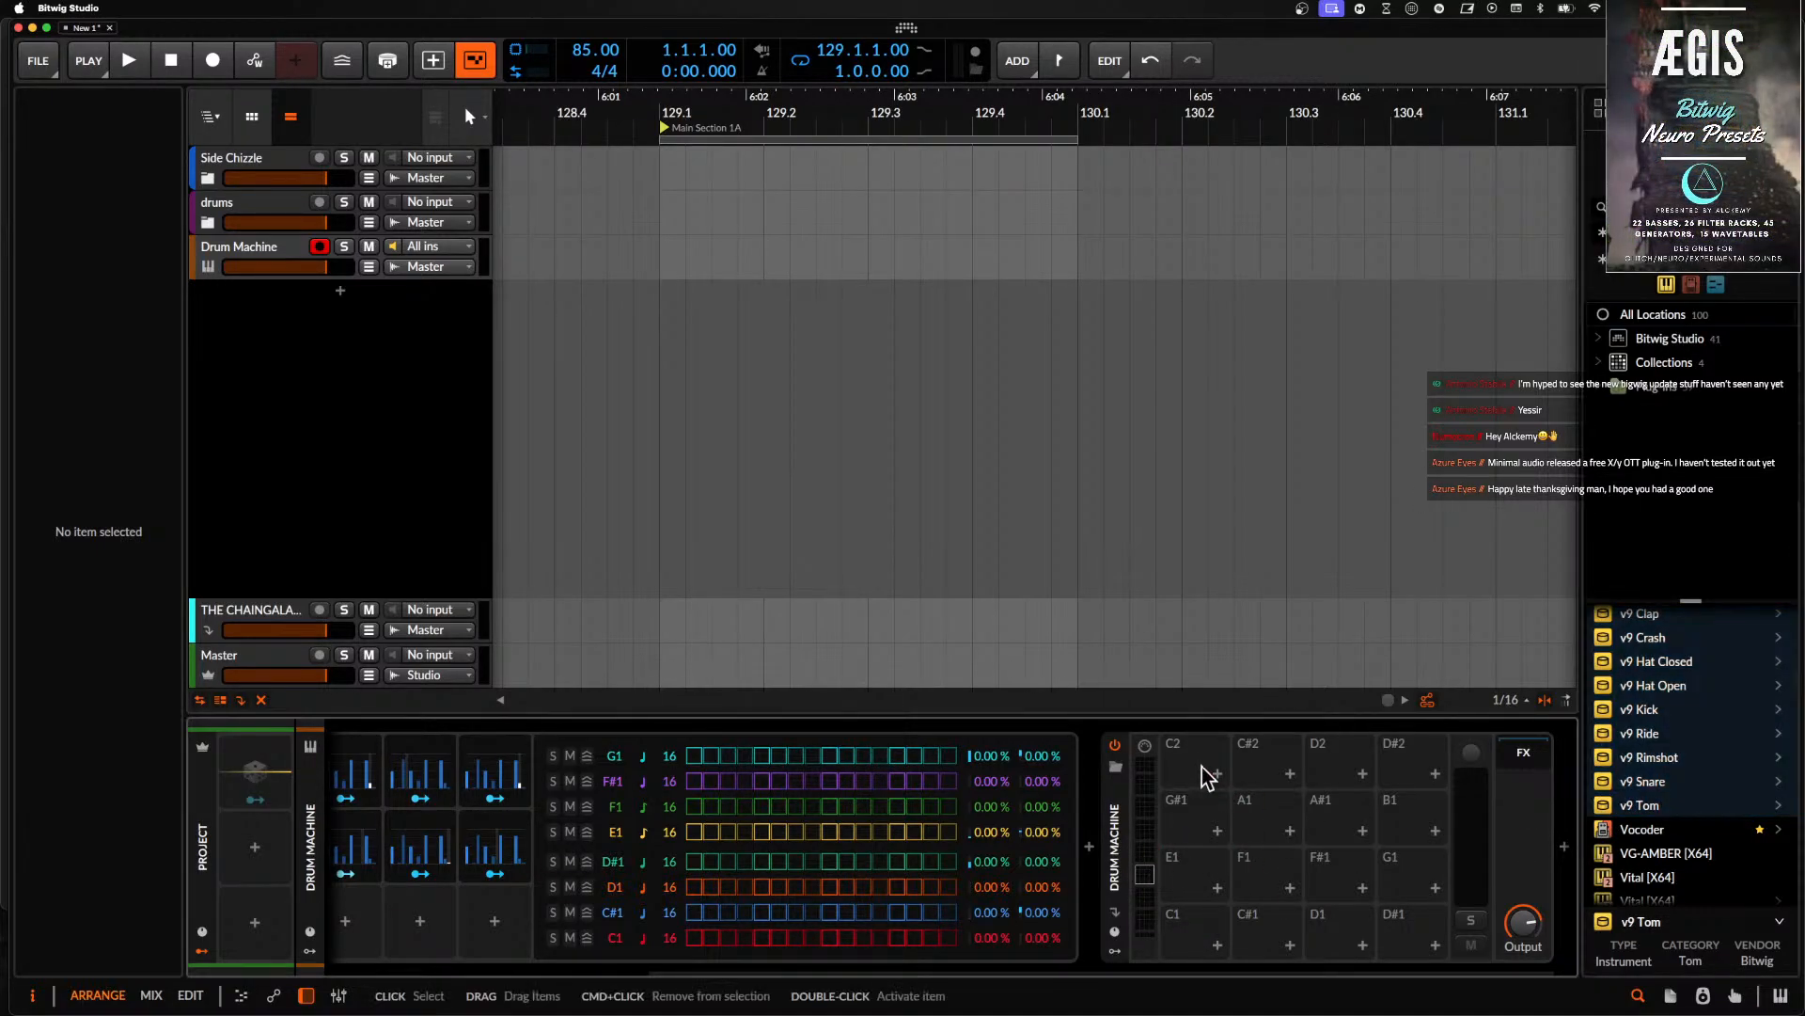
pyautogui.hscroll(2, 1202, 767)
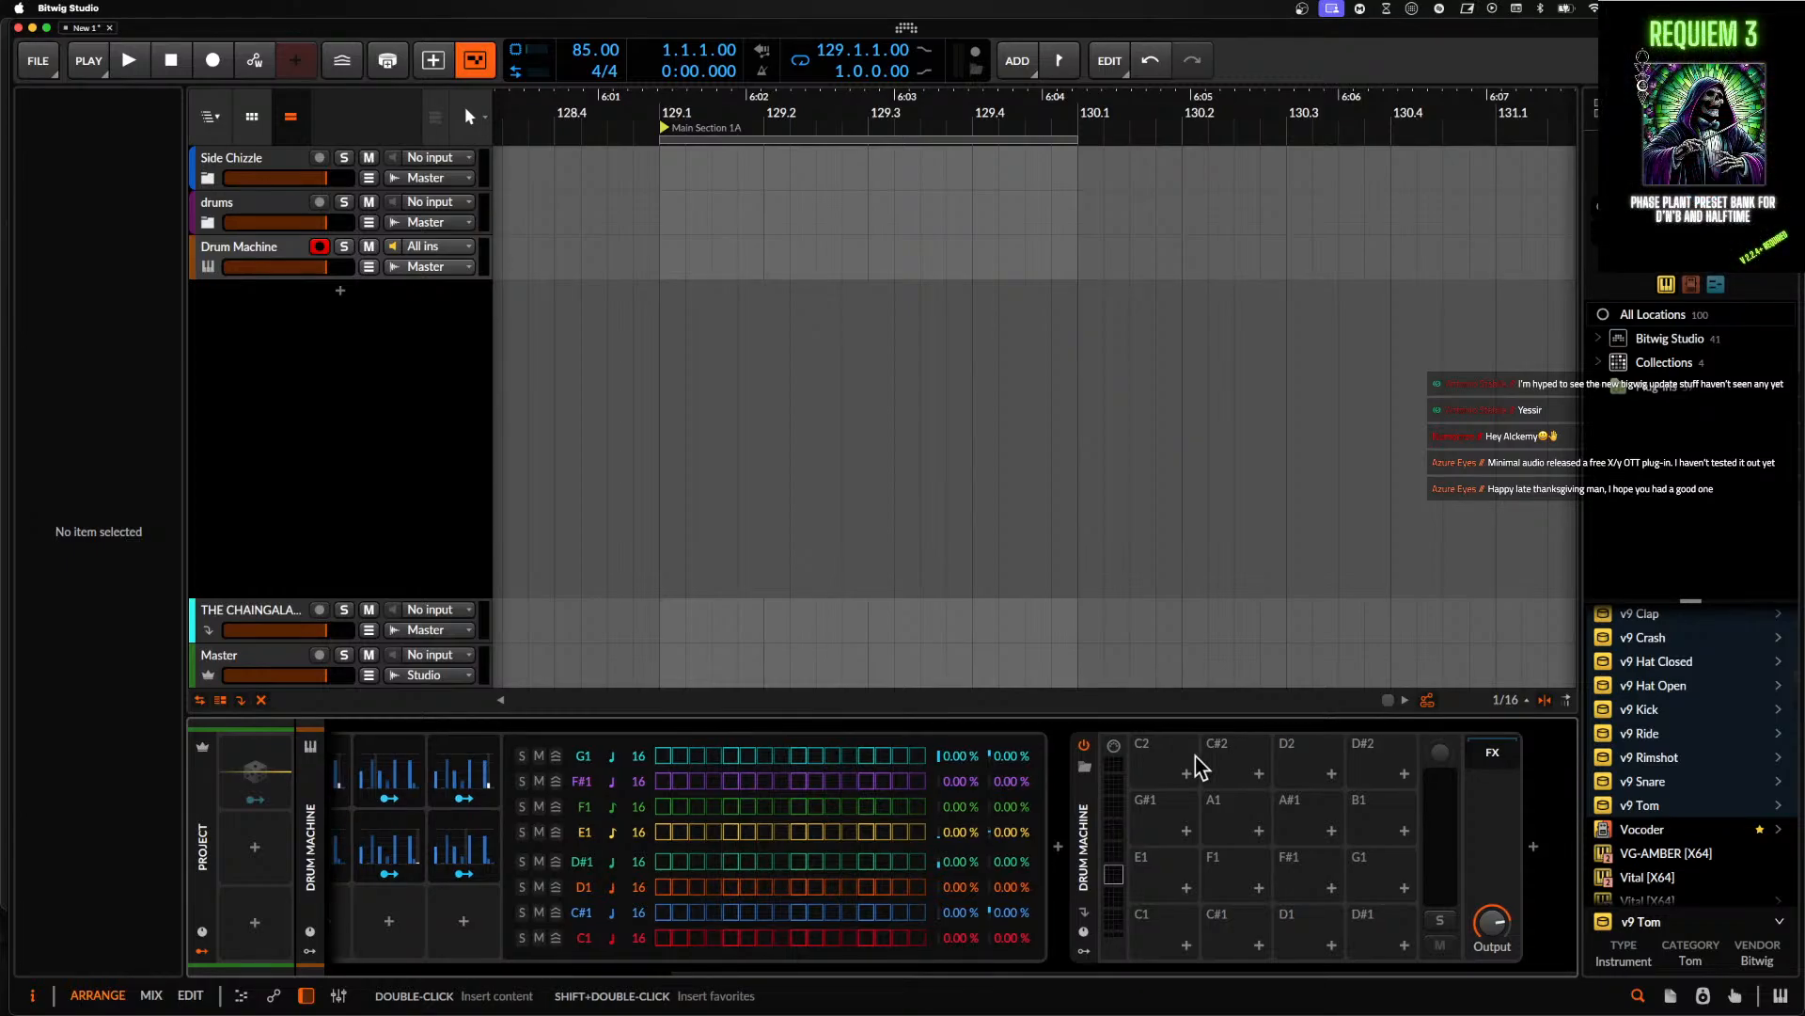
pyautogui.scroll(5, 1643, 738)
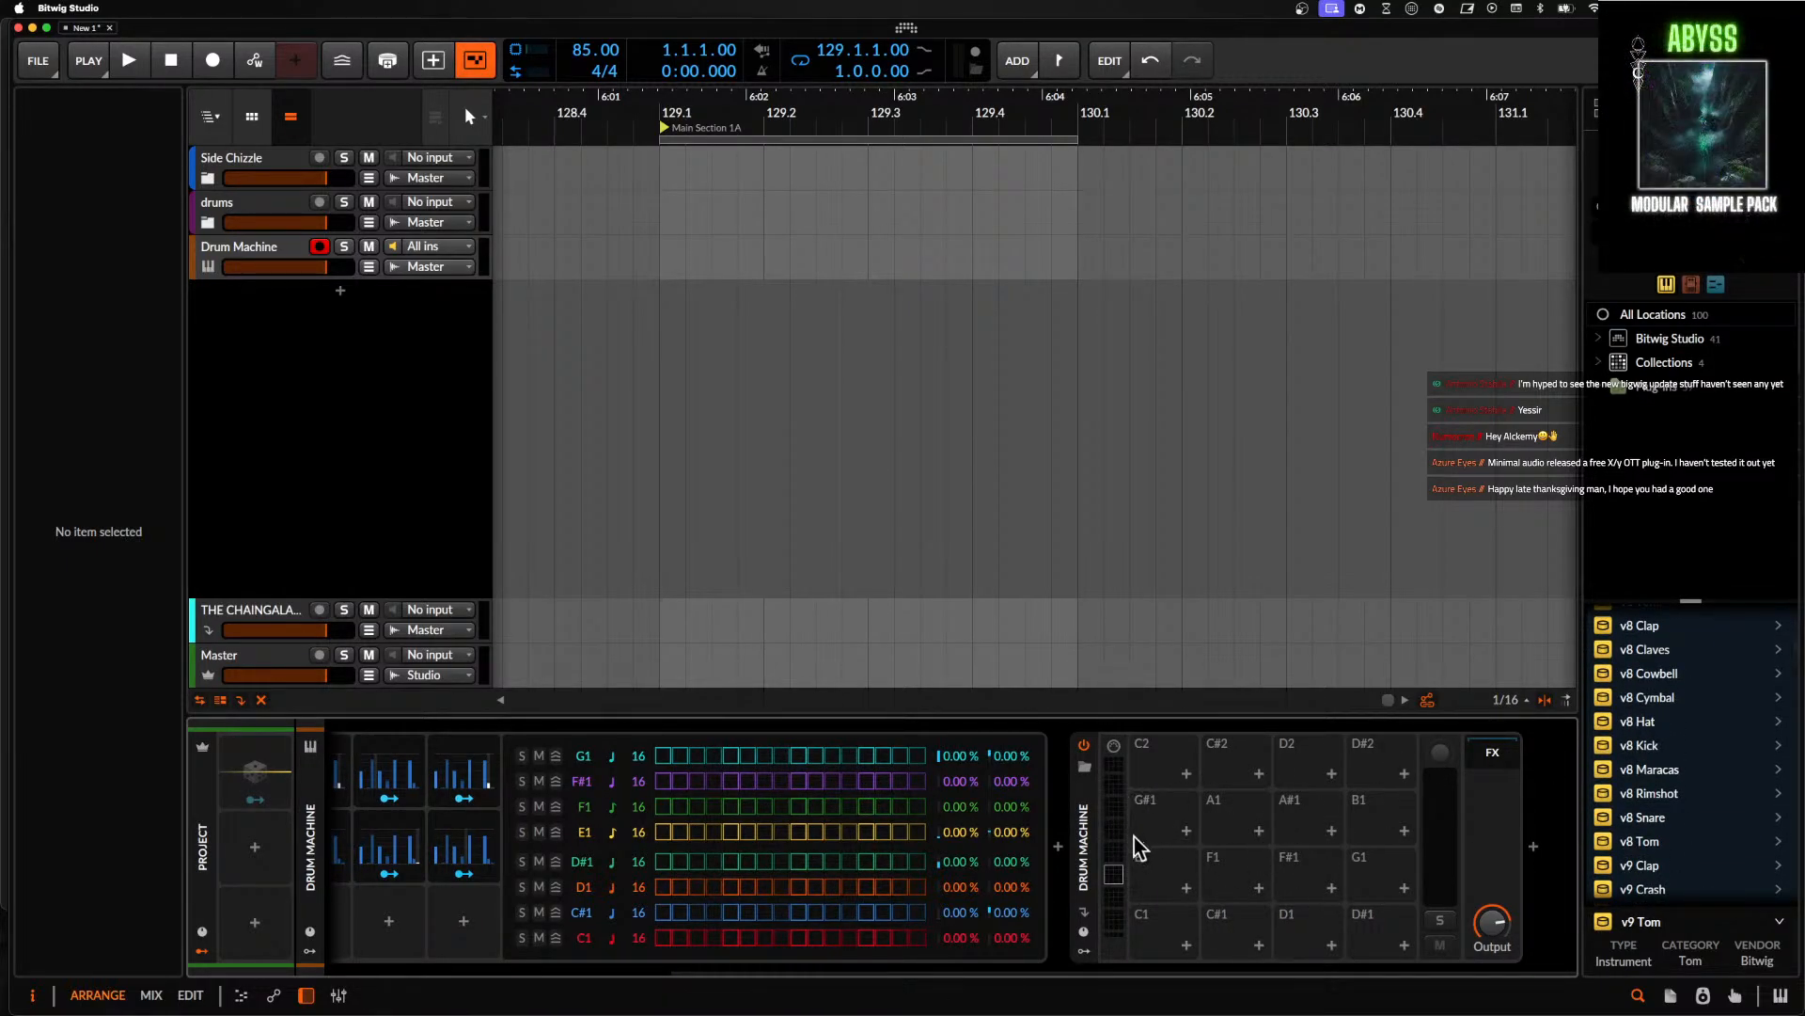
pyautogui.moveTo(1621, 725); pyautogui.dragTo(1167, 825)
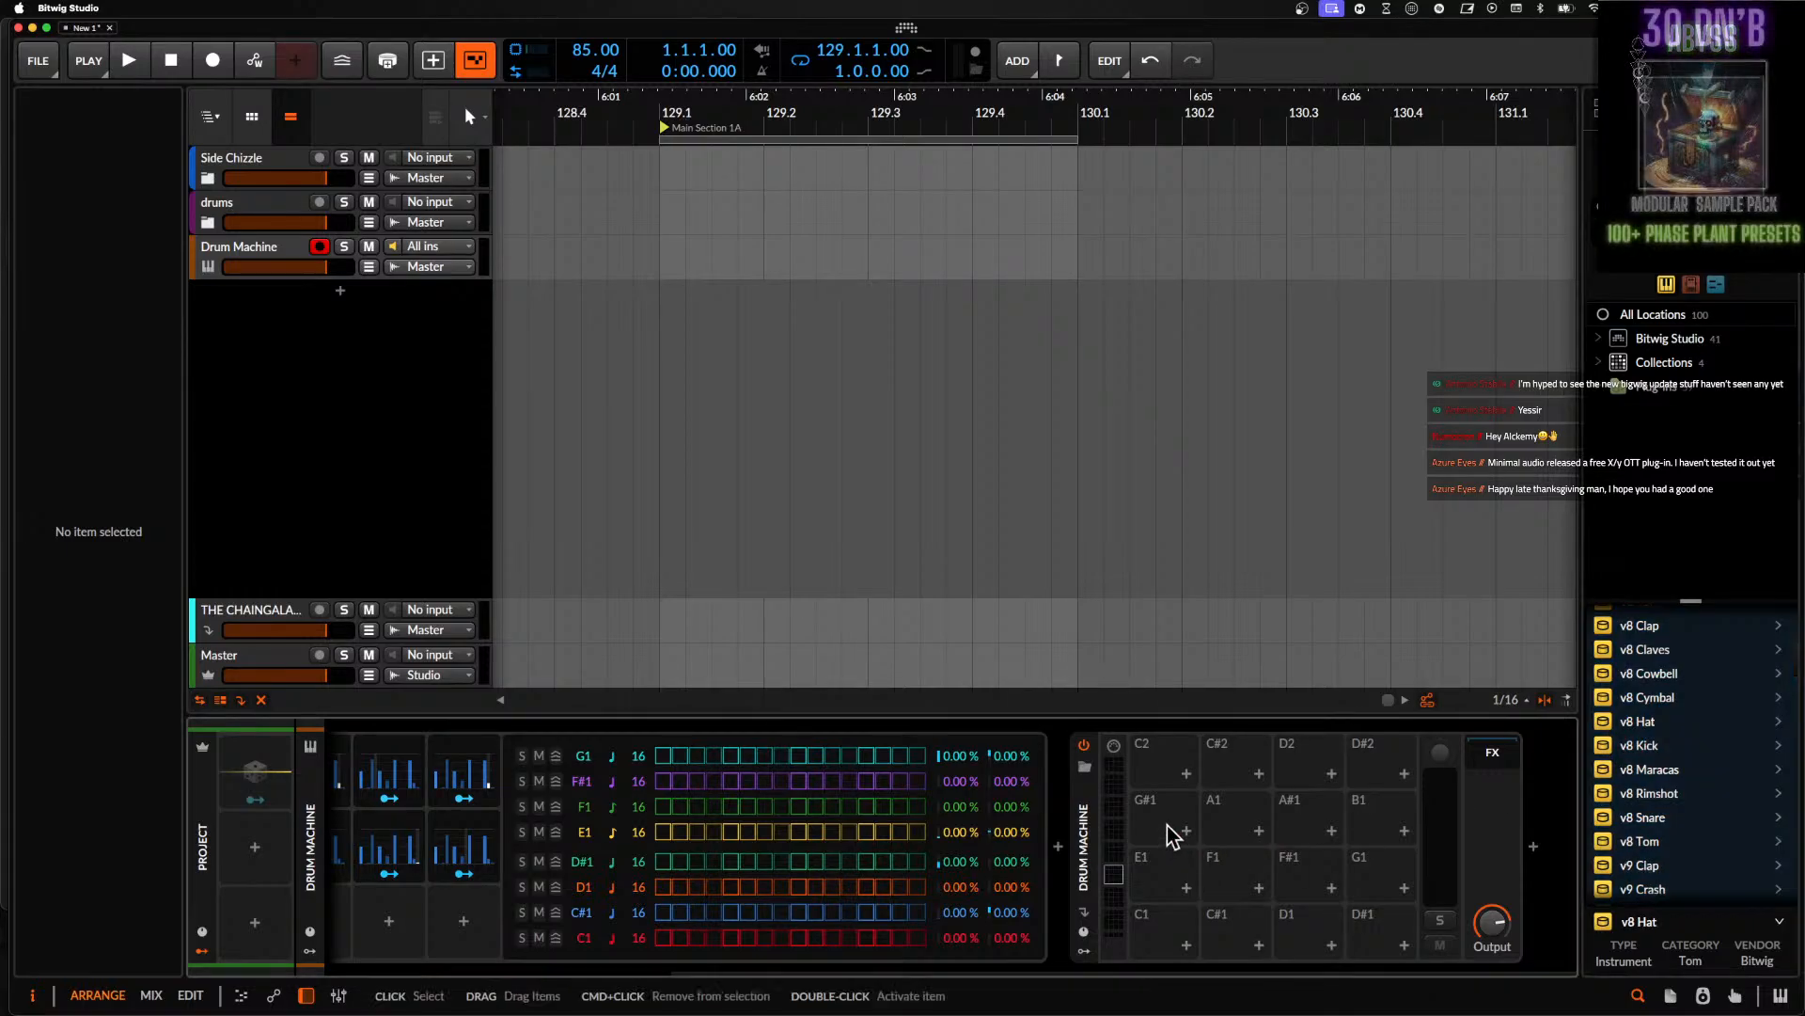
# - Add the selected drum devices, v0 Cymbal through v9 Tom, to the Favorites collection
pyautogui.rightClick(1638, 750)
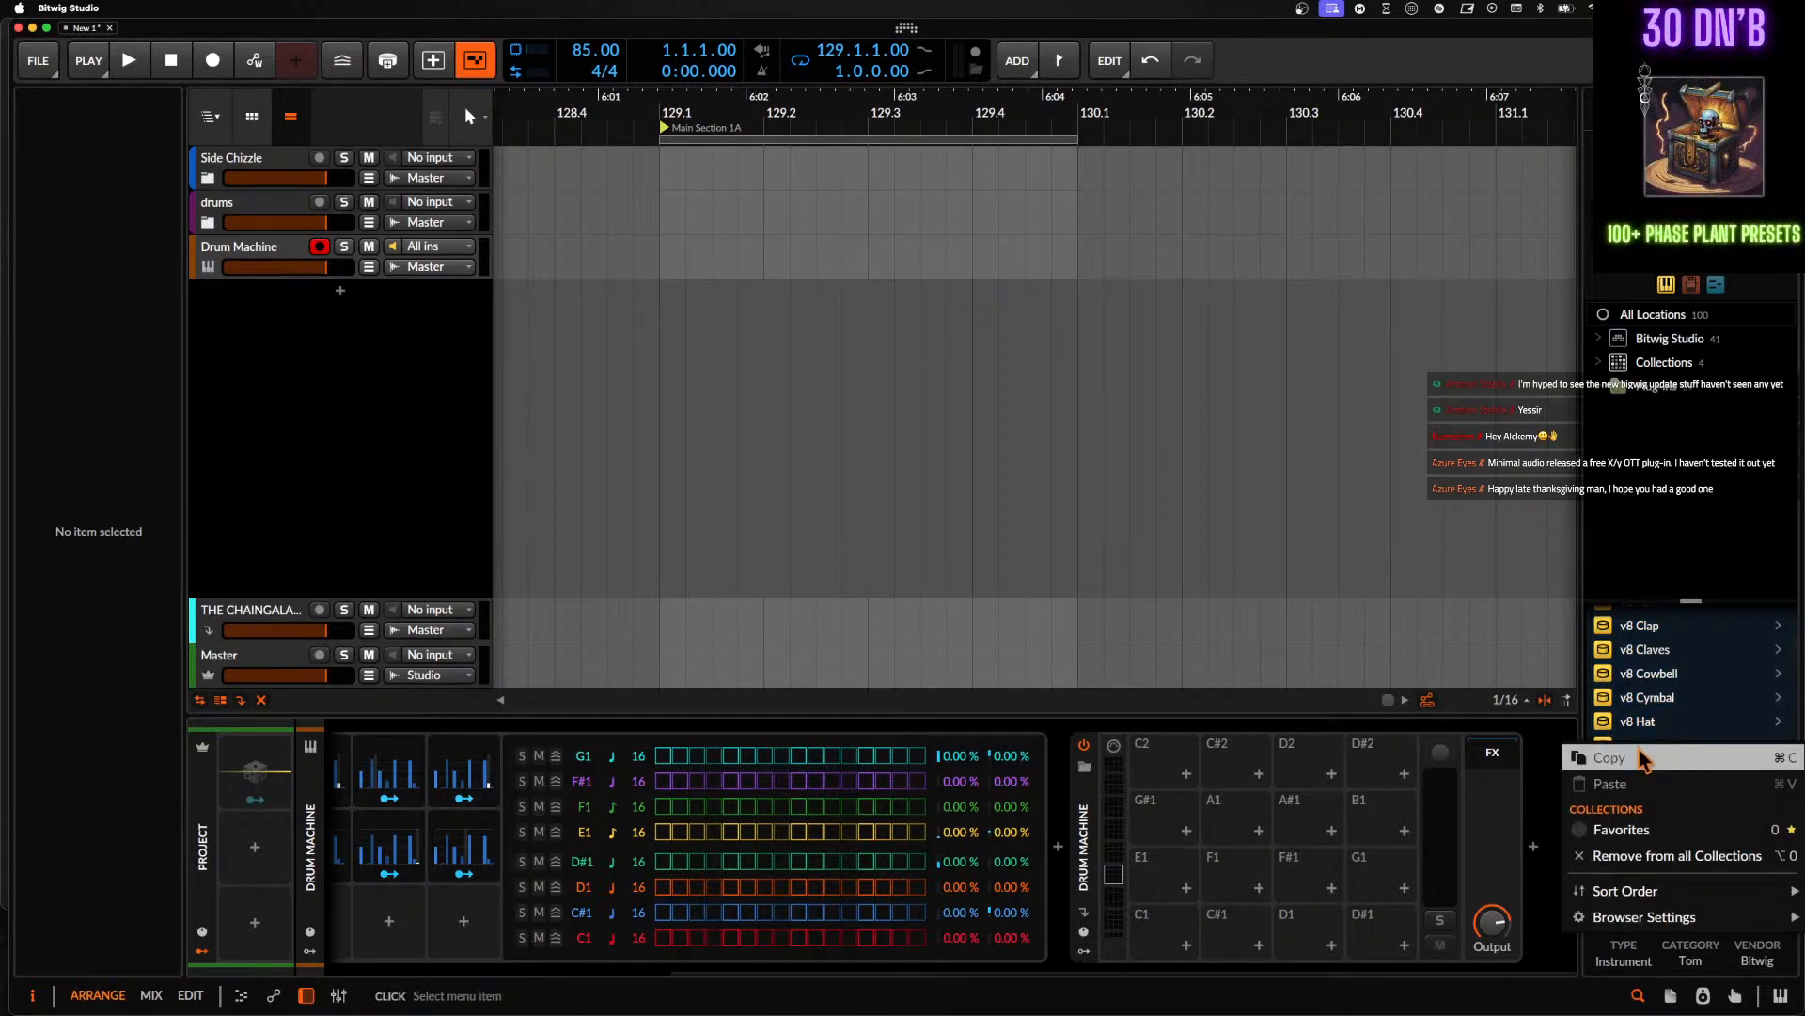
pyautogui.click(1647, 830)
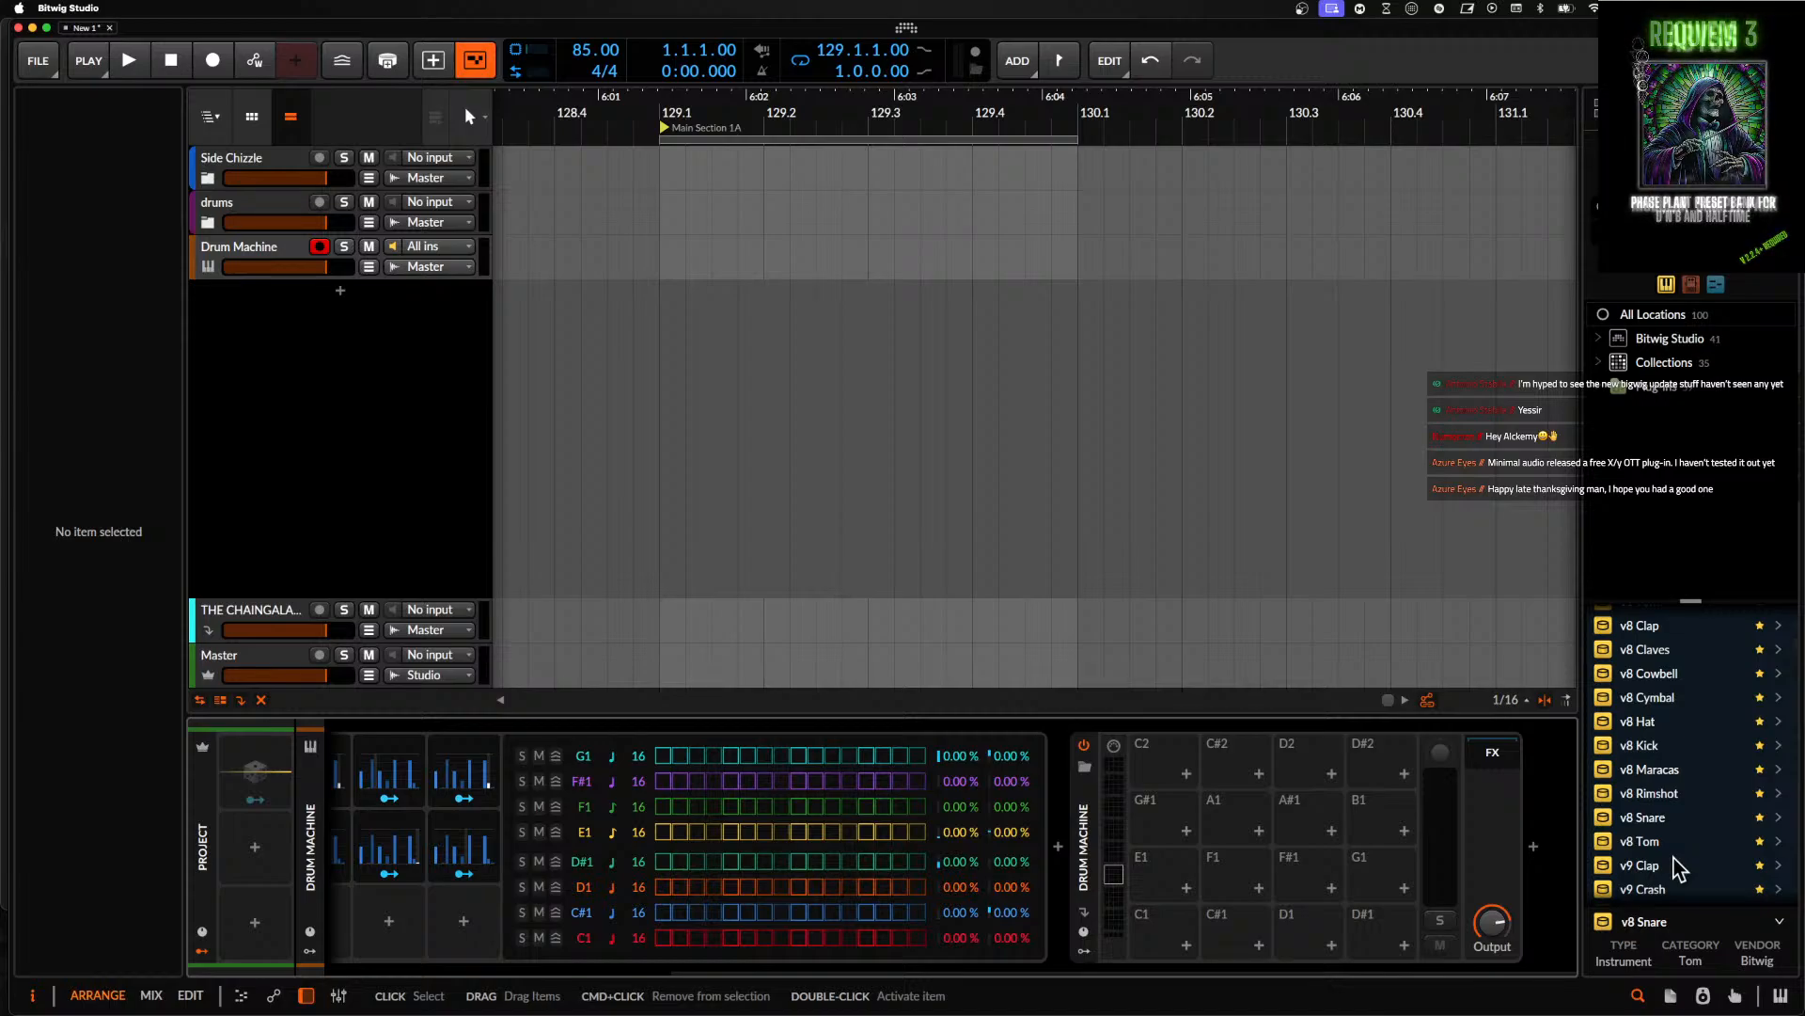
pyautogui.scroll(15, 1679, 870)
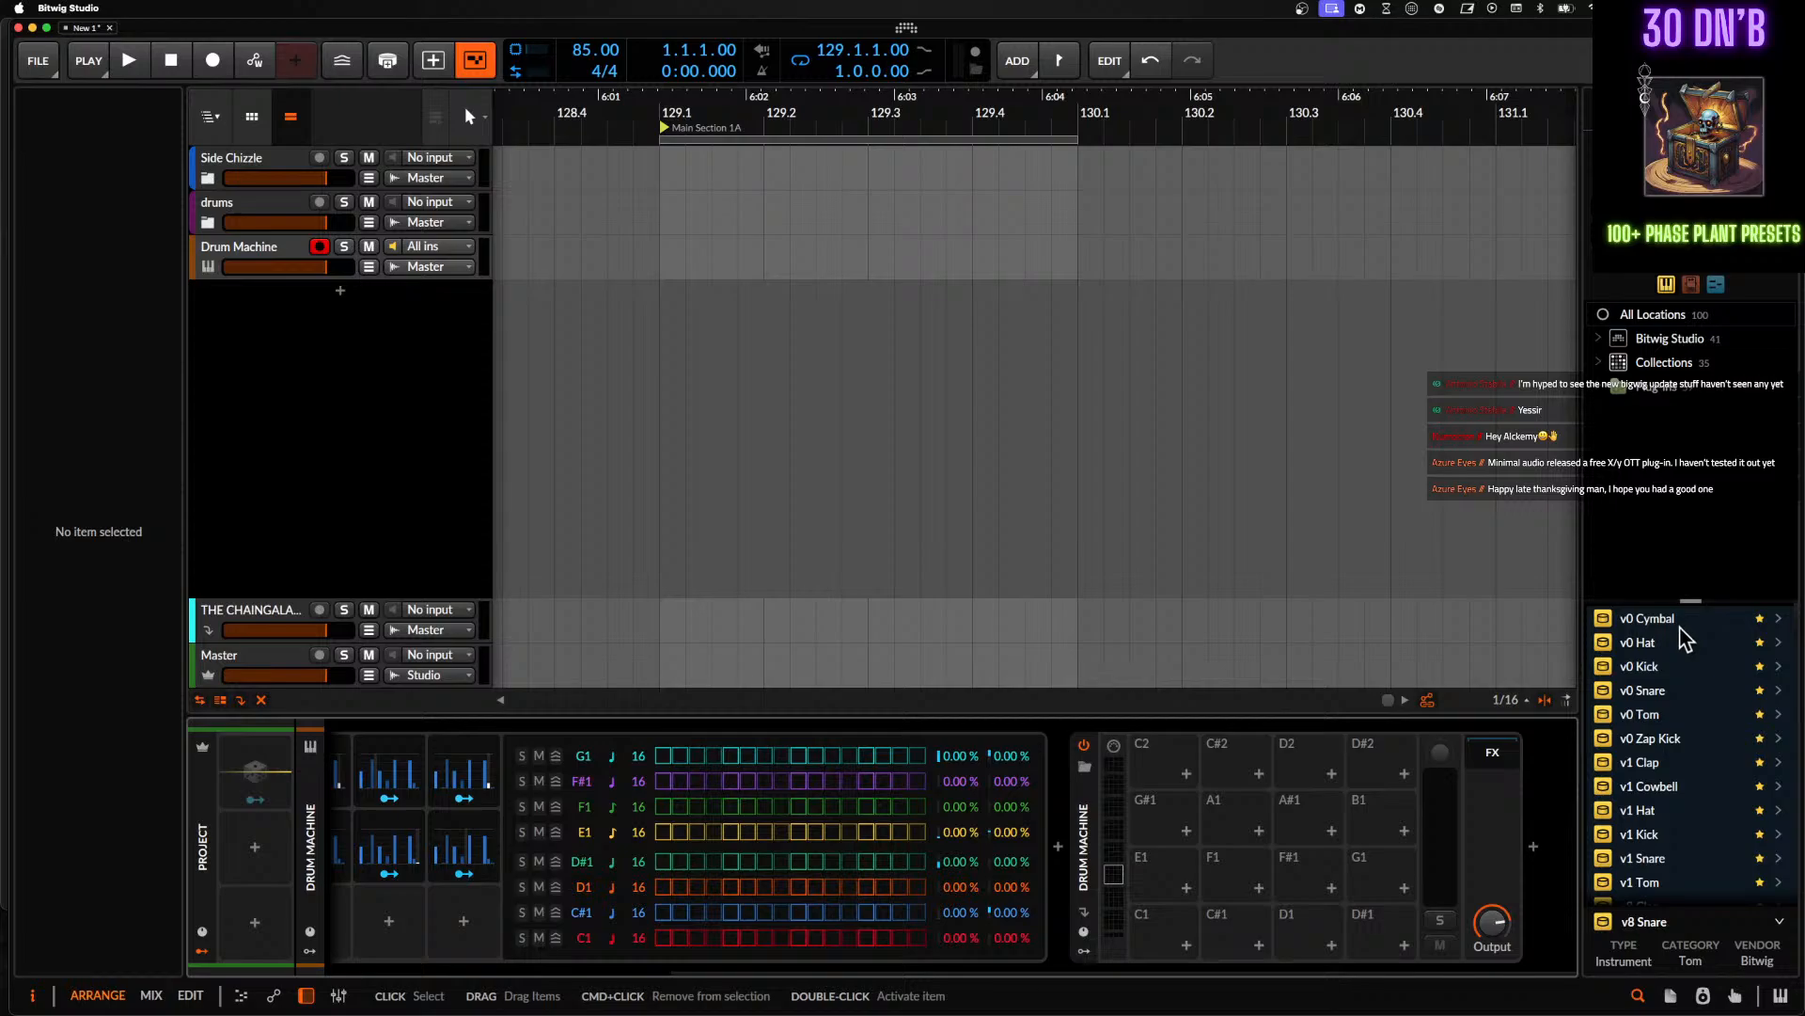
# - Try to place a smaller selection, v0 Cymbal through v8 Cymbal, onto the Drum Machine's C2 pad
pyautogui.click(1689, 720)
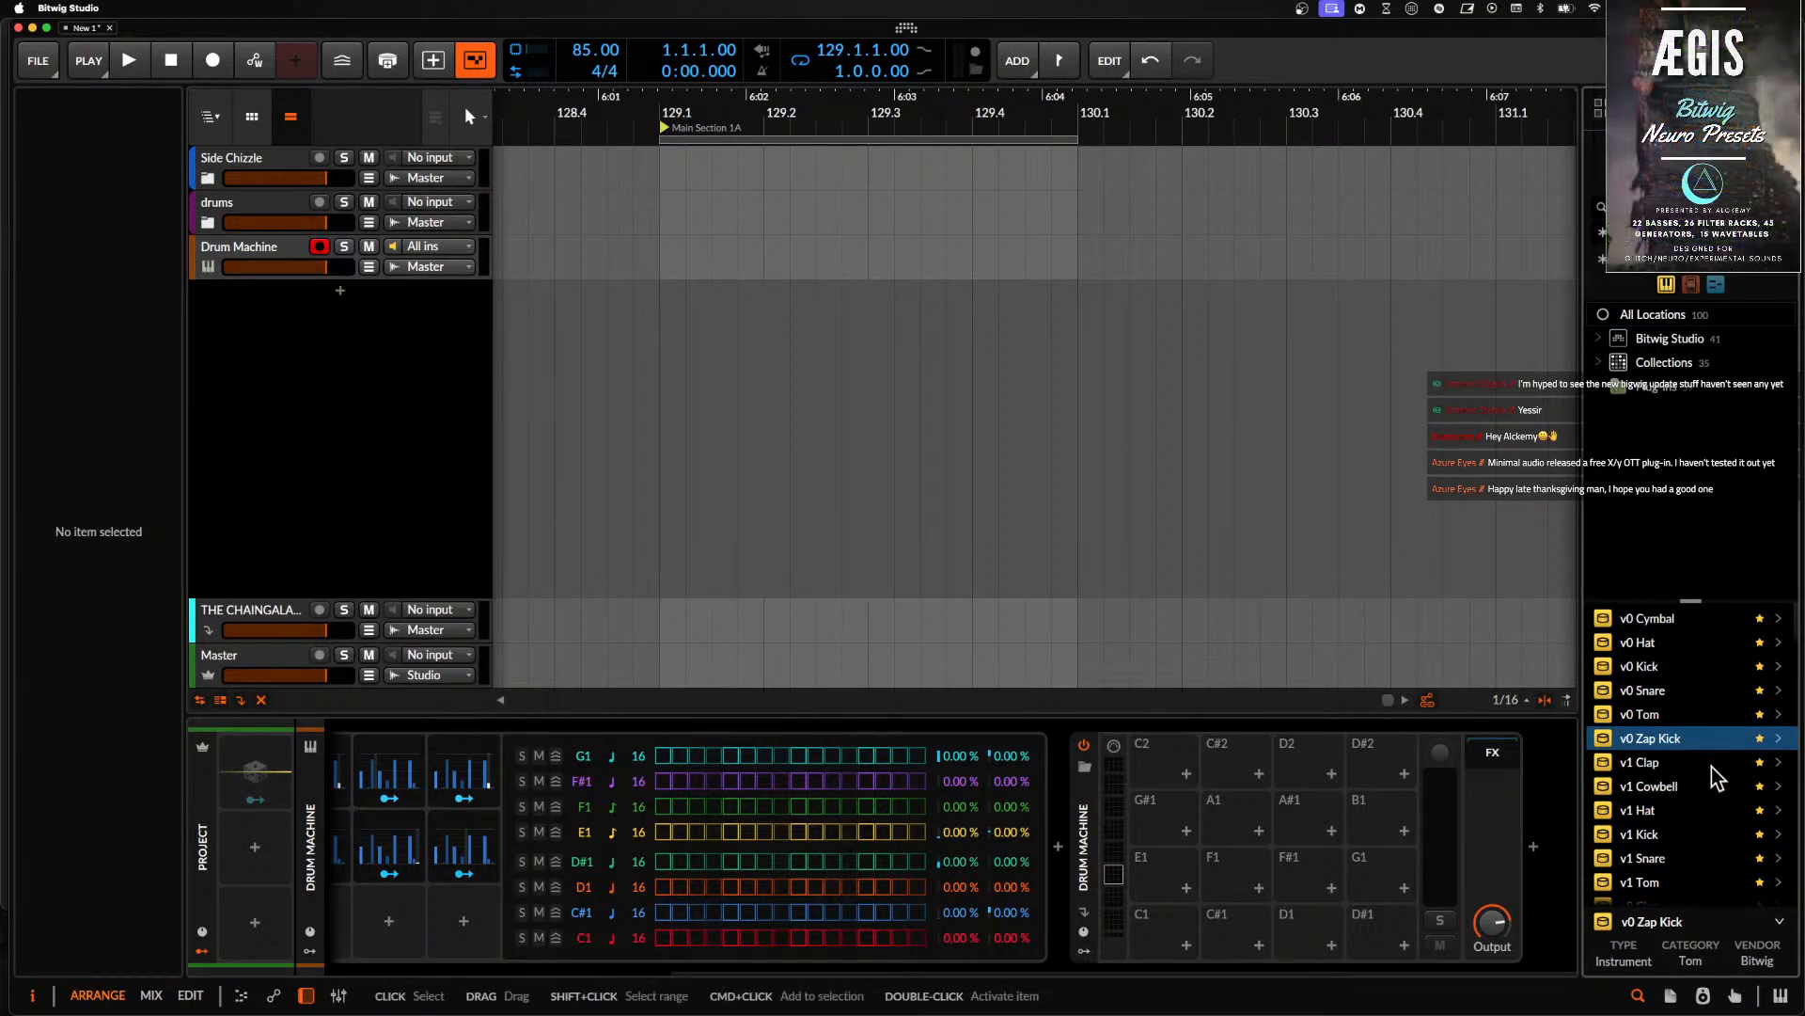
pyautogui.click(1664, 620)
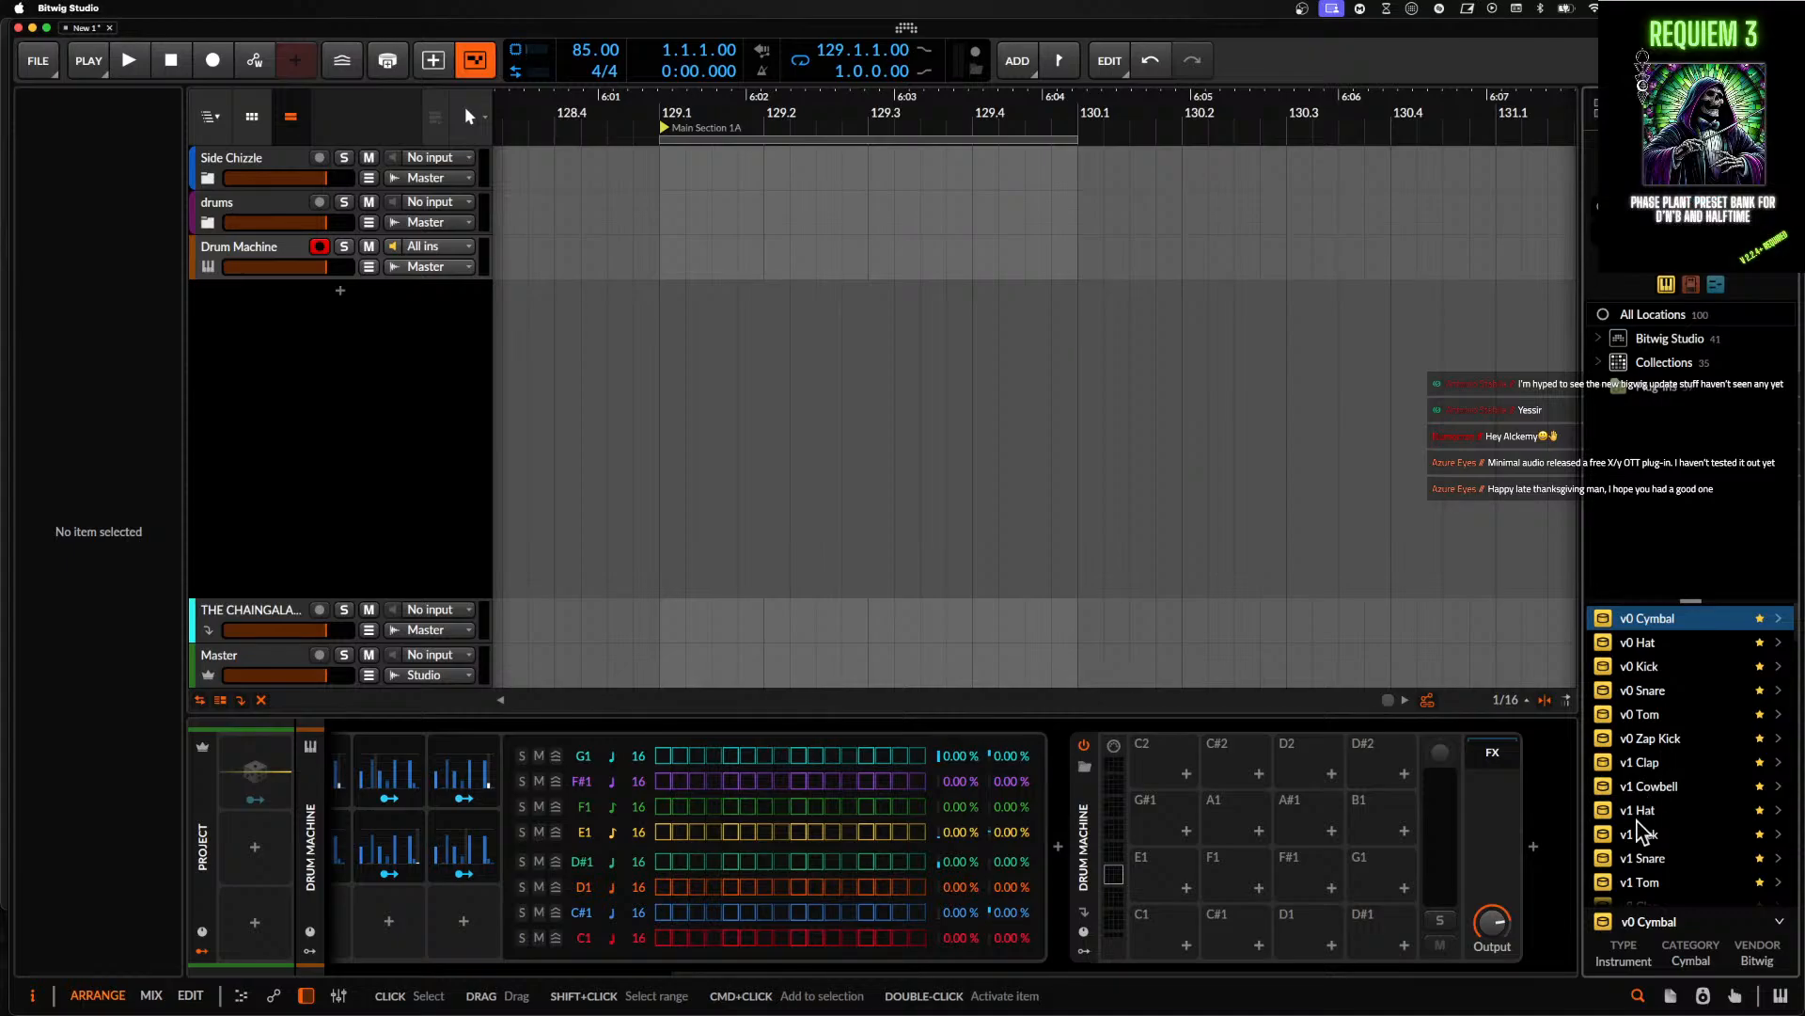
pyautogui.scroll(-5, 1641, 856)
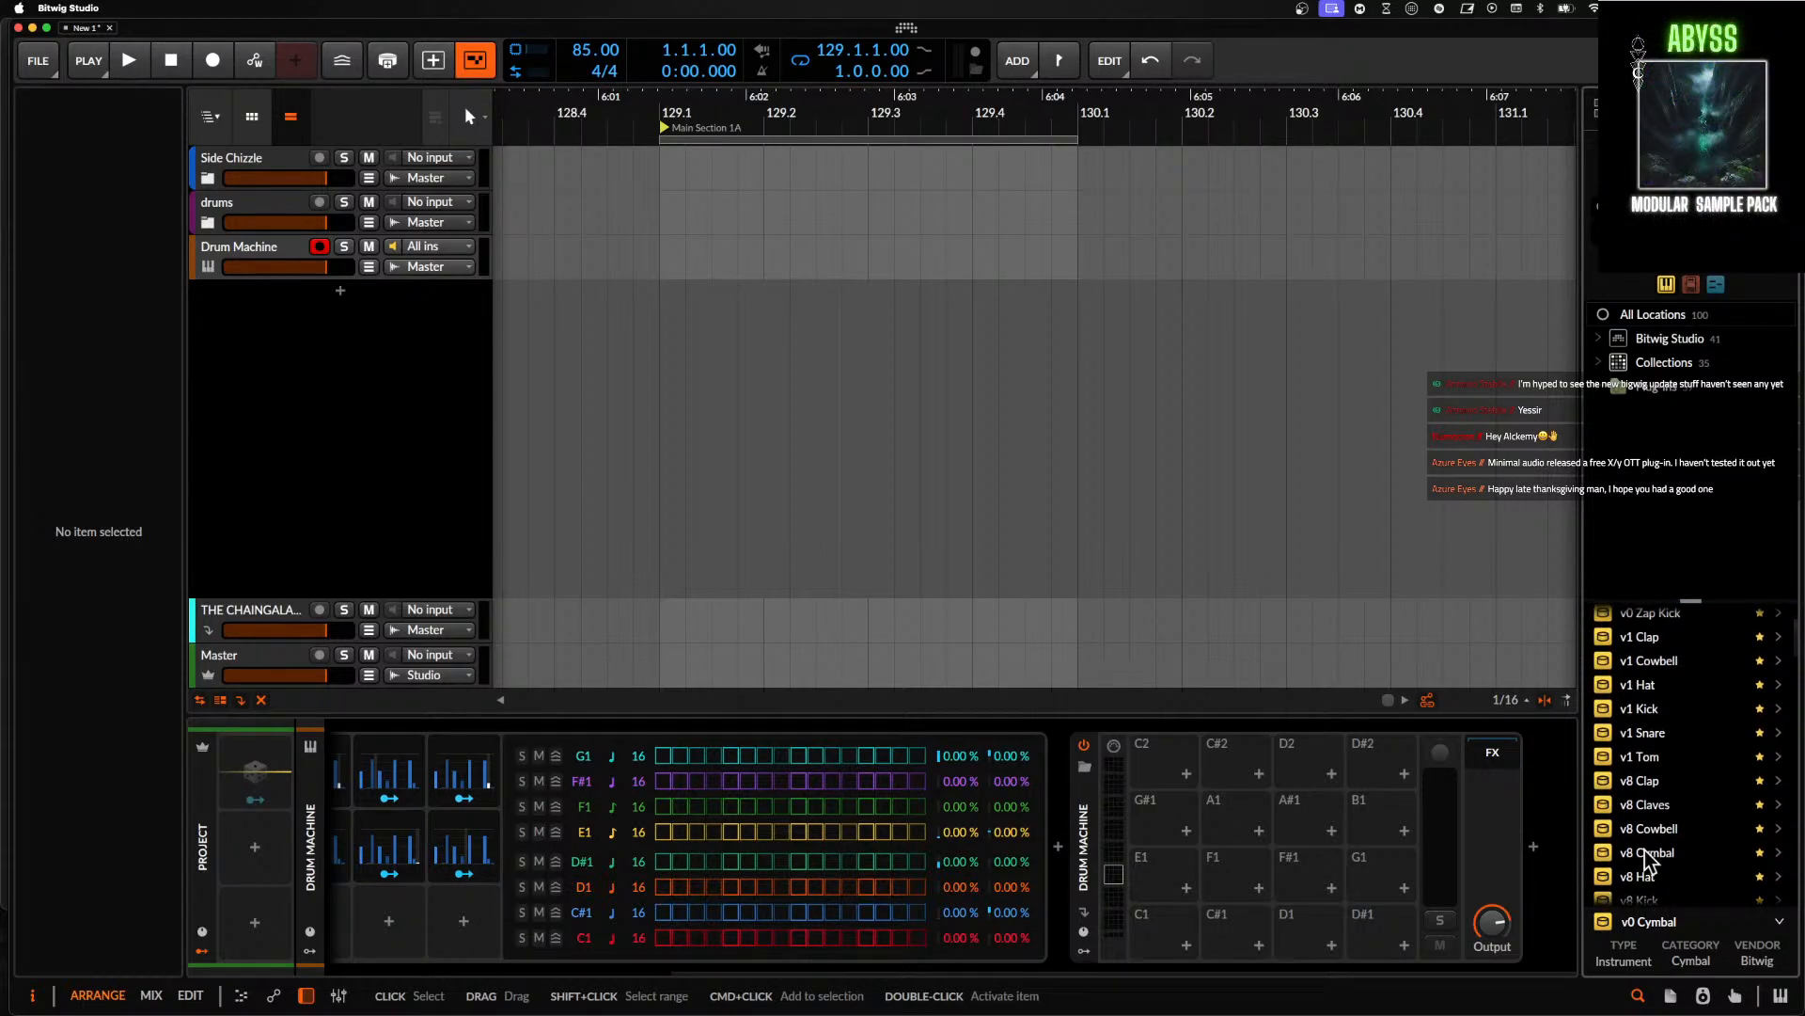
pyautogui.keyDown('shift'); pyautogui.click(1645, 857); pyautogui.keyUp('shift')
pyautogui.scroll(5, 1640, 711)
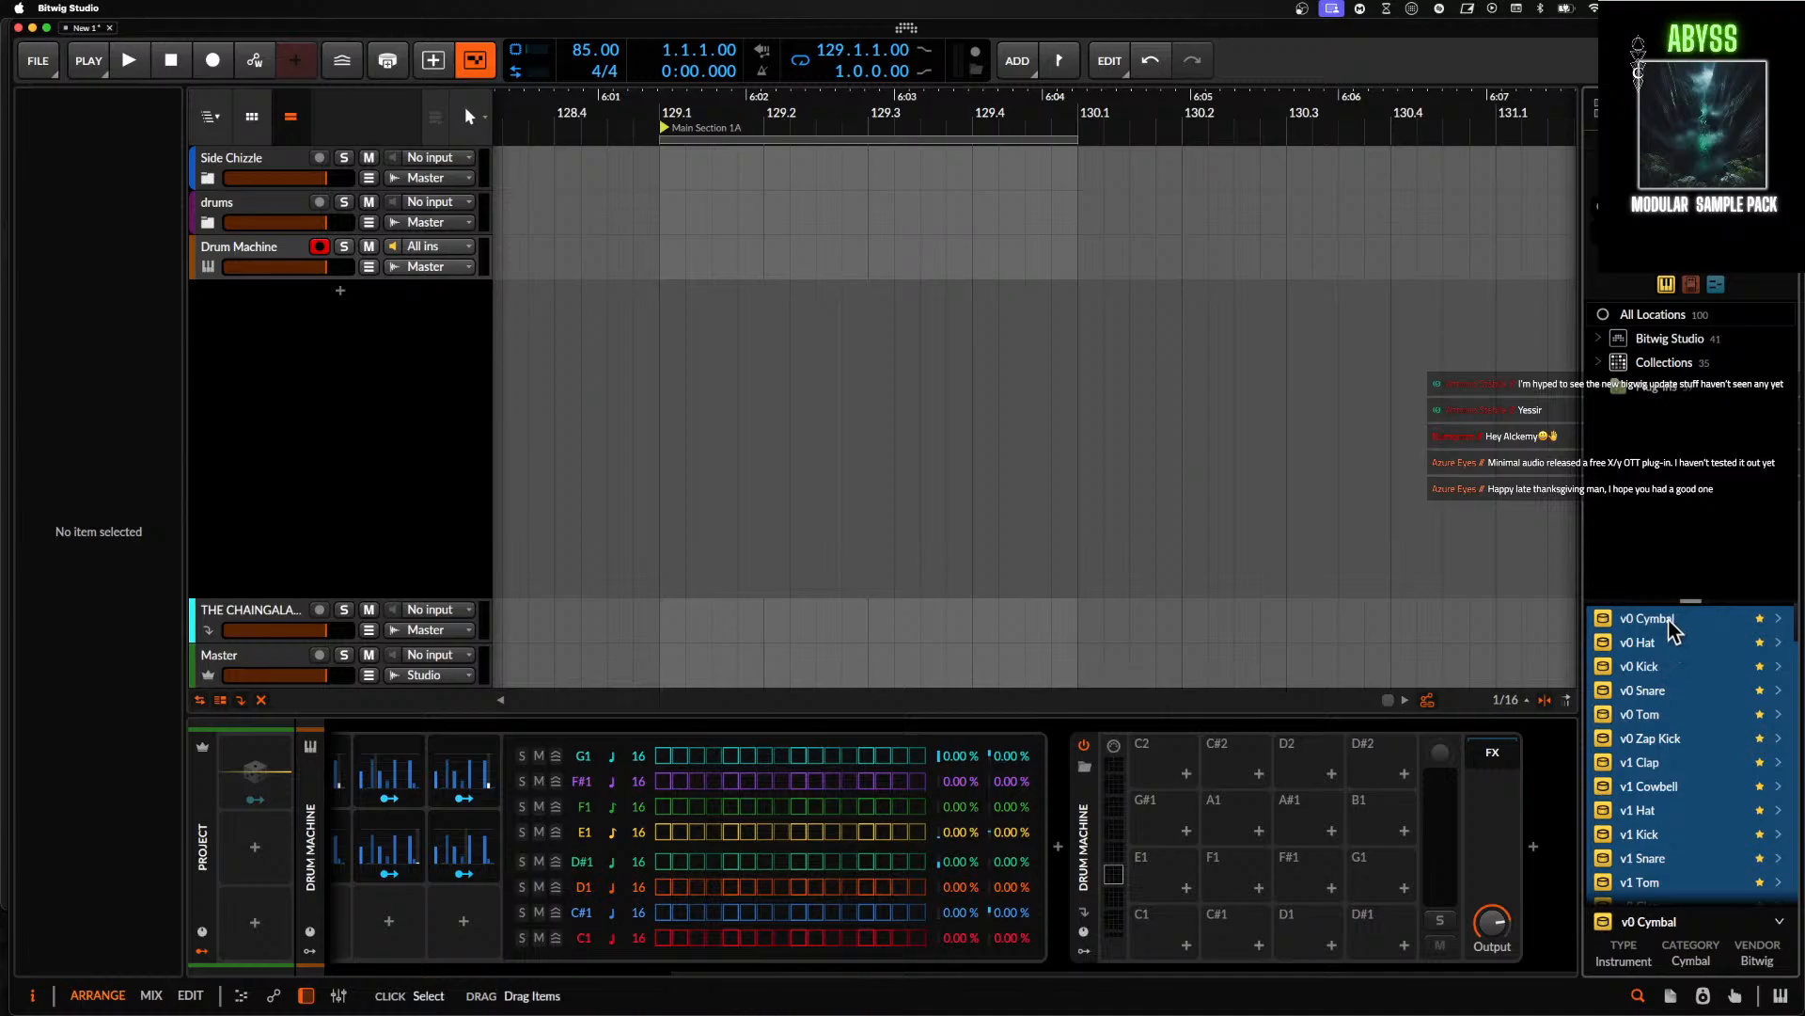
pyautogui.moveTo(1670, 622); pyautogui.dragTo(1160, 766)
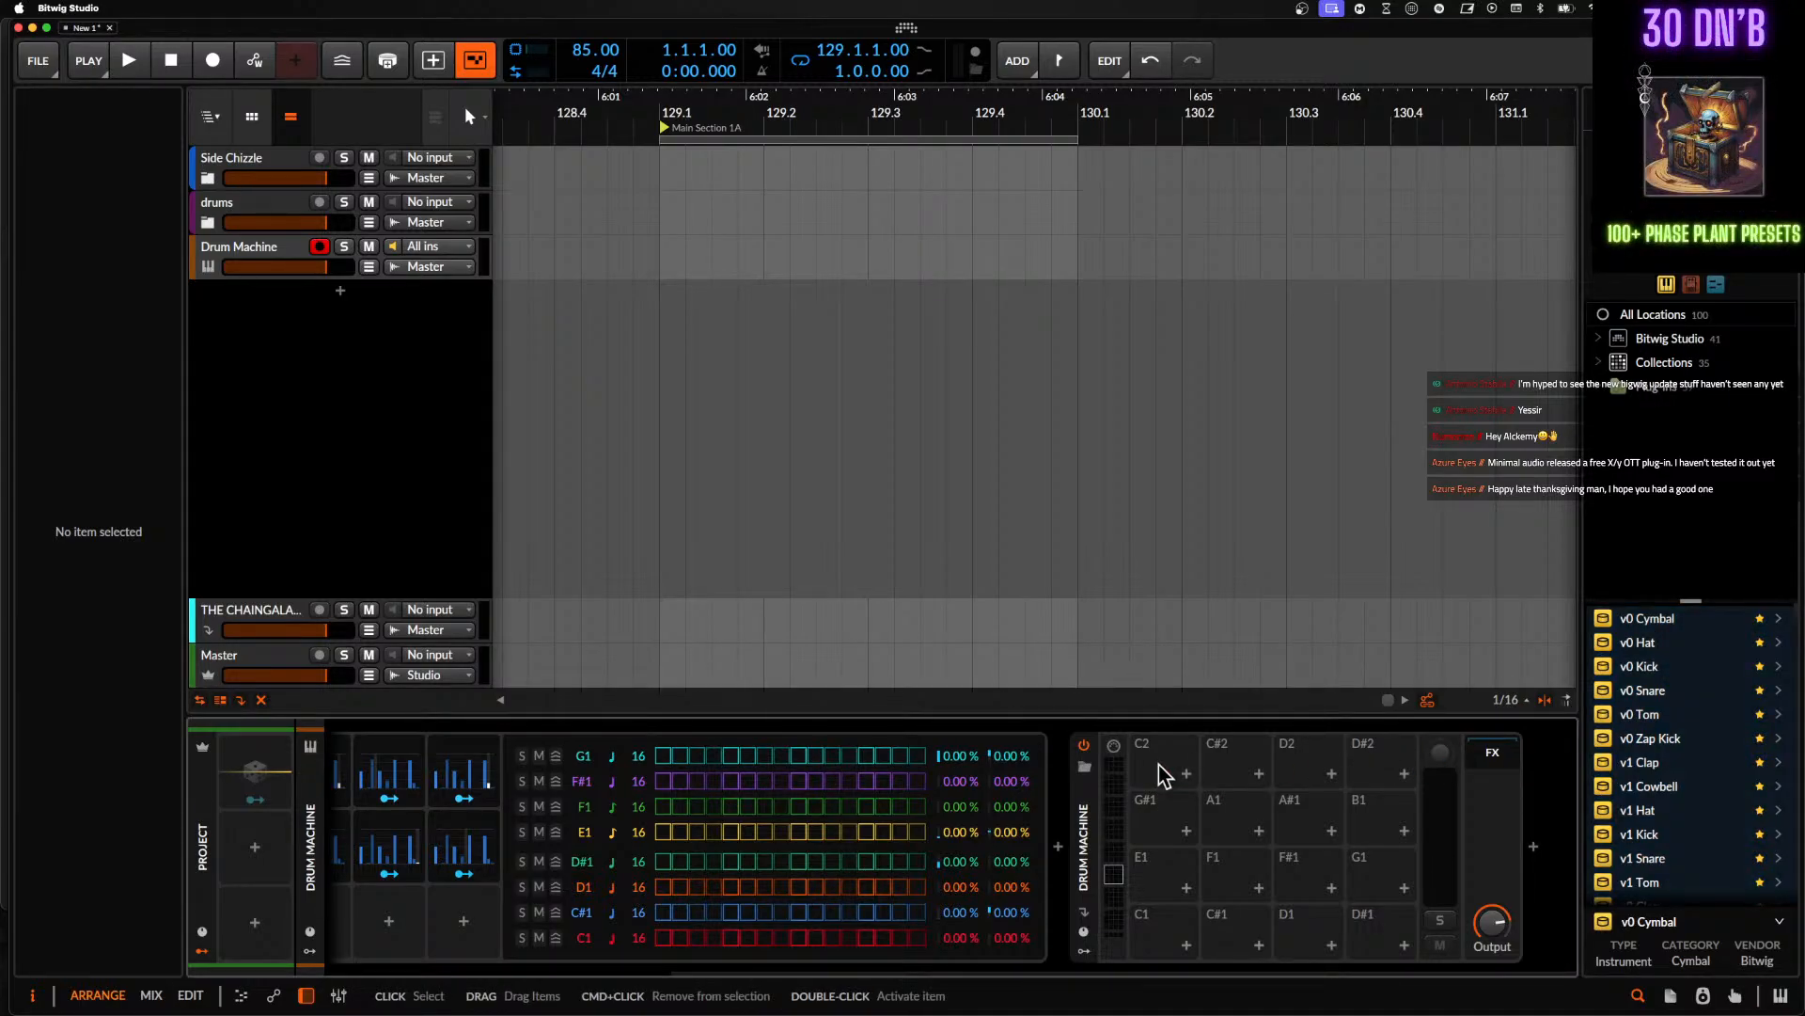
# - Try to place only the four devices from v0 Cymbal through v0 Snare onto the Drum Machine's pads
pyautogui.click(1743, 691)
pyautogui.click(1704, 669)
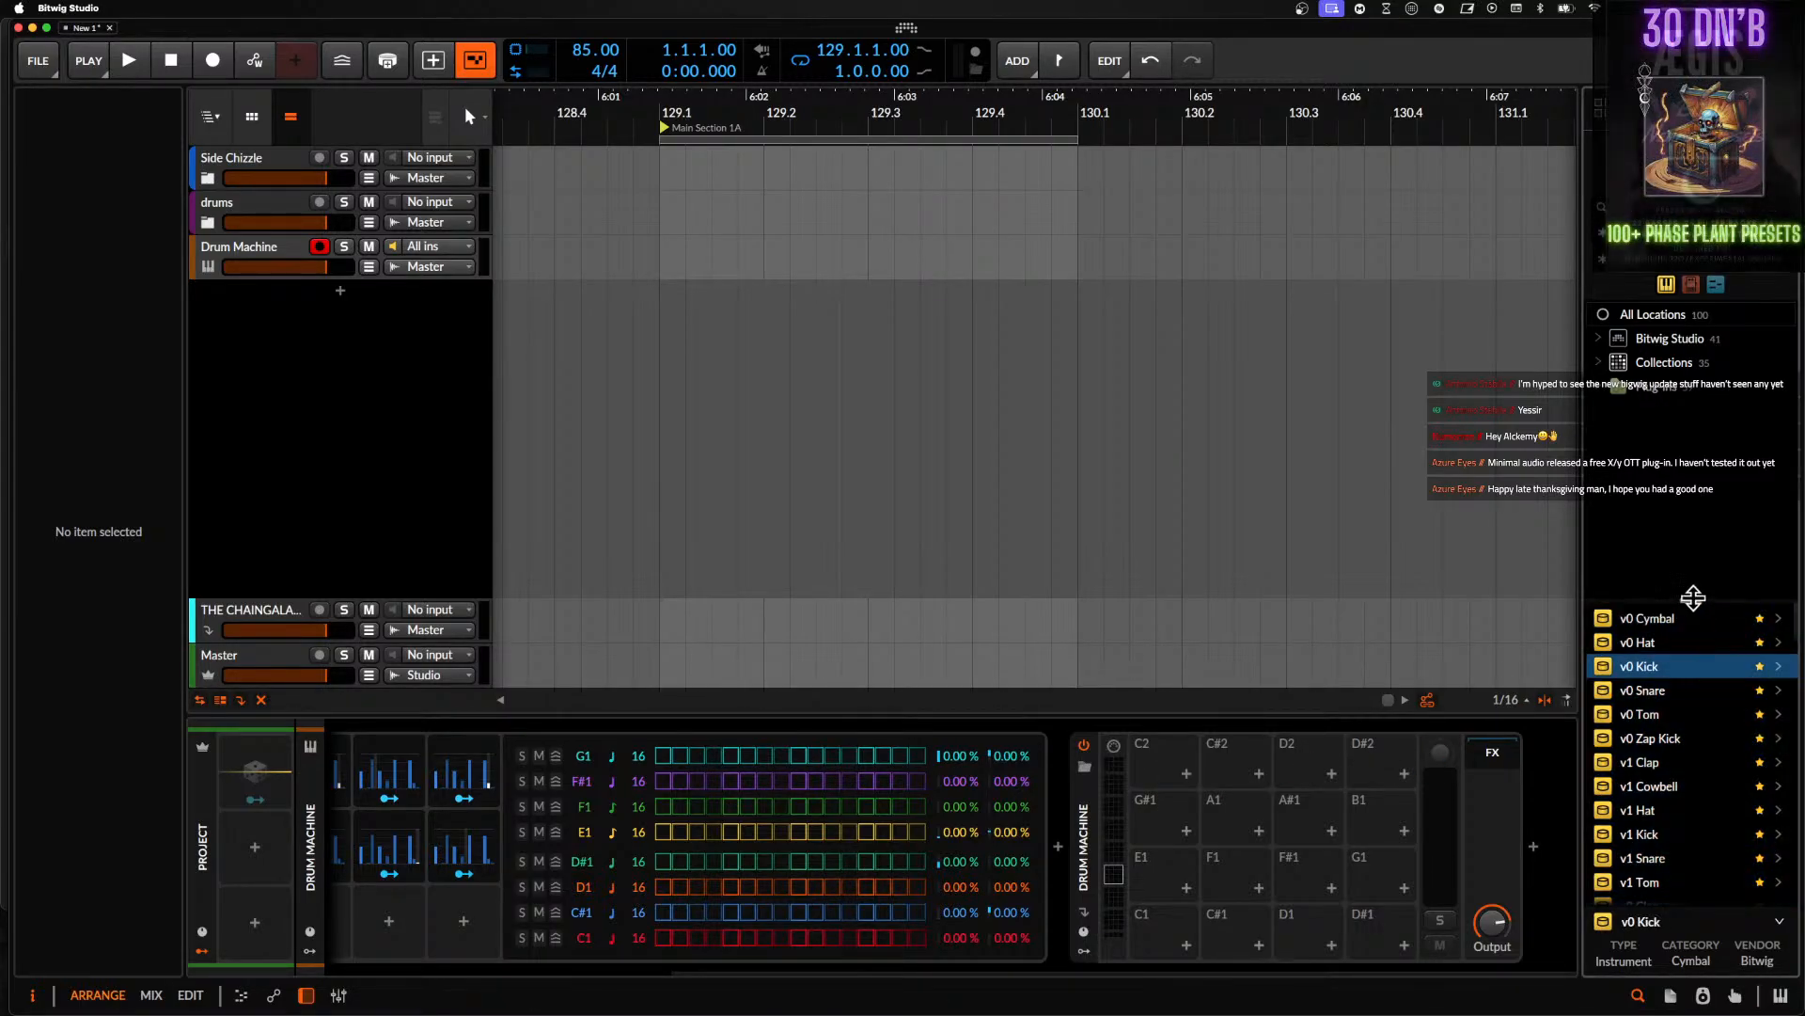
pyautogui.click(1679, 692)
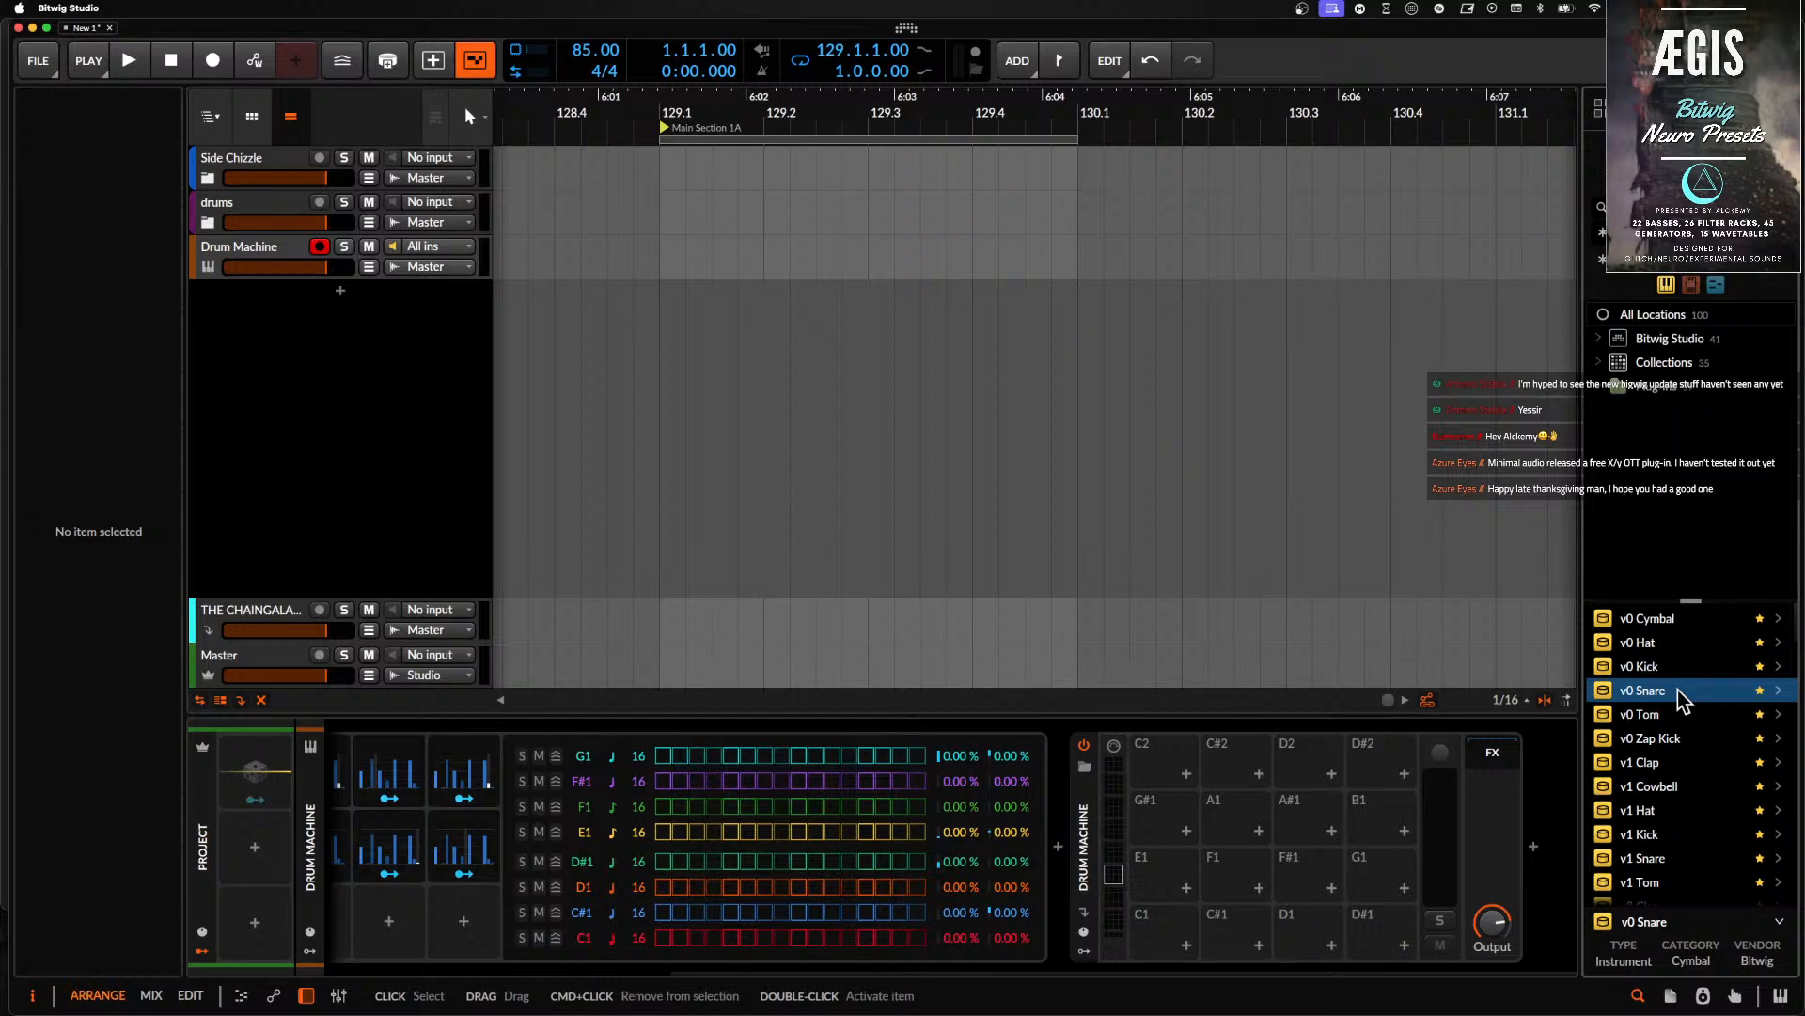
pyautogui.keyDown('shift'); pyautogui.click(1670, 620); pyautogui.keyUp('shift')
pyautogui.moveTo(1670, 619); pyautogui.dragTo(1671, 710)
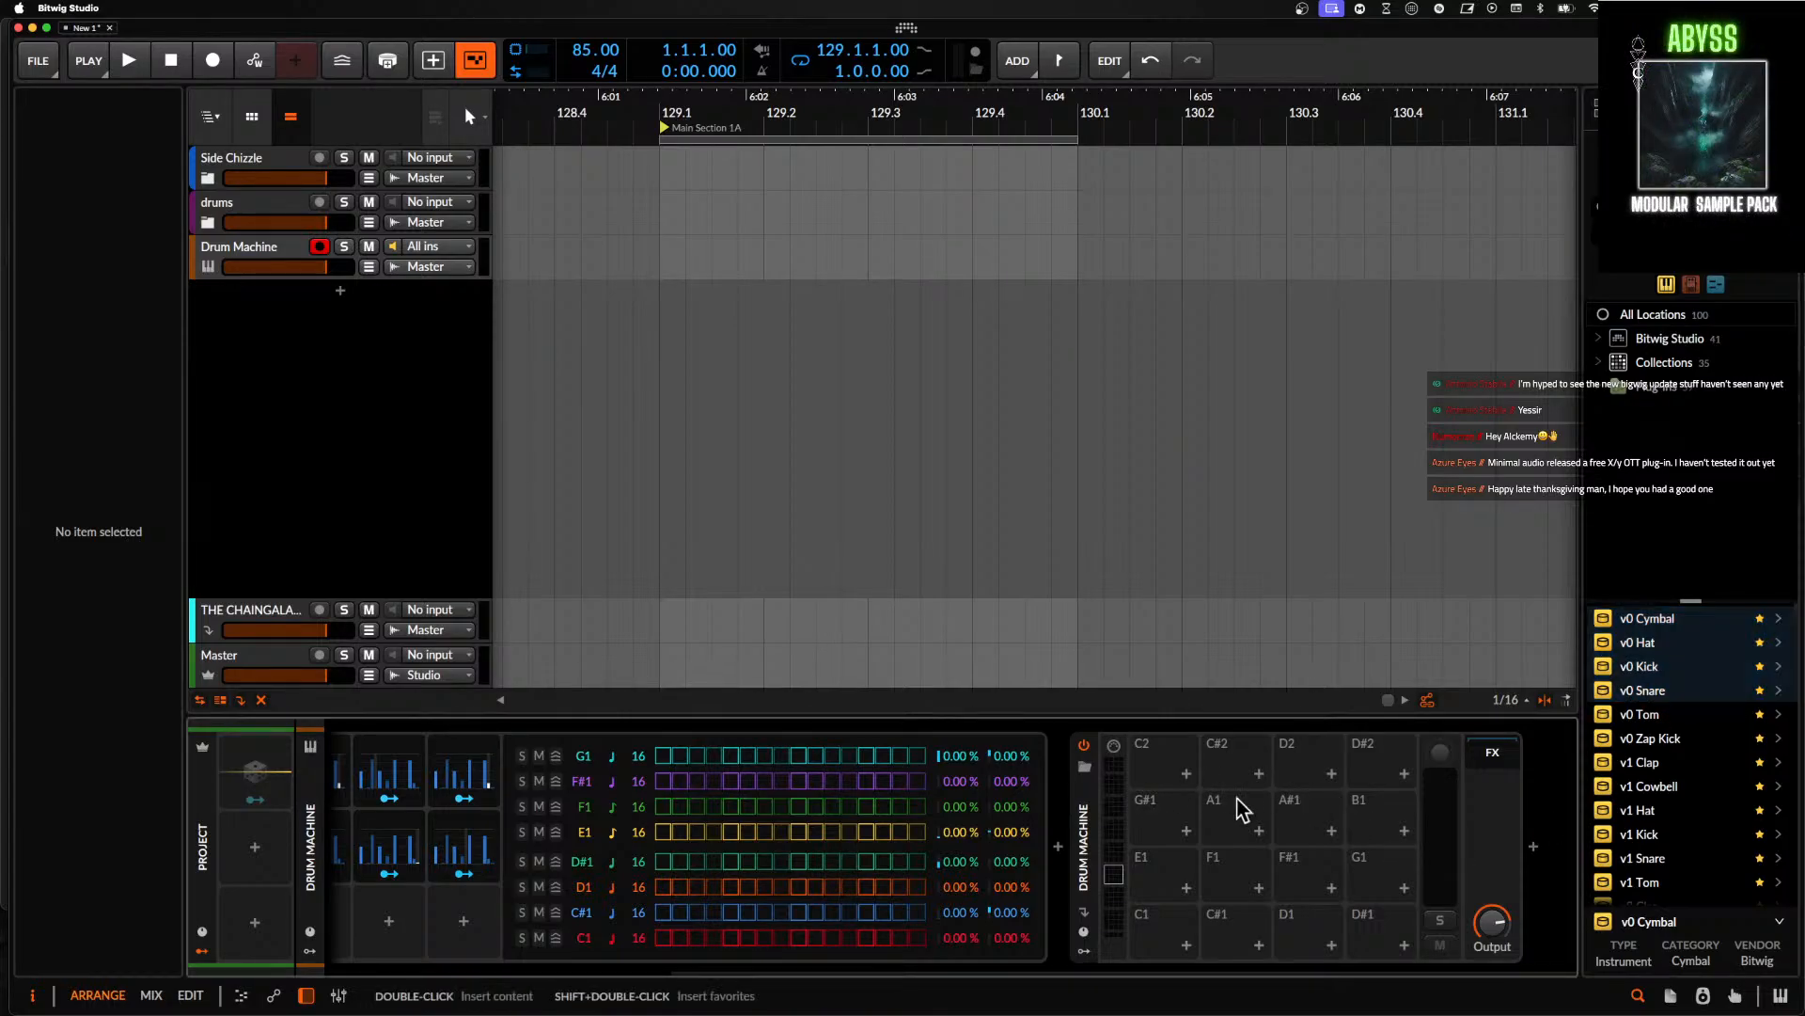
# - Delete the Drum Machine device from the chain after Stepwise
pyautogui.click(1086, 799)
pyautogui.press('Delete')
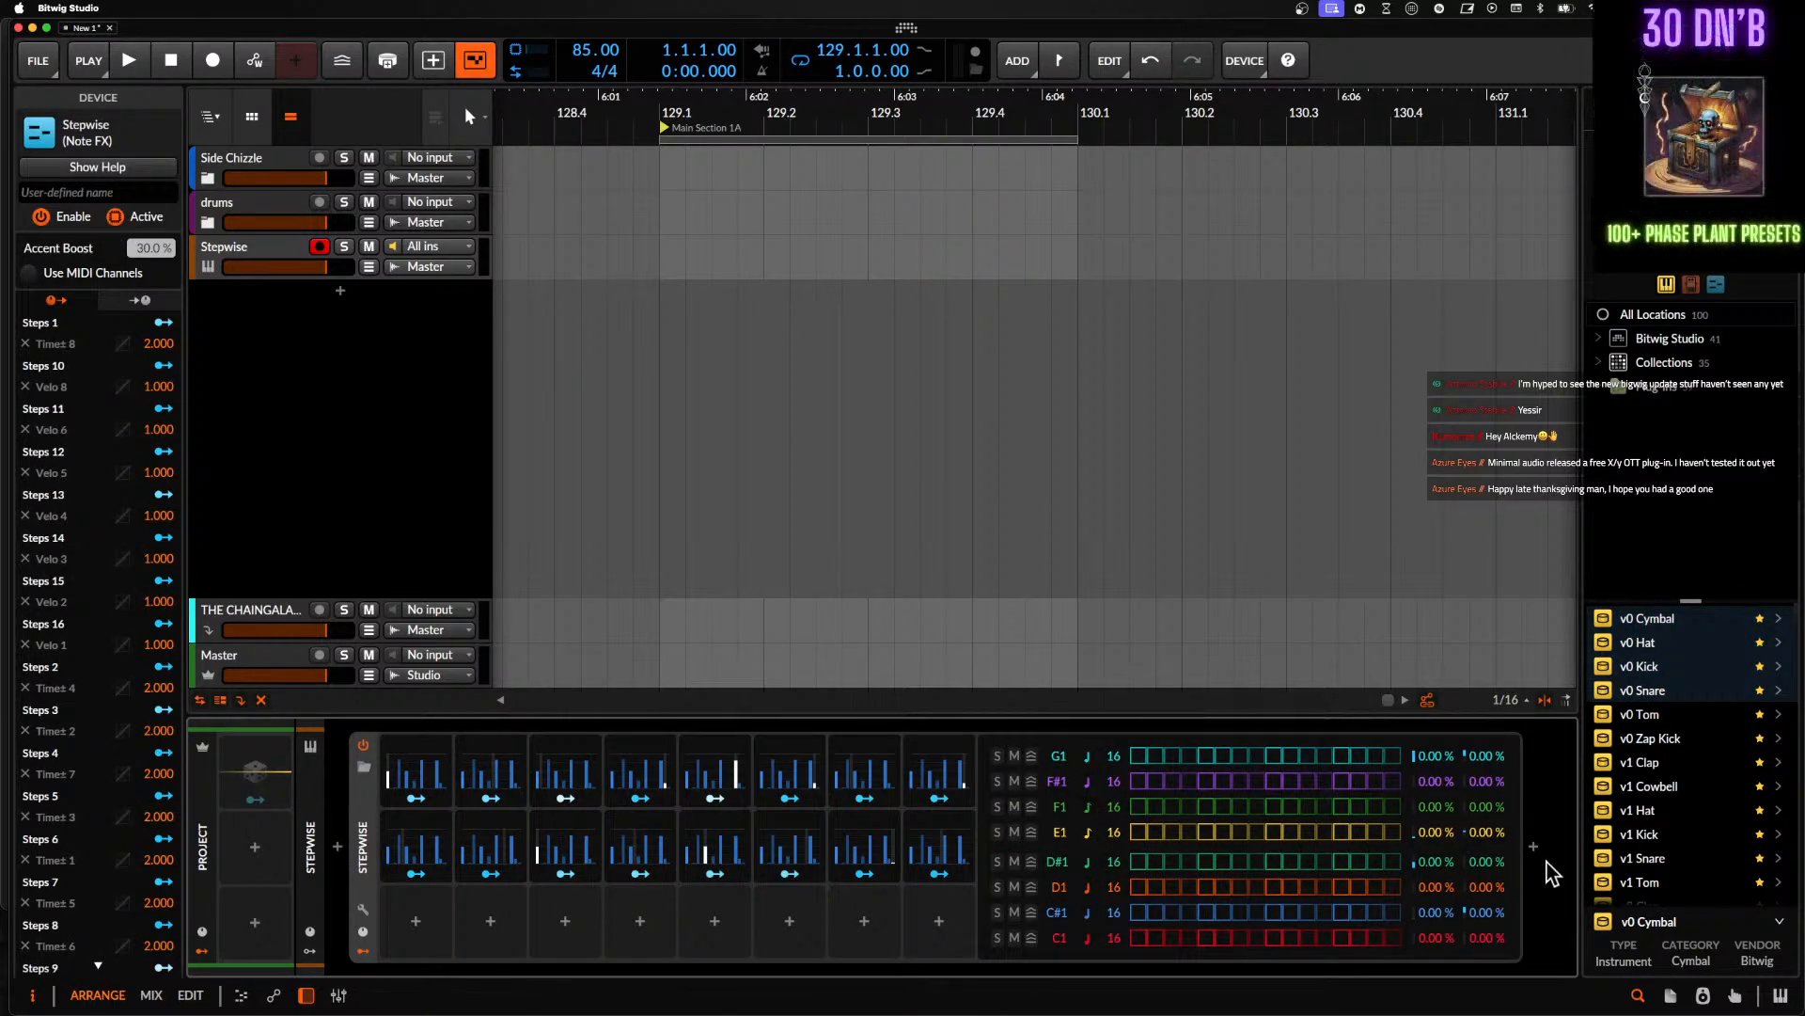
# - Try to insert the super pork rakka preset after the Stepwise sequencer
pyautogui.click(1526, 841)
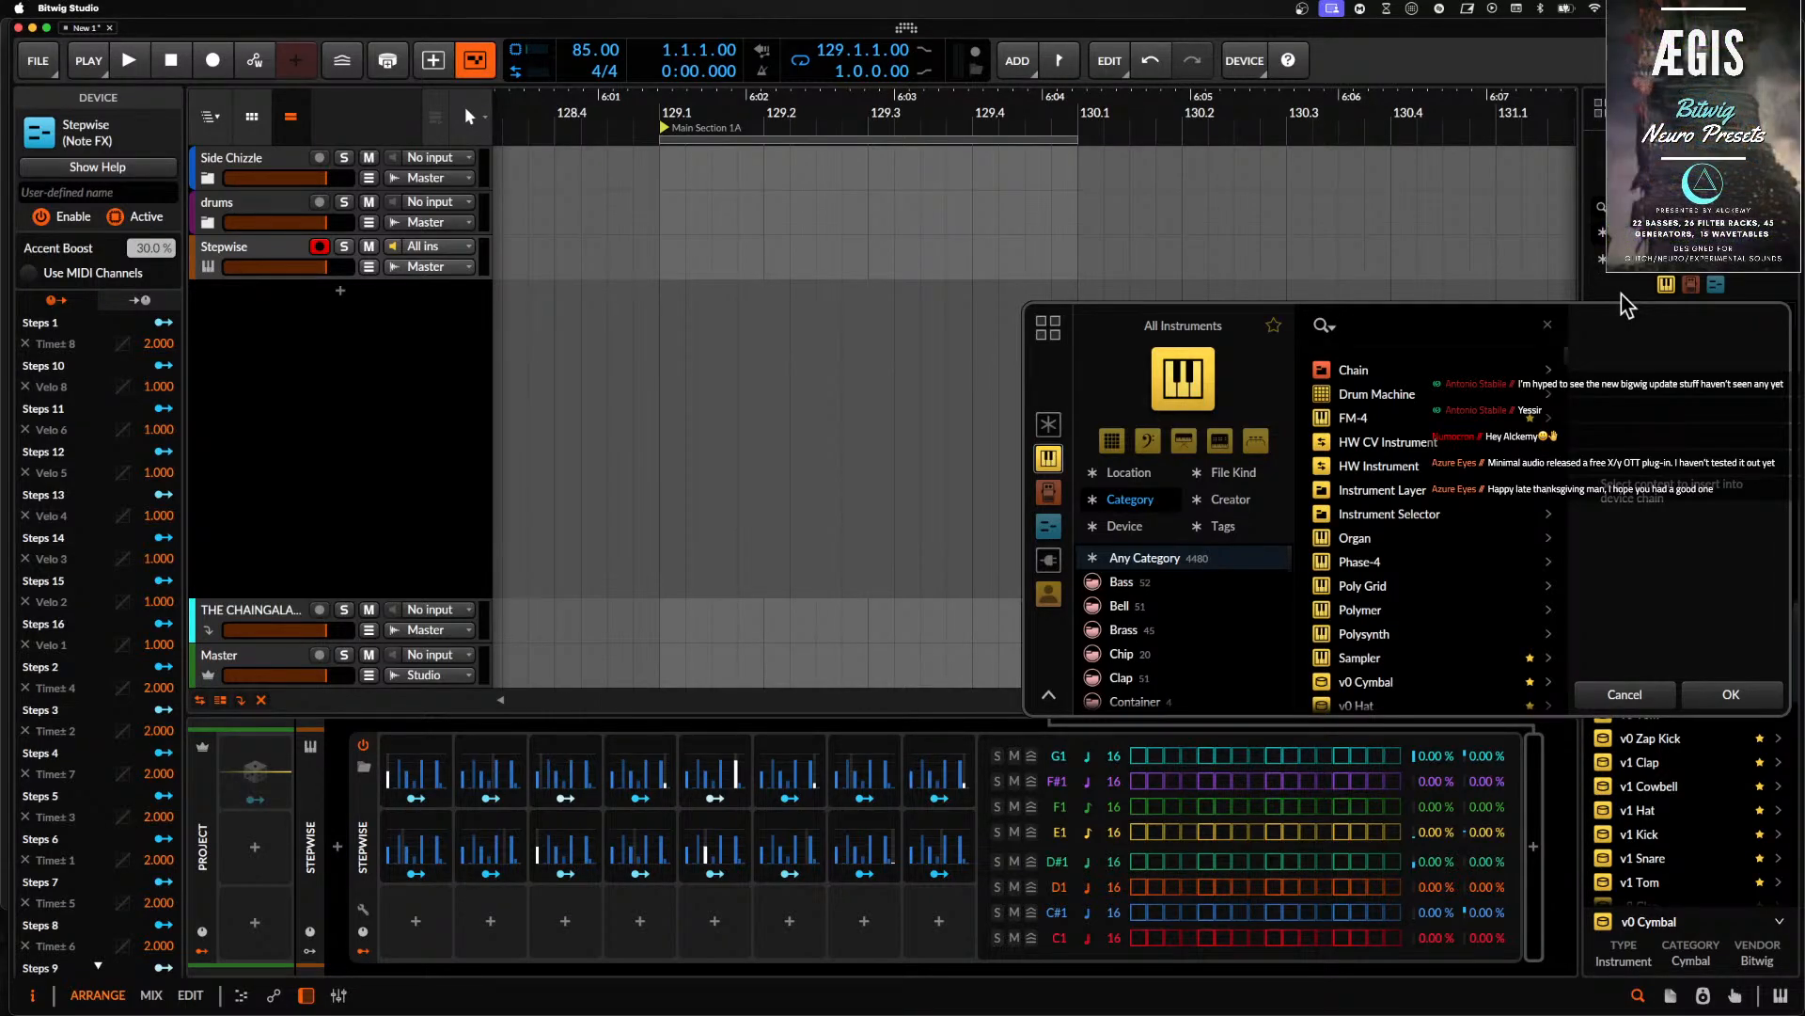
pyautogui.write('per')
pyautogui.press('BackSpace')
pyautogui.press('BackSpace')
pyautogui.write('ork')
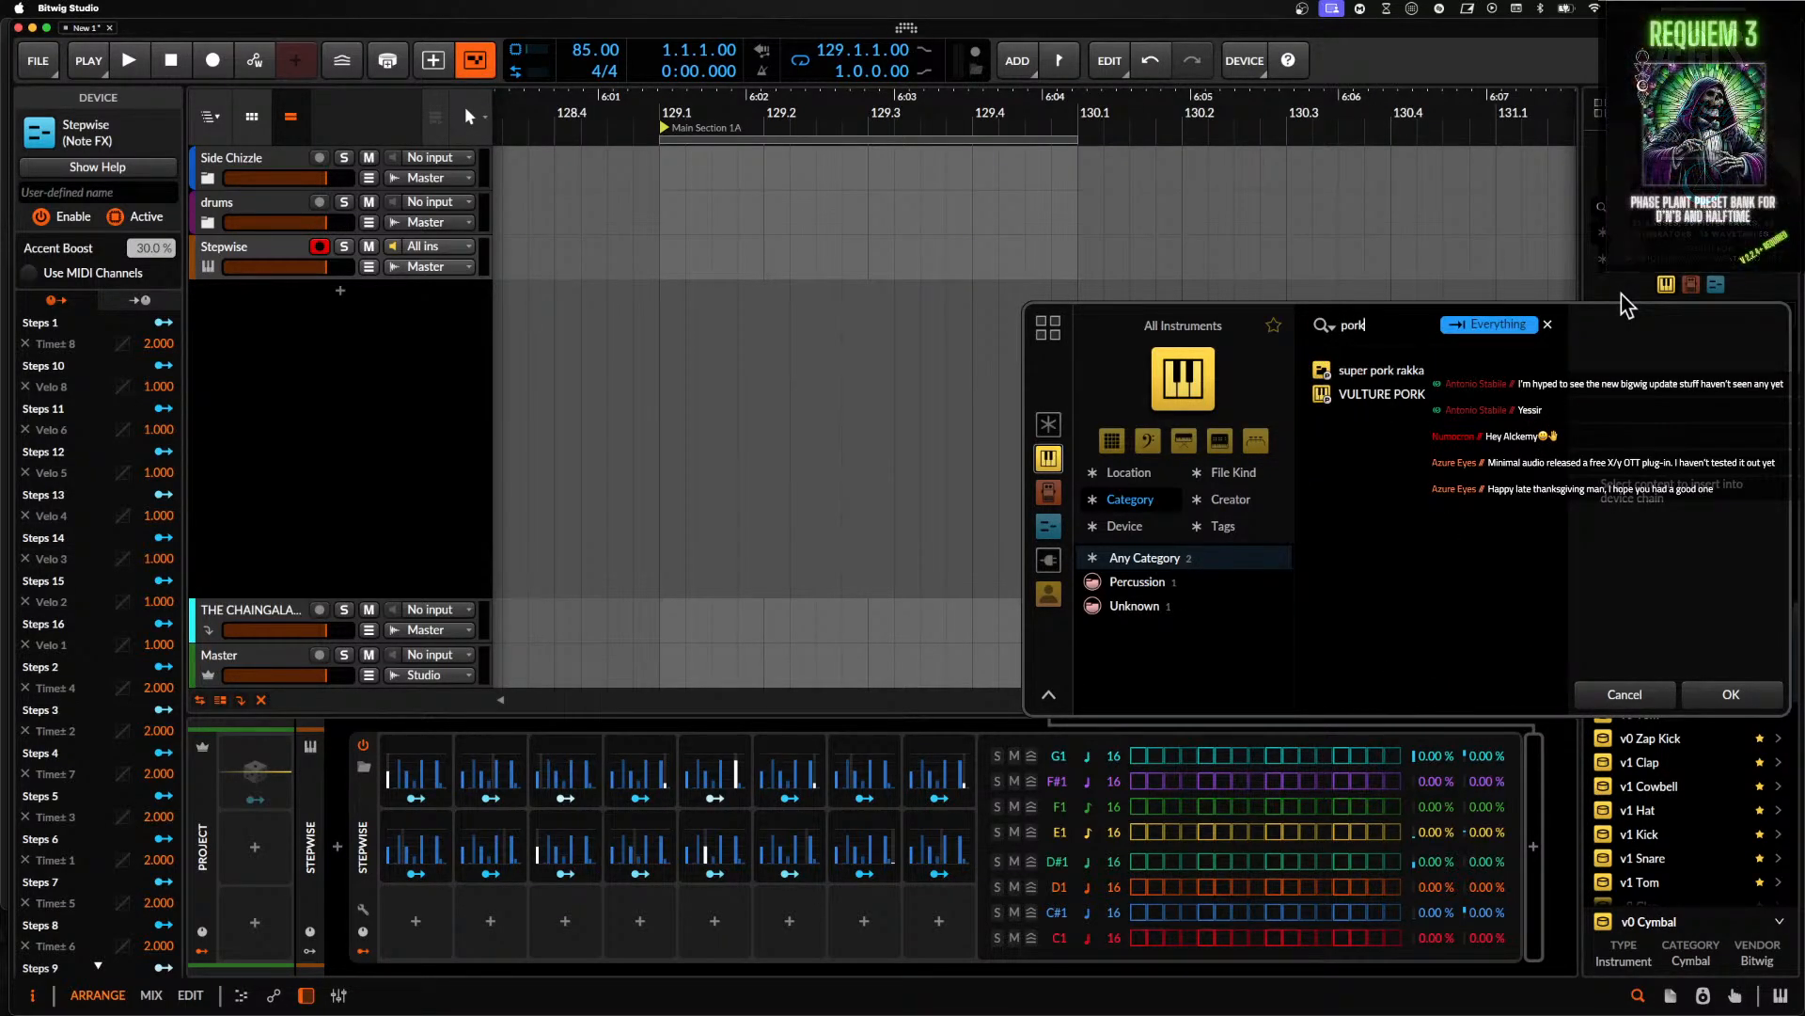
pyautogui.click(1380, 370)
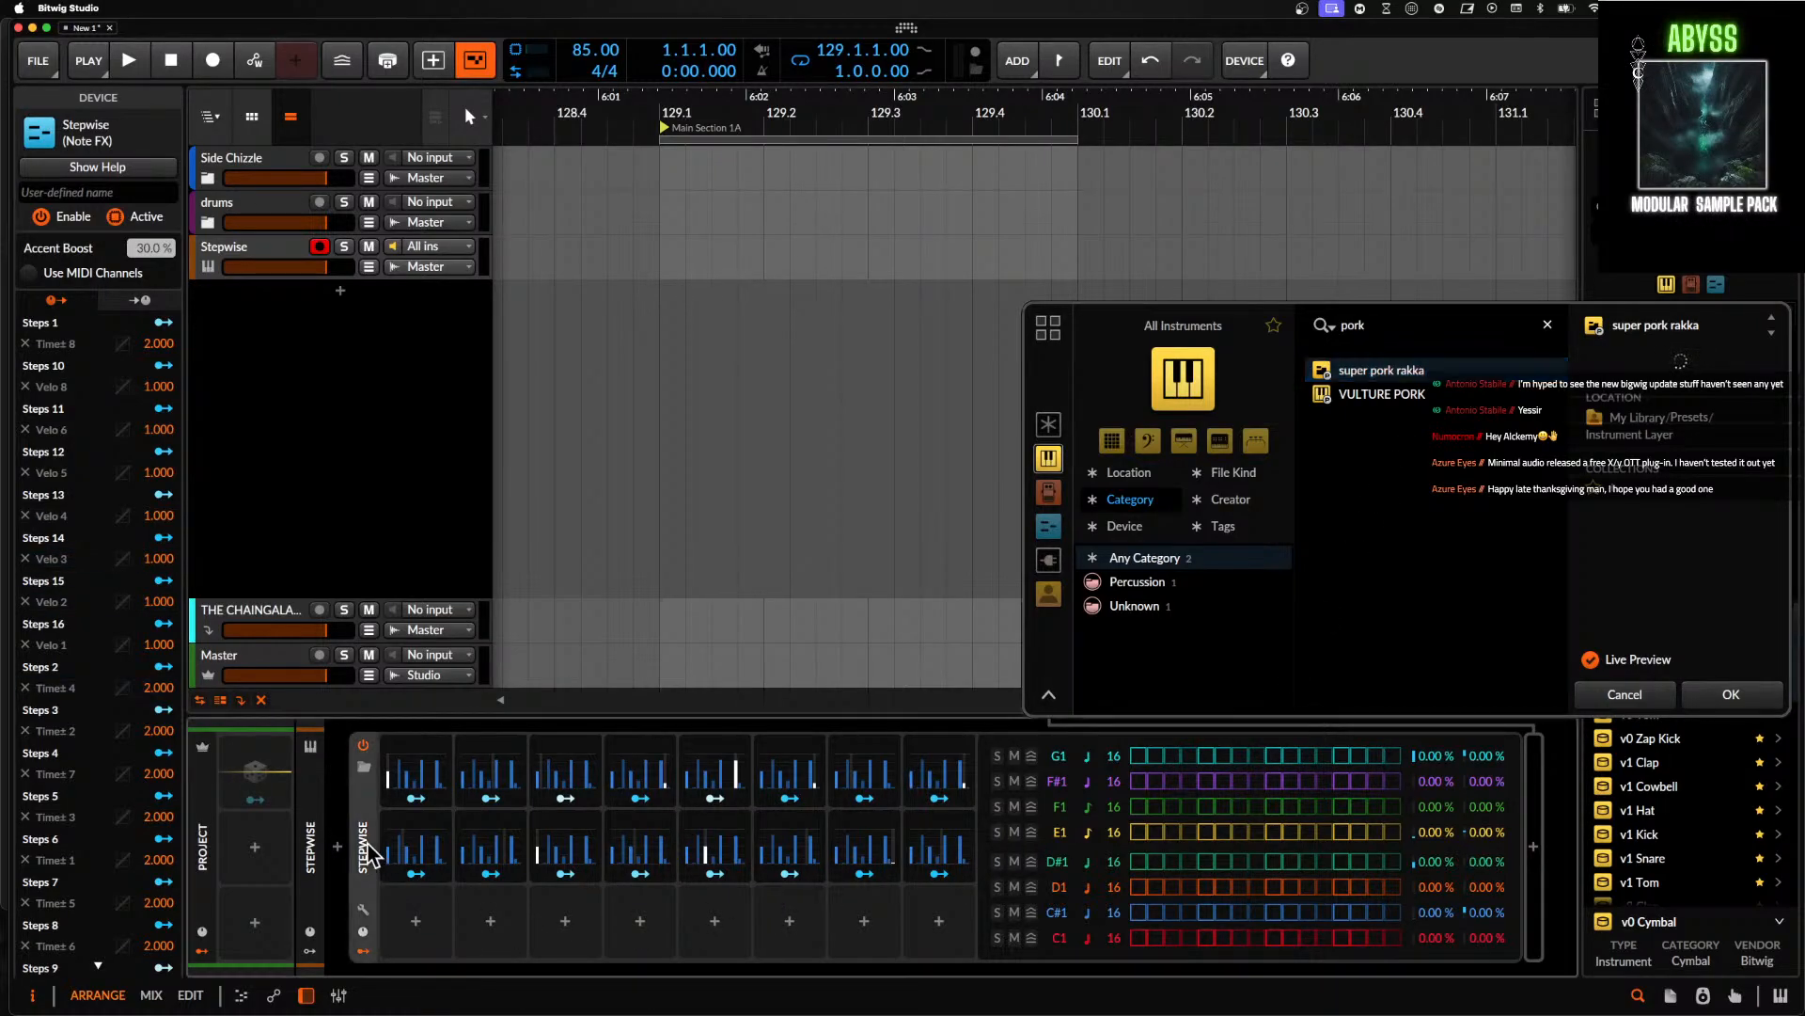
# - Save the Stepwise device to the library as a preset named Better Stepper
pyautogui.rightClick(367, 893)
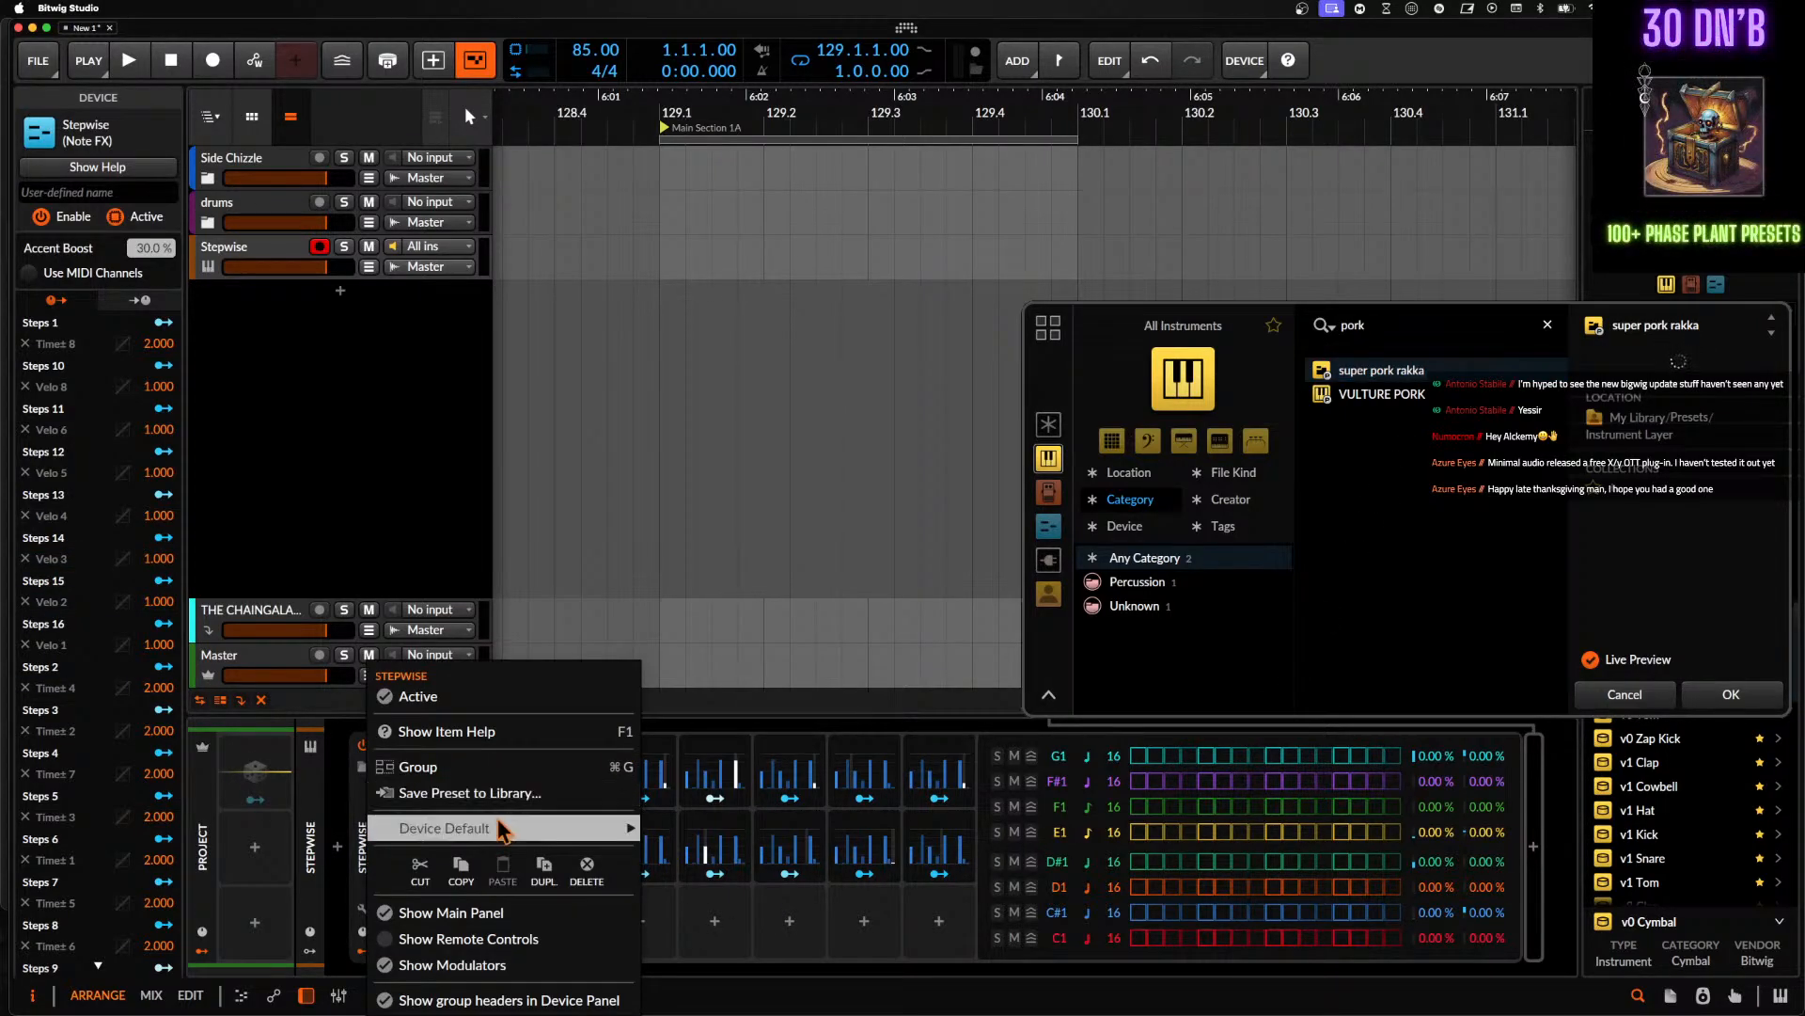
pyautogui.click(515, 795)
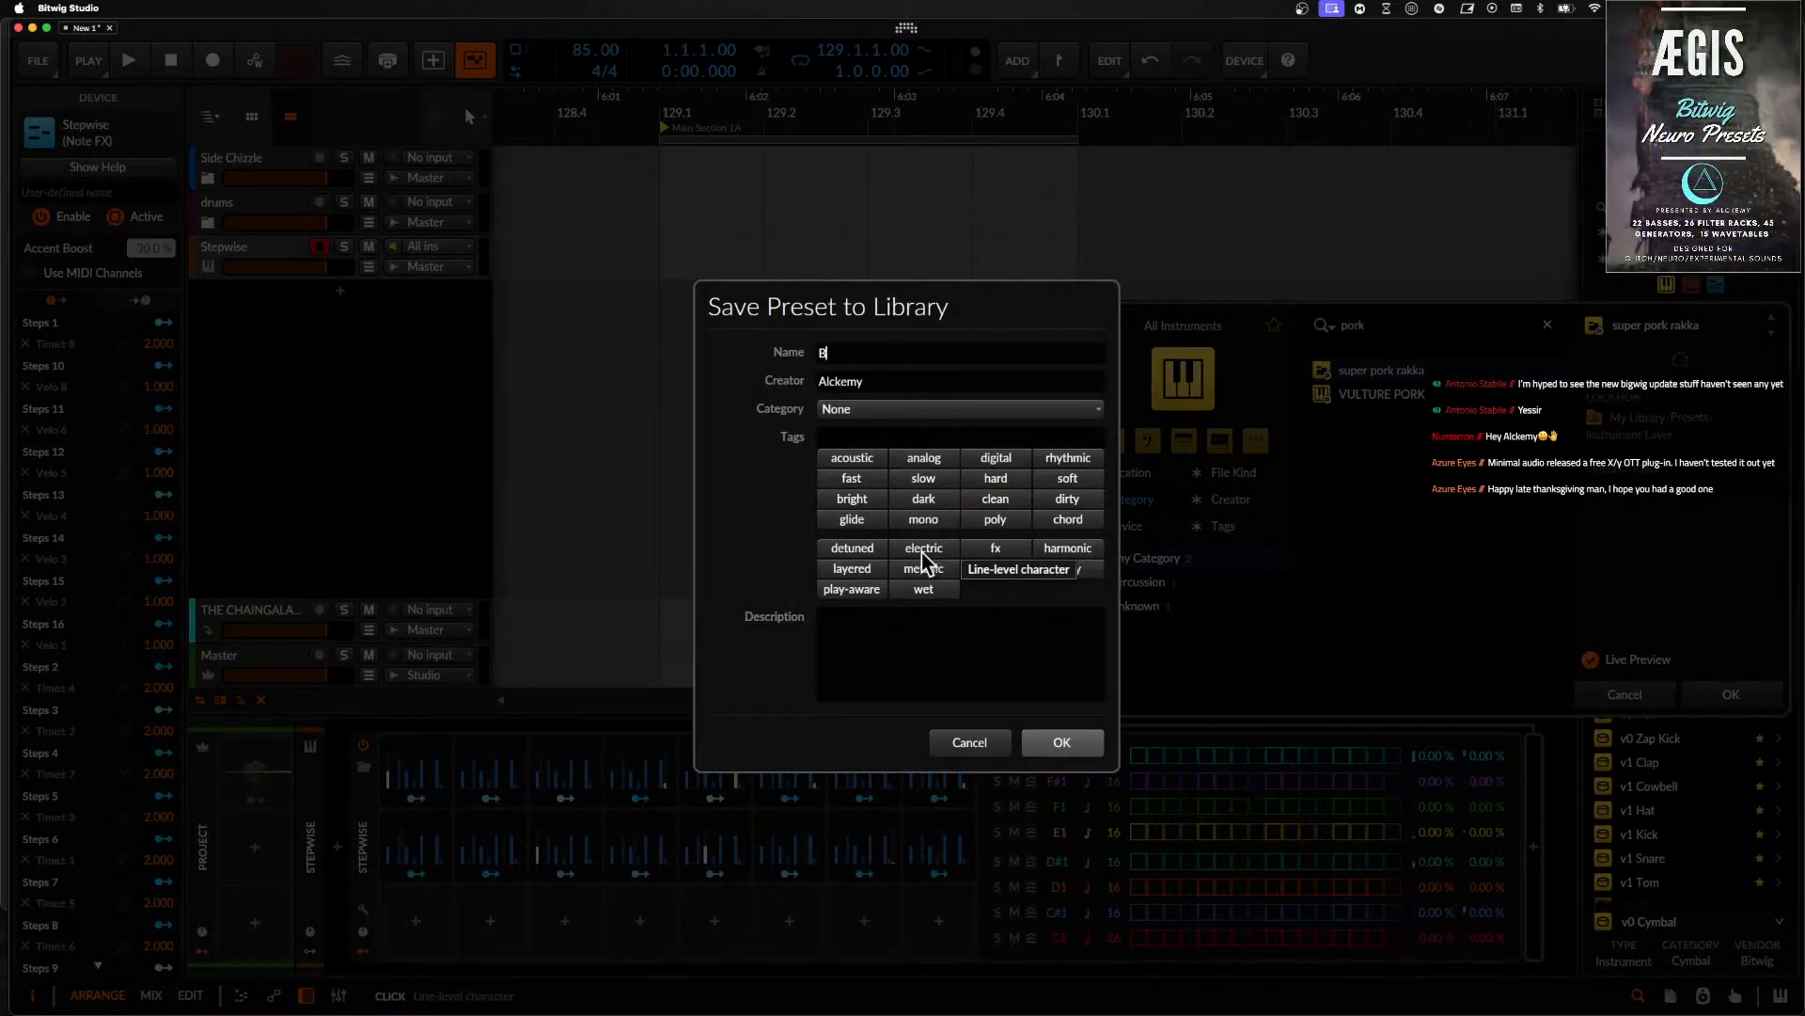
pyautogui.write('Better Stepper')
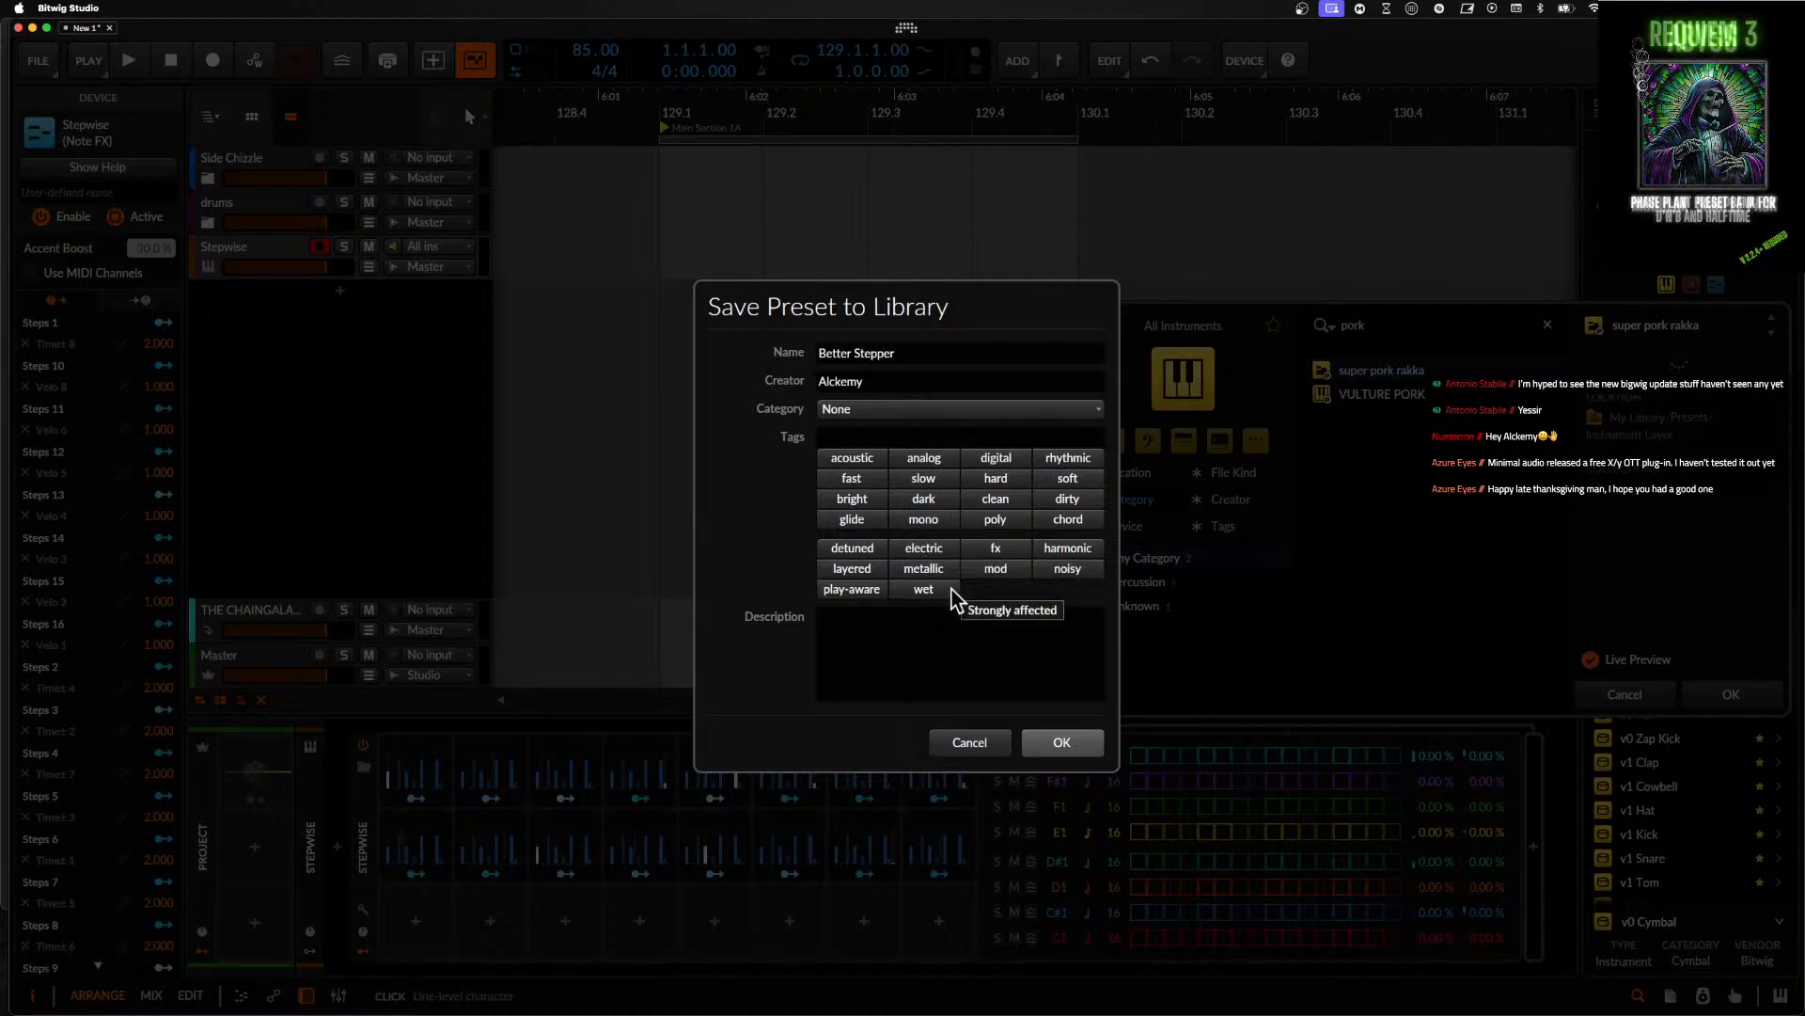
pyautogui.click(1042, 739)
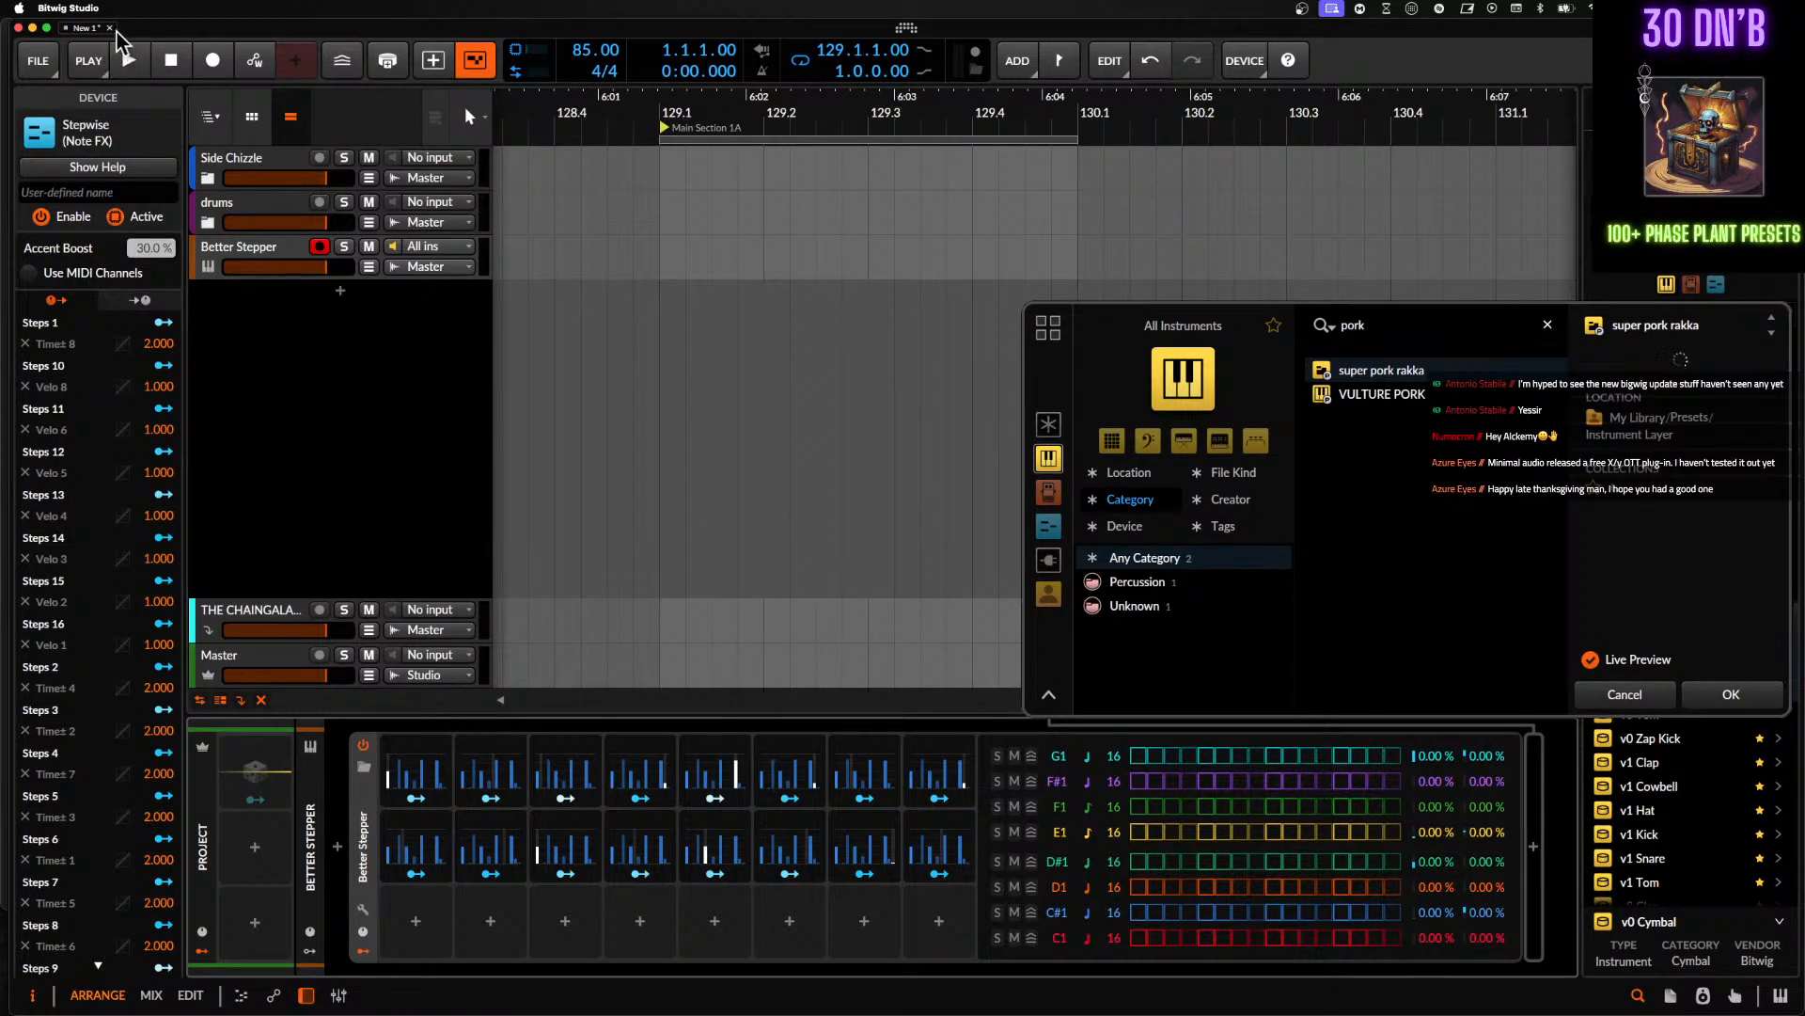
# - Force quit iLok License Manager and Bitwig Studio
pyautogui.click(19, 8)
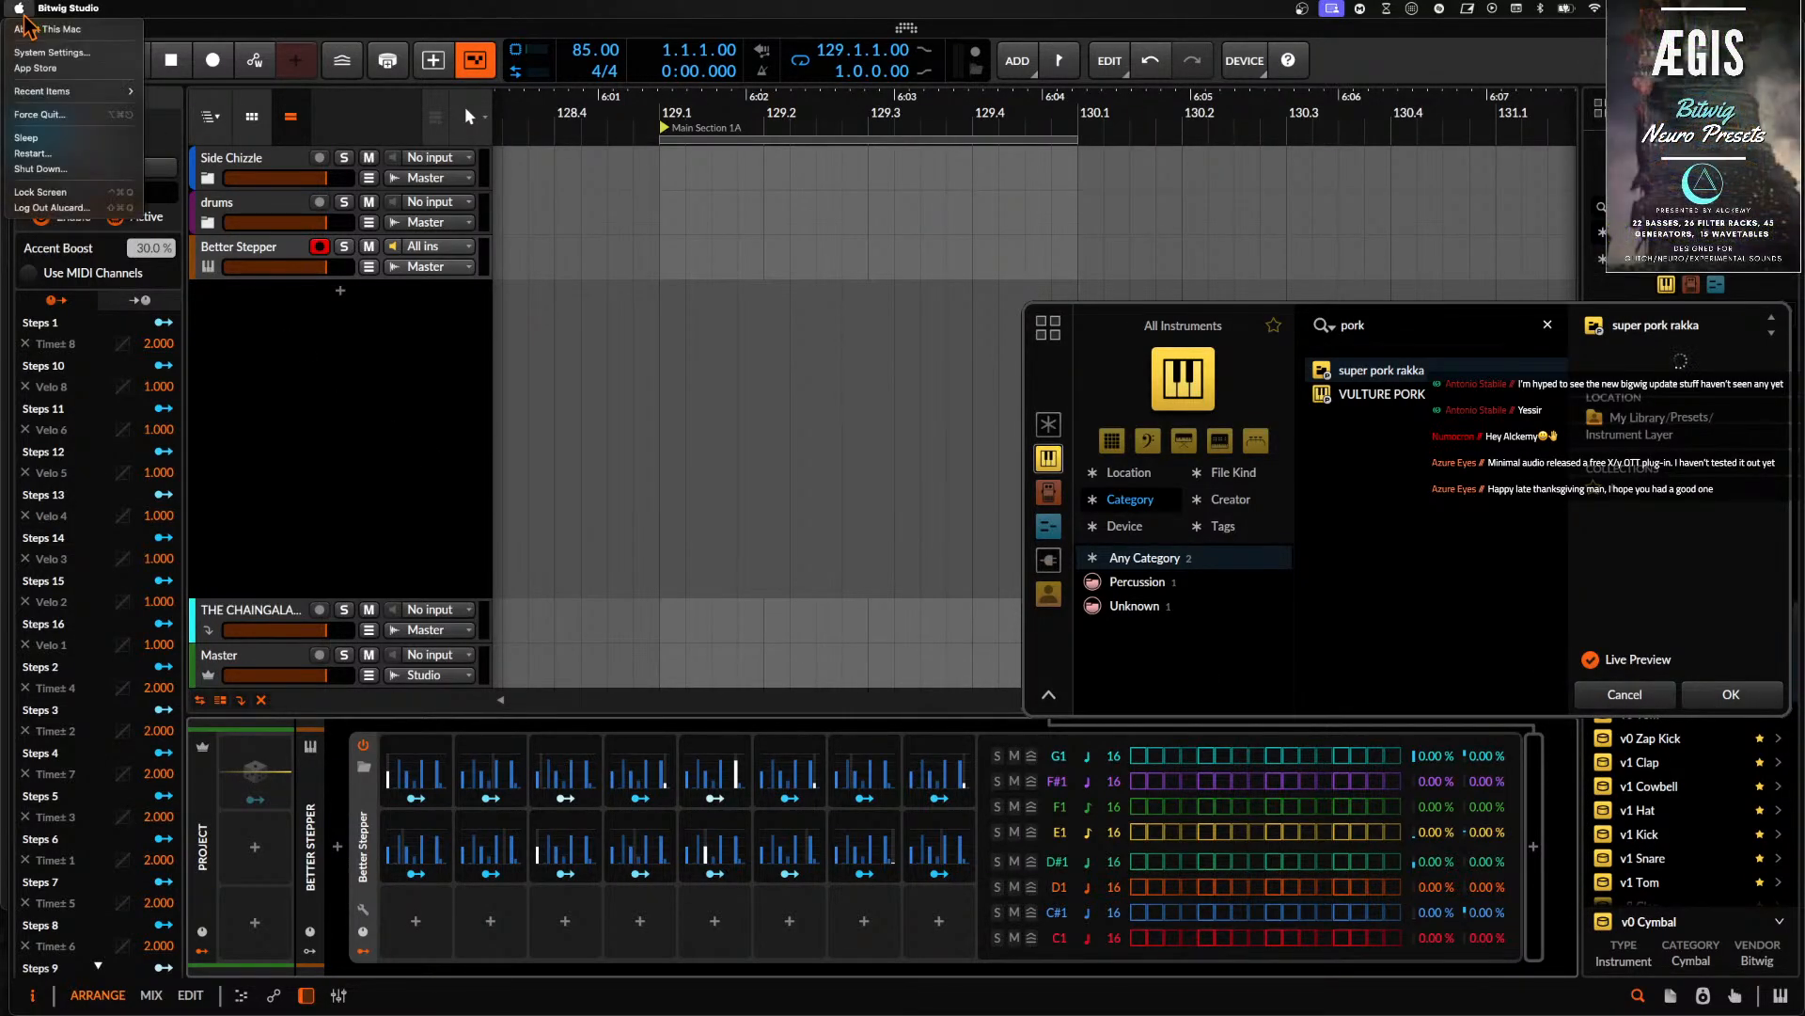
pyautogui.click(42, 115)
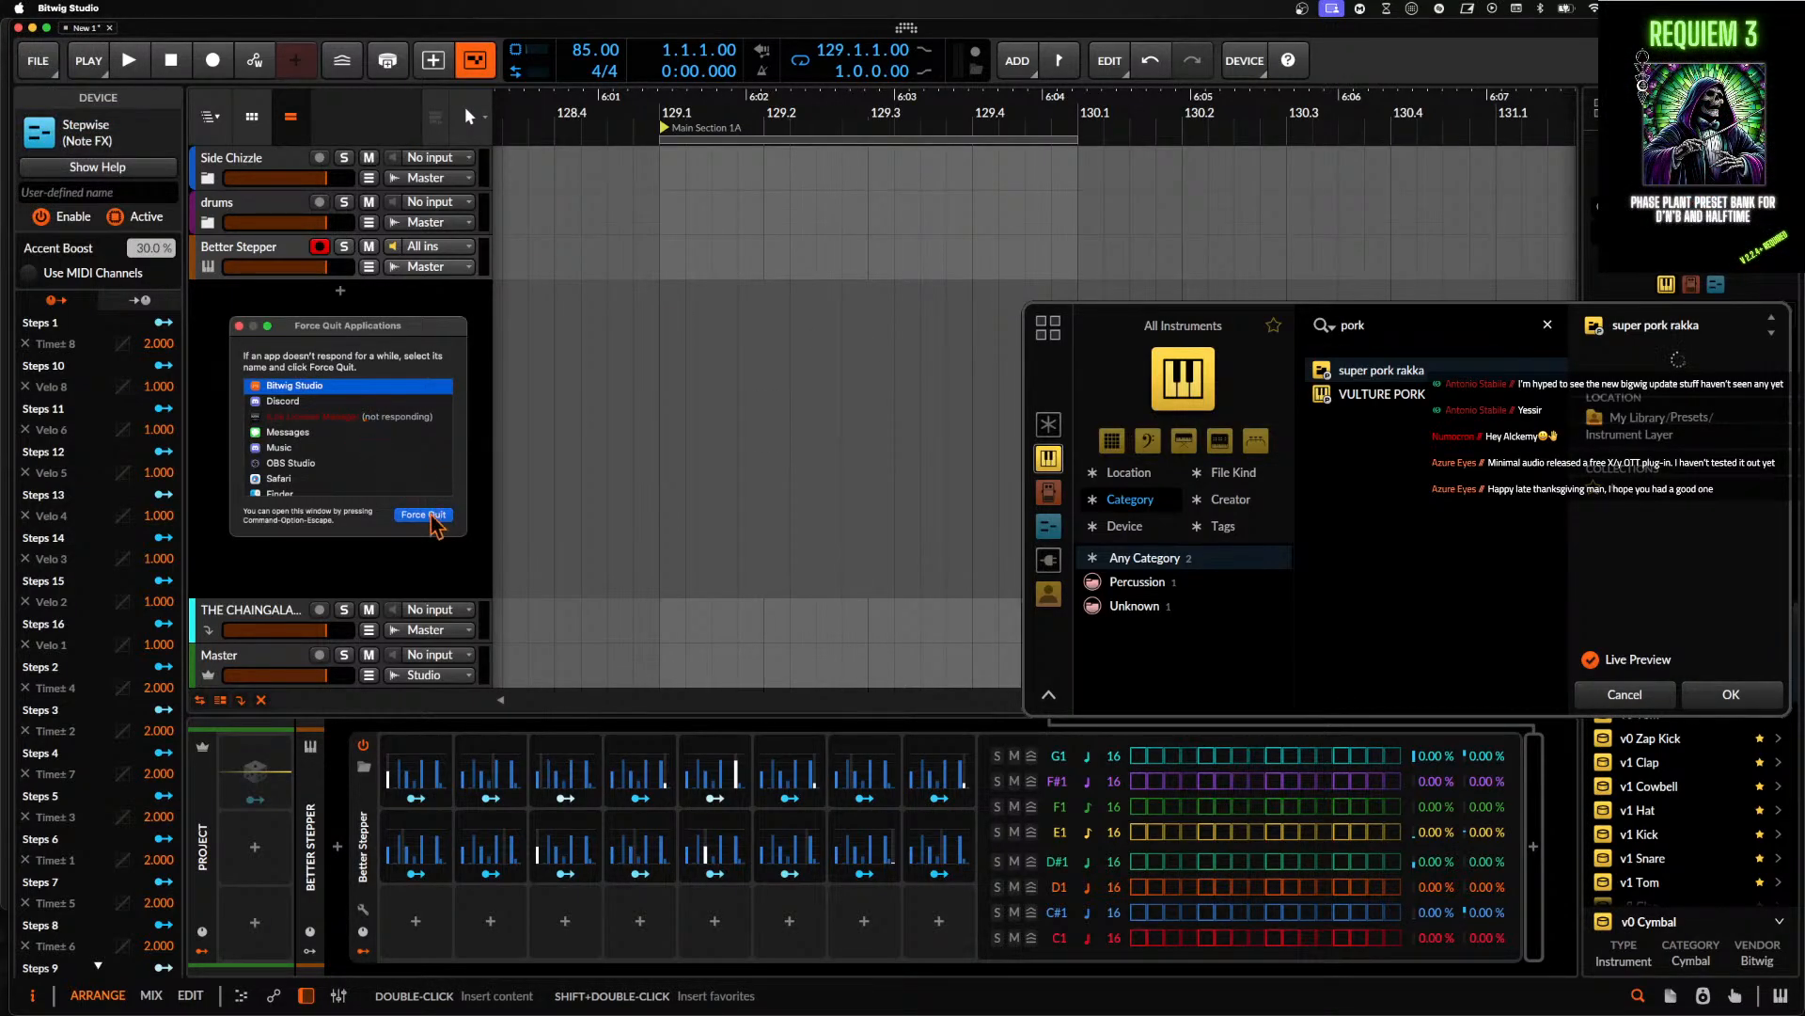
pyautogui.click(324, 417)
pyautogui.click(423, 515)
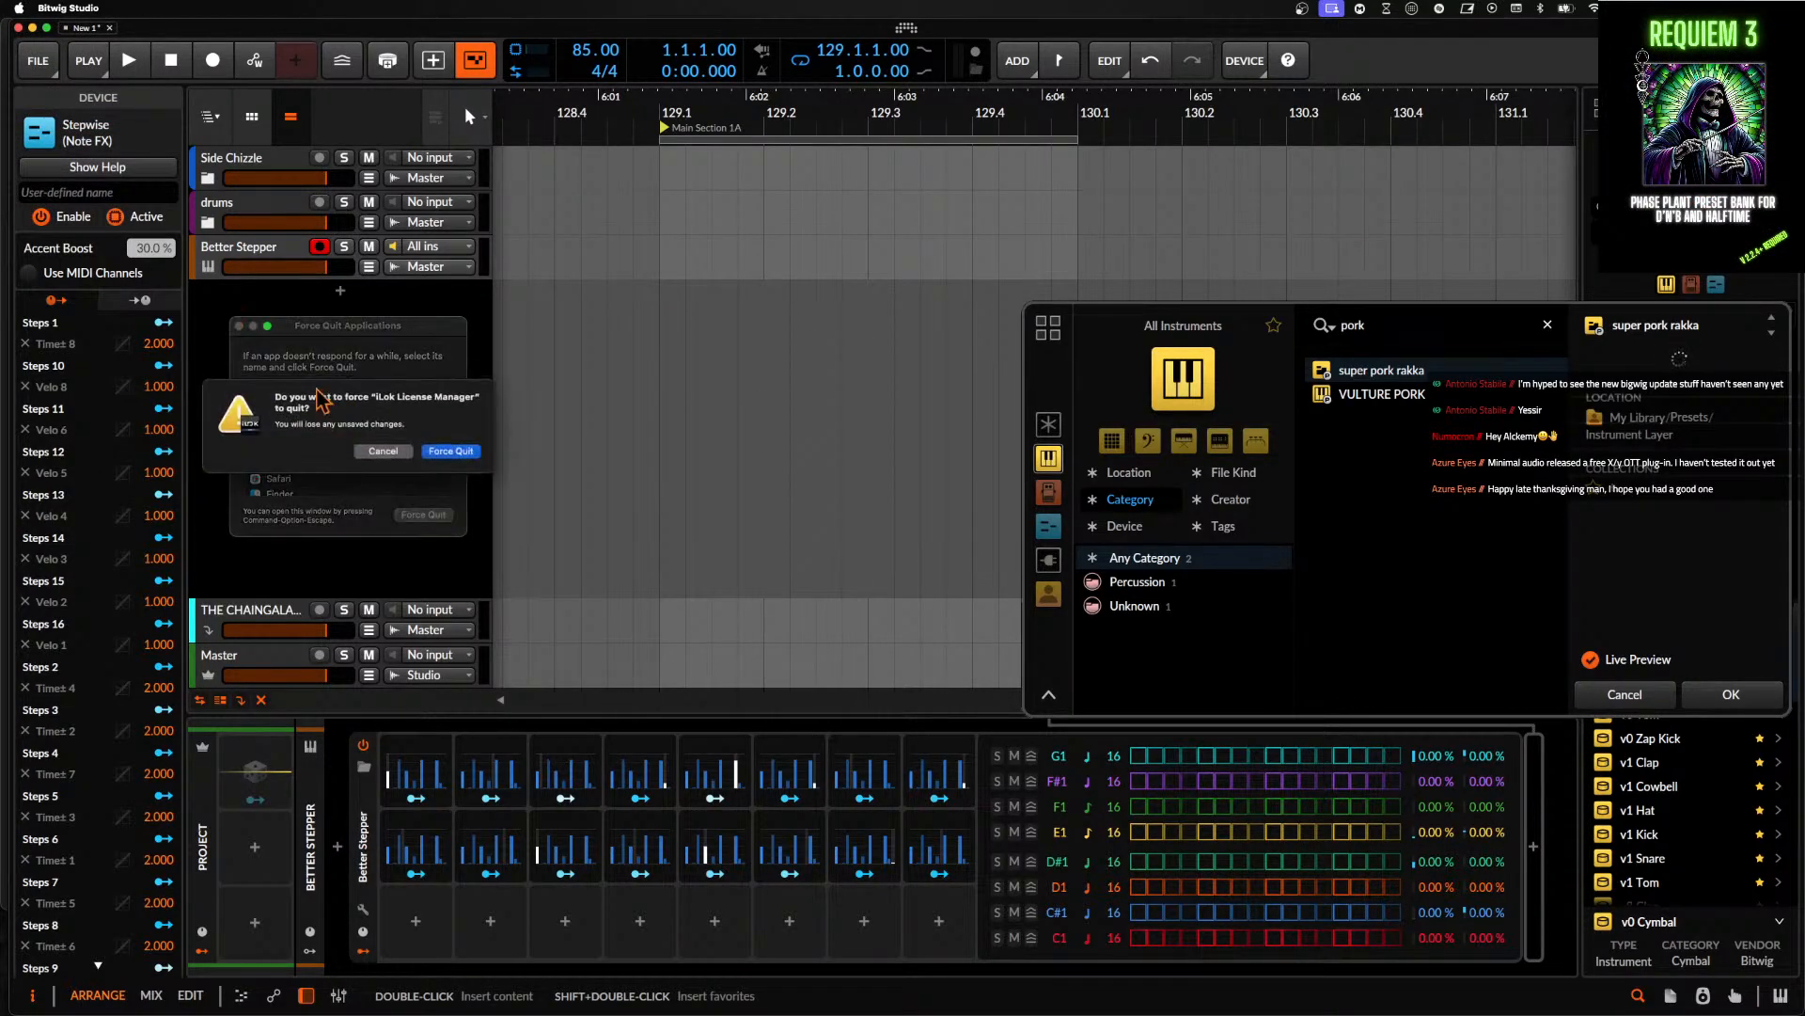
pyautogui.click(438, 451)
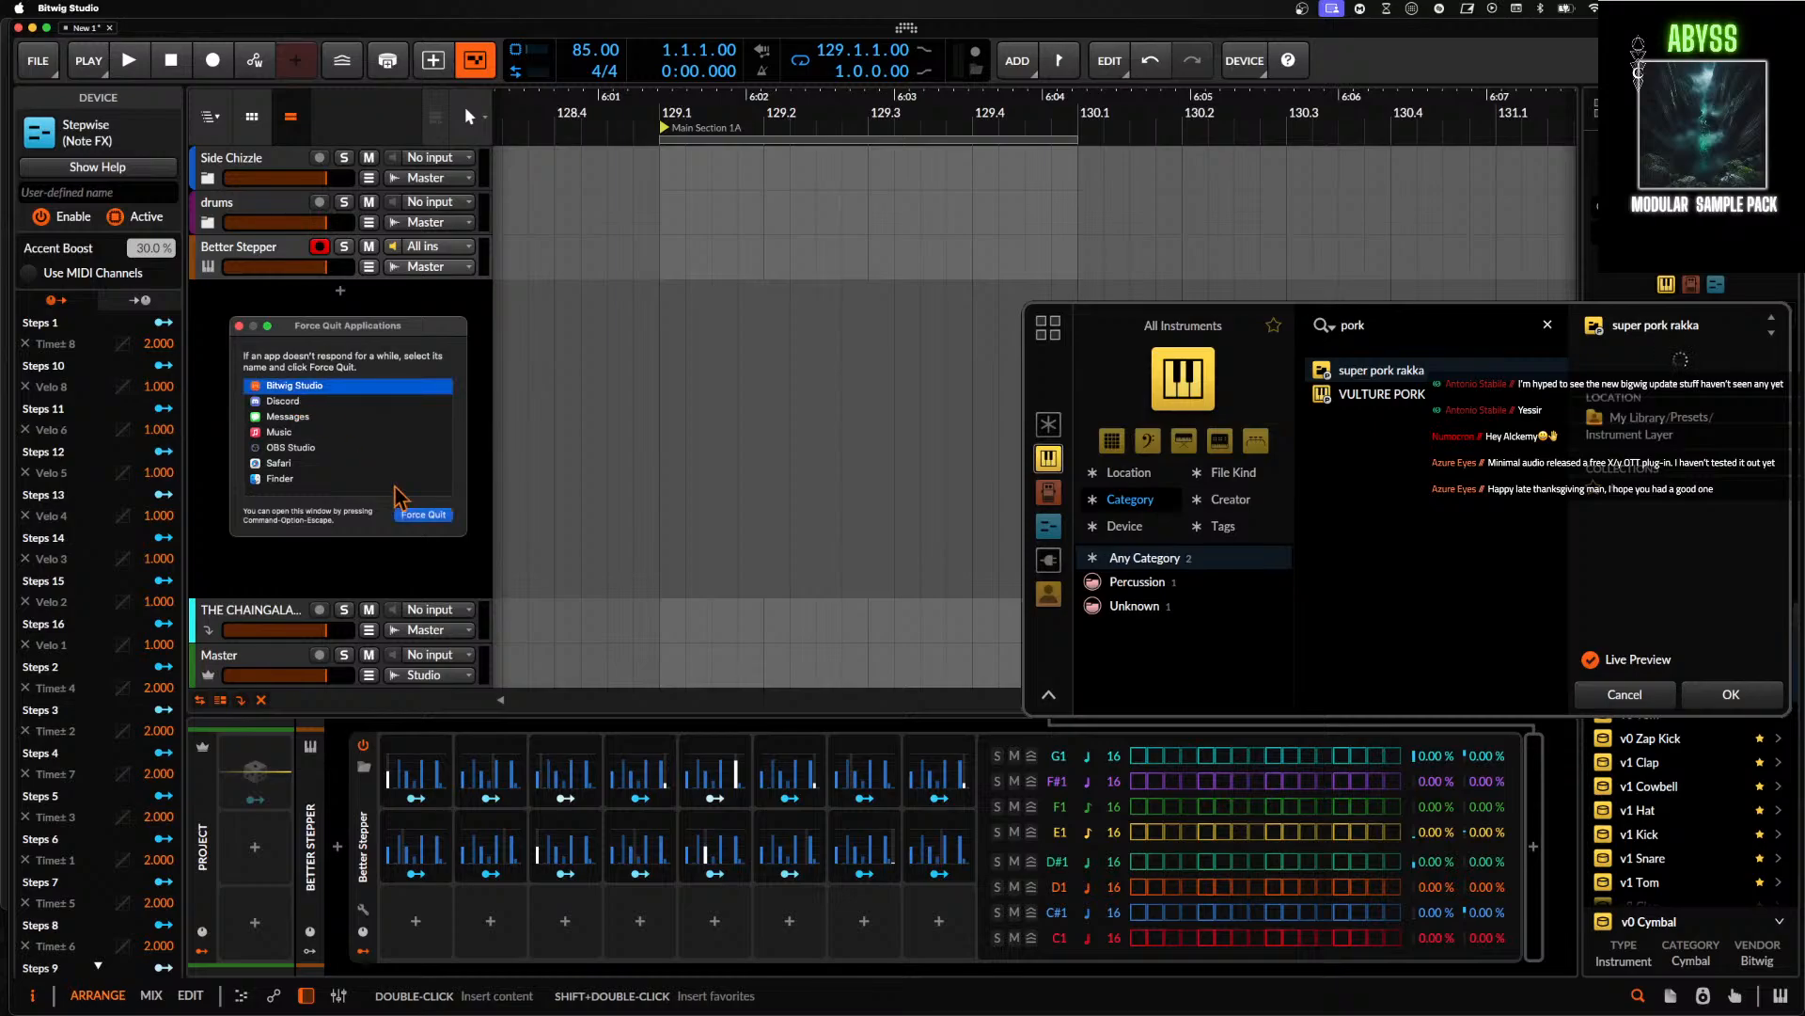
pyautogui.click(423, 514)
pyautogui.click(453, 447)
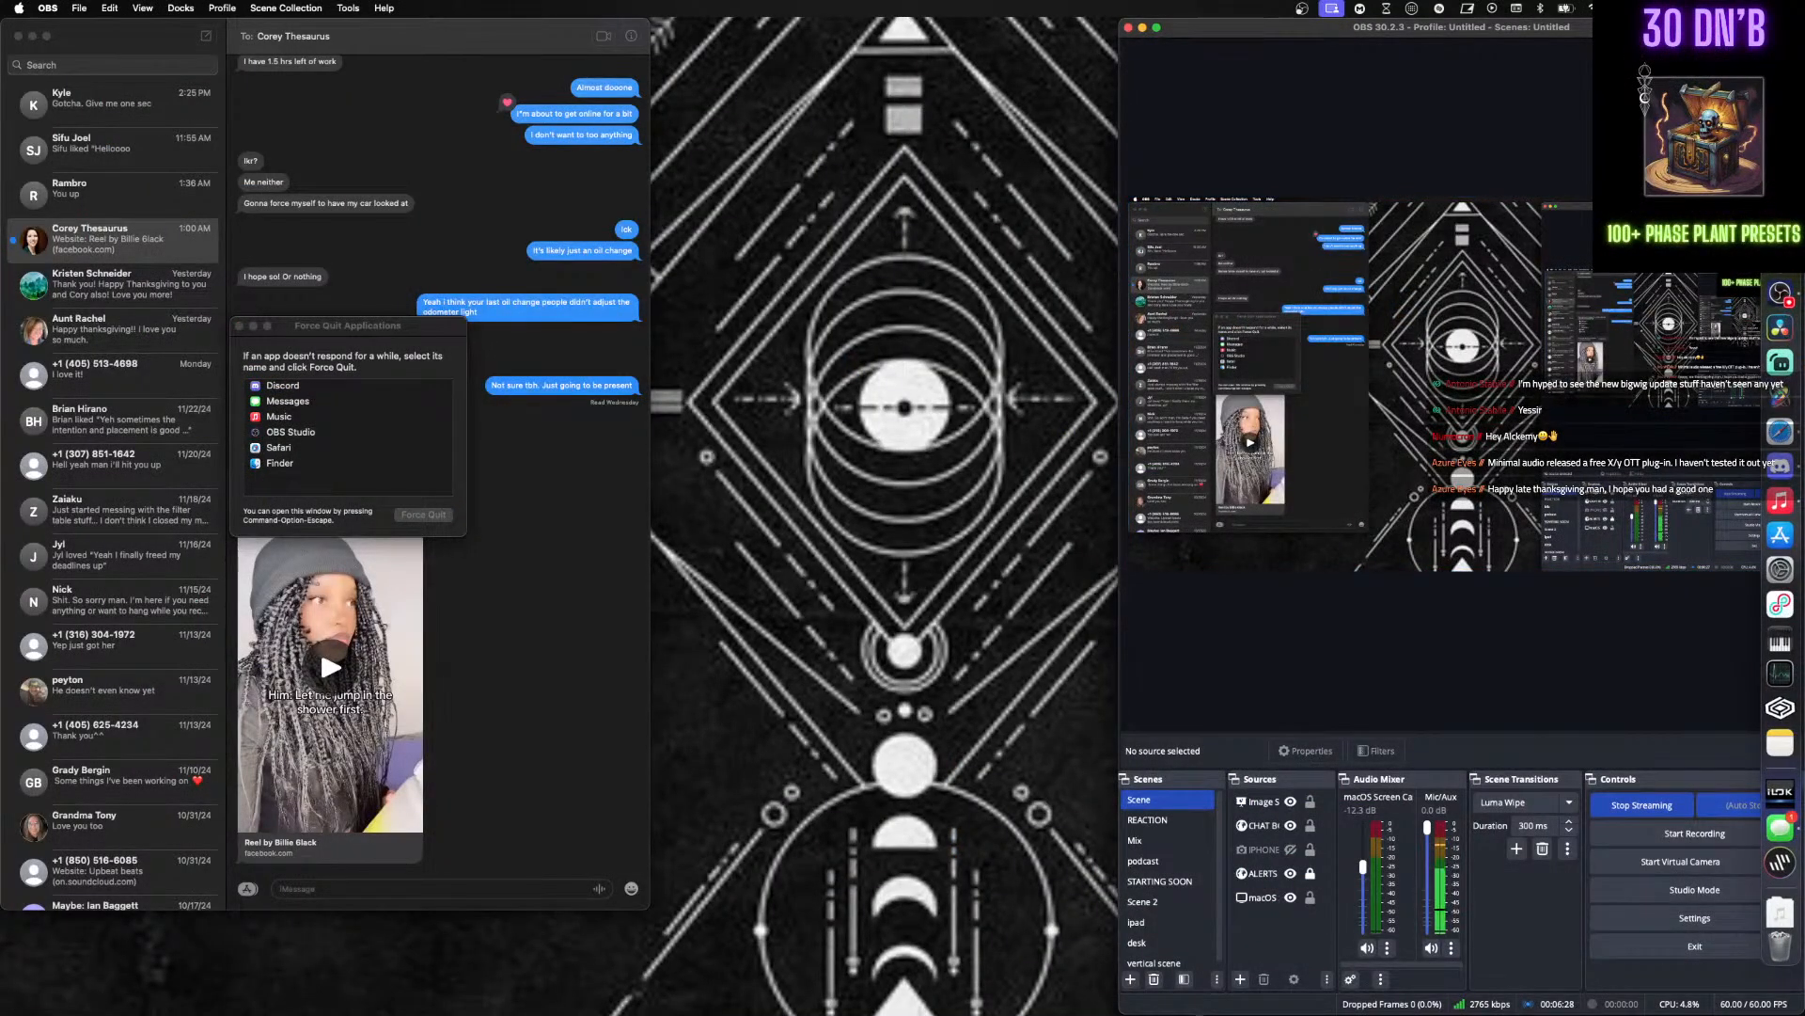
# - Reopen Bitwig Studio without restoring the unsaved project, and close the Force Quit Applications window
pyautogui.click(18, 36)
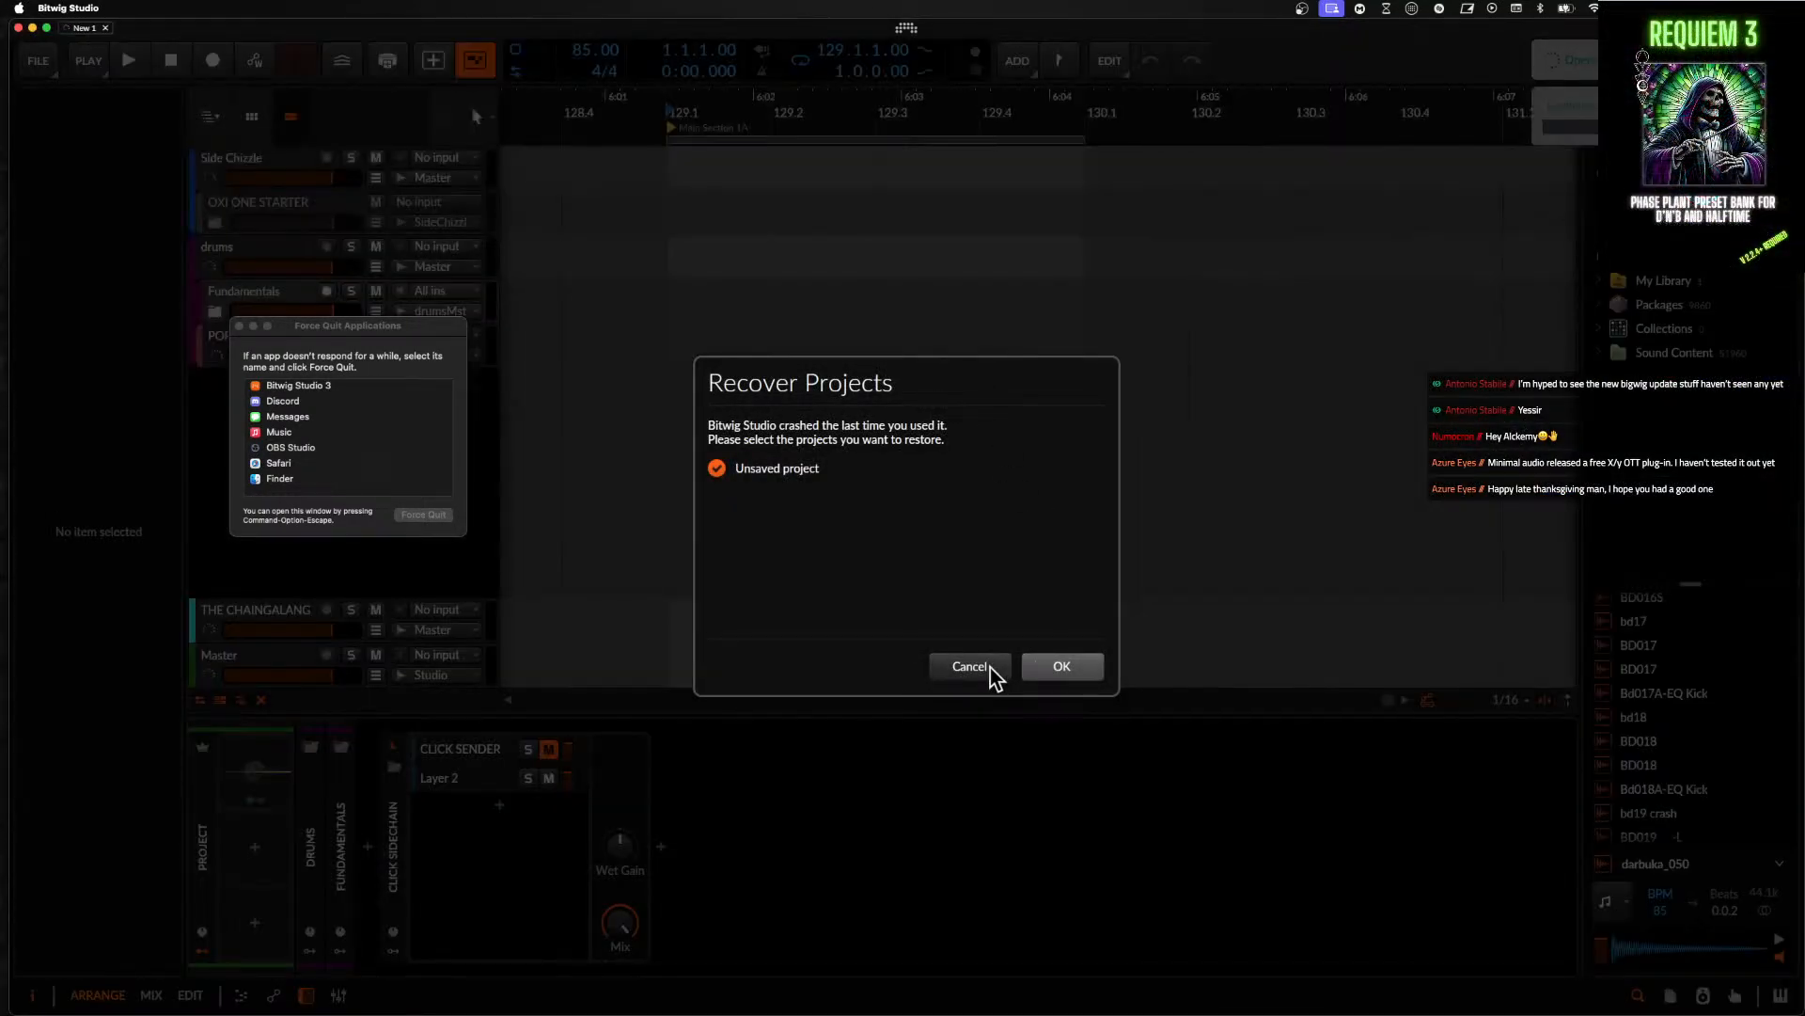
pyautogui.click(990, 666)
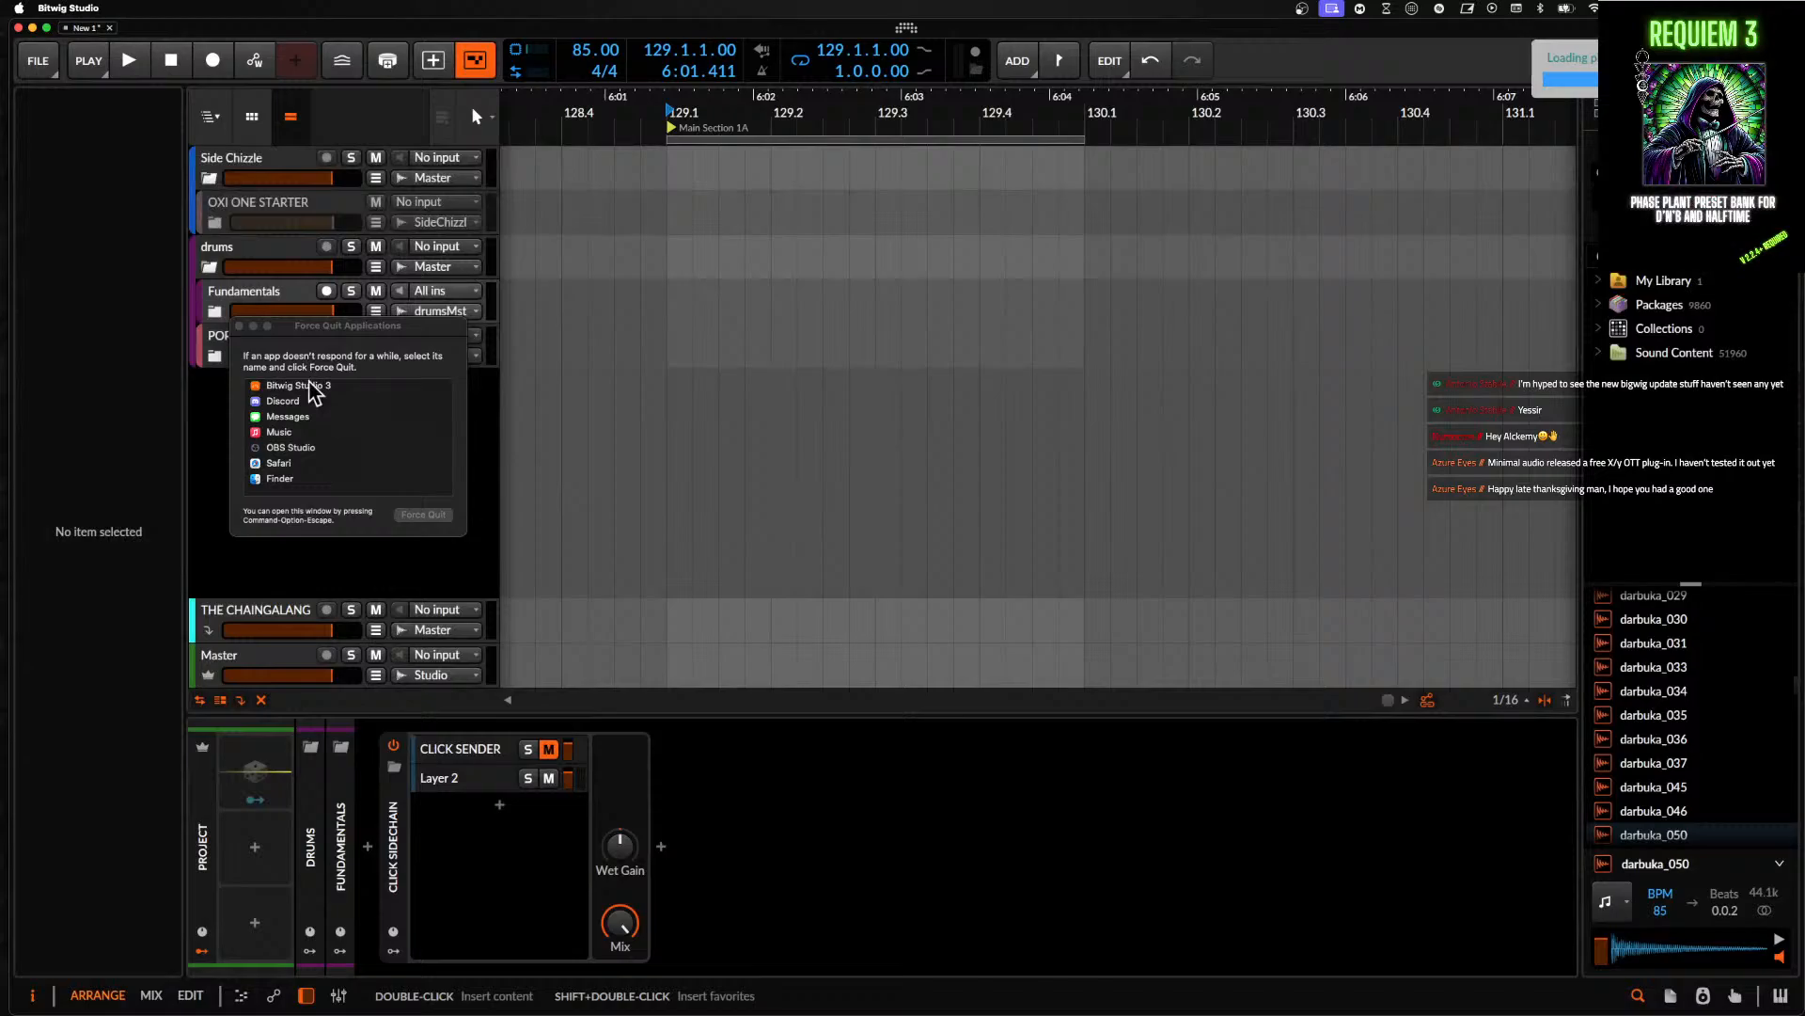
pyautogui.click(239, 326)
# - Add an instrument track below PORK and load the Better Stepper preset on it
pyautogui.click(352, 382)
pyautogui.doubleClick(356, 393)
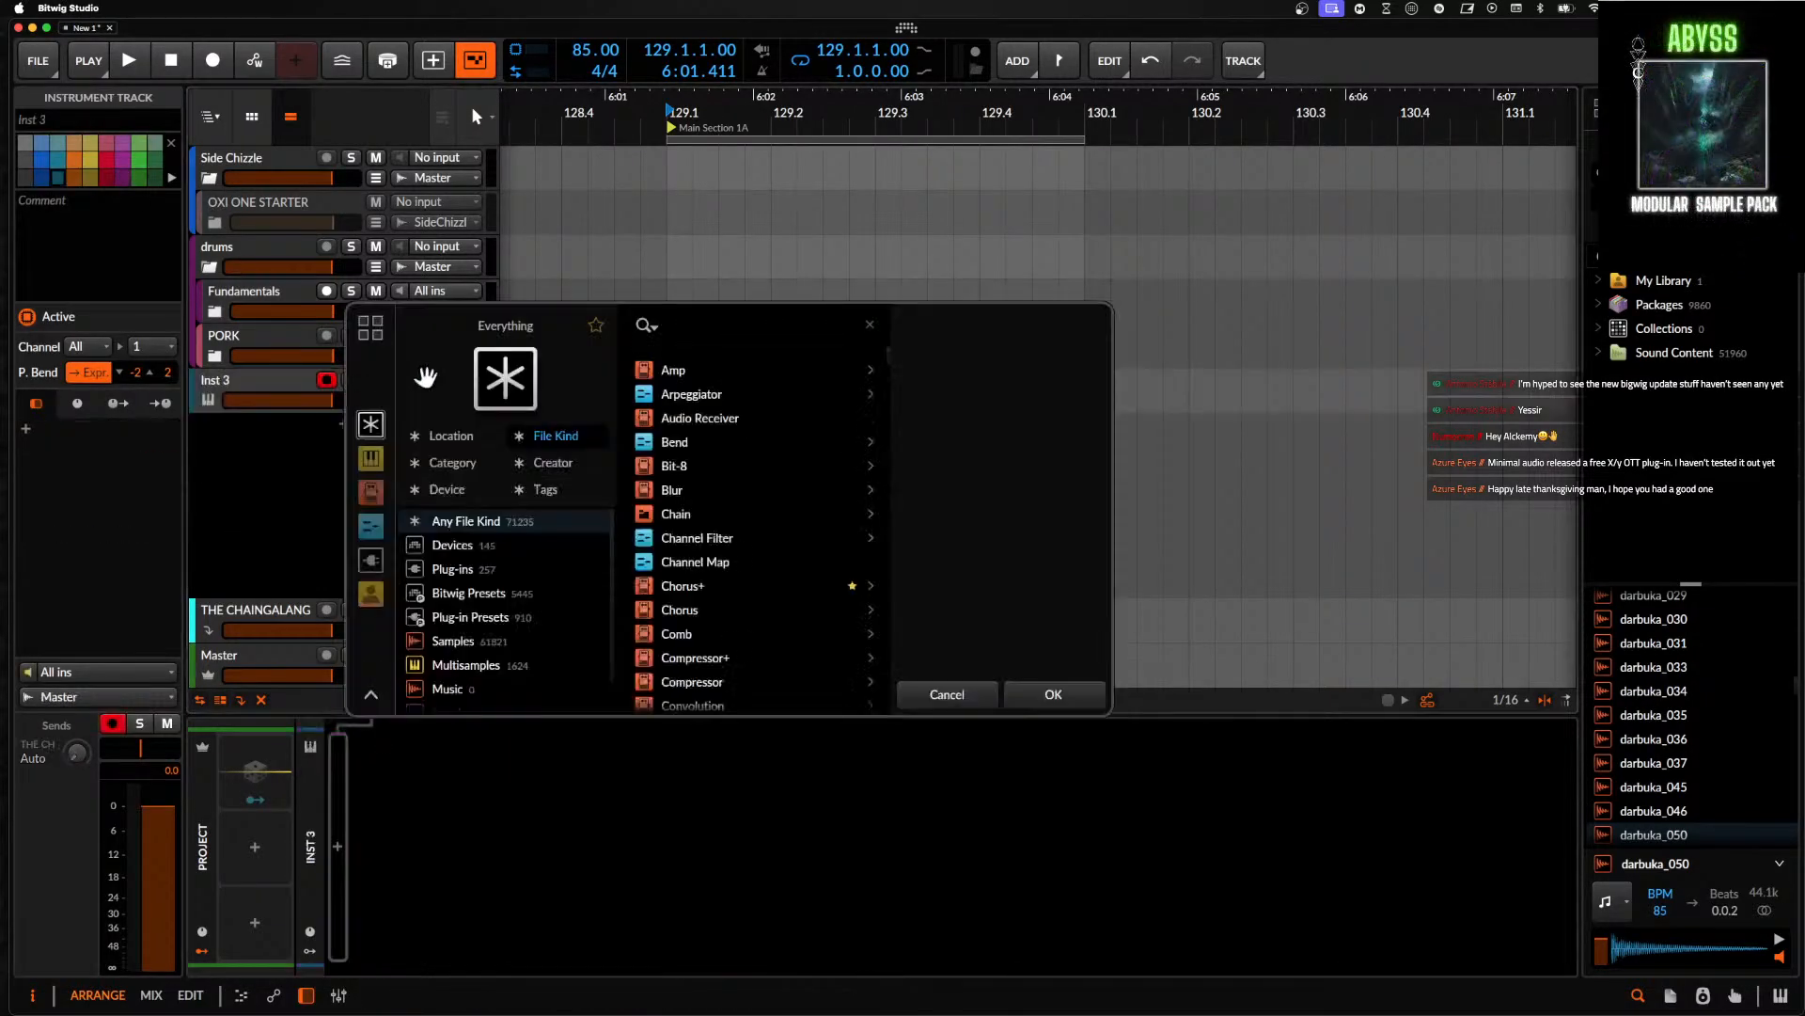
pyautogui.write('better')
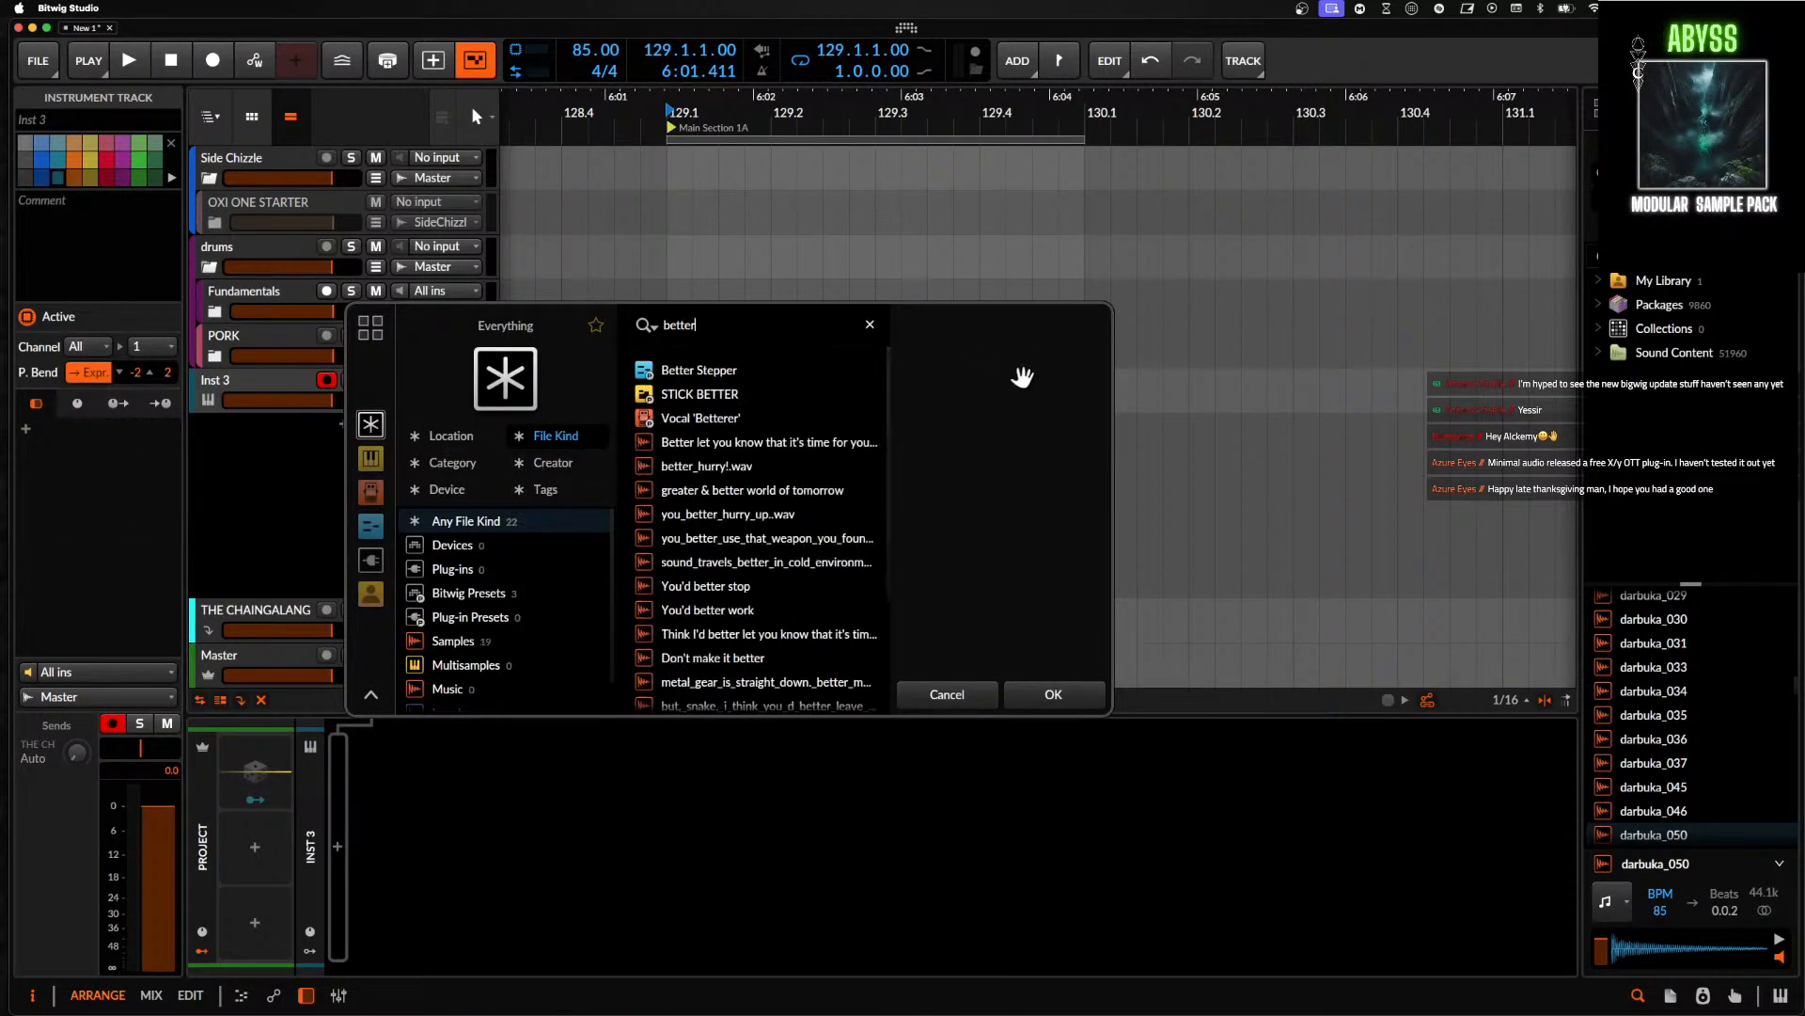
pyautogui.click(719, 373)
pyautogui.click(1077, 703)
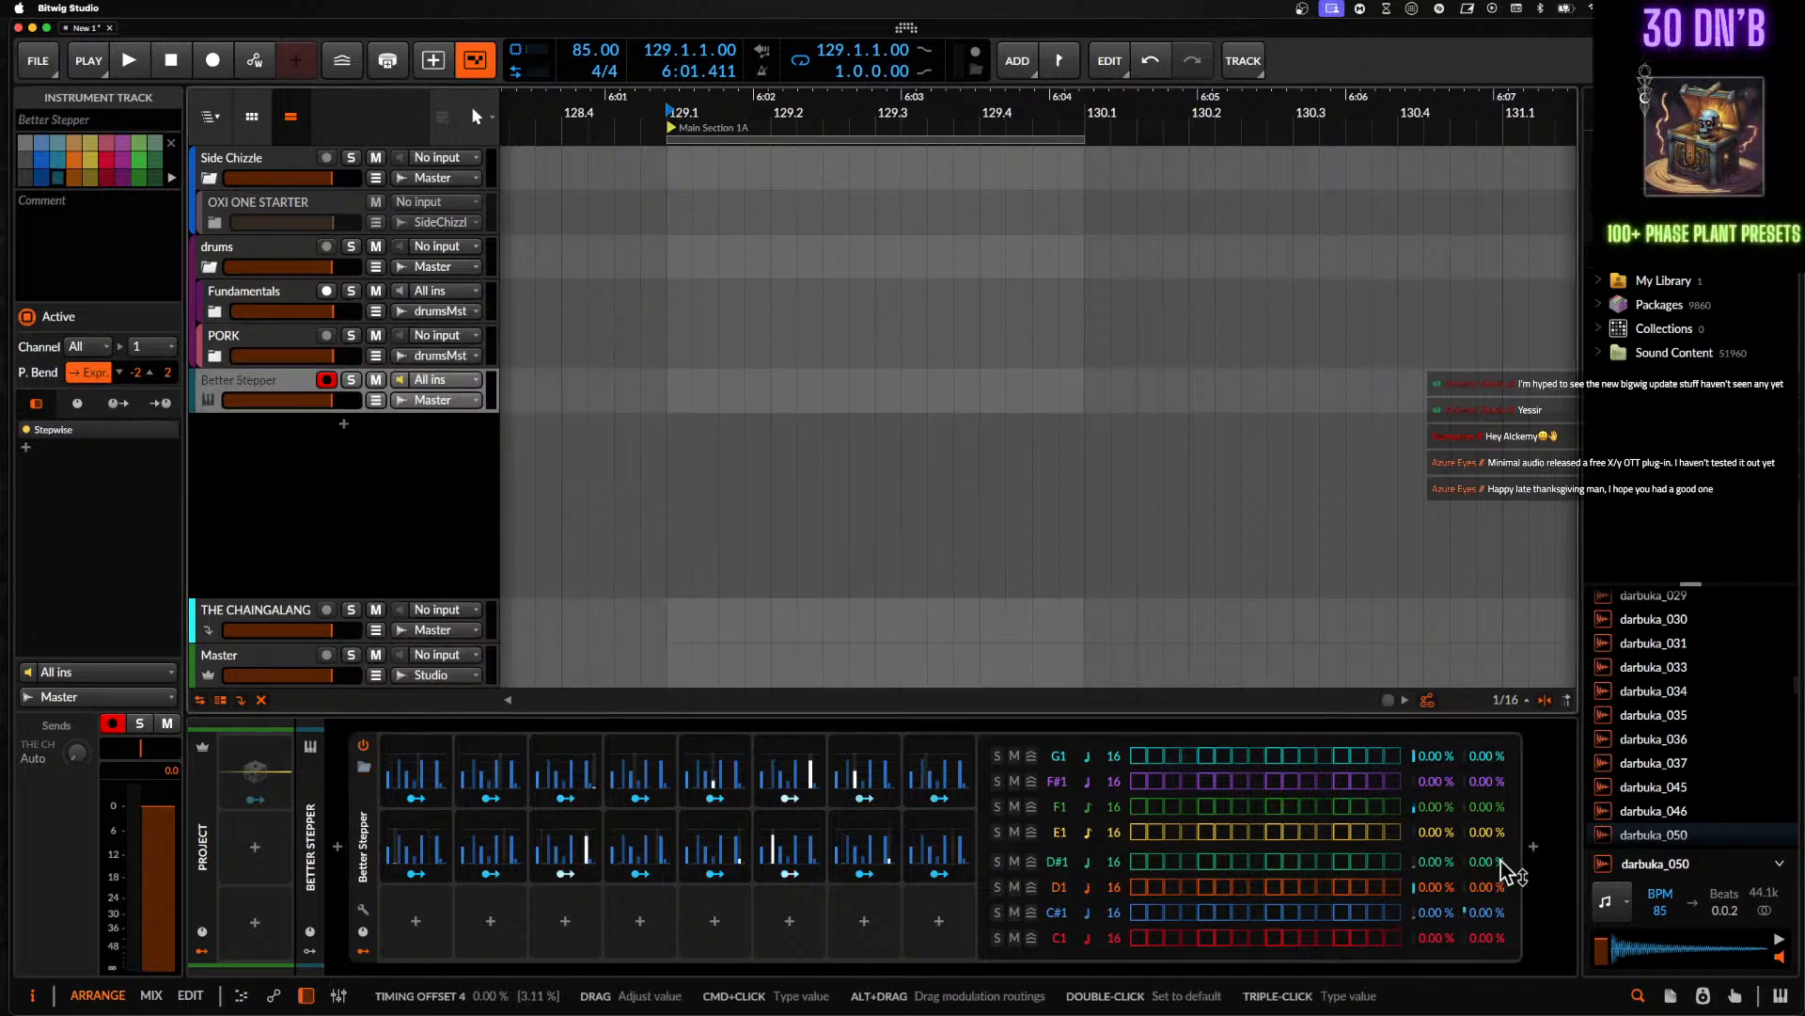
# - Insert the super pork rakka preset after the Better Stepper sequencer
pyautogui.click(1531, 848)
pyautogui.write('por')
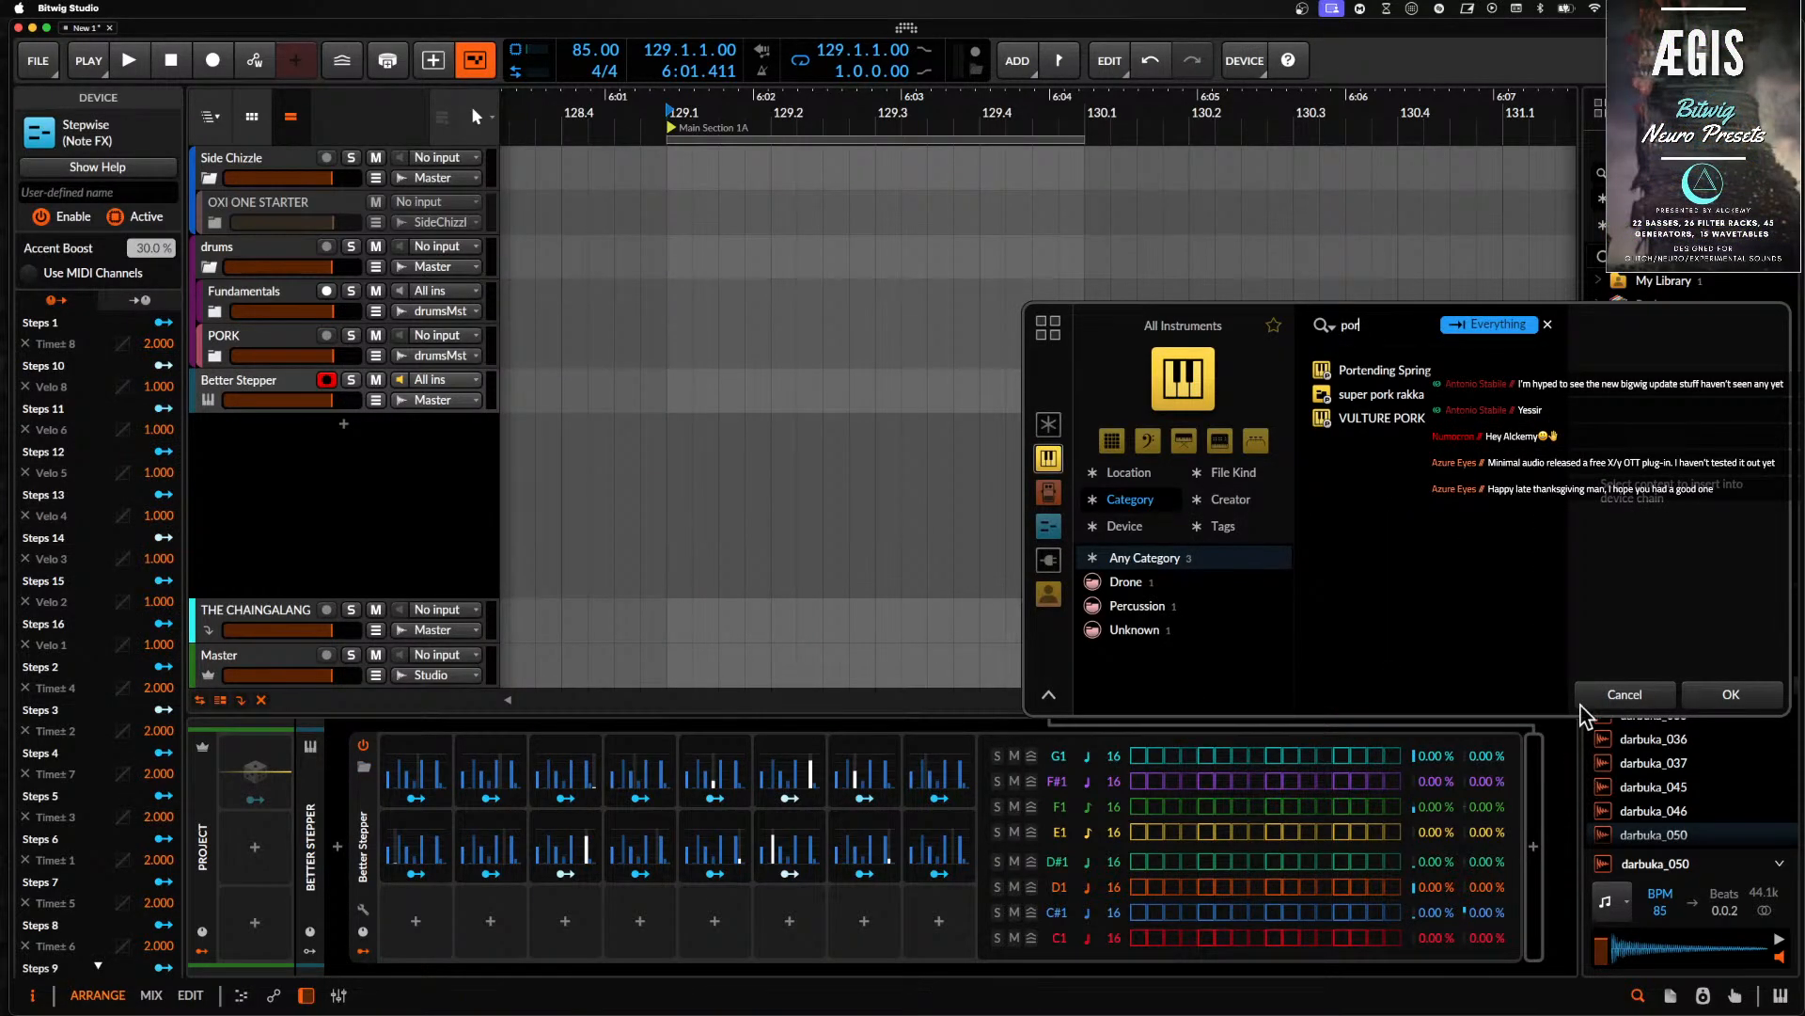
pyautogui.click(1425, 397)
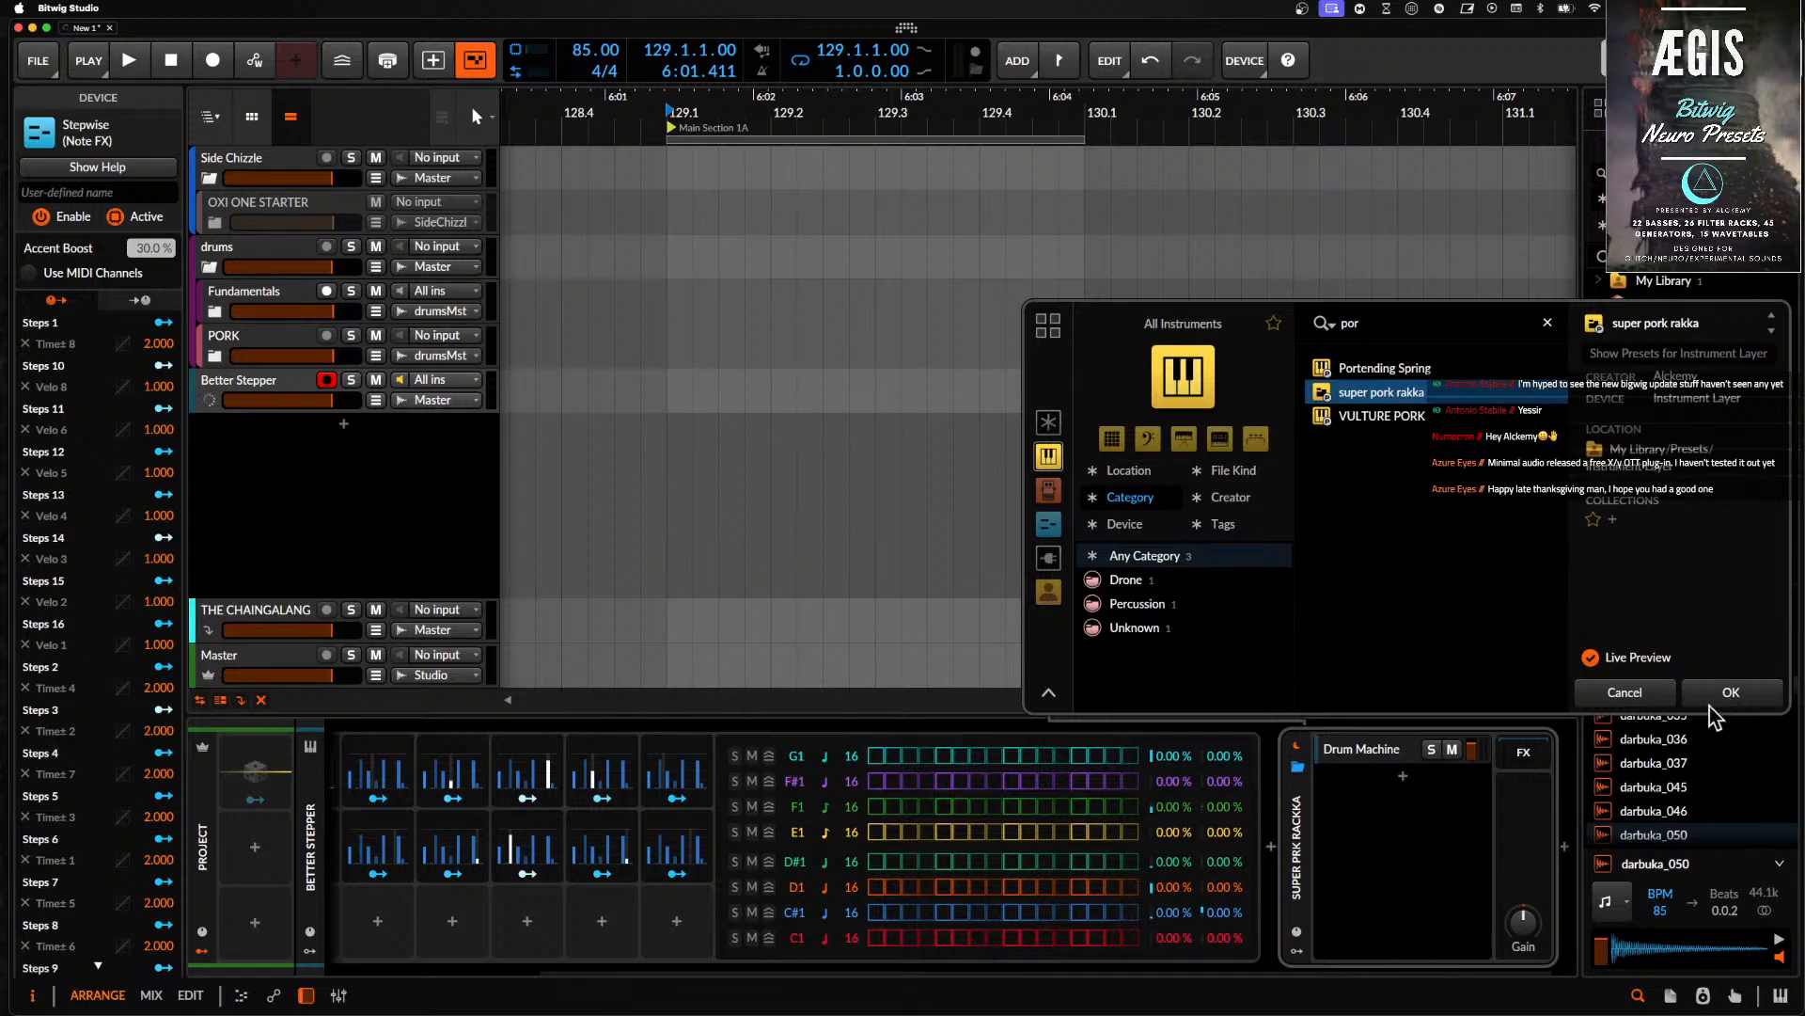
pyautogui.click(1711, 704)
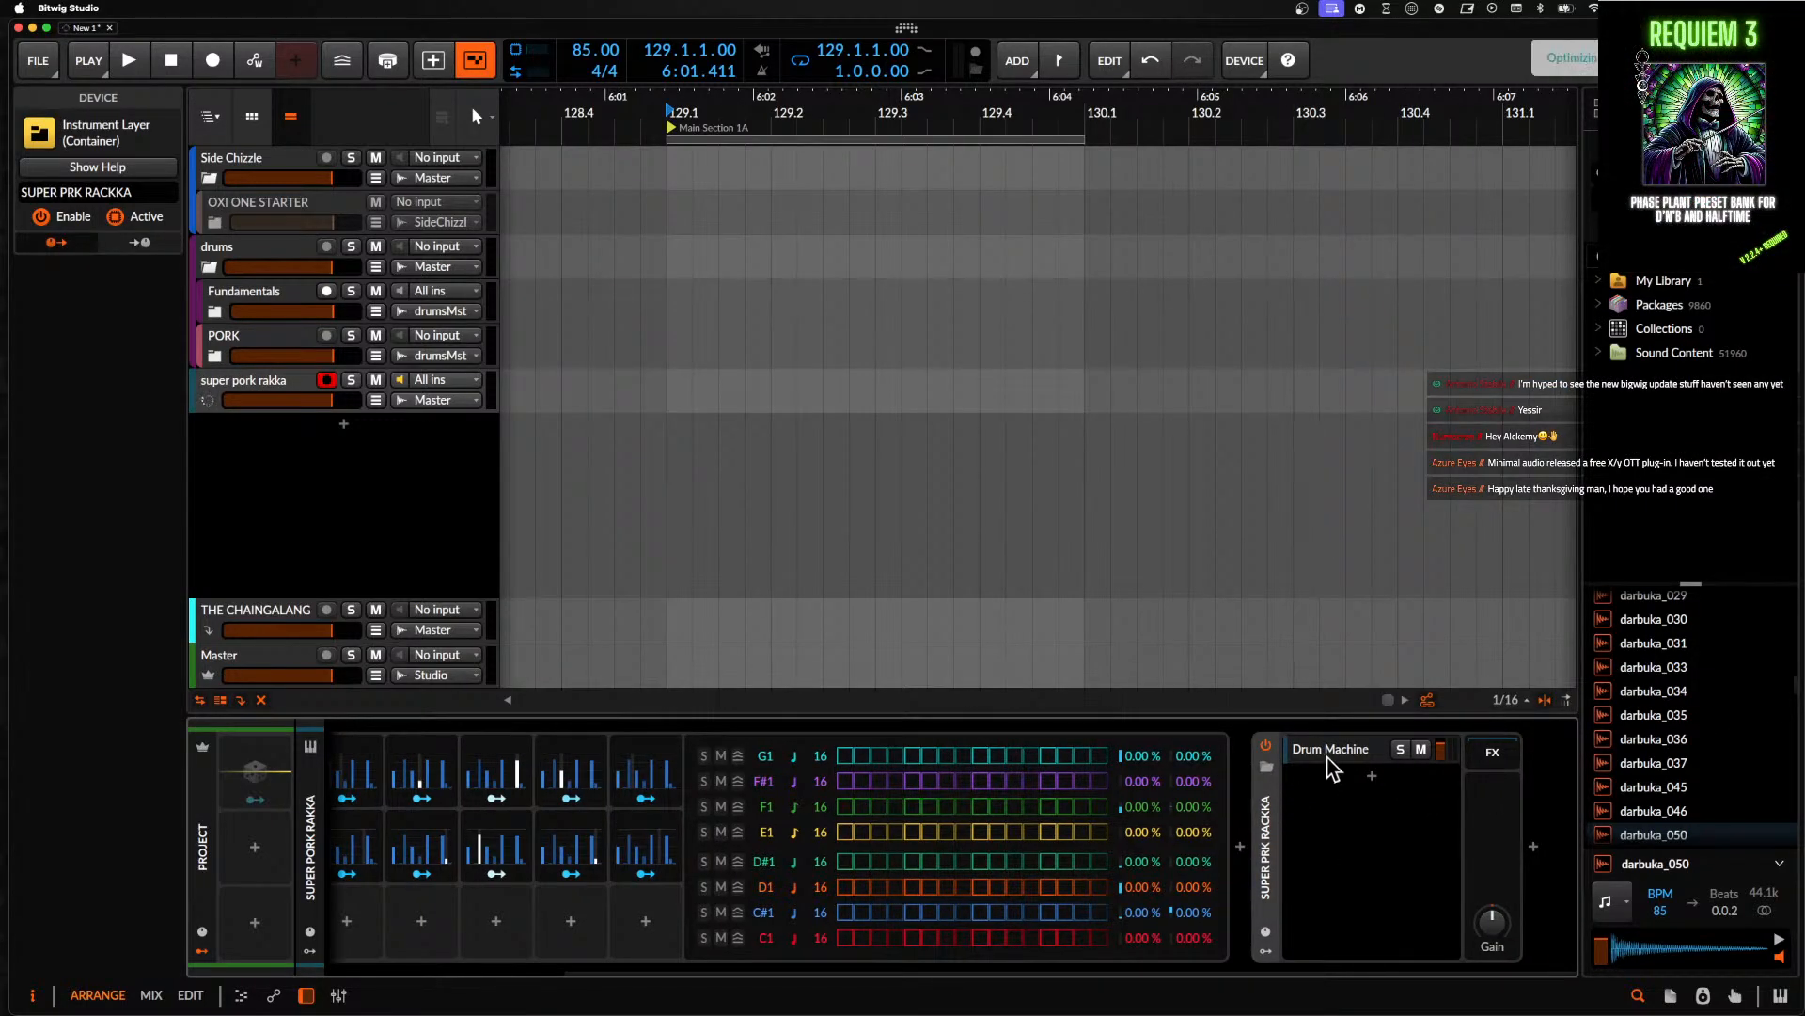
# - Open the preset's Drum Machine layer and switch off Note FX Selector, Note Transpose, Humanize and Note Receiver
pyautogui.click(1332, 767)
pyautogui.click(1323, 759)
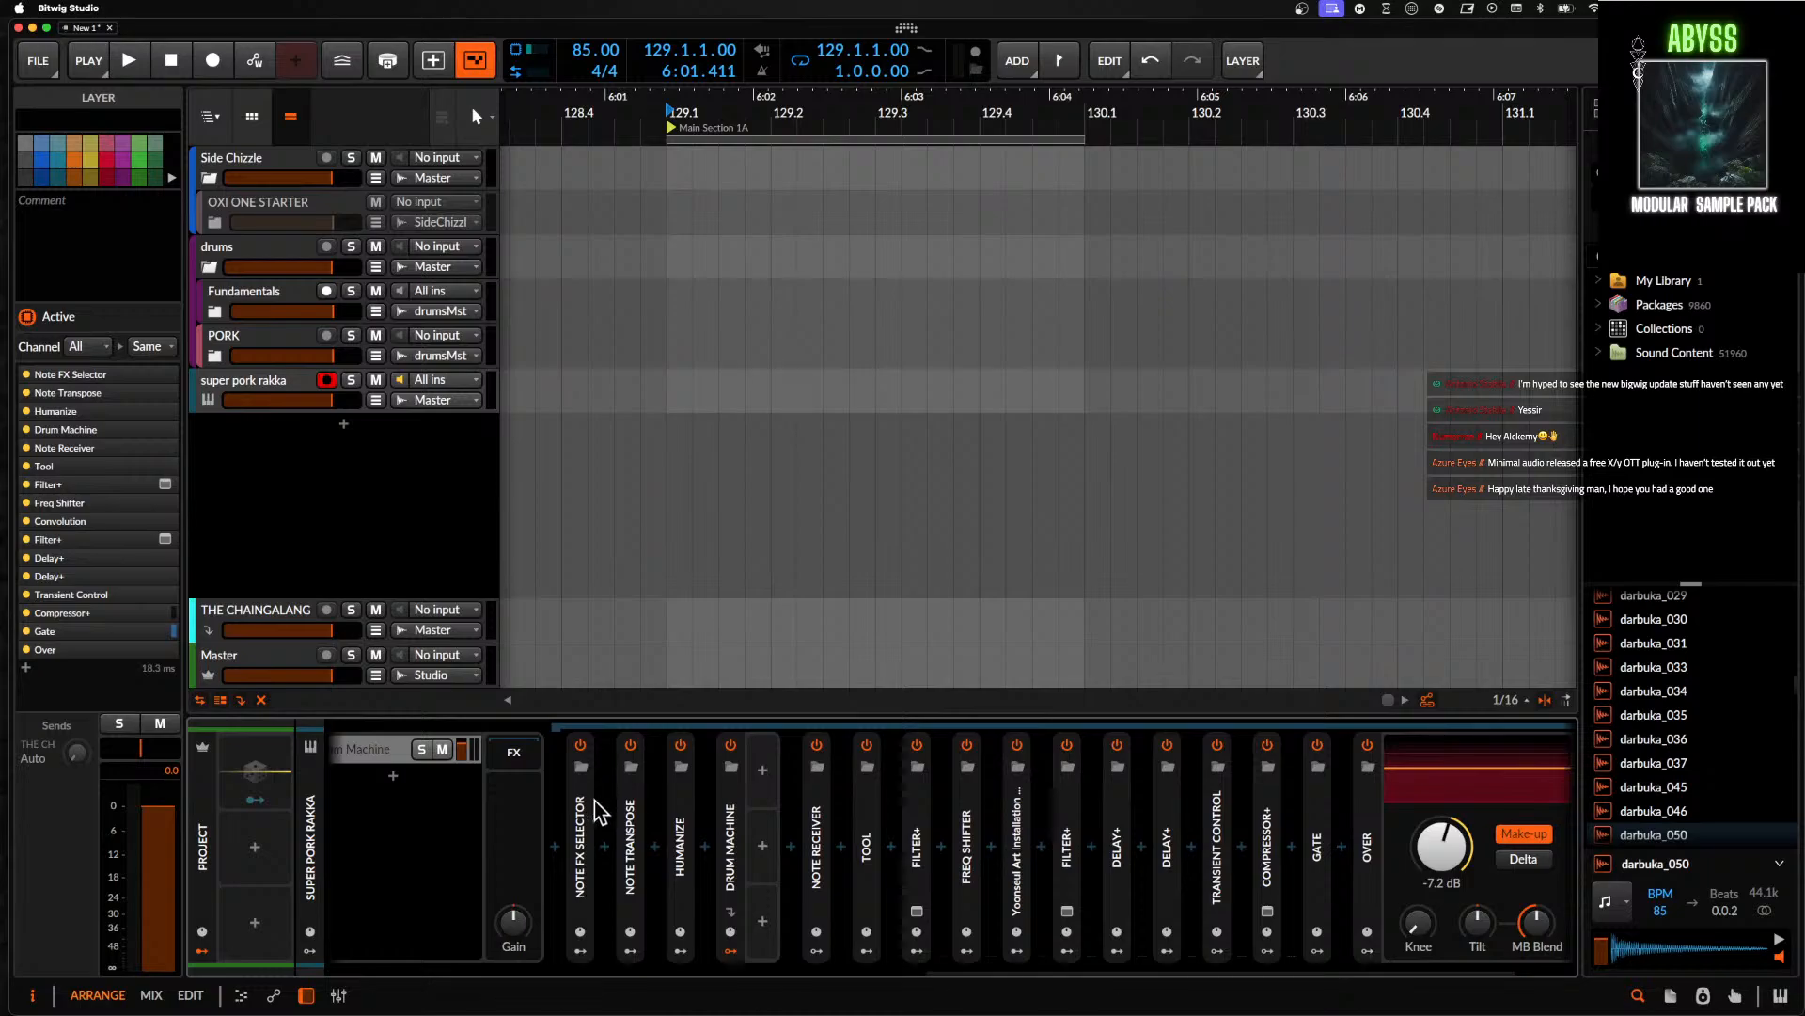
pyautogui.click(582, 767)
pyautogui.click(1122, 696)
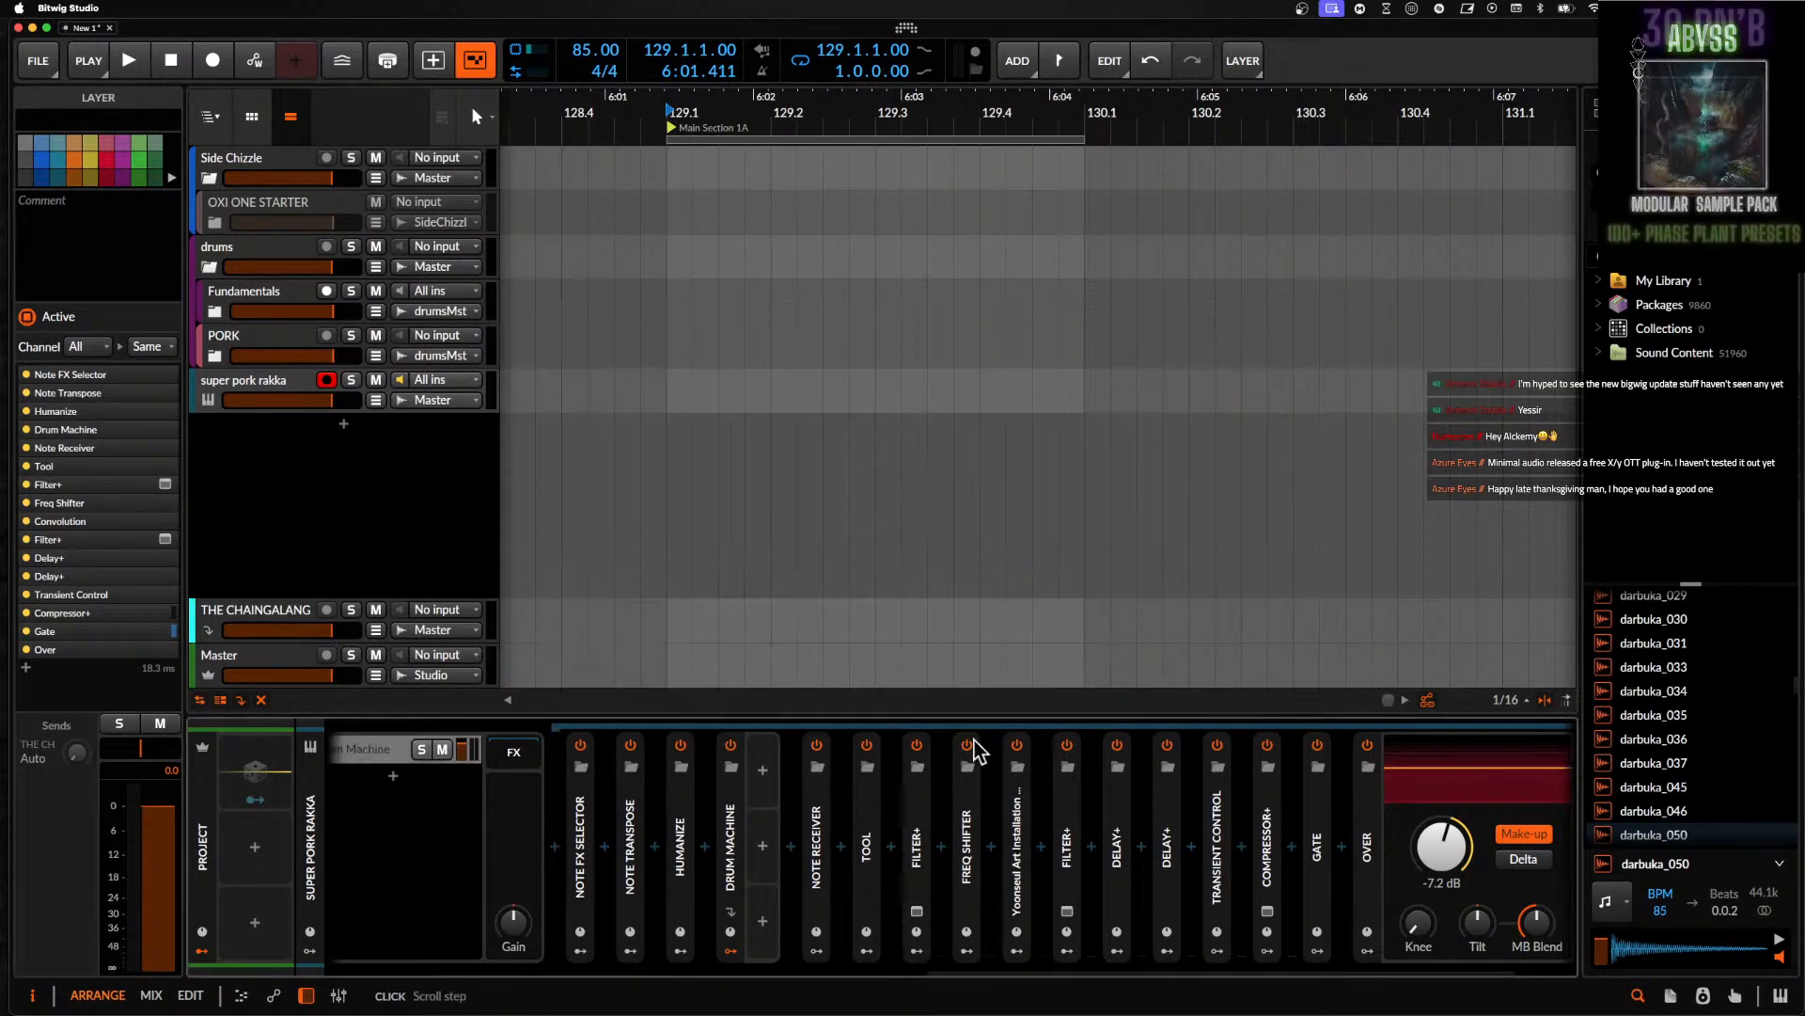
pyautogui.click(581, 746)
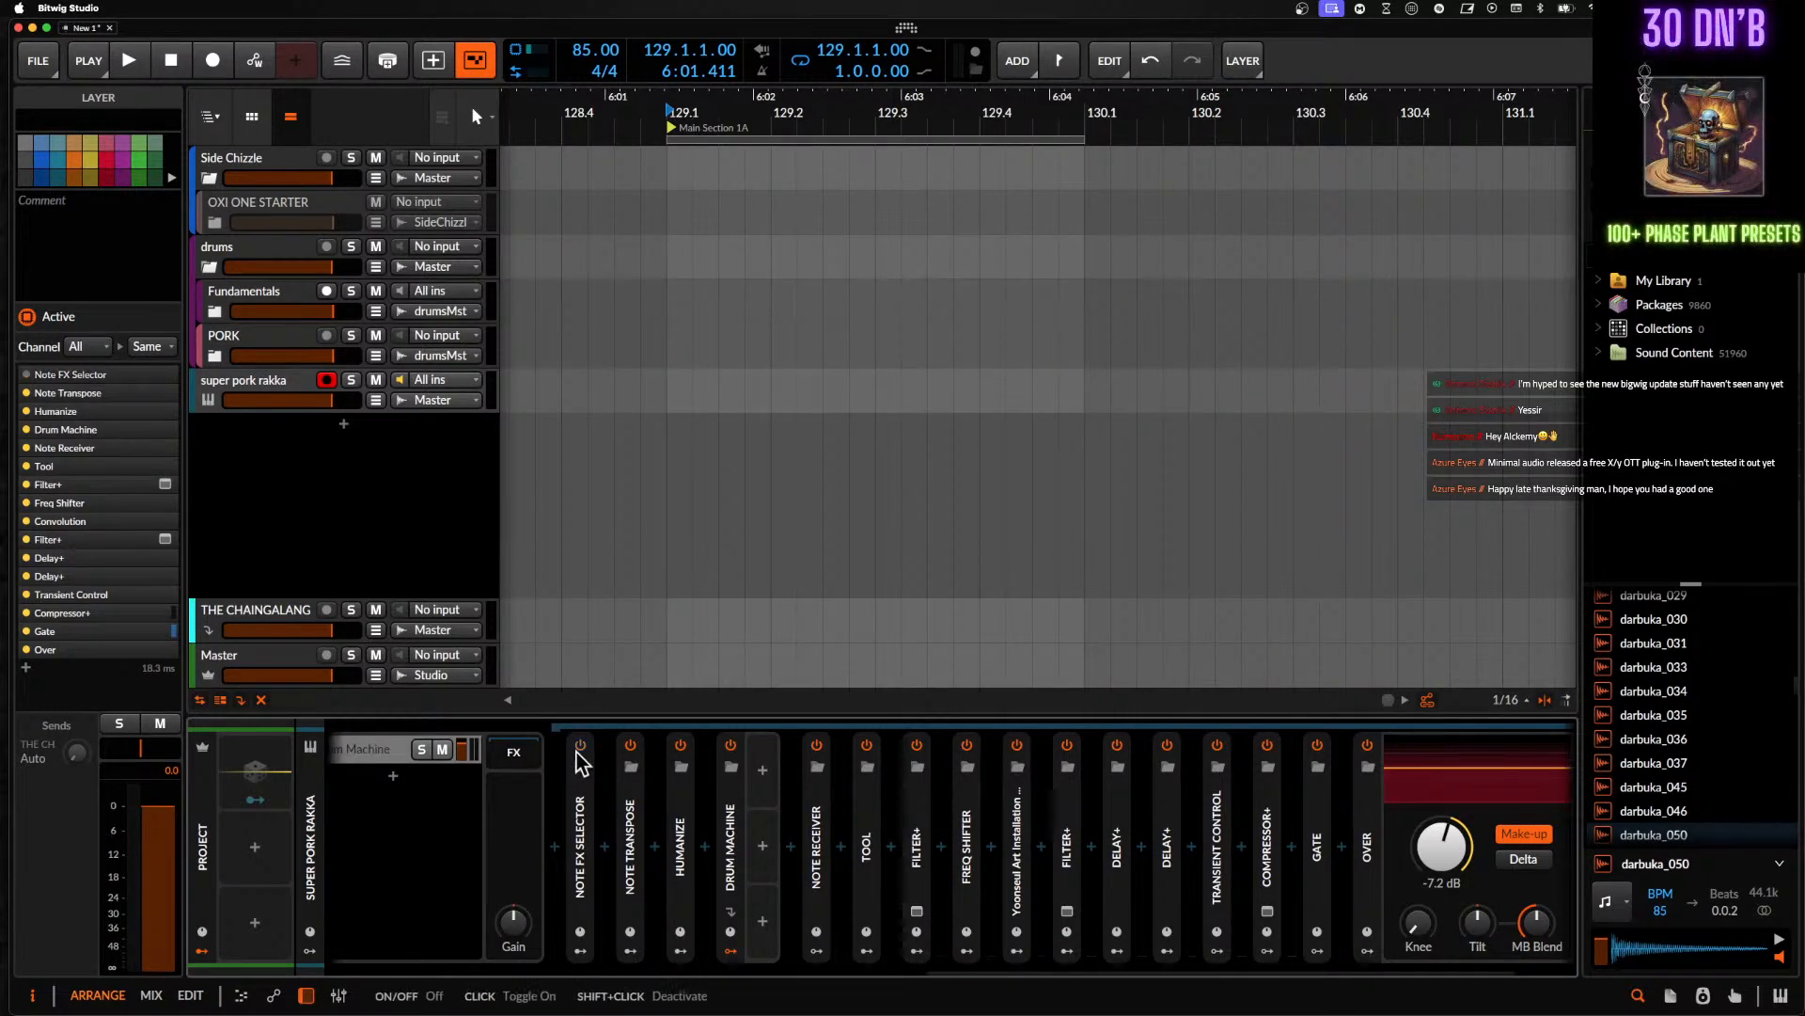
pyautogui.click(680, 746)
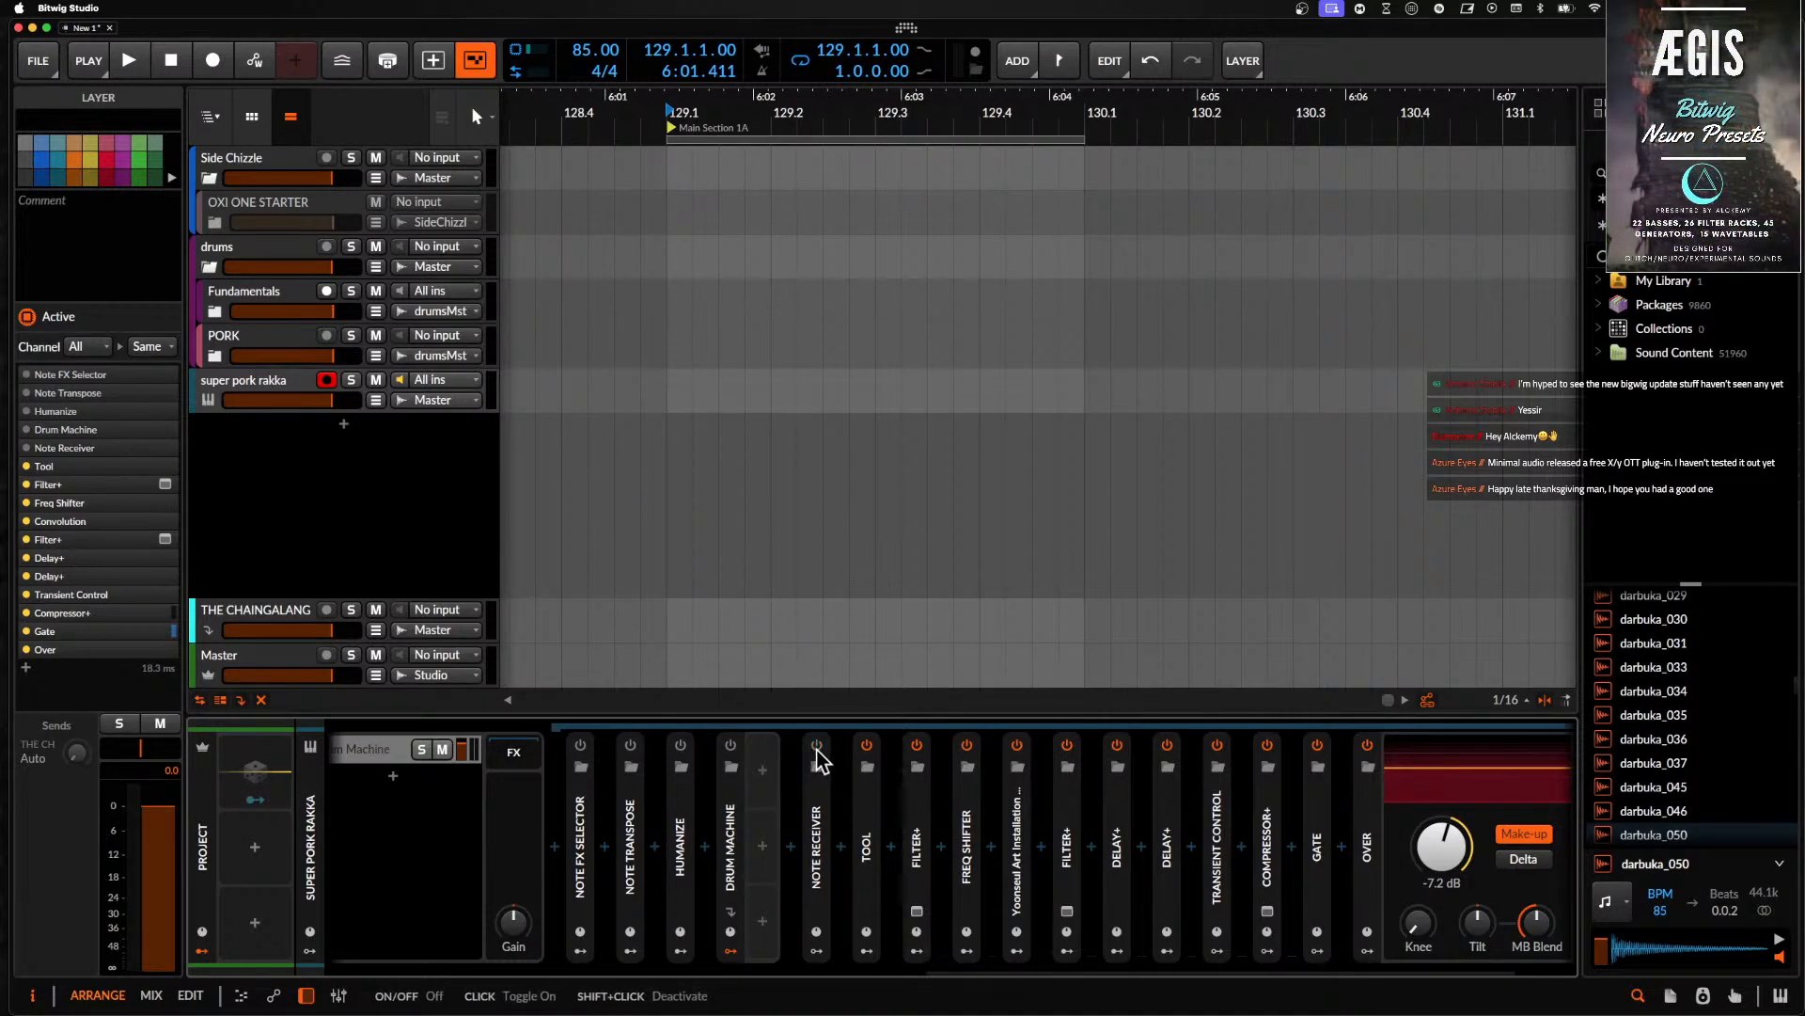
# - Switch off Tool, the first Filter+ and Freq Shifter in the layer's chain, and switch the Drum Machine back on
pyautogui.click(865, 750)
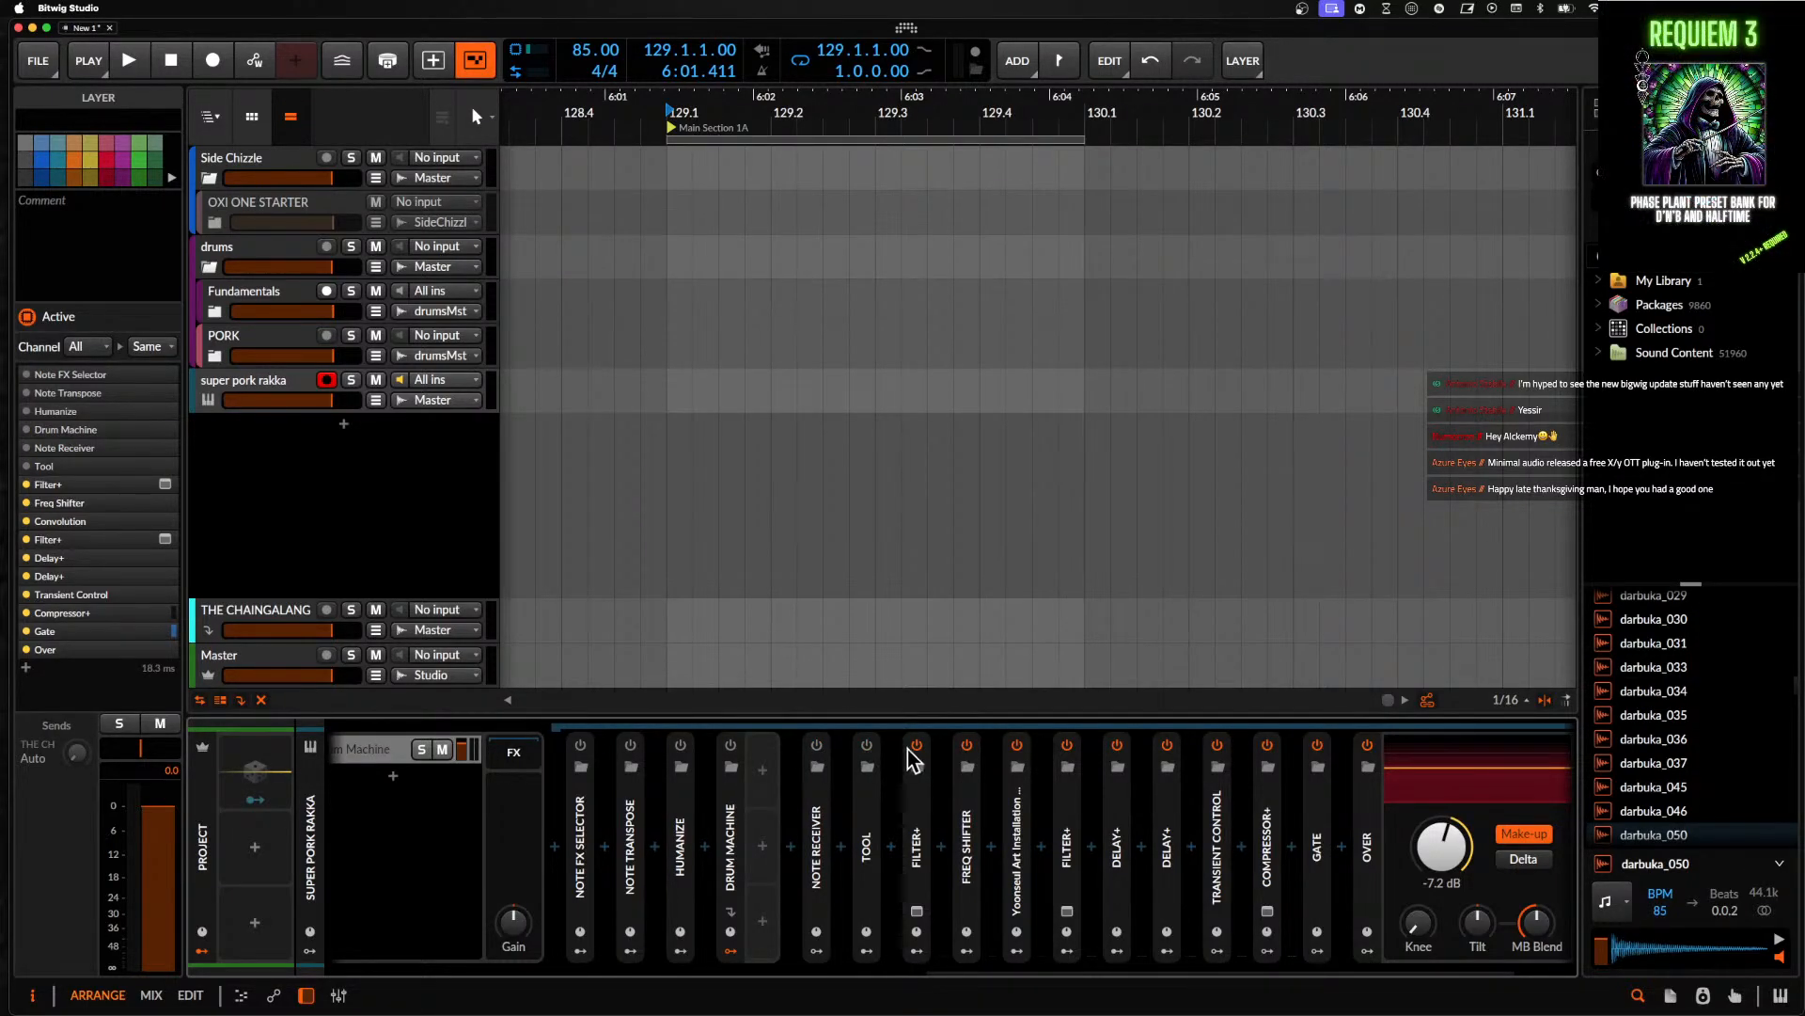
pyautogui.hscroll(-3, 961, 751)
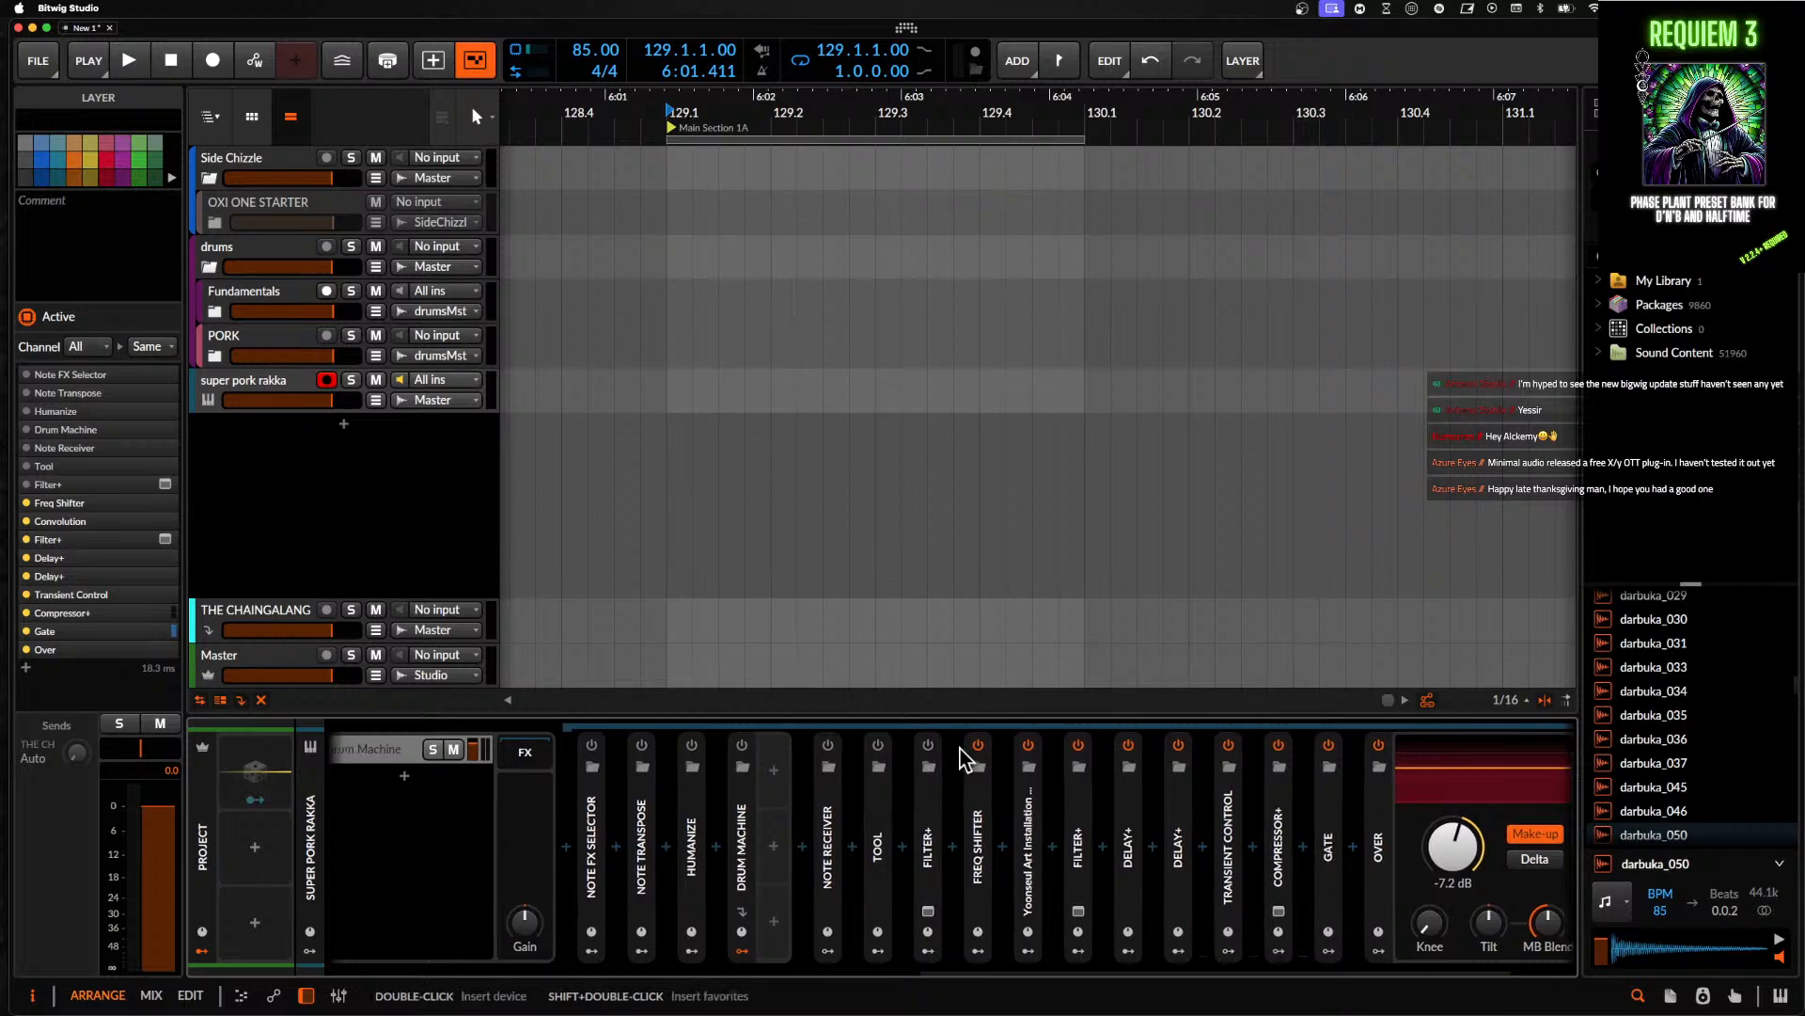
pyautogui.click(883, 747)
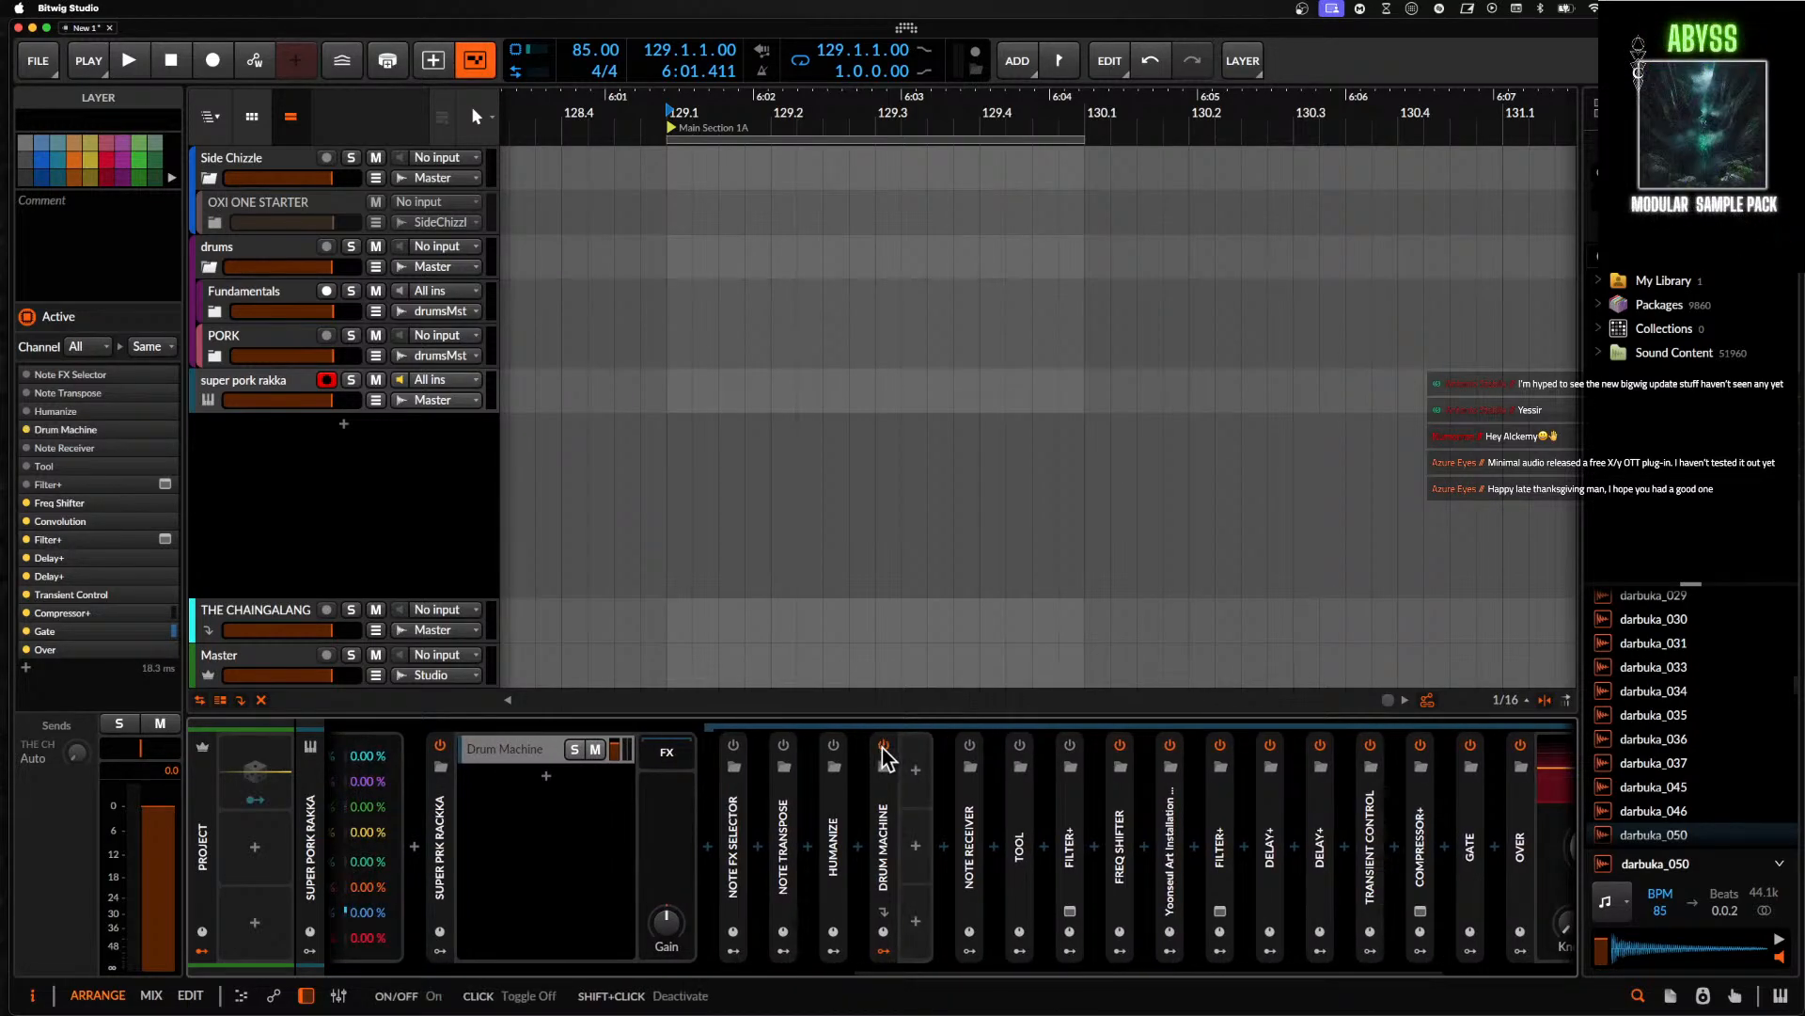
pyautogui.hscroll(4, 990, 754)
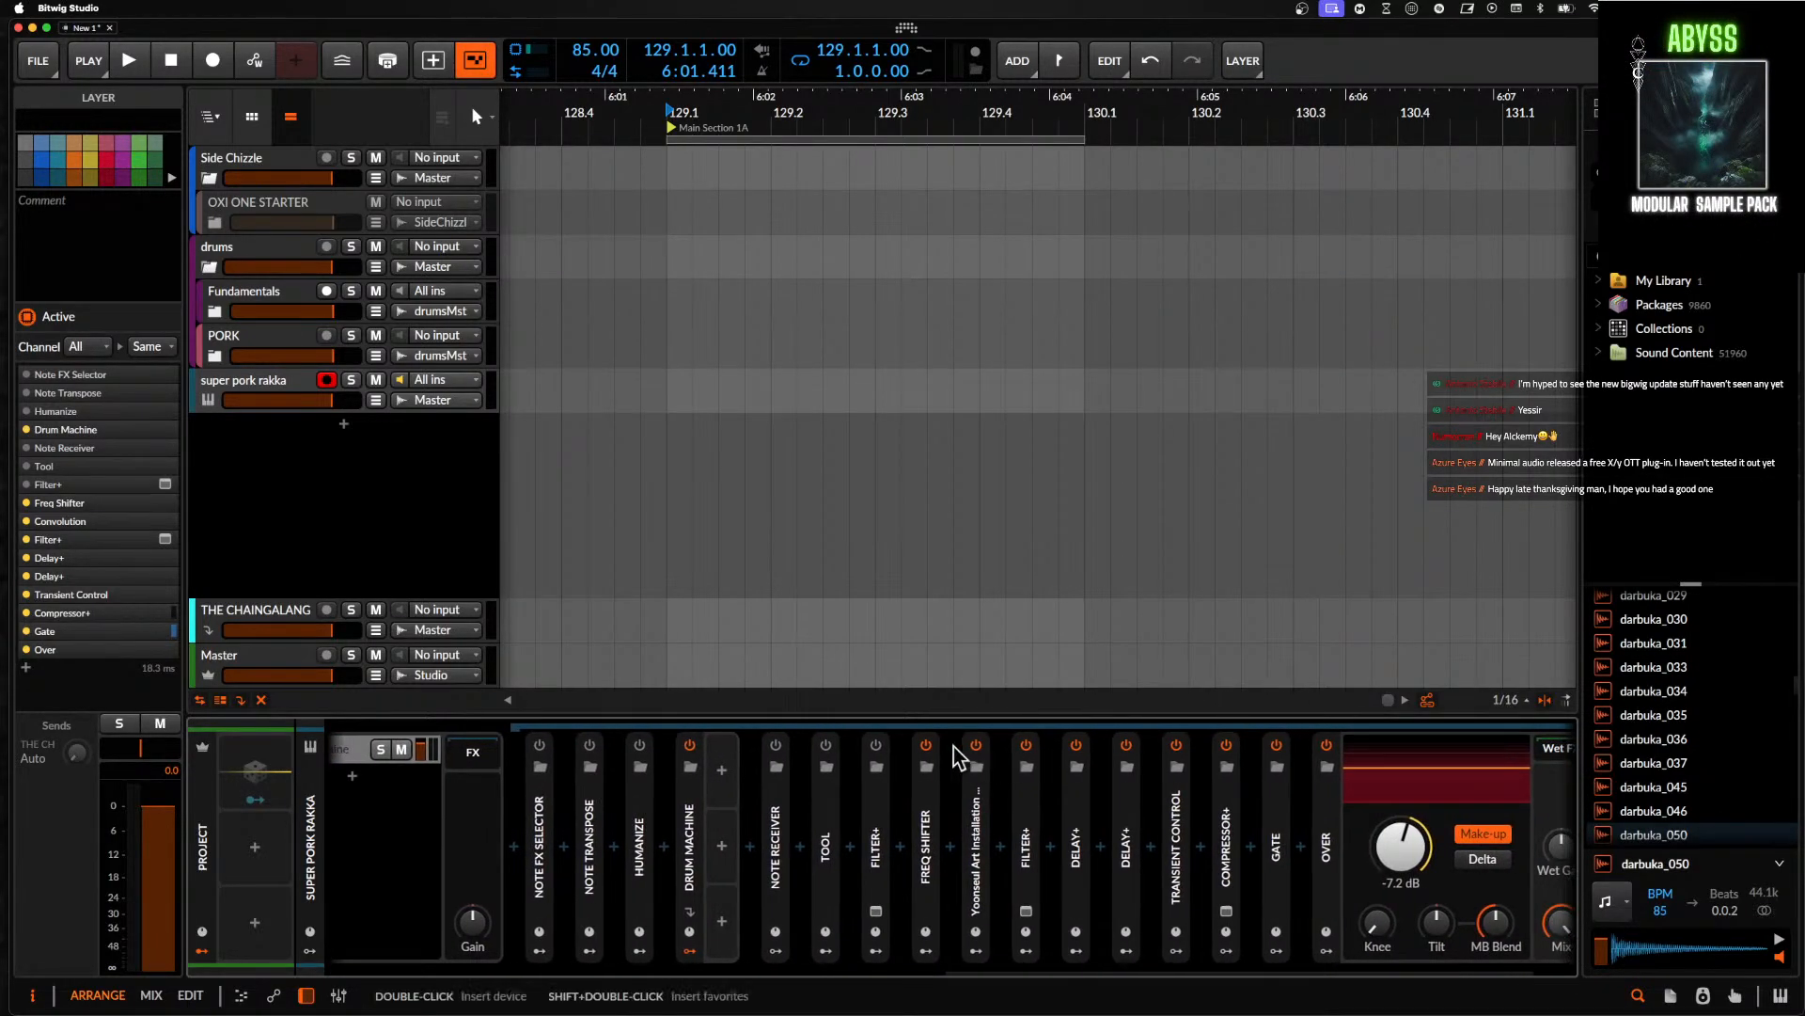
# - Group the devices from Note Receiver through Gate into one Instrument Layer
pyautogui.click(795, 823)
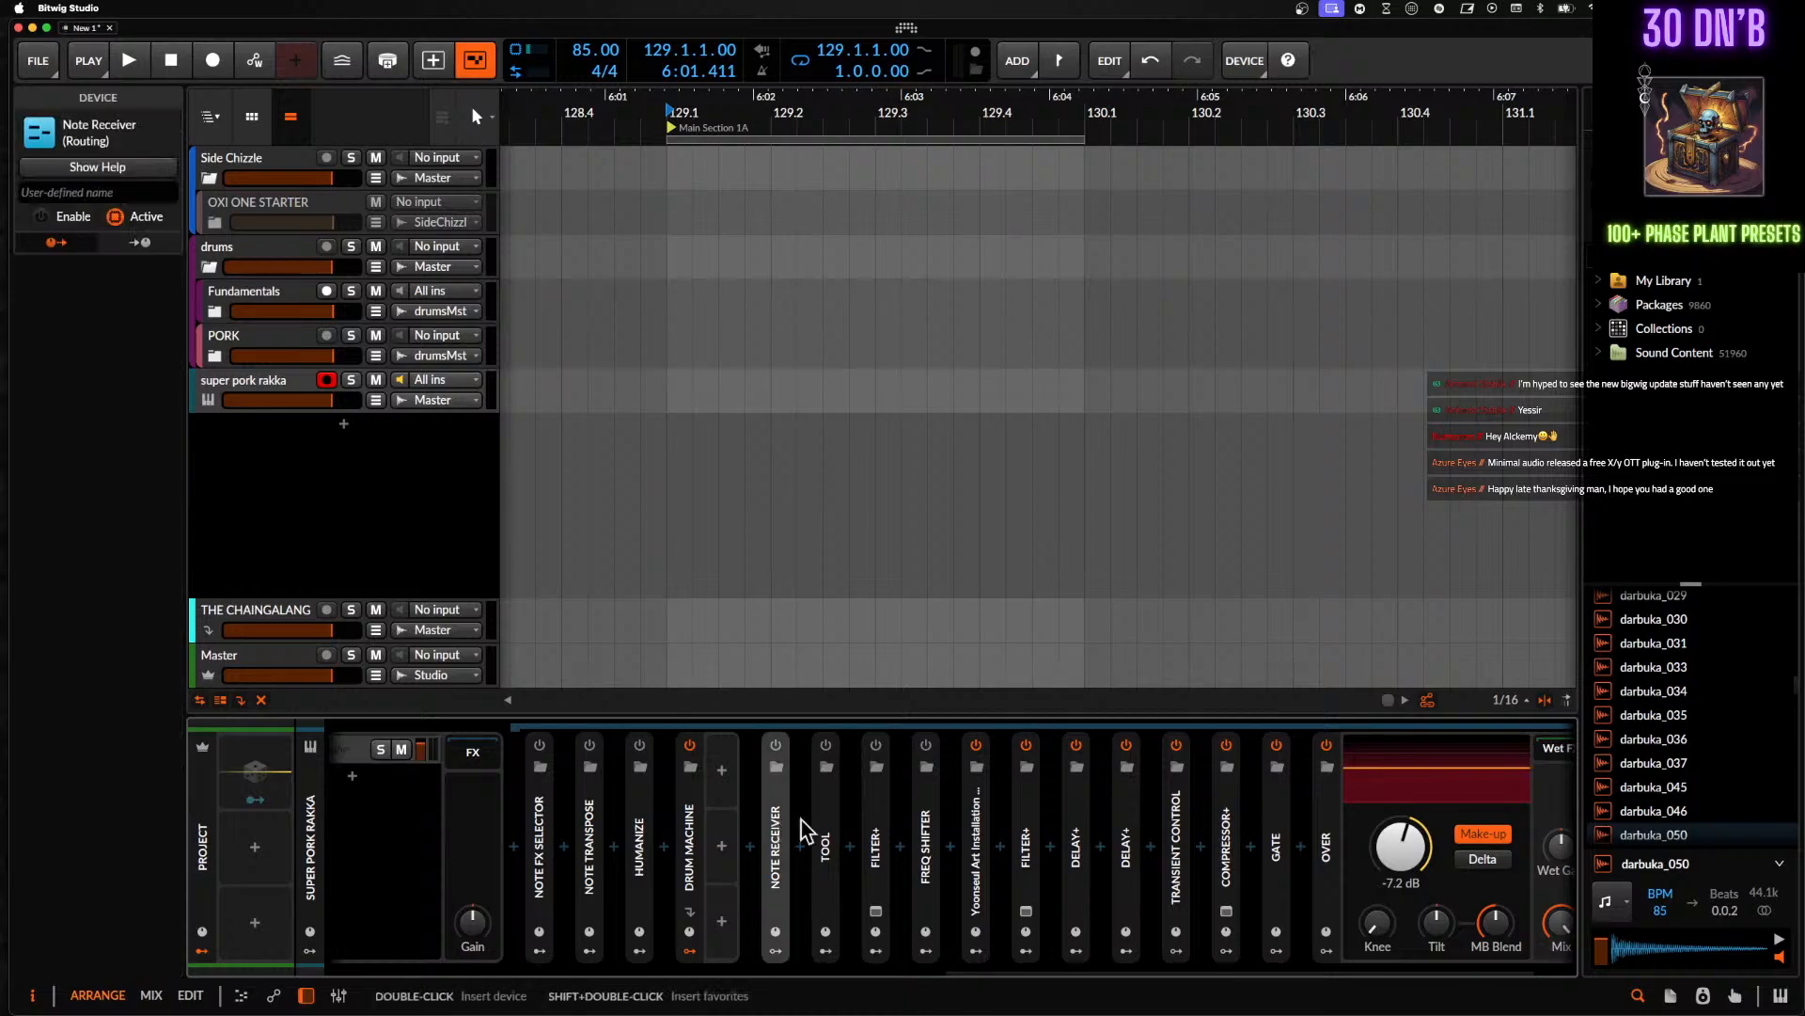
pyautogui.keyDown('shift'); pyautogui.click(1276, 818); pyautogui.keyUp('shift')
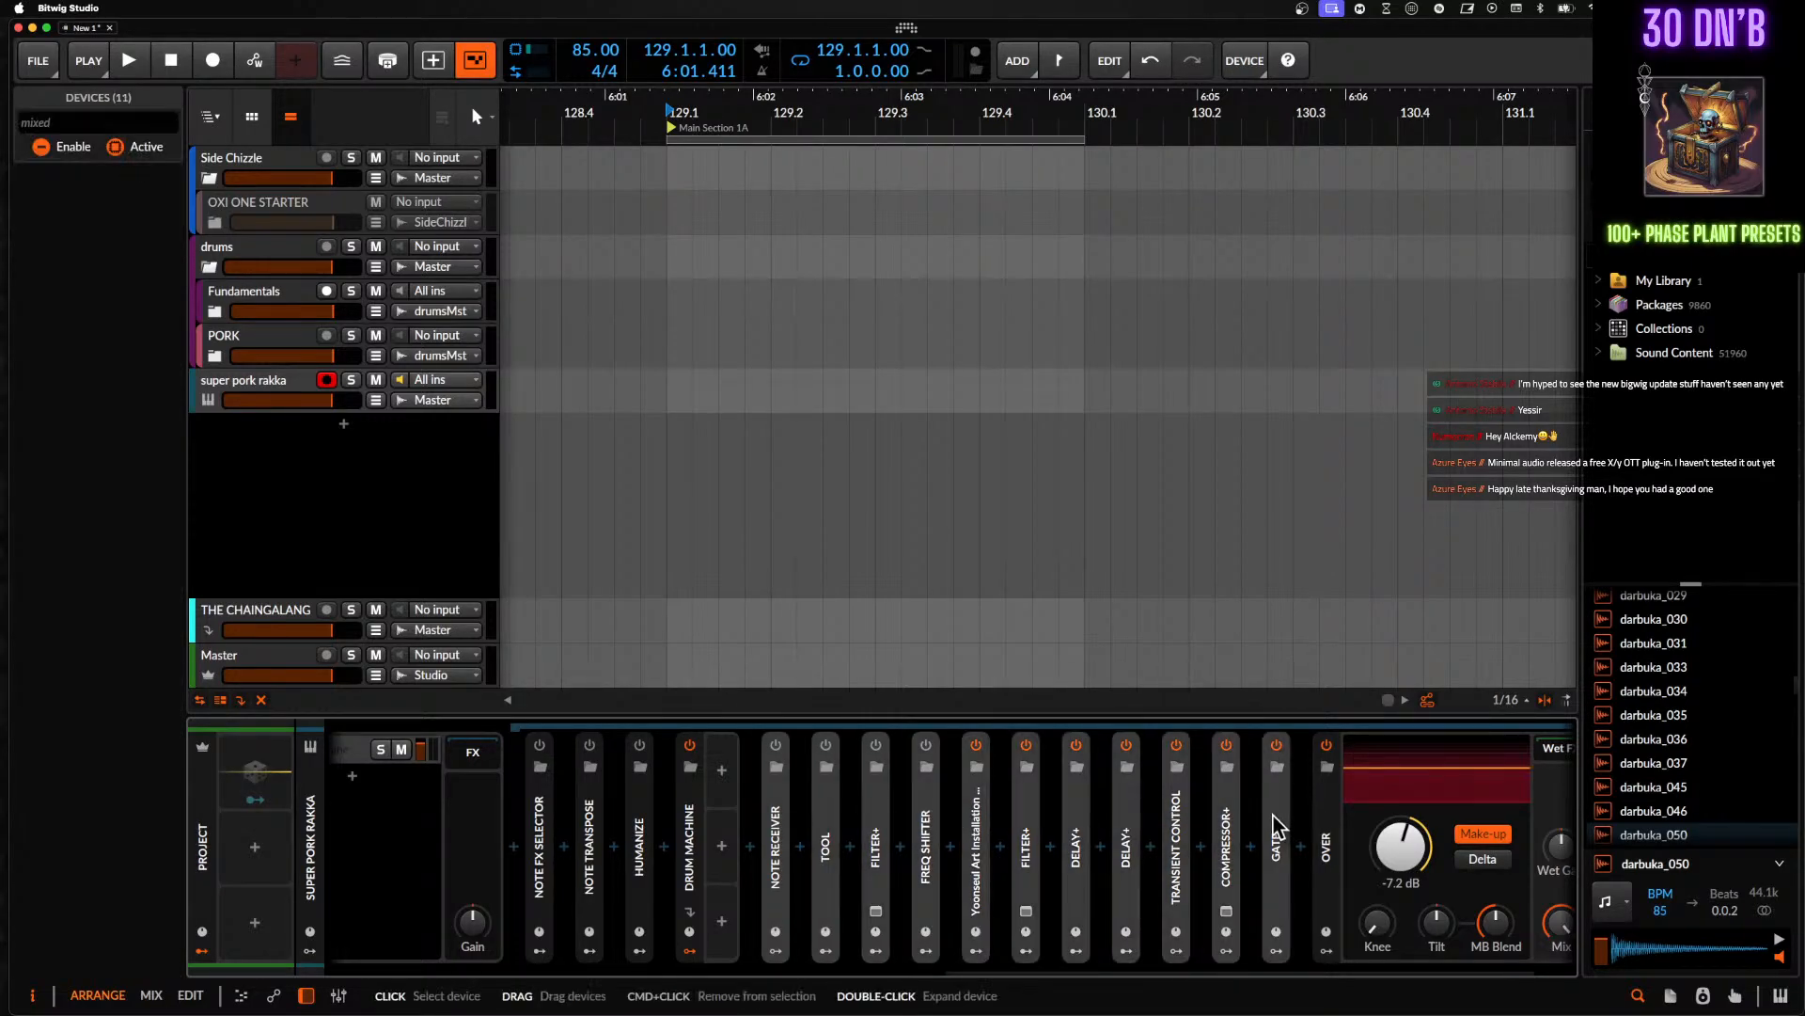
pyautogui.press('super+g')
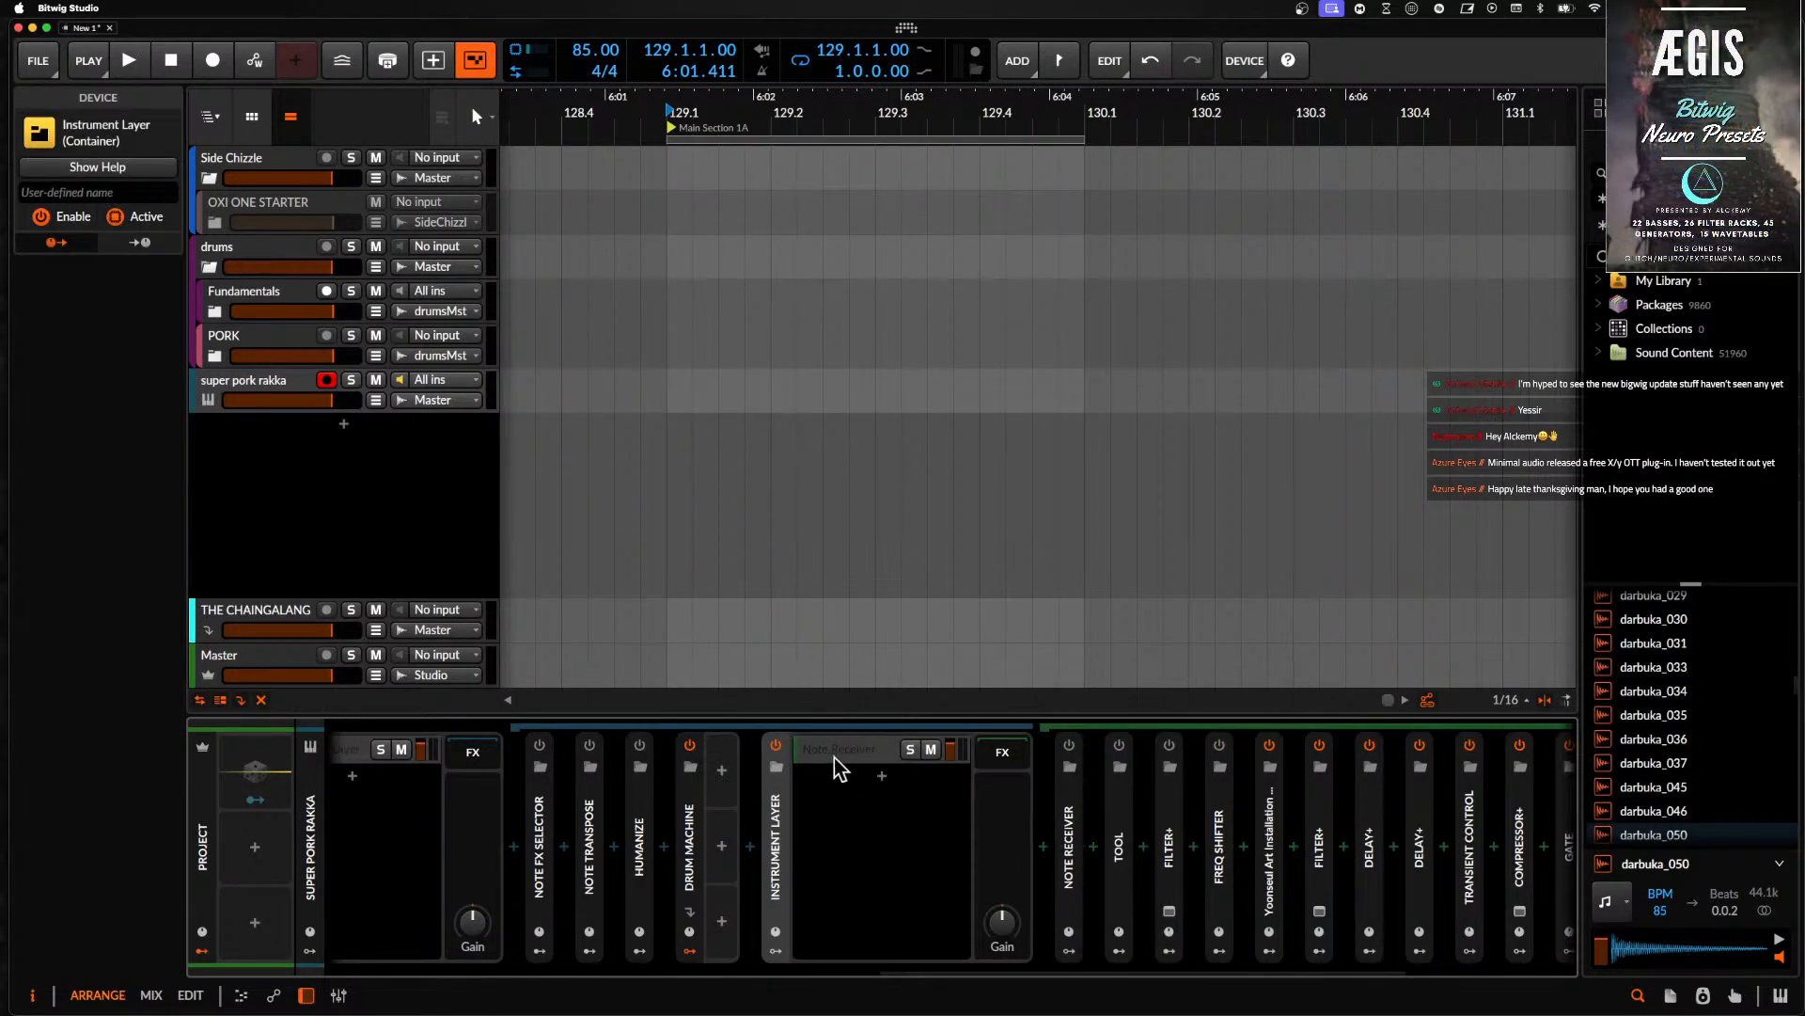
# - Switch the grouped Note Receiver, Tool, Filter+ and Freq Shifter back on, and disable the Instrument Layer that contains them
pyautogui.click(1118, 745)
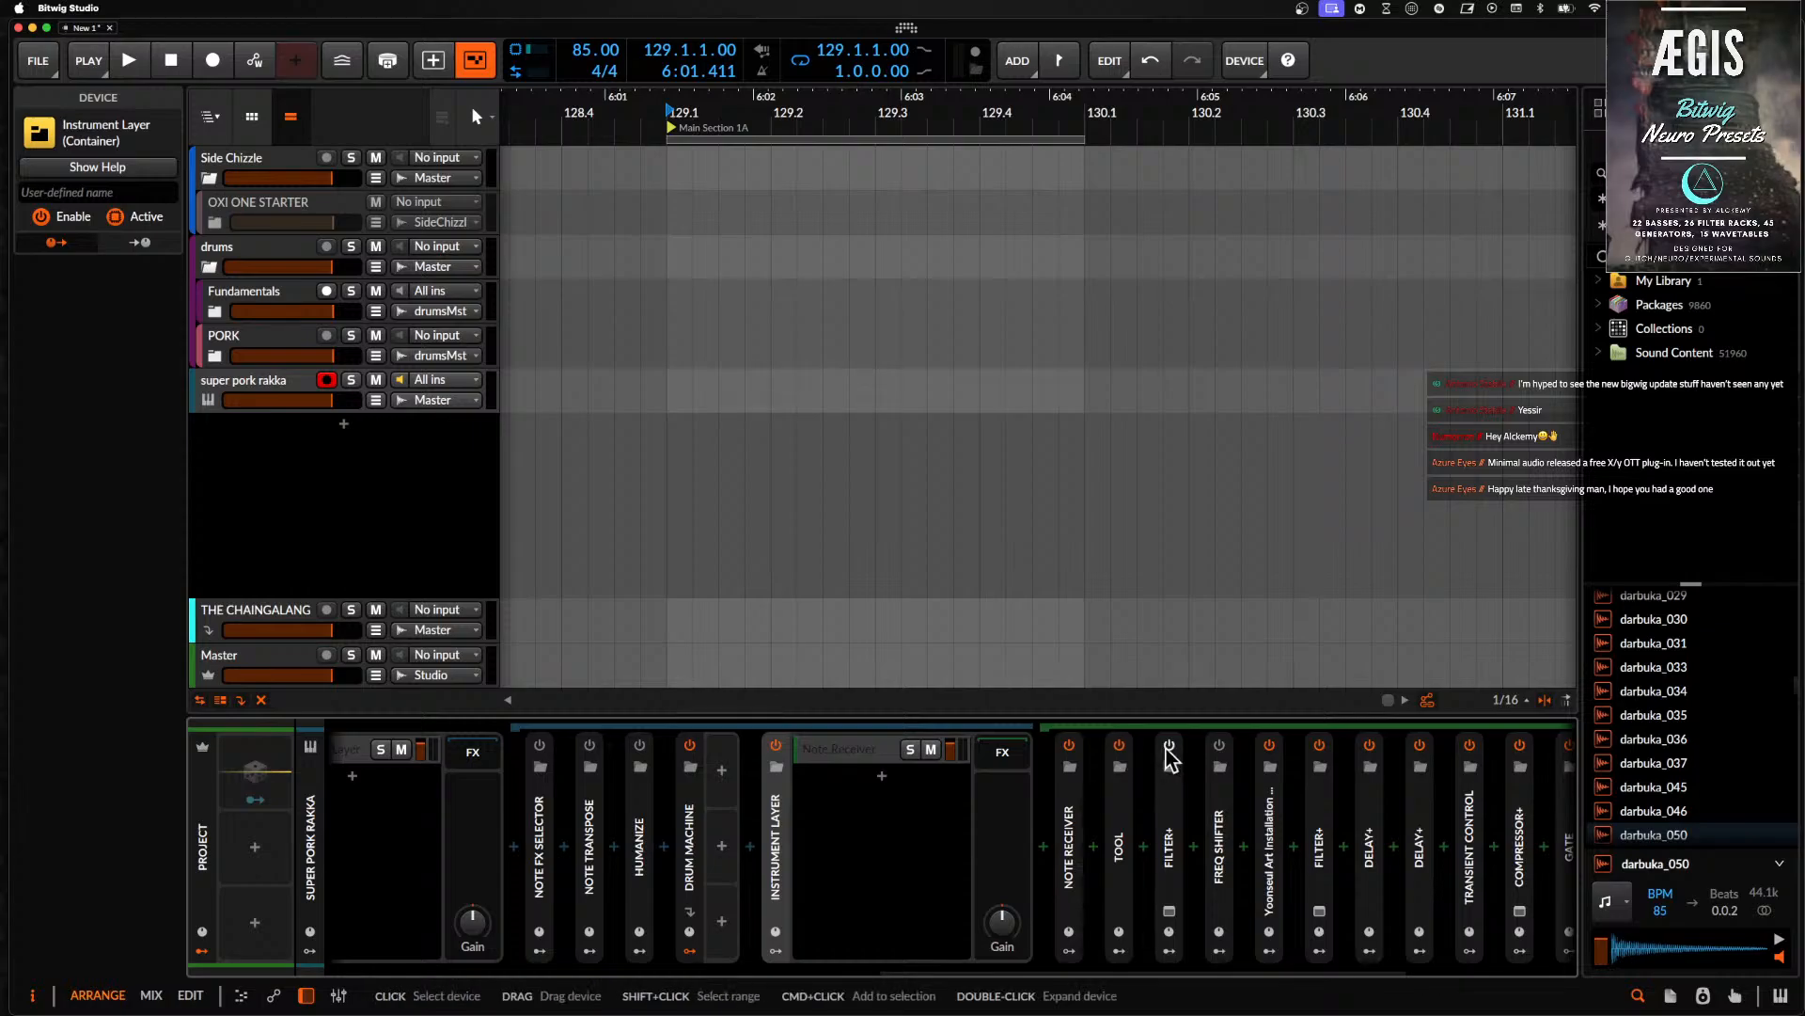
pyautogui.click(1169, 745)
pyautogui.click(1218, 746)
pyautogui.hscroll(-5, 780, 844)
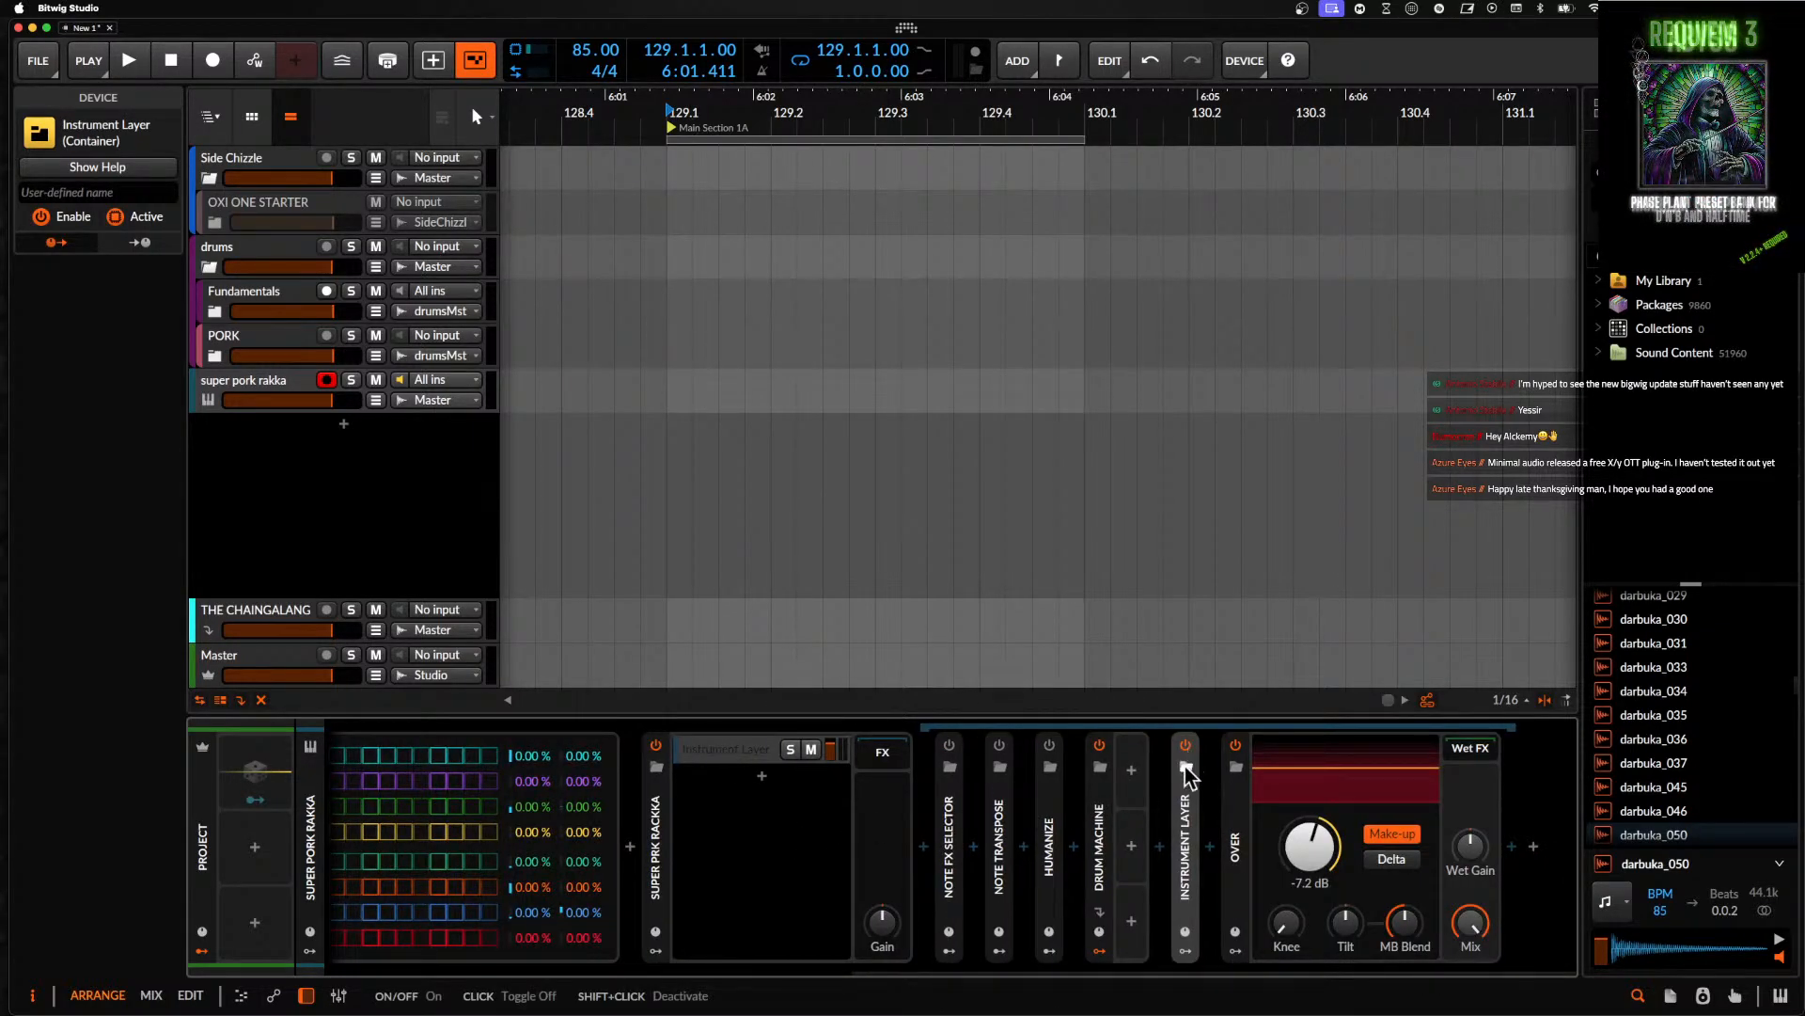
pyautogui.doubleClick(1187, 814)
pyautogui.doubleClick(1186, 813)
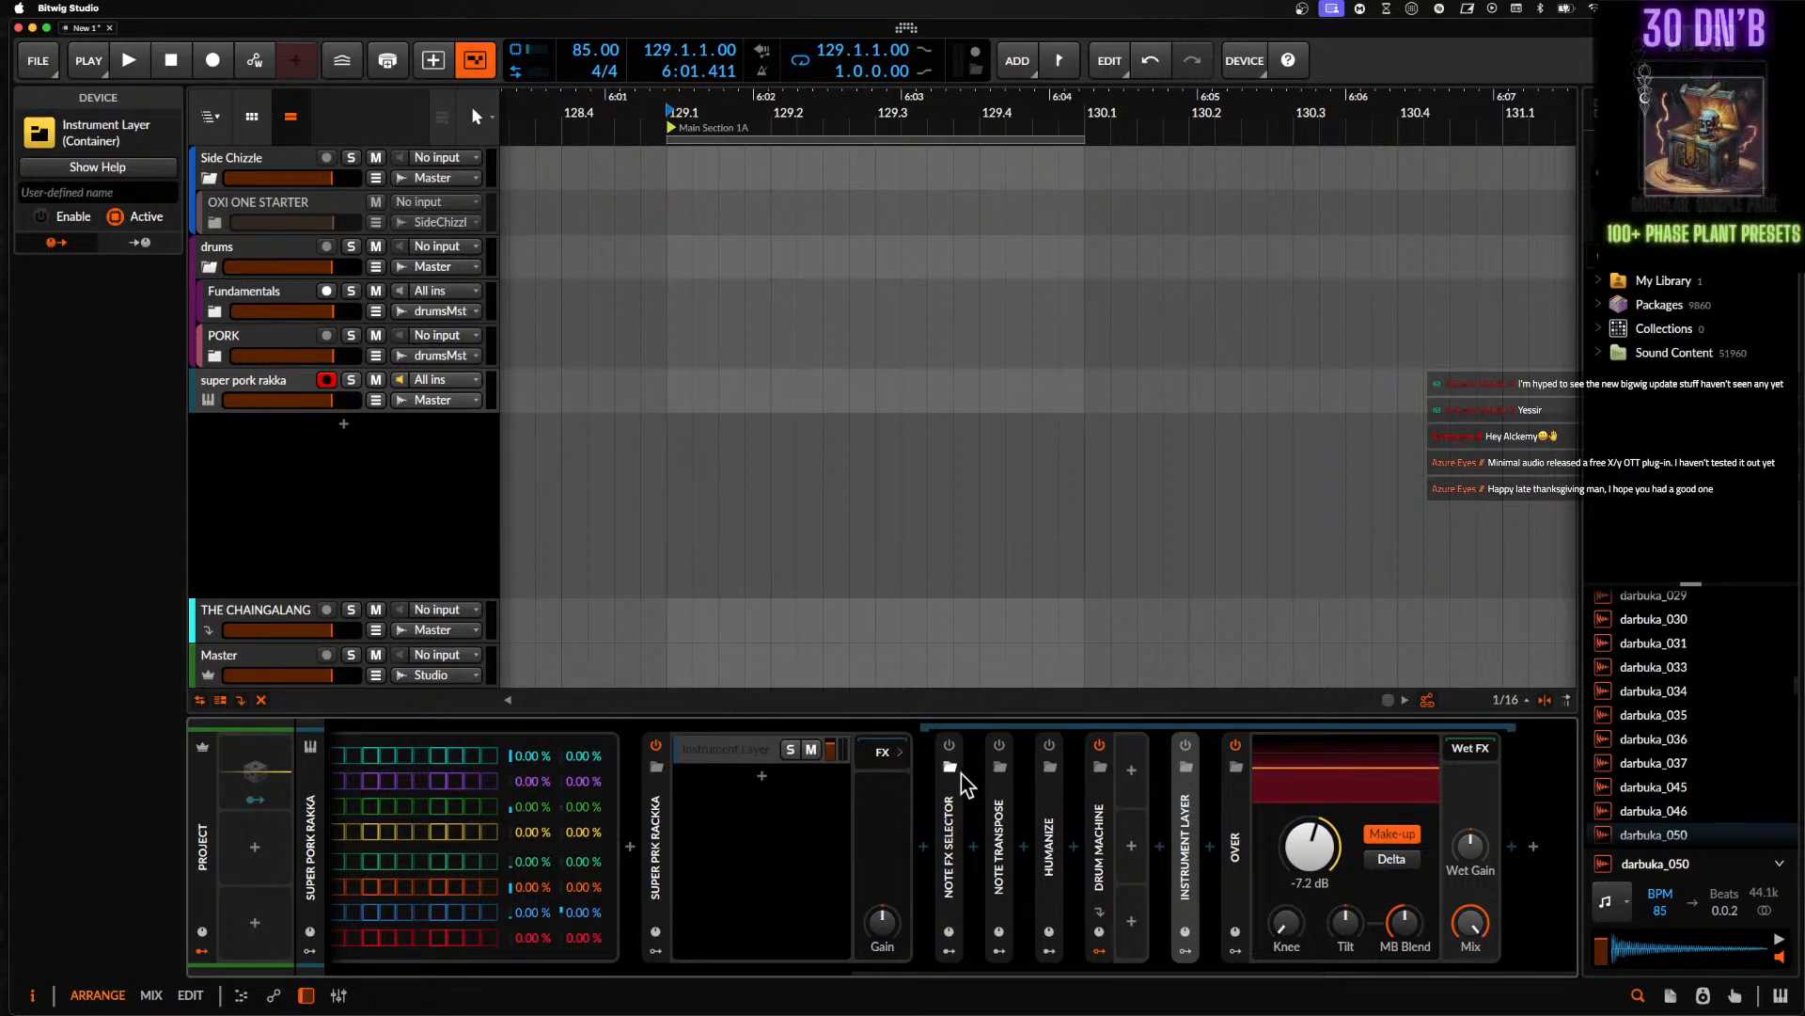
pyautogui.hscroll(-6, 968, 809)
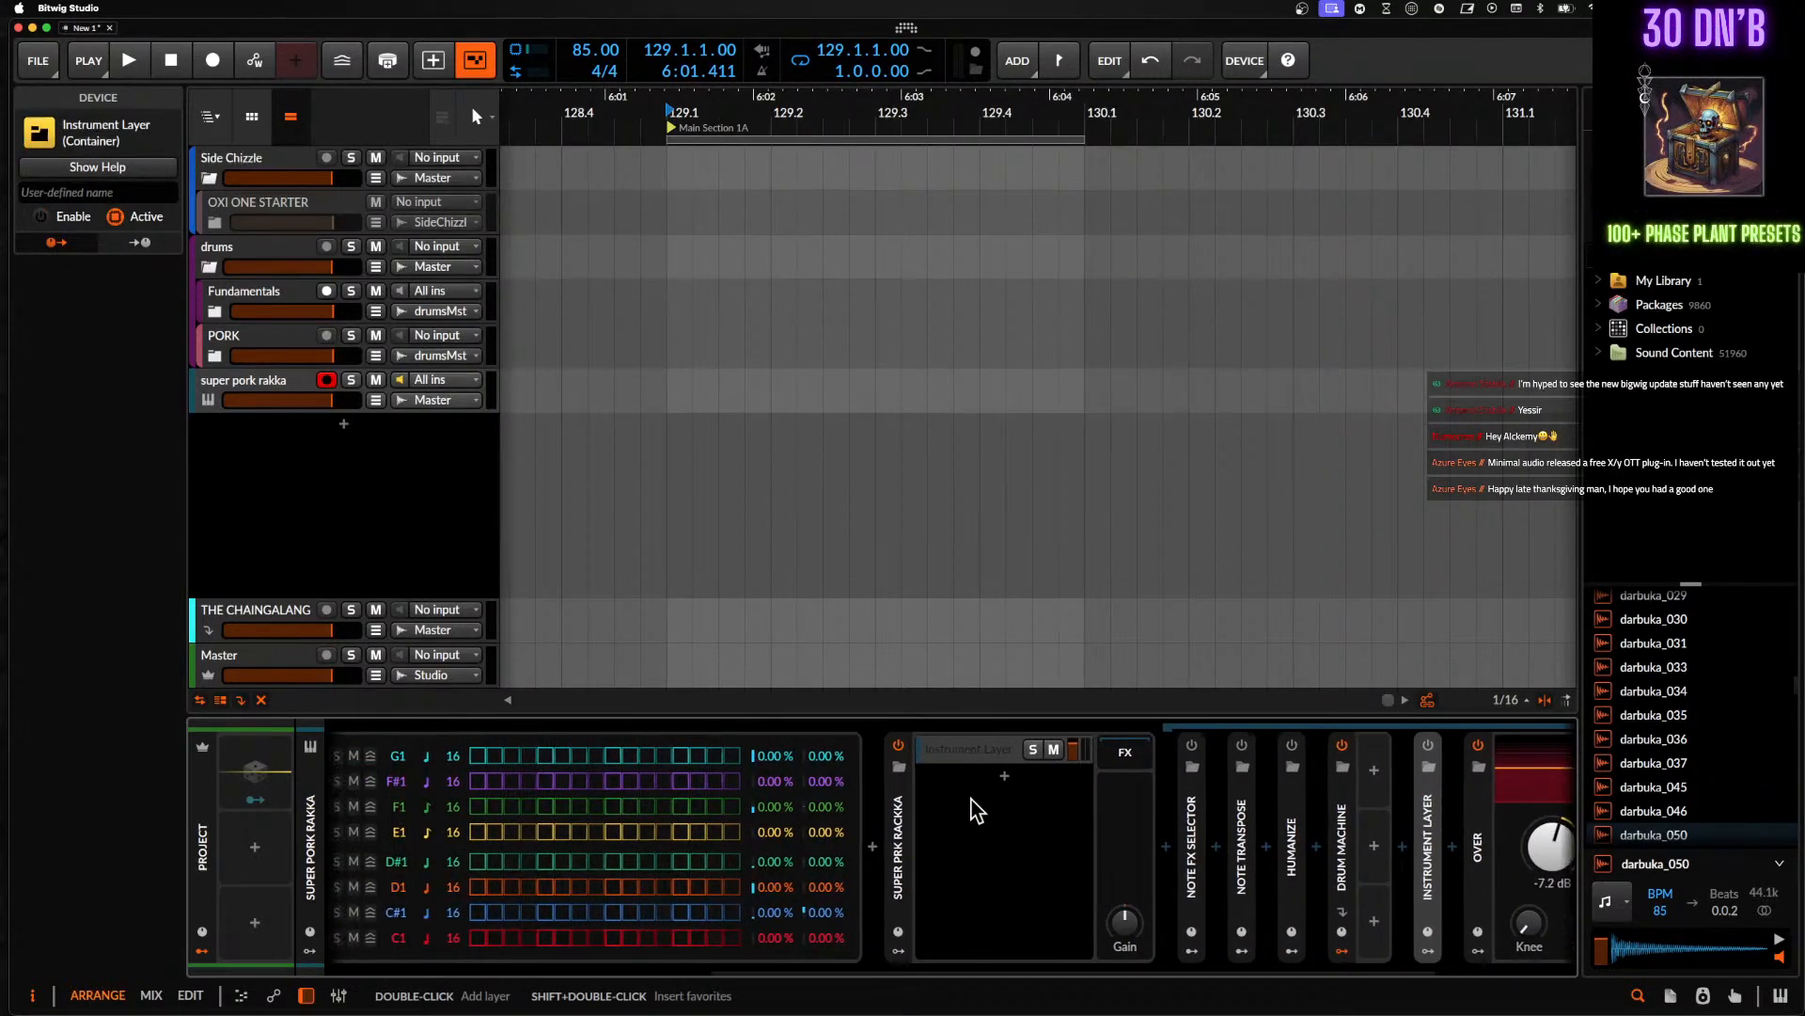
# - Draw C1 steps 1 and 11 and C#1 steps 5, 8 and 13 in Better Stepper, and start playback
pyautogui.click(602, 937)
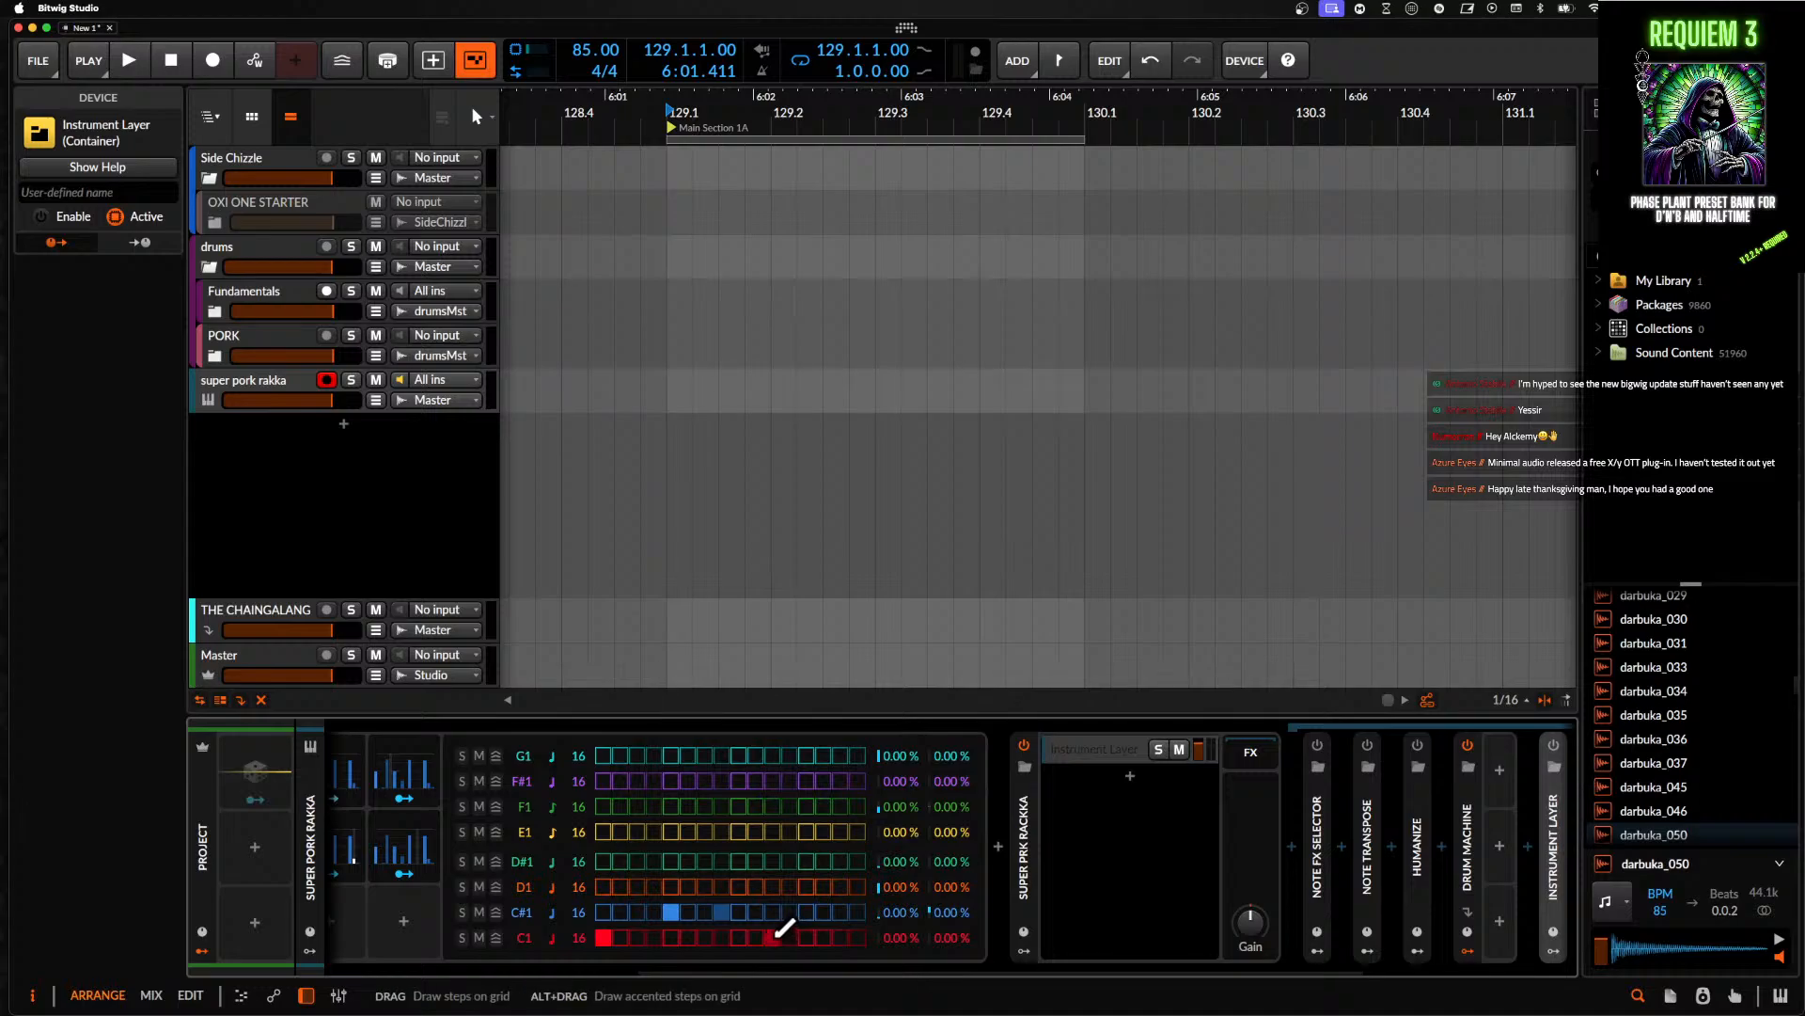
pyautogui.press('space')
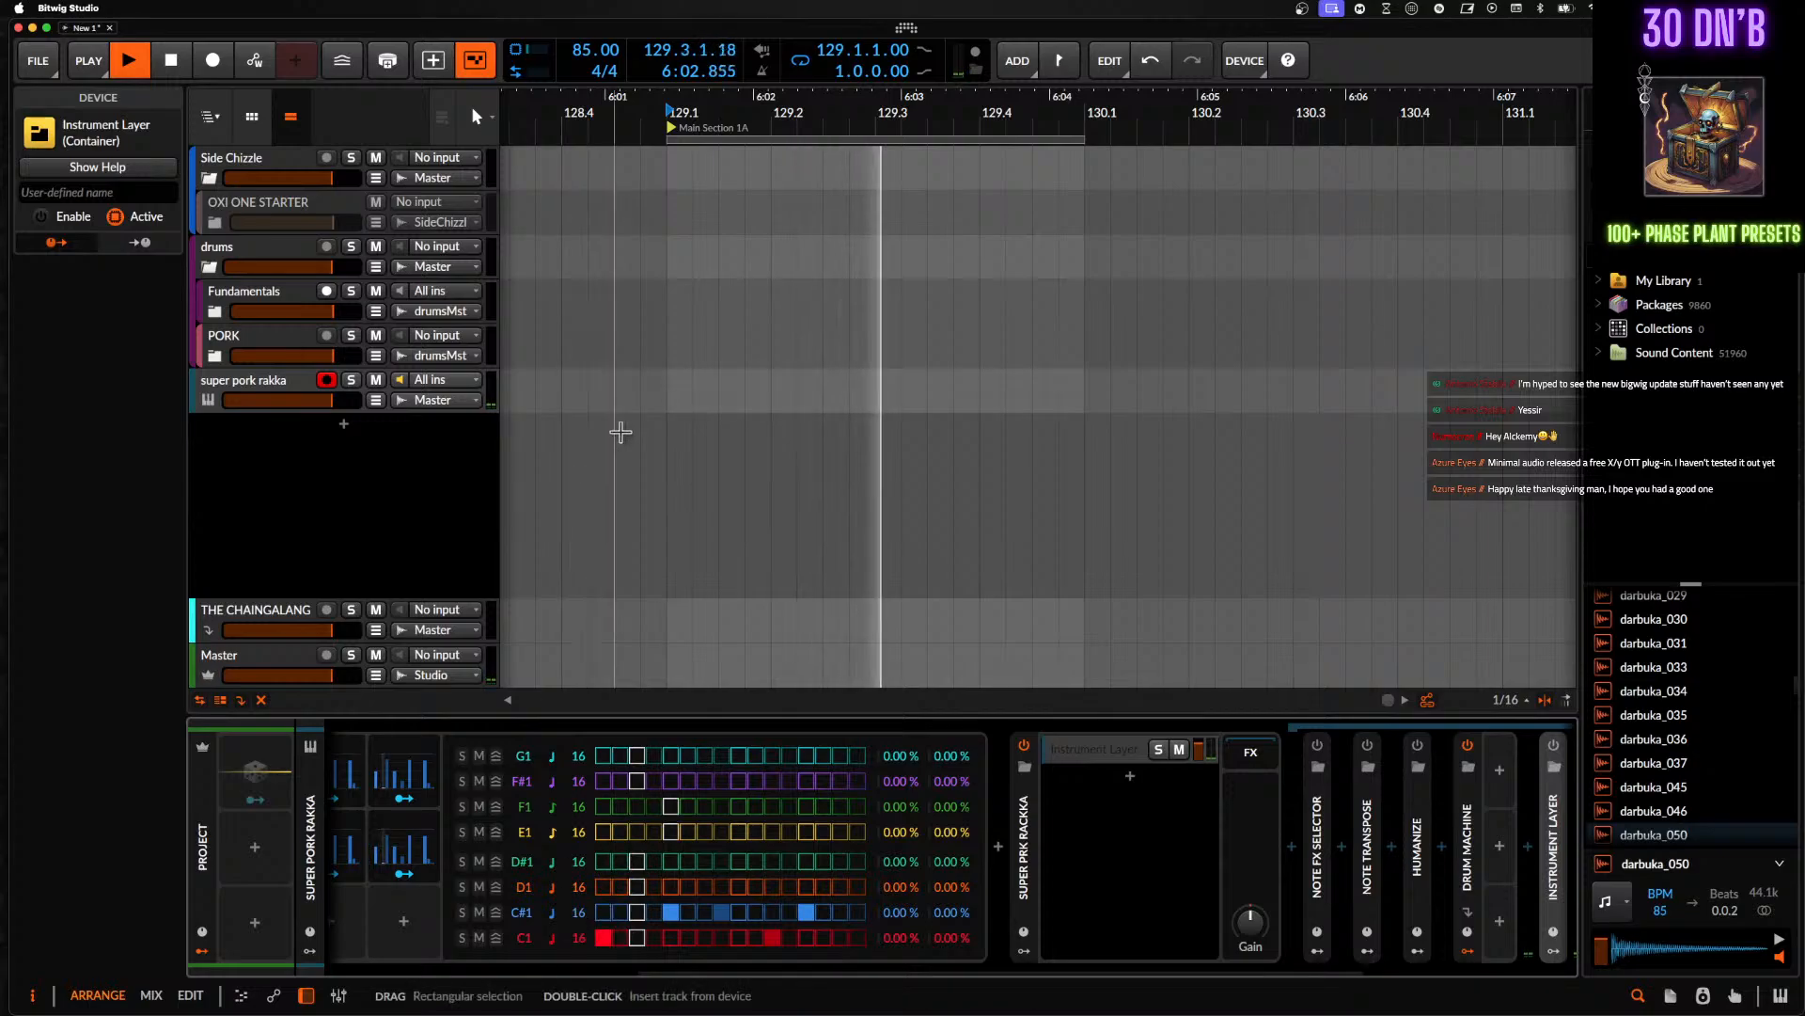
pyautogui.scroll(-2, 689, 216)
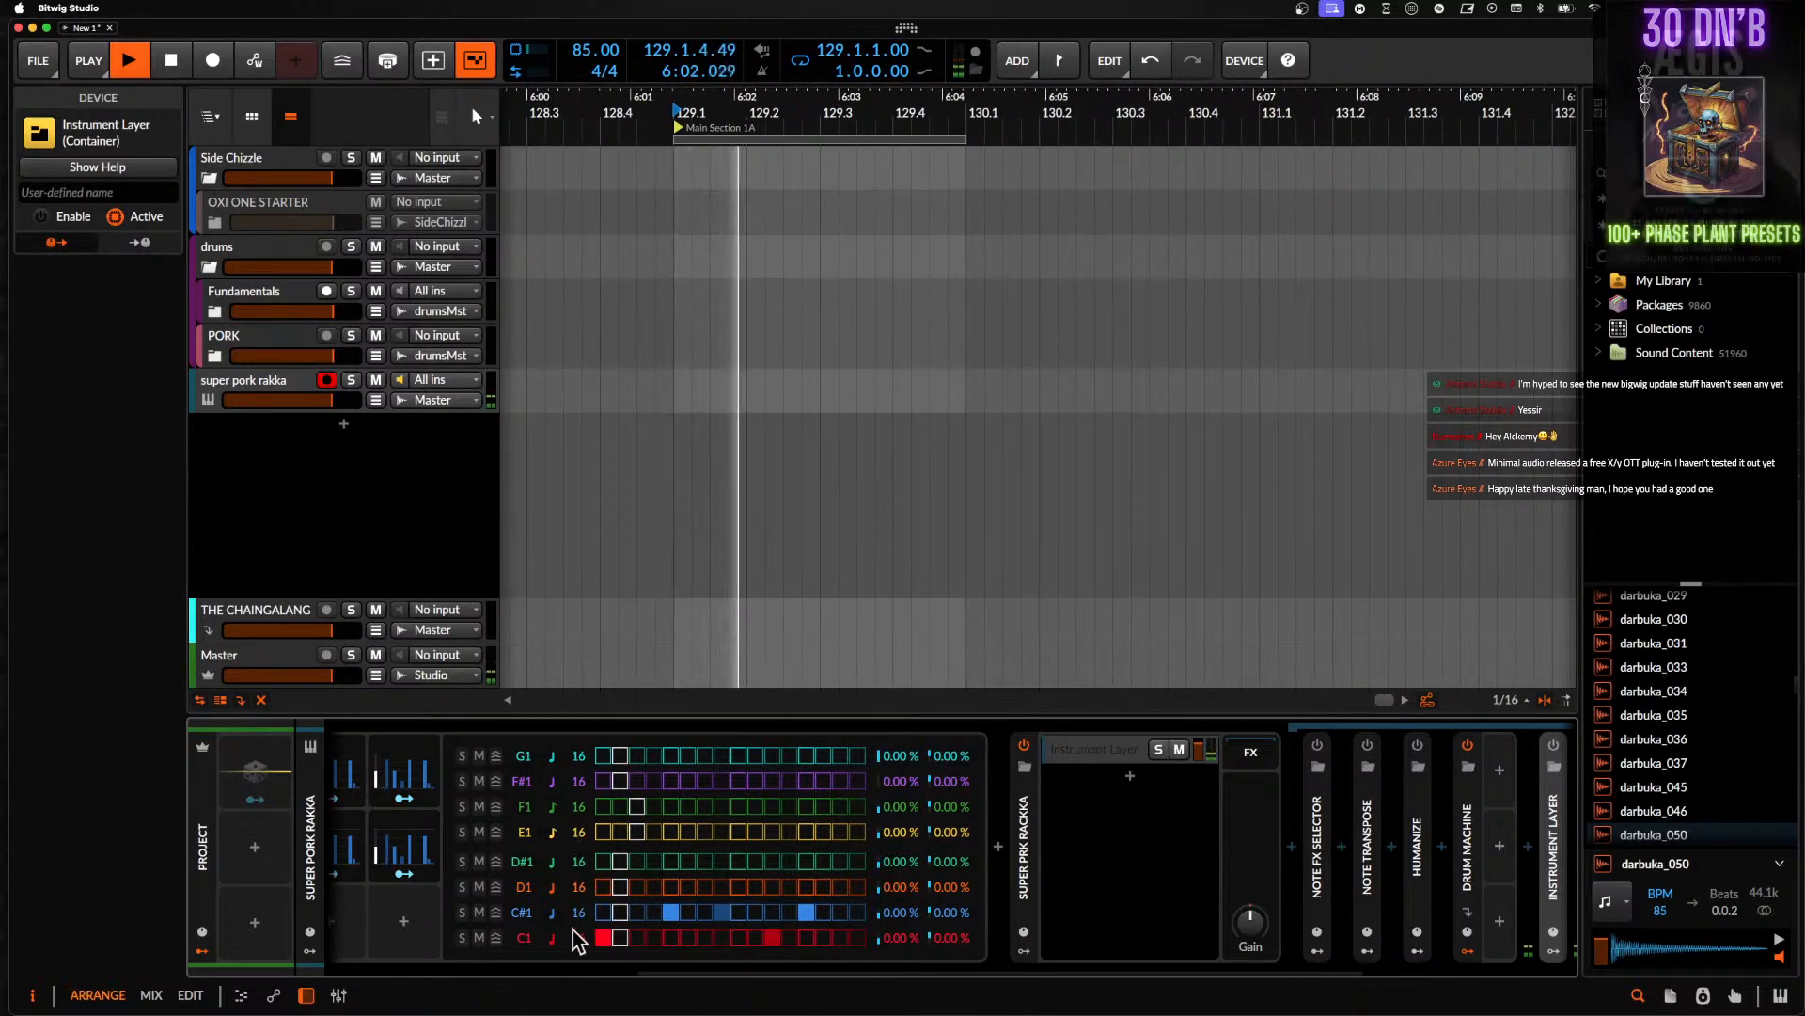
# - Set the rate of all Better Stepper lanes from C1 to G1 to 16th note during playback, and stop the transport
pyautogui.click(552, 913)
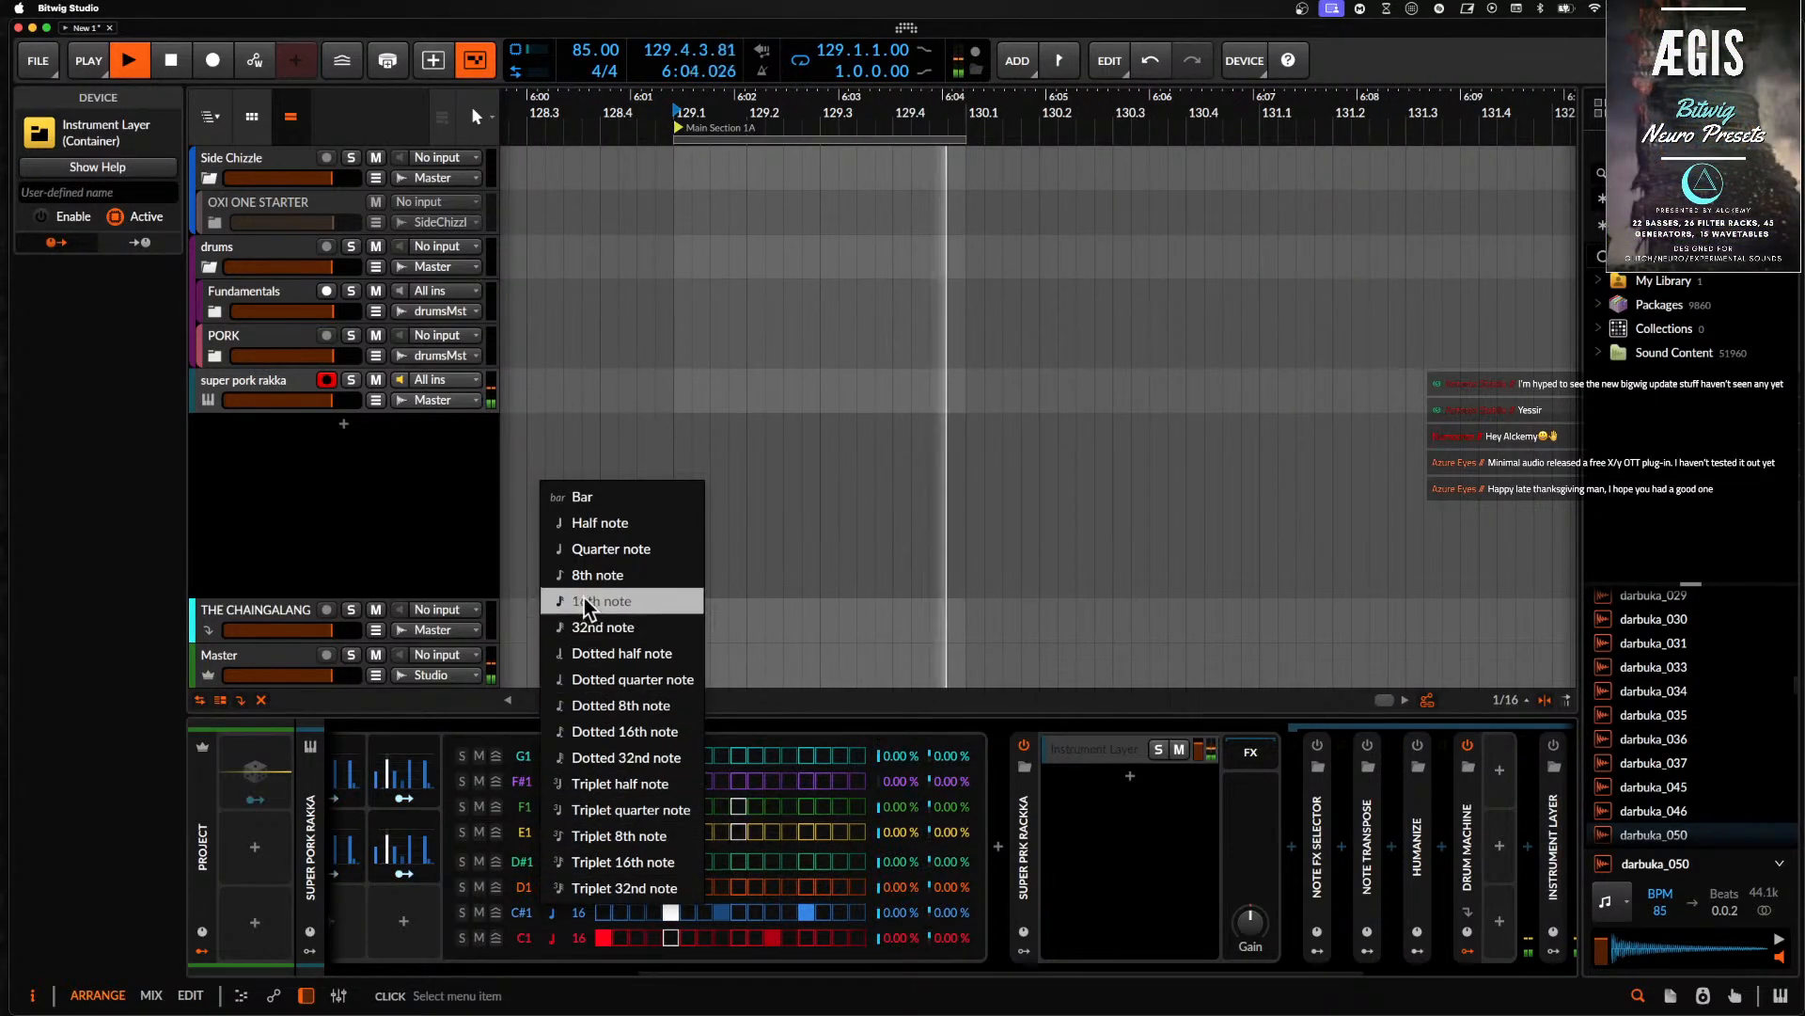
pyautogui.click(583, 602)
pyautogui.click(555, 938)
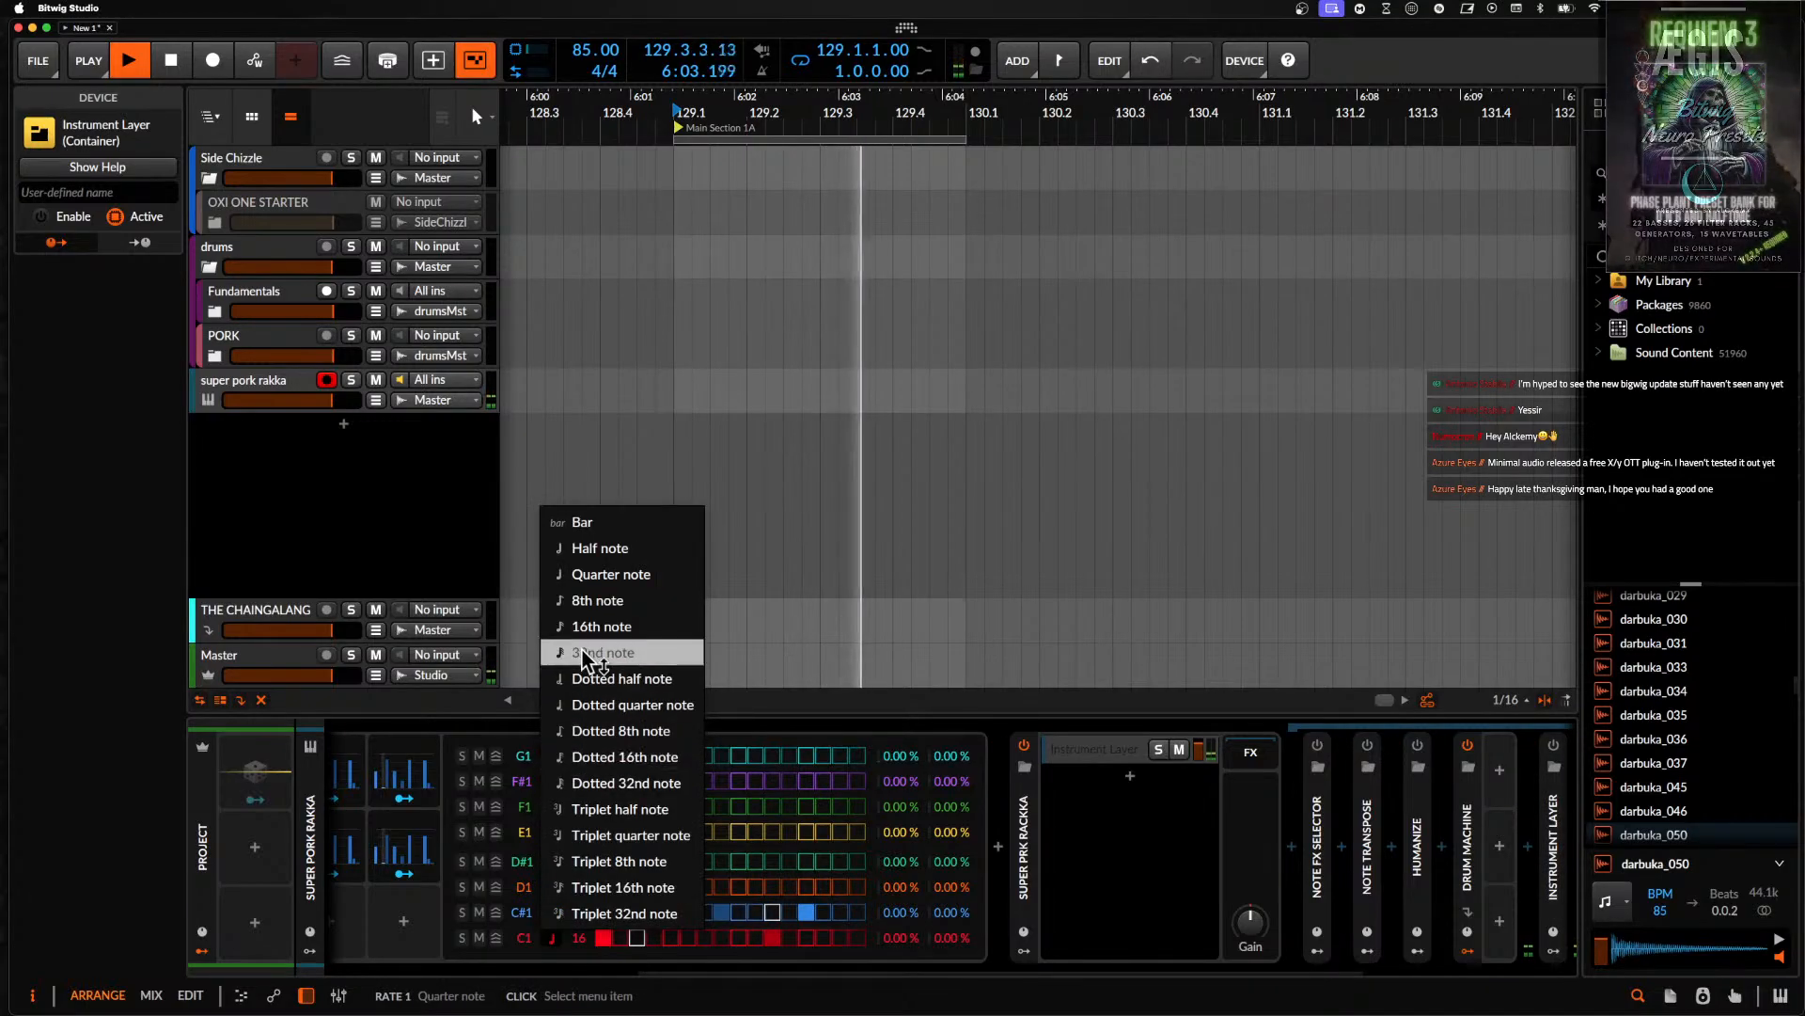
pyautogui.click(578, 636)
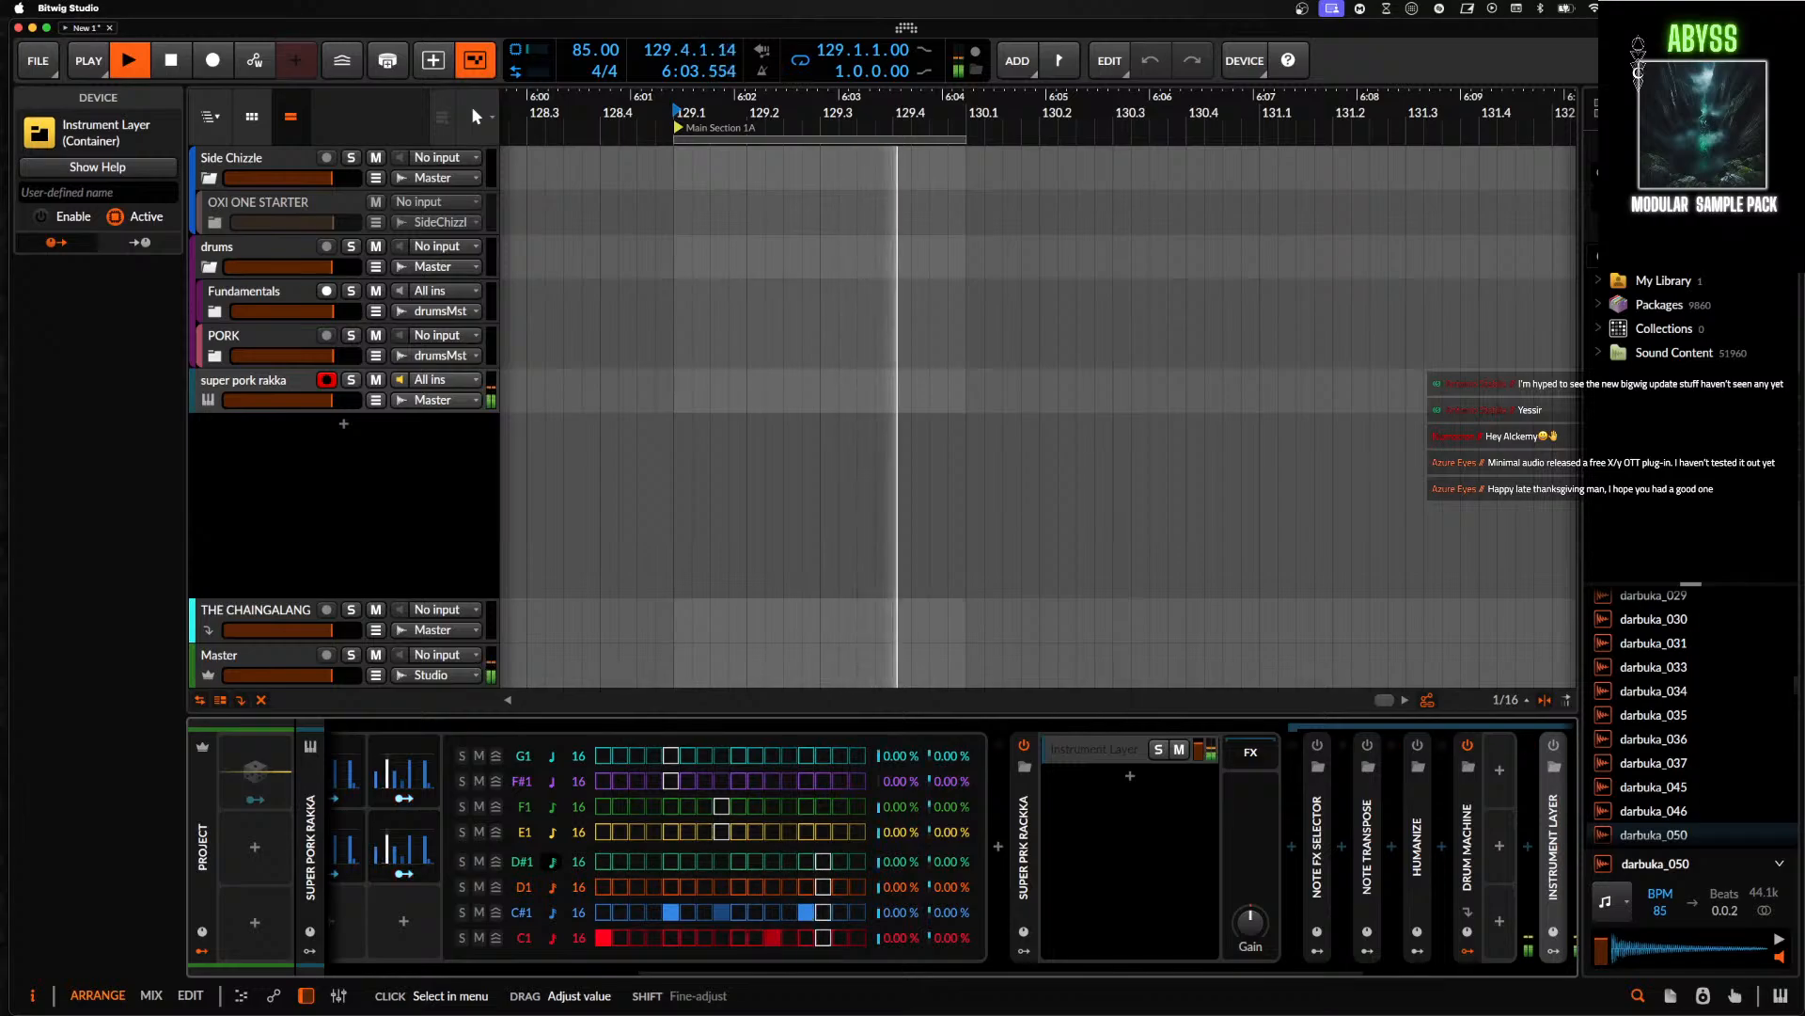
pyautogui.moveTo(555, 835); pyautogui.dragTo(554, 818)
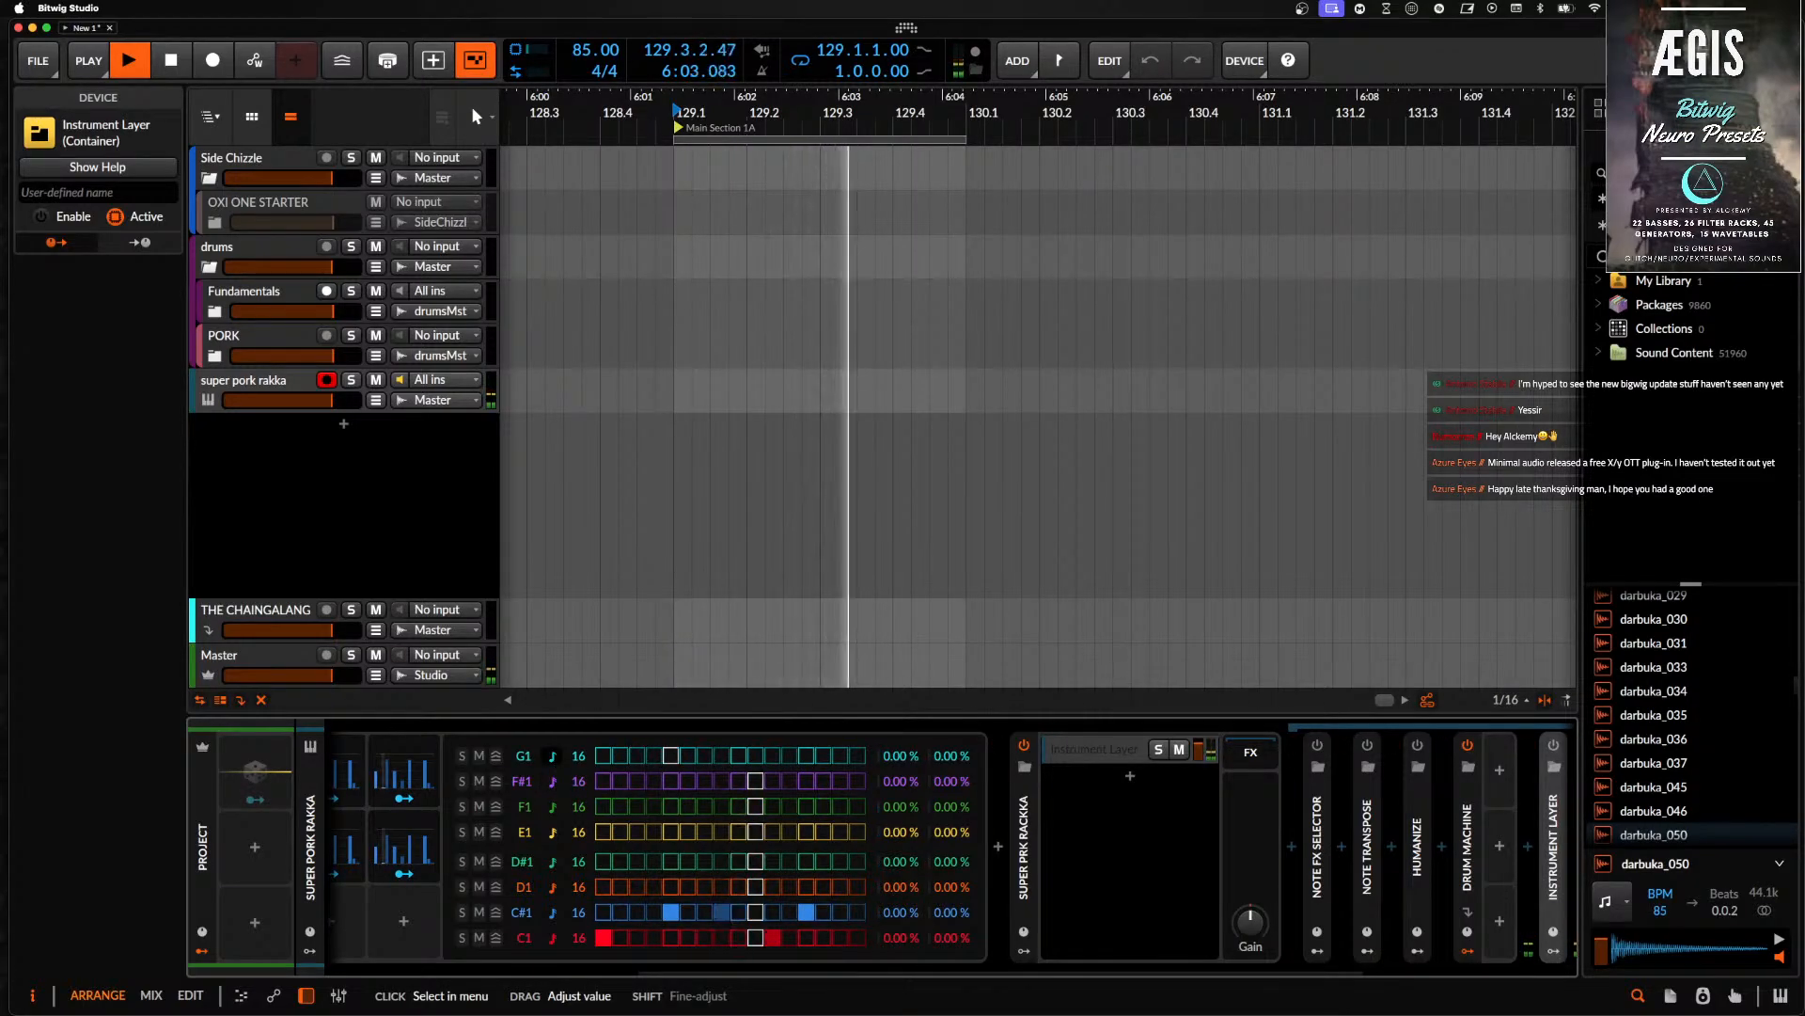
pyautogui.press('space')
# - Save the Stepwise device to the library as Better Stepper, replacing the existing preset
pyautogui.hscroll(-6, 481, 824)
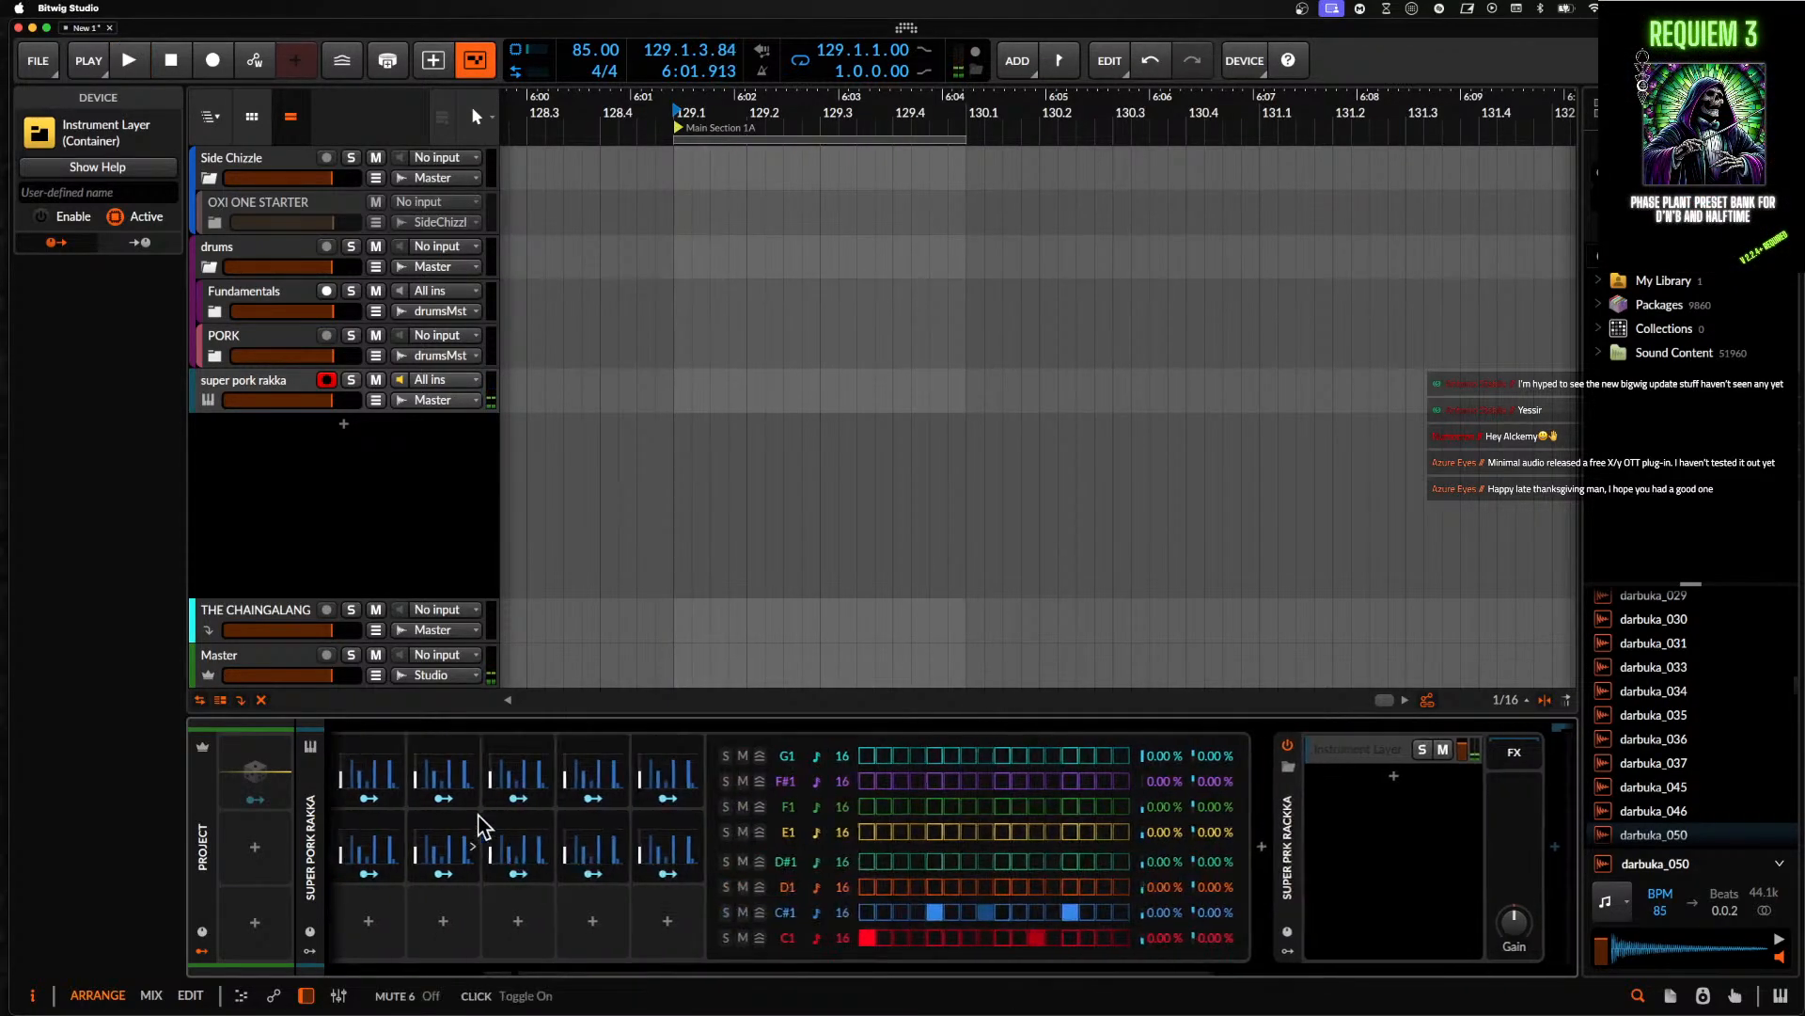
pyautogui.rightClick(369, 803)
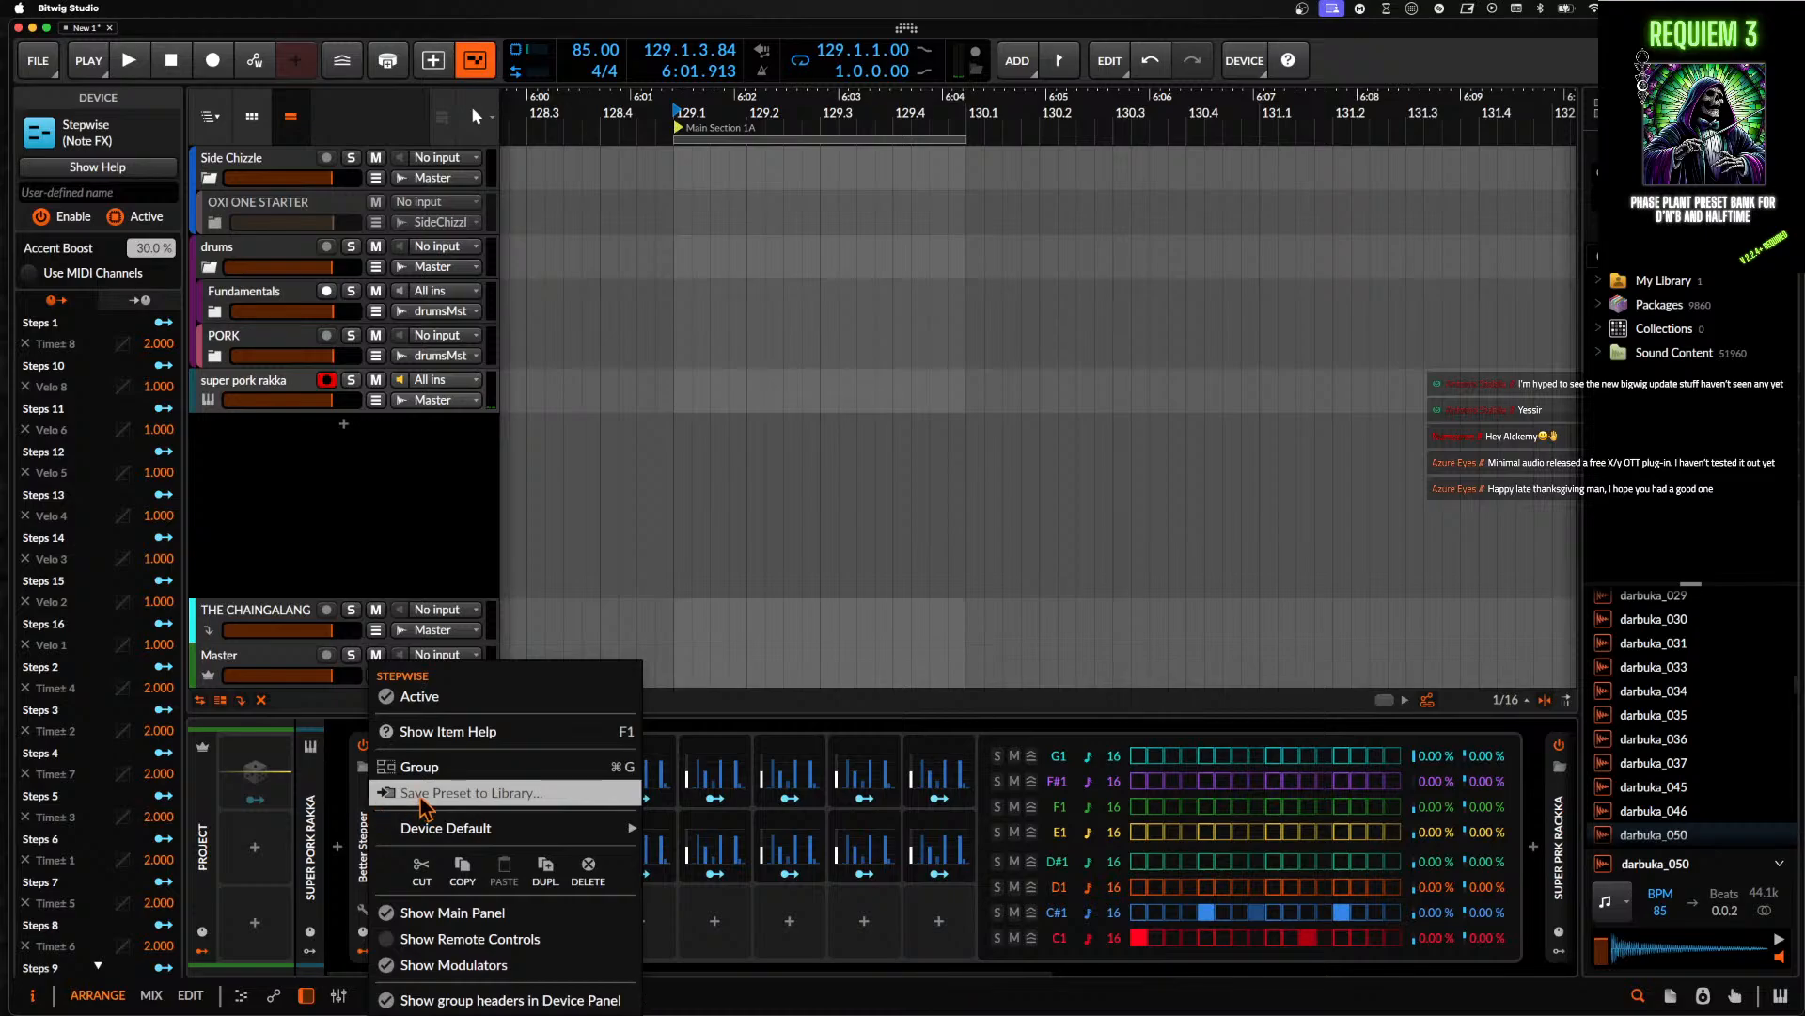
pyautogui.click(451, 794)
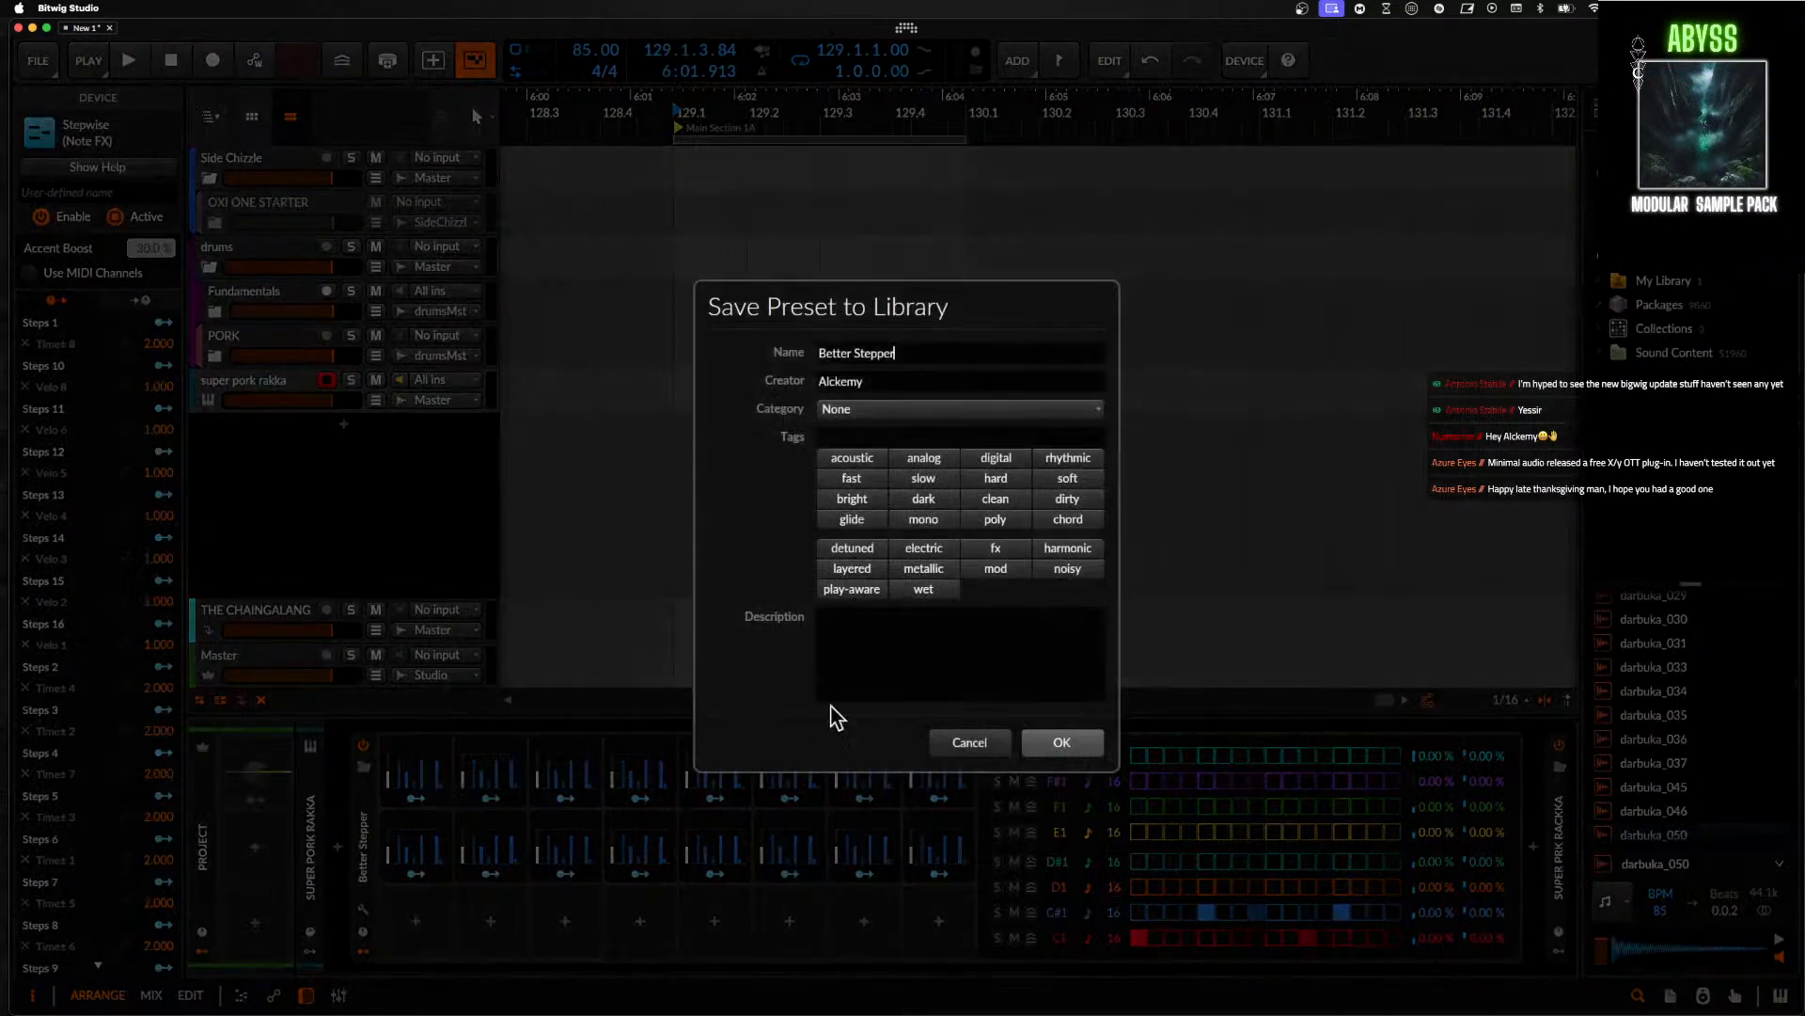
pyautogui.click(1065, 752)
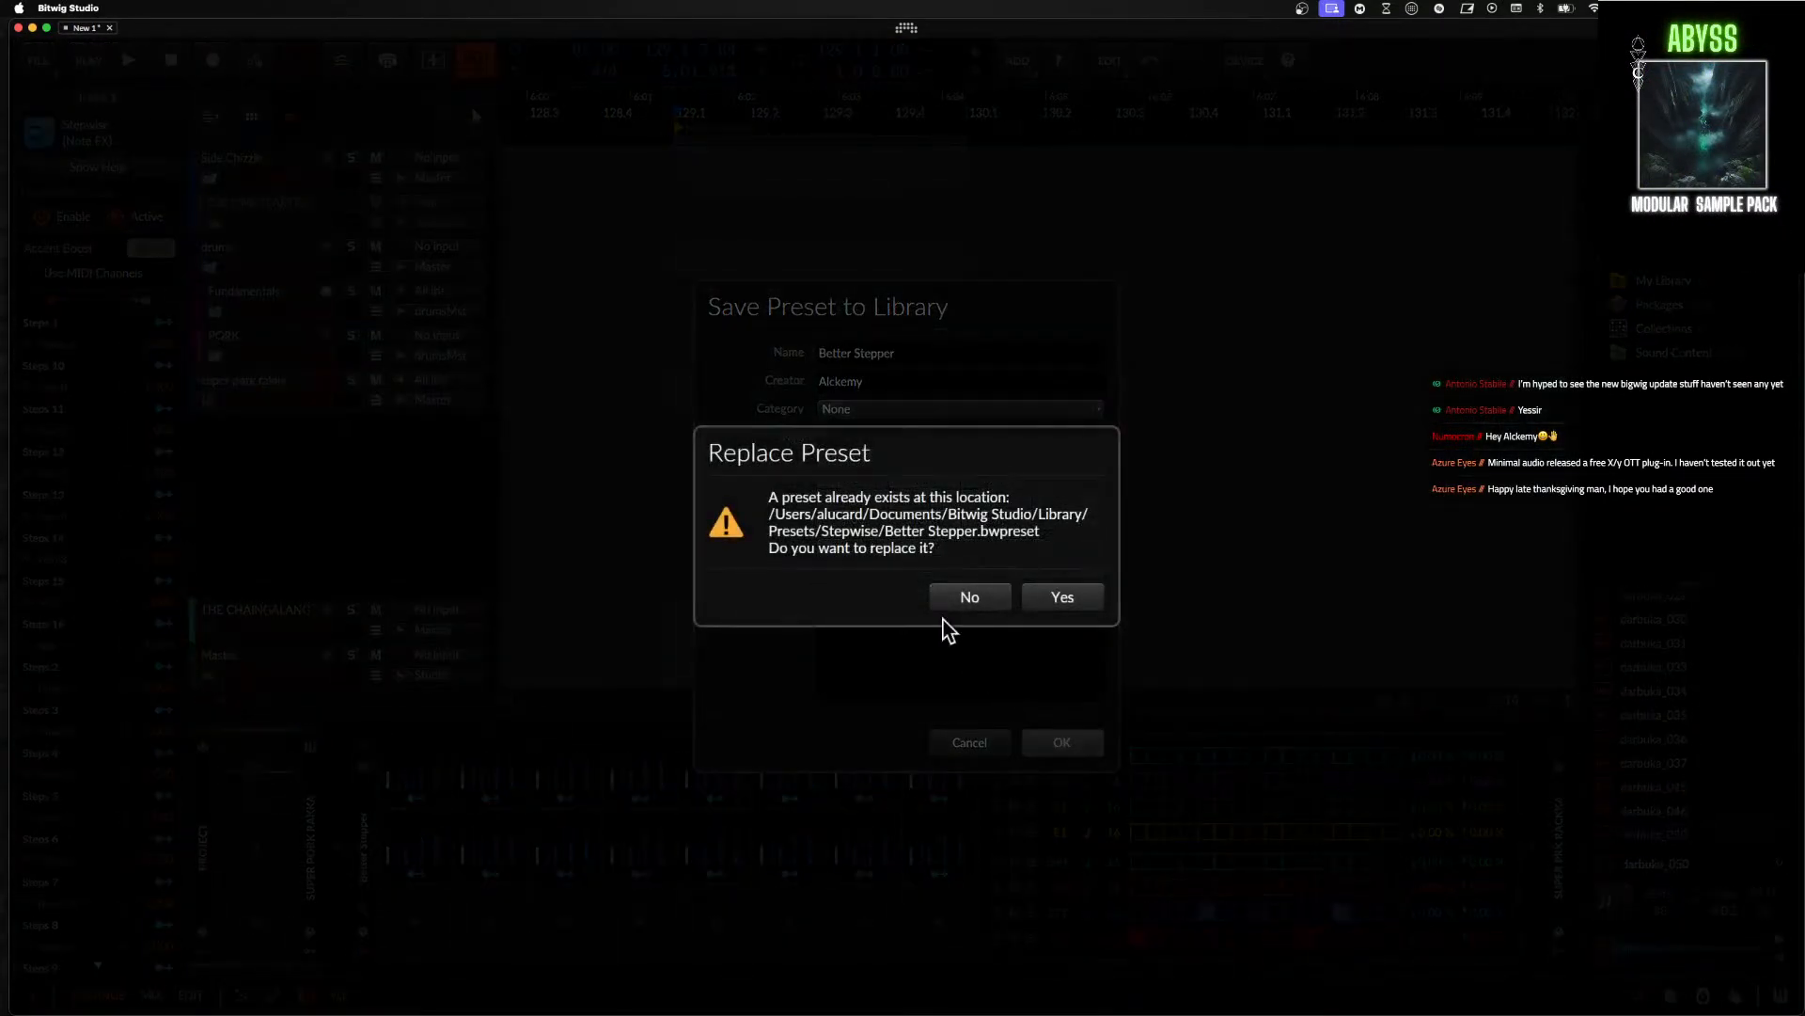
pyautogui.click(1042, 598)
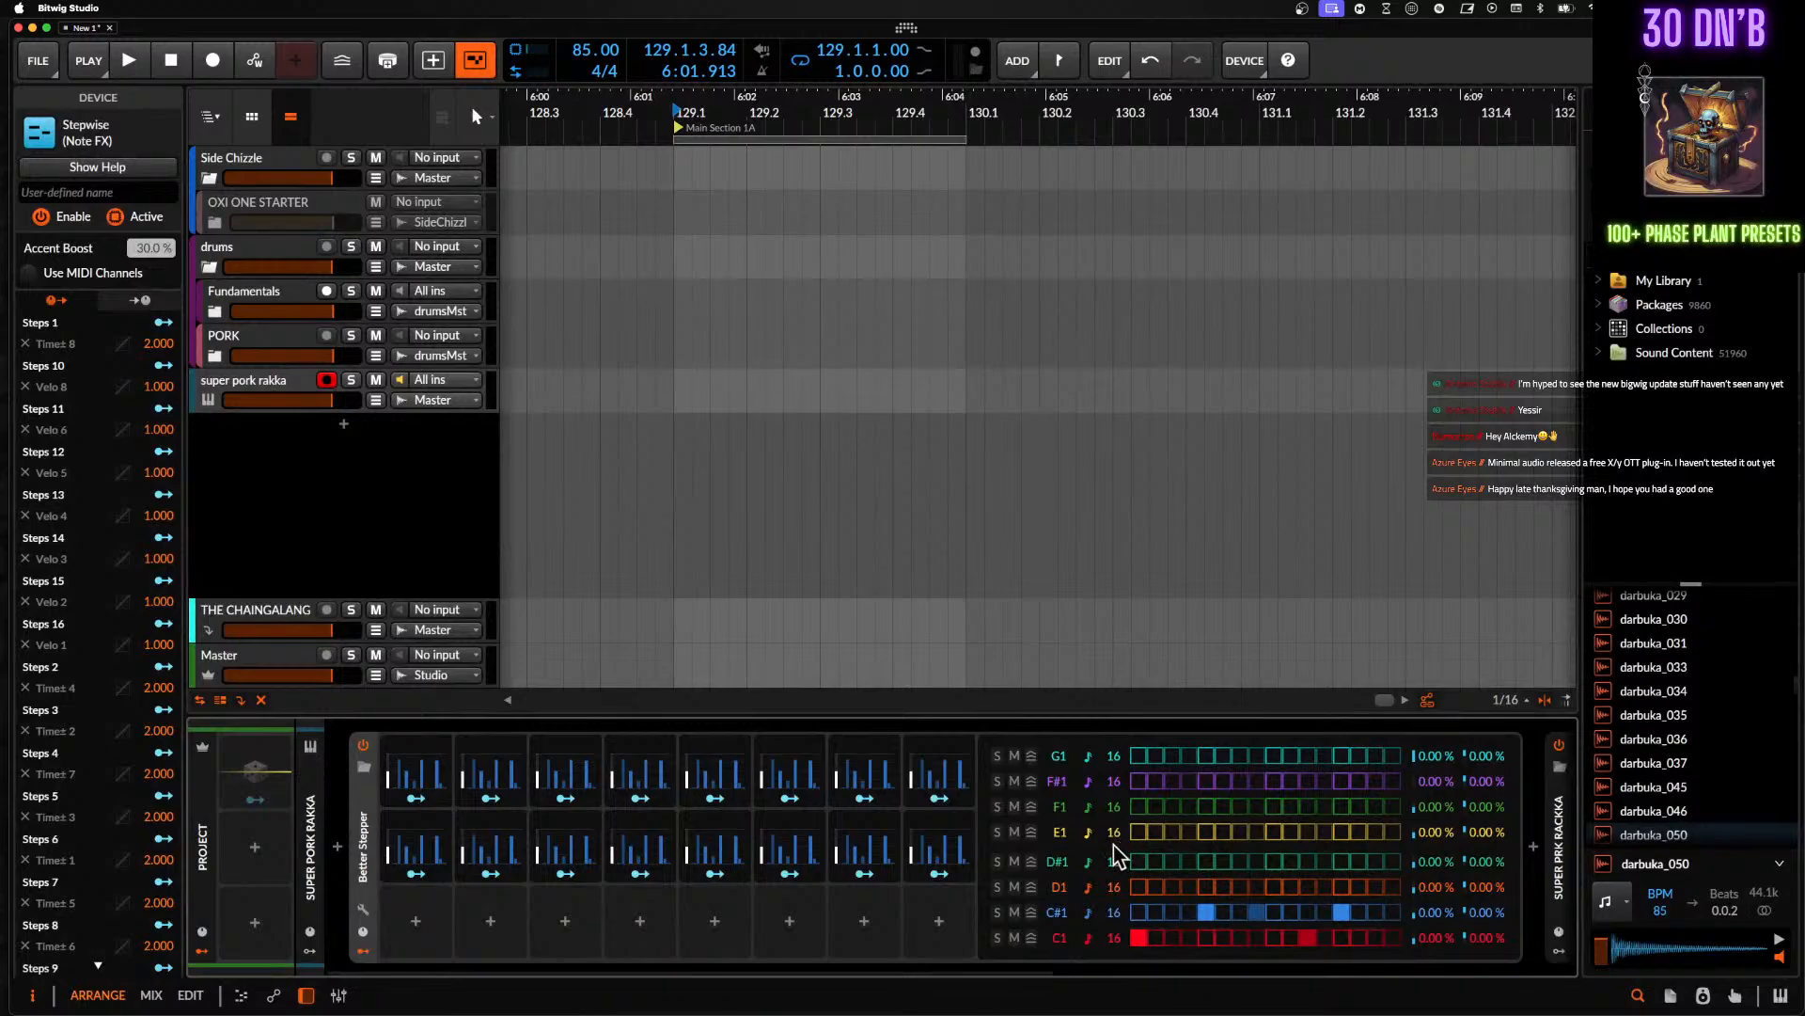
# - Open the Drum Machine and audition the v0 Cymbal and v8 Hat pads to find the bank the sequencer triggers
pyautogui.hscroll(5, 1100, 808)
pyautogui.hscroll(-3, 1102, 797)
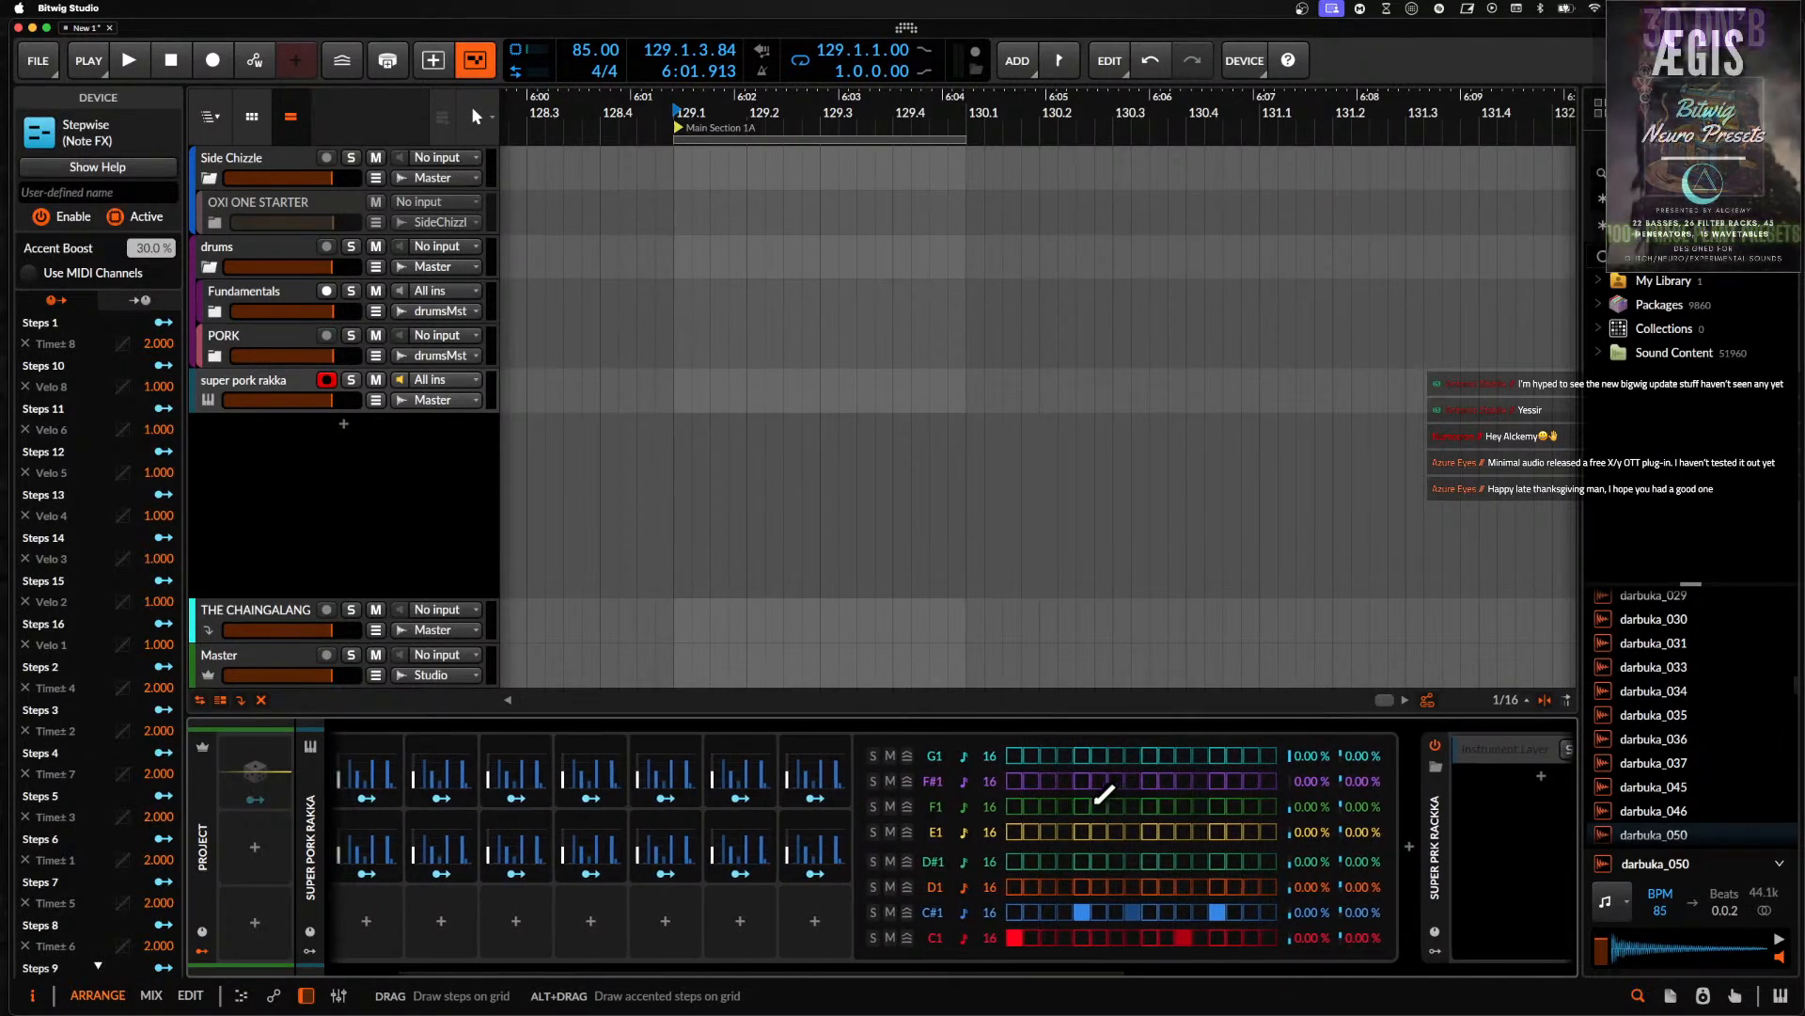
pyautogui.hscroll(5, 1053, 886)
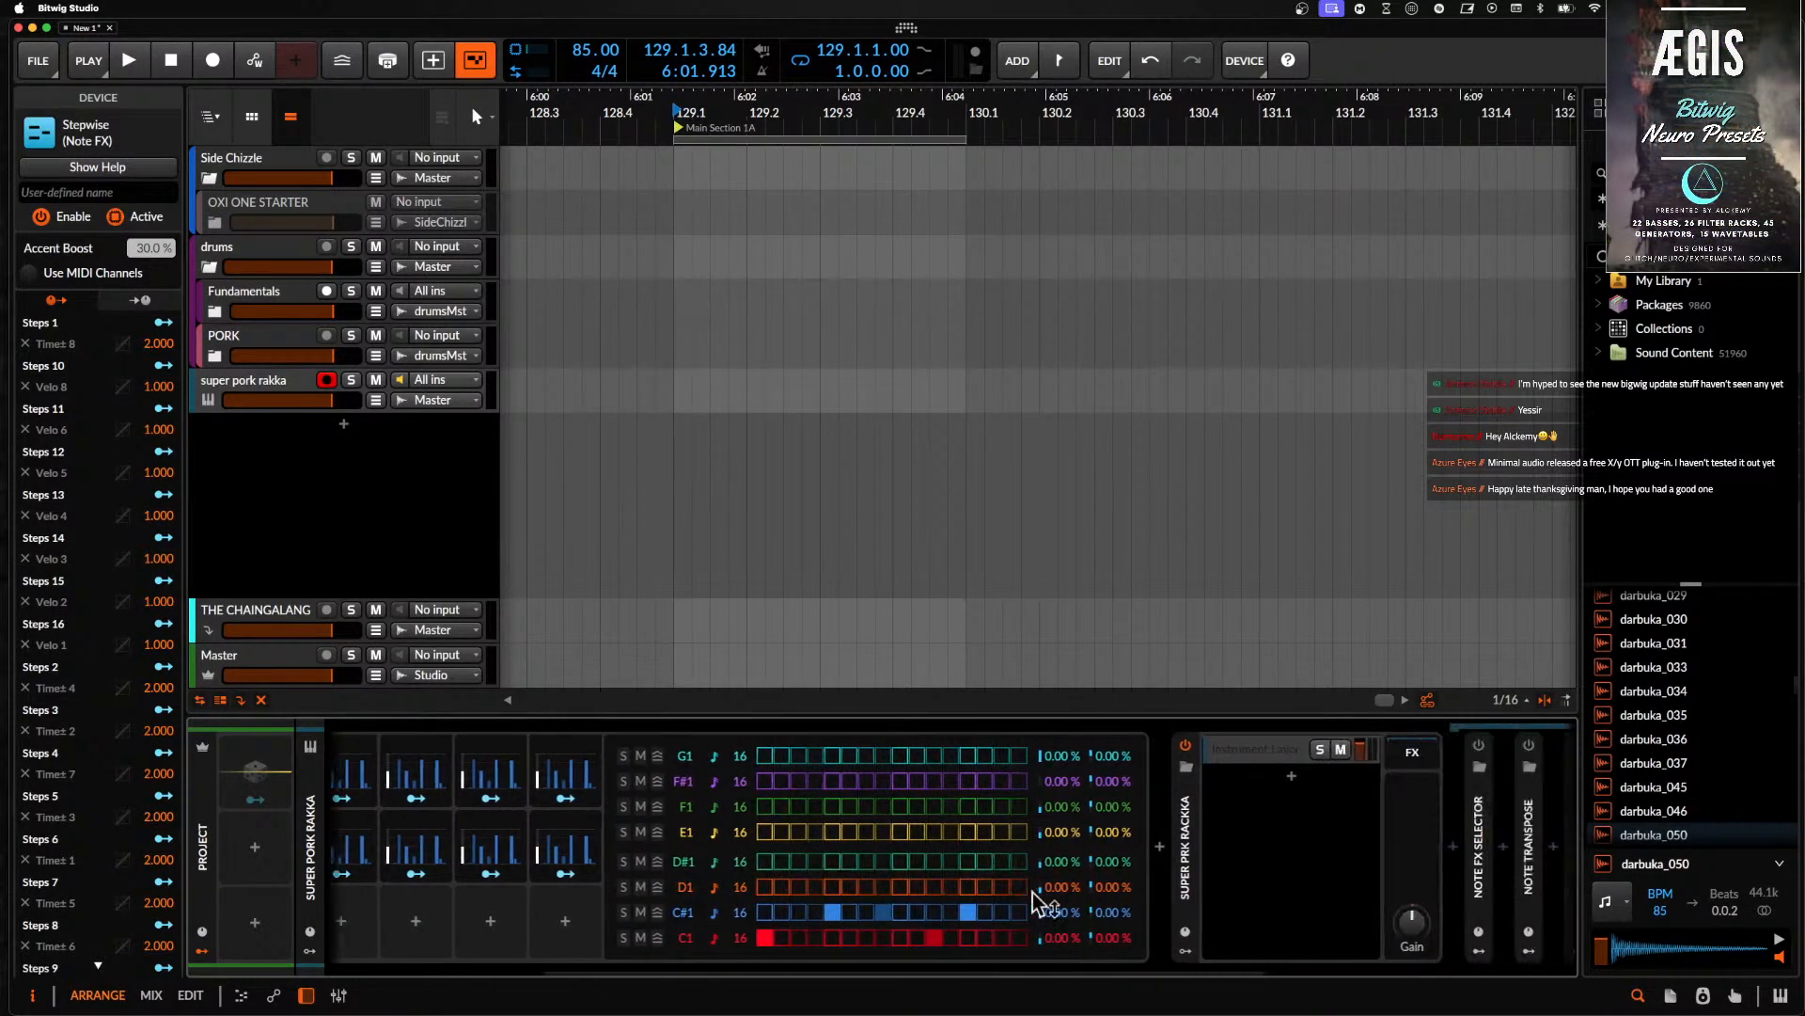
pyautogui.hscroll(4, 1203, 850)
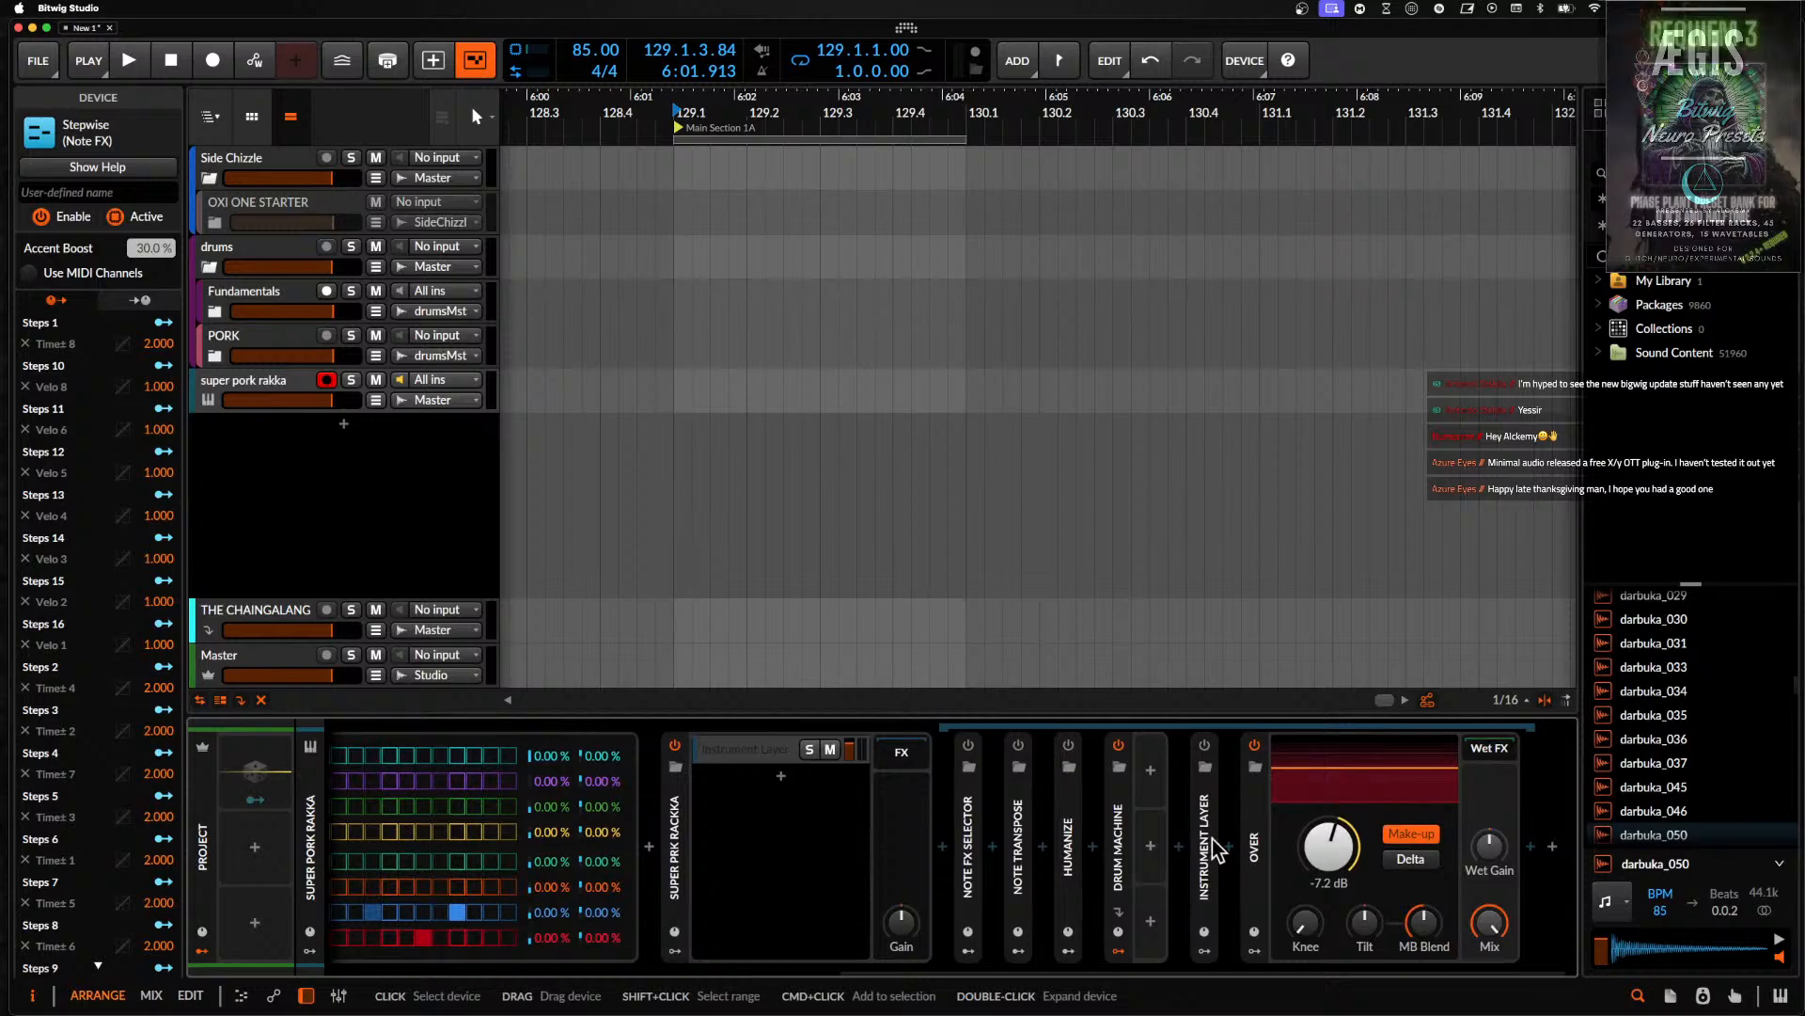
pyautogui.click(1122, 845)
pyautogui.click(1133, 871)
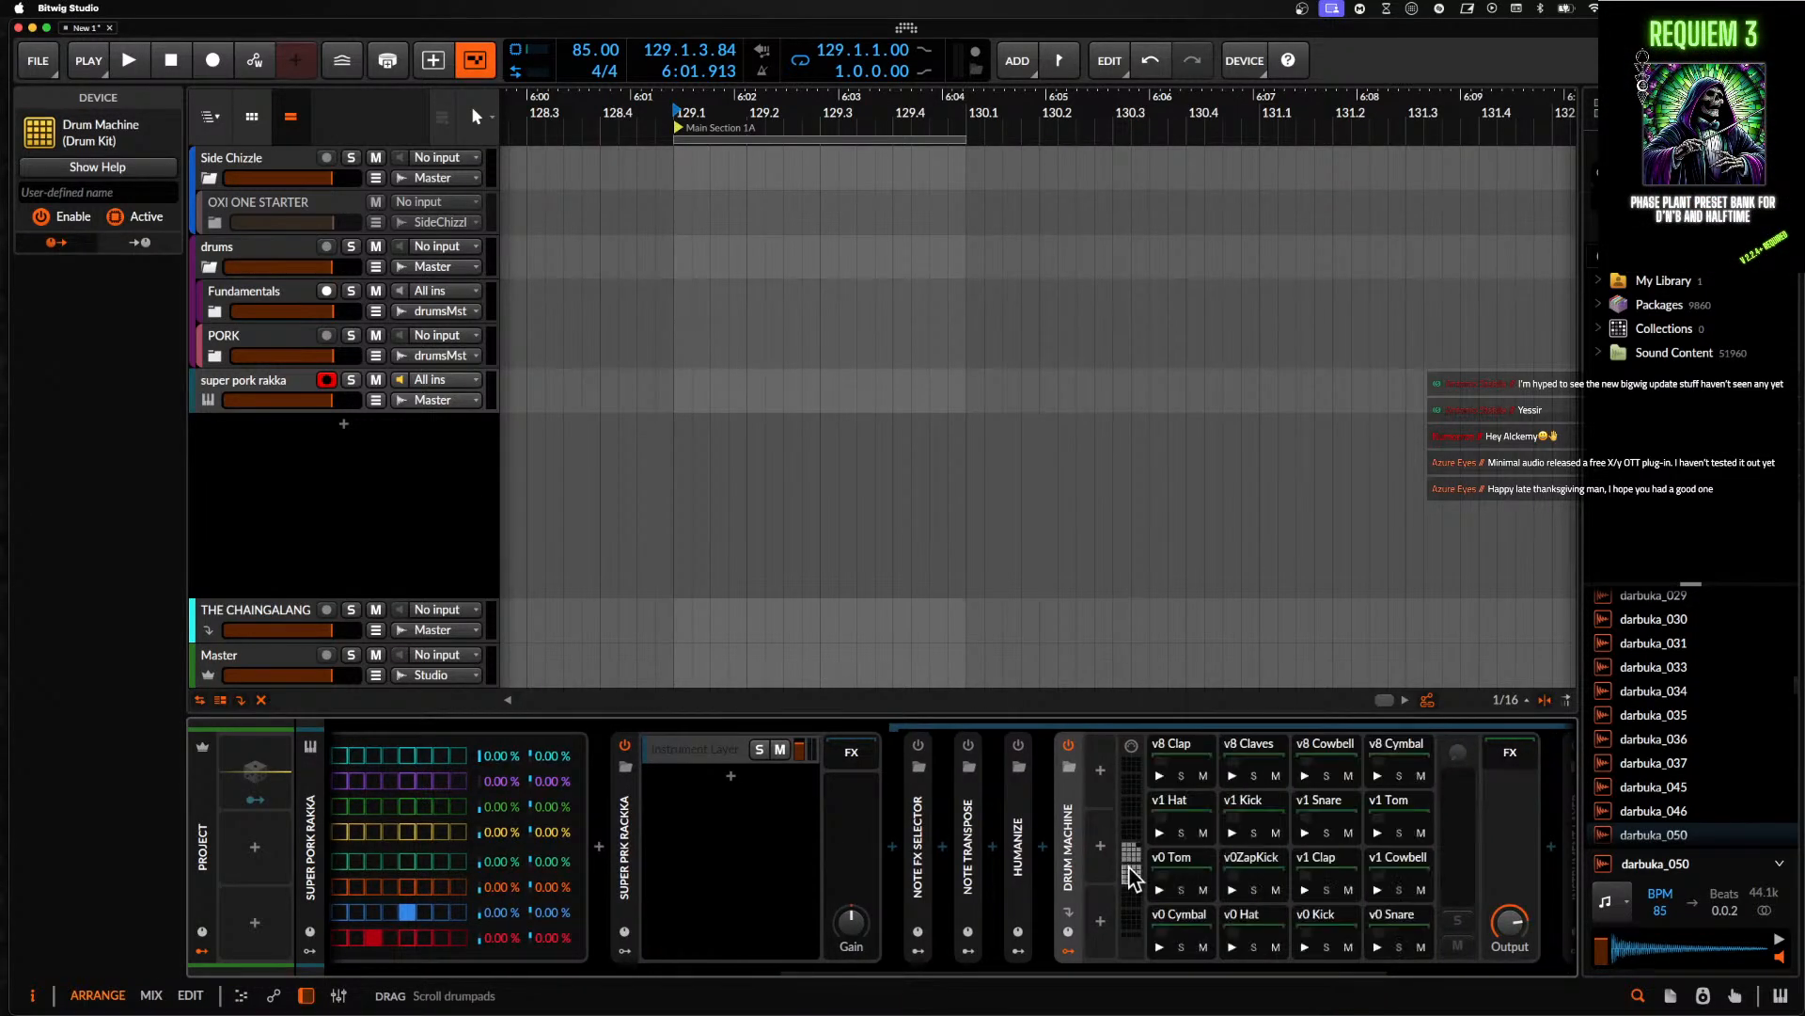
pyautogui.click(1162, 948)
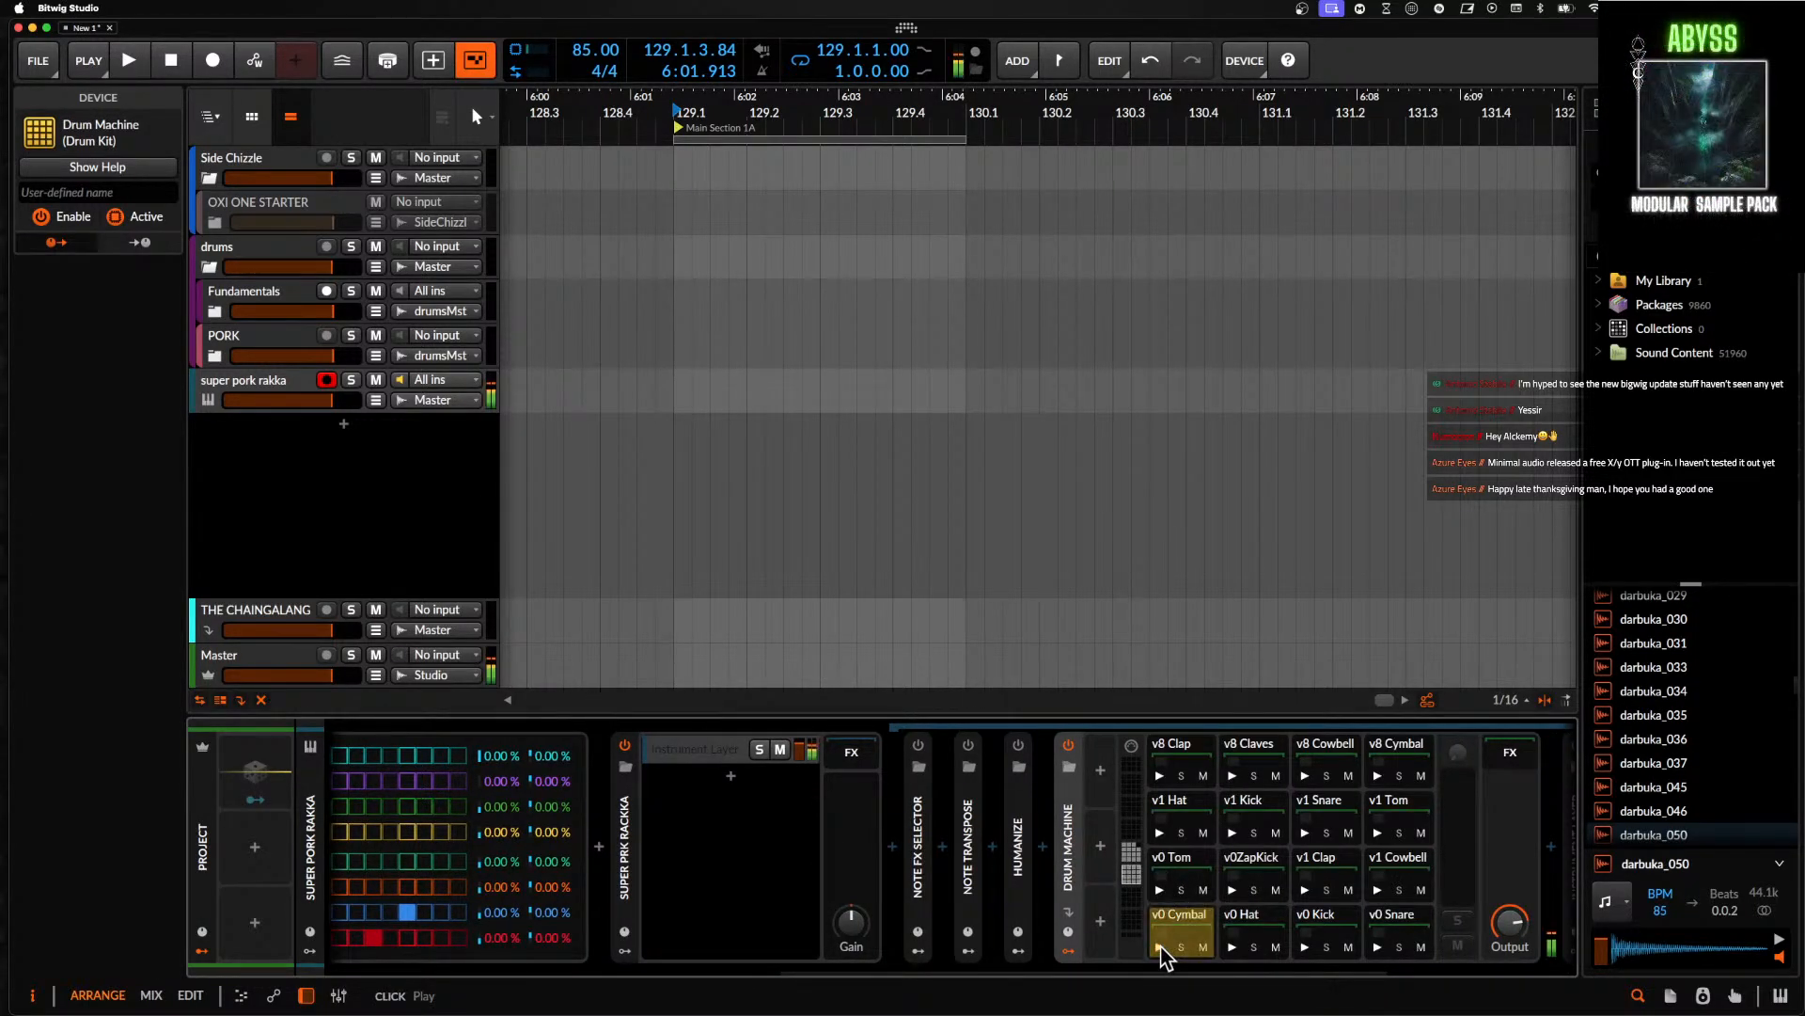
pyautogui.click(1135, 857)
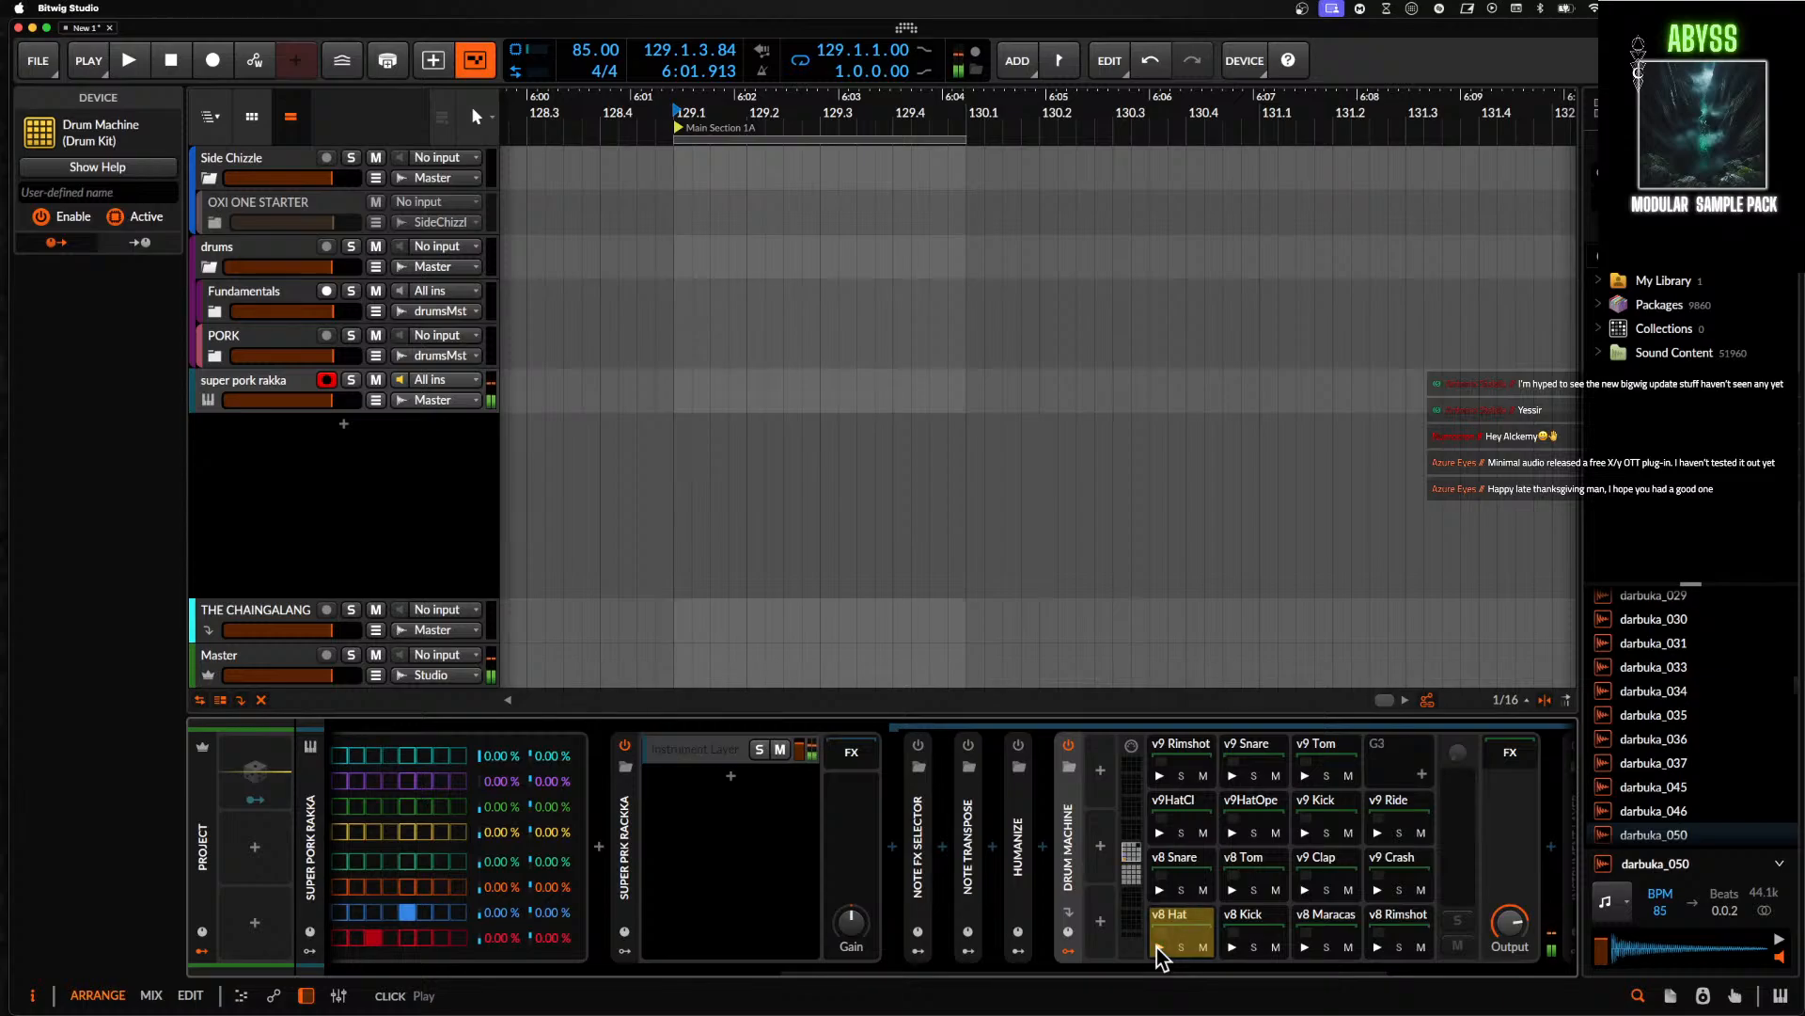
pyautogui.click(1132, 873)
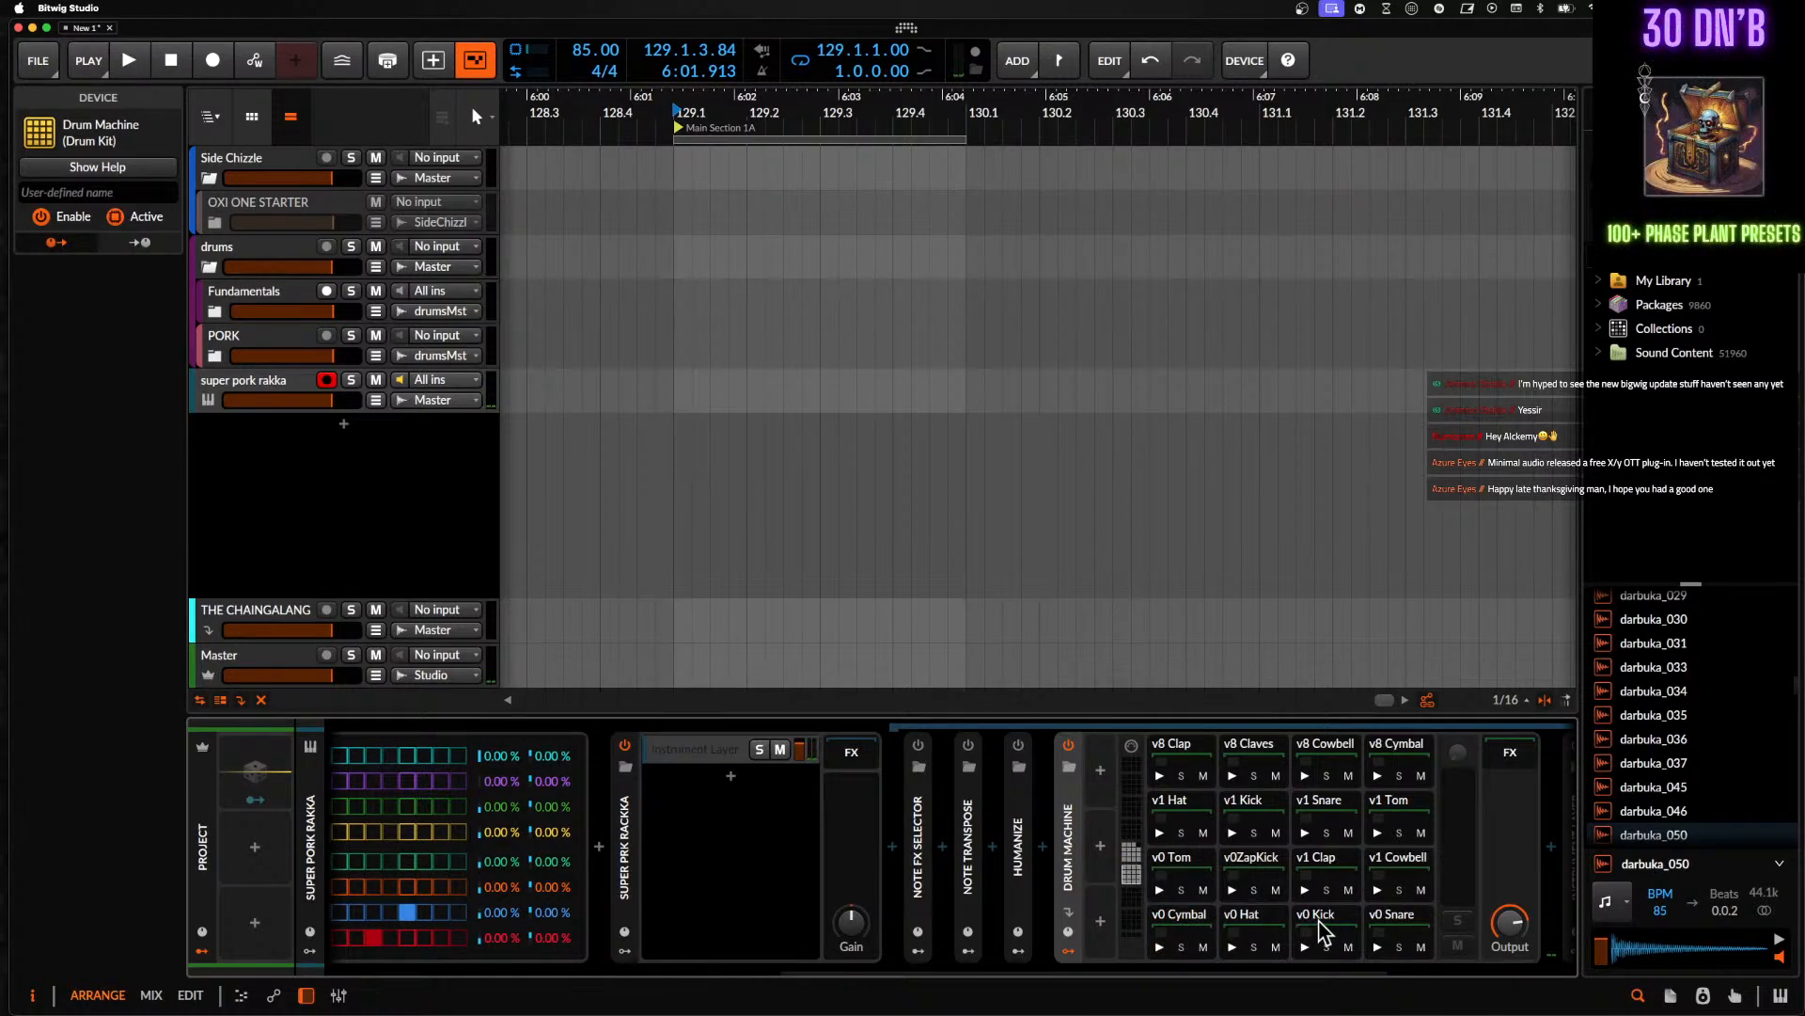
# - Swap v0 Kick onto the v0 Cymbal pad, try v1 Snare on the pad beside it, and replace that with v0 Snare
pyautogui.moveTo(1321, 931); pyautogui.dragTo(1190, 931)
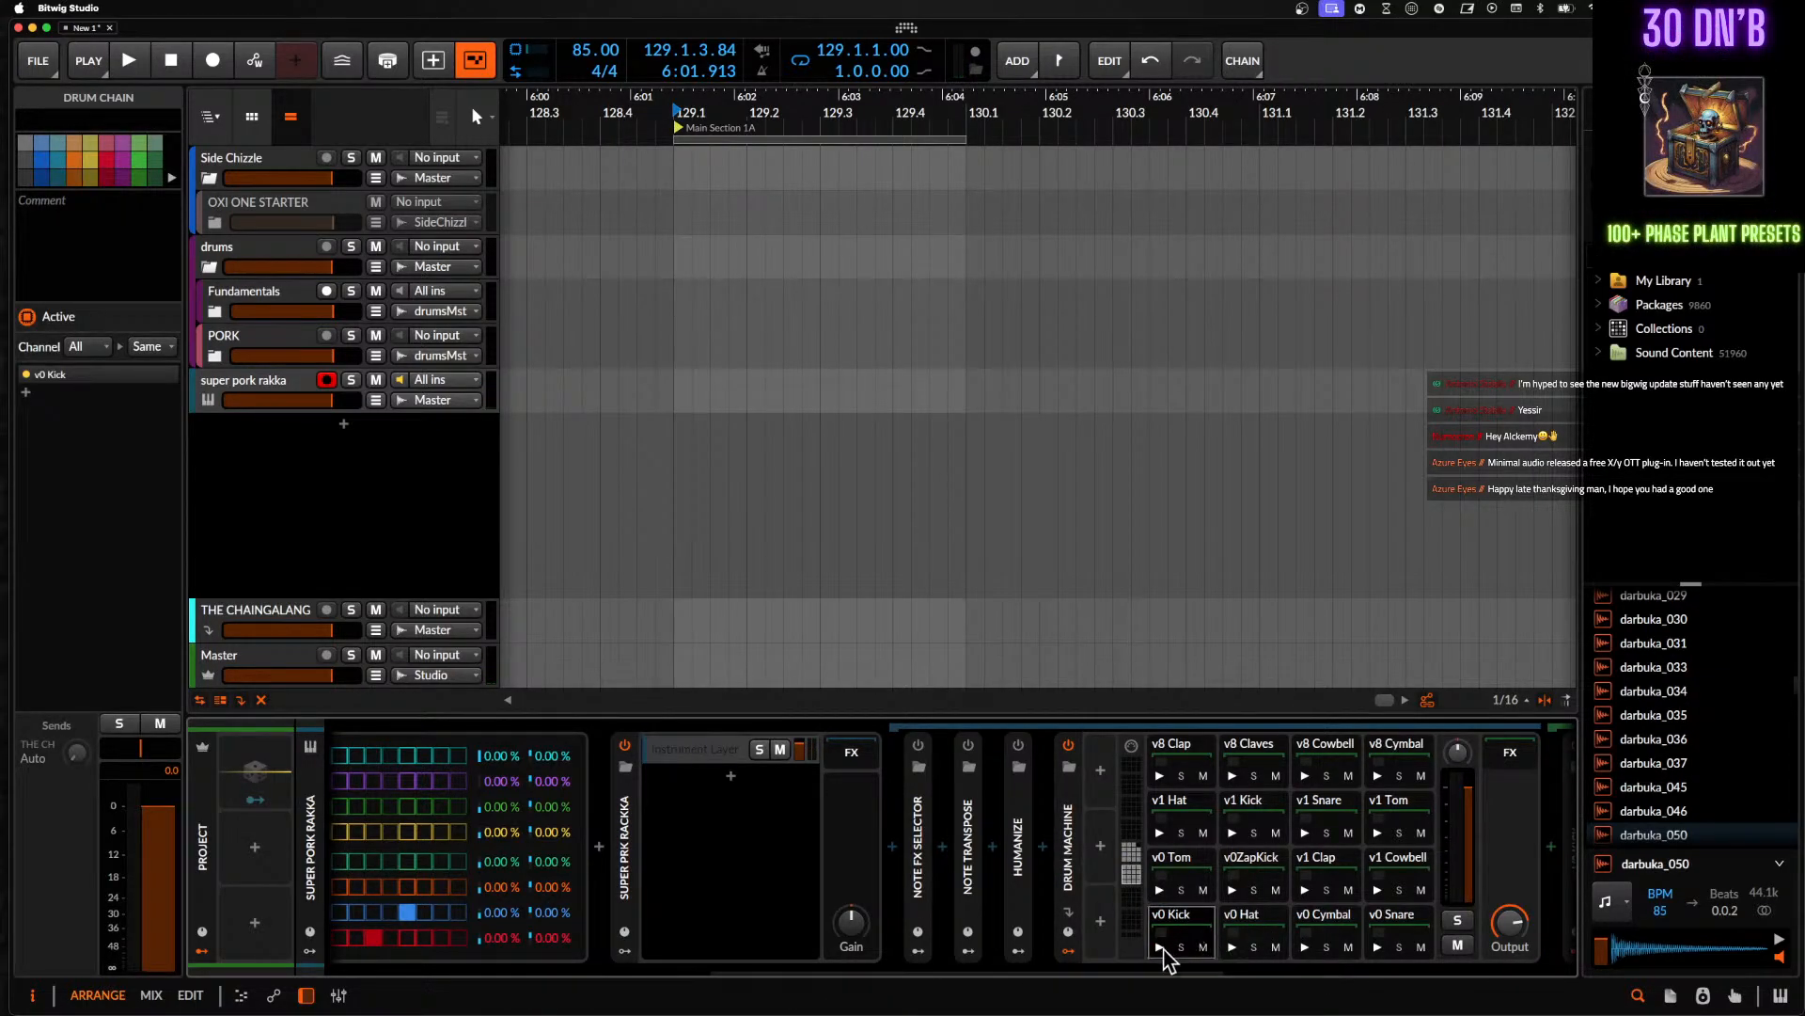
pyautogui.click(1162, 947)
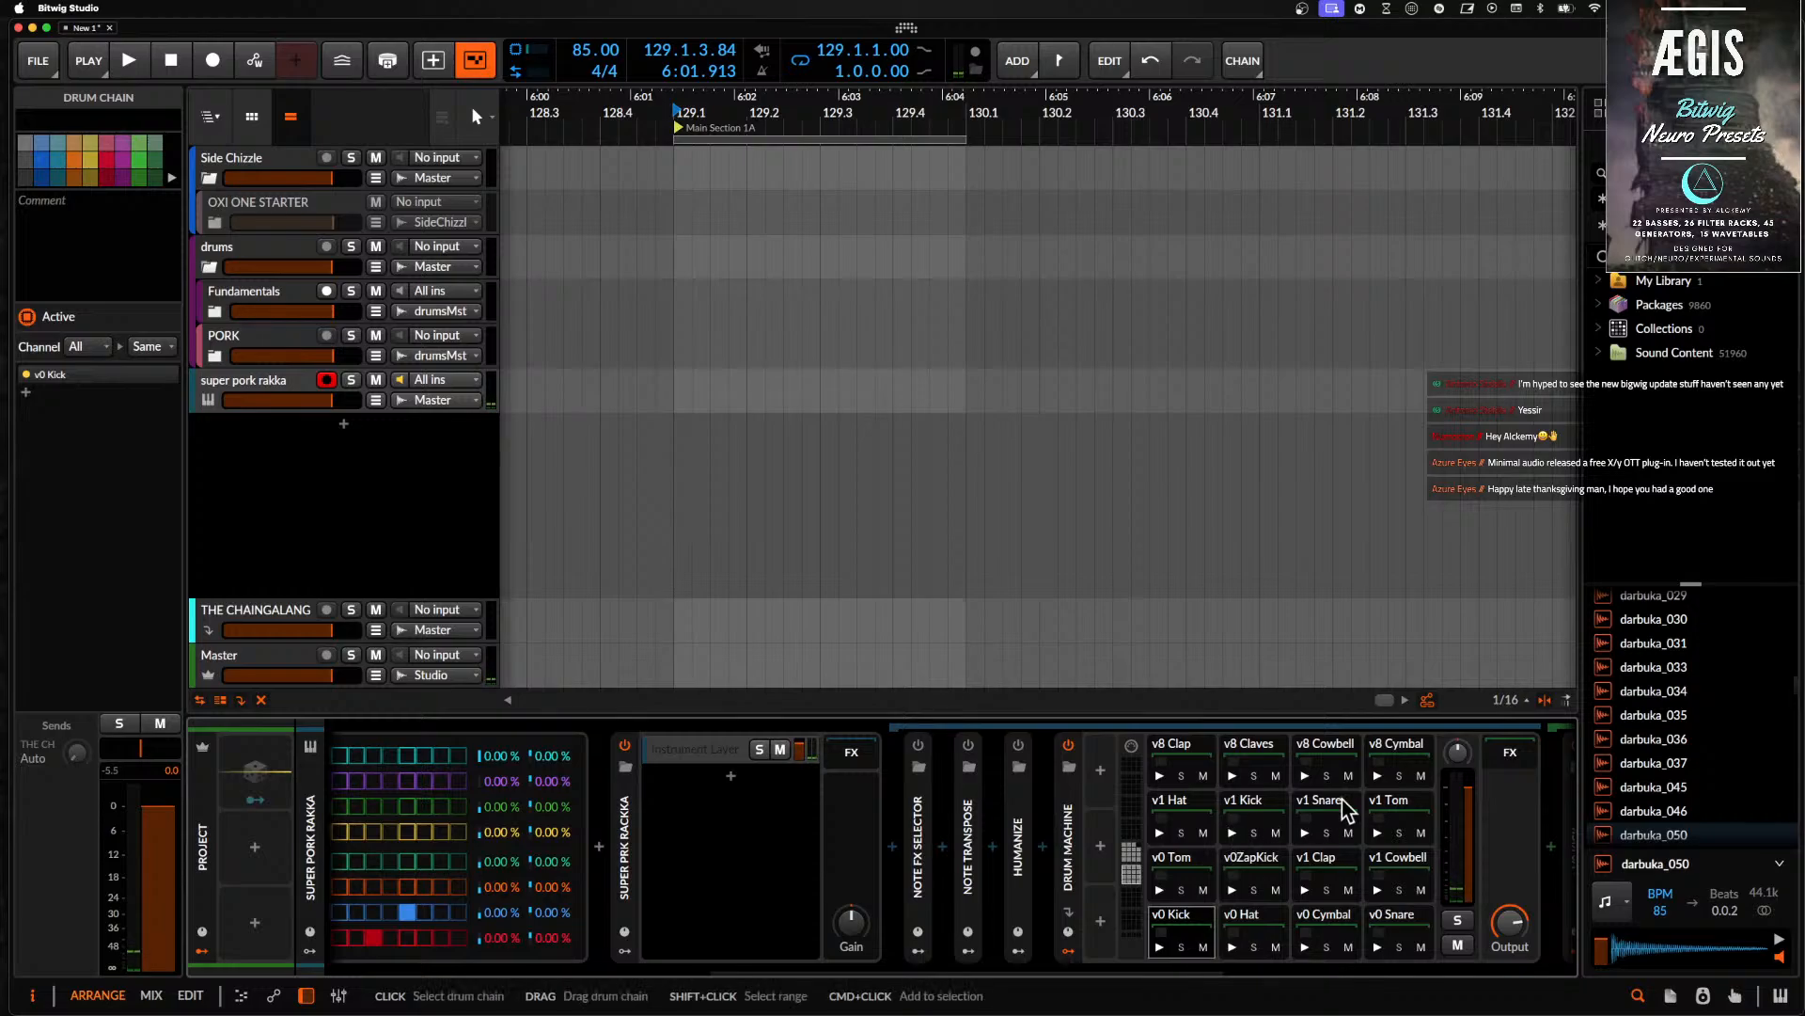
pyautogui.moveTo(1340, 813); pyautogui.dragTo(1251, 936)
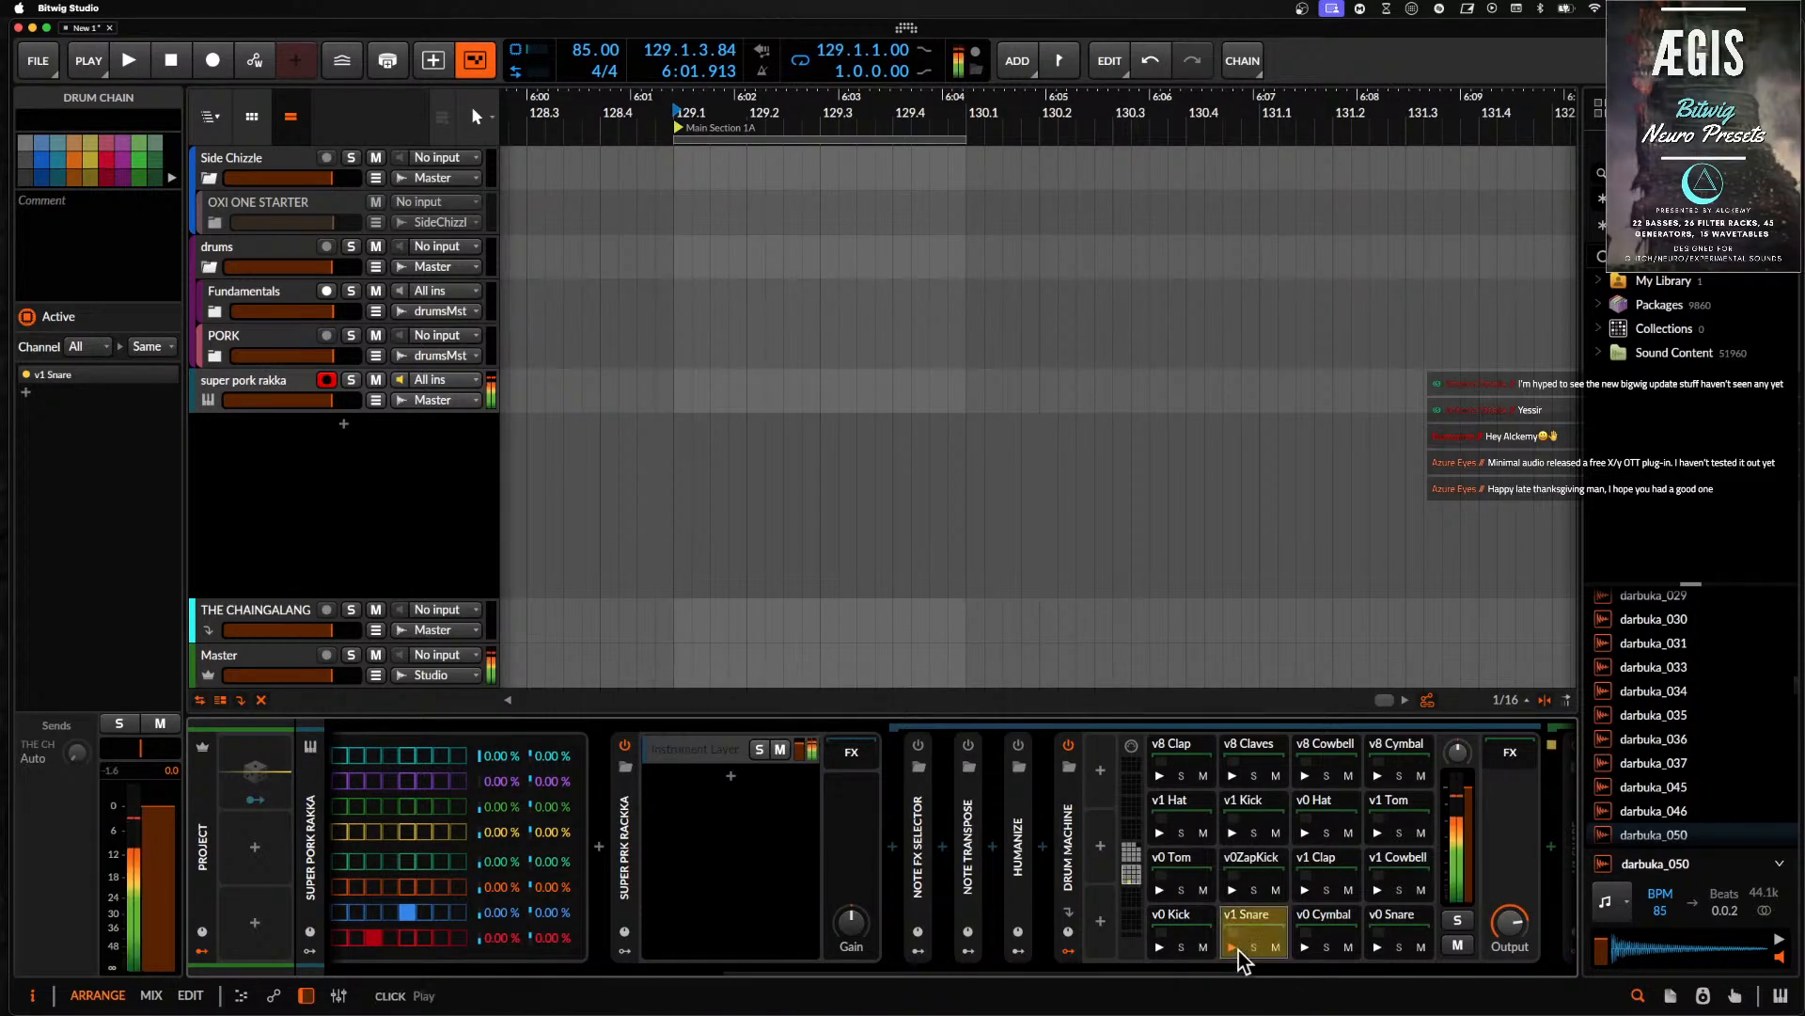
pyautogui.moveTo(1395, 915); pyautogui.dragTo(1240, 954)
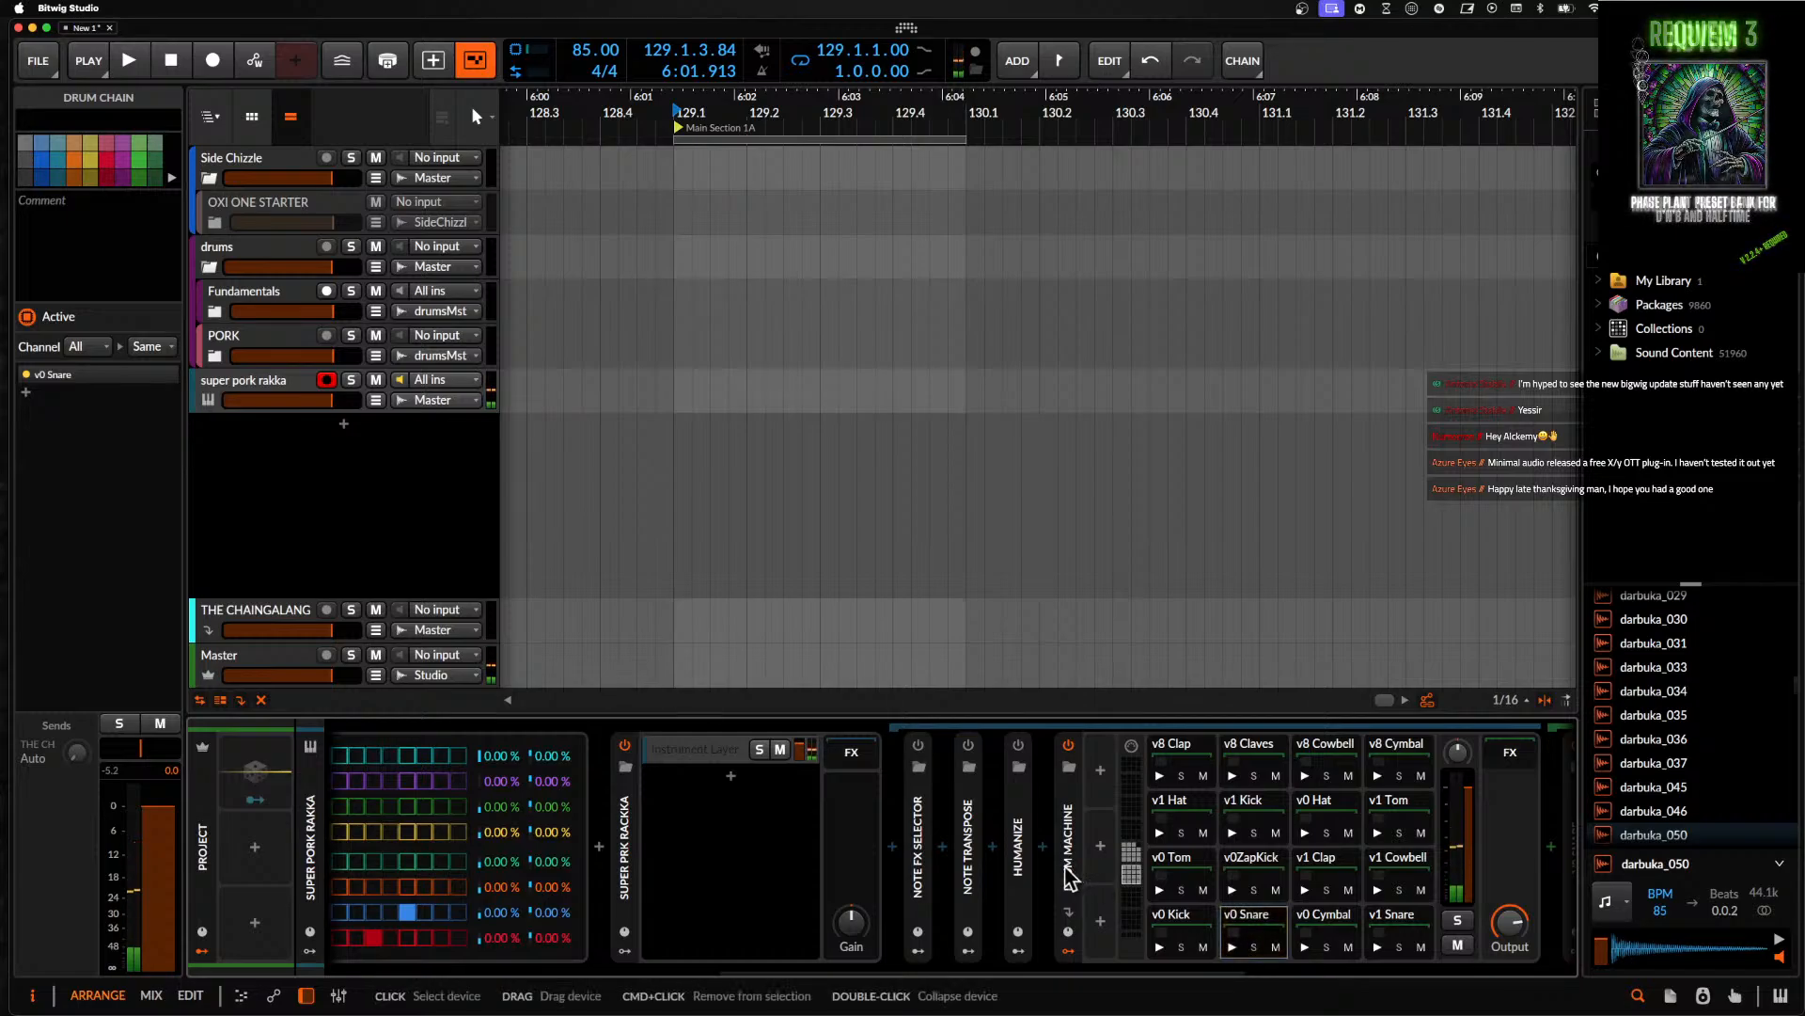
# - Play the sequence and review the Better Stepper modulators and step lanes while listening, and stop playback
pyautogui.press('space')
pyautogui.hscroll(-4, 732, 811)
pyautogui.hscroll(-2, 732, 820)
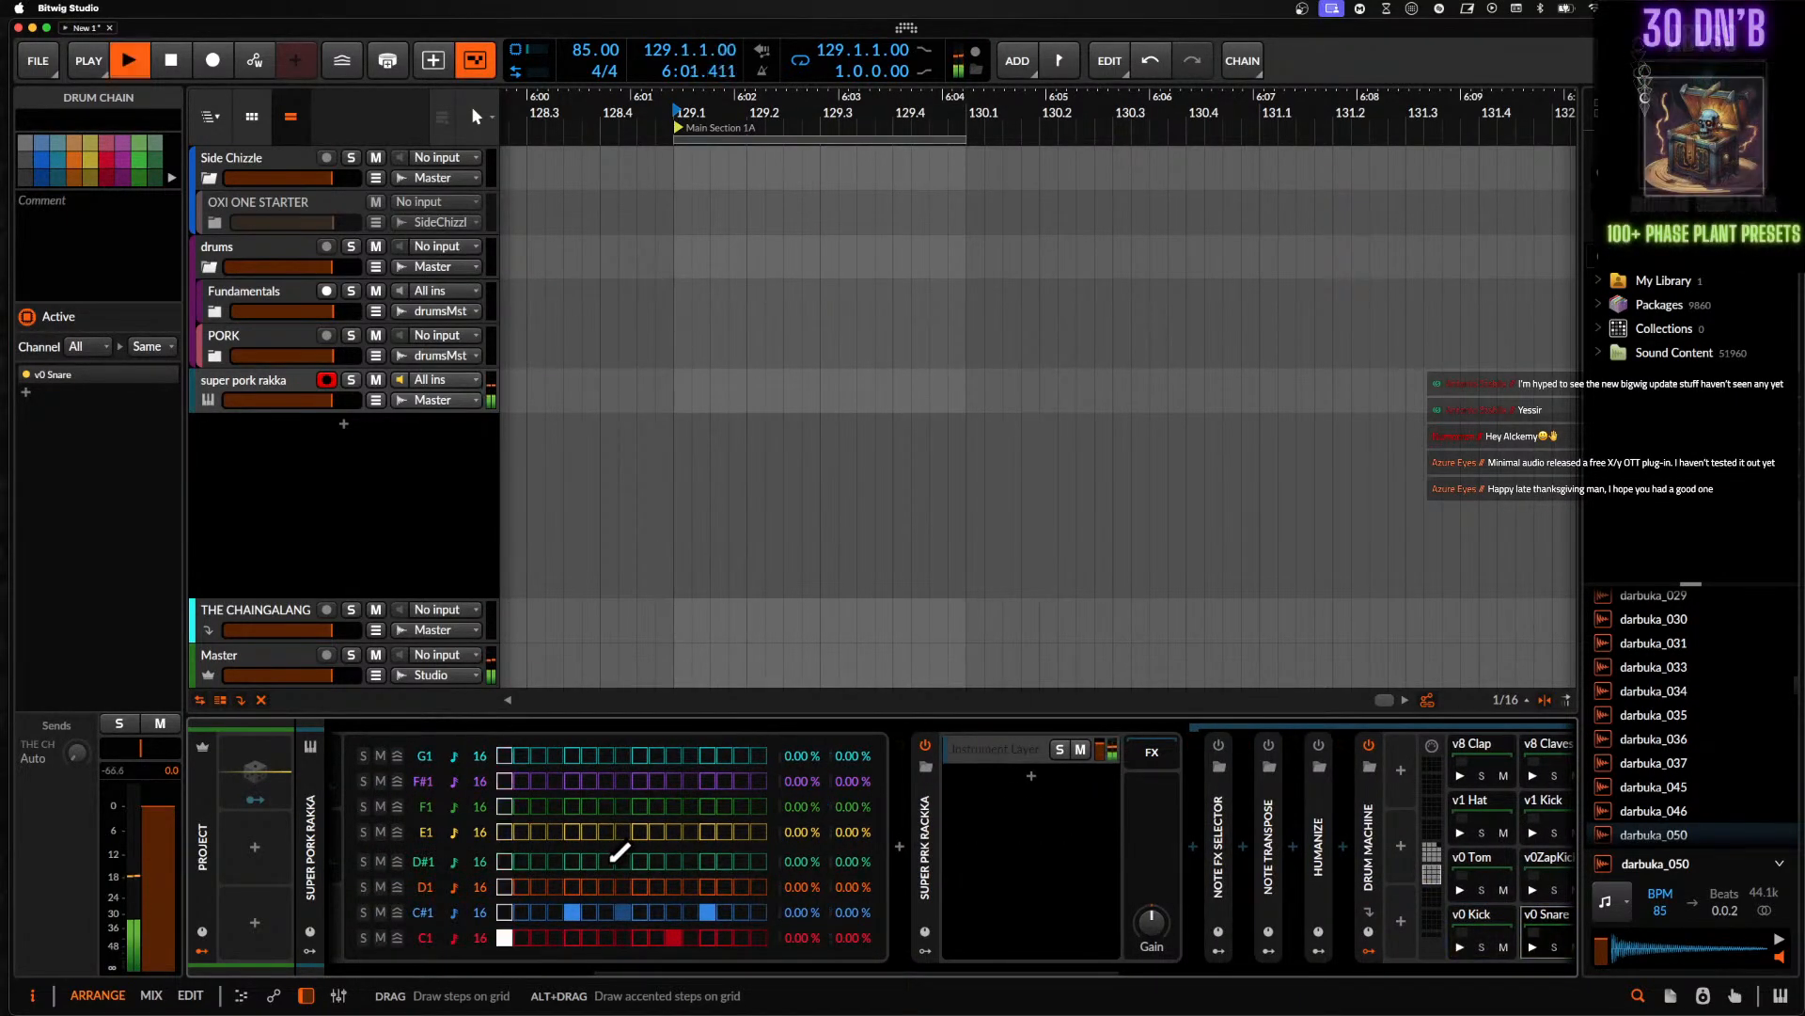
pyautogui.hscroll(-3, 616, 860)
pyautogui.hscroll(-2, 607, 865)
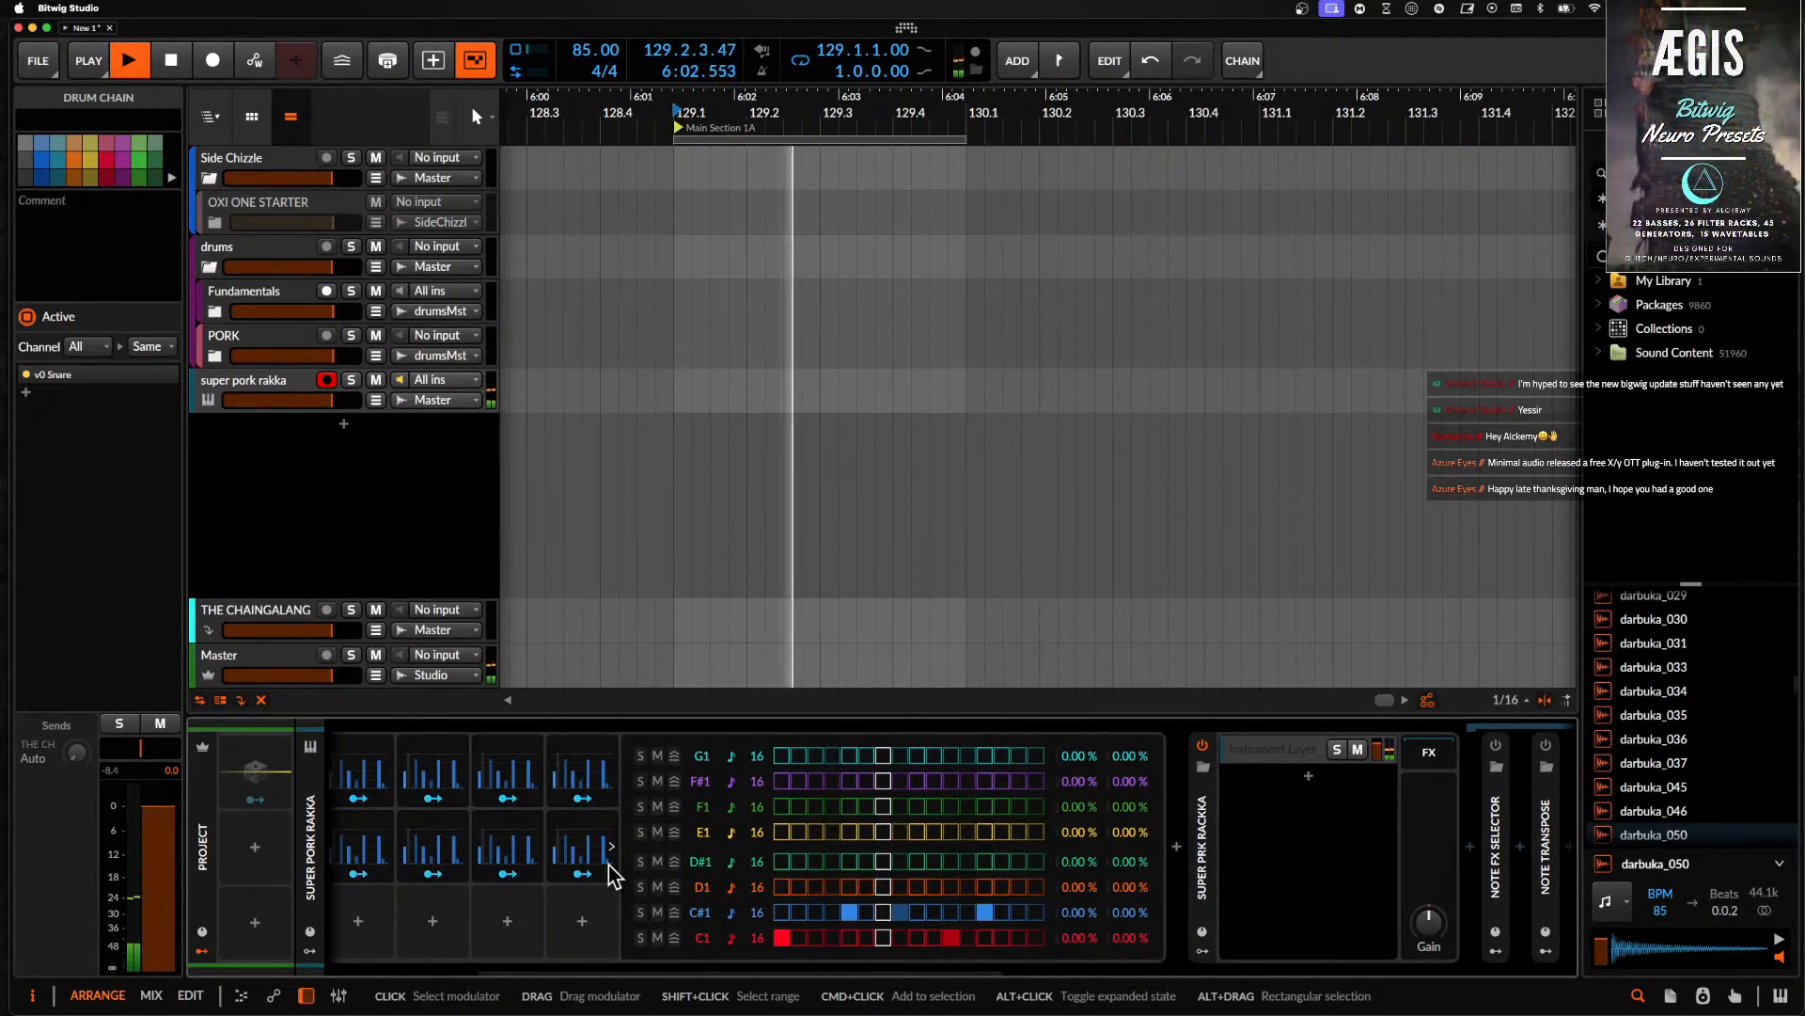
pyautogui.hscroll(-6, 608, 865)
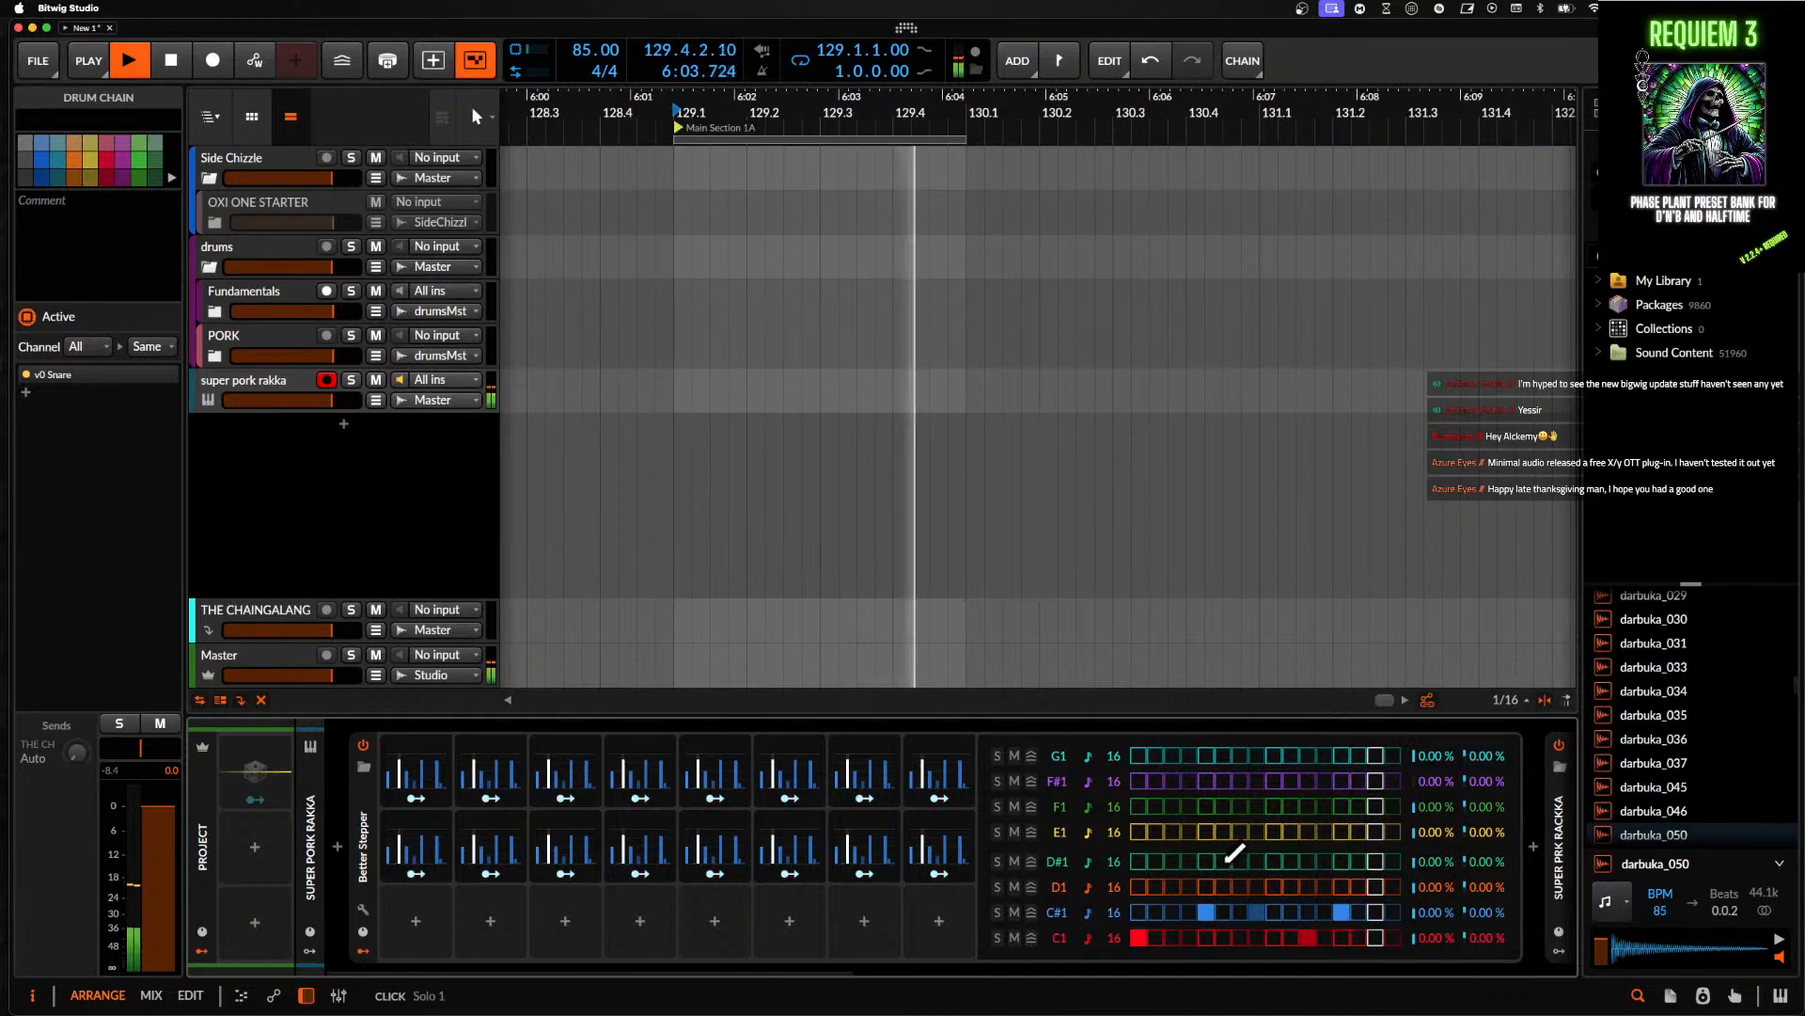
pyautogui.hscroll(2, 1242, 849)
pyautogui.hscroll(3, 1242, 849)
pyautogui.press('space')
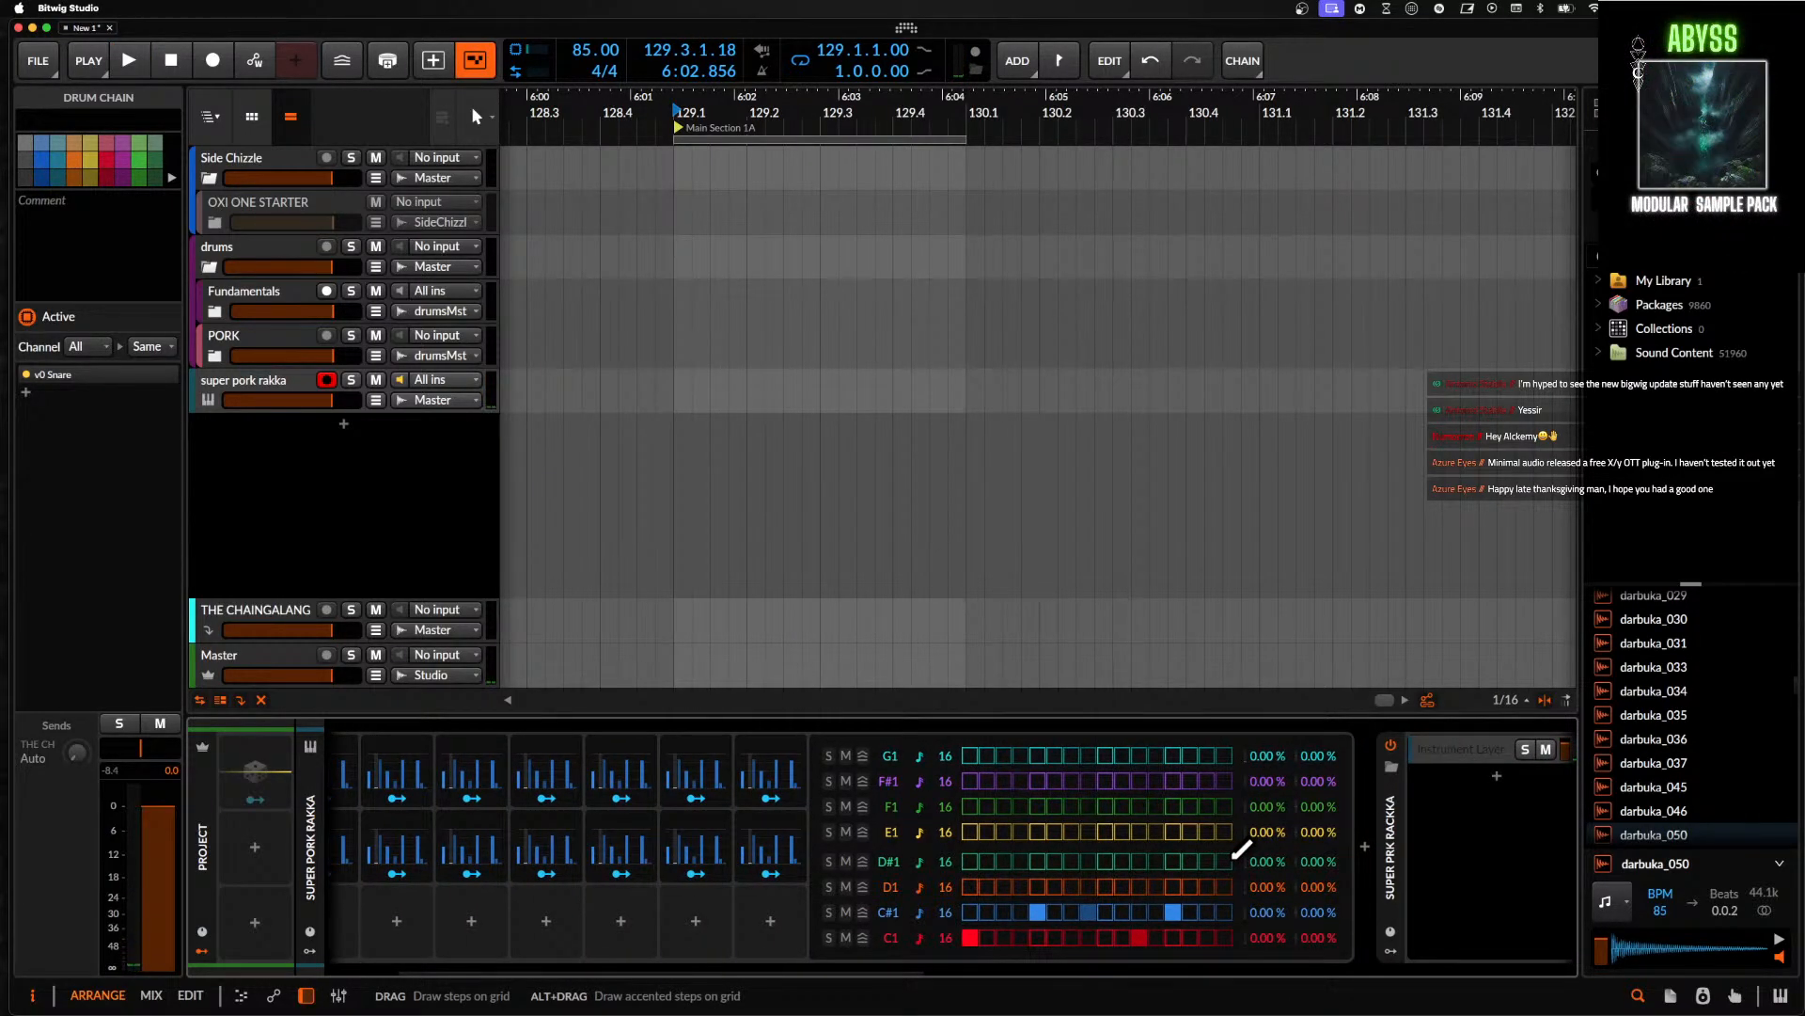
# - Look through the Drum Machine's pad banks from C-2 up to the v9 pads, and collapse the device
pyautogui.hscroll(10, 1236, 860)
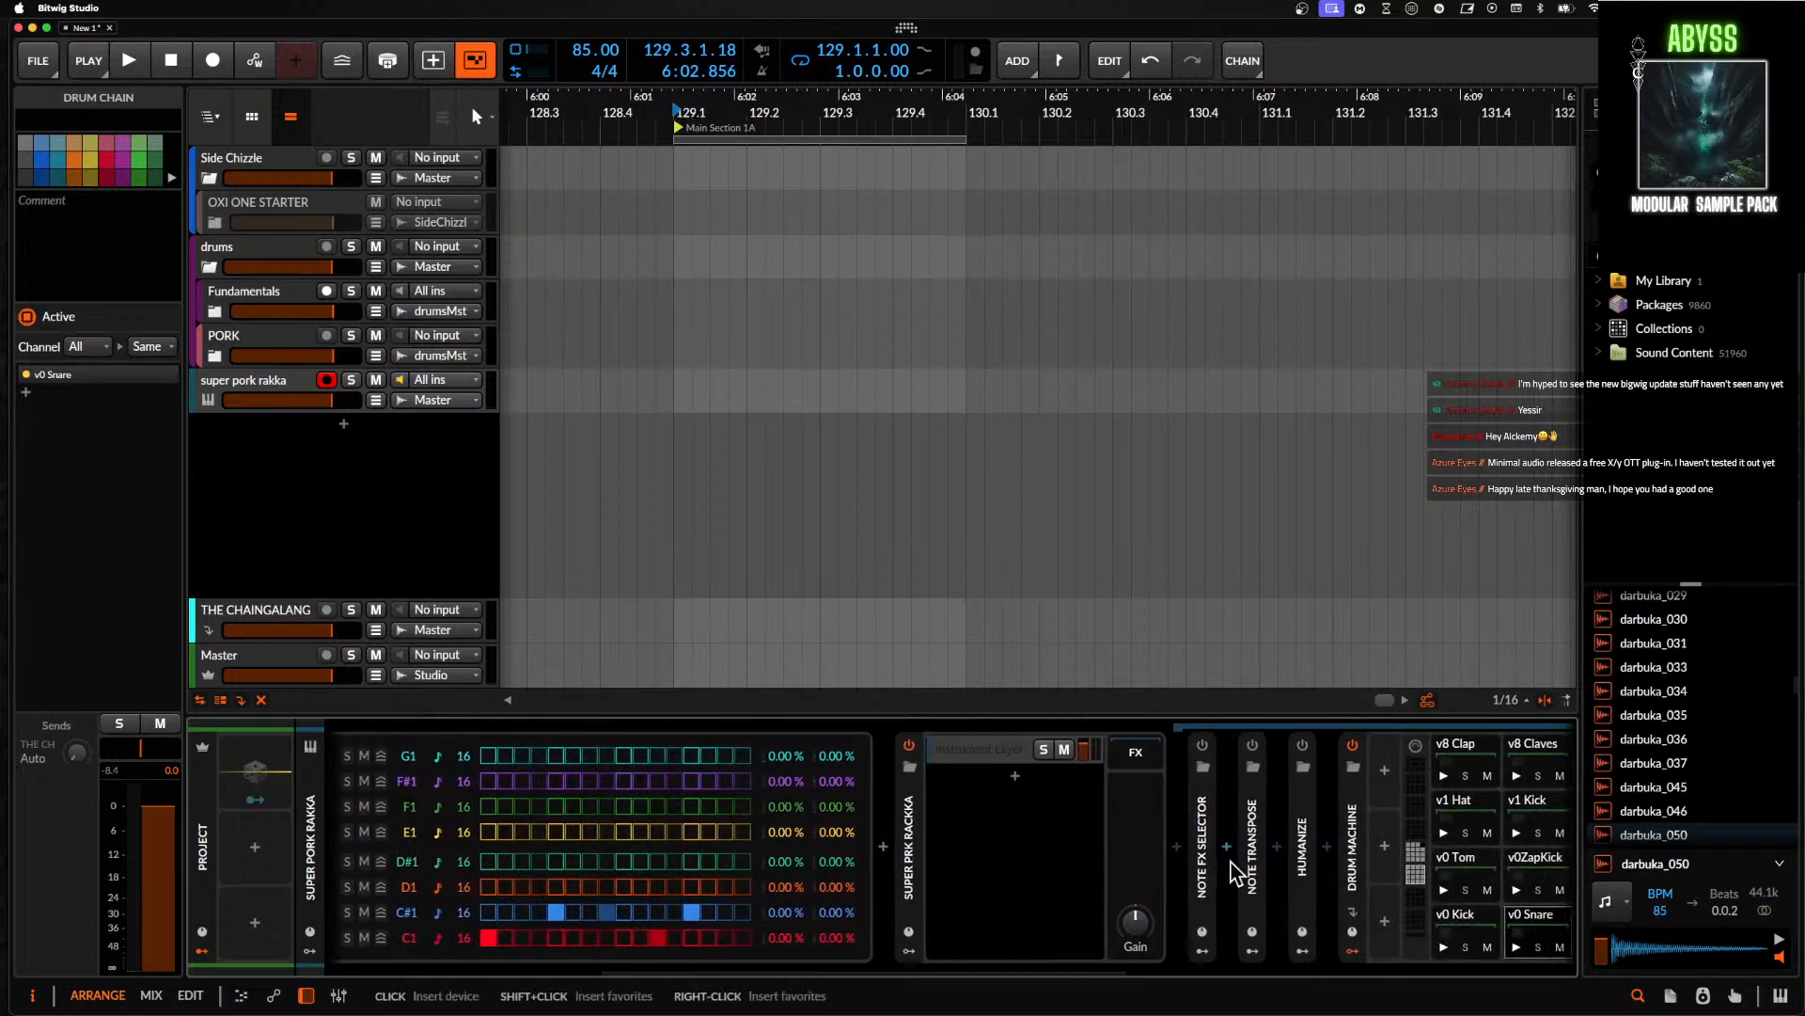
pyautogui.click(1171, 848)
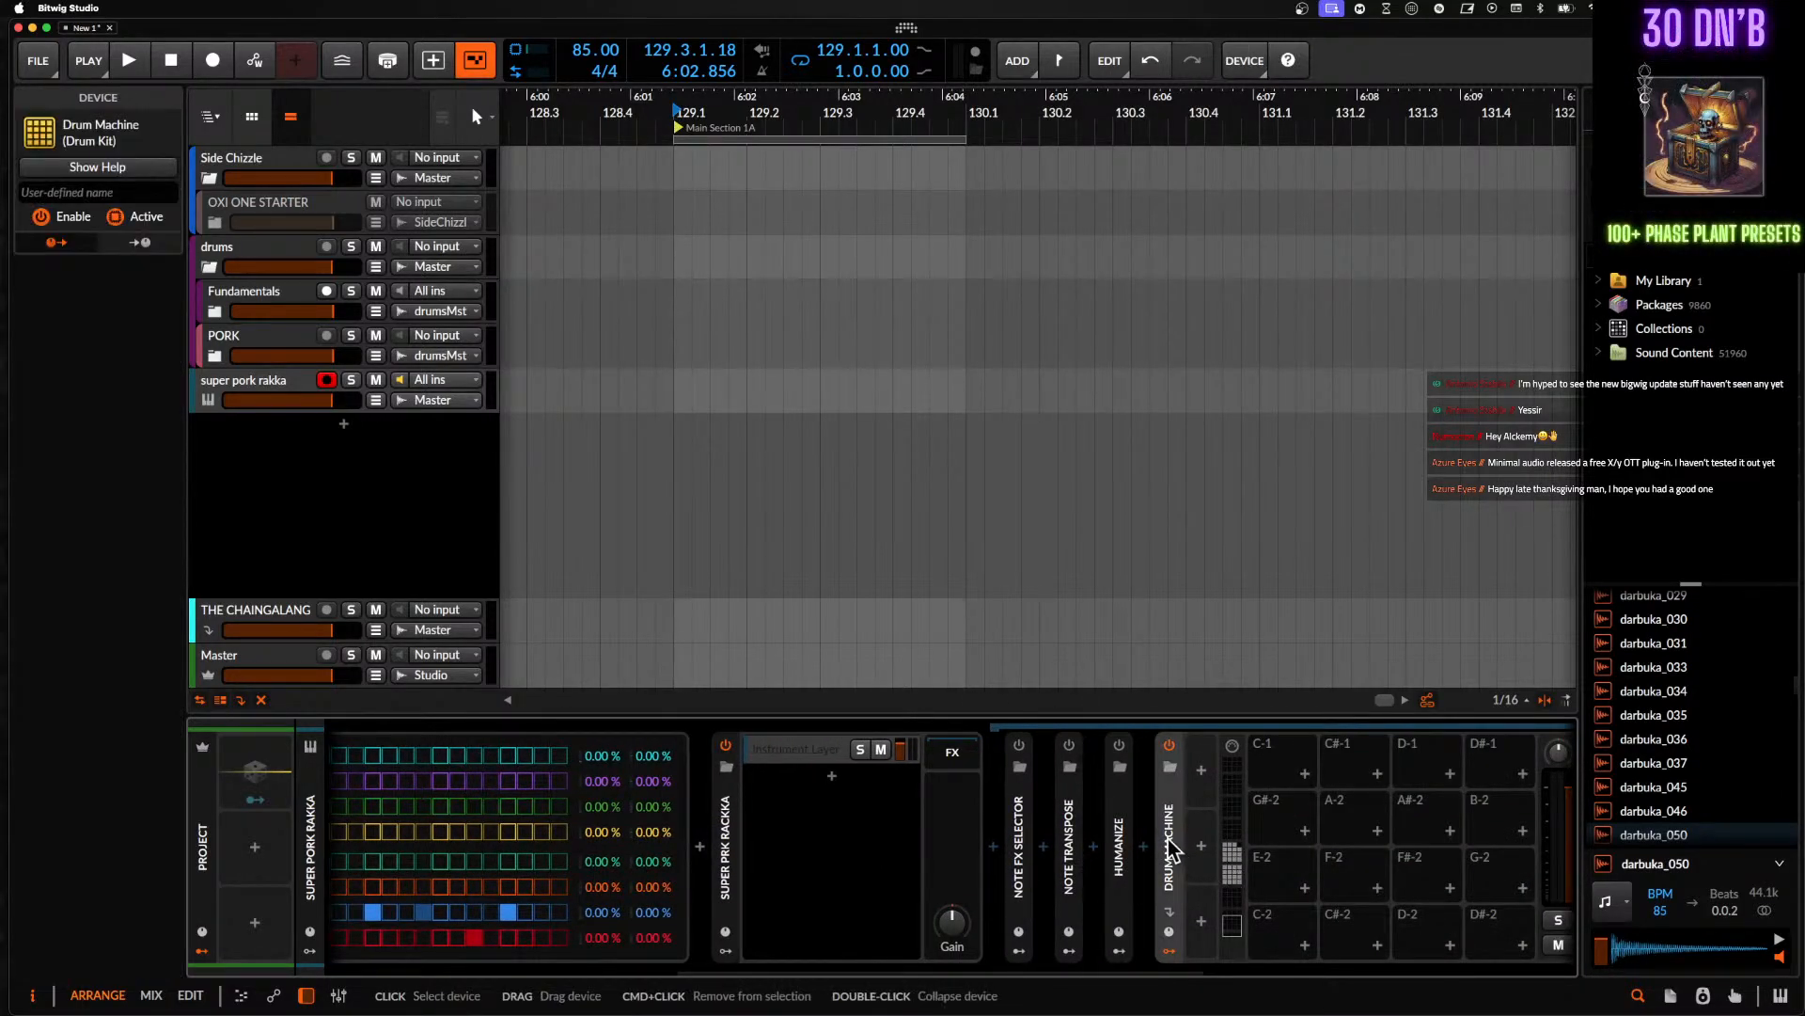
pyautogui.click(1234, 877)
pyautogui.click(1233, 890)
pyautogui.click(1230, 857)
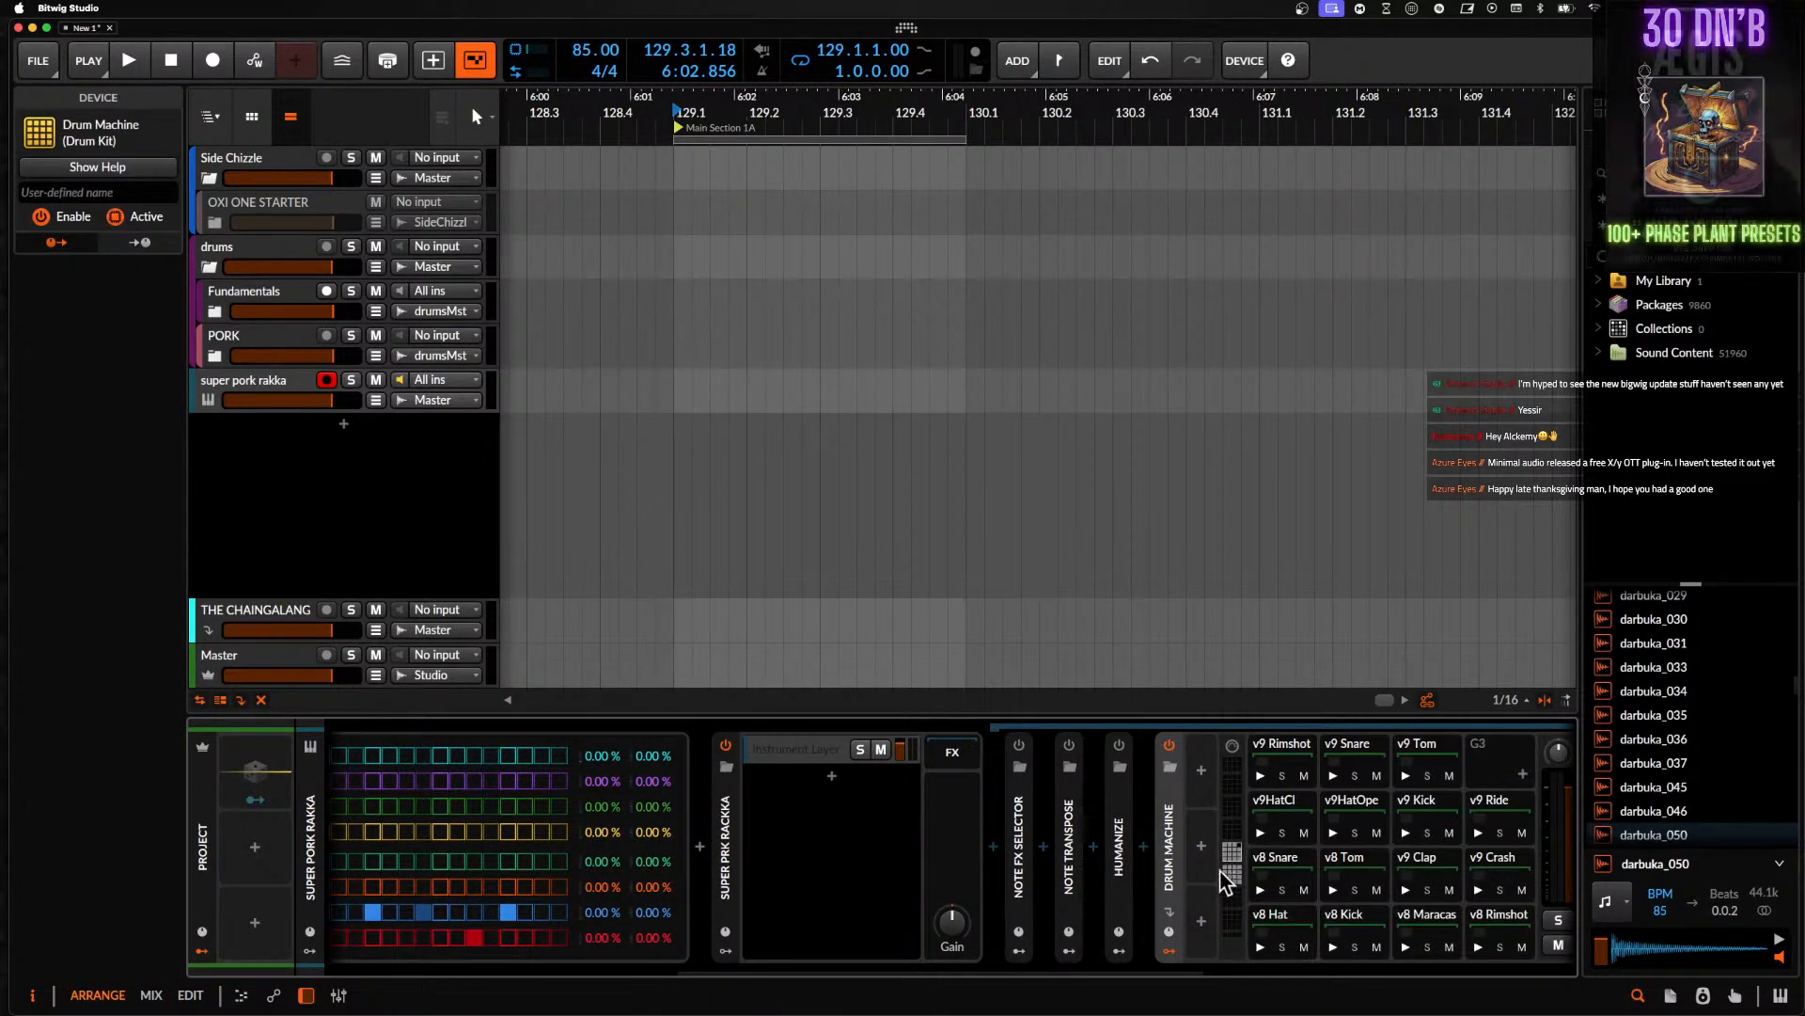
pyautogui.doubleClick(1174, 847)
# - Clear all step values in Better Stepper's Steps 1 modulator and collapse its editor
pyautogui.hscroll(-4, 836, 856)
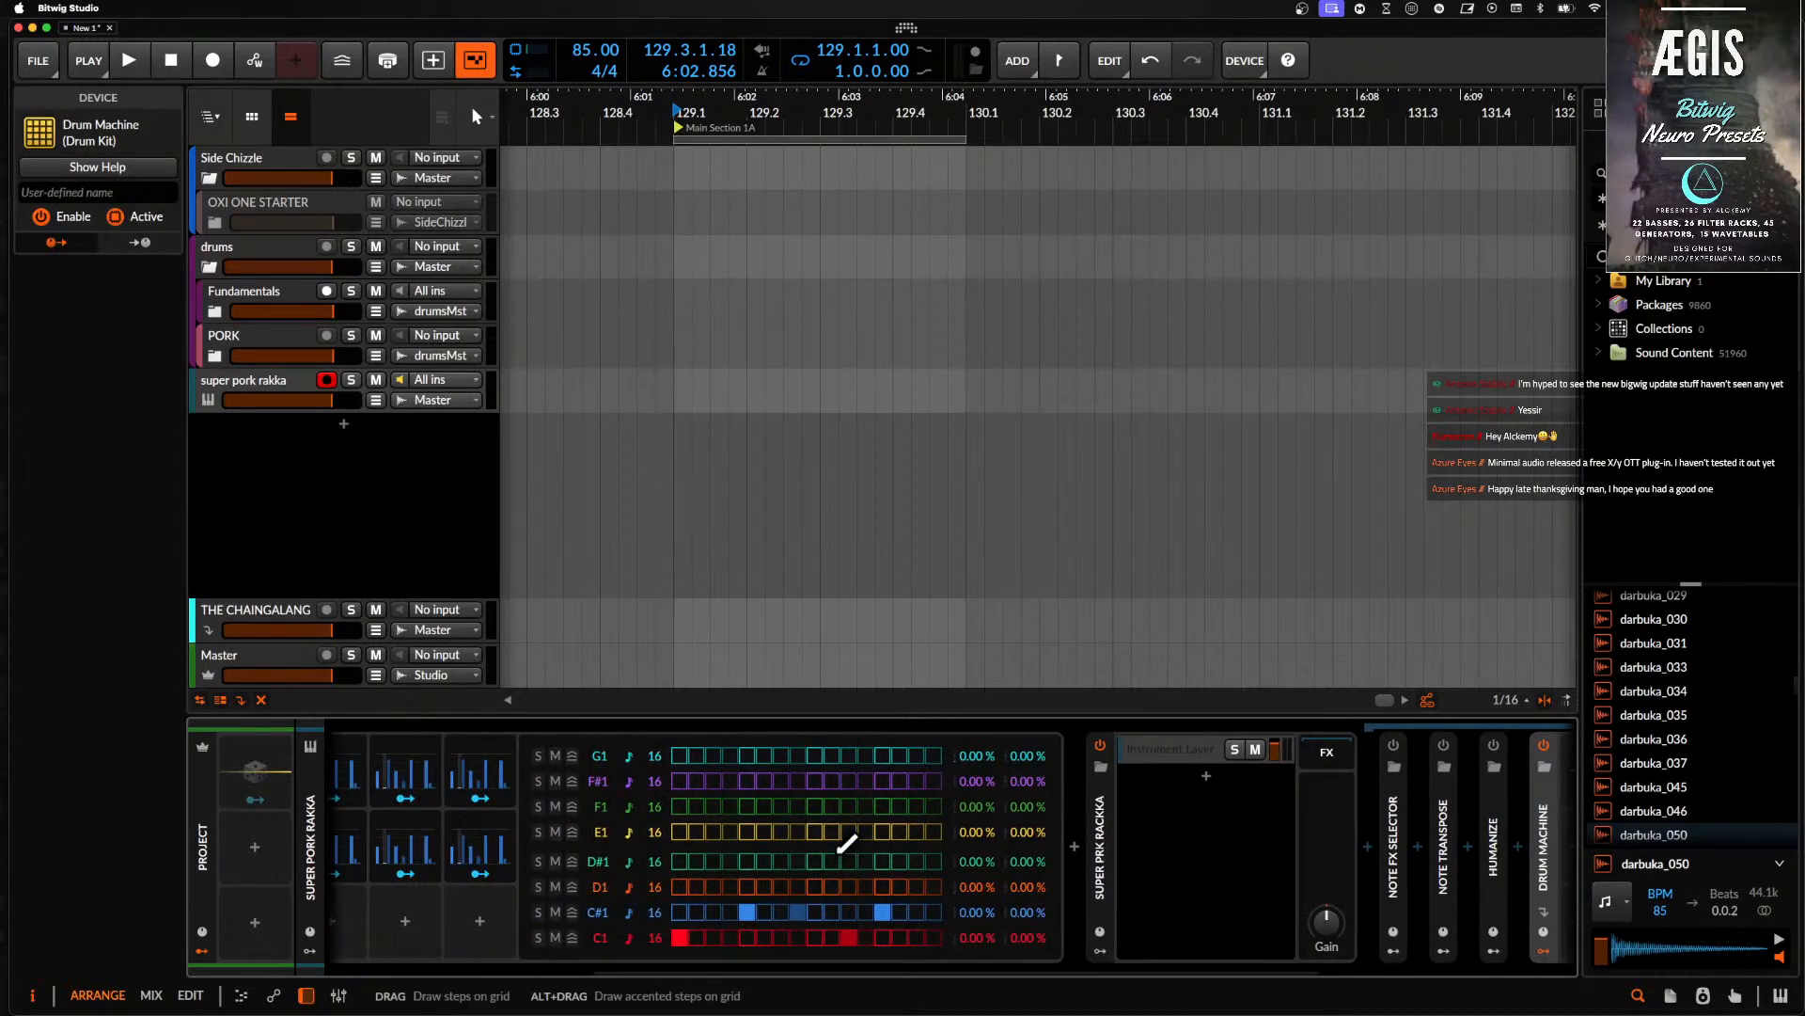
pyautogui.hscroll(-3, 841, 852)
pyautogui.click(435, 793)
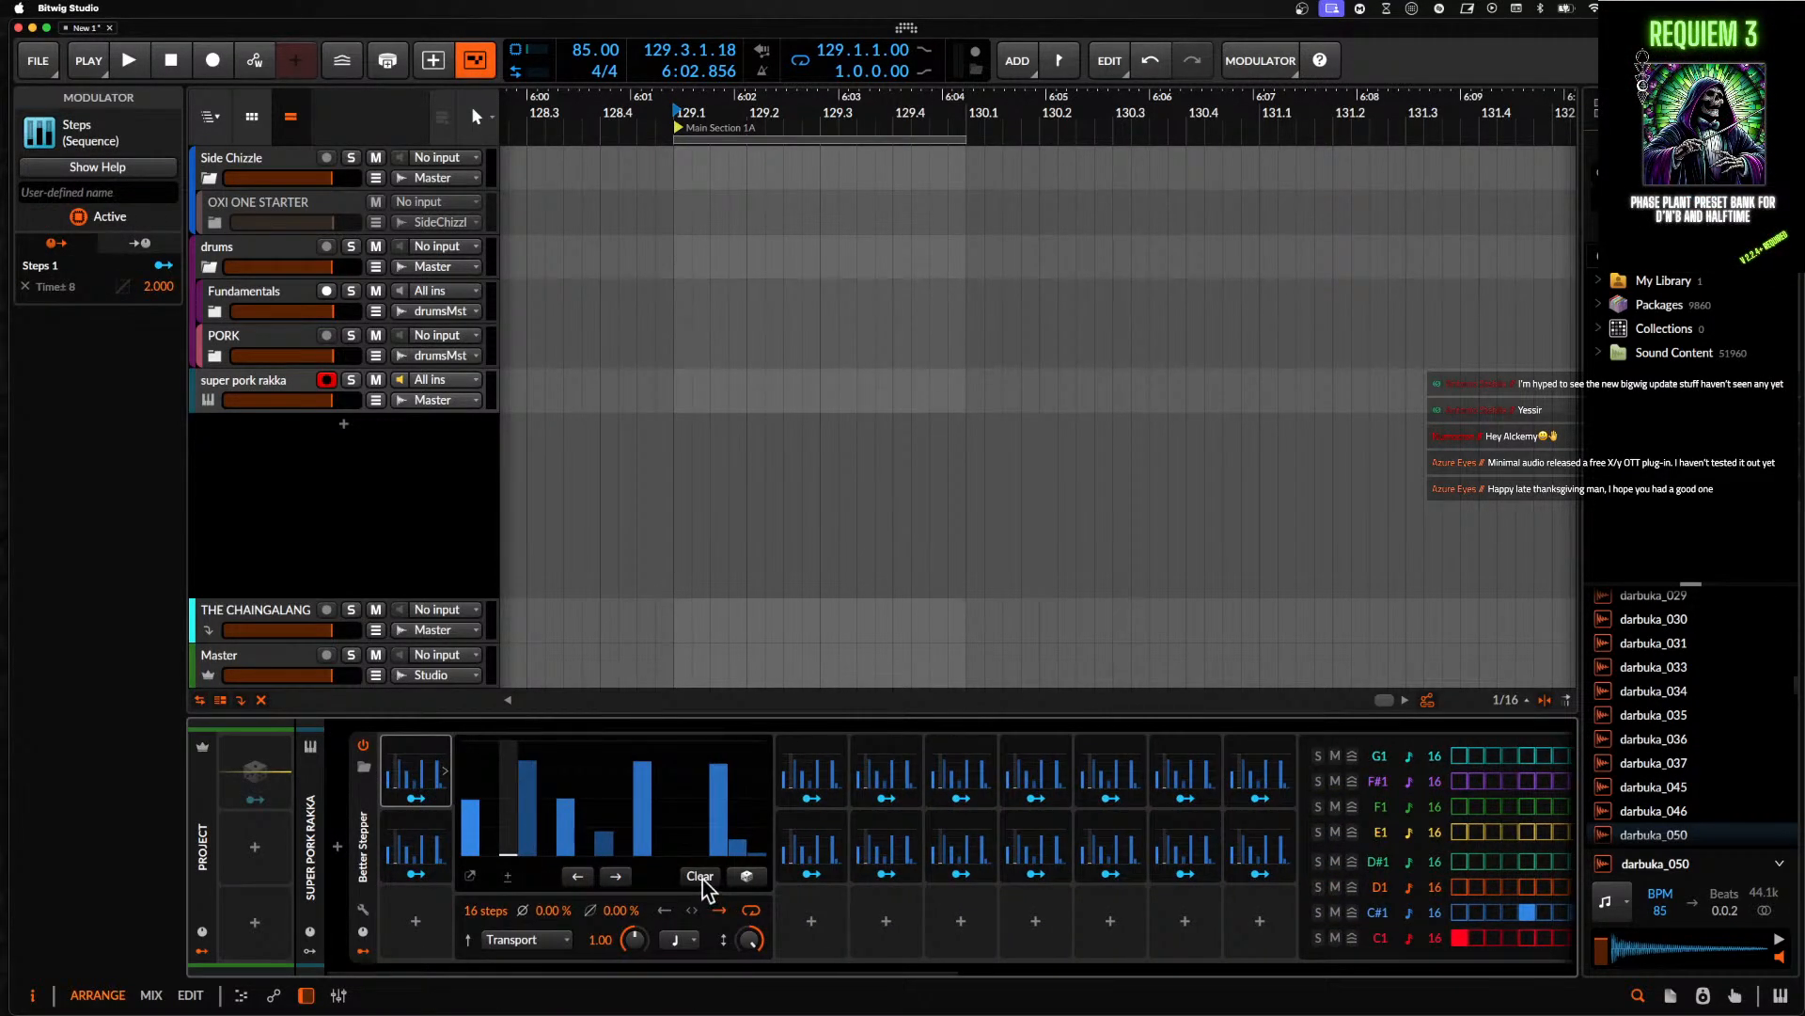
pyautogui.click(701, 876)
pyautogui.click(794, 901)
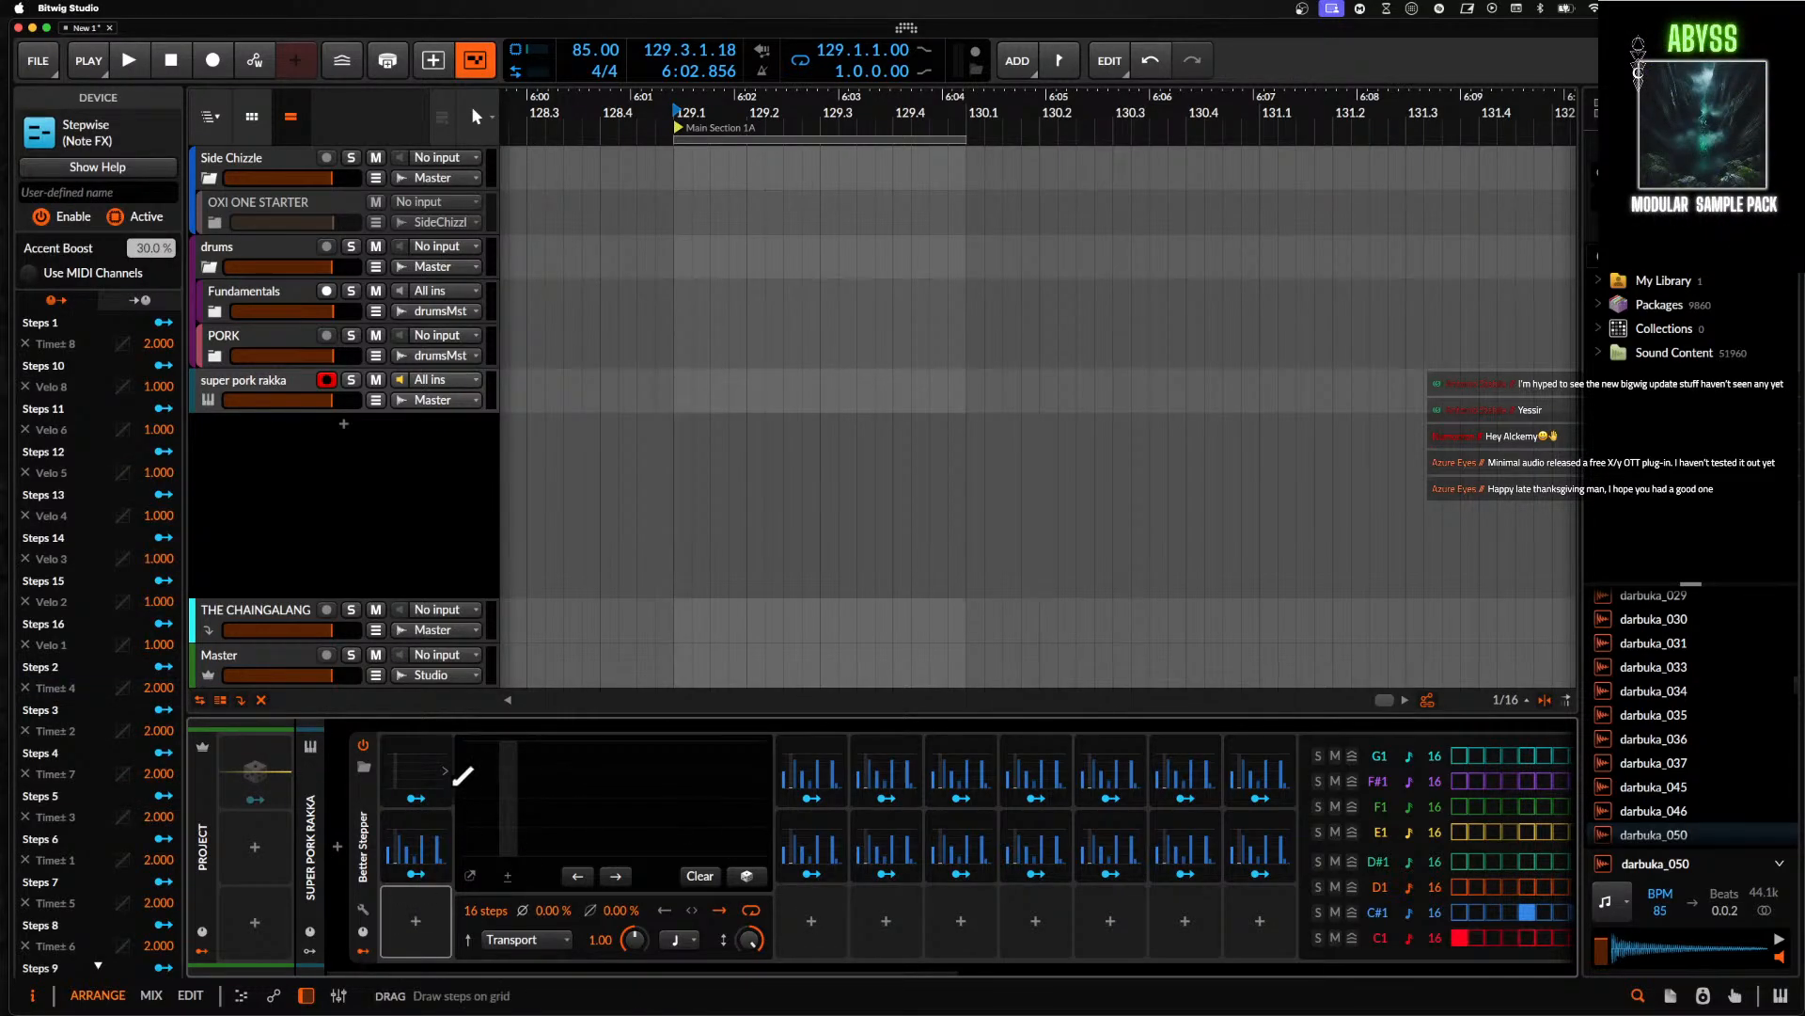
pyautogui.doubleClick(404, 765)
# - Open the Steps 4 modulator's editor and switch its values to bipolar
pyautogui.doubleClick(472, 756)
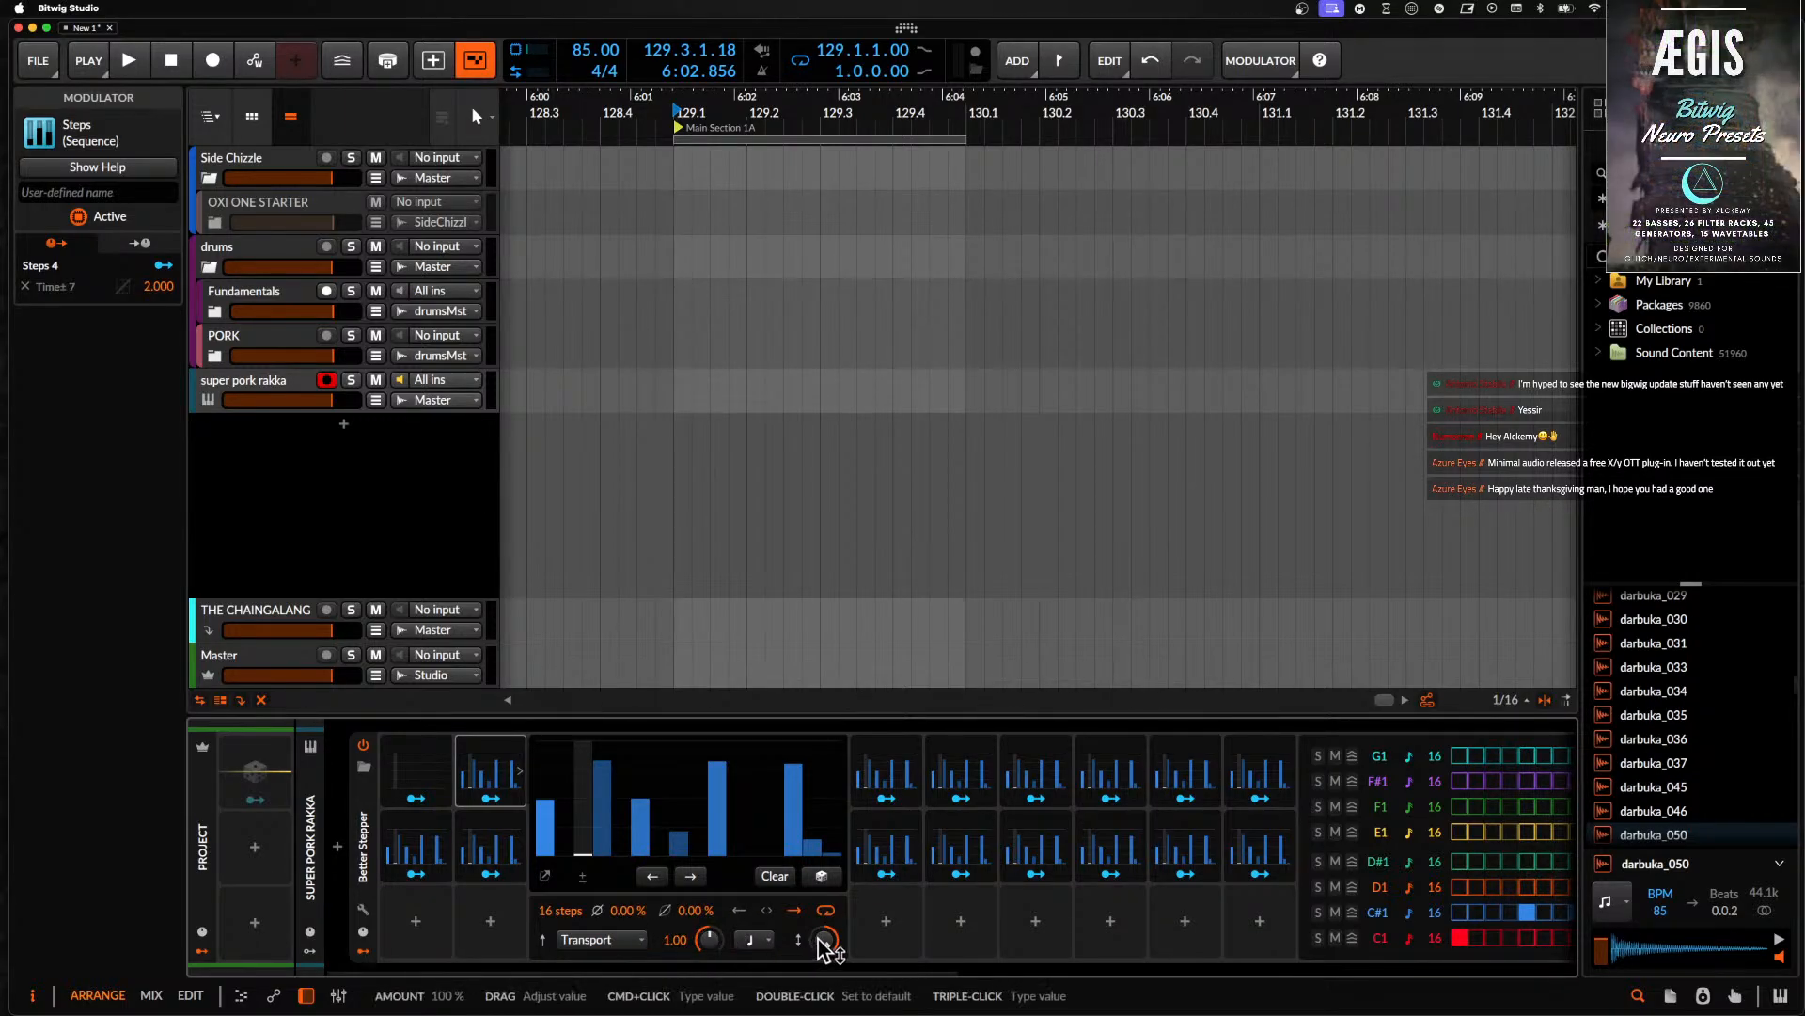
pyautogui.click(581, 877)
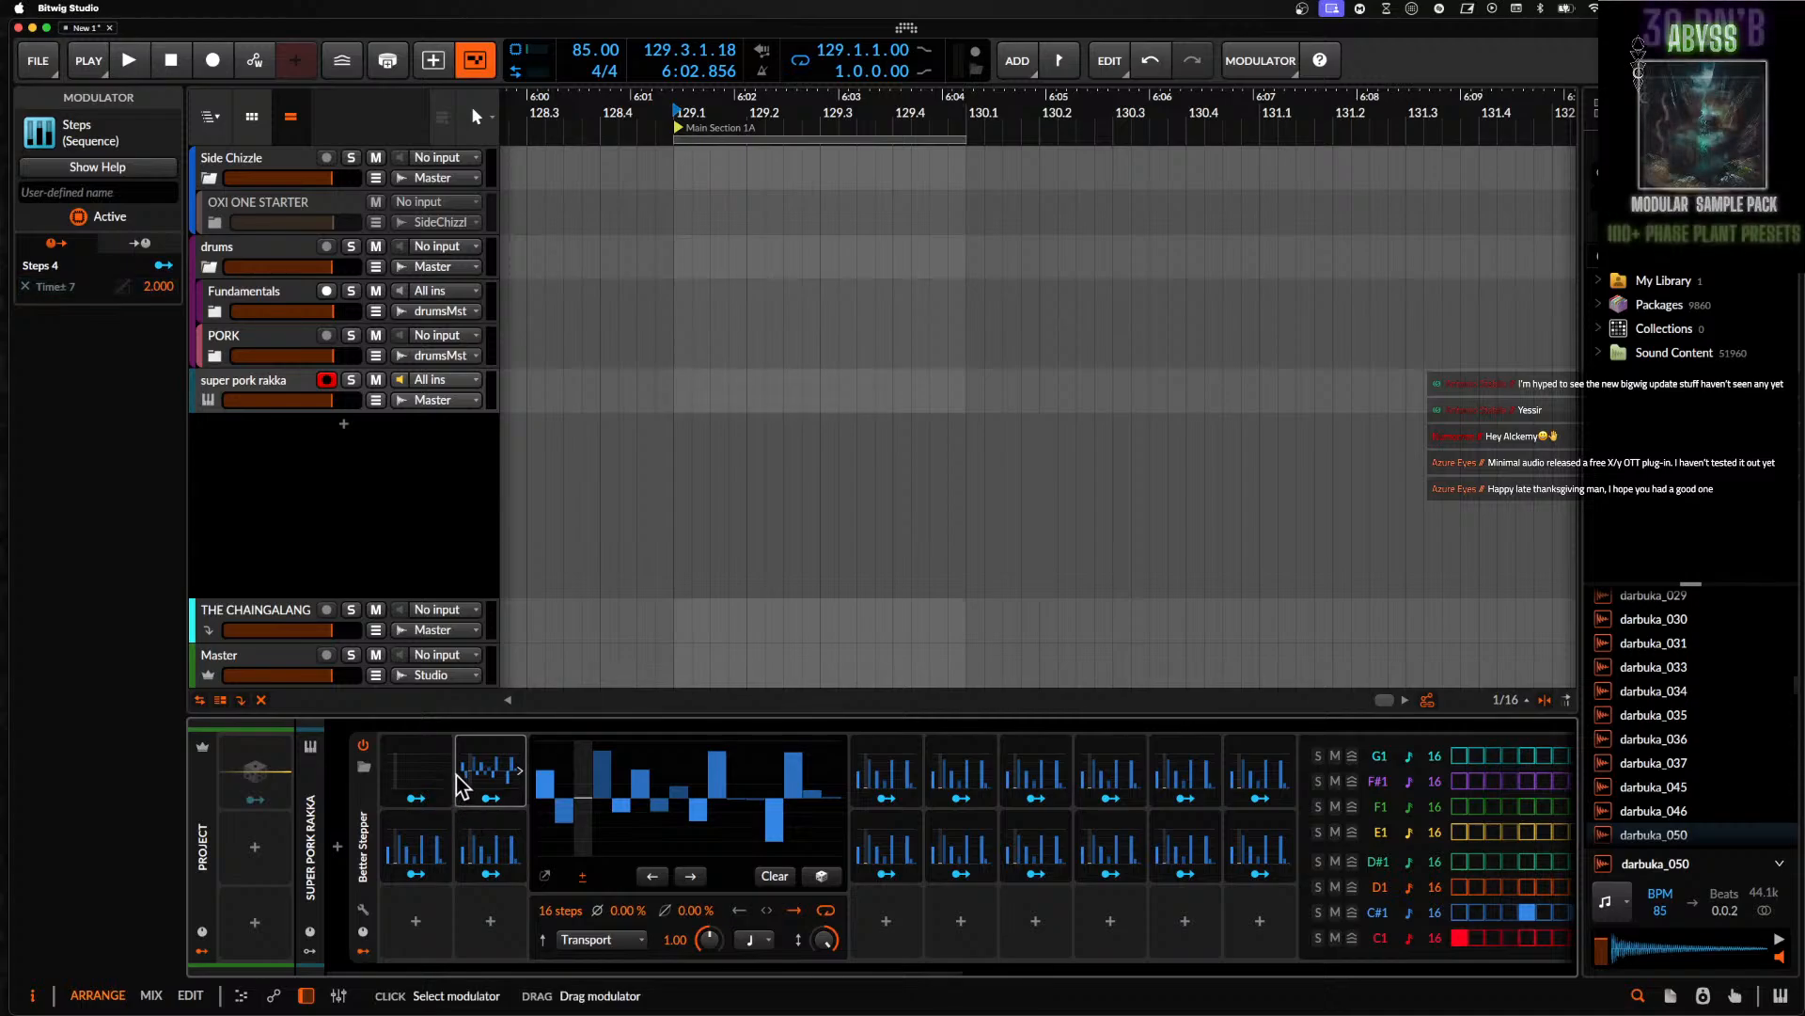
# - Switch the values of Better Stepper's Steps 1 and Steps 8 modulators to bipolar, and collapse their editors
pyautogui.keyDown('alt'); pyautogui.click(486, 788); pyautogui.keyUp('alt')
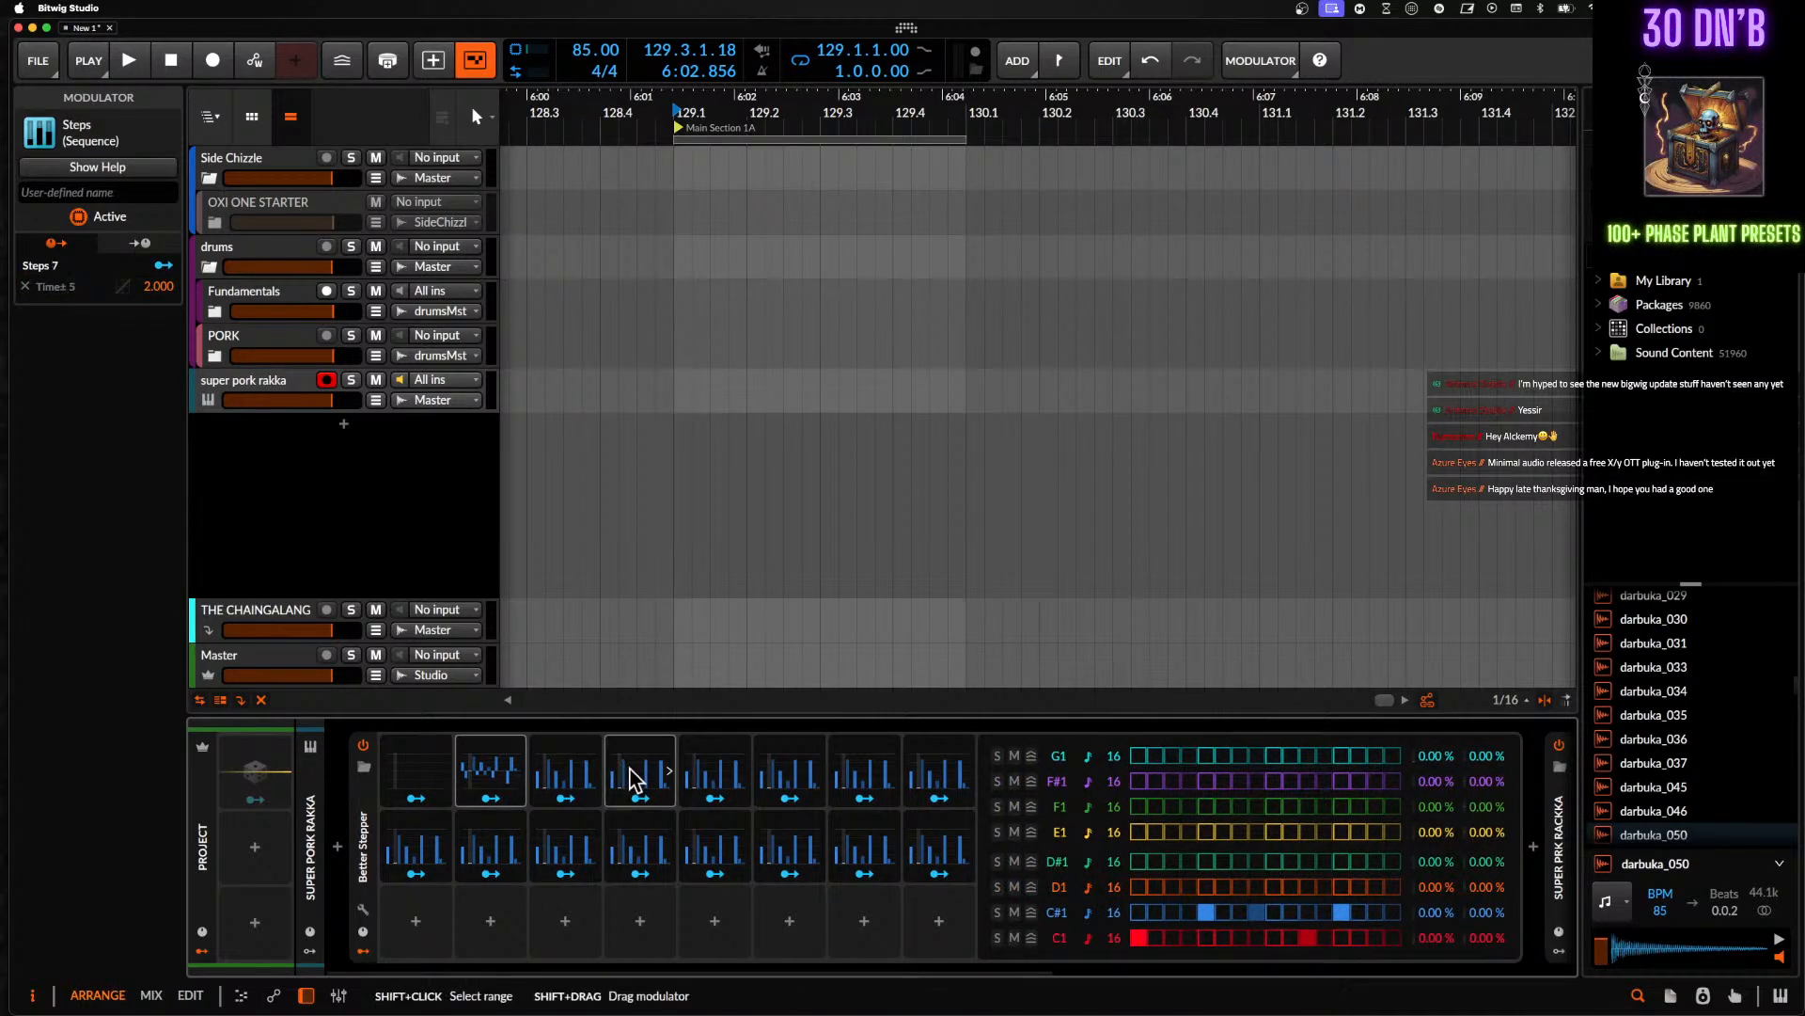
pyautogui.keyDown('alt'); pyautogui.click(576, 780); pyautogui.keyUp('alt')
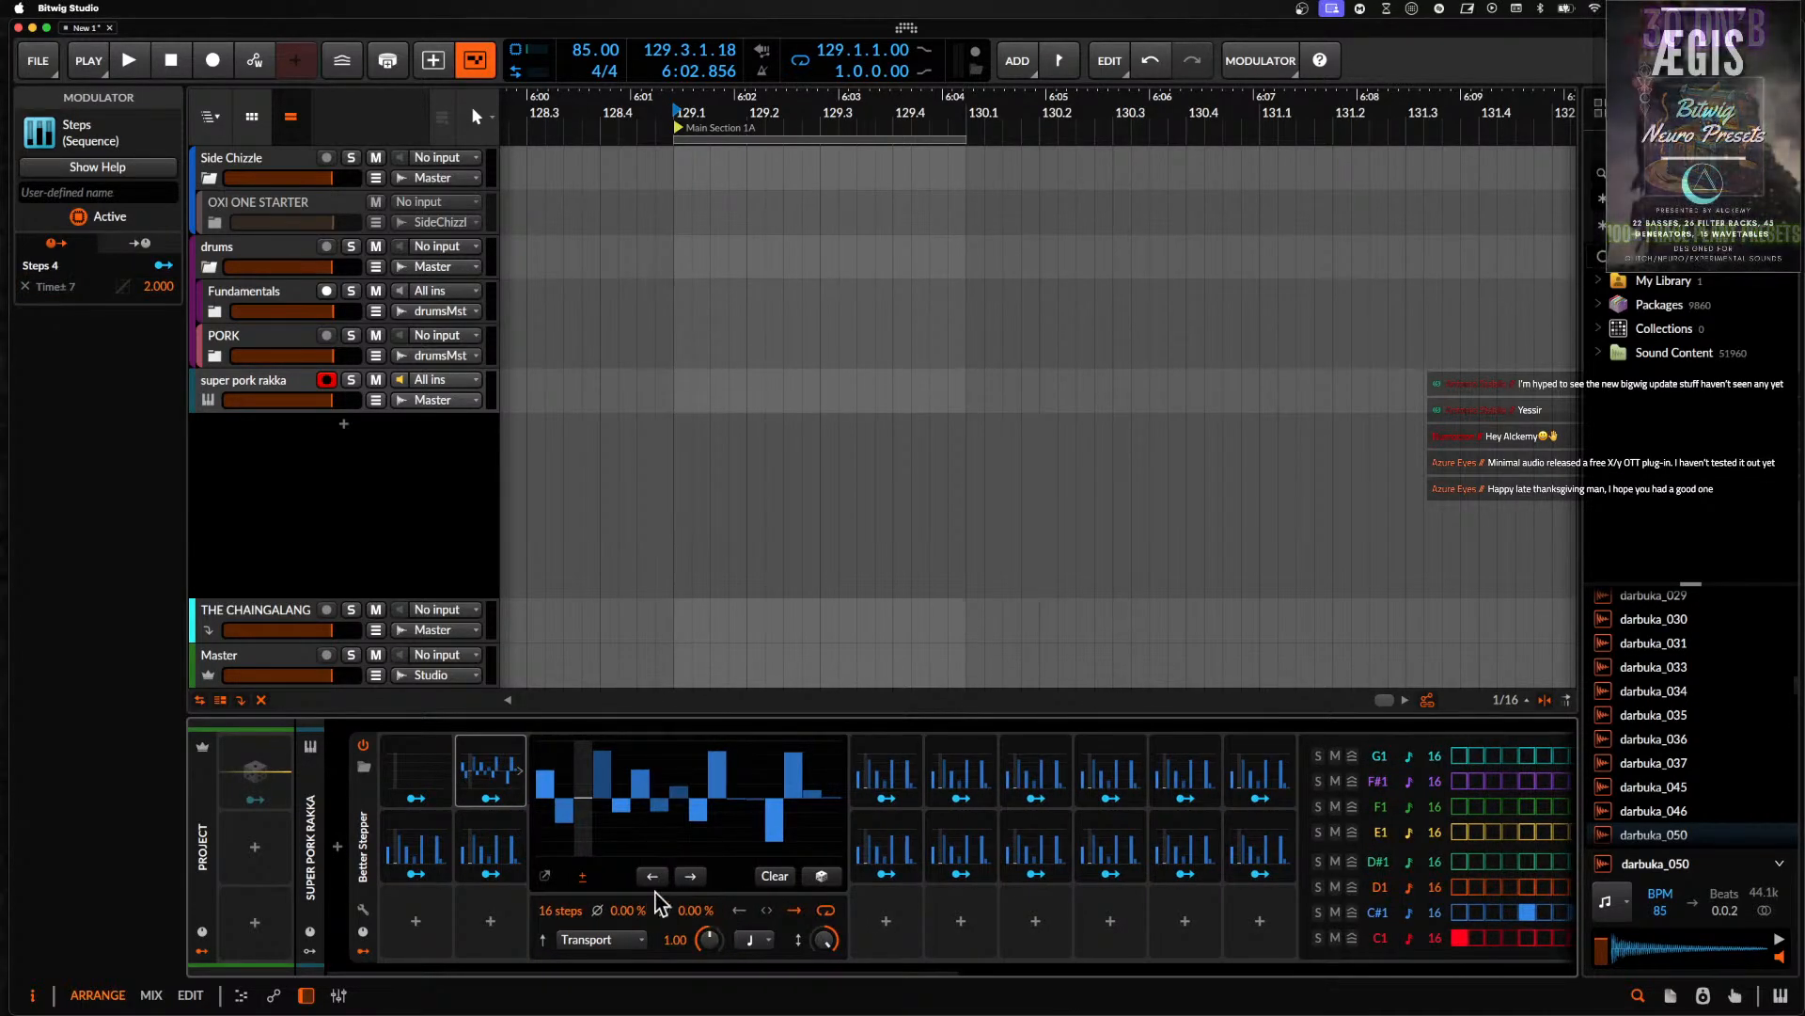
pyautogui.keyDown('alt'); pyautogui.click(431, 789); pyautogui.keyUp('alt')
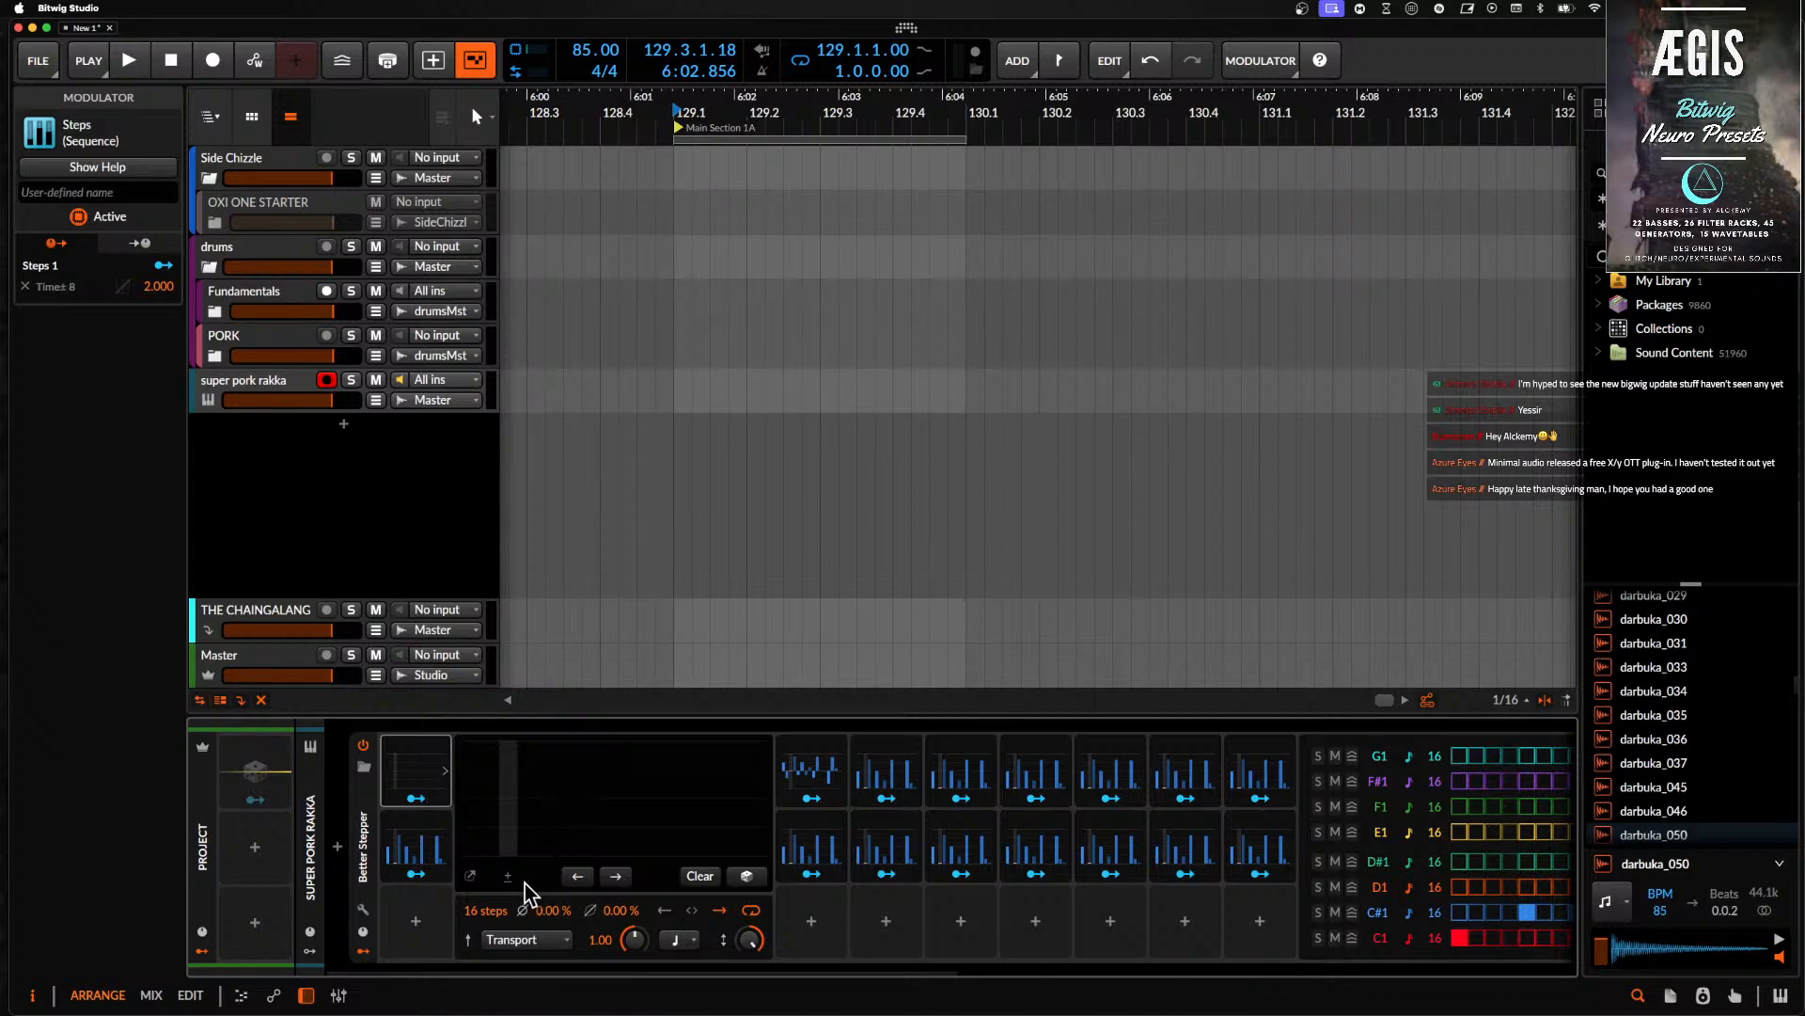
pyautogui.keyDown('alt'); pyautogui.click(416, 788); pyautogui.keyUp('alt')
pyautogui.keyDown('alt'); pyautogui.click(577, 785); pyautogui.keyUp('alt')
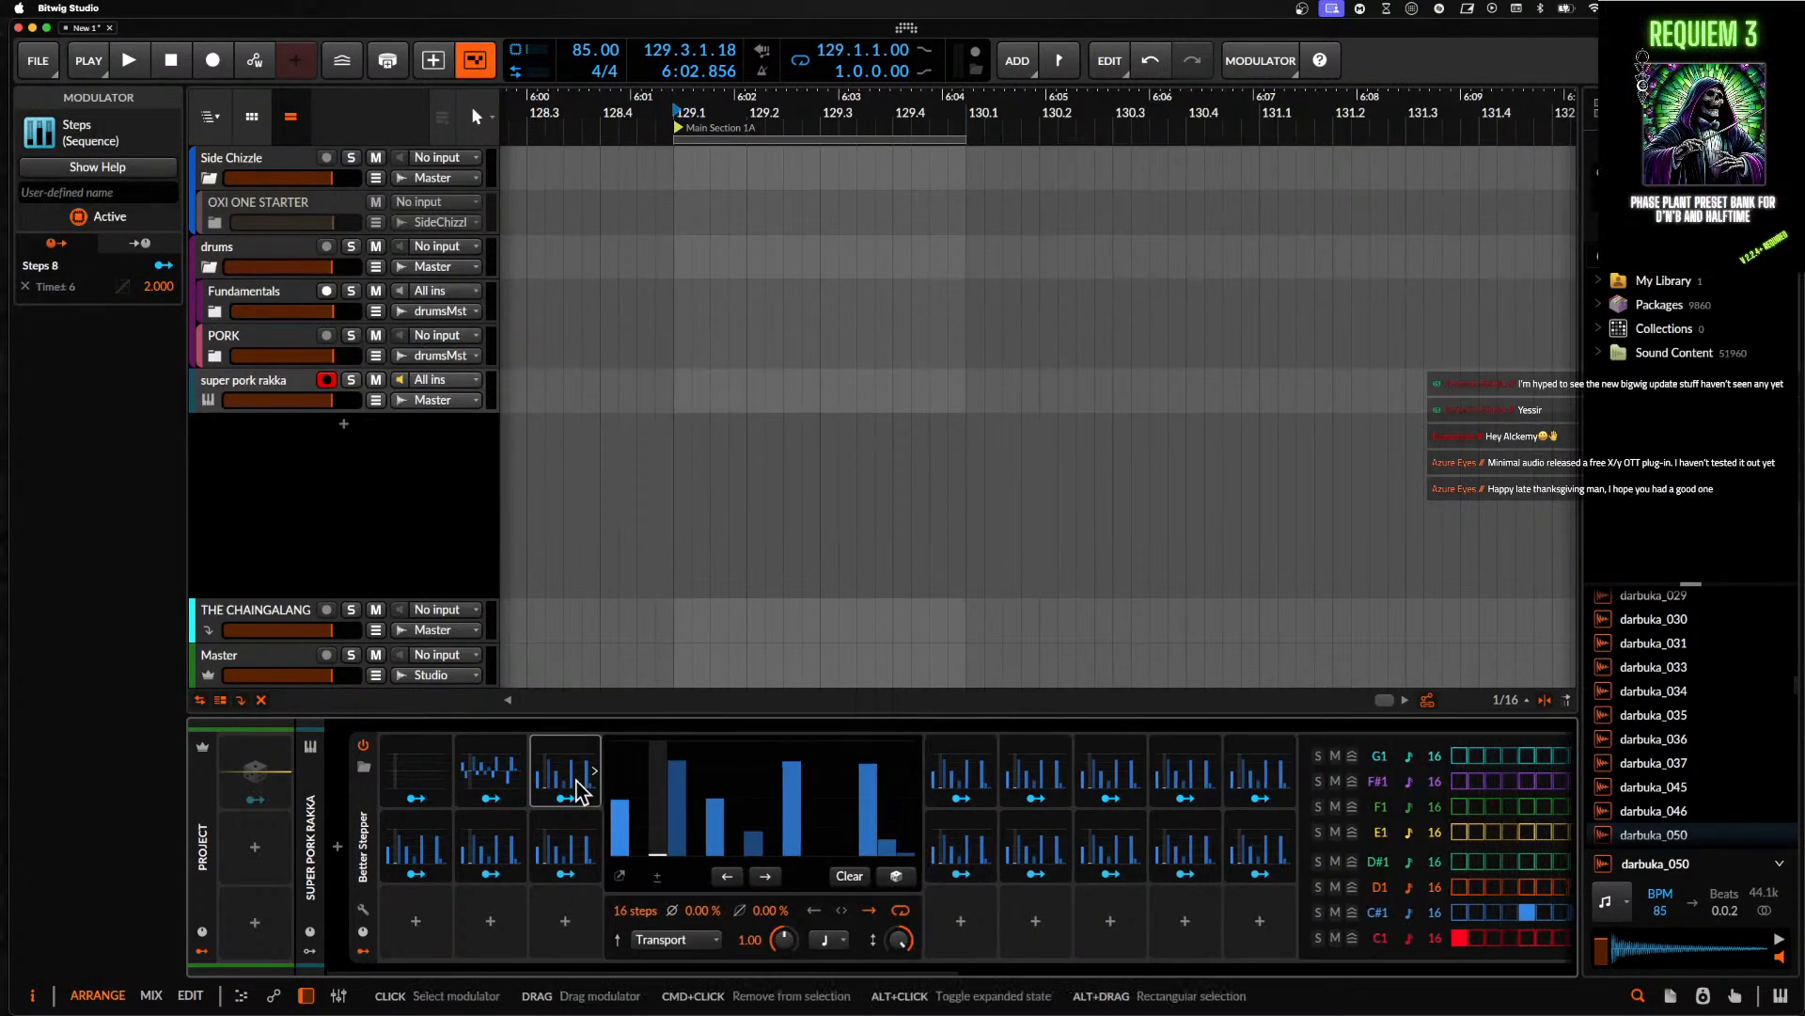
pyautogui.keyDown('alt'); pyautogui.click(565, 785); pyautogui.keyUp('alt')
# - Switch the values of the Steps 7 and Steps 2 modulators to bipolar, collapsing each editor when finished
pyautogui.keyDown('alt'); pyautogui.click(632, 781); pyautogui.keyUp('alt')
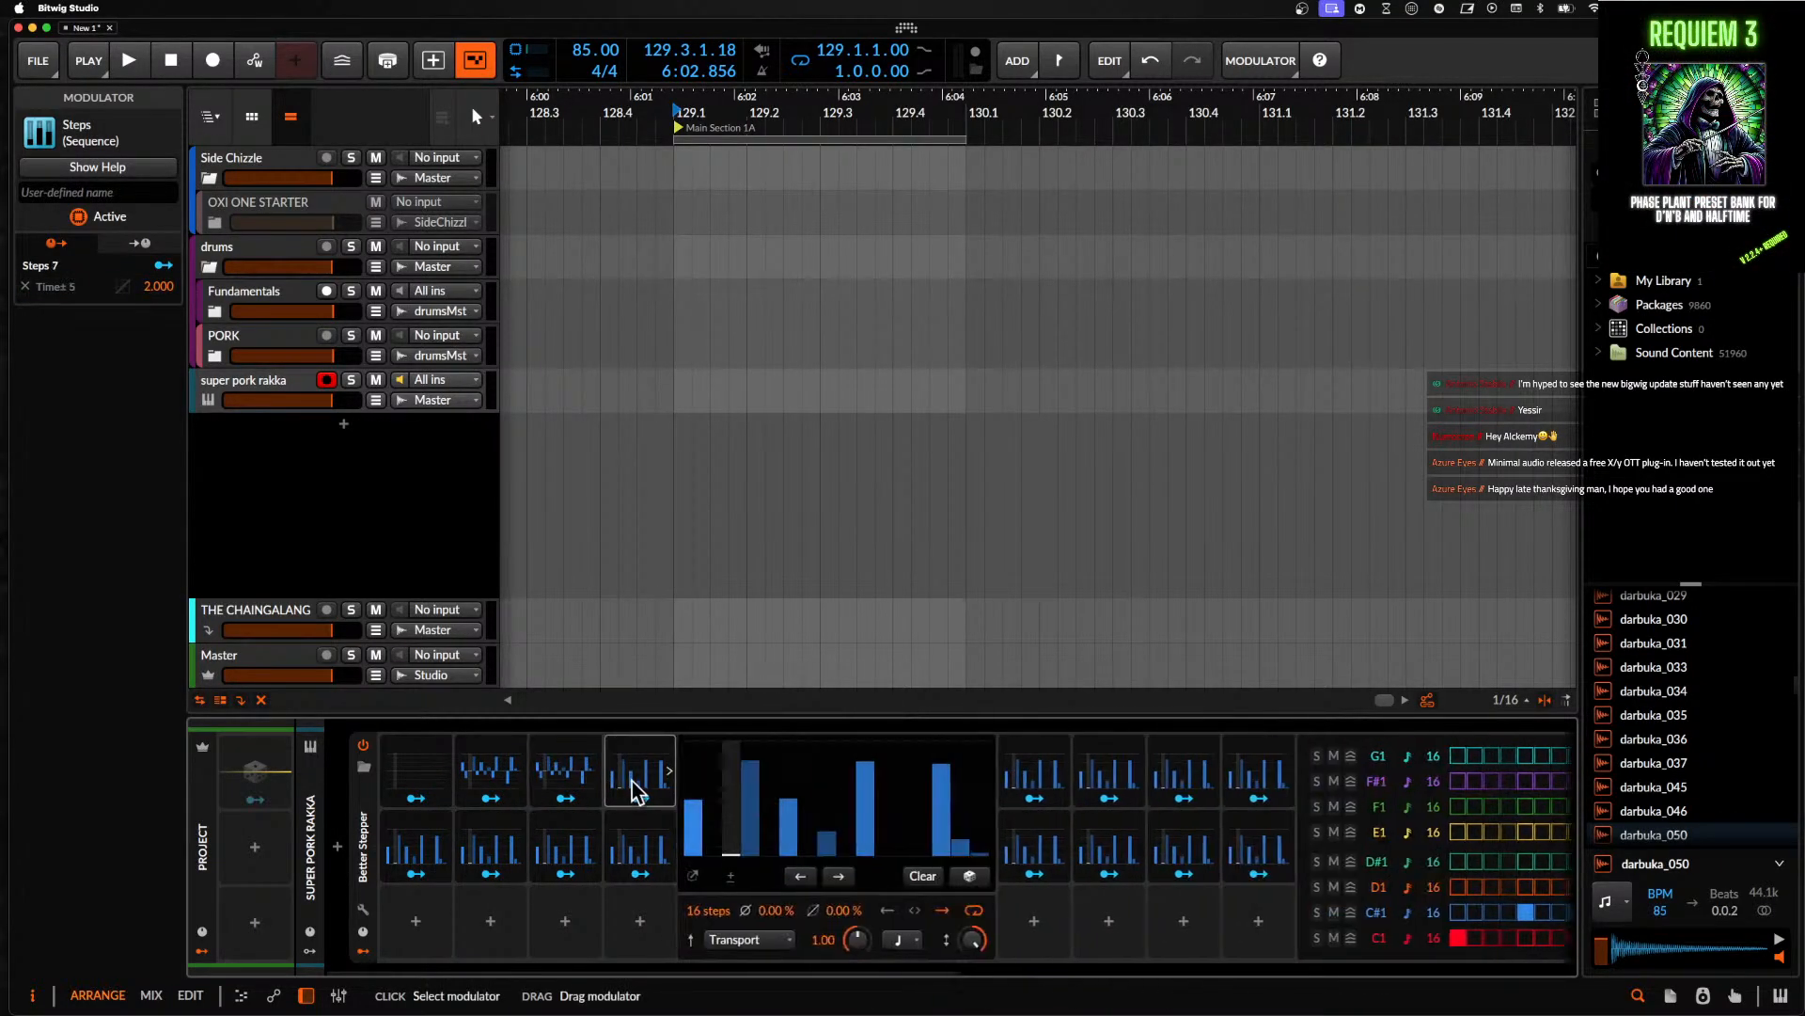
pyautogui.click(732, 877)
pyautogui.keyDown('alt'); pyautogui.click(621, 773); pyautogui.keyUp('alt')
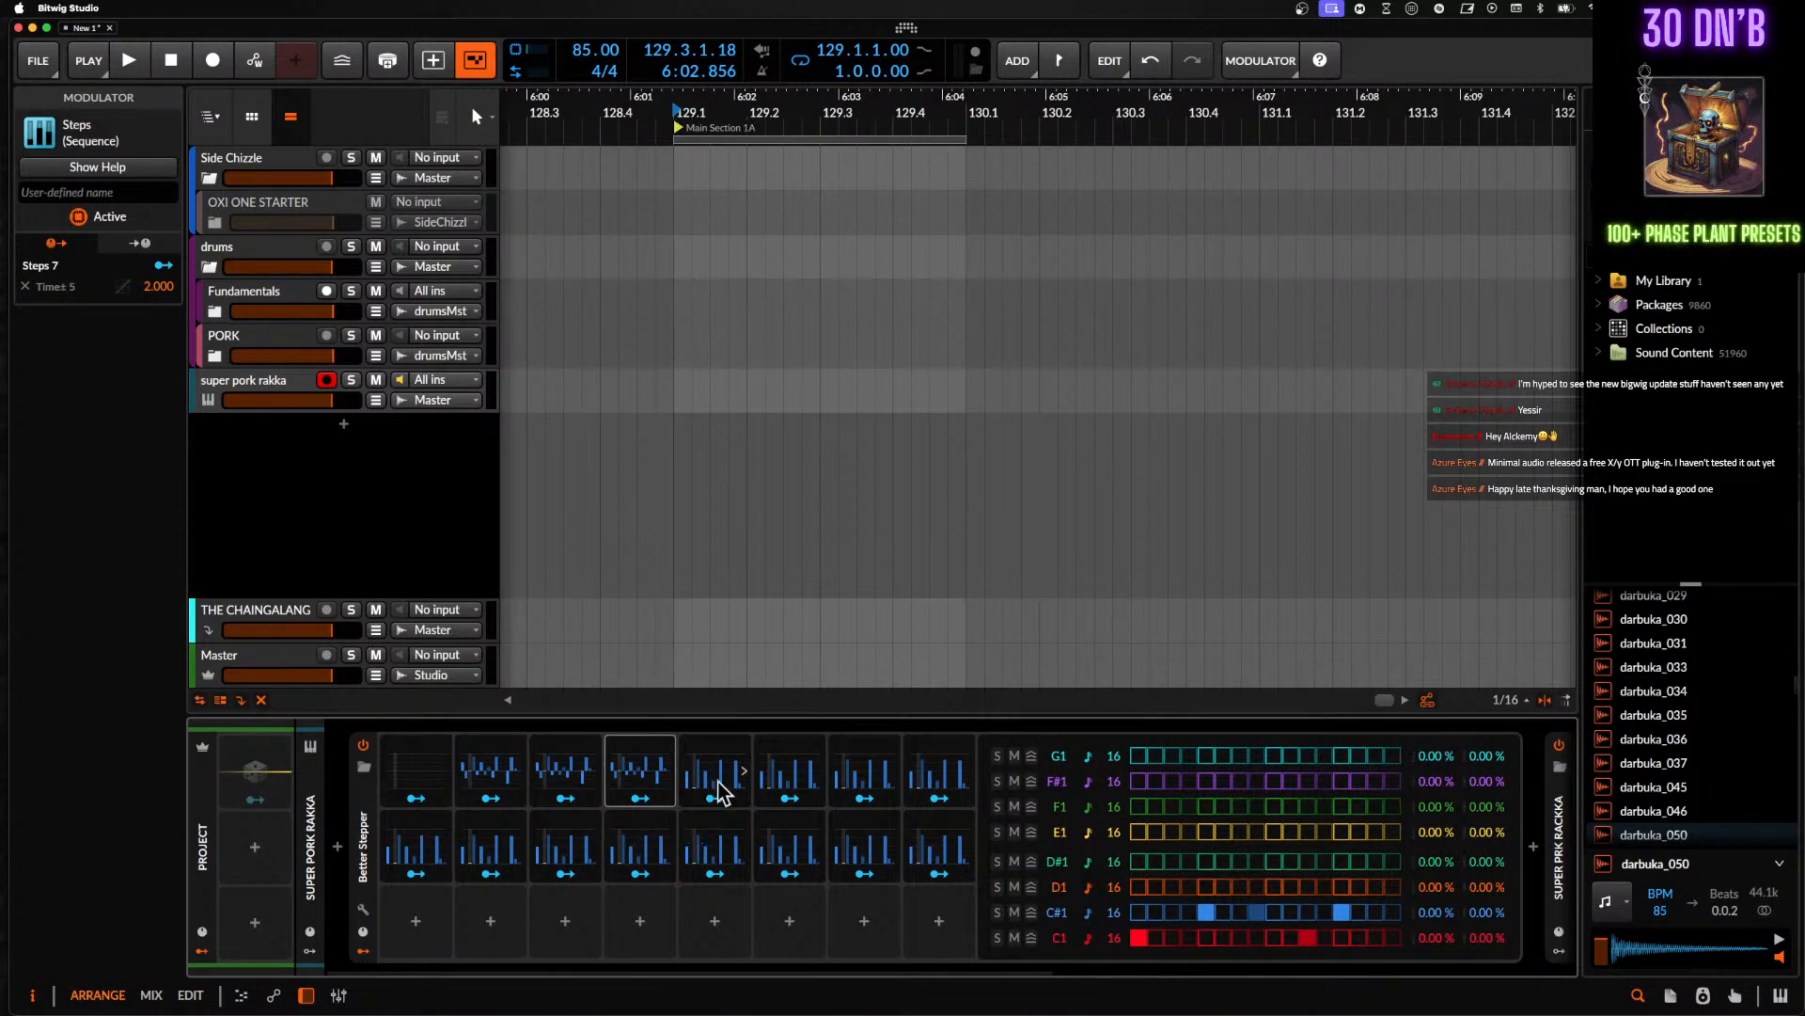
pyautogui.keyDown('alt'); pyautogui.click(442, 845); pyautogui.keyUp('alt')
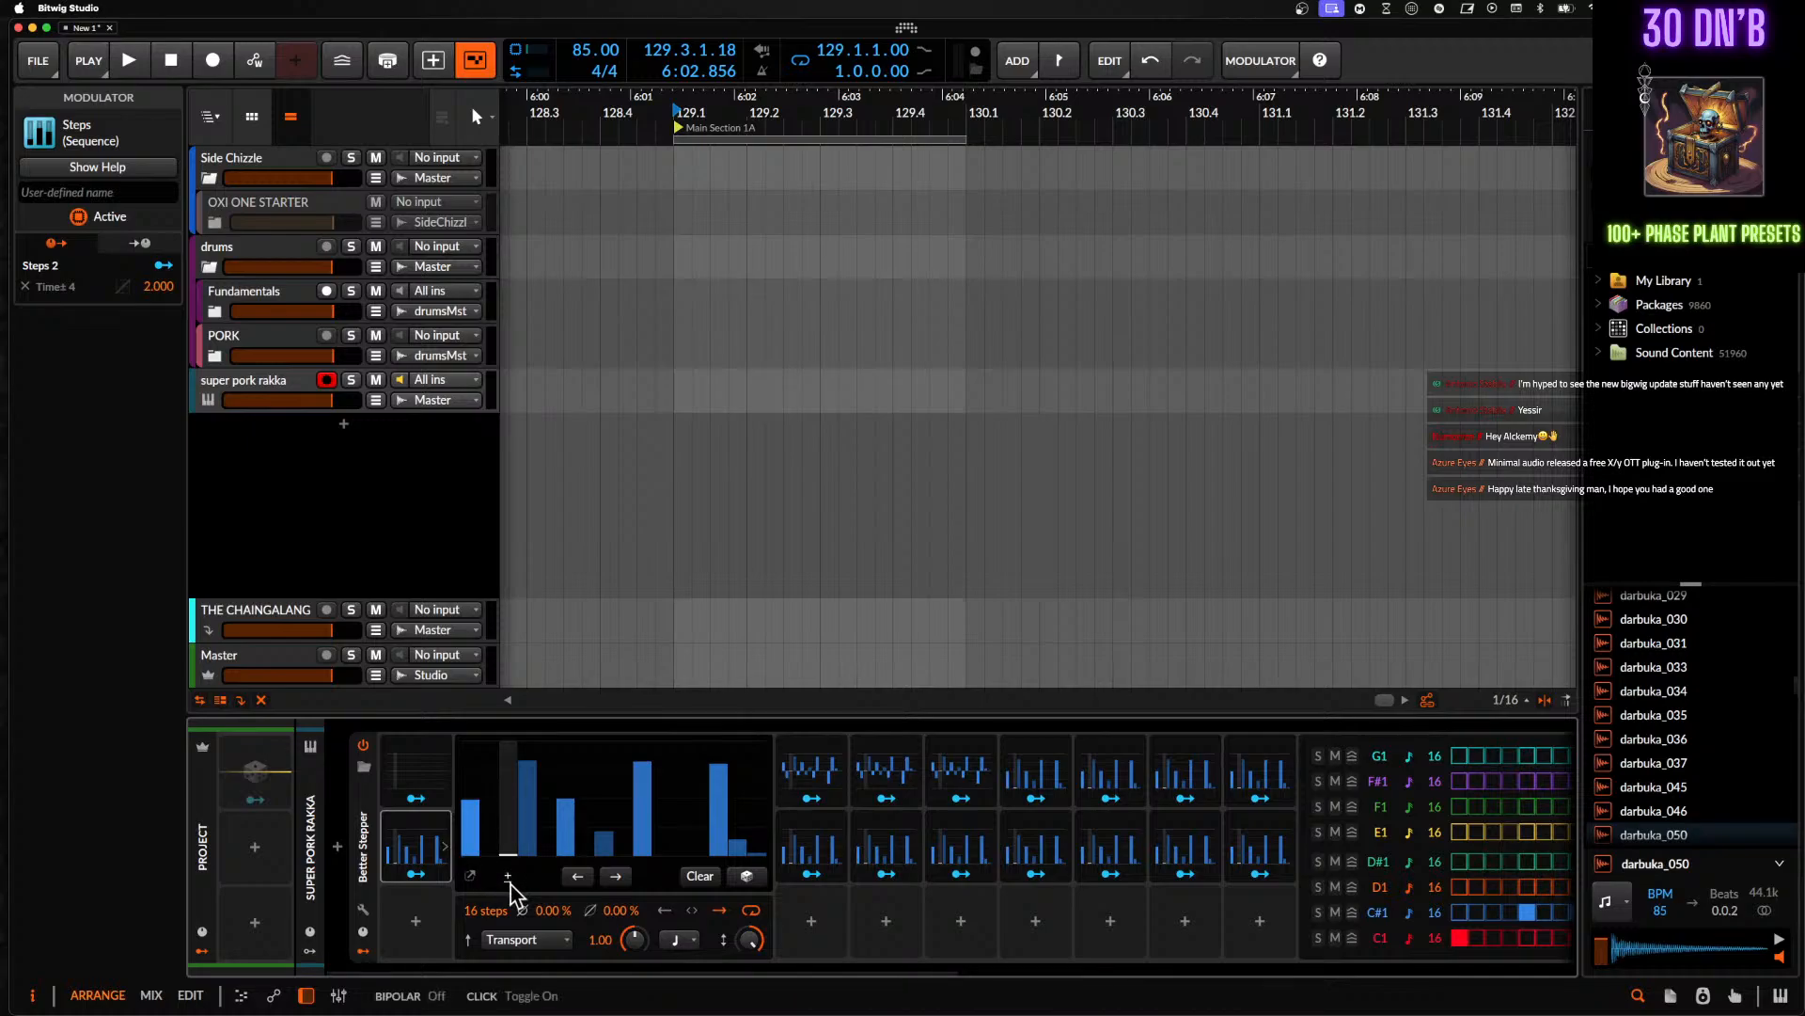
pyautogui.click(508, 876)
pyautogui.keyDown('alt'); pyautogui.click(406, 844); pyautogui.keyUp('alt')
# - Switch the values of the Steps 5 and Steps 3 modulators to bipolar
pyautogui.keyDown('alt'); pyautogui.click(482, 851); pyautogui.keyUp('alt')
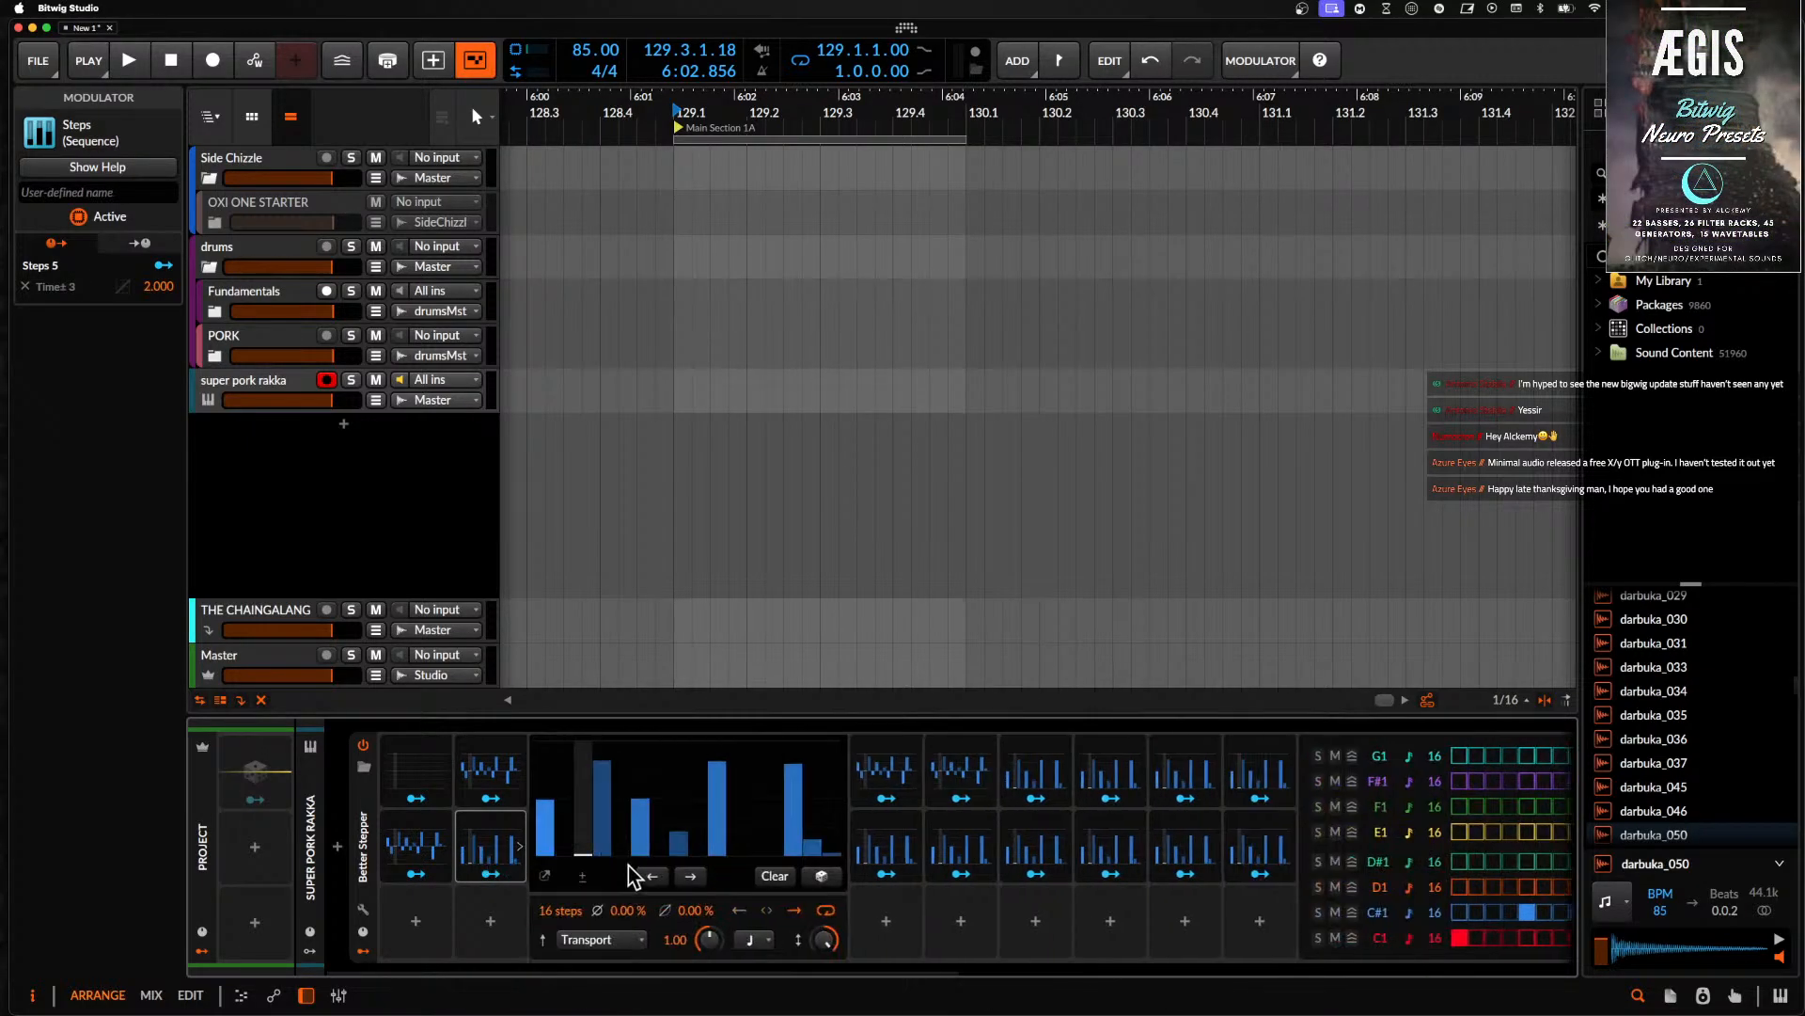
pyautogui.click(583, 878)
pyautogui.keyDown('alt'); pyautogui.click(425, 849); pyautogui.keyUp('alt')
pyautogui.keyDown('alt'); pyautogui.click(425, 850); pyautogui.keyUp('alt')
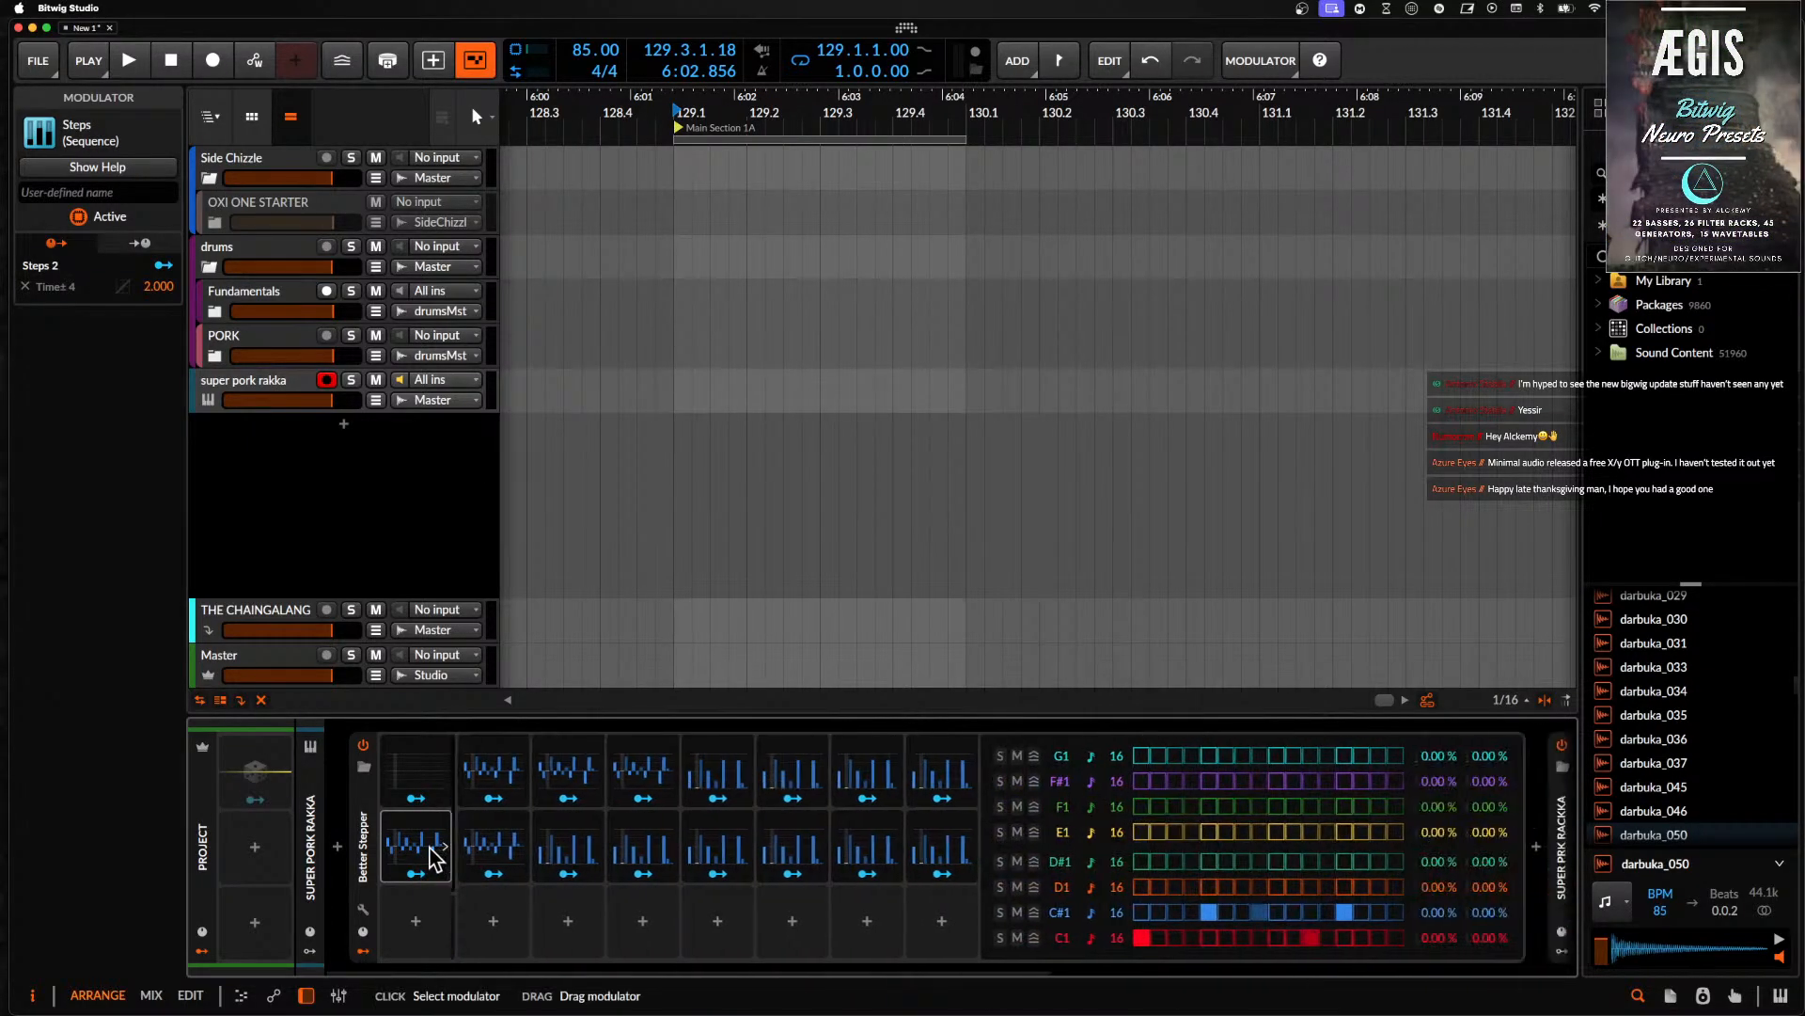
pyautogui.keyDown('alt'); pyautogui.click(553, 848); pyautogui.keyUp('alt')
pyautogui.click(656, 875)
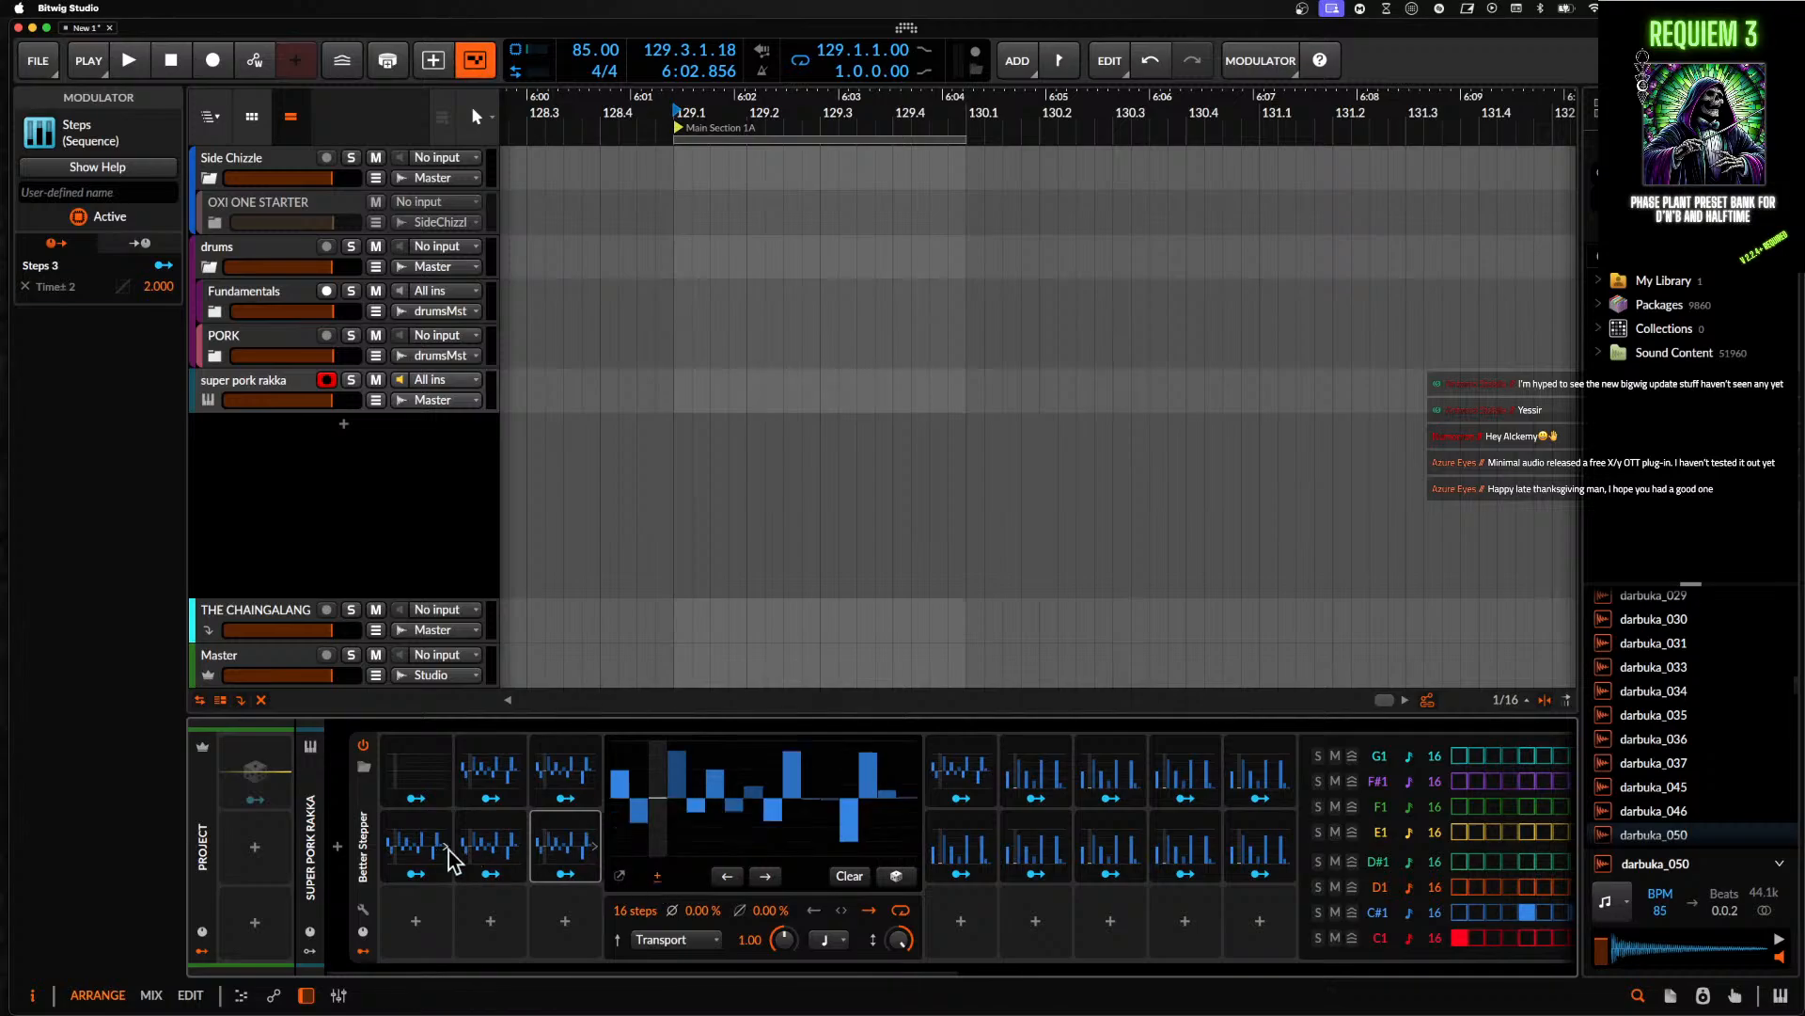
# - Collapse the Steps 3 editor and switch the Steps 6 modulator's values to bipolar
pyautogui.keyDown('alt'); pyautogui.click(418, 851); pyautogui.keyUp('alt')
pyautogui.keyDown('alt'); pyautogui.click(418, 854); pyautogui.keyUp('alt')
pyautogui.keyDown('alt'); pyautogui.click(614, 850); pyautogui.keyUp('alt')
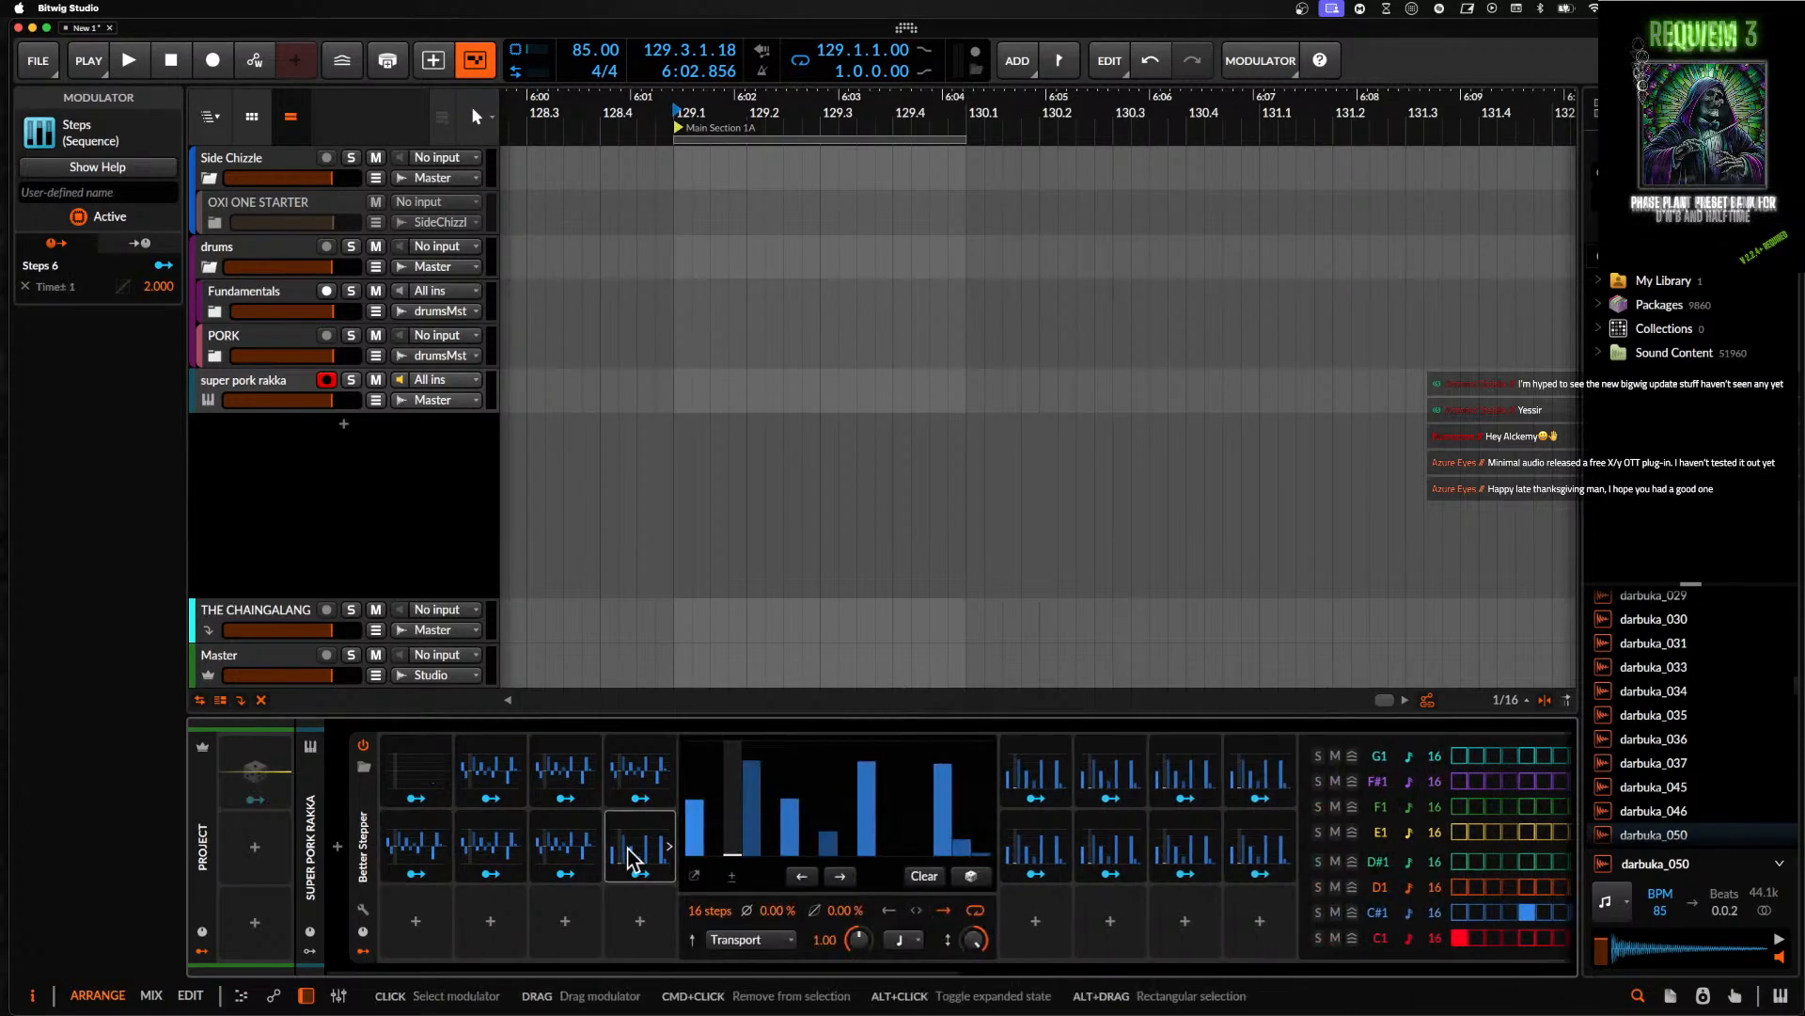
pyautogui.click(731, 882)
# - Clear all step values in the Steps 4 and Steps 8 modulators and collapse their editors
pyautogui.keyDown('alt'); pyautogui.click(415, 775); pyautogui.keyUp('alt')
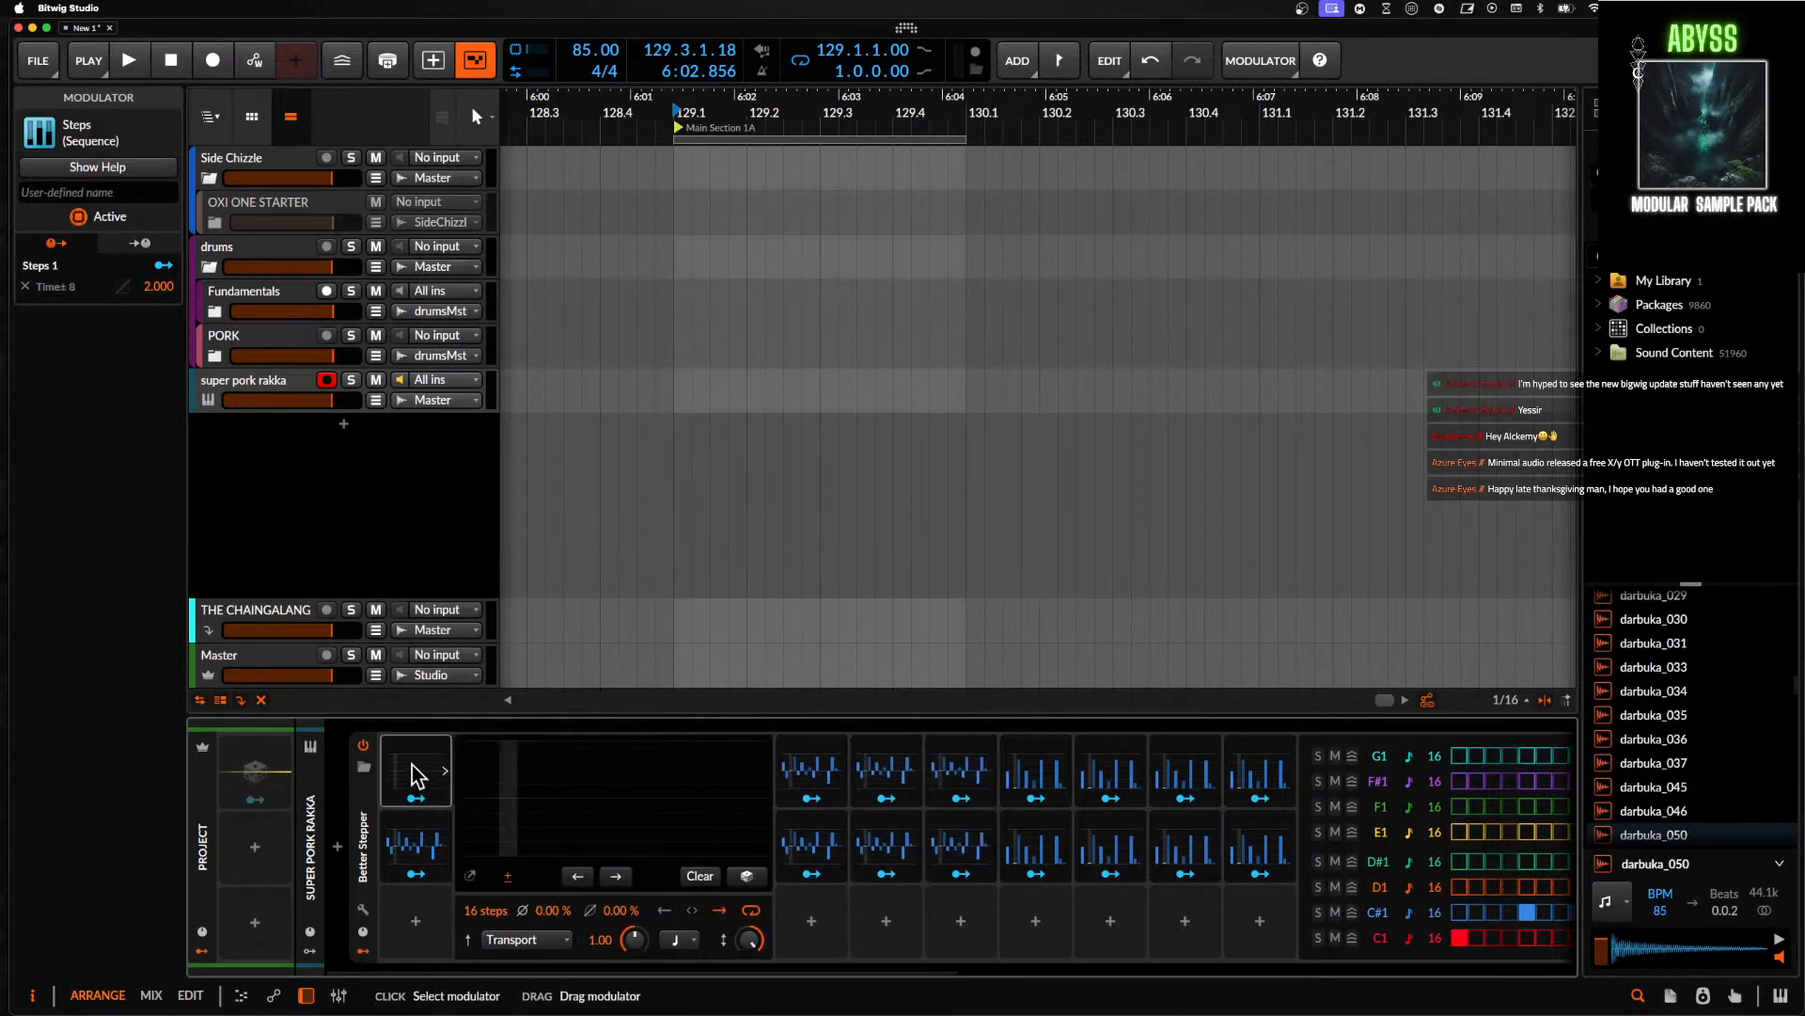
pyautogui.keyDown('alt'); pyautogui.click(421, 782); pyautogui.keyUp('alt')
pyautogui.keyDown('alt'); pyautogui.click(484, 782); pyautogui.keyUp('alt')
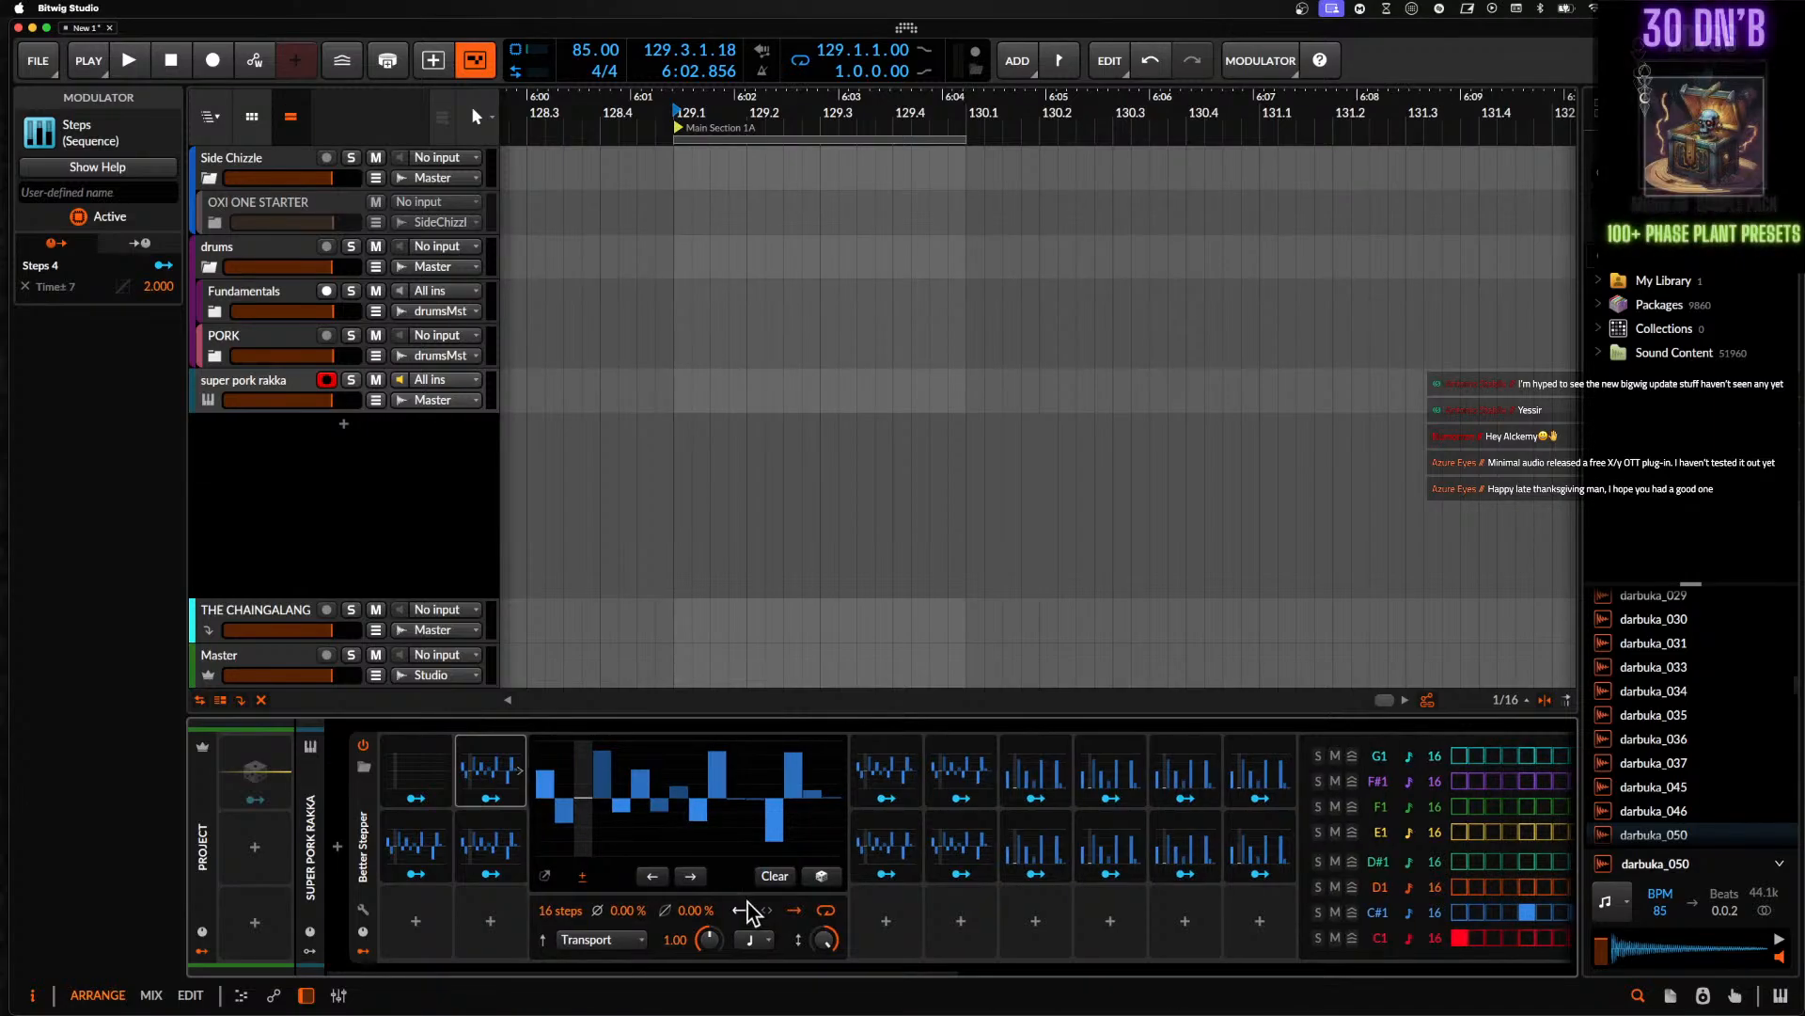
pyautogui.keyDown('alt'); pyautogui.click(481, 773); pyautogui.keyUp('alt')
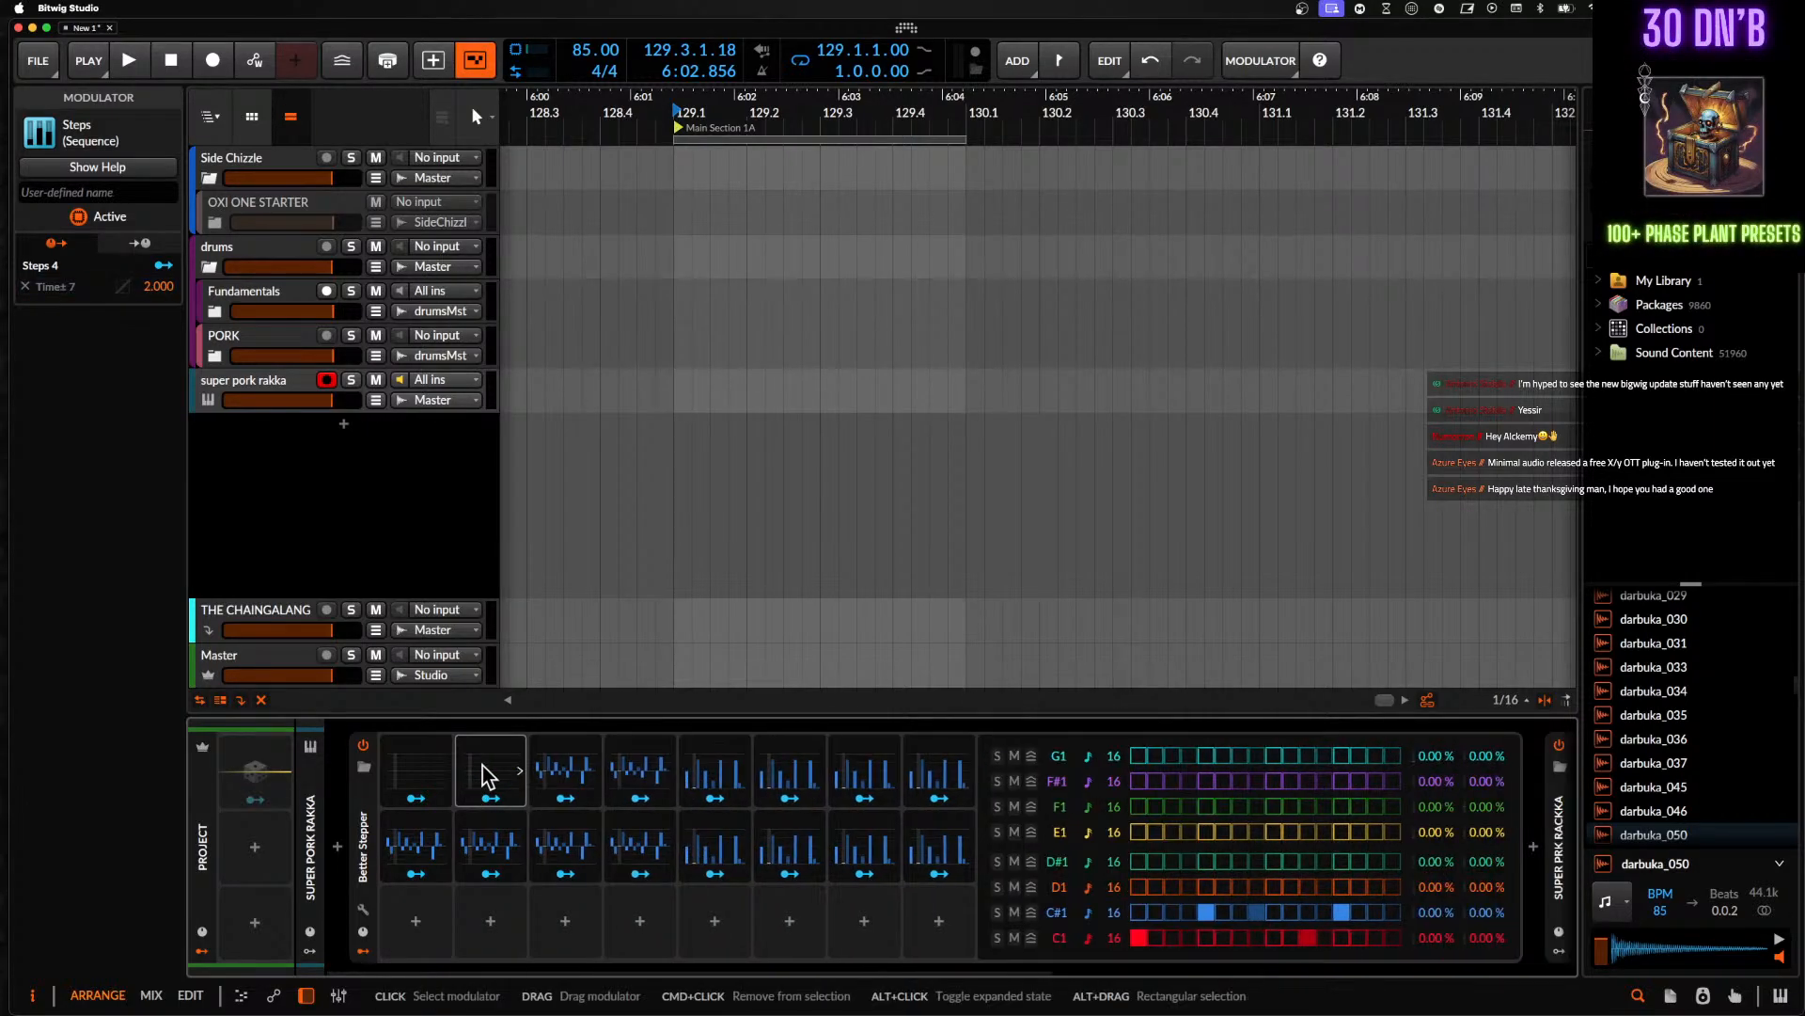
pyautogui.keyDown('alt'); pyautogui.click(558, 769); pyautogui.keyUp('alt')
pyautogui.keyDown('alt'); pyautogui.click(562, 776); pyautogui.keyUp('alt')
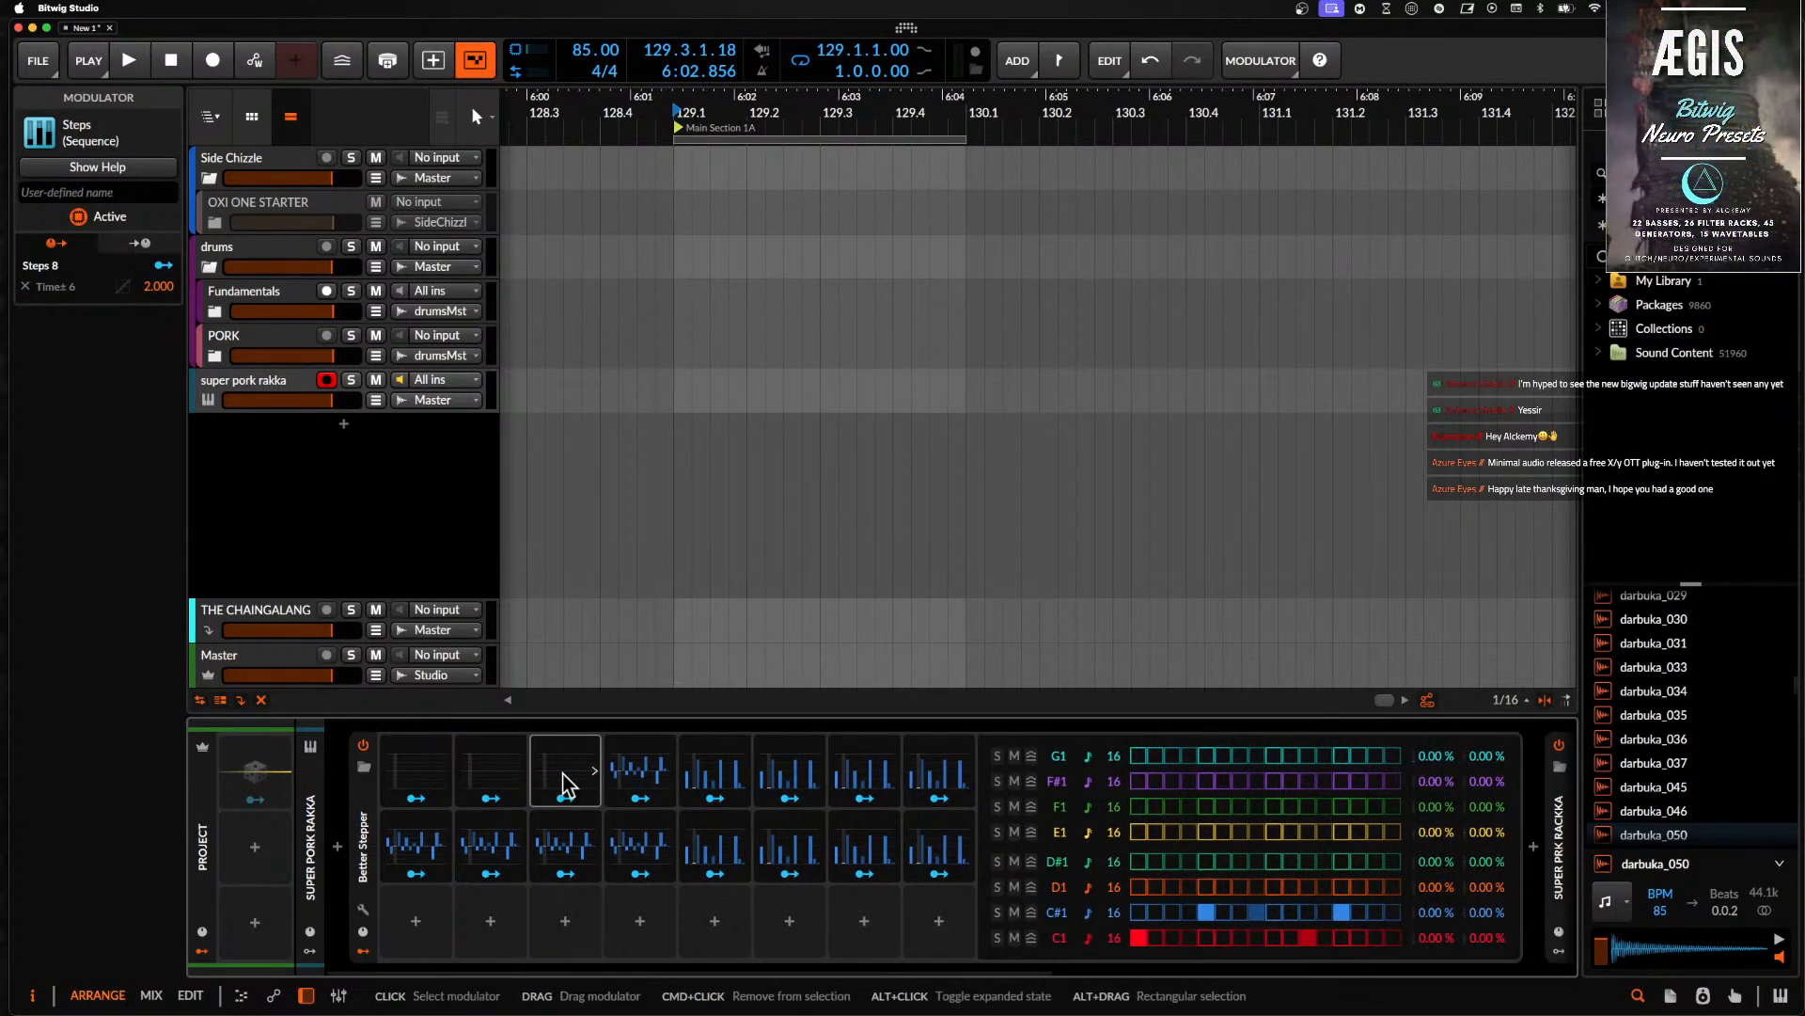
# - Clear all step values in the Steps 7 and Steps 2 modulators
pyautogui.keyDown('alt'); pyautogui.click(637, 786); pyautogui.keyUp('alt')
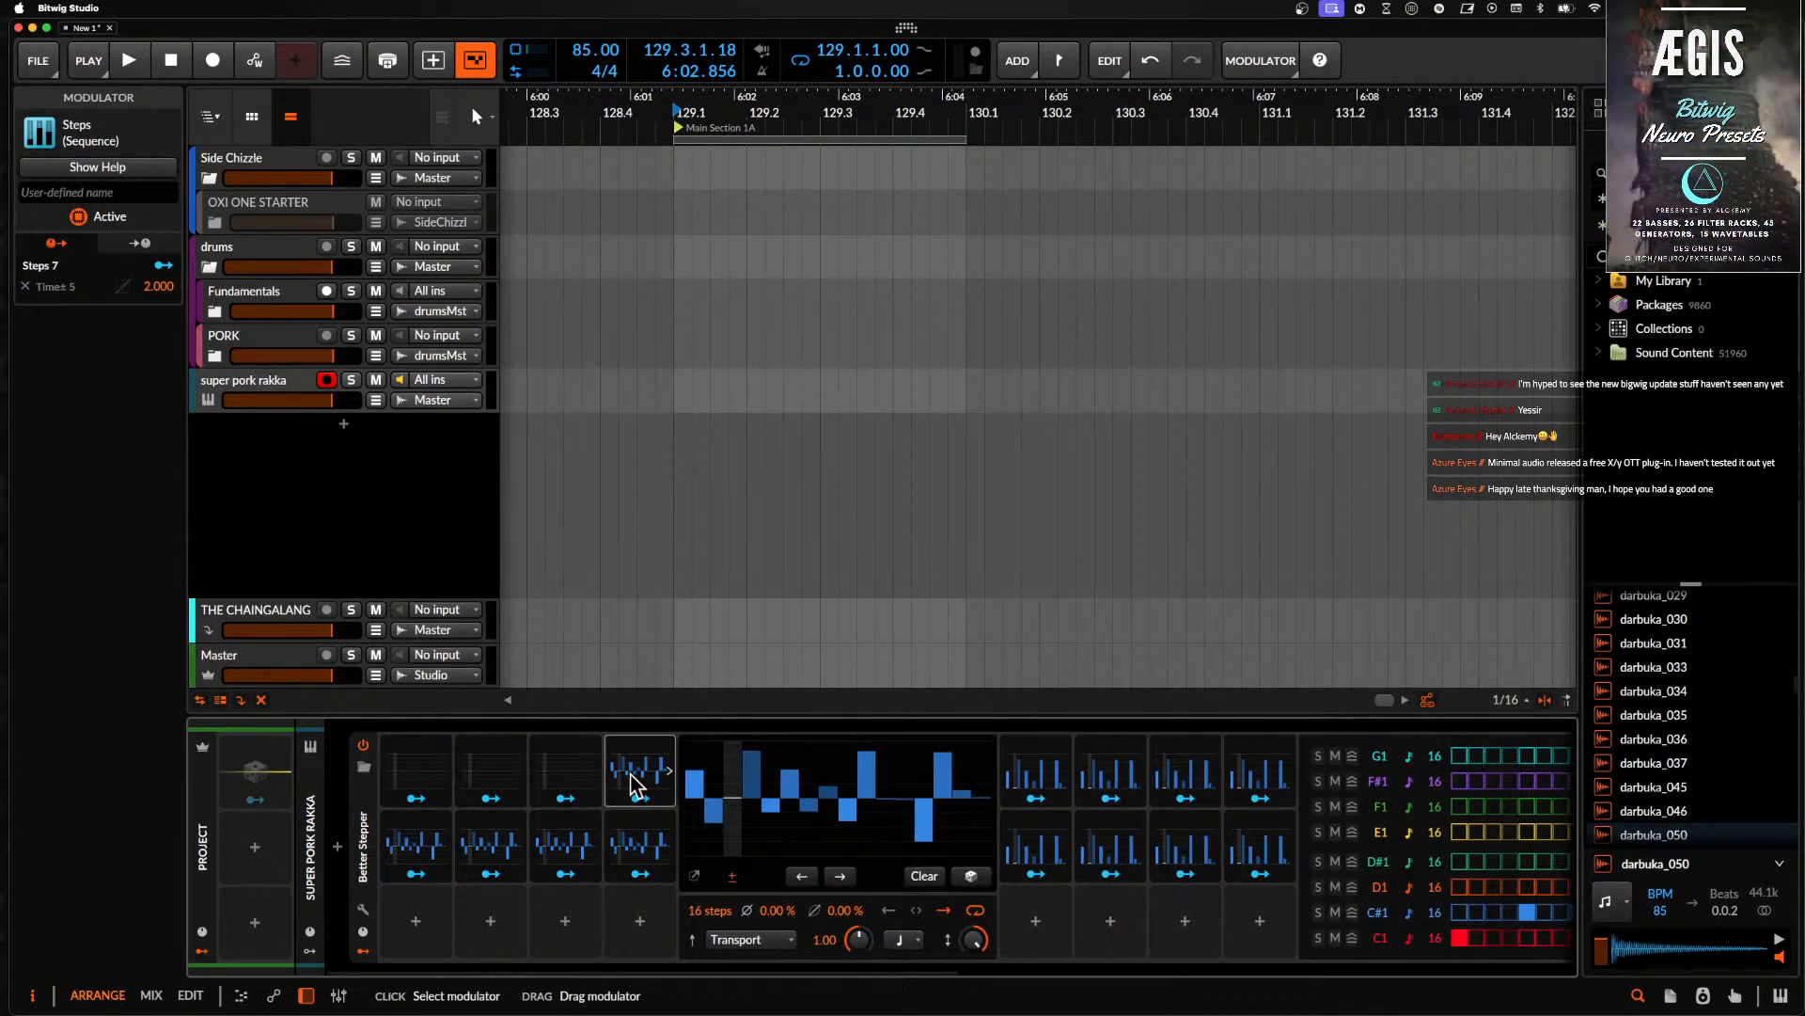
pyautogui.keyDown('alt'); pyautogui.click(428, 861); pyautogui.keyUp('alt')
pyautogui.click(700, 876)
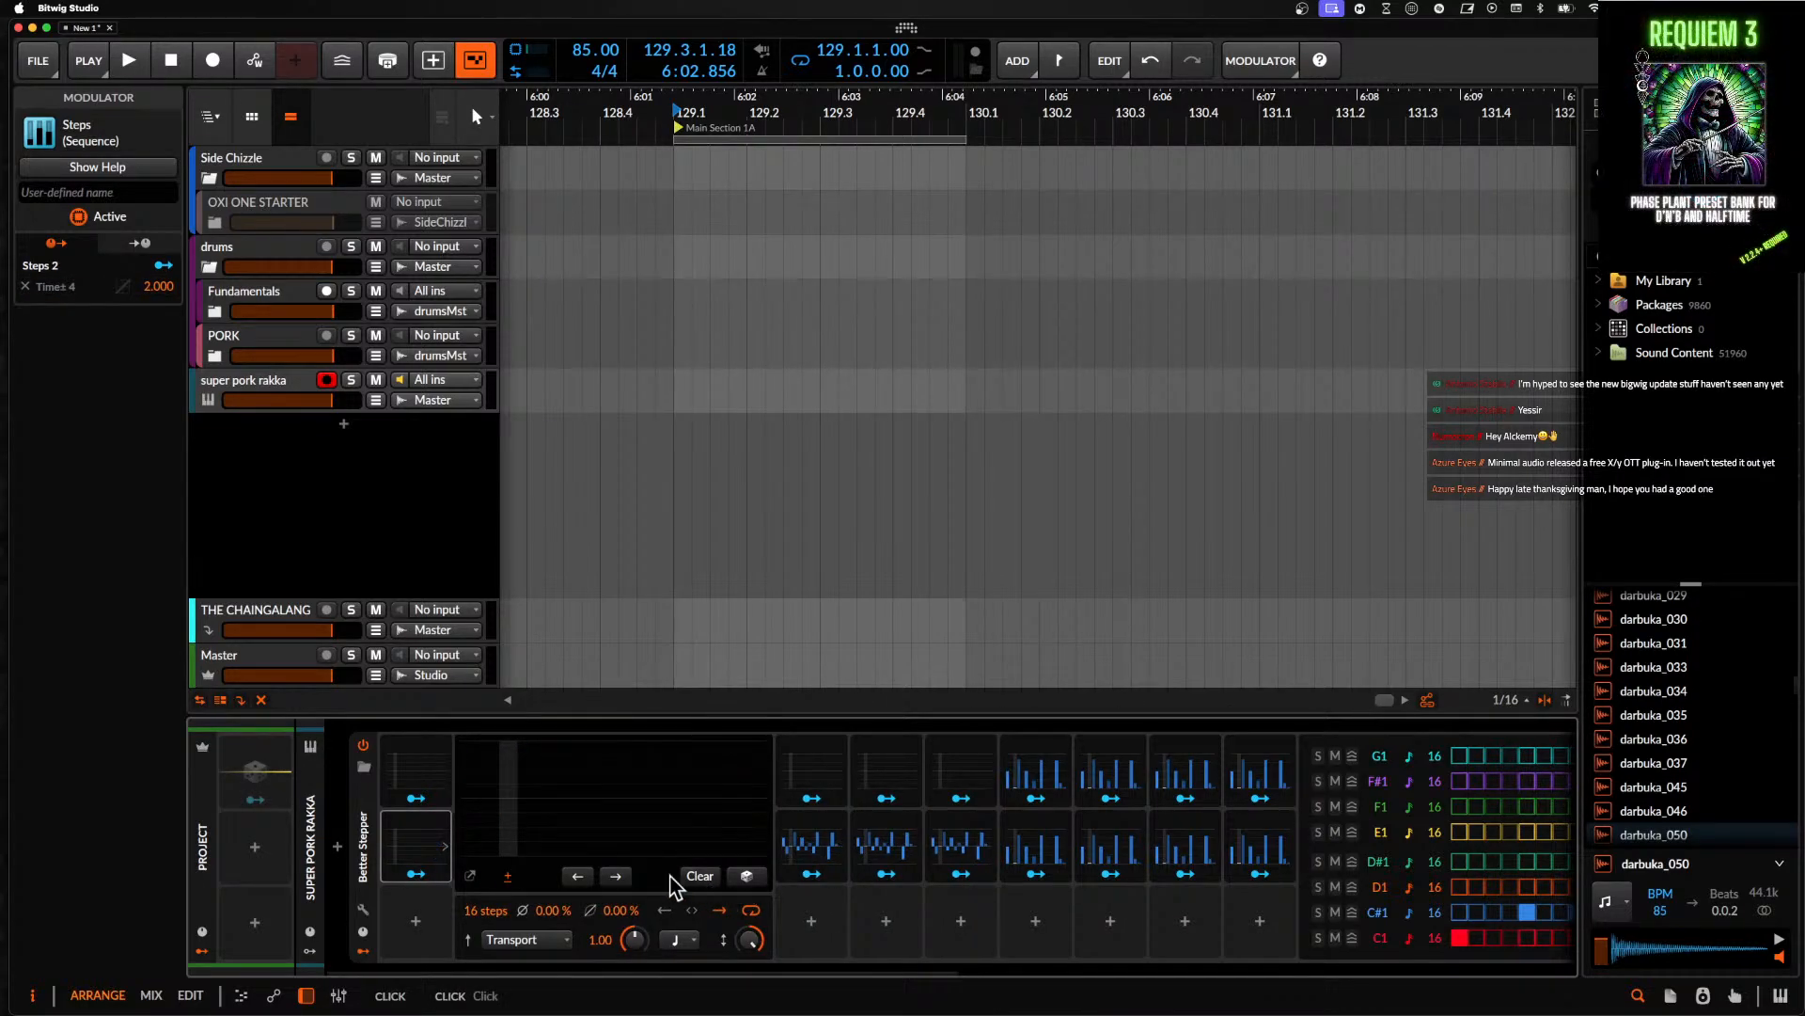
pyautogui.keyDown('alt'); pyautogui.click(404, 845); pyautogui.keyUp('alt')
# - Clear all step values in the Steps 5, Steps 3 and Steps 6 modulators and collapse their editors
pyautogui.keyDown('alt'); pyautogui.click(490, 848); pyautogui.keyUp('alt')
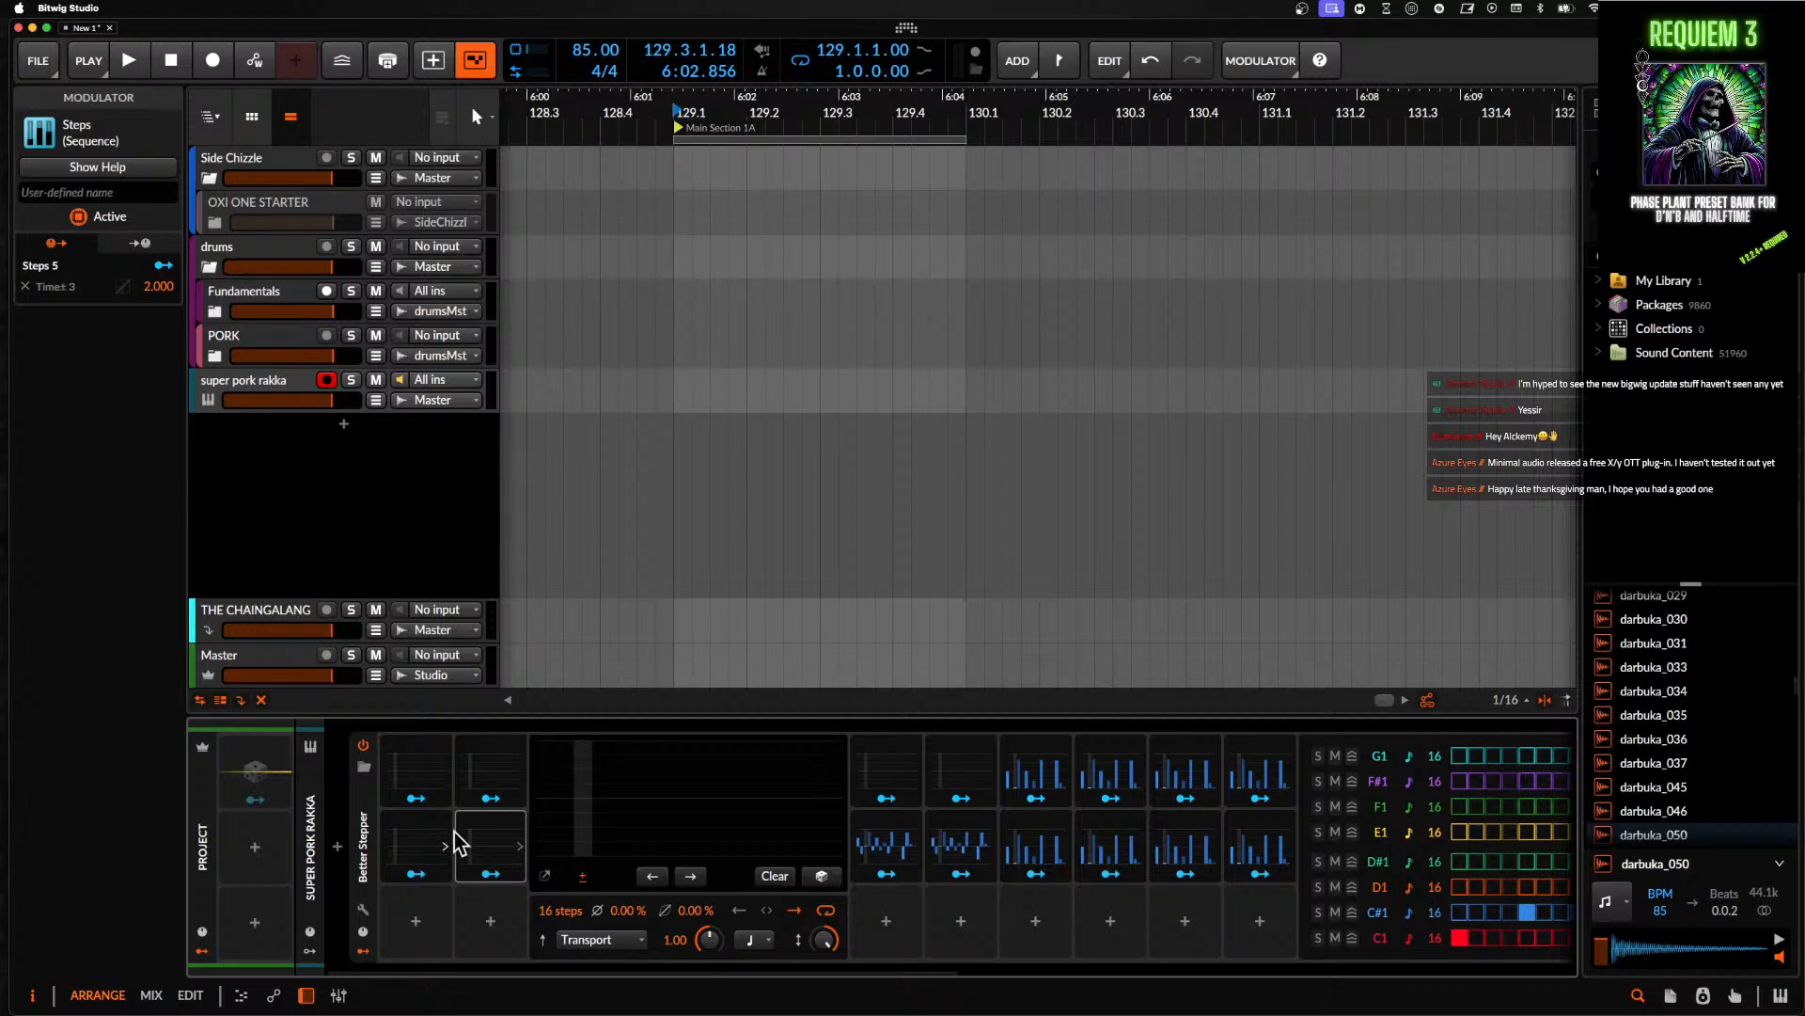
pyautogui.click(884, 846)
pyautogui.click(639, 850)
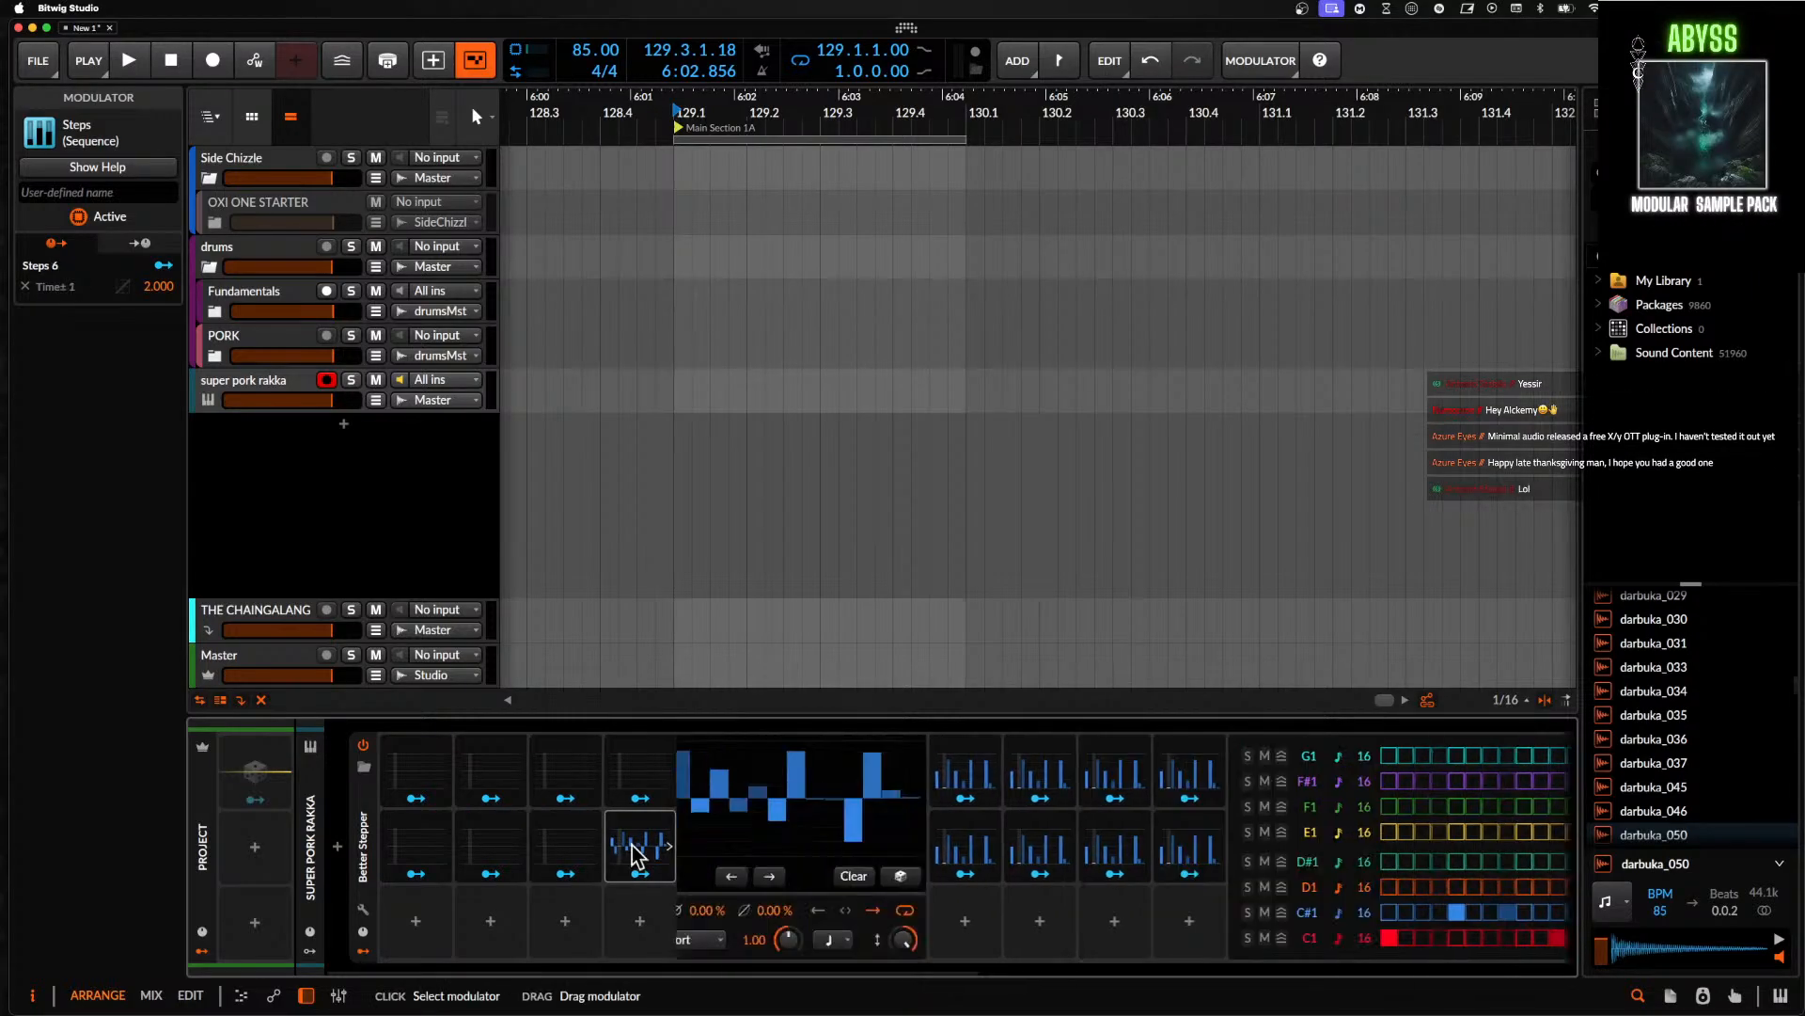
pyautogui.click(630, 851)
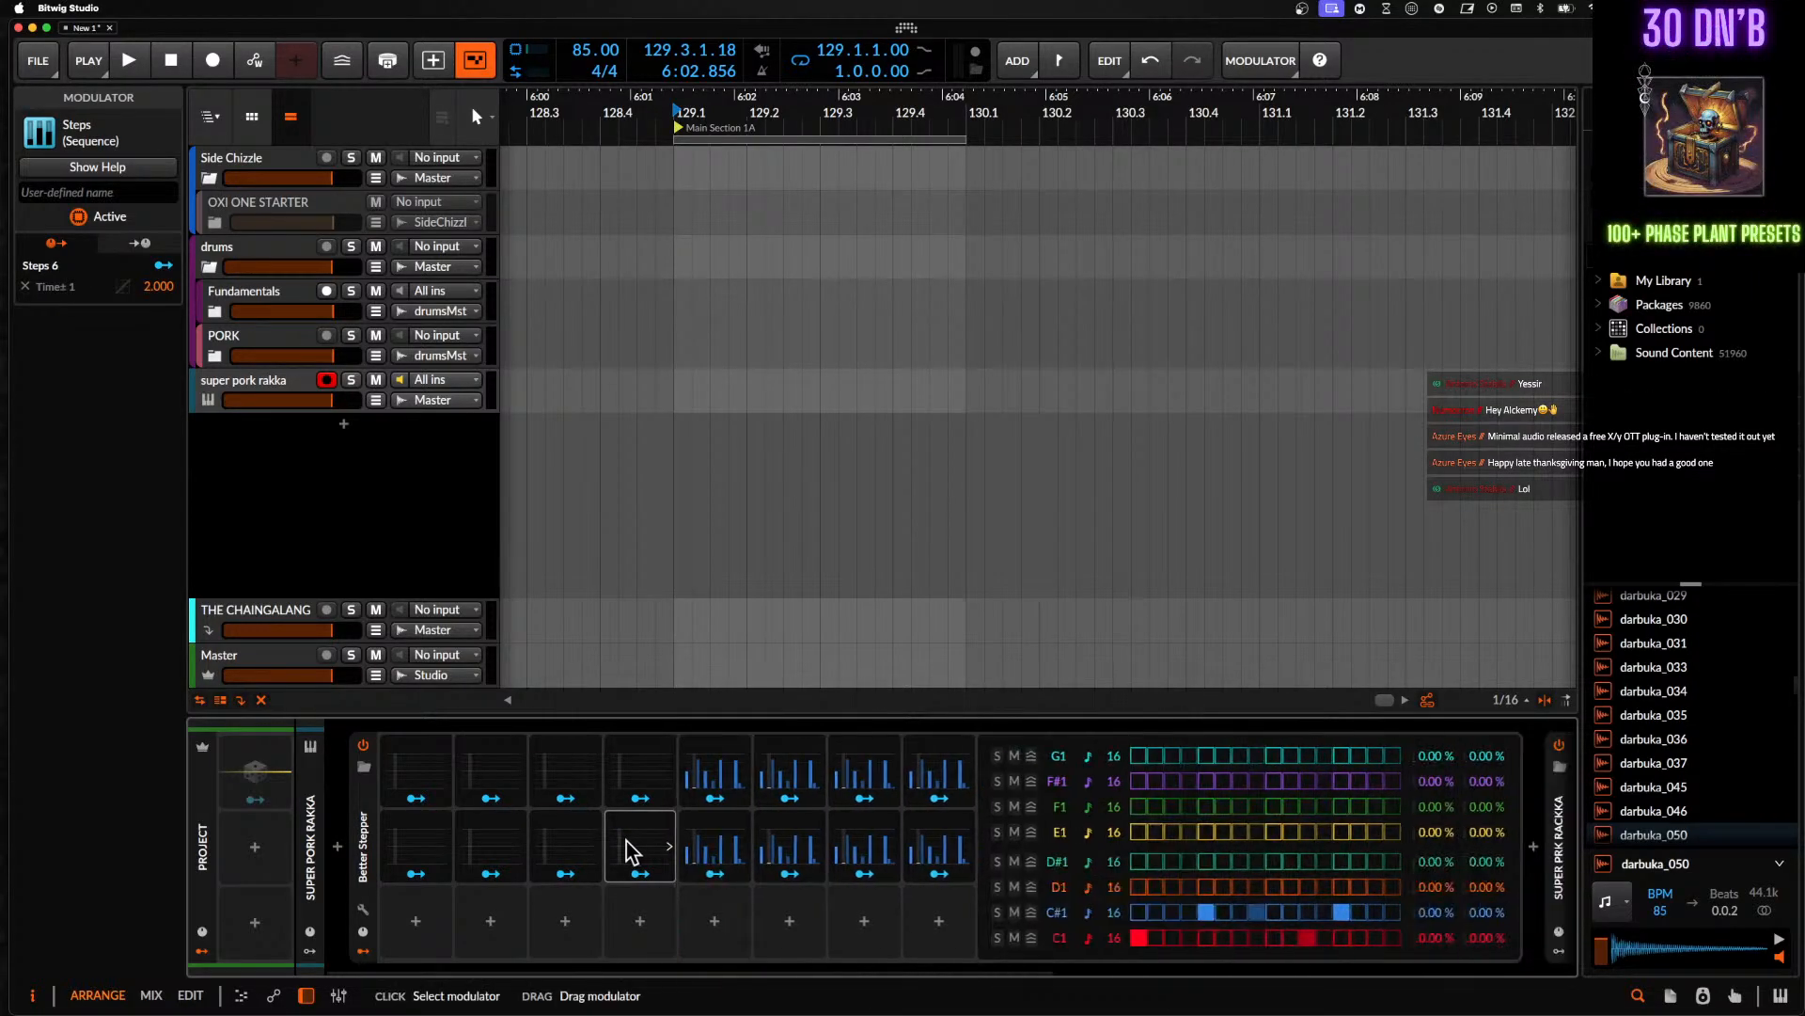
# - Save the Stepwise device to the library as the Better Stepper preset
pyautogui.rightClick(368, 794)
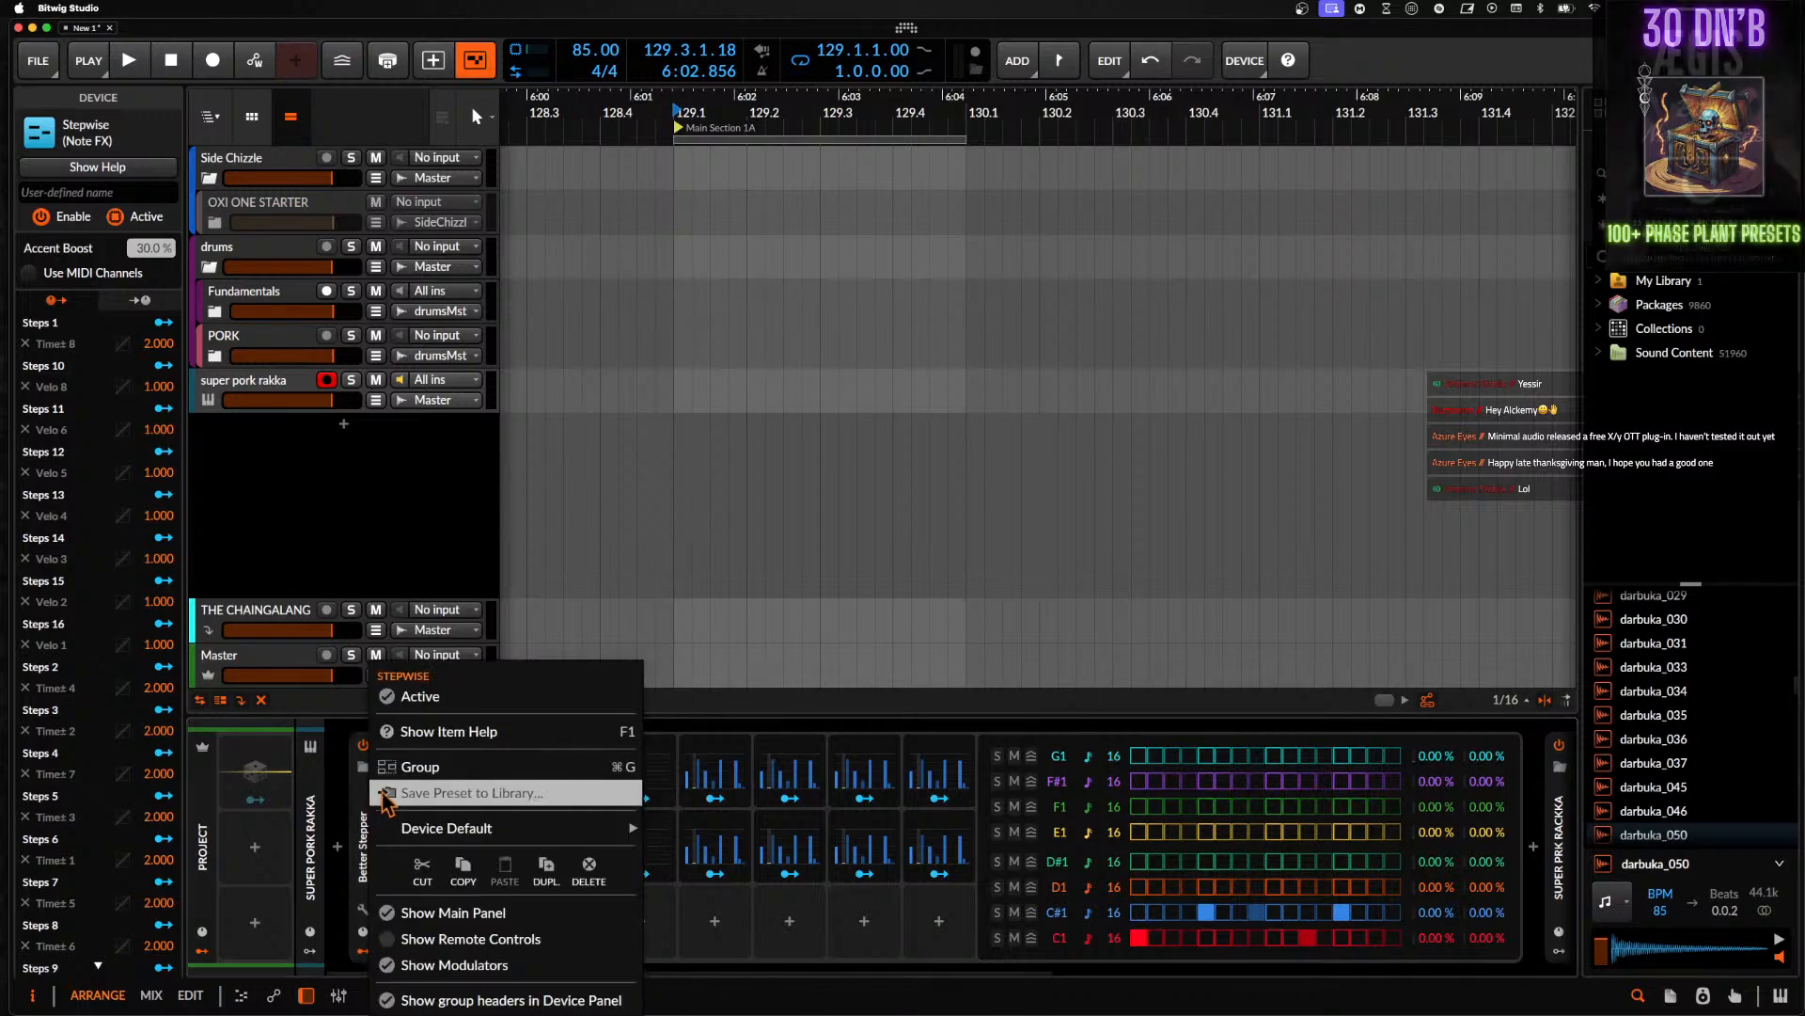
pyautogui.click(433, 802)
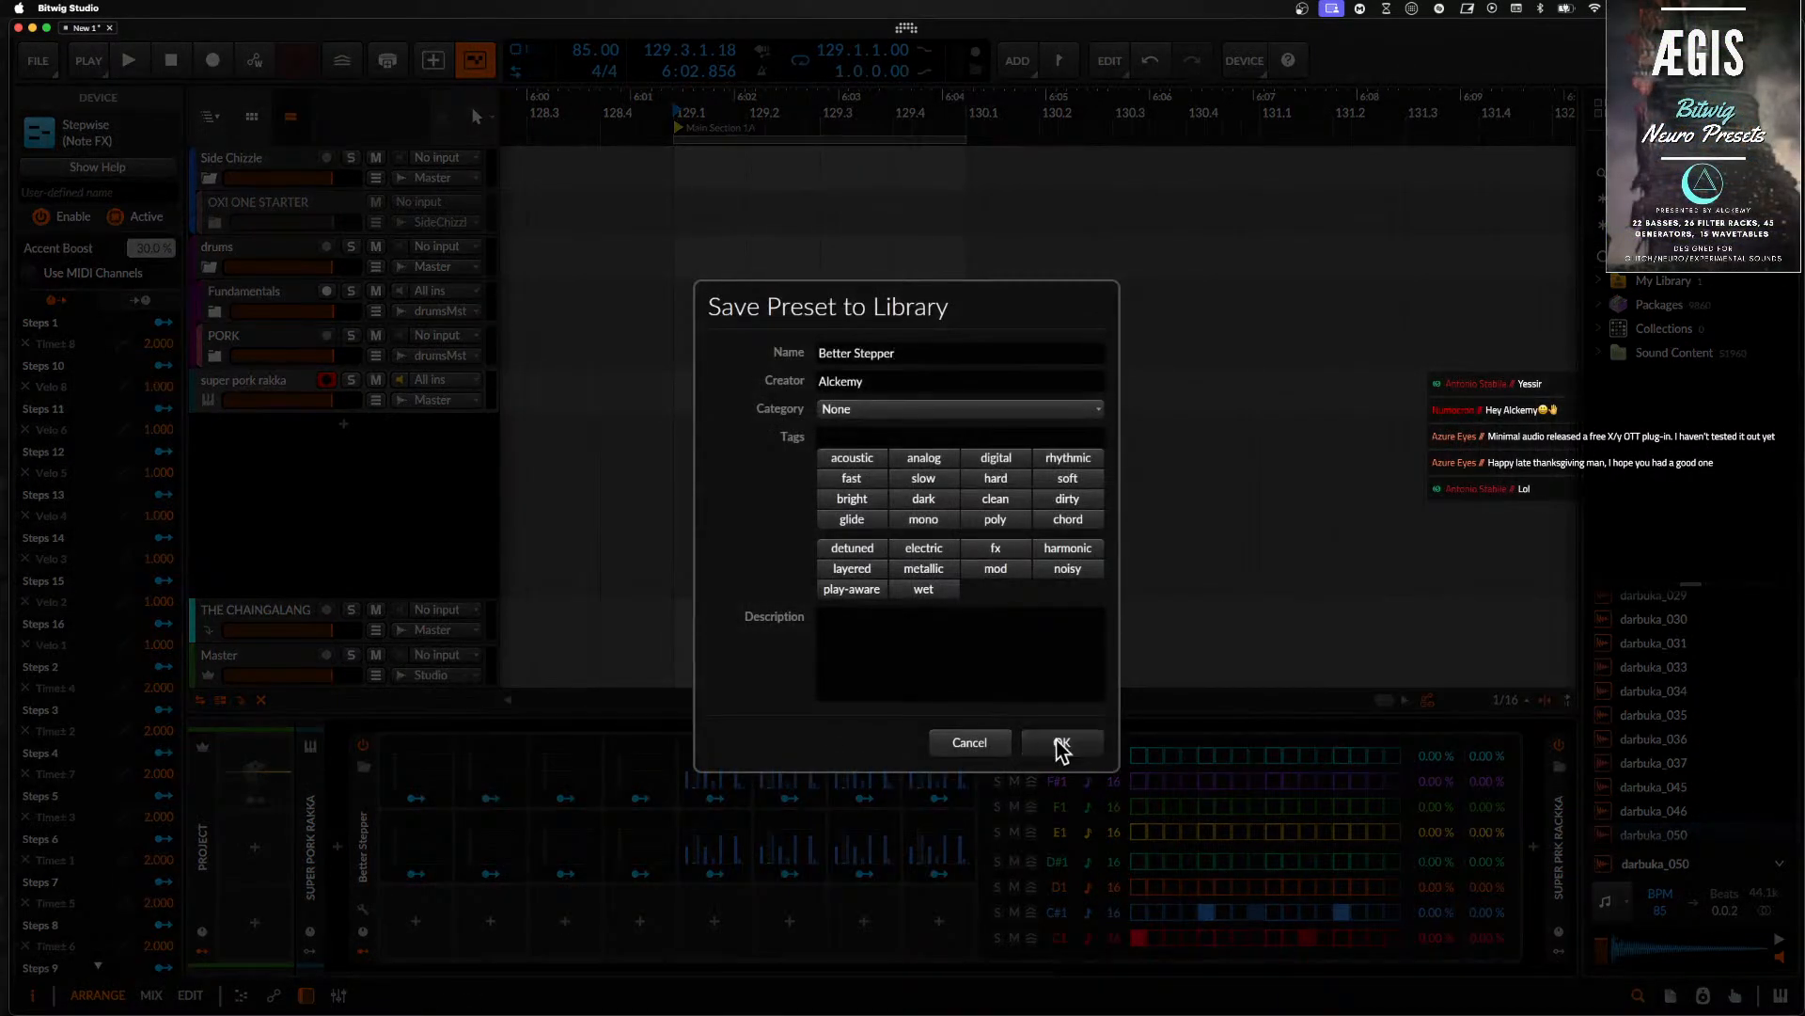
pyautogui.click(1062, 744)
pyautogui.click(1059, 598)
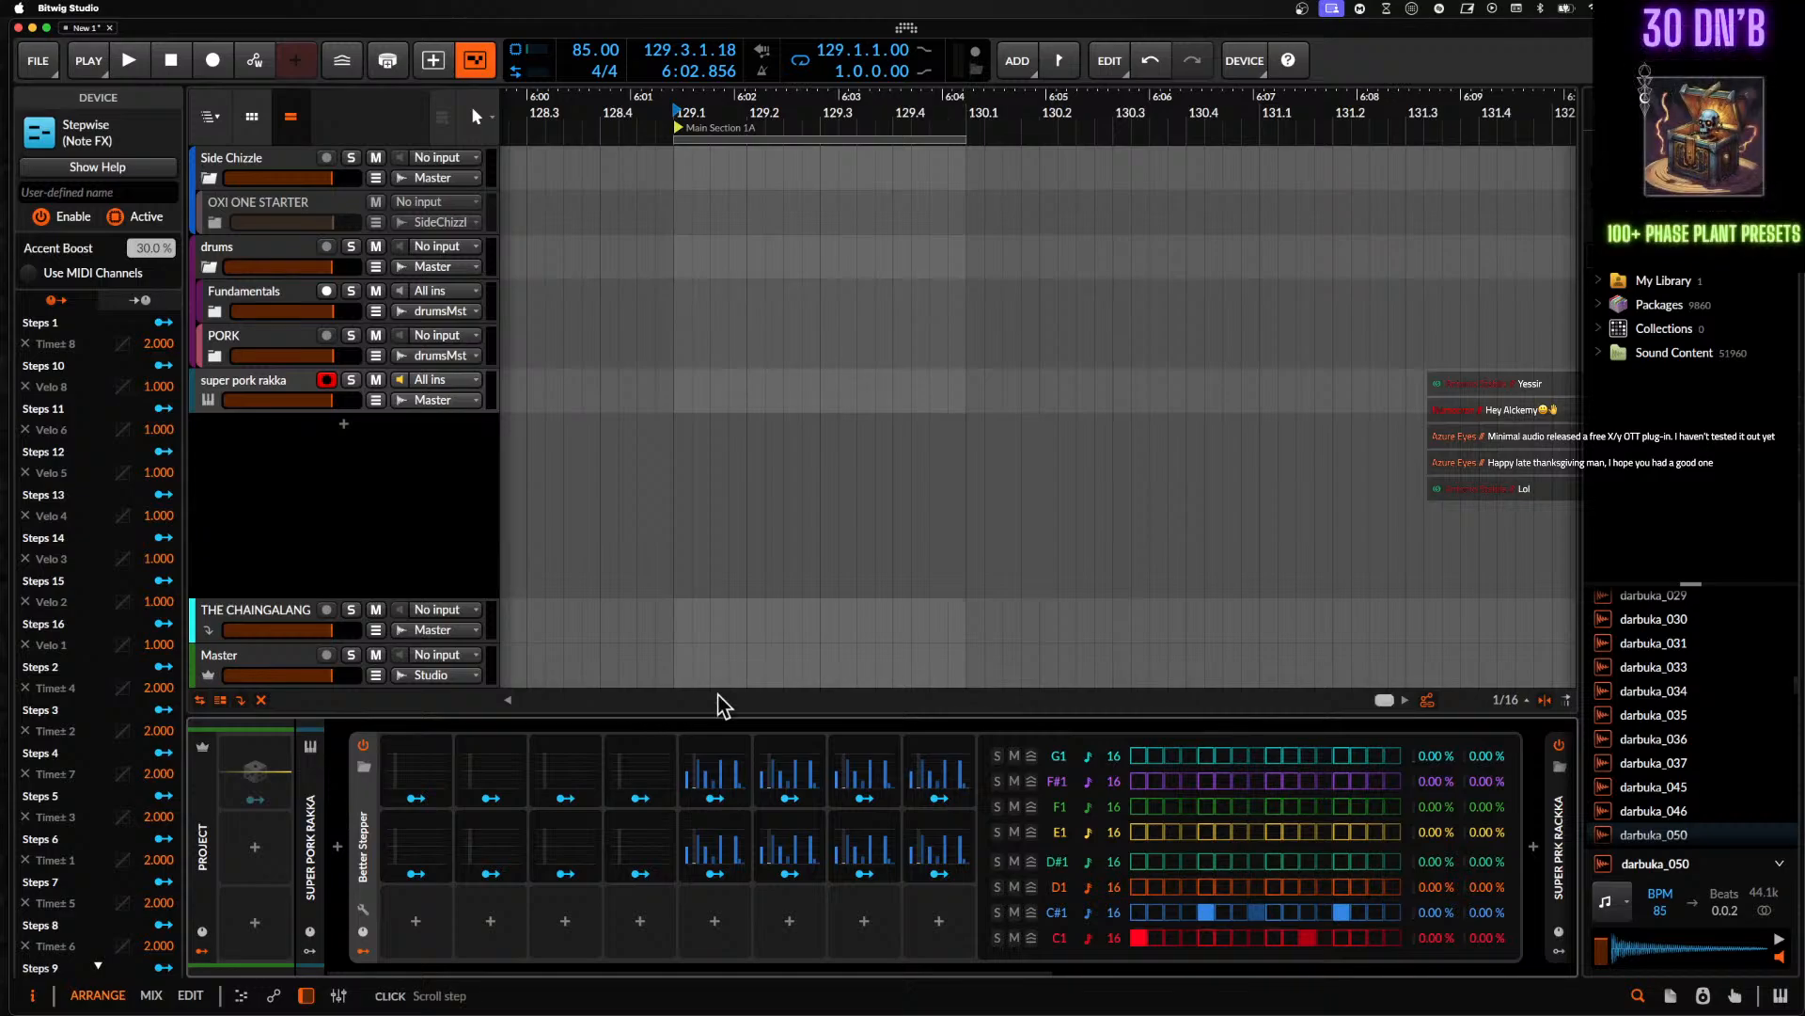
# - Set the Steps 1 modulator's timebase to 16th note while the sequence plays, stop playback and collapse the editor
pyautogui.press('space')
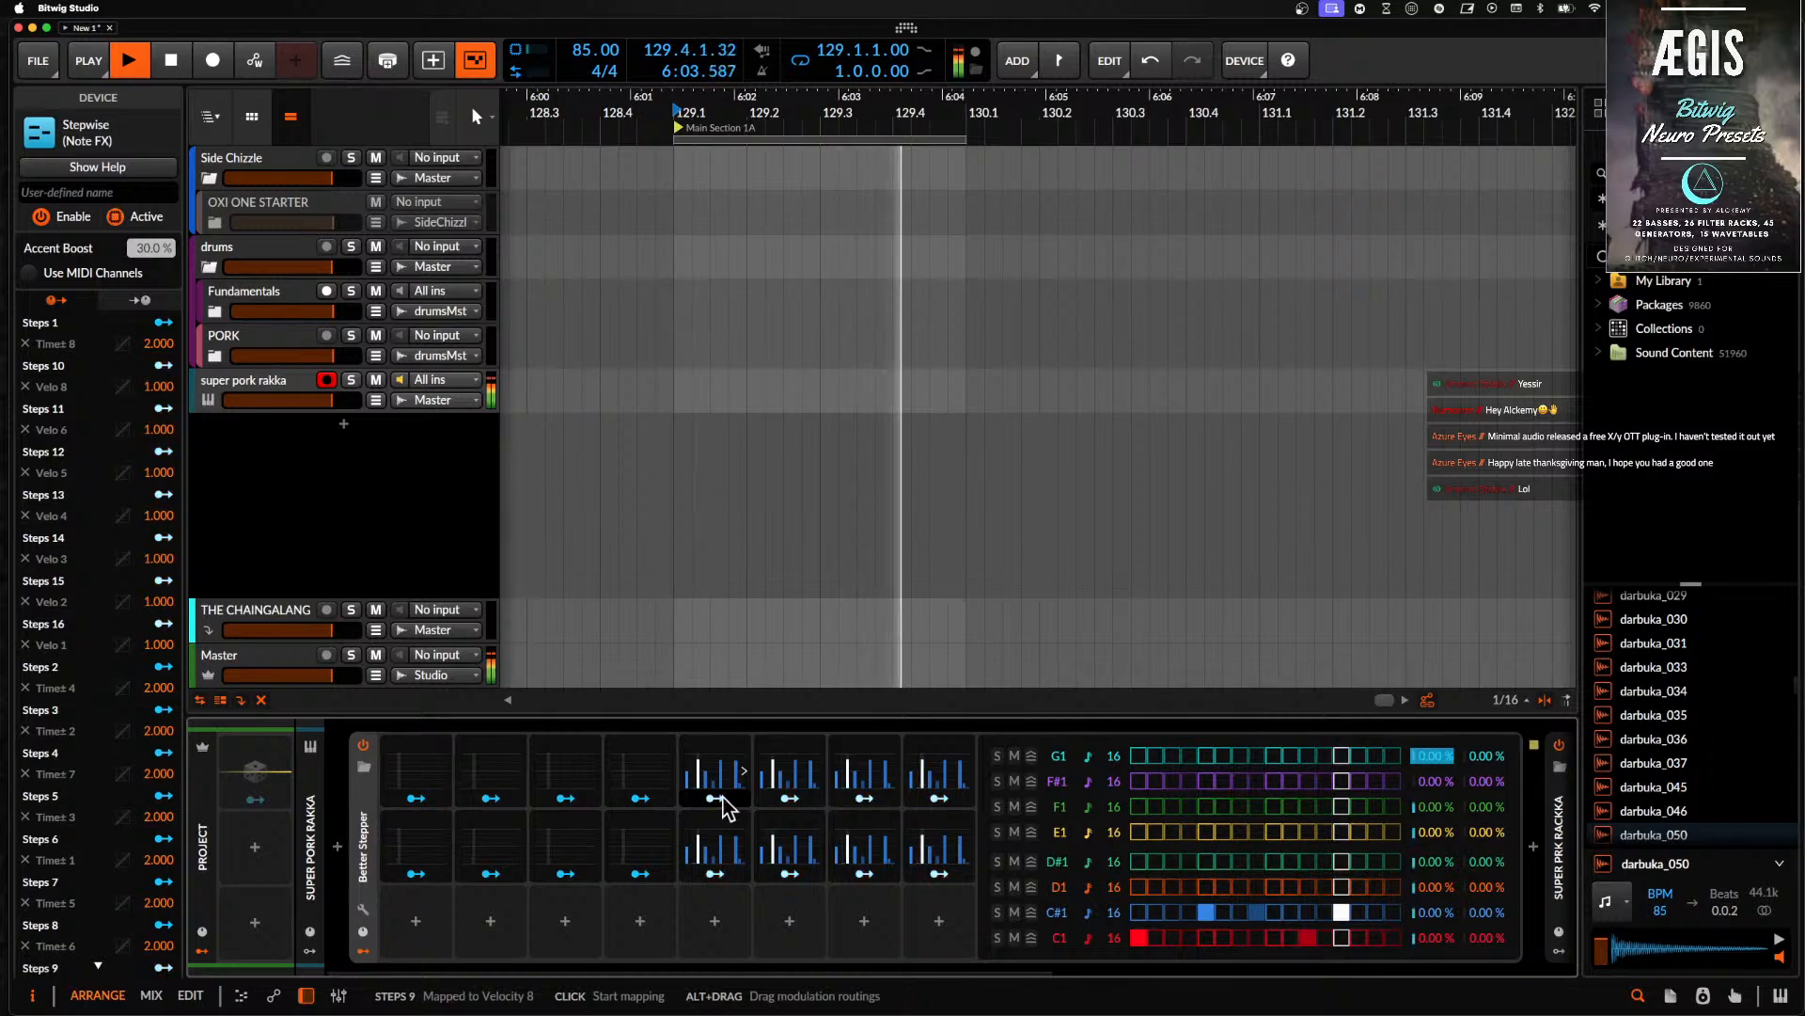
pyautogui.click(410, 773)
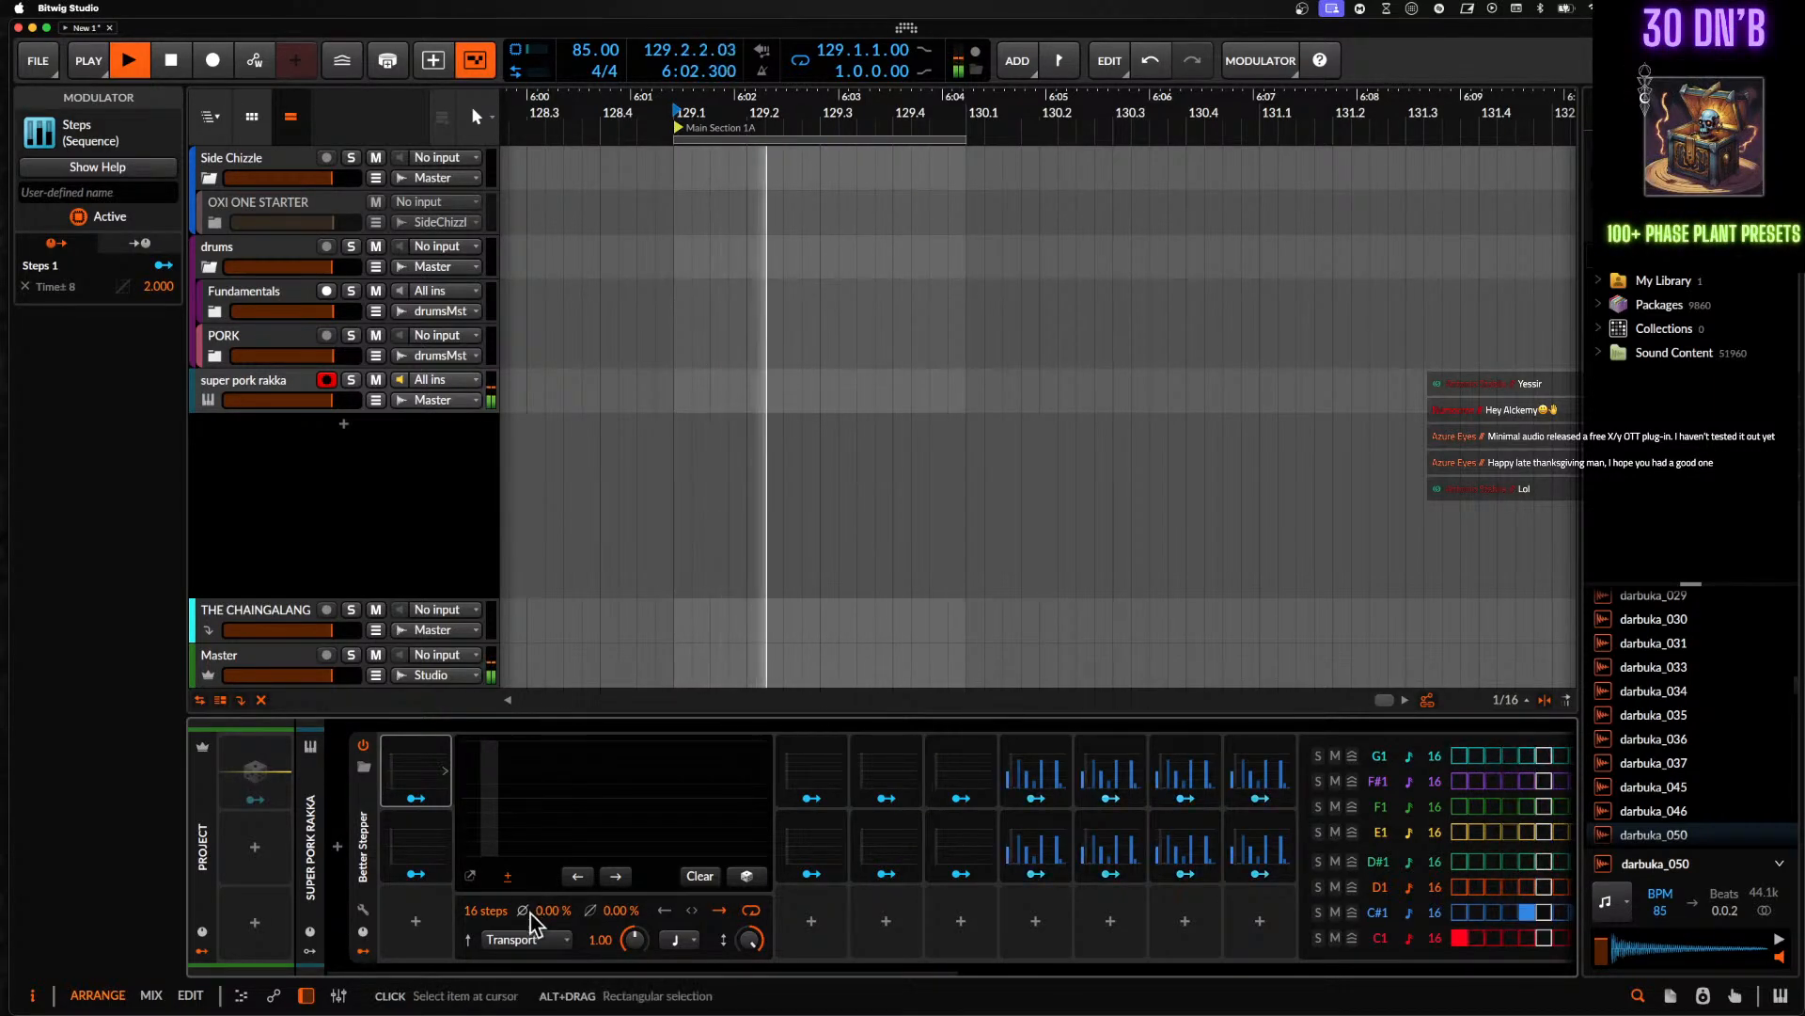
pyautogui.click(680, 939)
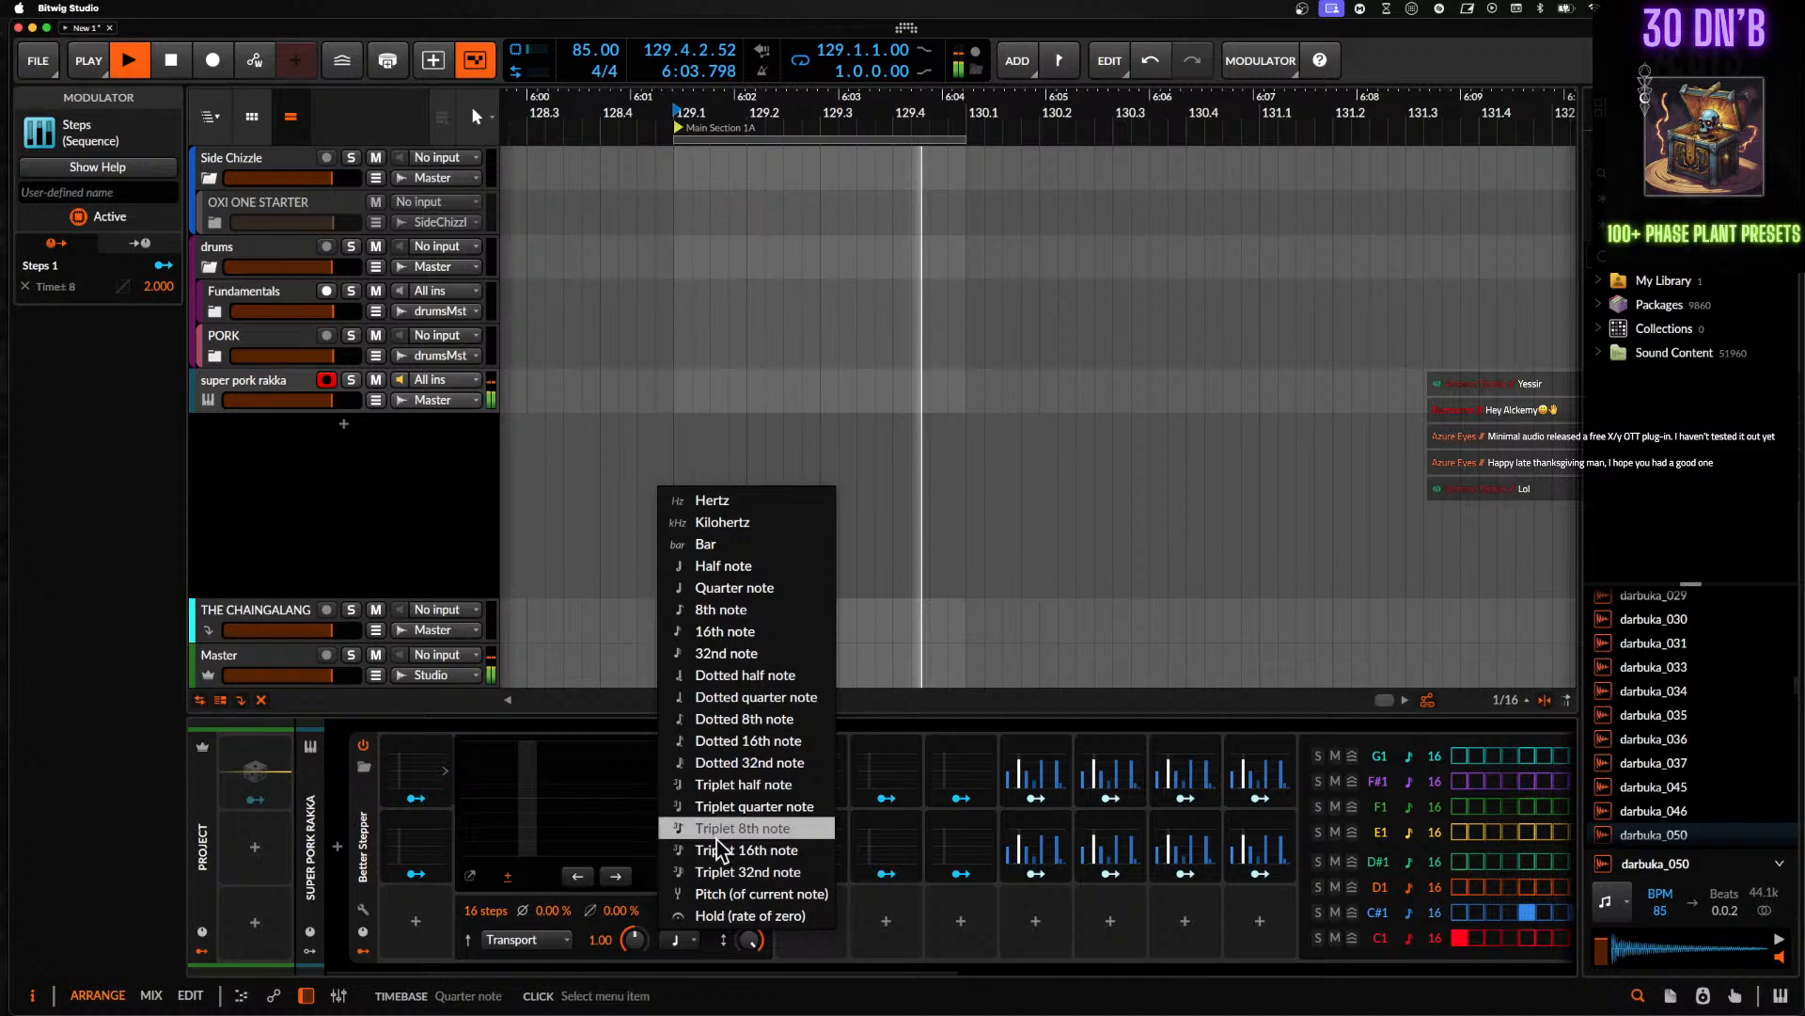
pyautogui.click(725, 631)
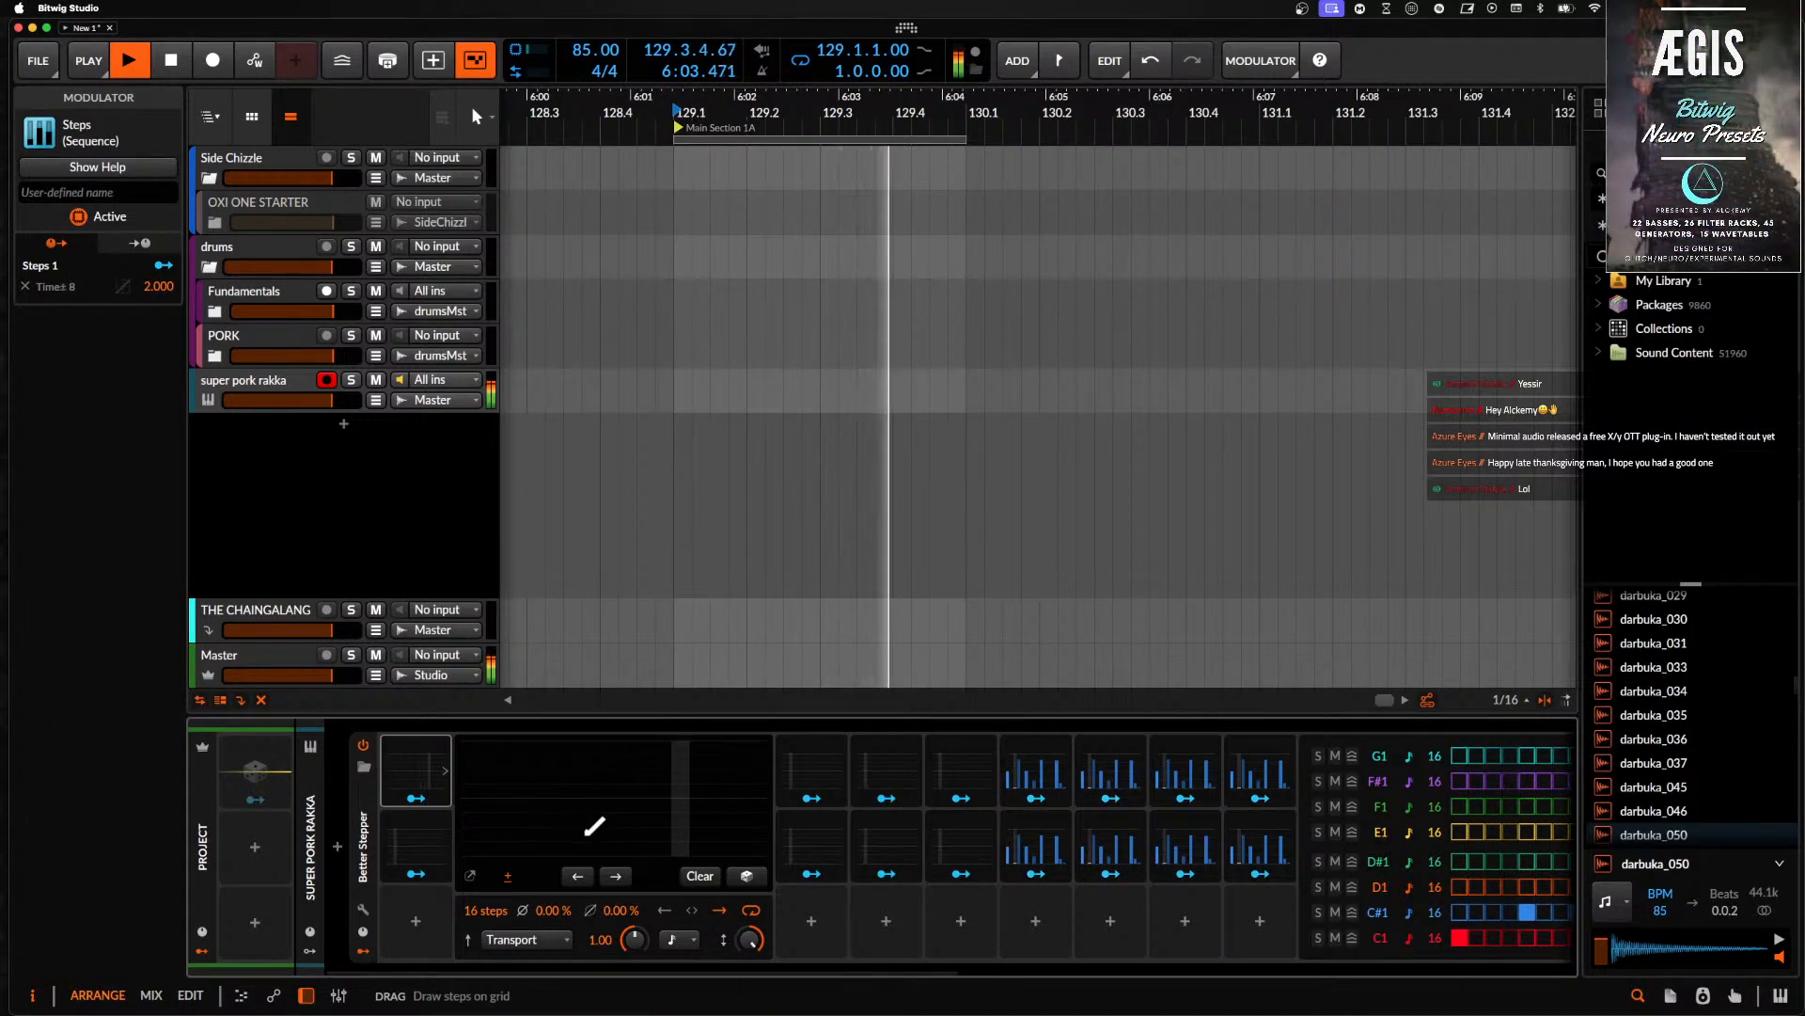
pyautogui.press('space')
pyautogui.click(404, 773)
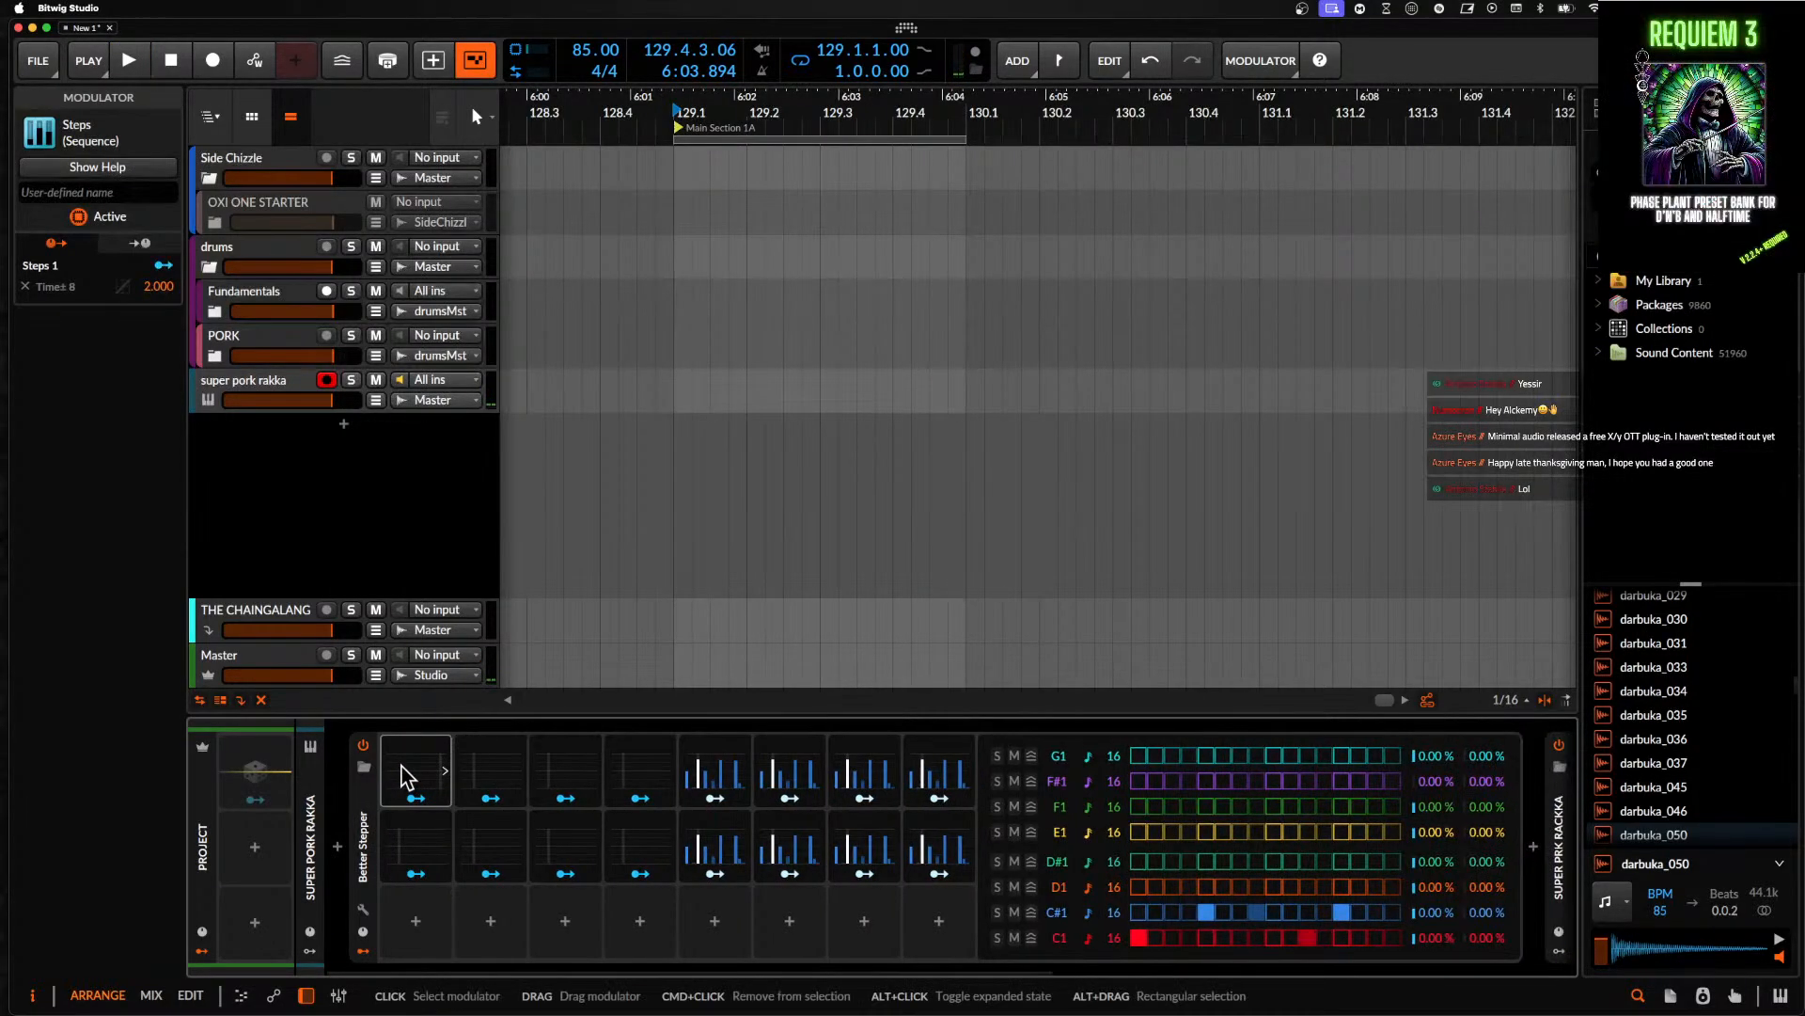
# - Set the Steps 4 modulator's timebase to 16th note and the Steps 2 modulator's timebase to 8th note
pyautogui.click(477, 778)
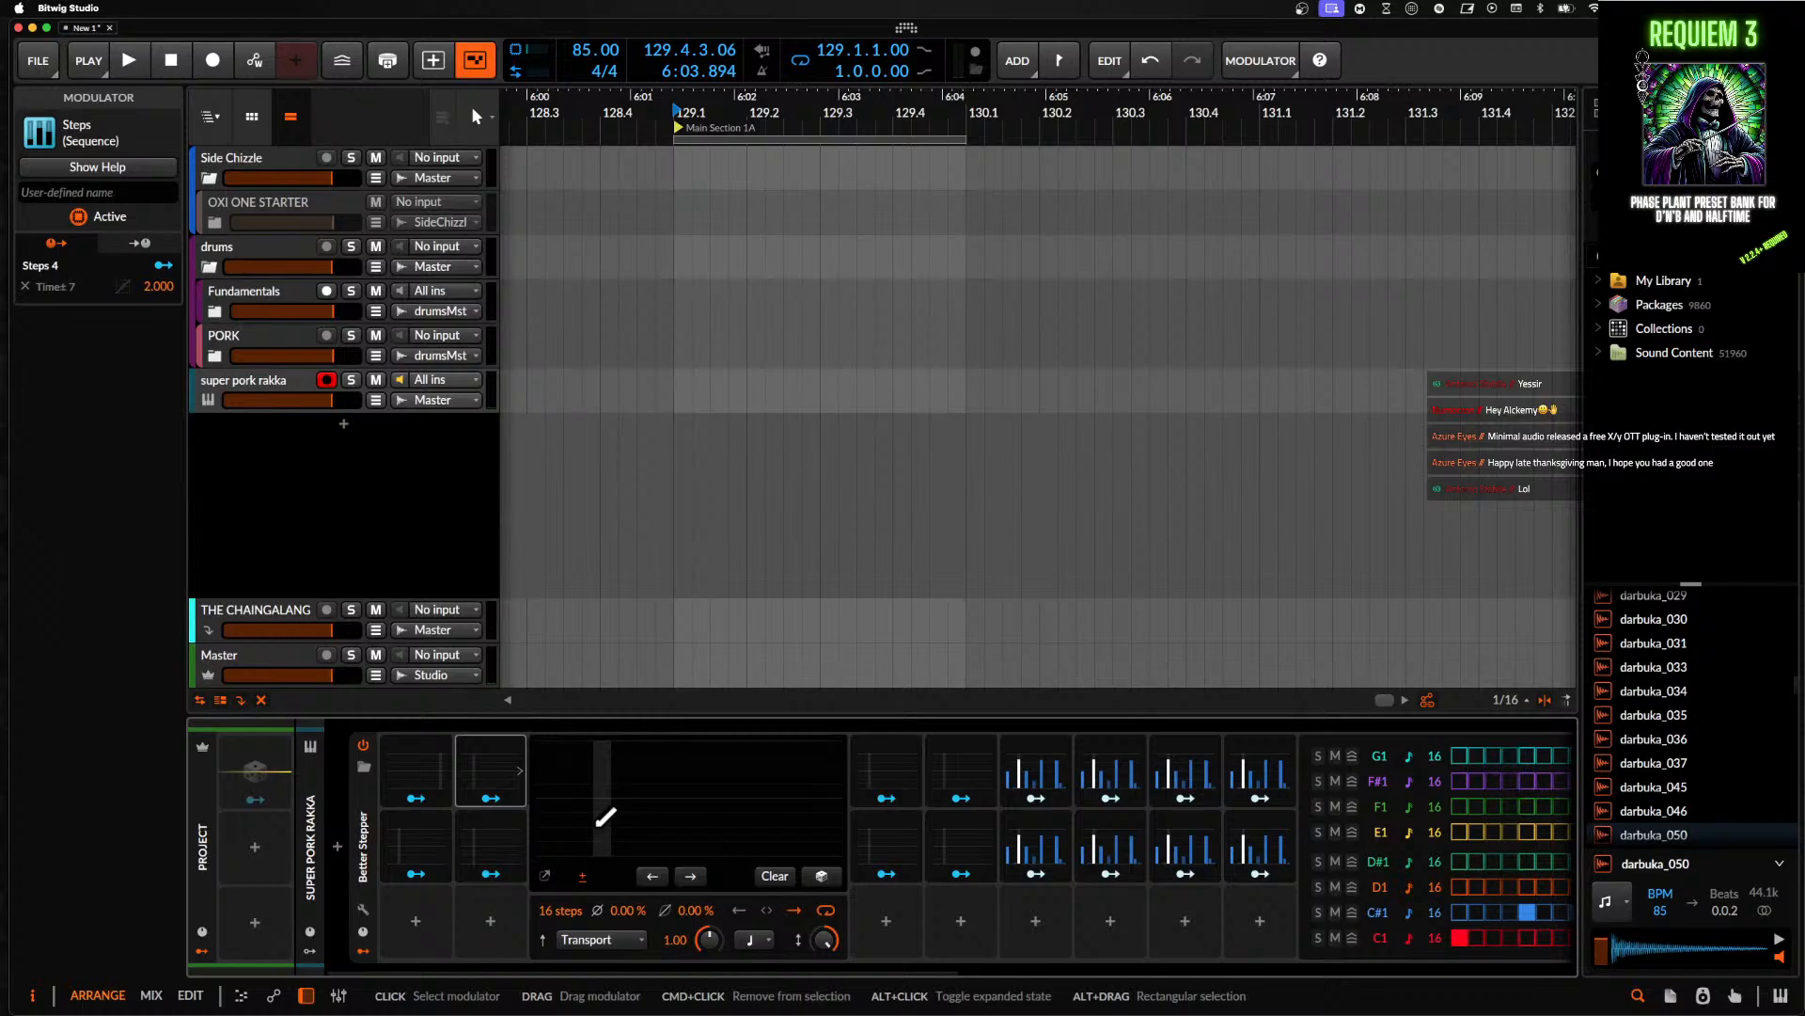
pyautogui.click(761, 939)
pyautogui.click(788, 637)
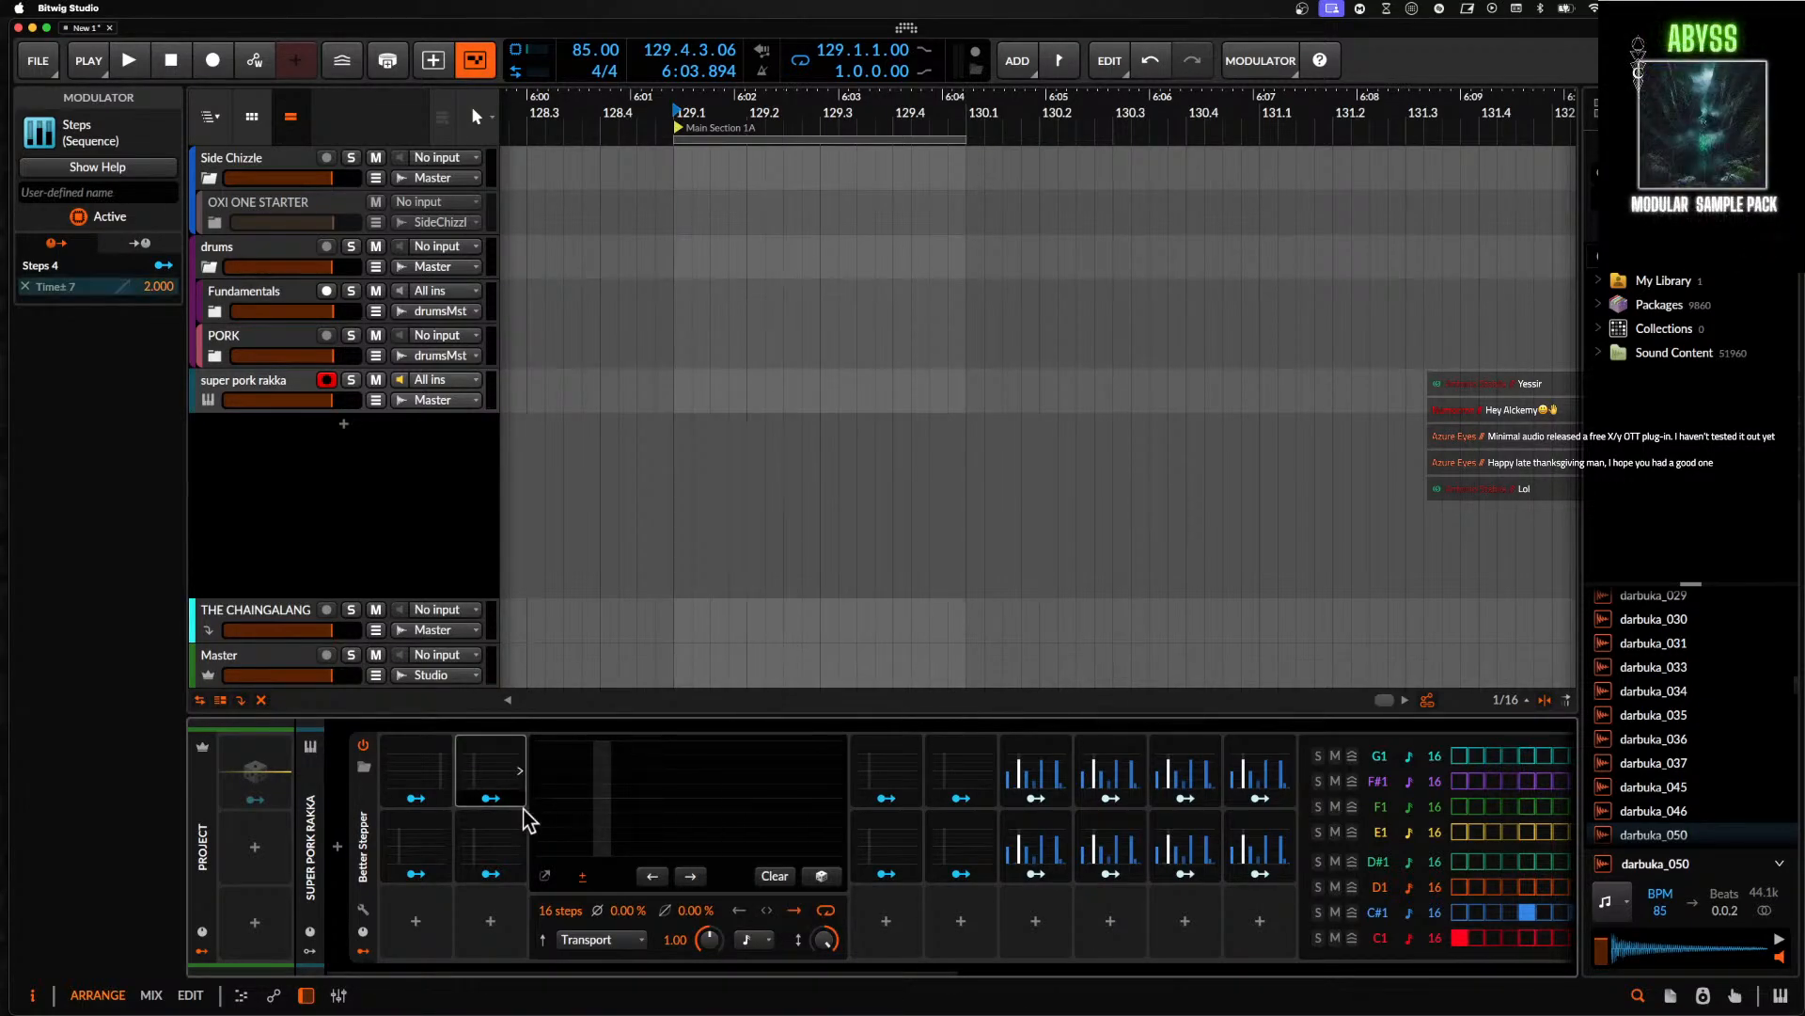
pyautogui.click(677, 940)
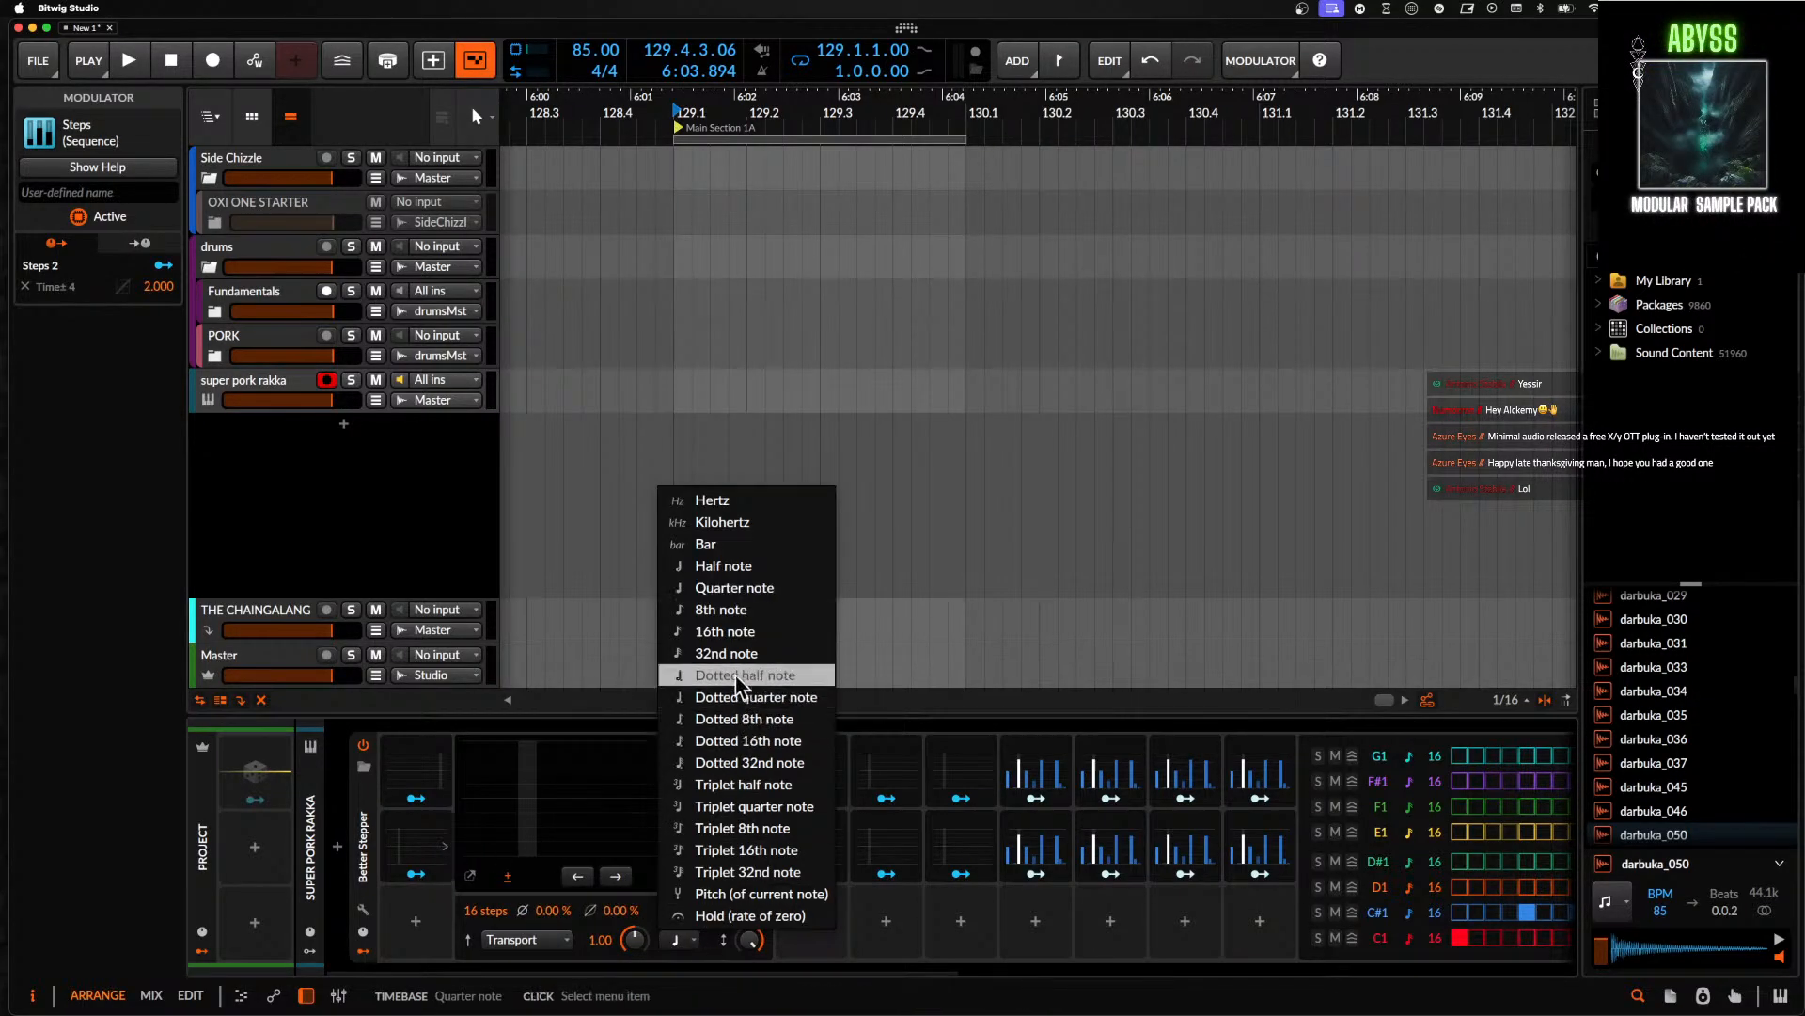
pyautogui.click(725, 610)
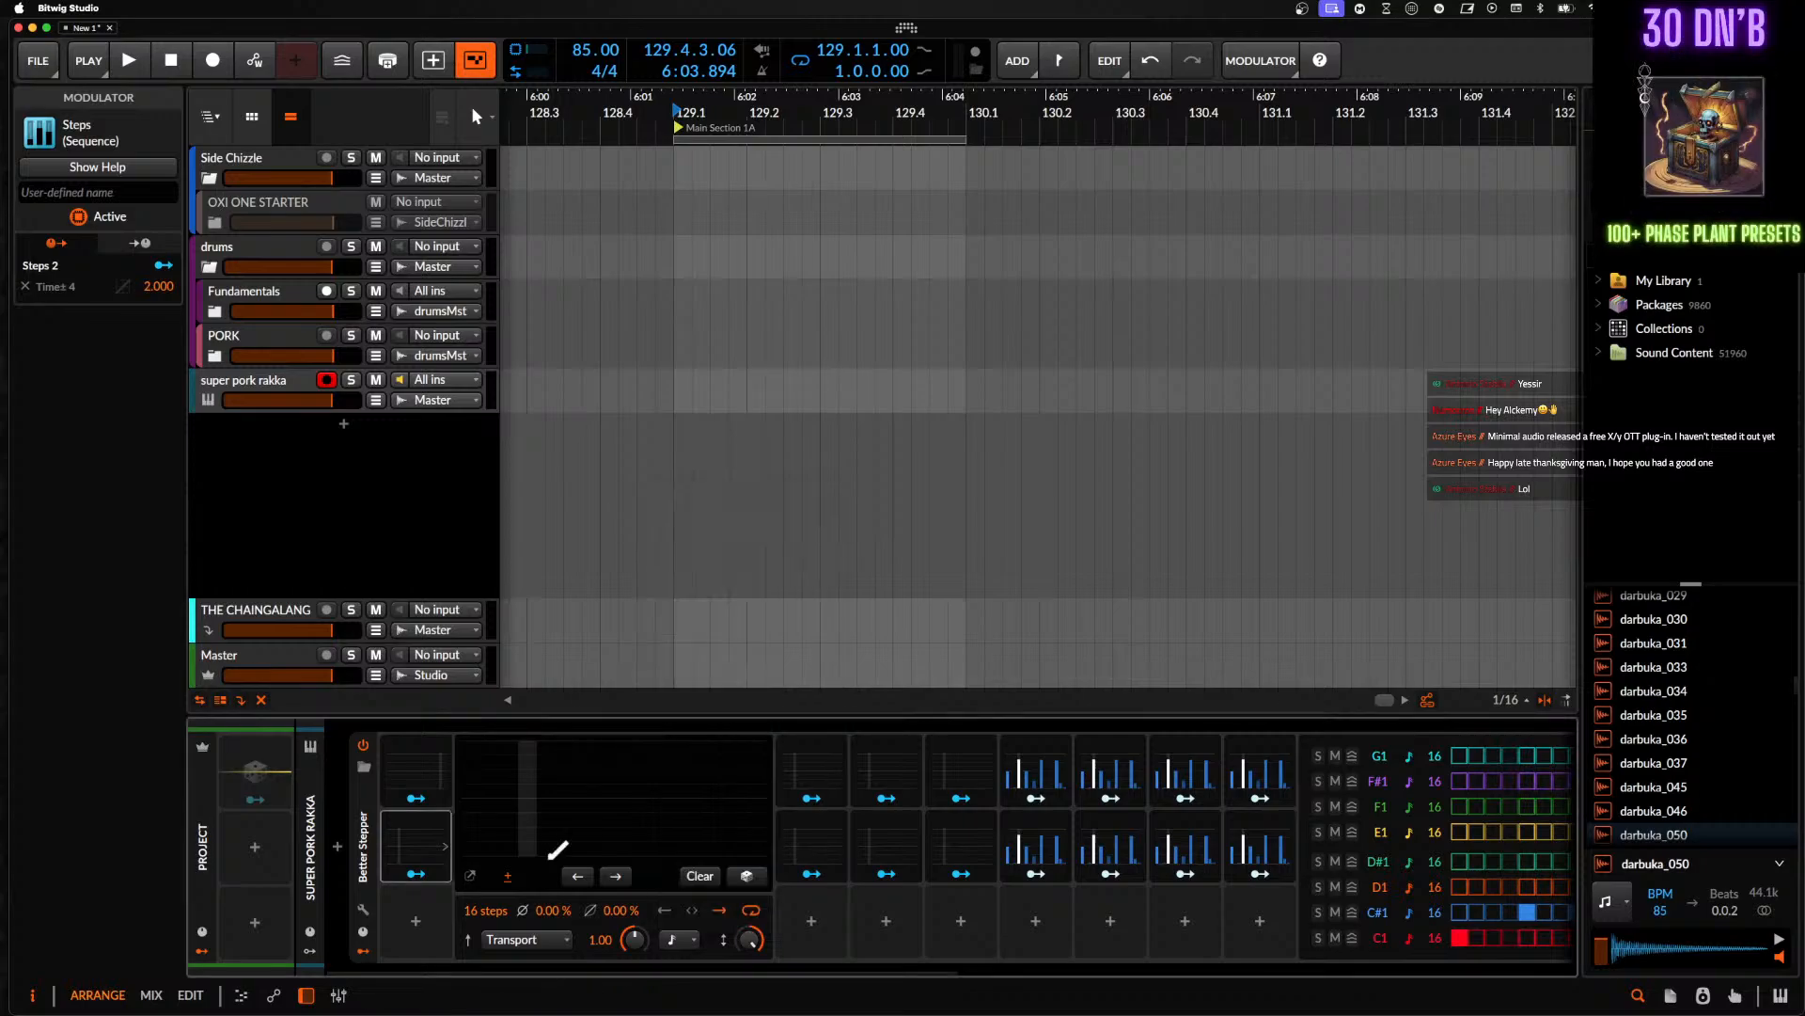
# - Set the Steps 5 modulator's timebase to 16th note and open the Steps 8 modulator's editor
pyautogui.click(750, 939)
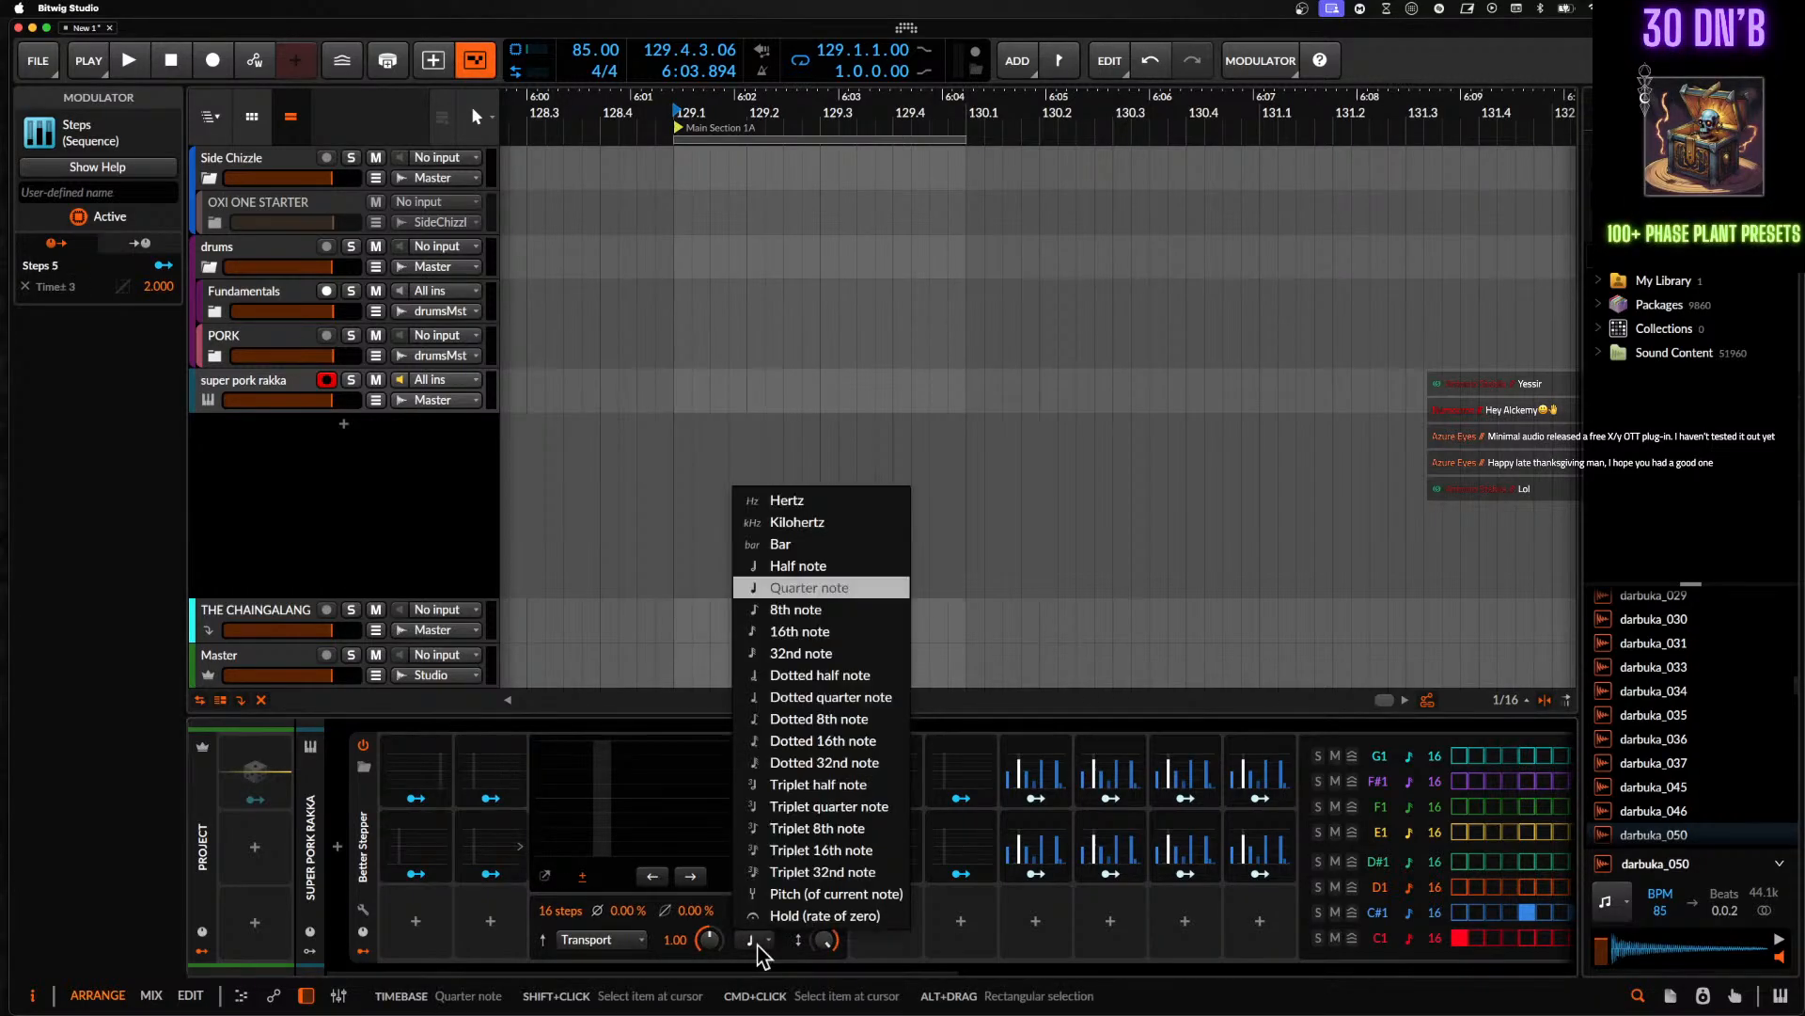
pyautogui.click(817, 639)
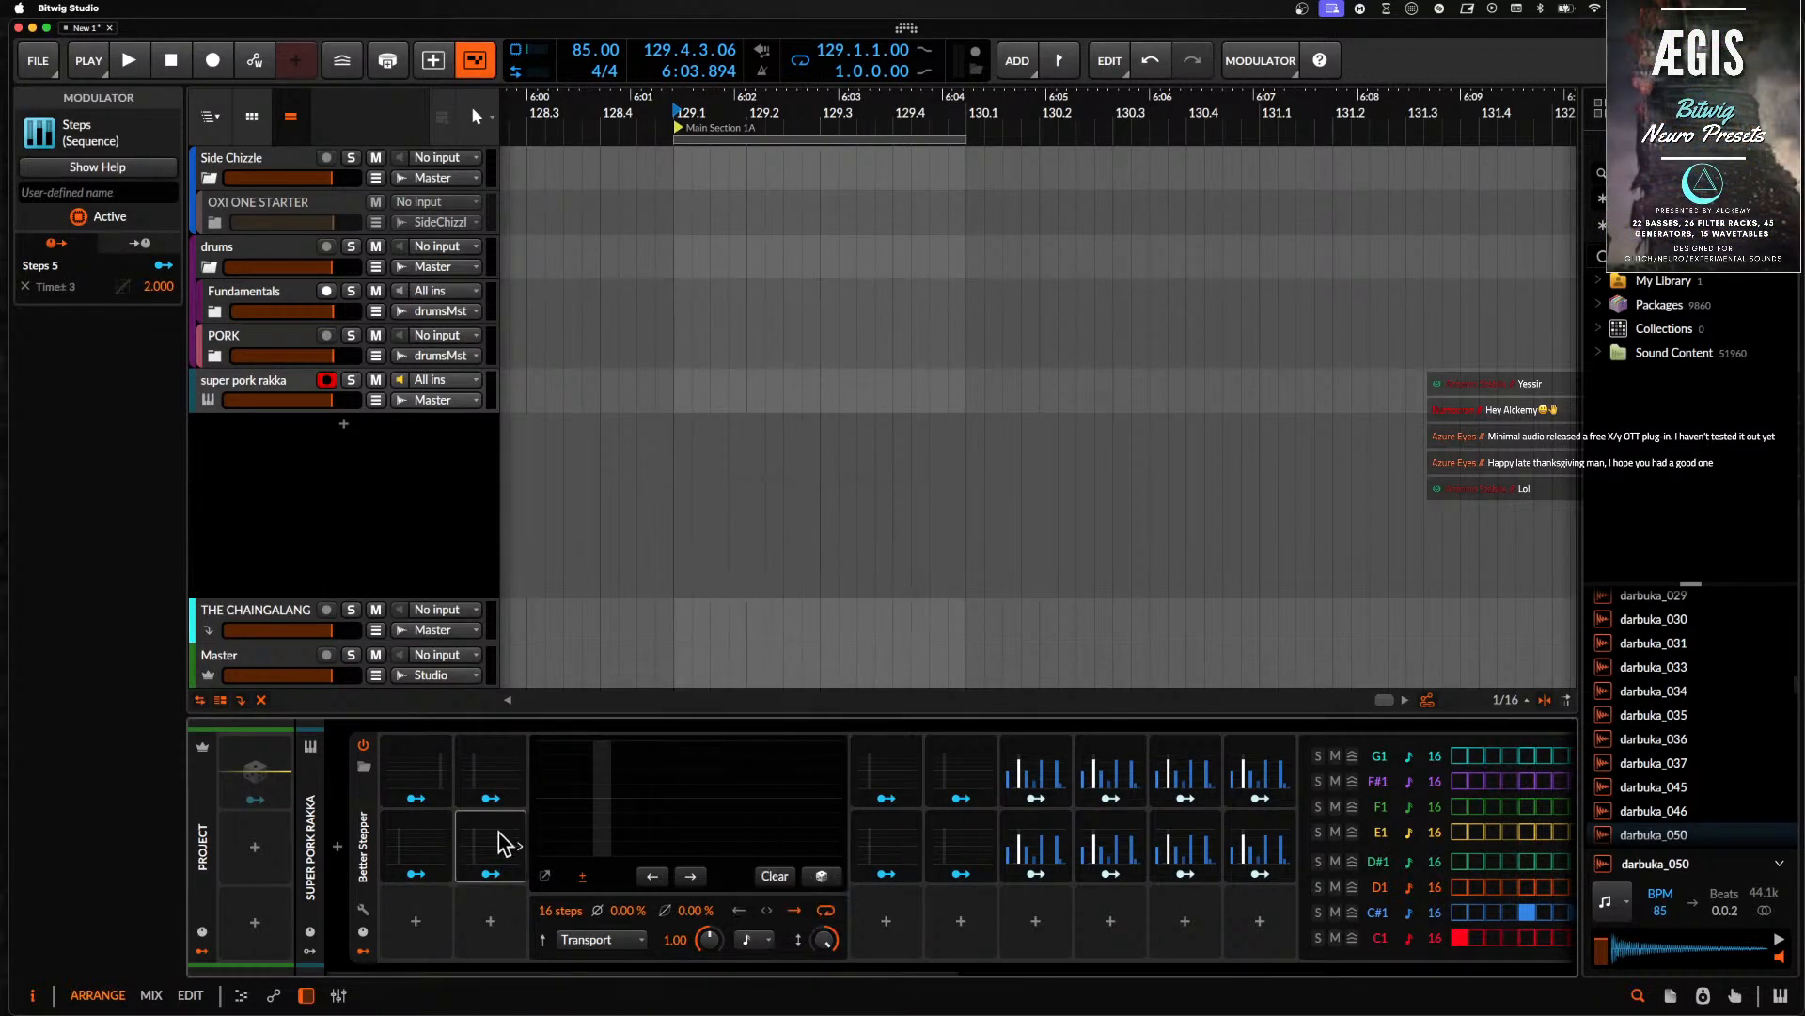
pyautogui.click(575, 780)
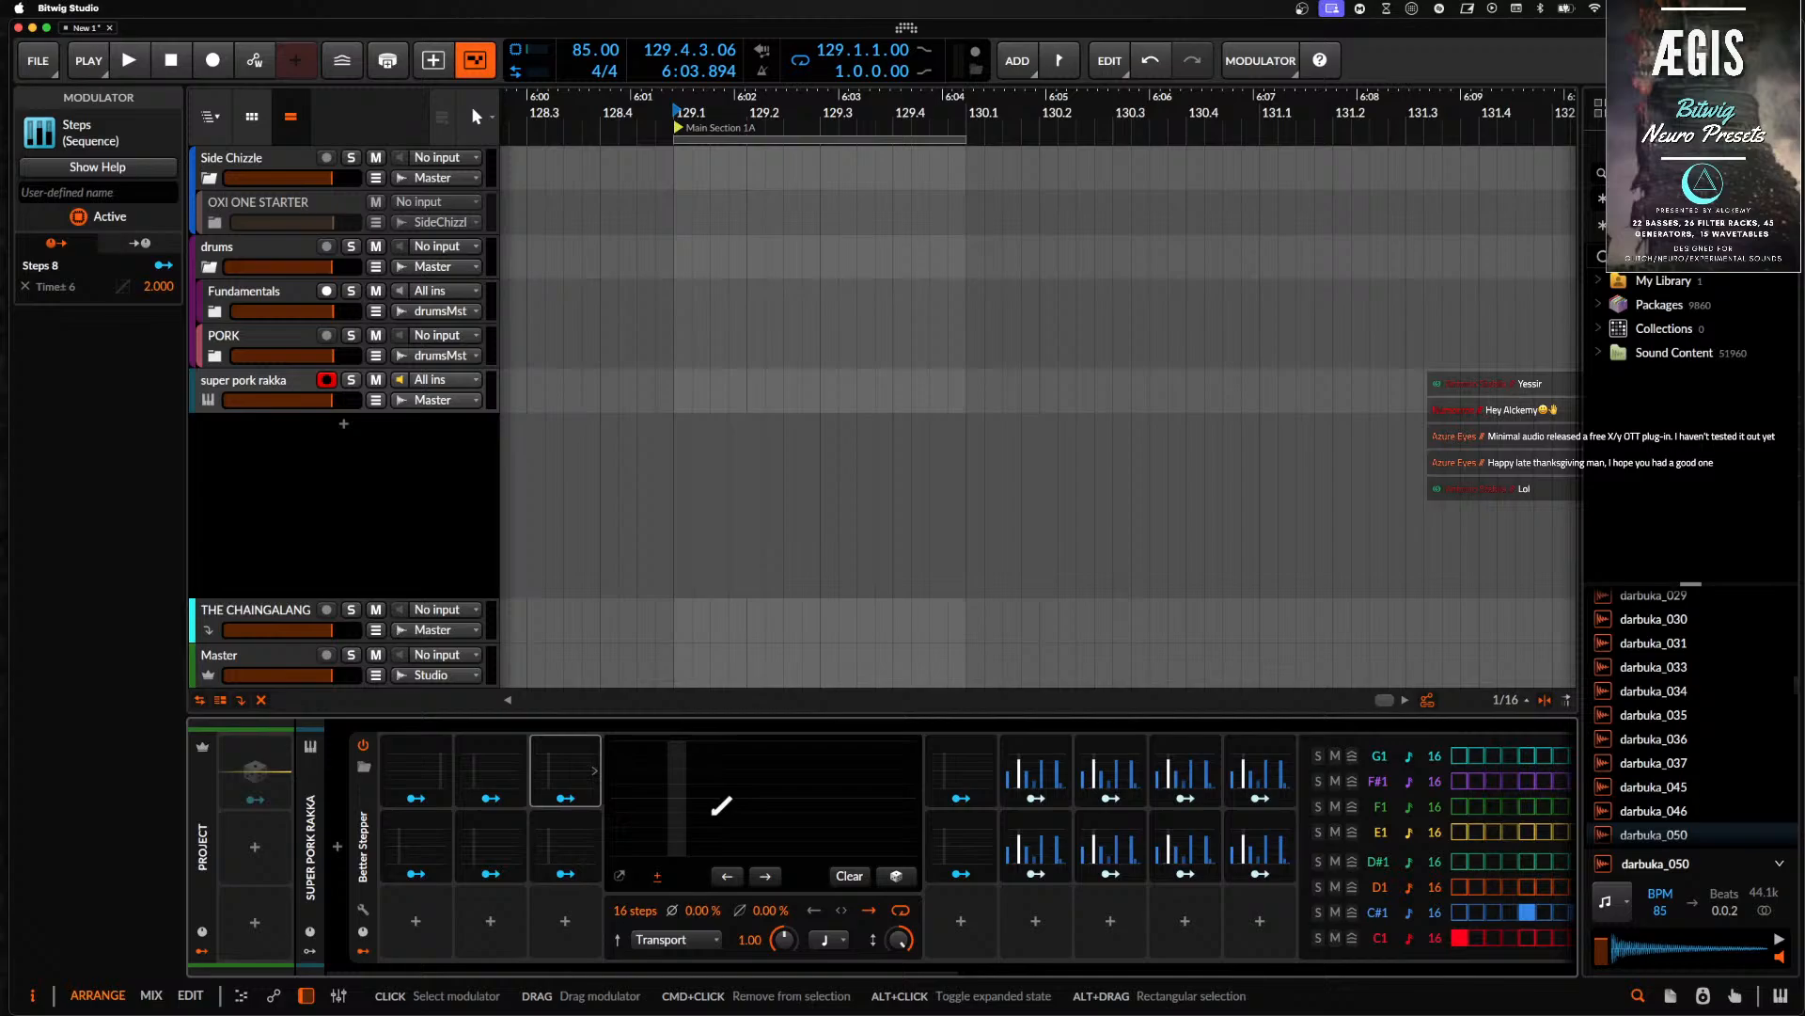
# - Set the timebase of the Steps 8 and Steps 3 modulators to 16th note and collapse the editor
pyautogui.click(809, 942)
pyautogui.click(868, 637)
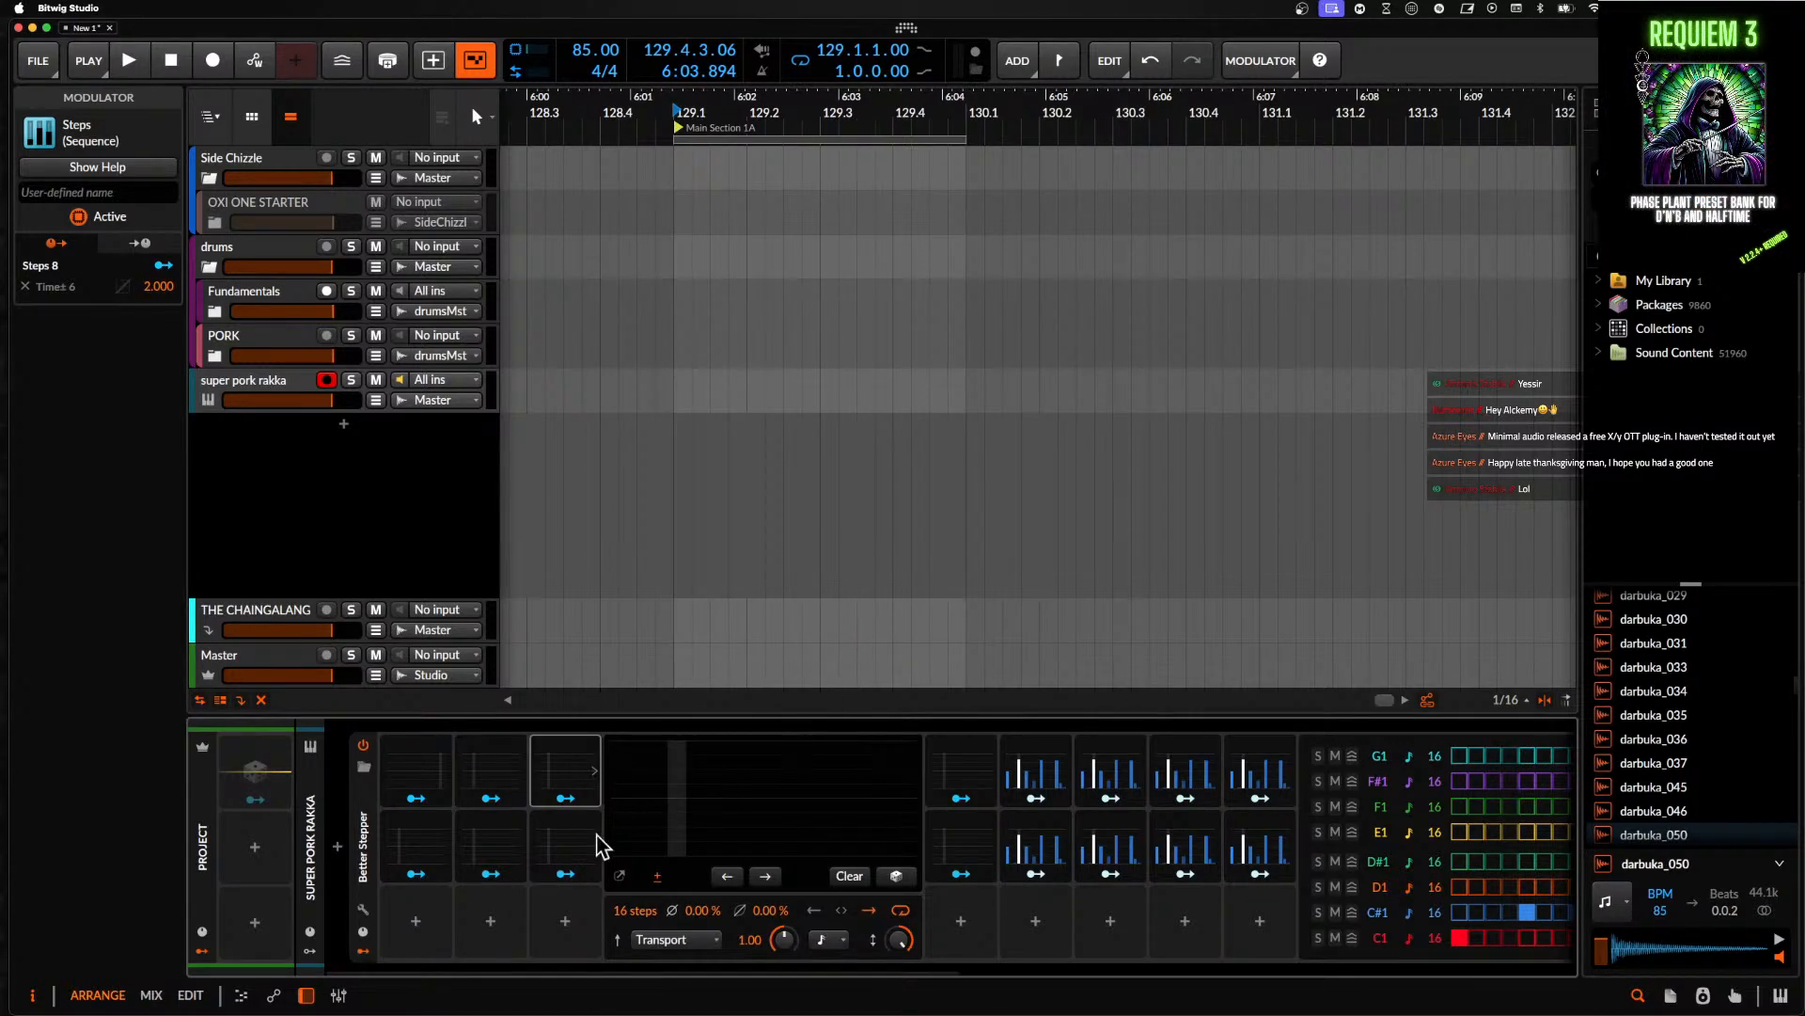
pyautogui.click(832, 942)
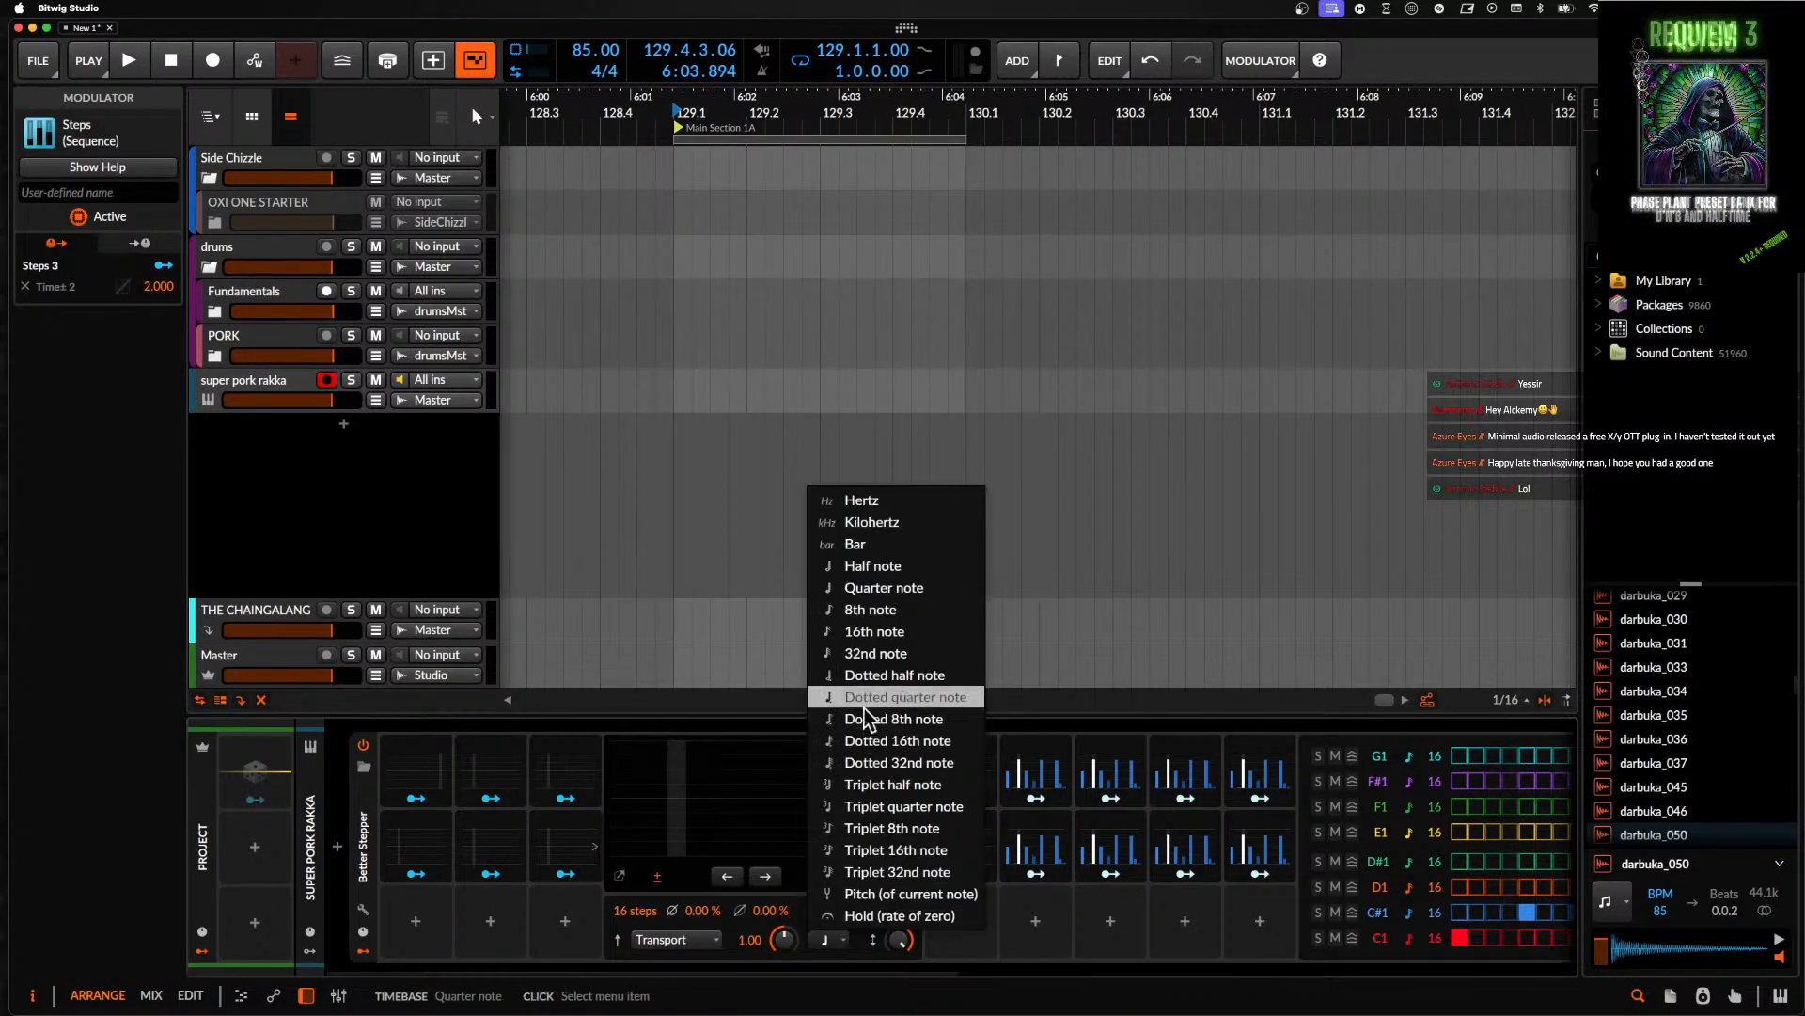
pyautogui.click(765, 657)
pyautogui.click(560, 780)
pyautogui.click(562, 784)
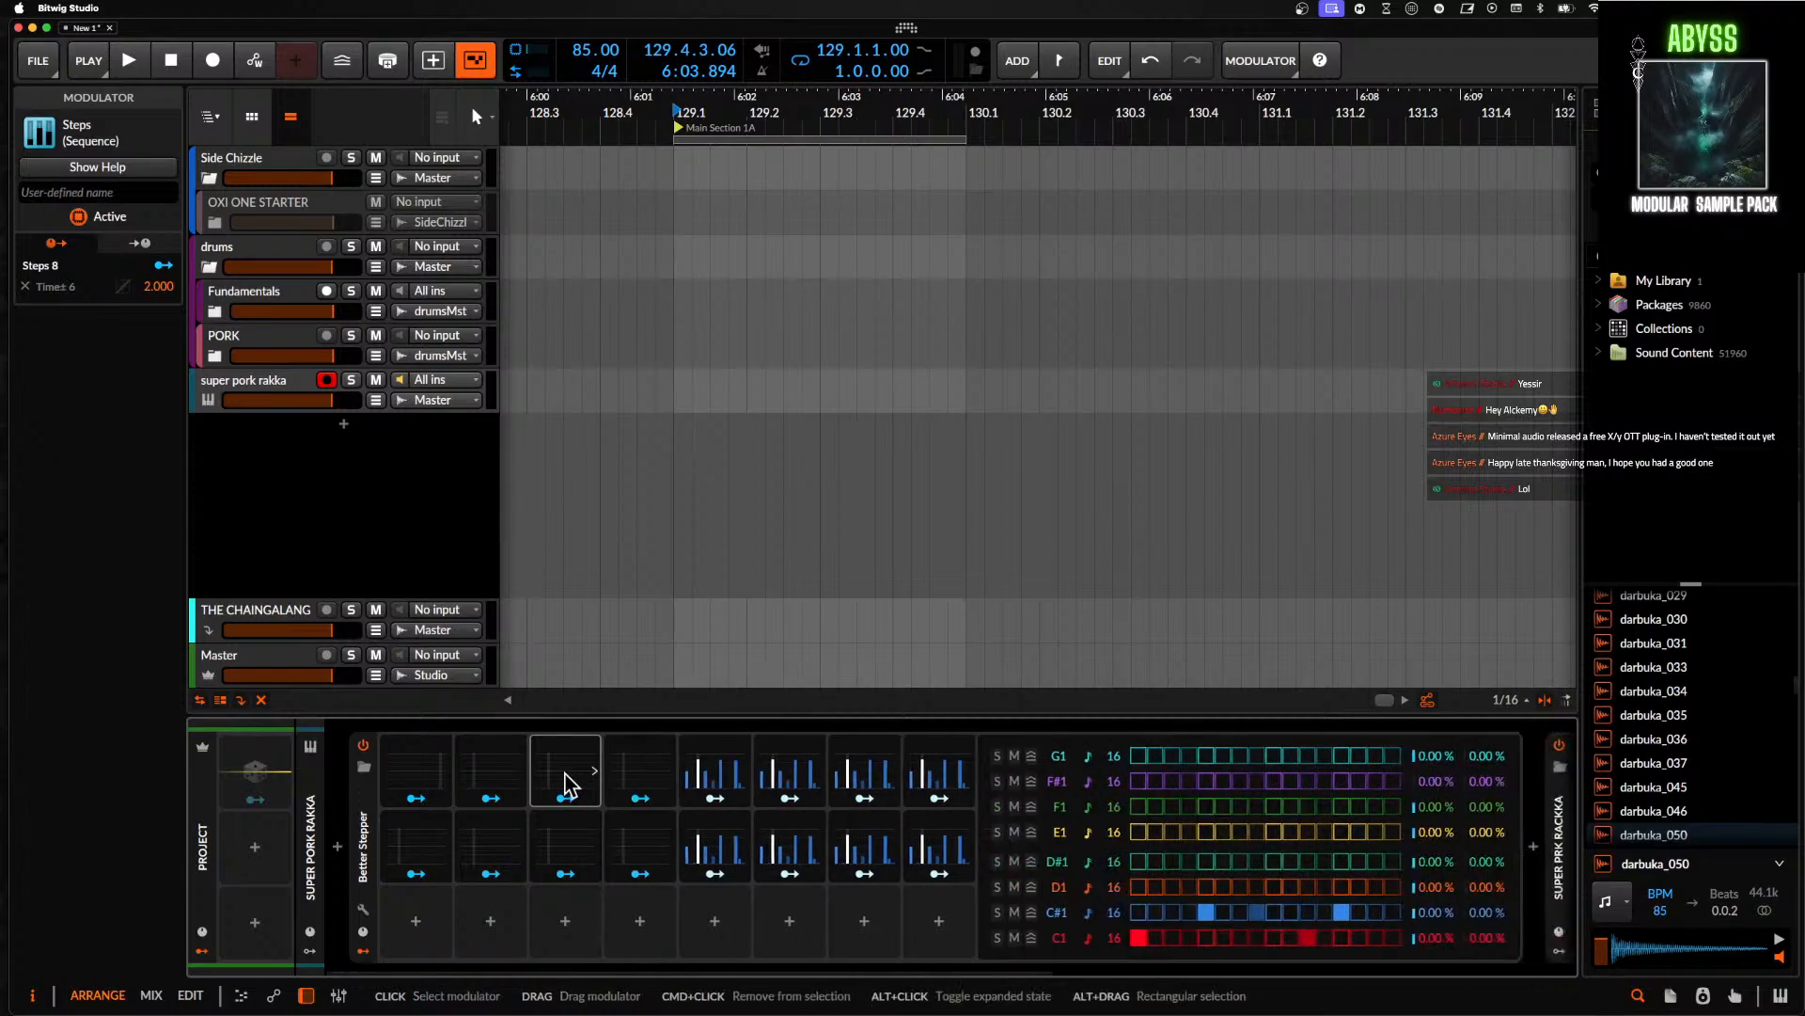
# - Set the timebase of the Steps 7 and Steps 6 modulators to 16th note and collapse the editor
pyautogui.click(634, 782)
pyautogui.click(901, 943)
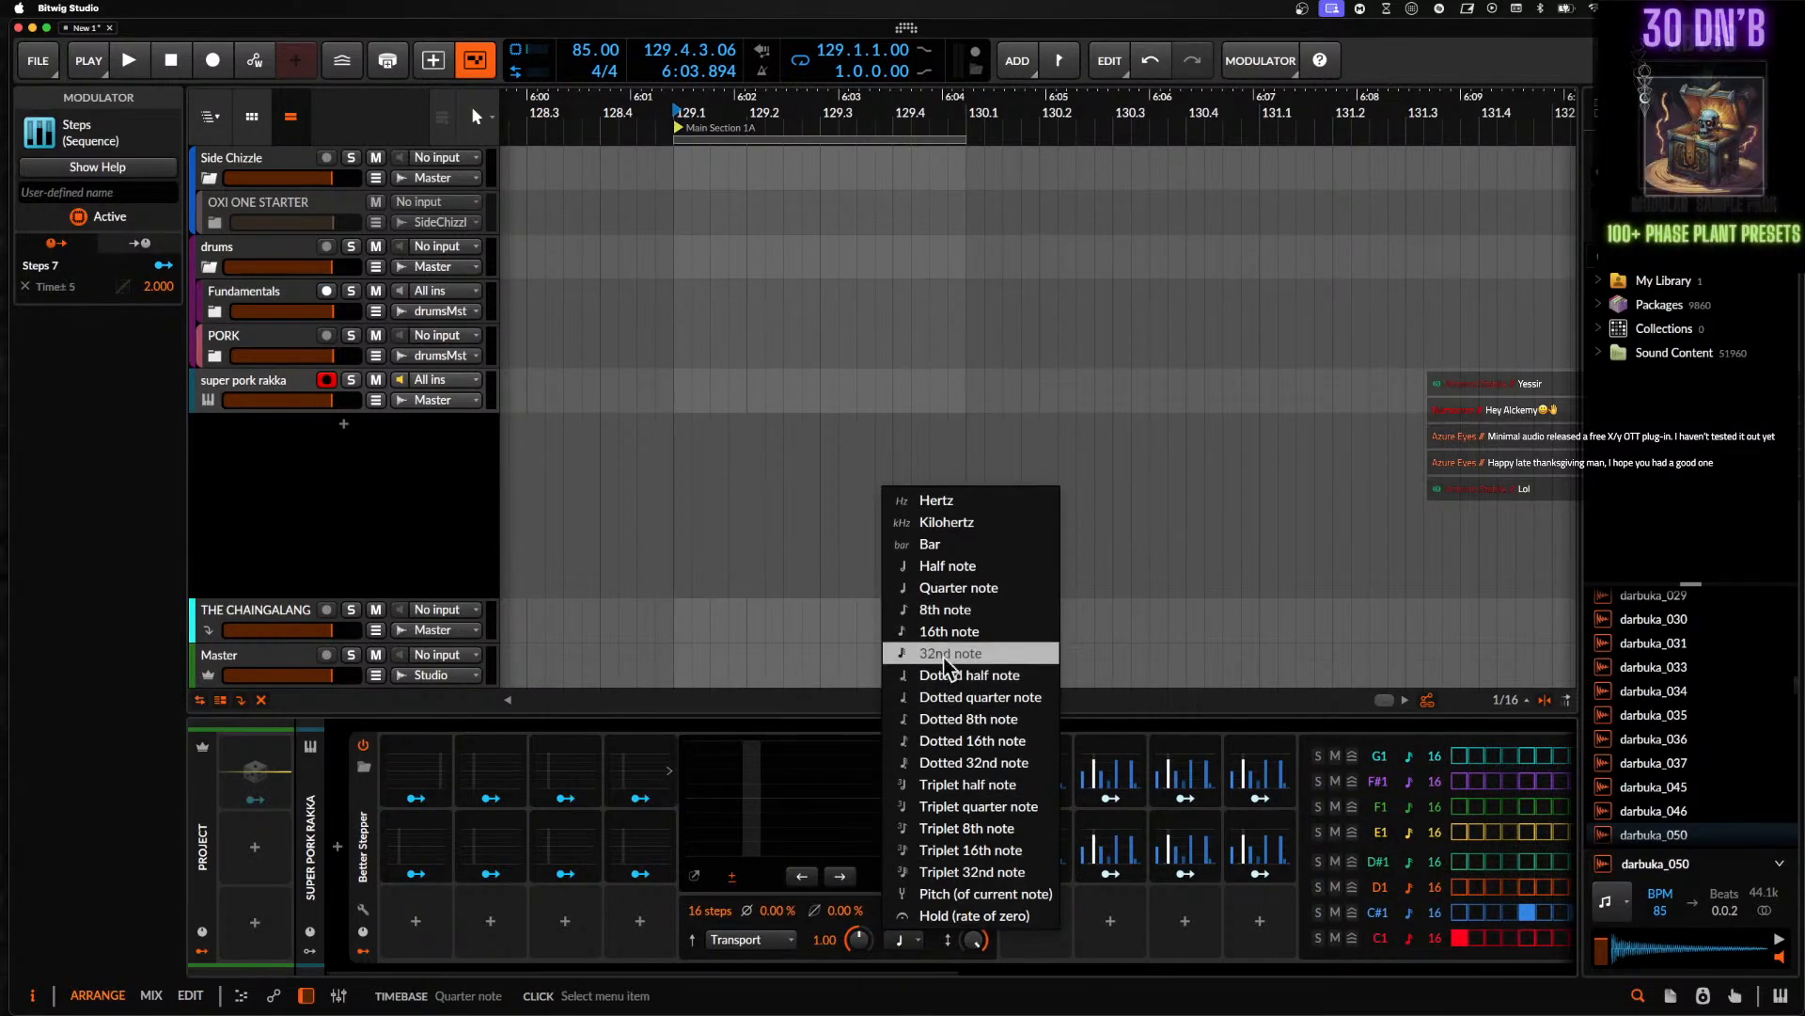
pyautogui.click(944, 631)
pyautogui.click(905, 939)
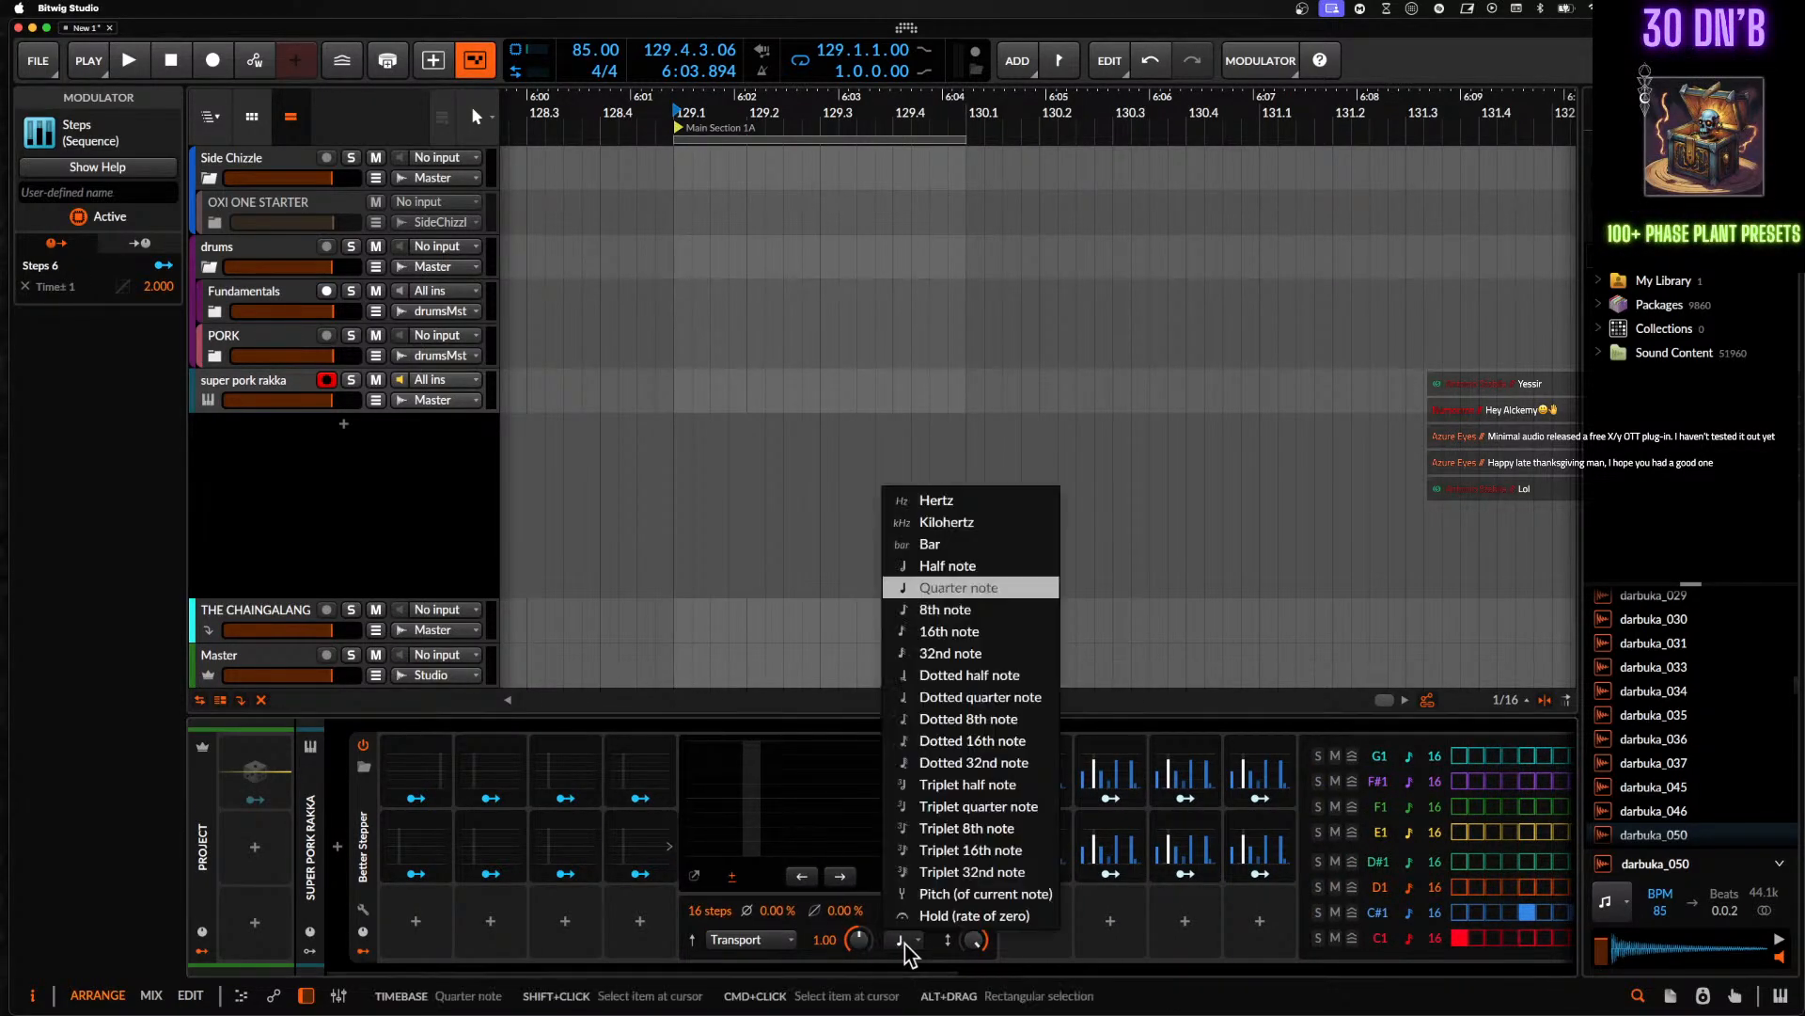
pyautogui.click(949, 656)
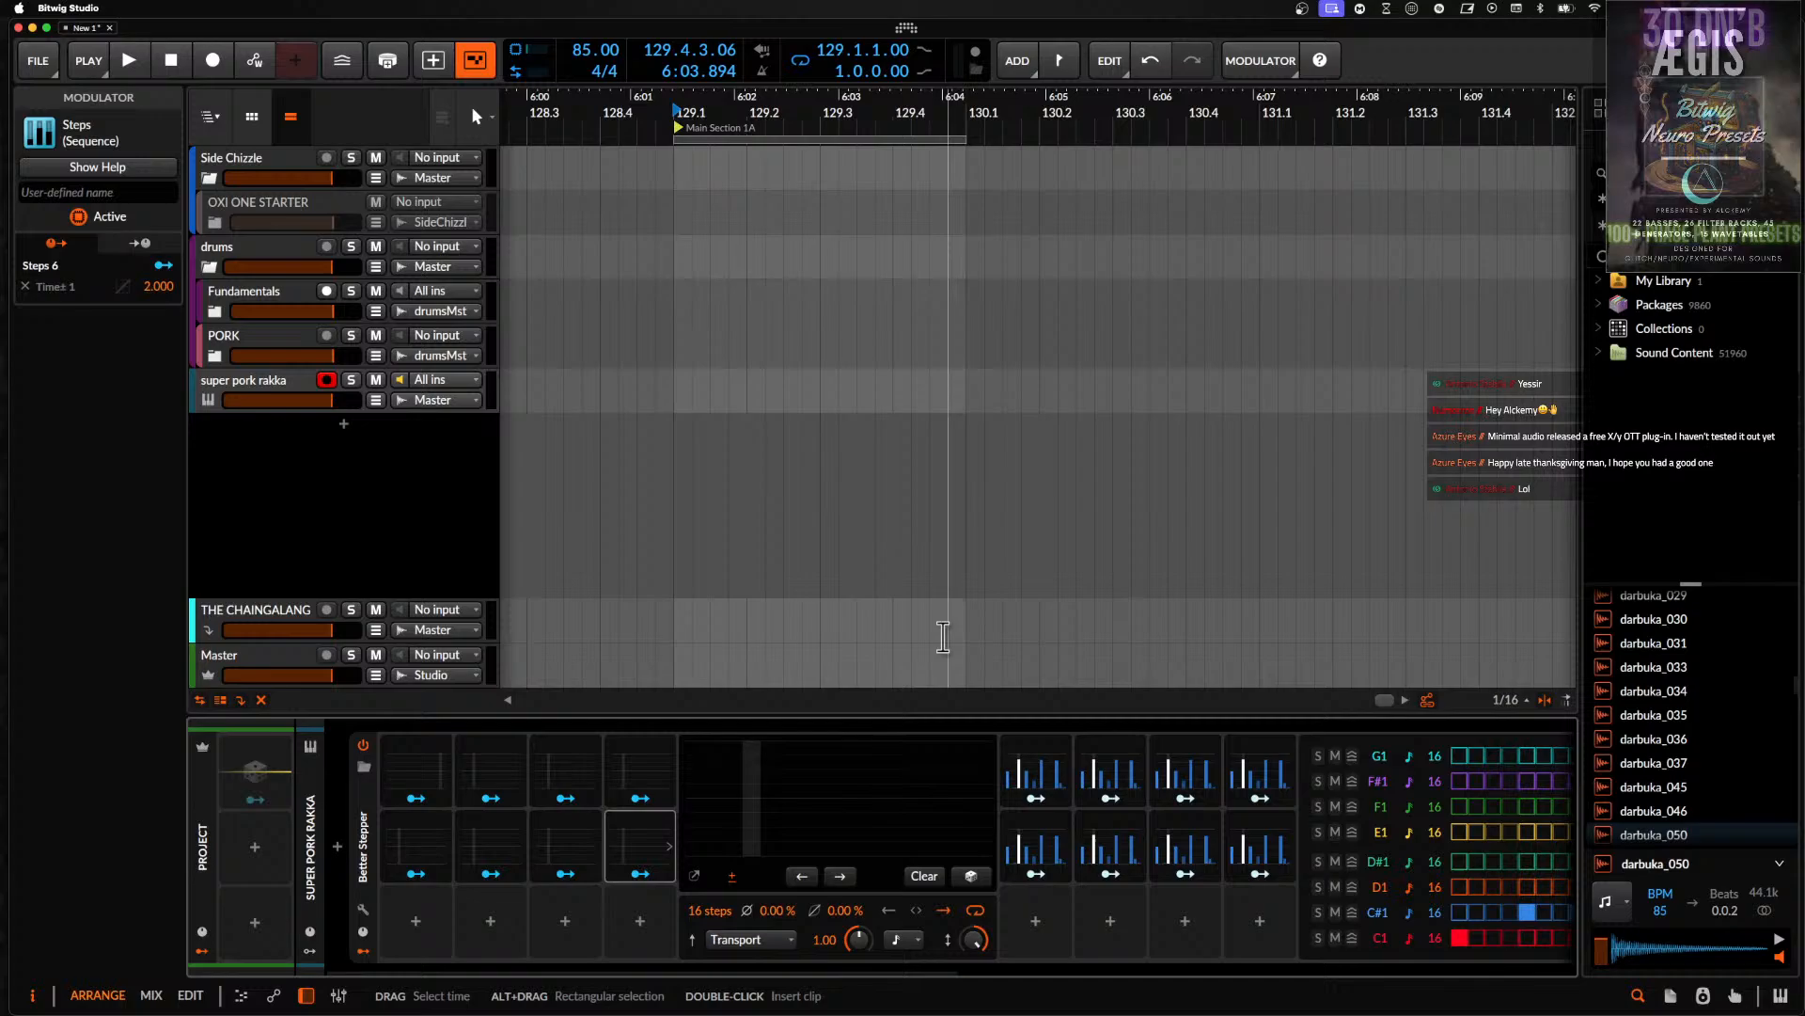
pyautogui.click(645, 853)
# - Save the Stepwise device to the library again under the name Better Stepper, replacing the existing preset
pyautogui.click(368, 851)
pyautogui.rightClick(369, 851)
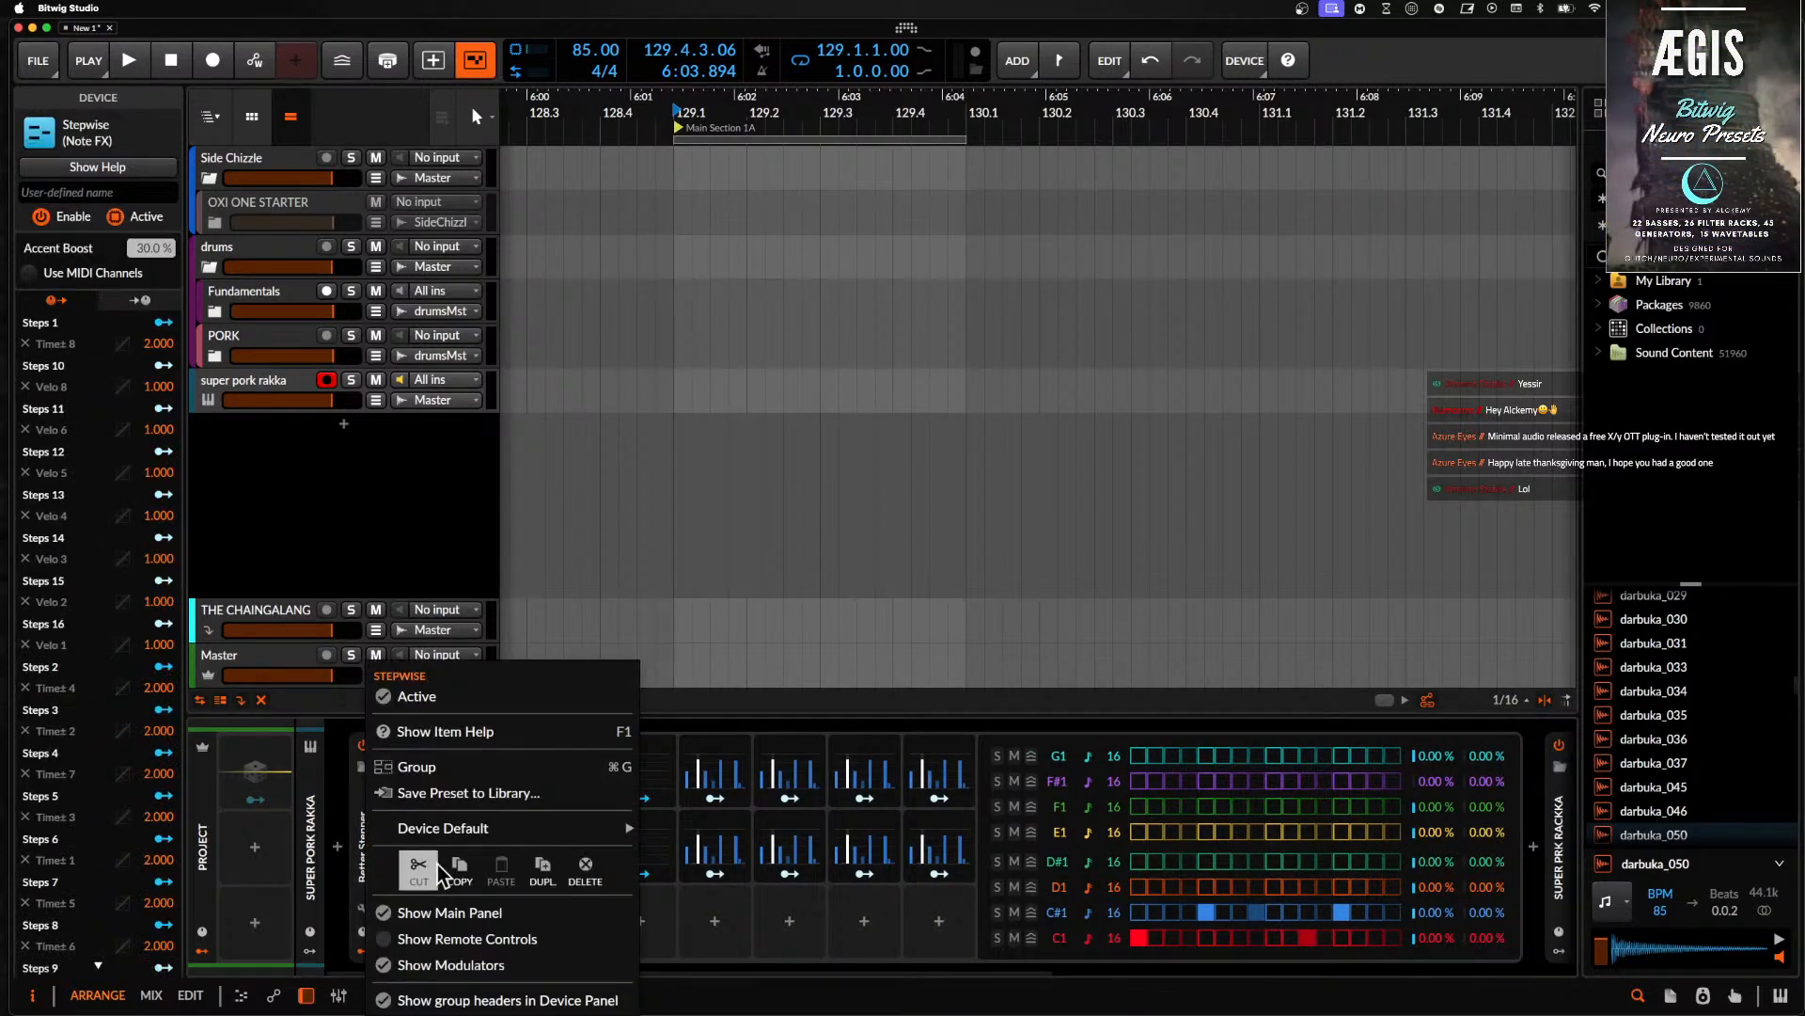
pyautogui.click(440, 796)
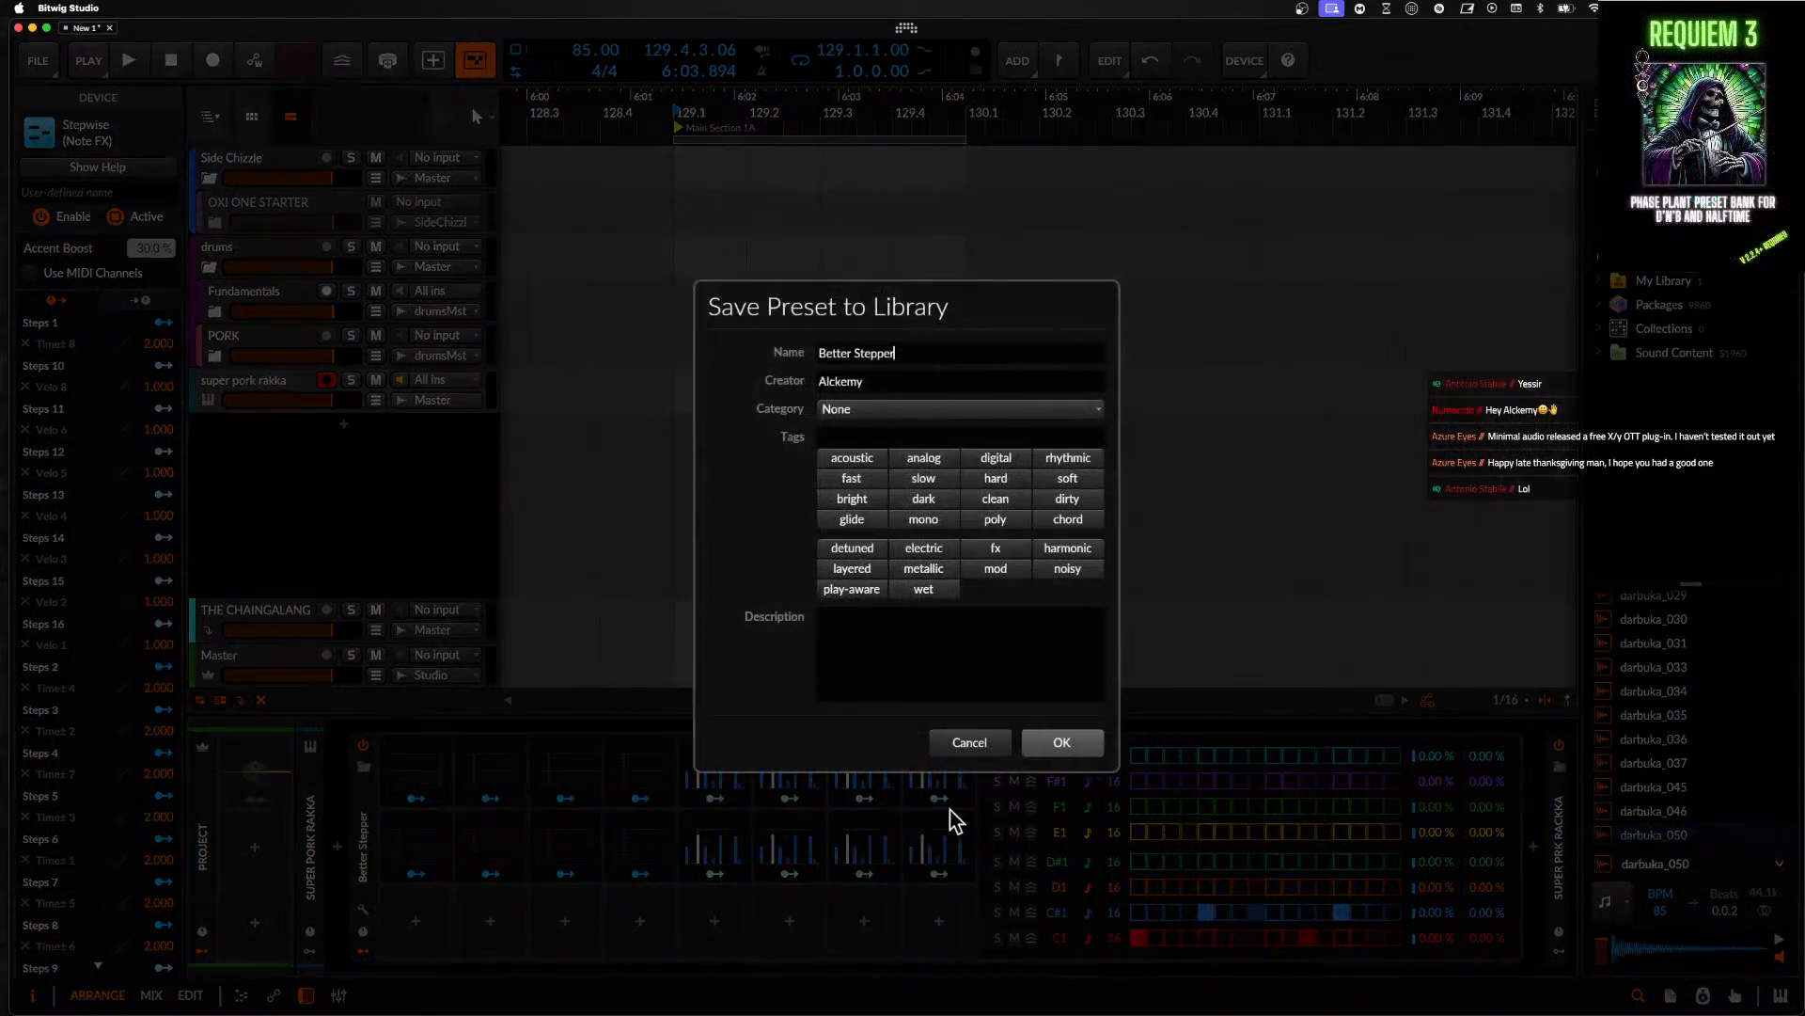
pyautogui.click(1062, 743)
pyautogui.click(1059, 599)
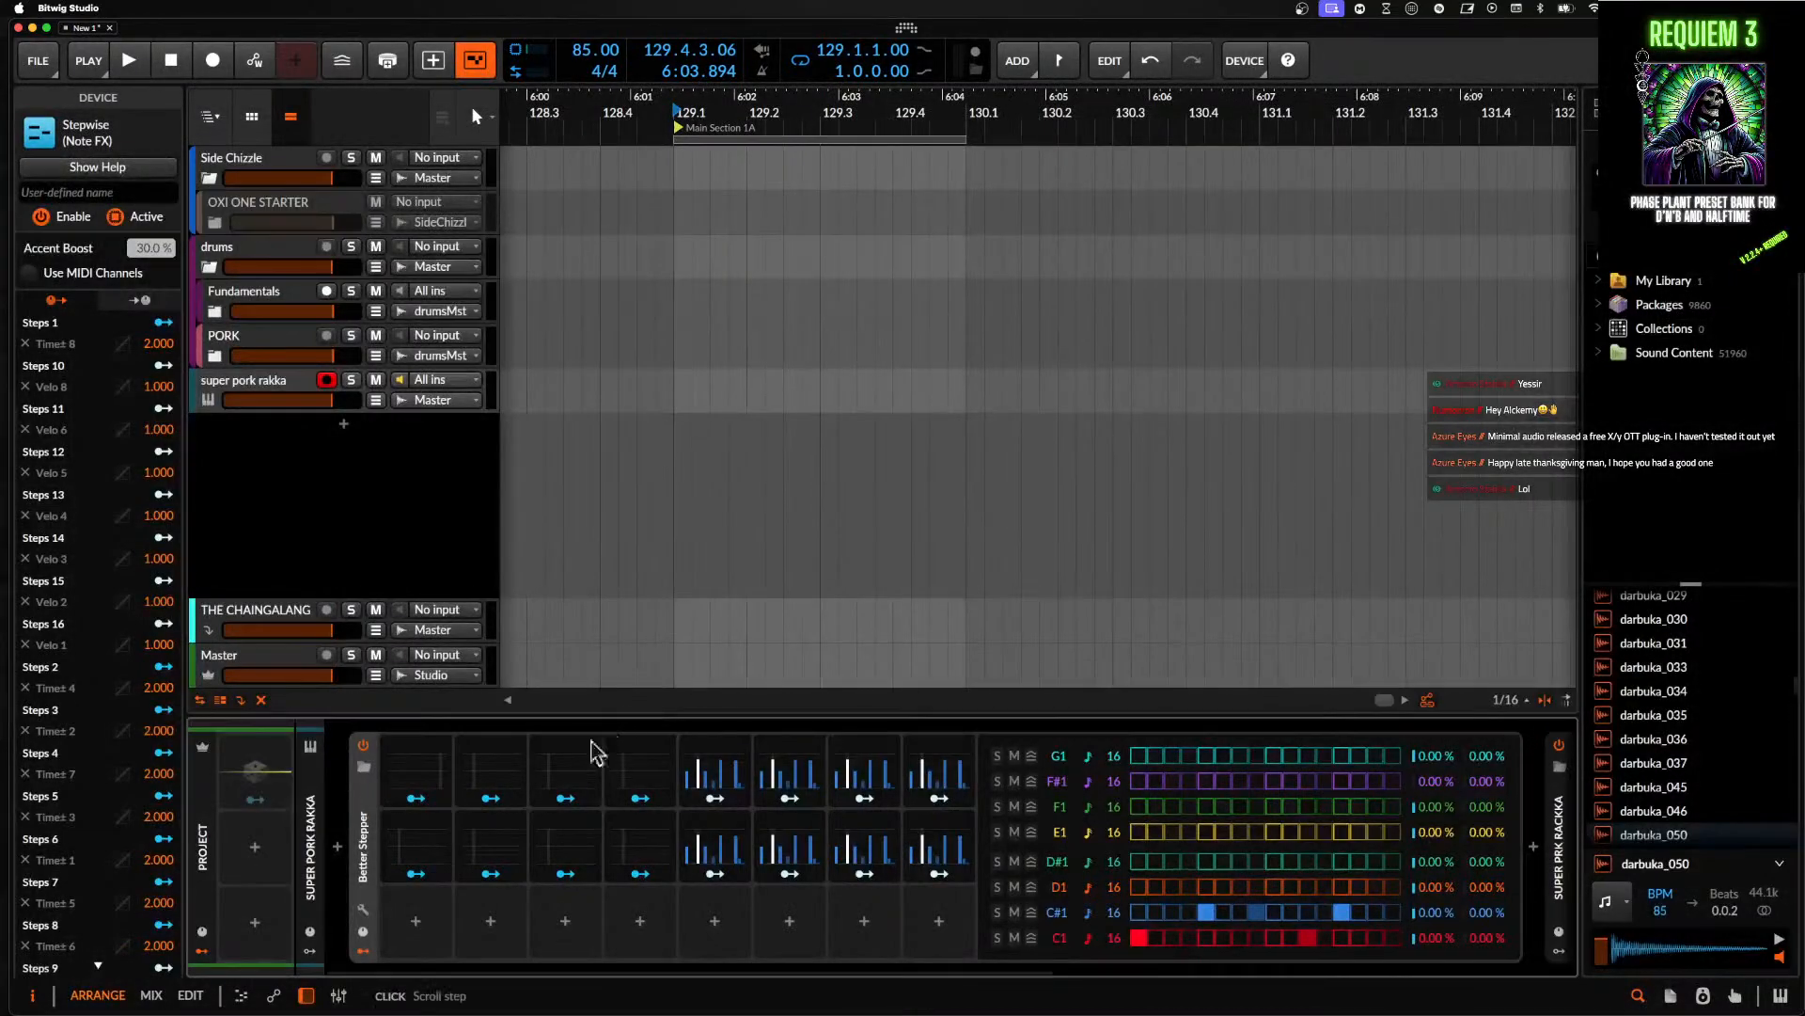
# - Draw a value of about 56% on step 11 of the Steps 1 modulator and audition the sequence
pyautogui.click(420, 775)
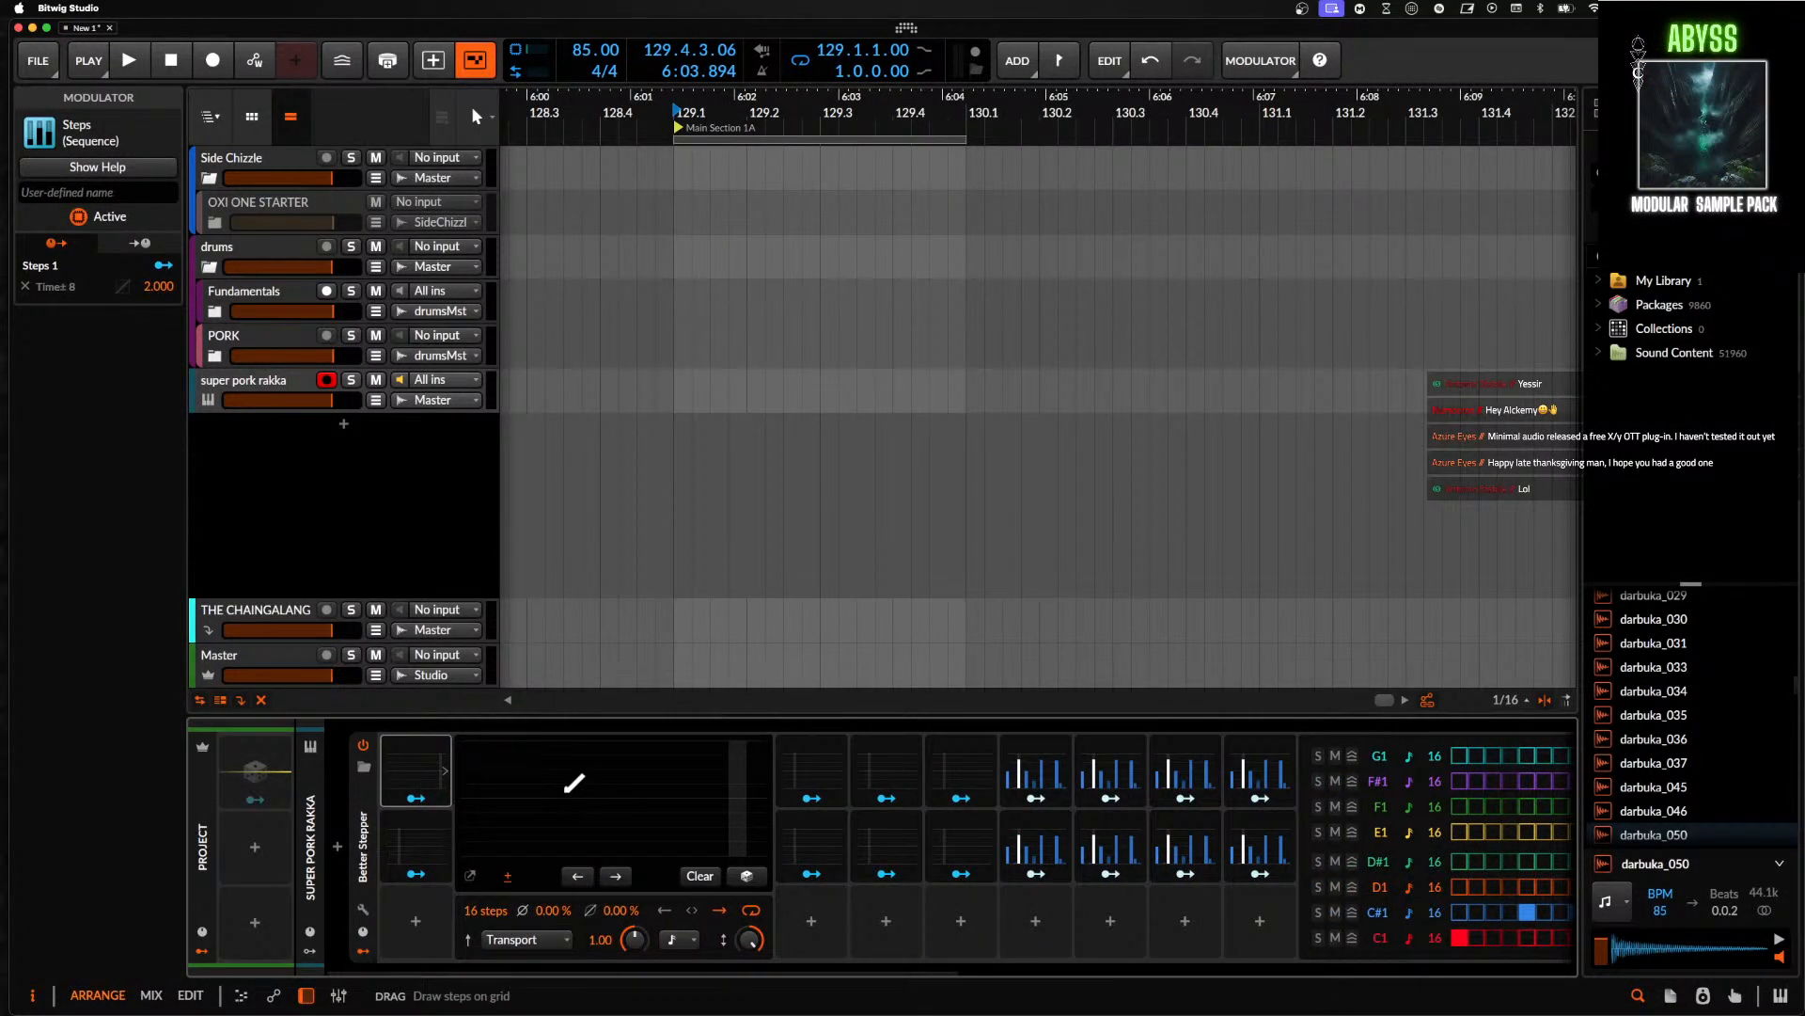
pyautogui.press('space')
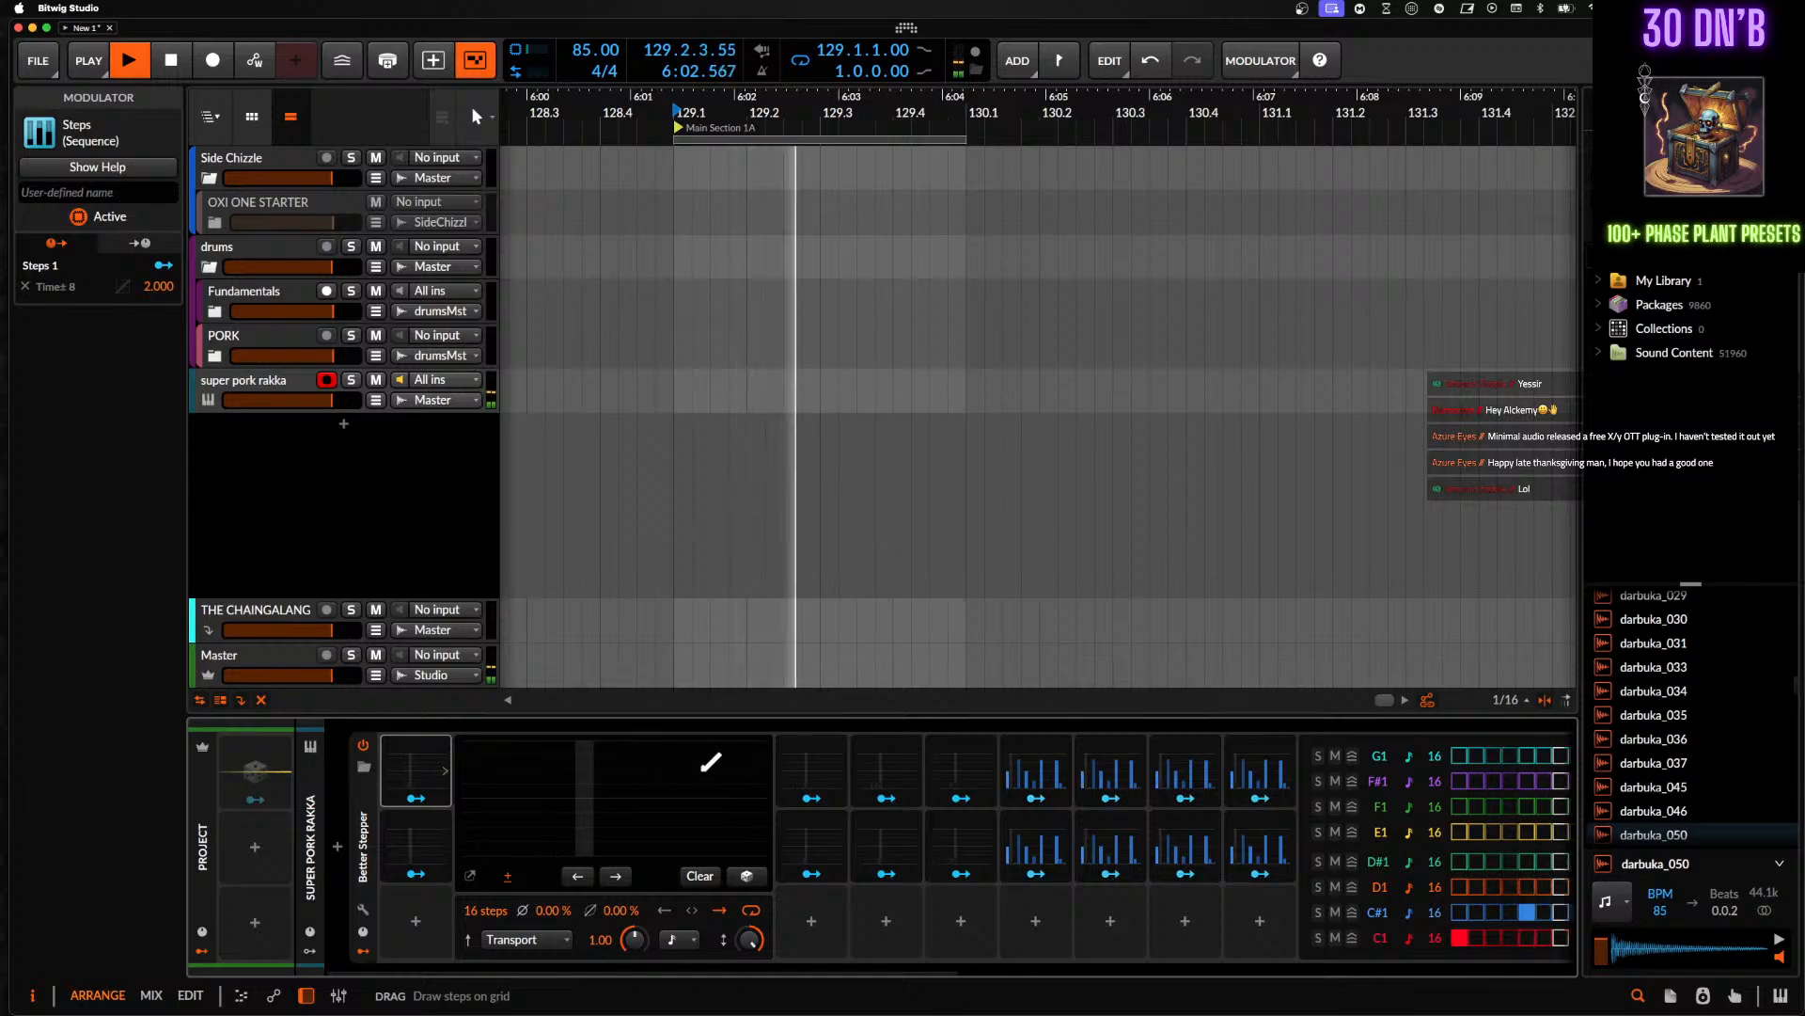
pyautogui.press('space')
pyautogui.moveTo(662, 792); pyautogui.dragTo(662, 771)
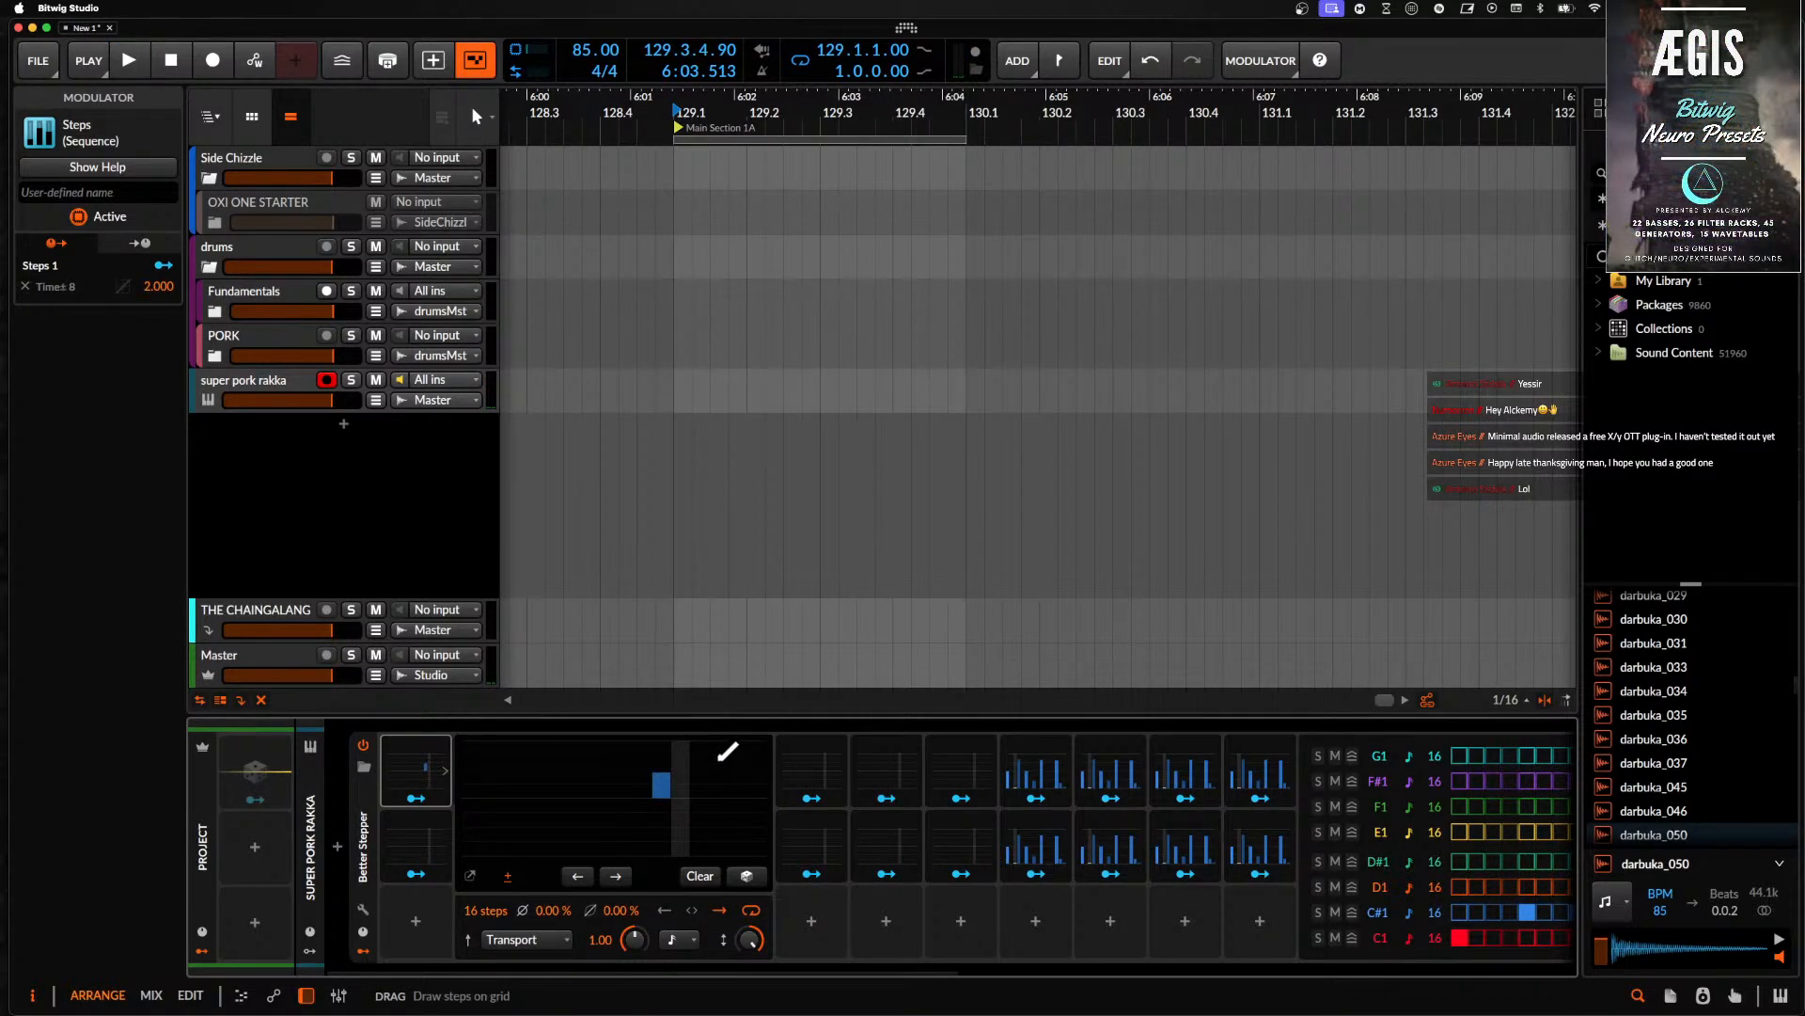
pyautogui.press('space')
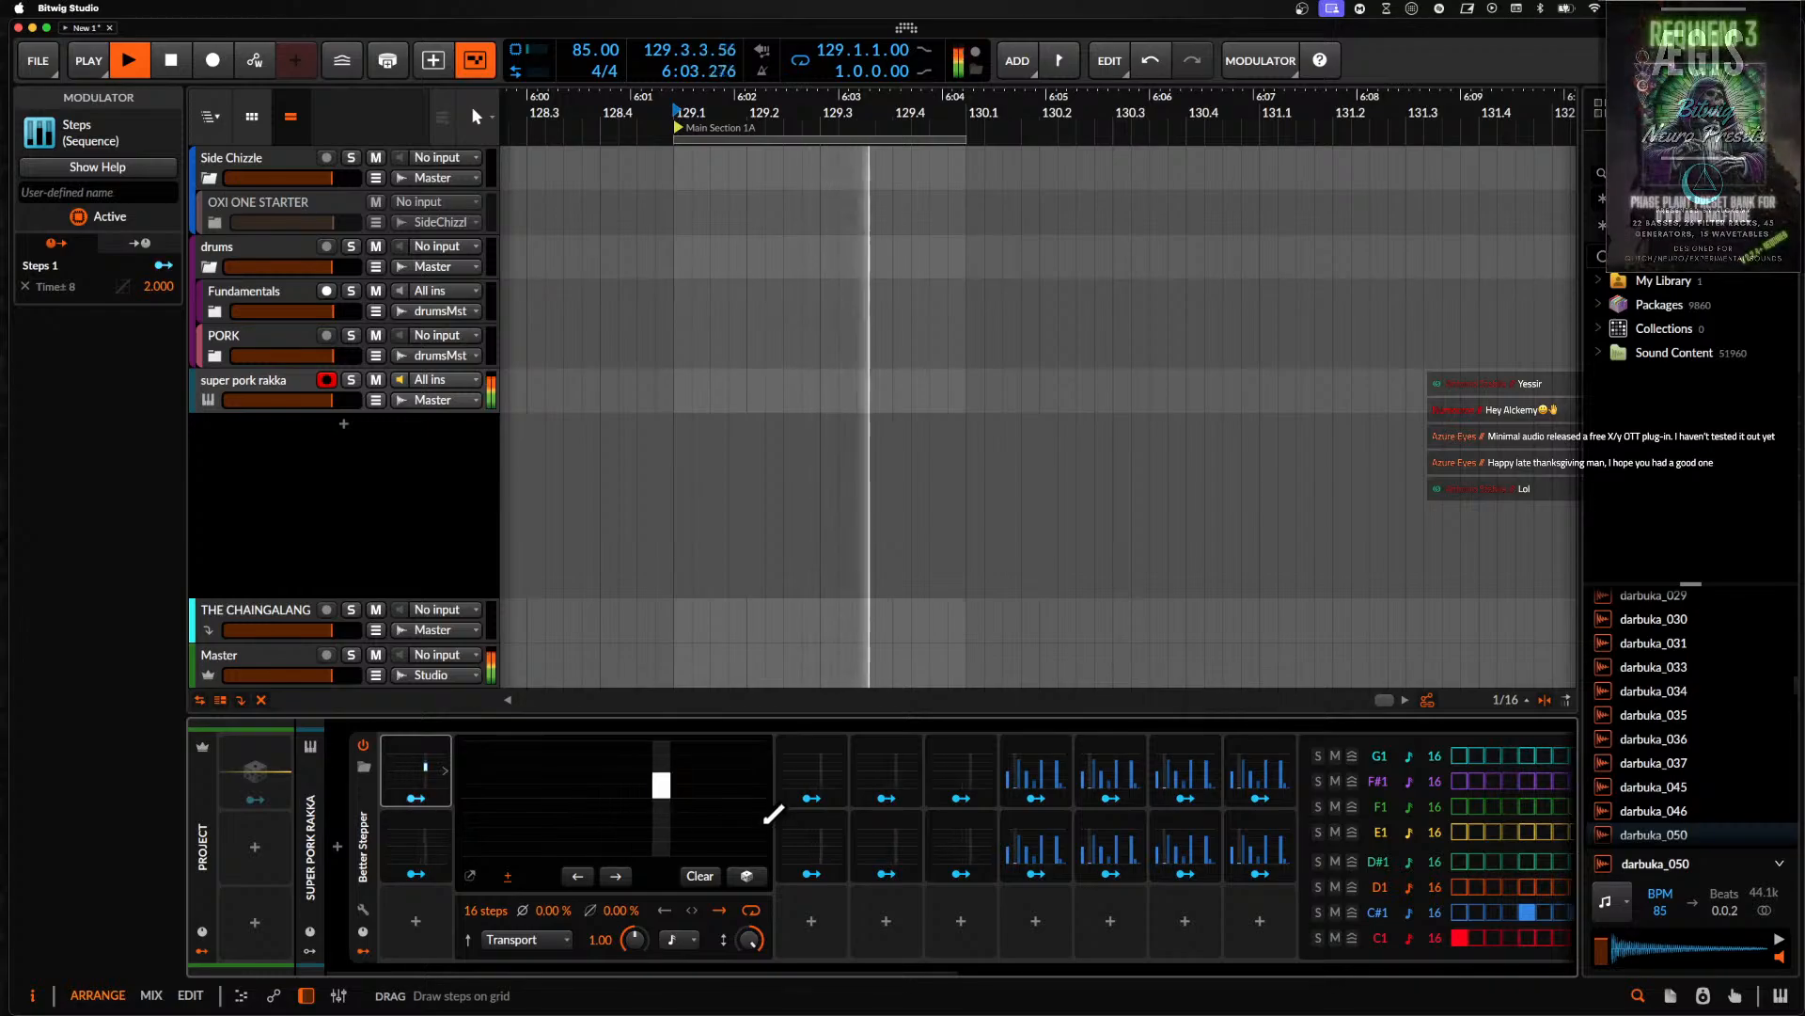
pyautogui.press('space')
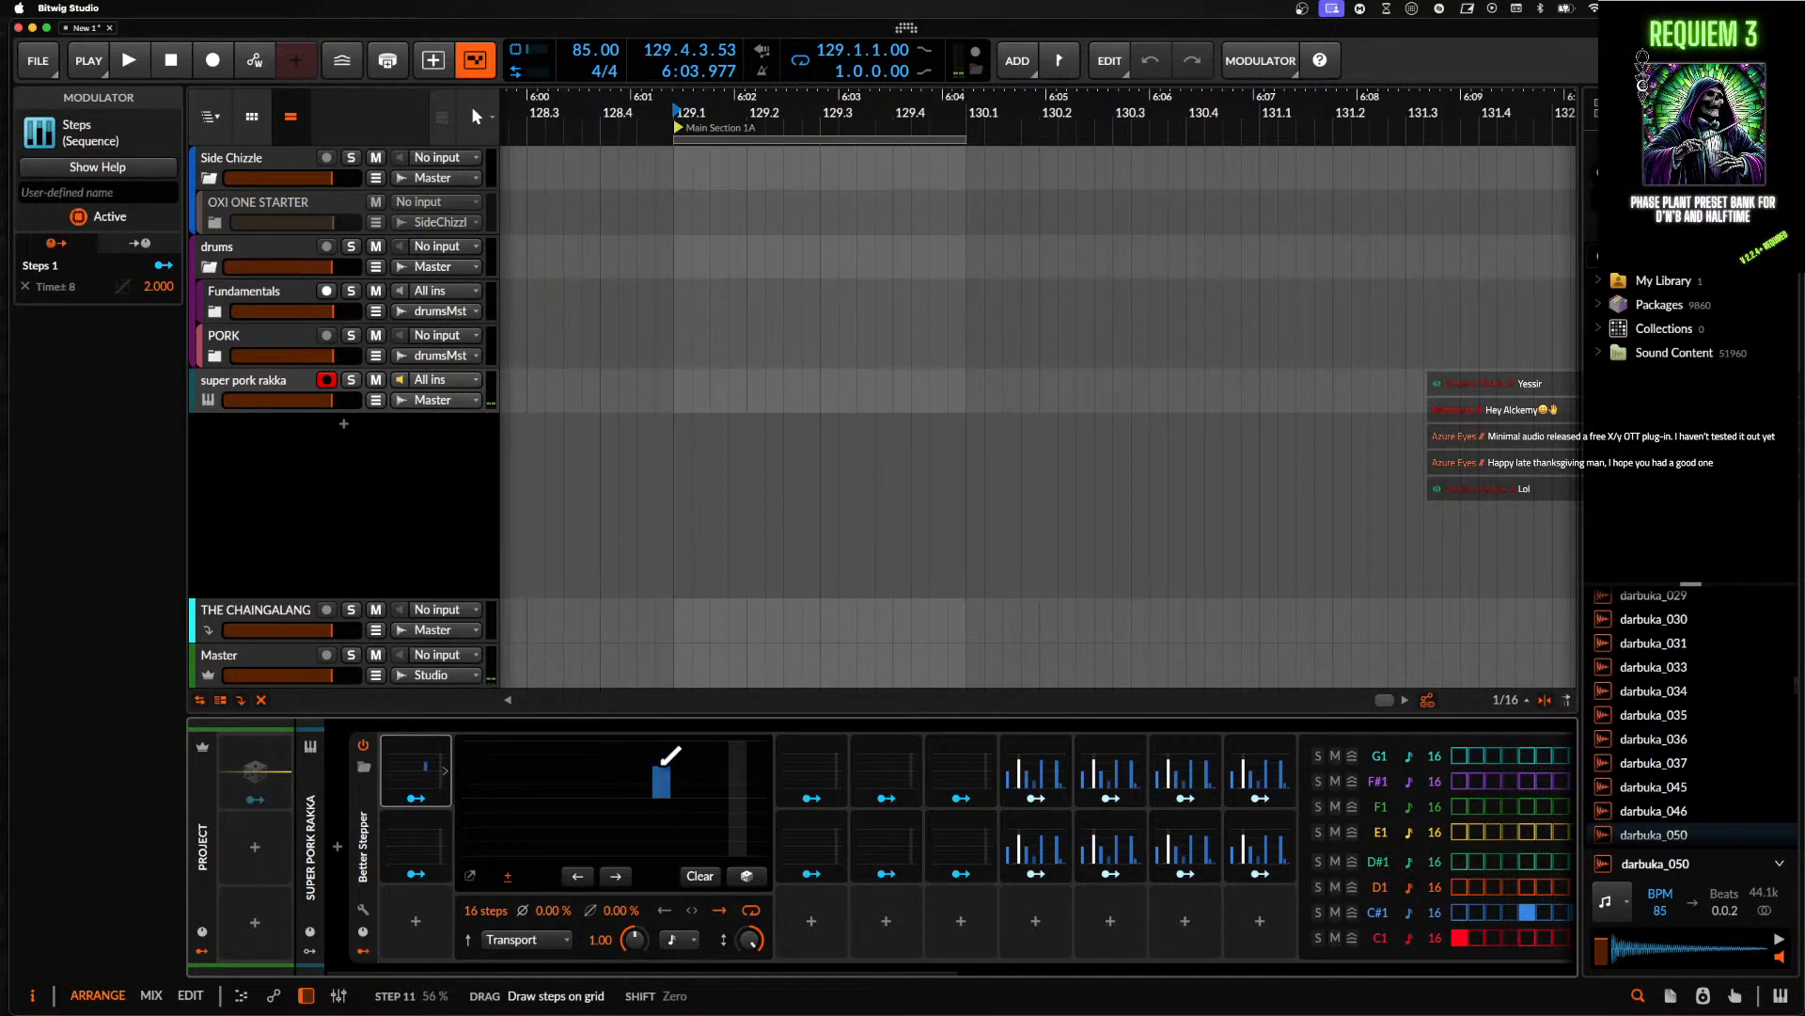
pyautogui.press('space')
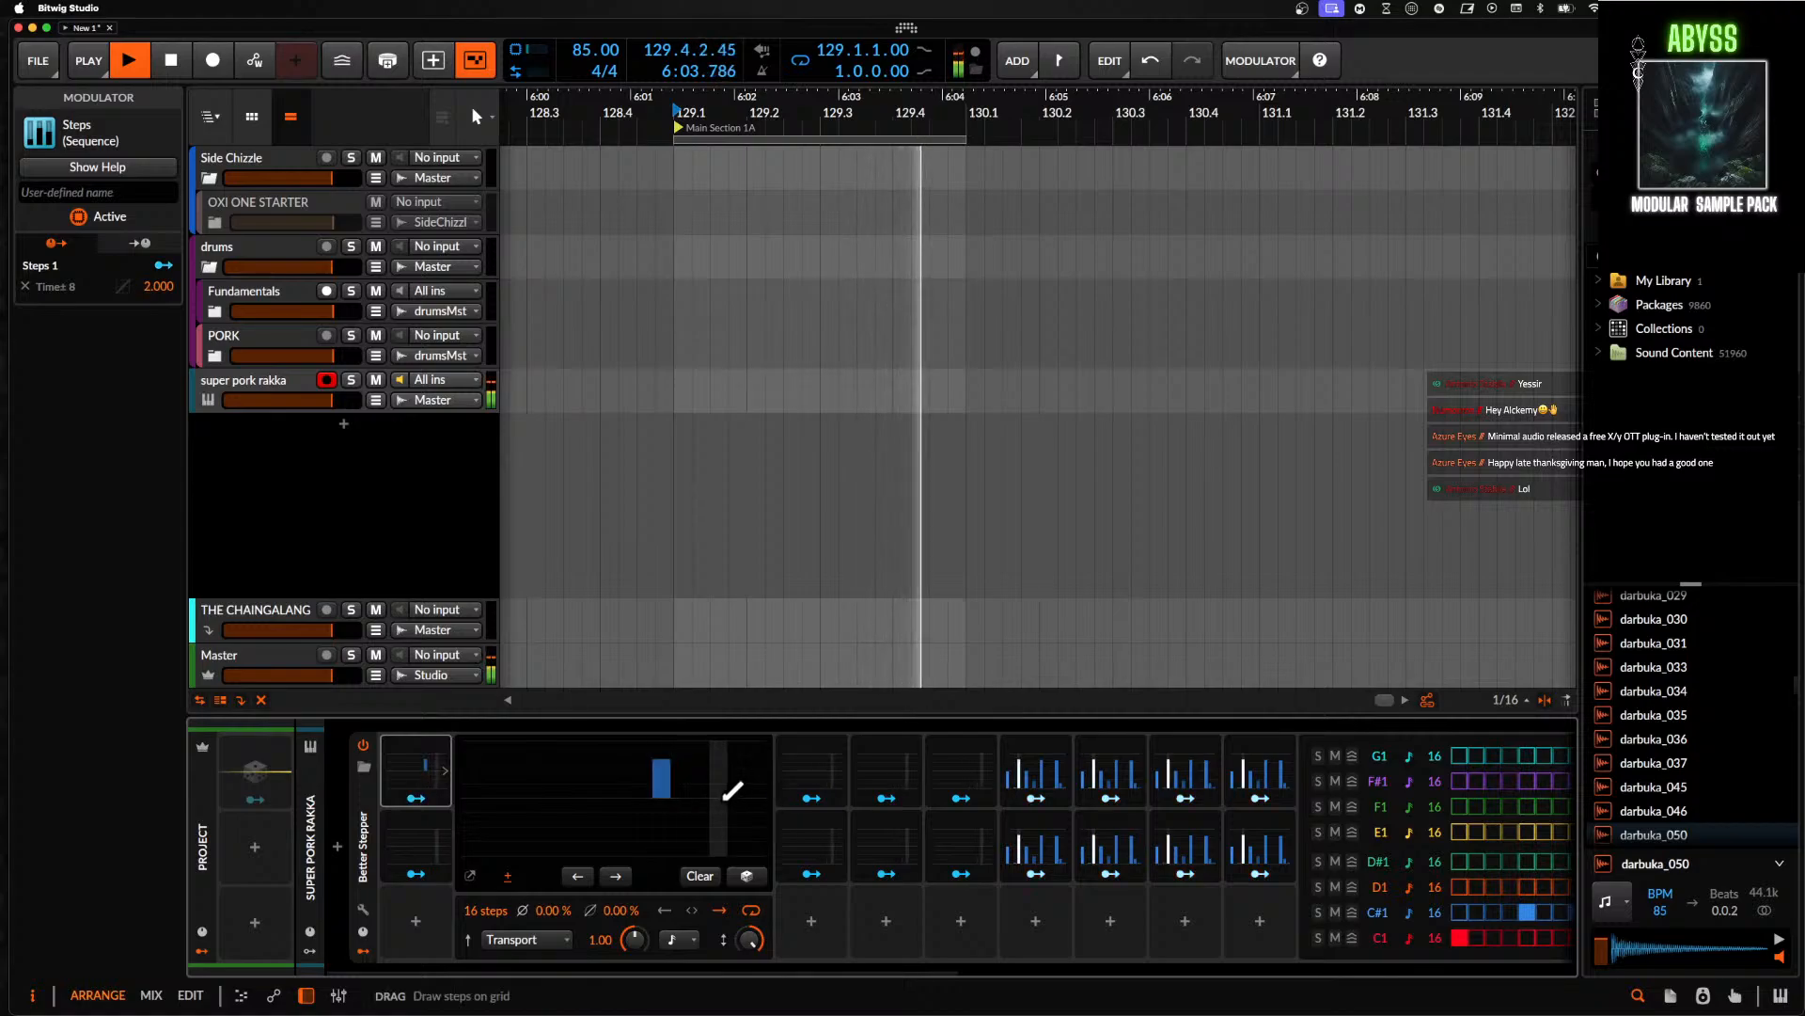
pyautogui.press('space')
# - Audition the sequence against the note lanes and clear the value on step 11 of the Steps 1 modulator
pyautogui.hscroll(5, 752, 814)
pyautogui.press('space')
pyautogui.hscroll(2, 724, 814)
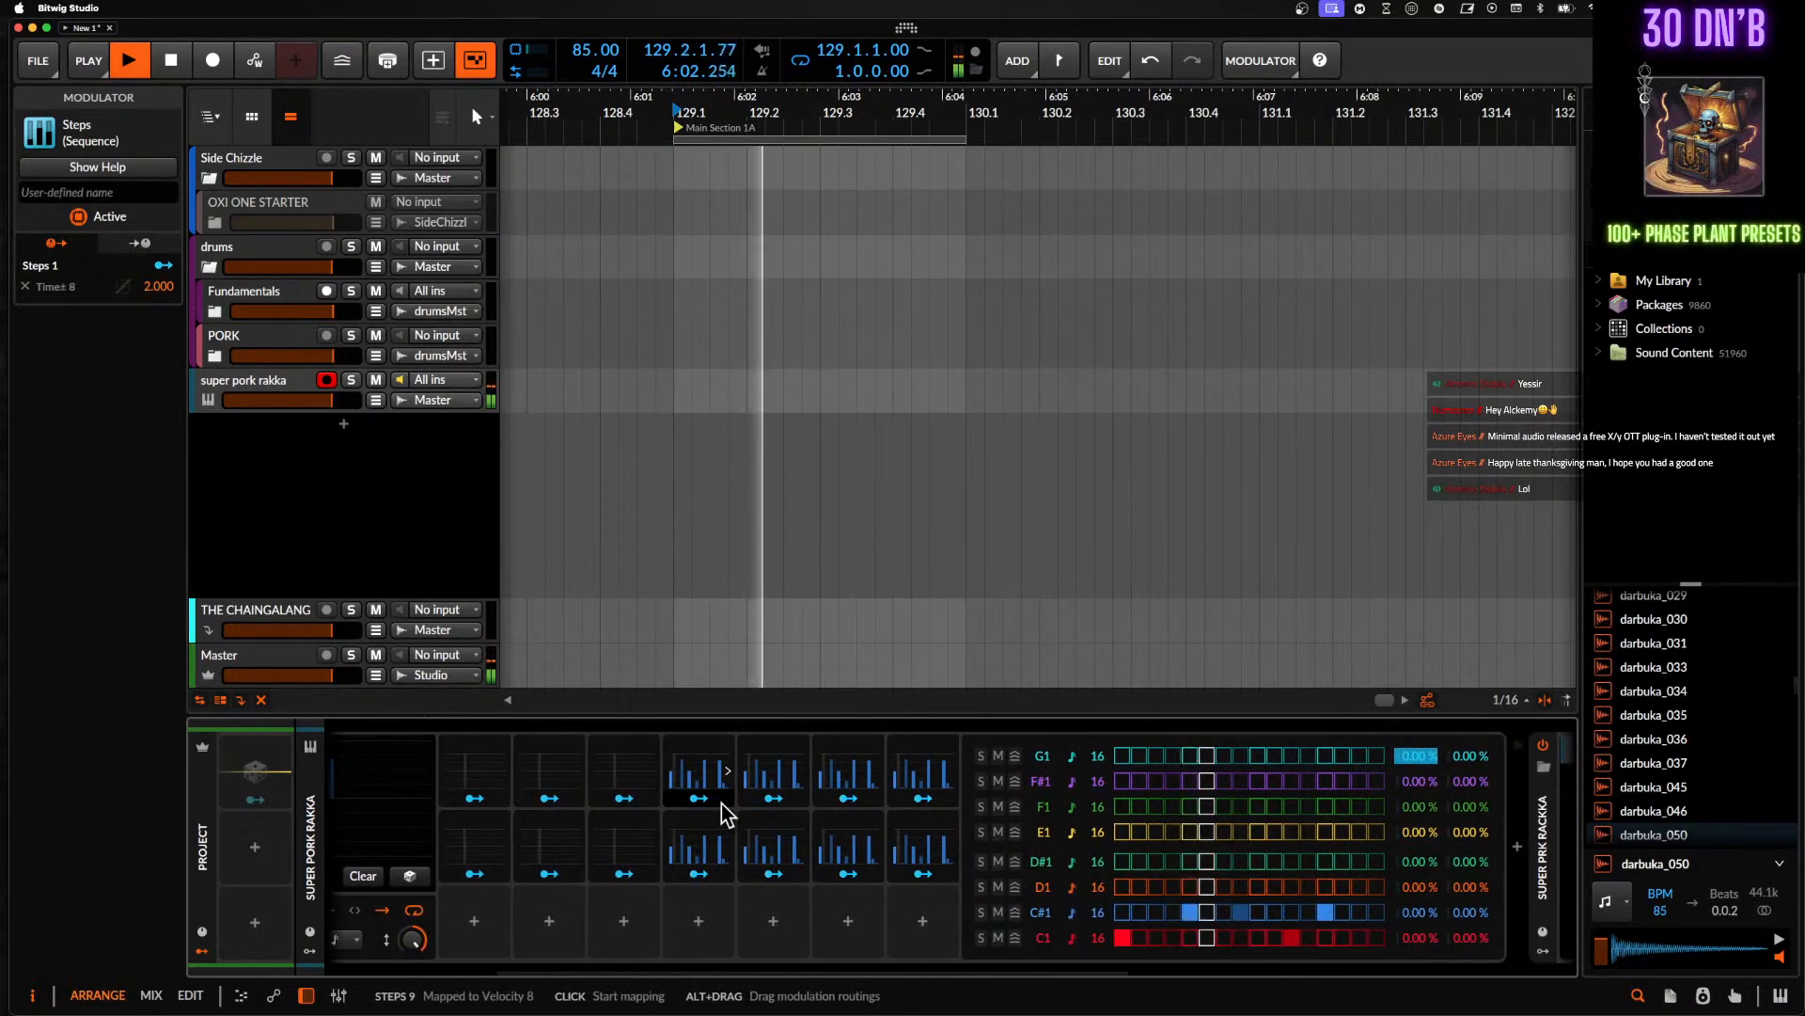
pyautogui.press('space')
pyautogui.hscroll(-8, 725, 809)
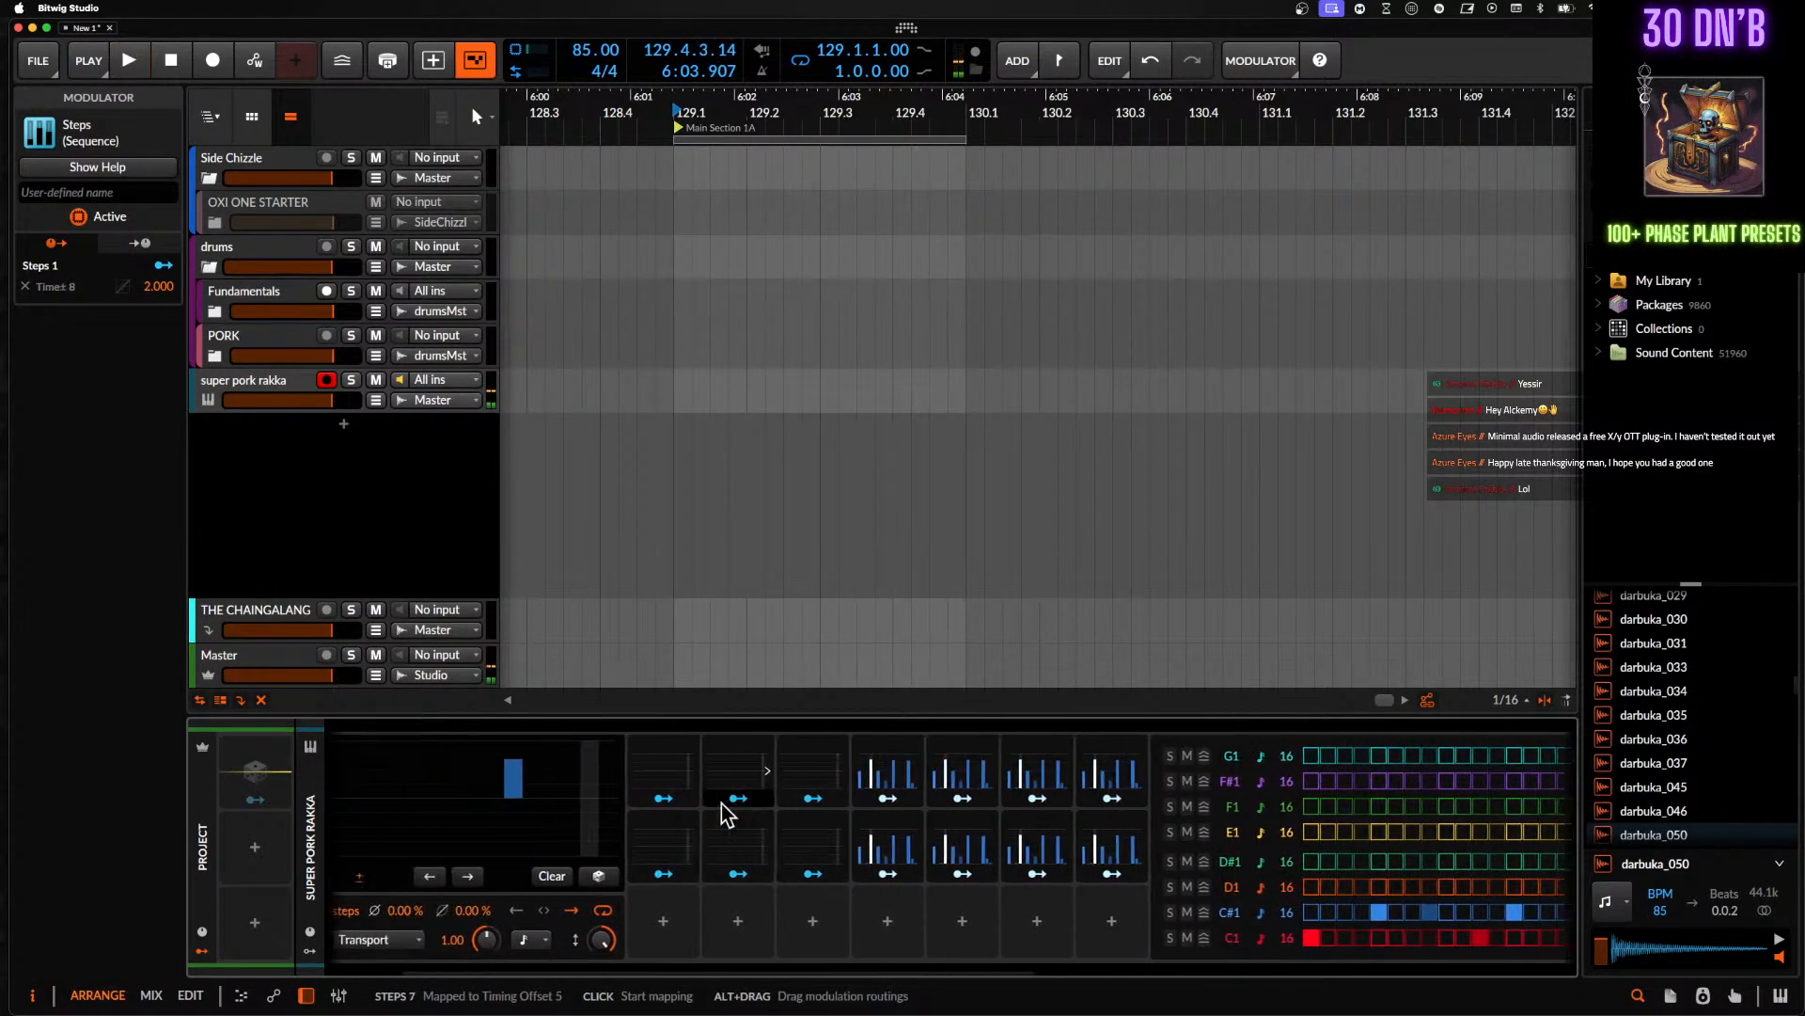
pyautogui.click(653, 786)
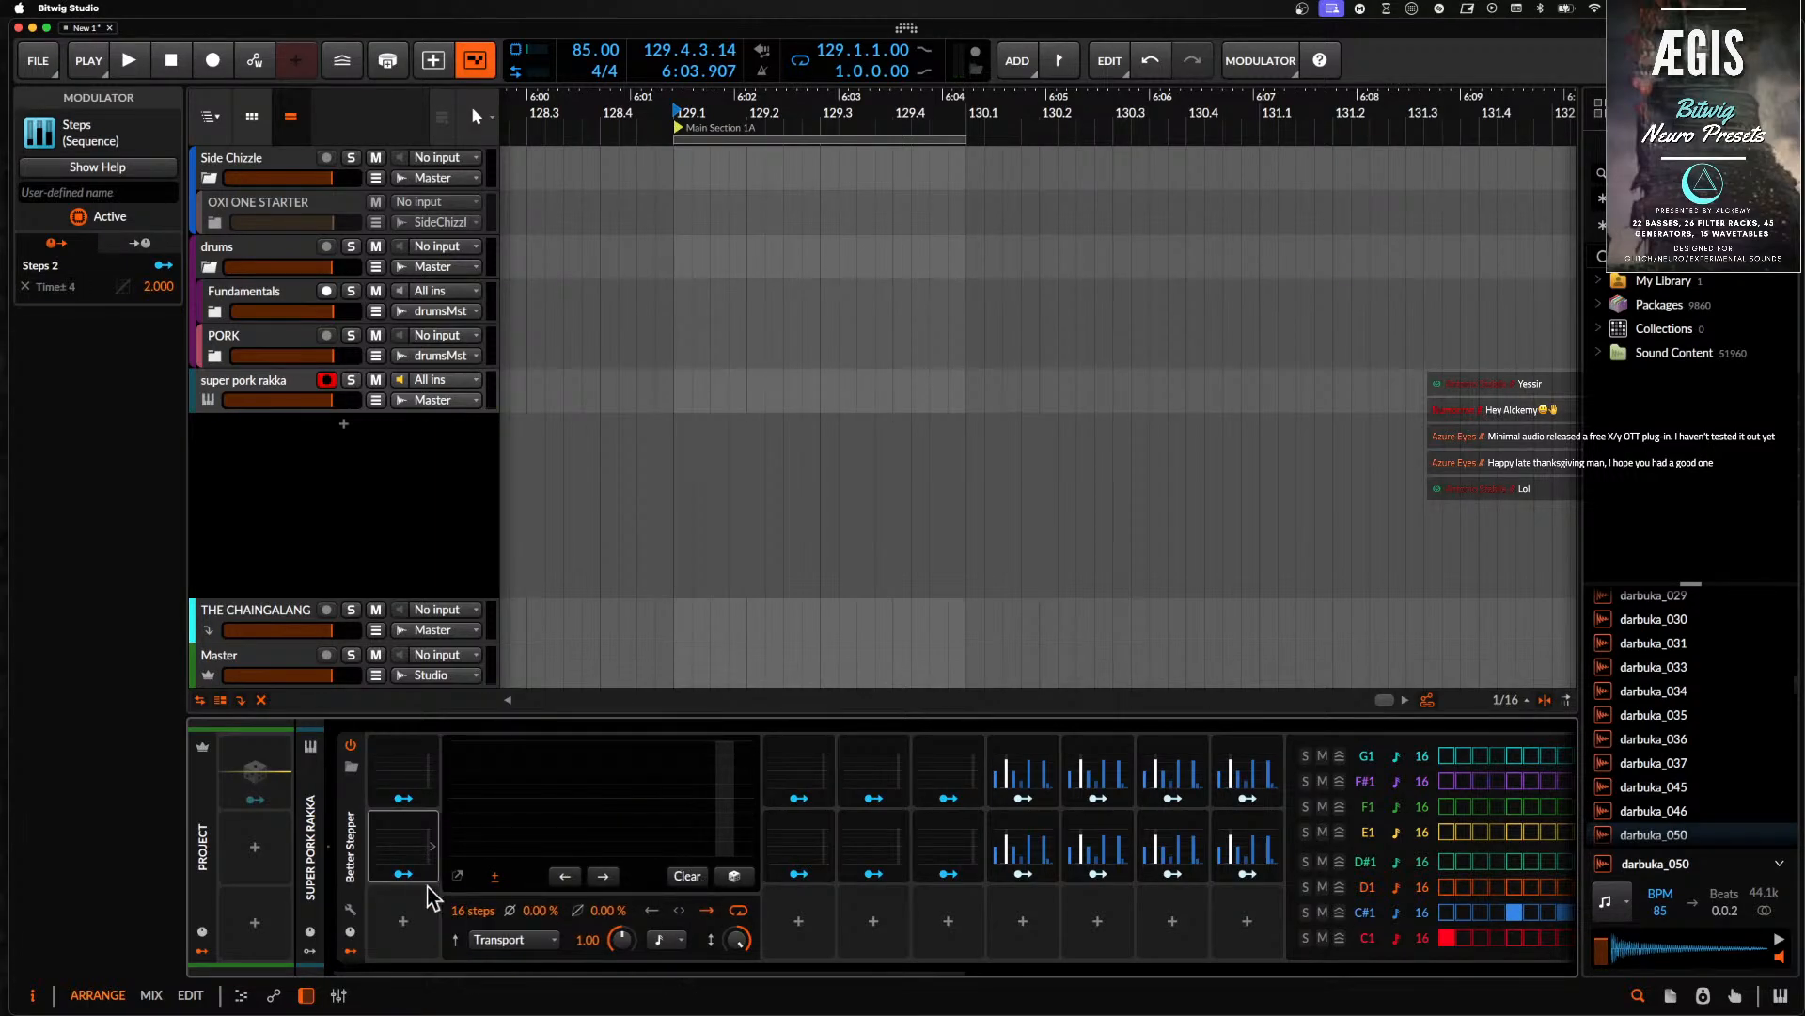
# - Open the Steps 6 modulator and draw a small positive value on step 11 while auditioning the sequence
pyautogui.click(395, 846)
pyautogui.click(620, 849)
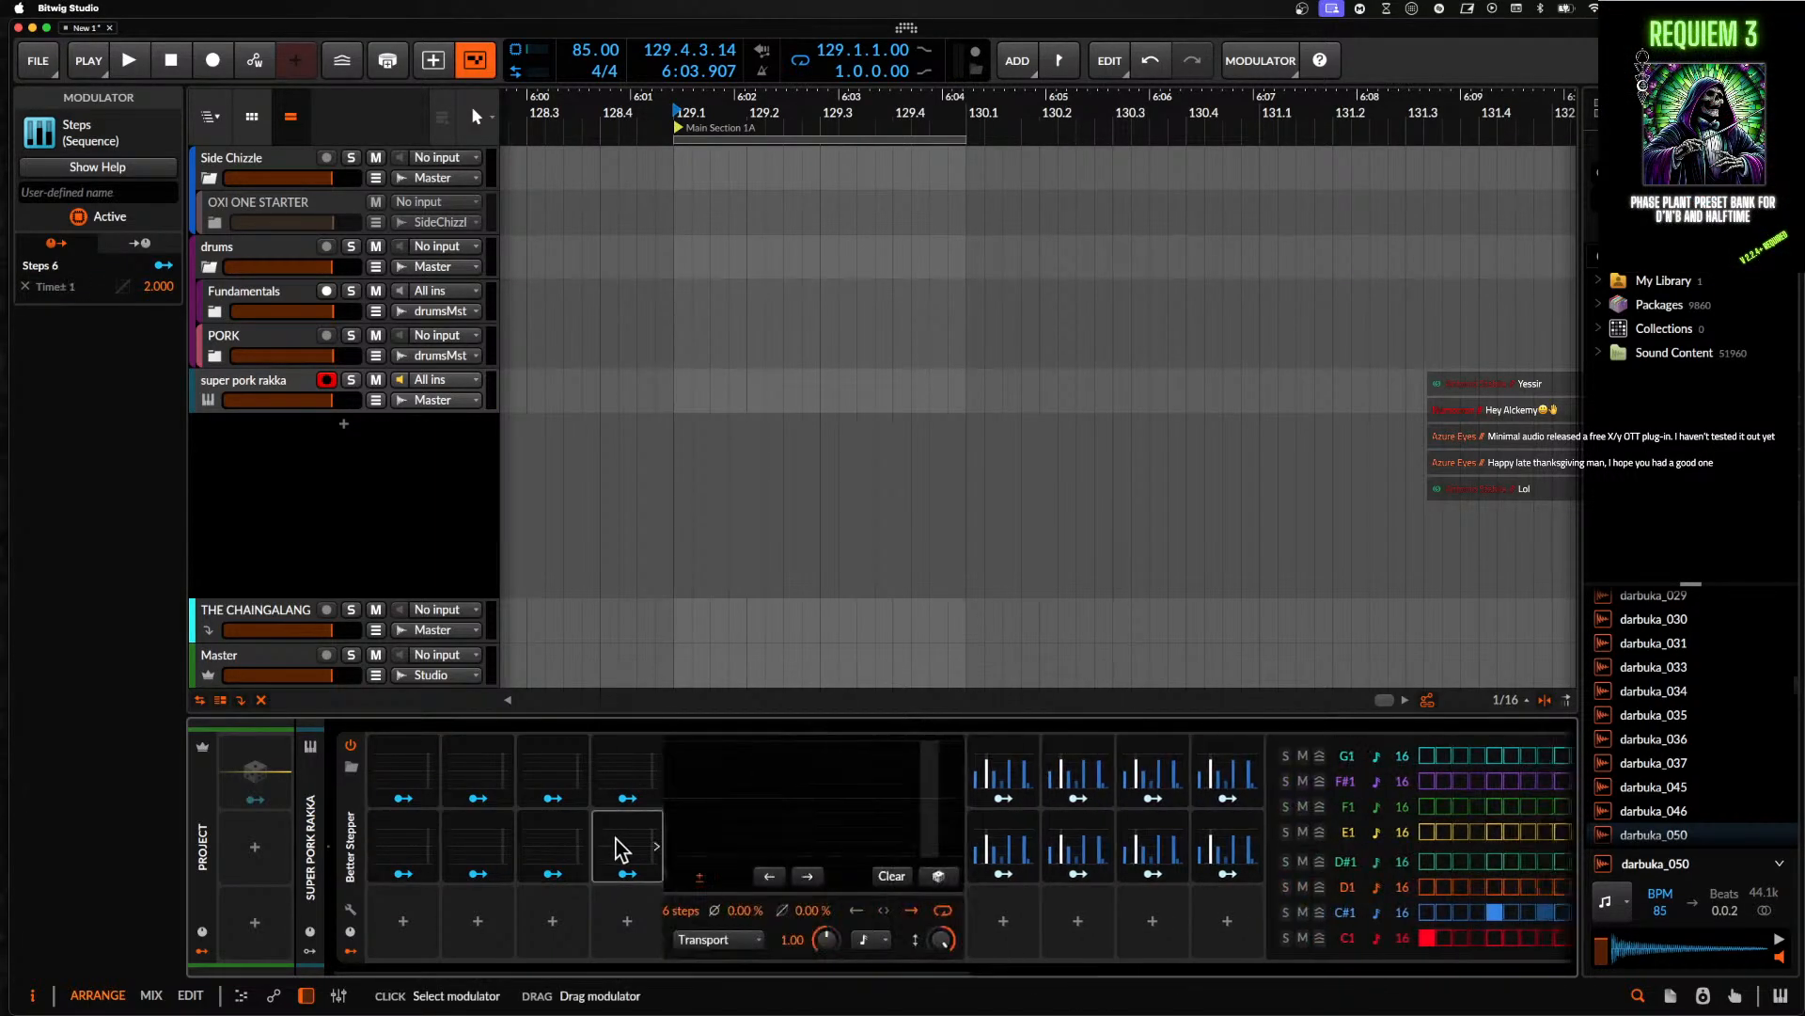
pyautogui.press('space')
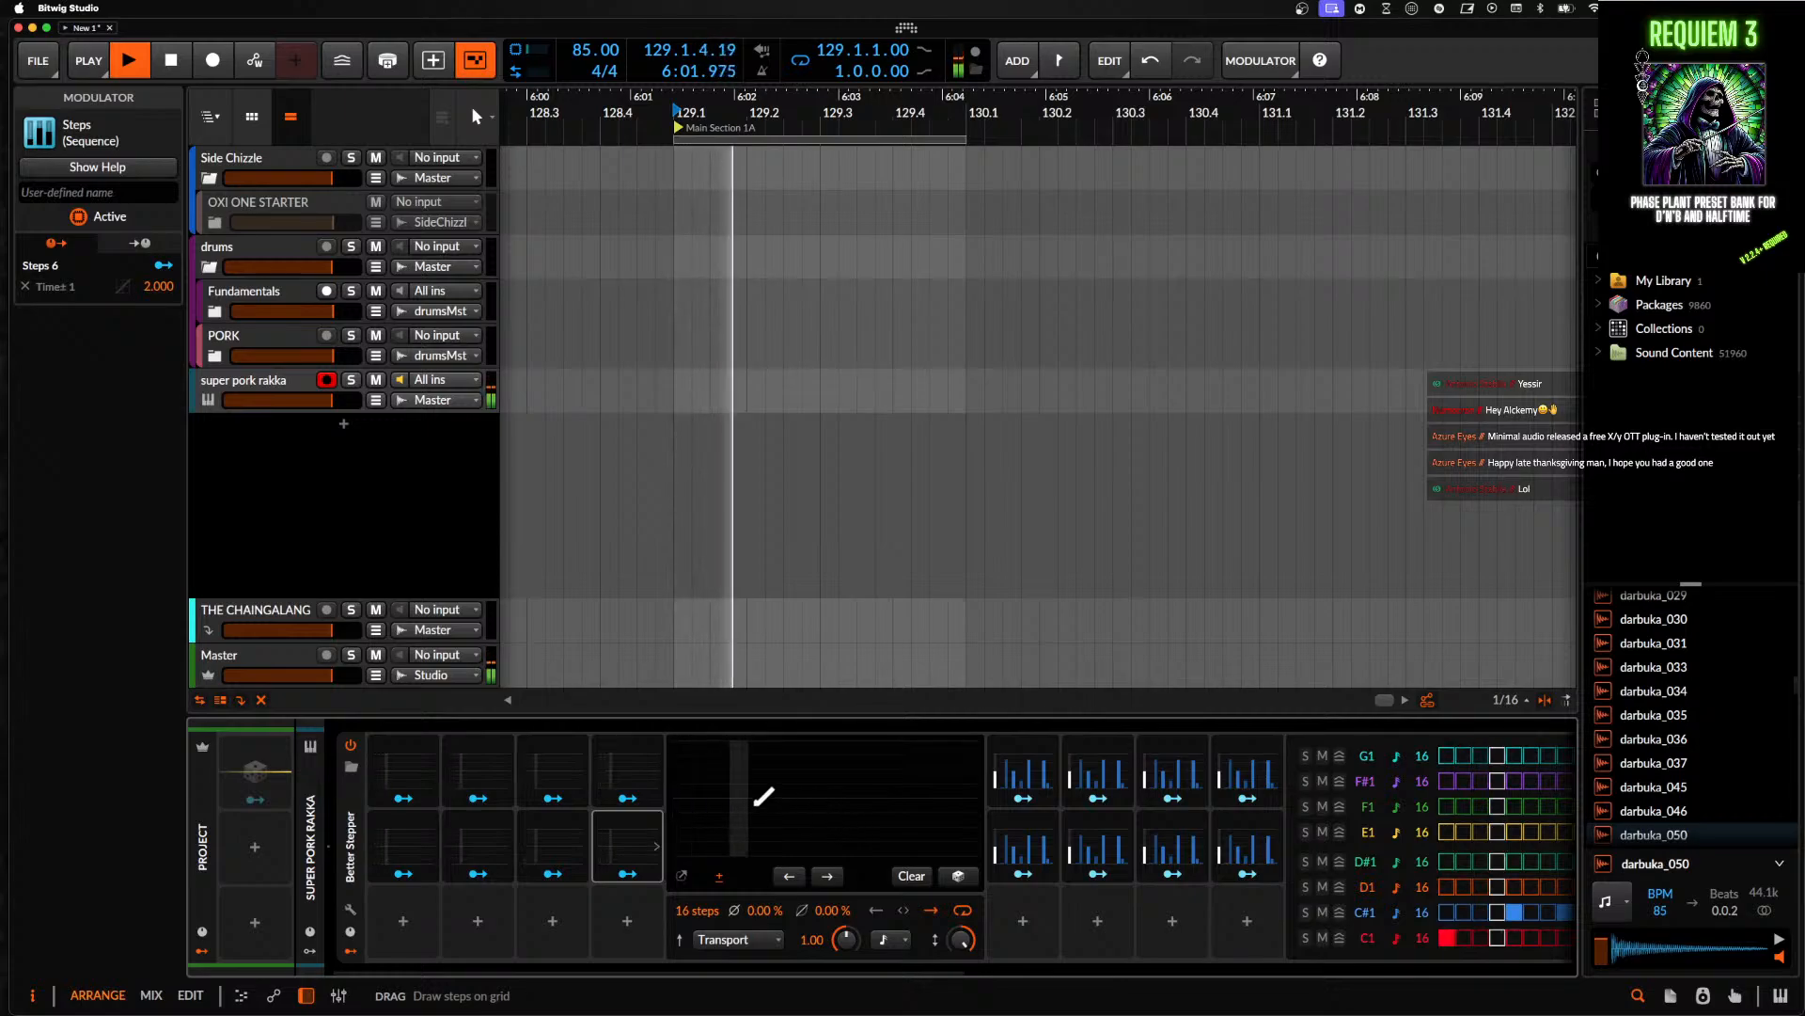
pyautogui.press('space')
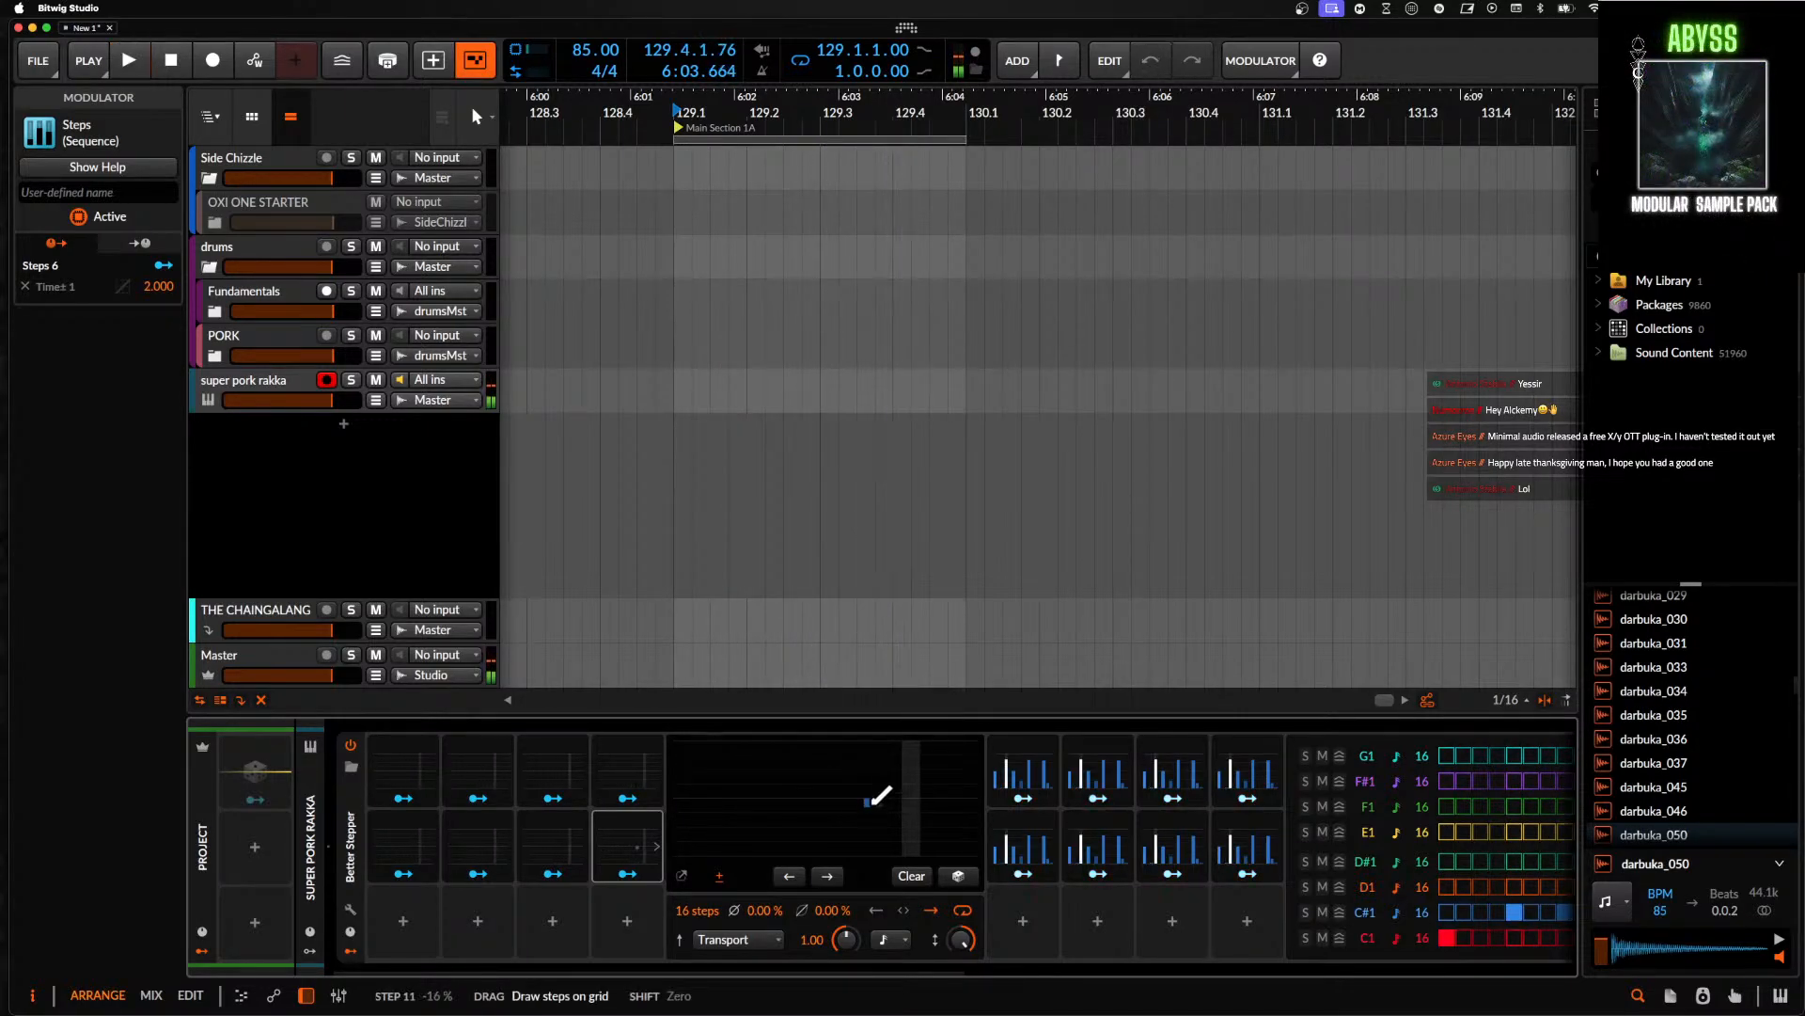
pyautogui.press('space')
pyautogui.hscroll(3, 879, 760)
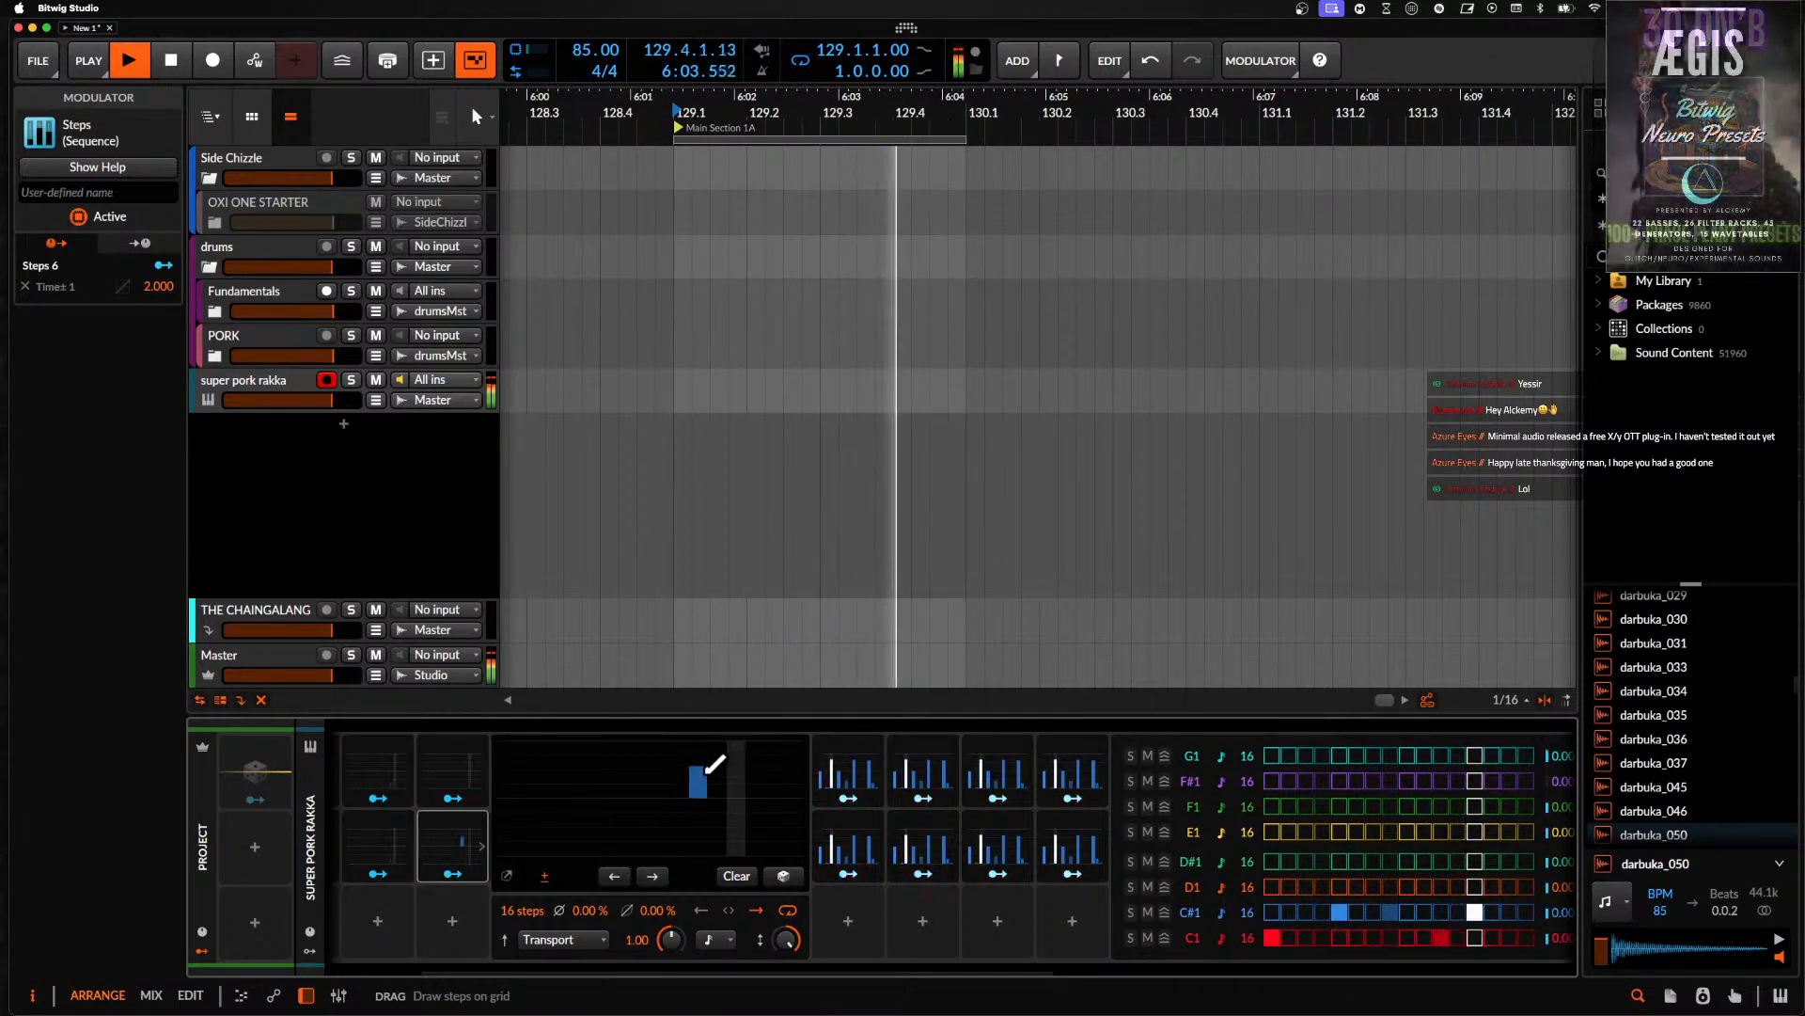
pyautogui.moveTo(706, 772); pyautogui.dragTo(706, 777)
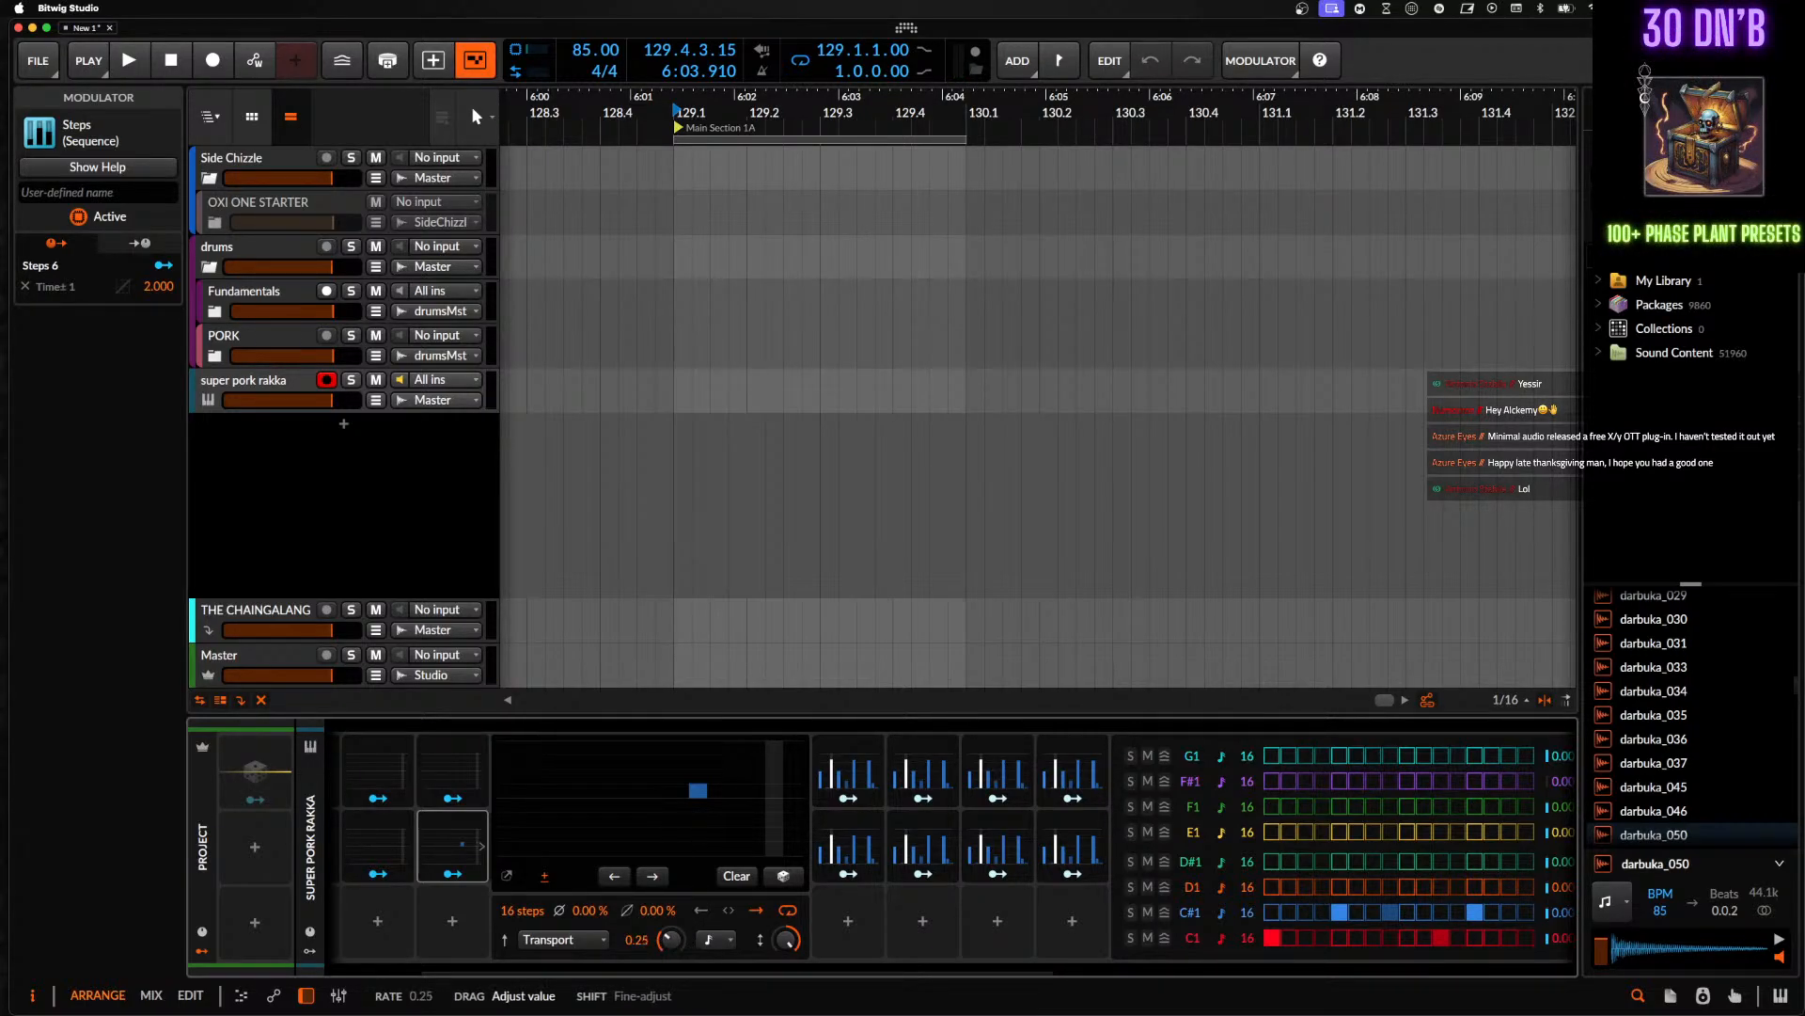
# - Try a rate of 0.52 on the Steps 6 modulator during playback and reset the rate to 1.00
pyautogui.moveTo(671, 939); pyautogui.dragTo(672, 926)
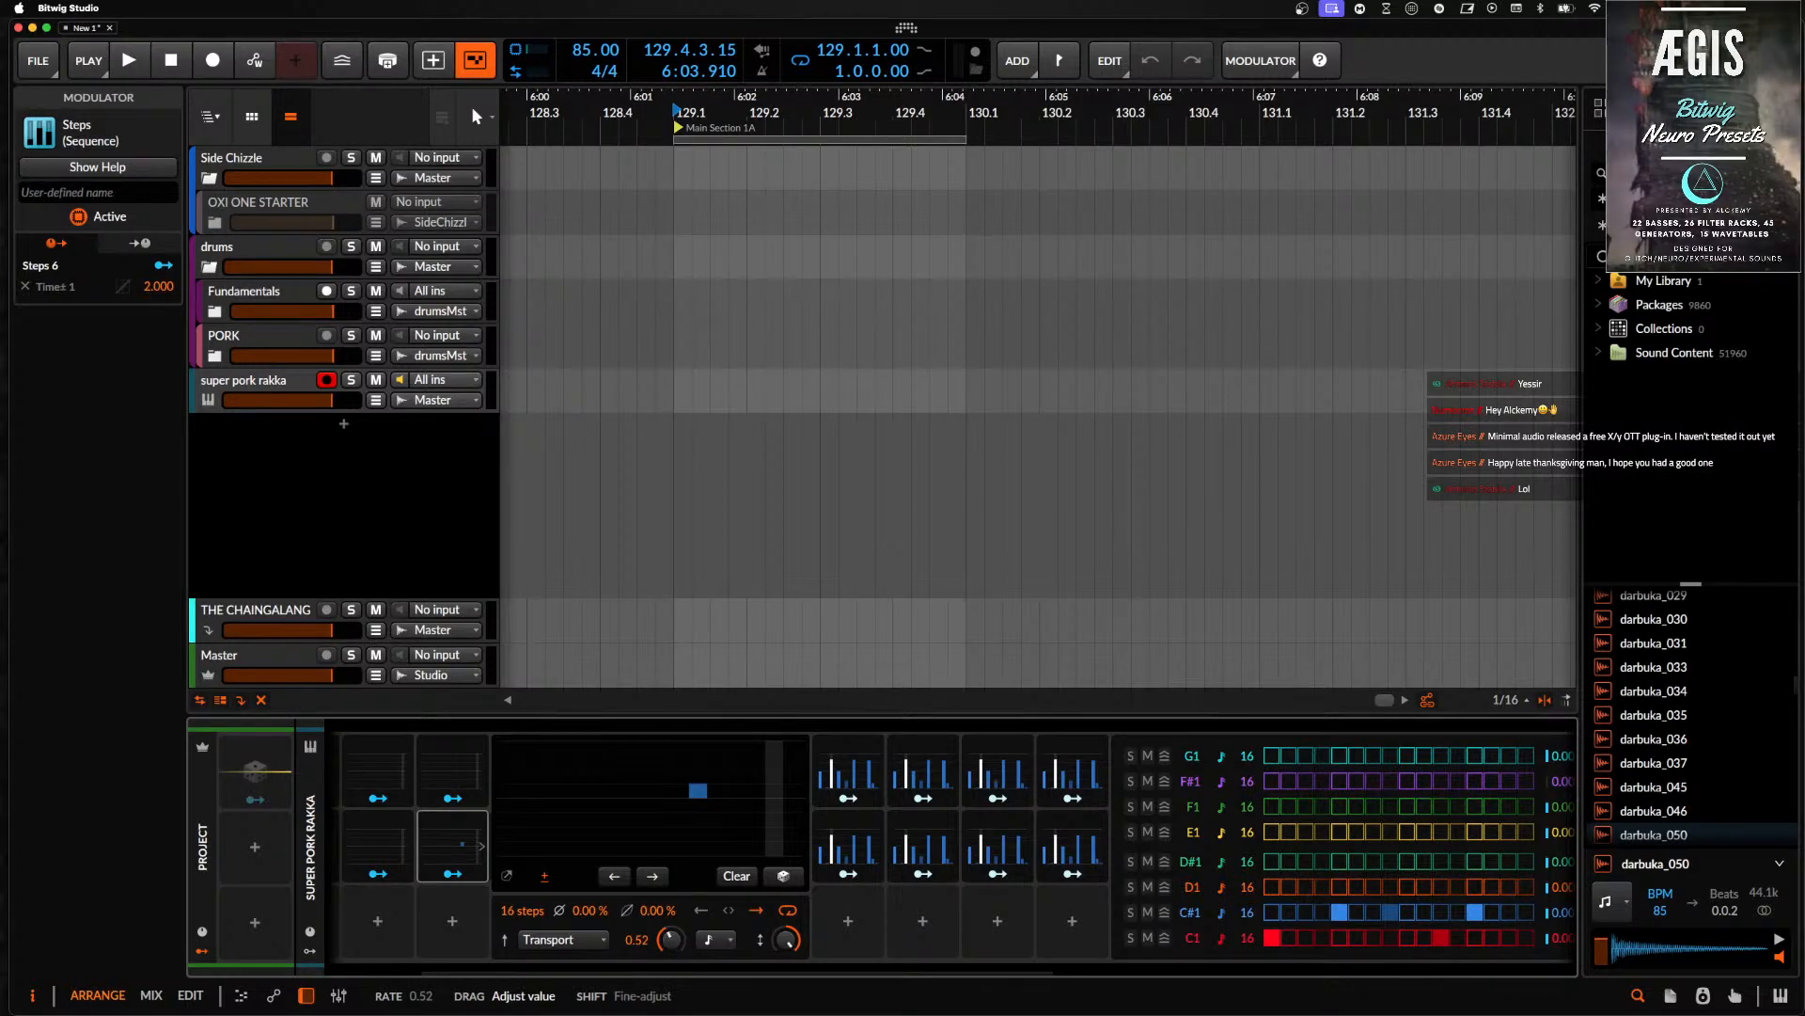
pyautogui.press('space')
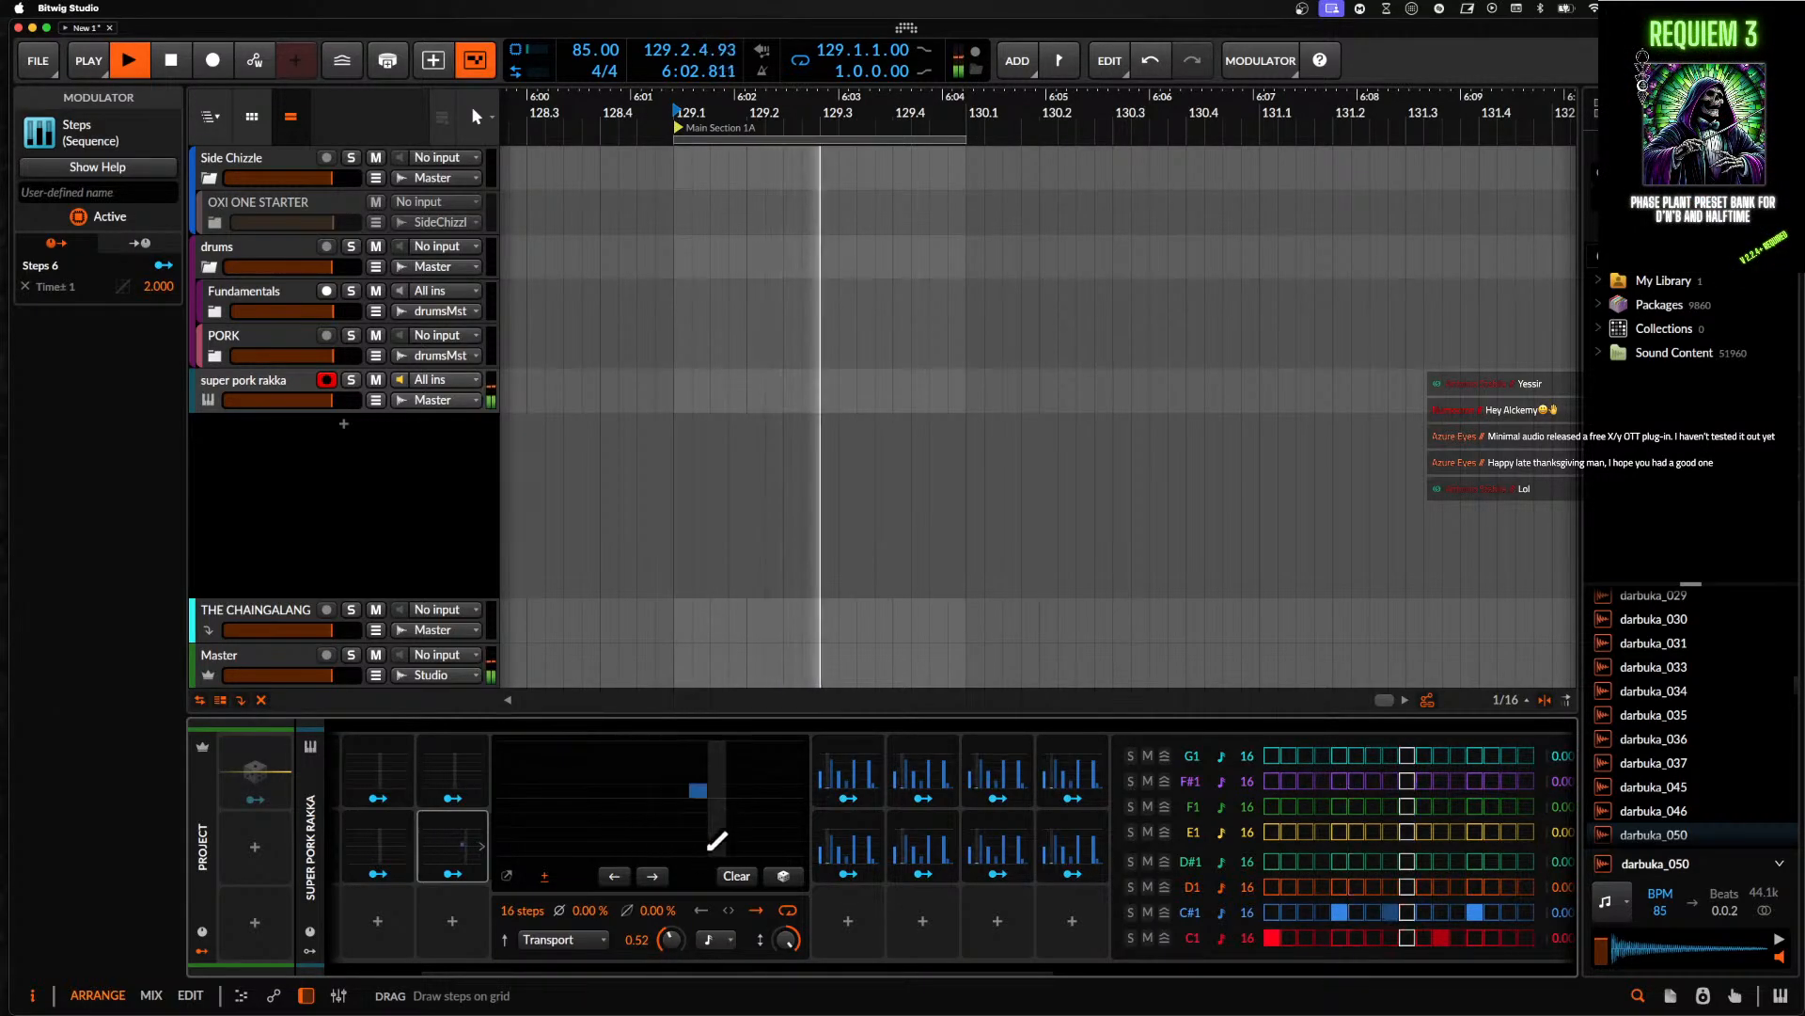
pyautogui.press('space')
pyautogui.doubleClick(677, 931)
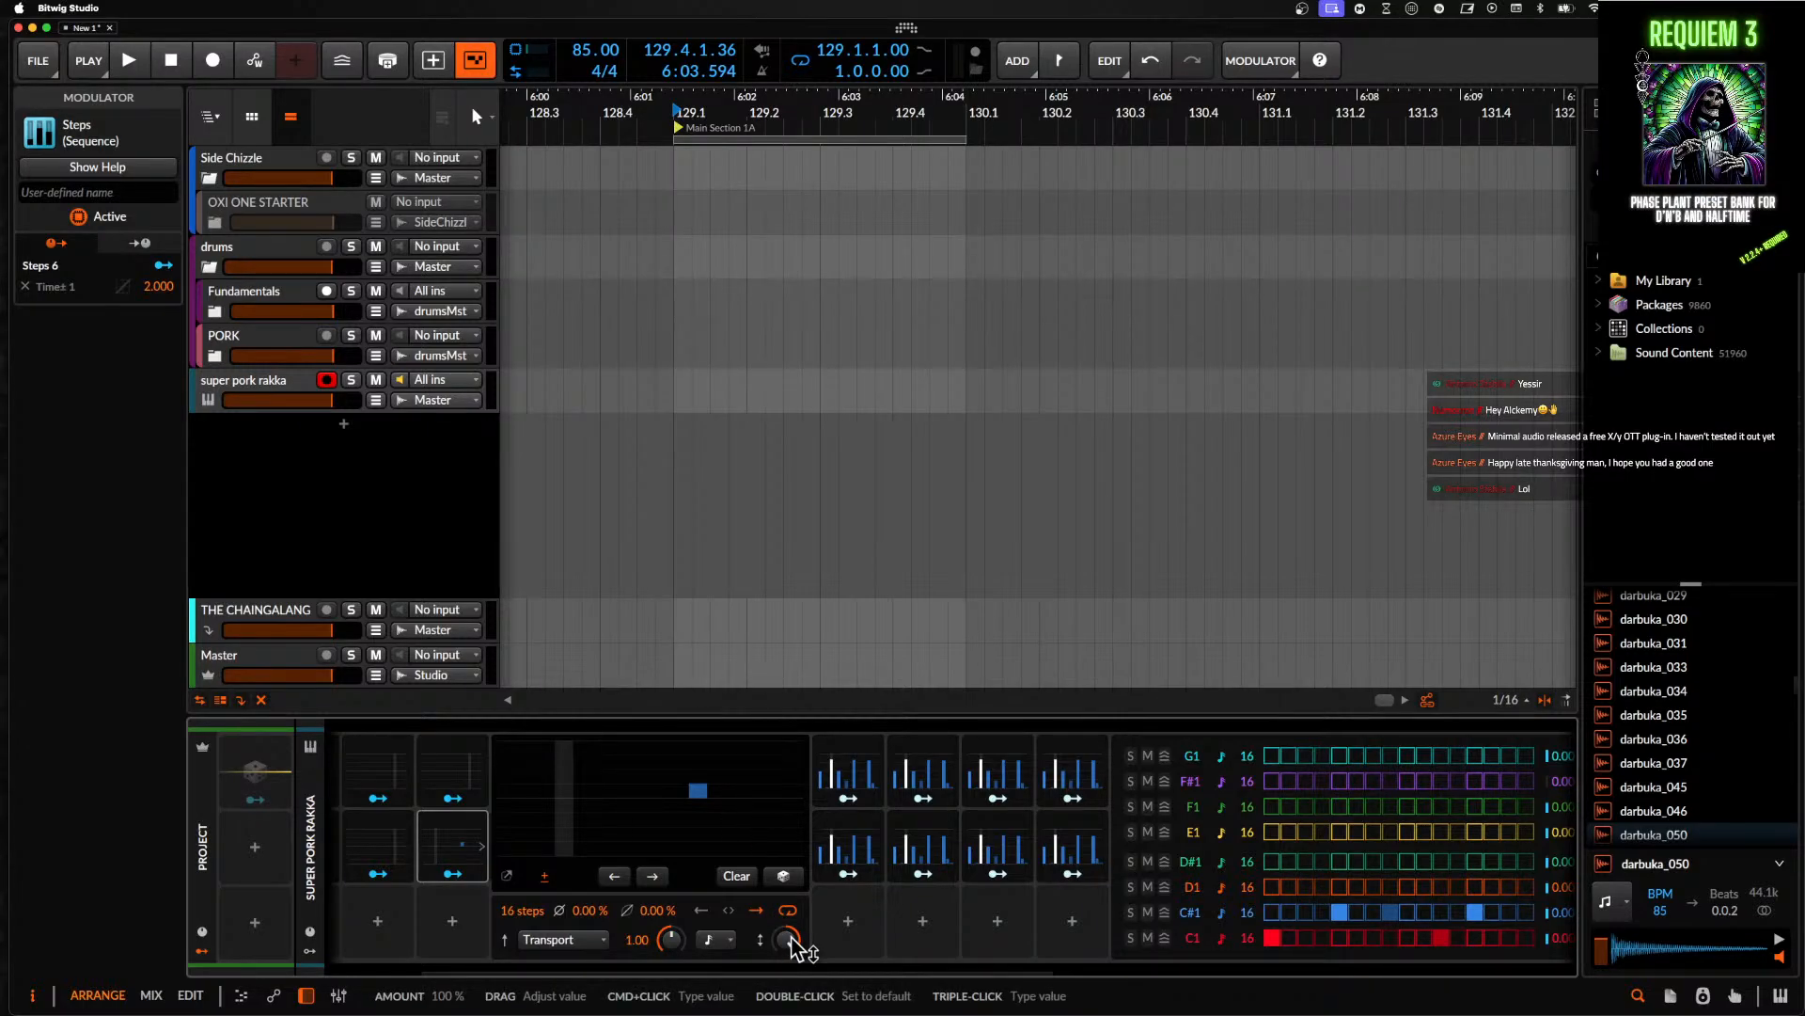
# - Lower the Steps 6 modulator's amount to 32% and raise step 11 to its full positive height while the sequence plays
pyautogui.moveTo(791, 939); pyautogui.dragTo(791, 949)
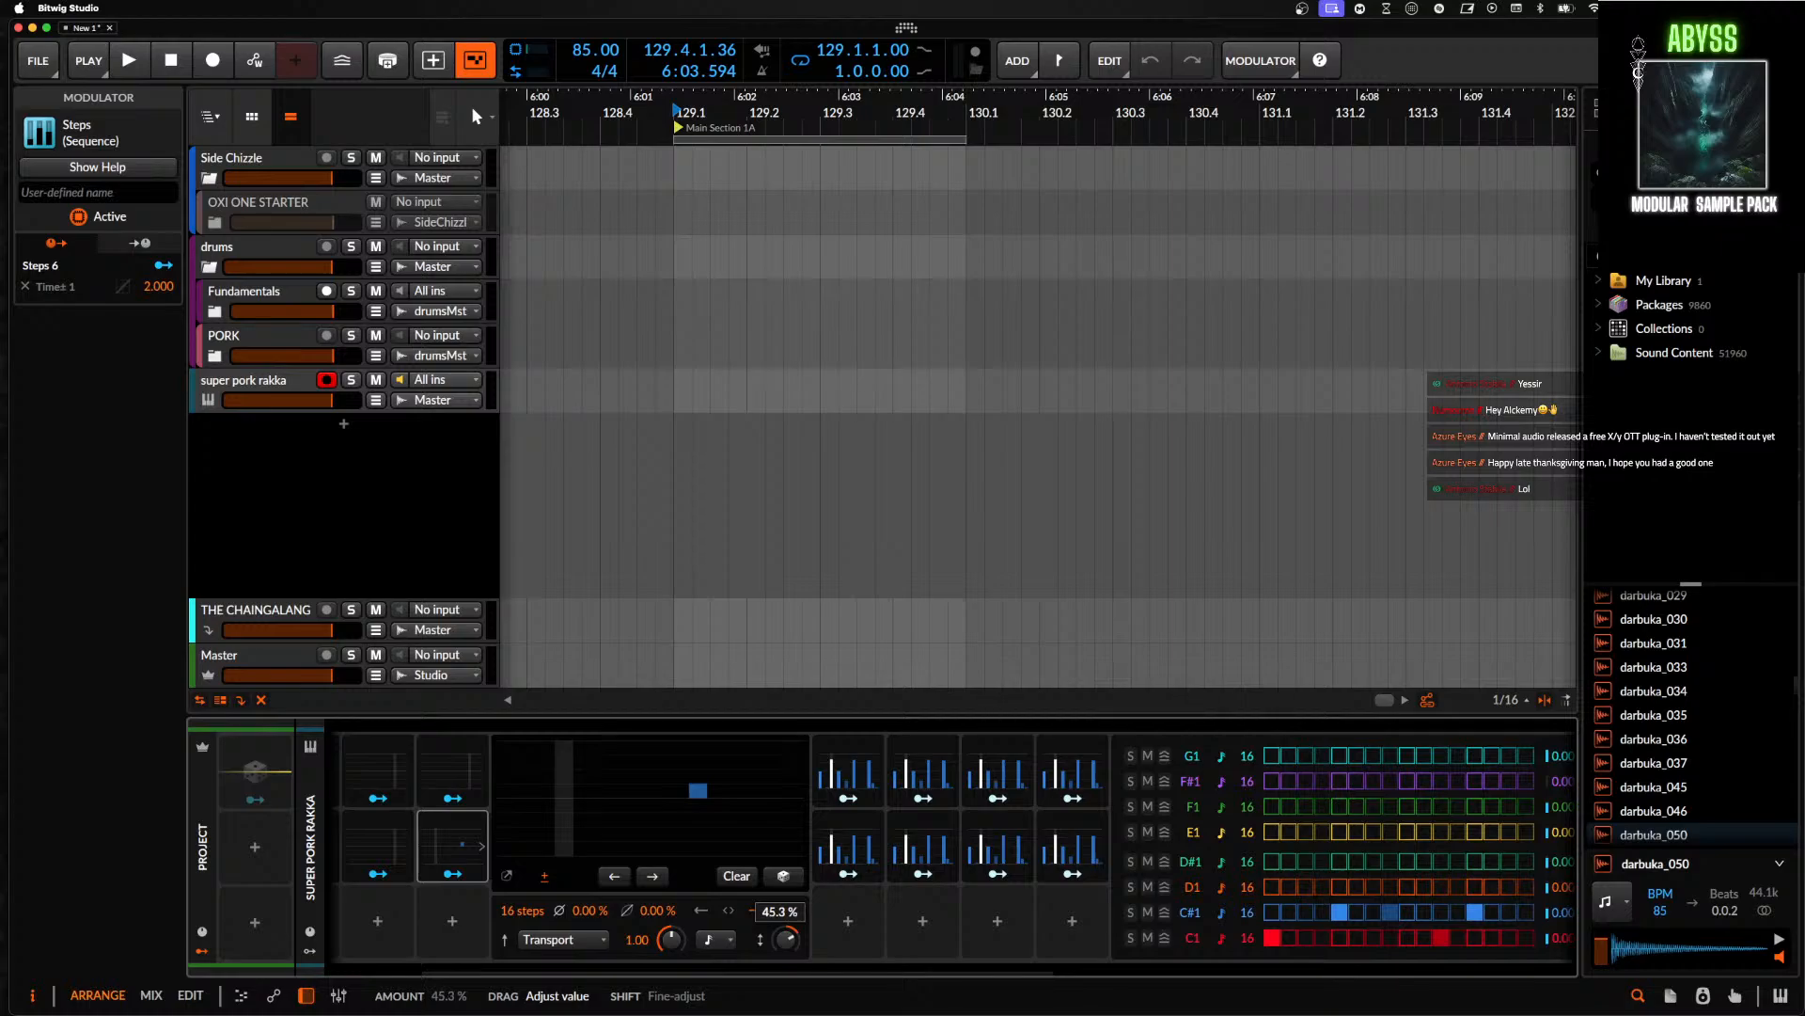
pyautogui.press('space')
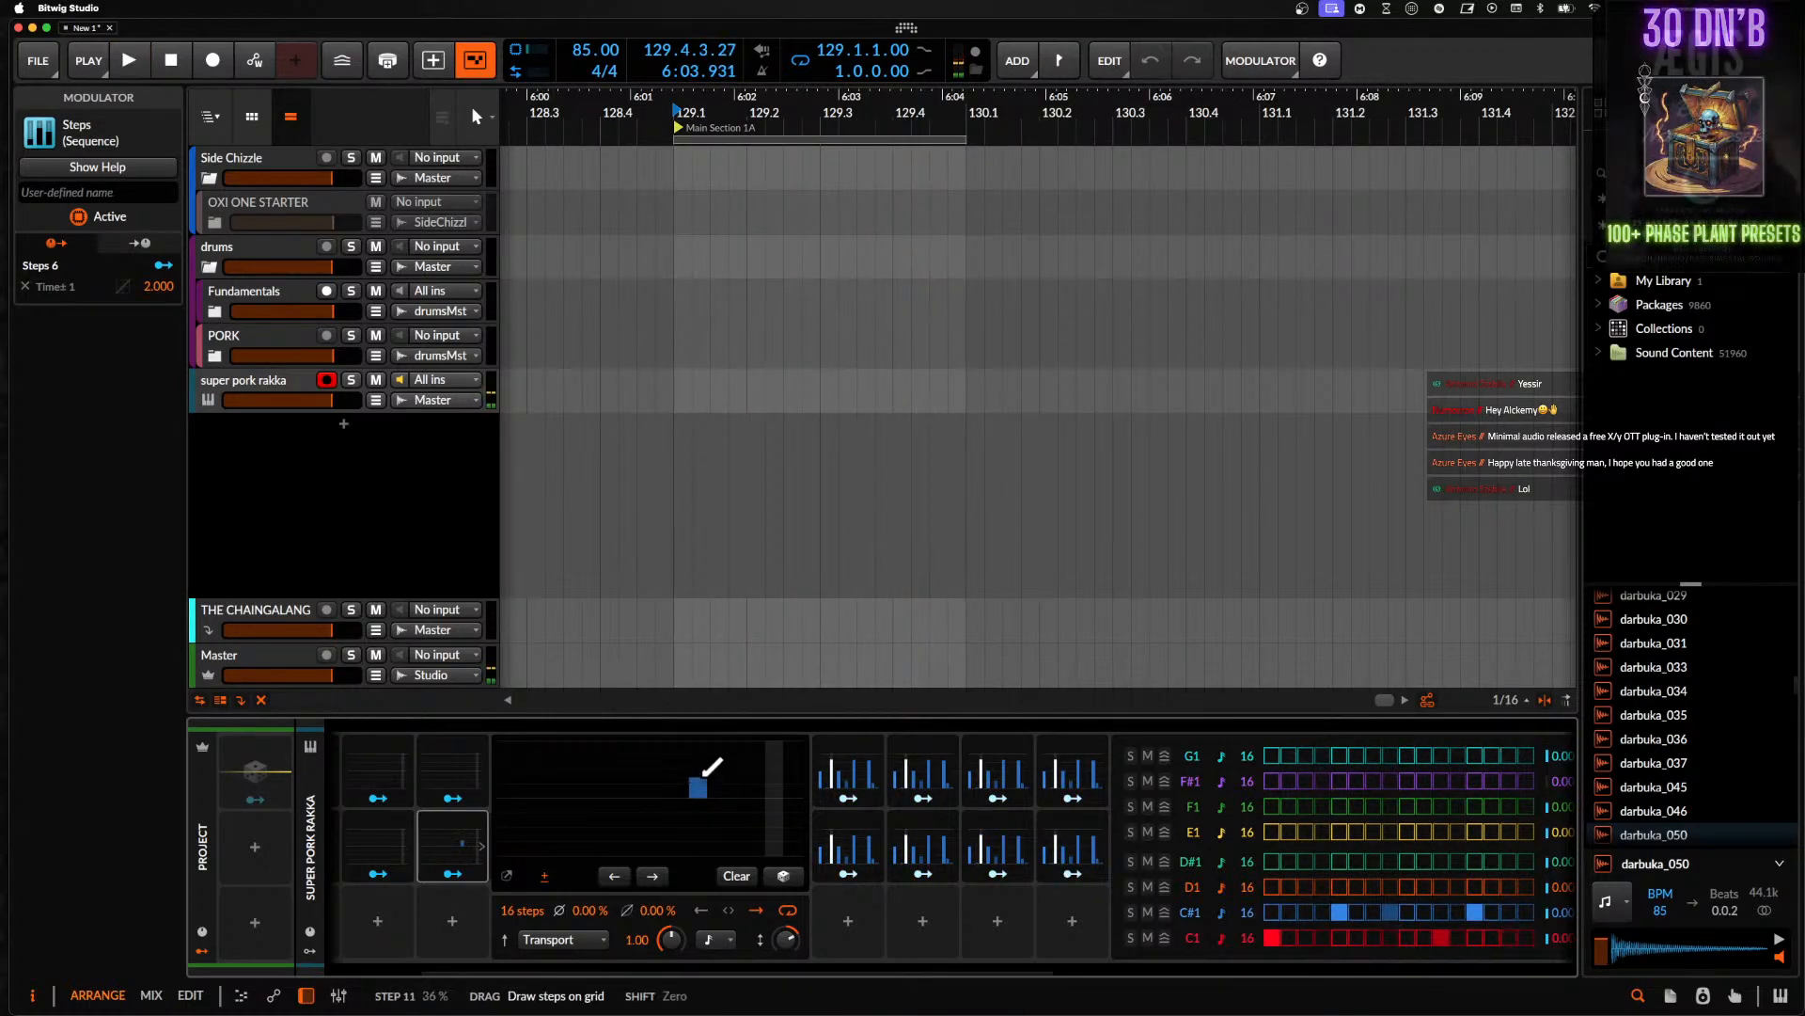
pyautogui.click(701, 765)
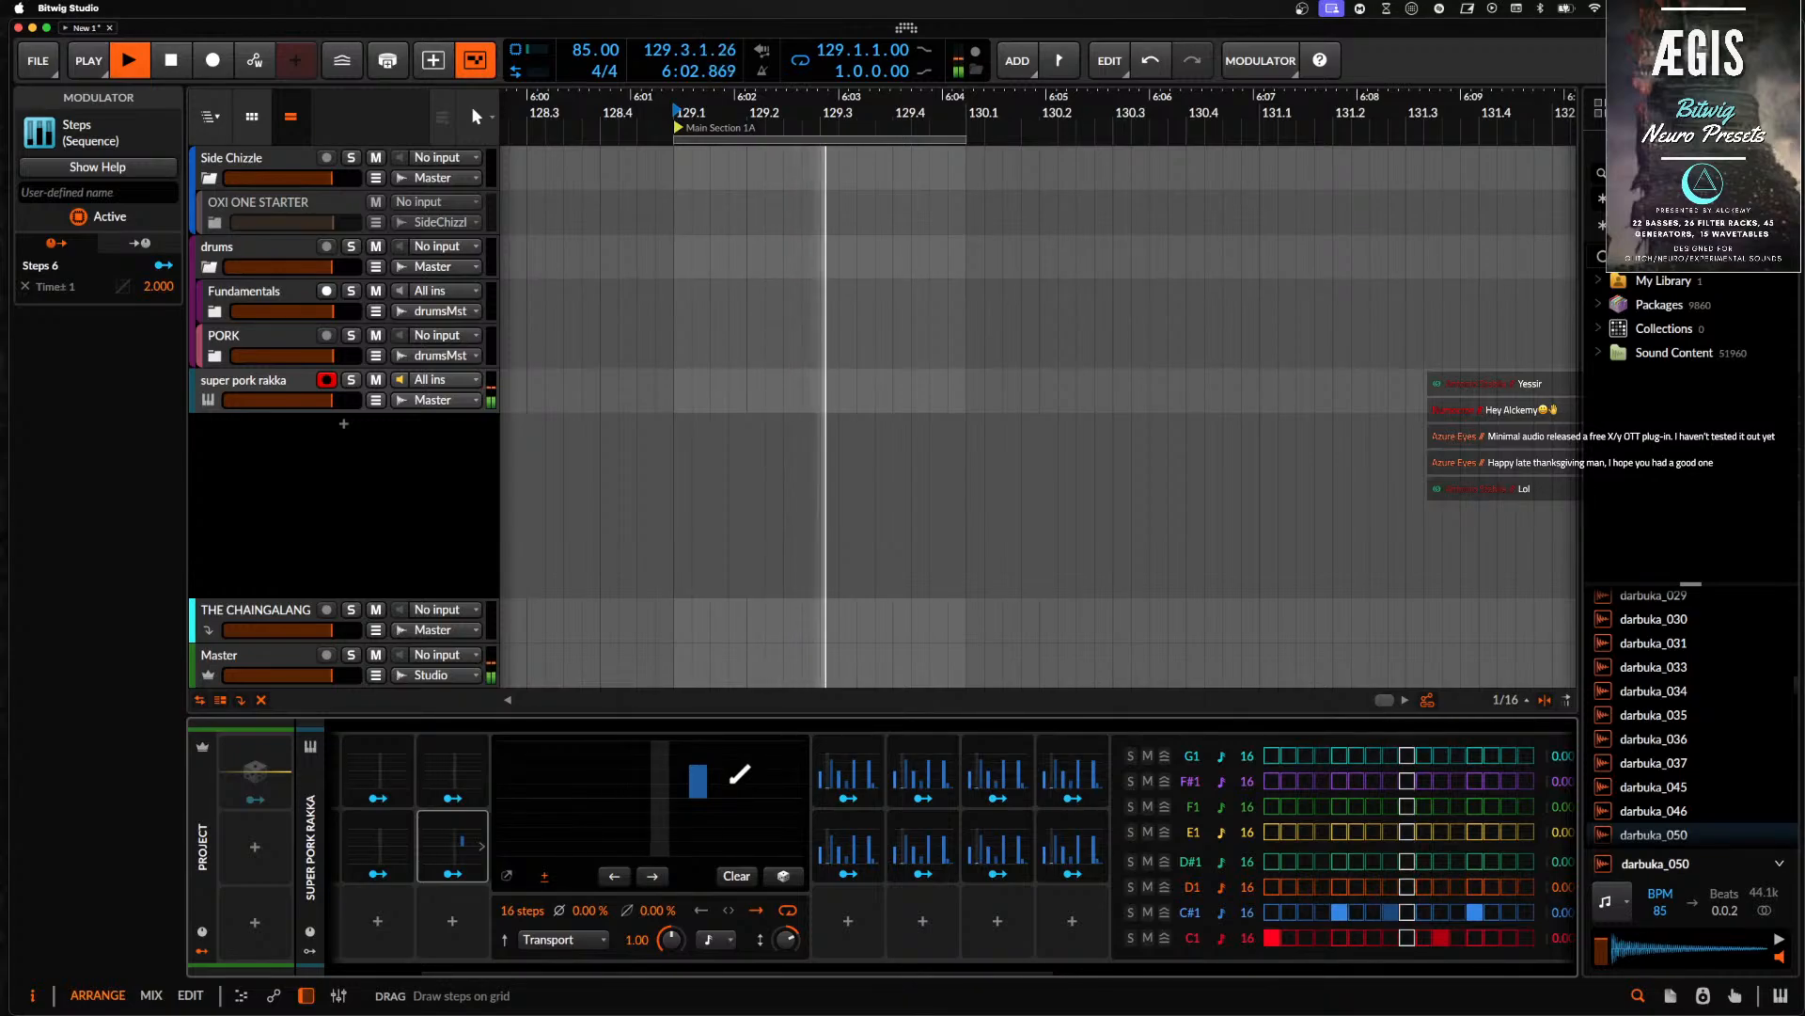
pyautogui.click(698, 779)
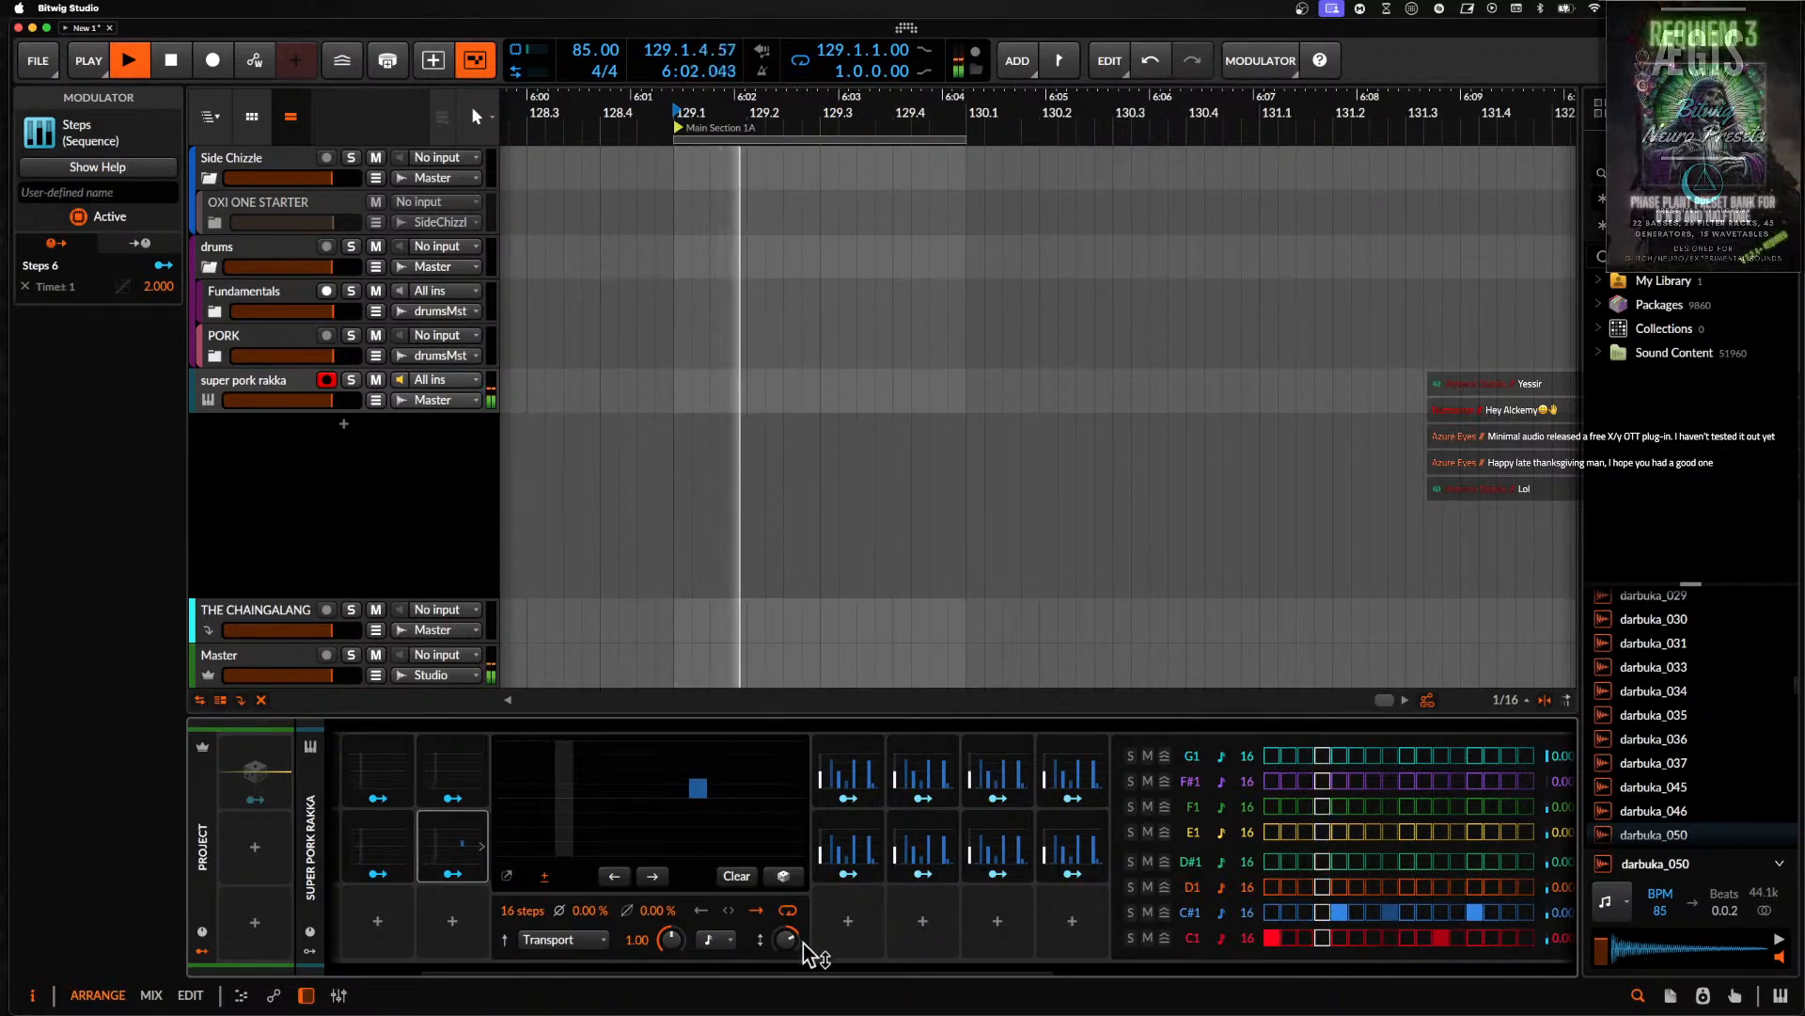
pyautogui.moveTo(802, 942); pyautogui.dragTo(802, 912)
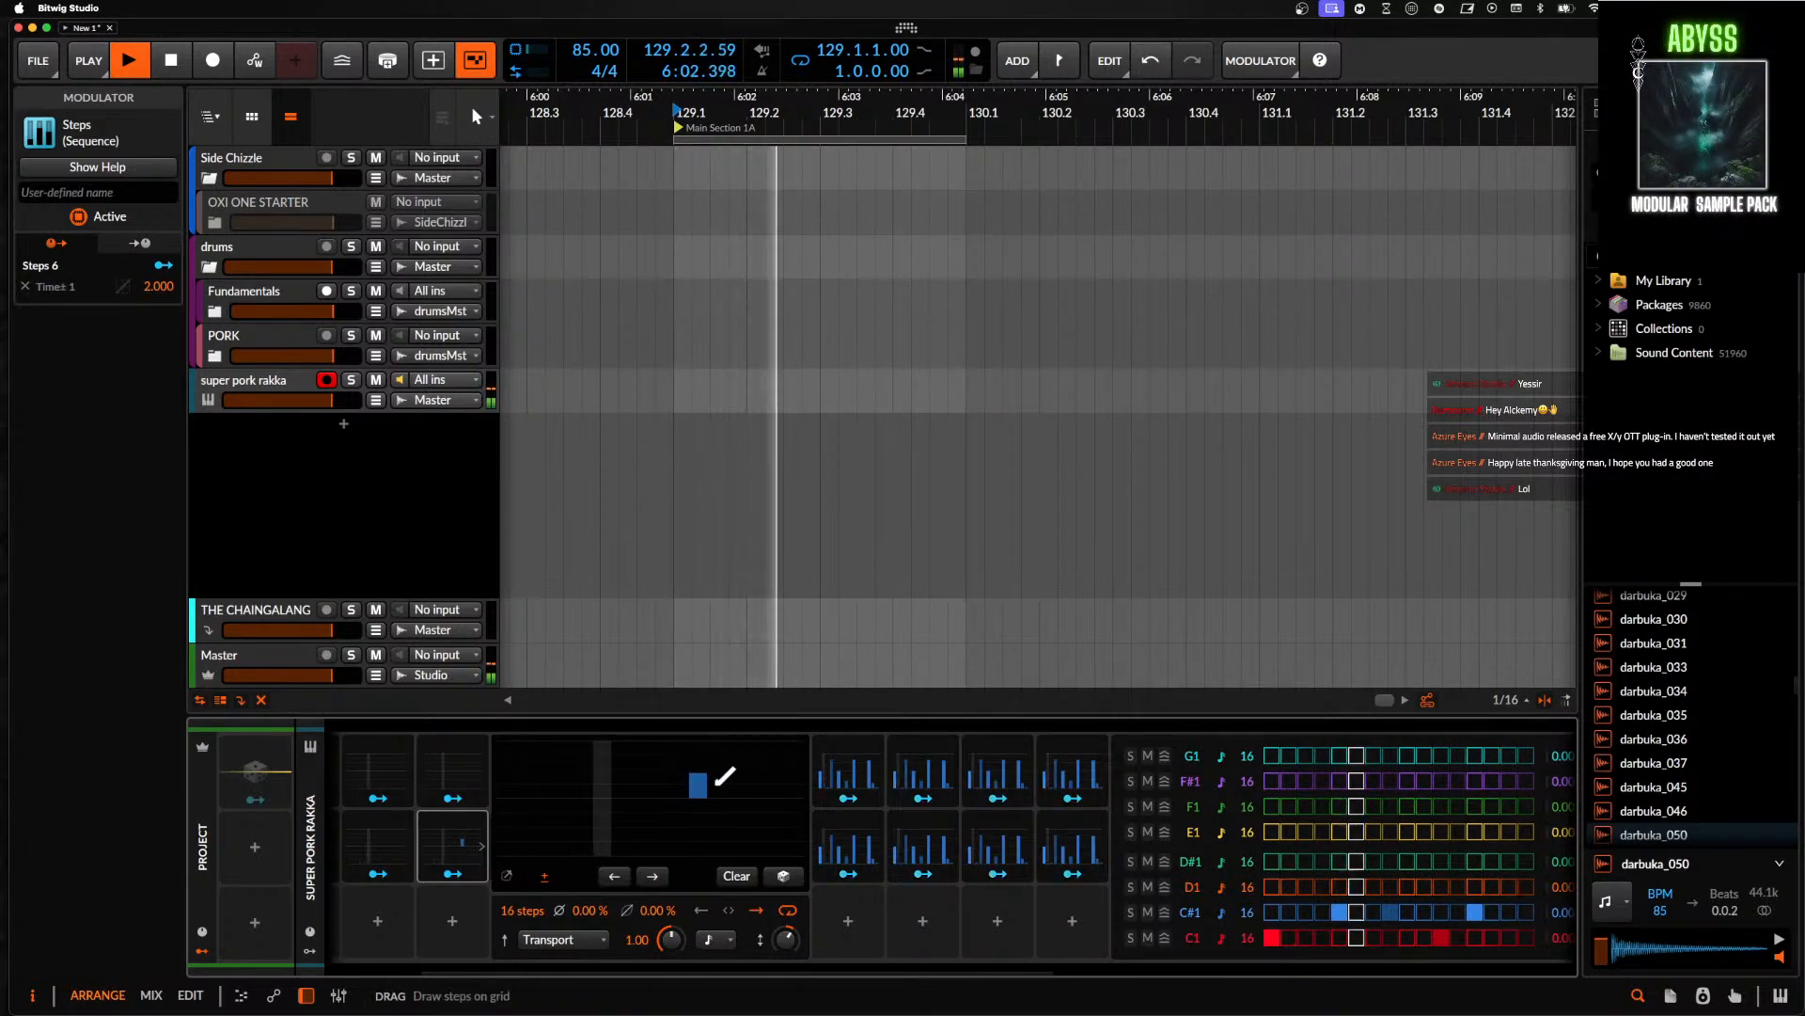
pyautogui.moveTo(738, 808); pyautogui.dragTo(712, 727)
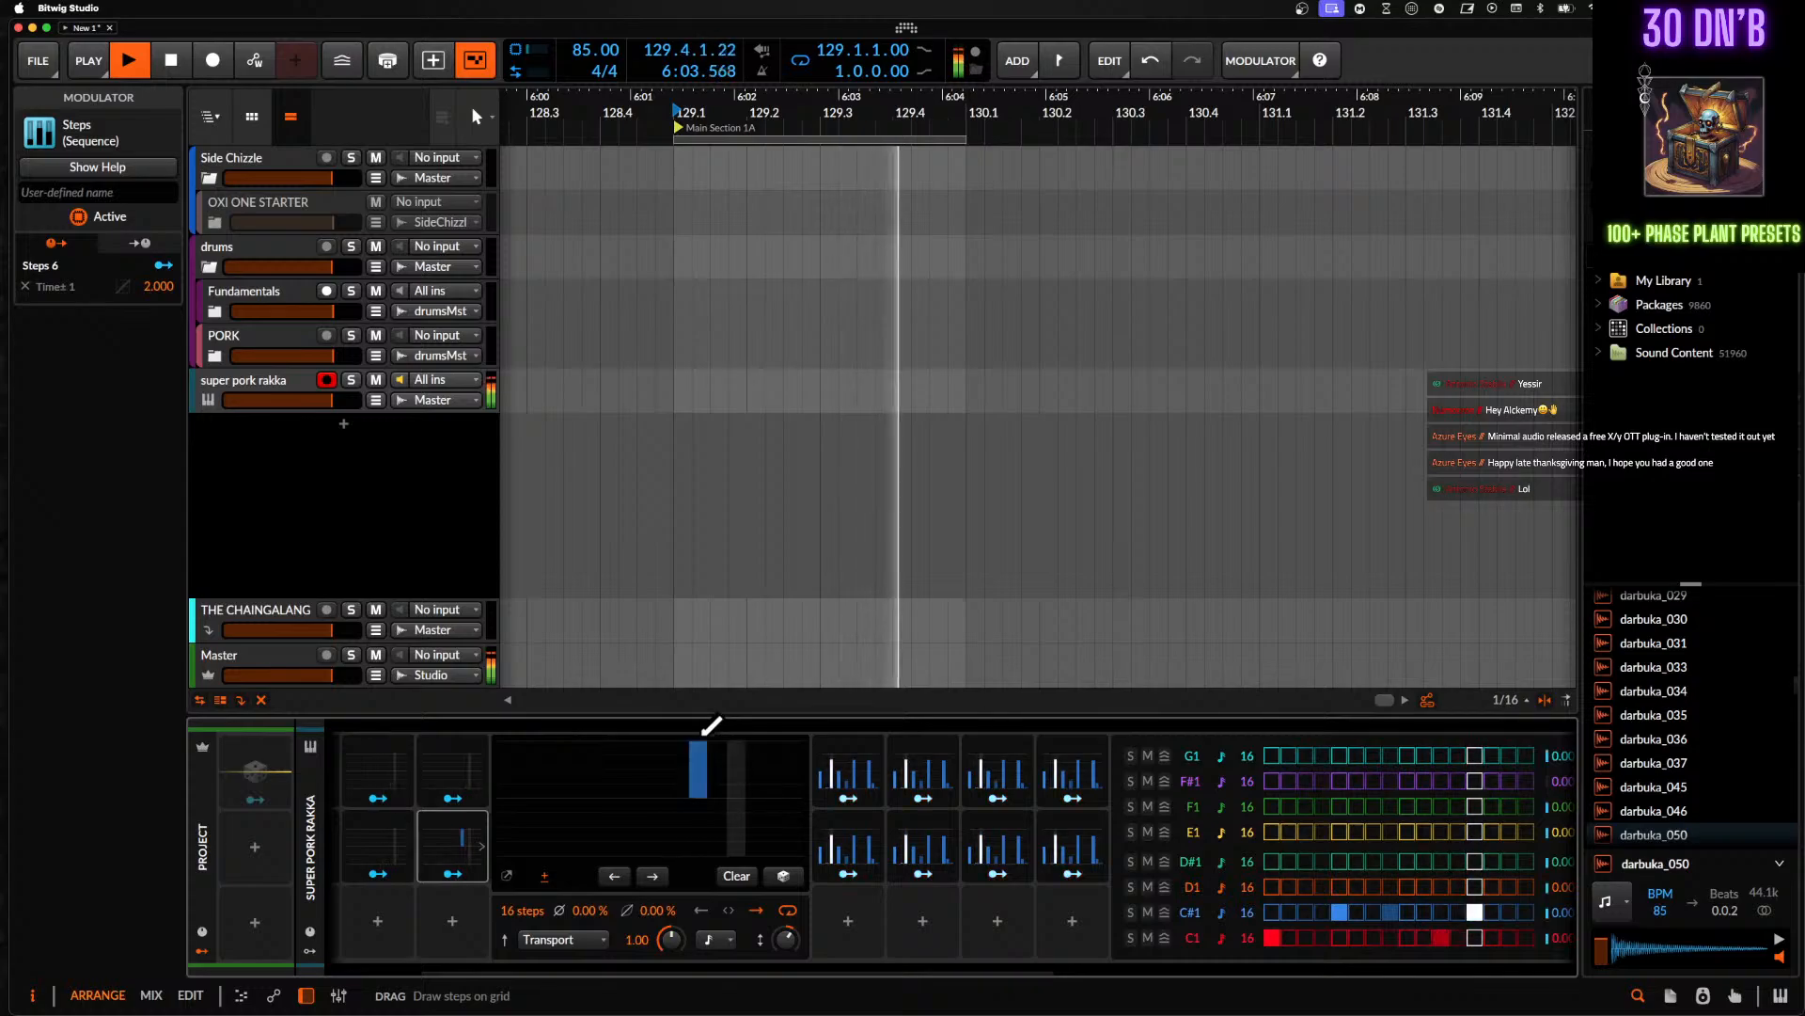
pyautogui.hscroll(3, 802, 841)
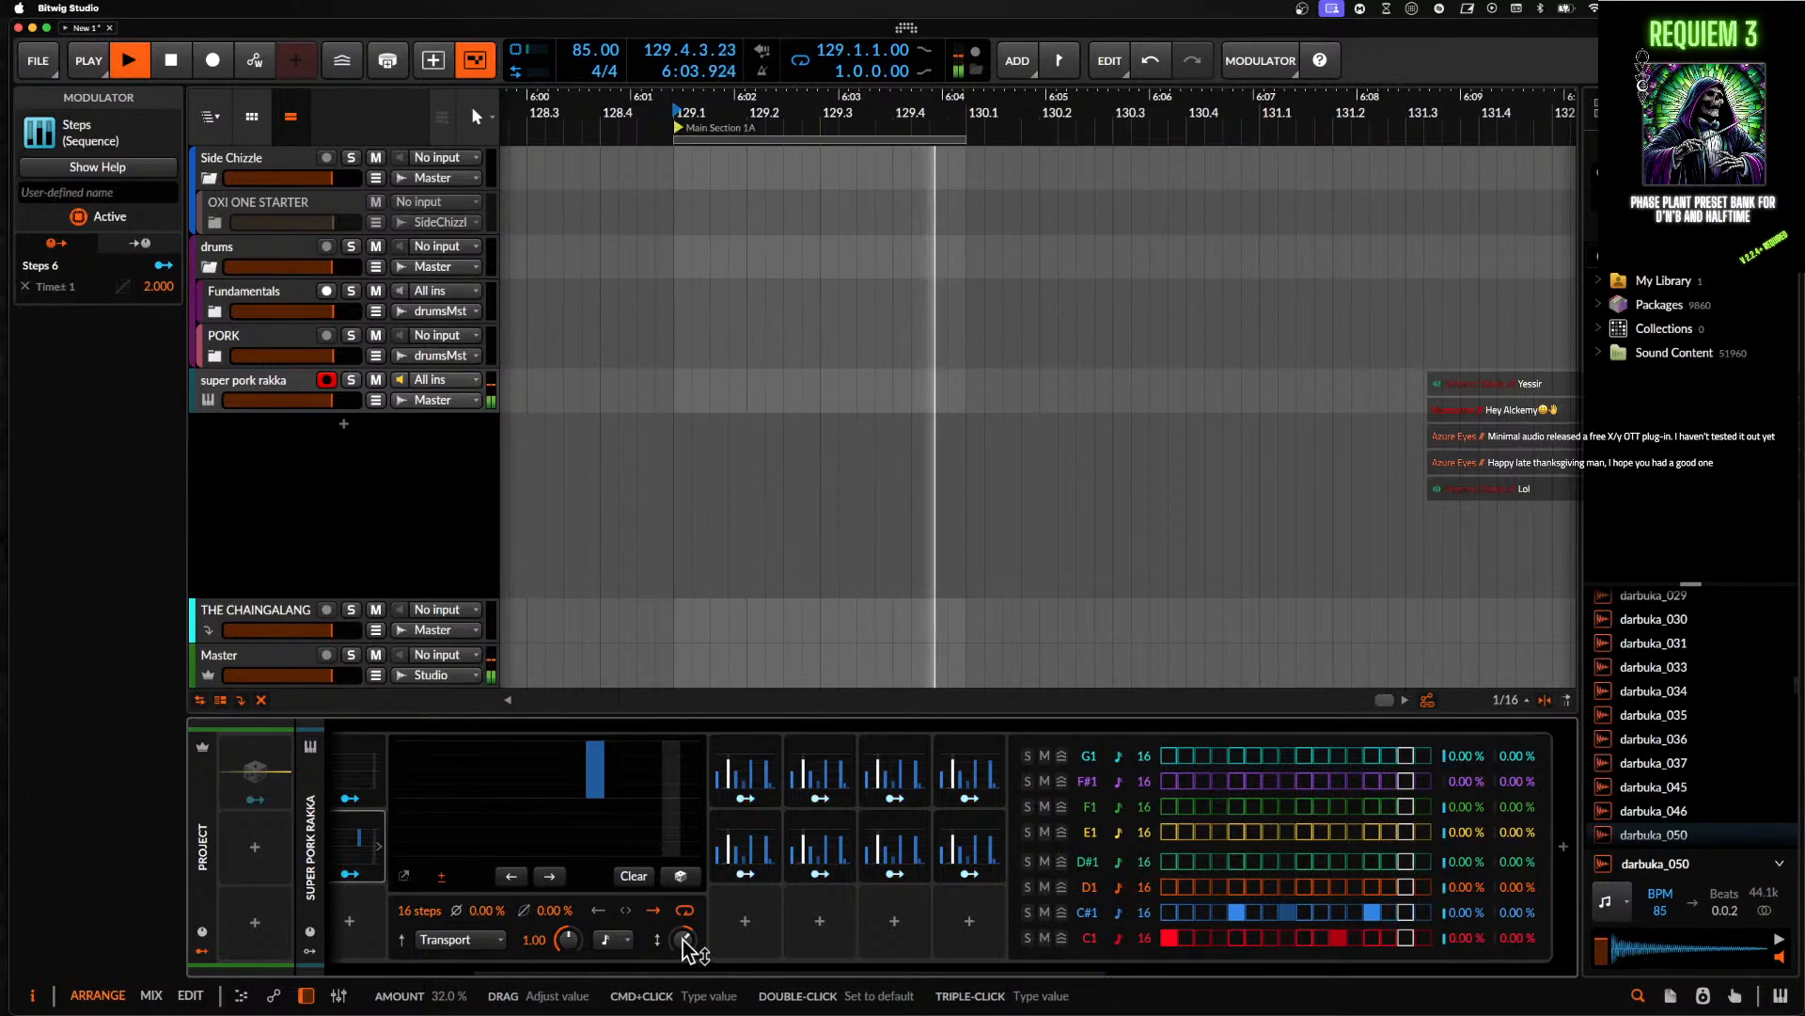
pyautogui.hscroll(3, 1076, 905)
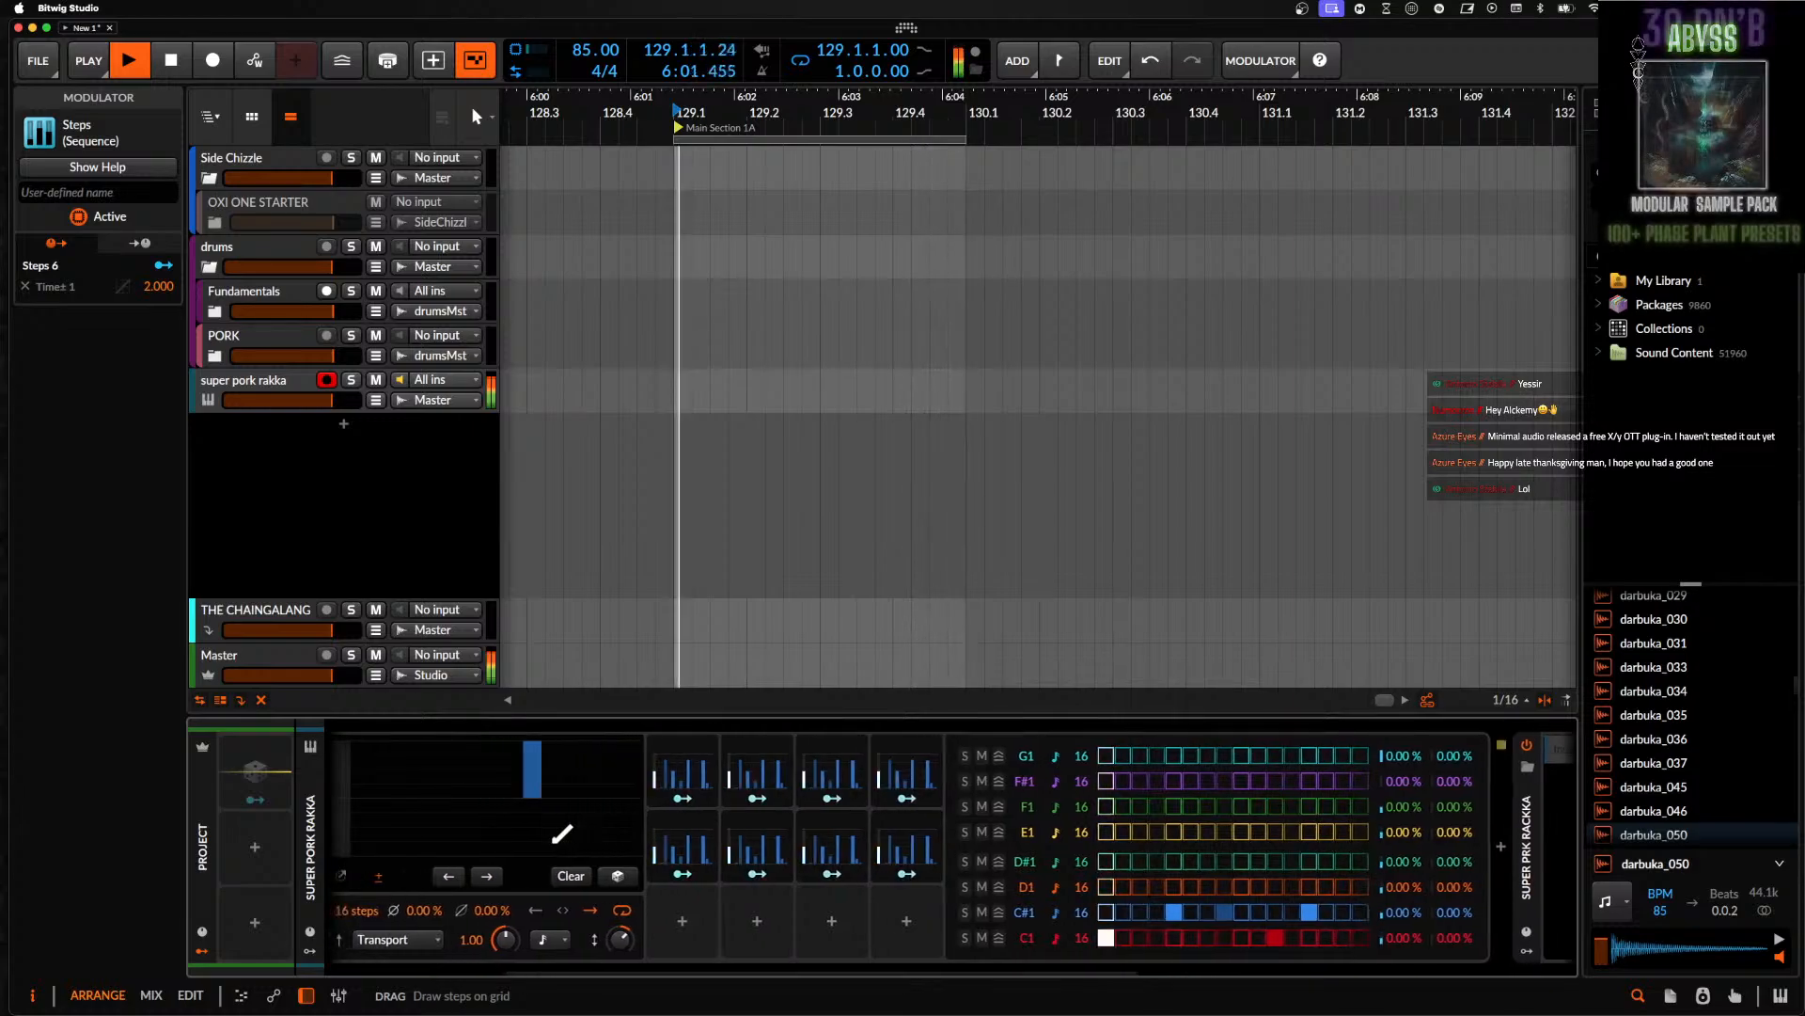
pyautogui.hscroll(-3, 846, 846)
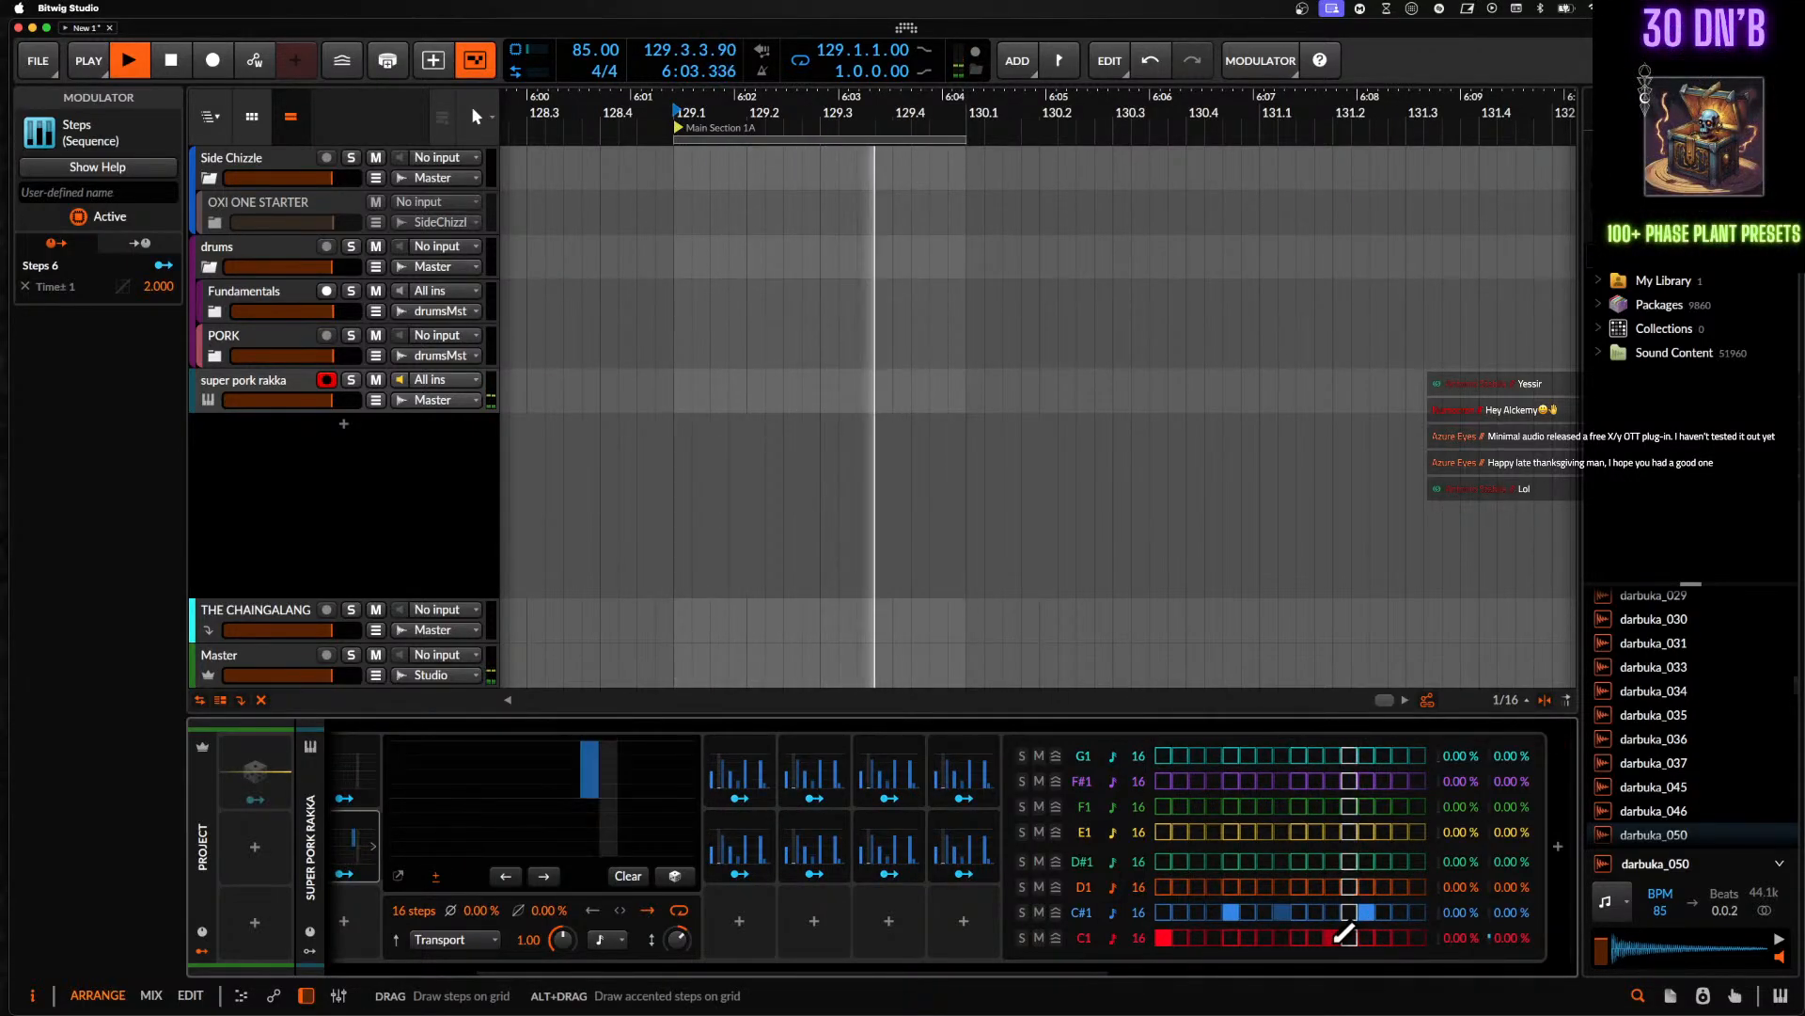
# - Try intermediate heights on step 11 and a positive value on step 12 of the Steps 6 modulator during playback
pyautogui.hscroll(5, 1343, 933)
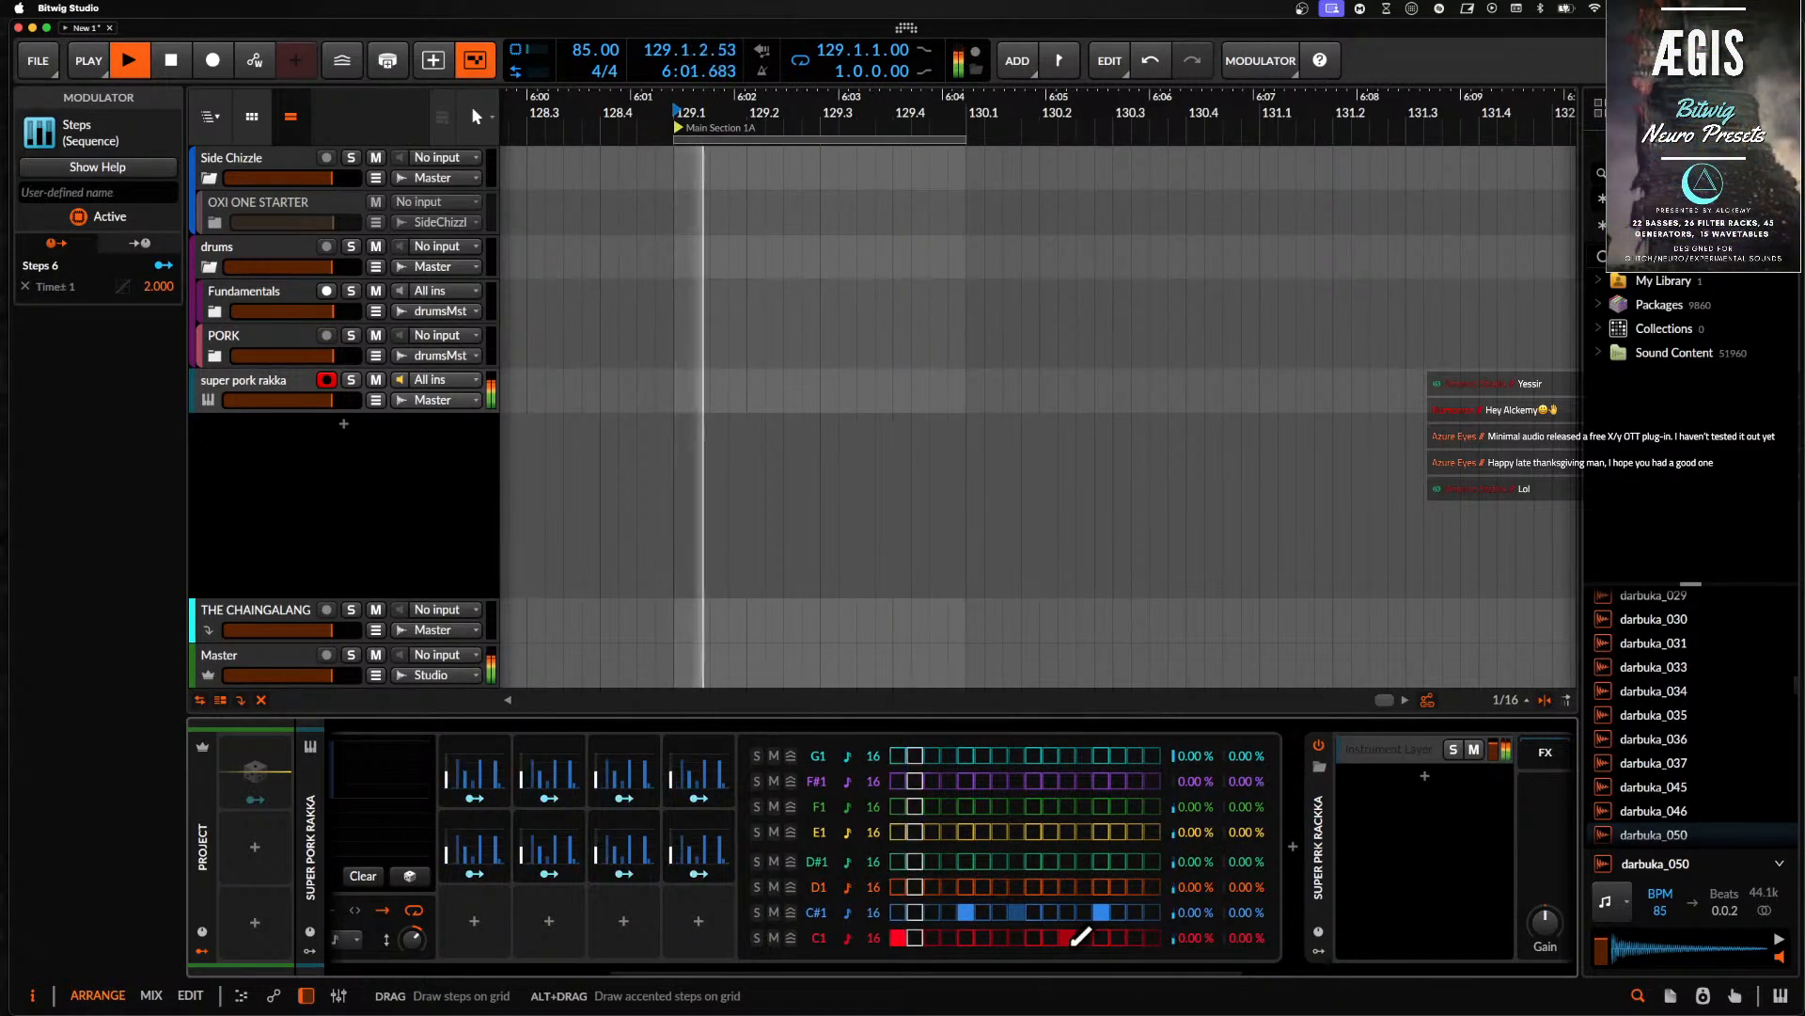
pyautogui.hscroll(-5, 1076, 940)
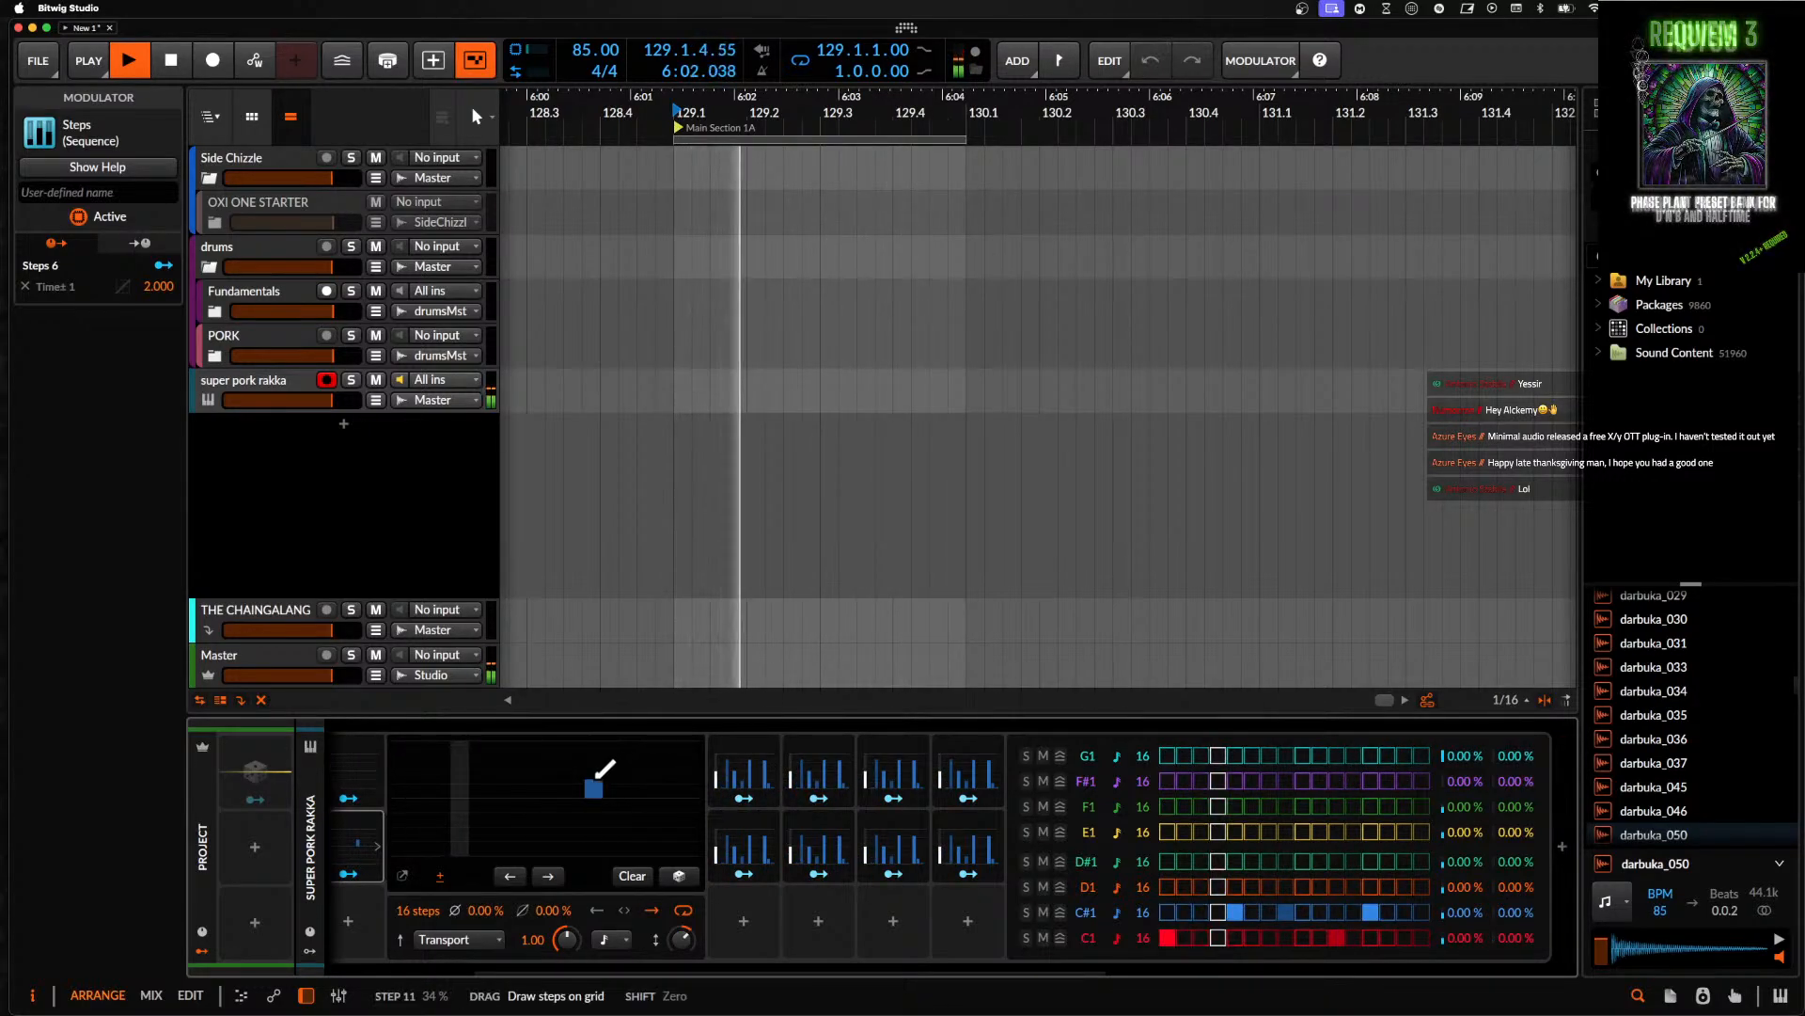
pyautogui.moveTo(597, 772); pyautogui.dragTo(597, 767)
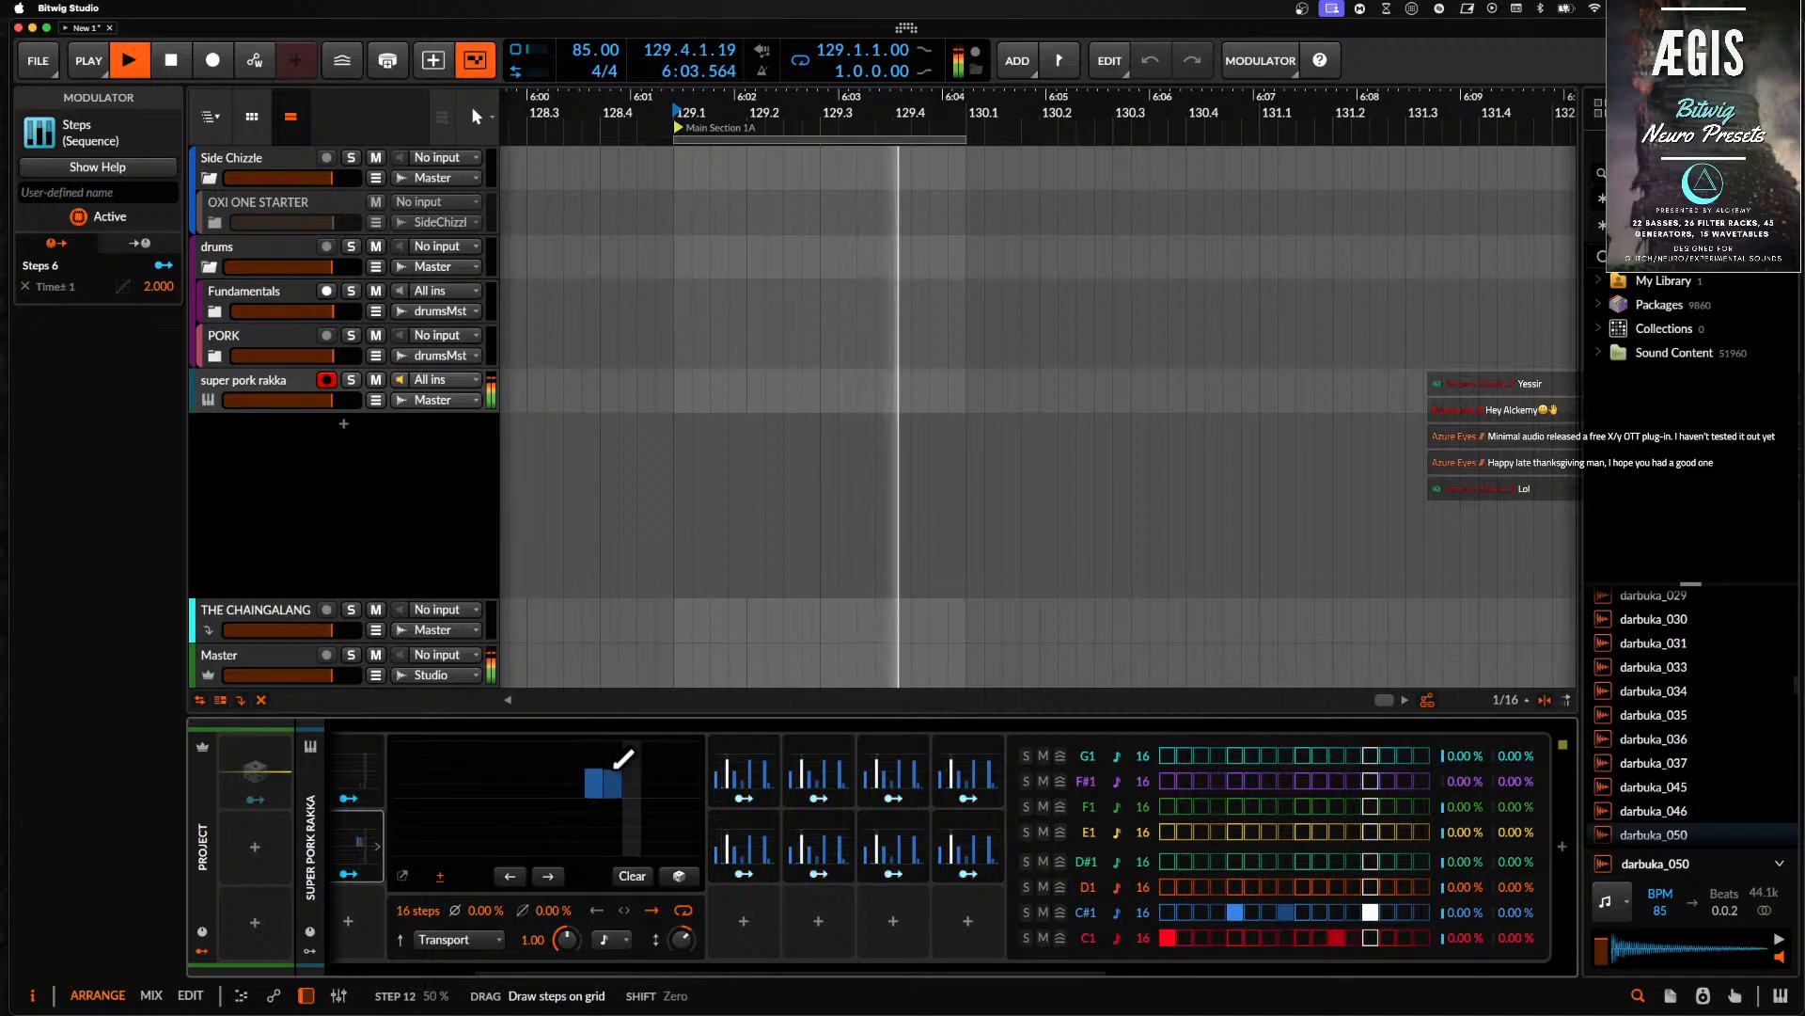
pyautogui.moveTo(608, 766); pyautogui.dragTo(609, 735)
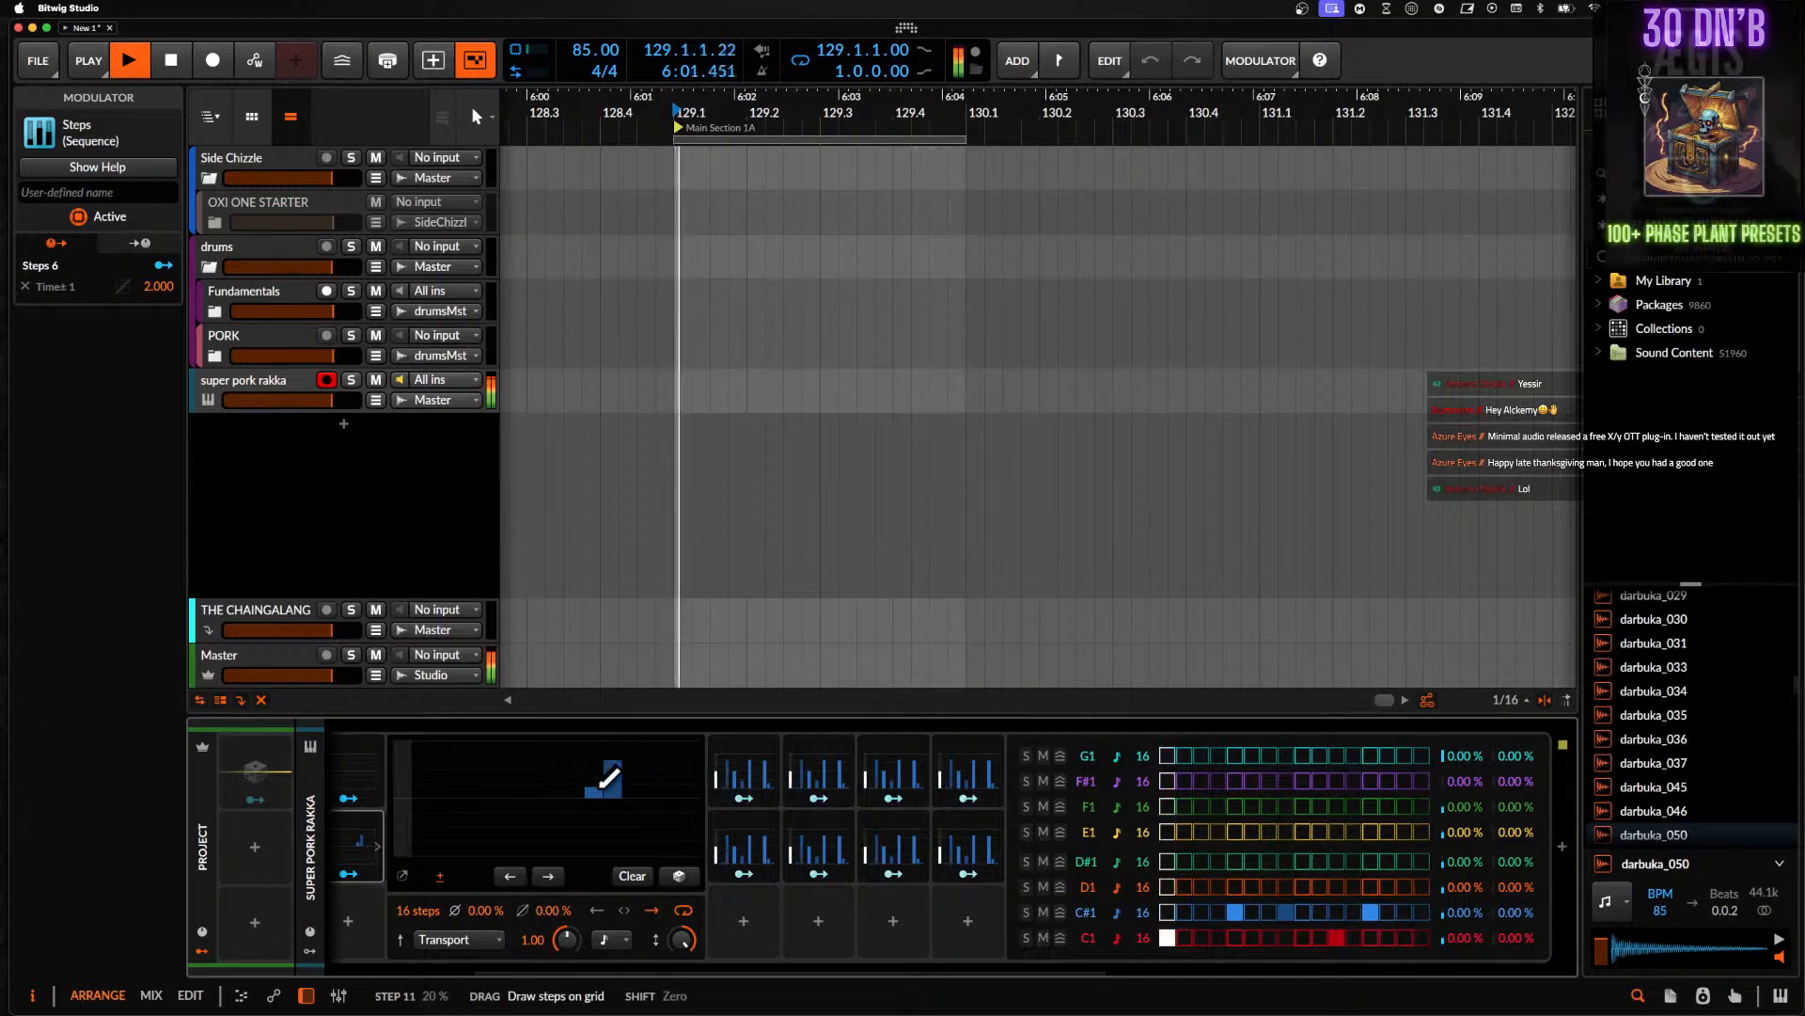
# - Lower steps 11 and 12 of the Steps 6 modulator to the zero line and stop playback
pyautogui.moveTo(600, 773); pyautogui.dragTo(599, 795)
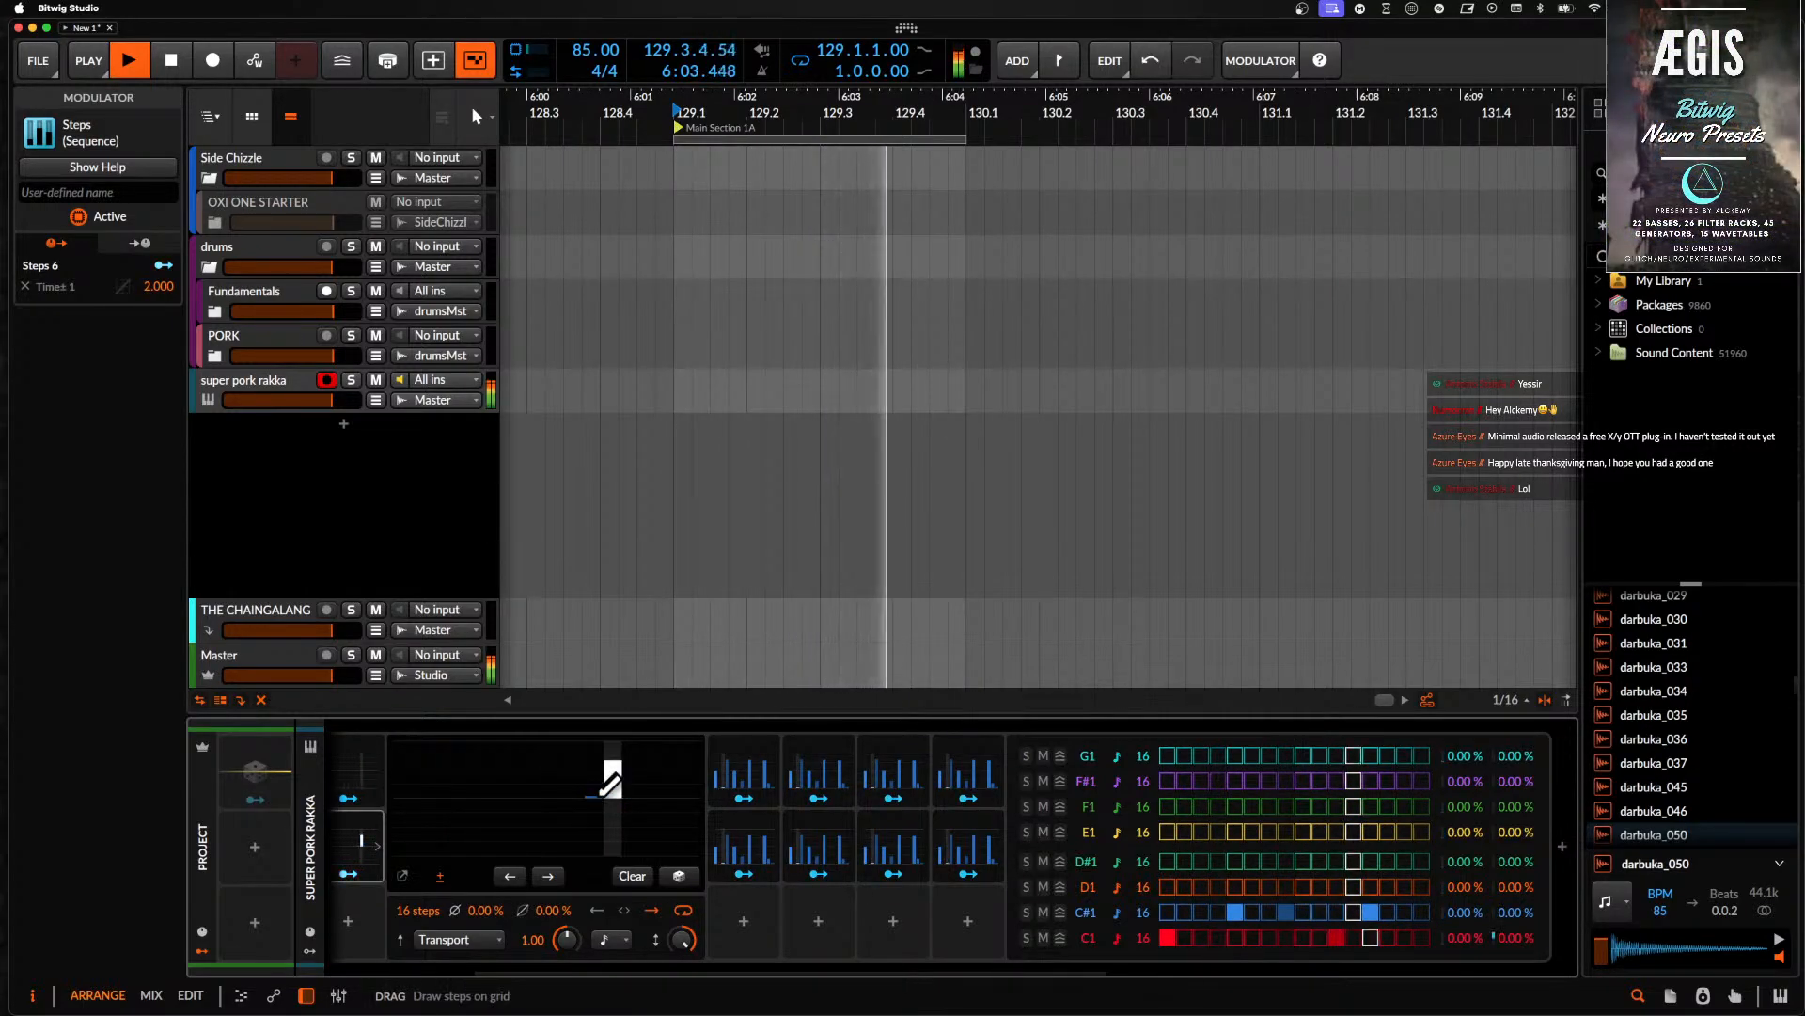
pyautogui.click(617, 798)
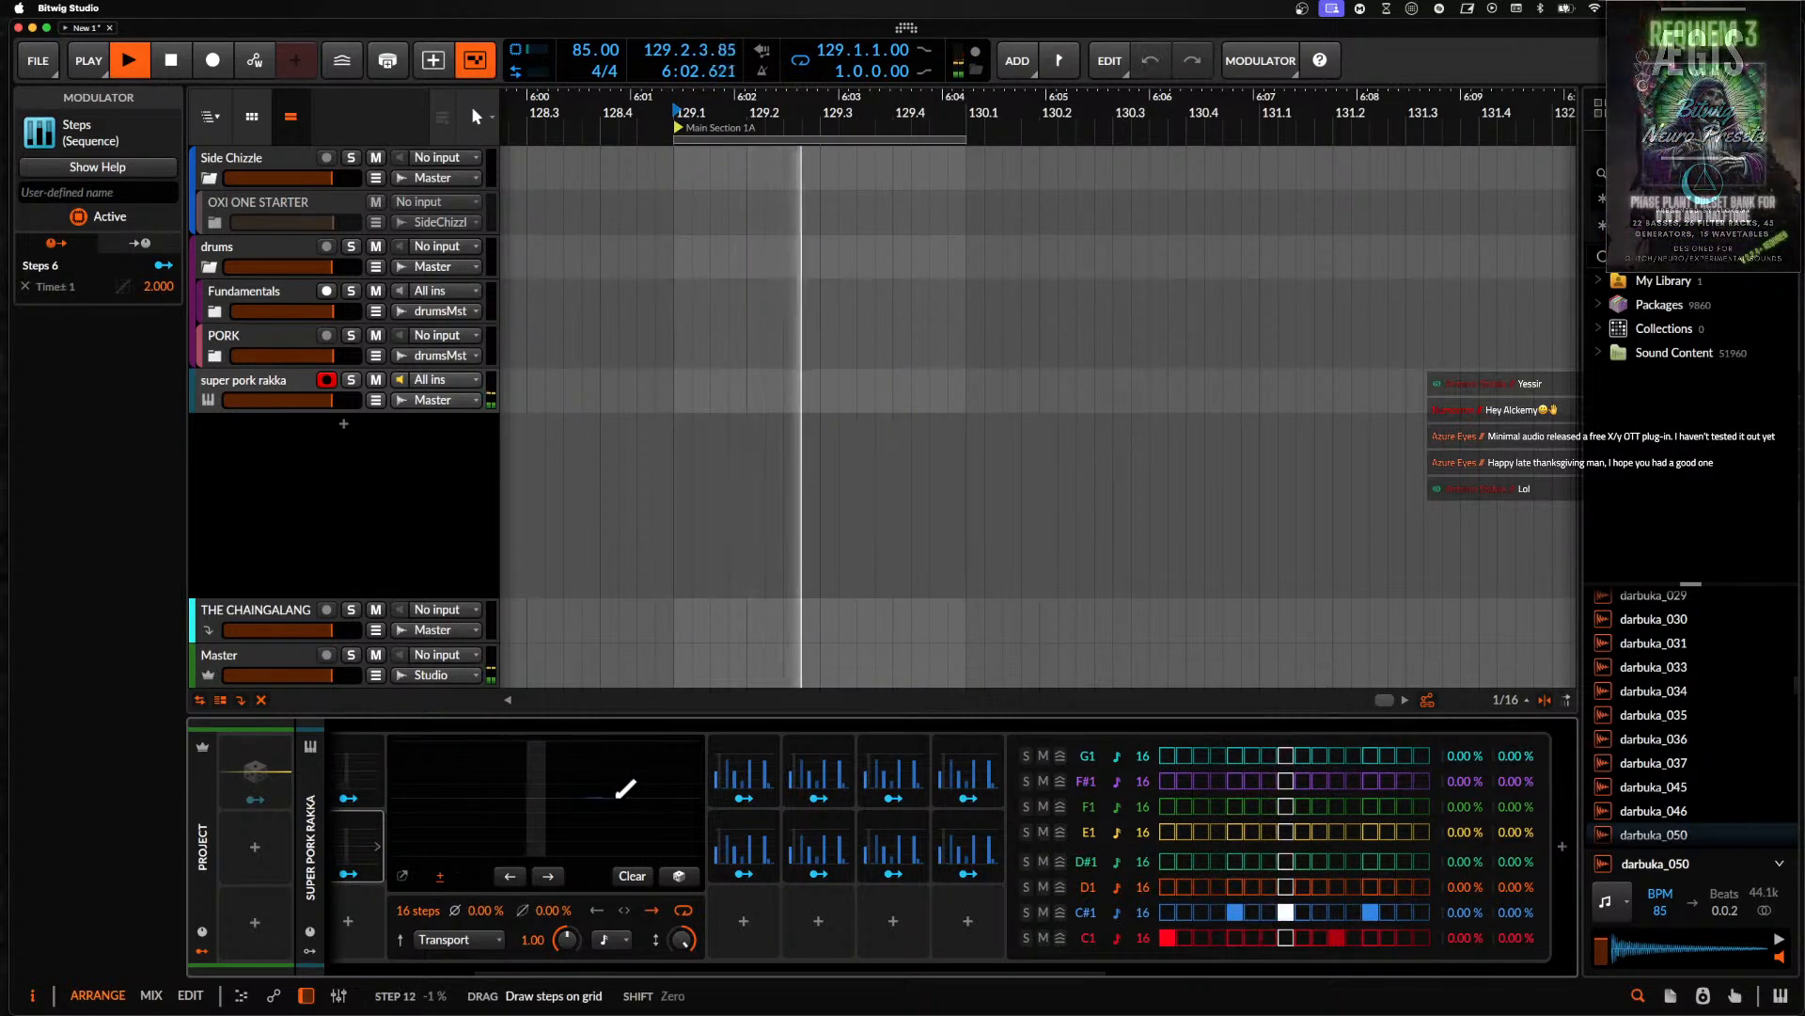
pyautogui.click(599, 799)
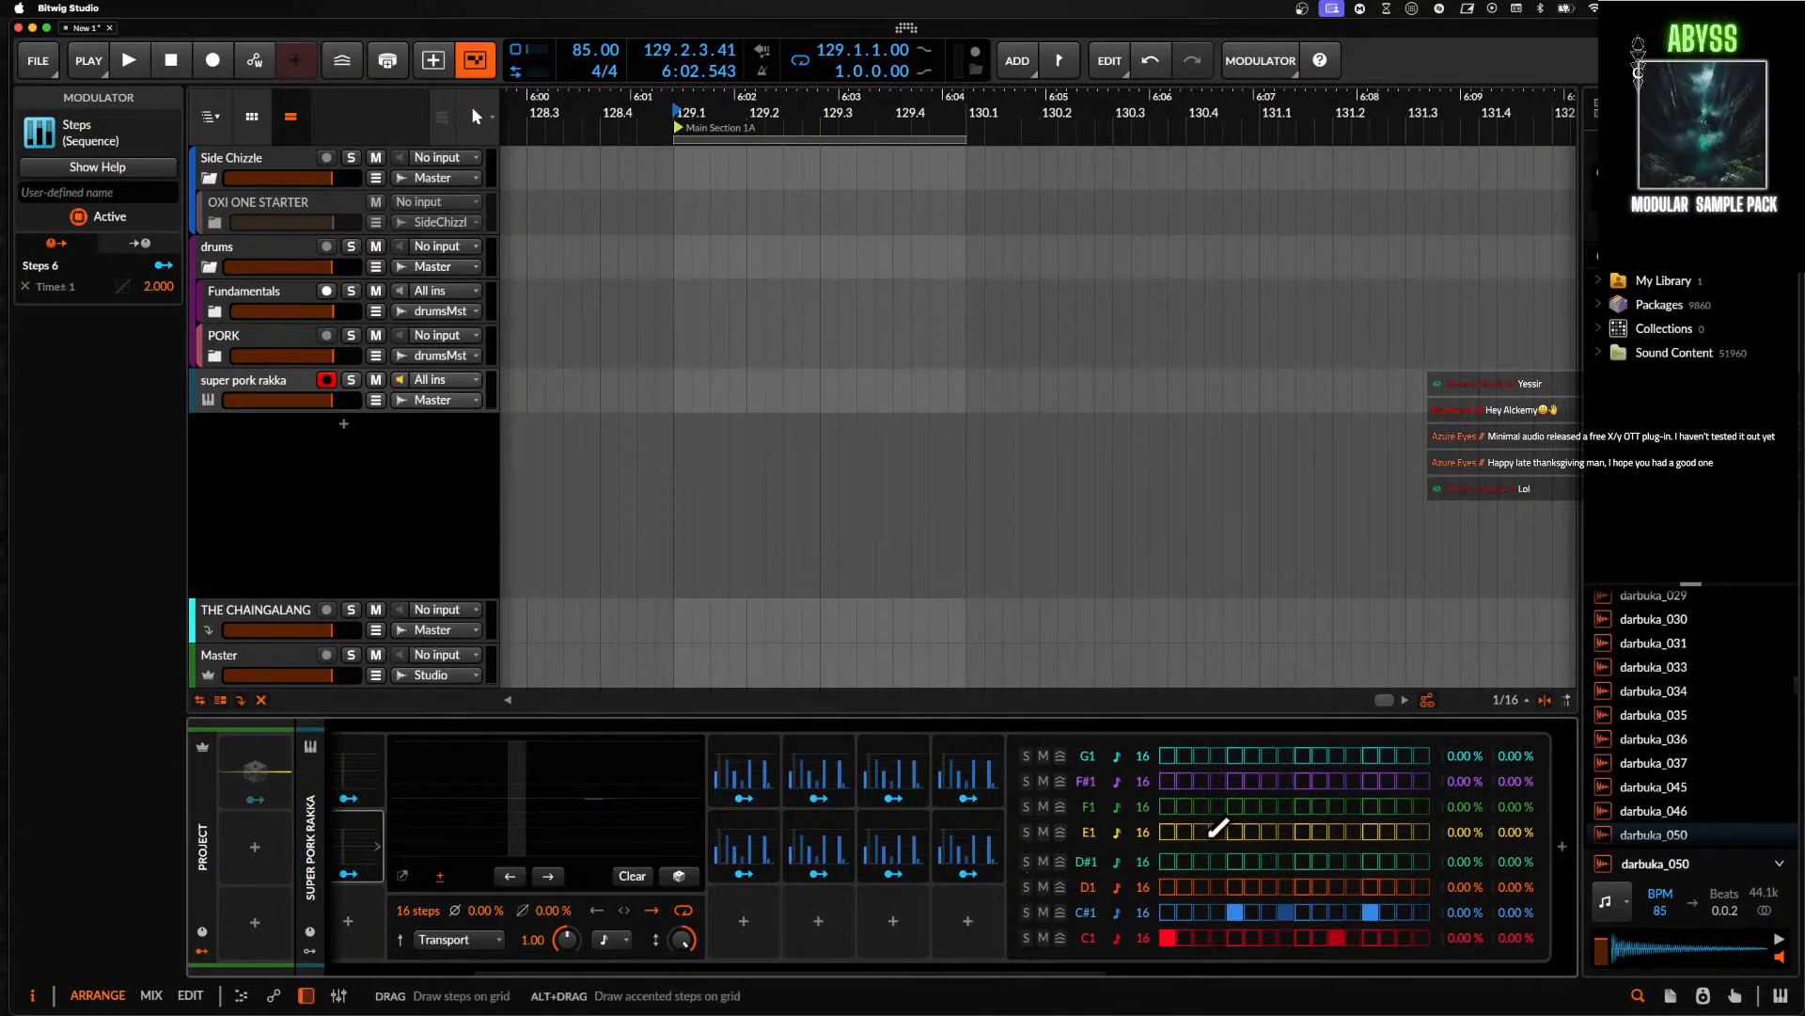
# - Place hits on every second step of the D1 lane, from step 1 through step 15, and set its timing offset to 24.7%
pyautogui.hscroll(2, 1211, 836)
pyautogui.hscroll(-1, 1211, 835)
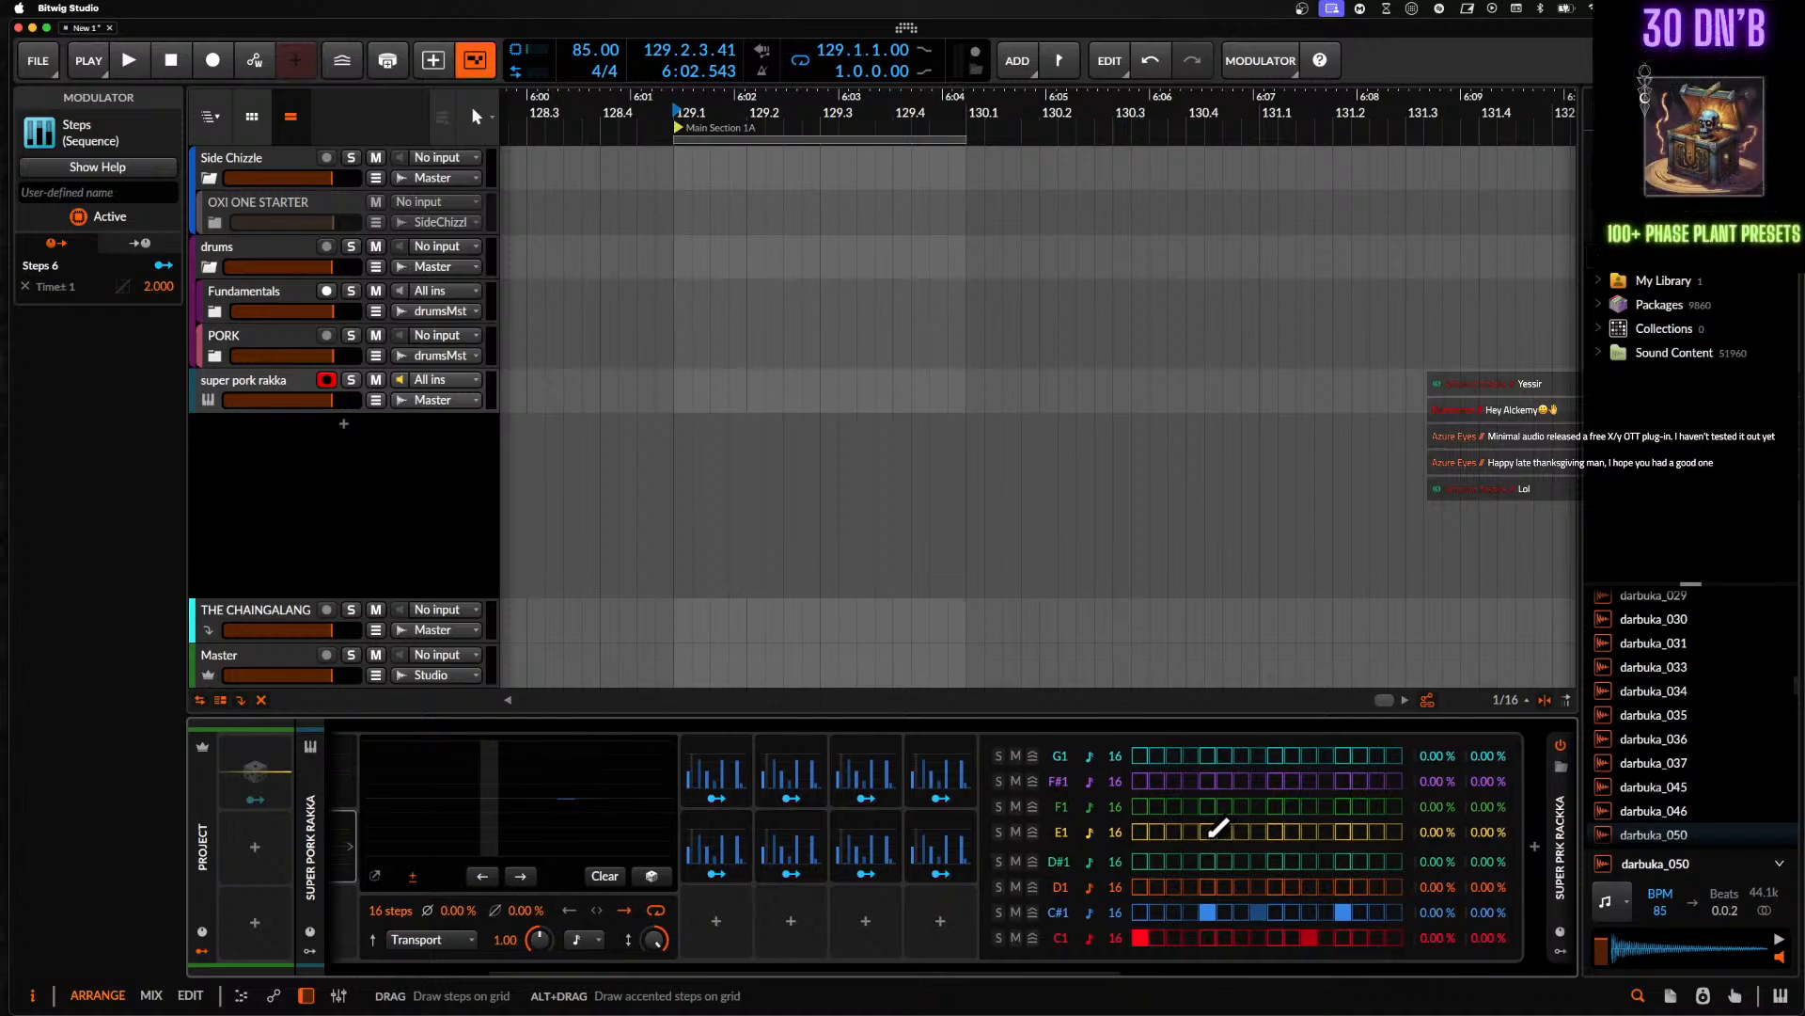
pyautogui.click(1139, 887)
pyautogui.click(1173, 887)
pyautogui.click(1208, 887)
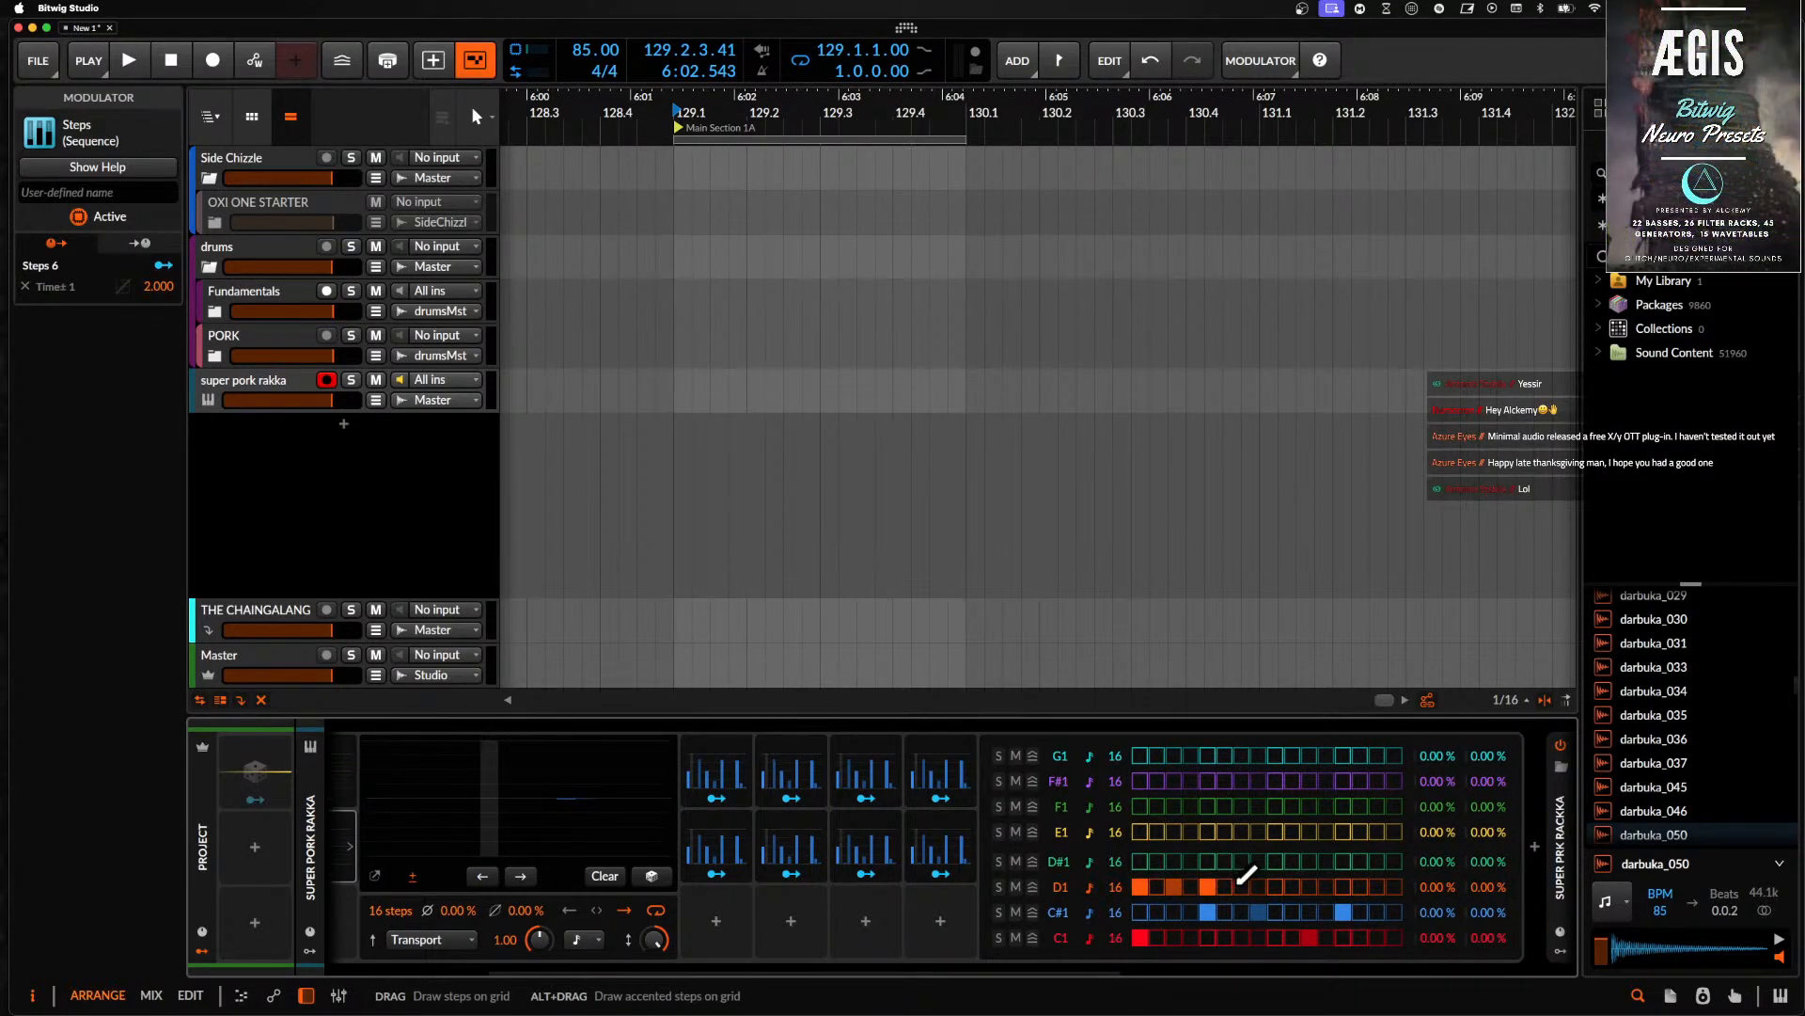
pyautogui.click(1345, 886)
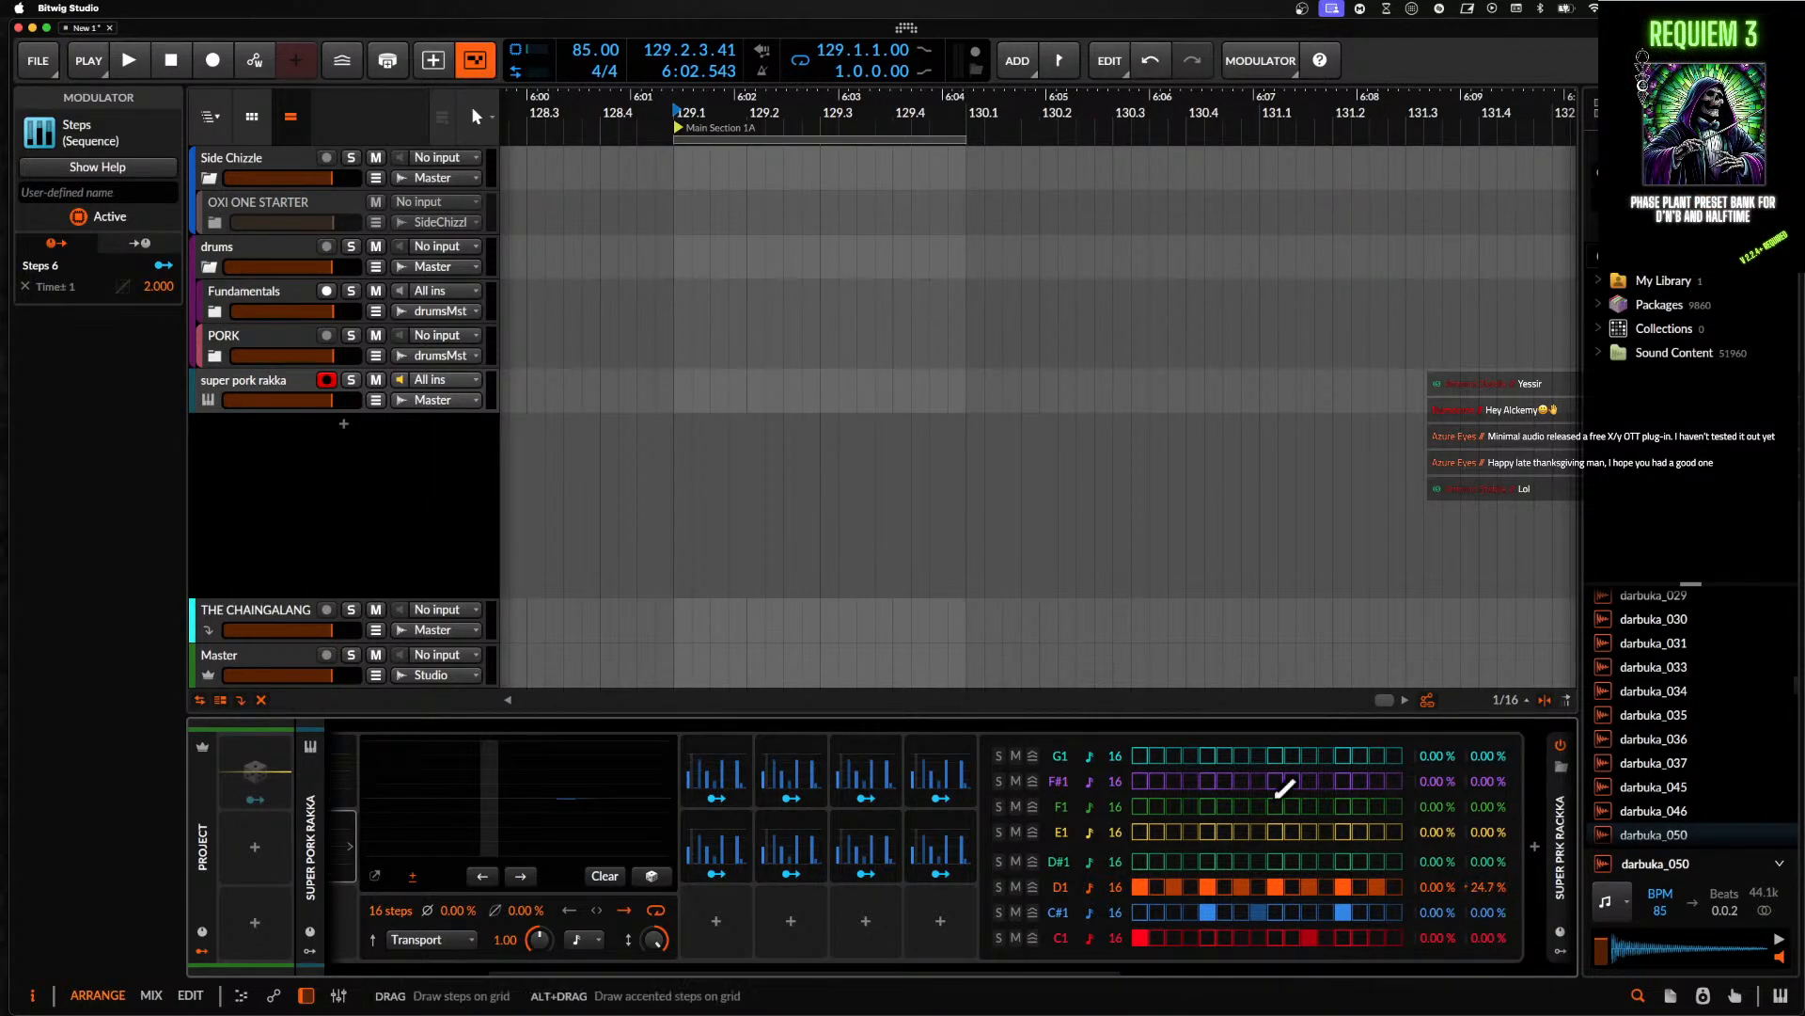
# - Audition the sequence, try a timing offset of 44.7% on the D1 lane, and settle it at 7.33%
pyautogui.hscroll(5, 1375, 907)
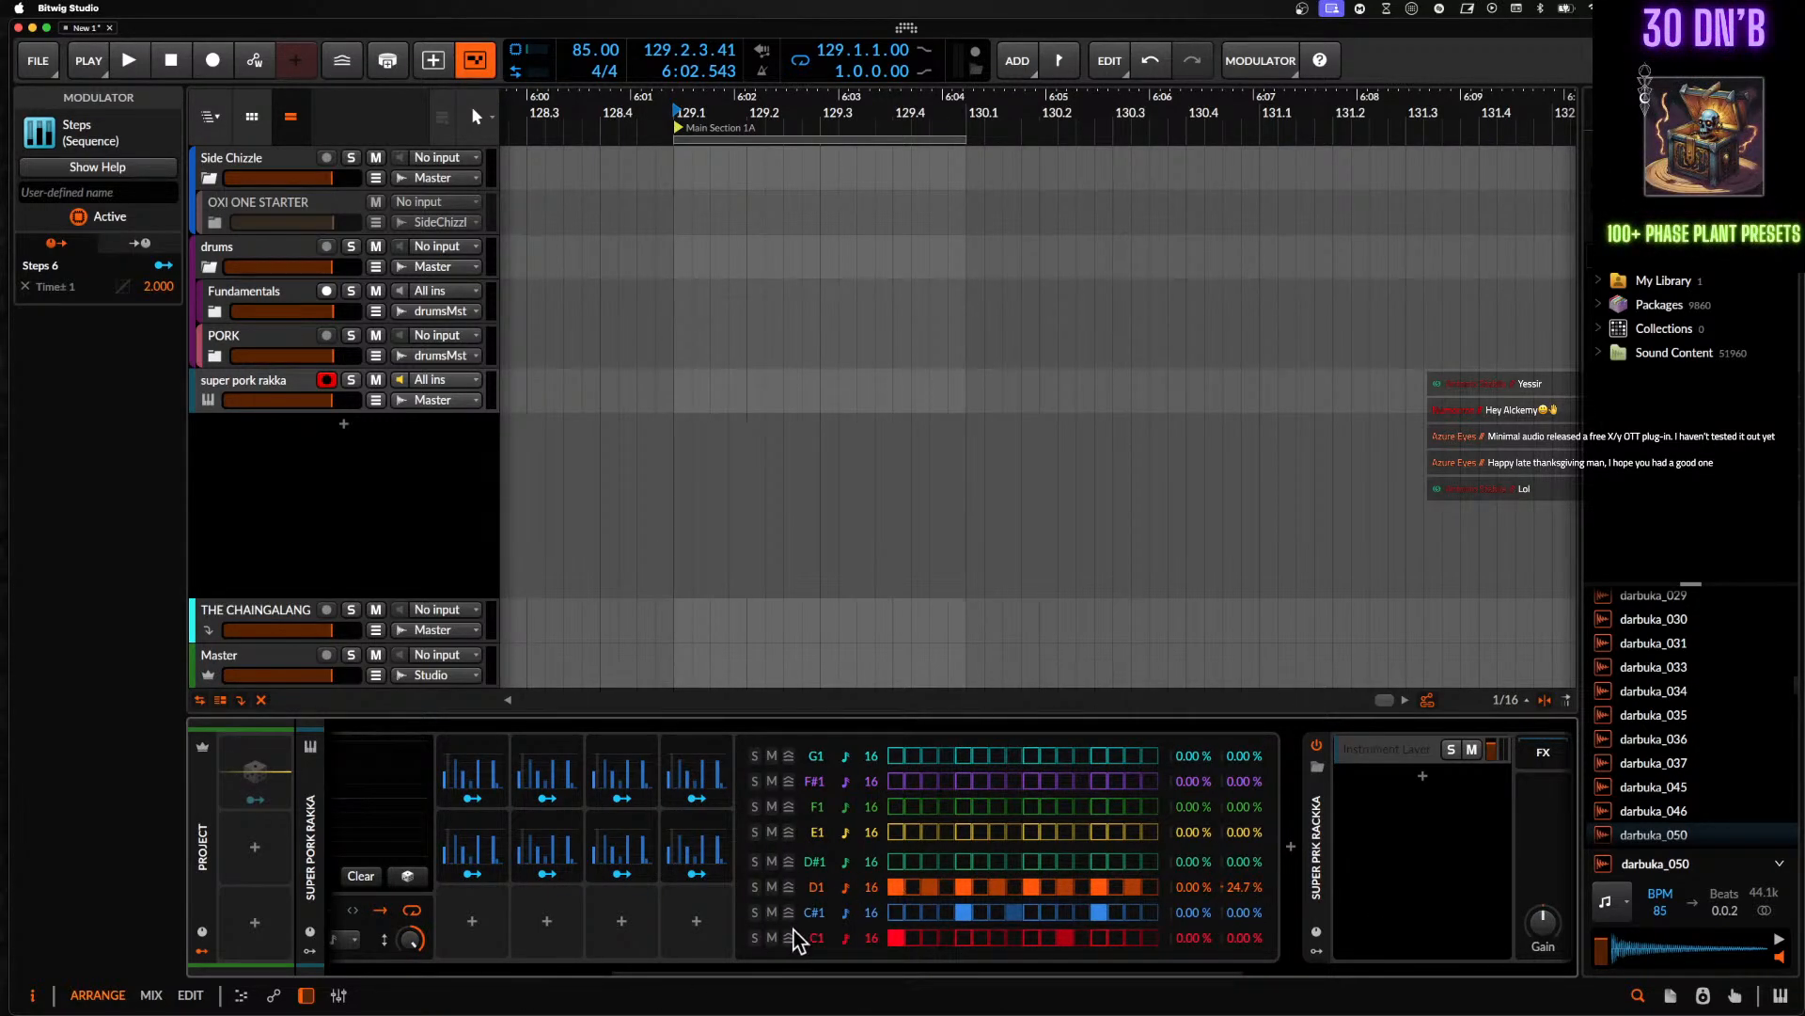
pyautogui.hscroll(-5, 561, 911)
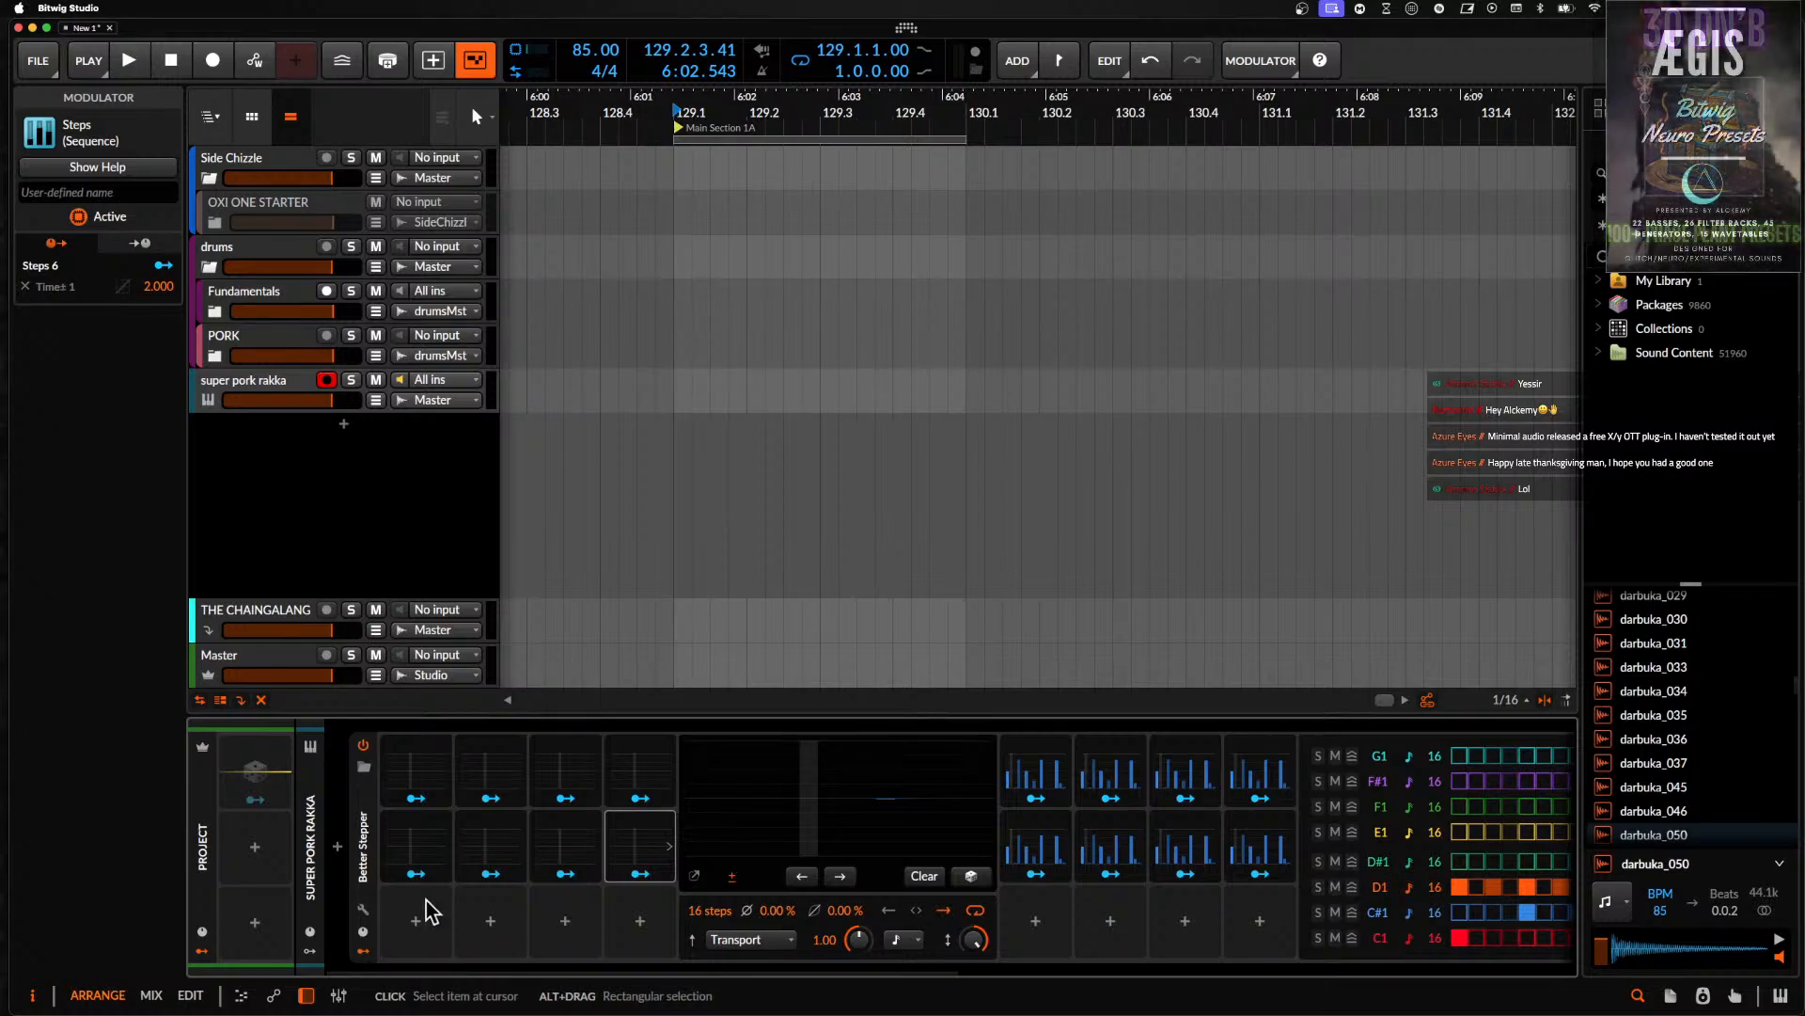
pyautogui.hscroll(5, 847, 879)
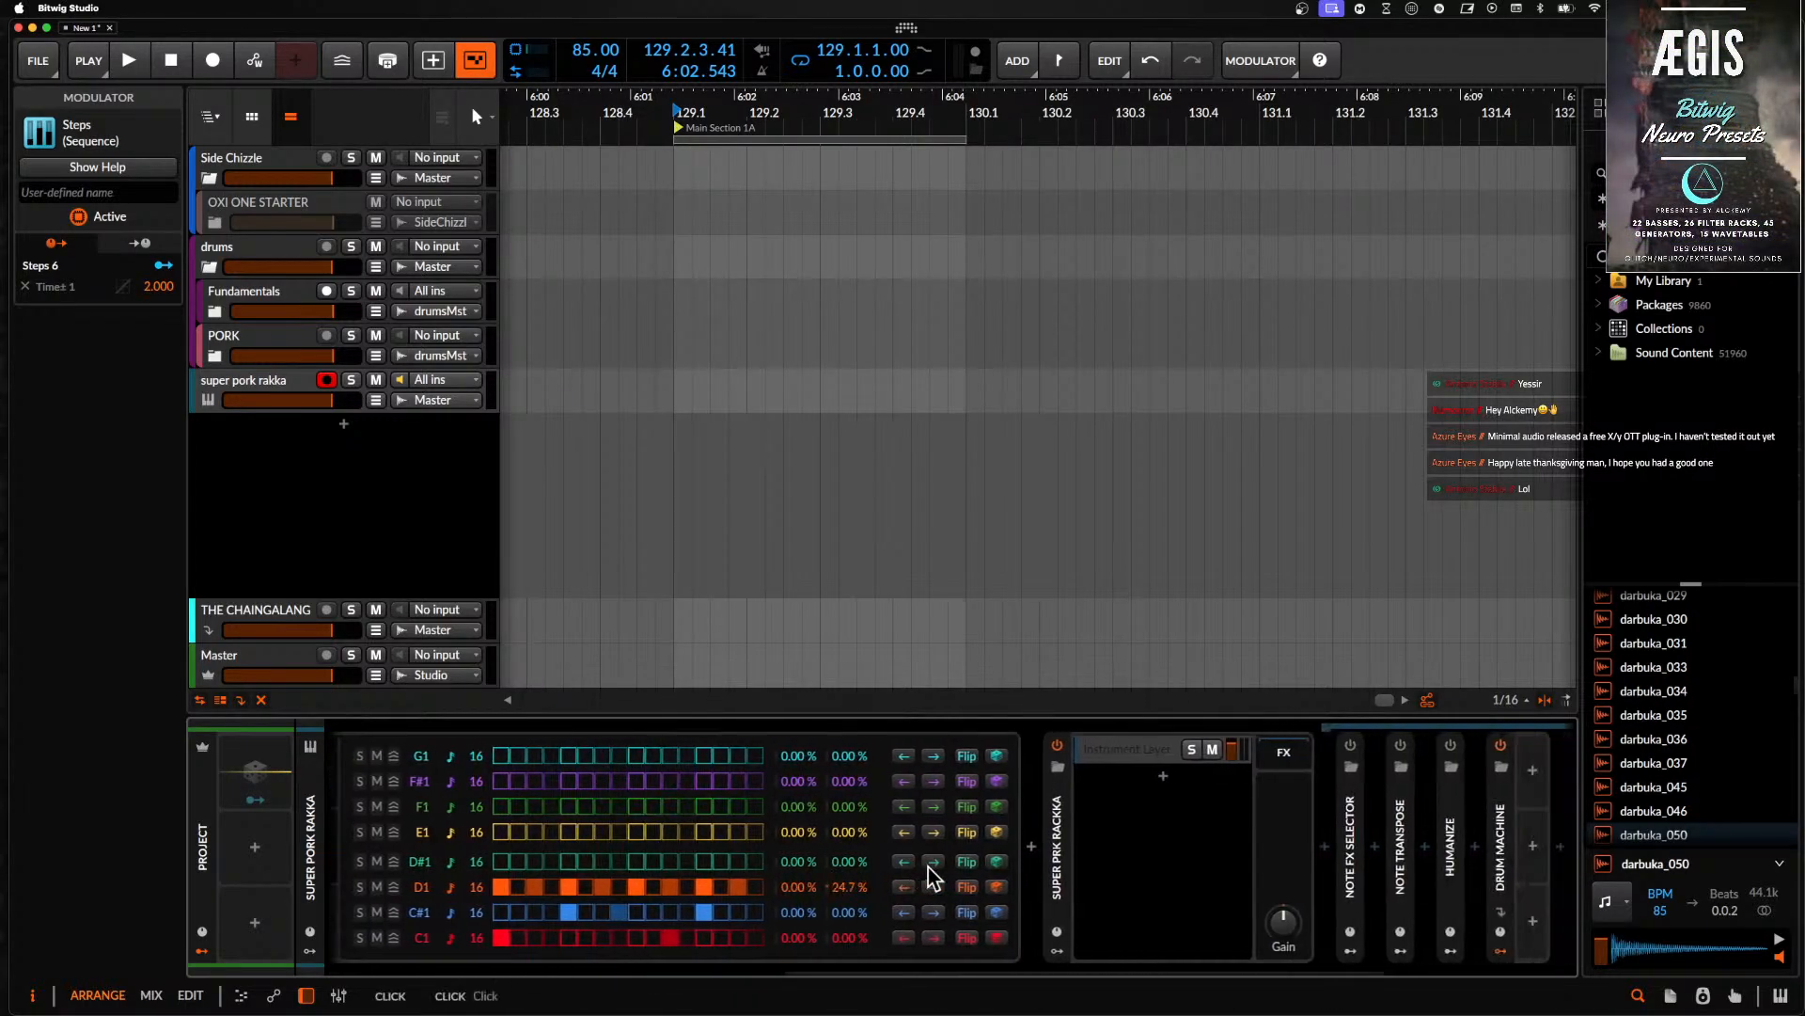
pyautogui.hscroll(-4, 943, 872)
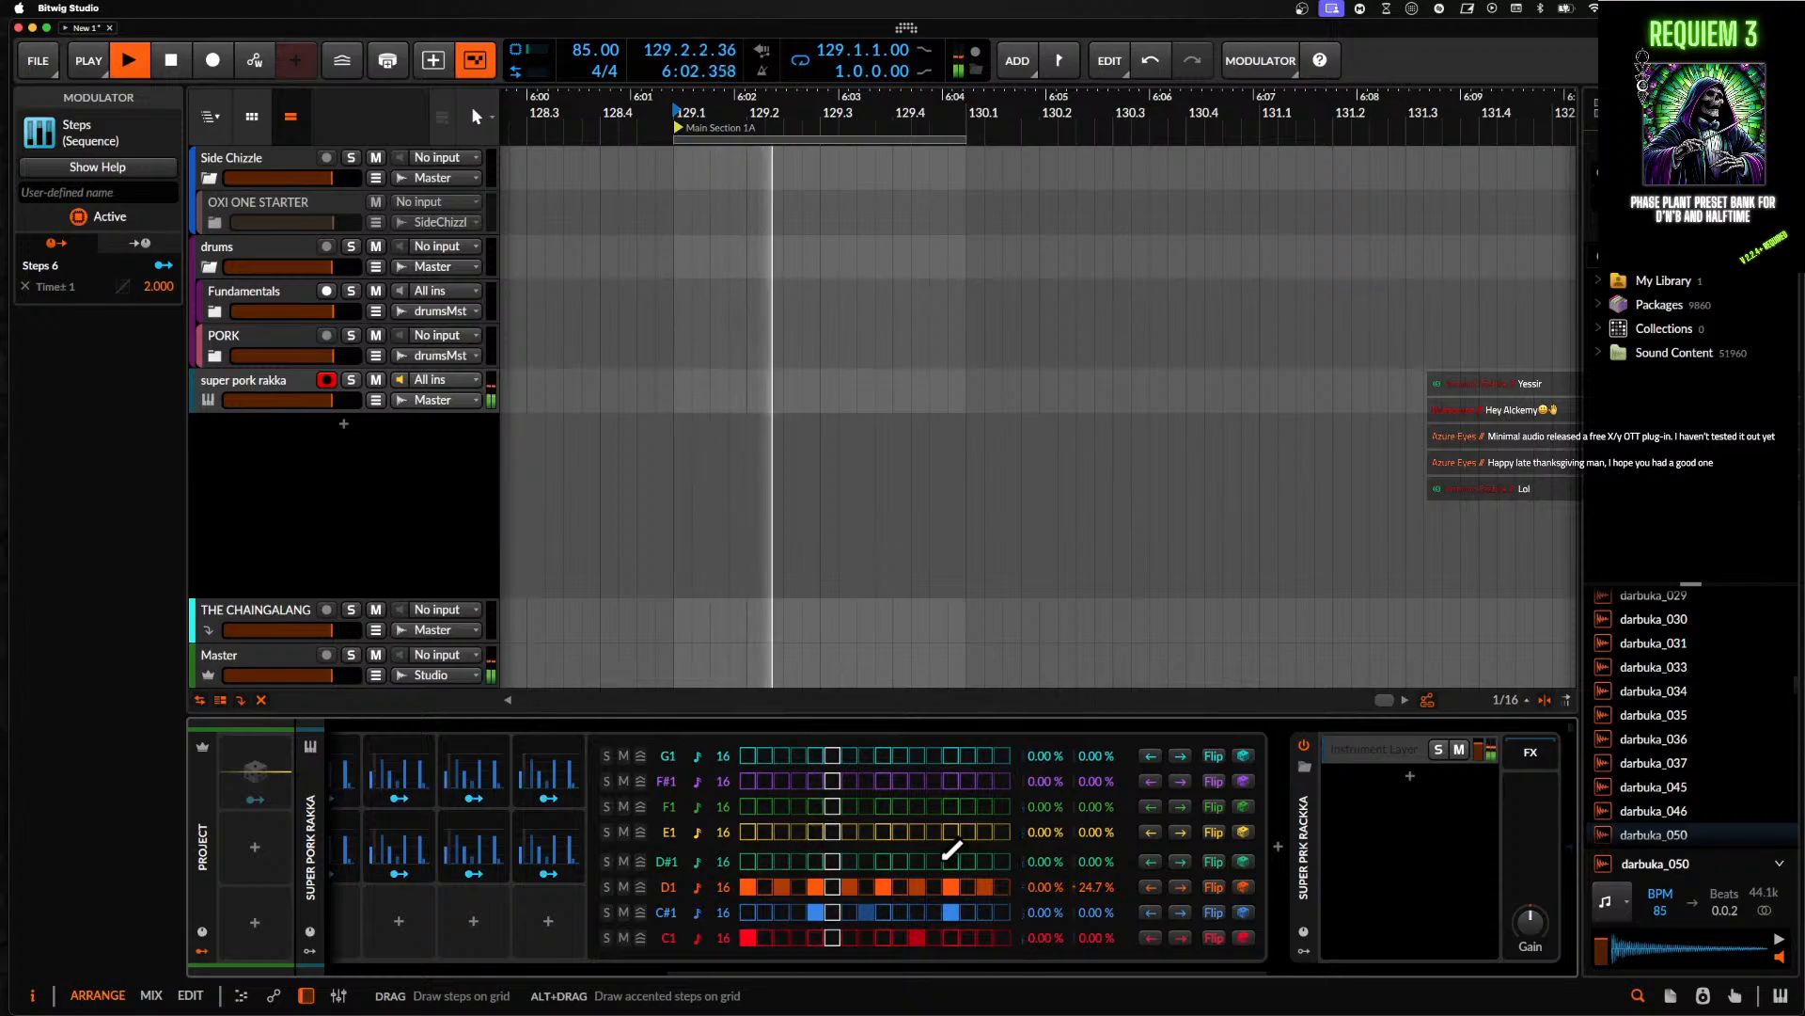
pyautogui.hscroll(6, 833, 901)
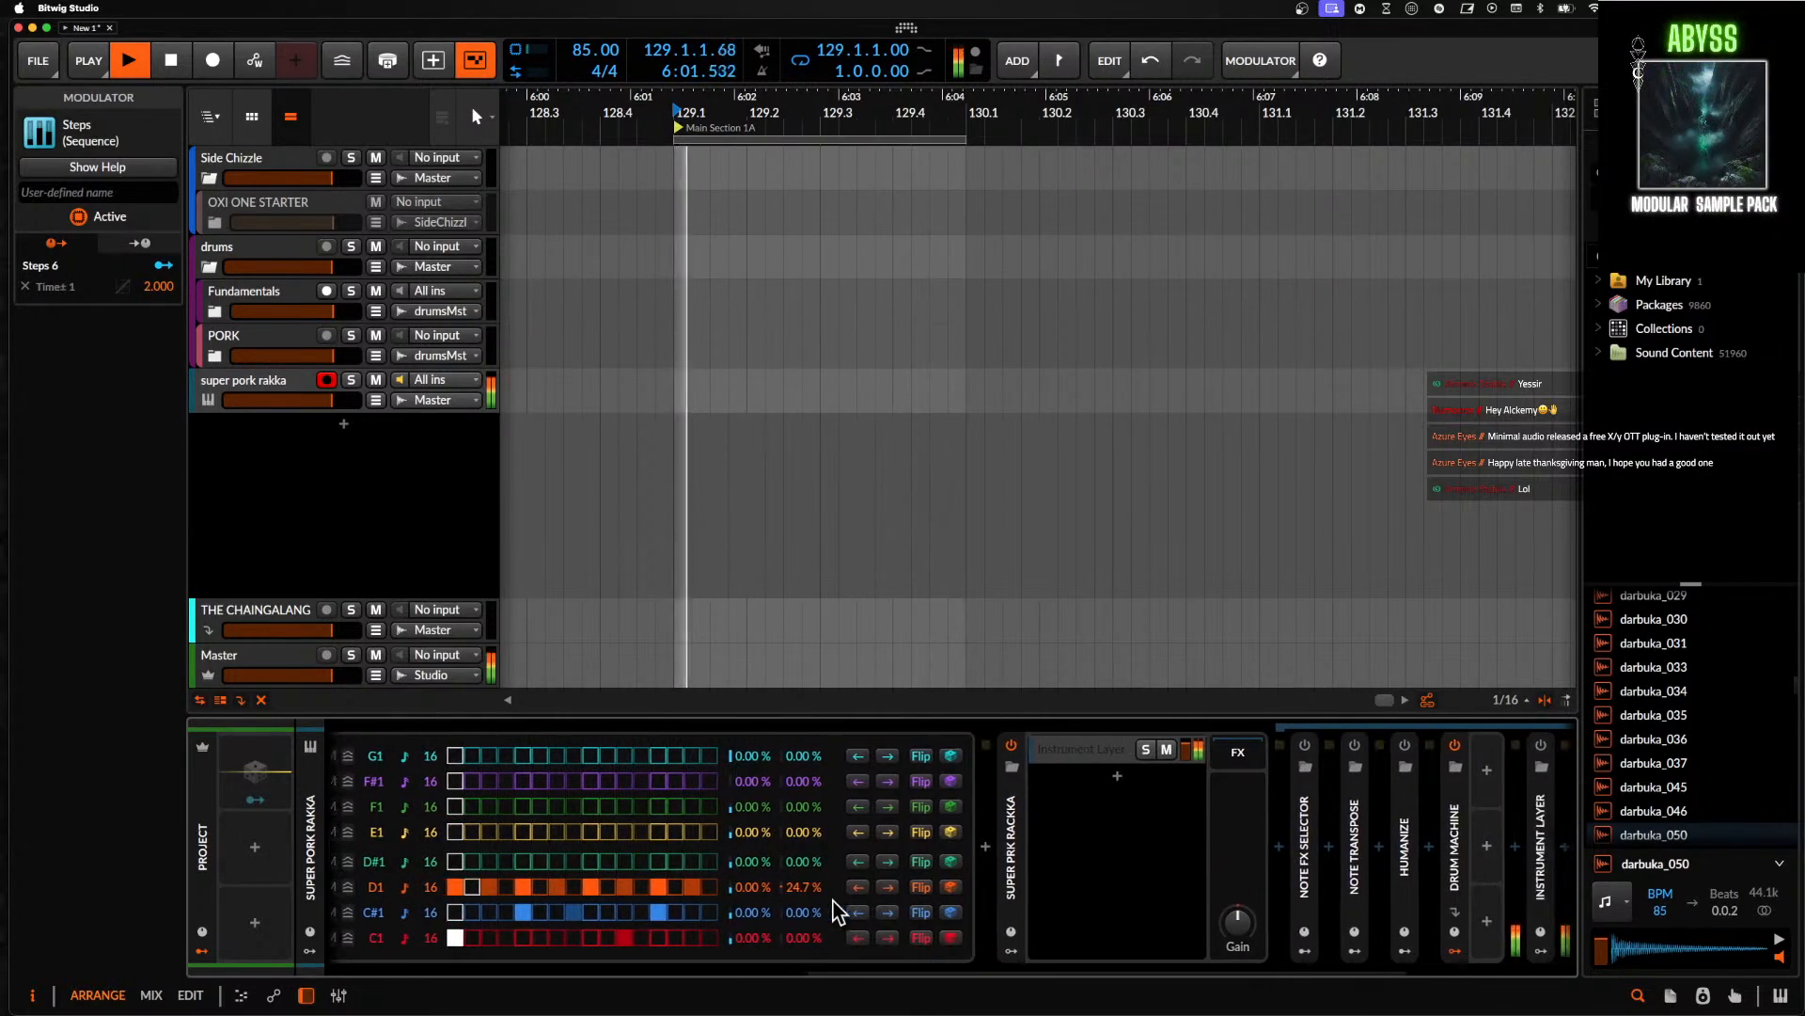
pyautogui.hscroll(2, 833, 900)
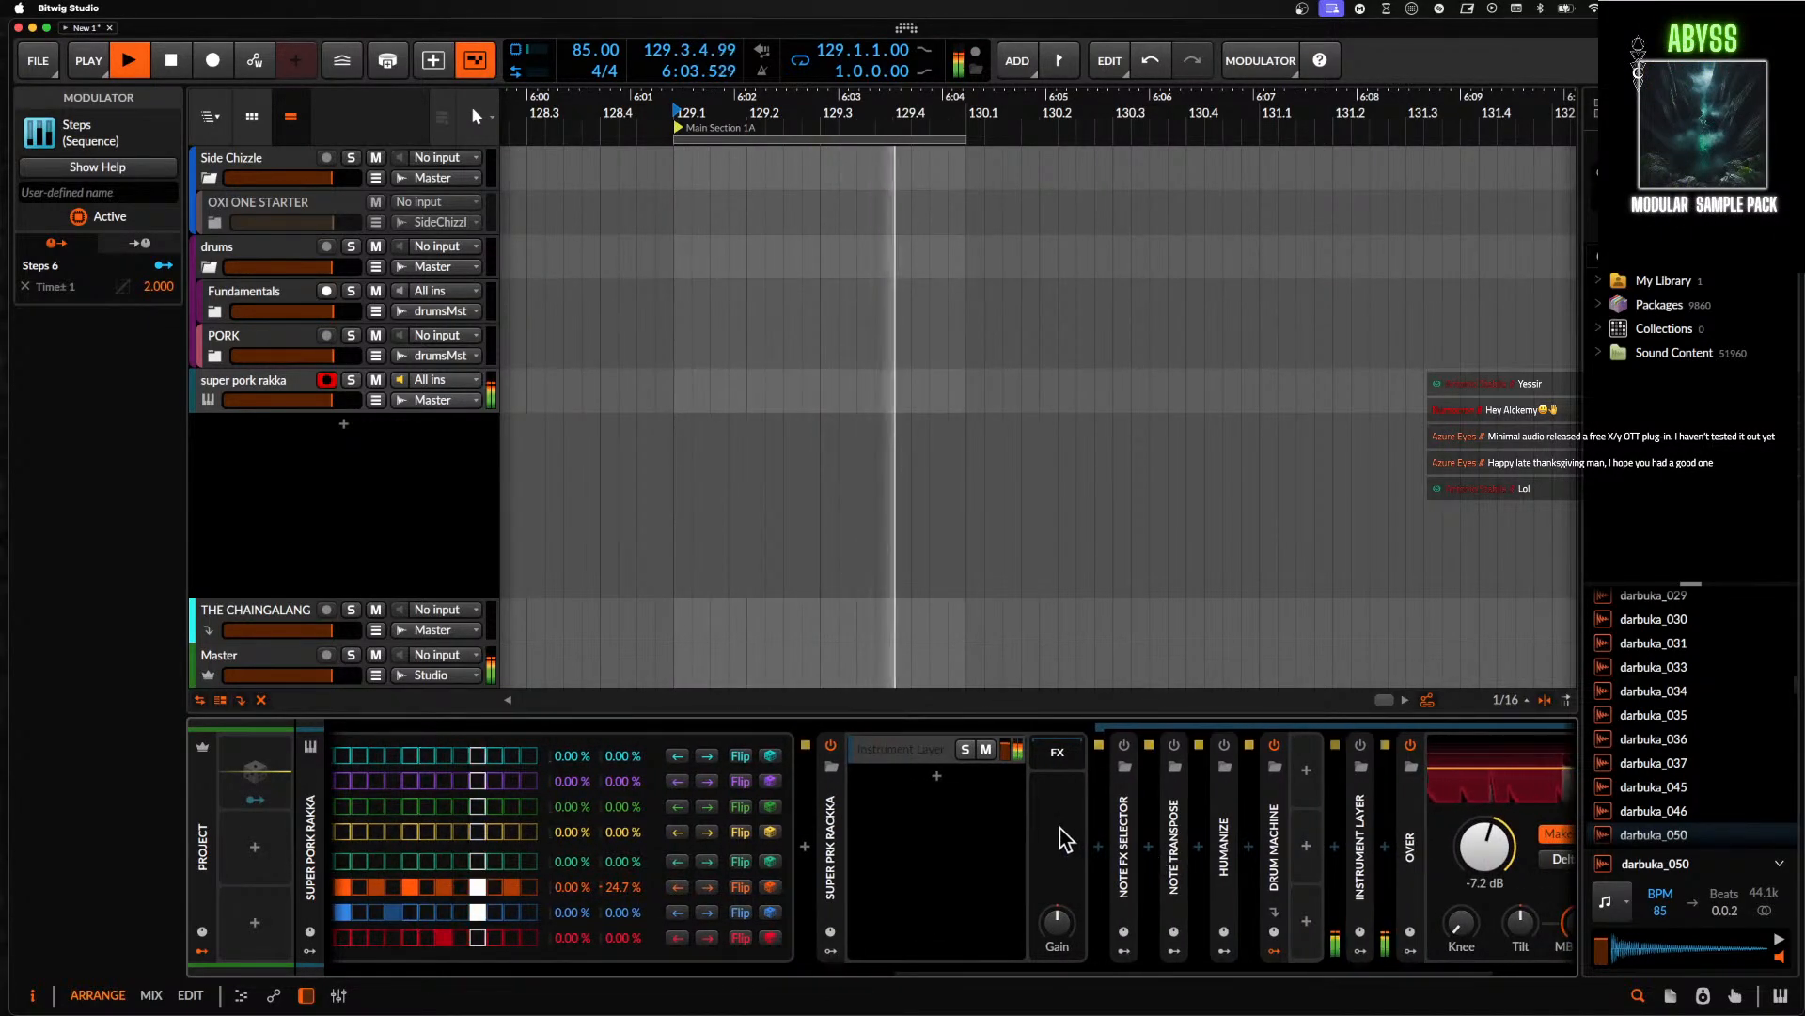
pyautogui.click(922, 750)
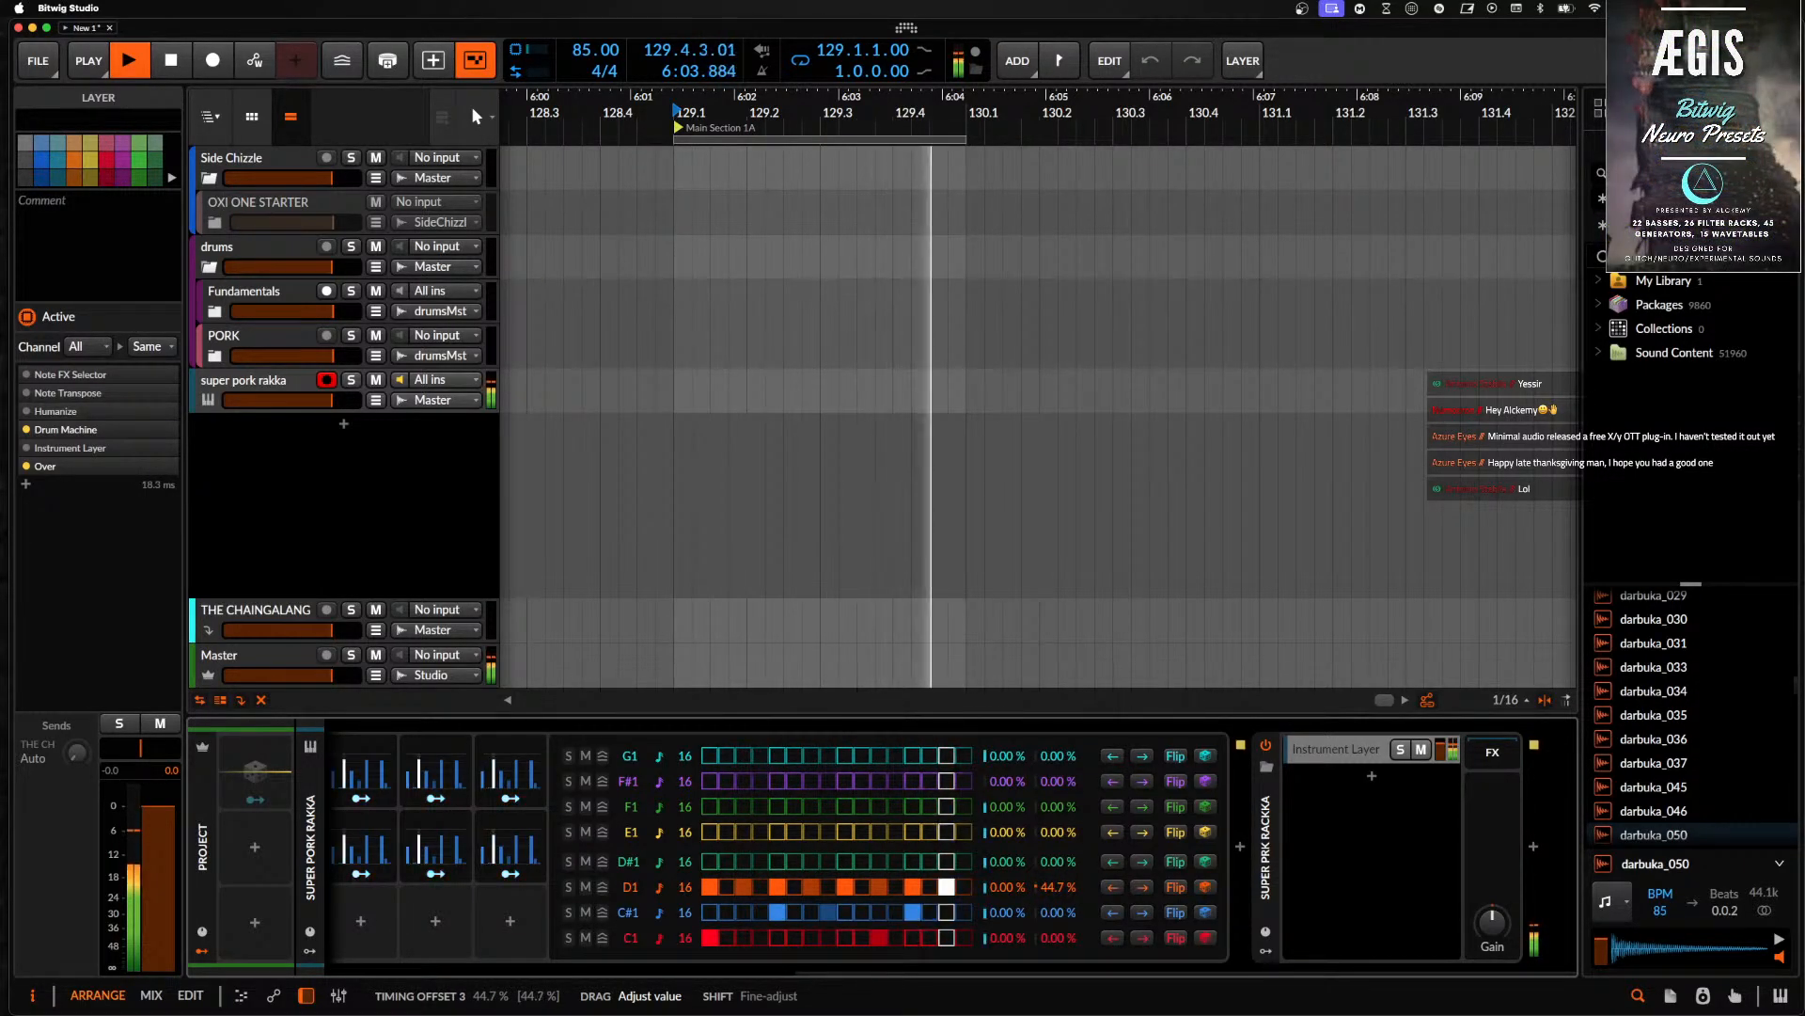
pyautogui.moveTo(1055, 887); pyautogui.dragTo(1055, 888)
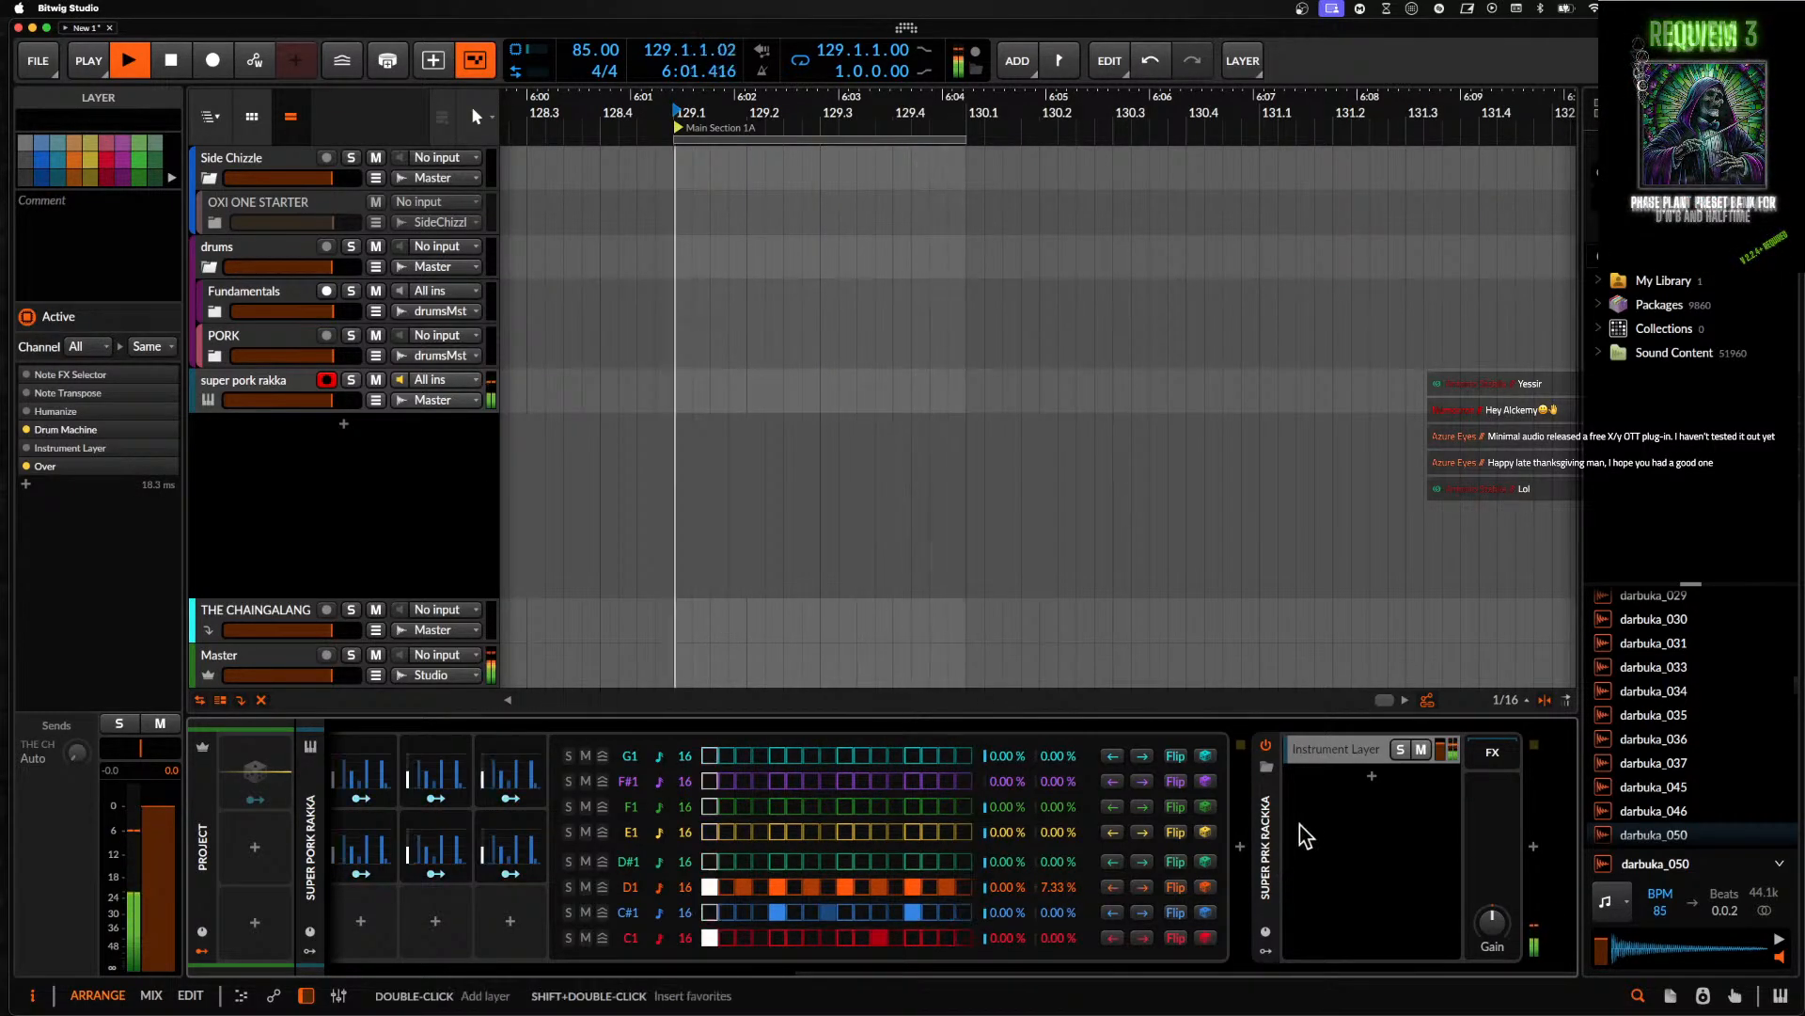
# - Expand the Drum Machine in the Instrument Layer, show its loaded pads, and swap the v1 Hat pad with the v0 Cymbal pad
pyautogui.hscroll(6, 1336, 799)
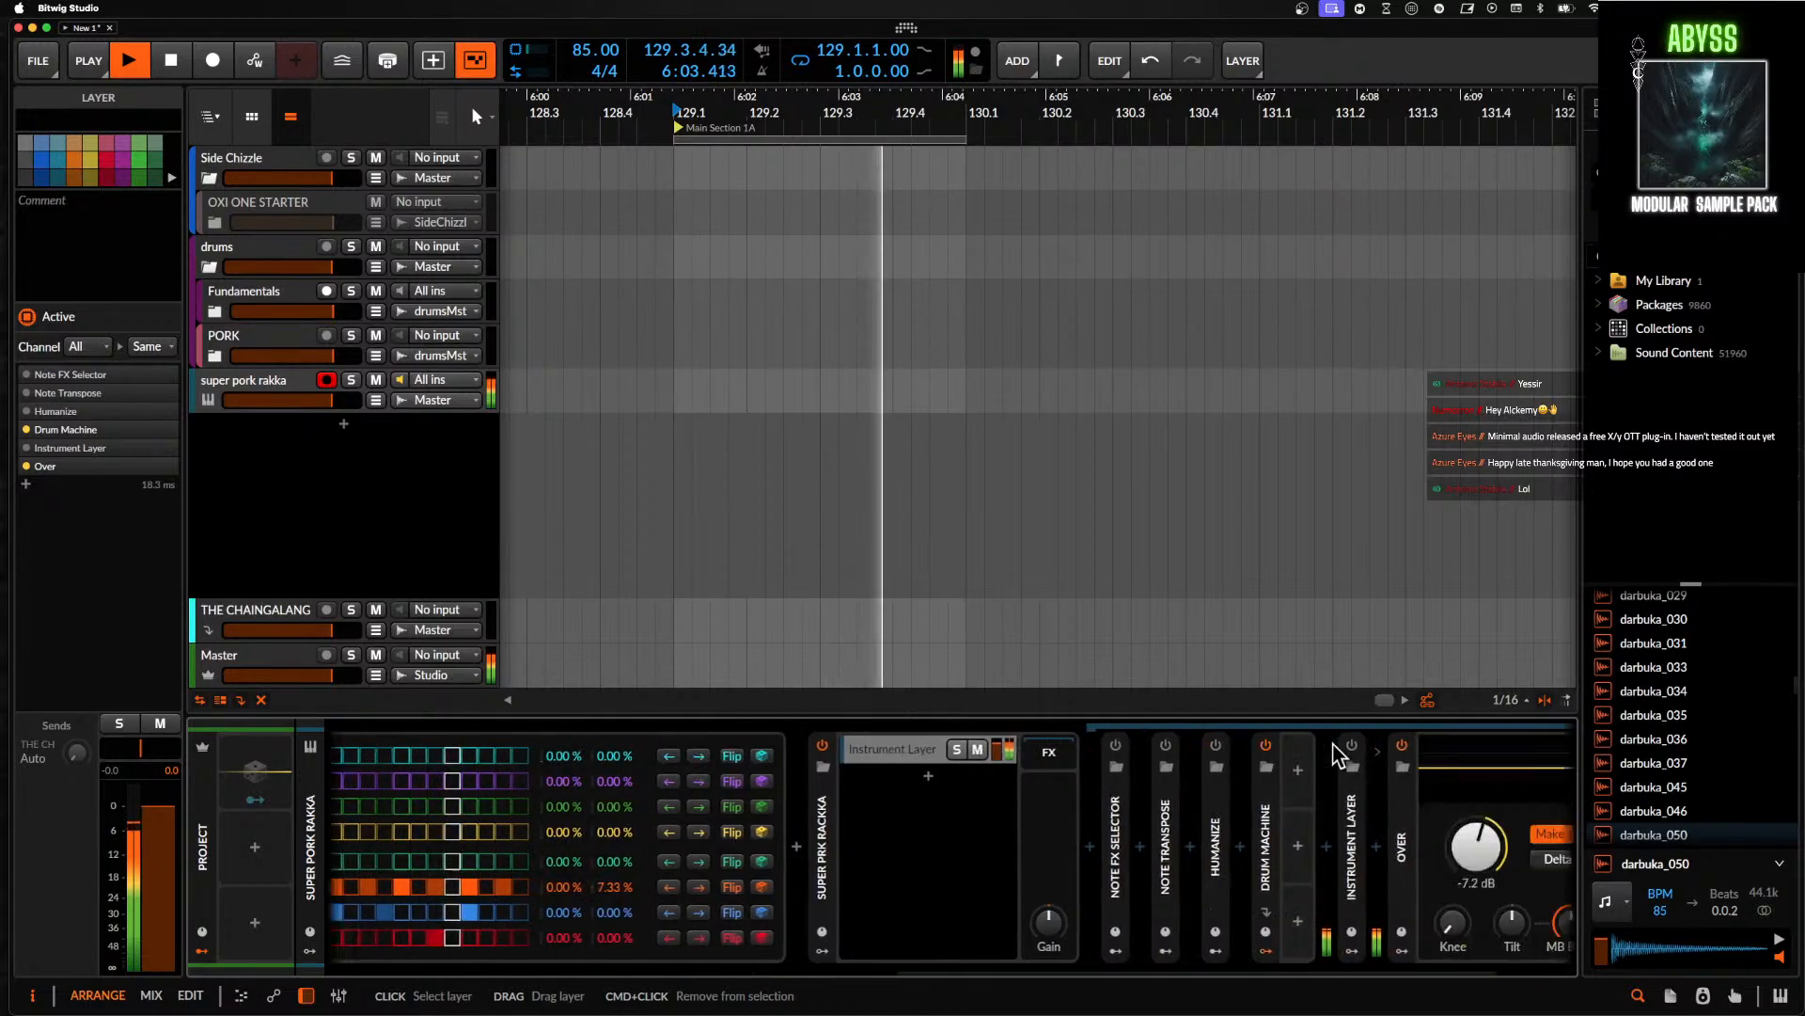
pyautogui.click(950, 865)
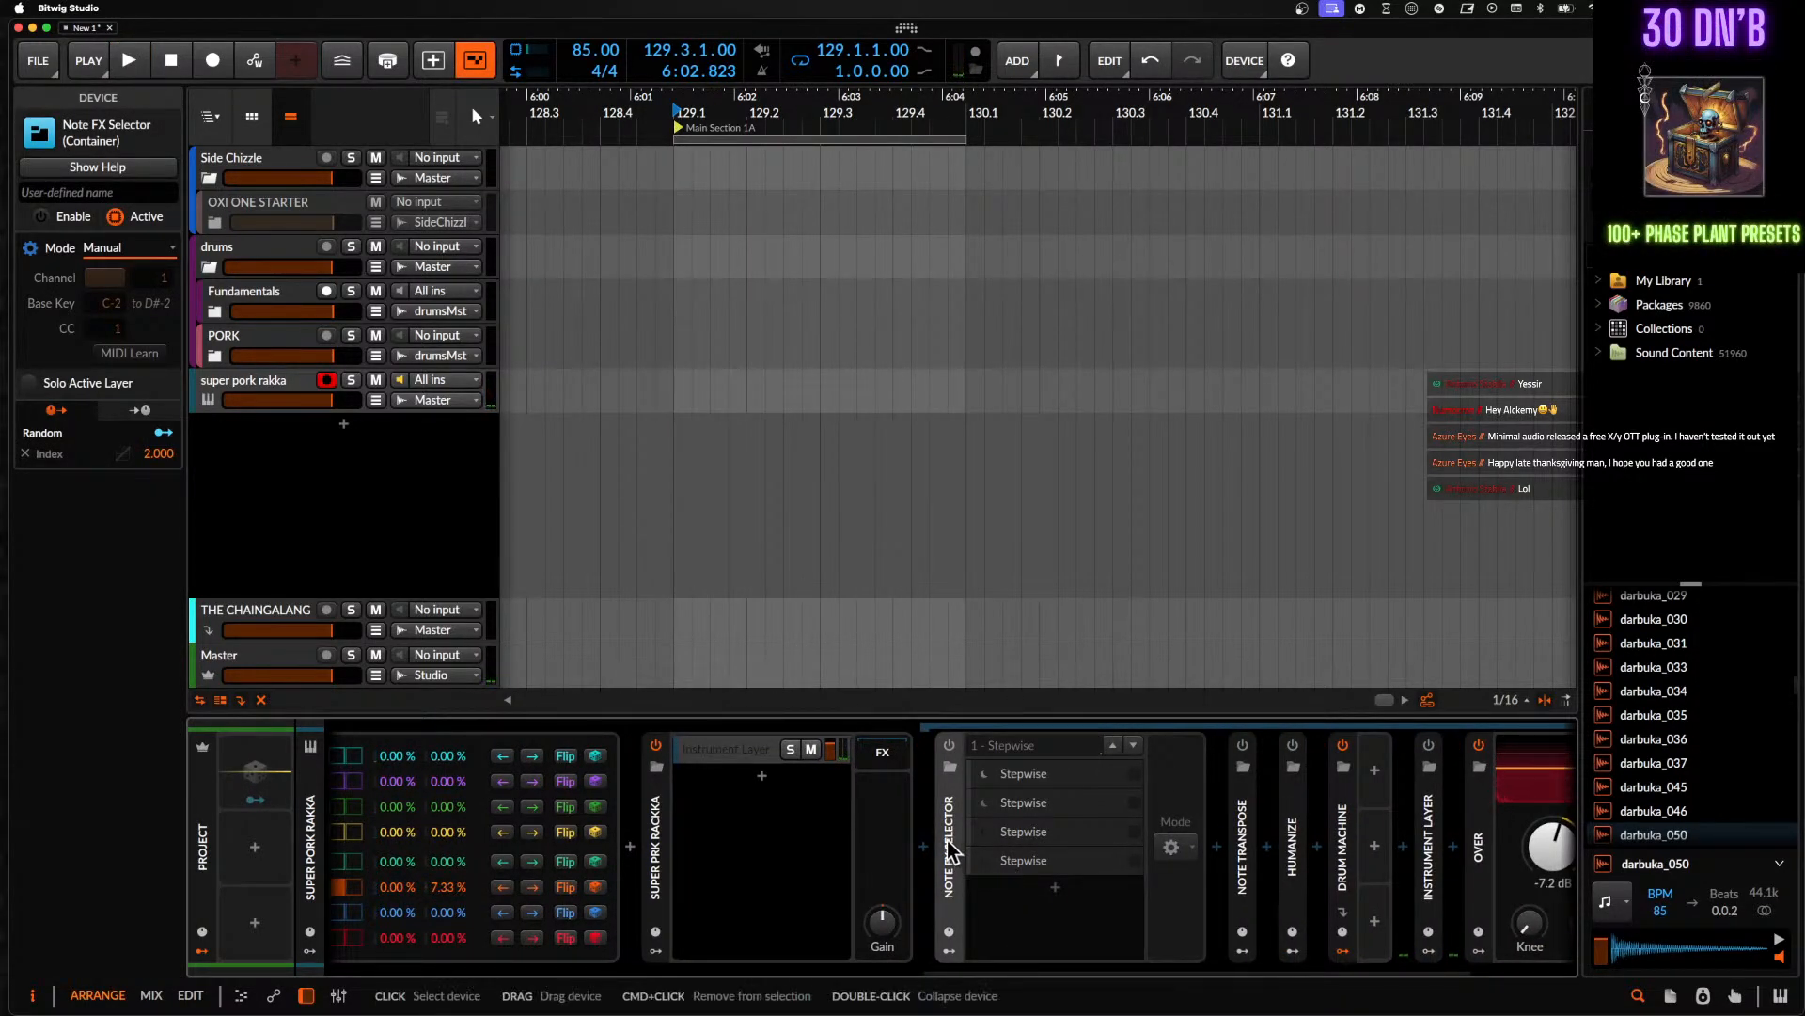
pyautogui.doubleClick(953, 851)
pyautogui.doubleClick(1097, 867)
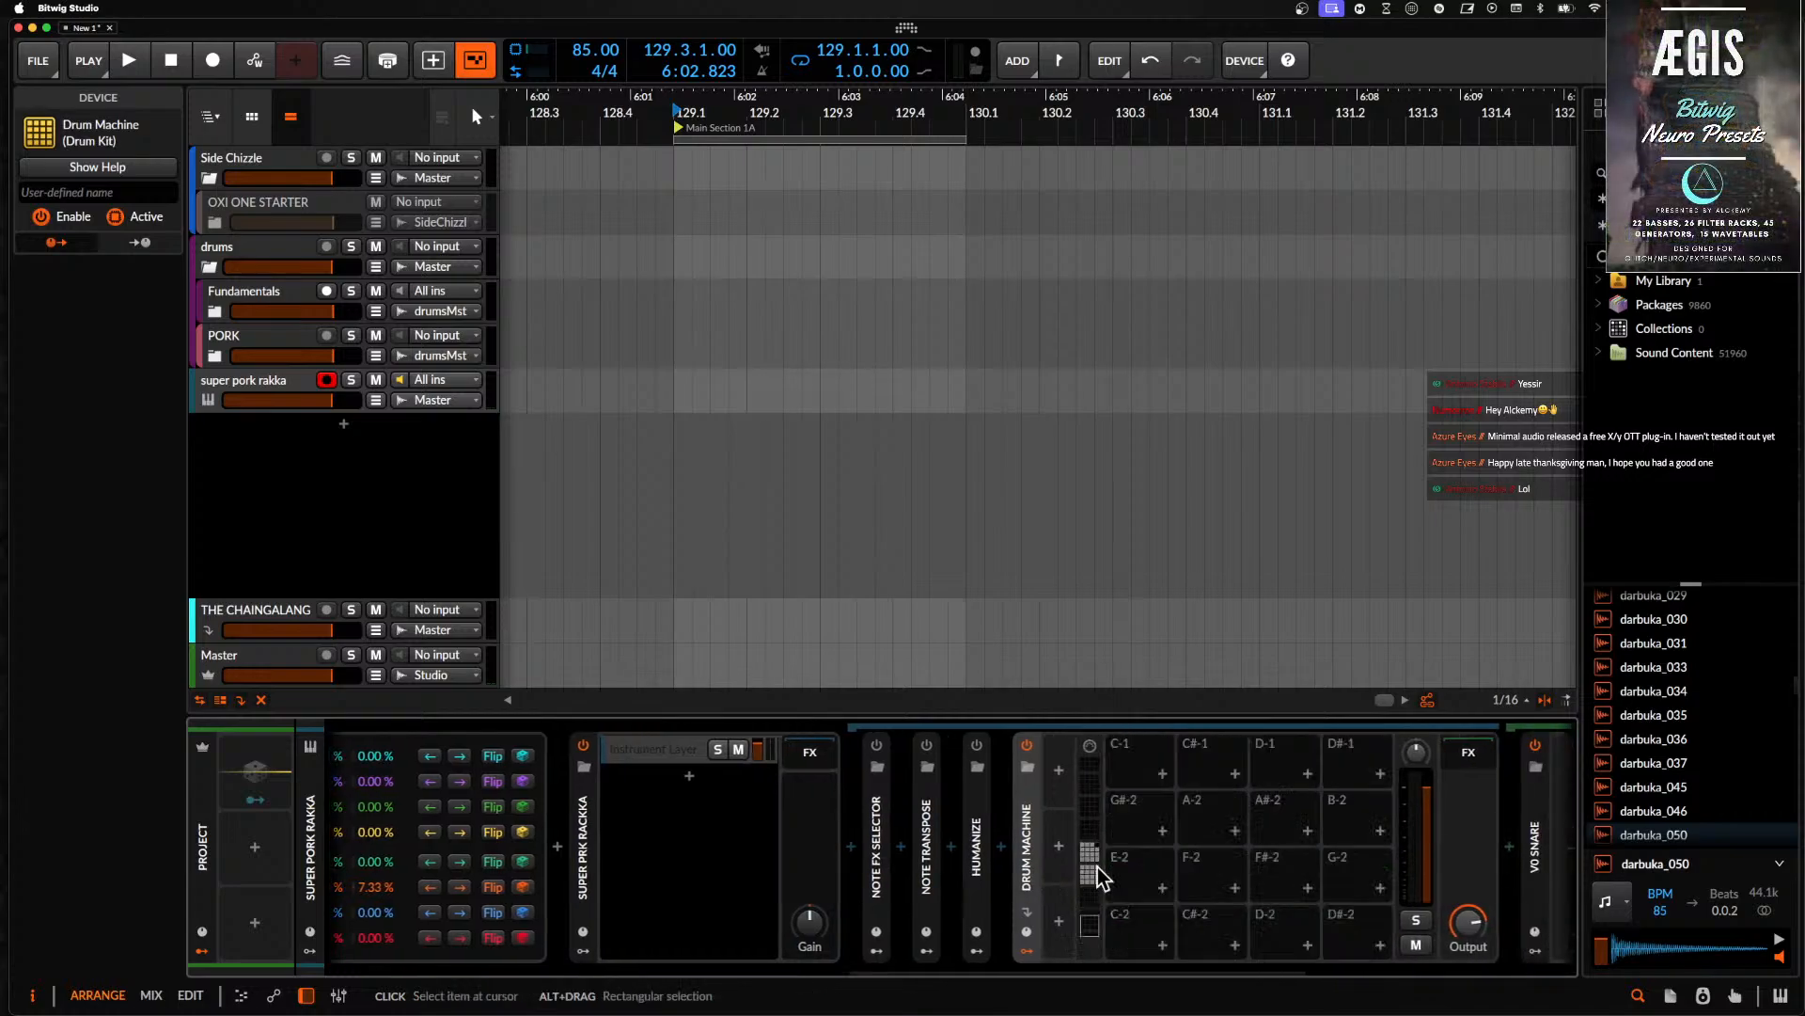
pyautogui.click(1098, 867)
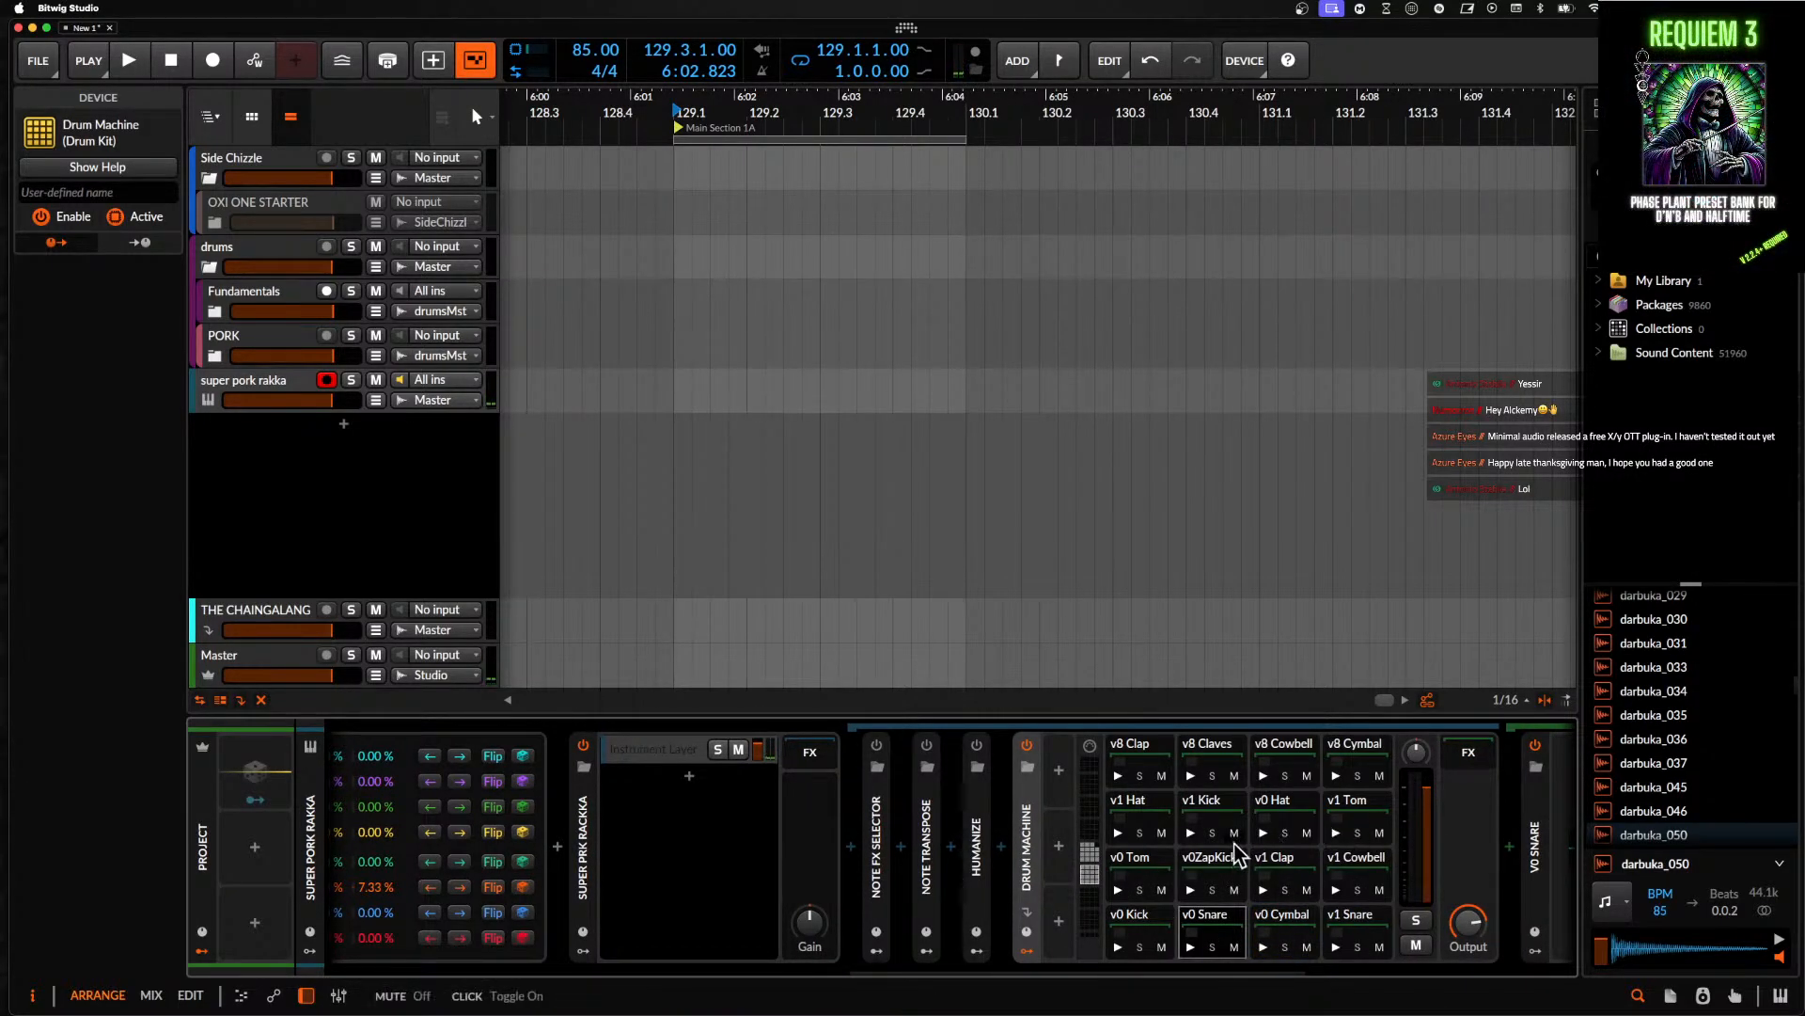
pyautogui.click(1120, 835)
pyautogui.hscroll(-10, 1284, 938)
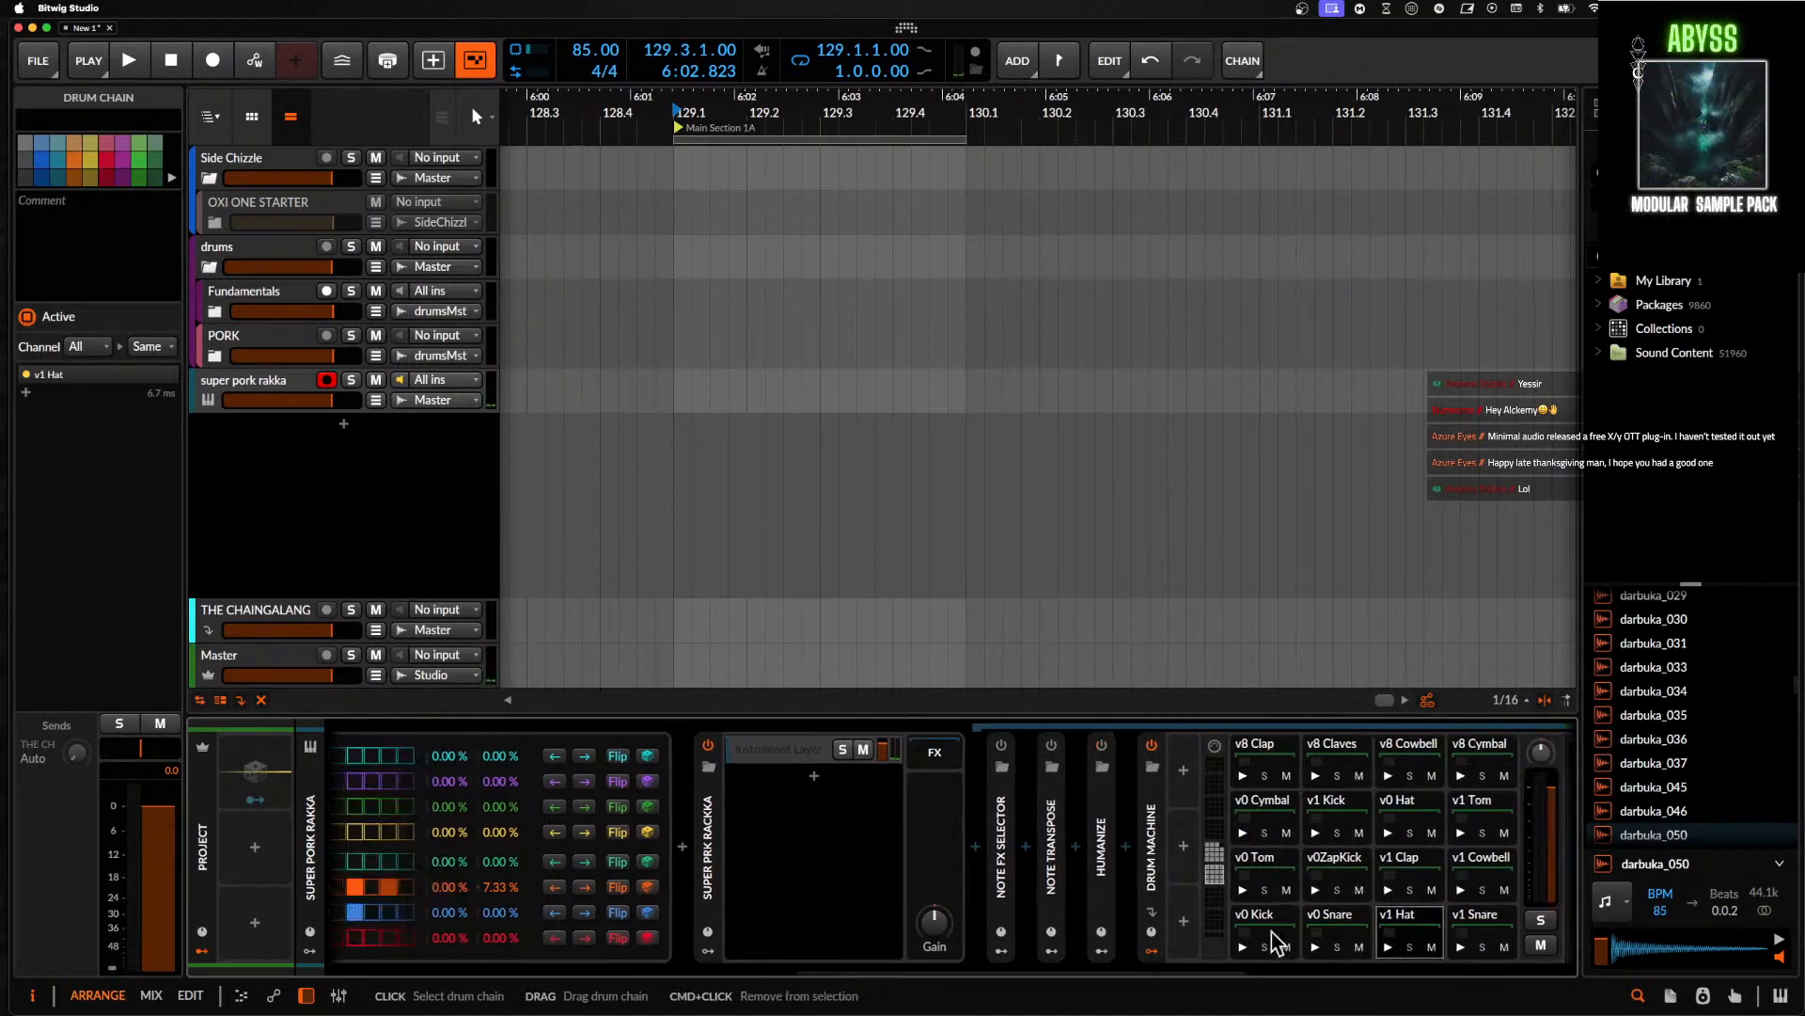
# - Open the Steps 3 modulator, draw varied positive and negative values across its 16 steps, and audition the sequence
pyautogui.hscroll(-10, 738, 855)
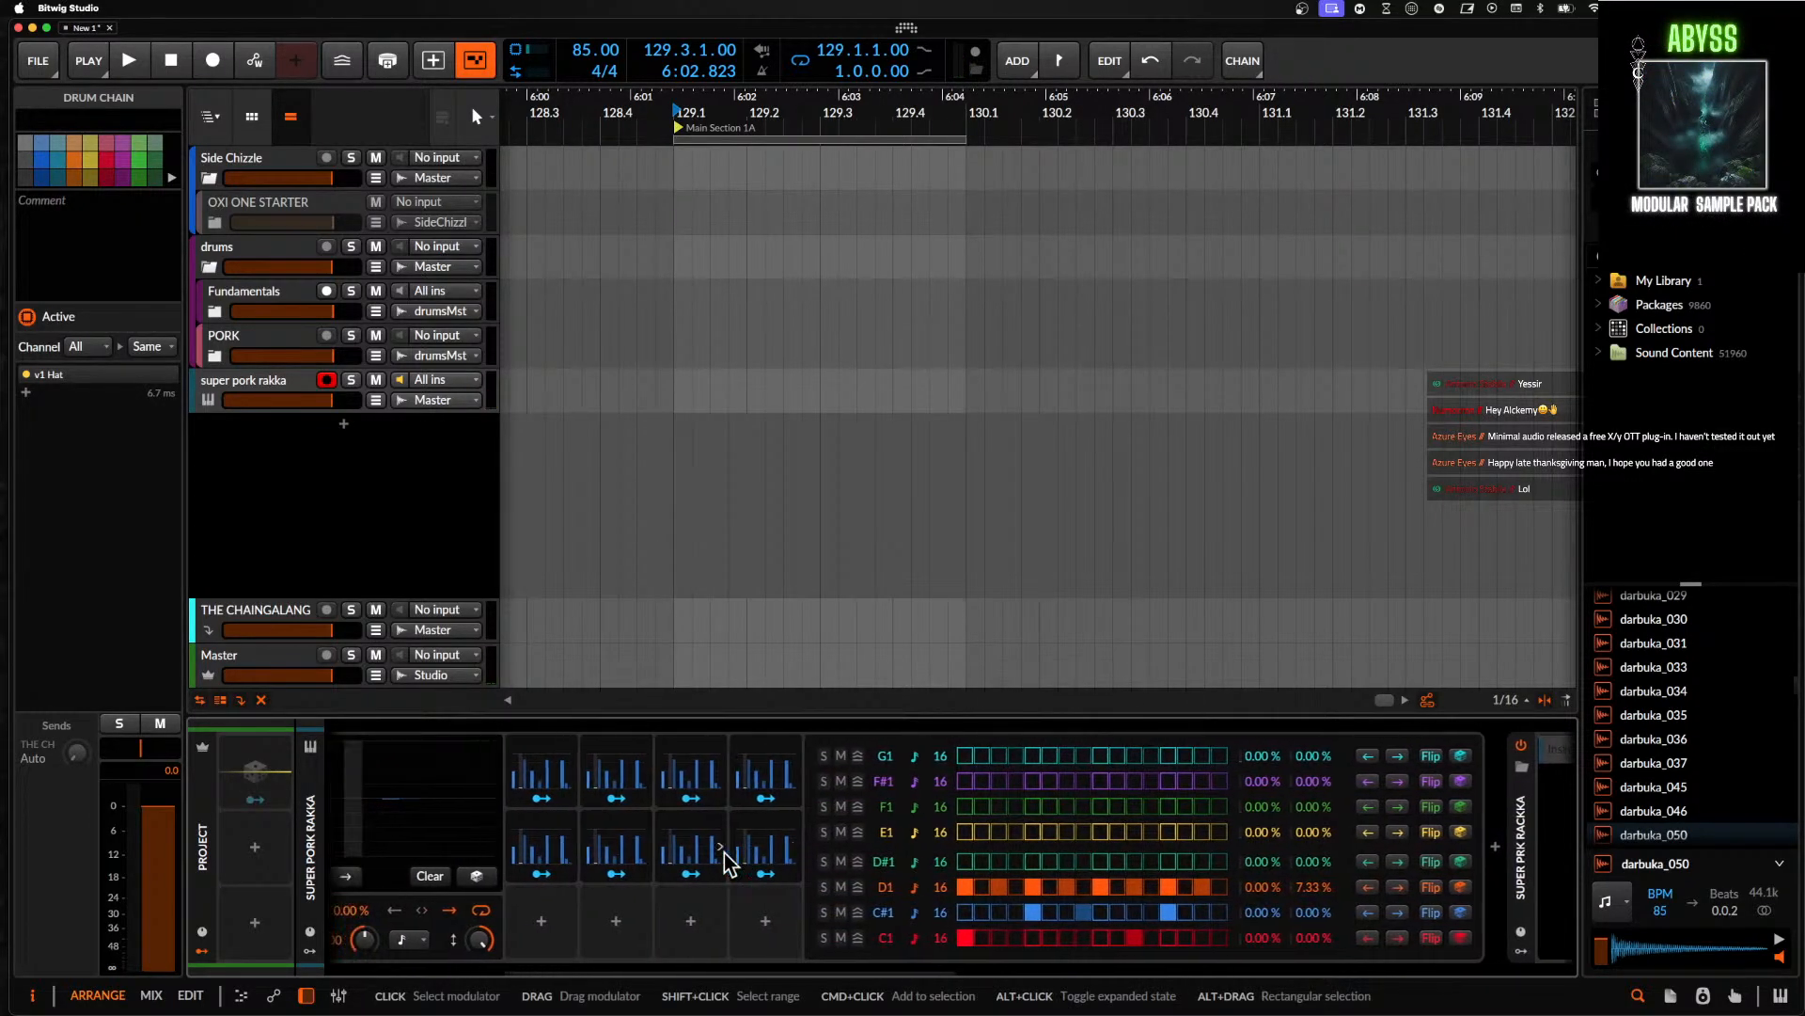
pyautogui.click(562, 851)
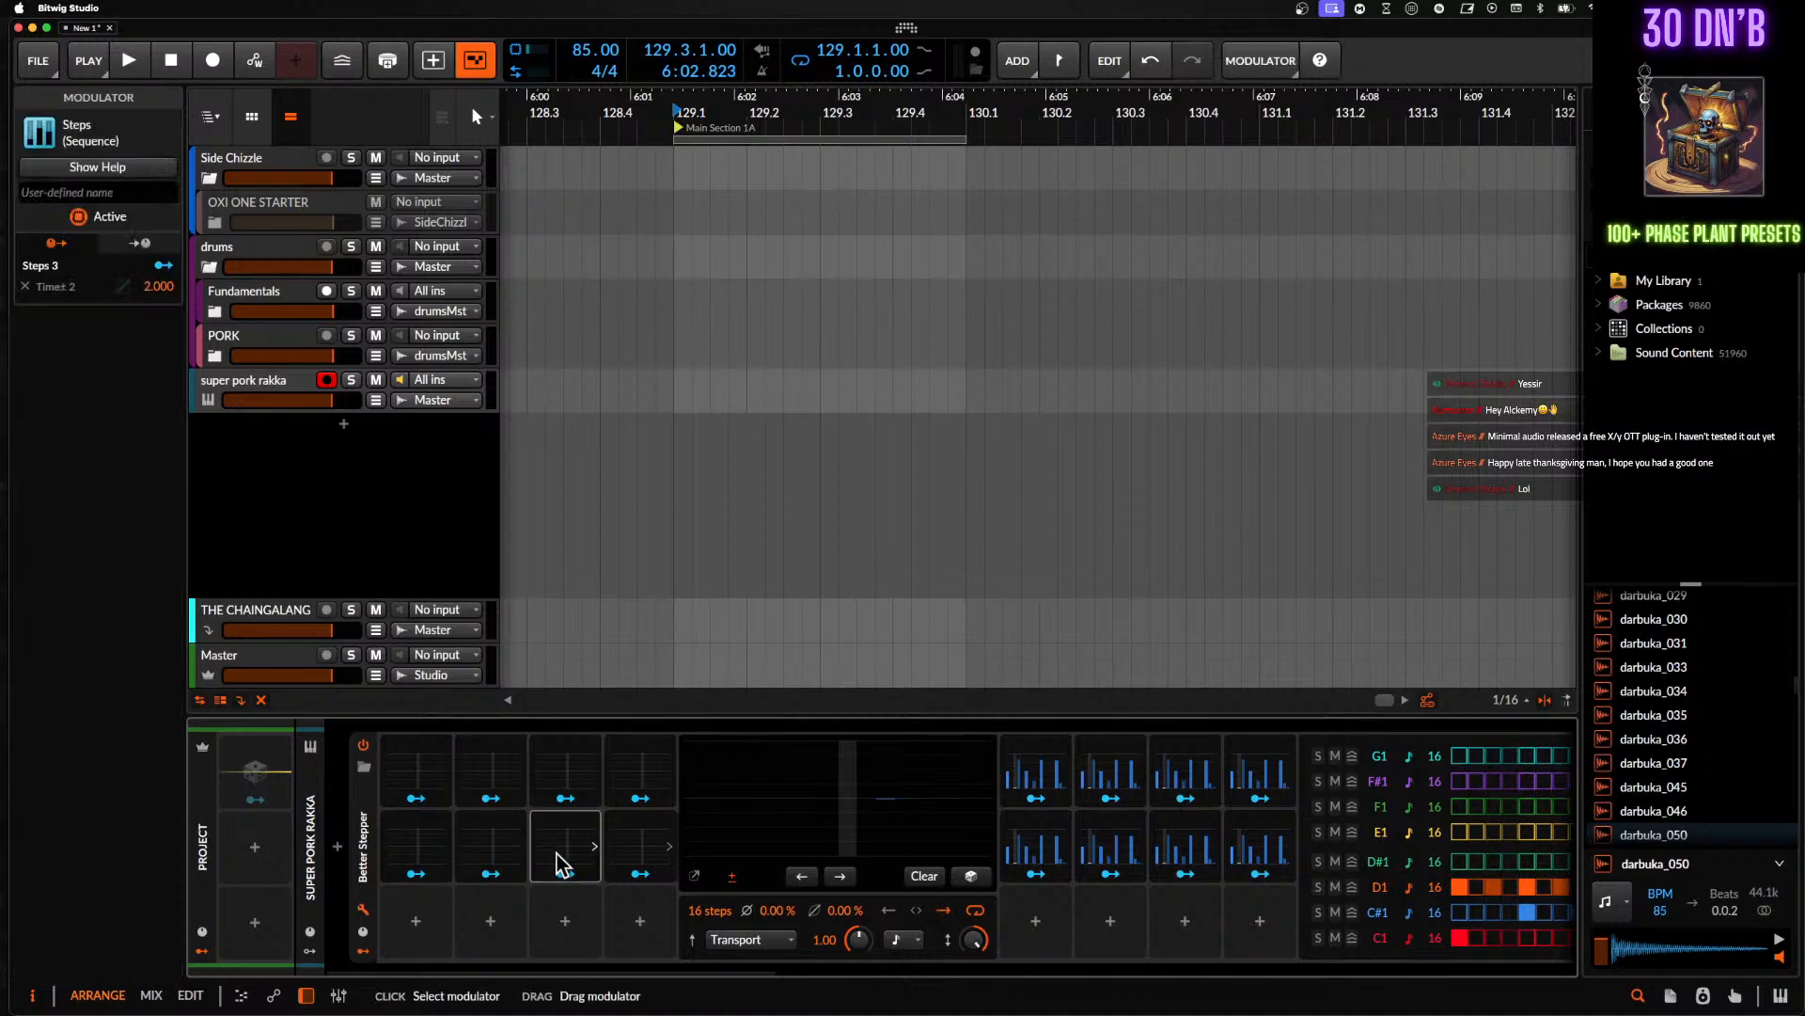
pyautogui.moveTo(636, 794)
pyautogui.mouseDown()
pyautogui.moveTo(663, 773)
pyautogui.moveTo(711, 797)
pyautogui.mouseUp()
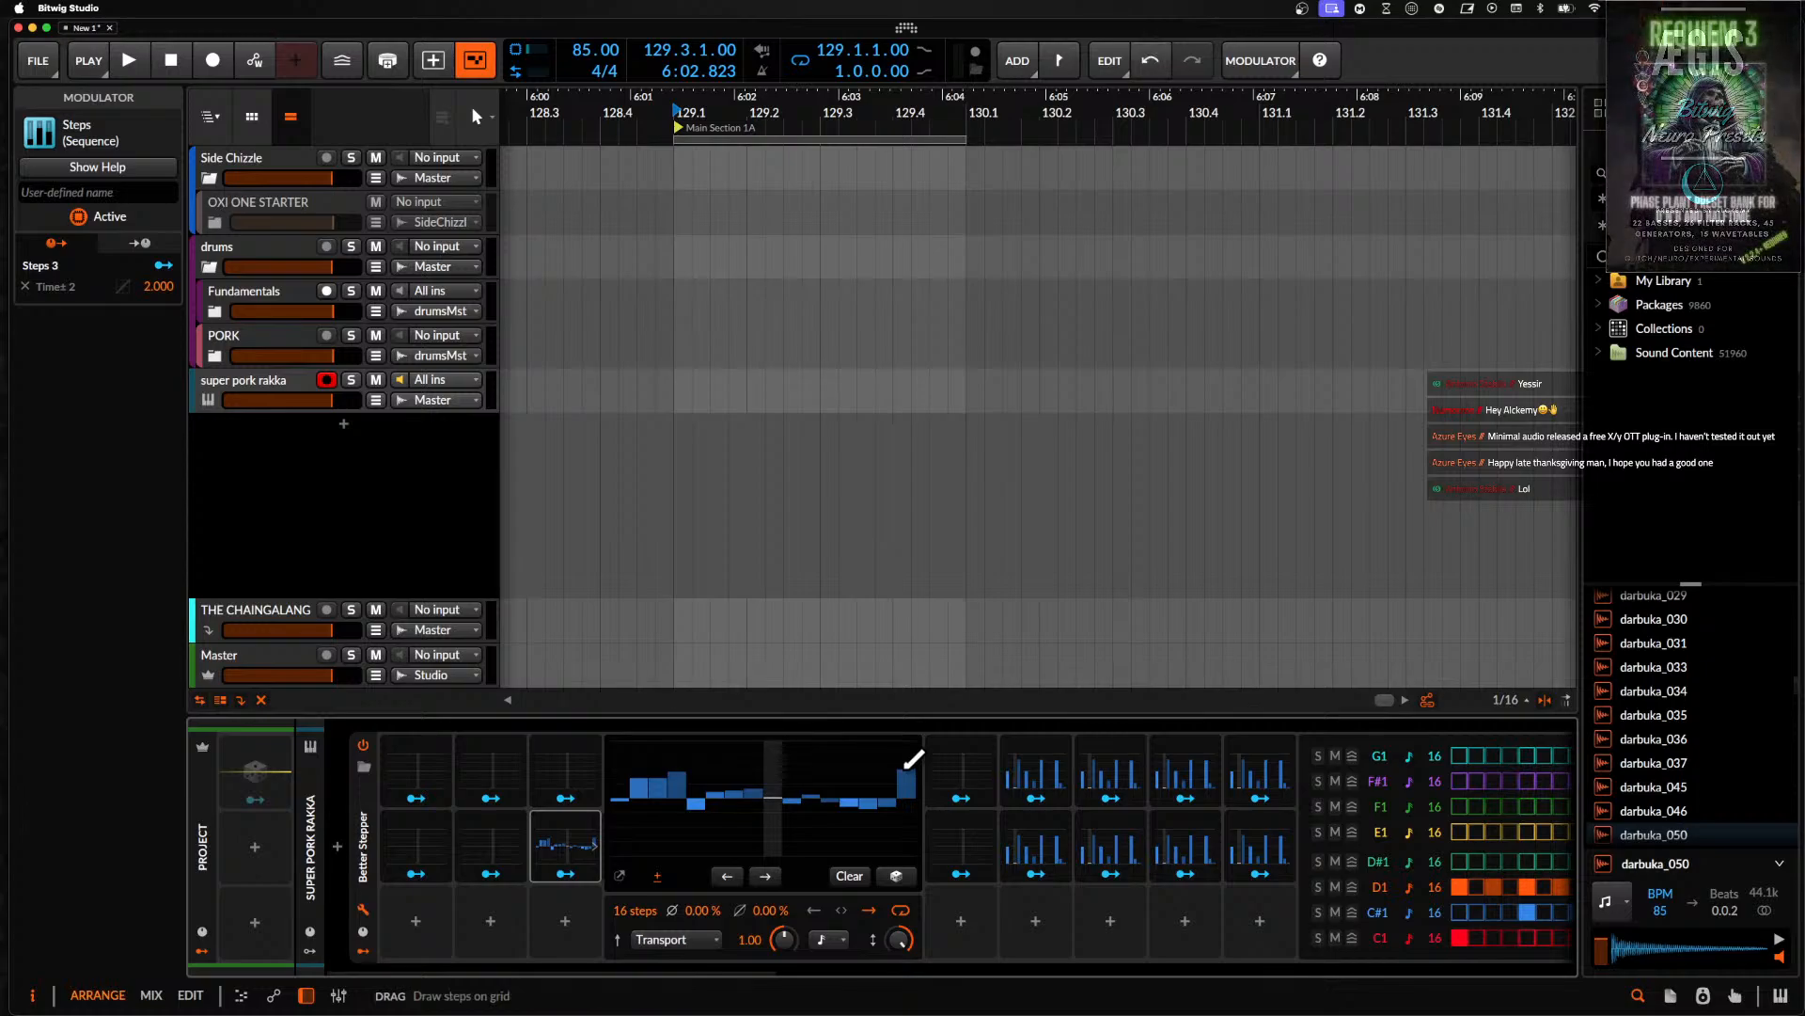
pyautogui.press('space')
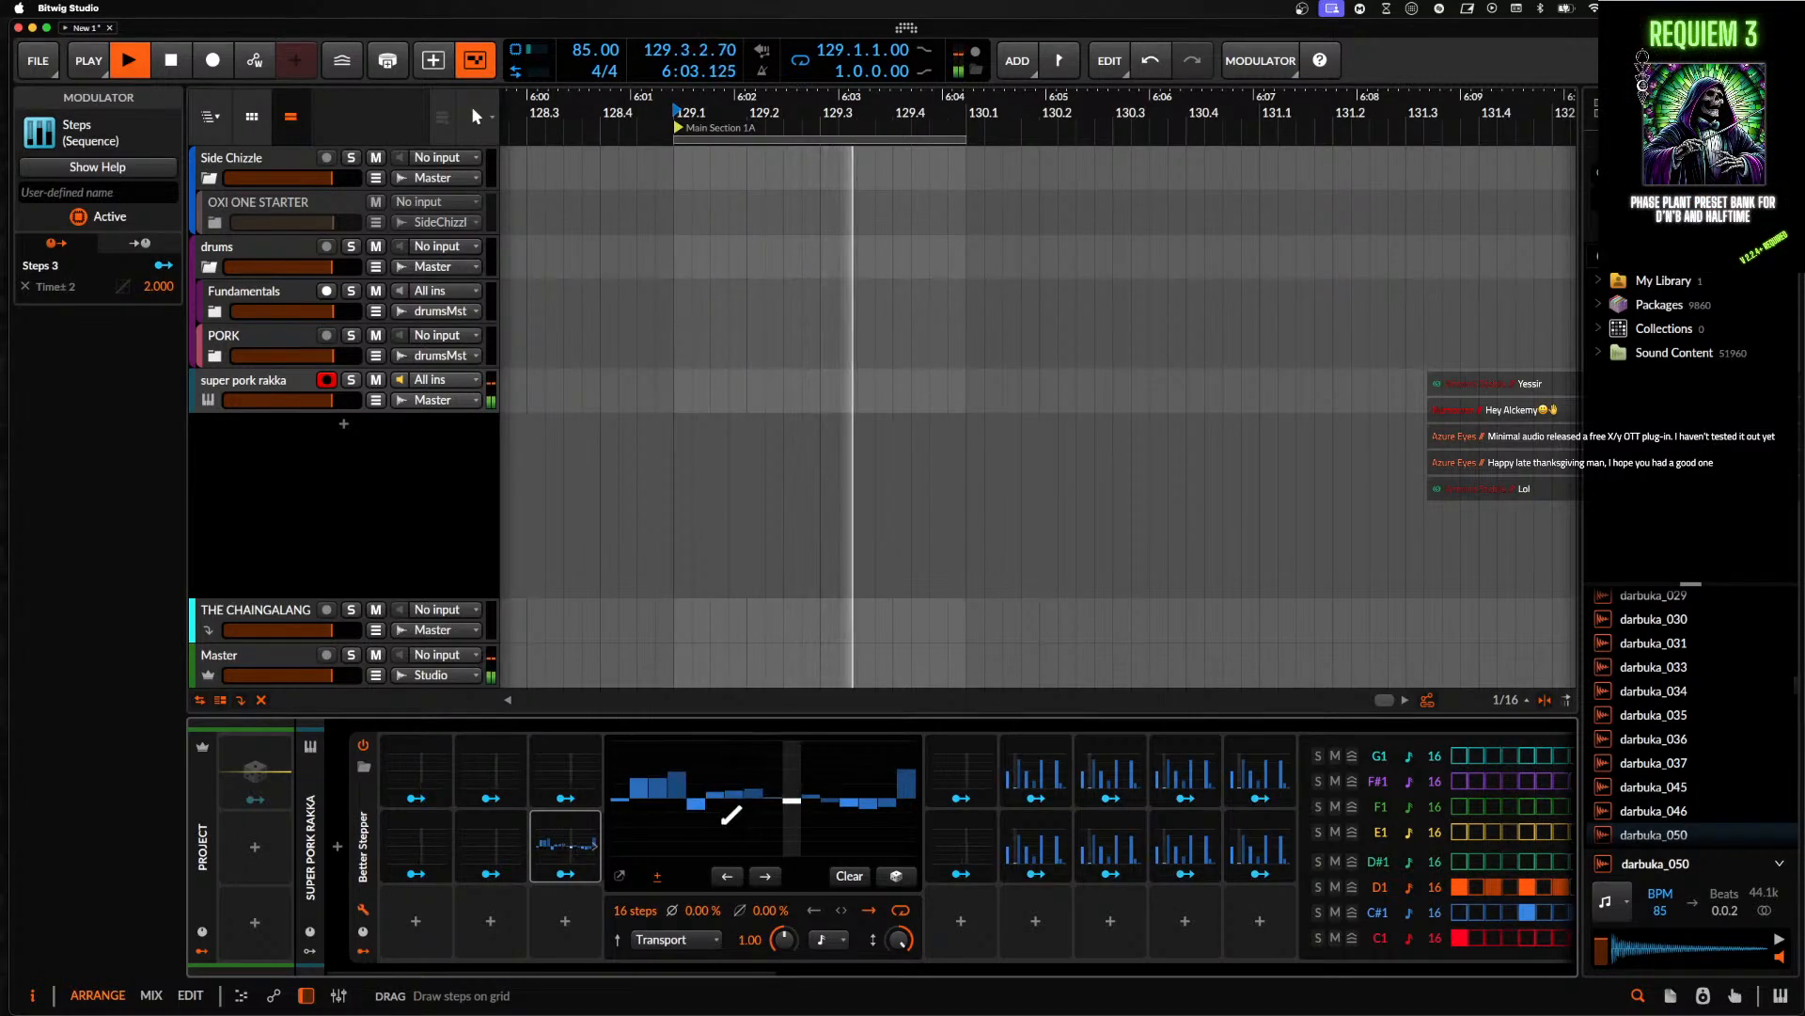
pyautogui.hscroll(3, 732, 814)
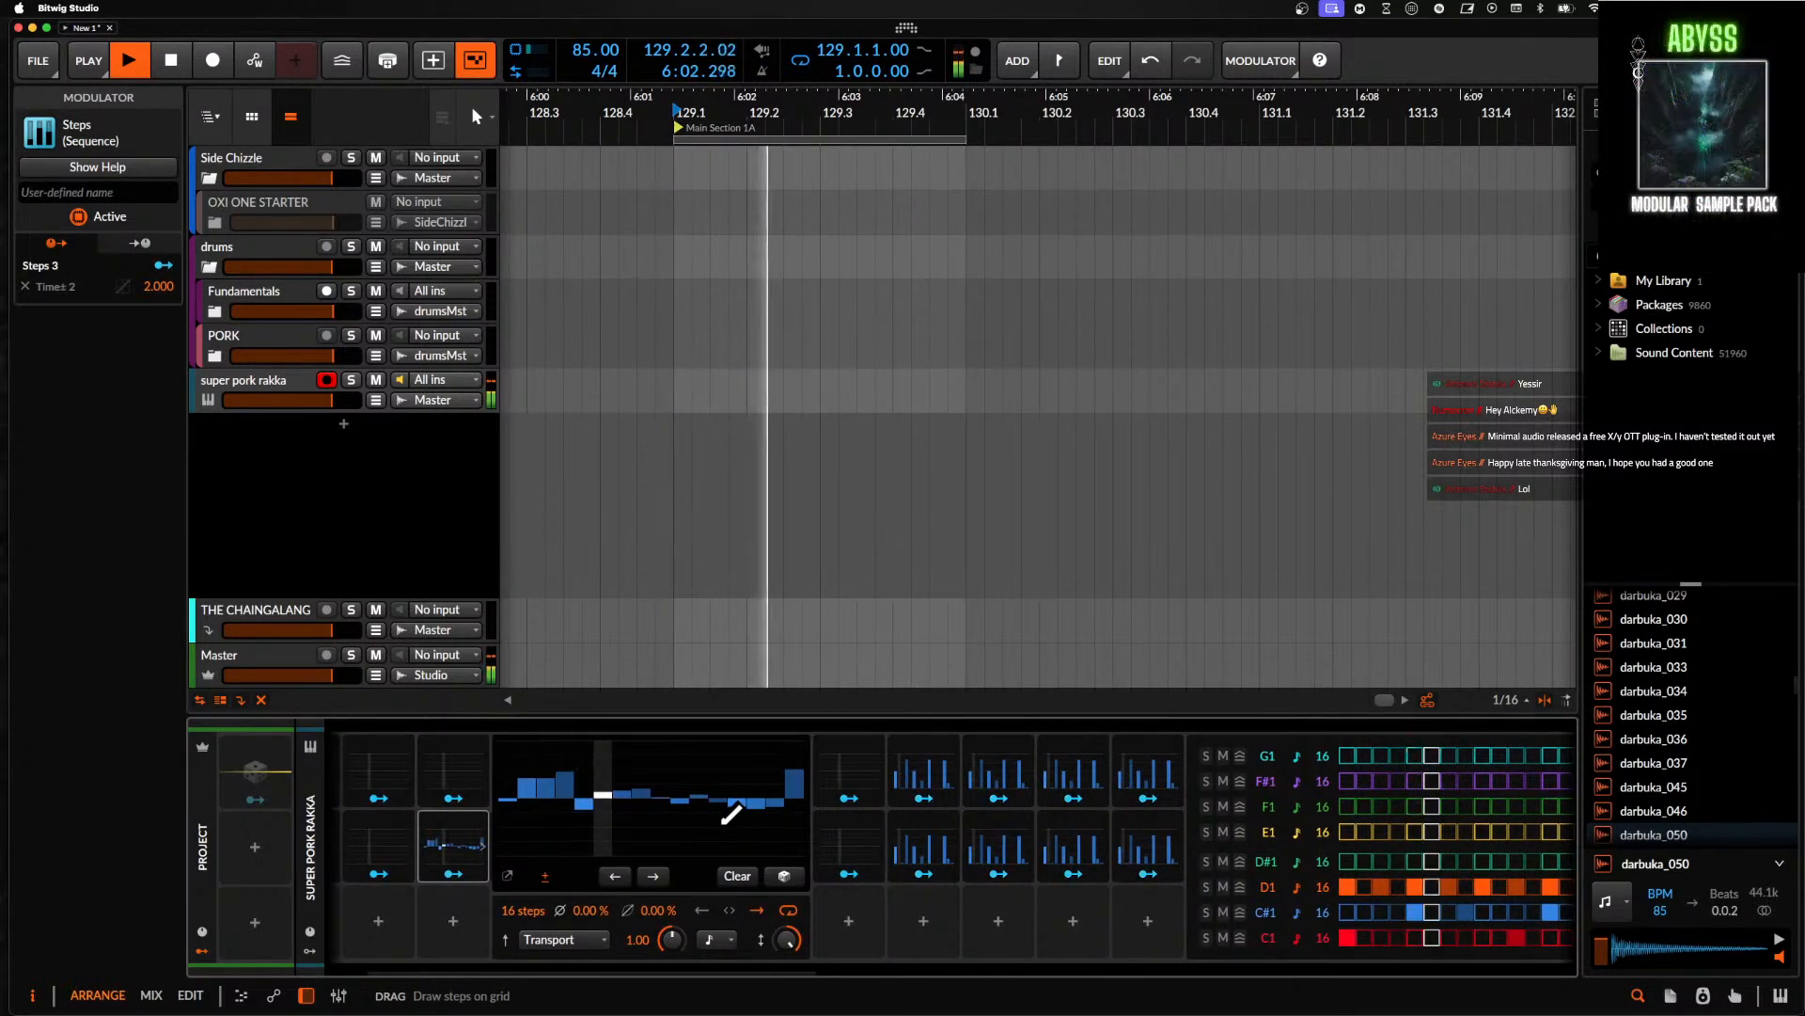
pyautogui.hscroll(2, 731, 815)
pyautogui.hscroll(-4, 731, 814)
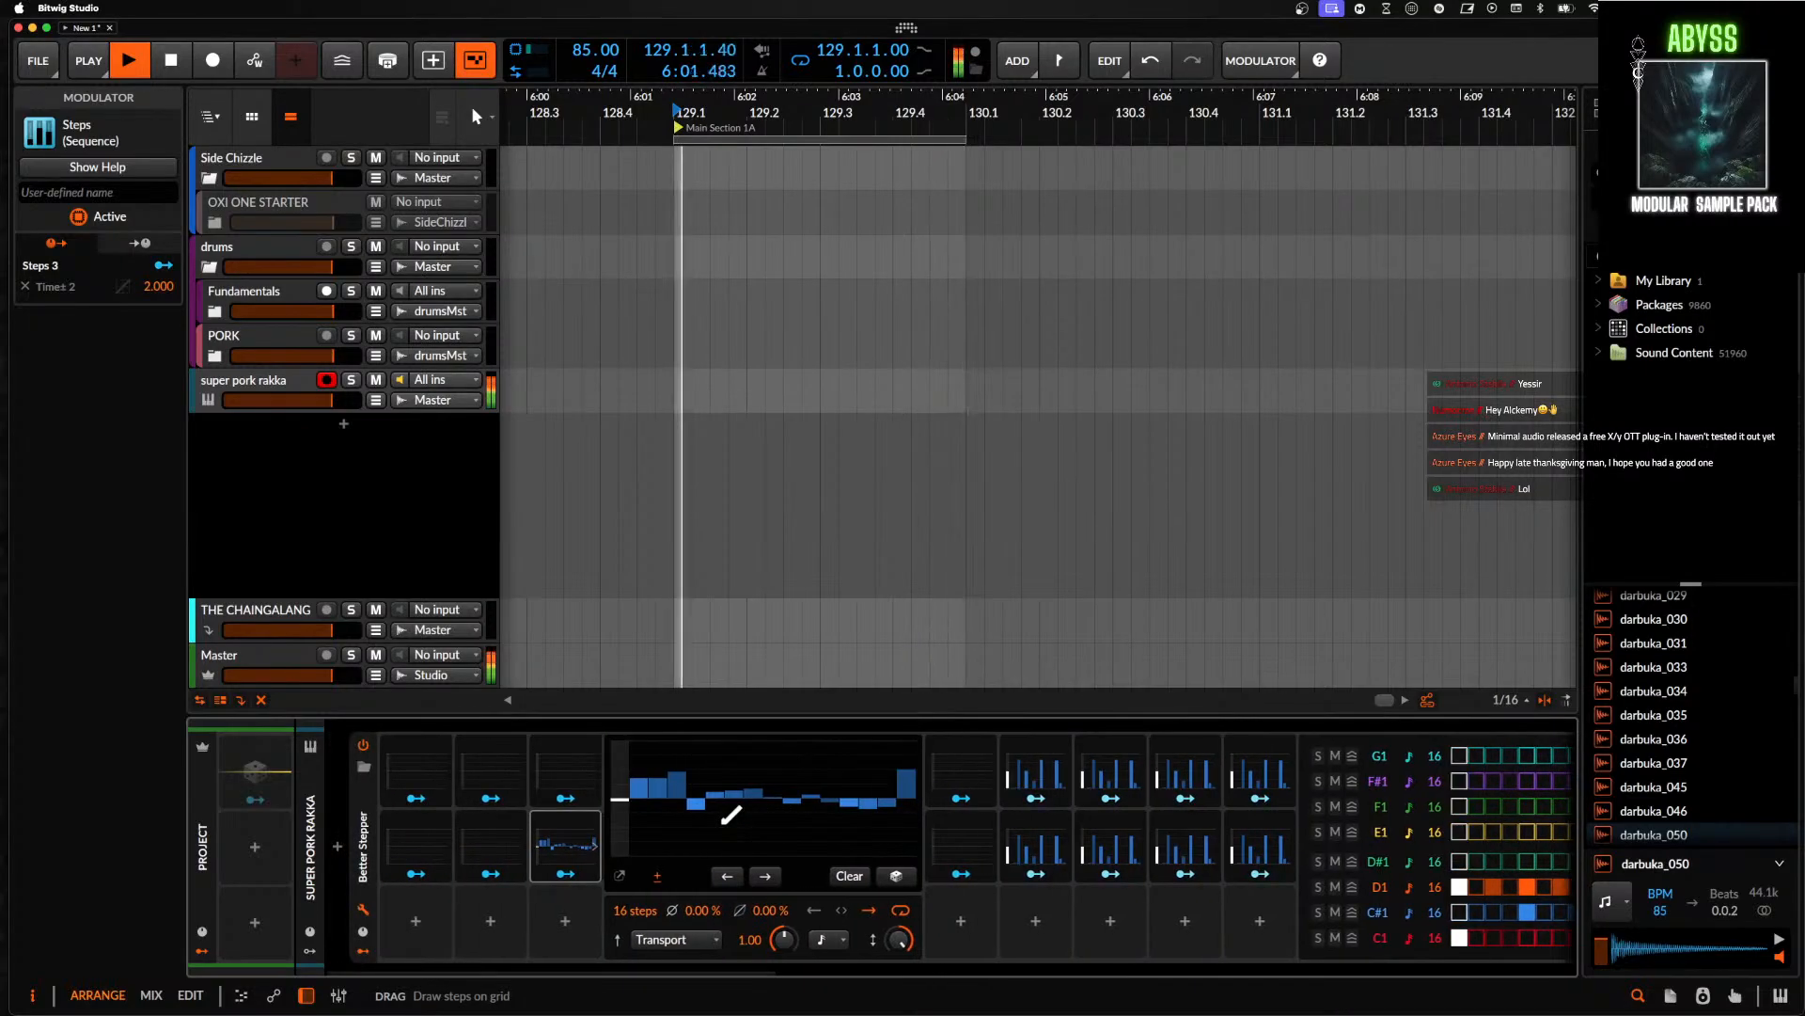
pyautogui.hscroll(10, 720, 827)
pyautogui.hscroll(1, 720, 828)
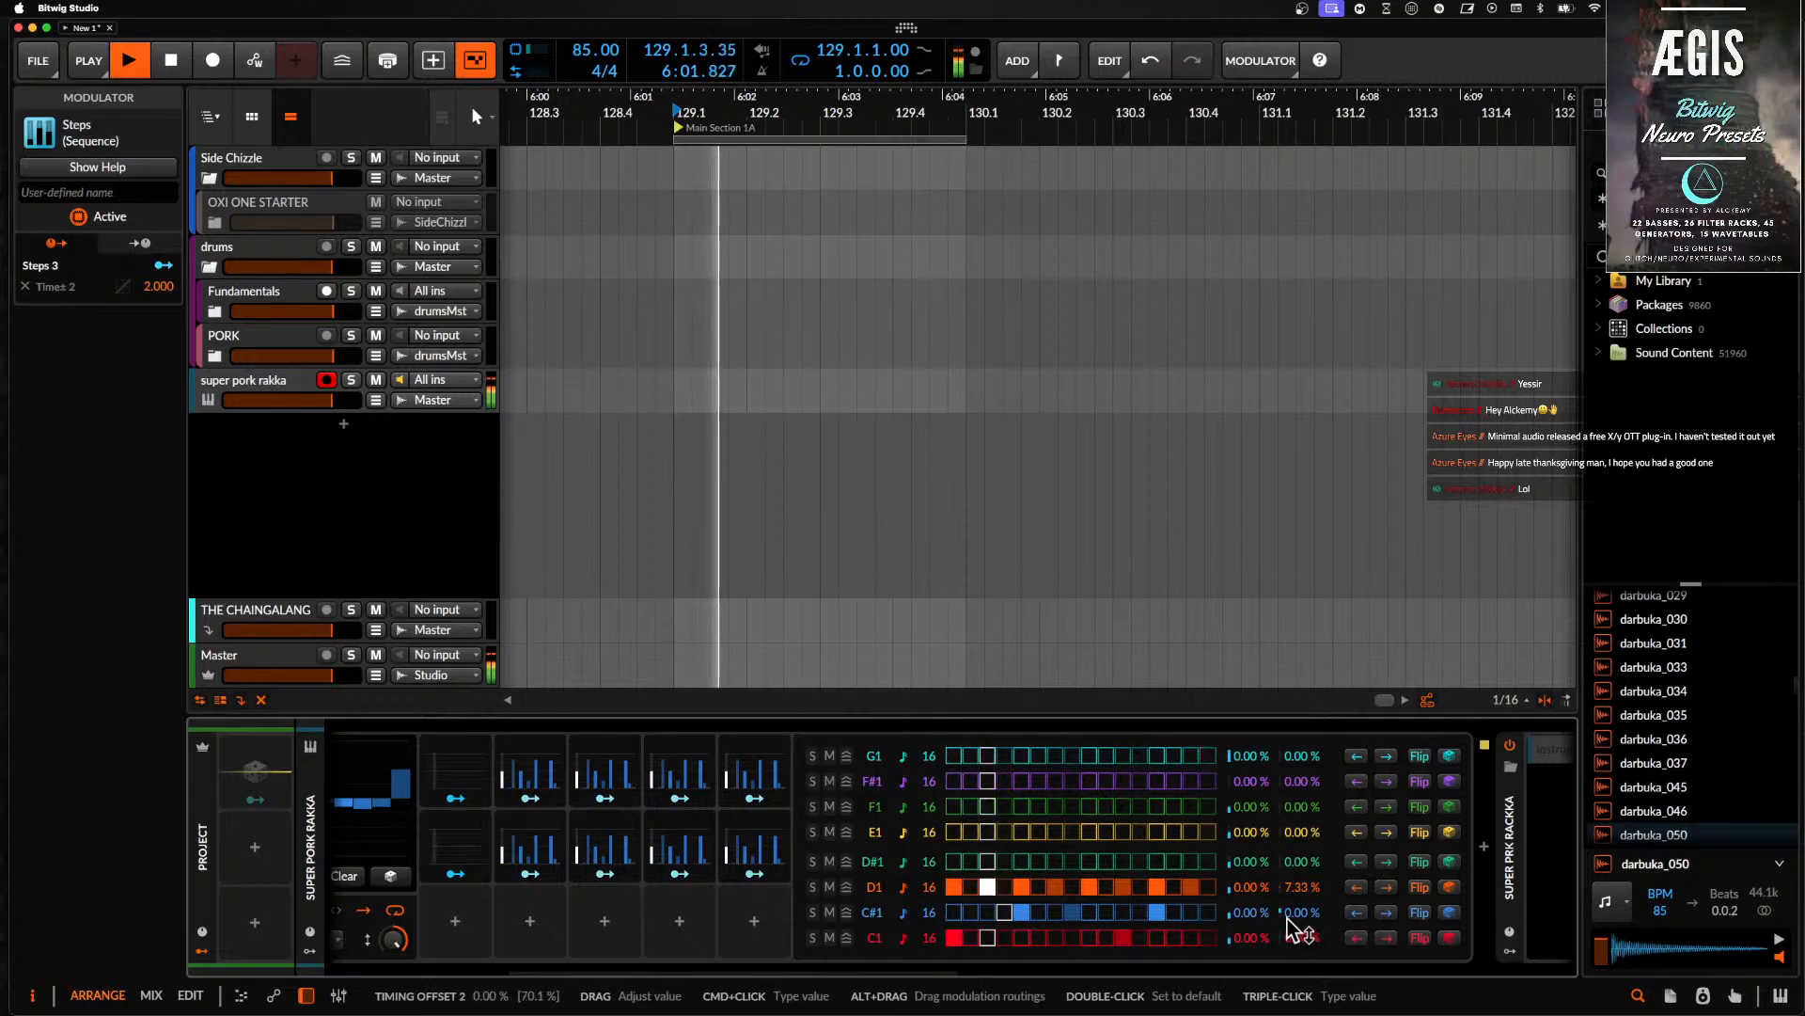
# - Clear all values of the Steps 3 modulator and collapse it
pyautogui.hscroll(-6, 1279, 918)
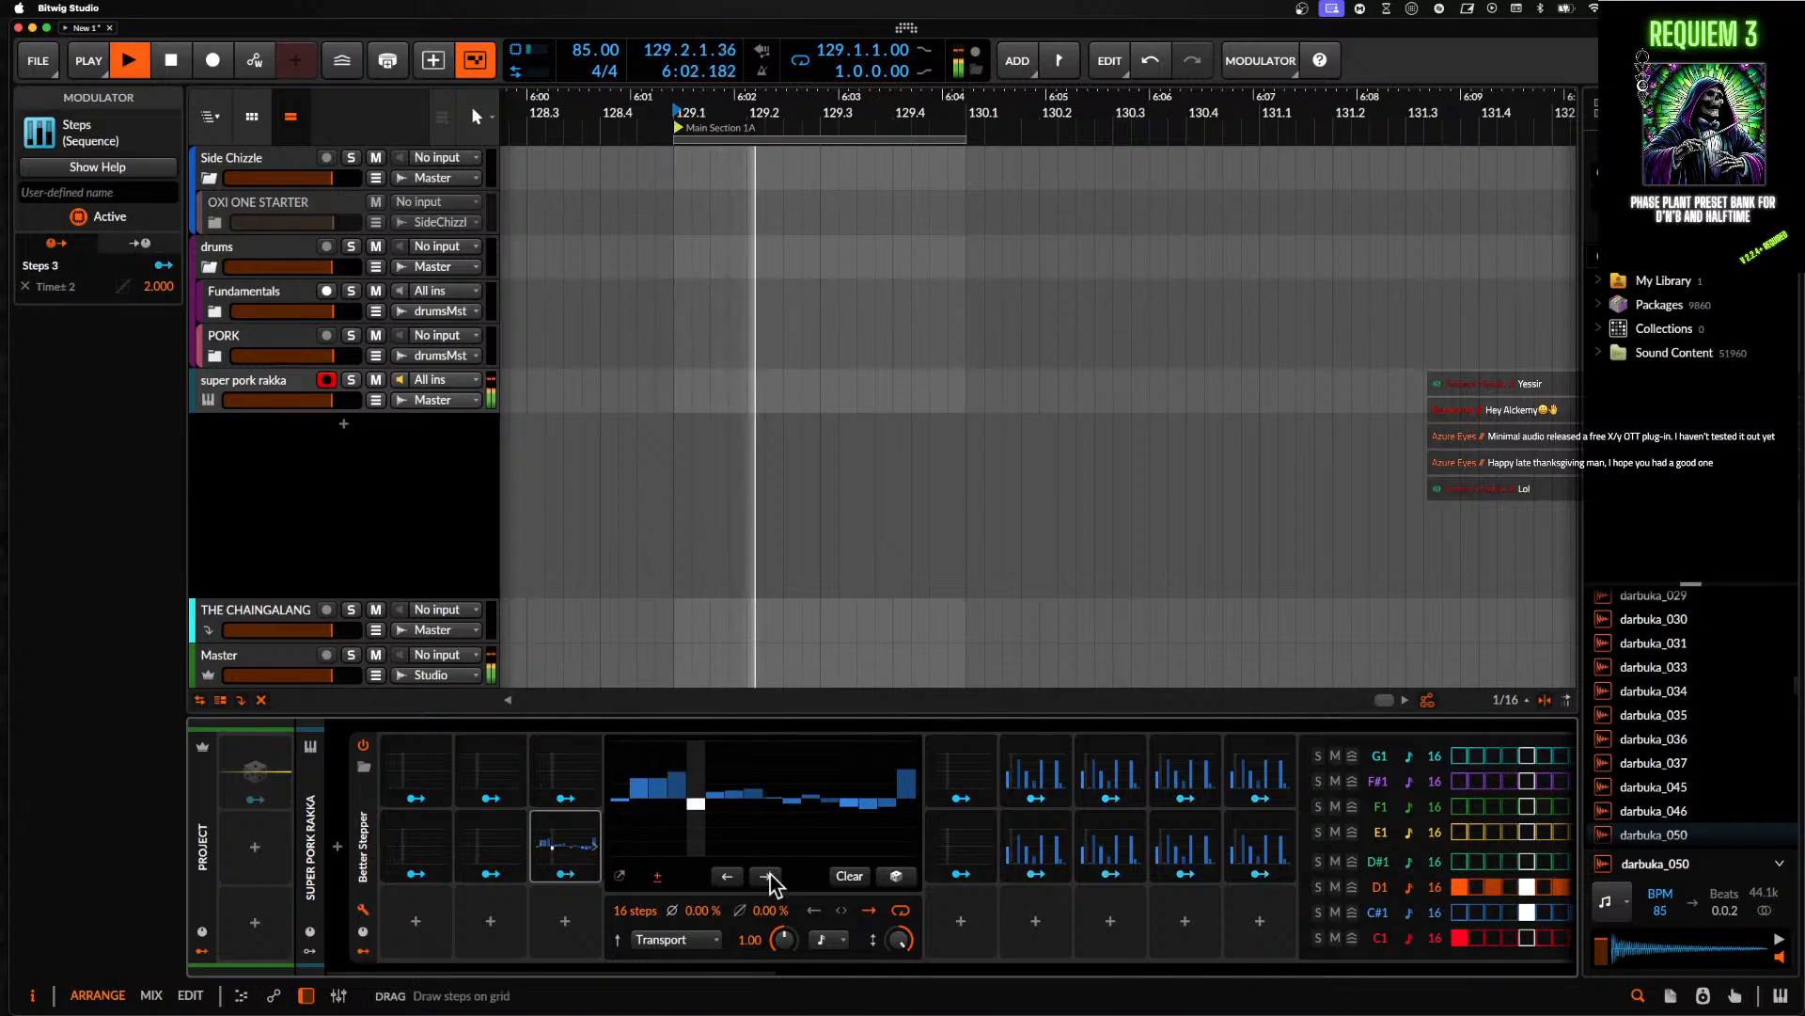
pyautogui.click(850, 875)
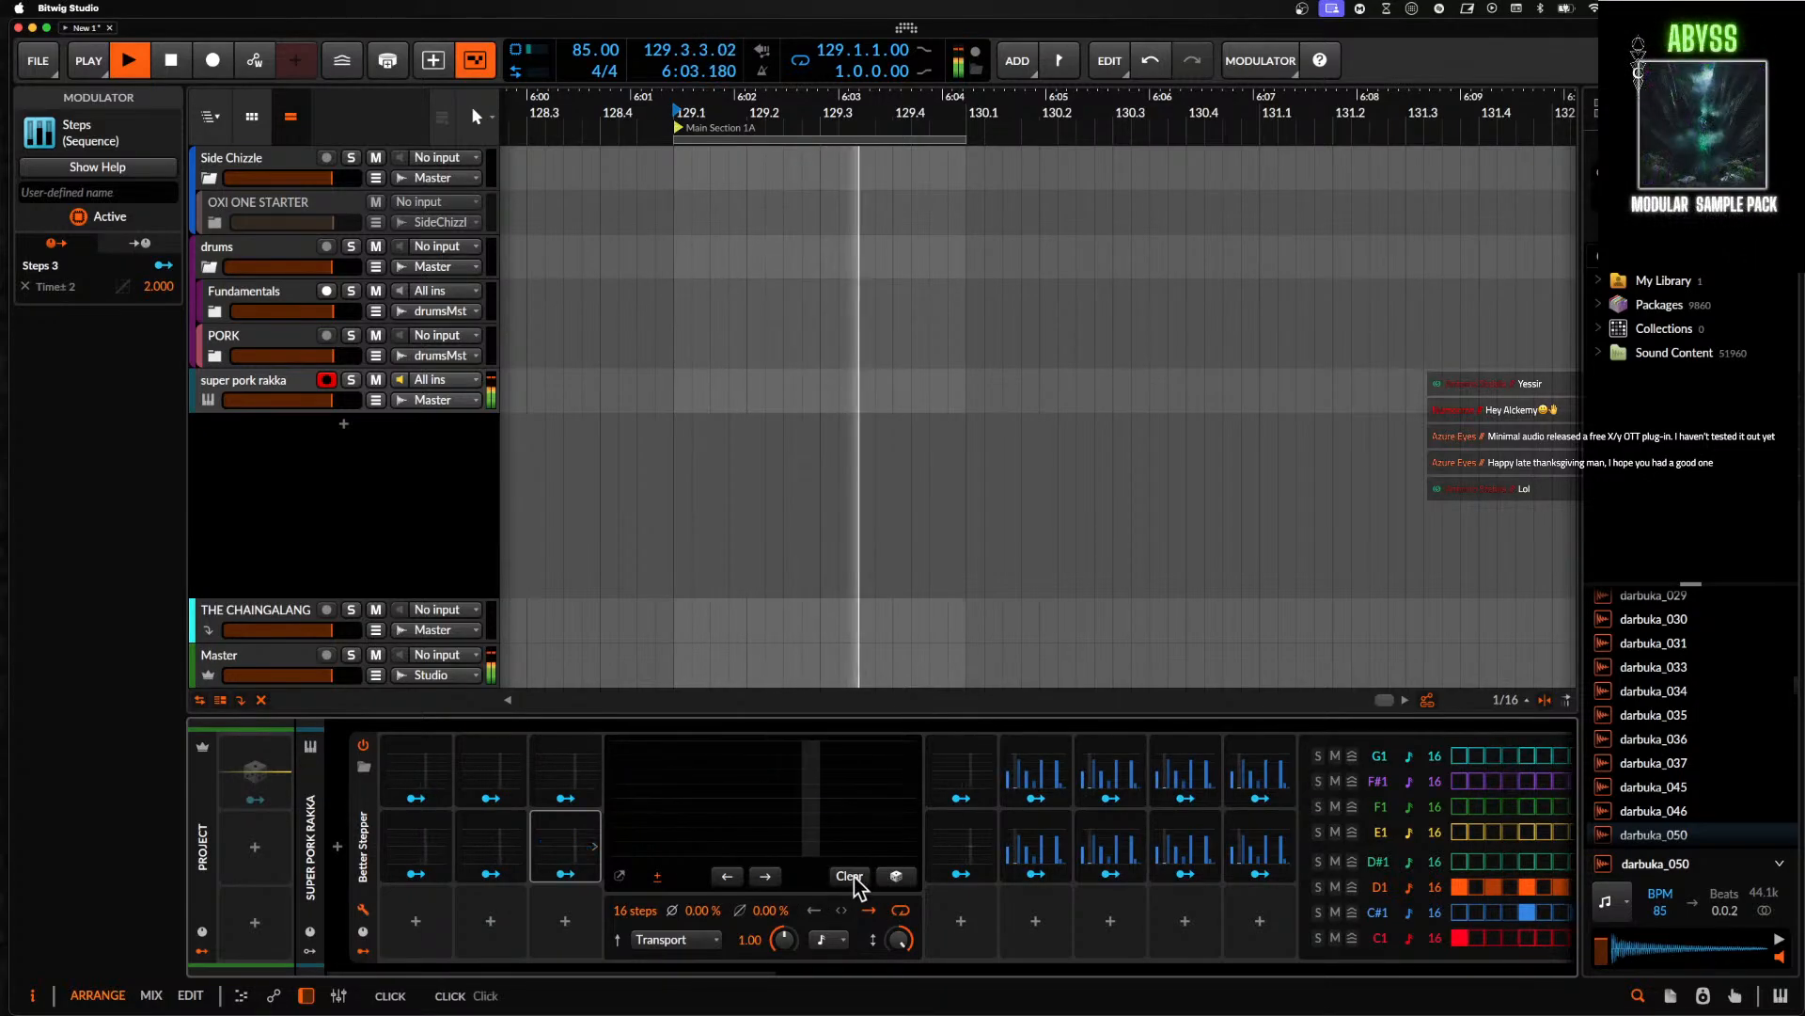
pyautogui.keyDown('alt'); pyautogui.click(565, 857); pyautogui.keyUp('alt')
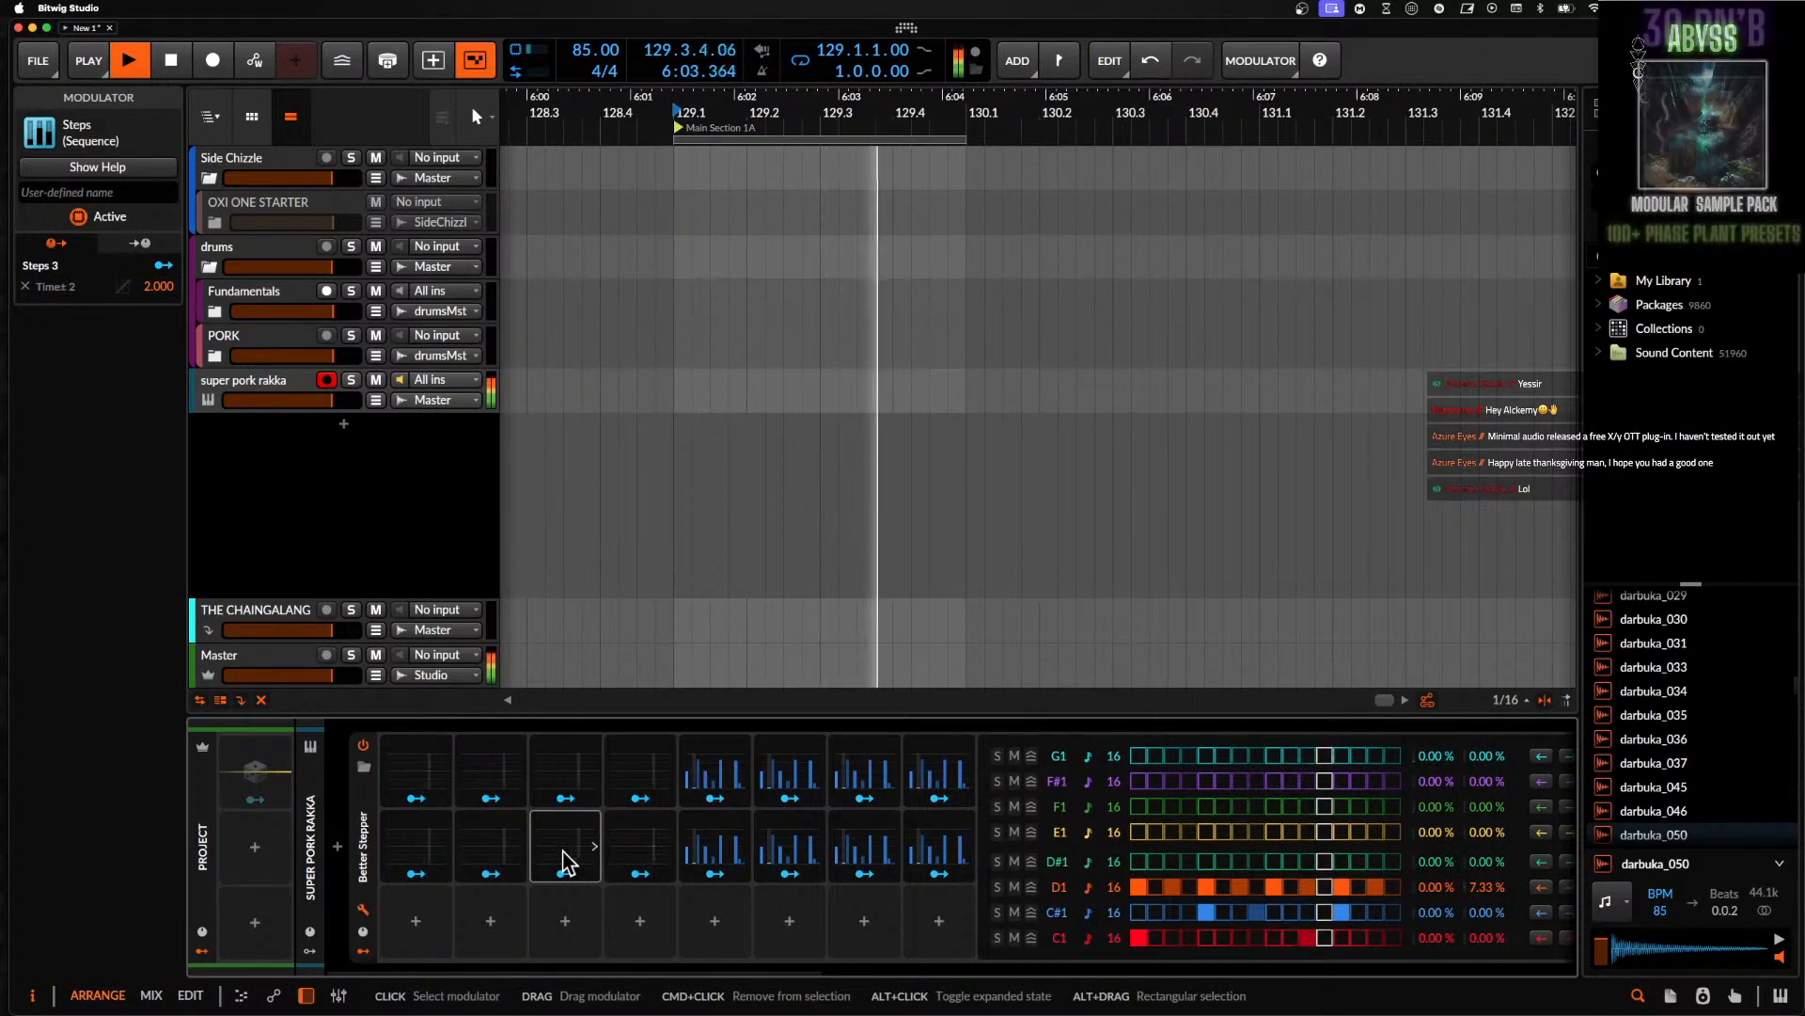
# - Open the Steps 5 modulator, draw varied values across its steps during playback, and reset the D1 lane's timing offset to 0.00%
pyautogui.press('space')
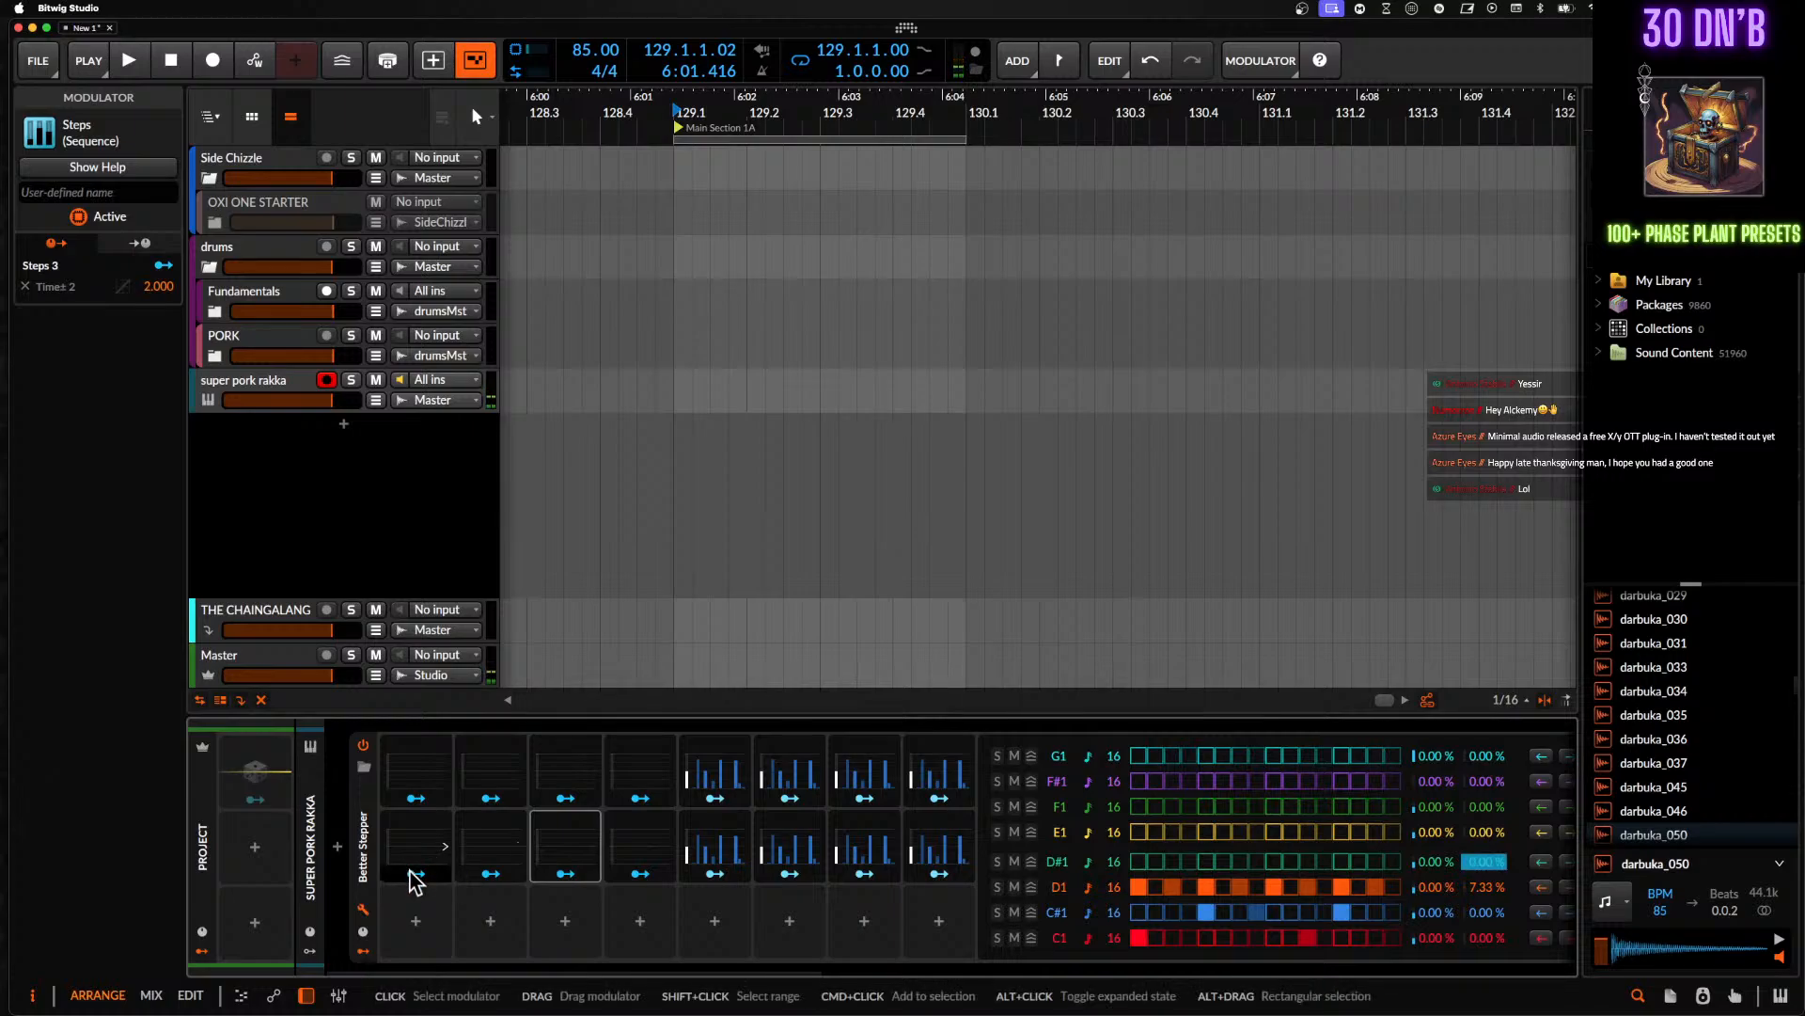
pyautogui.keyDown('alt'); pyautogui.click(490, 857); pyautogui.keyUp('alt')
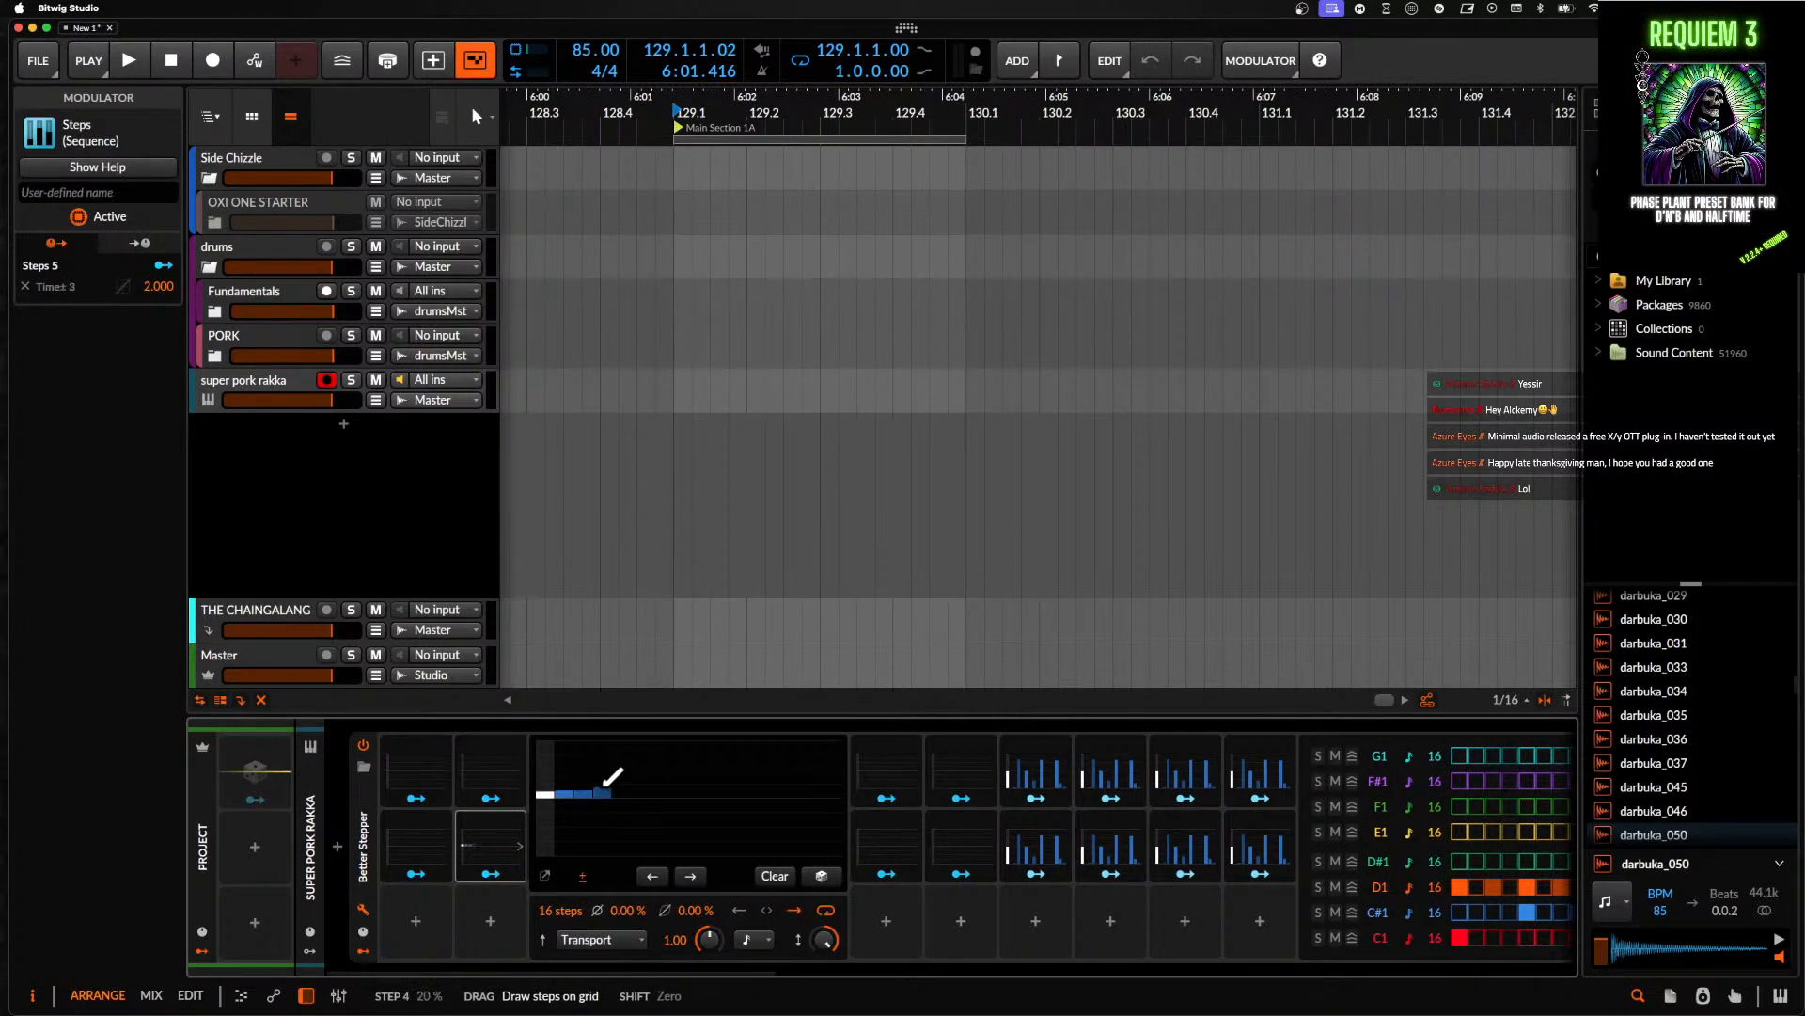
pyautogui.moveTo(657, 778); pyautogui.dragTo(688, 773)
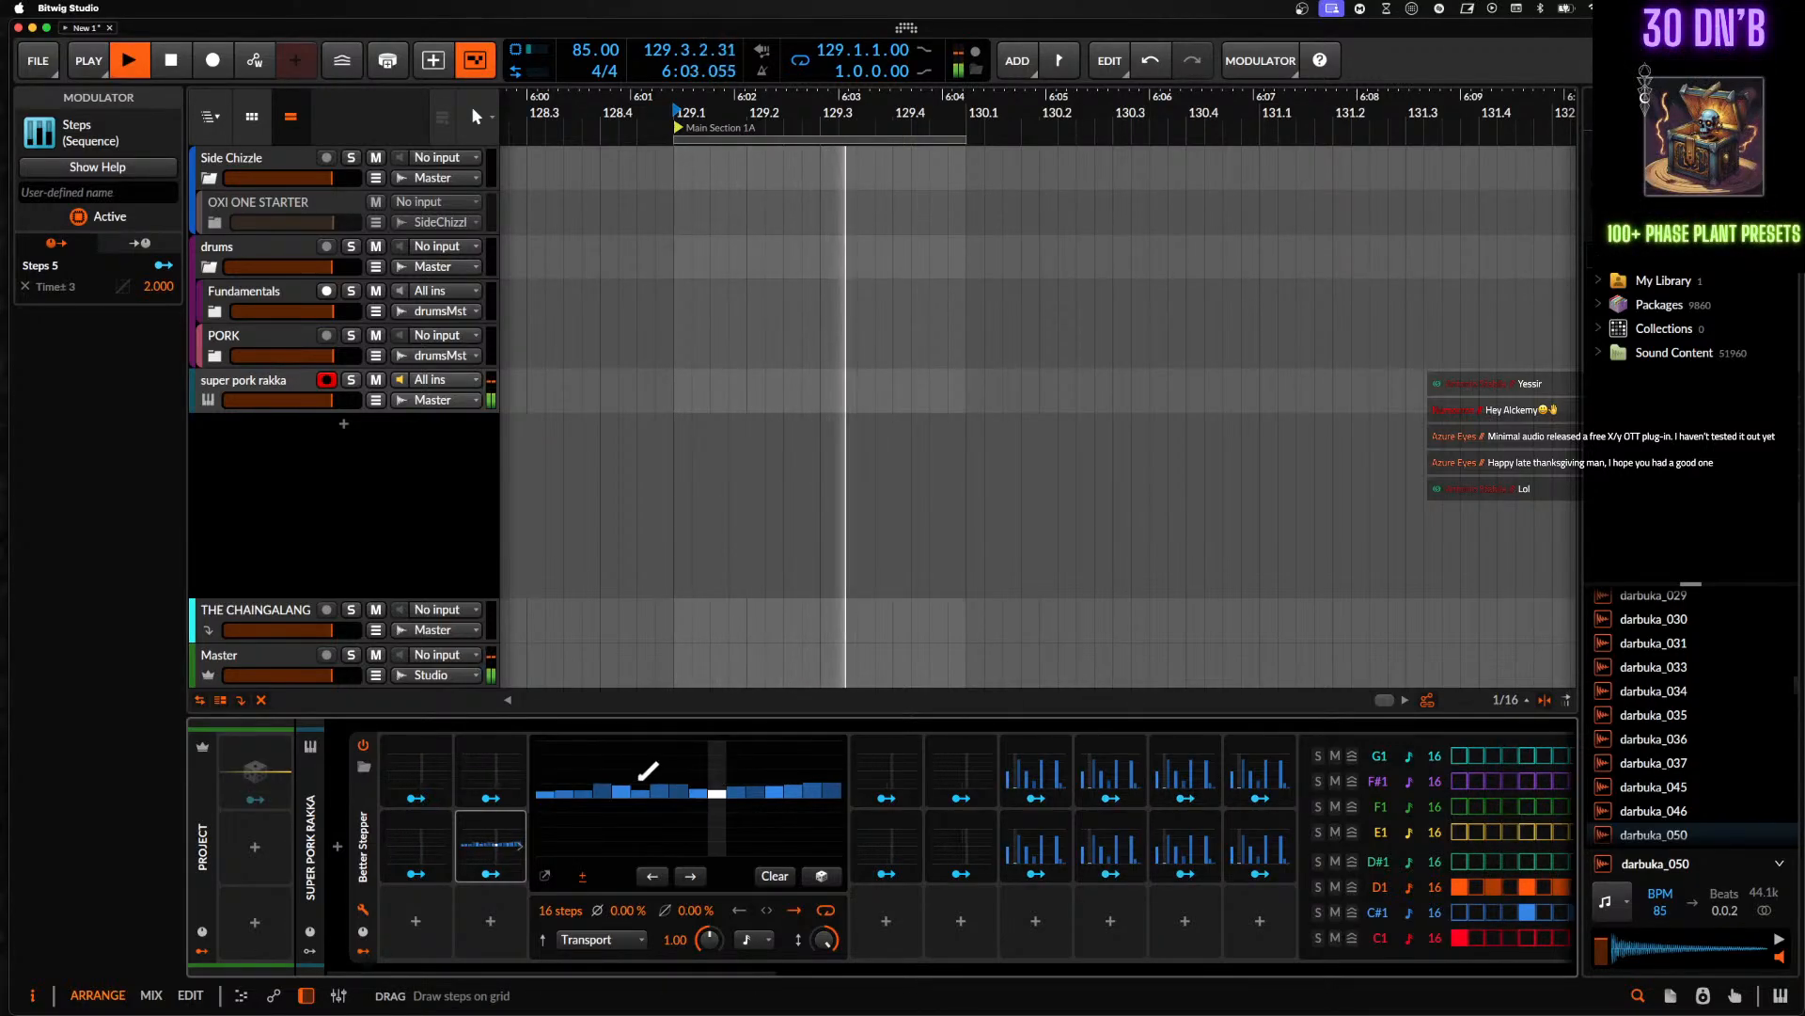
pyautogui.moveTo(675, 783)
pyautogui.mouseDown()
pyautogui.moveTo(677, 743)
pyautogui.moveTo(730, 826)
pyautogui.moveTo(625, 754)
pyautogui.moveTo(528, 799)
pyautogui.moveTo(554, 817)
pyautogui.moveTo(642, 811)
pyautogui.mouseUp()
pyautogui.hscroll(3, 731, 824)
pyautogui.hscroll(8, 659, 827)
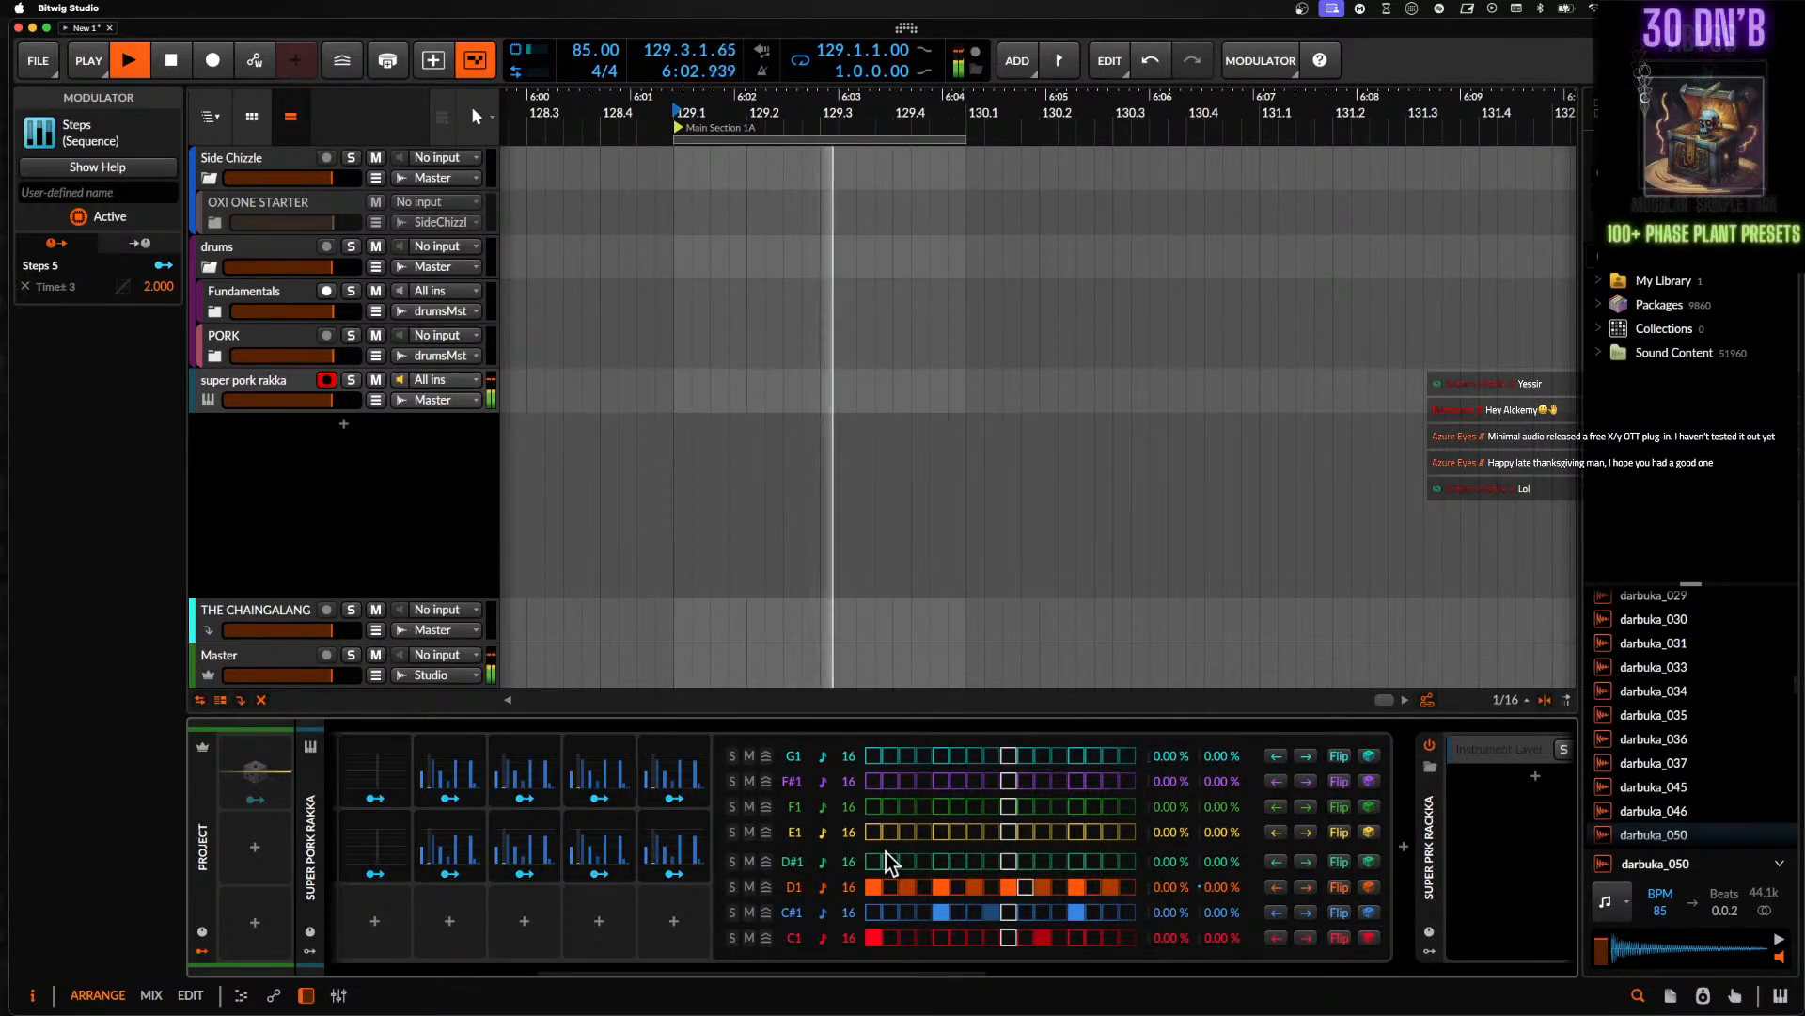
pyautogui.hscroll(-8, 885, 852)
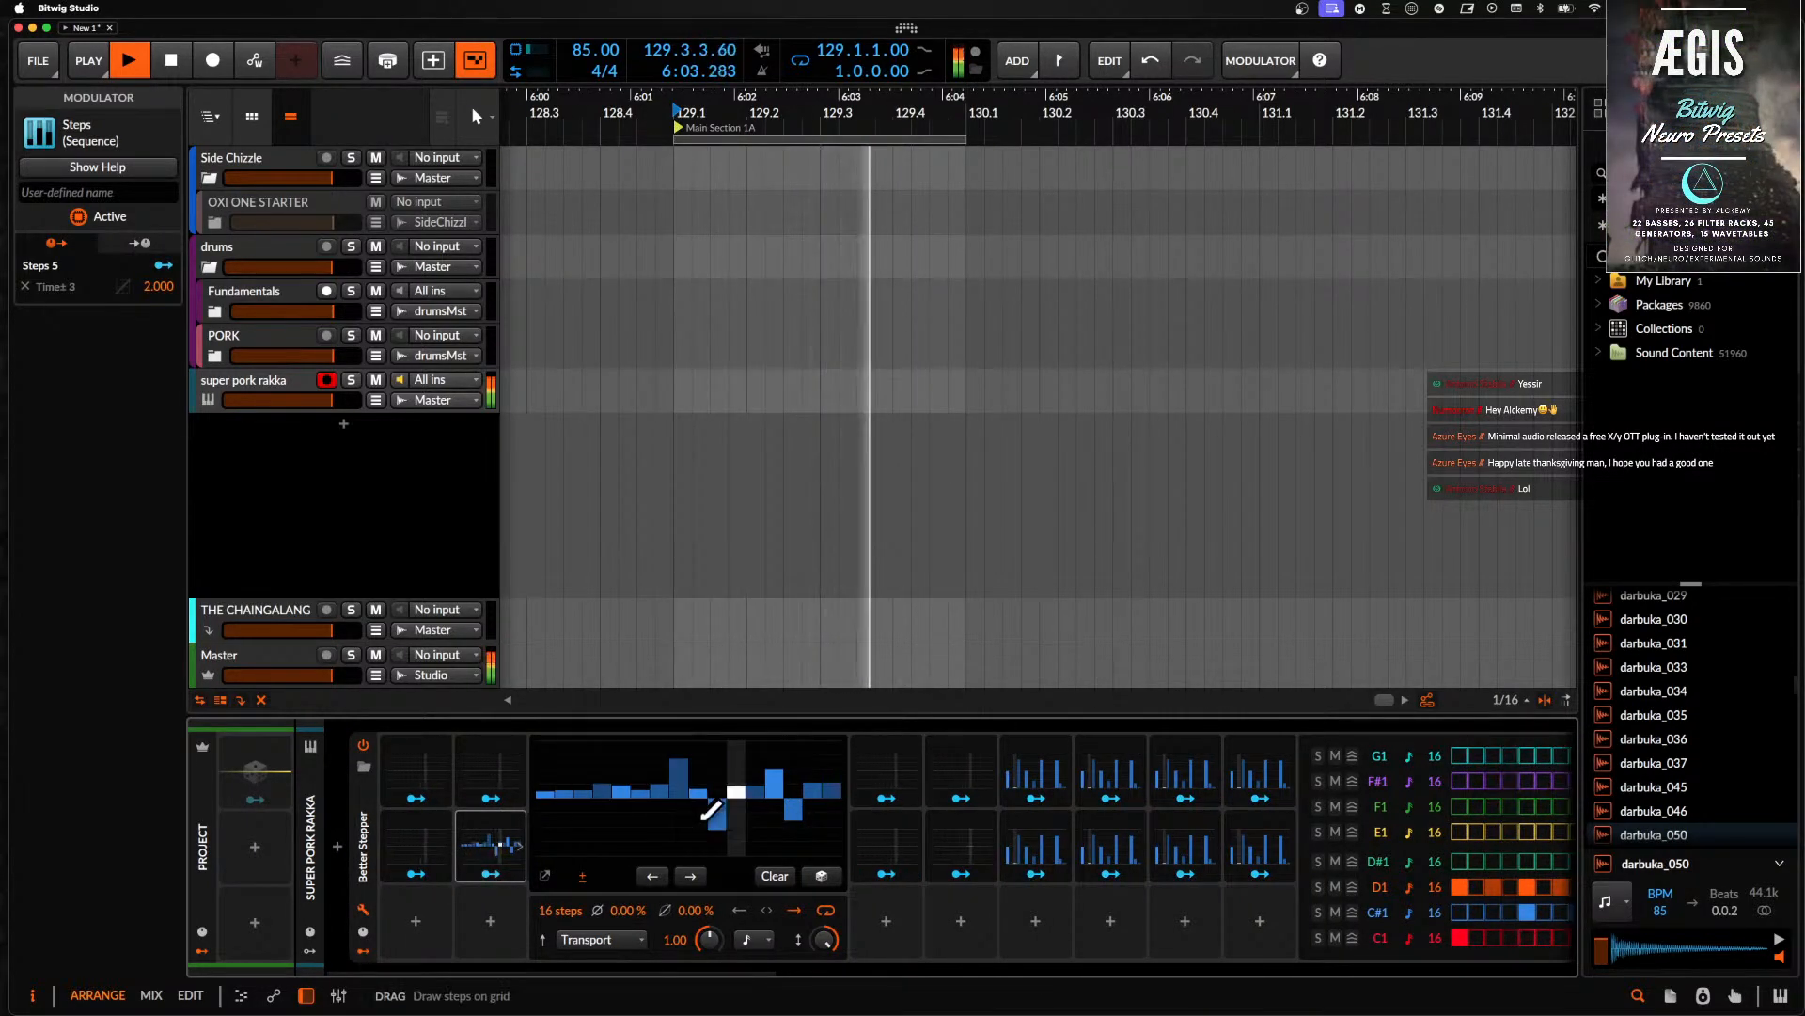
# - Redraw the Steps 5 modulator with stronger positive and negative values, including about -72% on step 16, and audition the D1 lane
pyautogui.press('space')
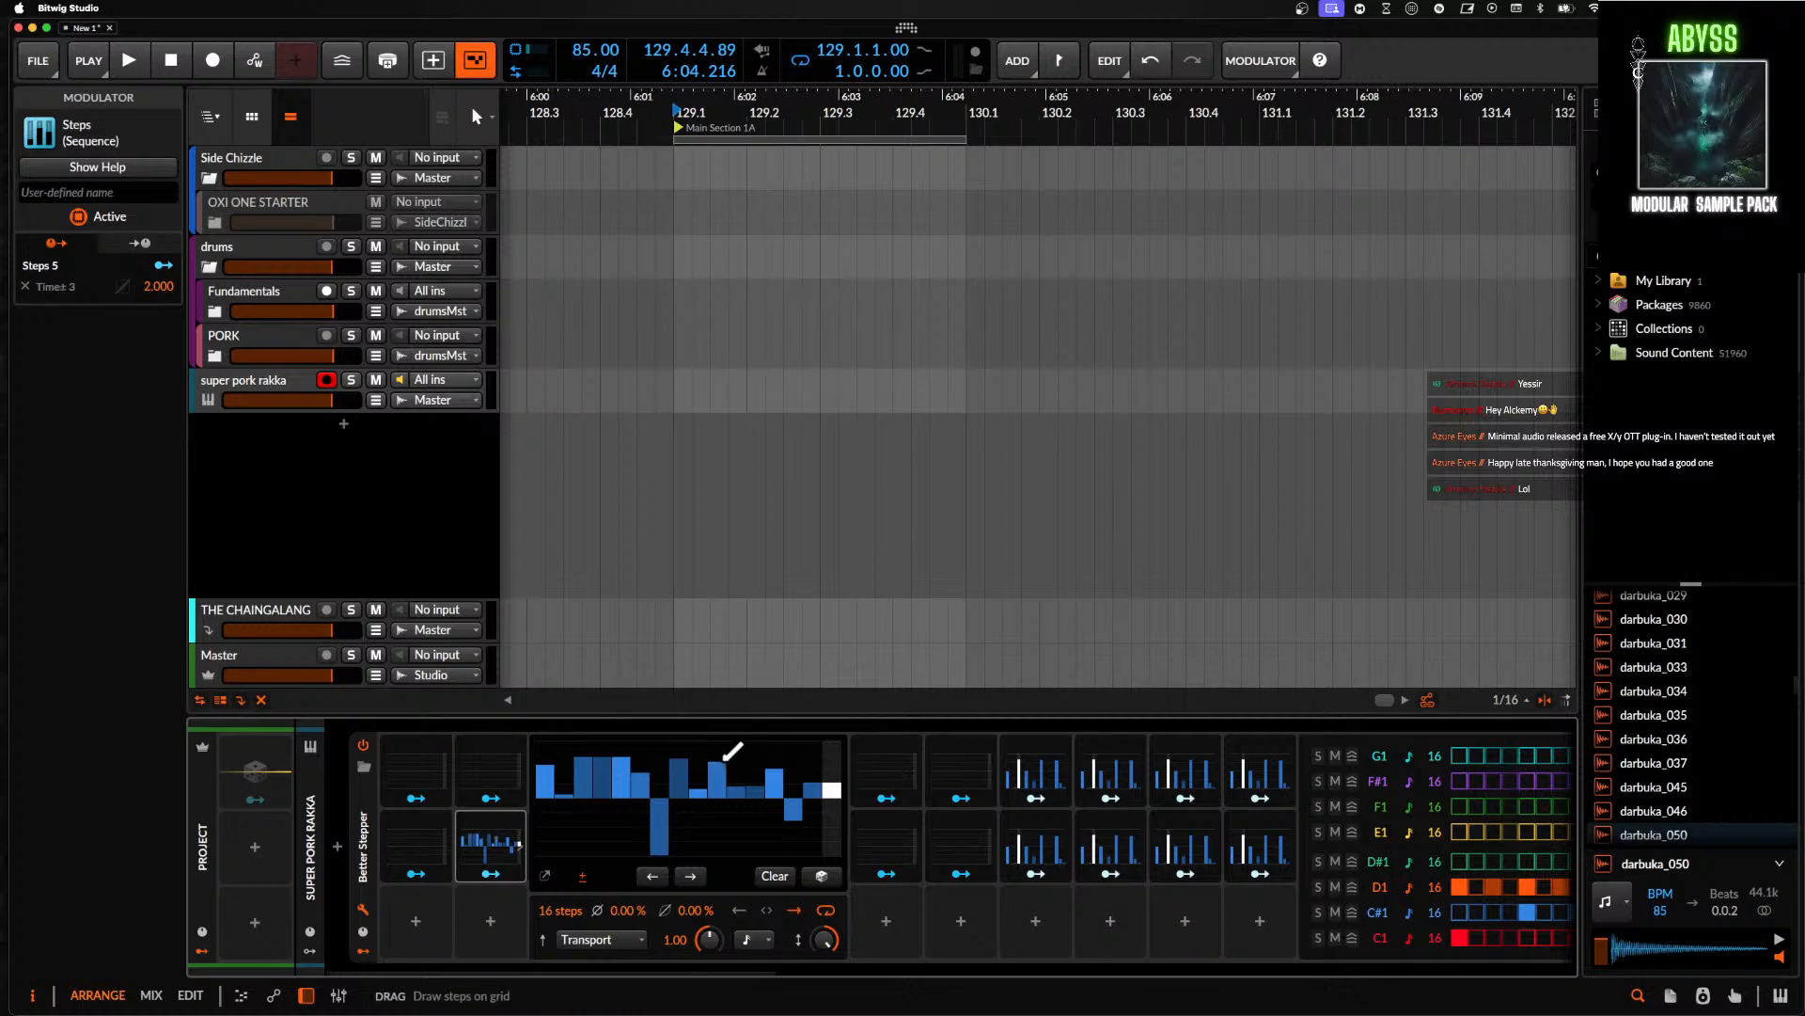
pyautogui.moveTo(753, 788); pyautogui.dragTo(752, 833)
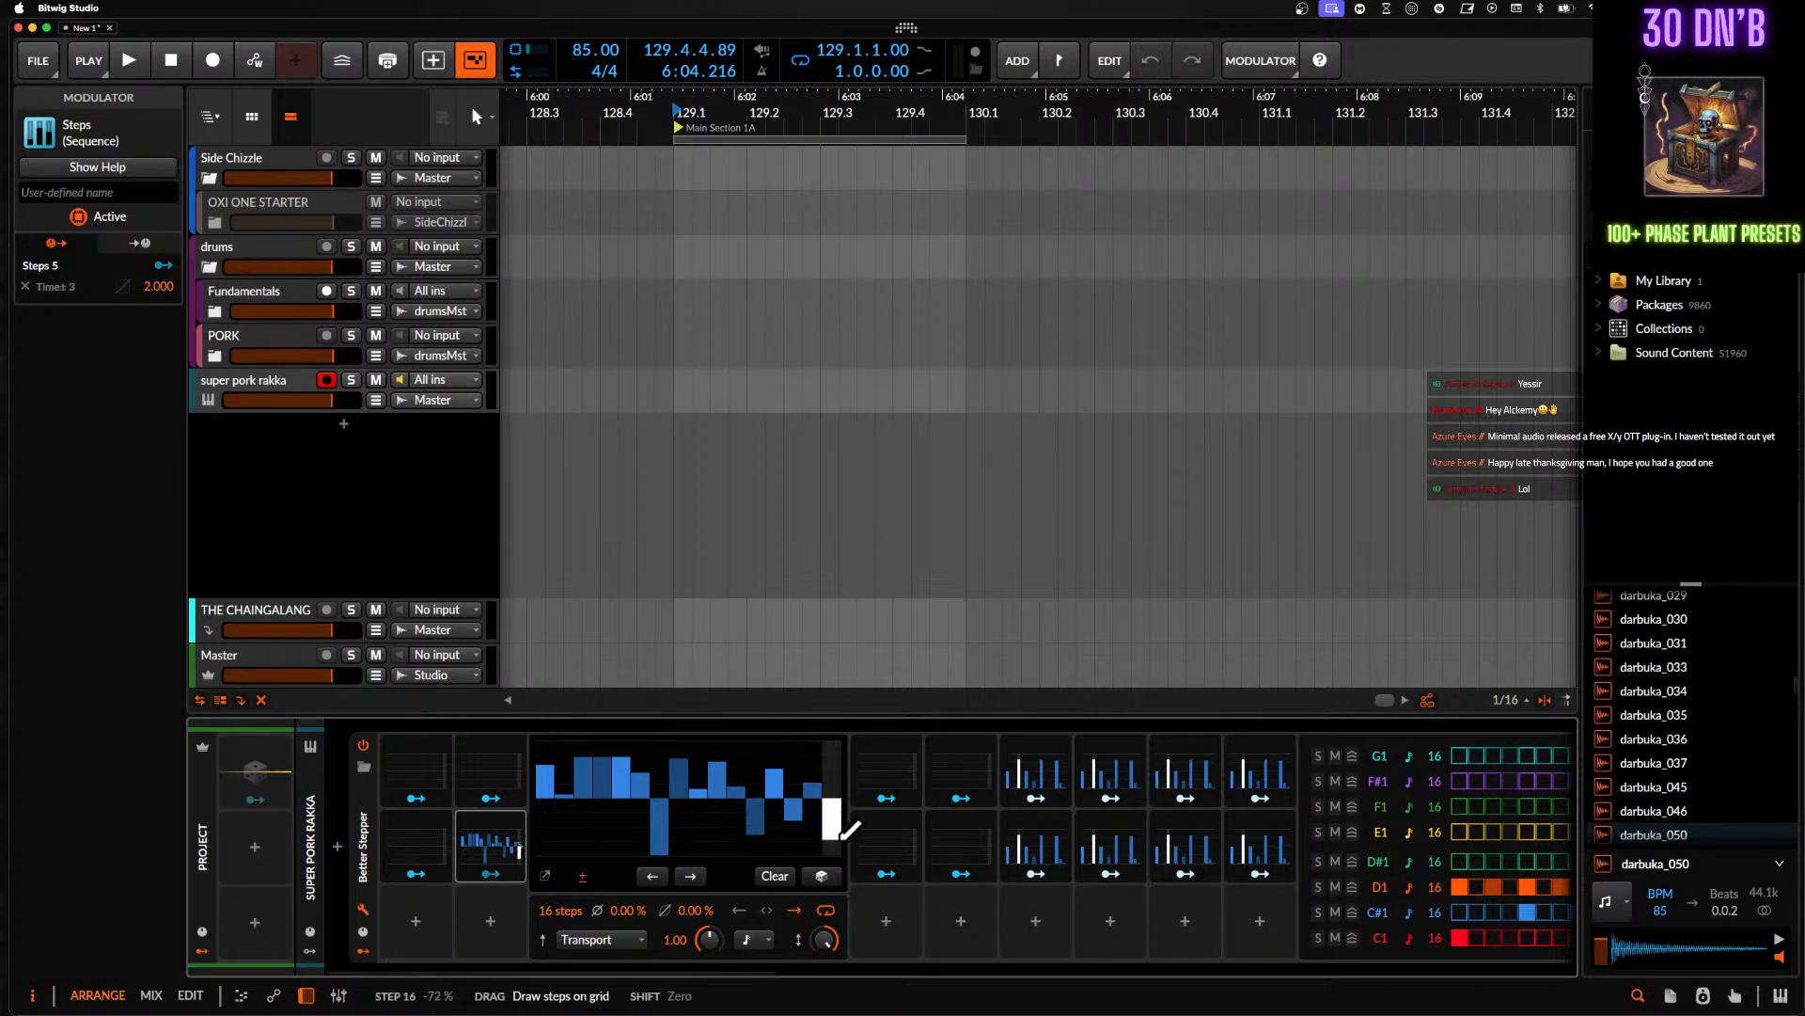
pyautogui.hscroll(10, 849, 820)
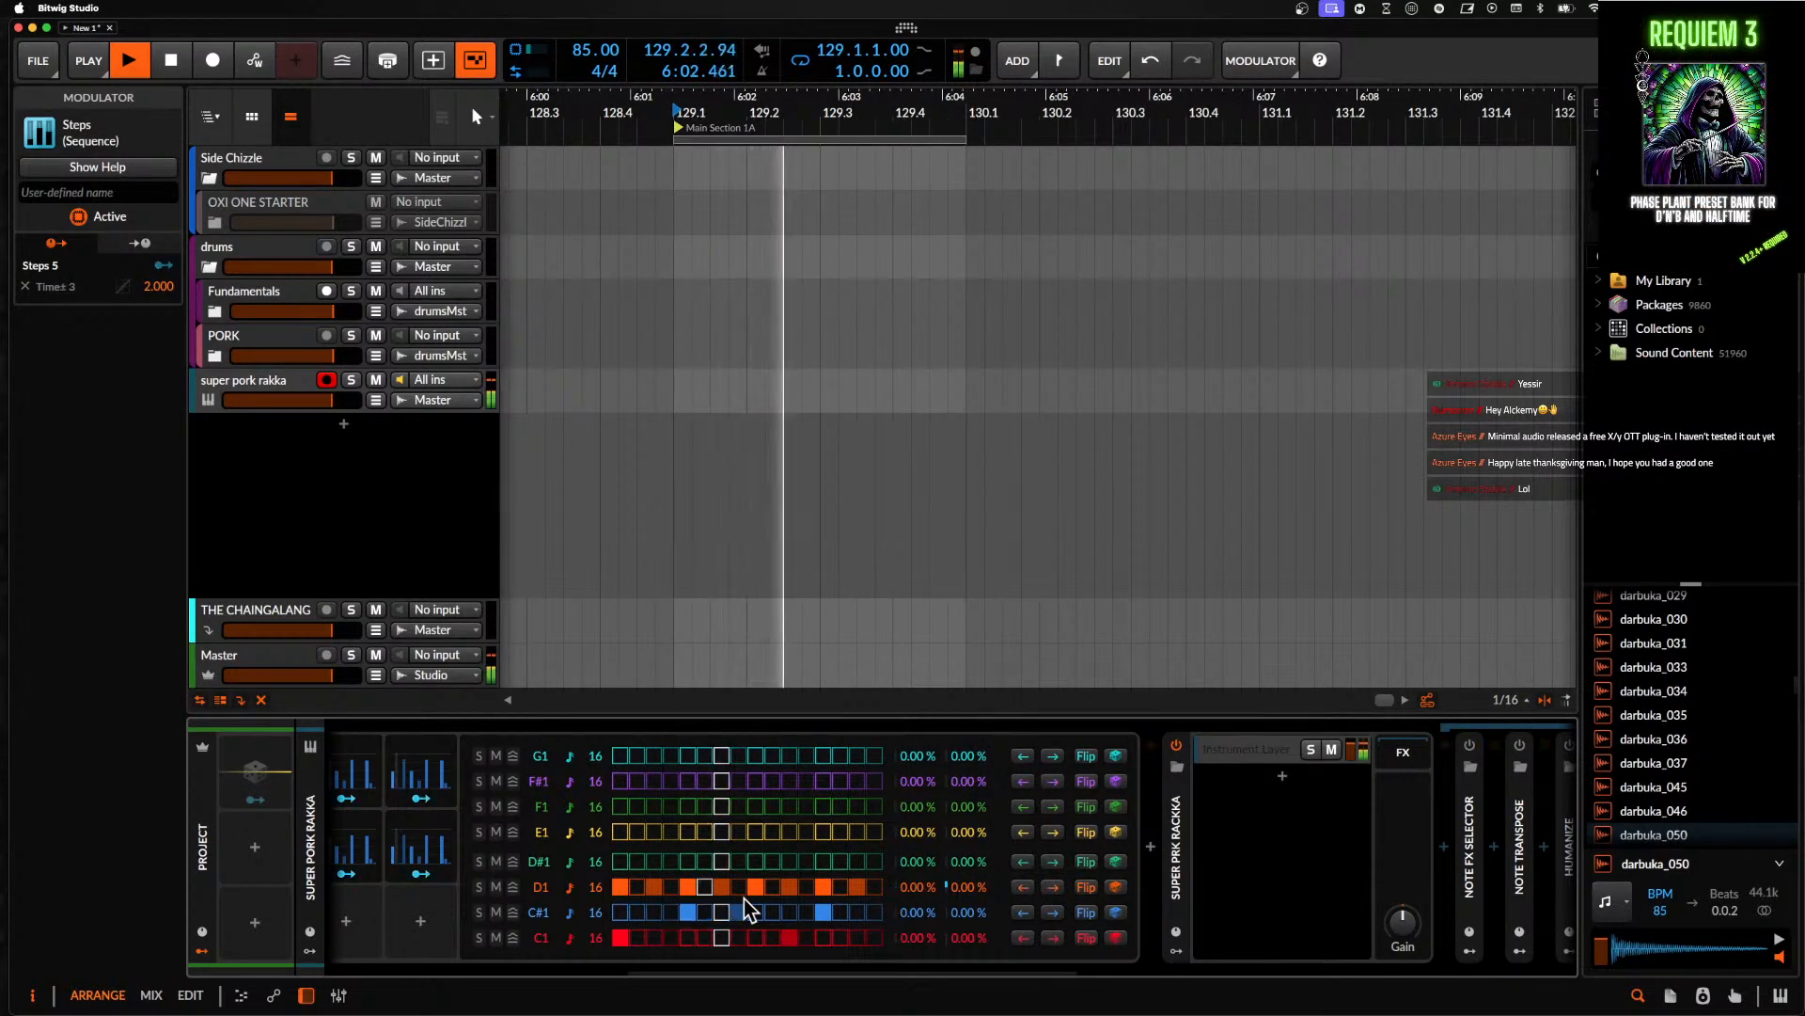
pyautogui.hscroll(-5, 743, 899)
pyautogui.hscroll(-5, 743, 899)
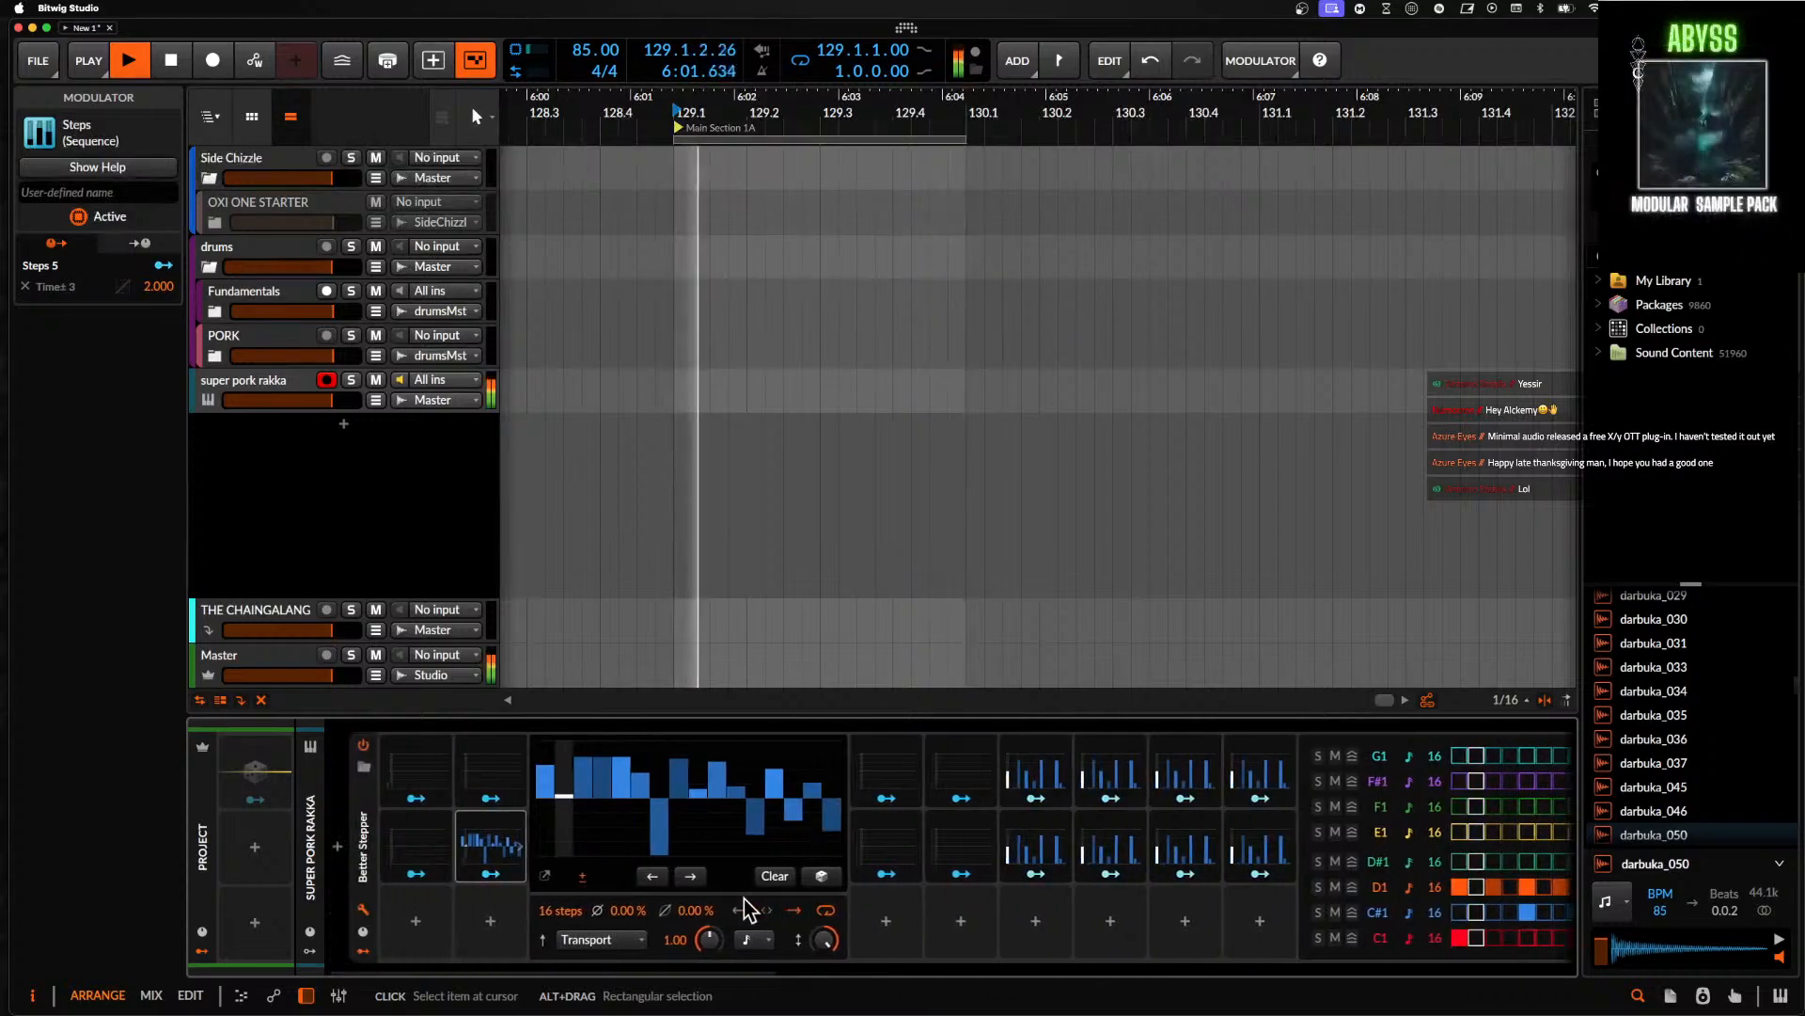
# - Try 12.0% phase modulation on the Steps 5 modulator, reset it to 0.00%, and audition the D1 lane
pyautogui.moveTo(645, 916); pyautogui.dragTo(645, 891)
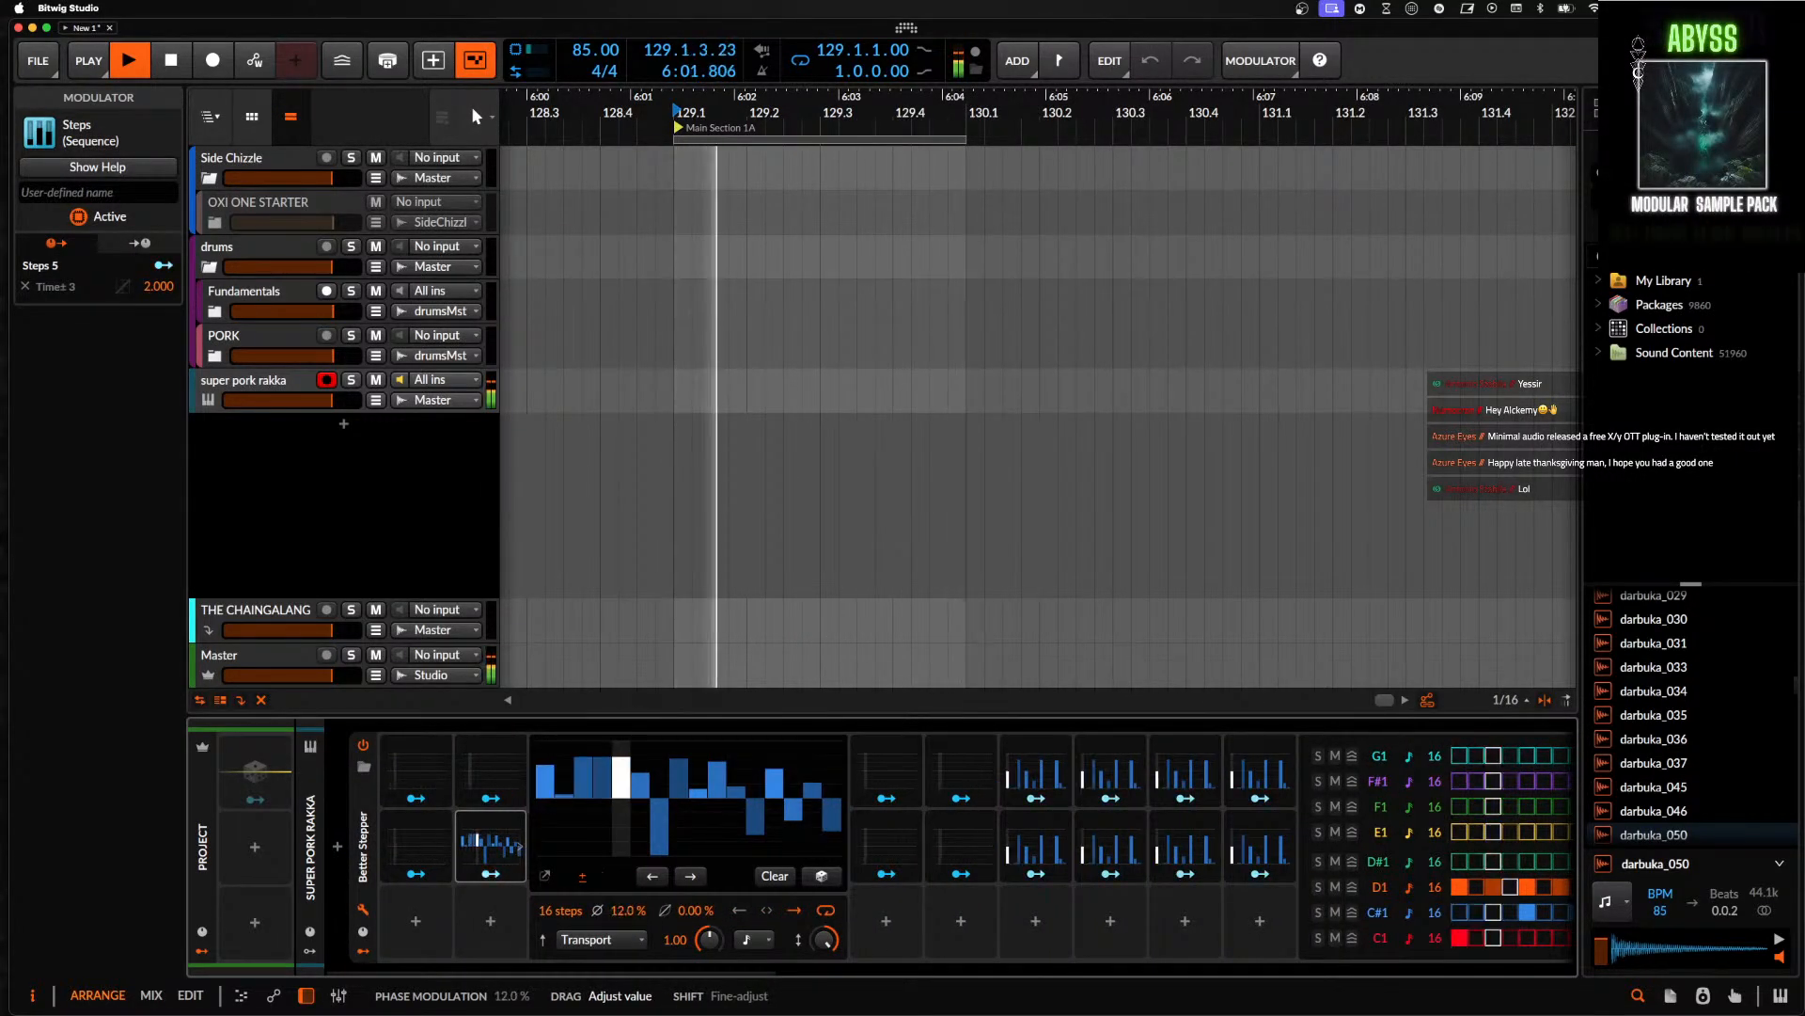
pyautogui.doubleClick(621, 917)
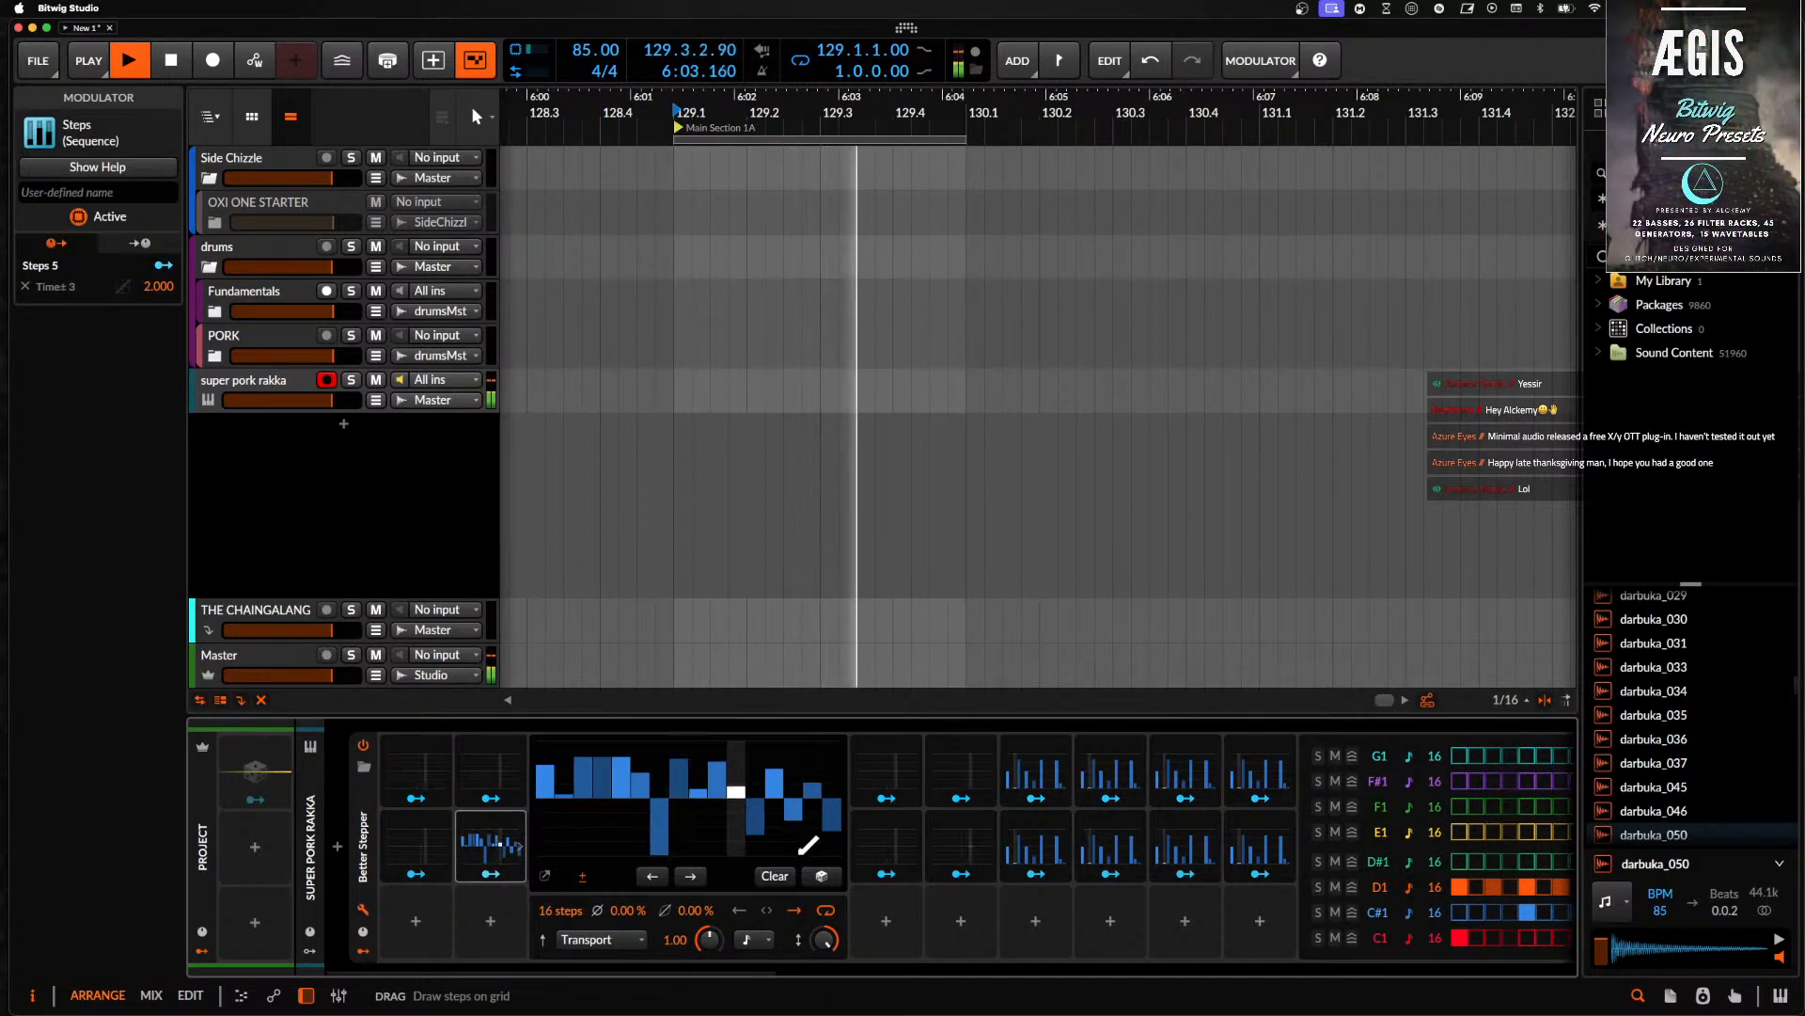
pyautogui.hscroll(10, 1417, 912)
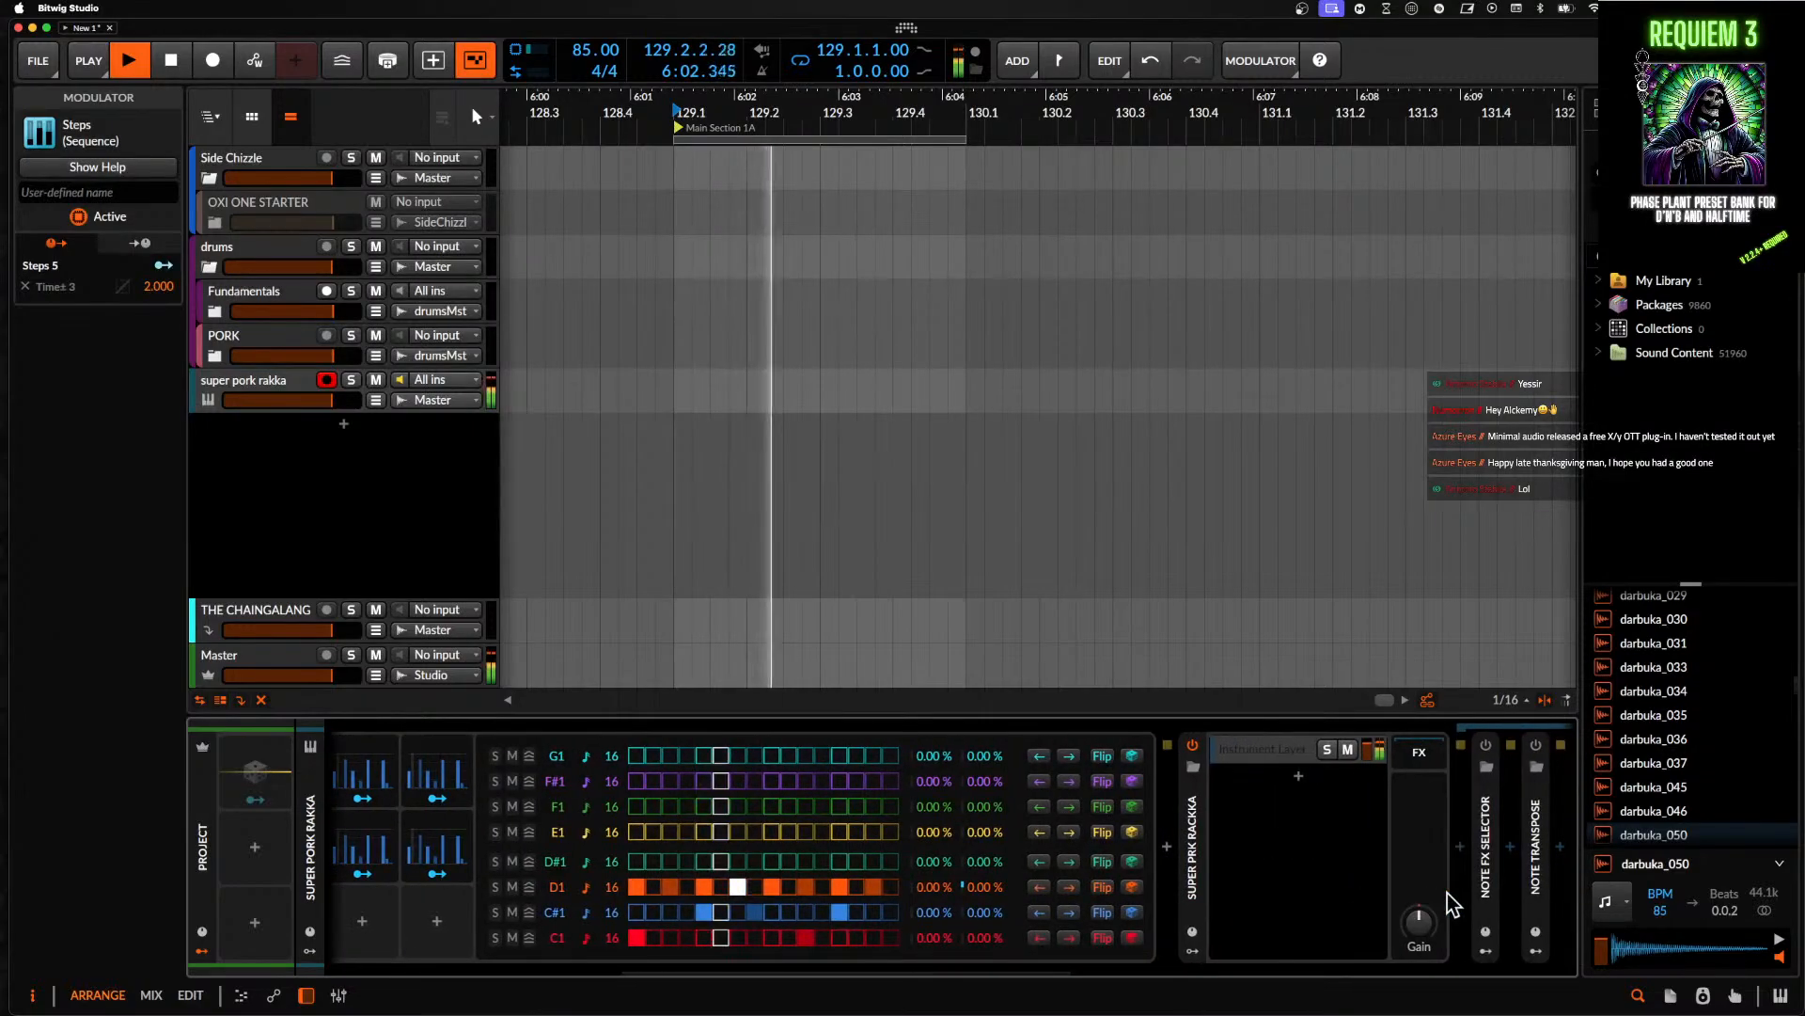
pyautogui.hscroll(-10, 1452, 902)
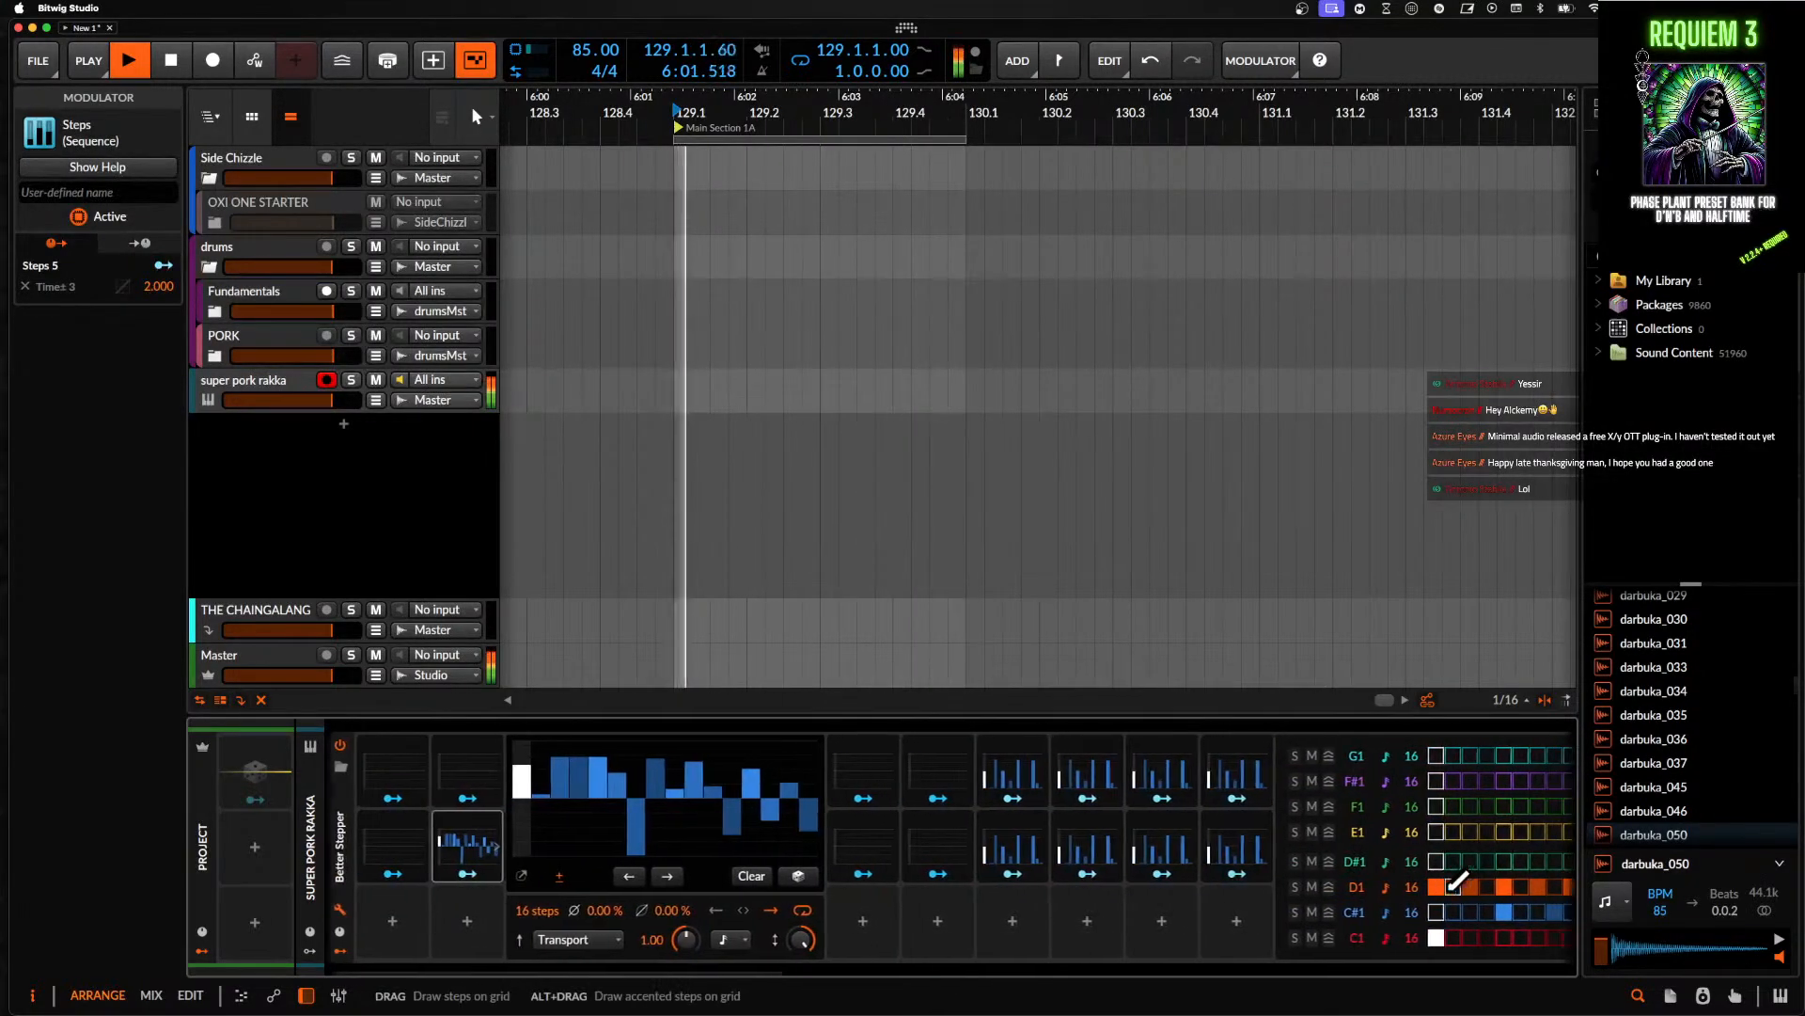
# - Stop playback, enable global groove on all eight Better Stepper lanes, then clear the Steps 5 modulator's values and collapse it
pyautogui.hscroll(2, 1447, 893)
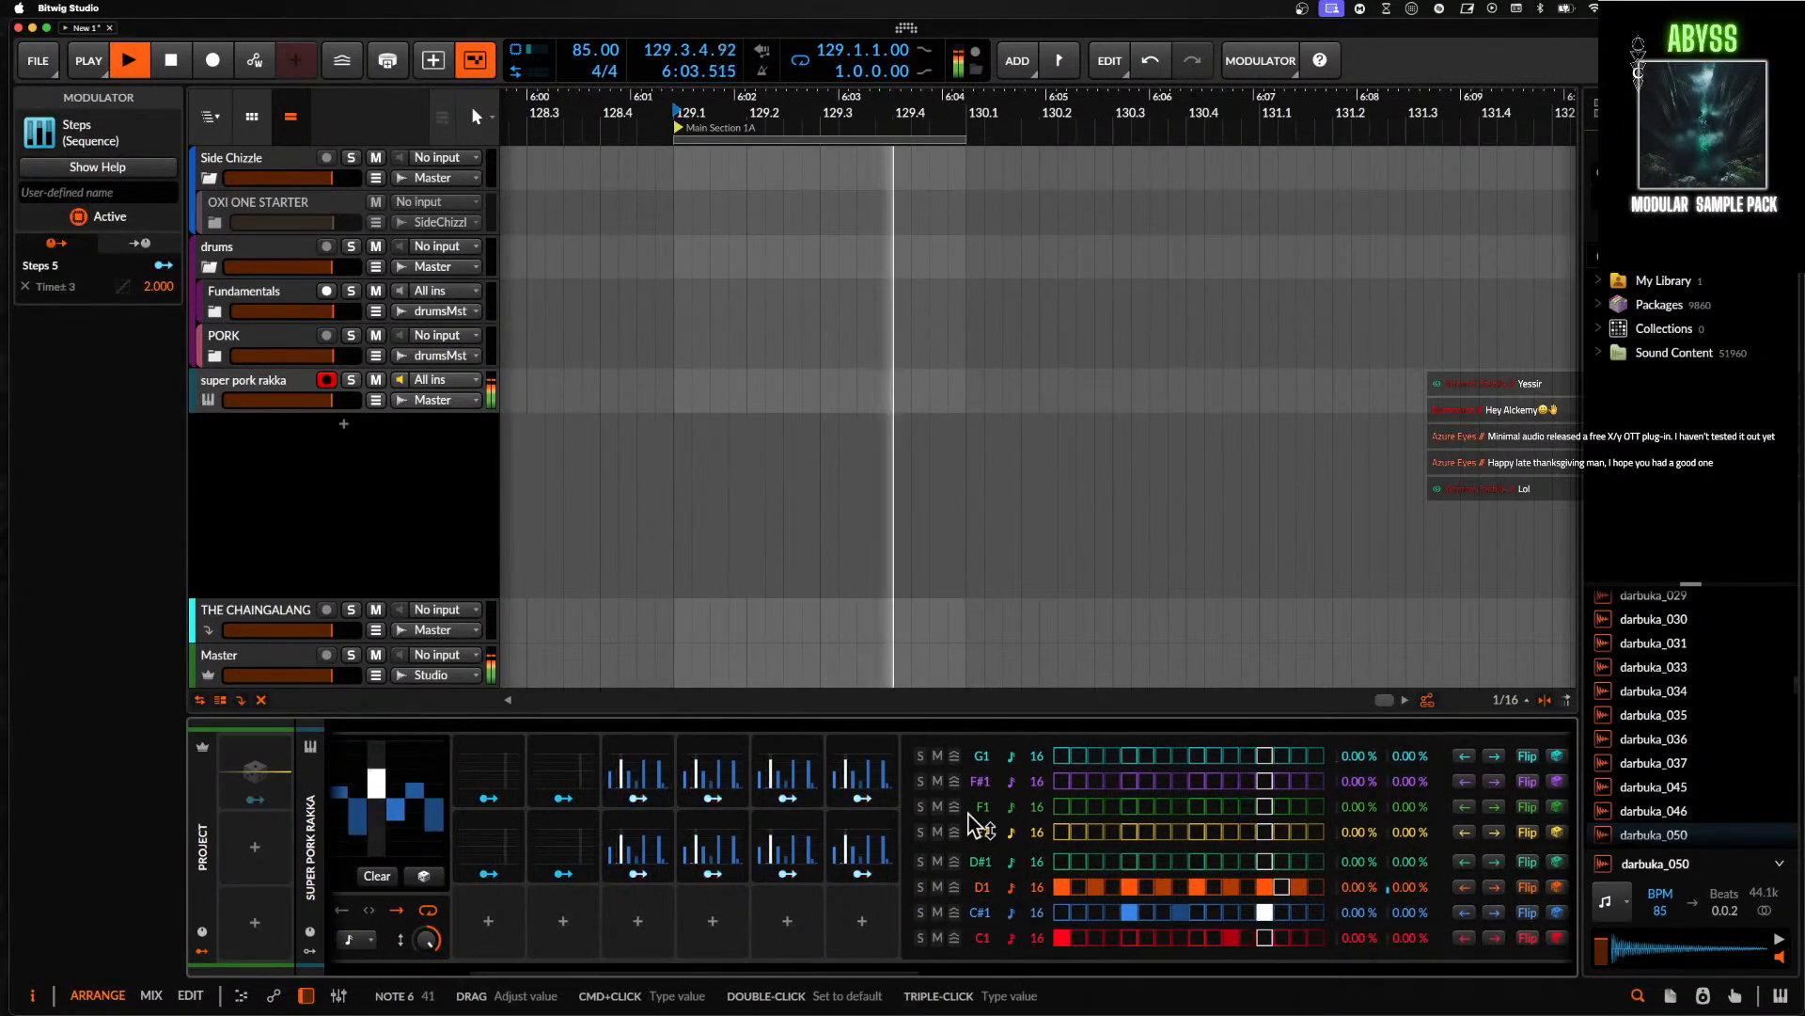
pyautogui.rightClick(954, 758)
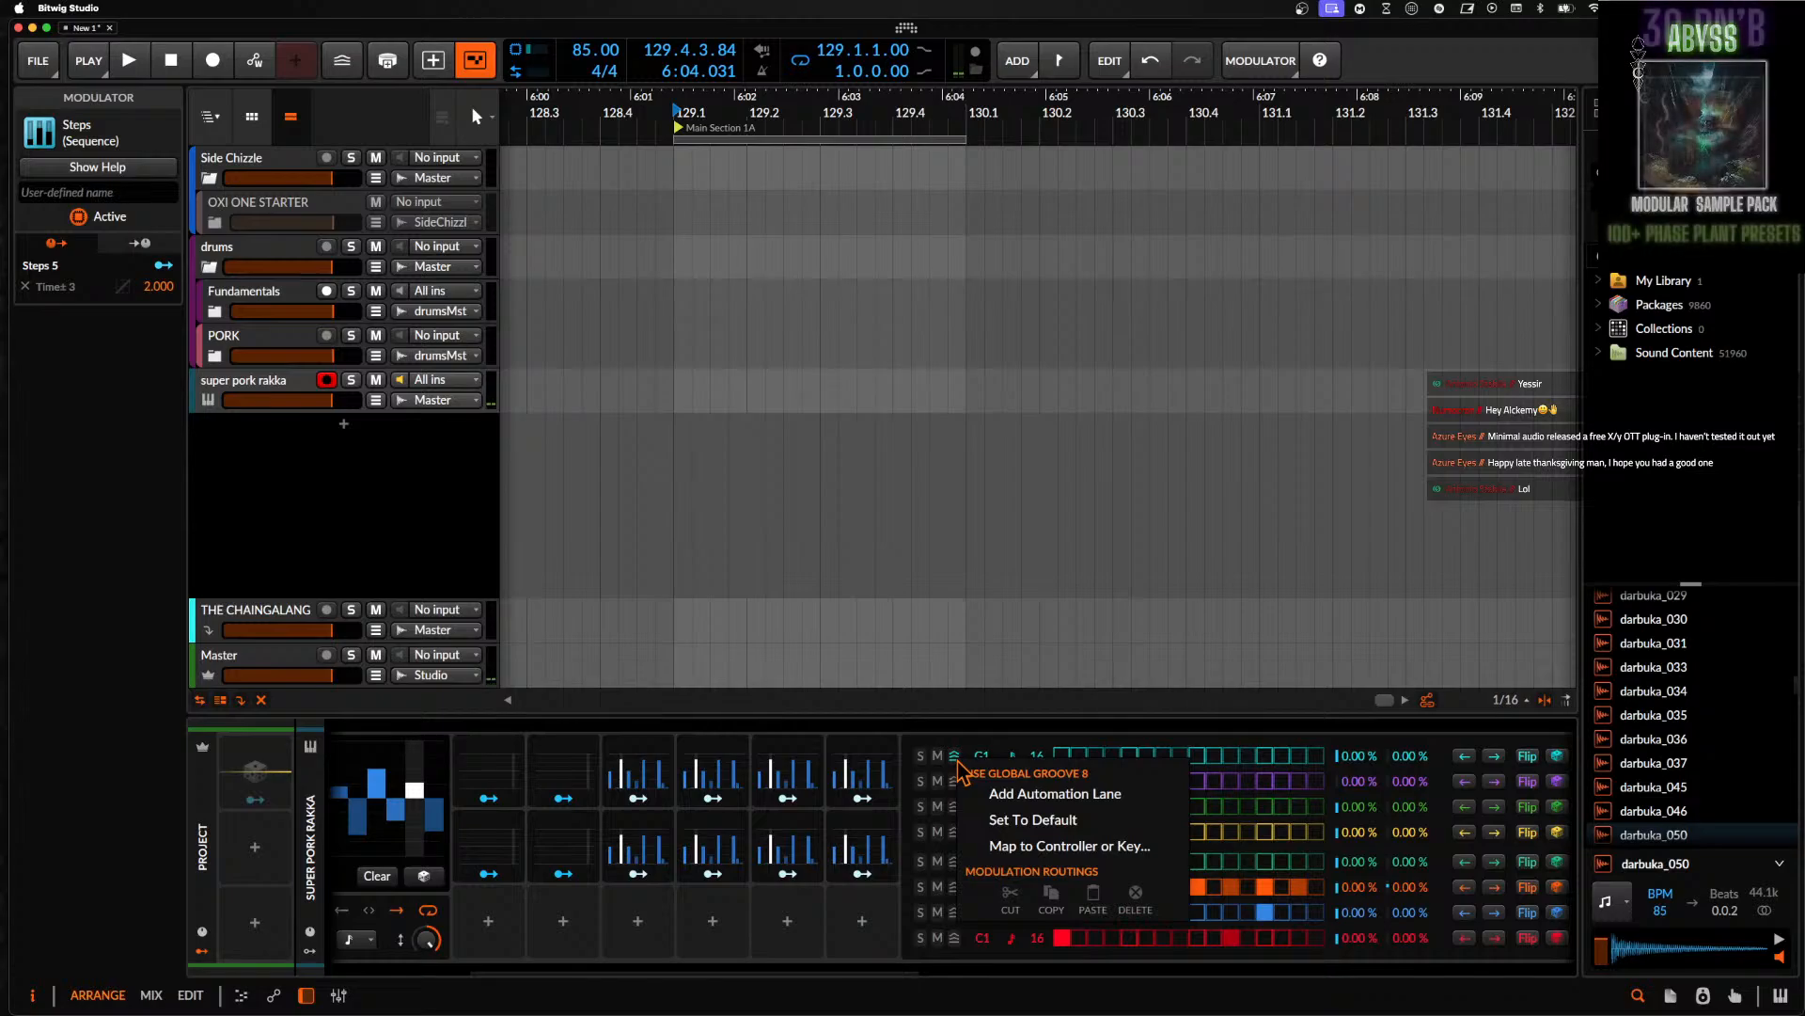
pyautogui.click(924, 798)
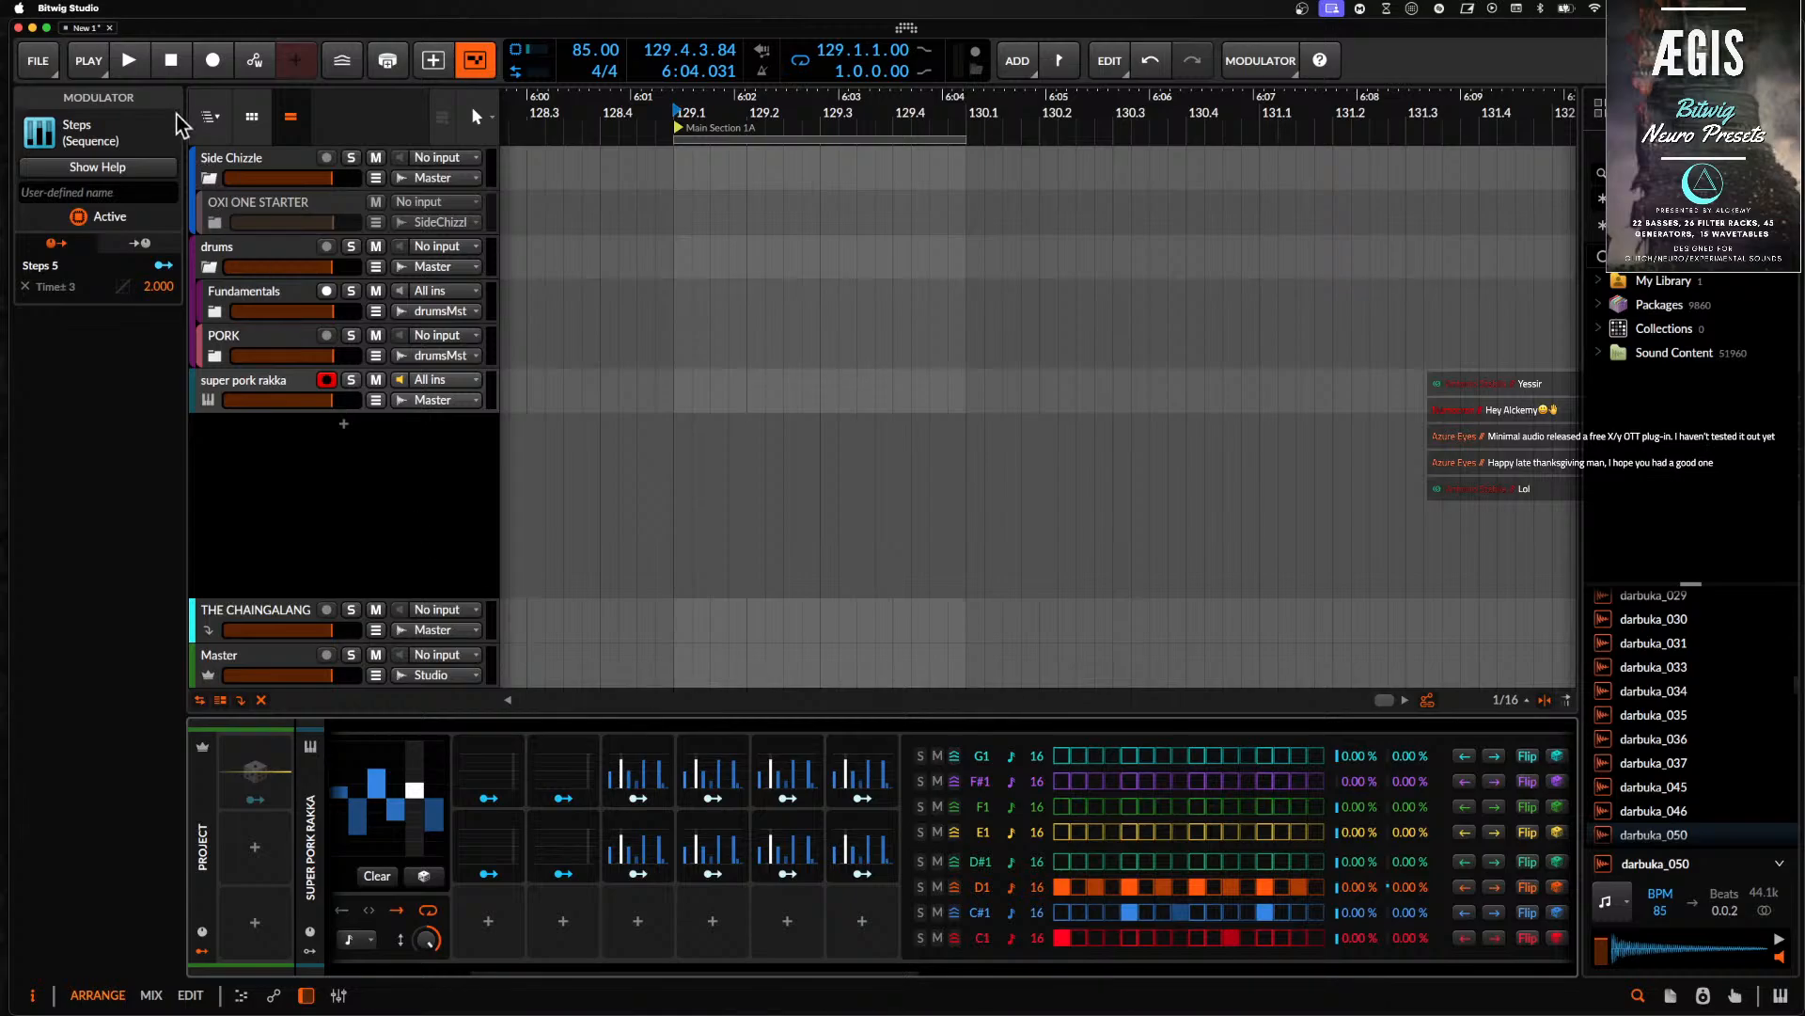
pyautogui.click(473, 847)
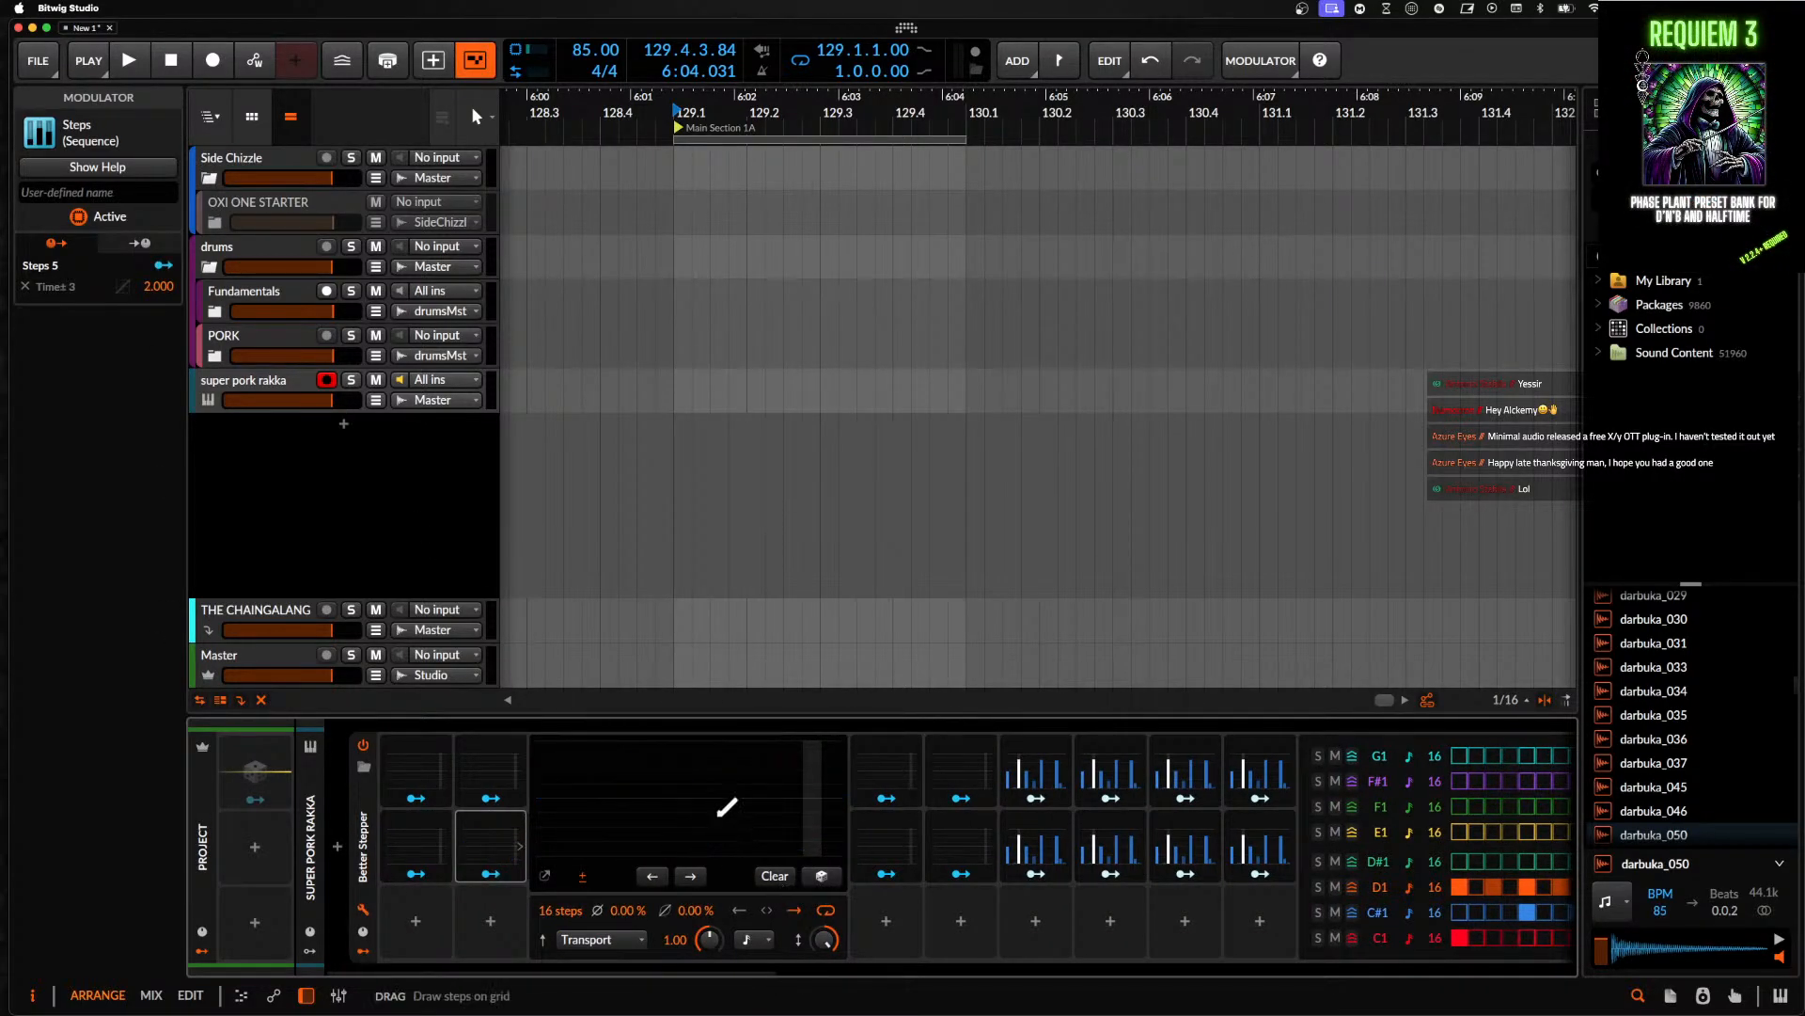
pyautogui.click(480, 831)
# - Start playback, enable the global groove, and adjust its shuffle and accent amounts, bringing the accent to about 39%
pyautogui.press('space')
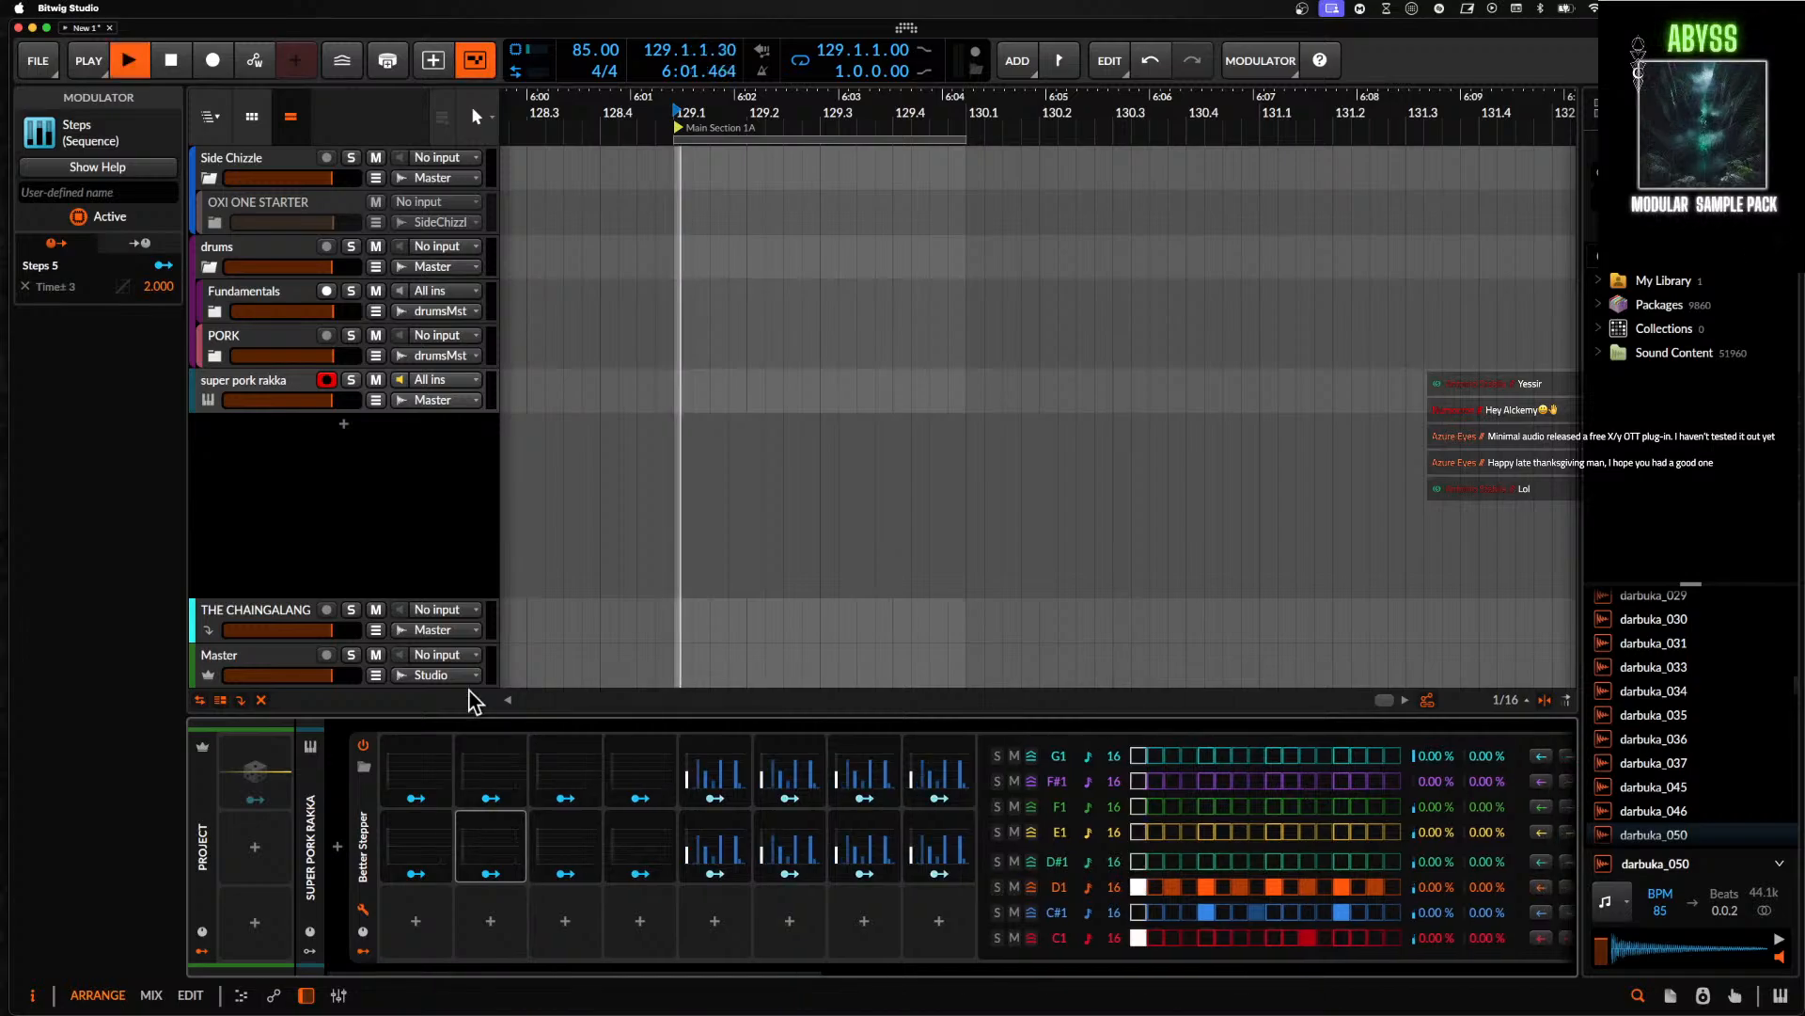
pyautogui.click(91, 62)
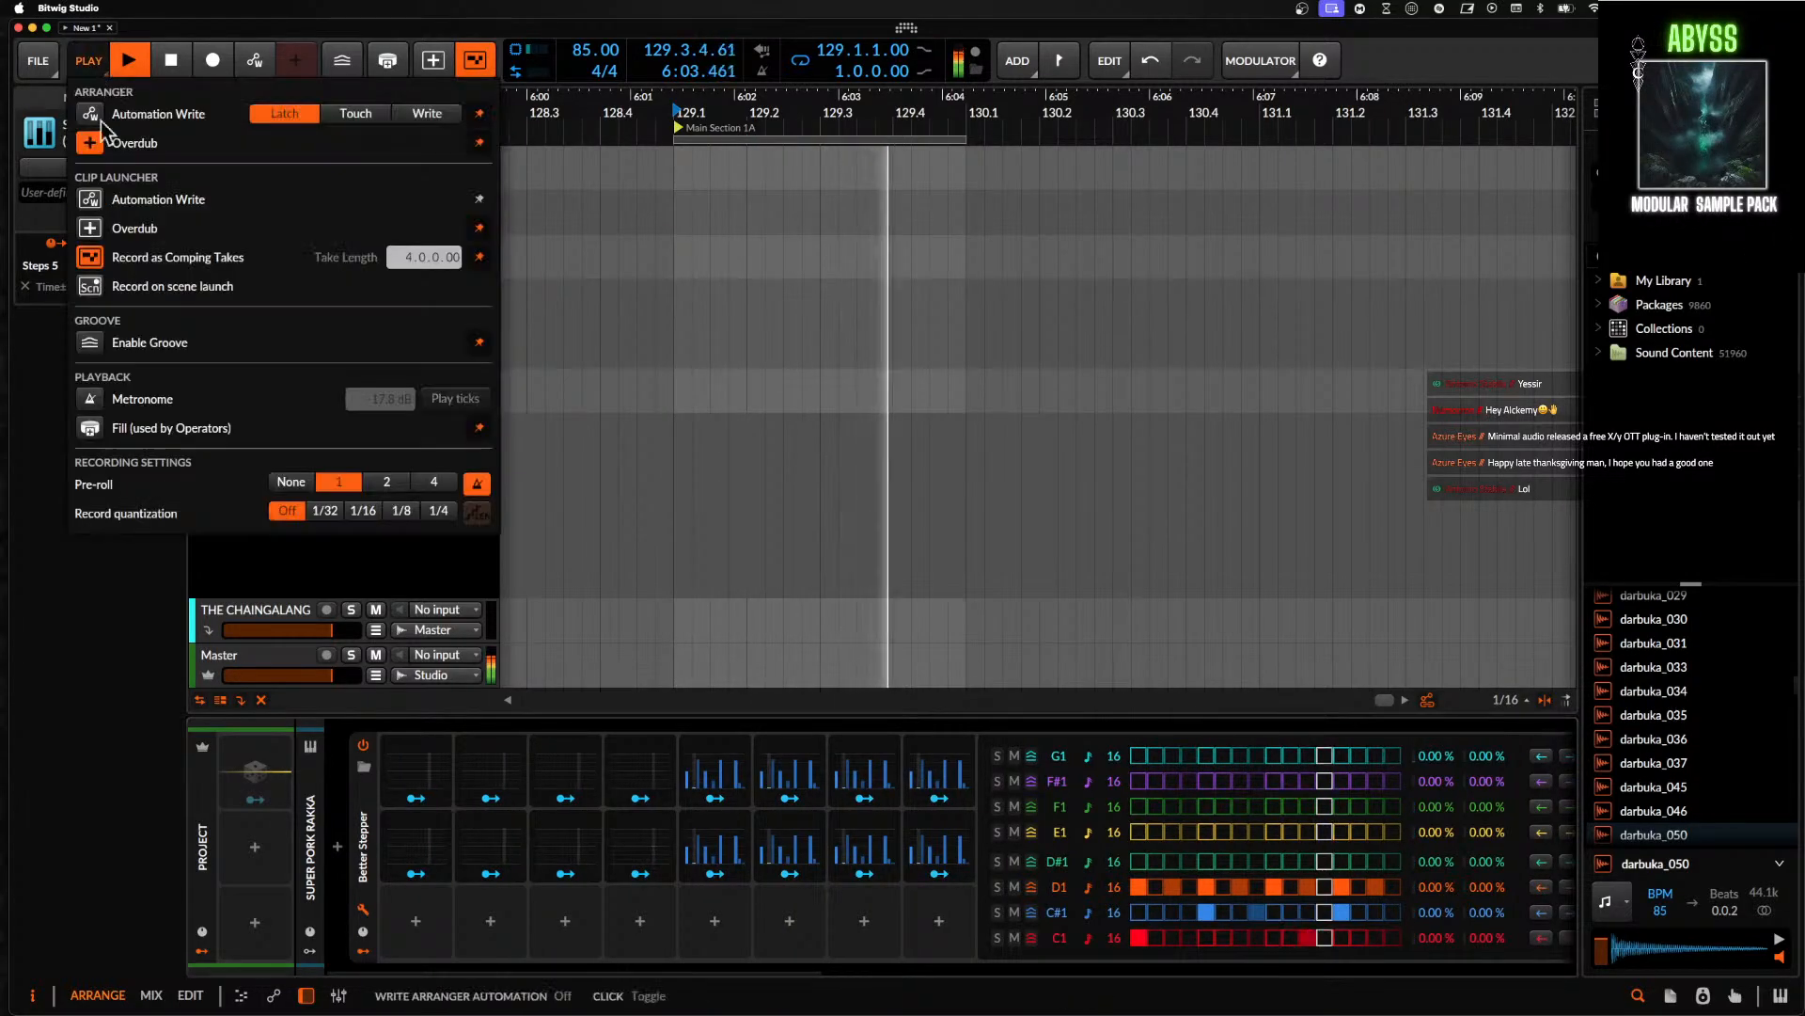
pyautogui.click(91, 344)
pyautogui.moveTo(89, 373); pyautogui.dragTo(90, 339)
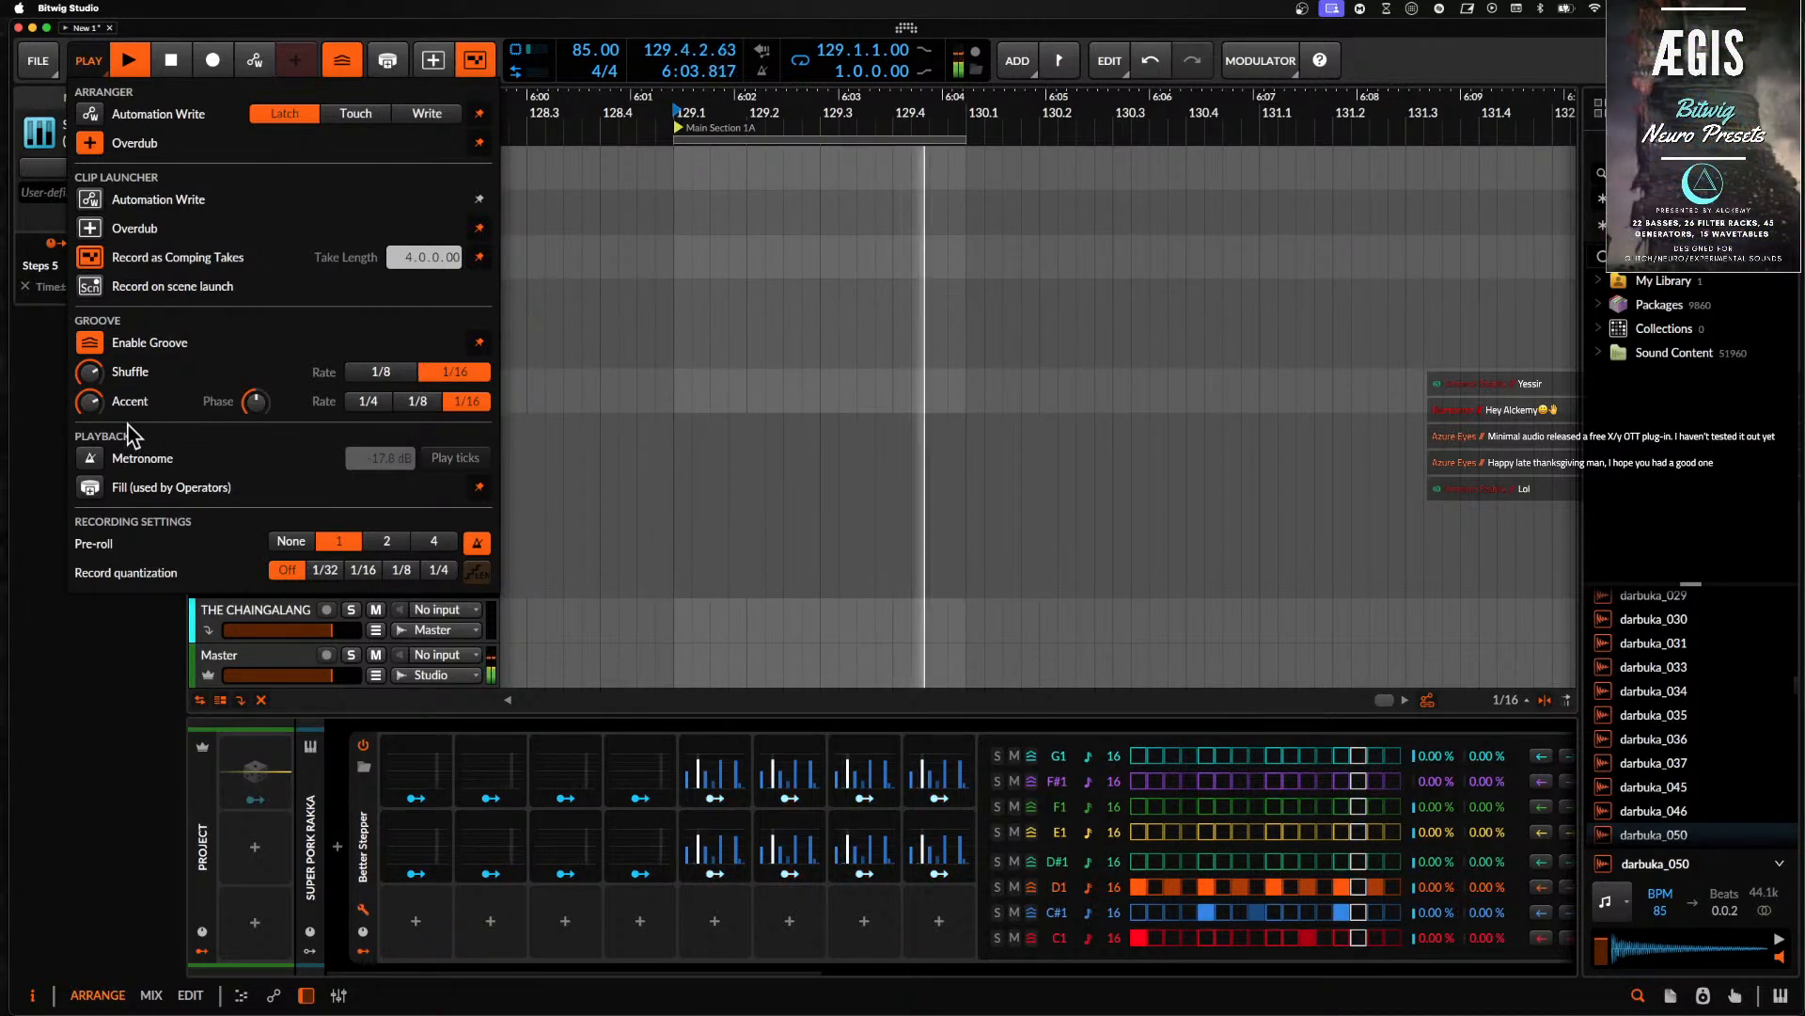
pyautogui.moveTo(94, 409); pyautogui.dragTo(94, 438)
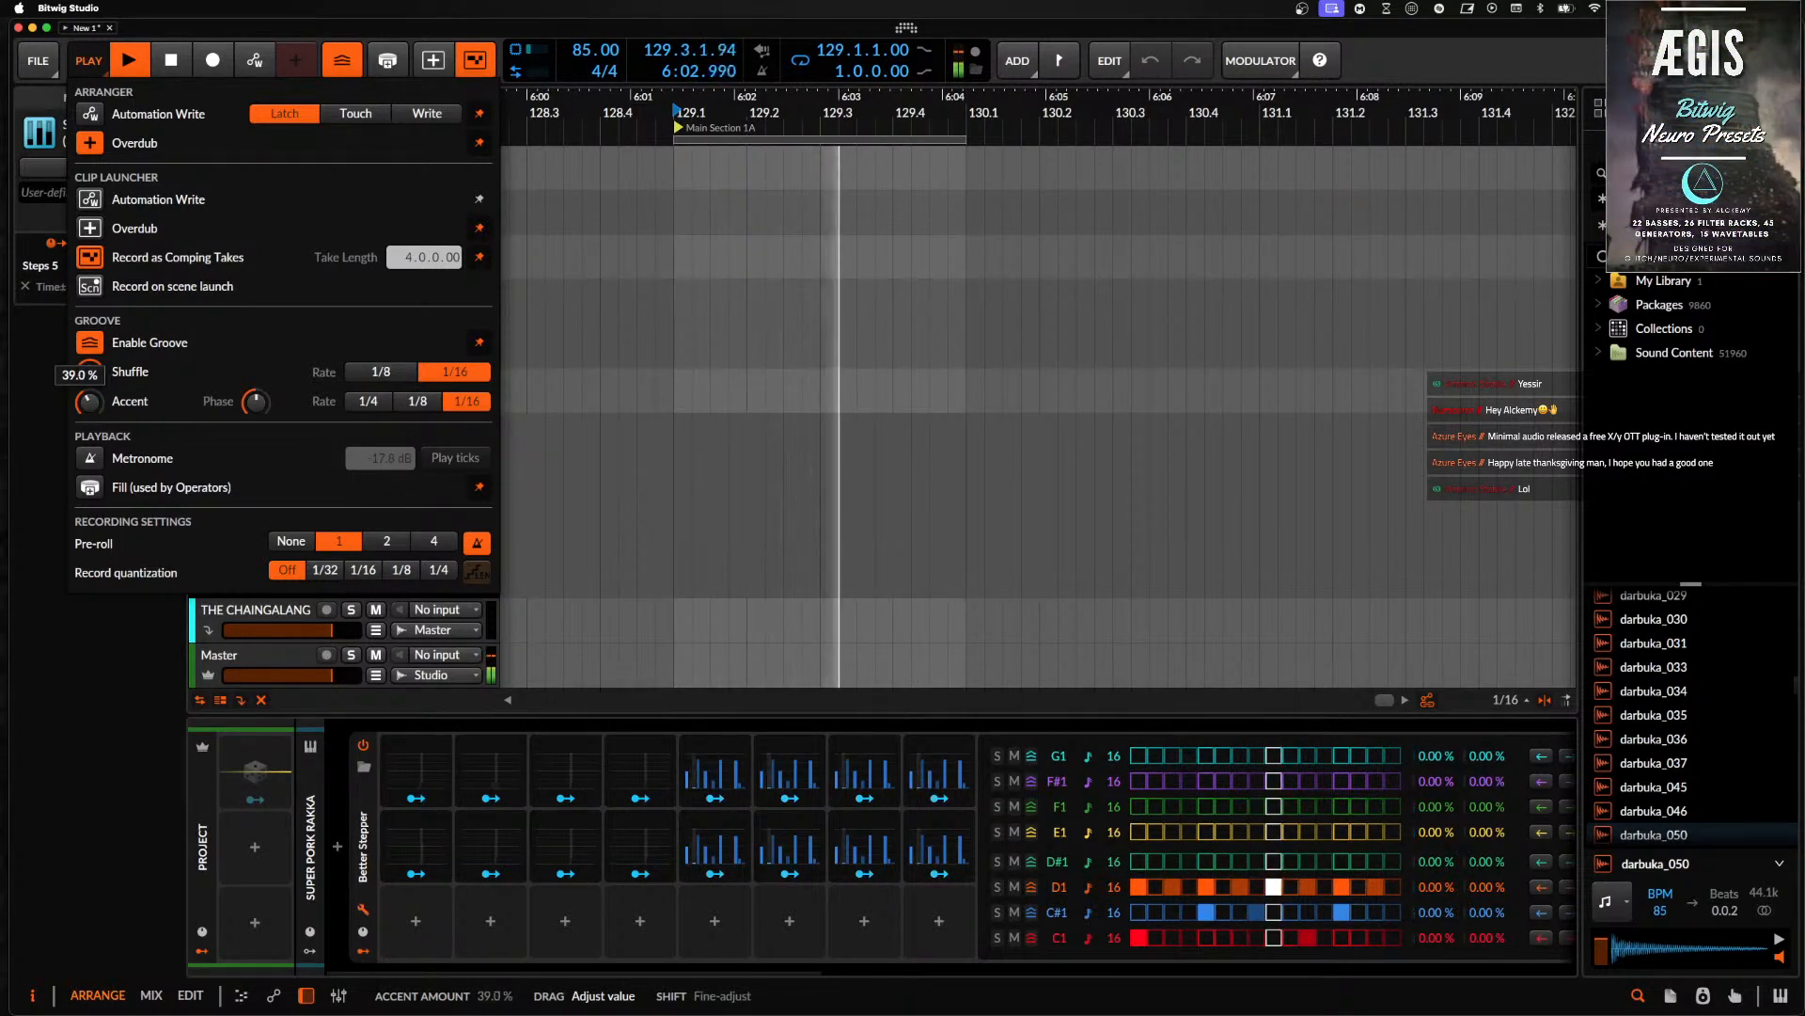
# - Set the groove's accent and shuffle rates to 1/8 and reduce the shuffle amount, trying 24% along the way
pyautogui.click(418, 402)
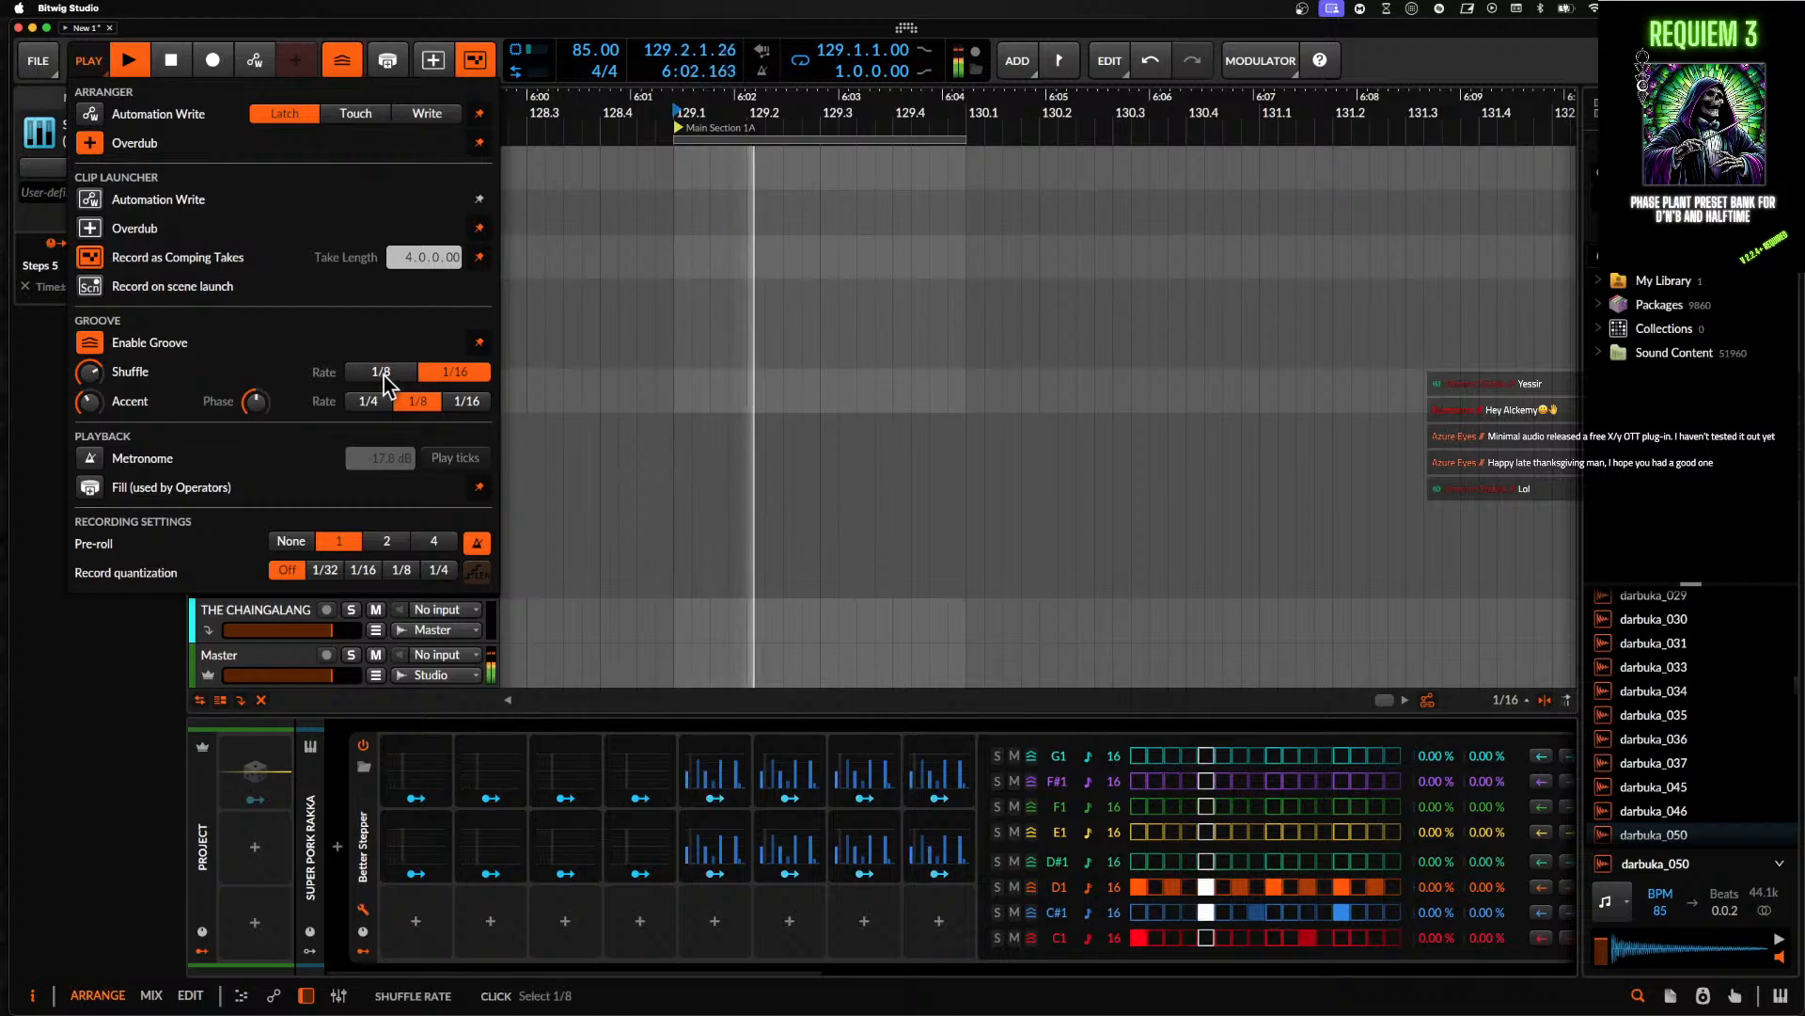
pyautogui.moveTo(89, 372); pyautogui.dragTo(90, 354)
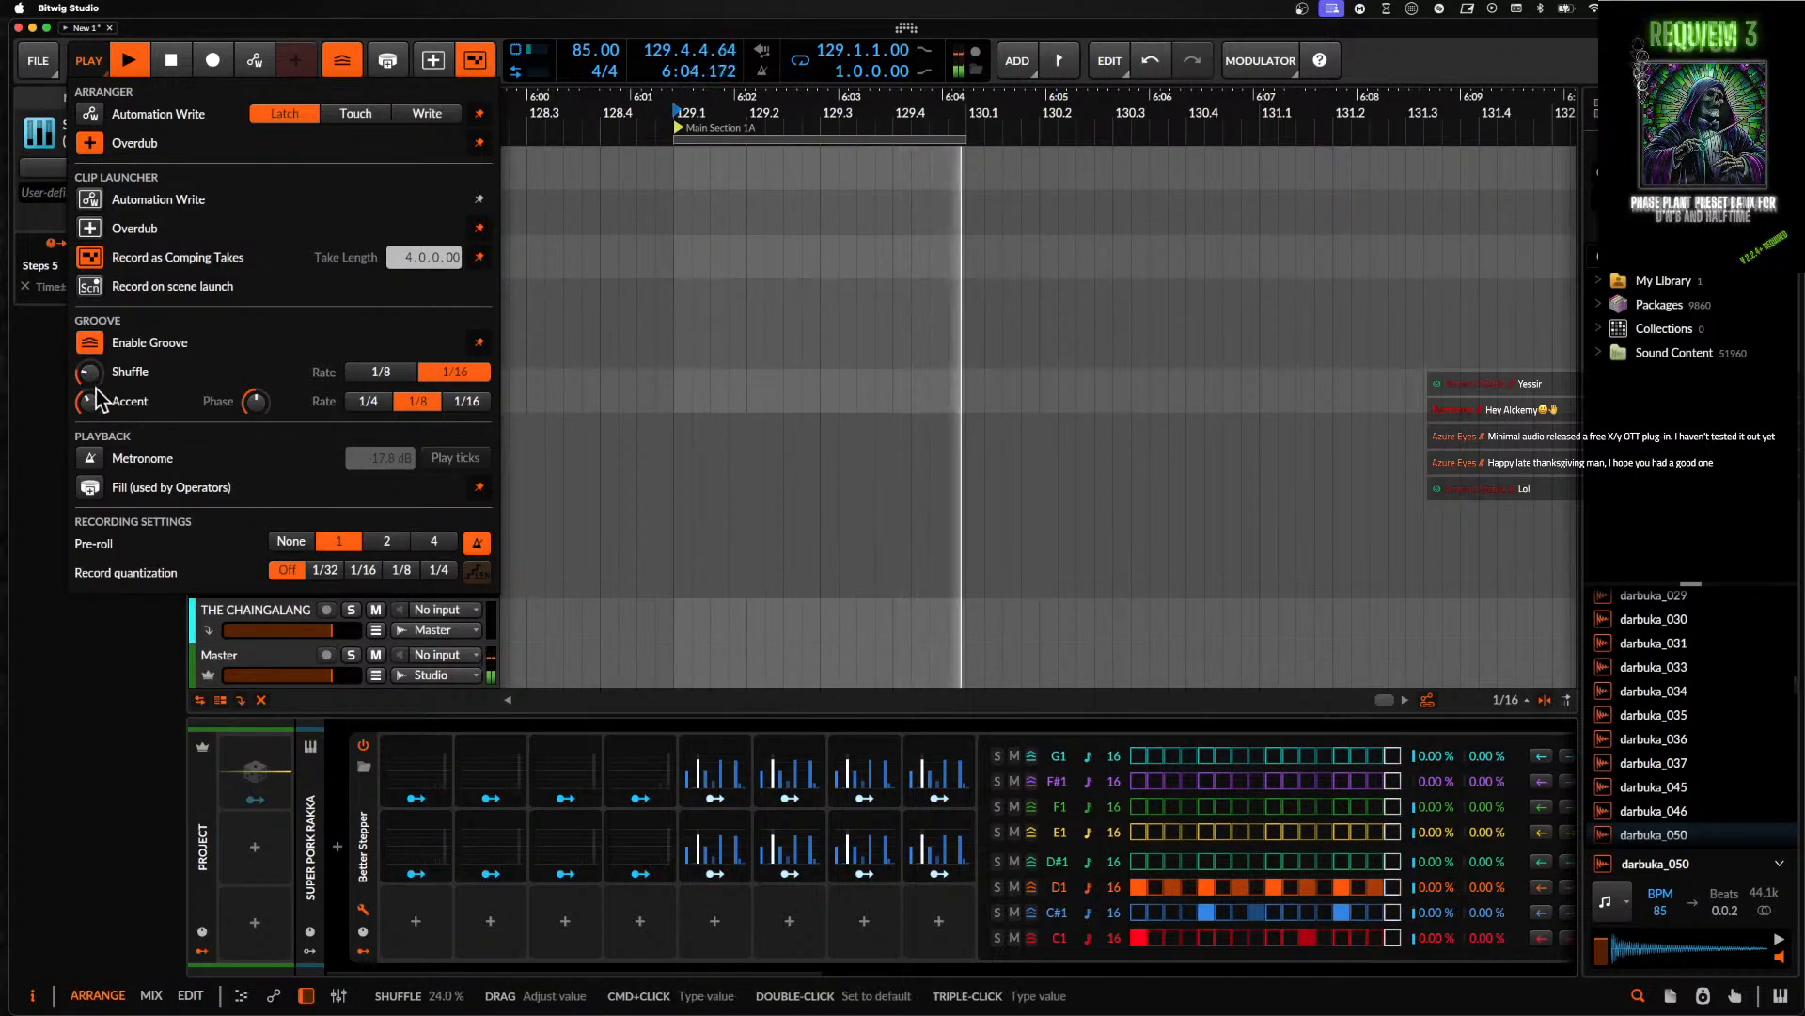
pyautogui.click(381, 371)
pyautogui.moveTo(90, 372); pyautogui.dragTo(90, 417)
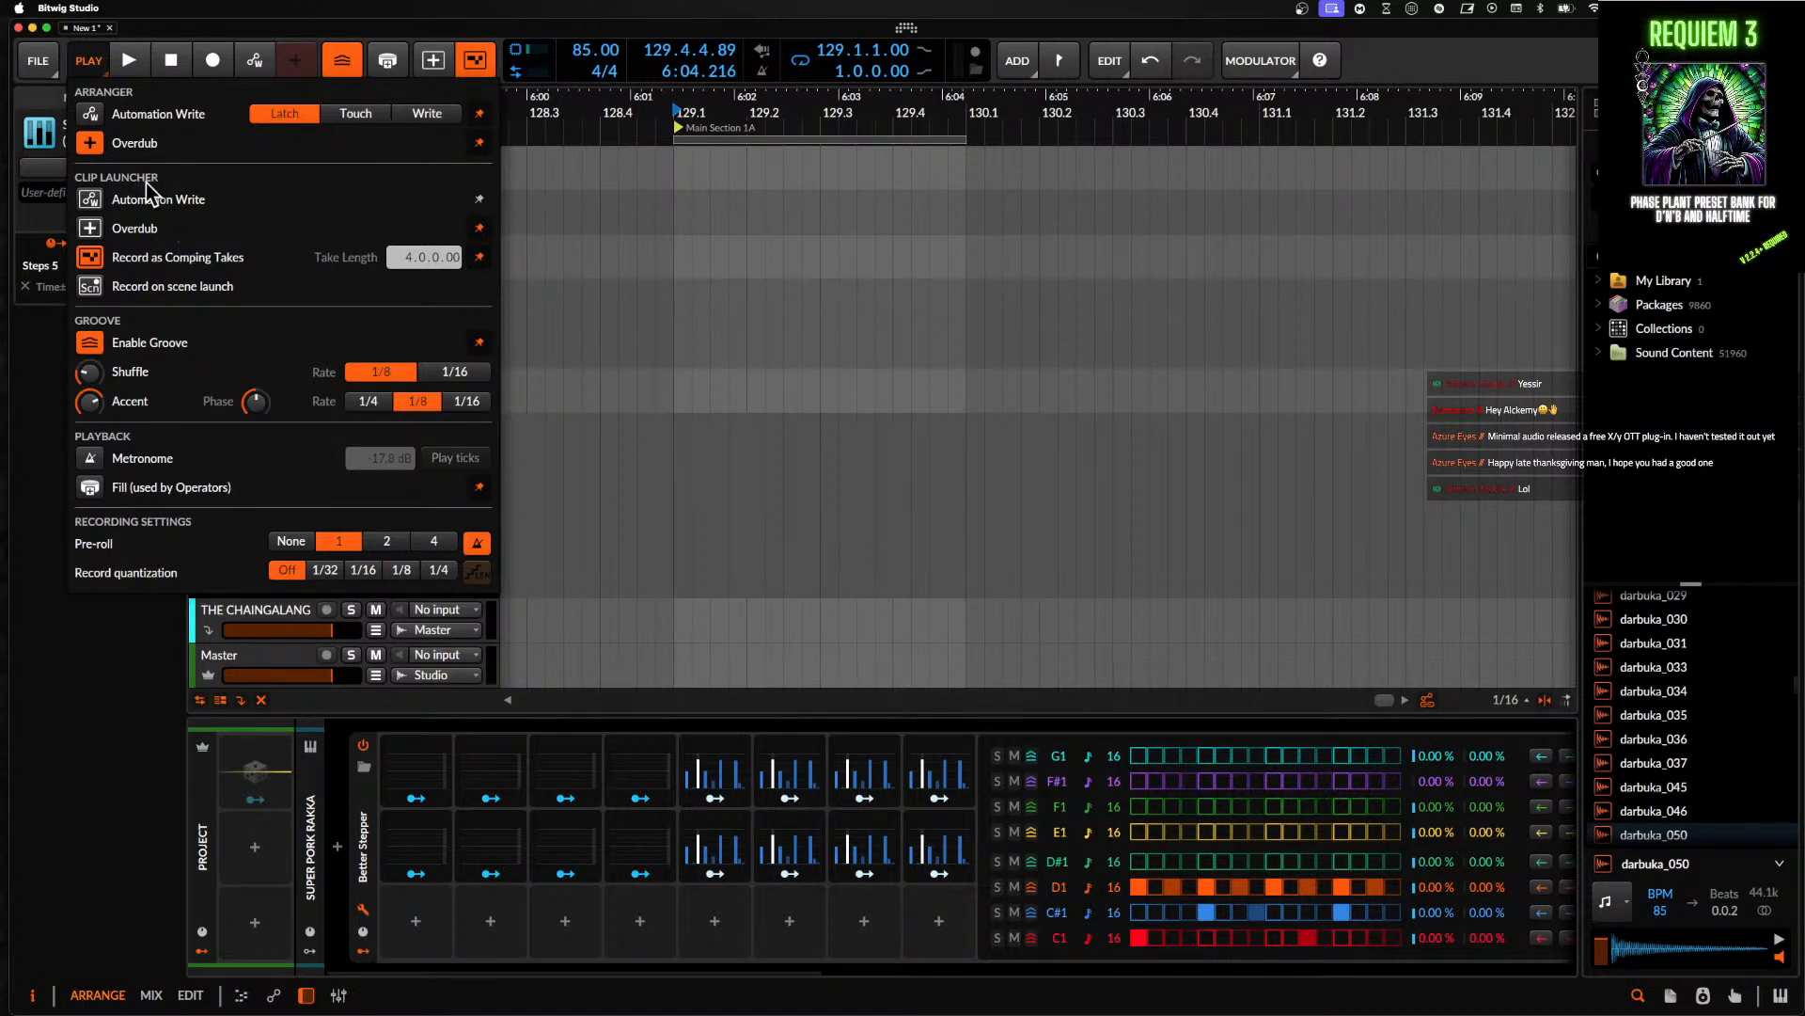
pyautogui.click(331, 70)
# - Save the sequencer device to the library as Better Stepper, replacing the existing preset
pyautogui.hscroll(5, 583, 888)
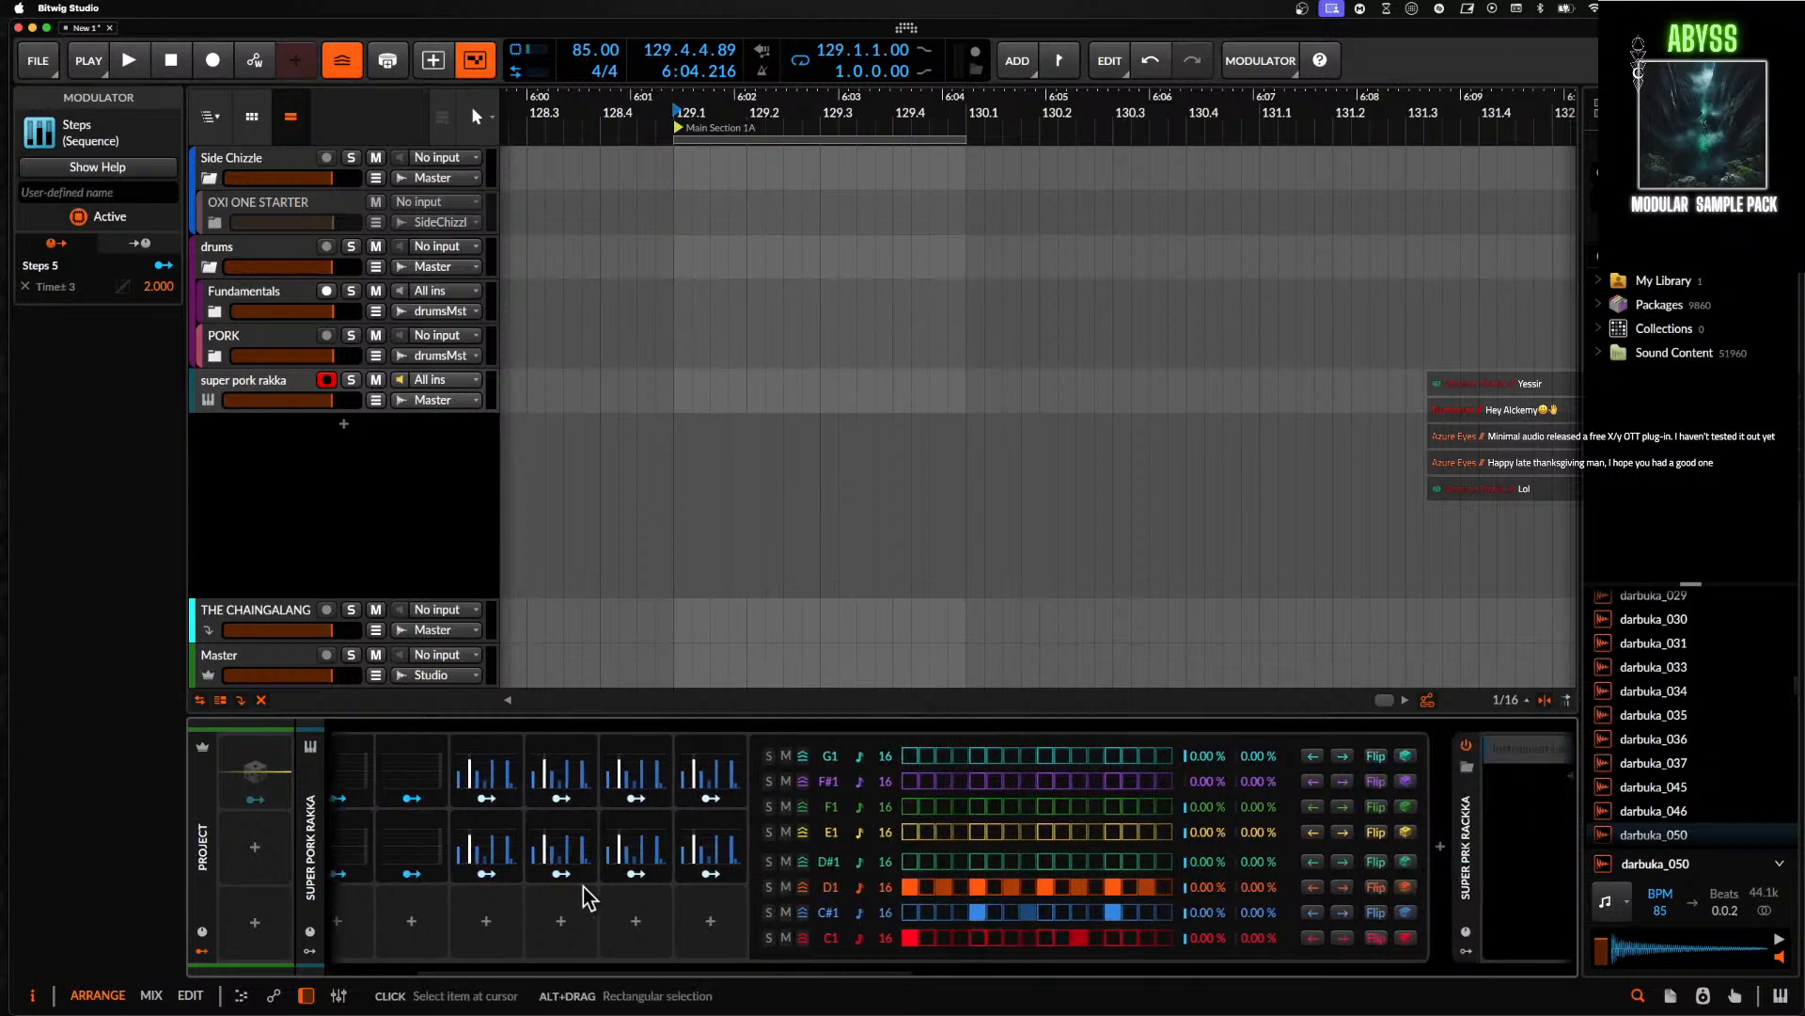
pyautogui.hscroll(-5, 583, 888)
pyautogui.click(375, 833)
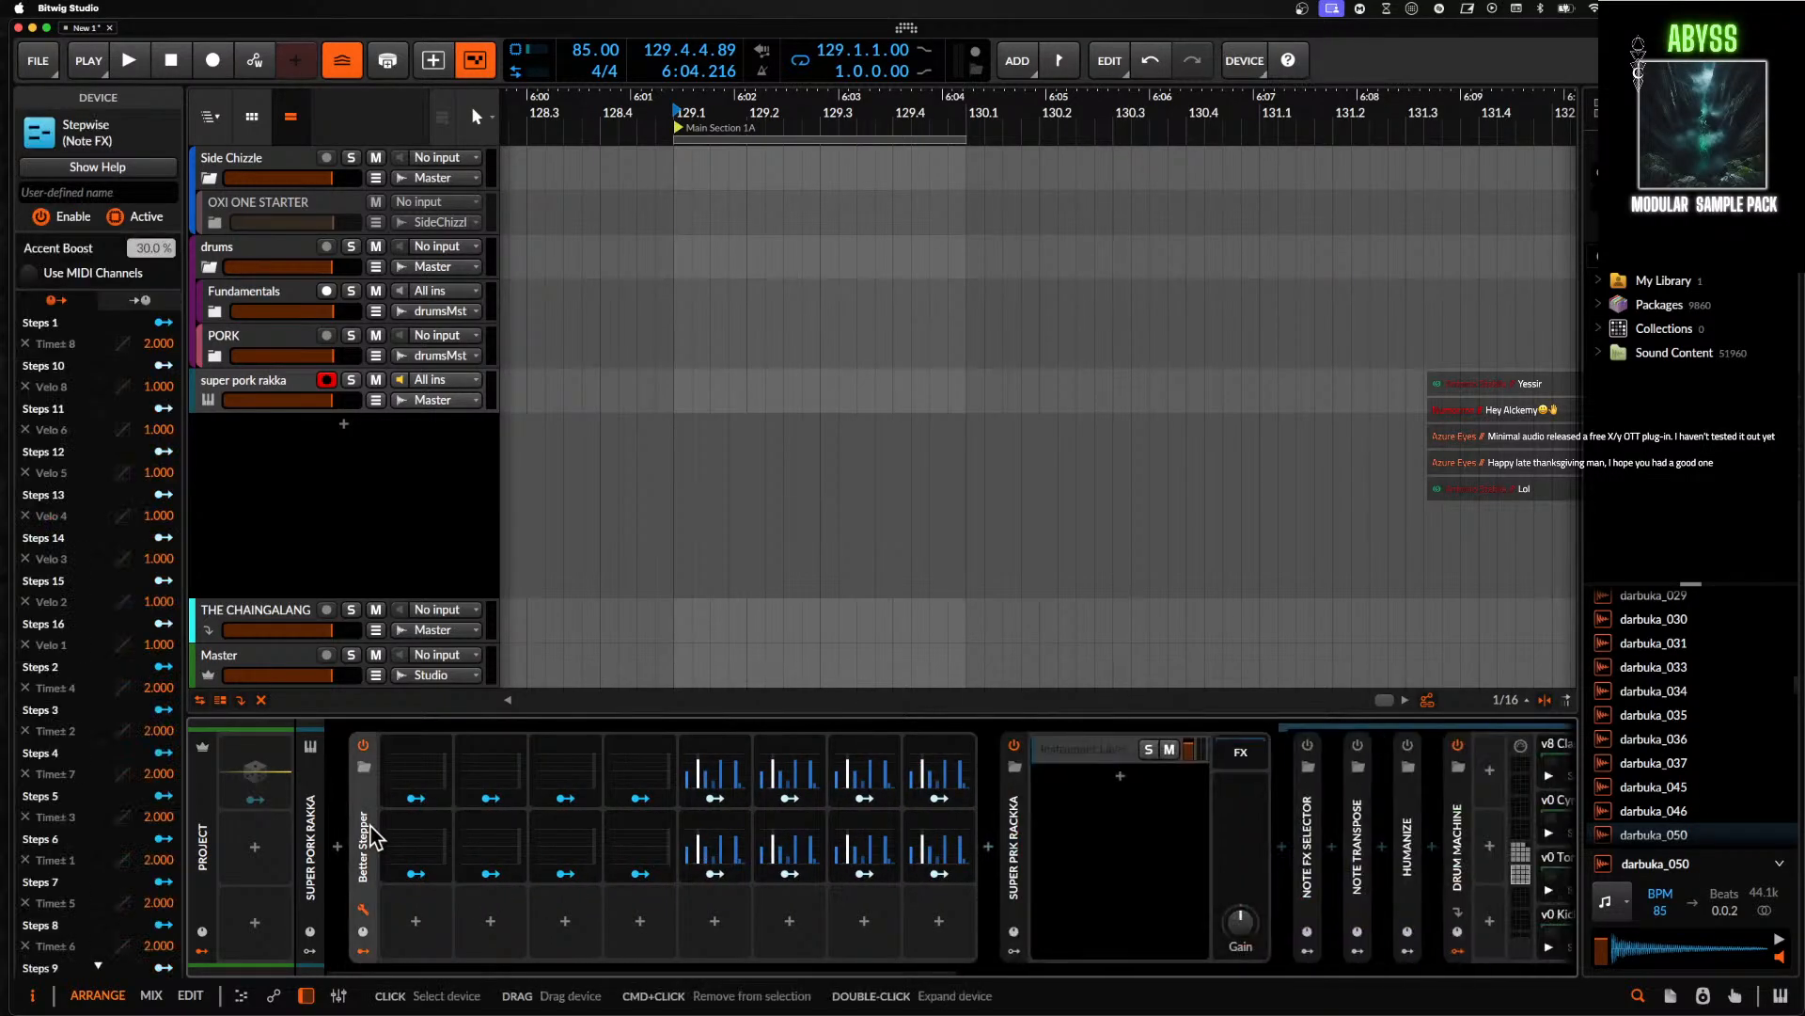
pyautogui.rightClick(380, 836)
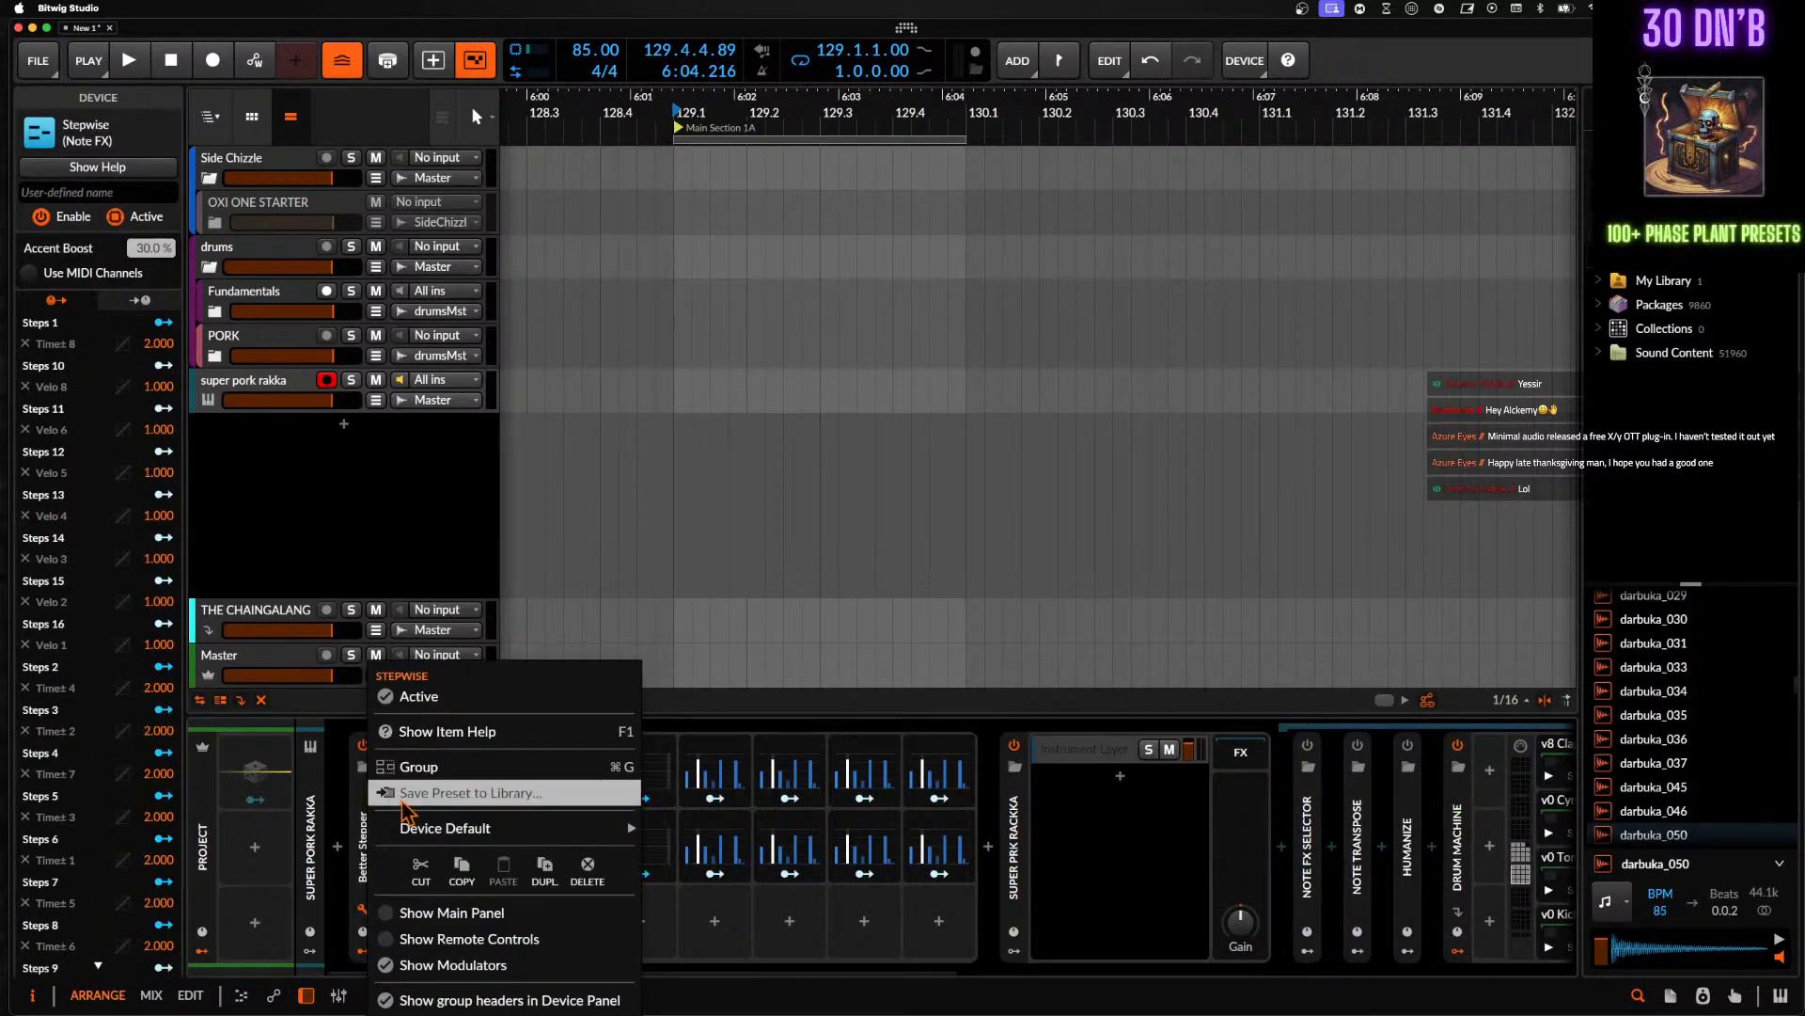
pyautogui.click(462, 793)
pyautogui.click(1050, 751)
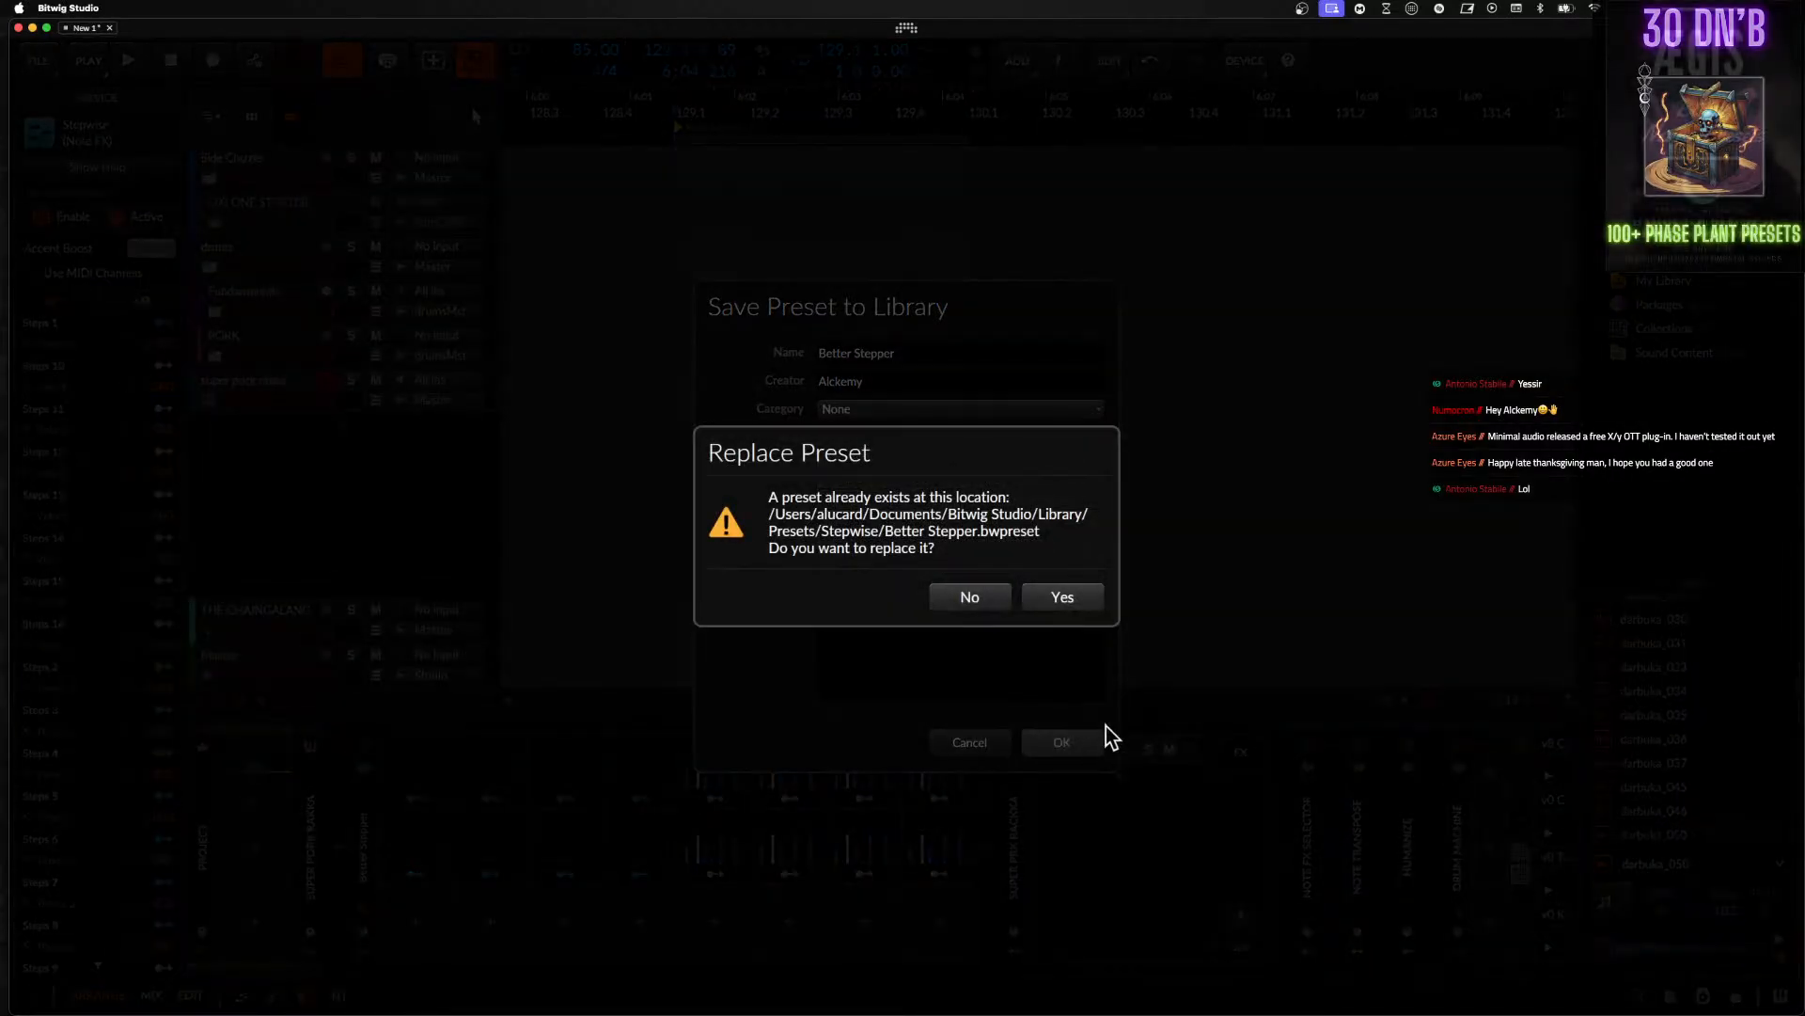
pyautogui.click(1058, 594)
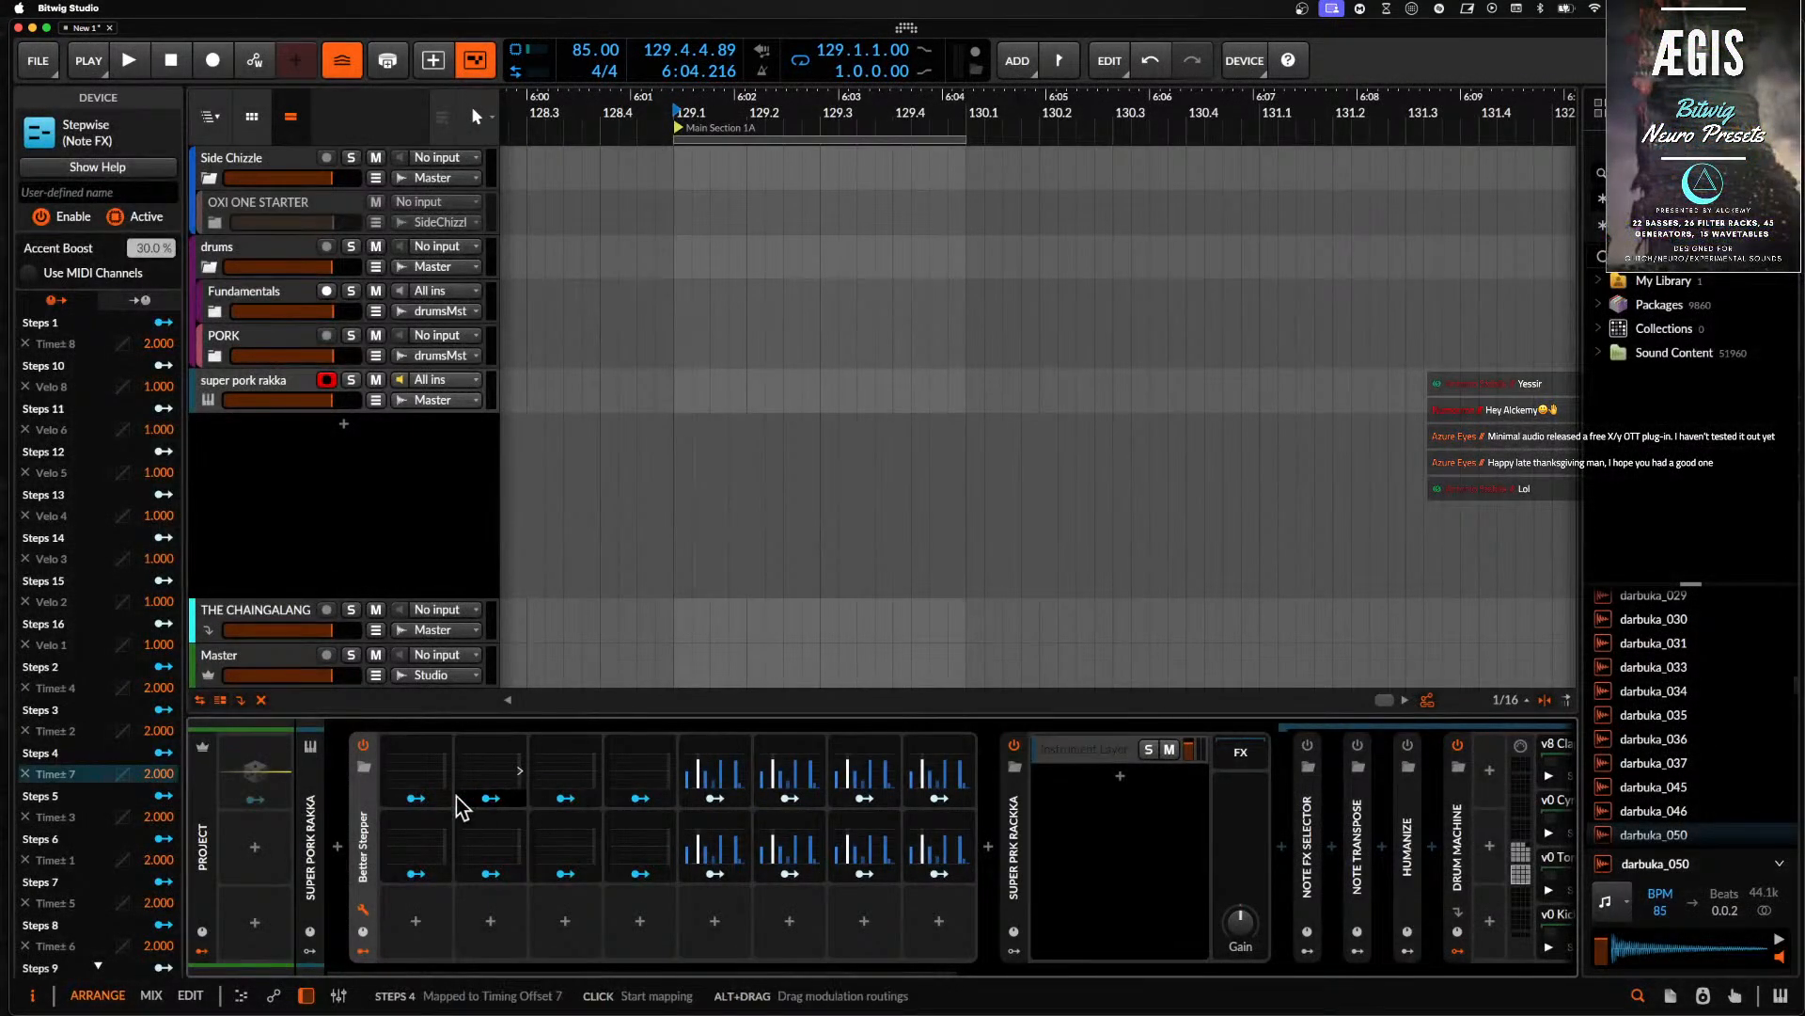
# - Save the Better Stepper configuration as the default preset of the Stepwise device
pyautogui.doubleClick(368, 810)
pyautogui.hscroll(7, 368, 815)
pyautogui.hscroll(-7, 367, 816)
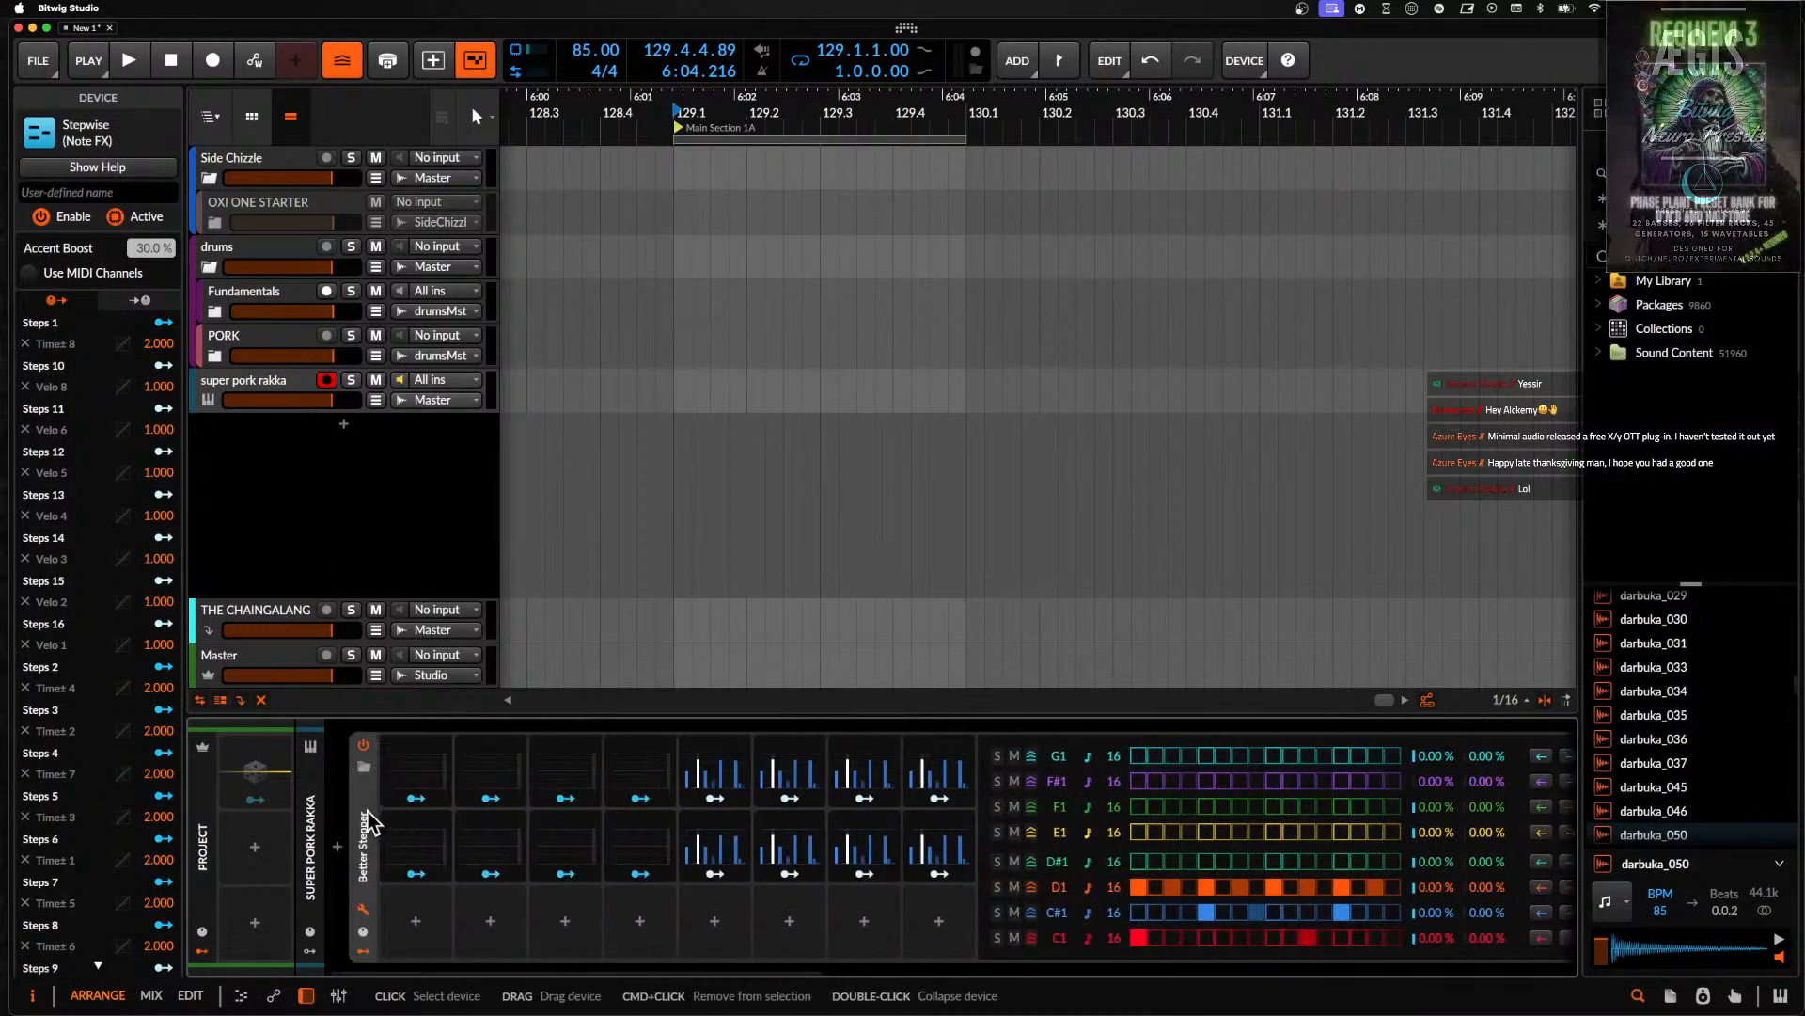
pyautogui.rightClick(365, 820)
pyautogui.moveTo(450, 842)
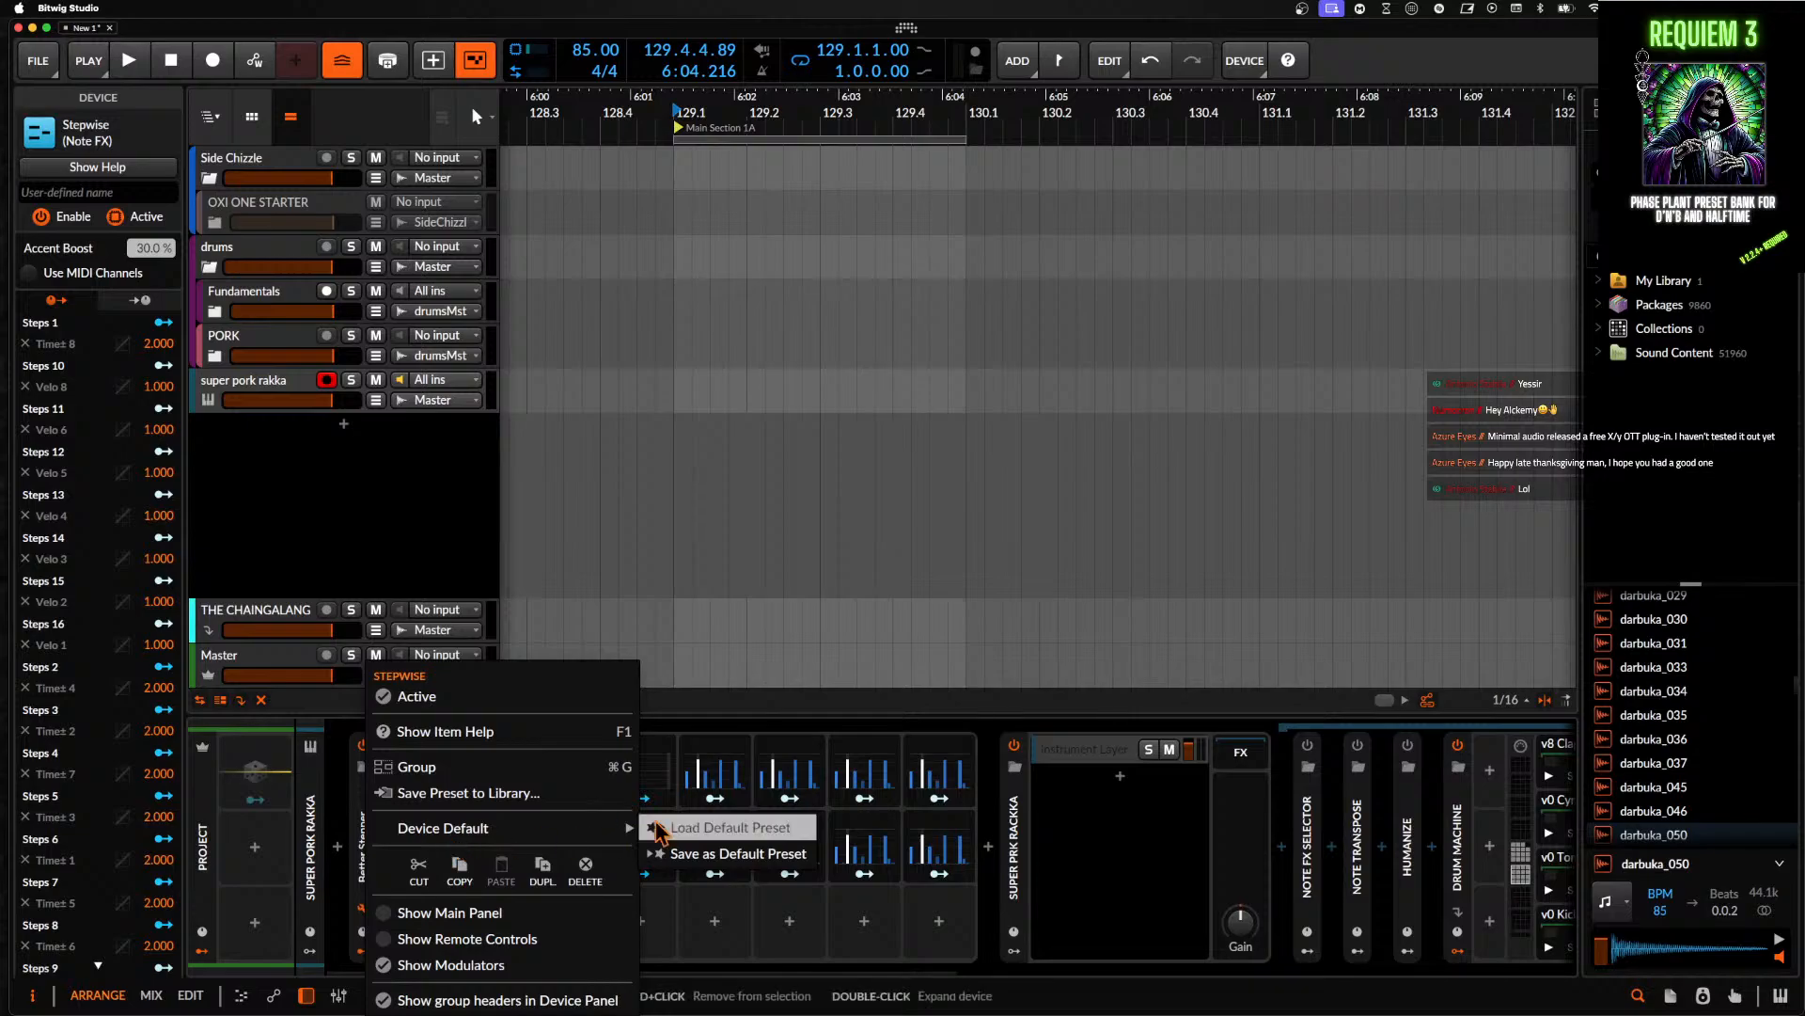
pyautogui.click(705, 852)
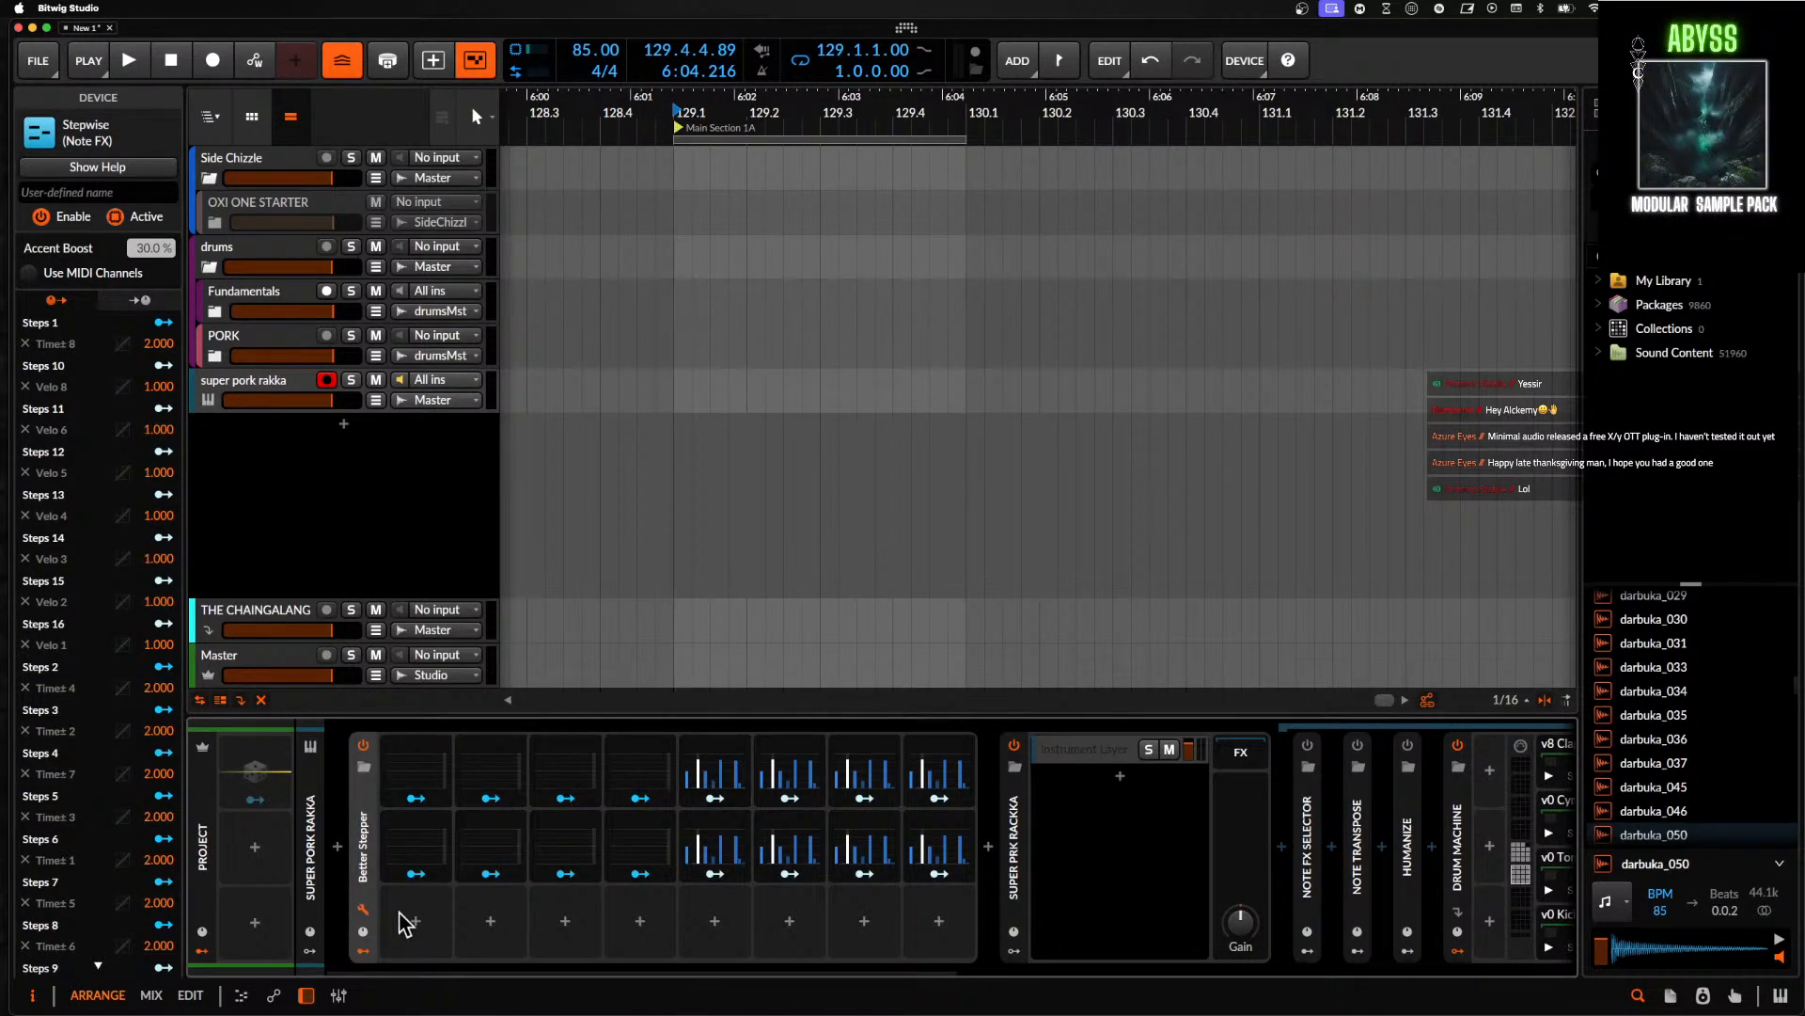
# - Expand the Better Stepper device and examine its lanes, the D1 lane's step options and the neighbouring devices
pyautogui.doubleClick(364, 870)
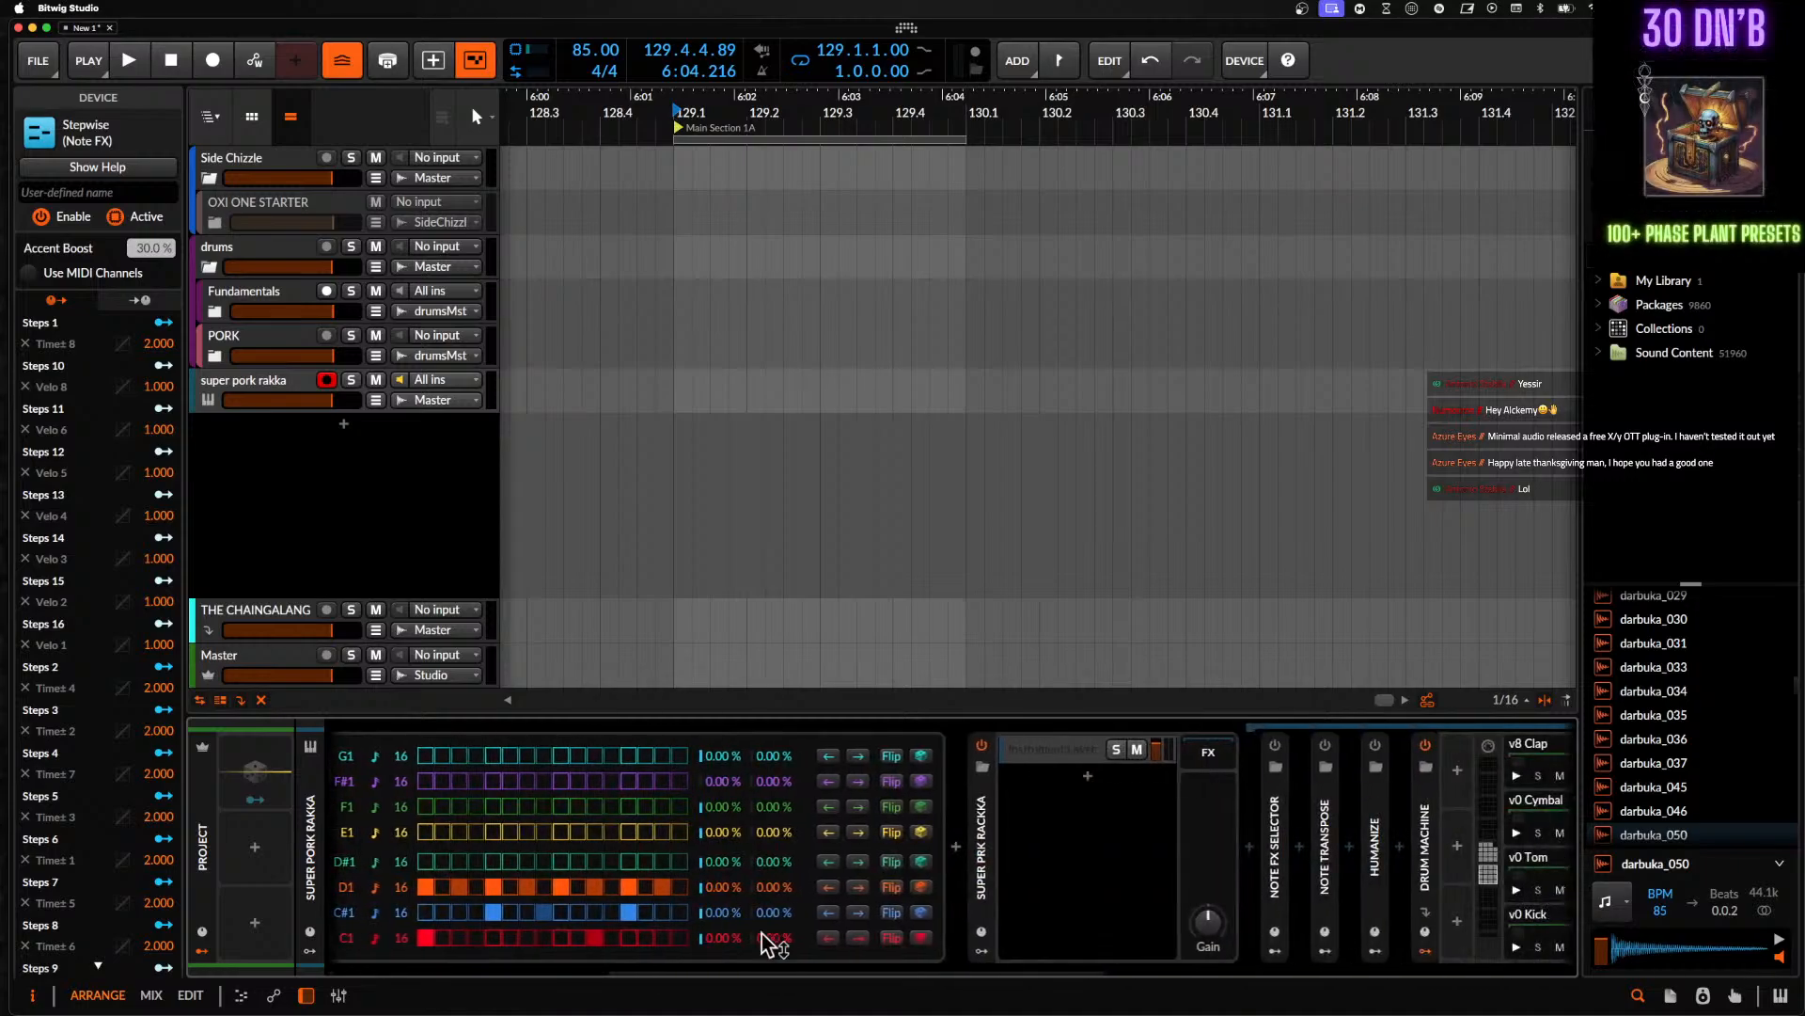
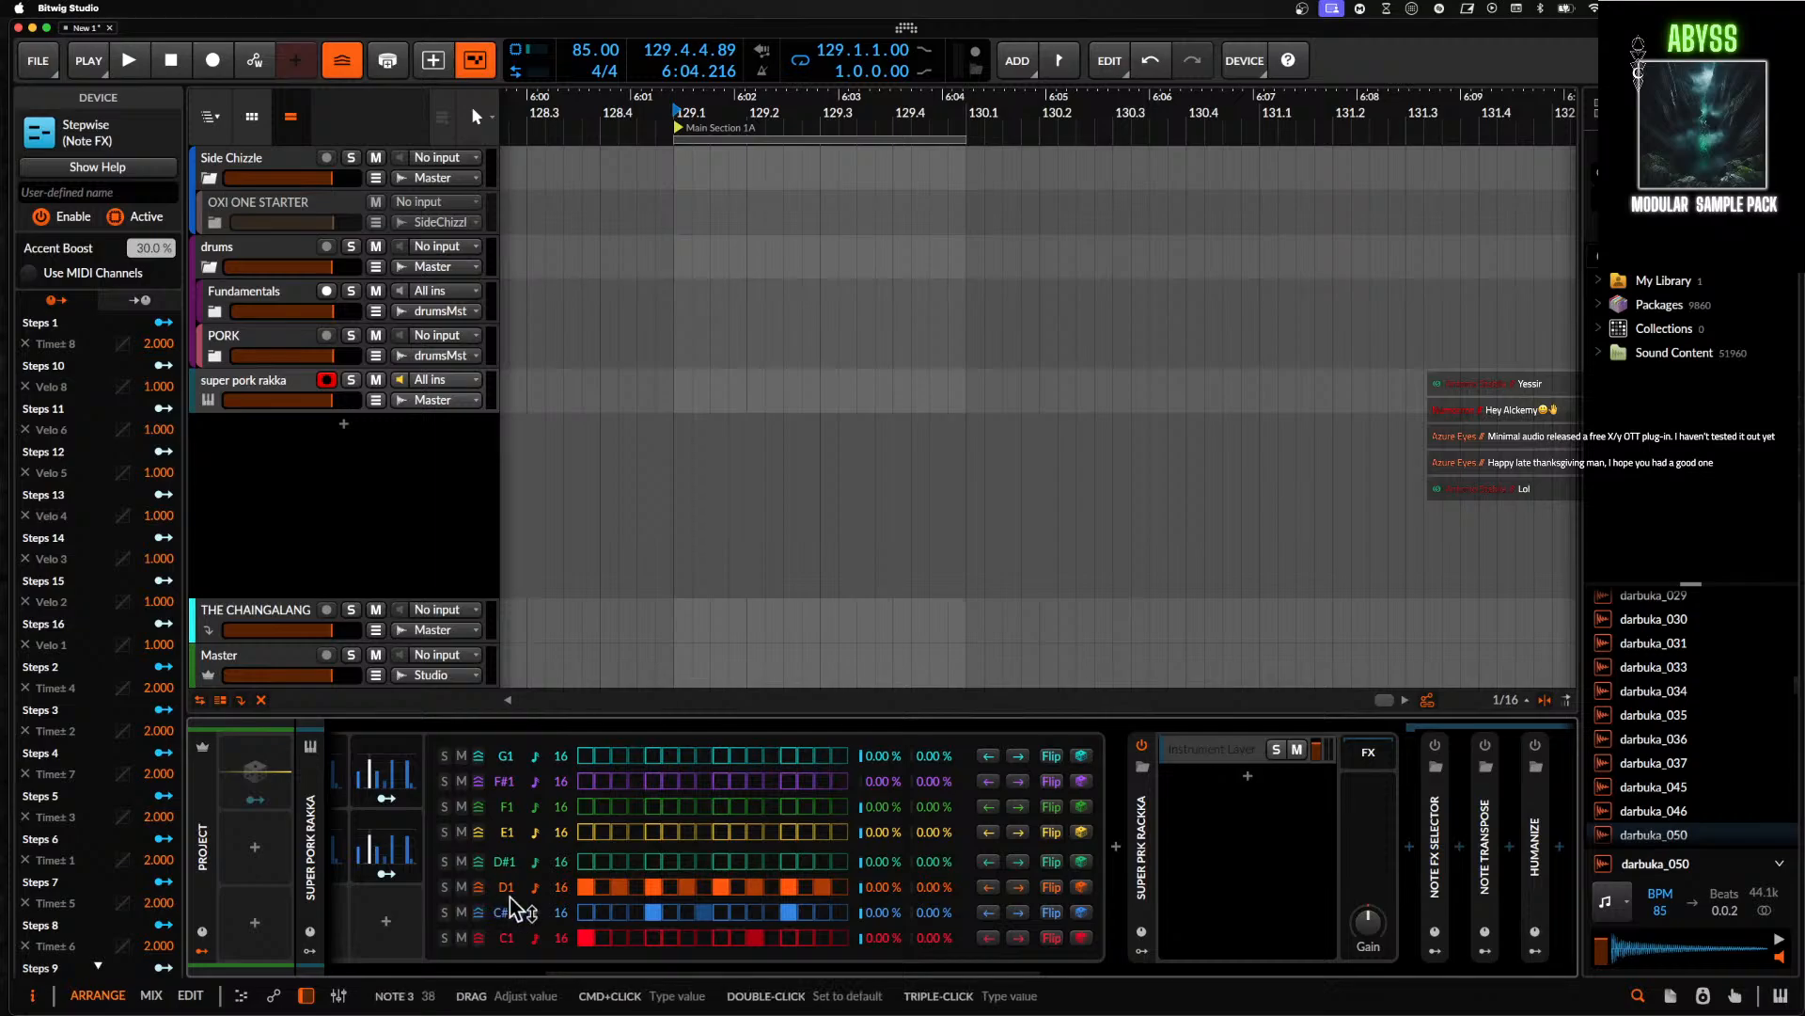
pyautogui.rightClick(773, 877)
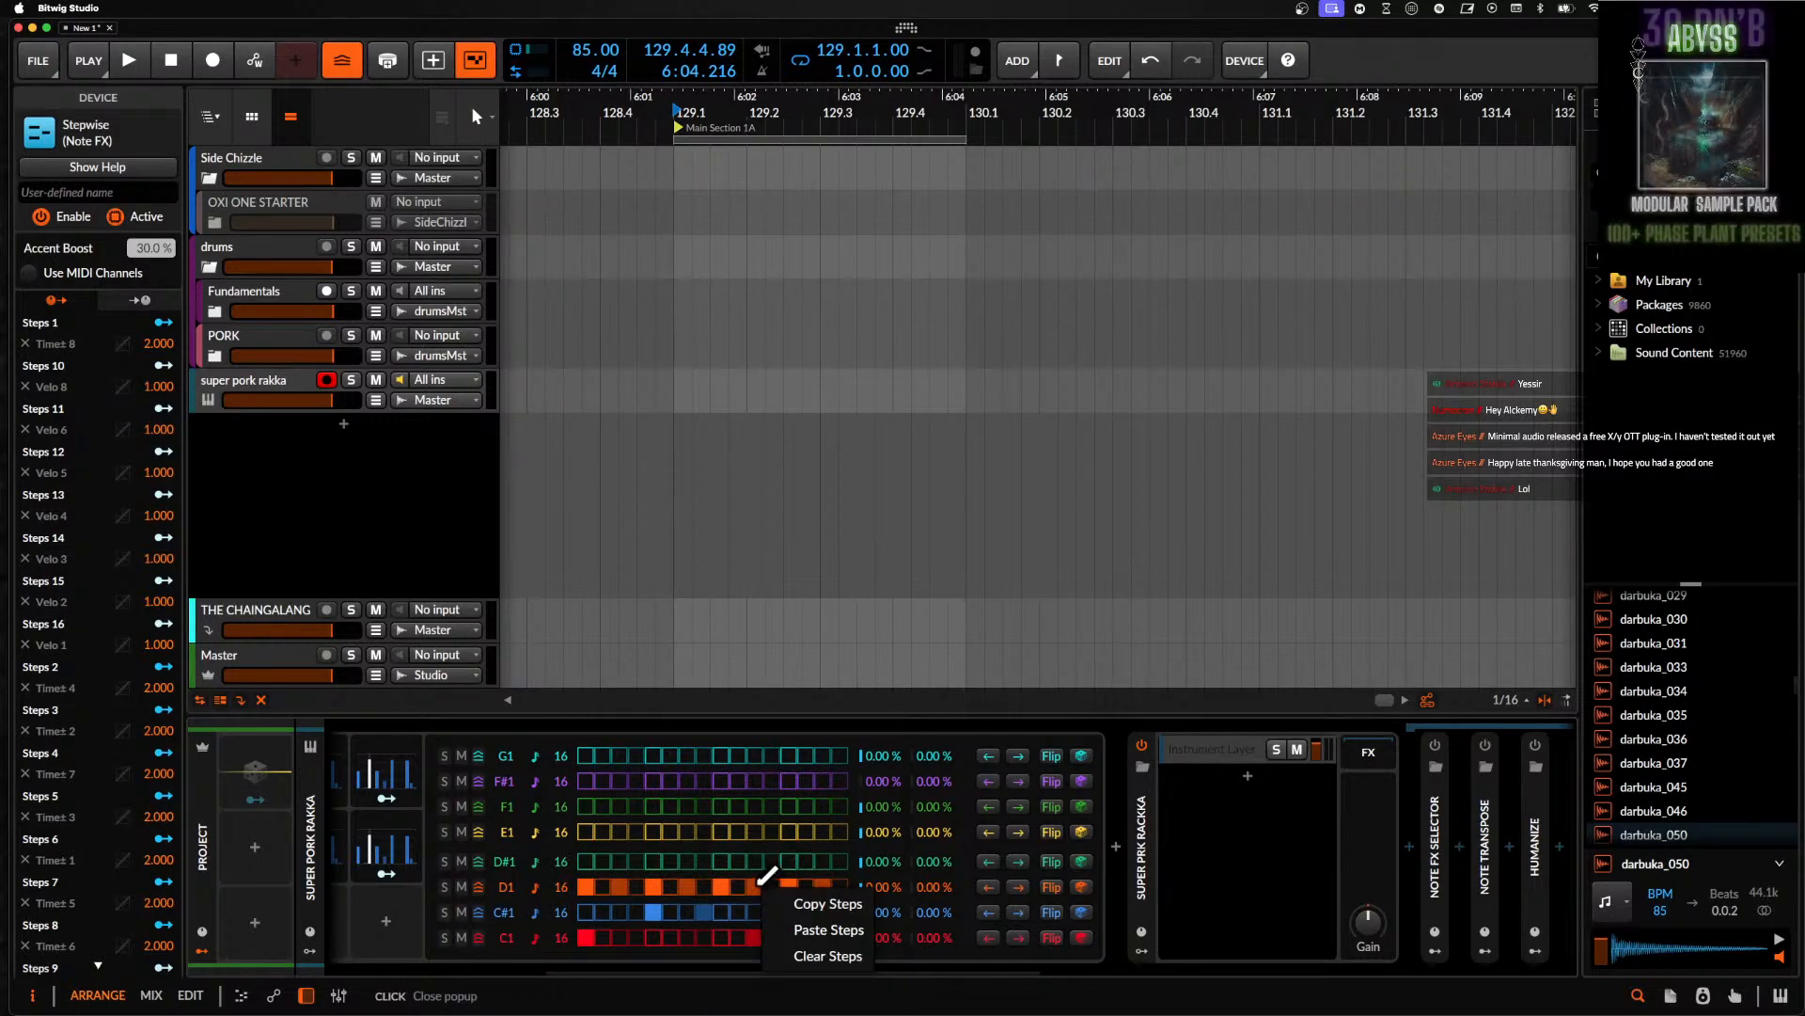
pyautogui.click(770, 875)
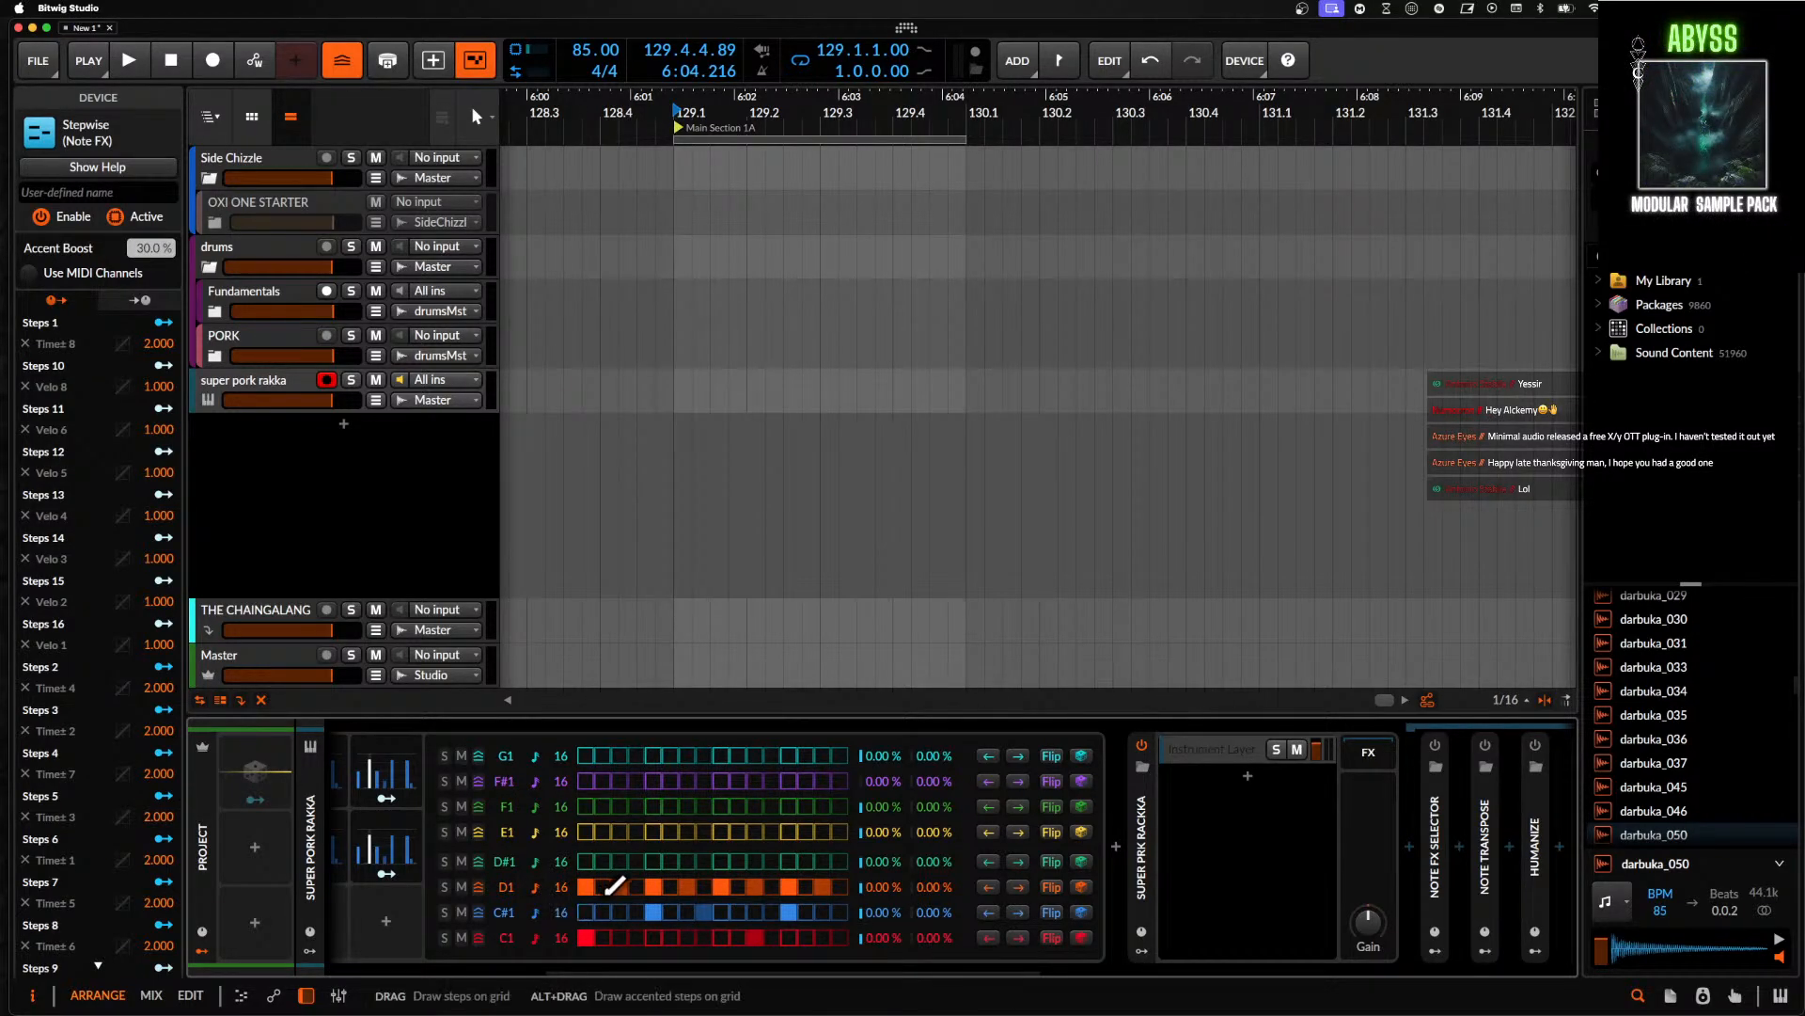
pyautogui.hscroll(-5, 564, 901)
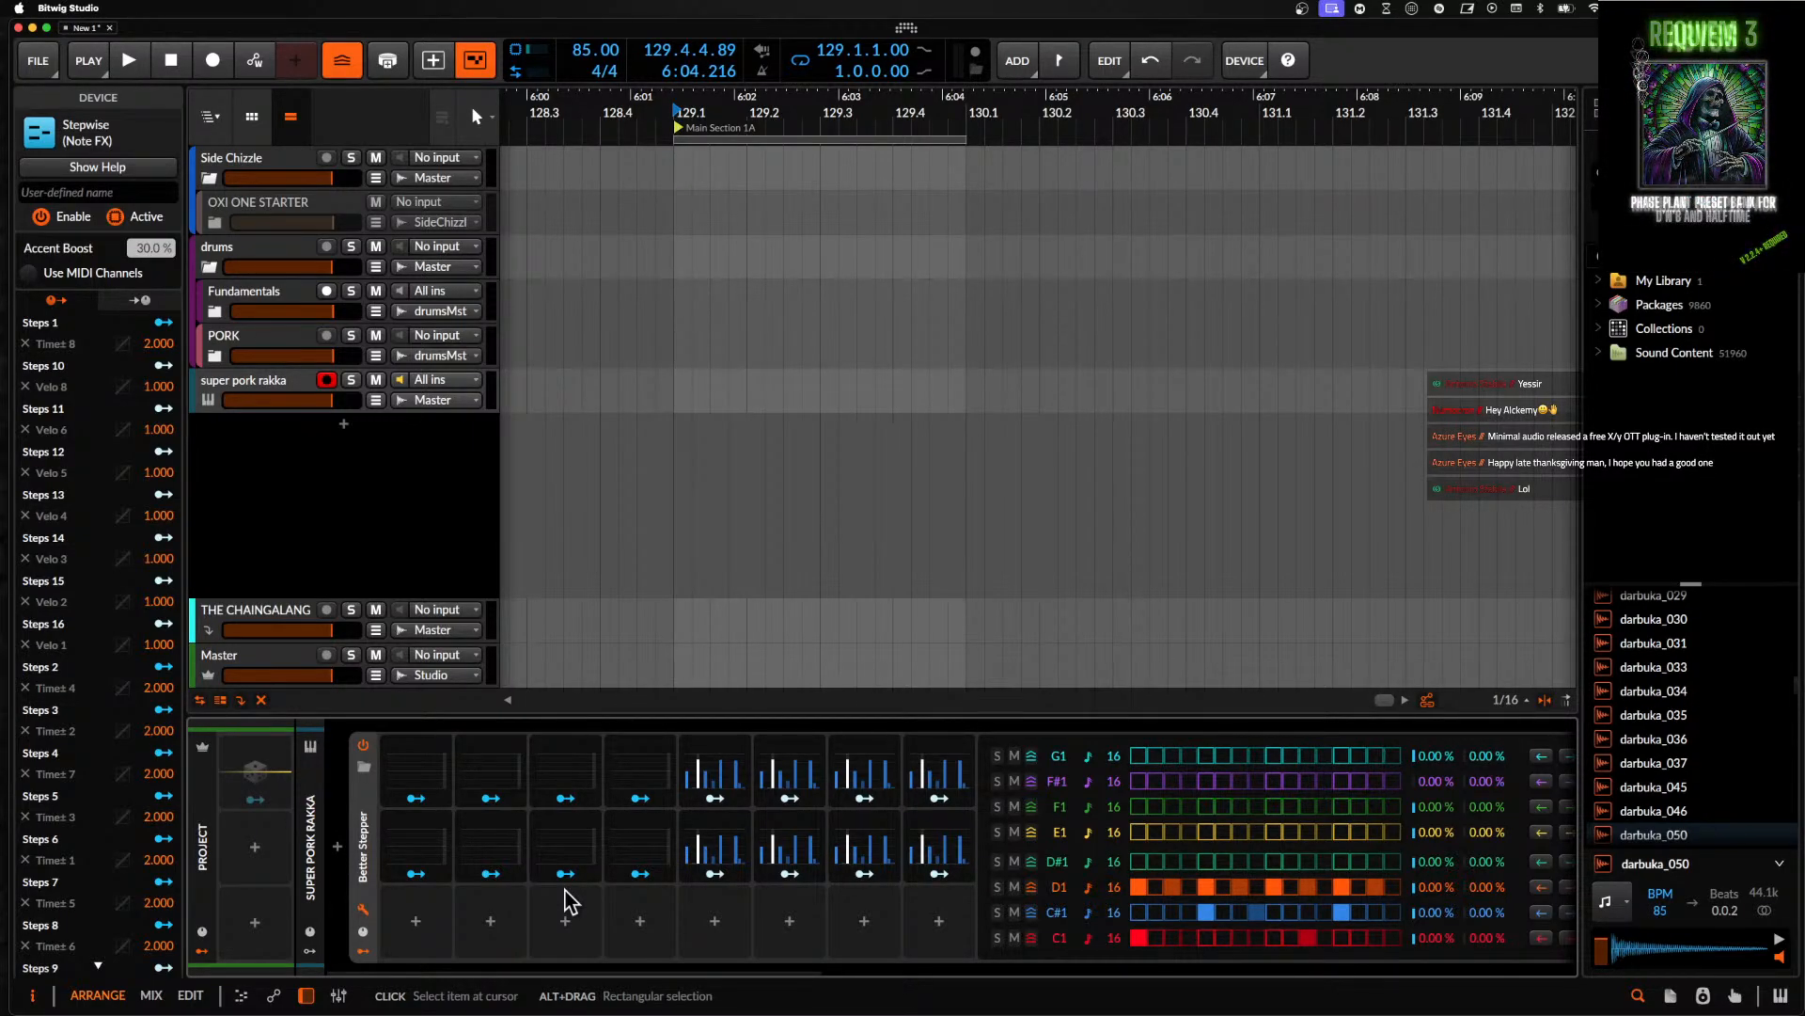
pyautogui.hscroll(10, 569, 901)
pyautogui.hscroll(-10, 569, 901)
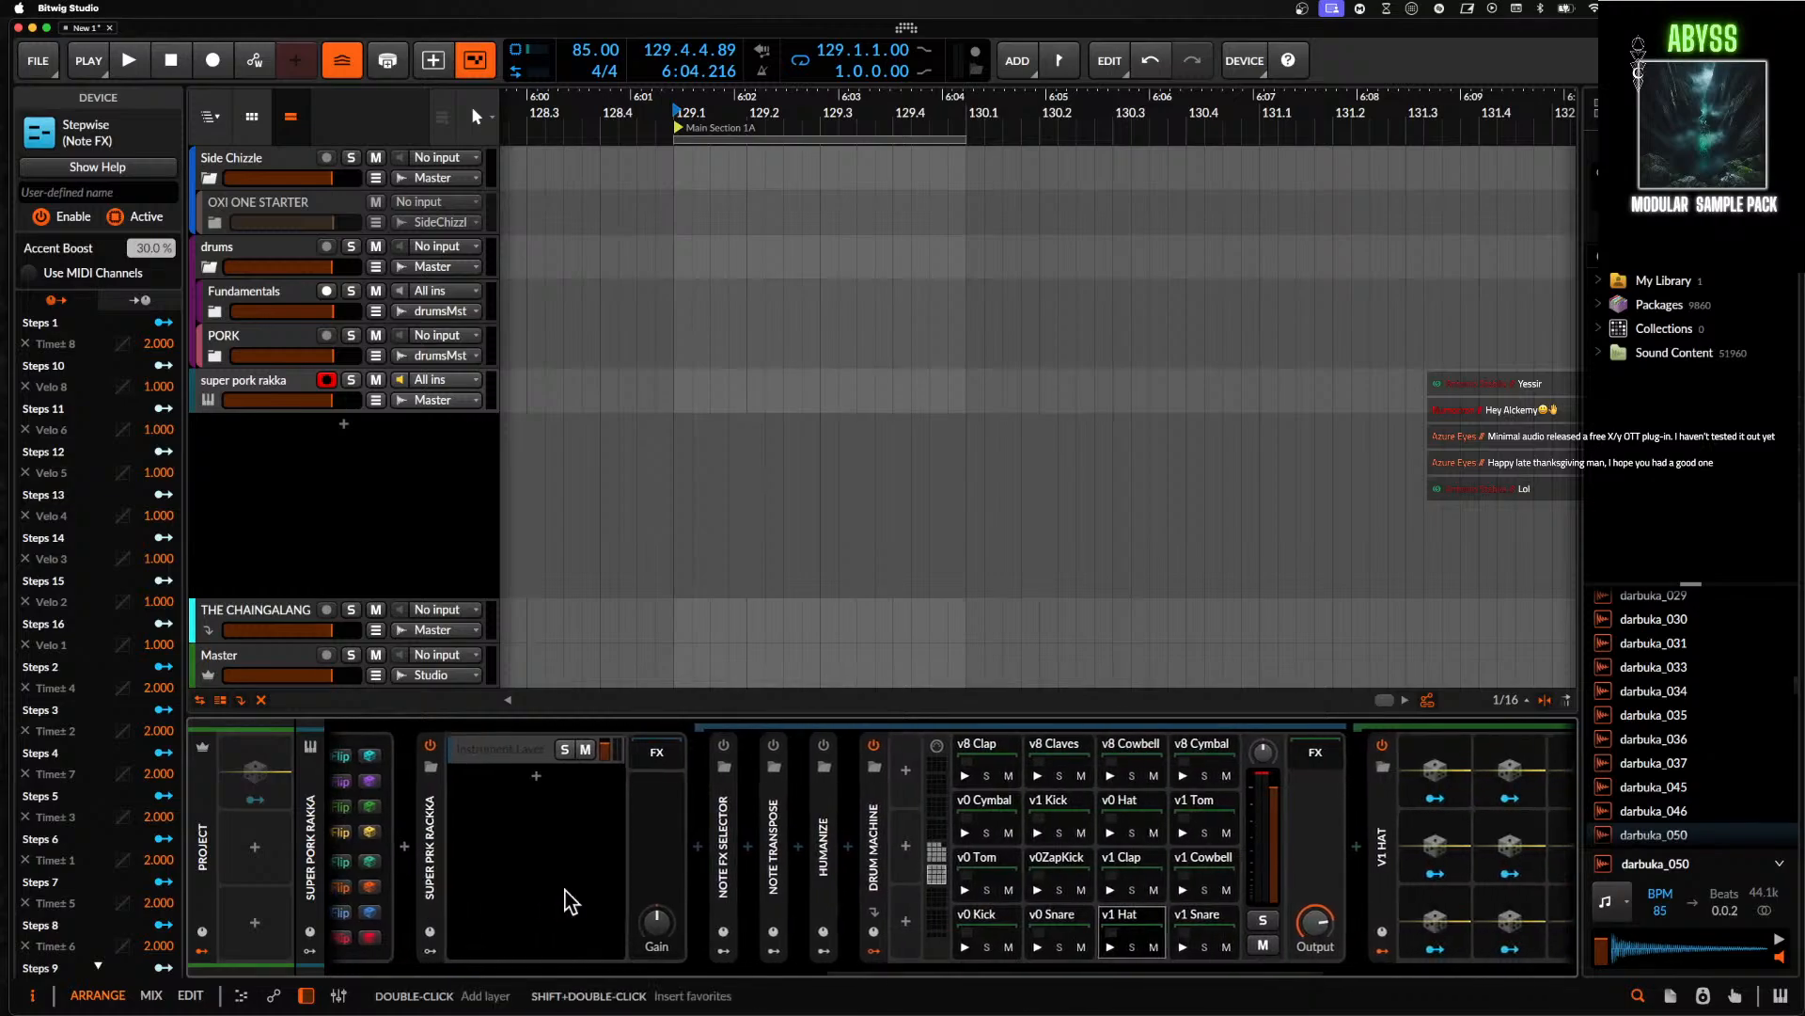
# - Collapse and disable Better Stepper, then create an empty one-bar clip at bar 129 on the super pork rakka track
pyautogui.doubleClick(375, 818)
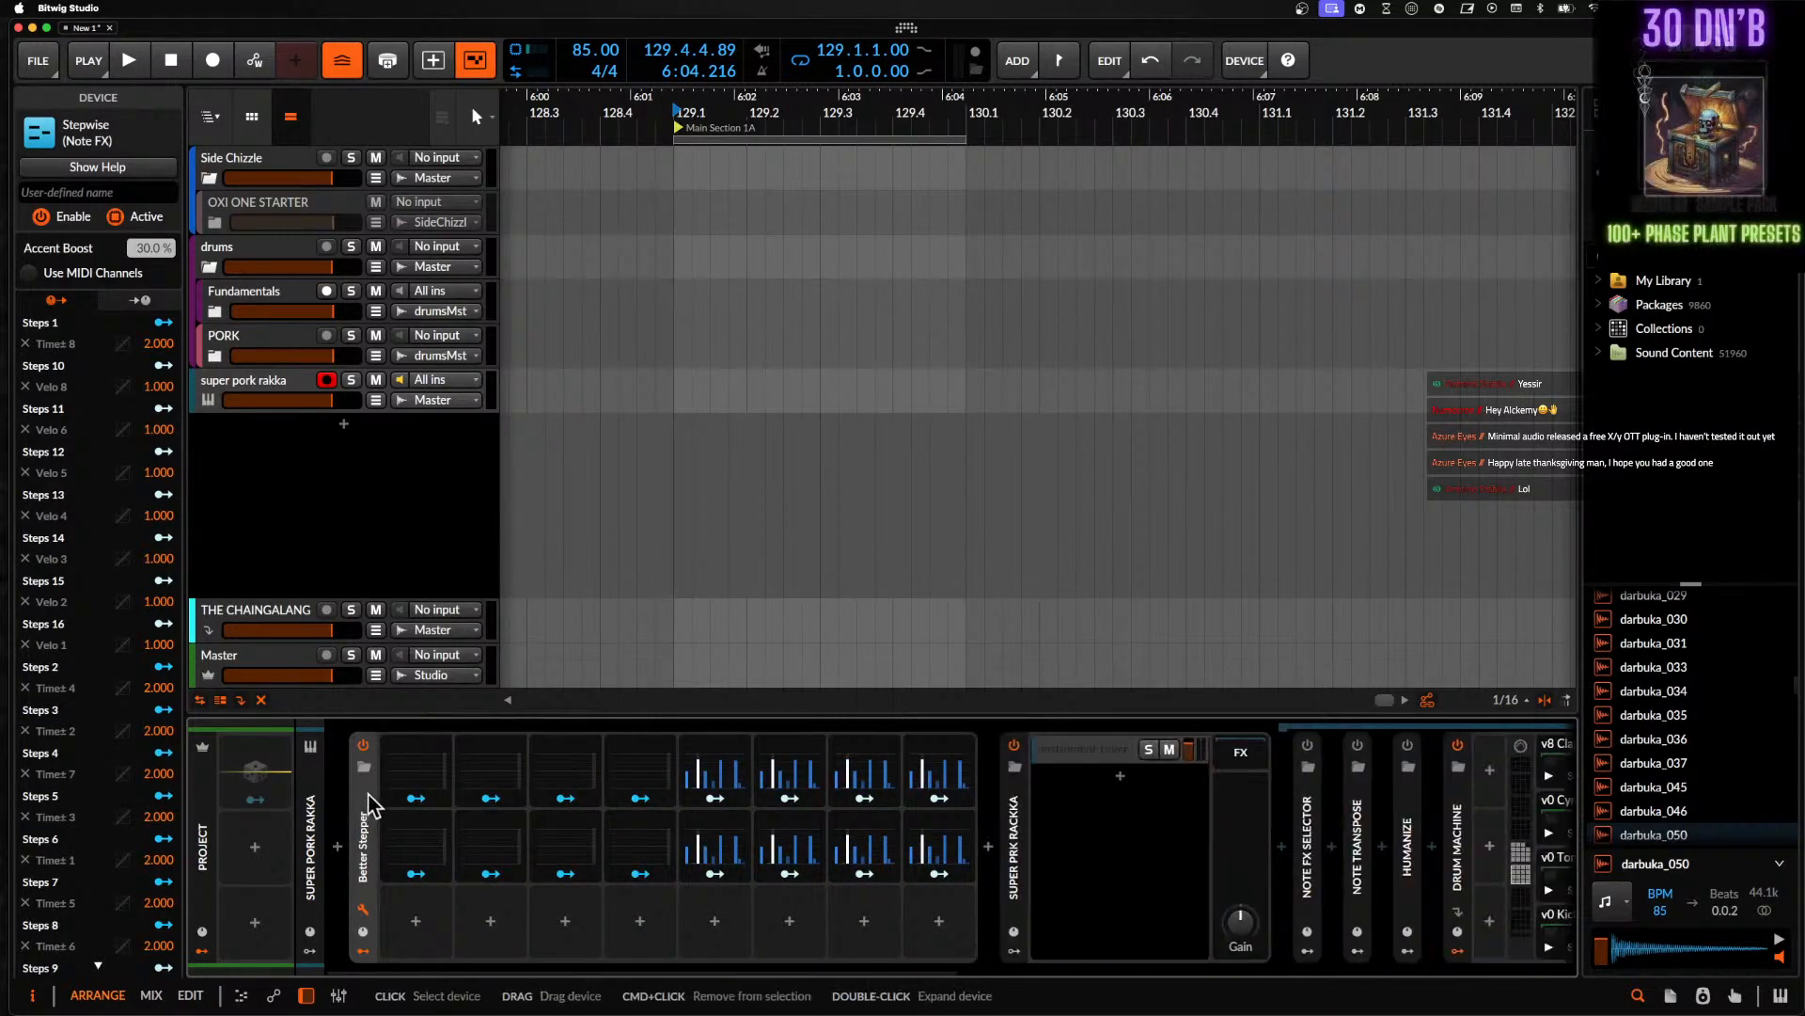
pyautogui.click(363, 745)
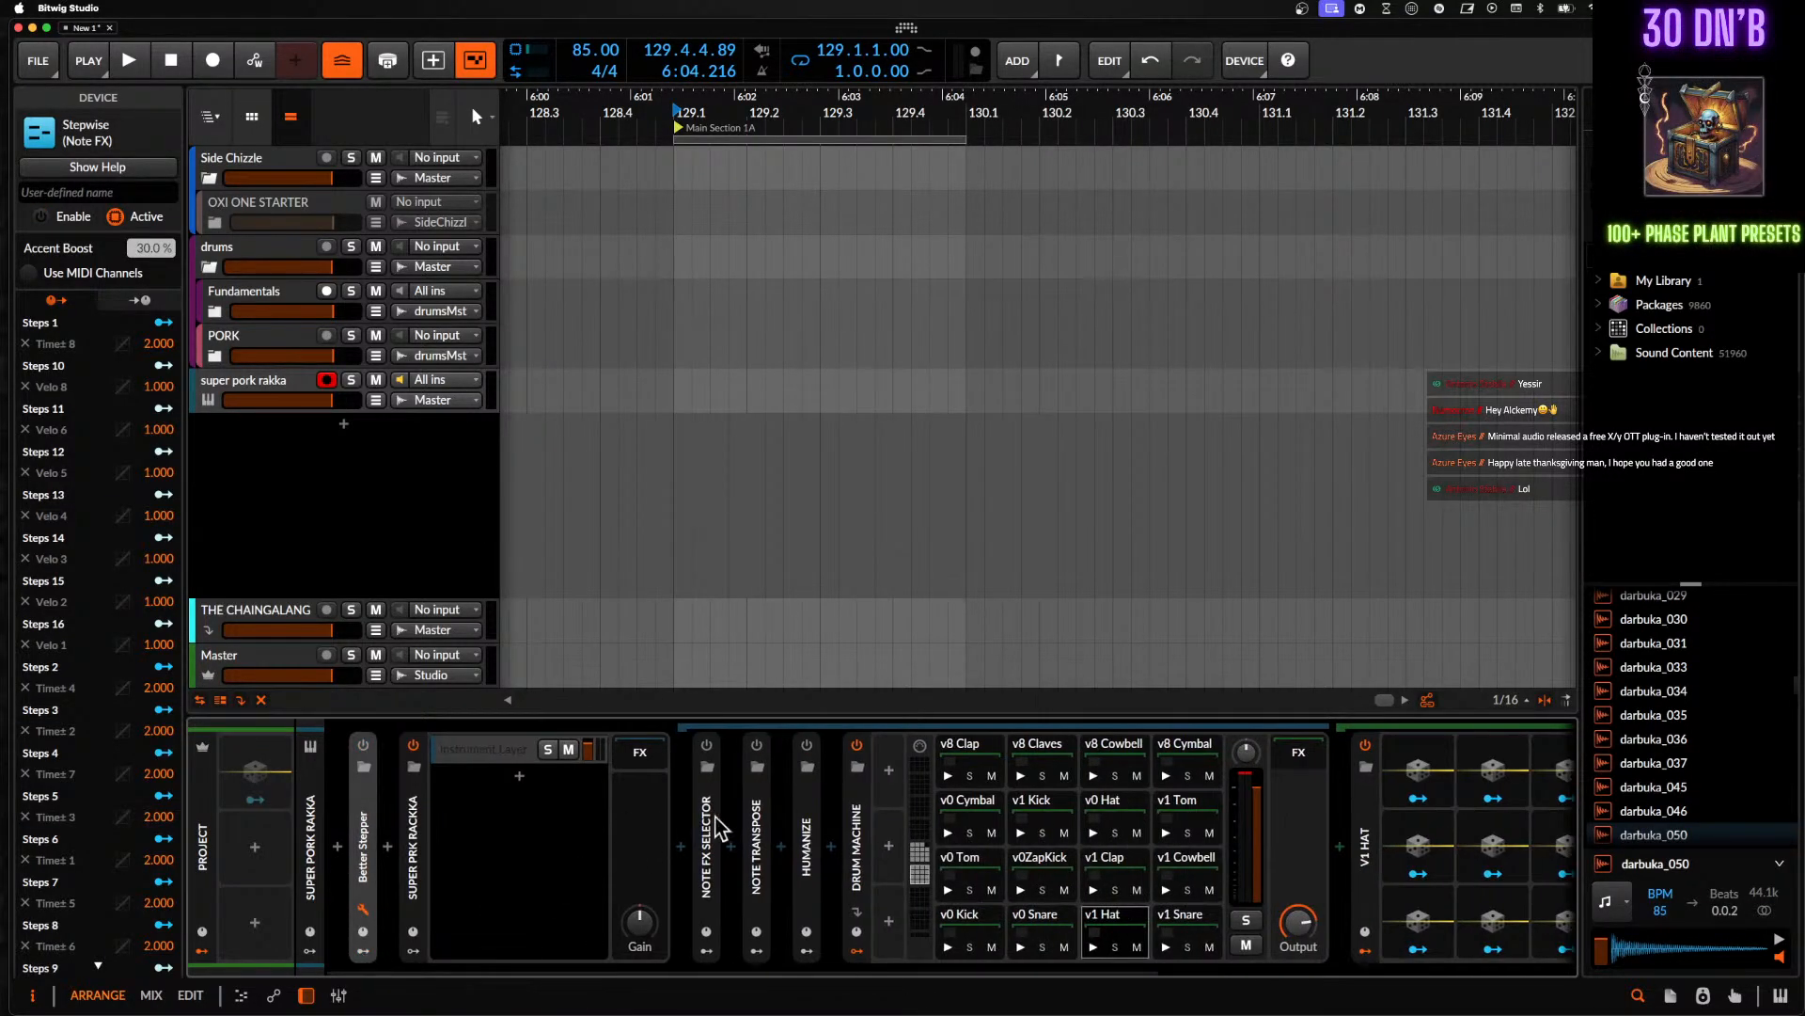
pyautogui.doubleClick(677, 390)
pyautogui.doubleClick(721, 387)
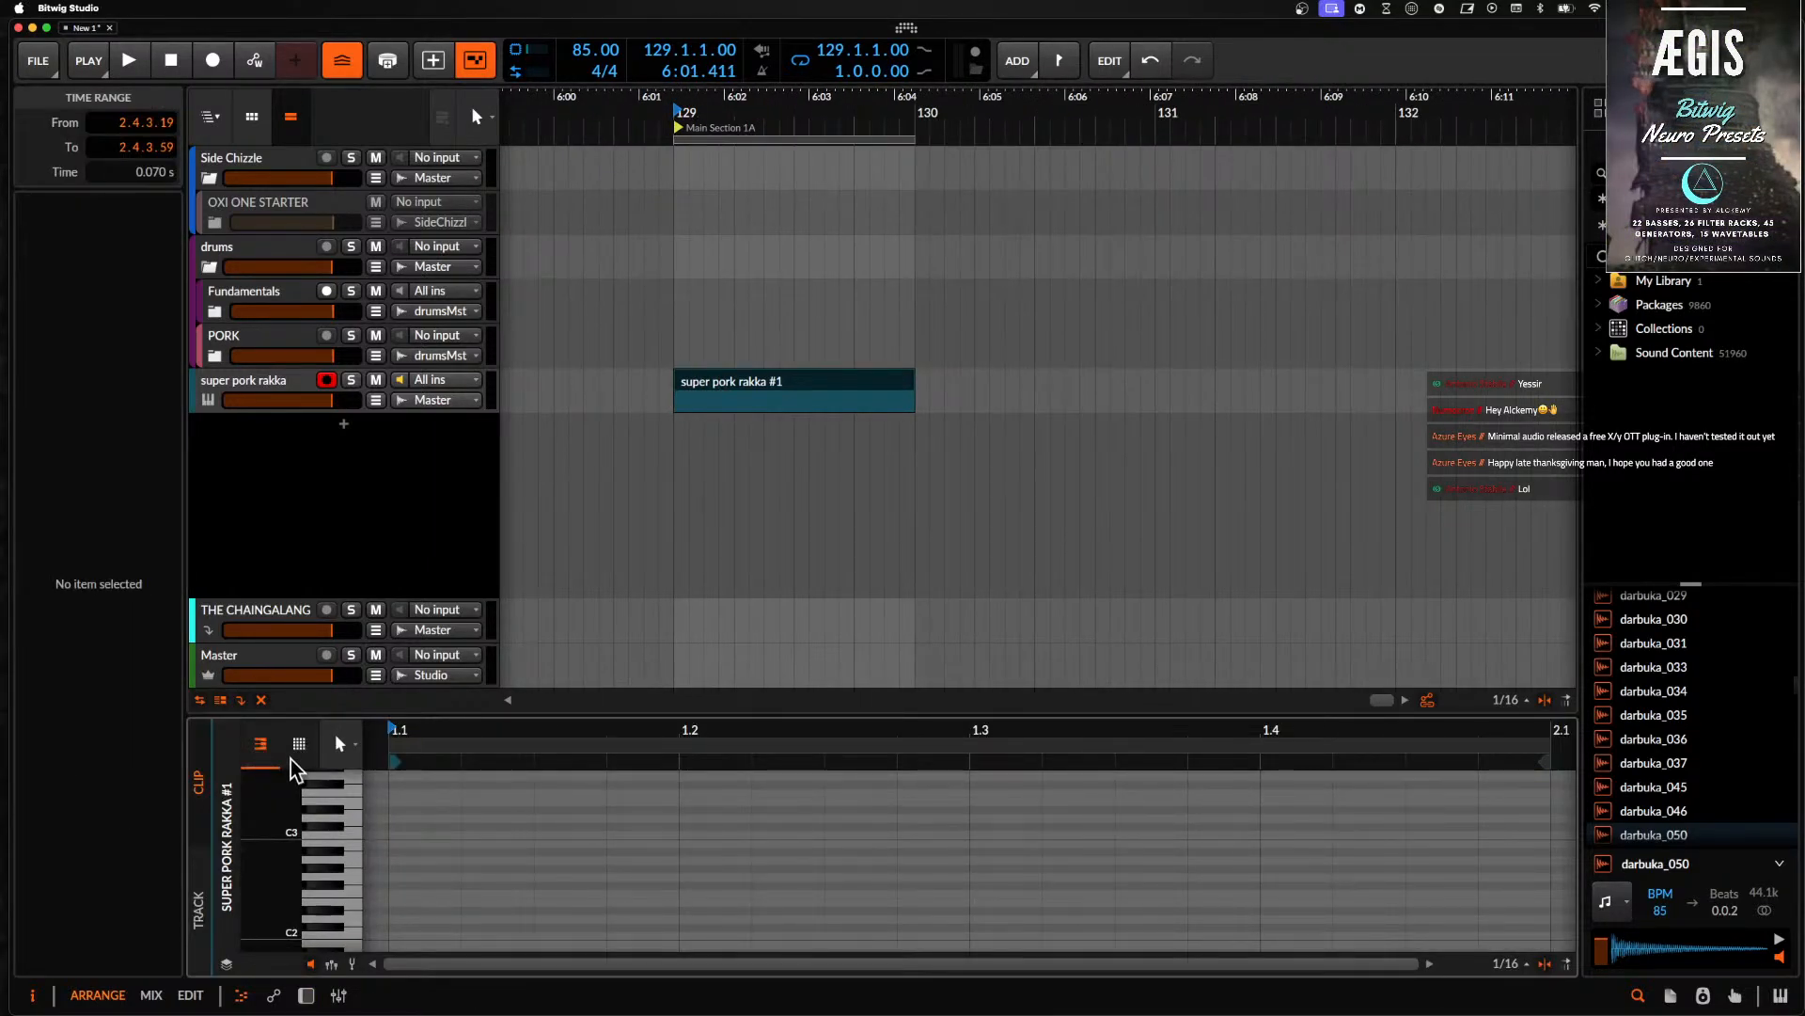
# - Switch the clip to the drum editor and place a 1/16 note on C1 at 1.1.1
pyautogui.click(299, 745)
pyautogui.hscroll(-2, 376, 829)
pyautogui.scroll(-3, 377, 829)
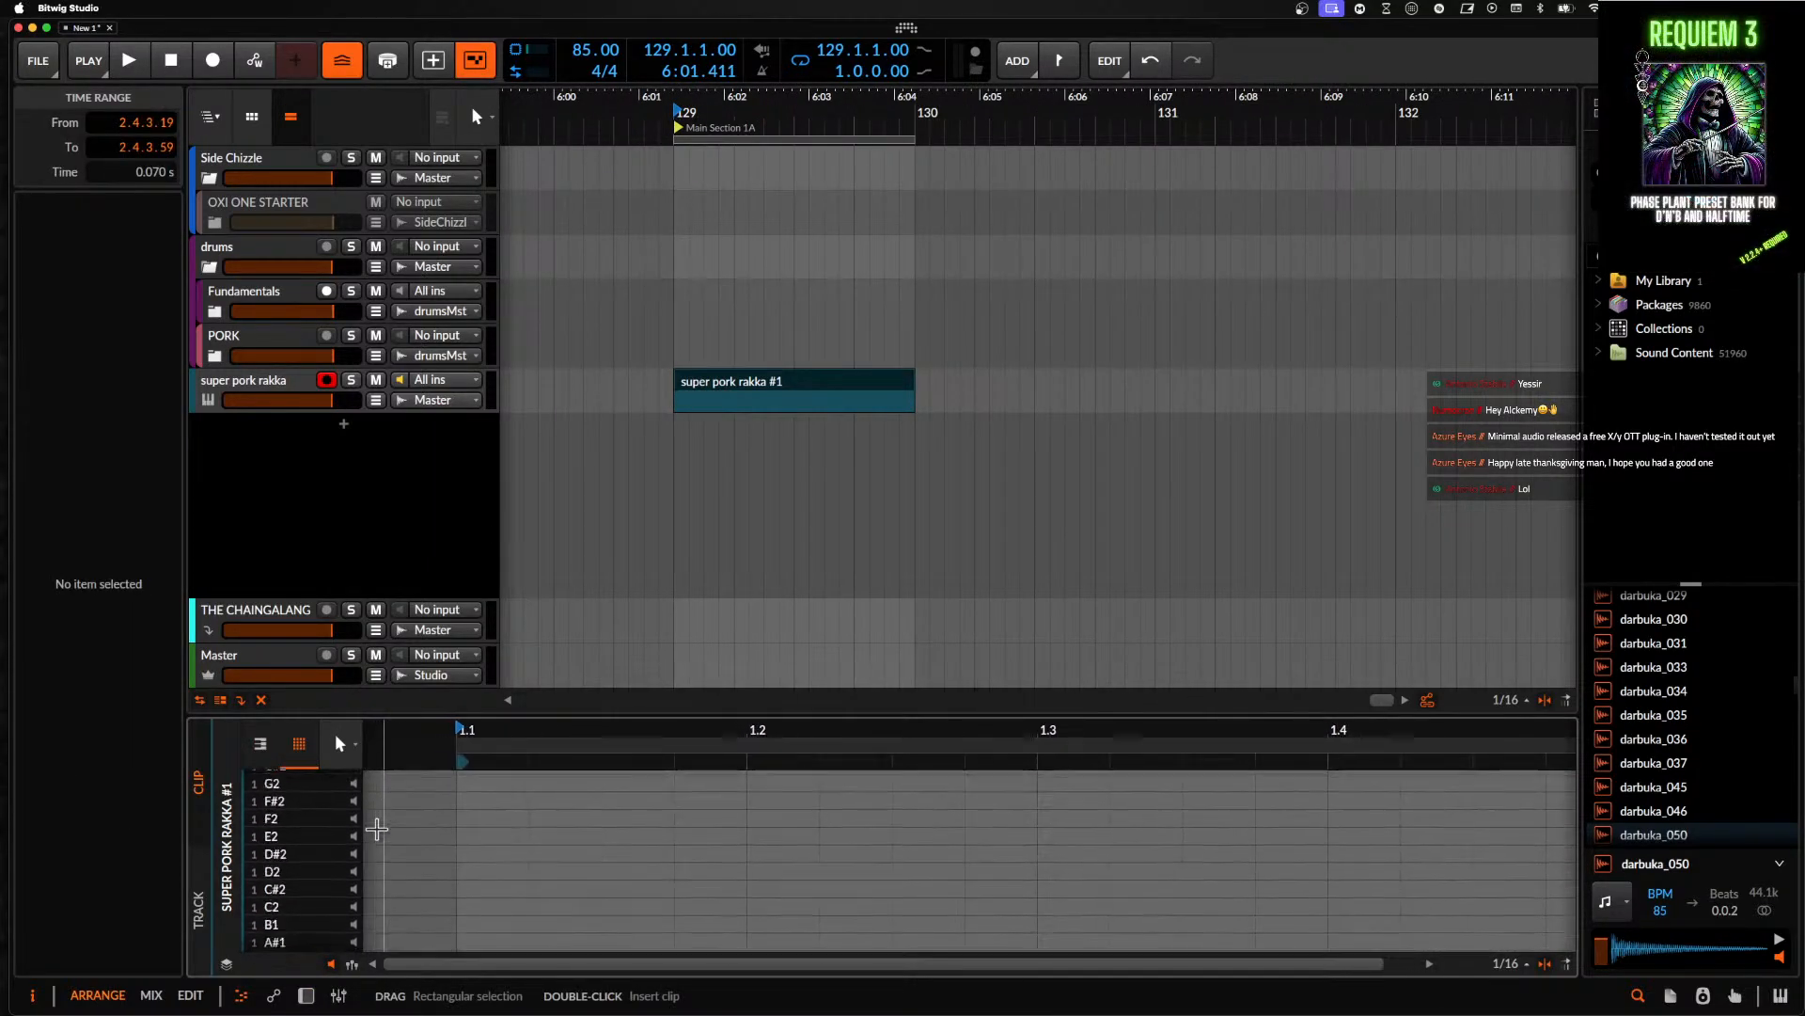
pyautogui.scroll(-15, 376, 829)
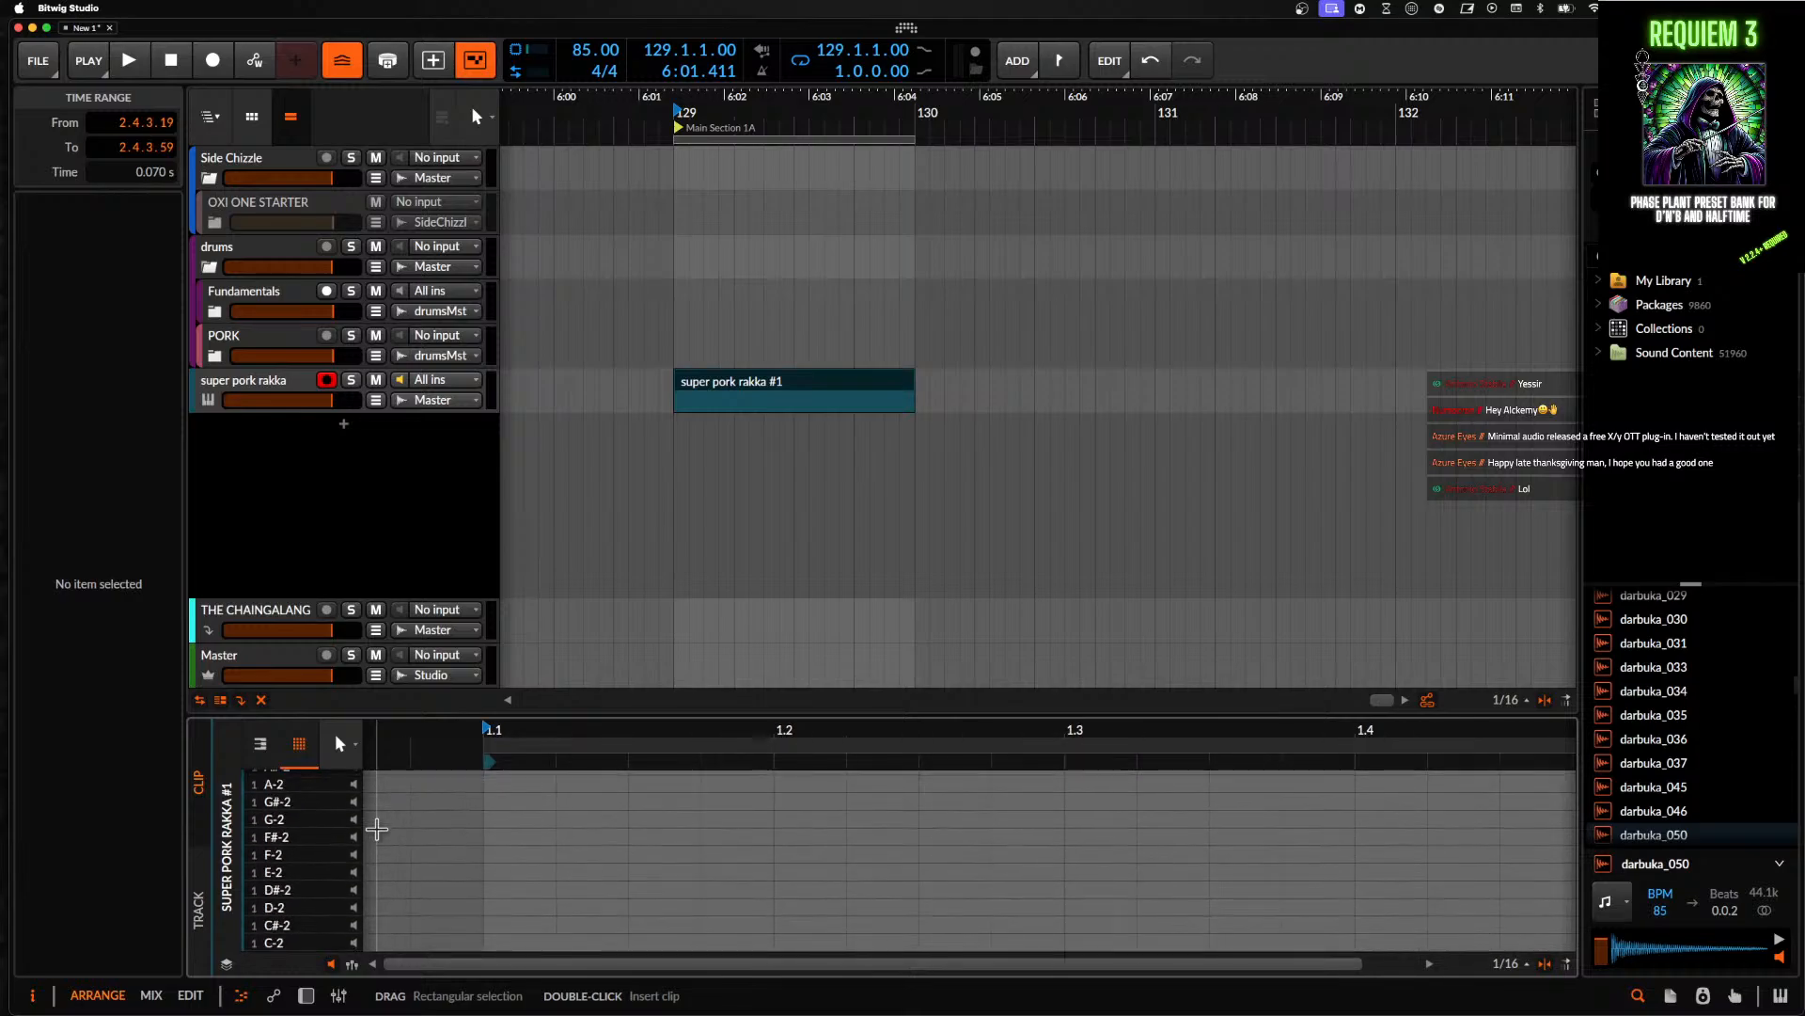
pyautogui.hscroll(-1, 310, 842)
pyautogui.scroll(-3, 294, 846)
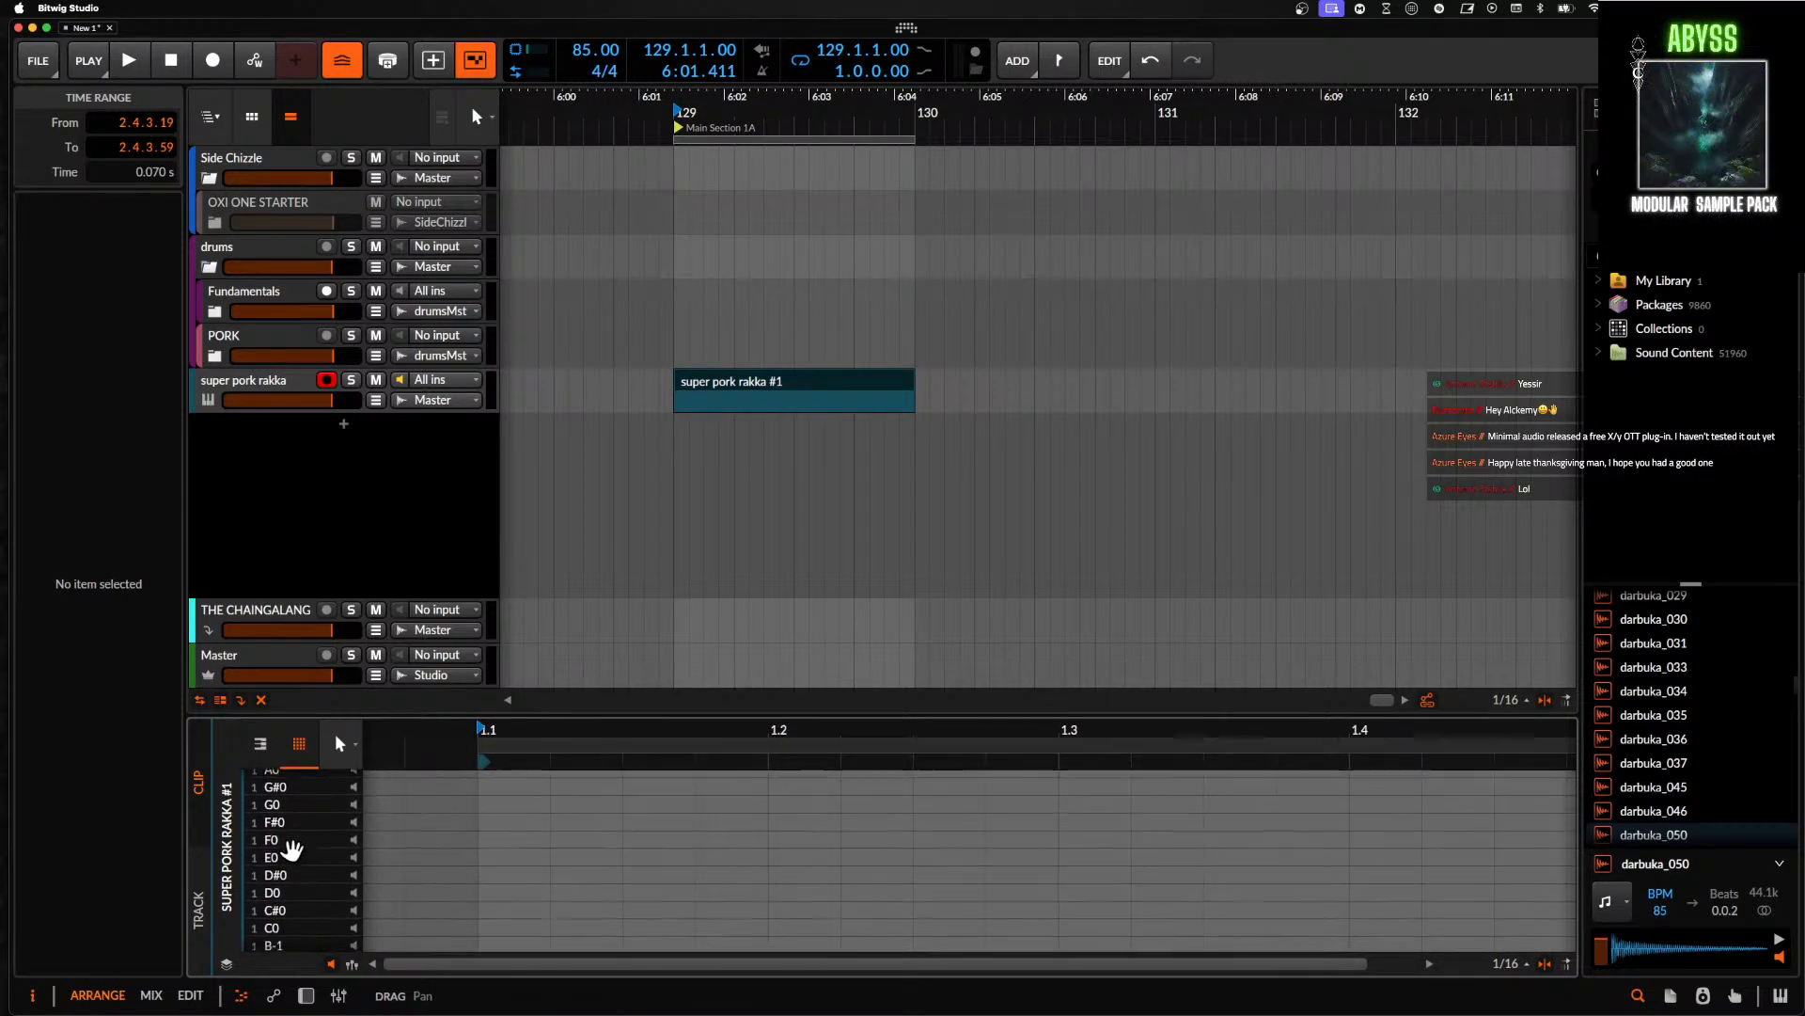
pyautogui.doubleClick(508, 885)
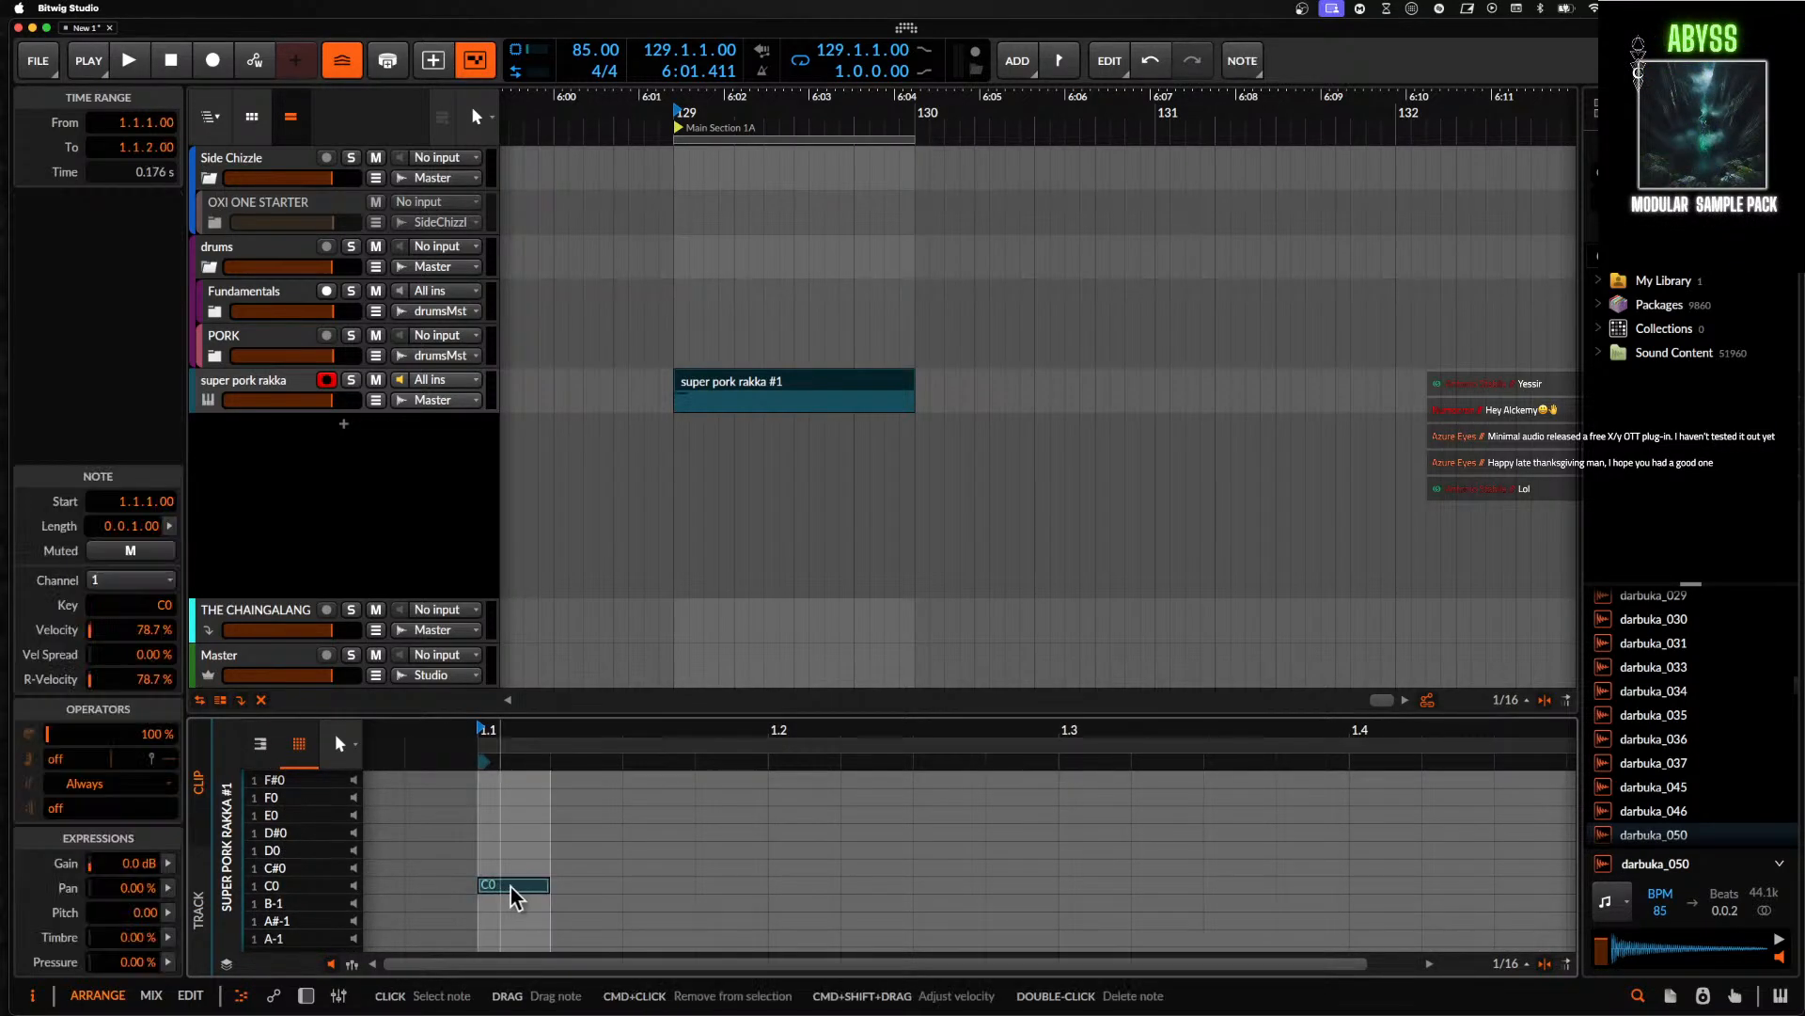
pyautogui.hotkey('shift', 'Up')
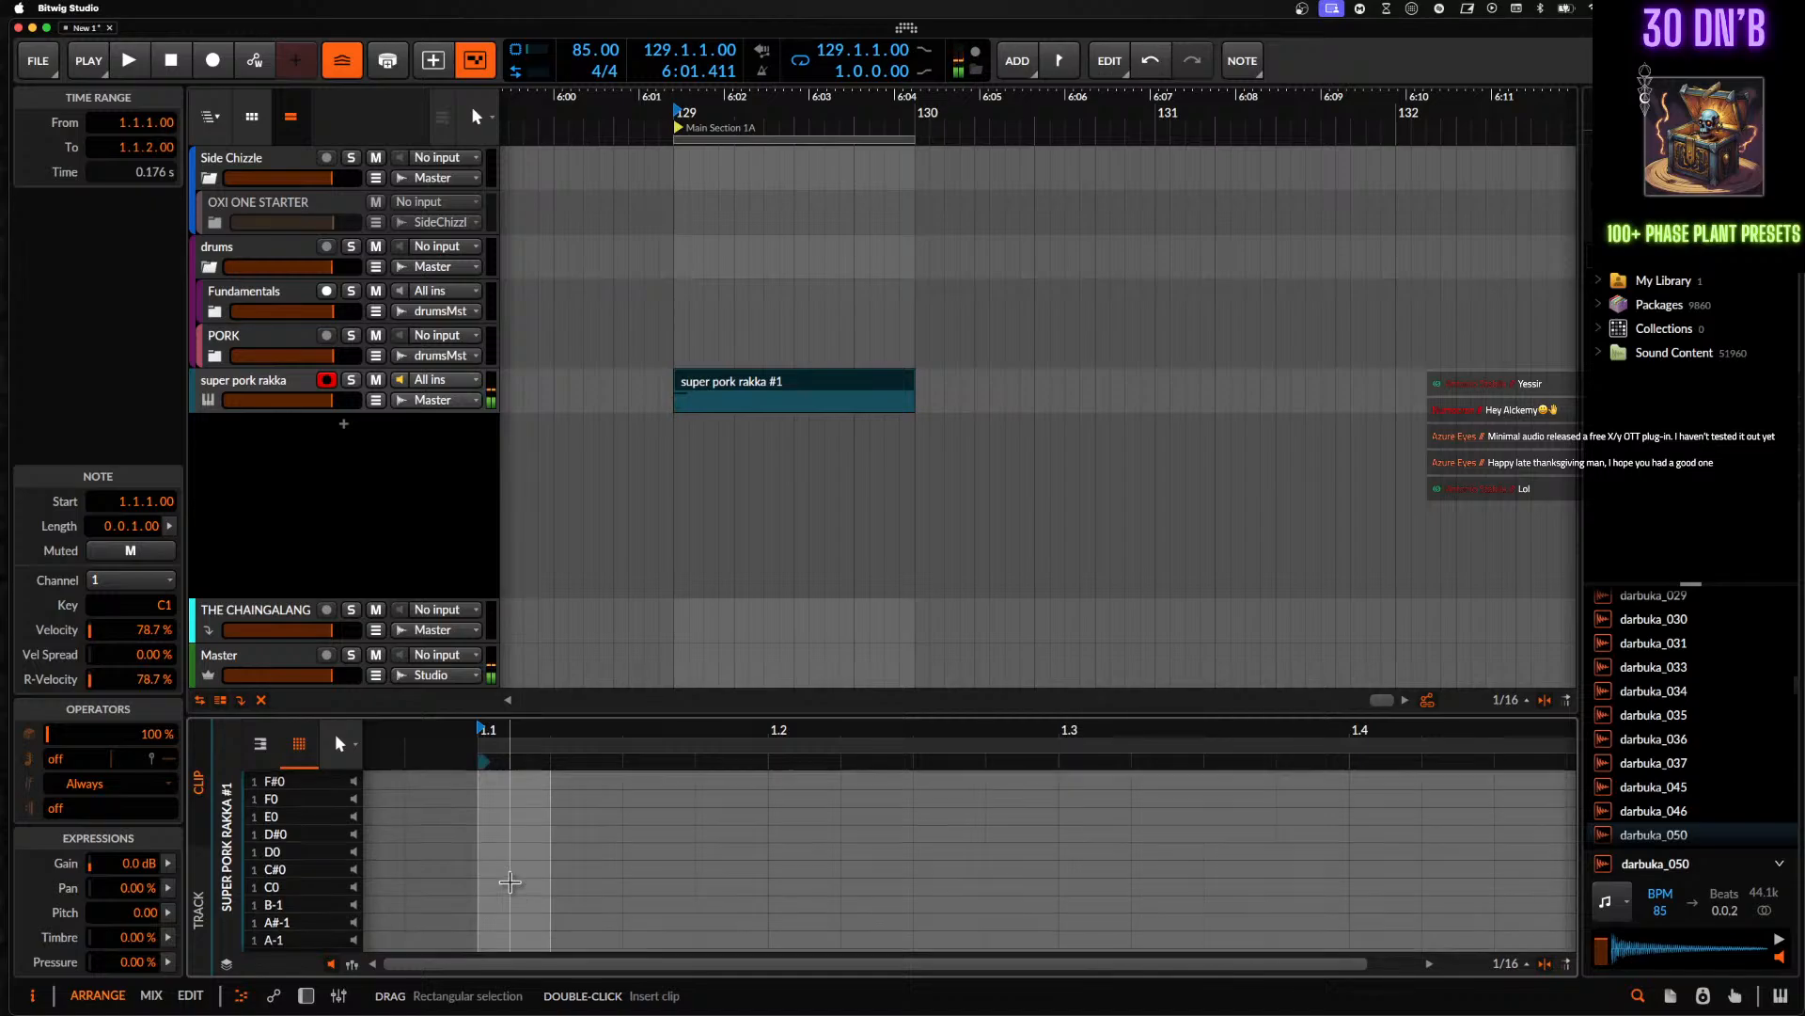
pyautogui.scroll(-3, 511, 882)
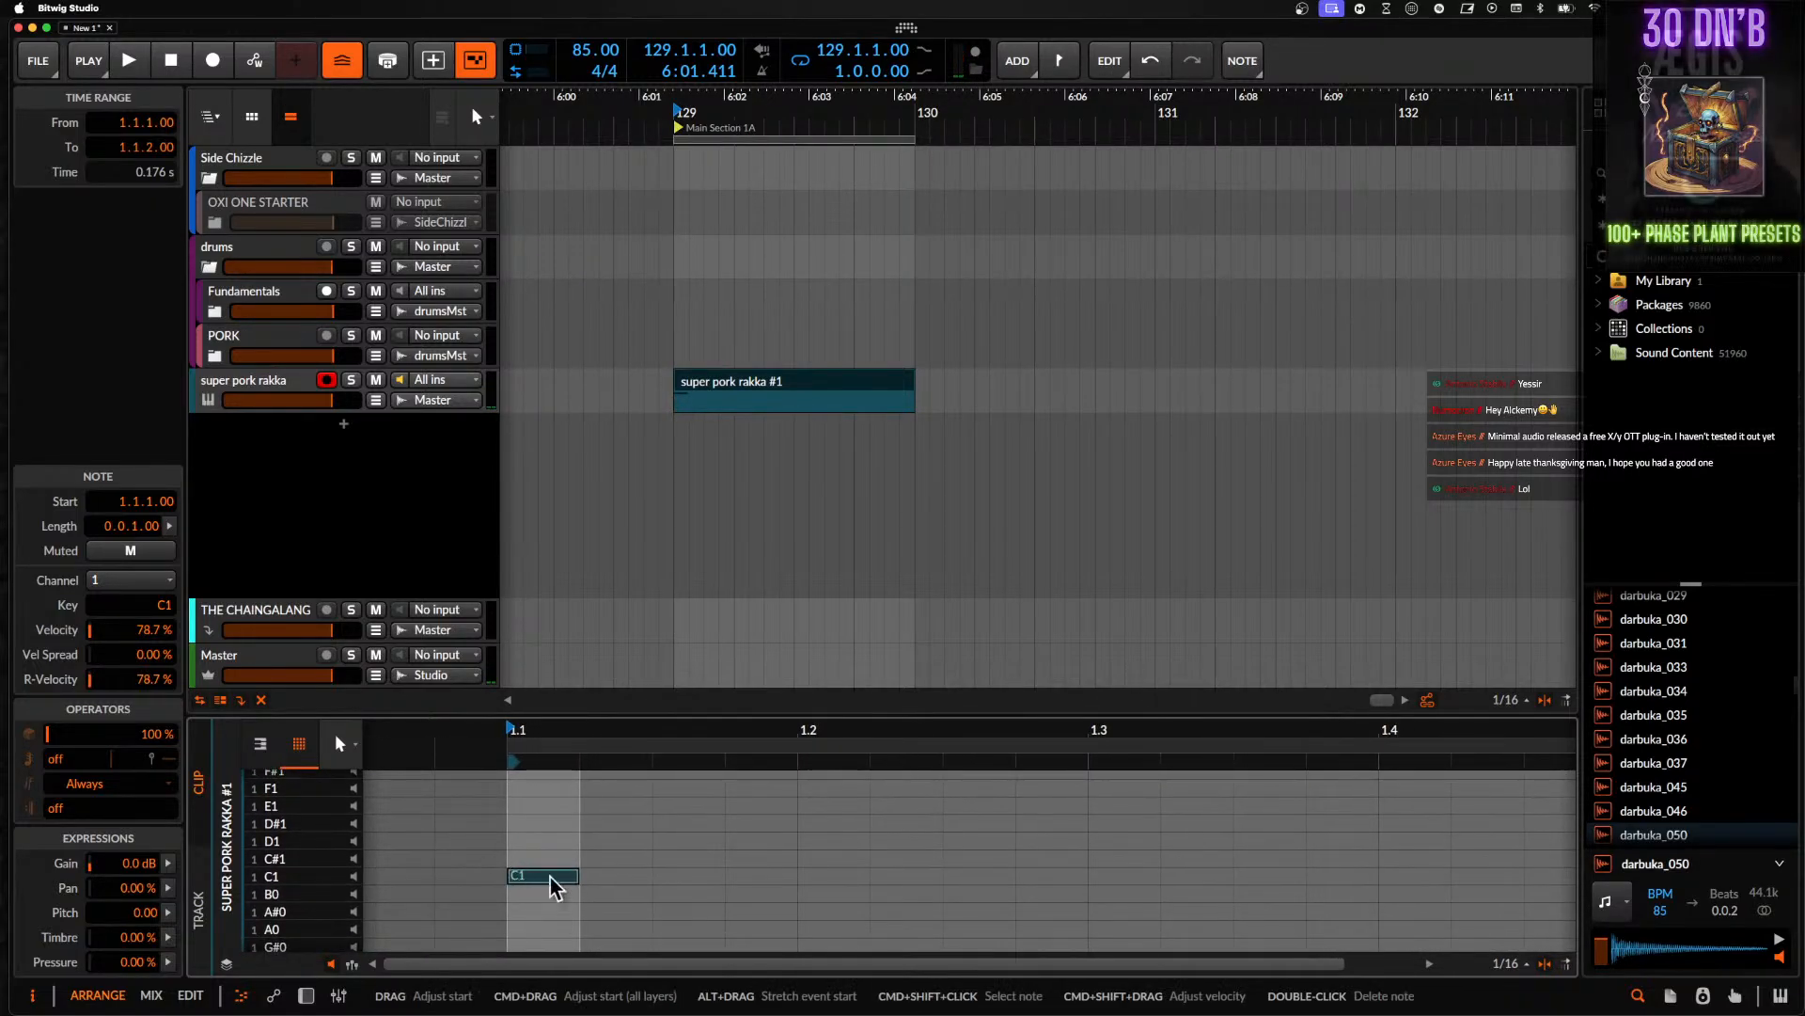
# - Add two C#1 notes around 1.2.1 and 1.2.4, nudging them slightly early to 1.1.4.86 and 1.2.3.83
pyautogui.scroll(-4, 564, 876)
pyautogui.scroll(3, 734, 875)
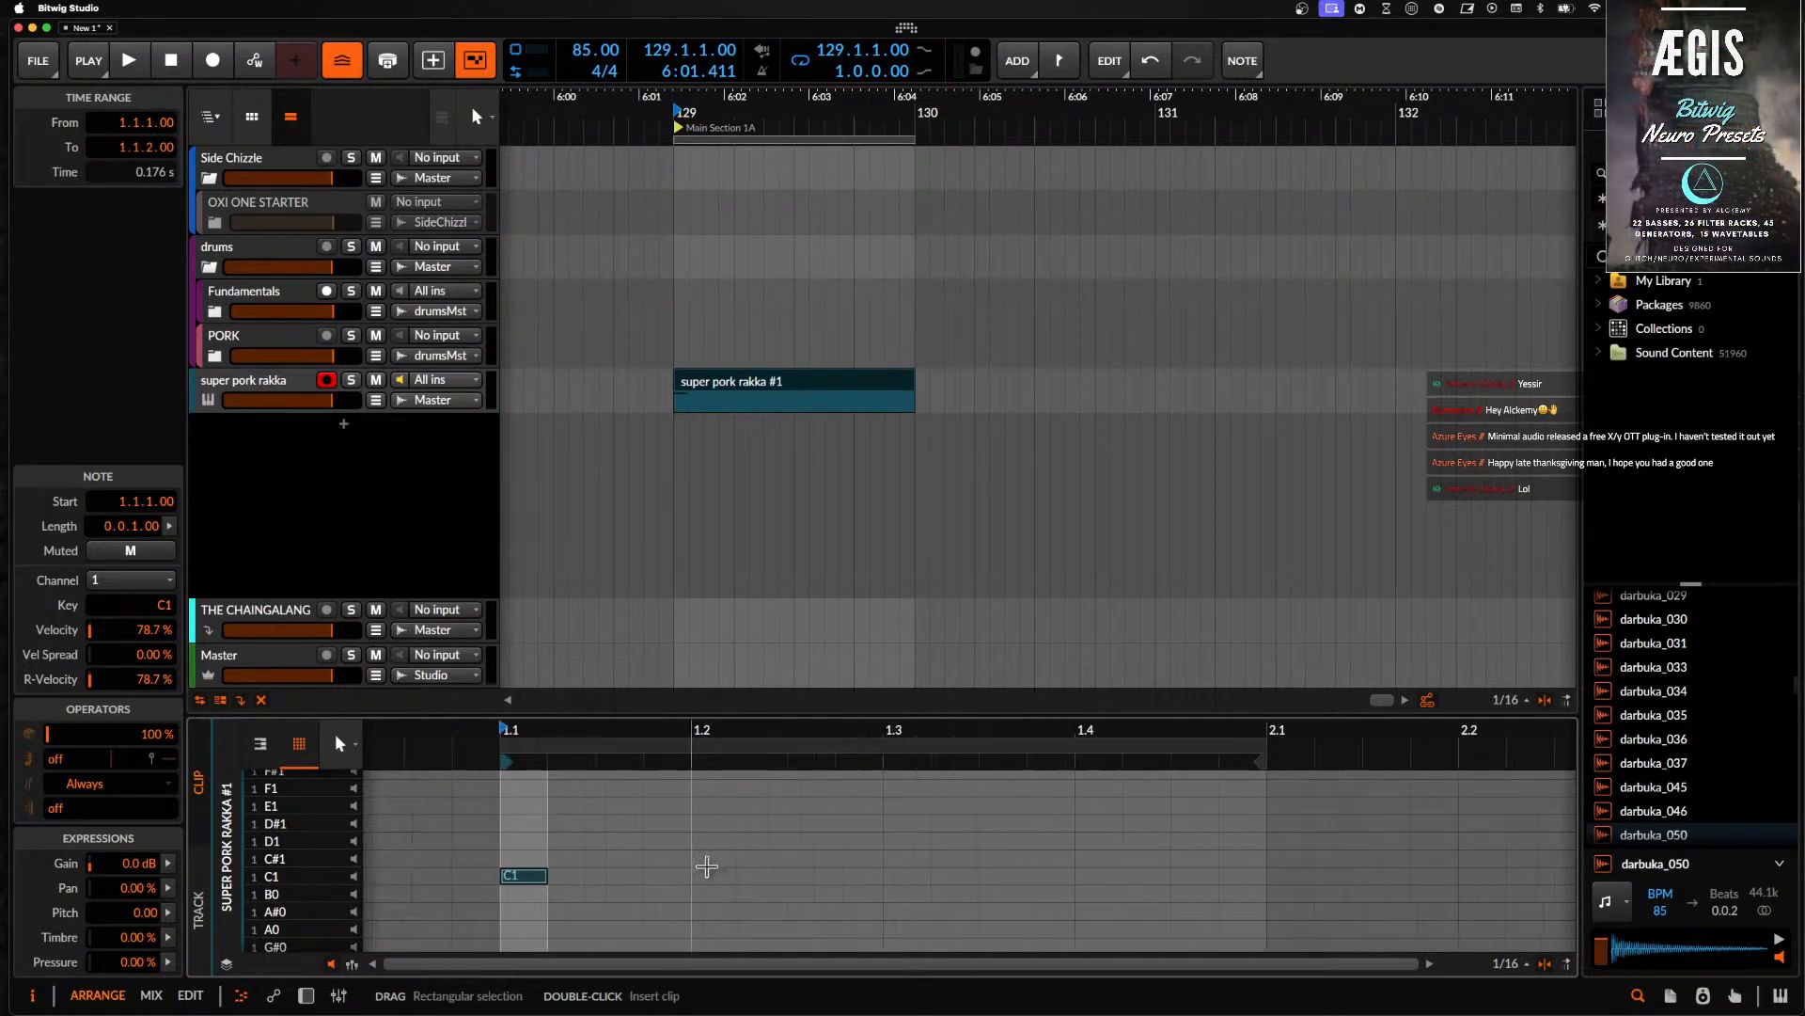
pyautogui.doubleClick(705, 859)
pyautogui.doubleClick(885, 858)
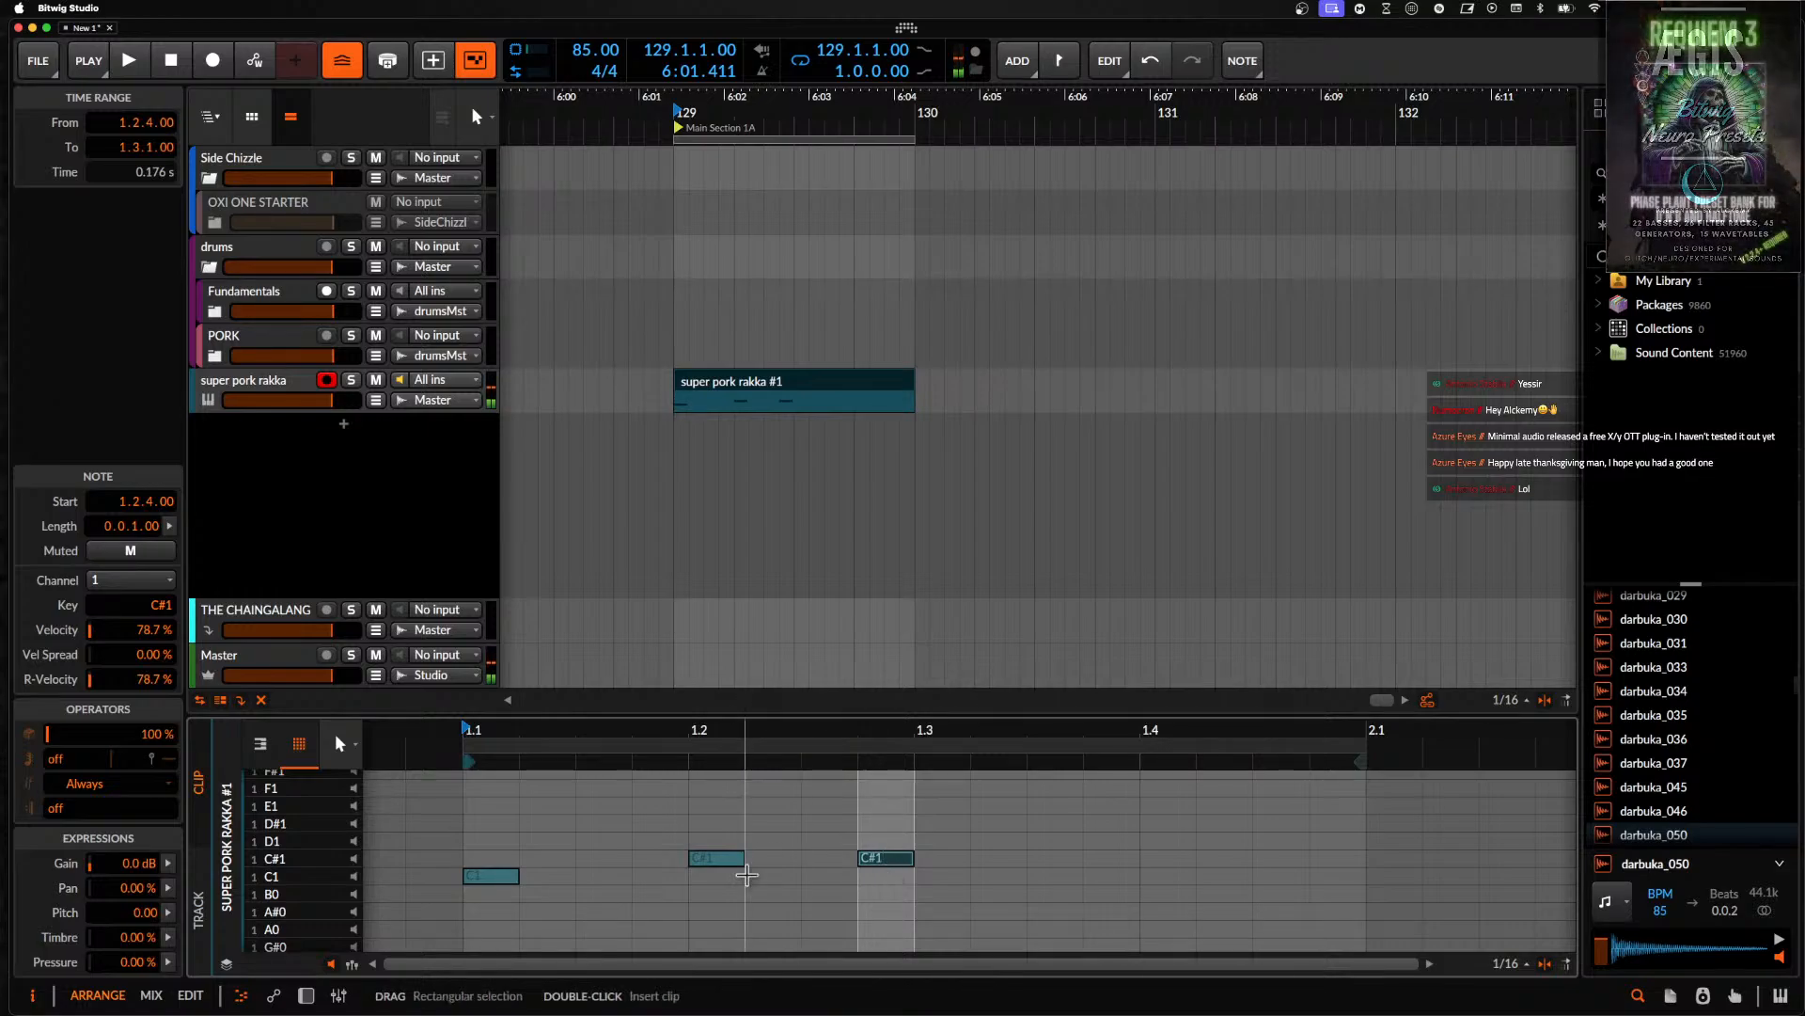
pyautogui.scroll(2, 743, 860)
pyautogui.moveTo(705, 860); pyautogui.dragTo(683, 866)
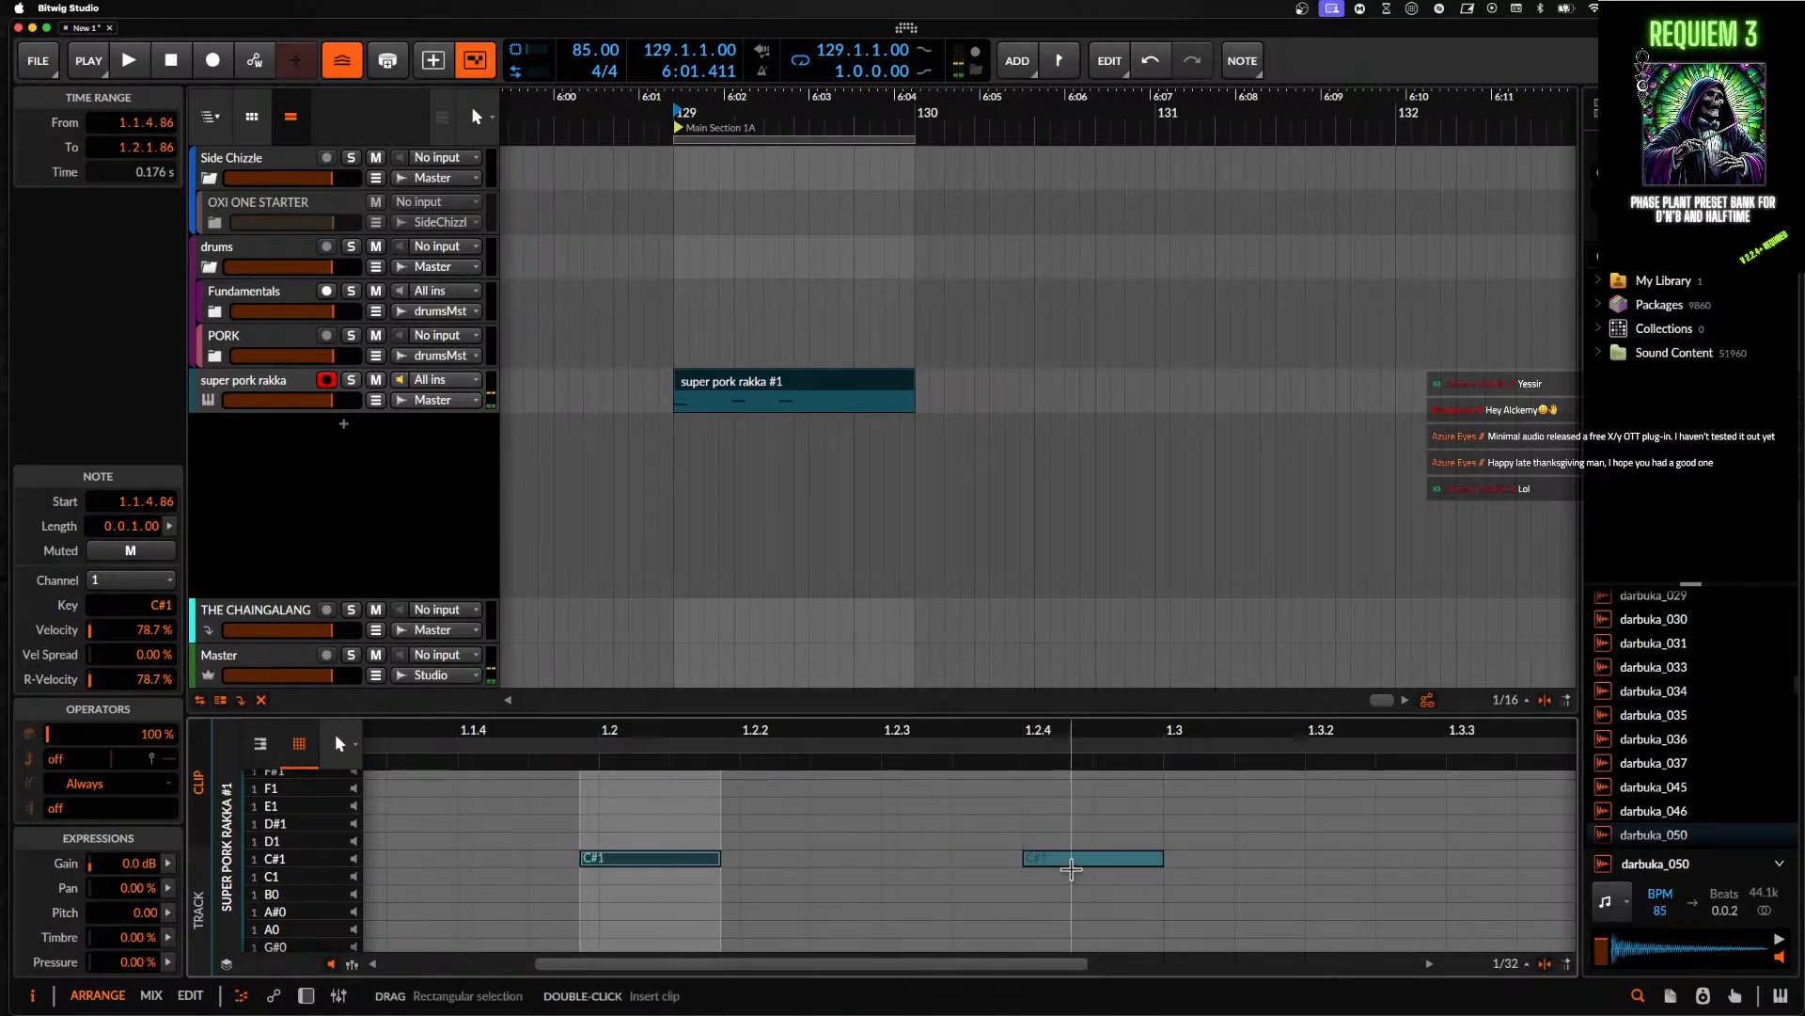
pyautogui.moveTo(1073, 862); pyautogui.dragTo(1049, 862)
pyautogui.hscroll(-4, 1047, 856)
pyautogui.scroll(-3, 970, 857)
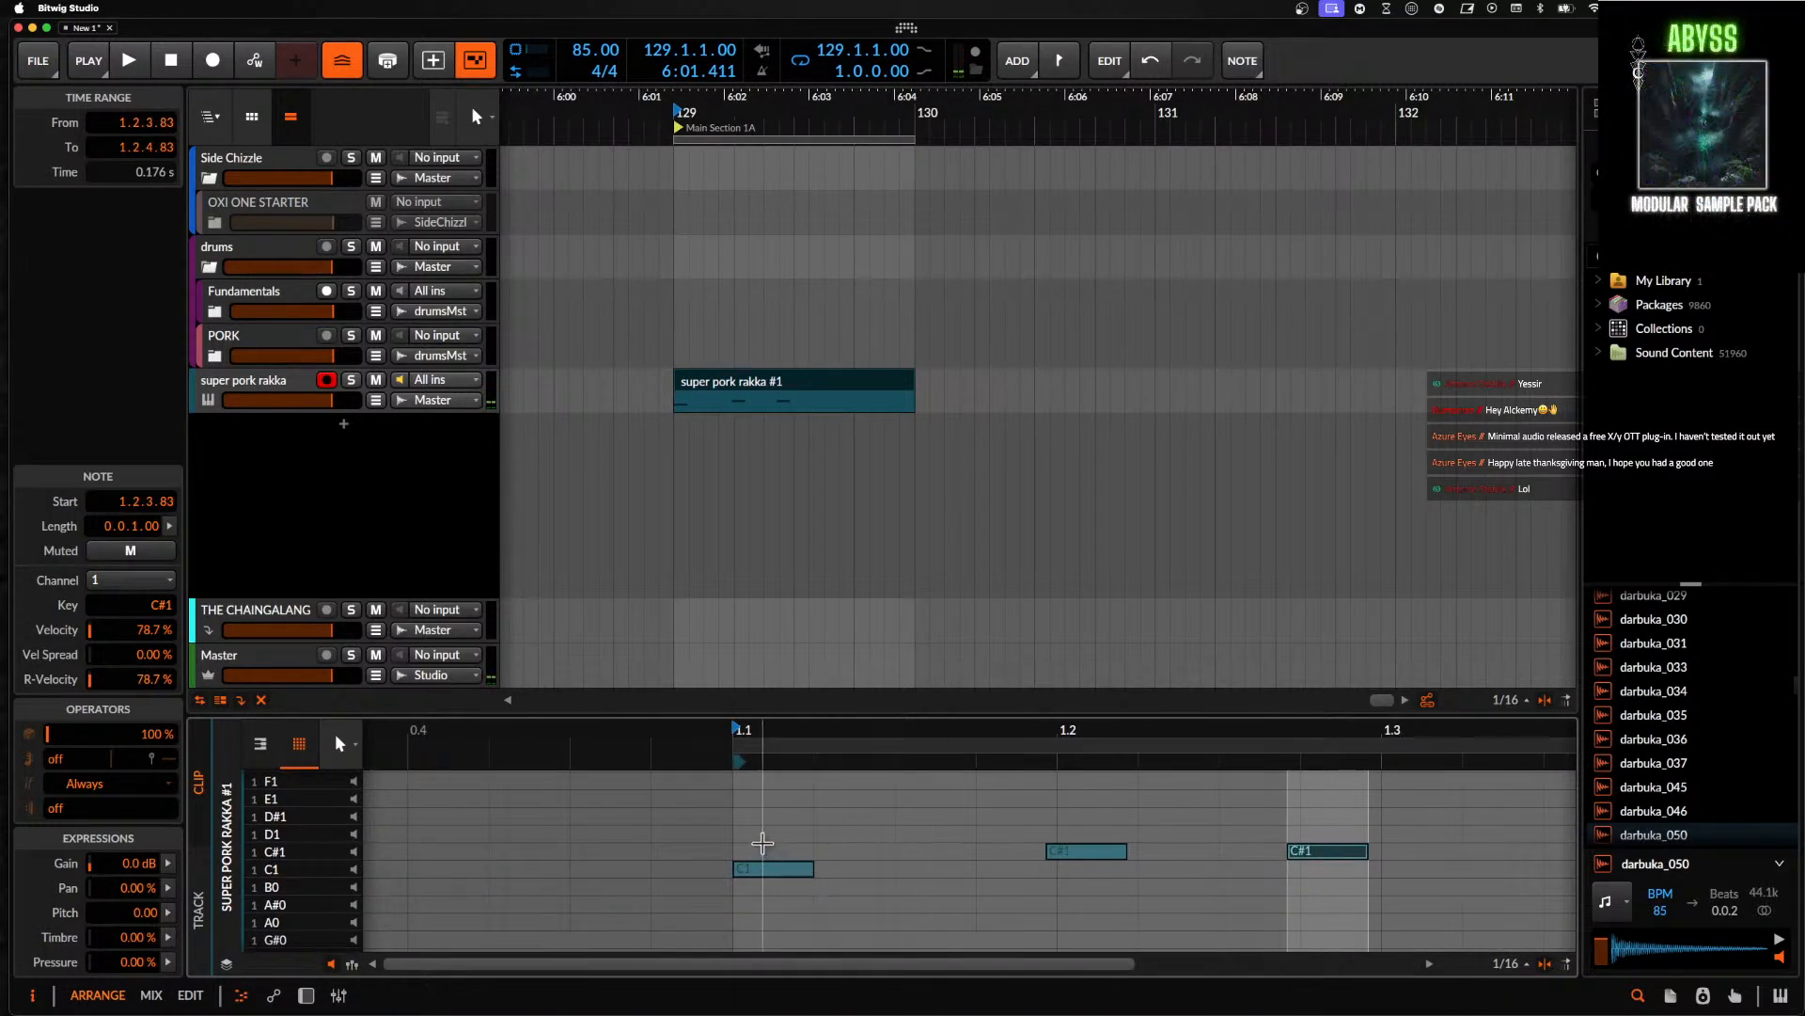
# - Add D1 notes at 1.1.1 and 1.1.3, nudging the second to 1.1.3.25 with a length of 0.0.0.47
pyautogui.doubleClick(757, 834)
pyautogui.doubleClick(920, 834)
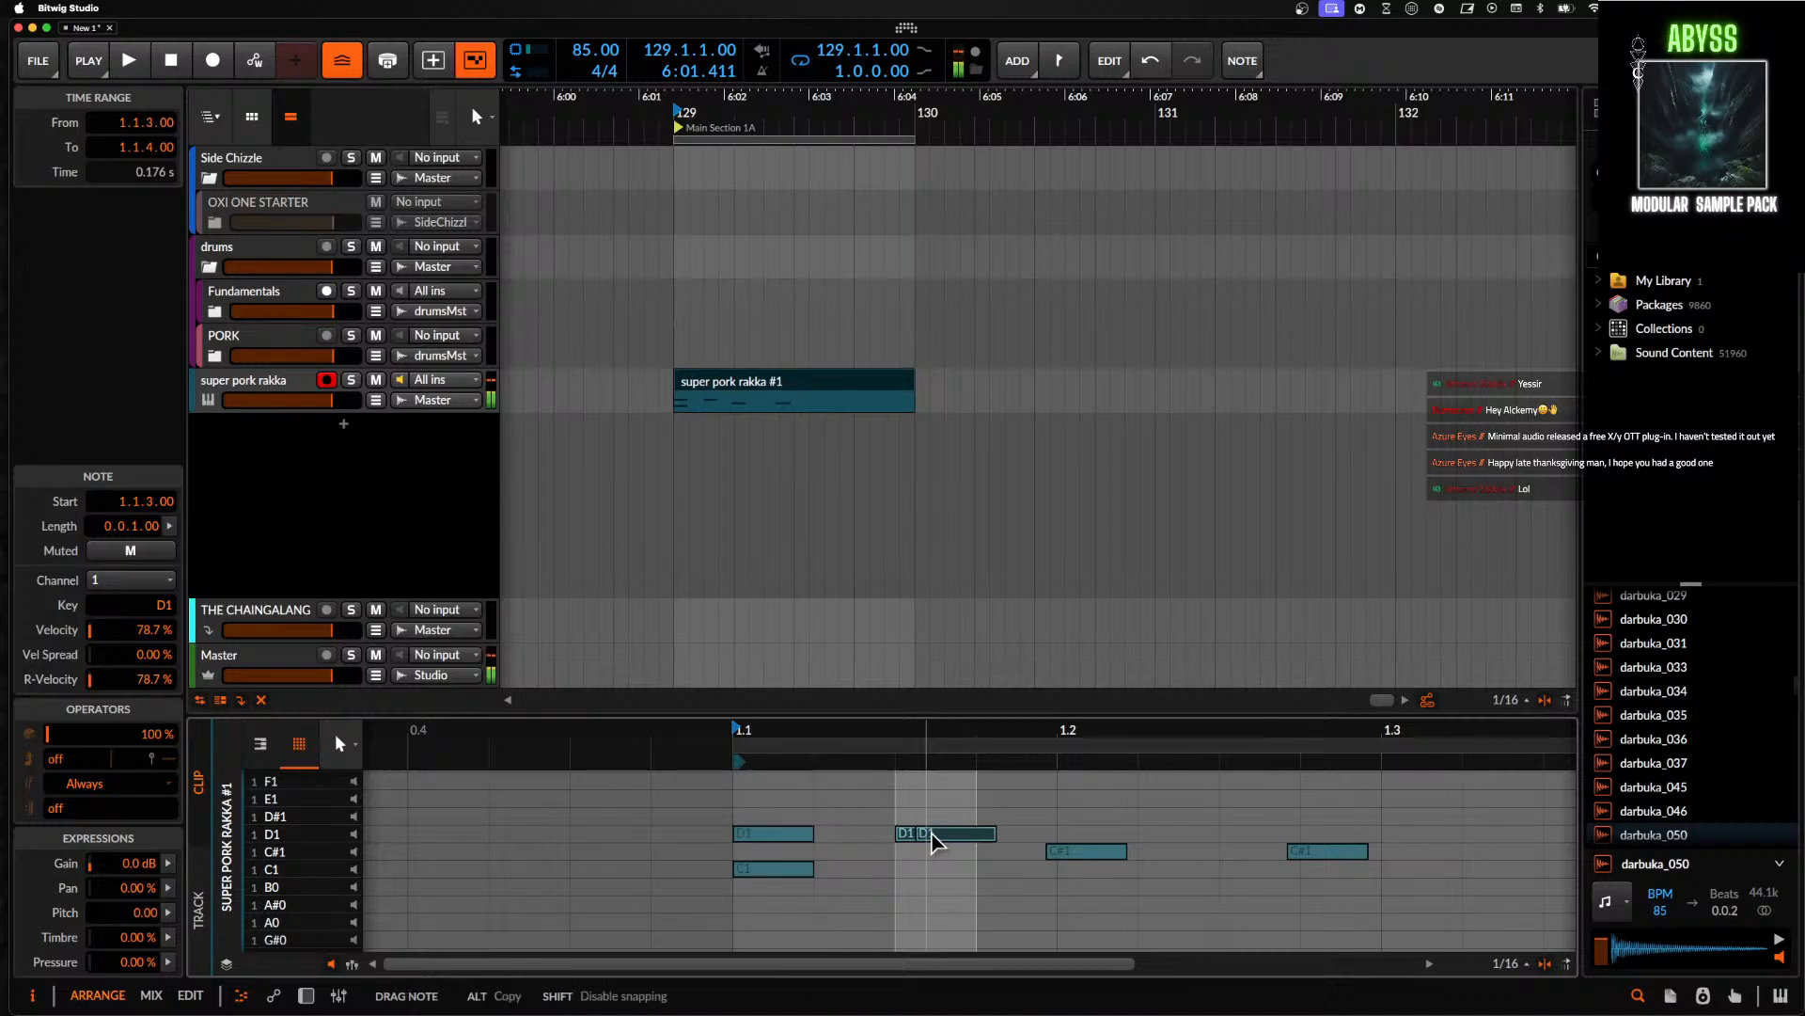
pyautogui.moveTo(933, 839)
pyautogui.mouseDown()
pyautogui.moveTo(989, 847)
pyautogui.moveTo(953, 834)
pyautogui.mouseUp()
pyautogui.hscroll(1, 955, 834)
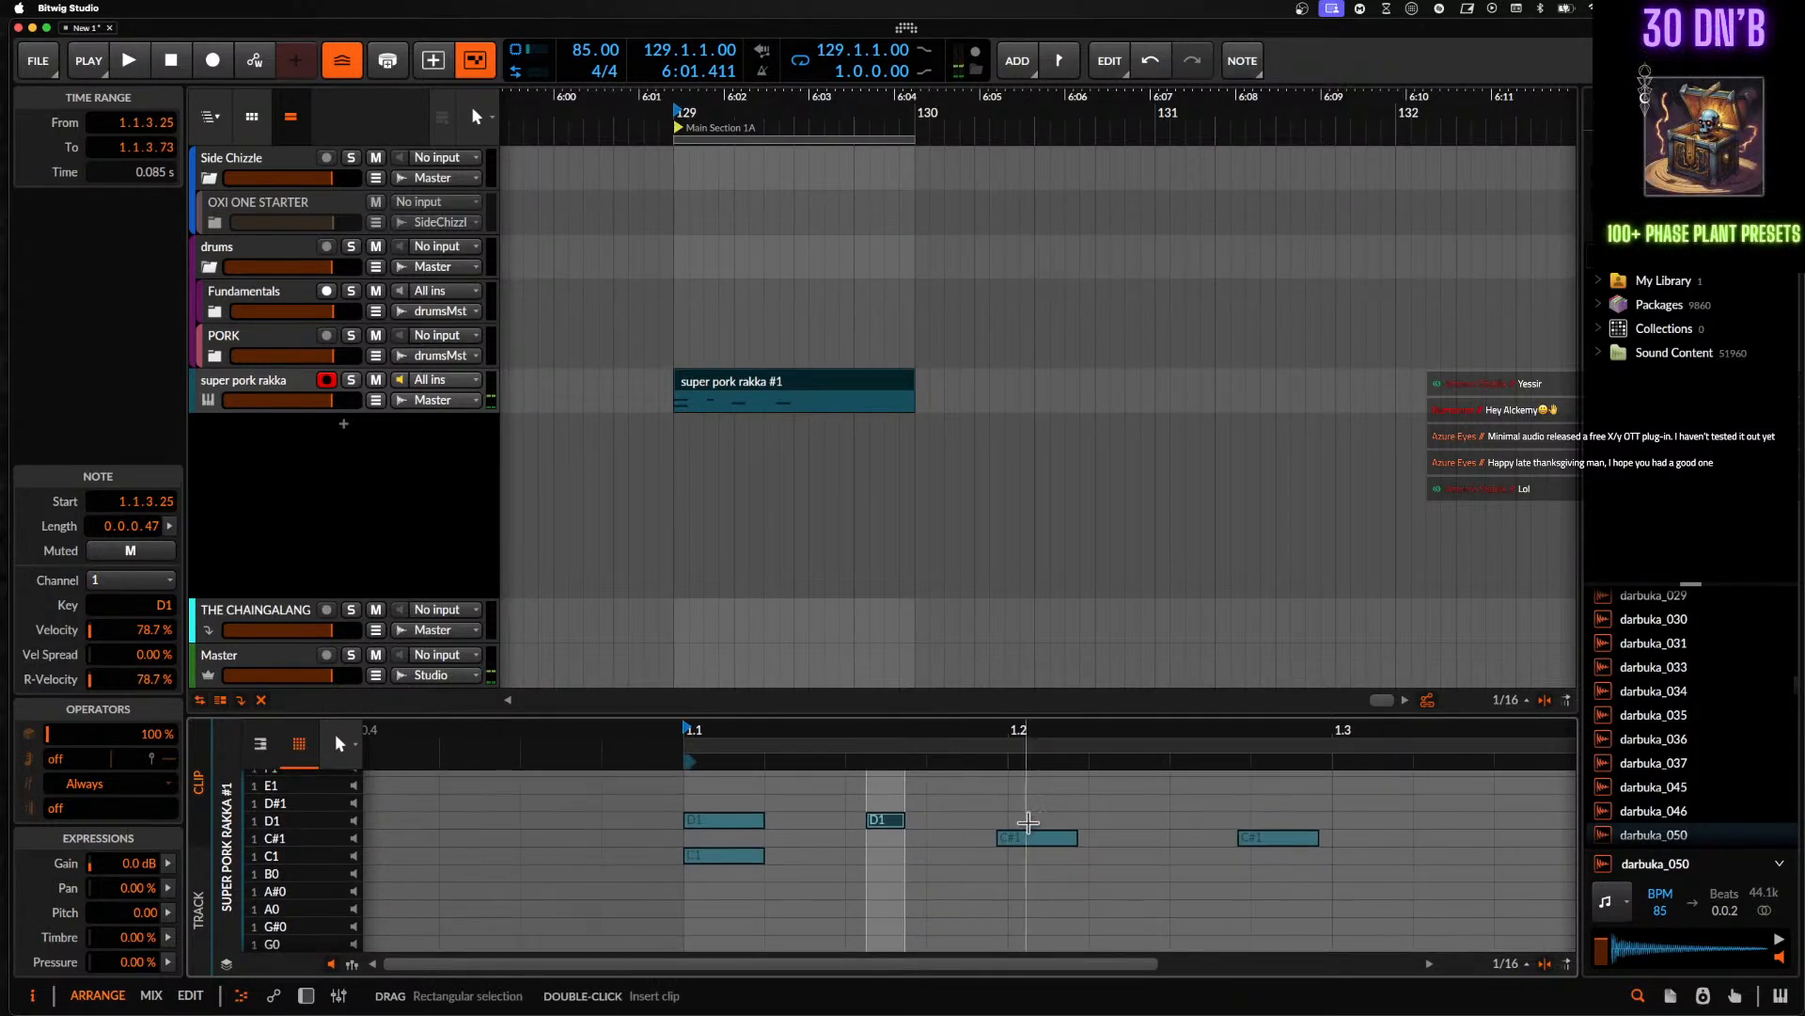
# - Add short D1 notes of length 0.0.0.47 at 1.2.1 and 1.2.4
pyautogui.doubleClick(1026, 820)
pyautogui.hscroll(3, 1044, 825)
pyautogui.doubleClick(1125, 814)
pyautogui.hscroll(3, 1125, 814)
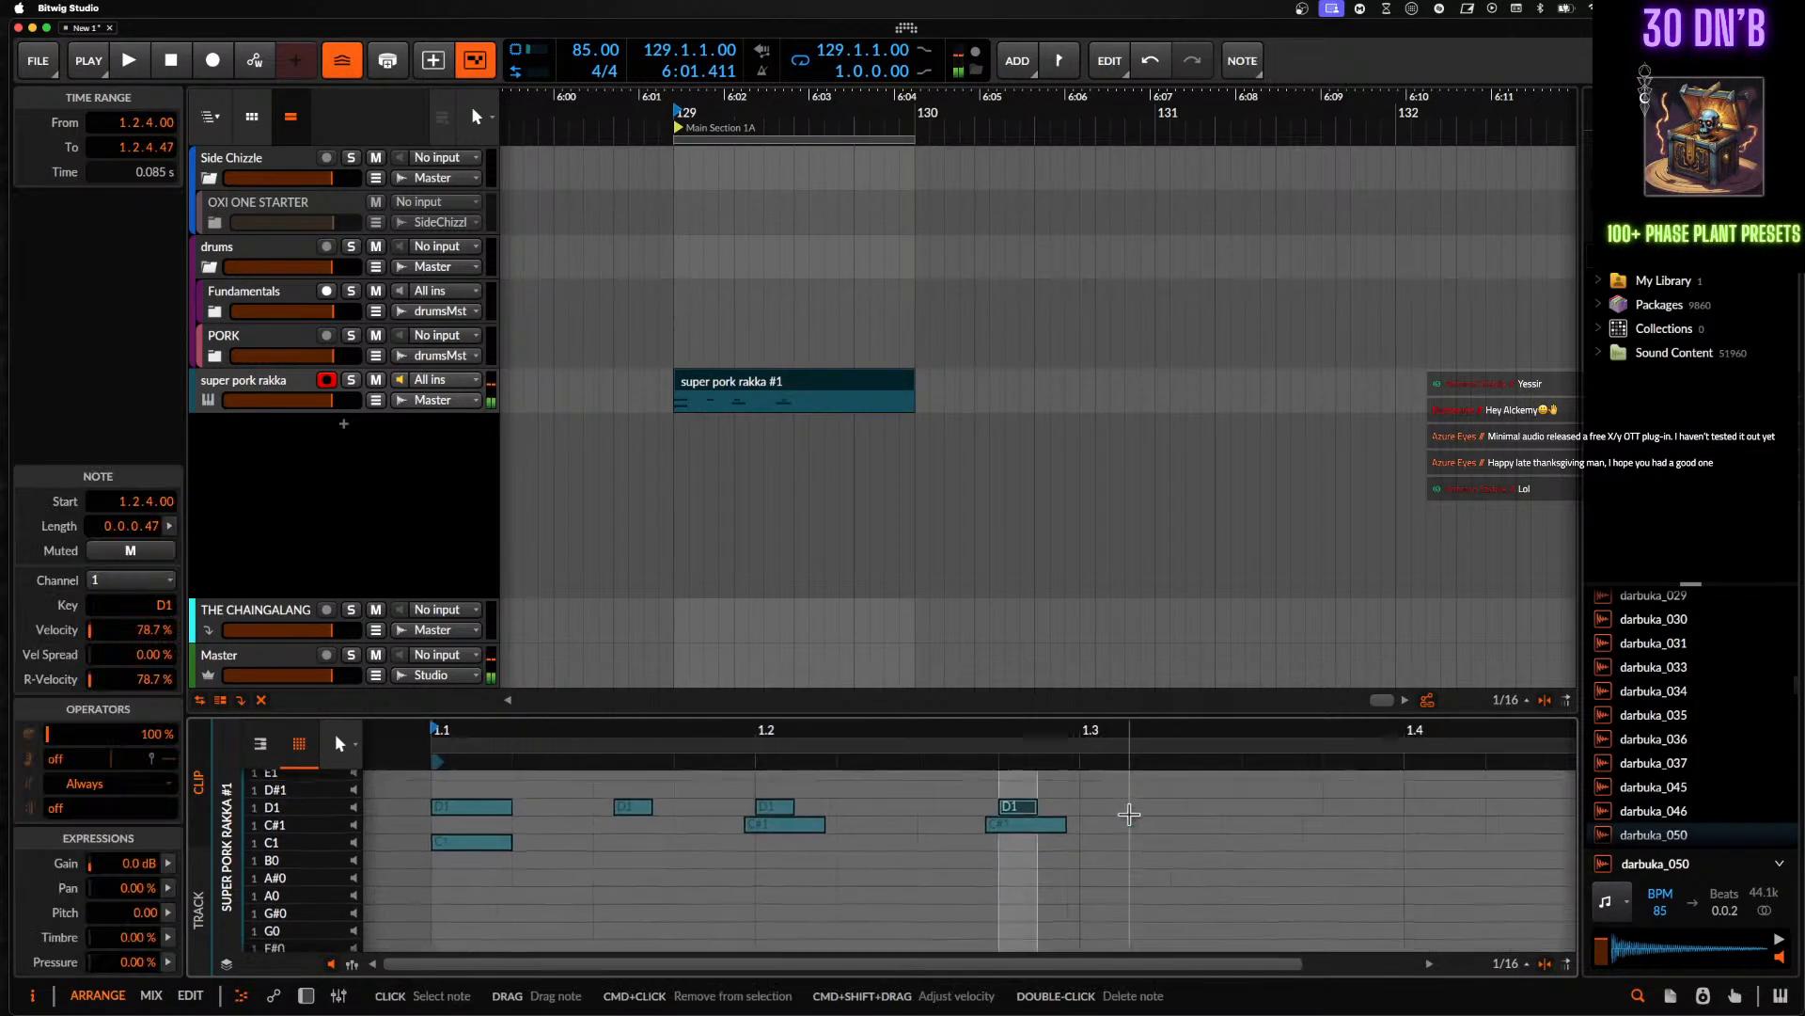
# - Add short D1 notes at 1.3.3 and 1.4.3, nudging both slightly late off the grid
pyautogui.doubleClick(1047, 805)
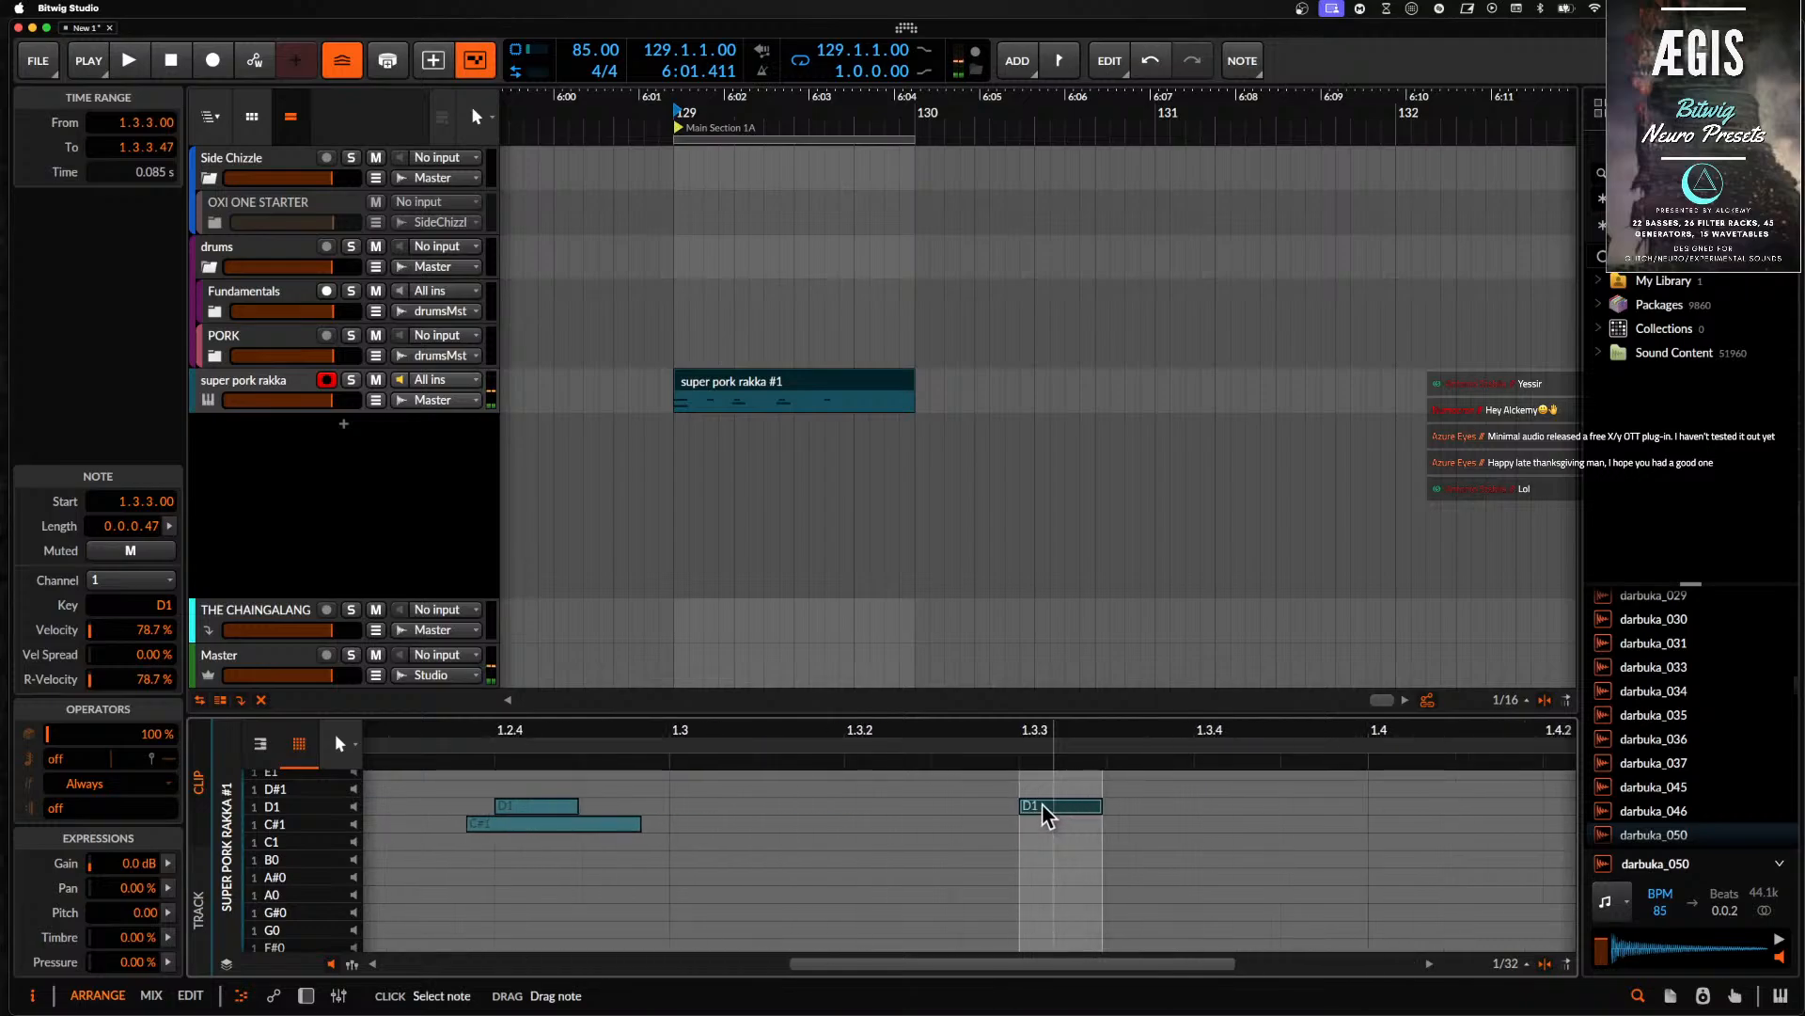
pyautogui.hscroll(3, 1058, 803)
pyautogui.hscroll(3, 1060, 801)
pyautogui.doubleClick(1186, 797)
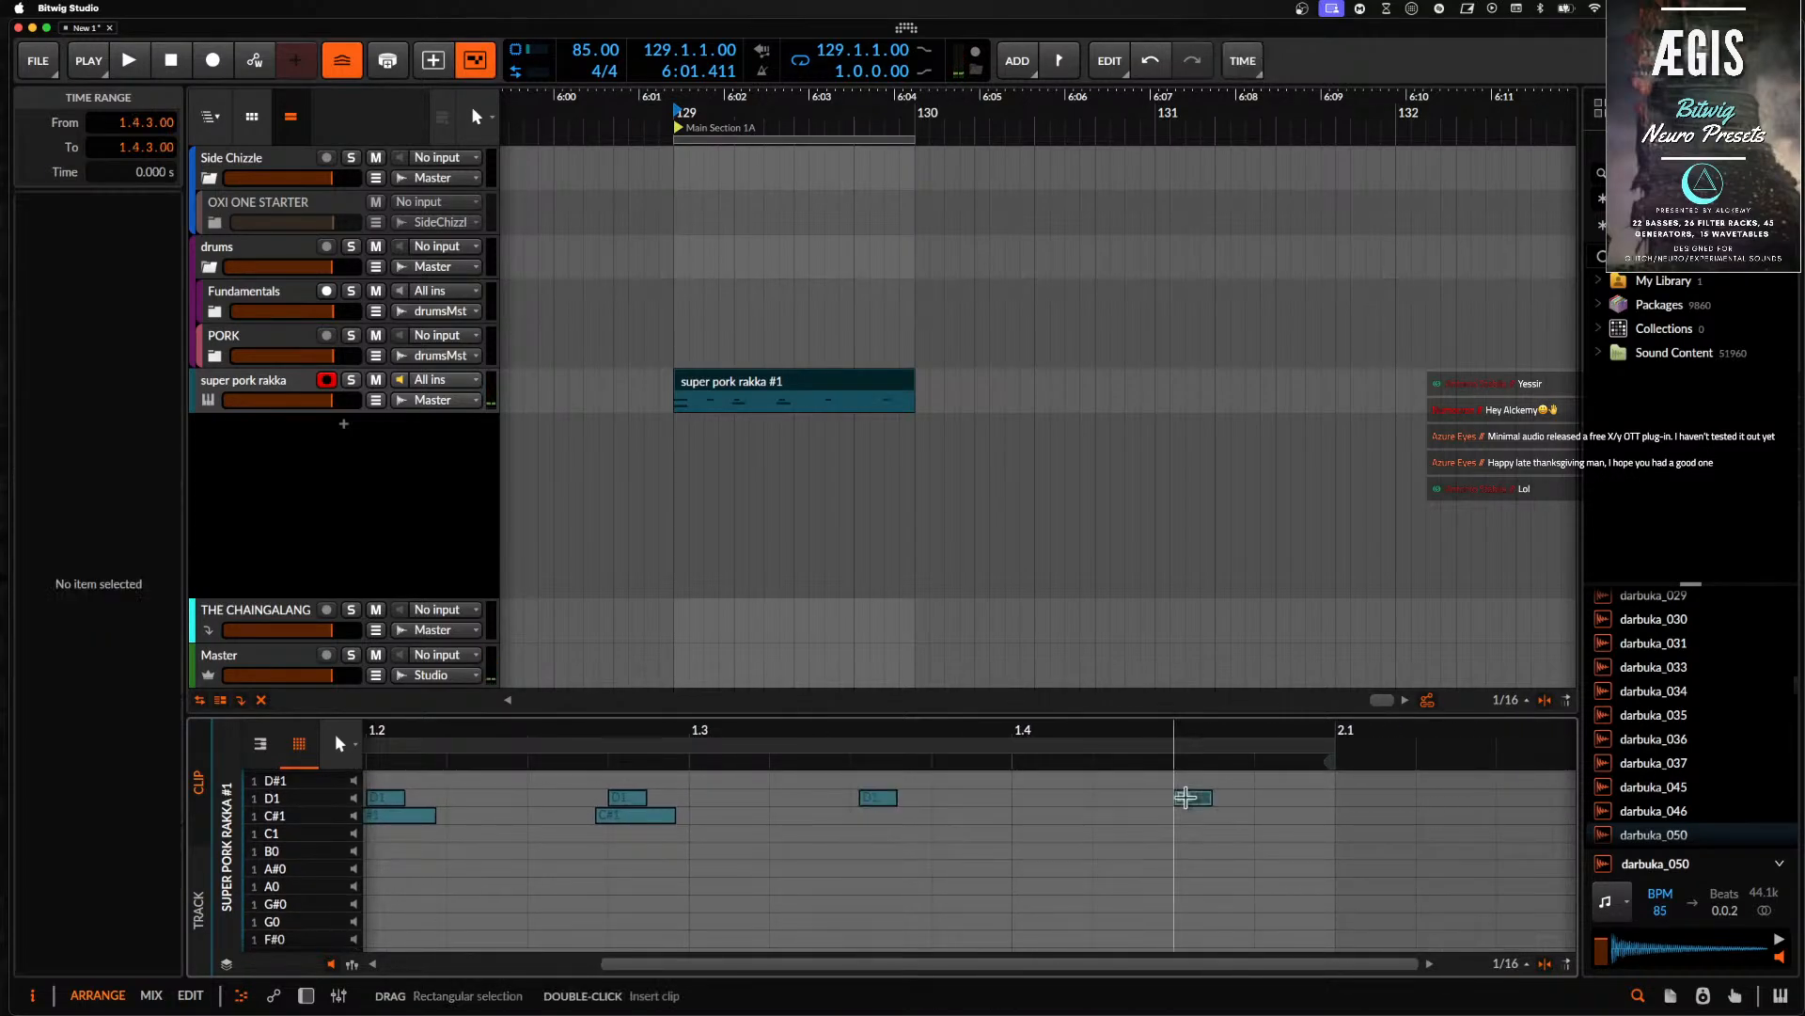
pyautogui.scroll(2, 1192, 817)
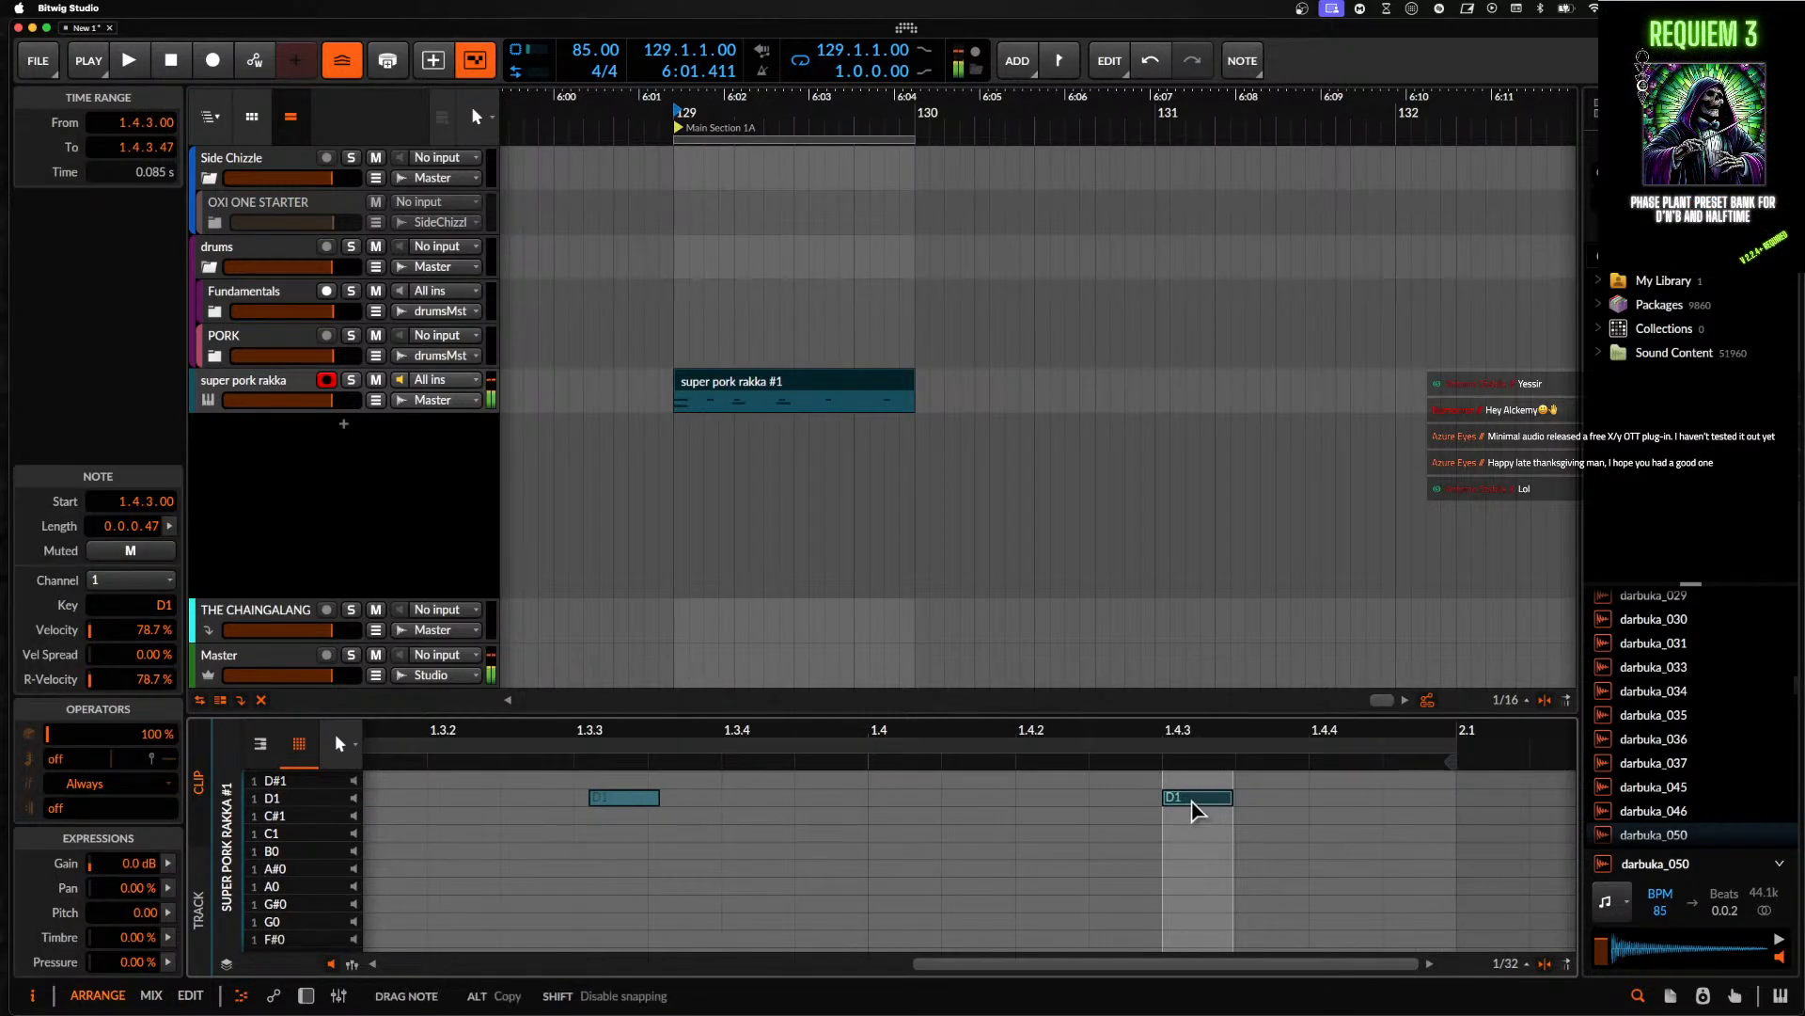
pyautogui.scroll(-2, 1193, 806)
# - Add a short C#1 note of length 0.0.0.47 at 1.4.1
pyautogui.click(963, 816)
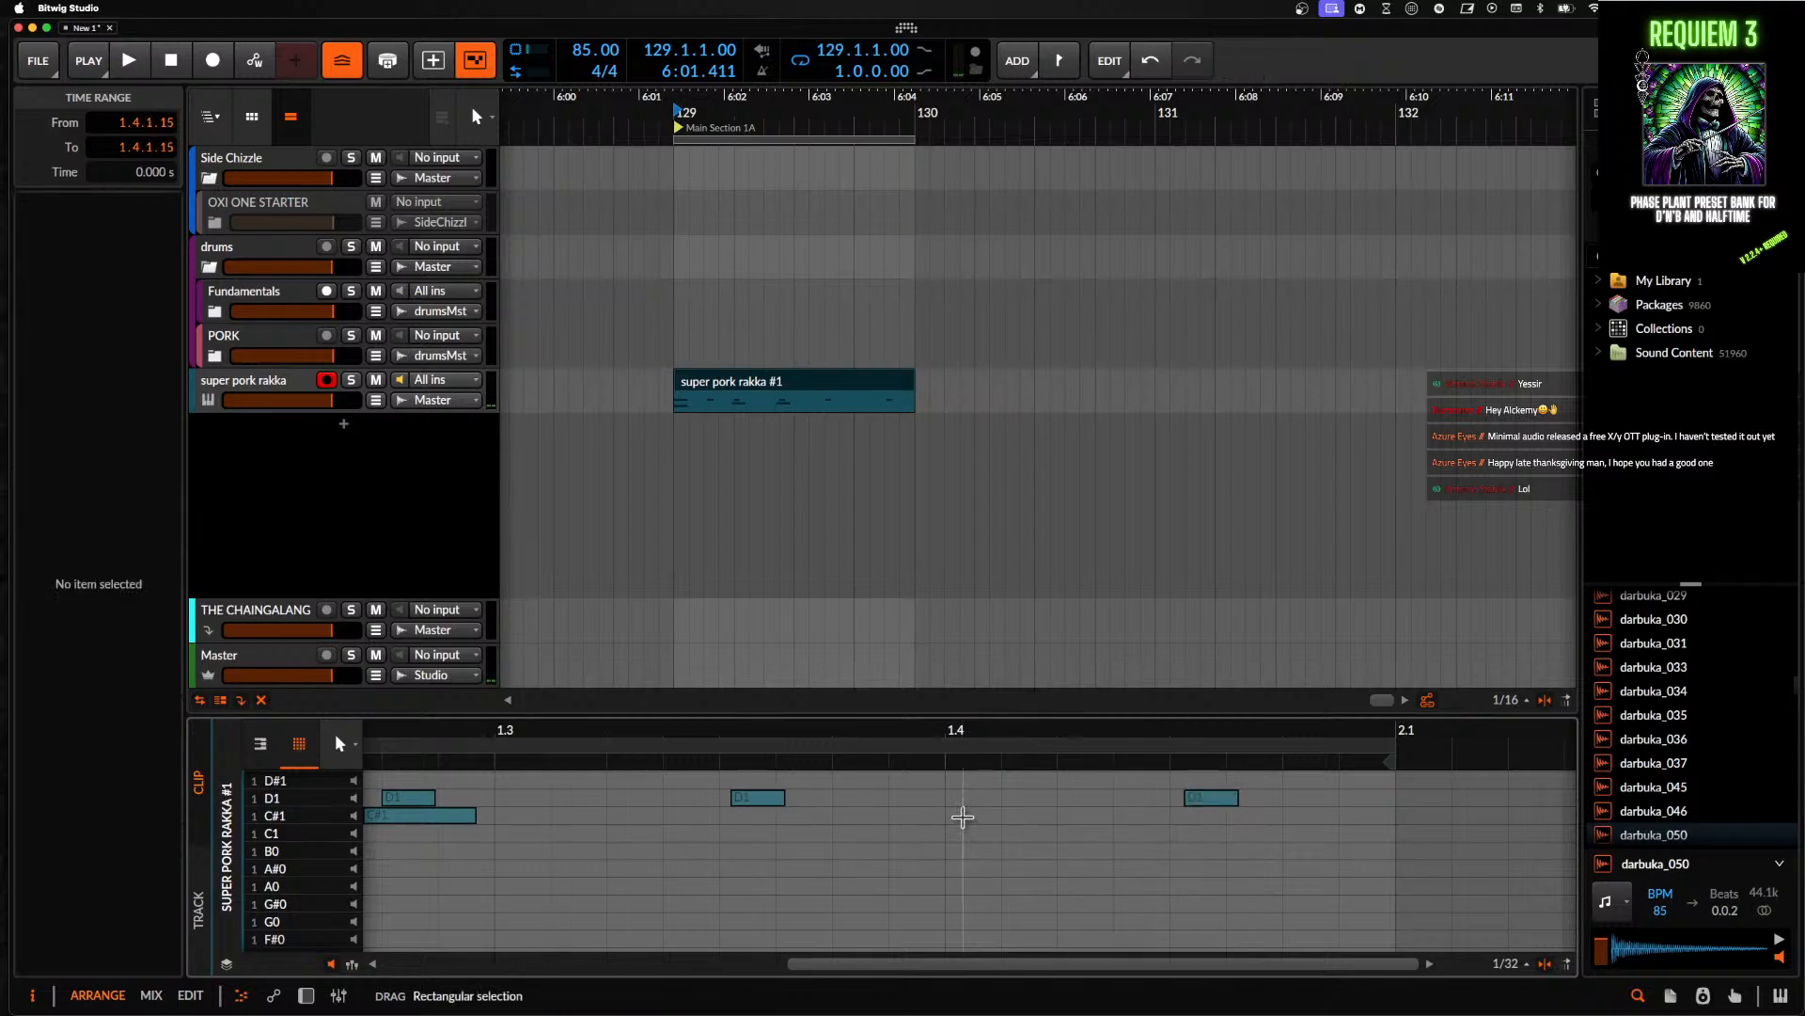
pyautogui.doubleClick(963, 817)
pyautogui.scroll(-4, 965, 817)
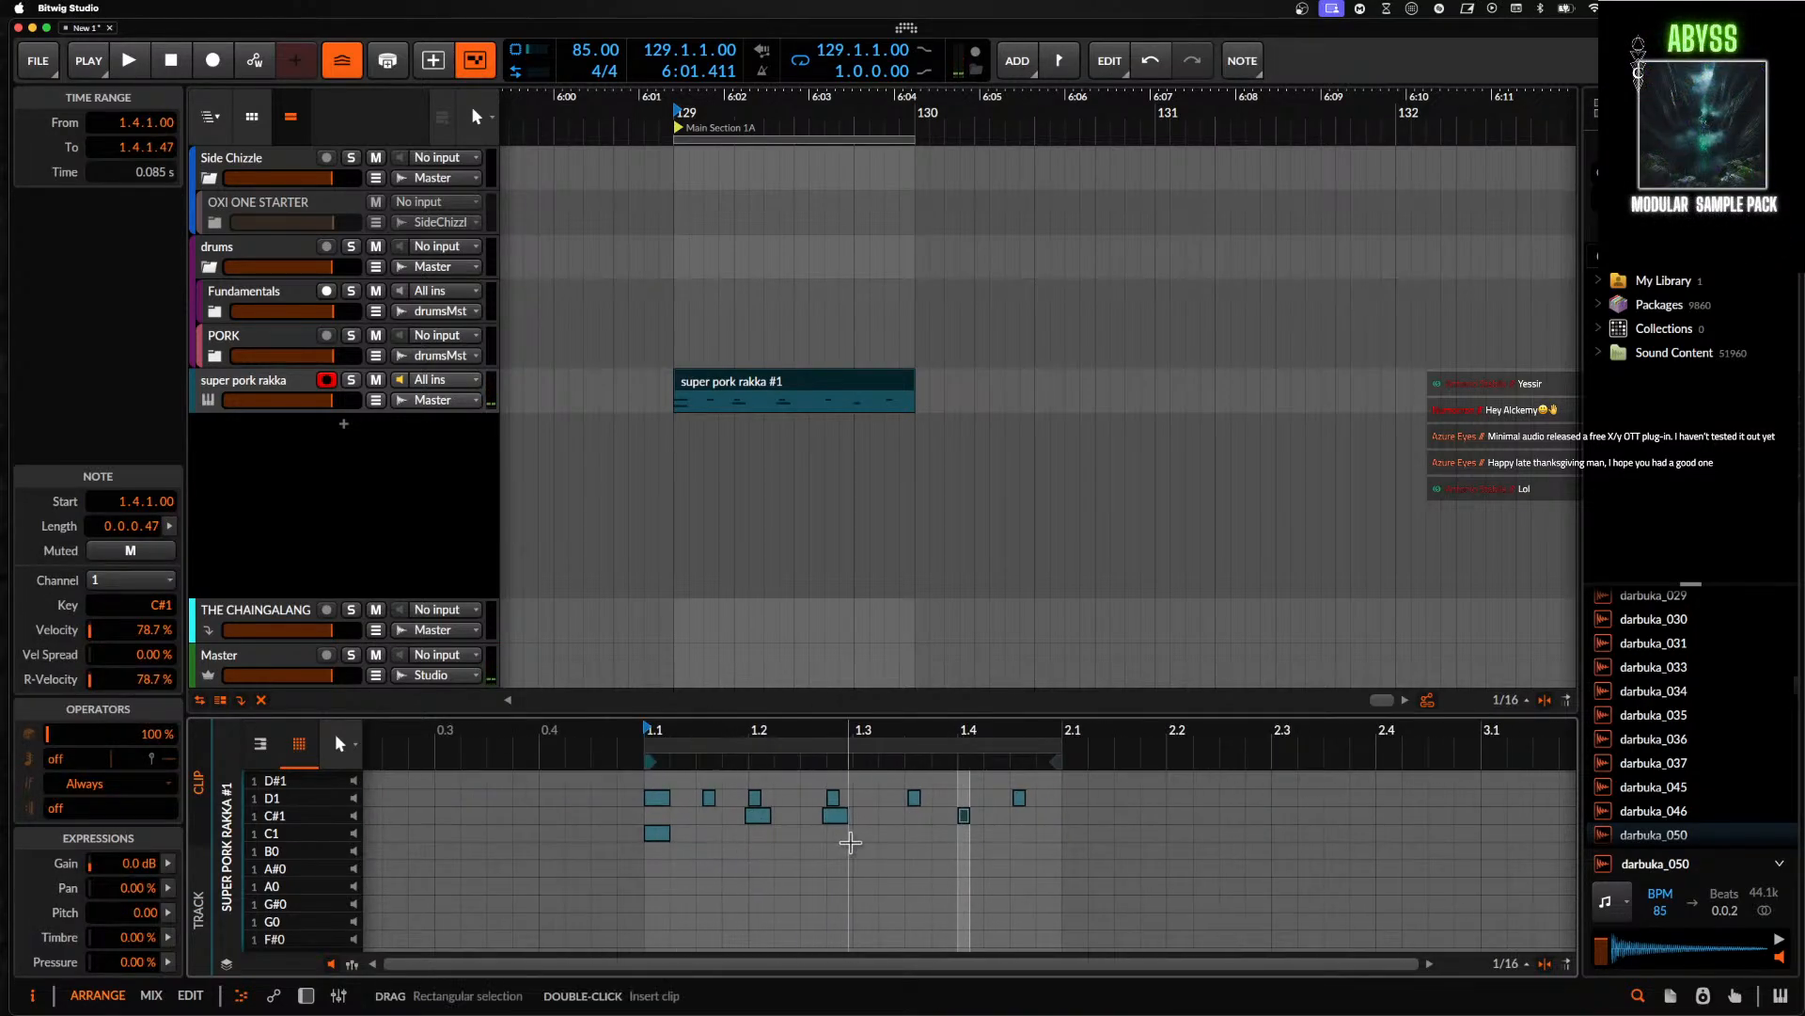
# - Add a 1/16 C1 note near 1.3.3 and nudge it to 1.3.3.10, in line with the D1 note
pyautogui.click(658, 833)
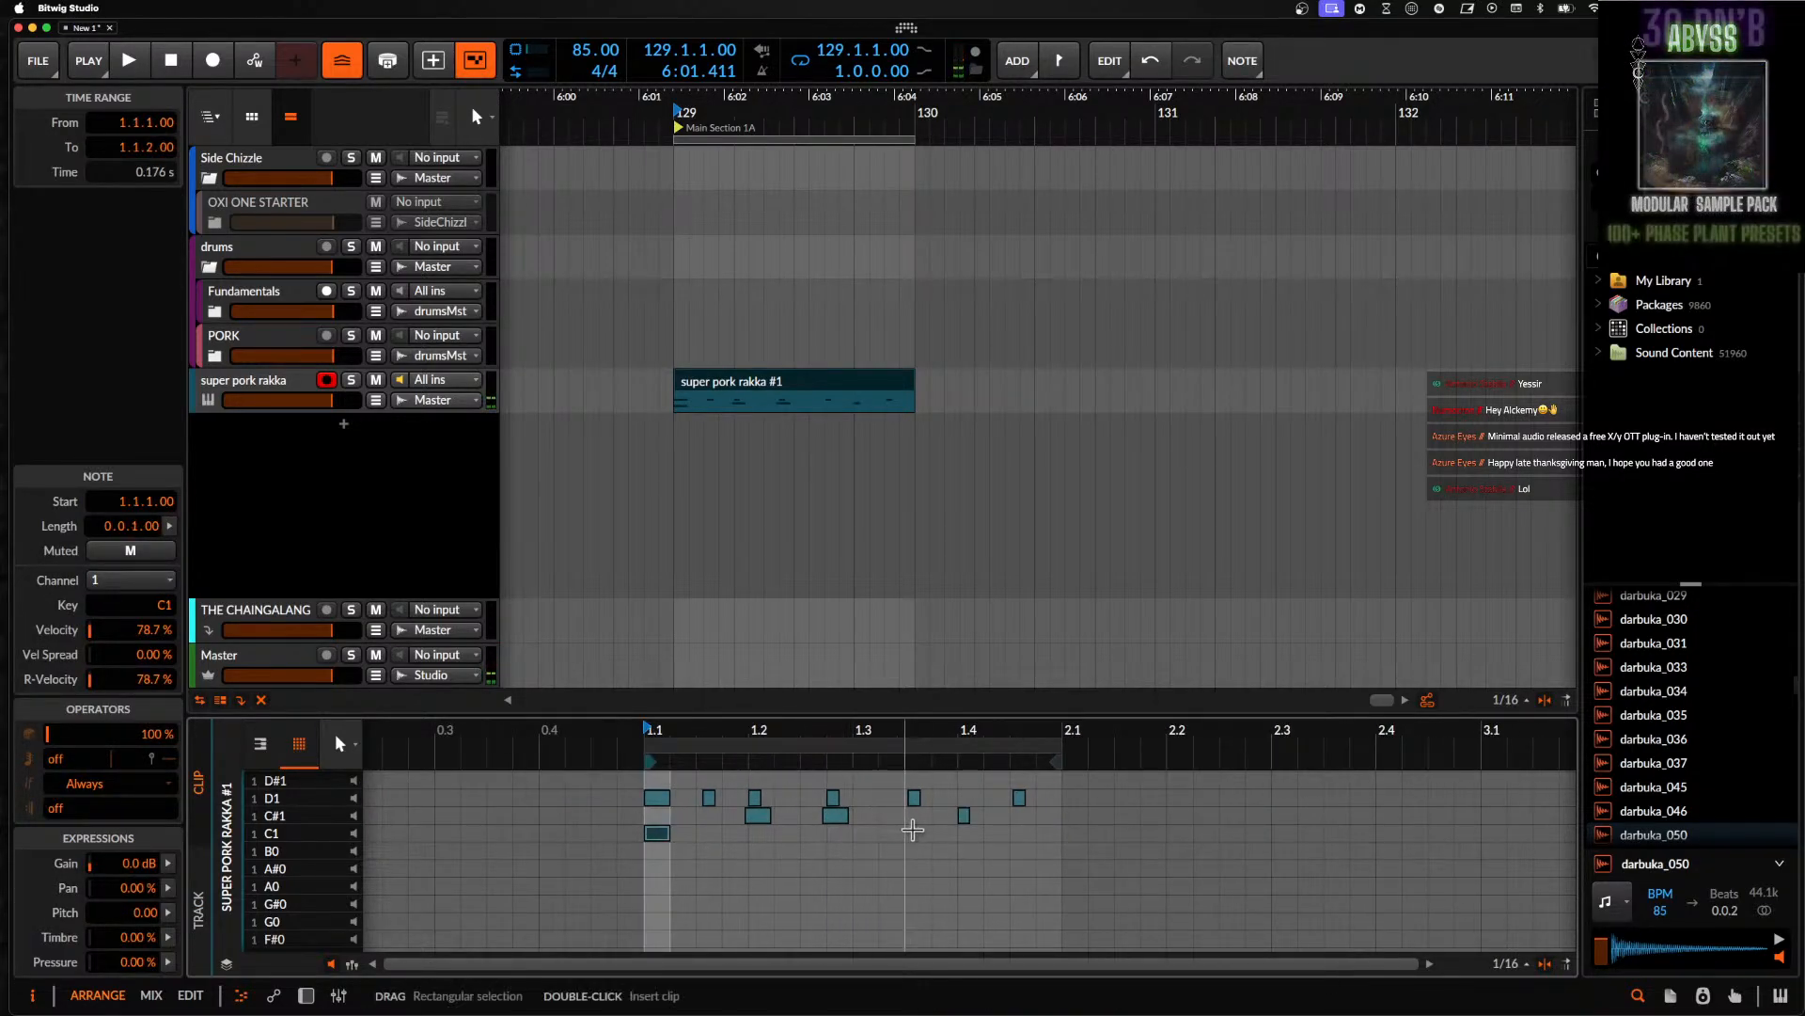
pyautogui.doubleClick(914, 833)
pyautogui.scroll(5, 918, 837)
pyautogui.moveTo(854, 835); pyautogui.dragTo(874, 833)
pyautogui.click(855, 800)
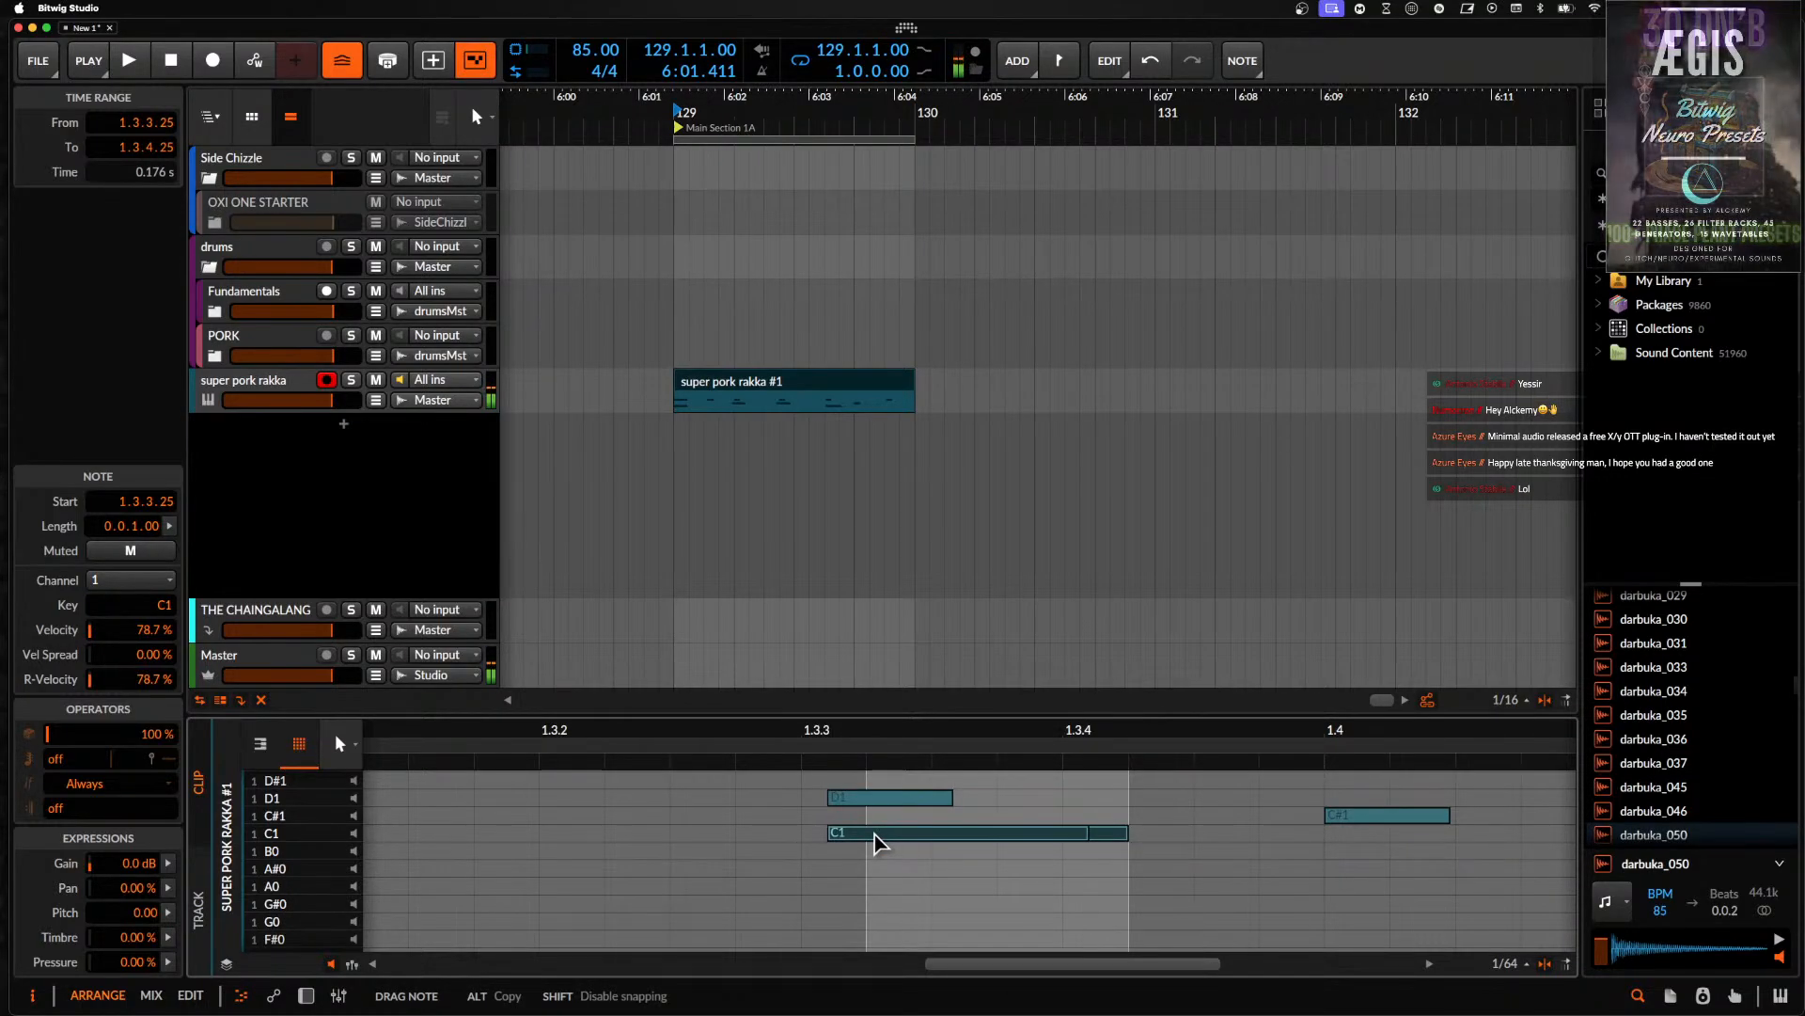
pyautogui.scroll(-8, 874, 837)
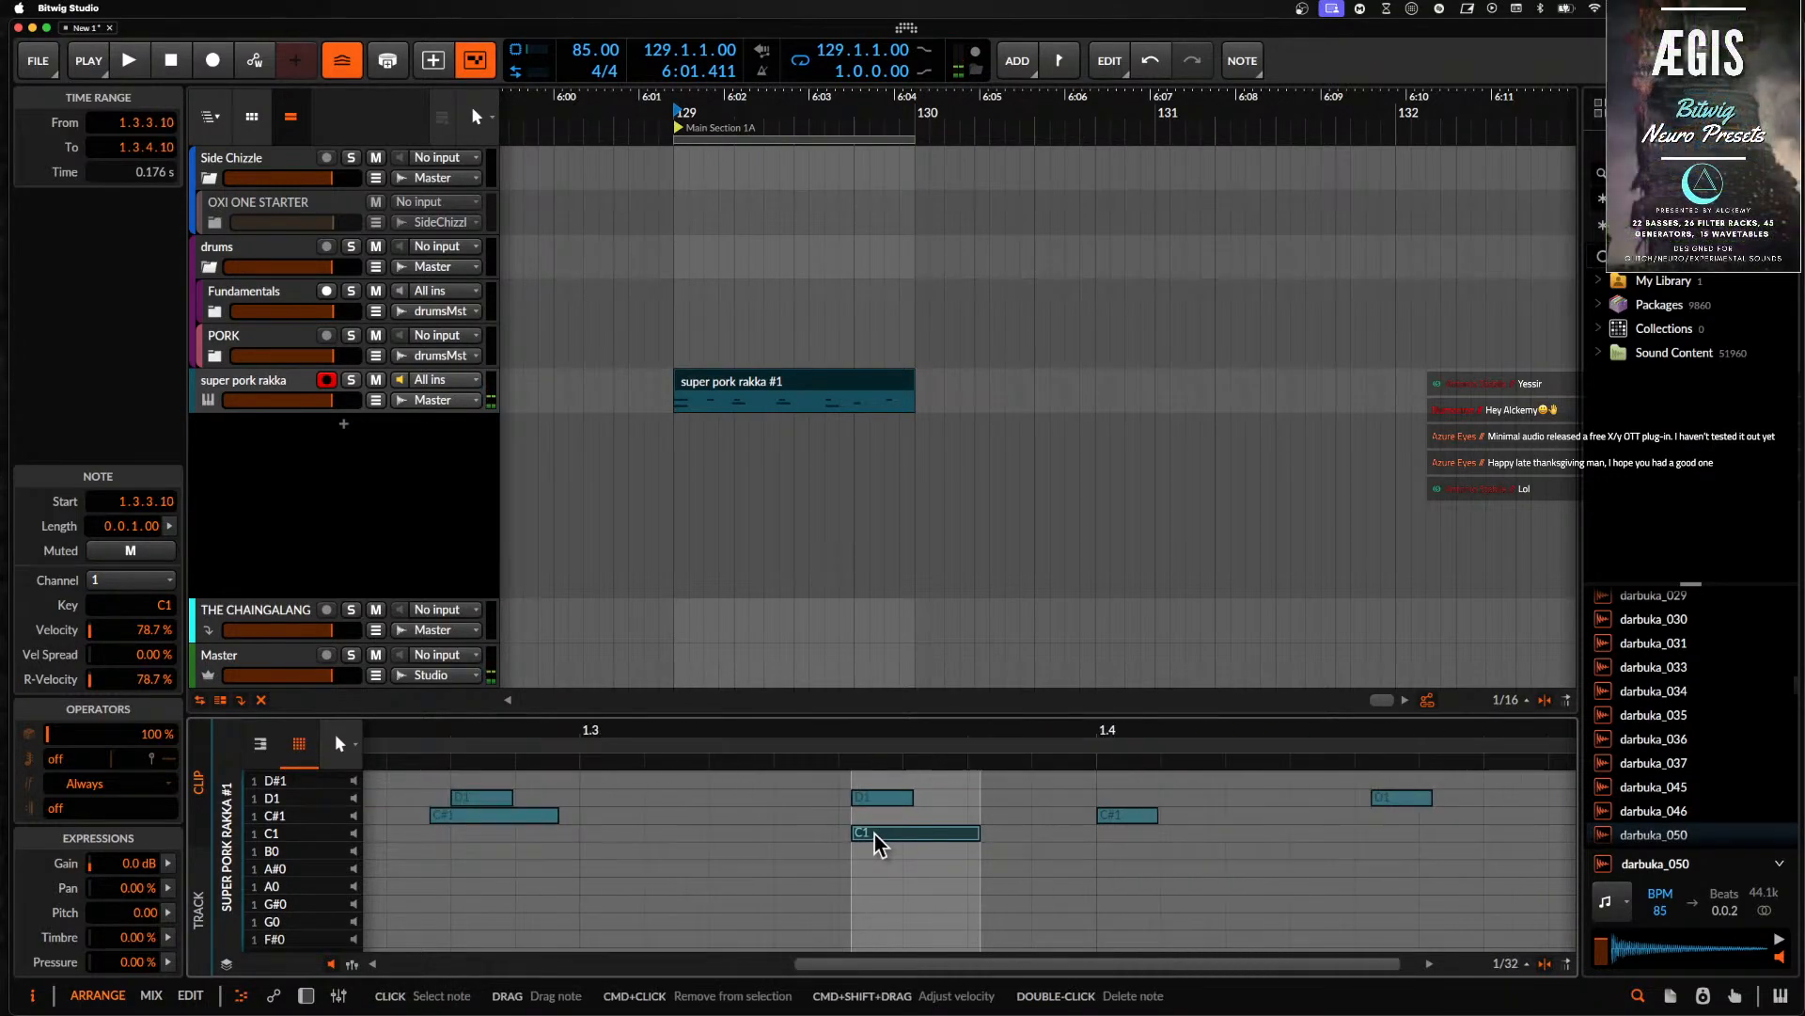
# - Play the clip and add another C1 note at 1.3.2, shortened to a length of 0.0.0.48
pyautogui.click(719, 390)
pyautogui.press('space')
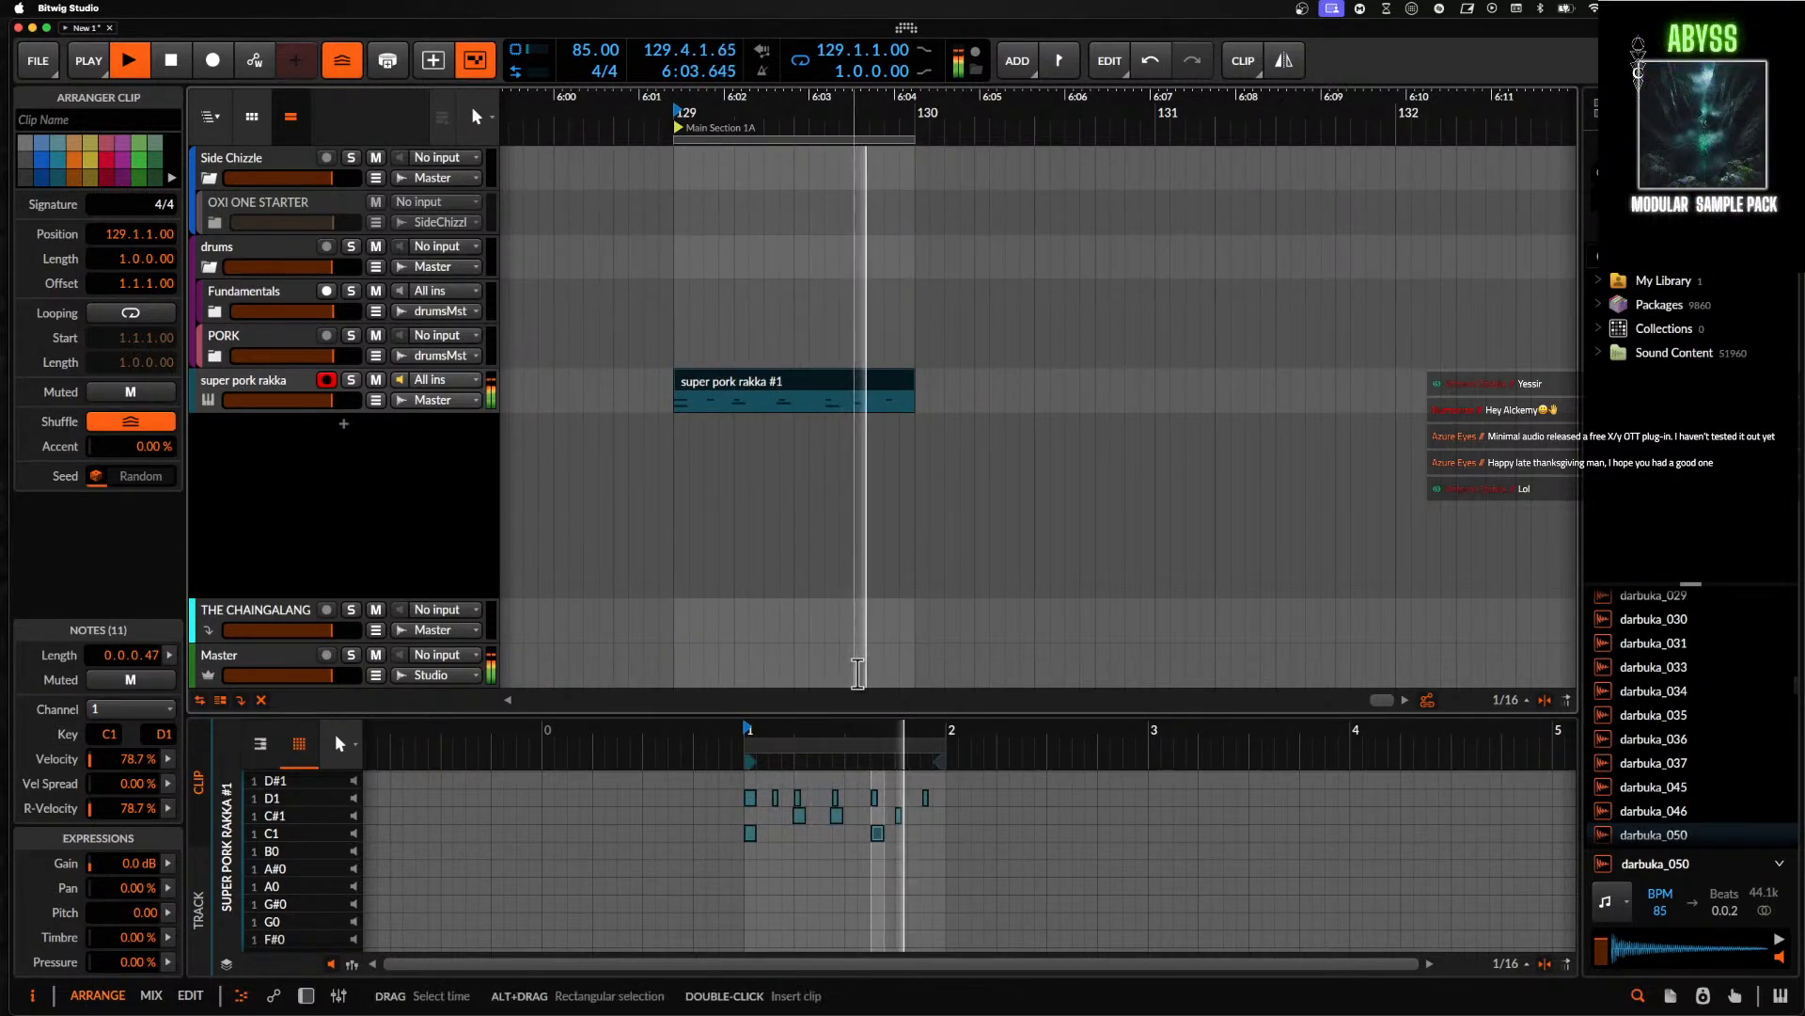
pyautogui.scroll(5, 823, 818)
pyautogui.click(964, 835)
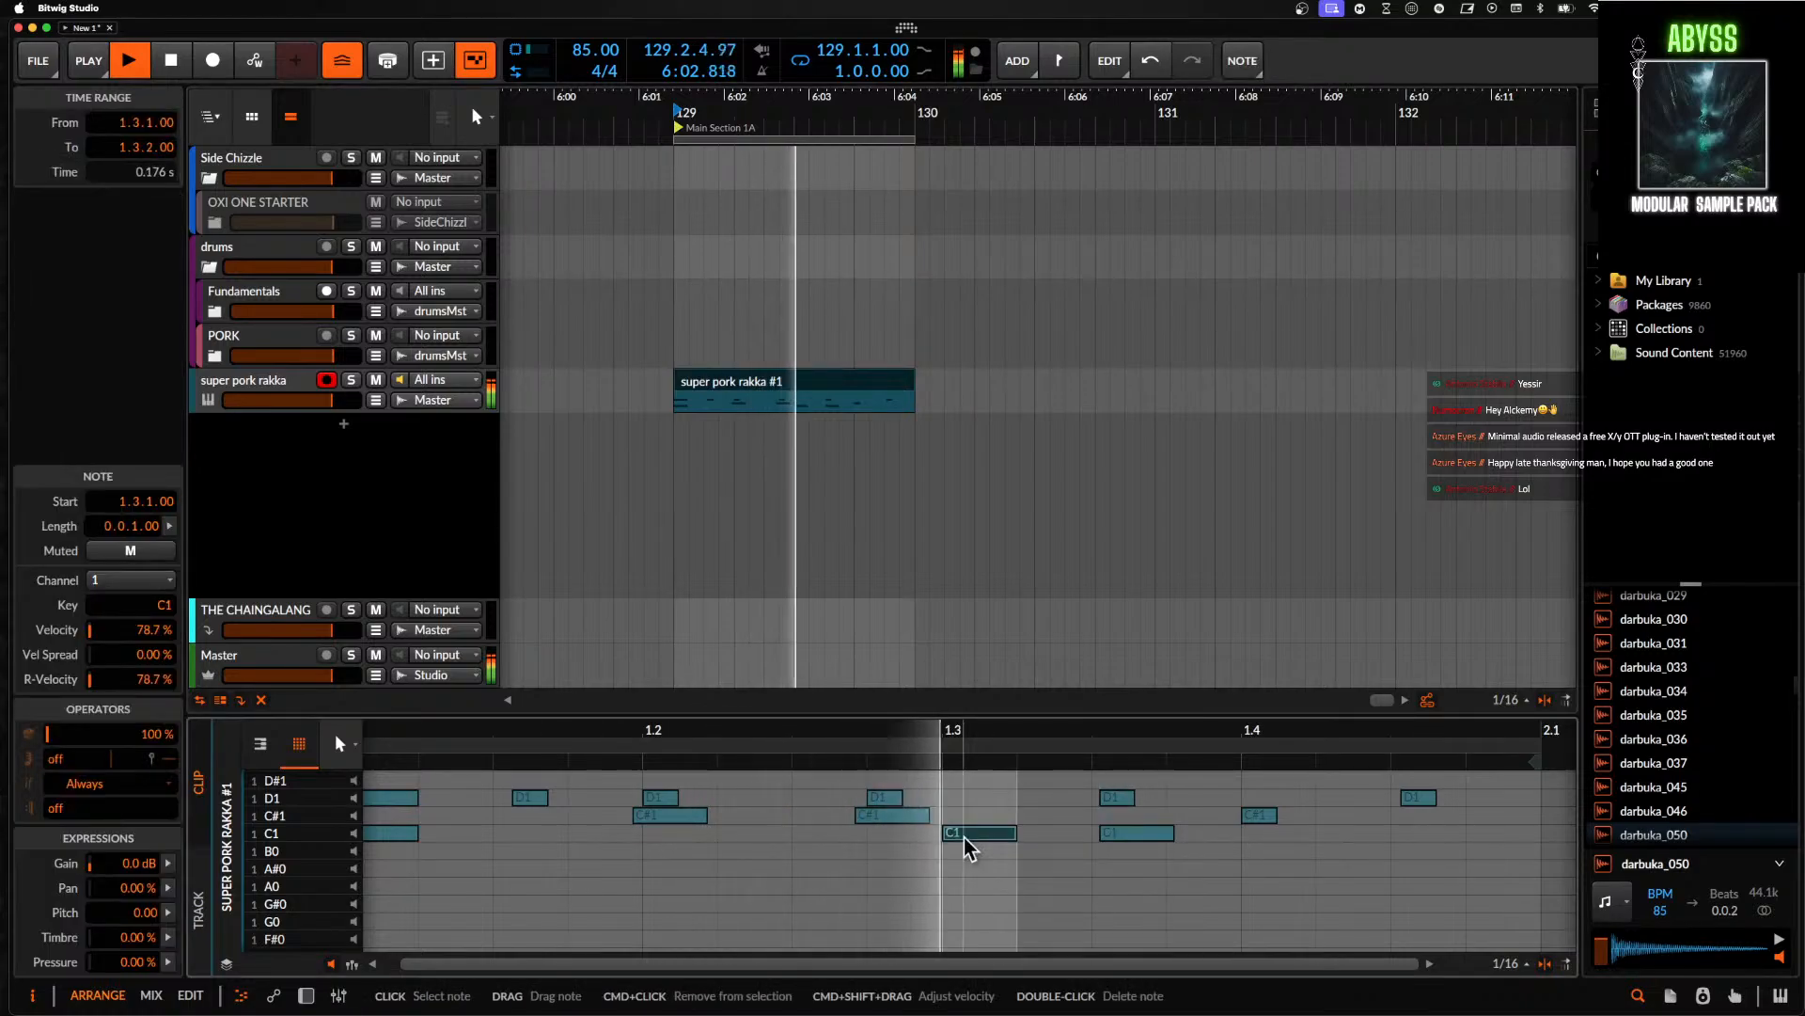
pyautogui.moveTo(968, 846); pyautogui.dragTo(1052, 834)
pyautogui.scroll(-2, 1051, 834)
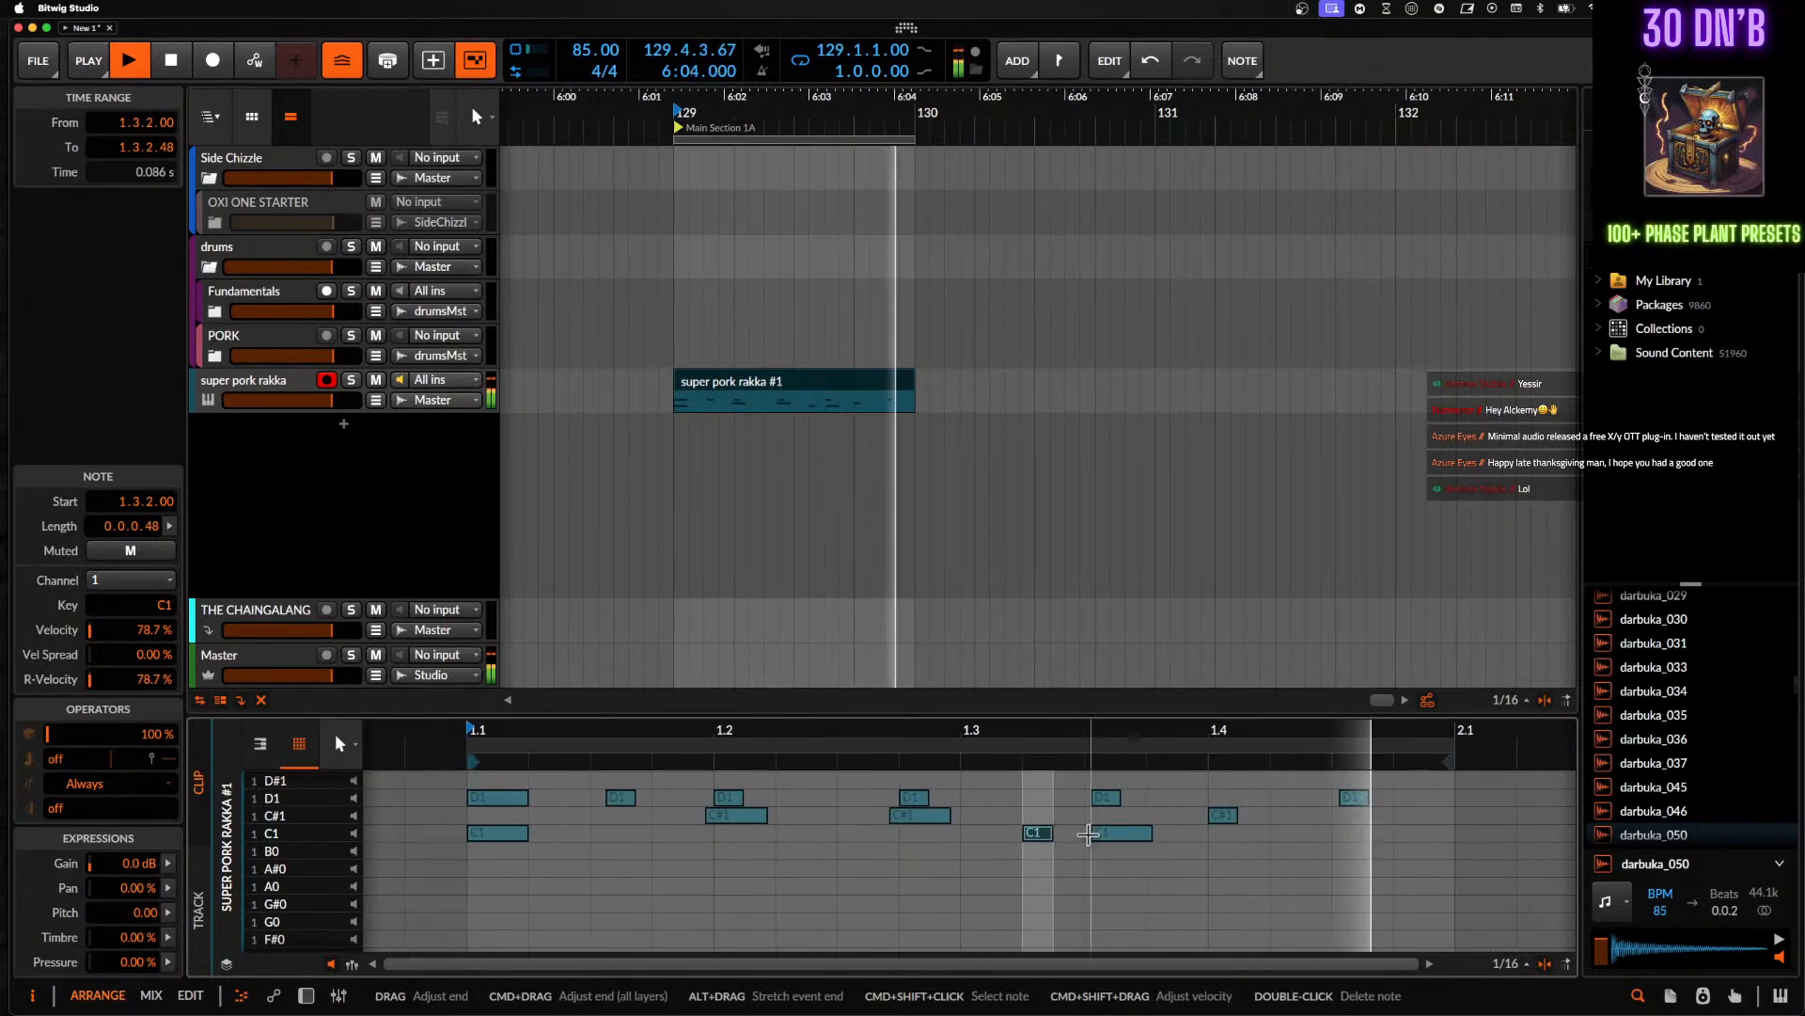
pyautogui.scroll(2, 1104, 838)
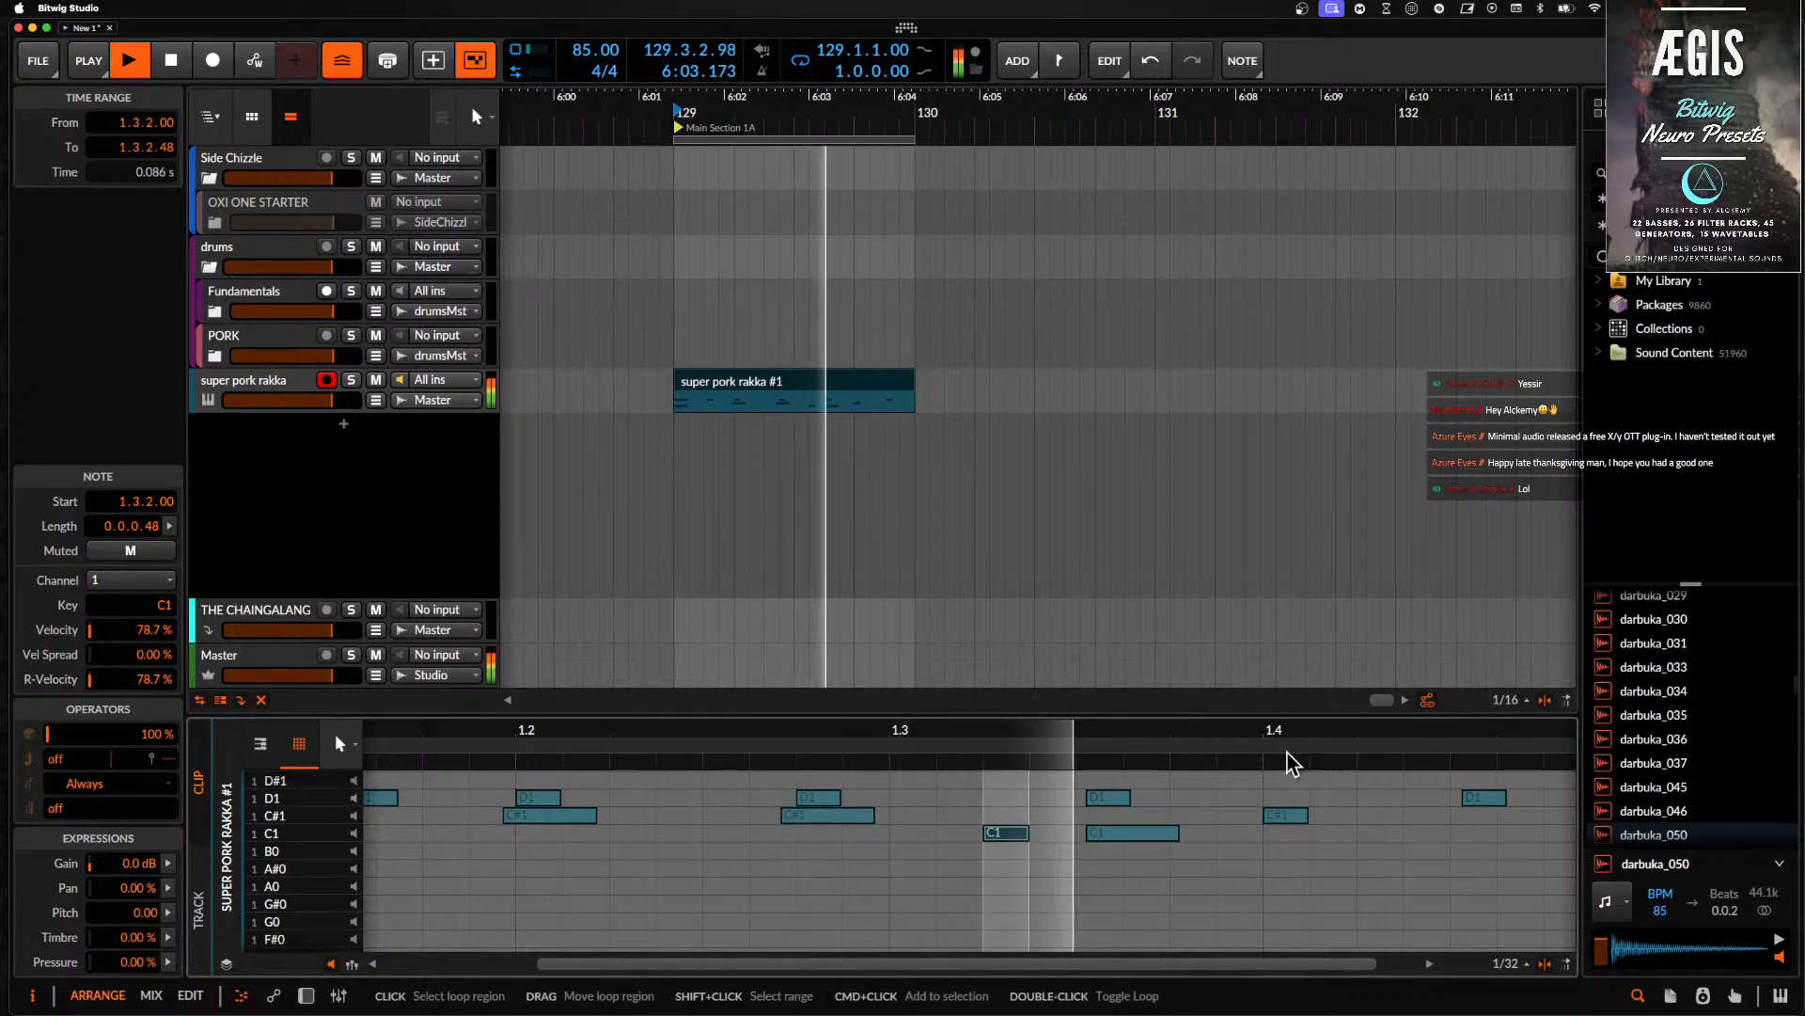
# - Stop playback and show the device chain of the super pork rakka track
pyautogui.press('space')
pyautogui.doubleClick(263, 381)
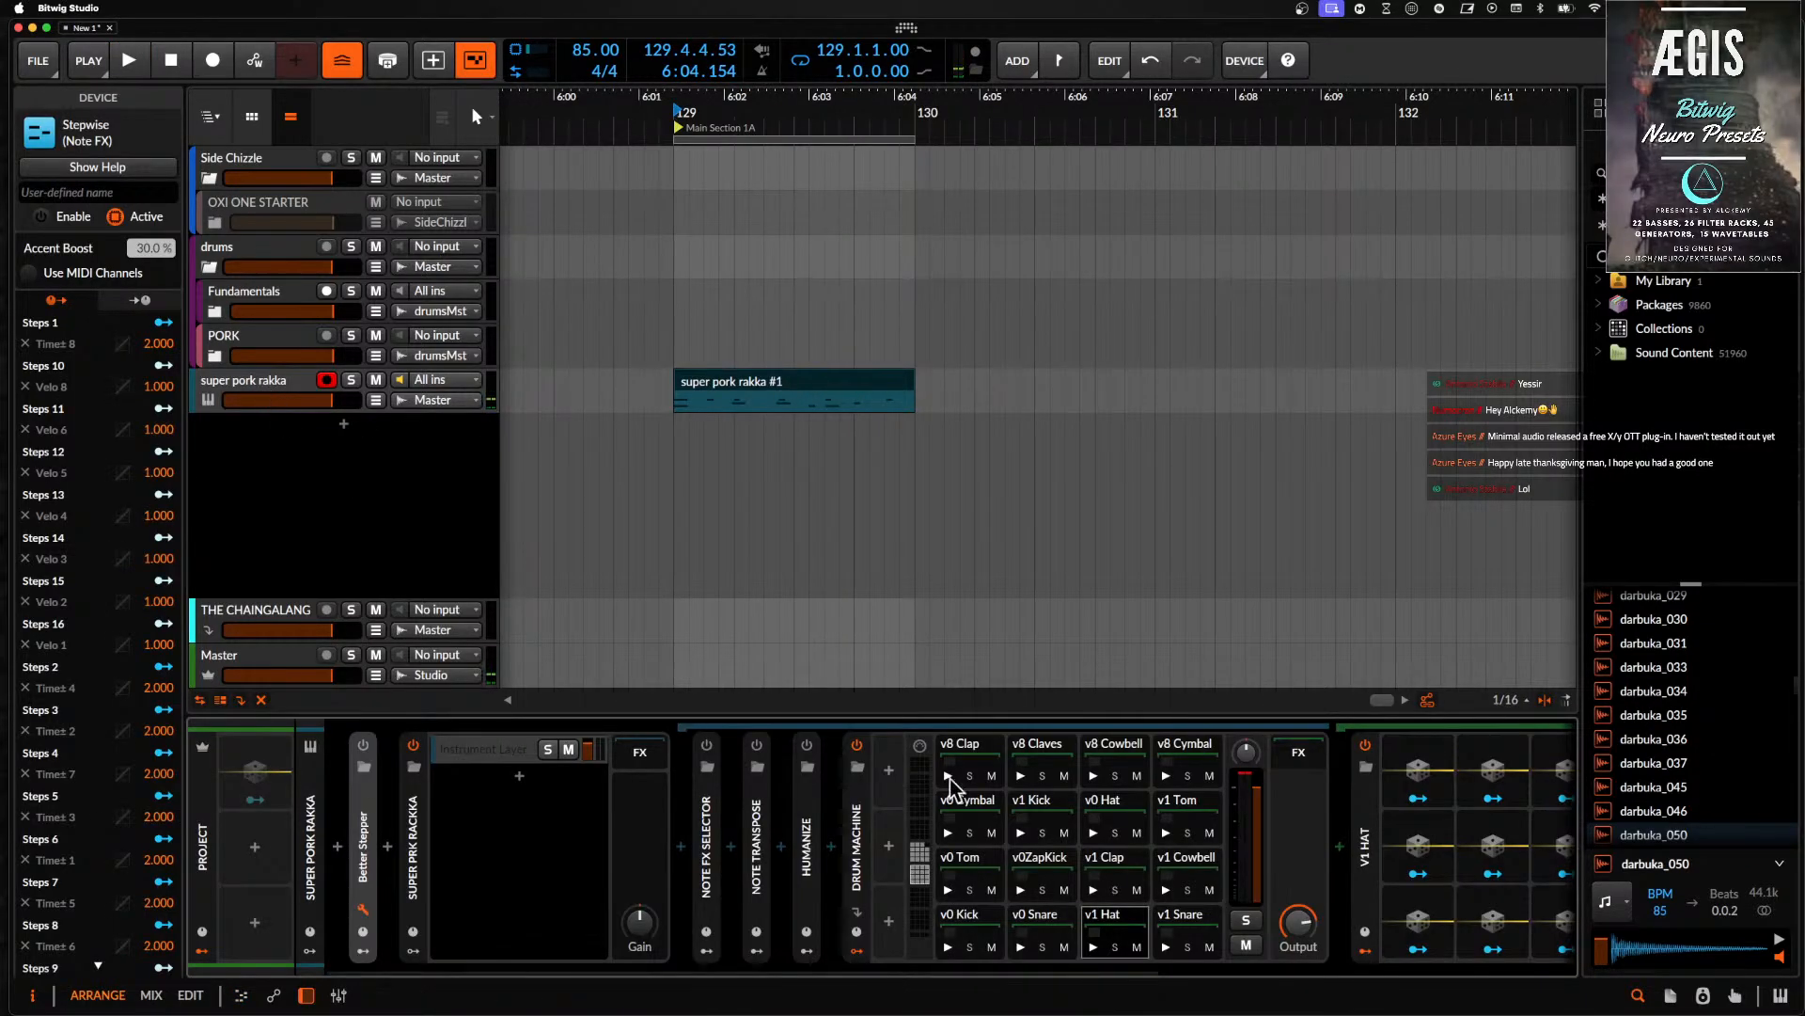
# - Select the drum machine pads from v0 Kick through v8 Cymbal and clear all their choke targets
pyautogui.click(975, 925)
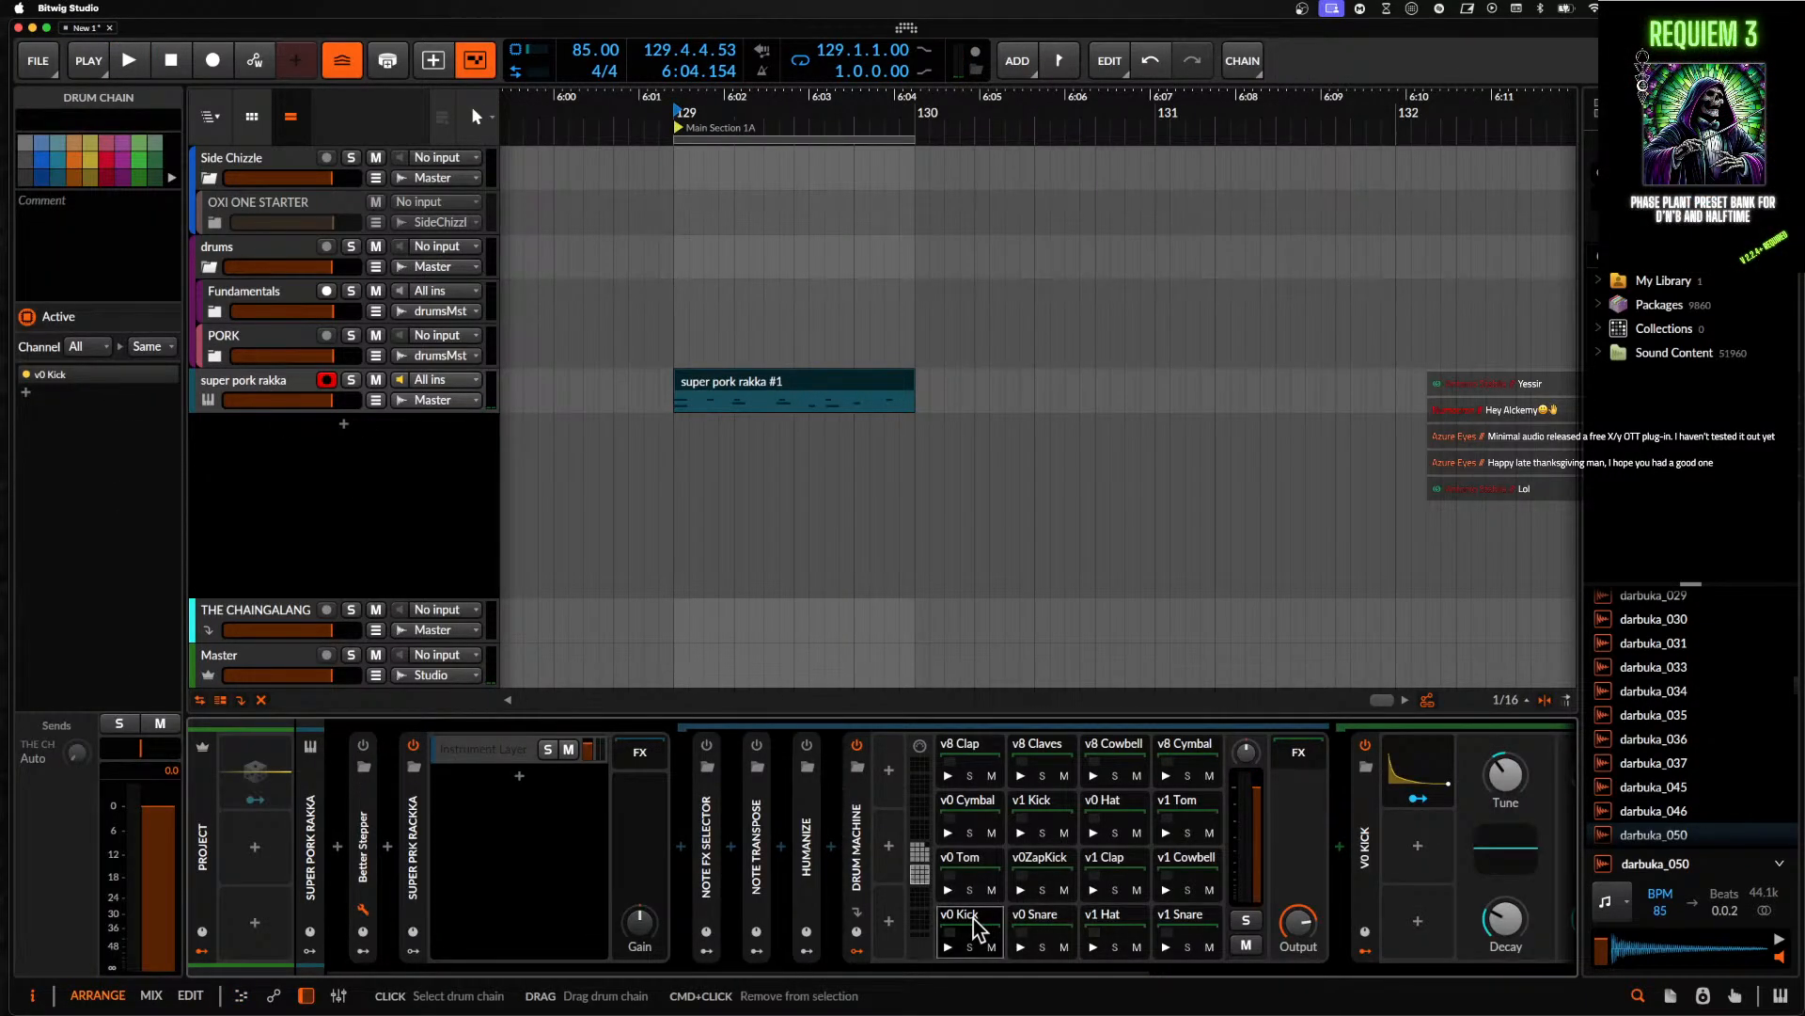
pyautogui.hscroll(1, 1113, 798)
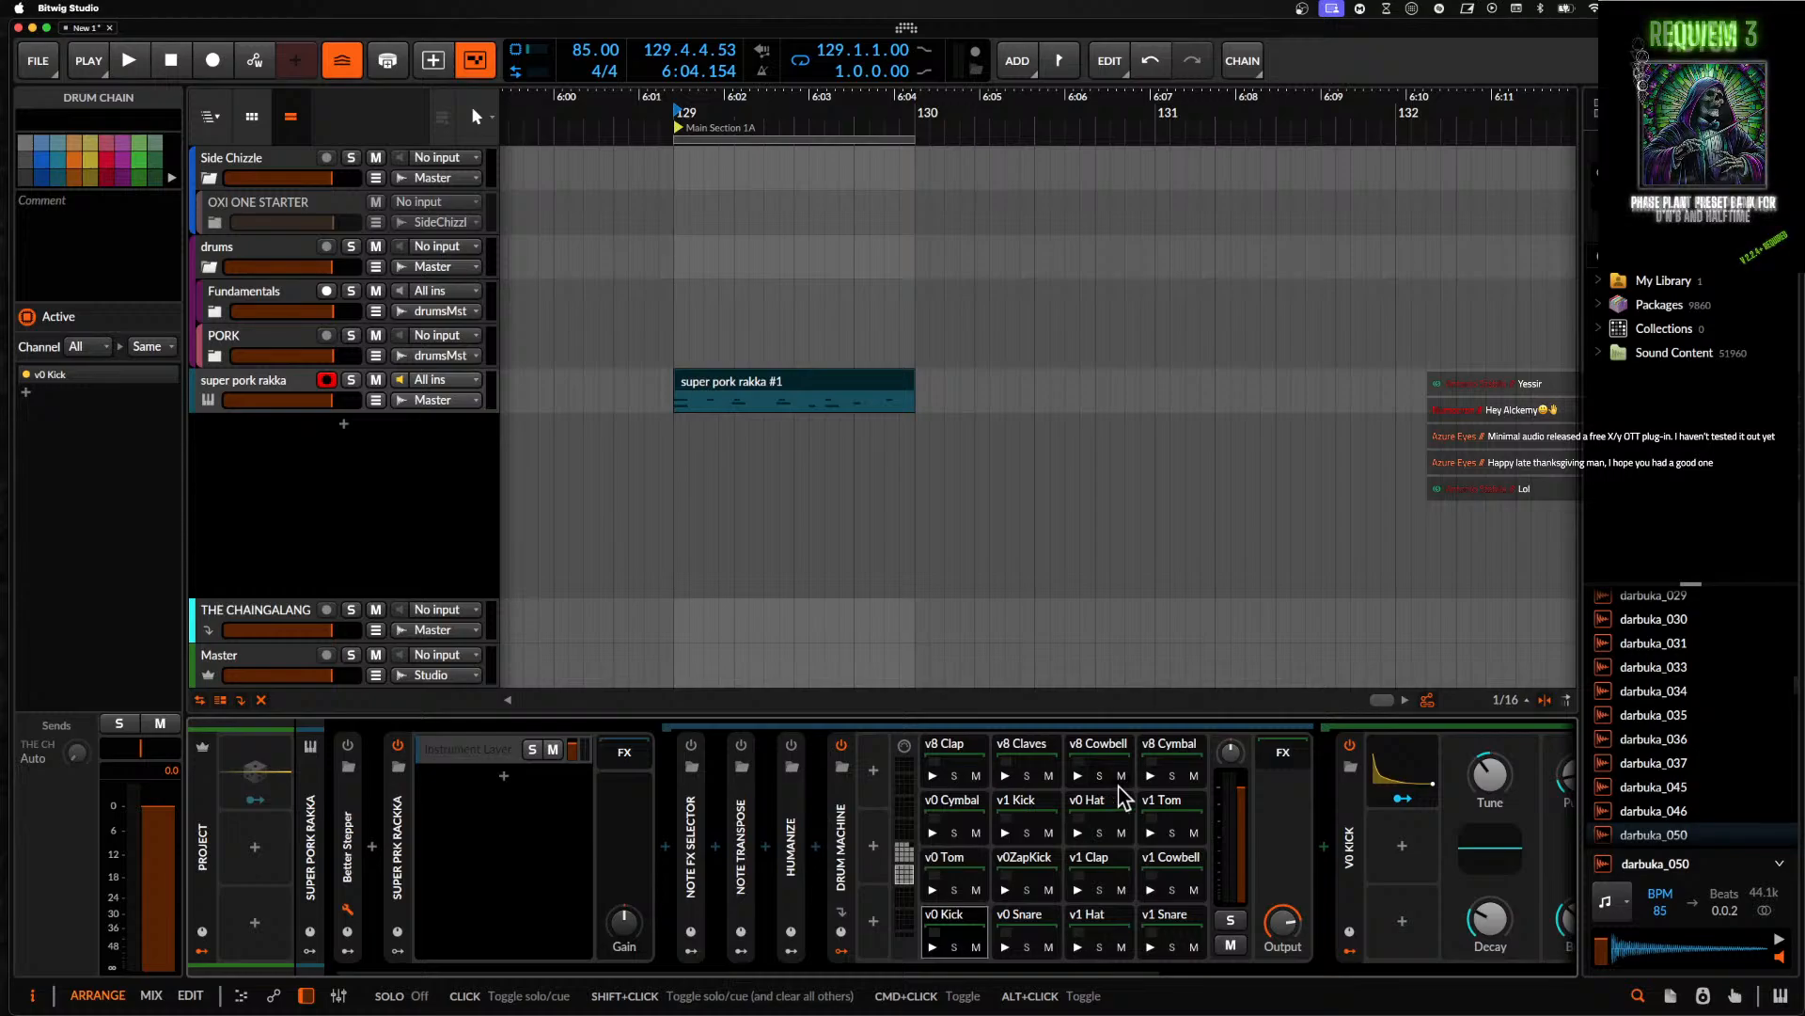
pyautogui.click(1174, 764)
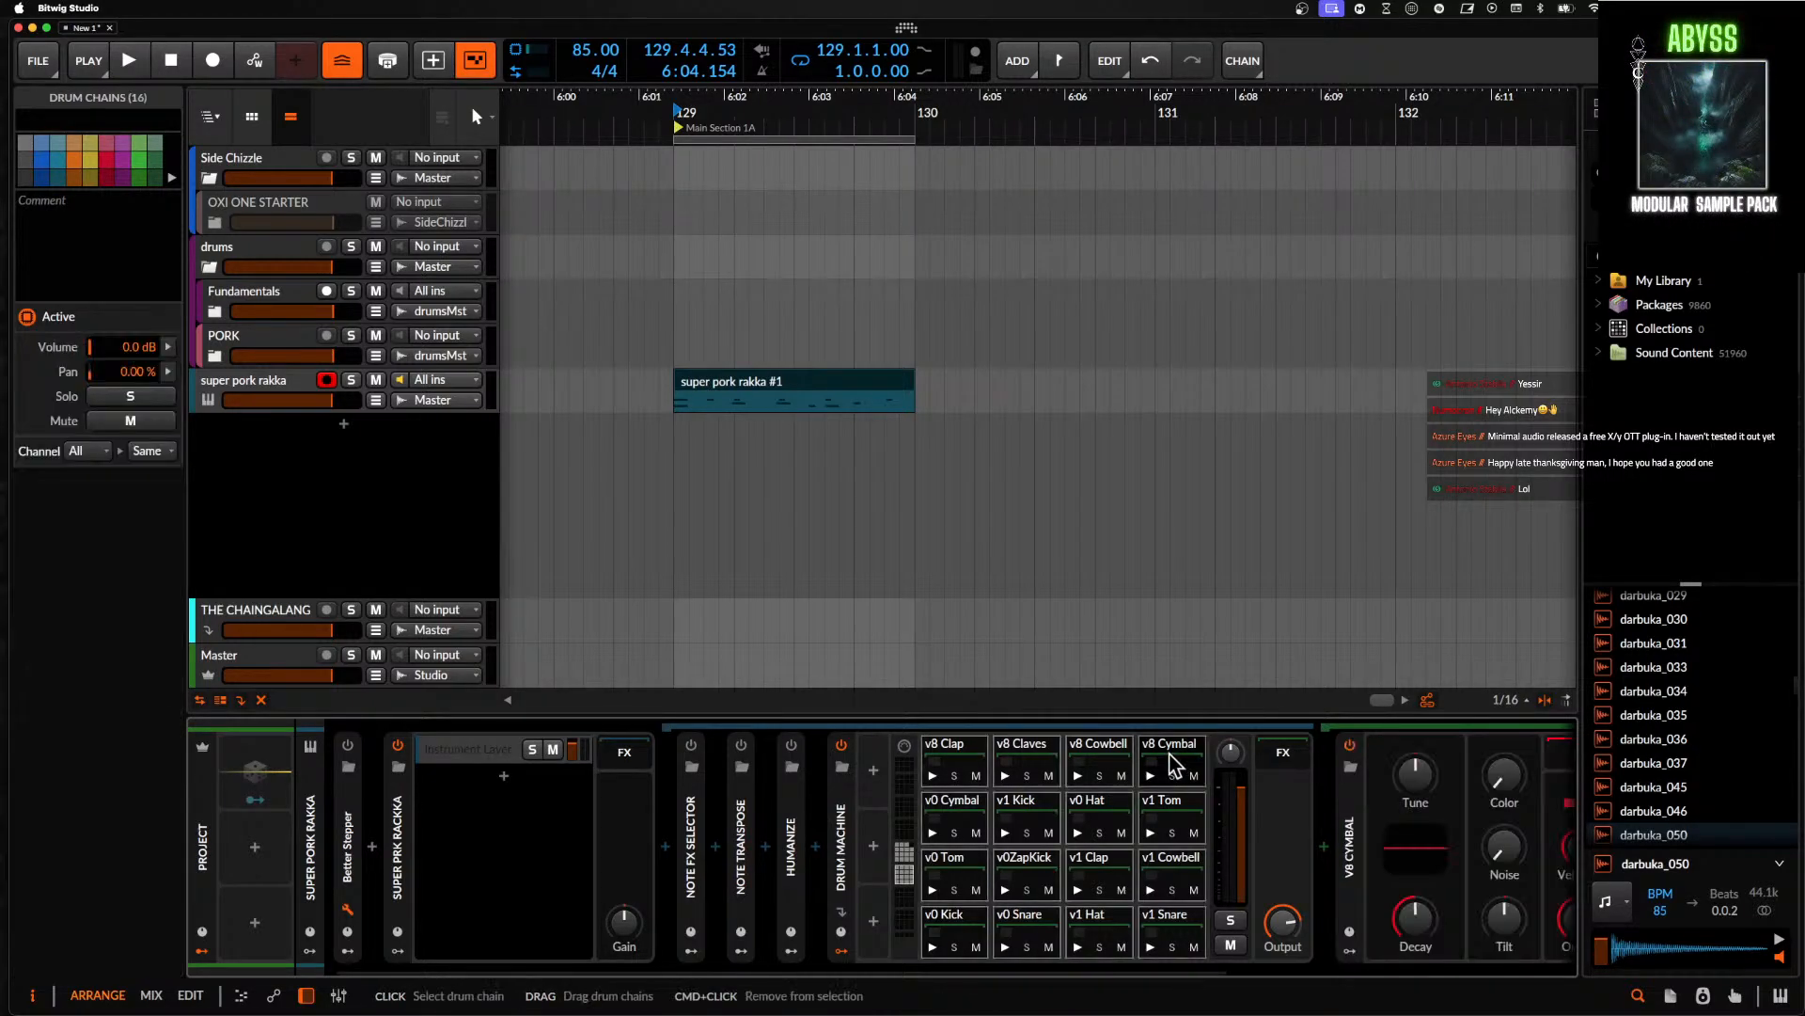
pyautogui.rightClick(1173, 765)
pyautogui.moveTo(1257, 840)
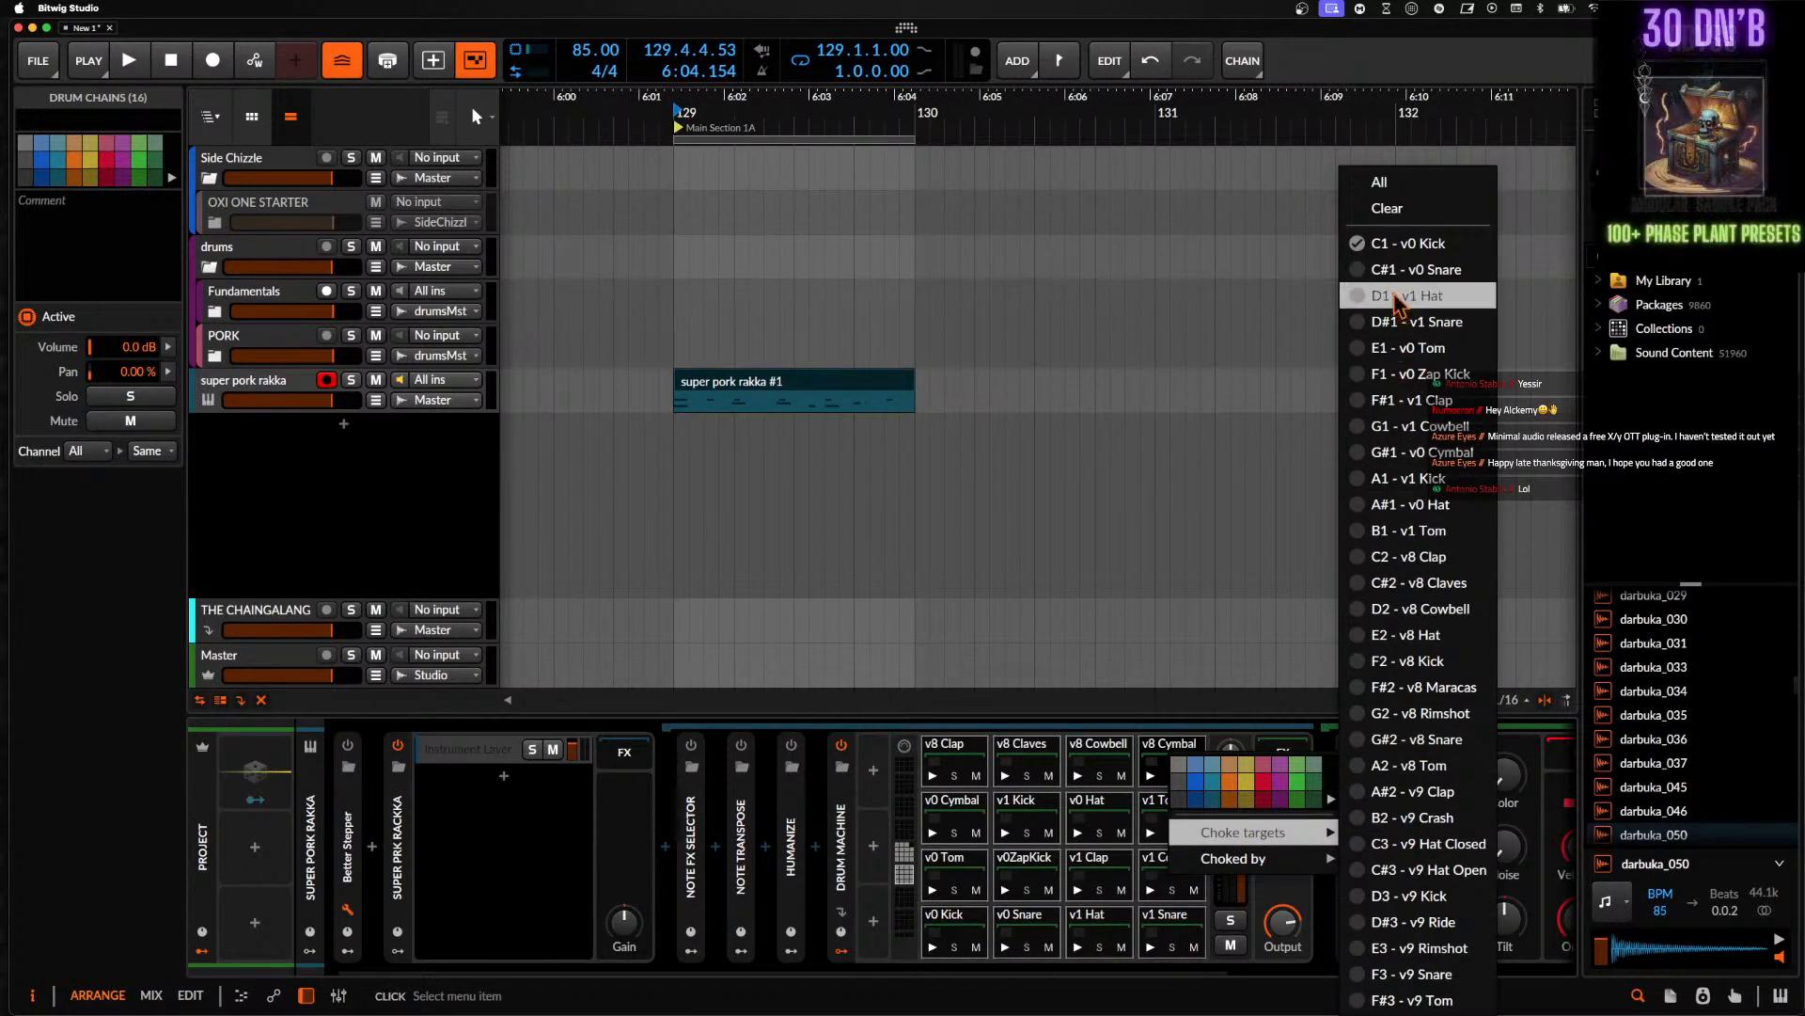
pyautogui.click(1370, 209)
# - Clear the choked-by assignments of the v0 Kick pad within the selected pads
pyautogui.rightClick(987, 959)
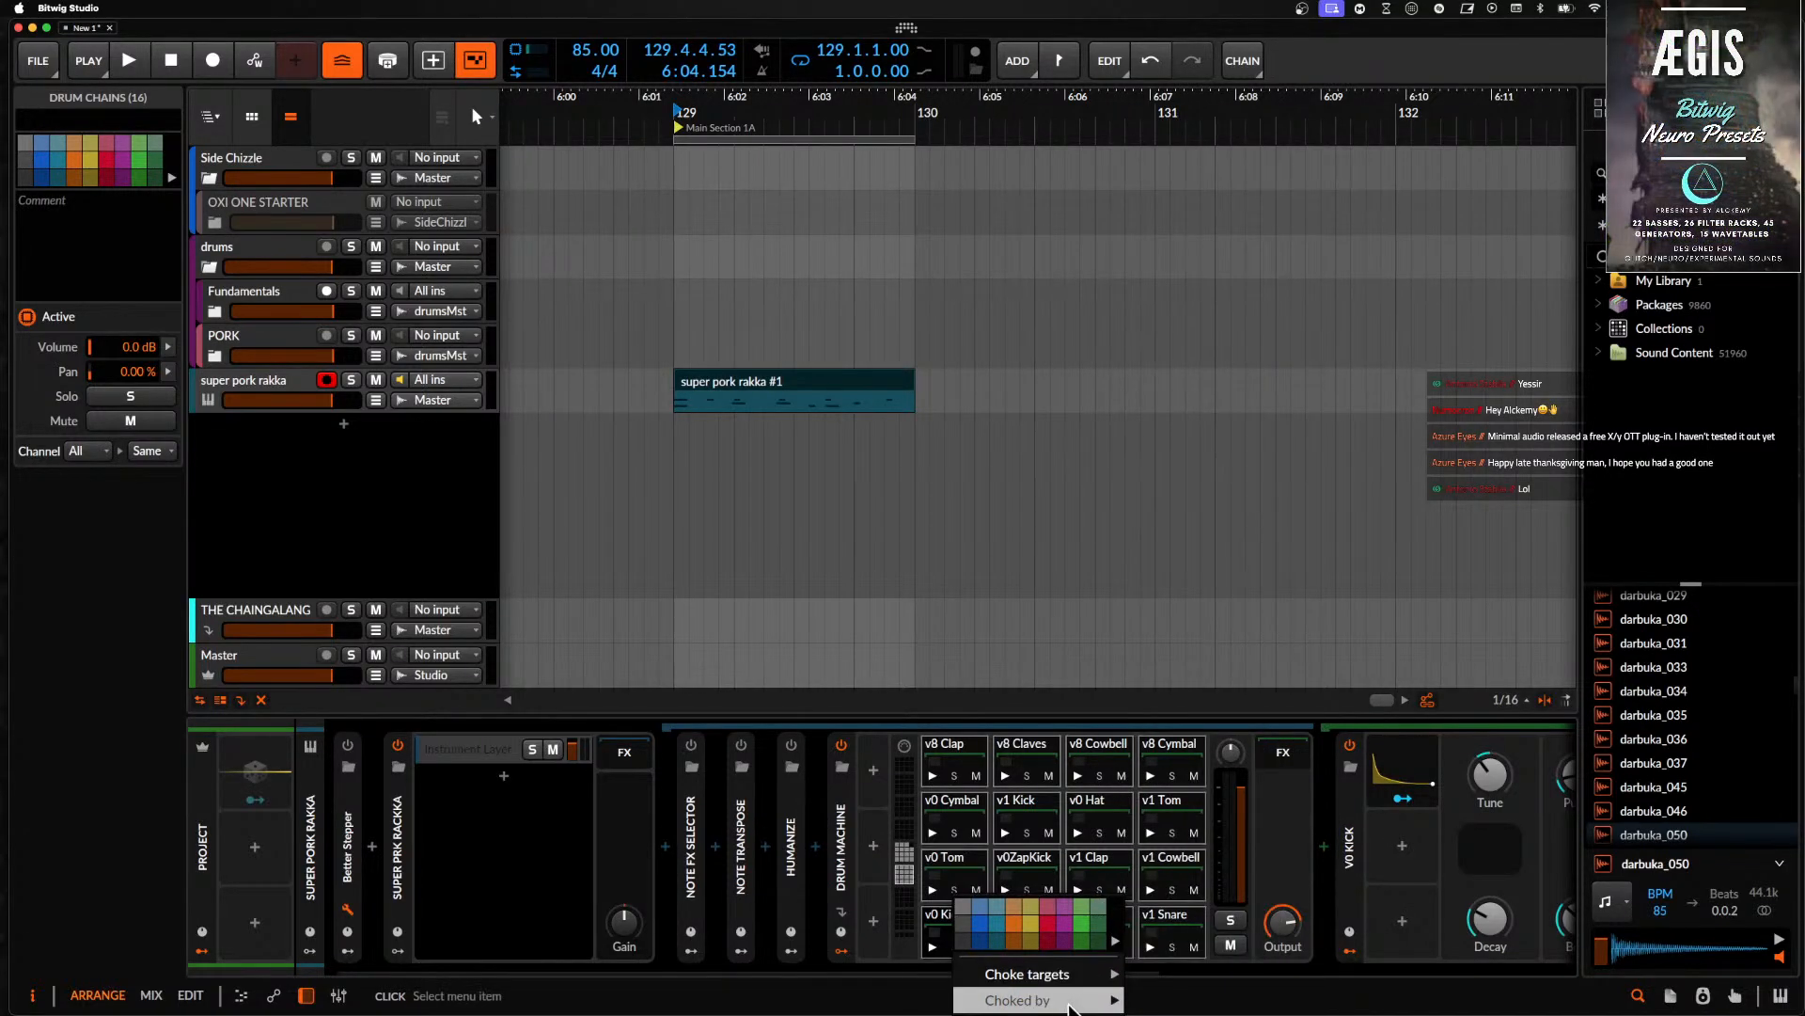
pyautogui.moveTo(1034, 1001)
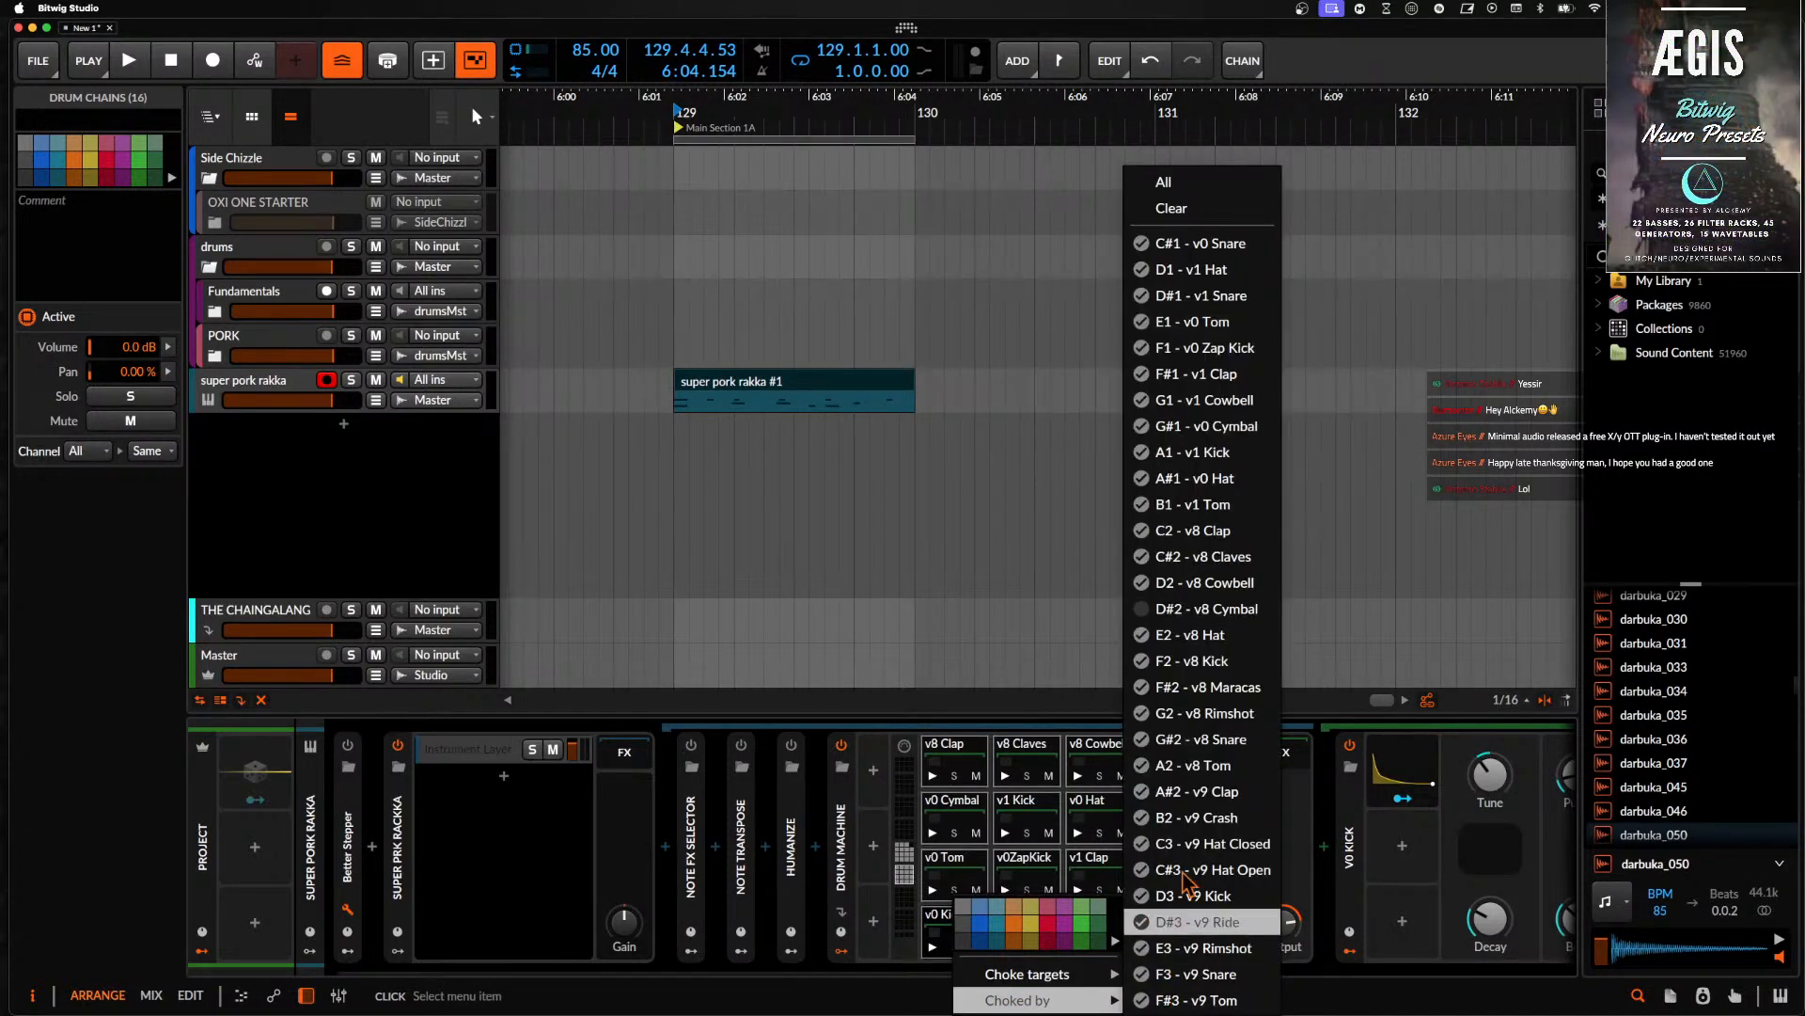
pyautogui.click(1181, 207)
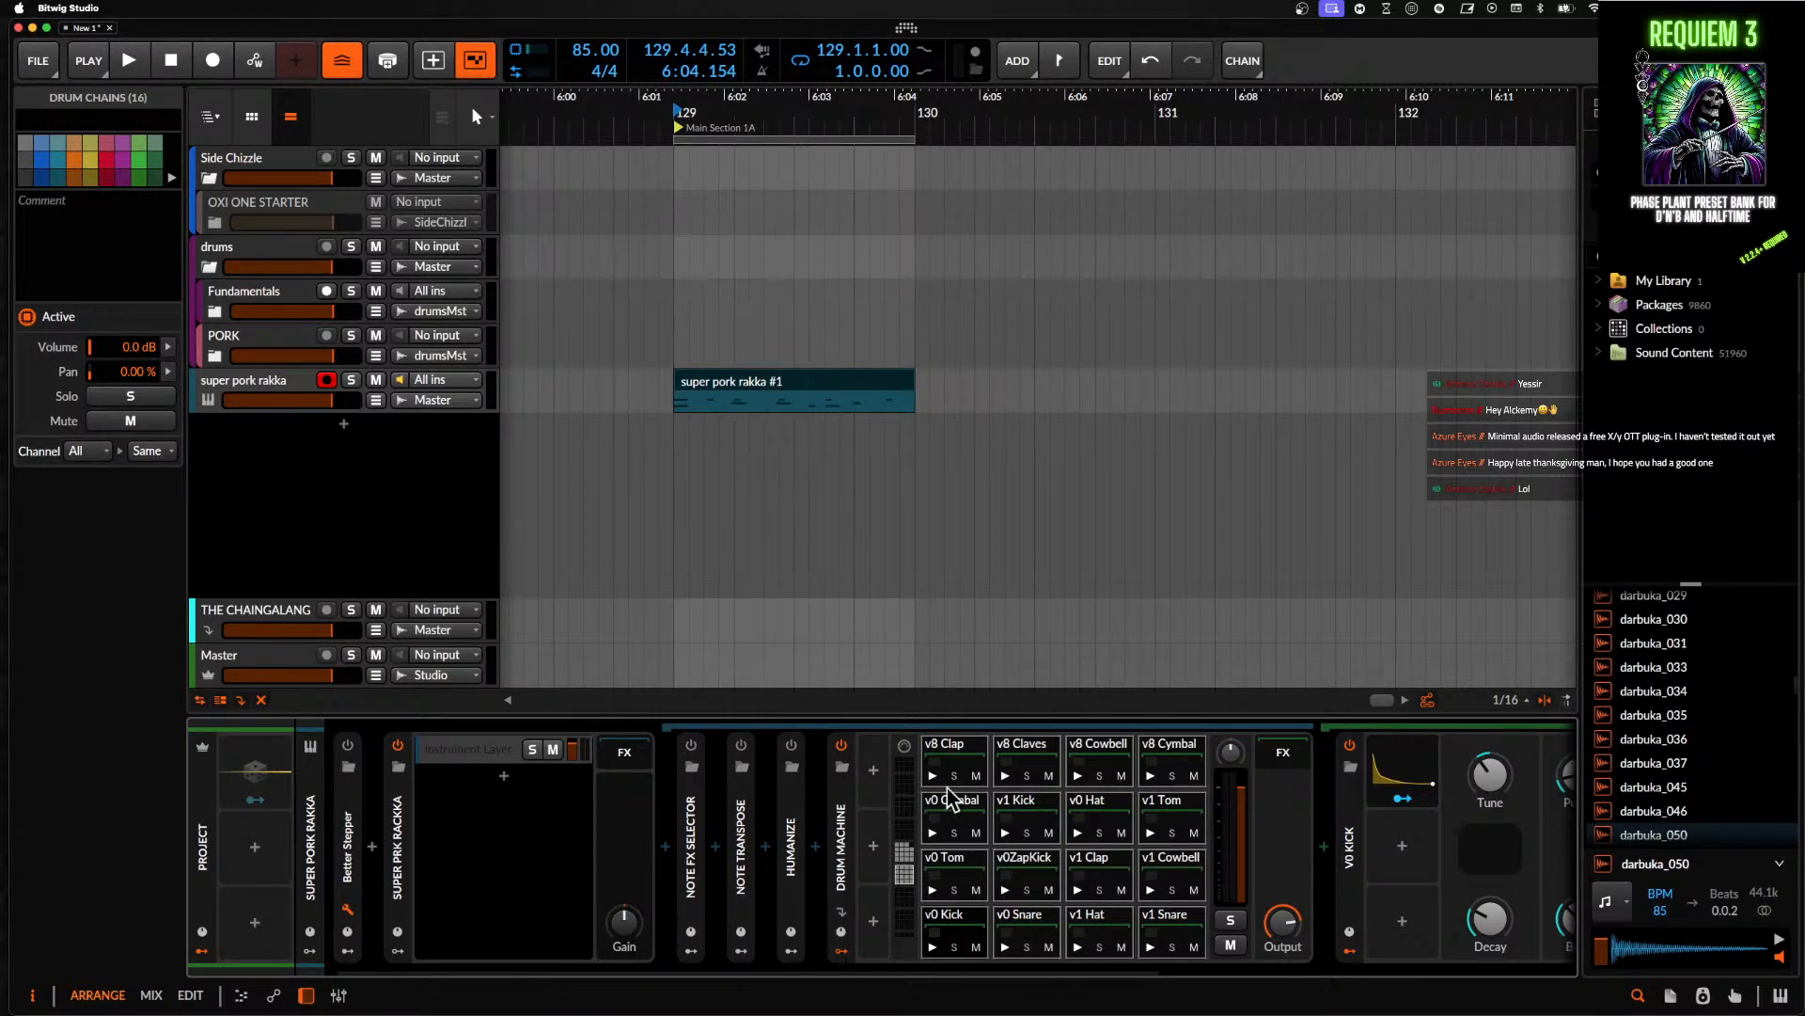
# - Open the super pork rakka #1 clip's notes and play it to hear the drums
pyautogui.doubleClick(786, 386)
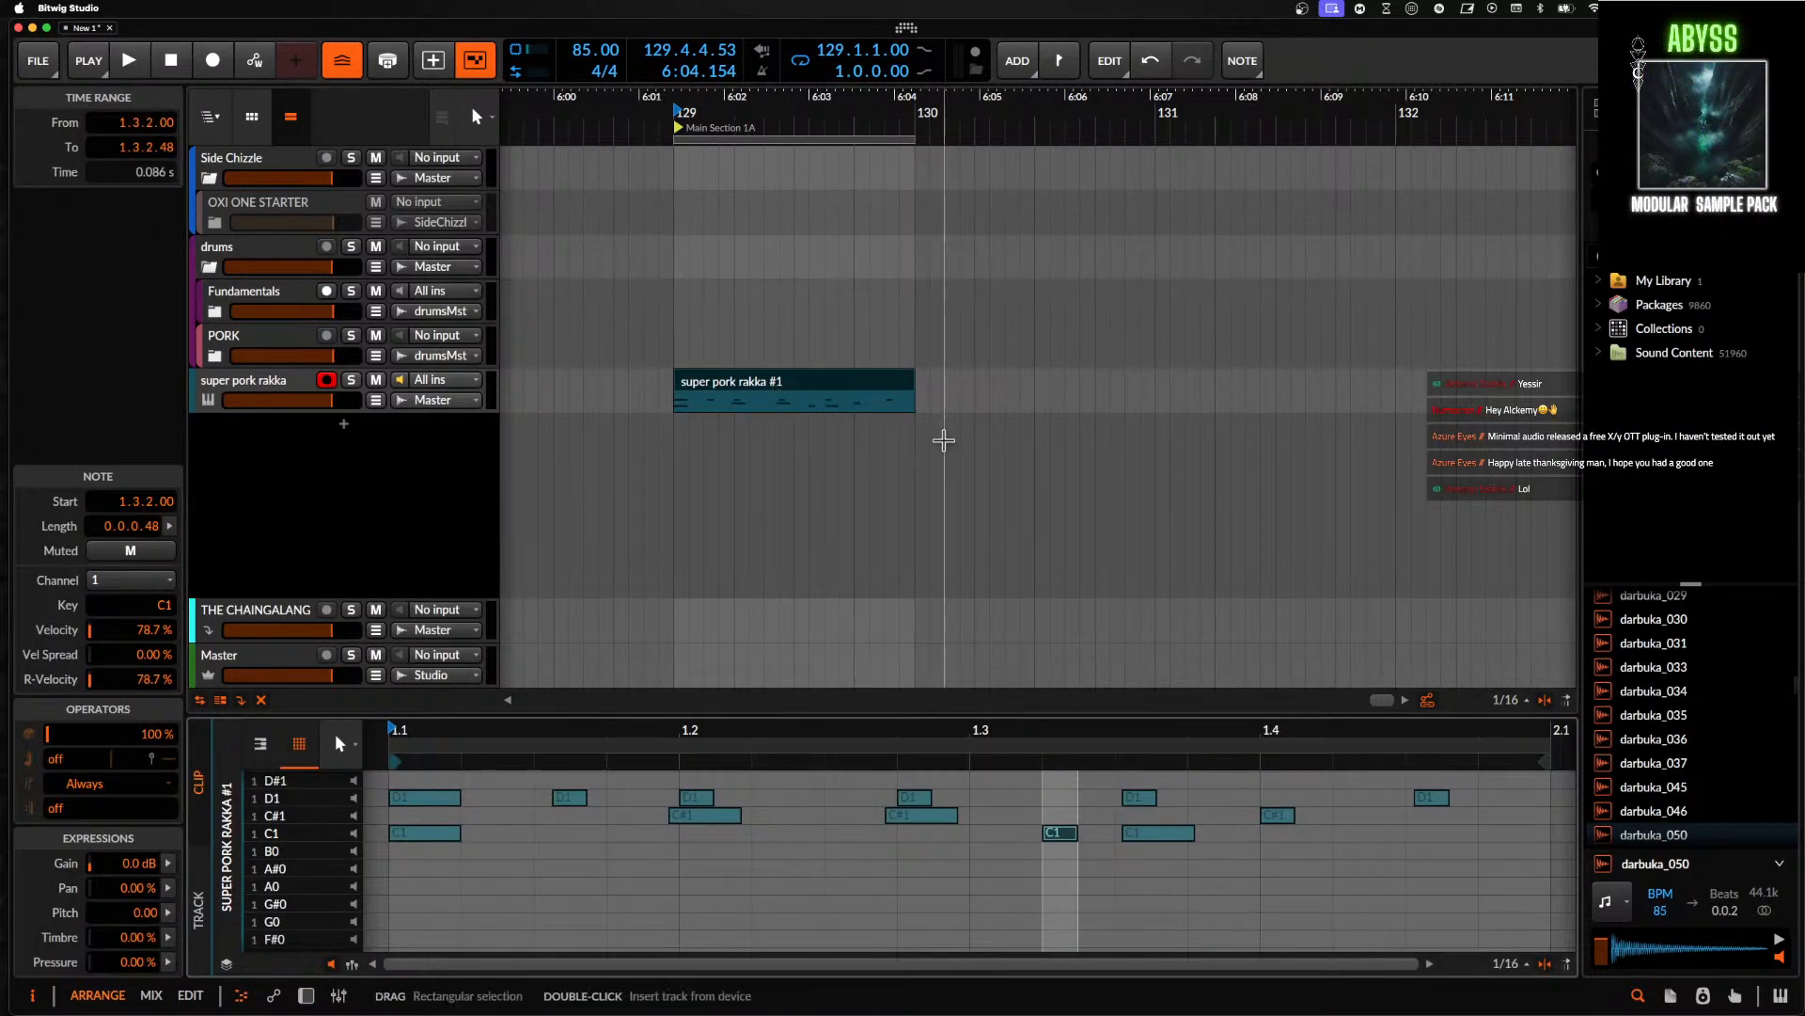
pyautogui.press('space')
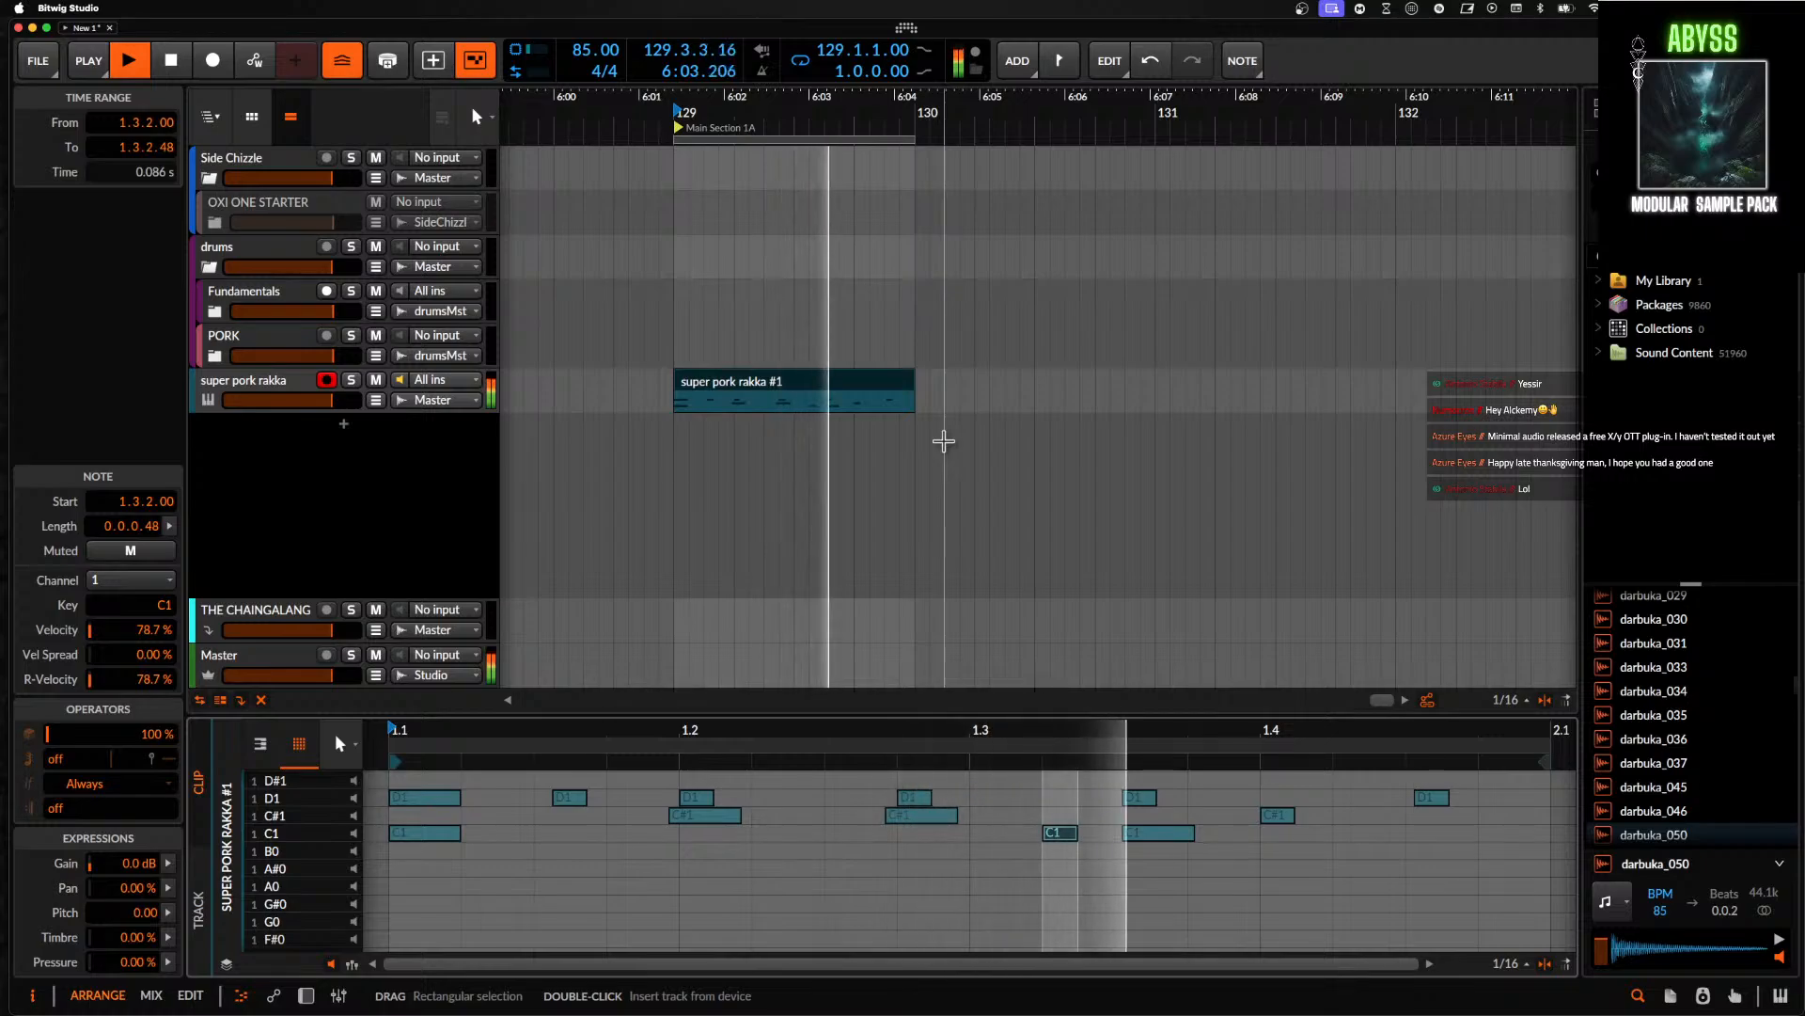
pyautogui.moveTo(1080, 758); pyautogui.dragTo(1081, 762)
pyautogui.press('space')
# - Add a G#1 note of length 0.0.1.00 at 1.3.2 and play the clip
pyautogui.scroll(2, 1004, 788)
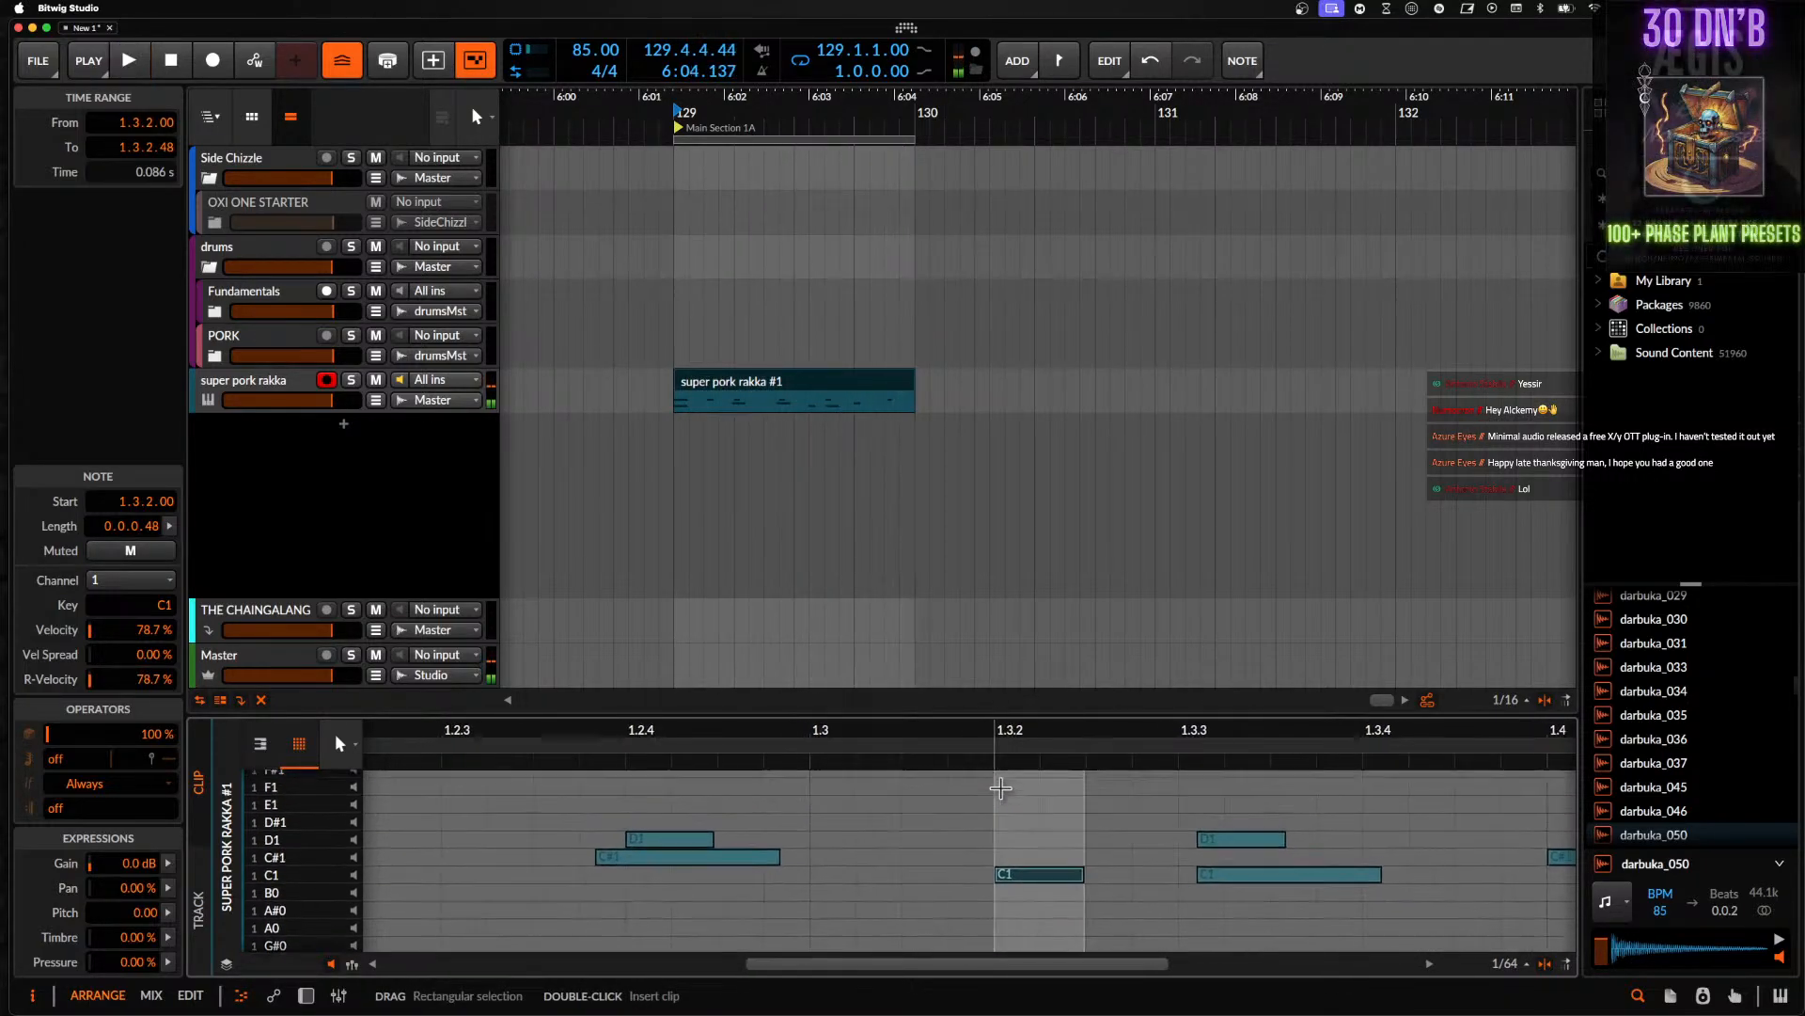
pyautogui.doubleClick(1013, 806)
pyautogui.moveTo(1031, 808); pyautogui.dragTo(1032, 846)
pyautogui.moveTo(1160, 846); pyautogui.dragTo(1185, 847)
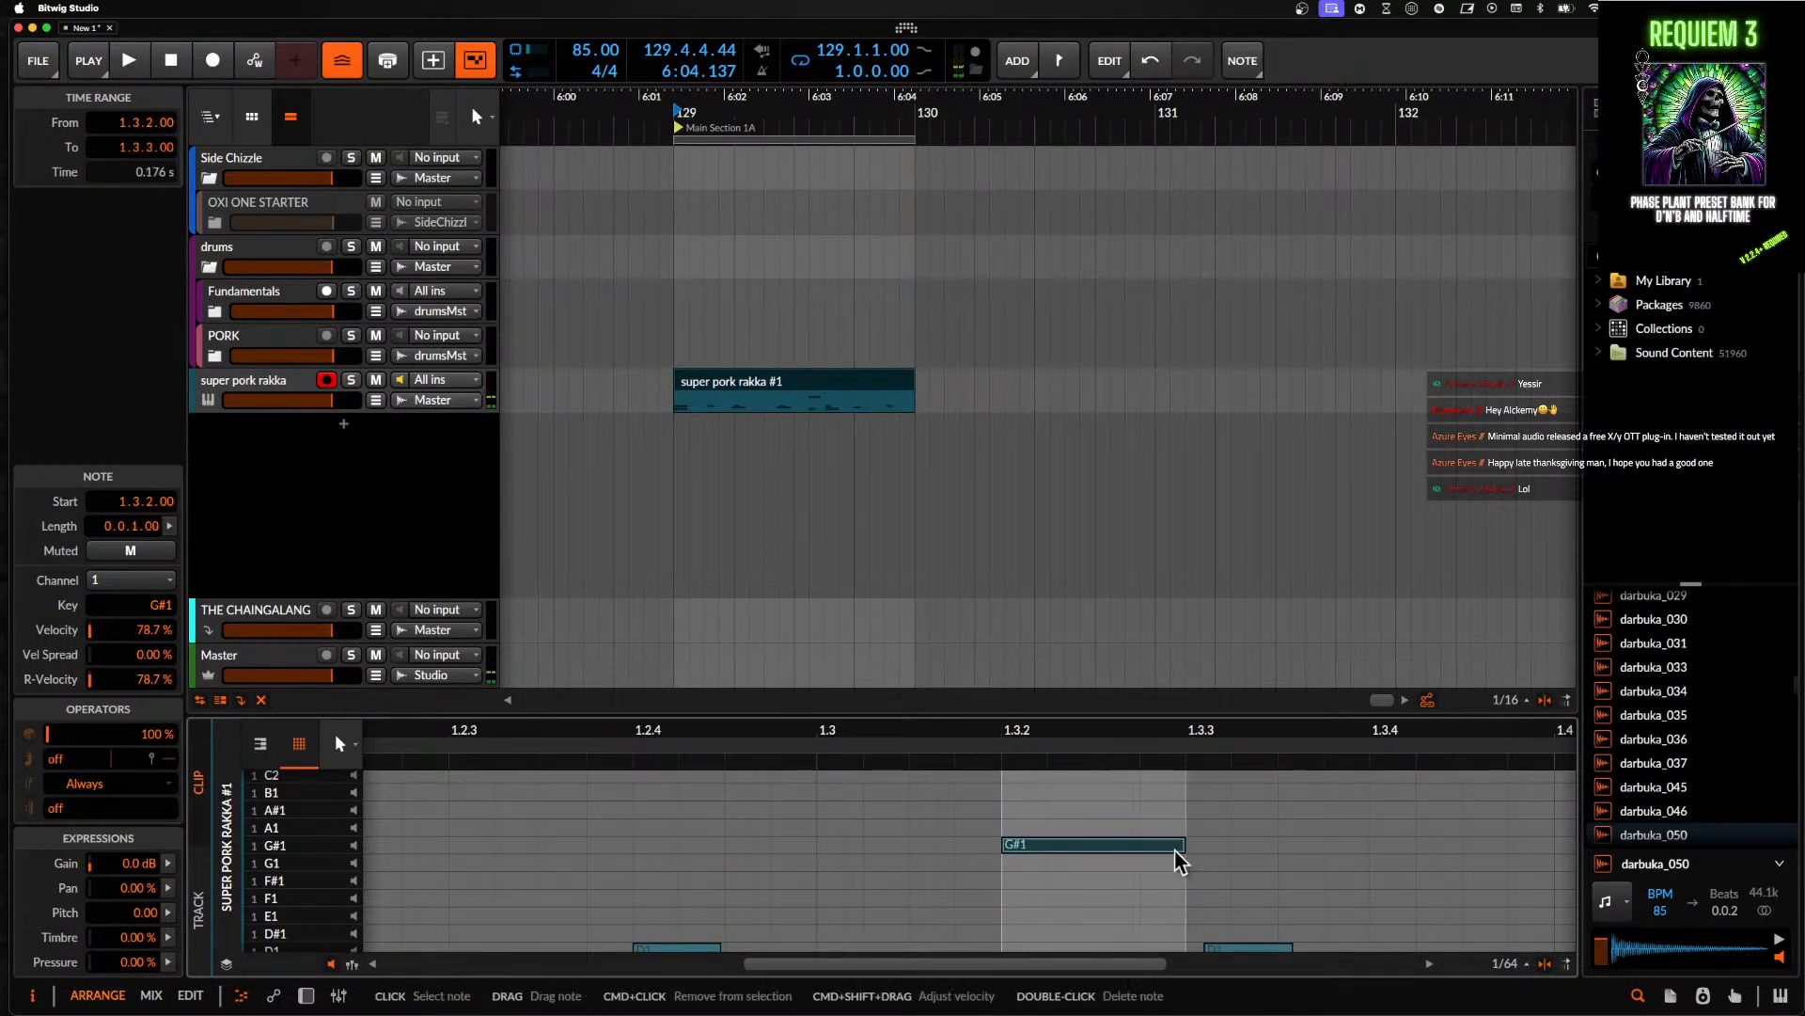
pyautogui.scroll(-1, 1183, 846)
pyautogui.press('space')
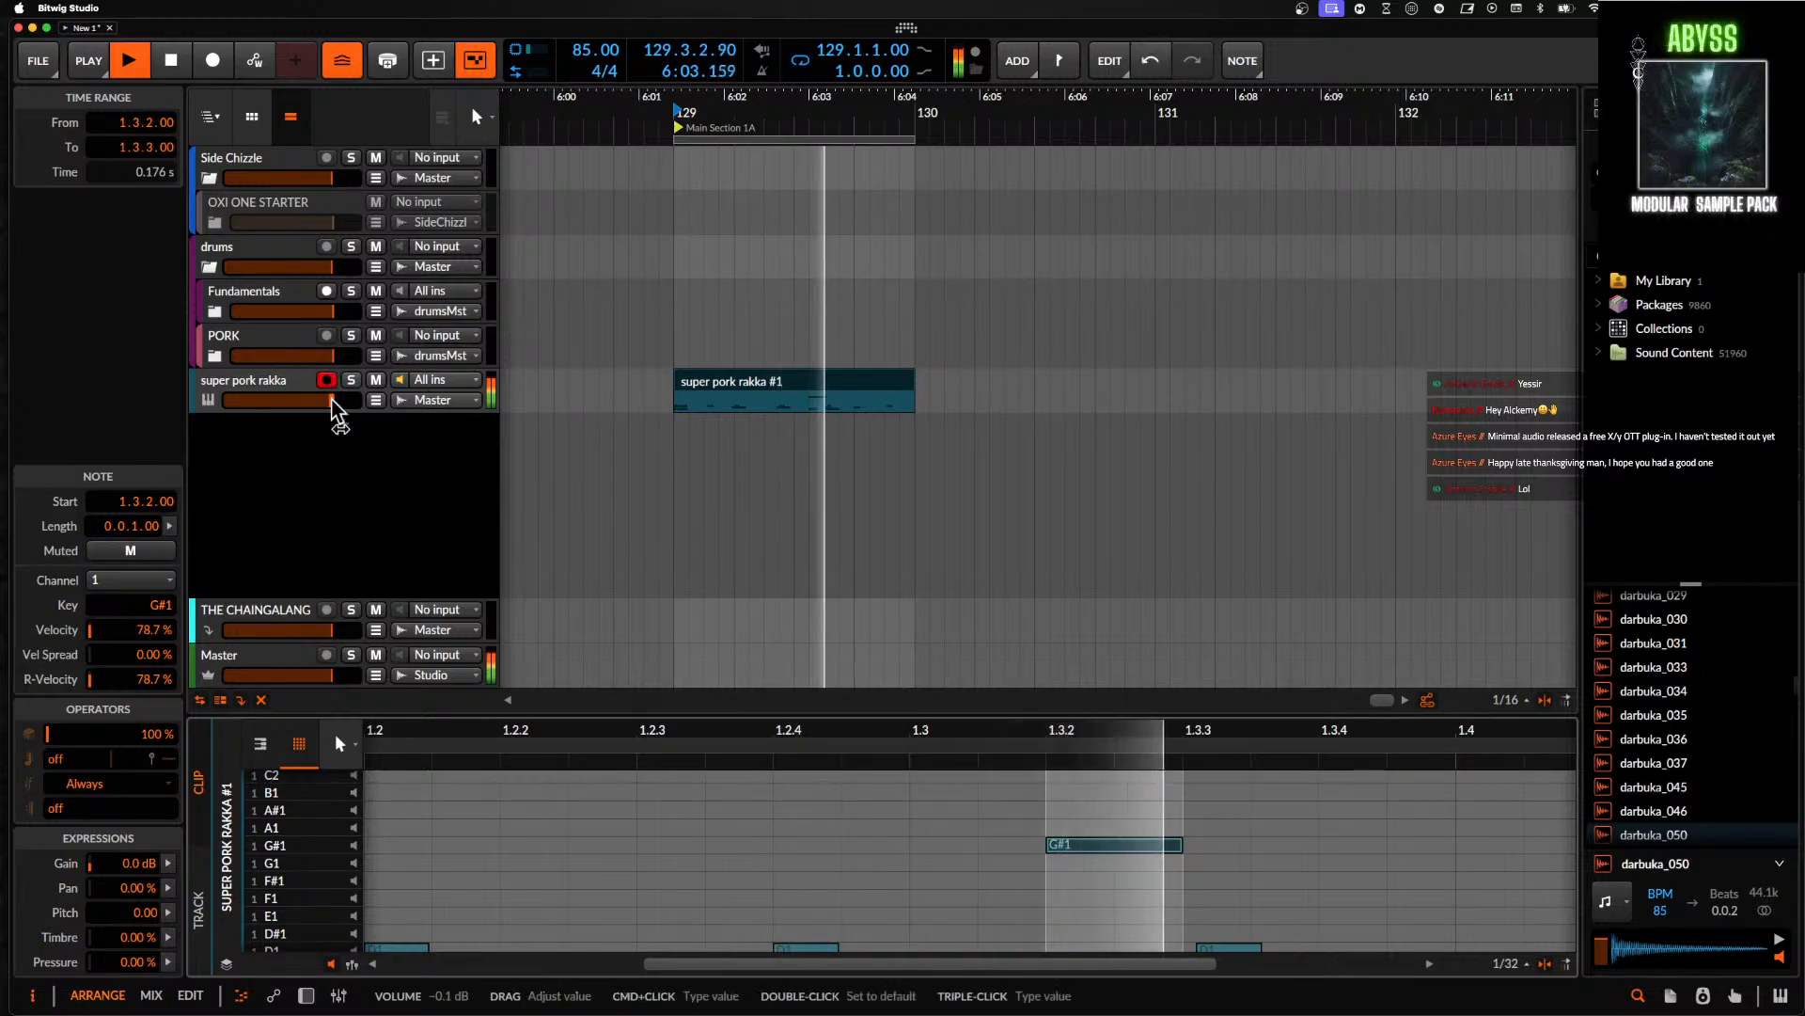
# - Show the super pork rakka device chain, extend the pad selection to every drum pad, and clear v9 Snare's choke targets
pyautogui.press('d')
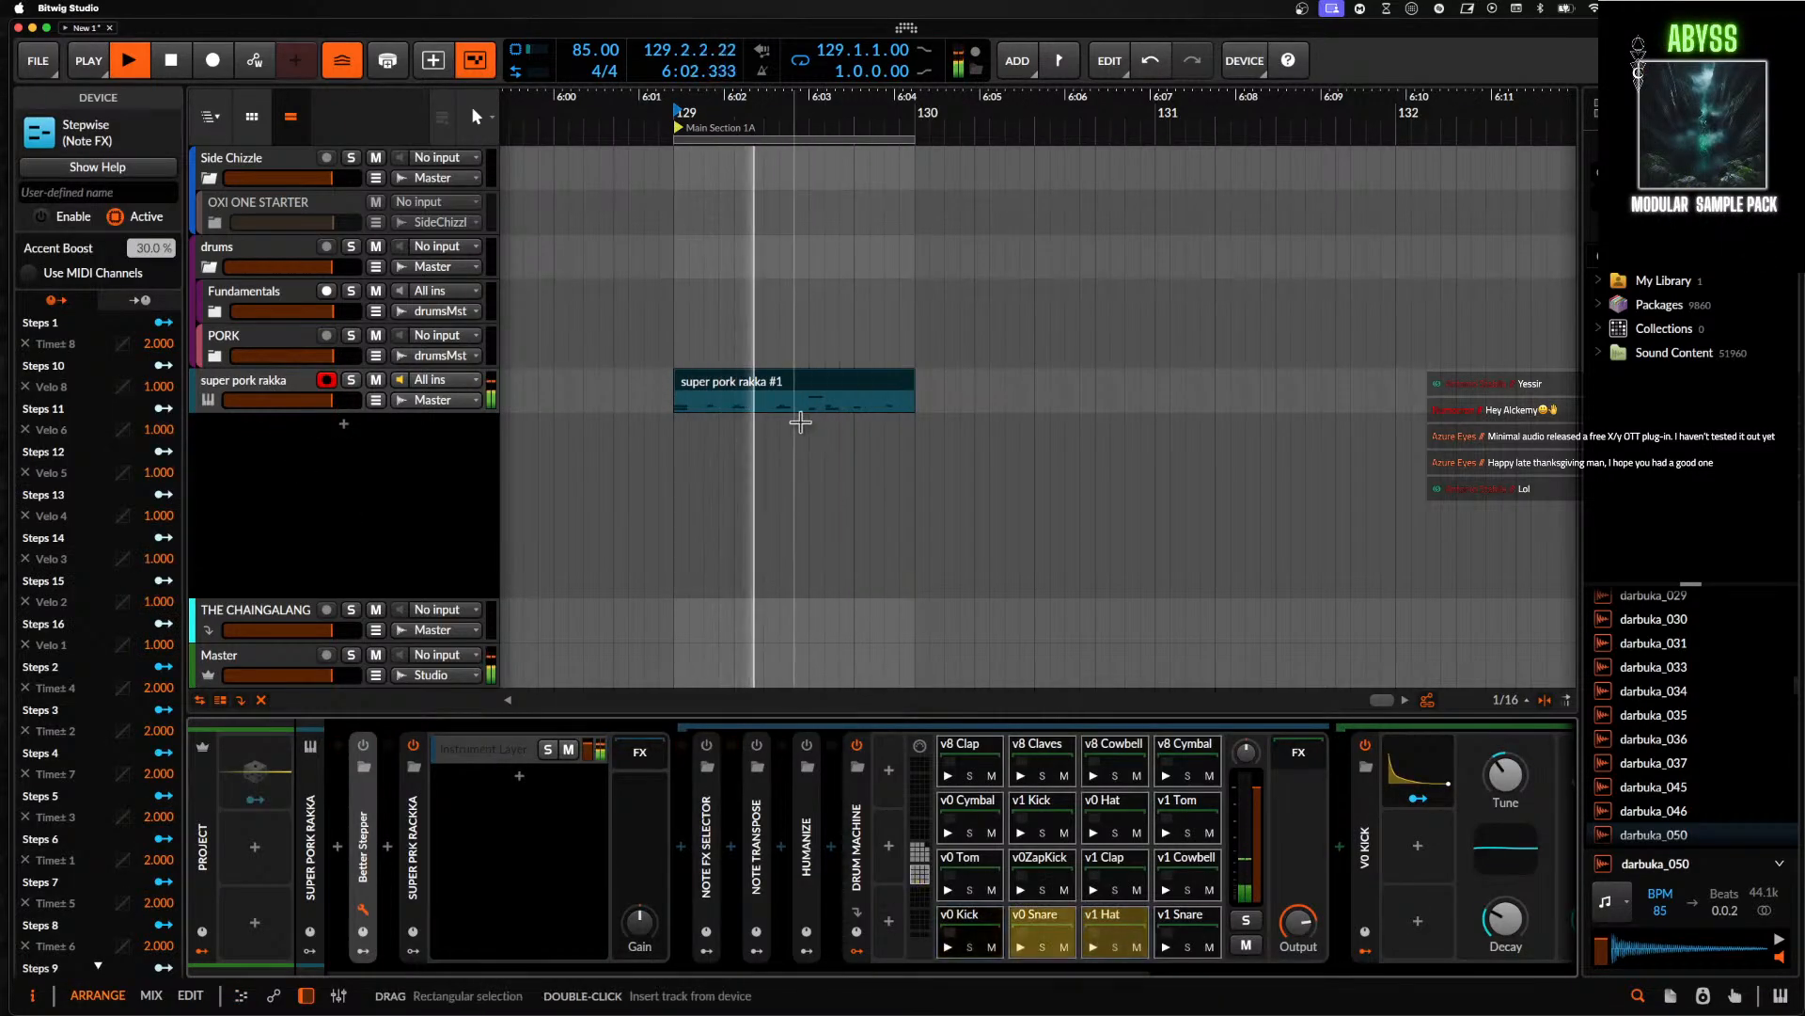
pyautogui.click(922, 858)
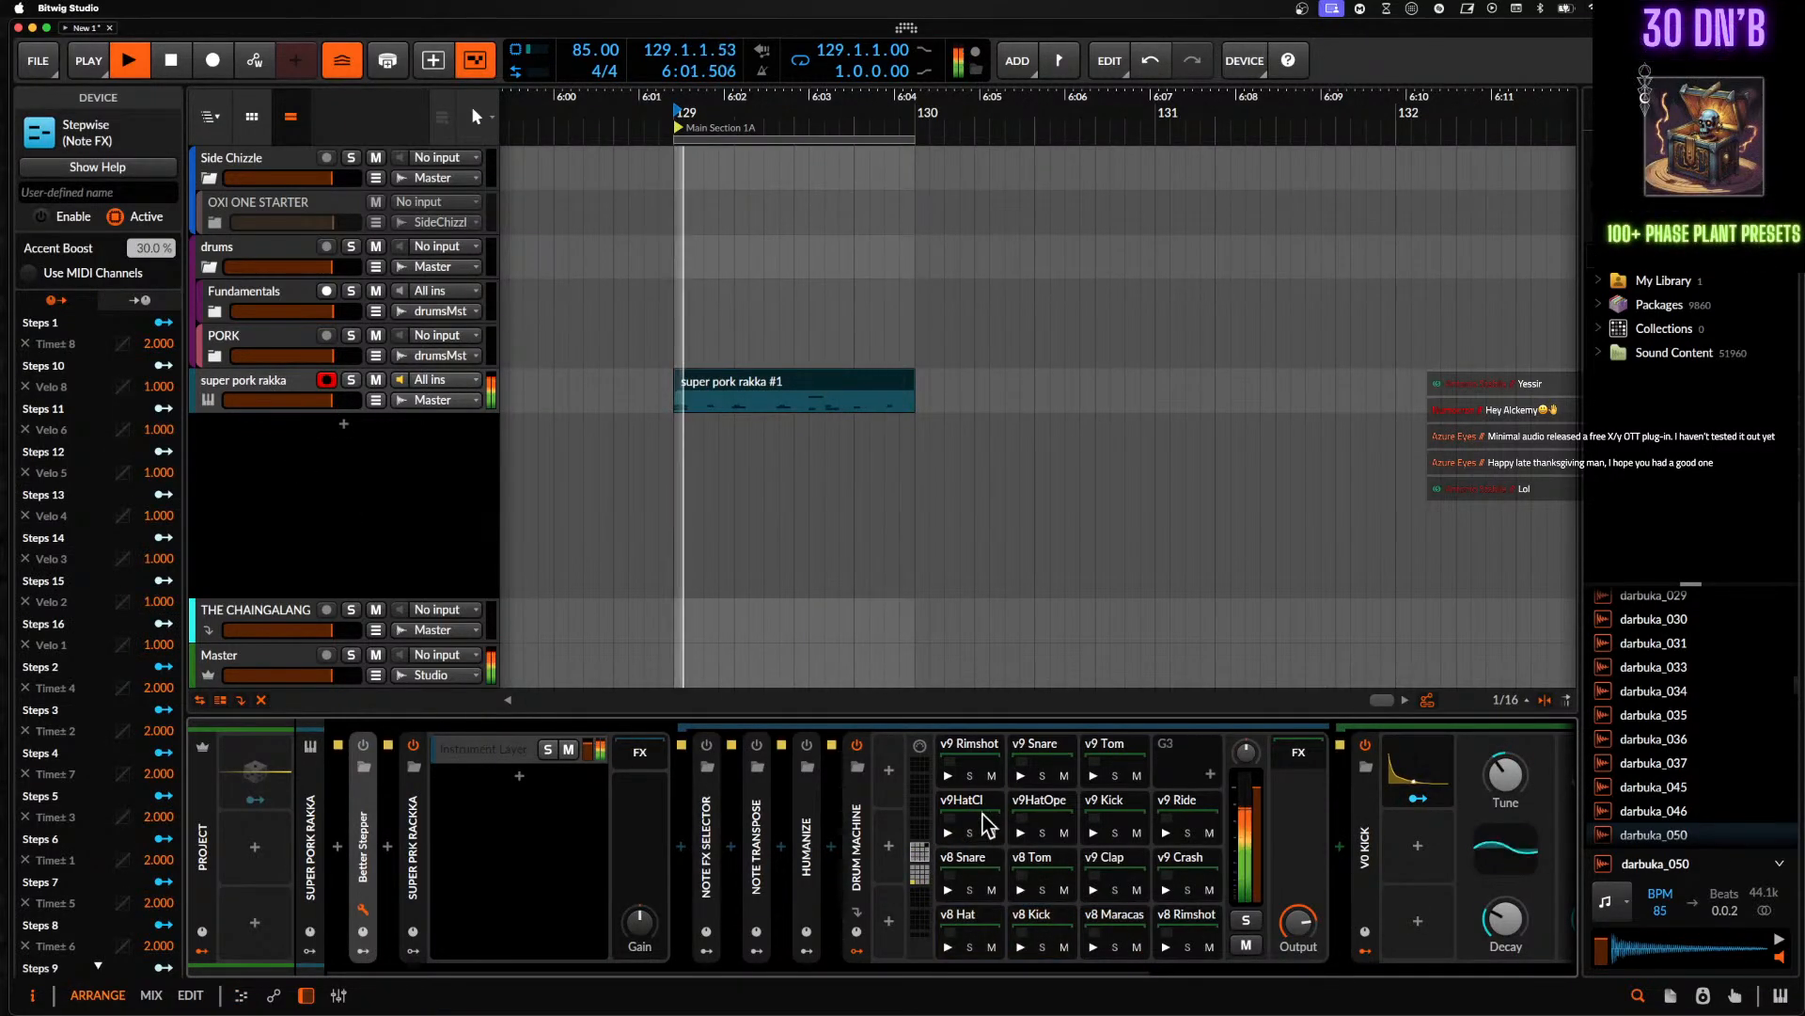
pyautogui.click(961, 752)
pyautogui.press('space')
pyautogui.rightClick(1196, 929)
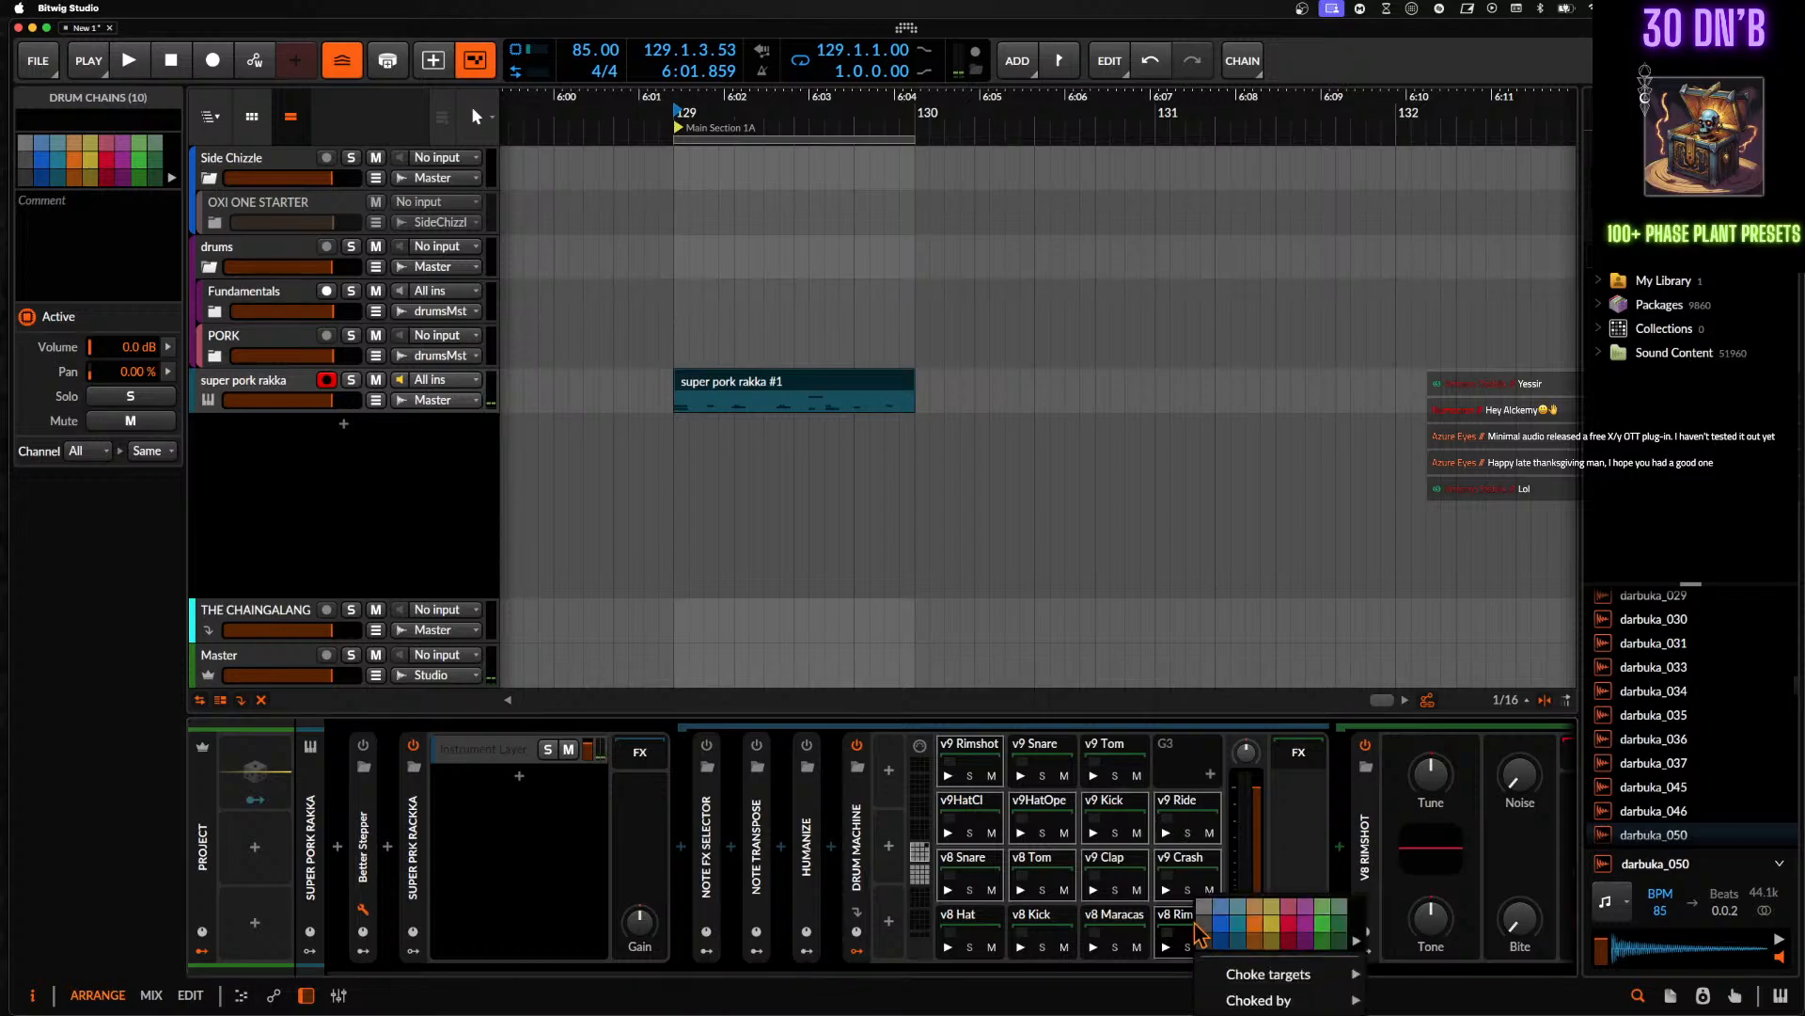
pyautogui.click(1122, 867)
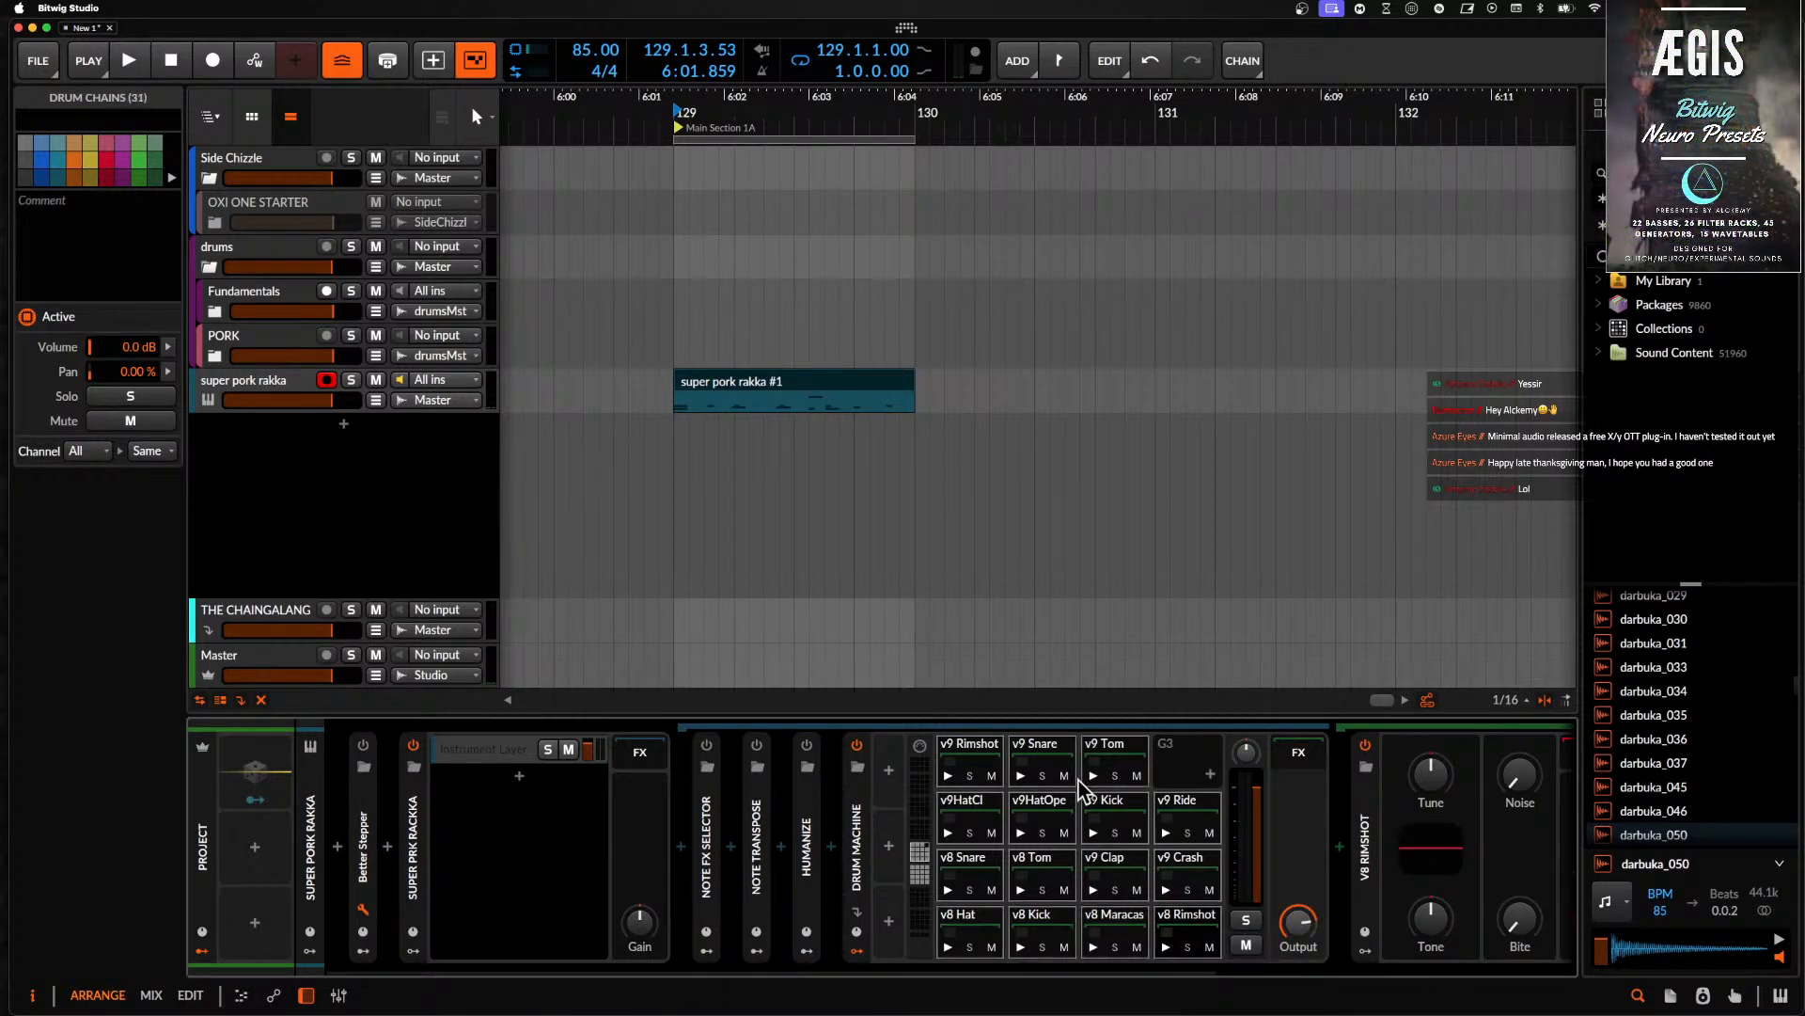
pyautogui.rightClick(1046, 761)
pyautogui.moveTo(1149, 856)
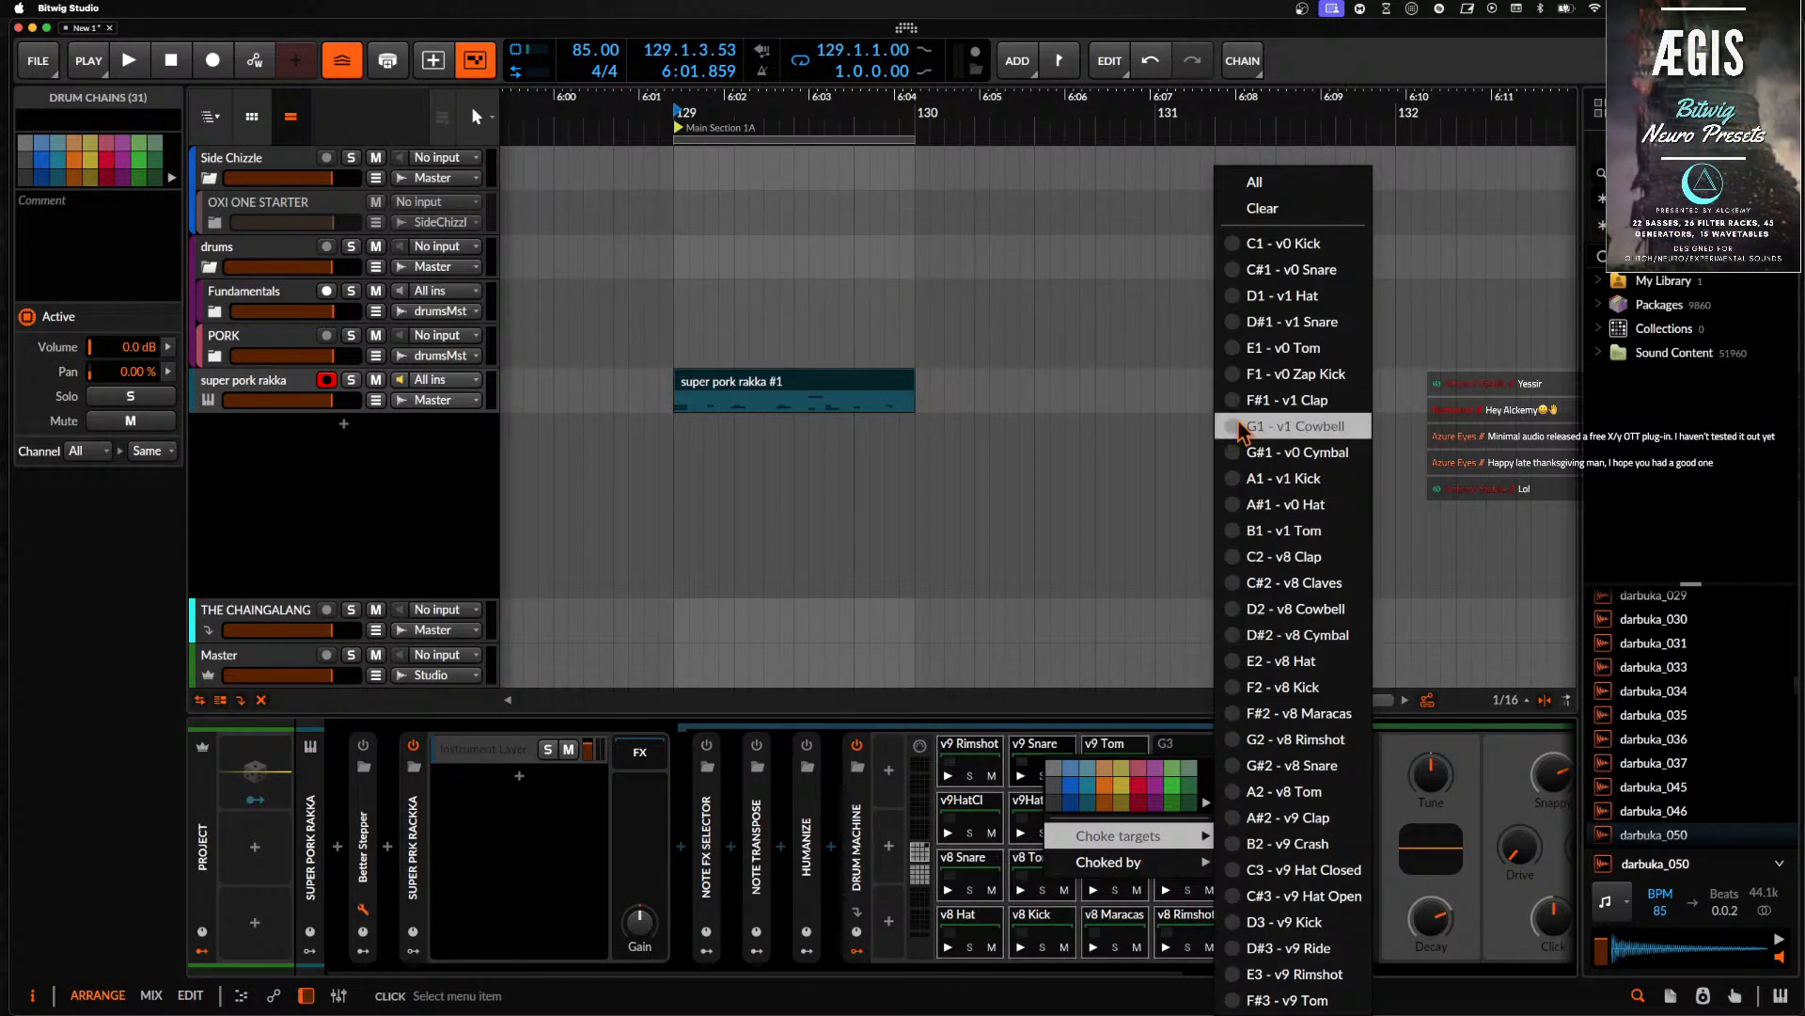
pyautogui.click(1239, 428)
# - Clear the choked-by assignments of the v9 Tom pad and audition the clip
pyautogui.rightClick(1105, 757)
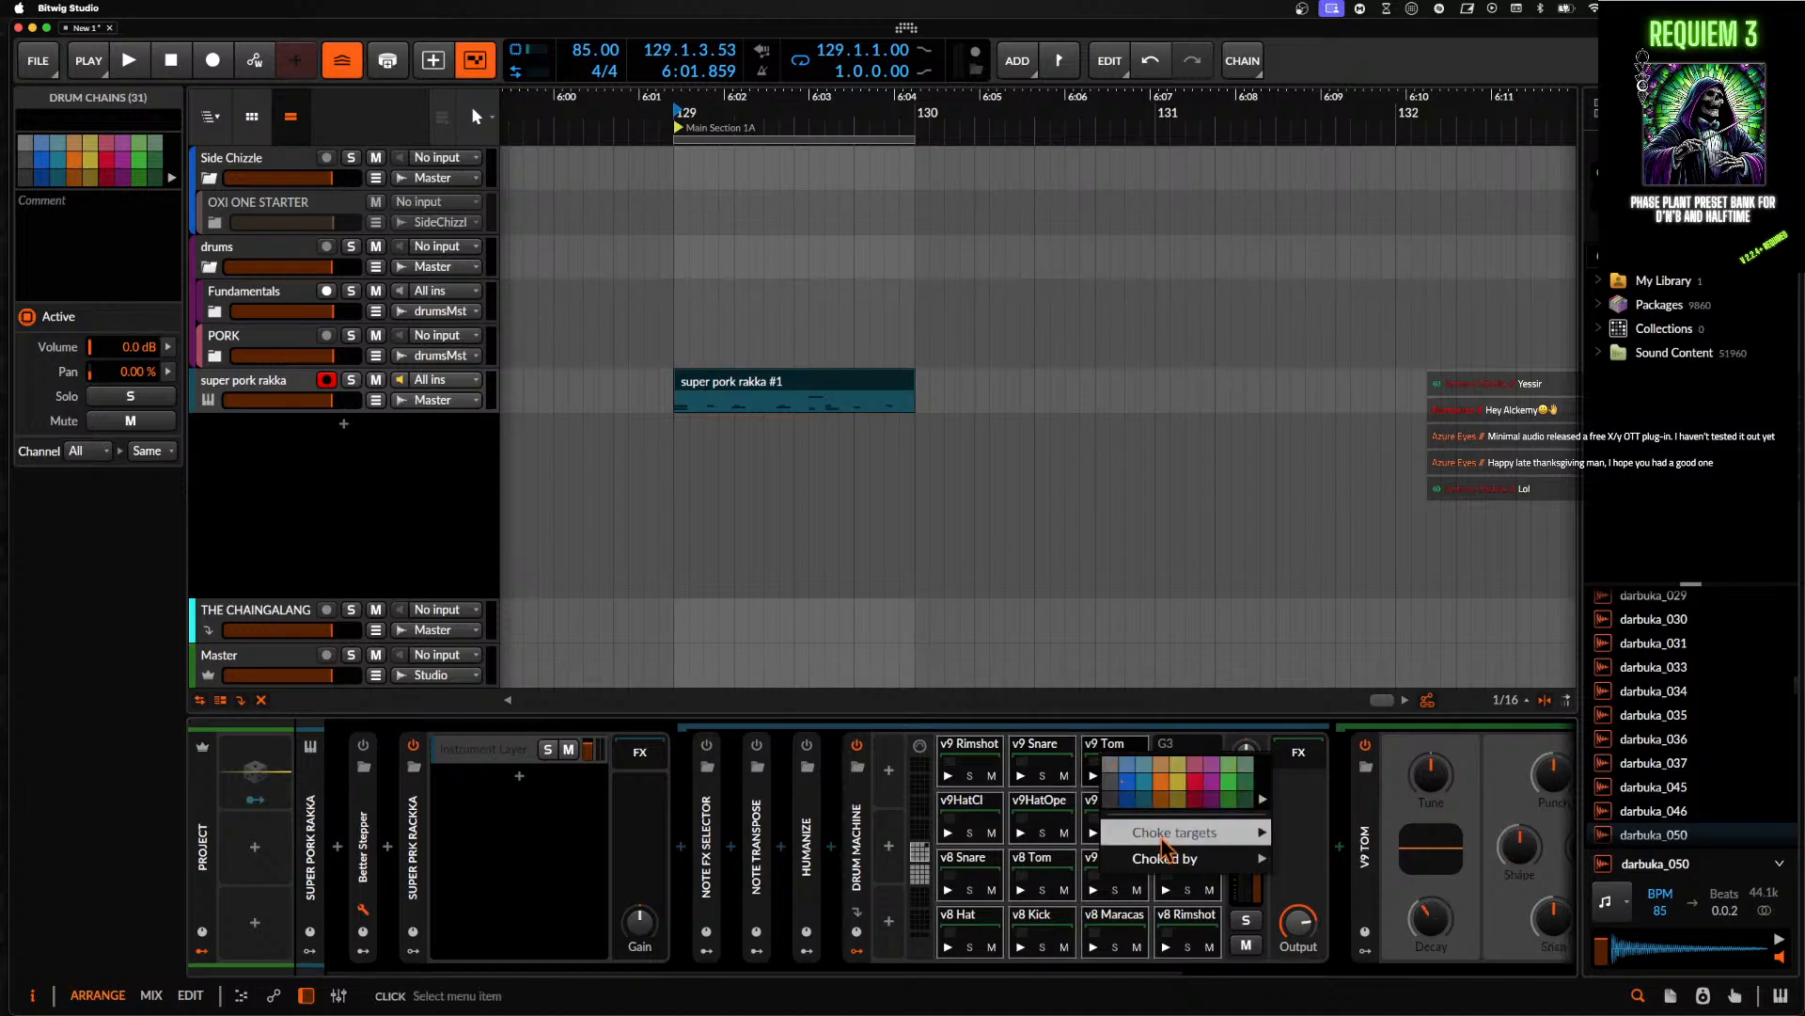
pyautogui.moveTo(1182, 863)
pyautogui.click(1317, 210)
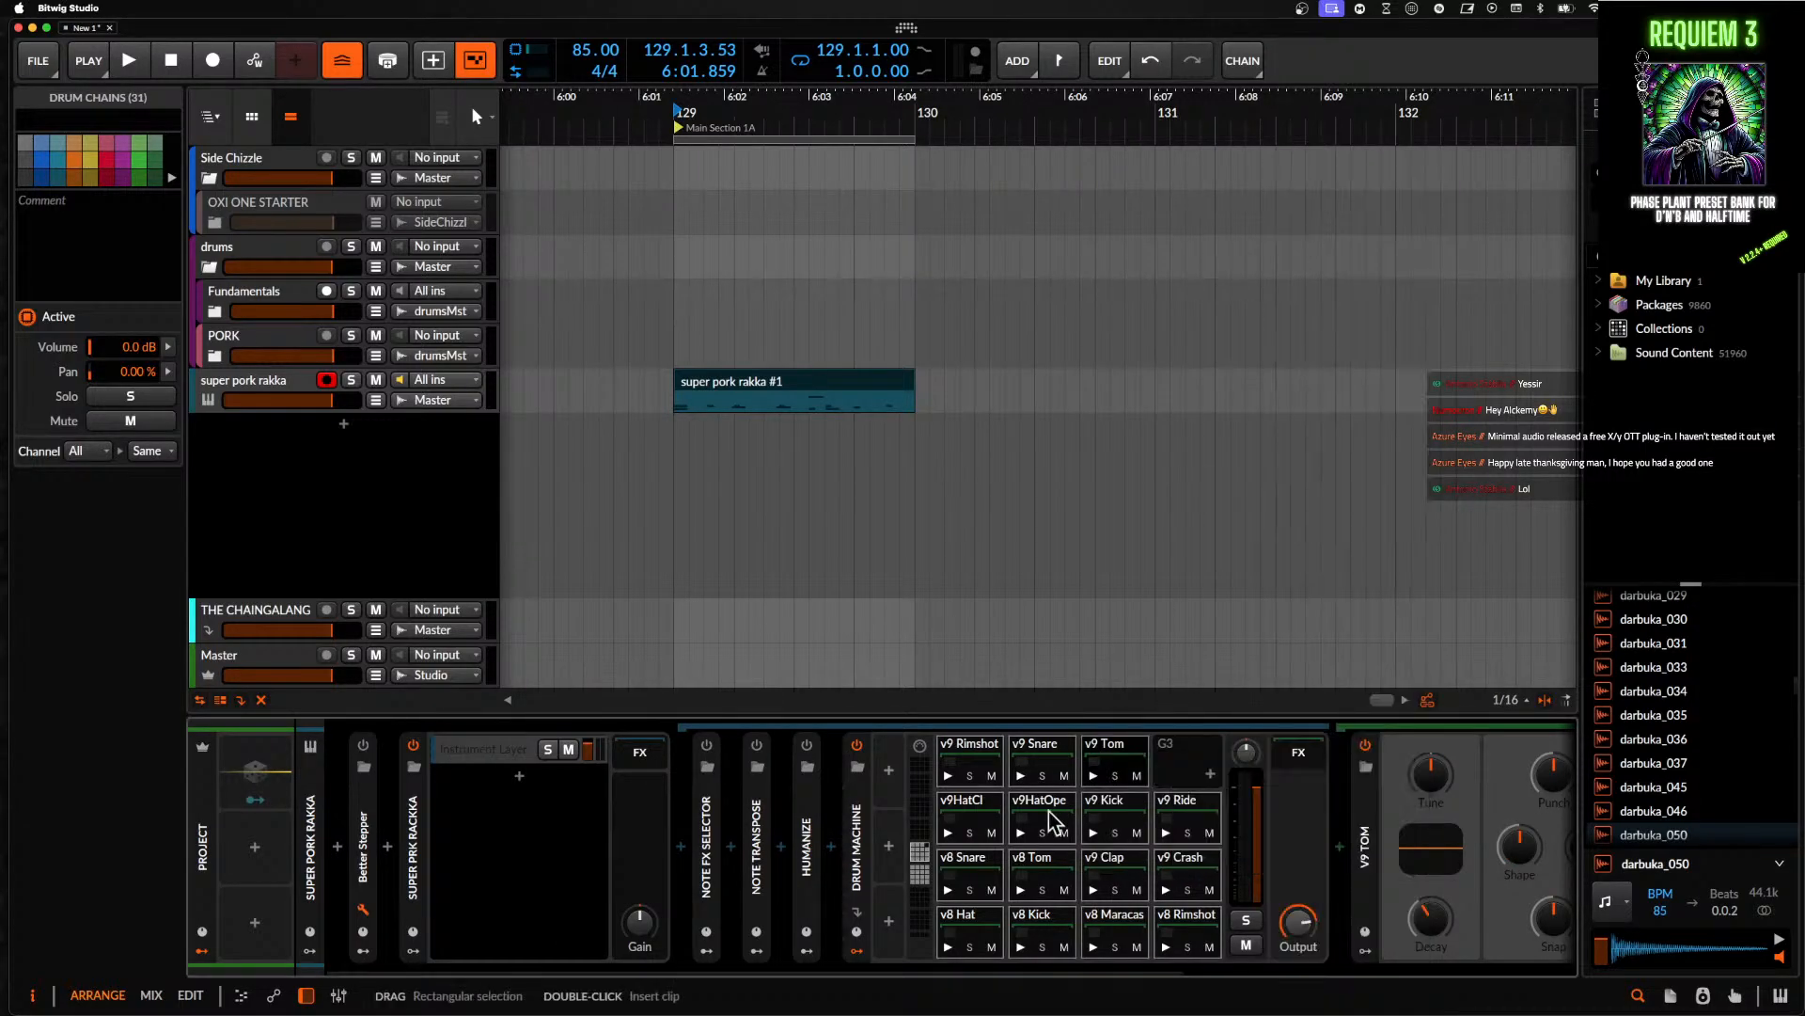
pyautogui.press('space')
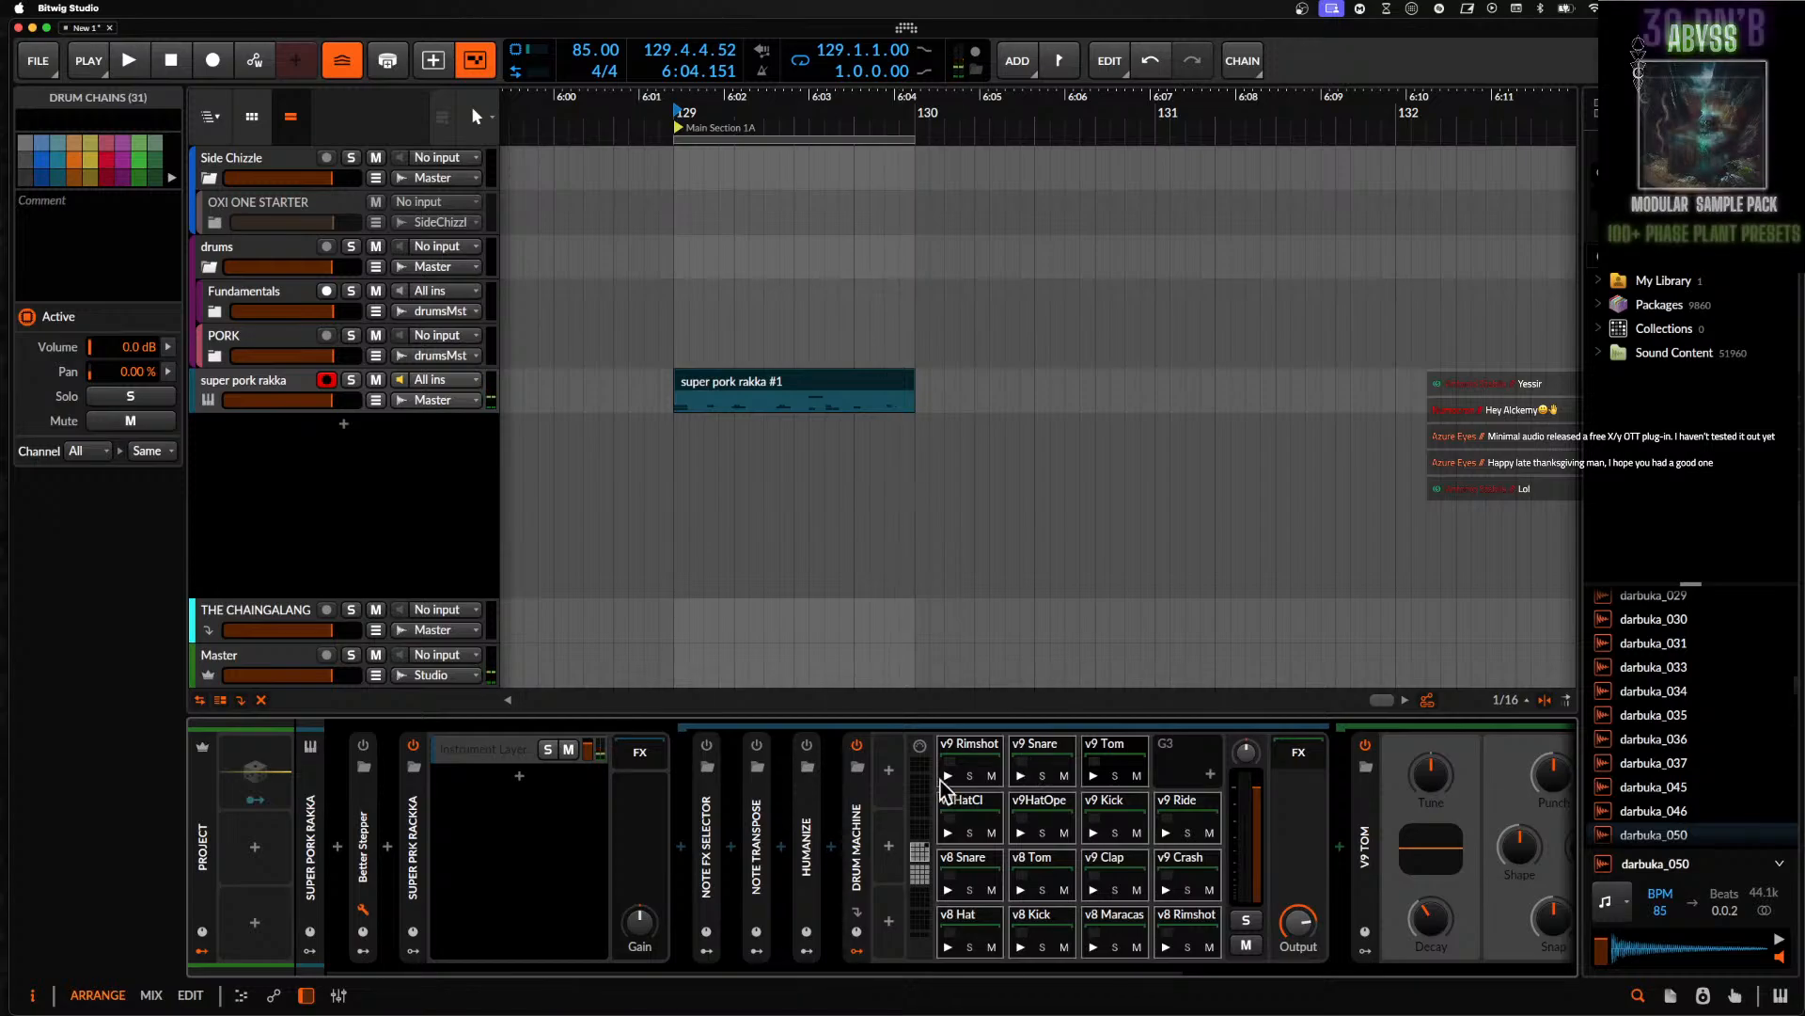
# - Reopen the clip's notes, set the playback start to 1.3.2, and audition the G#1 note
pyautogui.doubleClick(819, 393)
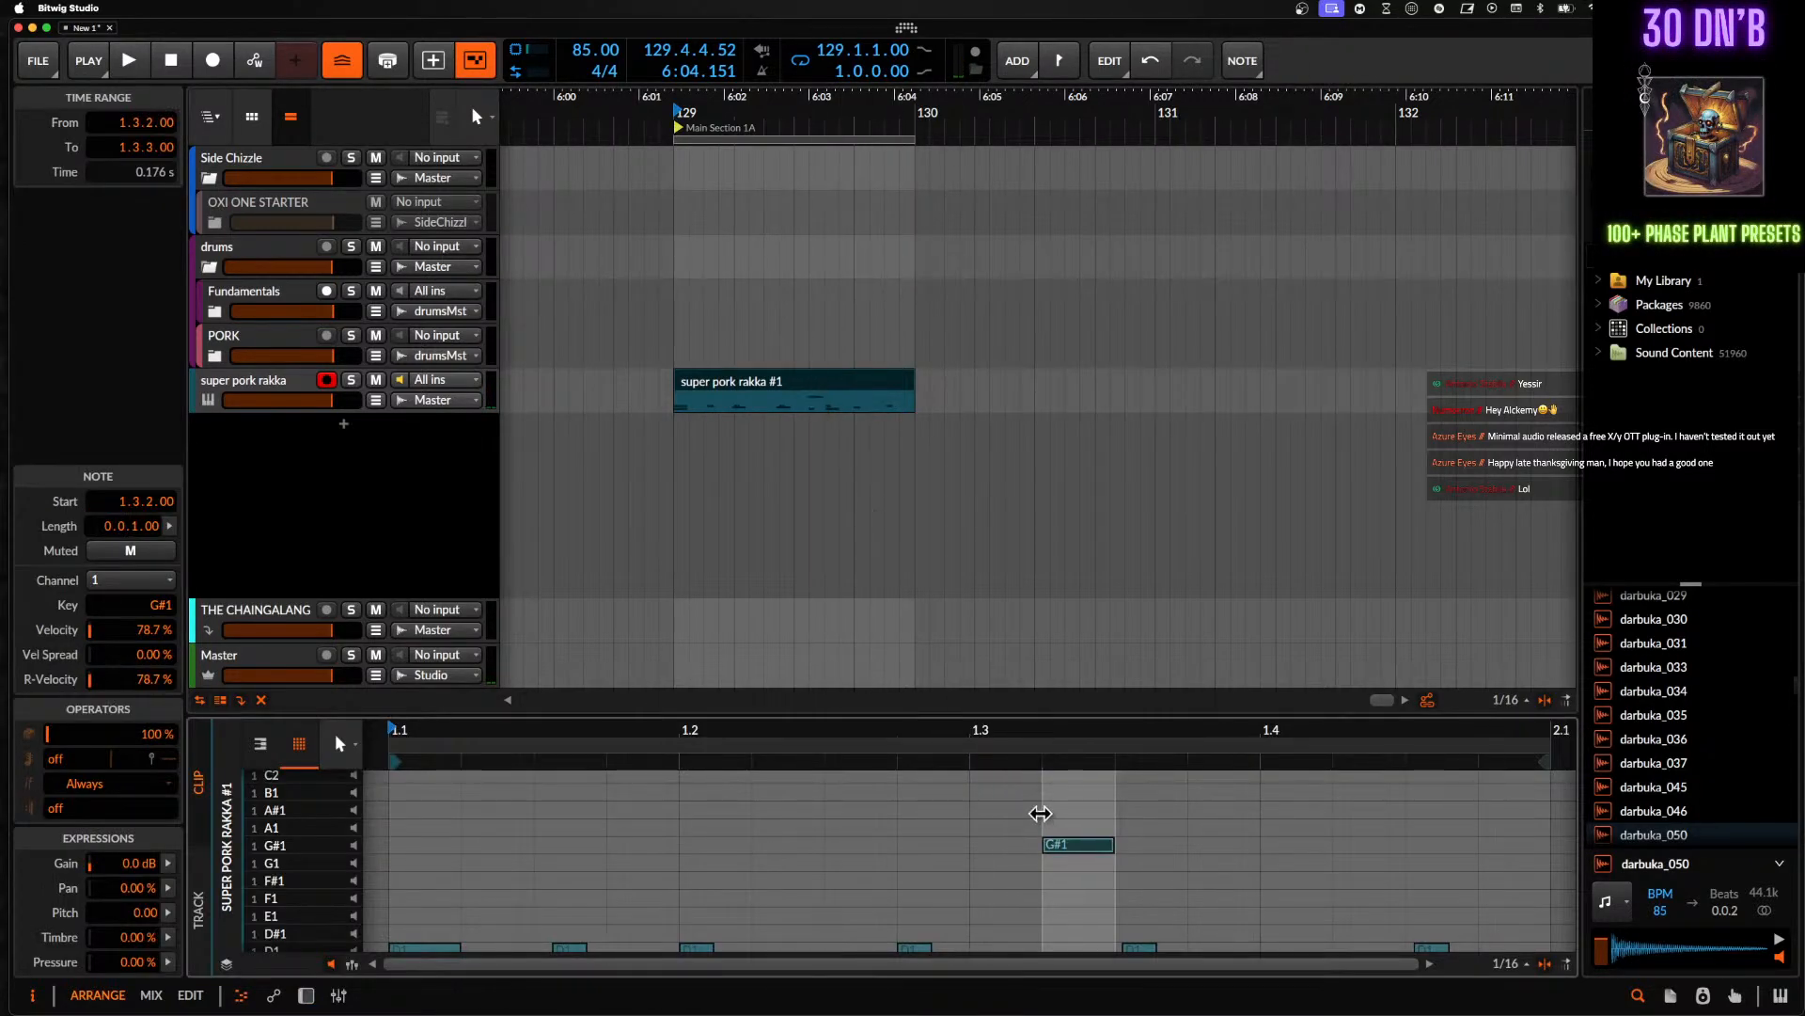
pyautogui.click(1073, 845)
pyautogui.press('space')
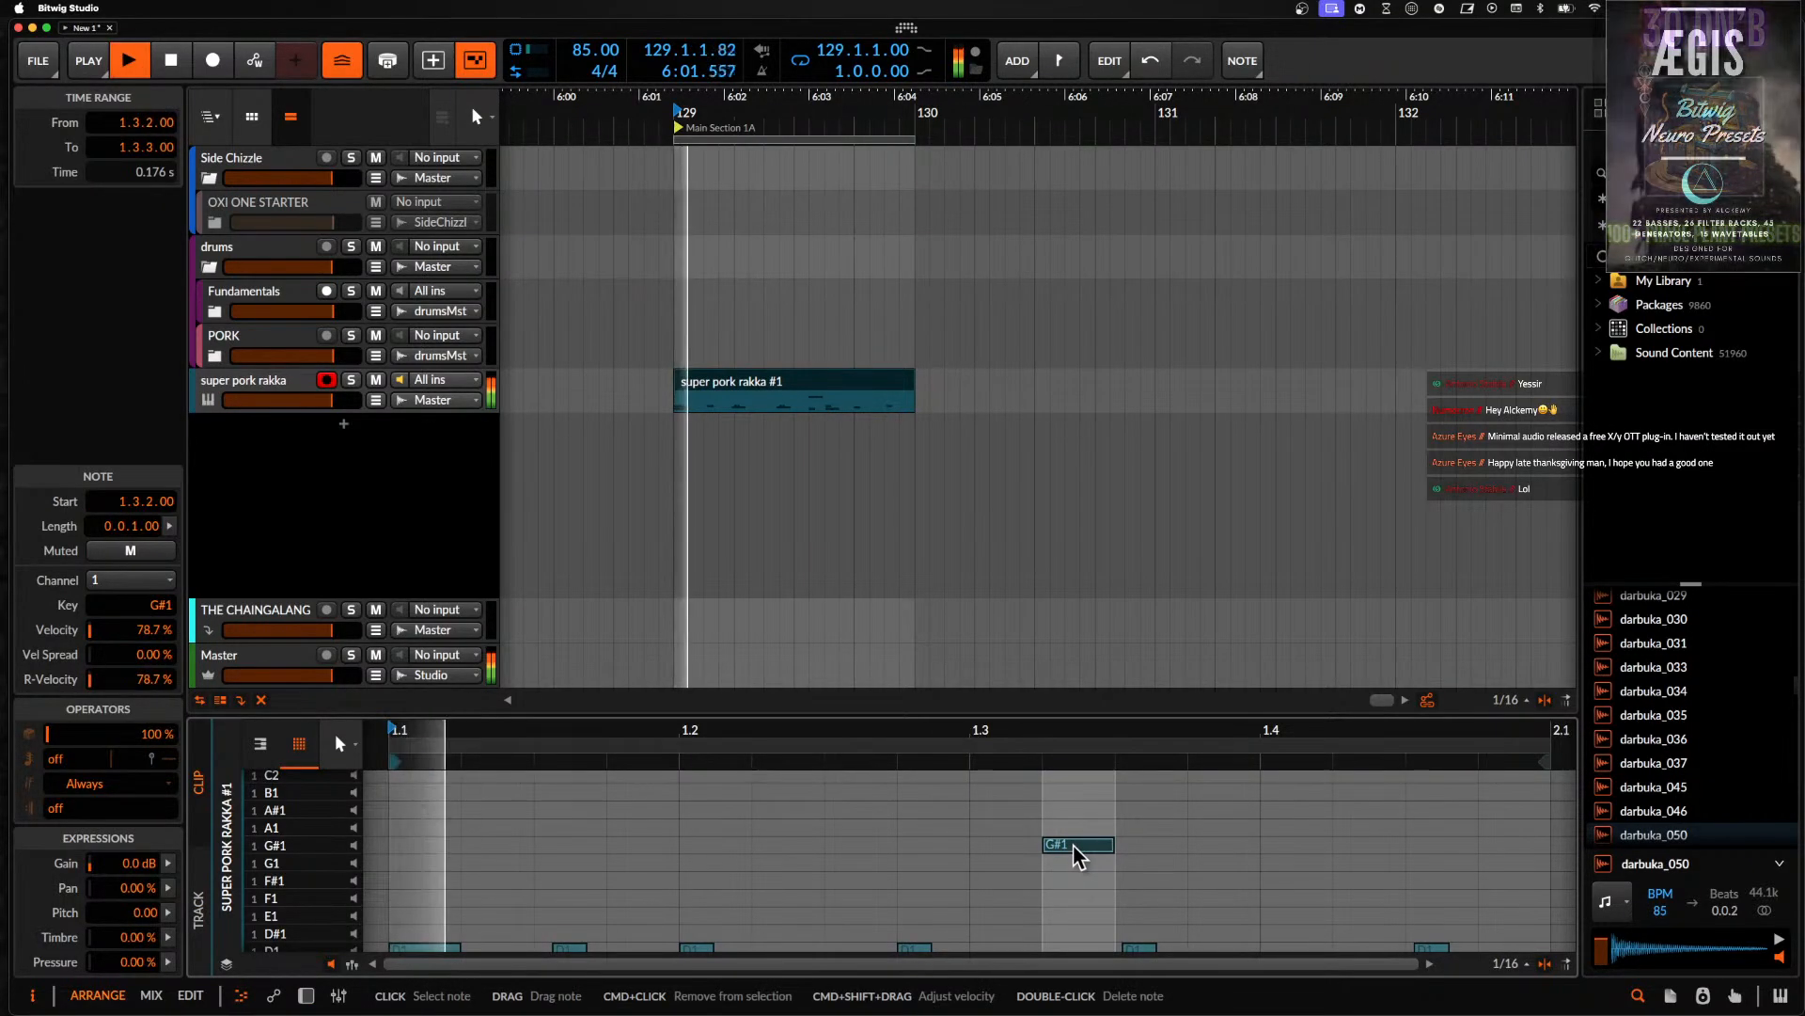
pyautogui.press('space')
pyautogui.click(1047, 730)
pyautogui.press('space')
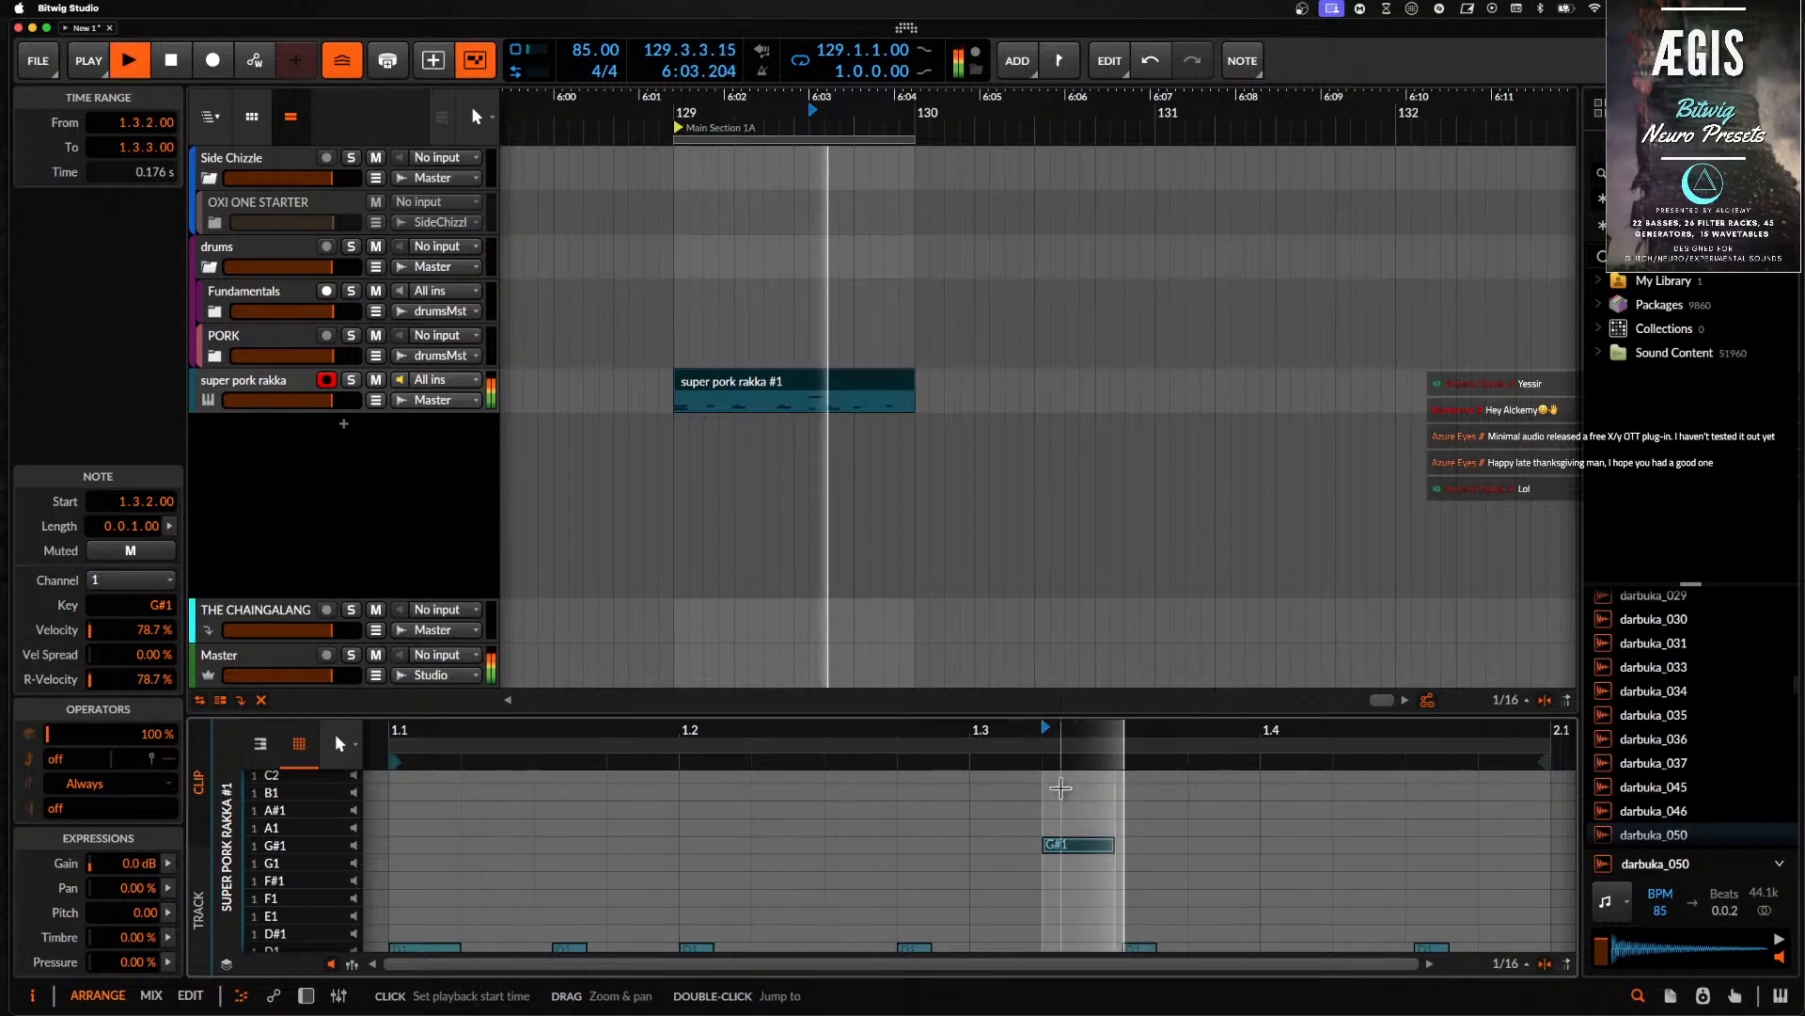
pyautogui.press('space')
# - Try the 1.3.2 note on A1, listen to it, and undo the pitch changes
pyautogui.doubleClick(1074, 827)
pyautogui.press('space')
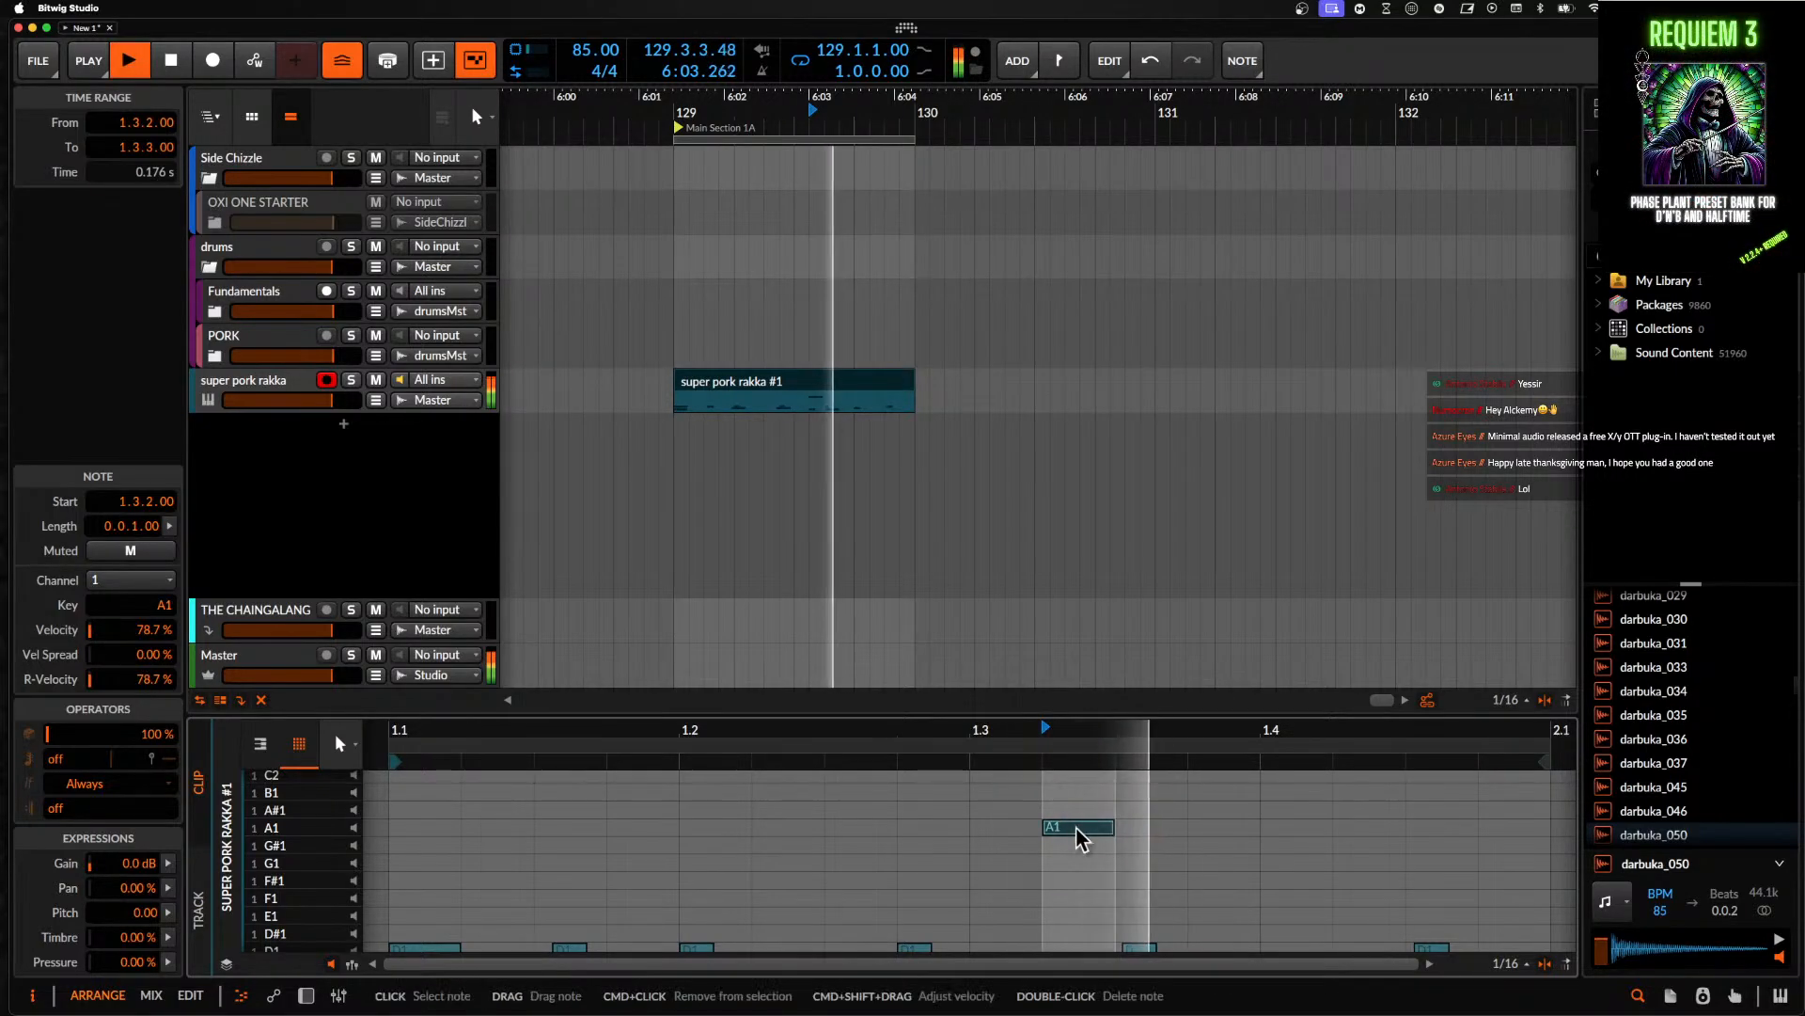
pyautogui.press('space')
pyautogui.moveTo(1076, 846); pyautogui.dragTo(1077, 873)
pyautogui.hotkey('ctrl', 'z')
pyautogui.hotkey('ctrl', 'z')
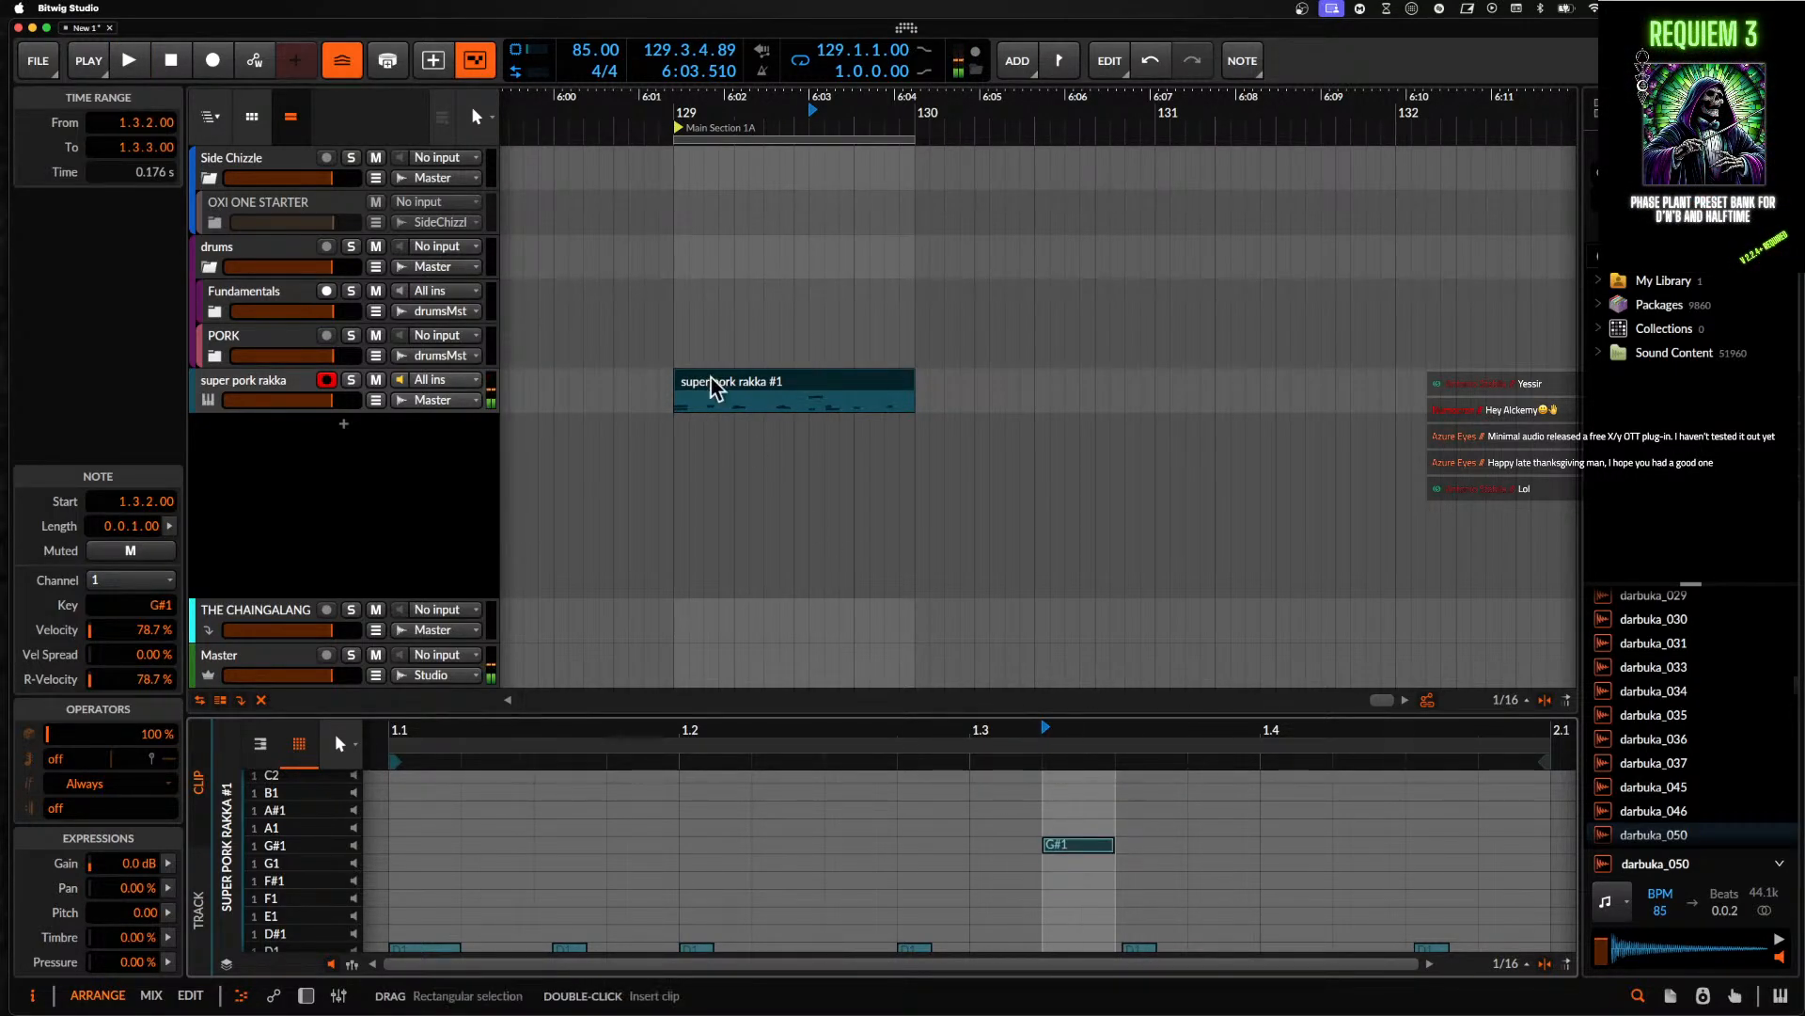
# - Return to the track's device chain and clear the choke targets of the v9 Rimshot pad
pyautogui.doubleClick(215, 393)
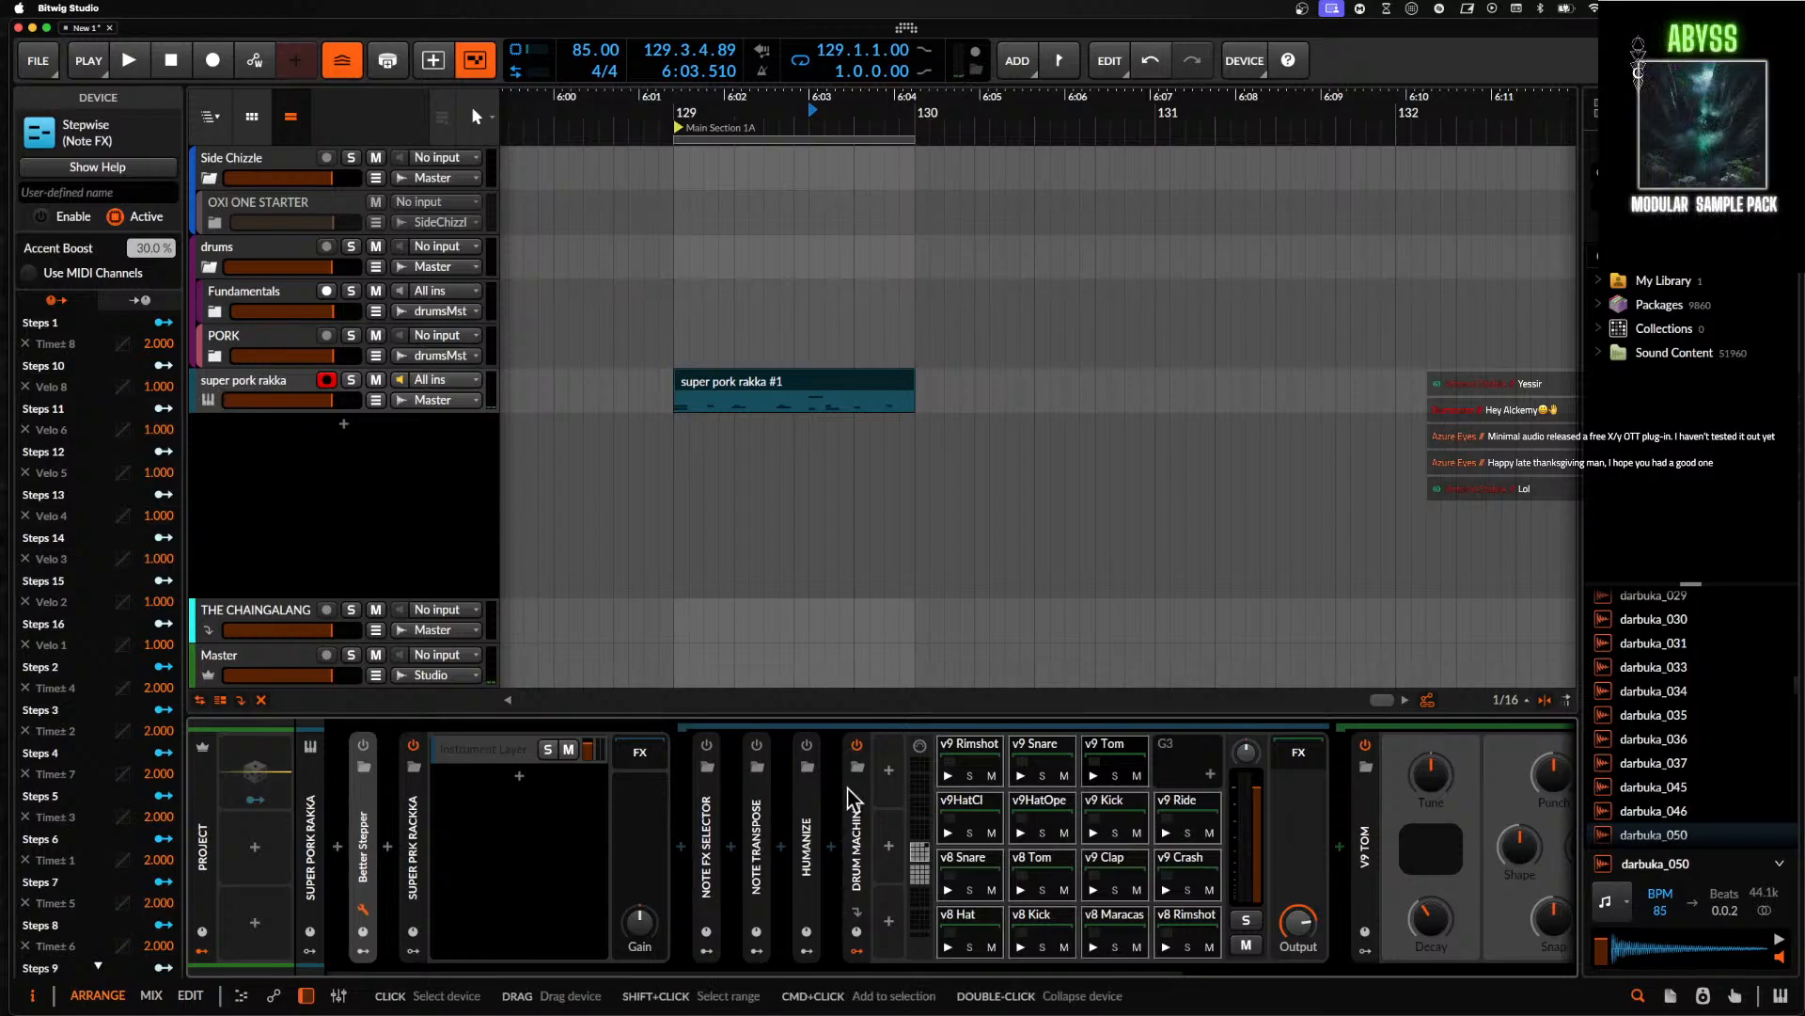
pyautogui.click(922, 884)
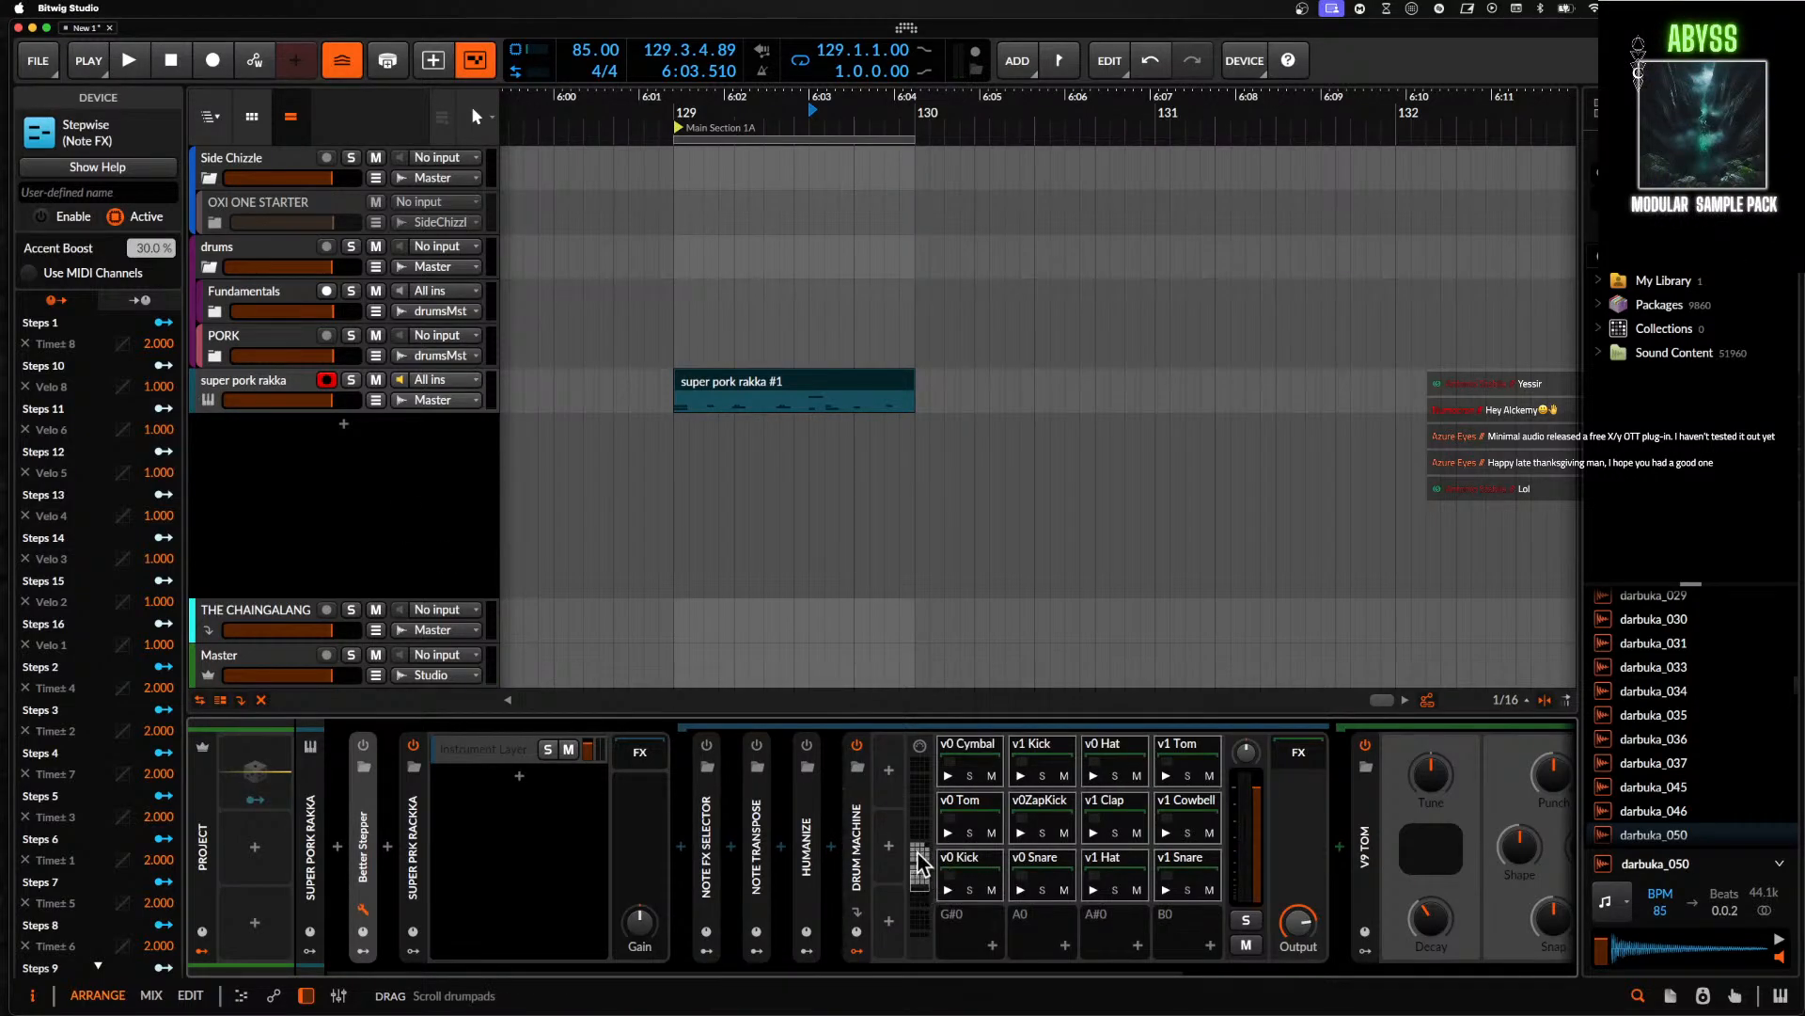
pyautogui.click(919, 851)
pyautogui.rightClick(969, 748)
pyautogui.moveTo(1044, 827)
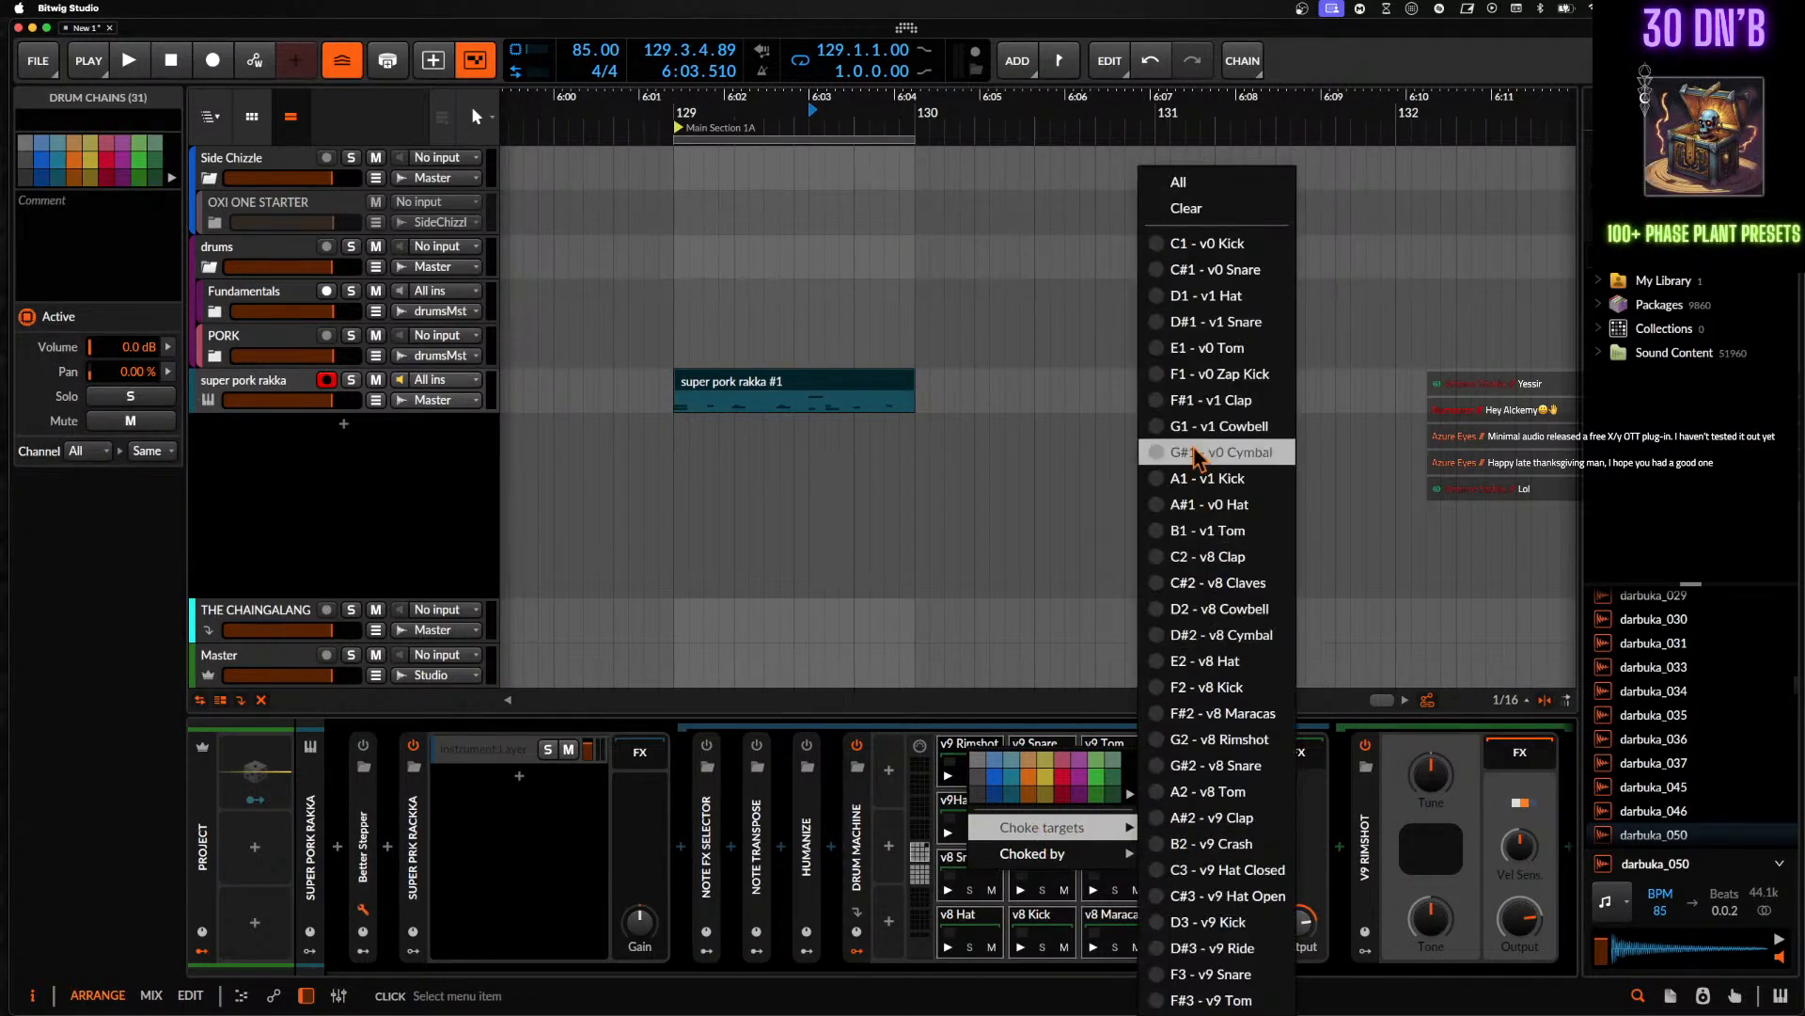
pyautogui.click(1156, 210)
# - Clear v0 Kick from the v9 Rimshot pad's choked-by assignments and play the clip from 1.3.2
pyautogui.rightClick(976, 749)
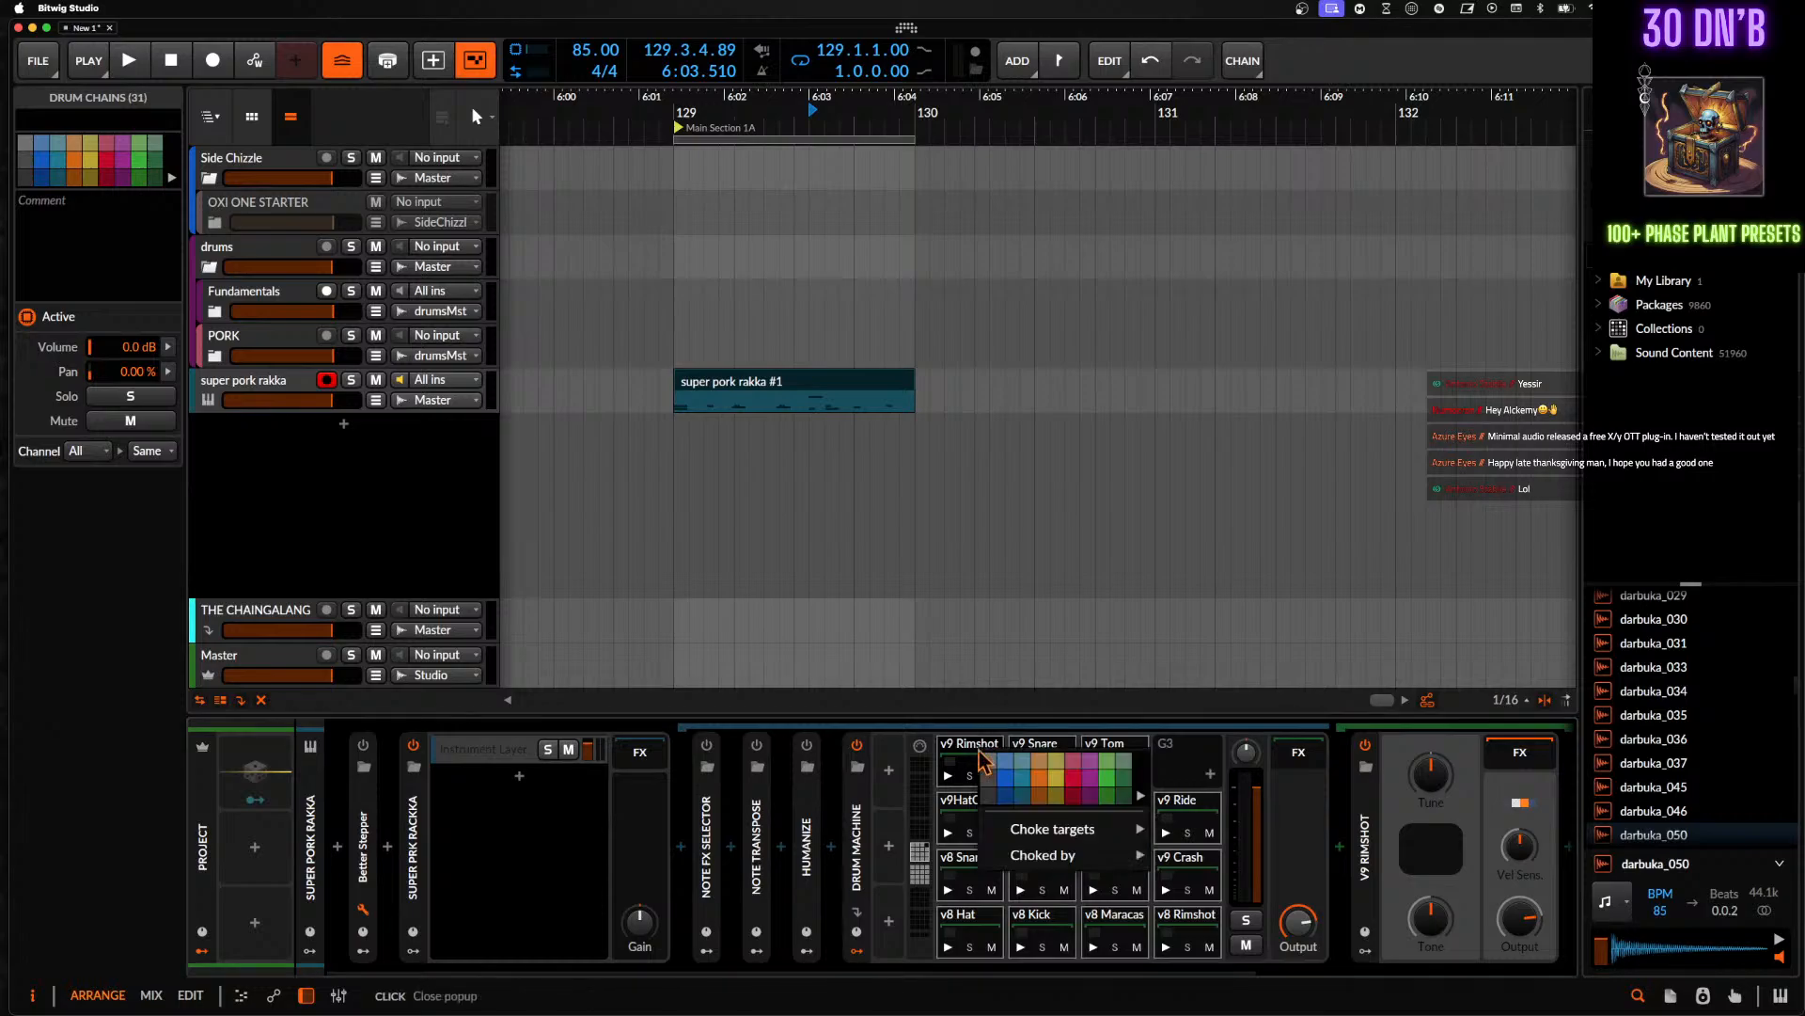
pyautogui.moveTo(1048, 829)
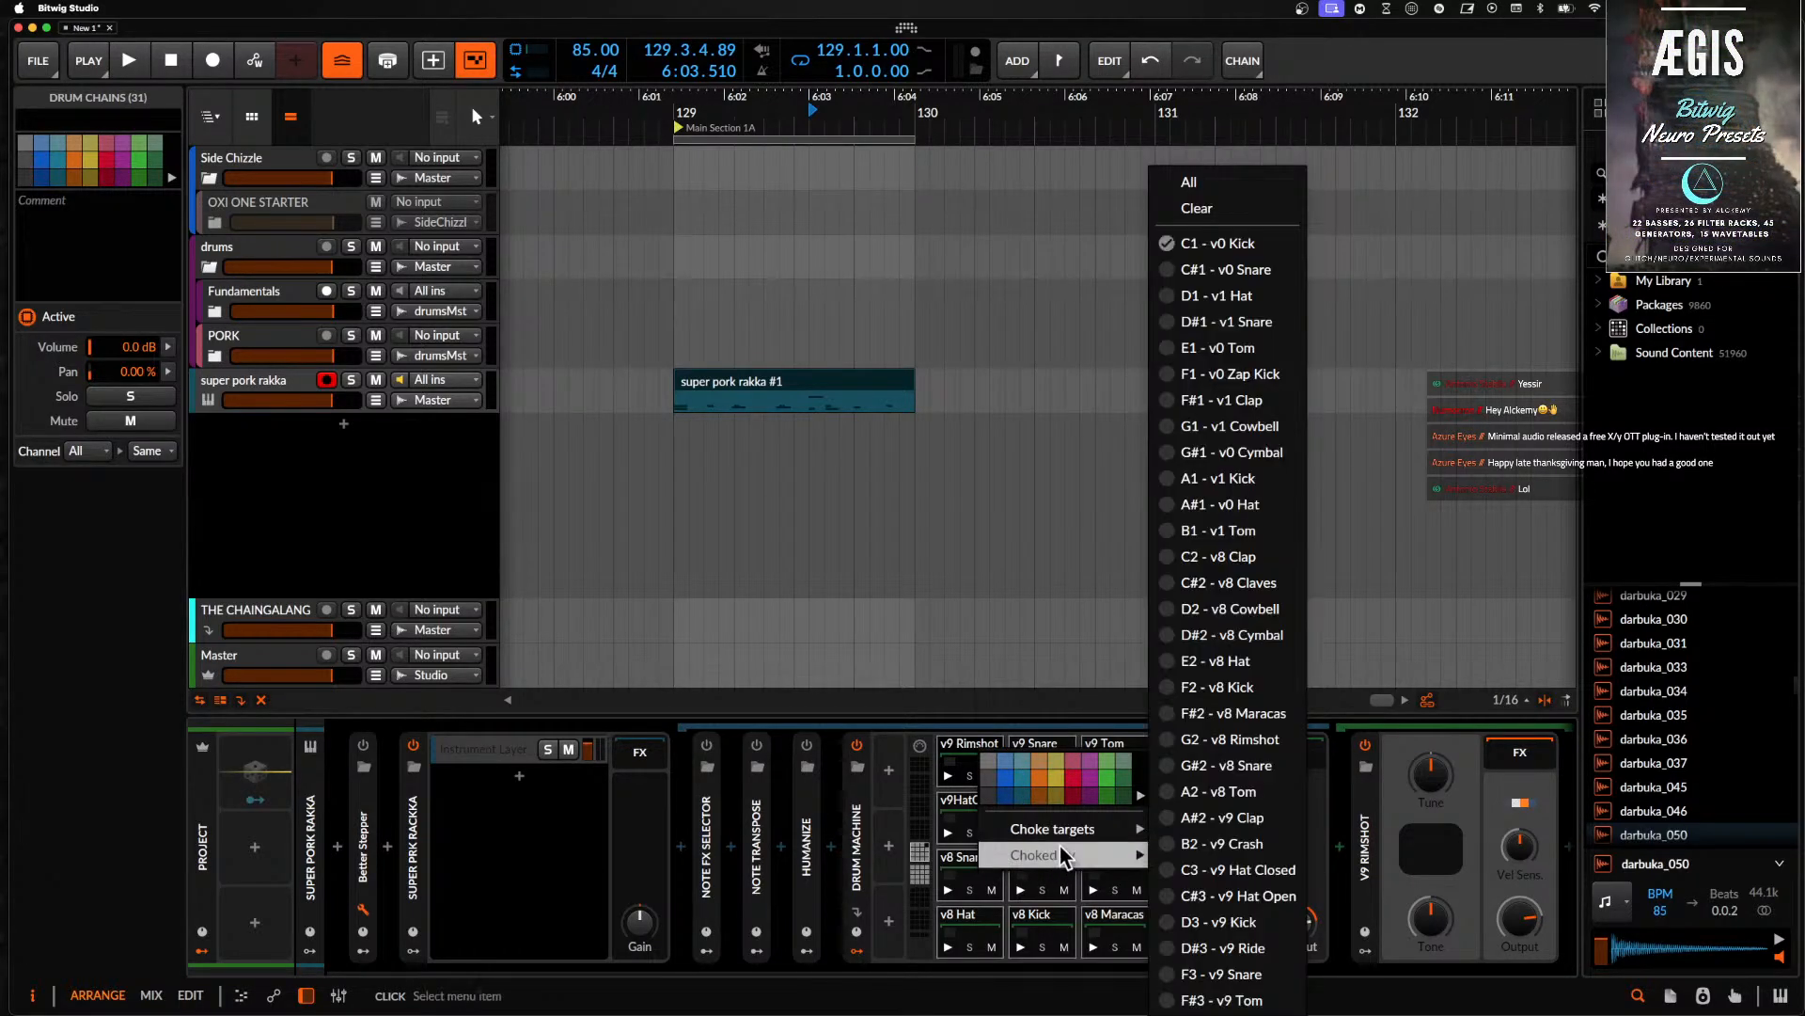
pyautogui.click(1174, 209)
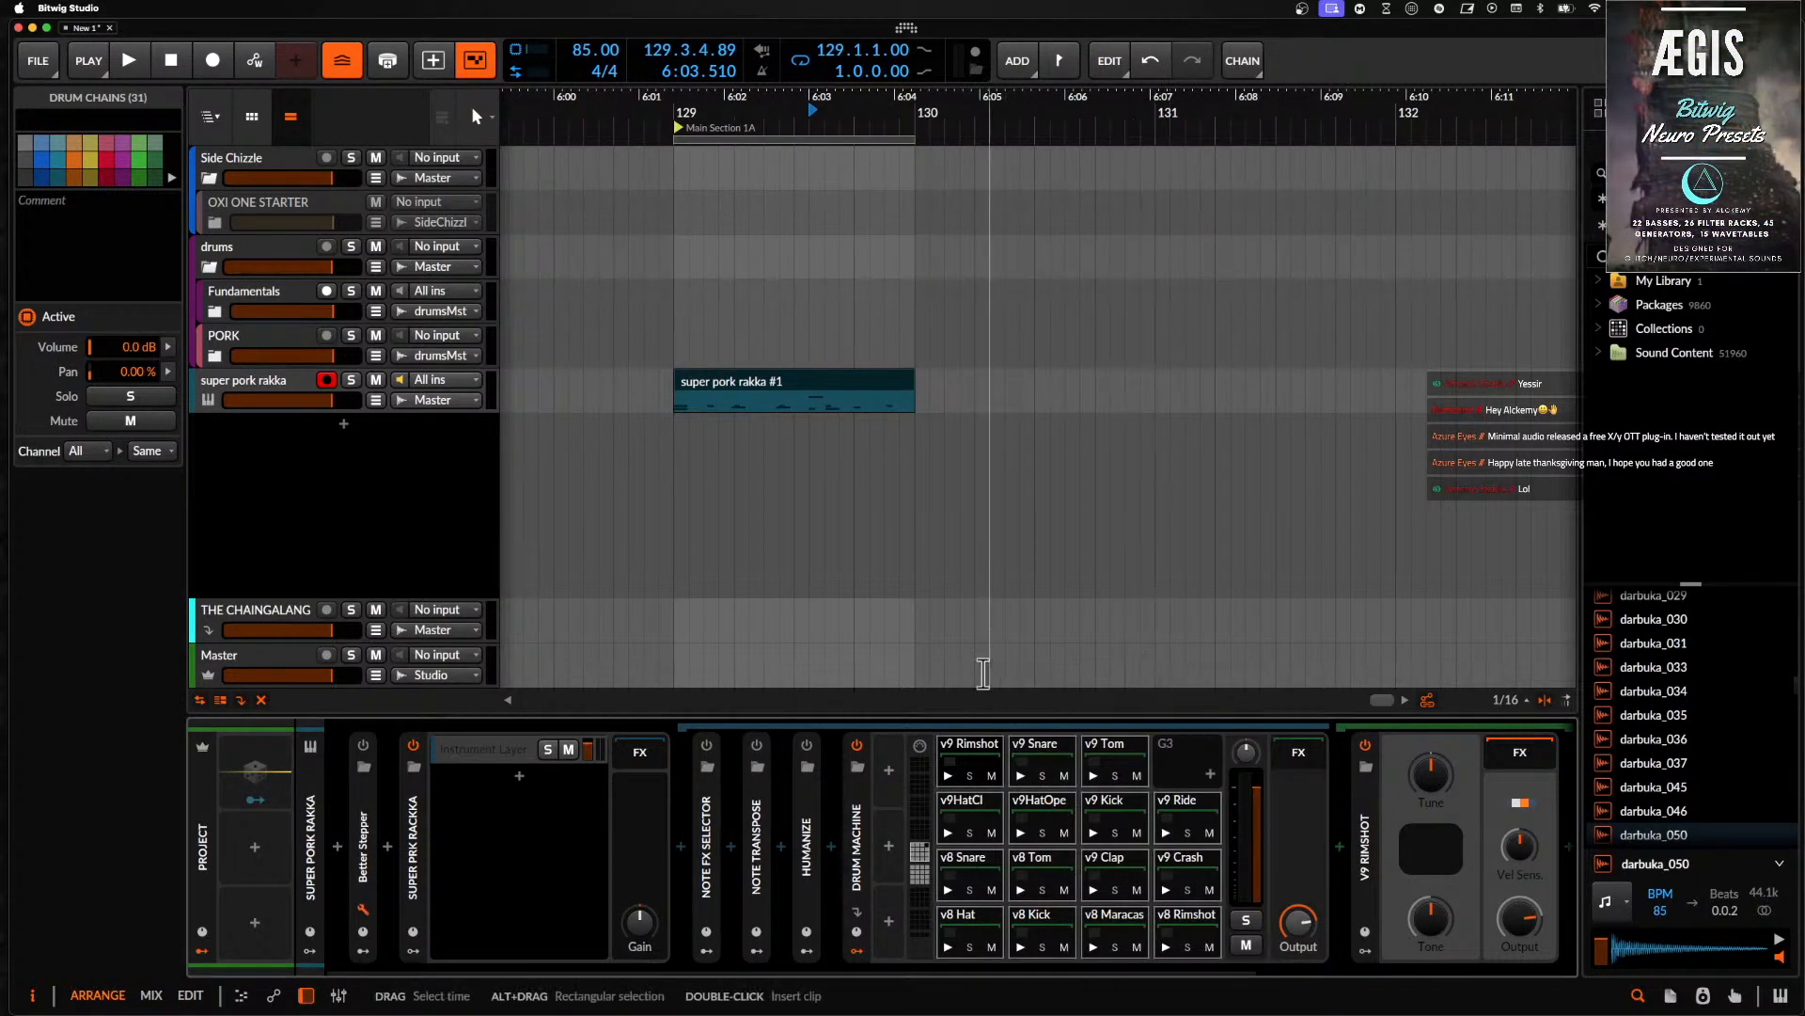
pyautogui.press('space')
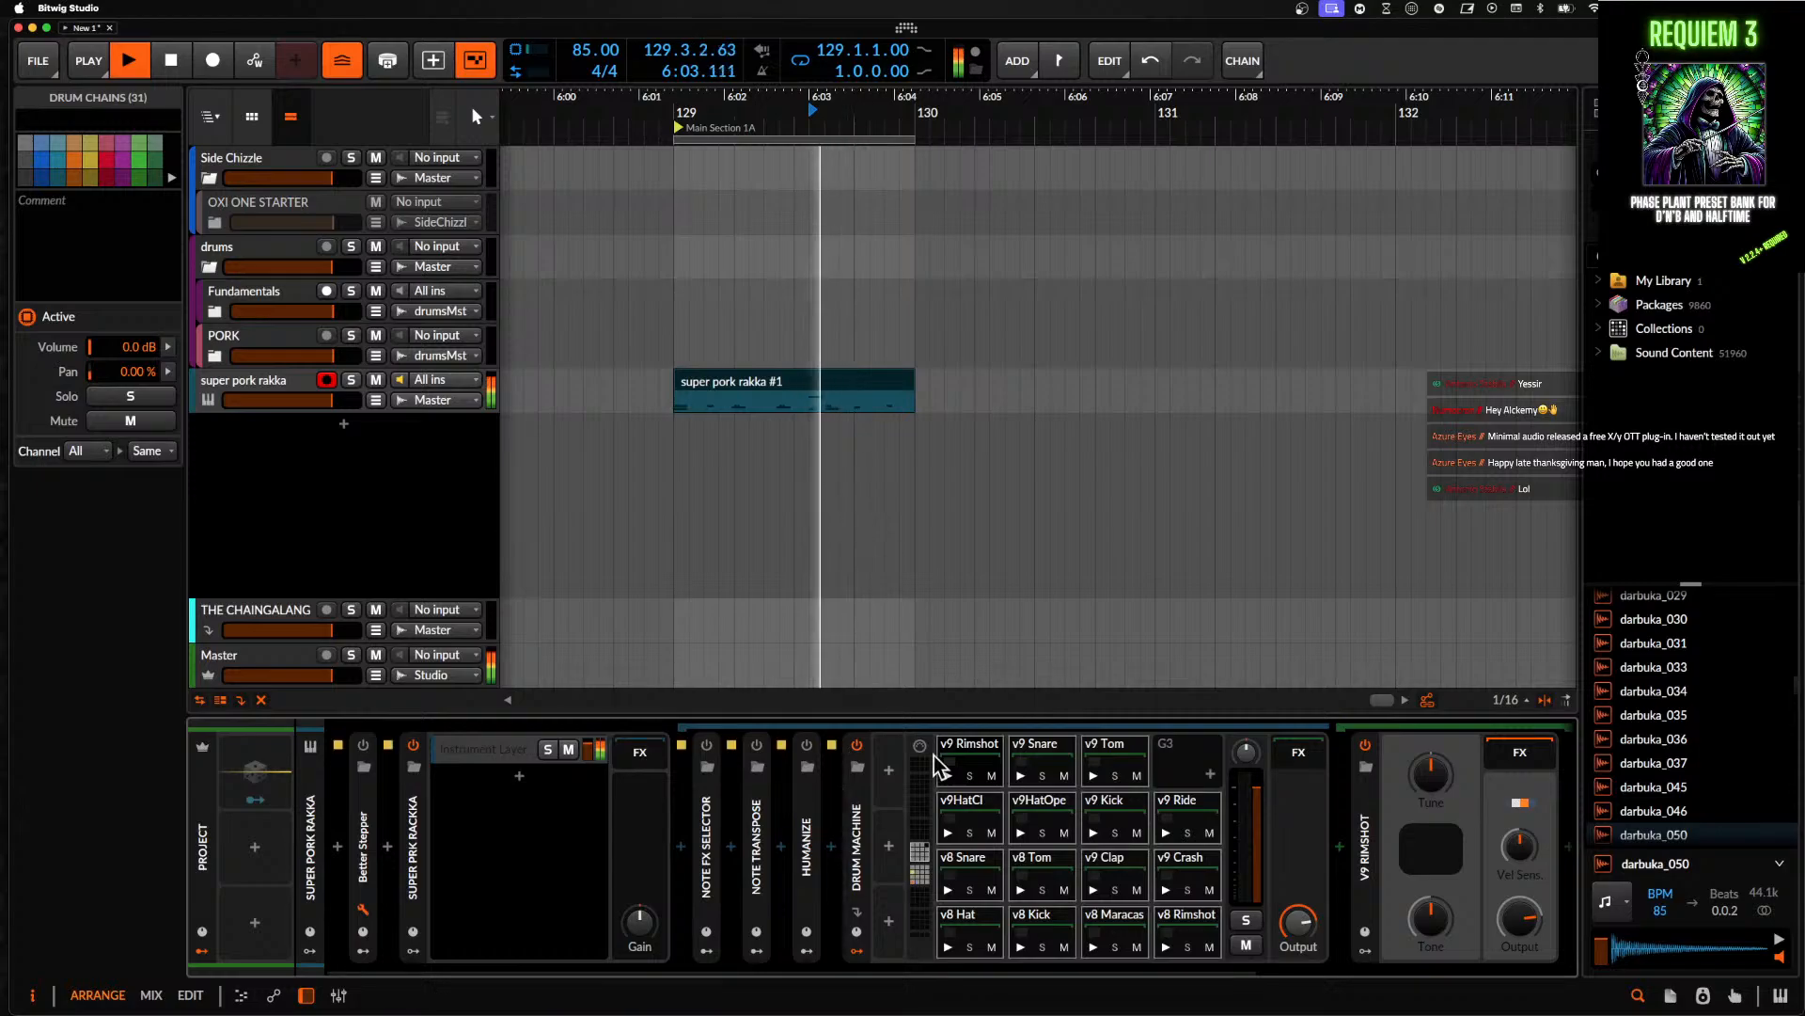
# - Clear the choked-by assignments of the selected drum pads, working from the v9 Rimshot and v8 Snare pads
pyautogui.rightClick(957, 767)
pyautogui.moveTo(1023, 859)
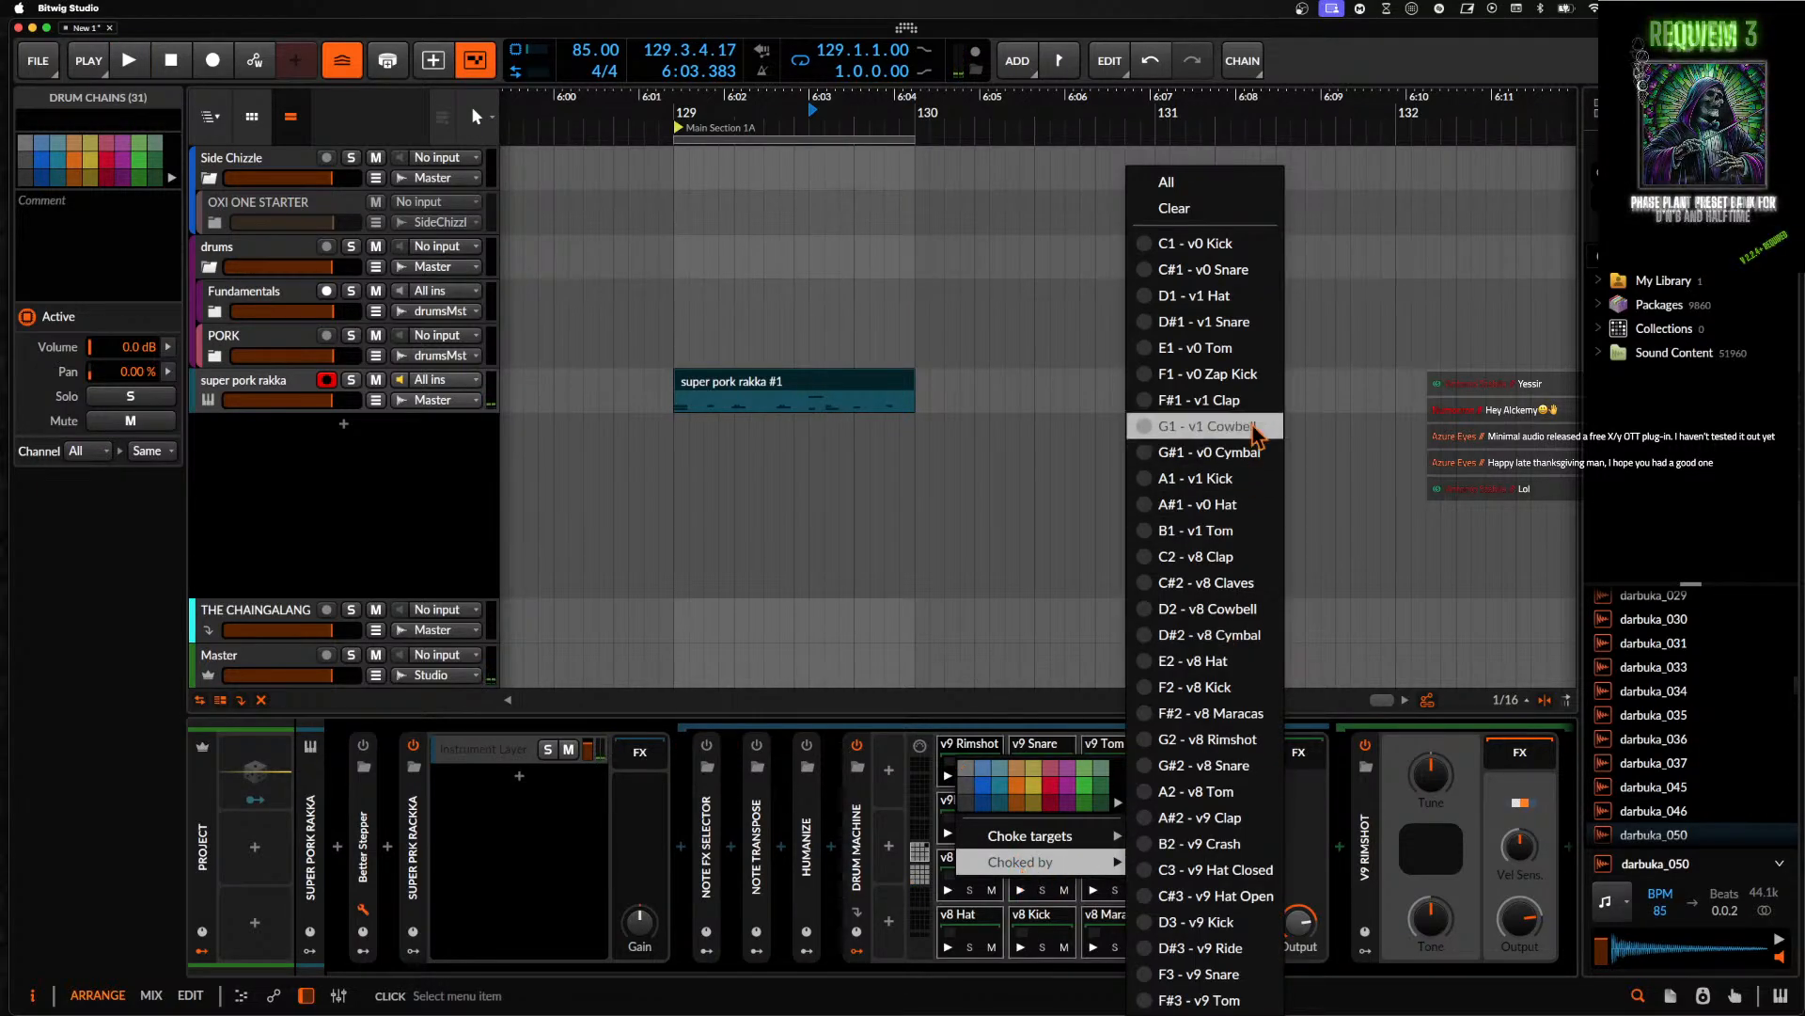
pyautogui.click(1174, 209)
pyautogui.rightClick(984, 861)
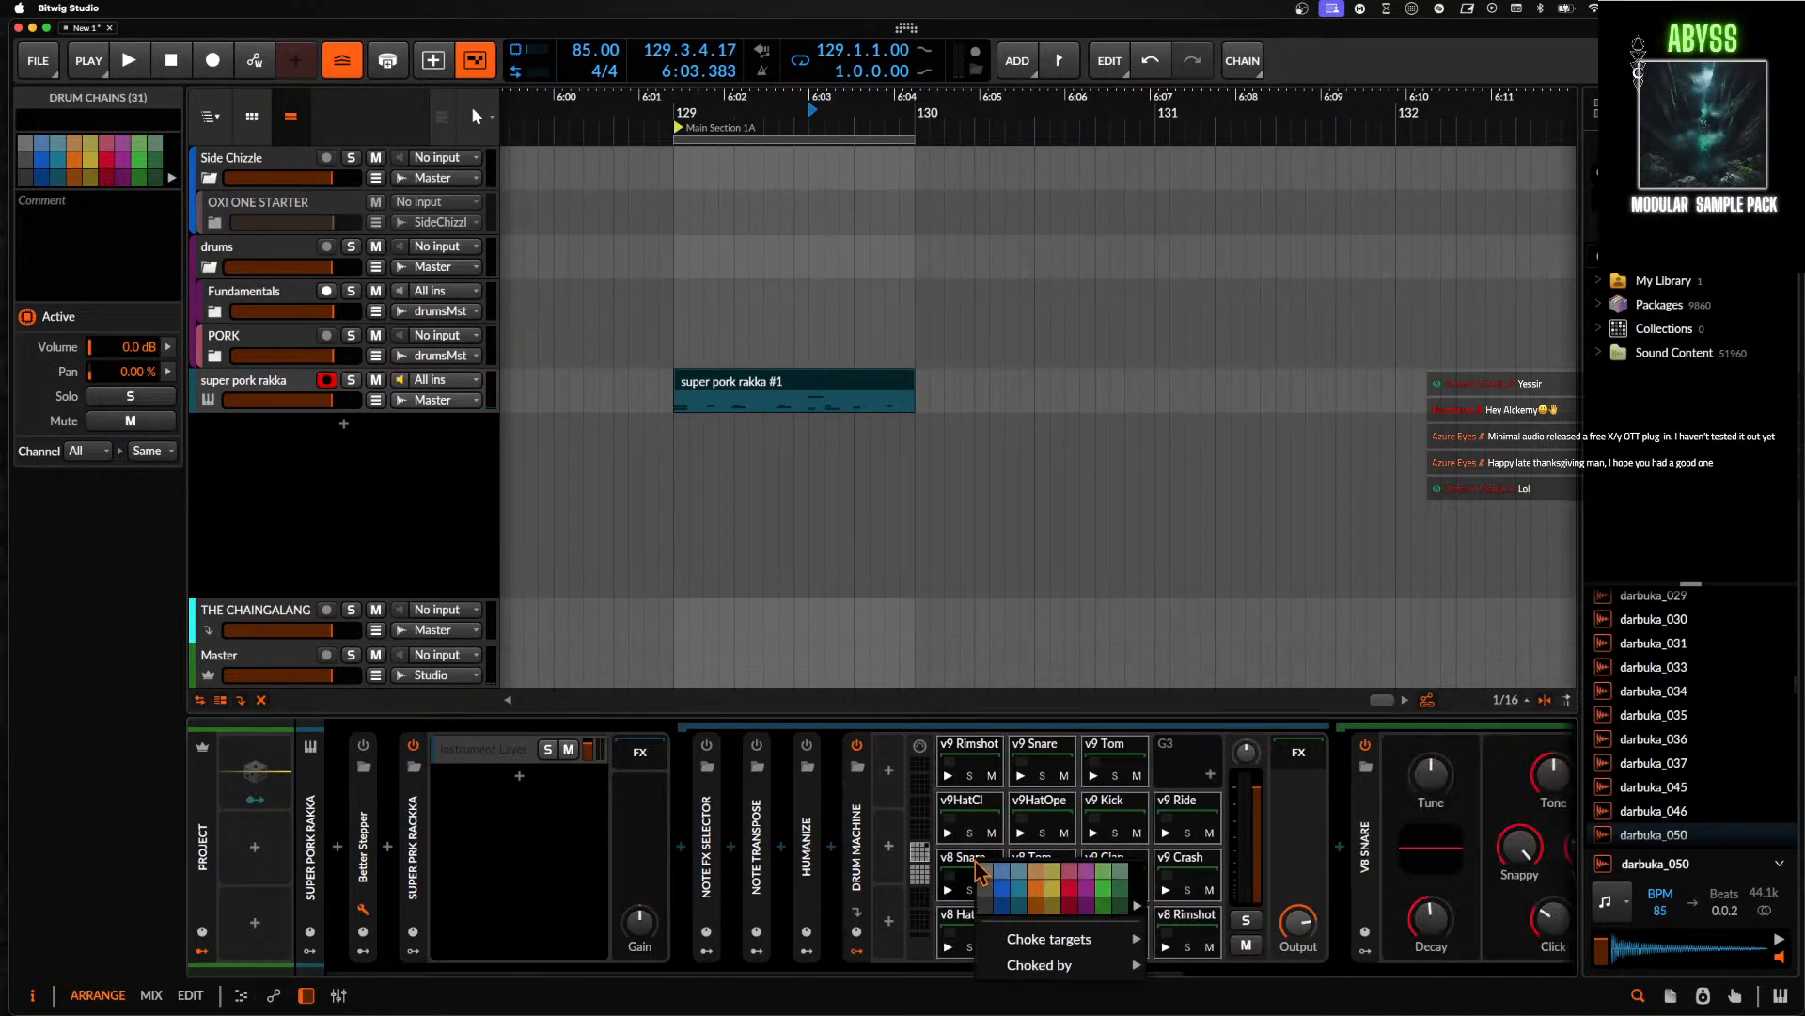
pyautogui.moveTo(1050, 969)
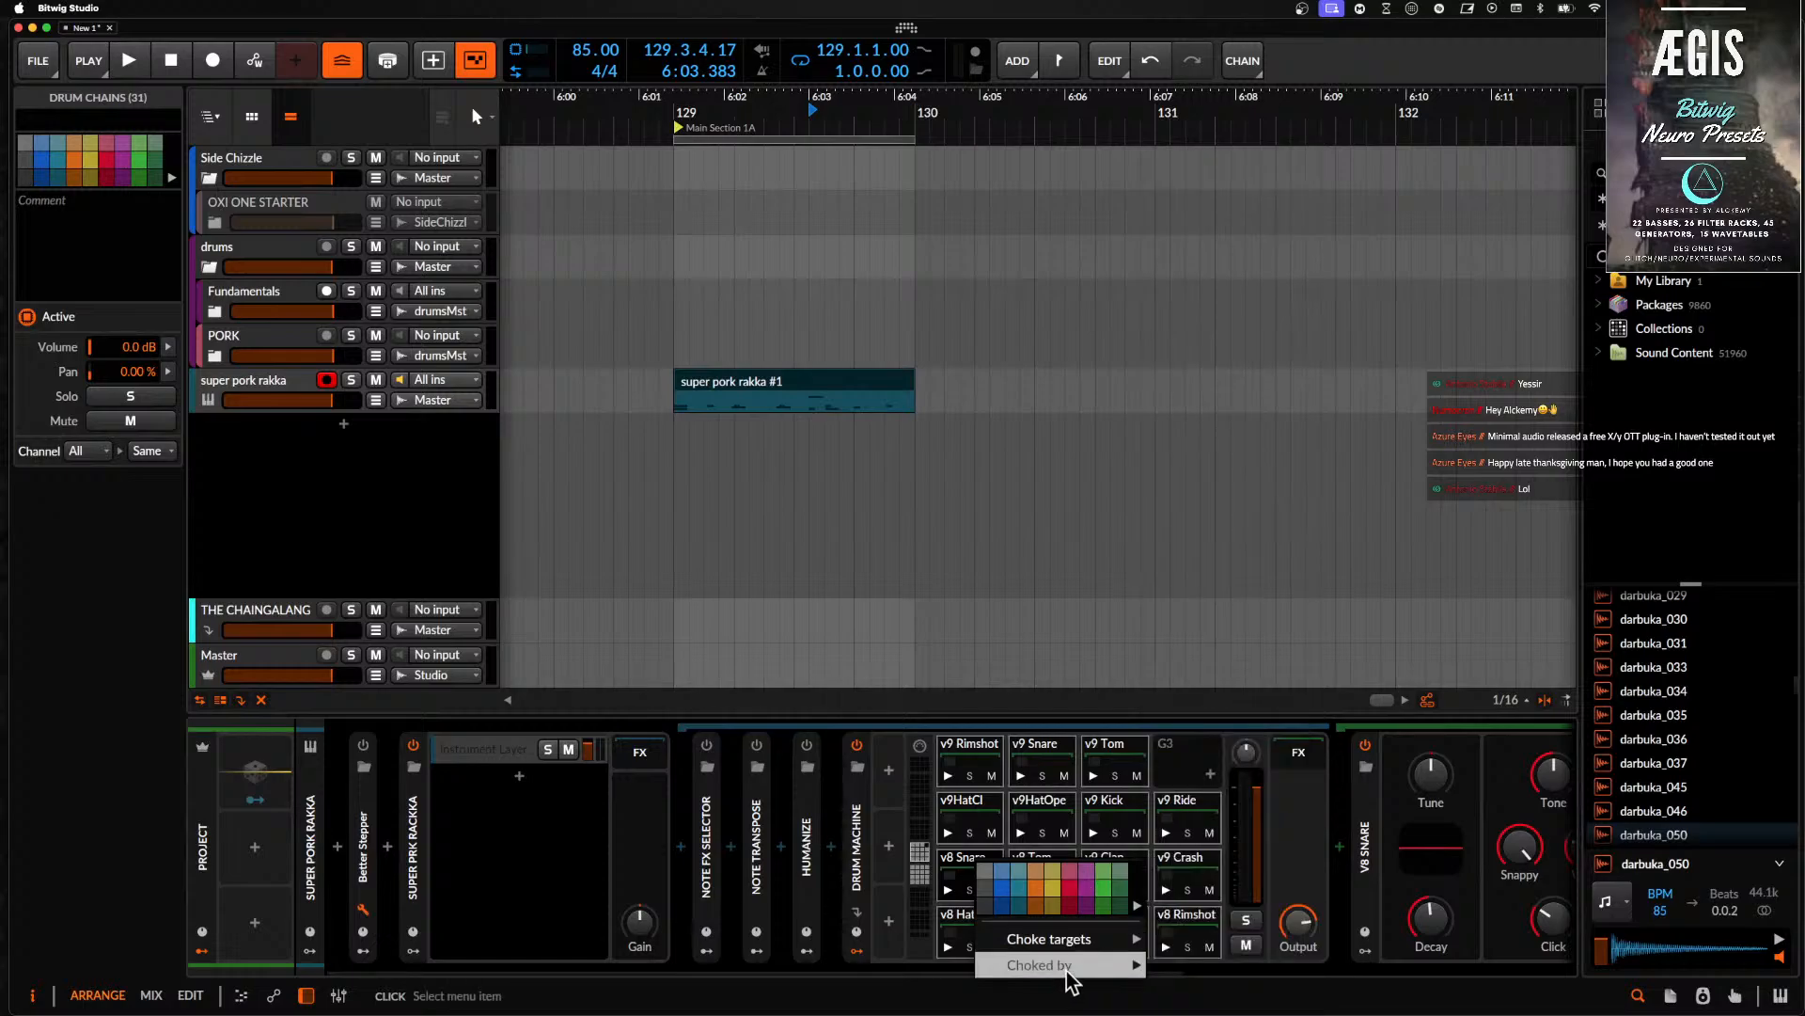
pyautogui.moveTo(1139, 965)
pyautogui.click(1170, 270)
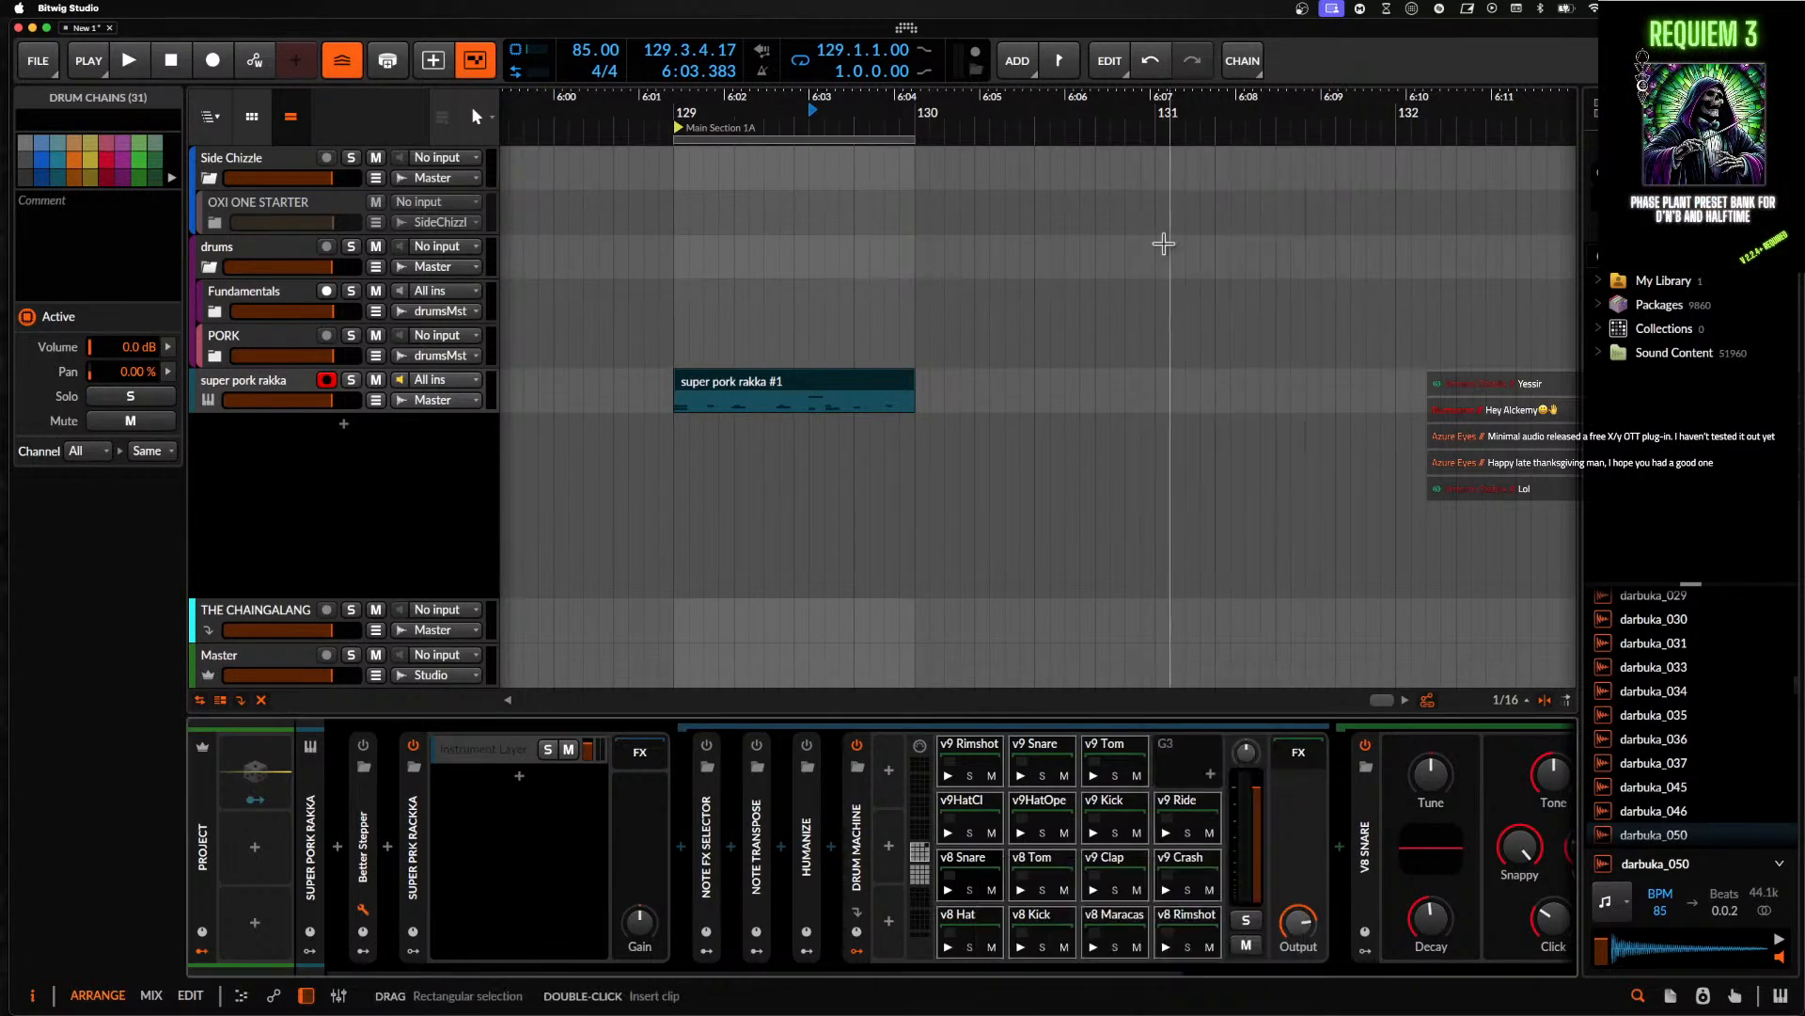
# - Check the v8 Tom pad's choked-by assignments and clear those of the v0 Kick pad
pyautogui.rightClick(1030, 864)
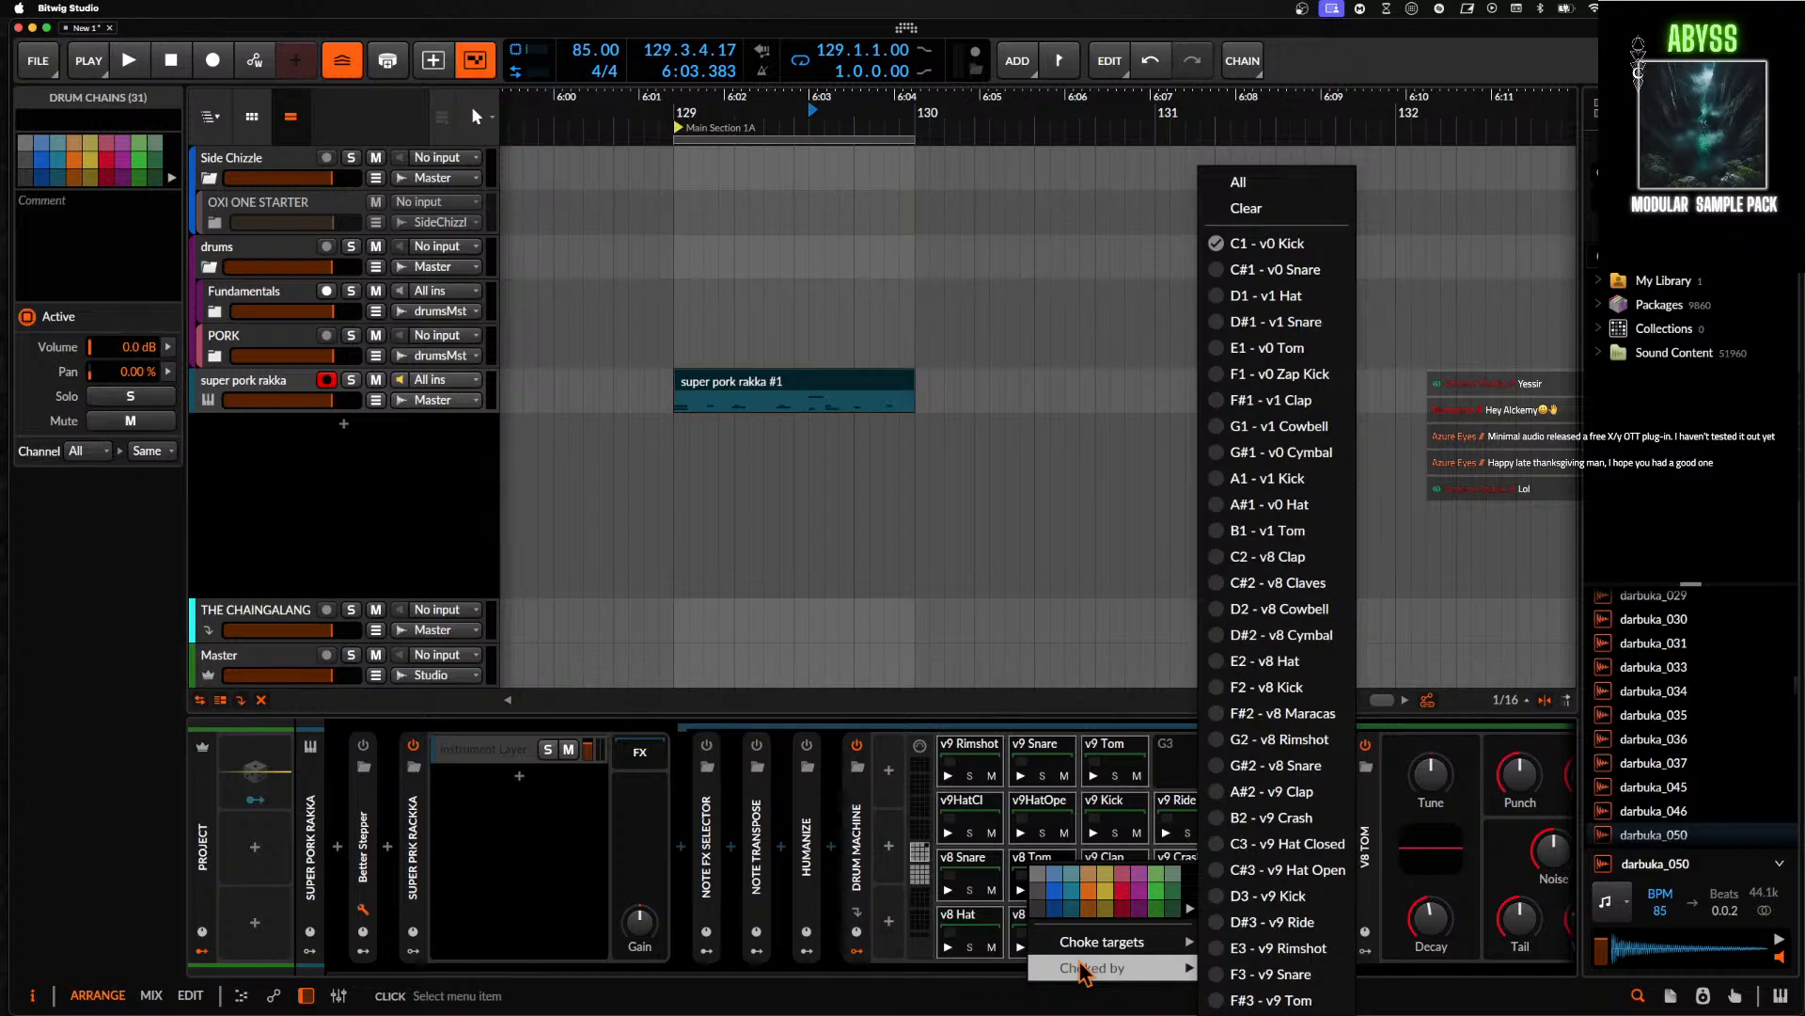
pyautogui.click(959, 865)
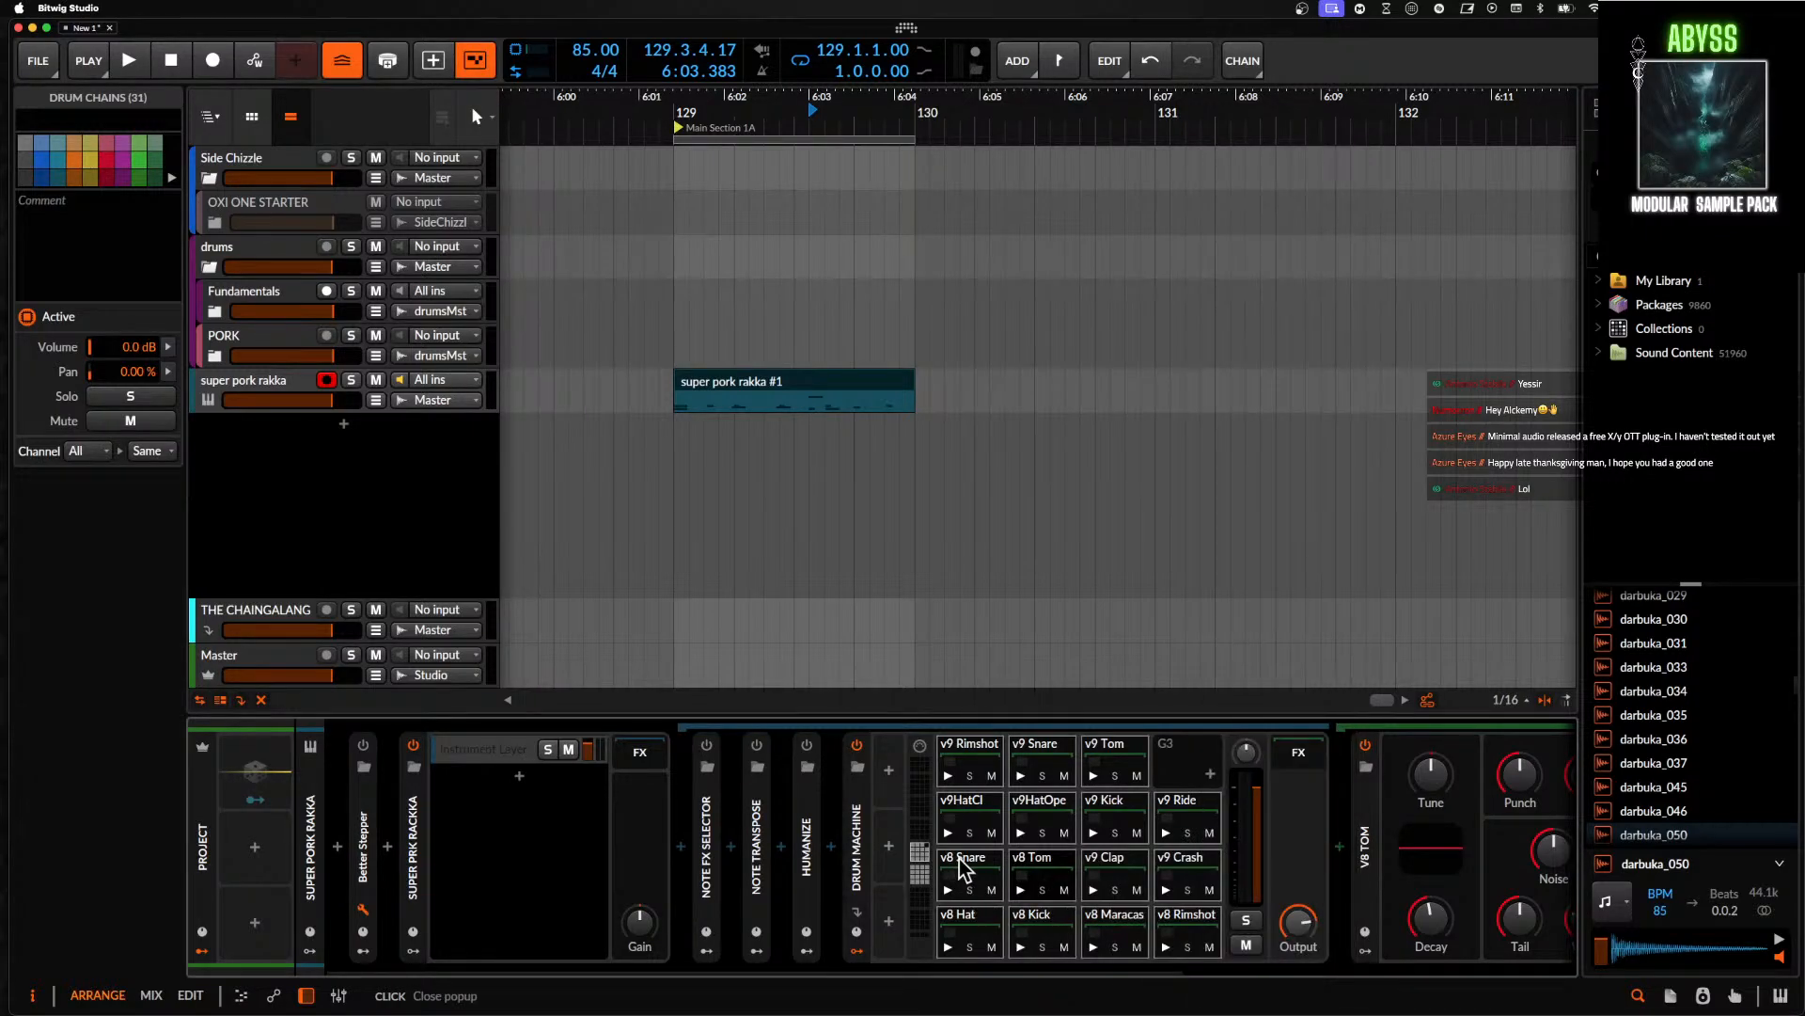
pyautogui.click(915, 874)
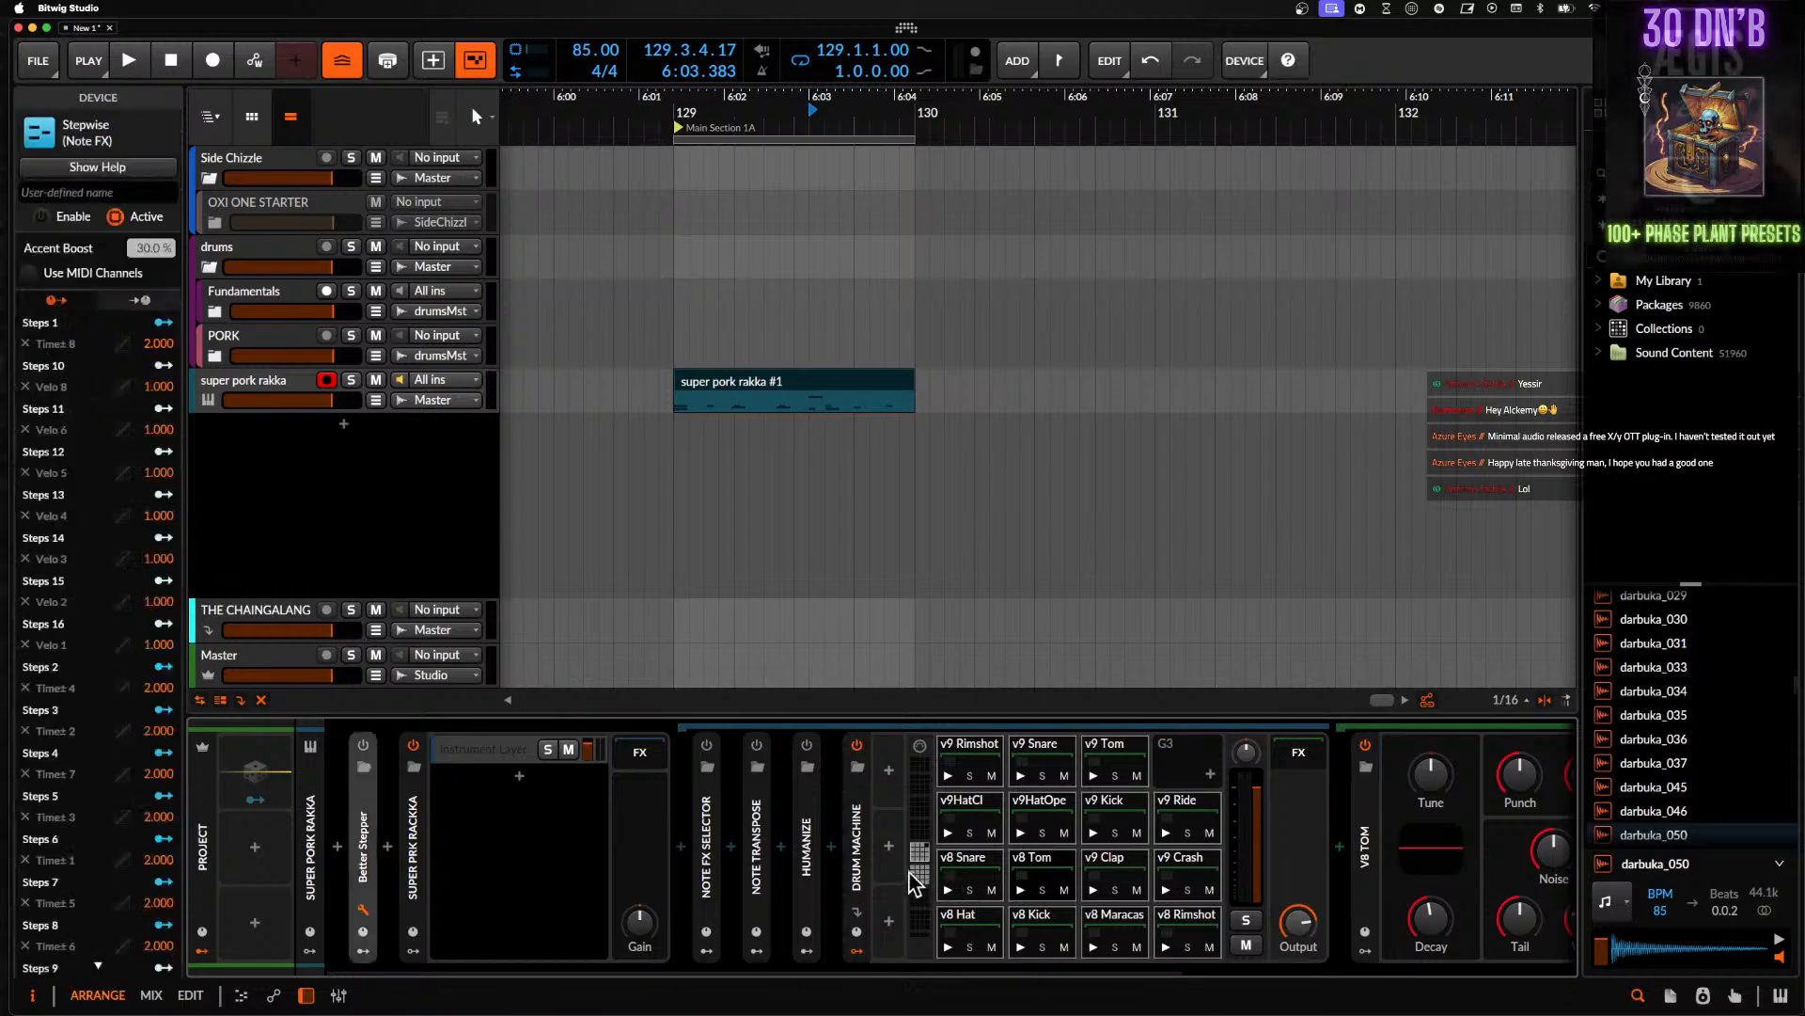
pyautogui.rightClick(971, 936)
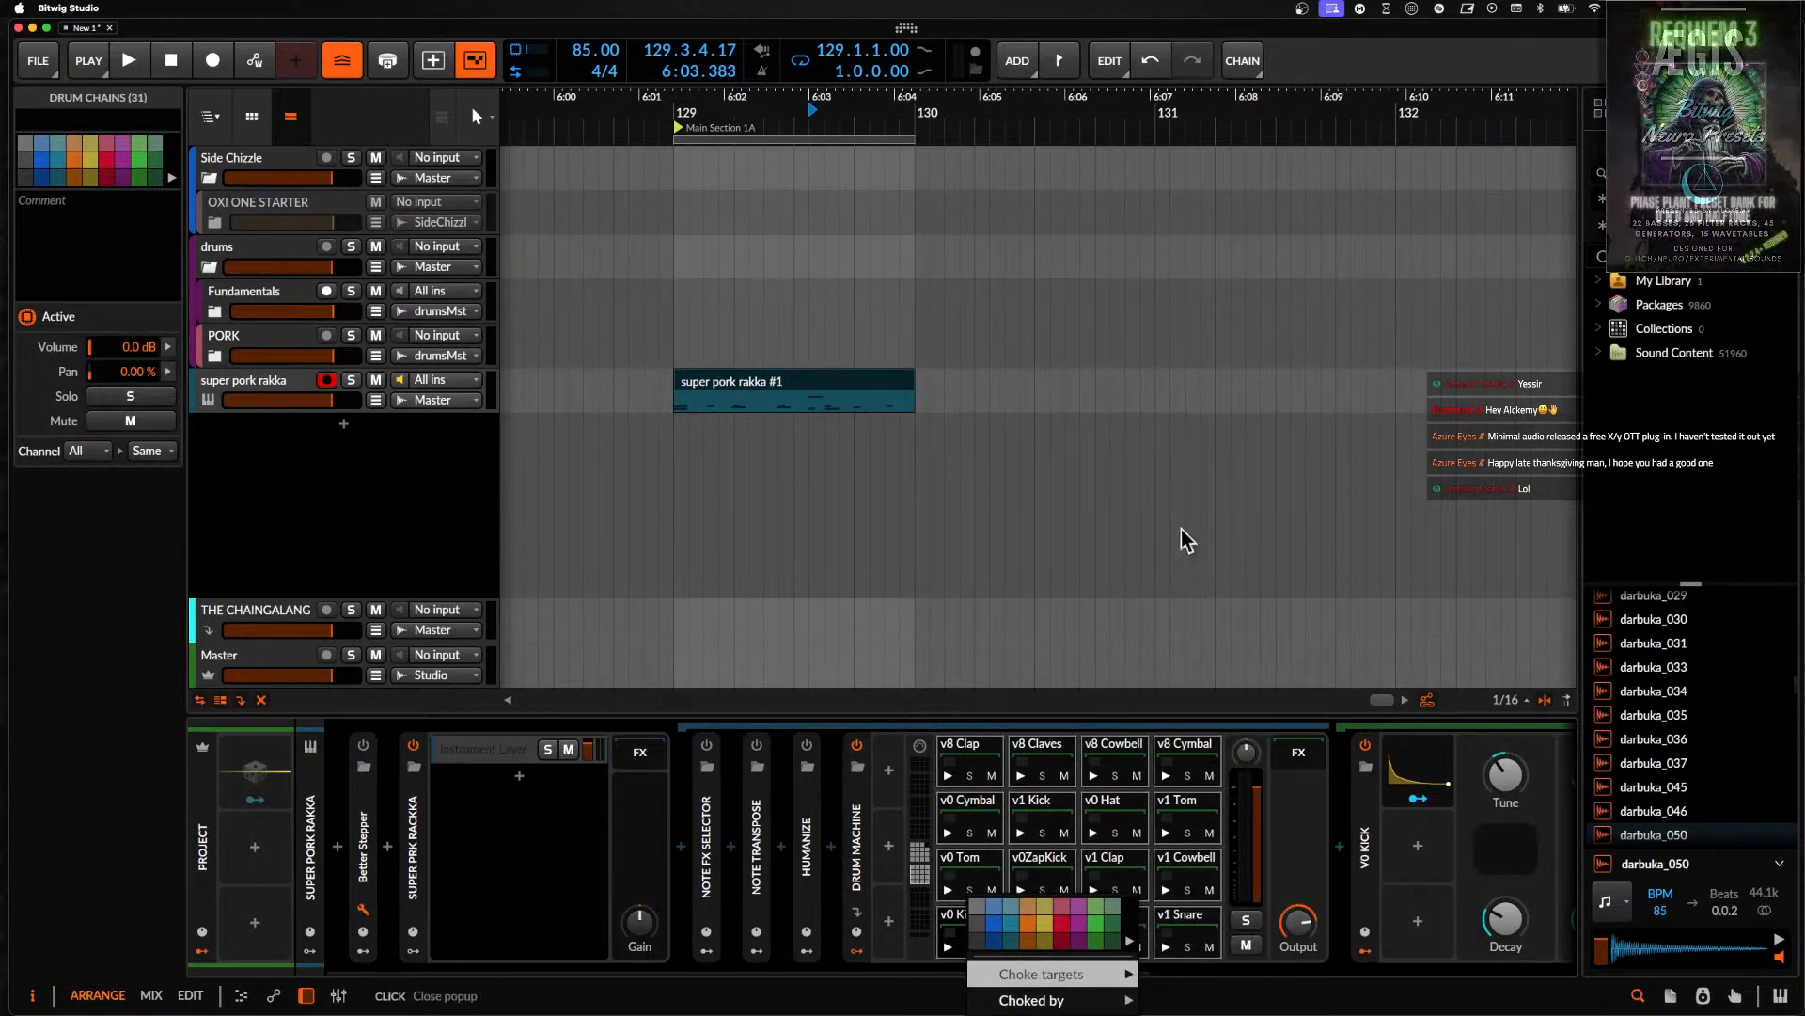
pyautogui.moveTo(1092, 1002)
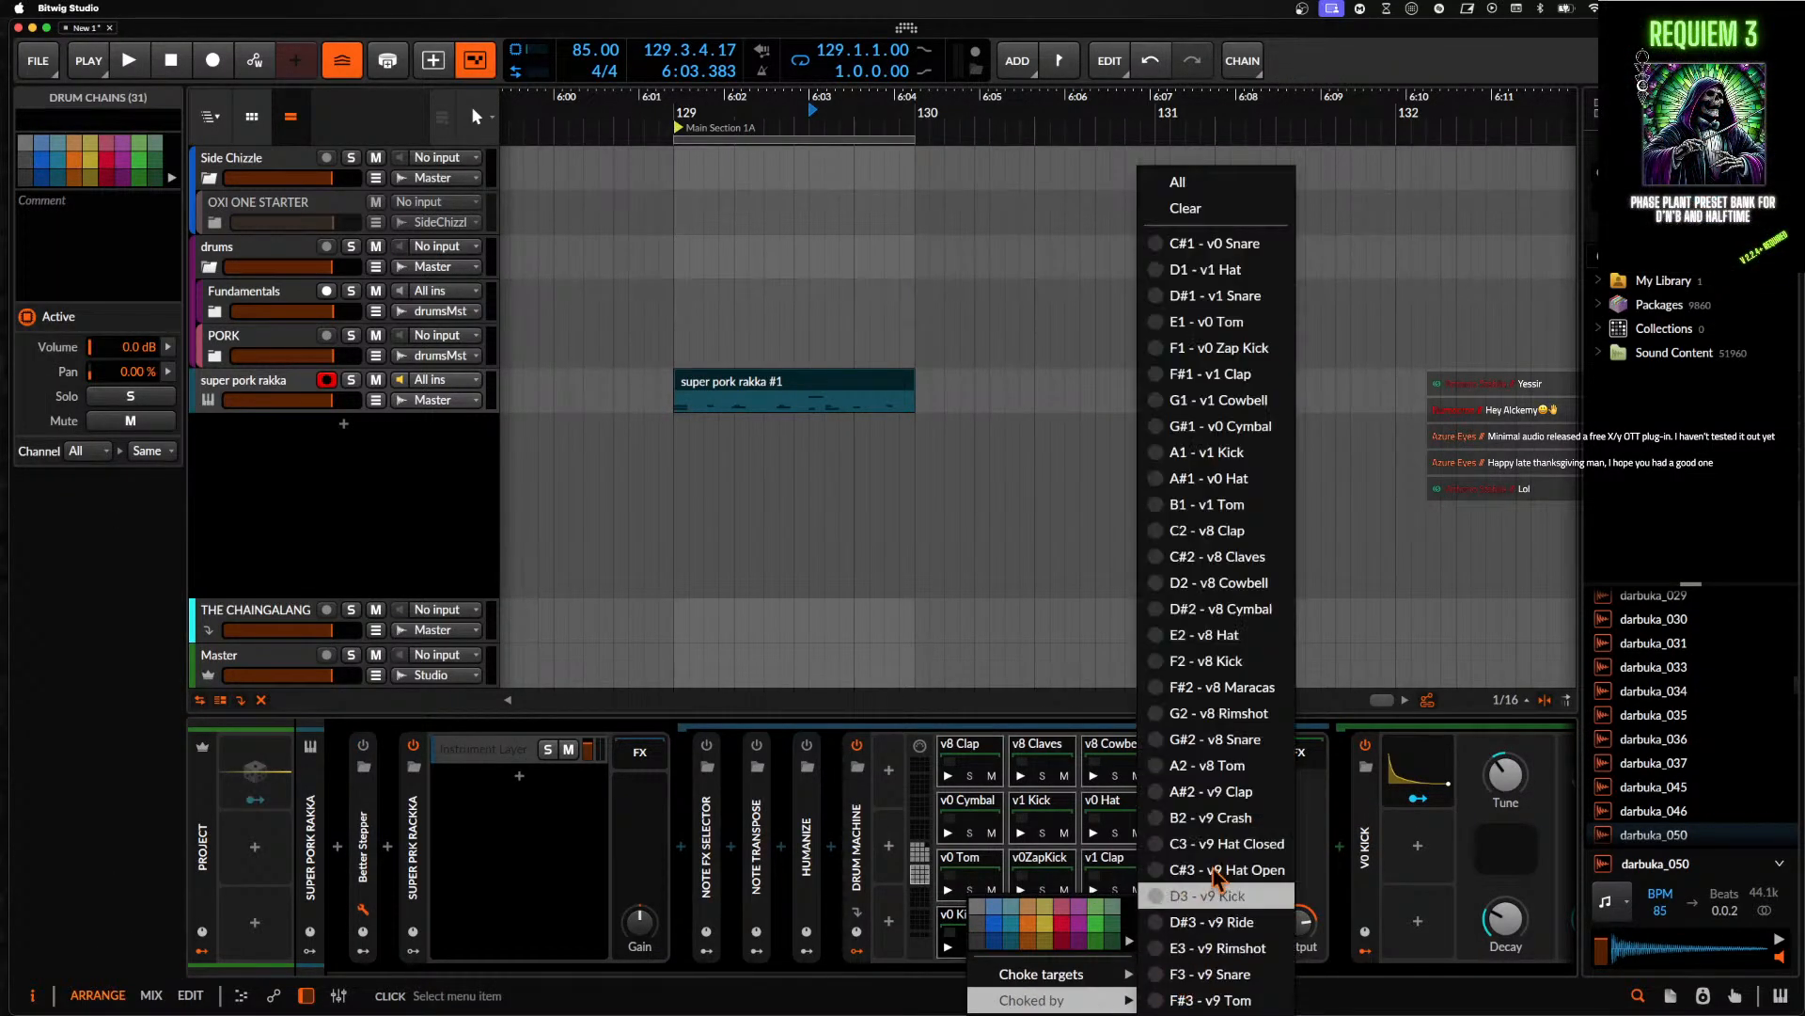
pyautogui.click(1170, 209)
# - Play the clip briefly to hear the unchoked pads and check the choke options of the v0 Cymbal pad
pyautogui.scroll(4, 977, 865)
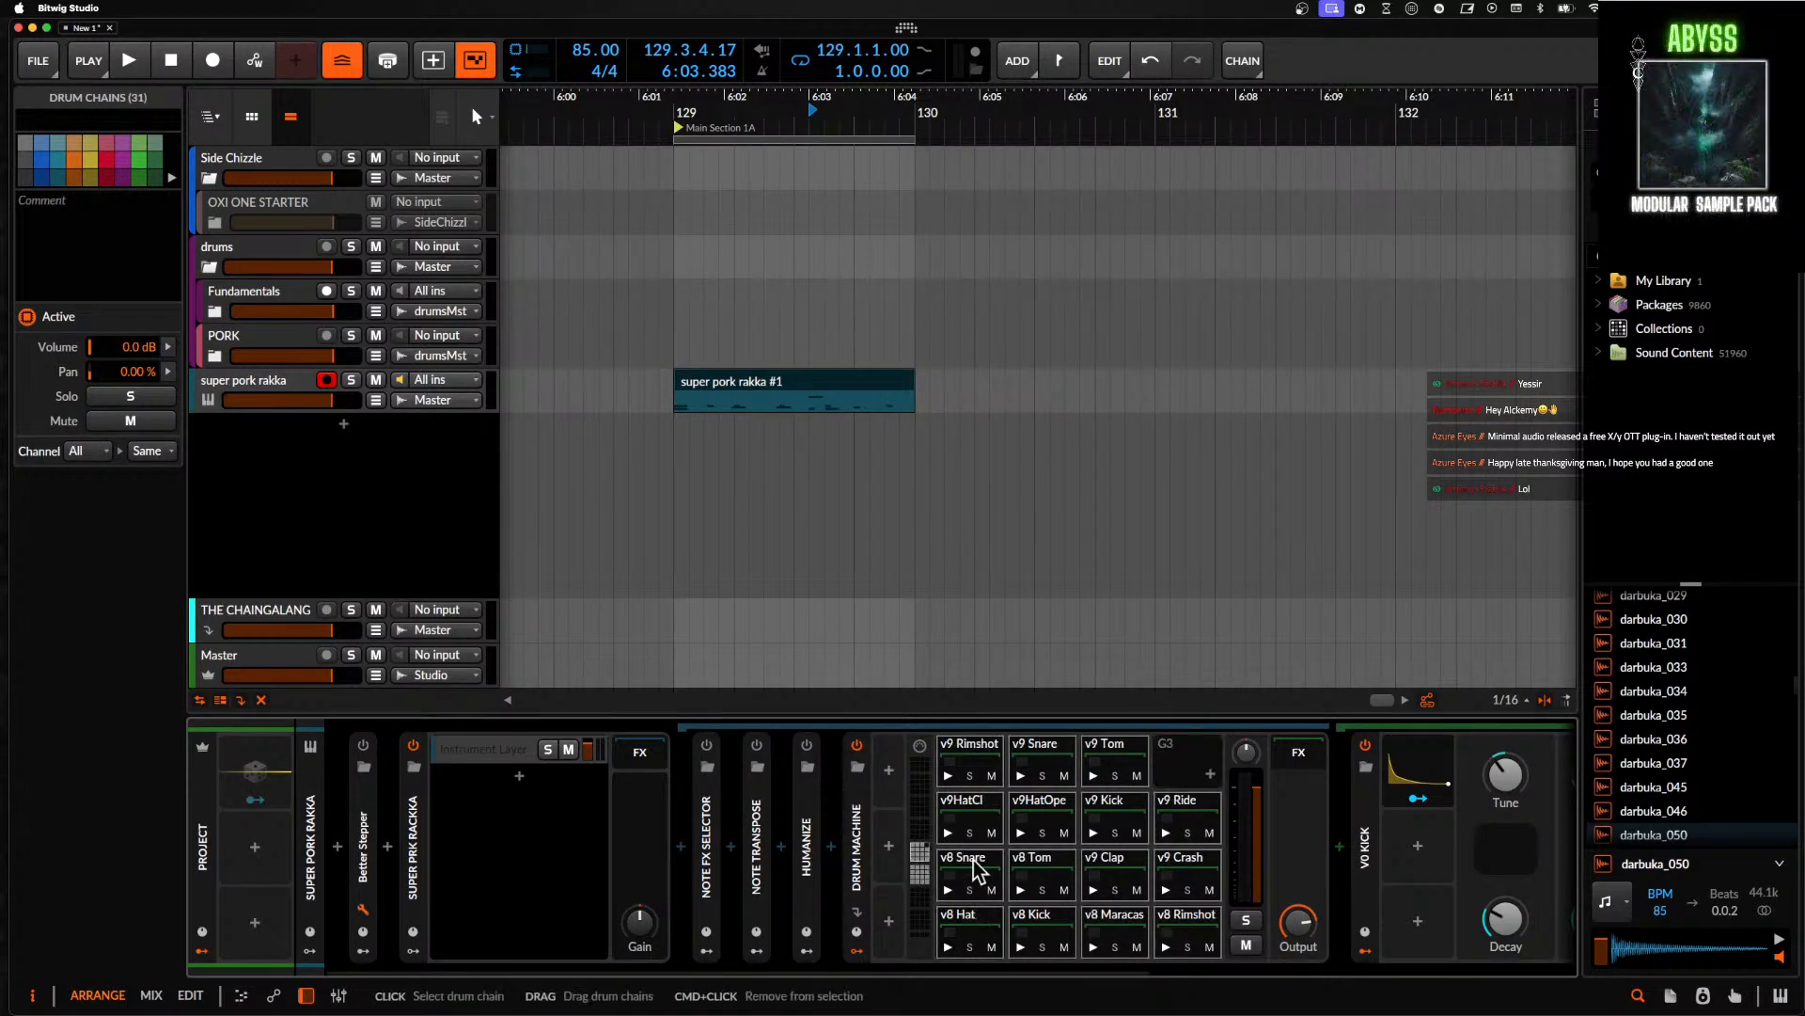
pyautogui.press('space')
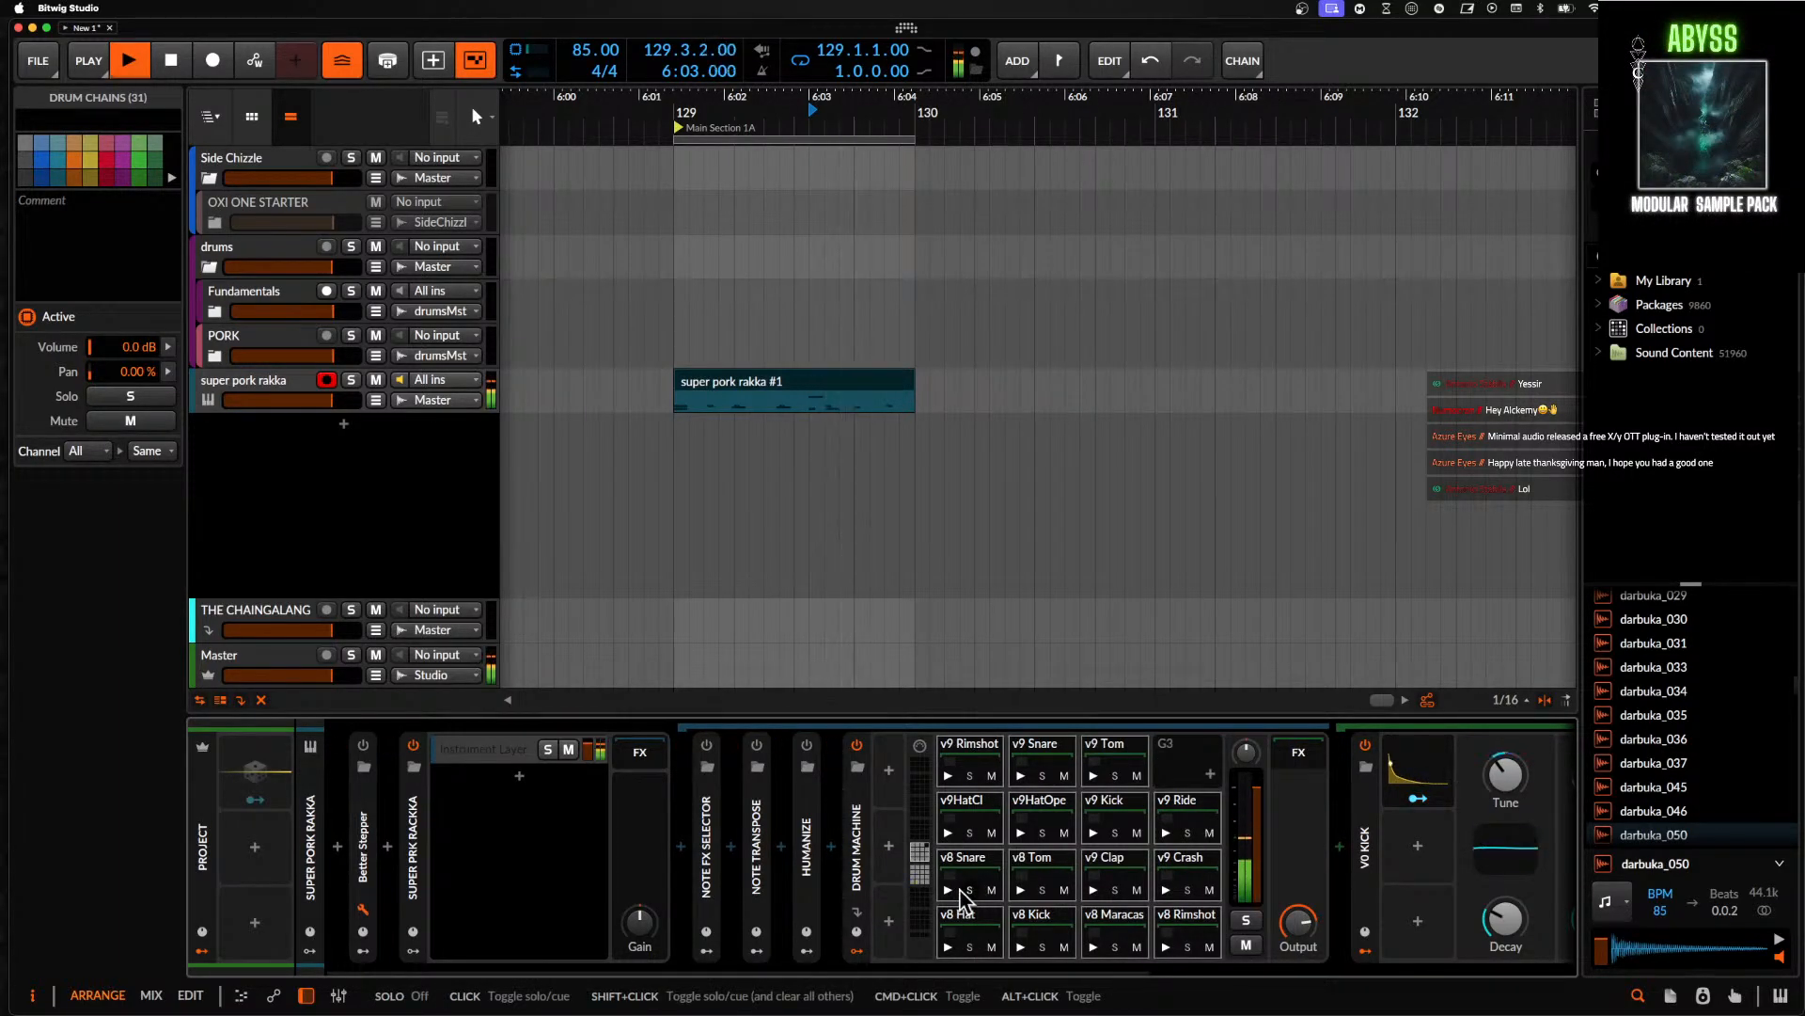
pyautogui.press('space')
pyautogui.click(920, 875)
pyautogui.click(919, 879)
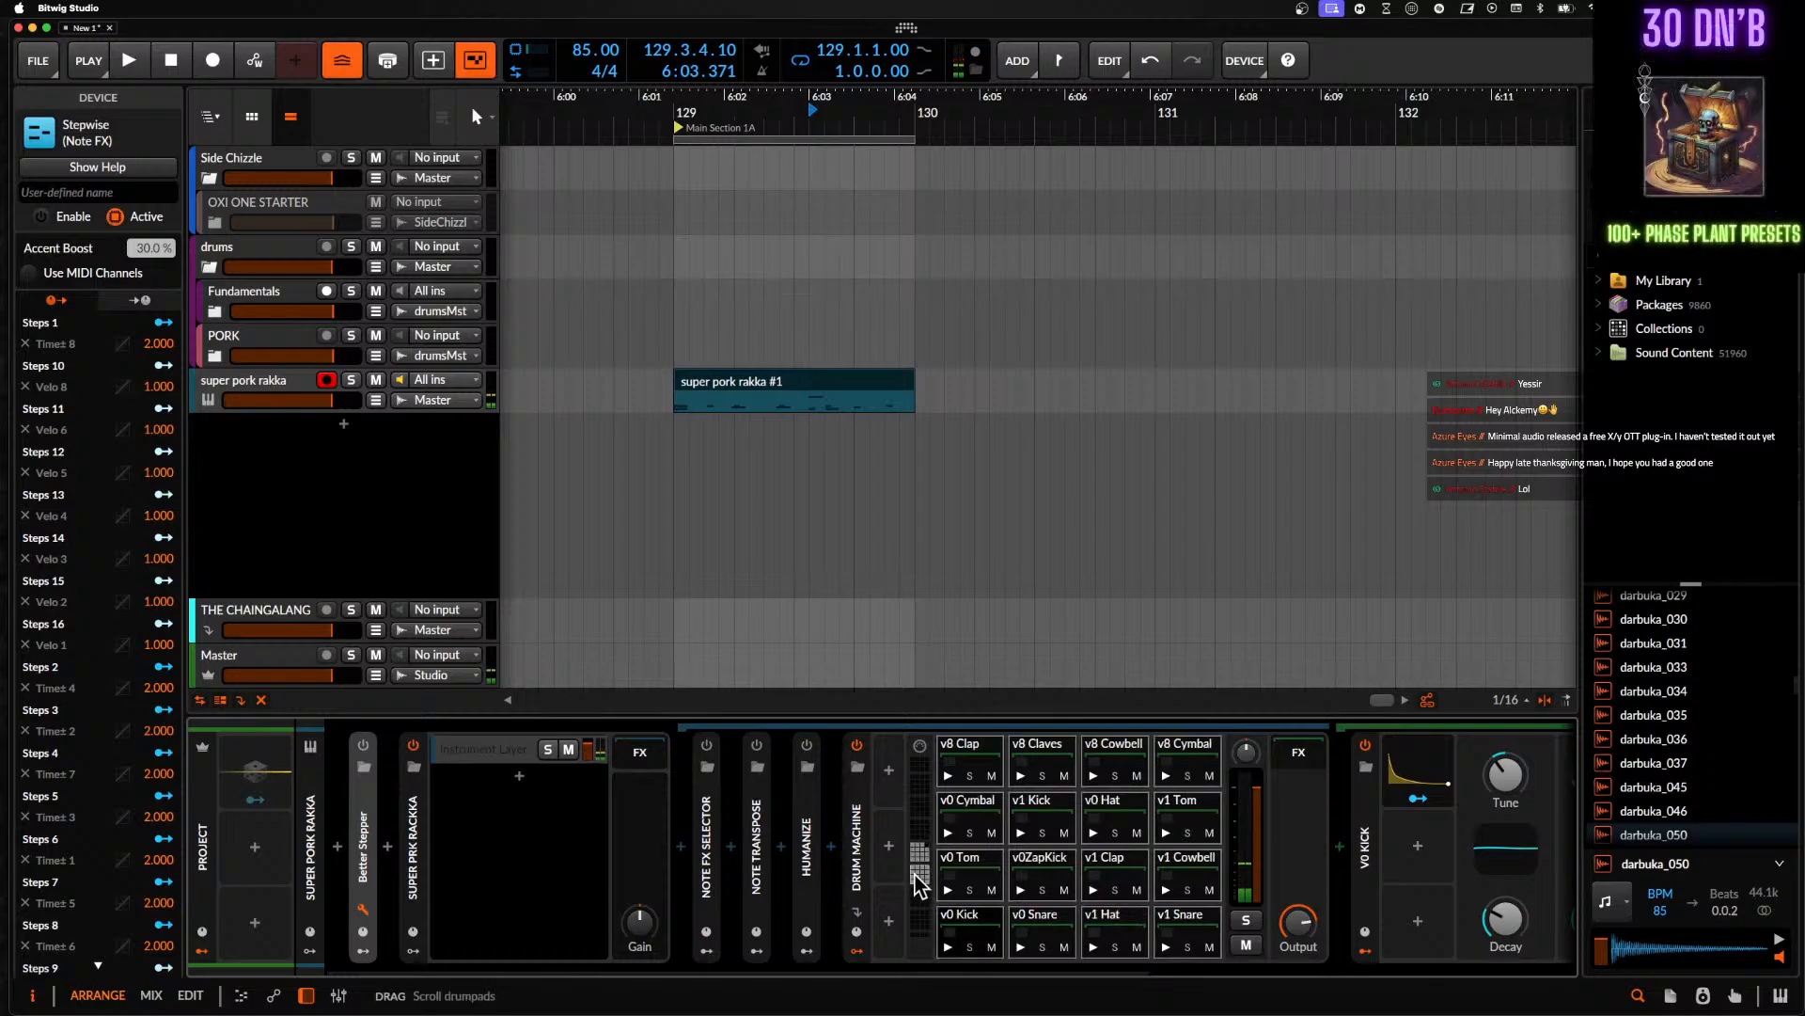
pyautogui.press('space')
pyautogui.press('space')
pyautogui.rightClick(974, 824)
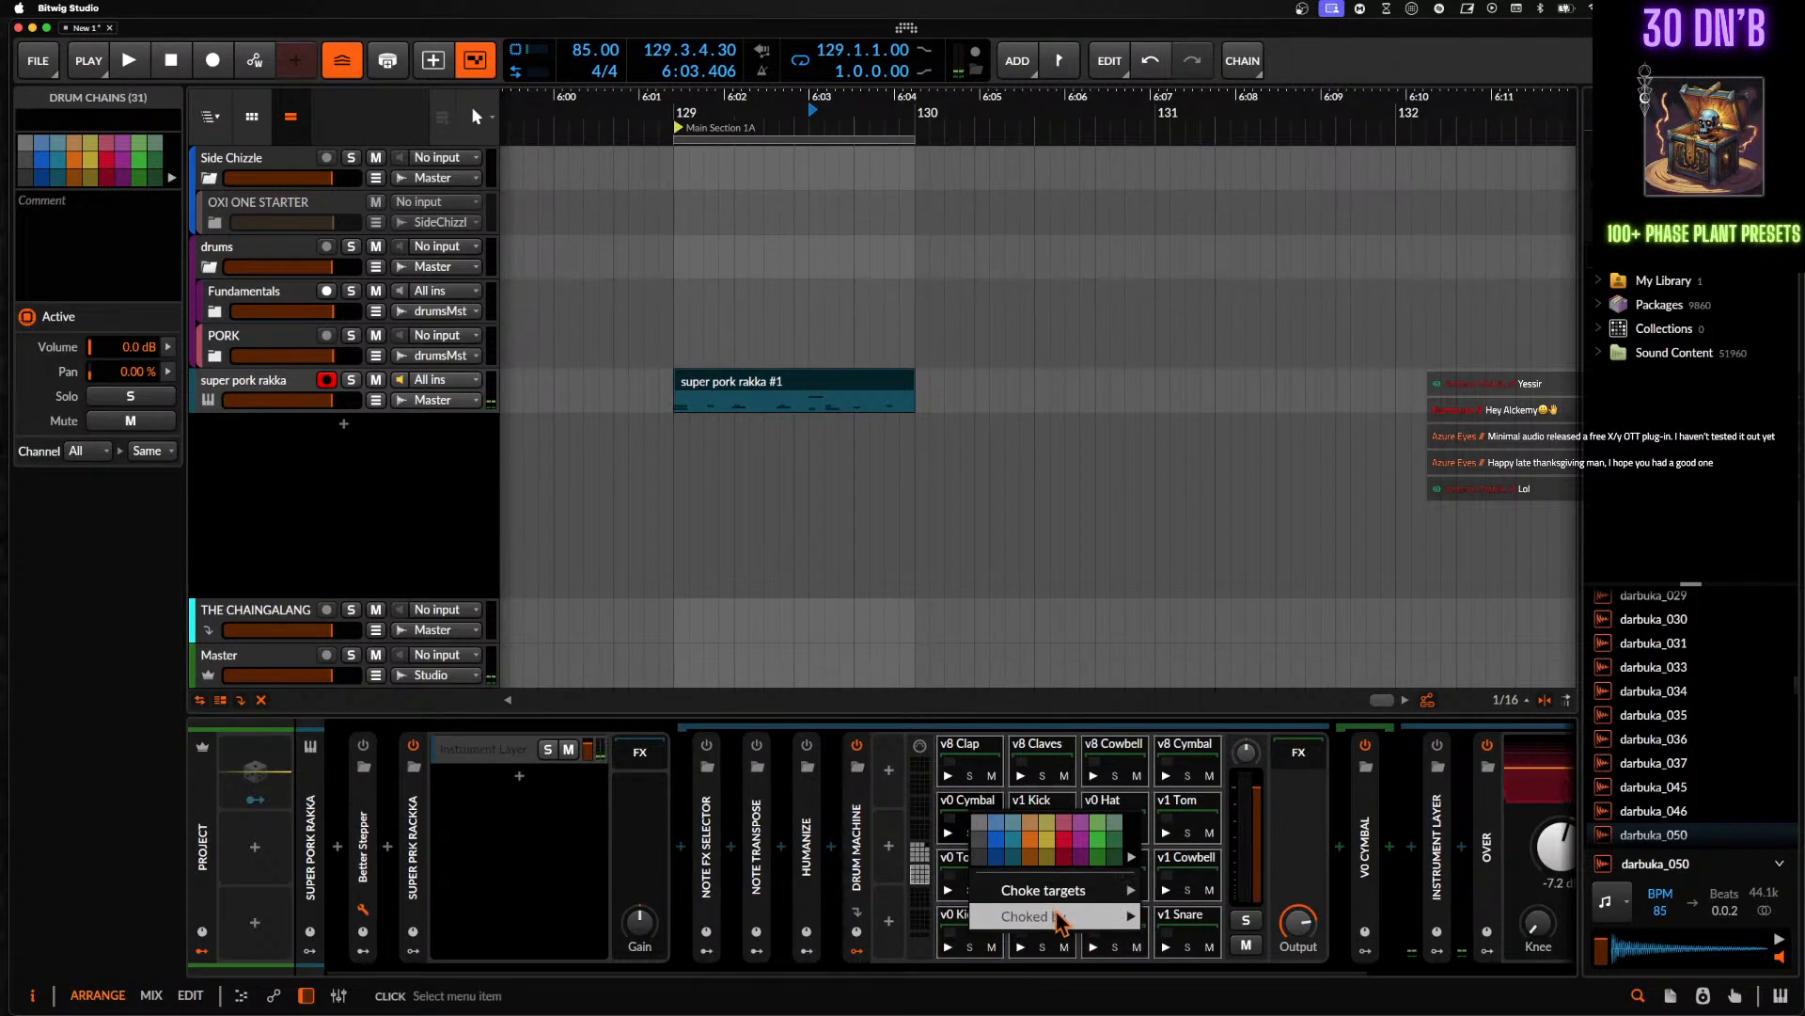
pyautogui.click(875, 806)
# - Delete the existing Drum Machine and insert a new empty Drum Machine between Humanize and Instrument Layer
pyautogui.click(858, 815)
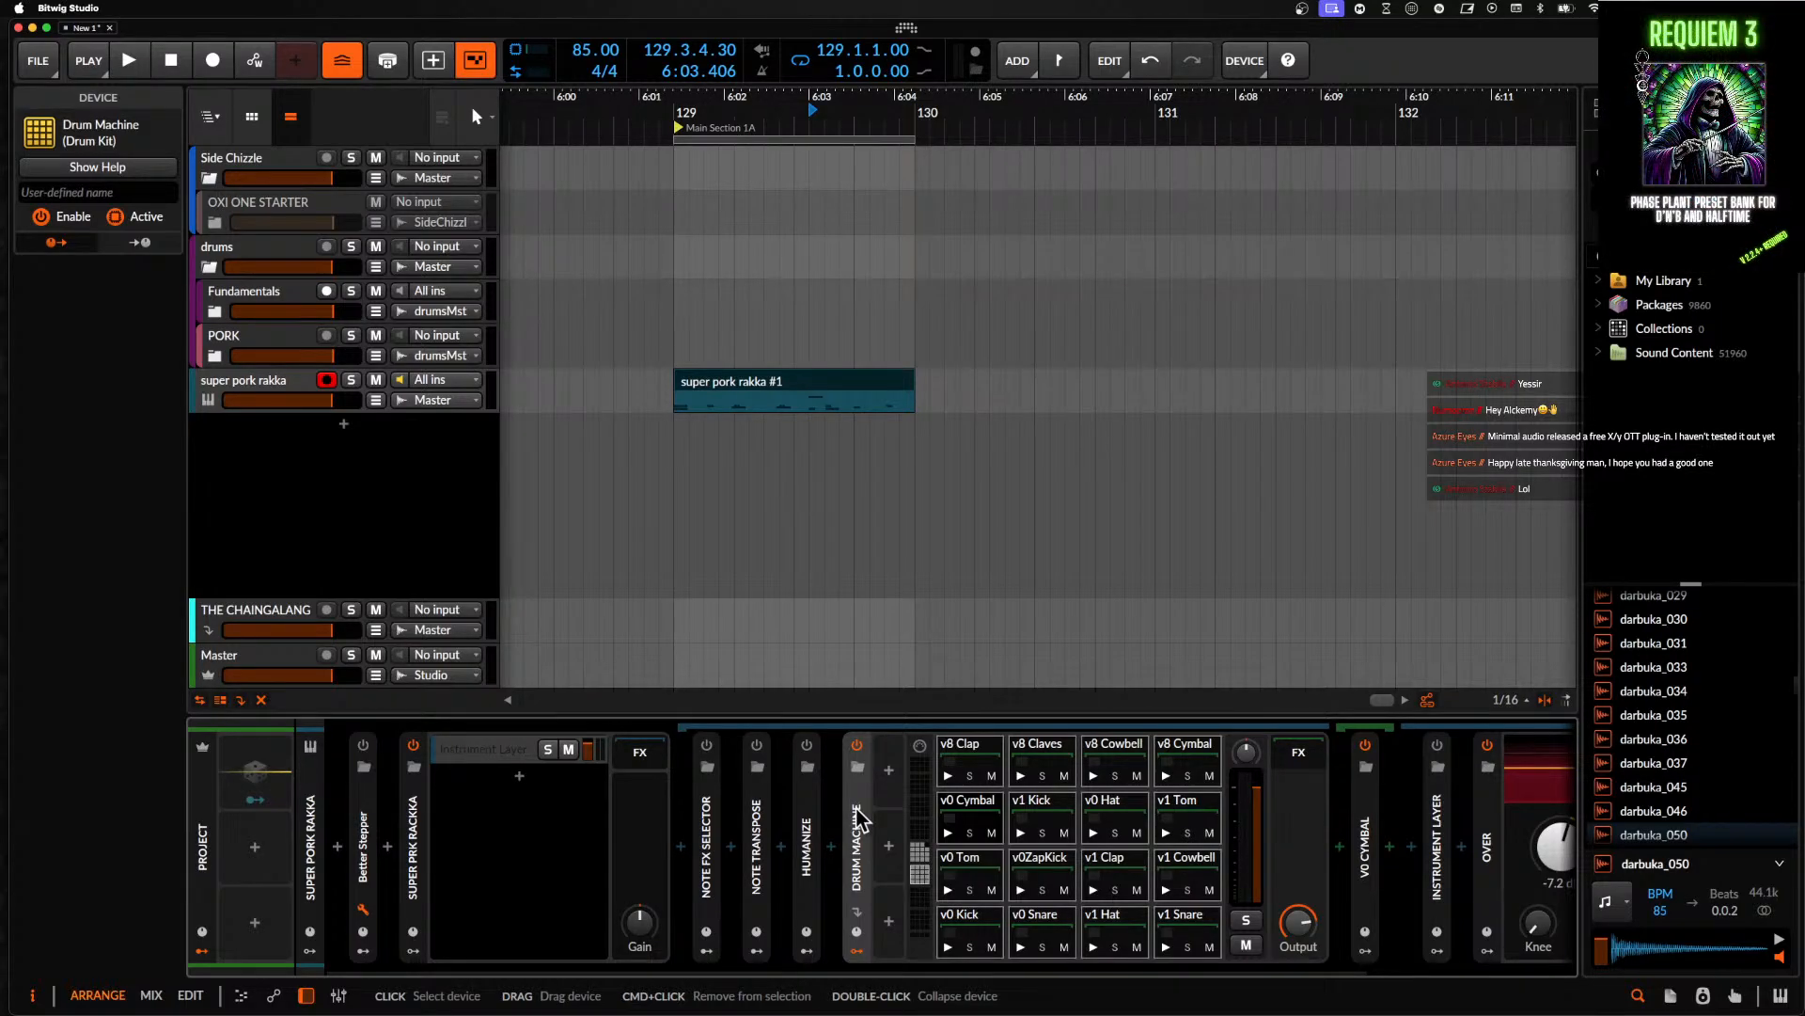
pyautogui.click(857, 815)
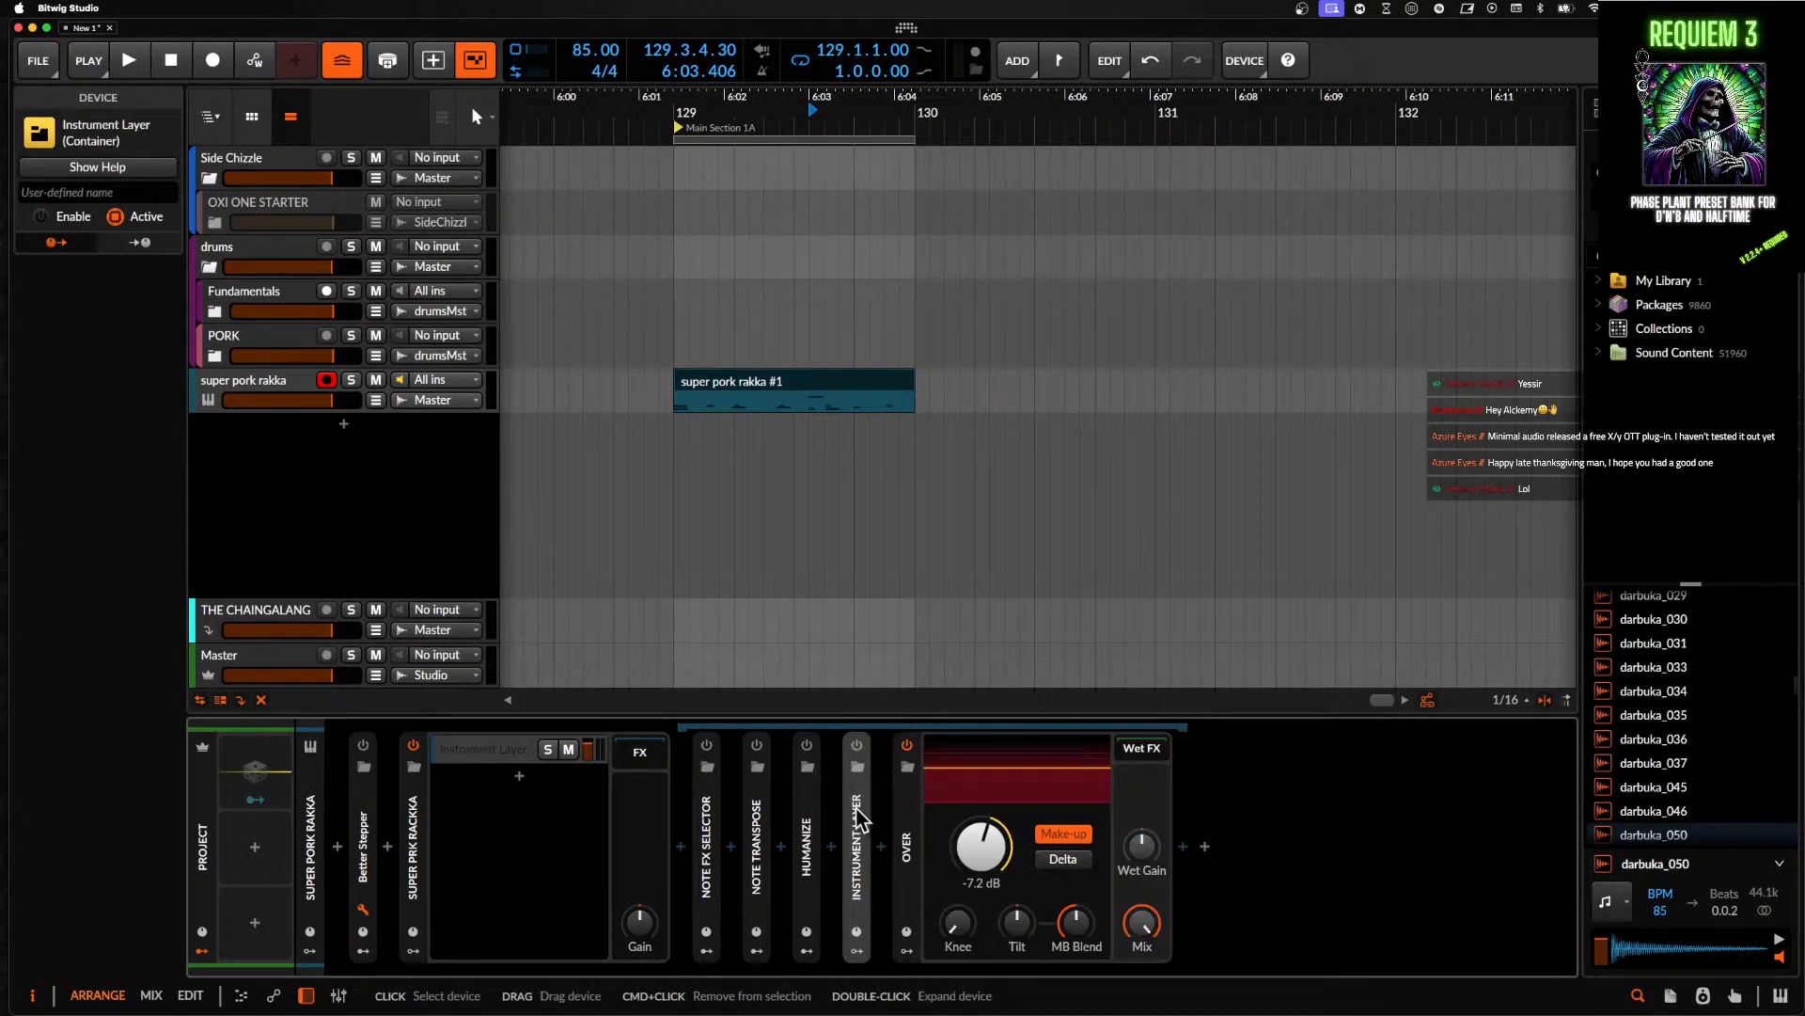
pyautogui.click(832, 847)
pyautogui.write('drum')
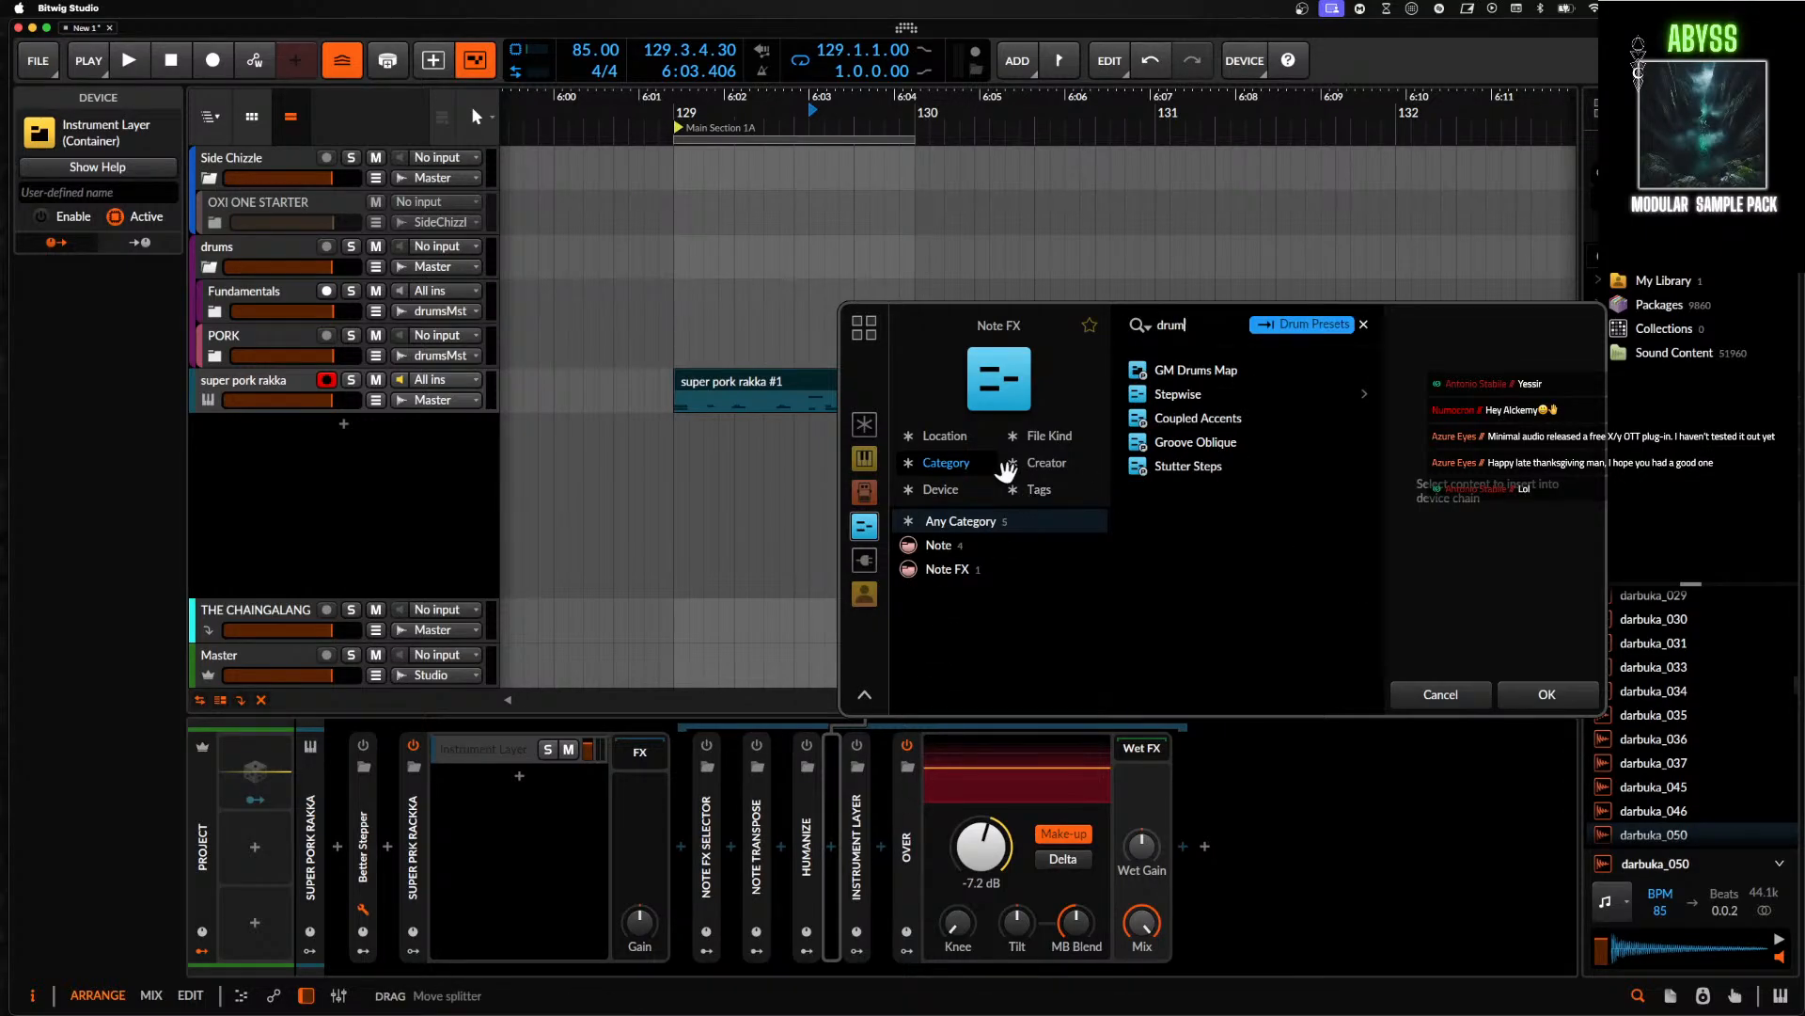
pyautogui.click(866, 460)
pyautogui.click(1521, 692)
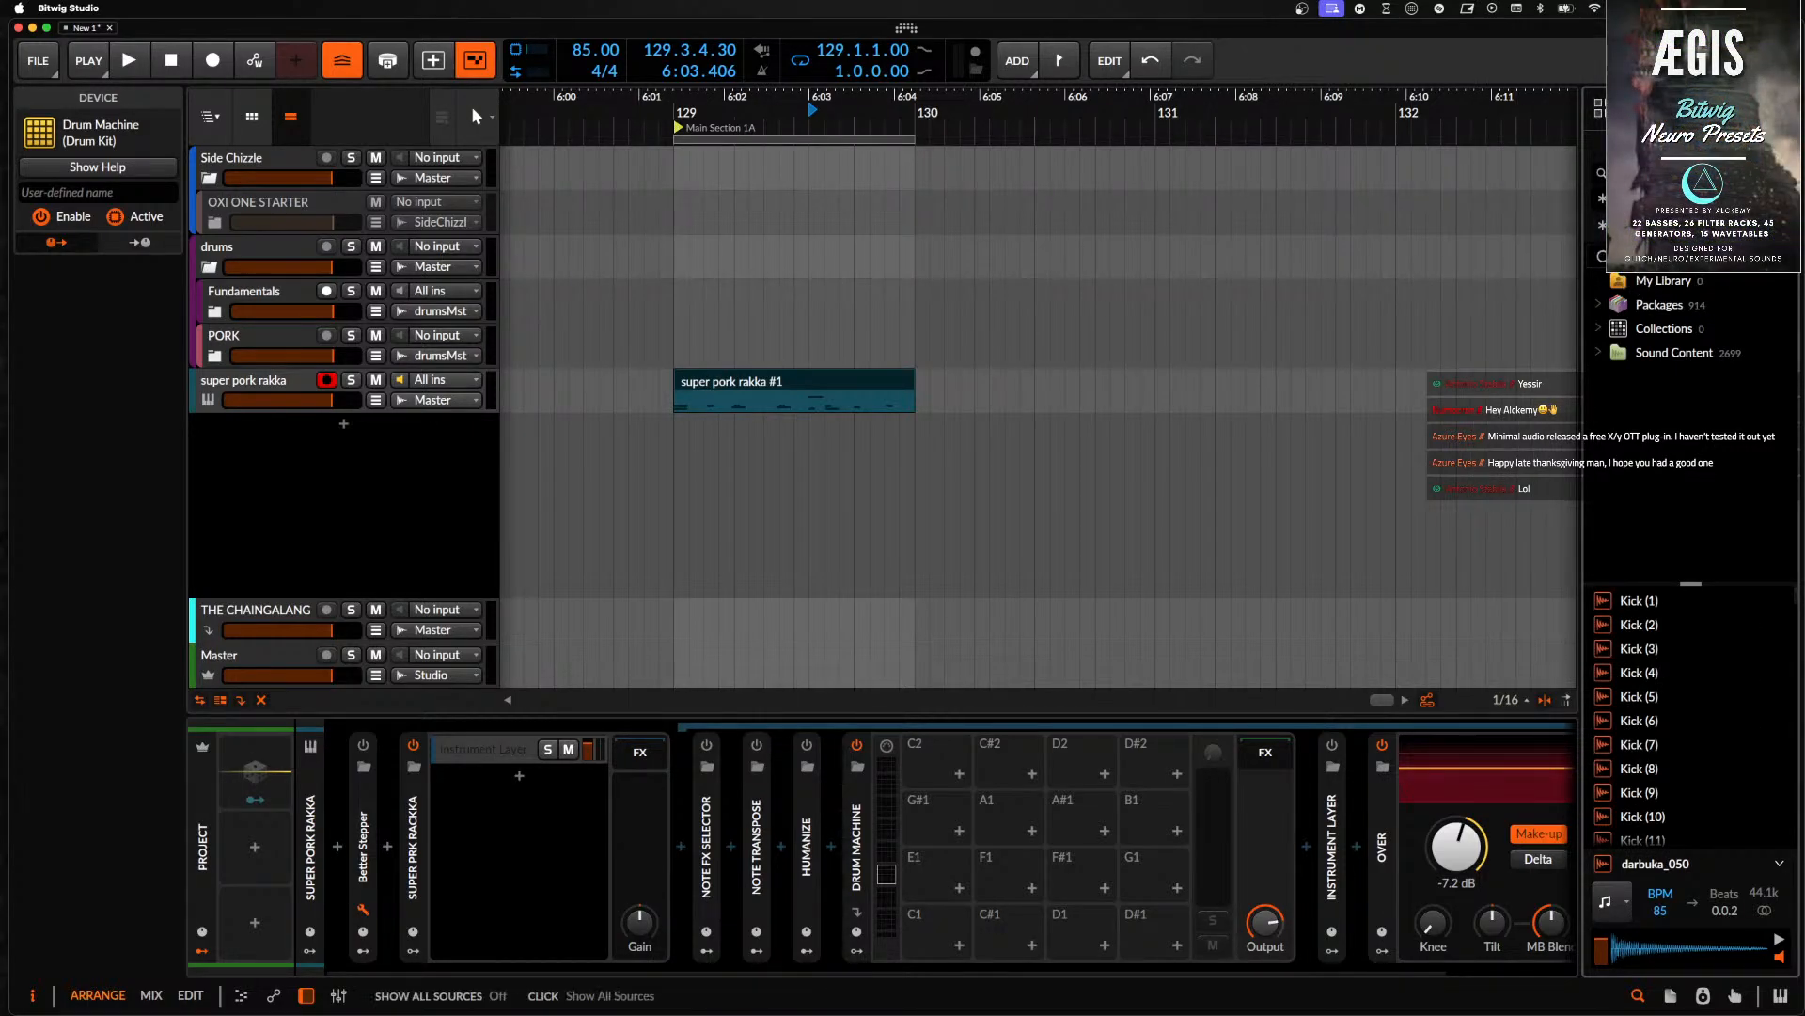
# - Find the kick instruments and load v0, v1, v8 and v9 Kick plus v0 Zap Kick onto pads C1 to E1
pyautogui.click(1635, 109)
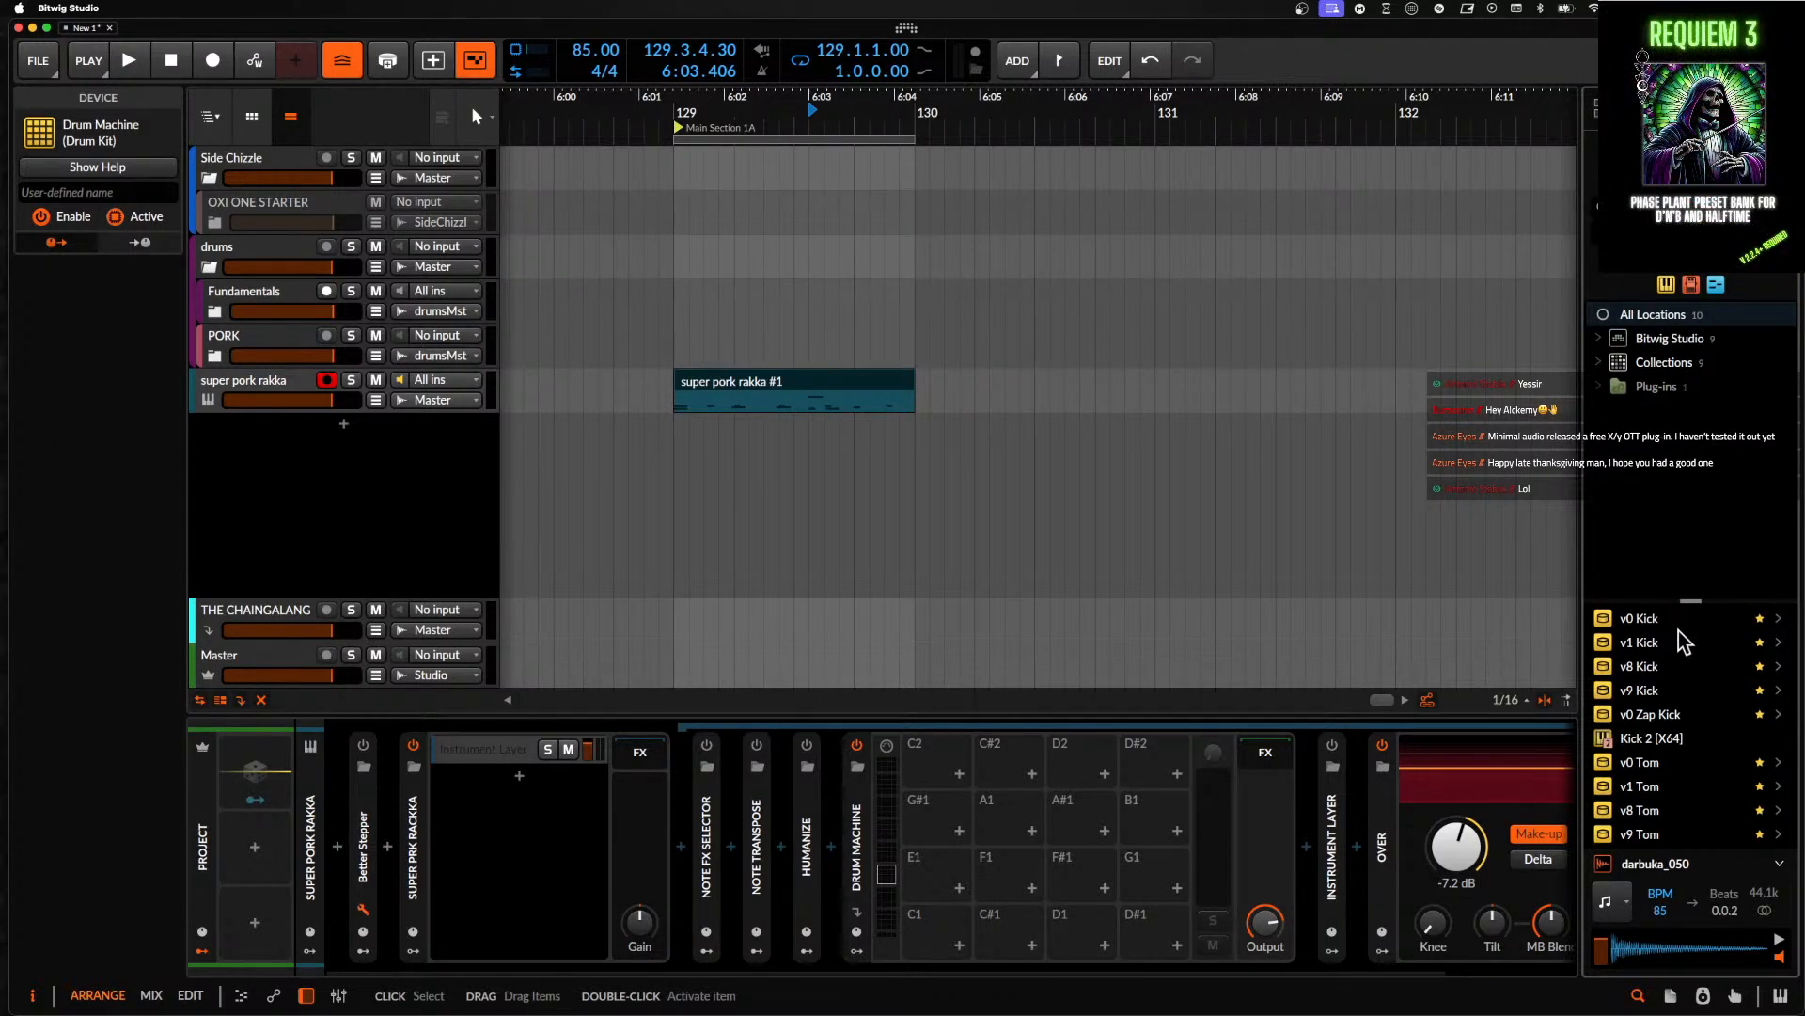
pyautogui.click(1644, 620)
pyautogui.keyDown('shift'); pyautogui.click(1666, 716); pyautogui.keyUp('shift')
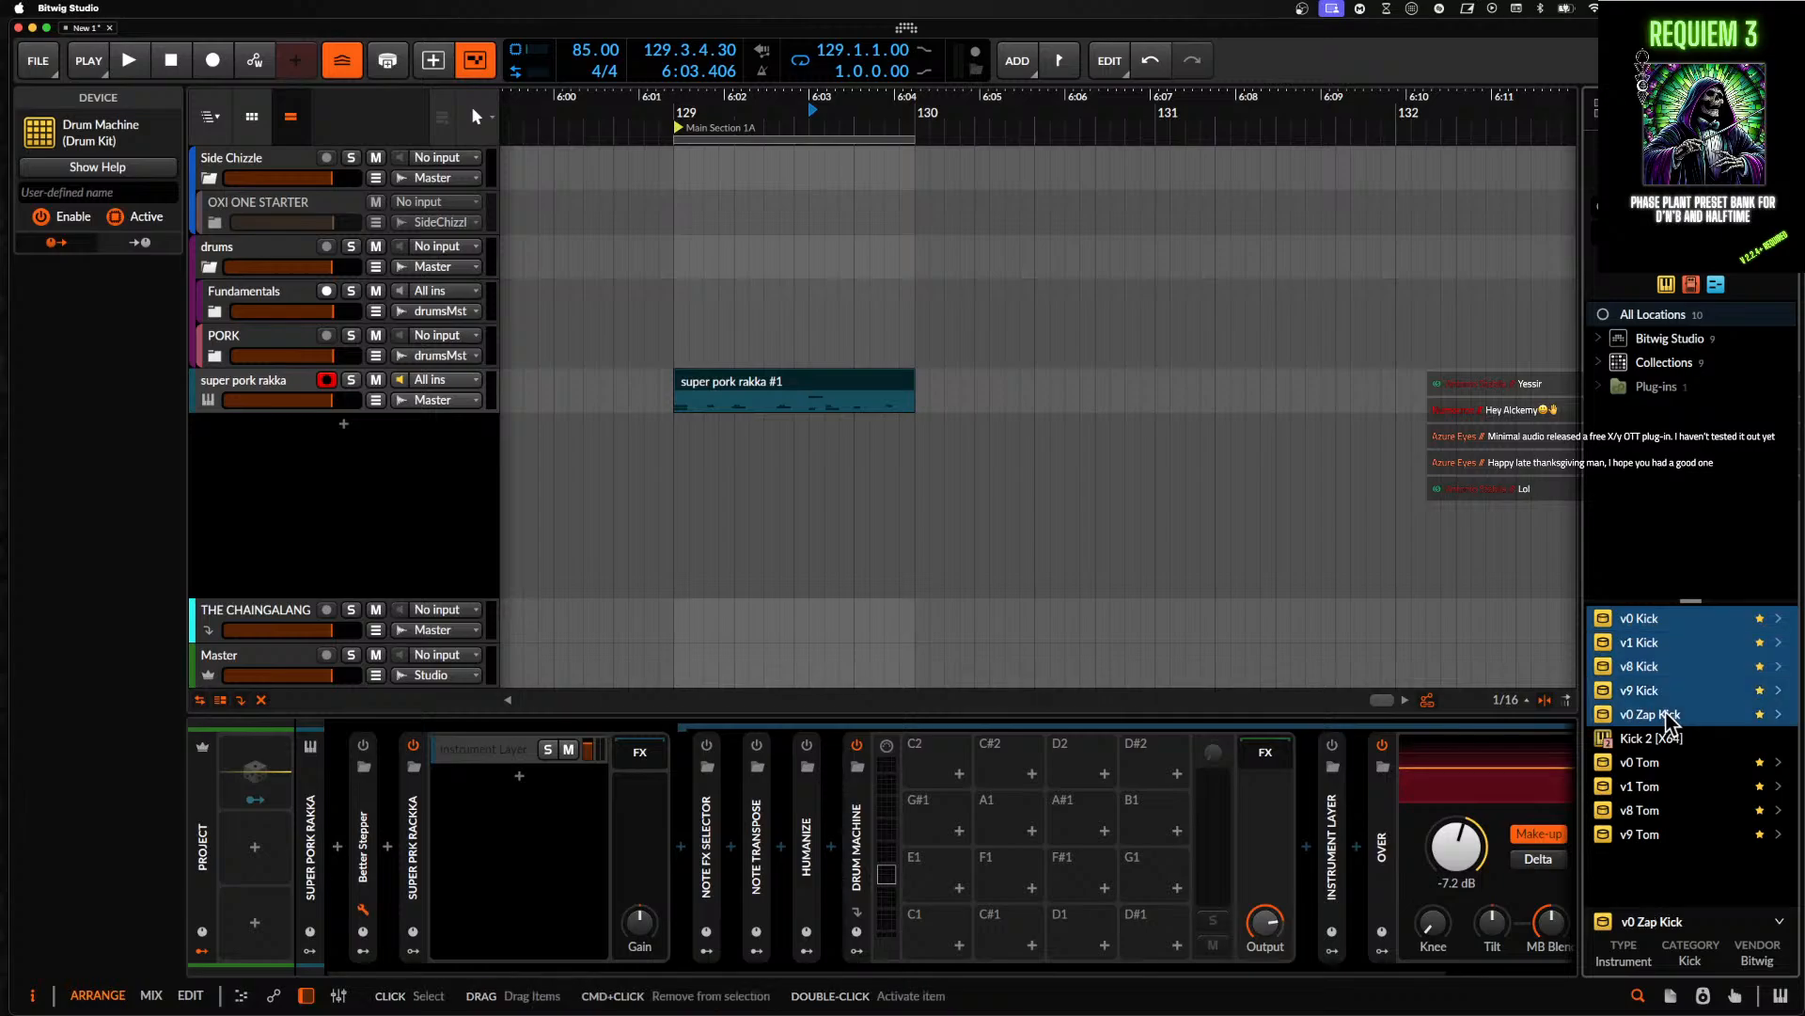
pyautogui.moveTo(1666, 716); pyautogui.dragTo(1155, 885)
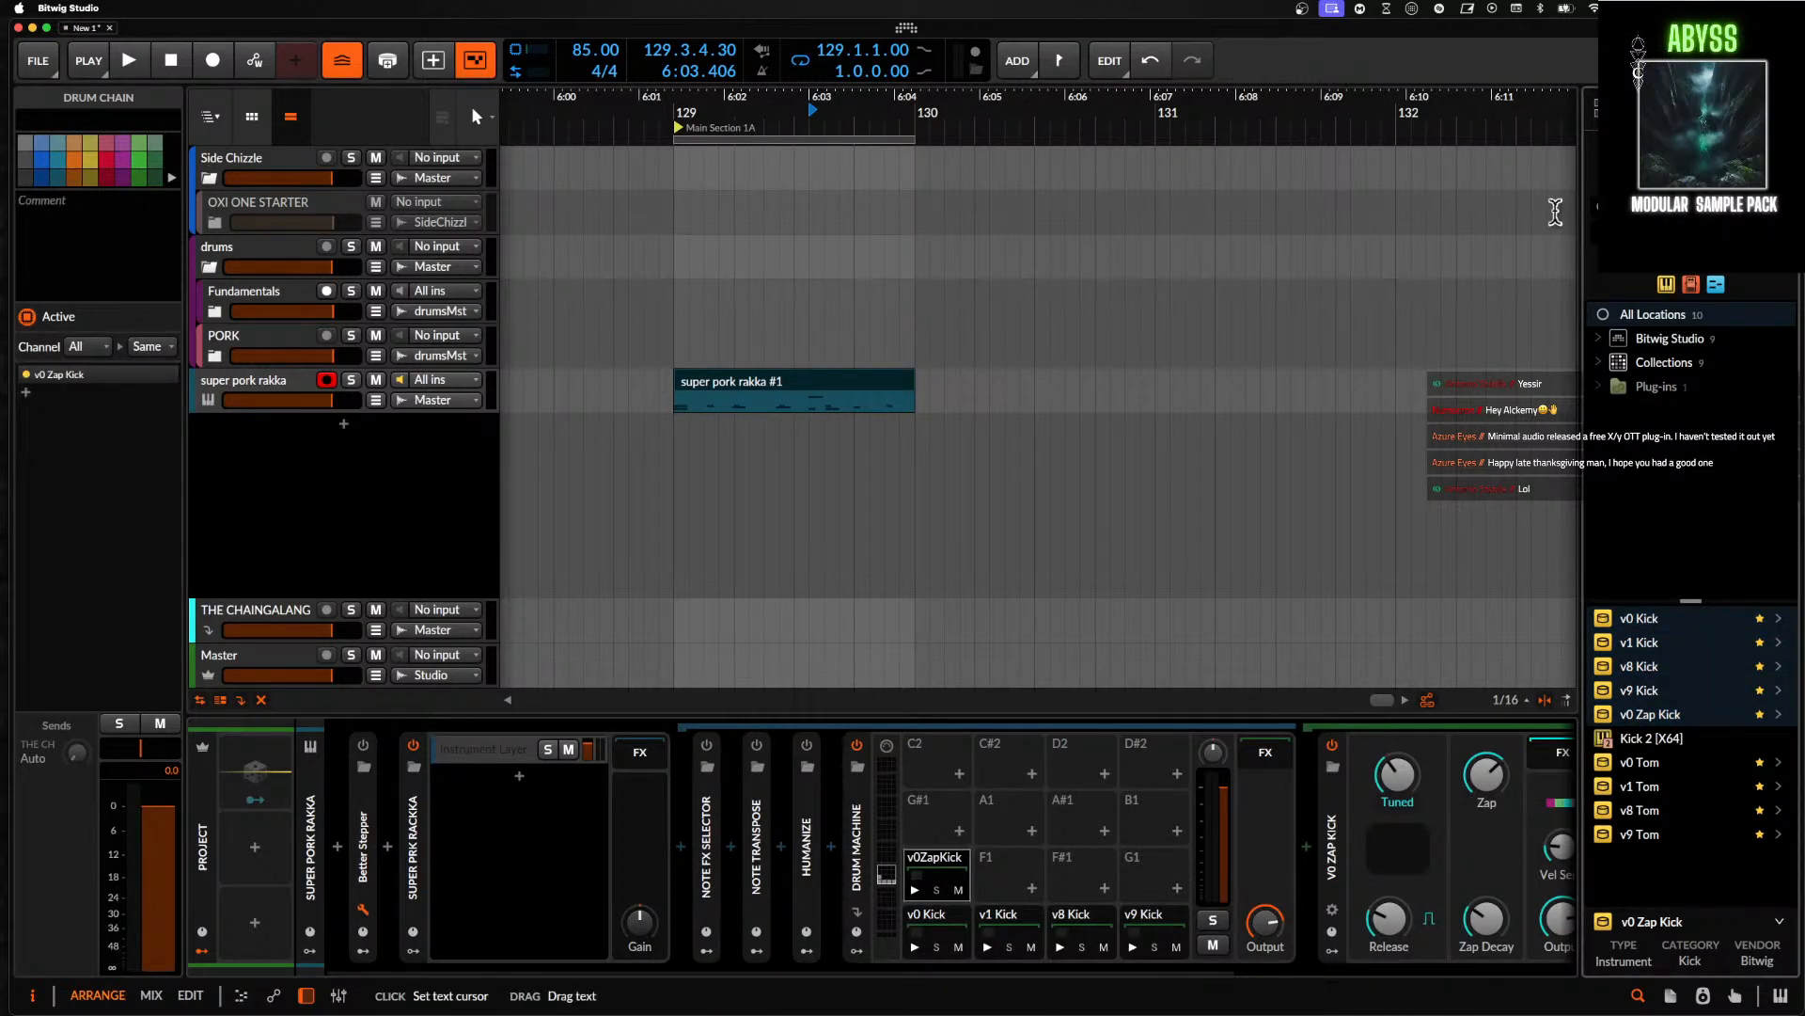
# - Search for "snare" and load v0, v1, v8 and v9 Snare plus v8 and v9 Rimshot onto pads F1 to A#1
pyautogui.write('snare')
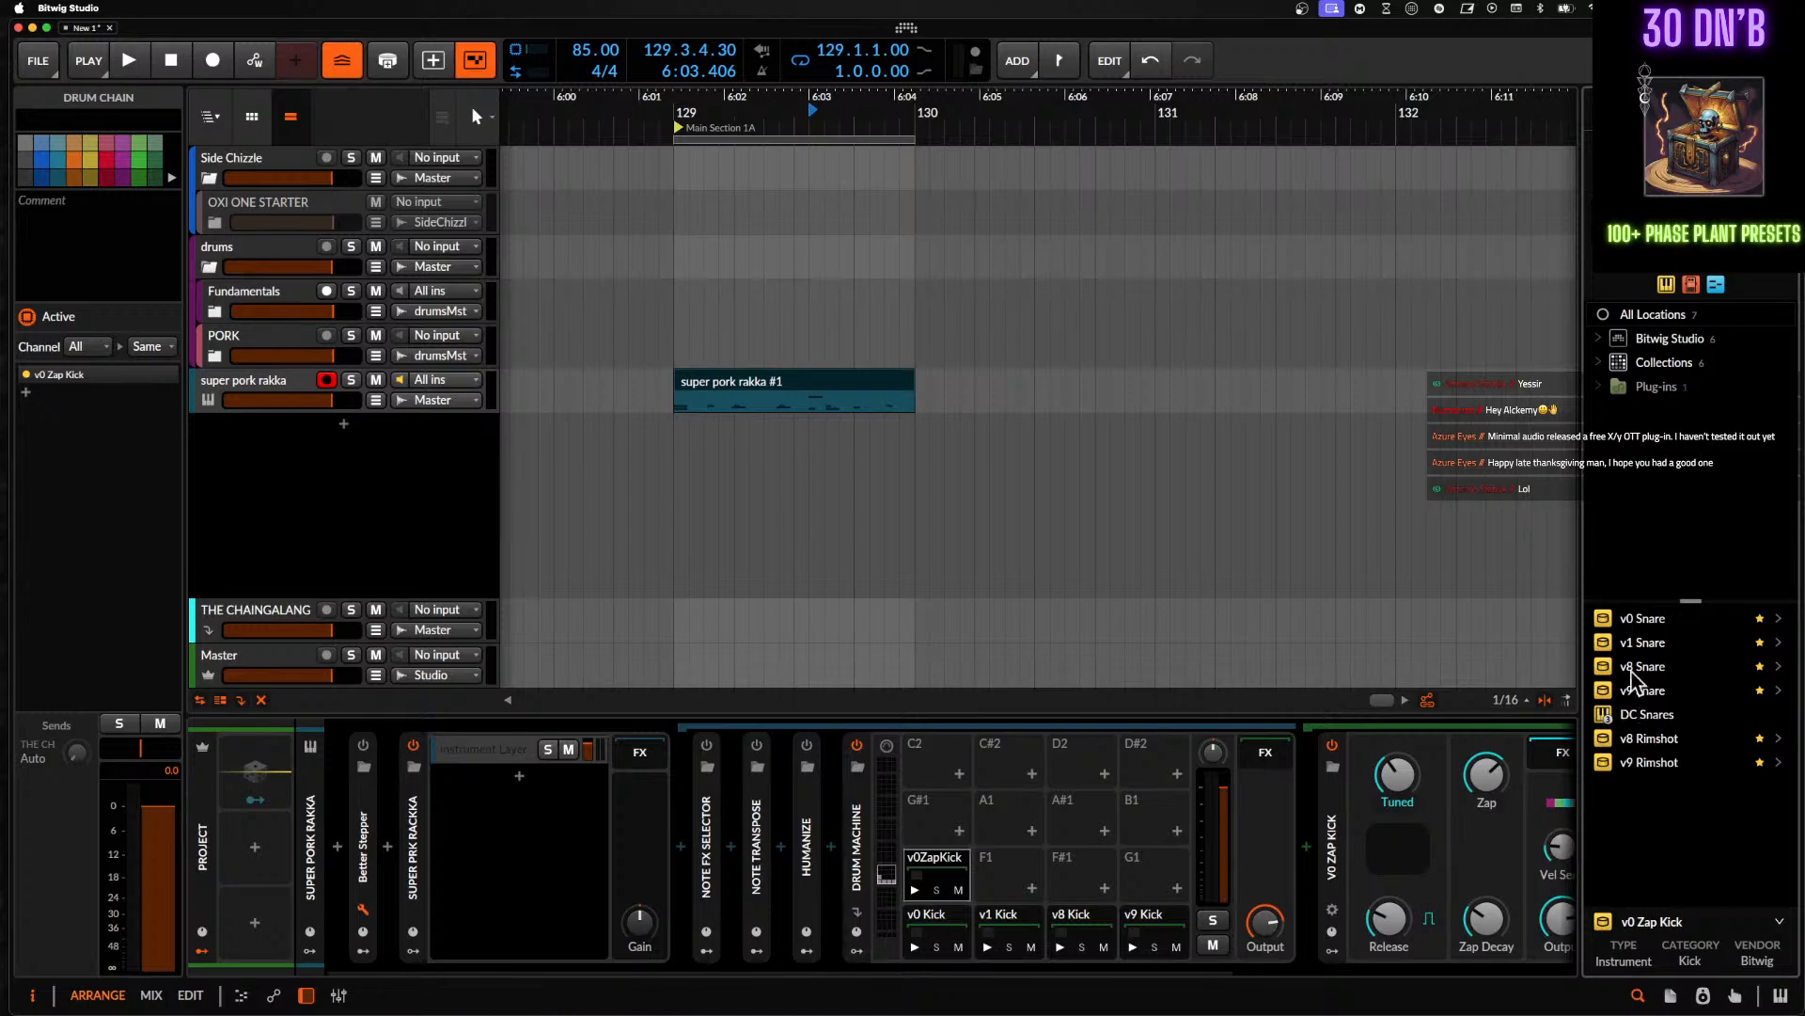
pyautogui.keyDown('shift'); pyautogui.click(1658, 692); pyautogui.keyUp('shift')
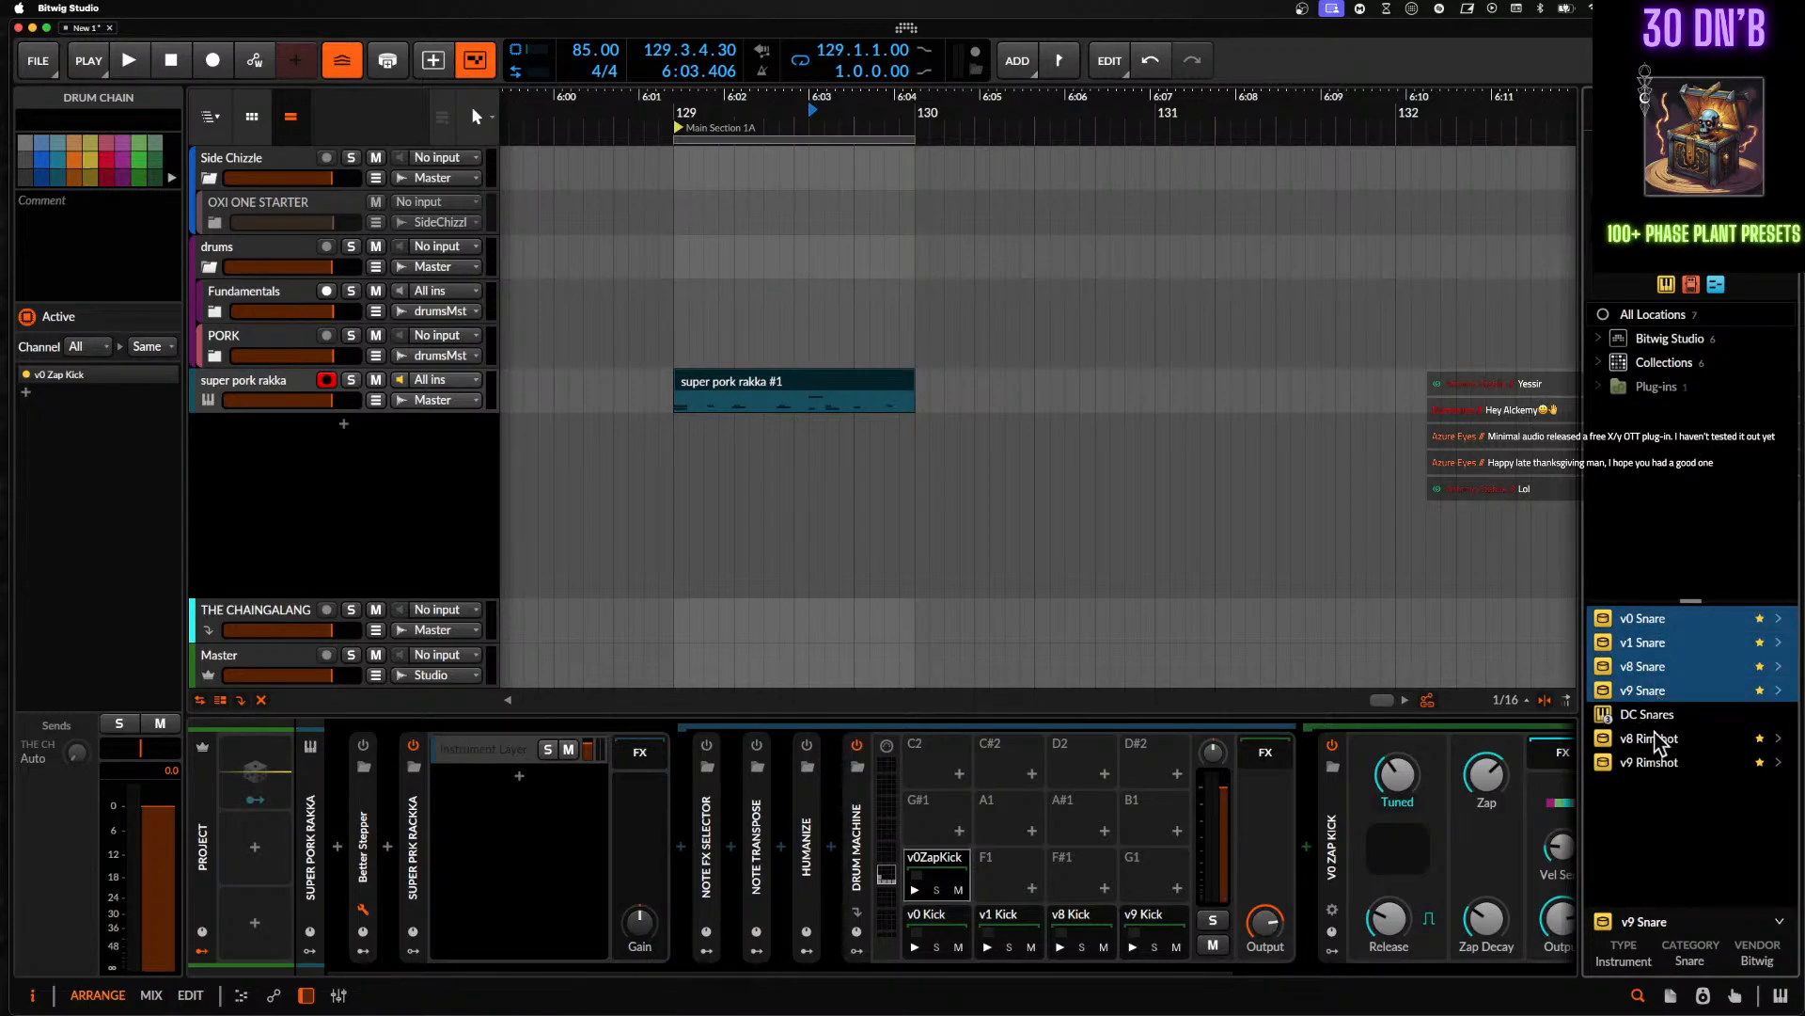
pyautogui.keyDown('shift'); pyautogui.click(1655, 761); pyautogui.keyUp('shift')
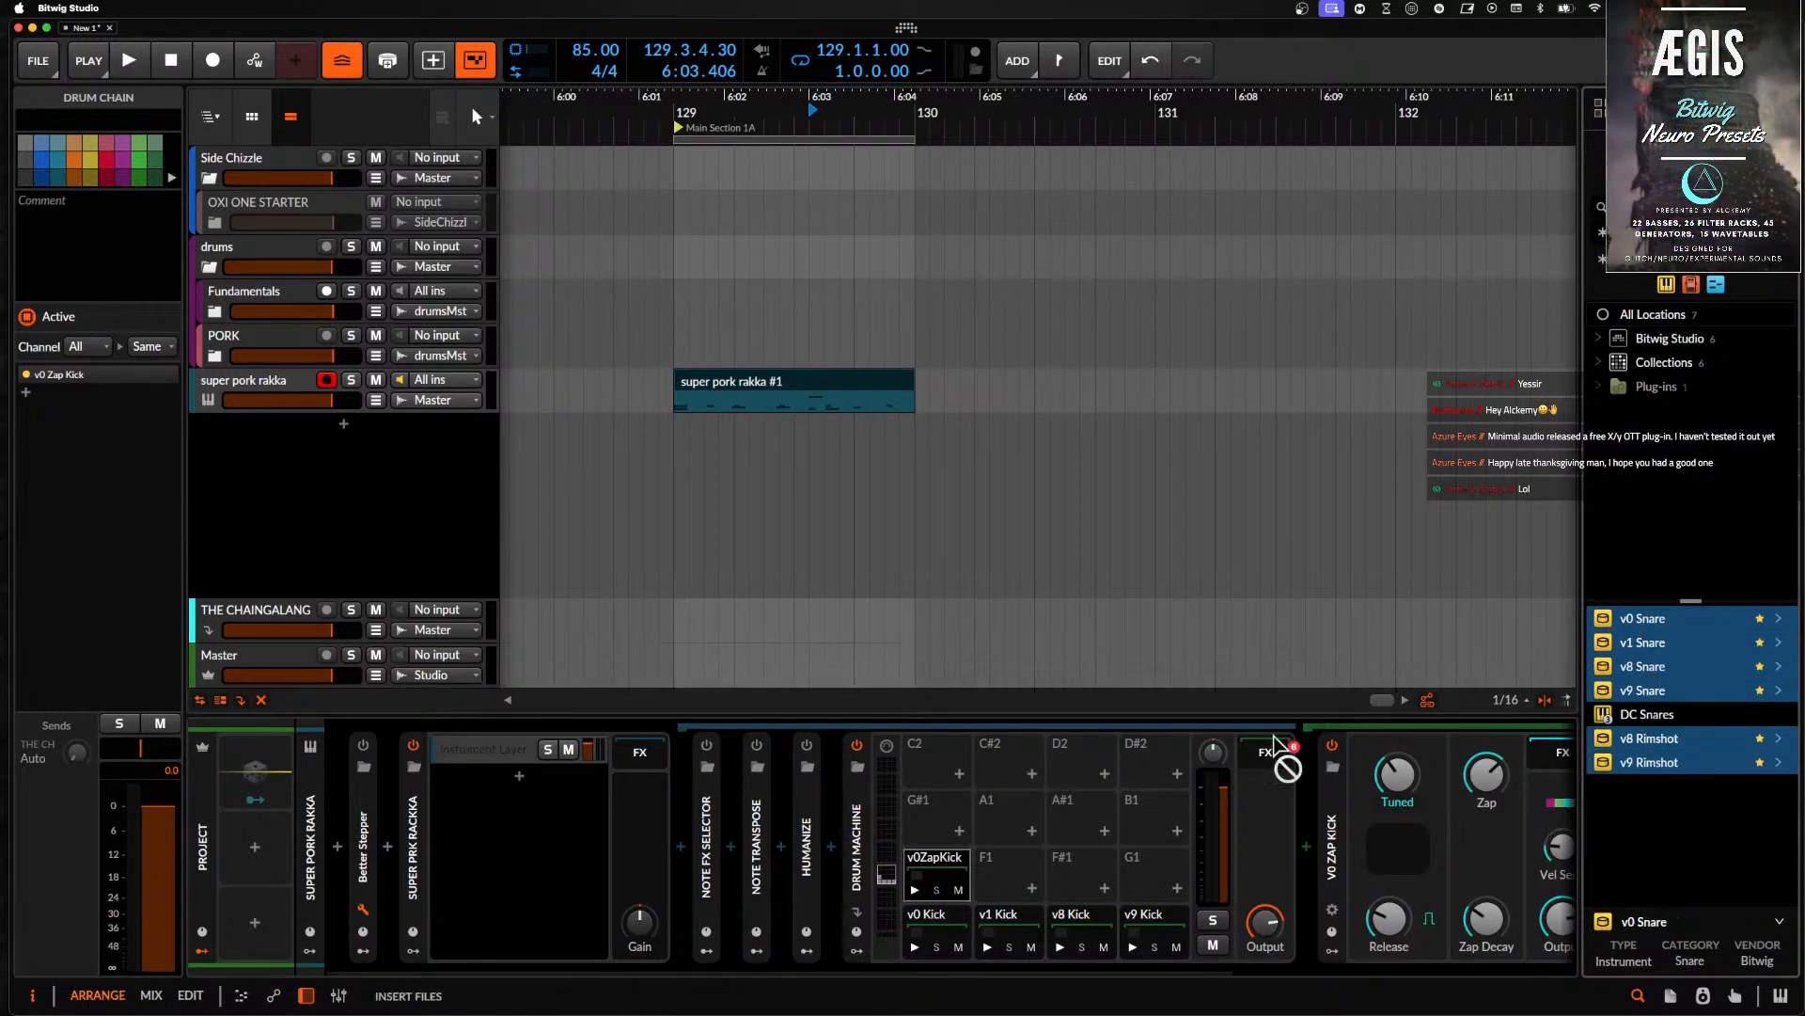
pyautogui.moveTo(1031, 881); pyautogui.dragTo(1023, 881)
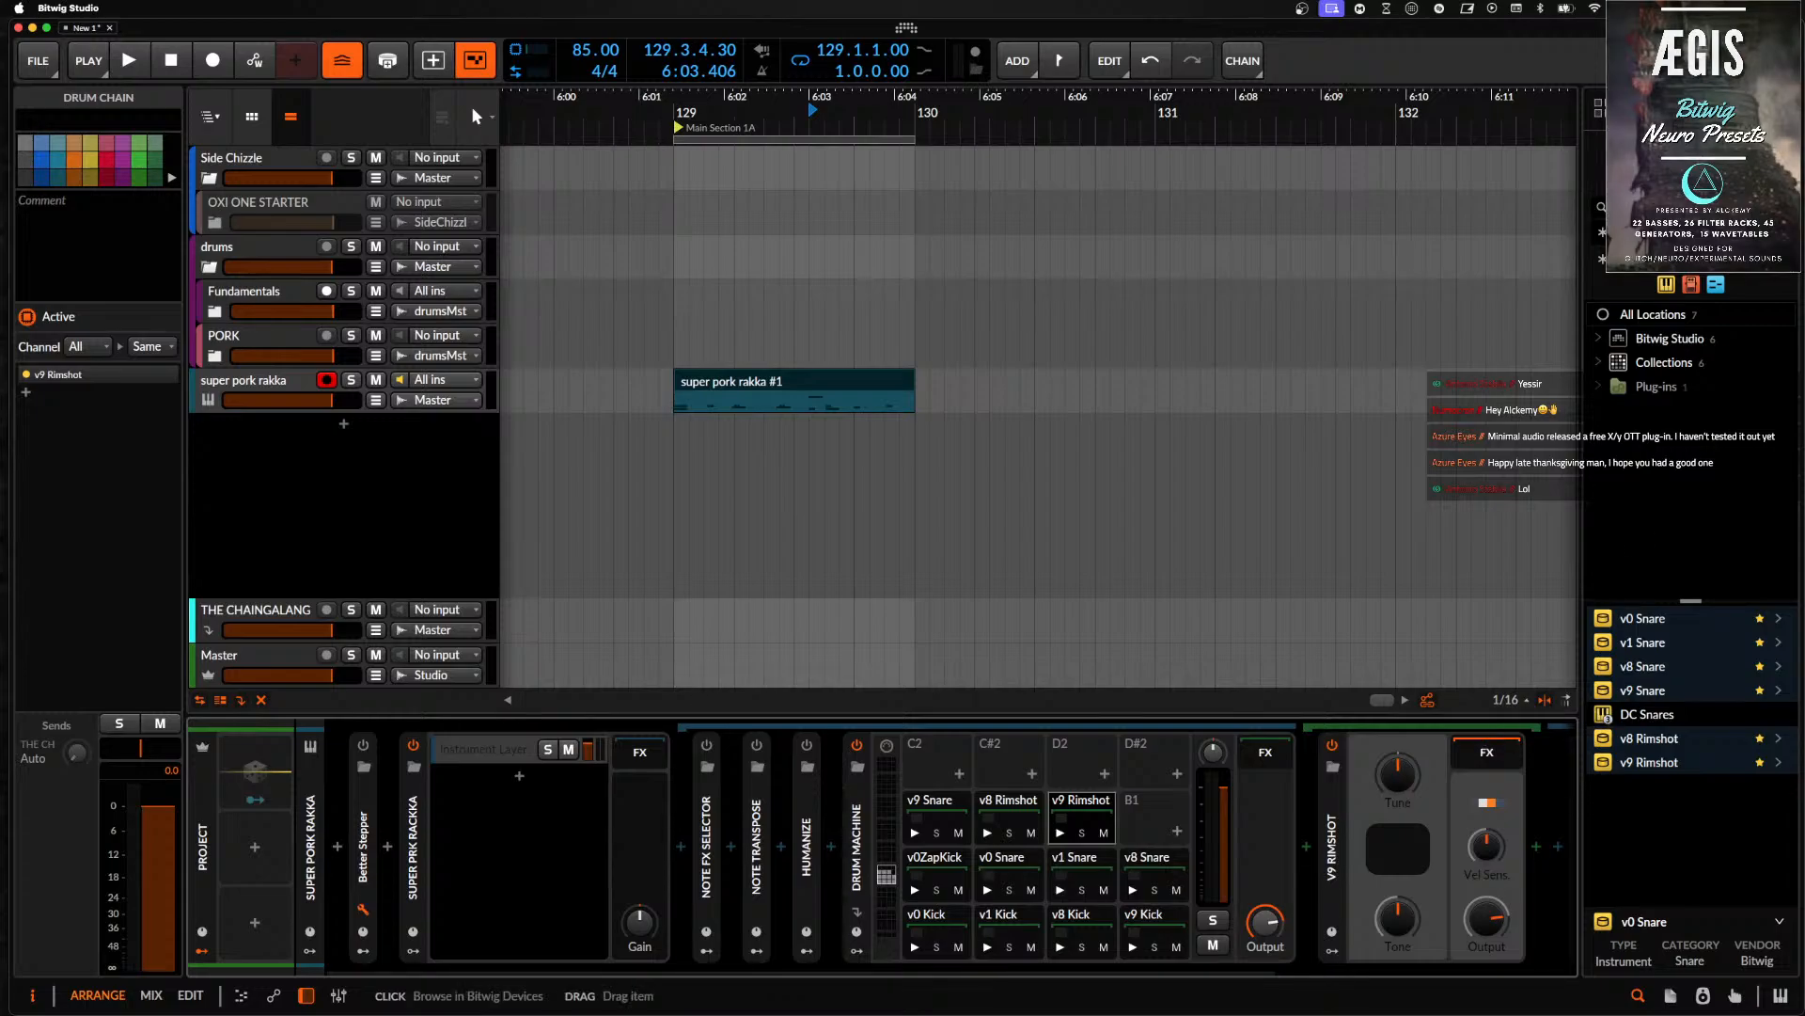
# - Search for "hat" and load v0, v1 and v8 Hat, v9 Hat Closed and v9 Hat Open onto pads B1 to D#2
pyautogui.press('super+a')
pyautogui.press('BackSpace')
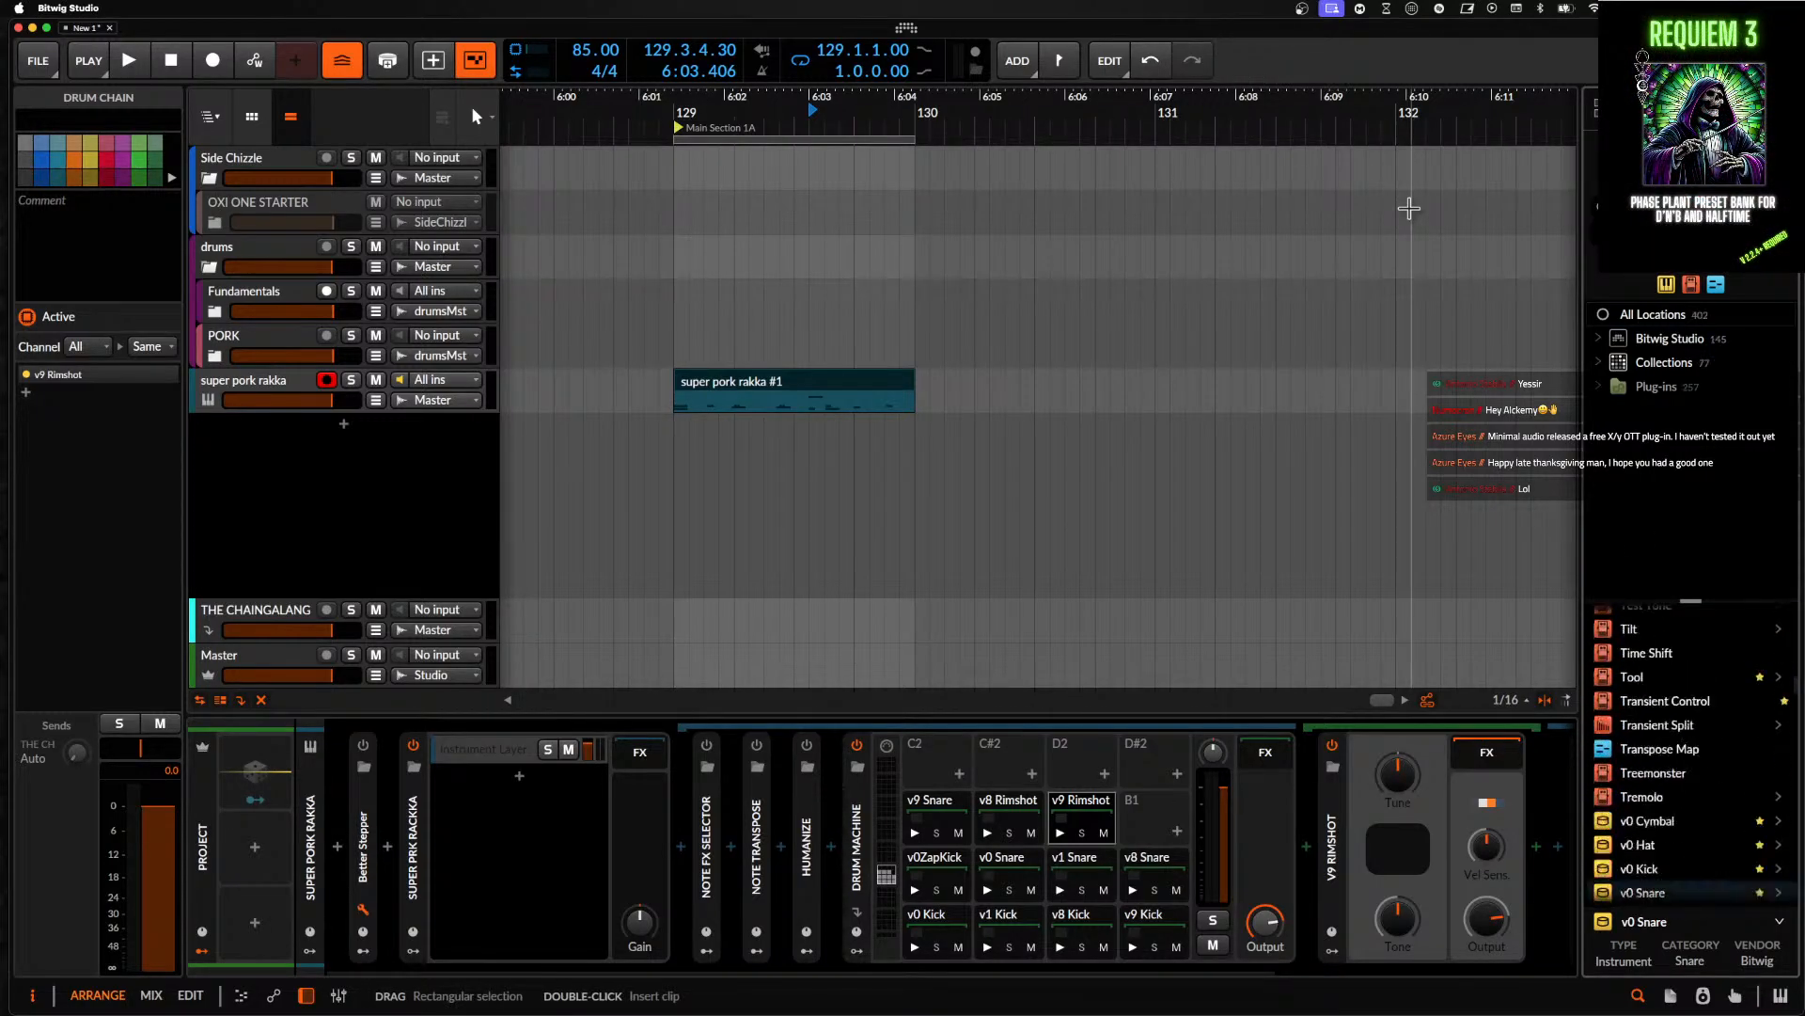
pyautogui.write('hat')
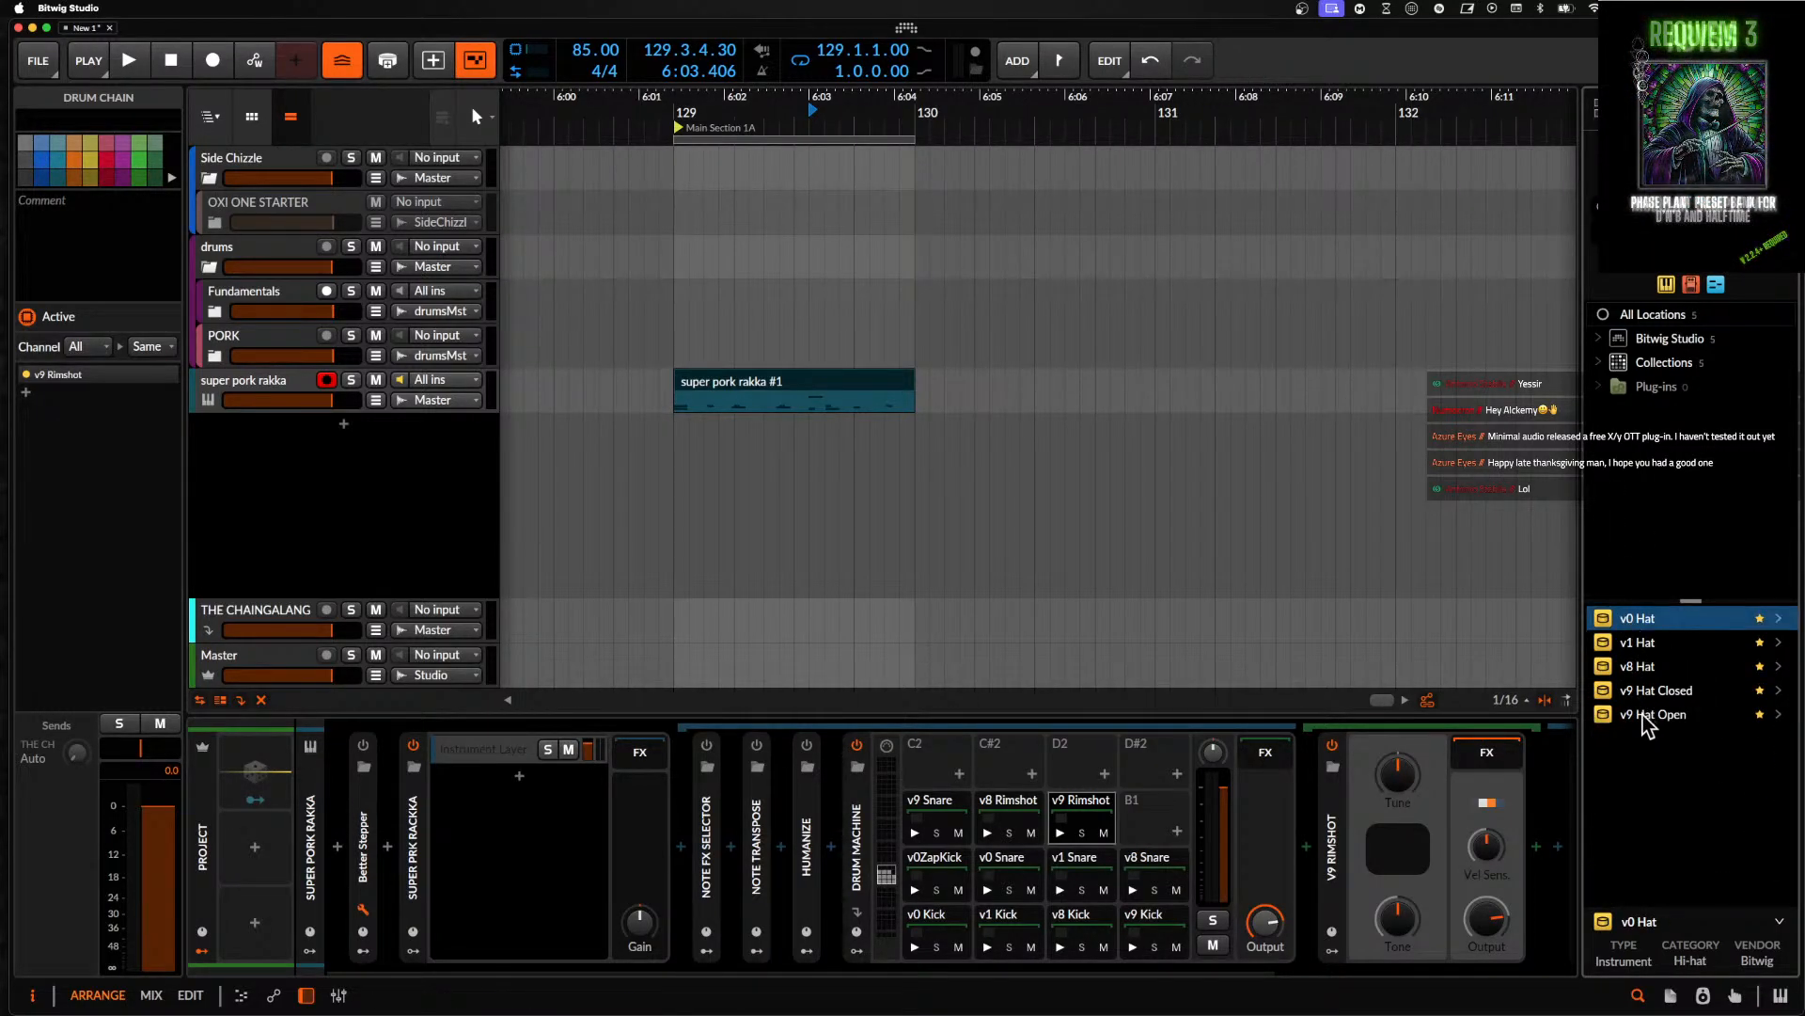
pyautogui.keyDown('shift'); pyautogui.click(1658, 716); pyautogui.keyUp('shift')
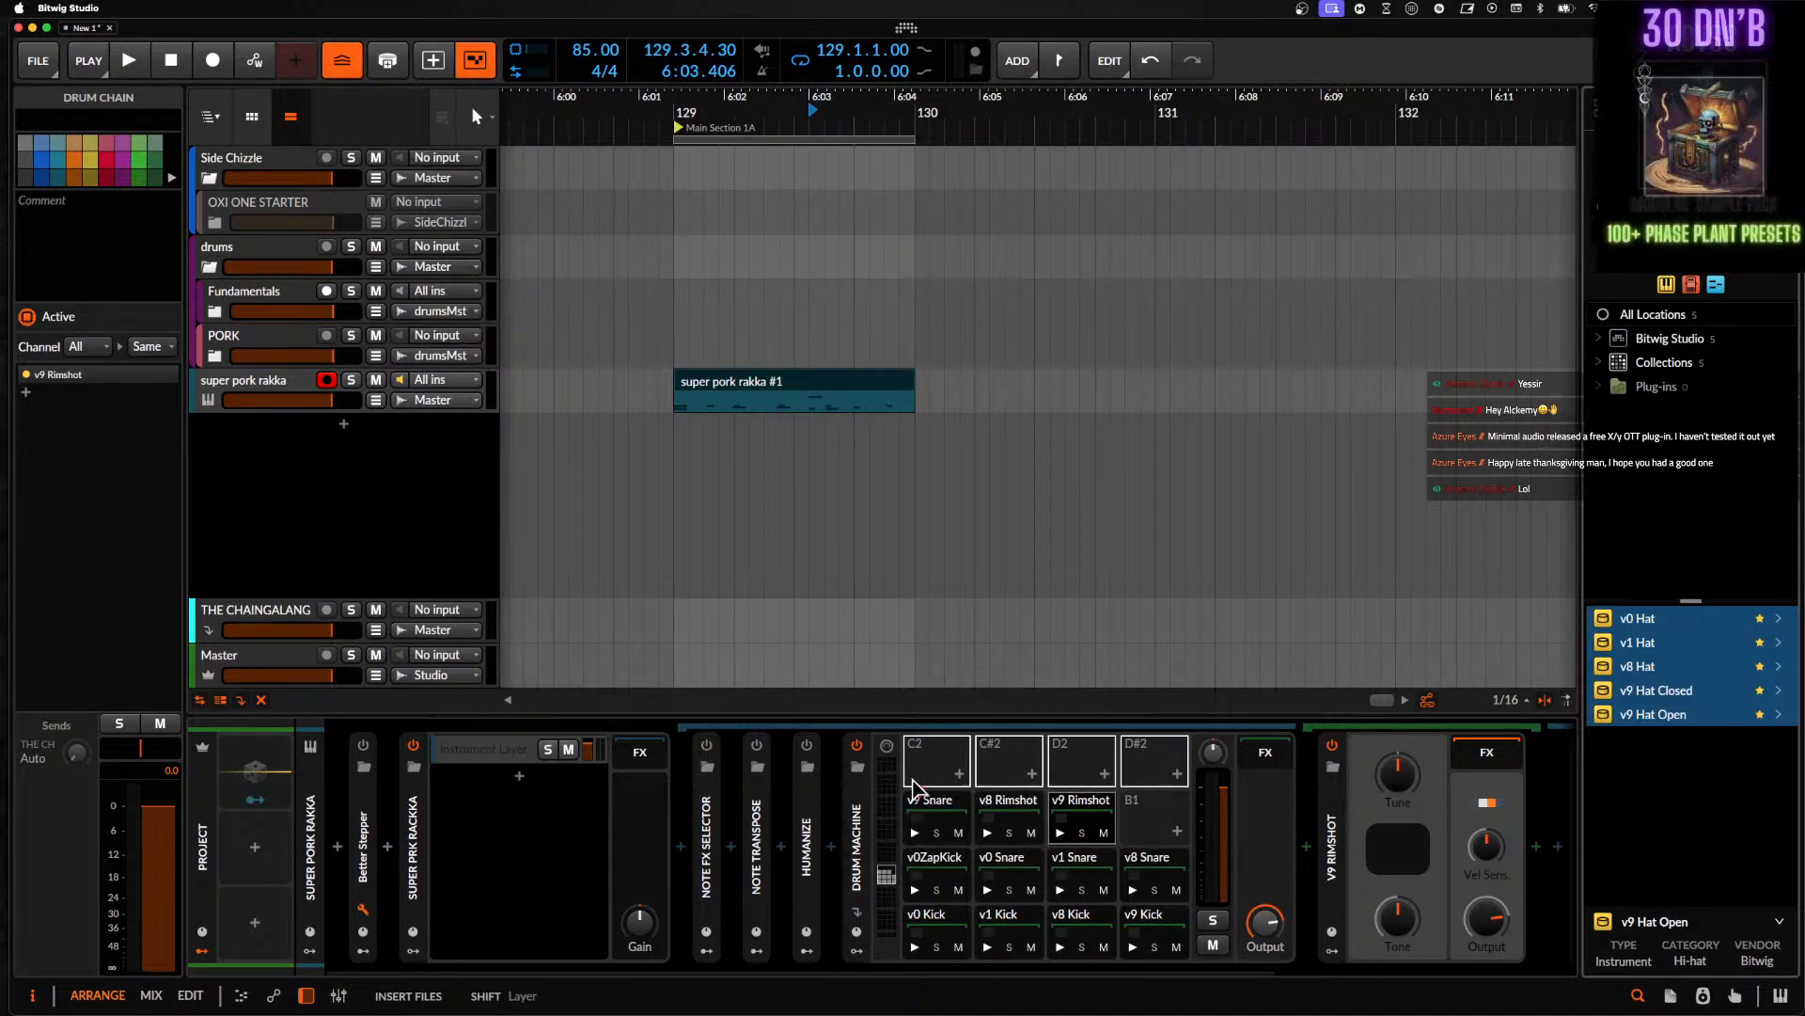
pyautogui.moveTo(1161, 809); pyautogui.dragTo(1162, 810)
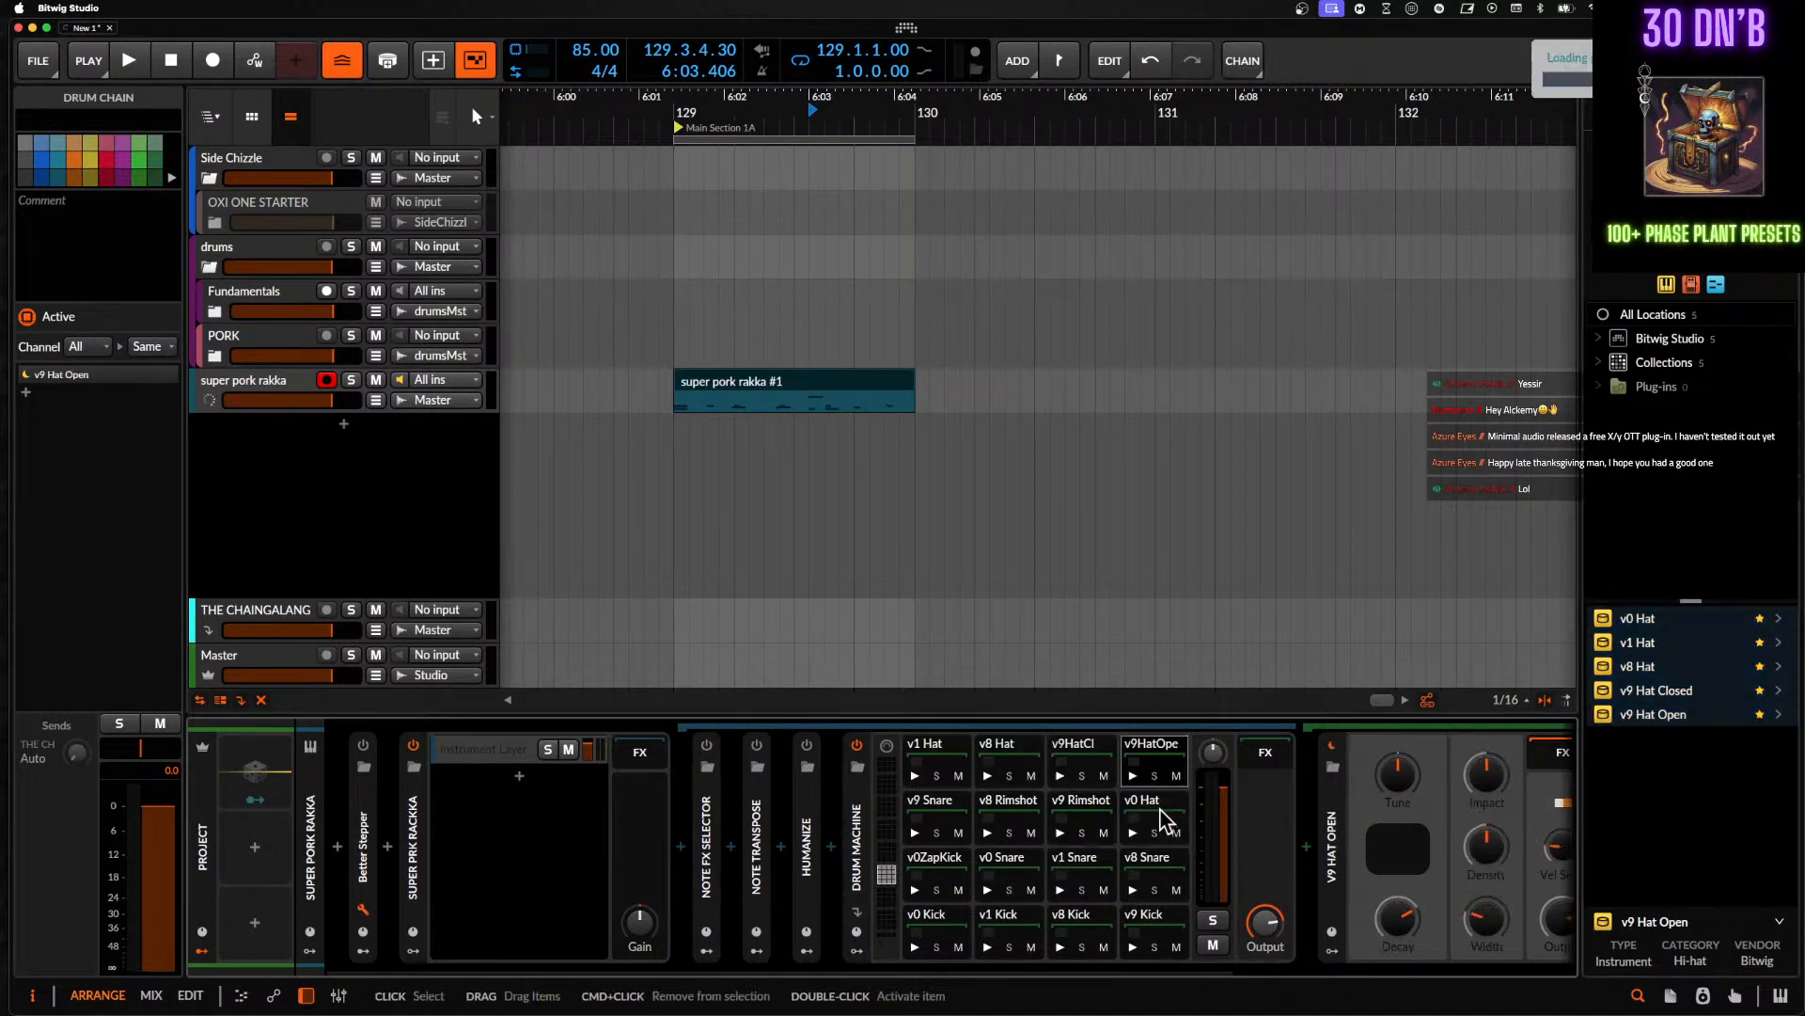
# - Find the cymbal instruments and load v0 Cymbal, v8 Cymbal, v9 Crash and v9 Ride onto pads E2 to G2
pyautogui.click(887, 853)
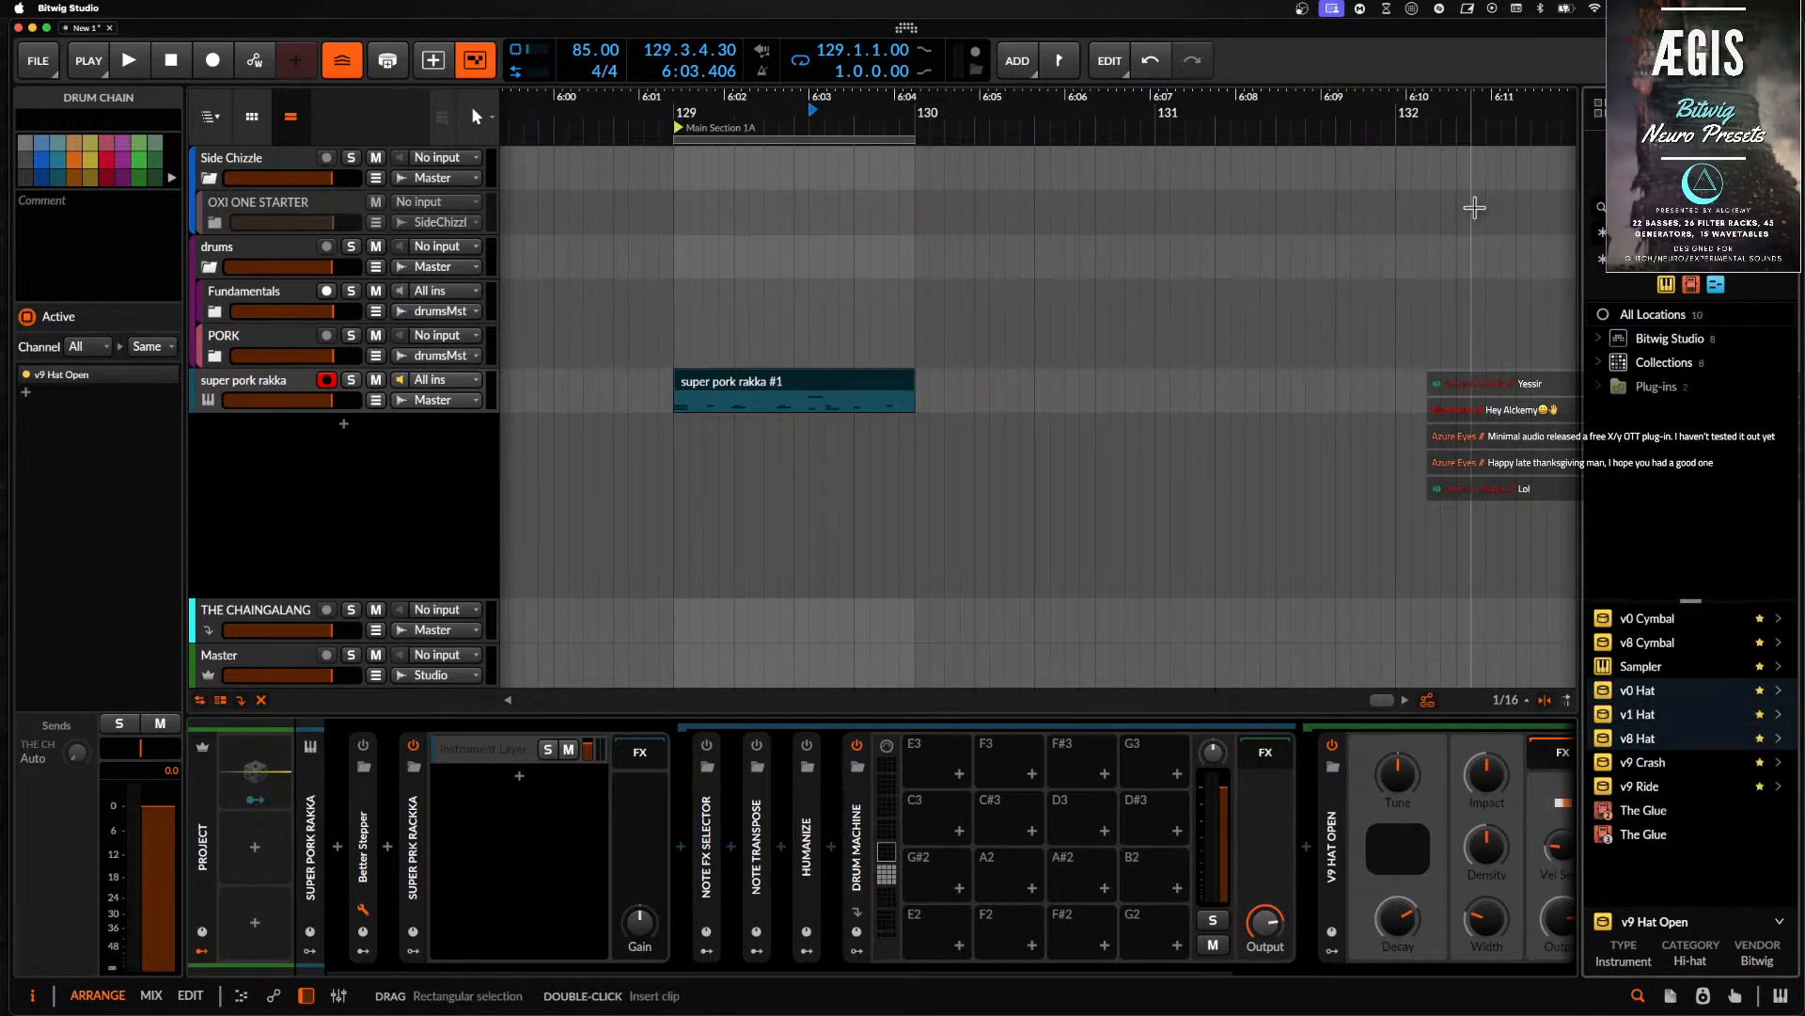
pyautogui.click(1662, 620)
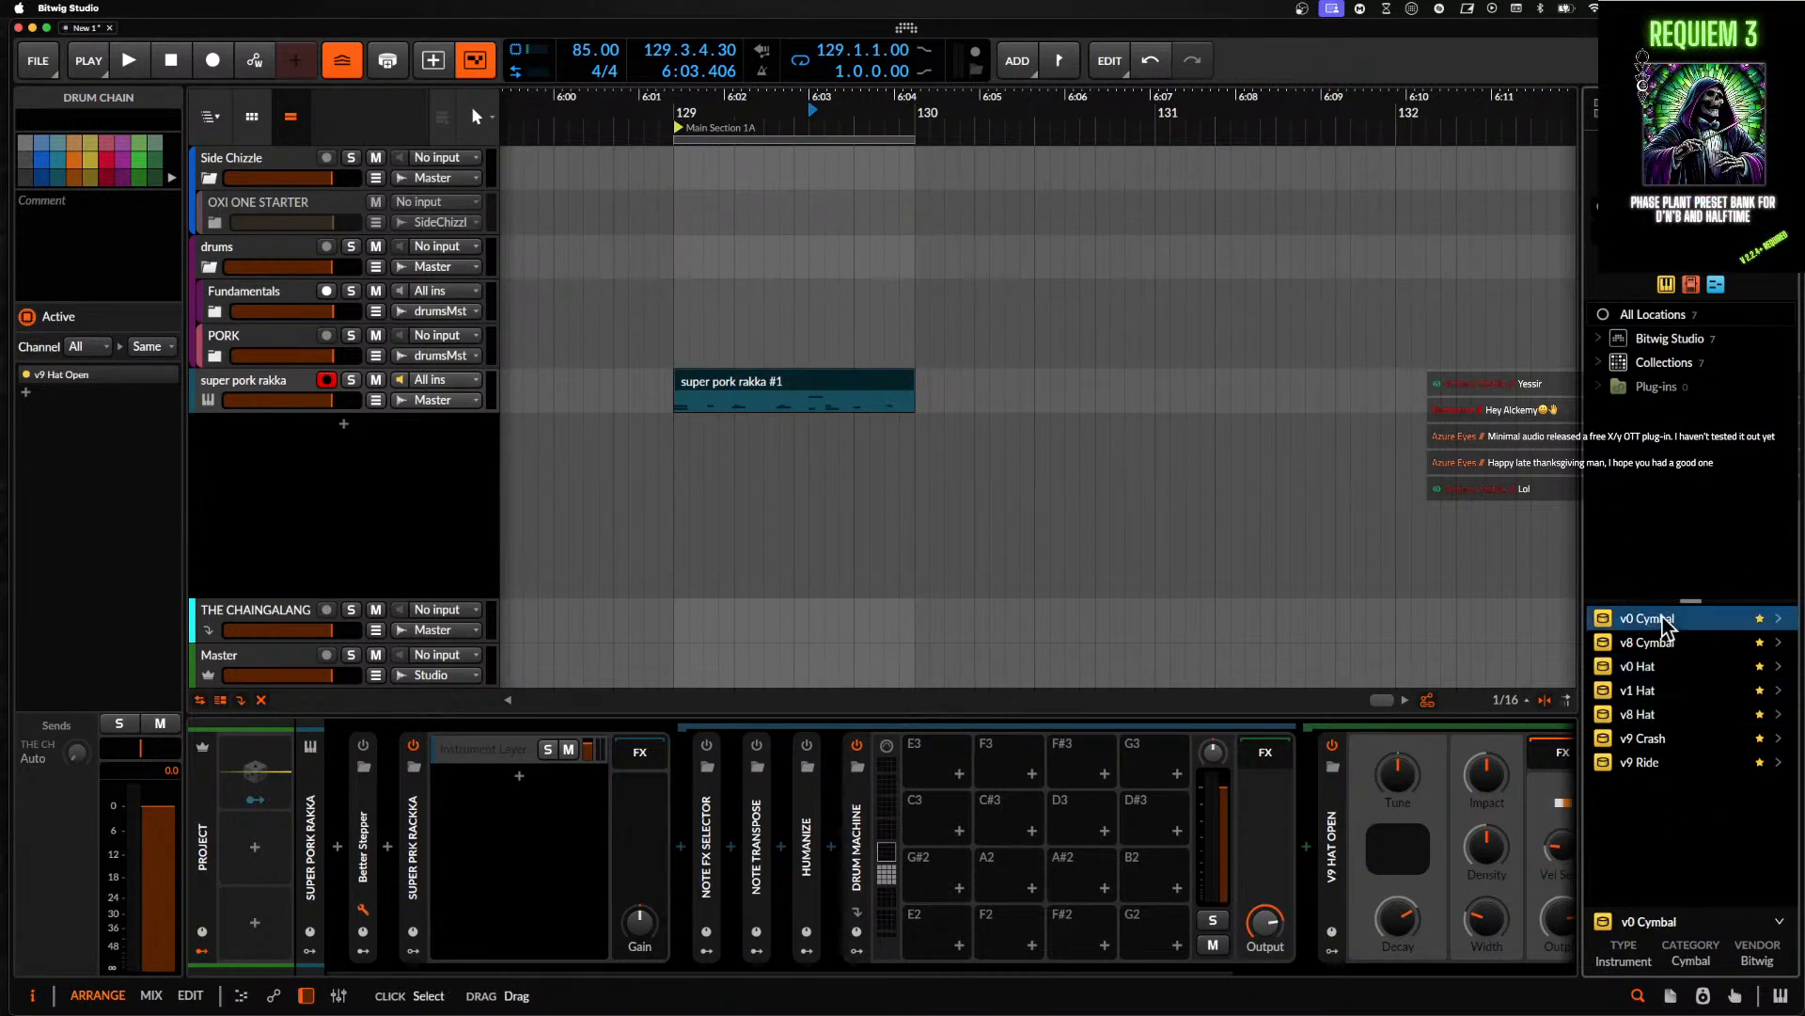
pyautogui.keyDown('super'); pyautogui.click(1663, 645); pyautogui.keyUp('super')
pyautogui.keyDown('super'); pyautogui.click(1668, 739); pyautogui.keyUp('super')
pyautogui.keyDown('super'); pyautogui.click(1665, 764); pyautogui.keyUp('super')
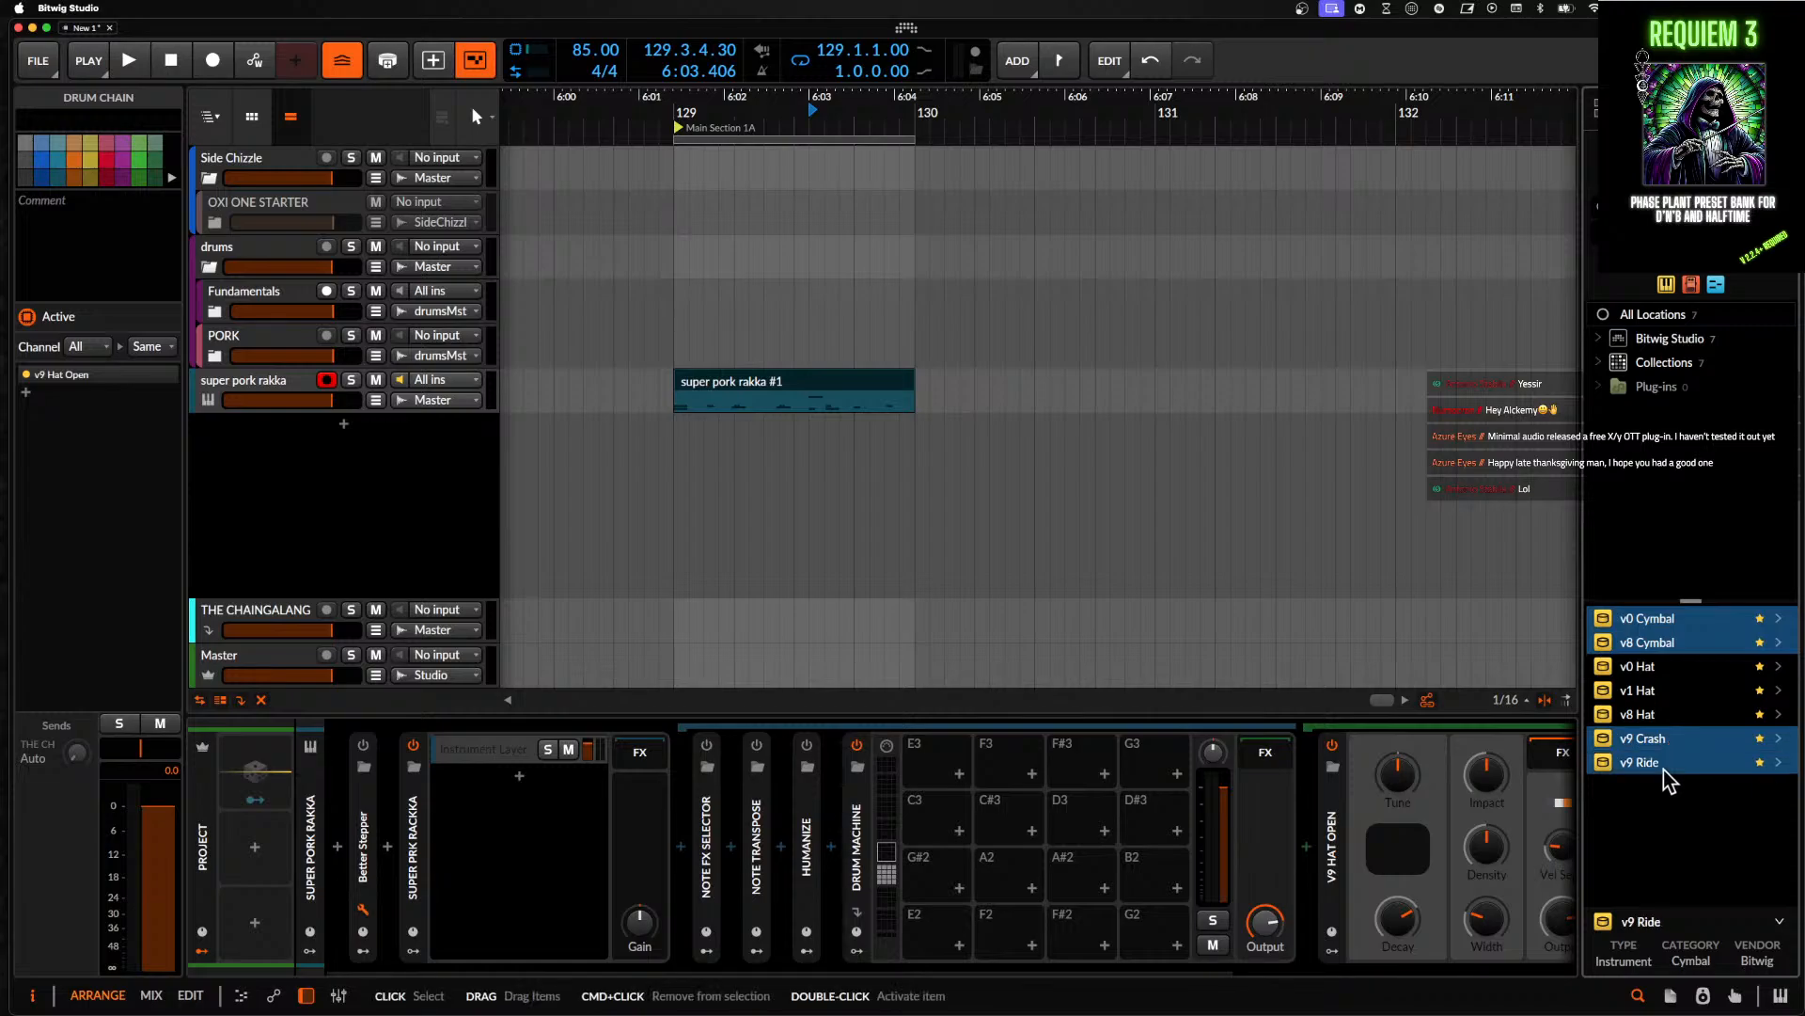
pyautogui.moveTo(1645, 750); pyautogui.dragTo(908, 861)
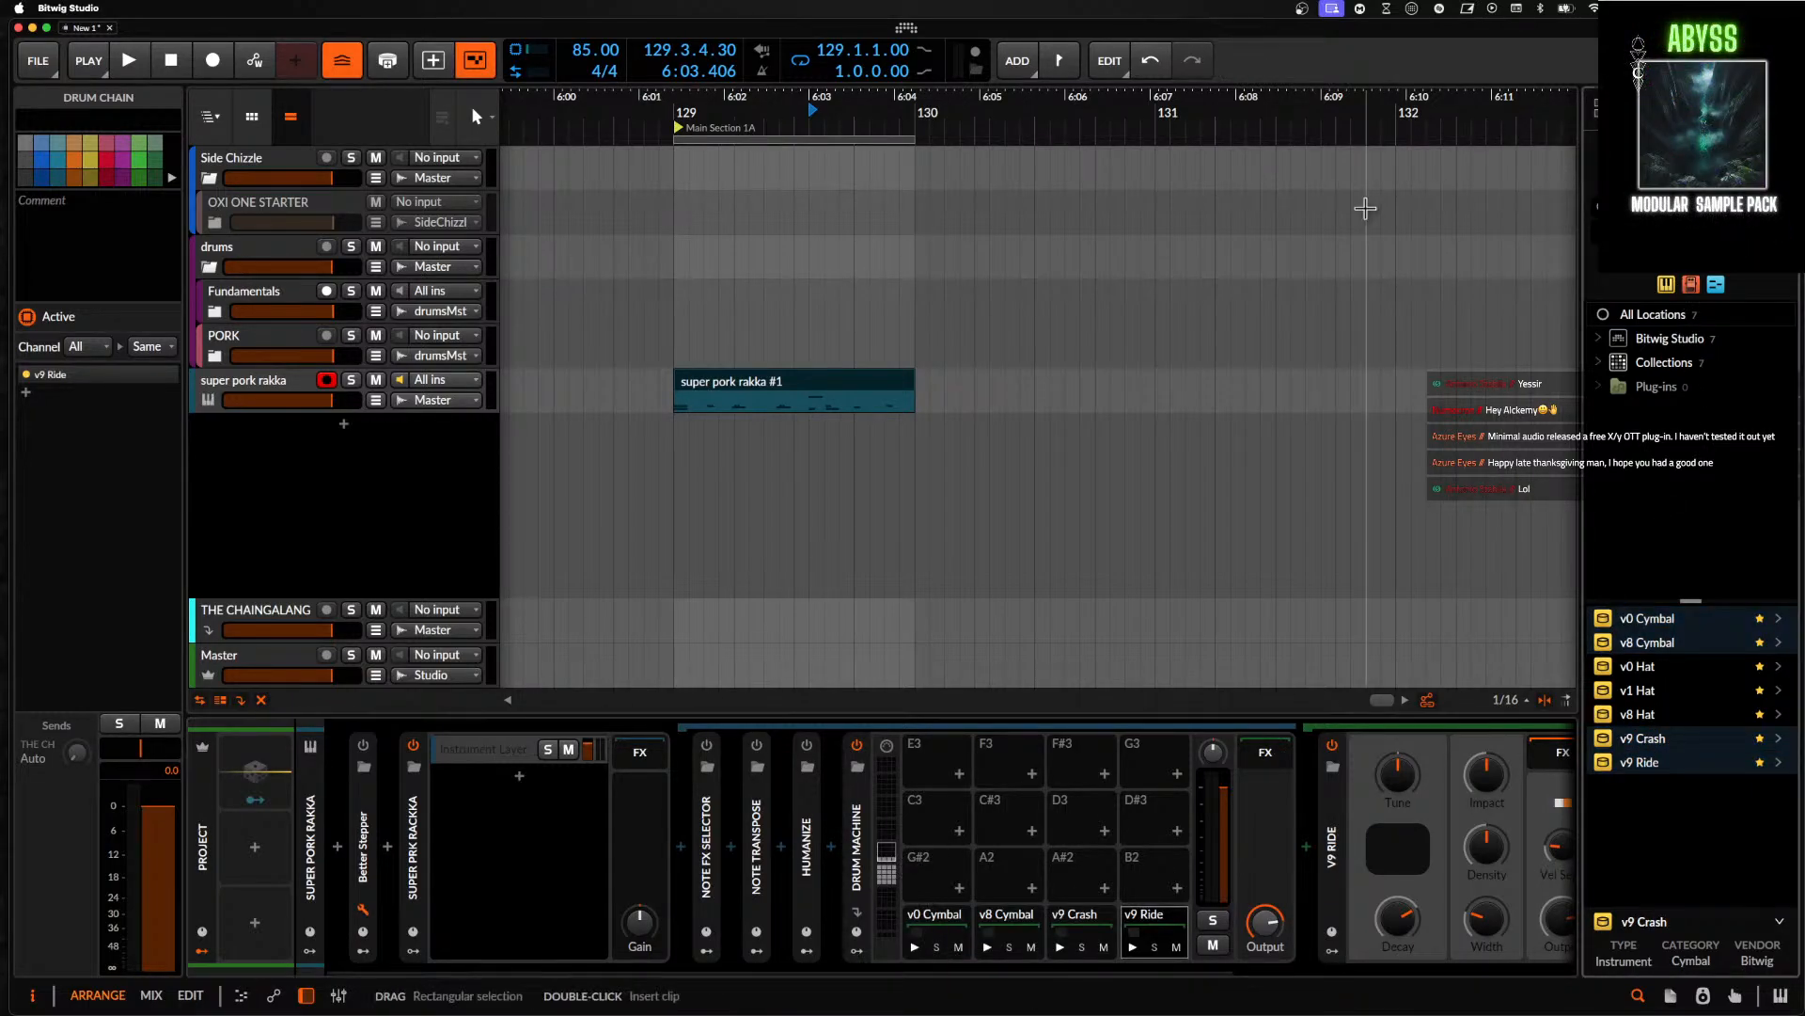
# - Search for "rim" and load v8 Rimshot and v9 Rimshot onto pads G#2 and A2
pyautogui.press('Escape')
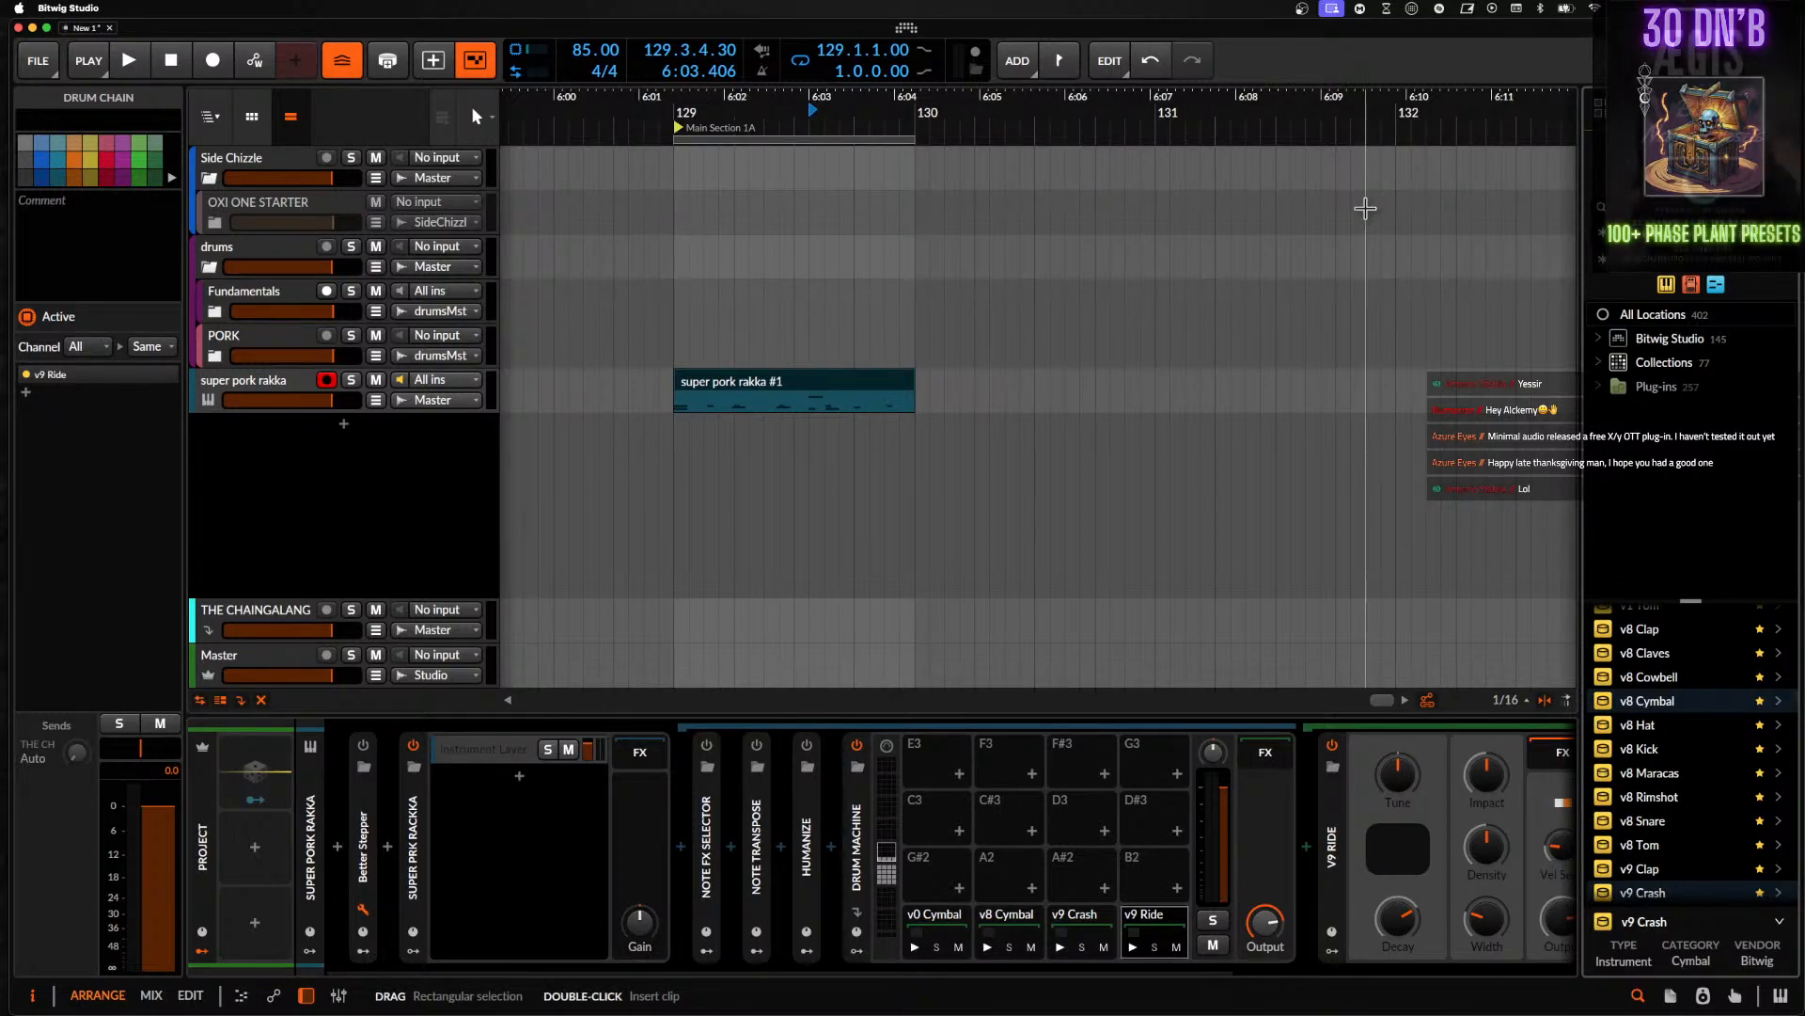
pyautogui.write('rim')
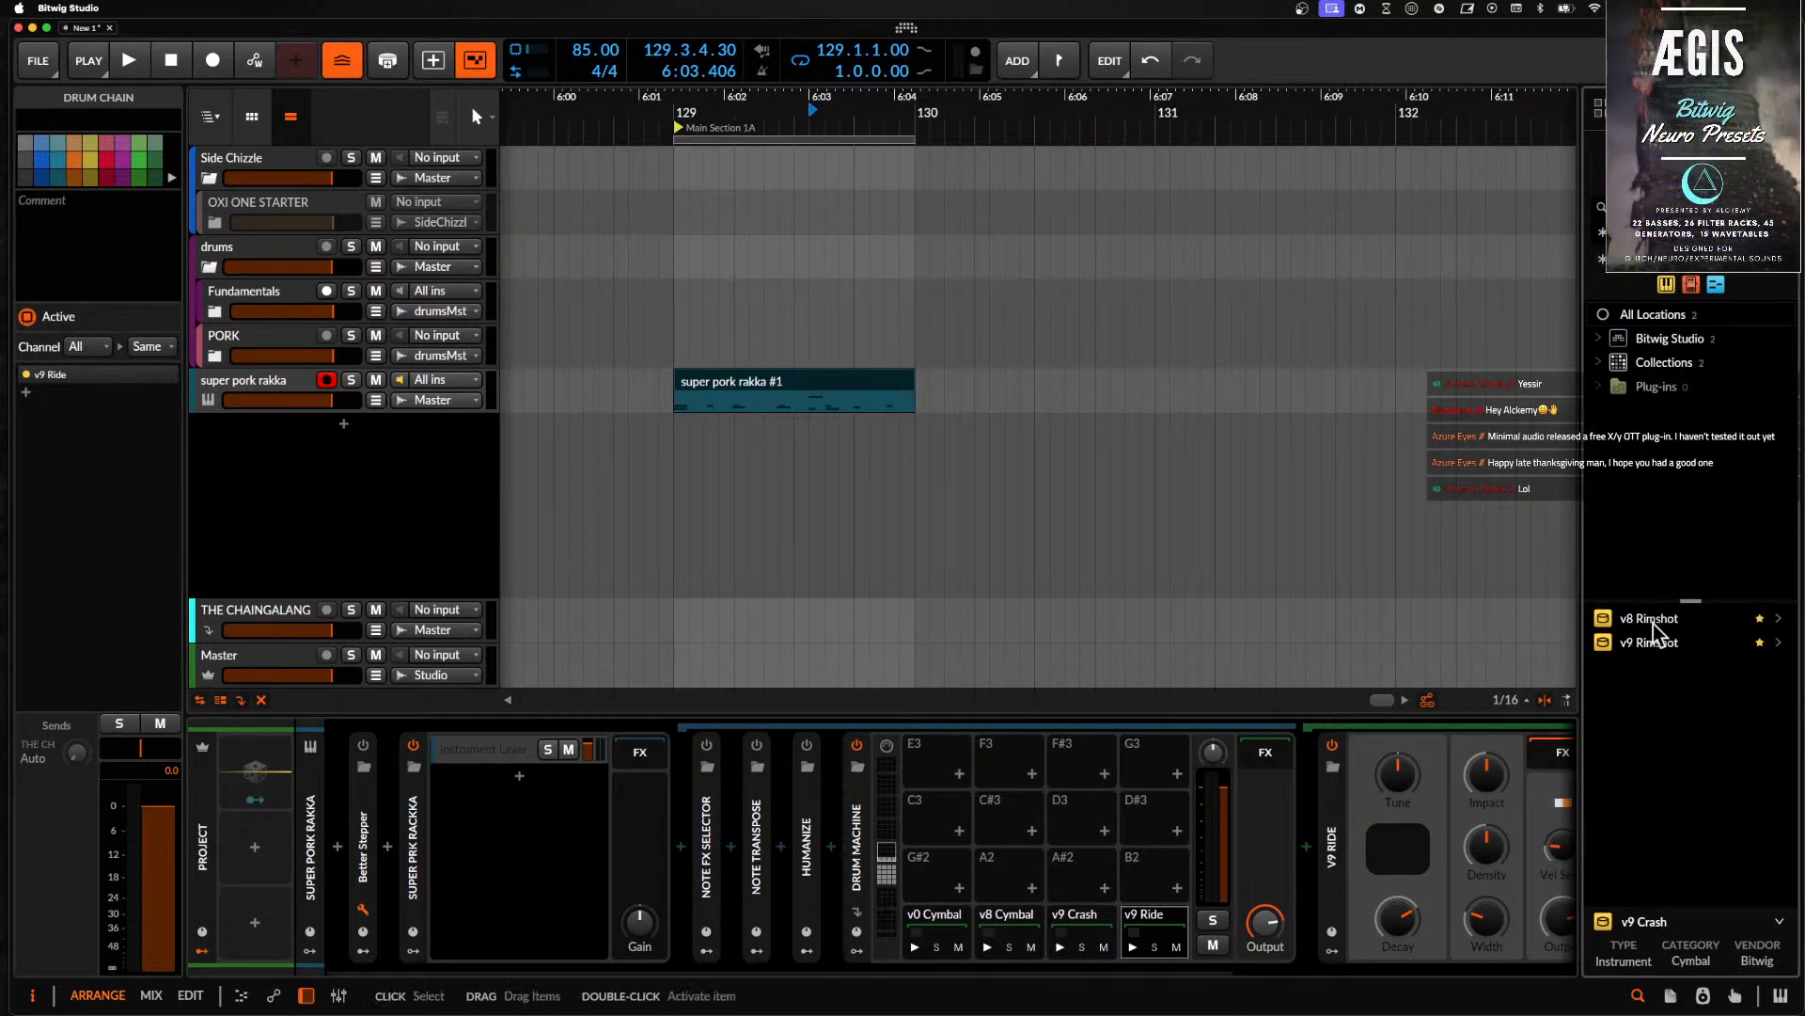
pyautogui.click(1650, 619)
pyautogui.keyDown('shift'); pyautogui.click(1653, 643); pyautogui.keyUp('shift')
pyautogui.moveTo(1653, 643); pyautogui.dragTo(961, 783)
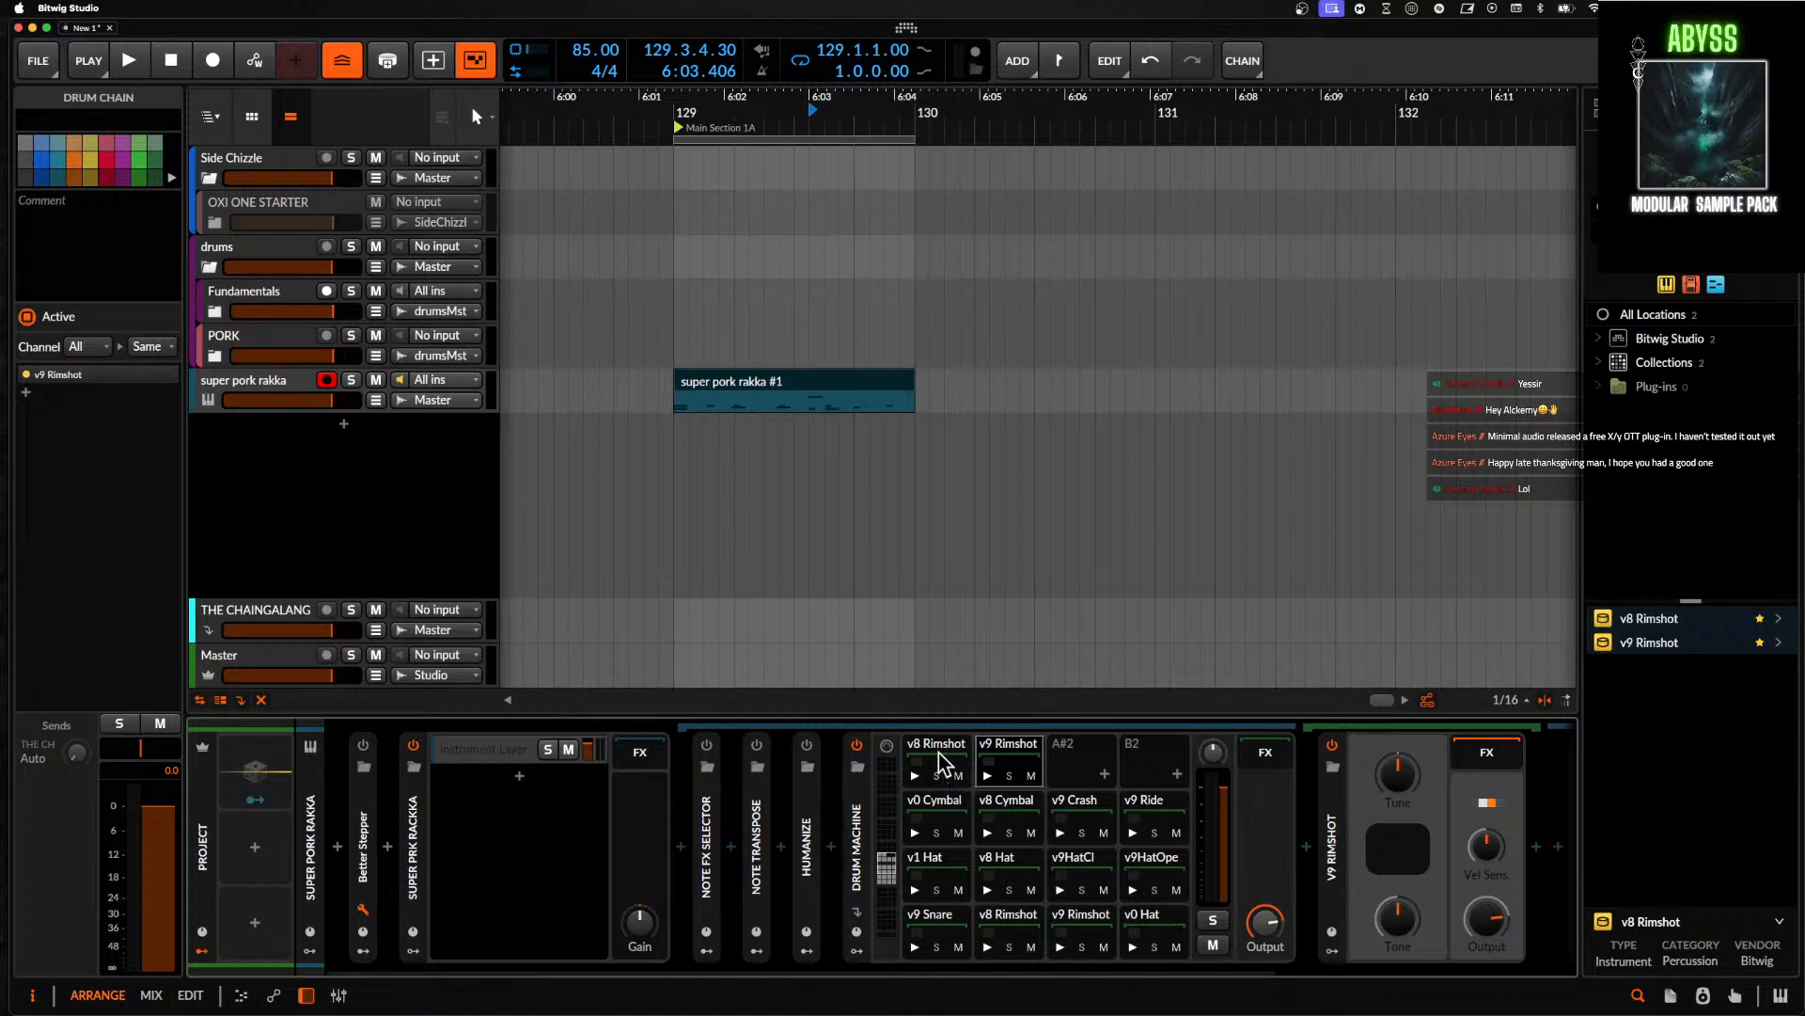
# - Move the rimshots to pads C2 and C#2, v1 and v8 Hat to E2 and F2, the cymbals to G#2 and A2, and audition the pads
pyautogui.moveTo(939, 866); pyautogui.dragTo(931, 764)
pyautogui.click(1003, 749)
pyautogui.moveTo(1008, 810); pyautogui.dragTo(1008, 765)
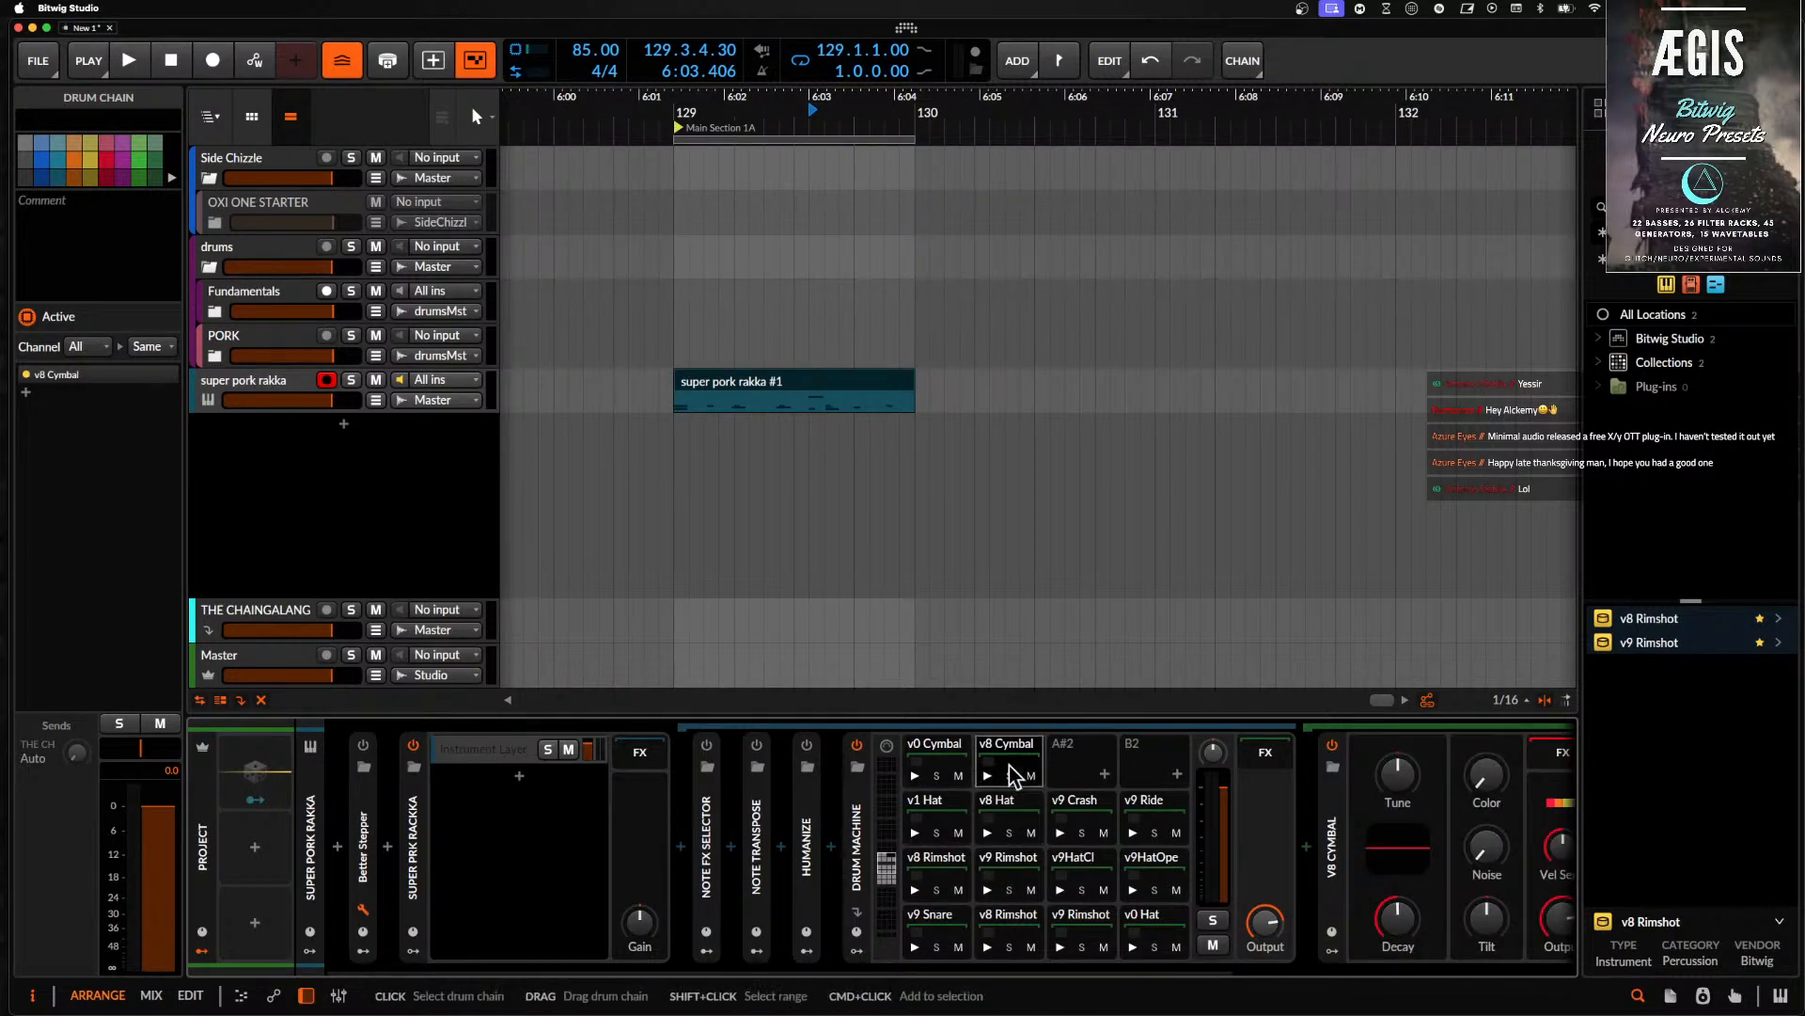
pyautogui.click(916, 835)
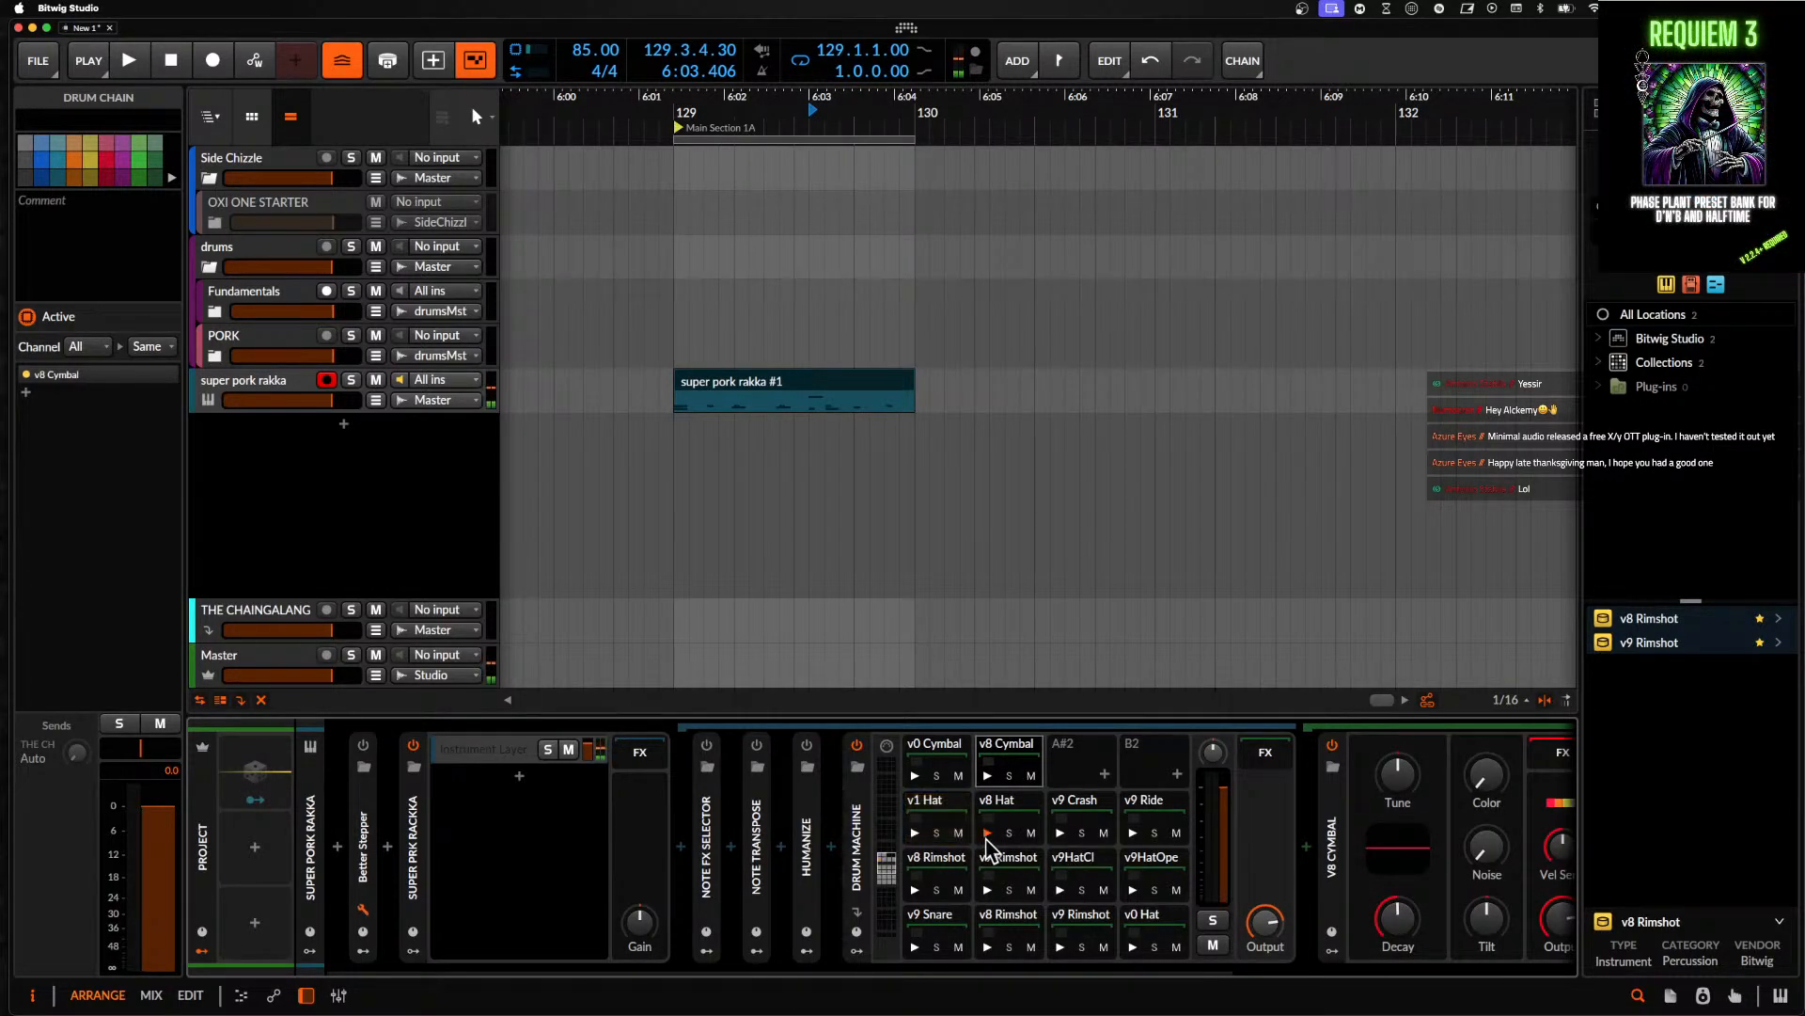
pyautogui.click(1133, 835)
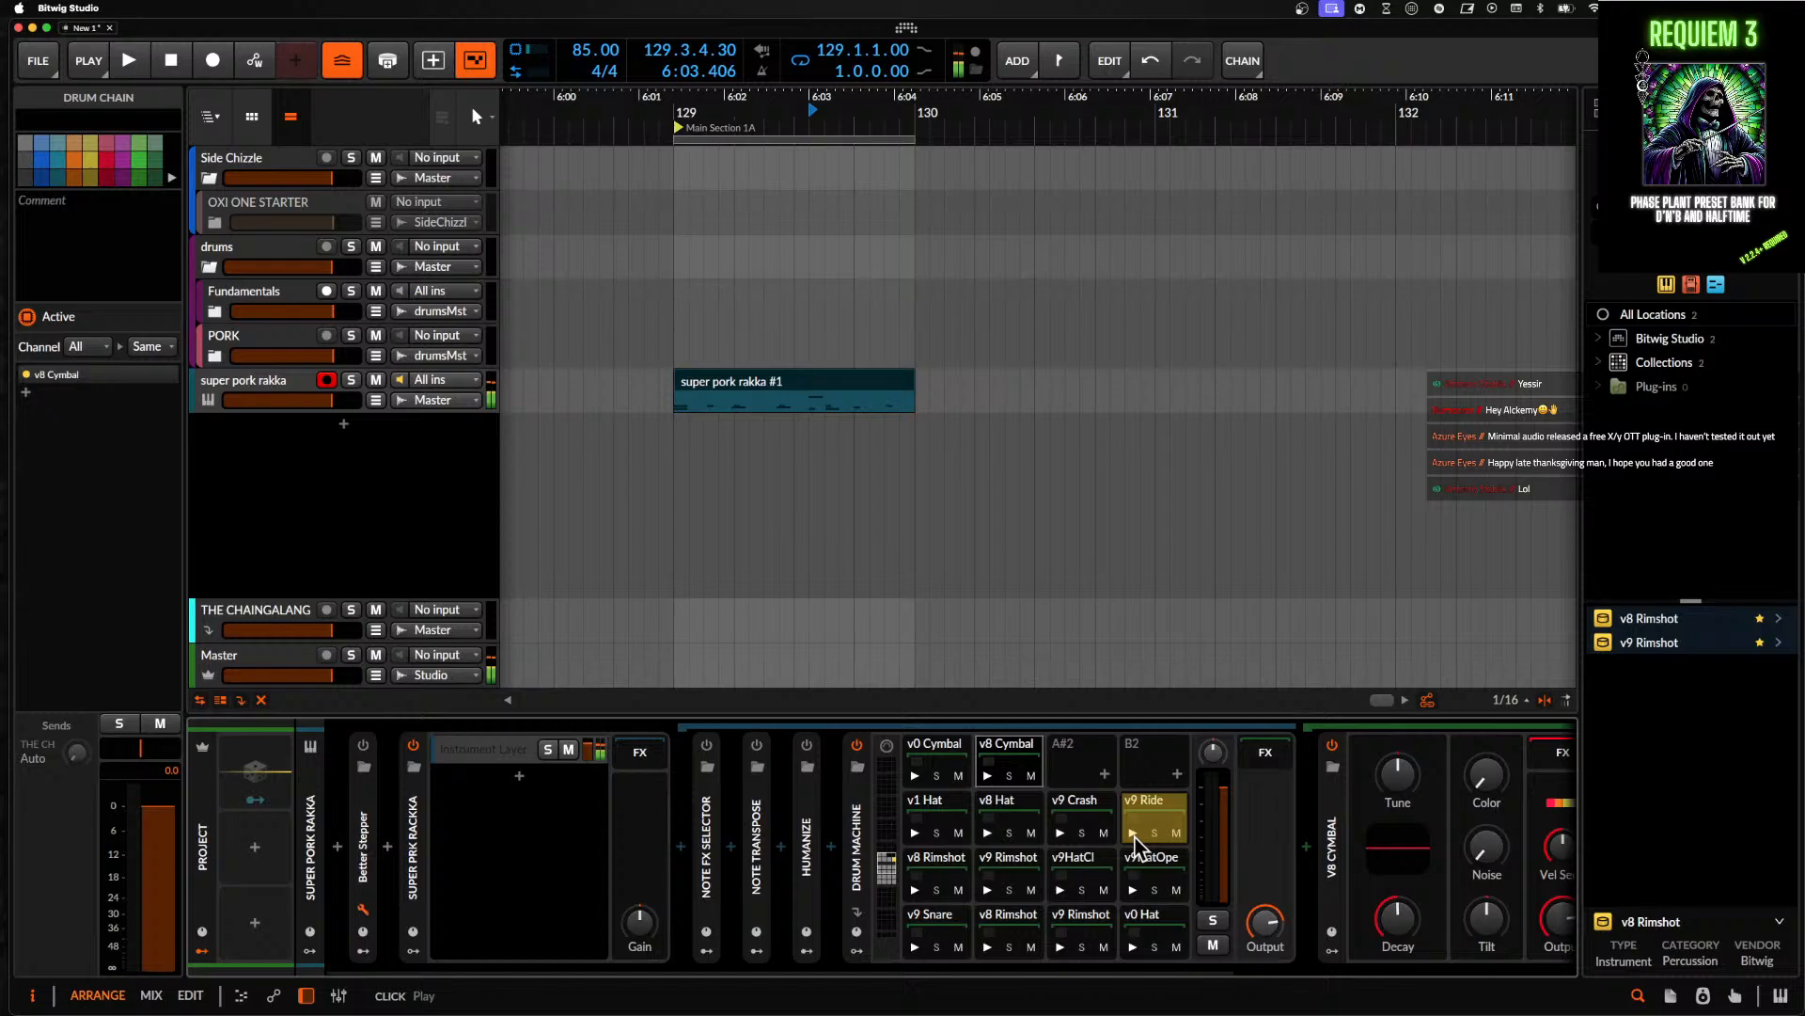
pyautogui.click(916, 776)
pyautogui.click(987, 777)
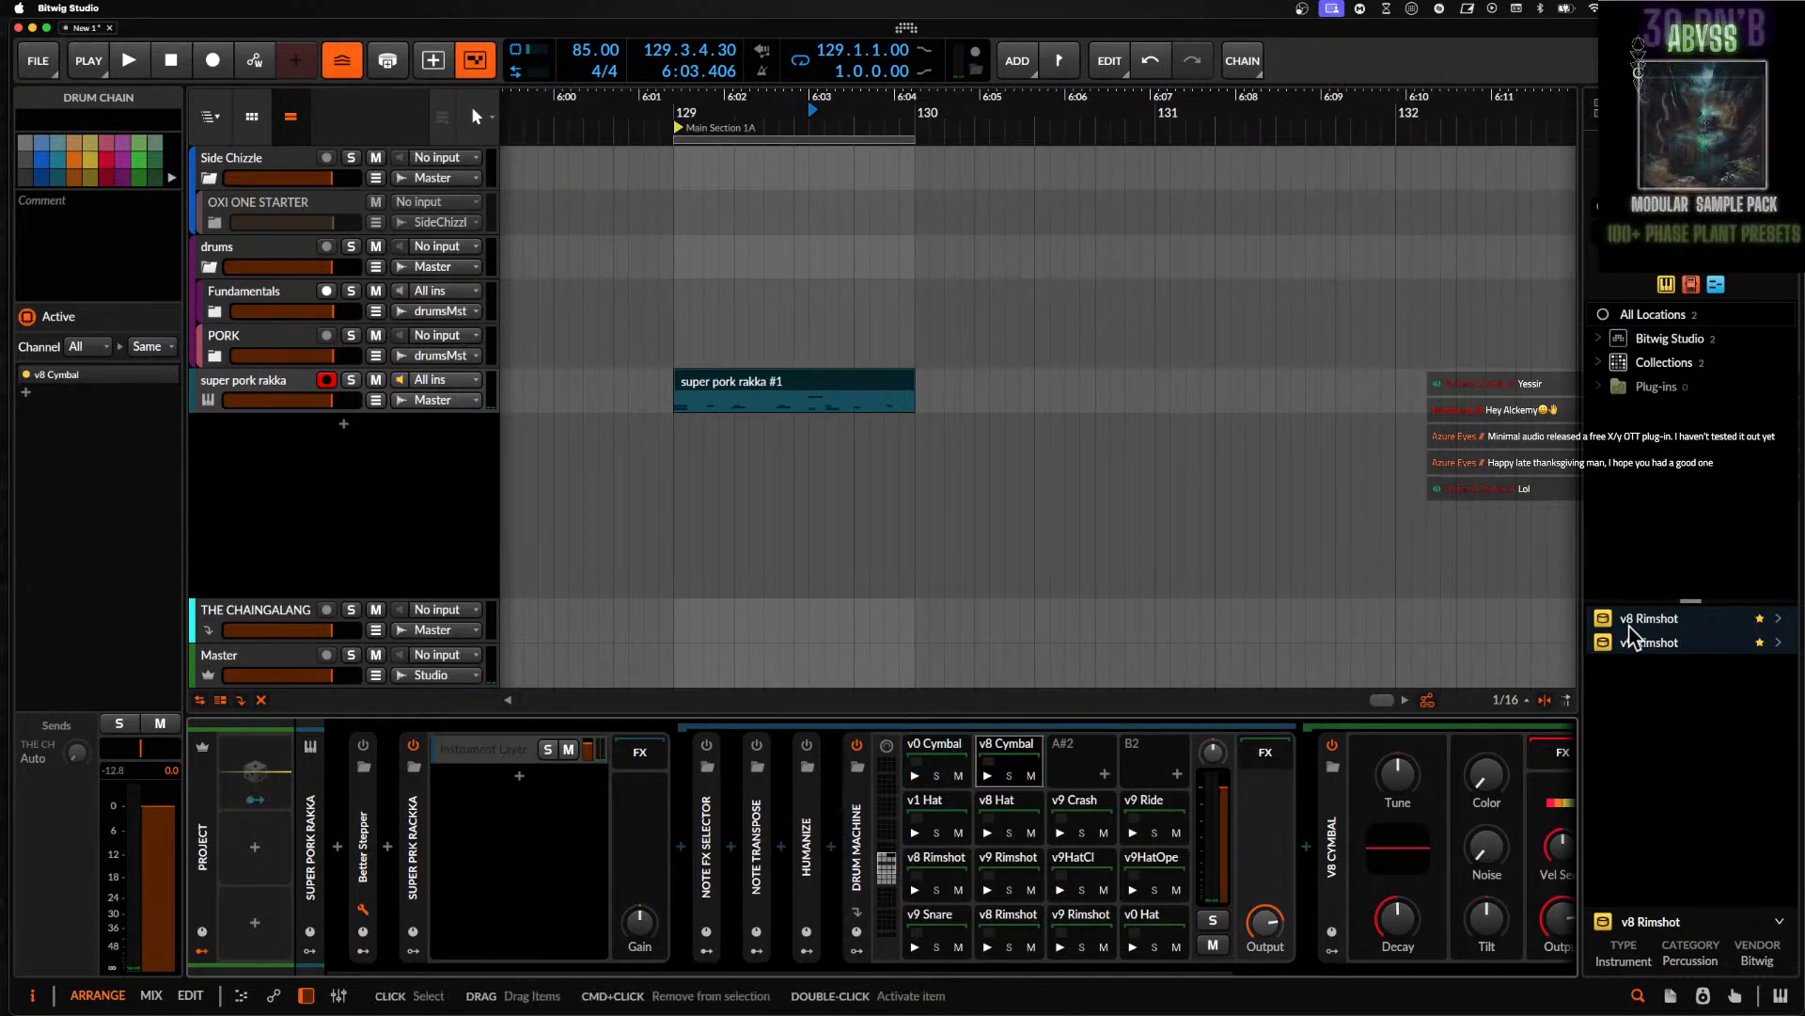
# - Clear the "rim" search and select v8 Maracas, v8 Tom and v9 Tom together among the drum instruments
pyautogui.moveTo(1562, 209); pyautogui.dragTo(1417, 208)
pyautogui.press('BackSpace')
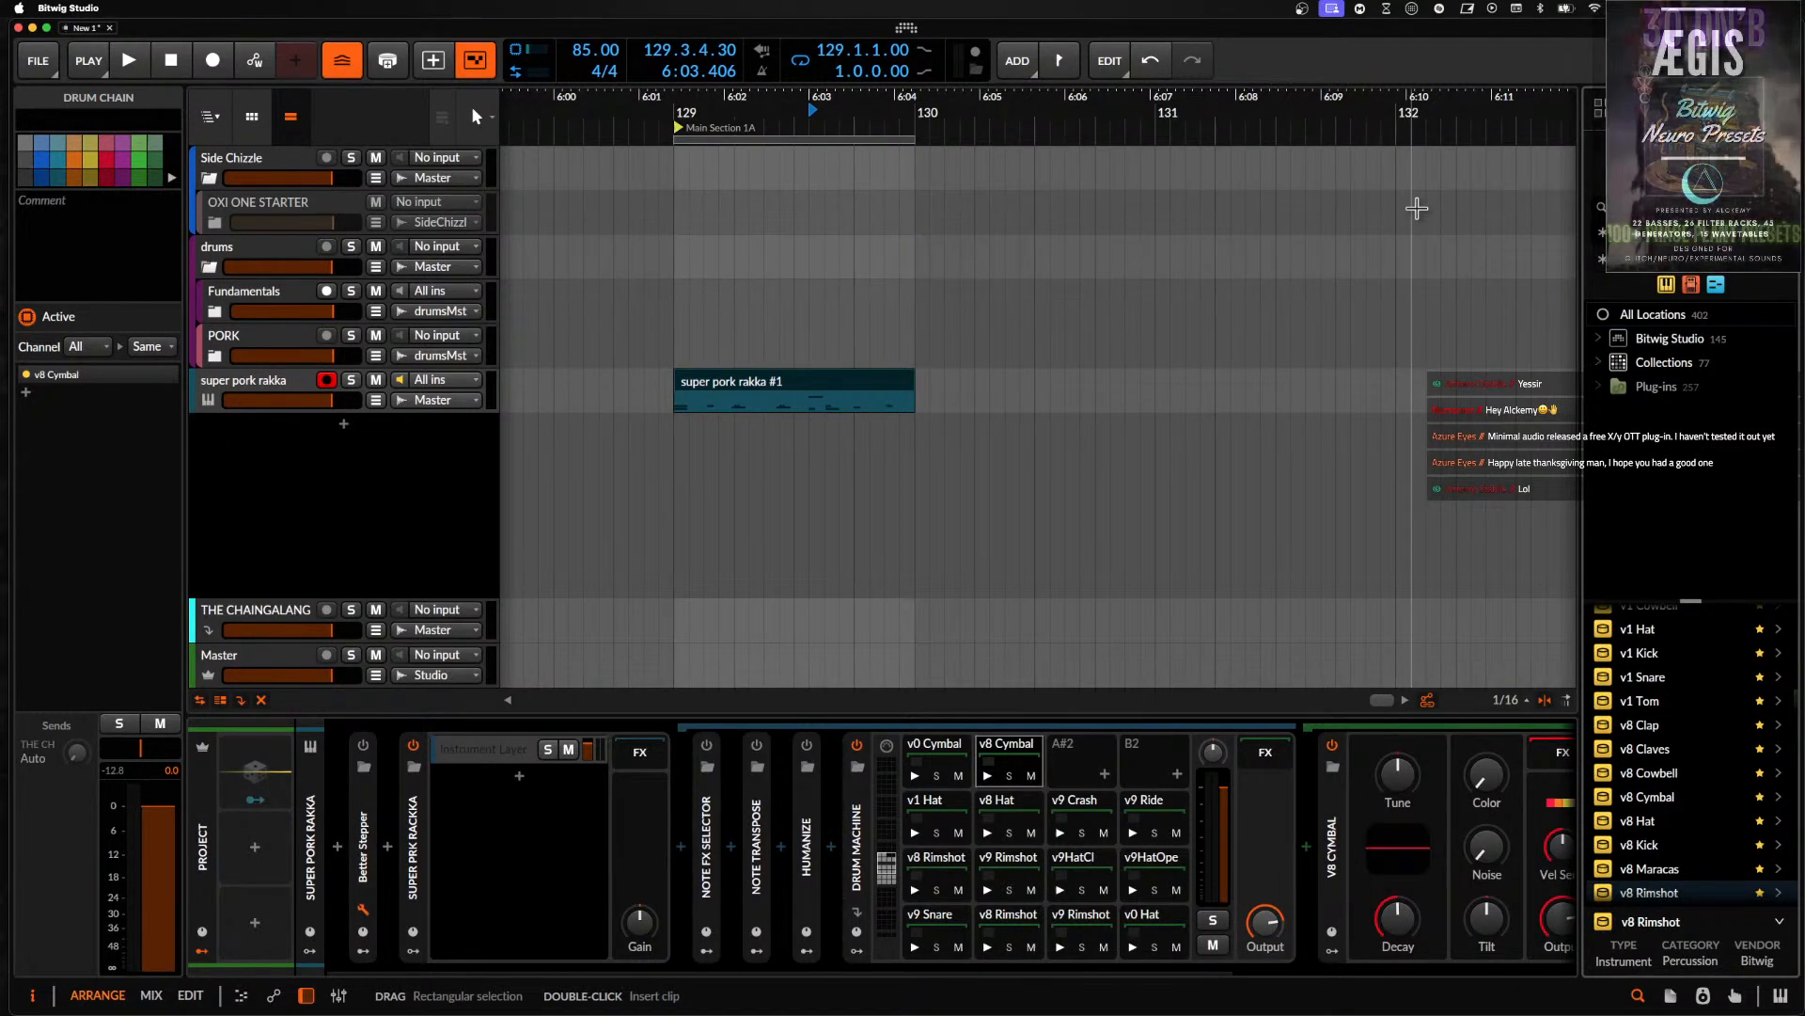
pyautogui.scroll(-2, 1683, 799)
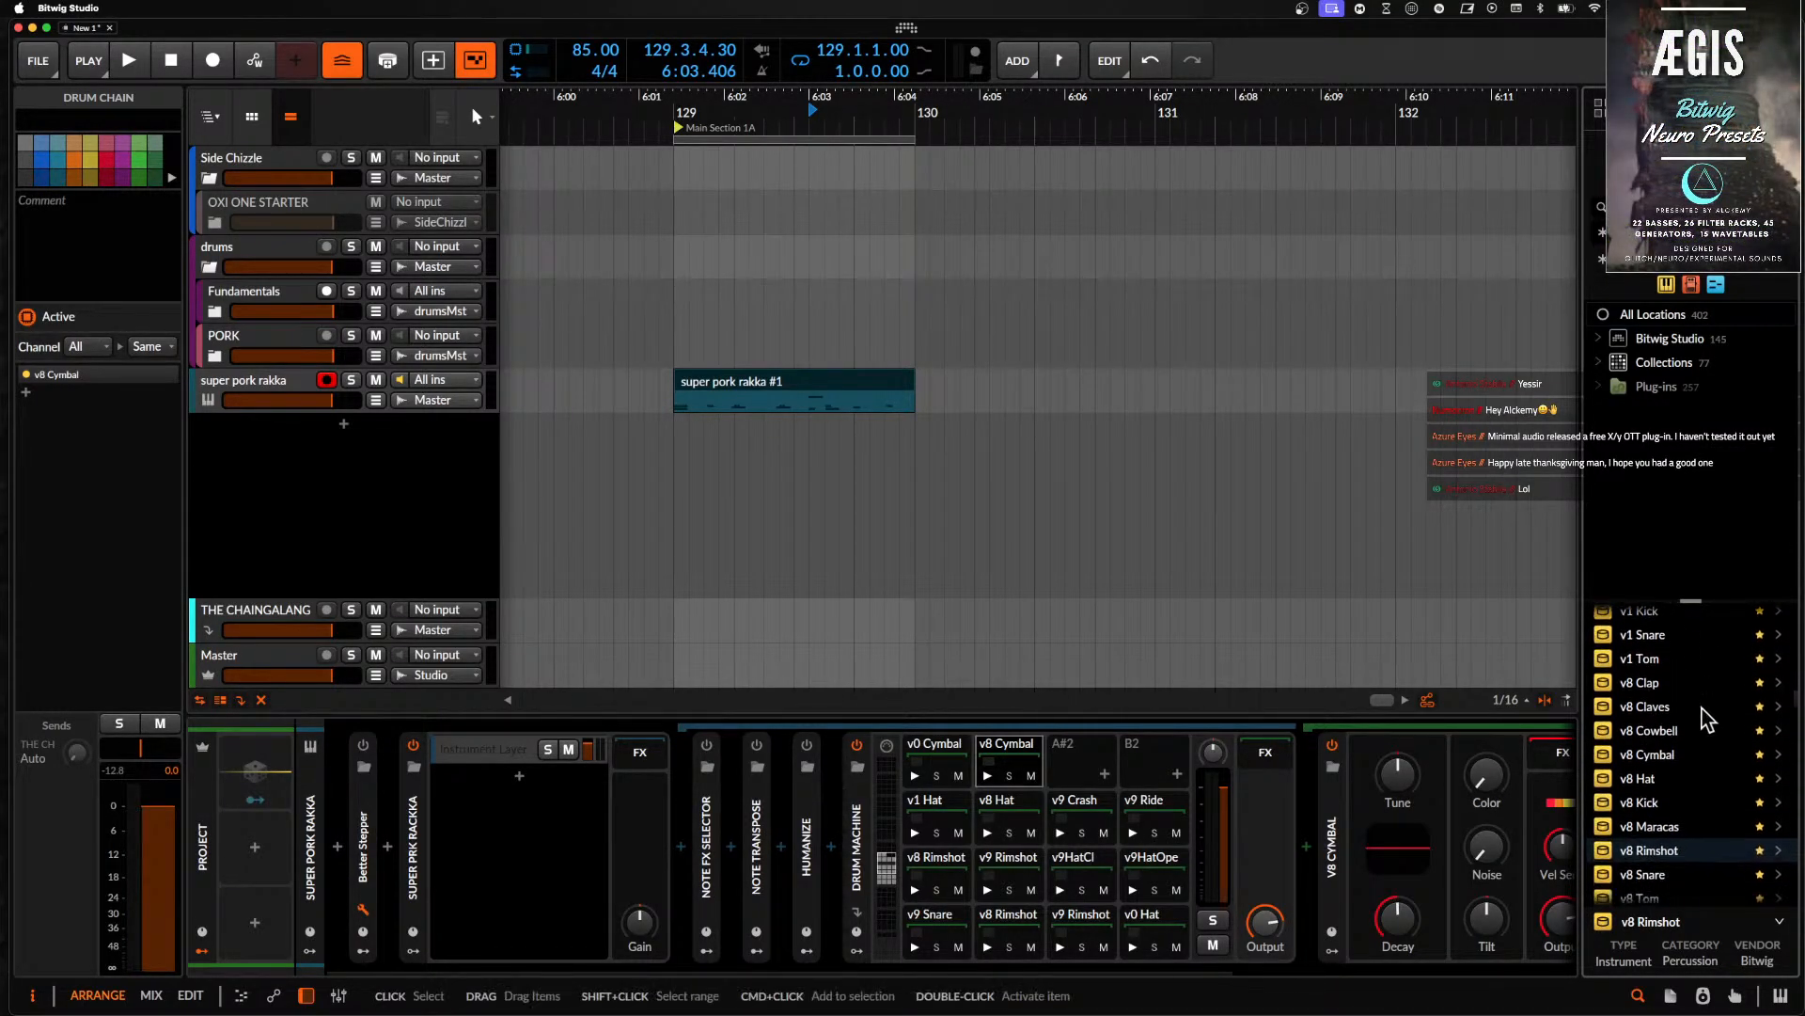
pyautogui.click(1665, 817)
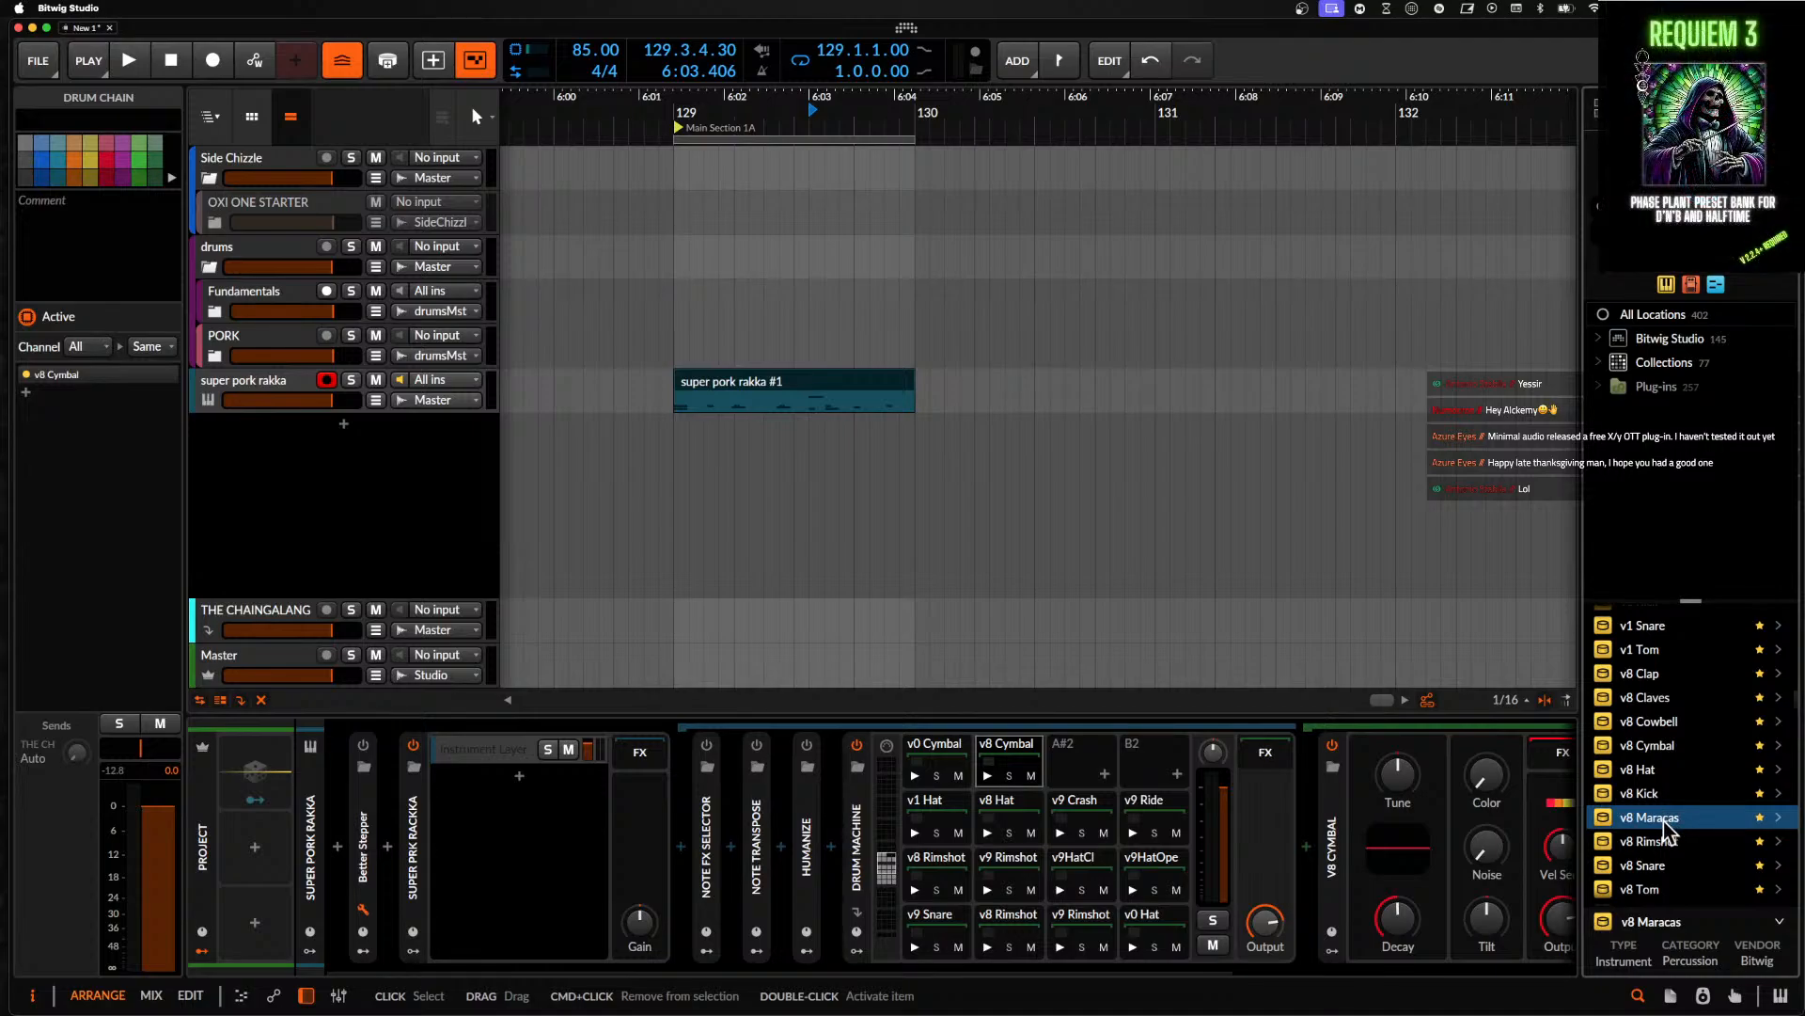
pyautogui.scroll(-3, 1666, 823)
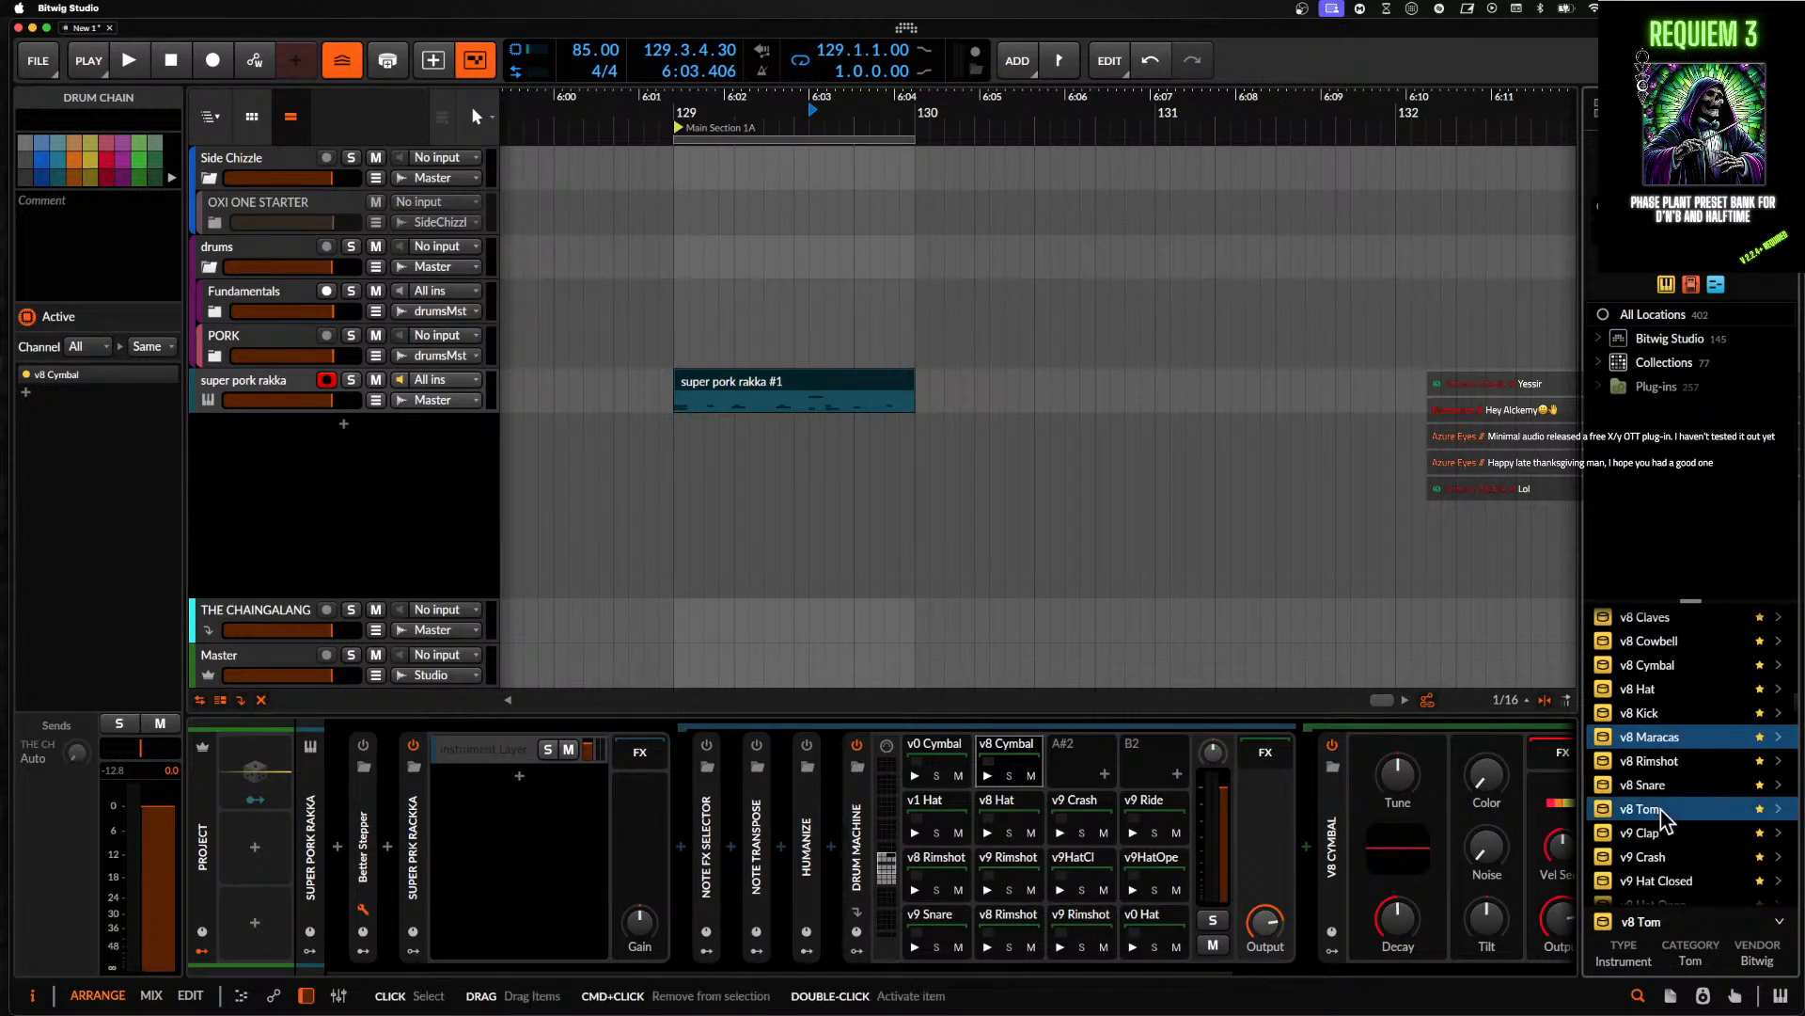
pyautogui.click(1660, 809)
pyautogui.scroll(-5, 1661, 809)
pyautogui.scroll(-3, 1661, 817)
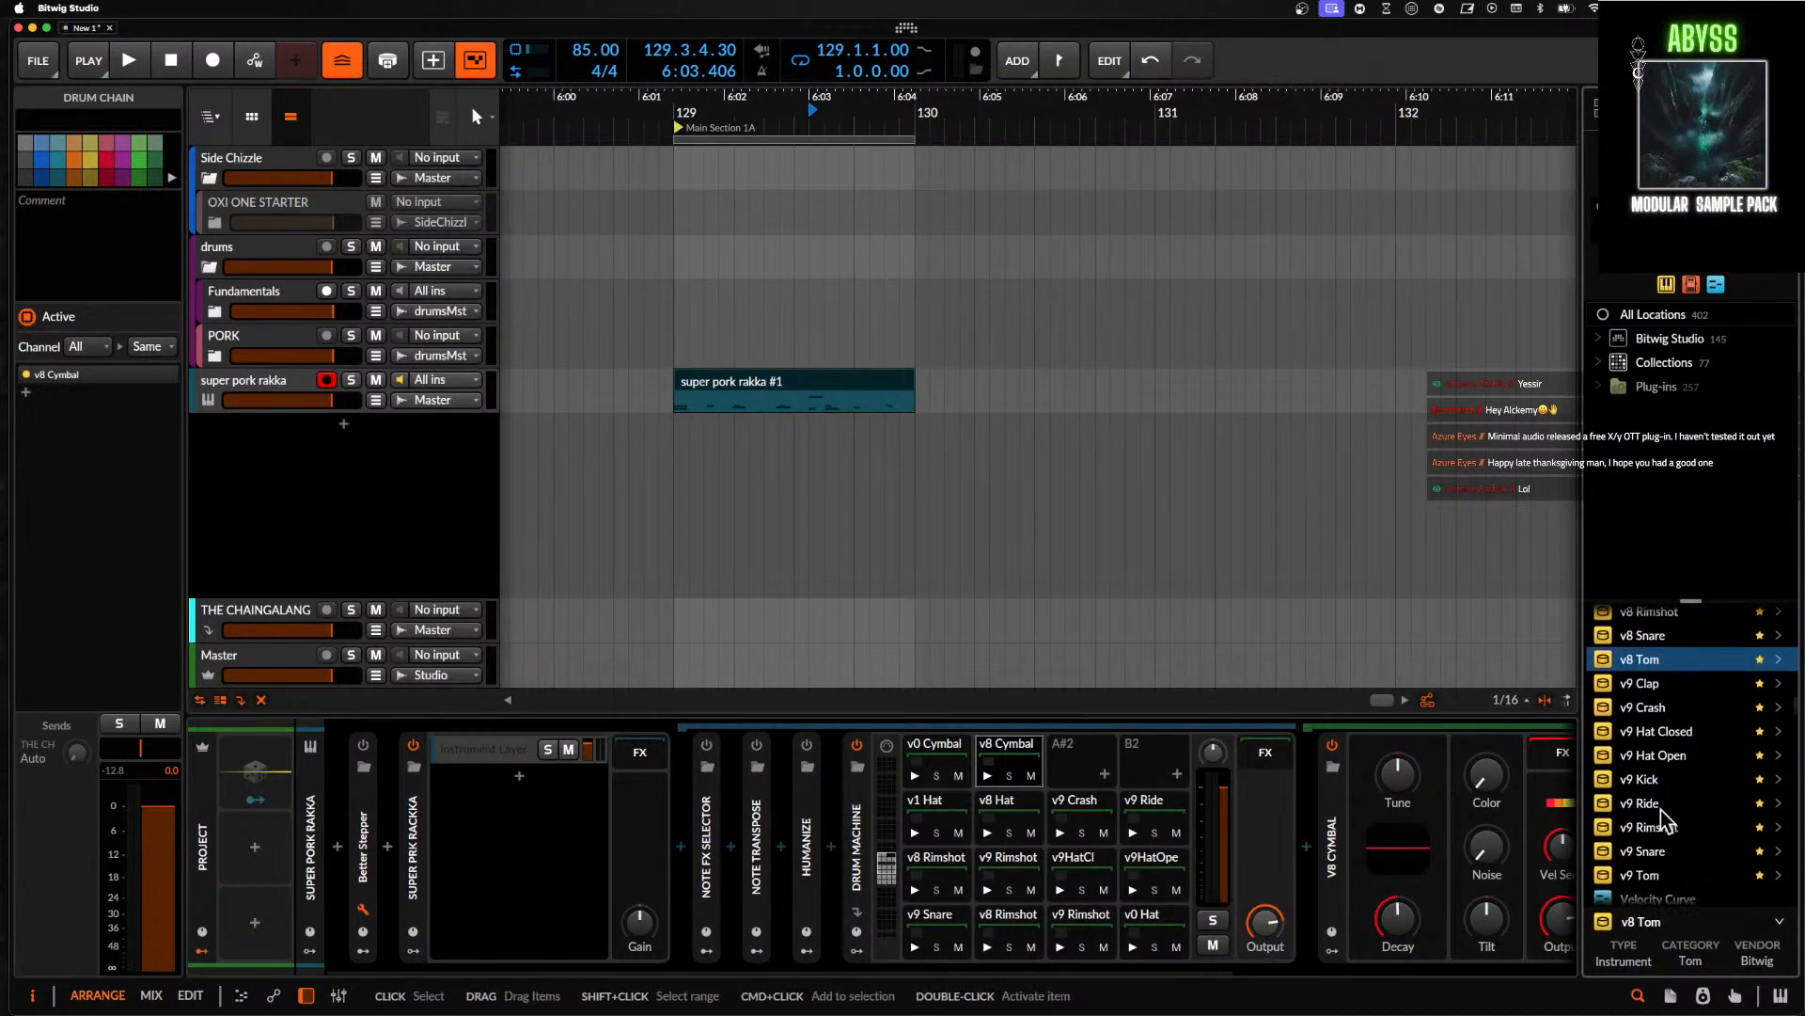
pyautogui.click(1647, 841)
# - Add v8 Cowbell, v8 Claves, v1 Tom, v1 Cowbell and v0 Tom to the selection and load all eight instruments onto pads G#3 to D#4
pyautogui.scroll(14, 1648, 844)
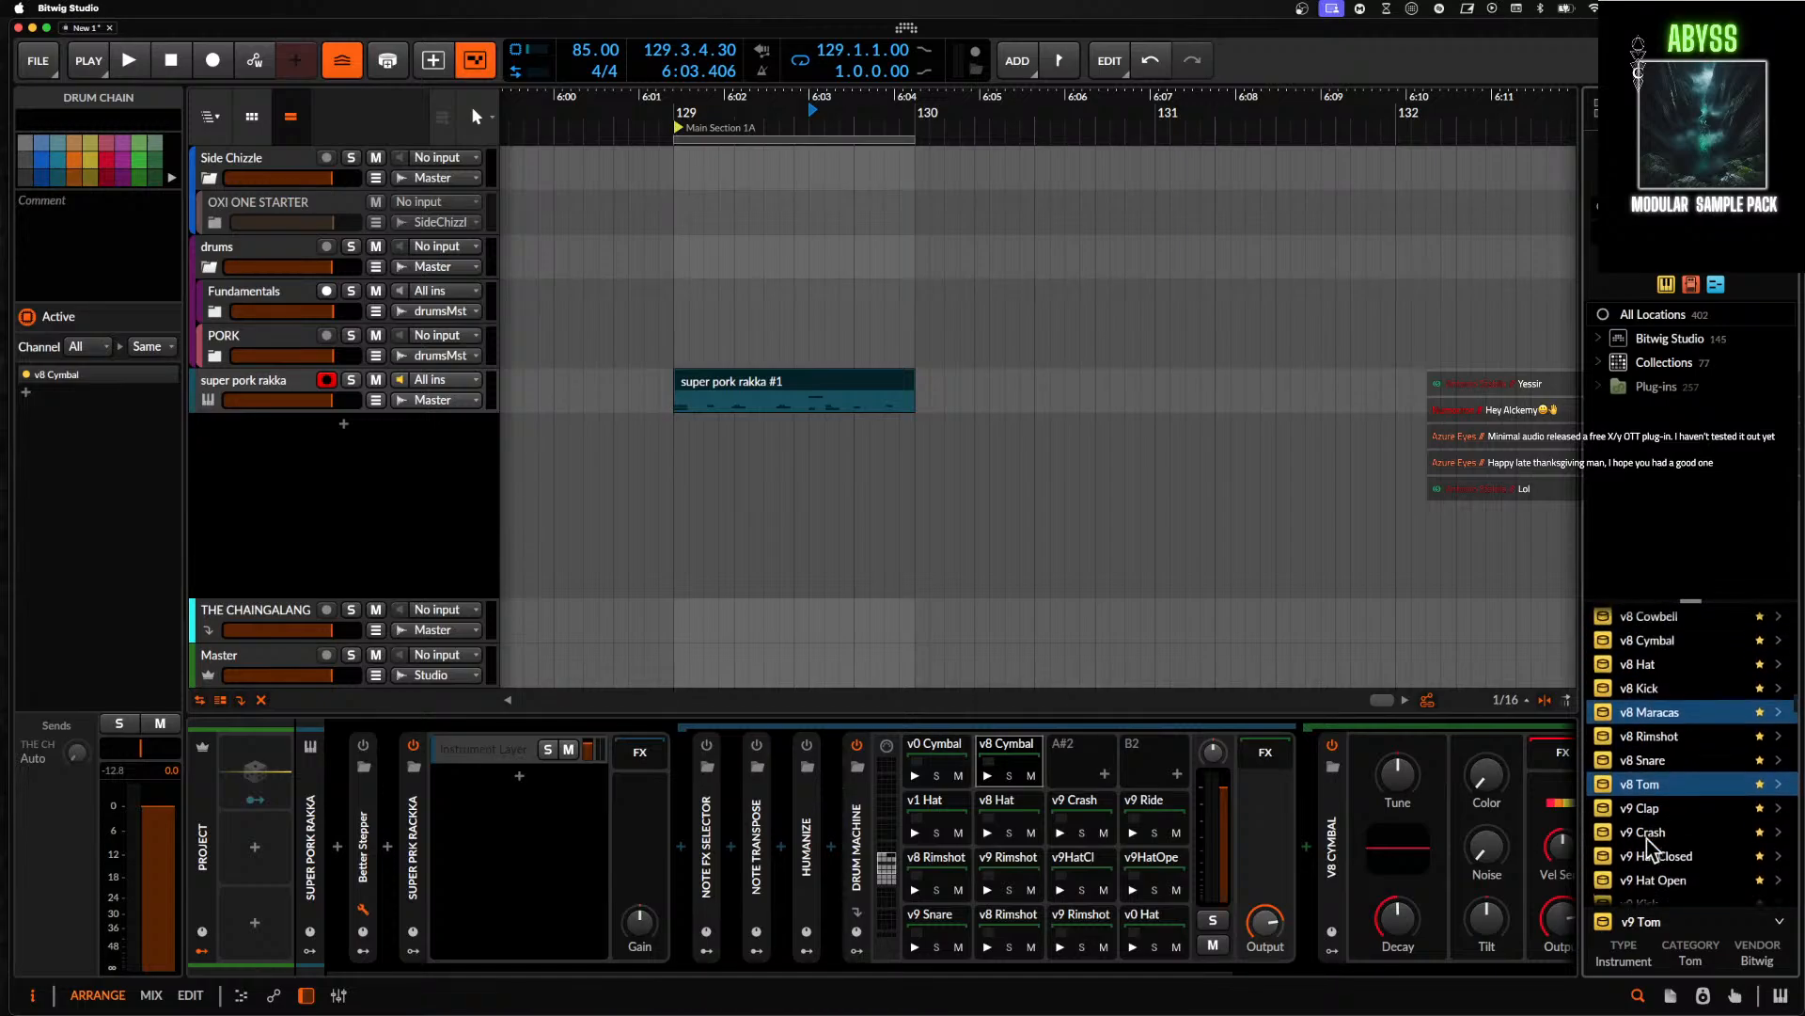
pyautogui.click(1650, 806)
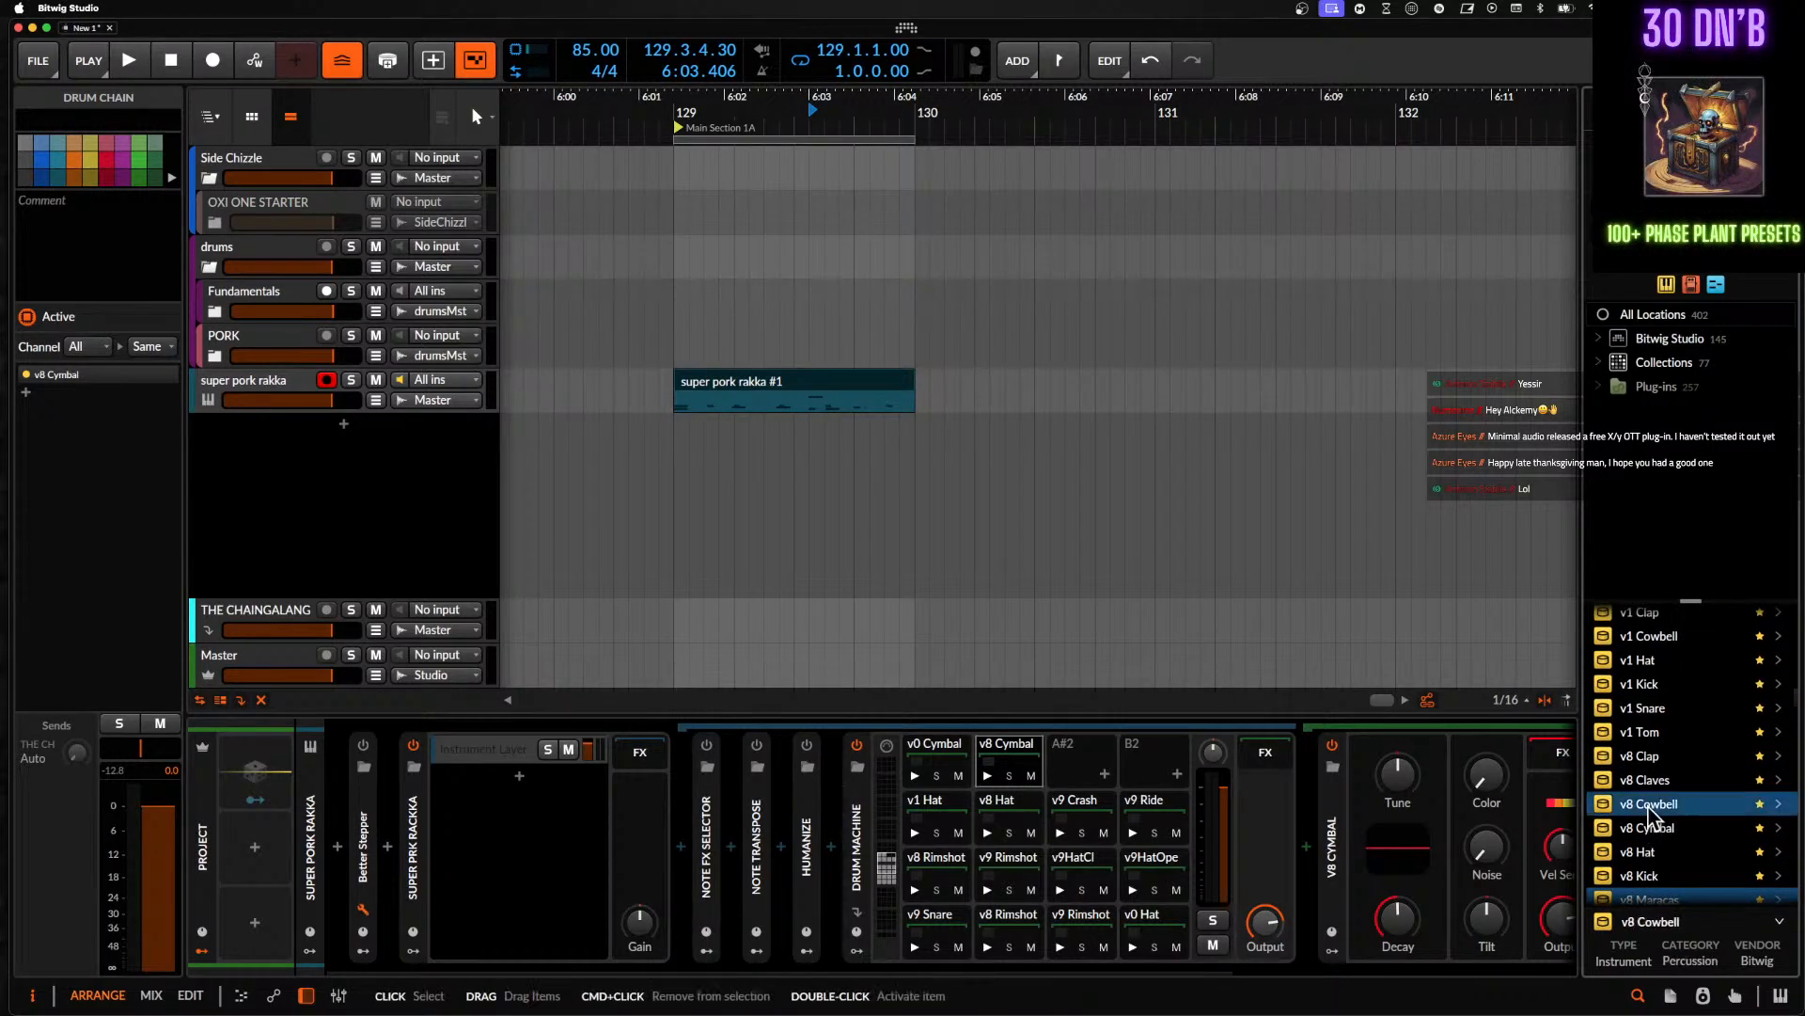
pyautogui.keyDown('super'); pyautogui.click(1649, 780); pyautogui.keyUp('super')
pyautogui.keyDown('super'); pyautogui.click(1646, 735); pyautogui.keyUp('super')
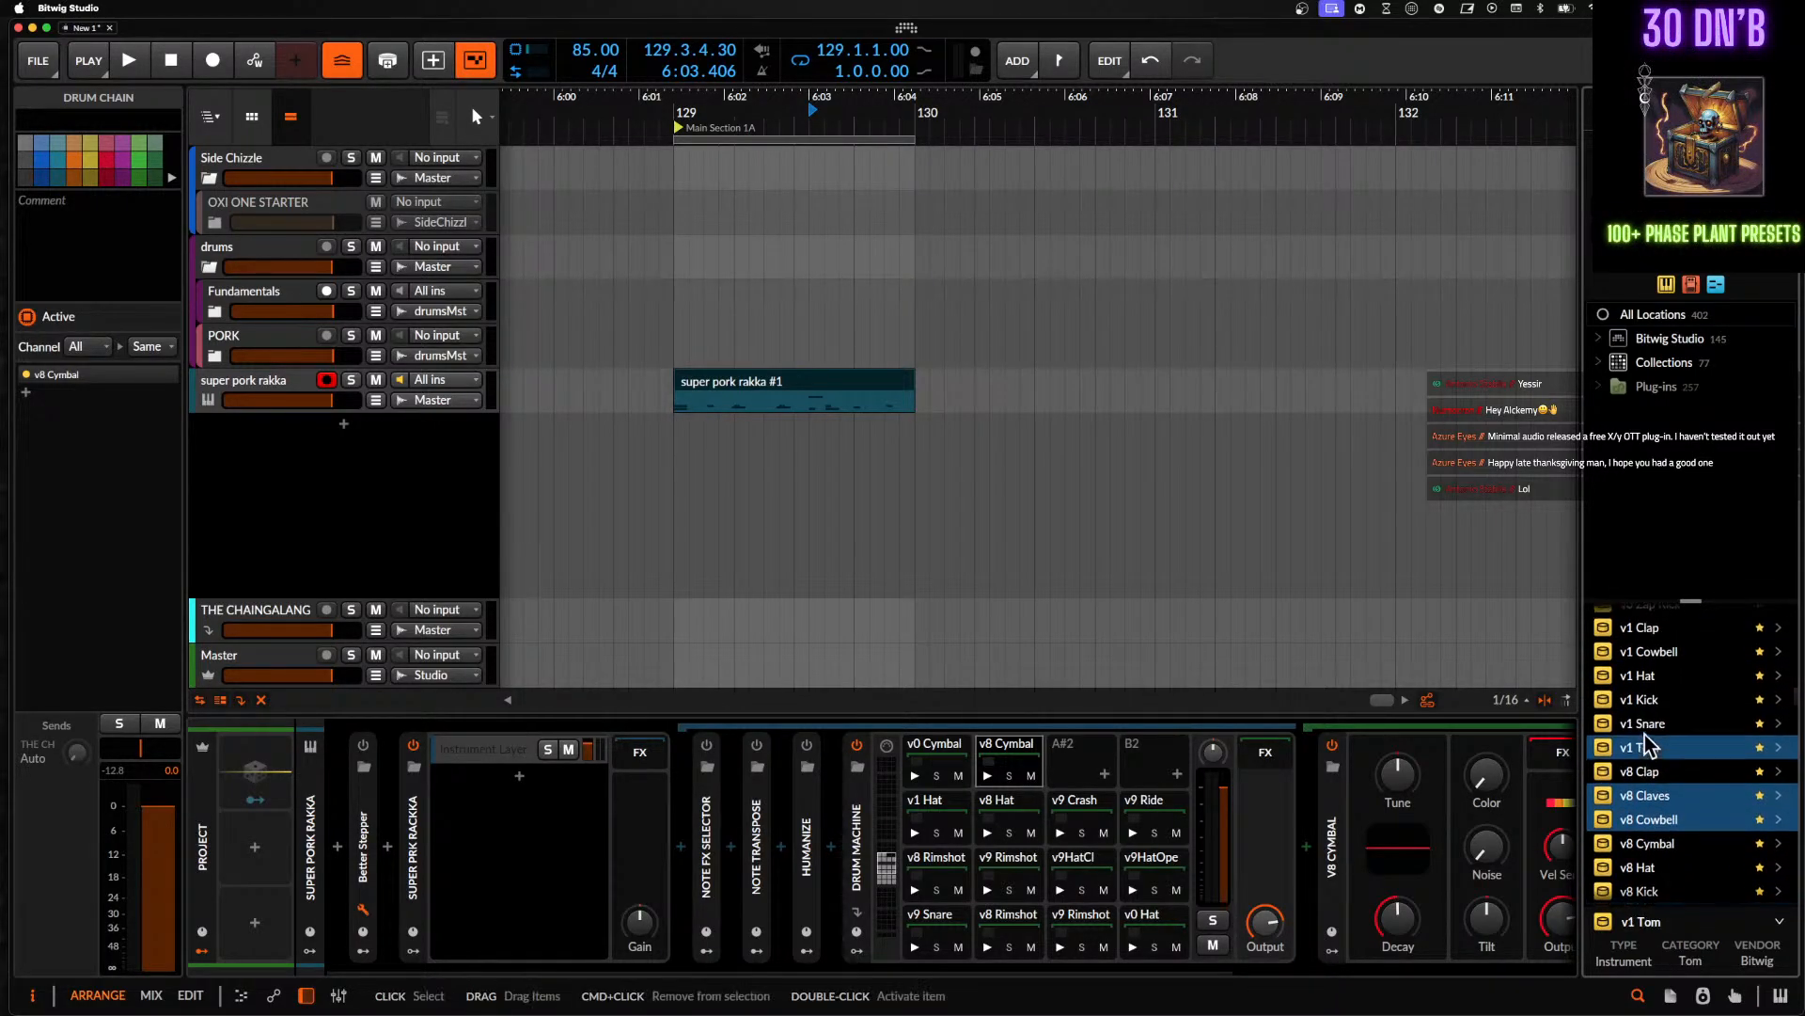
pyautogui.scroll(3, 1648, 743)
pyautogui.keyDown('super'); pyautogui.click(1642, 718); pyautogui.keyUp('super')
pyautogui.scroll(2, 1641, 726)
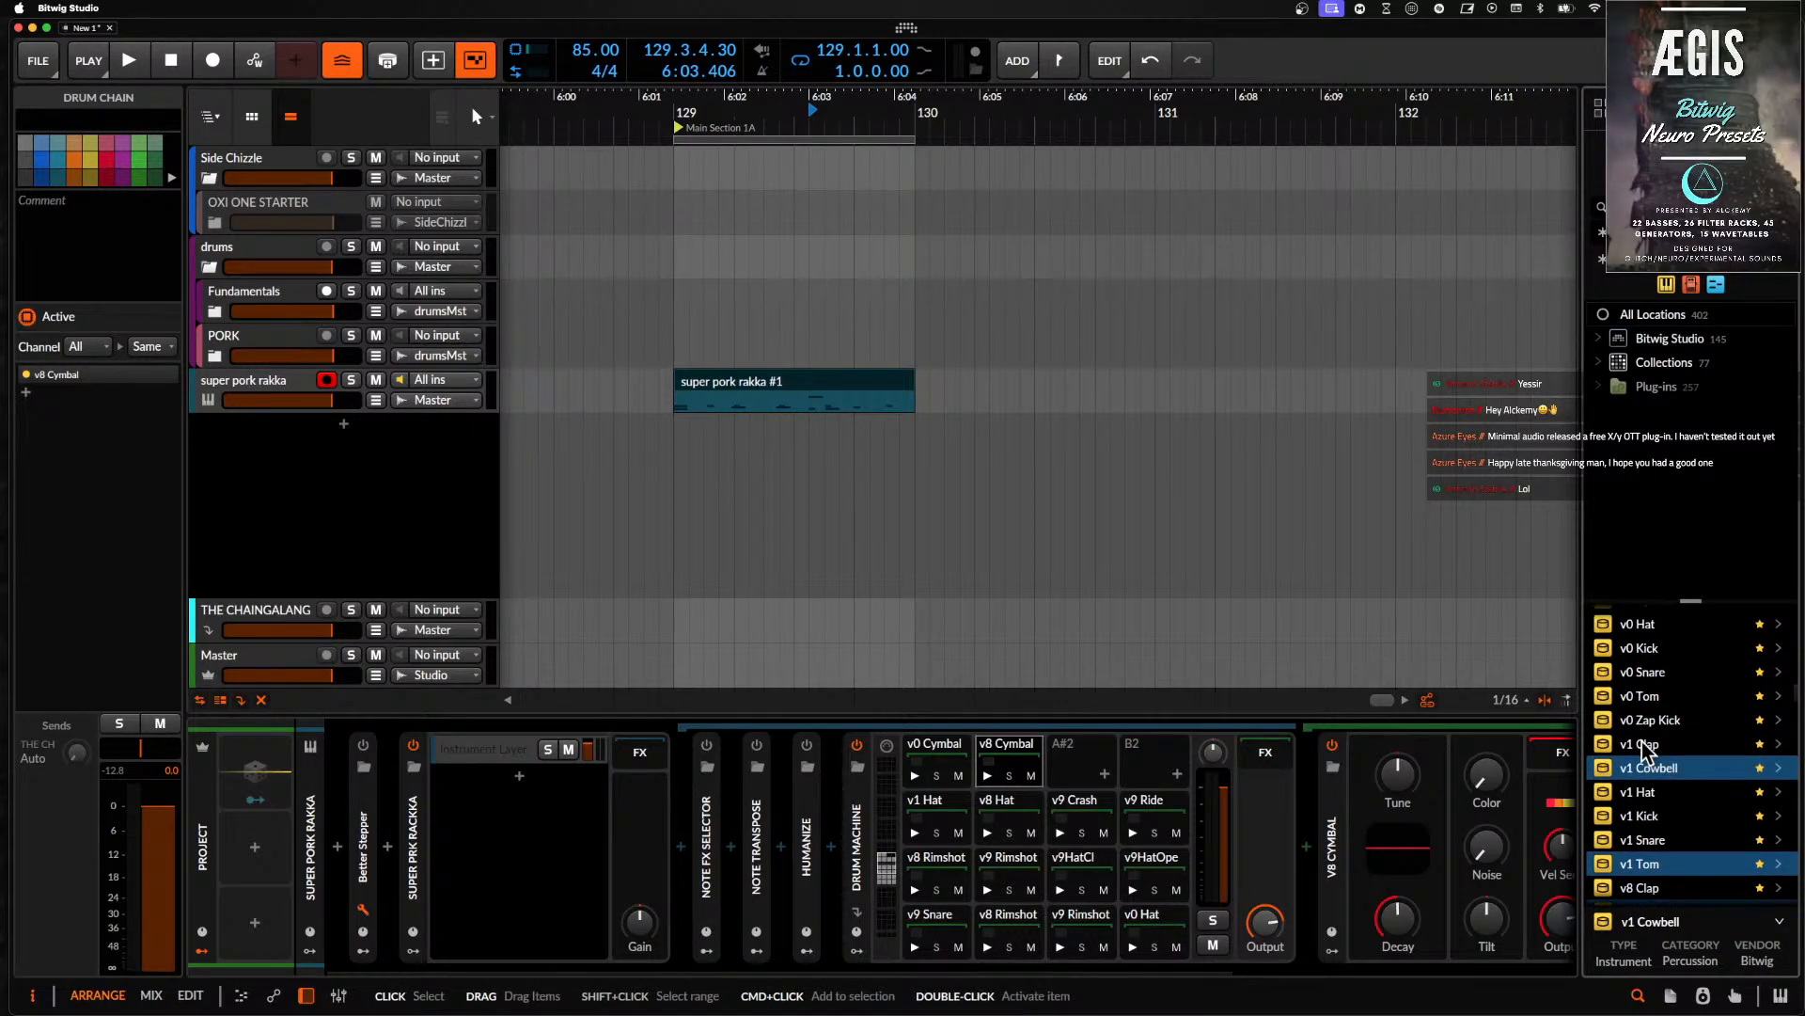
pyautogui.scroll(3, 1642, 743)
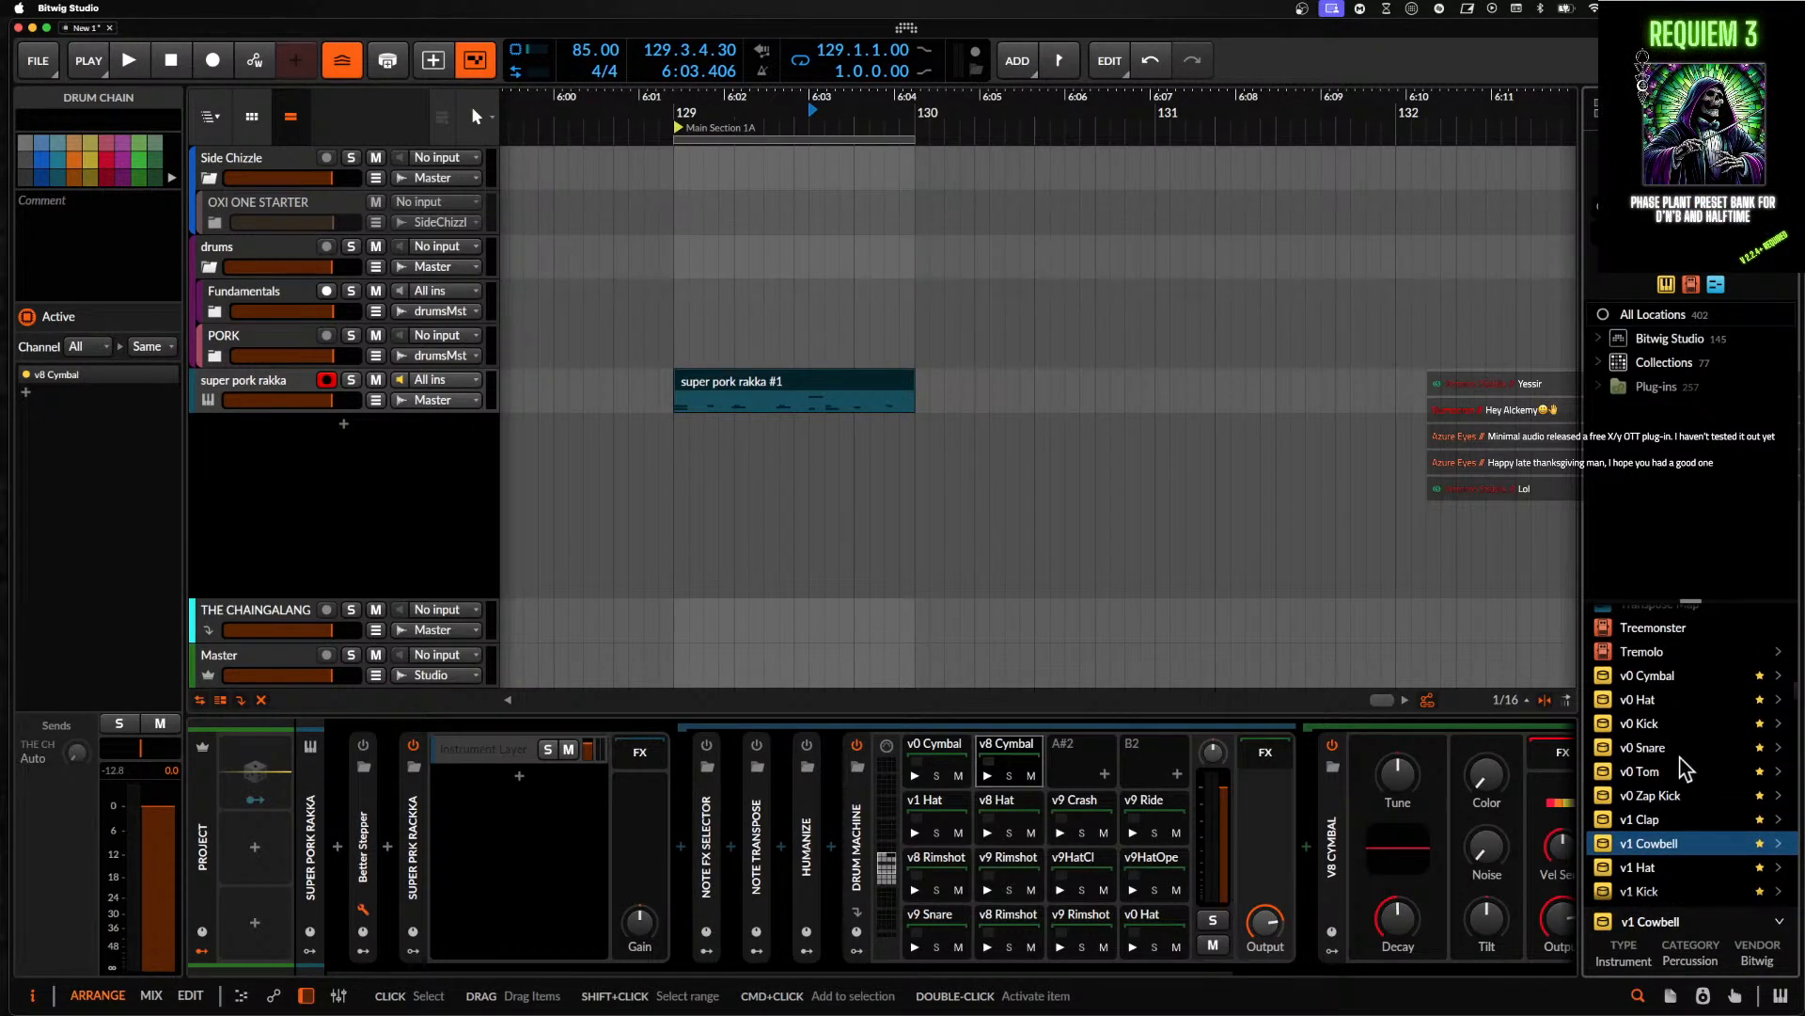
pyautogui.keyDown('super'); pyautogui.click(1651, 773); pyautogui.keyUp('super')
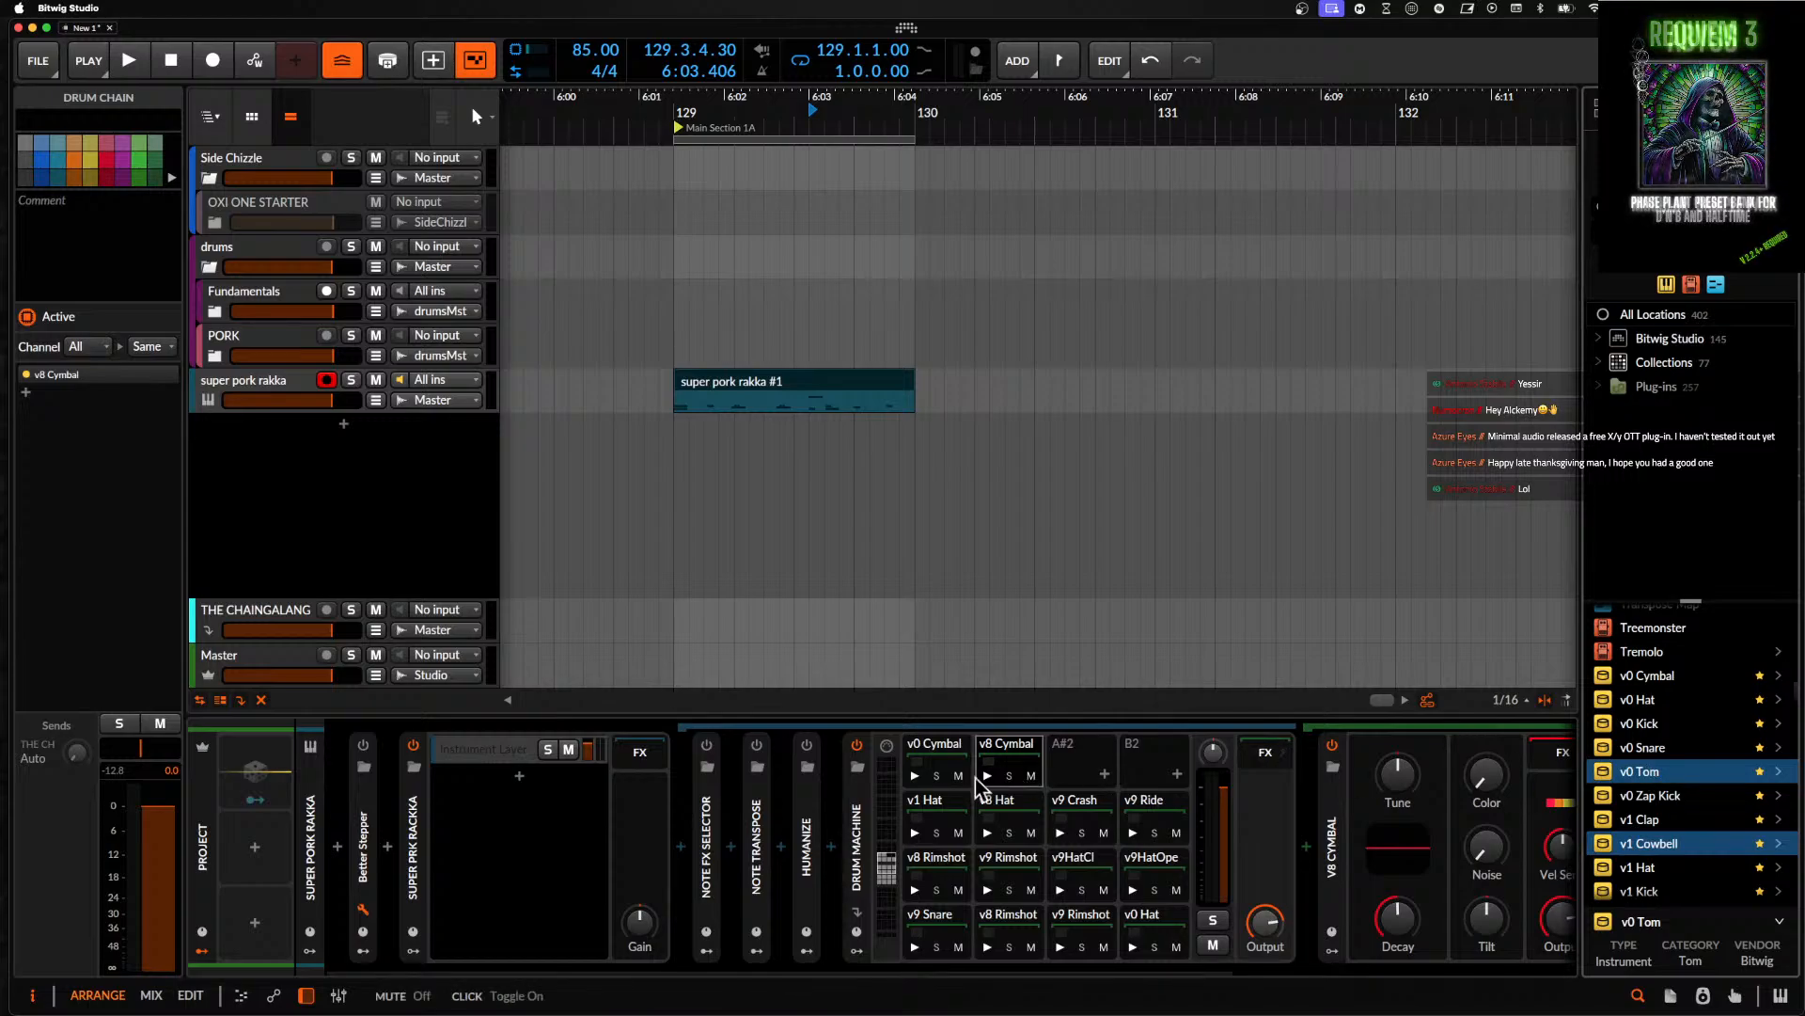
pyautogui.click(887, 844)
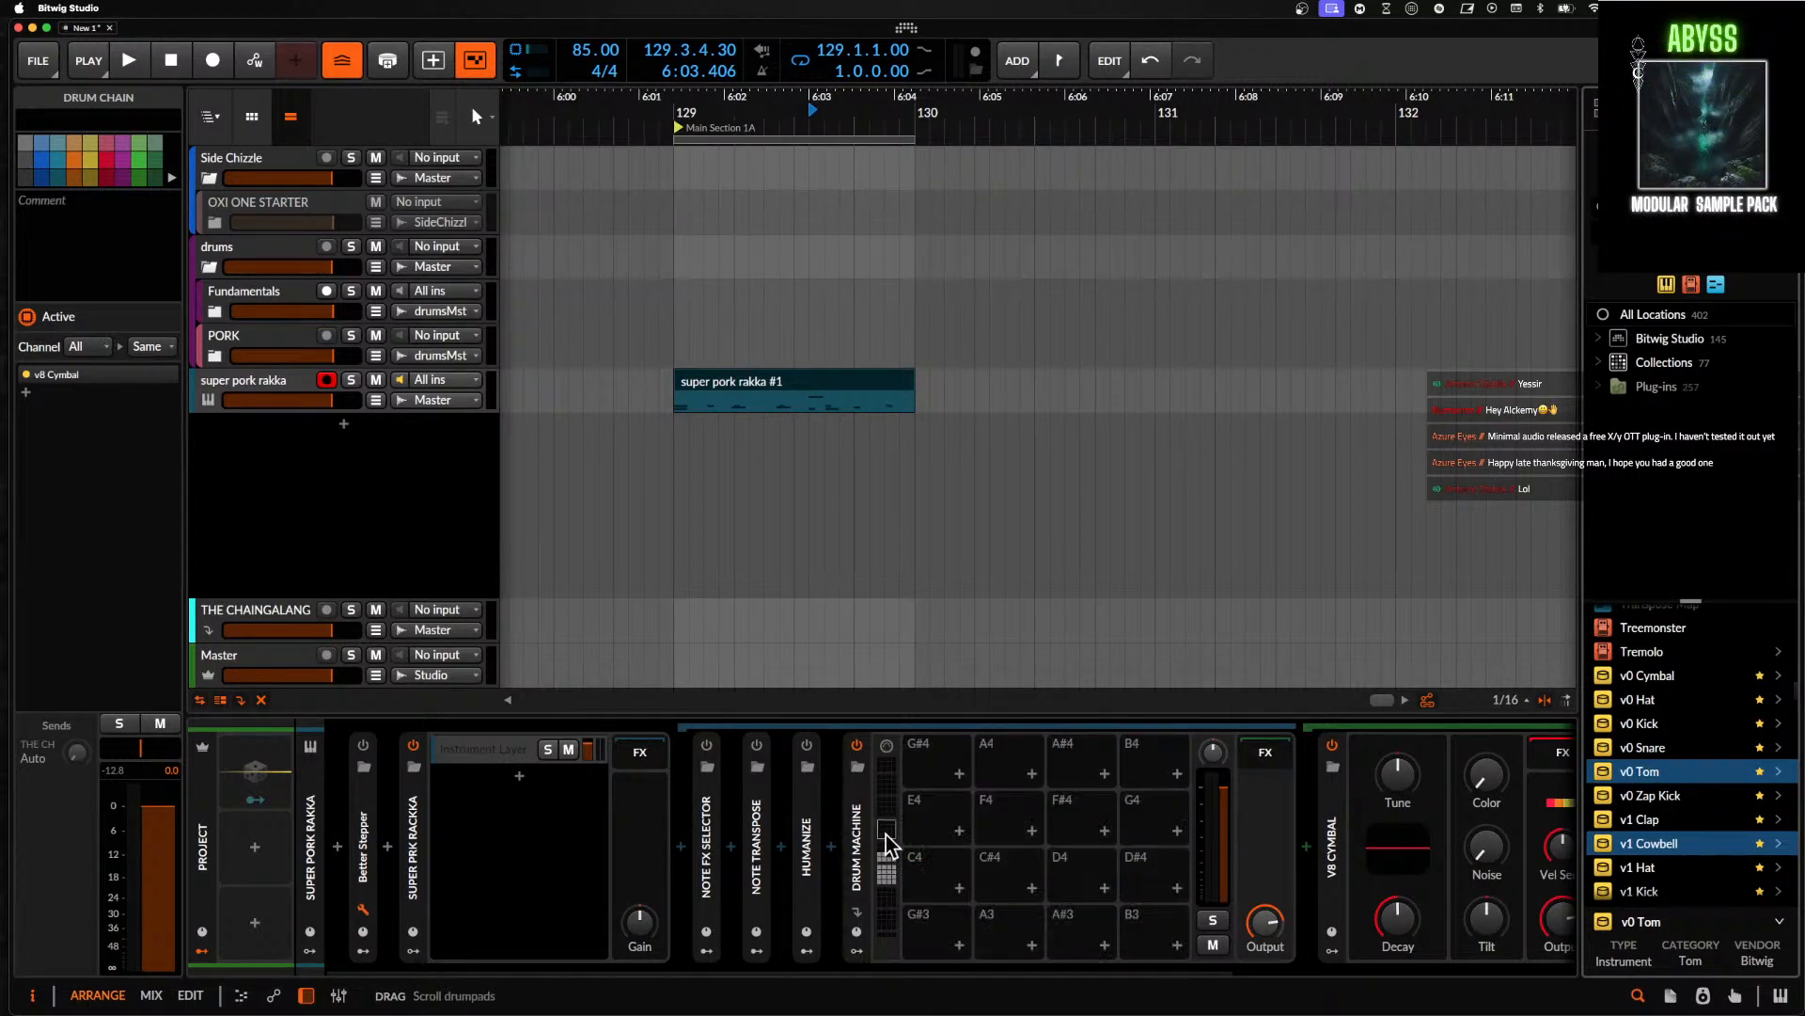
pyautogui.moveTo(1652, 774); pyautogui.dragTo(920, 926)
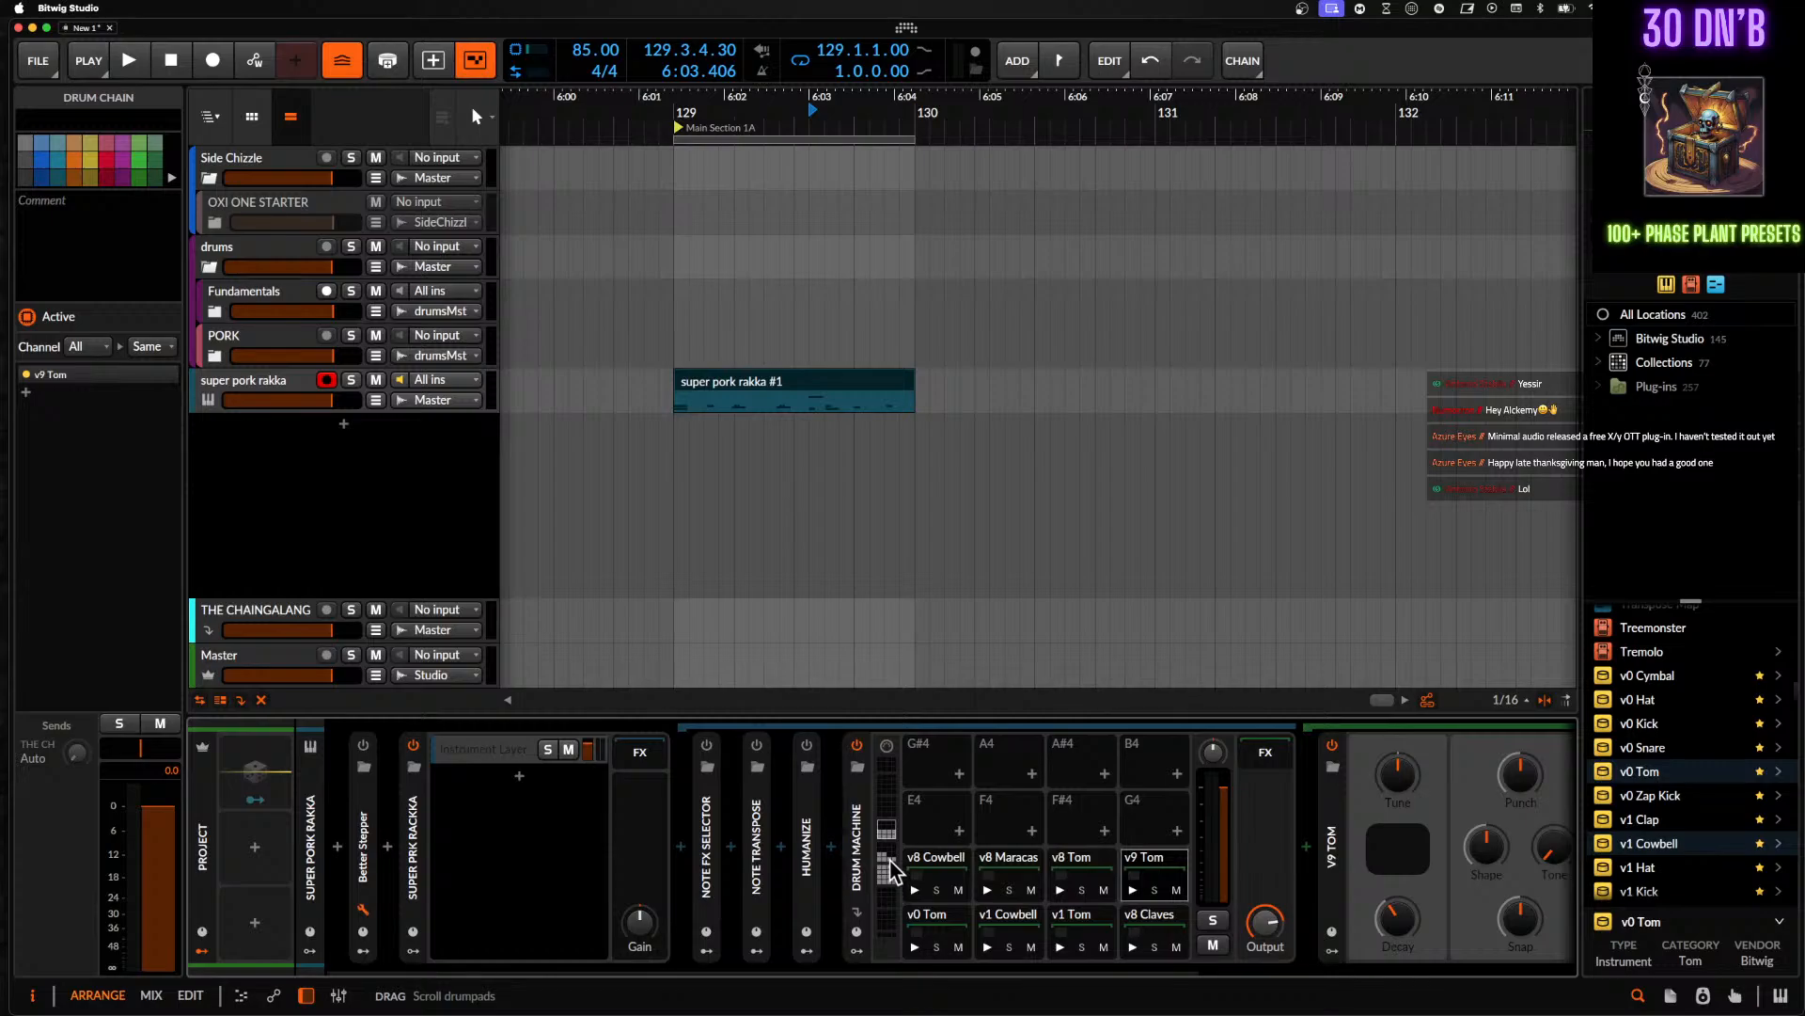
# - Move the eight tom, cowbell, claves and maracas chains down together to pads C3 to G3
pyautogui.click(926, 860)
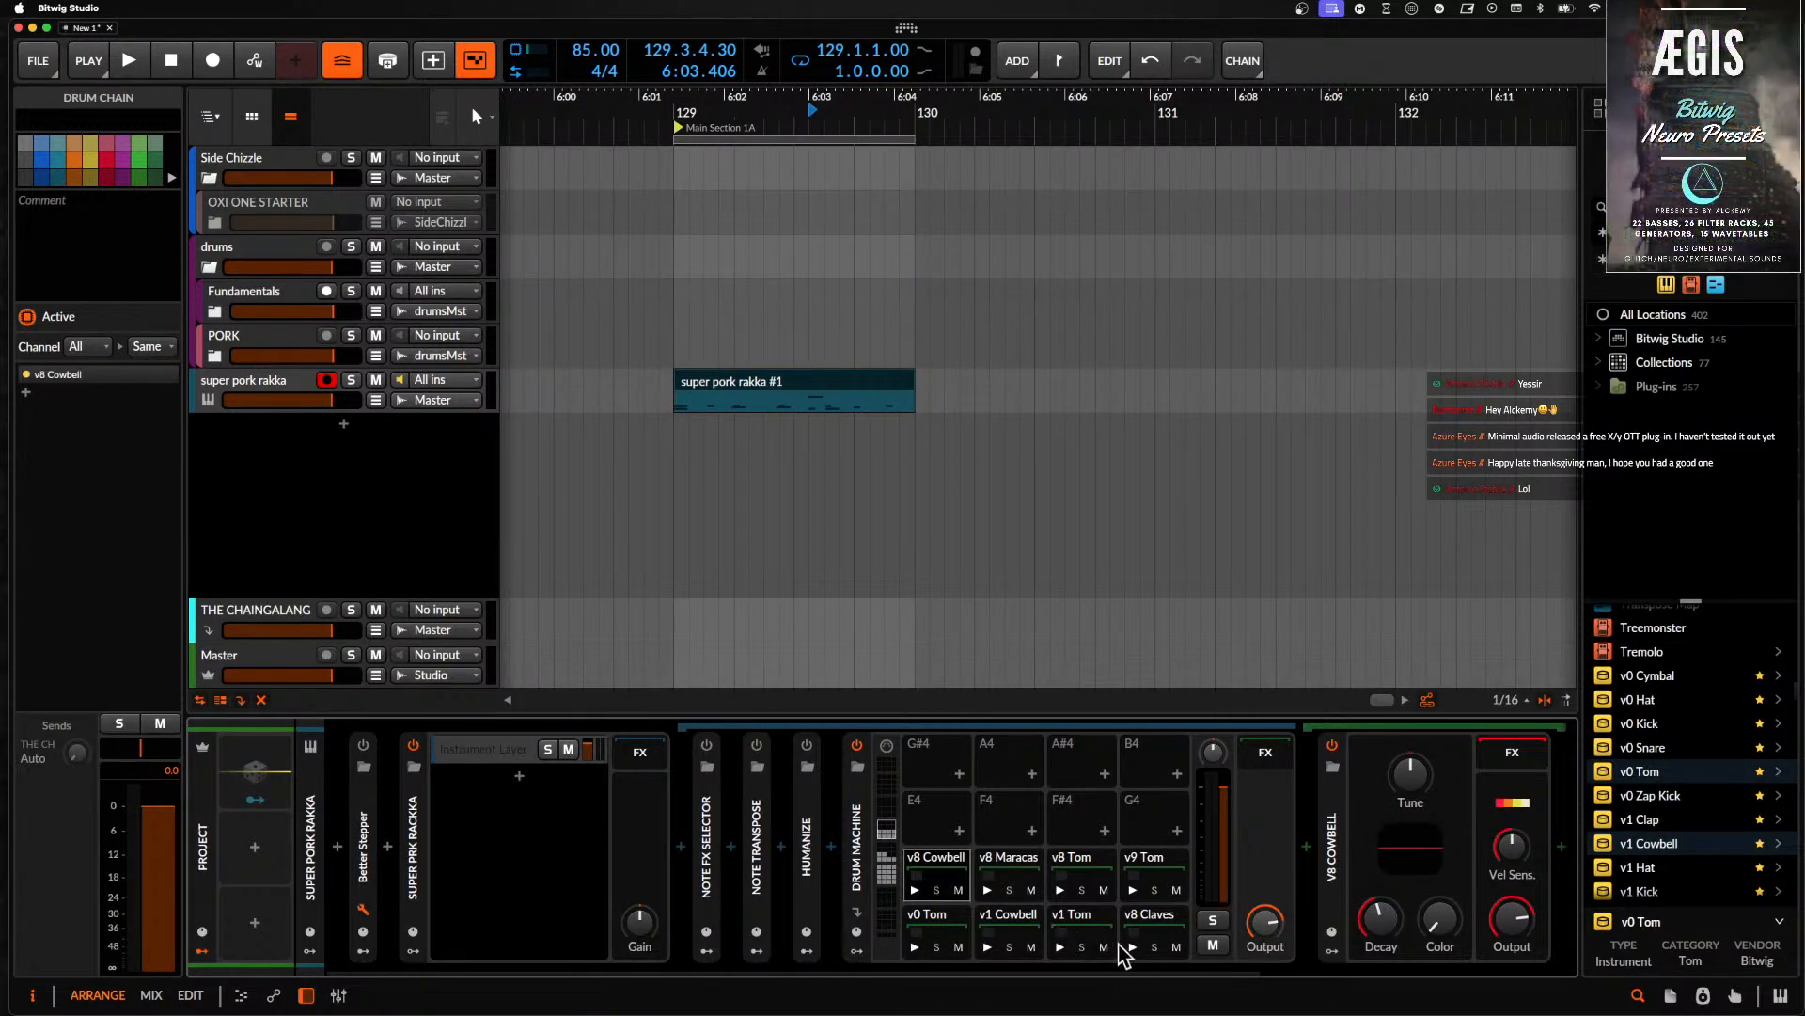
pyautogui.keyDown('super'); pyautogui.click(1149, 917); pyautogui.keyUp('super')
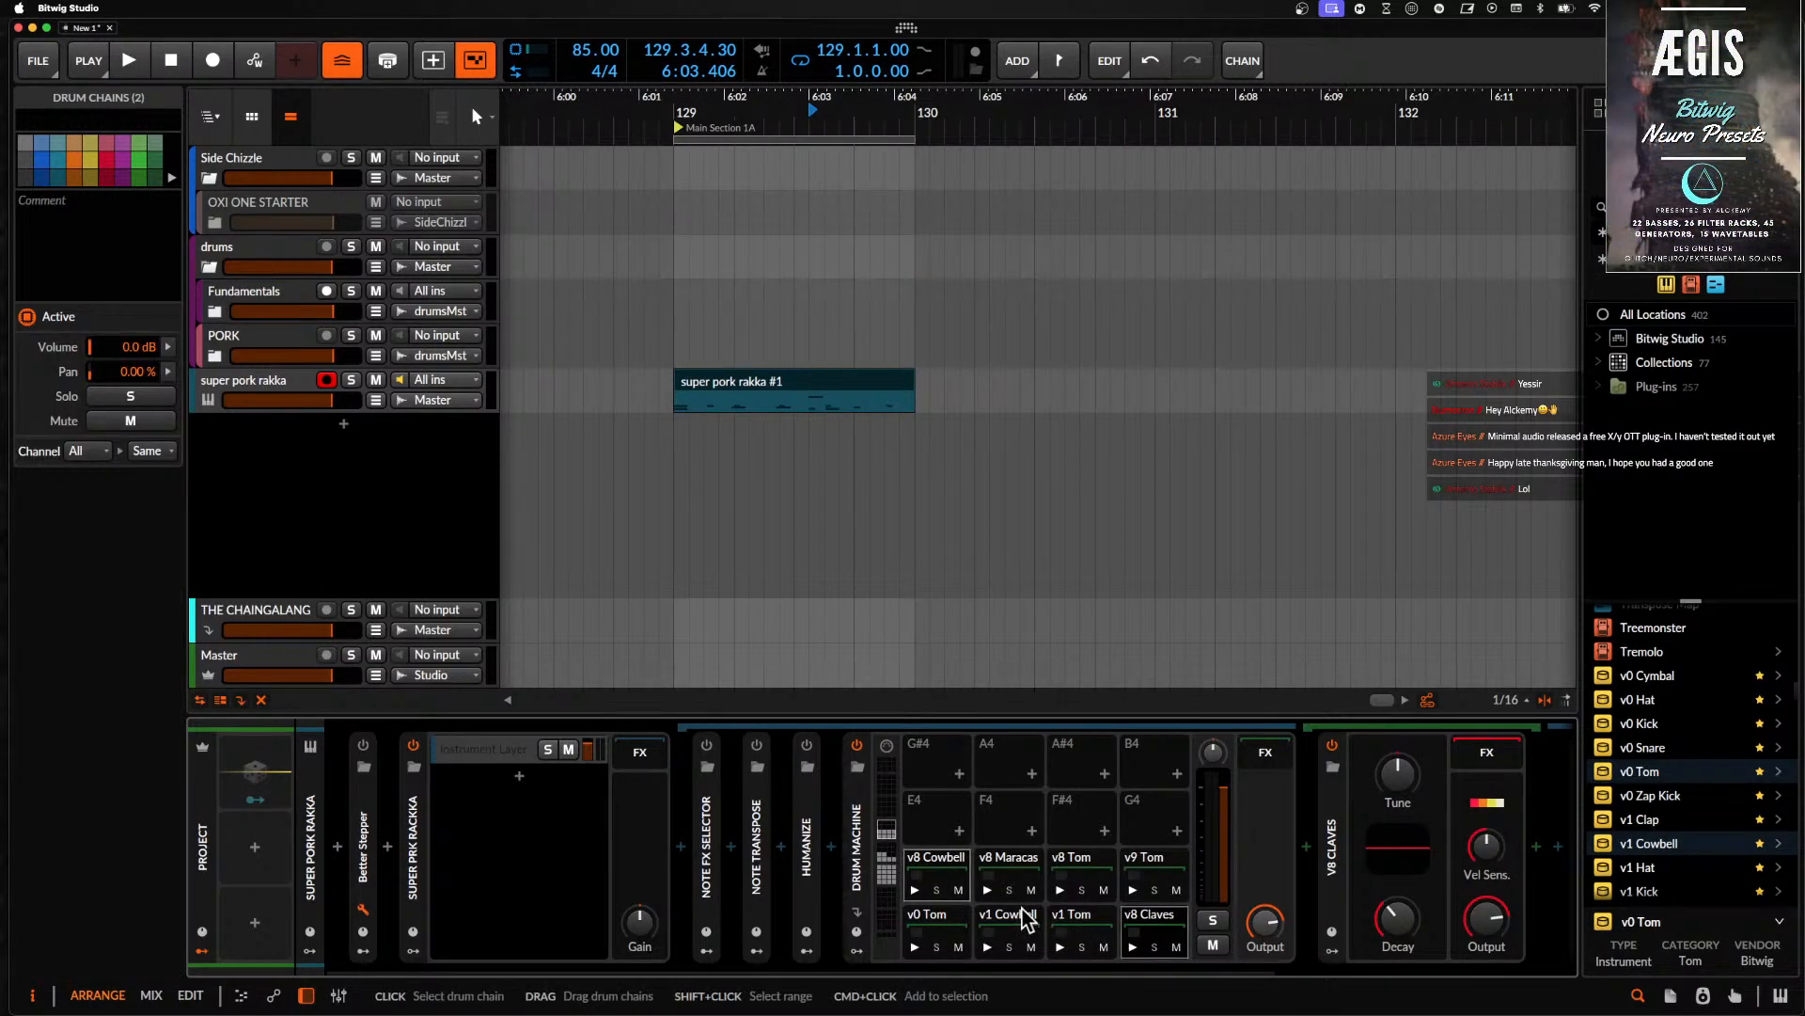
pyautogui.click(927, 927)
pyautogui.keyDown('shift'); pyautogui.click(1150, 865); pyautogui.keyUp('shift')
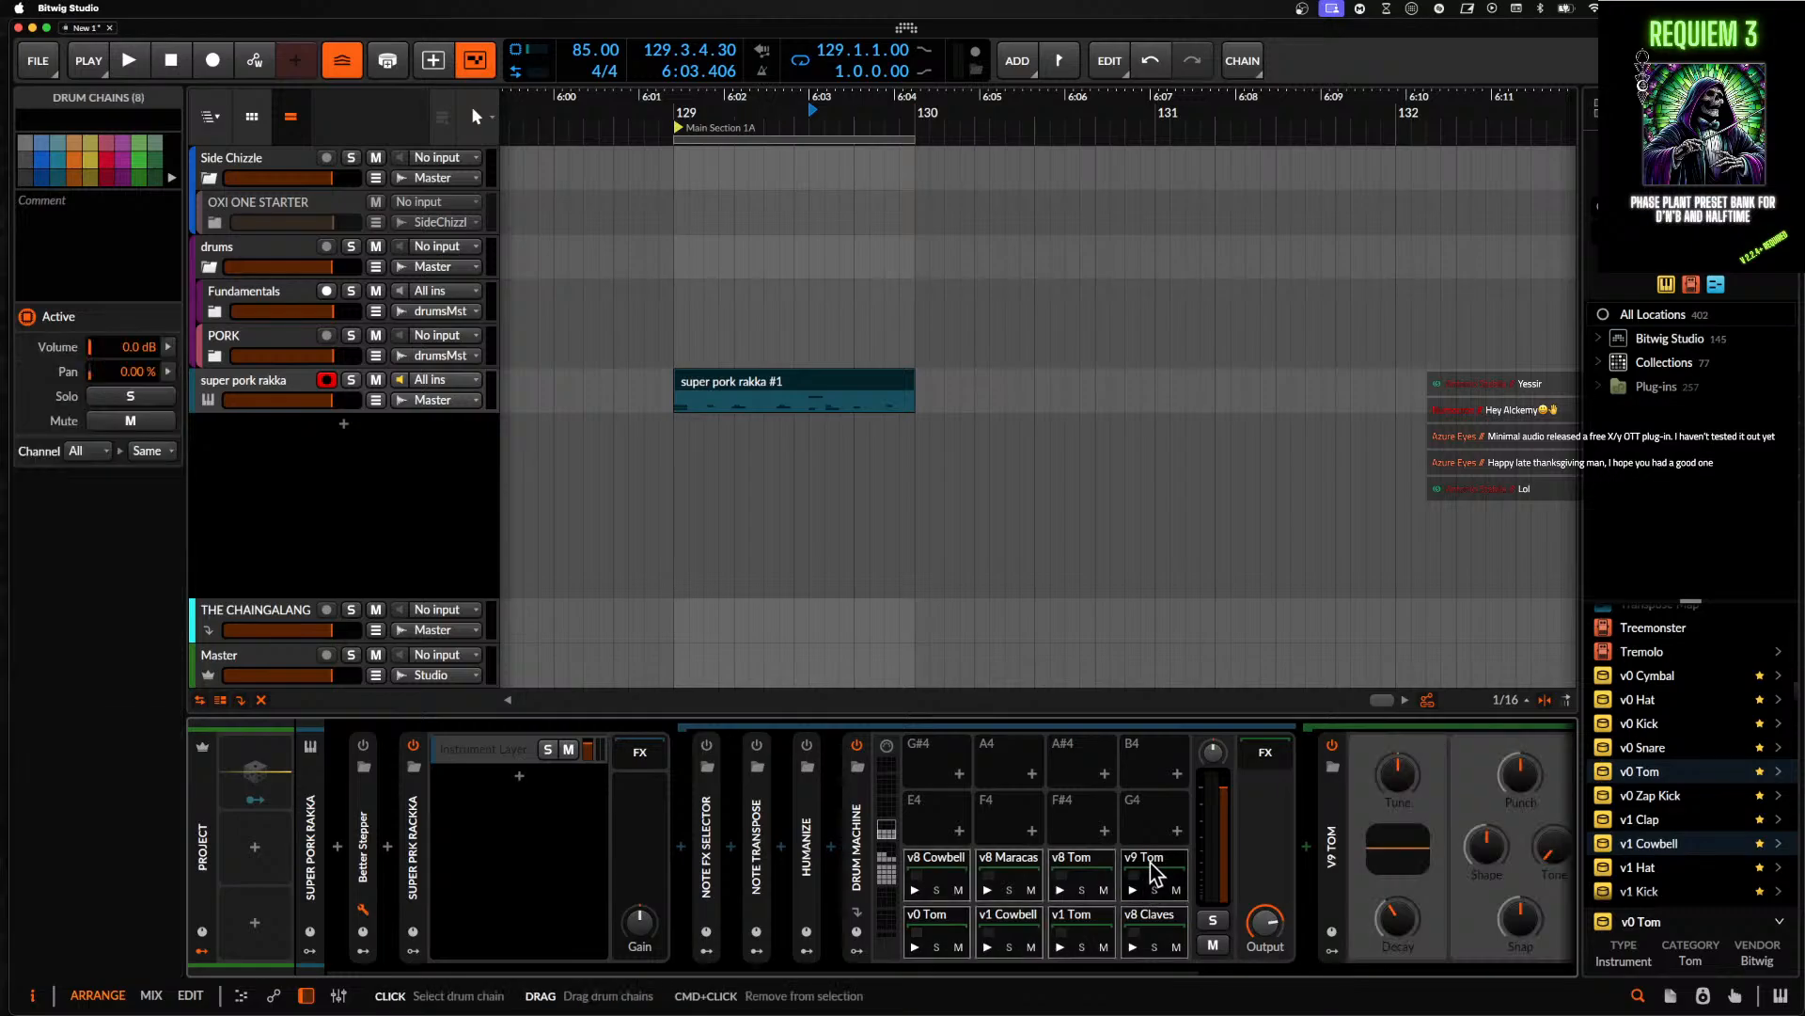
pyautogui.moveTo(931, 943); pyautogui.dragTo(887, 831)
pyautogui.scroll(-3, 912, 860)
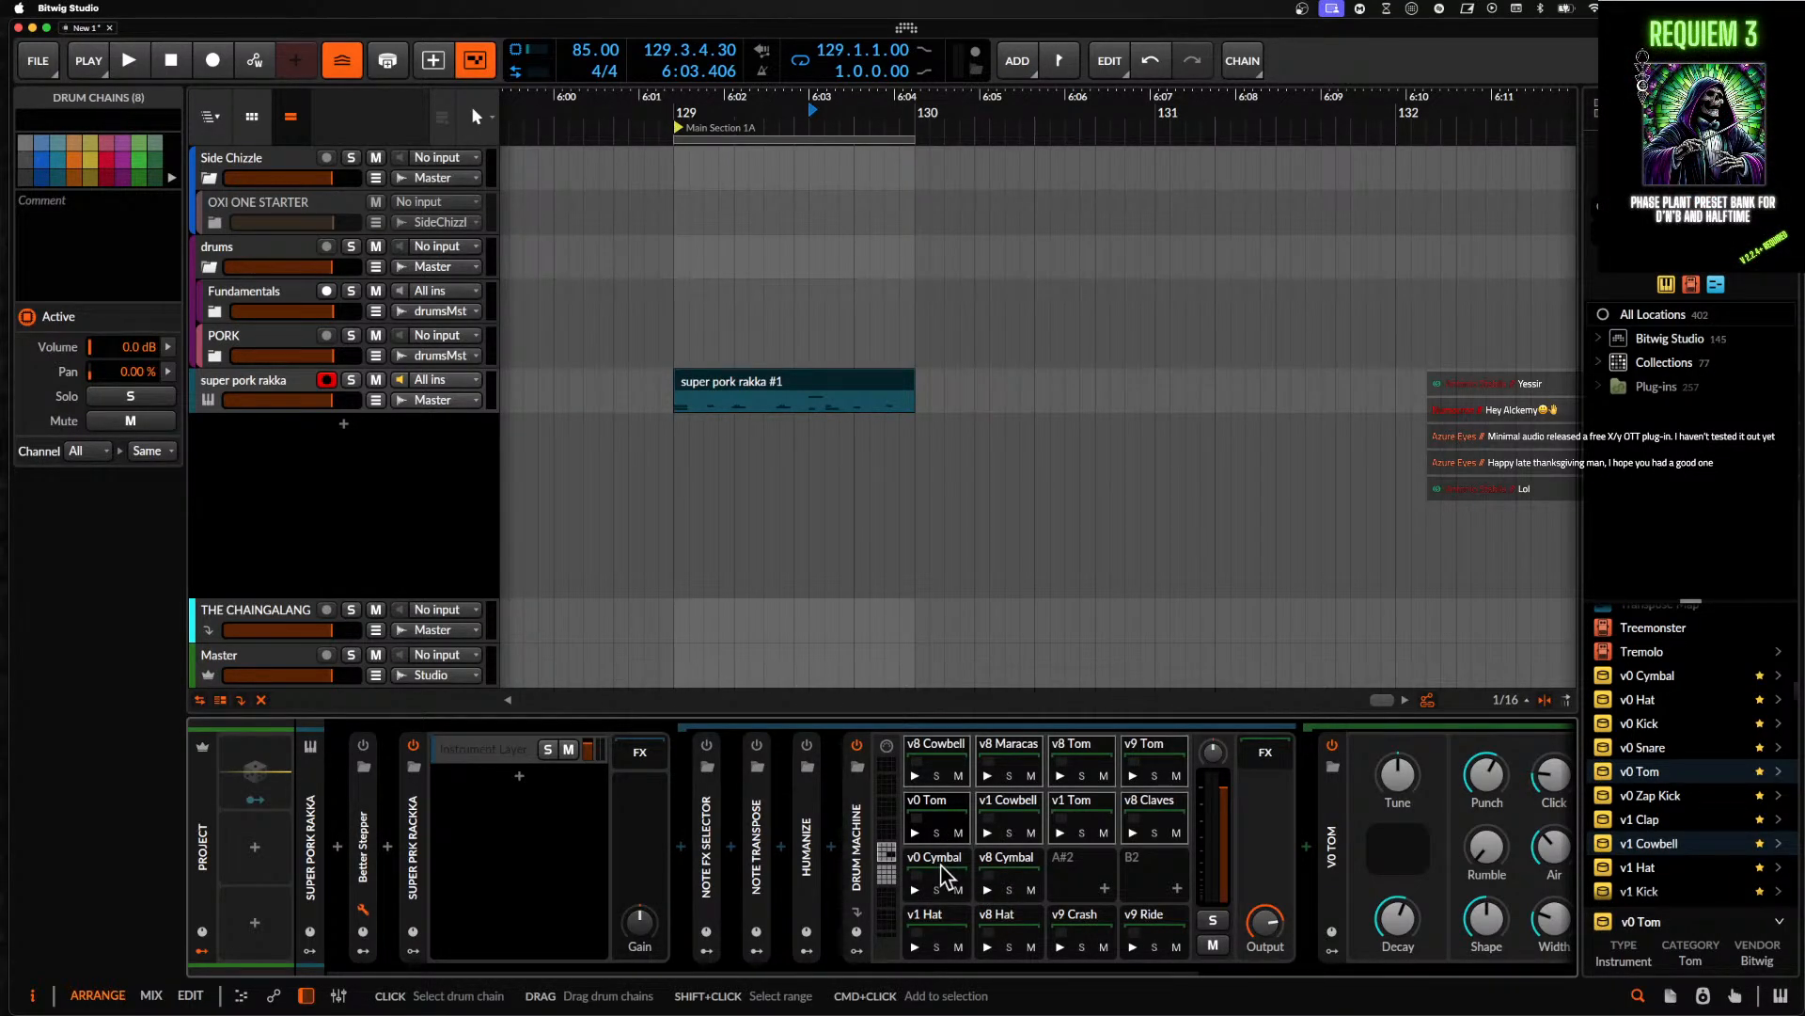
pyautogui.click(881, 881)
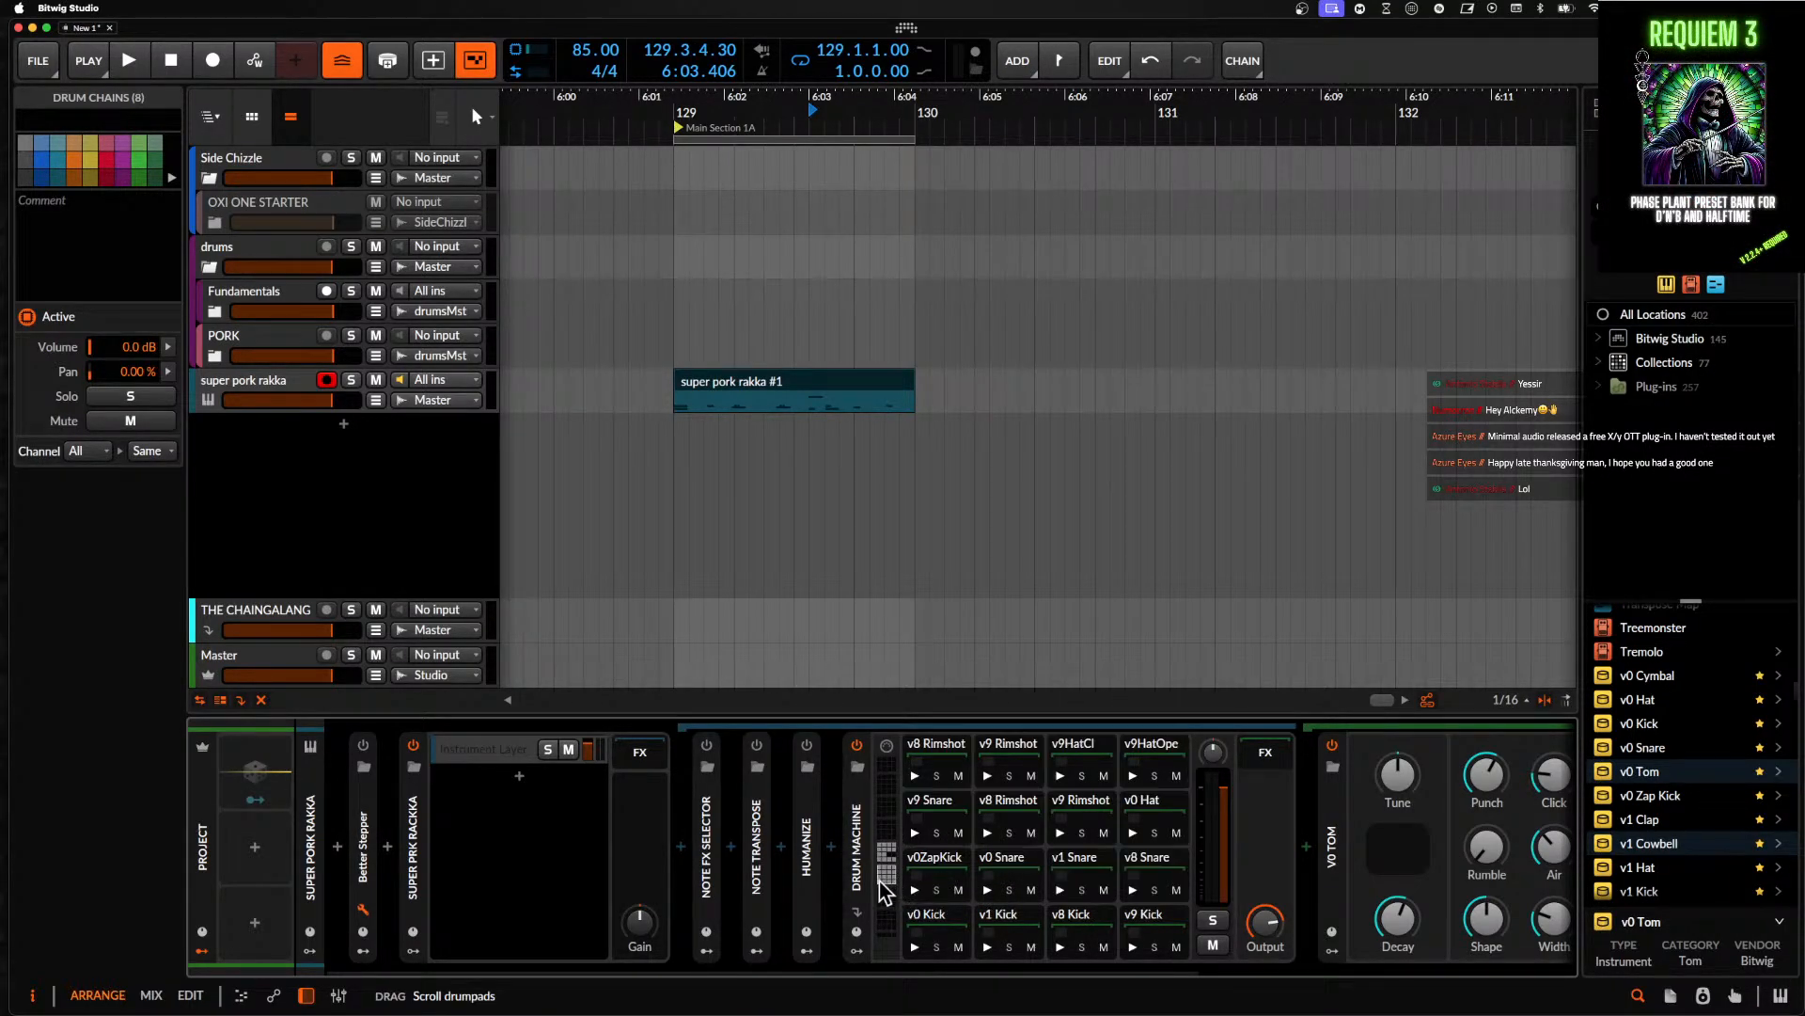
# - Load v1, v8 and v9 Clap into the drum machine and place them on pads G#2, A2 and A#2
pyautogui.click(1666, 820)
pyautogui.scroll(-1, 1669, 824)
pyautogui.scroll(-2, 1666, 825)
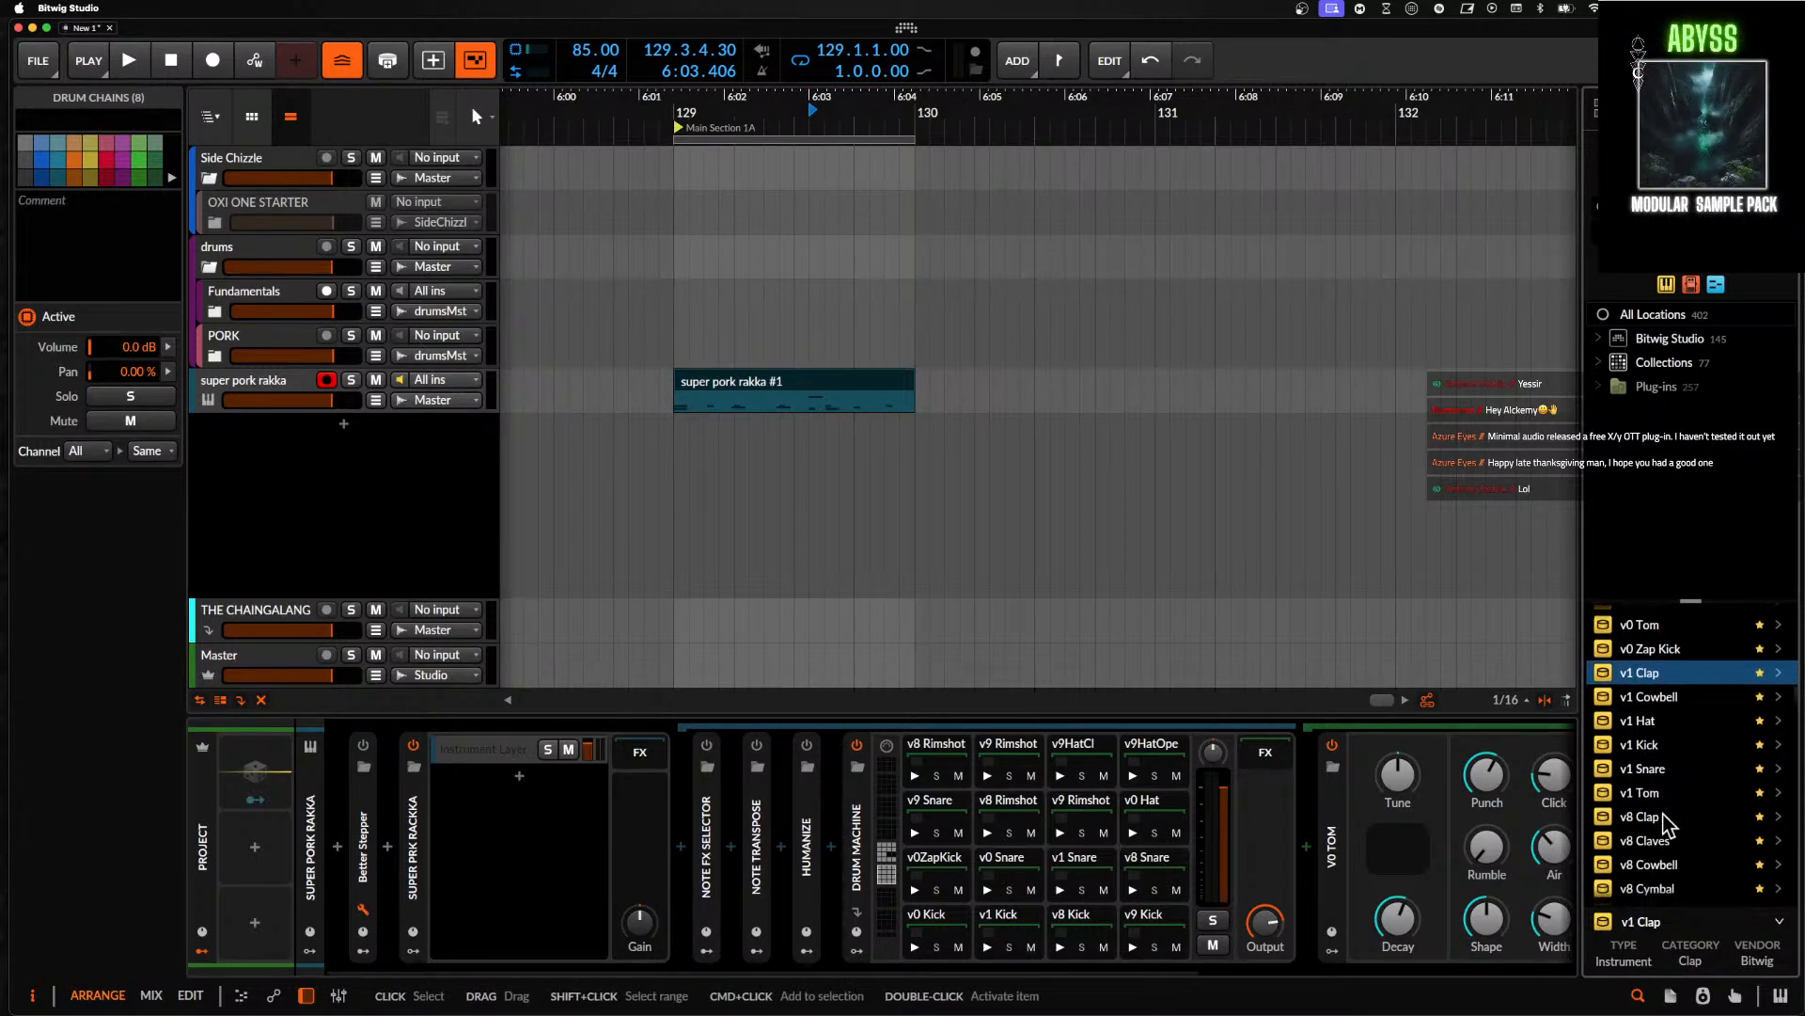
pyautogui.click(1667, 818)
pyautogui.scroll(-2, 1666, 825)
pyautogui.scroll(-3, 1666, 828)
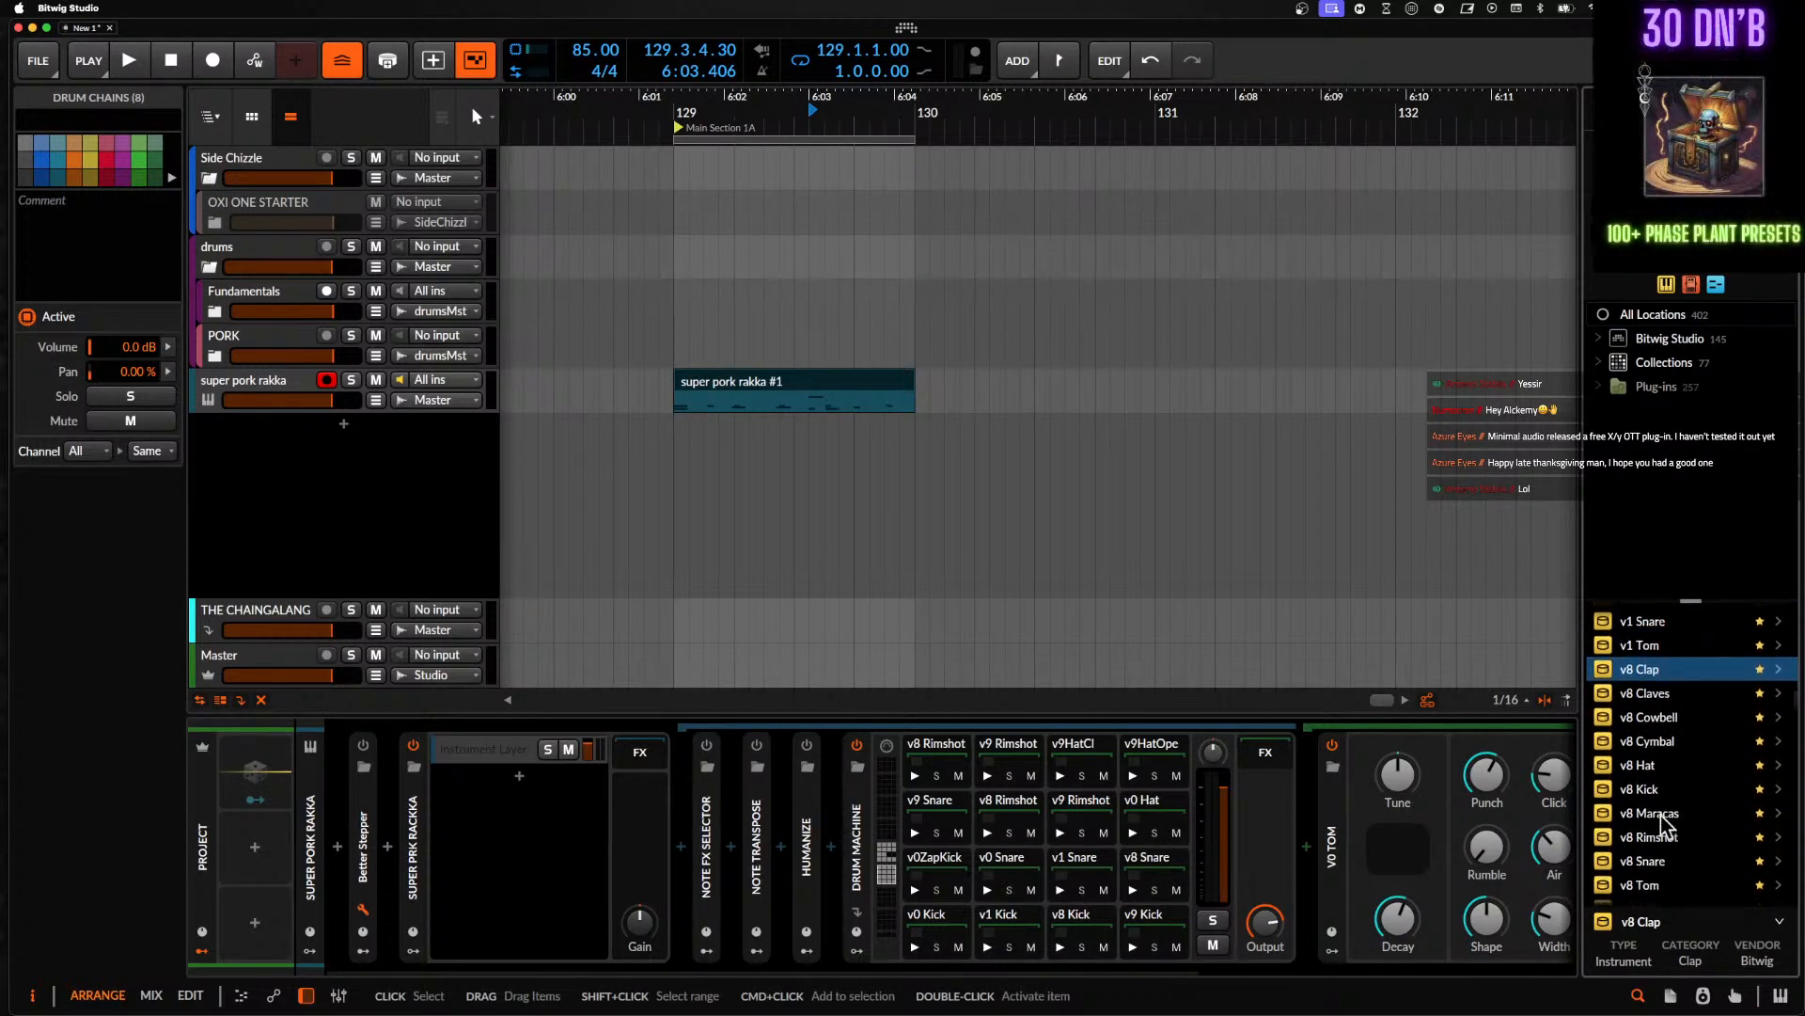
pyautogui.click(1657, 843)
pyautogui.scroll(-4, 1656, 846)
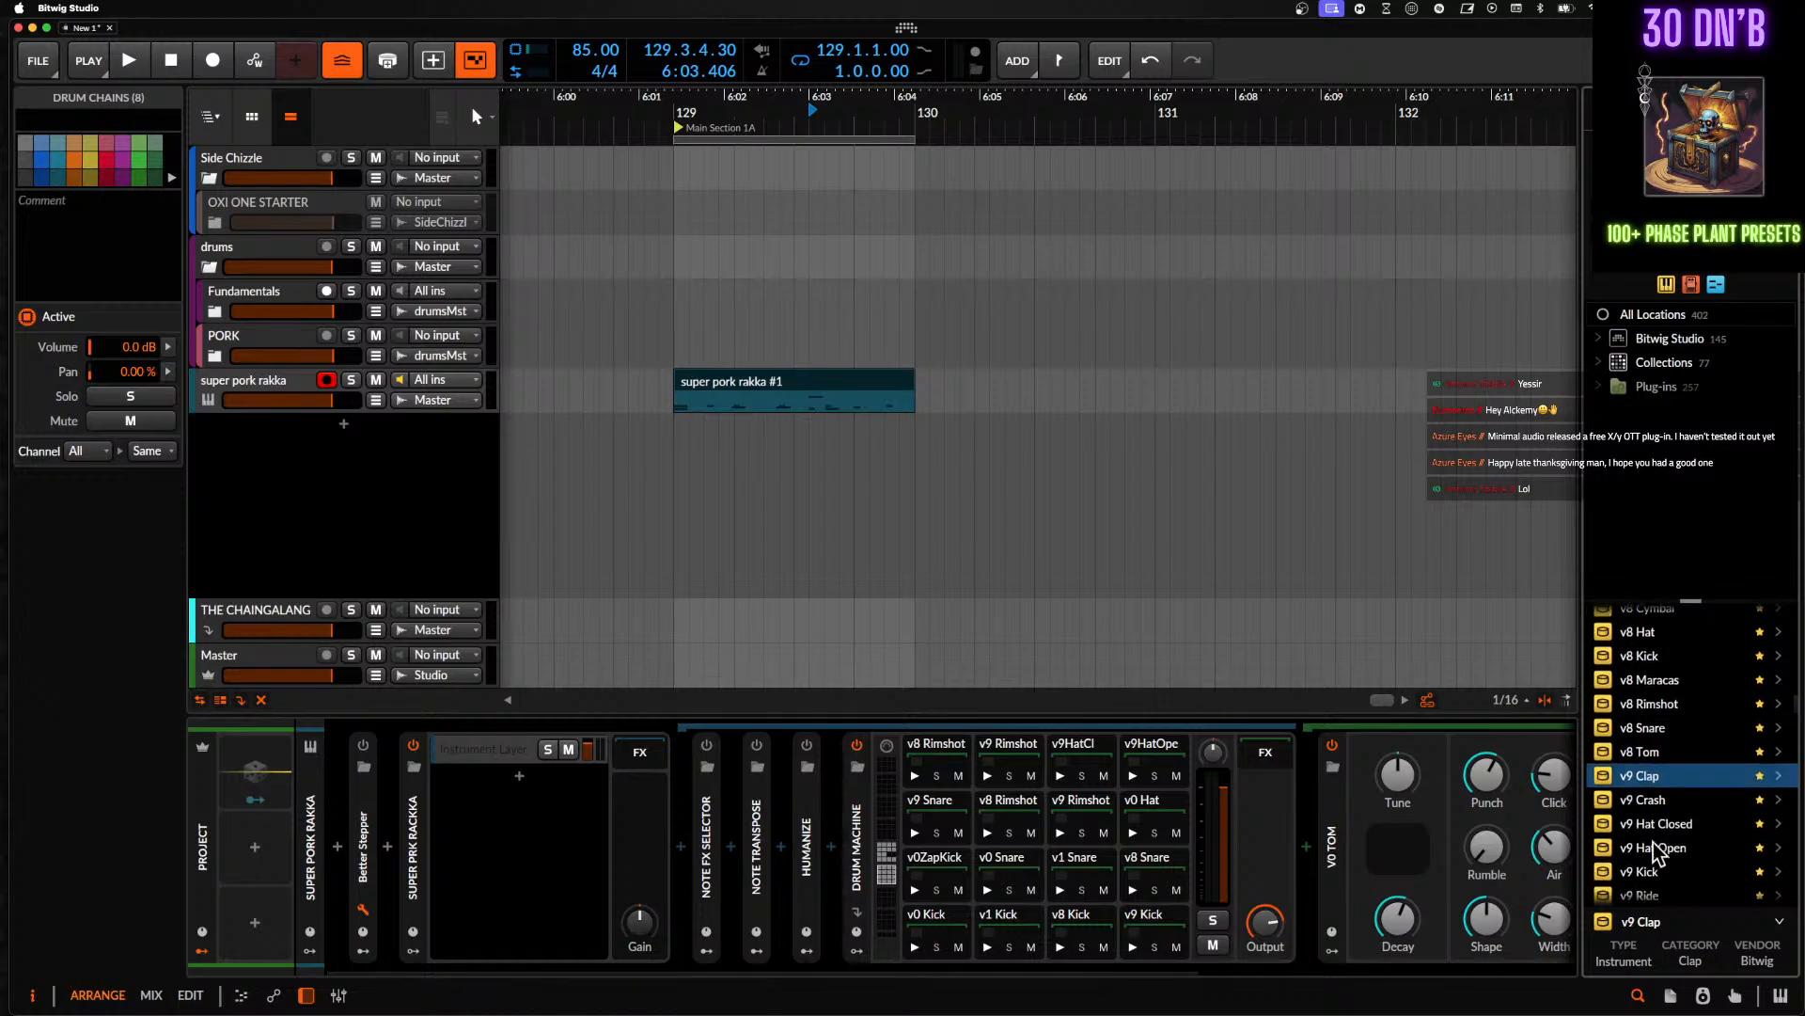
pyautogui.scroll(-1, 1656, 852)
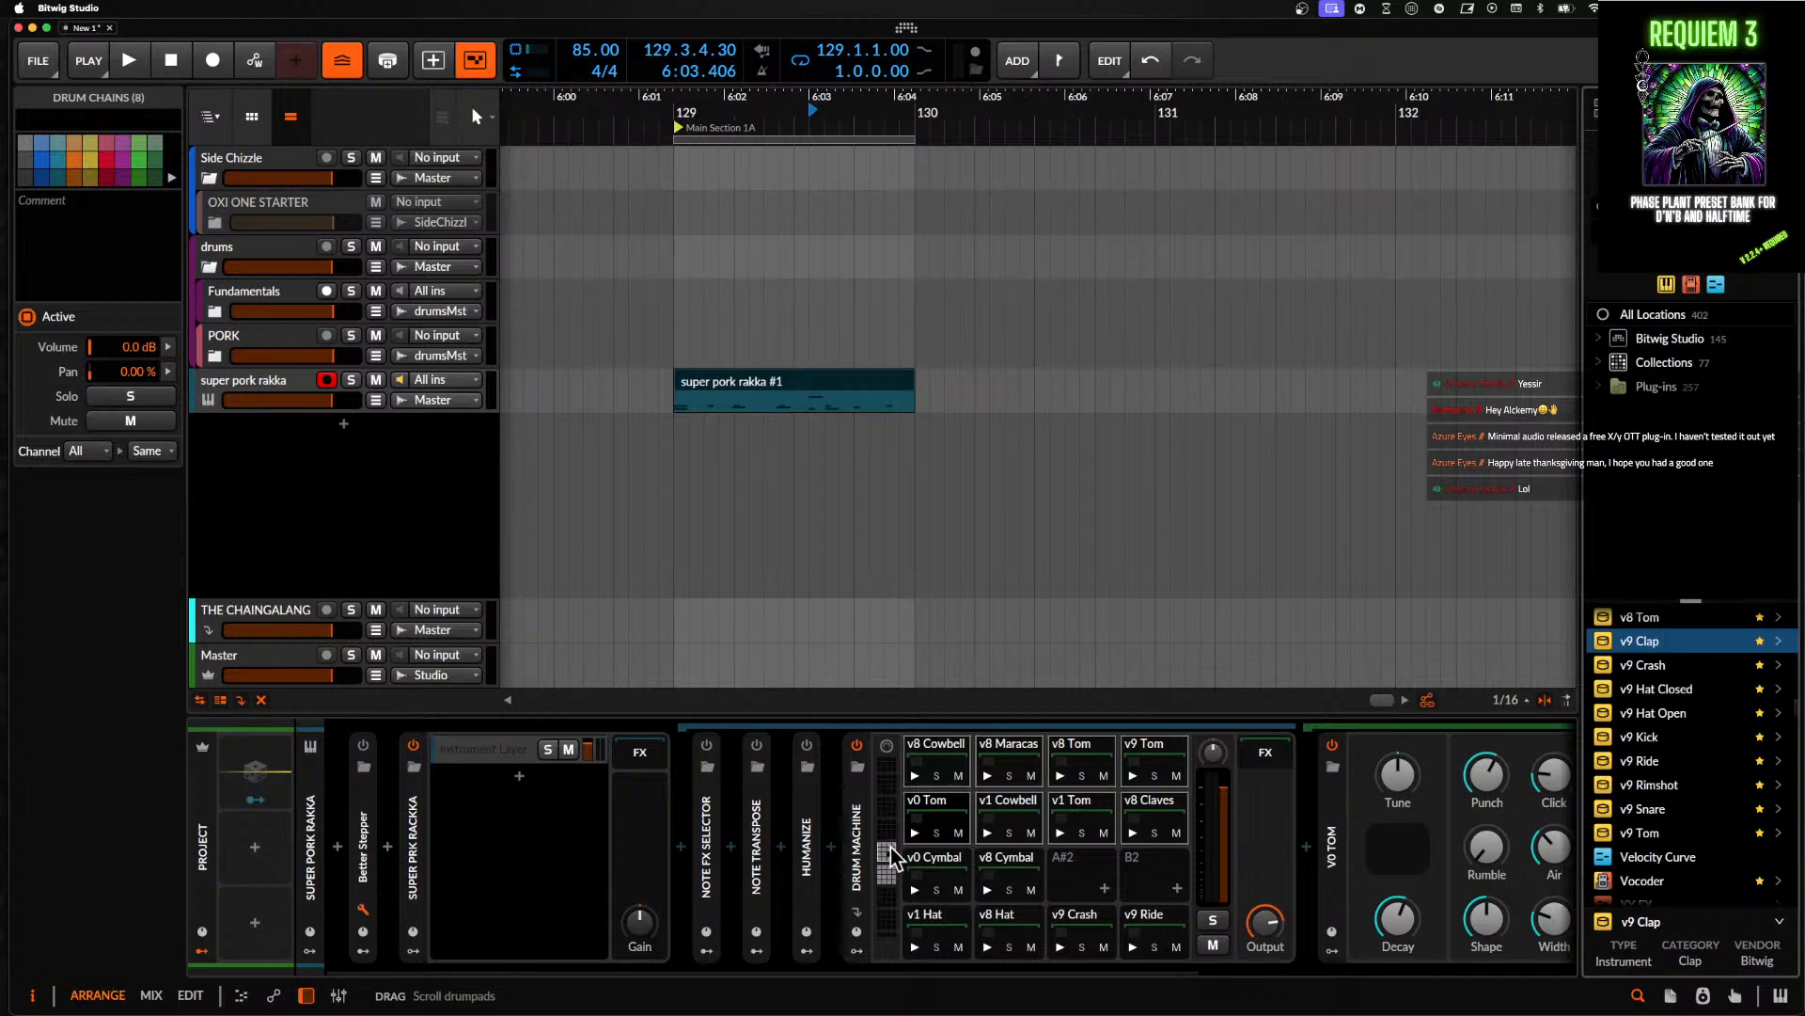
pyautogui.moveTo(890, 855); pyautogui.dragTo(889, 844)
pyautogui.moveTo(1640, 641); pyautogui.dragTo(1637, 643)
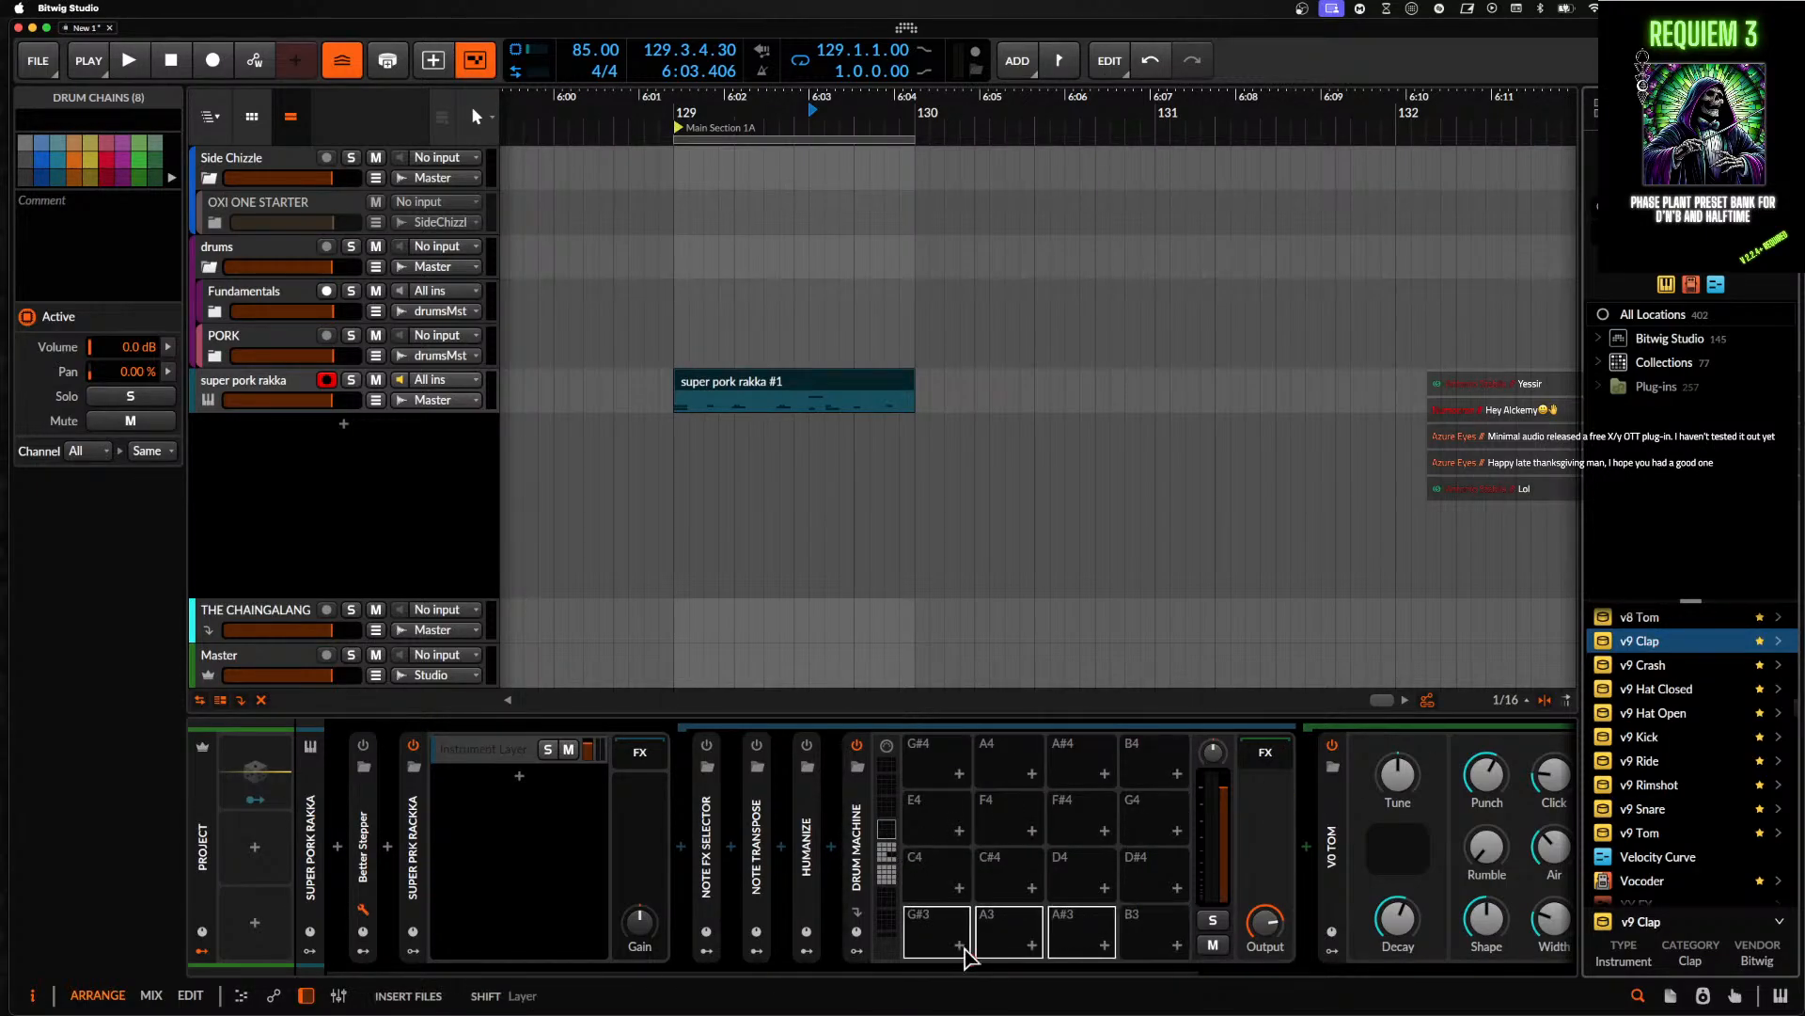
pyautogui.moveTo(965, 955); pyautogui.dragTo(917, 775)
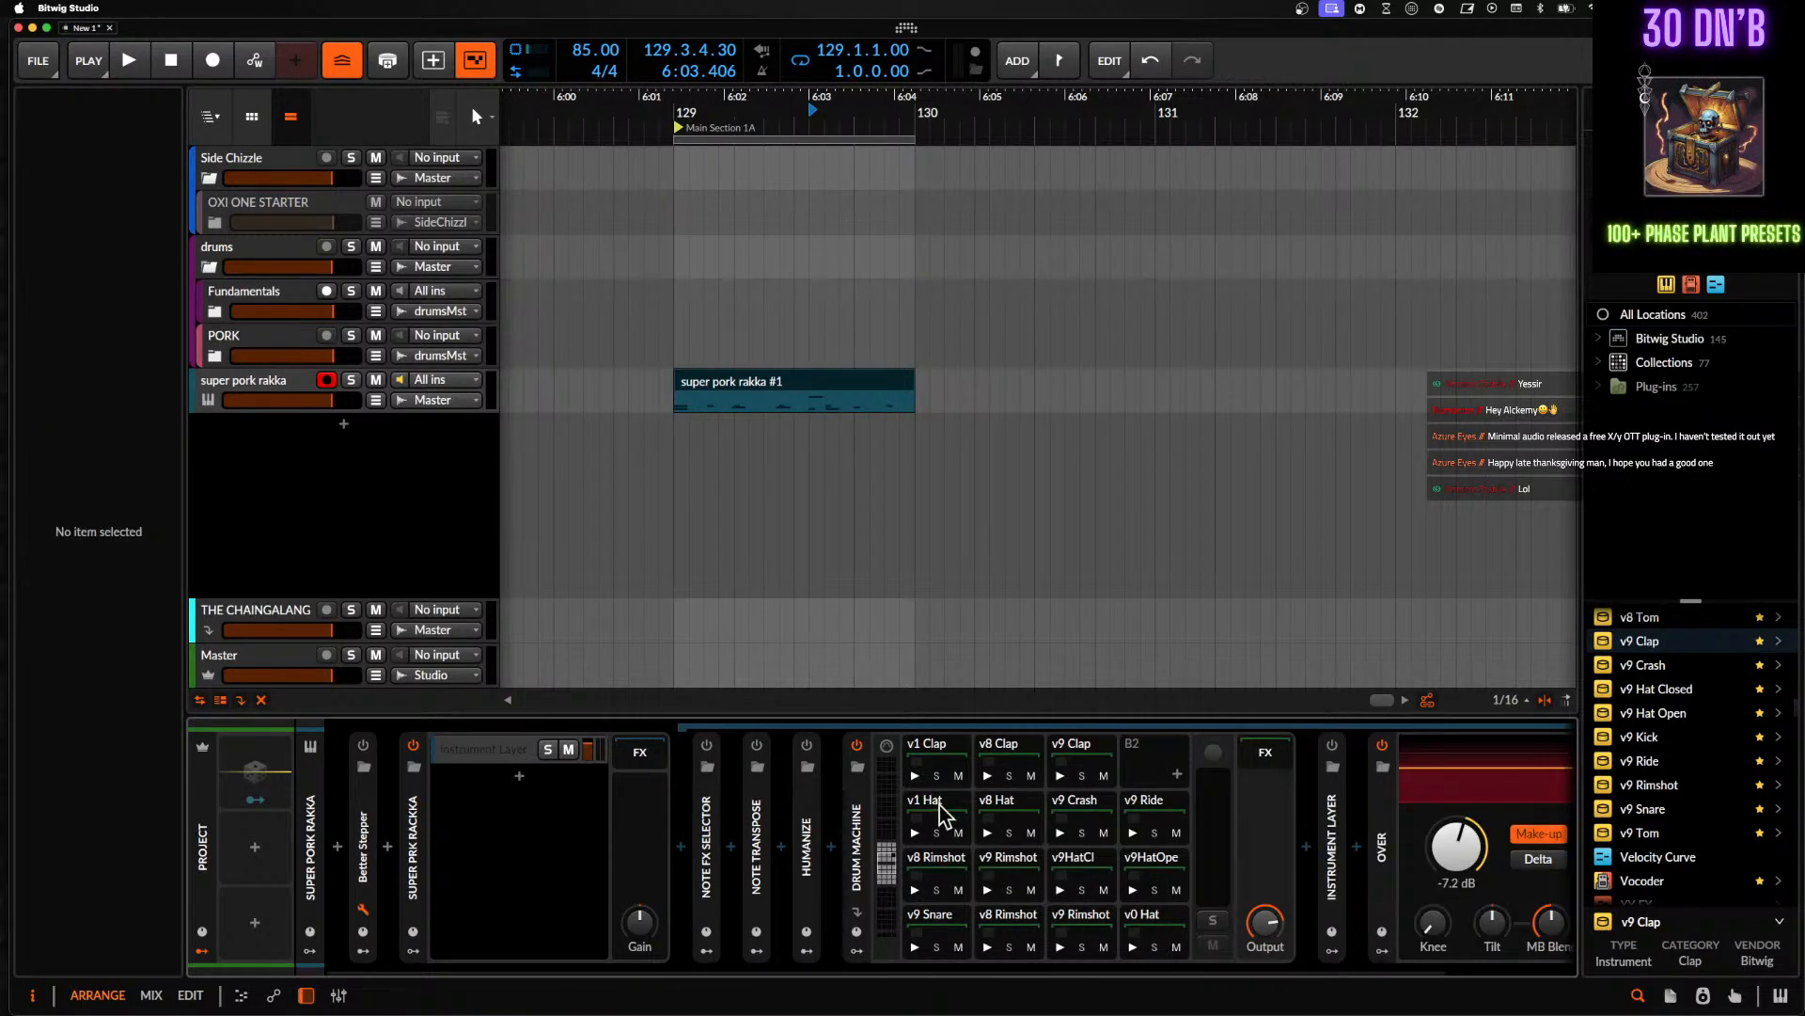
pyautogui.moveTo(898, 870); pyautogui.dragTo(892, 863)
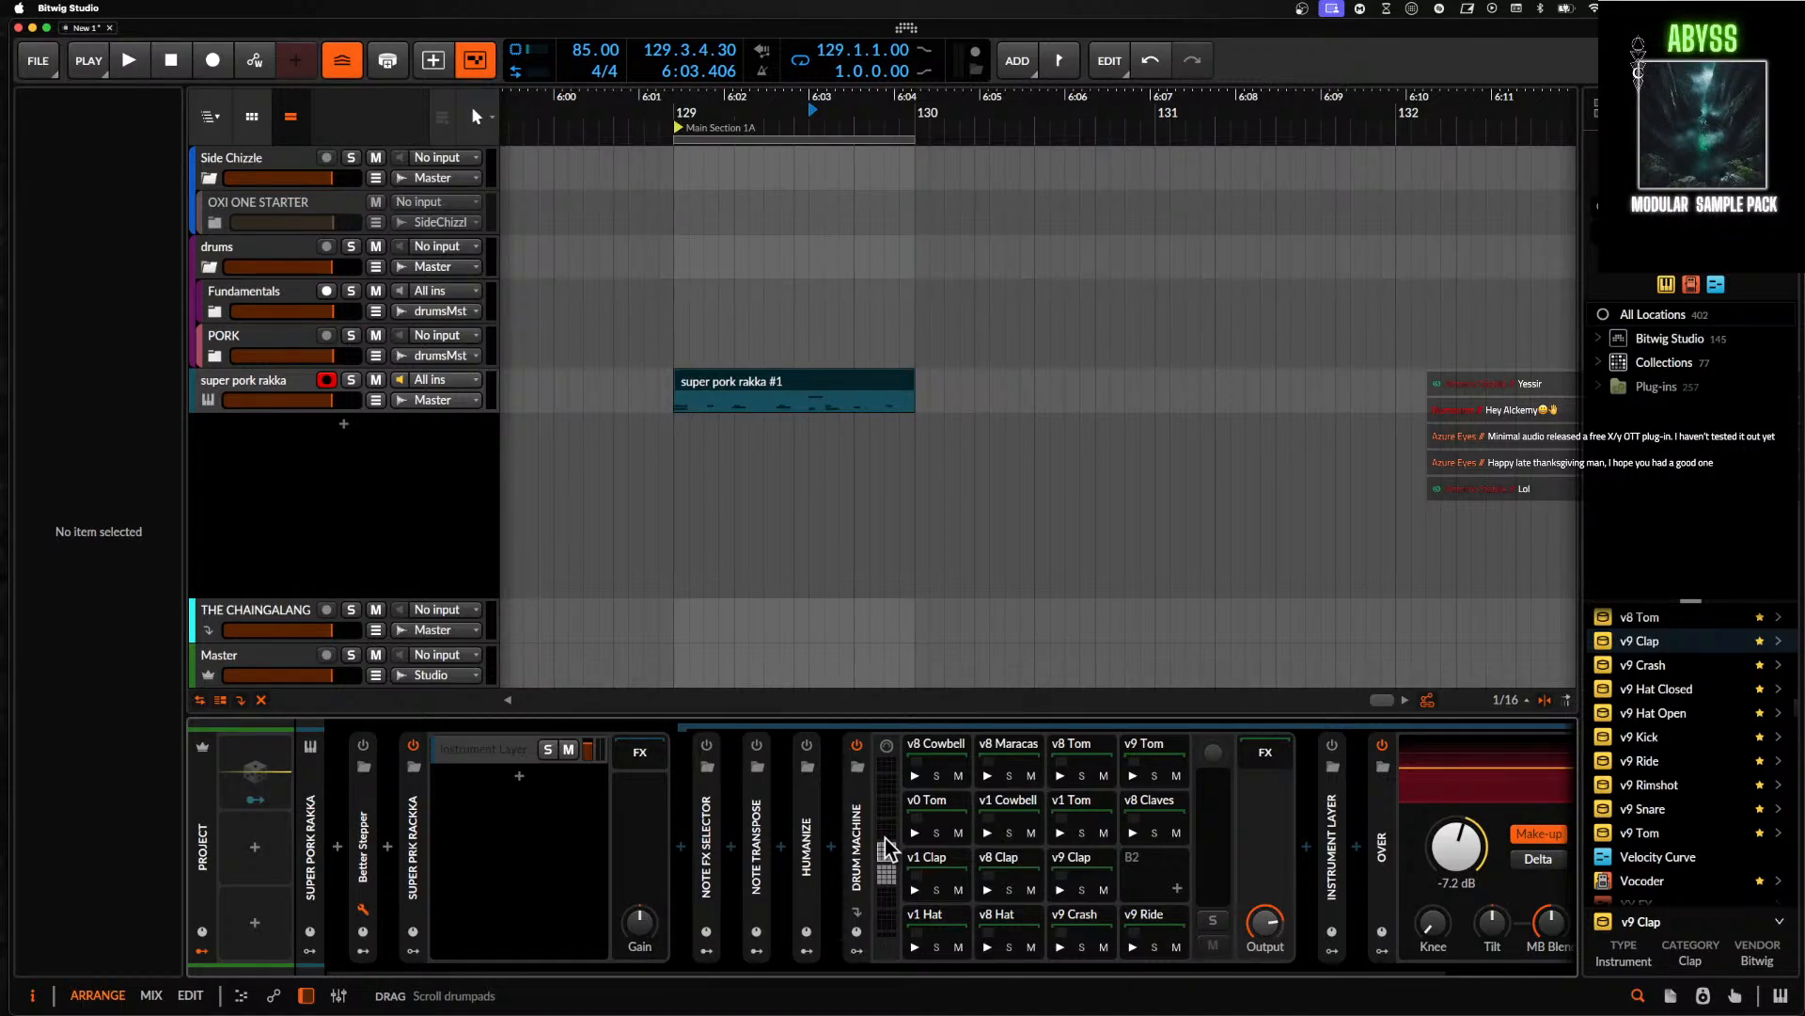
pyautogui.moveTo(886, 837); pyautogui.dragTo(886, 882)
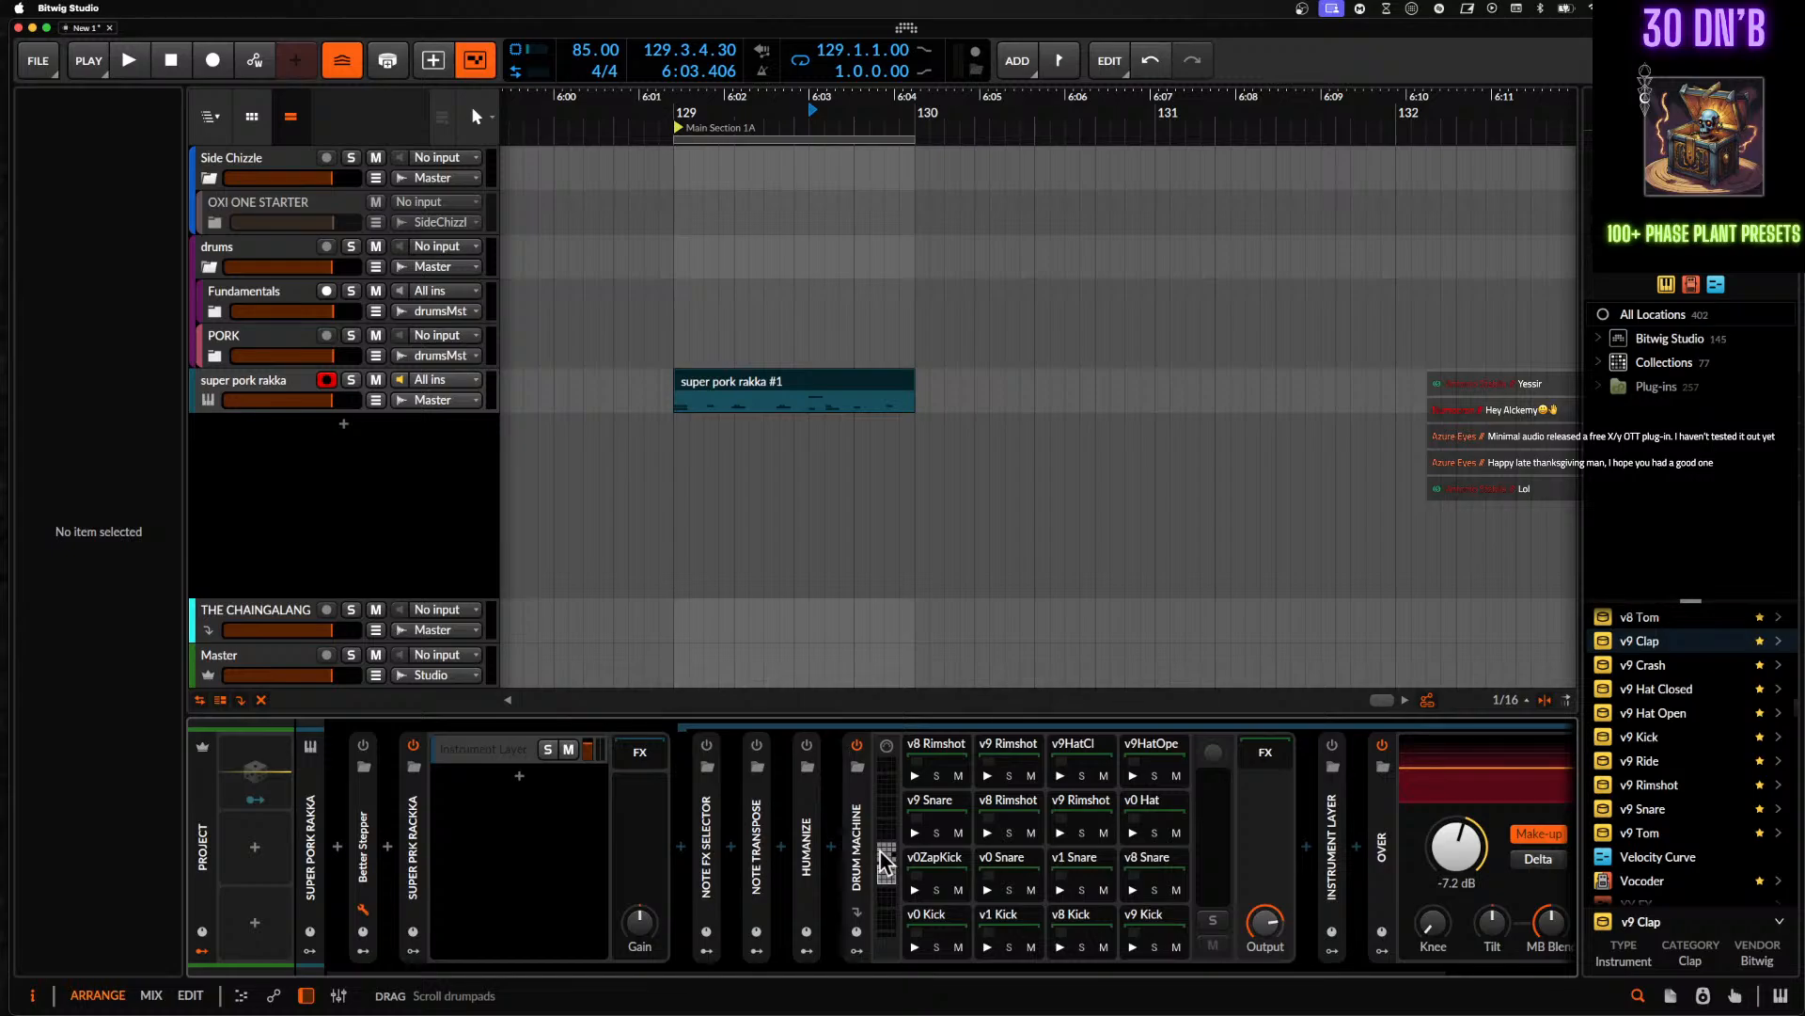
pyautogui.scroll(2, 885, 858)
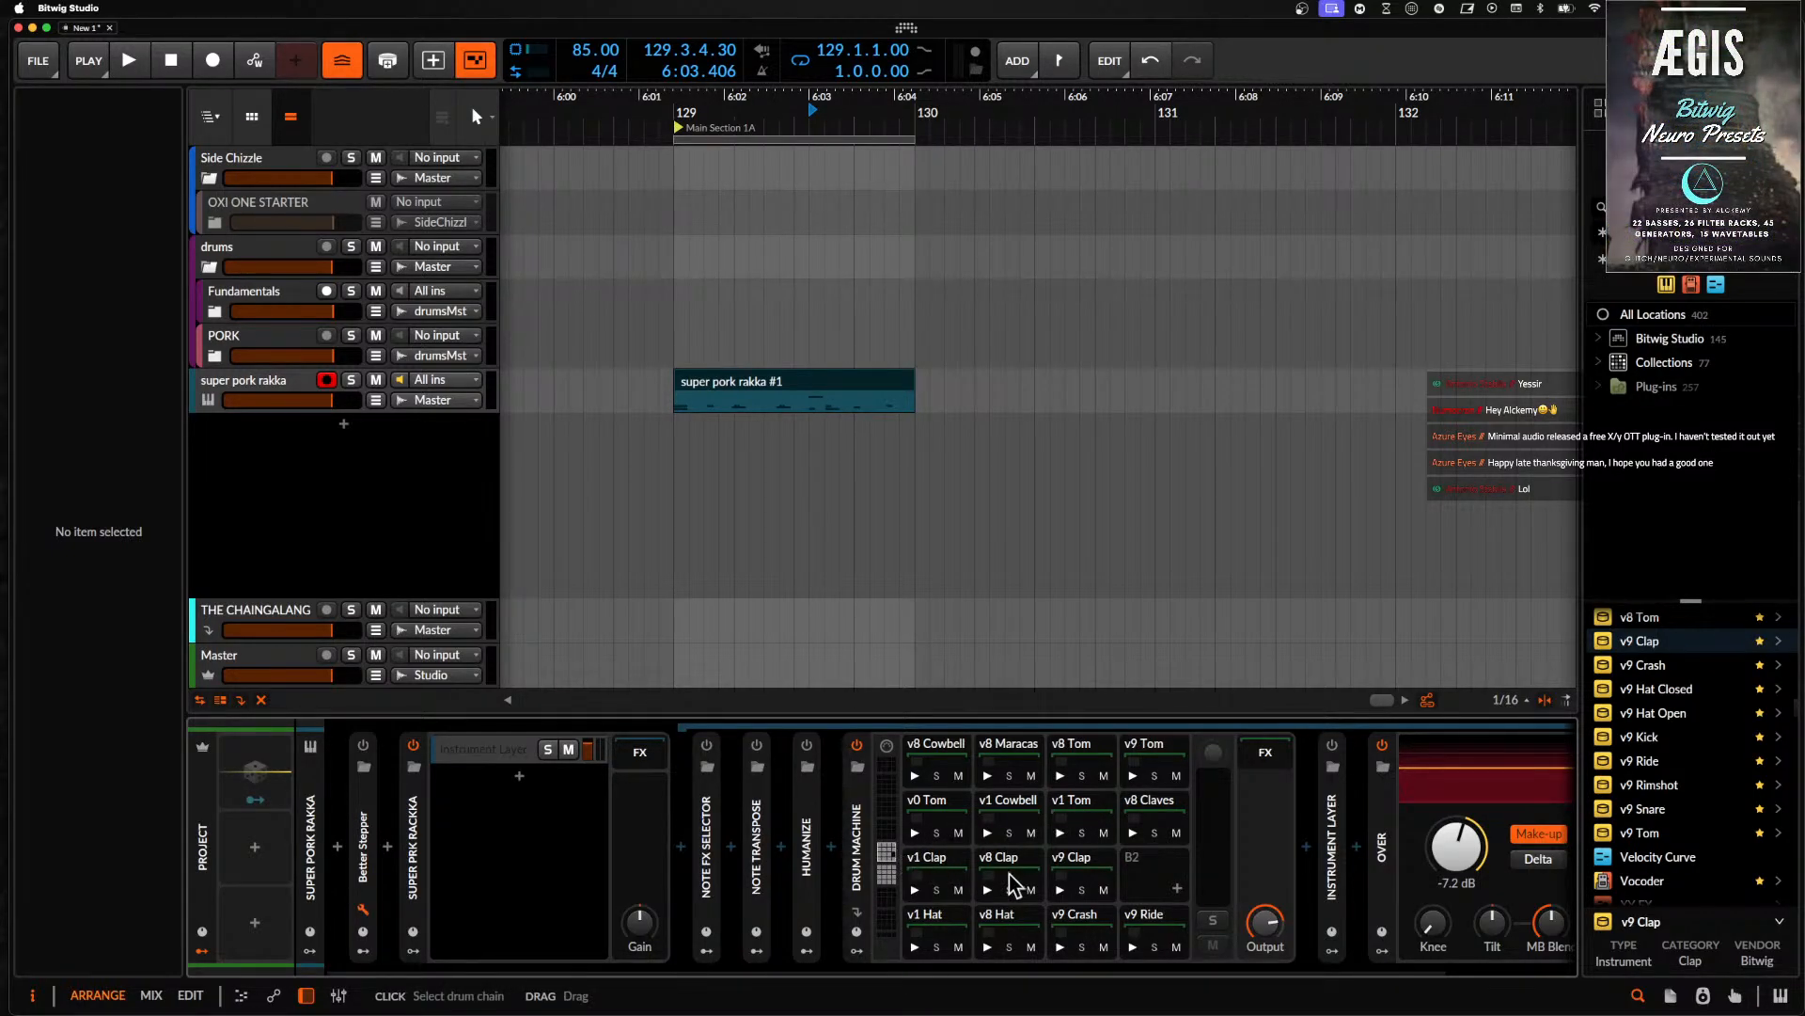
# - Audition the v1 Hat, v9 Crash and v9 Ride pads and look over the Drum Machine's other pads
pyautogui.click(914, 946)
pyautogui.click(1059, 945)
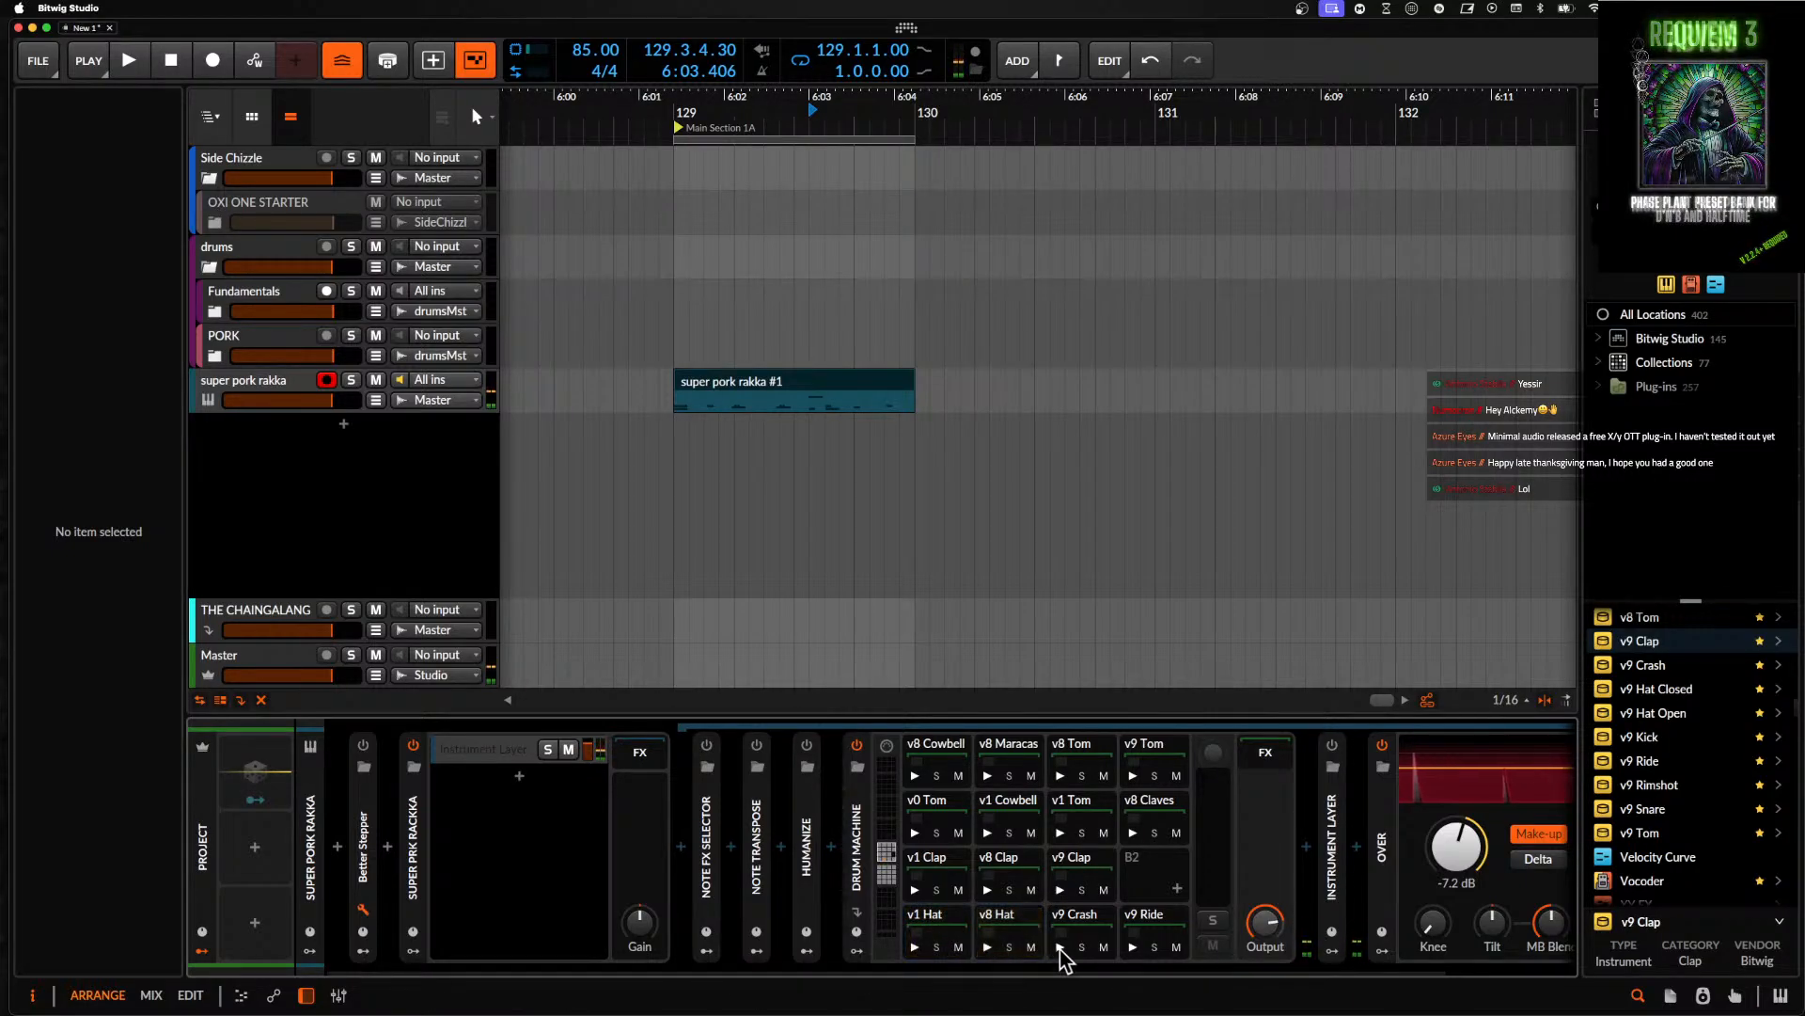
pyautogui.click(1132, 946)
pyautogui.moveTo(892, 883); pyautogui.dragTo(887, 870)
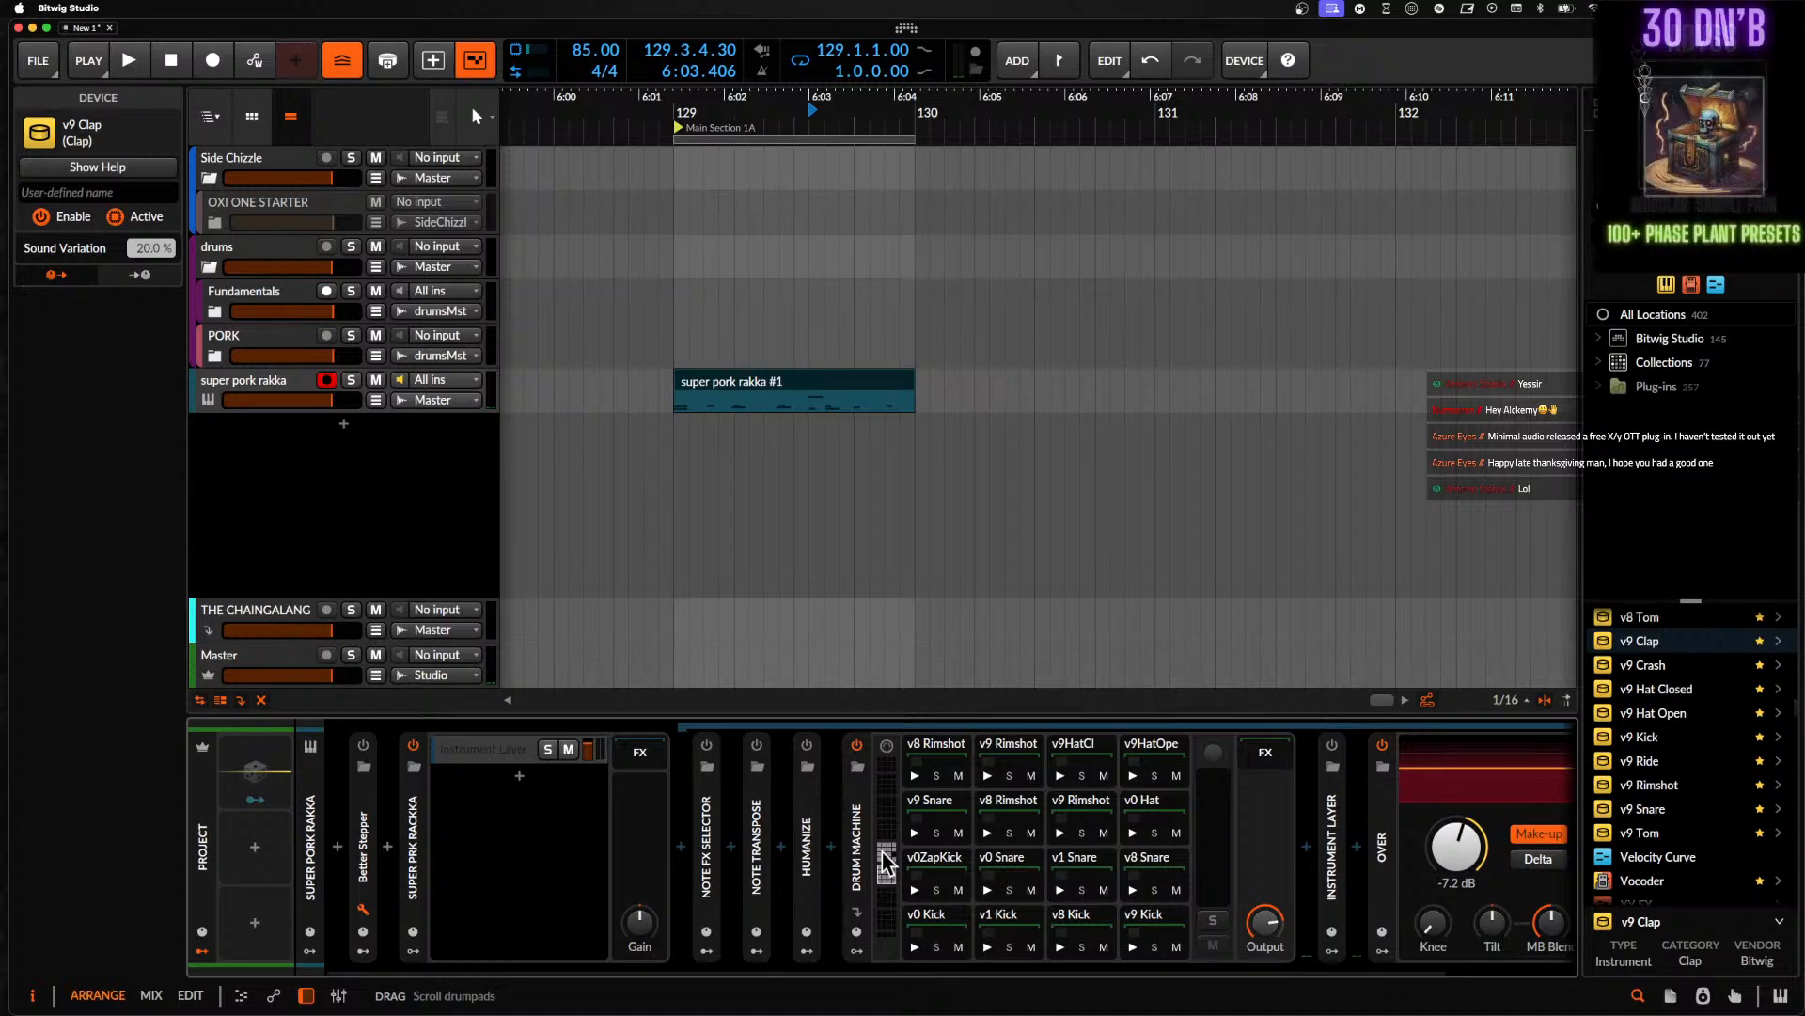
pyautogui.click(883, 852)
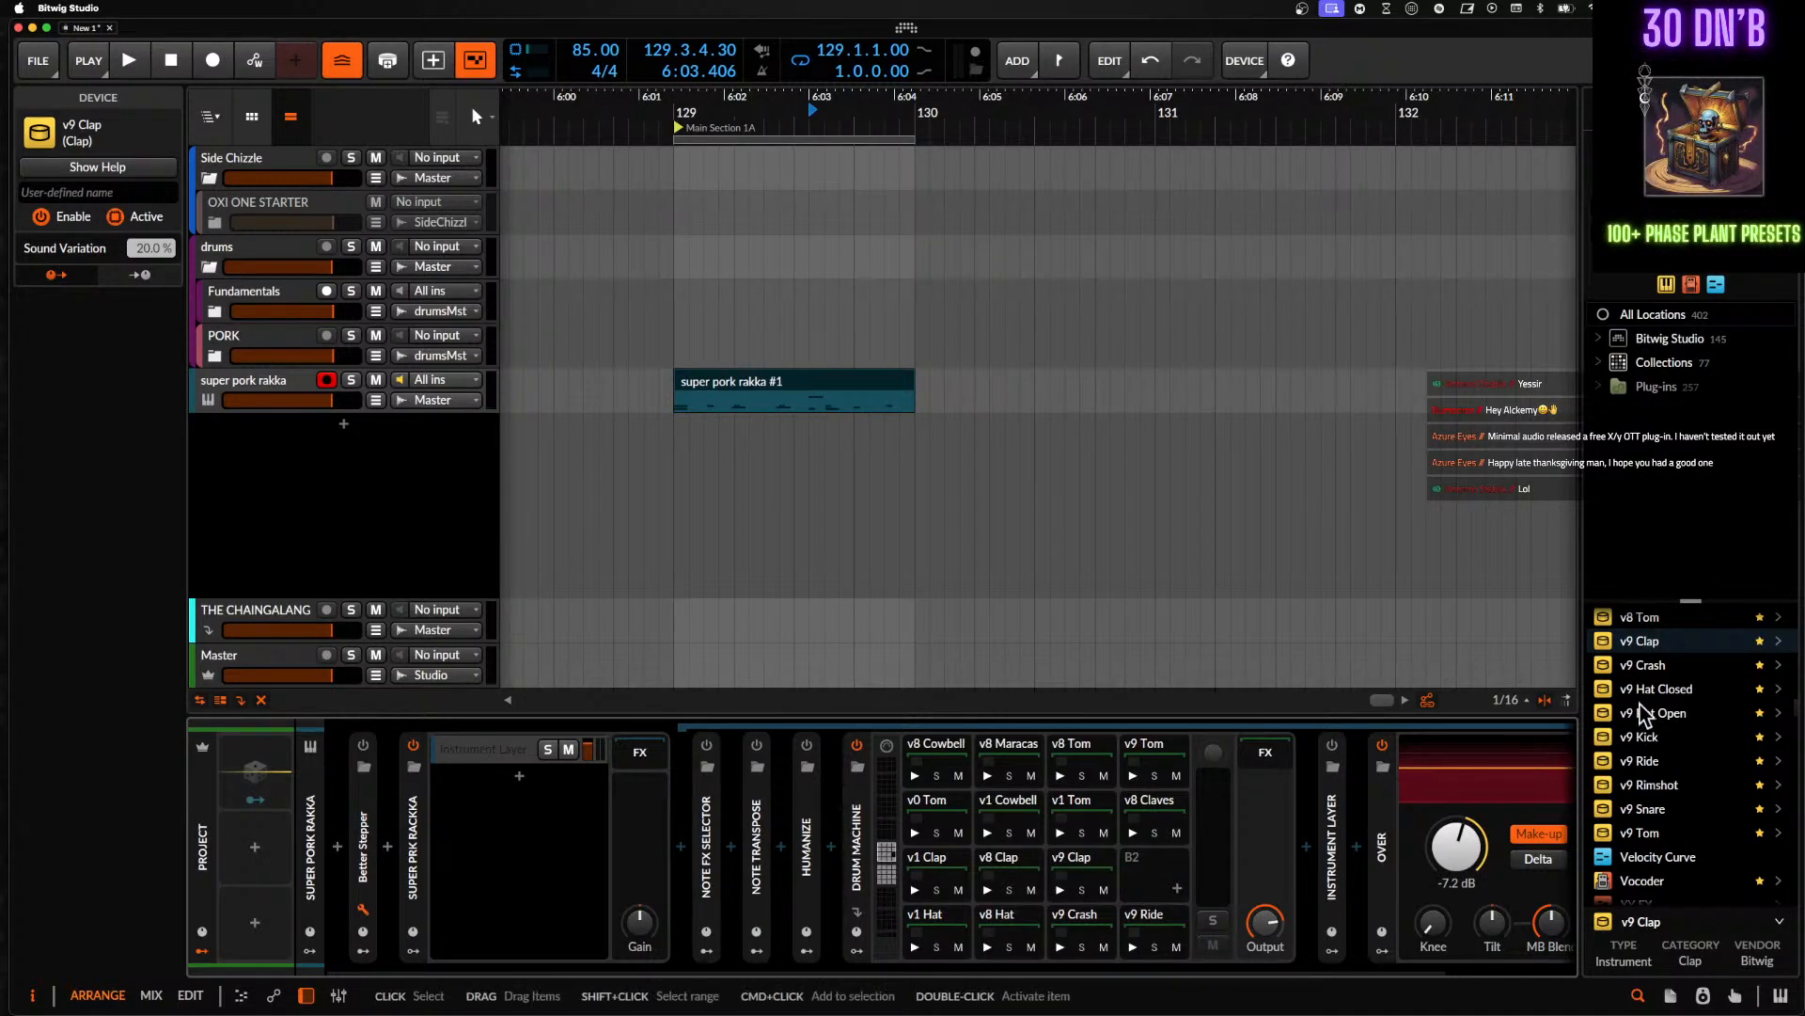
# - Search the browser for "cy" and add v0 Cymbal, v8 Cymbal, v9 Crash and v9 Ride to drum pads G#3 to B3
pyautogui.click(1672, 207)
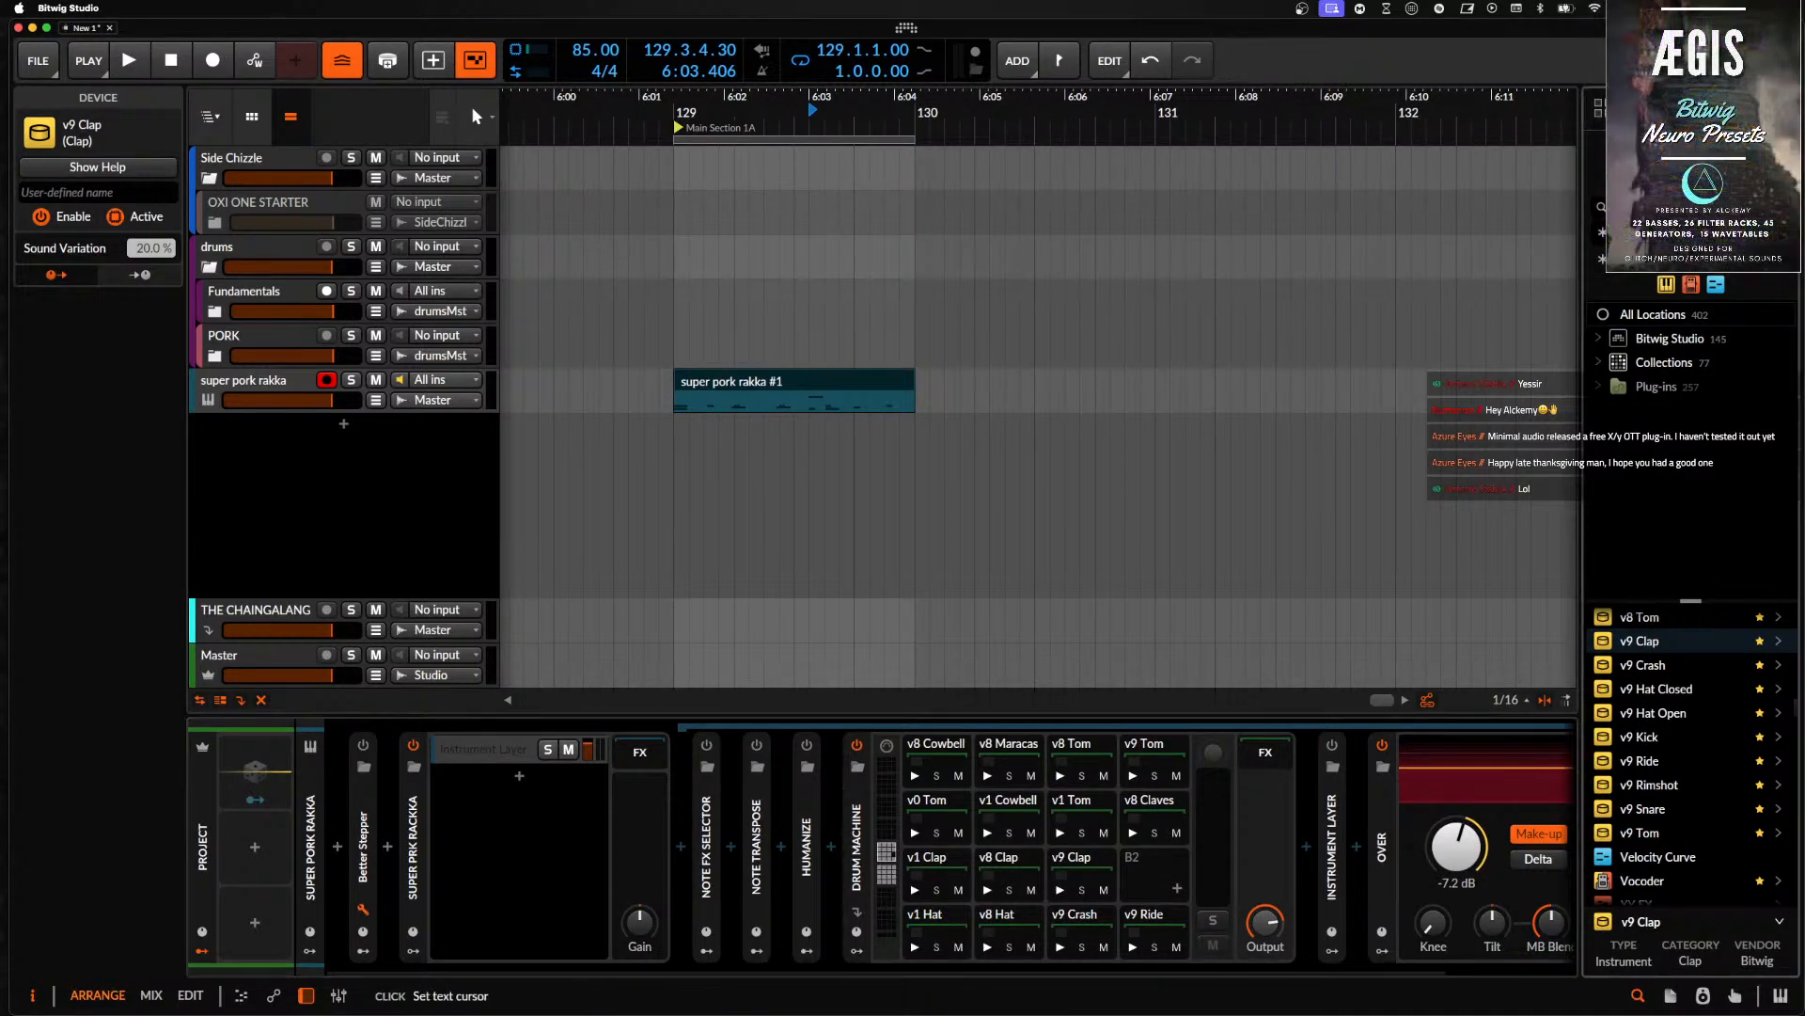
pyautogui.write('cy')
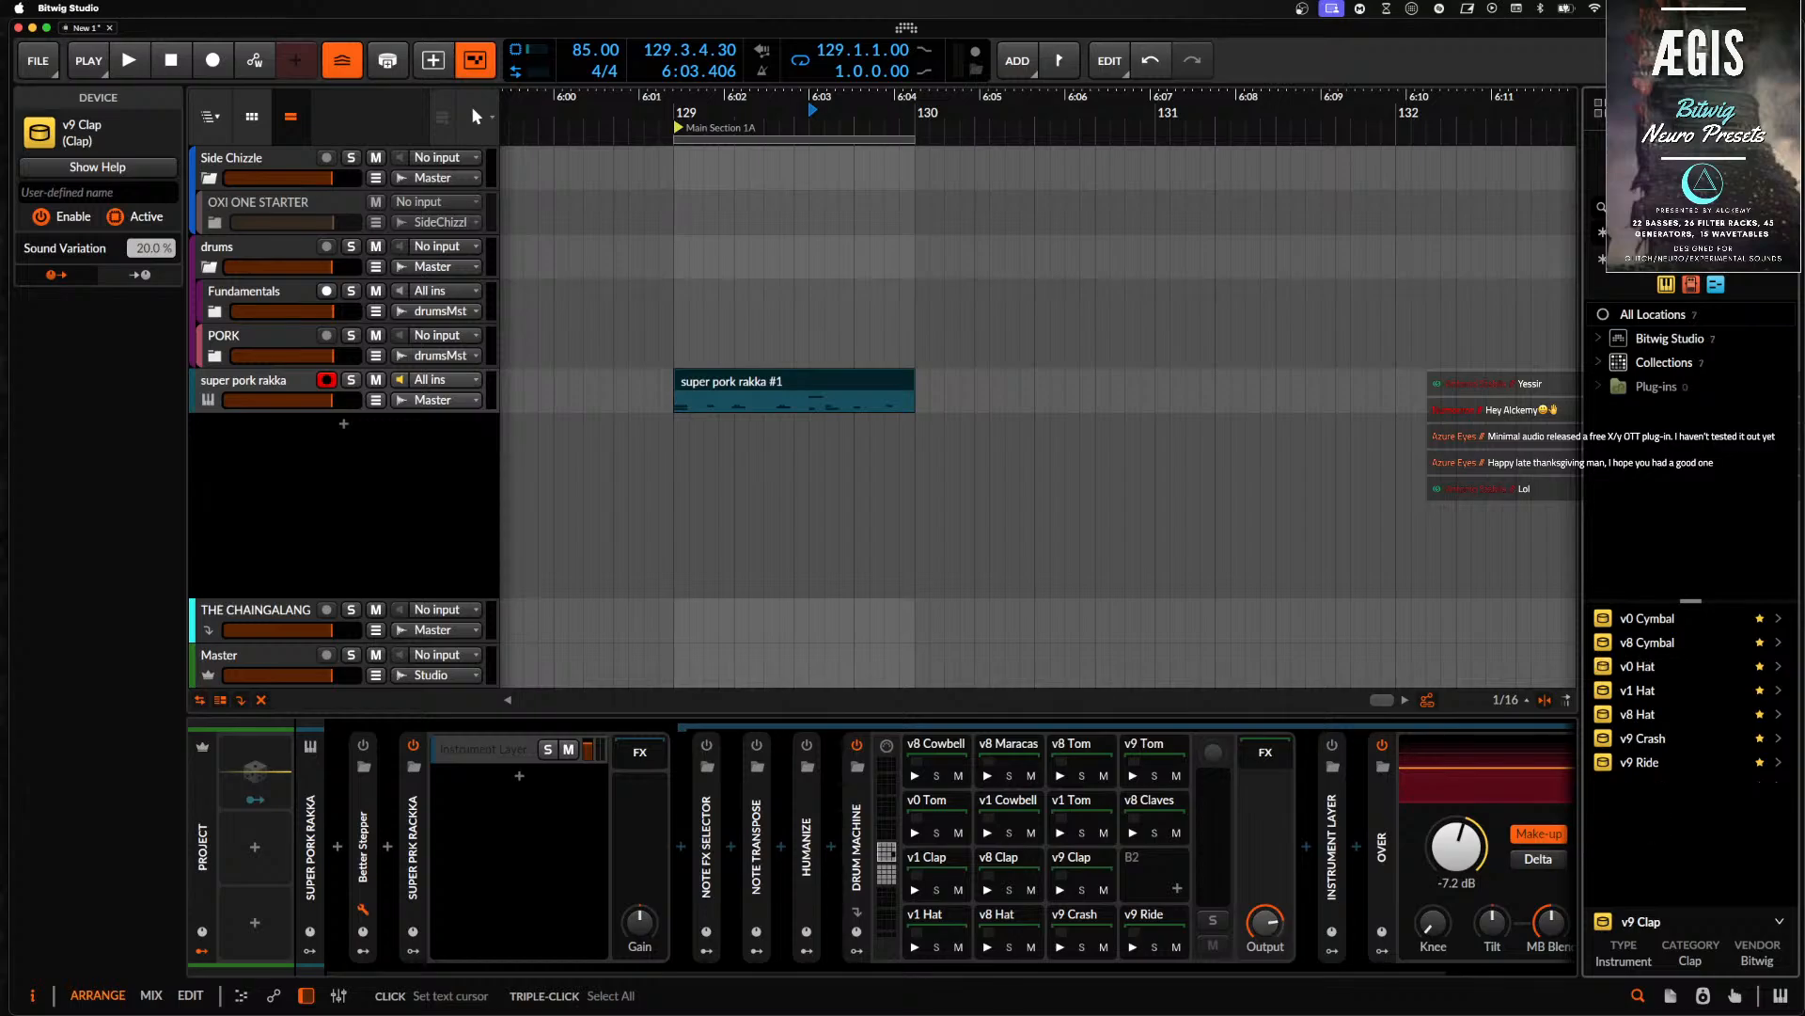
pyautogui.click(1662, 621)
pyautogui.click(1663, 643)
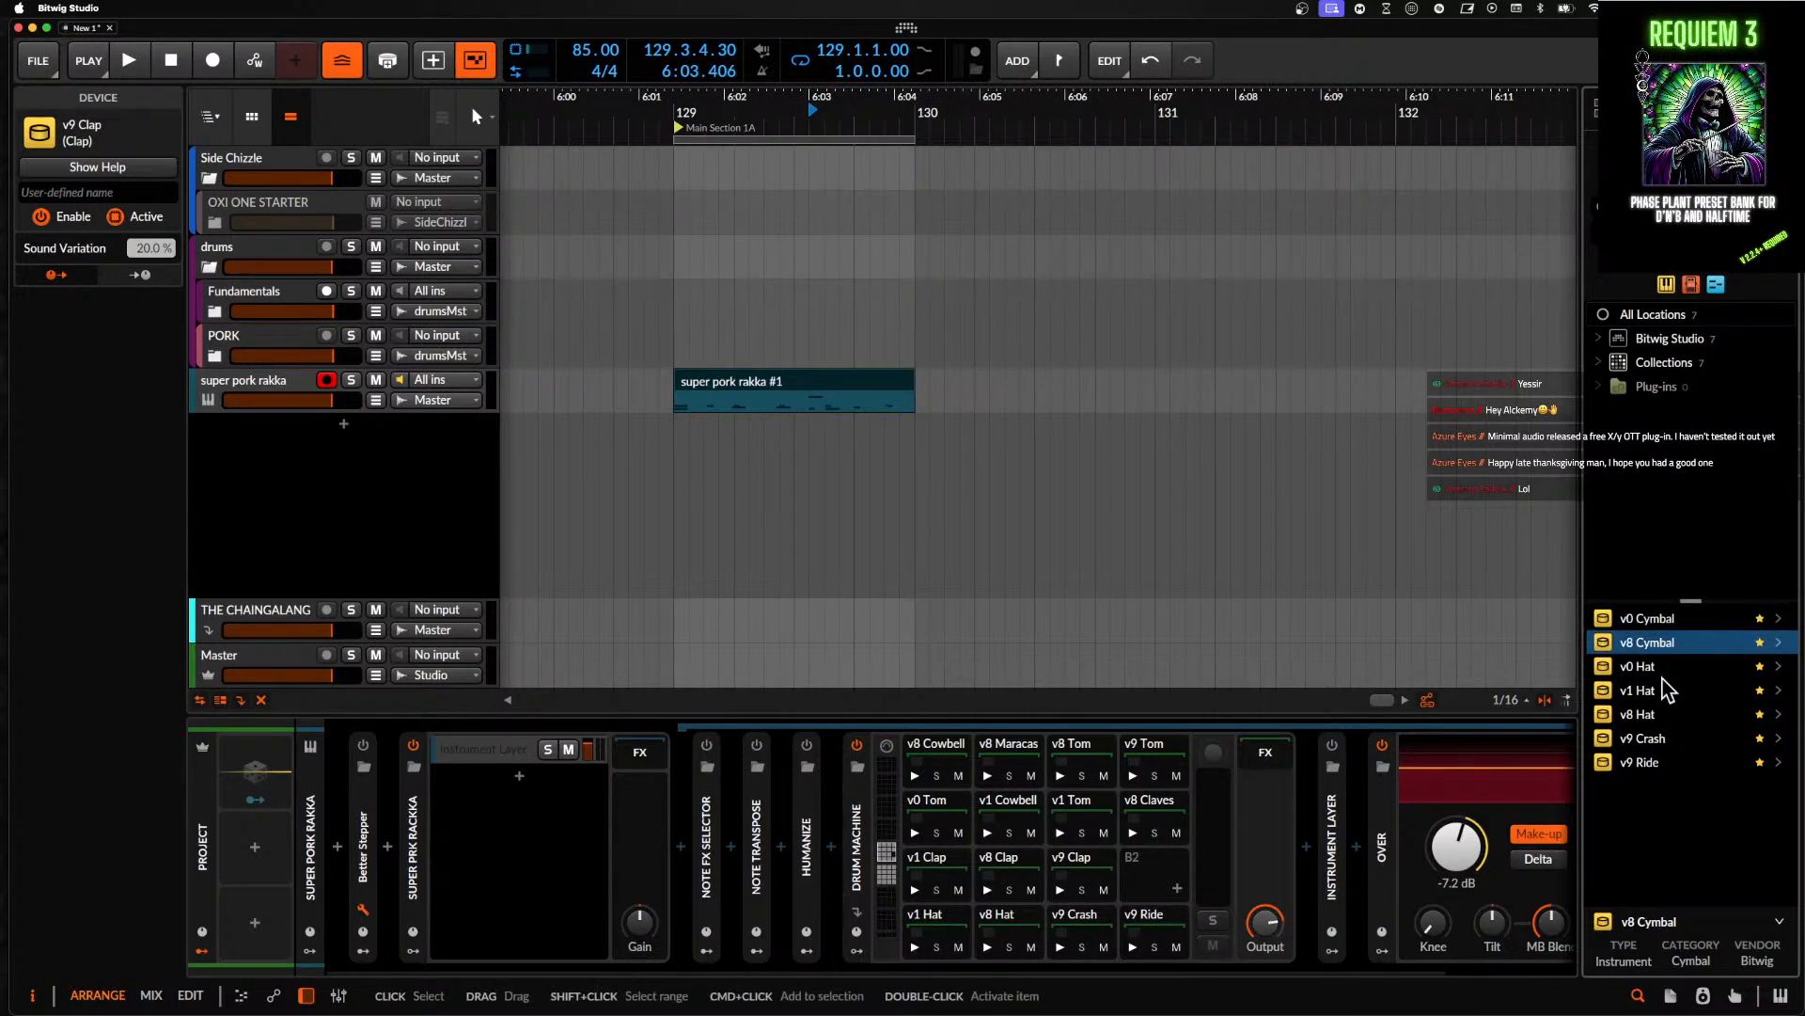
pyautogui.keyDown('super'); pyautogui.click(1655, 626); pyautogui.keyUp('super')
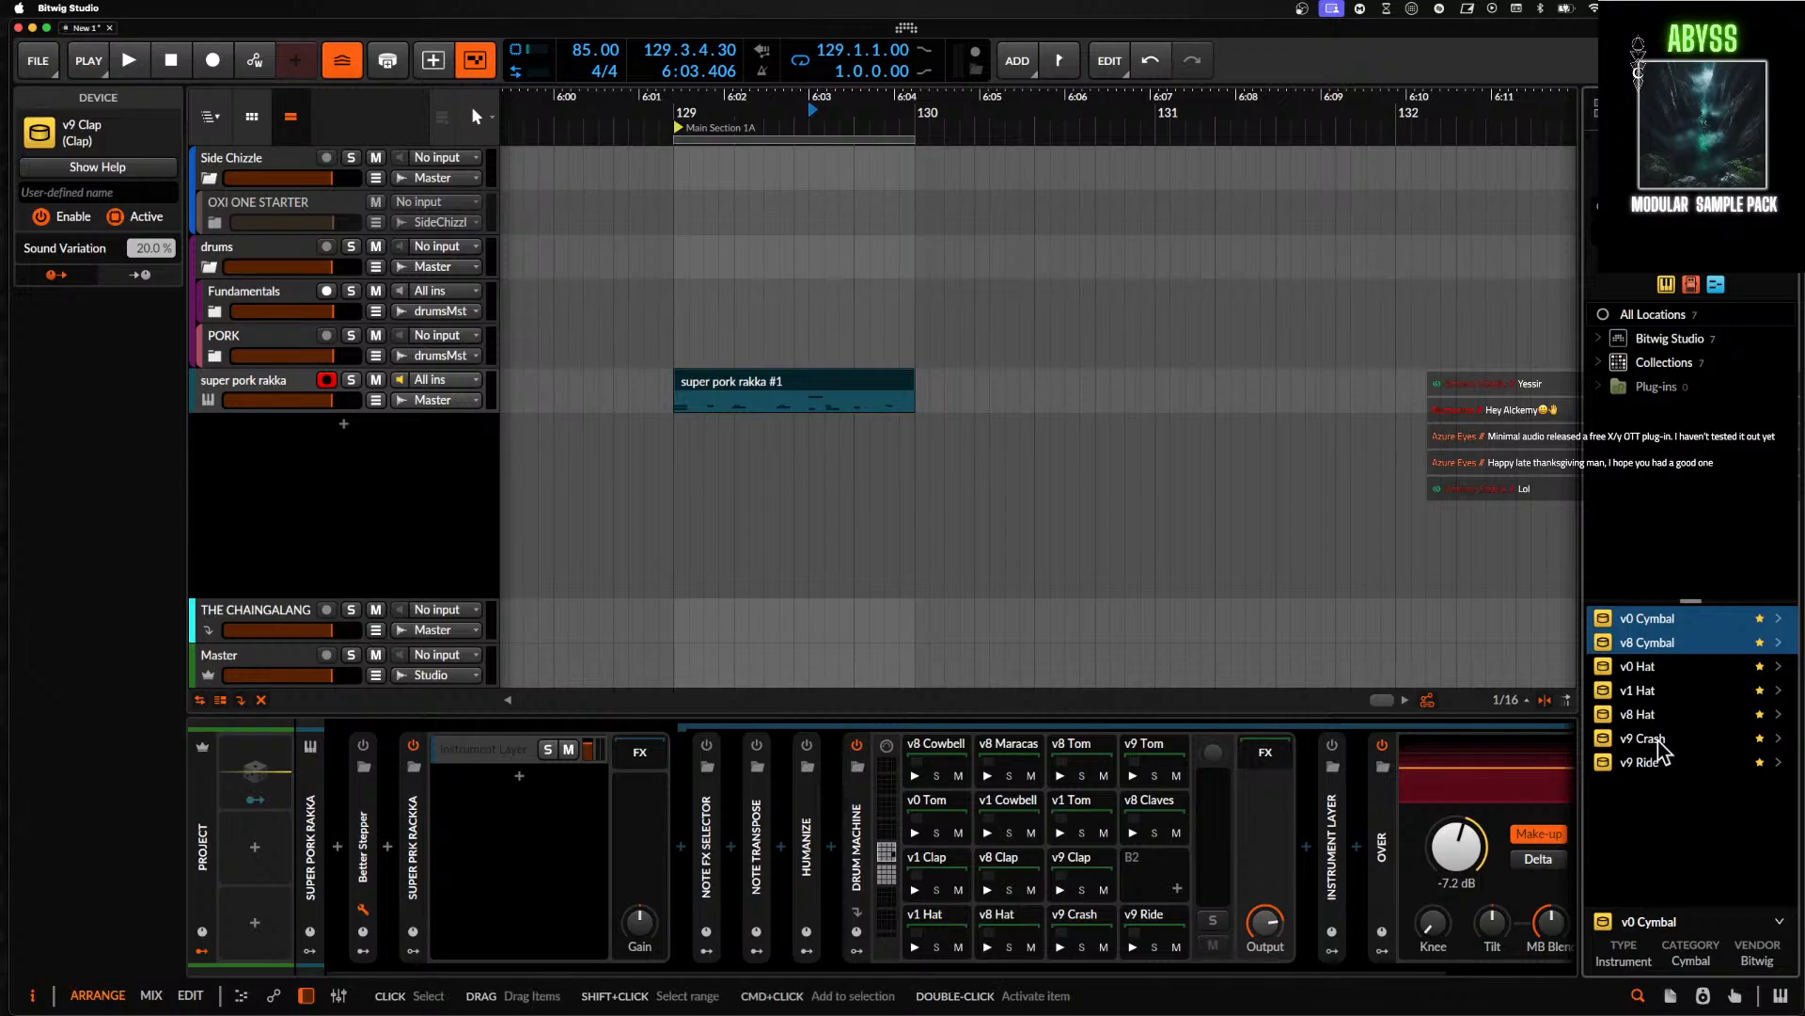
pyautogui.keyDown('super'); pyautogui.click(1653, 739); pyautogui.keyUp('super')
pyautogui.keyDown('super'); pyautogui.click(1661, 764); pyautogui.keyUp('super')
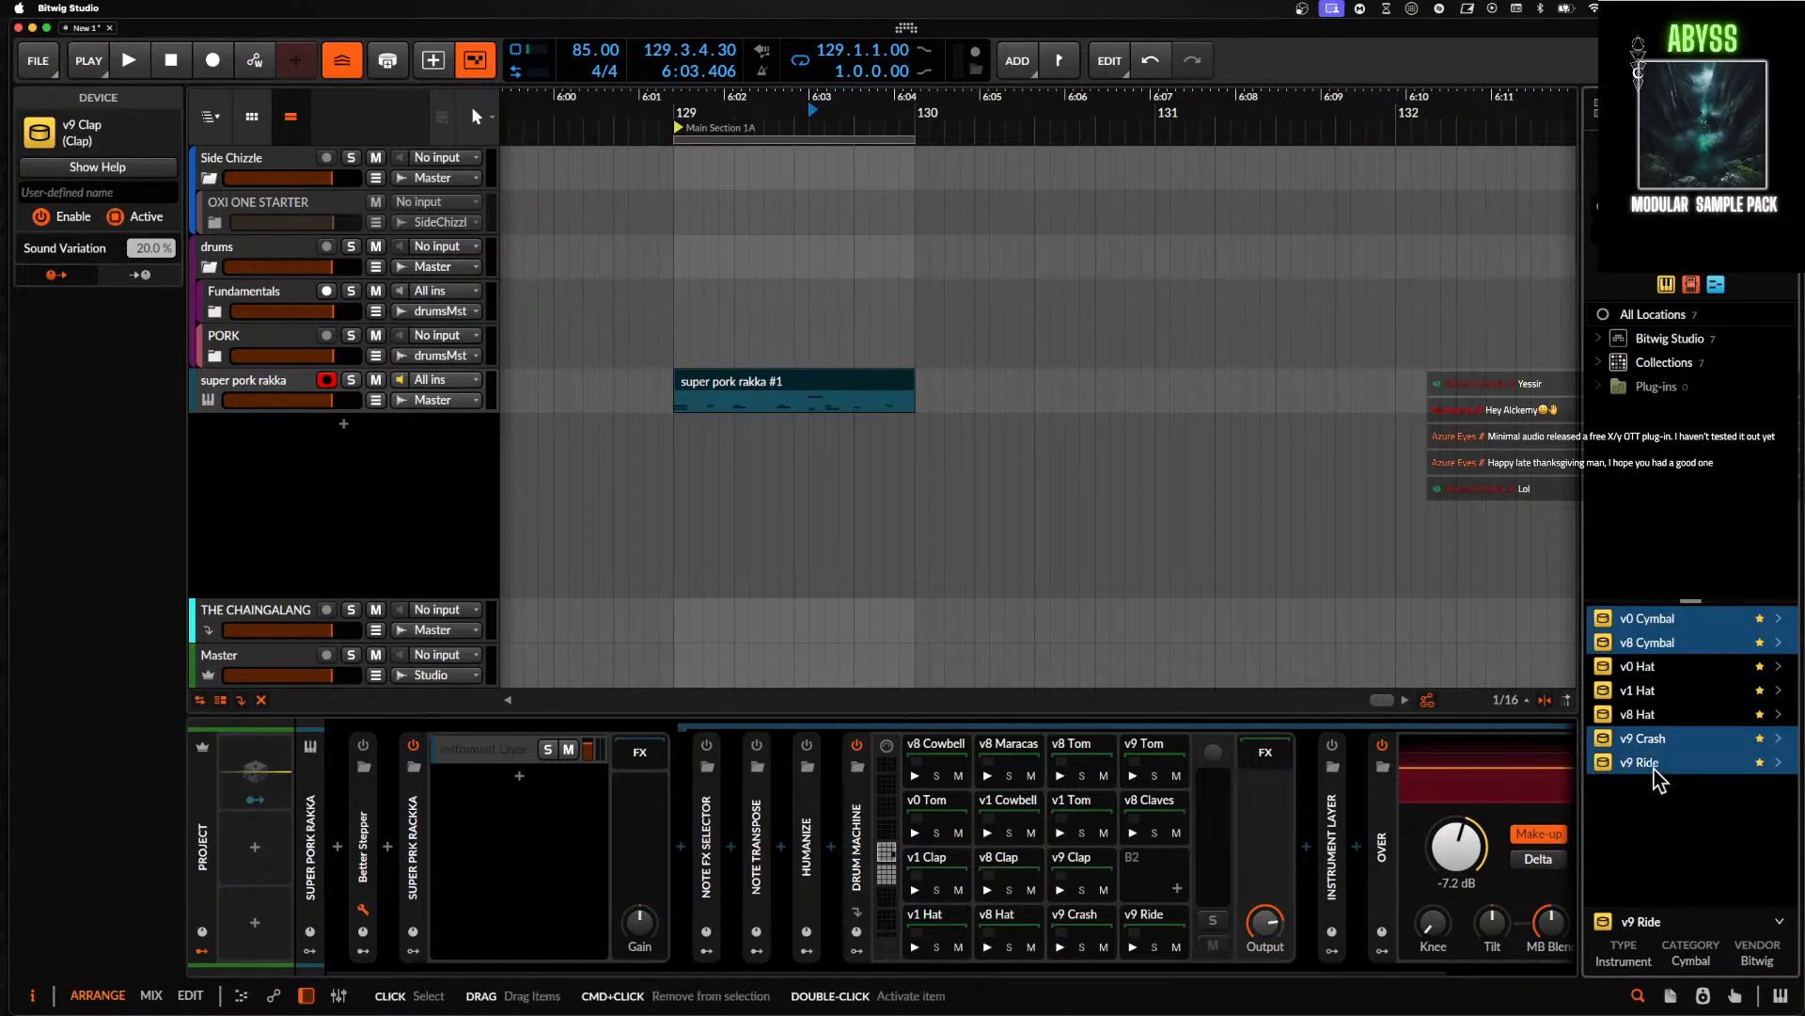
pyautogui.click(886, 841)
pyautogui.moveTo(1651, 618); pyautogui.dragTo(941, 931)
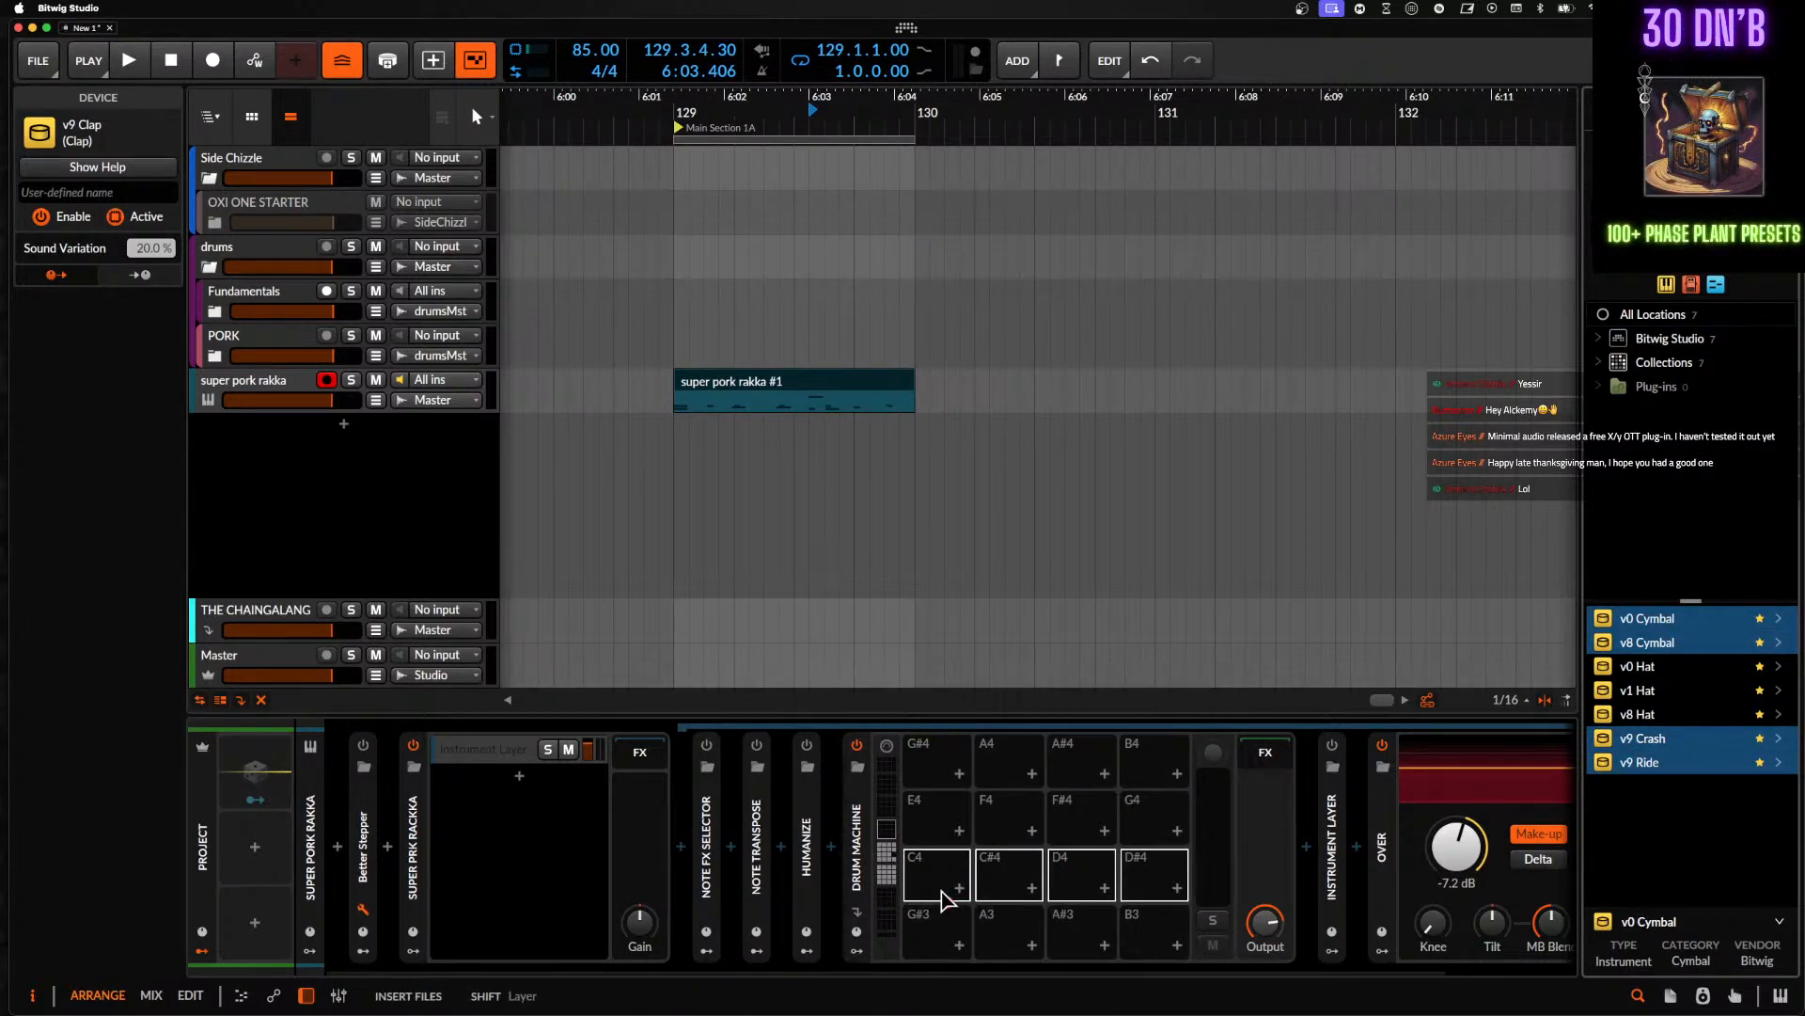
# - Go through the Drum Machine's kick, snare, rimshot and hat pads one by one, from v0 Kick to v8 Rimshot
pyautogui.click(884, 884)
pyautogui.click(884, 856)
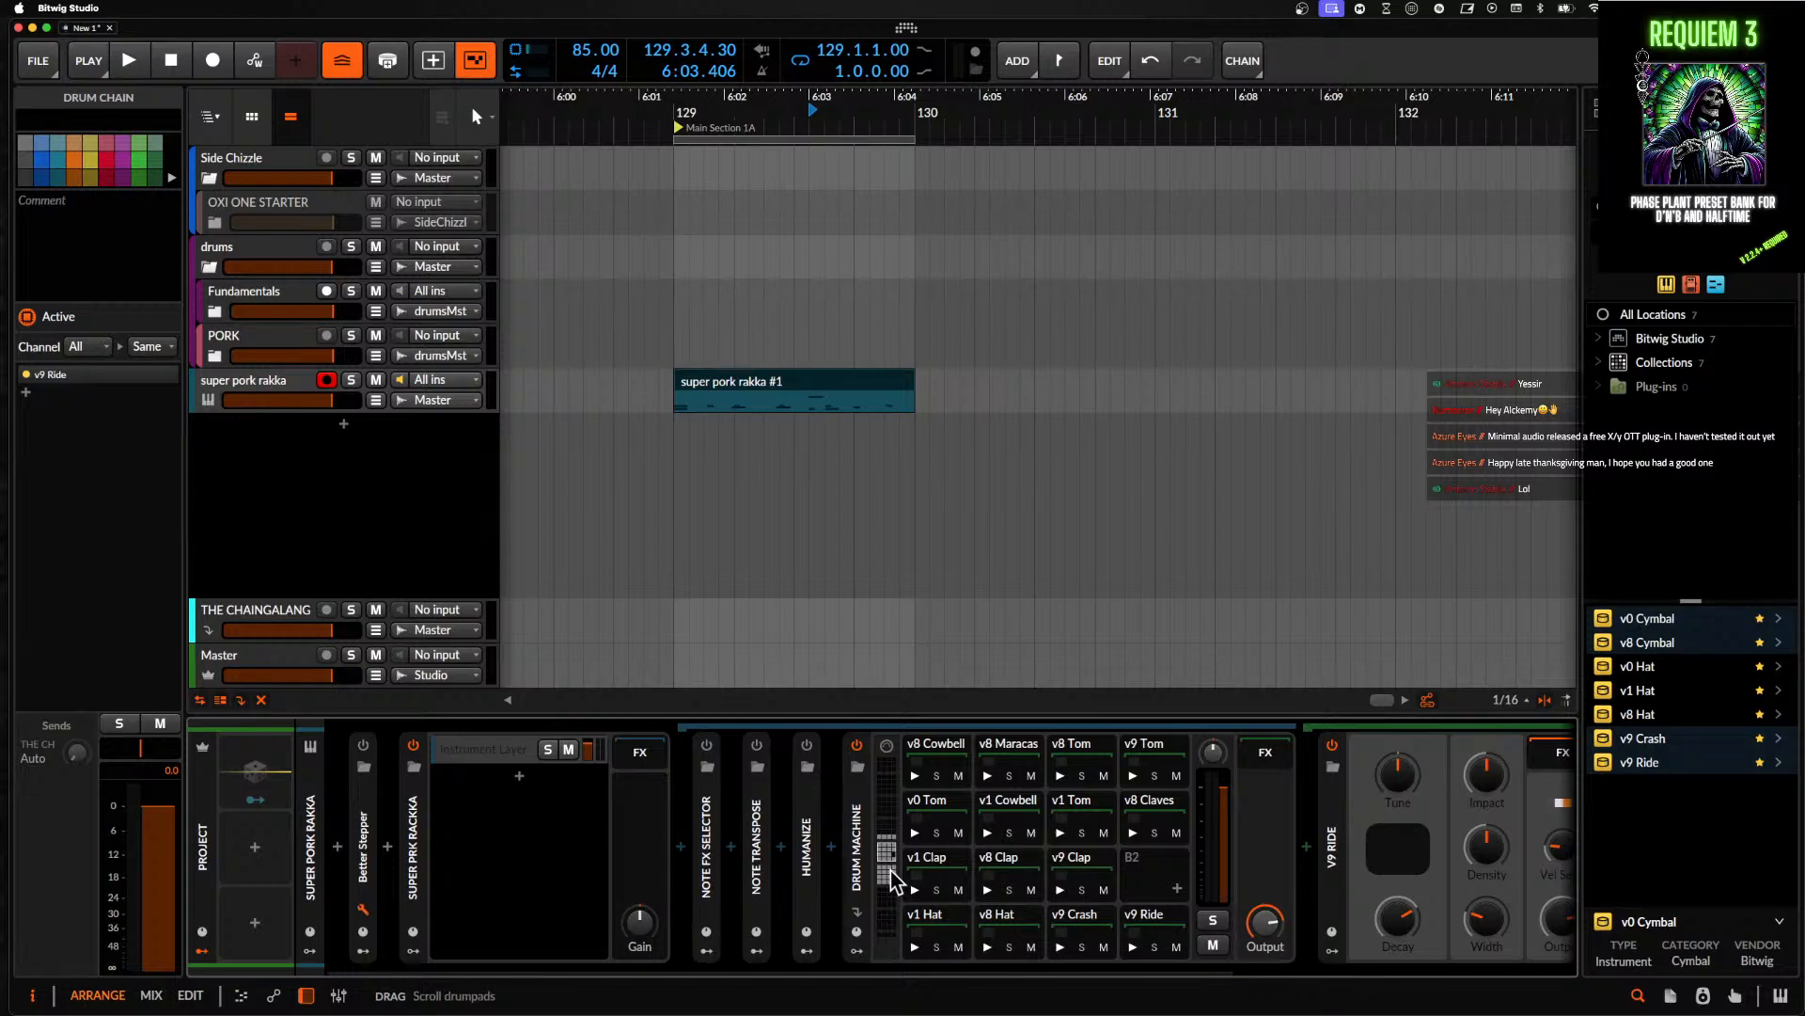
pyautogui.click(889, 879)
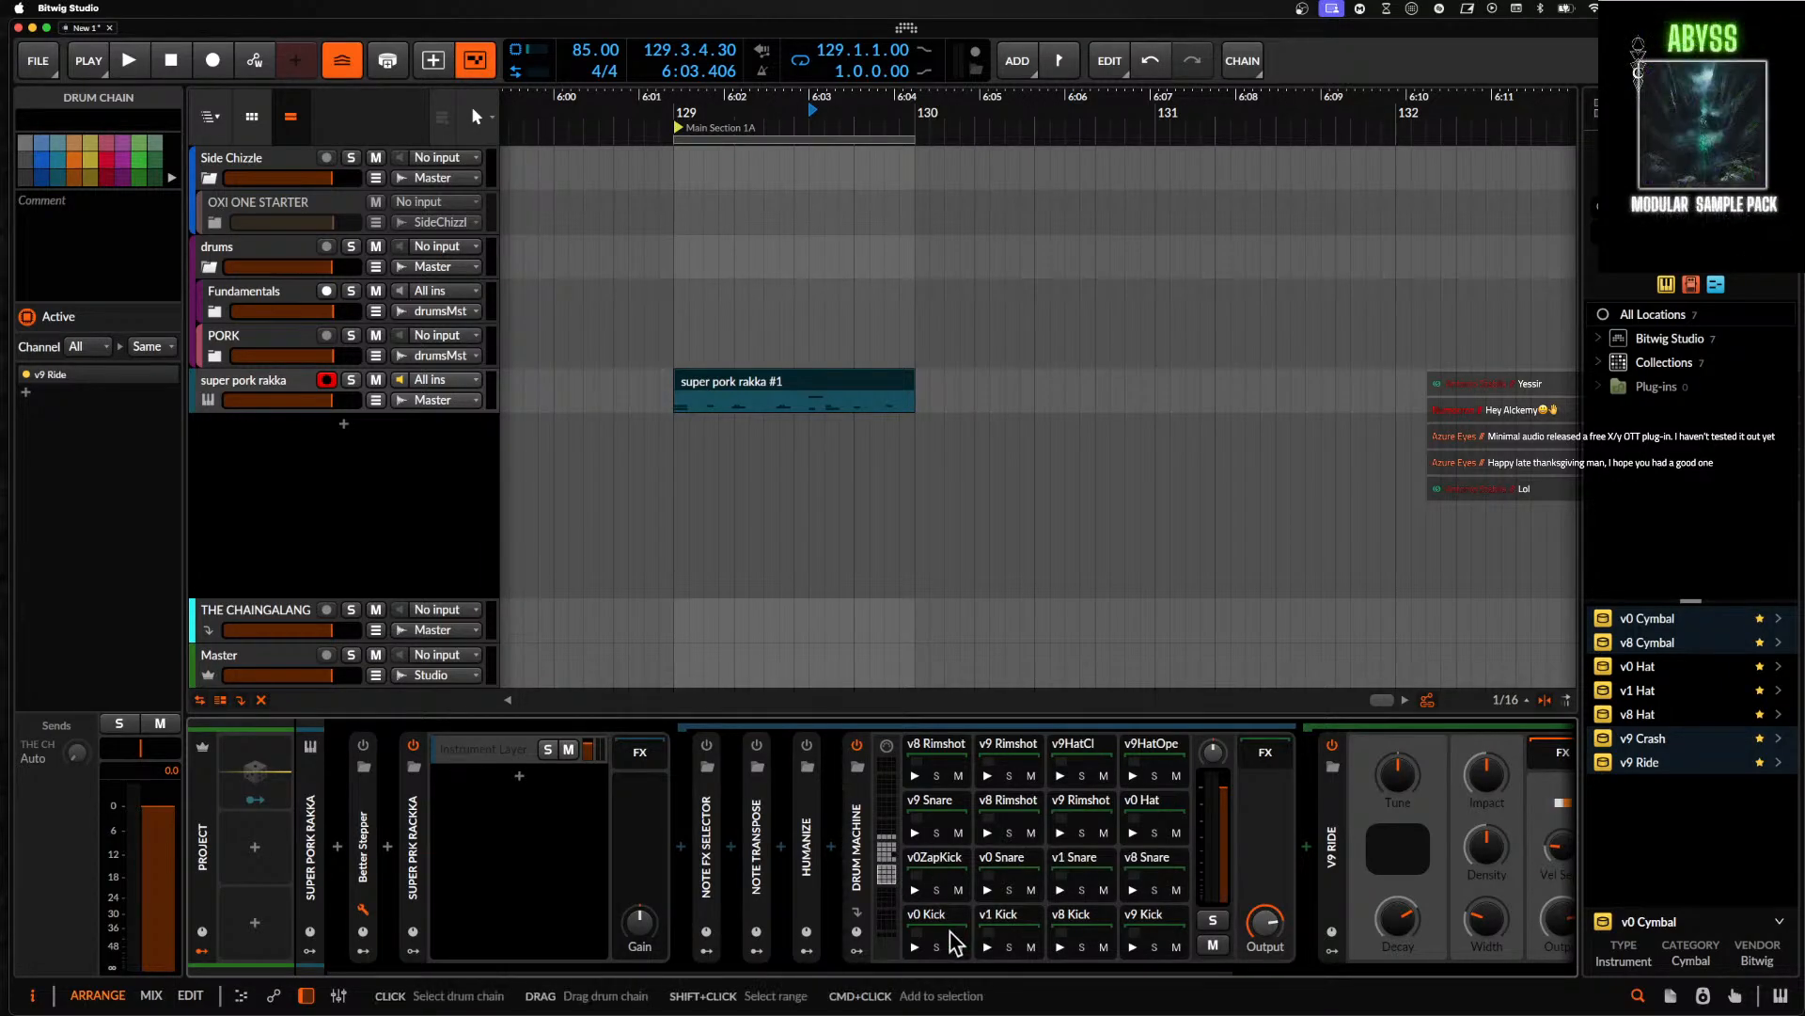
pyautogui.click(952, 936)
pyautogui.click(1002, 935)
pyautogui.click(1061, 936)
pyautogui.click(1155, 931)
pyautogui.click(1152, 874)
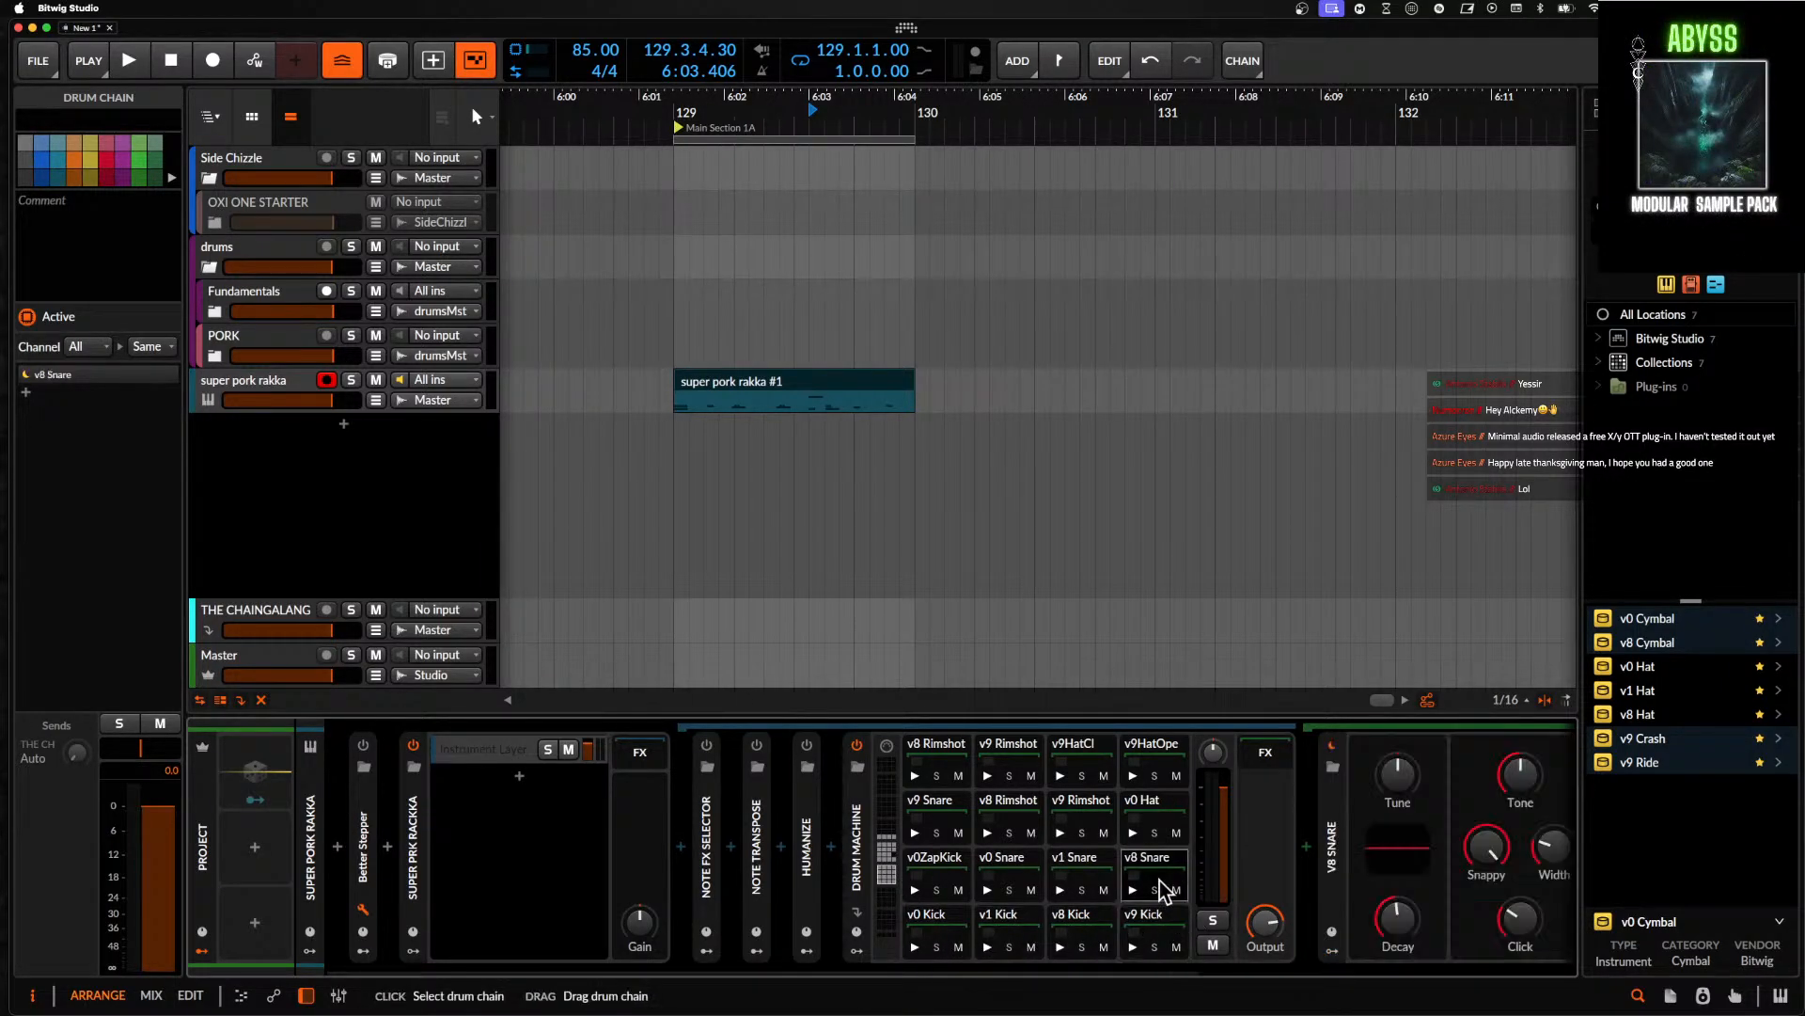
pyautogui.click(1081, 874)
pyautogui.click(1040, 867)
pyautogui.click(957, 865)
pyautogui.click(948, 810)
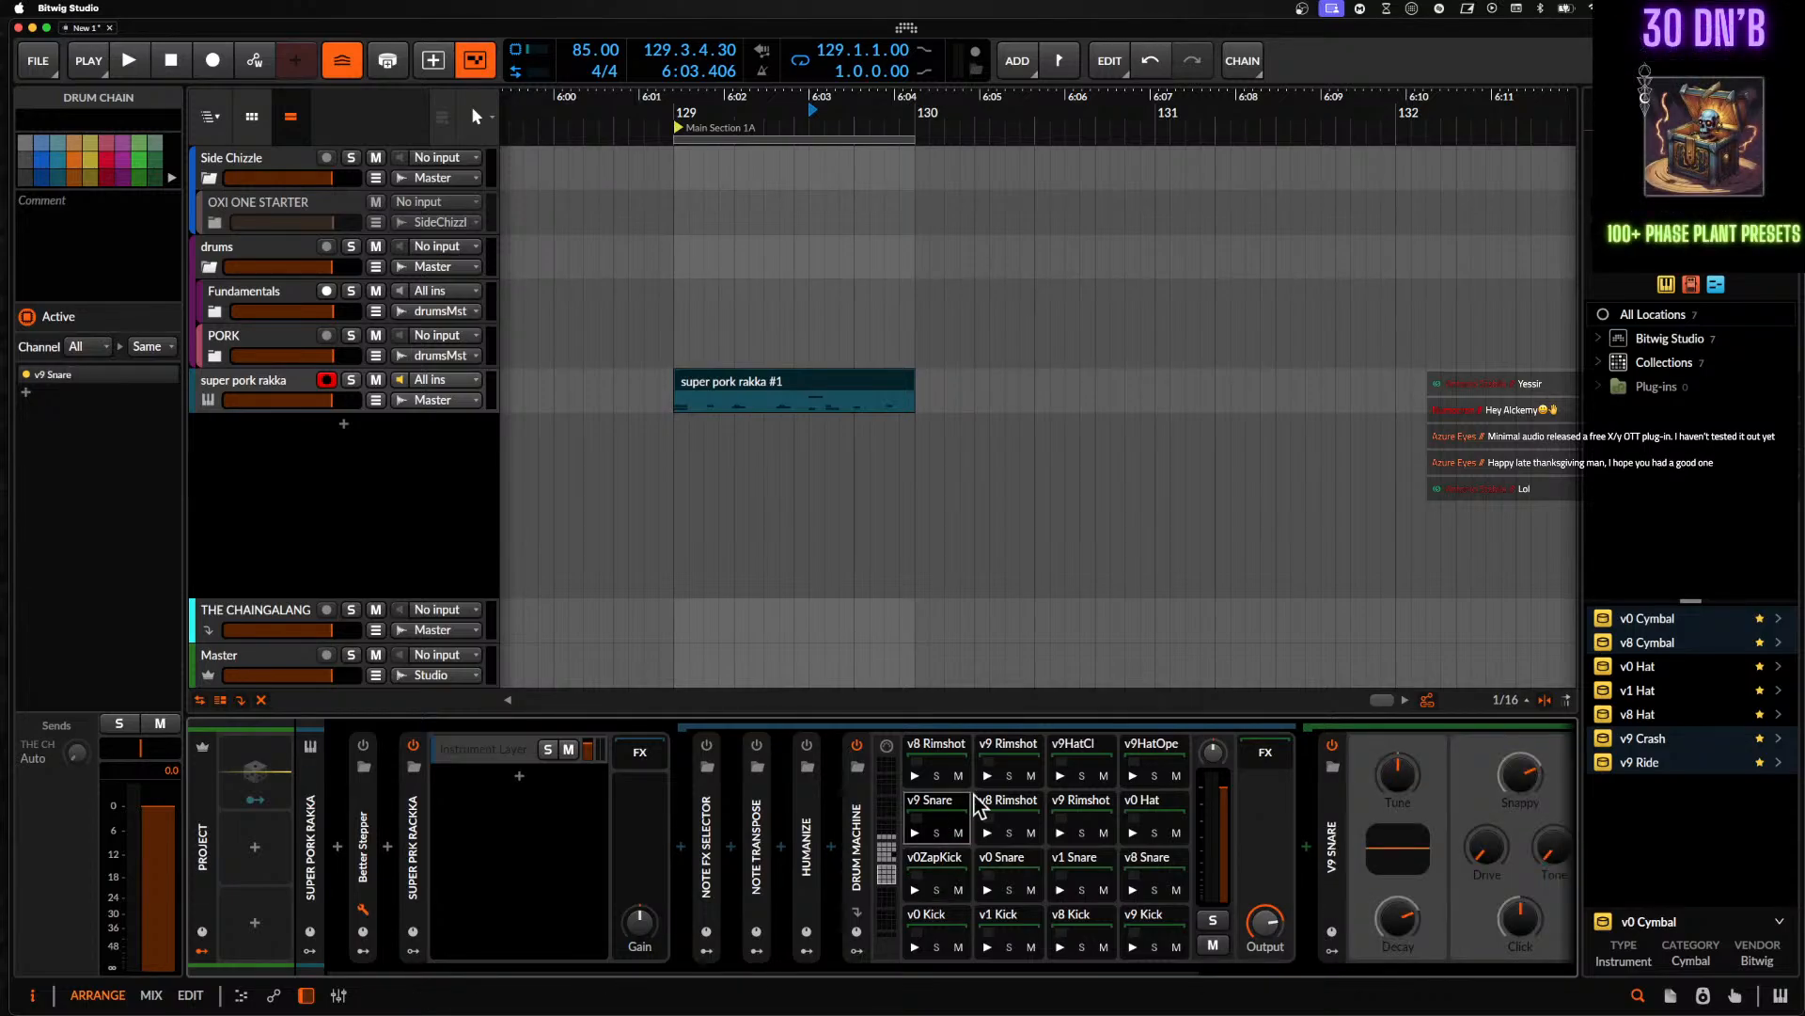
pyautogui.click(1008, 810)
pyautogui.click(1080, 815)
pyautogui.click(1147, 814)
pyautogui.click(1149, 753)
pyautogui.click(1076, 752)
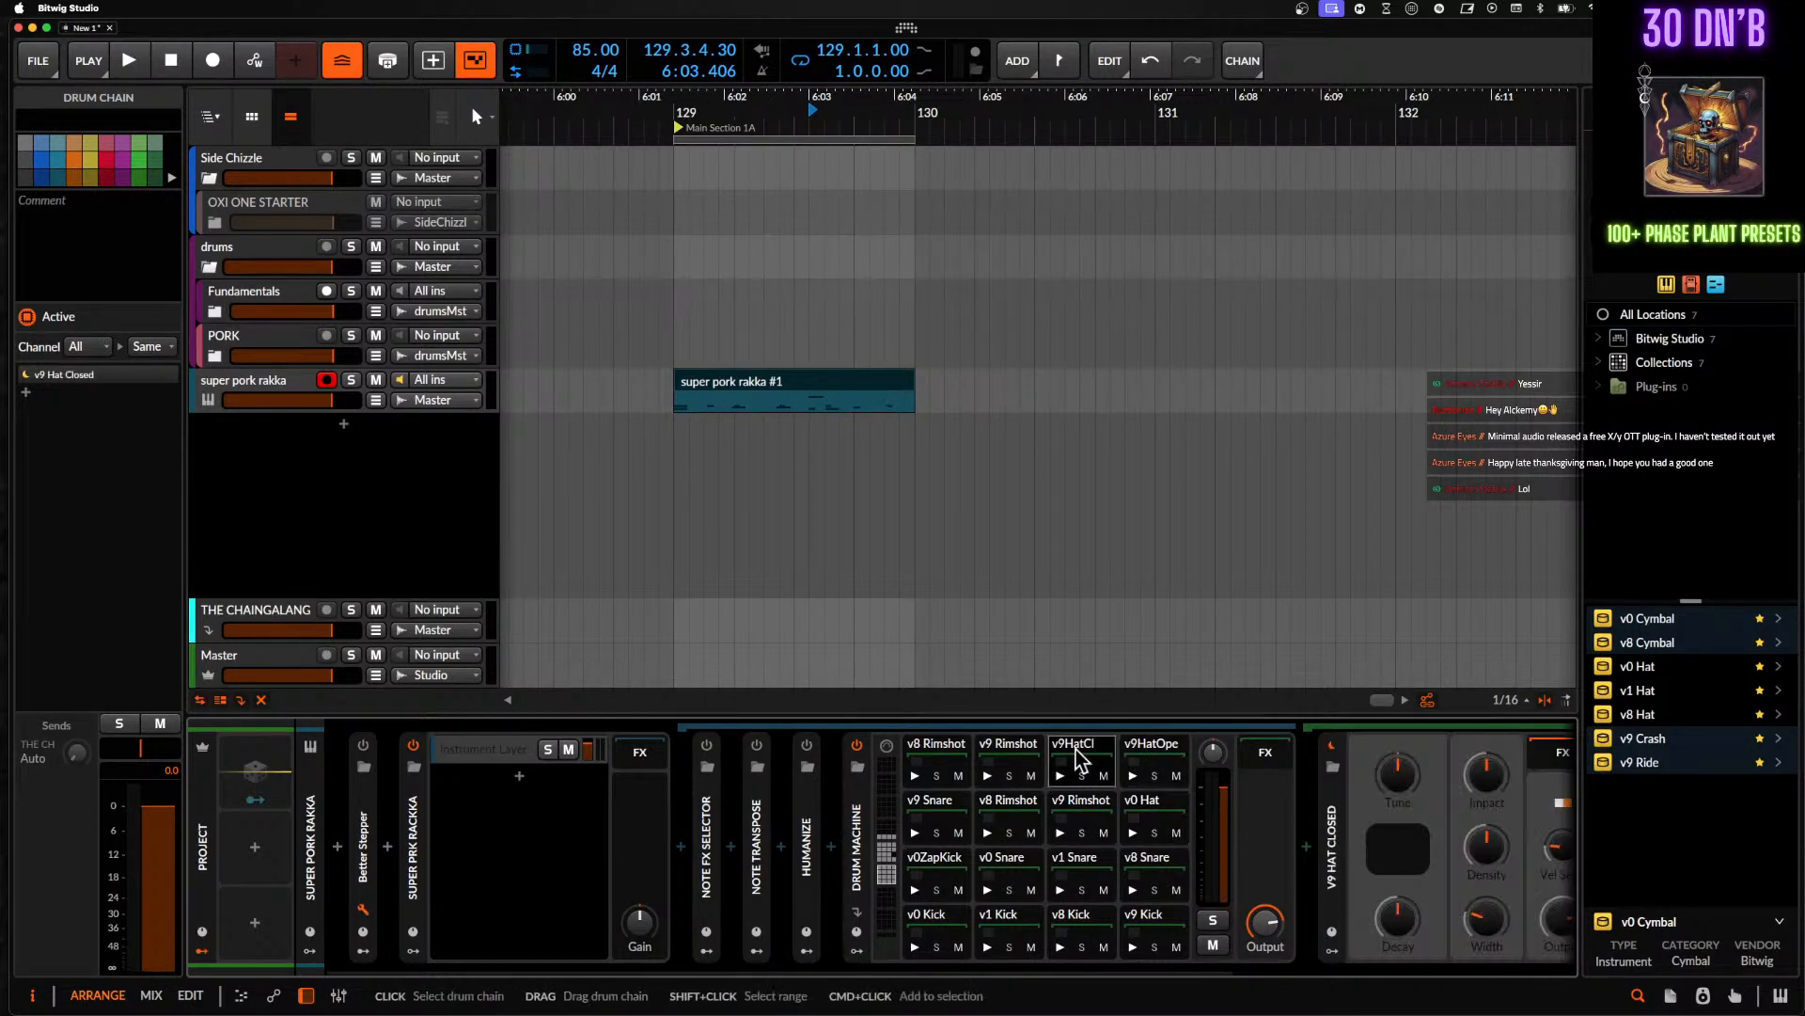
pyautogui.click(1008, 753)
pyautogui.click(950, 753)
# - Check the v0 Cymbal, v8 Cymbal, v9 Crash and v9 Ride pads on G#3 to B3
pyautogui.moveTo(887, 869); pyautogui.dragTo(887, 849)
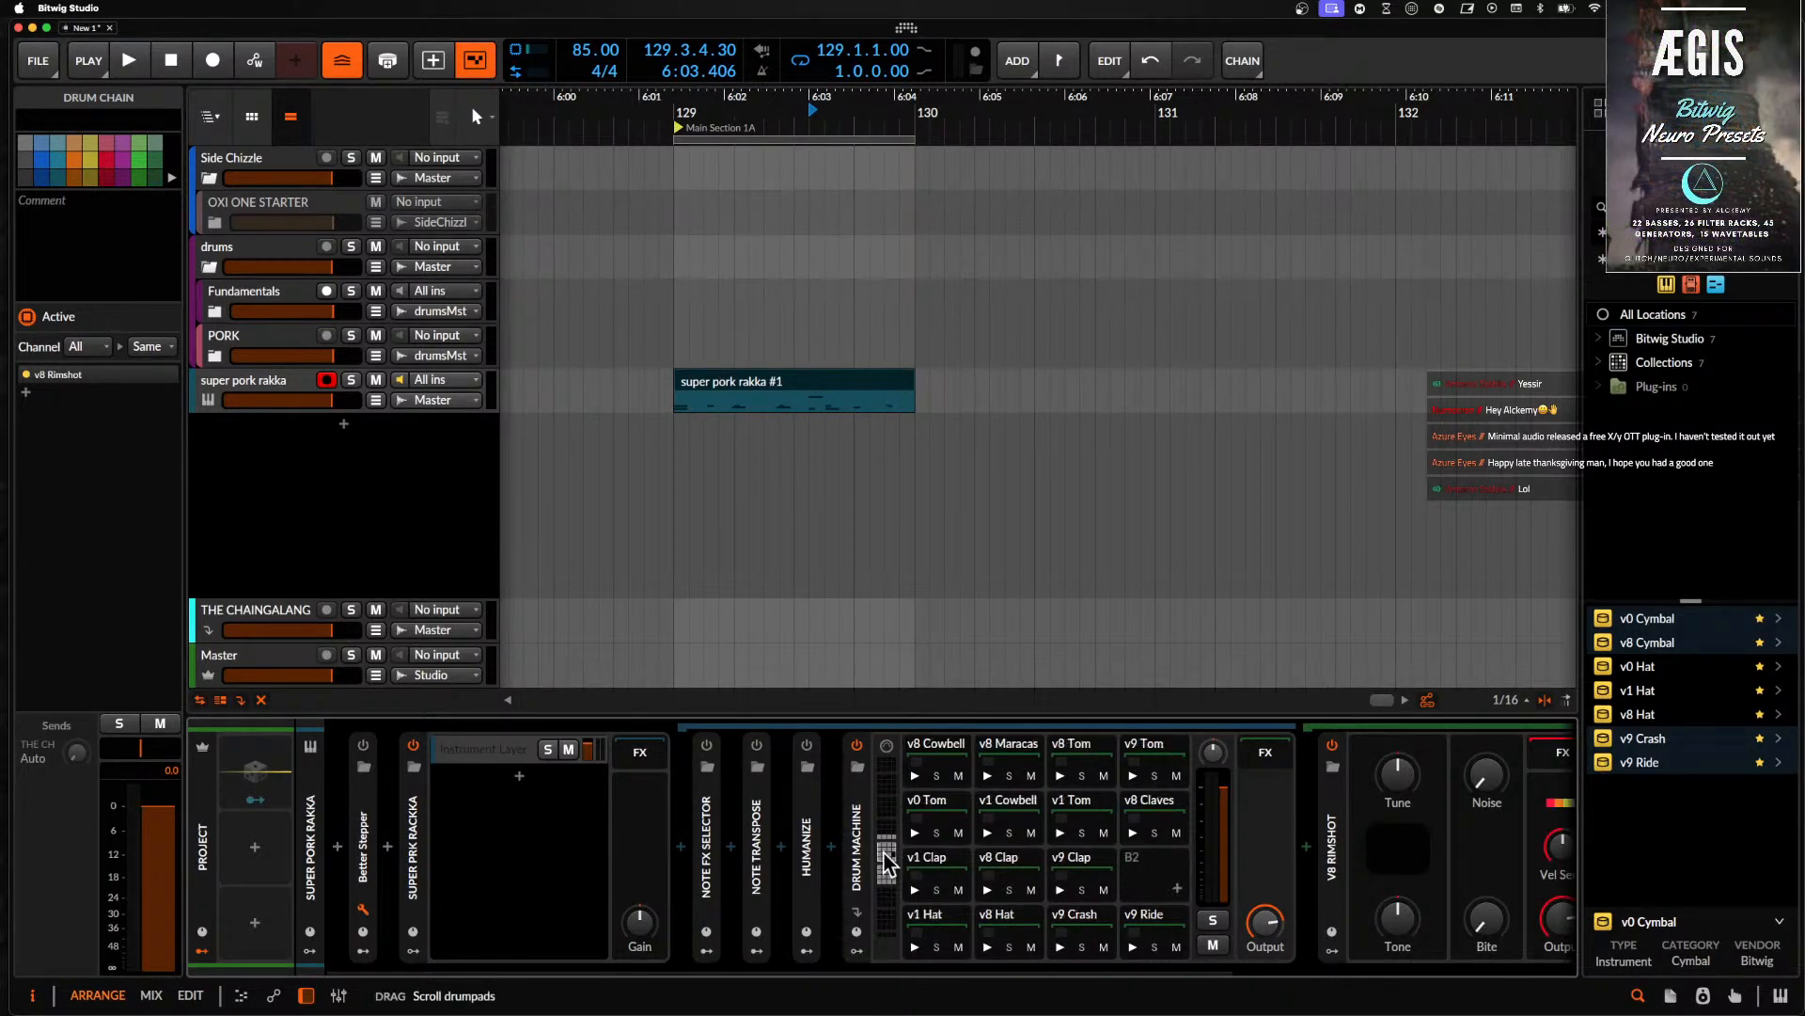
pyautogui.scroll(3, 931, 872)
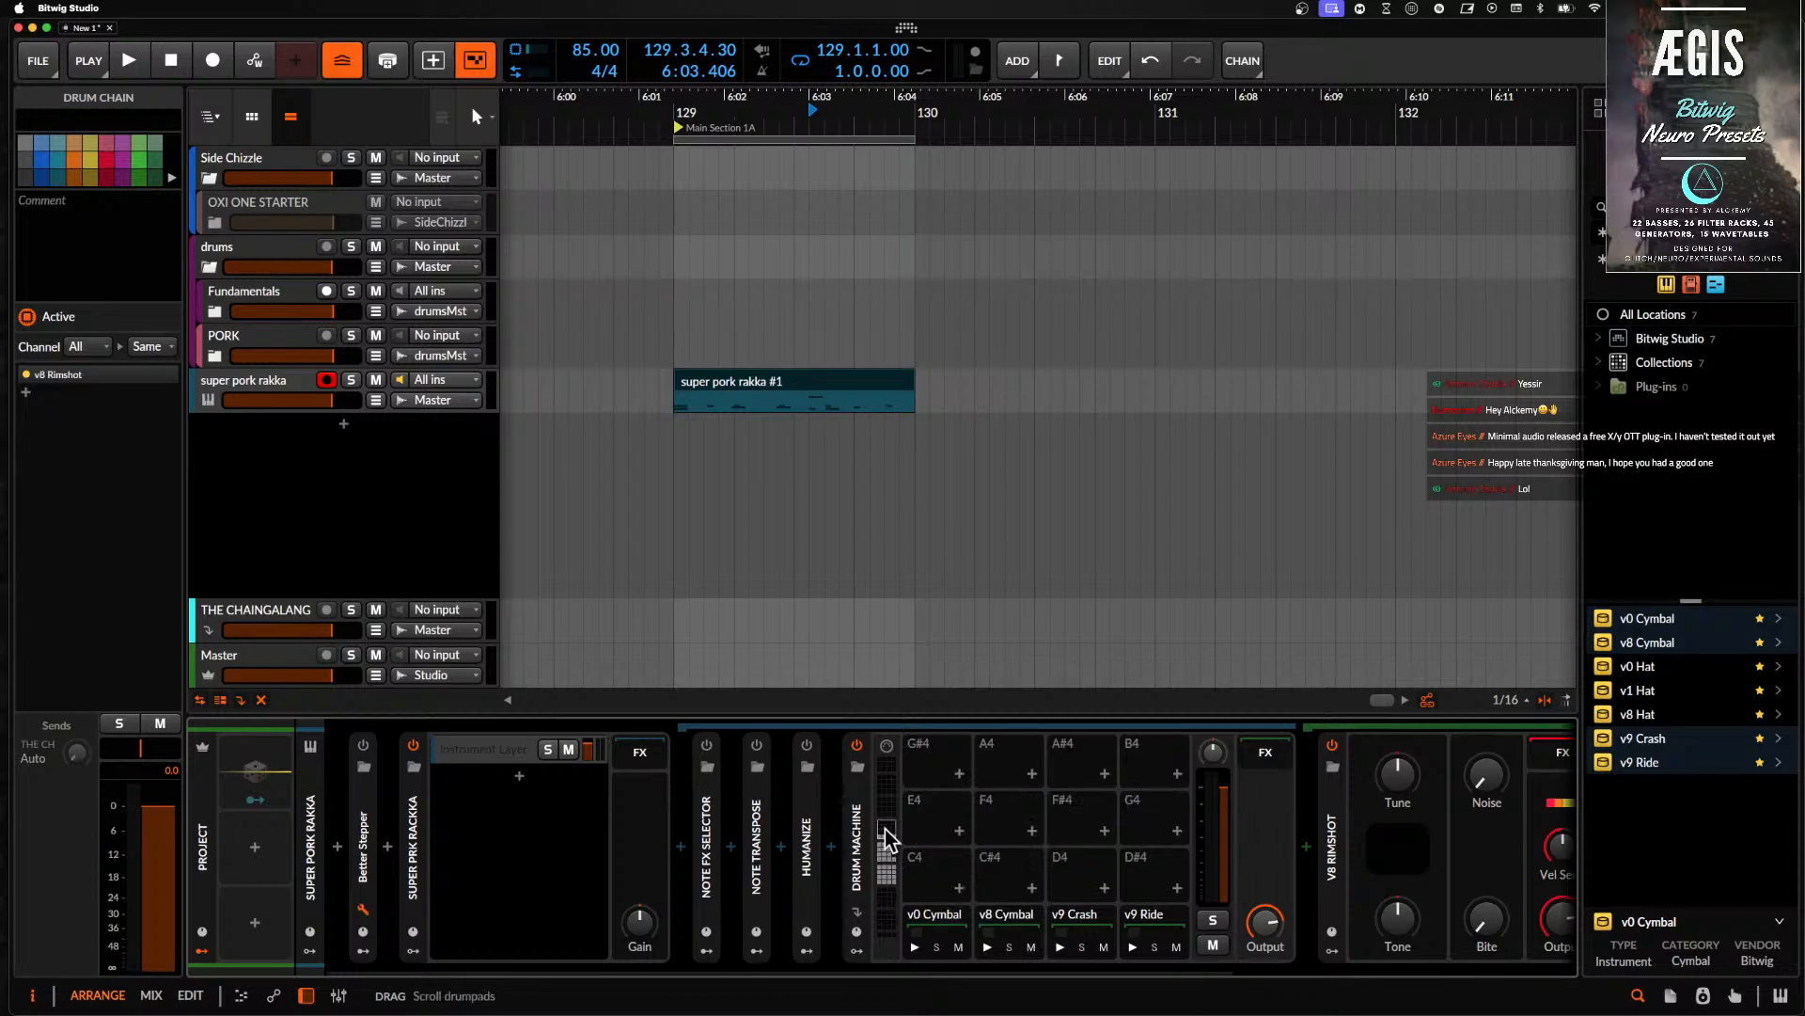
pyautogui.click(933, 917)
pyautogui.click(1006, 916)
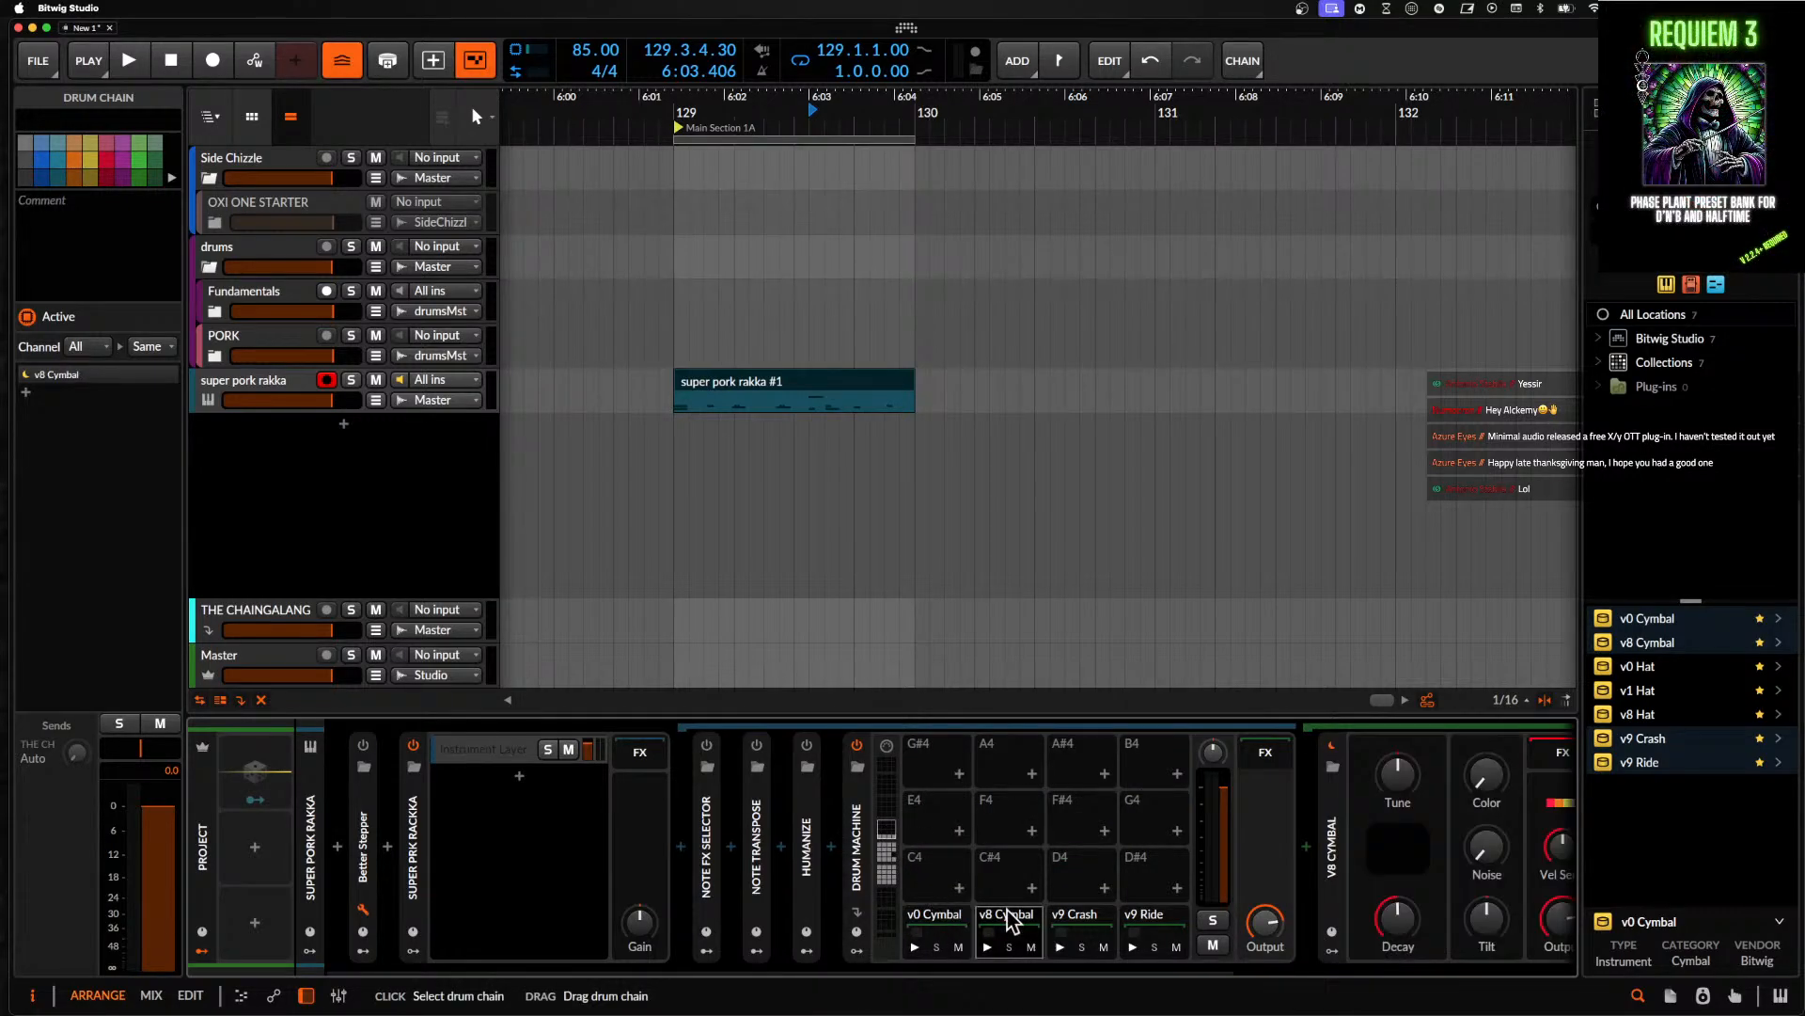
pyautogui.click(1076, 917)
pyautogui.click(1147, 920)
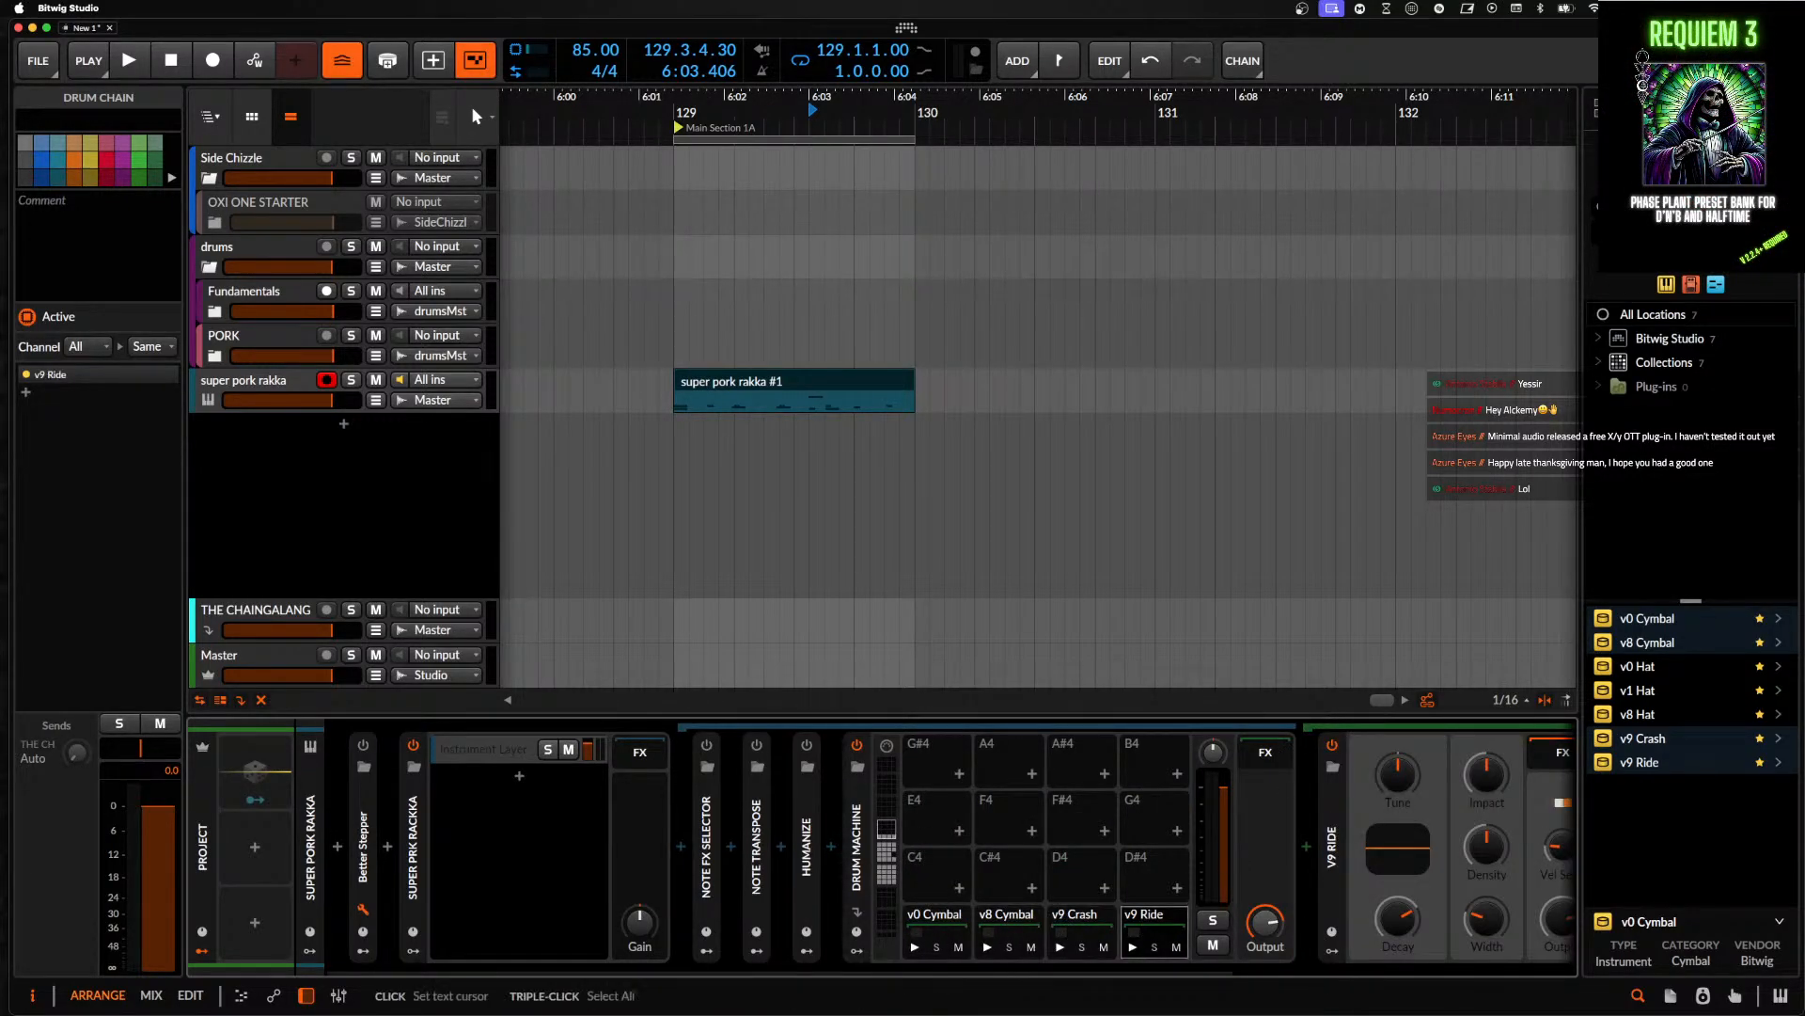
# - Clear the browser search and go through the drum devices in order from v0 Cymbal to v9 Tom
pyautogui.moveTo(1664, 206); pyautogui.dragTo(1492, 206)
pyautogui.press('BackSpace')
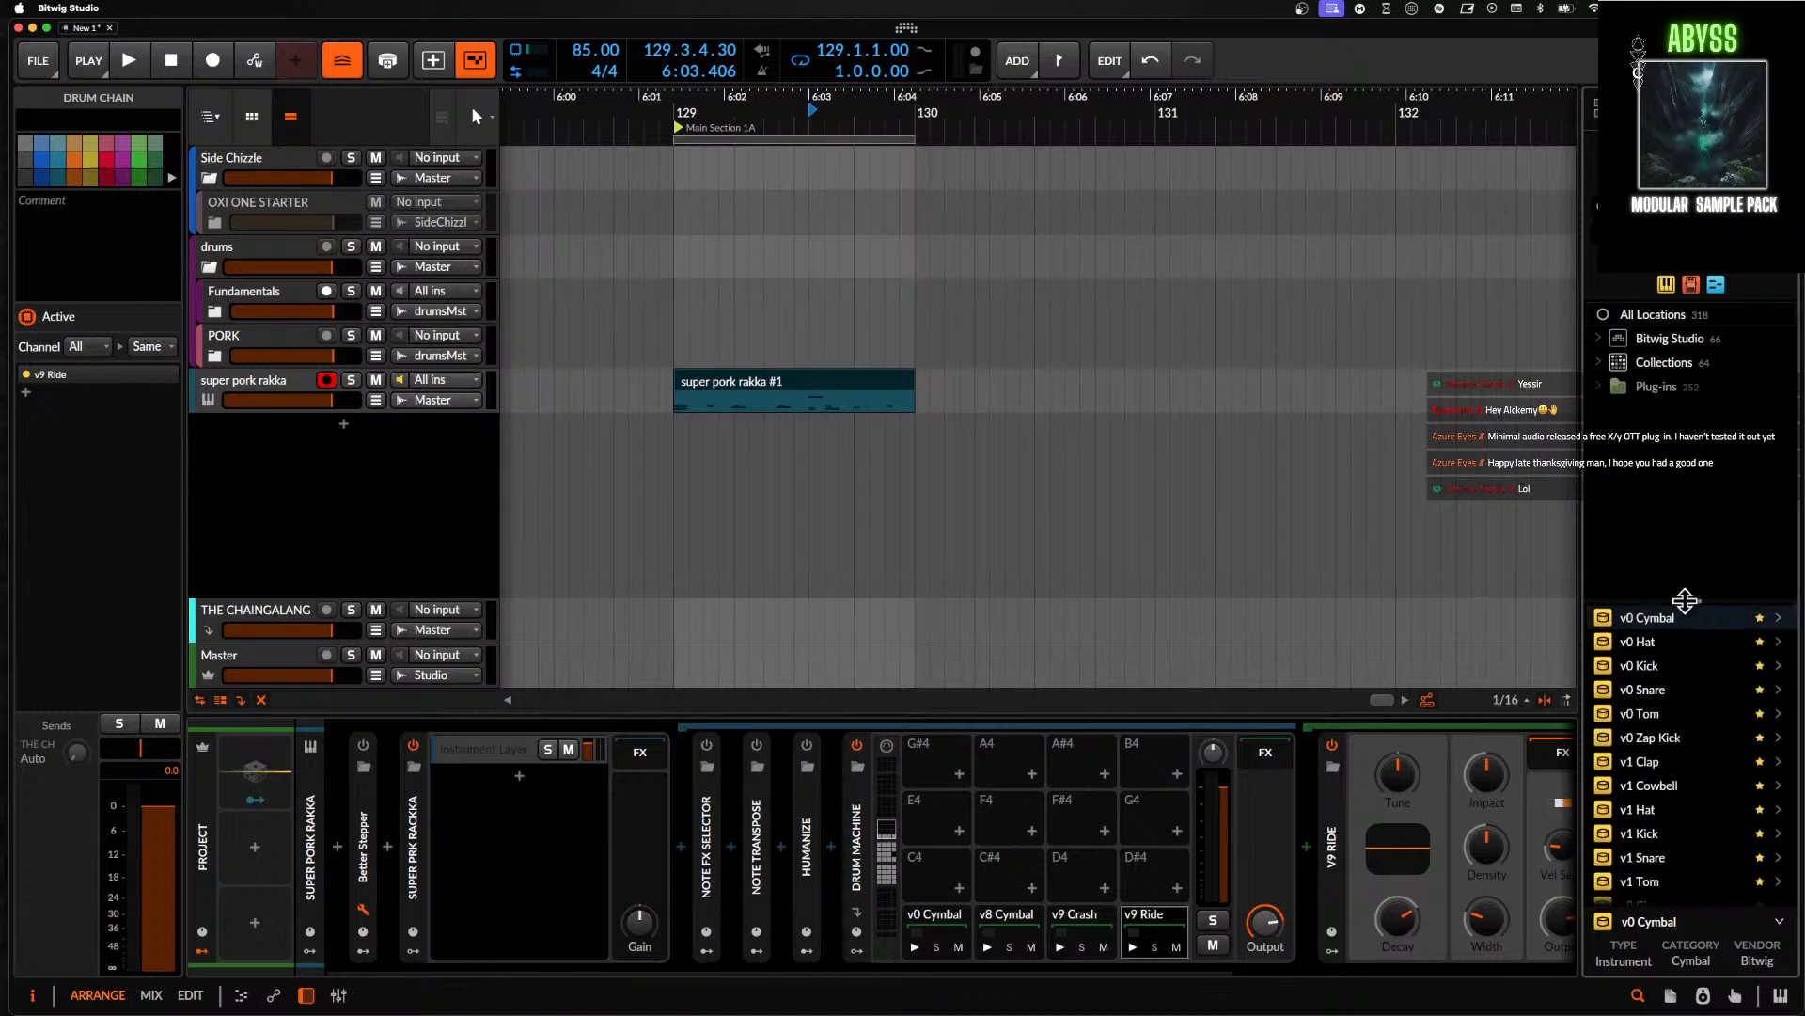
pyautogui.click(1672, 621)
pyautogui.press('Down')
pyautogui.press('Down')
pyautogui.press('Down')
pyautogui.press('Down')
pyautogui.press('Down')
pyautogui.press('Down')
pyautogui.press('Down')
pyautogui.press('Down')
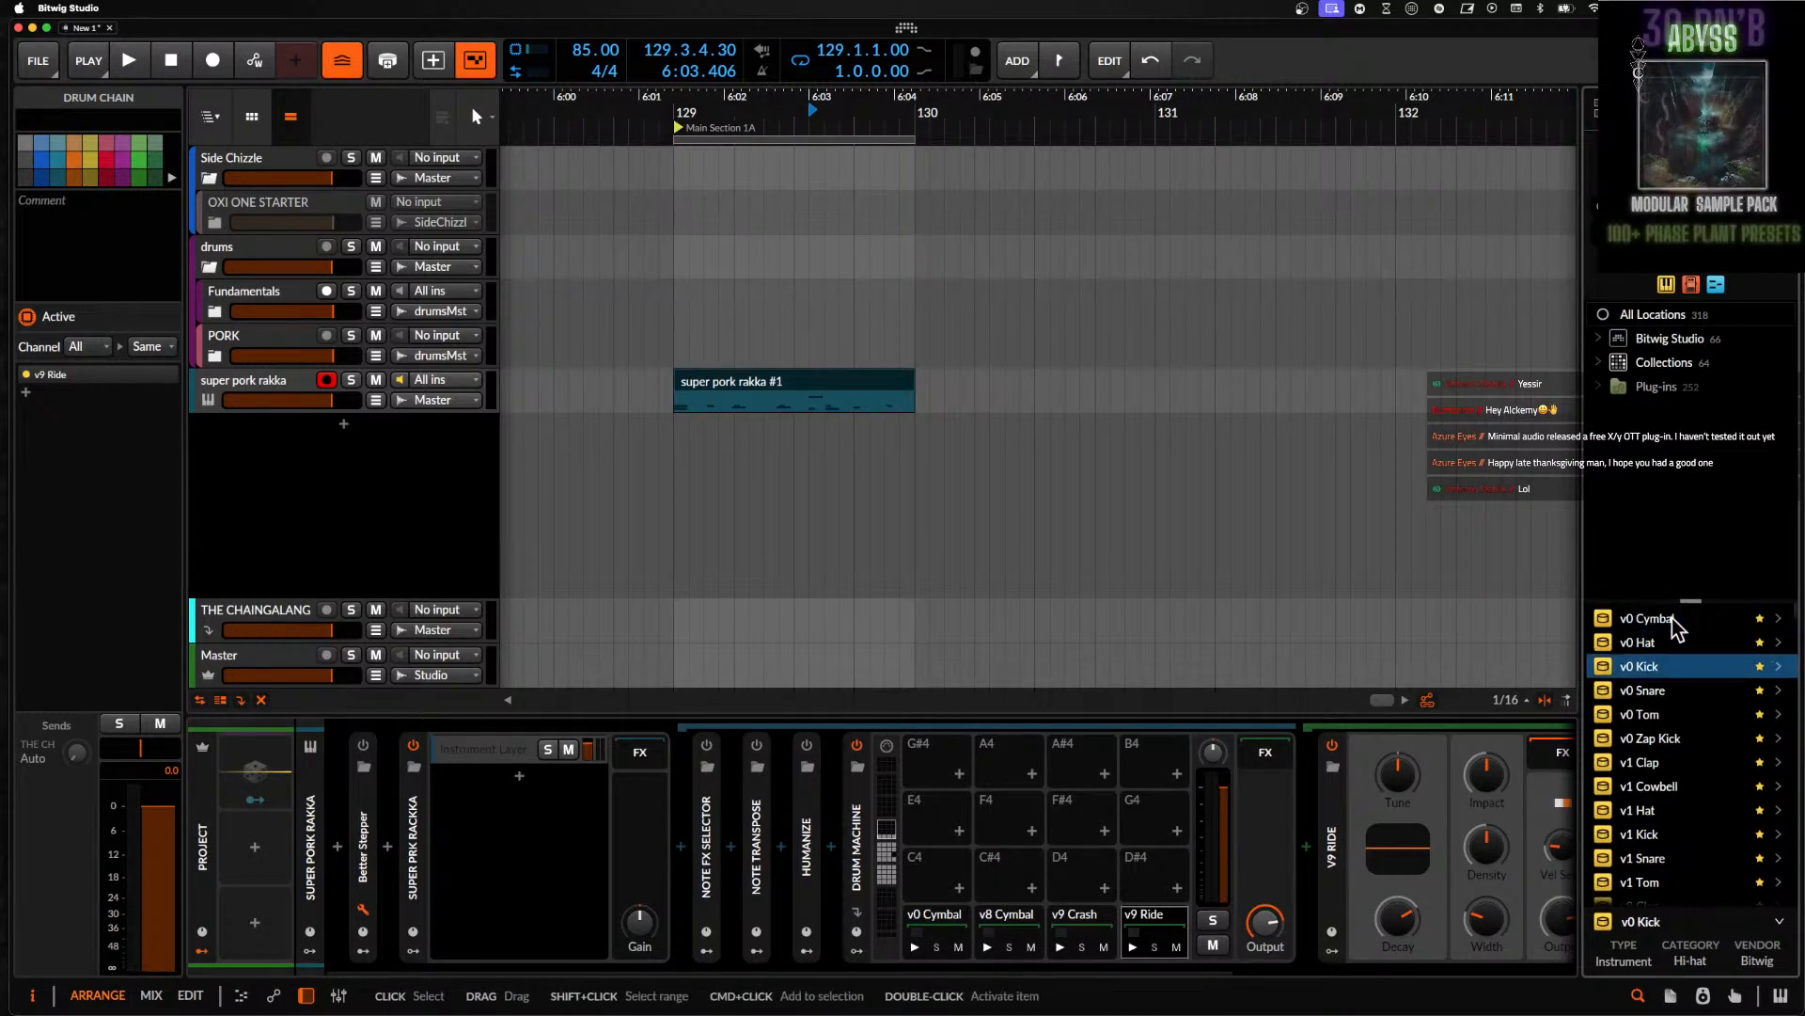
pyautogui.press('Down')
pyautogui.press('Down')
pyautogui.press('Down')
pyautogui.press('Down')
pyautogui.press('Down')
pyautogui.press('Down')
pyautogui.press('Down')
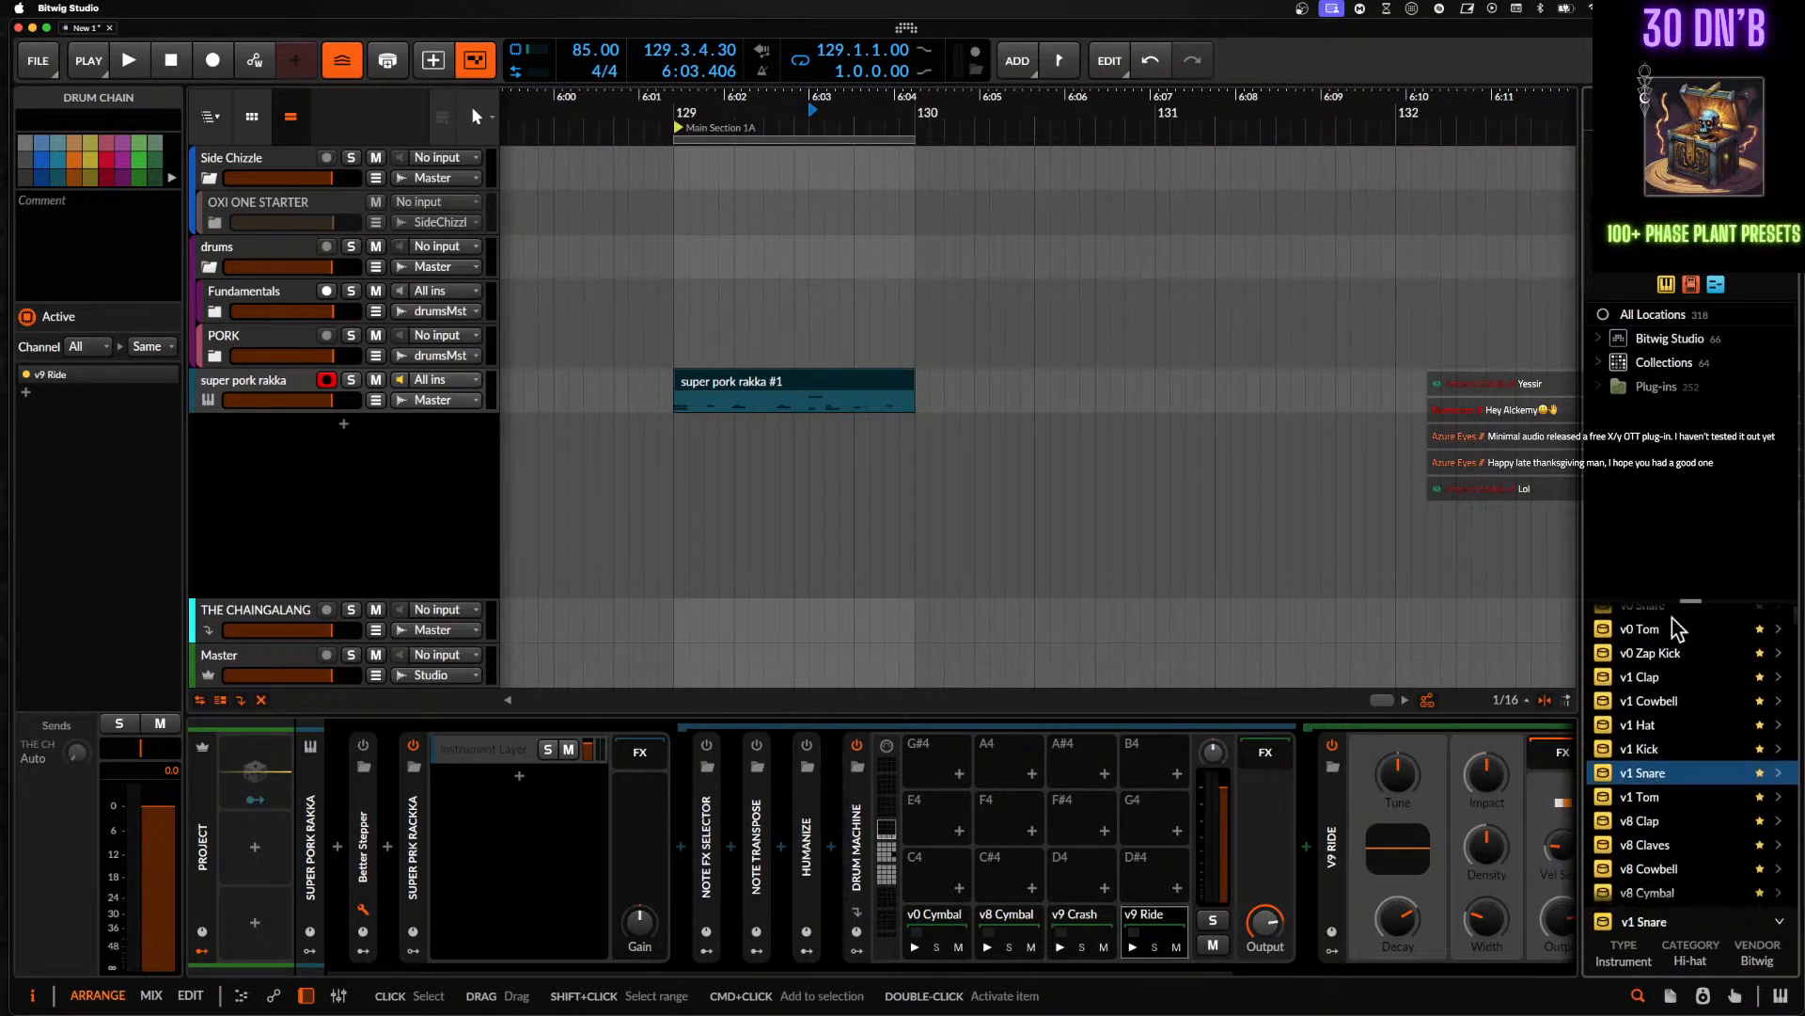
pyautogui.press('Down')
pyautogui.press('Down')
pyautogui.press('Down')
pyautogui.press('Down')
pyautogui.press('Down')
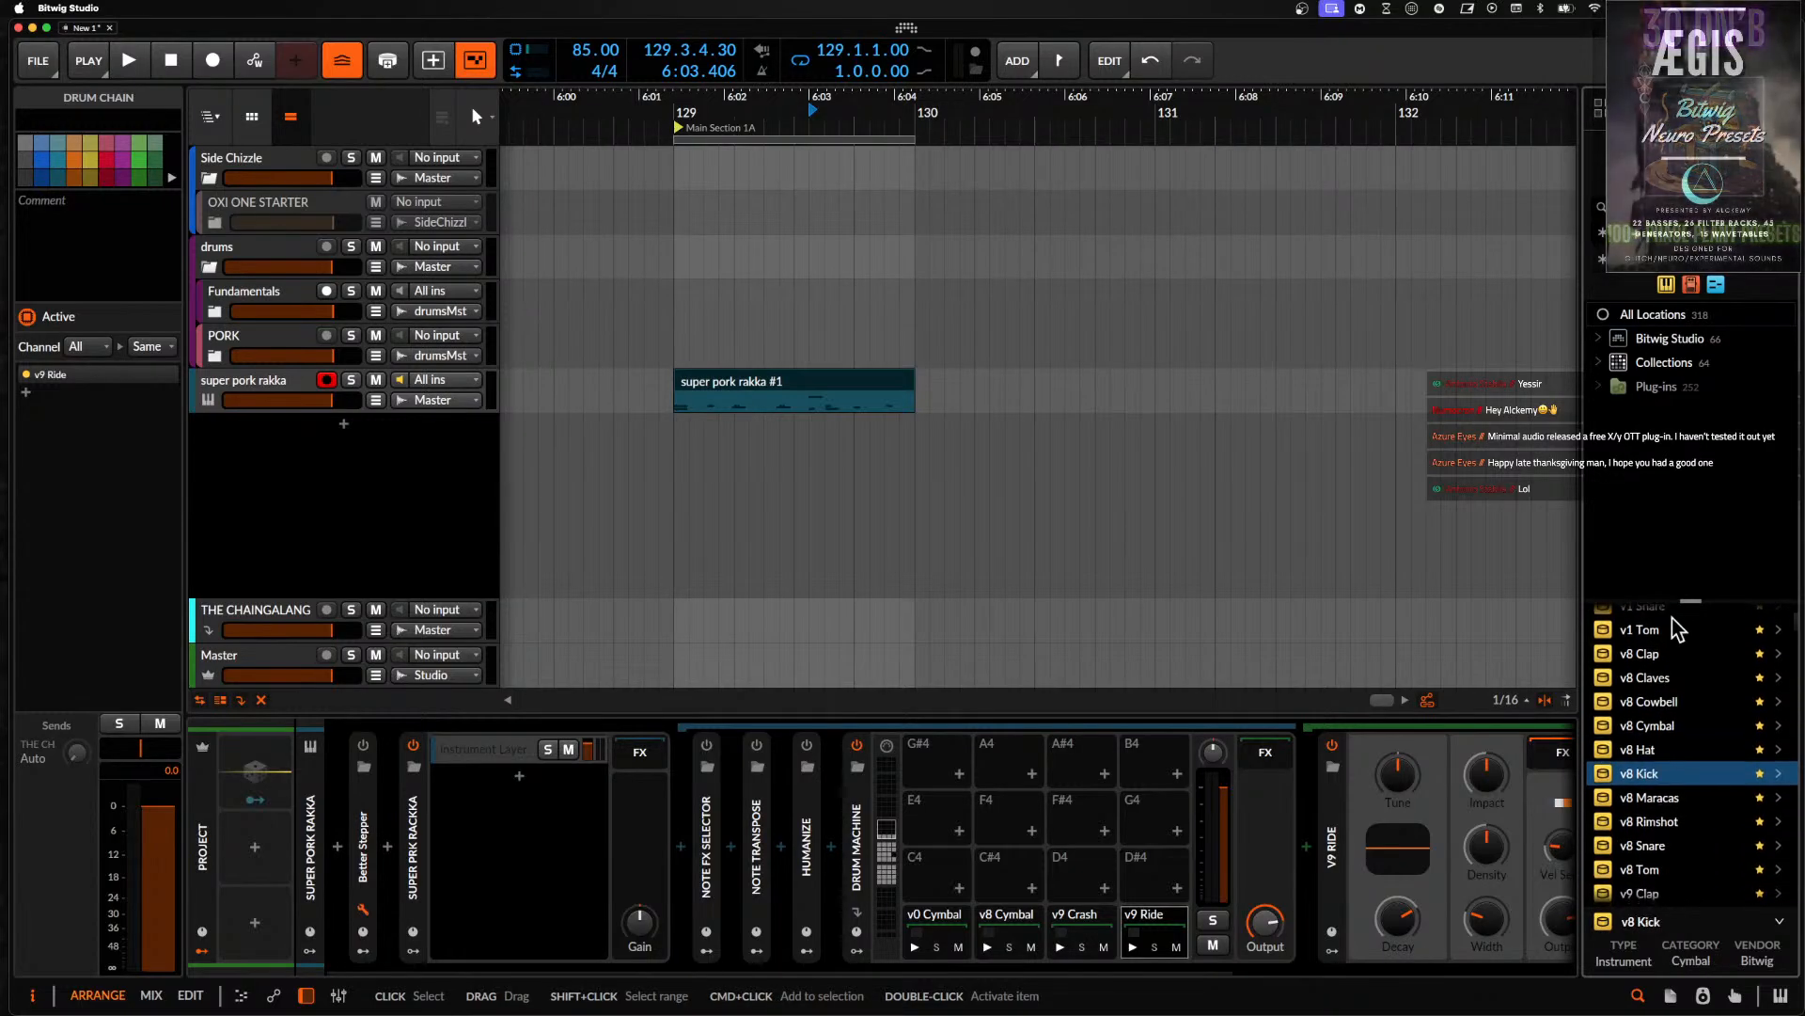
pyautogui.press('Down')
pyautogui.press('Down')
pyautogui.press('Down')
pyautogui.press('Down')
pyautogui.press('Down')
pyautogui.press('Down')
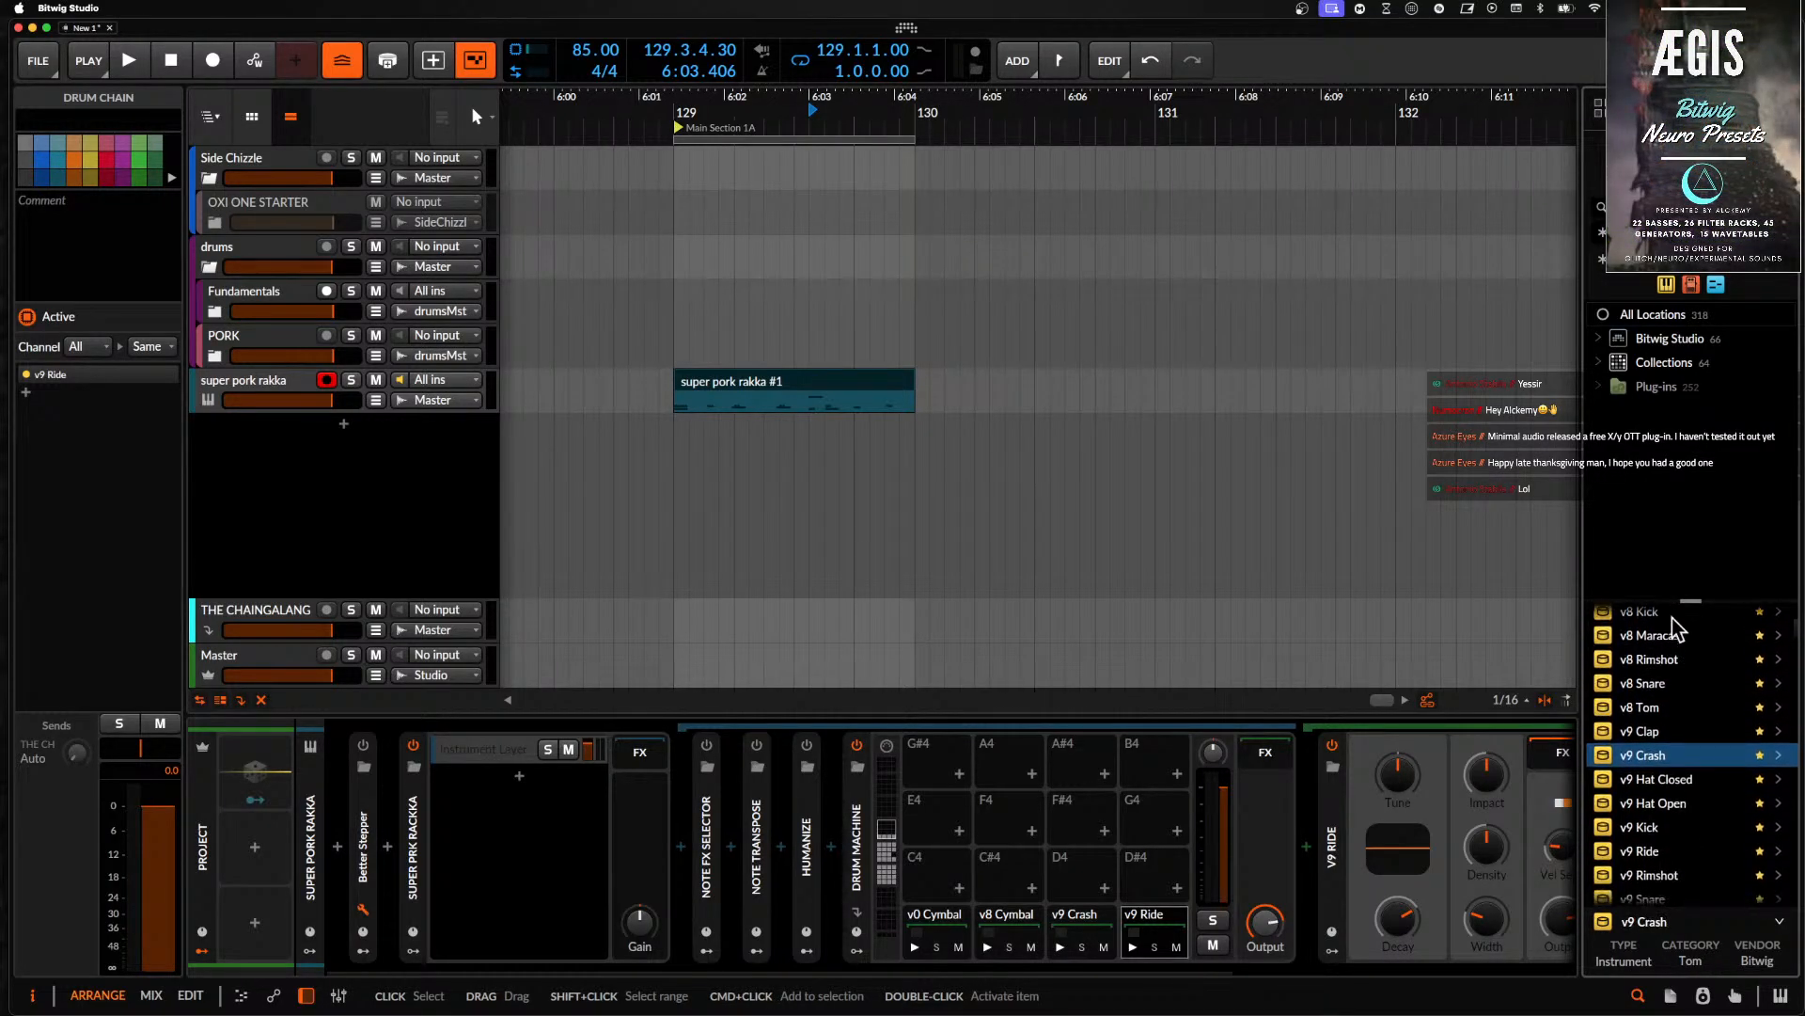
pyautogui.press('Down')
pyautogui.press('Down')
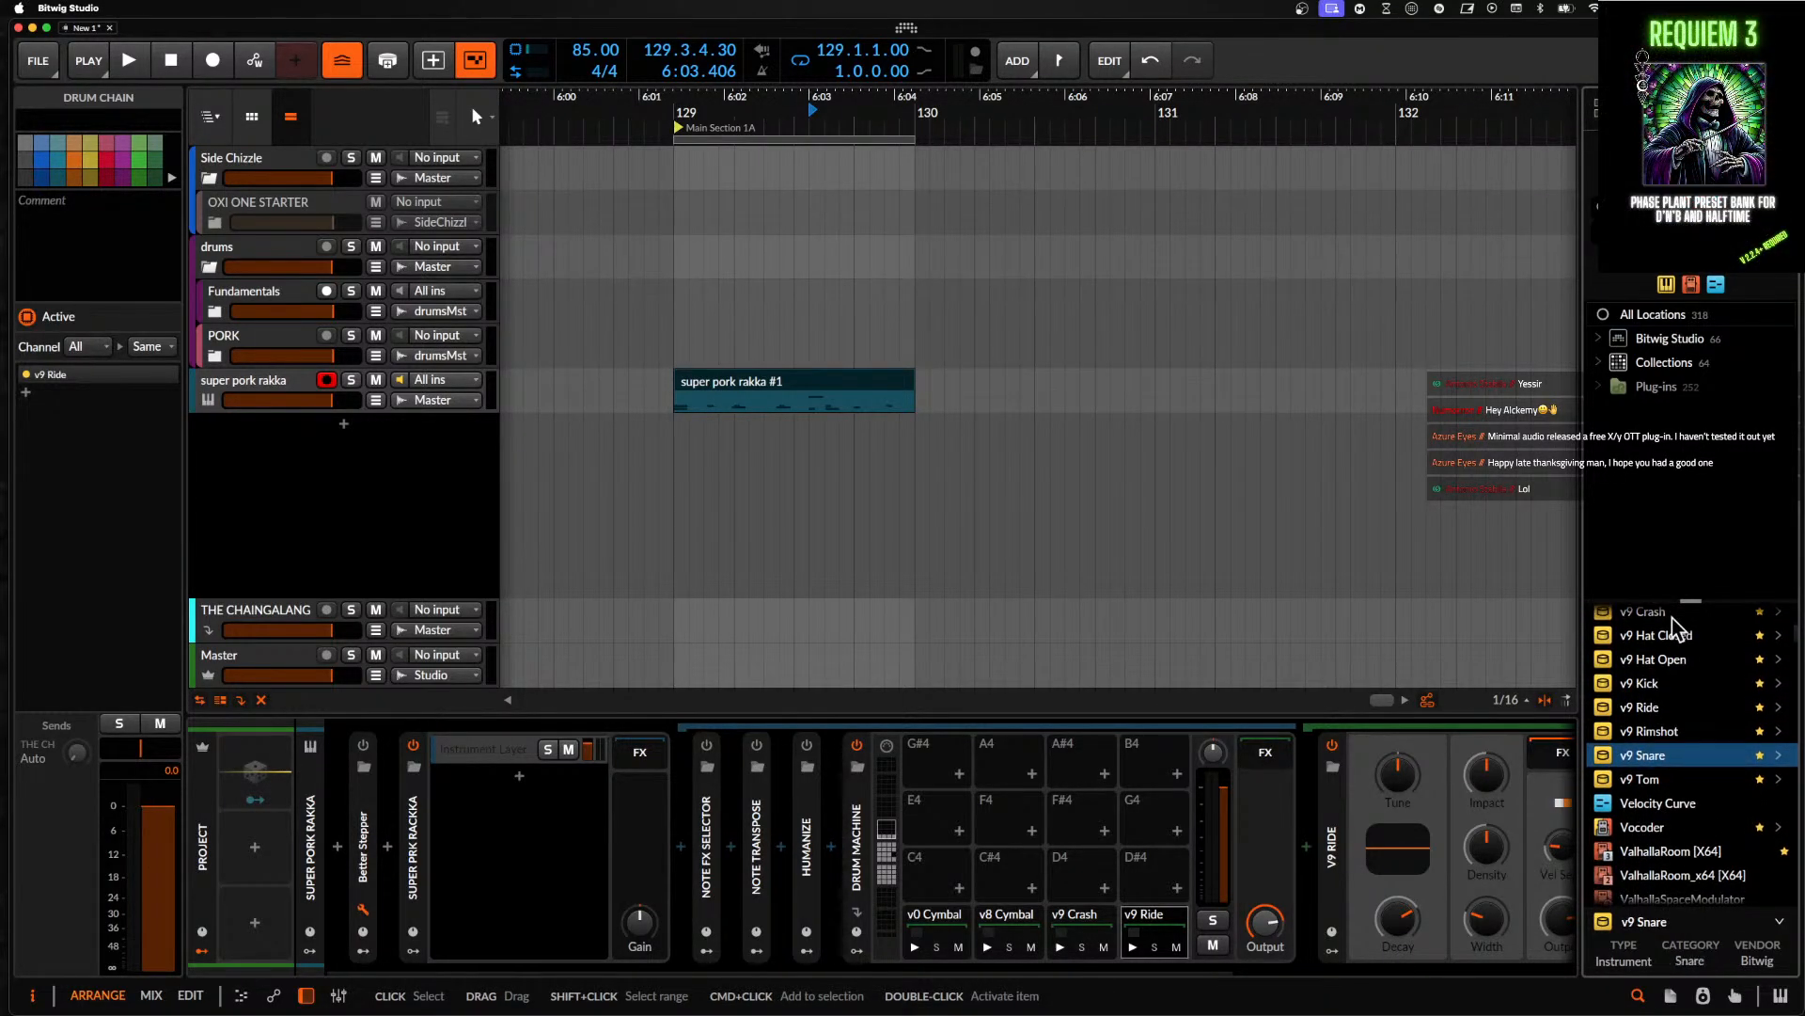
# - Compare the drum pads and delete v0 Cymbal from pad G#3 and v9 Ride from pad B3
pyautogui.click(900, 848)
pyautogui.click(884, 854)
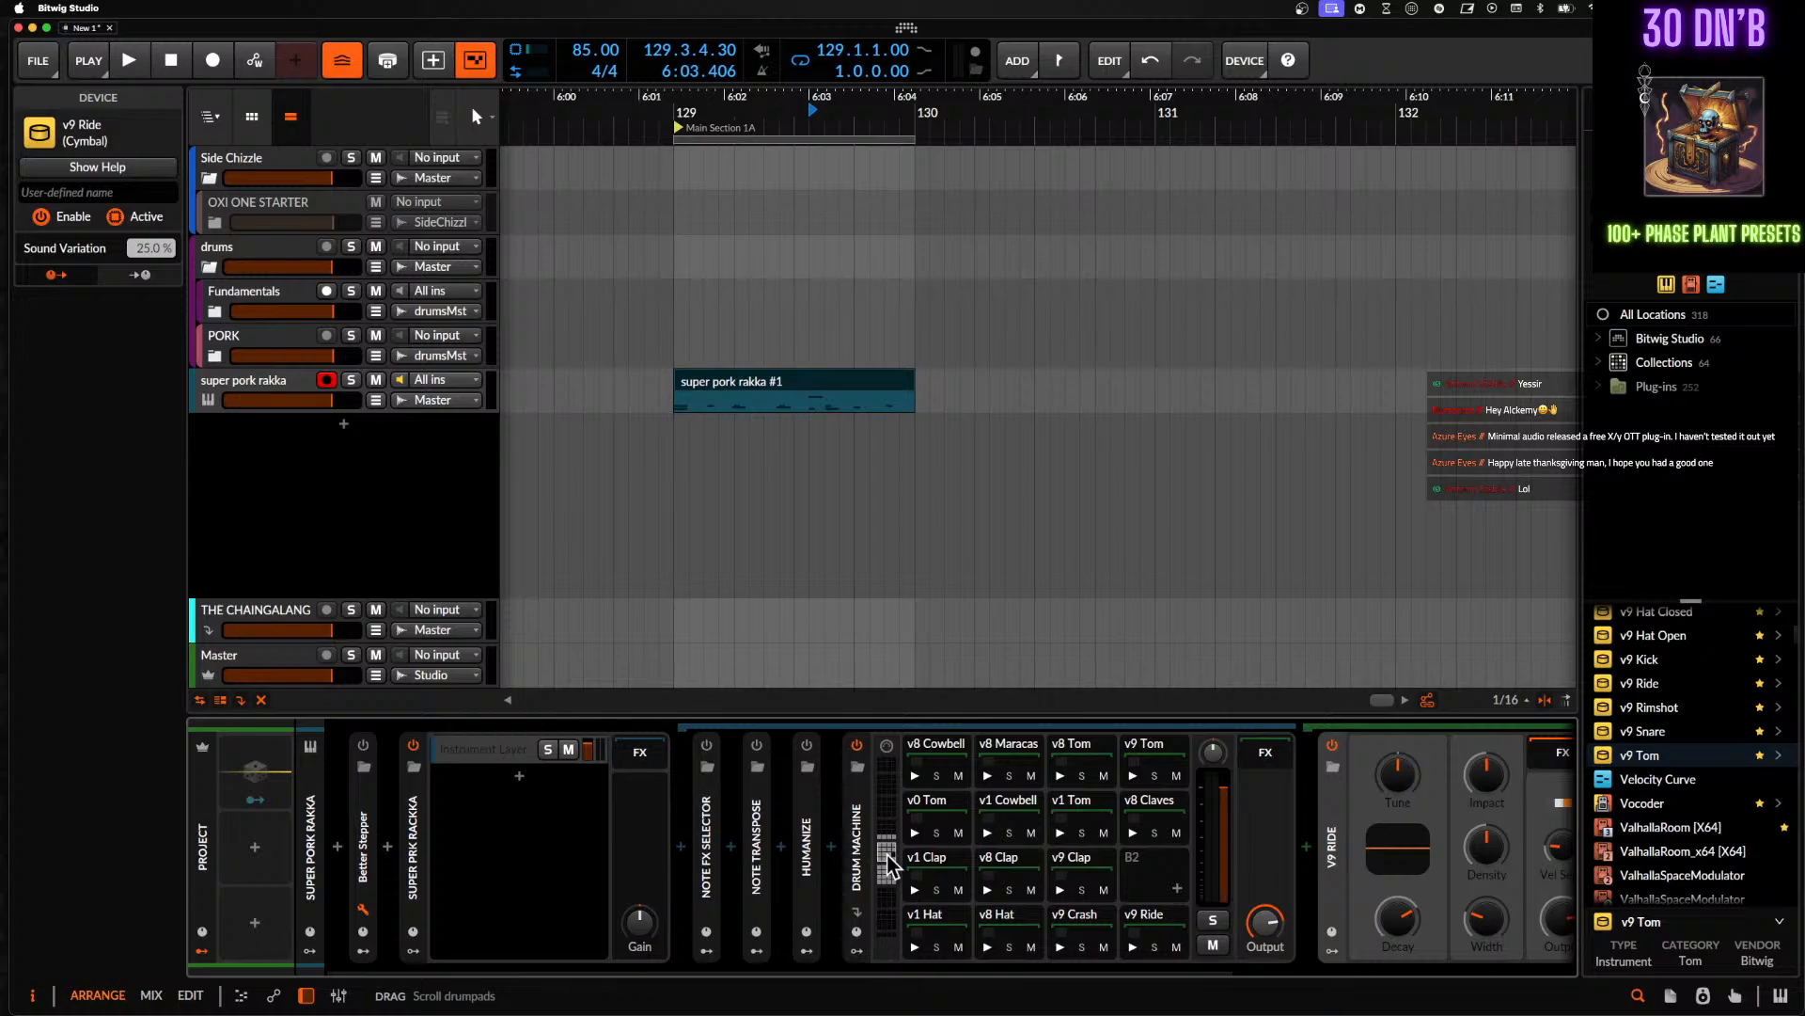
pyautogui.scroll(4, 888, 865)
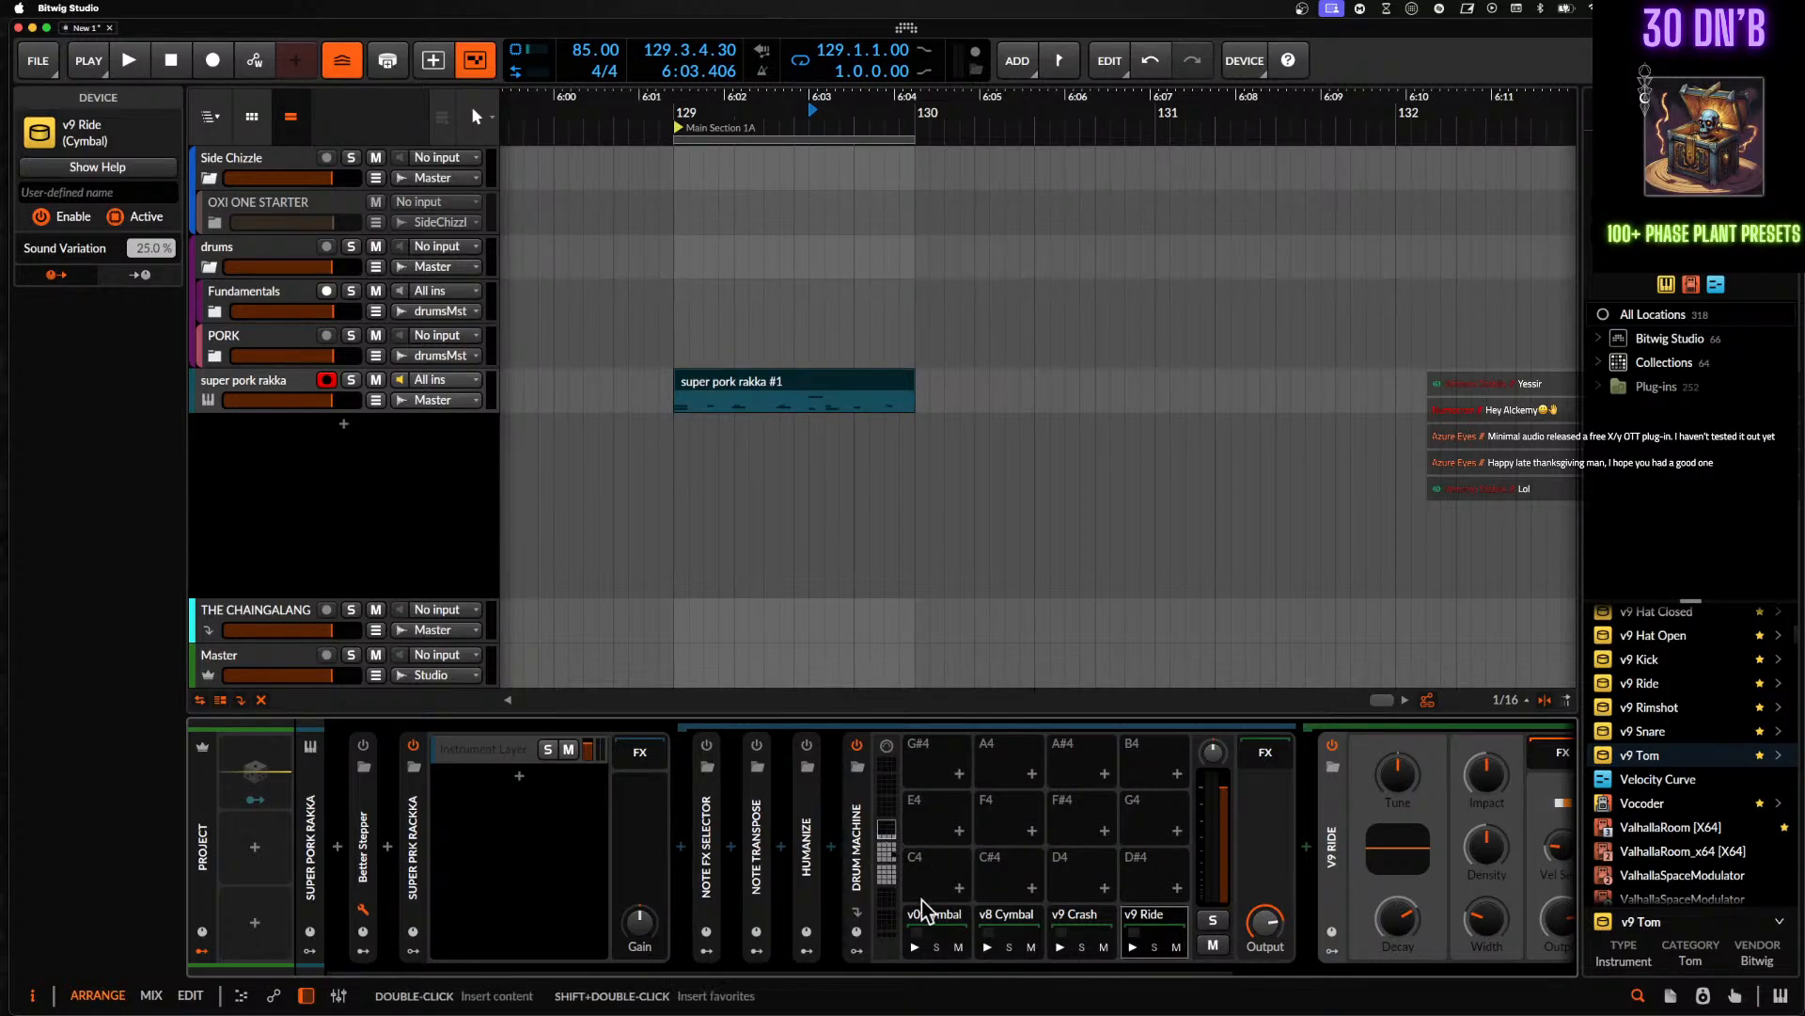
pyautogui.scroll(-3, 886, 865)
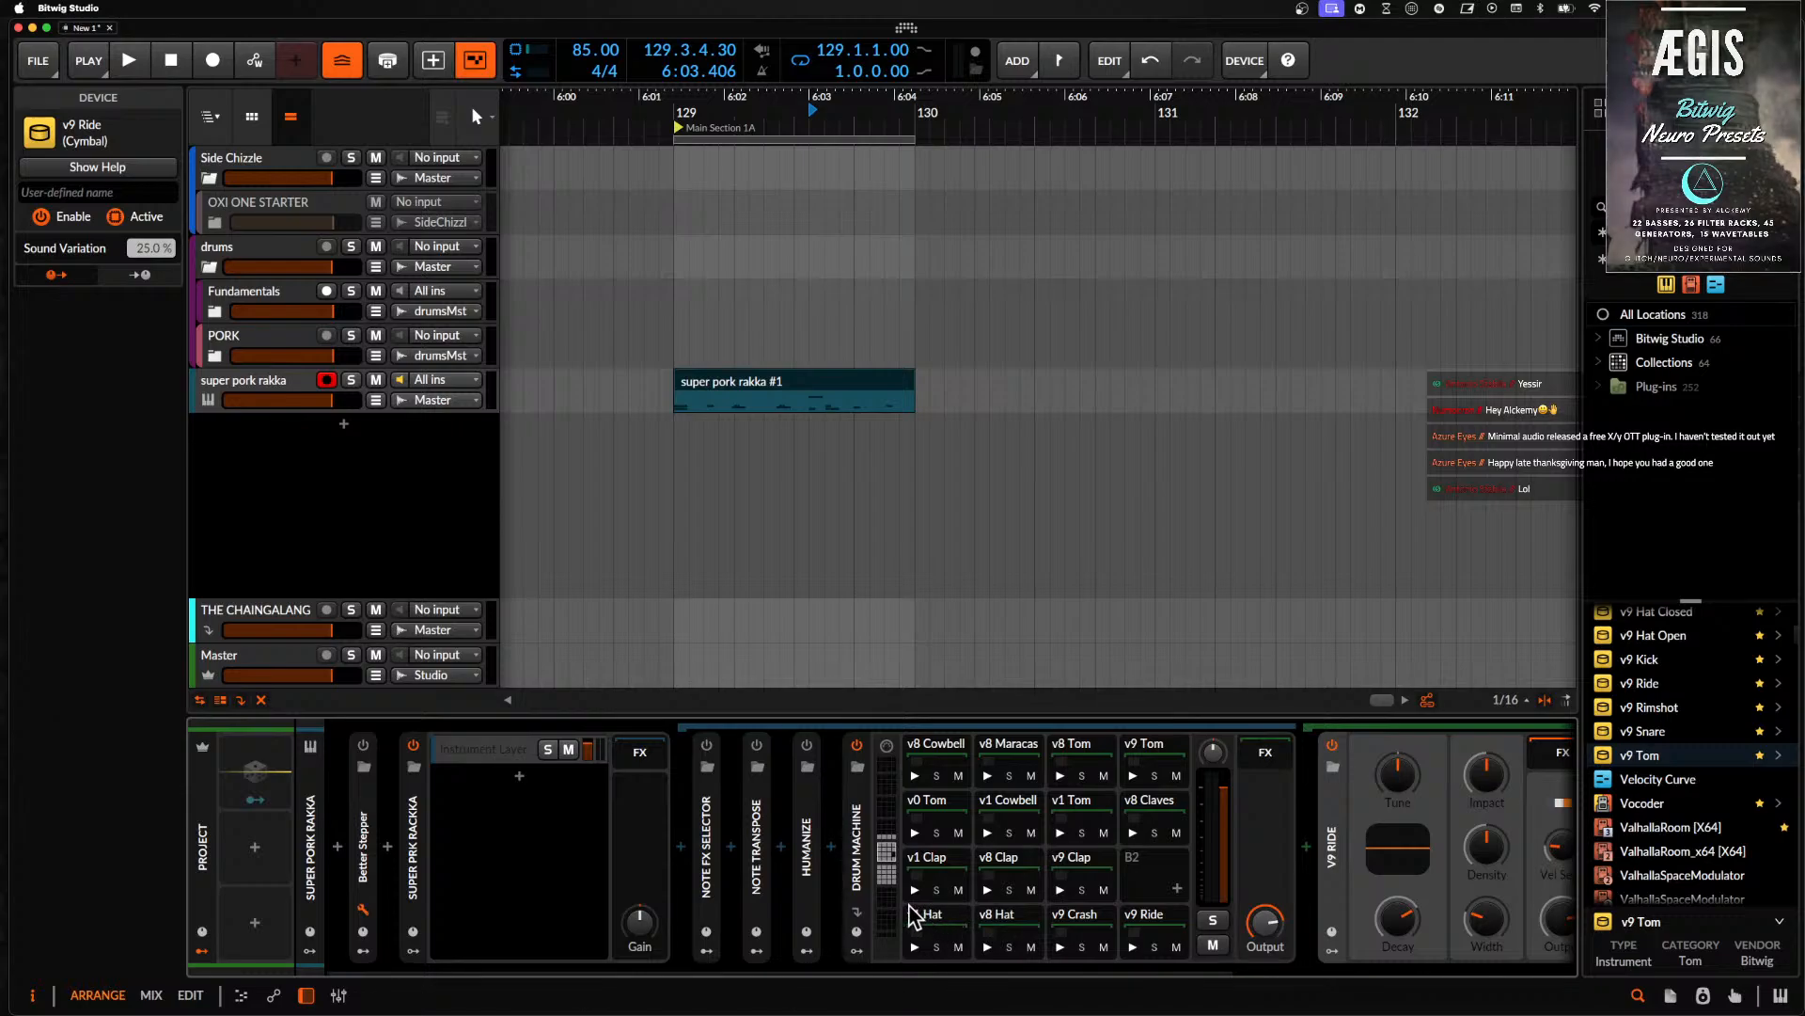
pyautogui.scroll(-3, 886, 907)
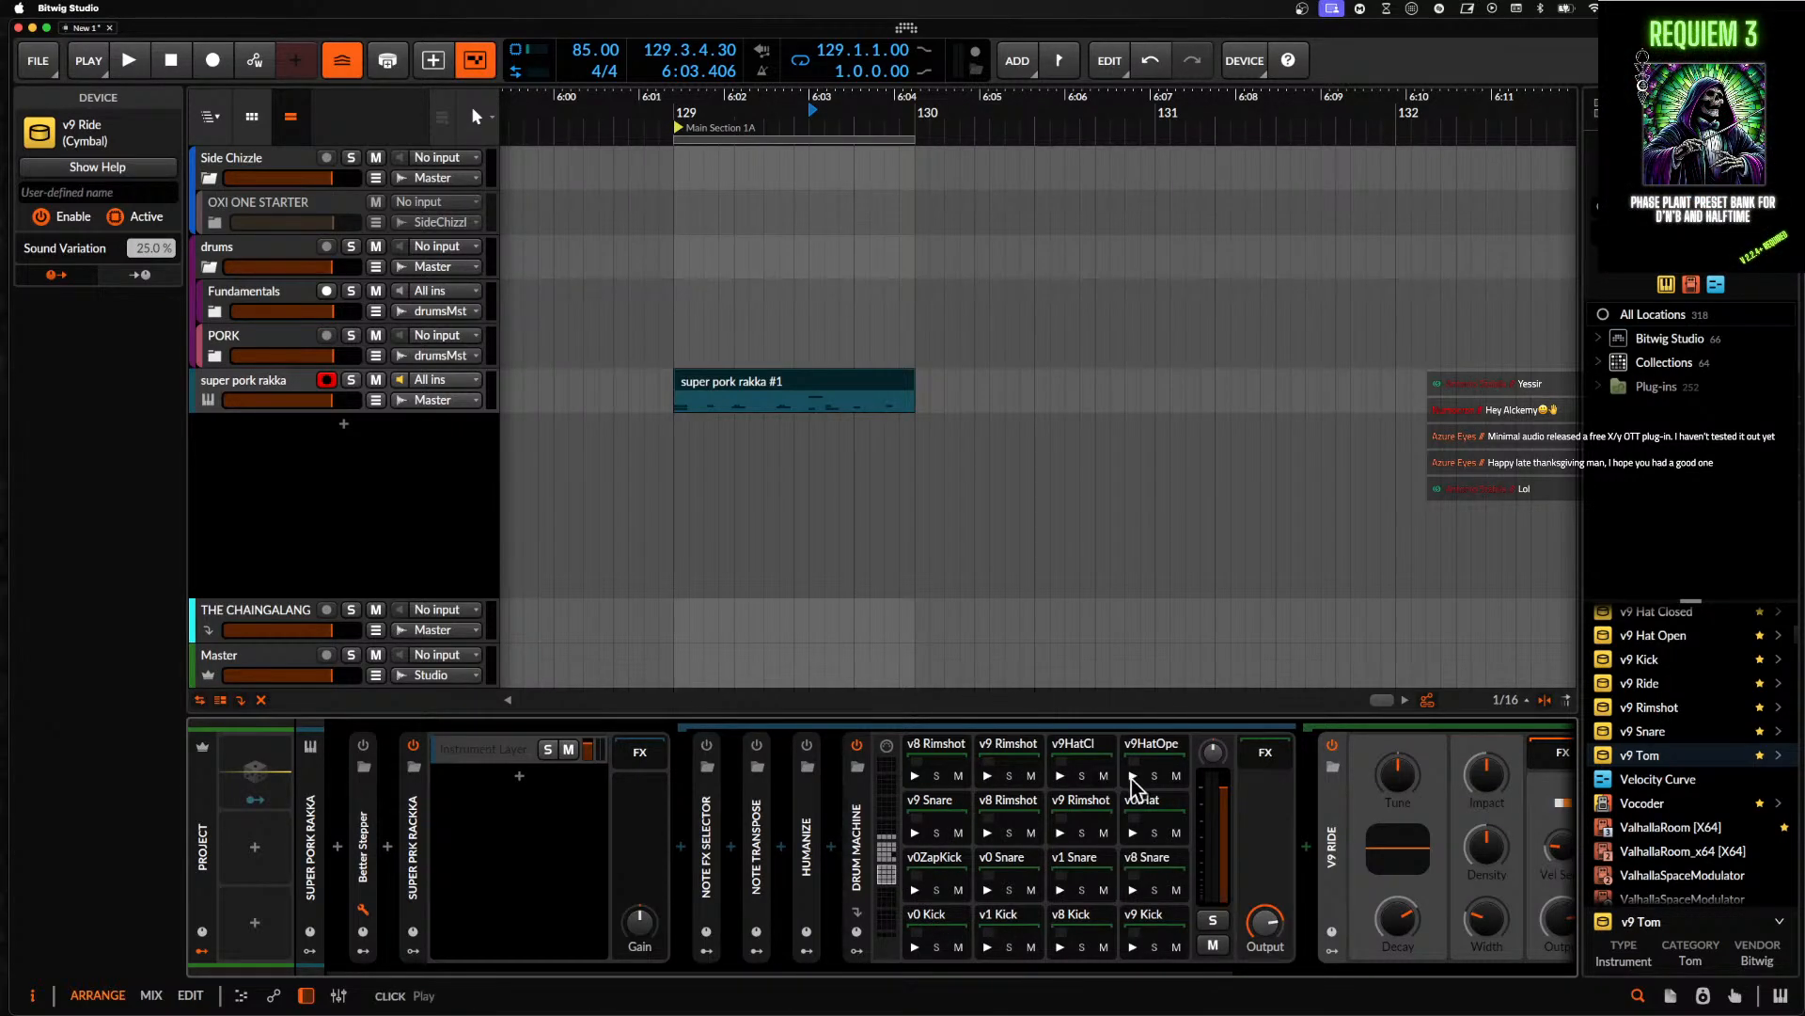
pyautogui.scroll(5, 890, 849)
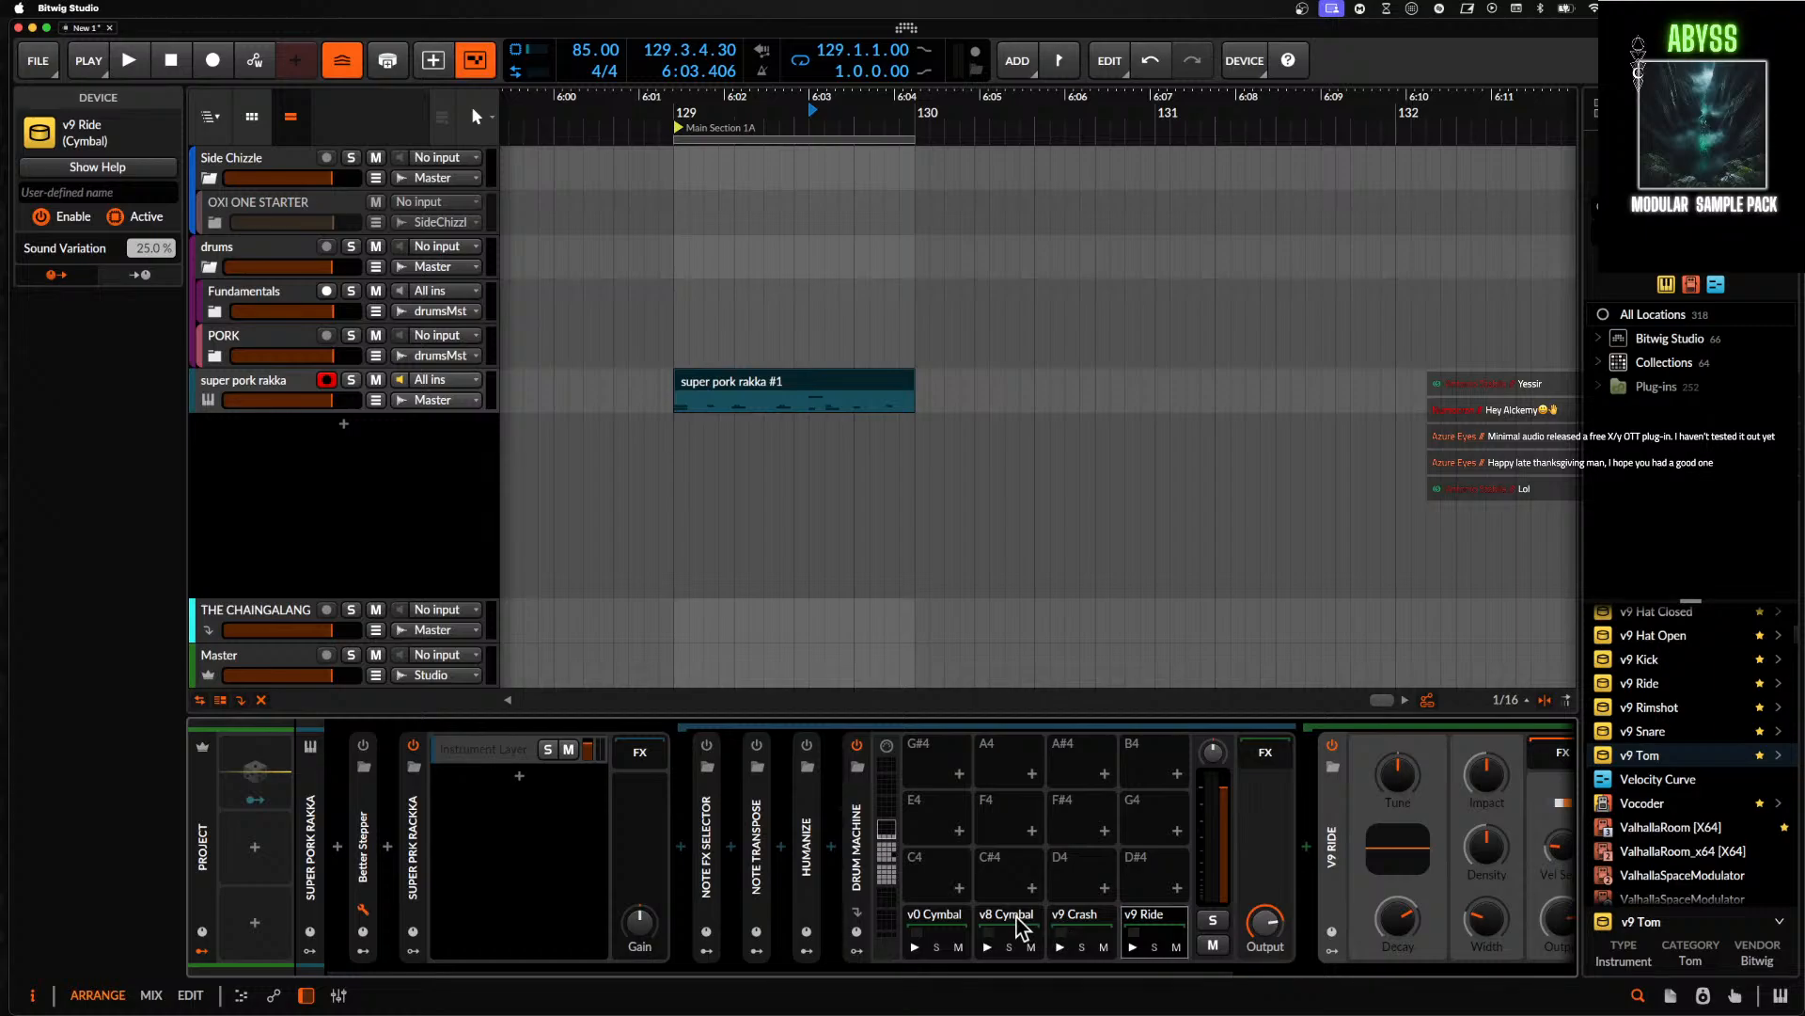
pyautogui.click(935, 921)
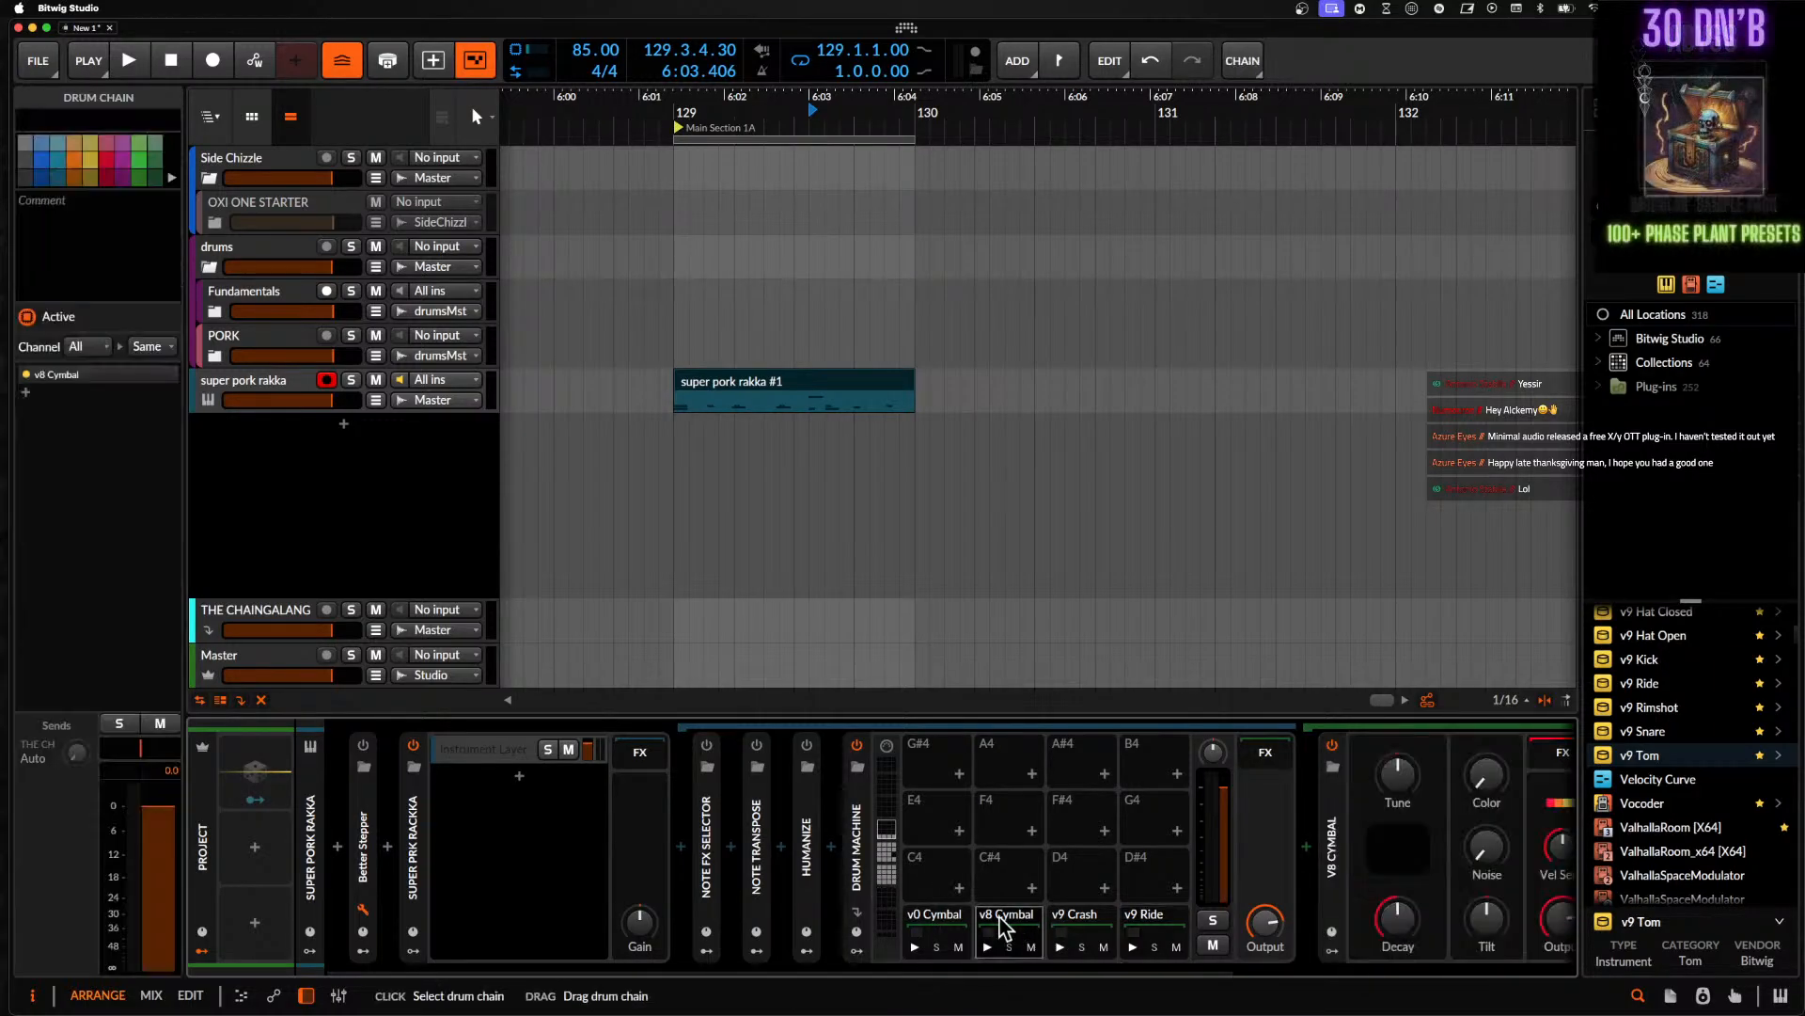
pyautogui.press('Delete')
pyautogui.click(1162, 925)
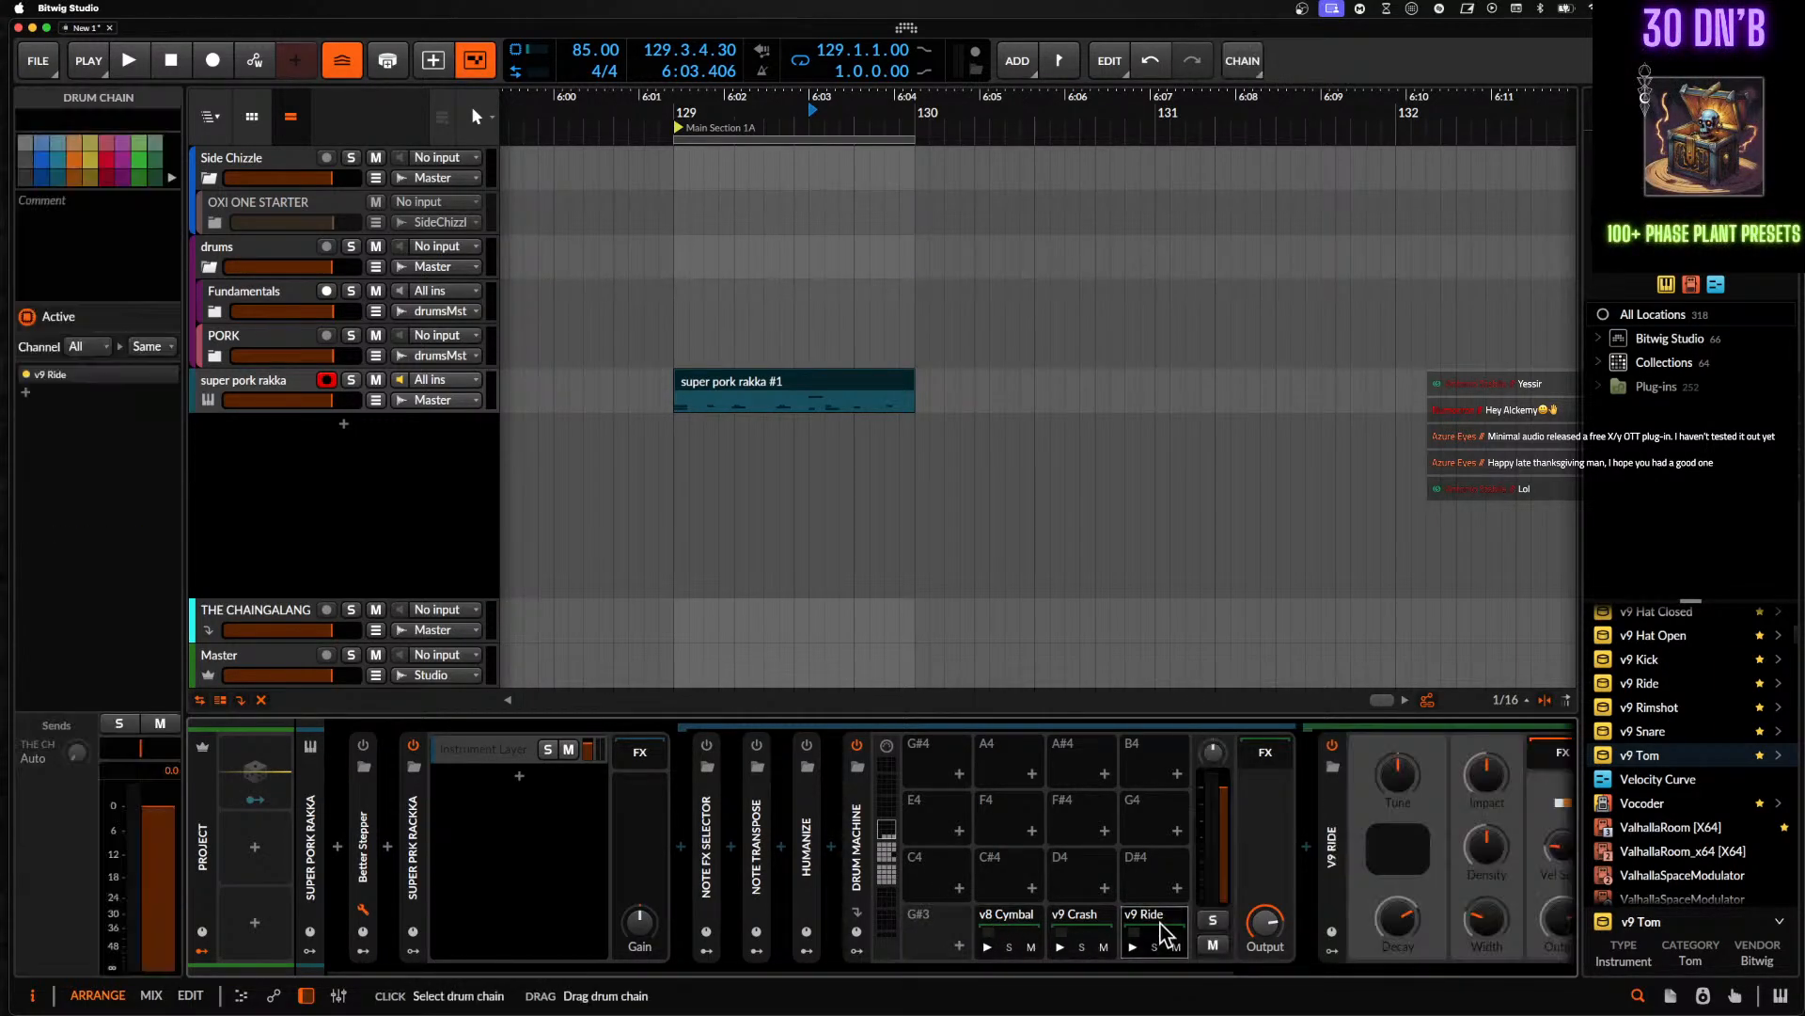
pyautogui.press('Delete')
# - Select the v8 Cymbal and v9 Crash pads on A3 and A#3 together and review the remaining drum pads
pyautogui.click(978, 910)
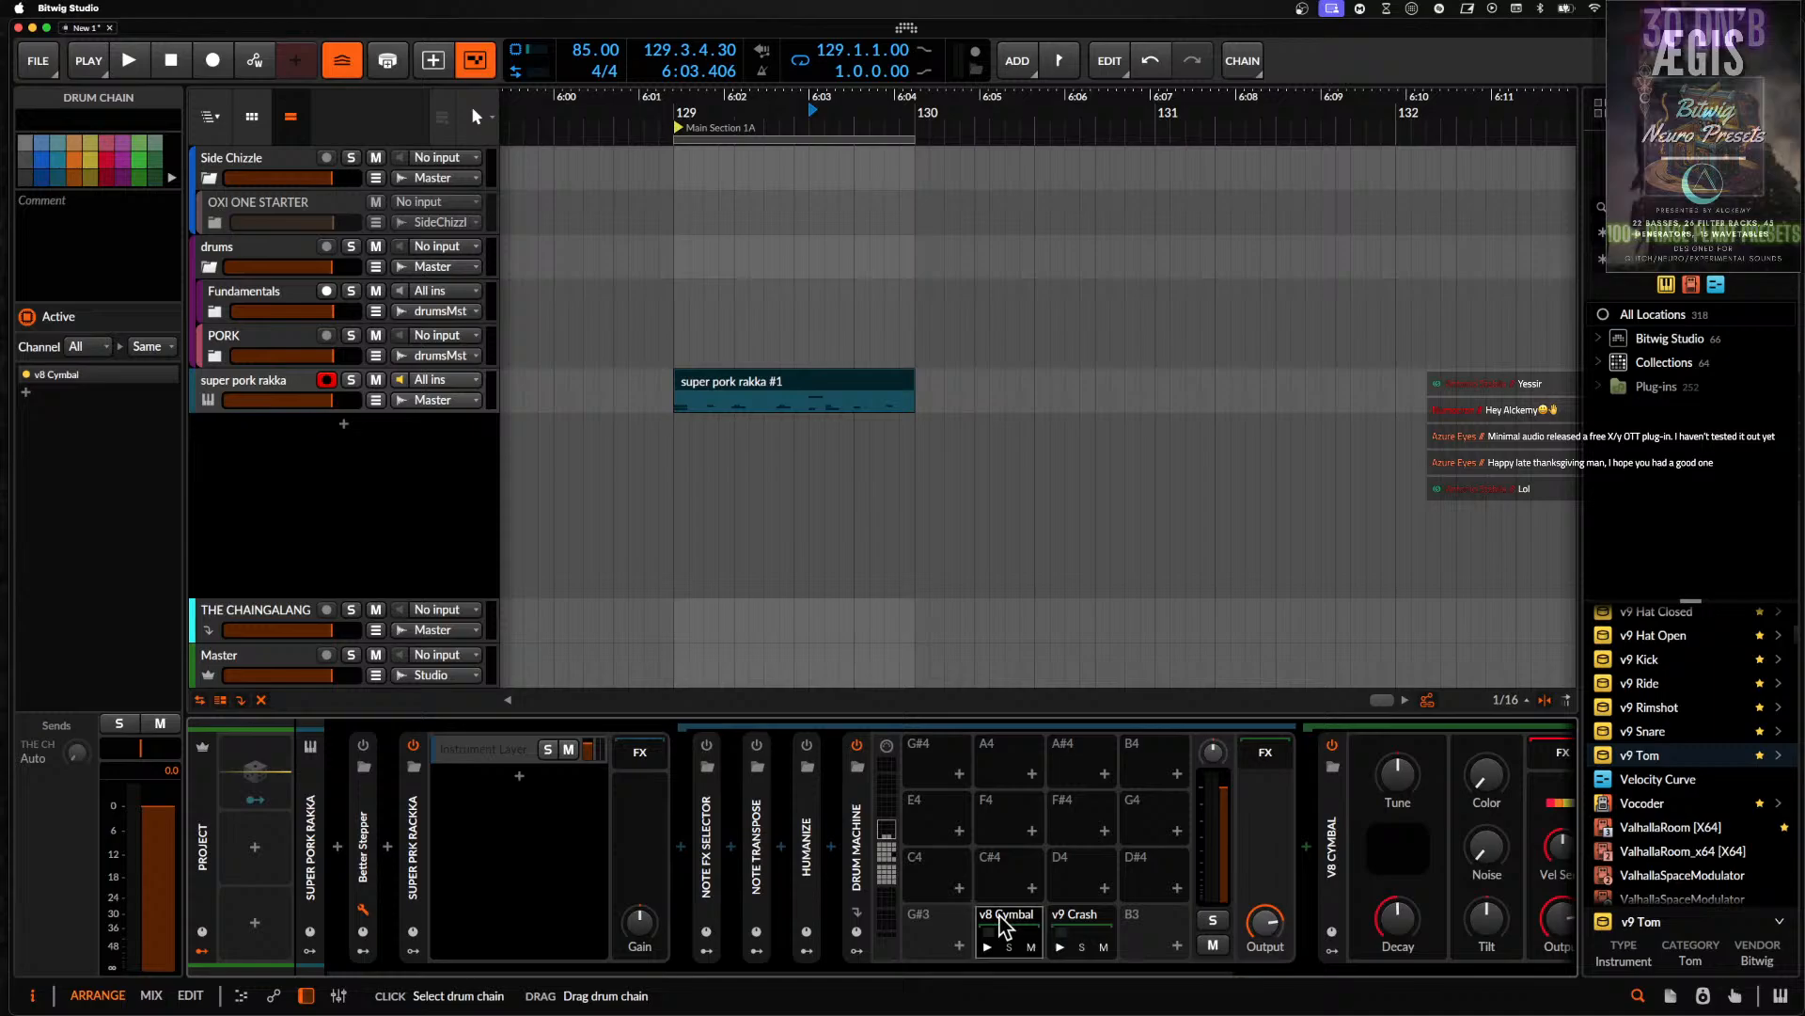
pyautogui.keyDown('shift'); pyautogui.click(1051, 926); pyautogui.keyUp('shift')
pyautogui.click(889, 857)
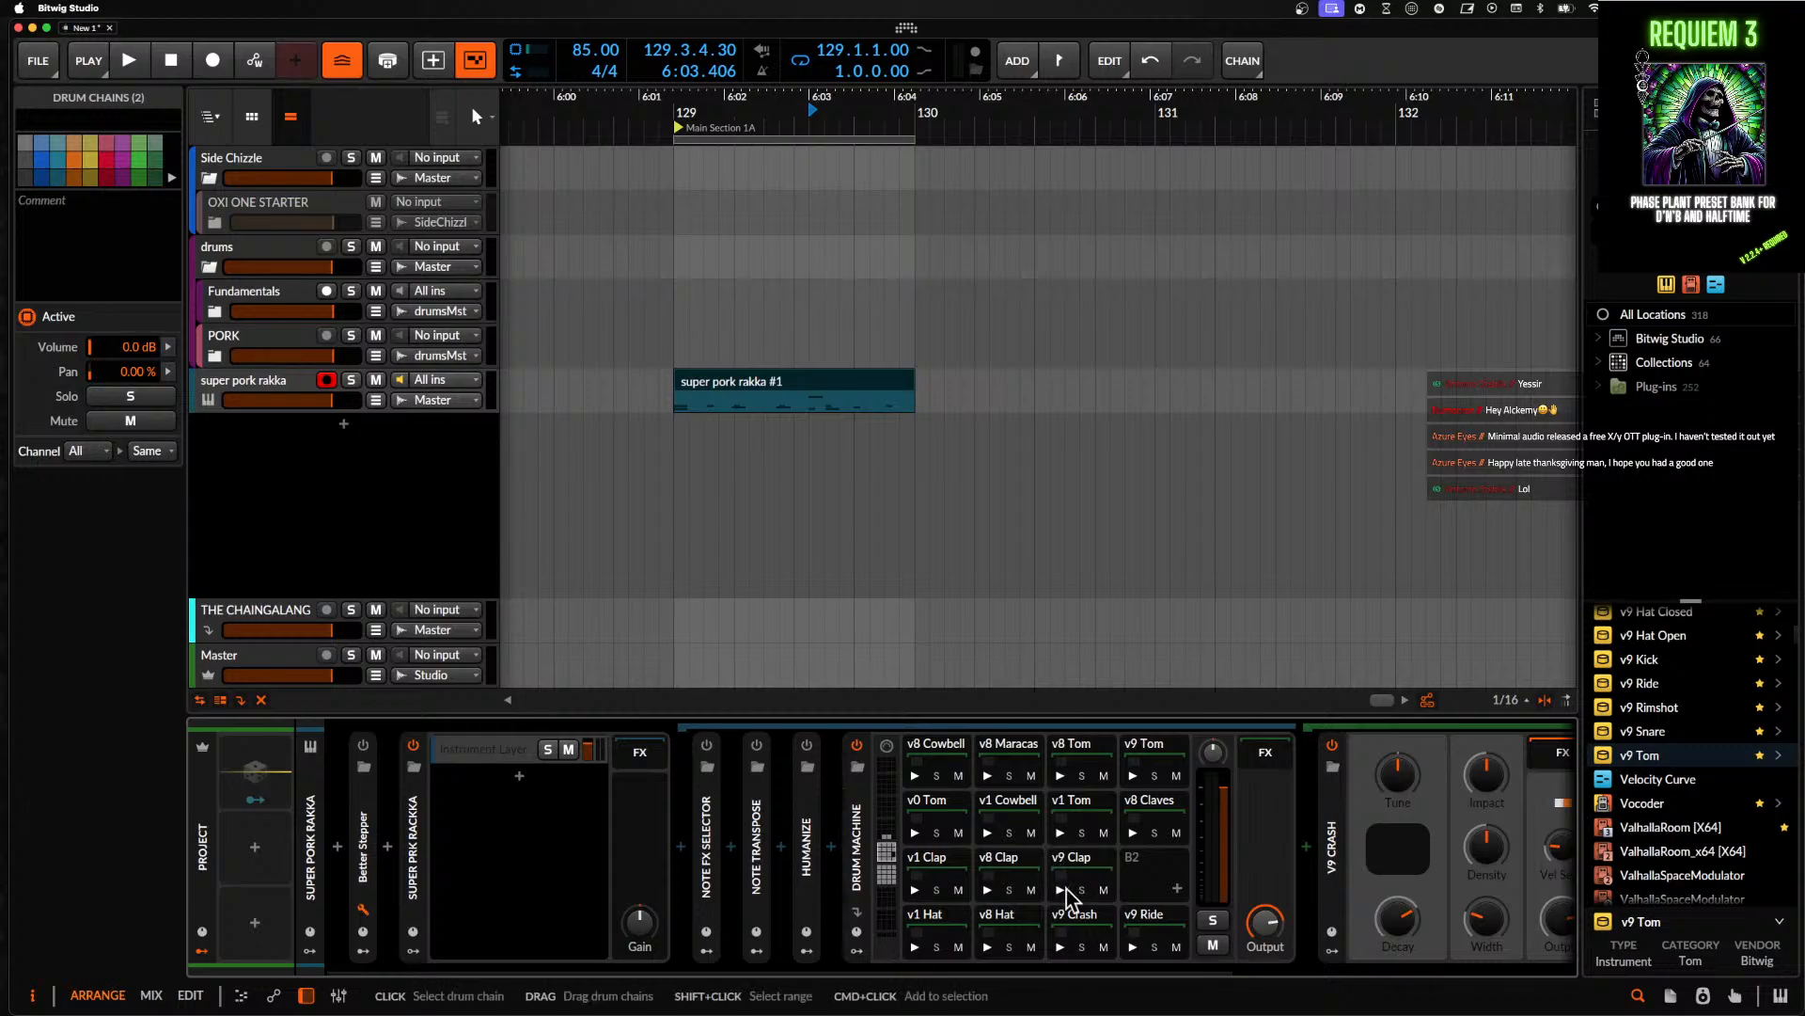
pyautogui.click(892, 889)
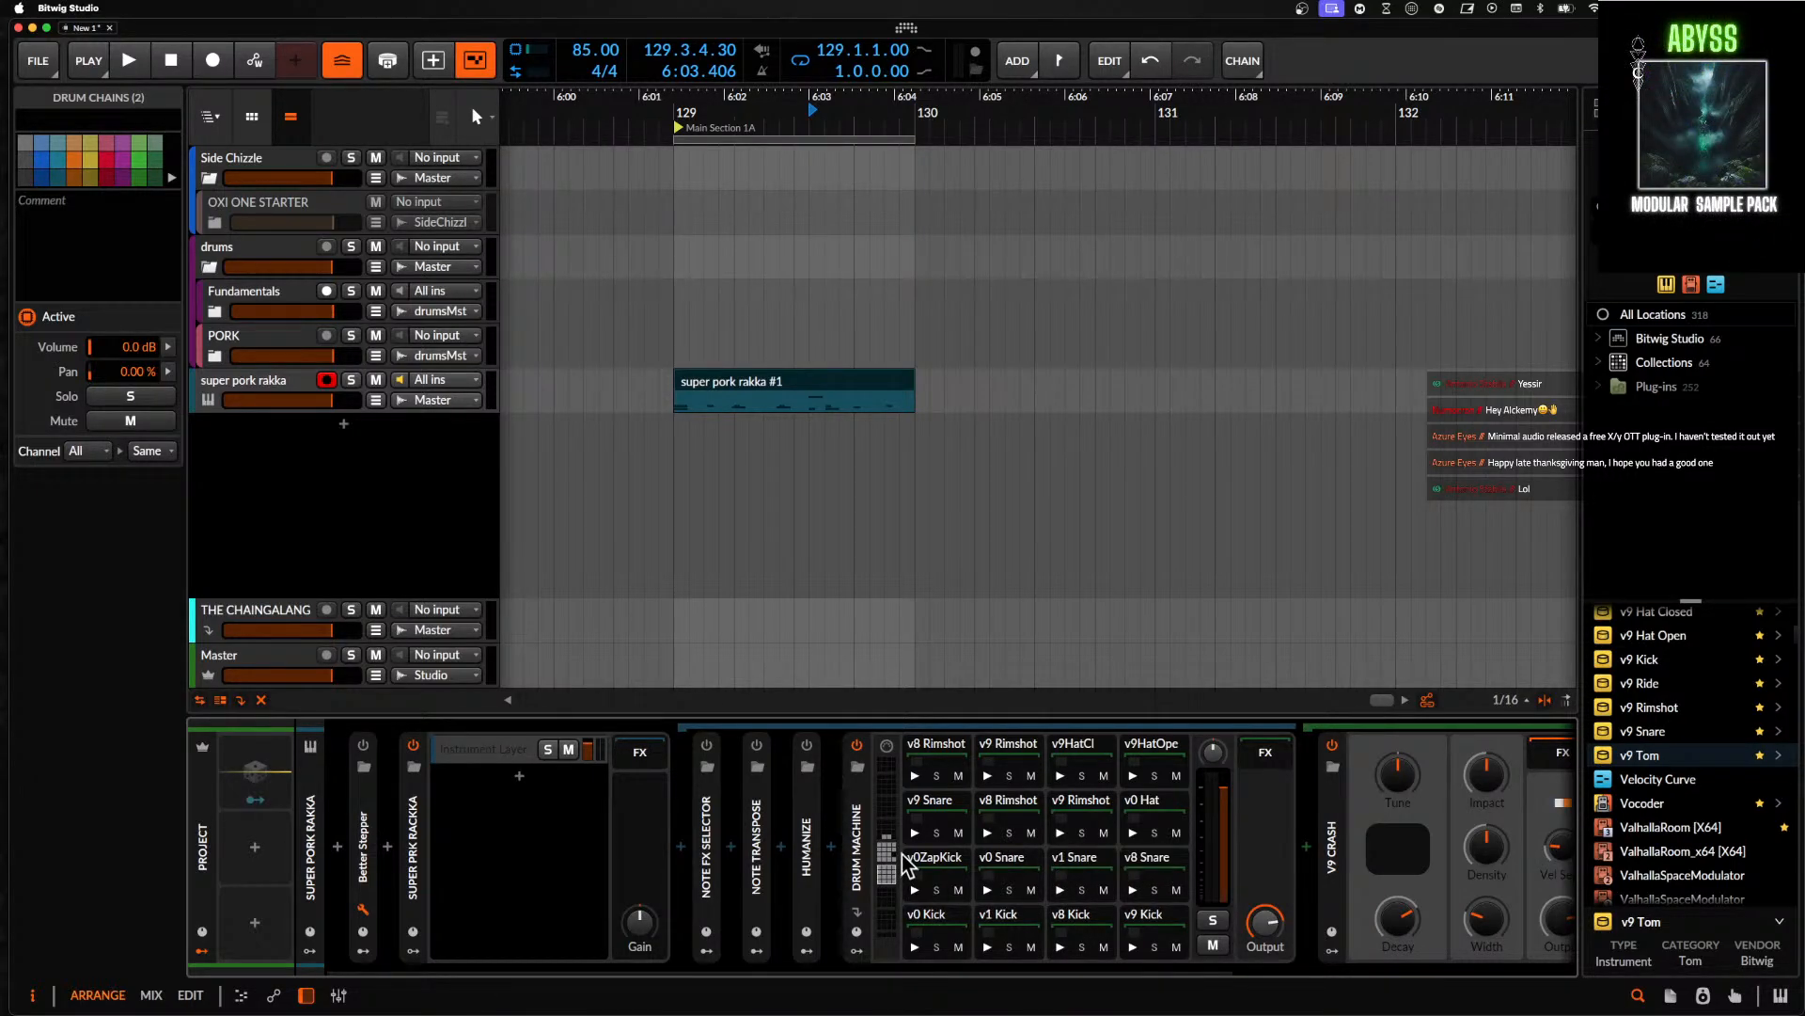
pyautogui.click(886, 850)
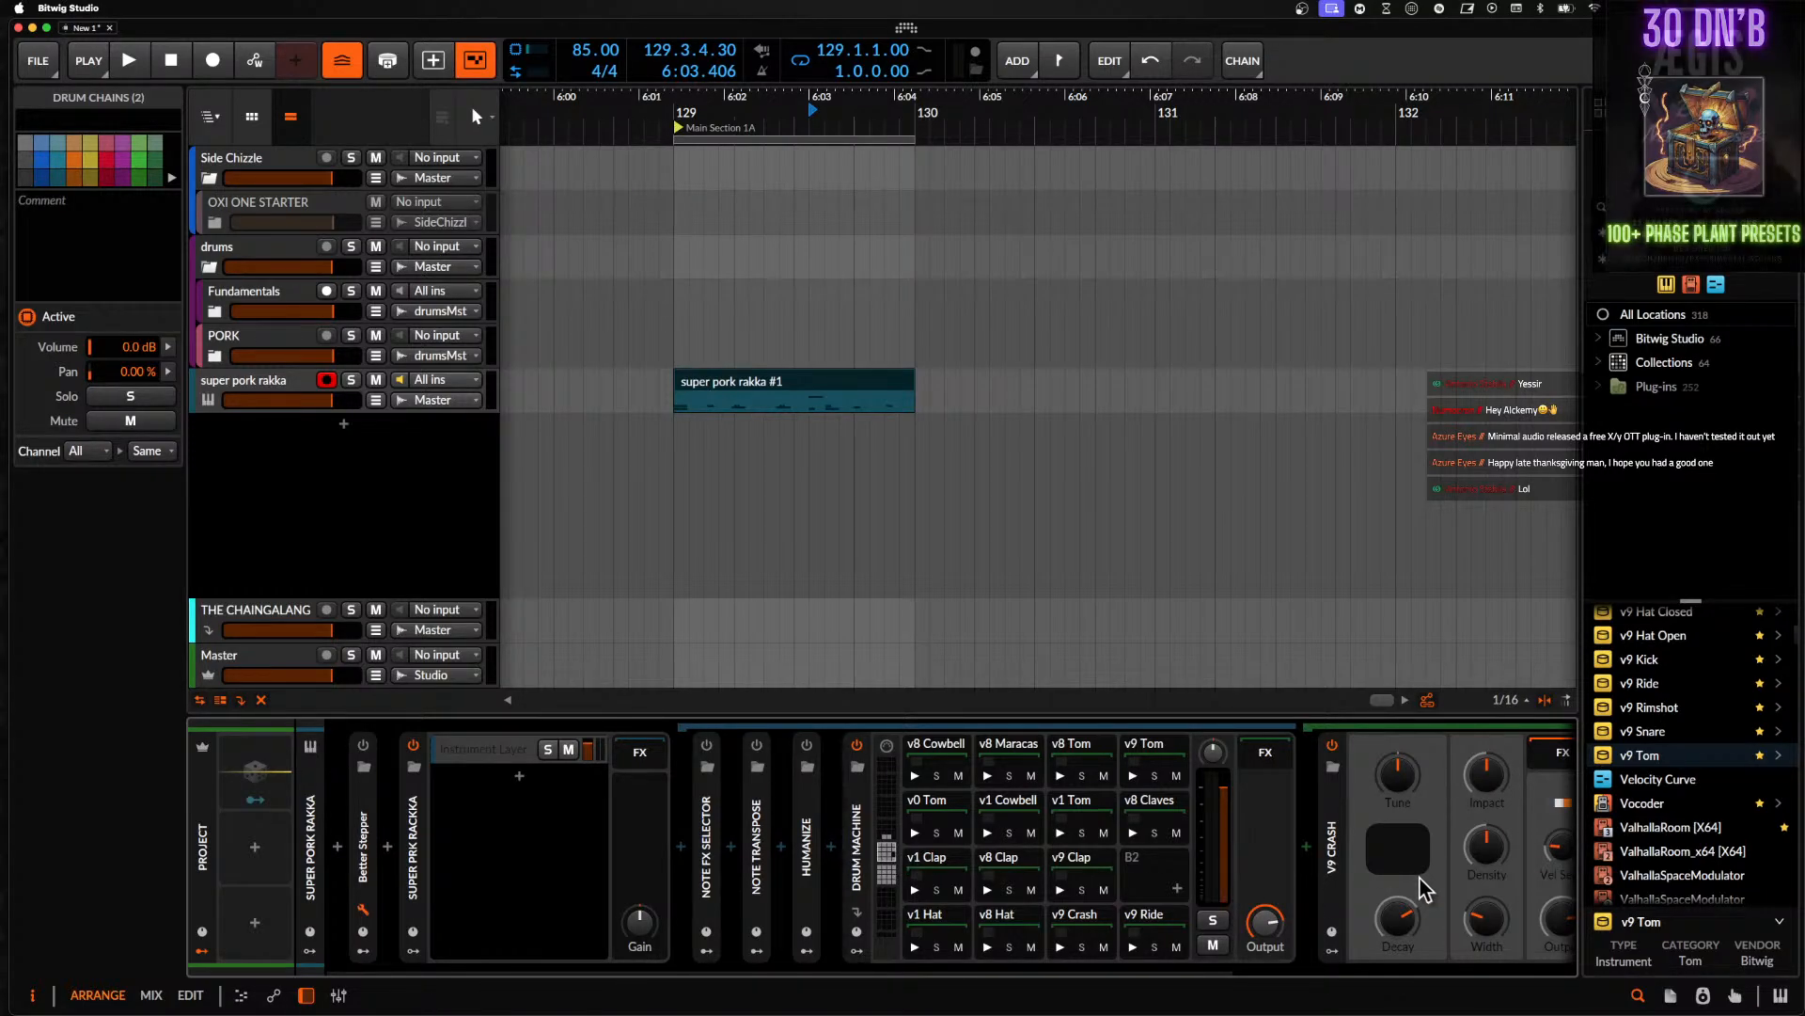
# - Audition the kick, snare, hat and rimshot pads on the Drum Machine's lowest sixteen pads
pyautogui.click(887, 875)
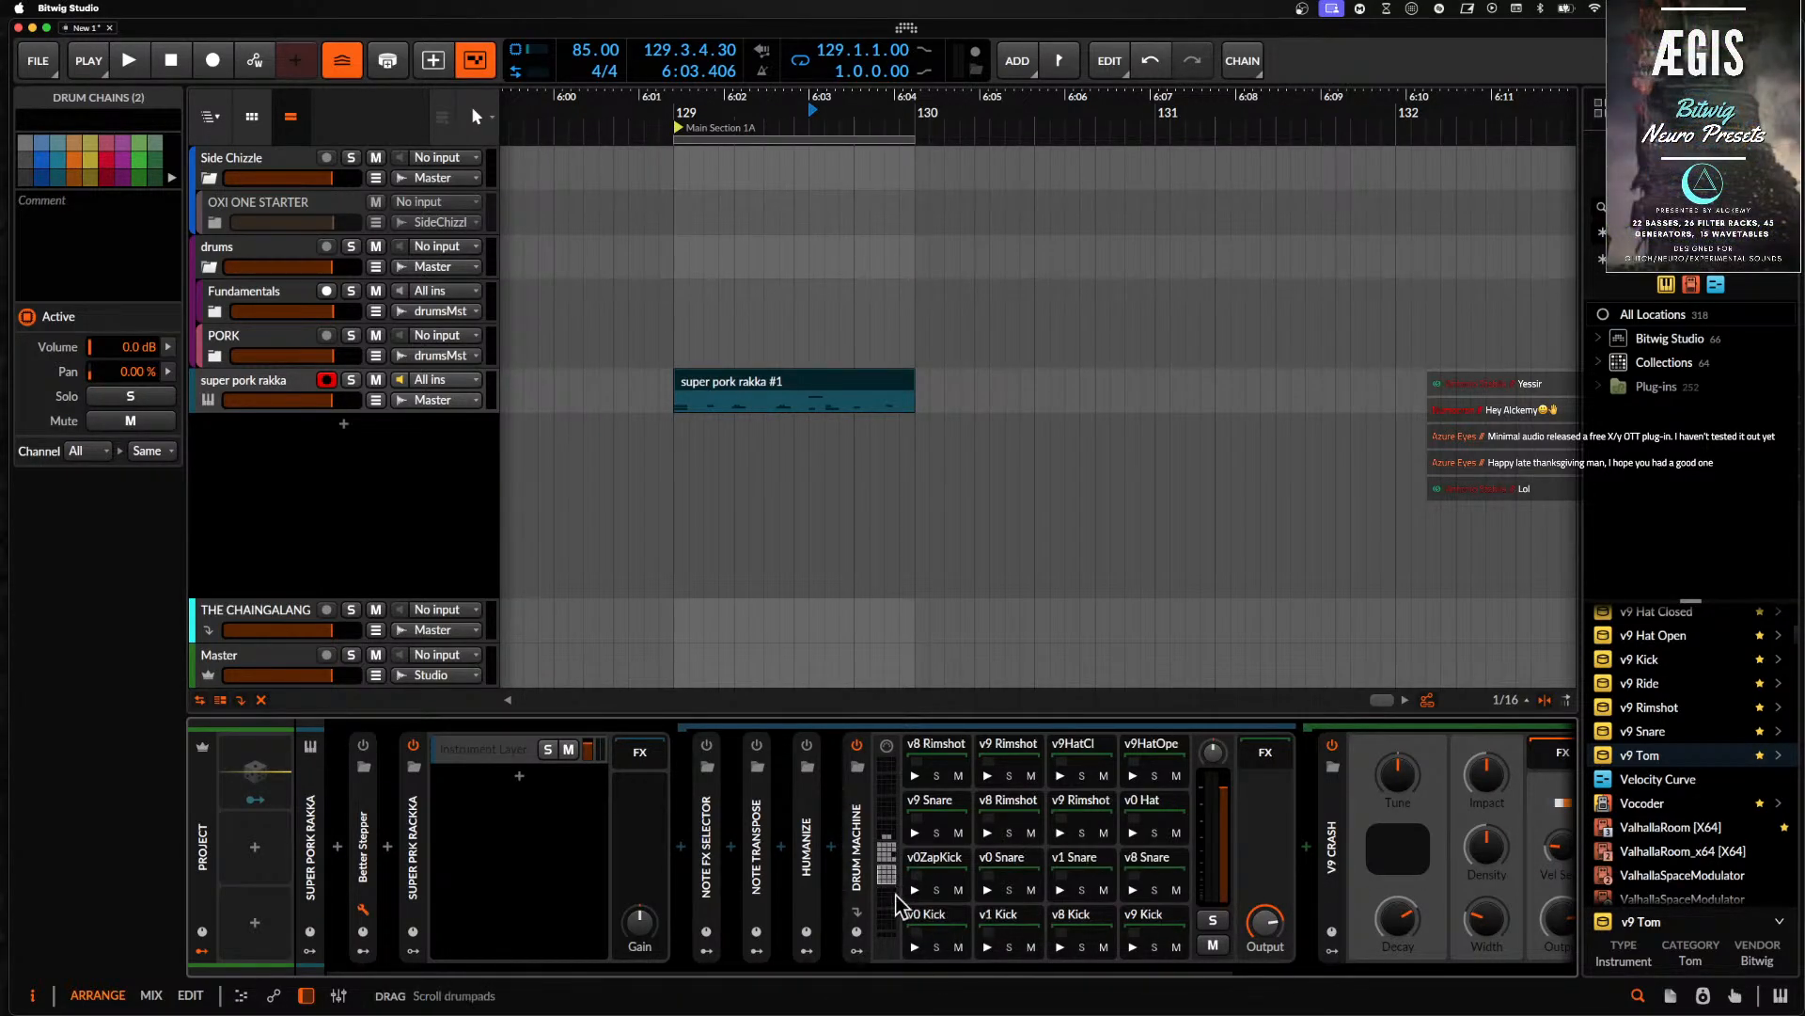
pyautogui.click(915, 948)
pyautogui.click(987, 947)
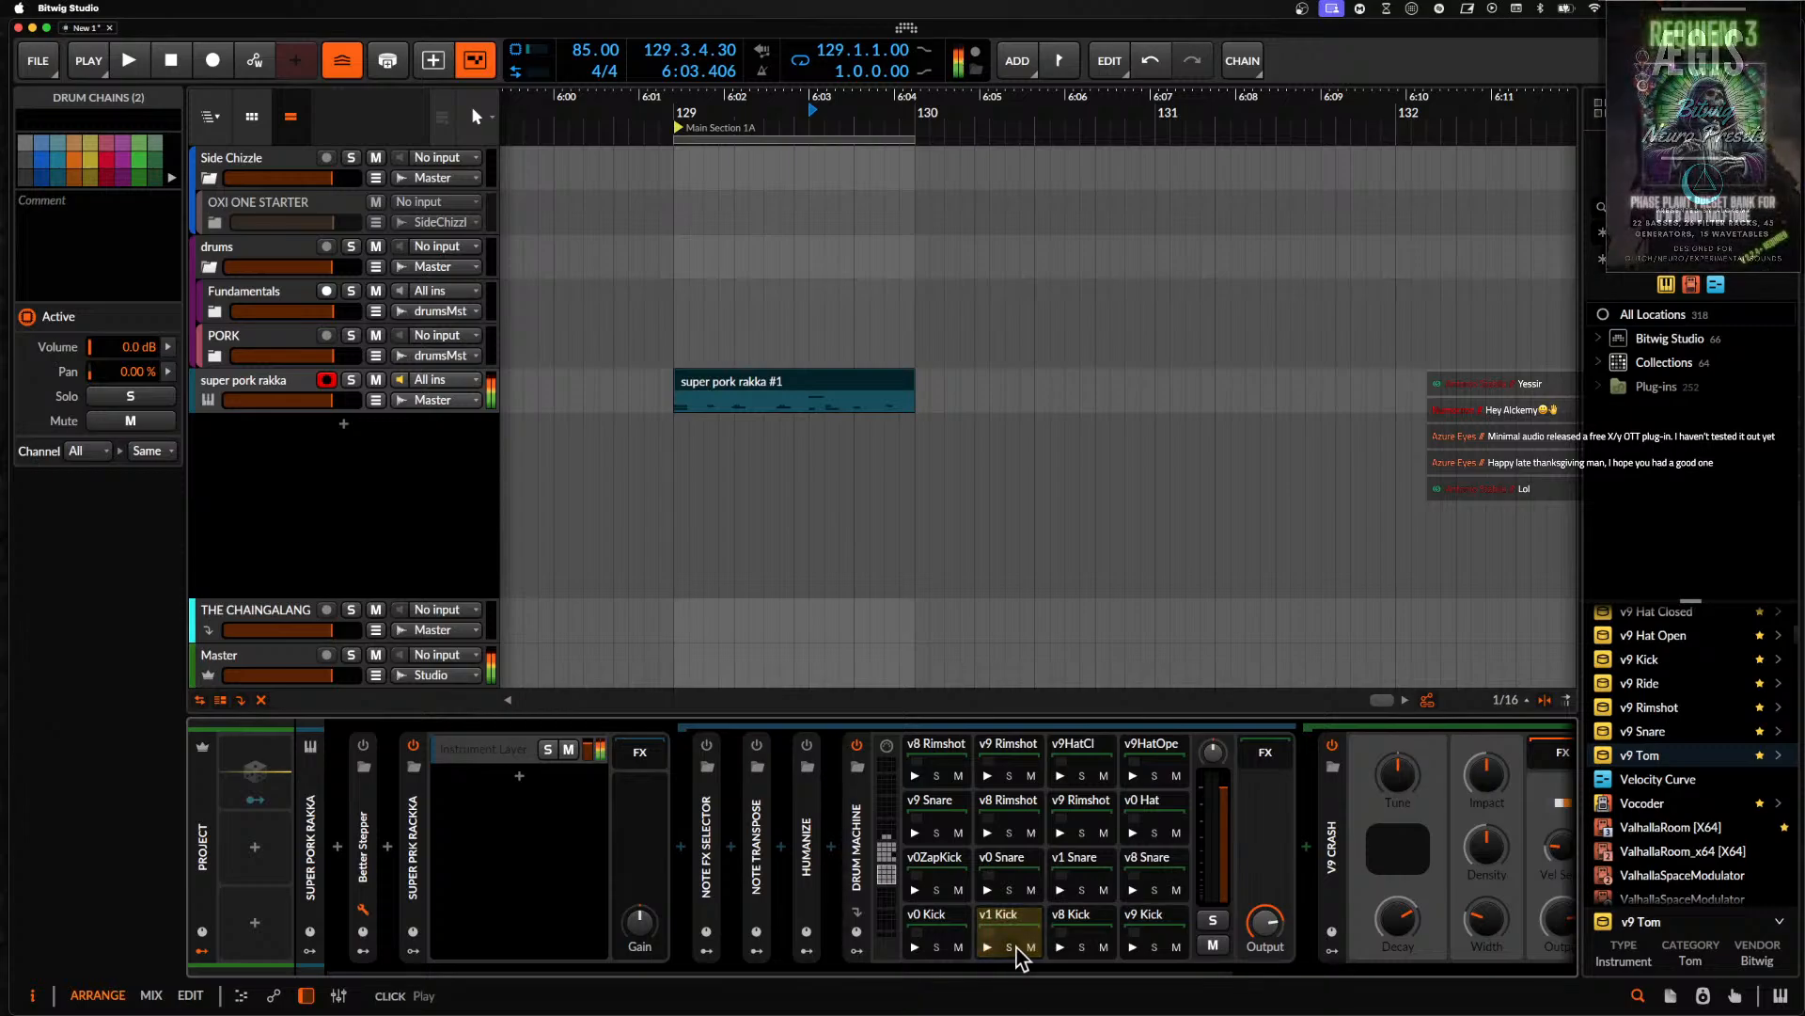
pyautogui.click(1133, 950)
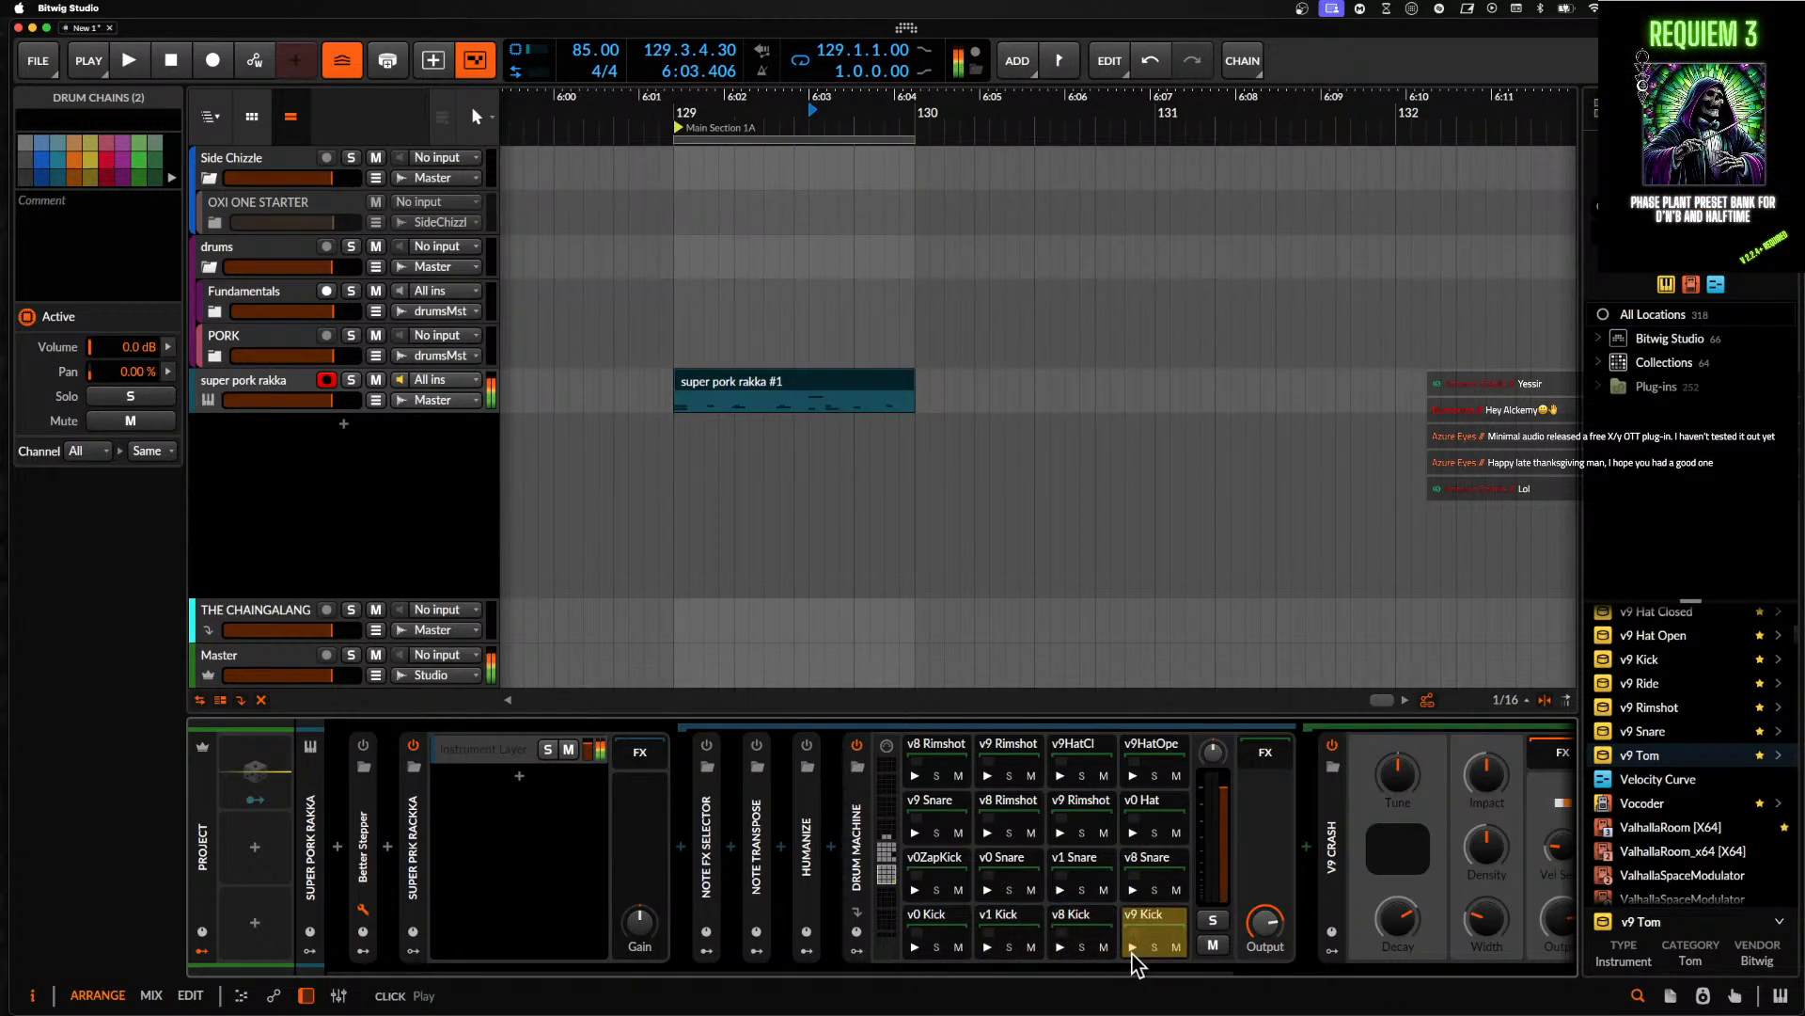
pyautogui.click(916, 890)
pyautogui.click(985, 891)
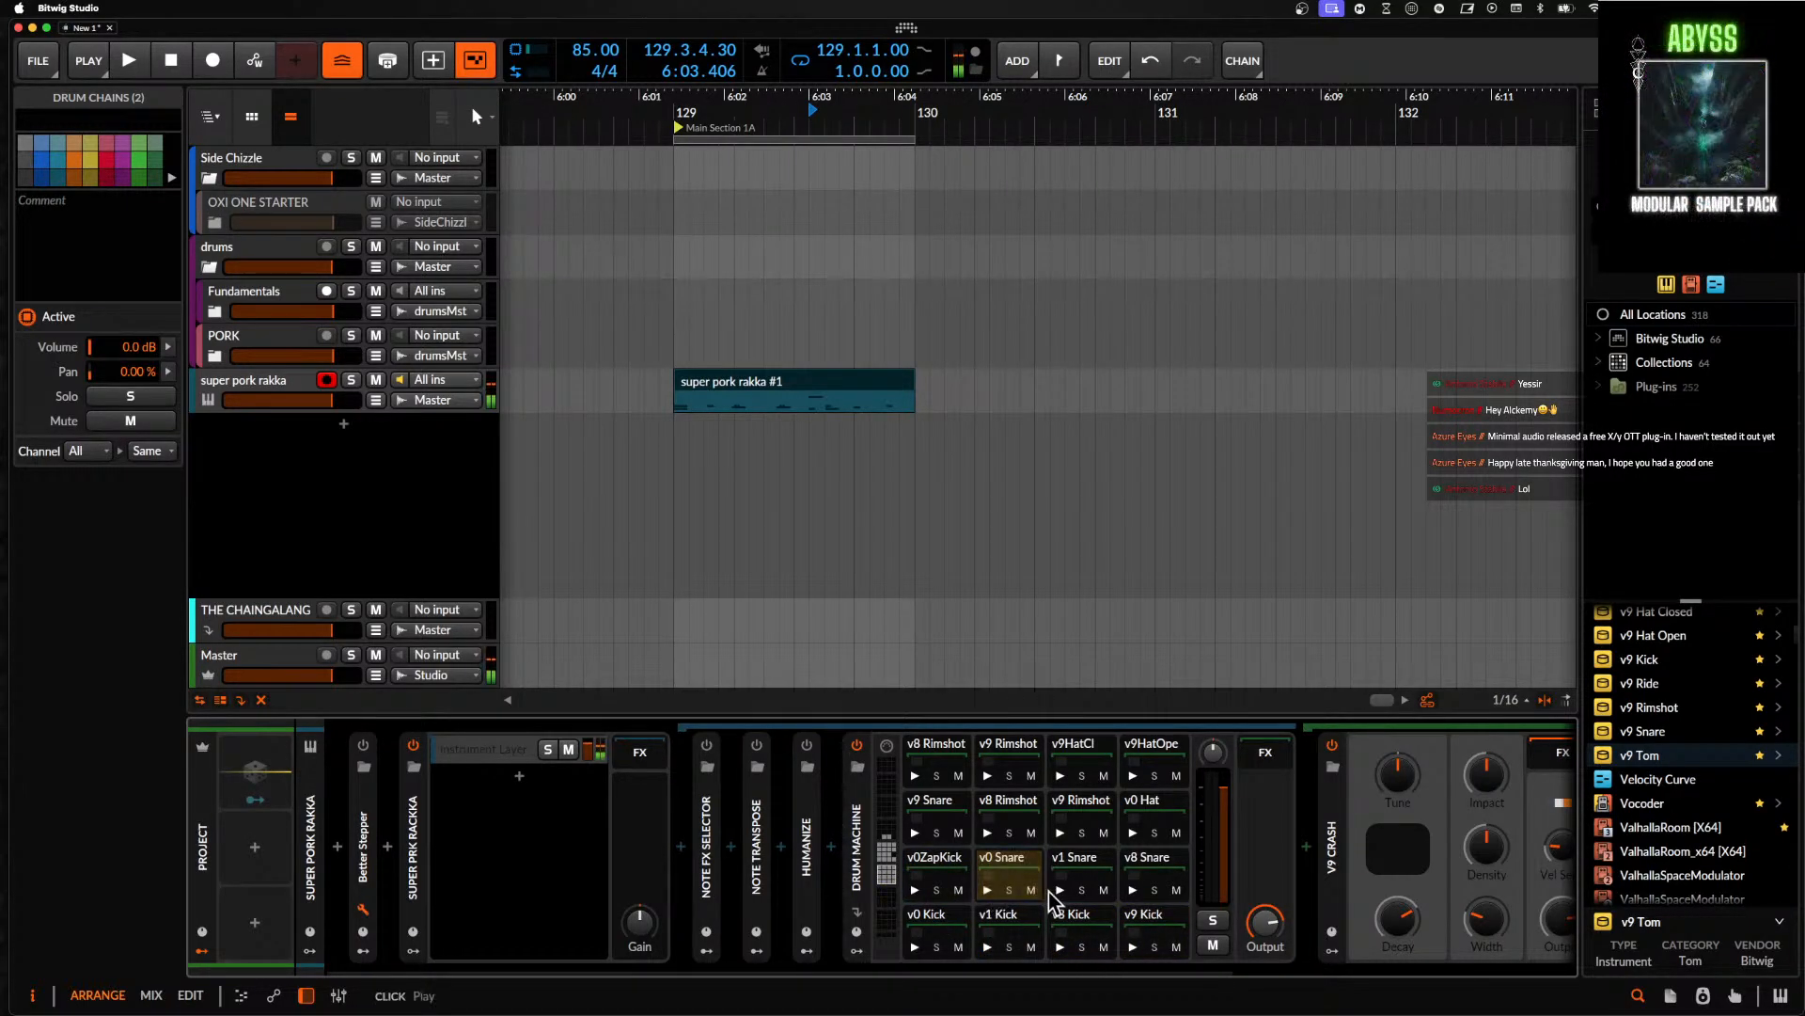
pyautogui.click(1060, 889)
pyautogui.click(1133, 890)
pyautogui.click(1132, 832)
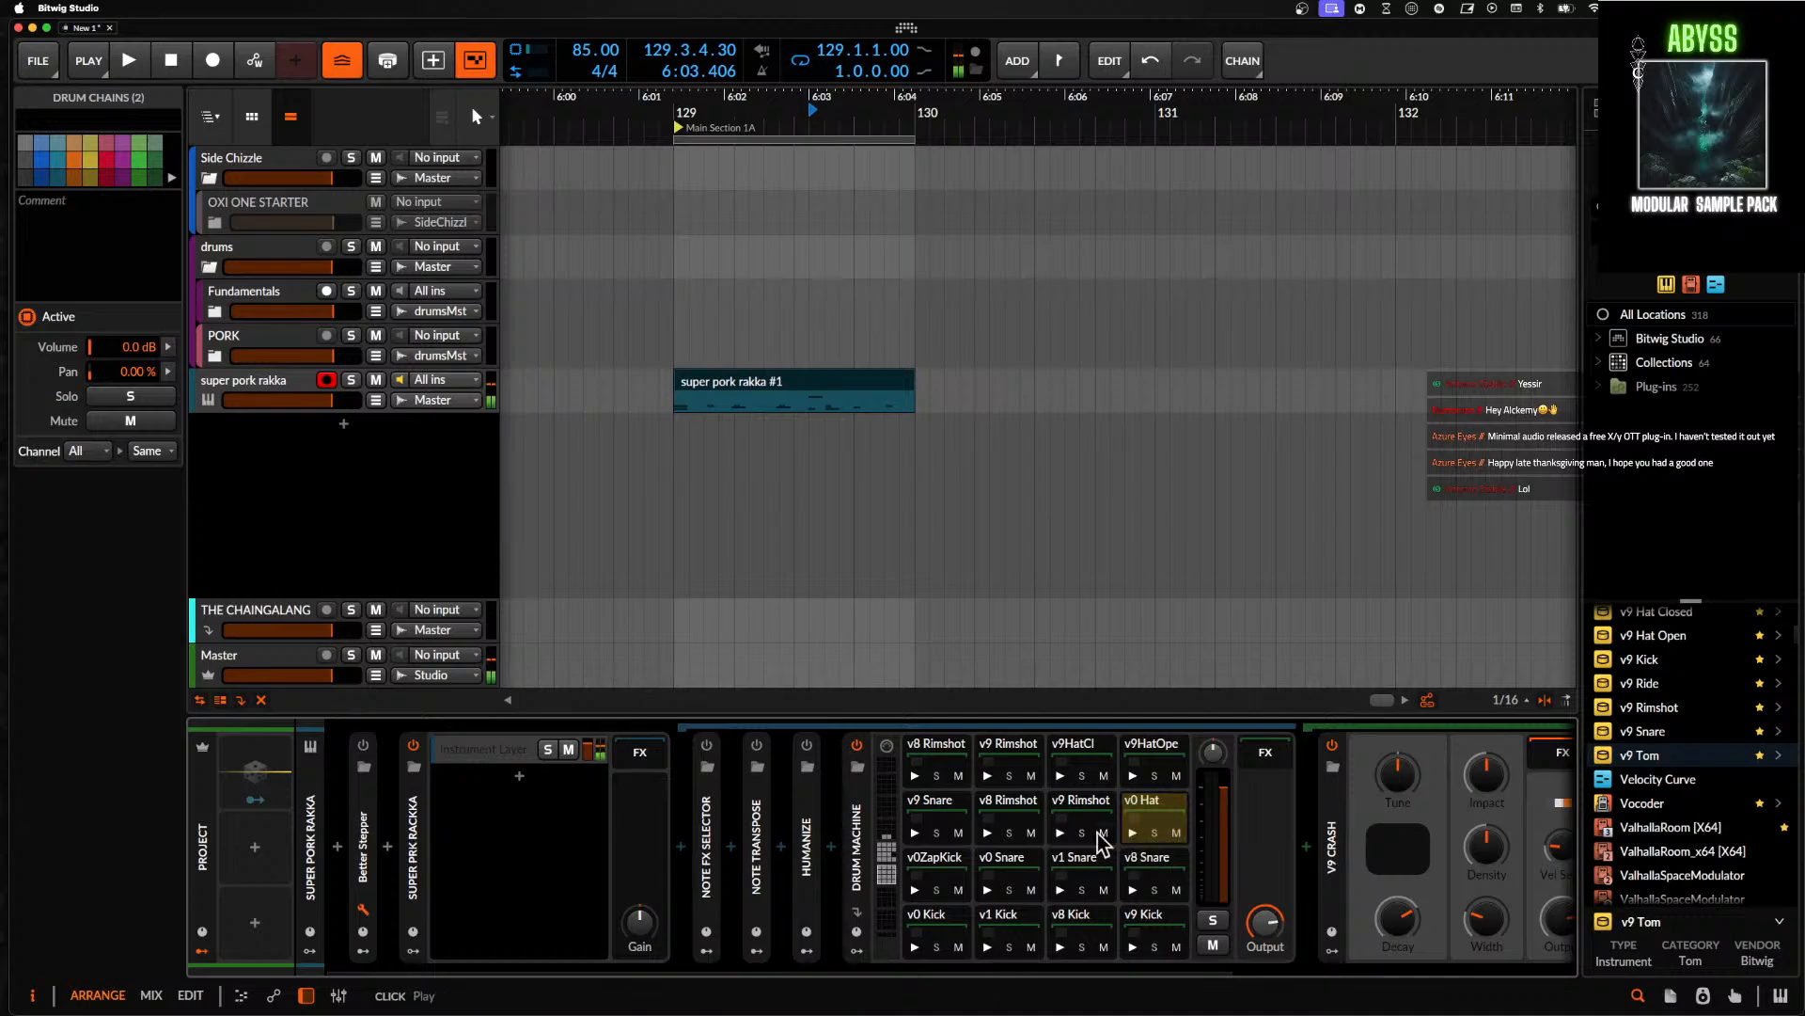
pyautogui.click(1060, 832)
pyautogui.click(987, 832)
pyautogui.click(914, 776)
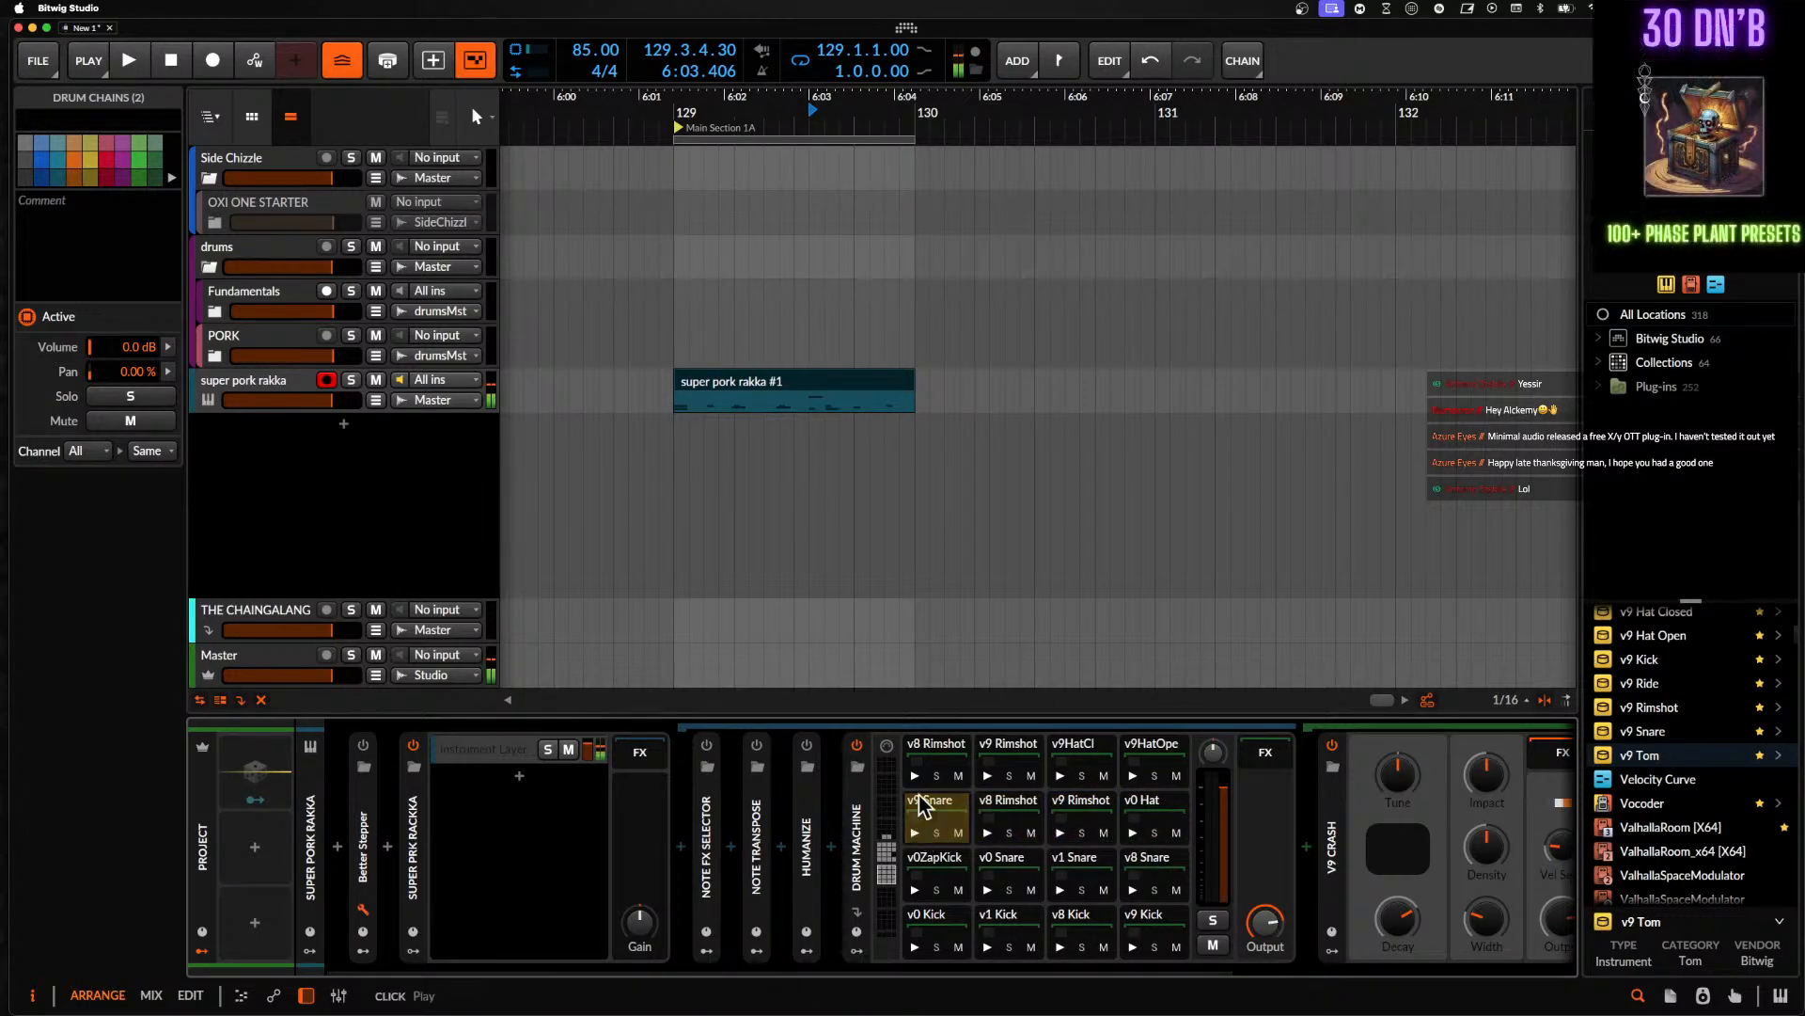
pyautogui.click(987, 776)
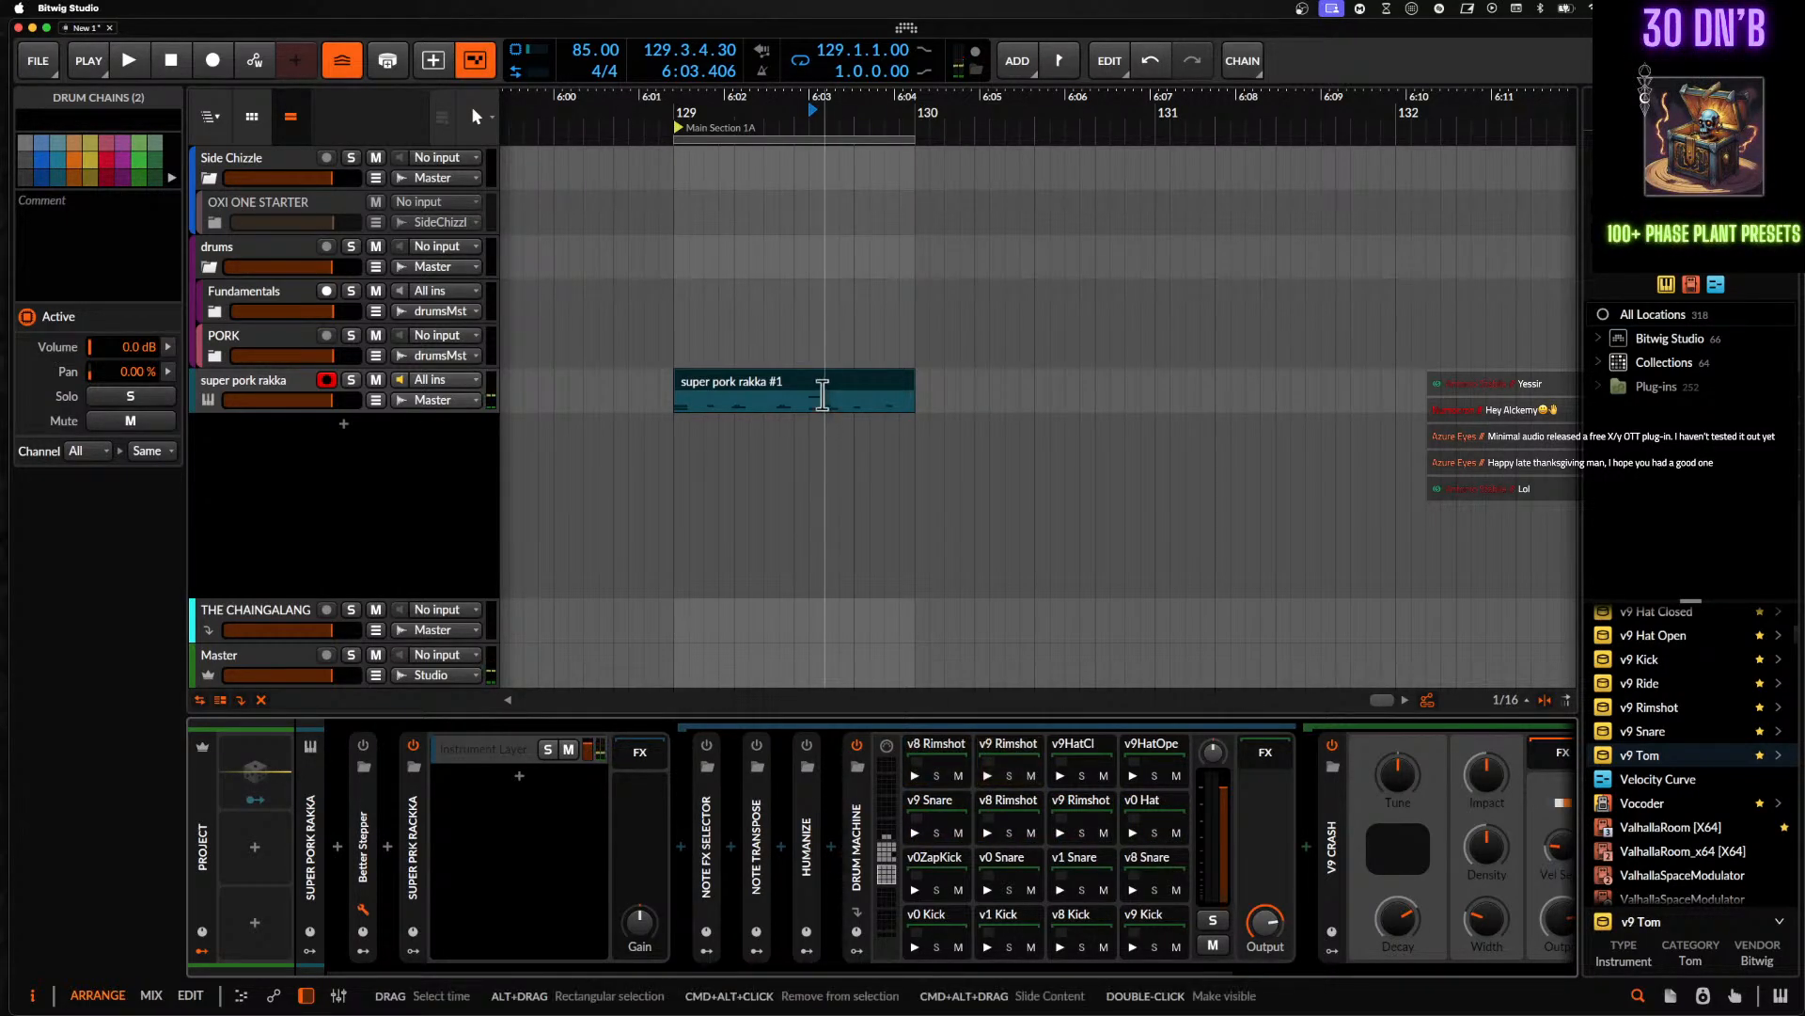
# - Return to the super pork rakka track's device chain and delete the filled Drum Machine
pyautogui.doubleClick(818, 391)
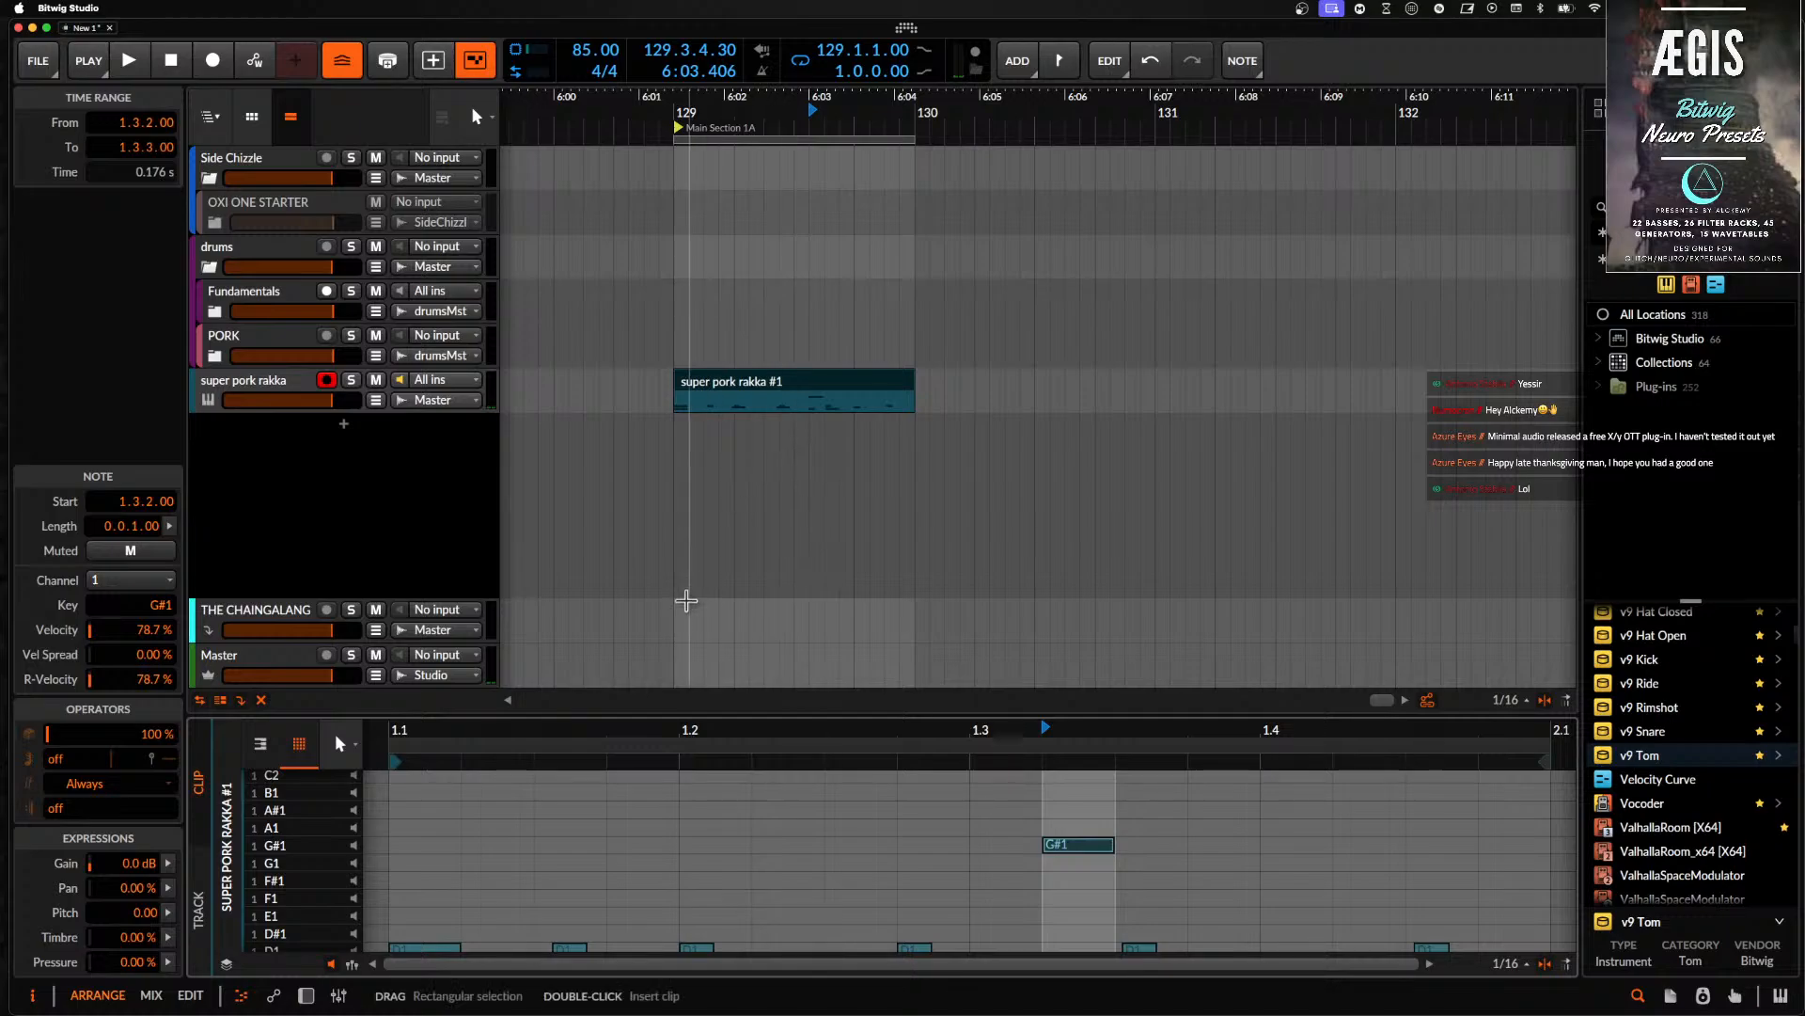
pyautogui.doubleClick(299, 390)
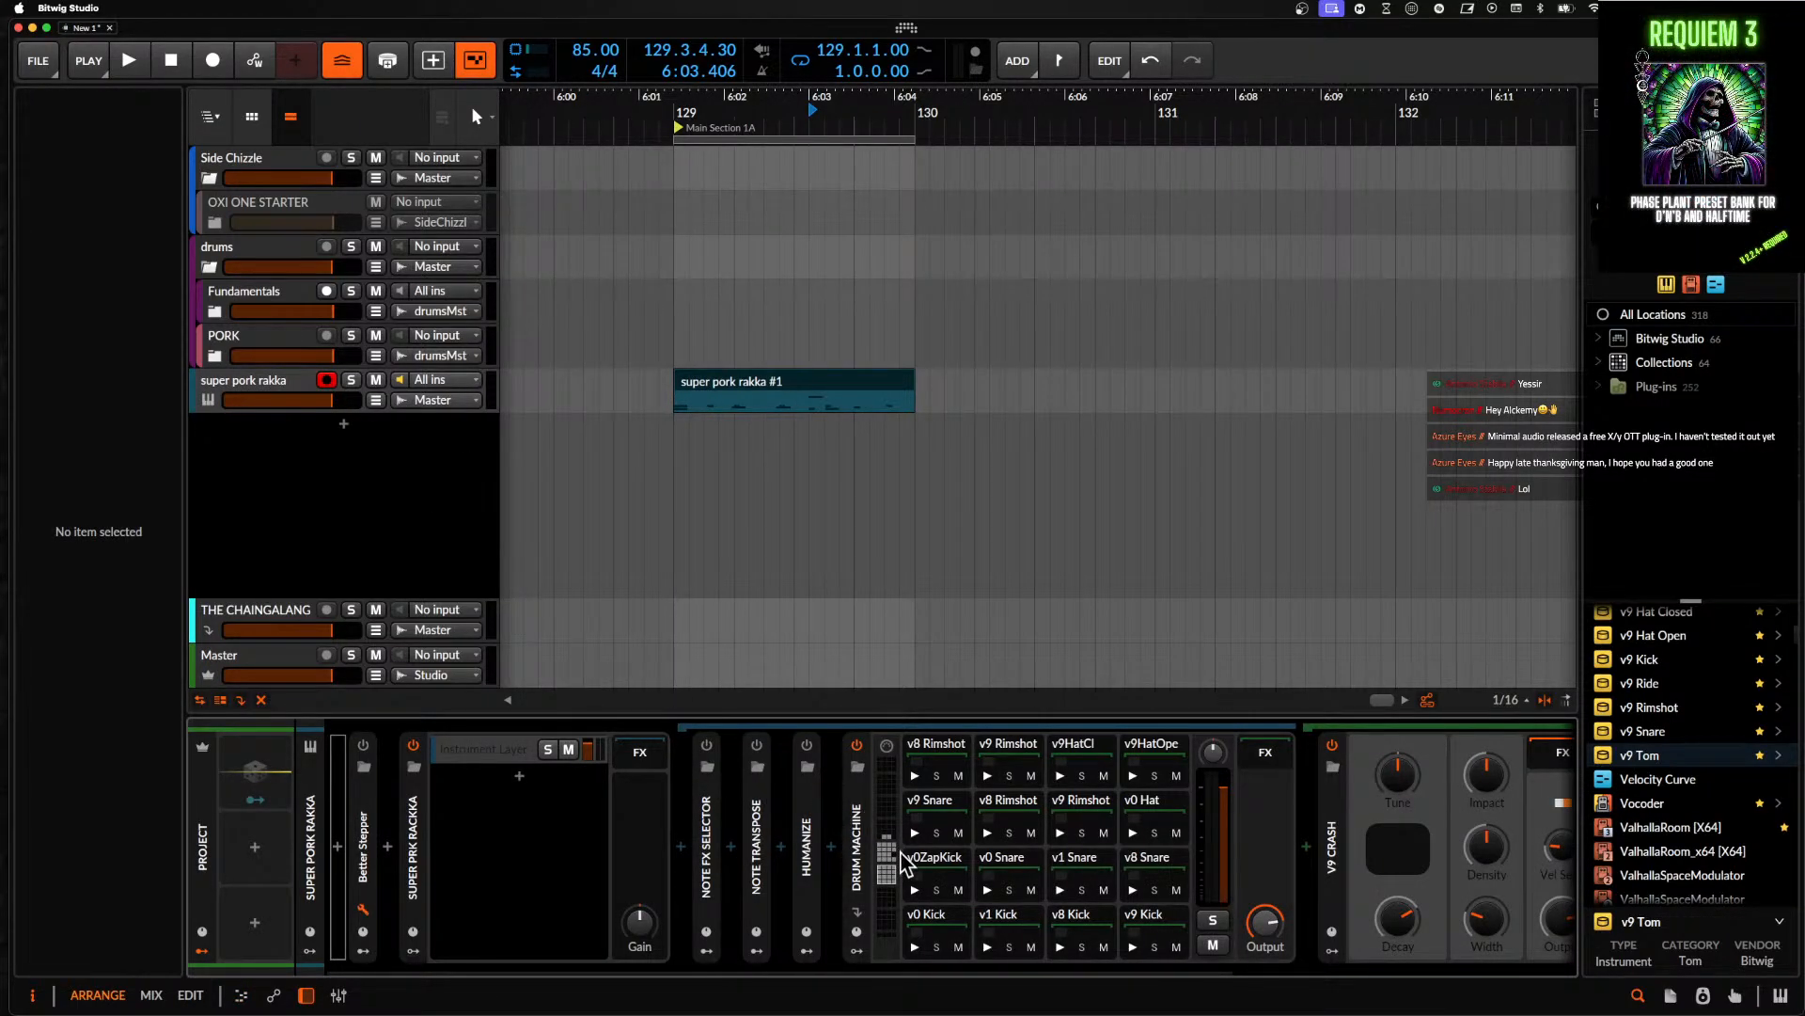
pyautogui.click(859, 832)
pyautogui.press('Delete')
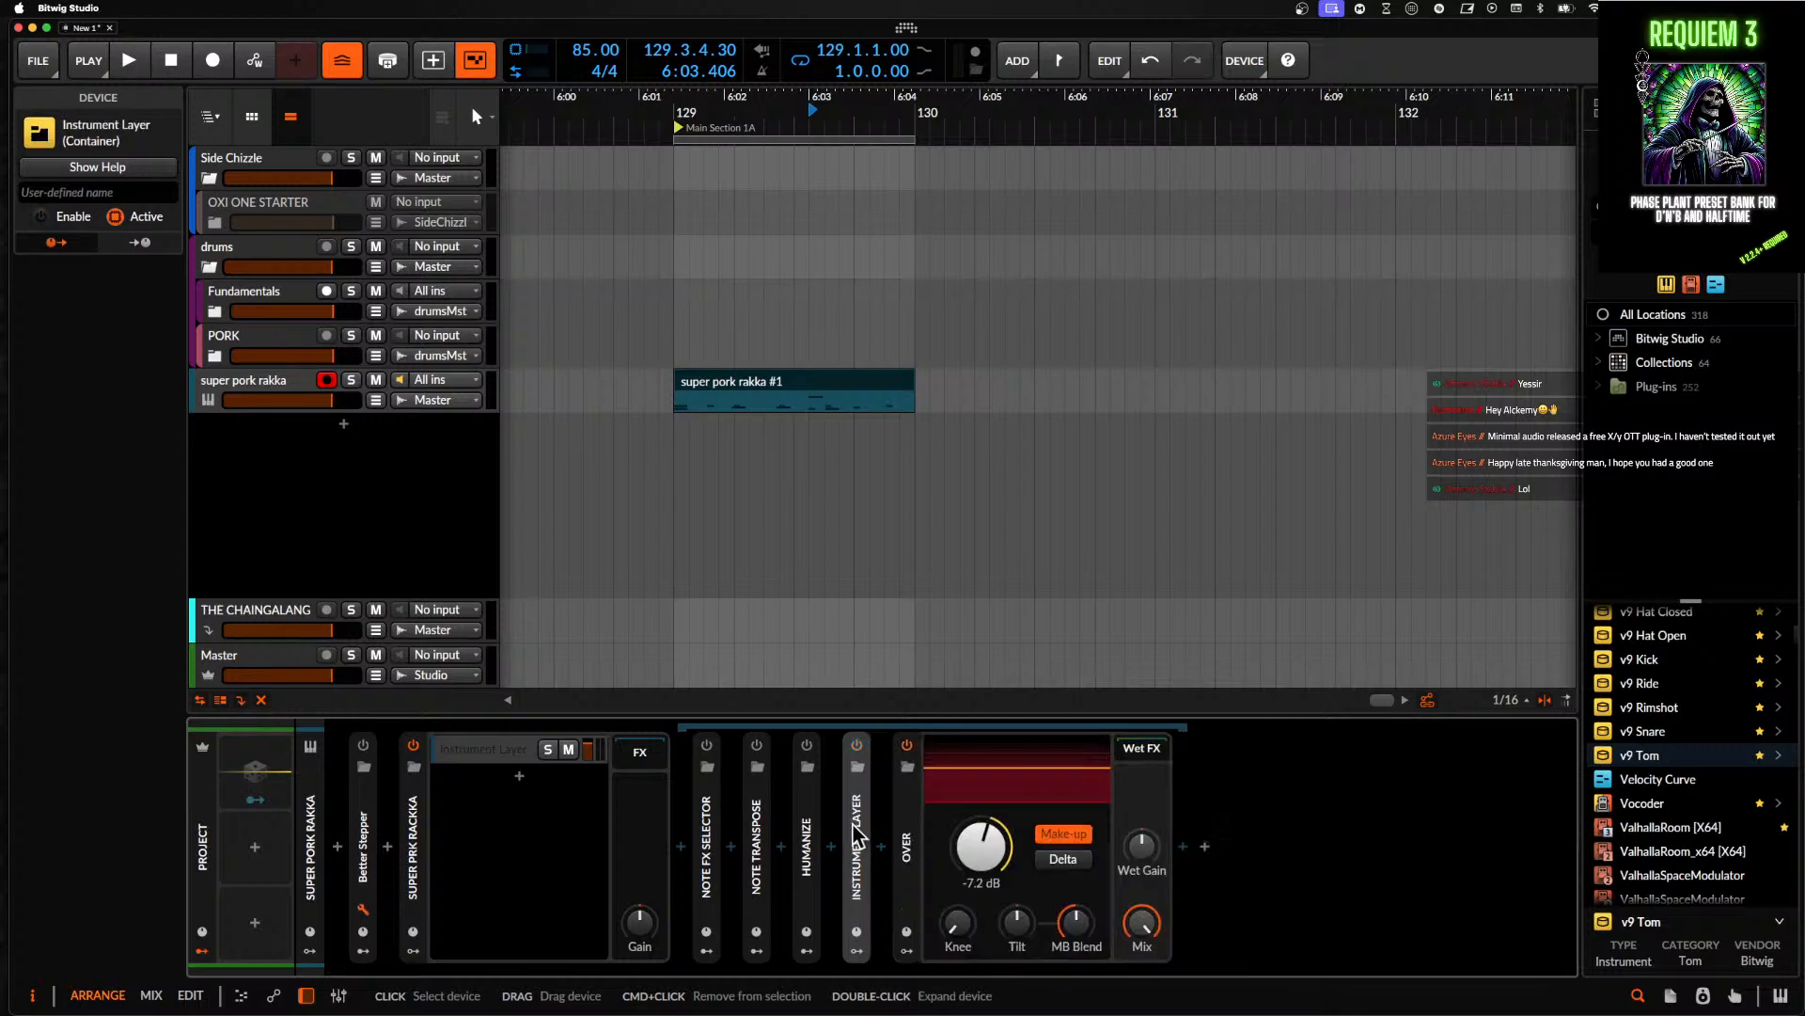
# - Insert an empty Drum Machine between Humanize and the Instrument Layer
pyautogui.click(832, 848)
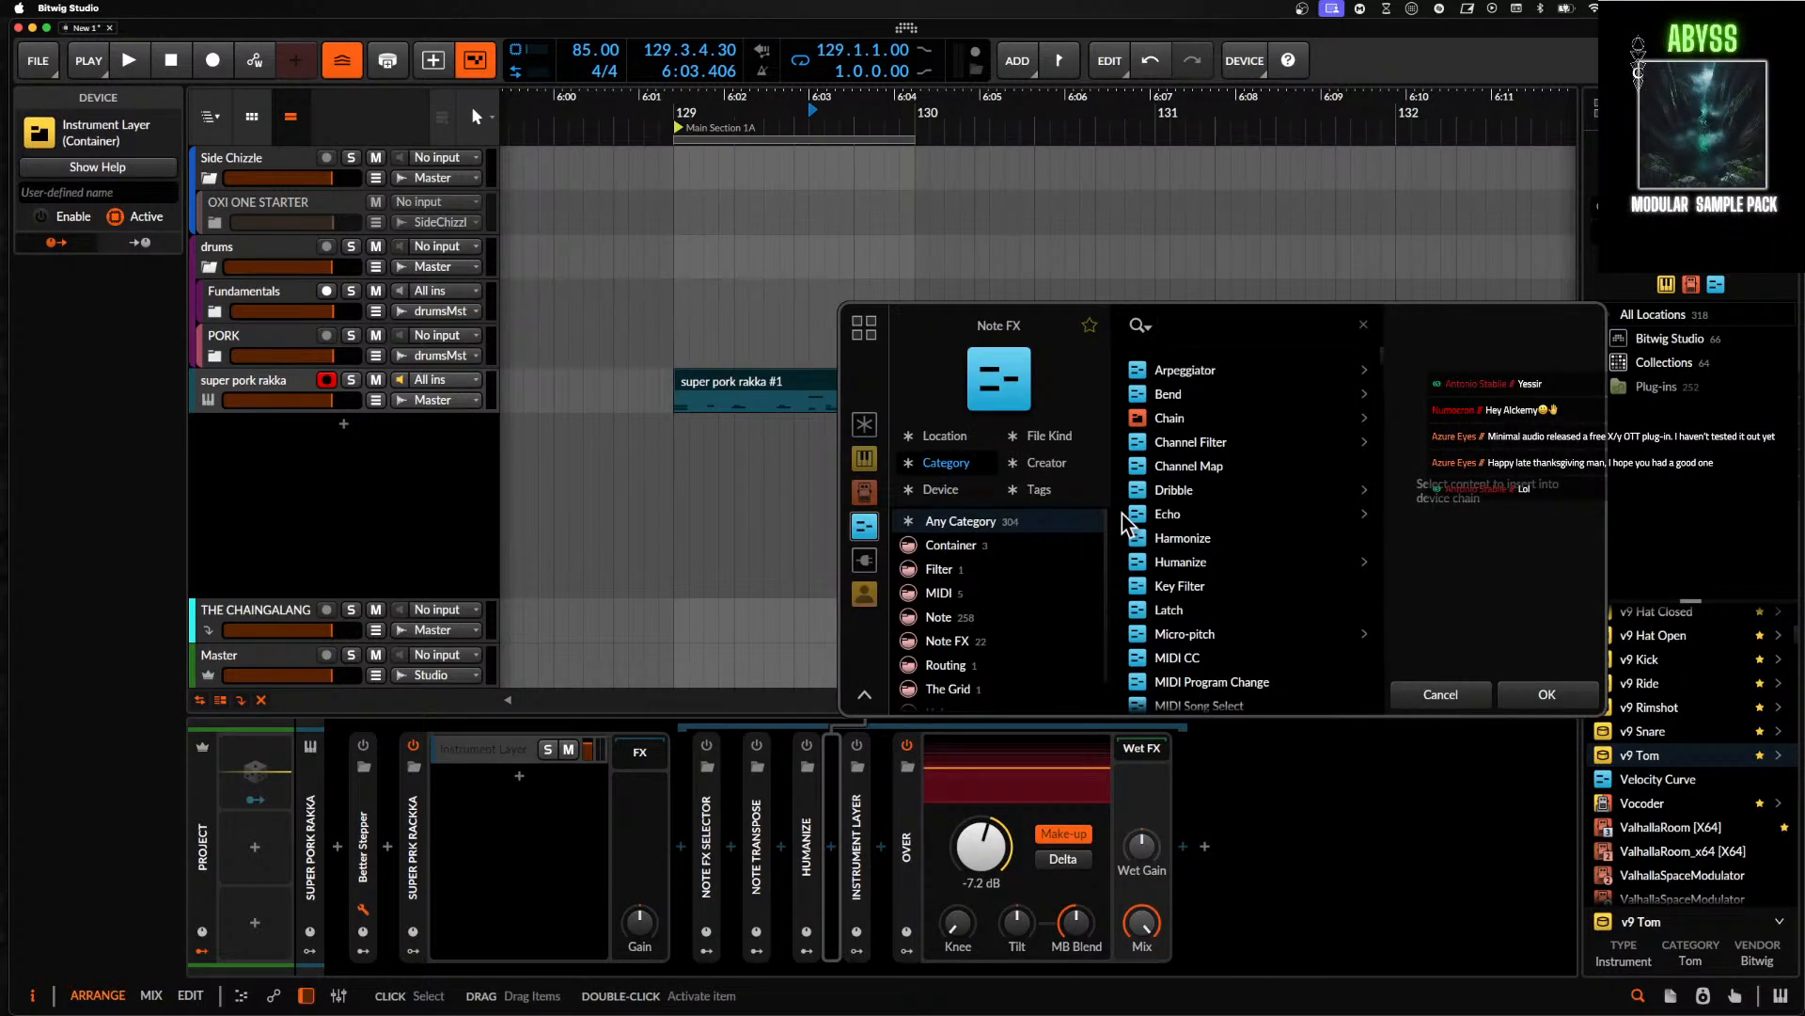
pyautogui.write('drum')
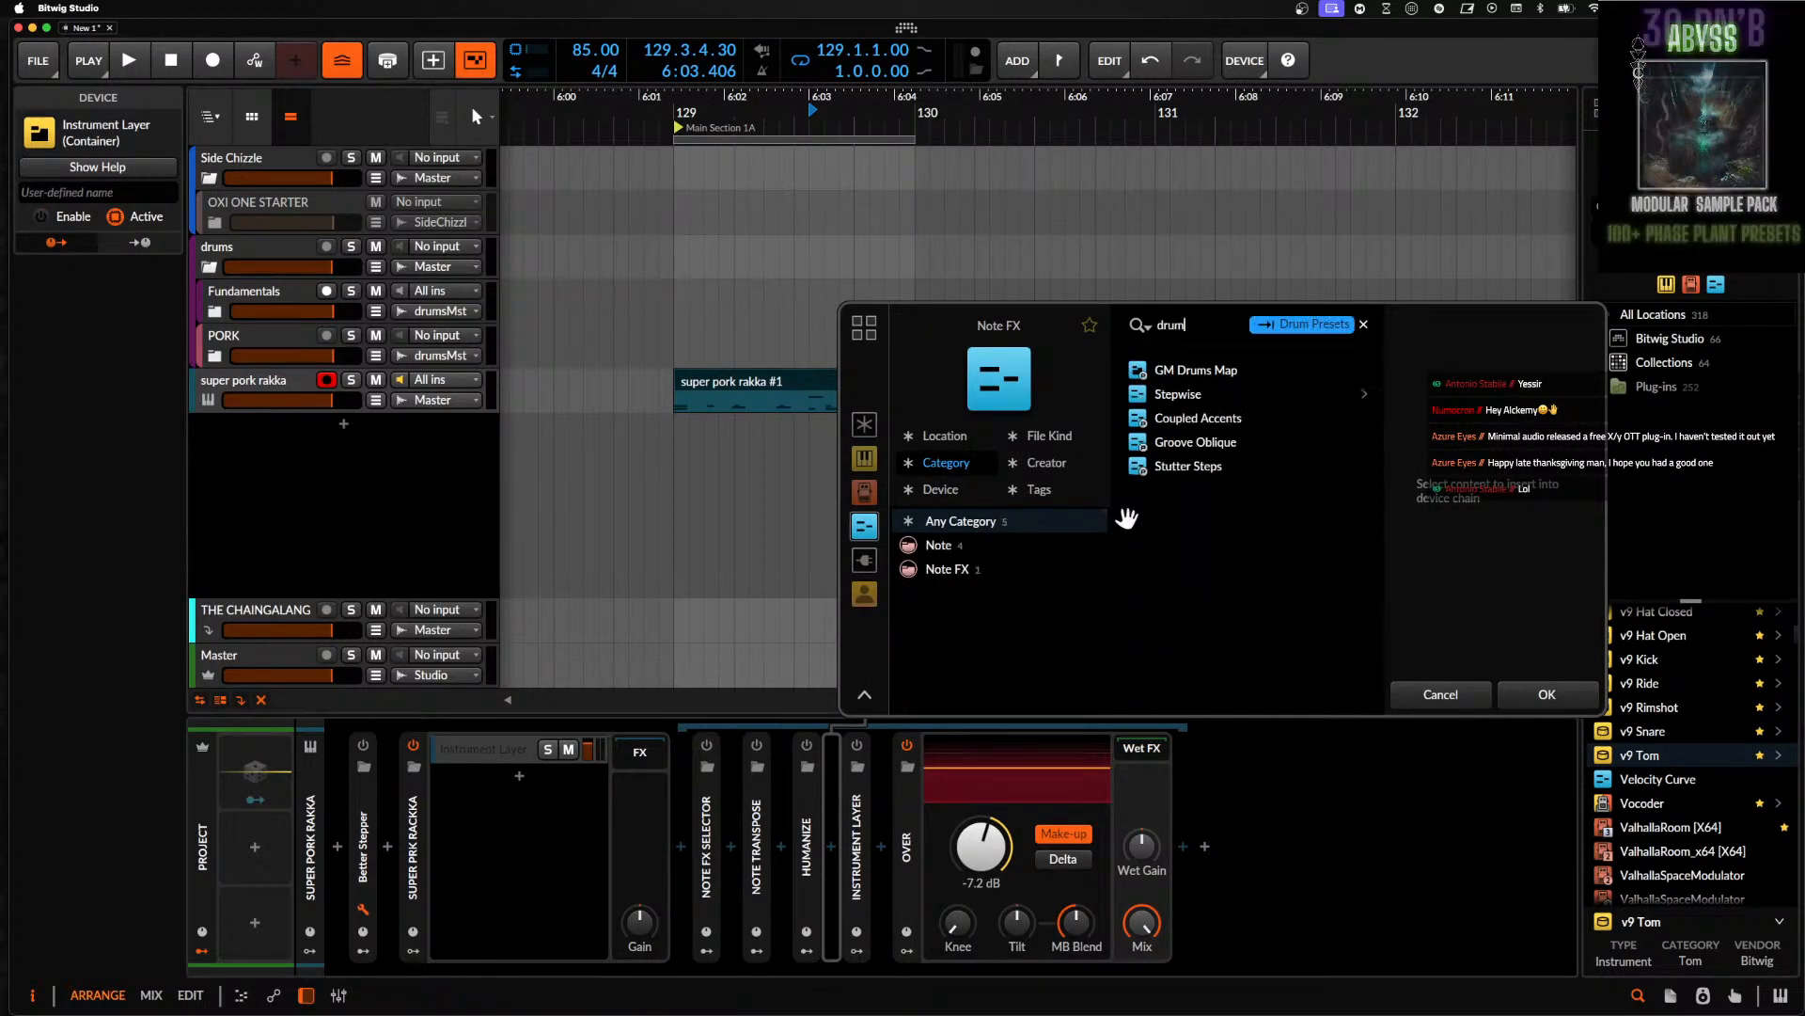
pyautogui.click(864, 458)
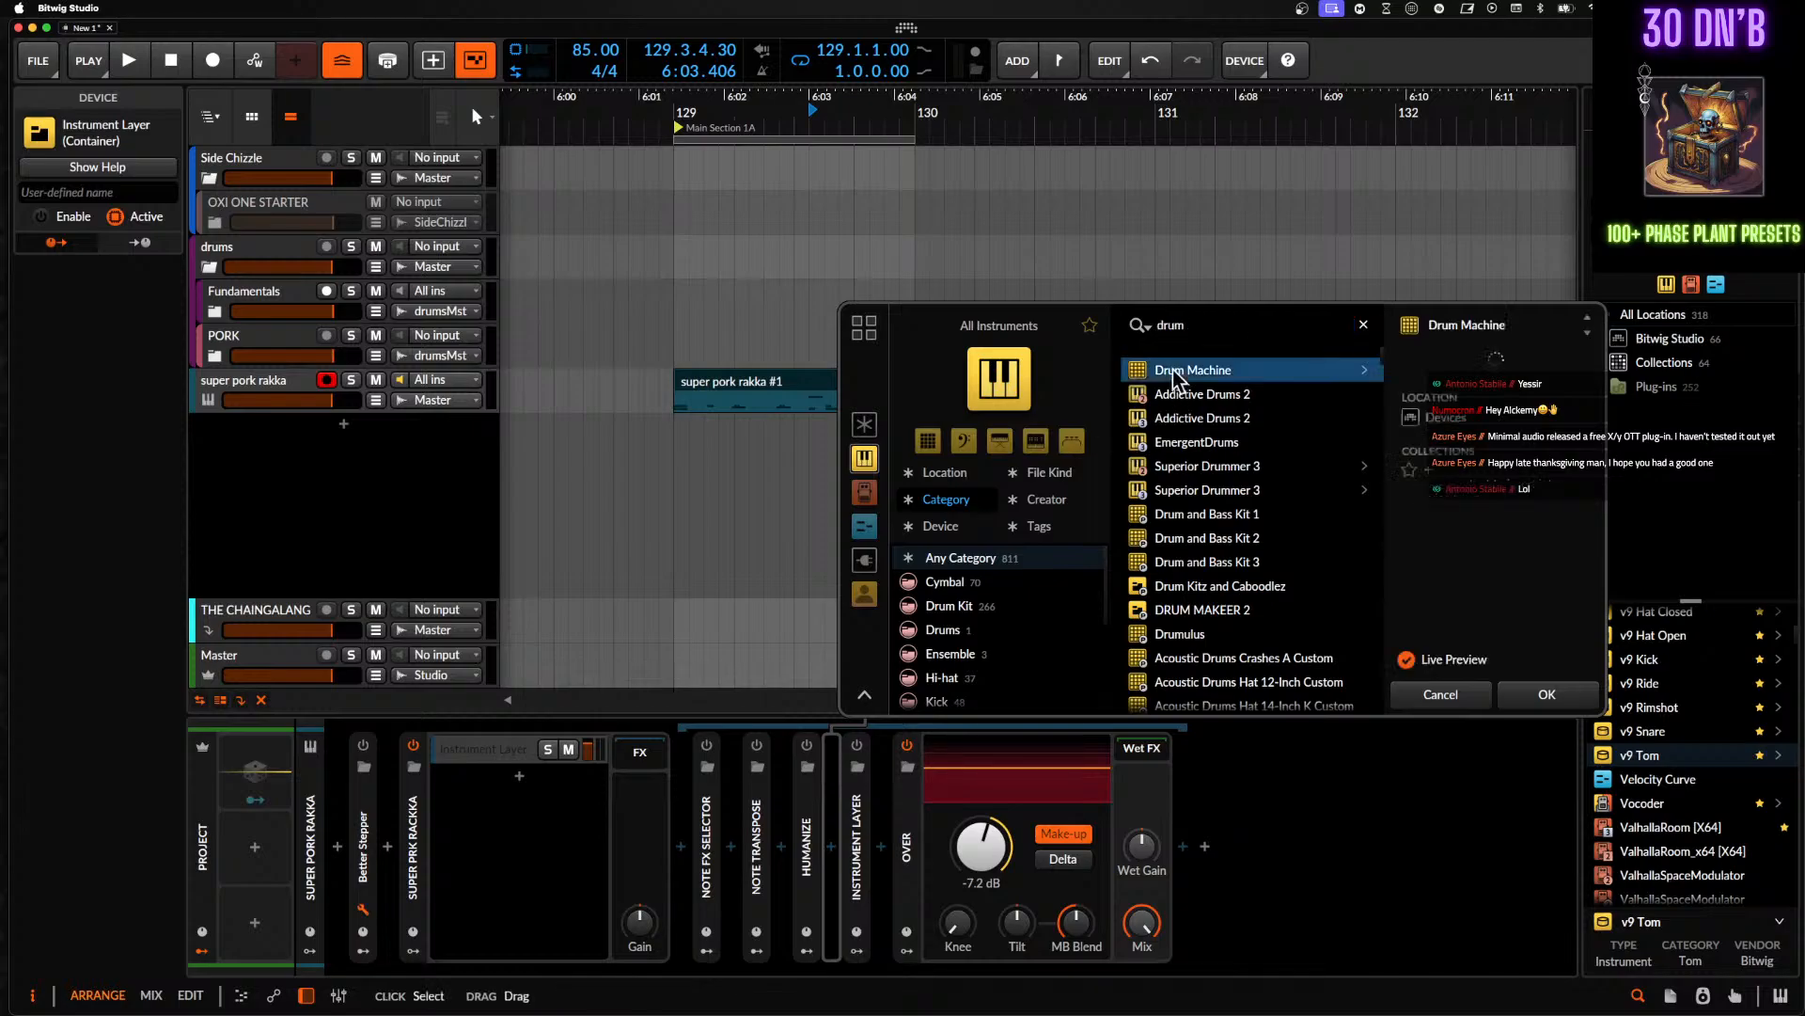
pyautogui.click(1544, 693)
# - Load all v0 drum devices, from v0 Cymbal to v0 Zap Kick, onto consecutive pads starting at C1
pyautogui.scroll(10, 1659, 691)
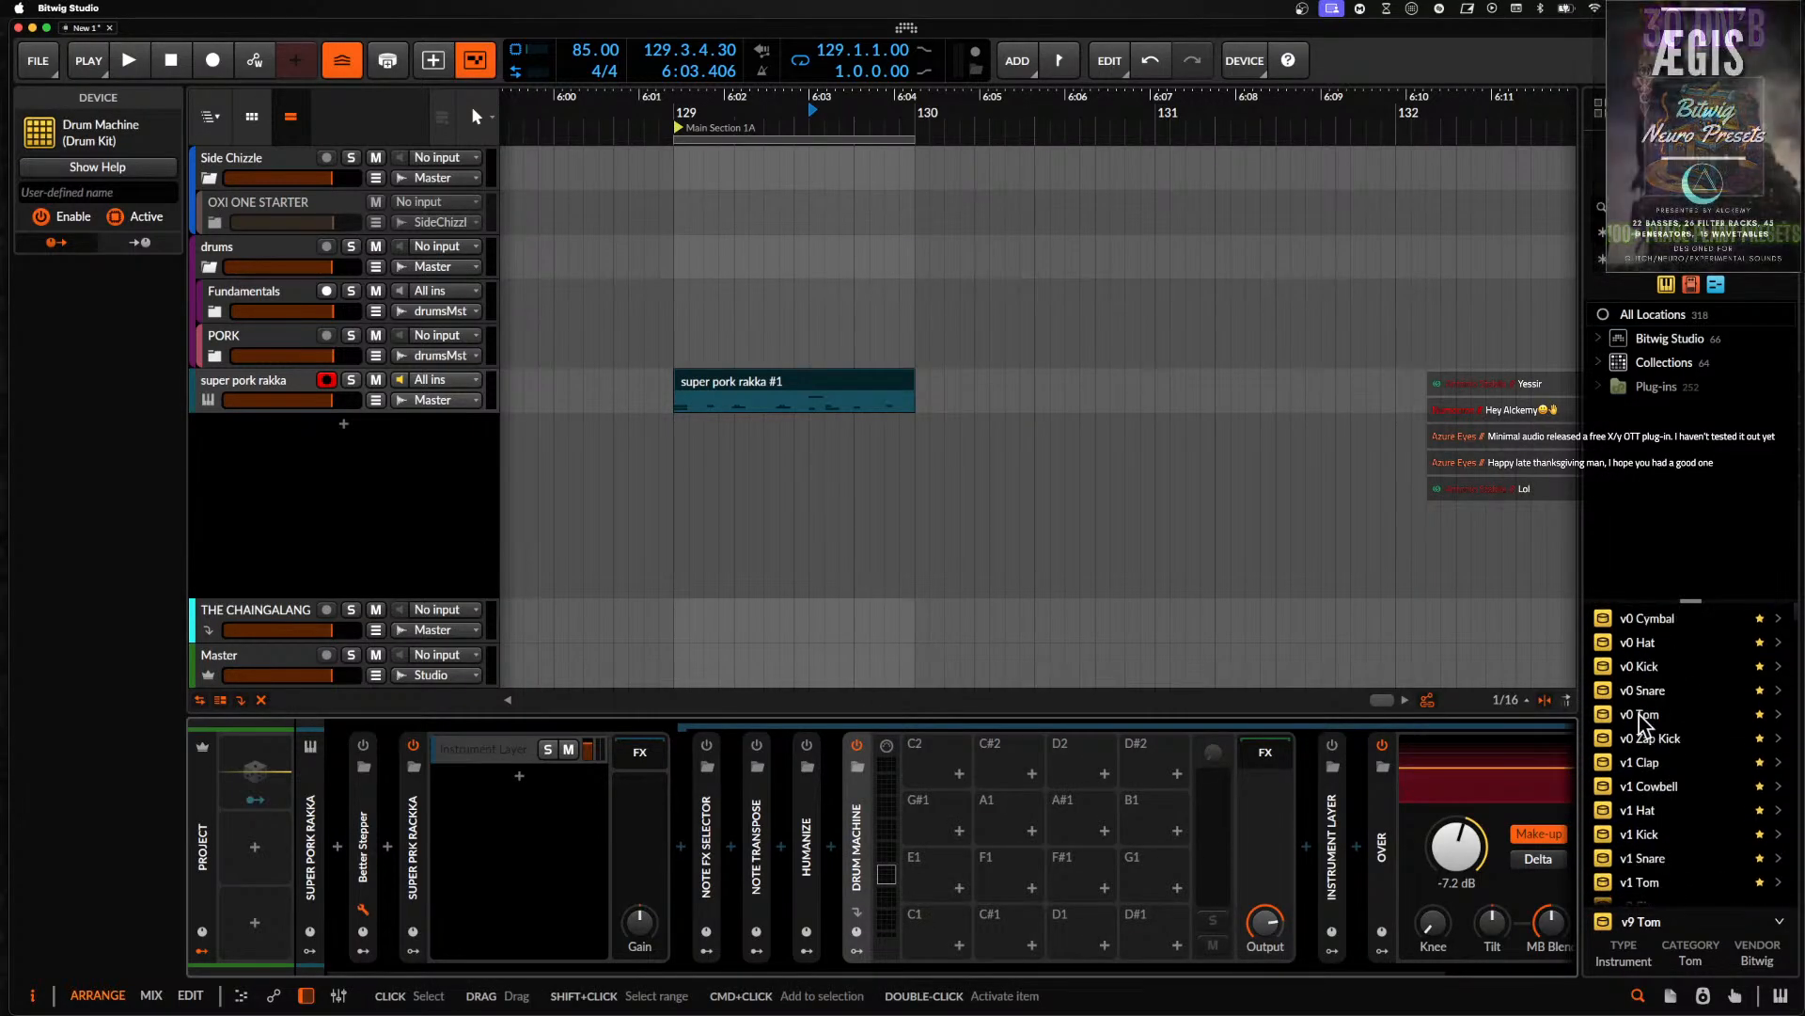
pyautogui.click(1638, 620)
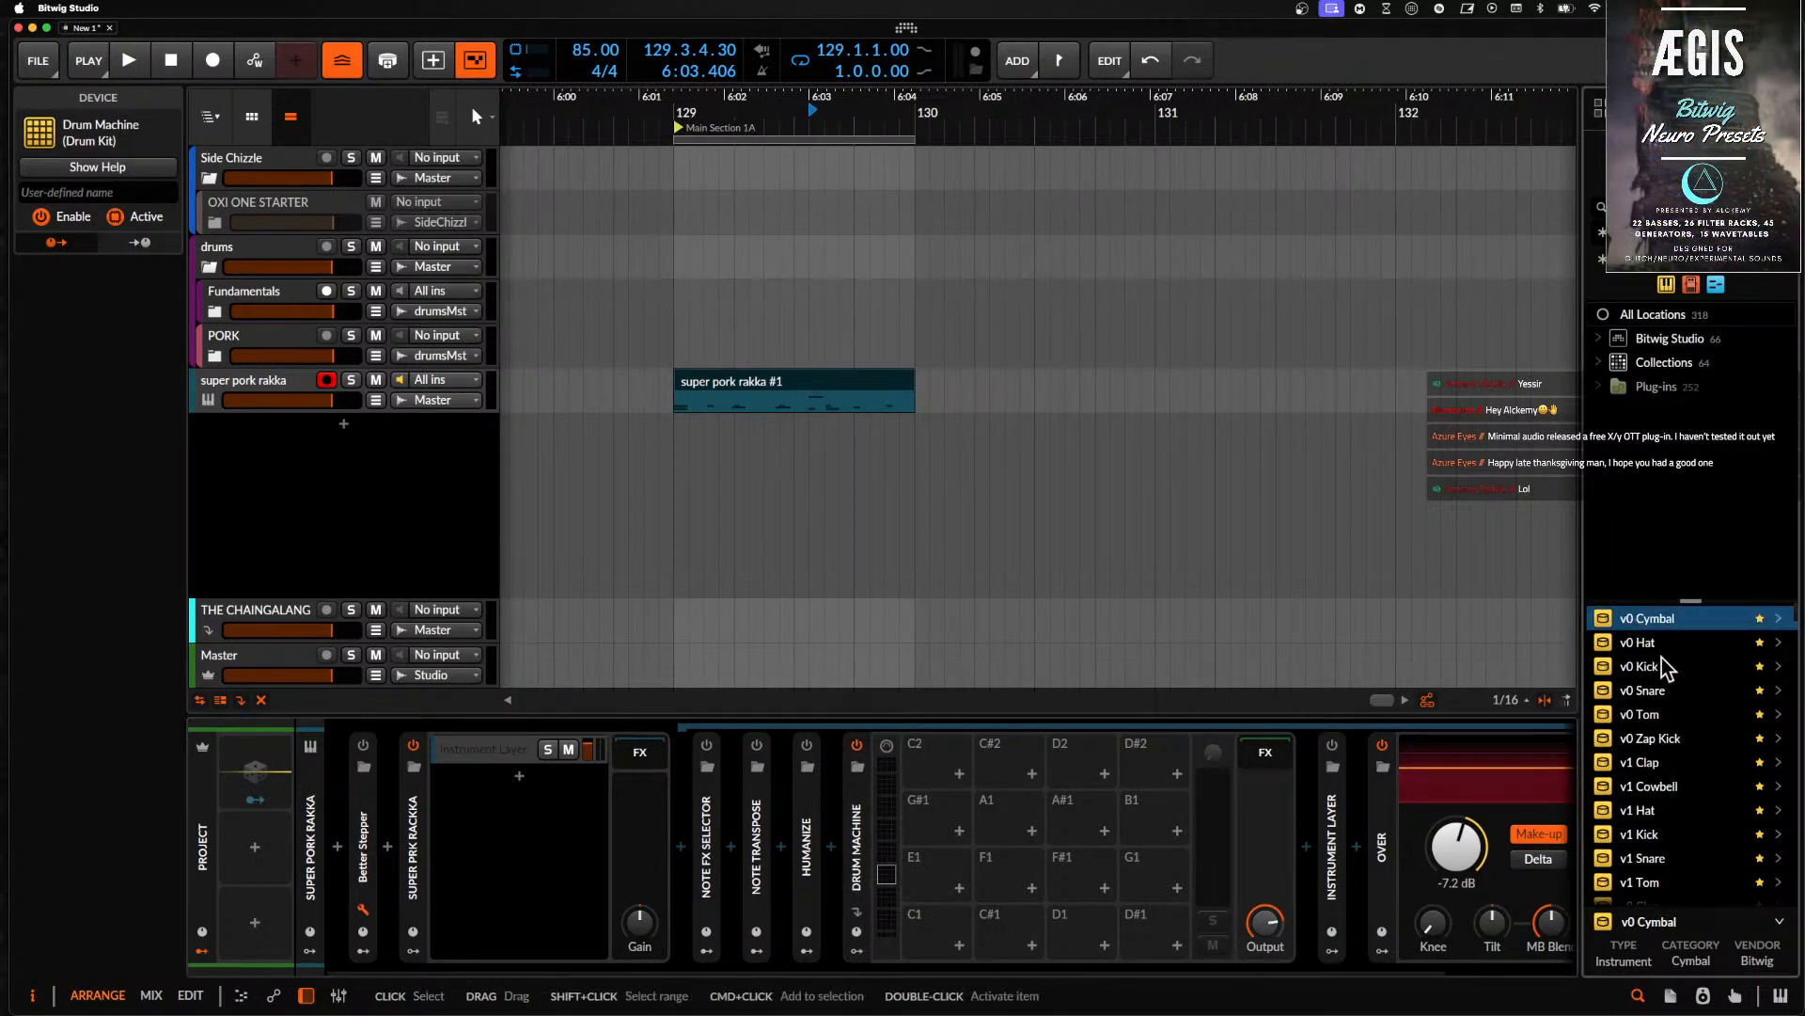
pyautogui.keyDown('shift'); pyautogui.click(1653, 743); pyautogui.keyUp('shift')
pyautogui.moveTo(1655, 641); pyautogui.dragTo(959, 931)
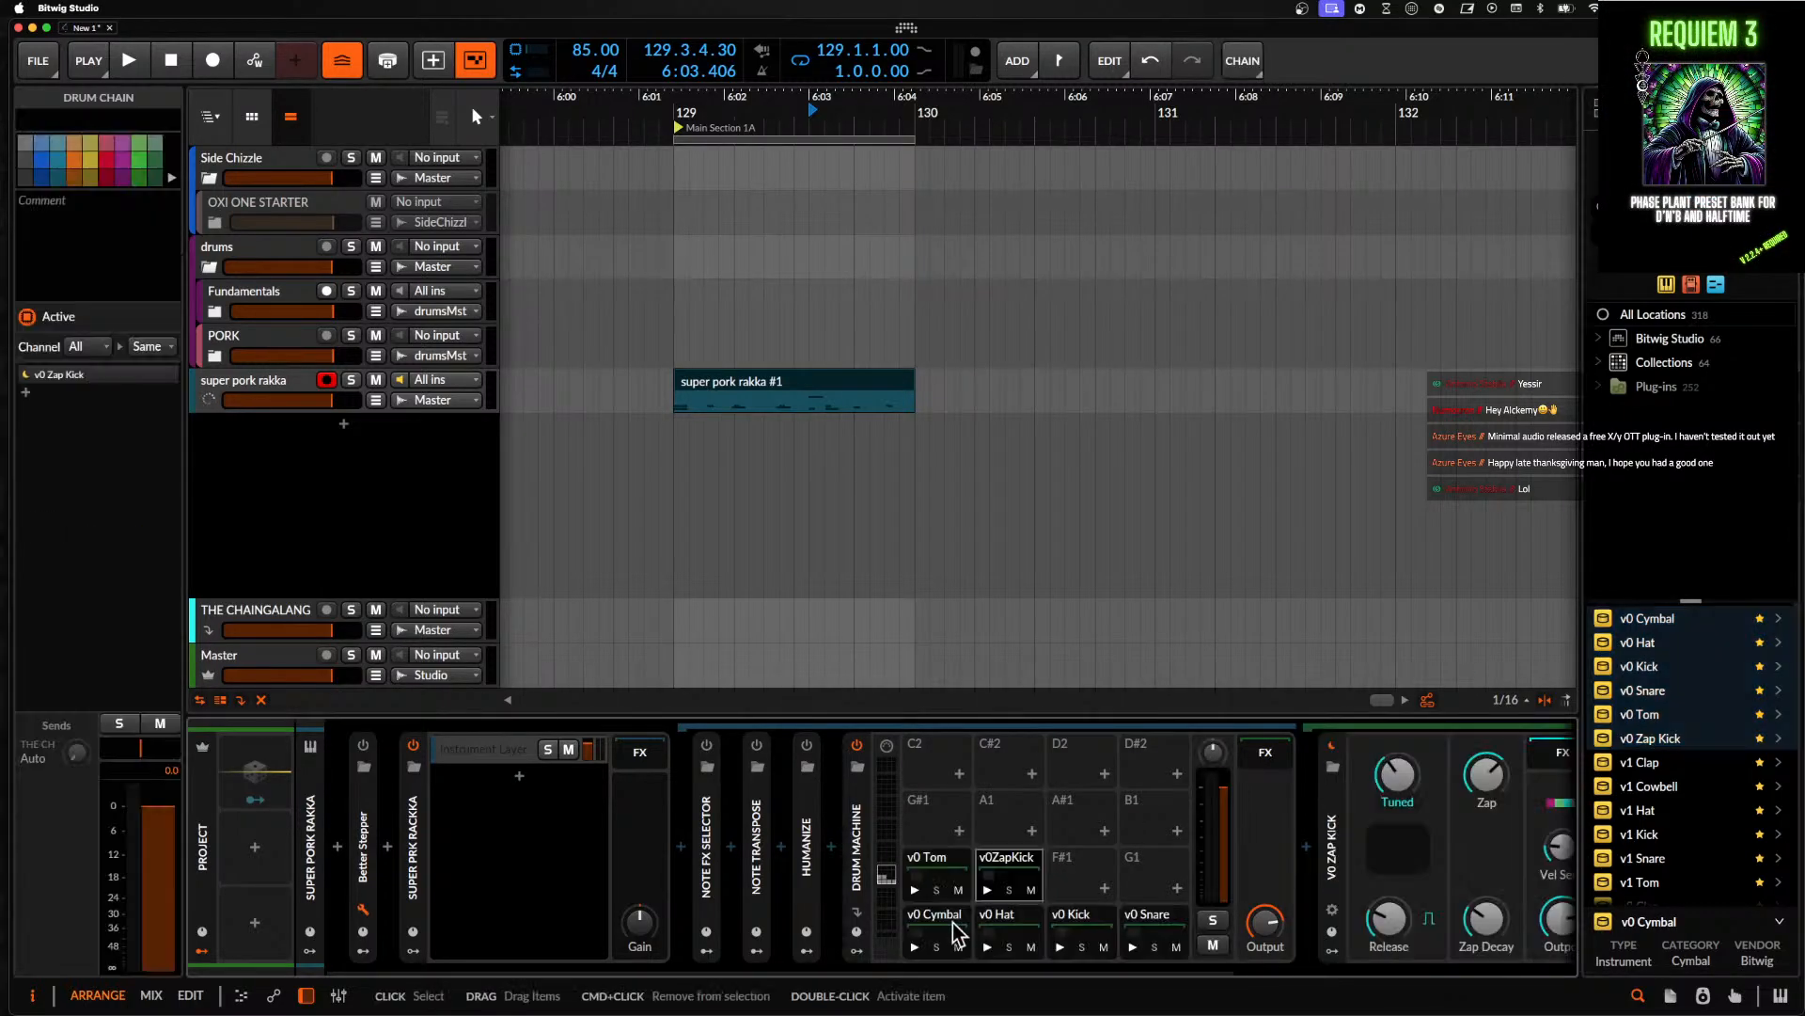
# - Load all v1 drum devices, from v1 Clap to v1 Tom, onto consecutive pads starting at G#1
pyautogui.click(1666, 769)
pyautogui.scroll(-3, 1664, 769)
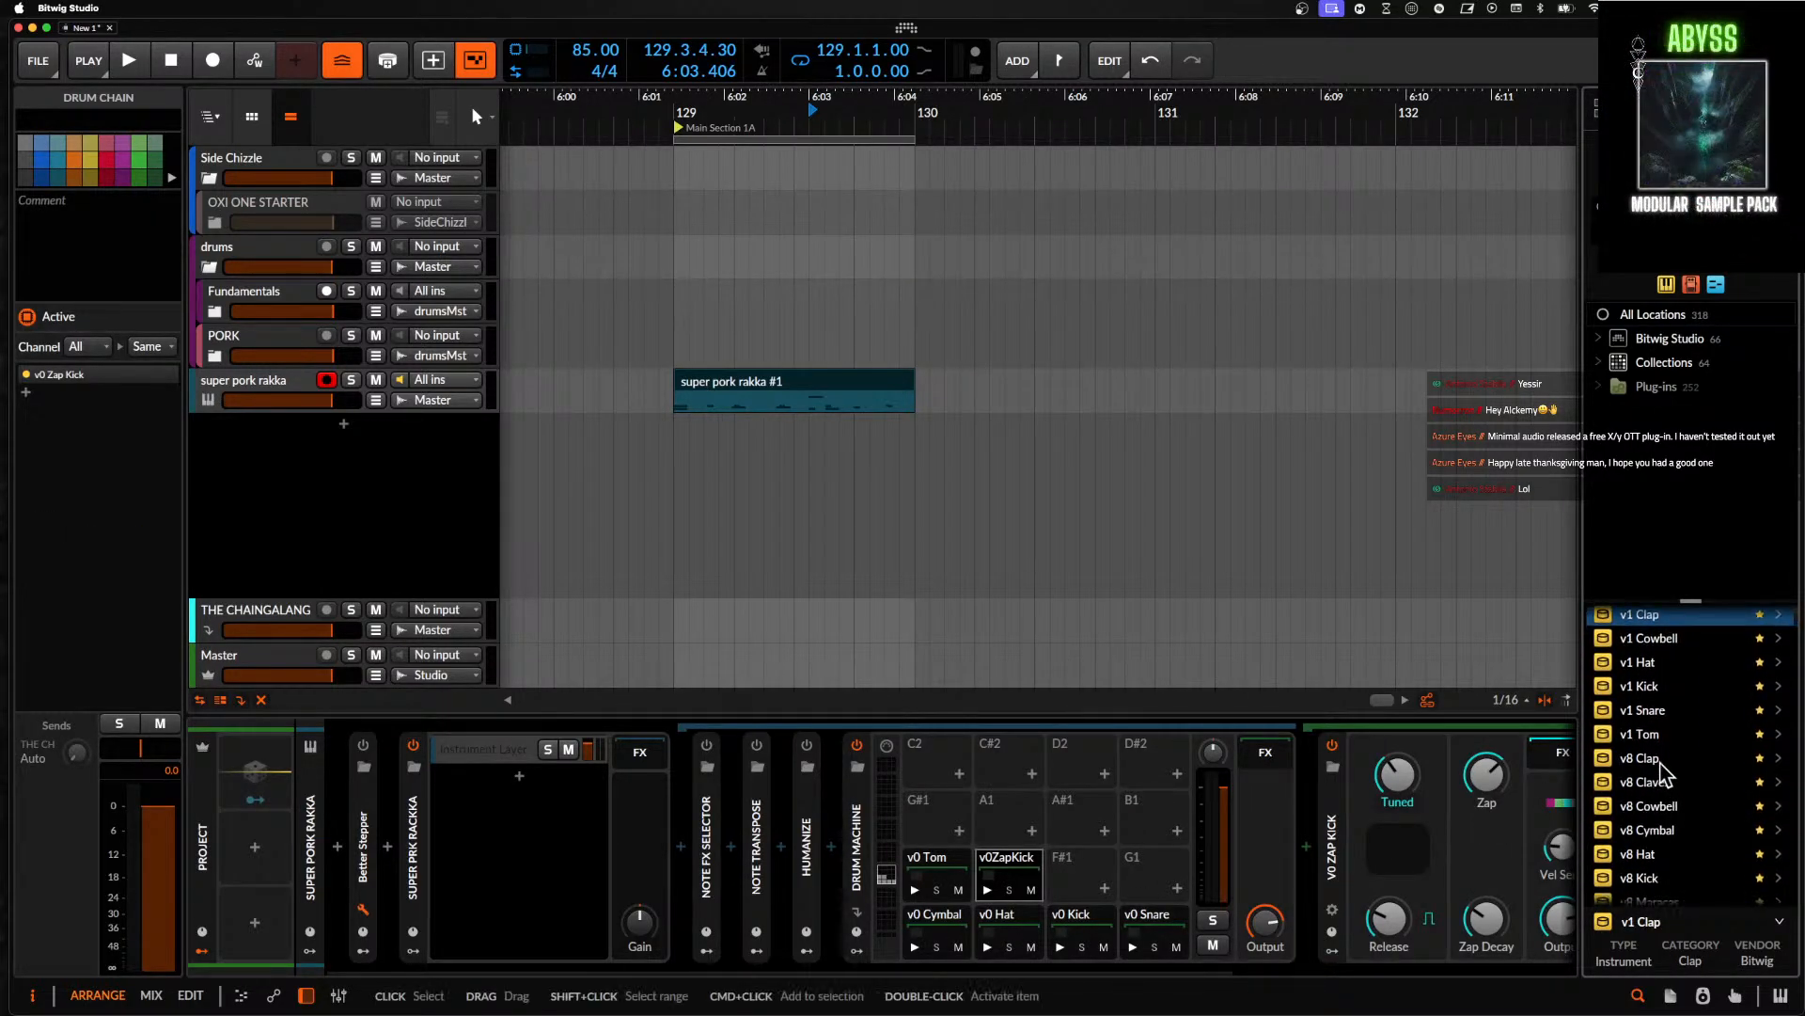
pyautogui.keyDown('shift'); pyautogui.click(1646, 733); pyautogui.keyUp('shift')
pyautogui.scroll(2, 1645, 733)
pyautogui.moveTo(1644, 705); pyautogui.dragTo(941, 832)
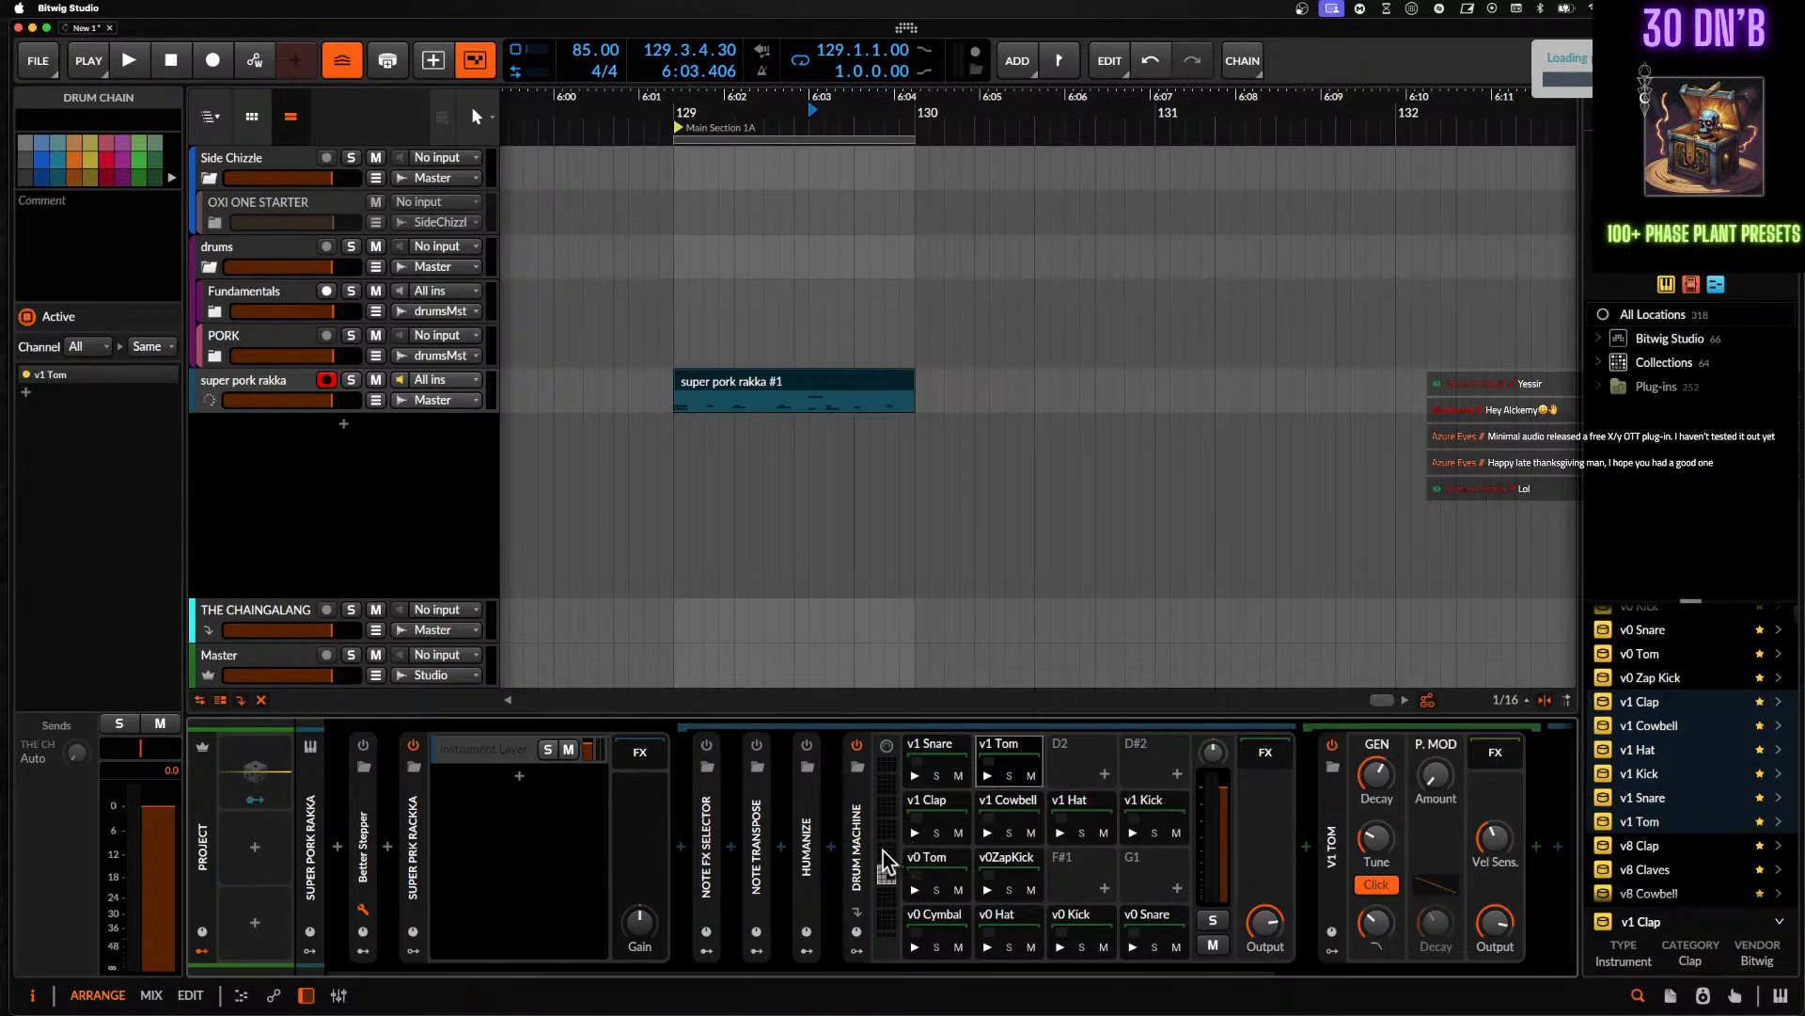
# - Load all v8 drum devices, from v8 Clap to v8 Tom, onto consecutive pads starting at E2
pyautogui.click(884, 851)
pyautogui.scroll(-3, 1644, 775)
pyautogui.click(1646, 721)
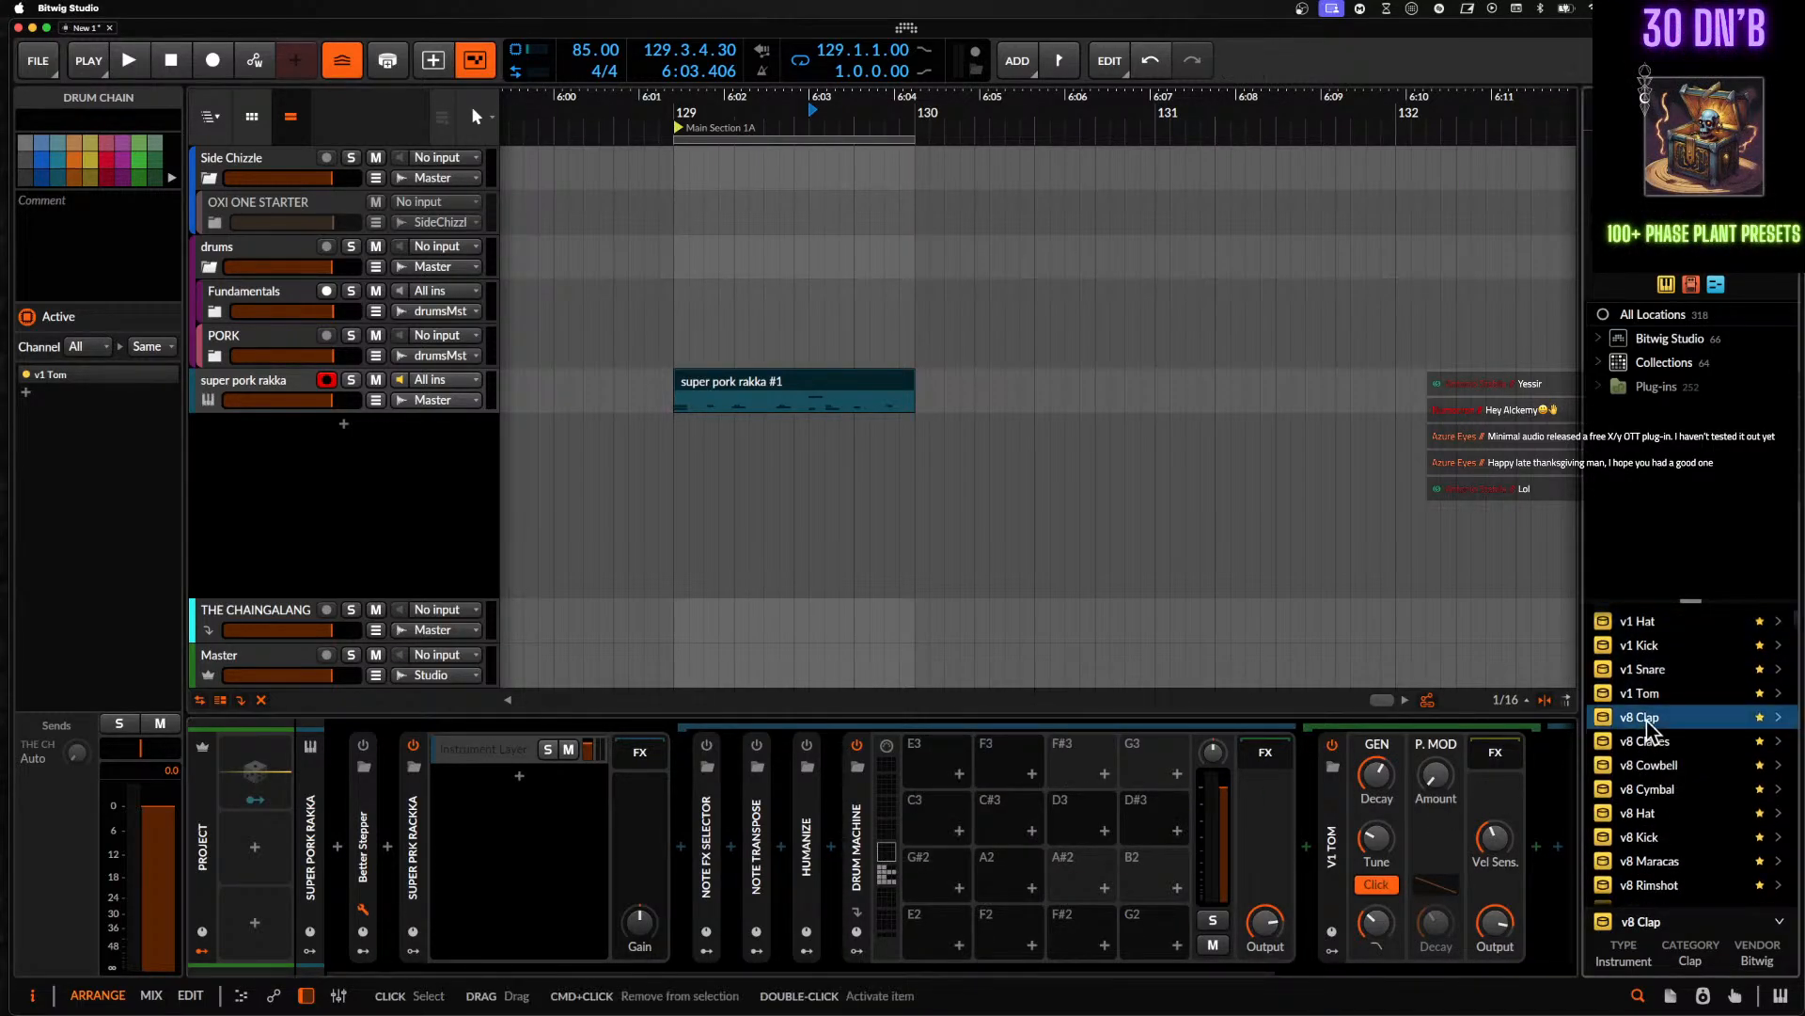
pyautogui.scroll(-2, 1647, 721)
pyautogui.scroll(-2, 1647, 729)
pyautogui.keyDown('shift'); pyautogui.click(1651, 788); pyautogui.keyUp('shift')
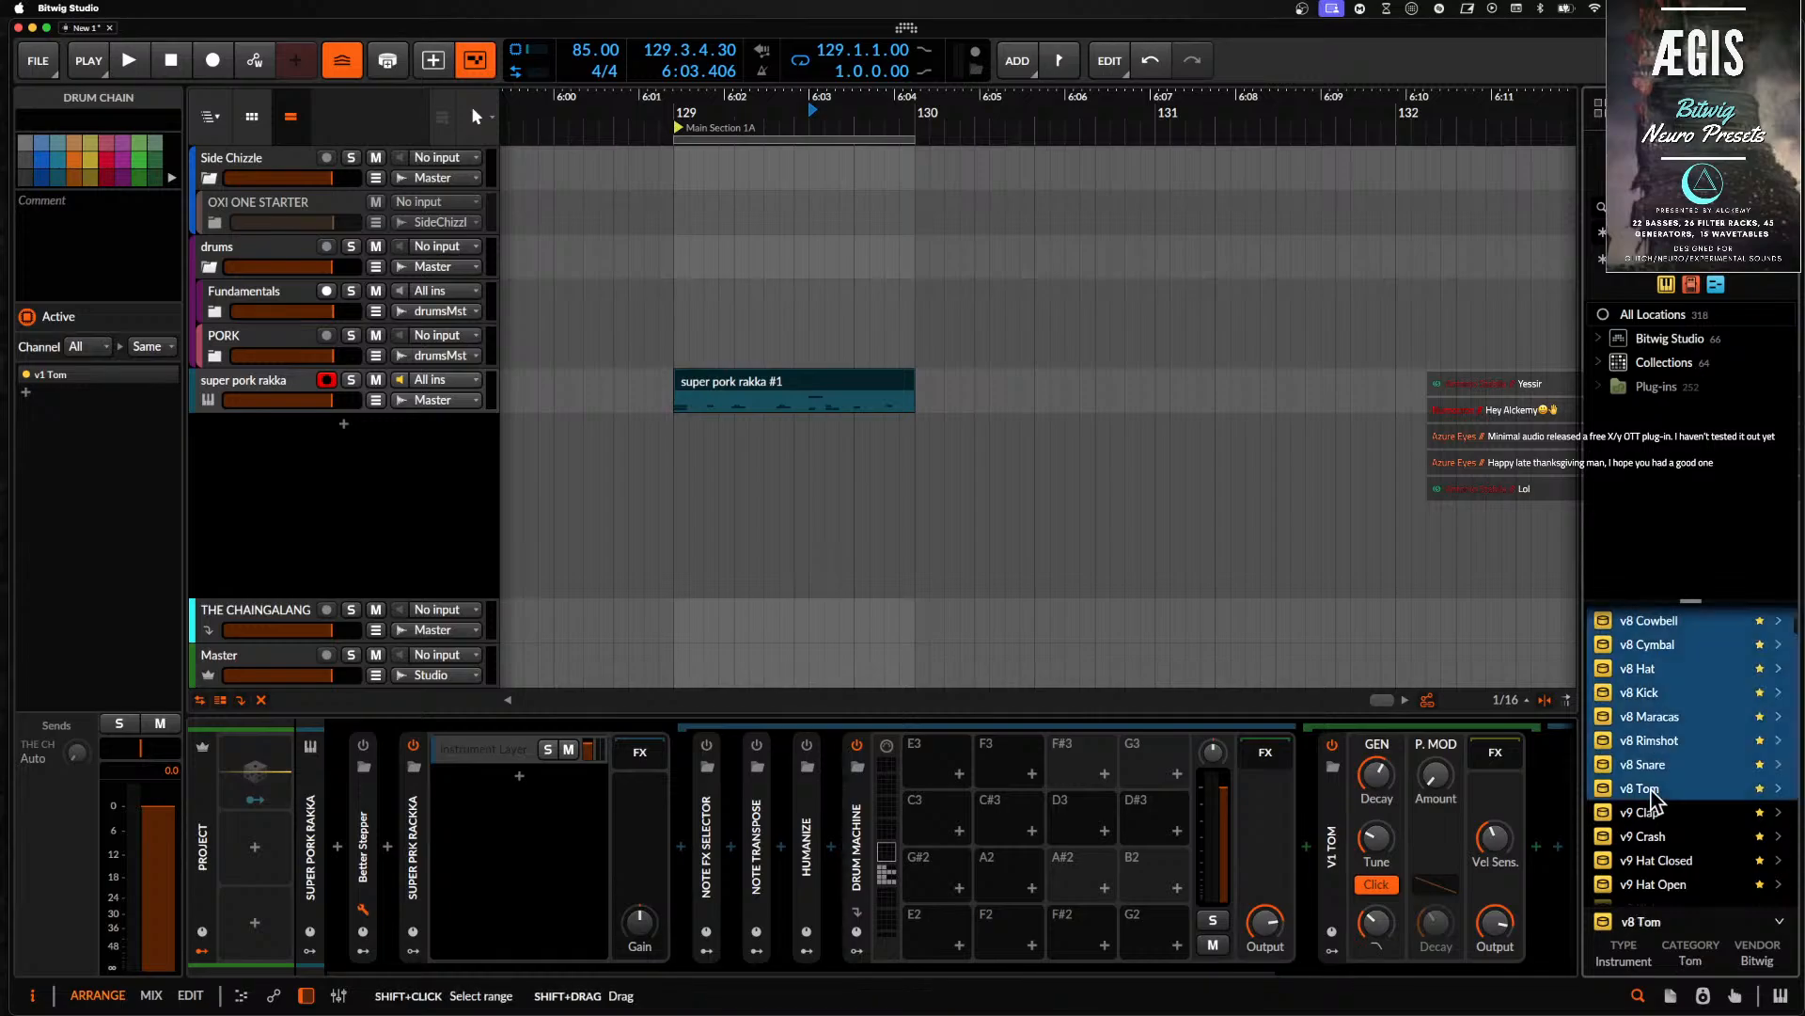
pyautogui.moveTo(1661, 790); pyautogui.dragTo(957, 938)
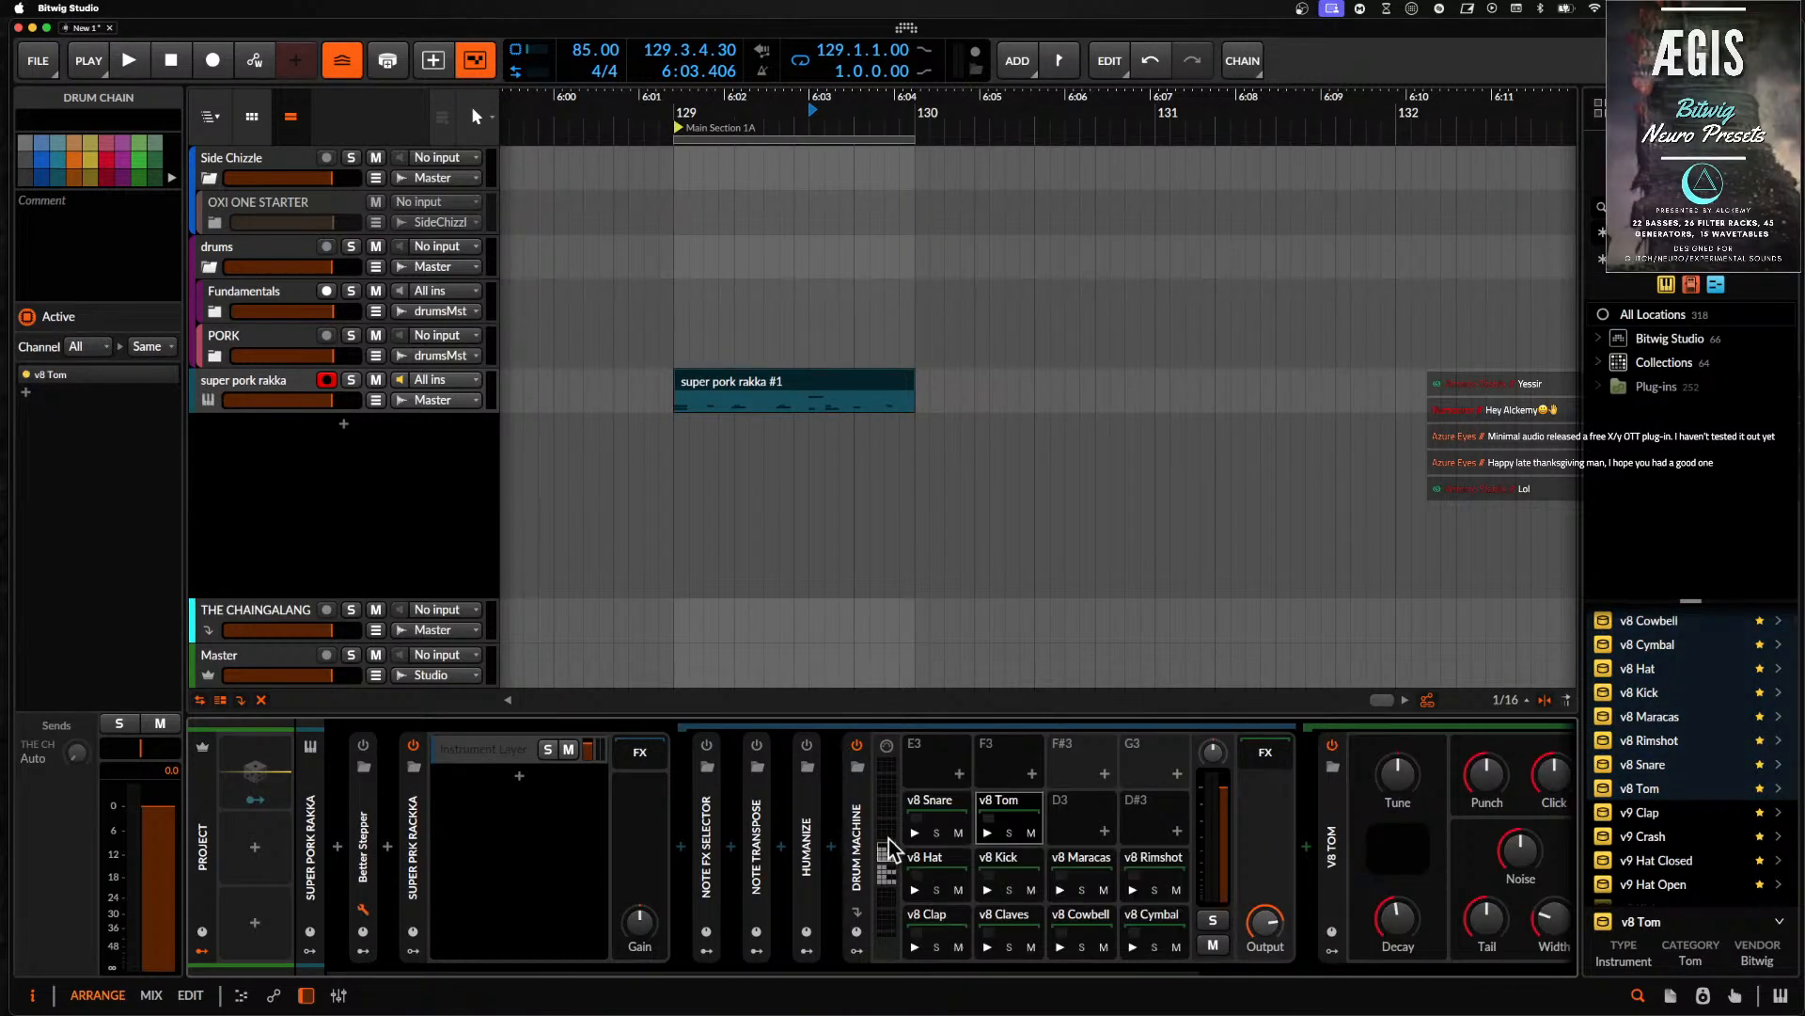
# - Load all v9 drum devices, from v9 Clap to v9 Tom, onto consecutive pads starting at G#3
pyautogui.moveTo(887, 849); pyautogui.dragTo(905, 832)
pyautogui.scroll(-3, 1608, 802)
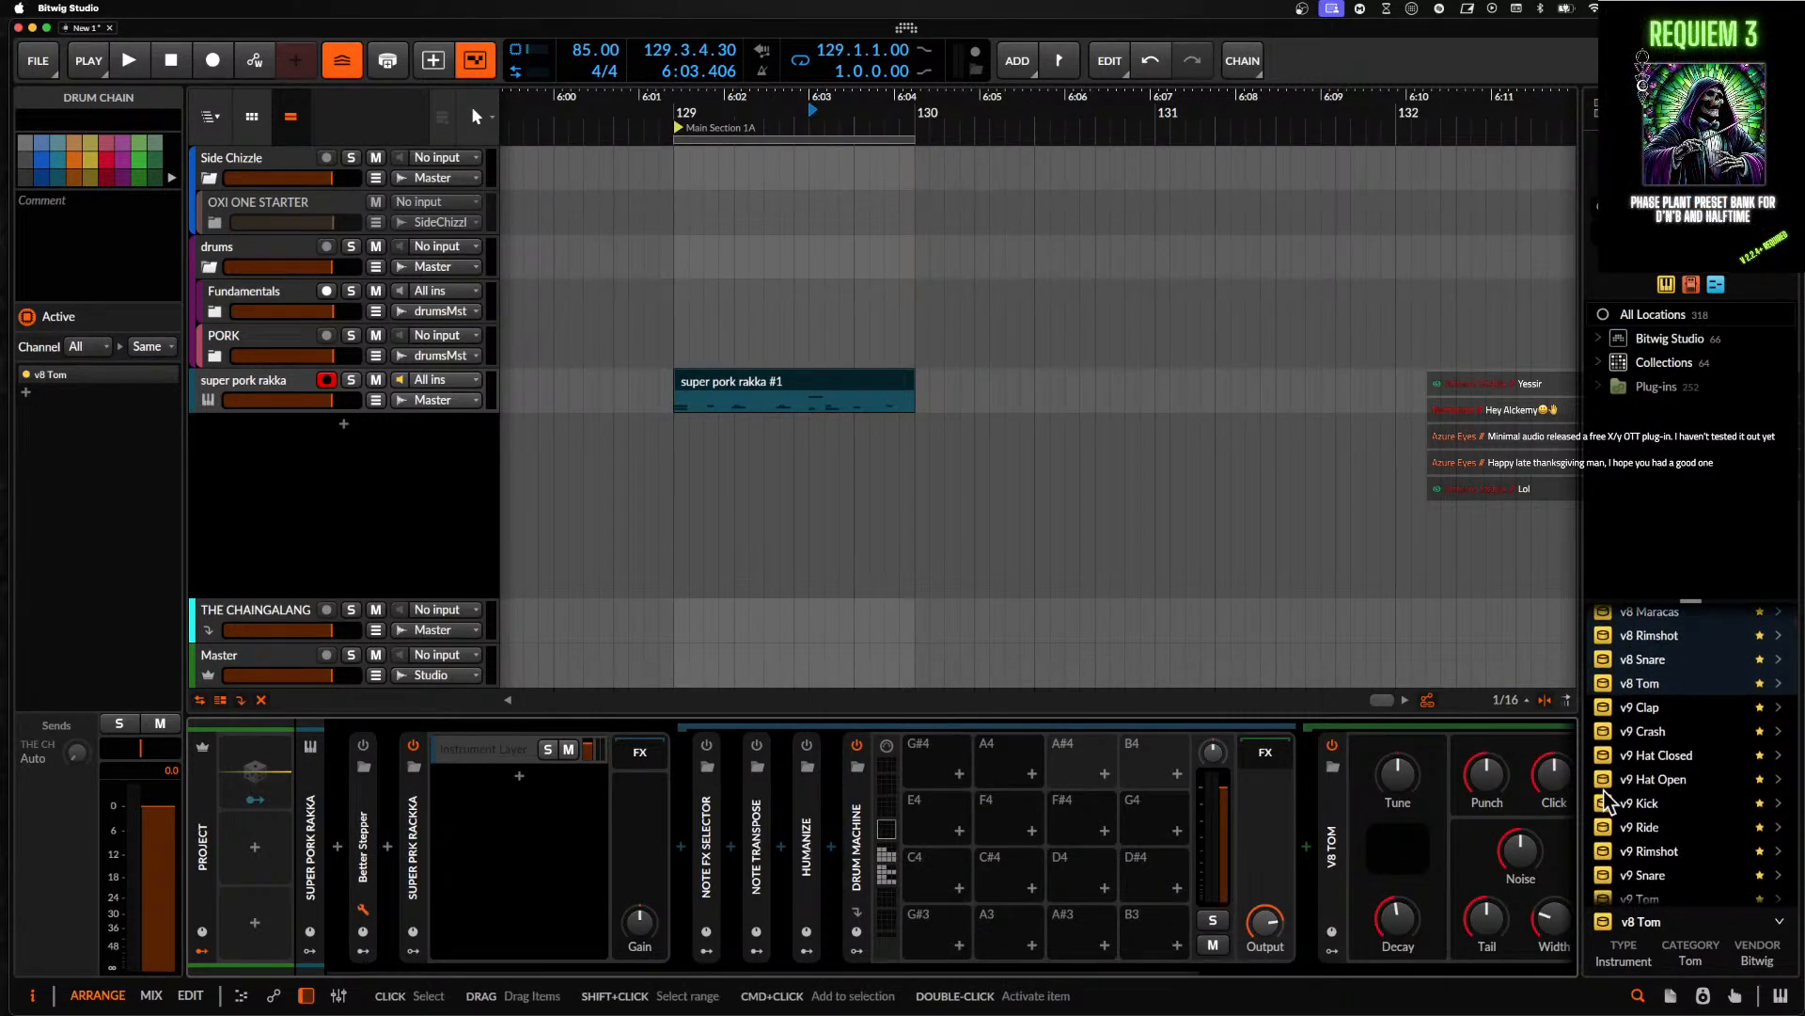
pyautogui.click(1638, 709)
pyautogui.scroll(-2, 1644, 780)
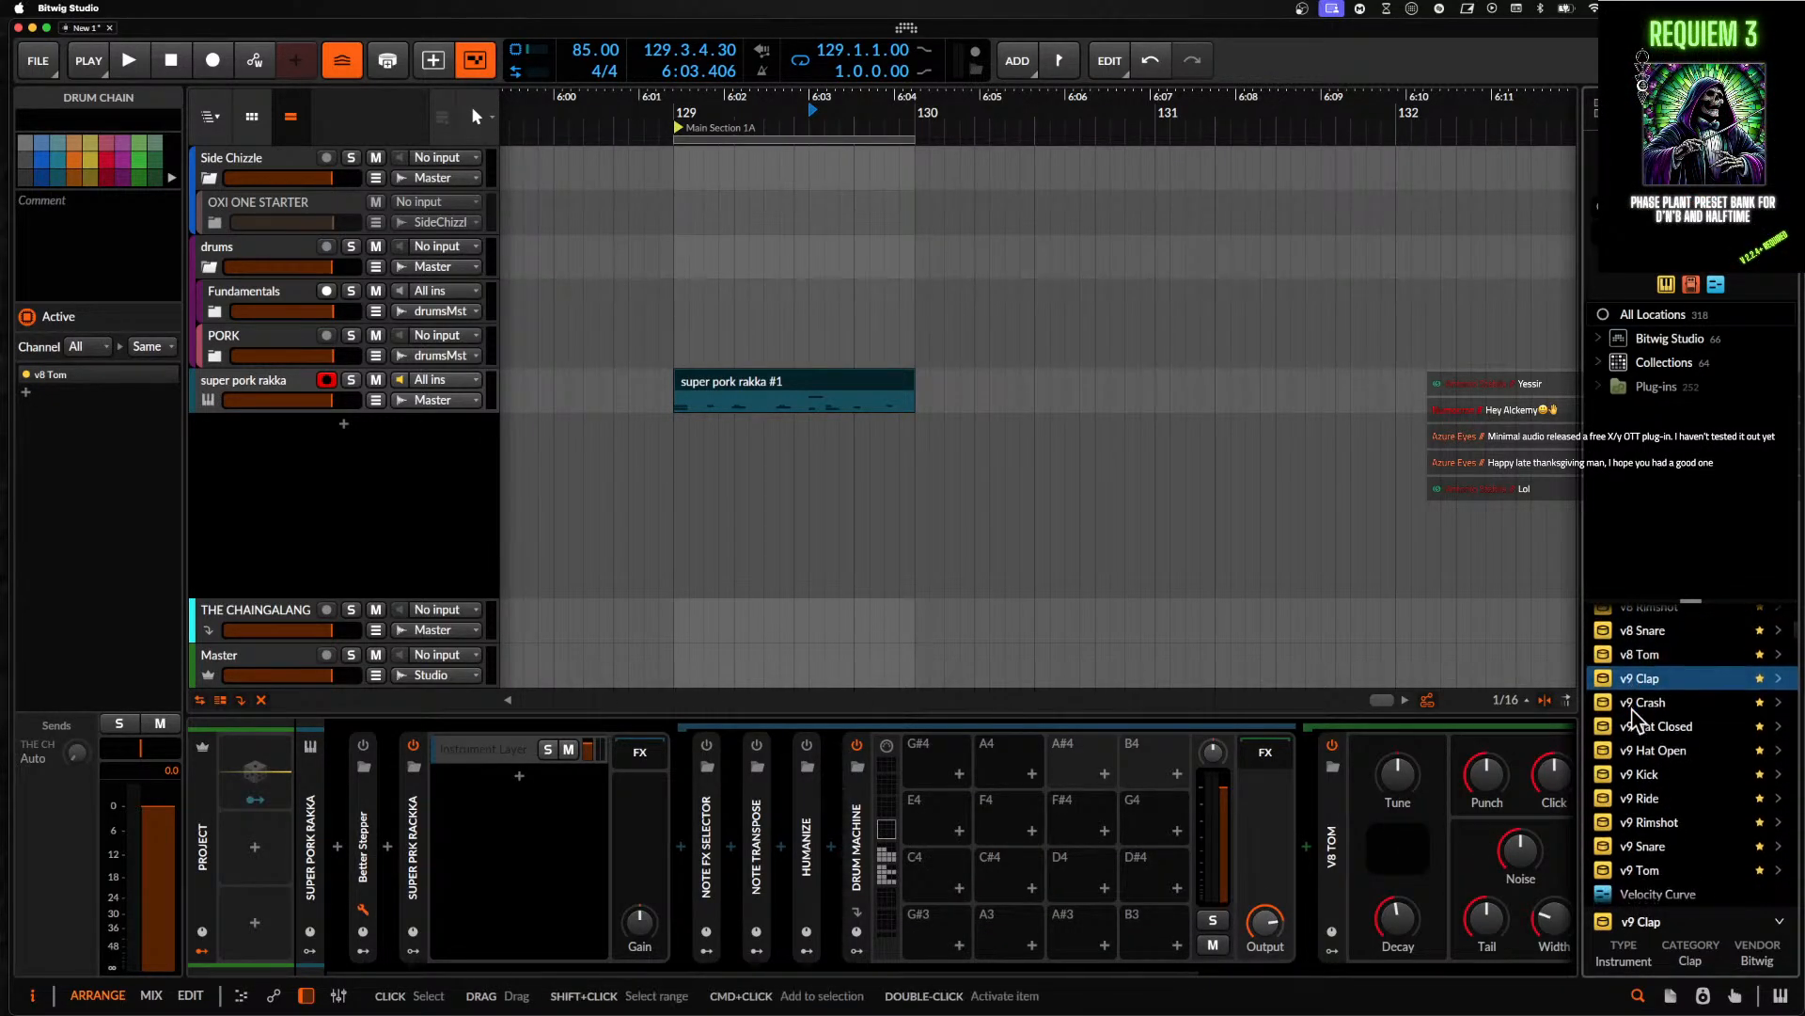
pyautogui.keyDown('shift'); pyautogui.click(1647, 858); pyautogui.keyUp('shift')
pyautogui.moveTo(1638, 677); pyautogui.dragTo(948, 922)
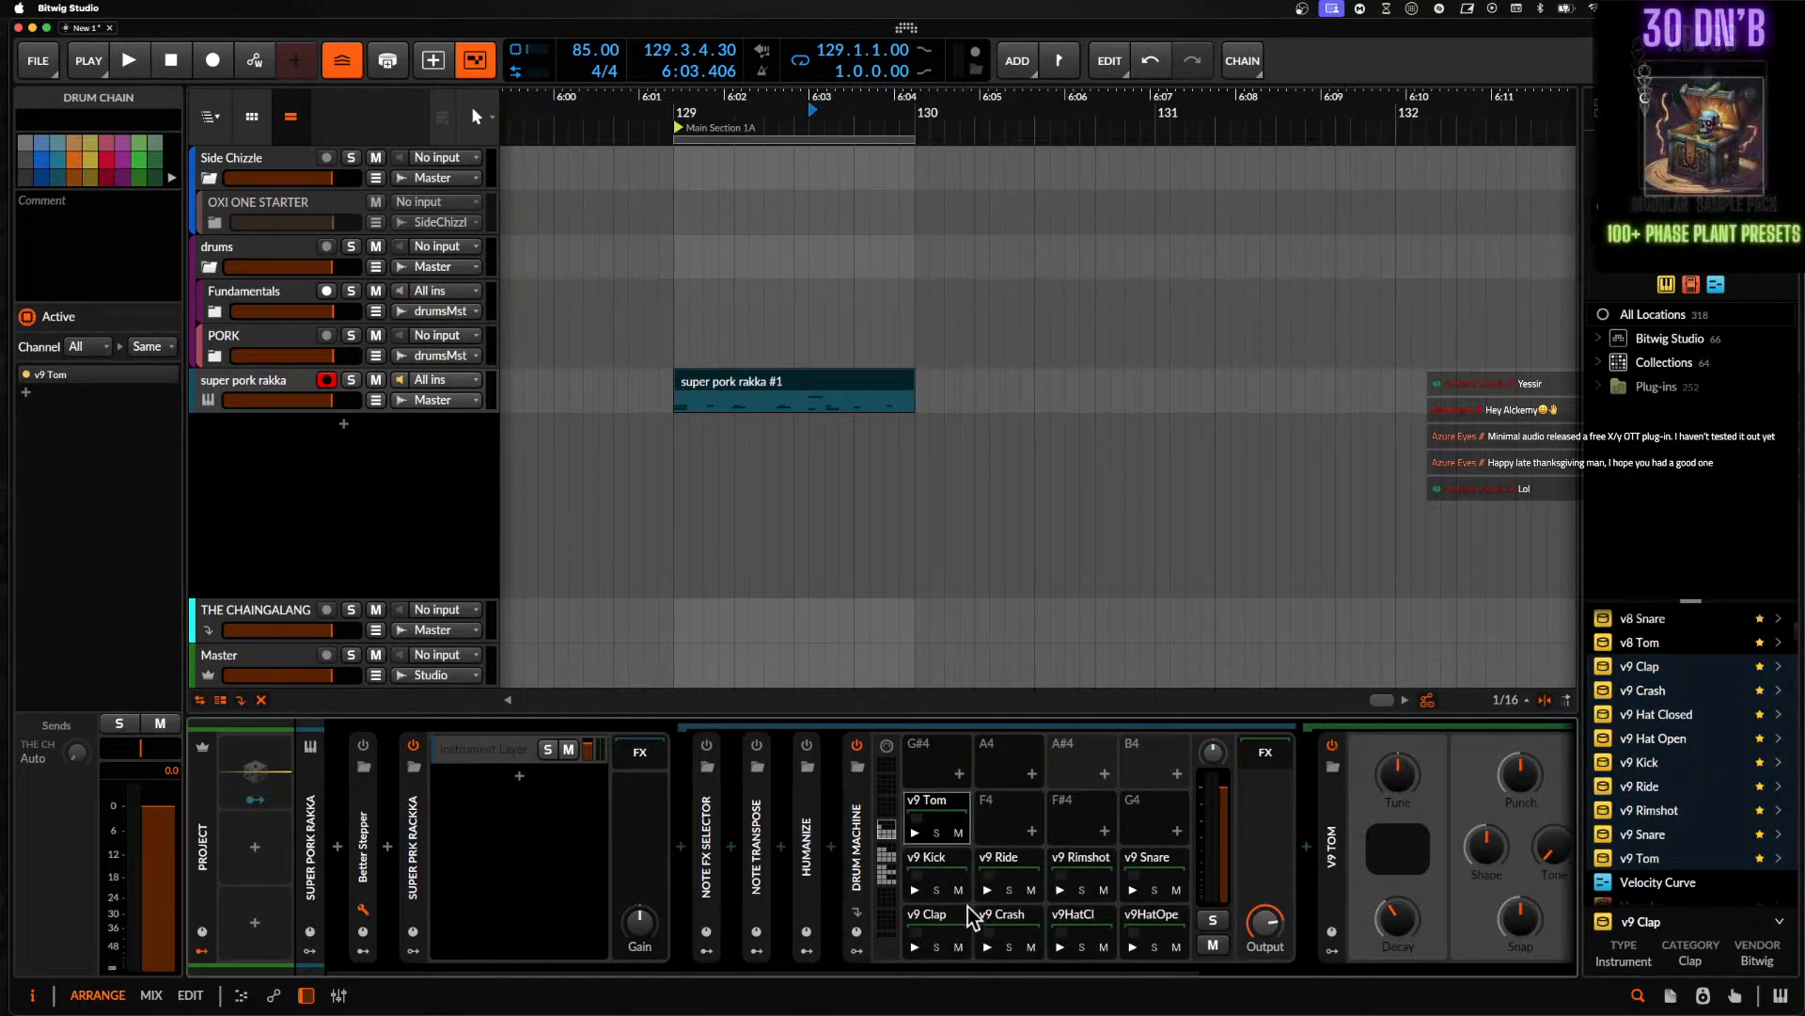
# - Review the v0, v1, v8 and v9 groups across the Drum Machine's pad range
pyautogui.scroll(10, 1626, 799)
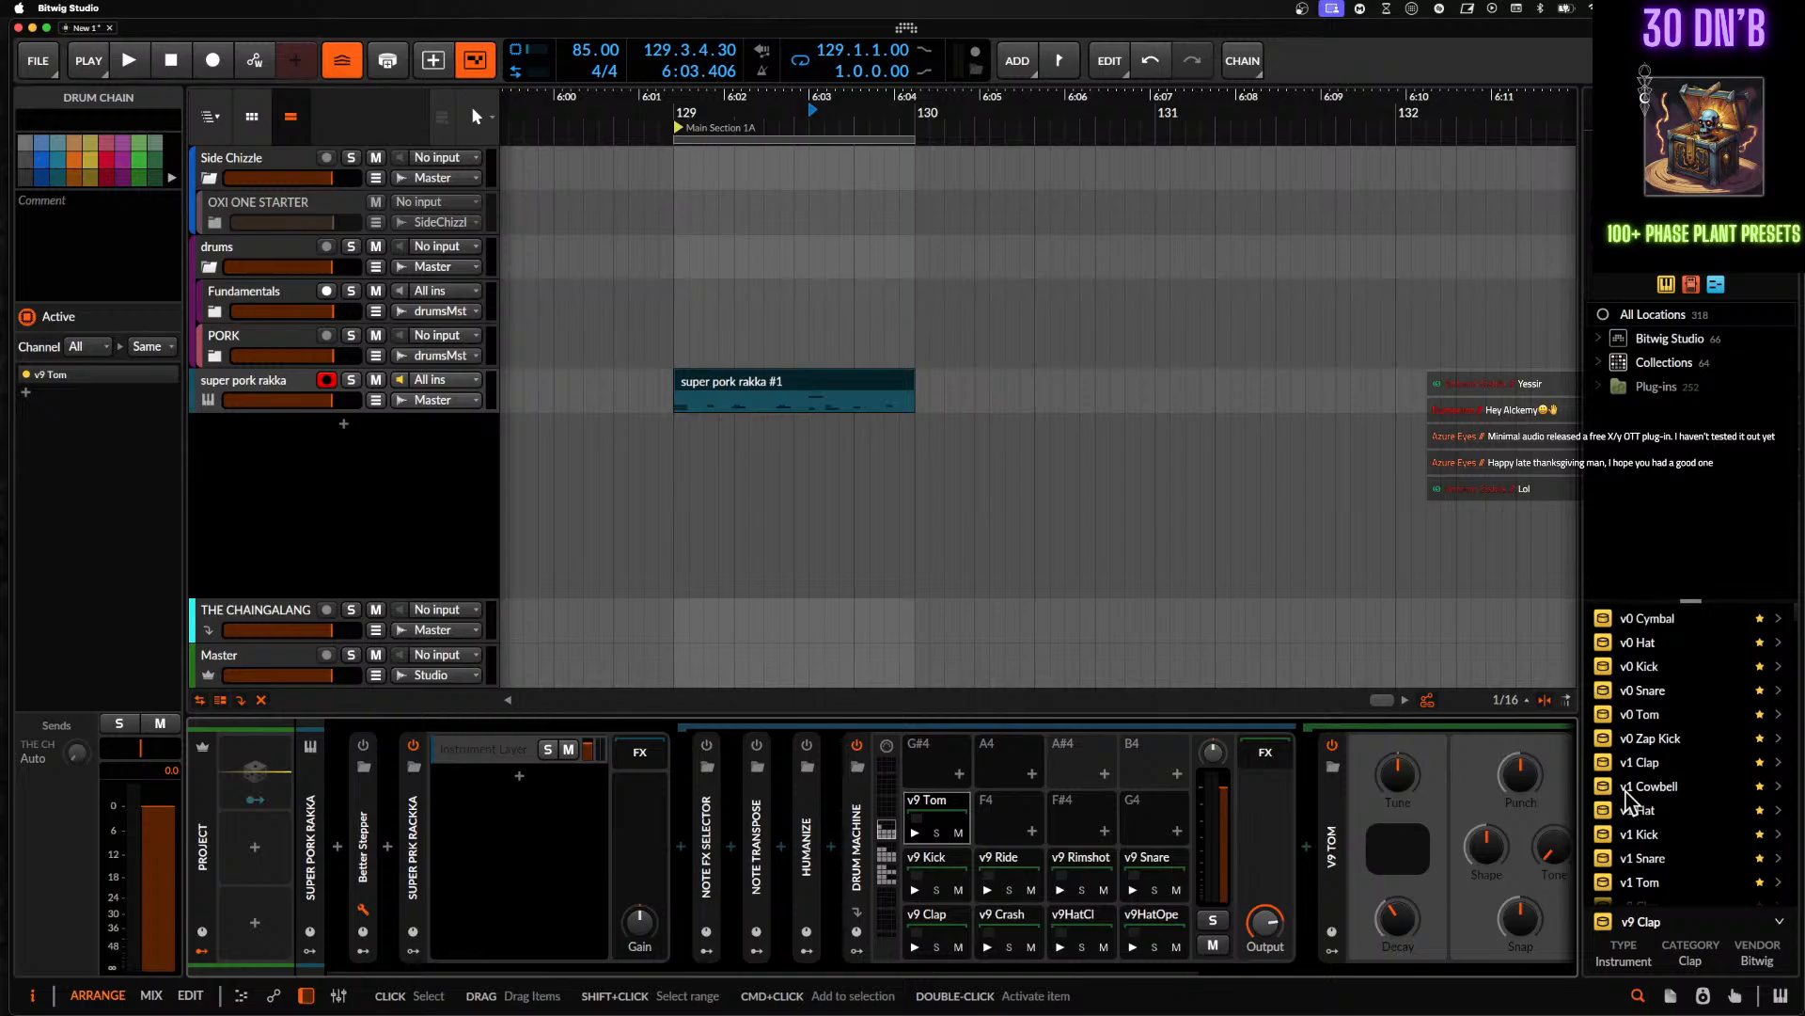
pyautogui.scroll(-1, 1641, 658)
pyautogui.click(884, 879)
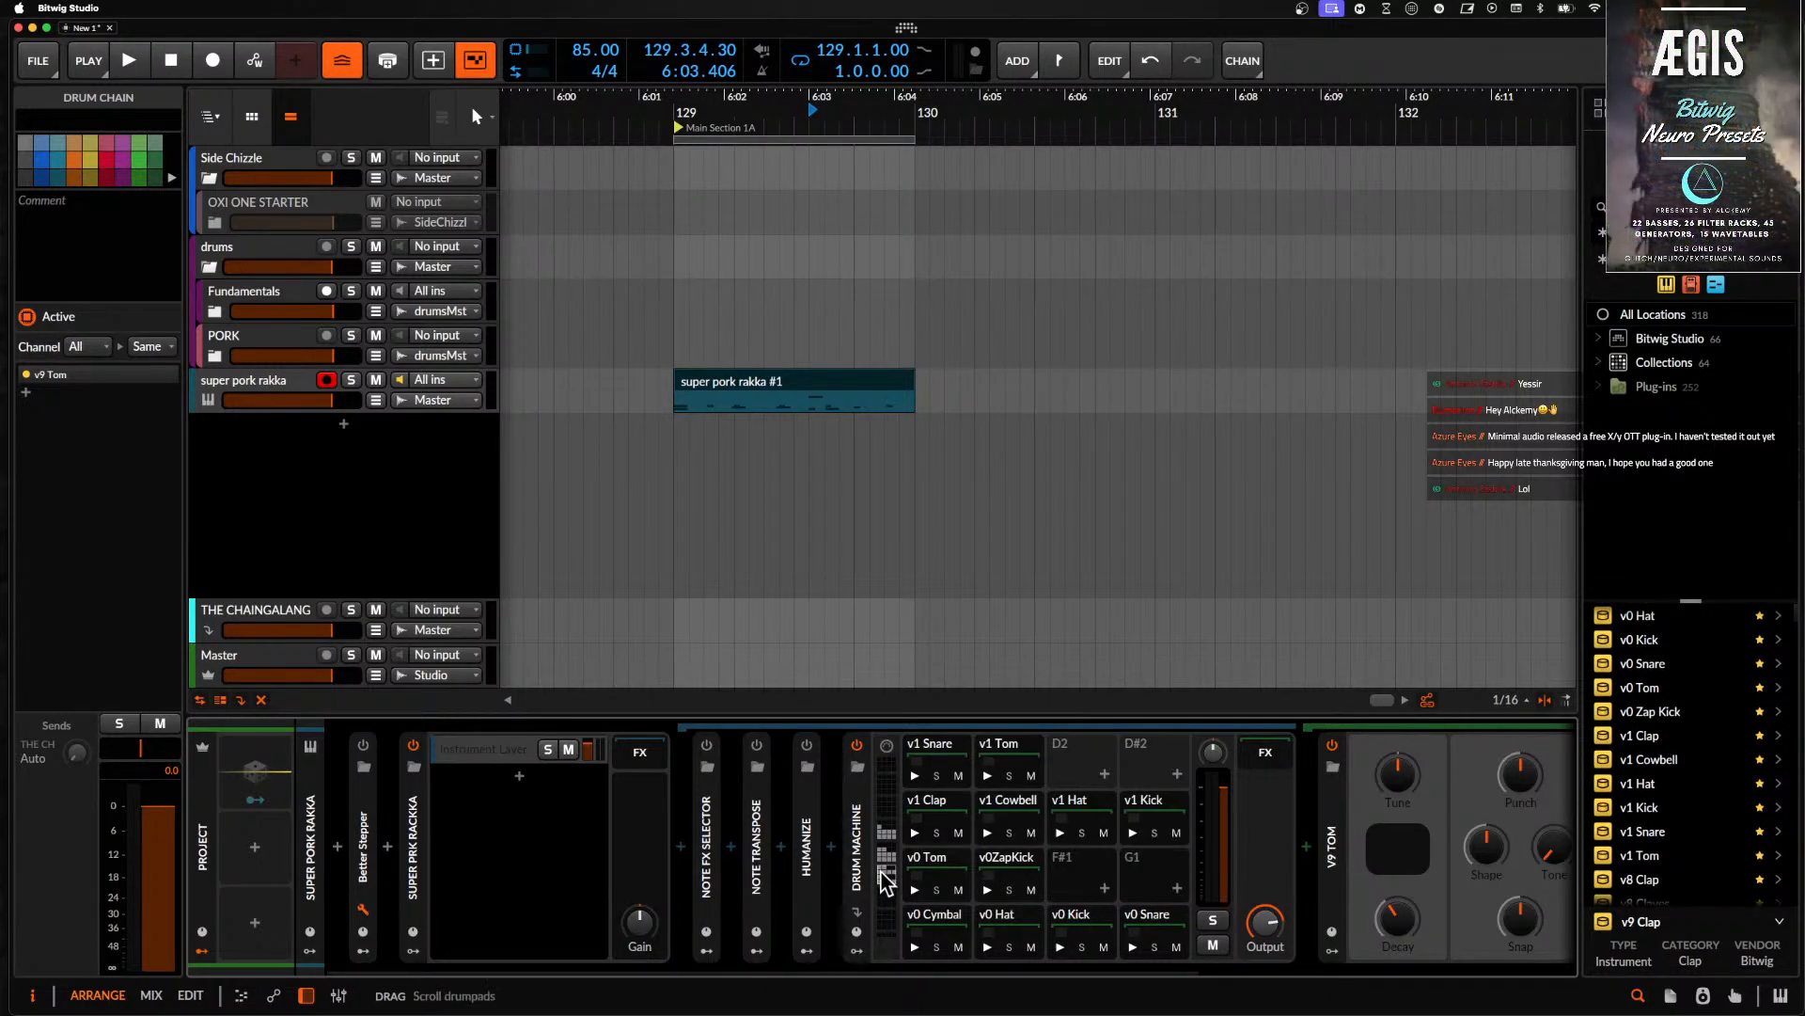
pyautogui.moveTo(883, 865); pyautogui.dragTo(884, 843)
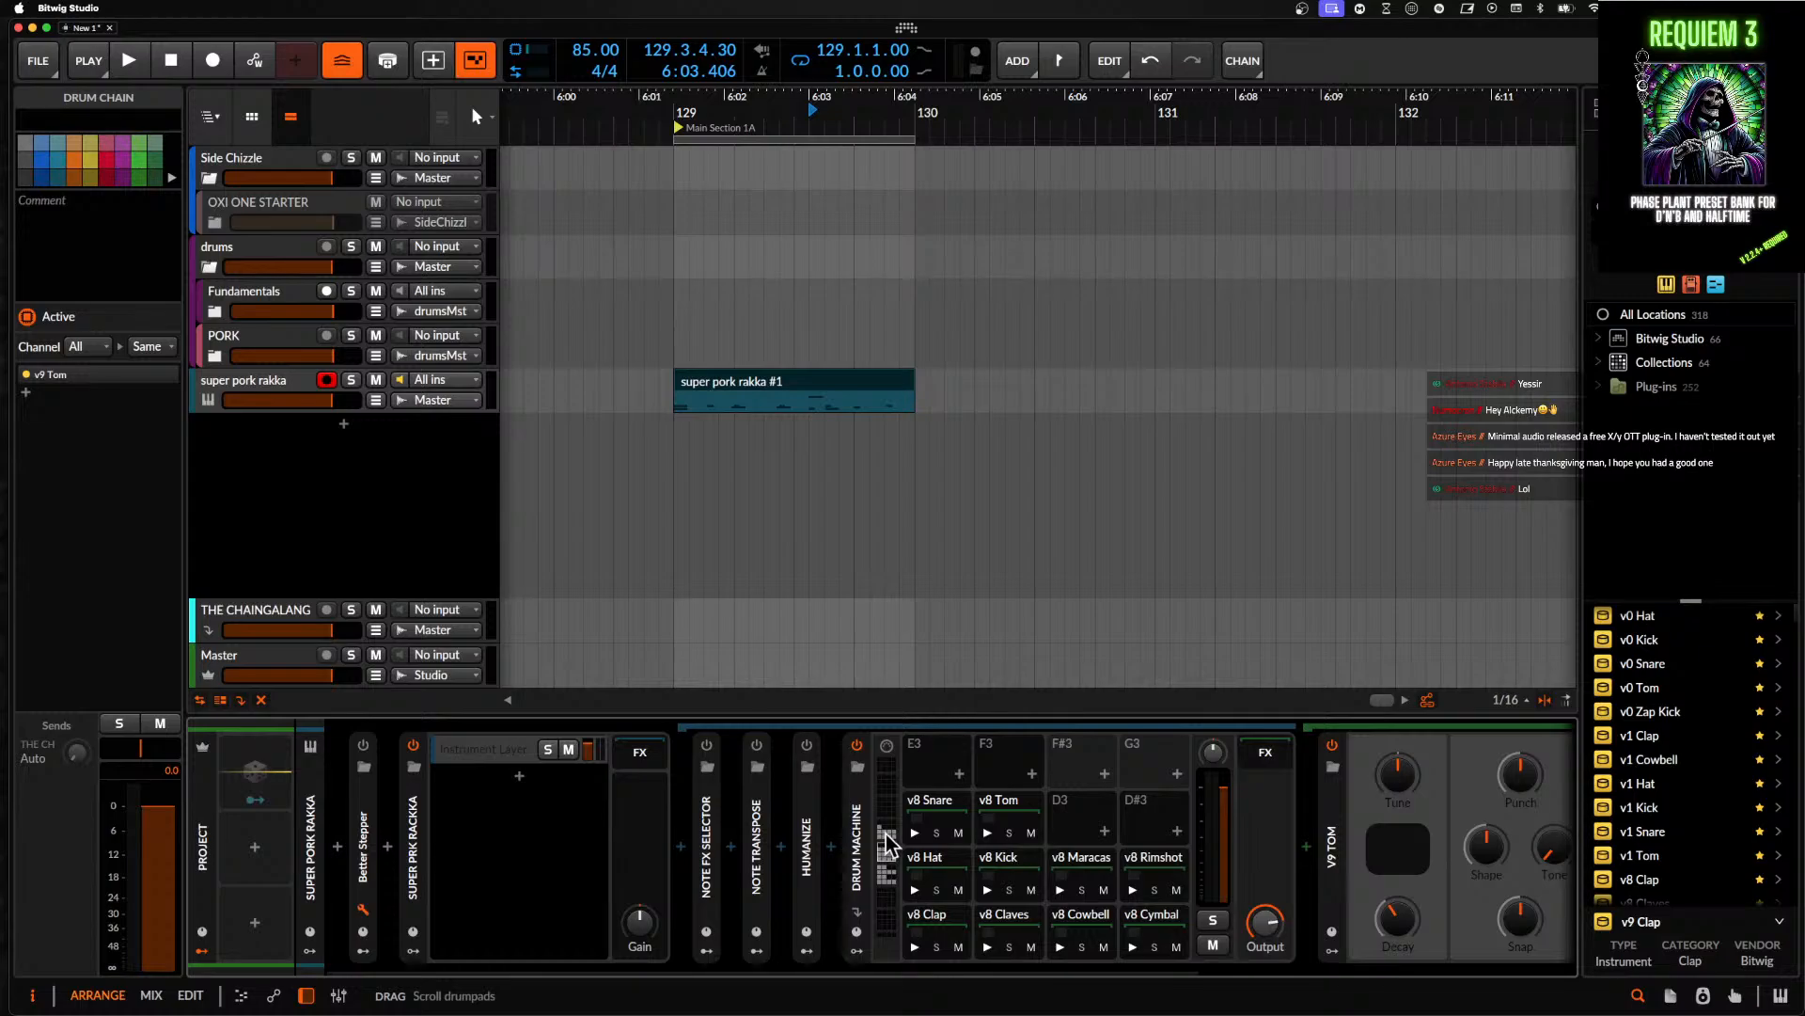
pyautogui.click(886, 835)
pyautogui.click(887, 872)
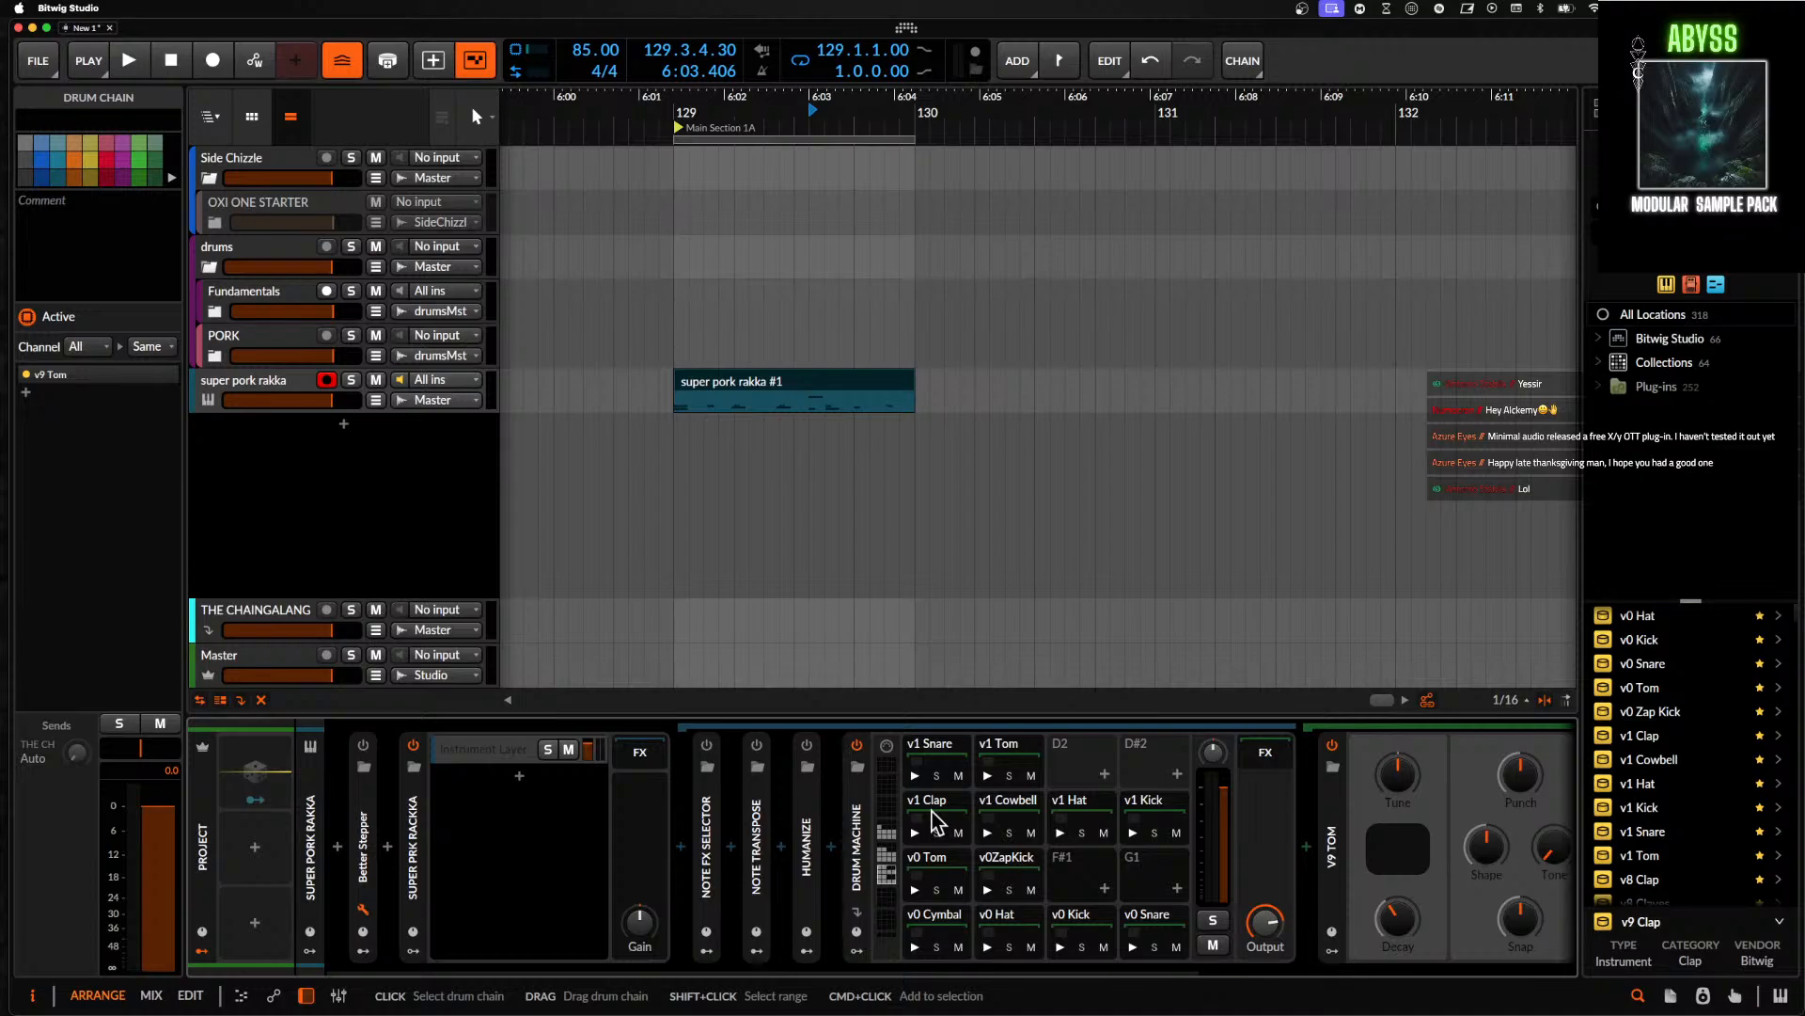
# - Save the Drum Machine to the library as a preset named "Drum machine EZ"
pyautogui.click(857, 828)
pyautogui.rightClick(867, 807)
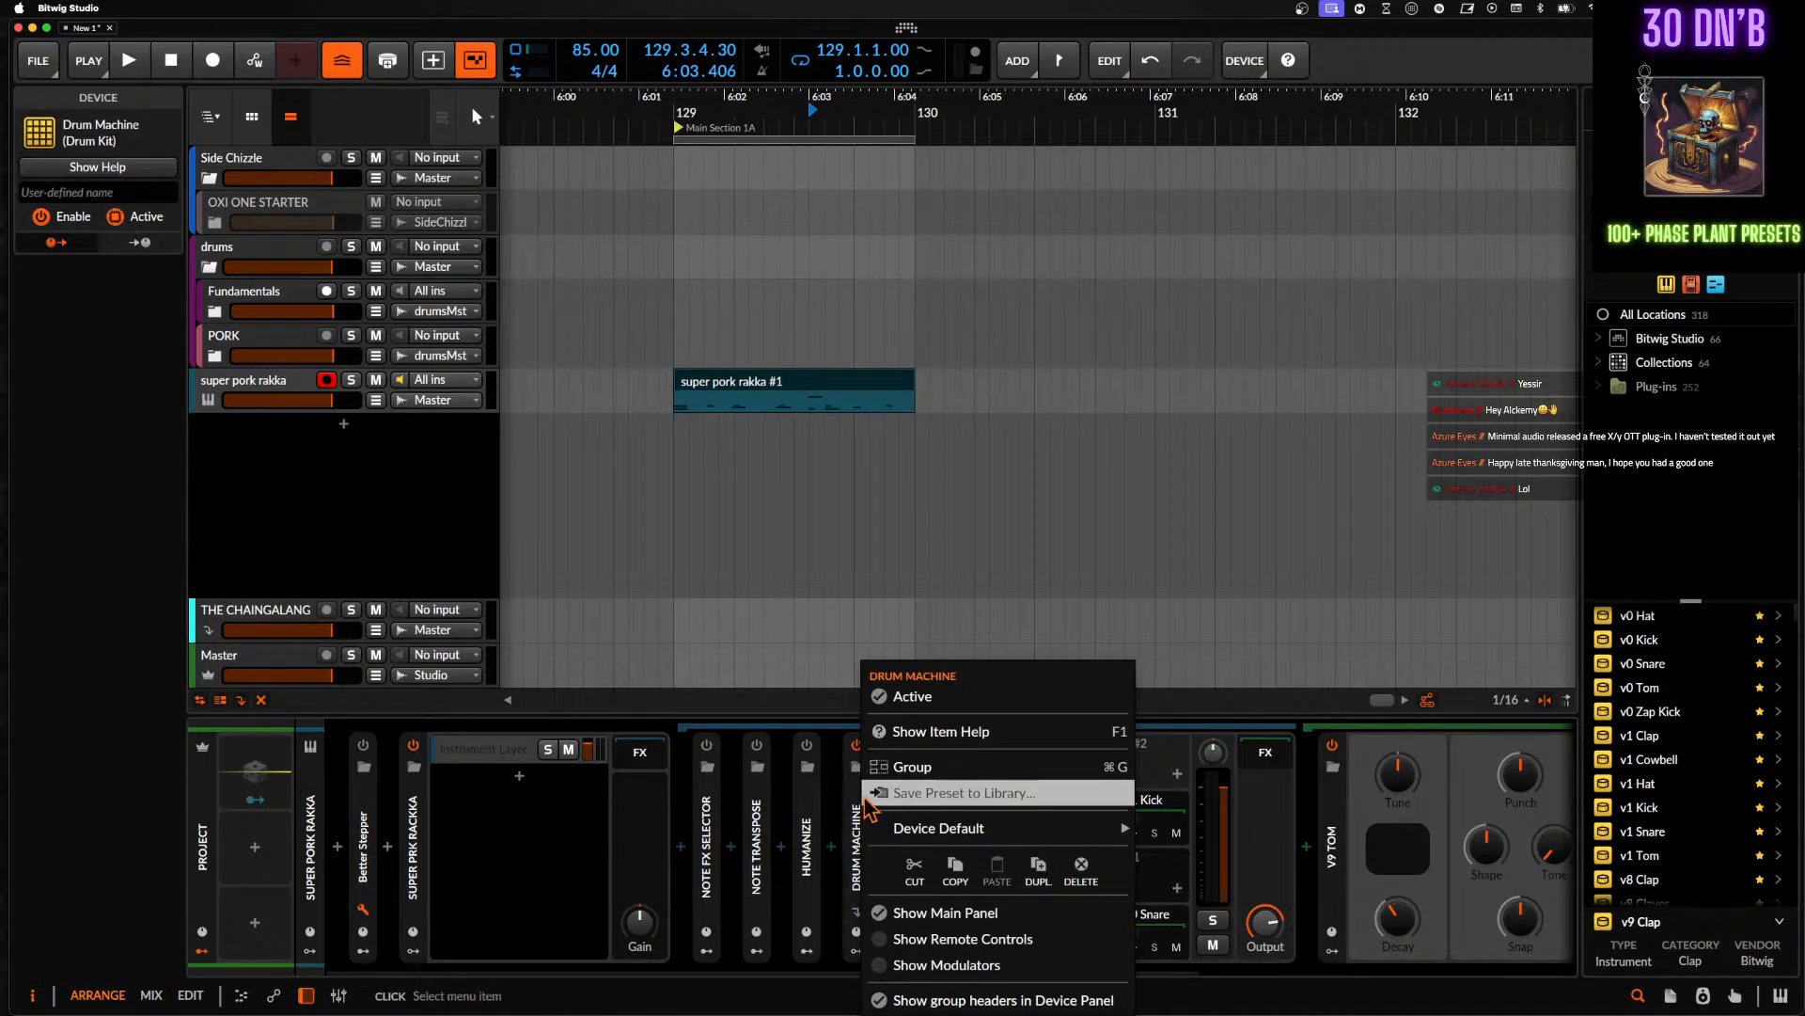
pyautogui.click(869, 800)
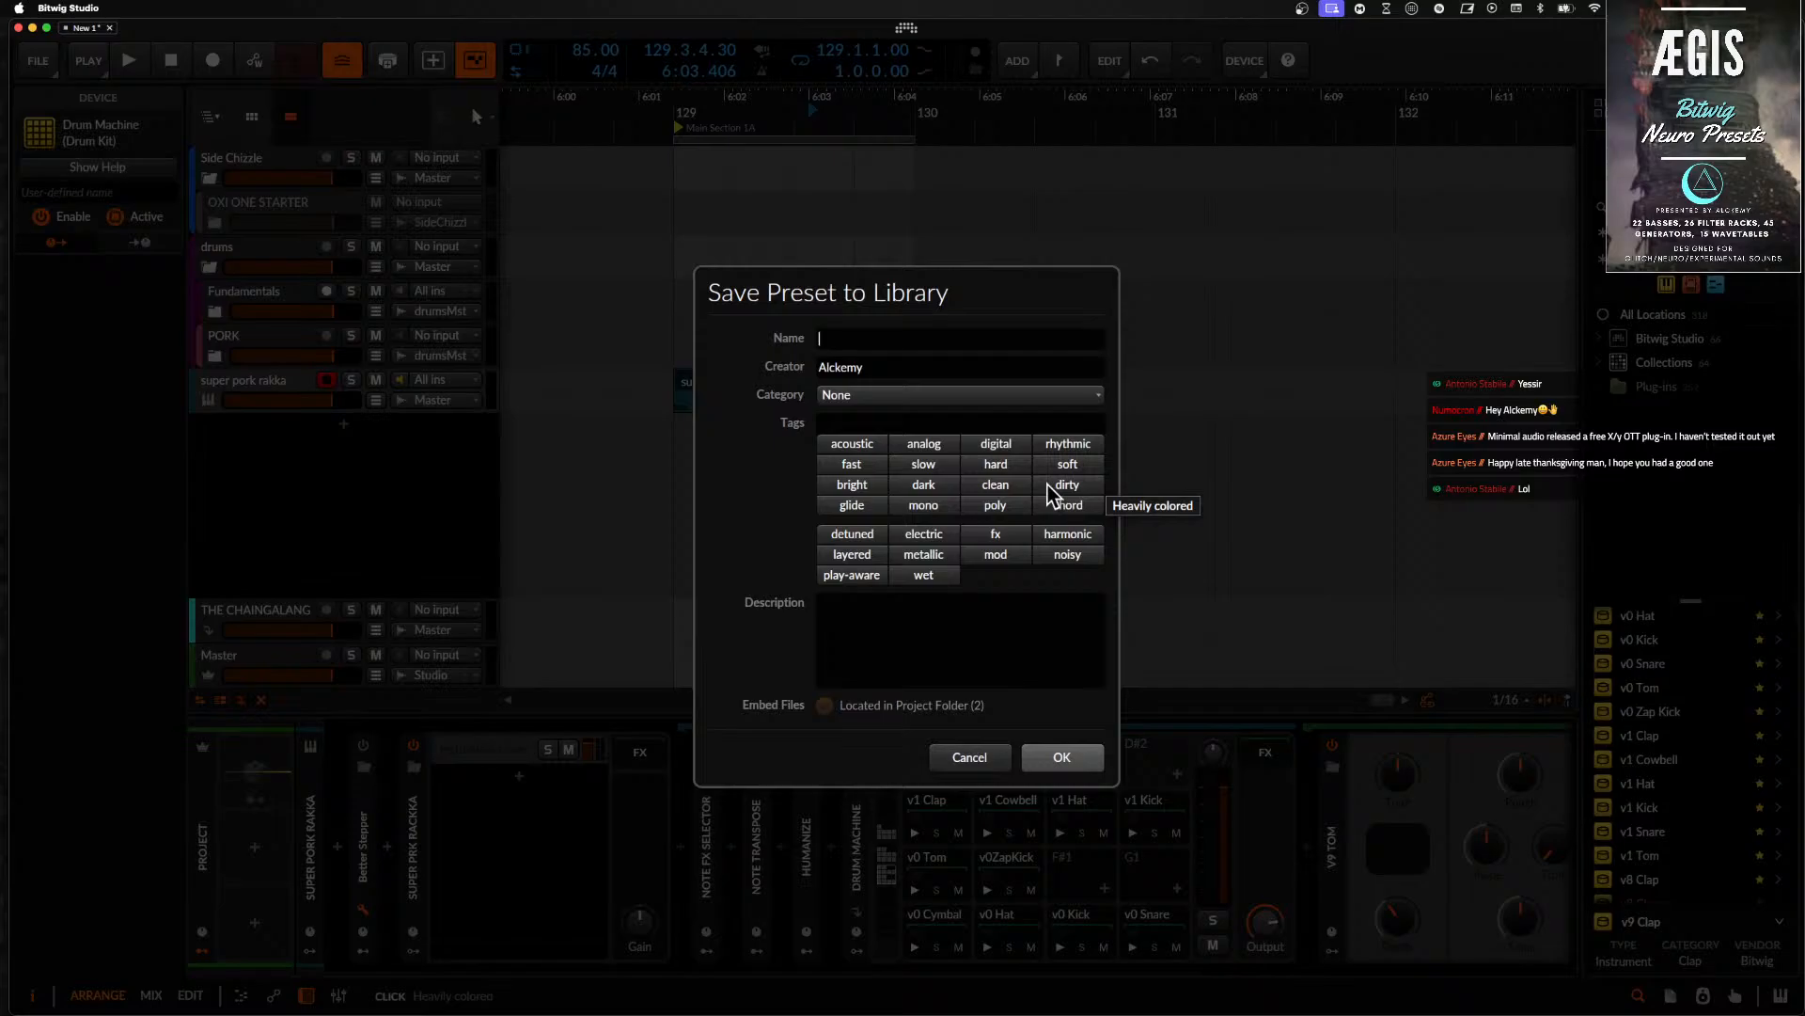
pyautogui.write('D')
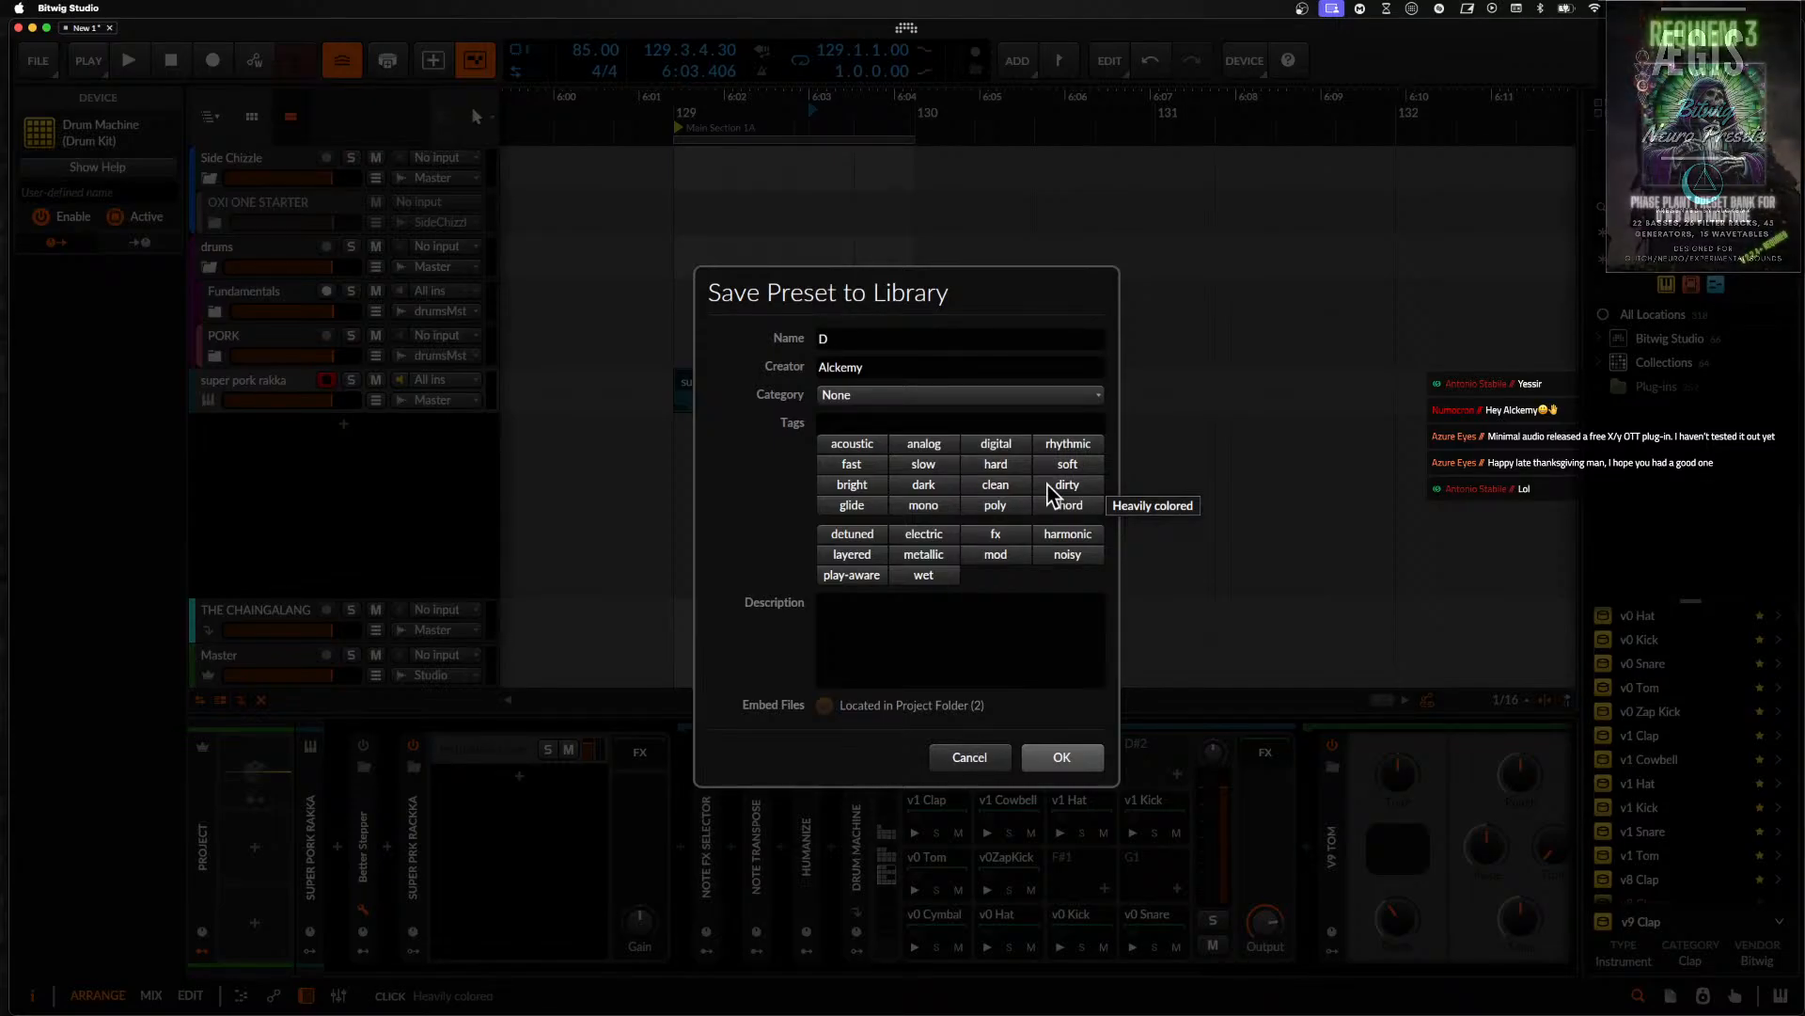
pyautogui.write('runm')
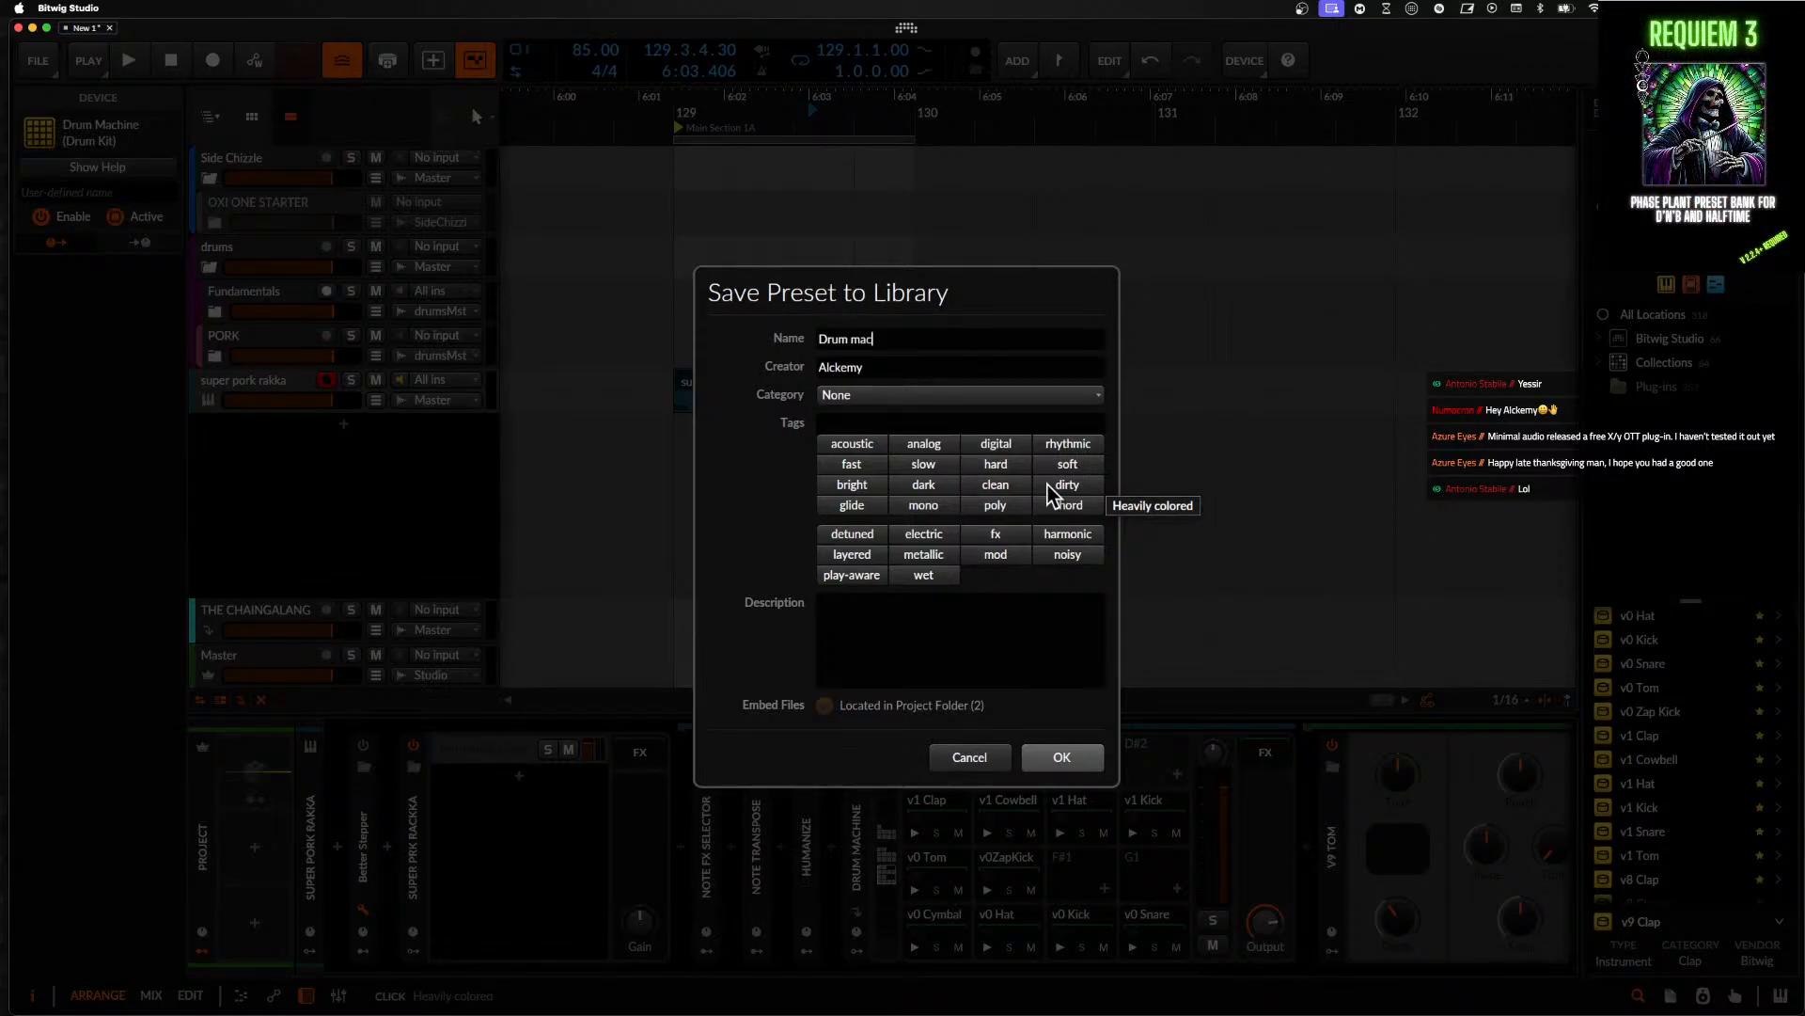
pyautogui.write(' EZ')
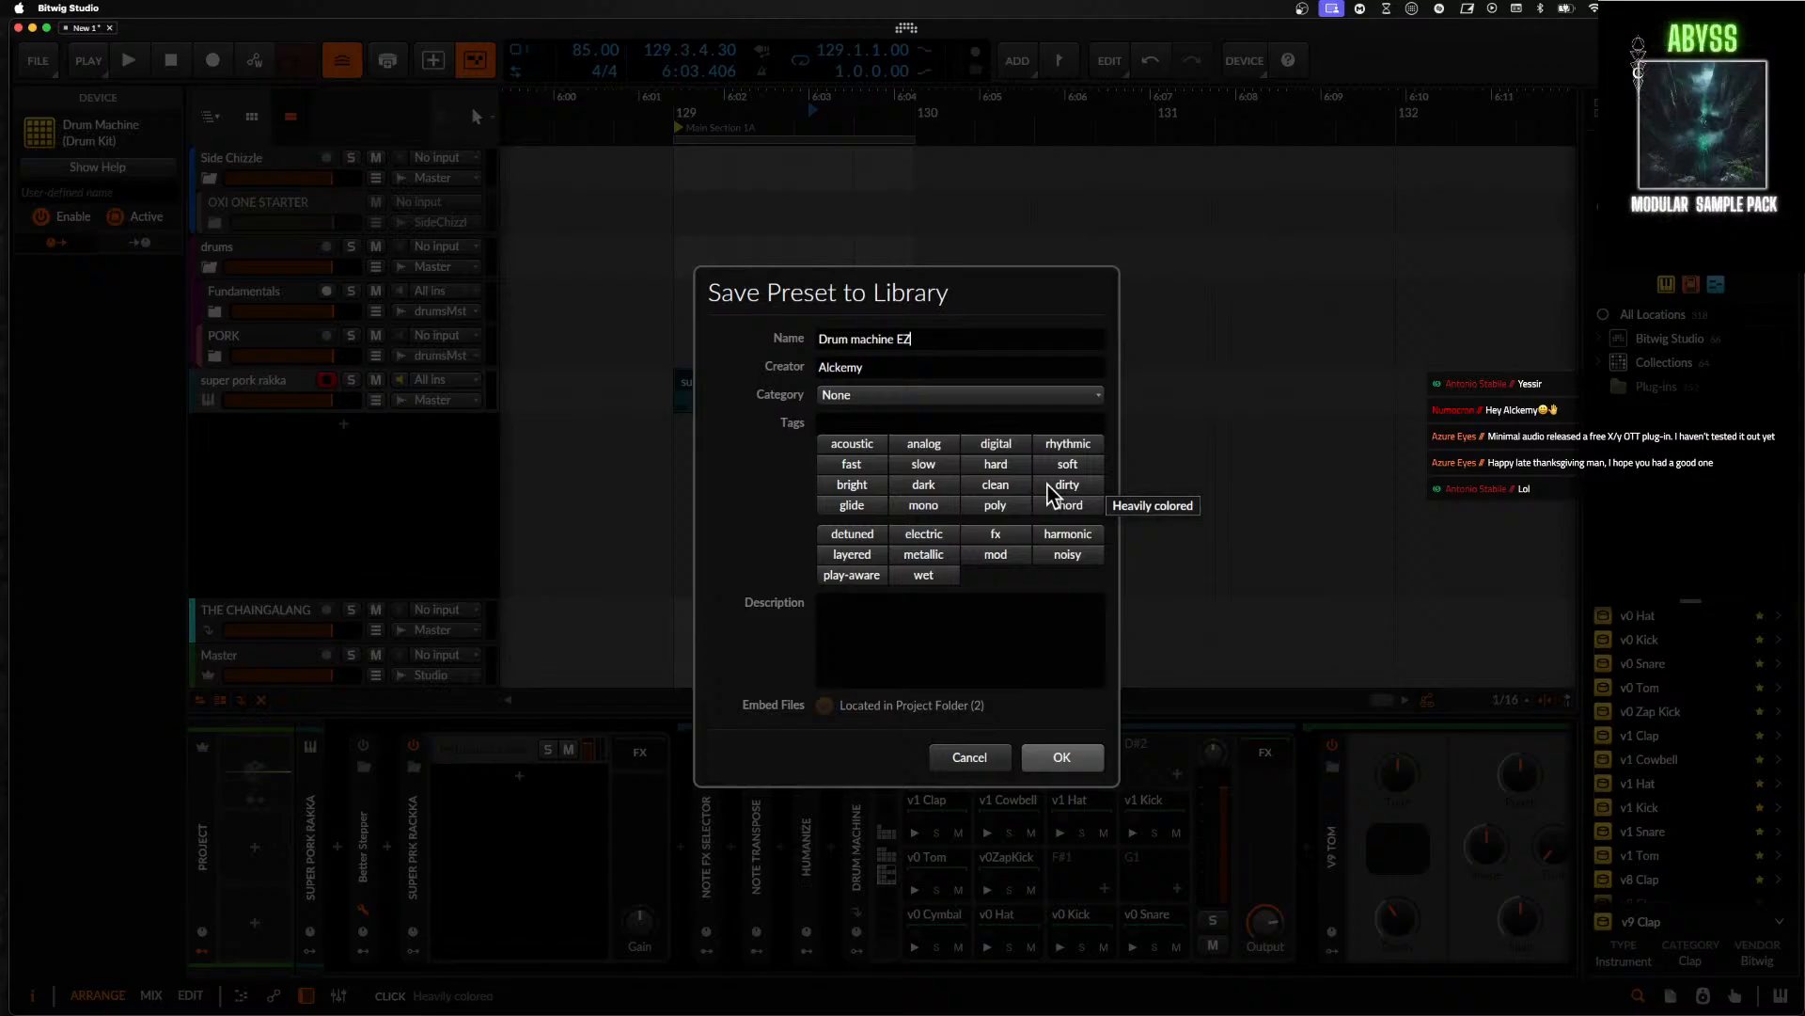
pyautogui.click(1052, 763)
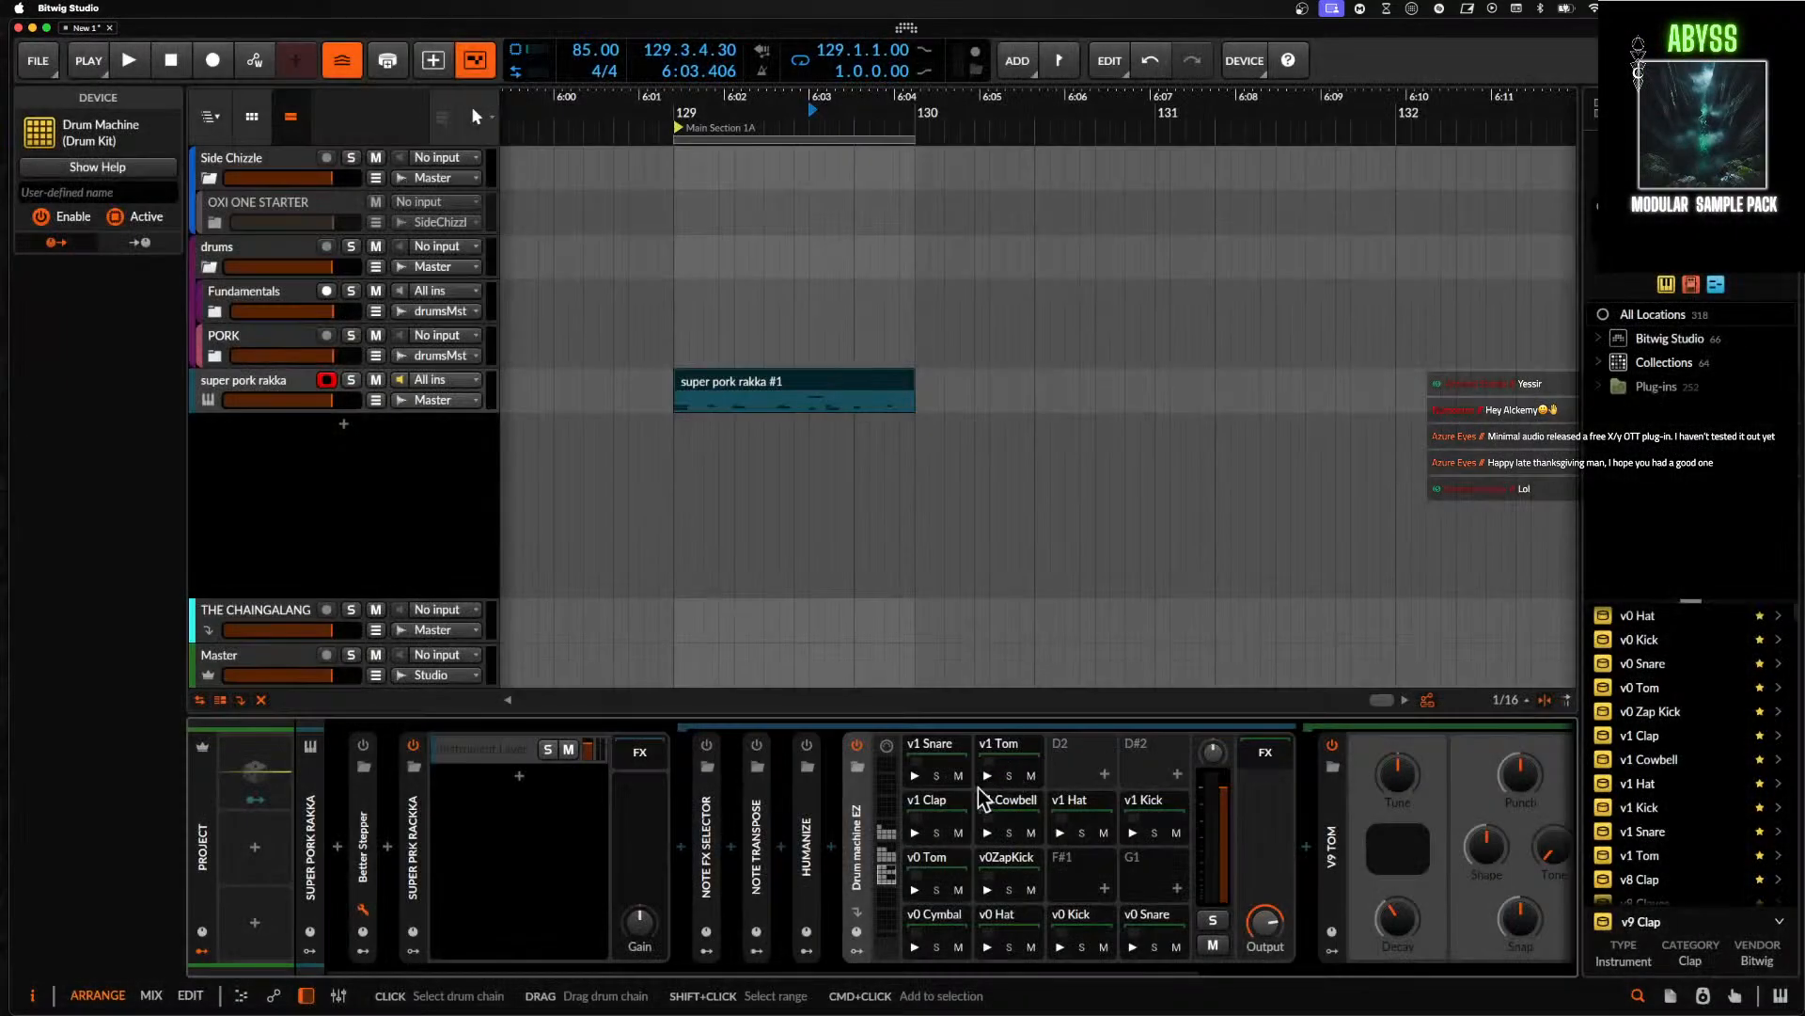
# - Check the notes in the super pork rakka clip and return to the track's device chain
pyautogui.doubleClick(731, 402)
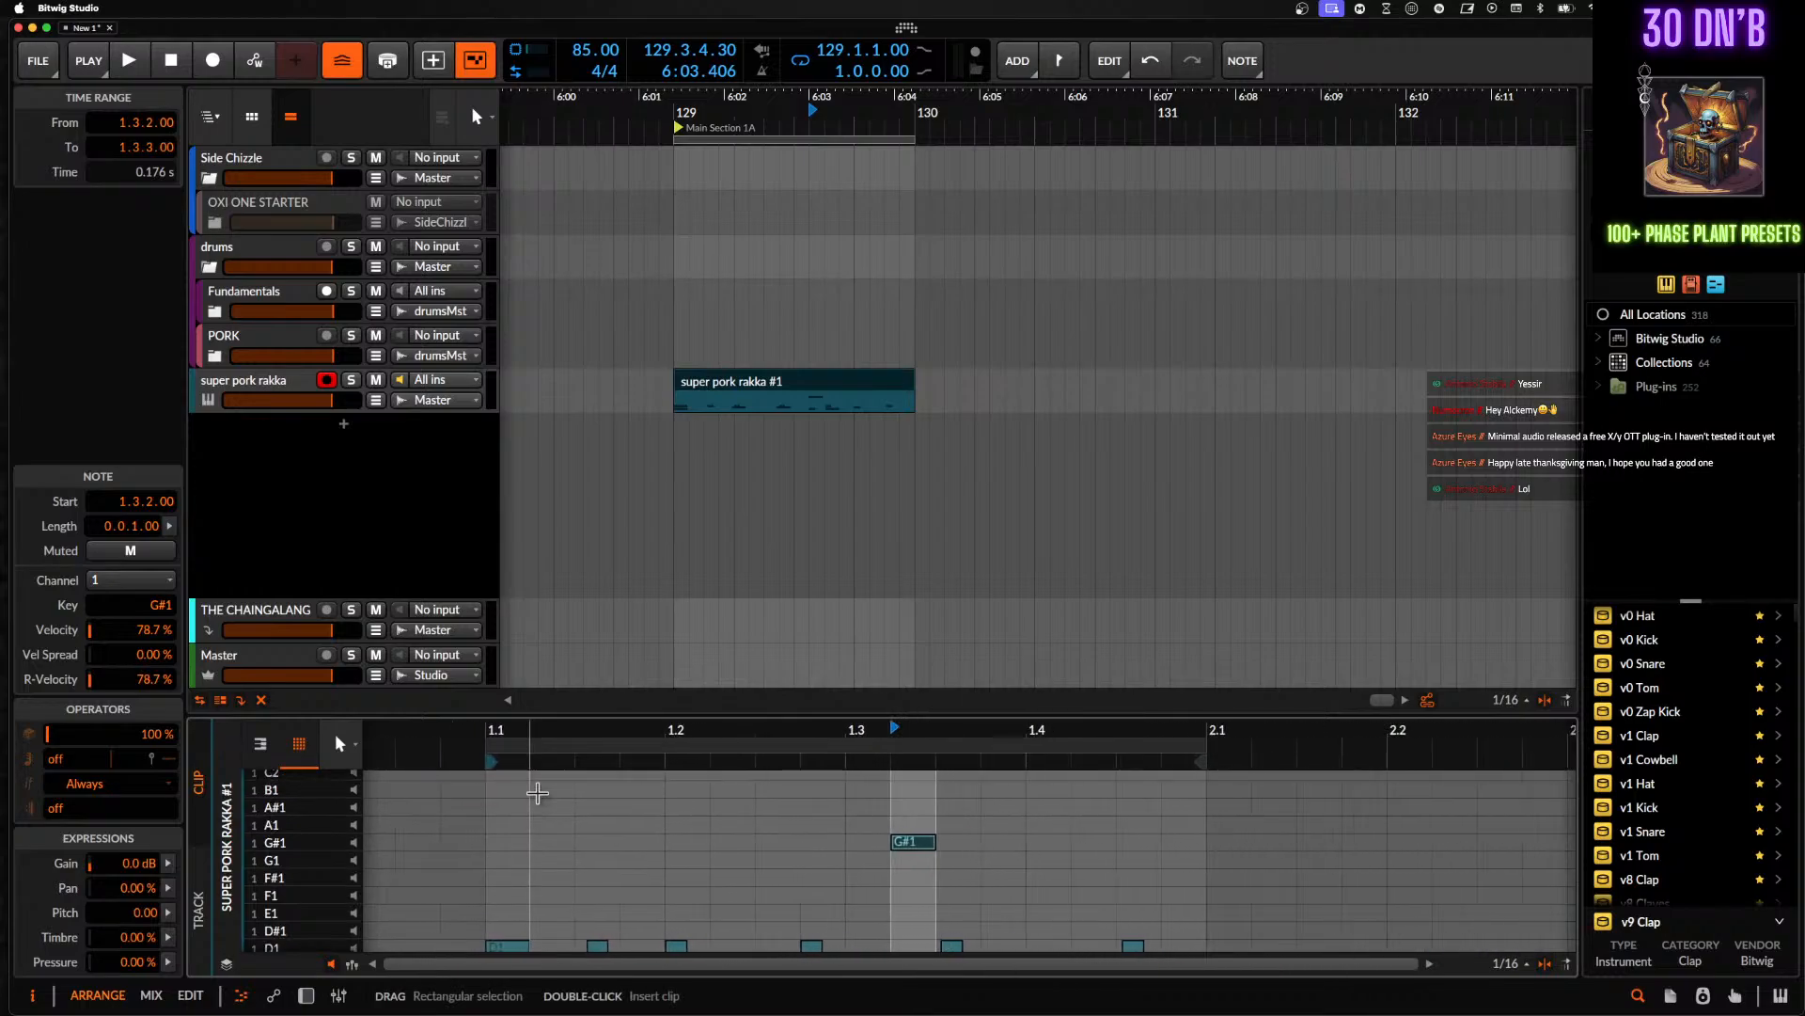
pyautogui.click(245, 386)
pyautogui.click(730, 384)
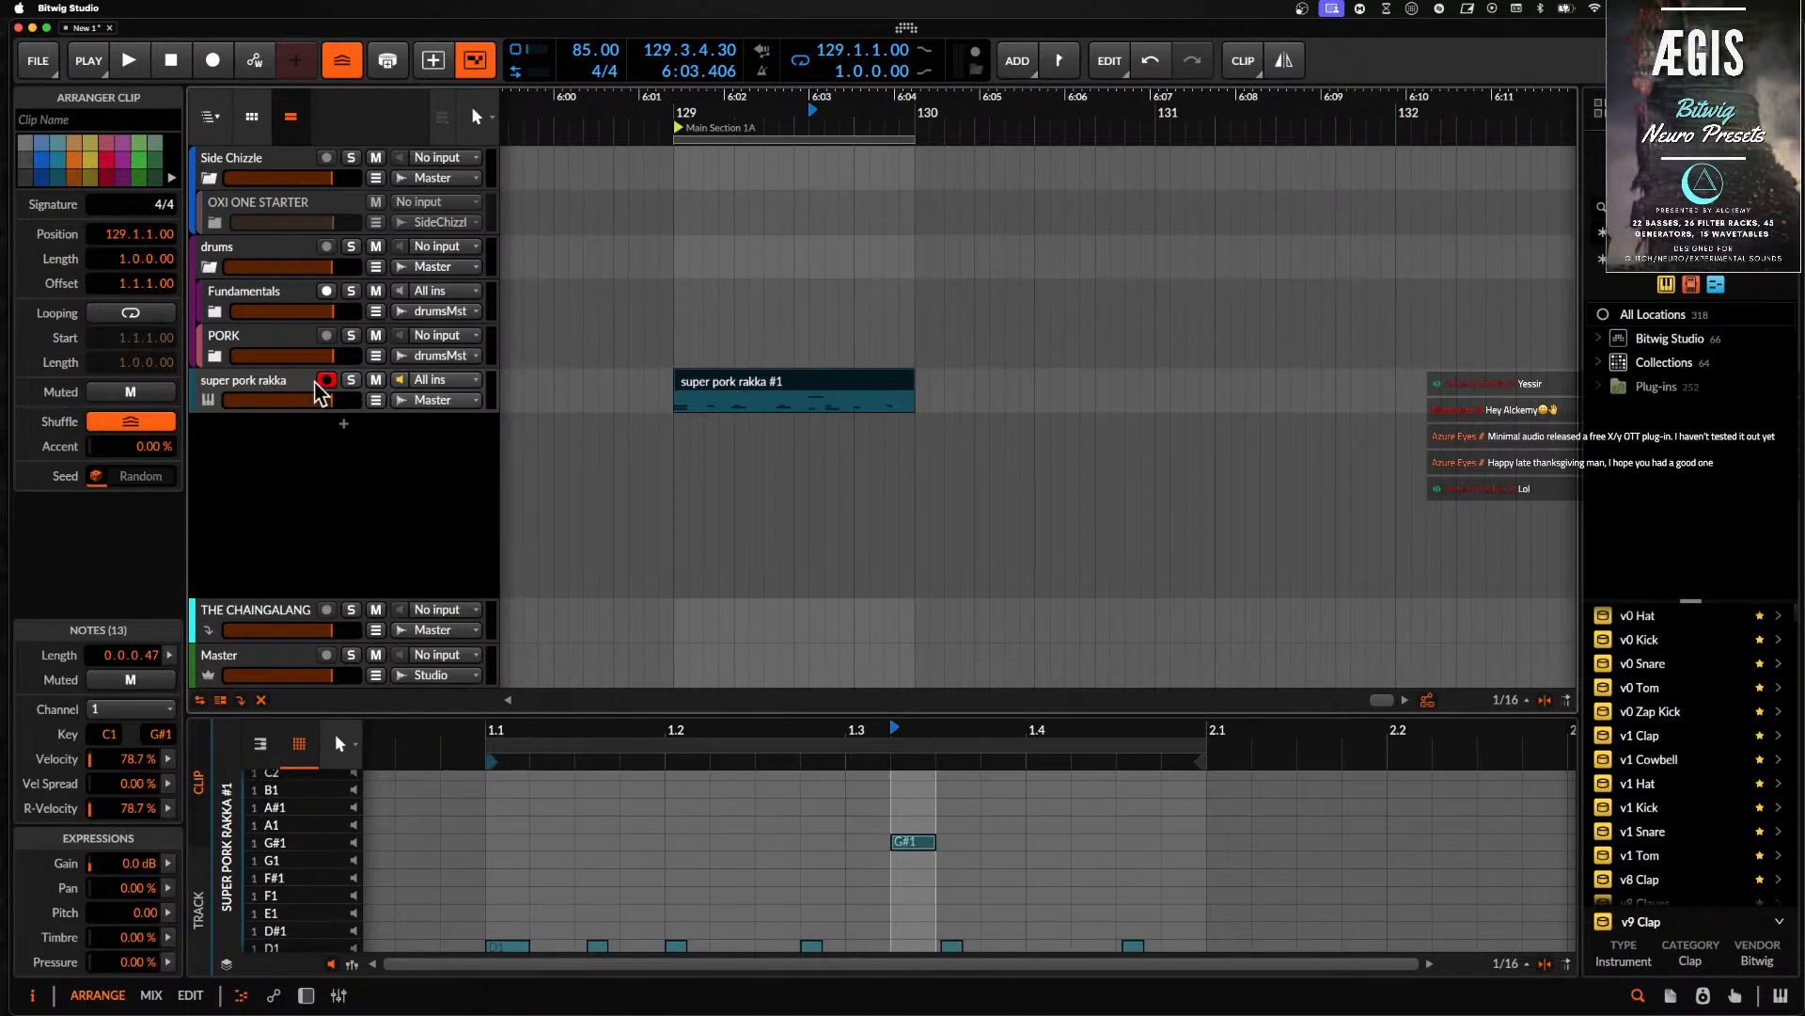
pyautogui.doubleClick(267, 380)
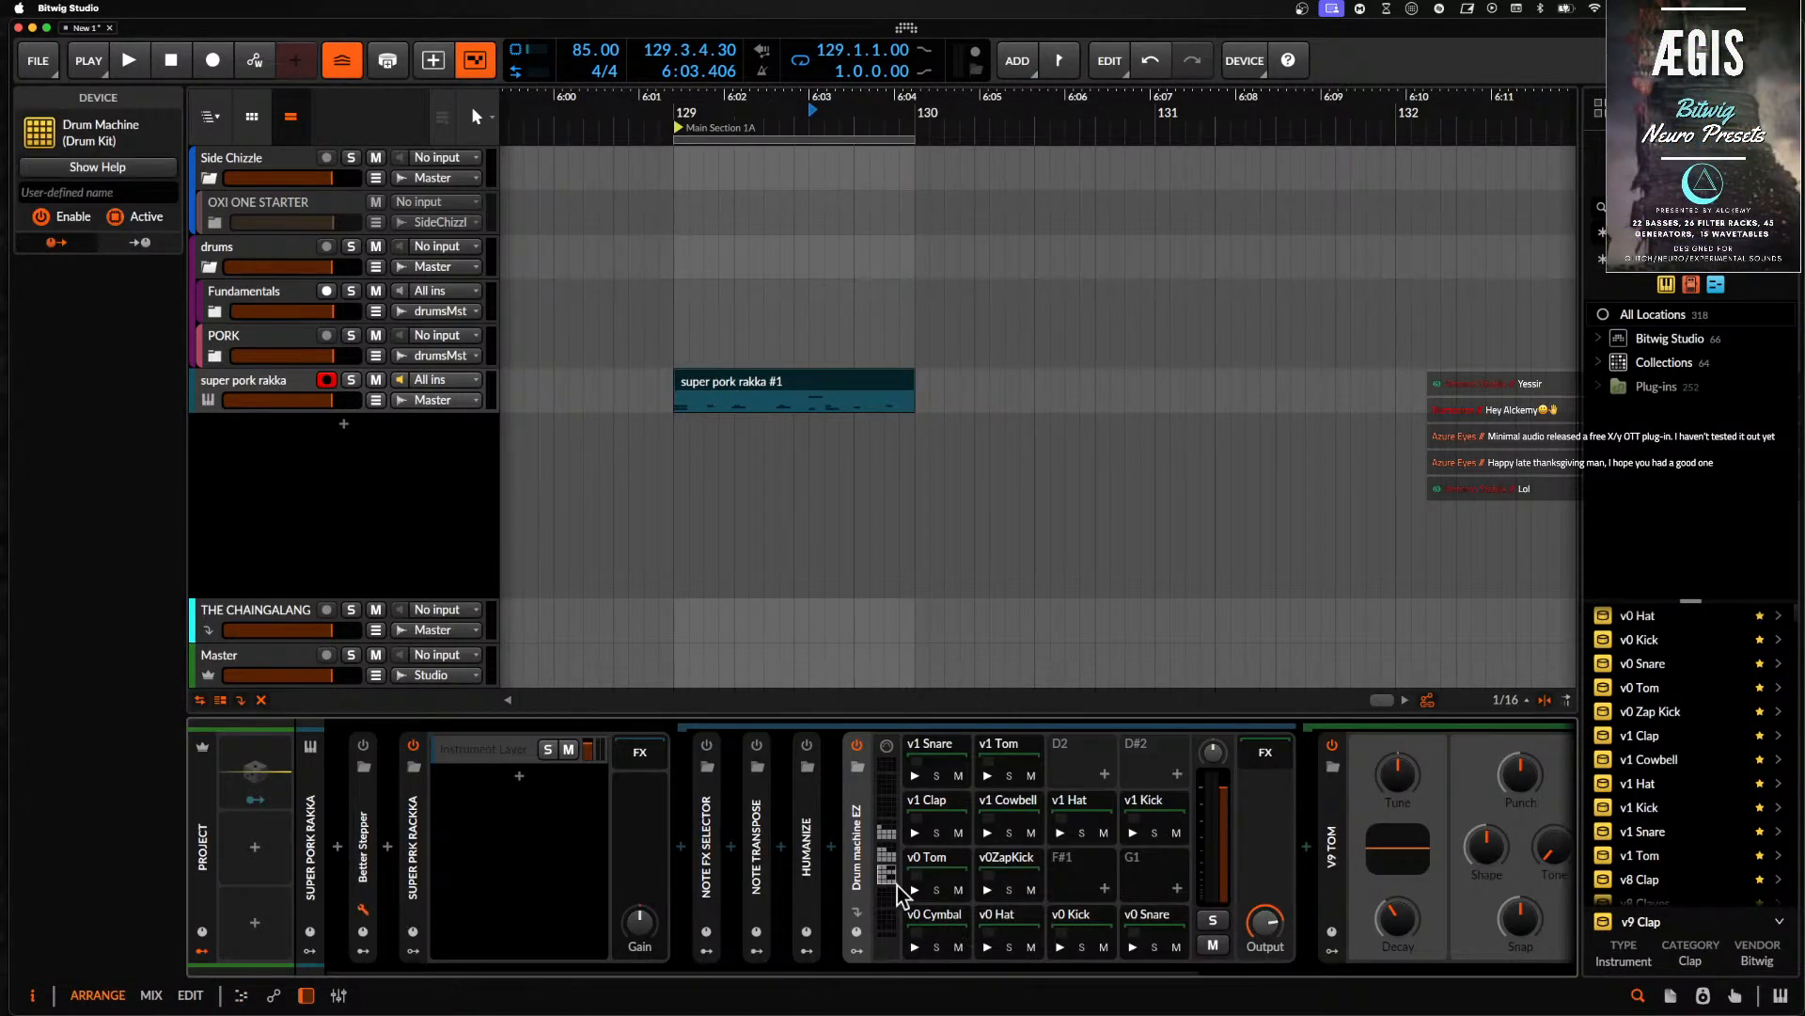
# - Rearrange the Drum Machine's first four pads from C1 as v0 Kick, v0 Snare, v1 Hat and v0 Hat
pyautogui.click(1083, 929)
pyautogui.moveTo(978, 921); pyautogui.dragTo(927, 922)
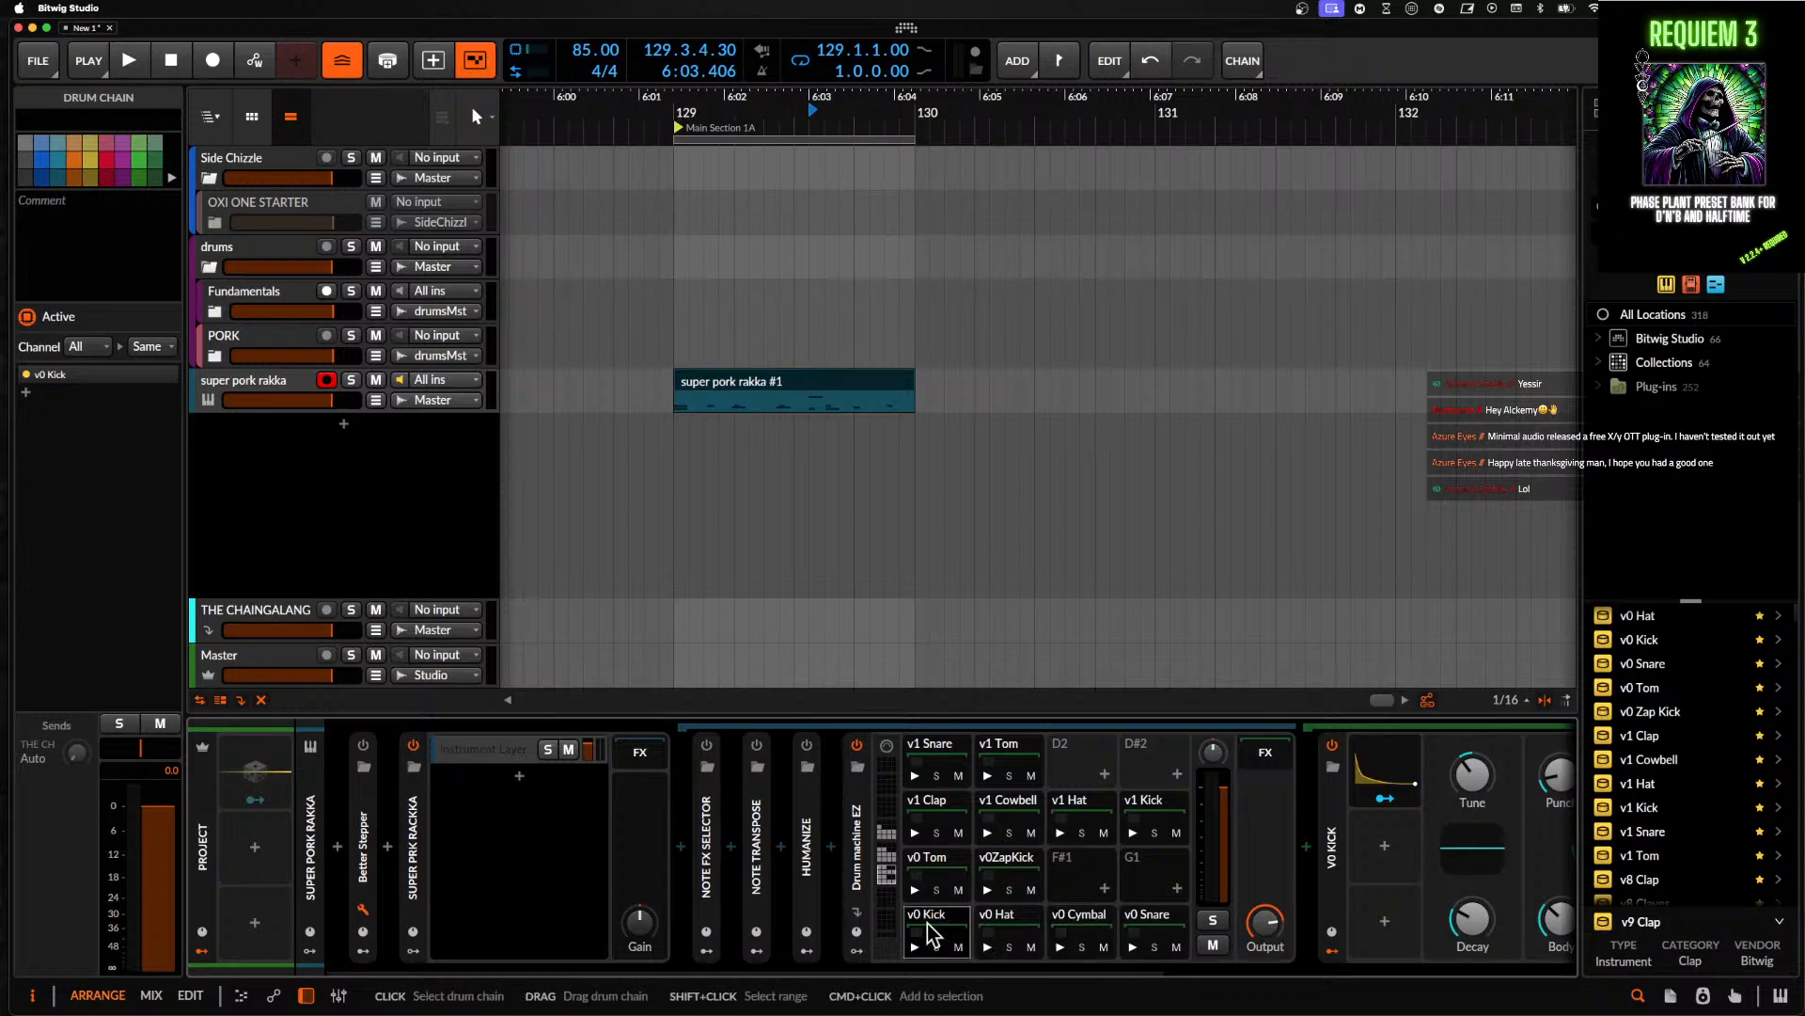
pyautogui.moveTo(1137, 921); pyautogui.dragTo(1014, 919)
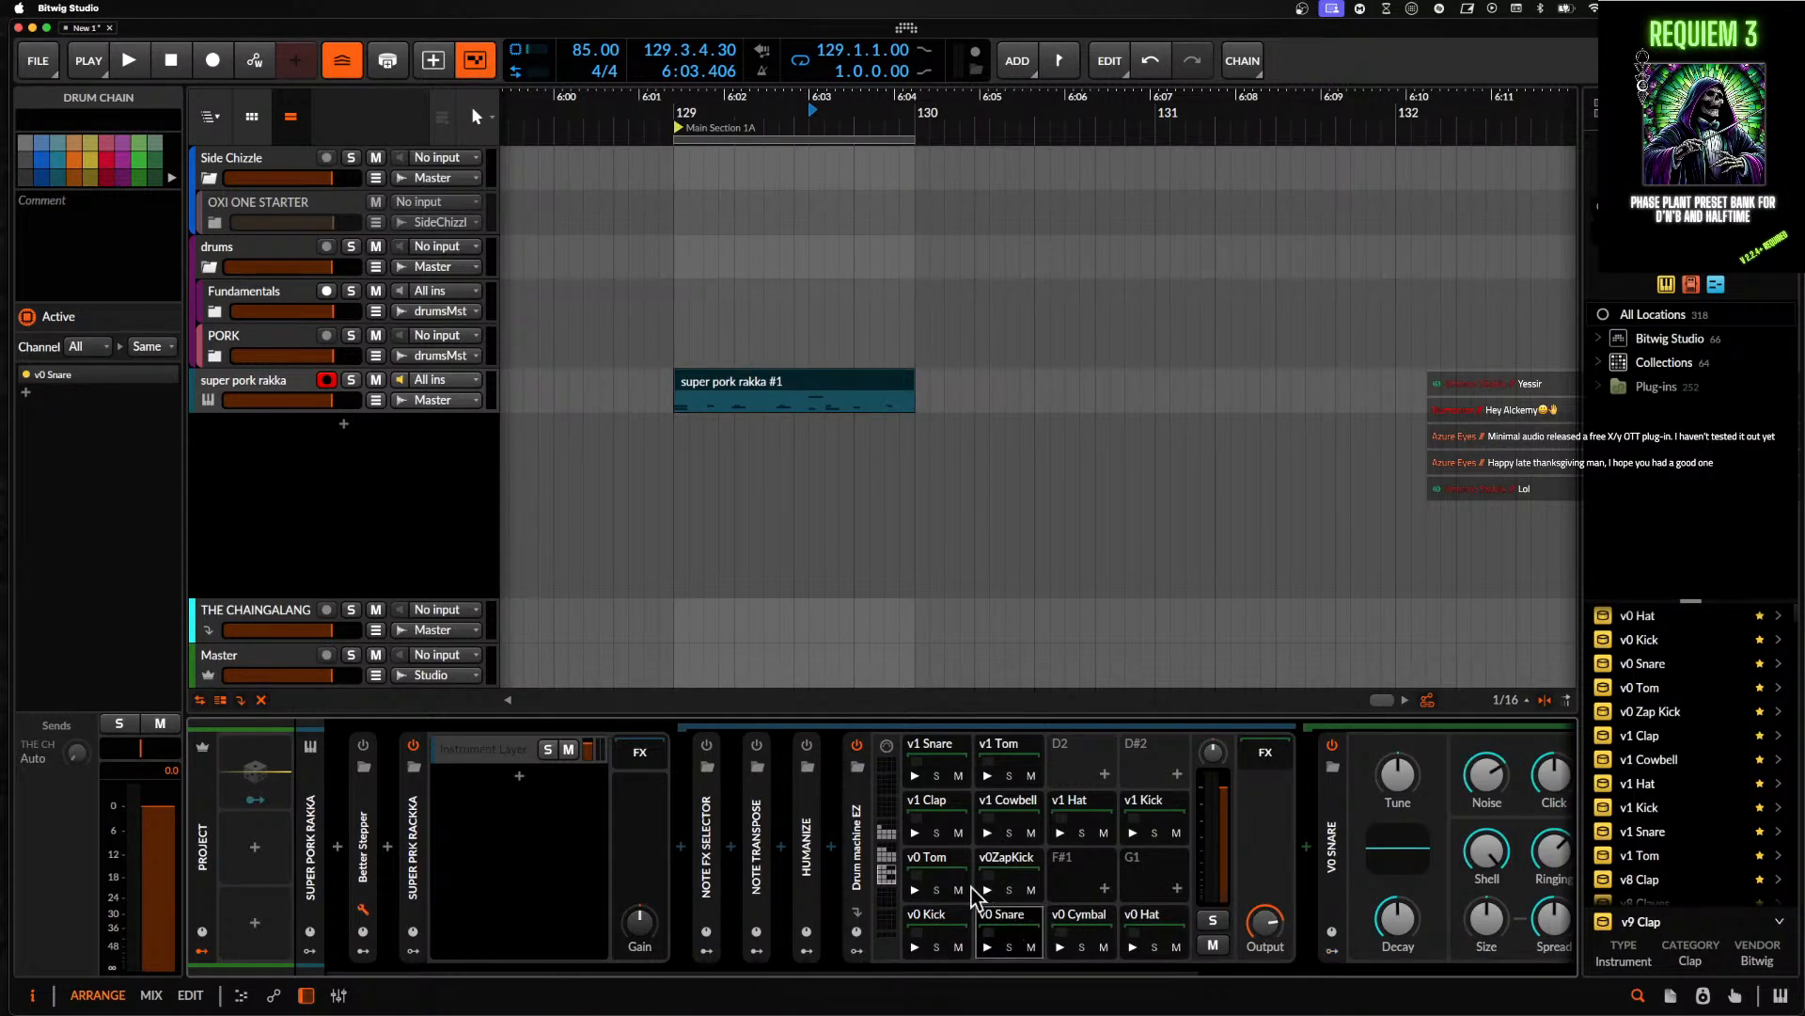
pyautogui.moveTo(1072, 813); pyautogui.dragTo(1078, 938)
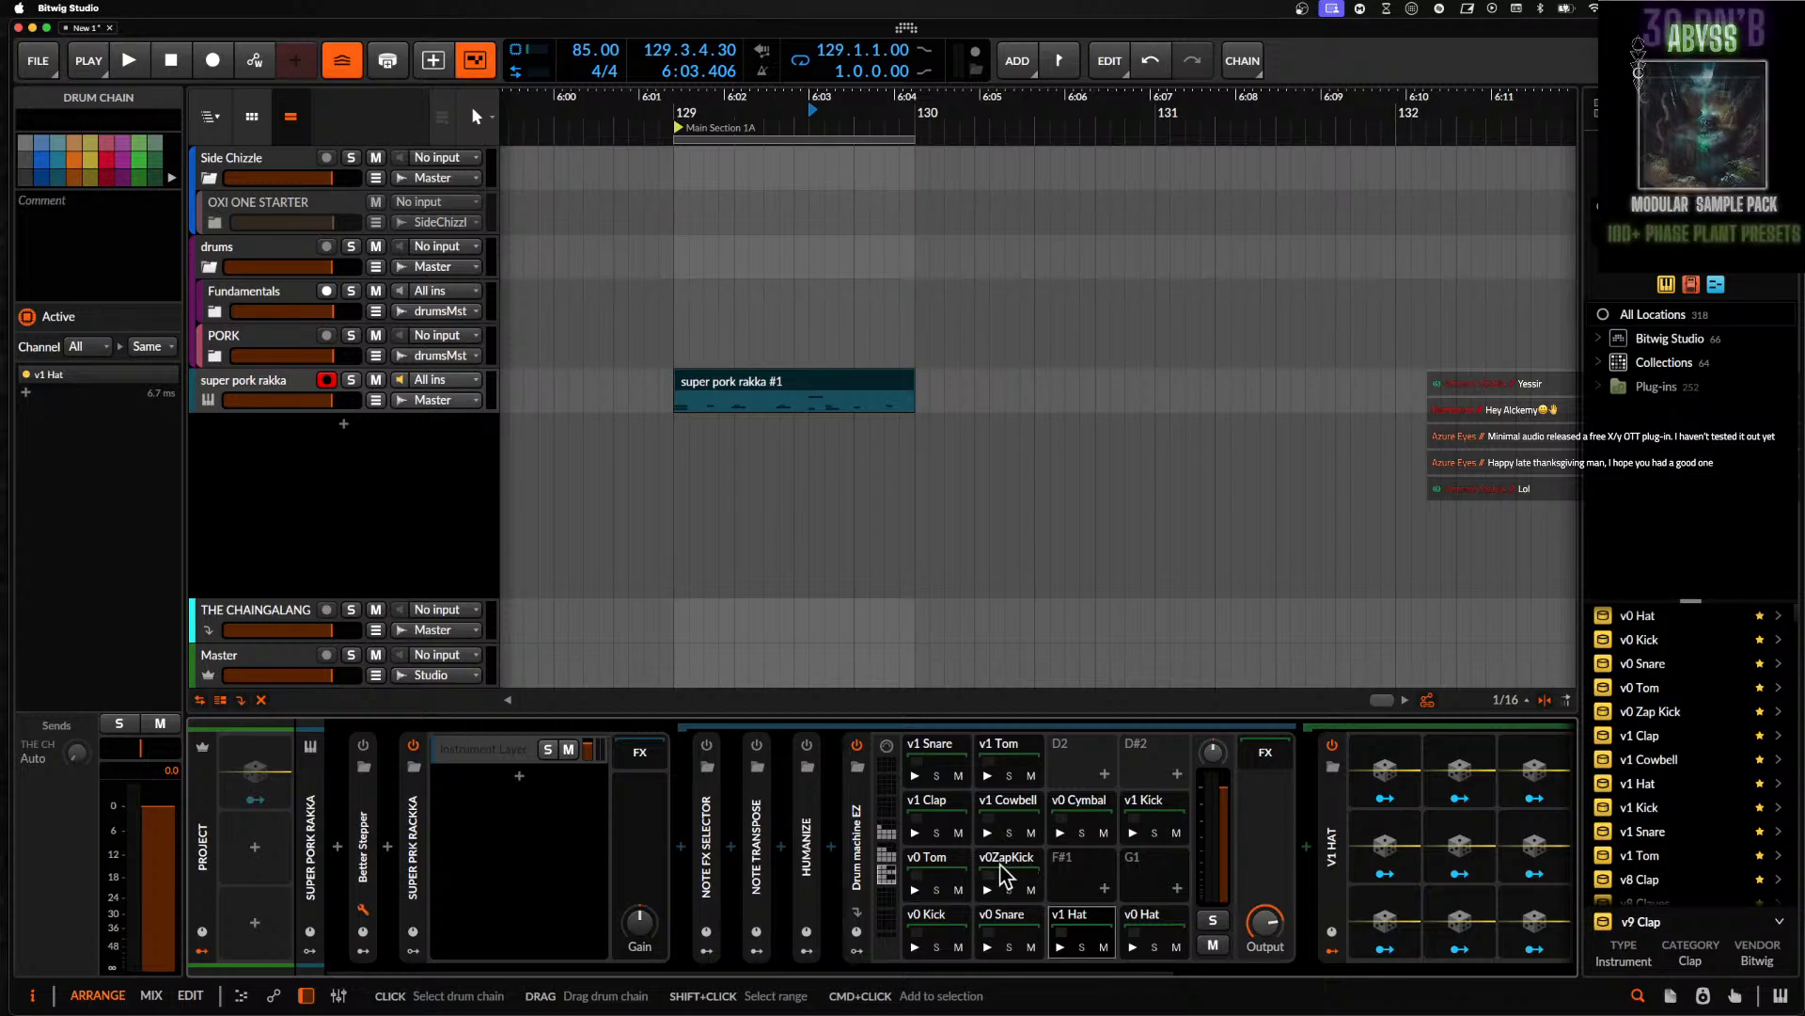
# - Place v1 Kick on E1, v0 Tom on F#1, v1 Clap on G1, v1 Snare on G#1, v1 Tom on A1 and v1 Cowbell on B1
pyautogui.moveTo(926, 867); pyautogui.dragTo(1060, 873)
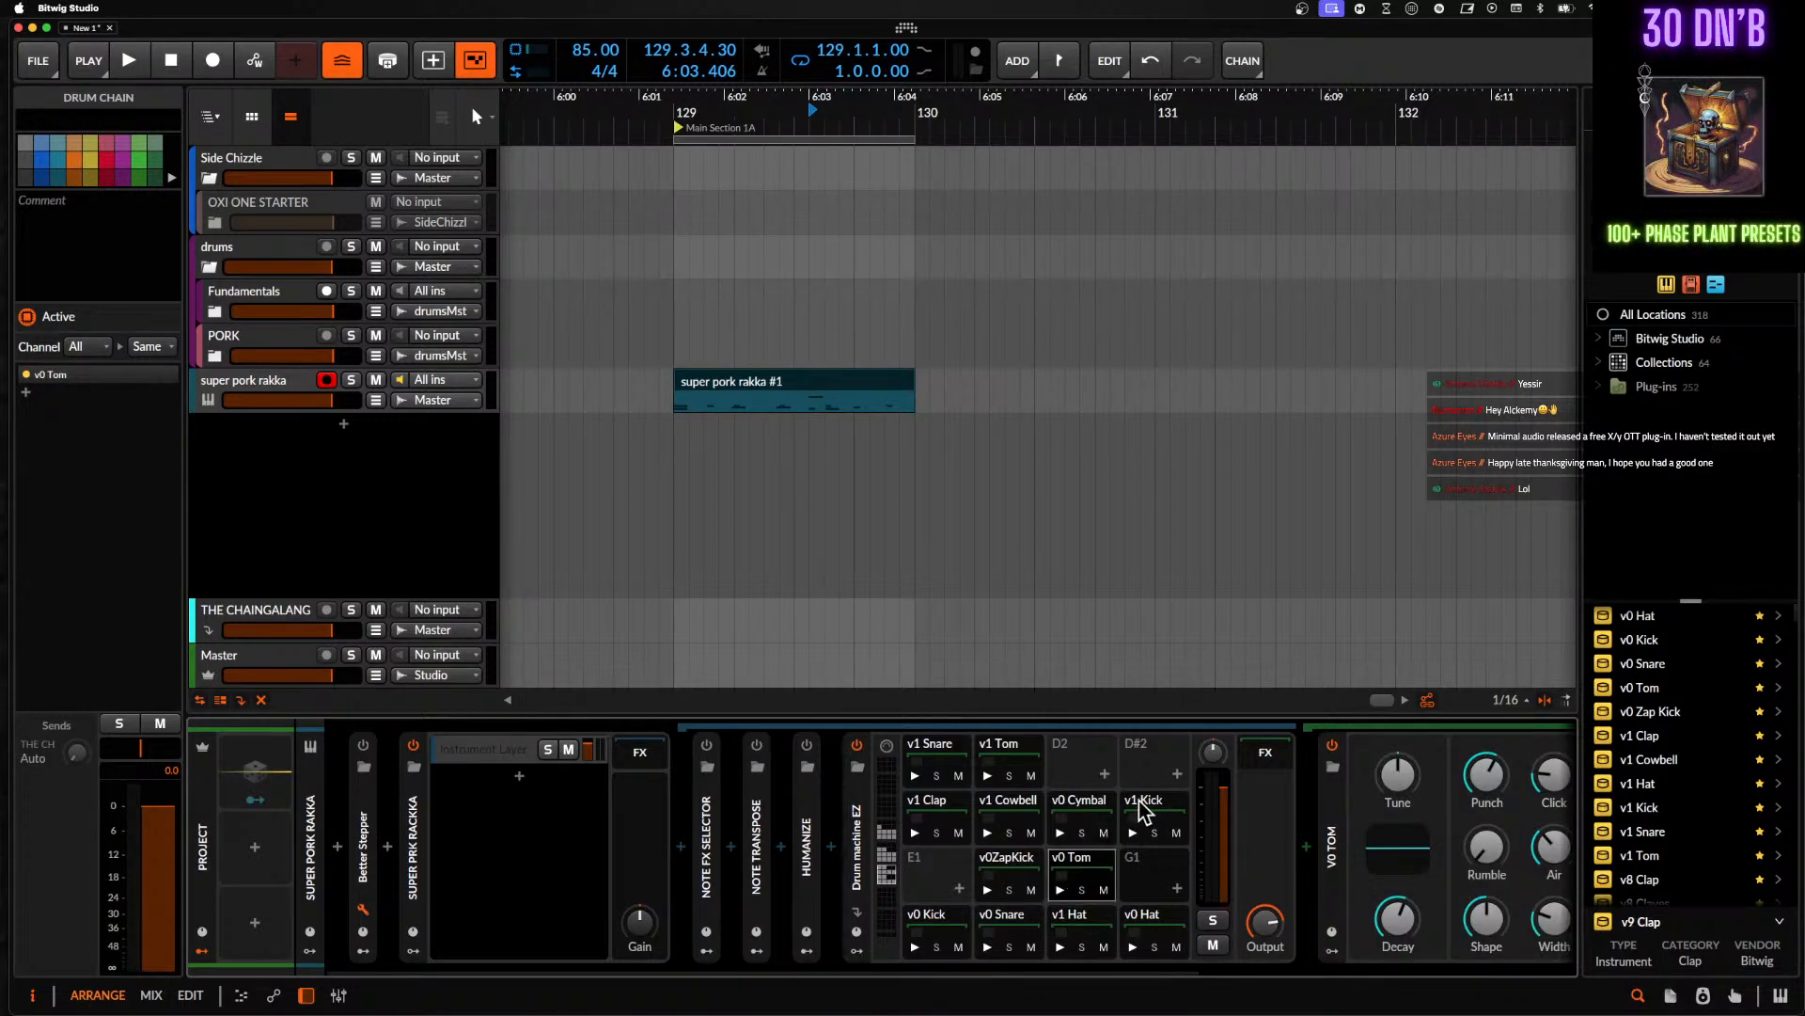
pyautogui.moveTo(1139, 813); pyautogui.dragTo(1156, 868)
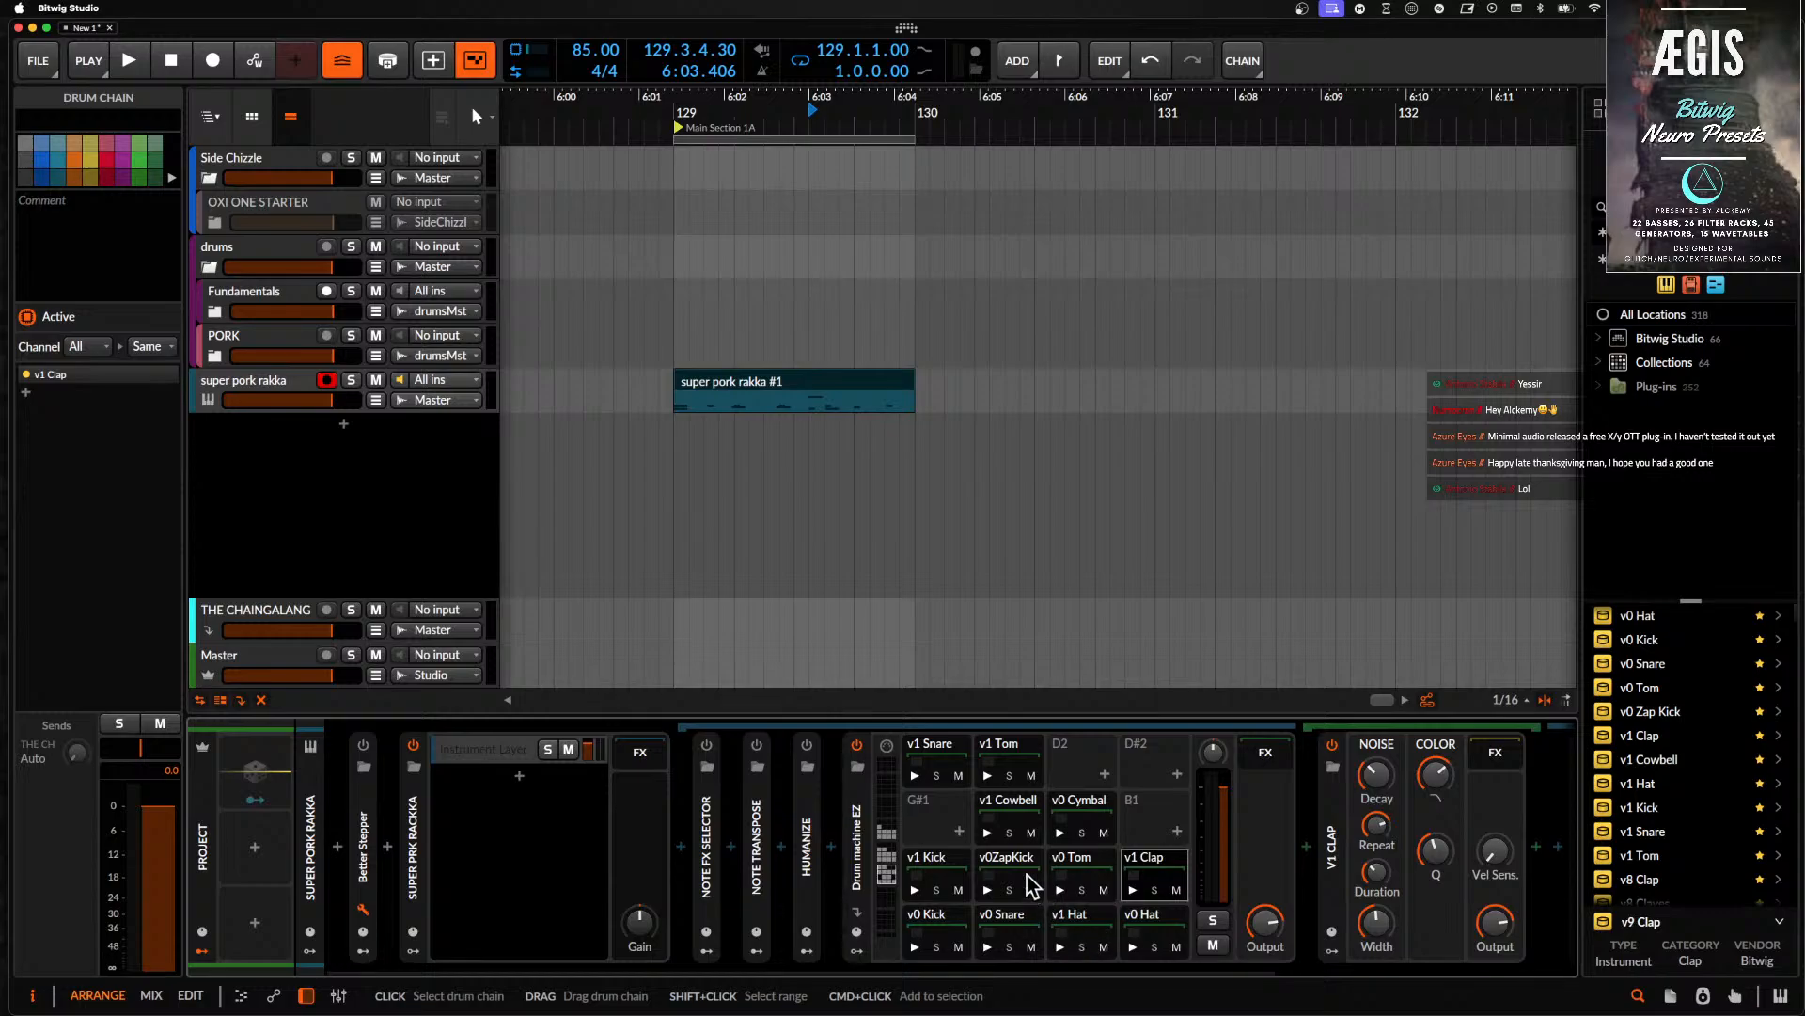
pyautogui.moveTo(1006, 805); pyautogui.dragTo(1154, 805)
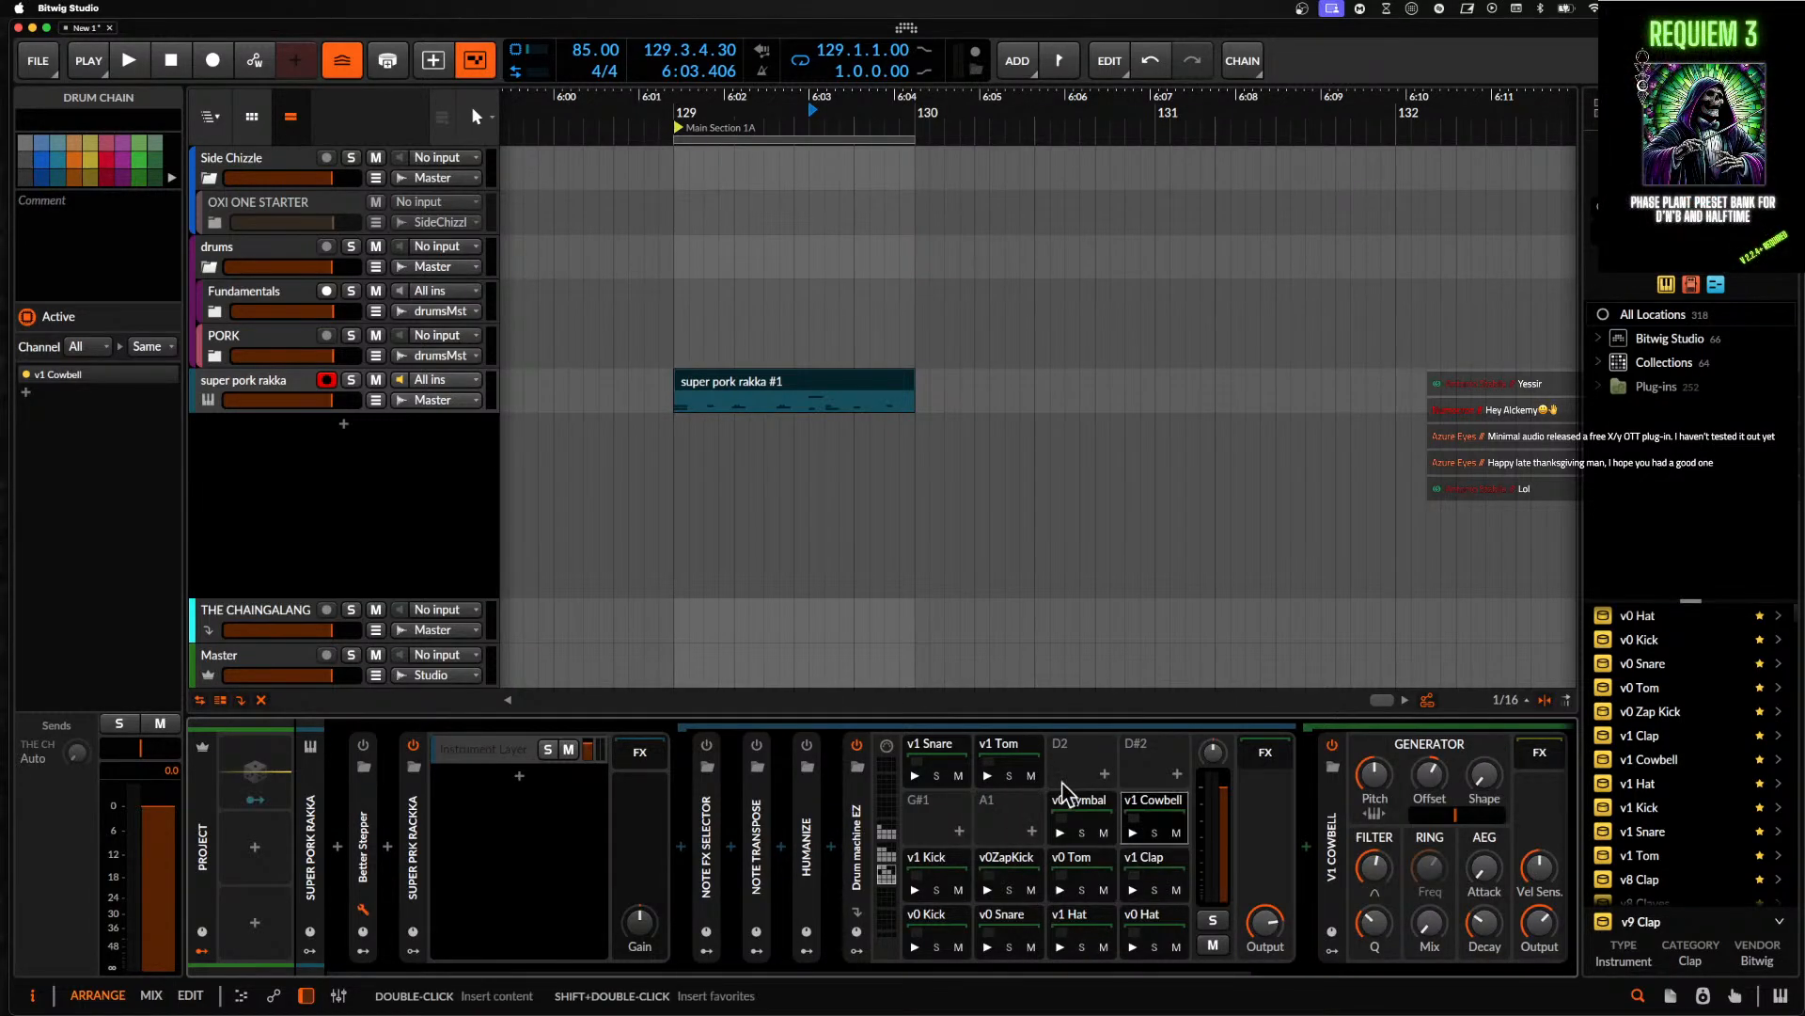
pyautogui.moveTo(1001, 749); pyautogui.dragTo(941, 811)
pyautogui.click(952, 766)
# - Audition the v1 Snare, v0 Kick and v0 Snare pads
pyautogui.click(915, 833)
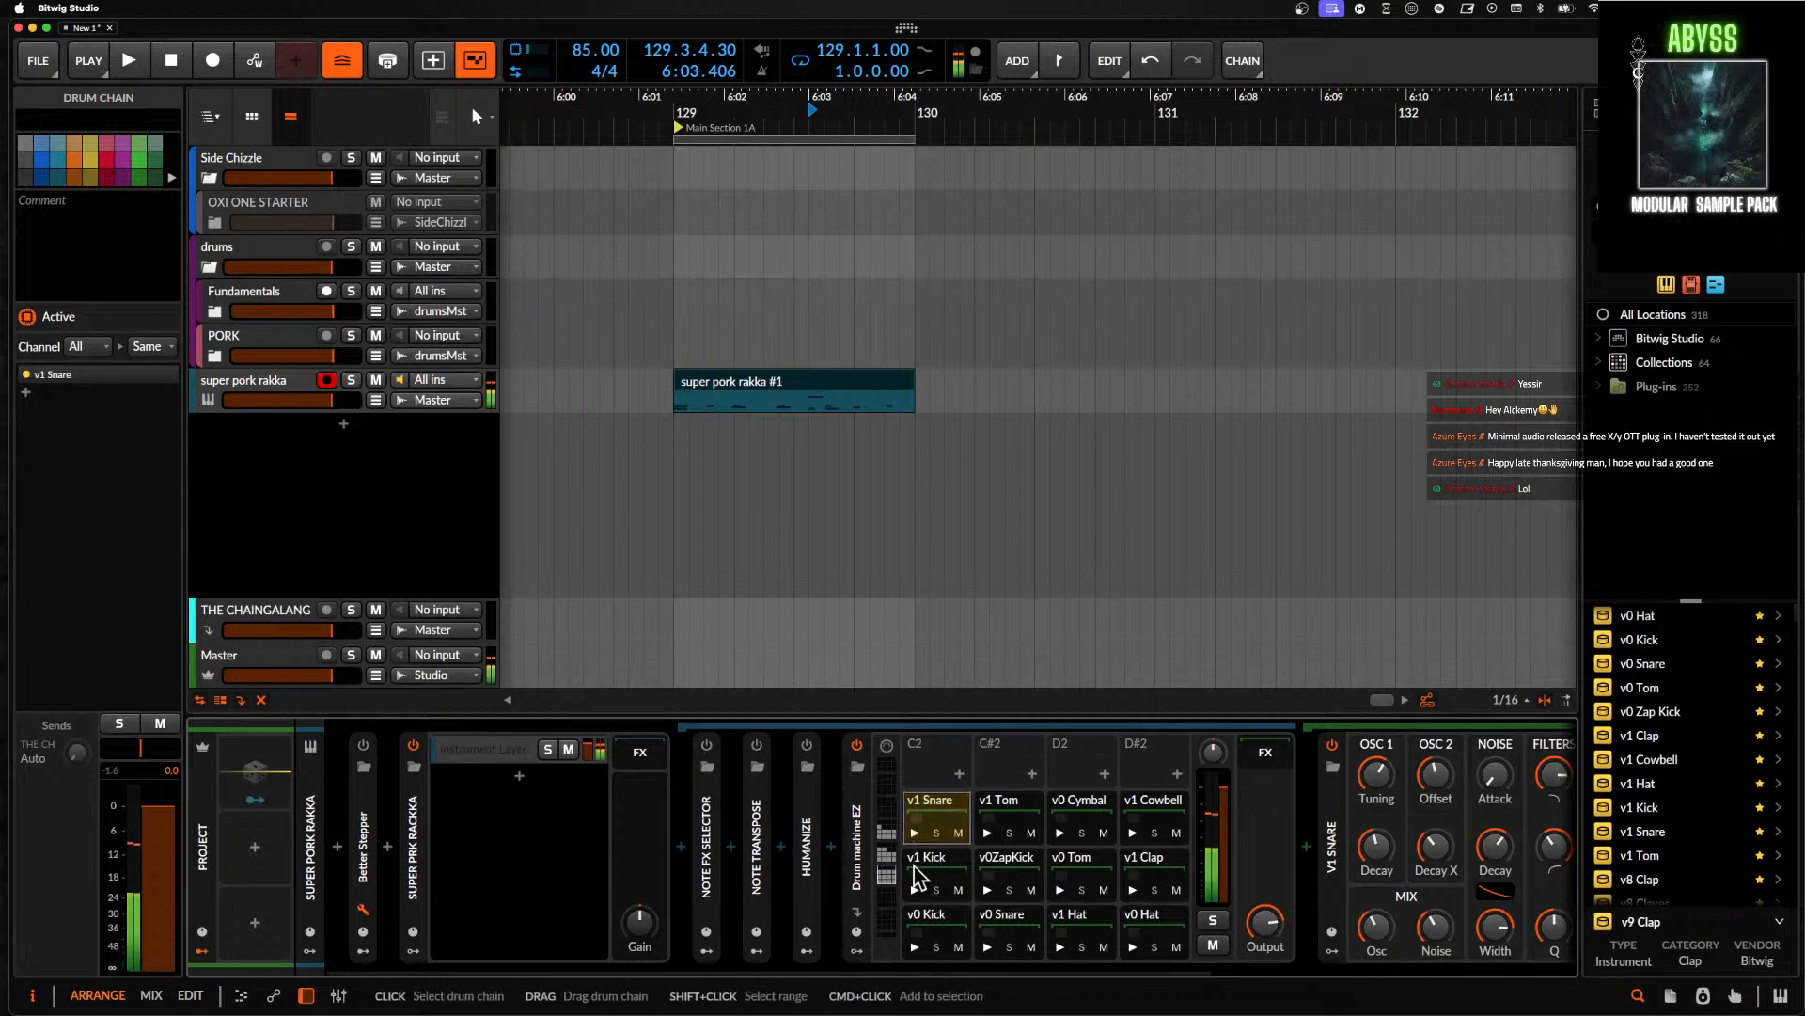
pyautogui.click(916, 945)
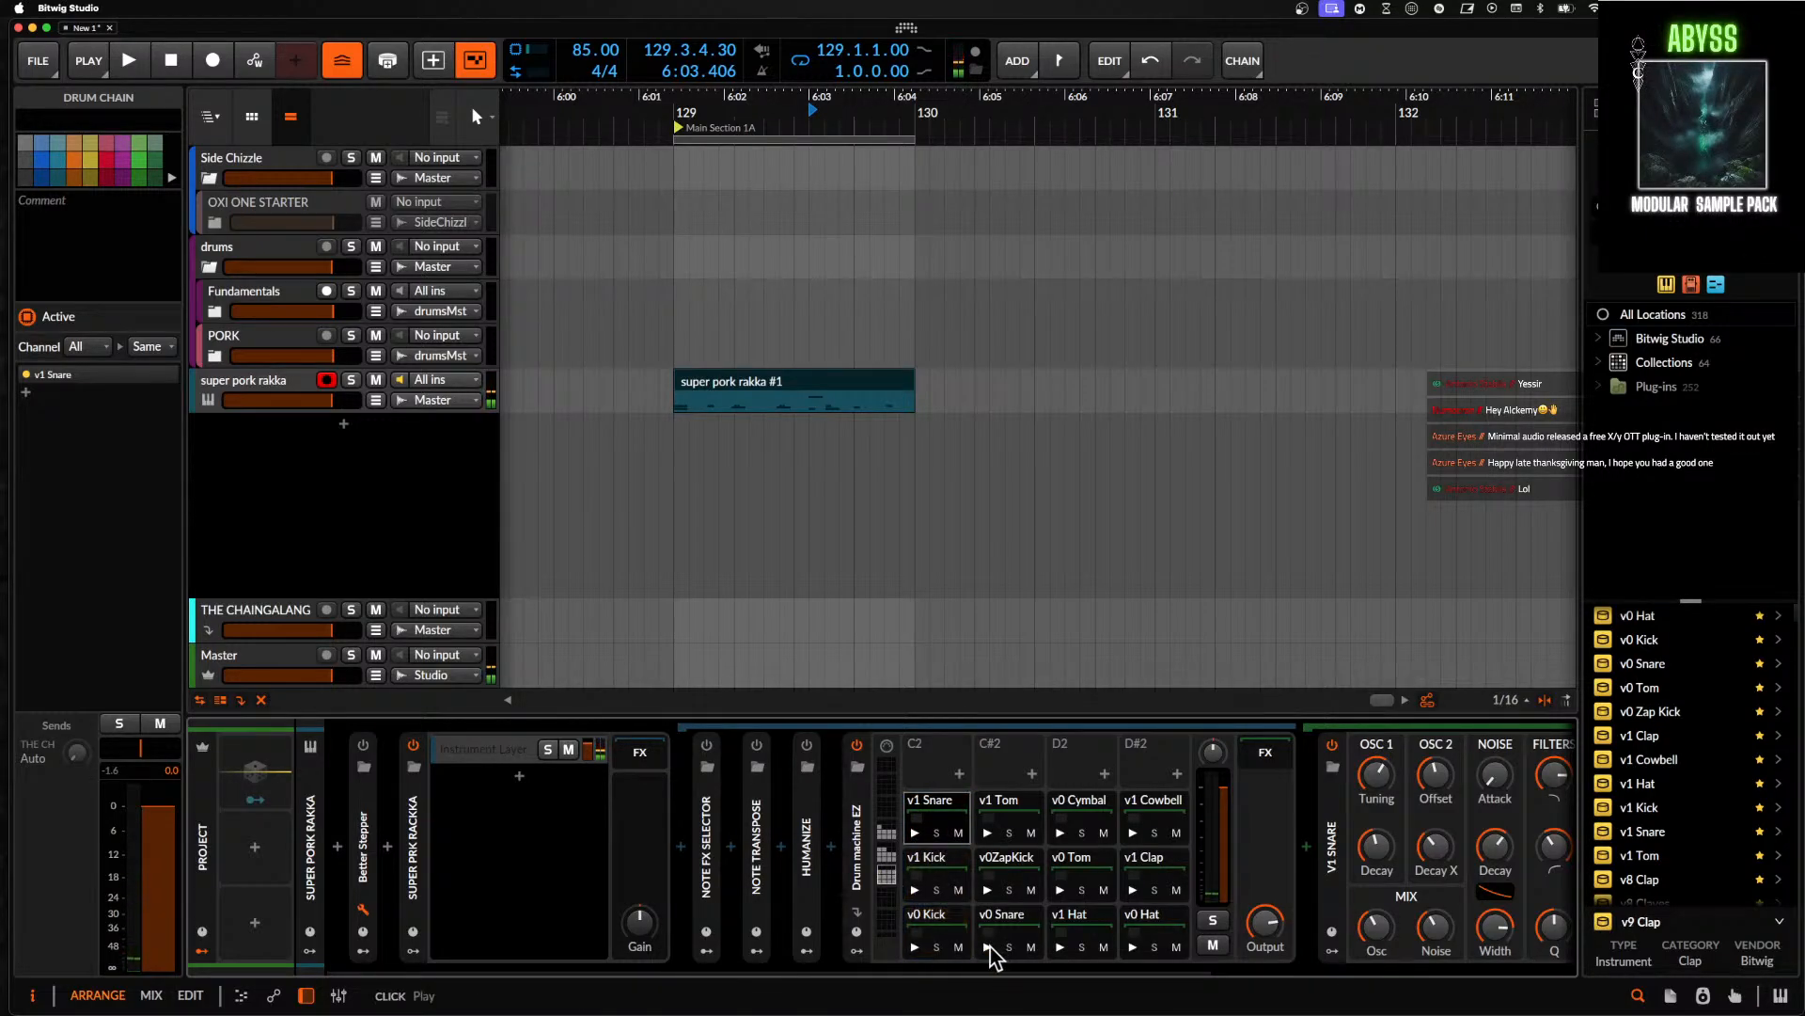
pyautogui.click(991, 946)
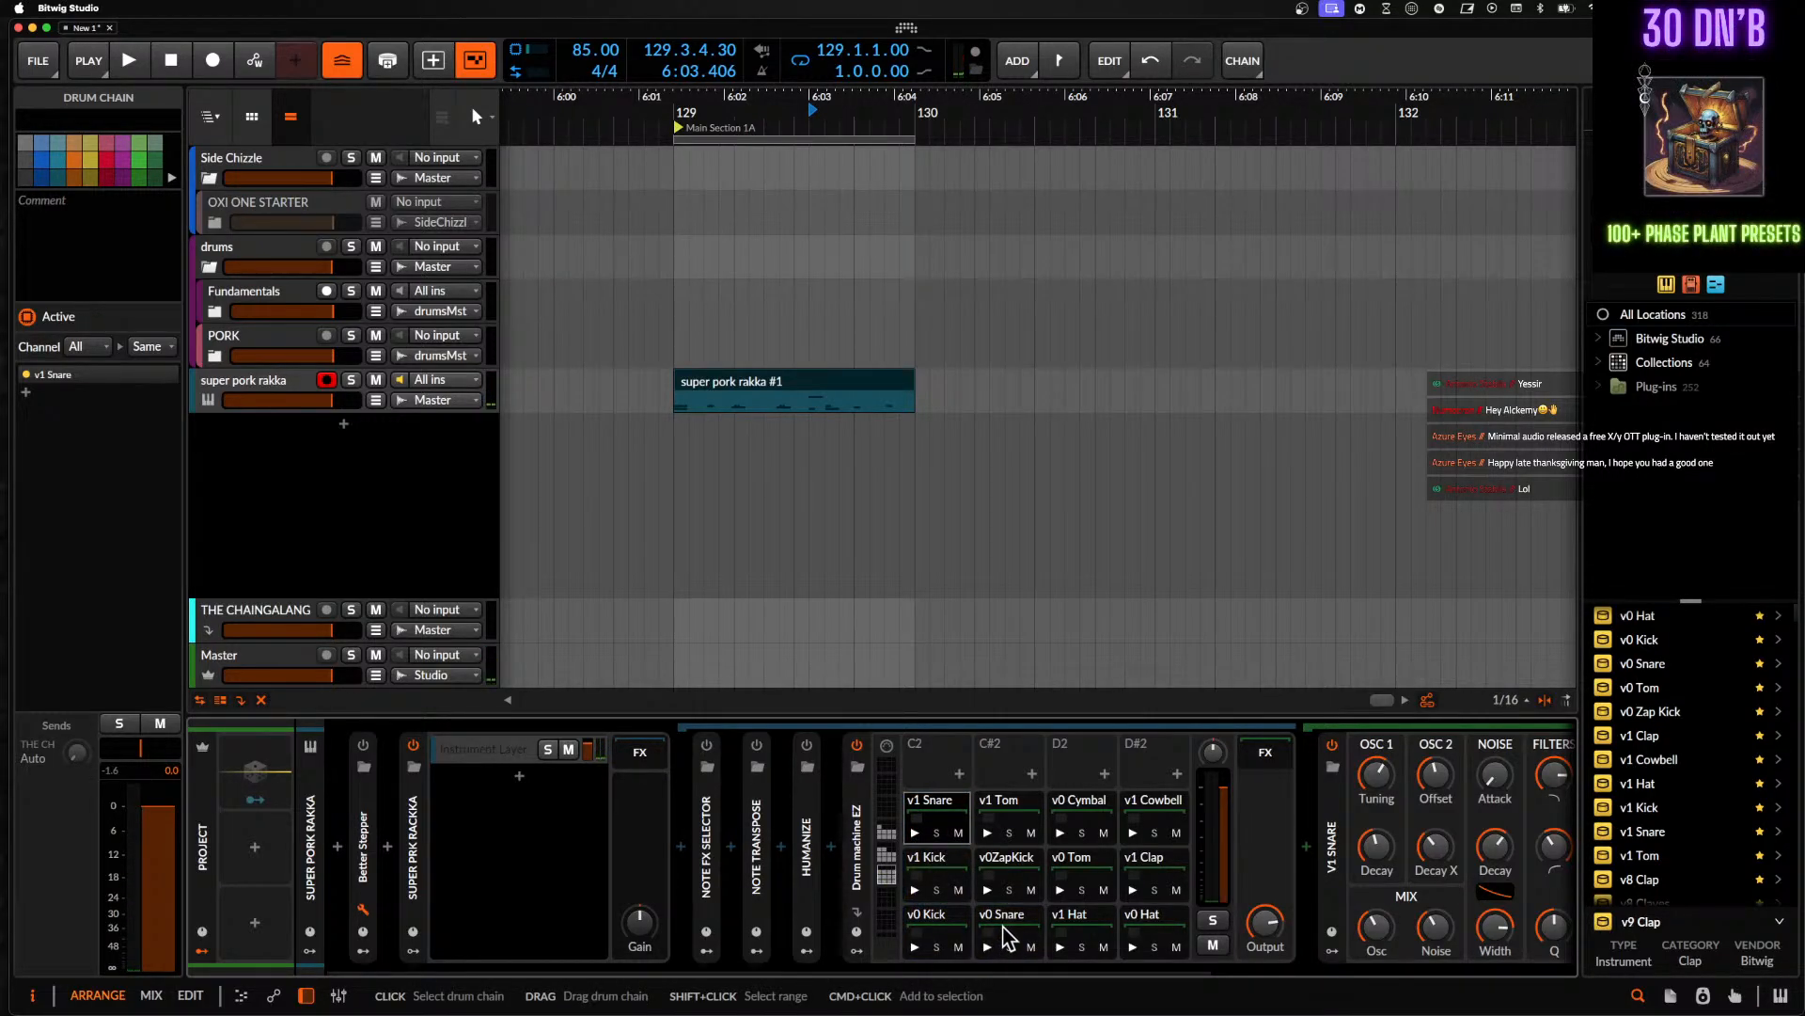
# - Rearrange the v8 pads from E2 upward as v8 Kick, v8 Snare, v8 Rimshot, v8 Hat and v8 Clap
pyautogui.click(901, 871)
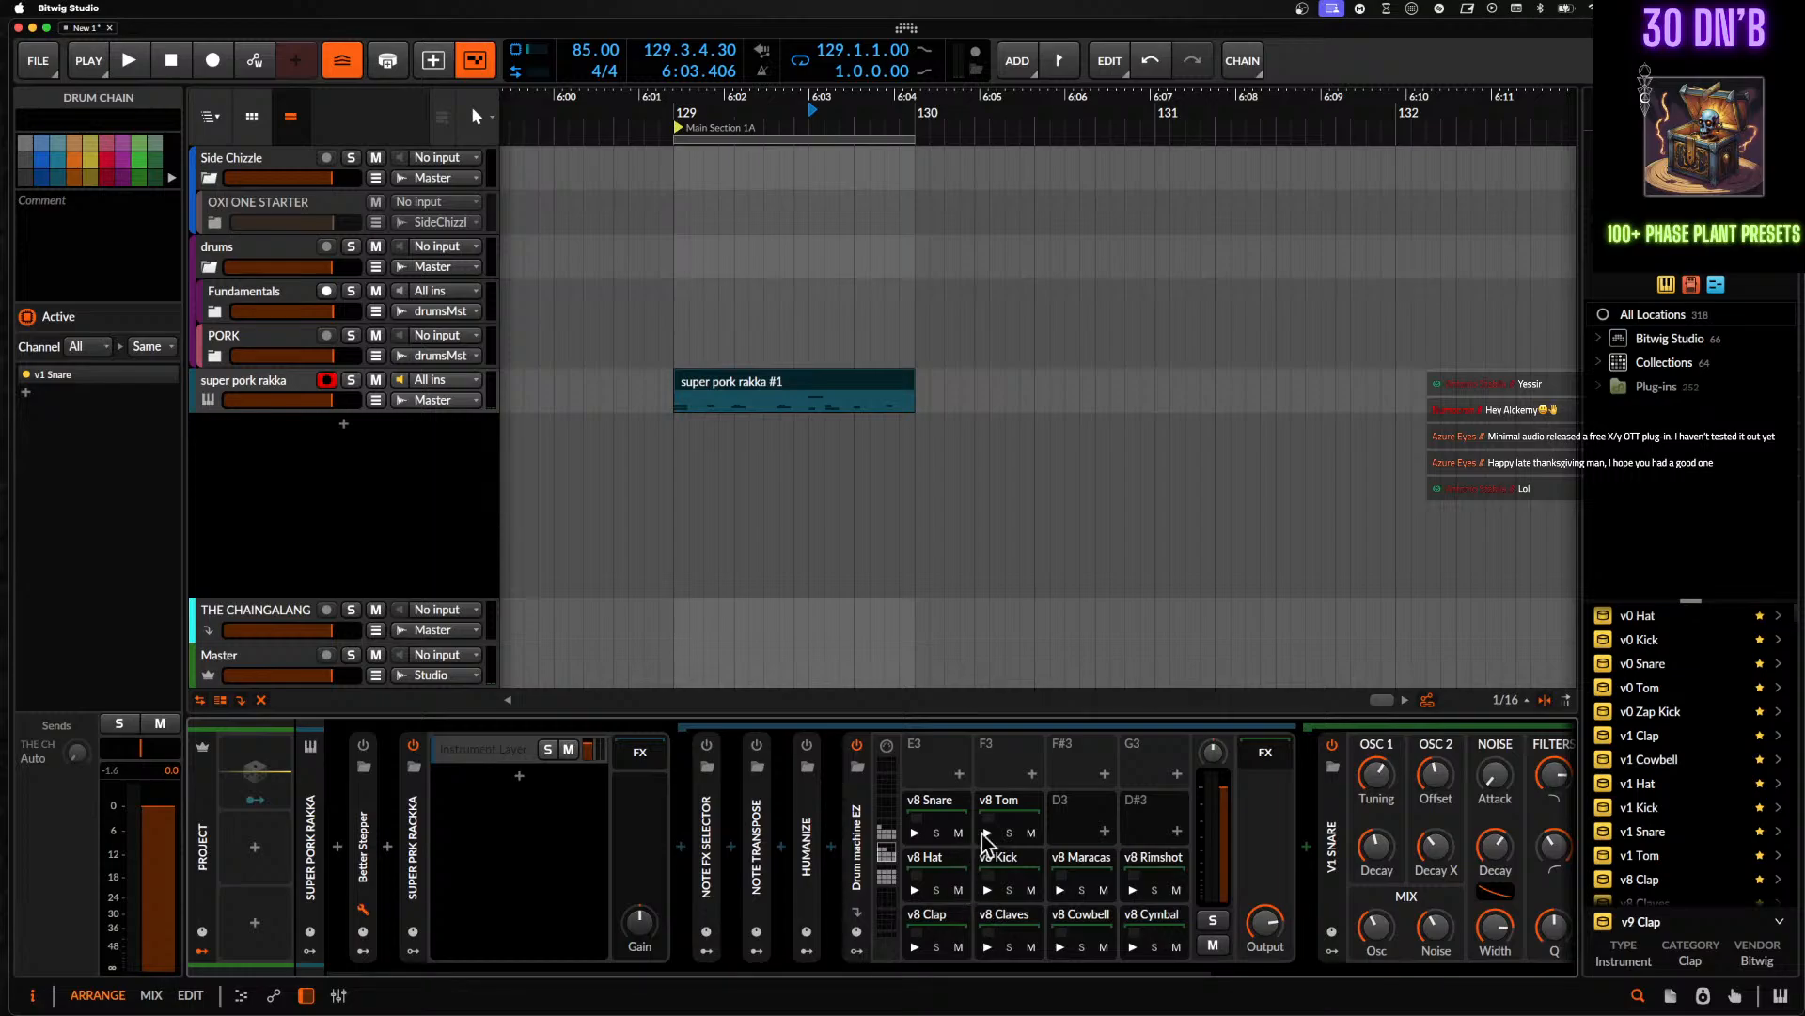
pyautogui.click(1011, 862)
pyautogui.moveTo(954, 936); pyautogui.dragTo(963, 929)
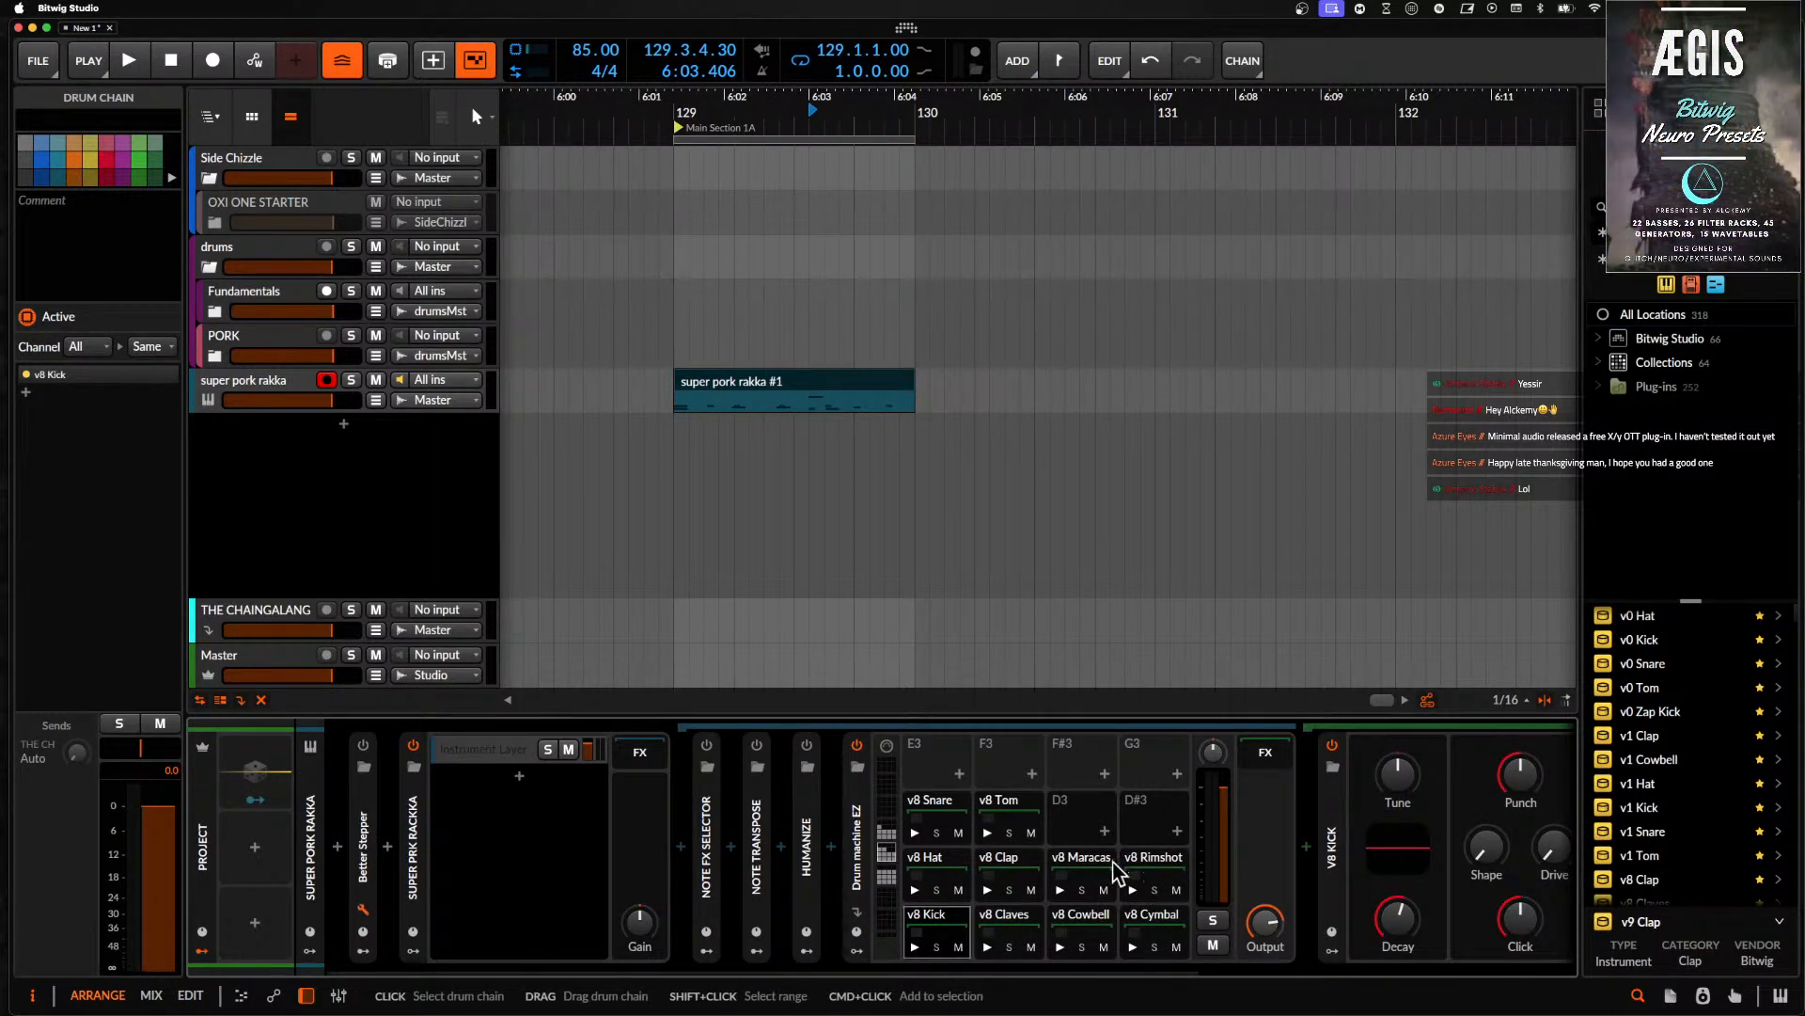
pyautogui.moveTo(954, 811); pyautogui.dragTo(1010, 940)
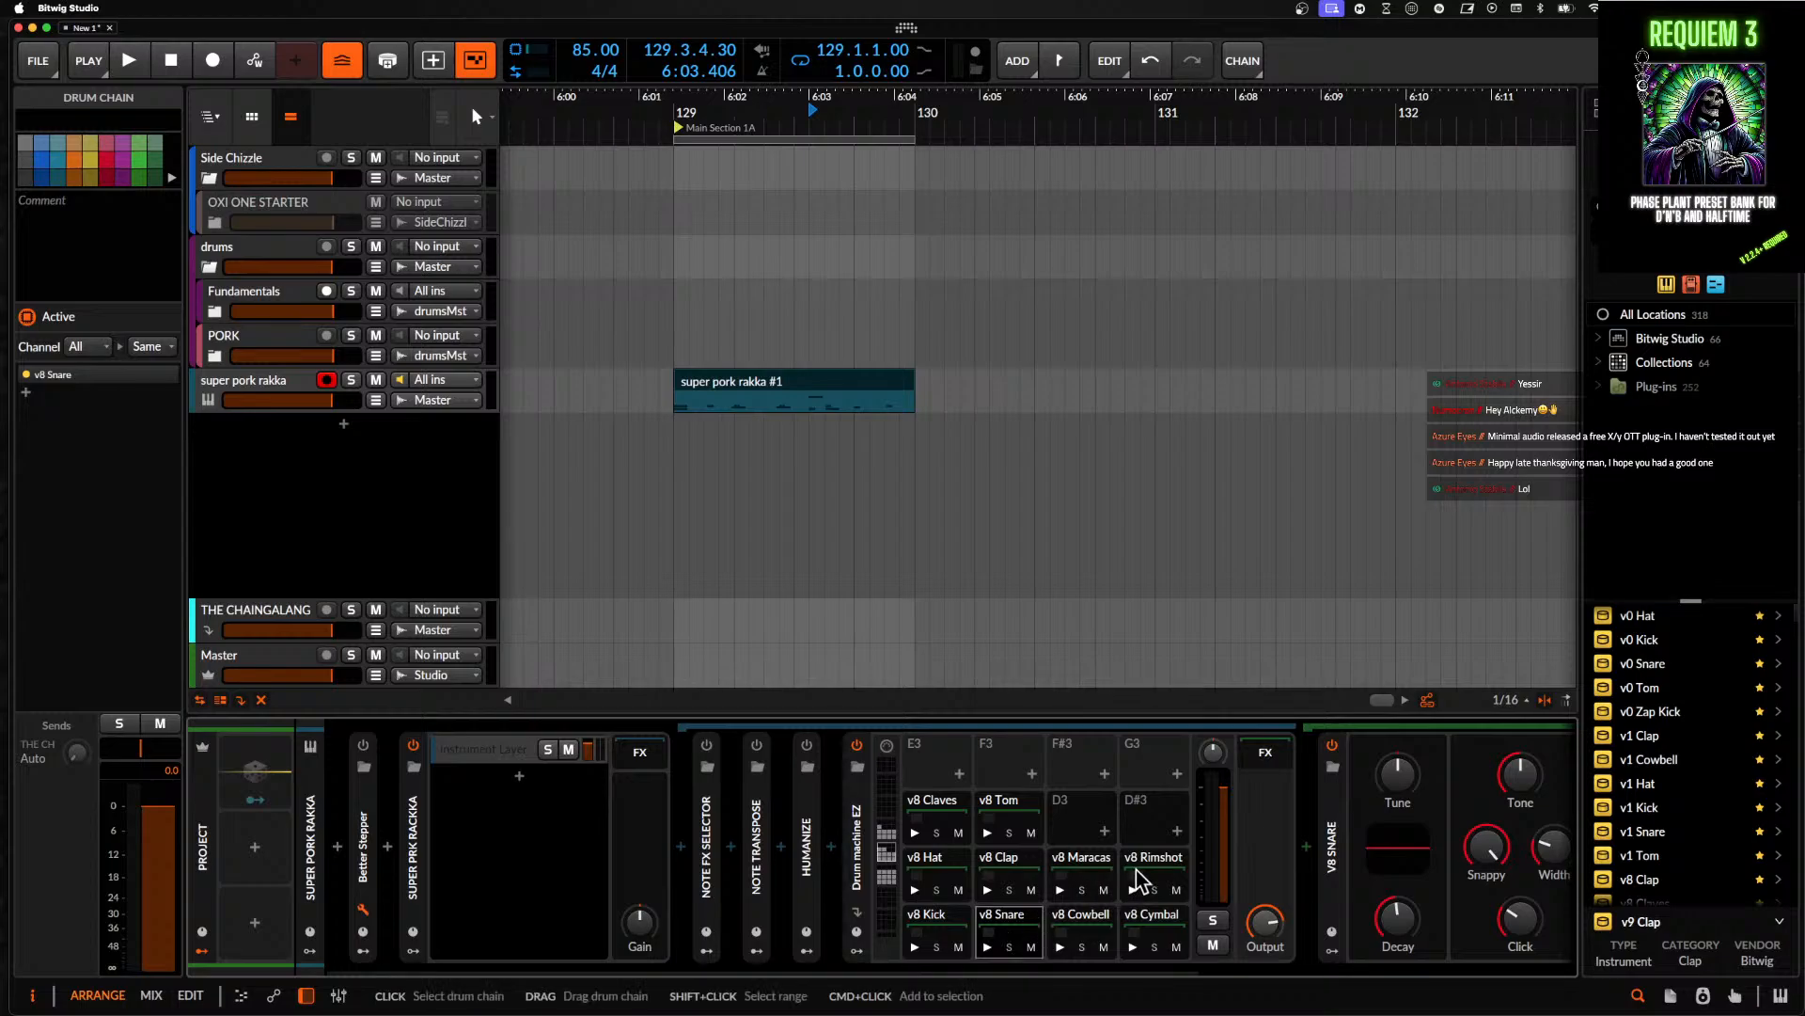
pyautogui.moveTo(1136, 870); pyautogui.dragTo(1064, 917)
pyautogui.moveTo(944, 867); pyautogui.dragTo(1173, 931)
pyautogui.moveTo(1040, 873); pyautogui.dragTo(935, 872)
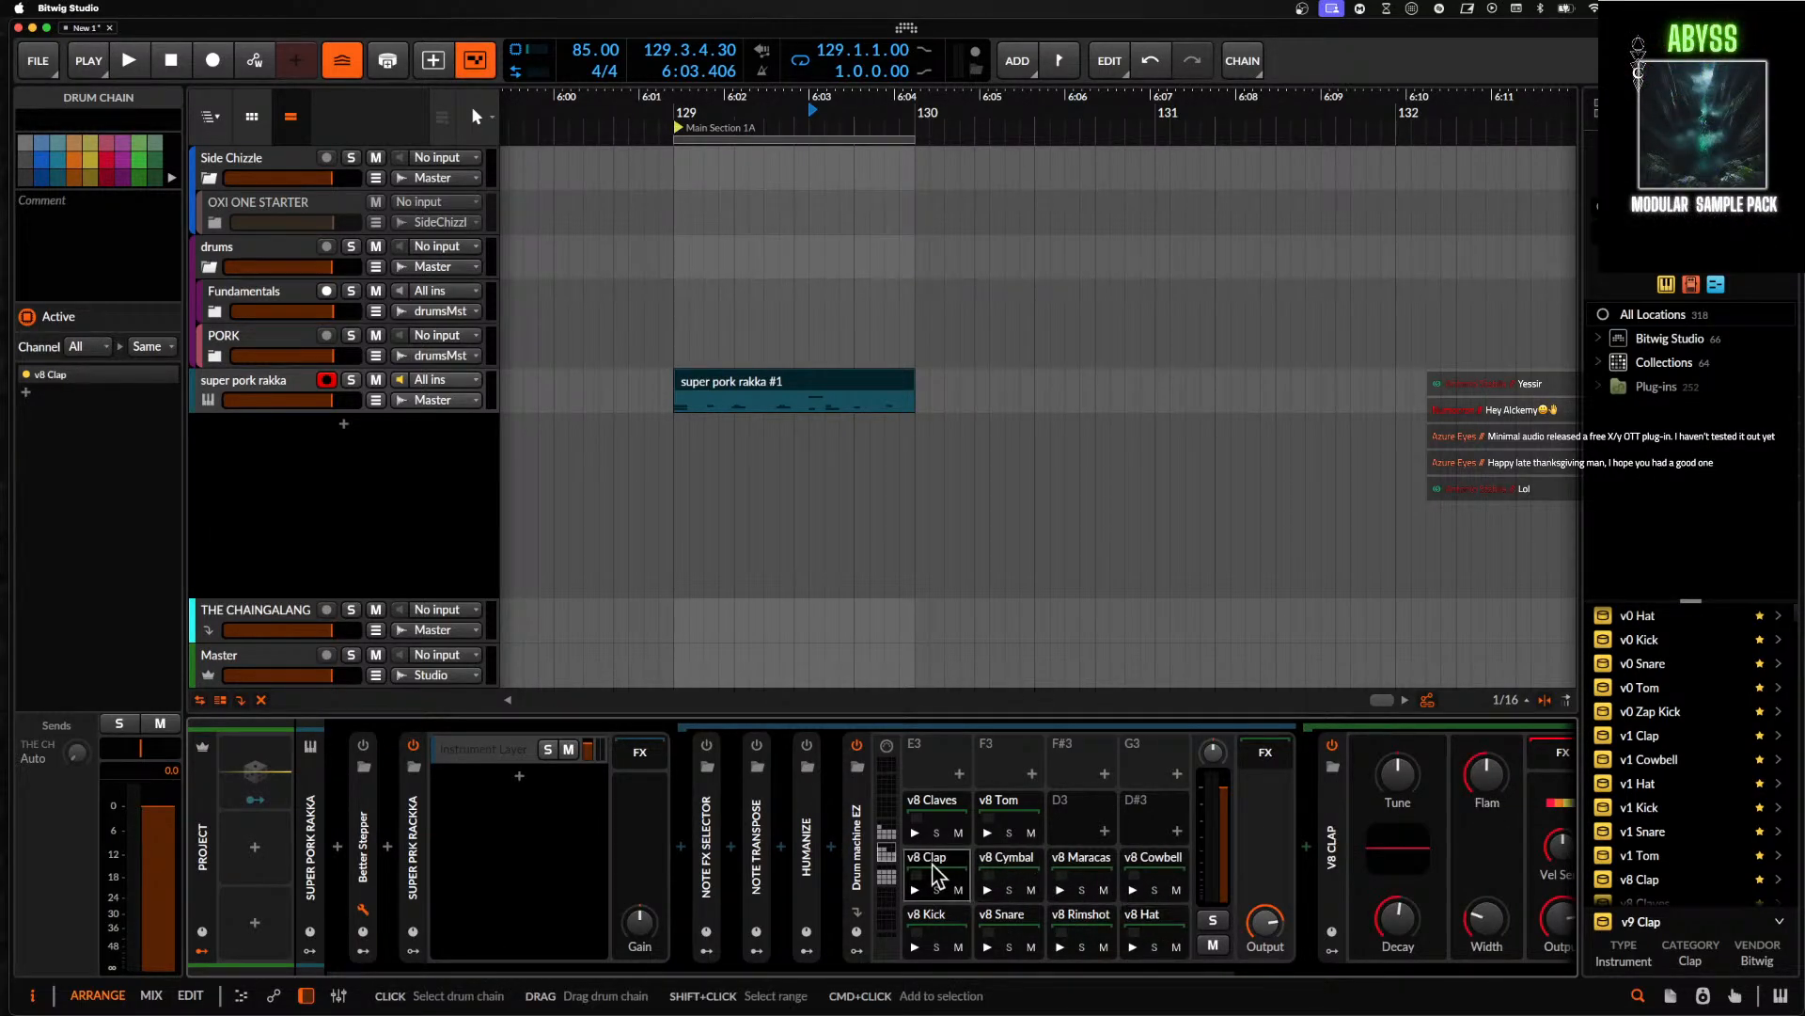
# - Rearrange the v9 pads from G#3 upward as Kick, Snare, Rimshot, Clap and Hat Closed, with v9 Hat Open on D4
pyautogui.click(892, 832)
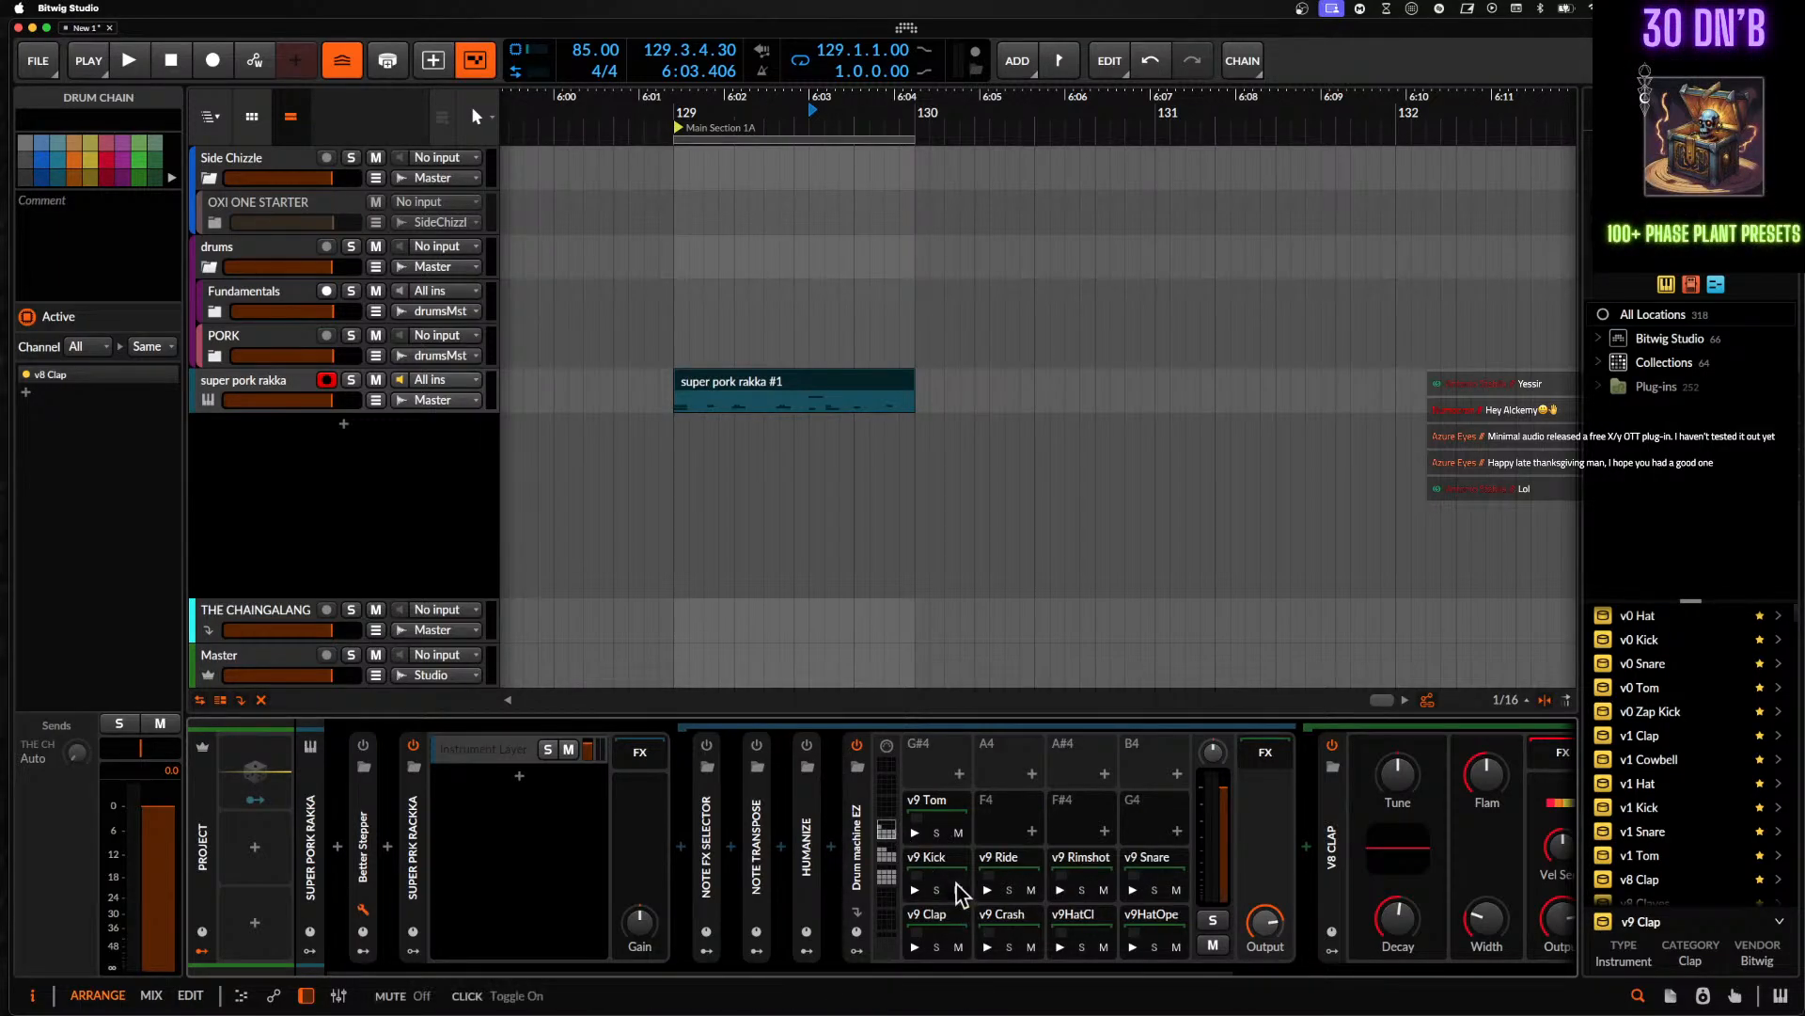
pyautogui.moveTo(940, 875); pyautogui.dragTo(1037, 924)
pyautogui.click(1137, 870)
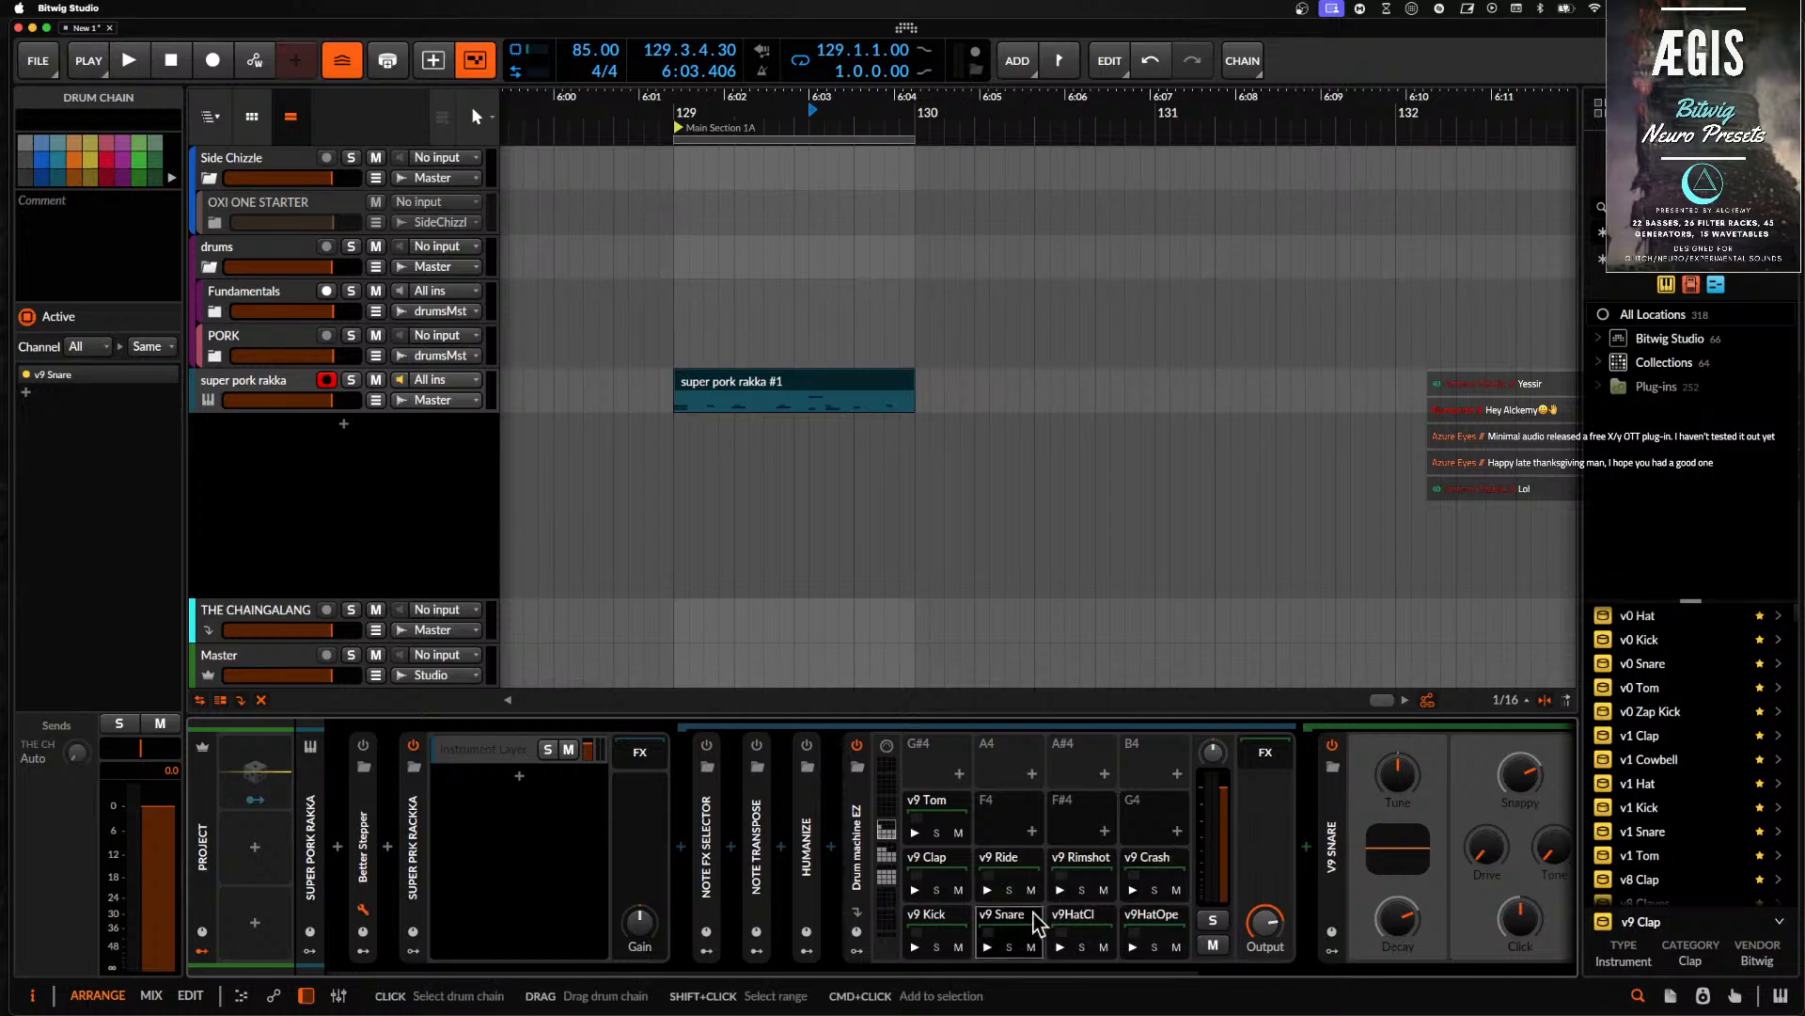
pyautogui.moveTo(1090, 869); pyautogui.dragTo(1081, 926)
pyautogui.moveTo(965, 872); pyautogui.dragTo(1006, 875)
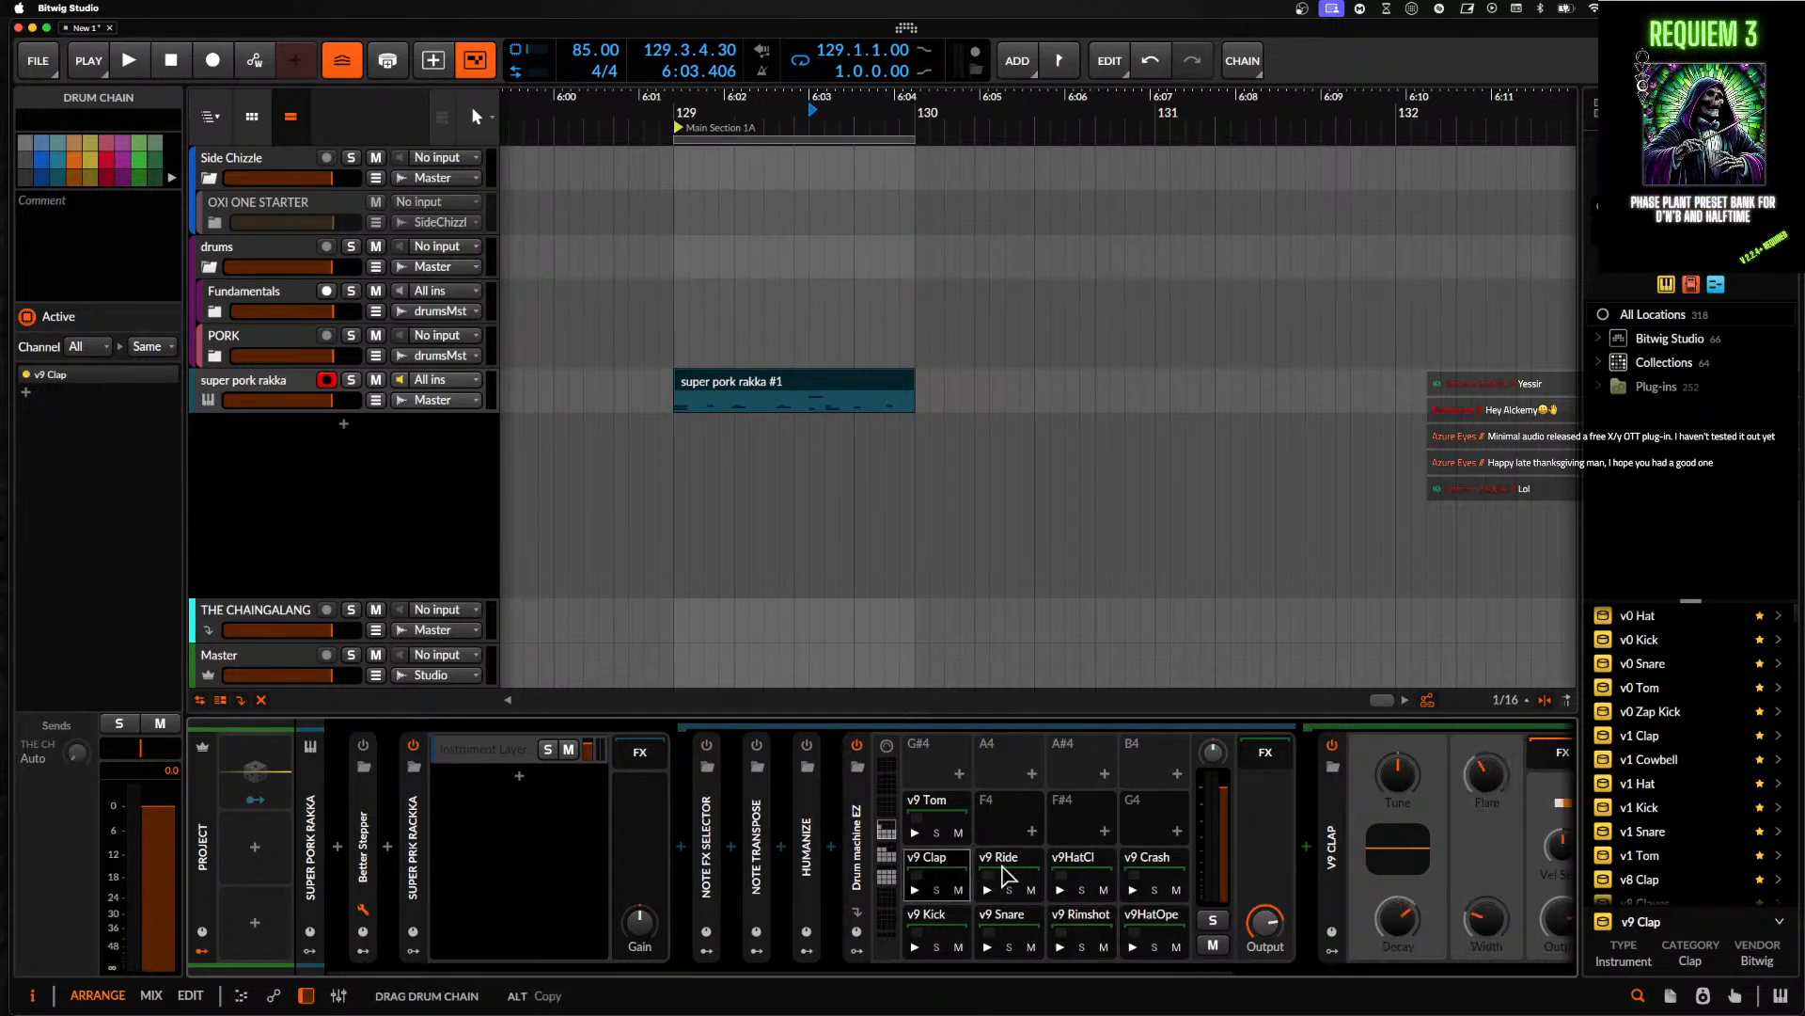
pyautogui.moveTo(1144, 928); pyautogui.dragTo(1144, 928)
pyautogui.click(1085, 863)
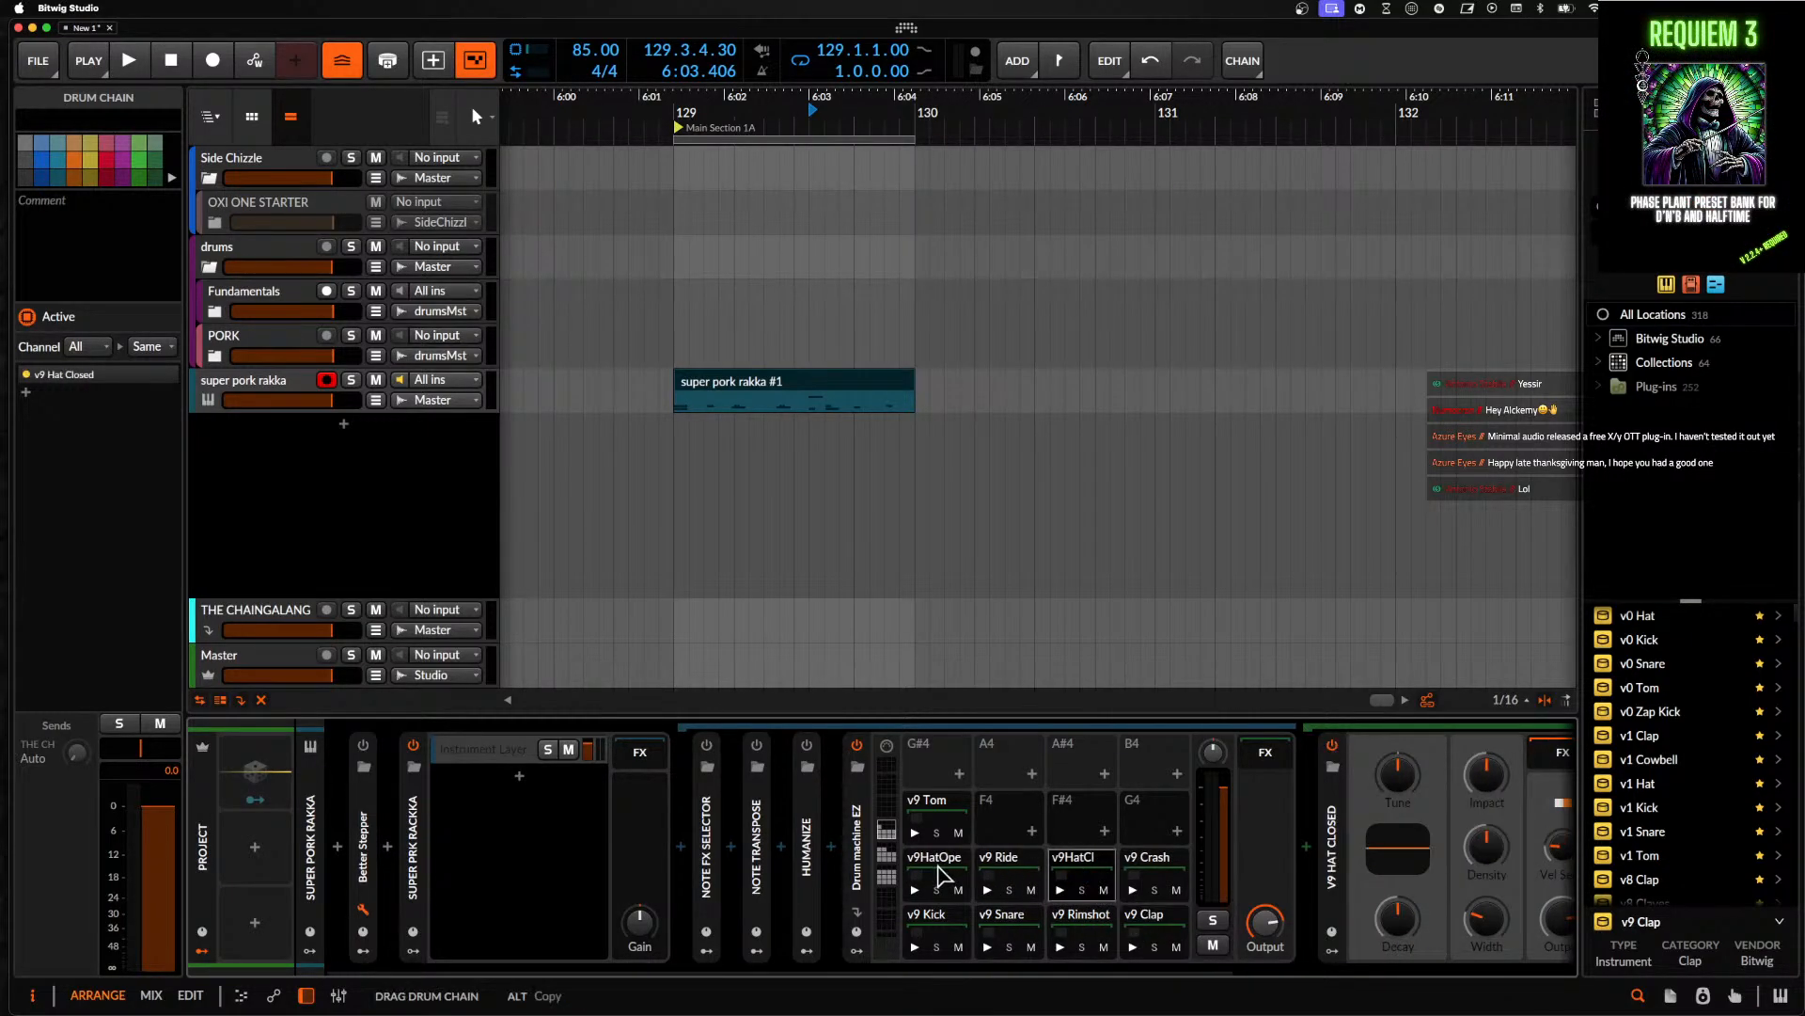
pyautogui.moveTo(941, 874); pyautogui.dragTo(941, 874)
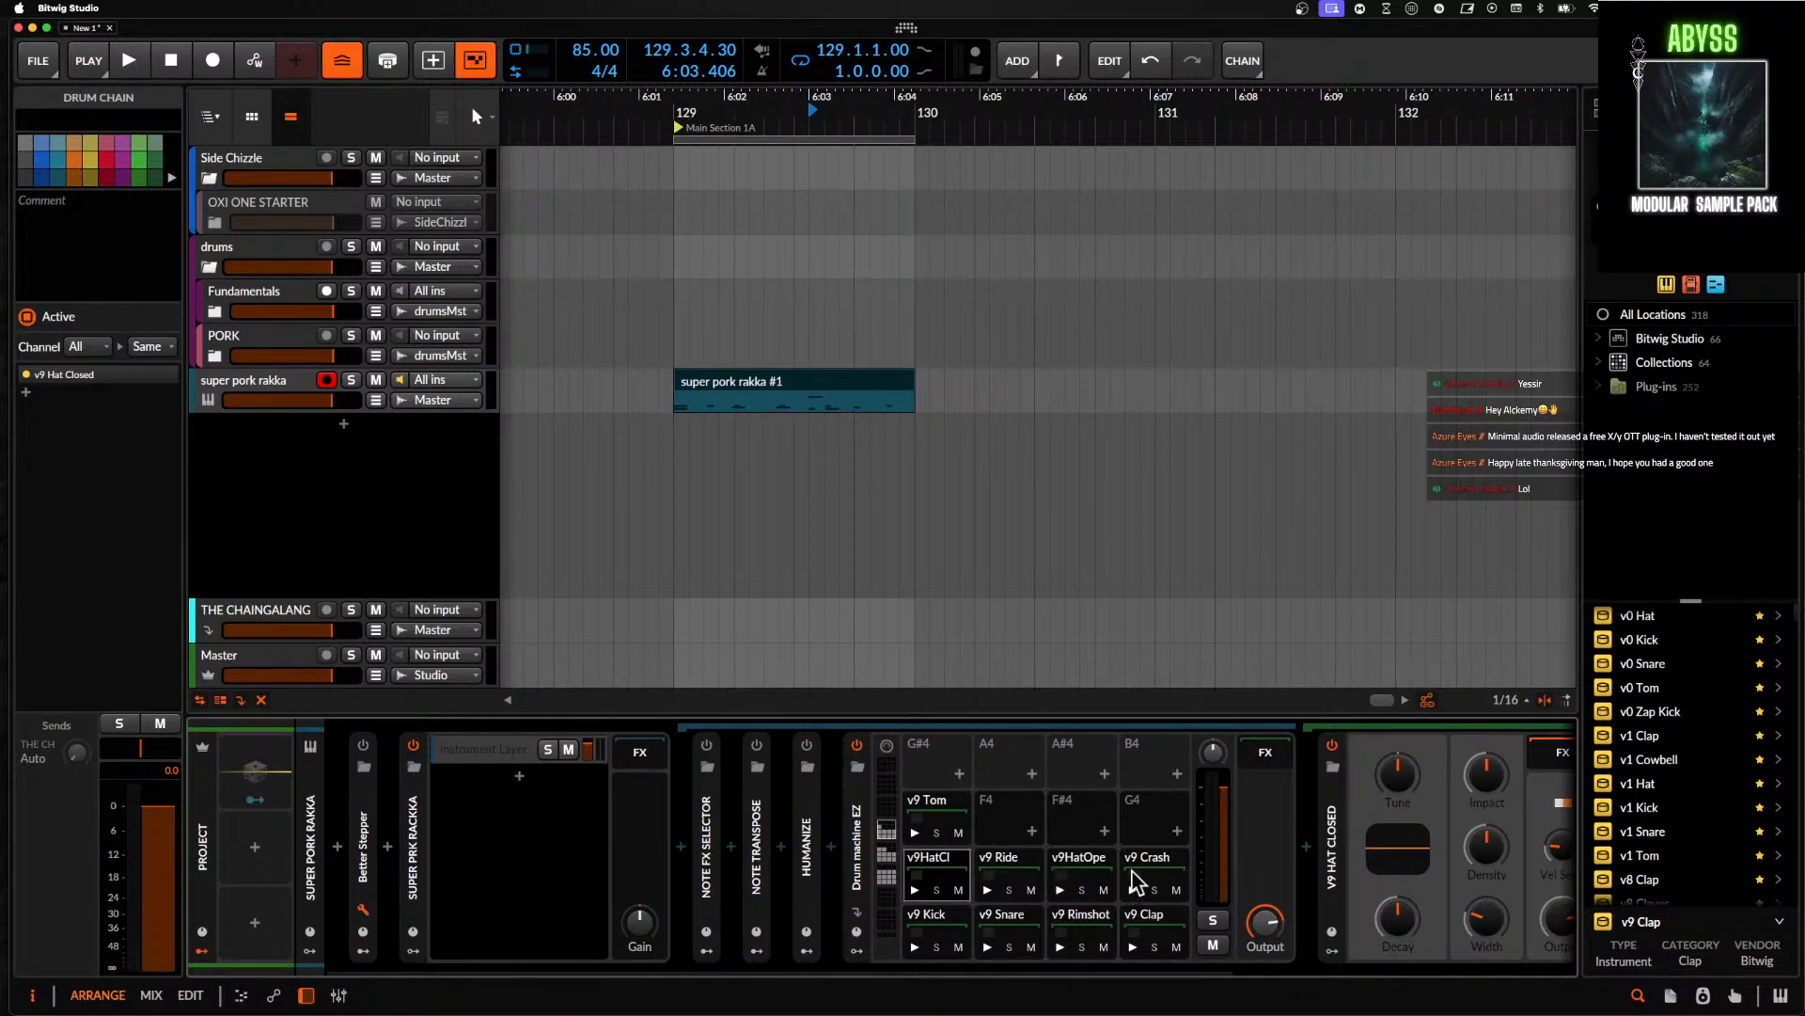
# - Save the rearranged Drum Machine to the library, replacing the existing "Drum machine EZ" preset
pyautogui.rightClick(866, 850)
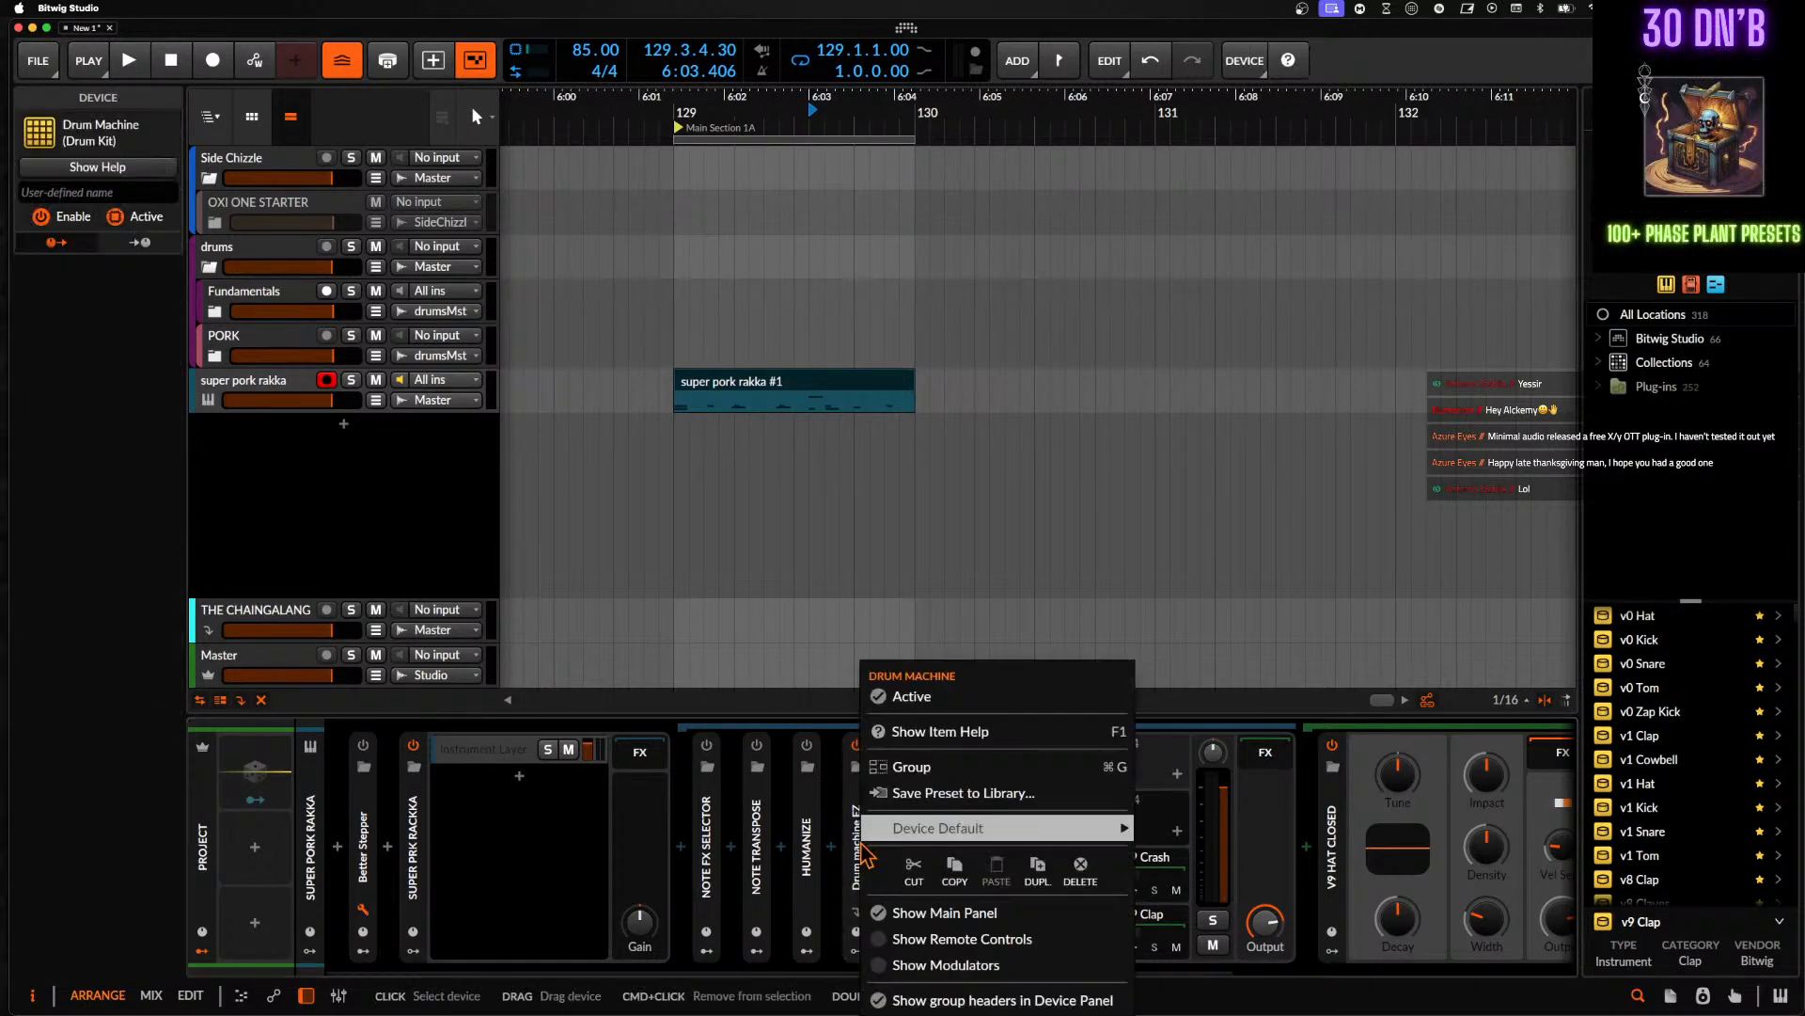
pyautogui.click(949, 793)
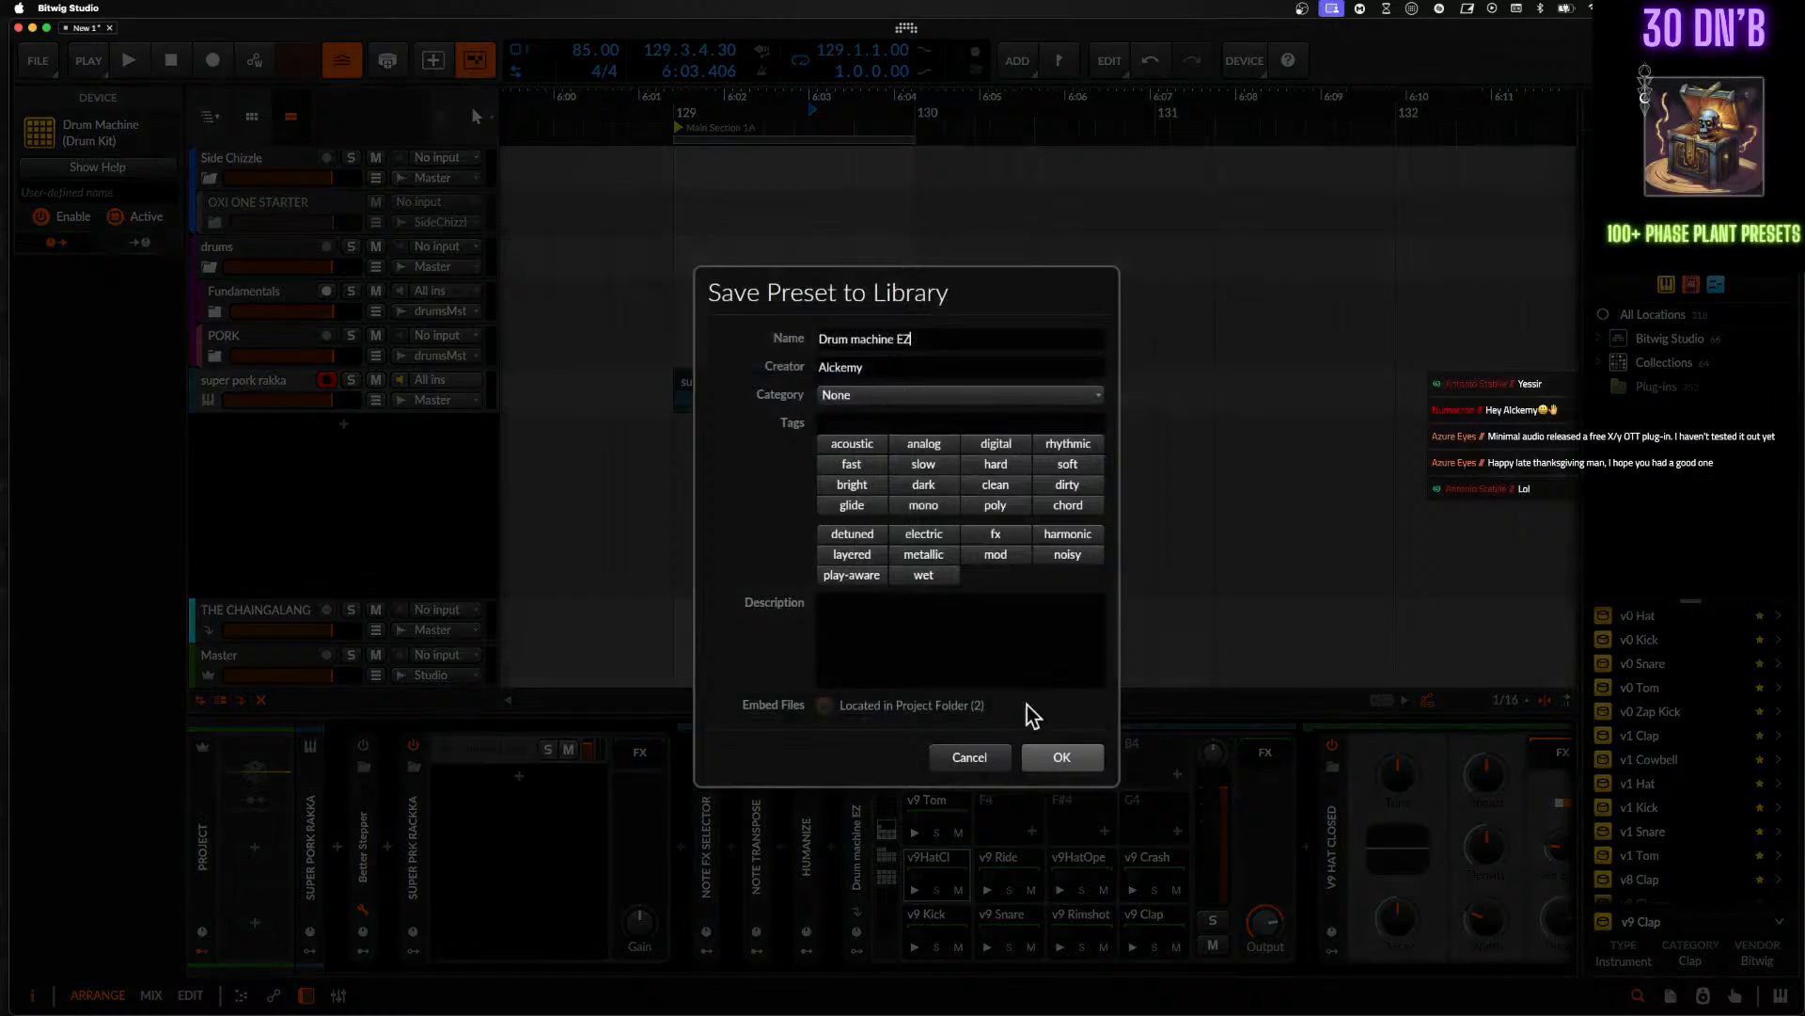
pyautogui.click(1069, 767)
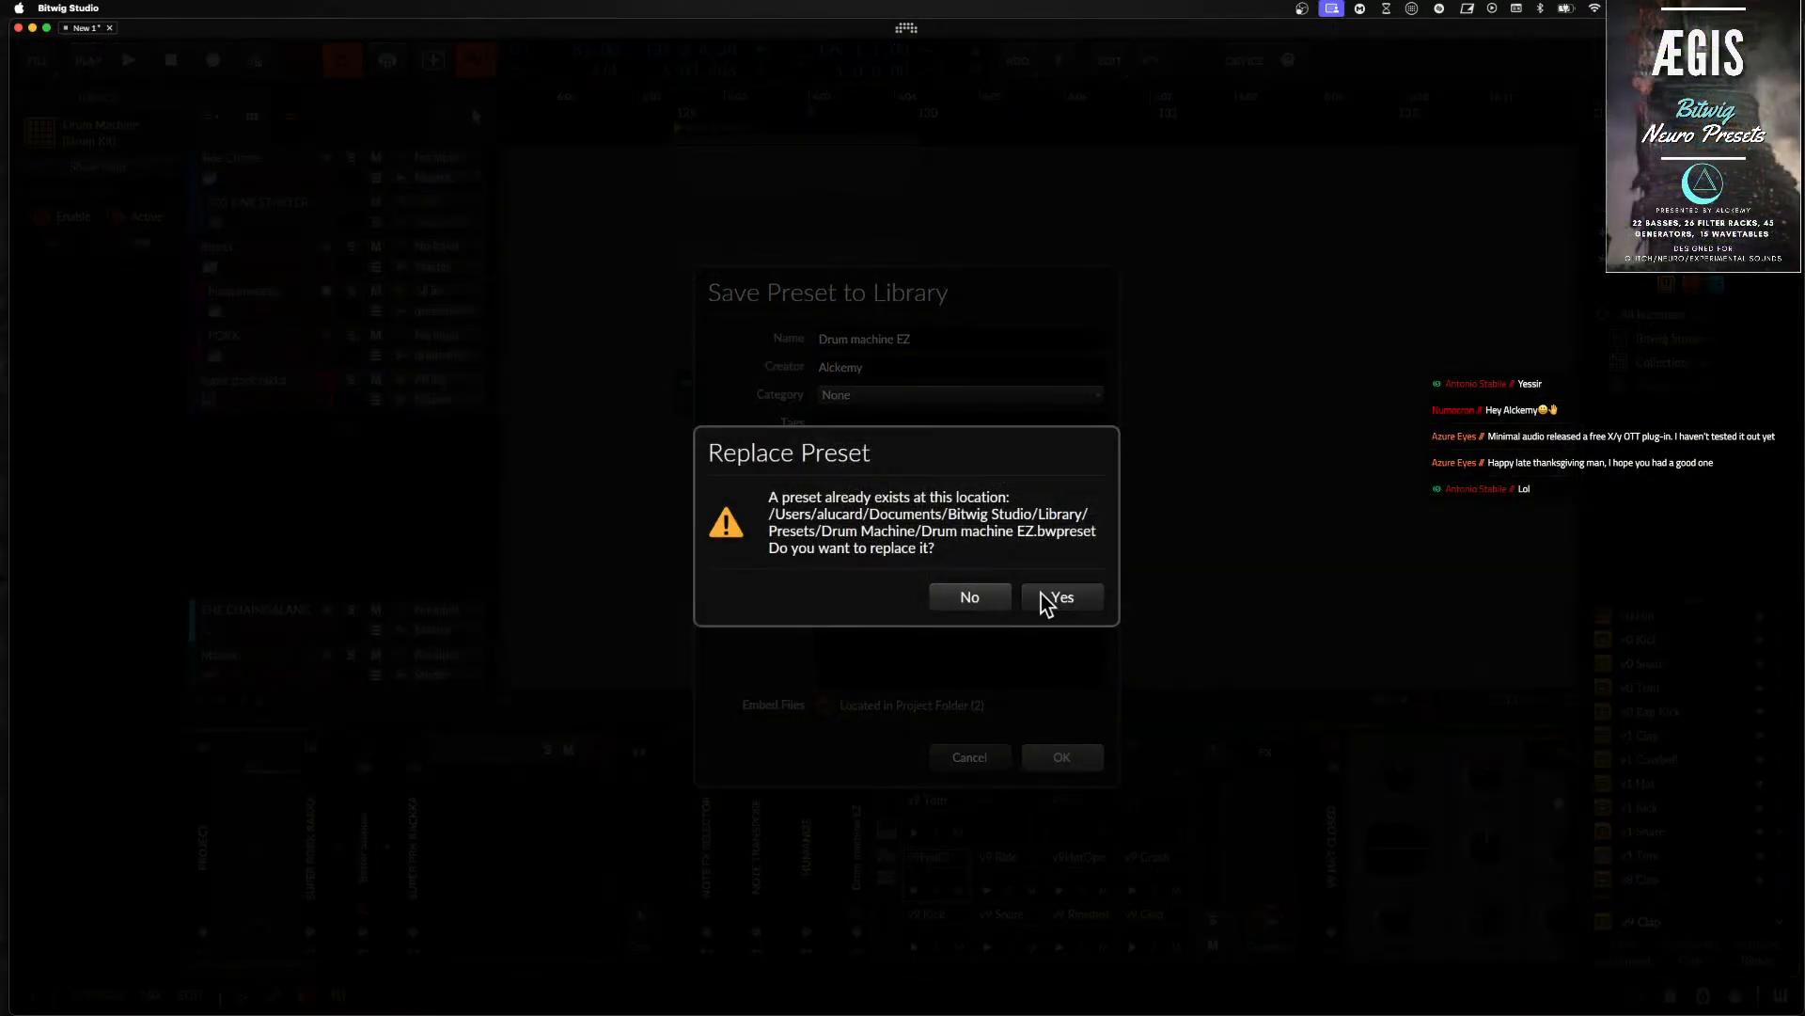
pyautogui.click(1041, 594)
# - Open the super pork rakka clip and play it back to check its notes against the new pad layout
pyautogui.doubleClick(735, 377)
pyautogui.scroll(-6, 613, 929)
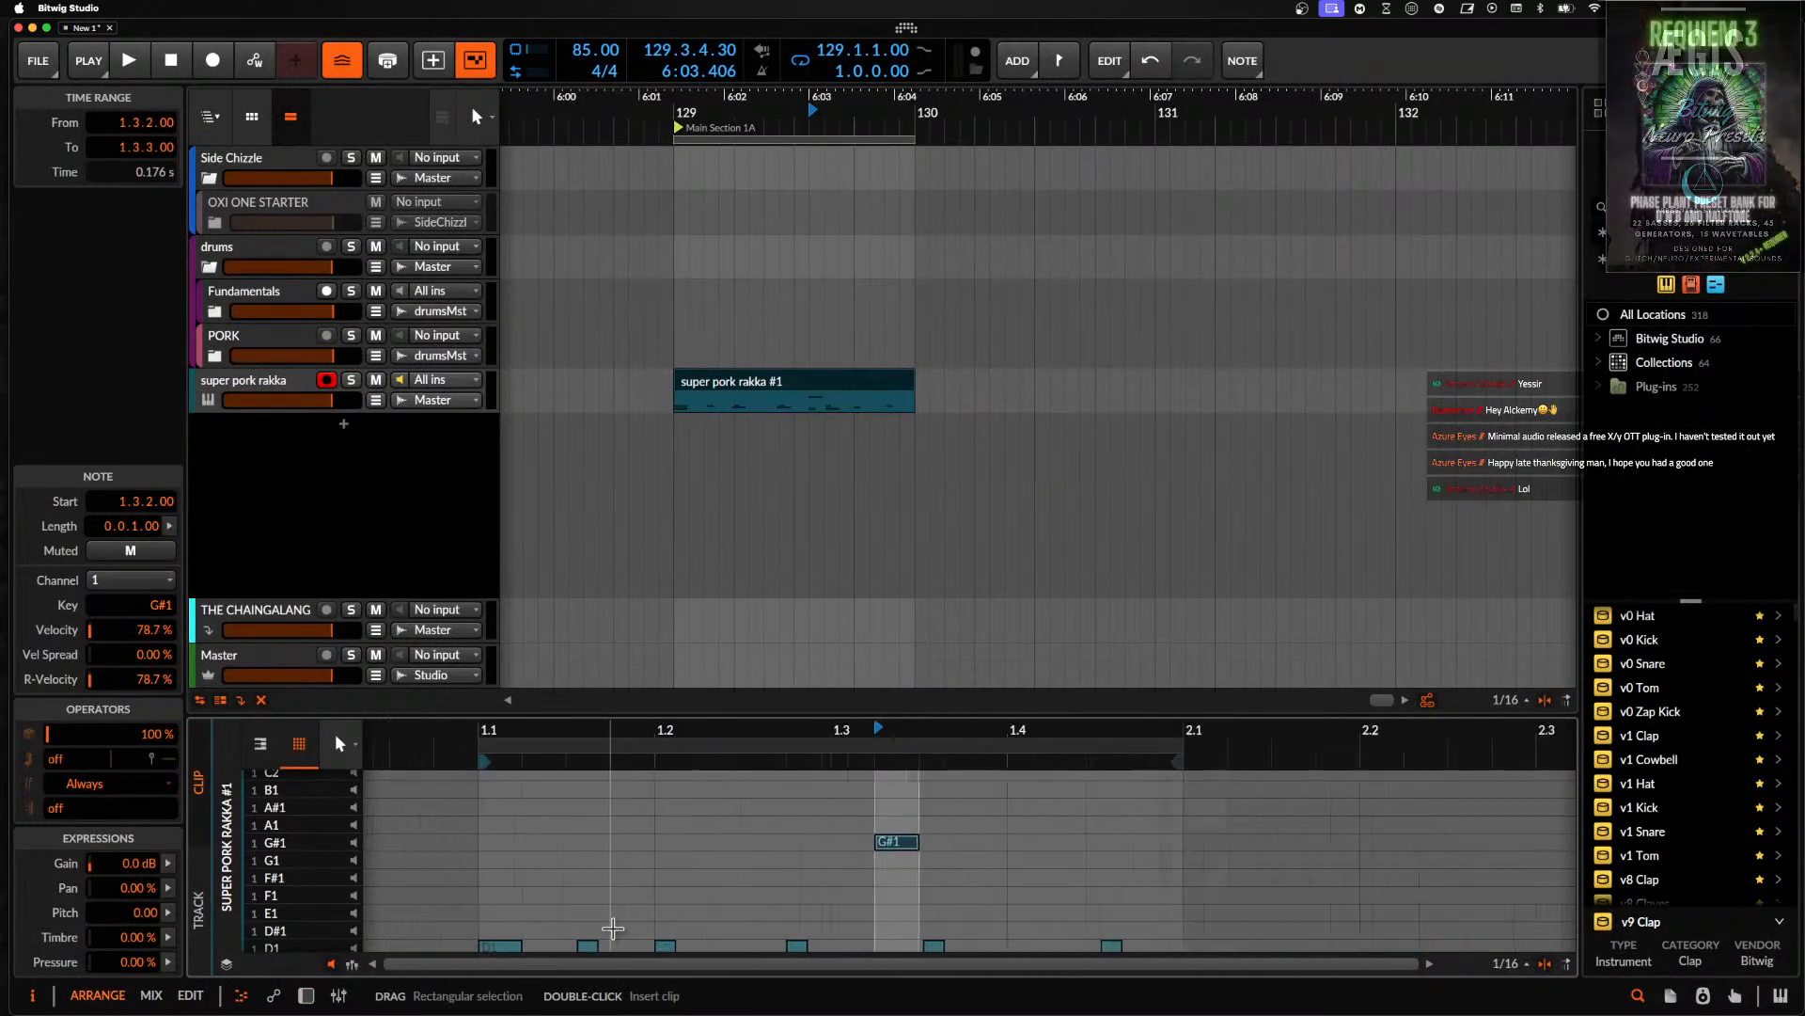
pyautogui.scroll(-3, 612, 928)
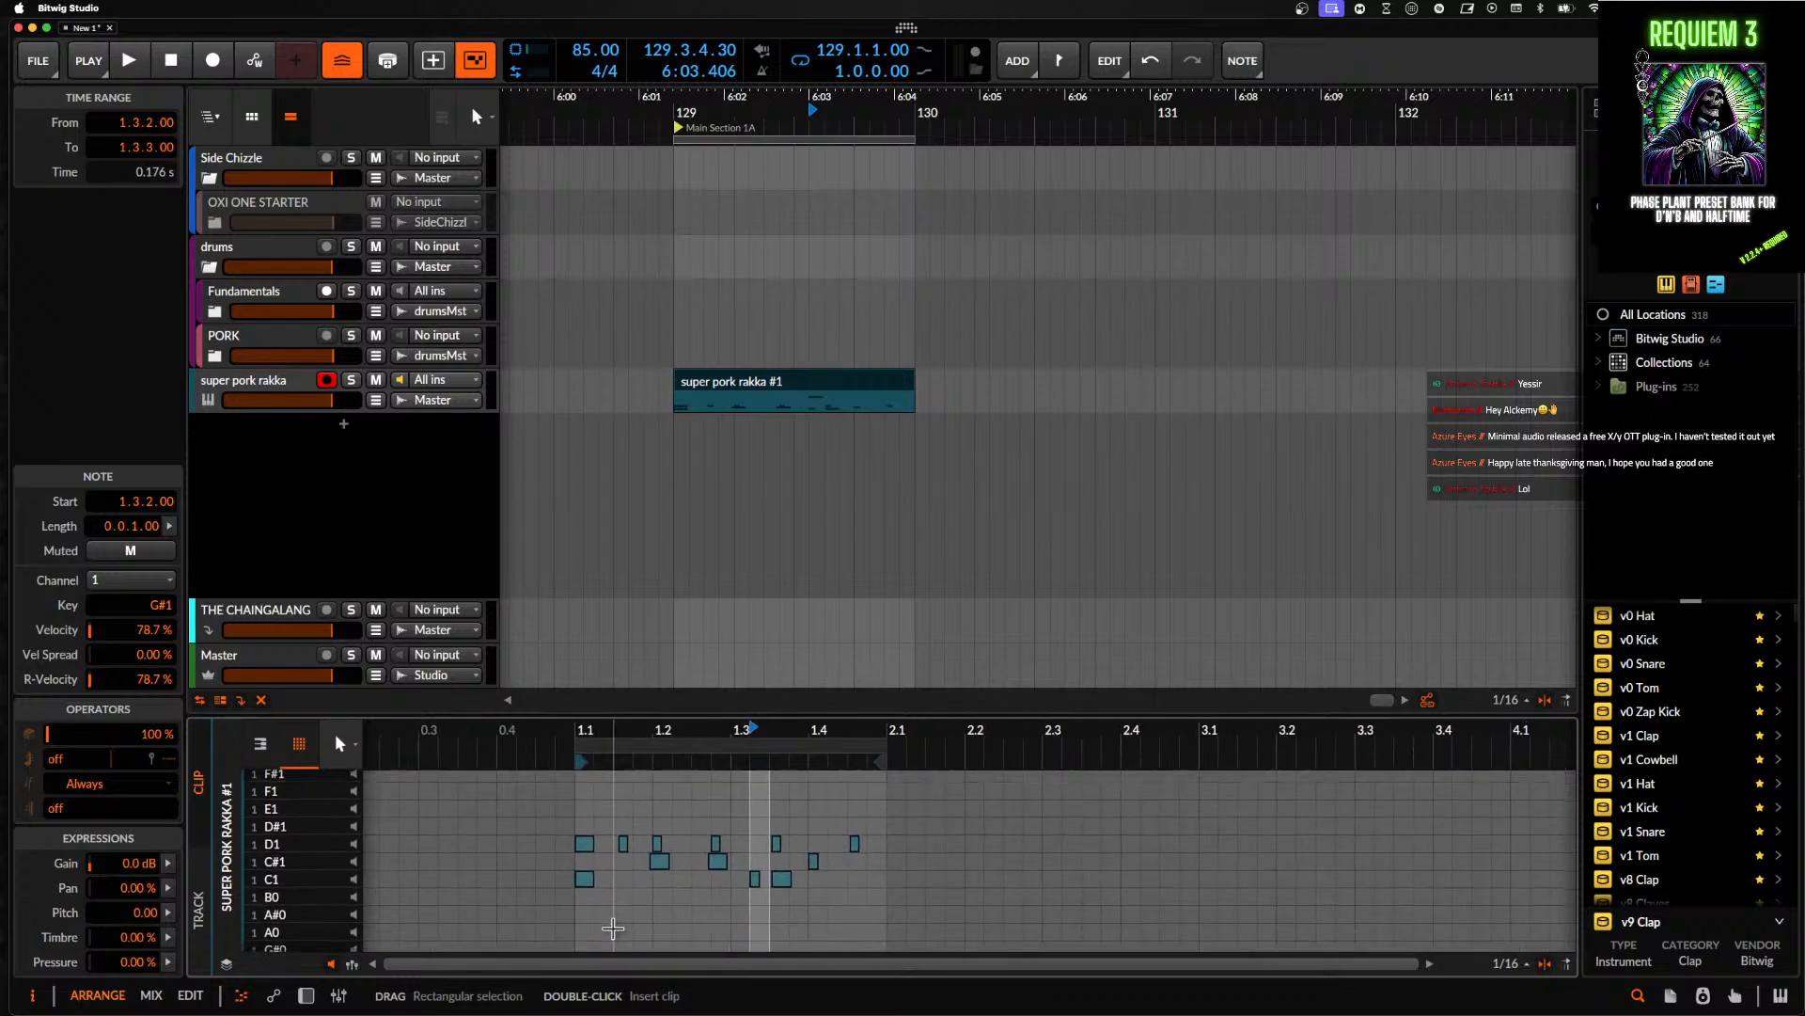
pyautogui.scroll(4, 562, 865)
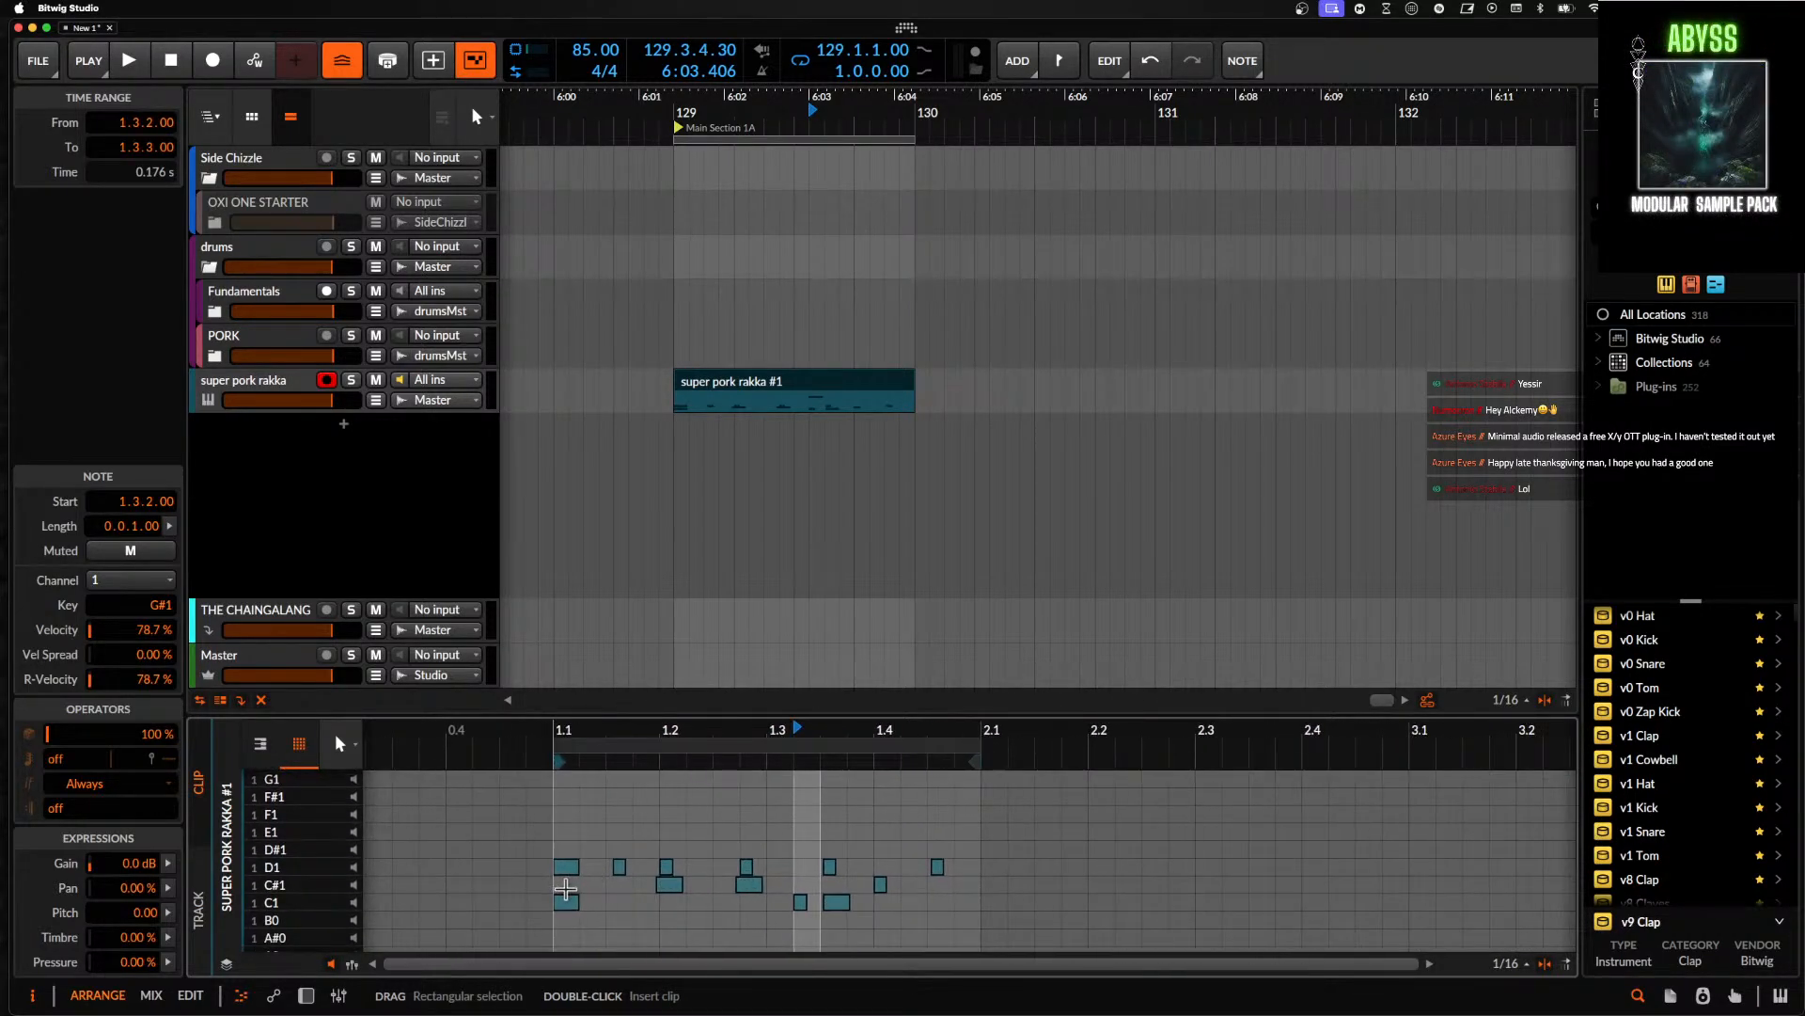
pyautogui.press('space')
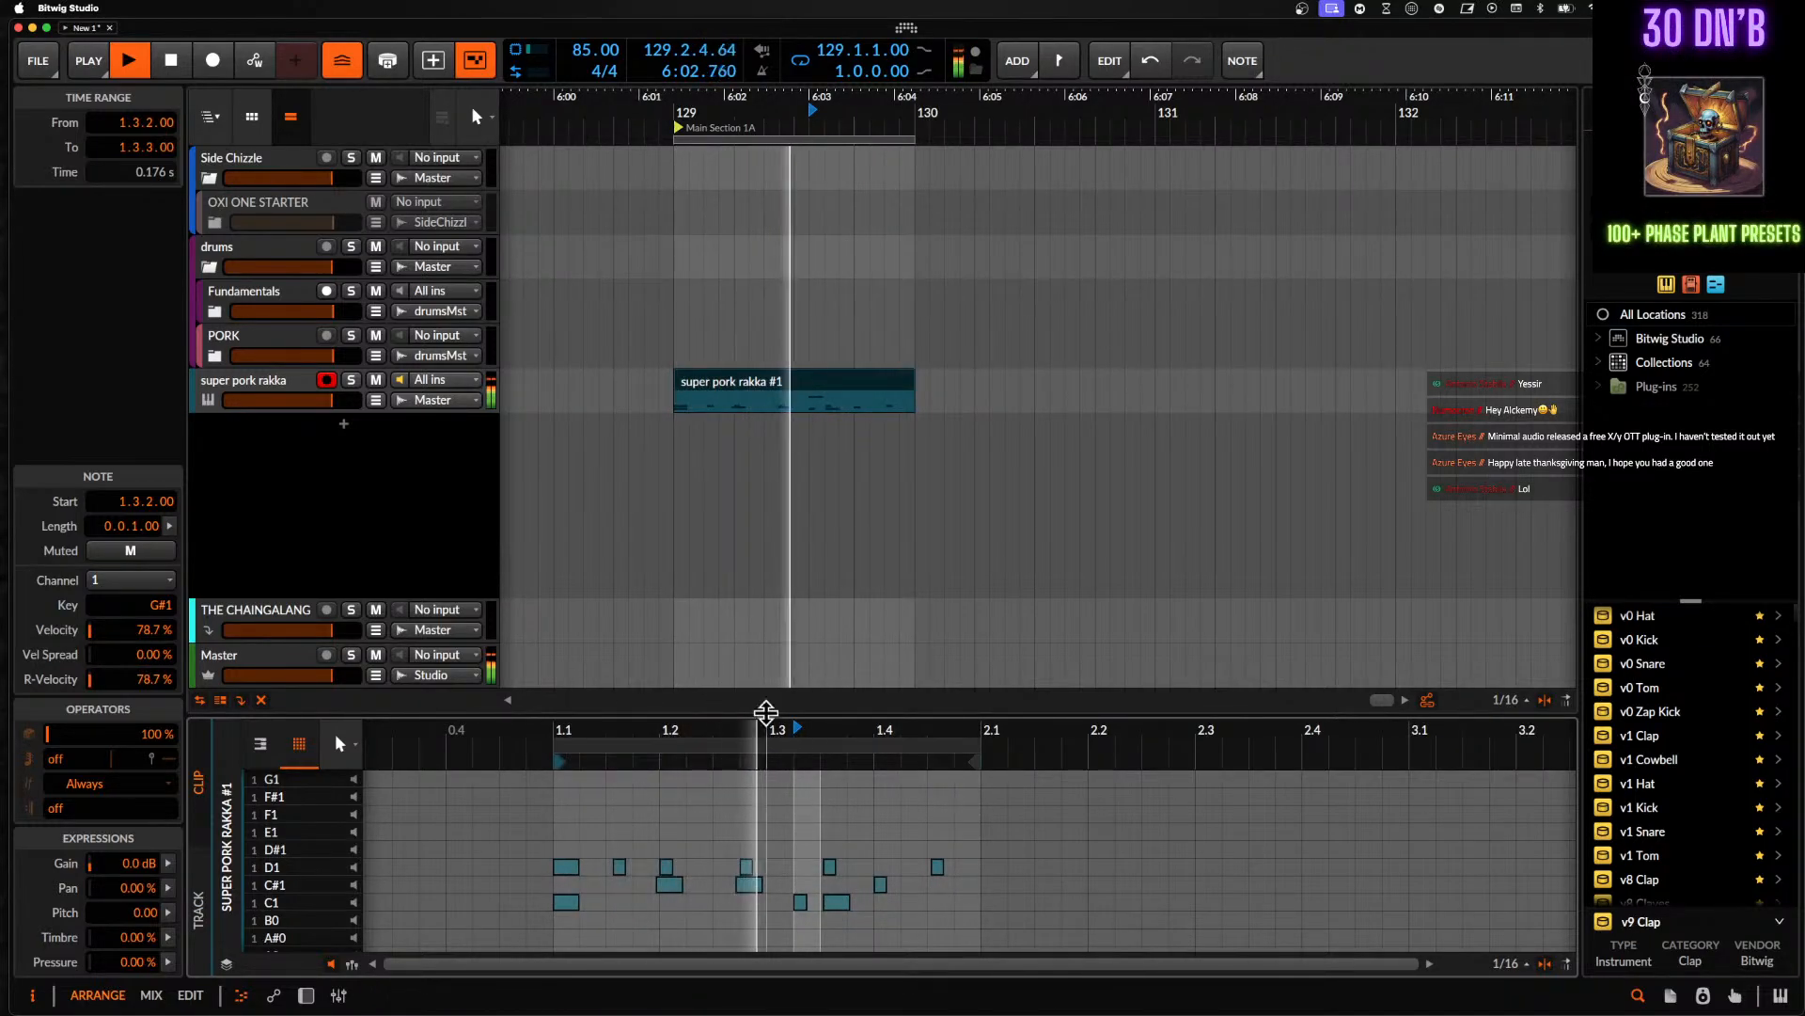
pyautogui.scroll(3, 756, 852)
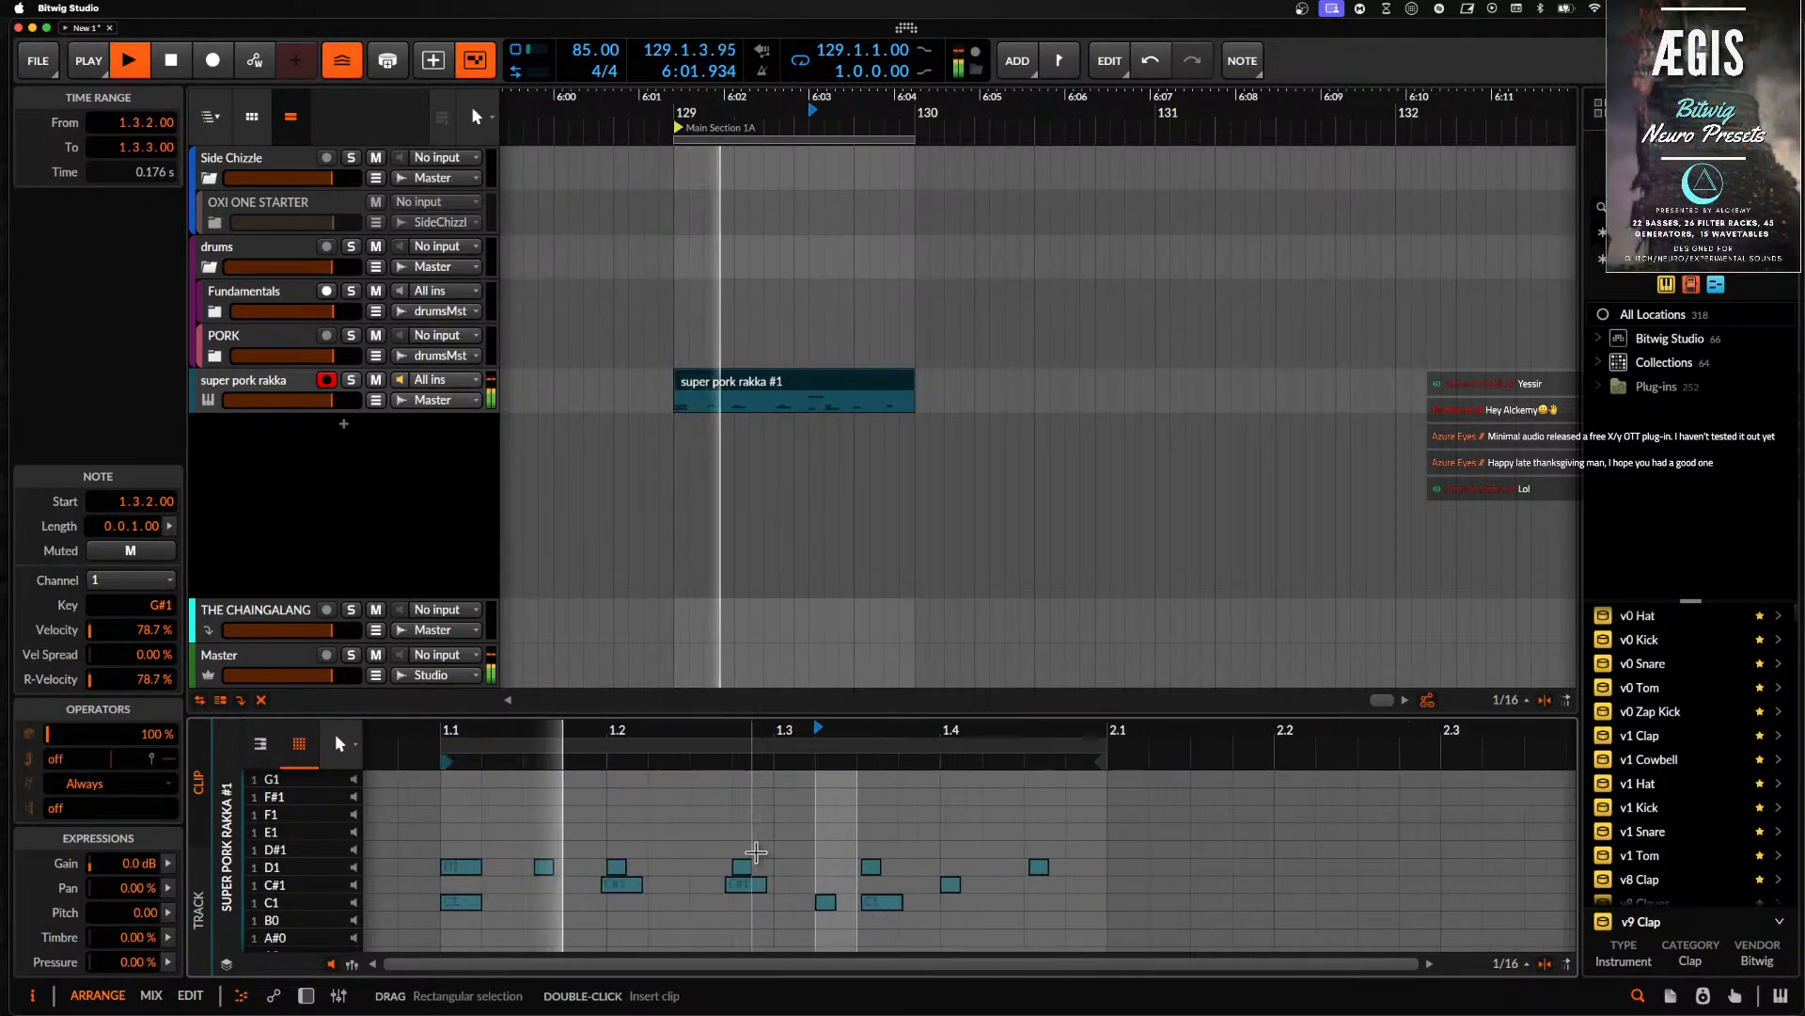
pyautogui.scroll(5, 758, 851)
pyautogui.scroll(-3, 760, 852)
pyautogui.press('space')
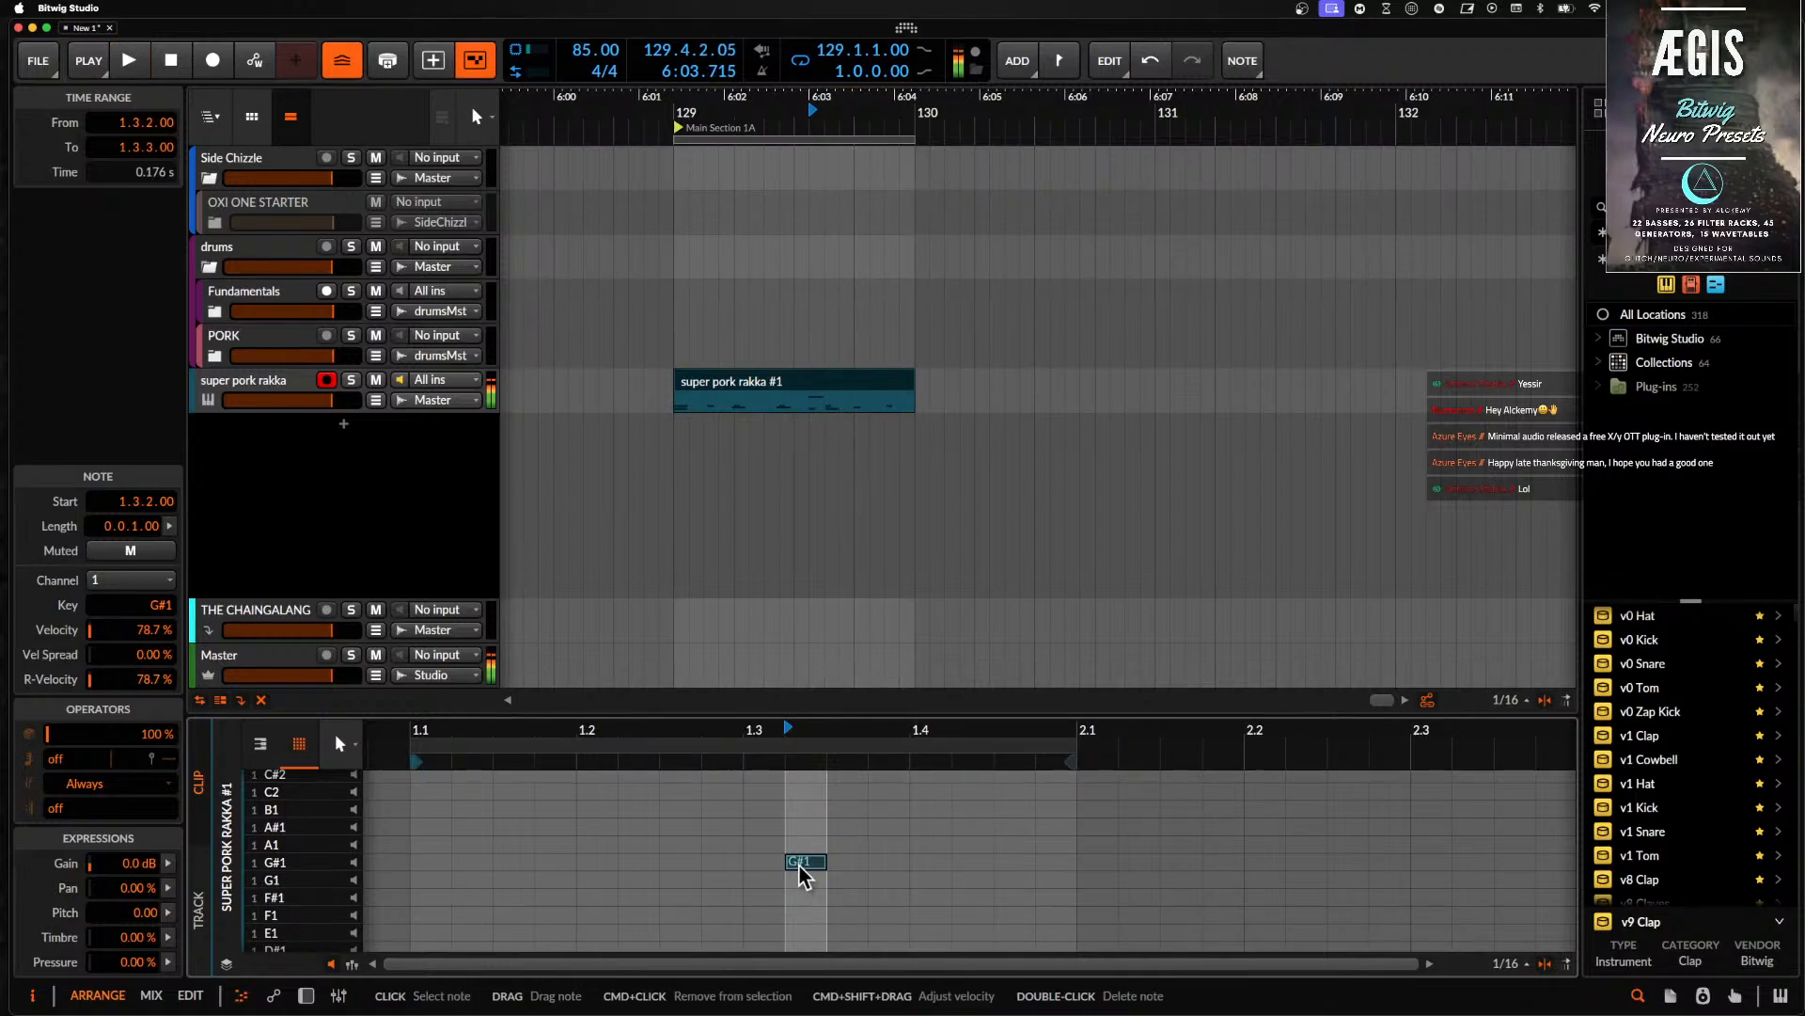
# - Transpose the selected note at 1.3.2.00 down to D1 and play the clip
pyautogui.press('Down')
pyautogui.press('Down')
pyautogui.press('Down')
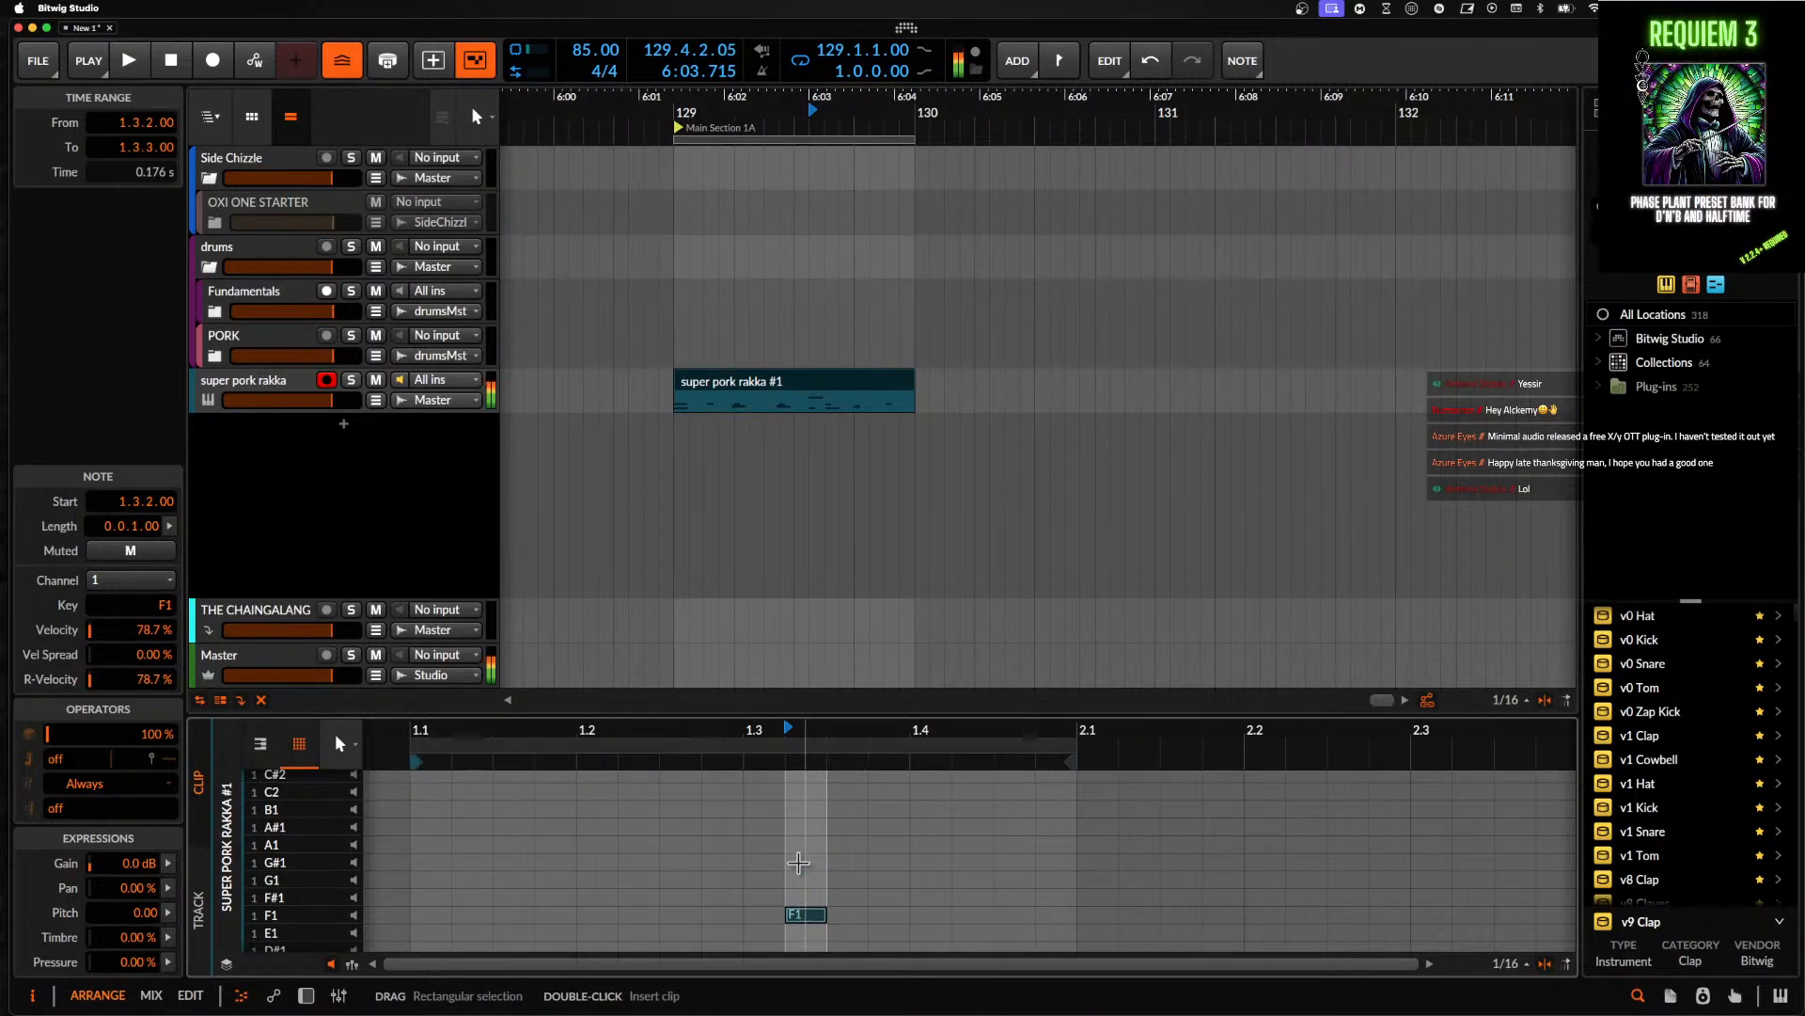
pyautogui.press('Down')
pyautogui.press('Down')
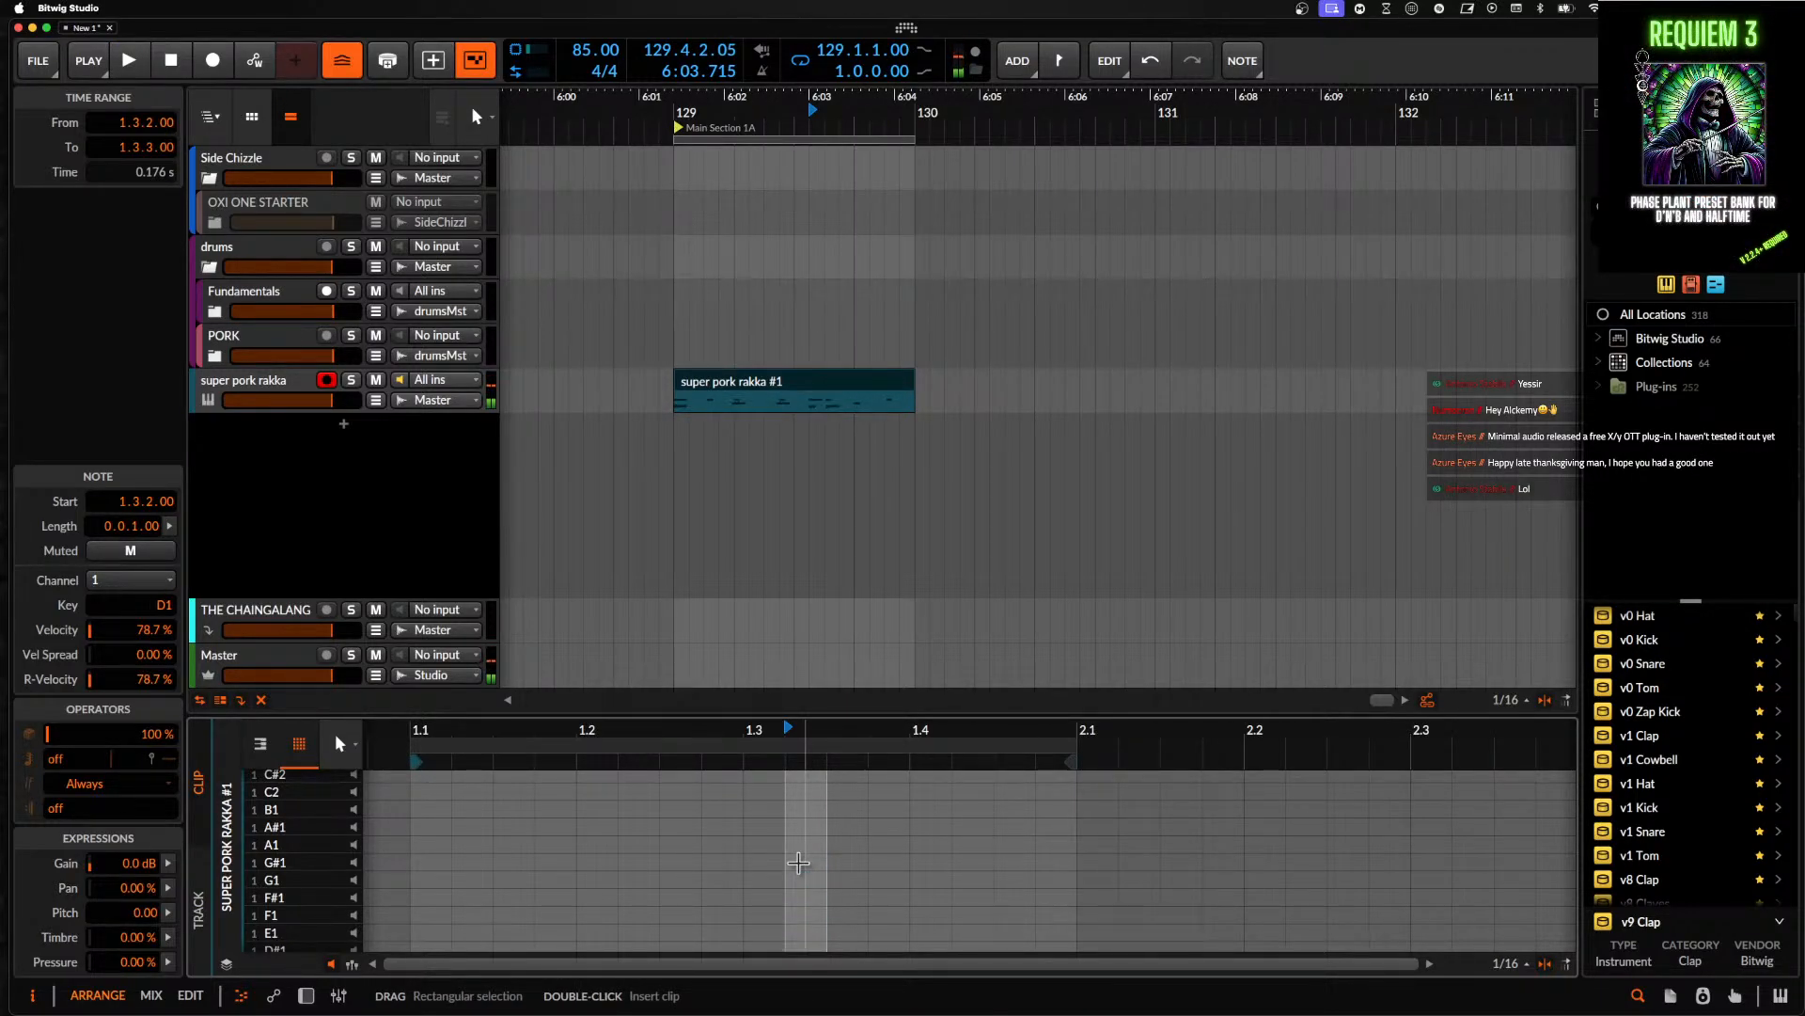
pyautogui.press('space')
pyautogui.press('space')
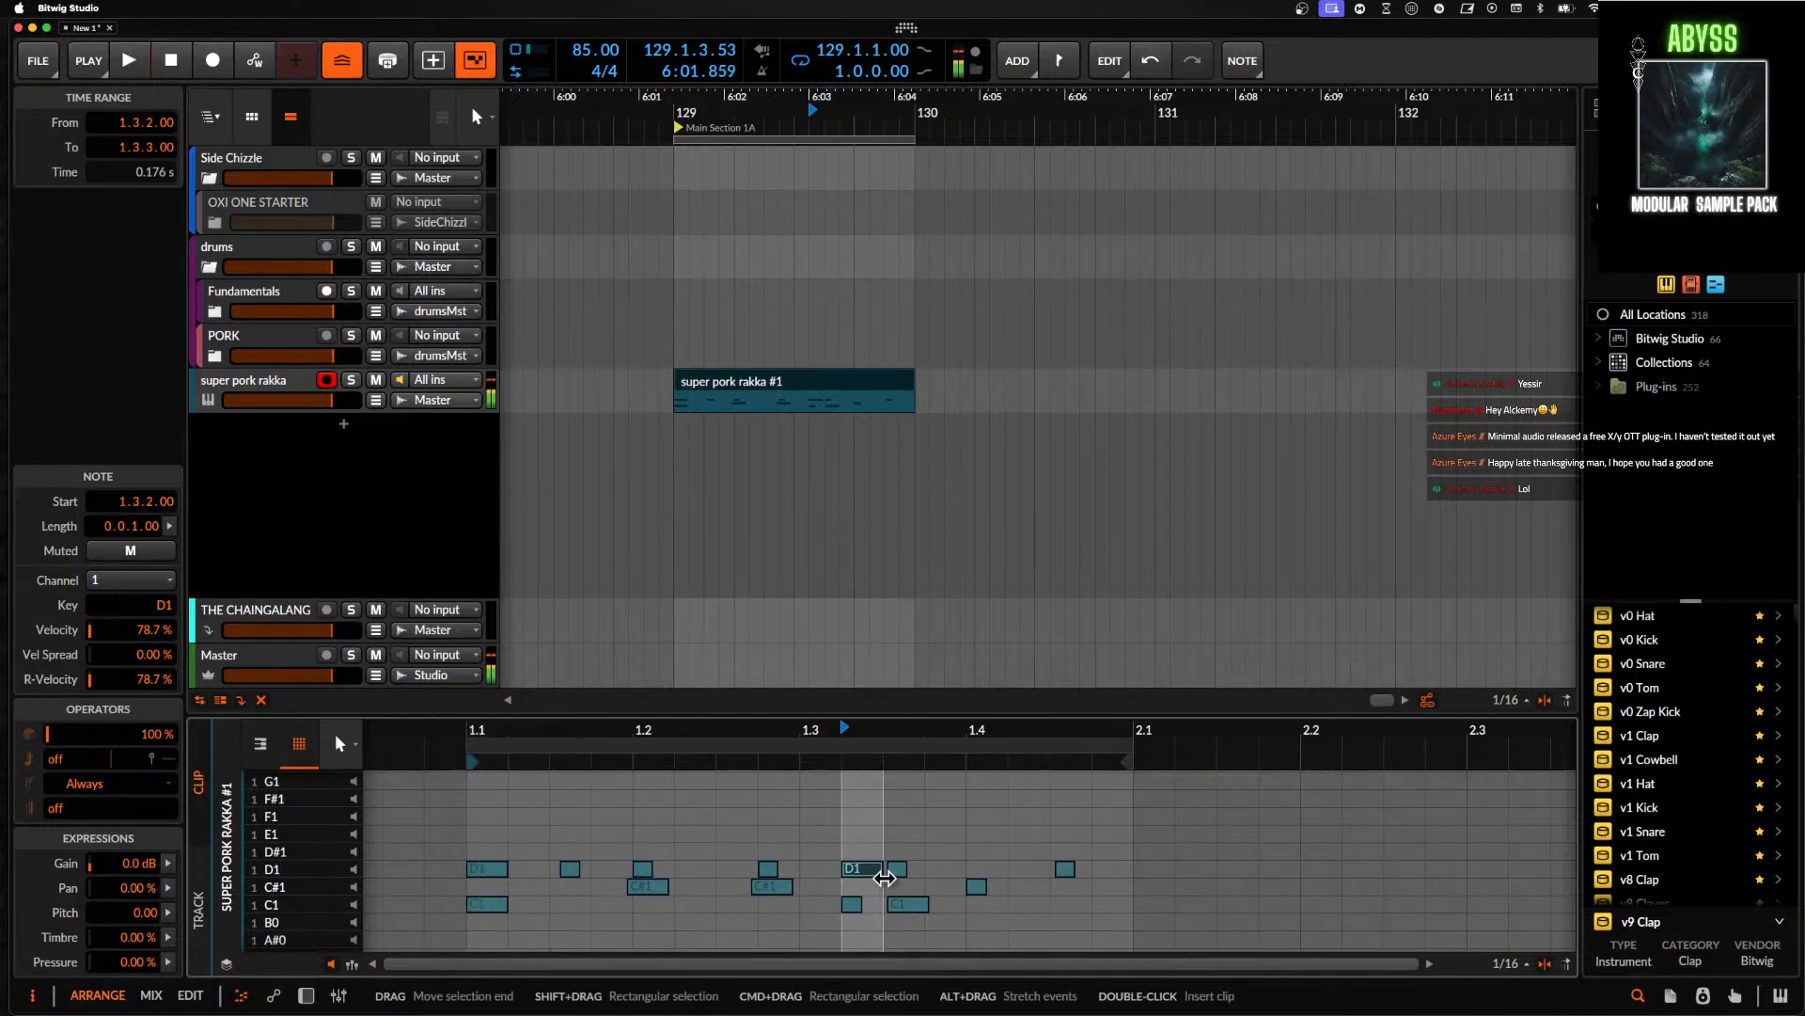
# - Transpose the selected note at 1.3.2.00 up to A#1
pyautogui.press('Up')
pyautogui.press('Up')
pyautogui.press('Up')
pyautogui.press('Up')
pyautogui.press('Up')
pyautogui.press('Up')
pyautogui.press('Up')
pyautogui.press('Up')
pyautogui.press('Up')
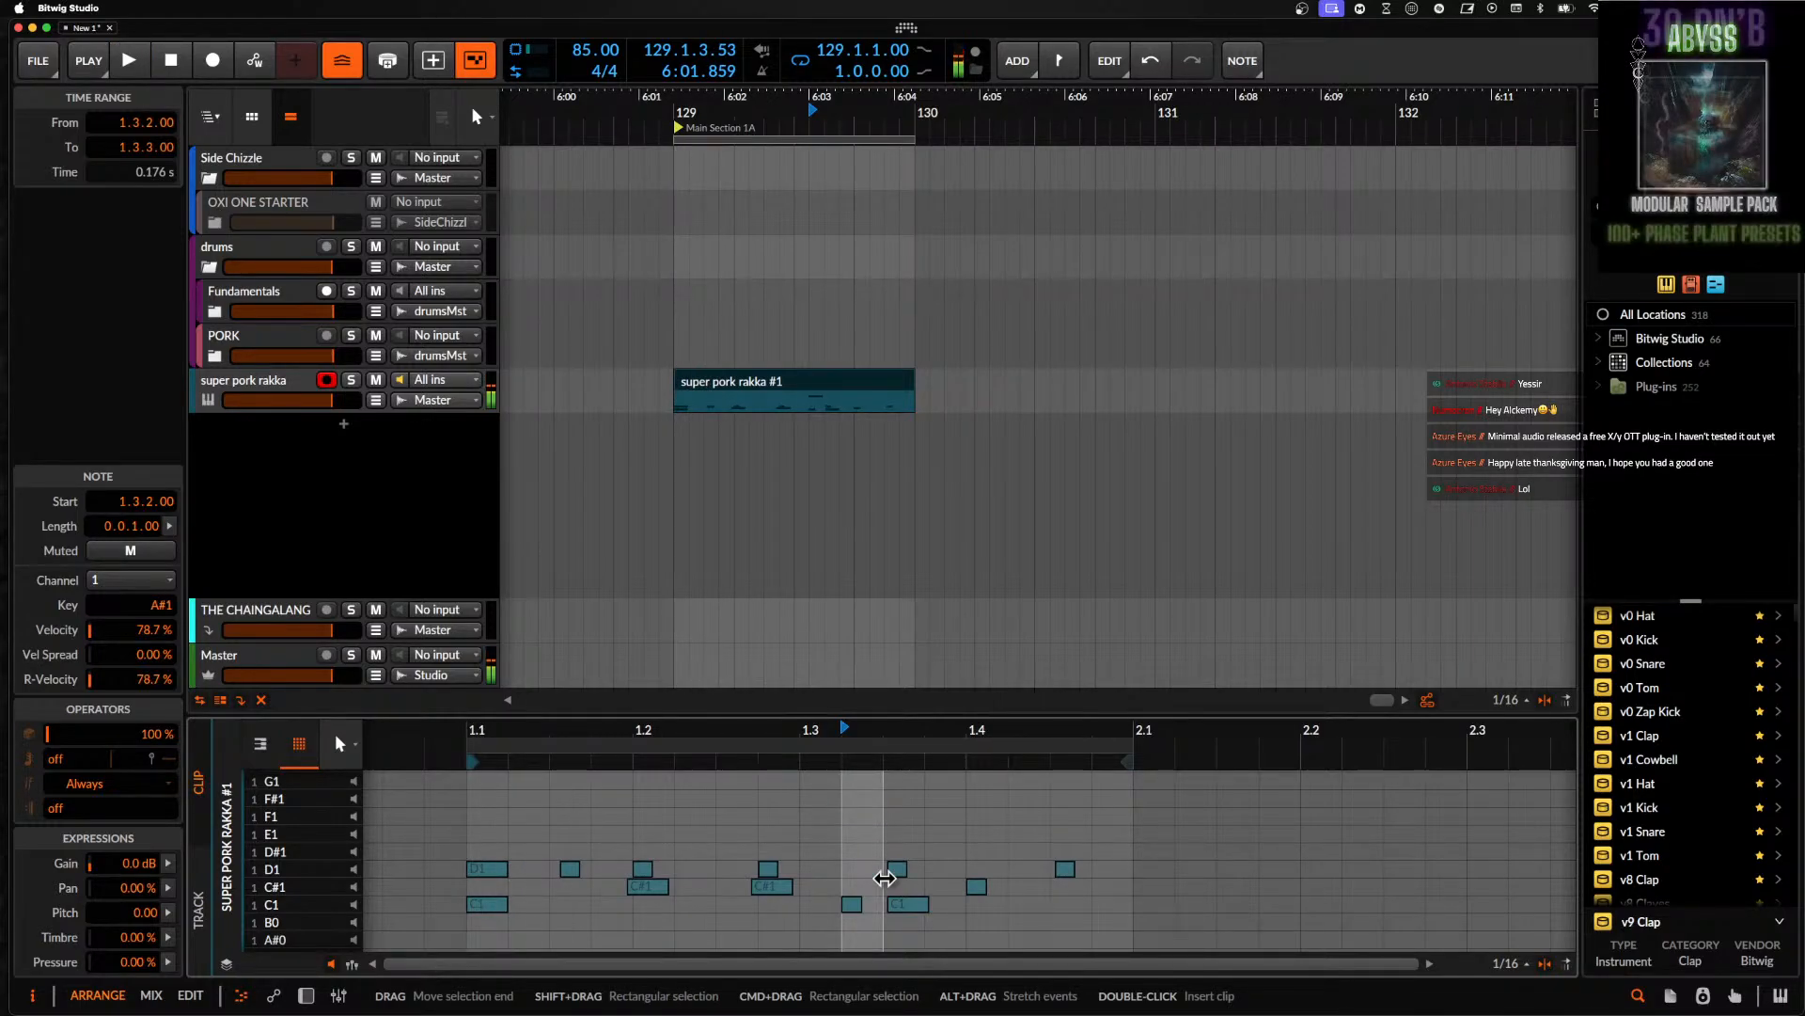
pyautogui.press('Down')
pyautogui.scroll(5, 736, 840)
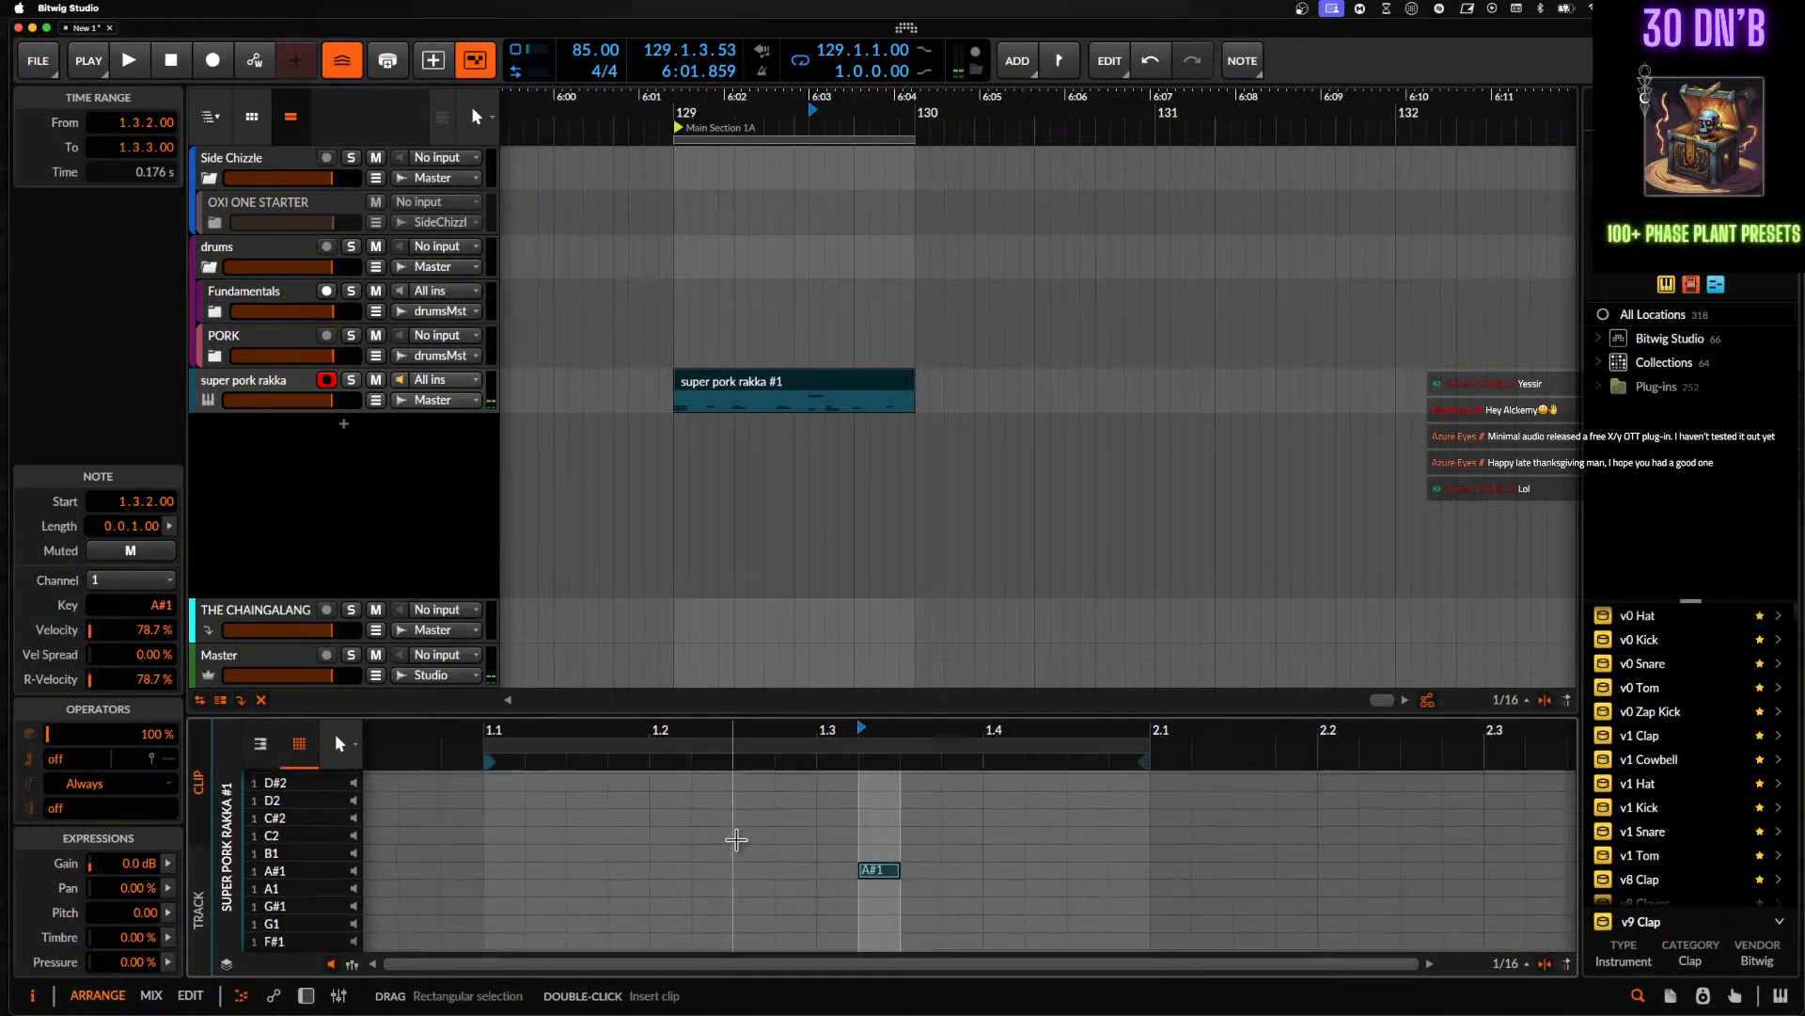
# - Play the clip and adjust the v0 Snare pad's Shell, Ringing to about 460 ms, Tune to about +1.44 st, and Decay
pyautogui.doubleClick(271, 387)
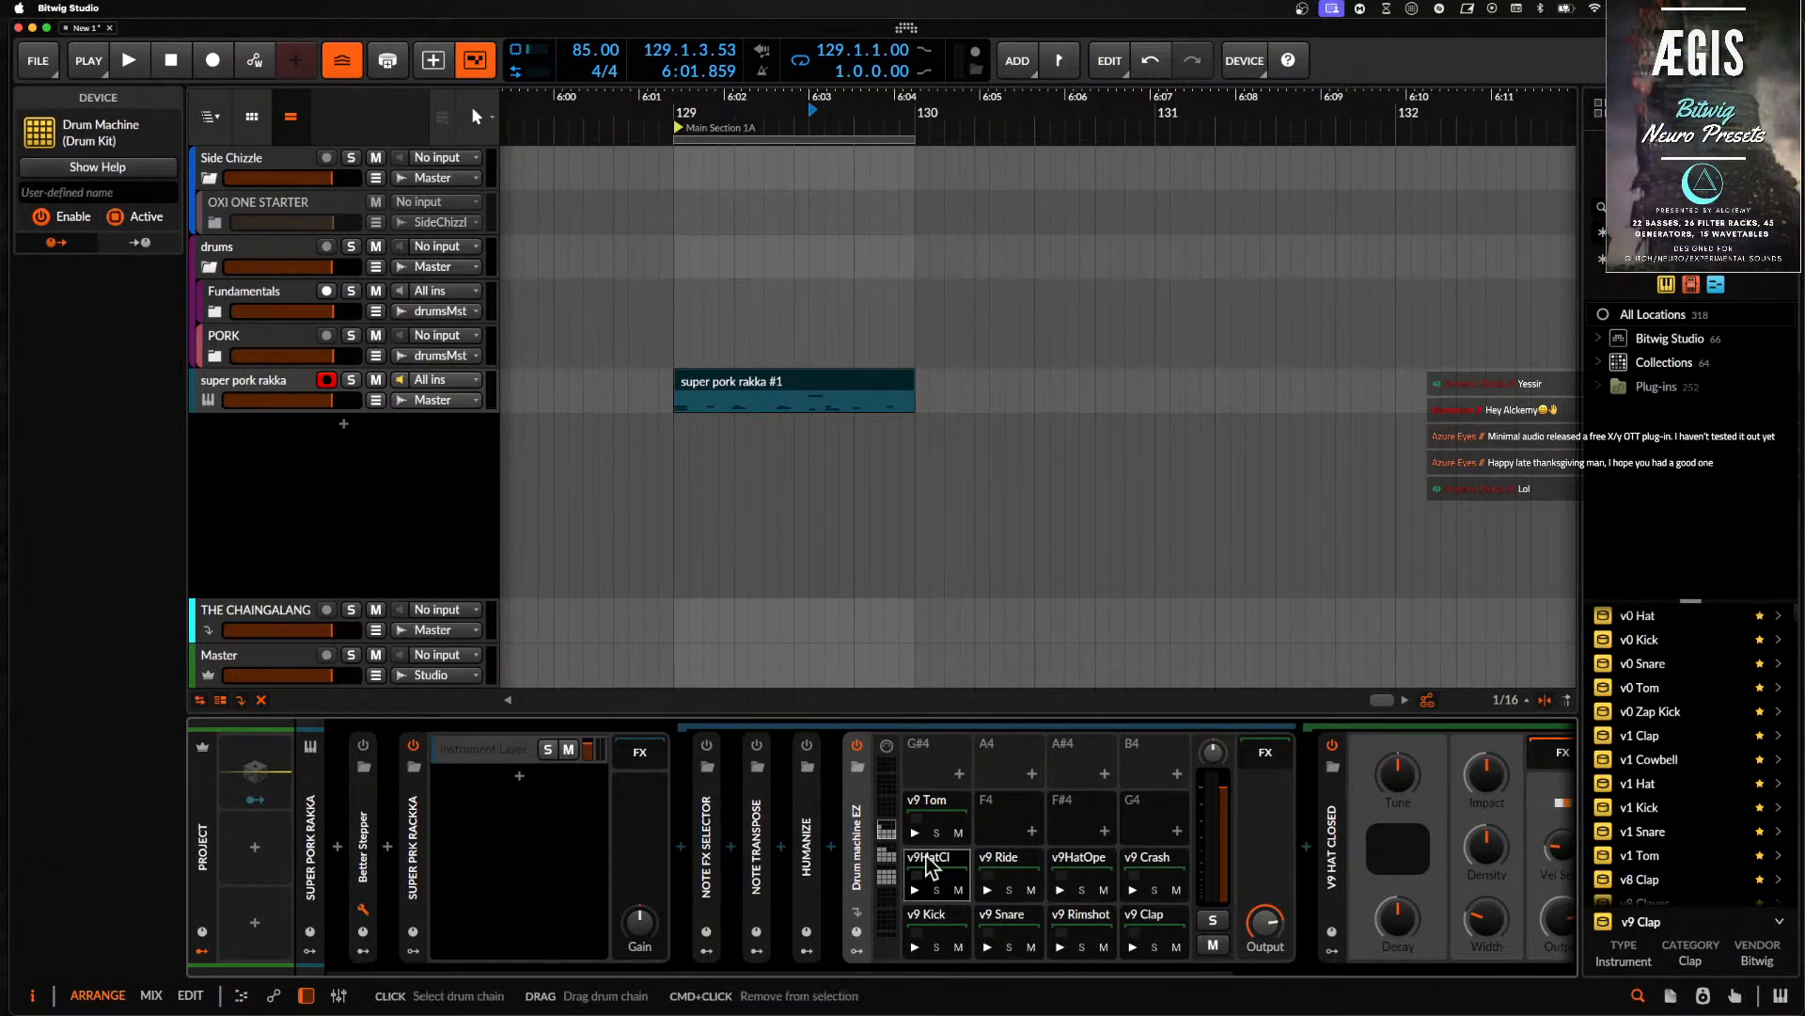
pyautogui.press('space')
pyautogui.scroll(-8, 969, 893)
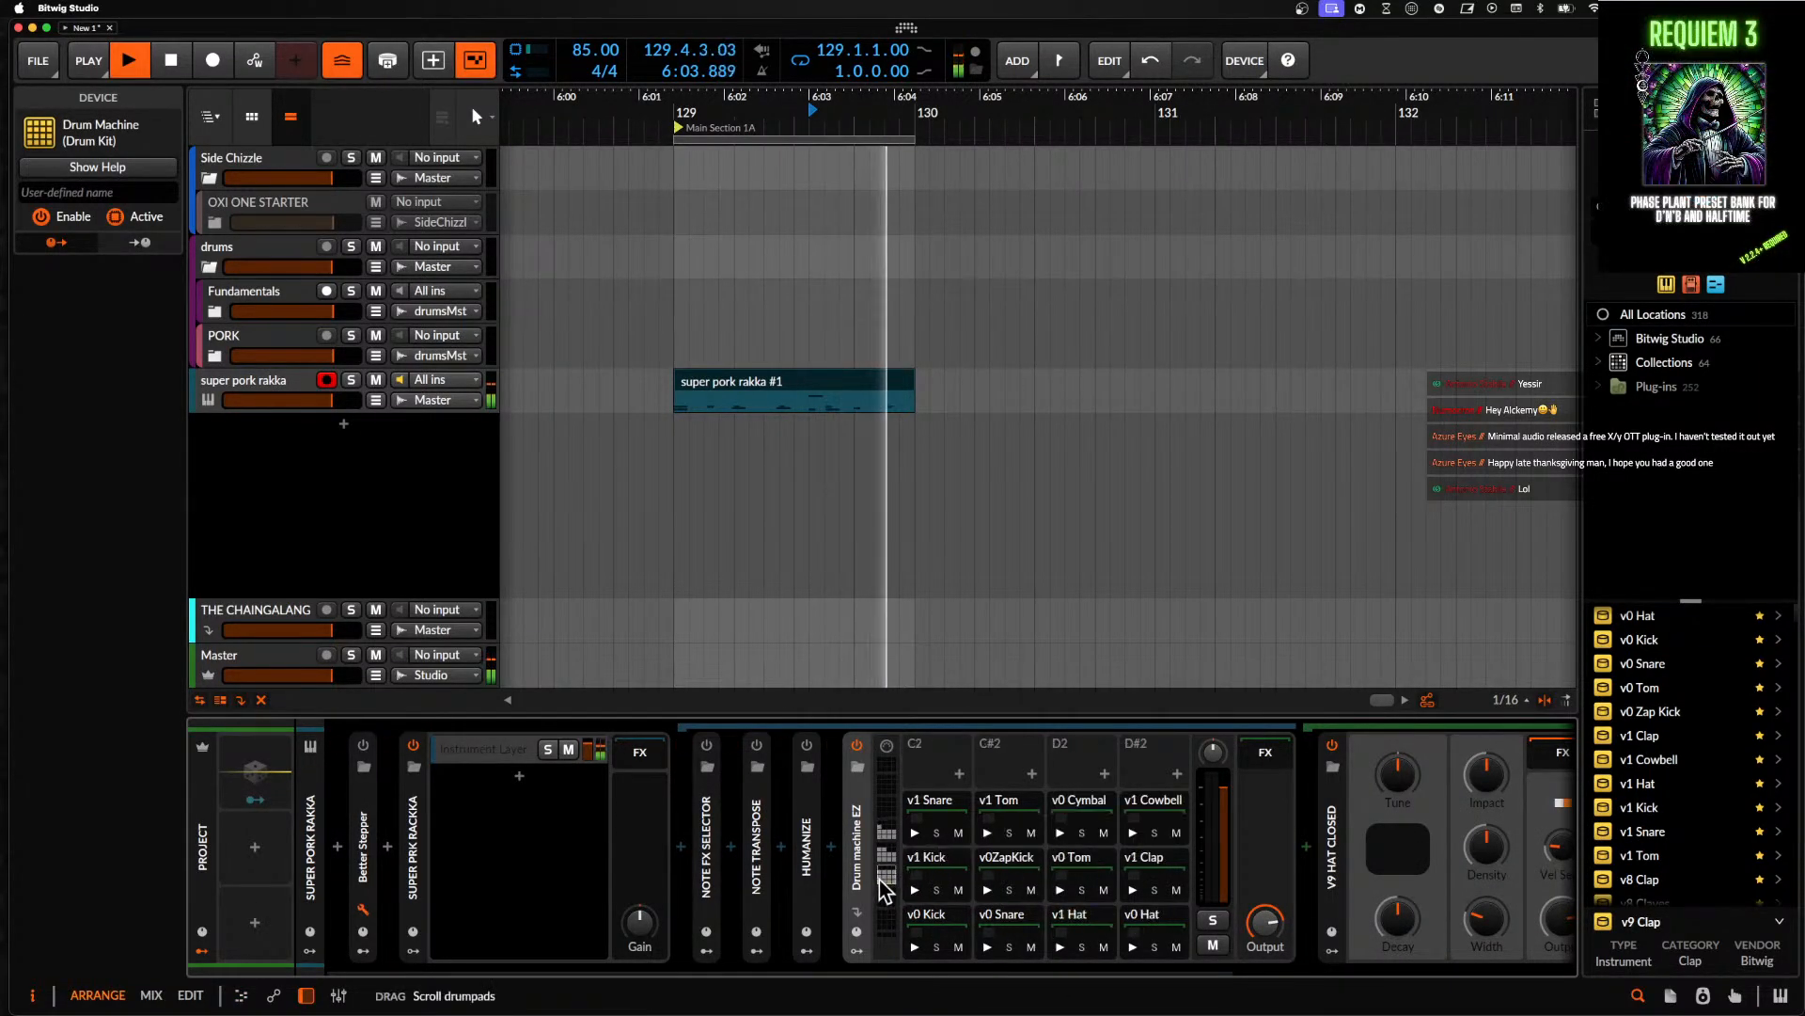
pyautogui.click(1004, 931)
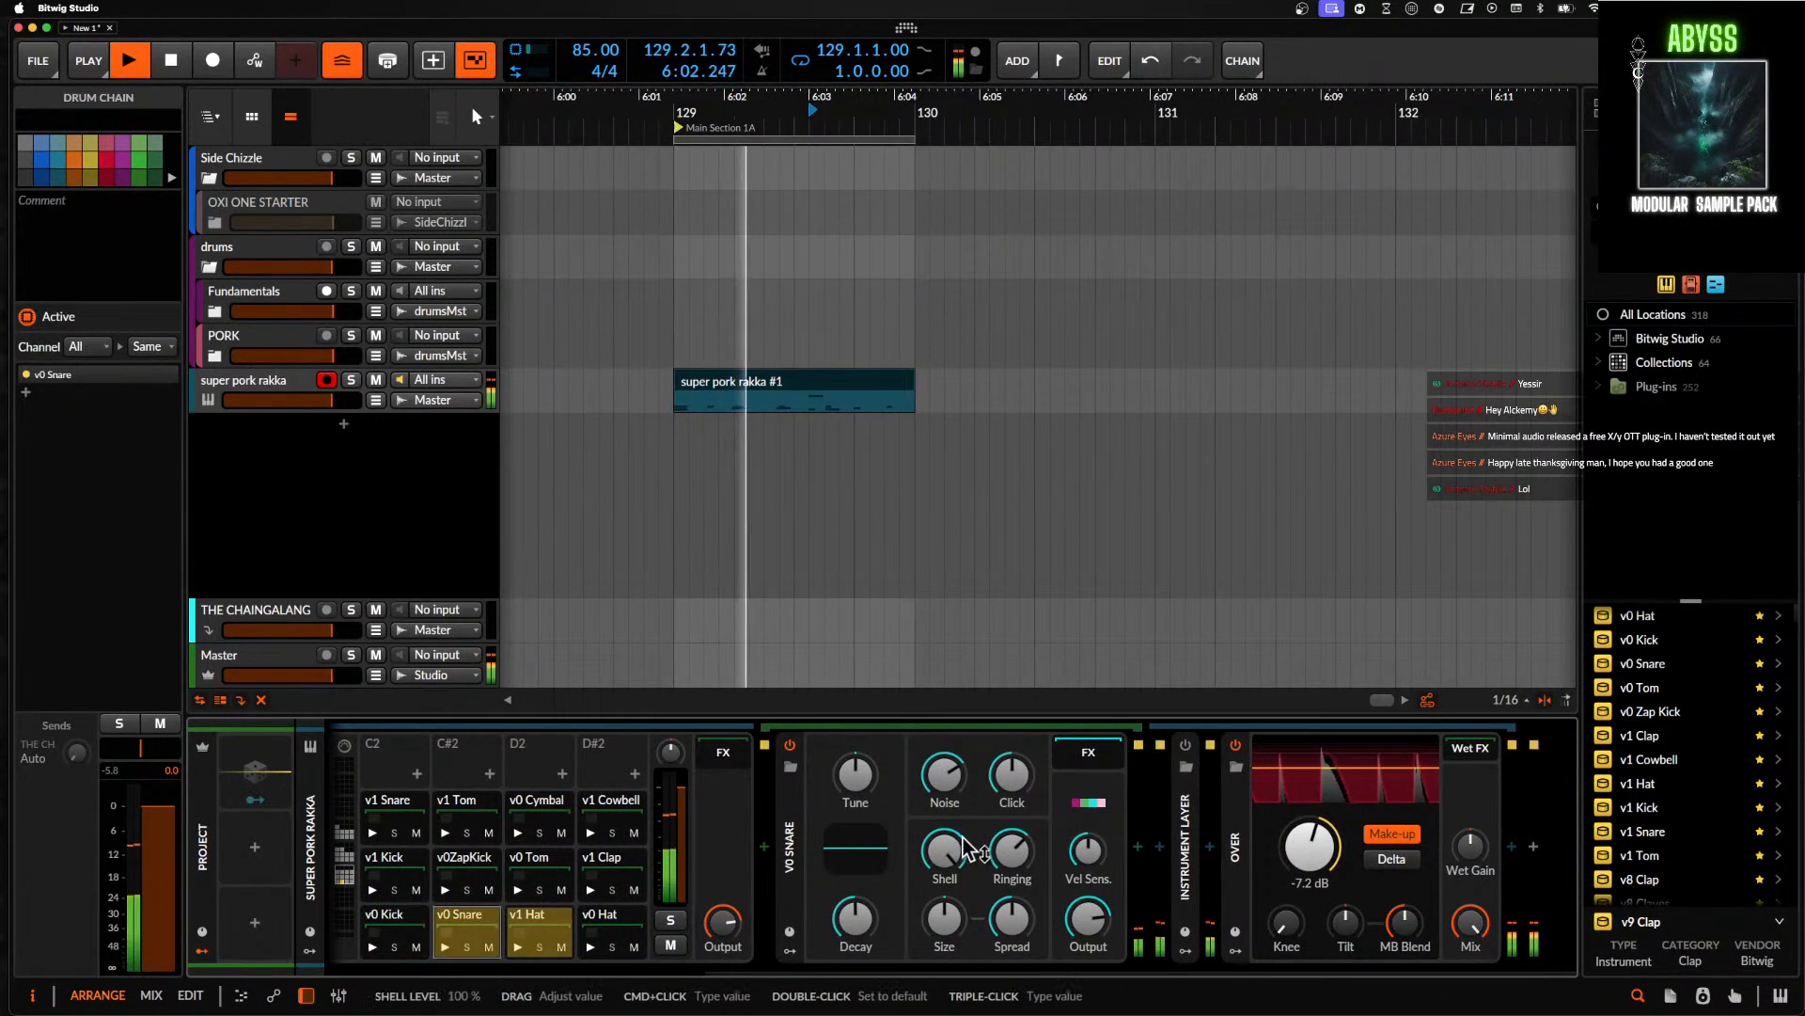
pyautogui.moveTo(952, 851)
pyautogui.mouseDown()
pyautogui.moveTo(952, 941)
pyautogui.moveTo(962, 864)
pyautogui.mouseUp()
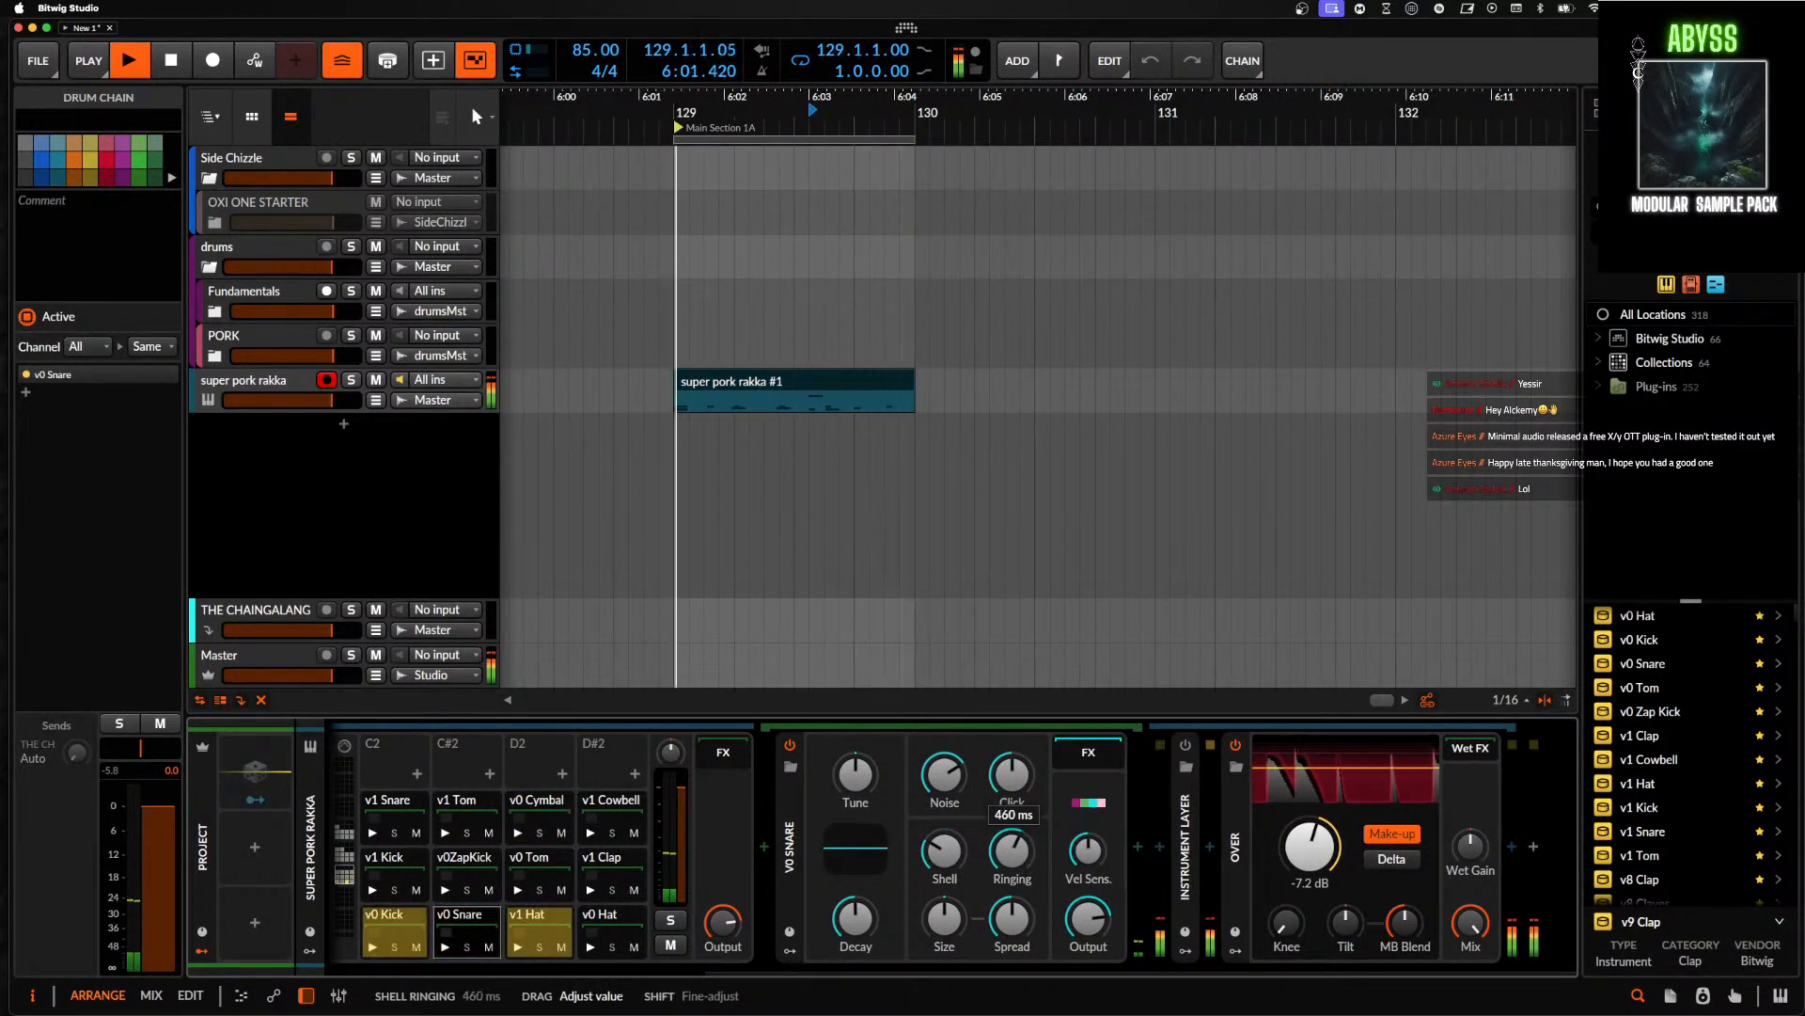
pyautogui.moveTo(855, 773); pyautogui.dragTo(854, 766)
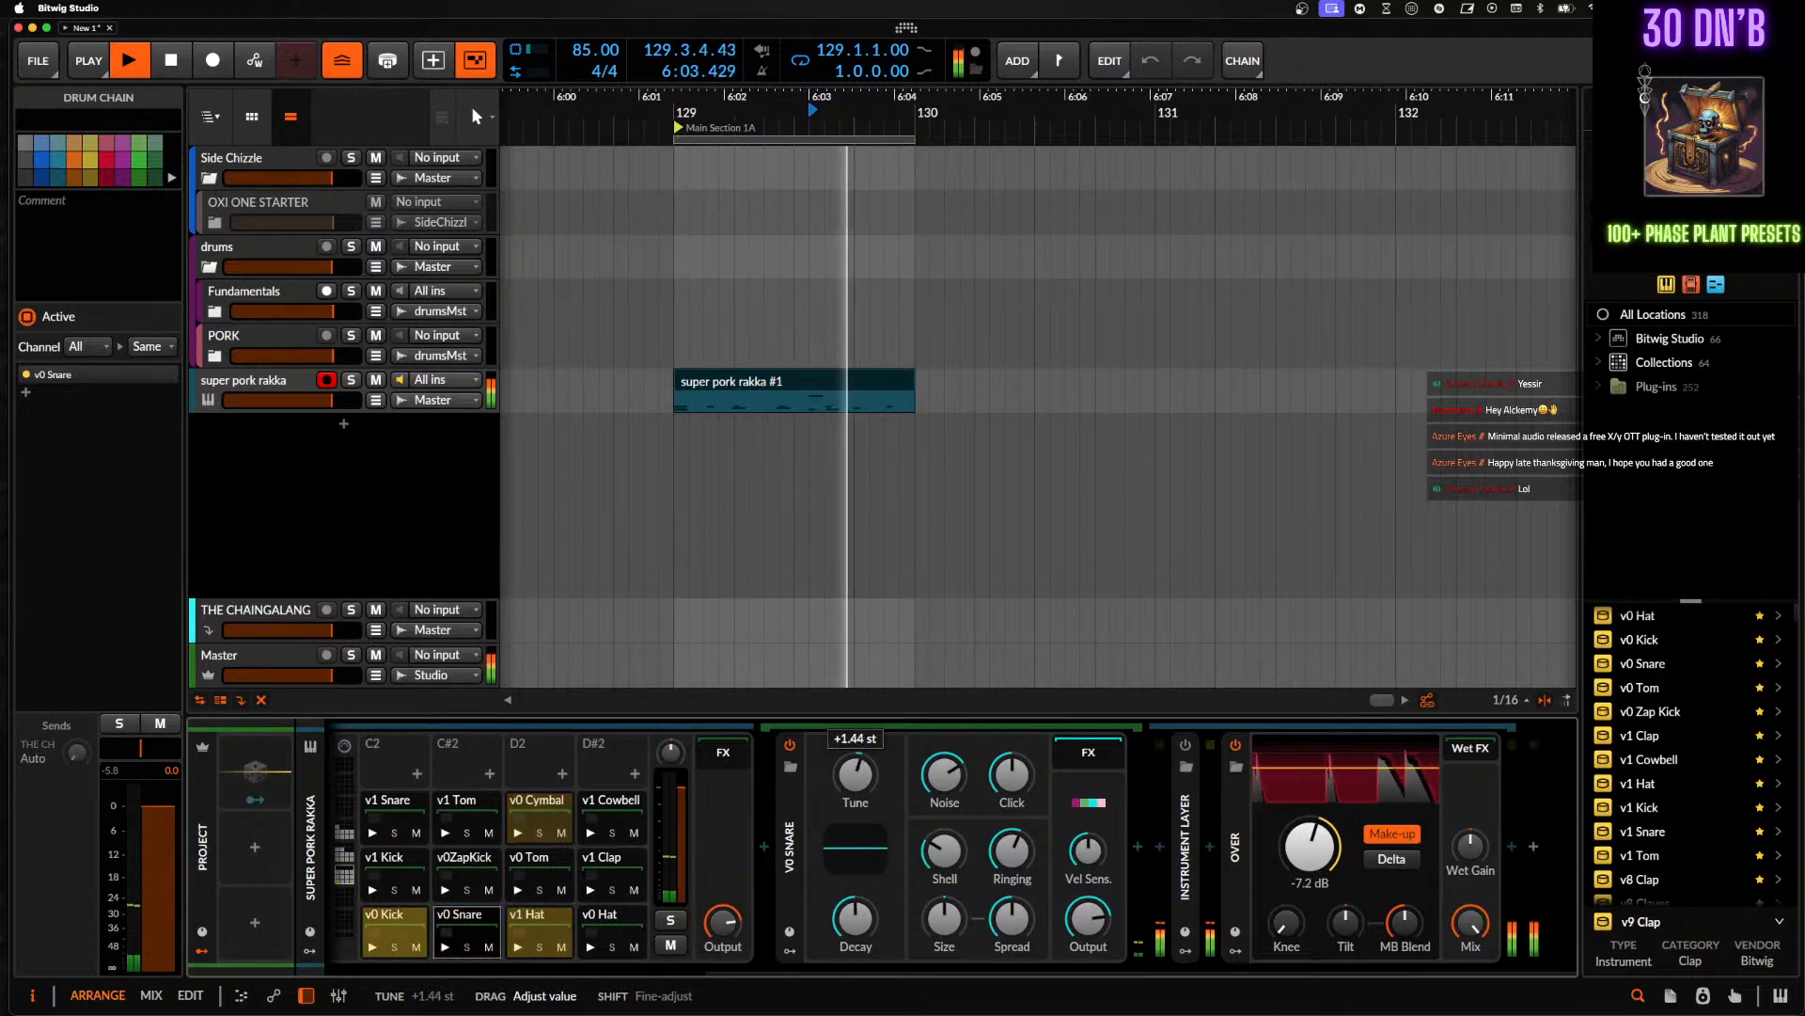
pyautogui.moveTo(856, 921)
pyautogui.mouseDown()
pyautogui.moveTo(856, 879)
pyautogui.moveTo(841, 934)
pyautogui.mouseUp()
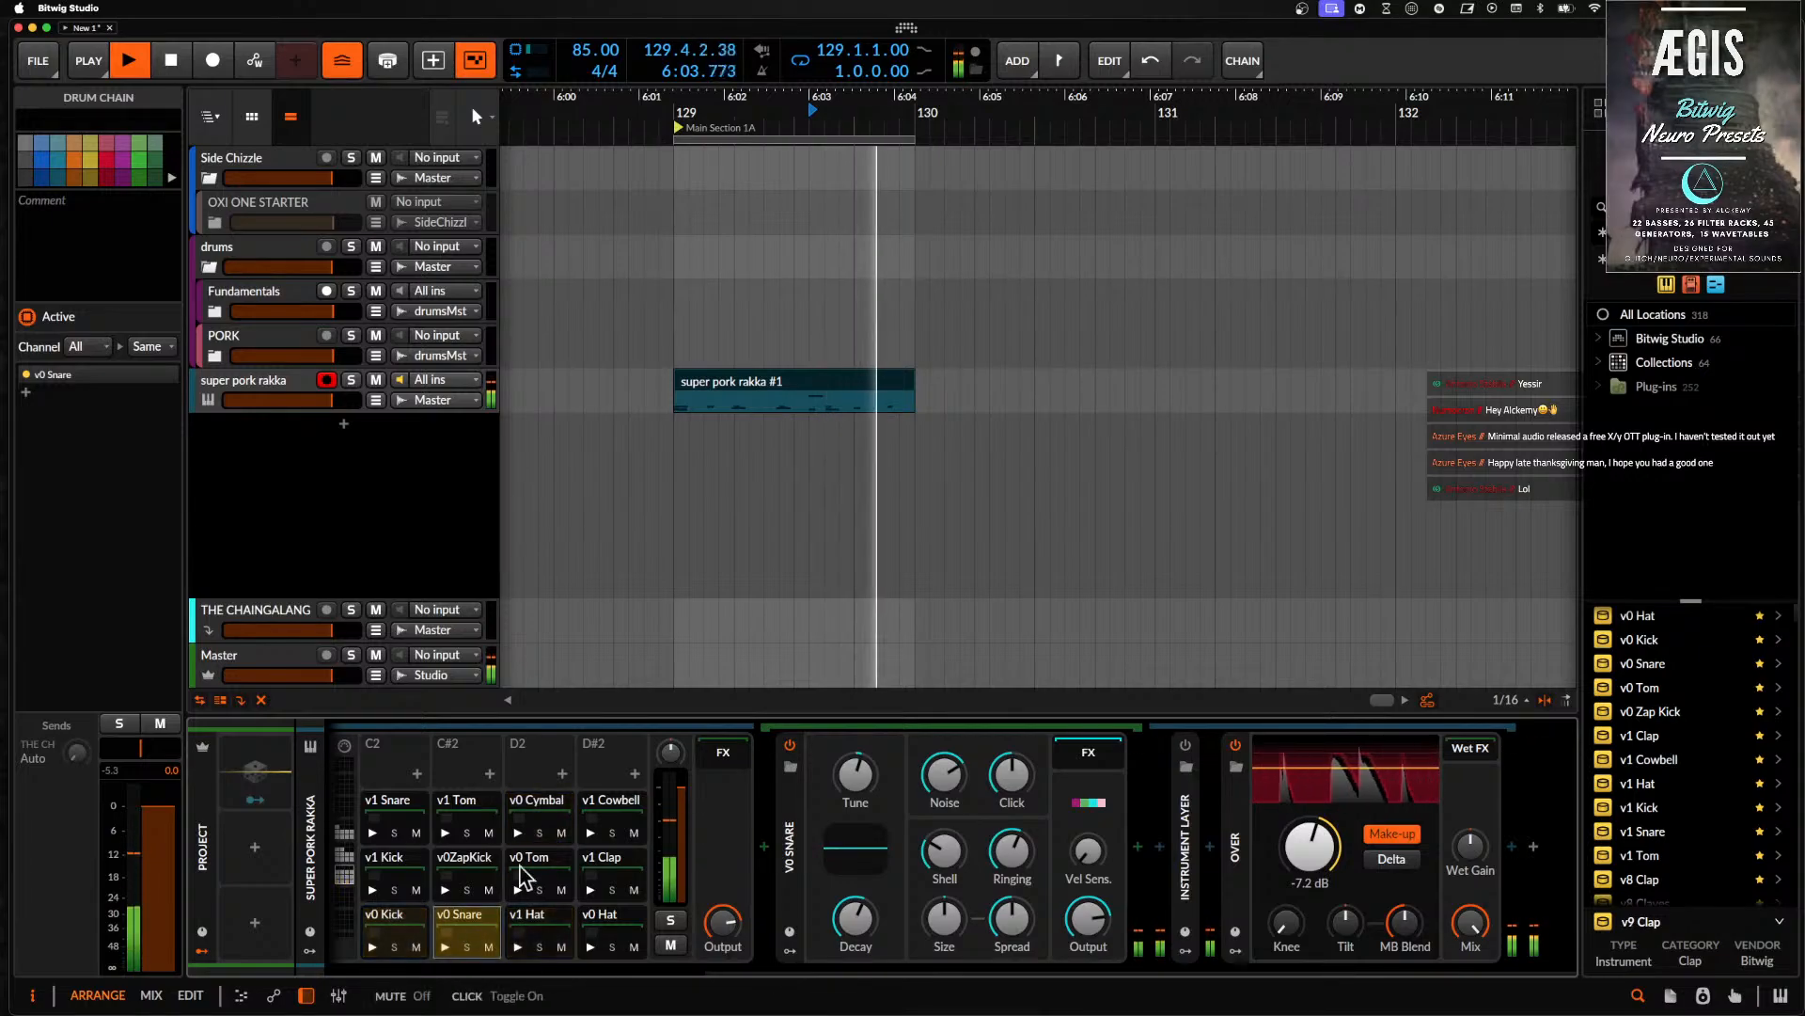
# - Raise the v0 Cymbal pad's Tune and Tone and set its Decay to about 295 ms during playback
pyautogui.click(538, 809)
pyautogui.moveTo(856, 775); pyautogui.dragTo(855, 767)
pyautogui.moveTo(855, 920); pyautogui.dragTo(855, 932)
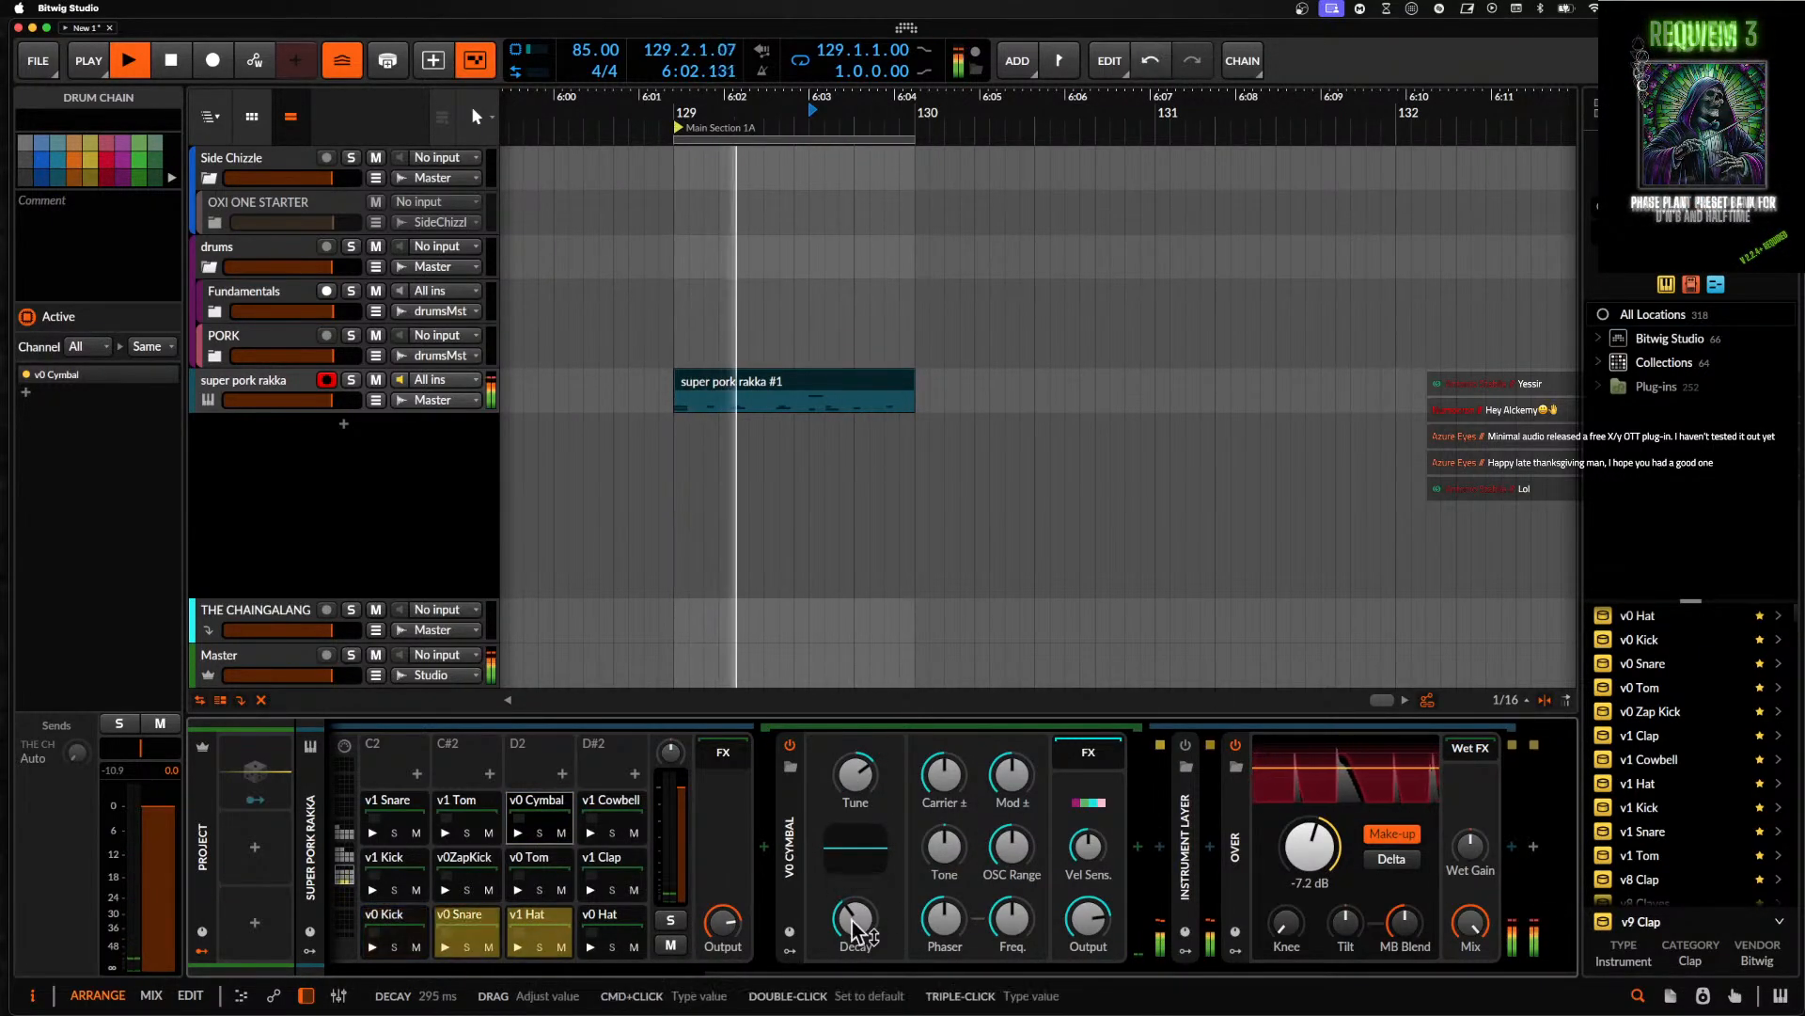
pyautogui.moveTo(953, 866); pyautogui.dragTo(952, 832)
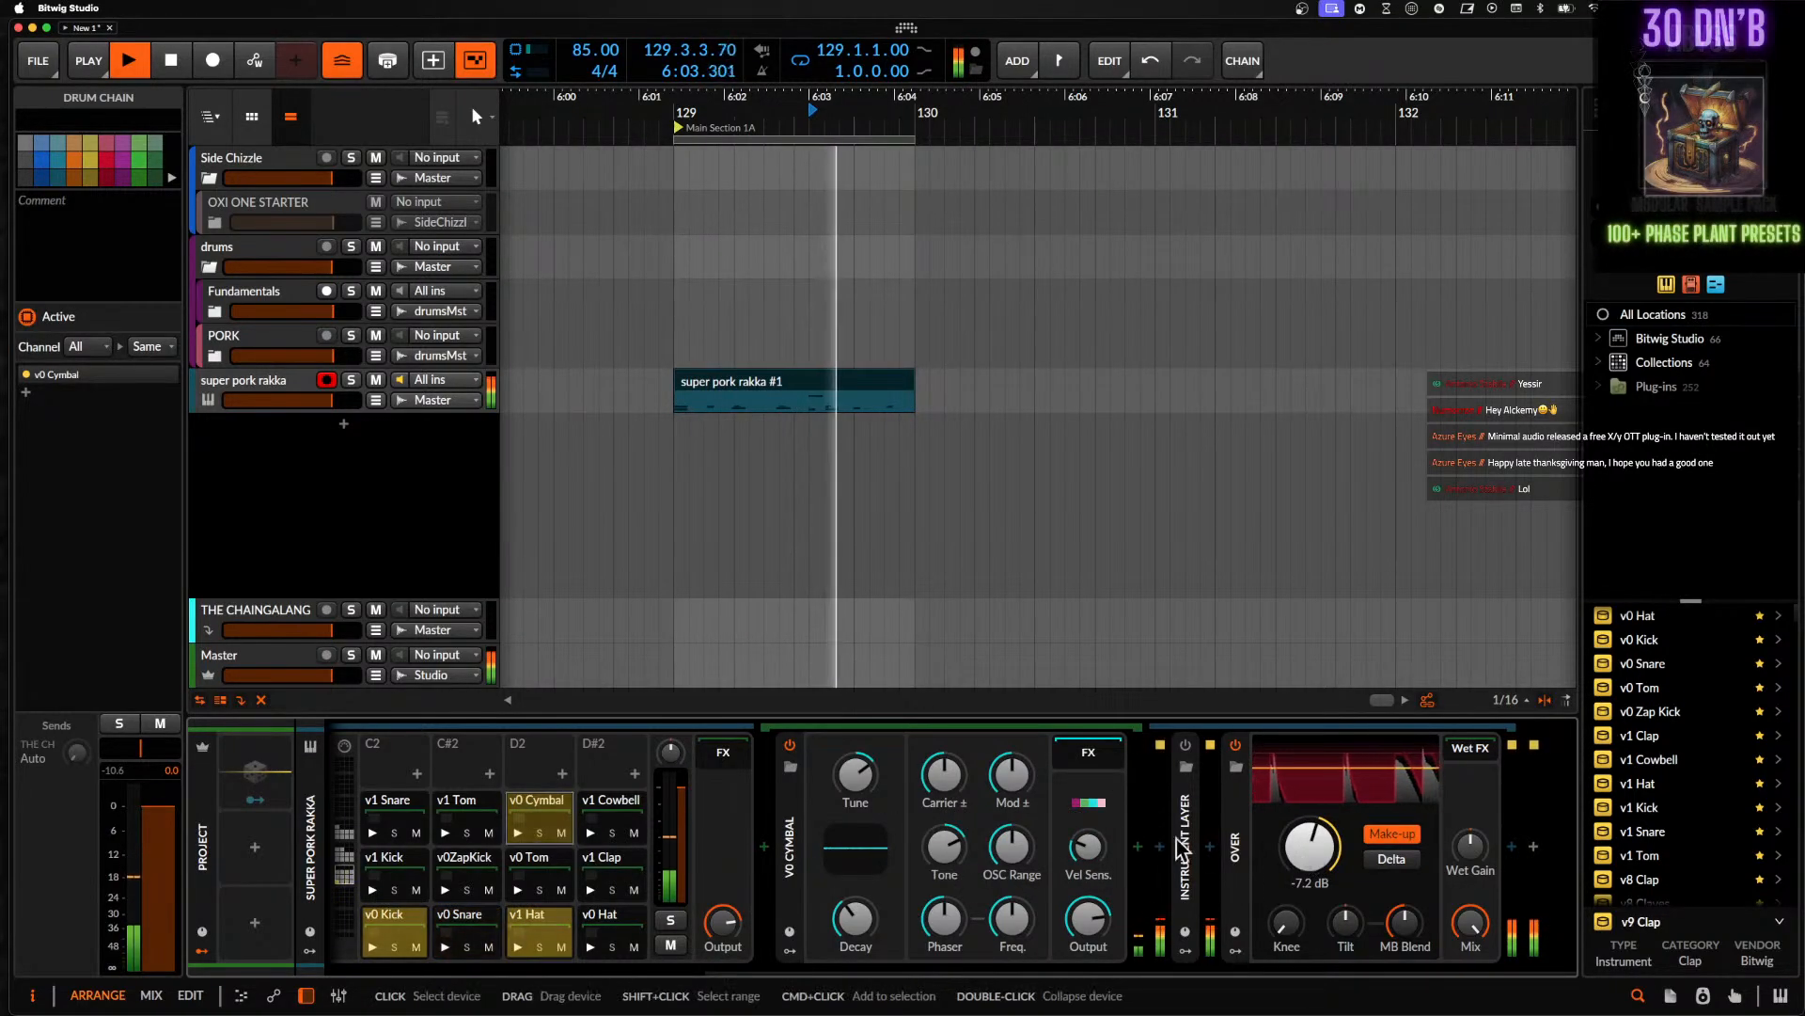
# - Stop playback and save the adjusted Drum Machine to the library, replacing the existing "Drum machine EZ" preset
pyautogui.hscroll(-5, 658, 847)
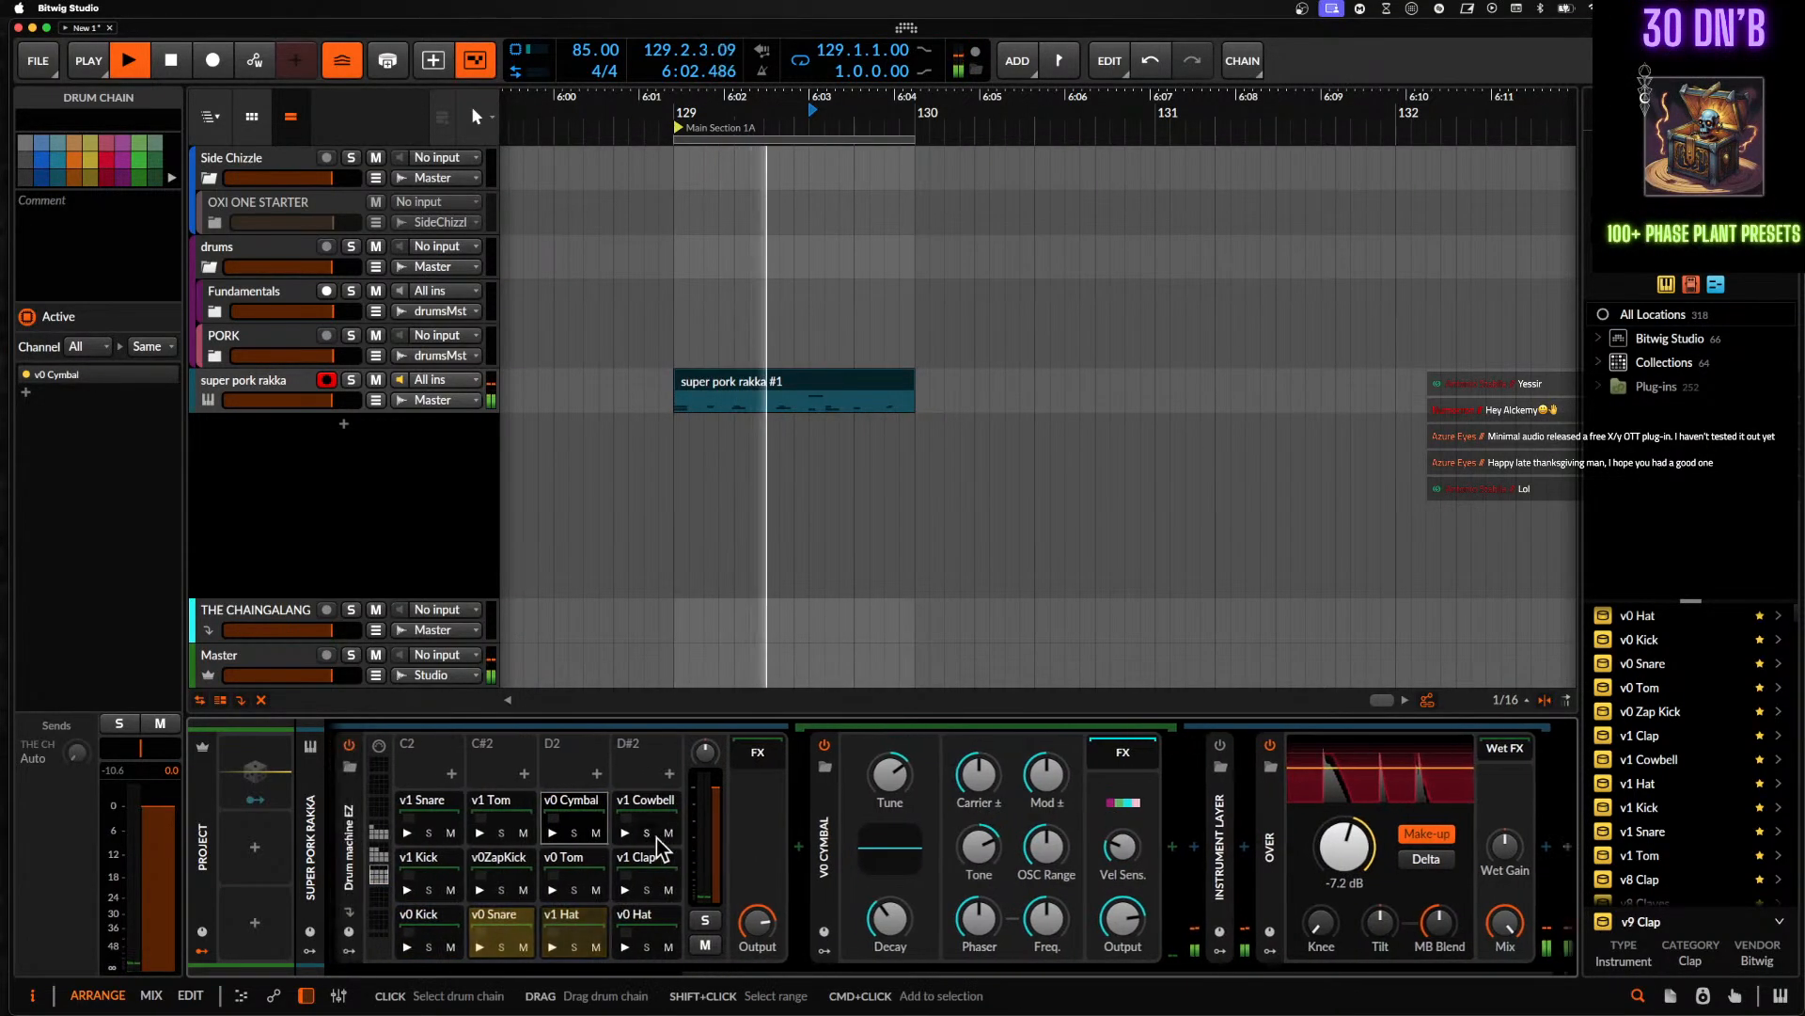
pyautogui.scroll(10, 649, 839)
pyautogui.press('space')
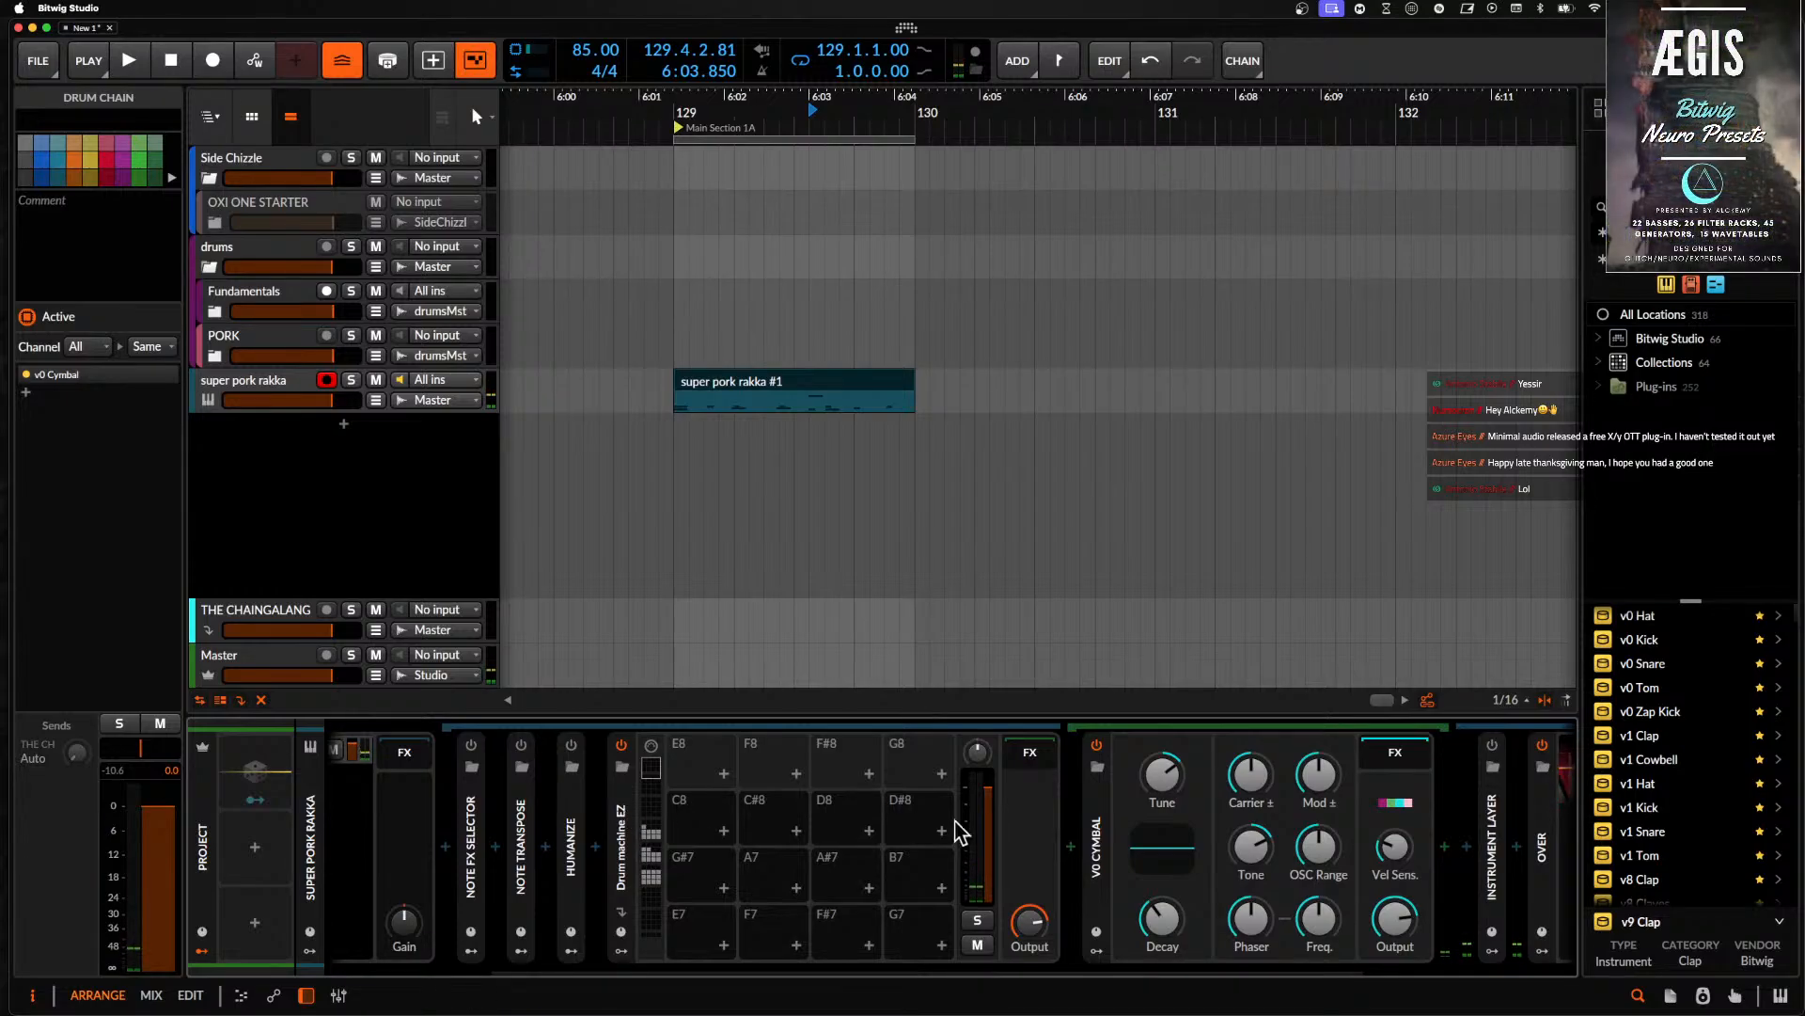
pyautogui.click(648, 877)
pyautogui.click(624, 838)
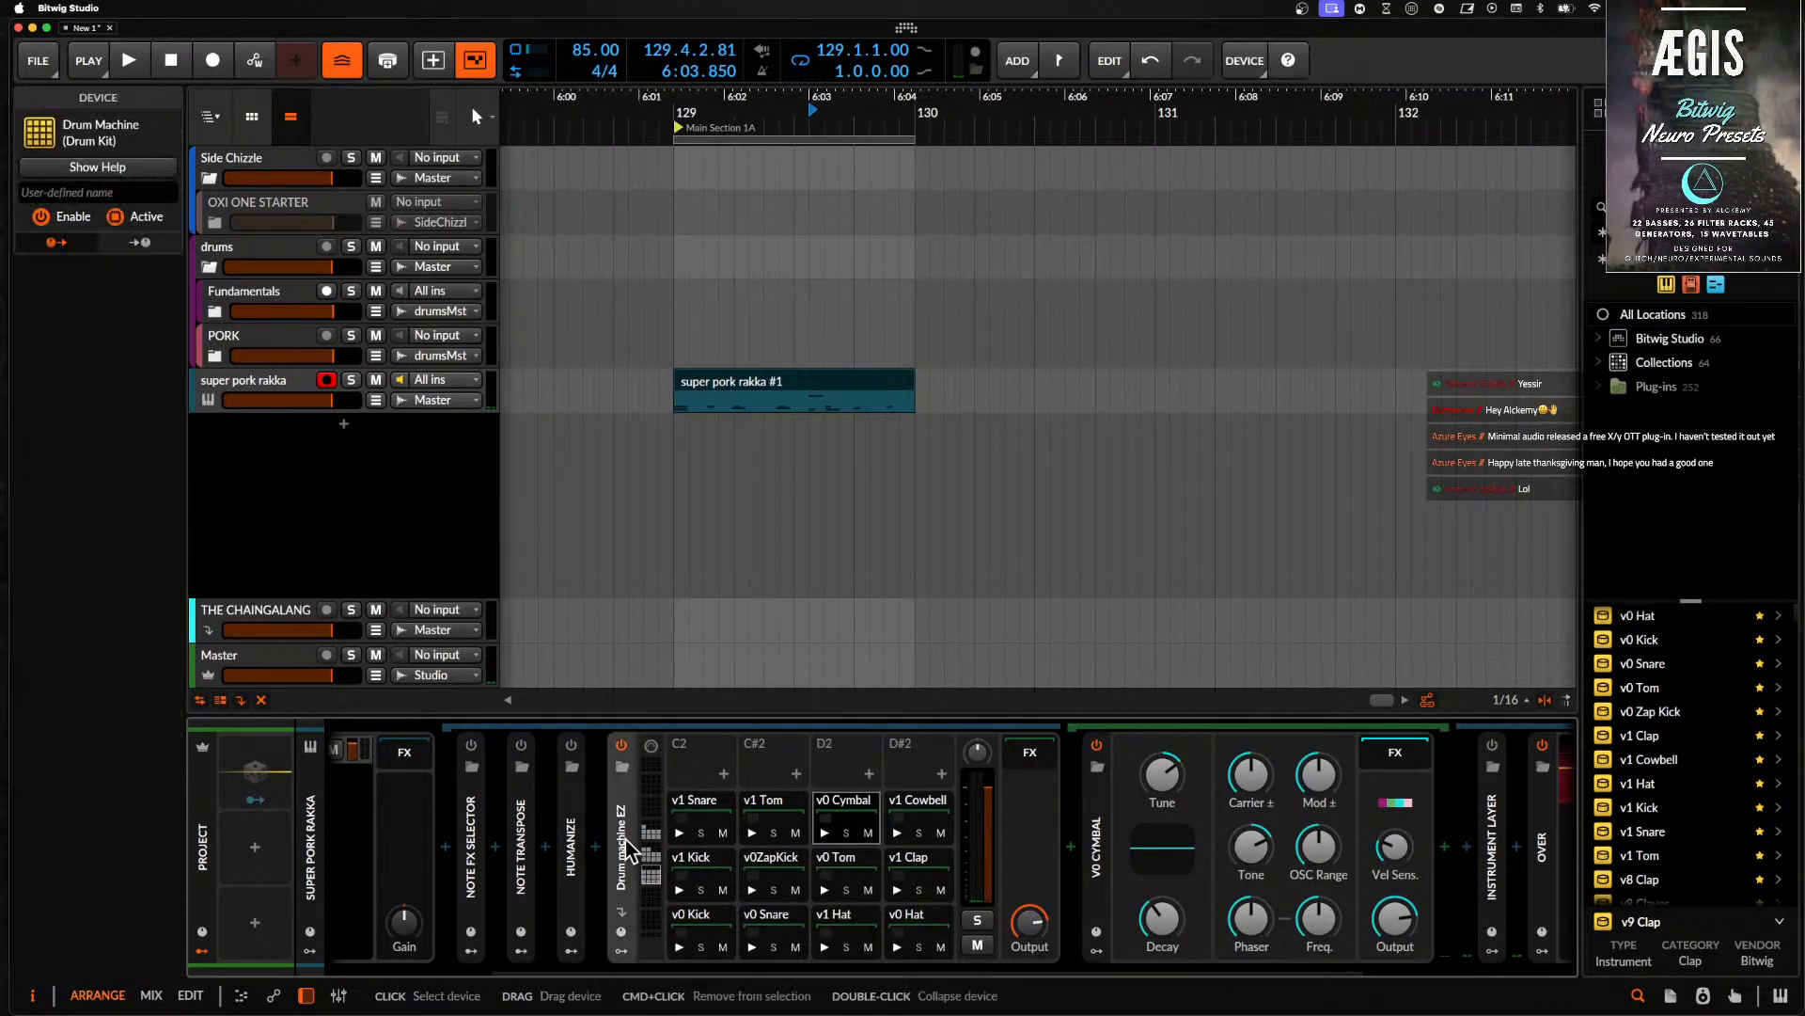
pyautogui.rightClick(624, 839)
pyautogui.click(725, 790)
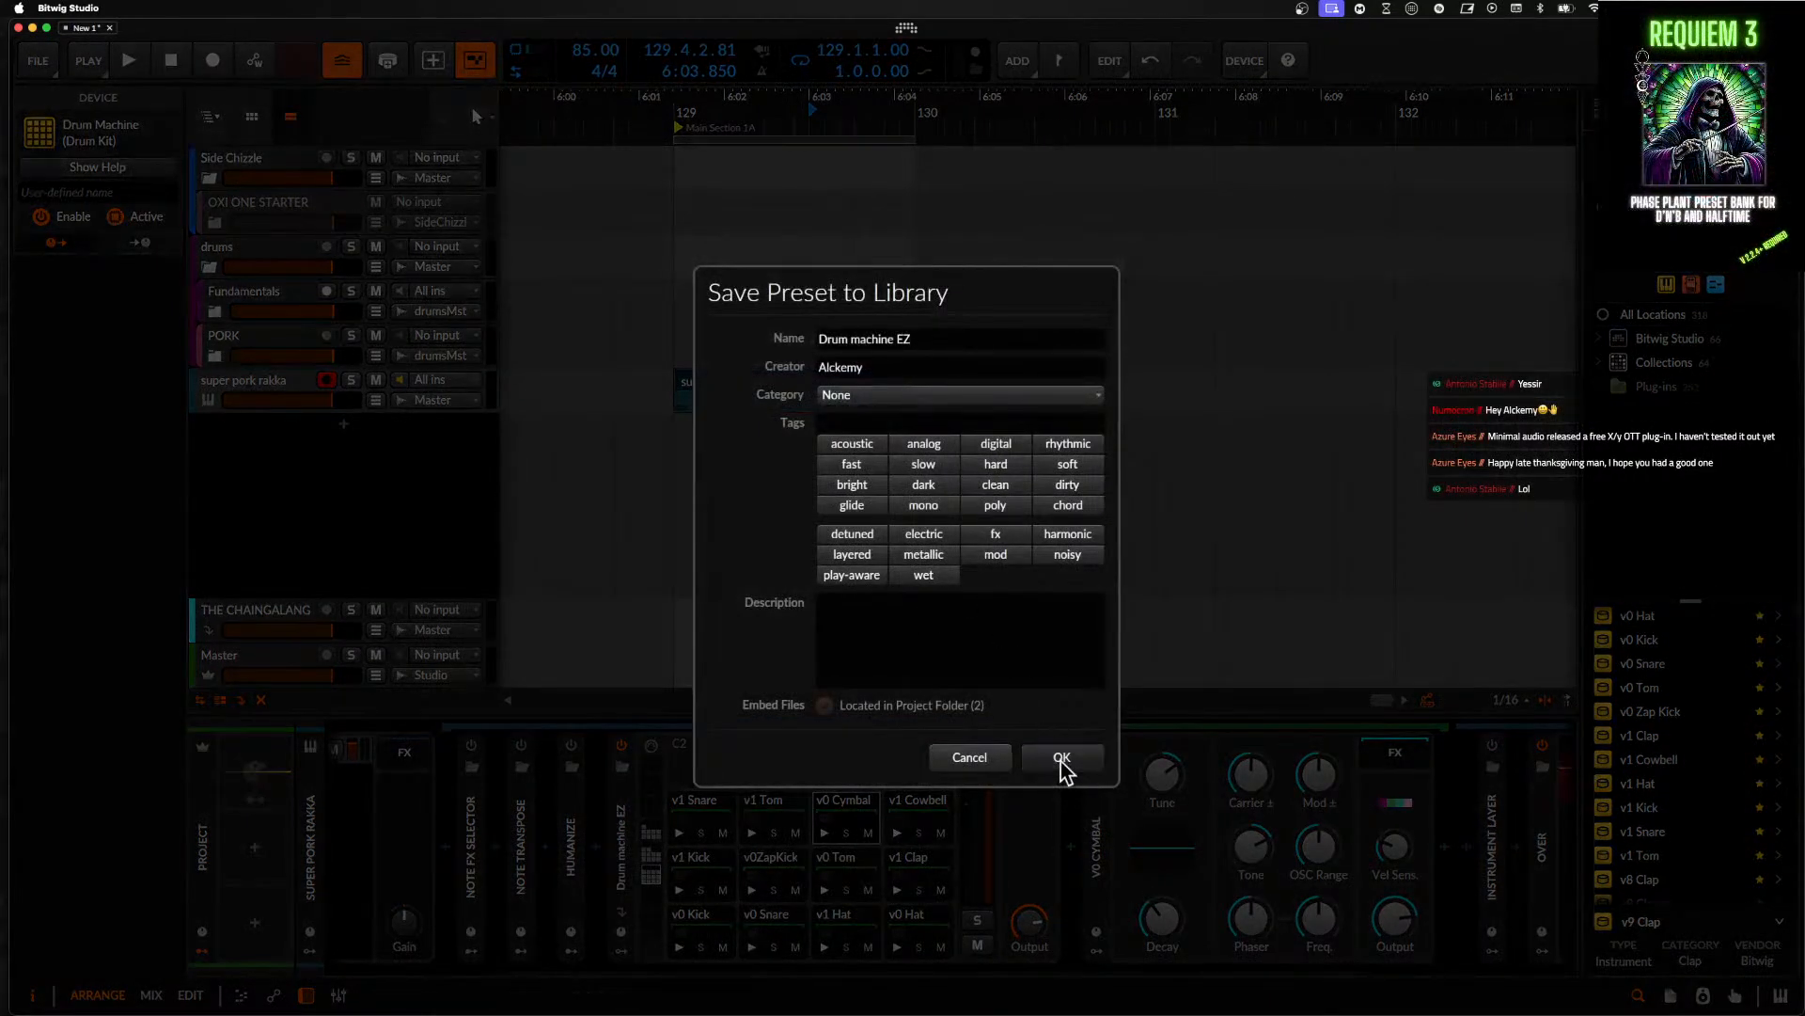
pyautogui.click(1063, 760)
pyautogui.click(1061, 602)
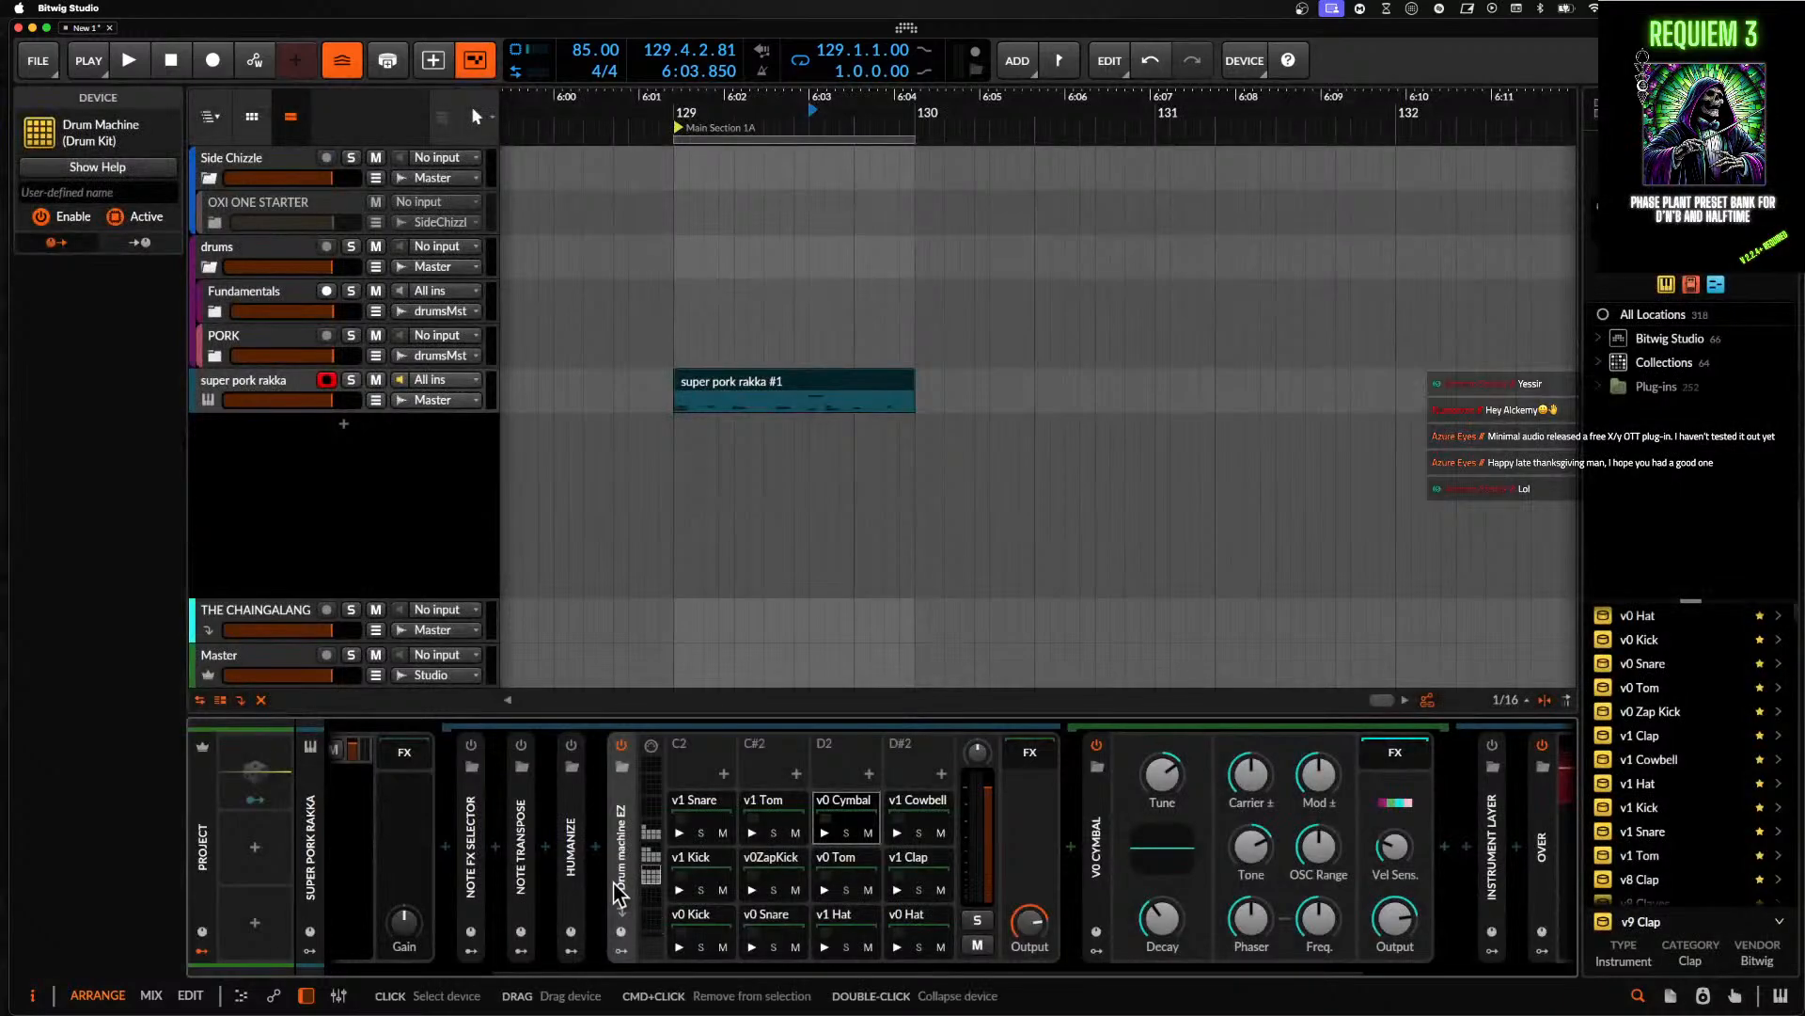
# - Show the modulator slots of the Drum machine EZ device and collapse the device
pyautogui.doubleClick(616, 884)
pyautogui.doubleClick(858, 878)
pyautogui.click(855, 952)
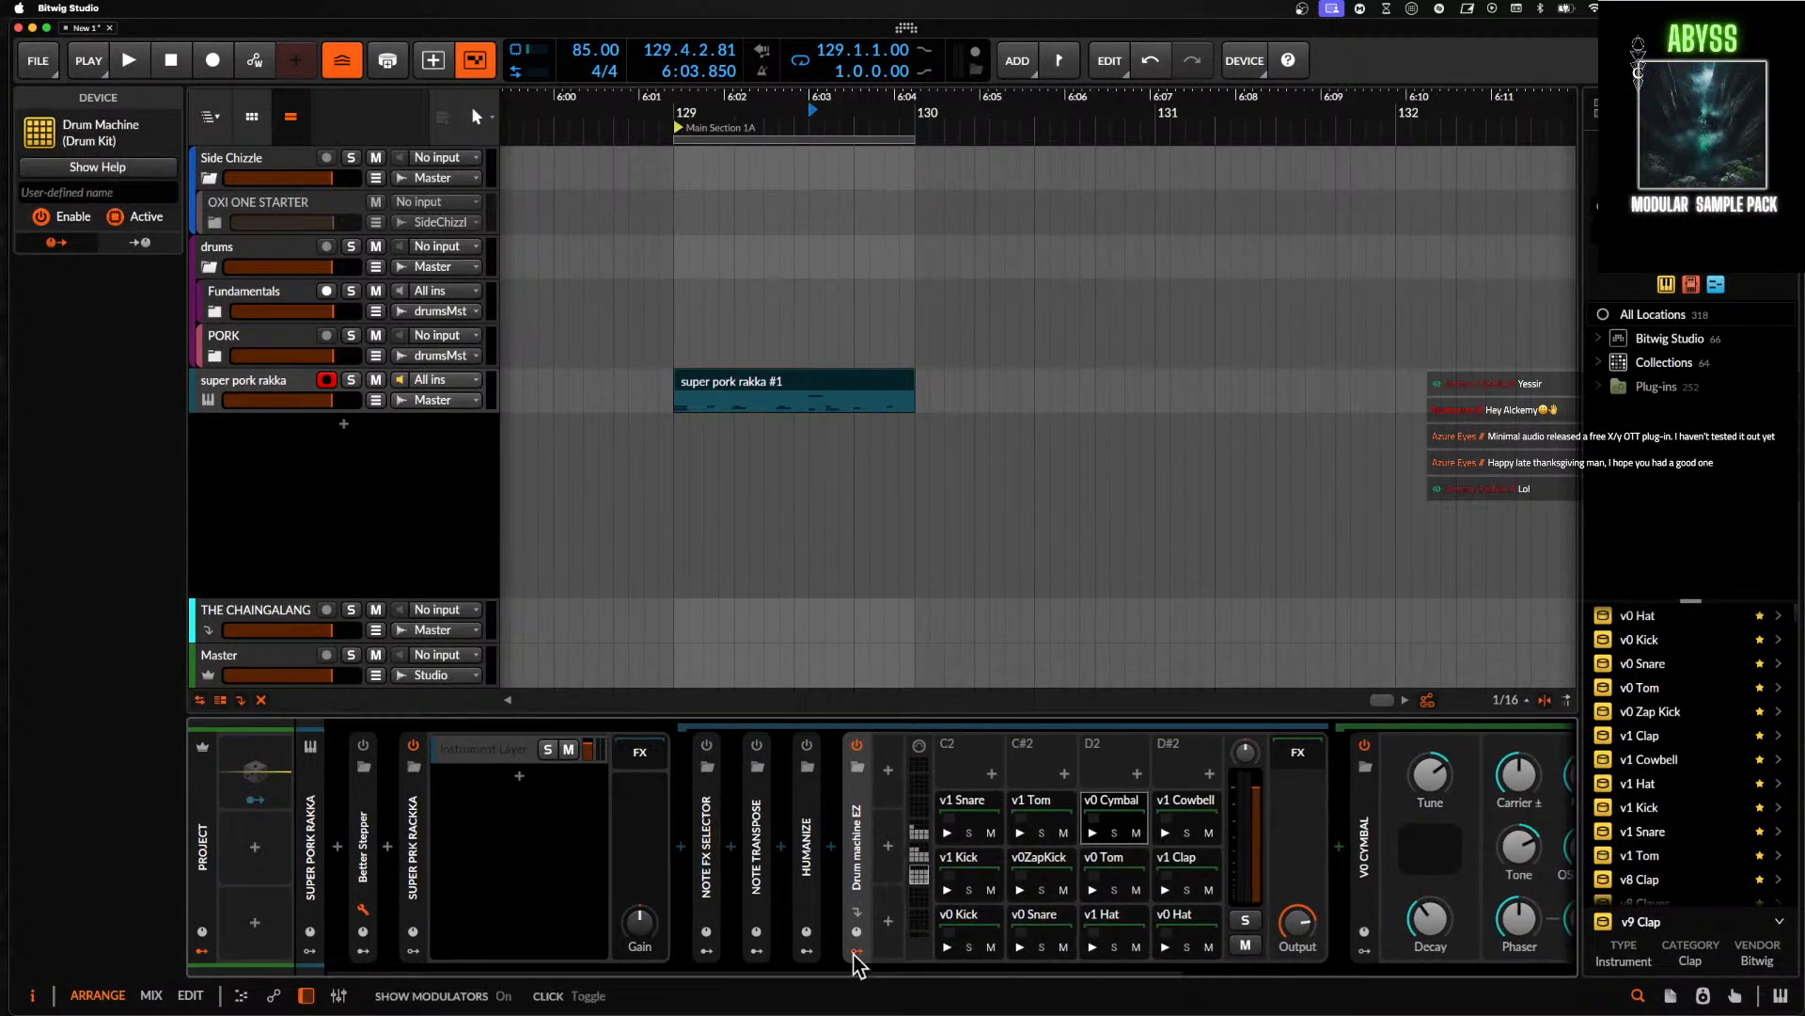
pyautogui.scroll(-9, 902, 775)
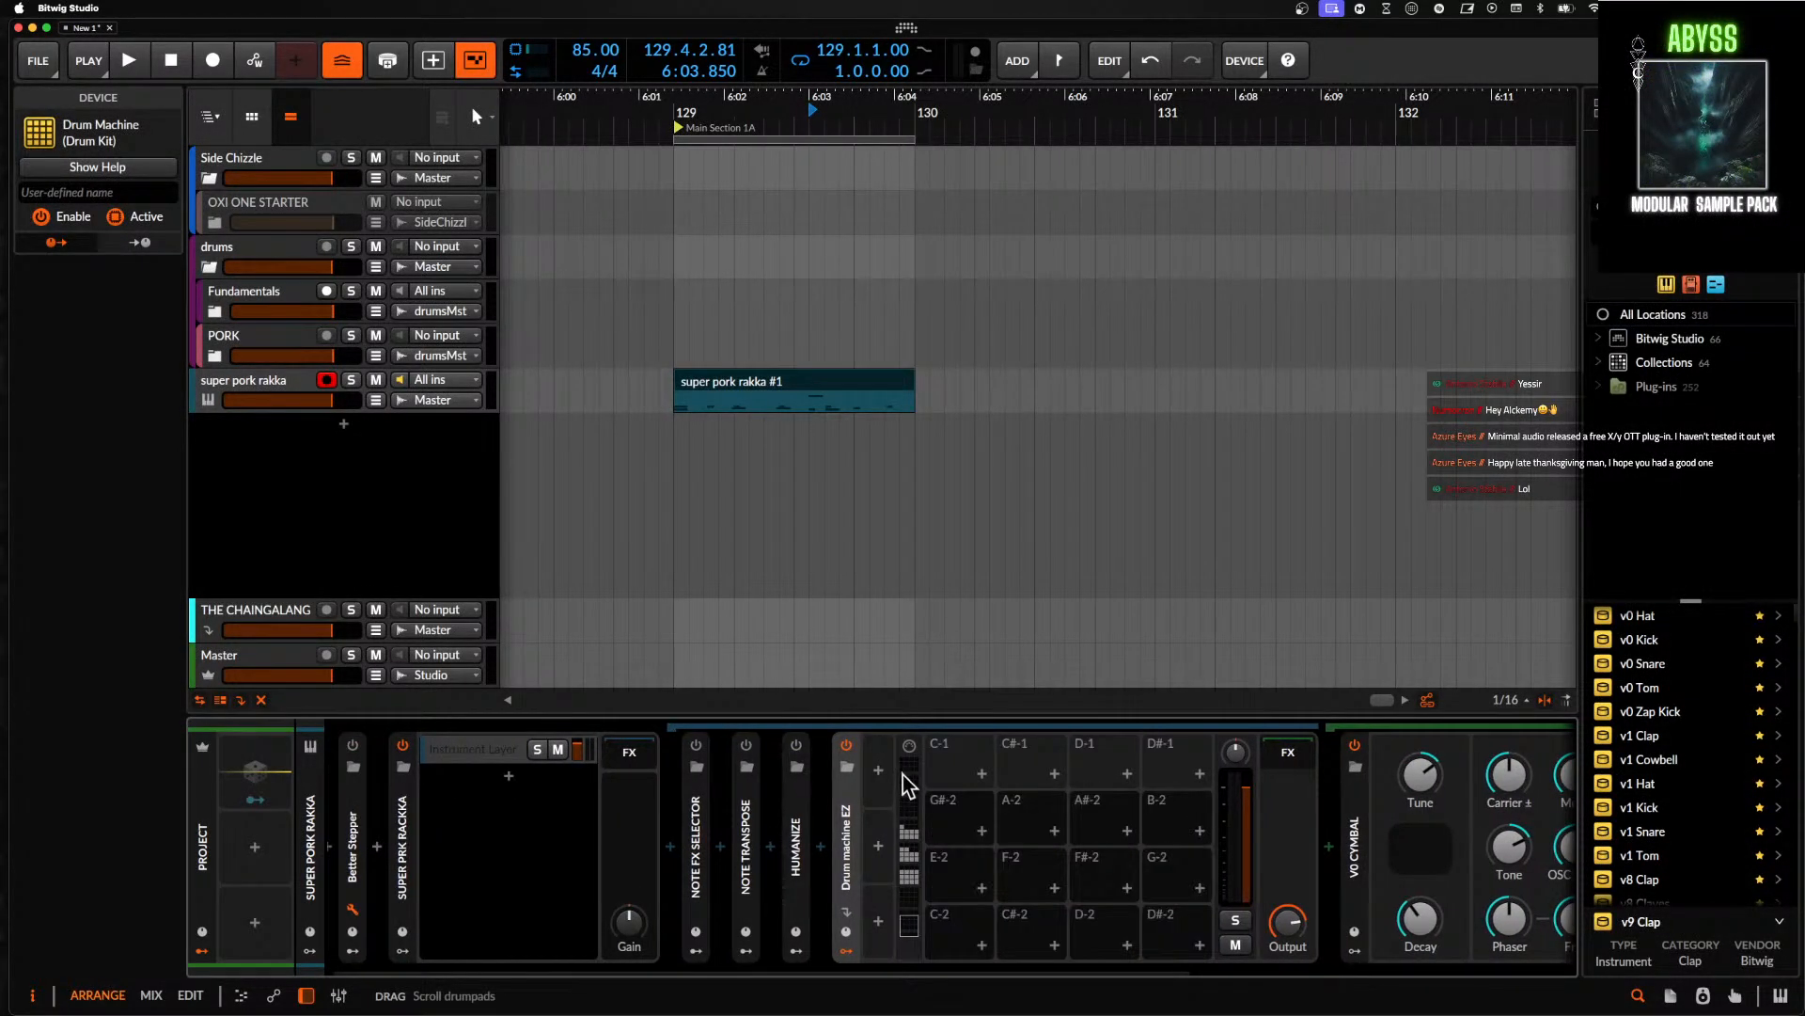
pyautogui.click(909, 879)
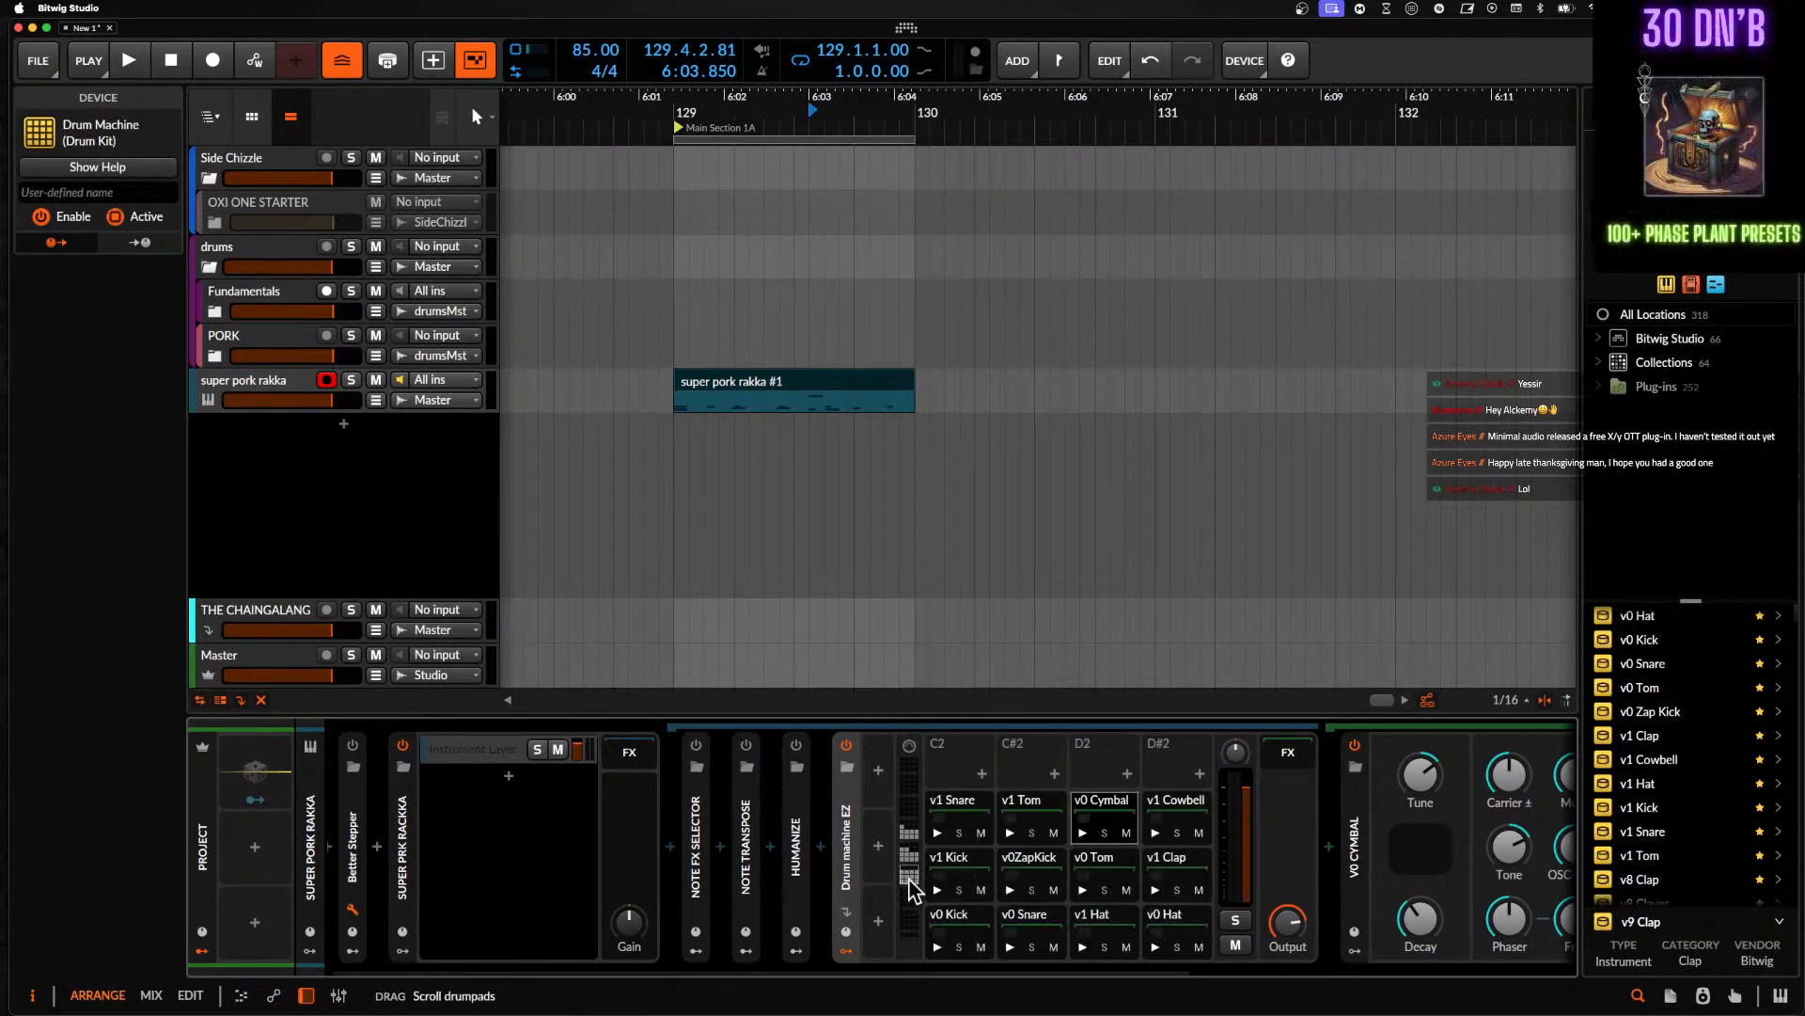
pyautogui.doubleClick(839, 832)
pyautogui.doubleClick(855, 830)
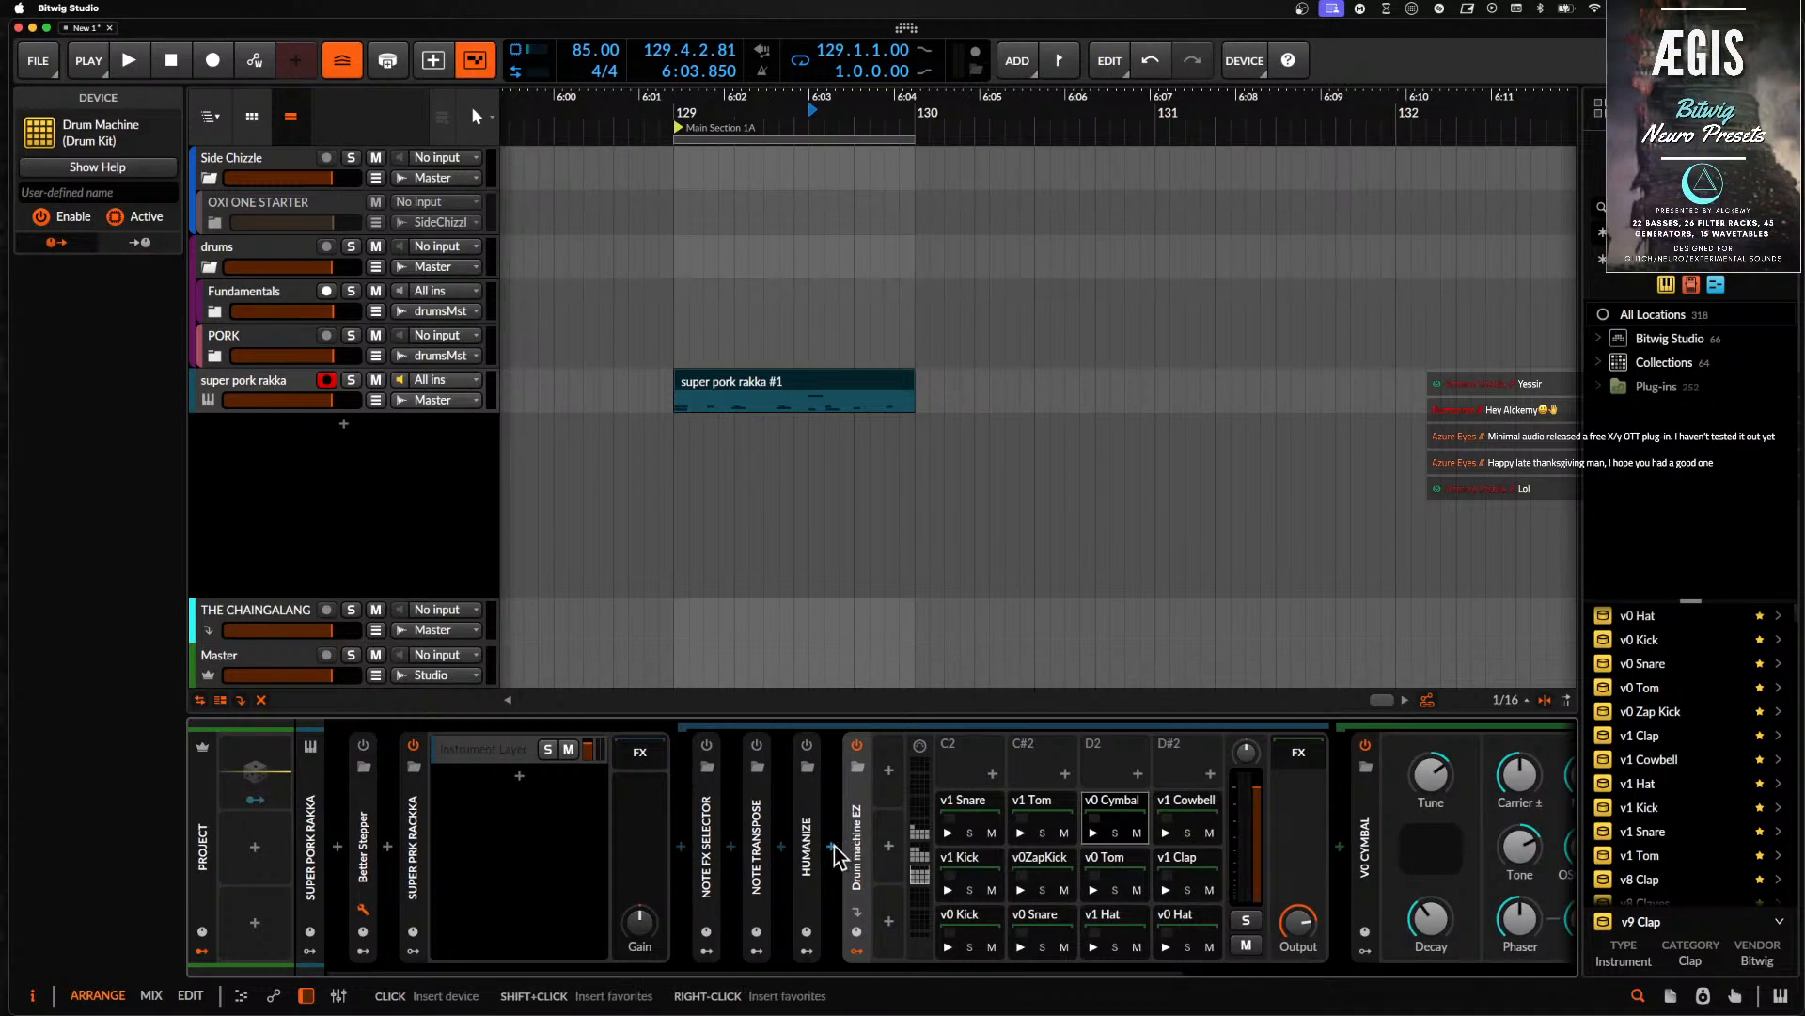
pyautogui.click(832, 845)
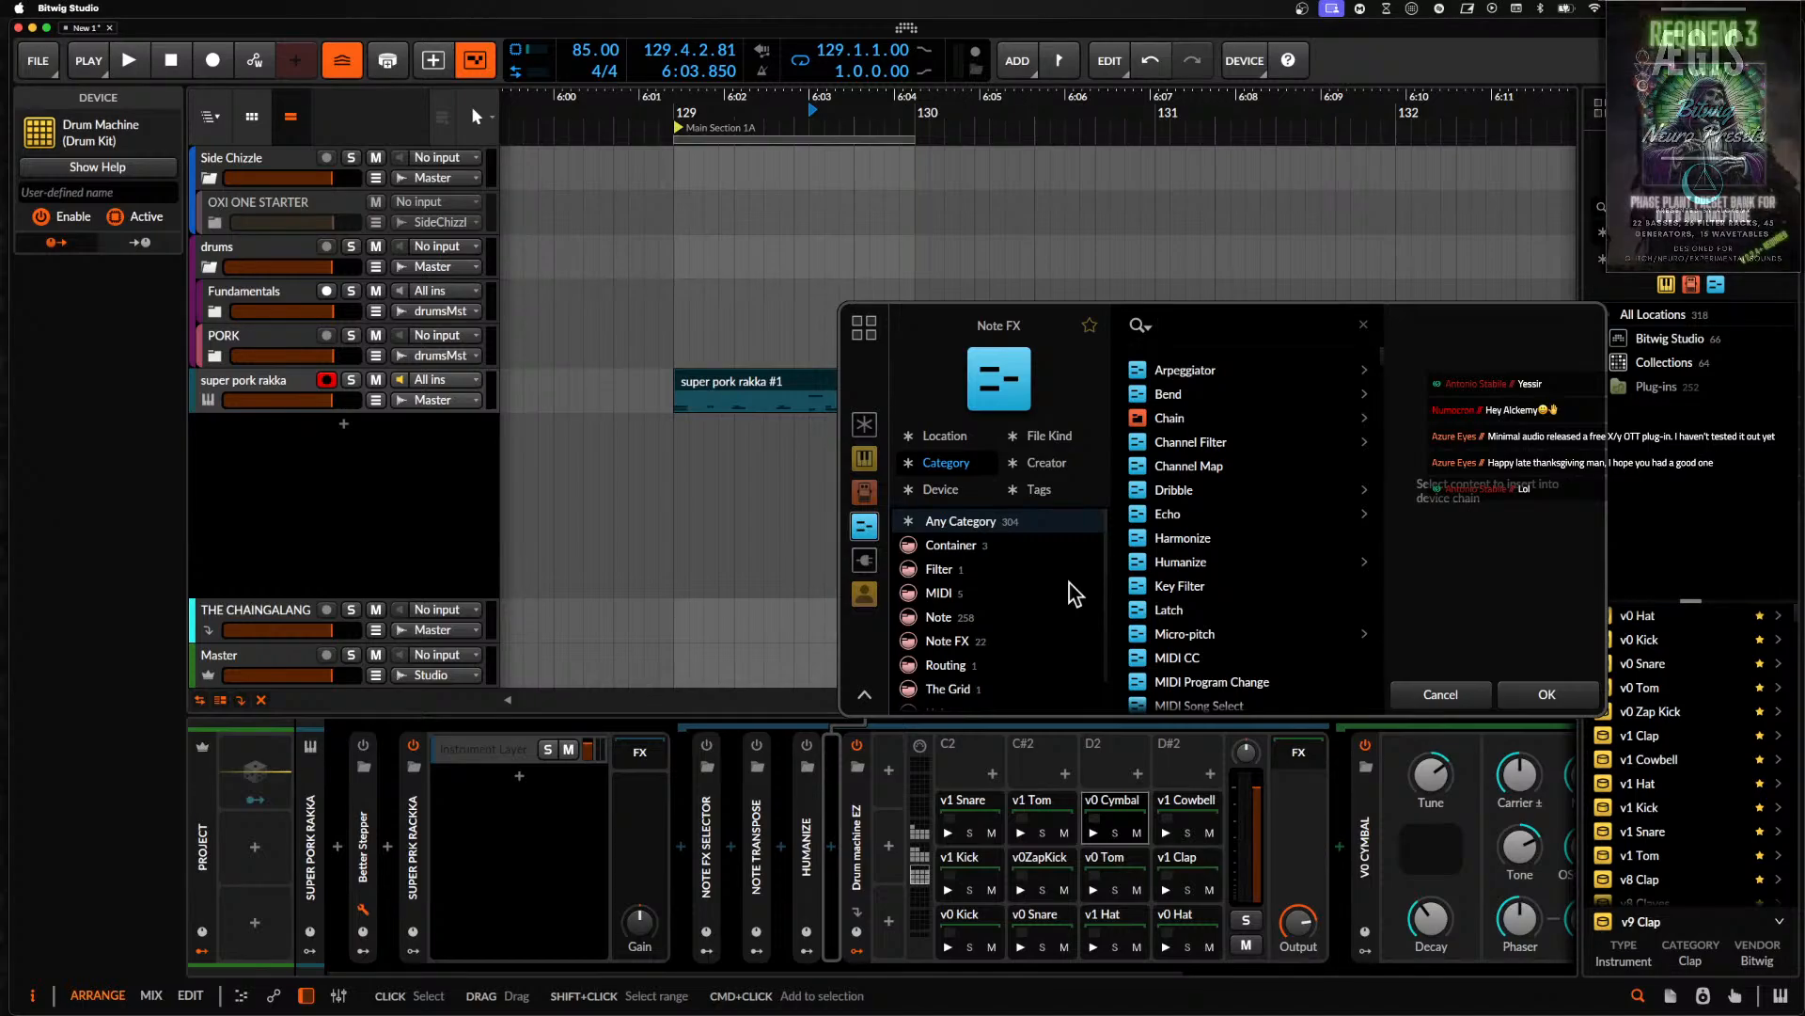
pyautogui.click(1442, 693)
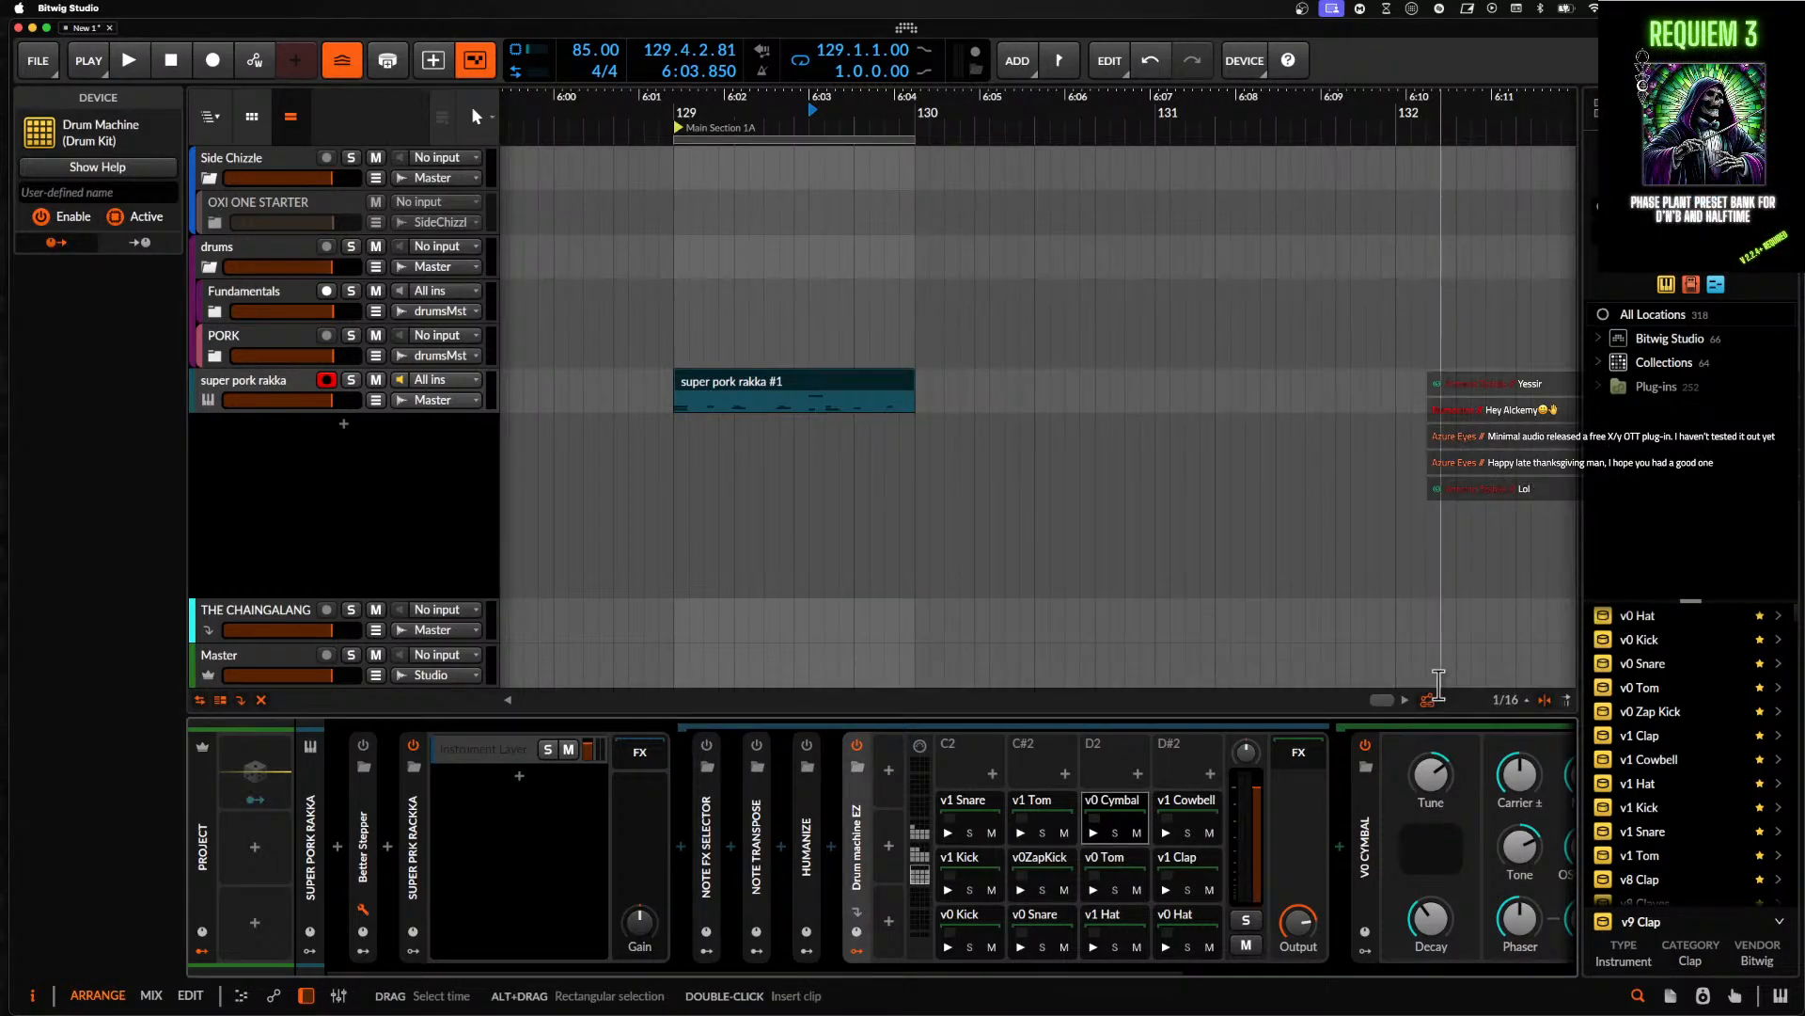
pyautogui.doubleClick(856, 833)
# - Collapse the SUPER PRK RACKKA device and insert the saved "super pork rakka" preset after it
pyautogui.doubleClick(433, 827)
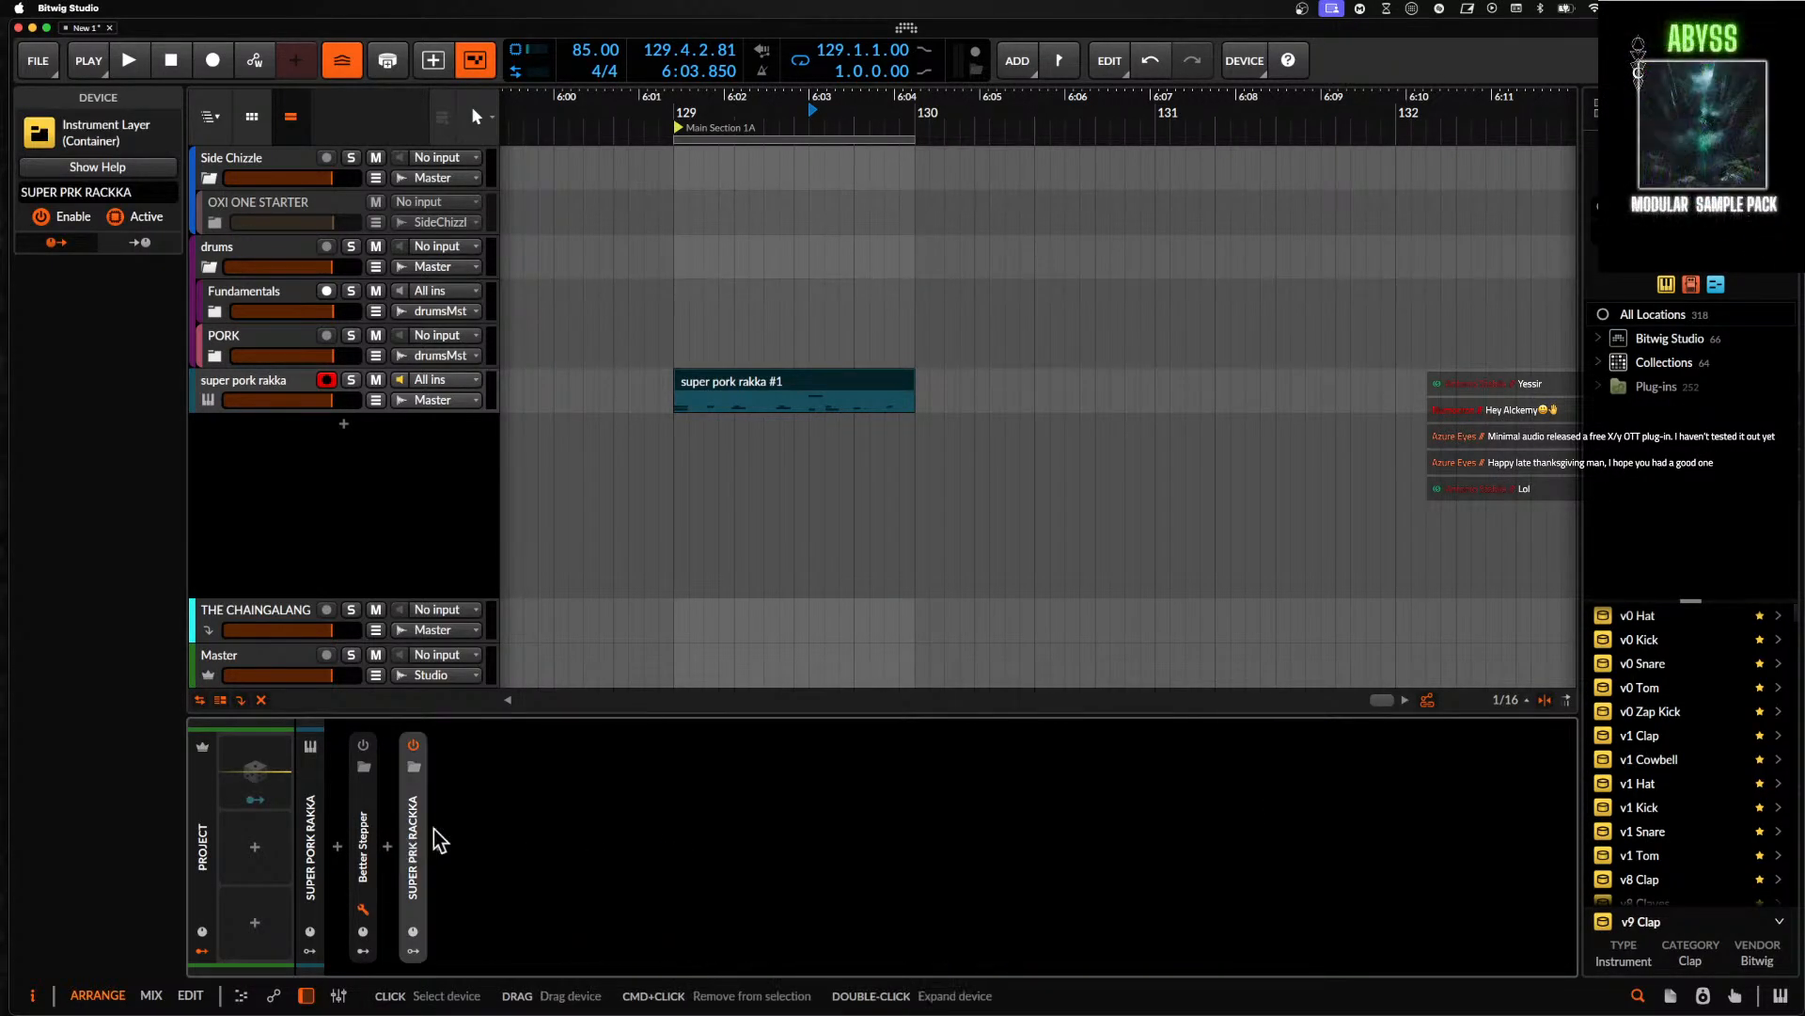
pyautogui.click(438, 846)
pyautogui.write('super')
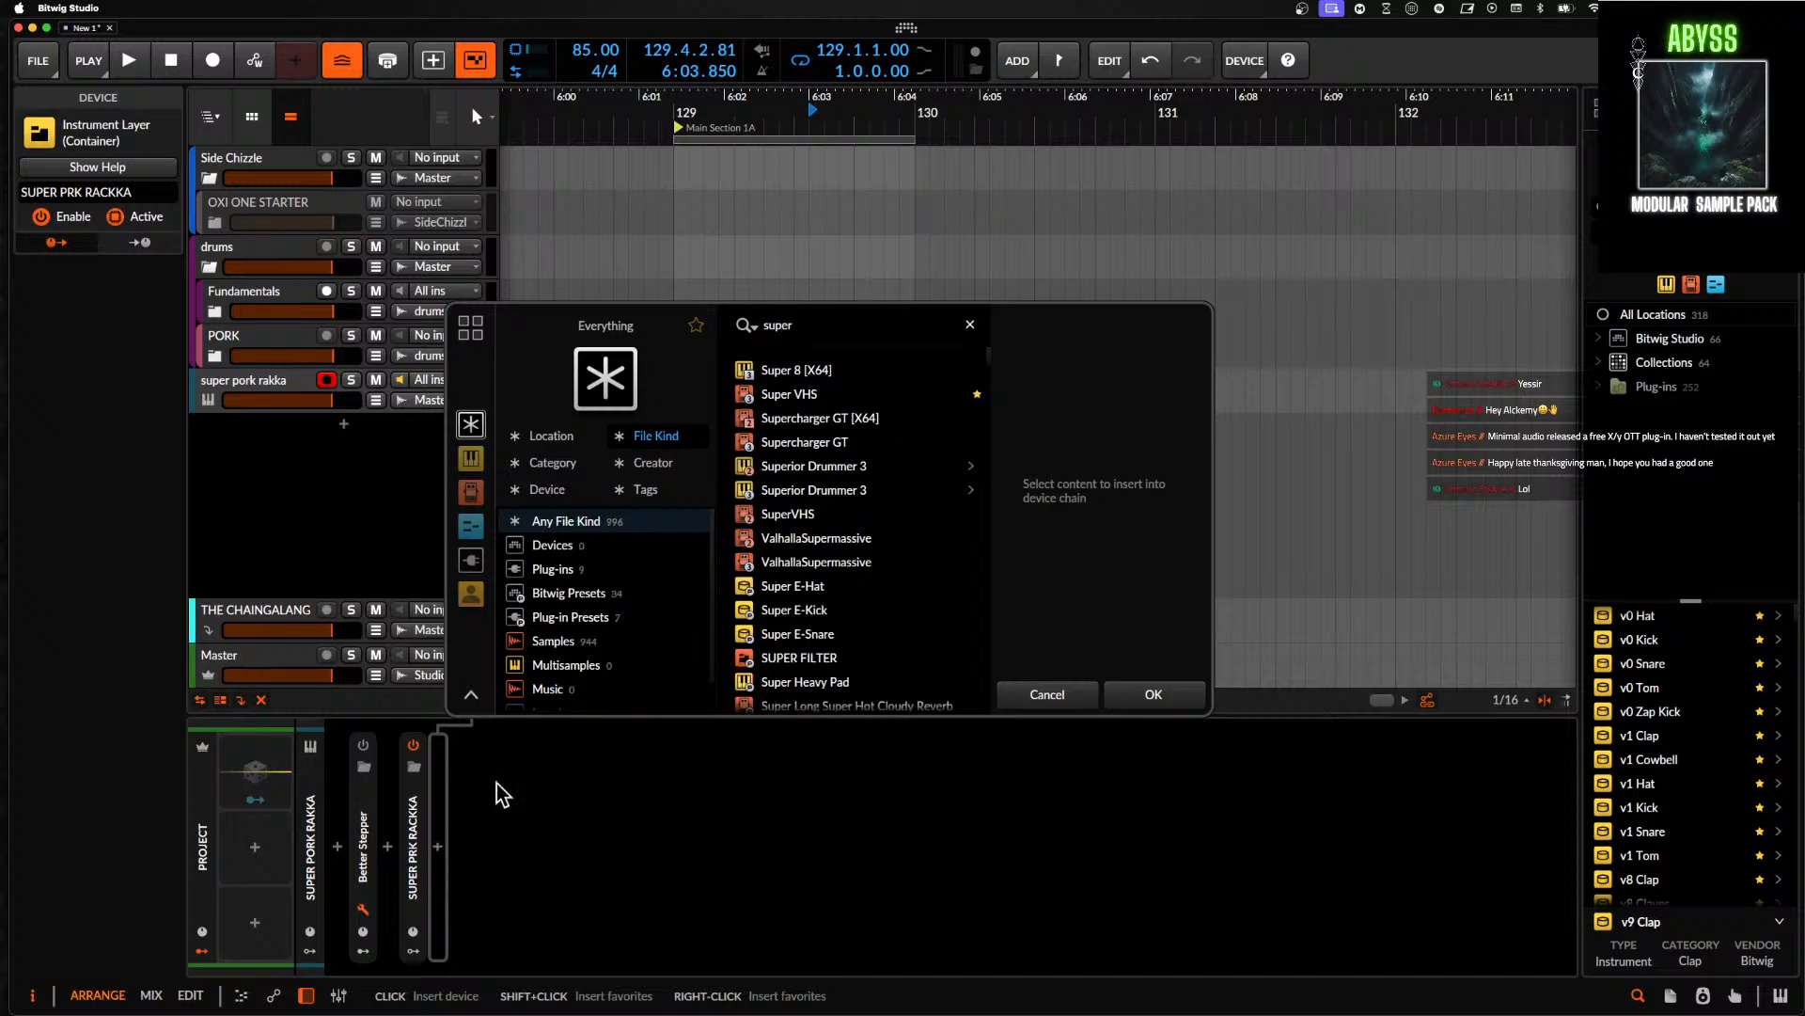
pyautogui.write(' ra')
pyautogui.press('Down')
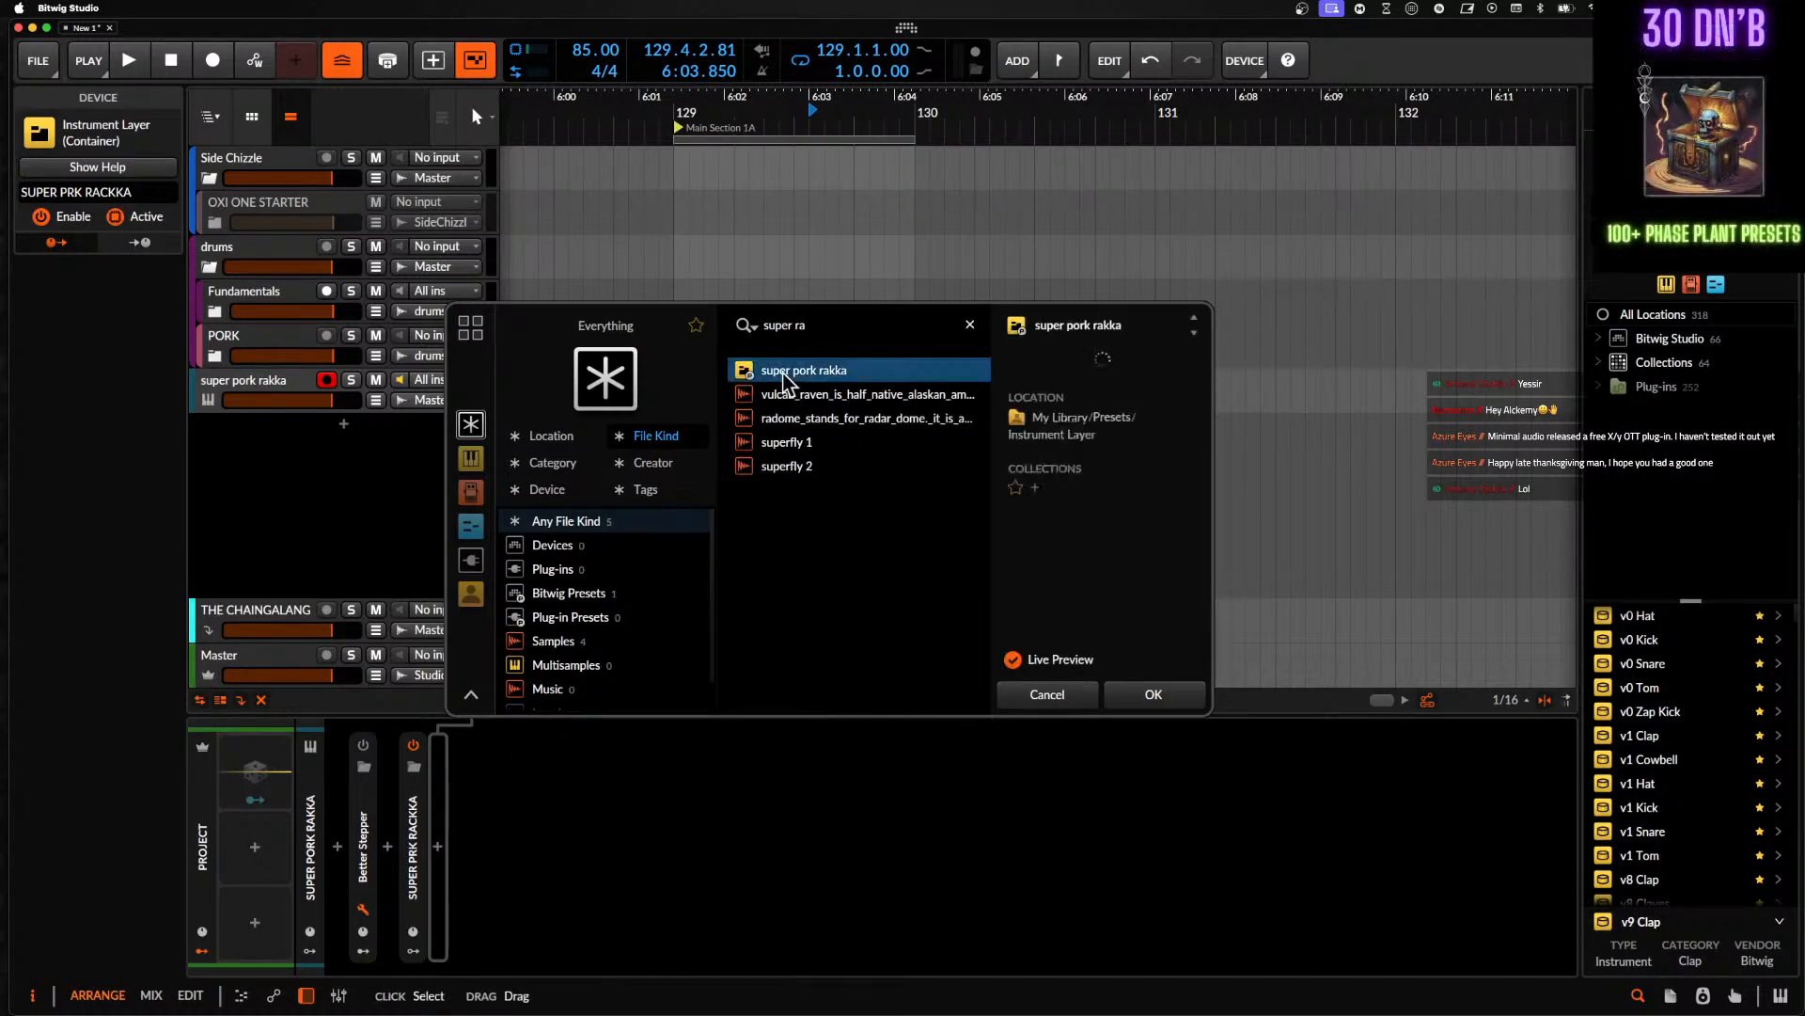
pyautogui.click(1166, 698)
# - Expand the inserted rack's Drum Machine and examine its pad layout and the v0 Cymbal pad's settings
pyautogui.click(524, 758)
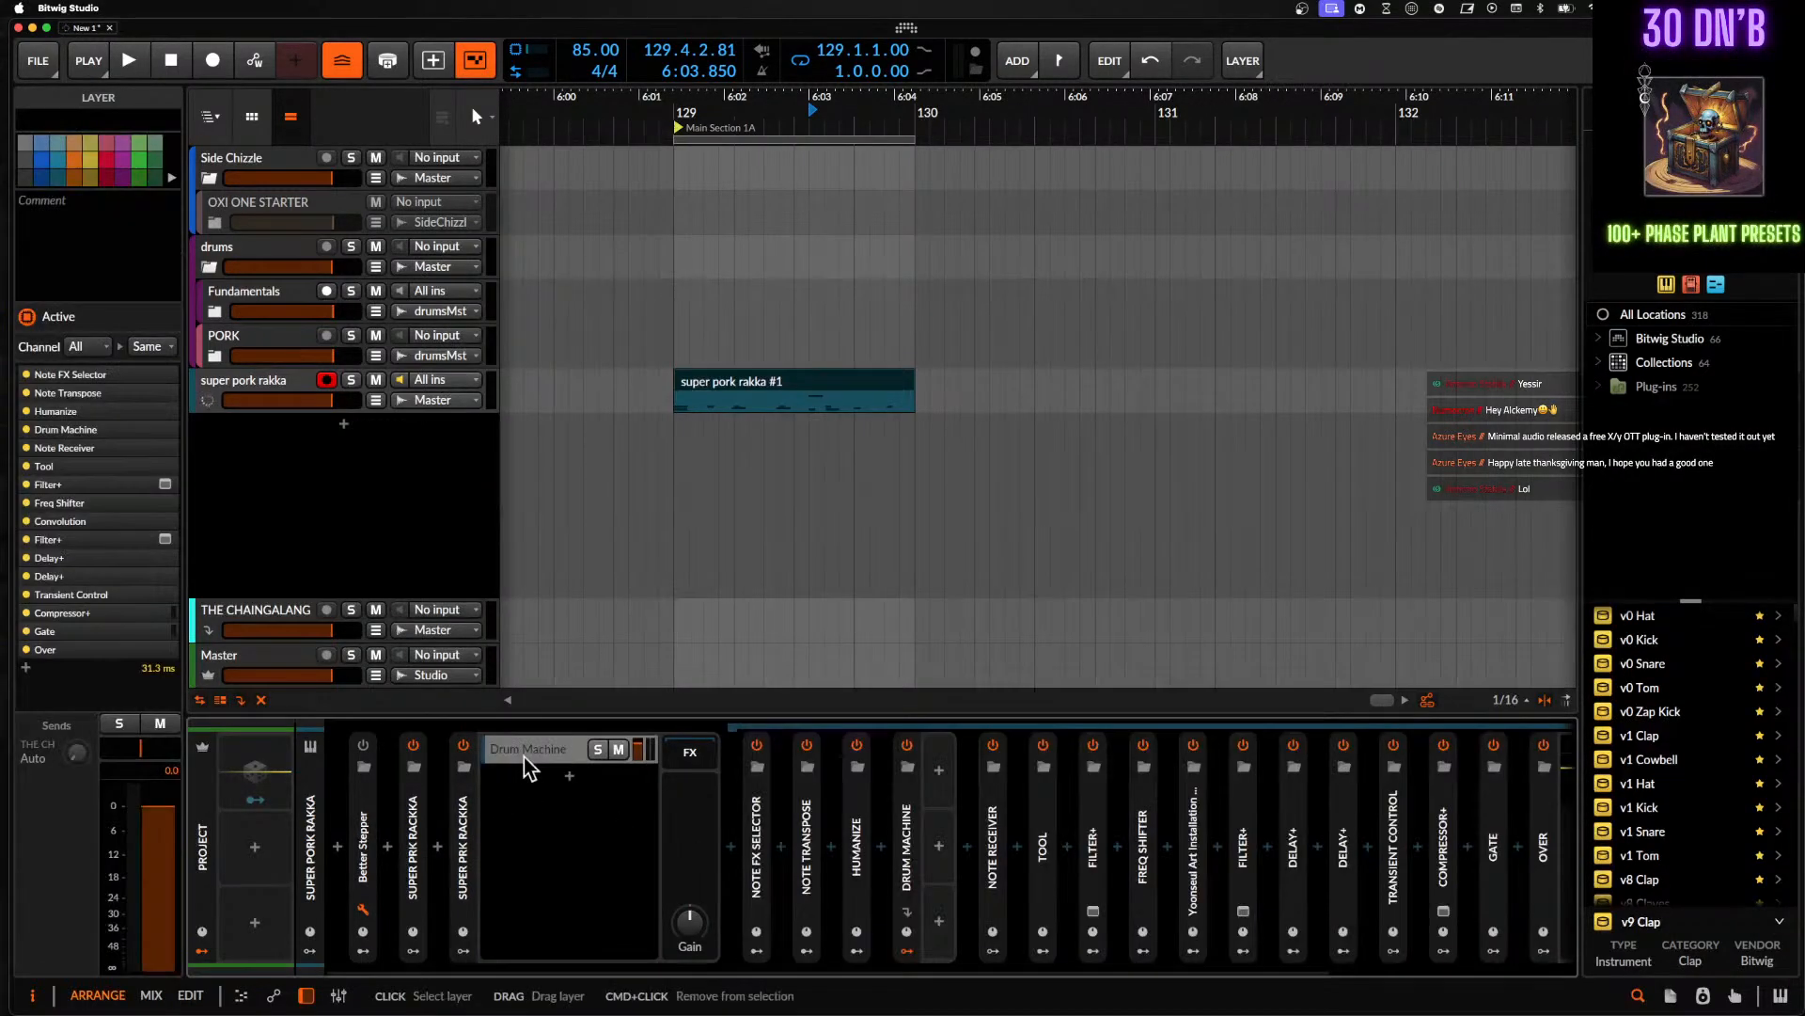
pyautogui.doubleClick(907, 849)
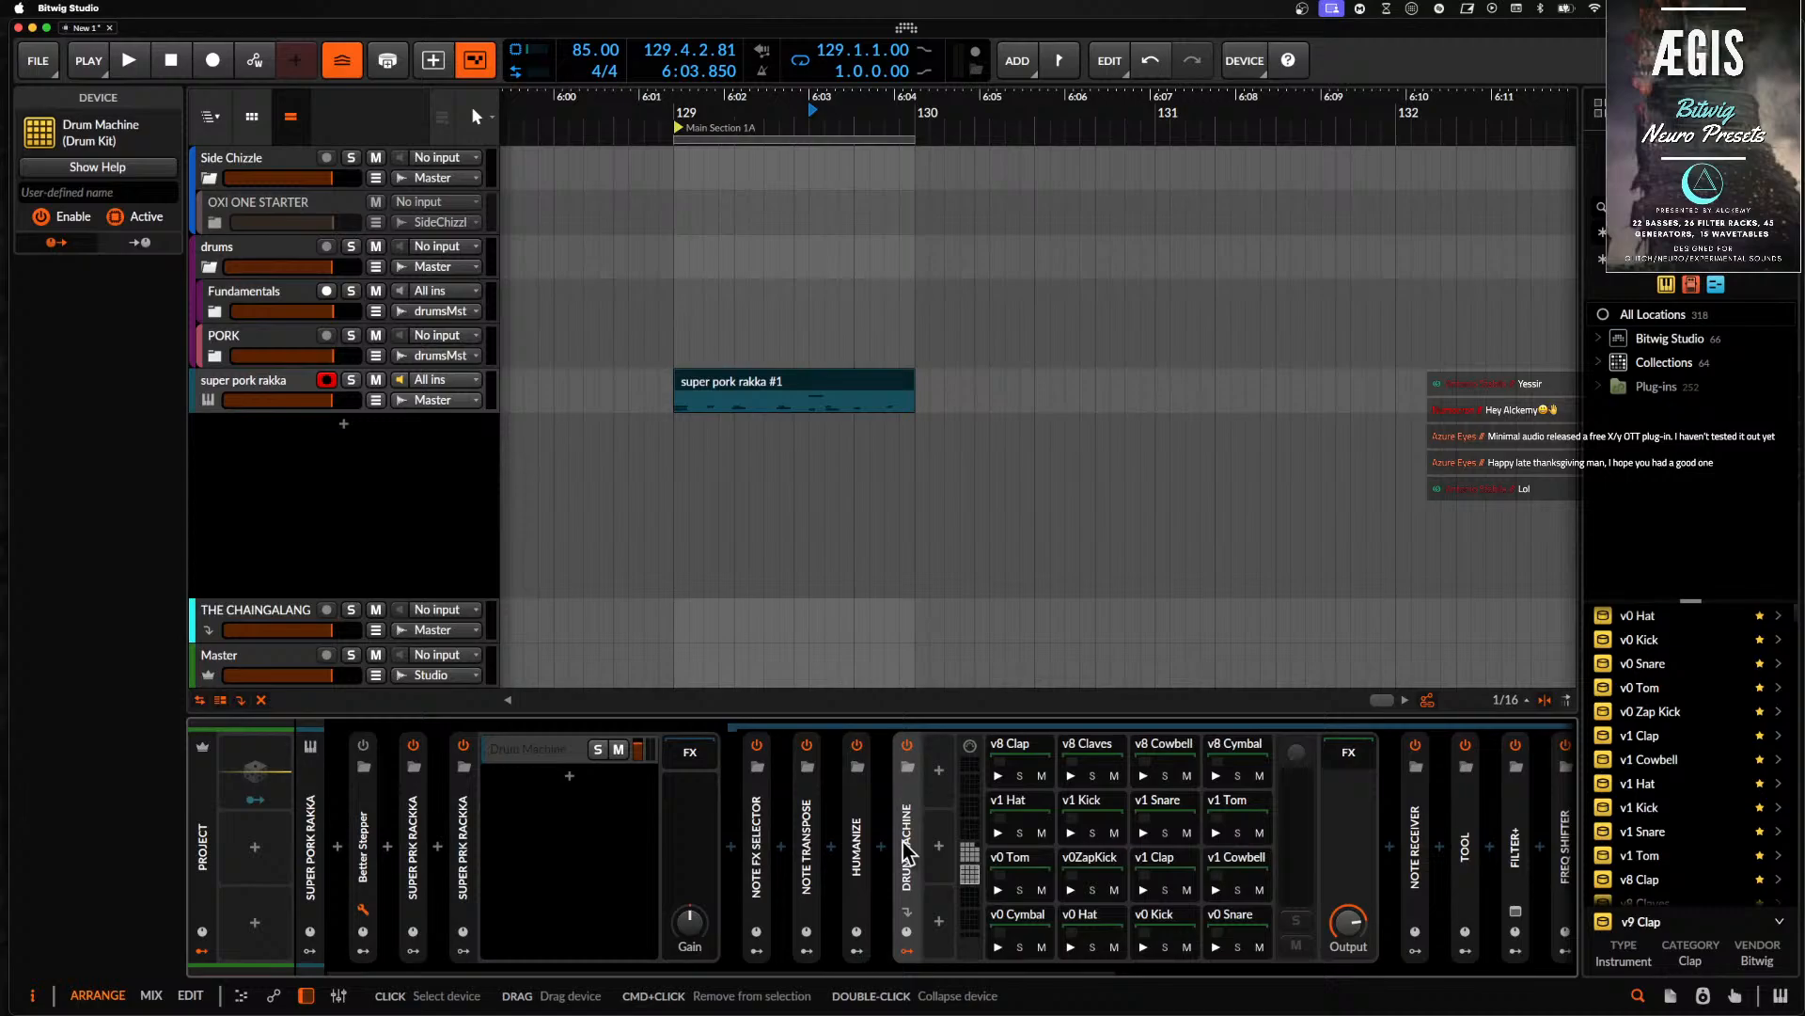
pyautogui.click(1015, 917)
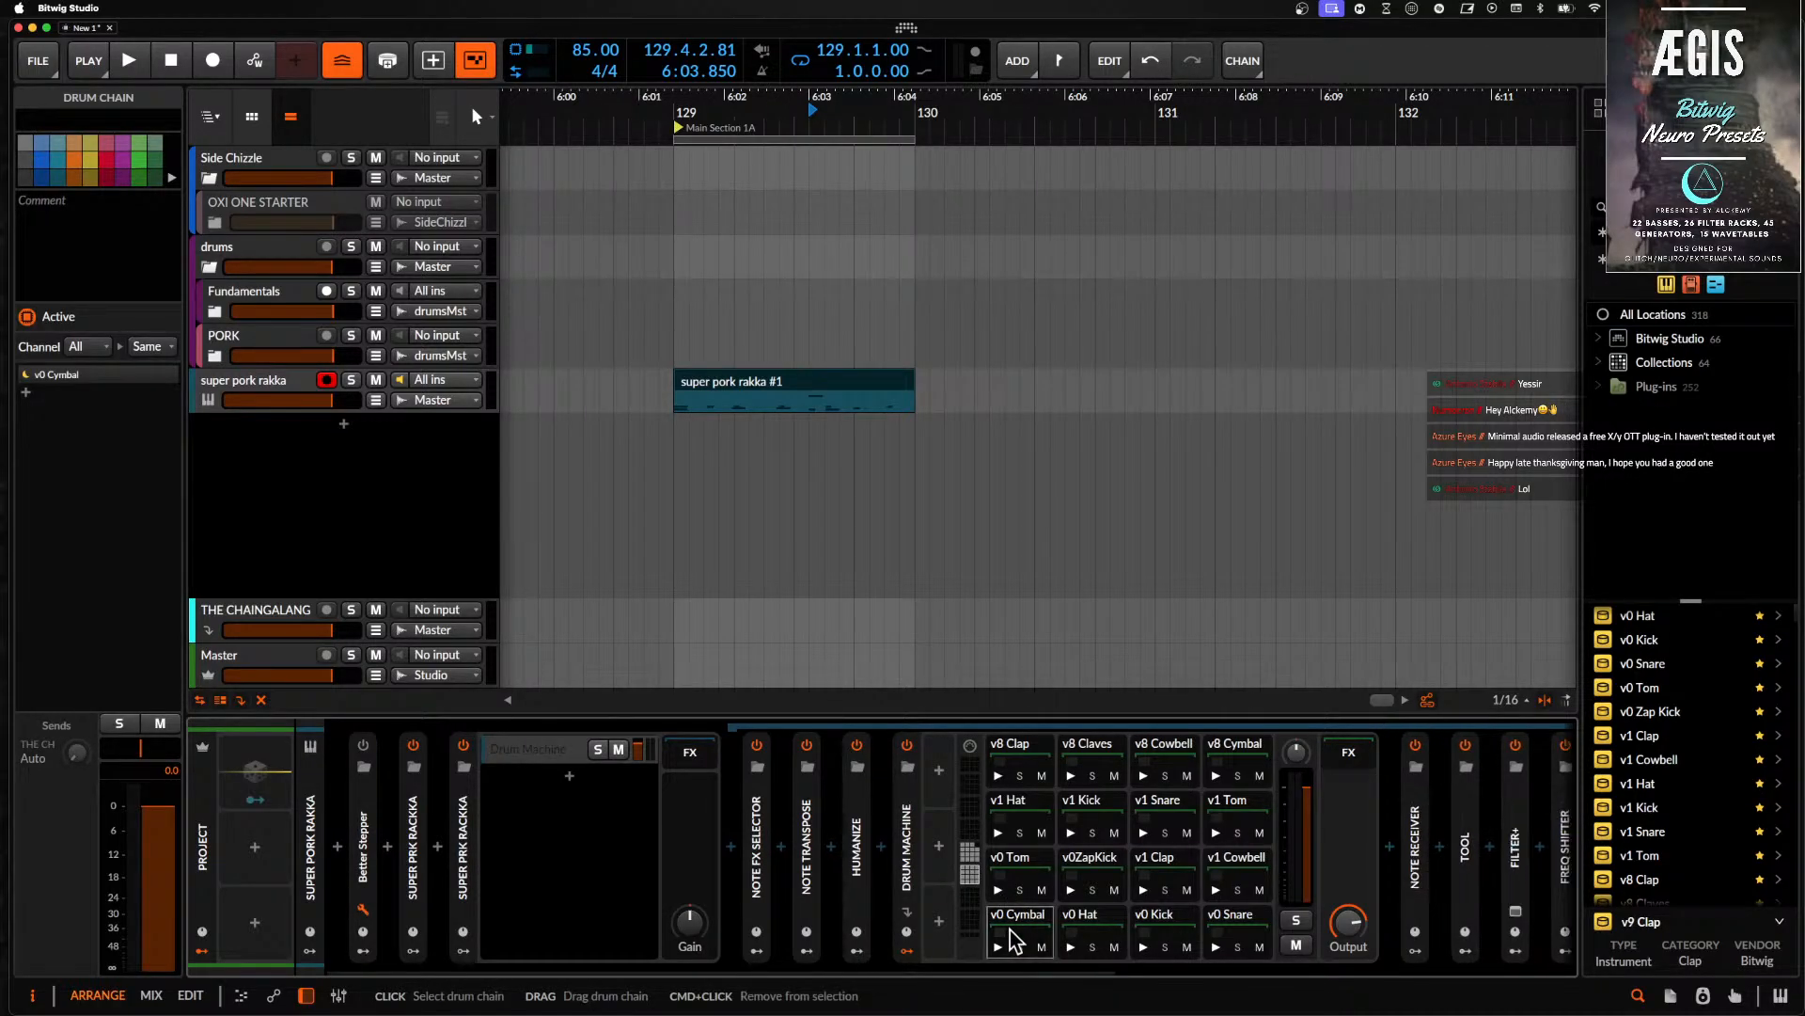
pyautogui.hscroll(5, 1148, 940)
pyautogui.click(1125, 950)
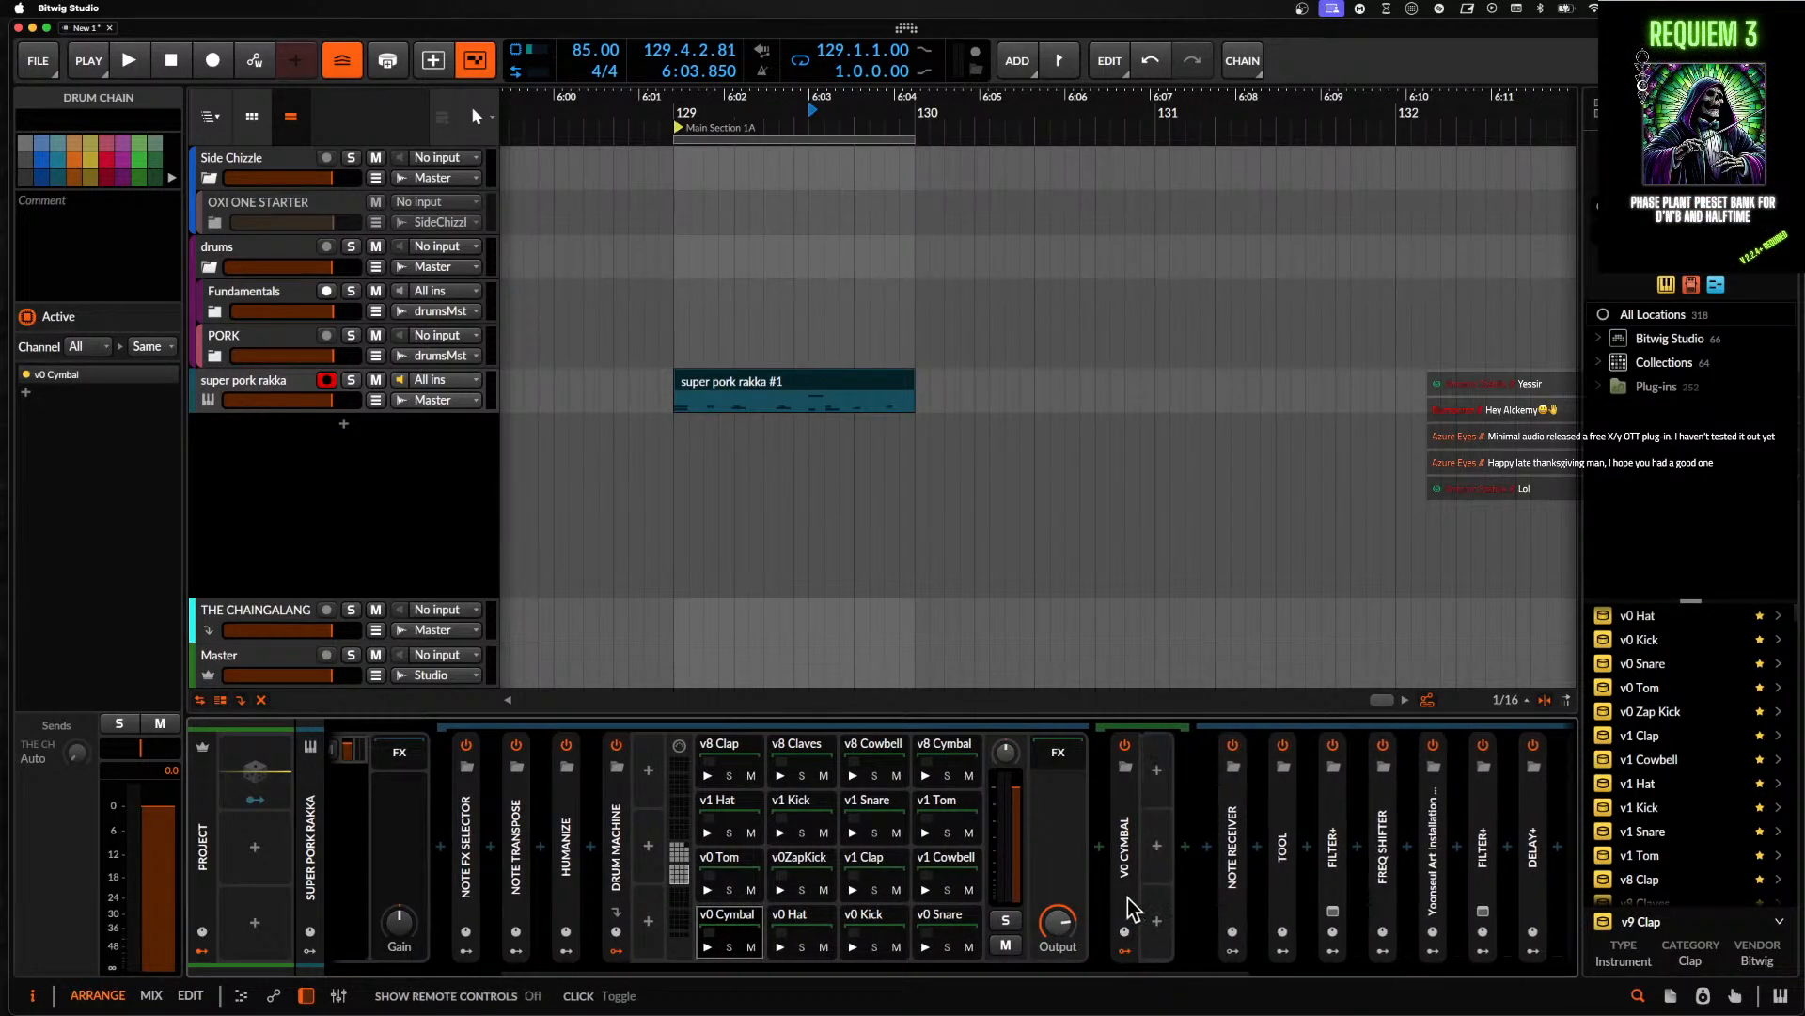
pyautogui.click(1127, 899)
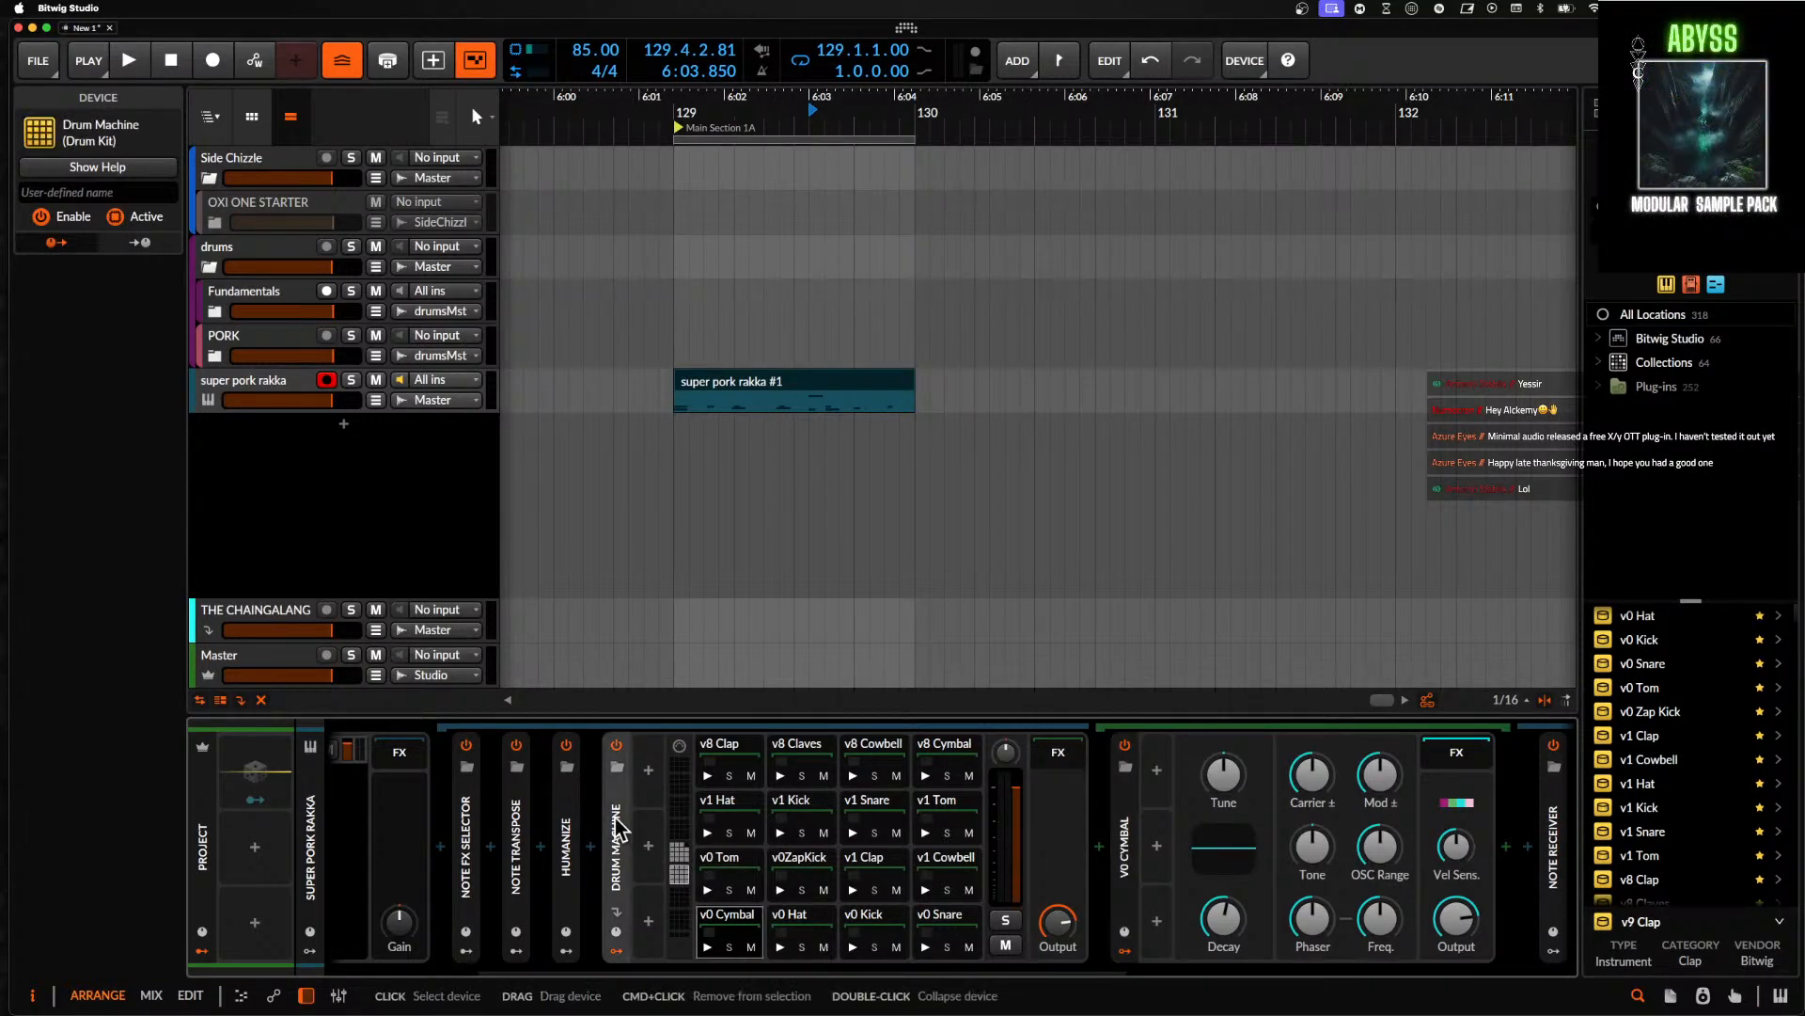
# - Delete the inserted rack's Drum Machine and the whole second SUPER PRK RACKKA device
pyautogui.press('Delete')
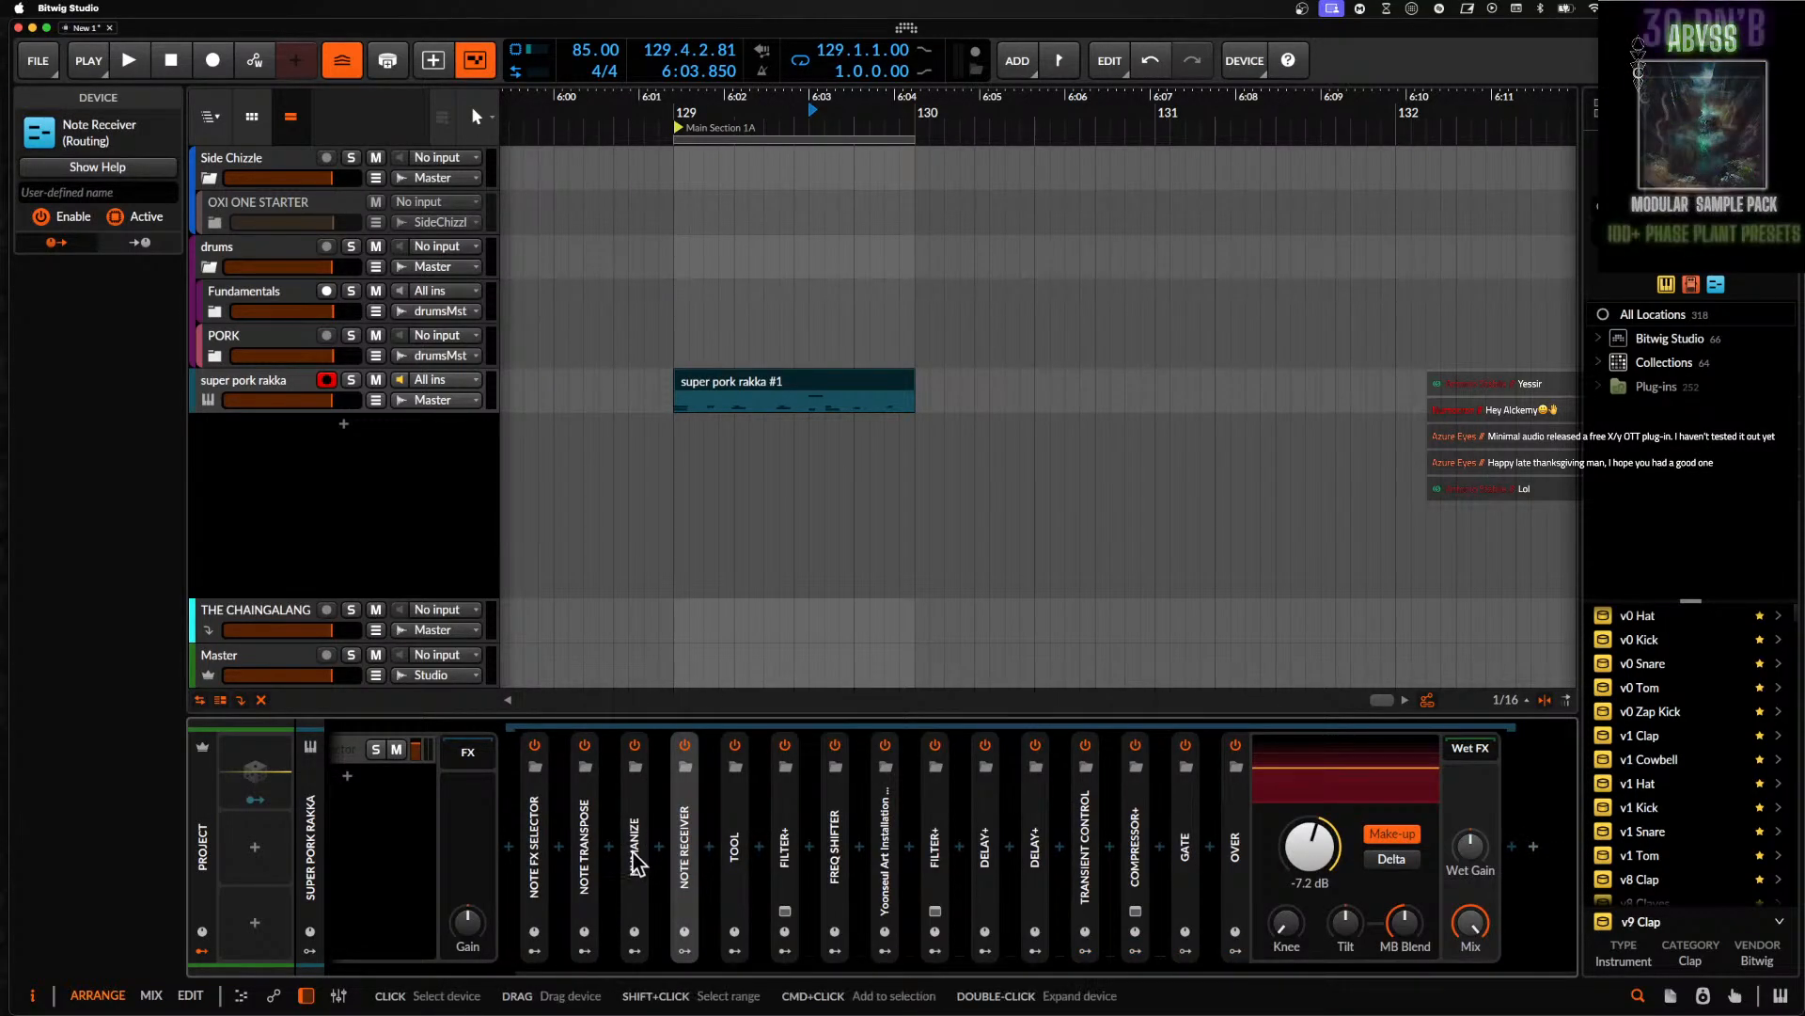
pyautogui.hscroll(-3, 524, 844)
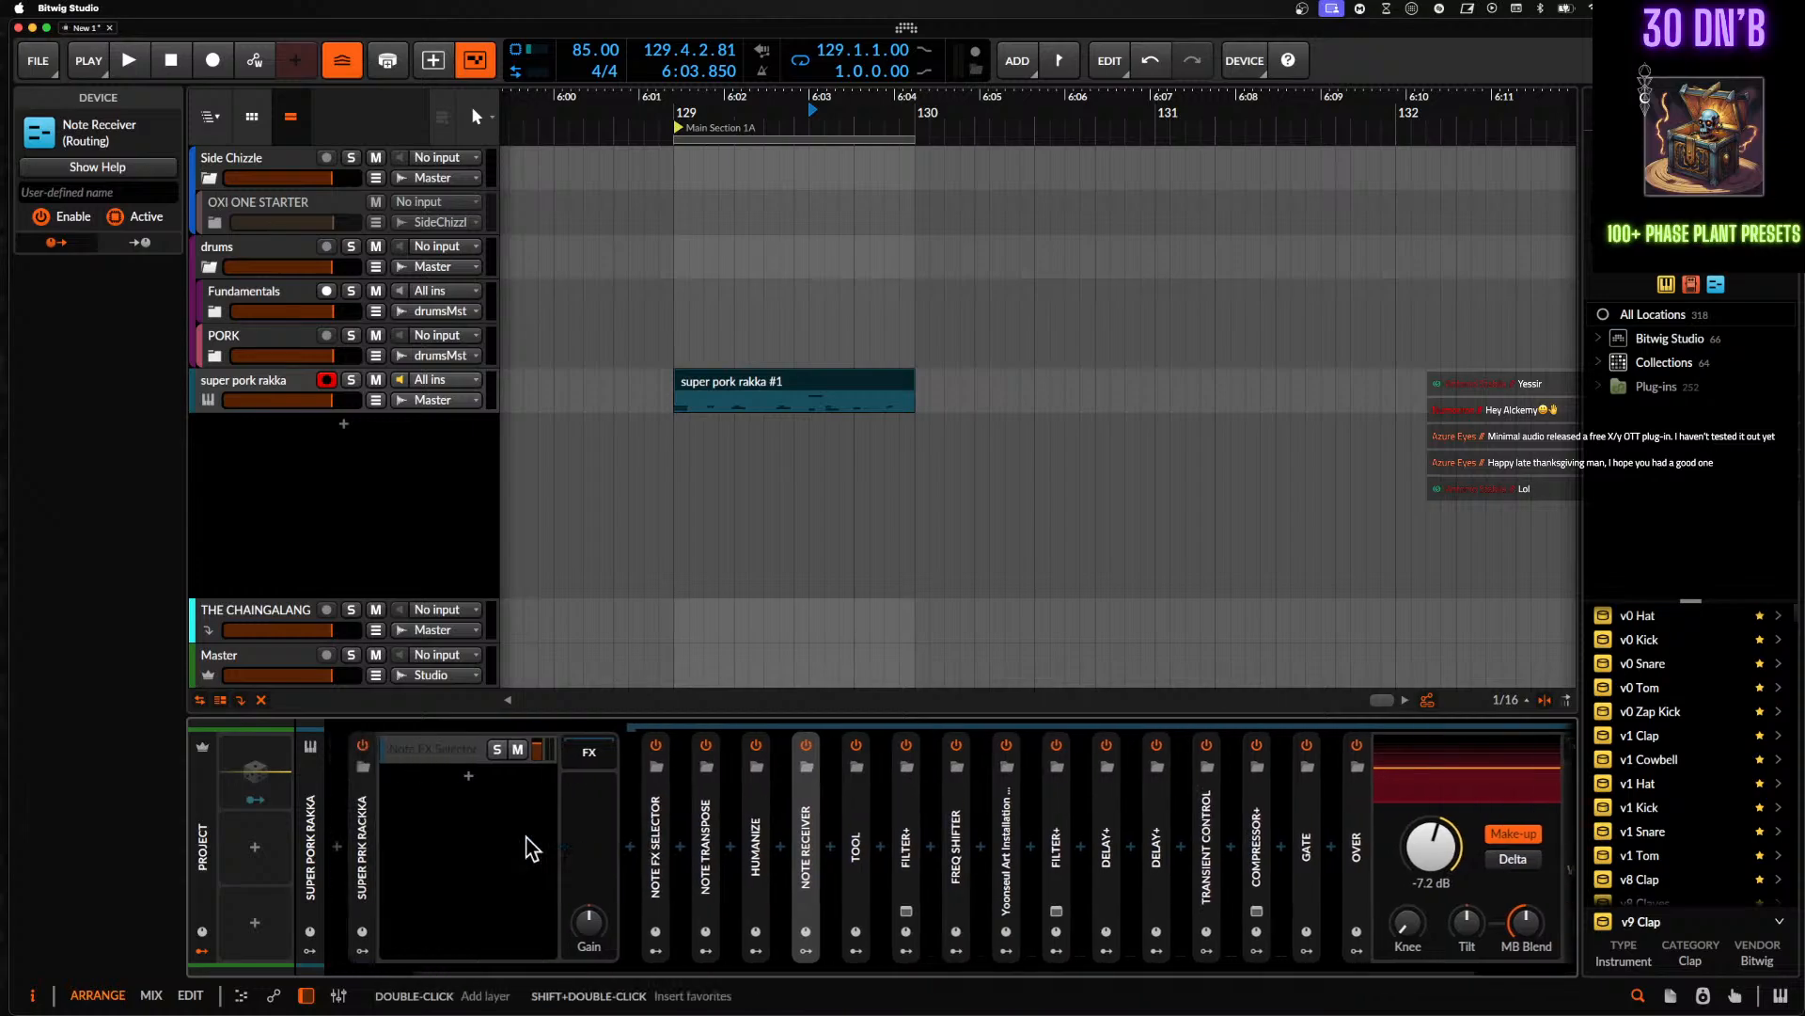
pyautogui.click(465, 797)
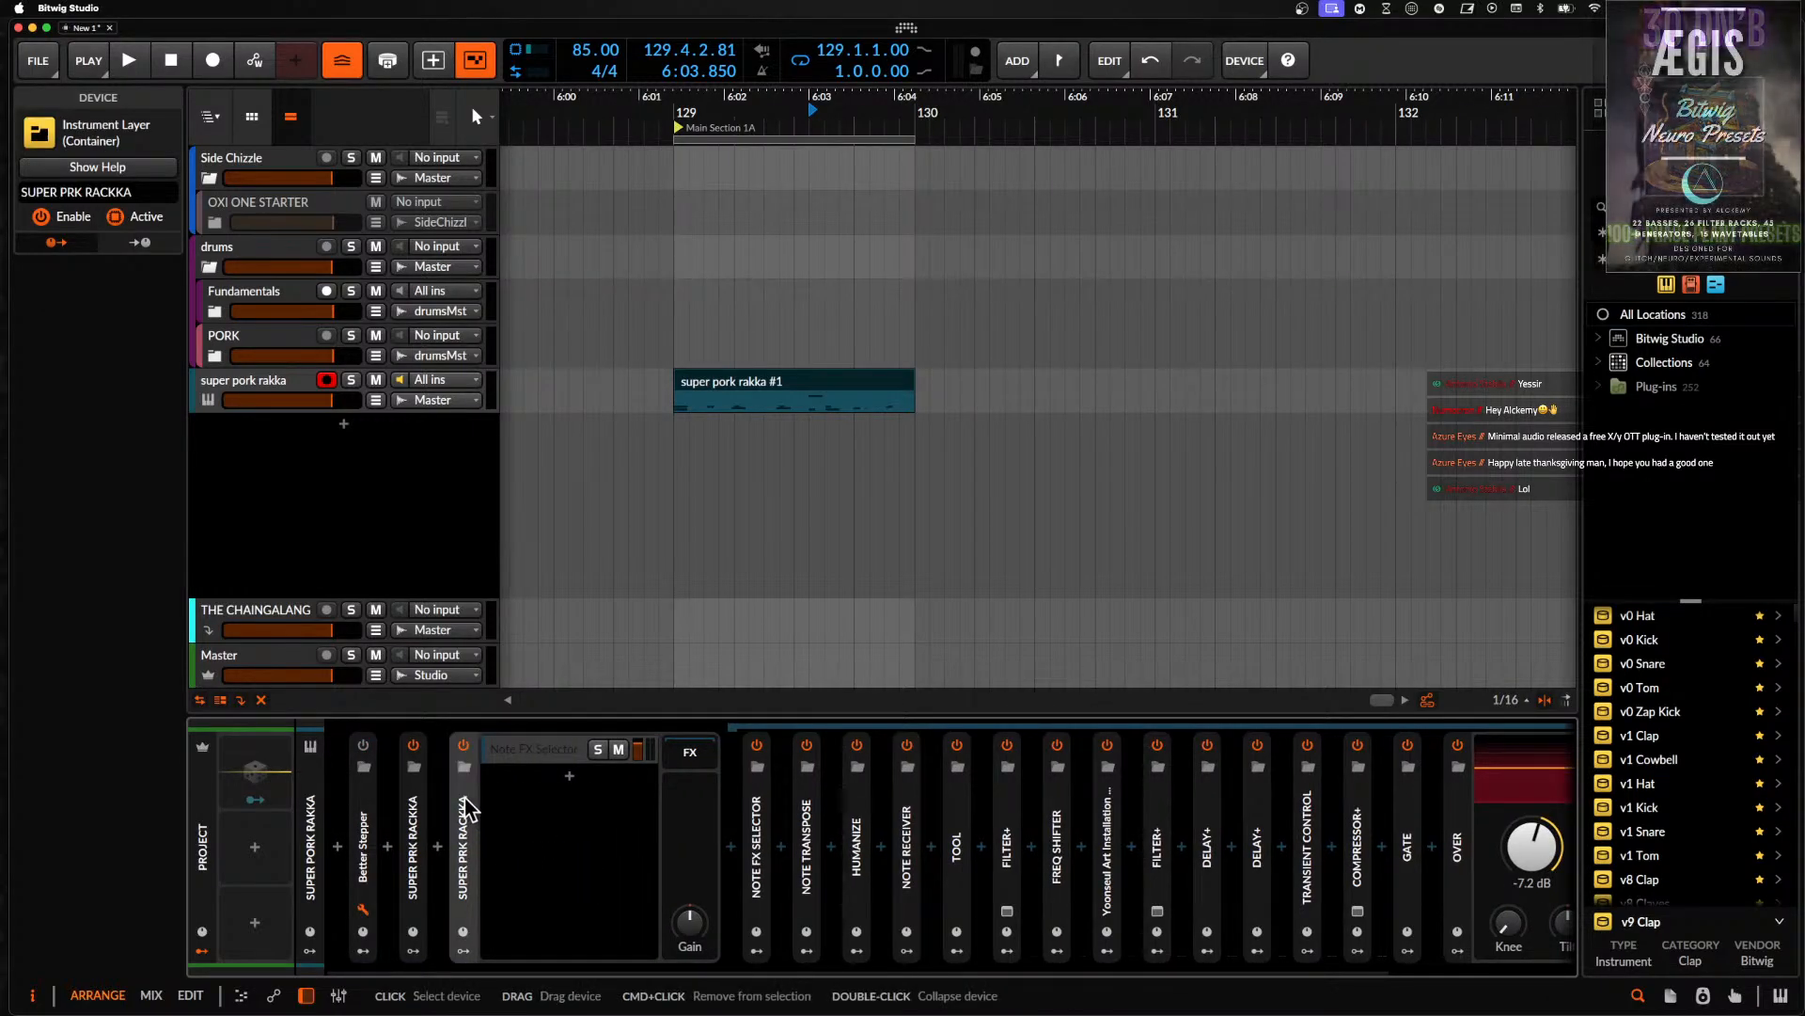
pyautogui.press('Delete')
# - Expand the remaining SUPER PRK RACKKA, collapse its Over device, and play the clip to check the sound
pyautogui.doubleClick(417, 825)
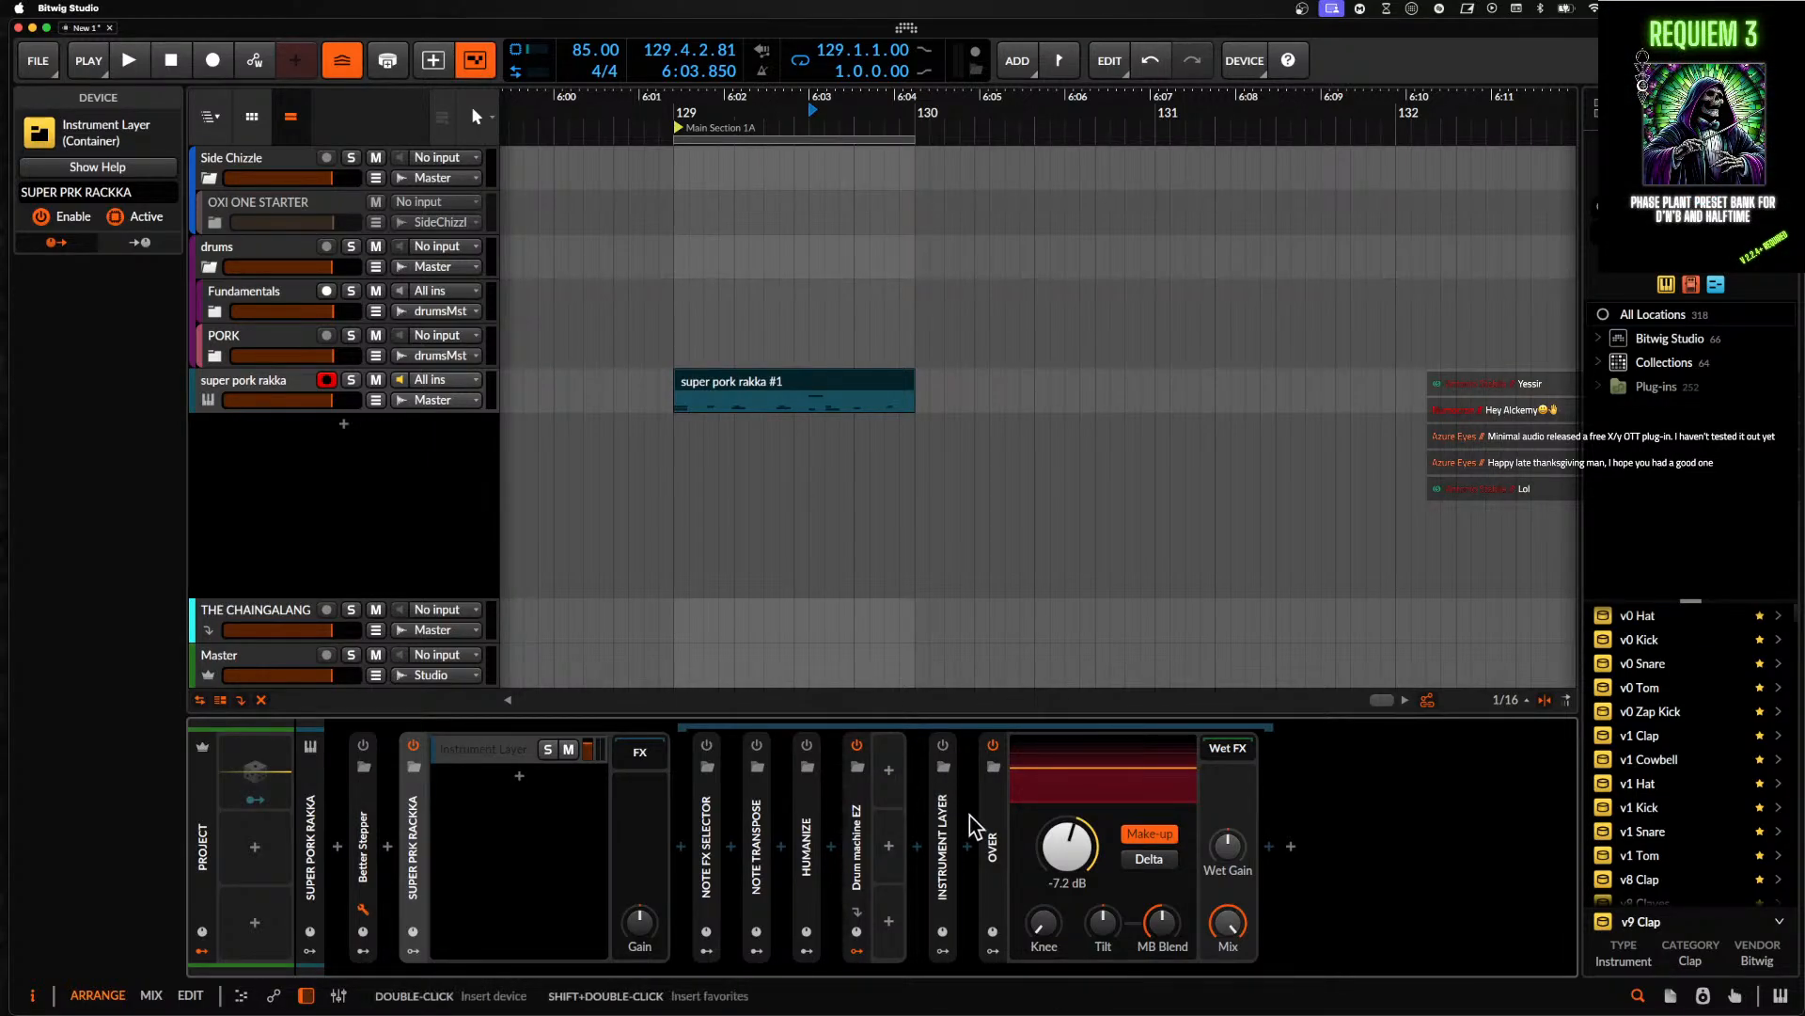
pyautogui.doubleClick(992, 828)
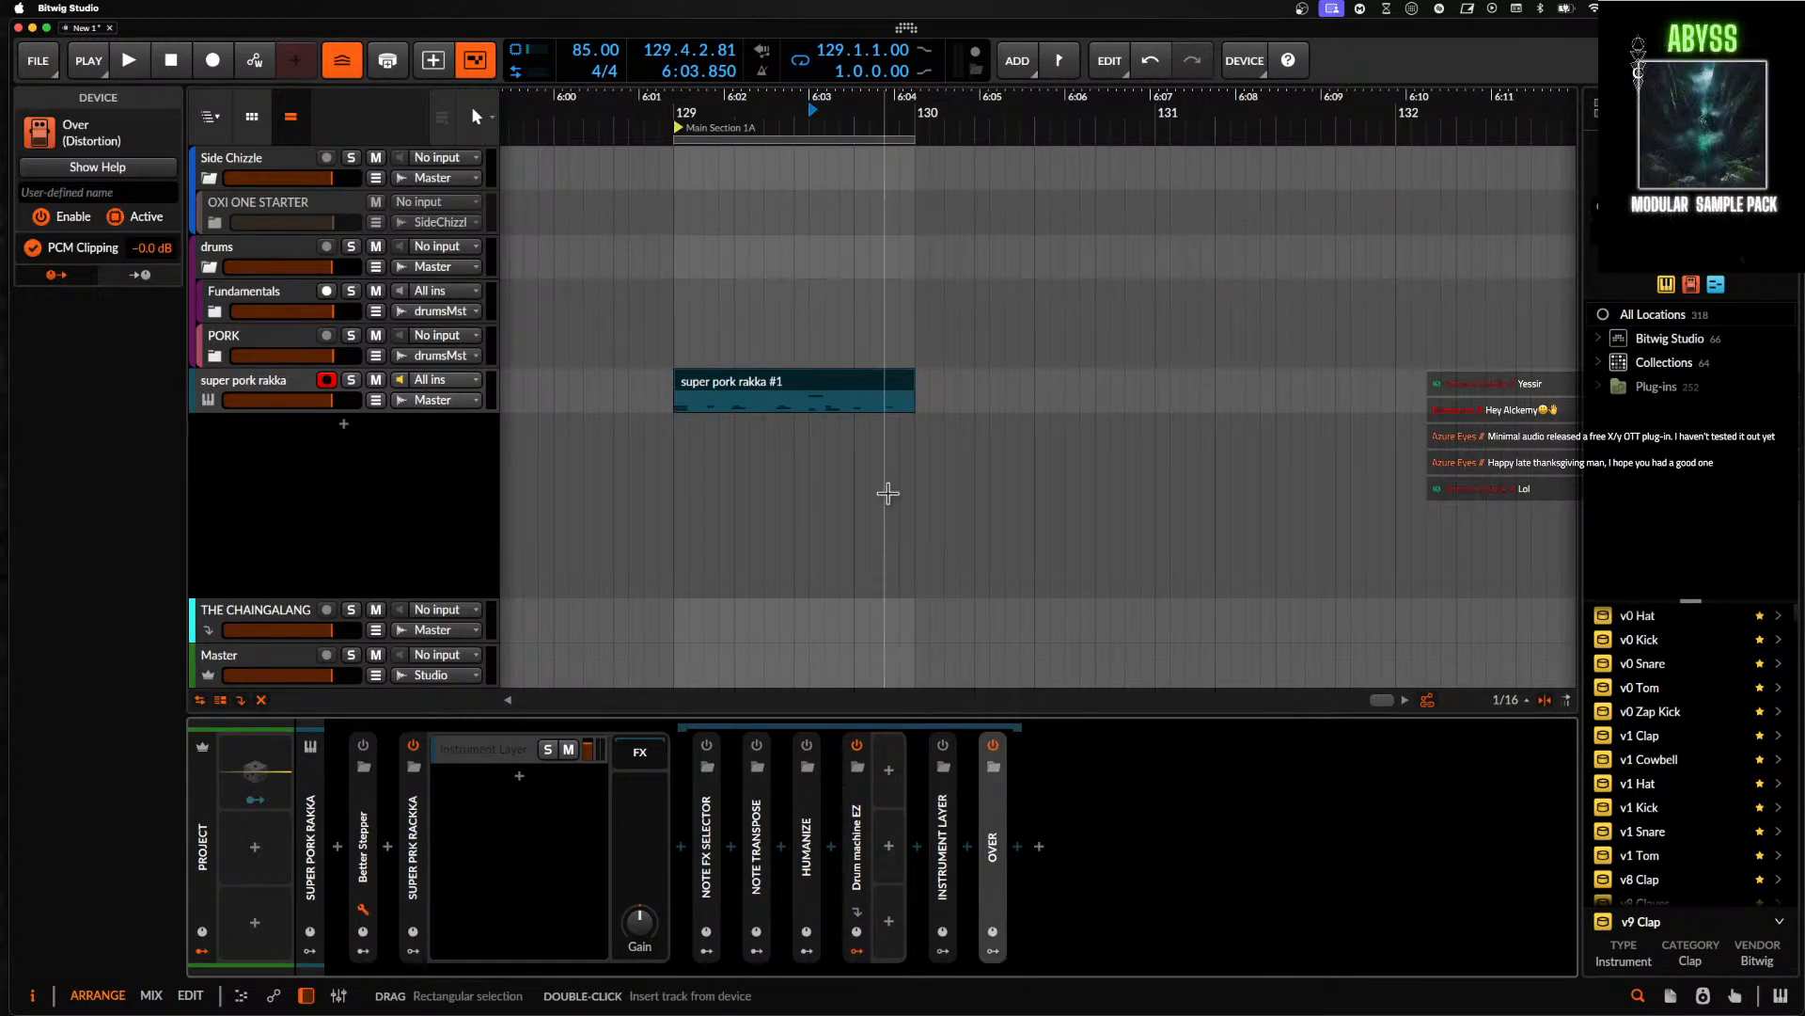
pyautogui.press('space')
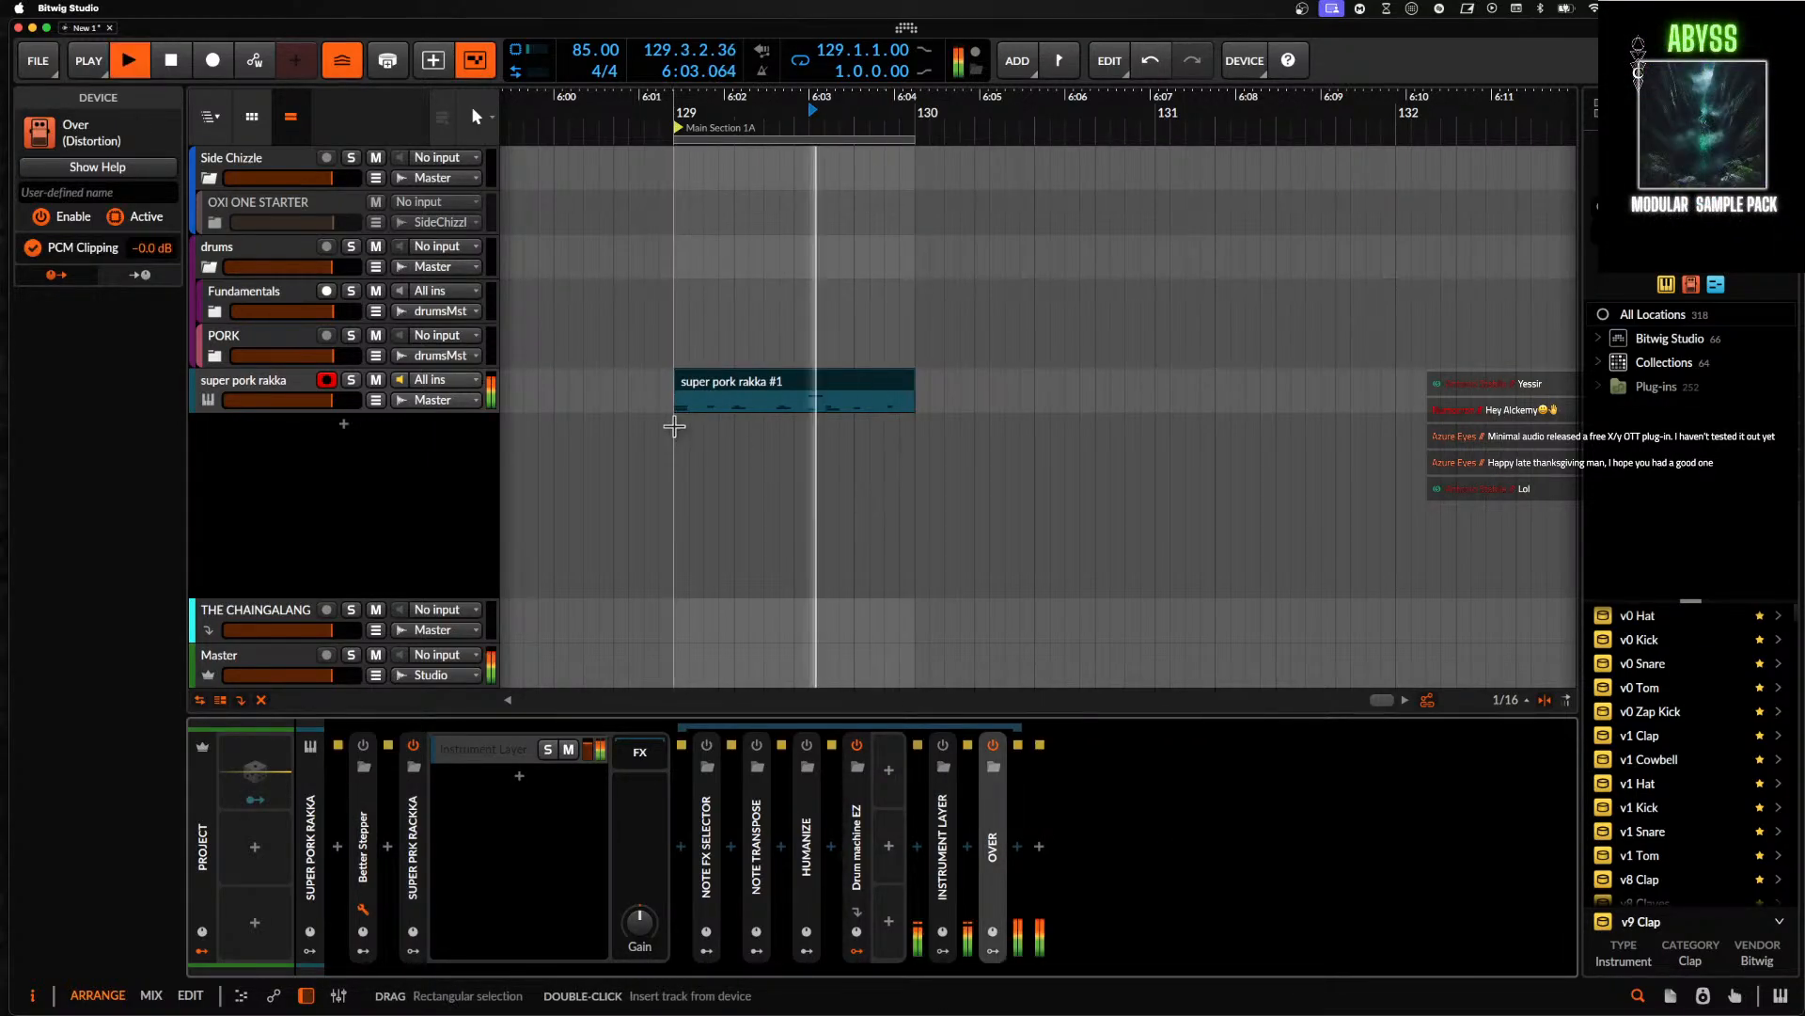
pyautogui.click(266, 390)
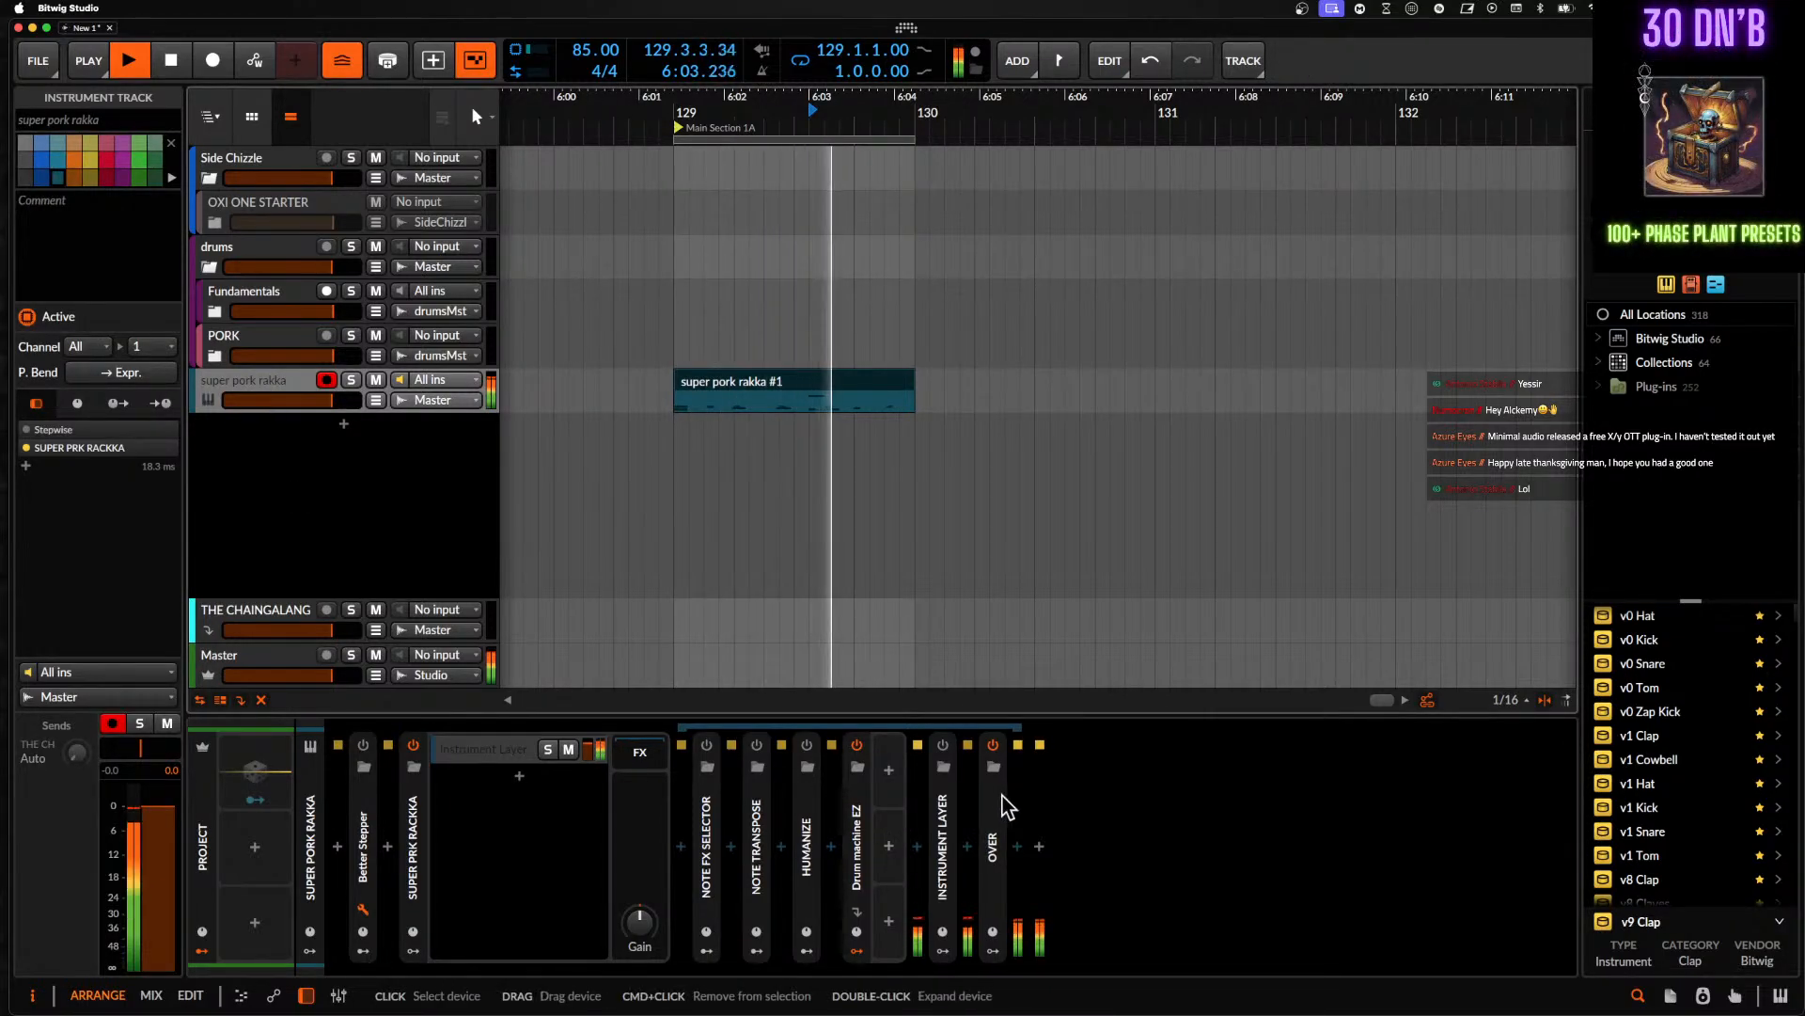
pyautogui.press('space')
# - Insert the Fuse Compressor plug-in between the Instrument Layer and the Over device
pyautogui.click(968, 851)
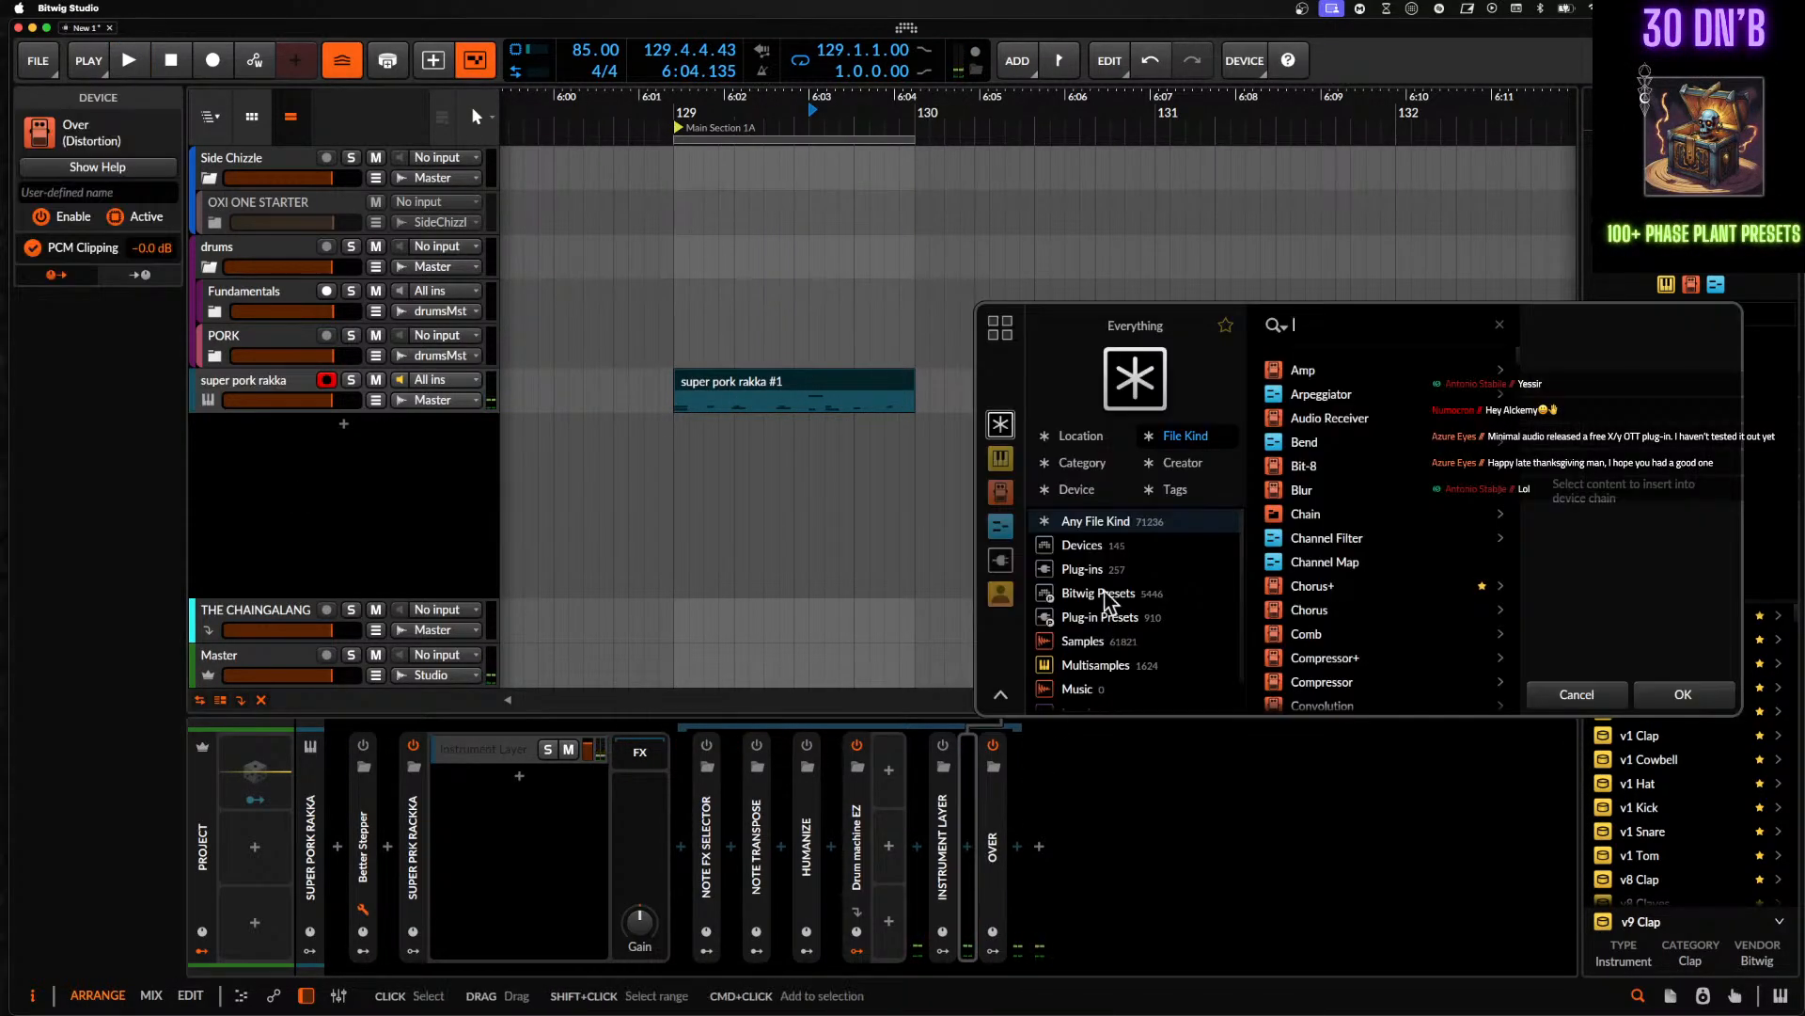
pyautogui.write('fuse')
pyautogui.click(1348, 371)
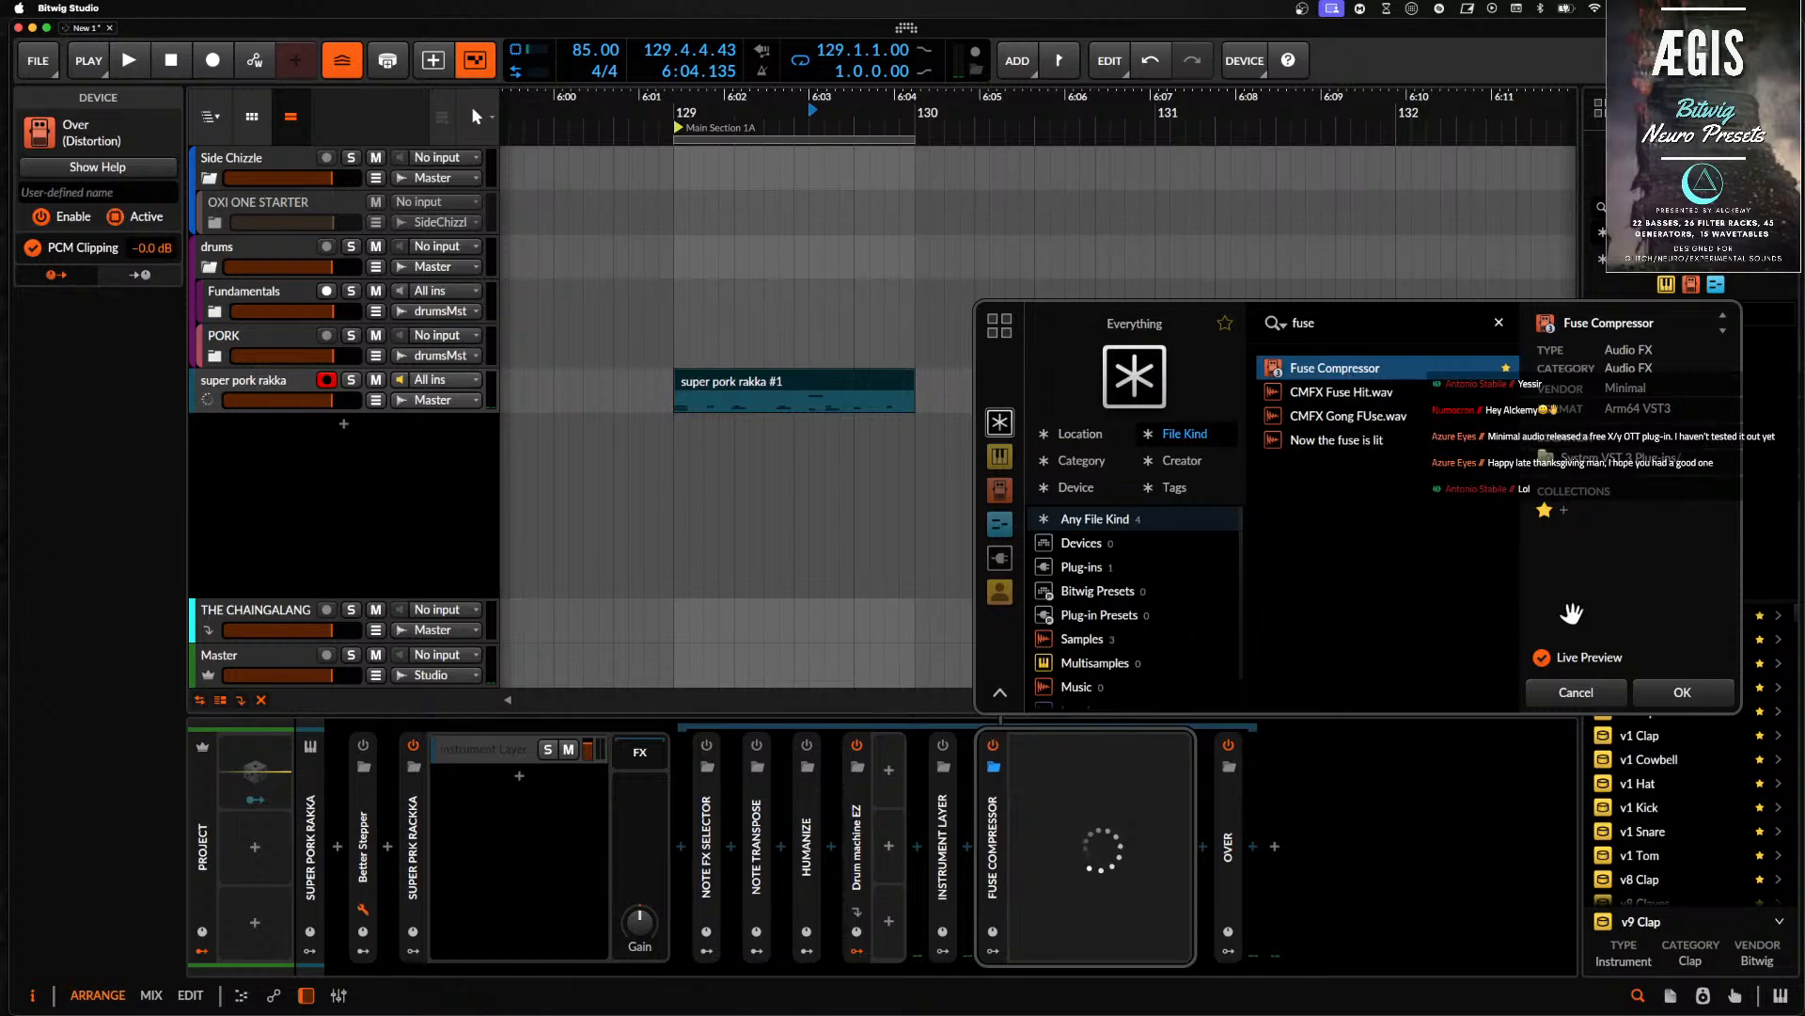
pyautogui.click(1678, 693)
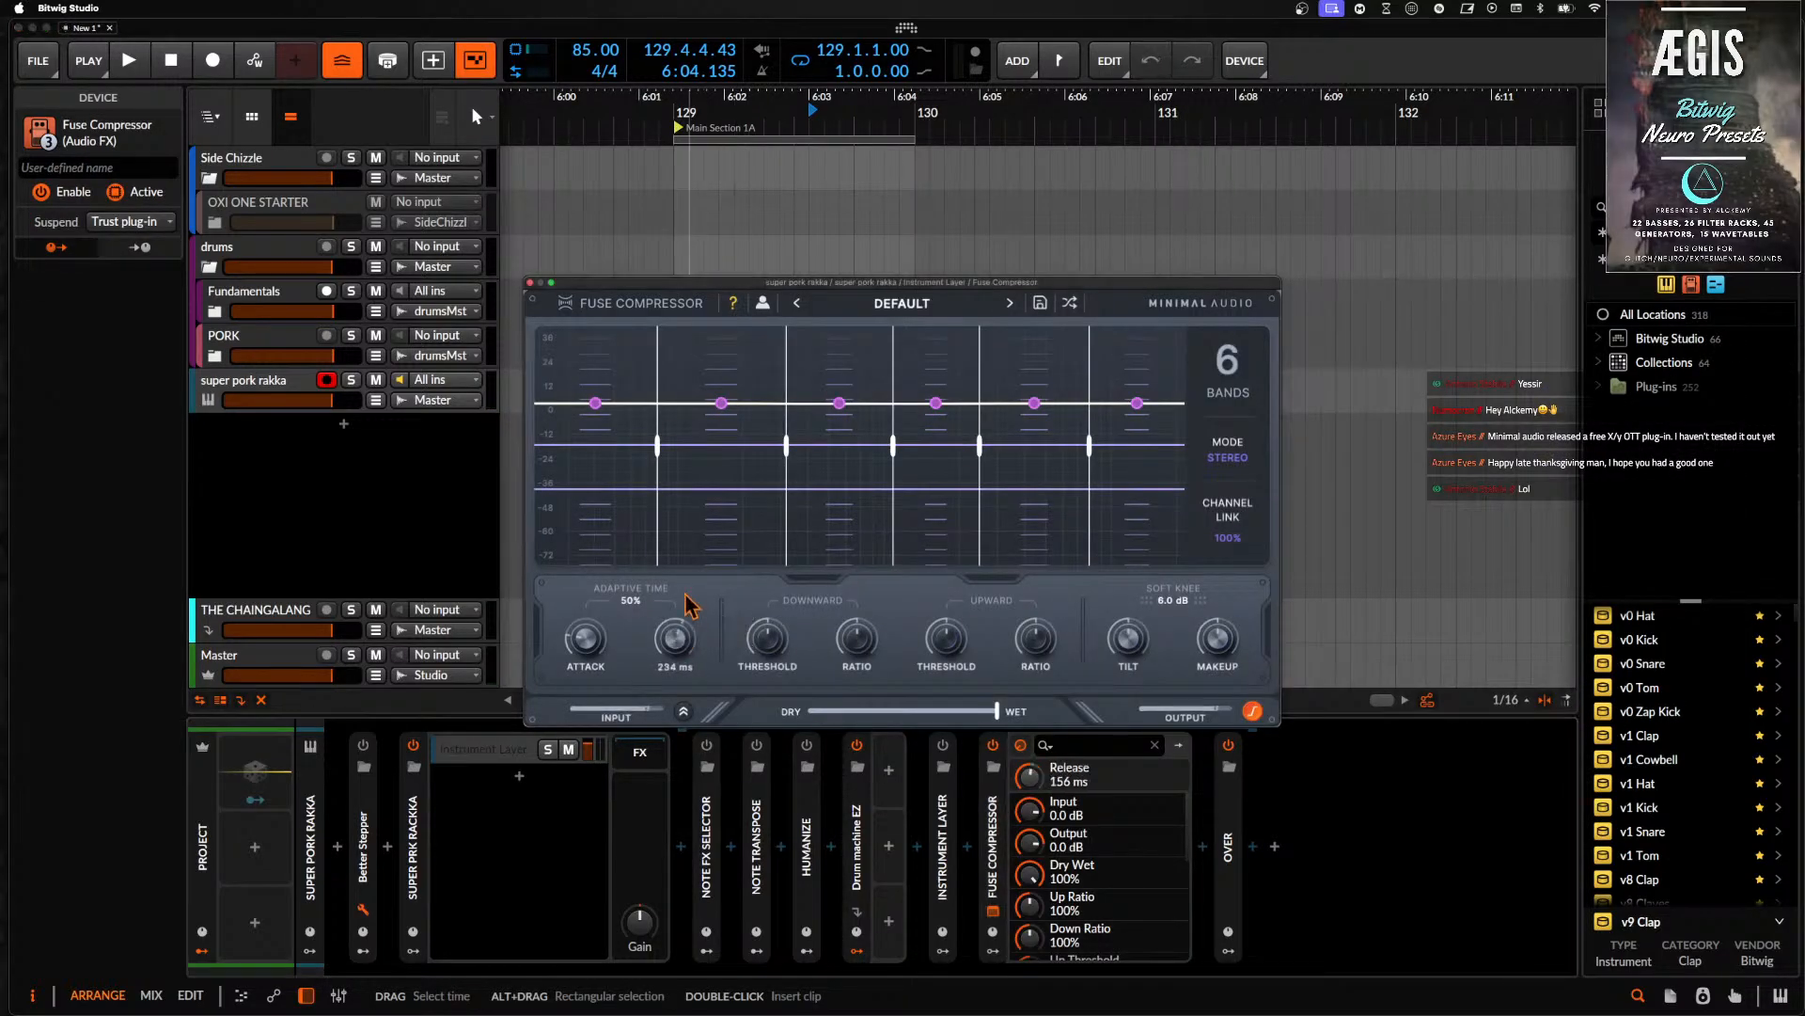
# - Play the clip, set Fuse Compressor's Down Ratio to 143% and Up Ratio to 138%, and close its window
pyautogui.press('space')
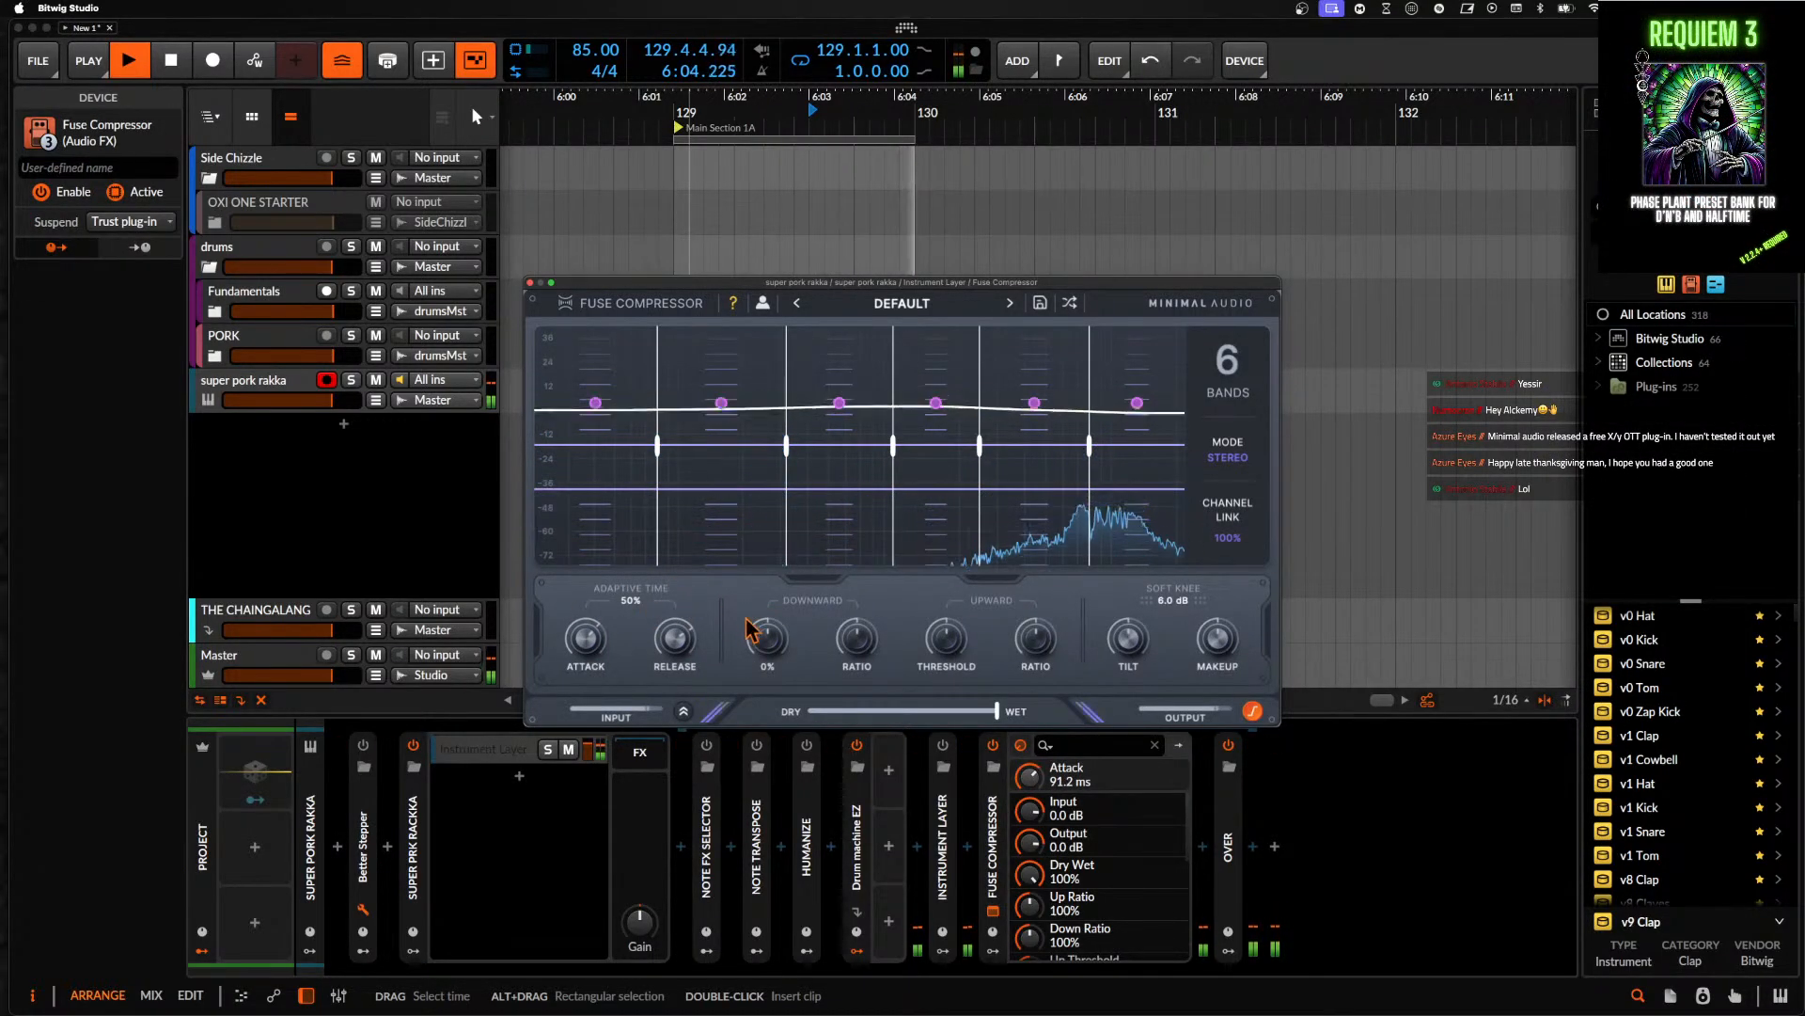
pyautogui.moveTo(856, 642); pyautogui.dragTo(1034, 613)
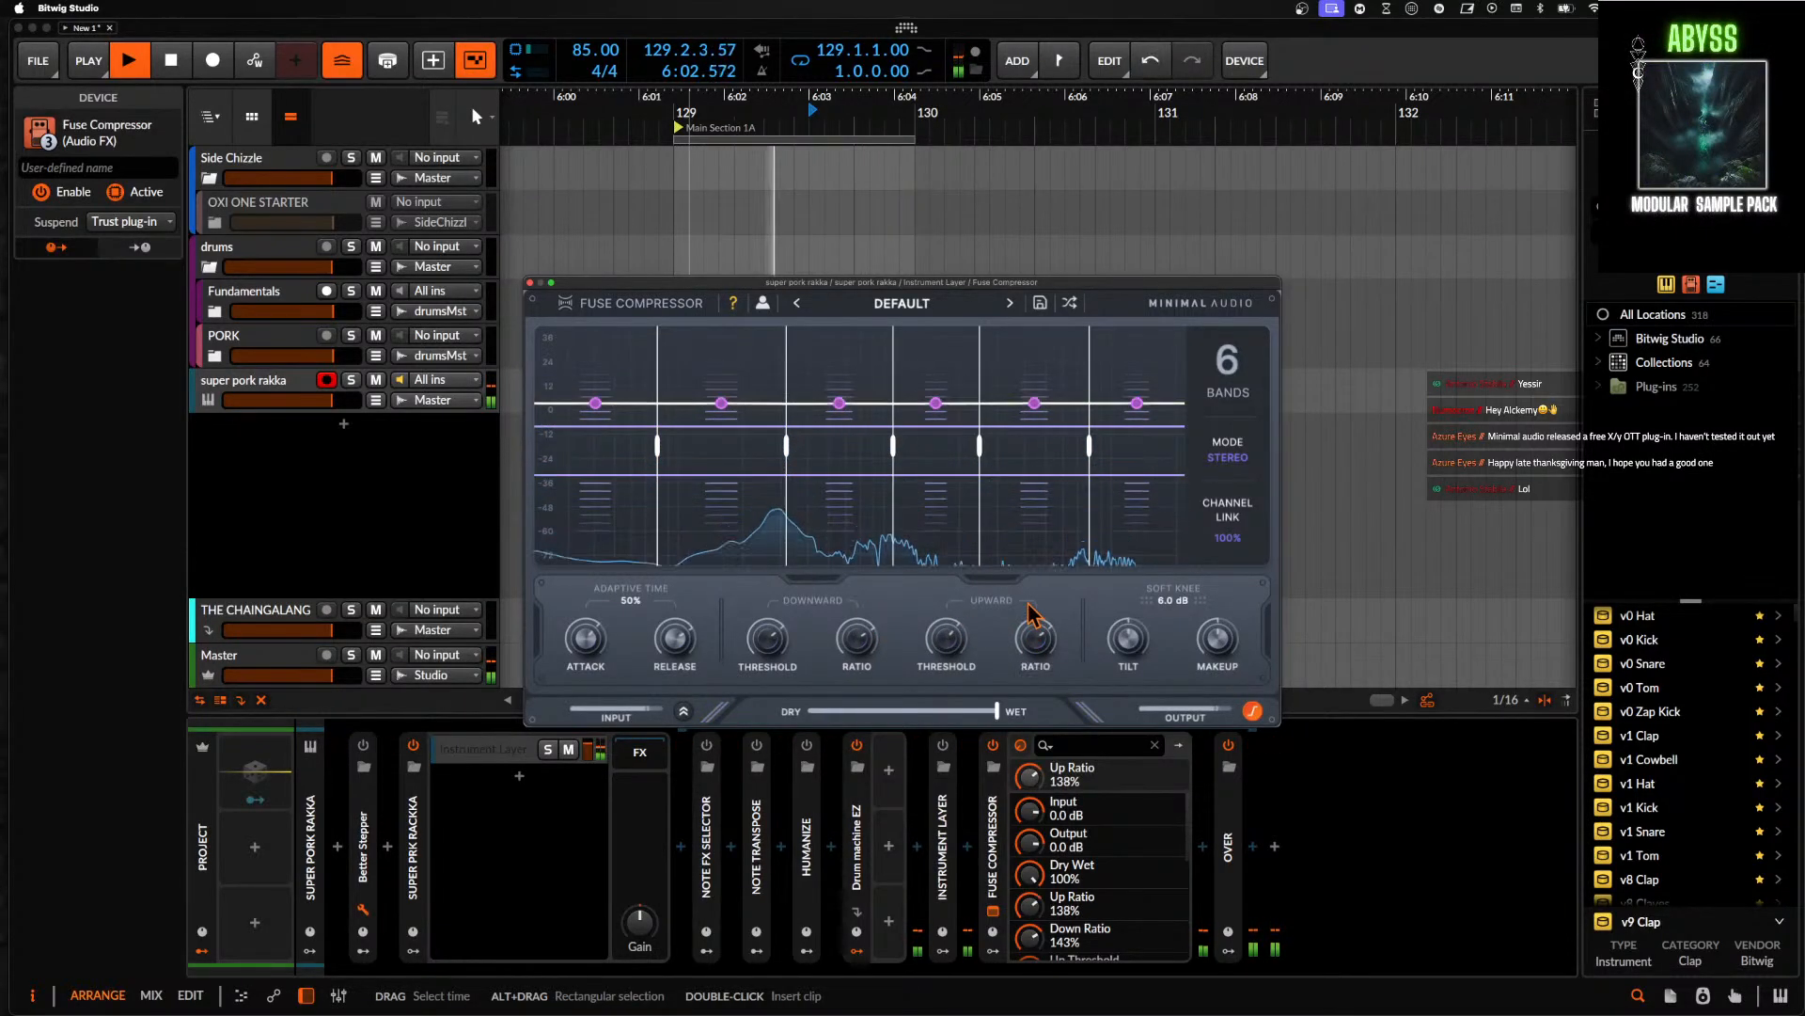
pyautogui.click(529, 282)
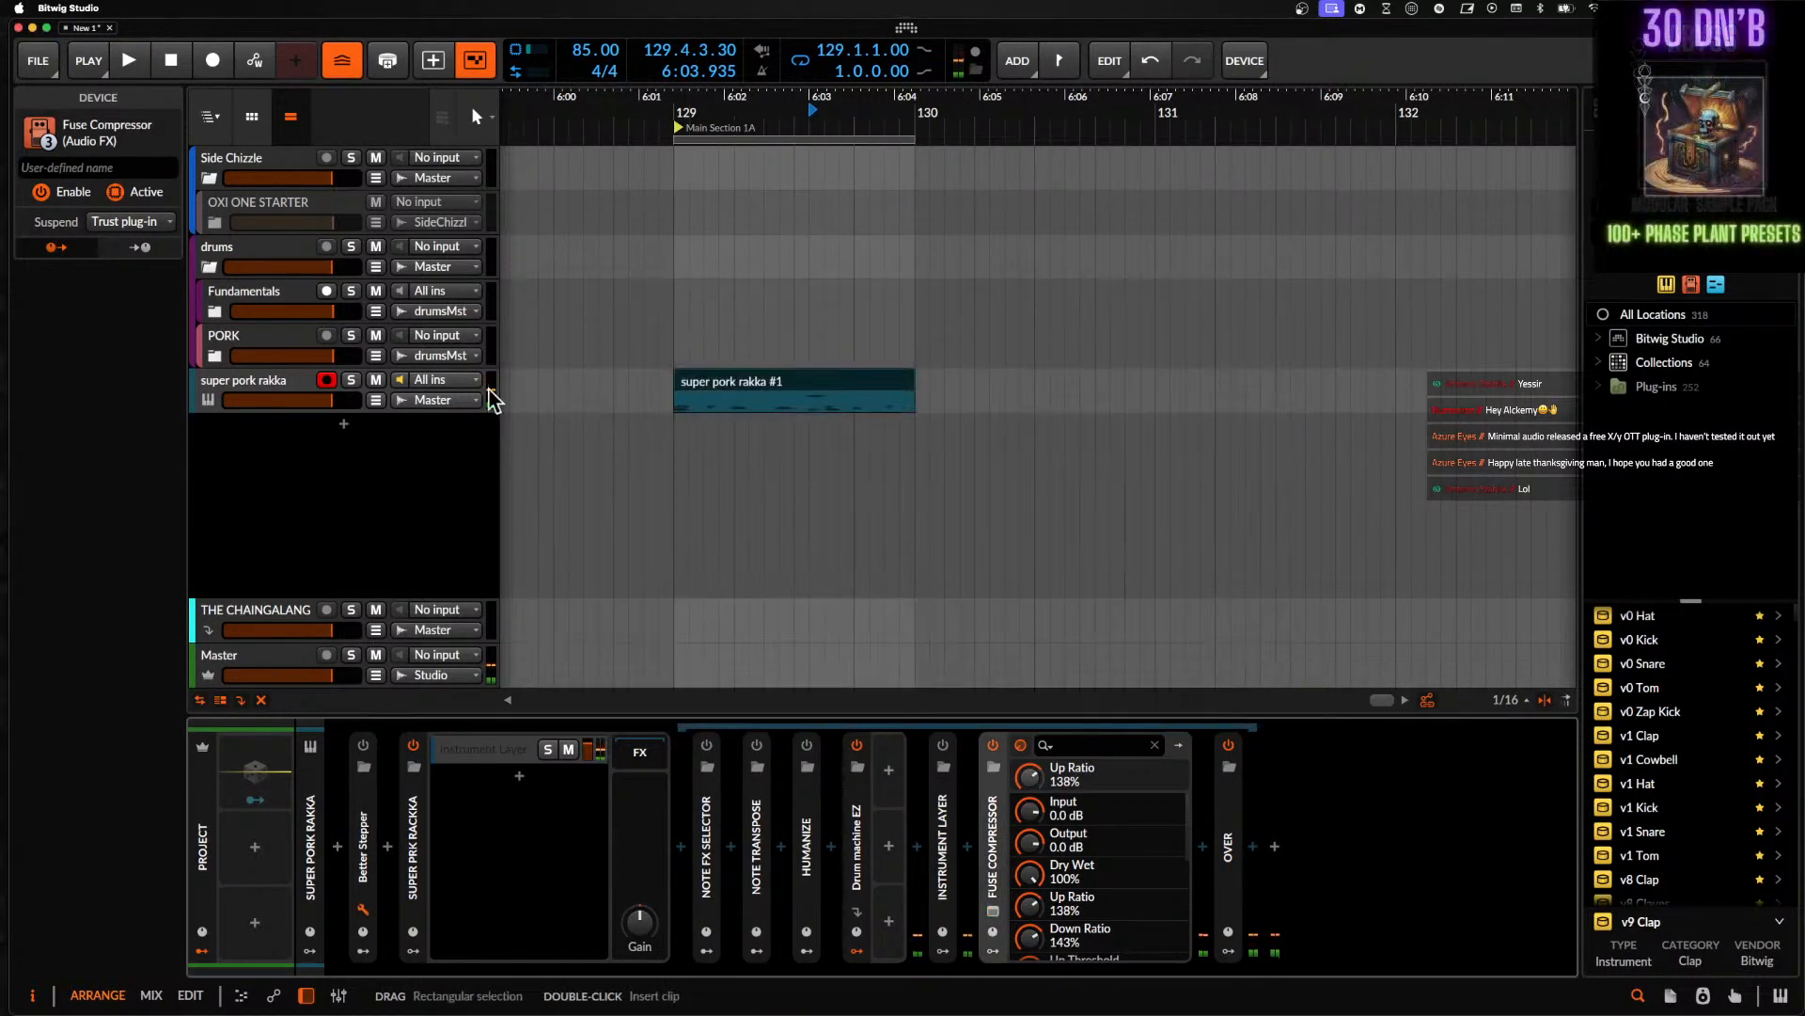
# - Open the super pork rakka clip's notes and add G1 notes at 1.2.1.00 and 1.3.4.92
pyautogui.doubleClick(742, 387)
pyautogui.scroll(-5, 484, 904)
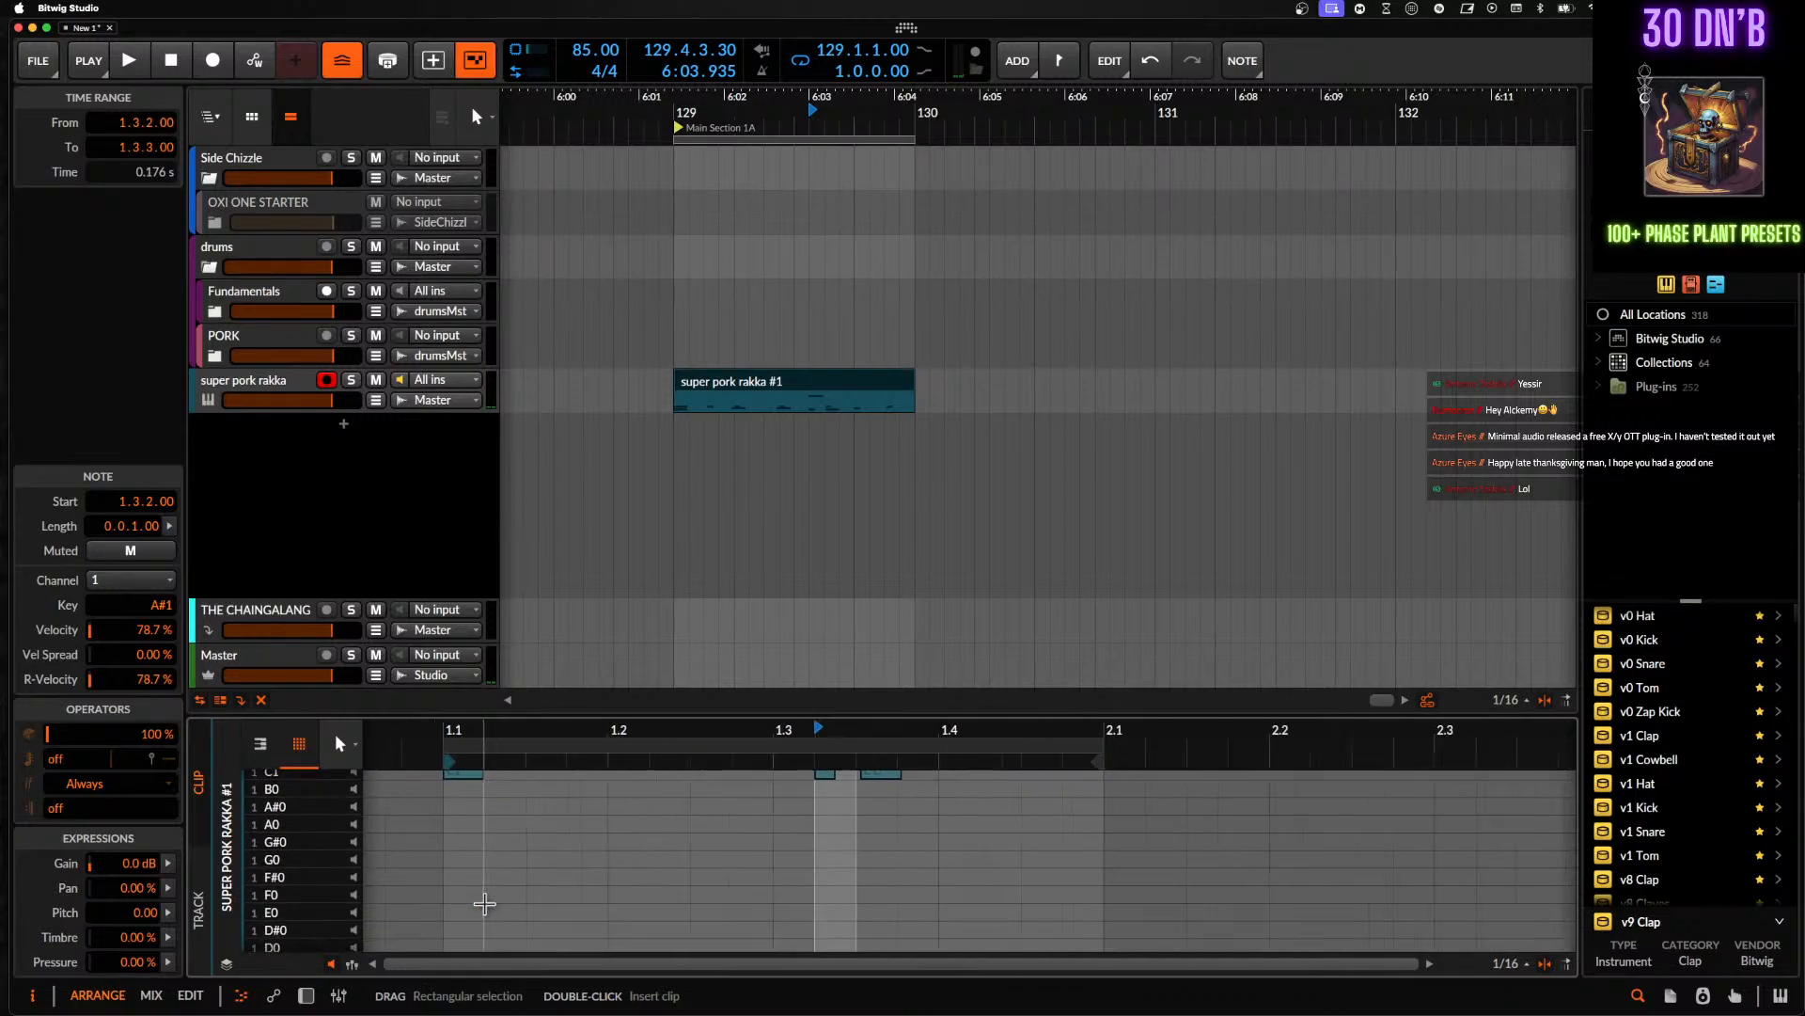
pyautogui.scroll(5, 484, 904)
pyautogui.scroll(-2, 486, 904)
pyautogui.scroll(2, 486, 904)
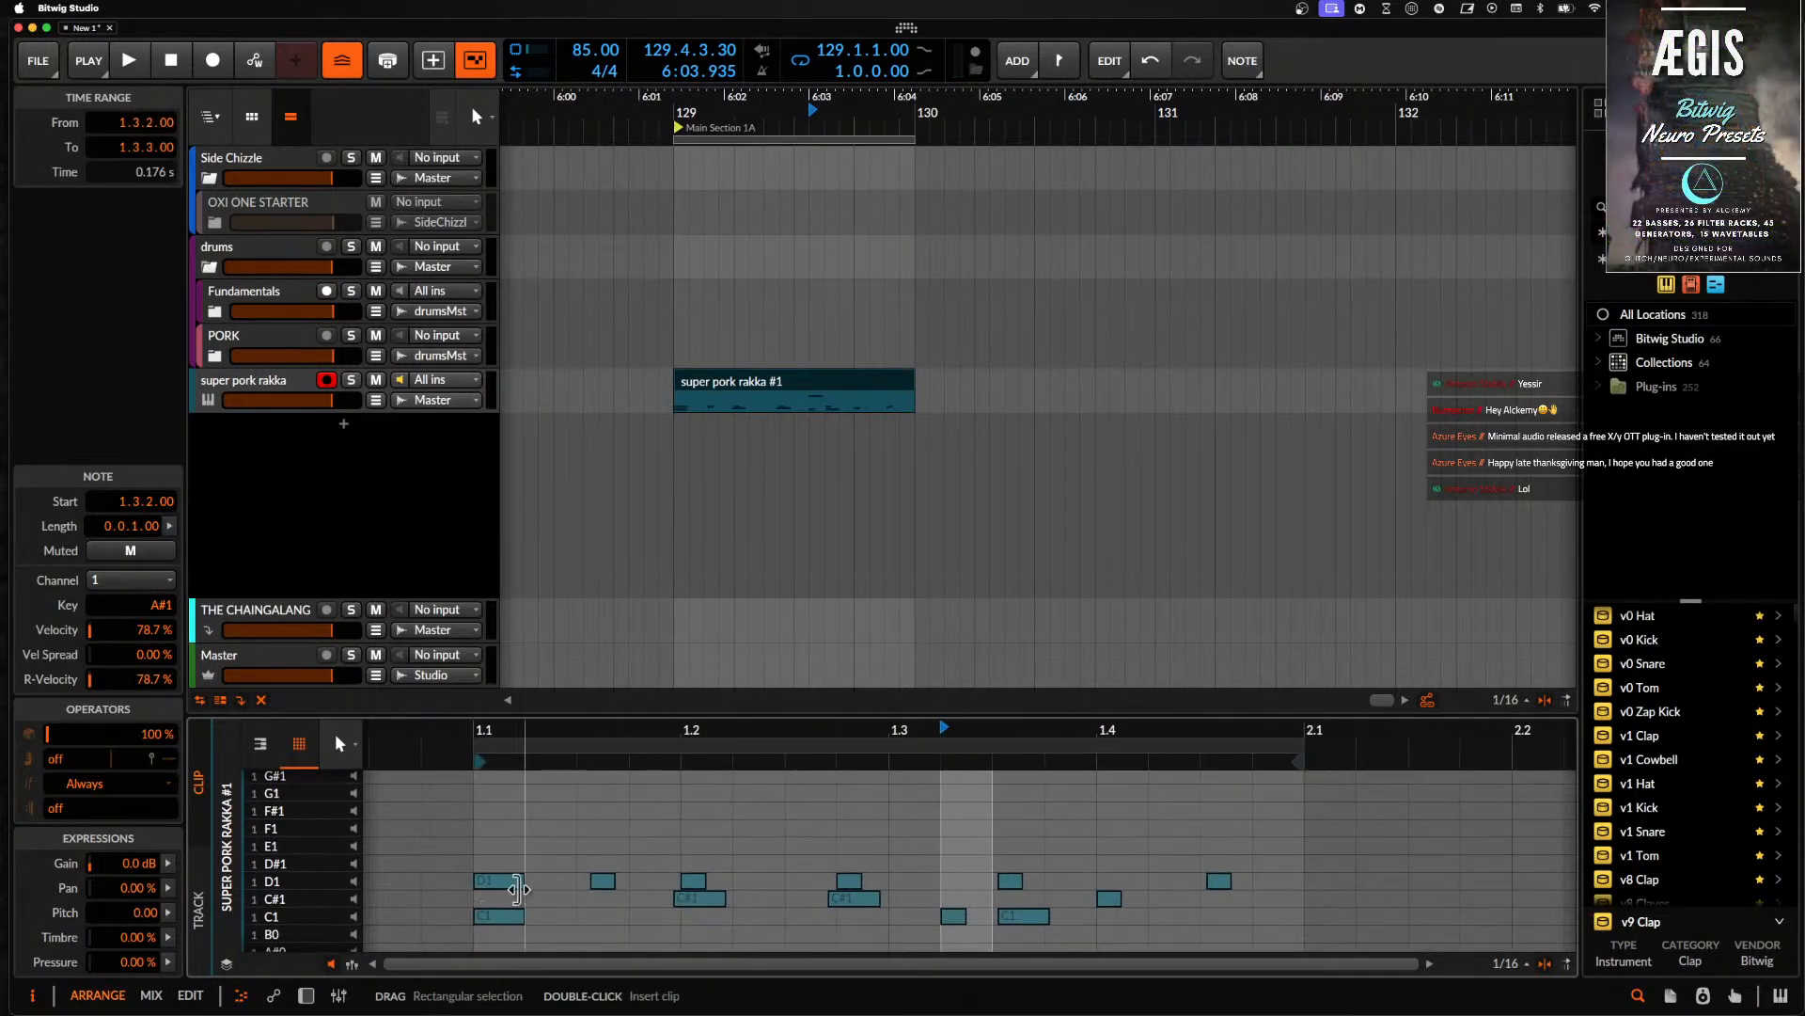
pyautogui.doubleClick(500, 846)
pyautogui.moveTo(501, 847); pyautogui.dragTo(1000, 873)
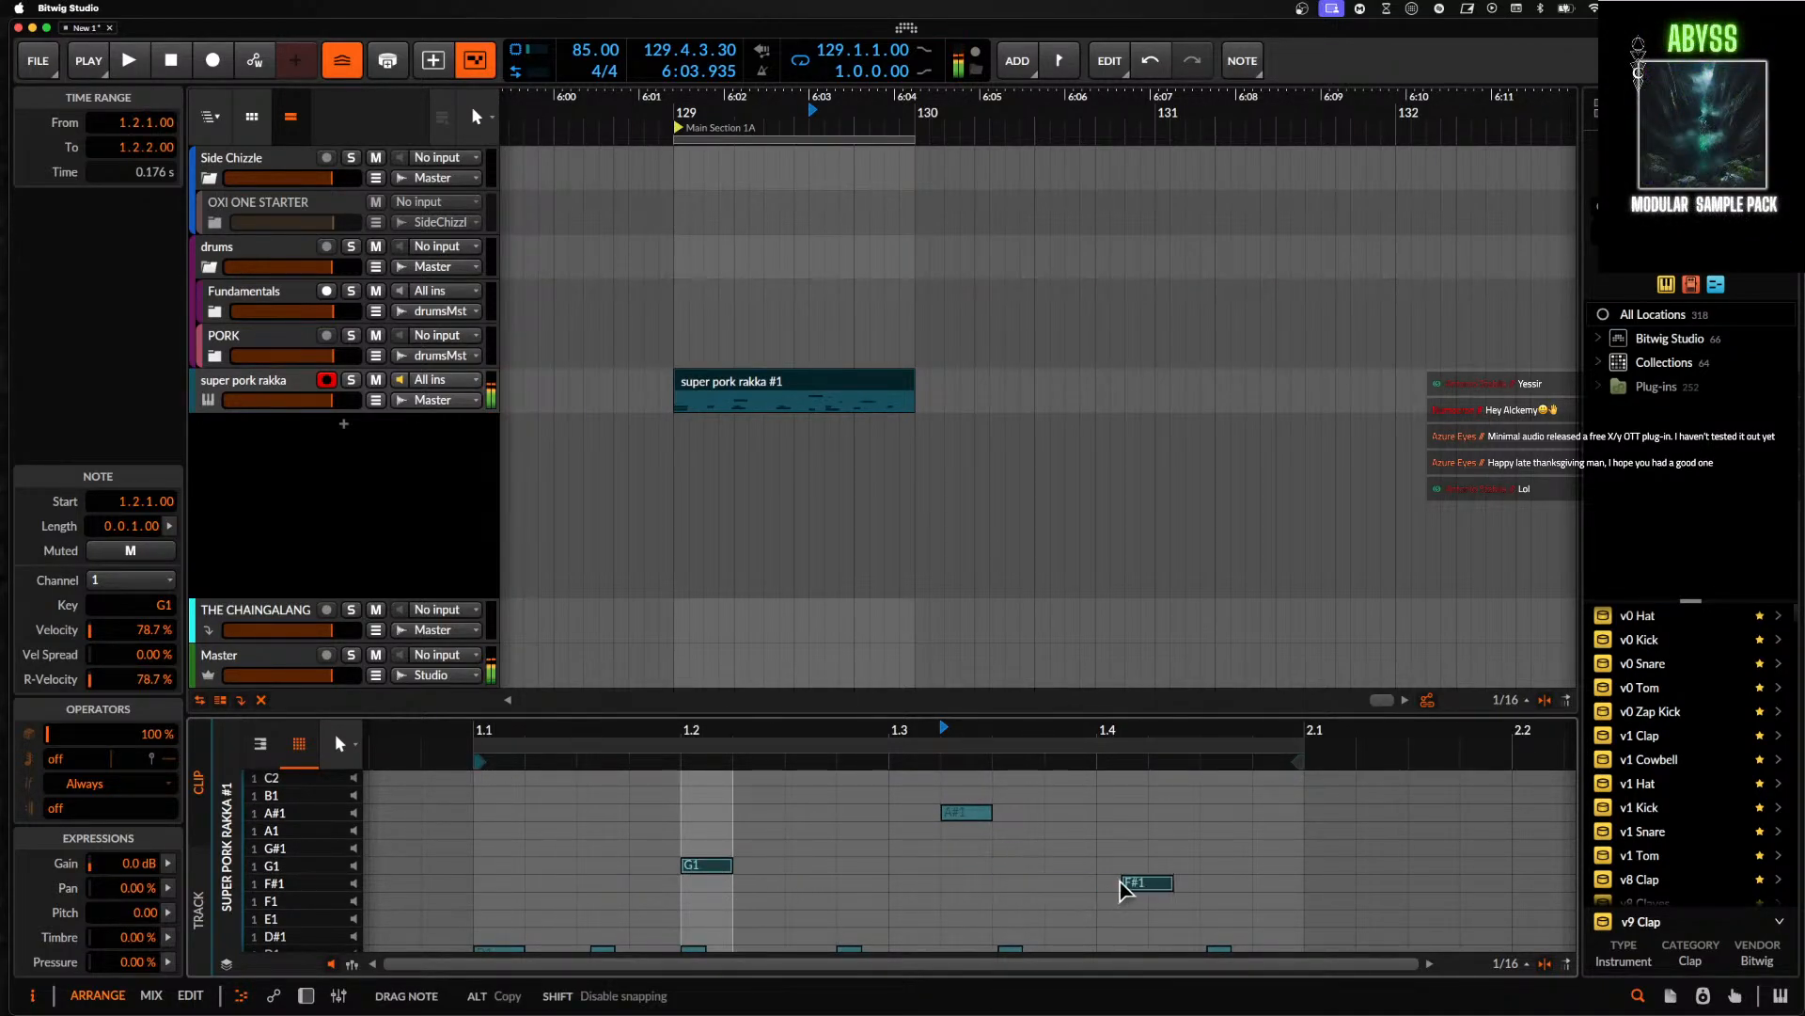
pyautogui.moveTo(1120, 880); pyautogui.dragTo(1104, 866)
# - Nudge the C#1 note on the fourth beat slightly earlier, to start at 1.3.4.92
pyautogui.scroll(8, 1112, 867)
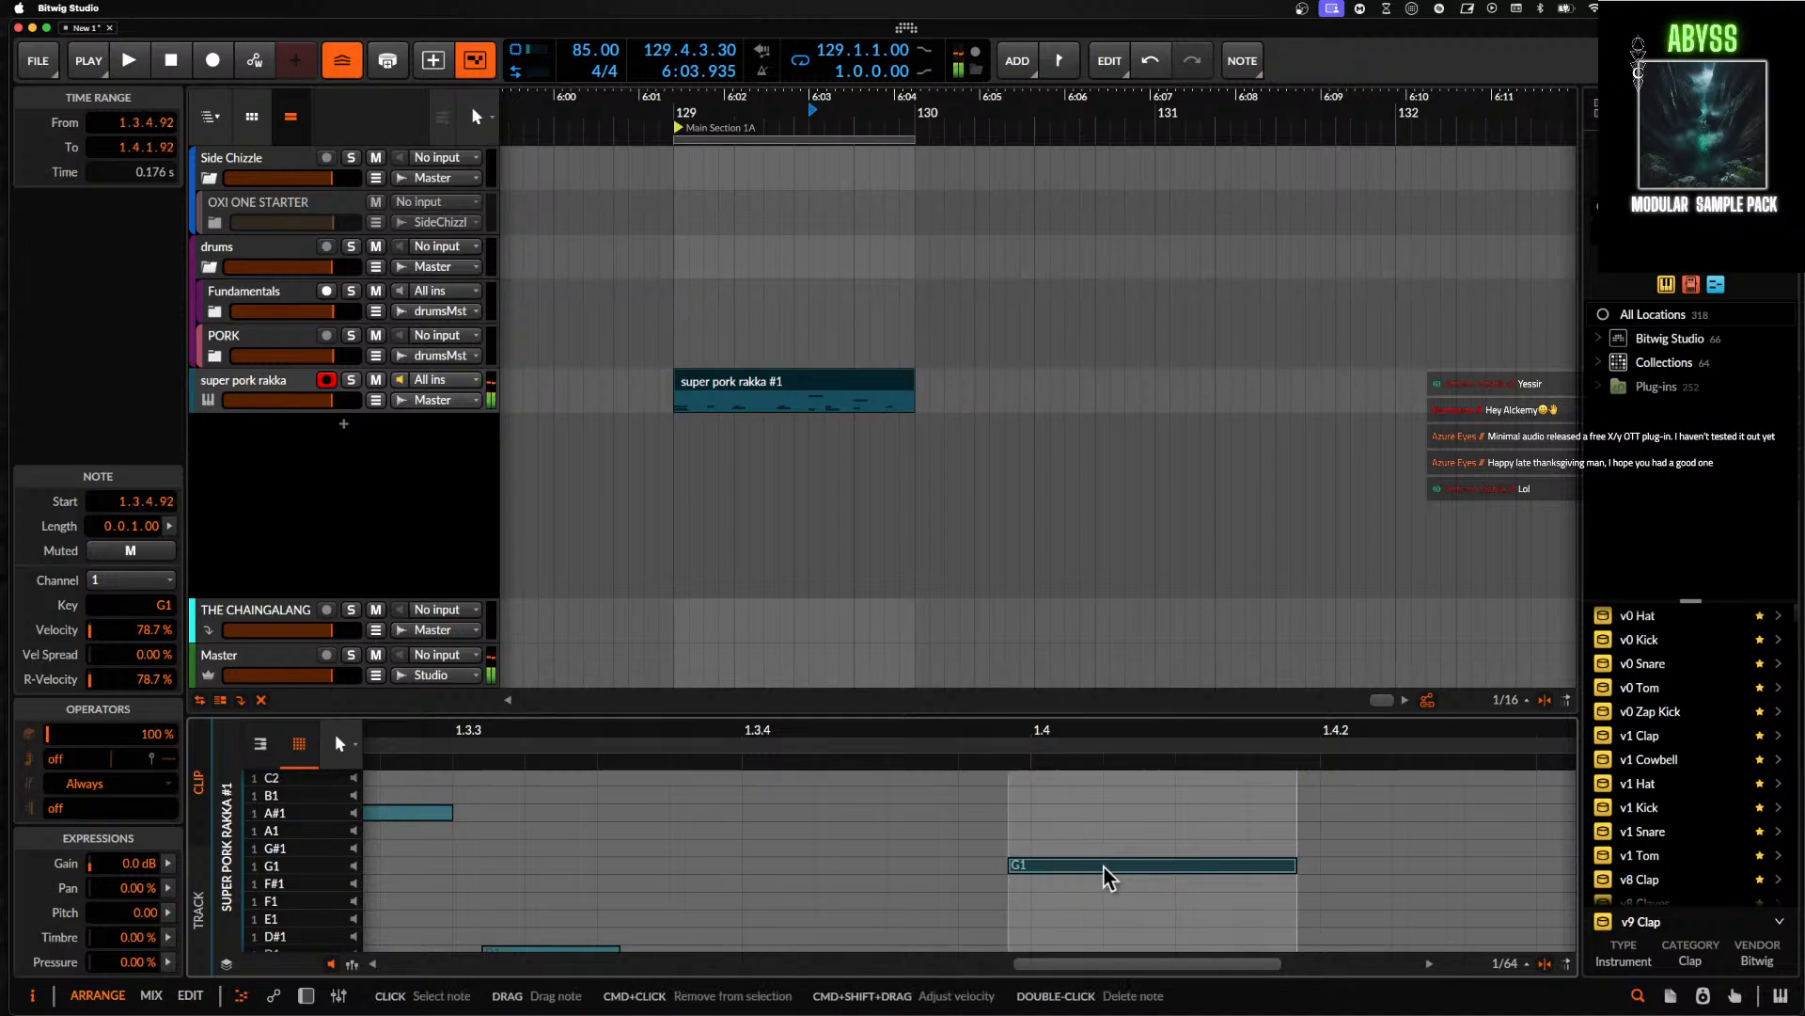
pyautogui.scroll(-8, 1104, 867)
pyautogui.scroll(4, 1104, 857)
pyautogui.click(1104, 853)
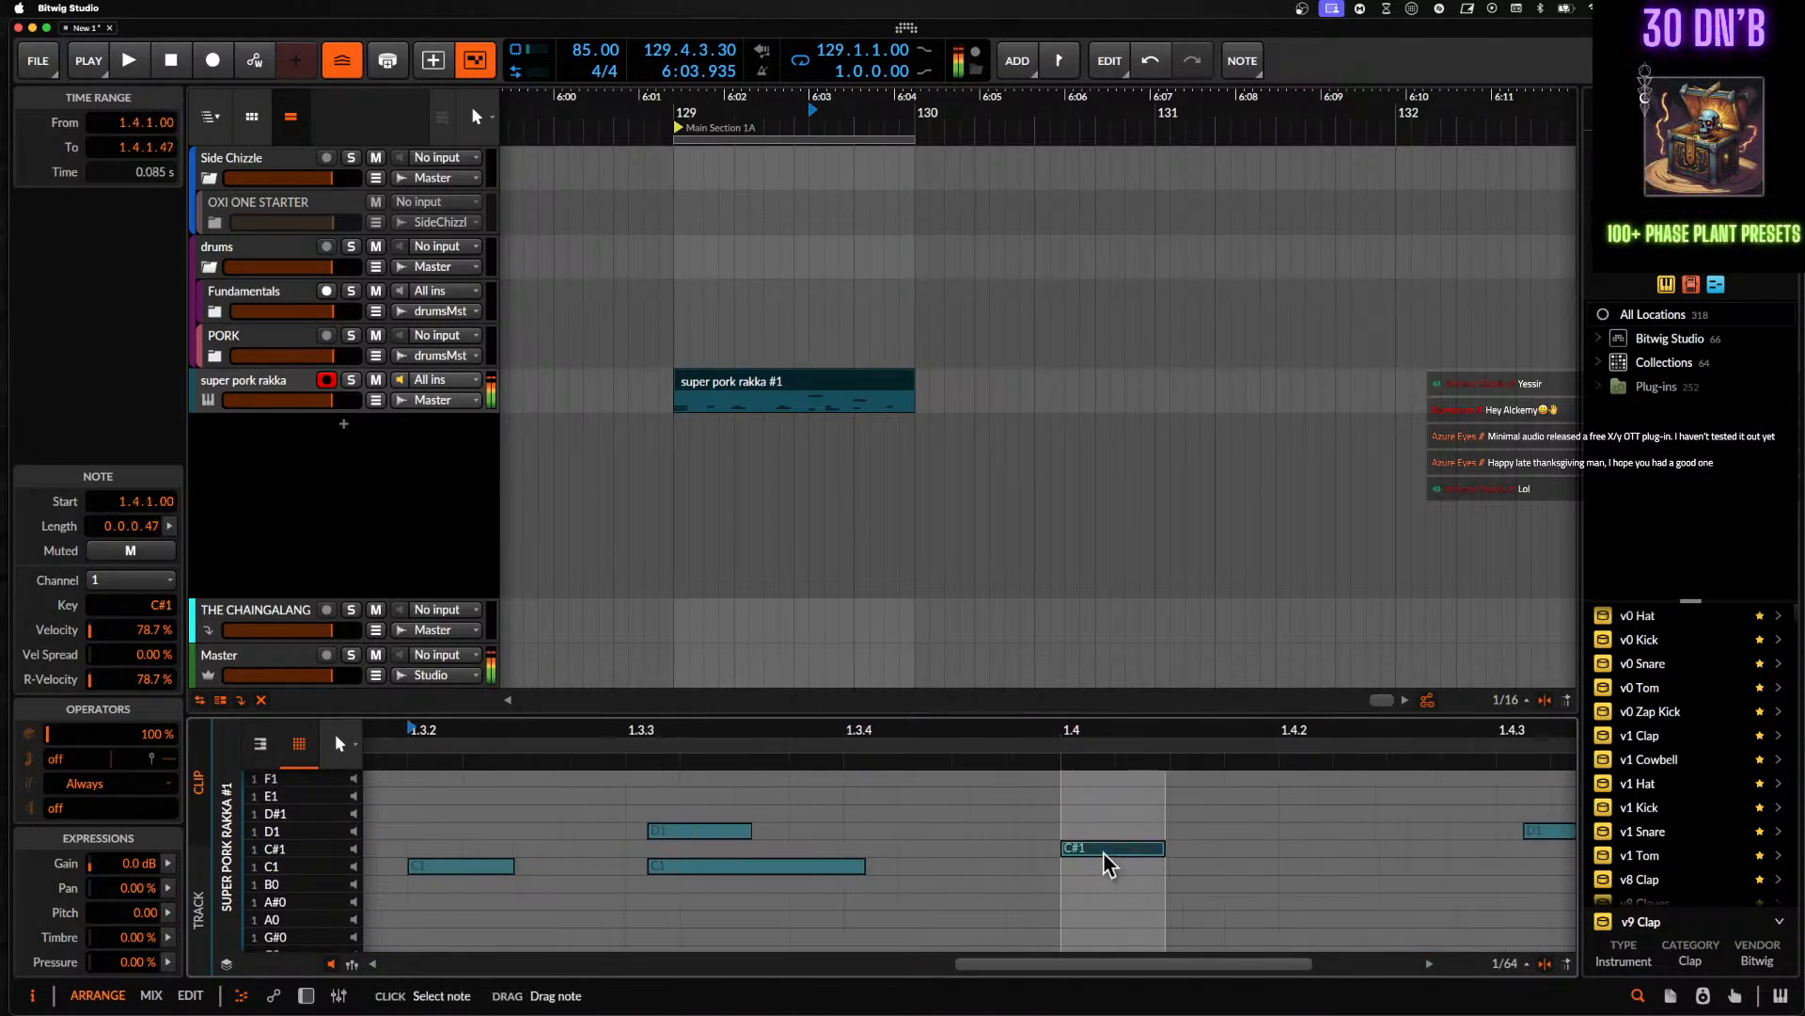
pyautogui.moveTo(1104, 854); pyautogui.dragTo(1085, 853)
# - Examine the timing of the overlapping C#1 and D1 notes near 1.2.4
pyautogui.hscroll(-4, 1084, 850)
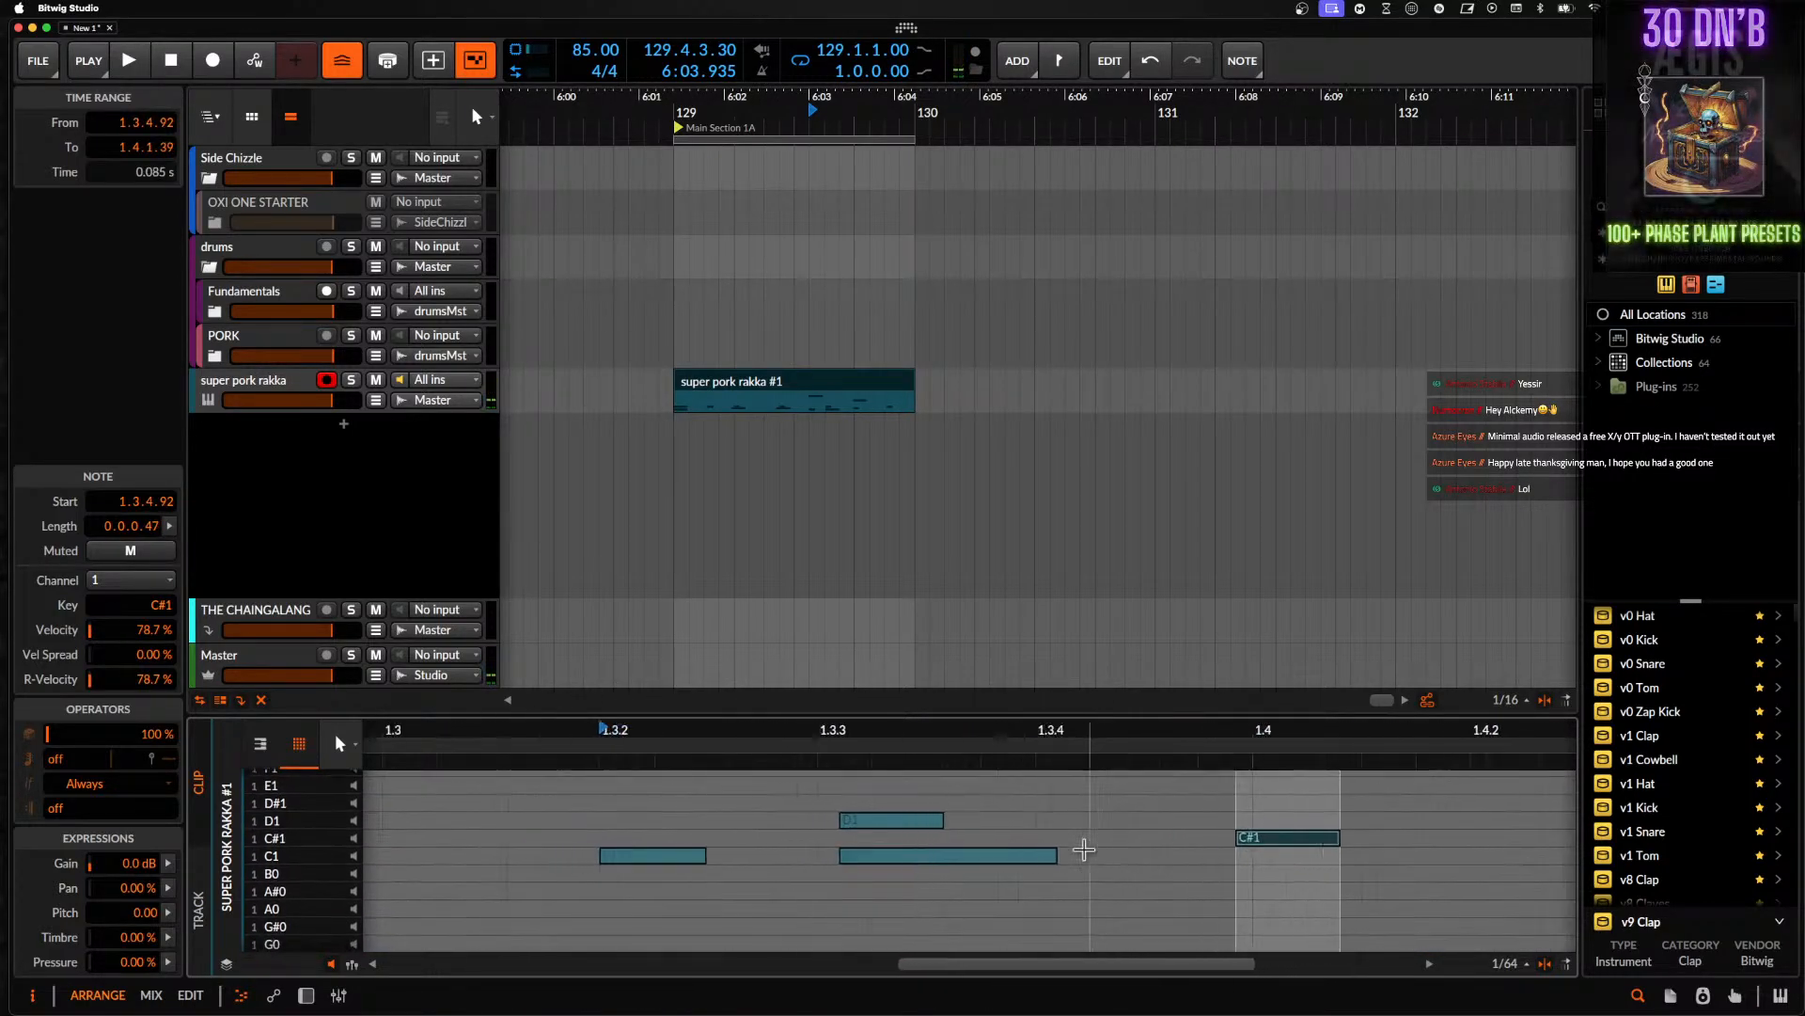
pyautogui.hscroll(-2, 1084, 850)
pyautogui.scroll(-3, 995, 838)
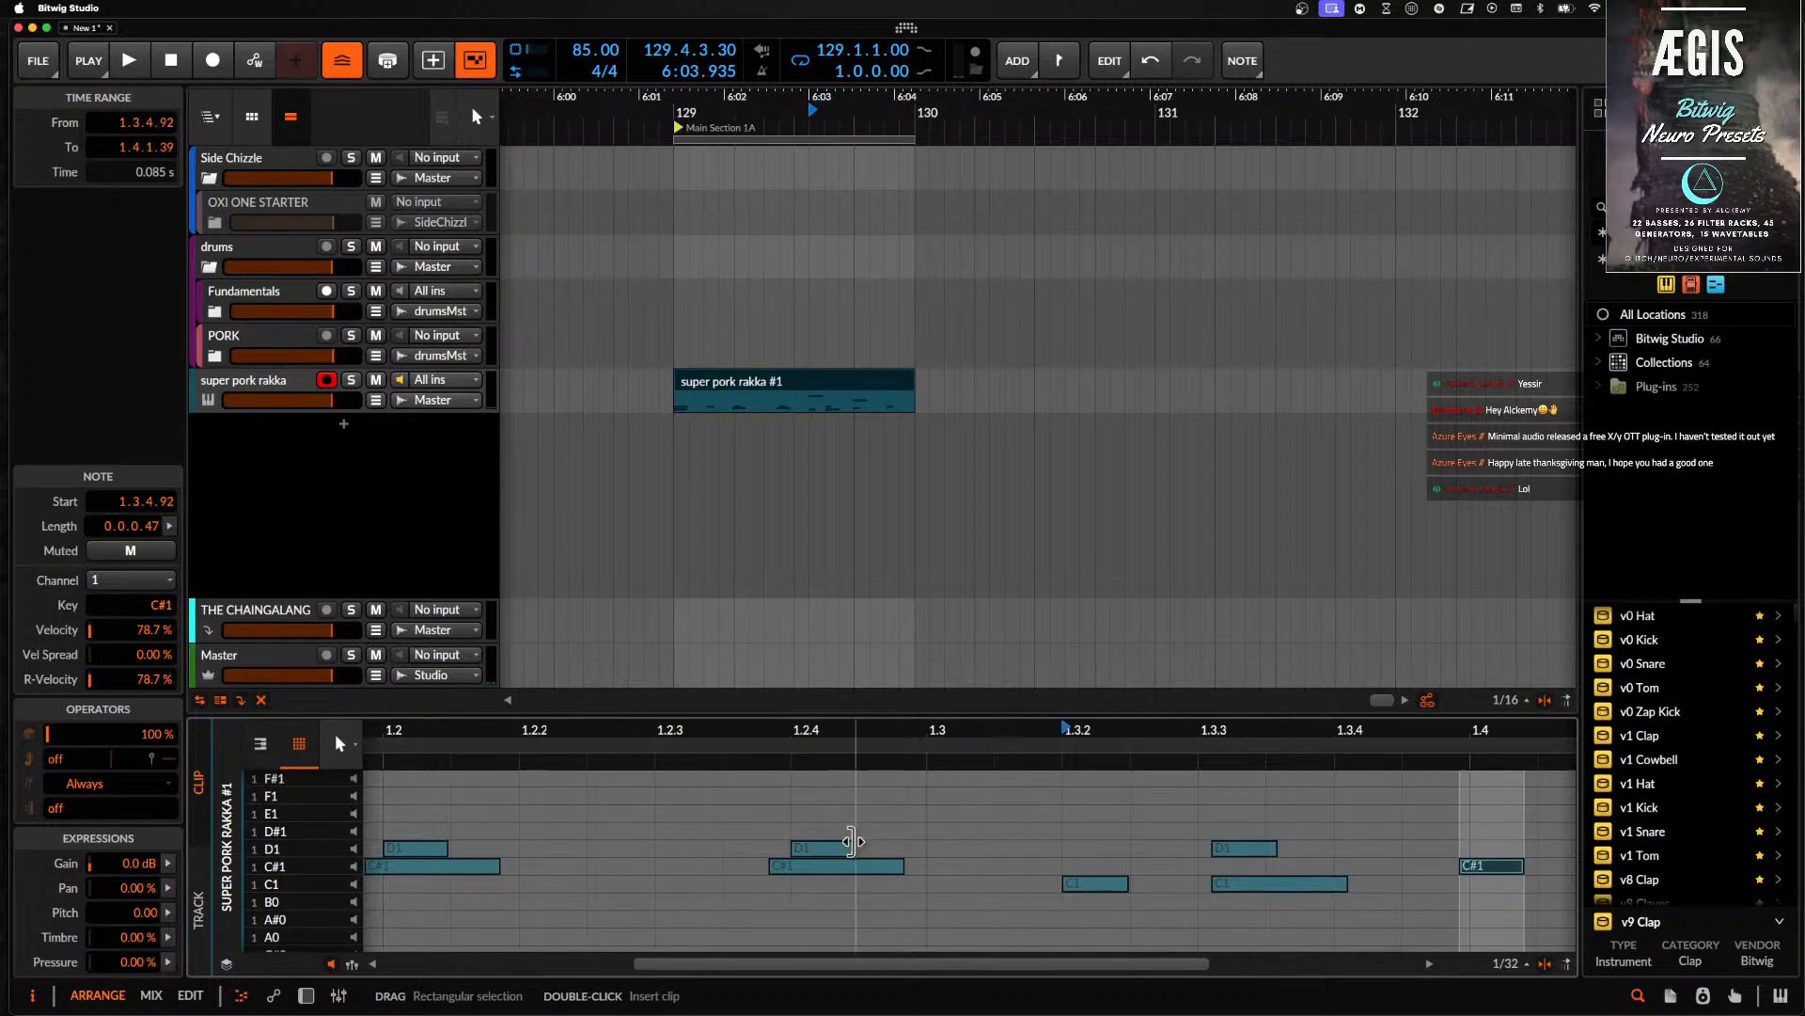
pyautogui.scroll(3, 852, 840)
pyautogui.click(799, 863)
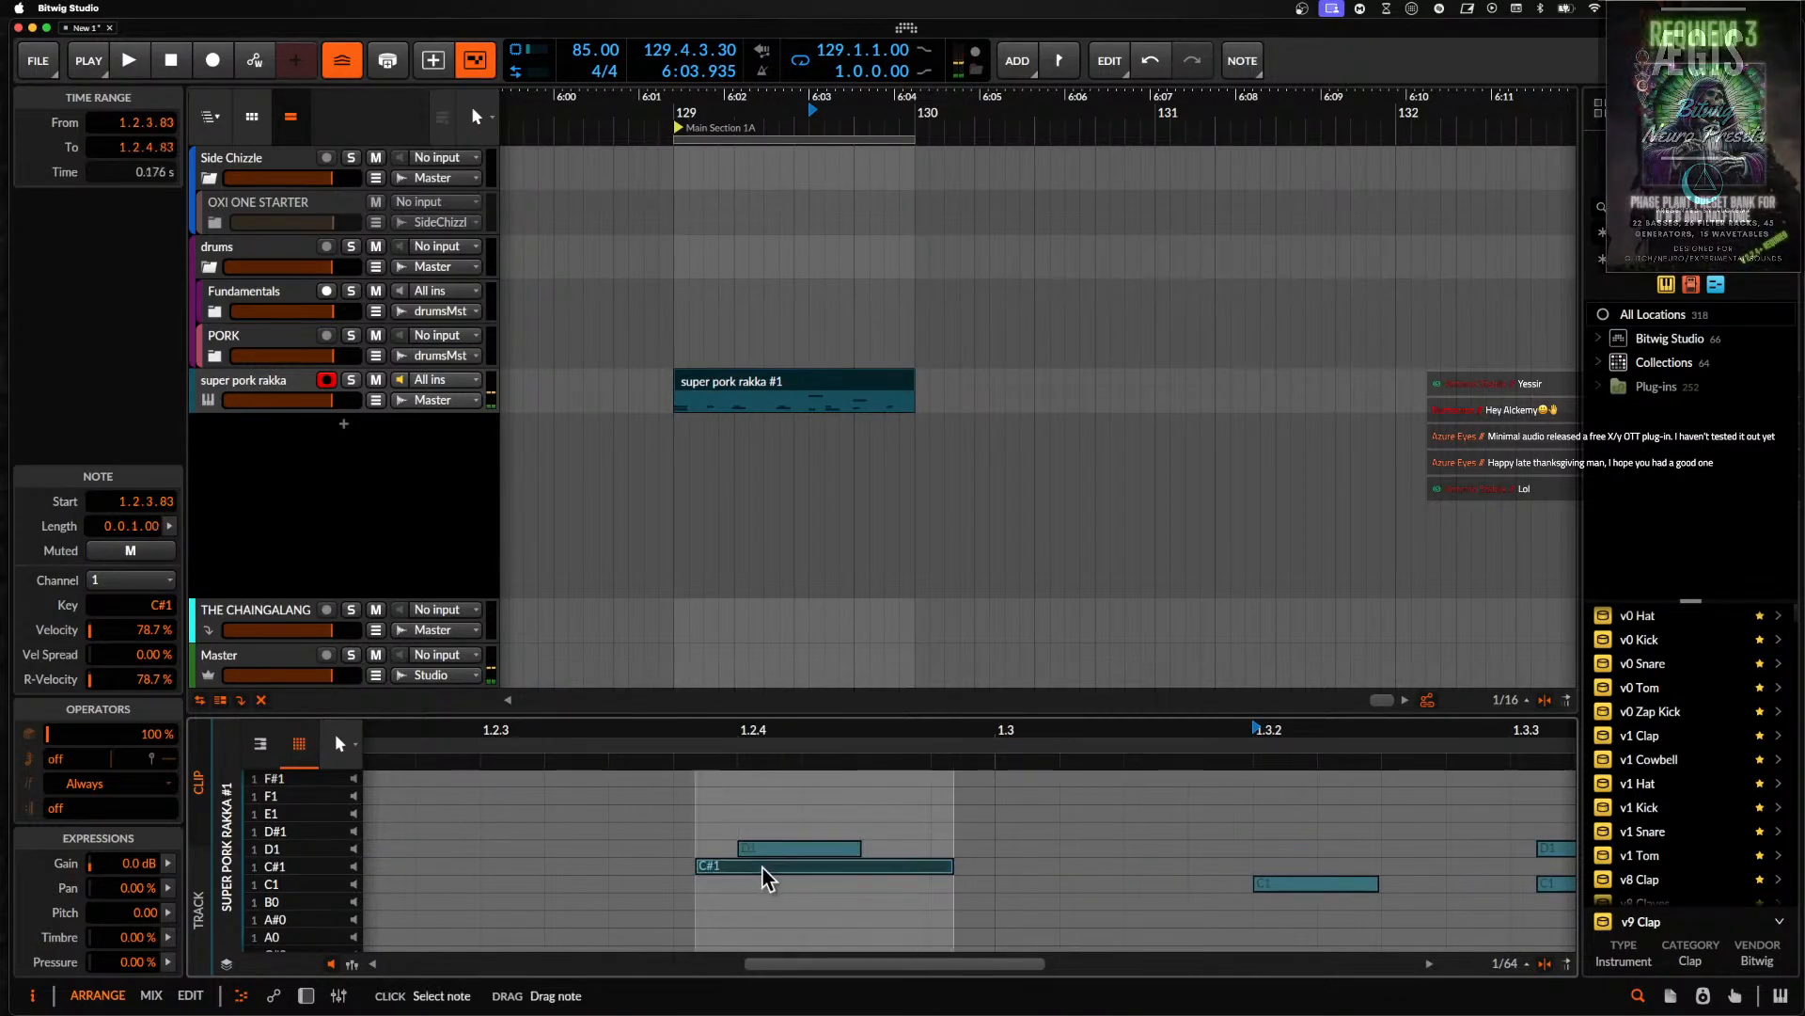
pyautogui.click(766, 849)
pyautogui.scroll(-3, 745, 858)
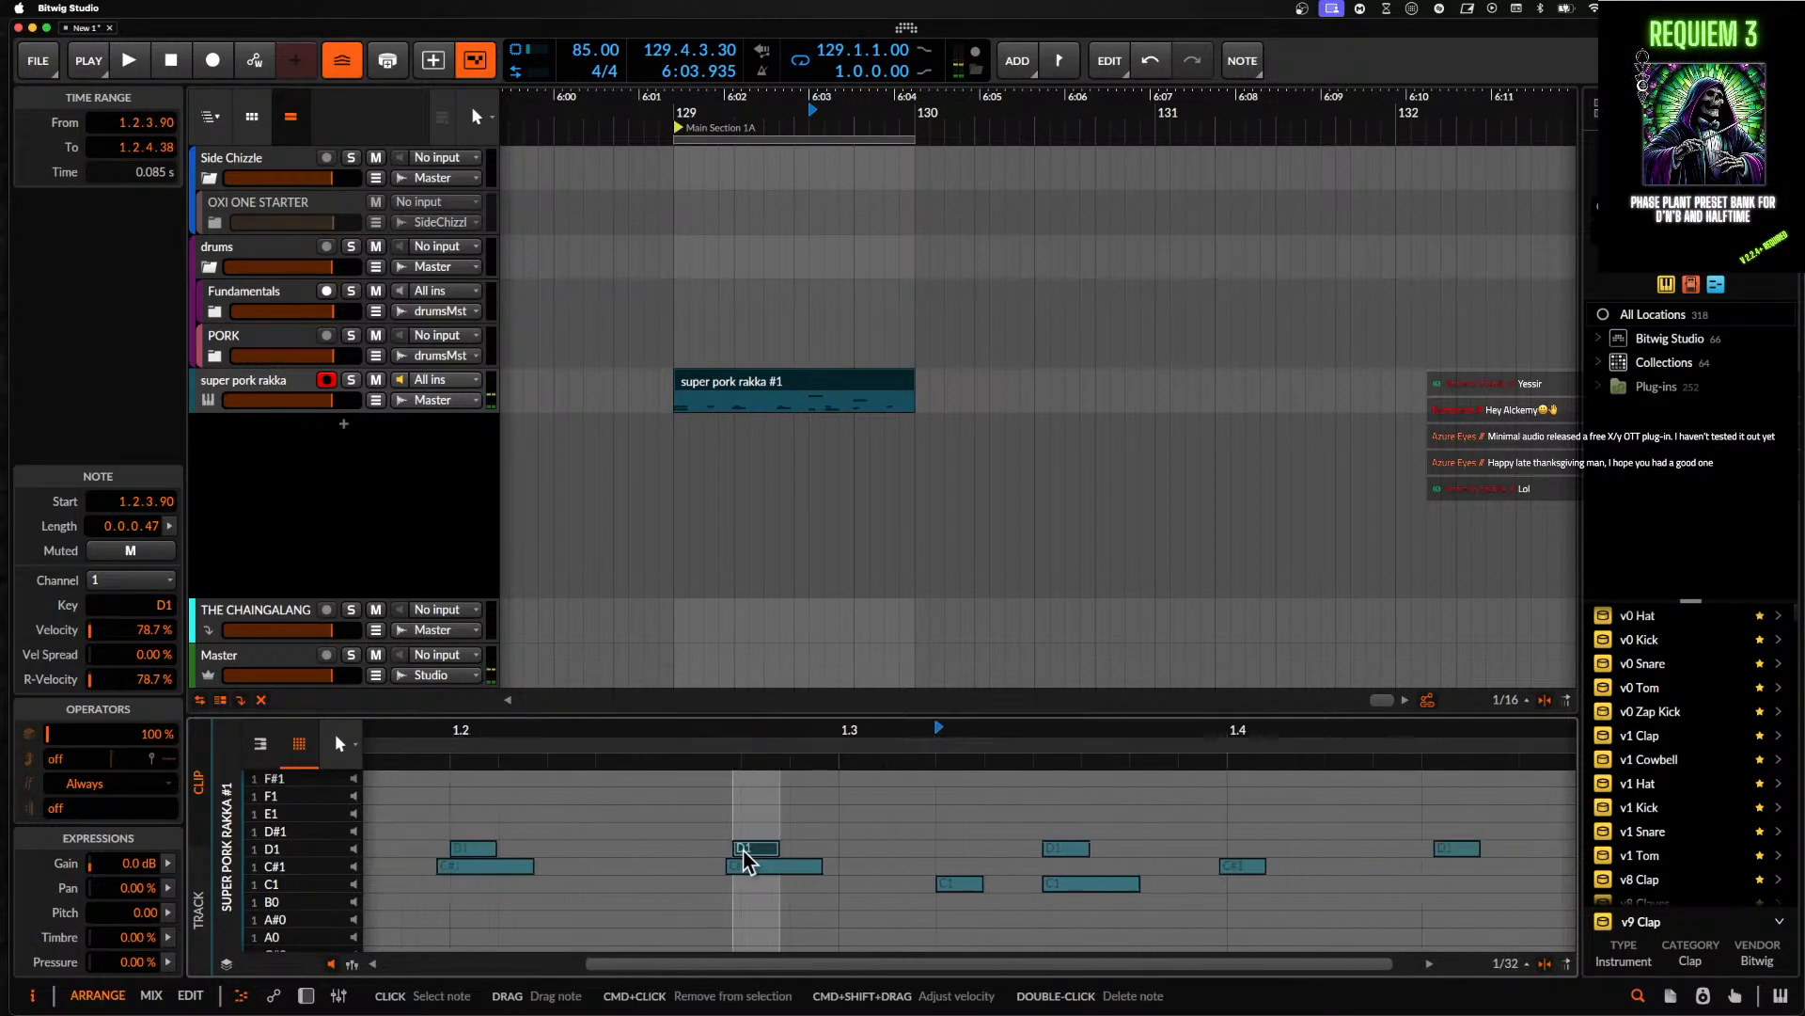
# - Show the track's devices, expand the Drum Machine, and select the v1 Hat pad while the clip plays
pyautogui.doubleClick(290, 386)
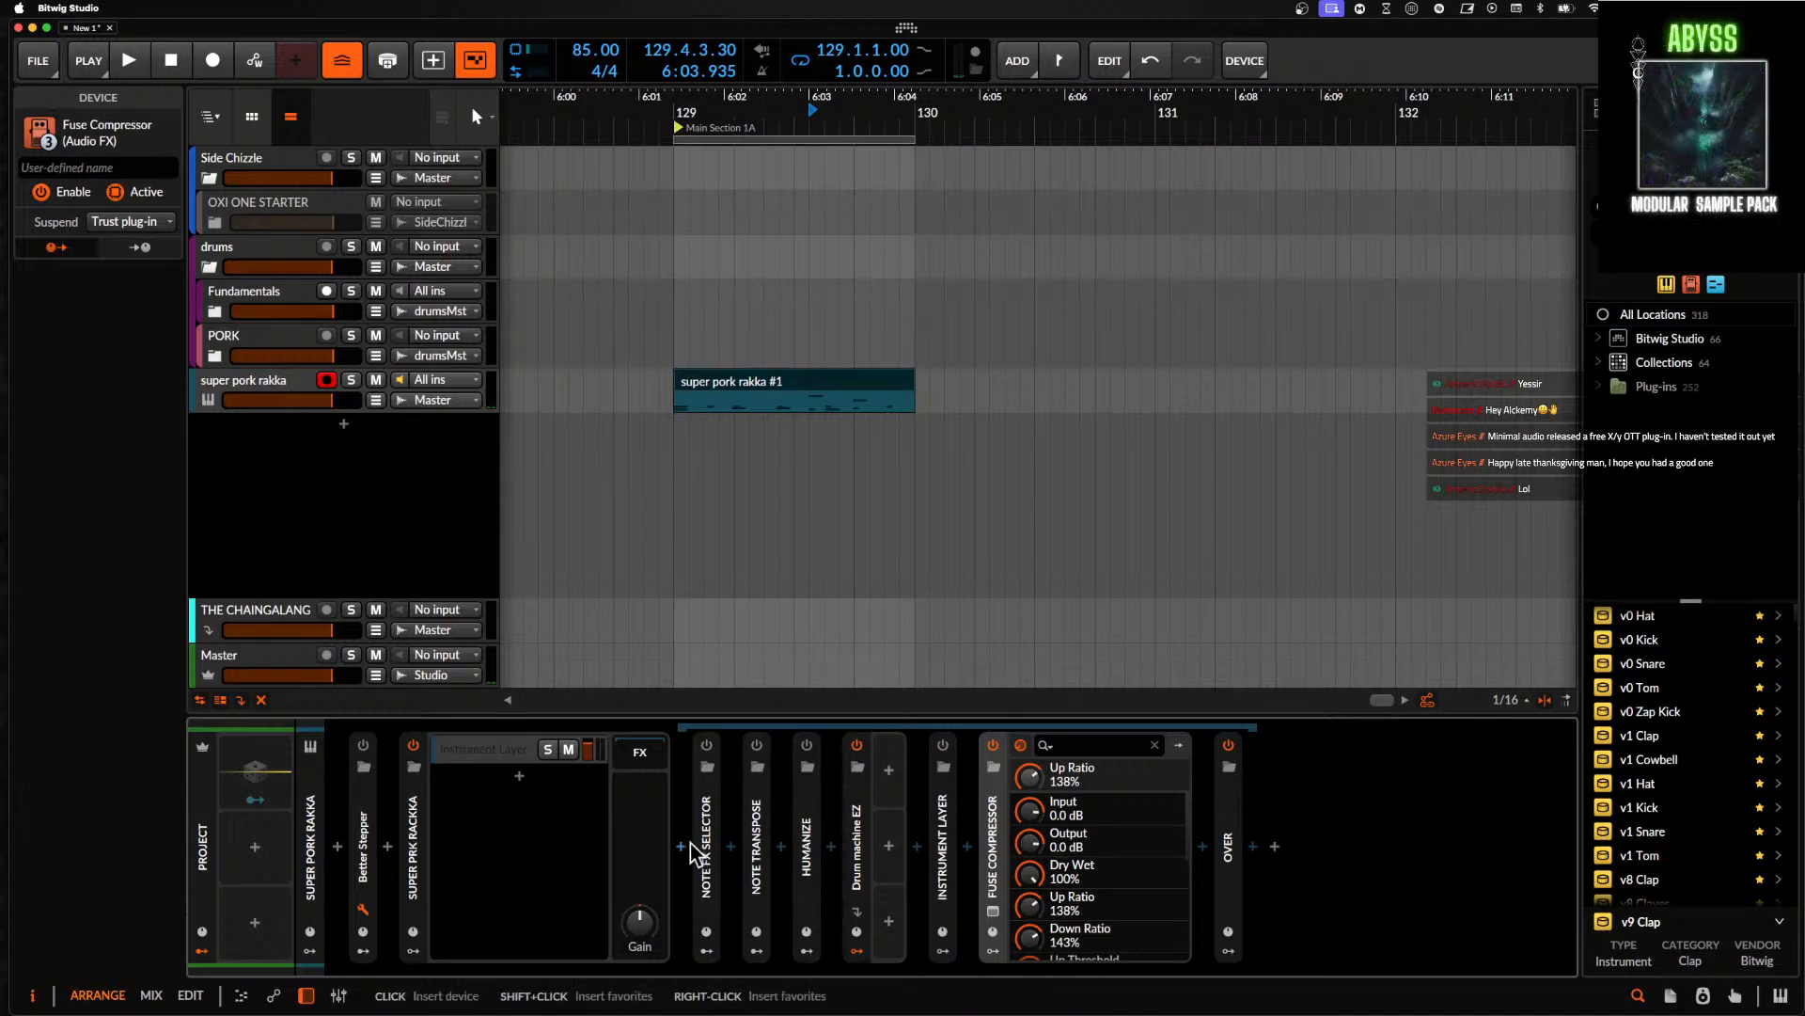
pyautogui.doubleClick(852, 879)
pyautogui.press('space')
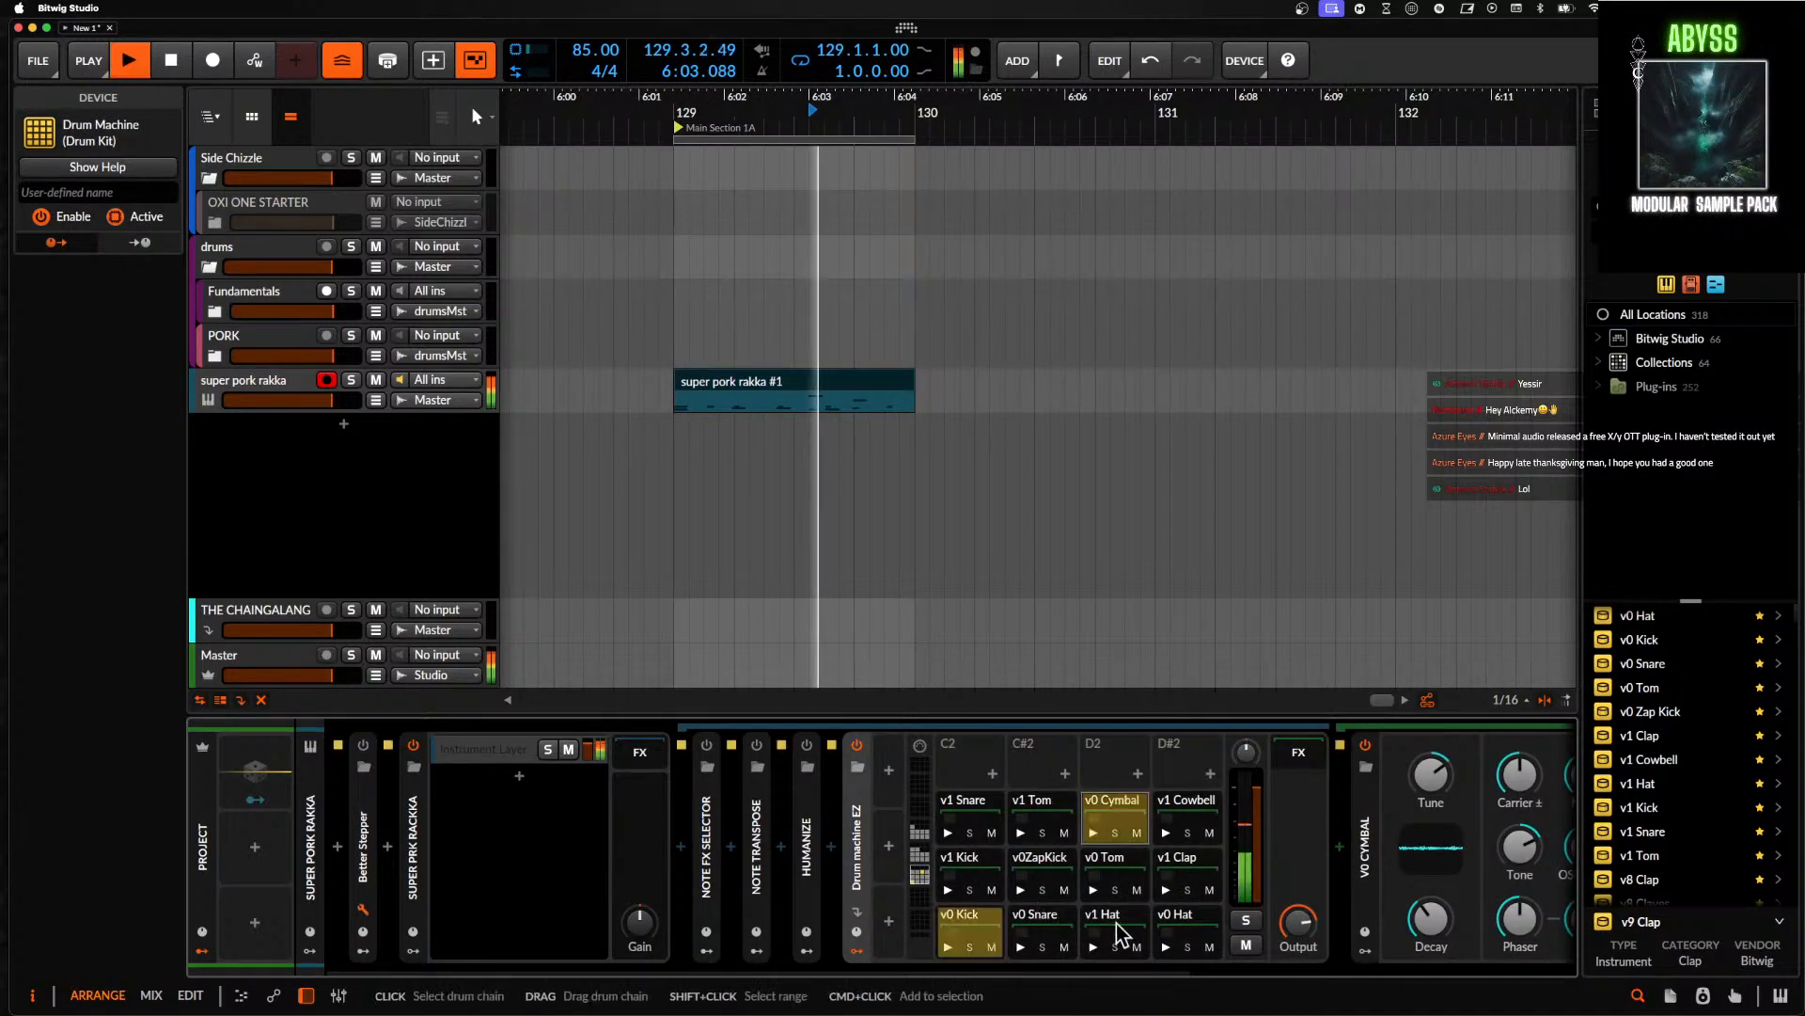
pyautogui.click(1119, 921)
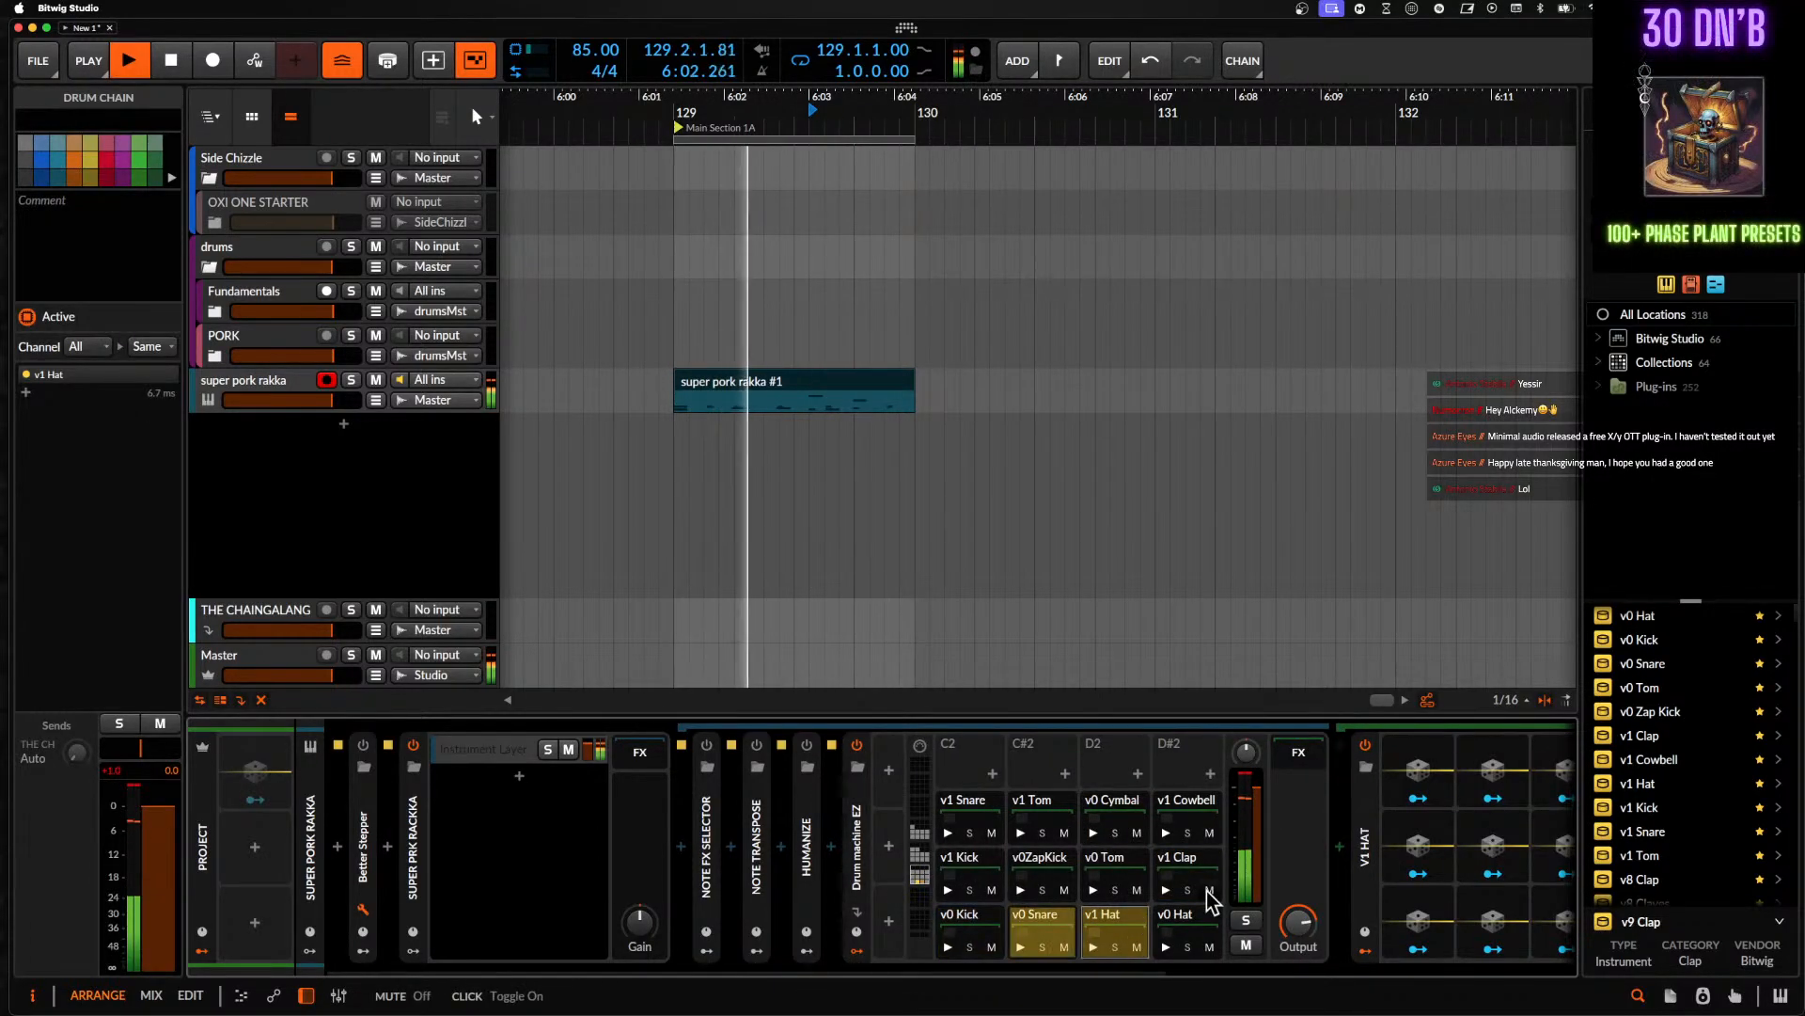
# - Adjust the v1 Hat's RANDOM macro and hide the device's modulator grid
pyautogui.hscroll(5, 1210, 900)
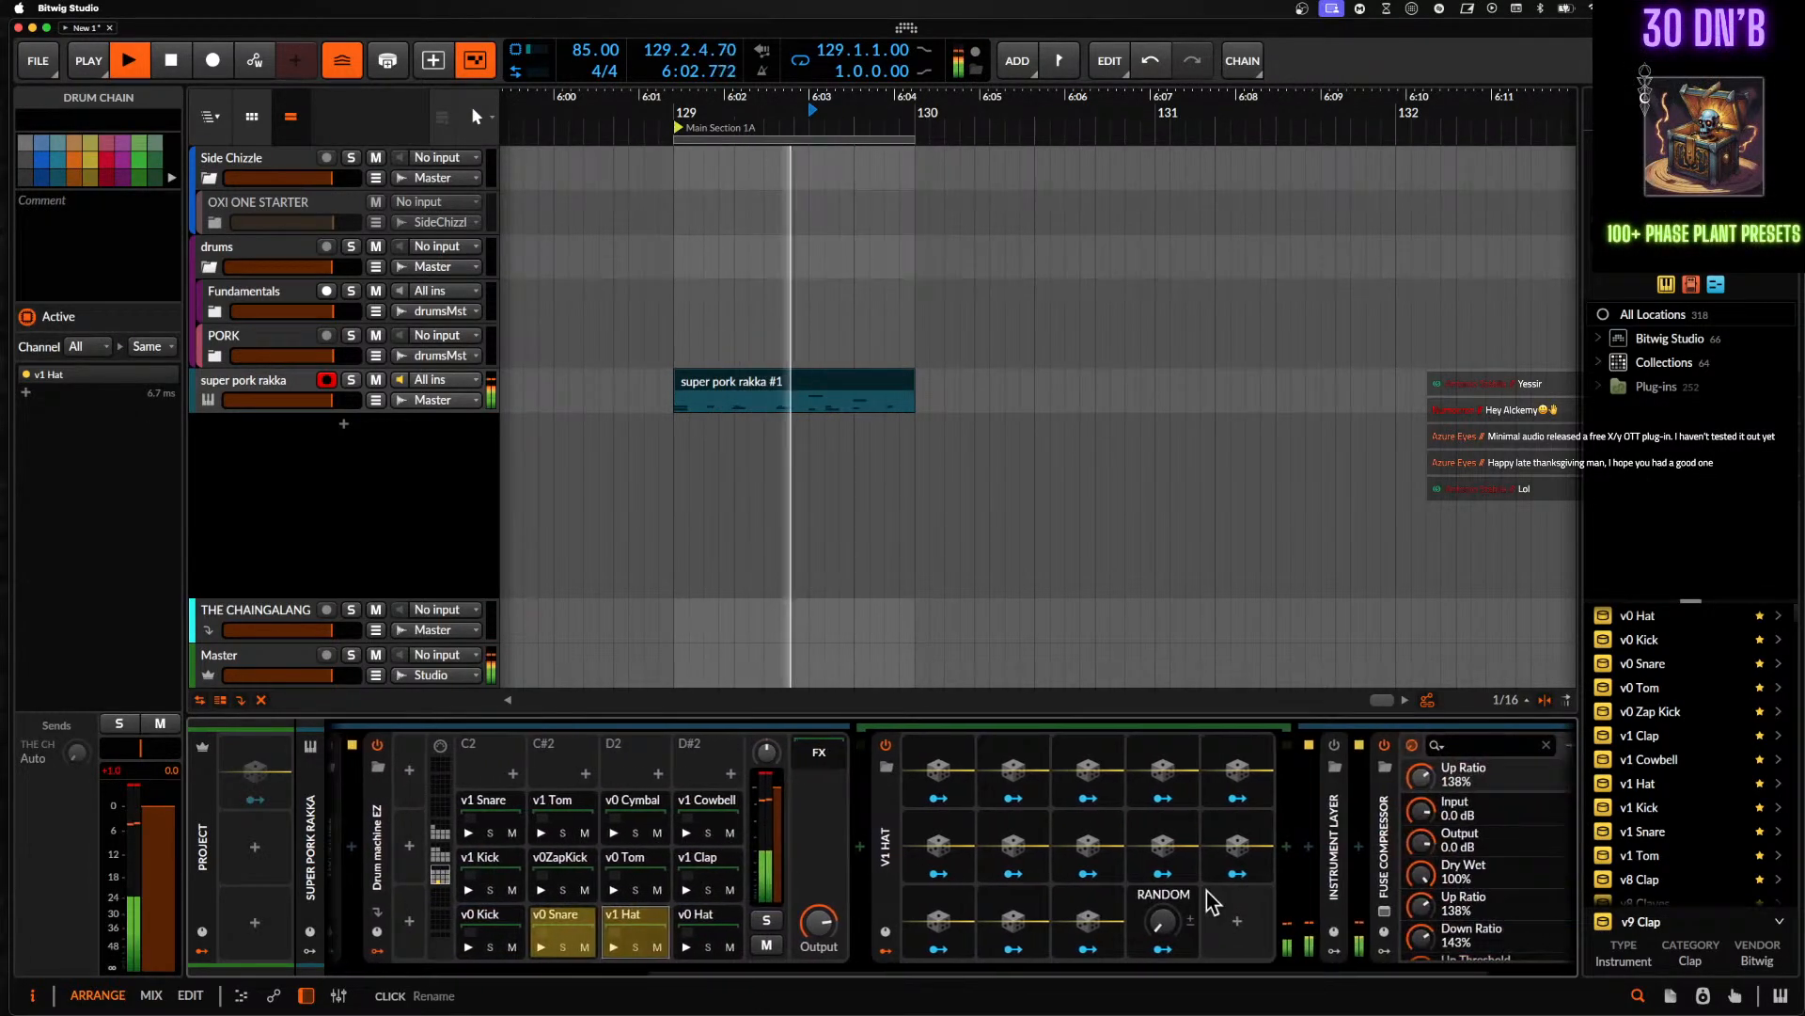
pyautogui.moveTo(1141, 920)
pyautogui.mouseDown()
pyautogui.moveTo(1142, 898)
pyautogui.moveTo(1142, 941)
pyautogui.mouseUp()
pyautogui.click(867, 835)
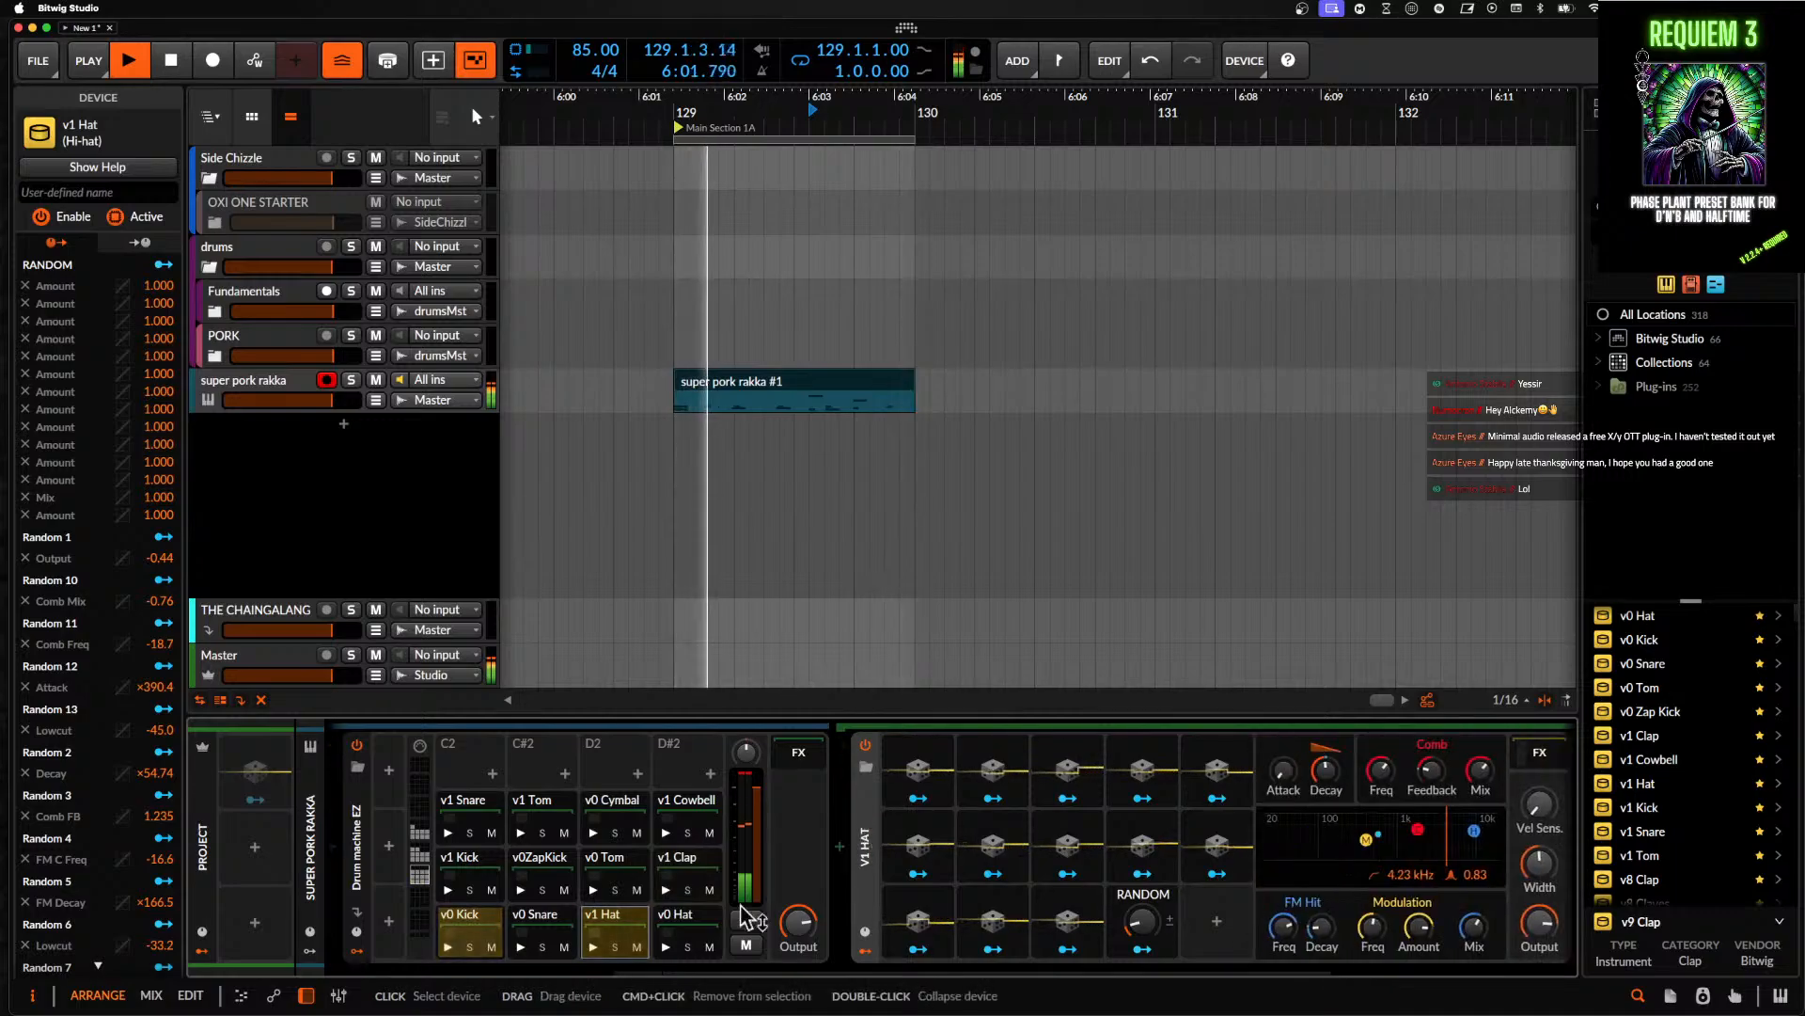
pyautogui.click(863, 958)
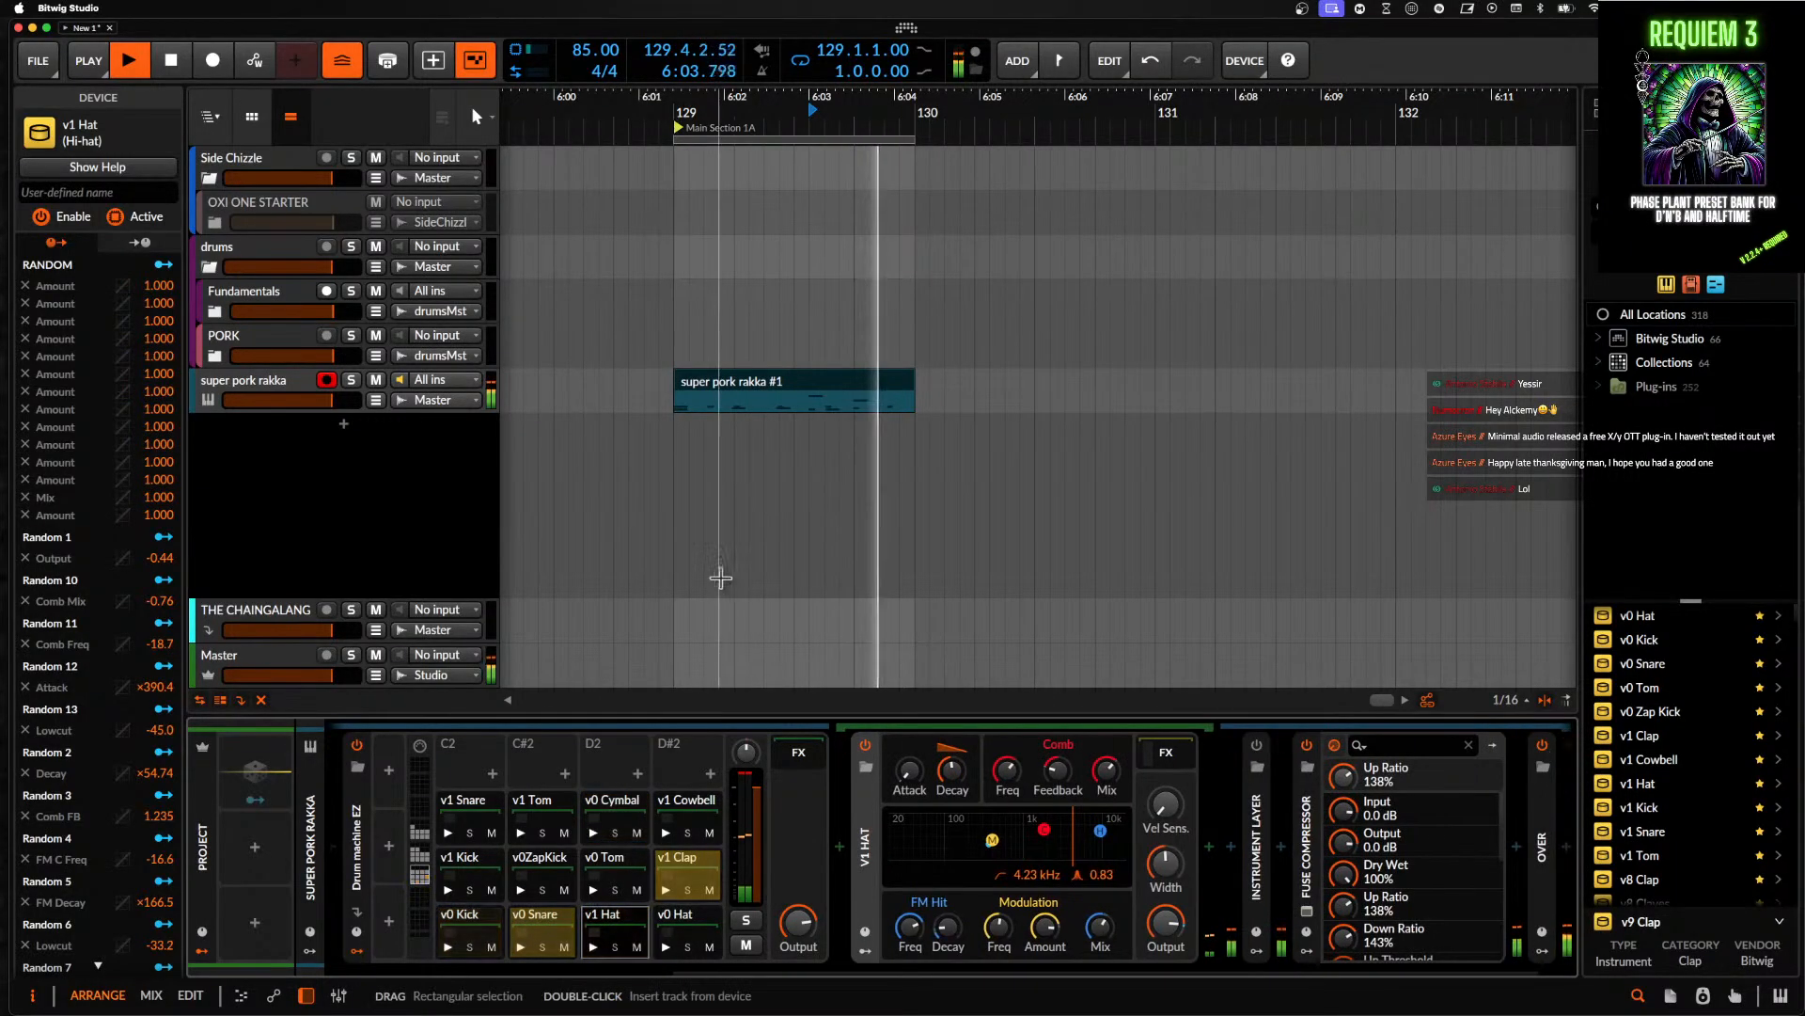
# - Collapse the v1 Hat and Drum Machine devices and stop playback
pyautogui.scroll(-3, 840, 441)
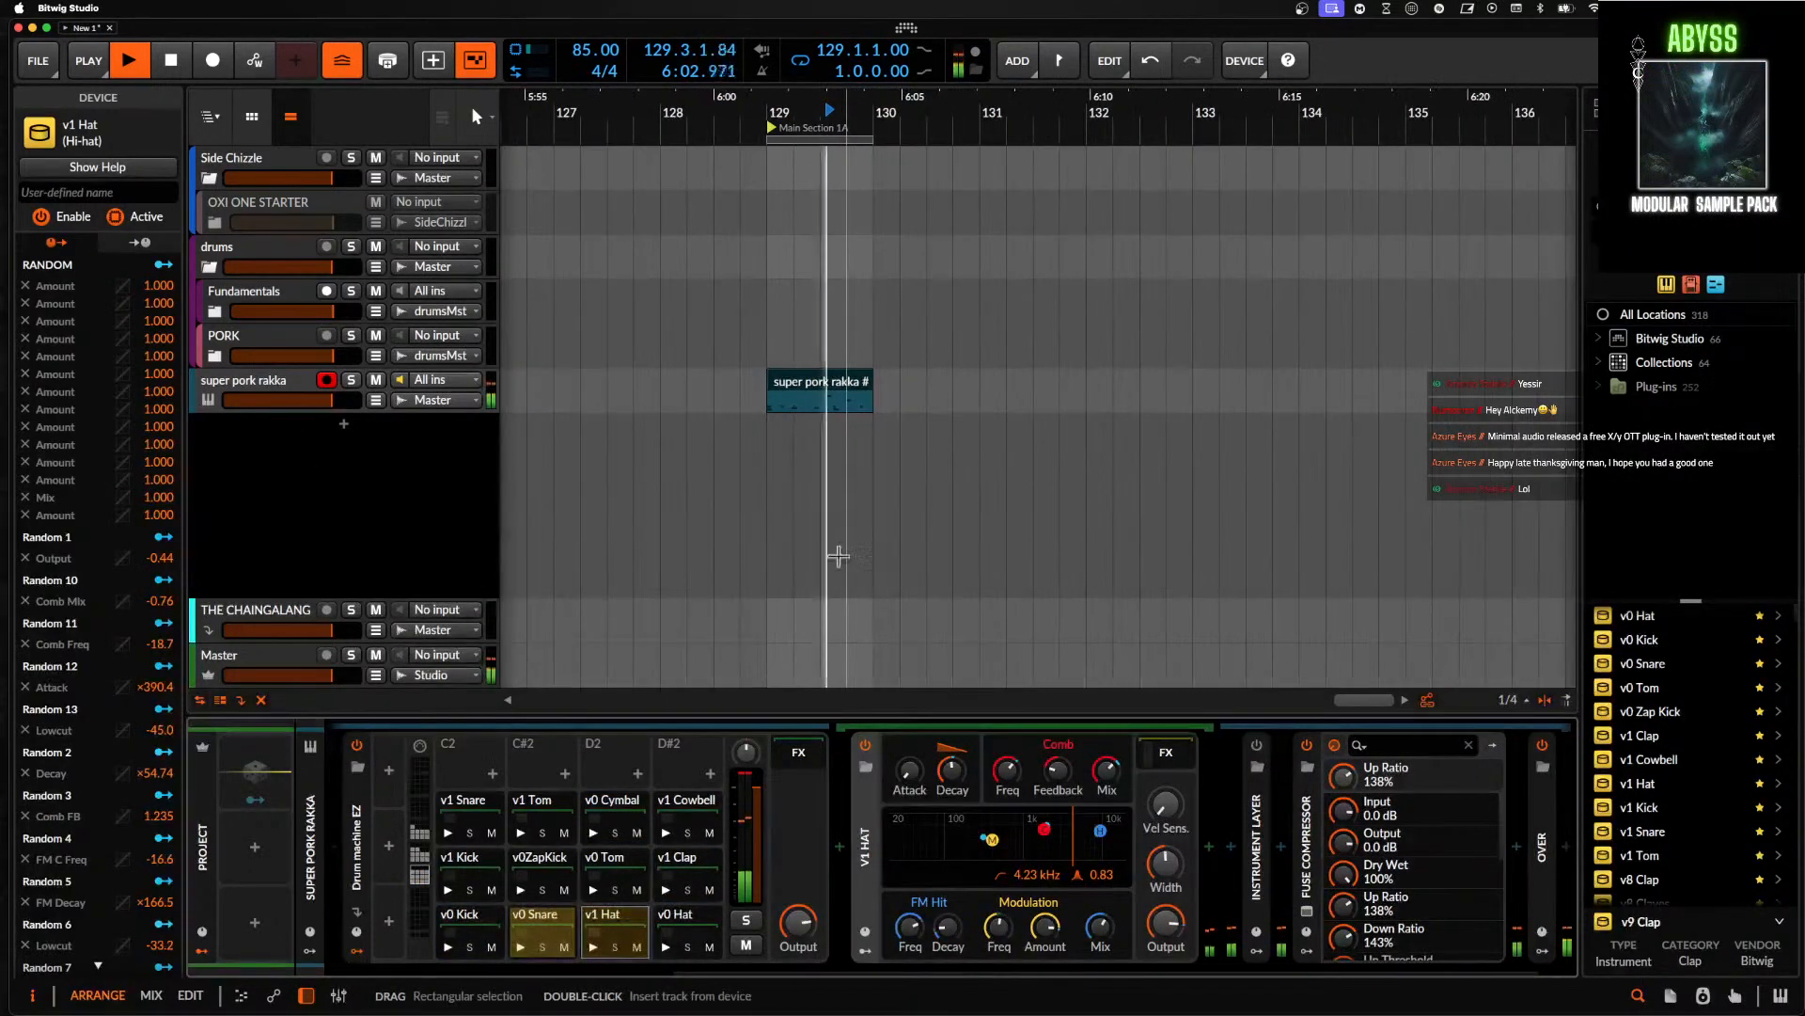
pyautogui.doubleClick(862, 827)
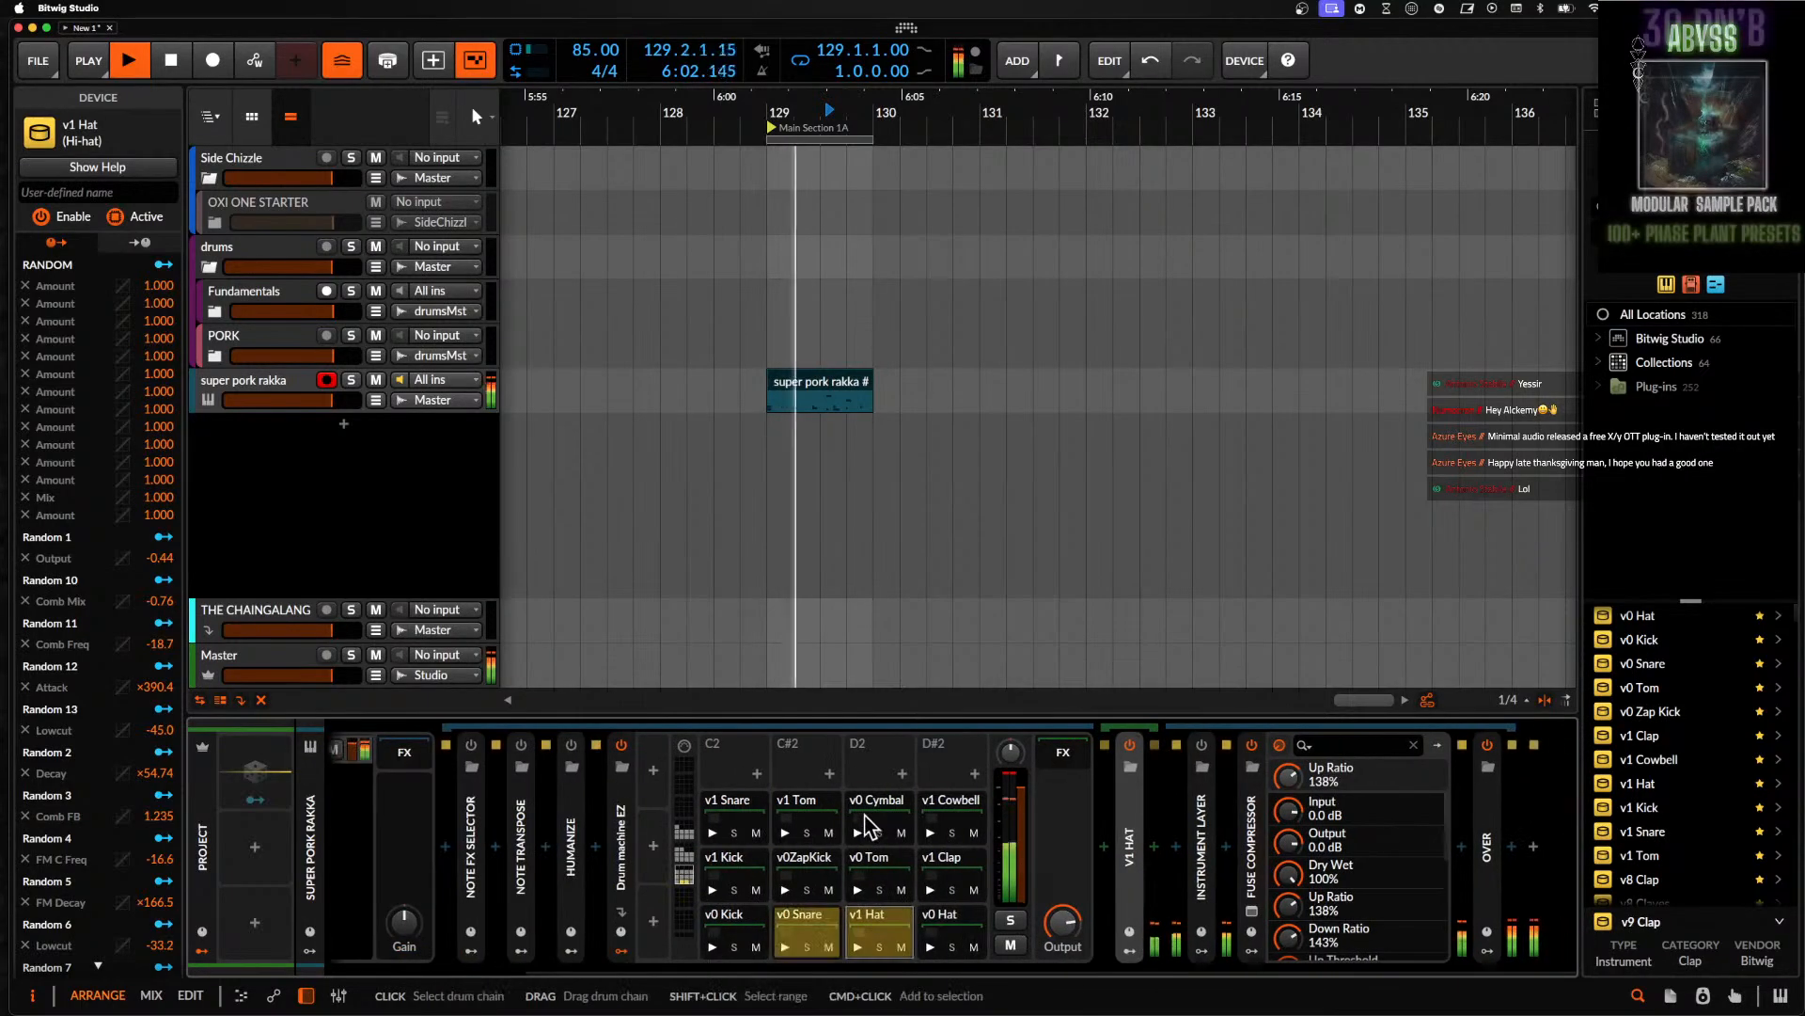
pyautogui.hscroll(-2, 862, 826)
pyautogui.doubleClick(746, 832)
pyautogui.press('space')
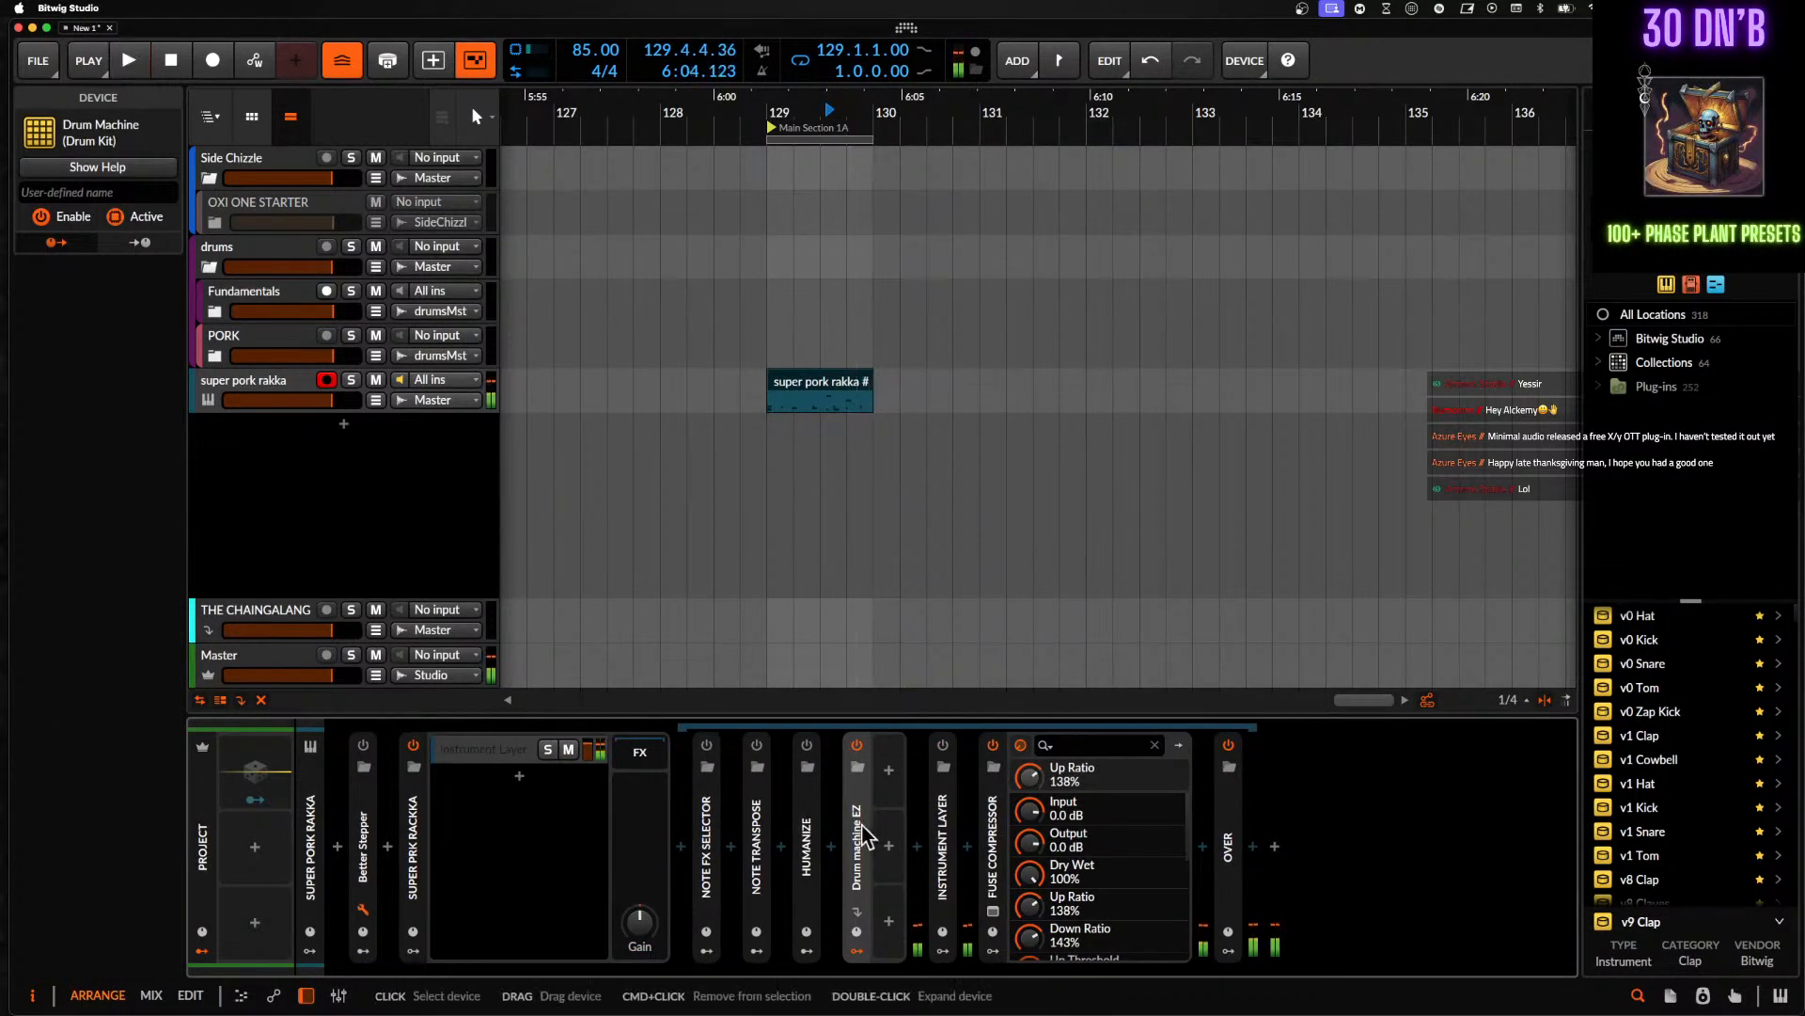
pyautogui.doubleClick(856, 827)
pyautogui.doubleClick(856, 827)
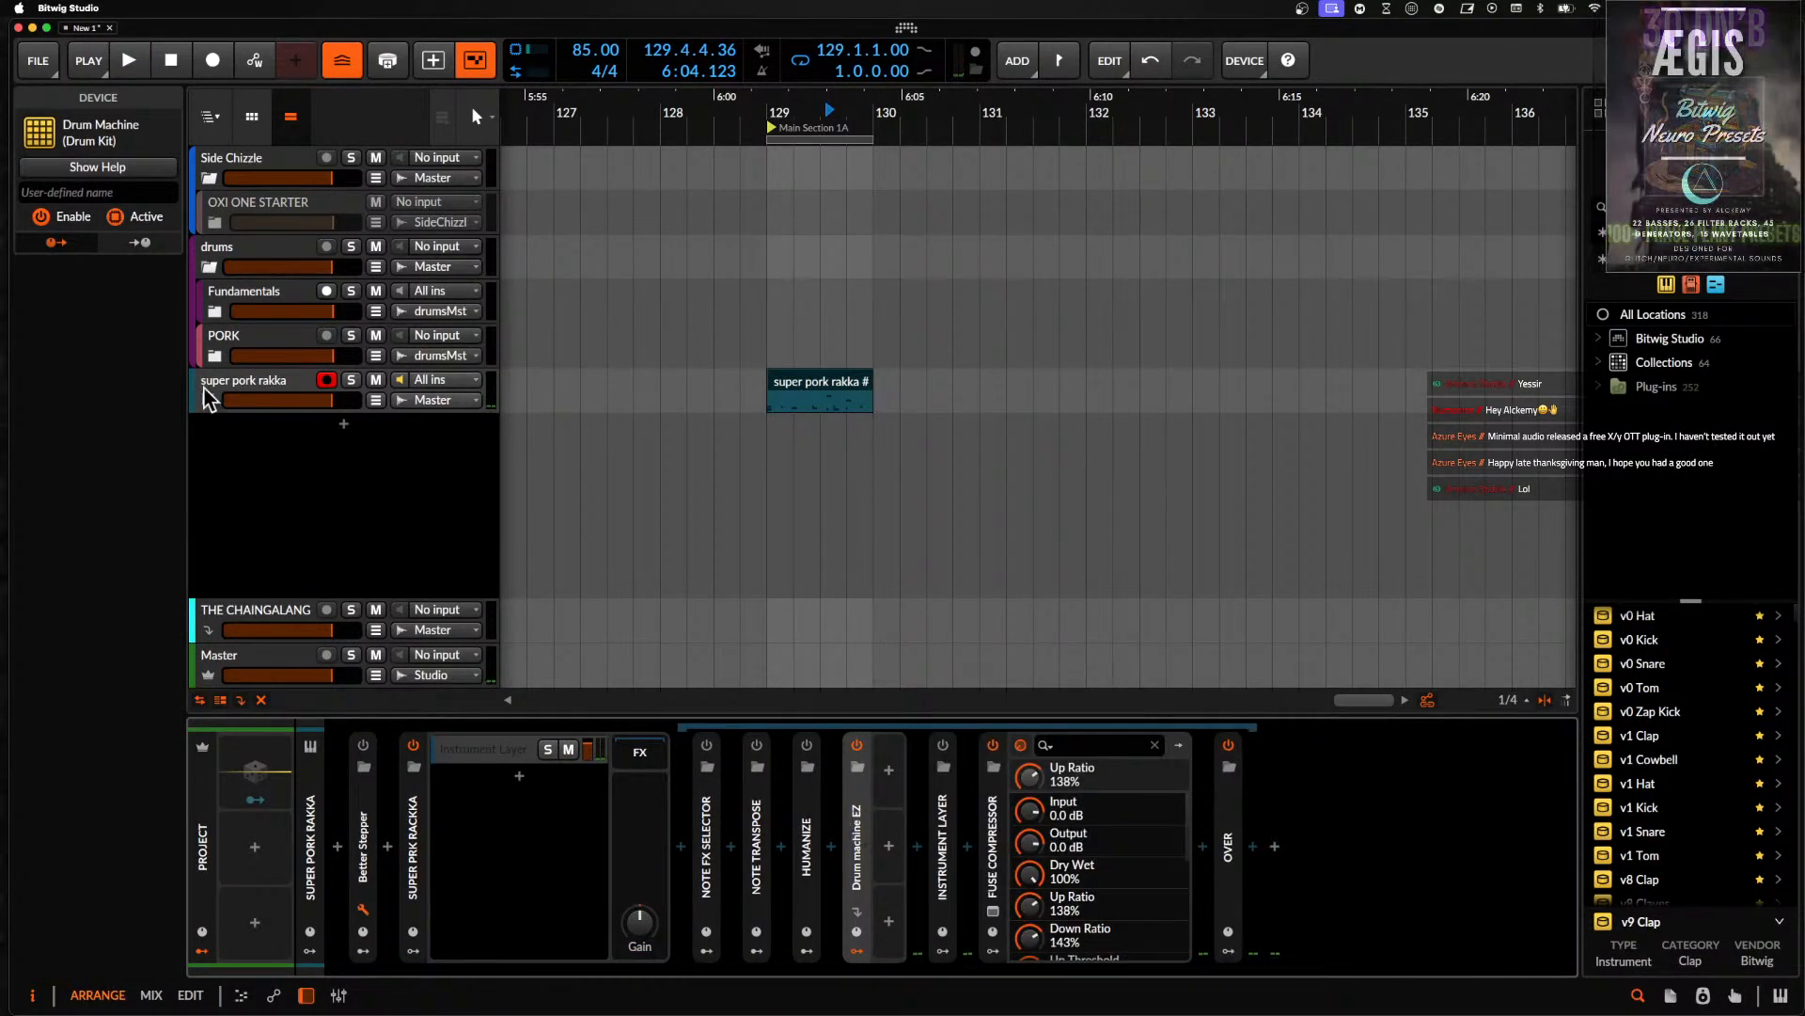
# - Expand the Drum Machine and select its v0 Kick and v0 Snare pads together
pyautogui.click(793, 385)
pyautogui.scroll(3, 793, 386)
pyautogui.scroll(-4, 793, 385)
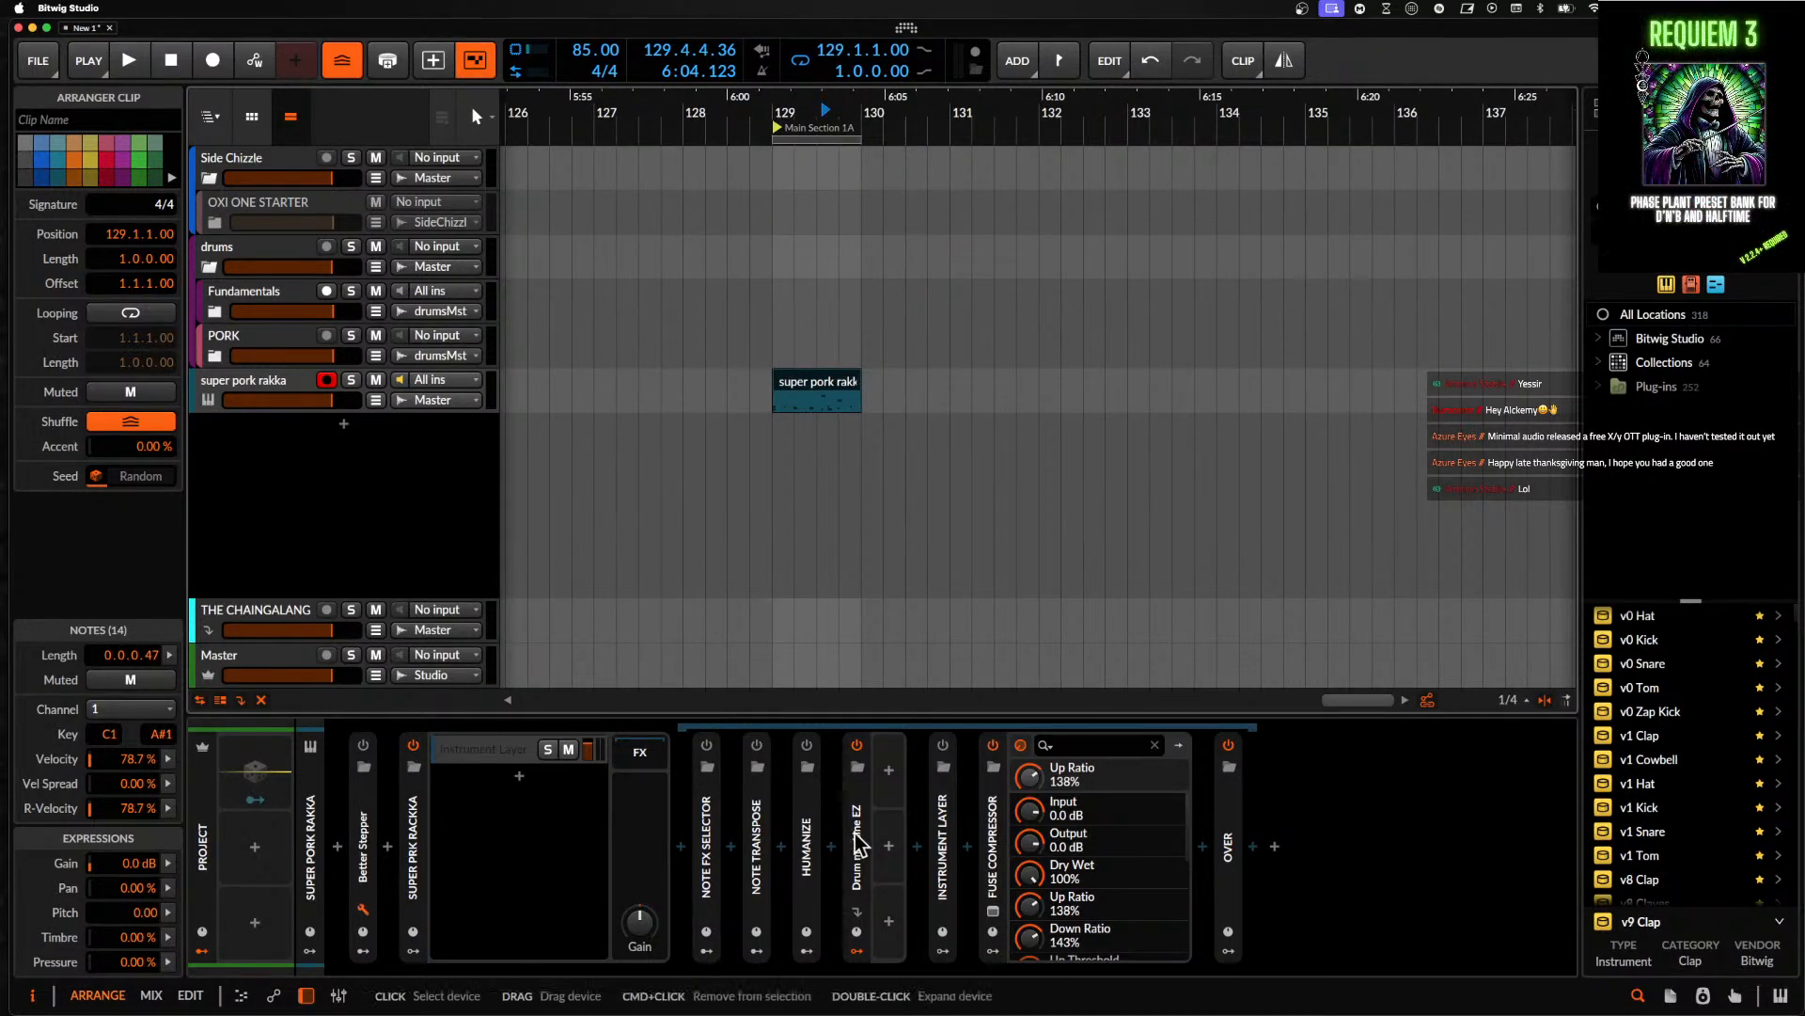
pyautogui.doubleClick(892, 840)
pyautogui.click(964, 916)
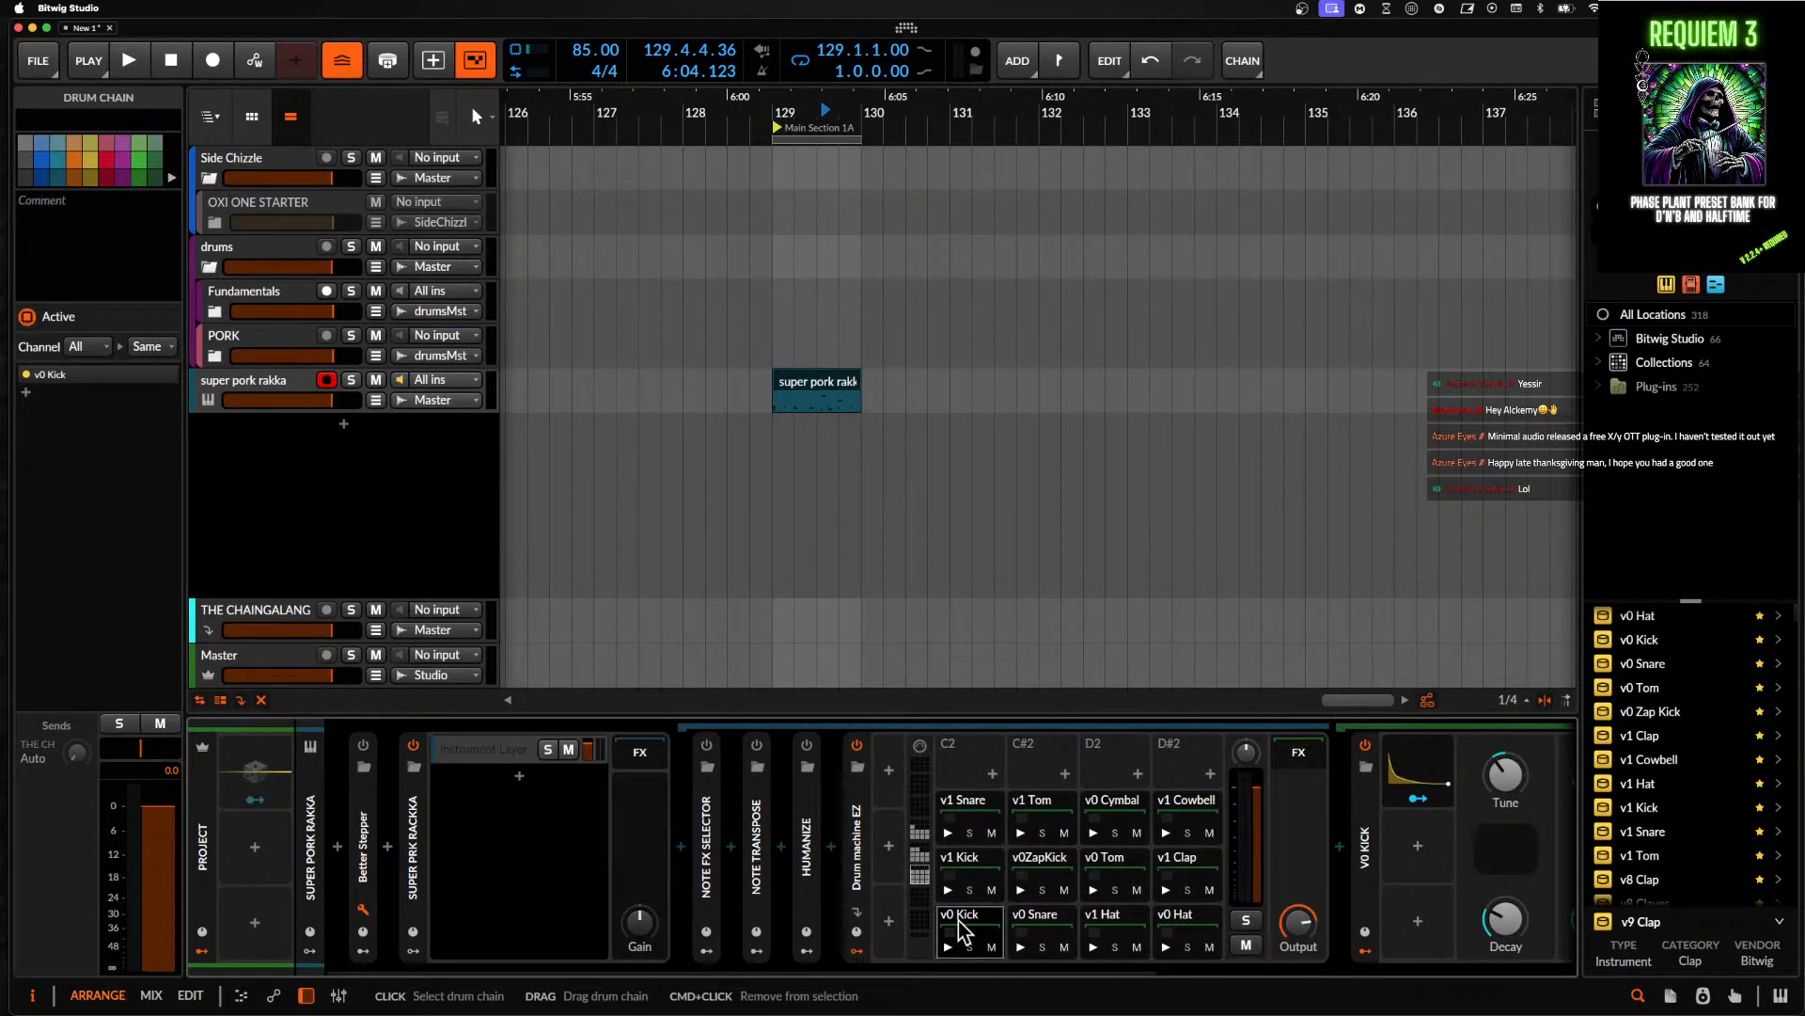
pyautogui.click(858, 806)
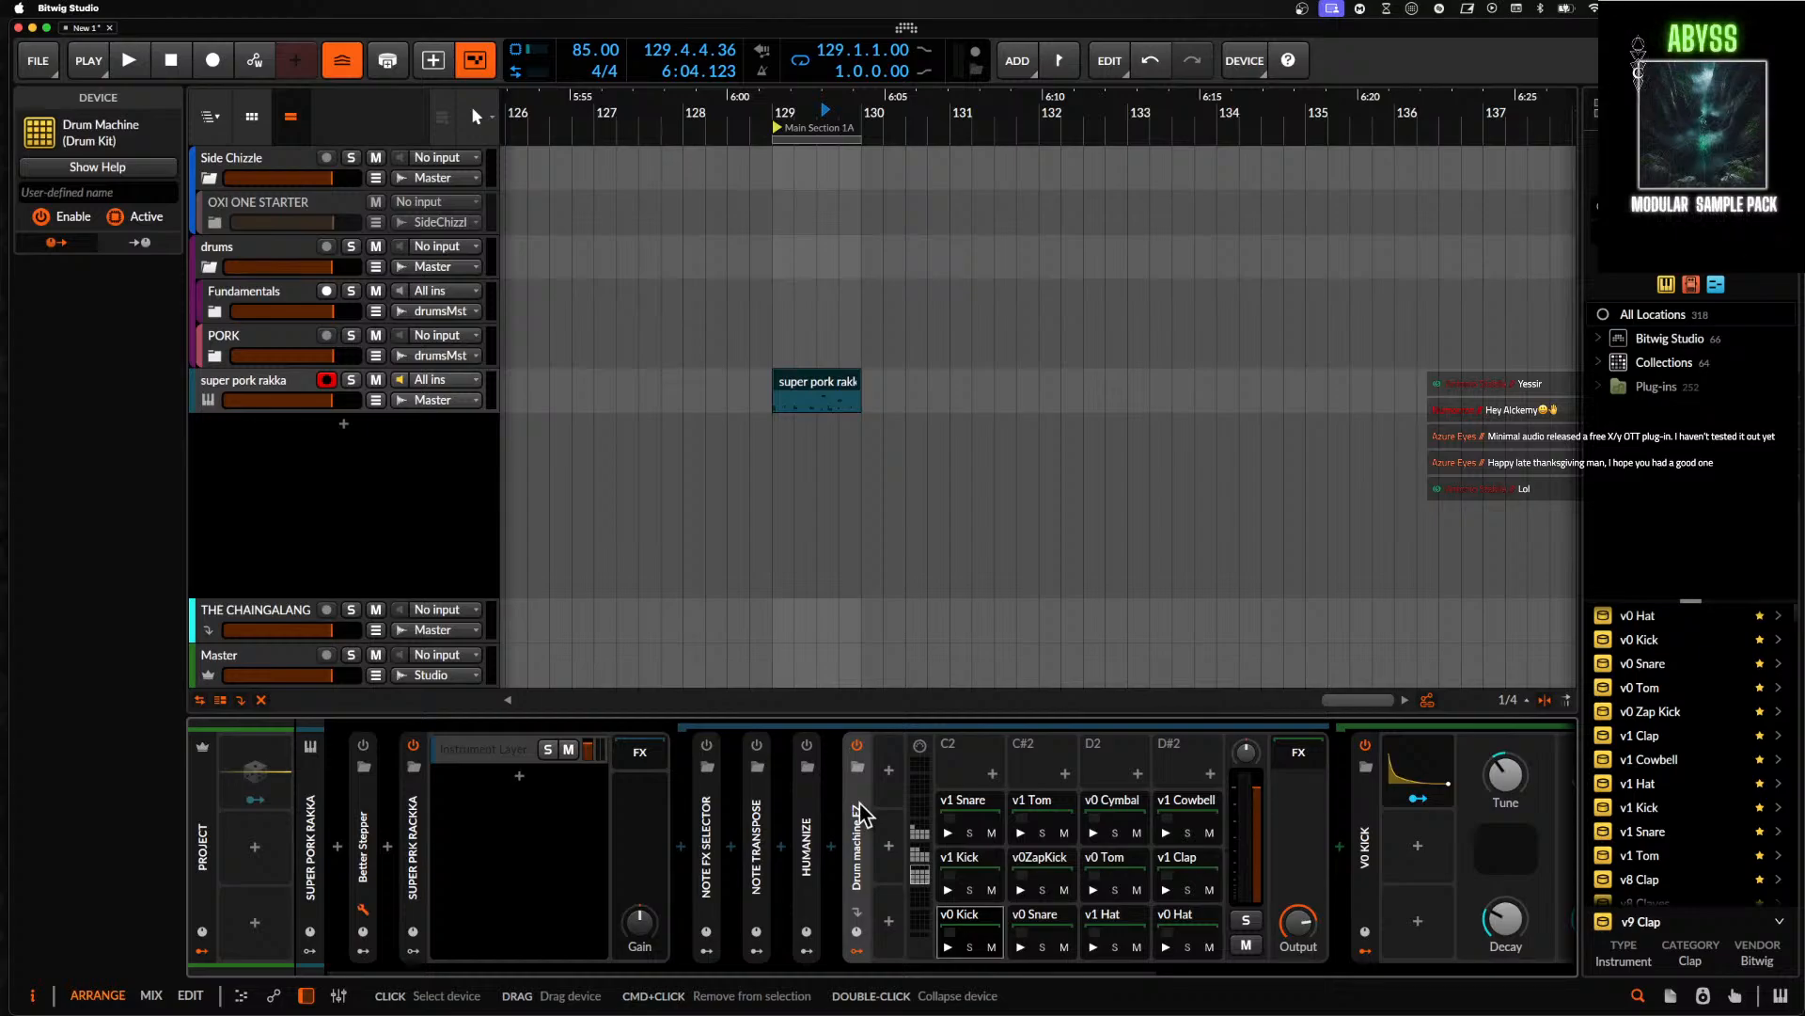
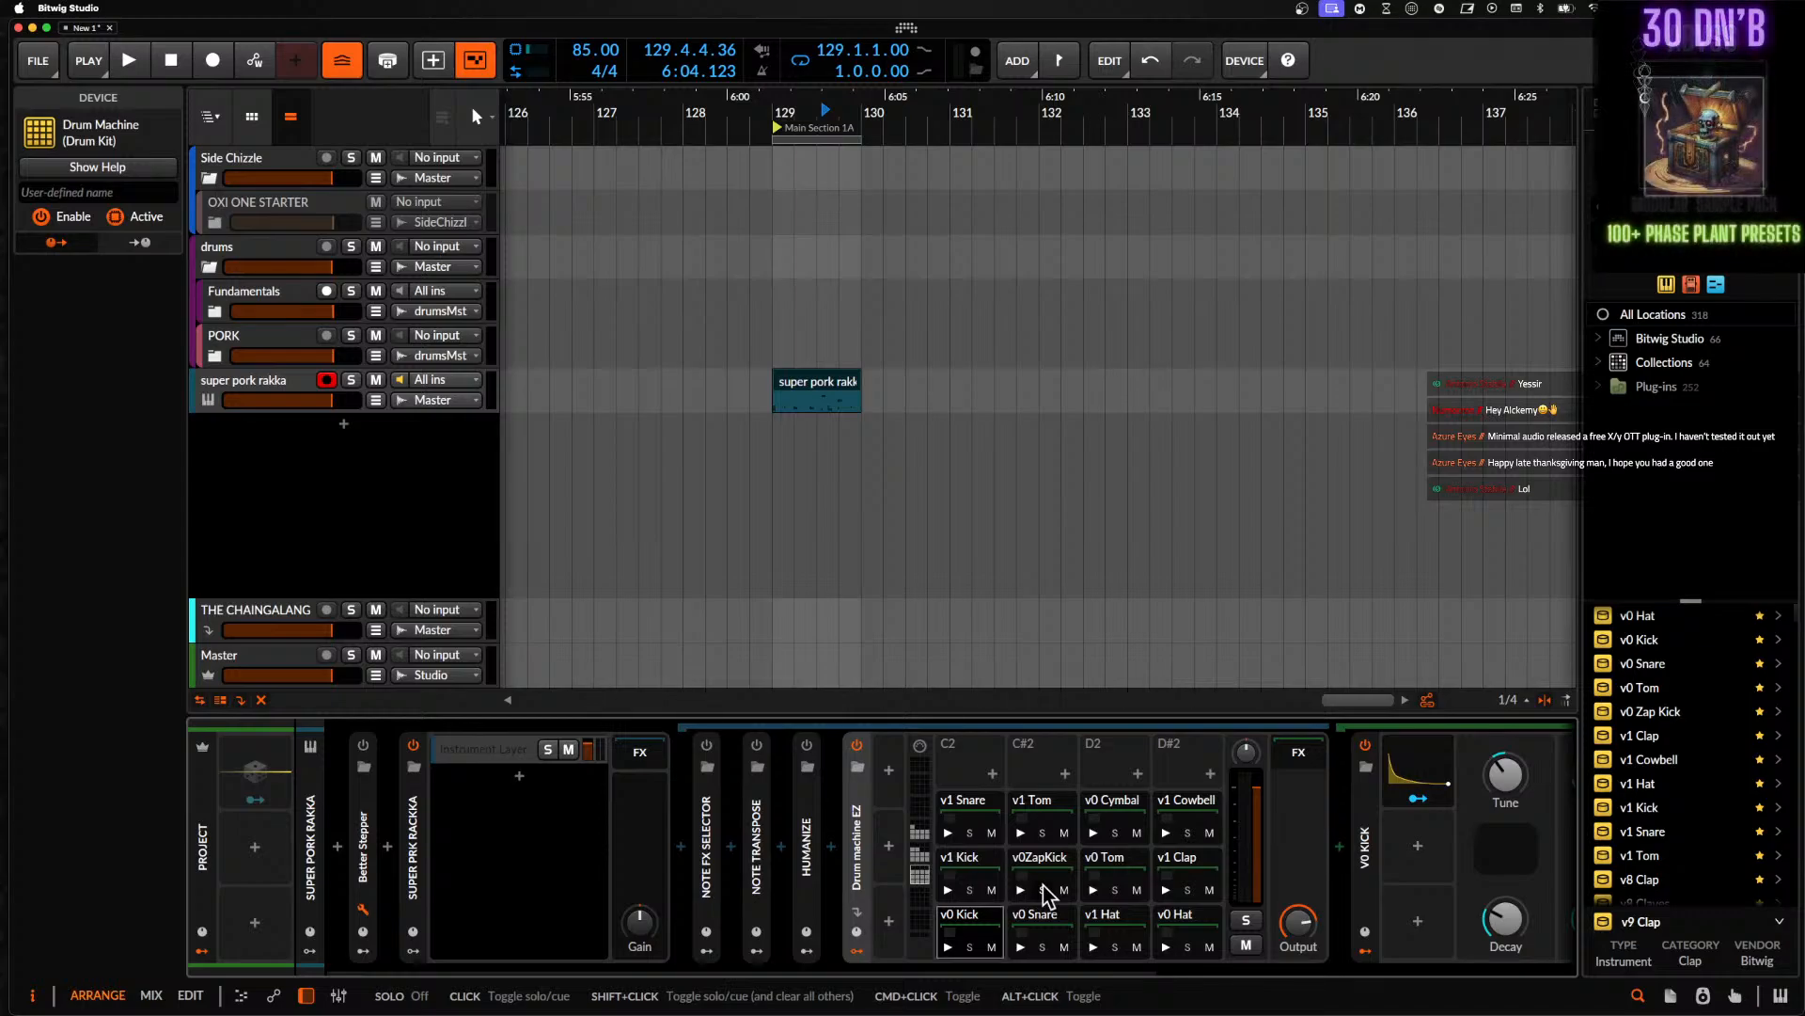
pyautogui.click(1025, 945)
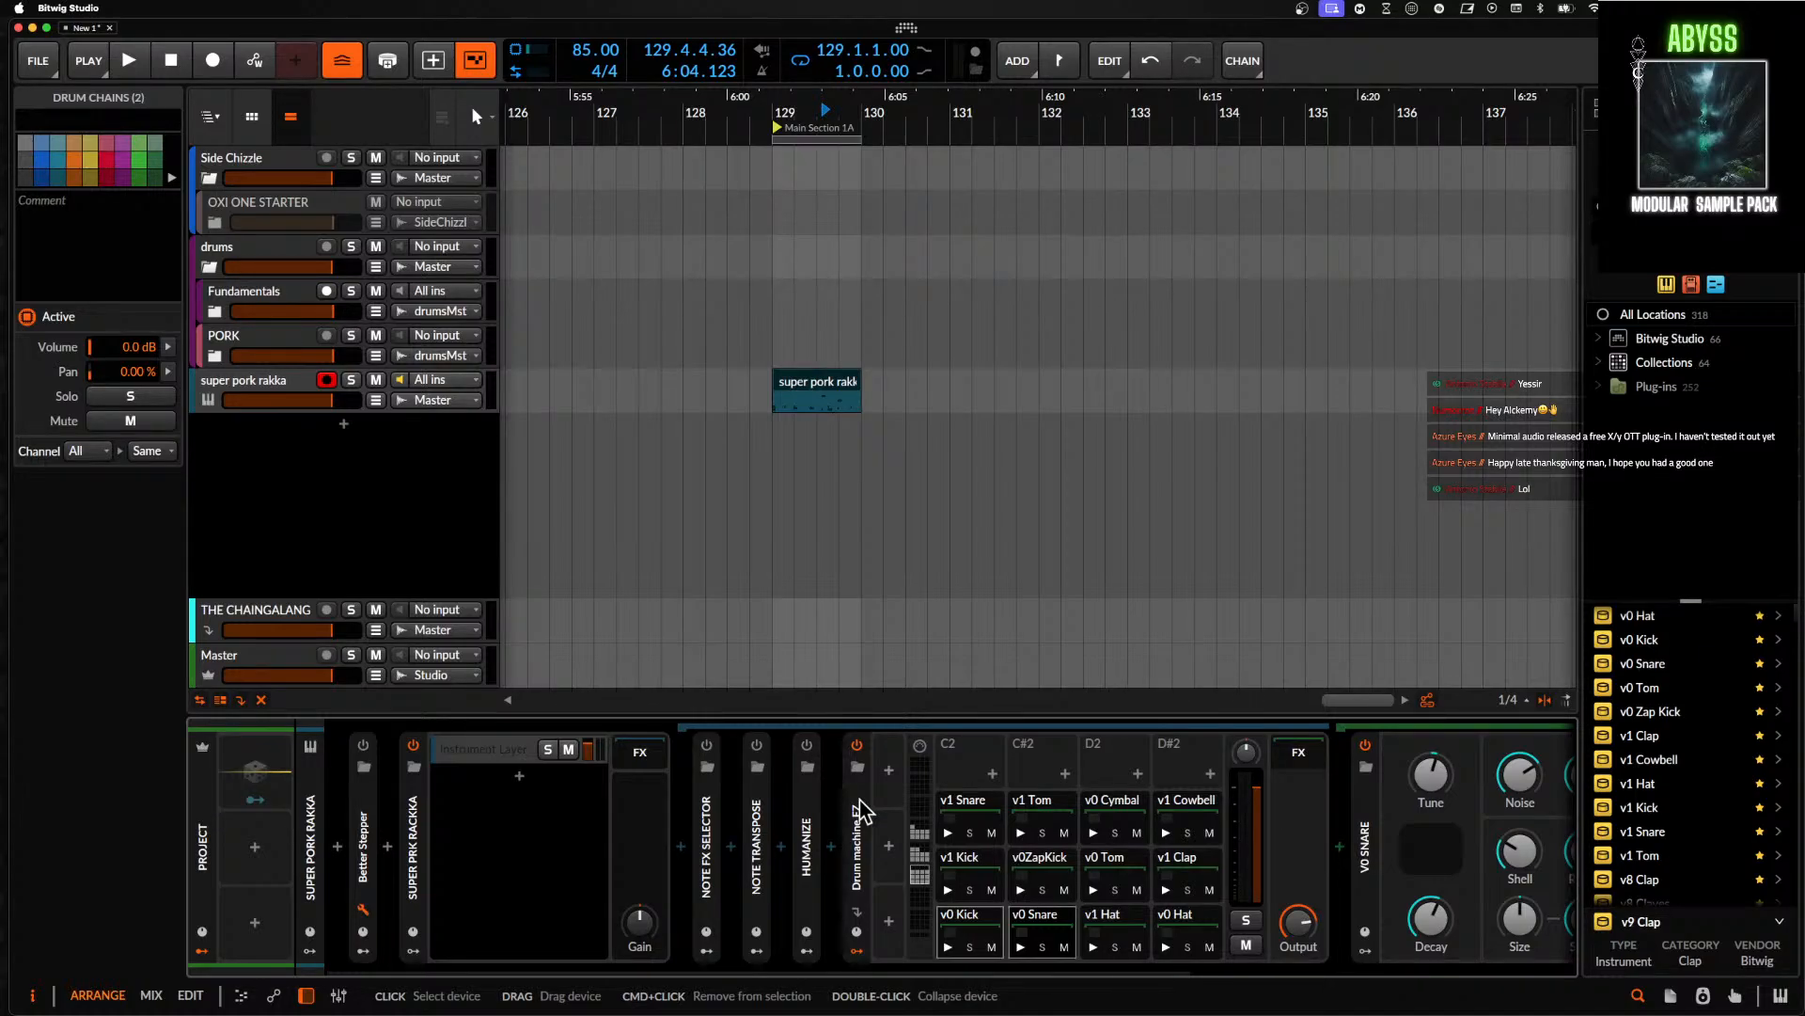
# - Duplicate the super pork rakka track together with its clip
pyautogui.click(806, 393)
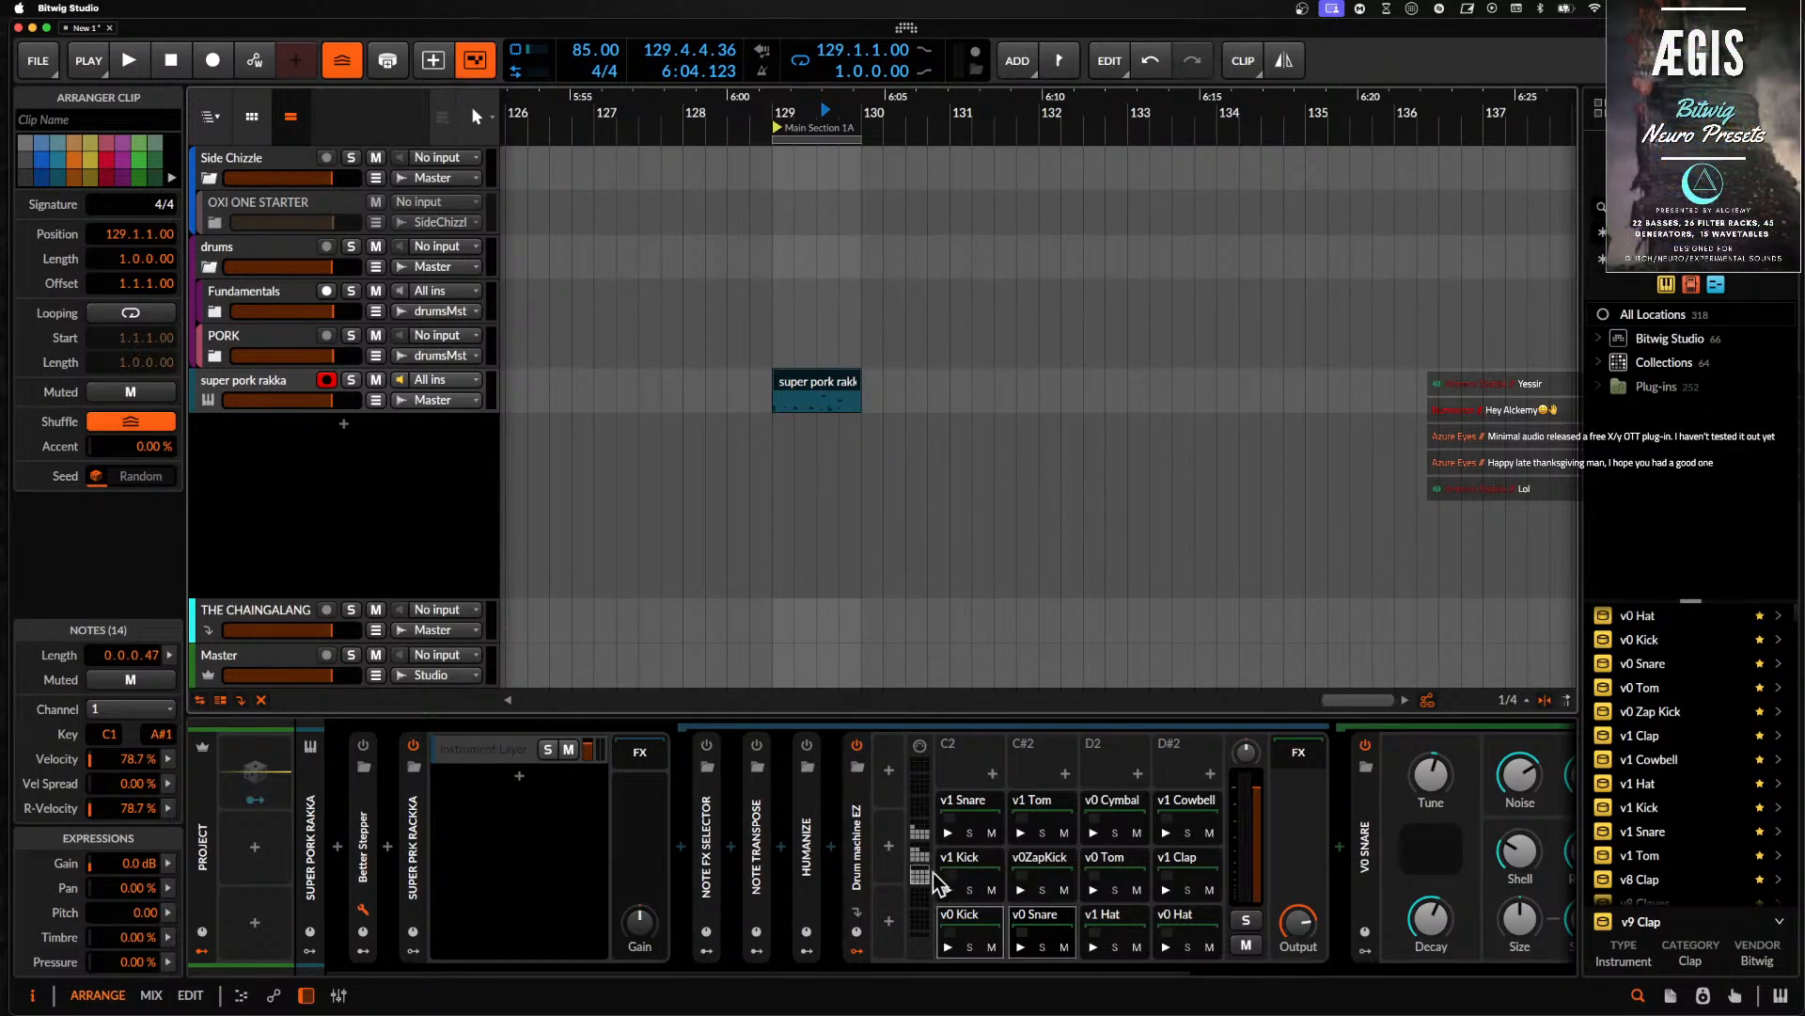
pyautogui.click(229, 391)
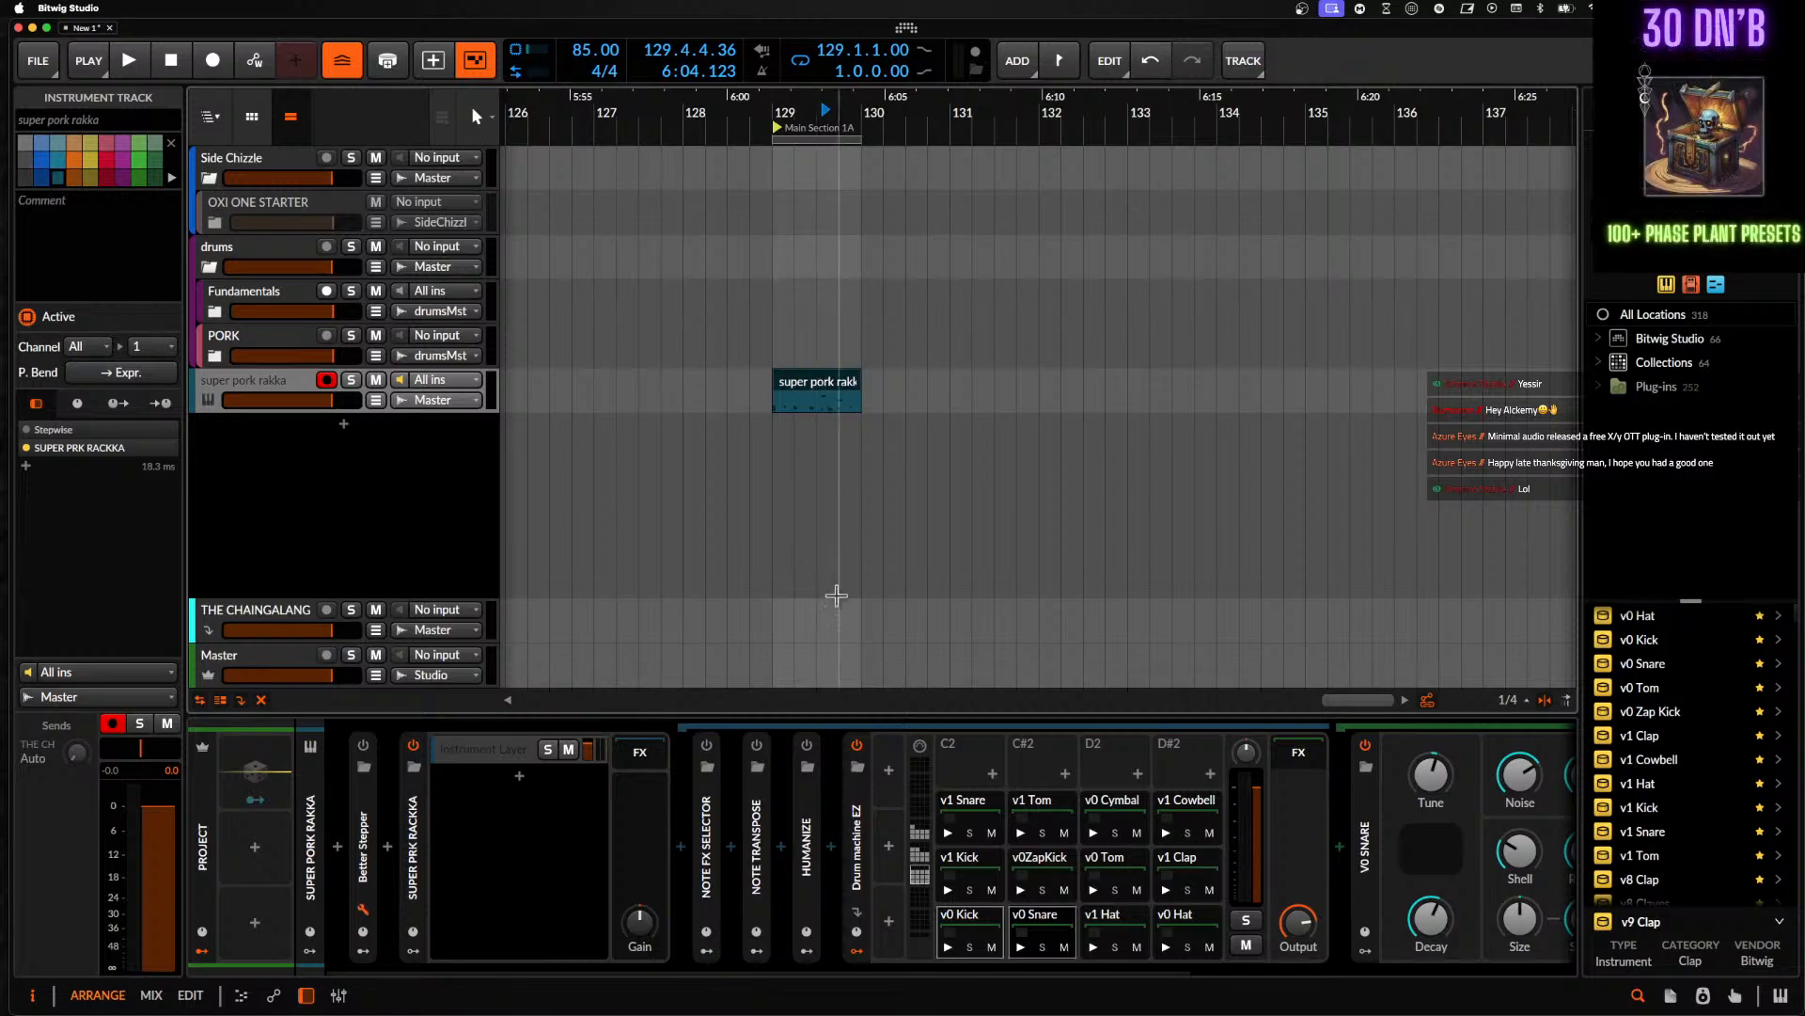
pyautogui.click(960, 926)
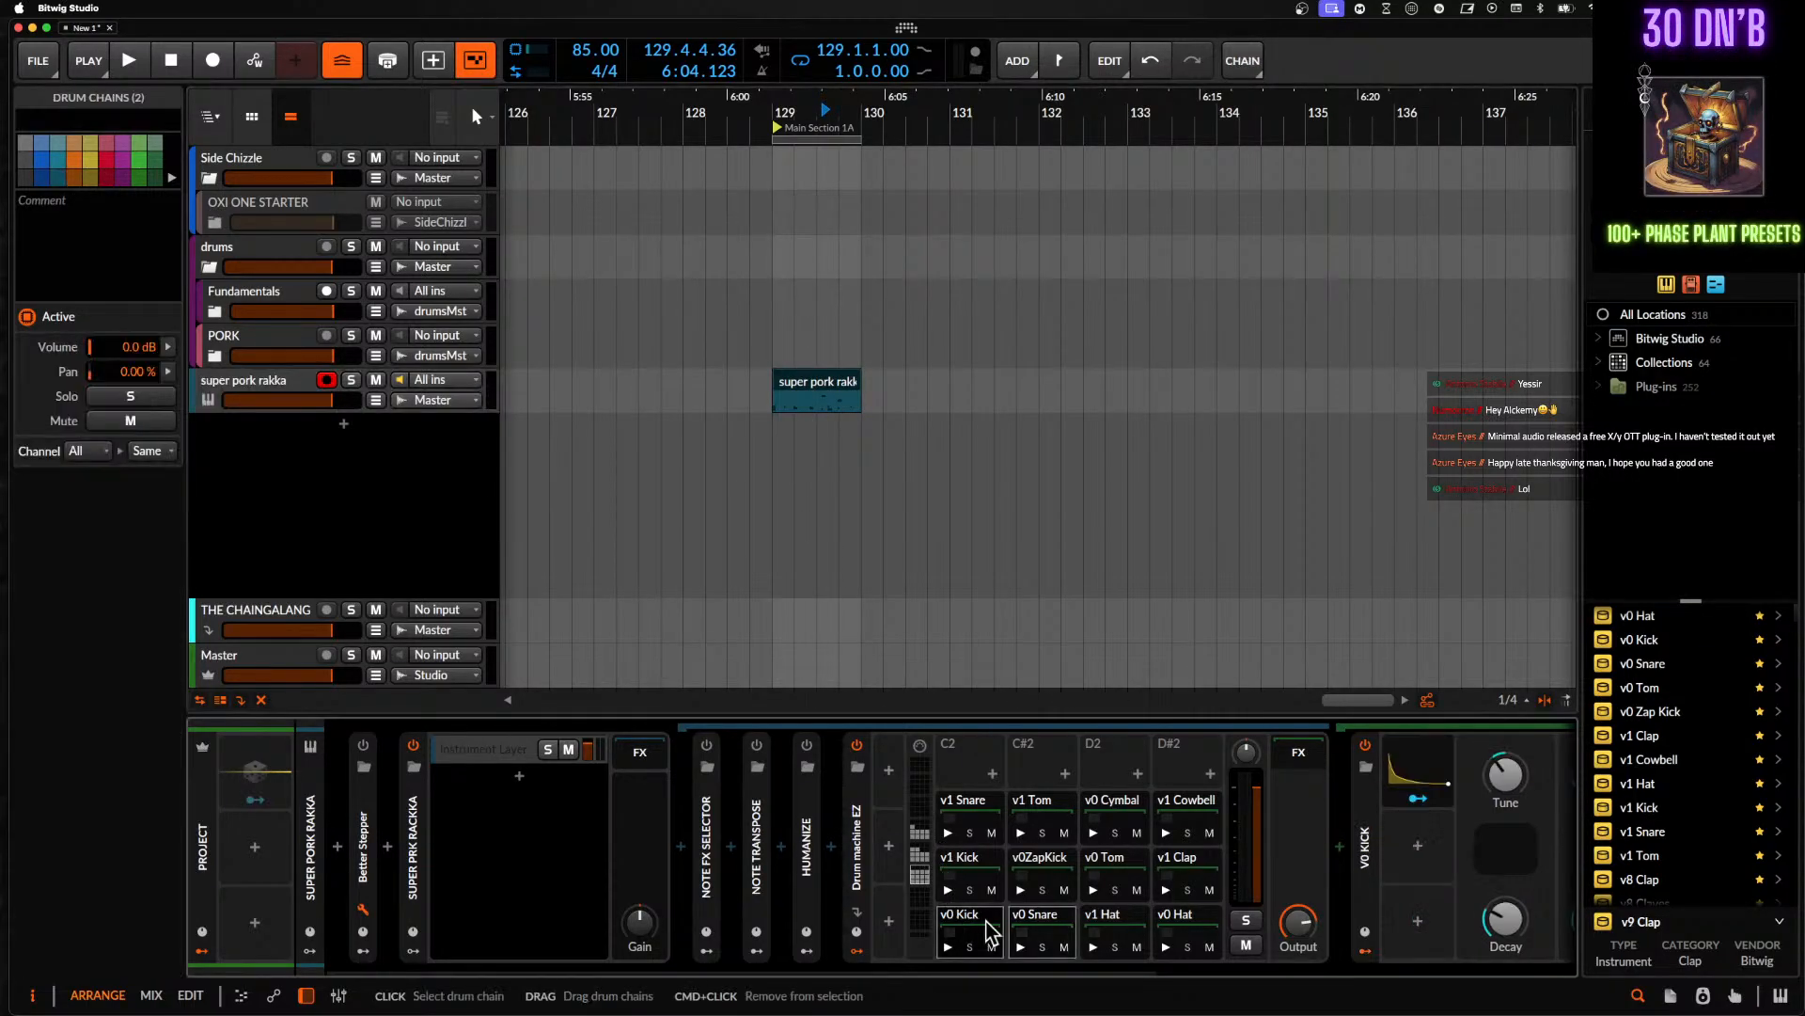
pyautogui.click(1044, 928)
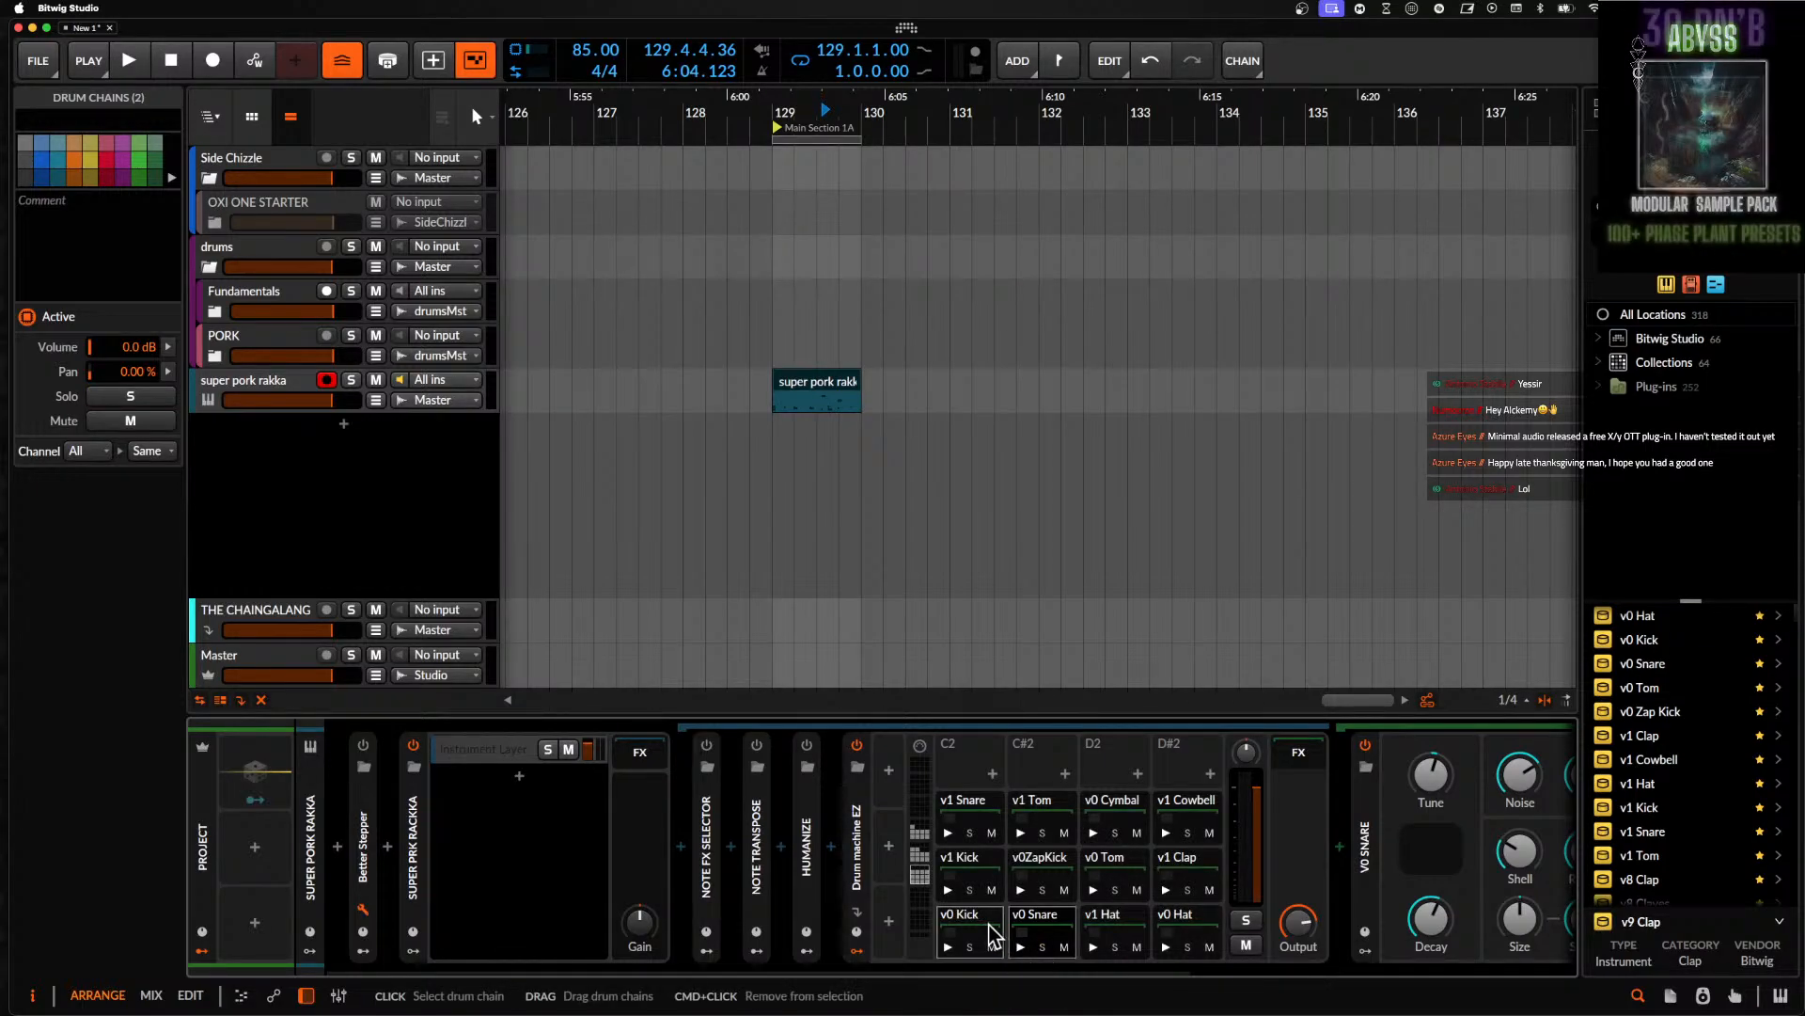
pyautogui.press('super+d')
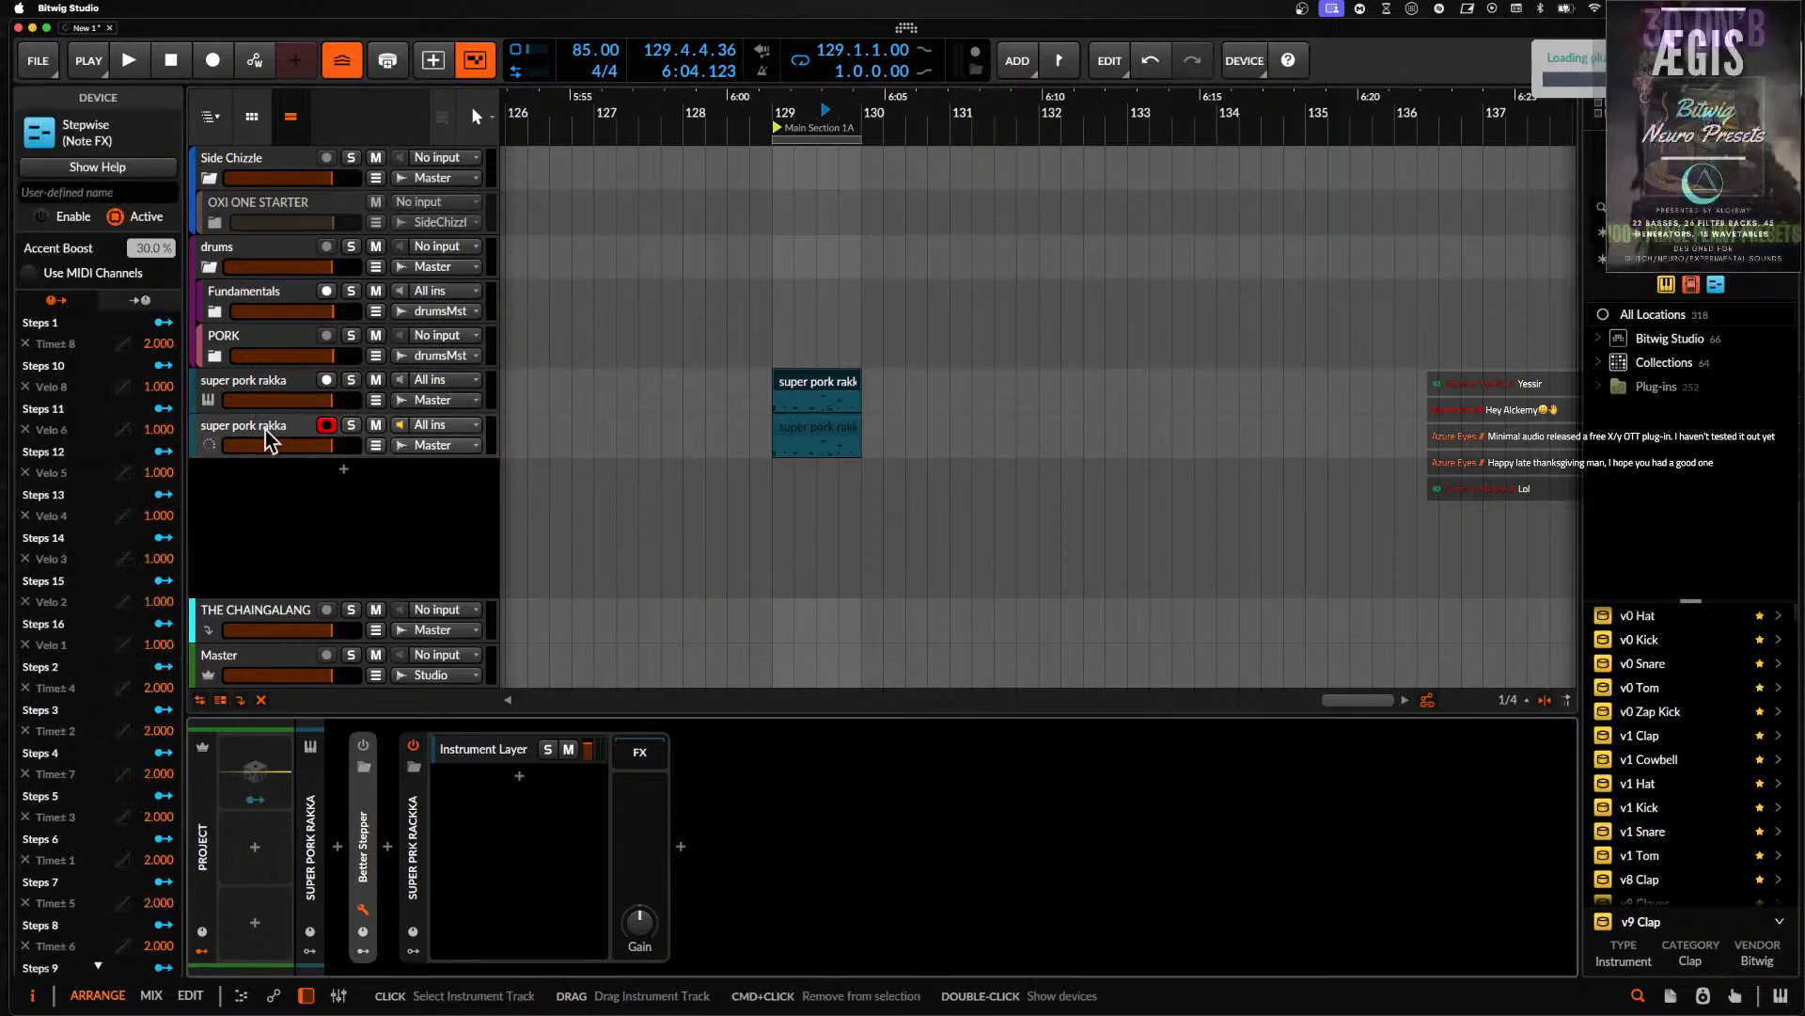
# - Solo the v0 Kick and v0 Snare pads on the duplicated track and mute those pads on the original track
pyautogui.click(491, 777)
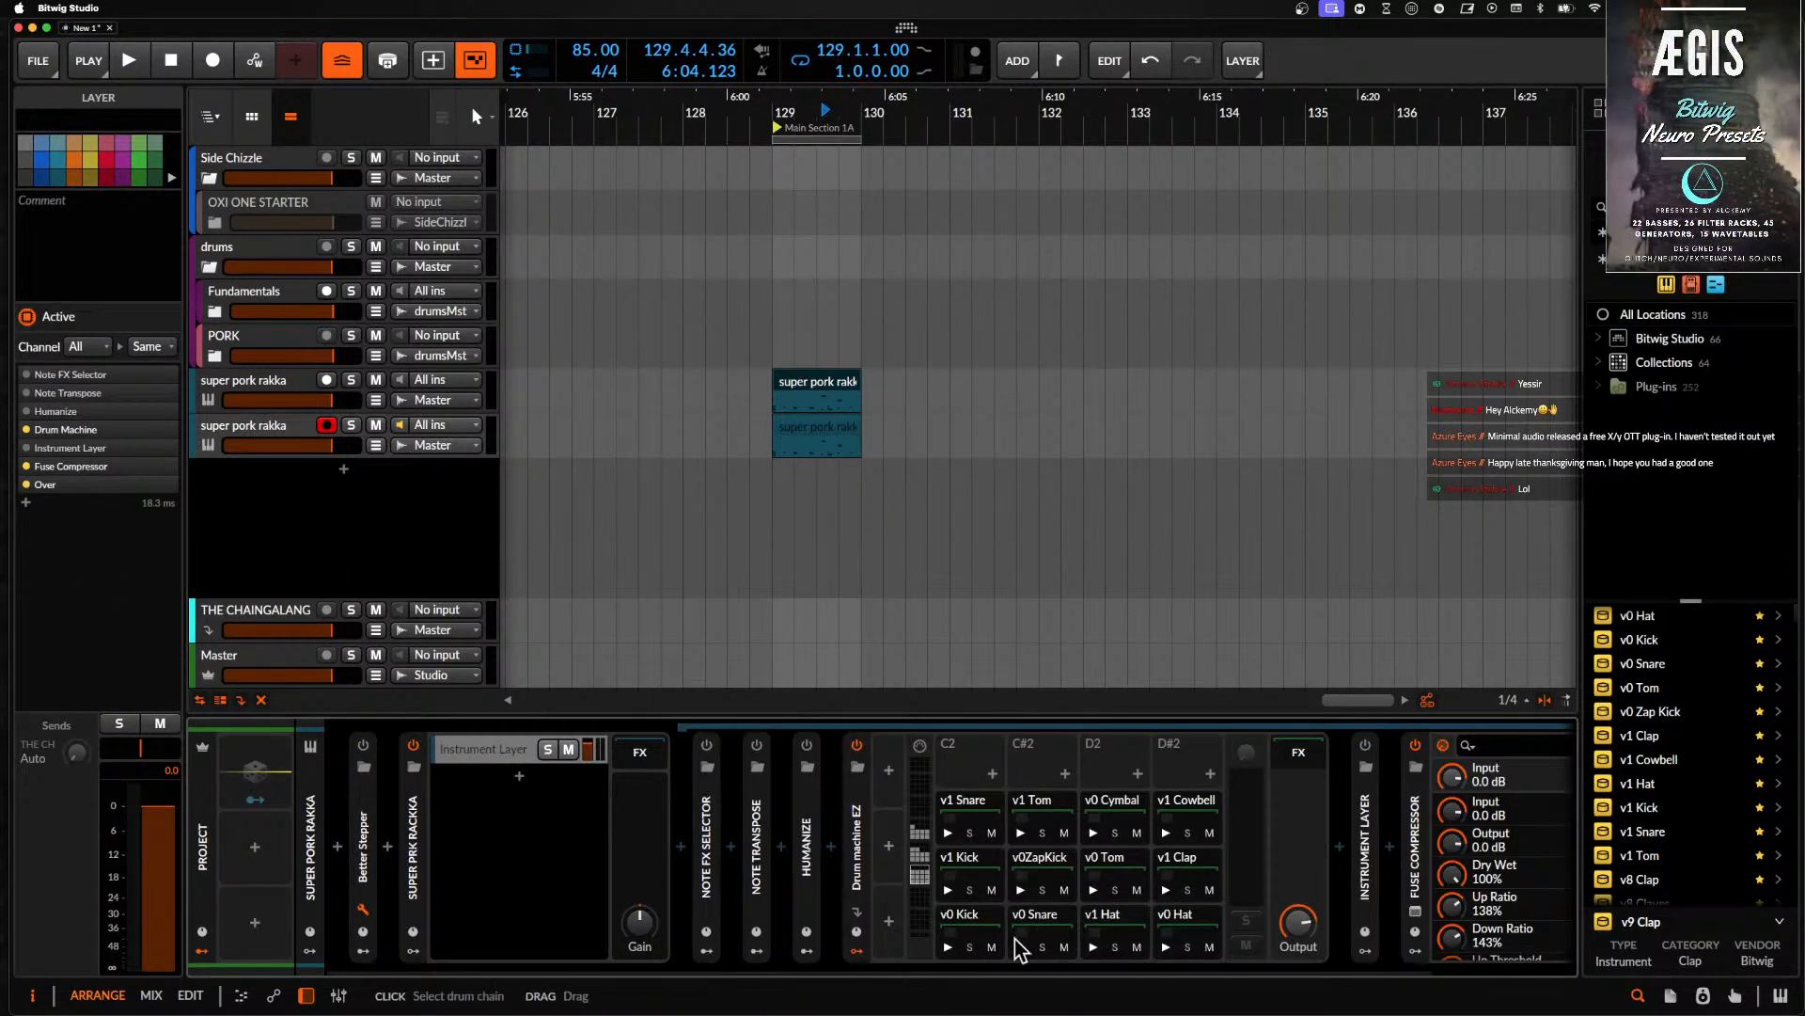
pyautogui.click(970, 945)
pyautogui.click(1041, 946)
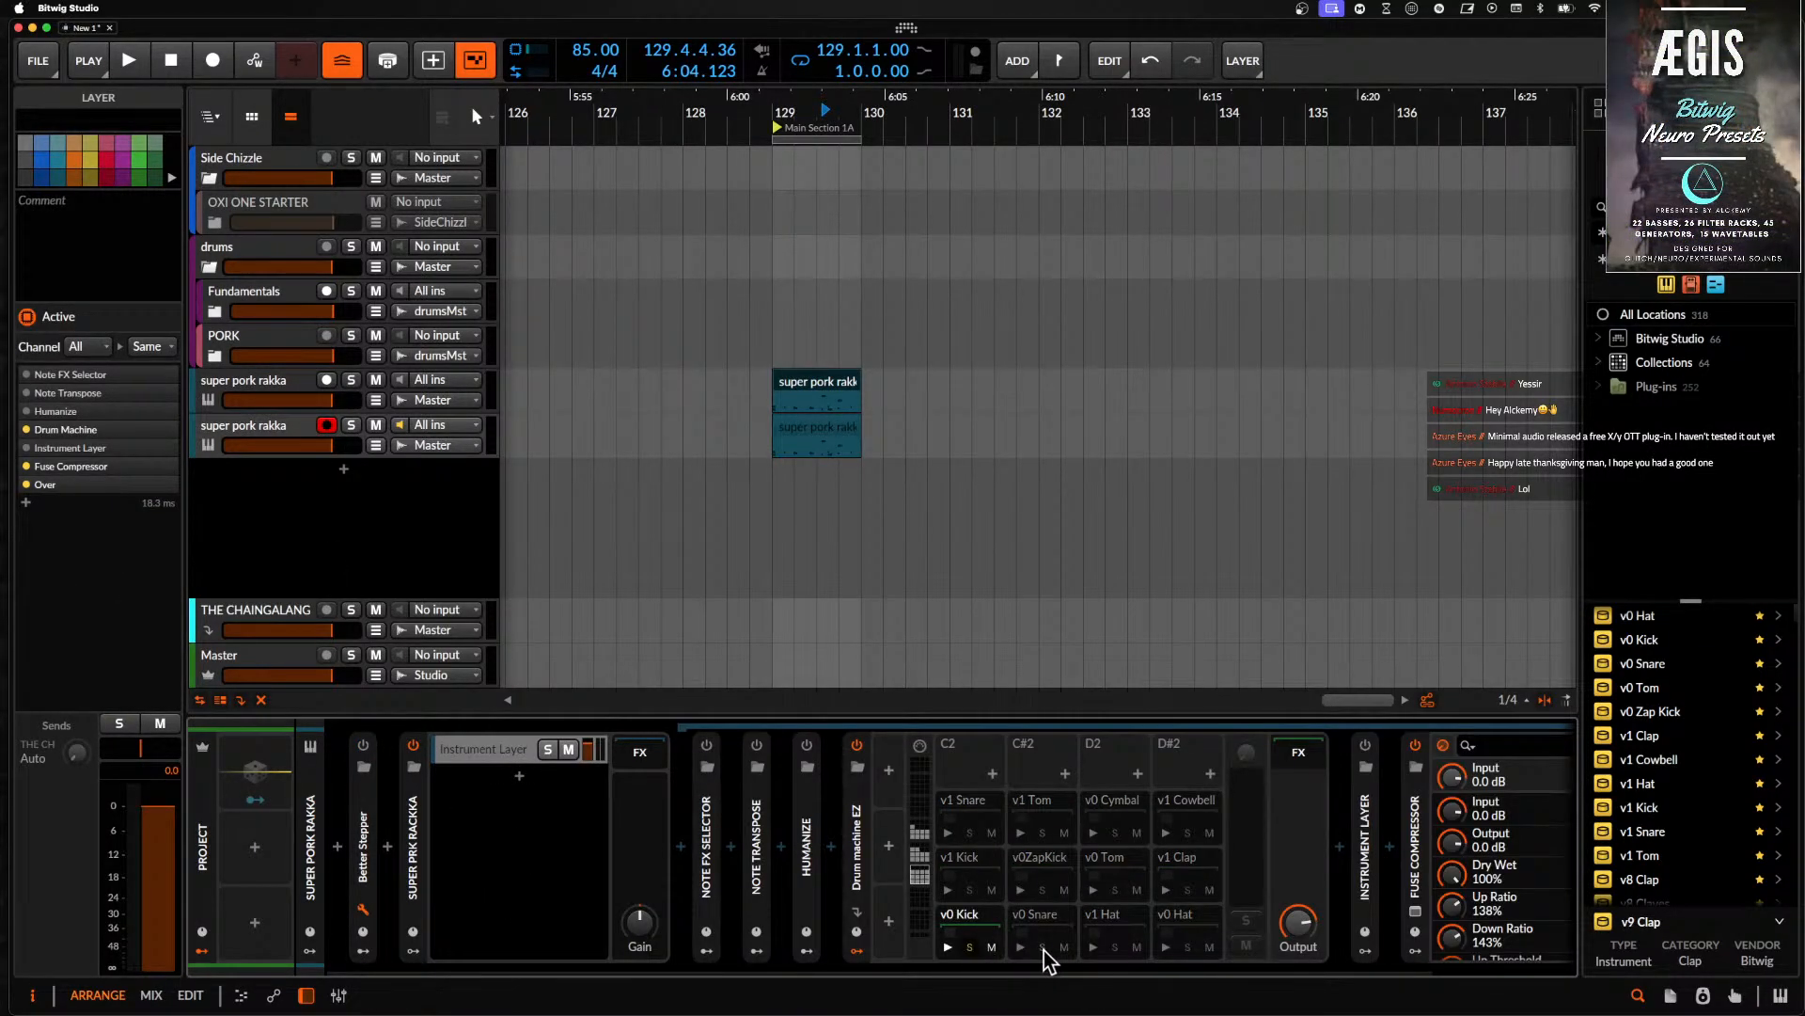
pyautogui.click(294, 390)
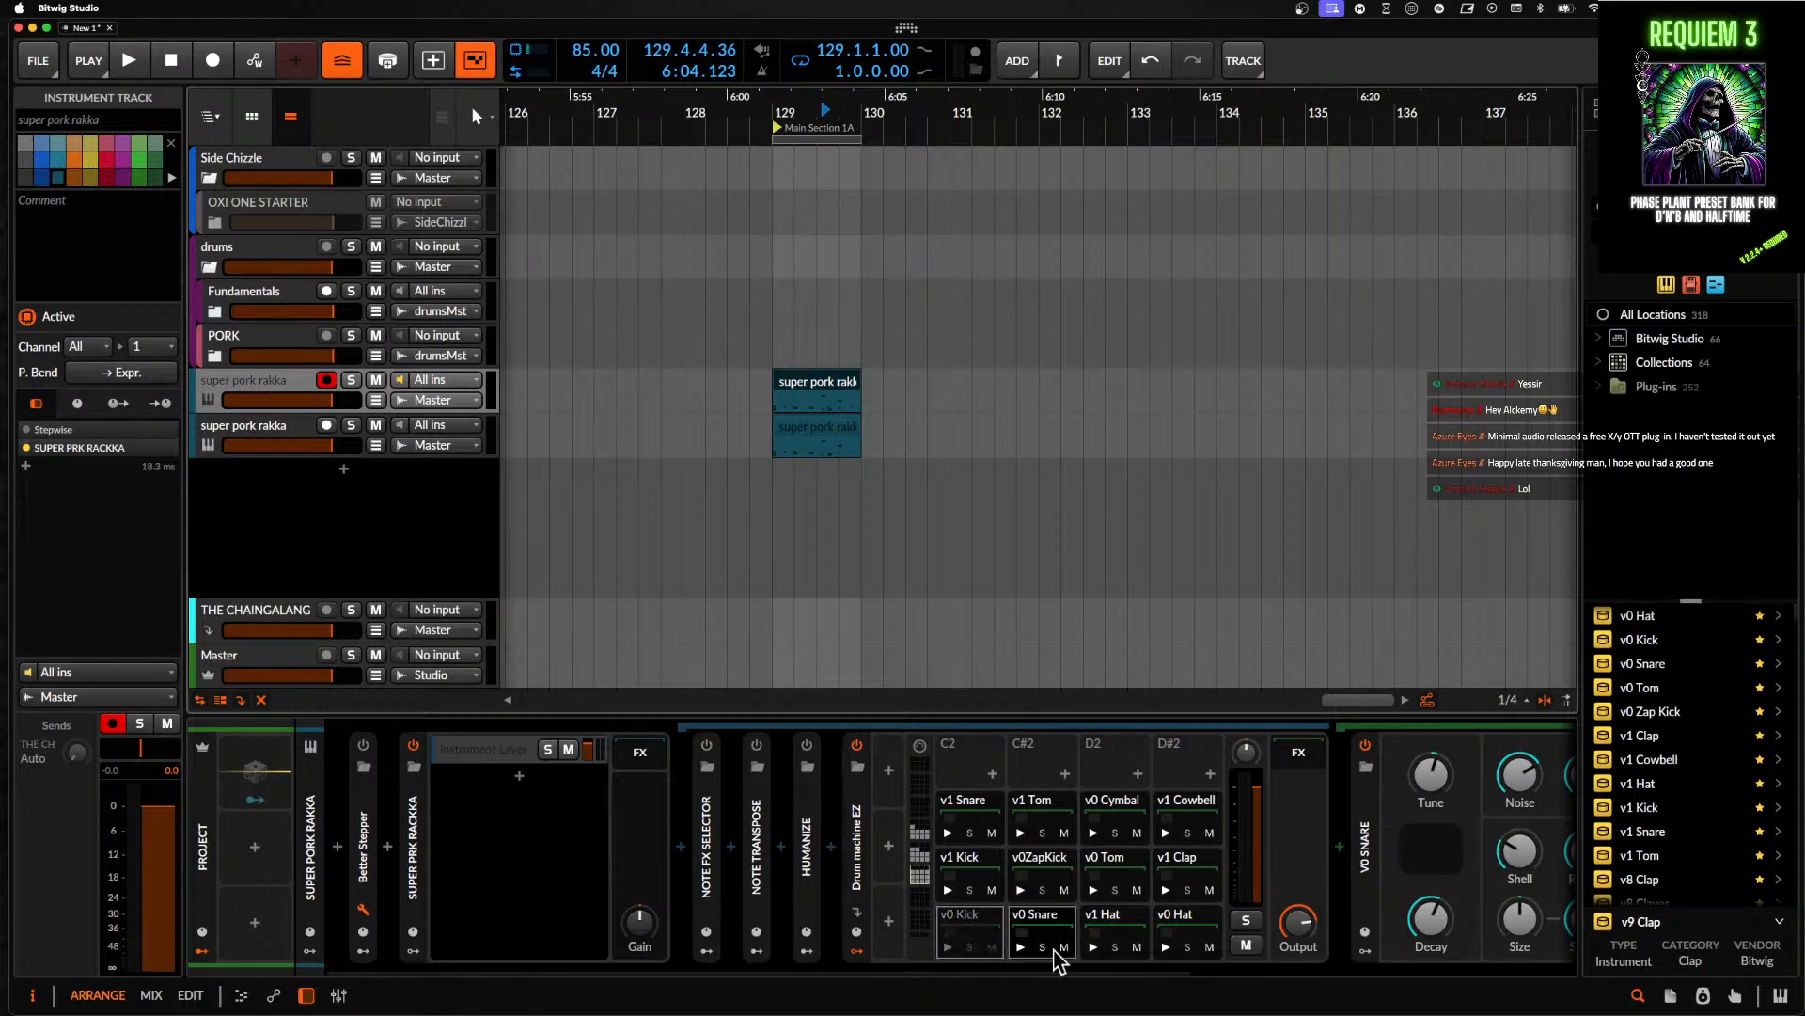
# - Play the duplicated clips and solo each super pork rakka track in turn to compare them, clearing the solos
pyautogui.click(820, 426)
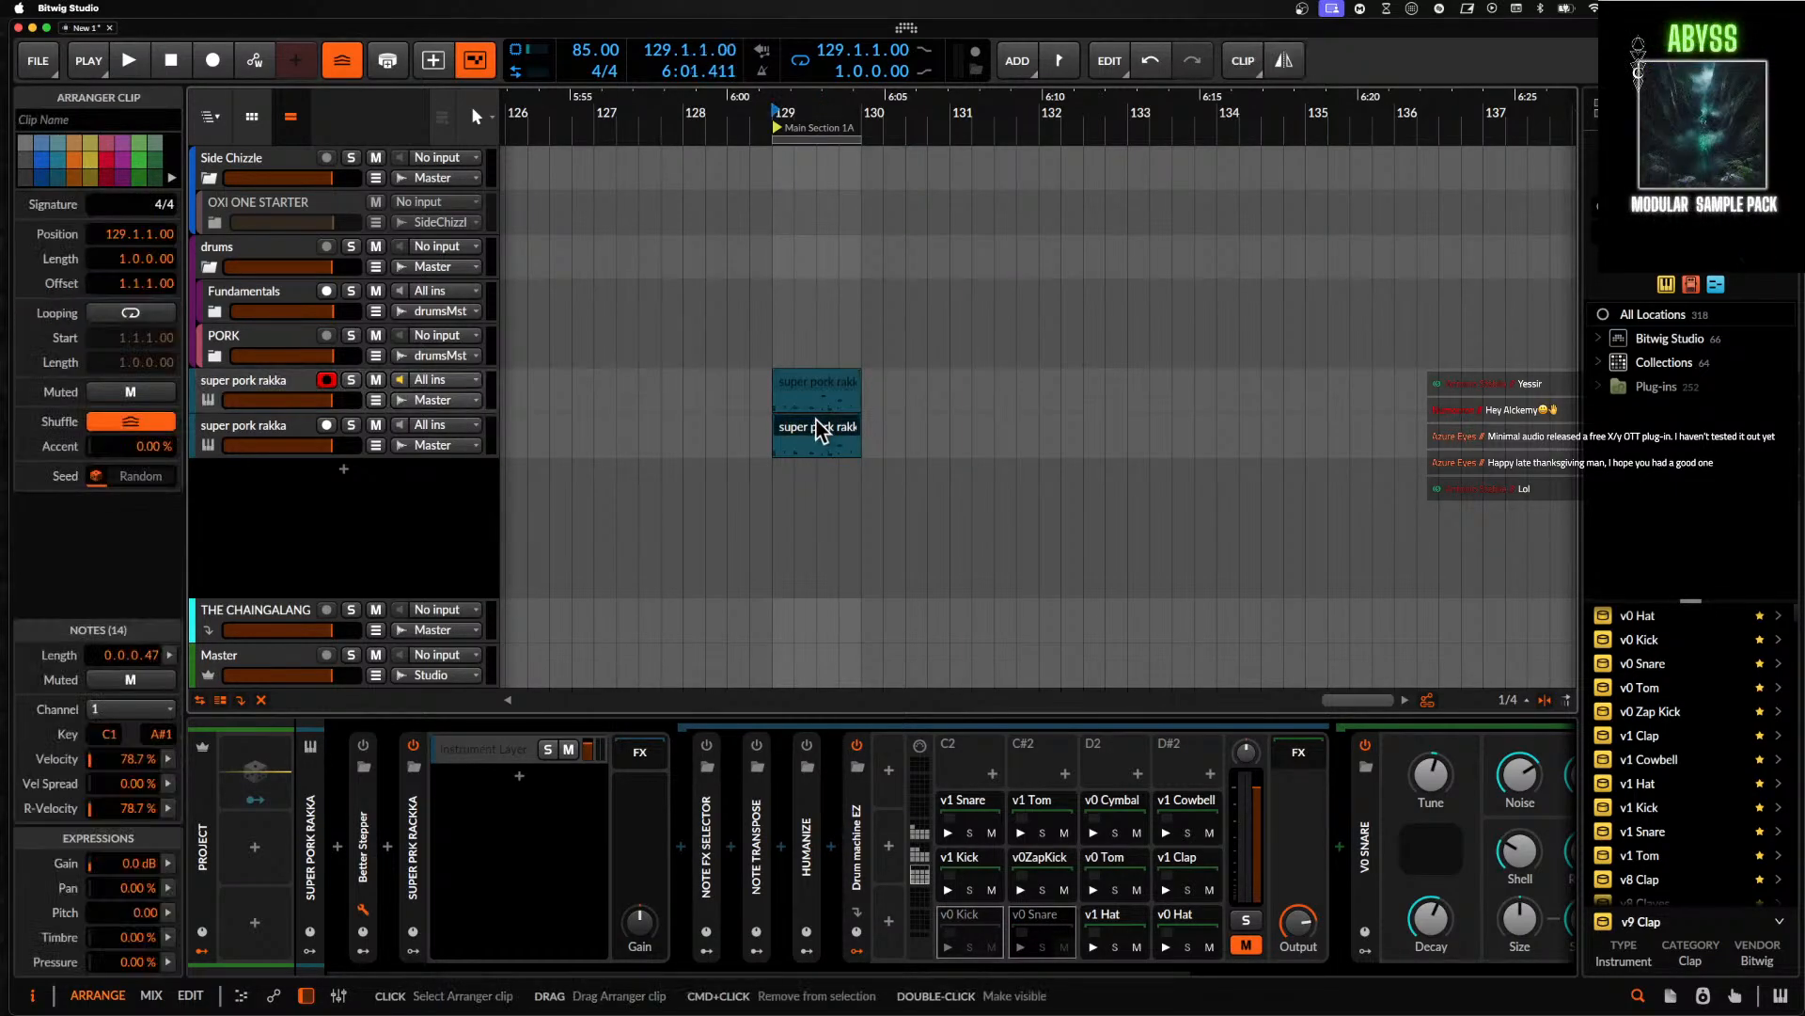
pyautogui.scroll(5, 818, 427)
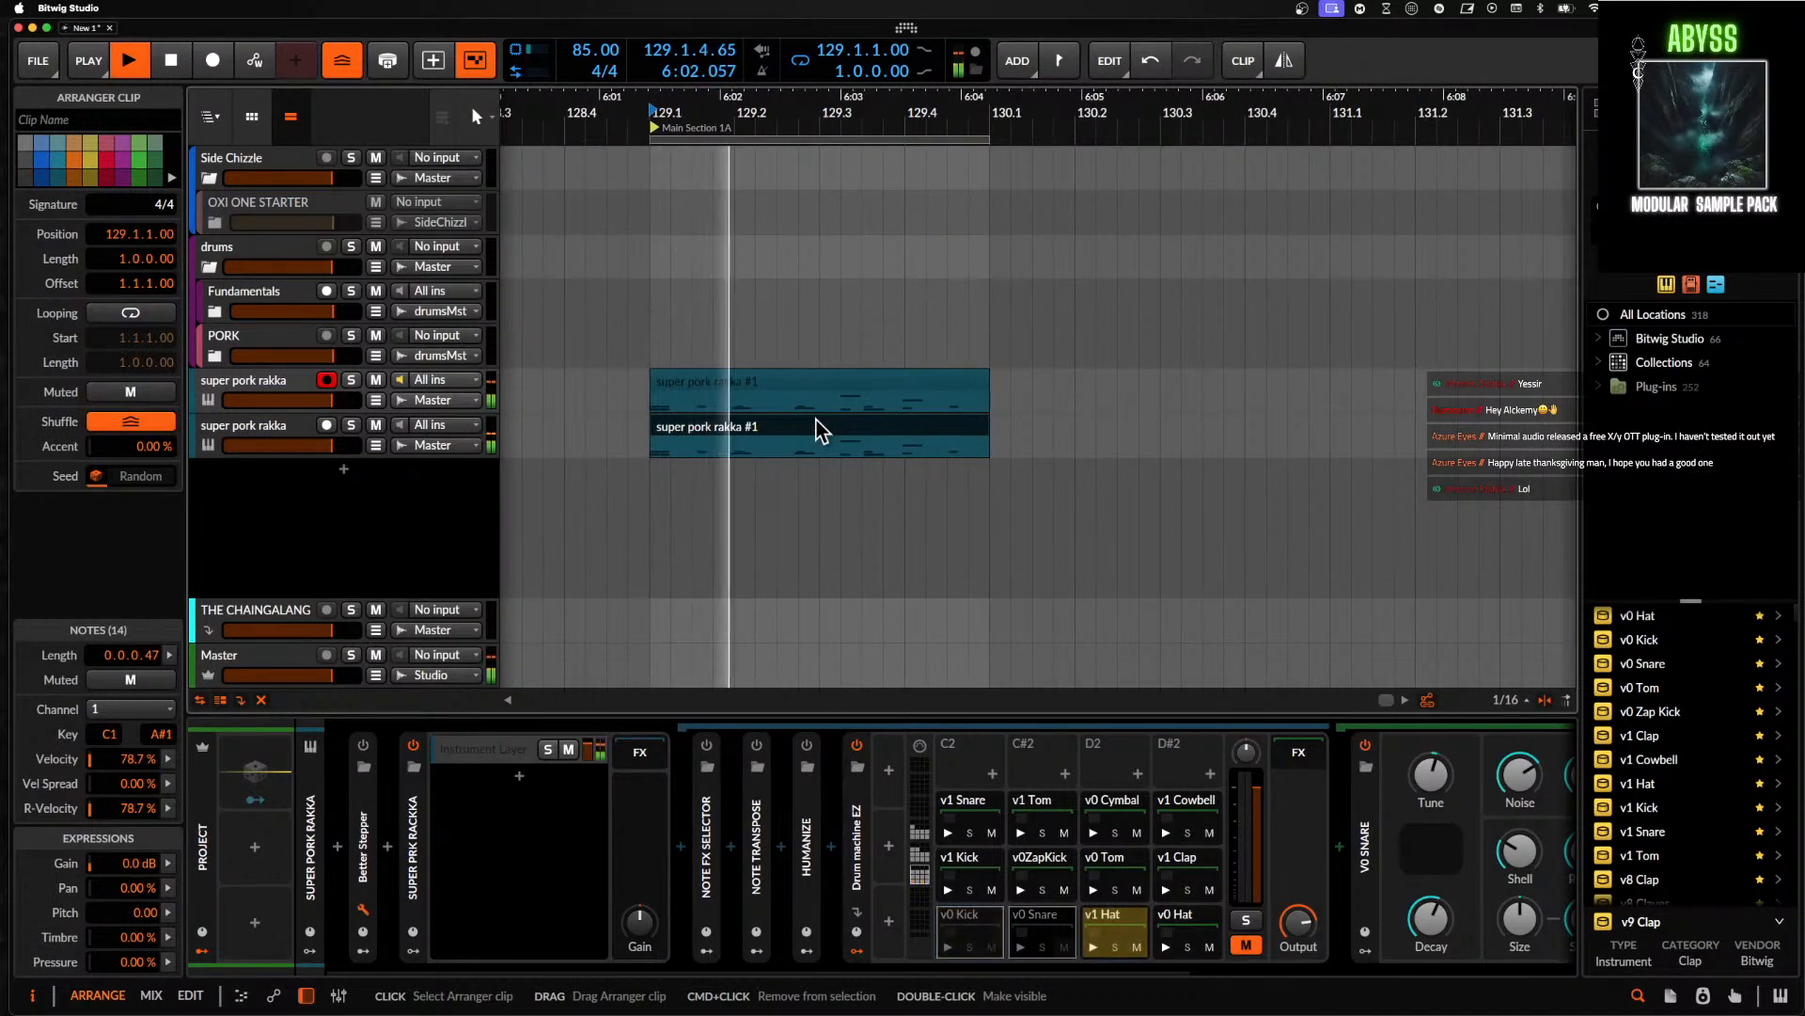
pyautogui.click(351, 425)
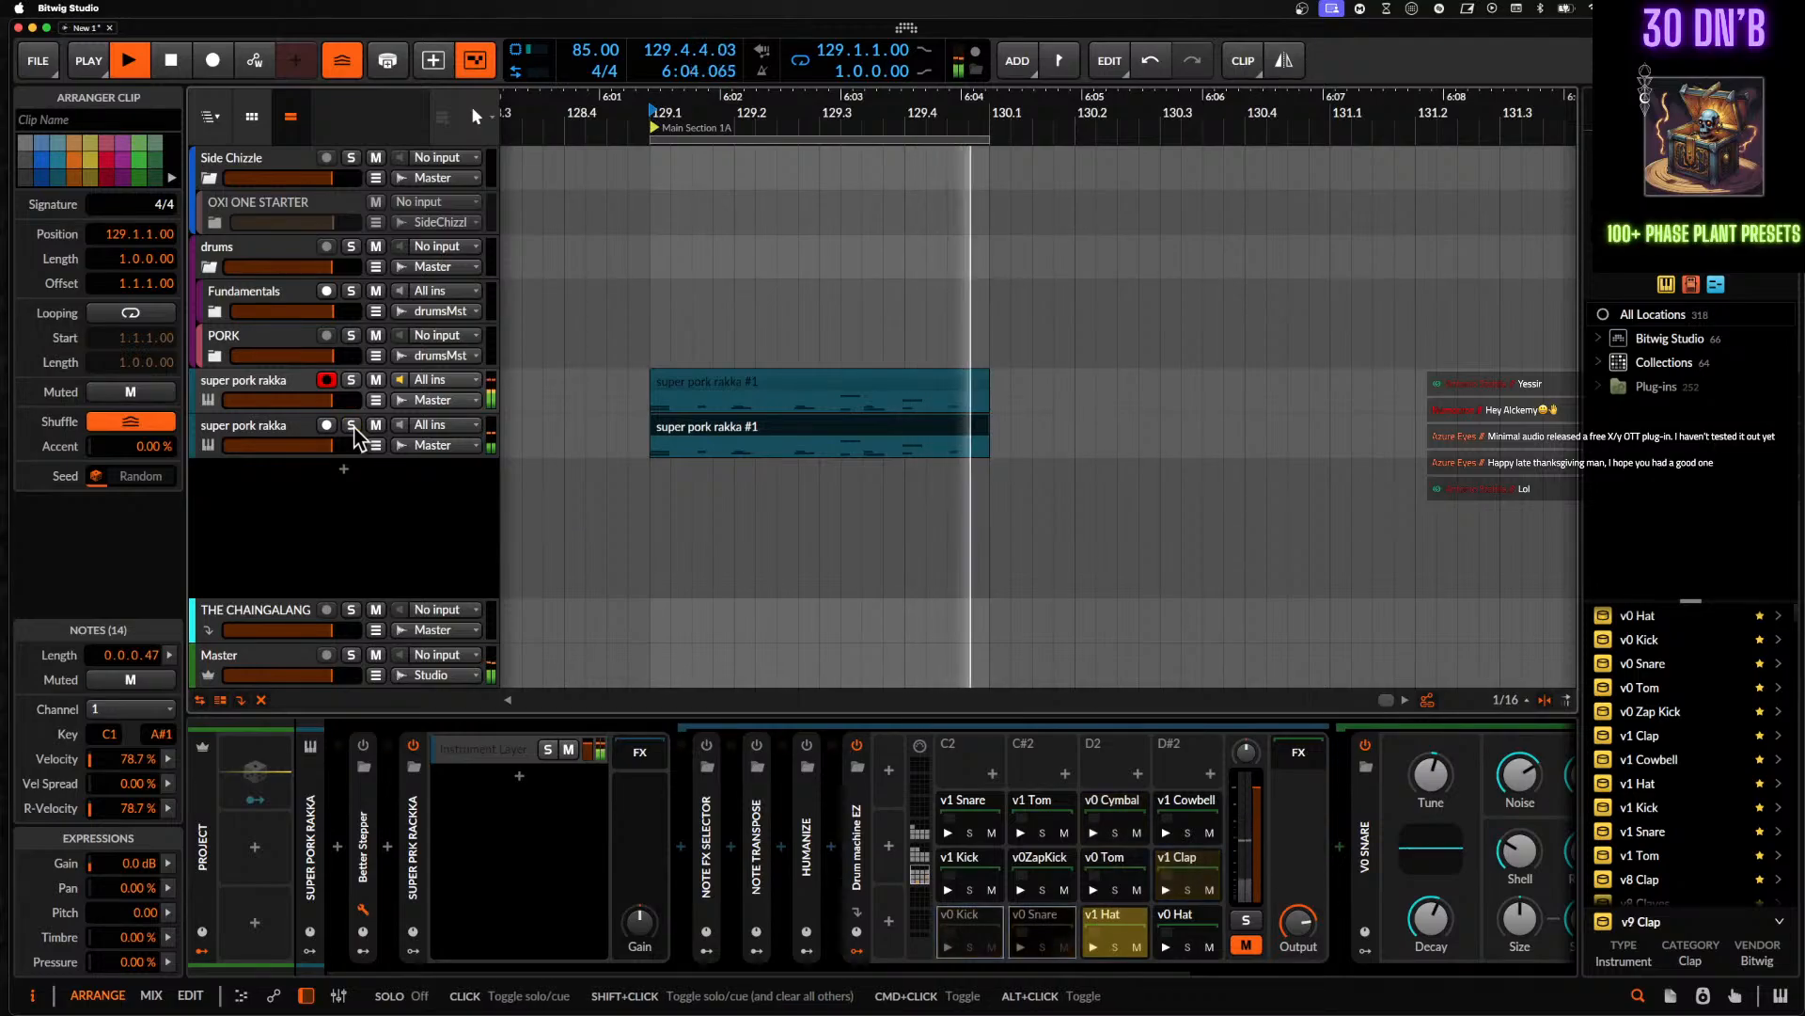
pyautogui.click(351, 380)
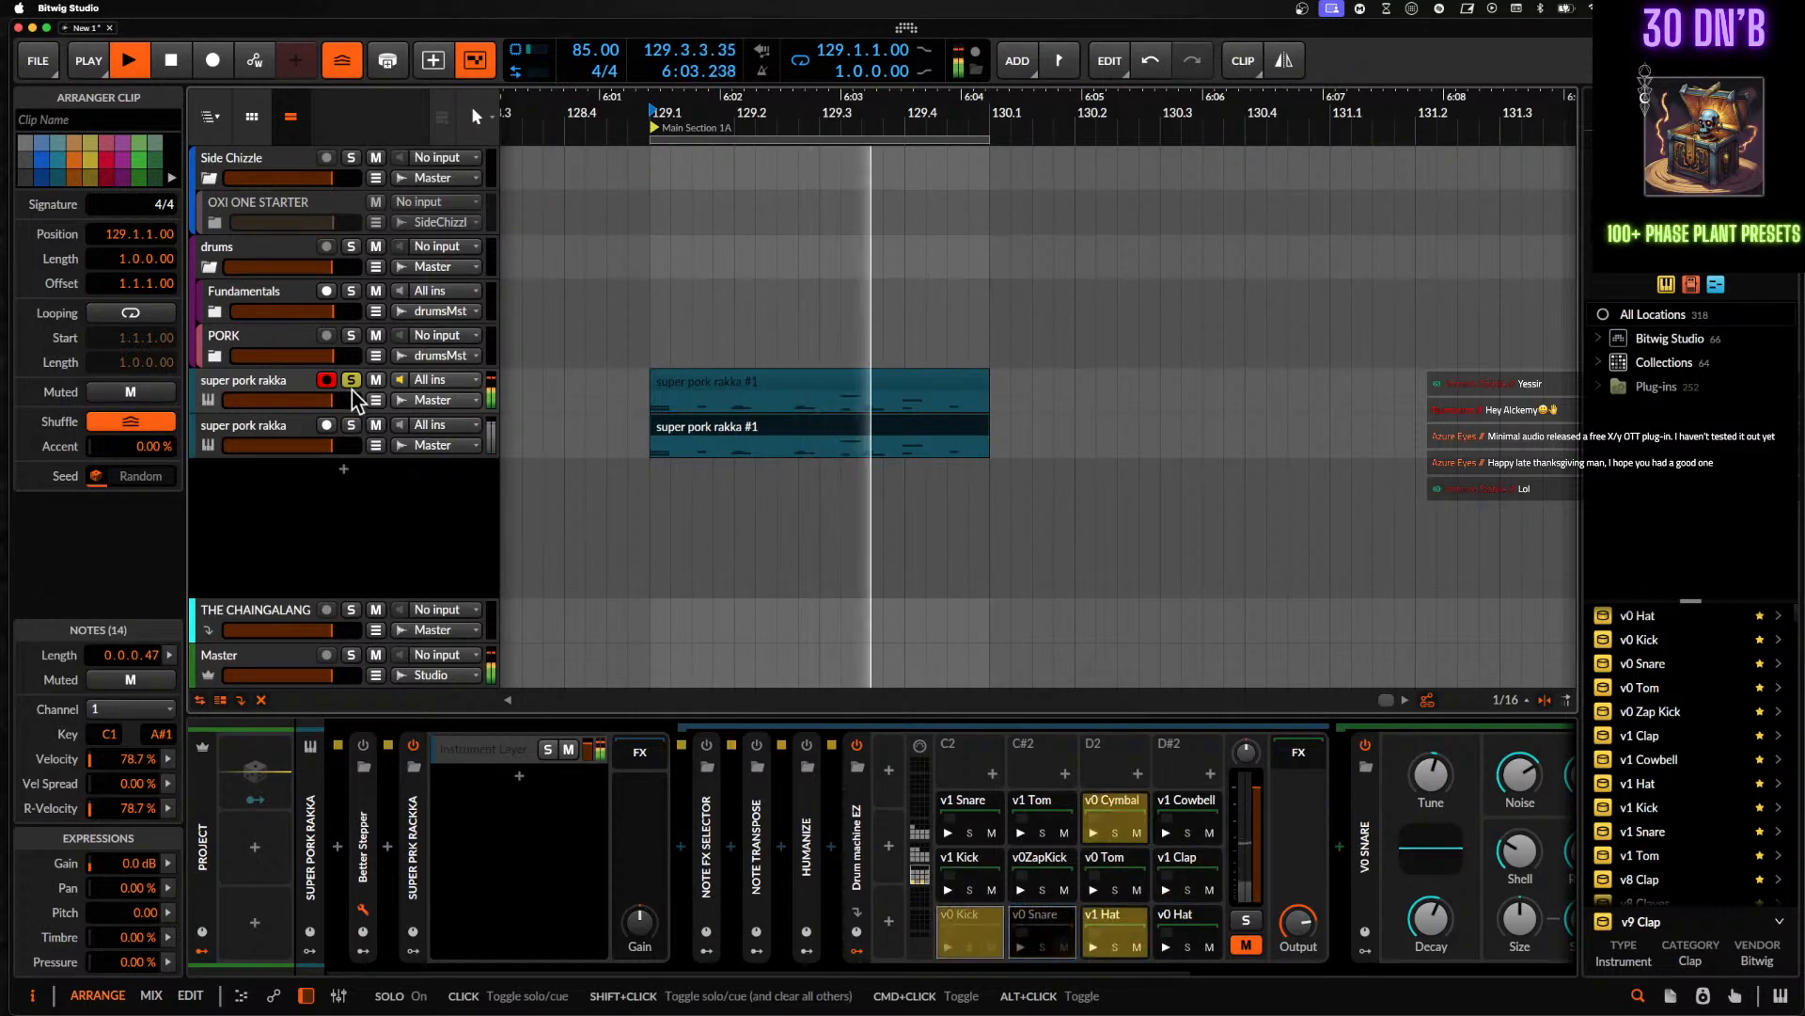
pyautogui.click(350, 384)
# - Mute the v1 Clap pad on the original super pork rakka track and solo it on the duplicate
pyautogui.click(282, 386)
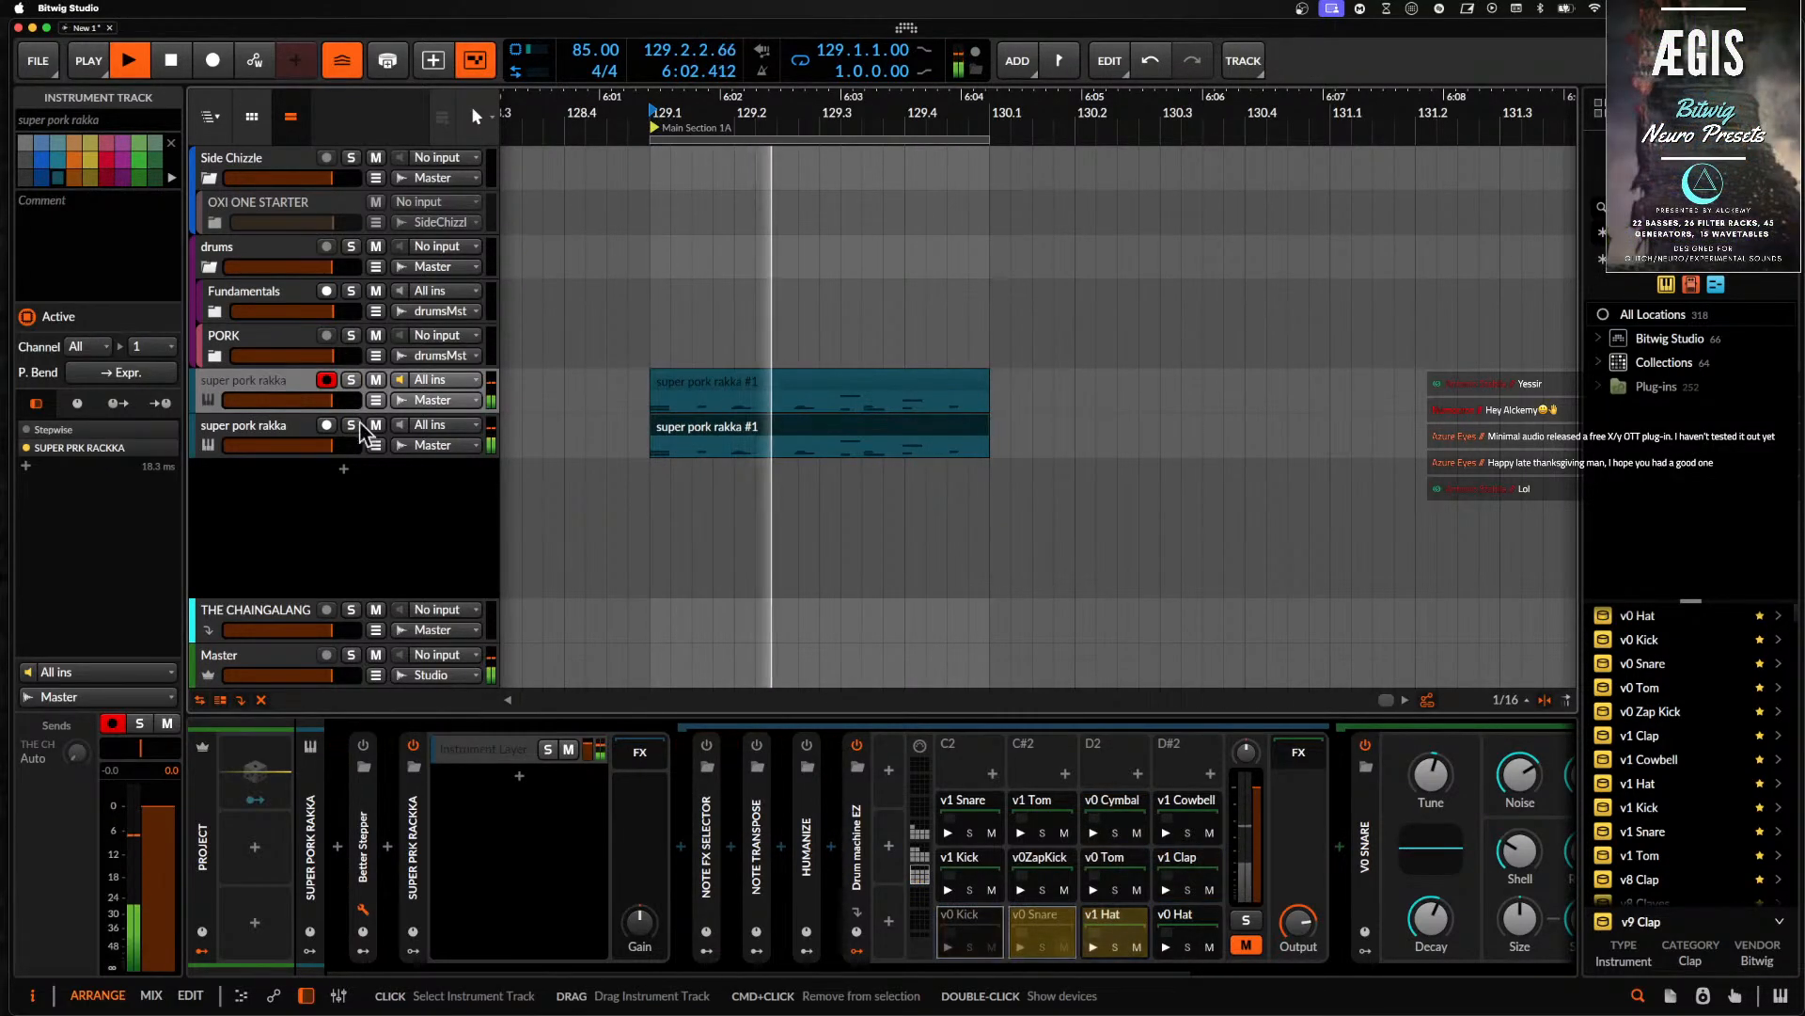
pyautogui.click(1187, 890)
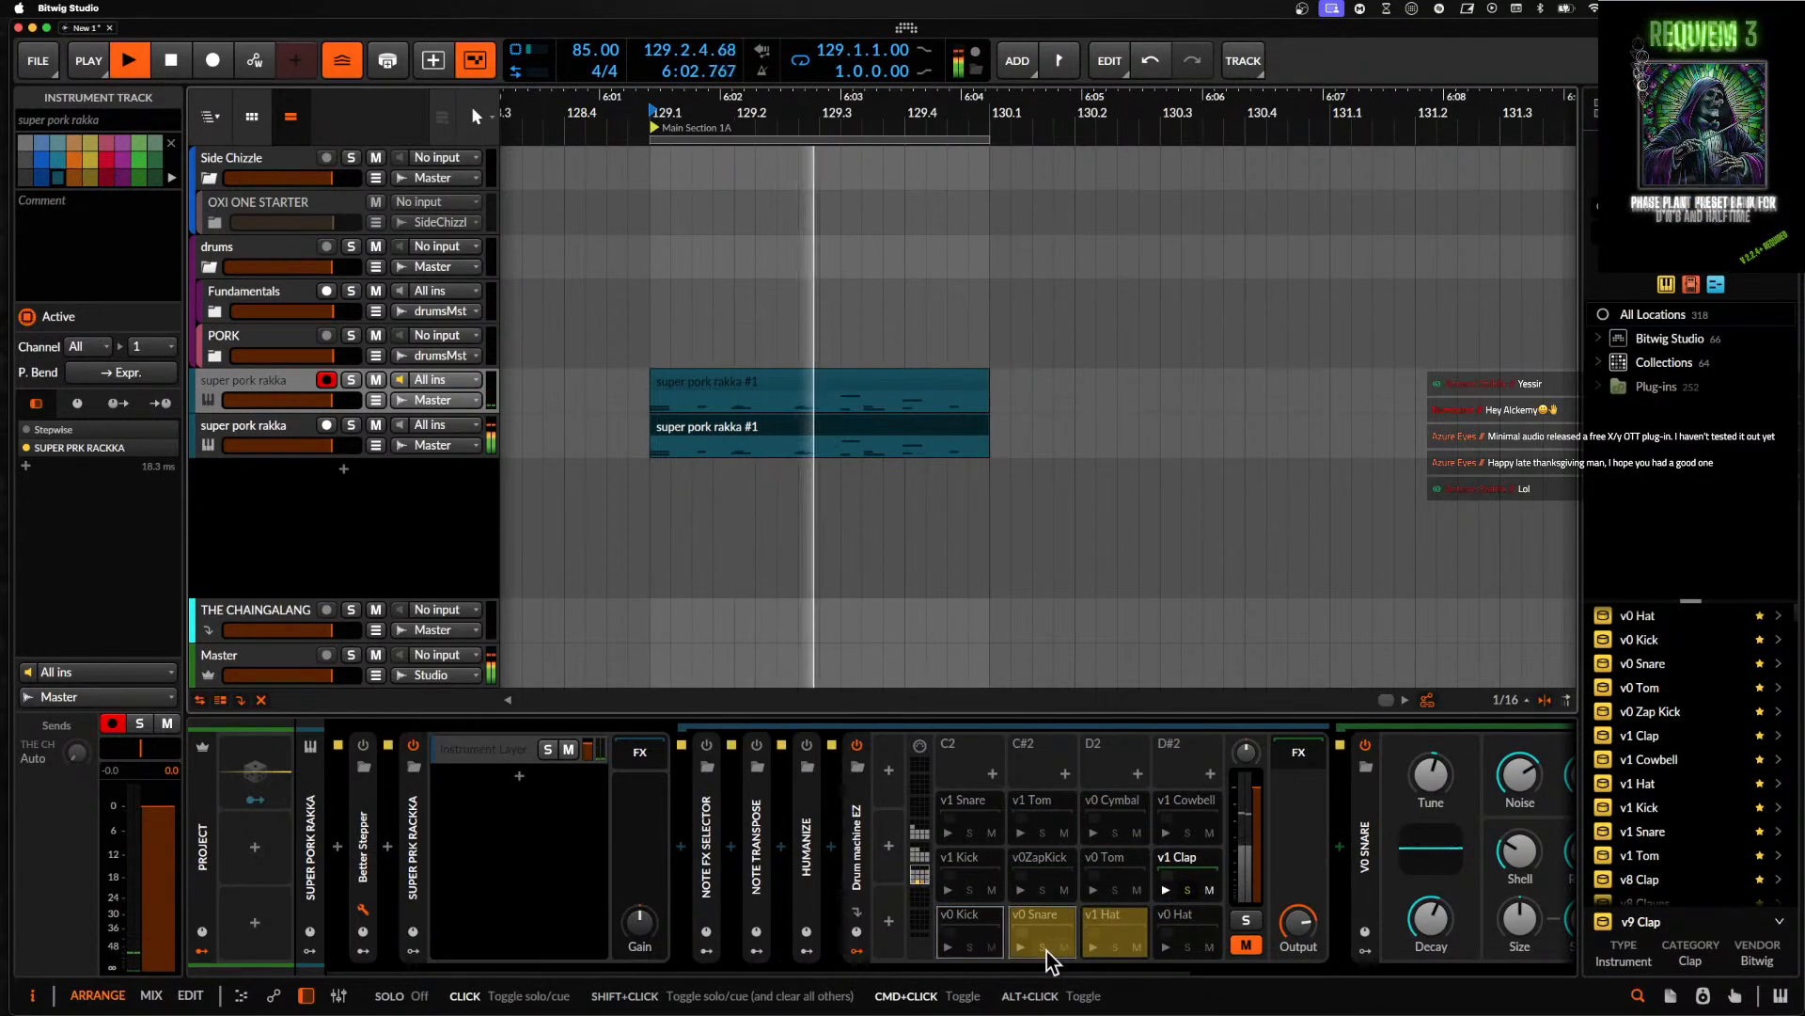
pyautogui.click(1188, 890)
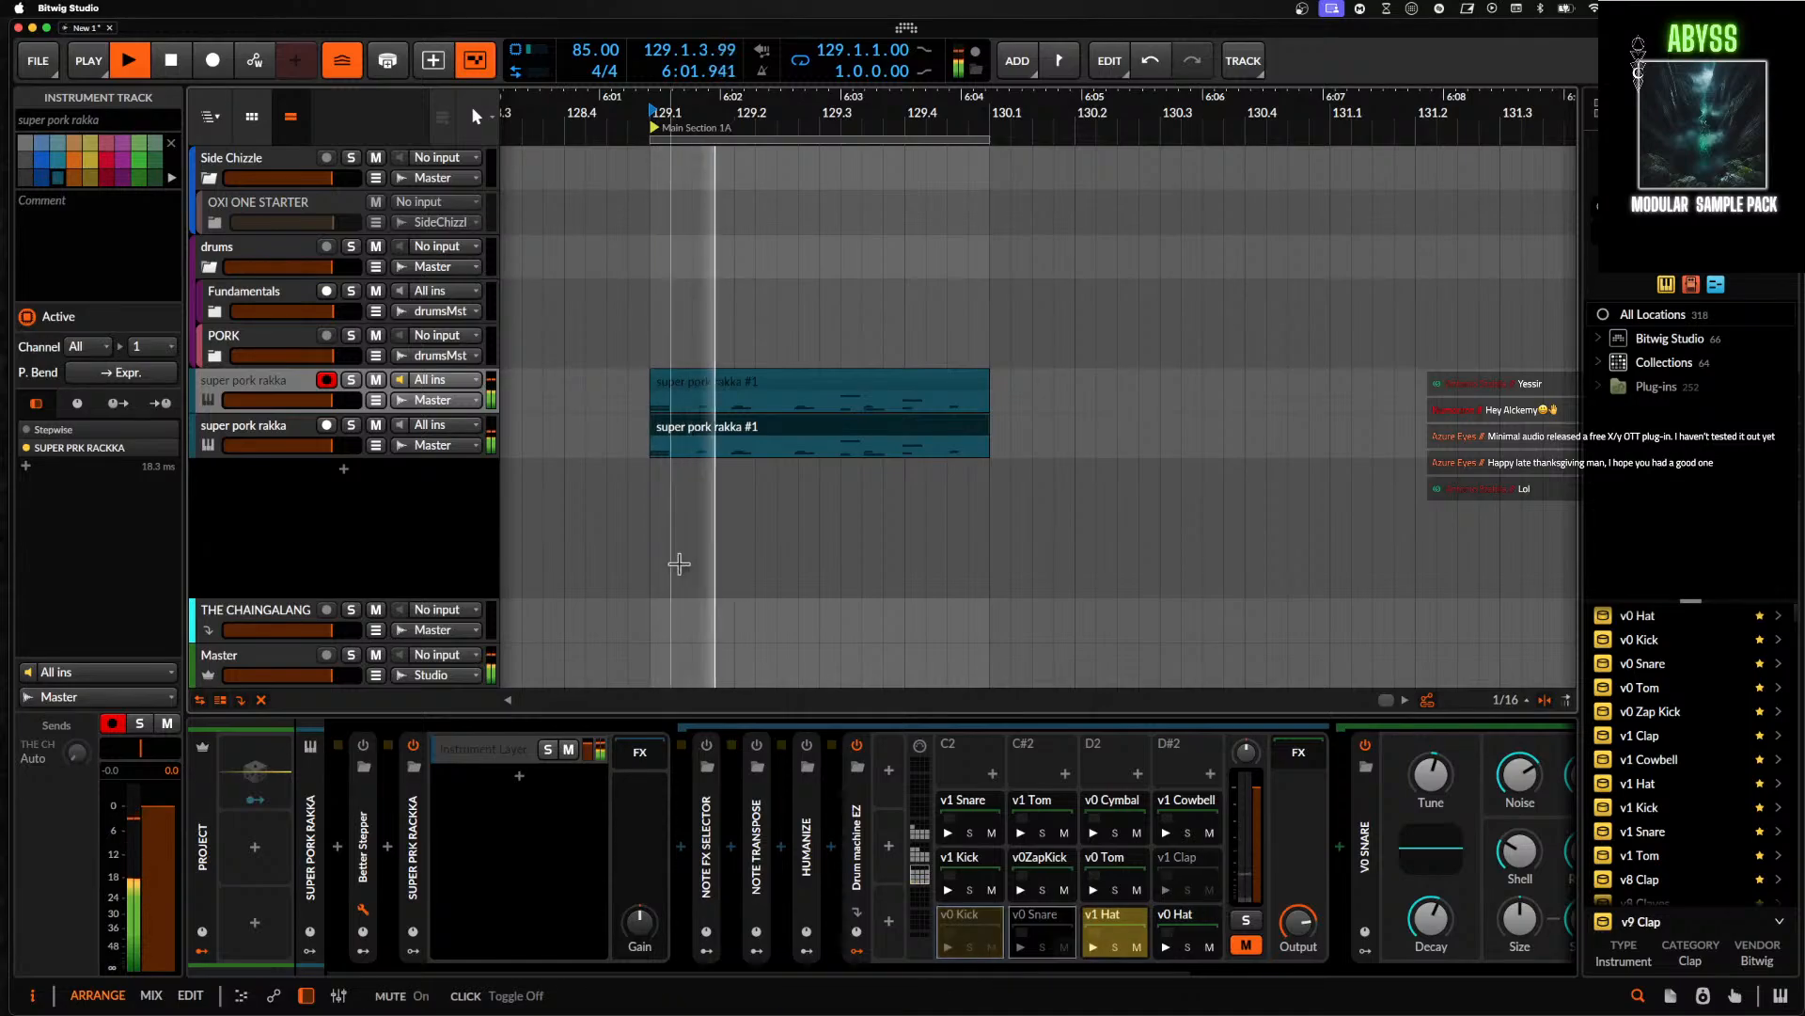
pyautogui.click(311, 437)
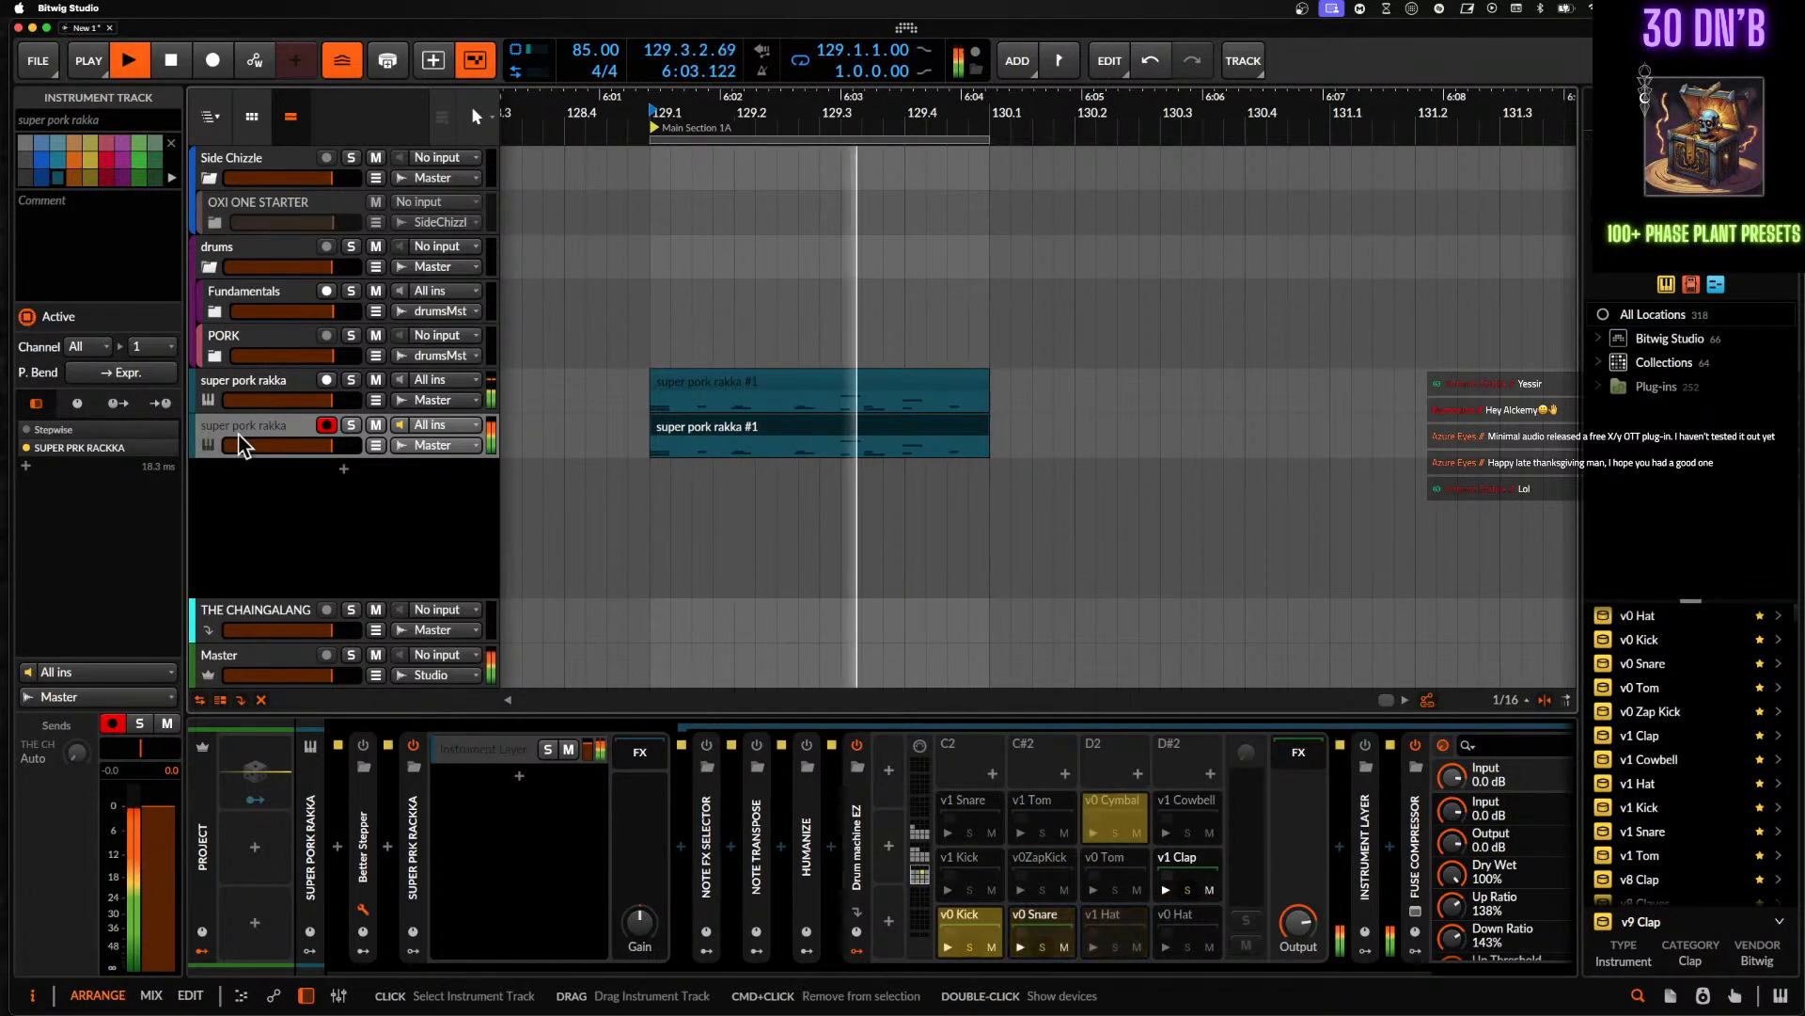
pyautogui.click(256, 381)
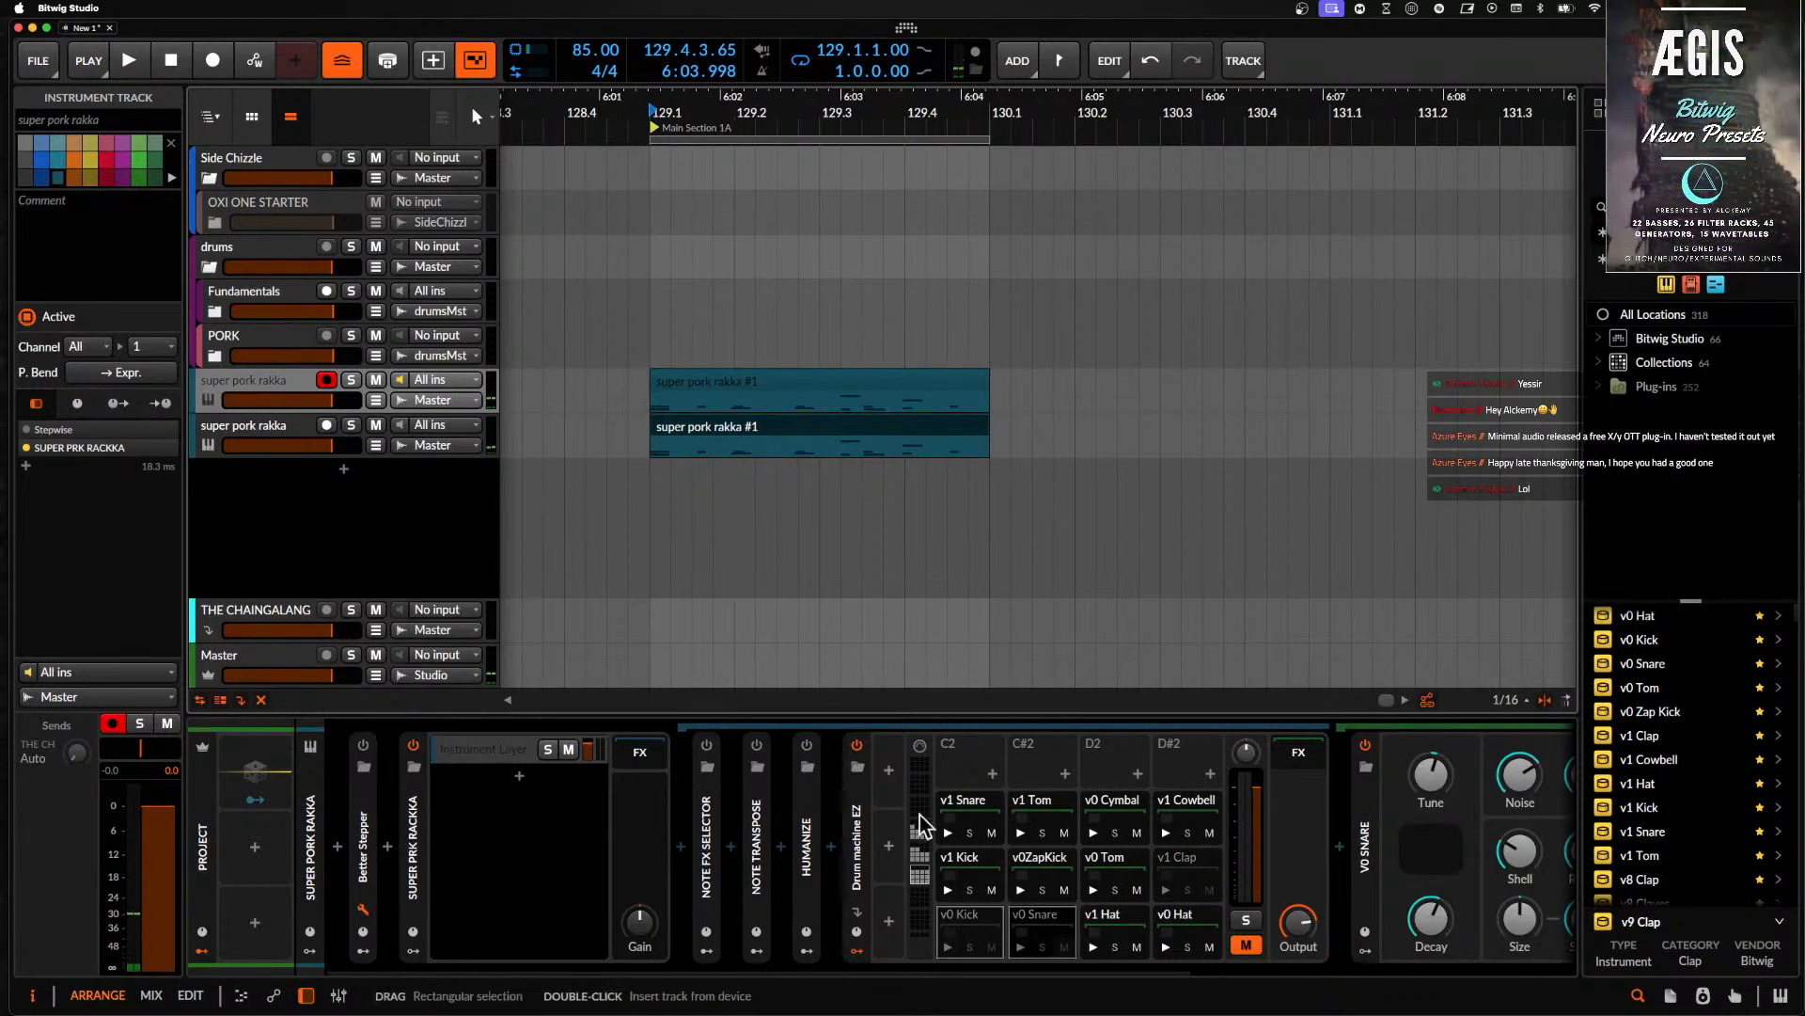
# - Collapse the SUPER PRK RACKKA device, open the PORK group and move both super pork rakka tracks into it
pyautogui.click(417, 832)
pyautogui.doubleClick(417, 832)
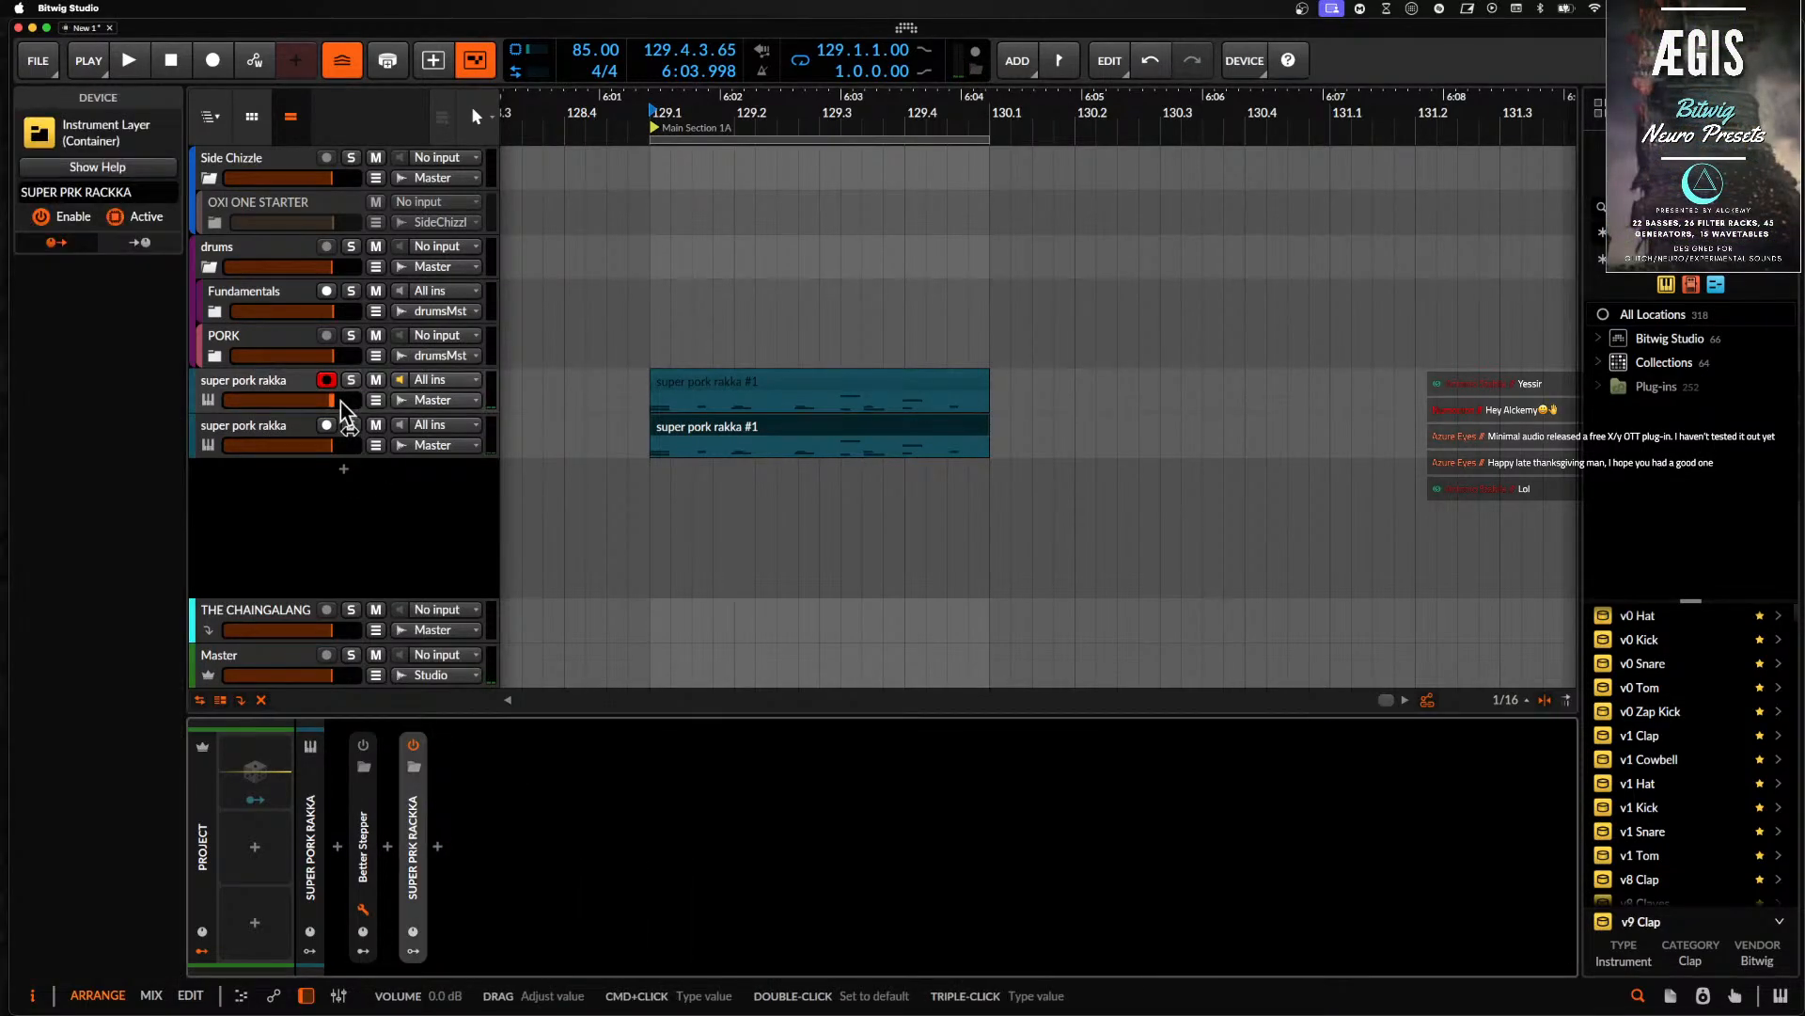
pyautogui.click(215, 357)
pyautogui.moveTo(258, 465); pyautogui.dragTo(293, 405)
pyautogui.moveTo(279, 482); pyautogui.dragTo(282, 425)
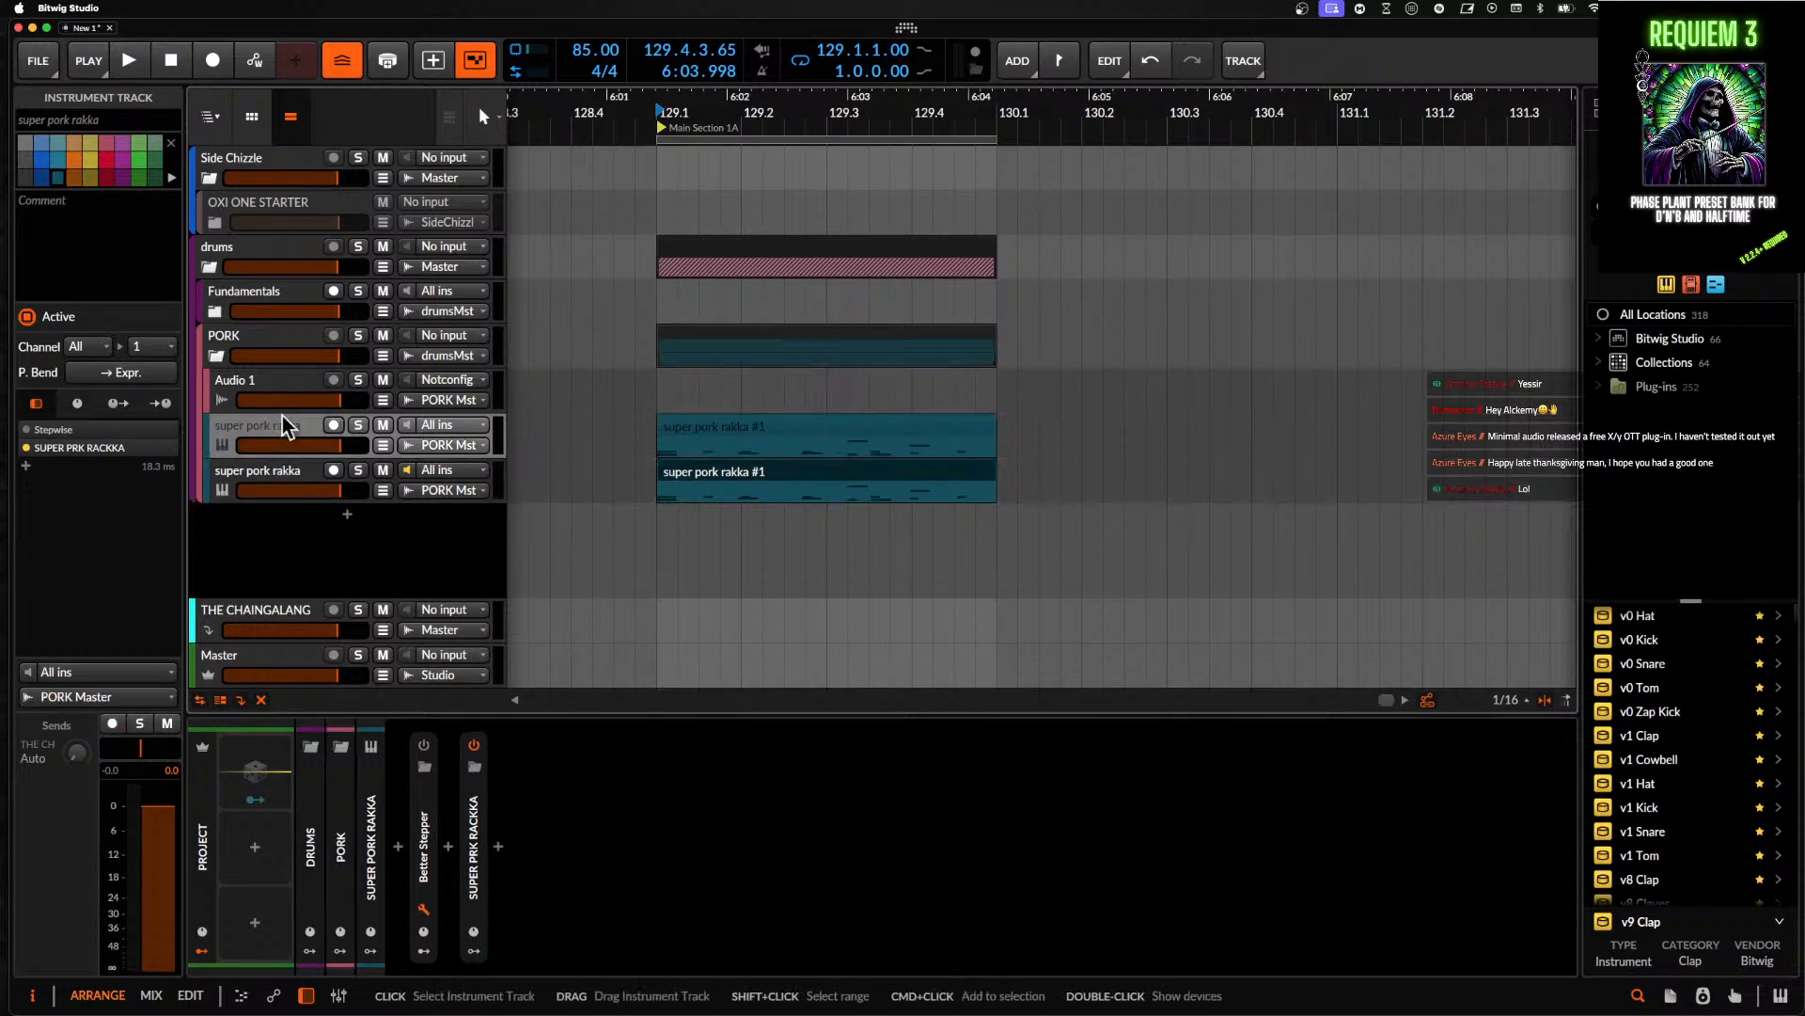
# - Move the duplicated track with the soloed kick, snare and clap pads into the Fundamentals group
pyautogui.click(279, 482)
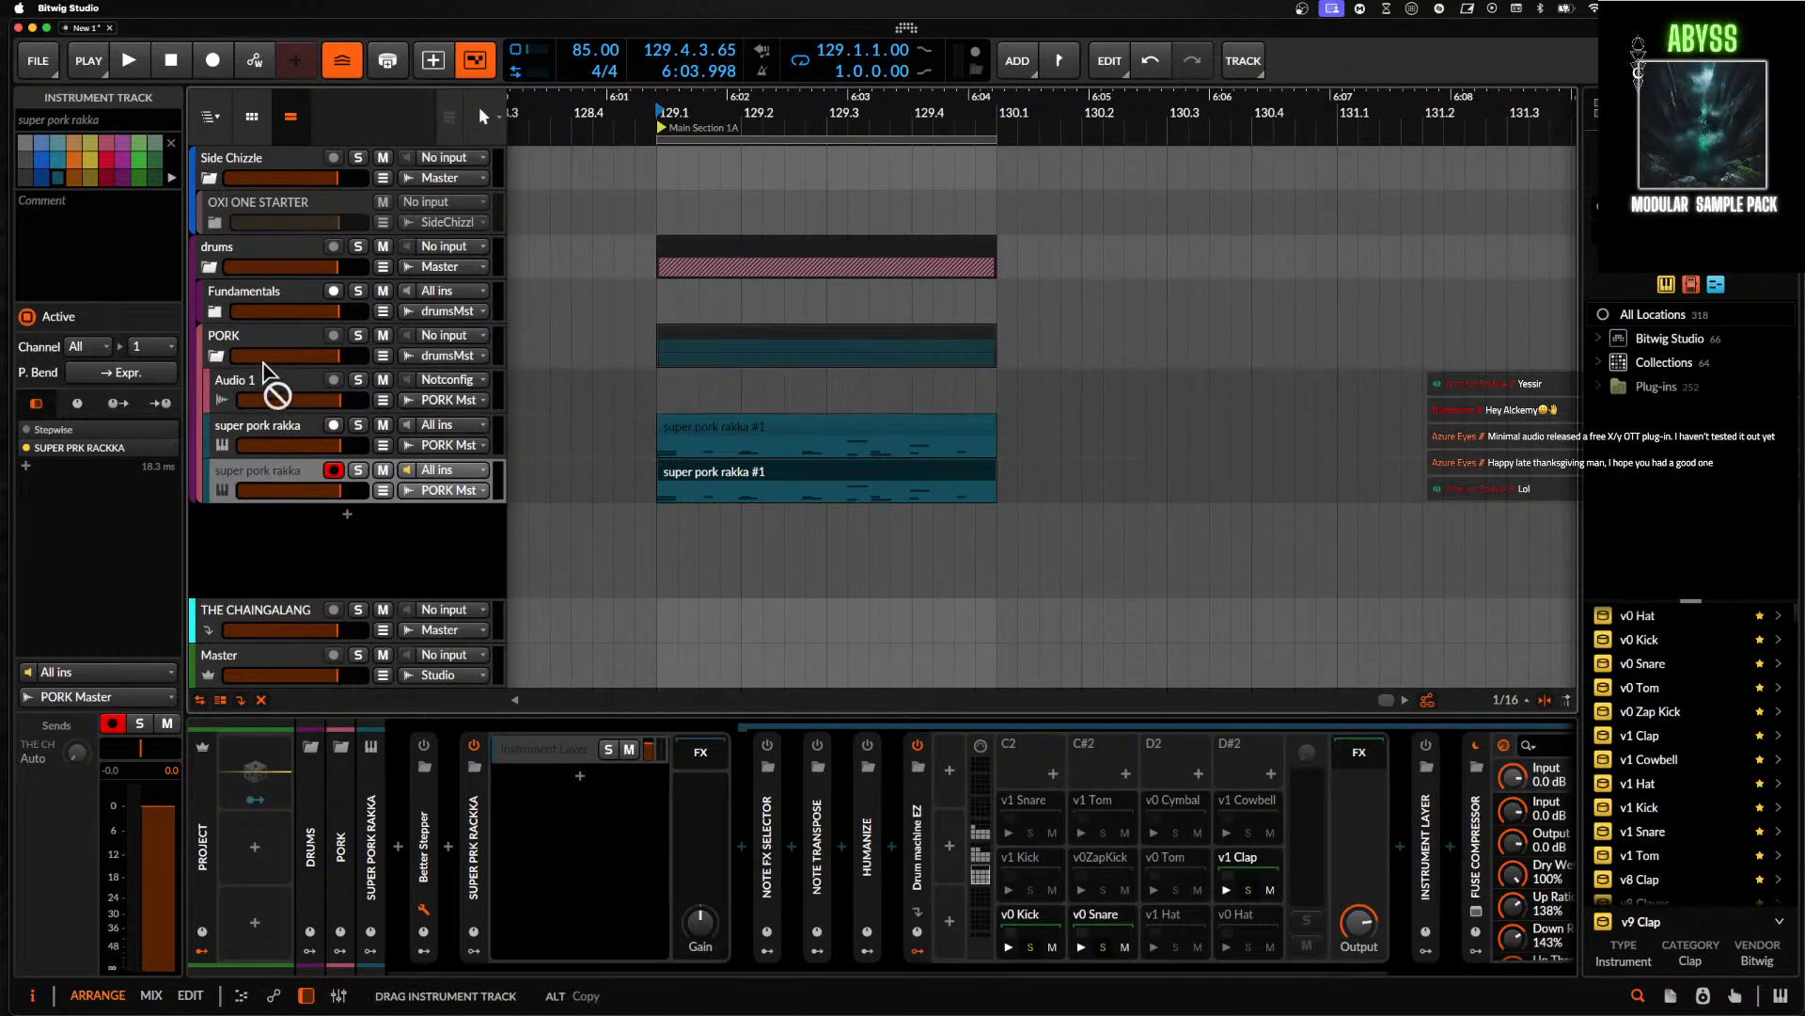
pyautogui.moveTo(266, 315); pyautogui.dragTo(247, 325)
pyautogui.click(222, 318)
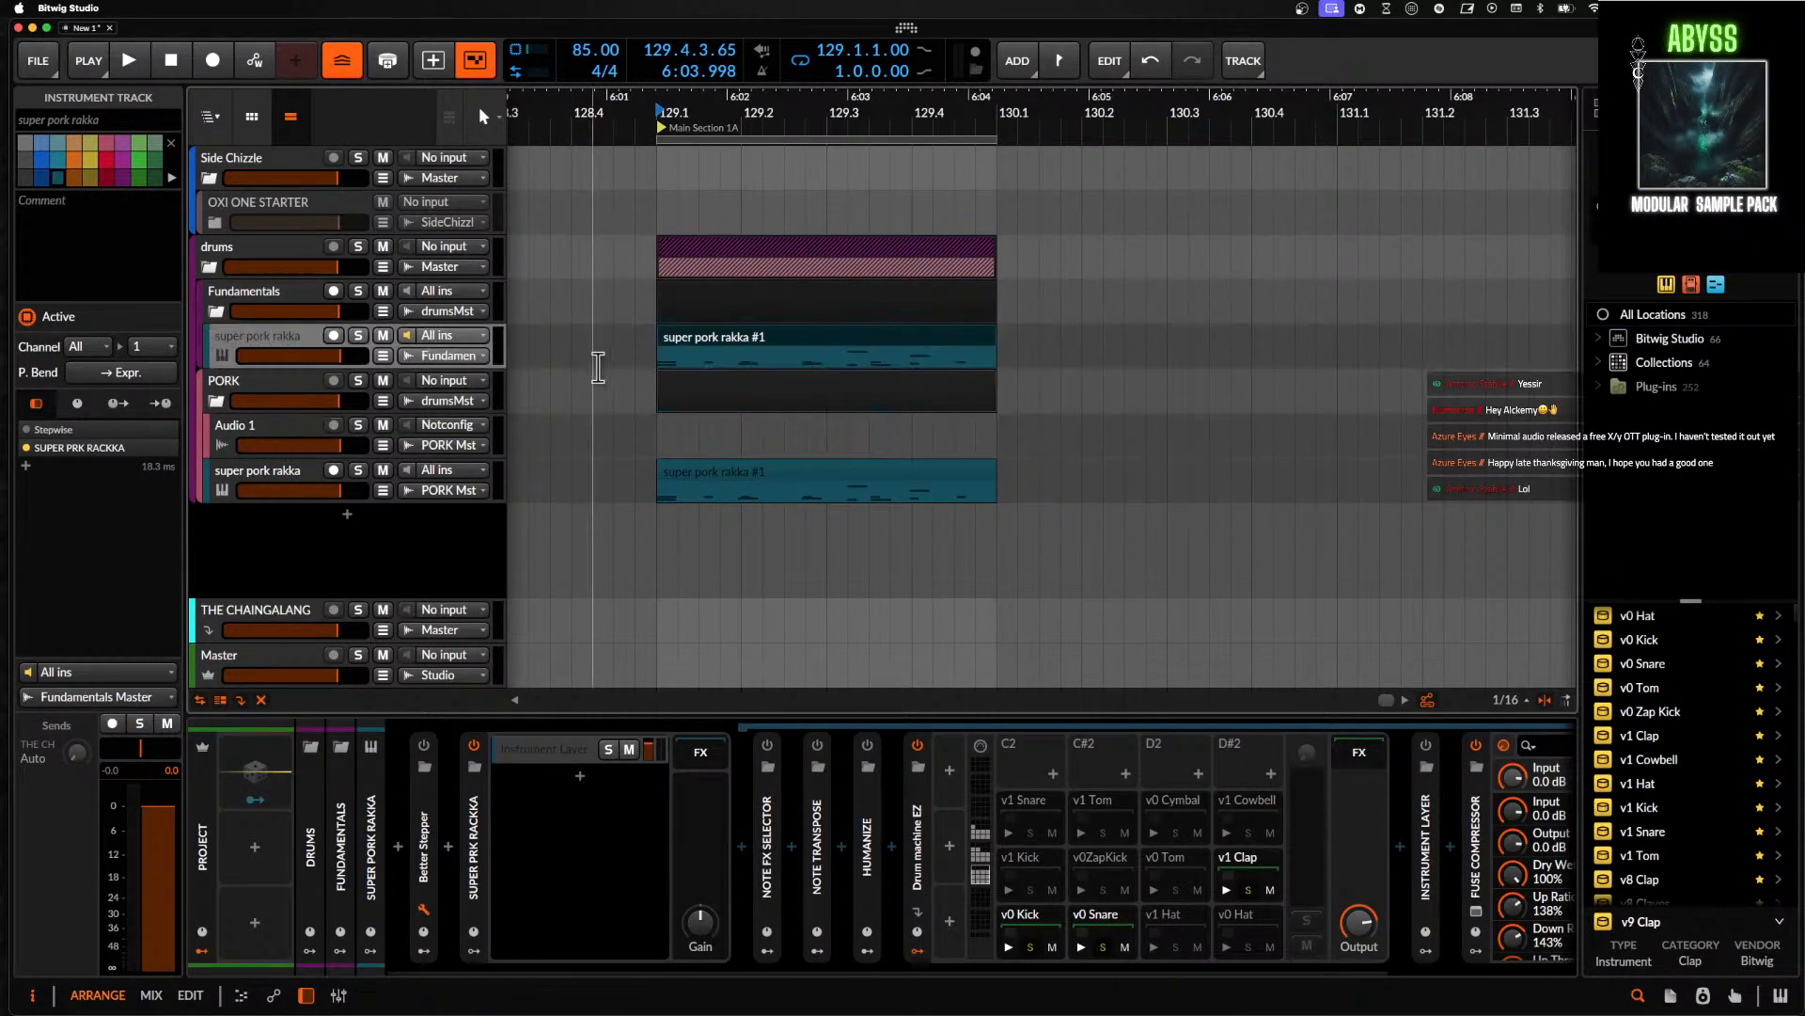
# - Play from the start of the clip in the PORK group and collapse the PORK and drums groups
pyautogui.click(684, 487)
pyautogui.scroll(2, 684, 487)
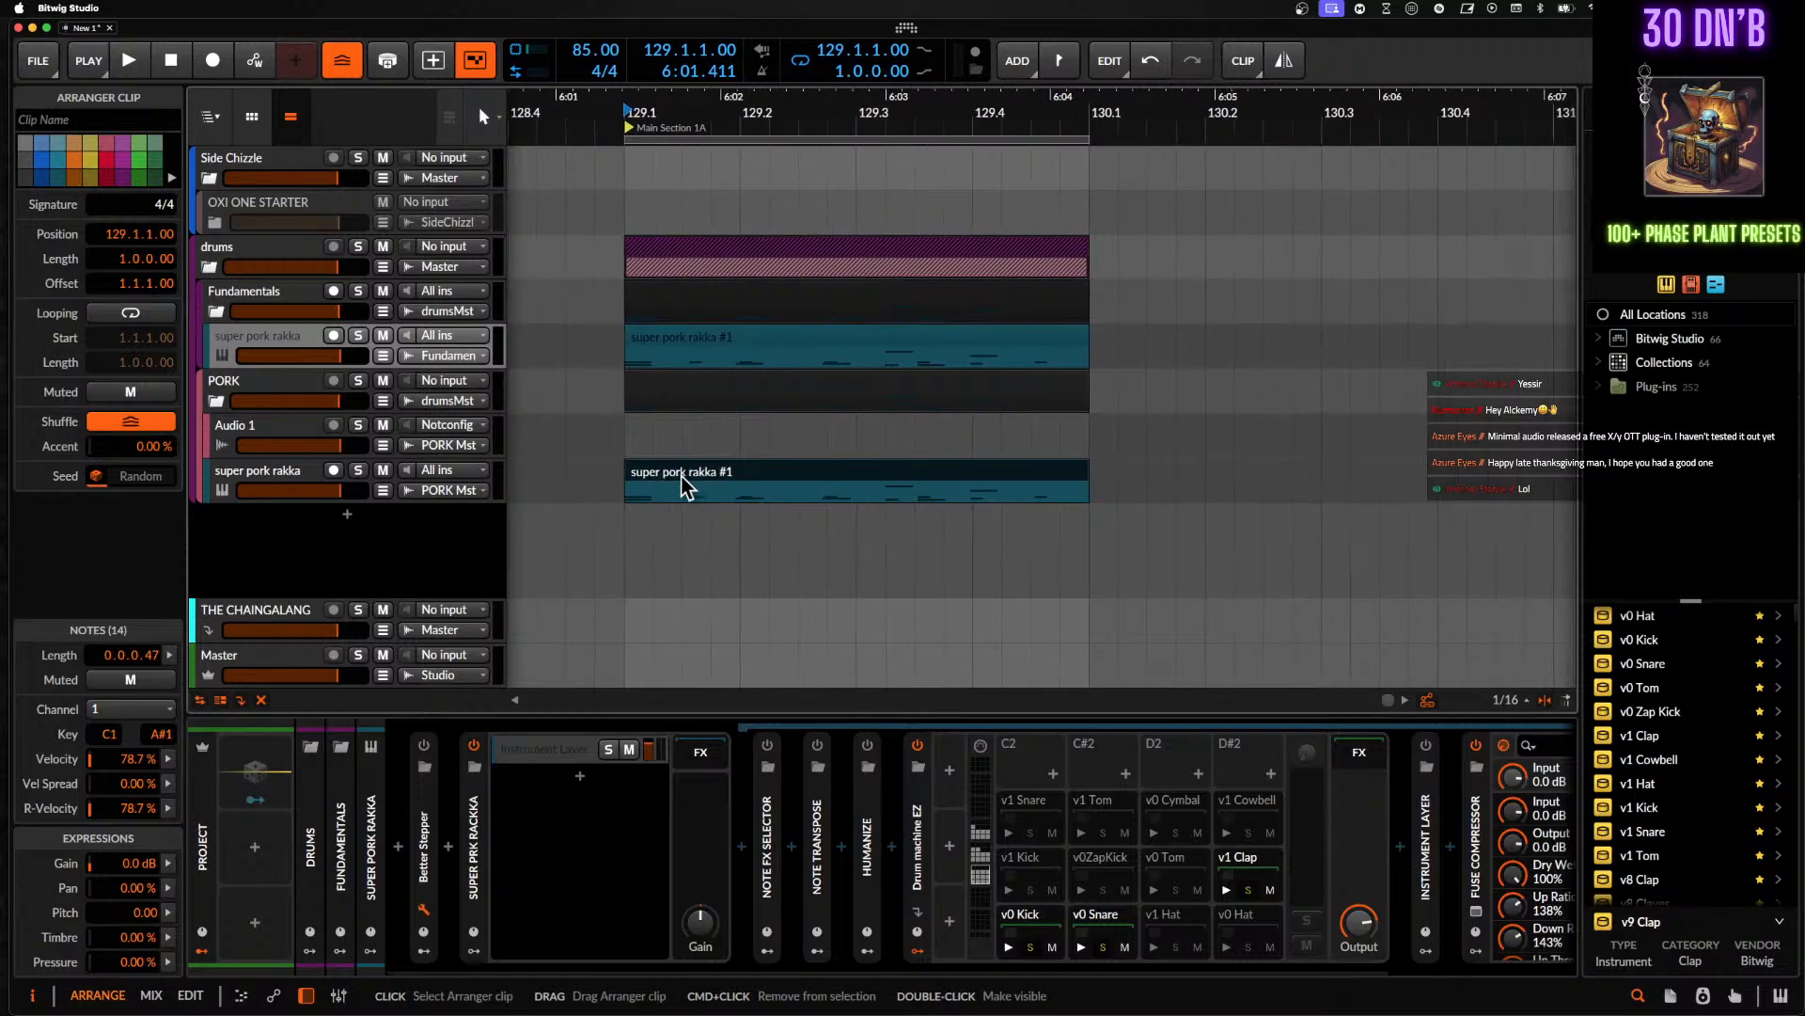
pyautogui.press('space')
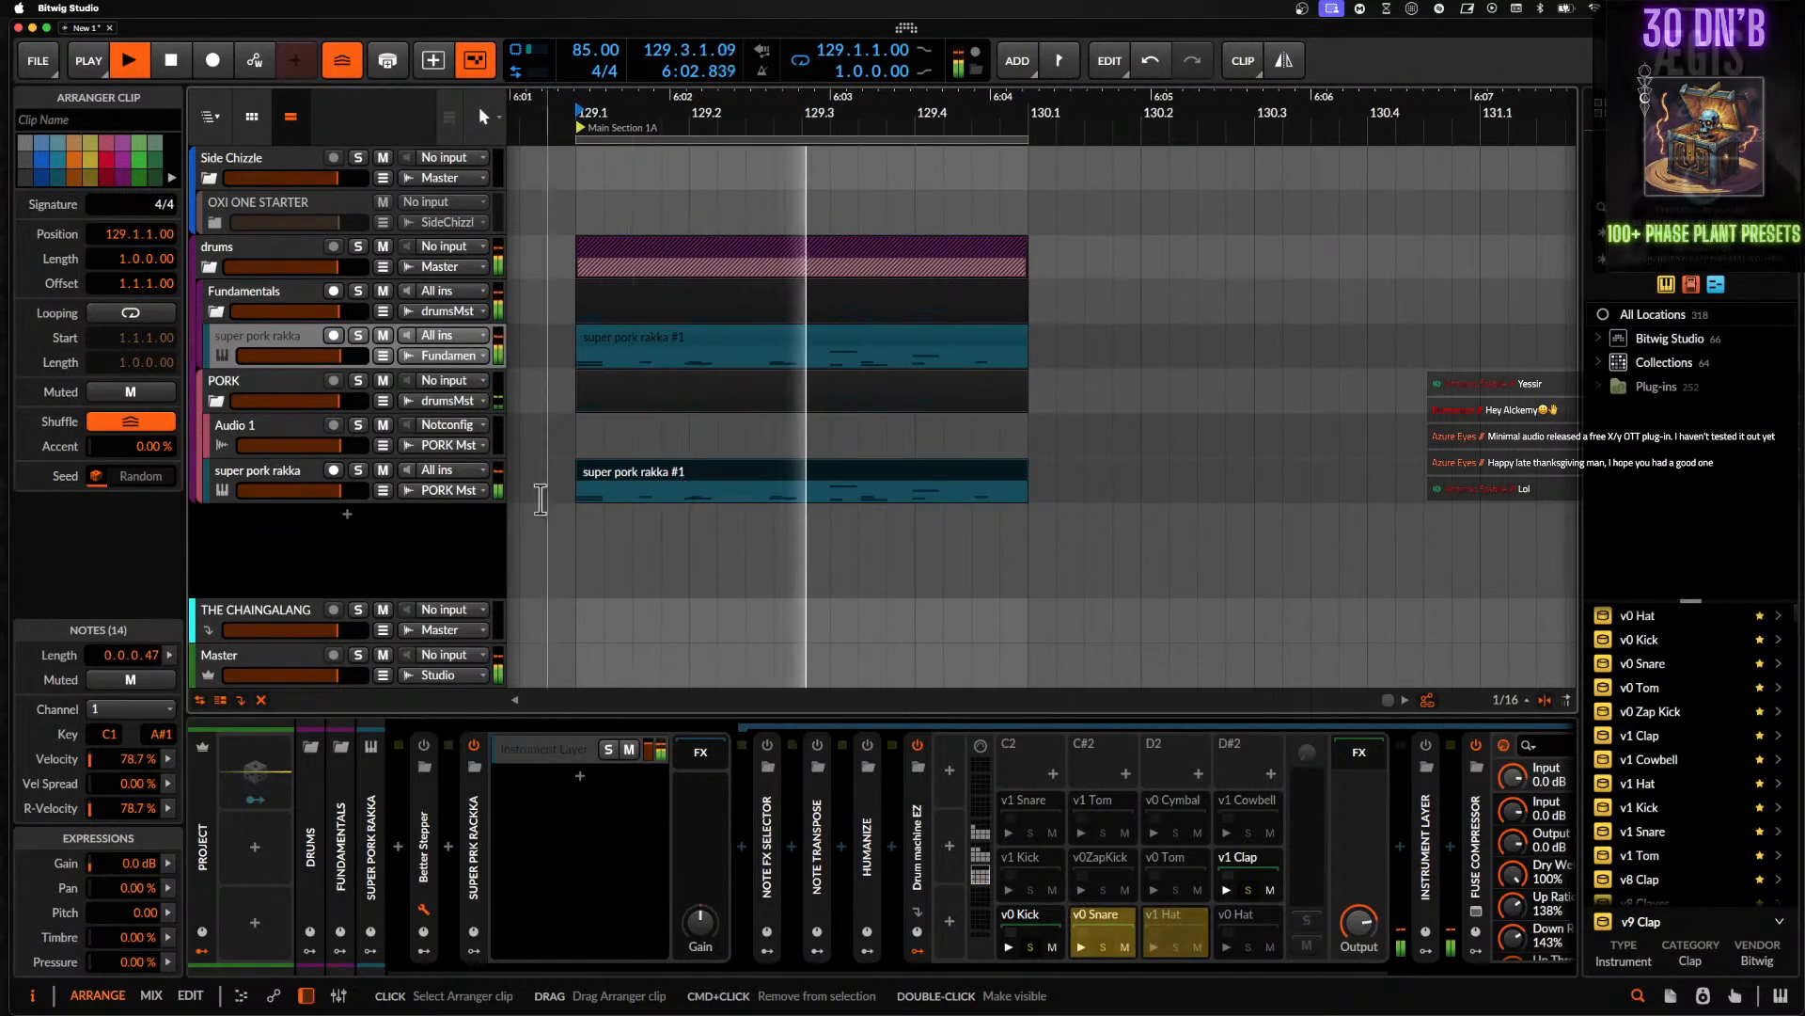
pyautogui.click(215, 399)
pyautogui.click(209, 267)
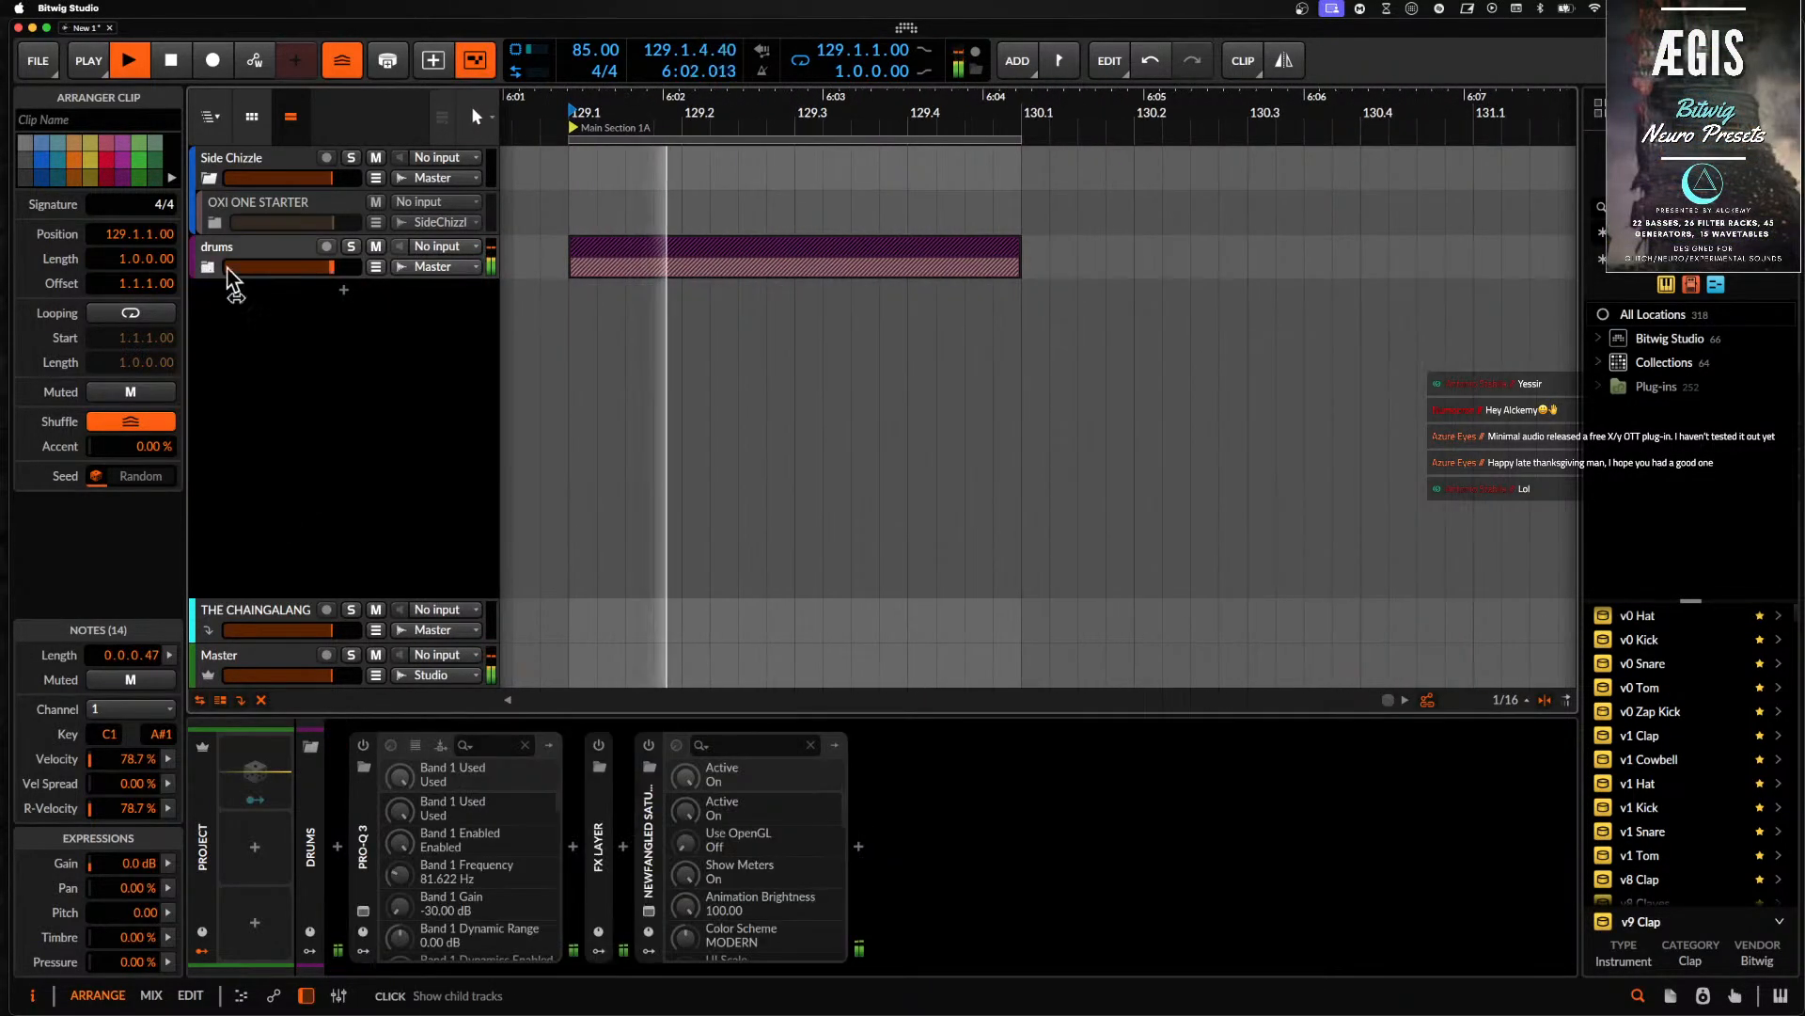
# - Enable Newfangled Saturate and the FX Layer on the drums group, expanding the FX Layer to show its layers
pyautogui.click(649, 744)
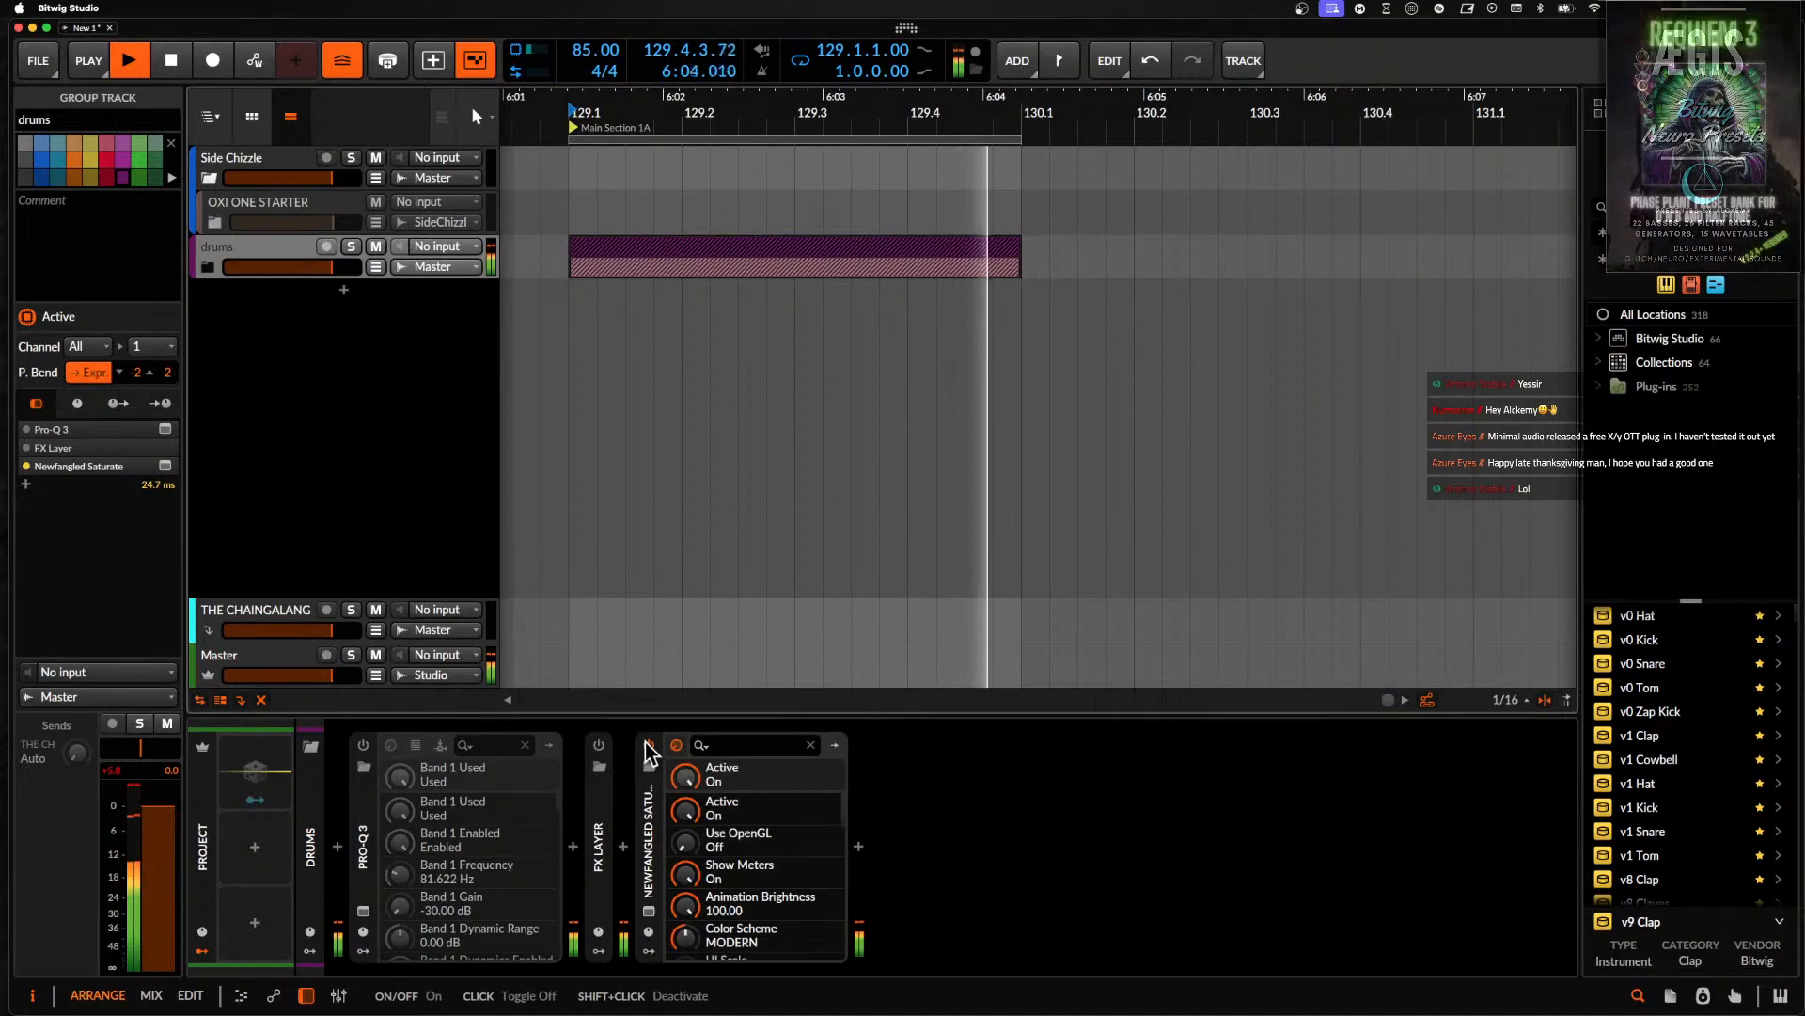
pyautogui.doubleClick(601, 832)
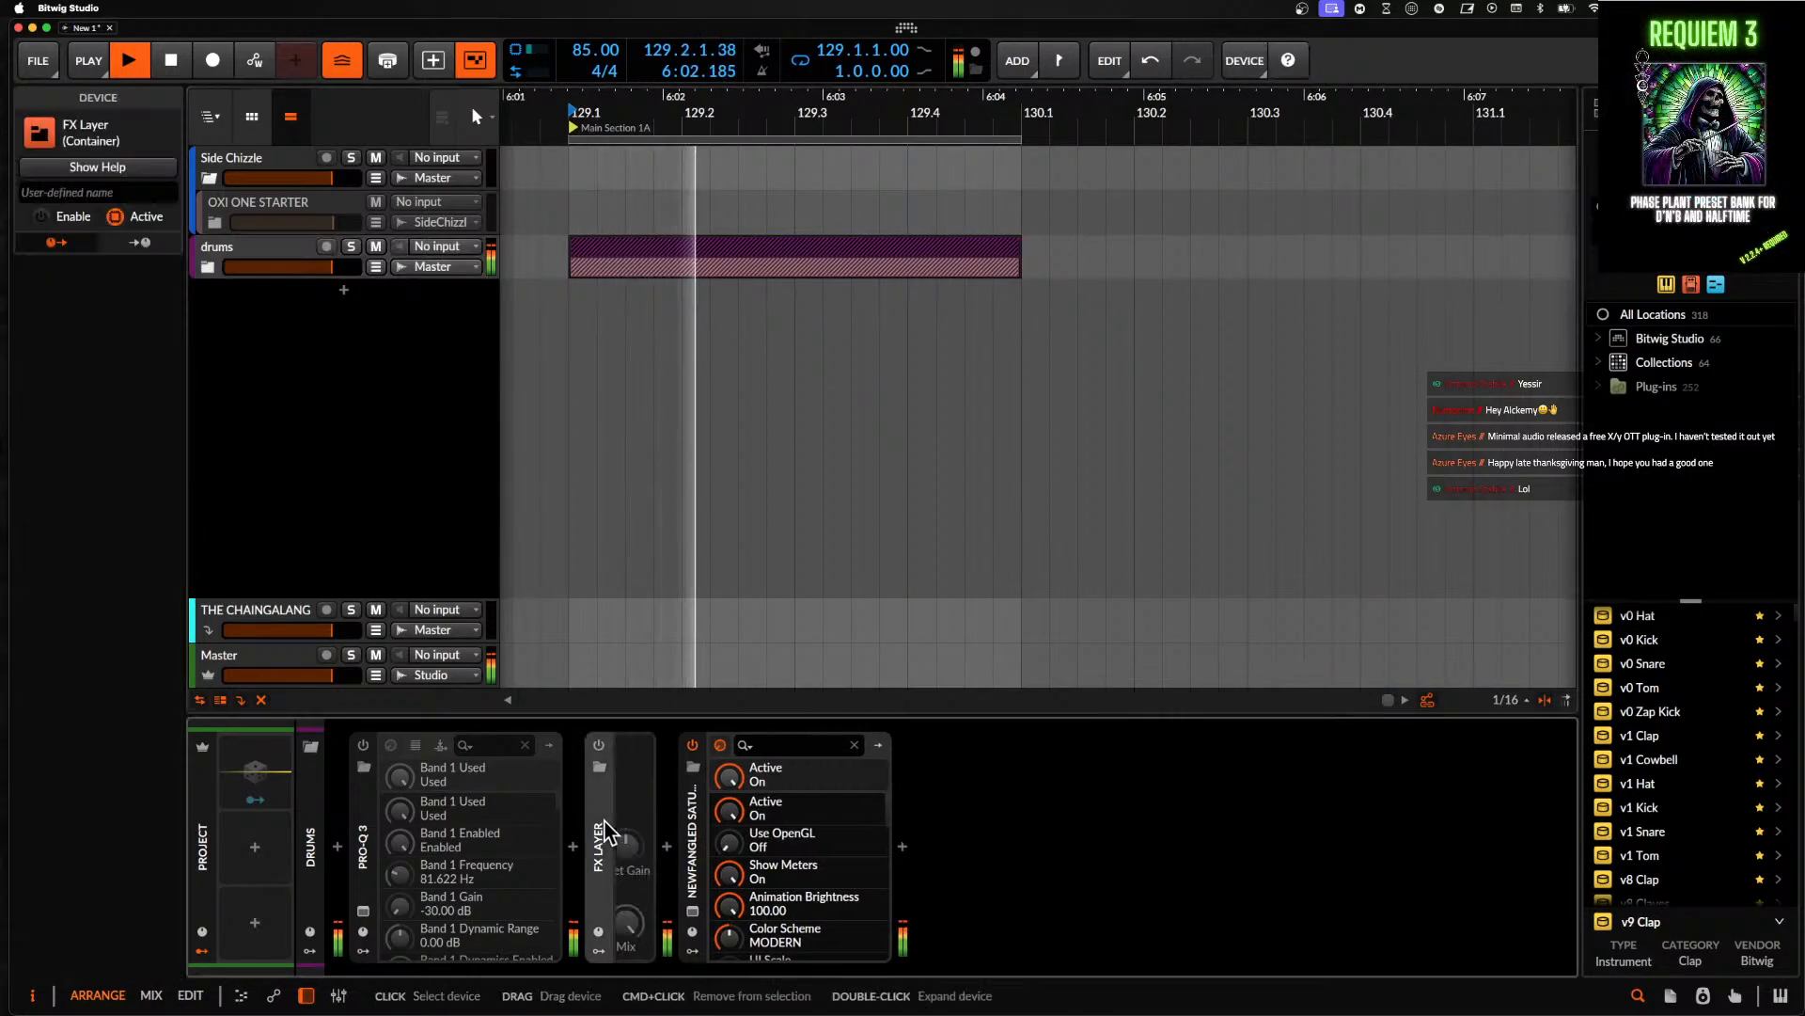
pyautogui.click(599, 745)
pyautogui.click(251, 256)
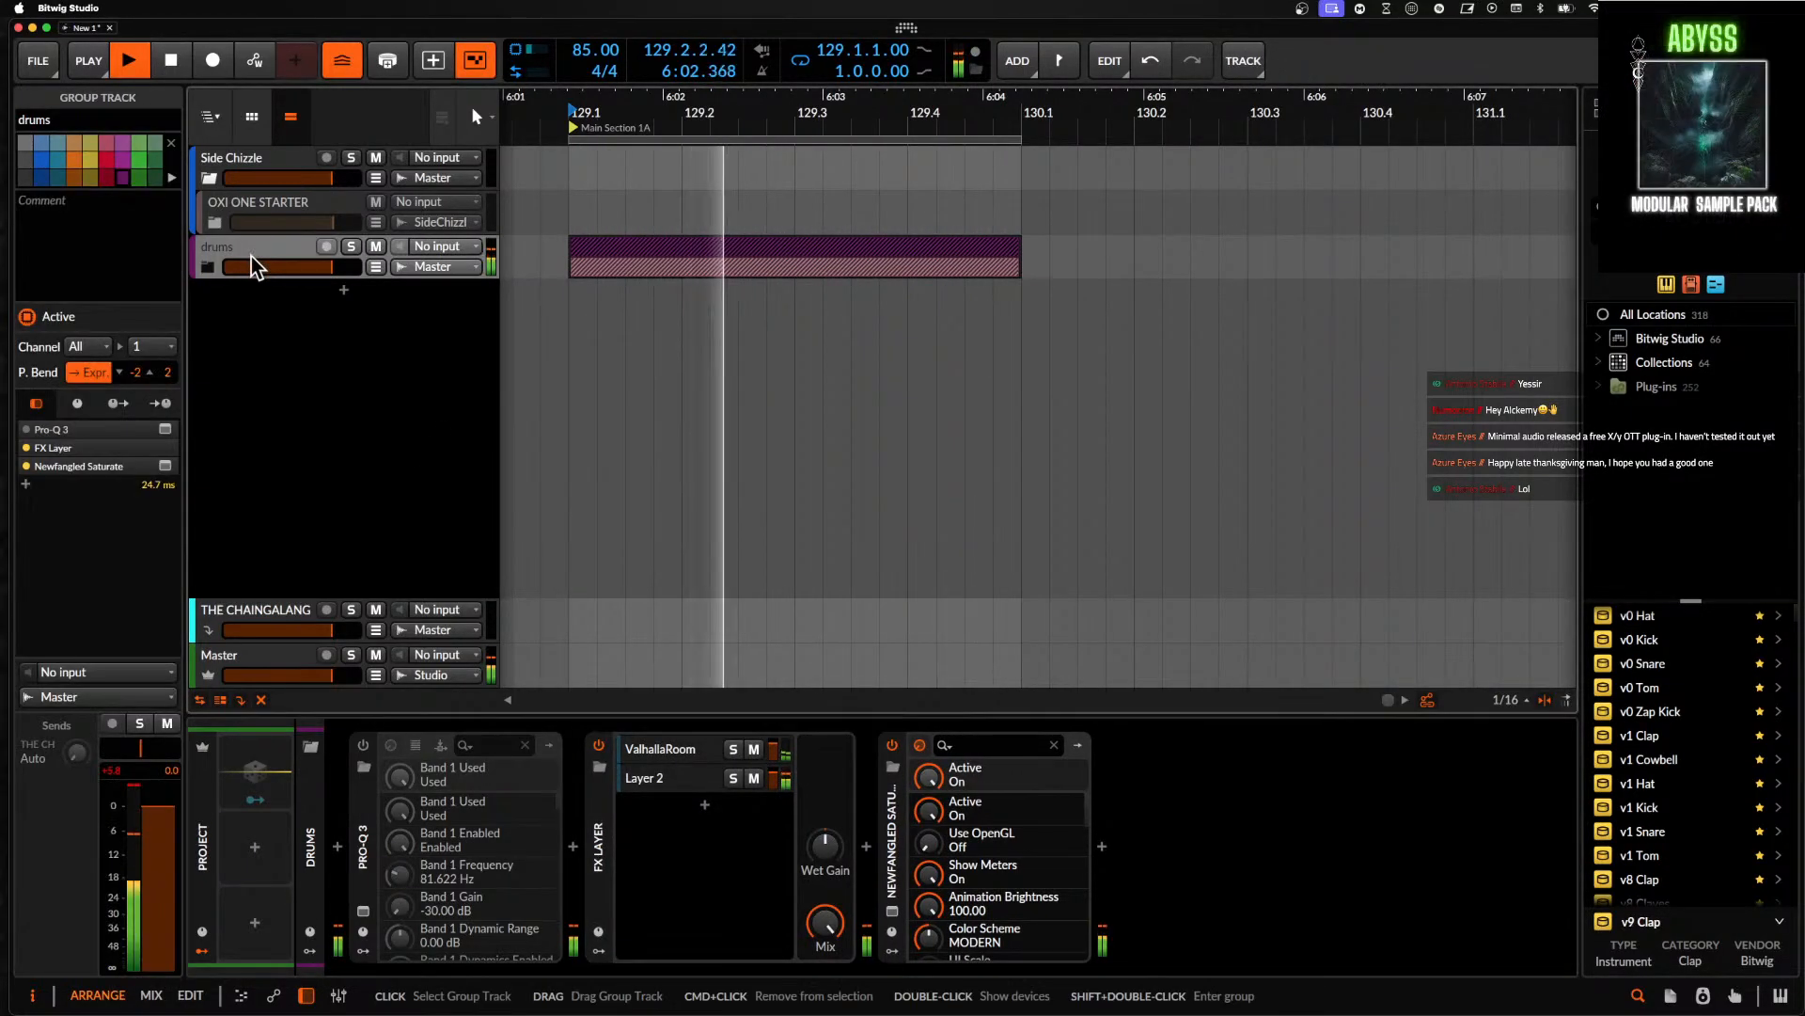
# - Reopen the drums and PORK groups and delete the Fuse Compressor from the super pork rakka track inside PORK
pyautogui.click(210, 267)
pyautogui.click(286, 348)
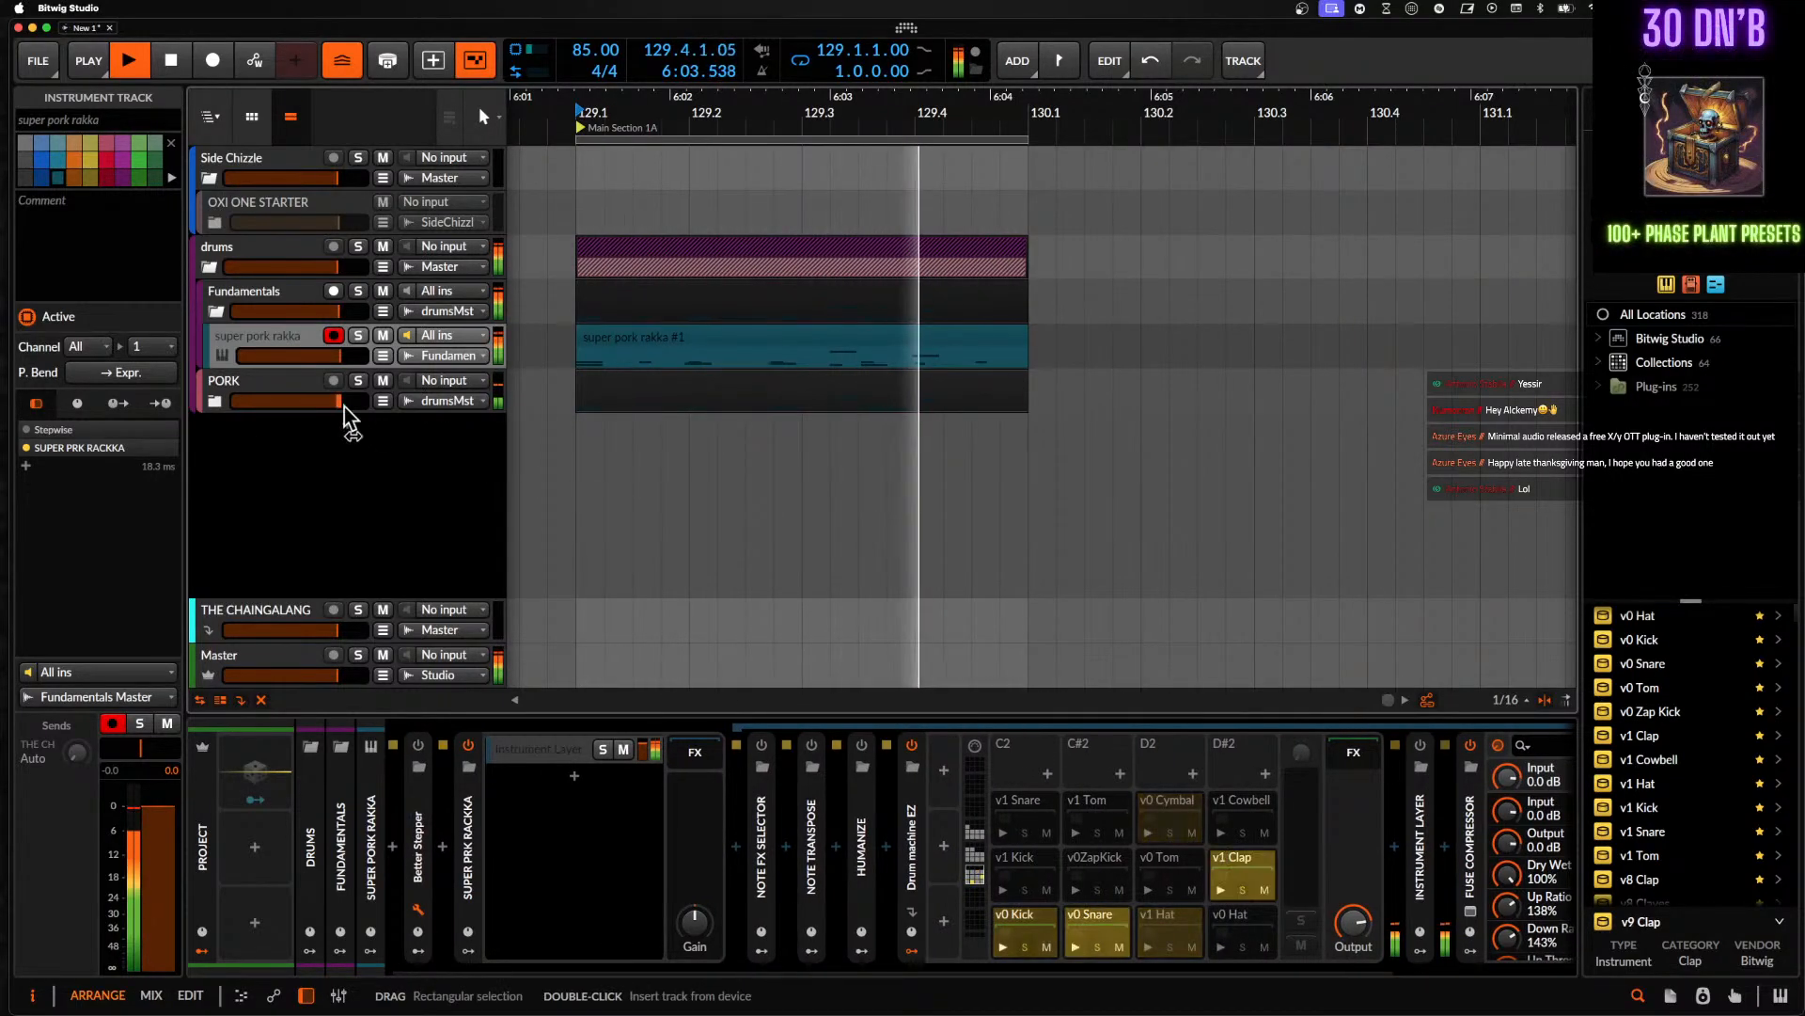
pyautogui.click(215, 401)
pyautogui.click(262, 483)
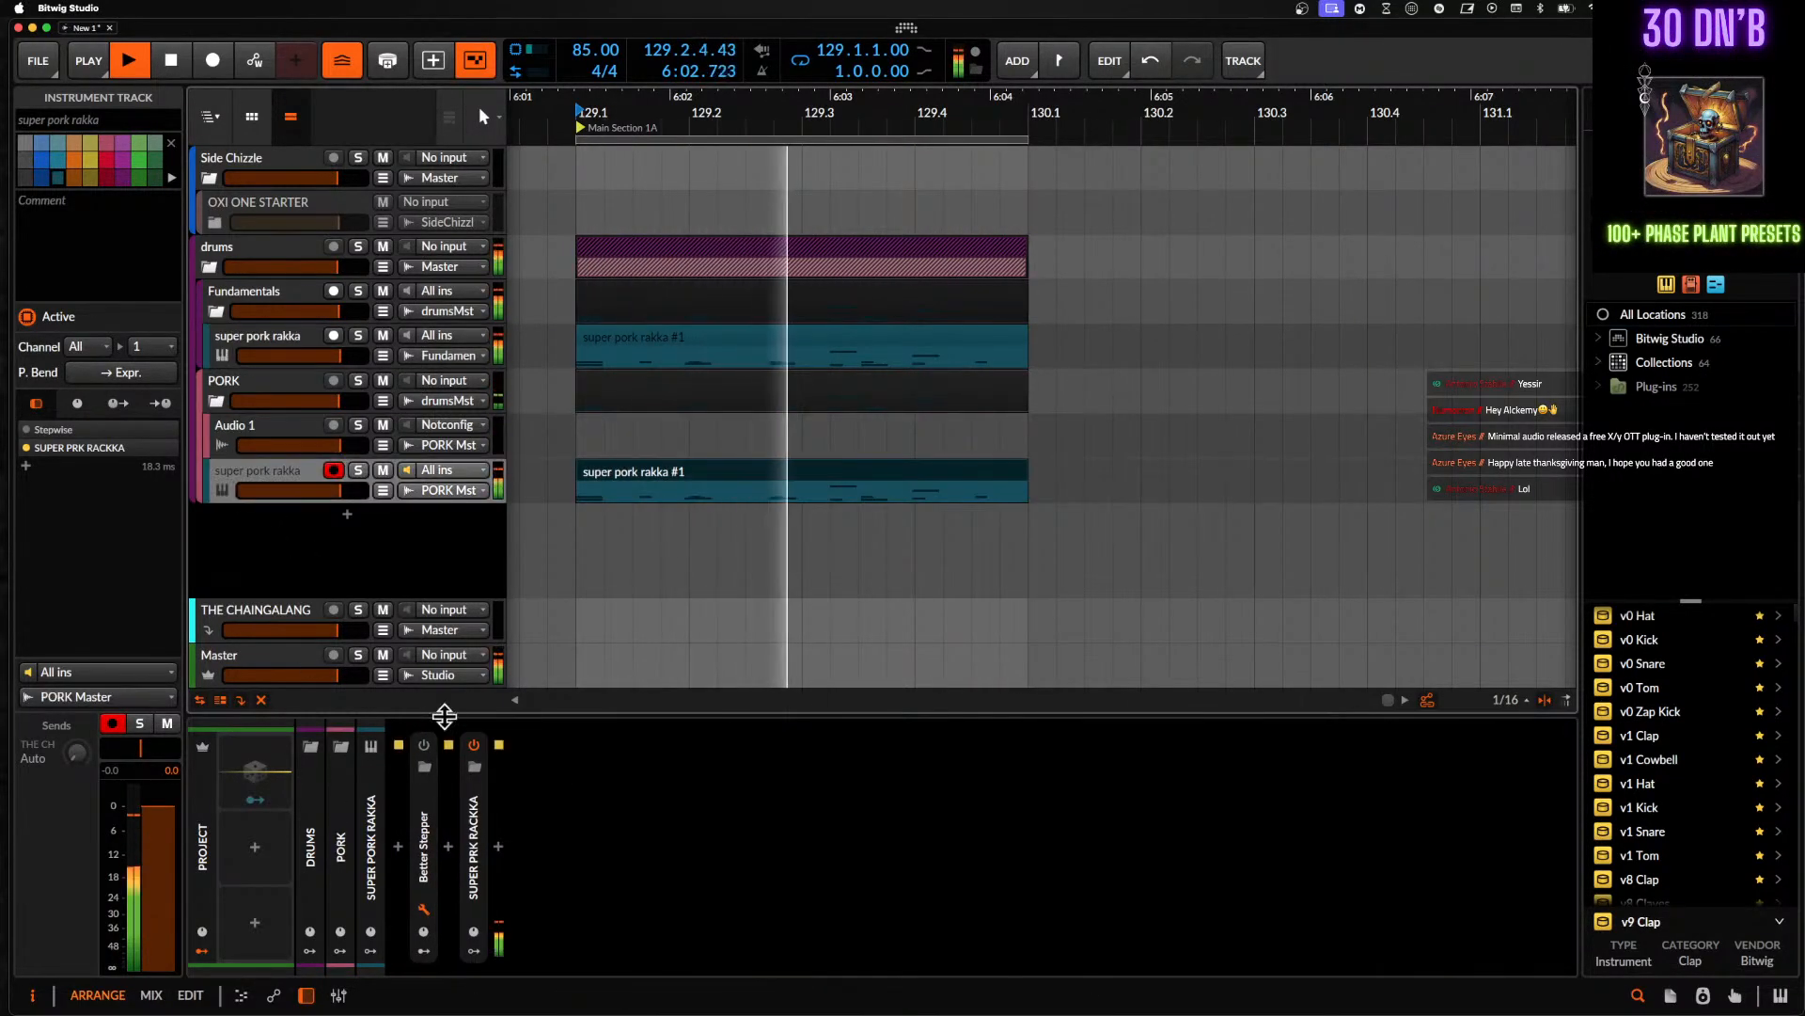
pyautogui.hscroll(5, 467, 823)
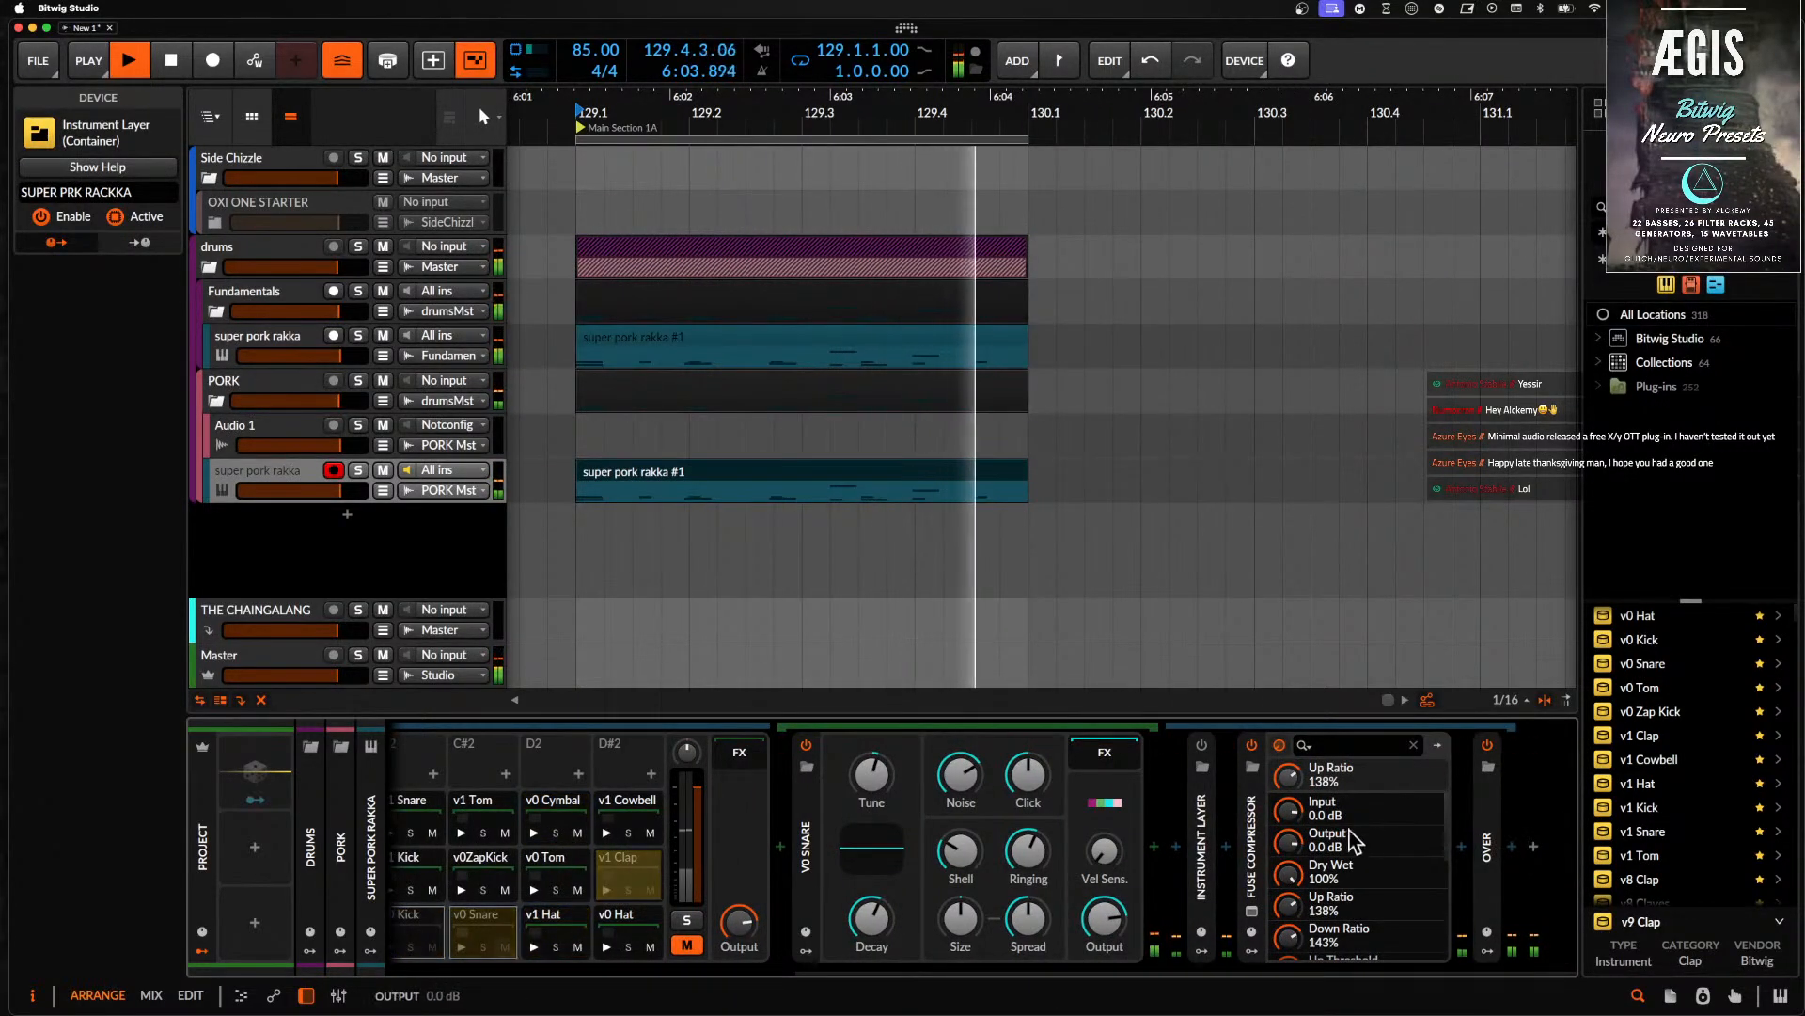
pyautogui.doubleClick(1257, 823)
pyautogui.click(1437, 746)
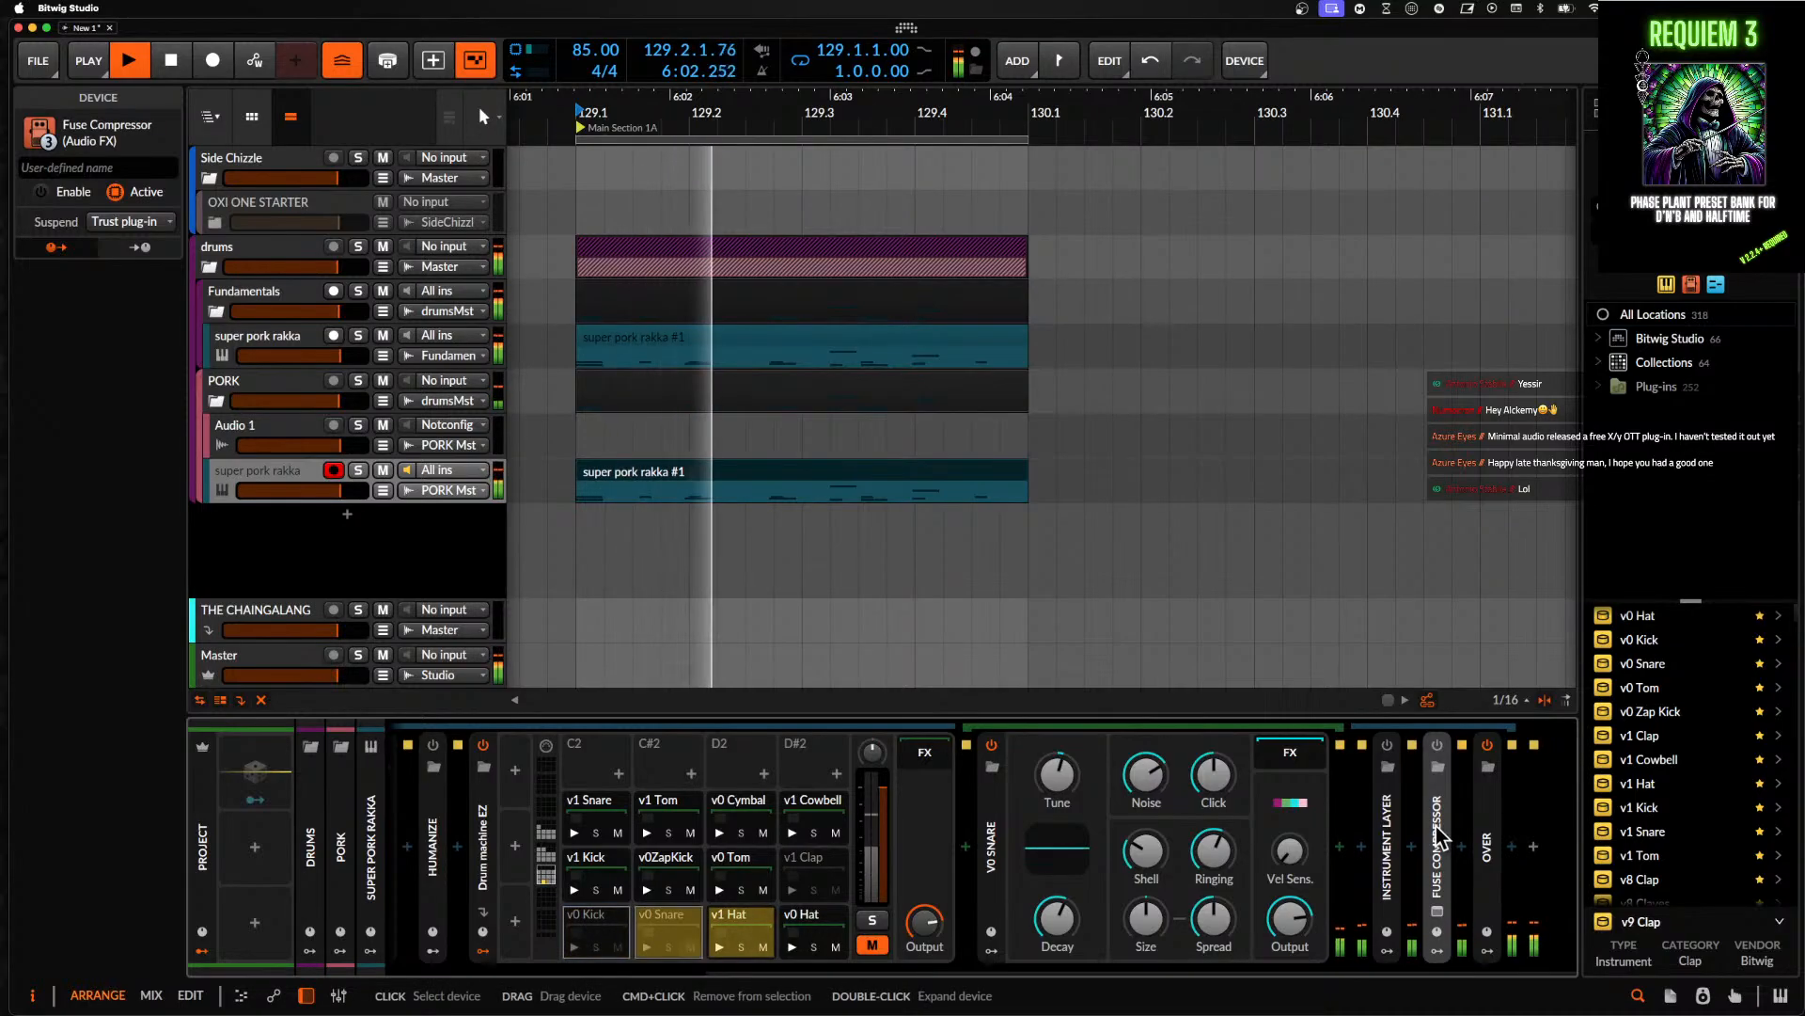
pyautogui.press('Delete')
# - Insert a Time Shift device after Over and set its delay to 15.1 ms
pyautogui.click(1511, 856)
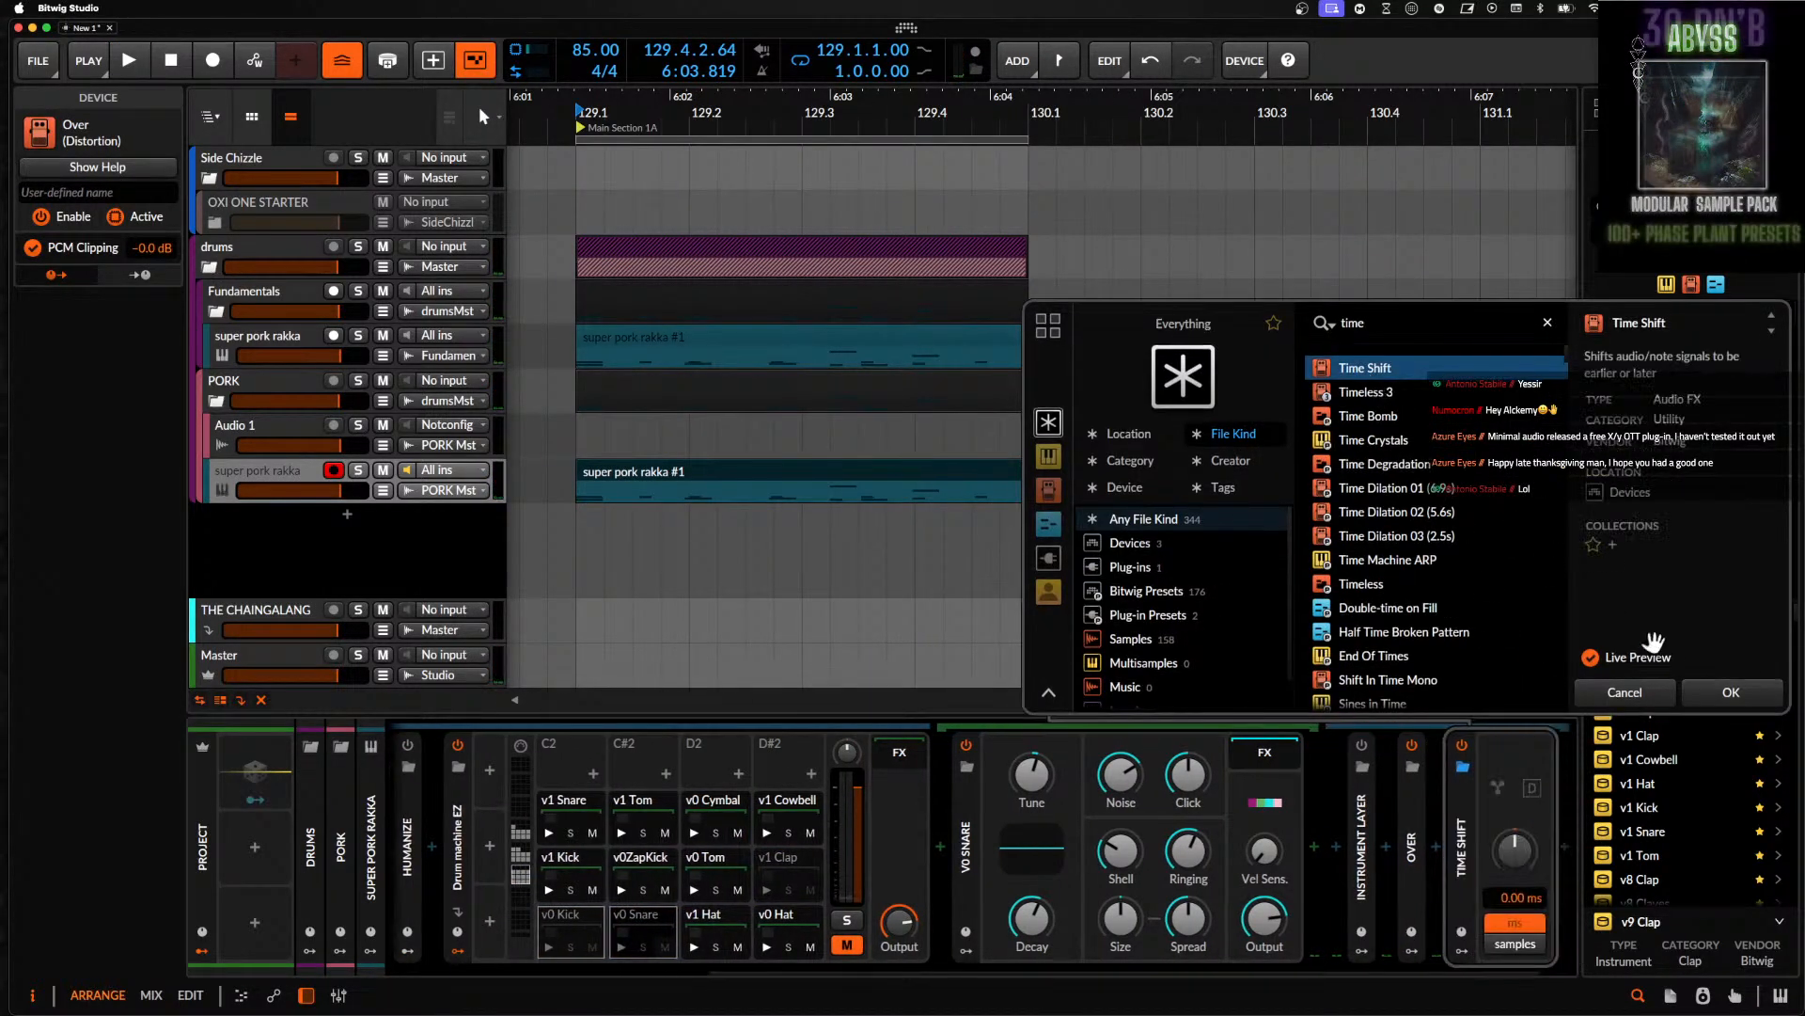
pyautogui.click(1729, 696)
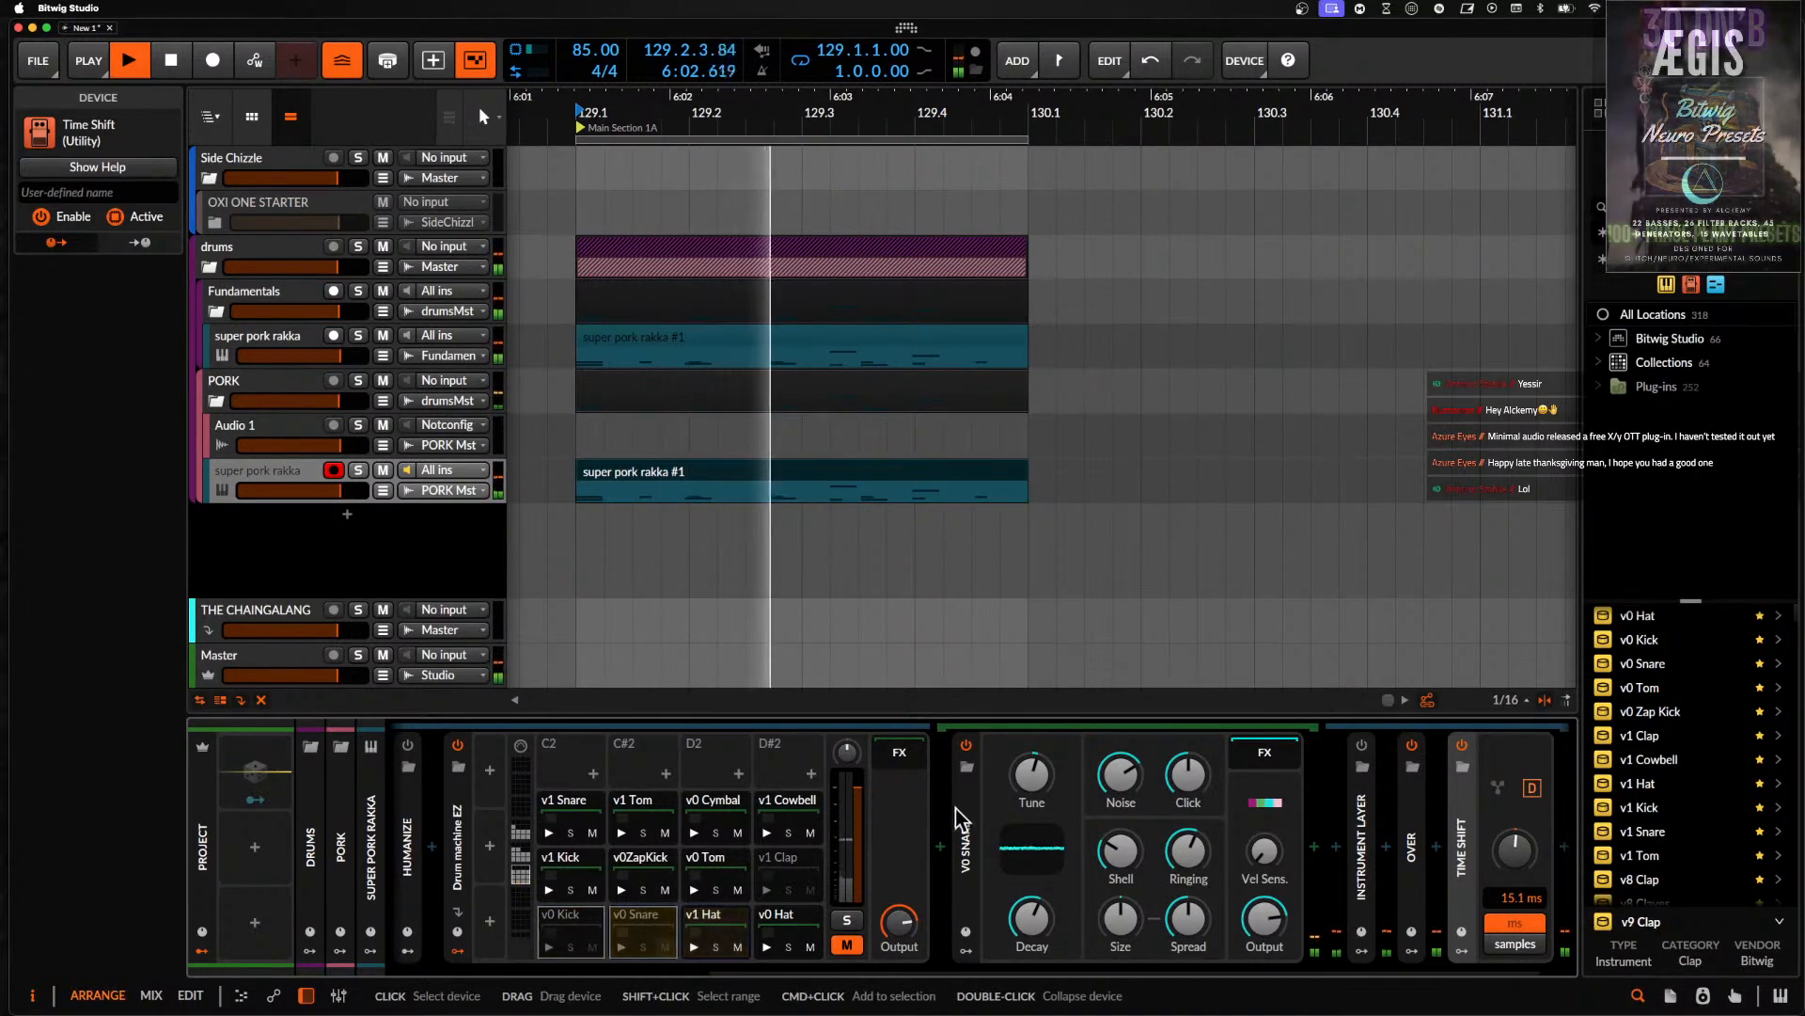
# - Collapse the Drum Machine and browse for a device to insert between the Instrument Layer and Over
pyautogui.scroll(10, 765, 866)
pyautogui.doubleClick(699, 836)
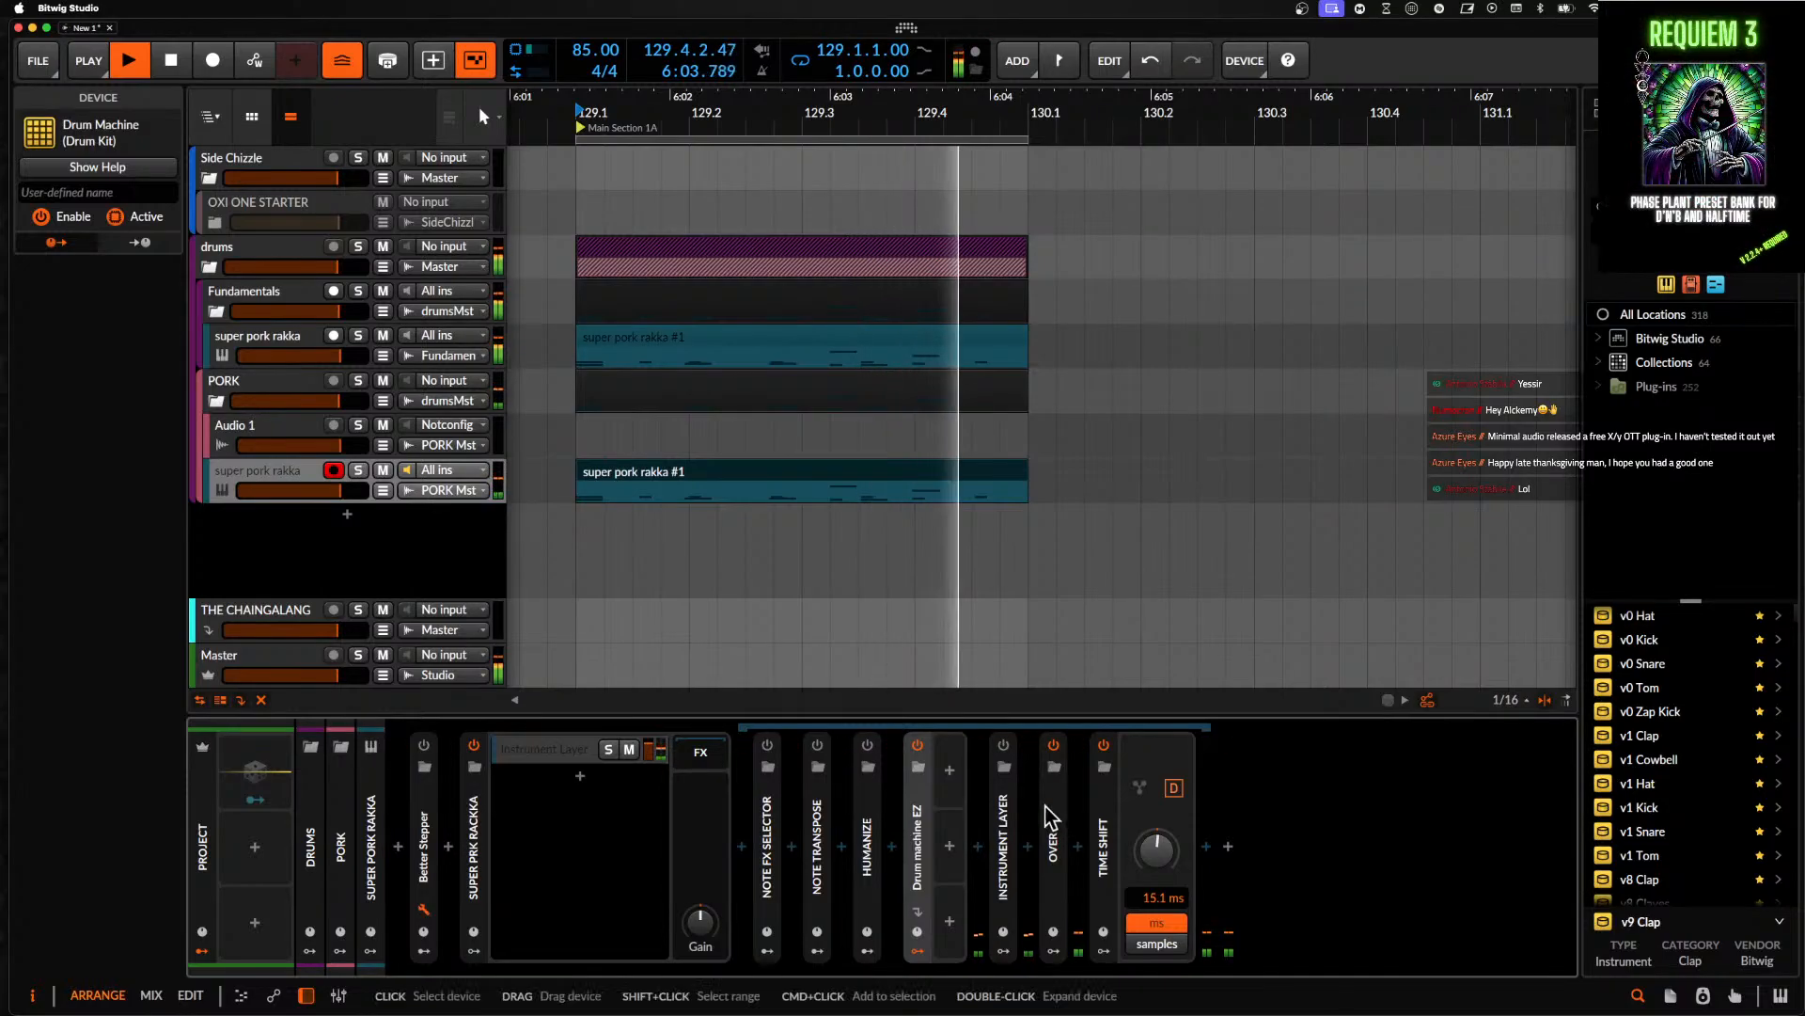
pyautogui.click(1030, 845)
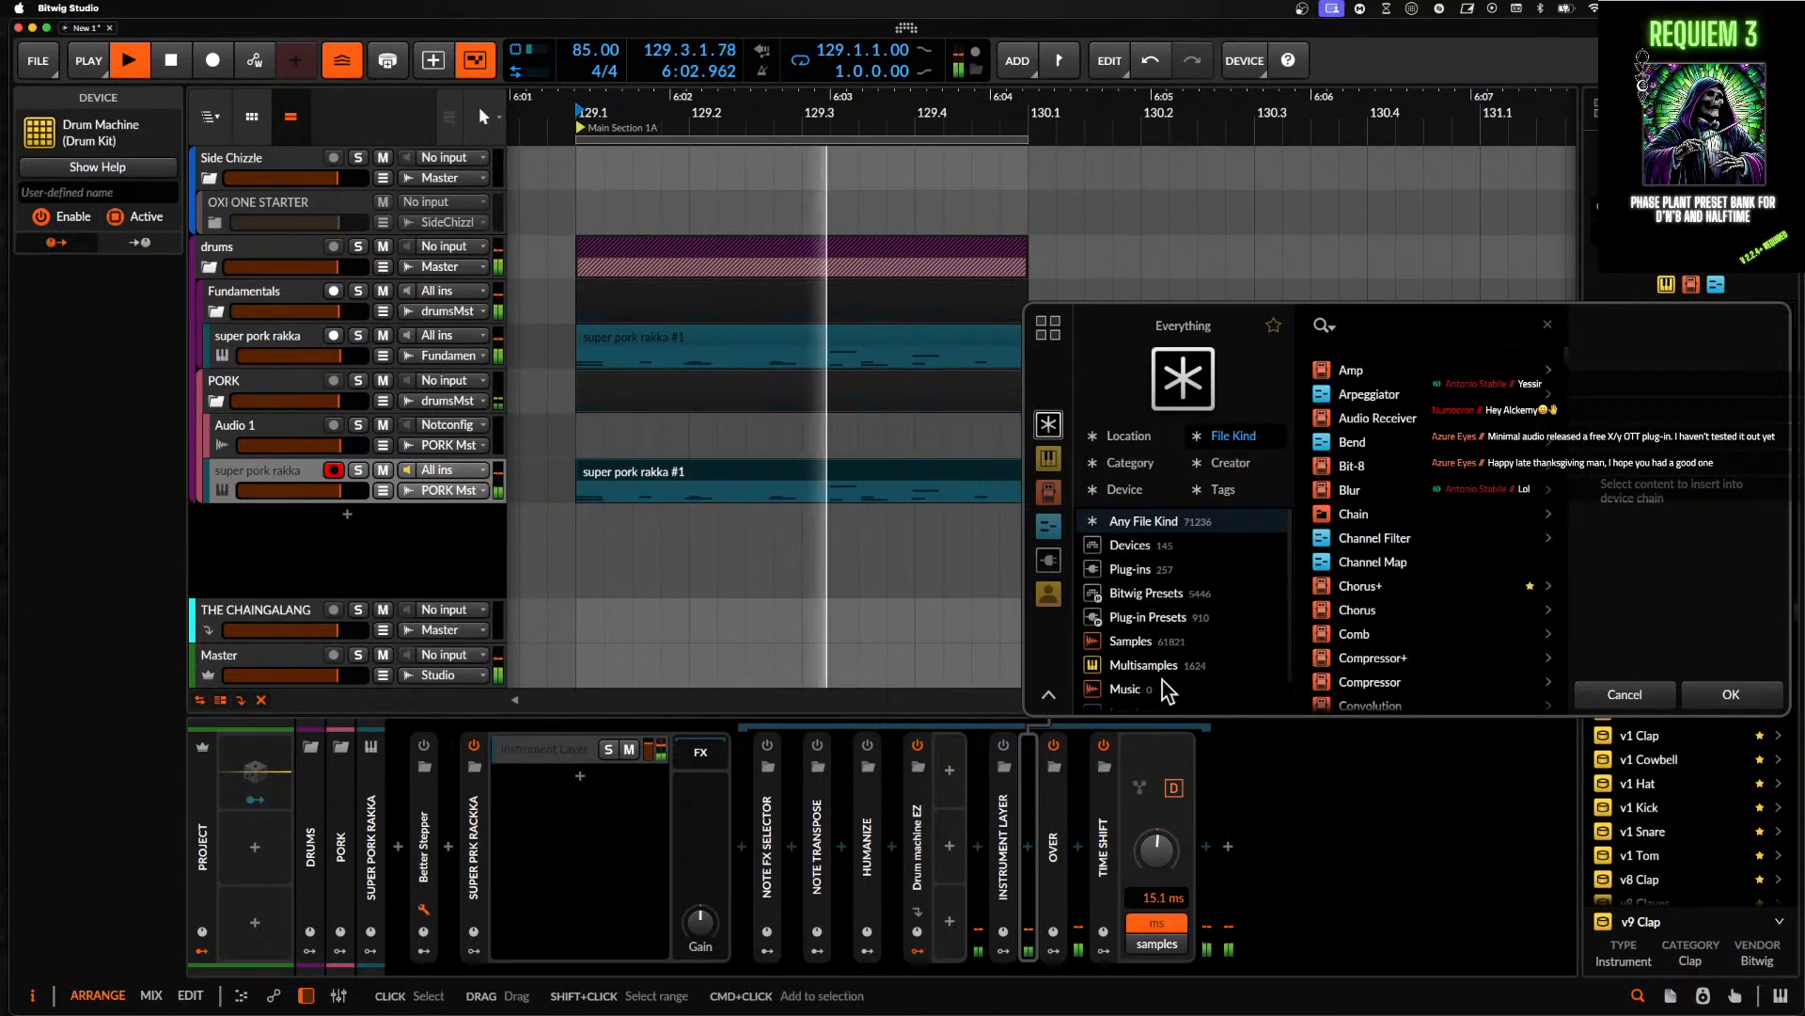
pyautogui.click(1728, 694)
# - Open the PORK track's clip in the note editor, add a note at beat 1.1 and transpose it to G2
pyautogui.doubleClick(626, 482)
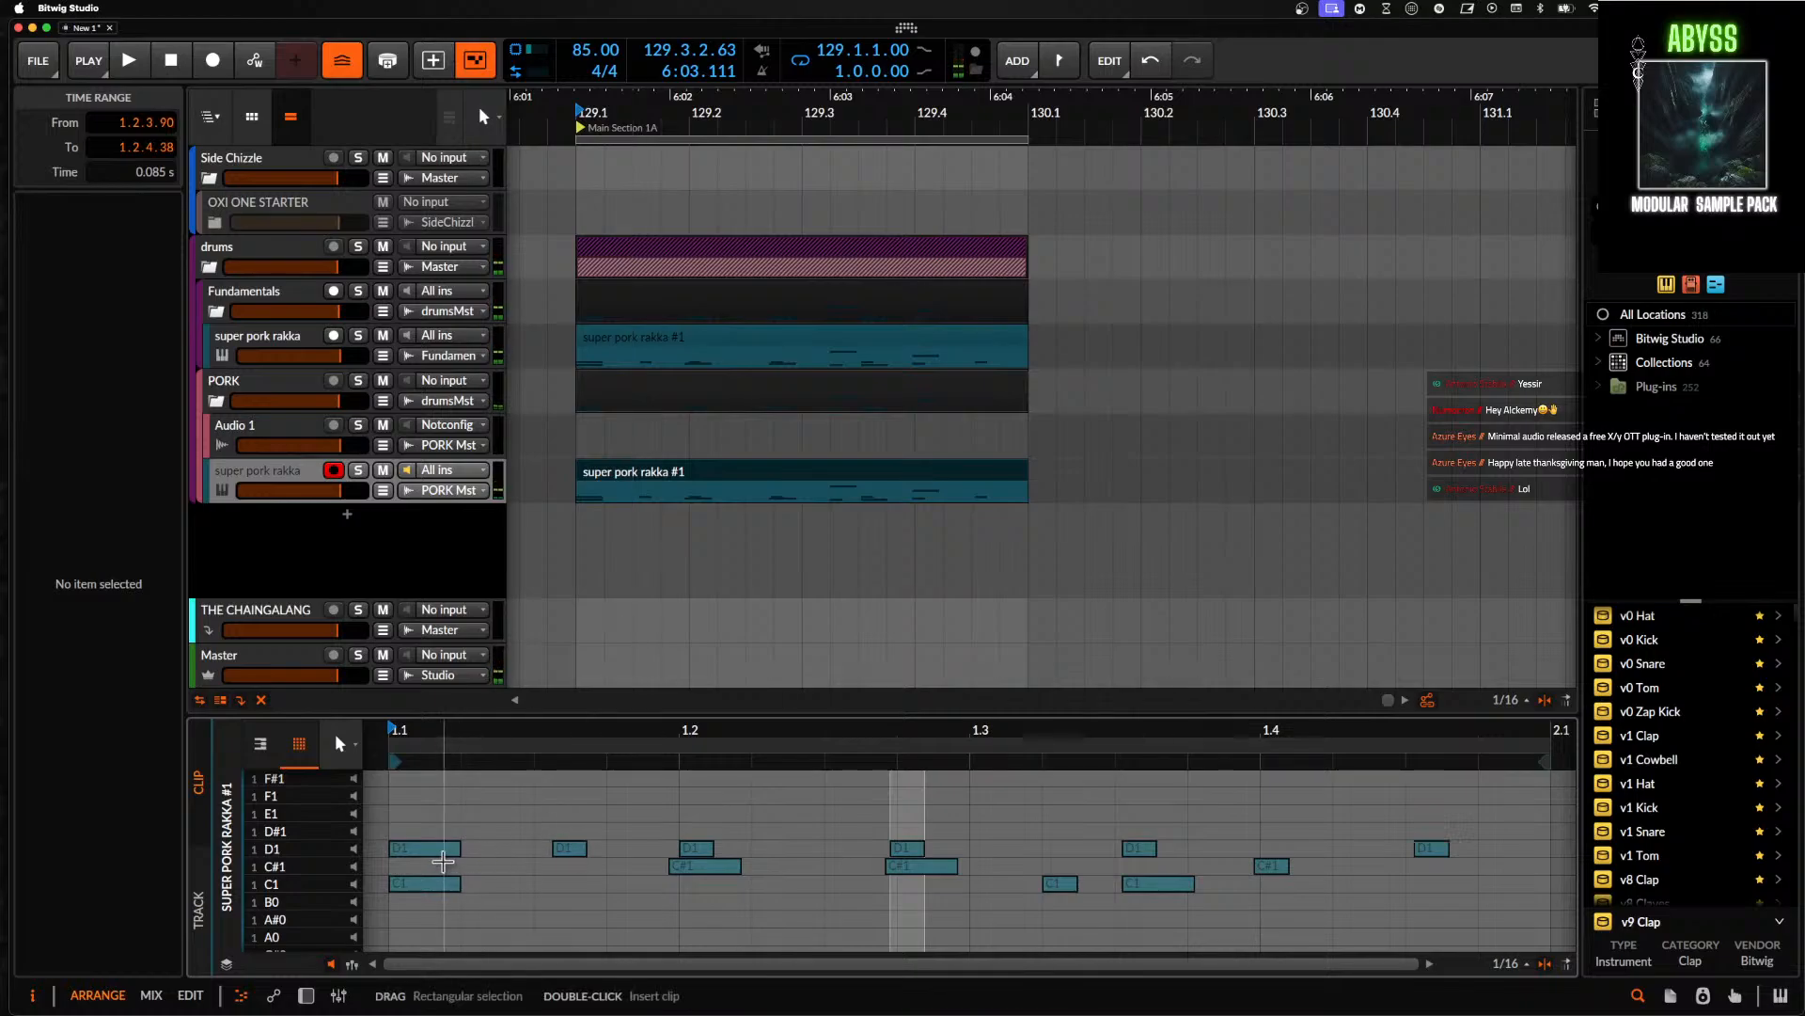
pyautogui.doubleClick(411, 853)
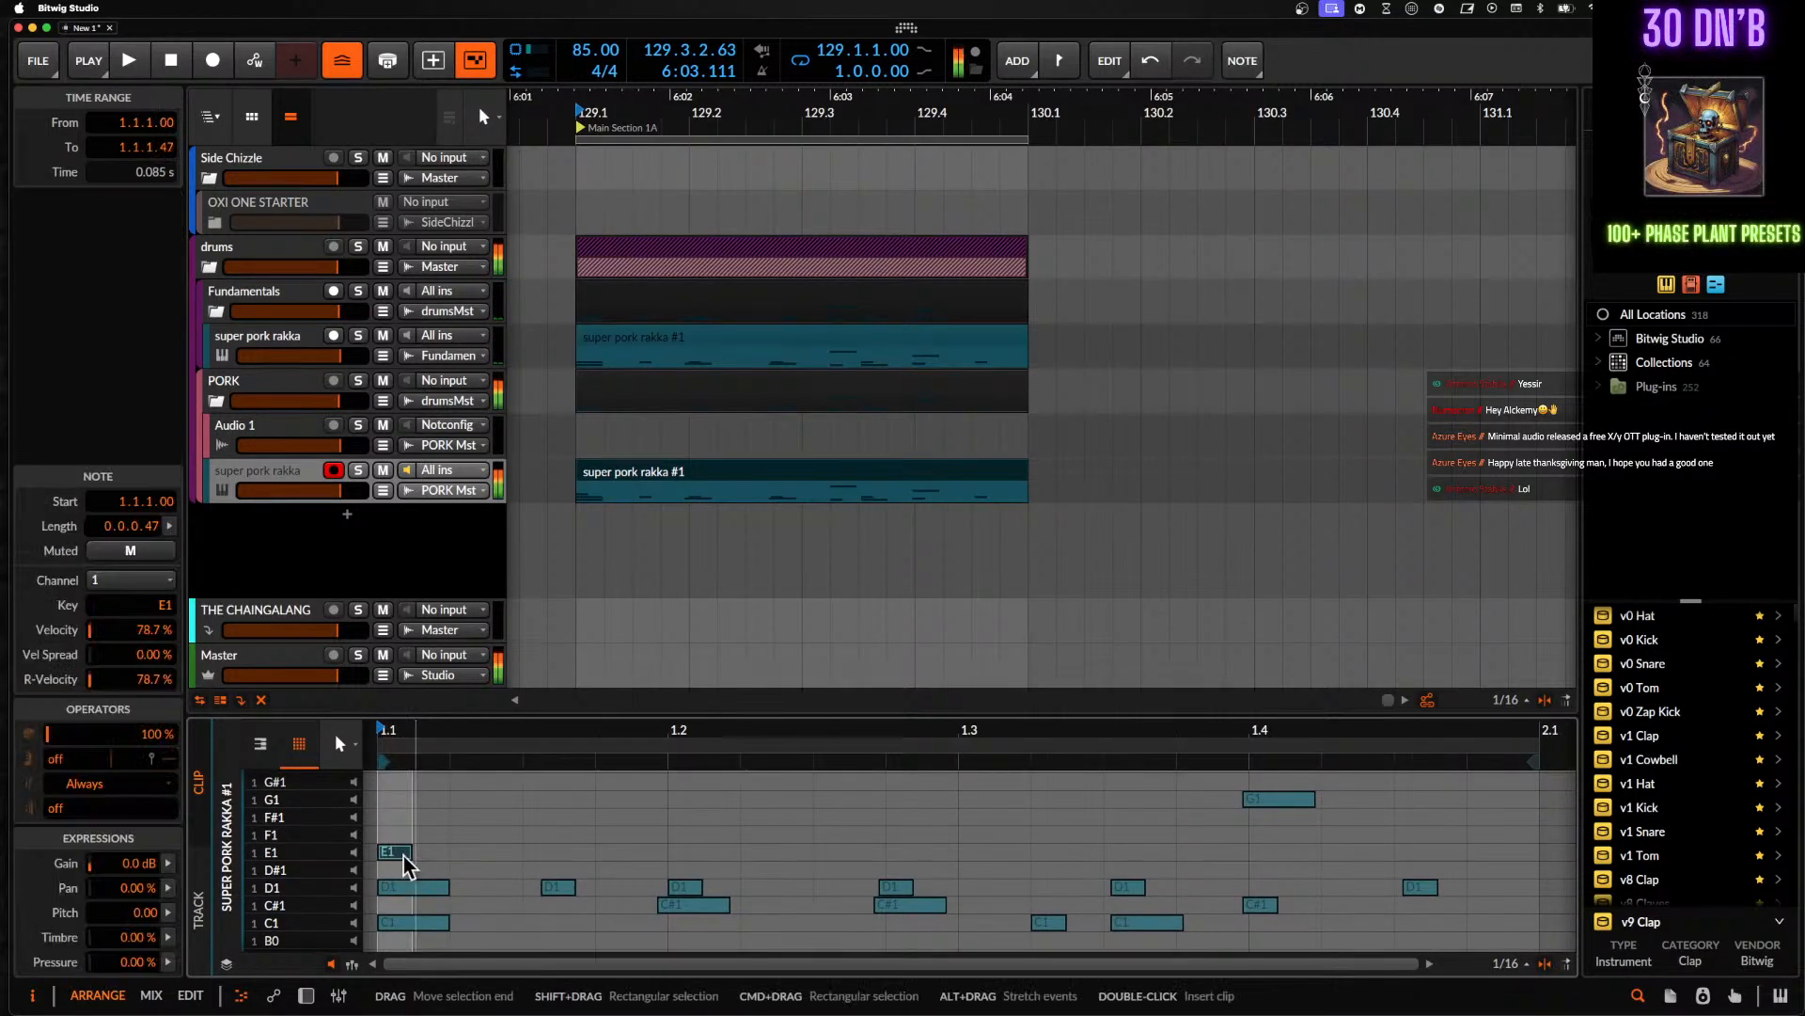
pyautogui.moveTo(400, 853); pyautogui.dragTo(396, 792)
pyautogui.press('Up')
pyautogui.press('Up')
pyautogui.press('Up')
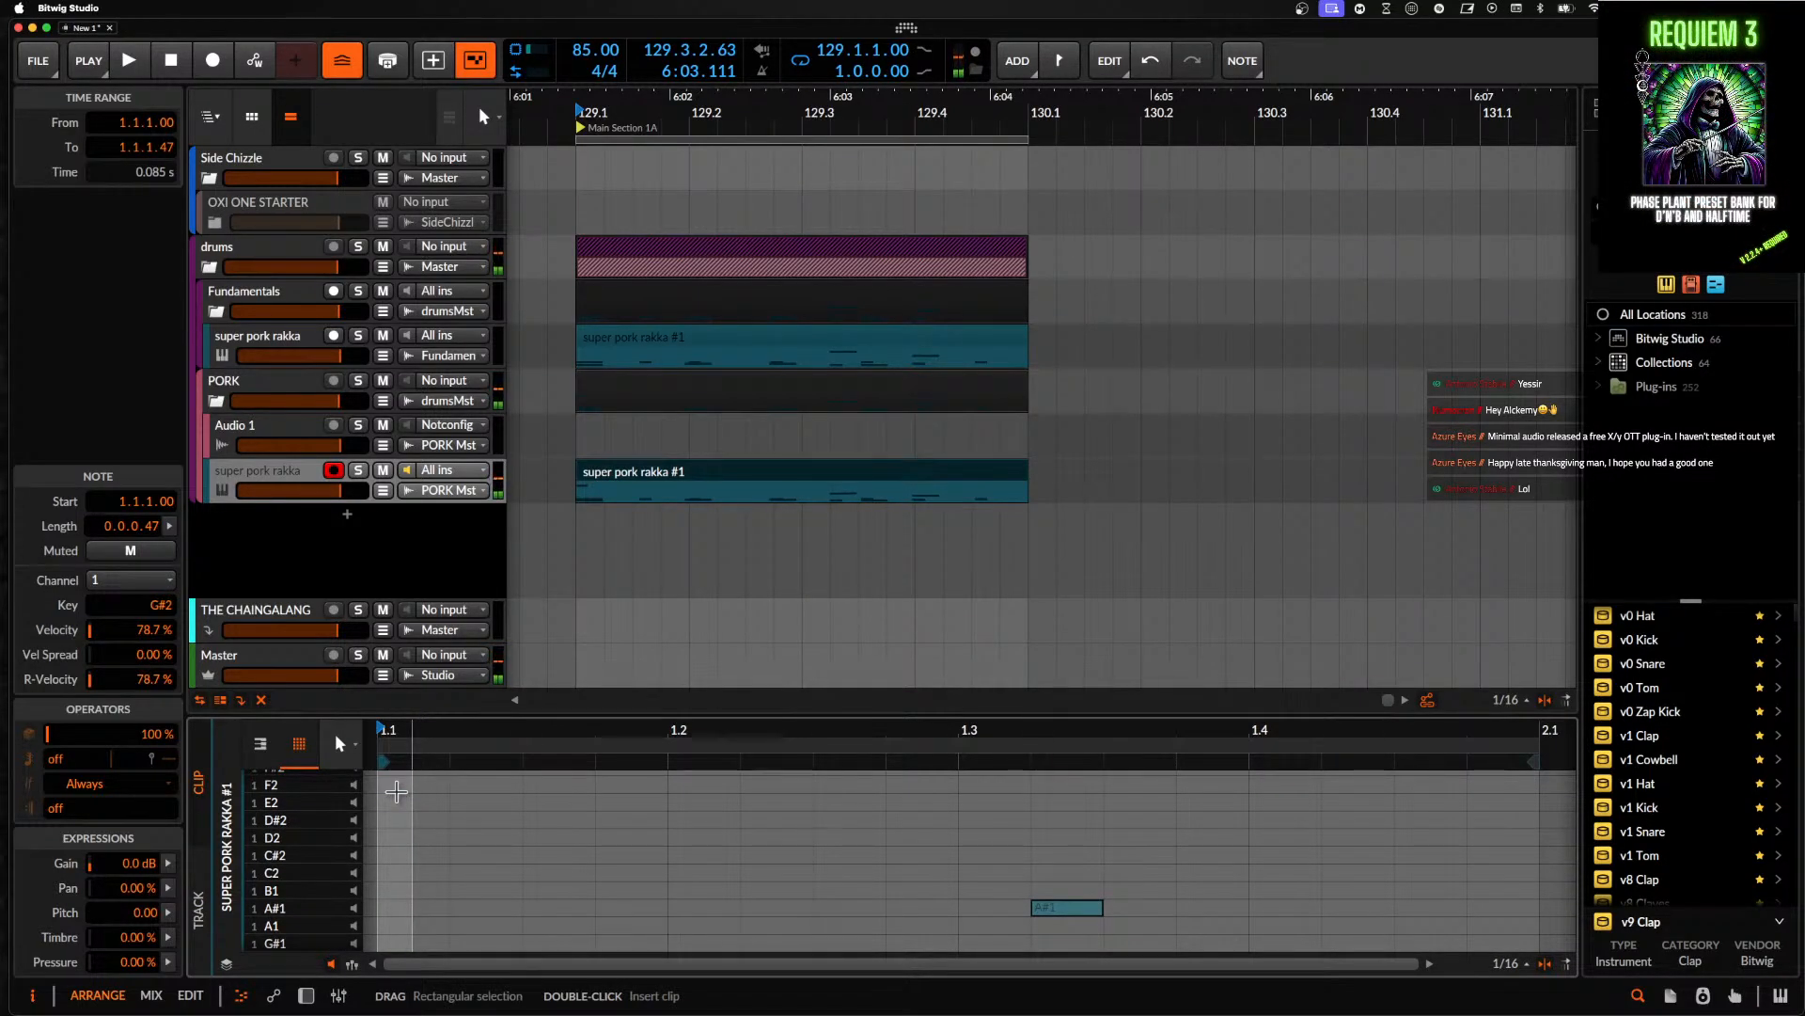
pyautogui.press('Down')
# - Add a second G2 note at beat 1.2 of the clip
pyautogui.scroll(5, 396, 791)
pyautogui.scroll(-6, 396, 791)
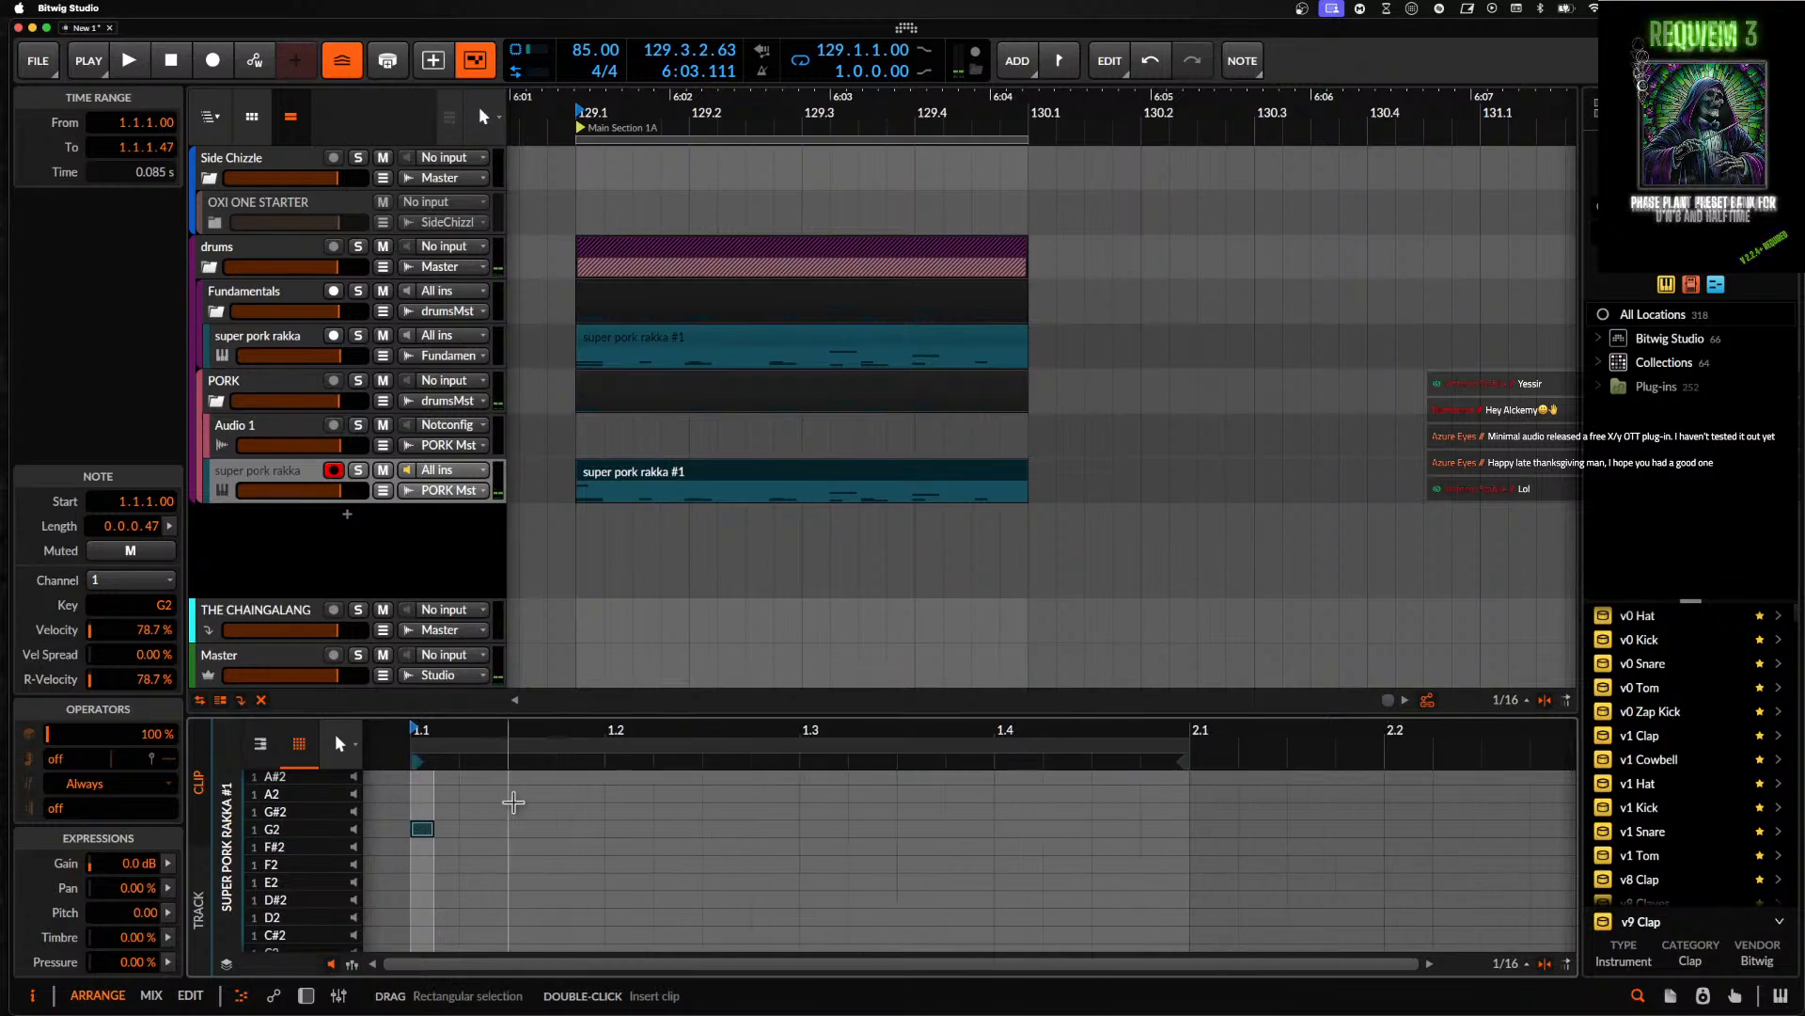
pyautogui.doubleClick(621, 830)
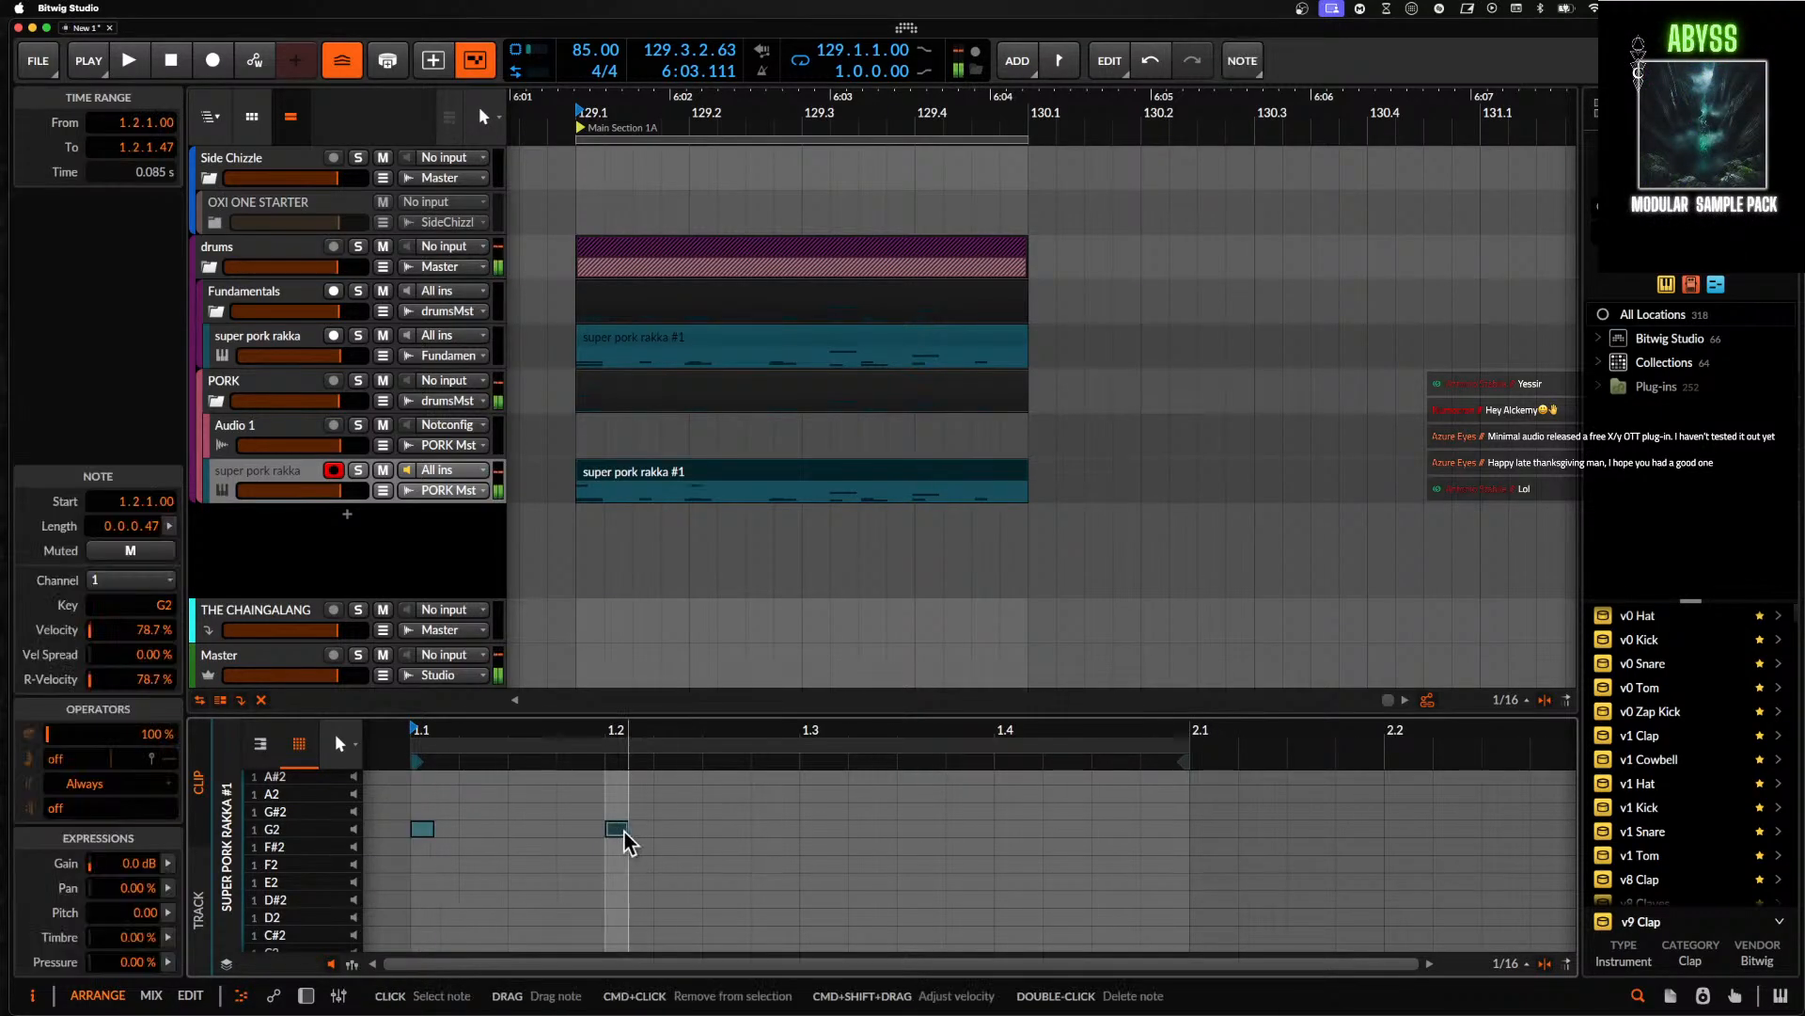
# - Add G2 notes at beats 1.3 and 1.4 of the clip, plus an A2 note at 1.4.3
pyautogui.doubleClick(811, 829)
pyautogui.doubleClick(1003, 829)
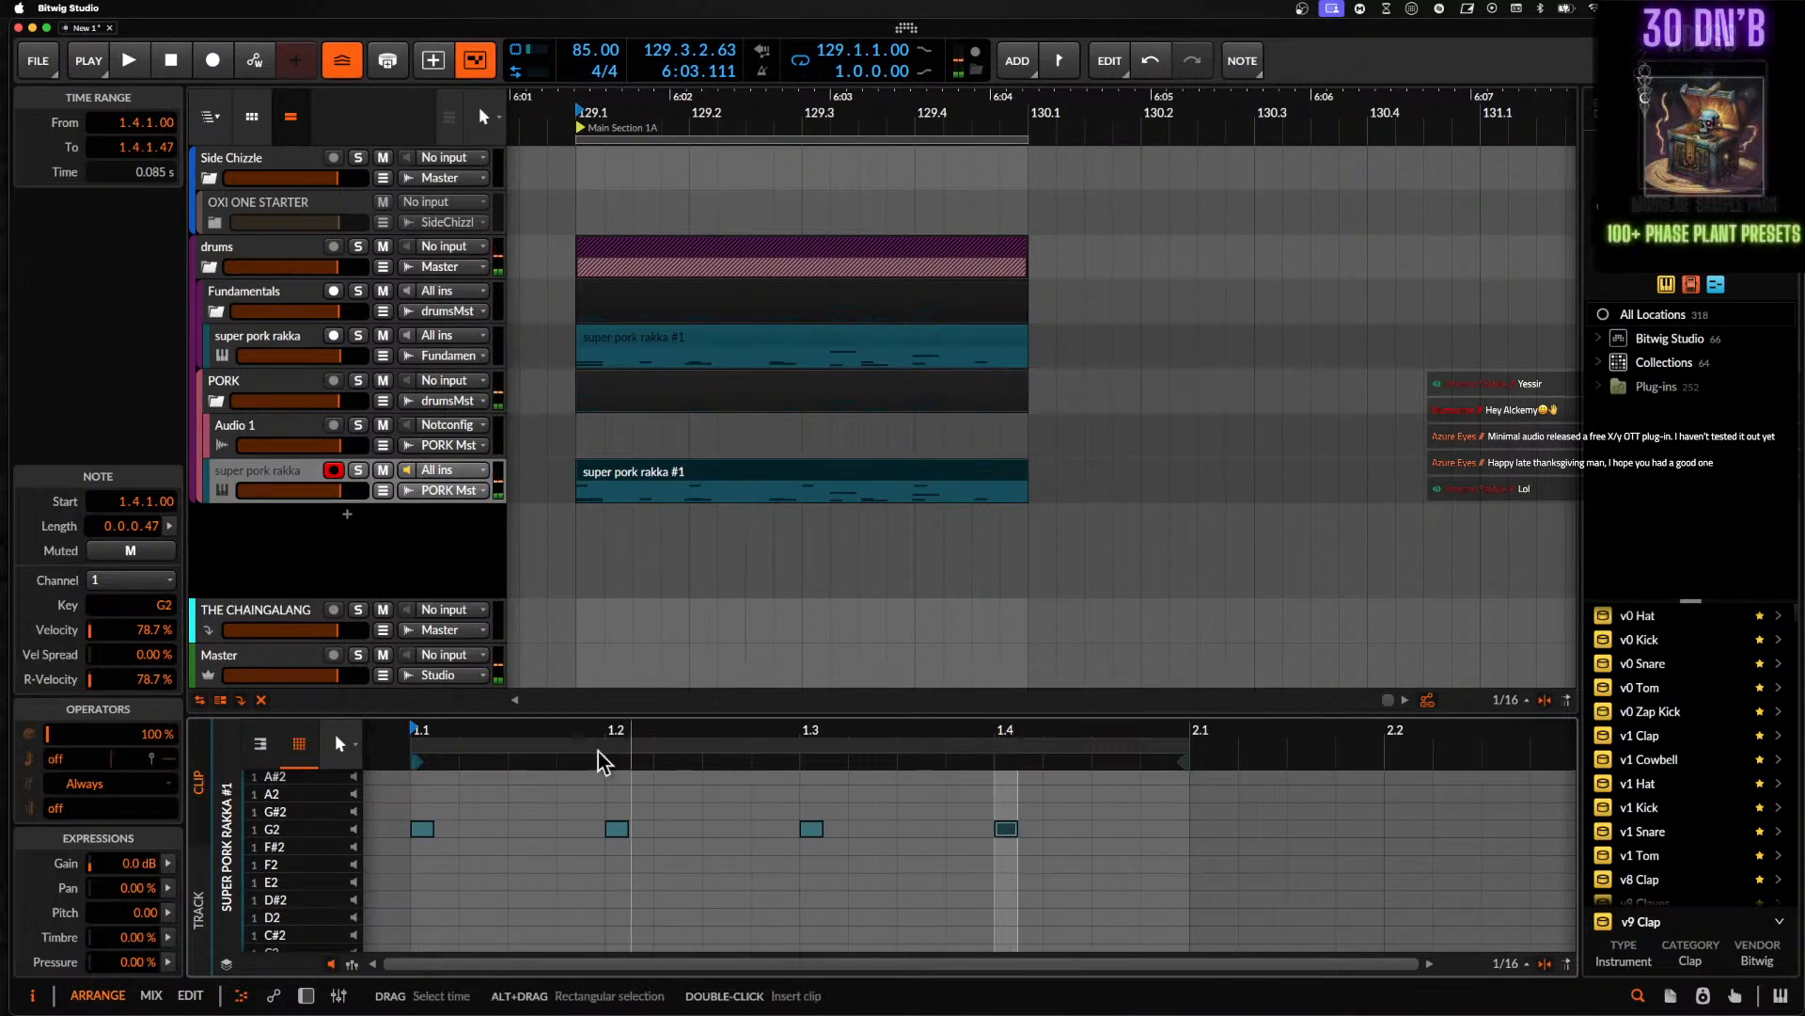
pyautogui.scroll(2, 508, 806)
pyautogui.doubleClick(494, 814)
pyautogui.moveTo(470, 819); pyautogui.dragTo(842, 824)
pyautogui.moveTo(1098, 812); pyautogui.dragTo(1103, 825)
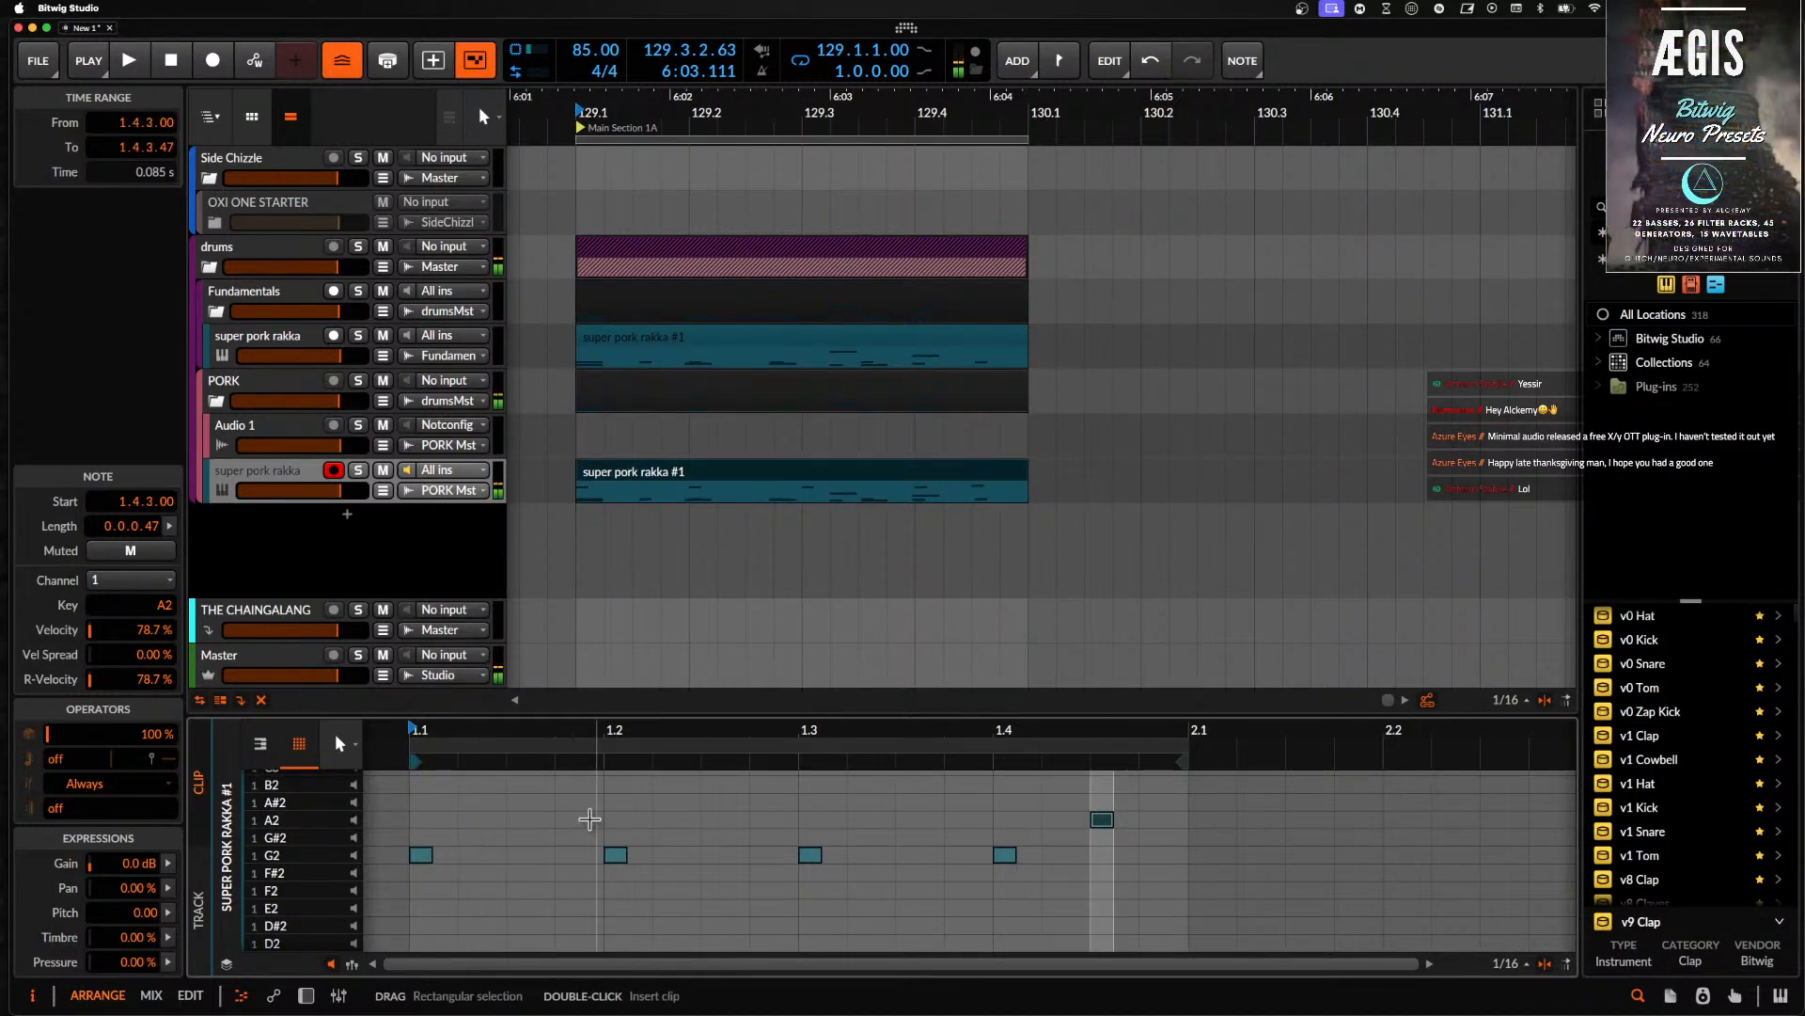
# - Add A#2 notes at 1.1, 1.1.2.16, 1.1.4 and 1.2 in the PORK clip
pyautogui.doubleClick(432, 805)
pyautogui.scroll(3, 432, 806)
pyautogui.scroll(1, 431, 806)
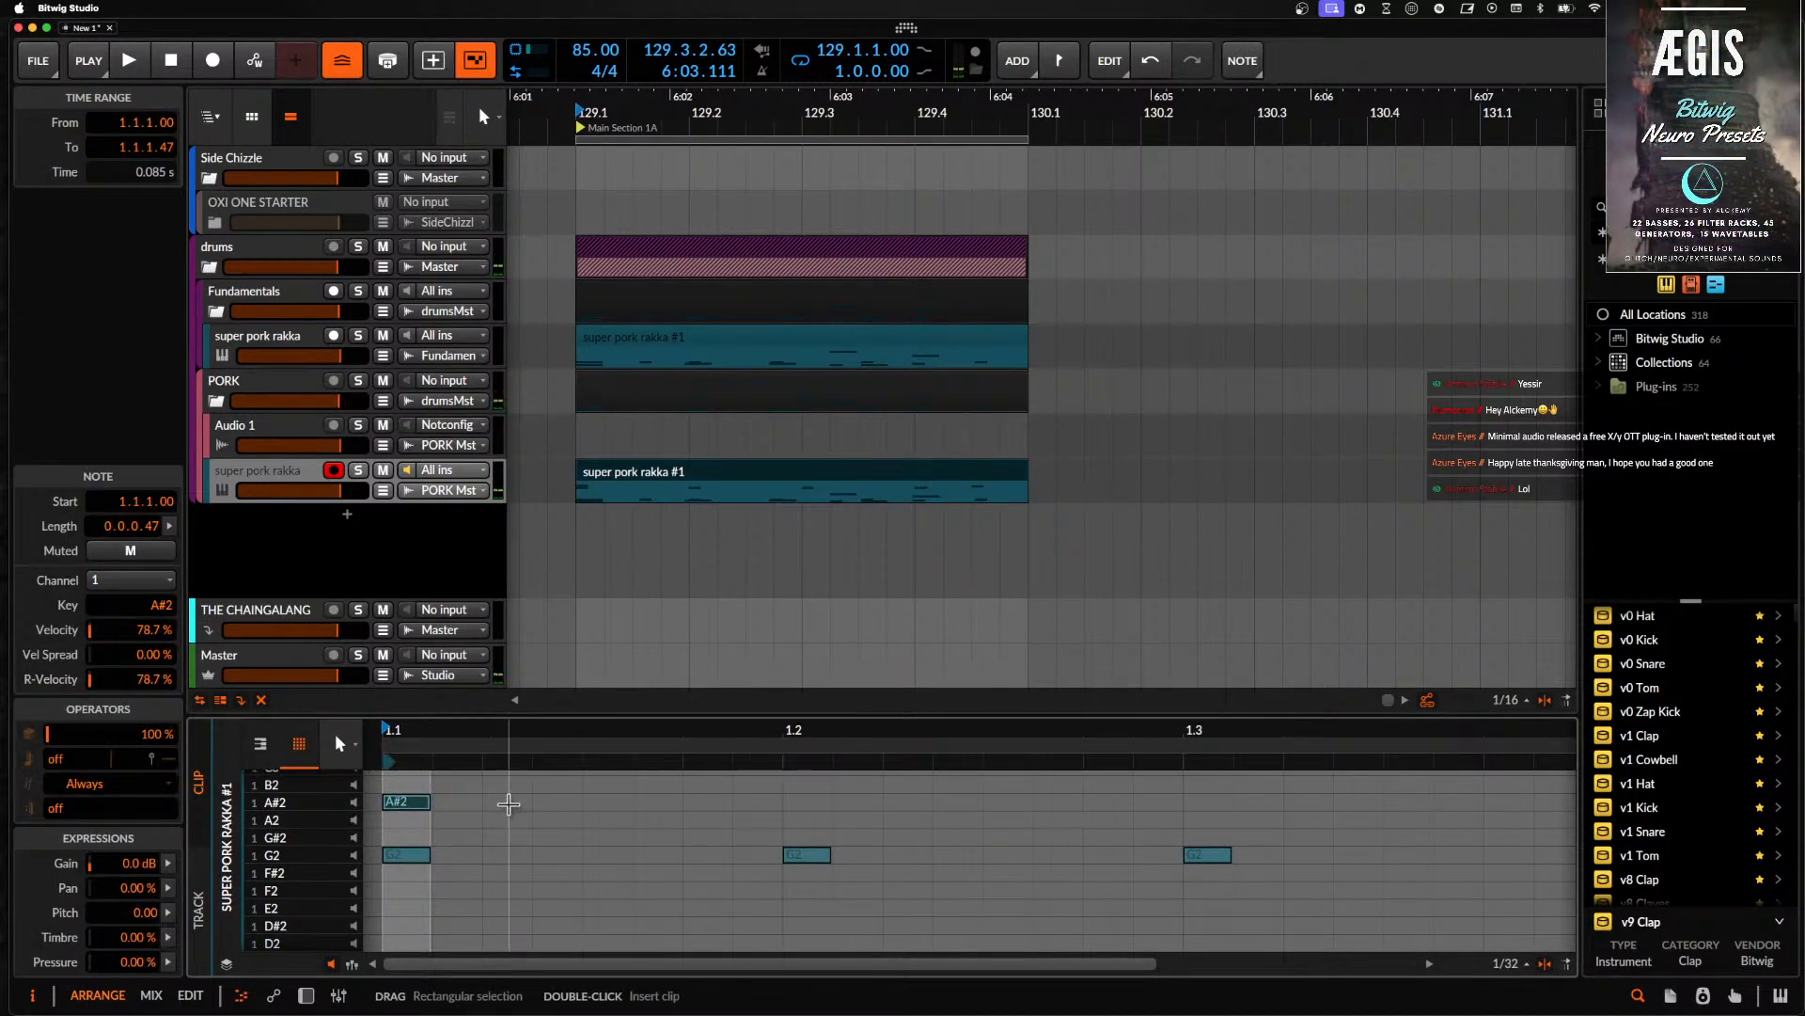
pyautogui.doubleClick(508, 803)
pyautogui.scroll(3, 508, 805)
pyautogui.moveTo(487, 803); pyautogui.dragTo(510, 804)
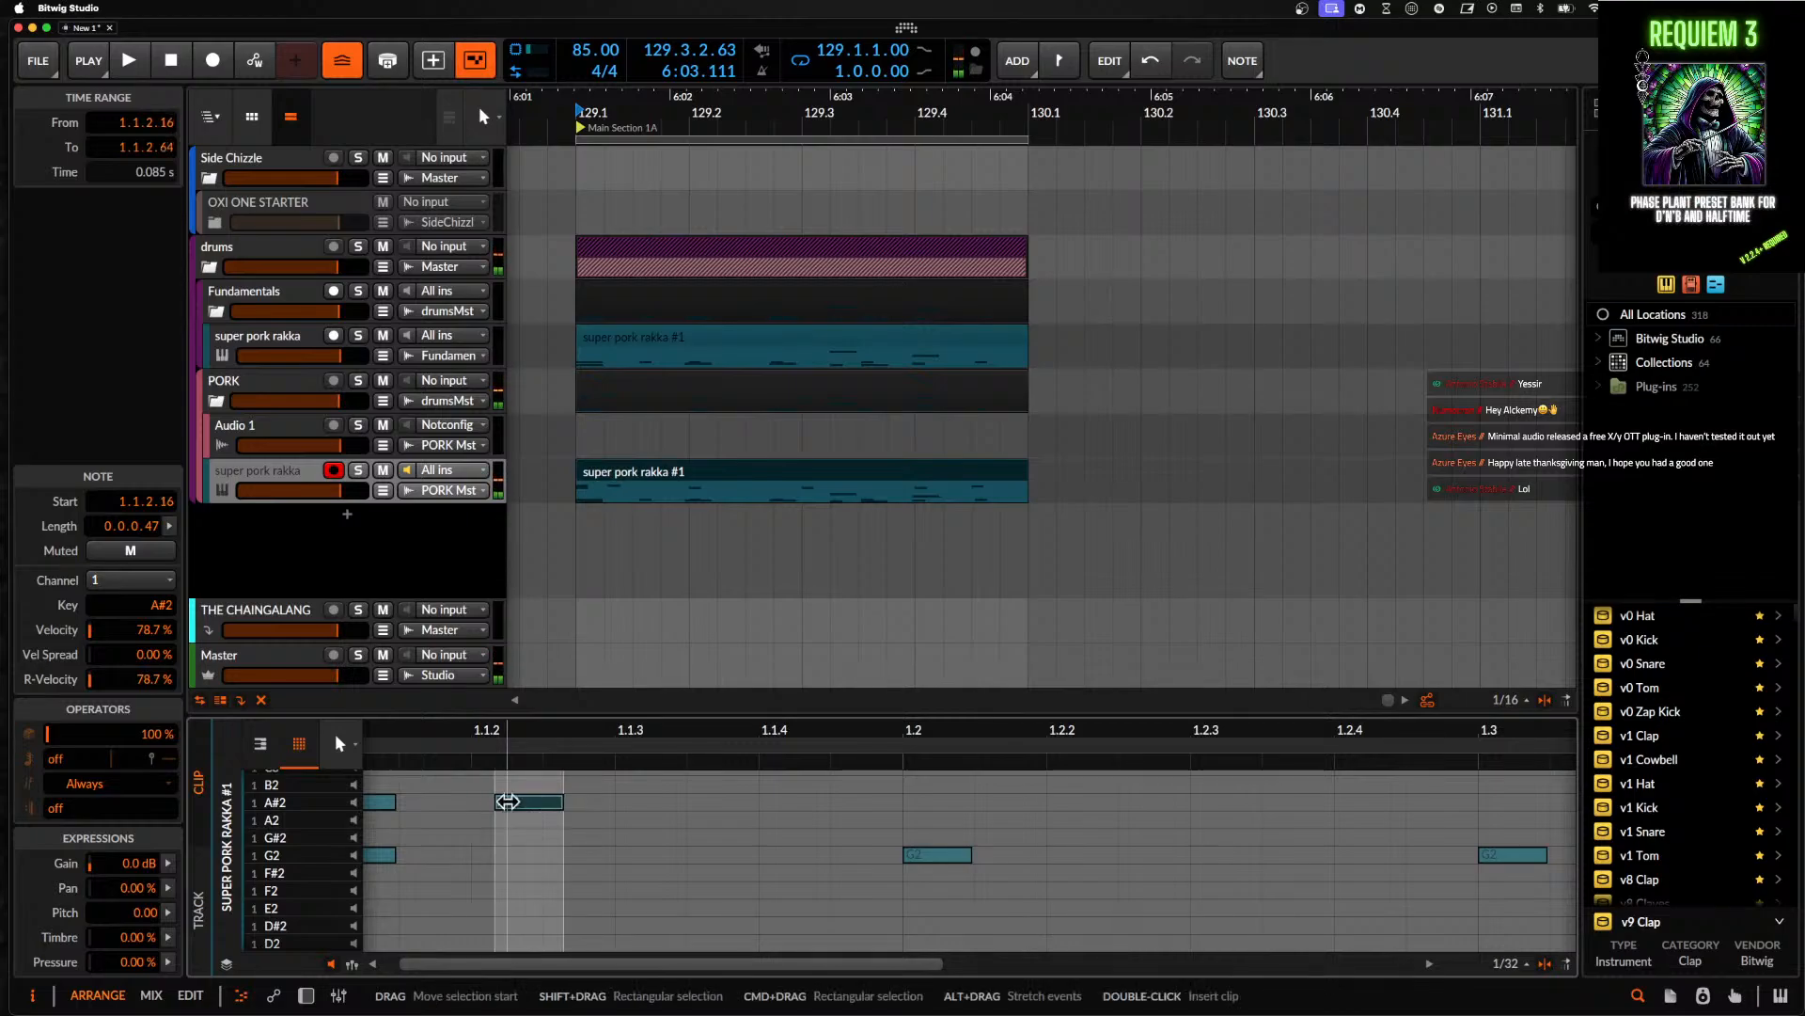
pyautogui.scroll(-2, 519, 804)
pyautogui.doubleClick(725, 803)
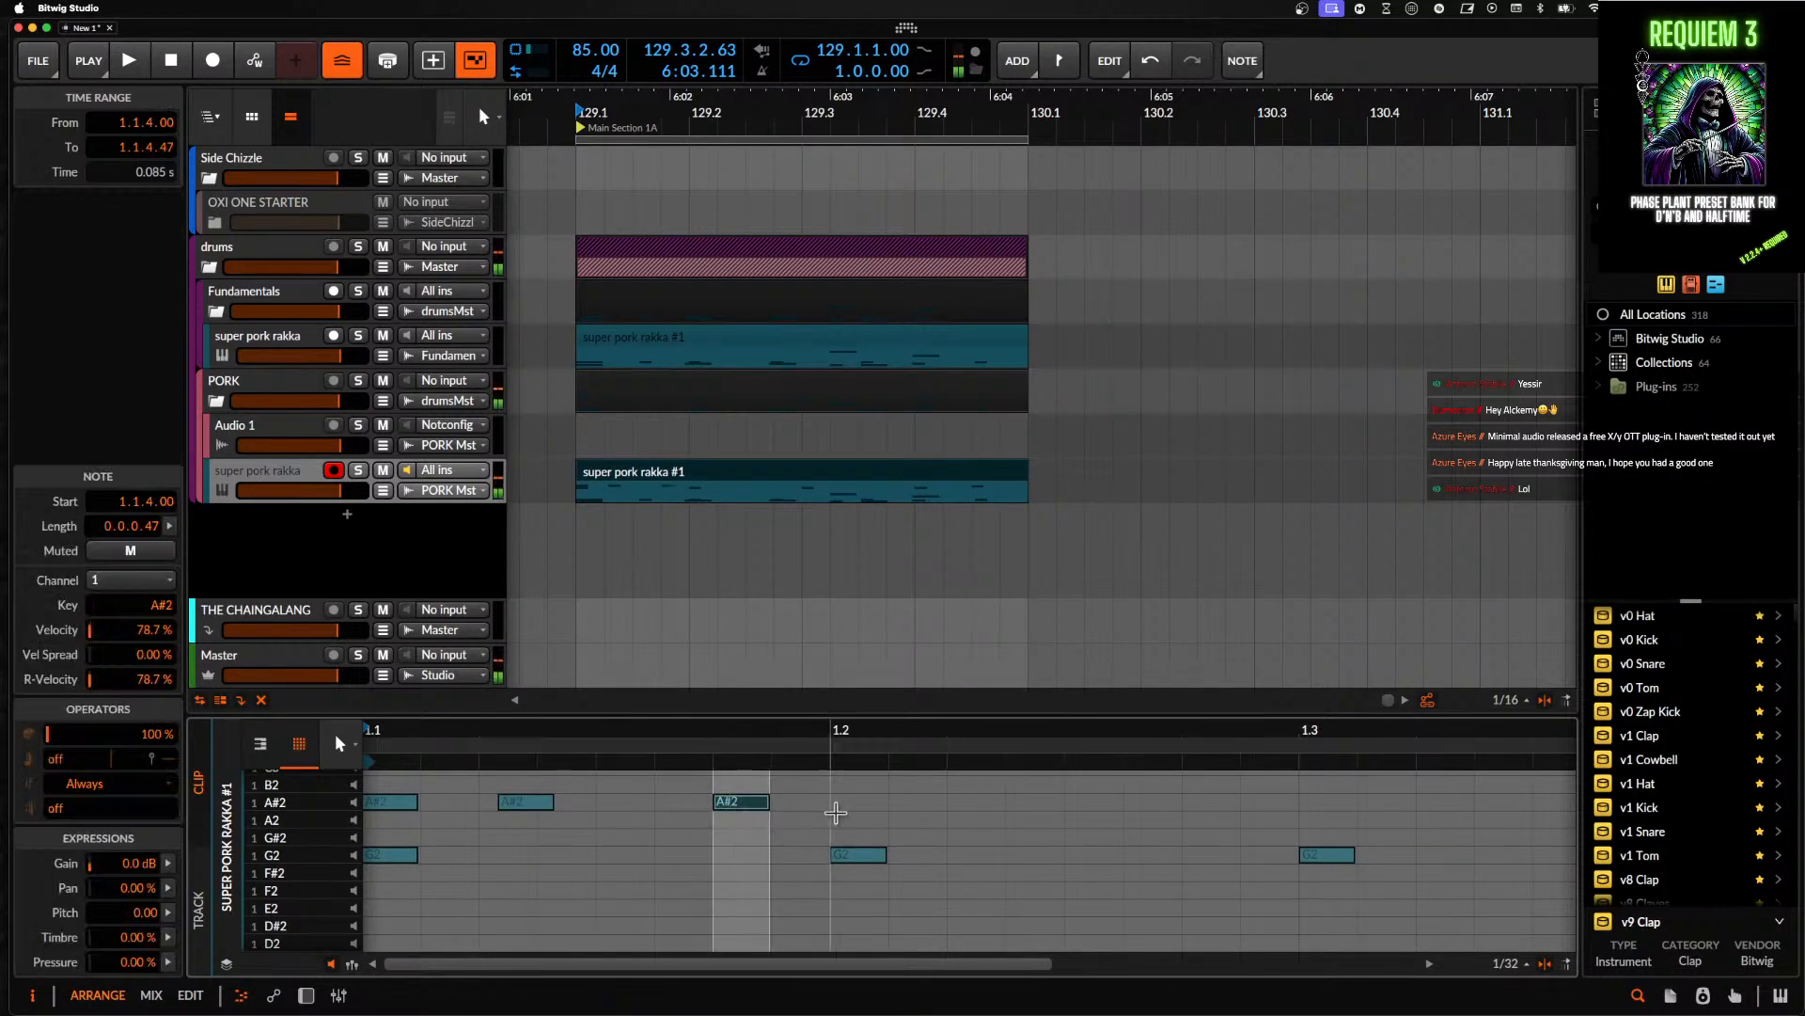
pyautogui.doubleClick(841, 802)
# - Duplicate the four A#2 notes from the clip's first half to beat 1.3 and play the loop
pyautogui.scroll(-3, 844, 804)
pyautogui.moveTo(656, 791); pyautogui.dragTo(1014, 801)
pyautogui.hotkey('ctrl', 'd')
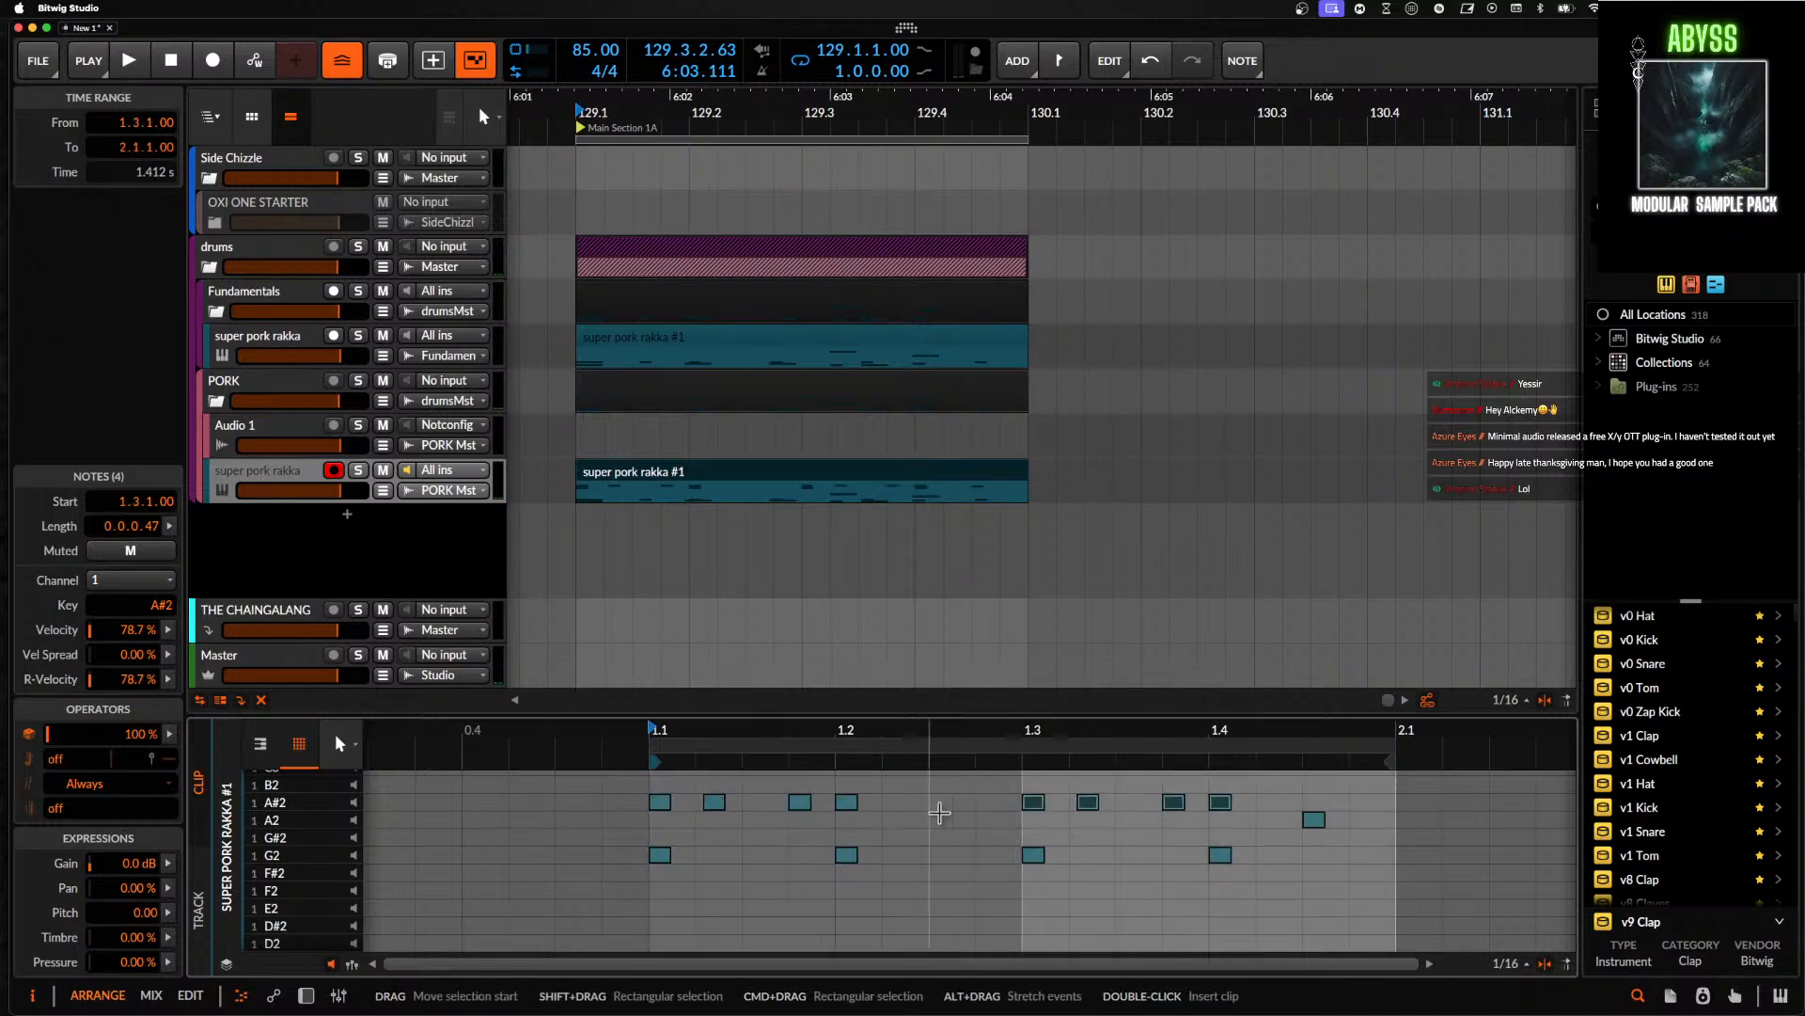
pyautogui.press('space')
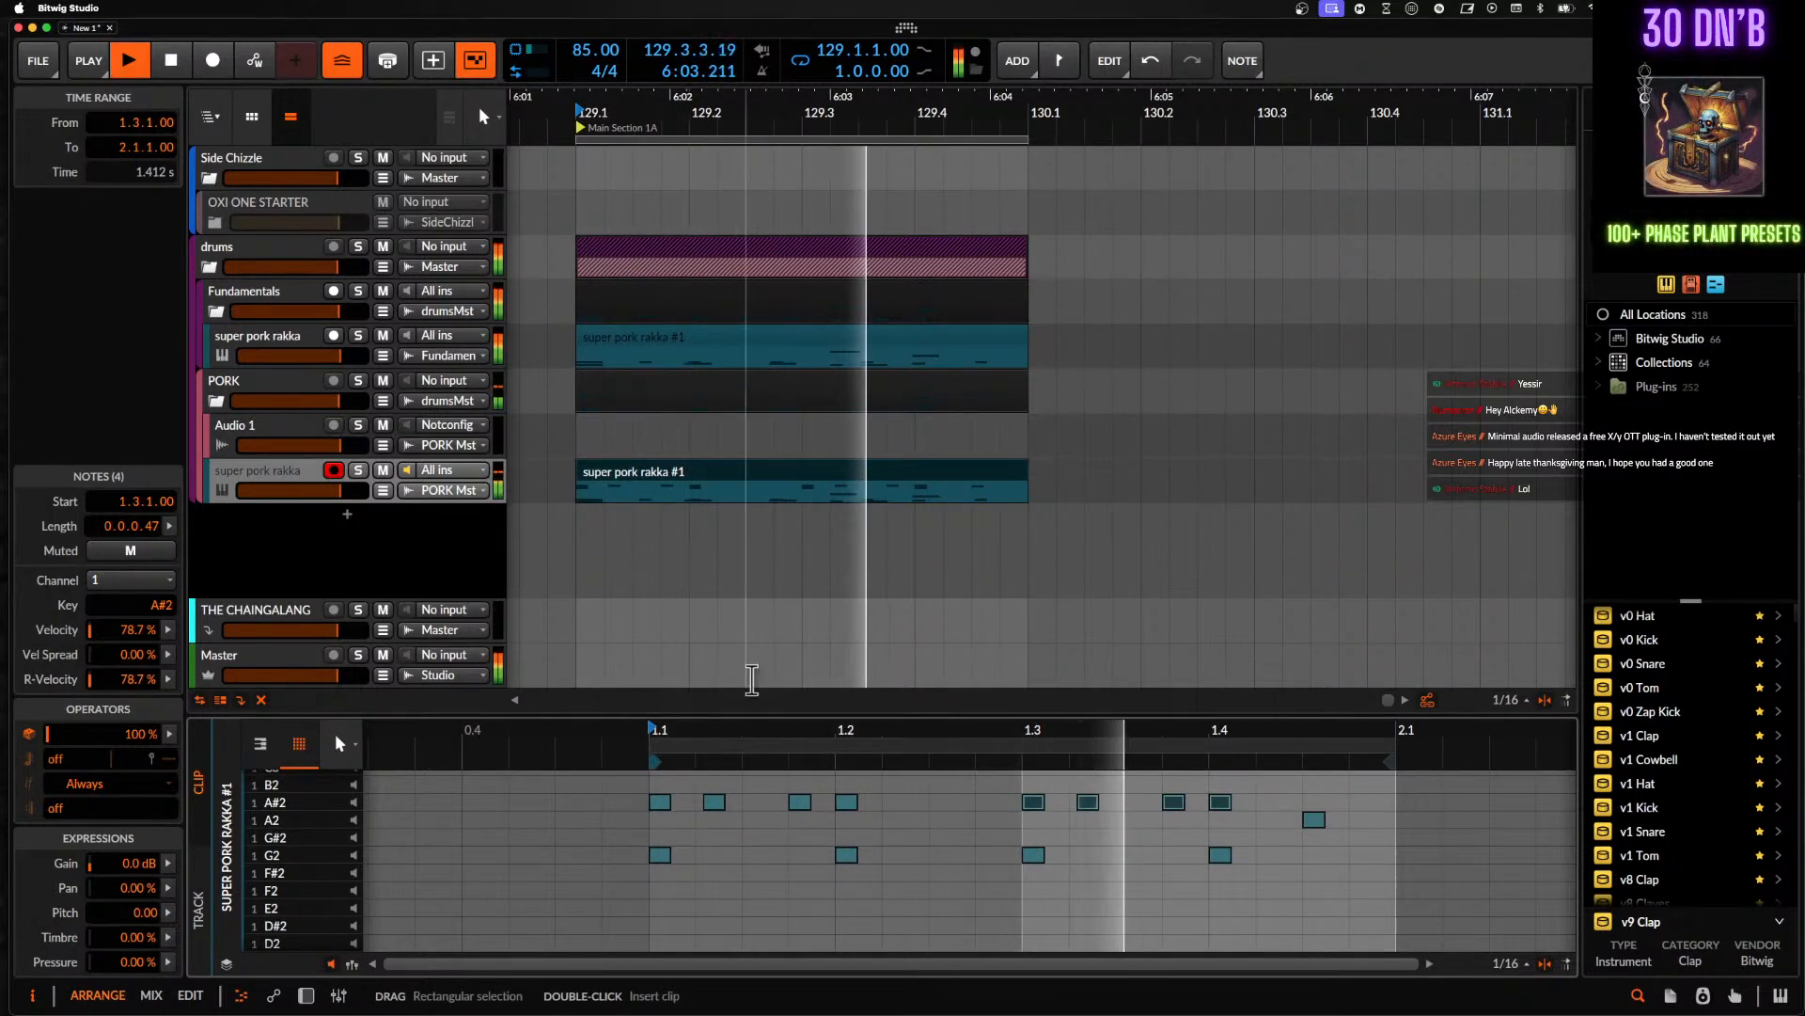
# - Show the note velocities and lower the A2 note at 1.4.3 to 40% velocity
pyautogui.click(270, 475)
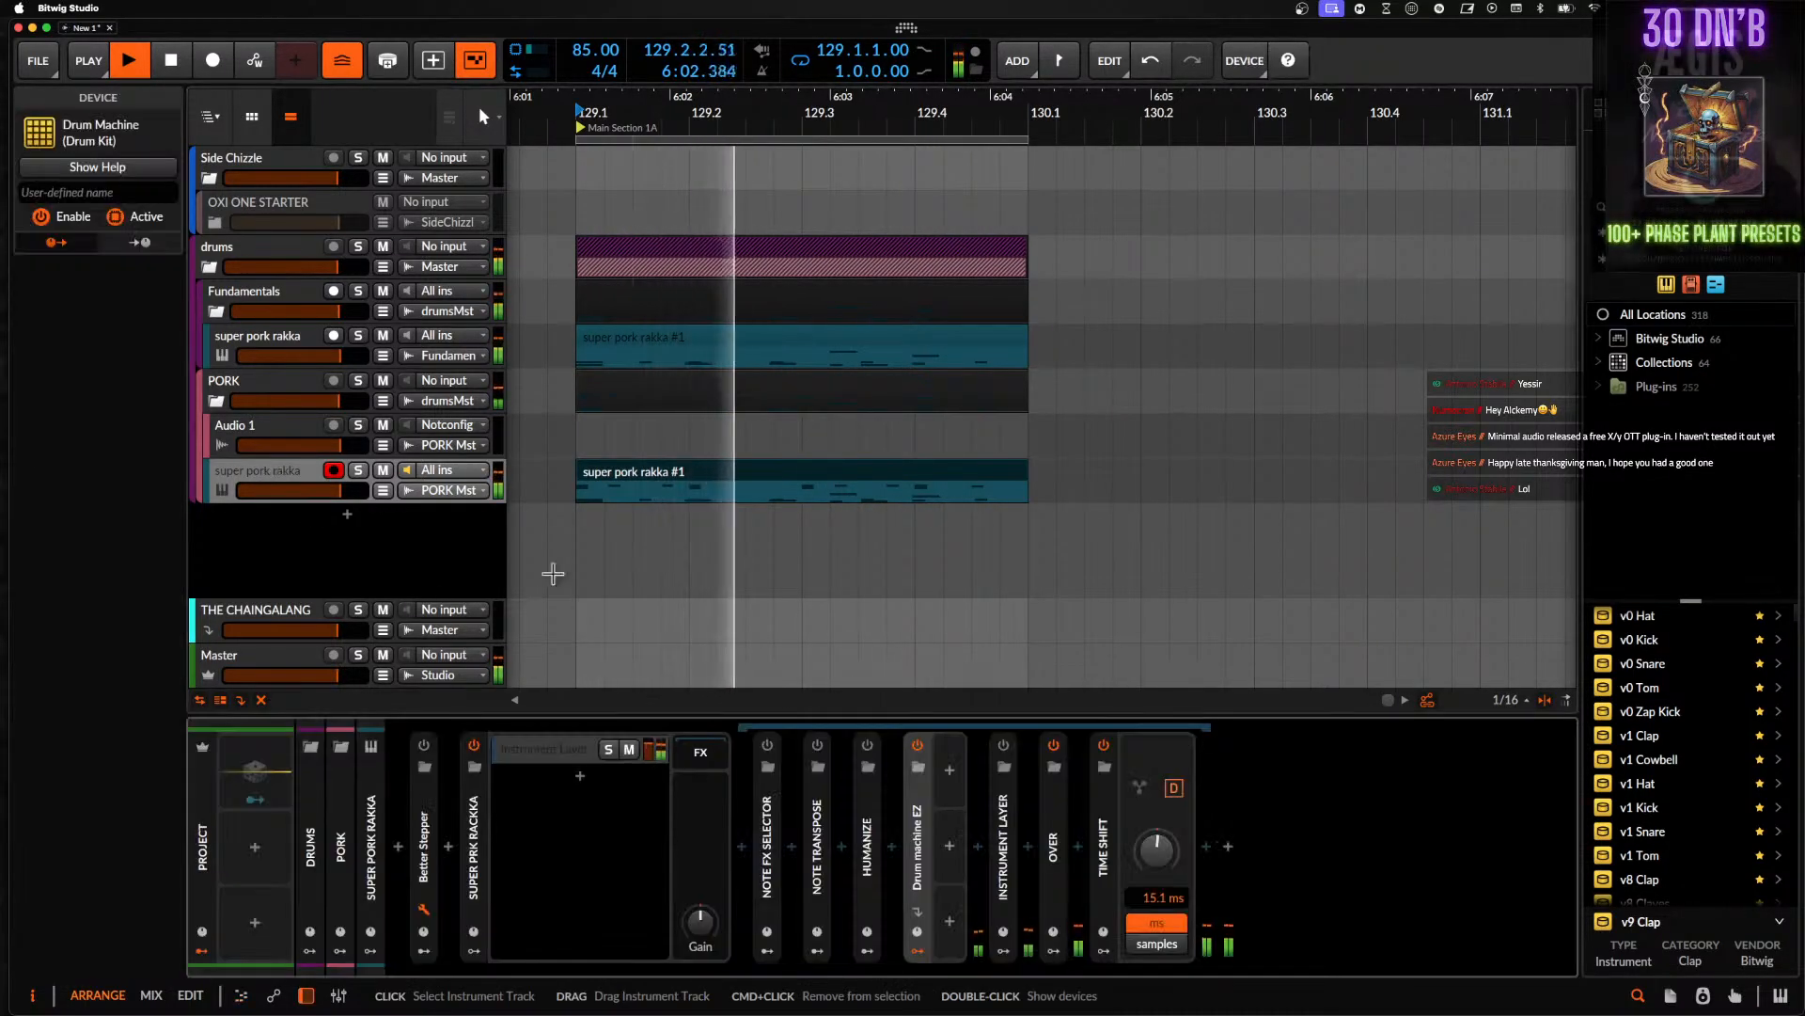
pyautogui.click(733, 481)
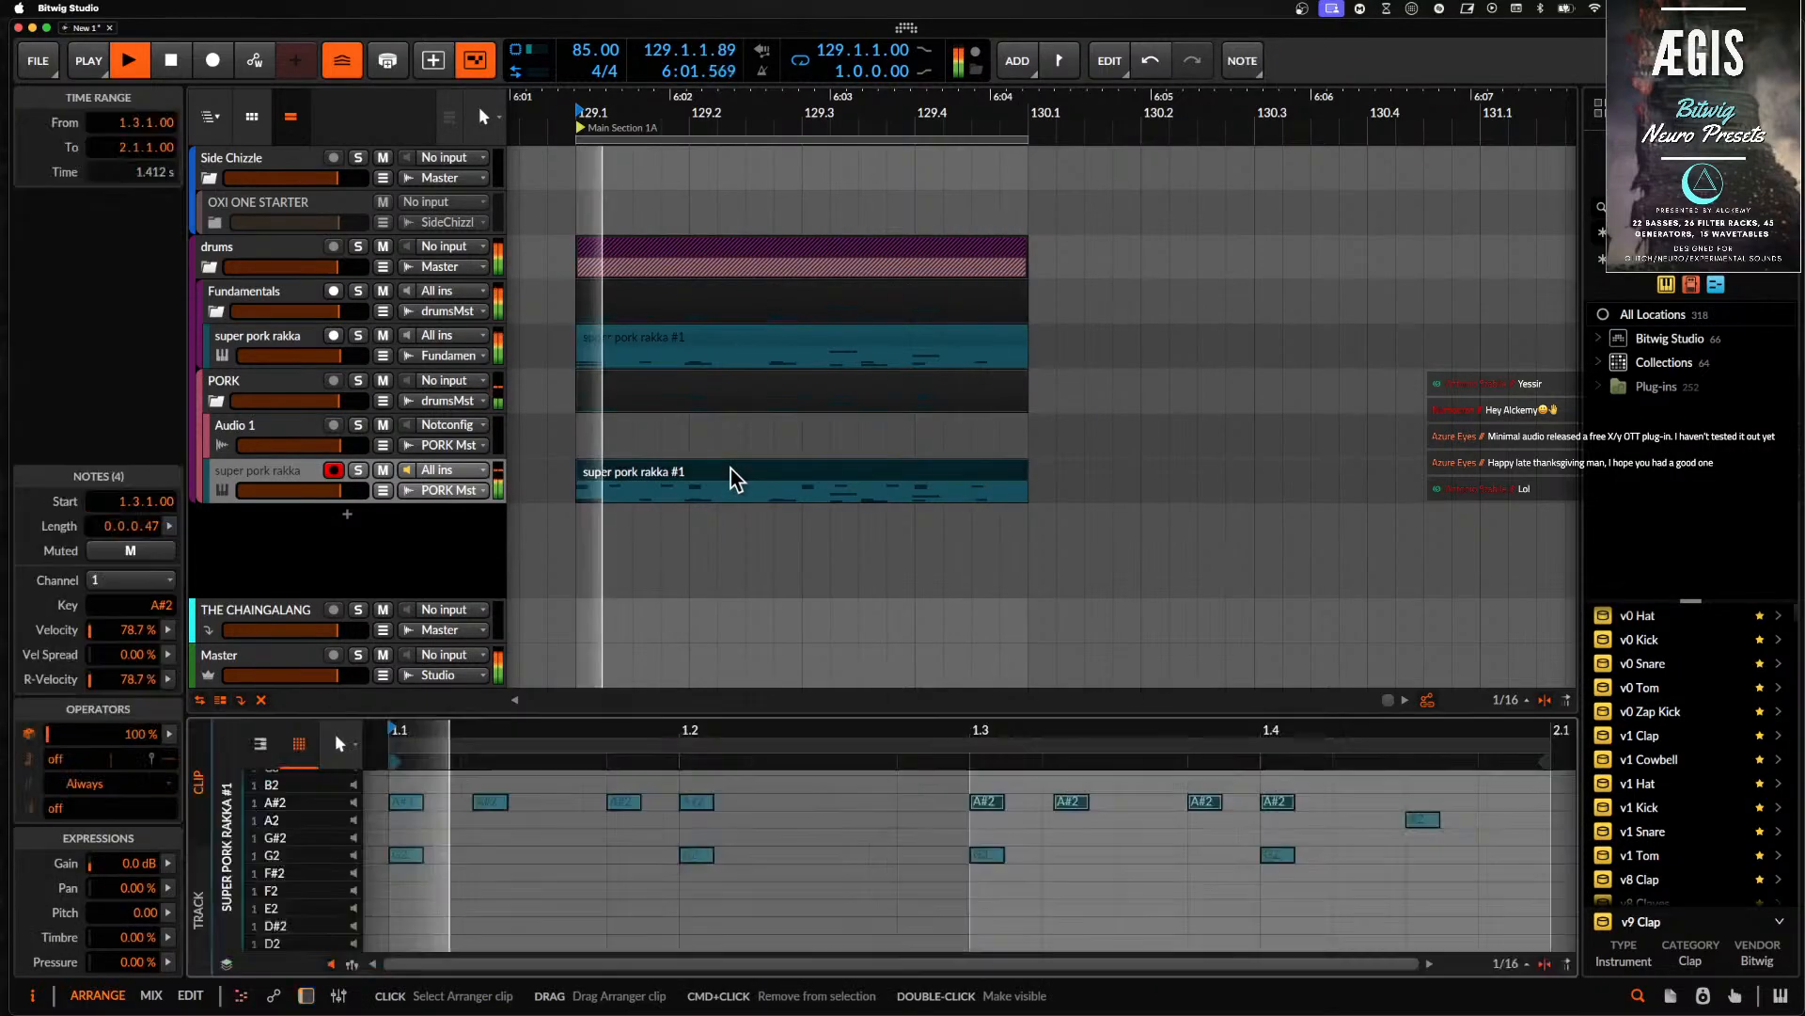
pyautogui.hscroll(3, 948, 782)
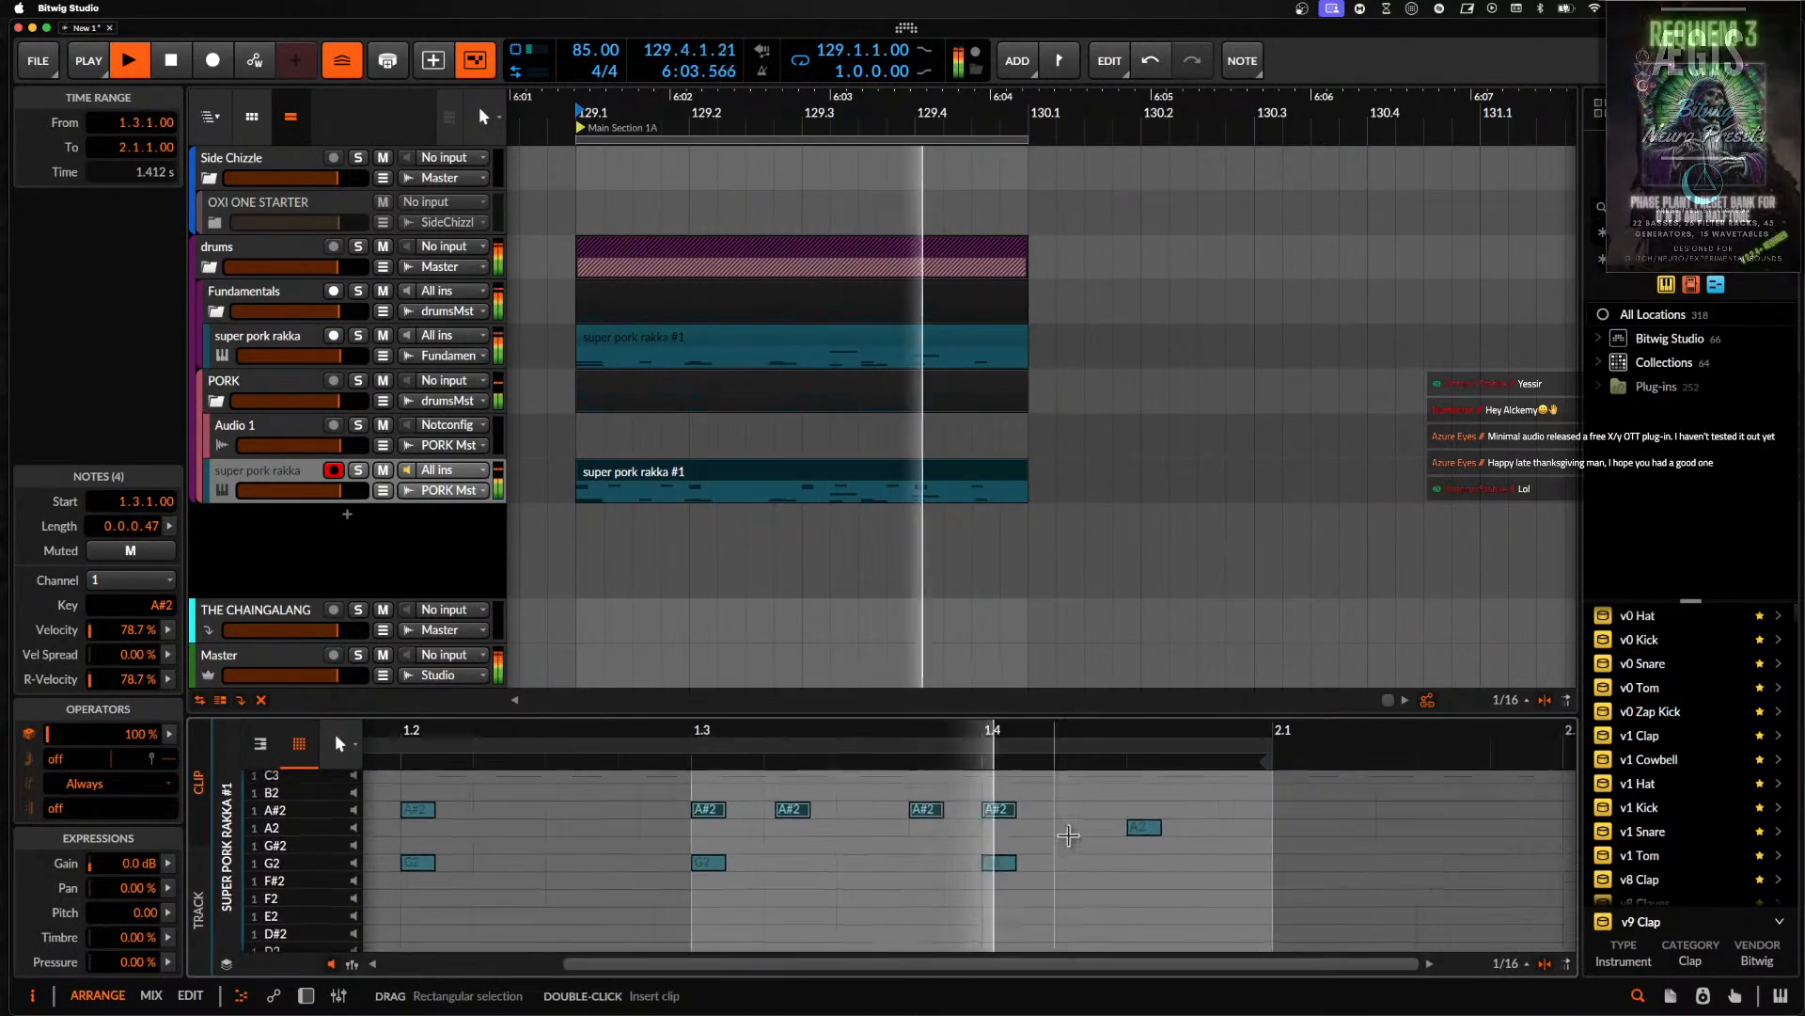
pyautogui.press('space')
pyautogui.click(1104, 831)
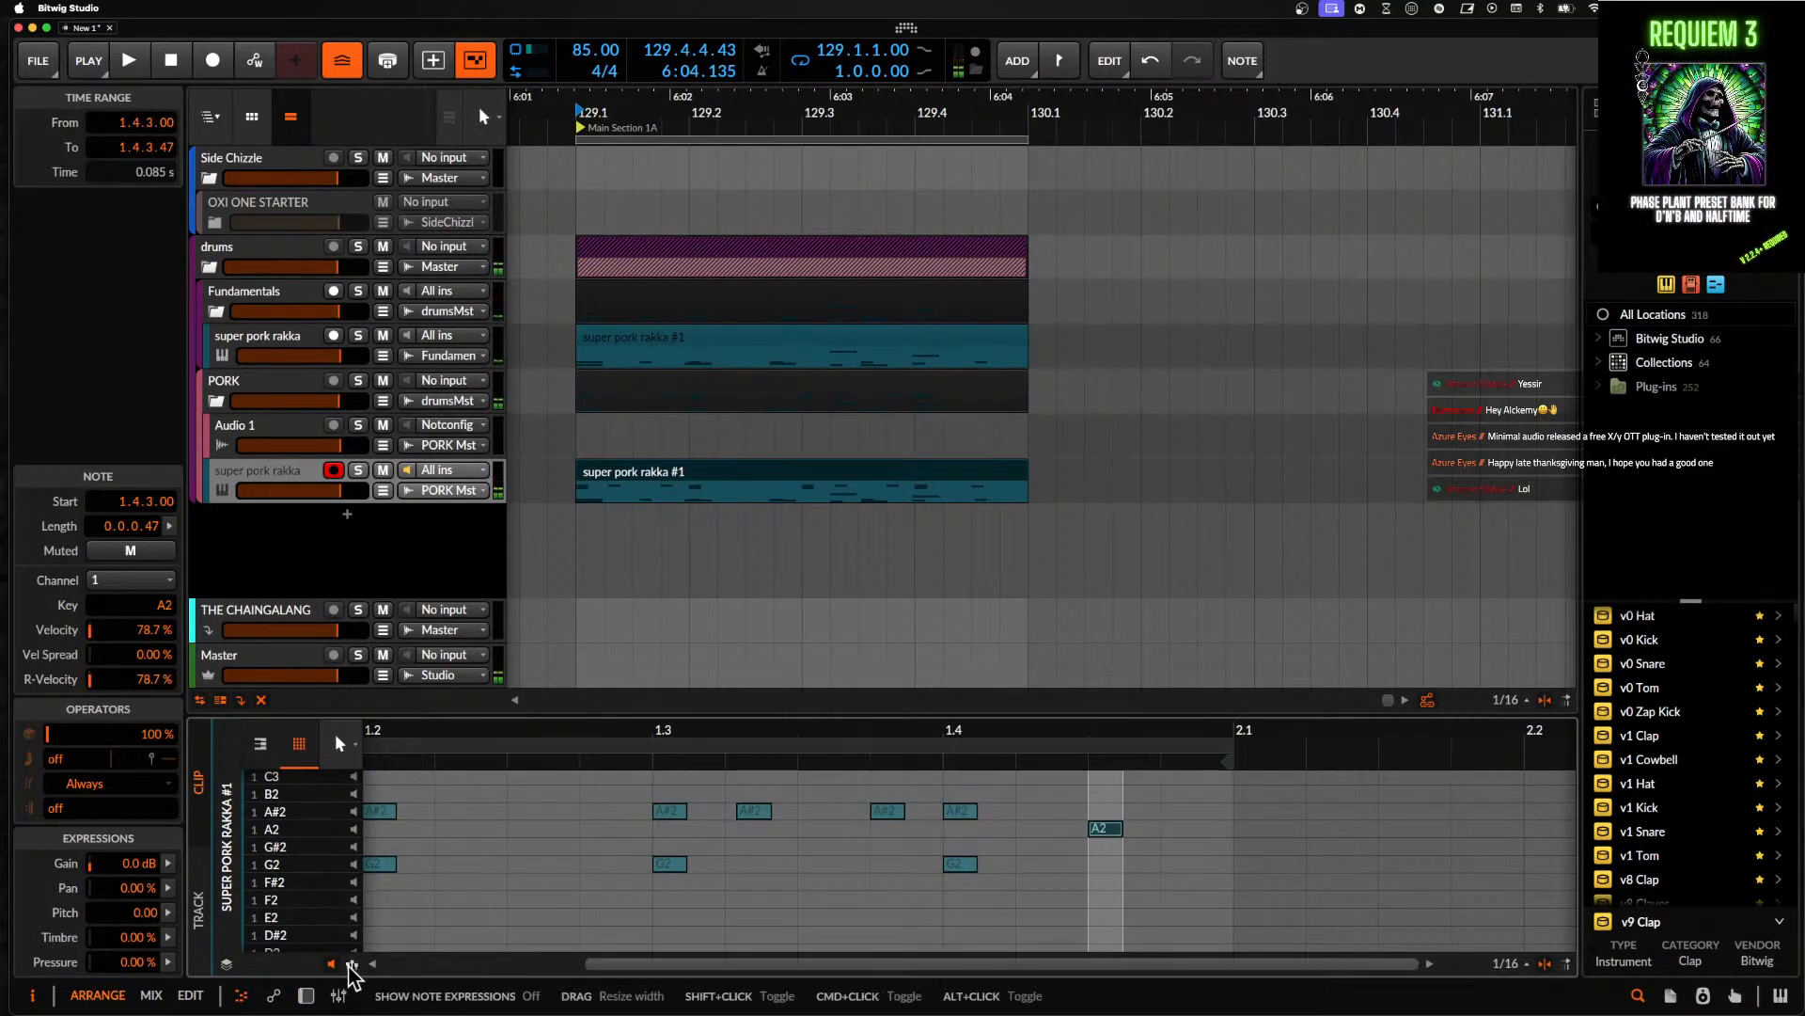
pyautogui.click(352, 963)
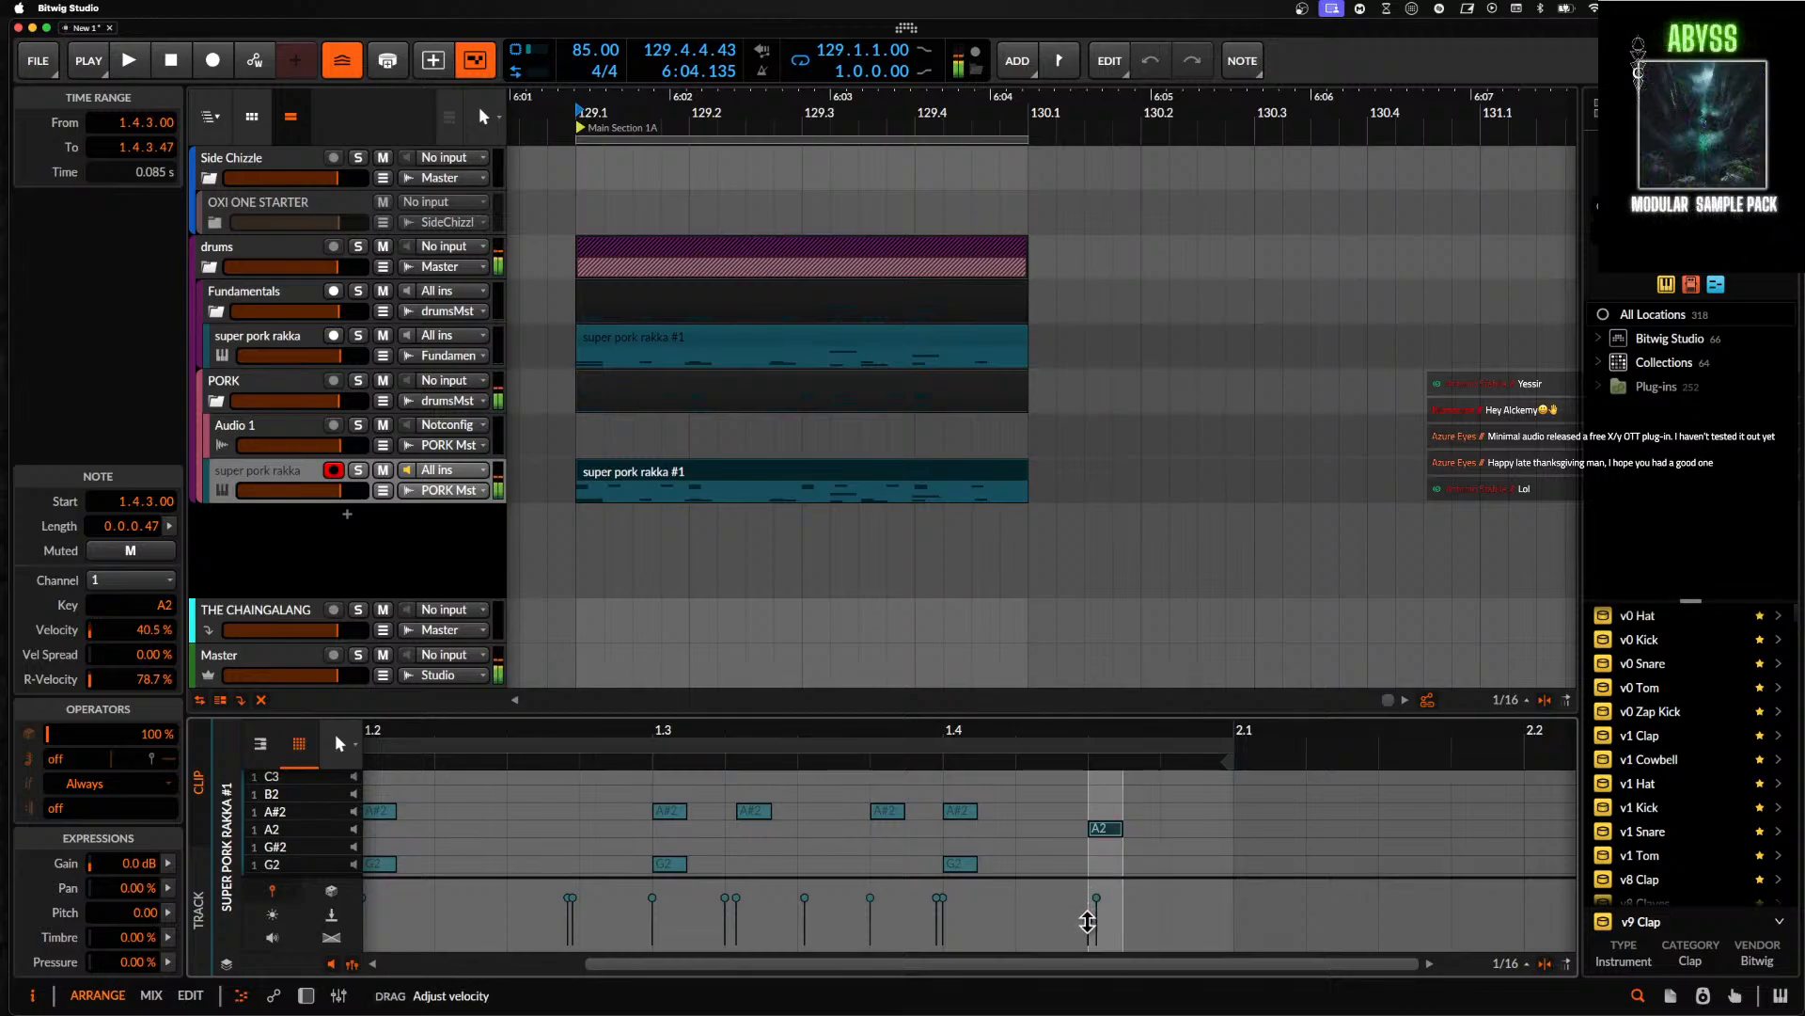
pyautogui.moveTo(1087, 905)
pyautogui.mouseDown()
pyautogui.moveTo(1086, 929)
pyautogui.moveTo(1081, 894)
pyautogui.moveTo(1078, 917)
pyautogui.mouseUp()
# - Move the A#2 note at 1.1.4 slightly earlier, to 1.1.3.73
pyautogui.press('space')
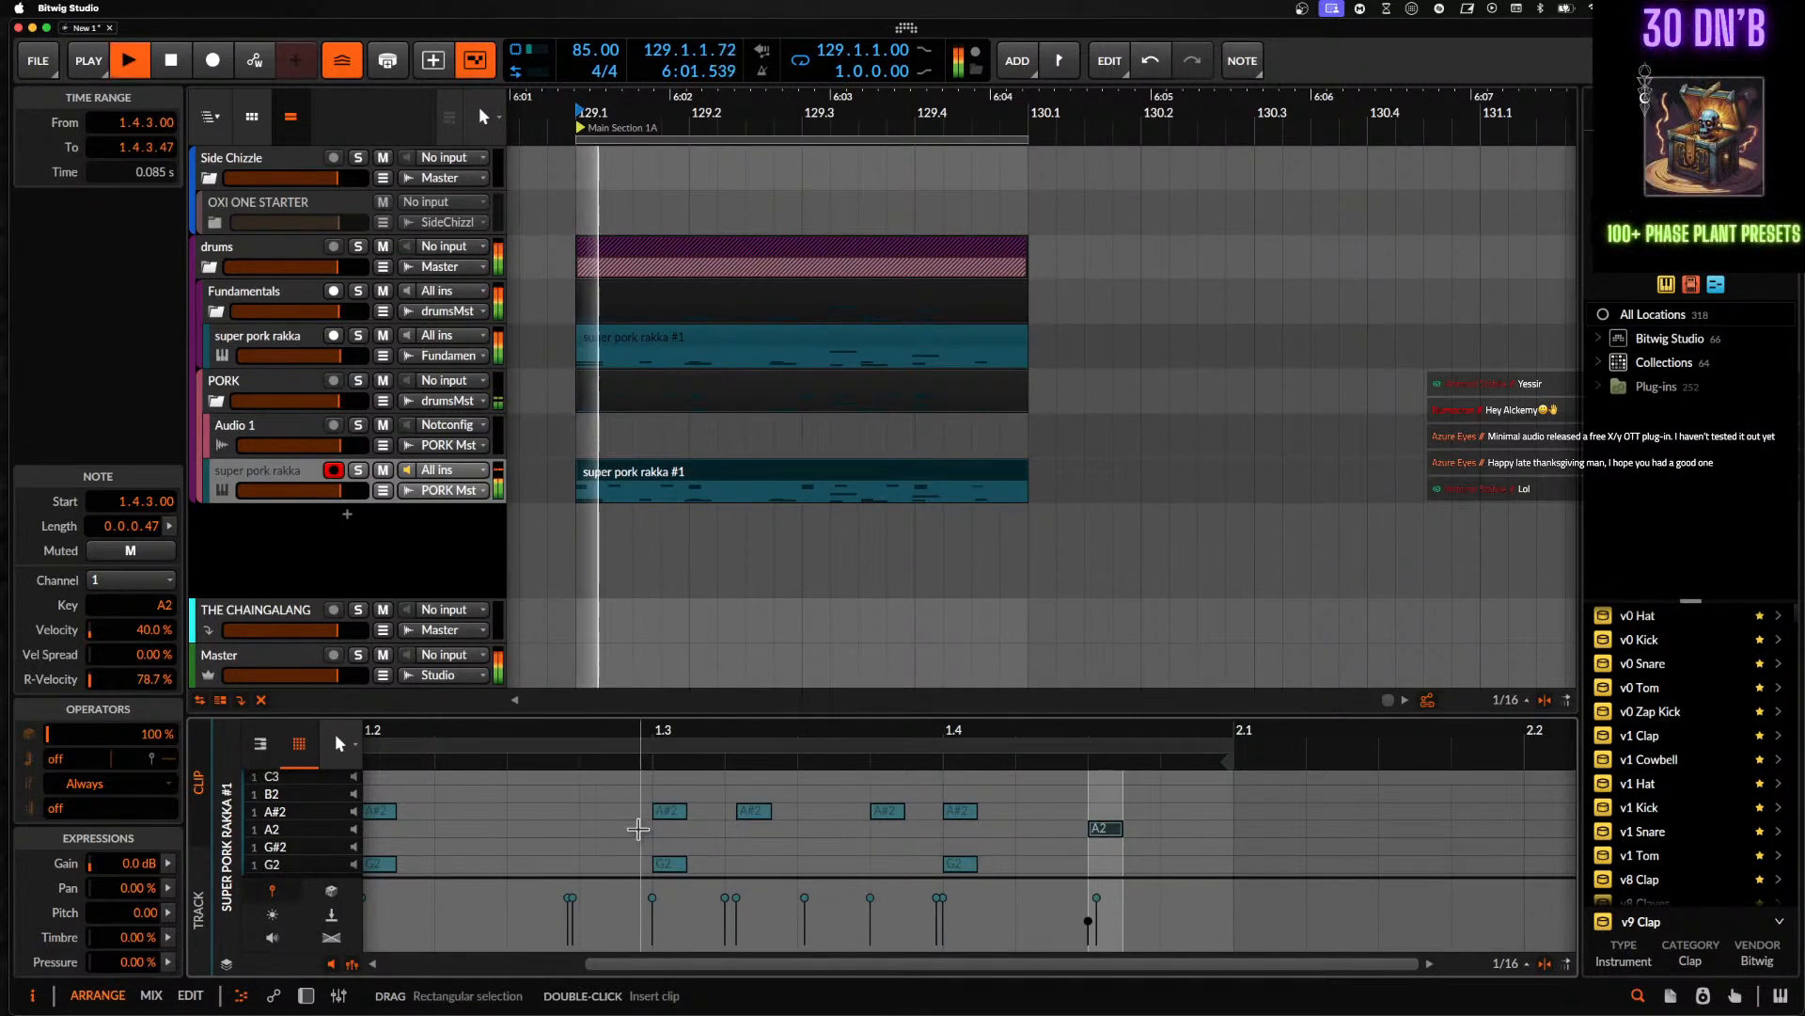
pyautogui.hscroll(-2, 639, 829)
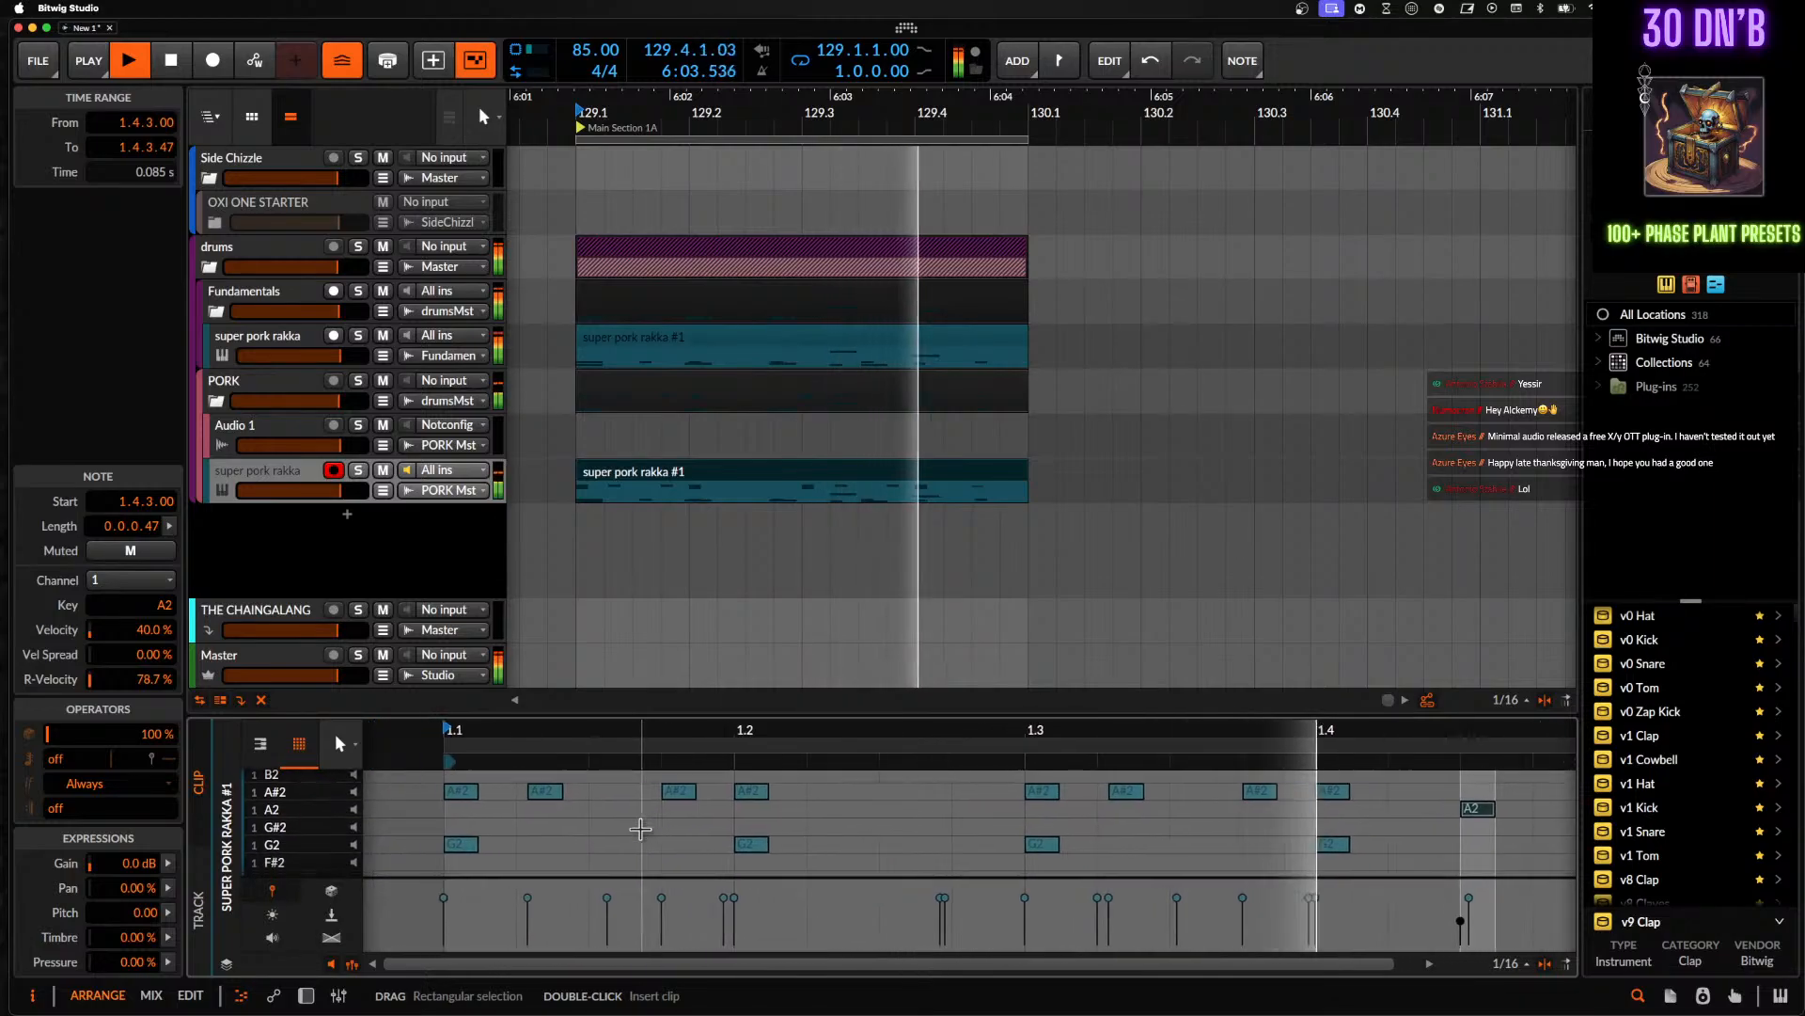
pyautogui.hscroll(-1, 528, 797)
pyautogui.scroll(2, 528, 798)
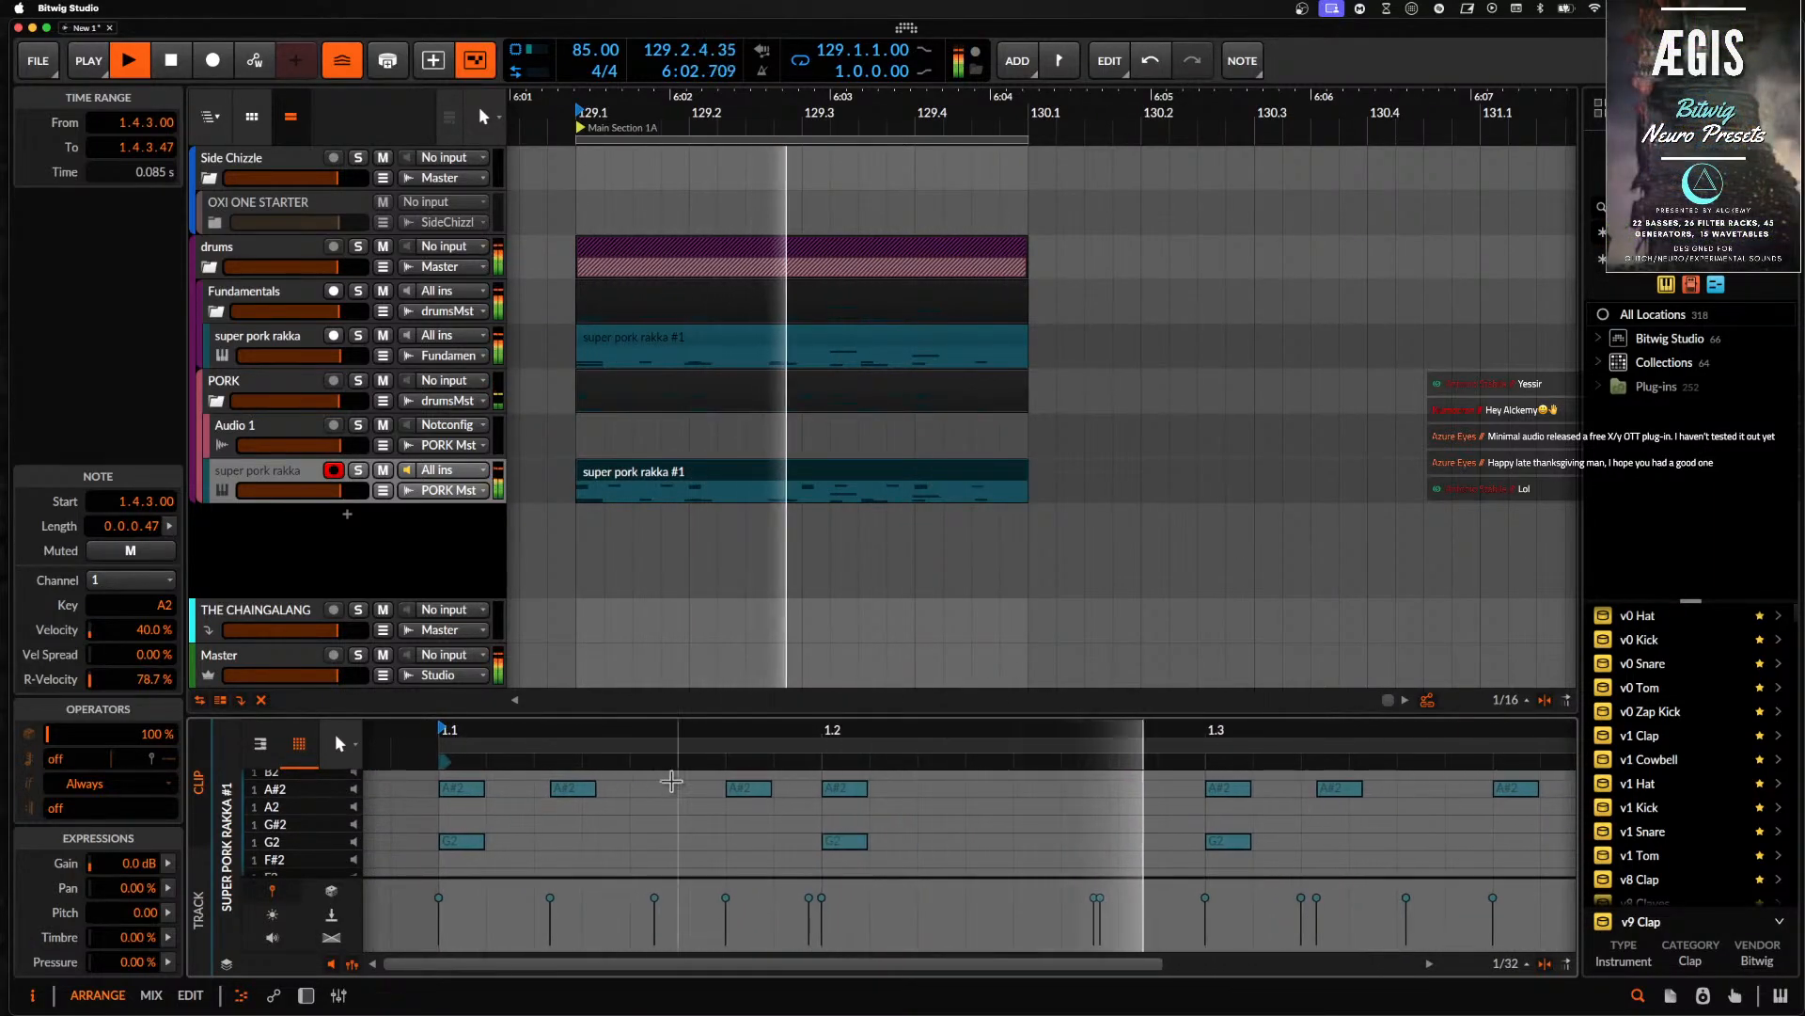
pyautogui.scroll(1, 602, 797)
pyautogui.press('space')
pyautogui.click(752, 790)
pyautogui.scroll(4, 743, 799)
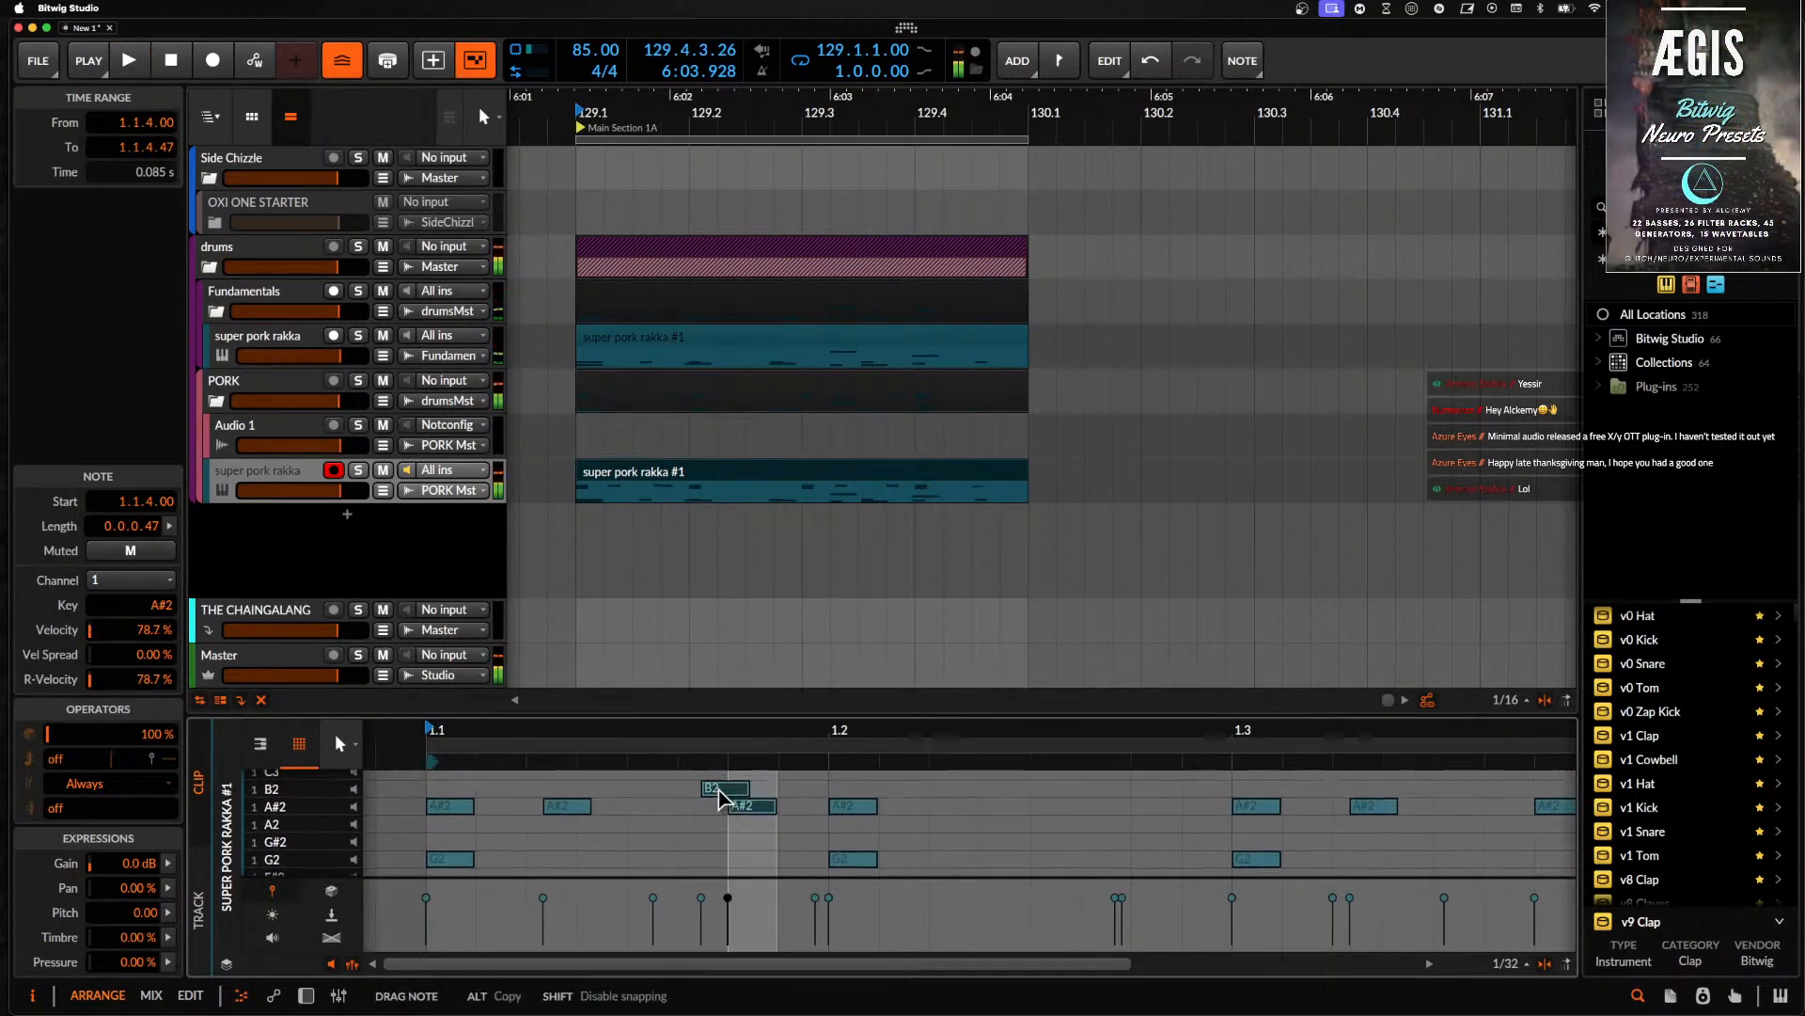
pyautogui.scroll(2, 724, 851)
pyautogui.scroll(-4, 720, 855)
# - Play the loop and examine the clip's lower drum notes against the shifted A#2 note
pyautogui.press('space')
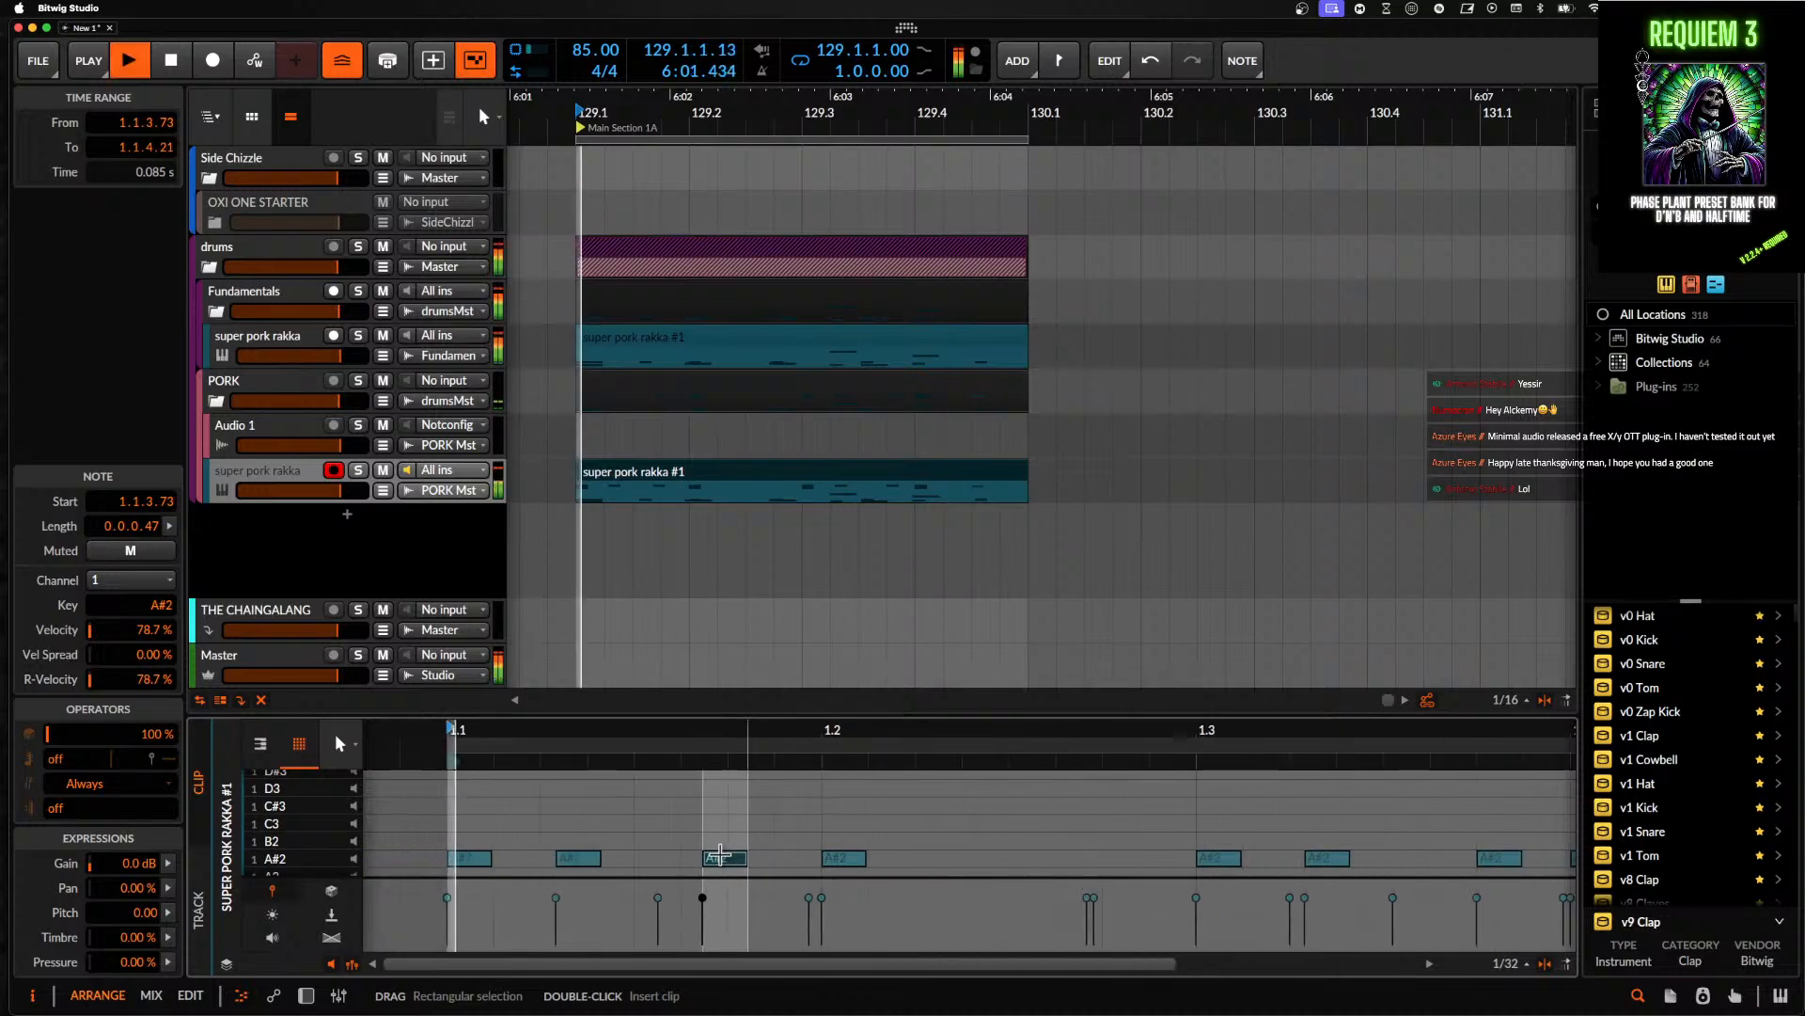
pyautogui.hscroll(1, 721, 855)
pyautogui.scroll(-1, 721, 854)
pyautogui.press('space')
pyautogui.scroll(-4, 720, 855)
pyautogui.scroll(-5, 721, 855)
pyautogui.press('space')
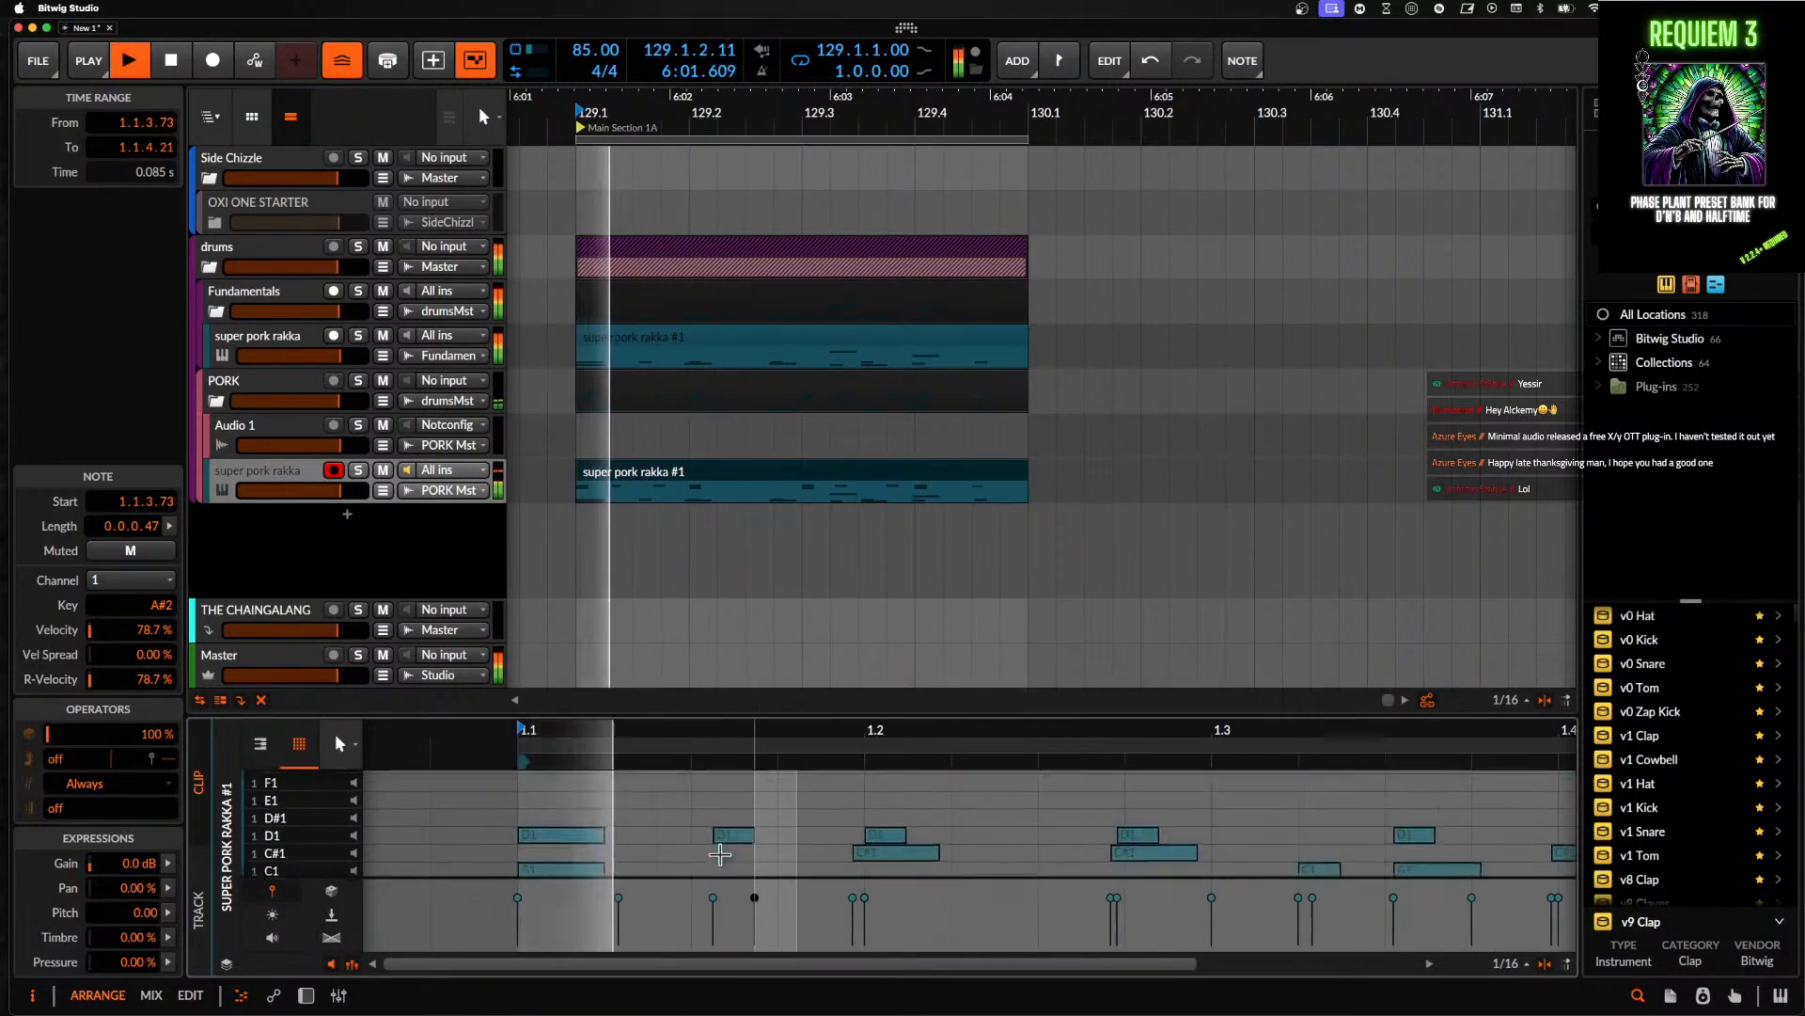
pyautogui.scroll(8, 720, 855)
pyautogui.press('space')
pyautogui.scroll(1, 721, 855)
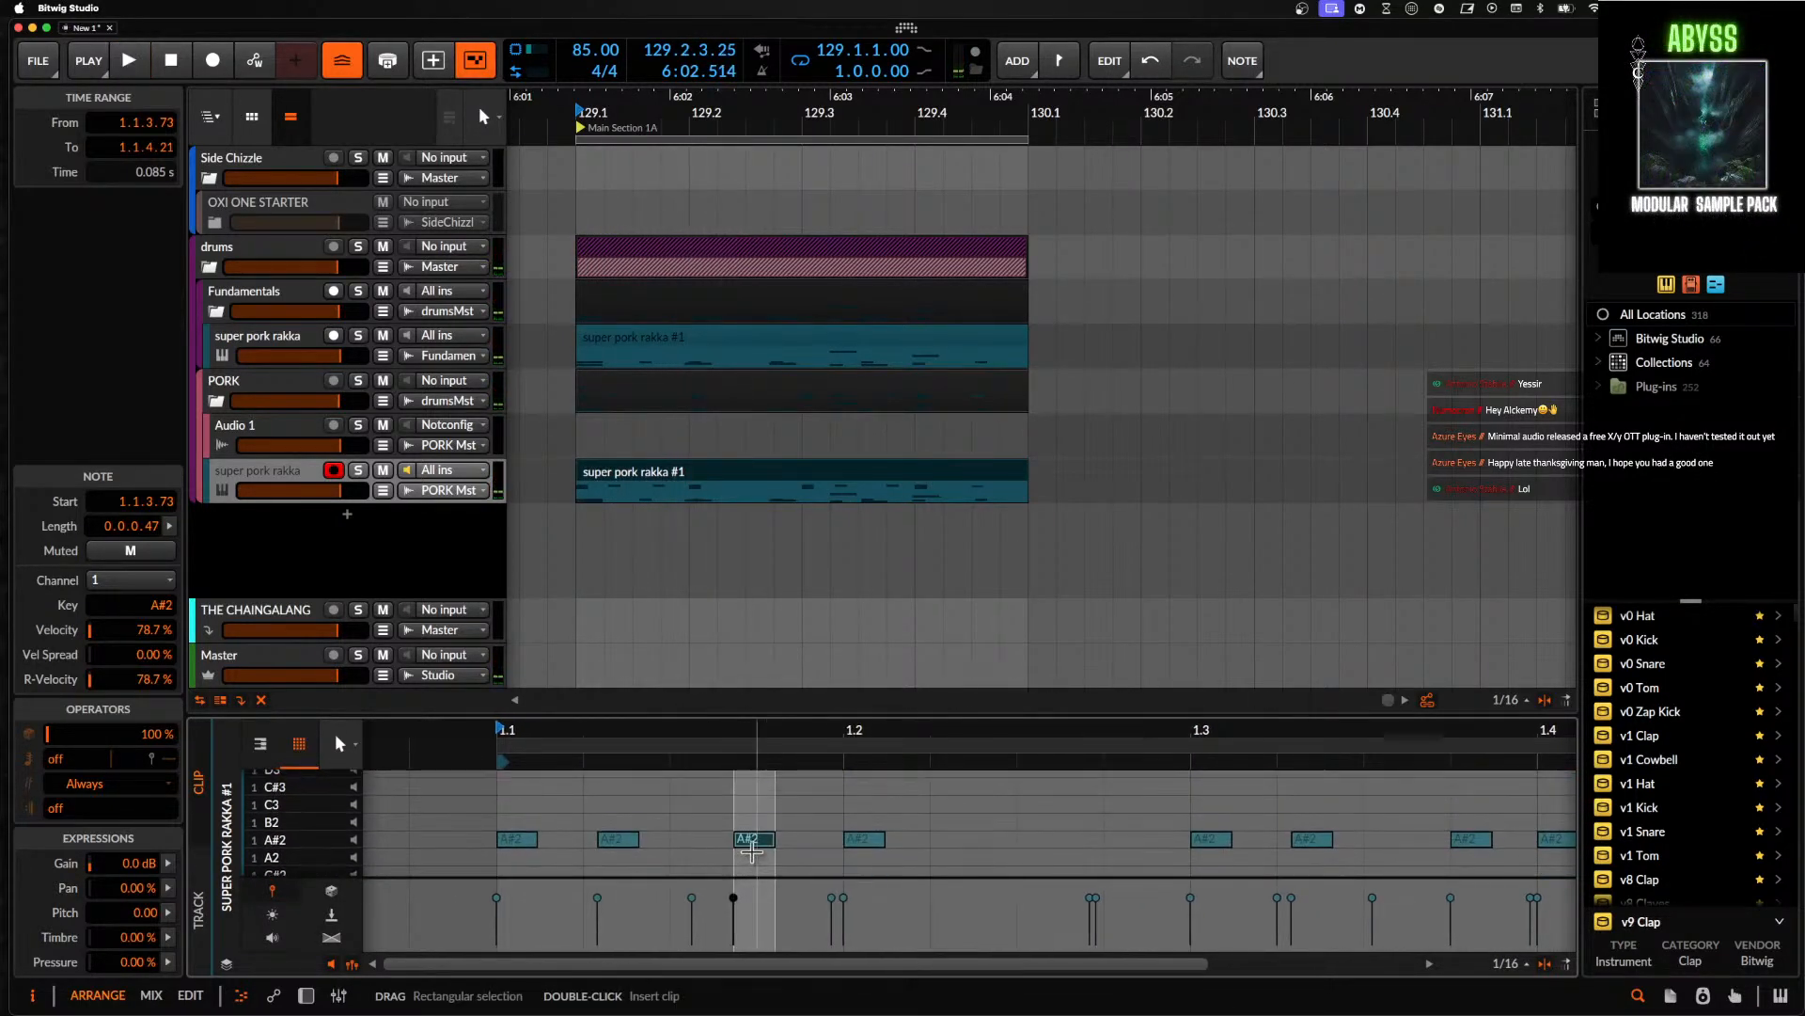
# - Try the A#2 note before beat 1.2 at 1.1.3.44 during playback and undo the move
pyautogui.moveTo(750, 839); pyautogui.dragTo(725, 838)
pyautogui.scroll(-1, 727, 838)
pyautogui.press('space')
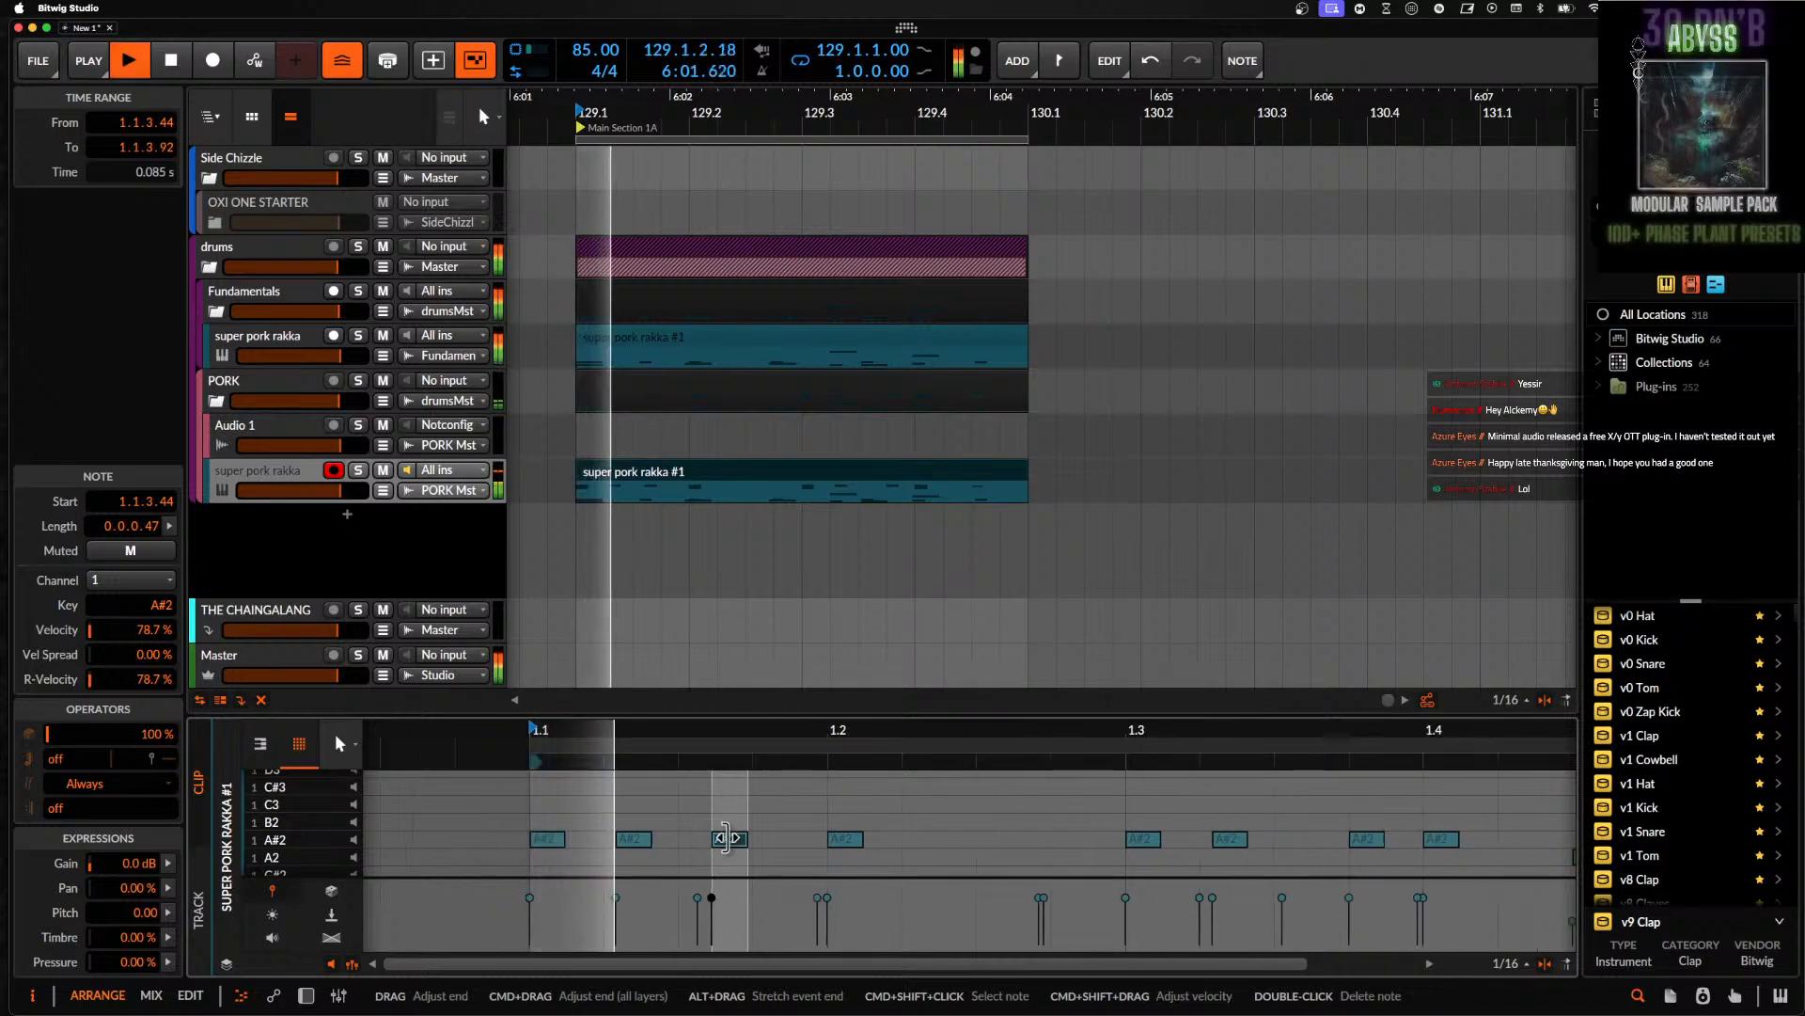
pyautogui.press('space')
pyautogui.press('super+z')
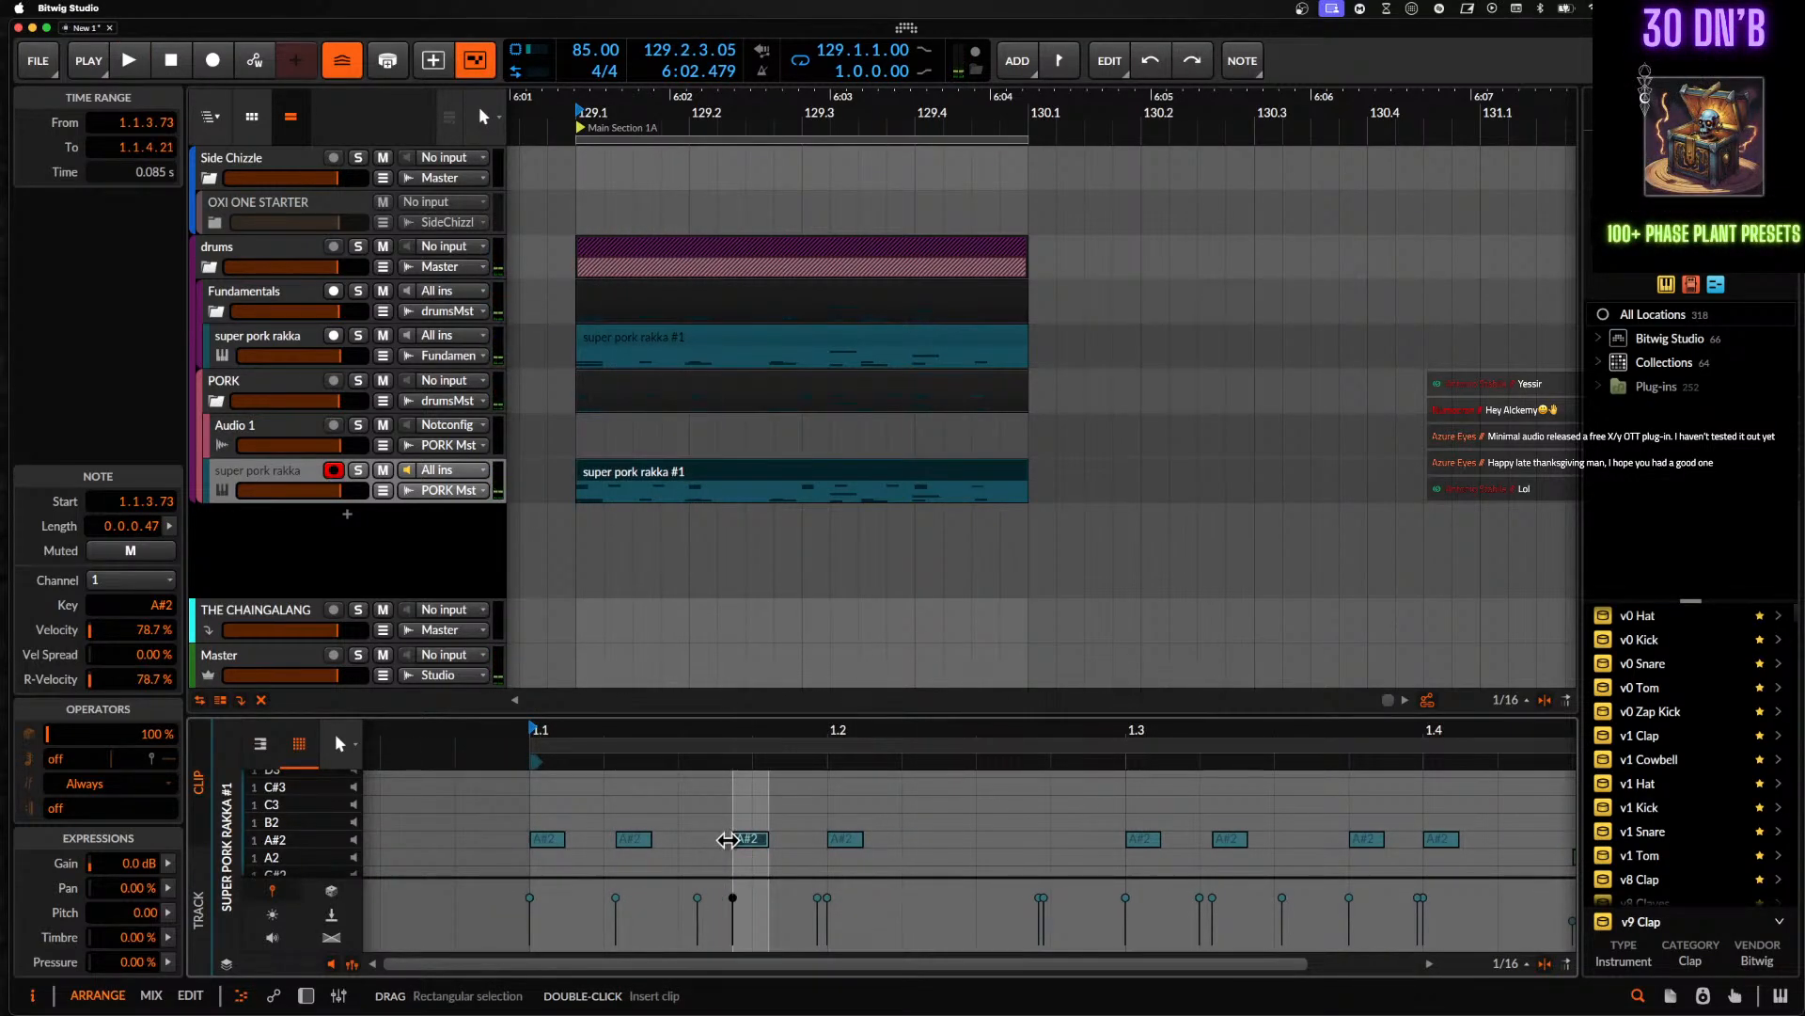
# - Delete the A#2 note at beat 1.2 and move the A#2 note before it to 1.1.4.21
pyautogui.moveTo(729, 838); pyautogui.dragTo(768, 838)
pyautogui.press('space')
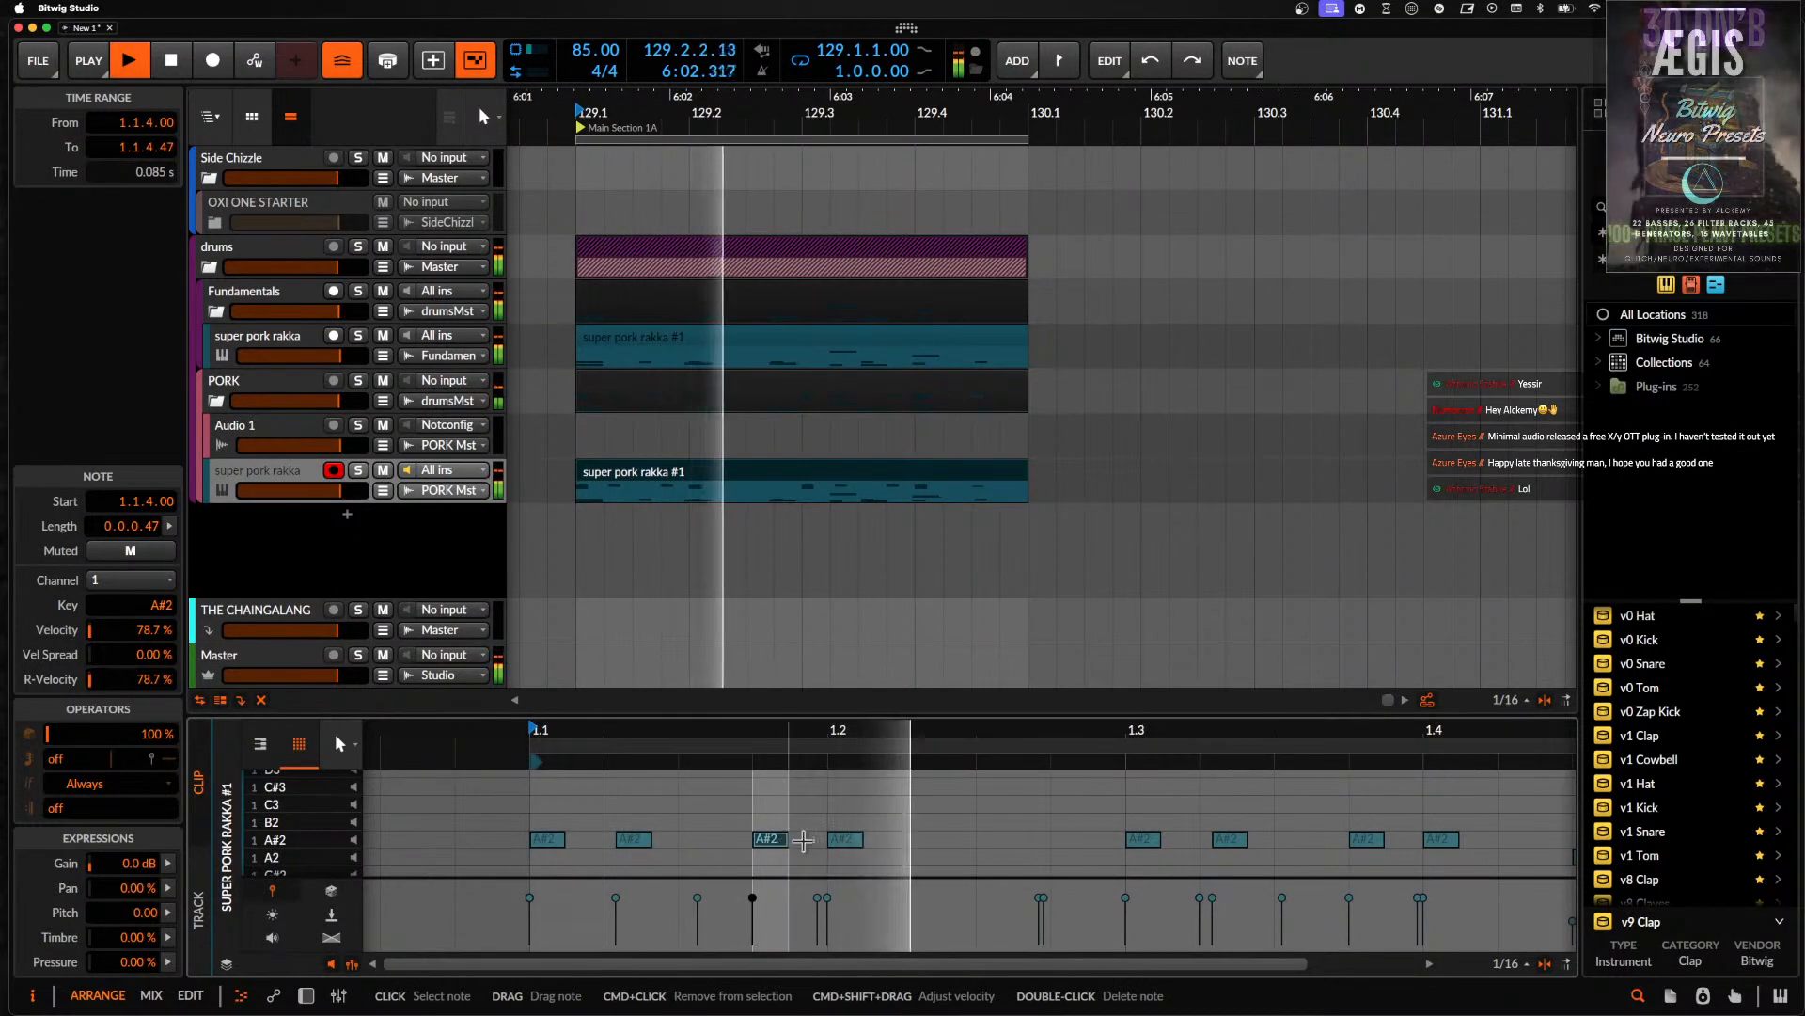
pyautogui.doubleClick(841, 840)
pyautogui.scroll(3, 769, 839)
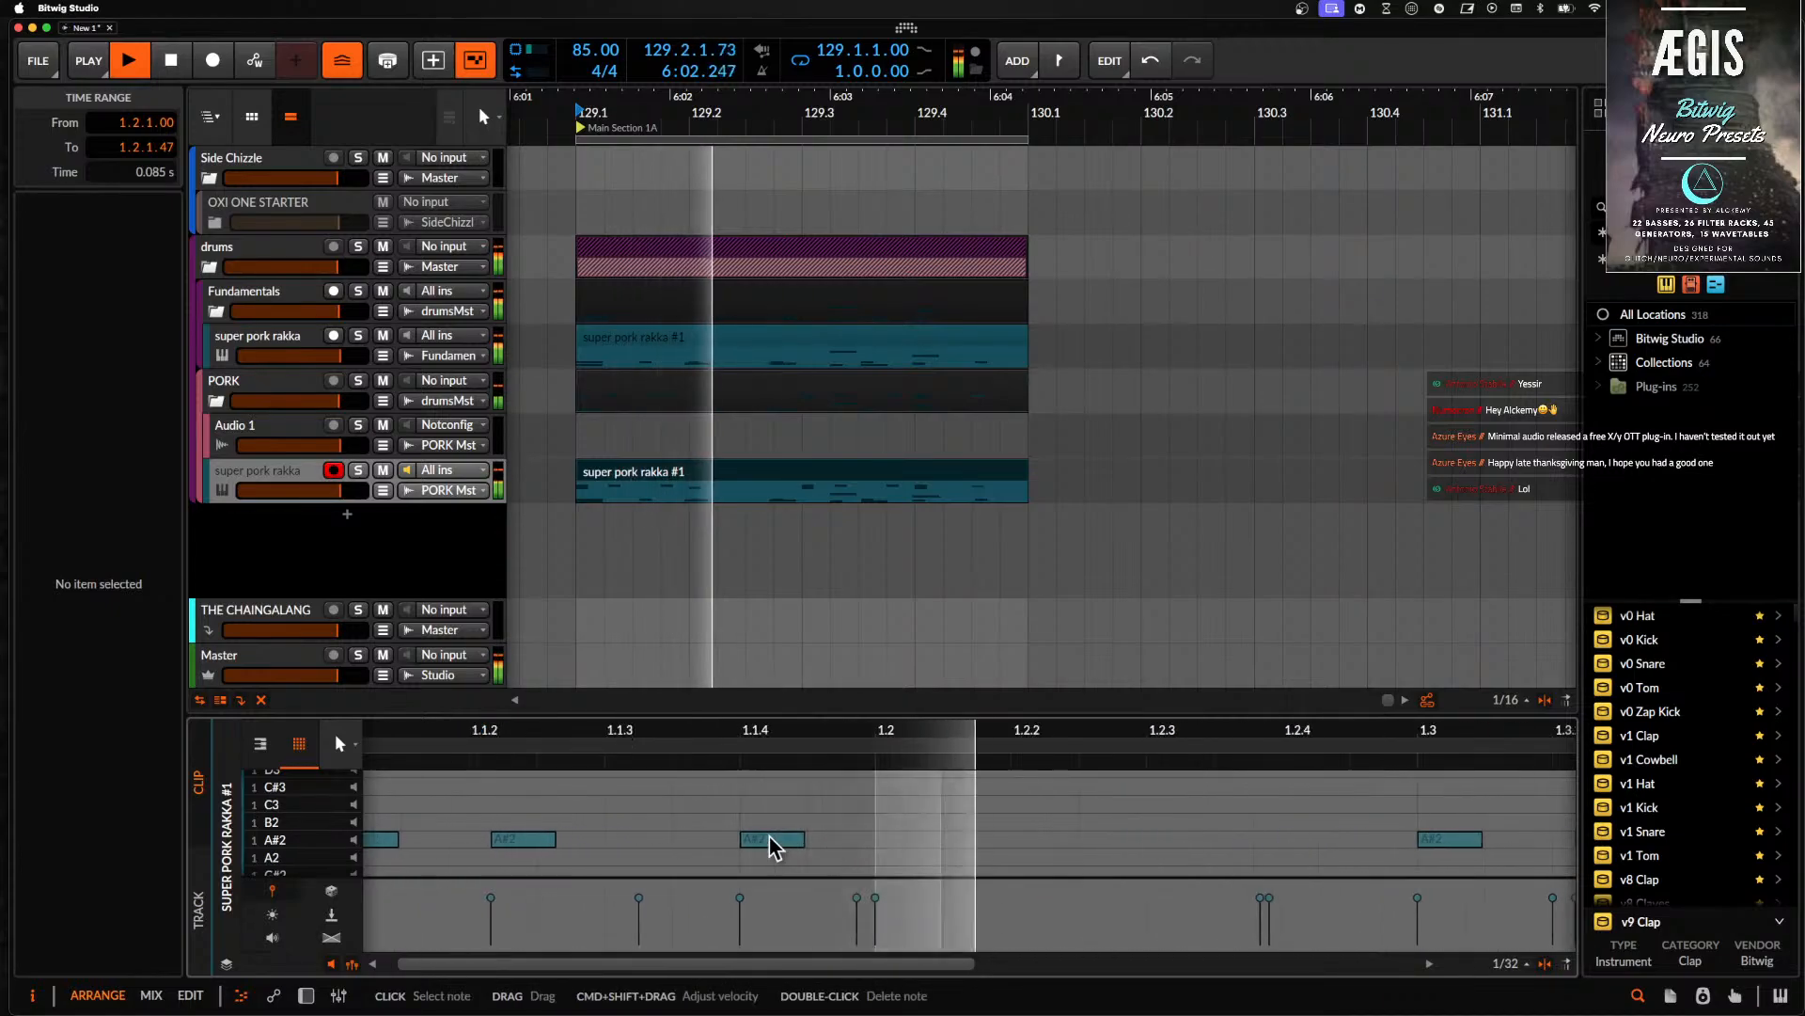
pyautogui.moveTo(759, 840); pyautogui.dragTo(787, 839)
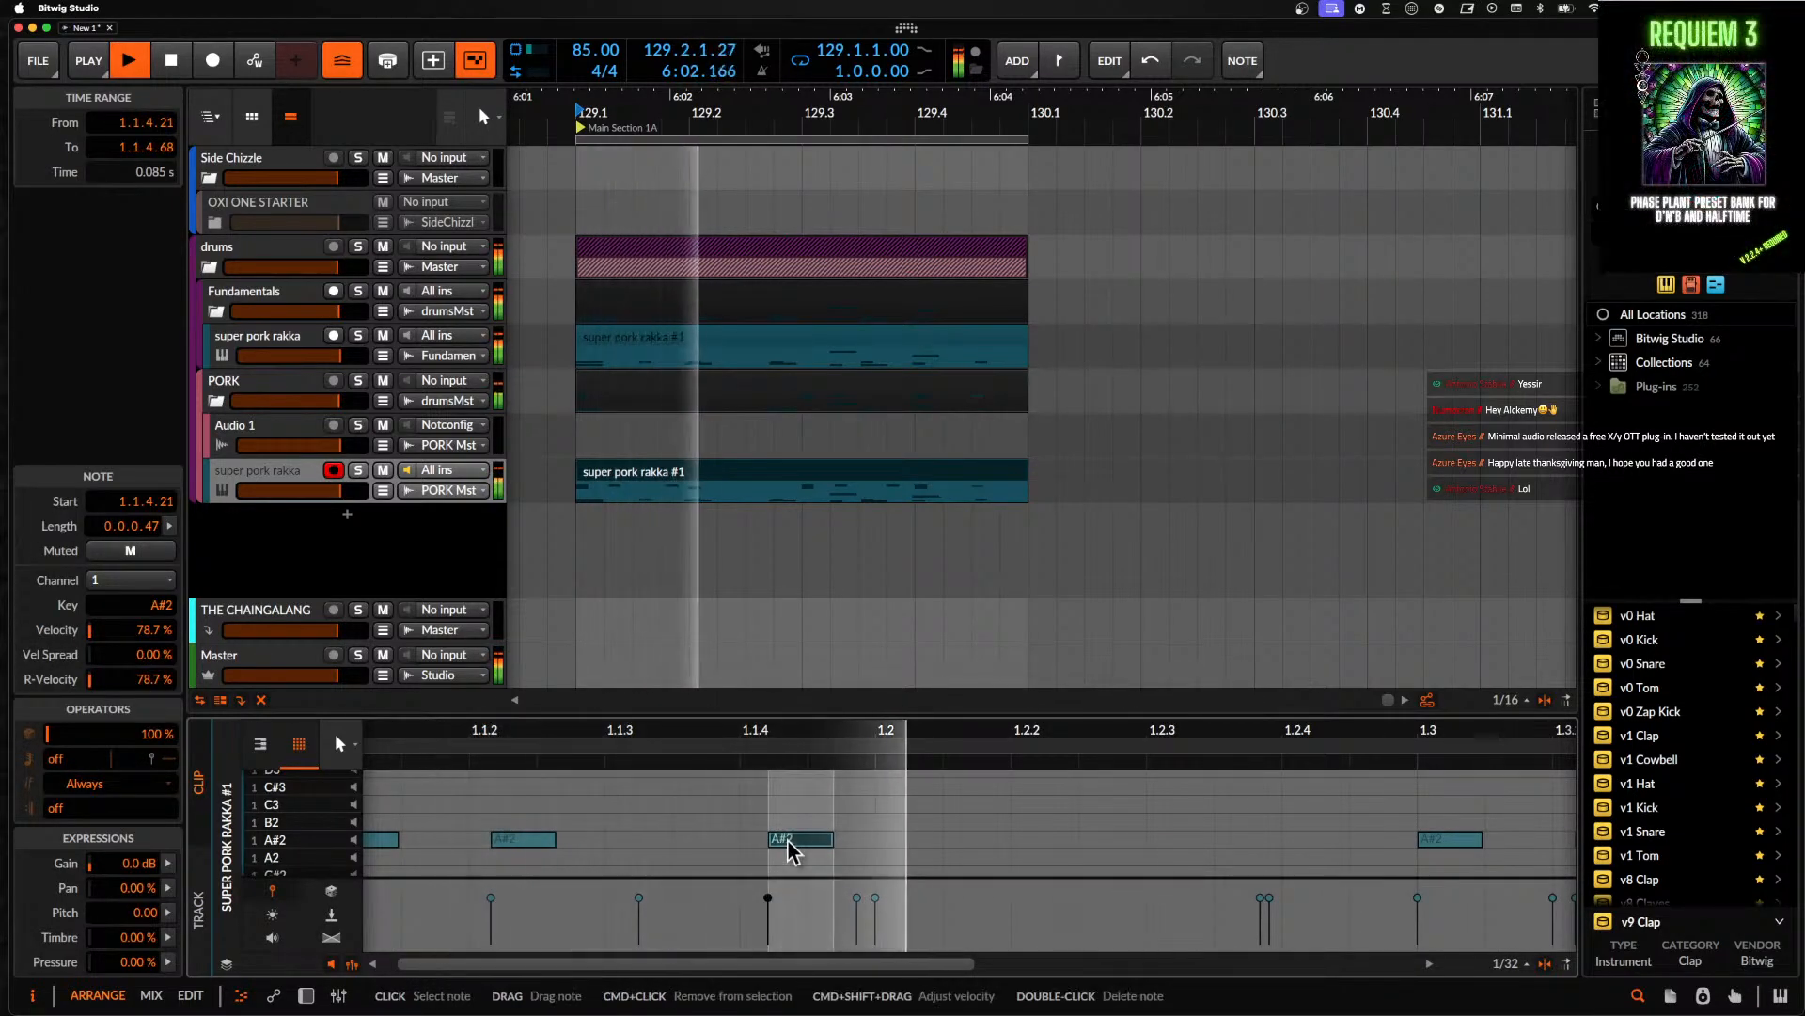
pyautogui.scroll(-3, 795, 842)
pyautogui.press('space')
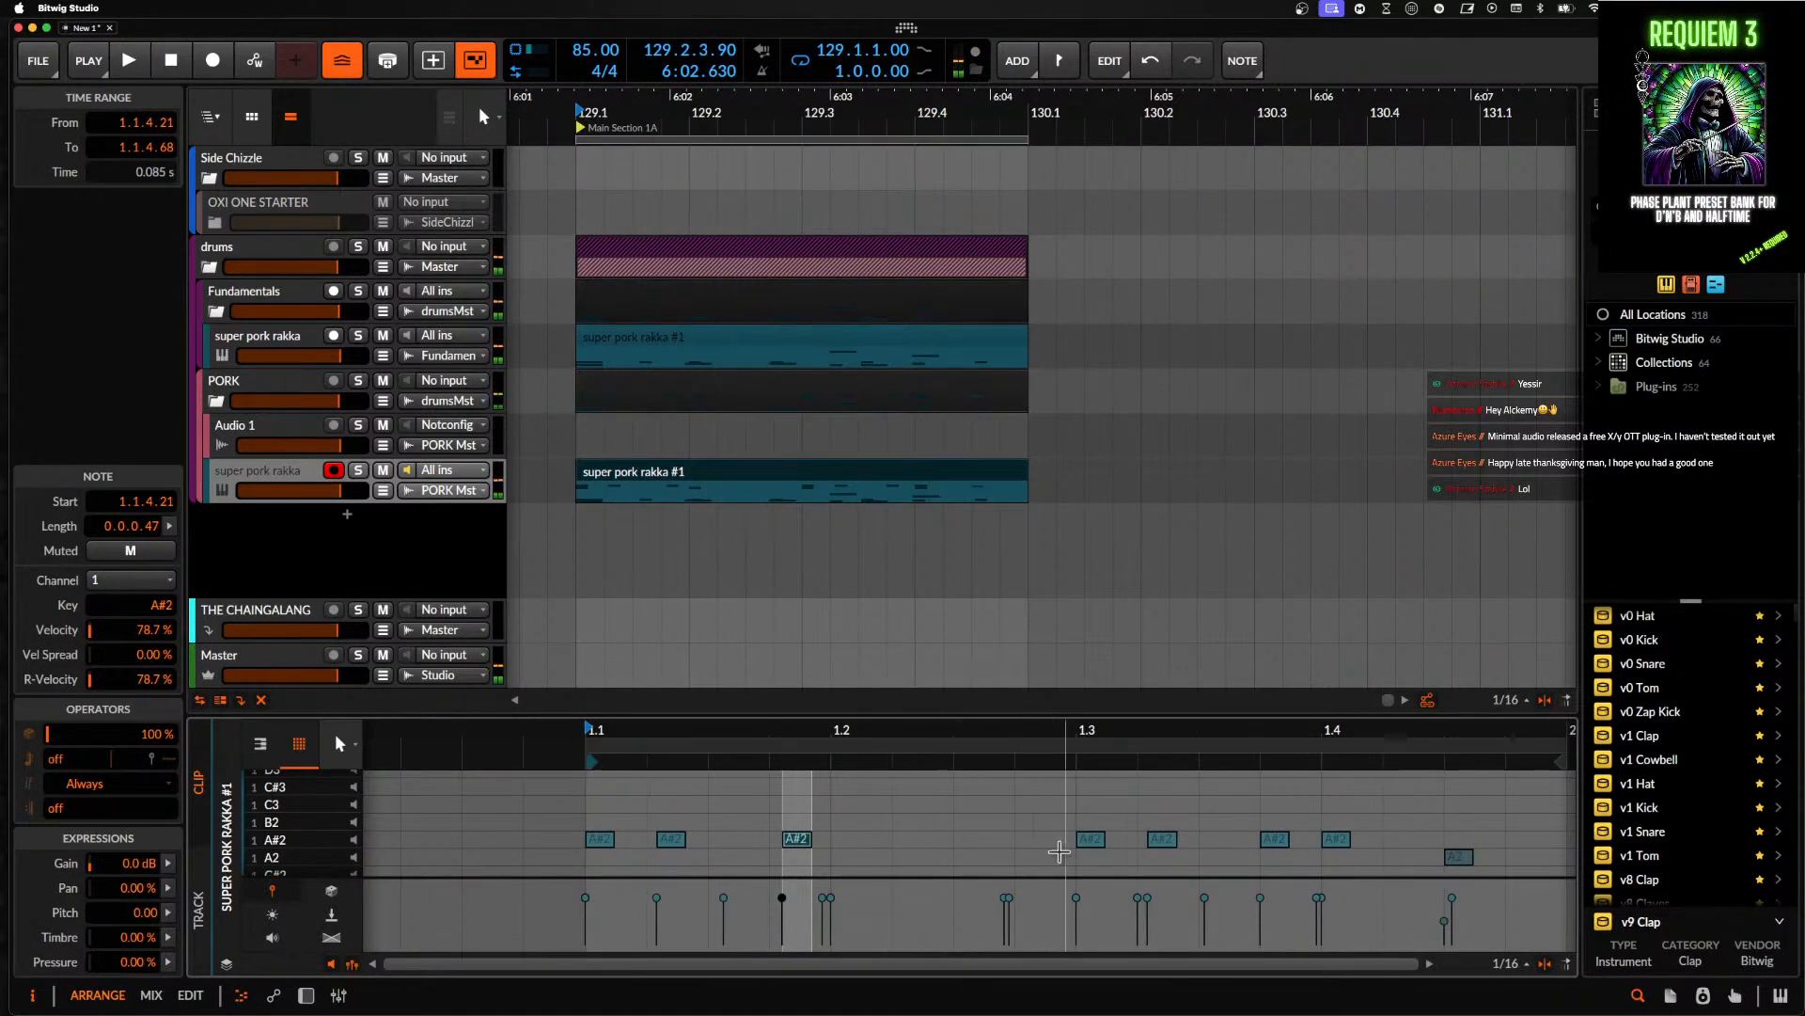
# - Duplicate the three A#2 notes of the first half to beat 1.3 and delete the overlapping old note at 1.3.4
pyautogui.moveTo(1076, 840); pyautogui.dragTo(599, 846)
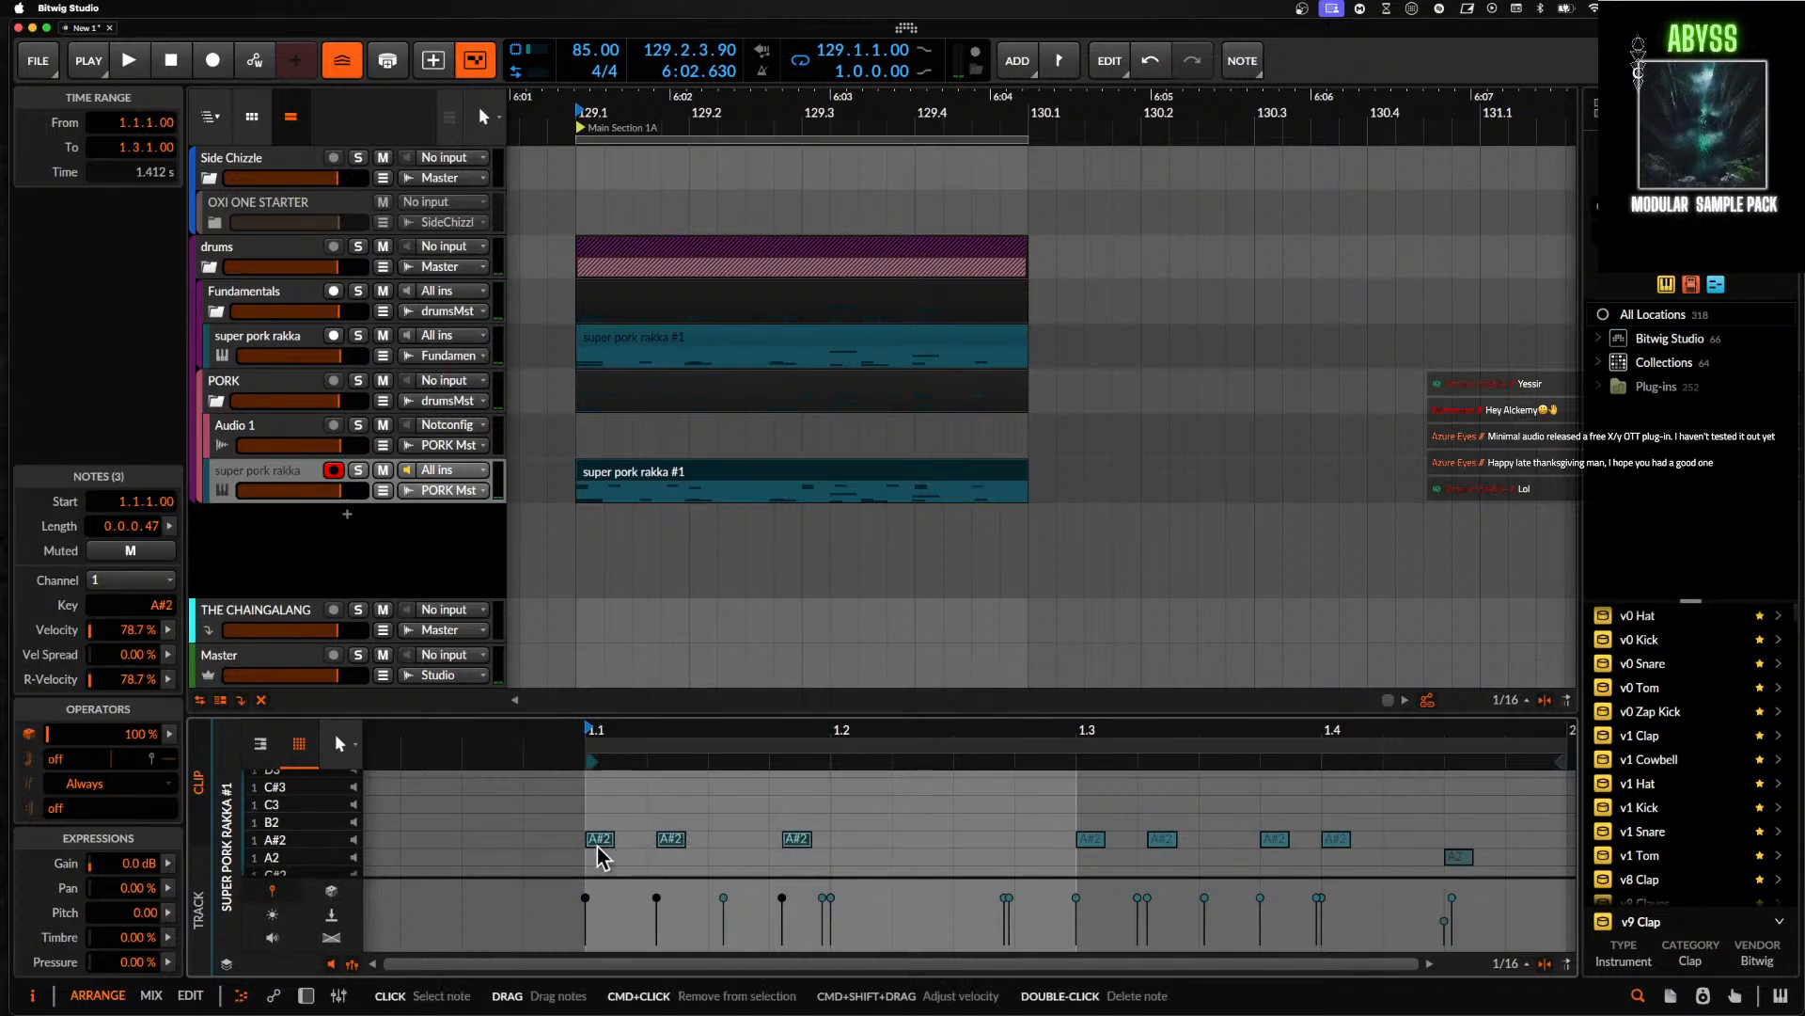
pyautogui.press('super+d')
pyautogui.hscroll(2, 598, 846)
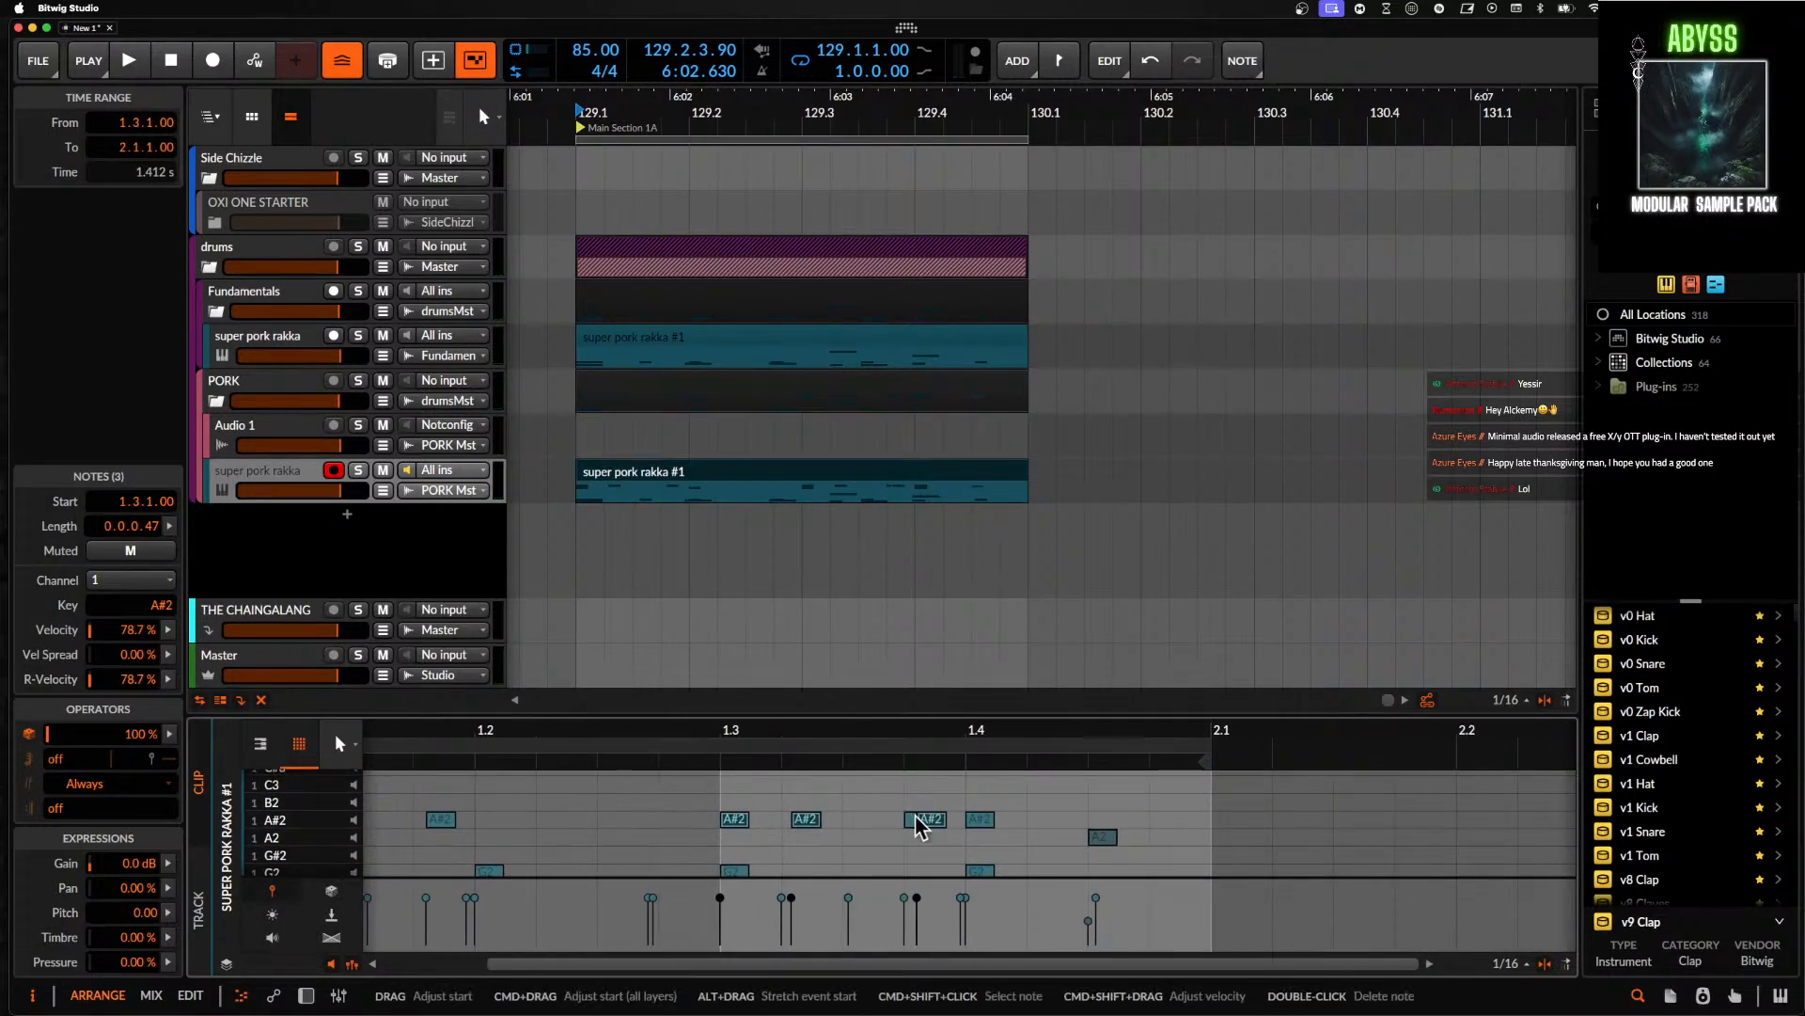
pyautogui.click(917, 842)
pyautogui.press('space')
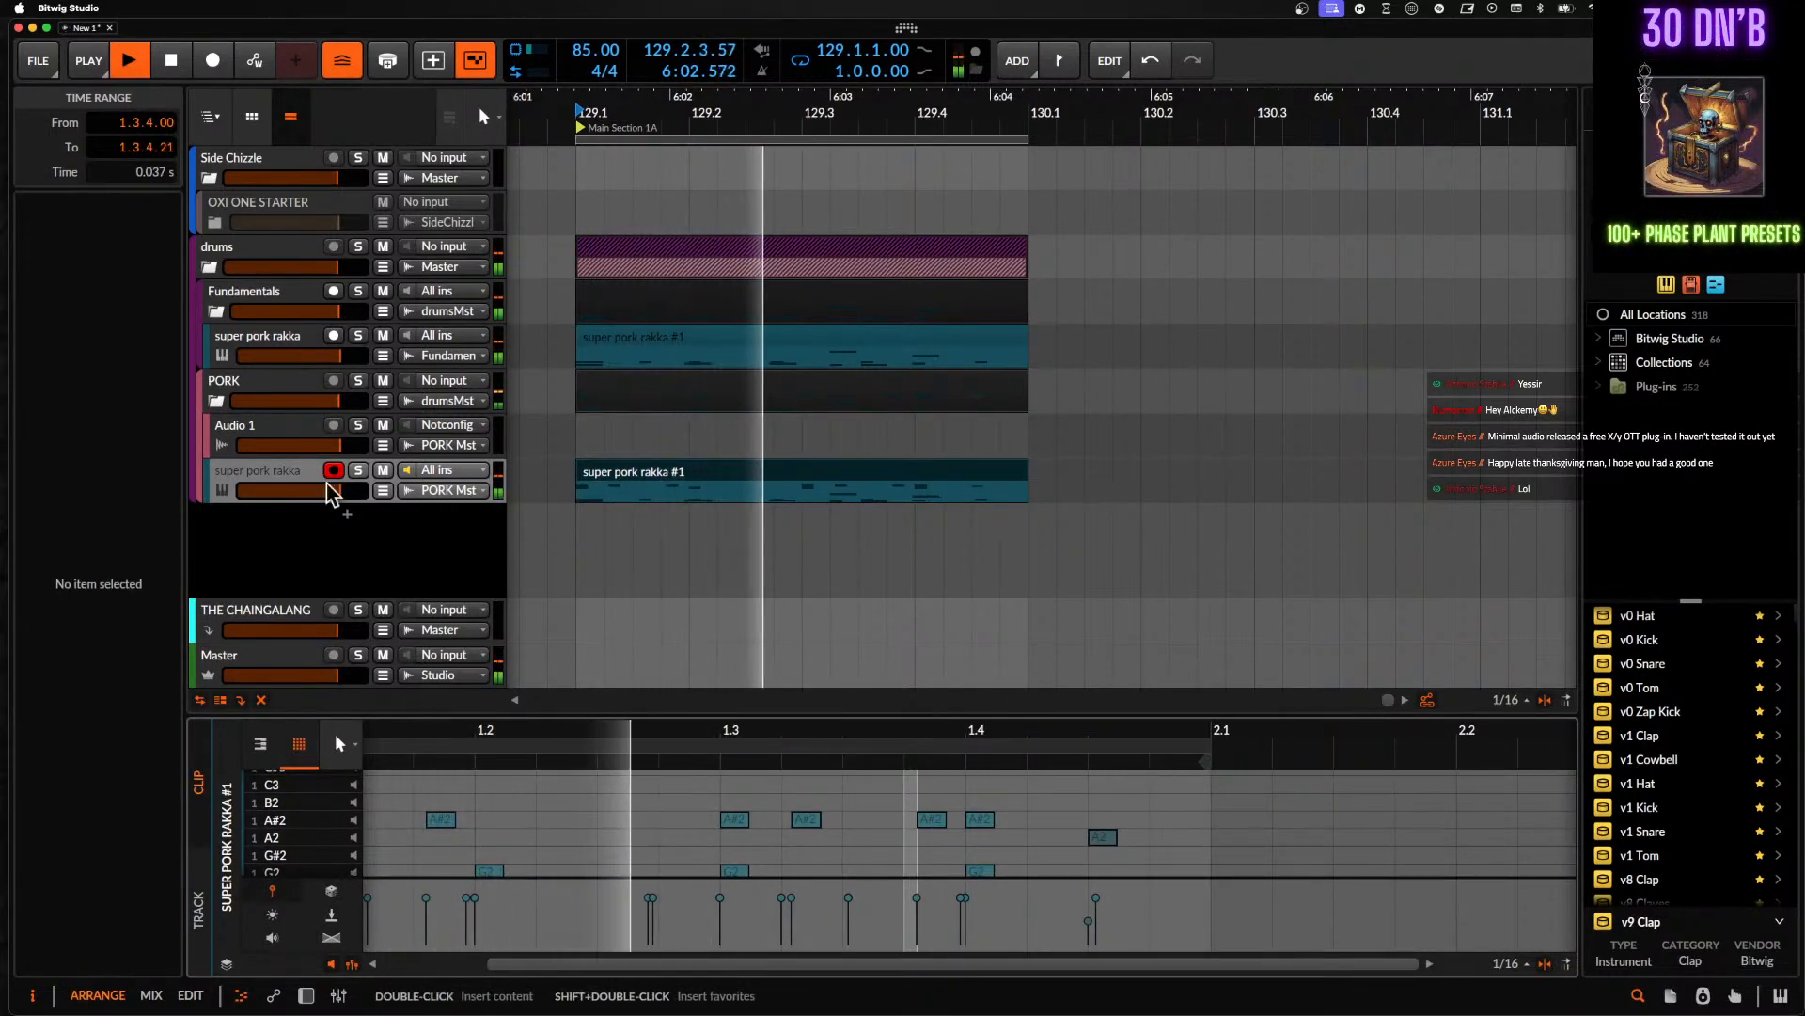
# - Collapse the PORK group and the whole drums group in the arranger
pyautogui.click(215, 401)
pyautogui.click(209, 267)
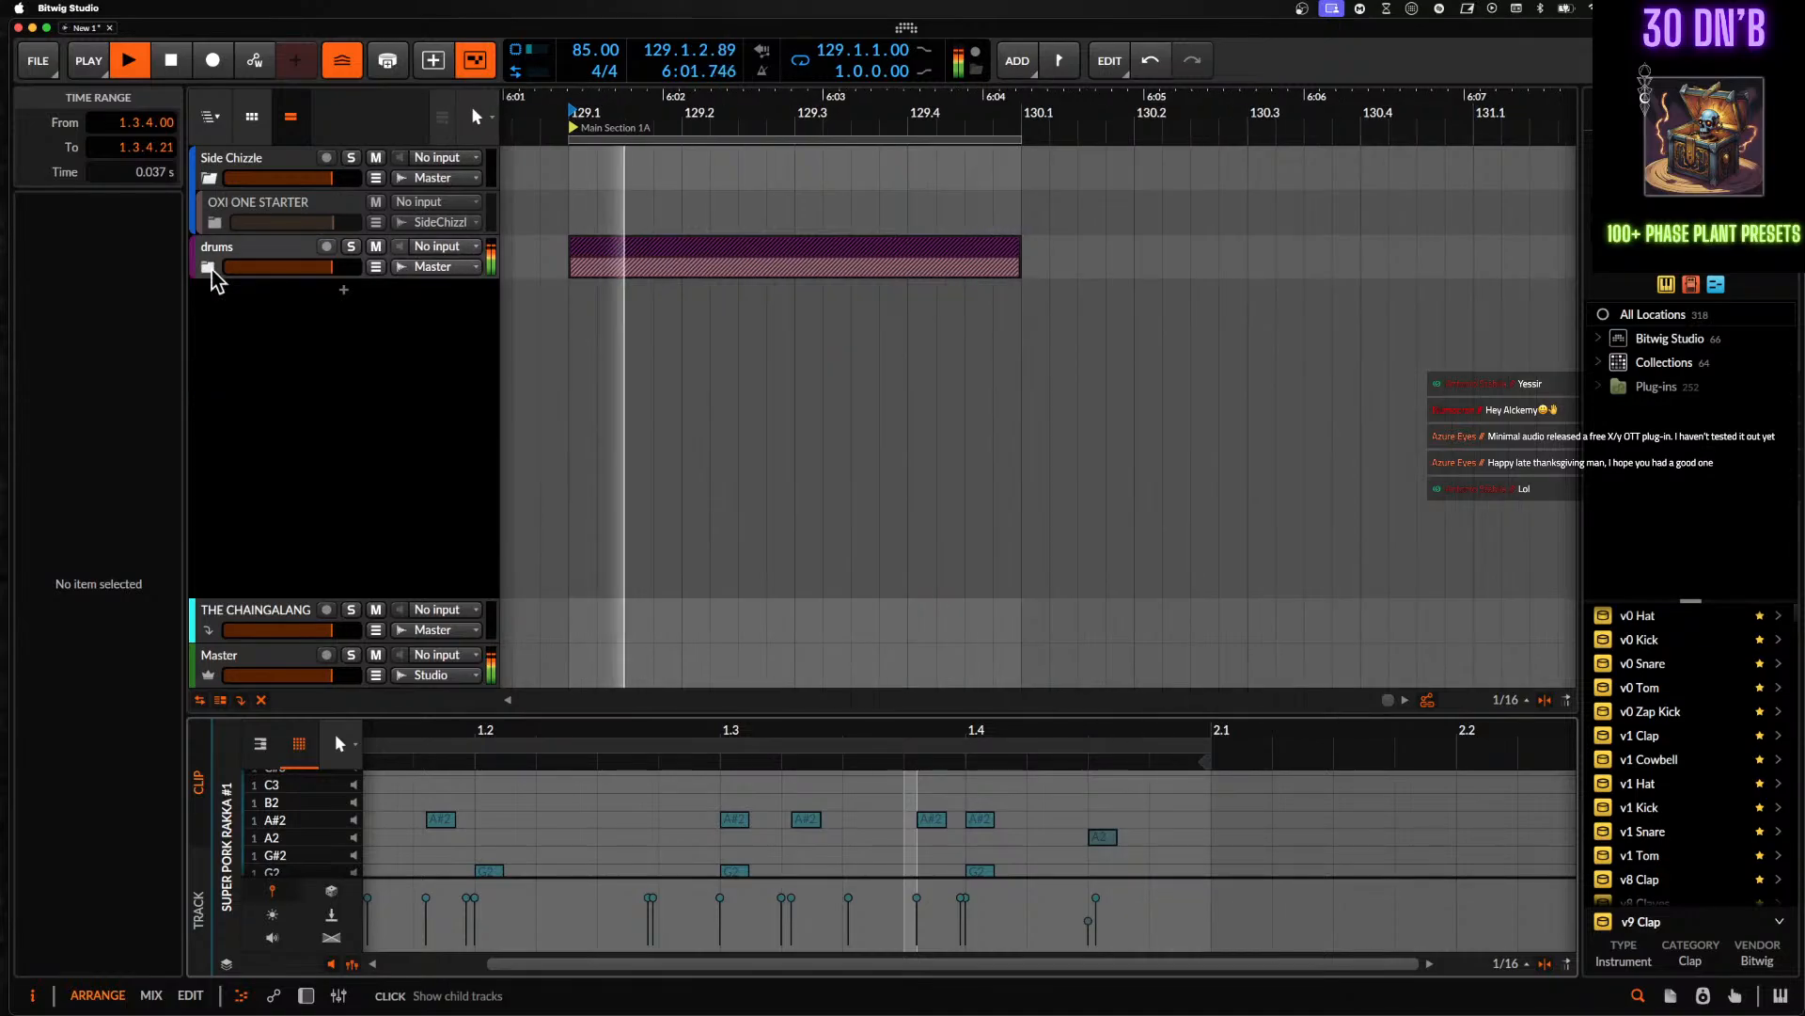
pyautogui.click(209, 267)
pyautogui.click(209, 267)
# - Add an instrument track with the FM-4 synth below drums, show its device and stop playback
pyautogui.click(347, 290)
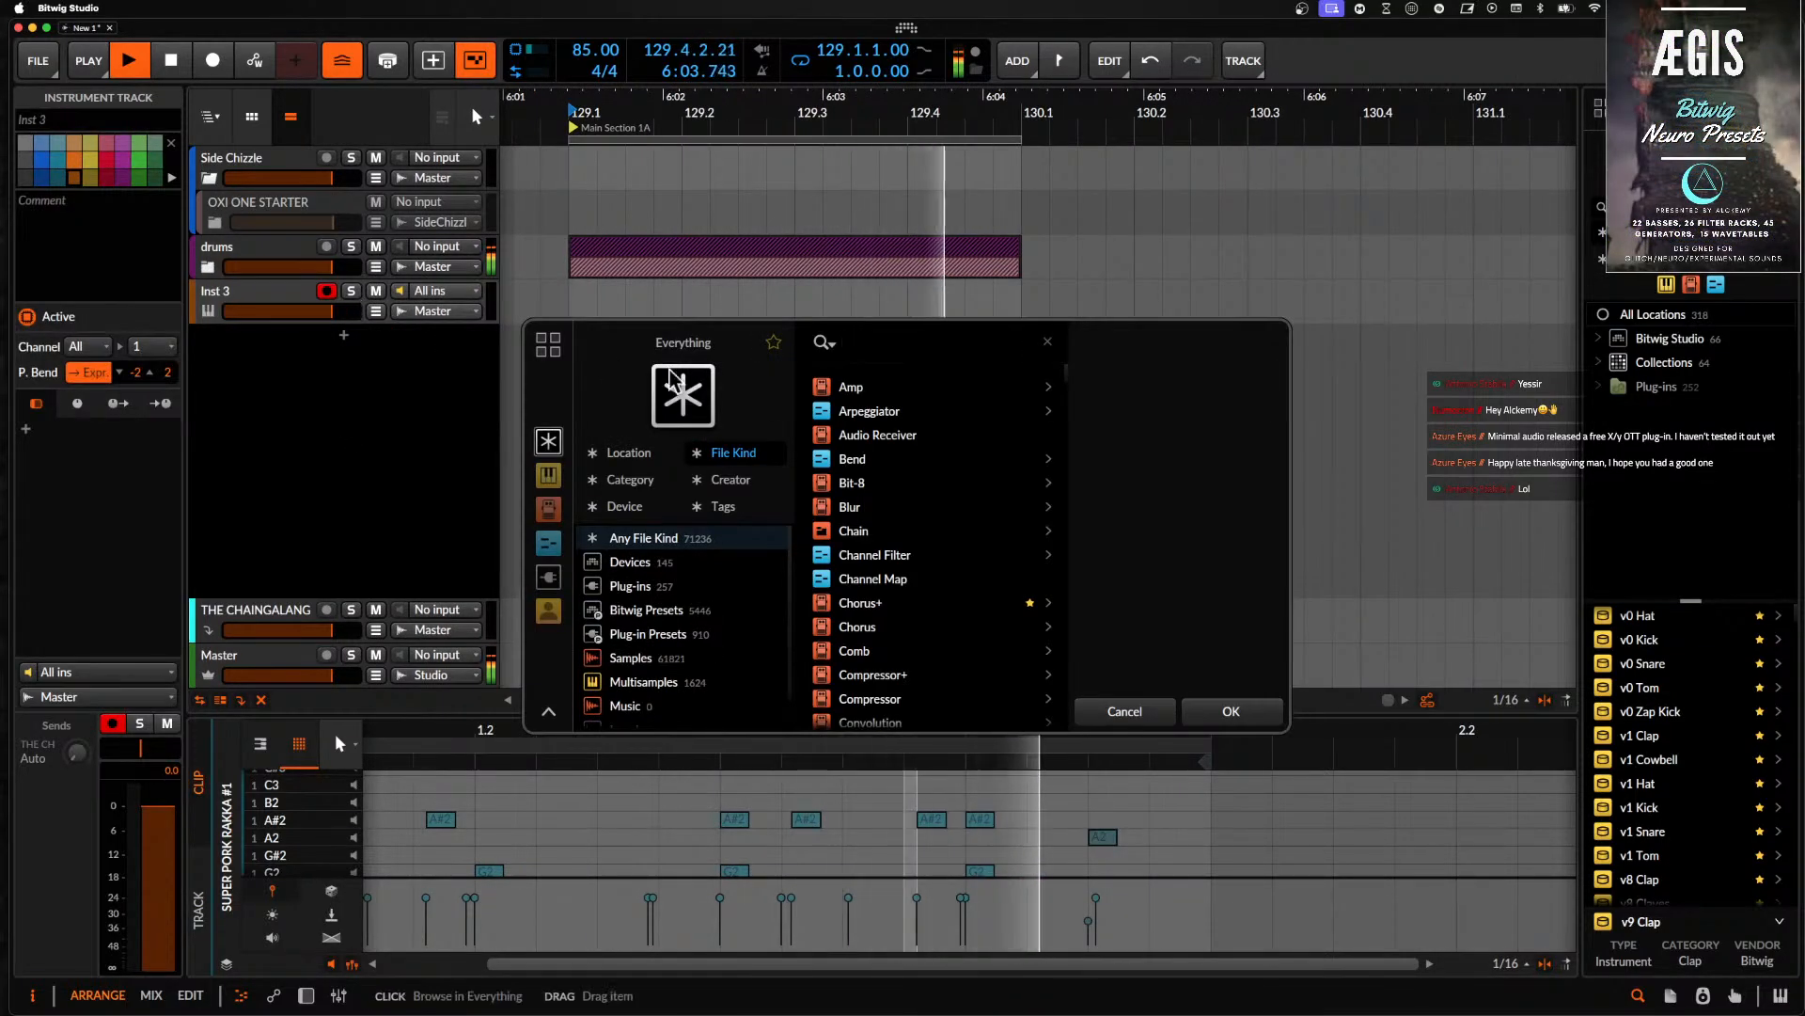
pyautogui.write('fm')
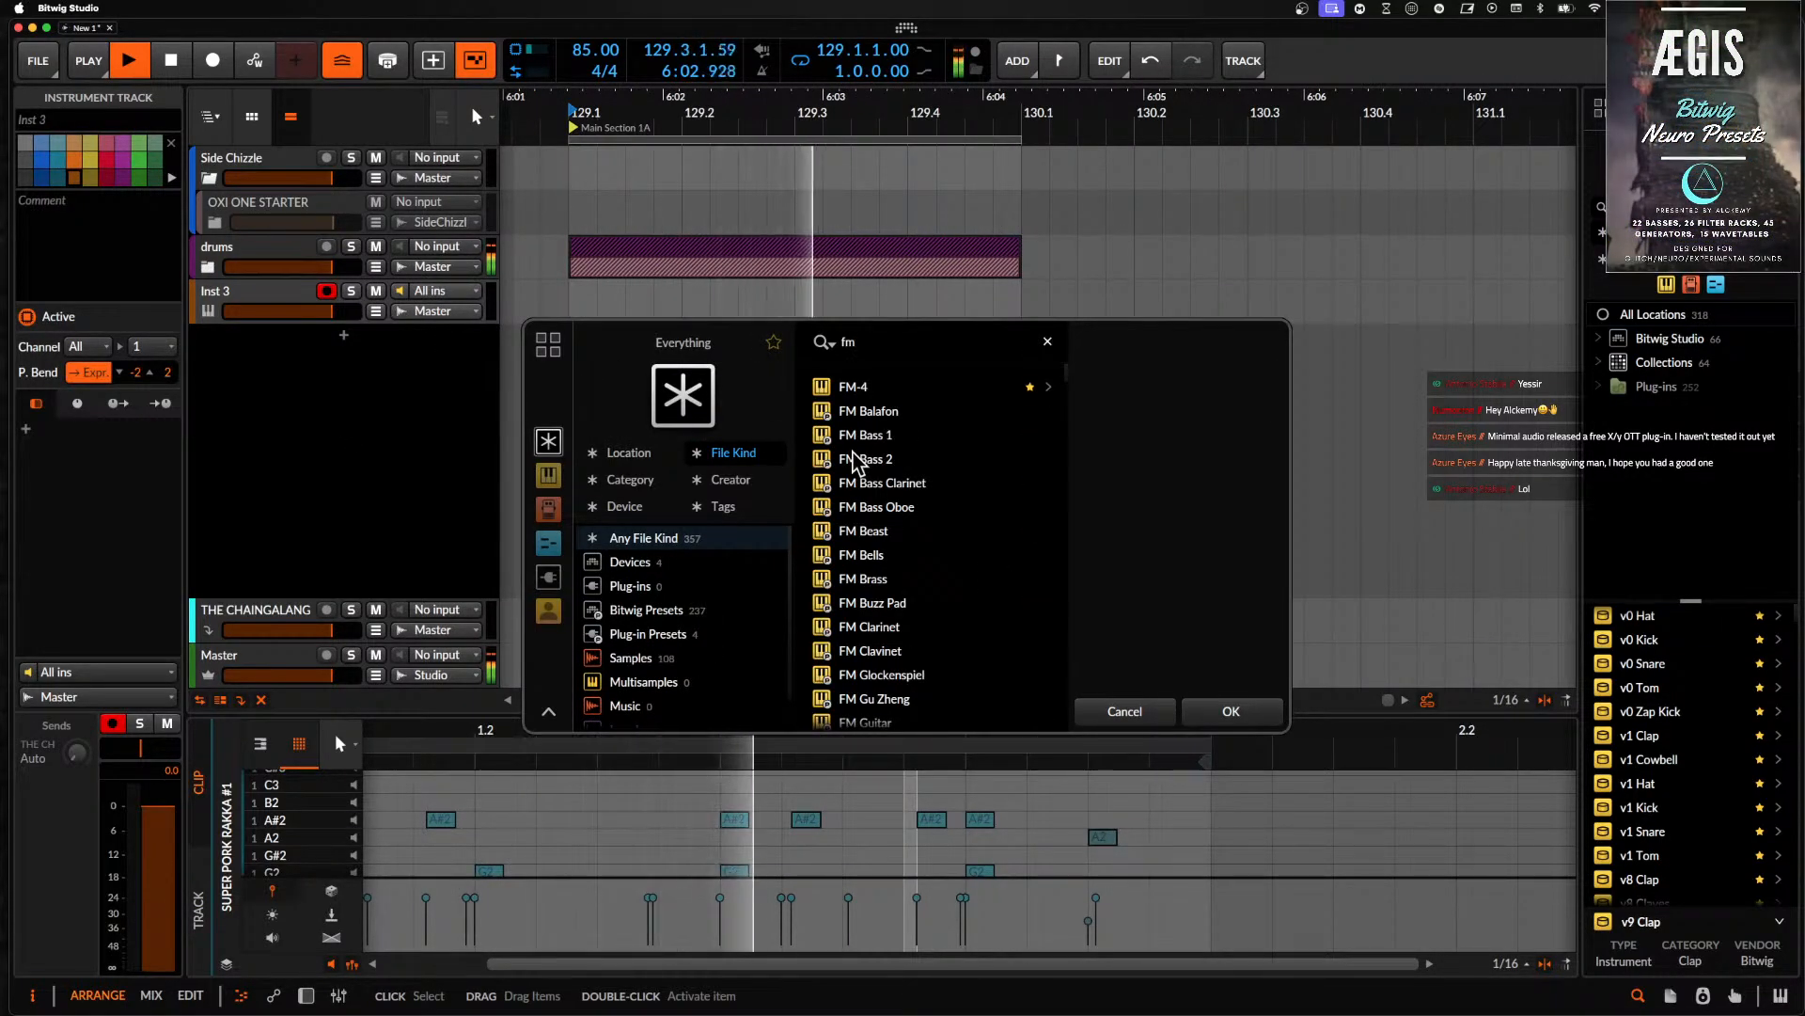
pyautogui.click(857, 388)
pyautogui.click(1241, 711)
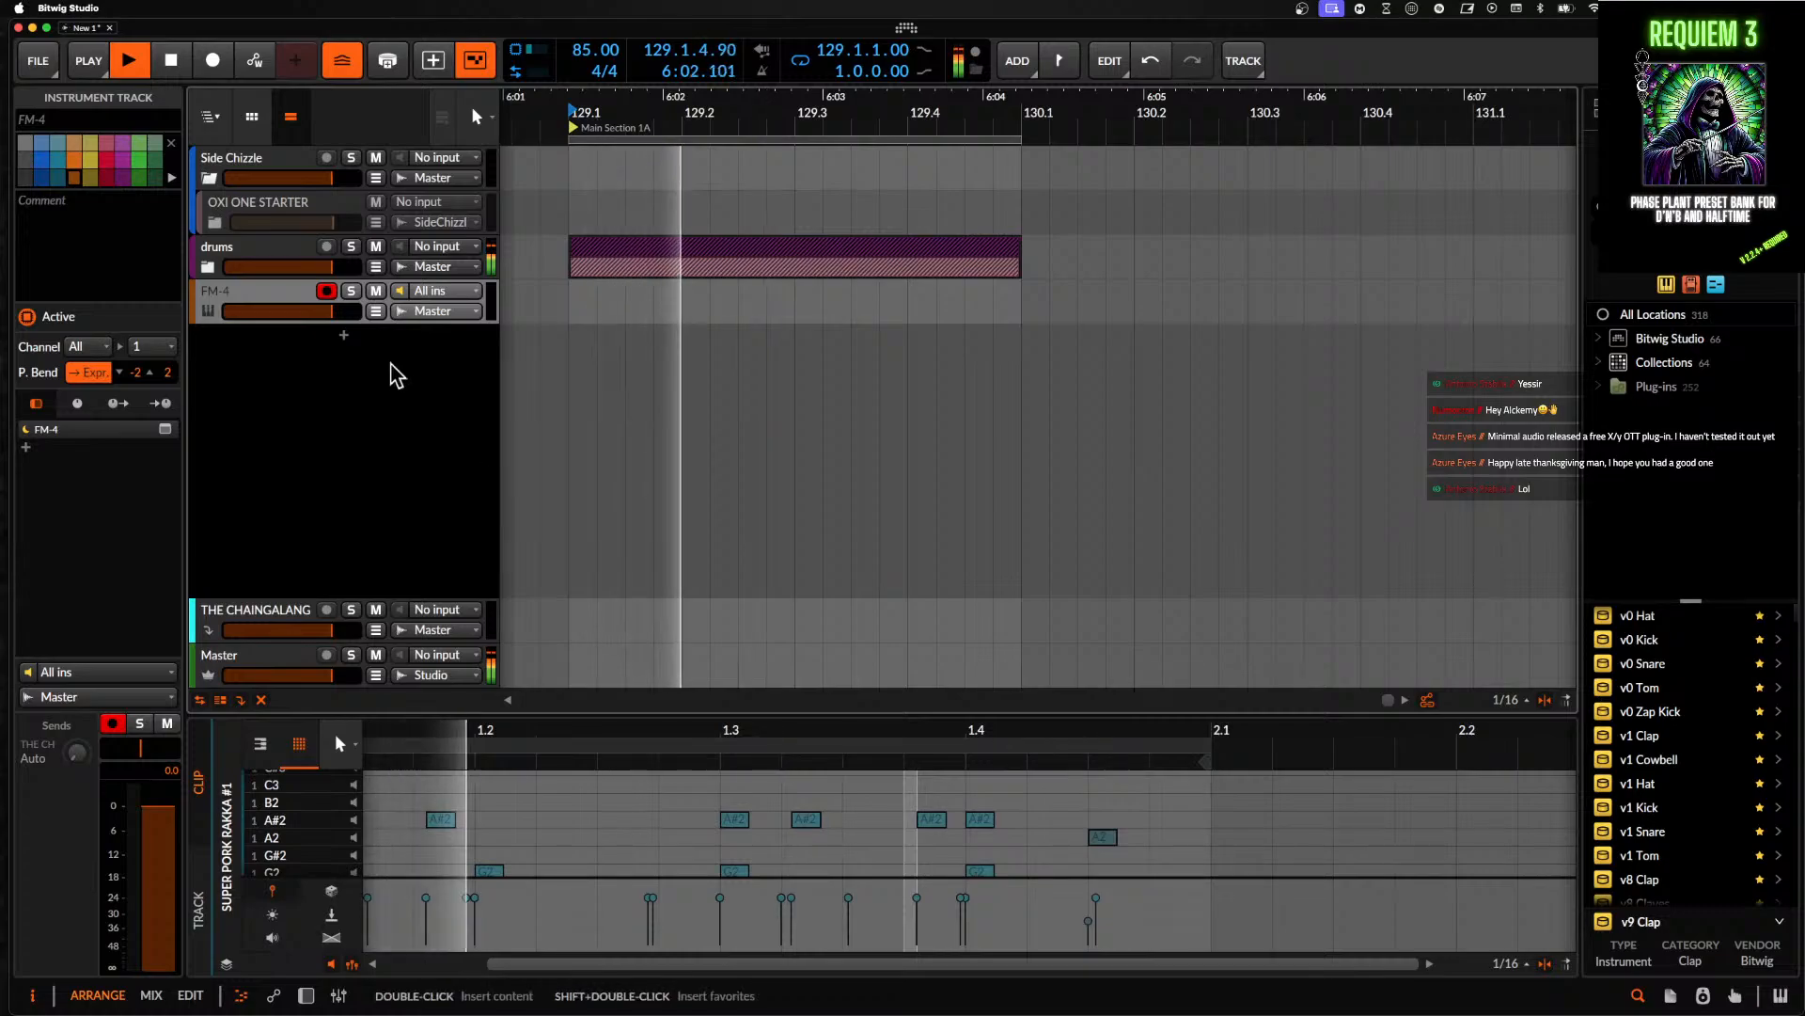
pyautogui.doubleClick(266, 293)
pyautogui.press('space')
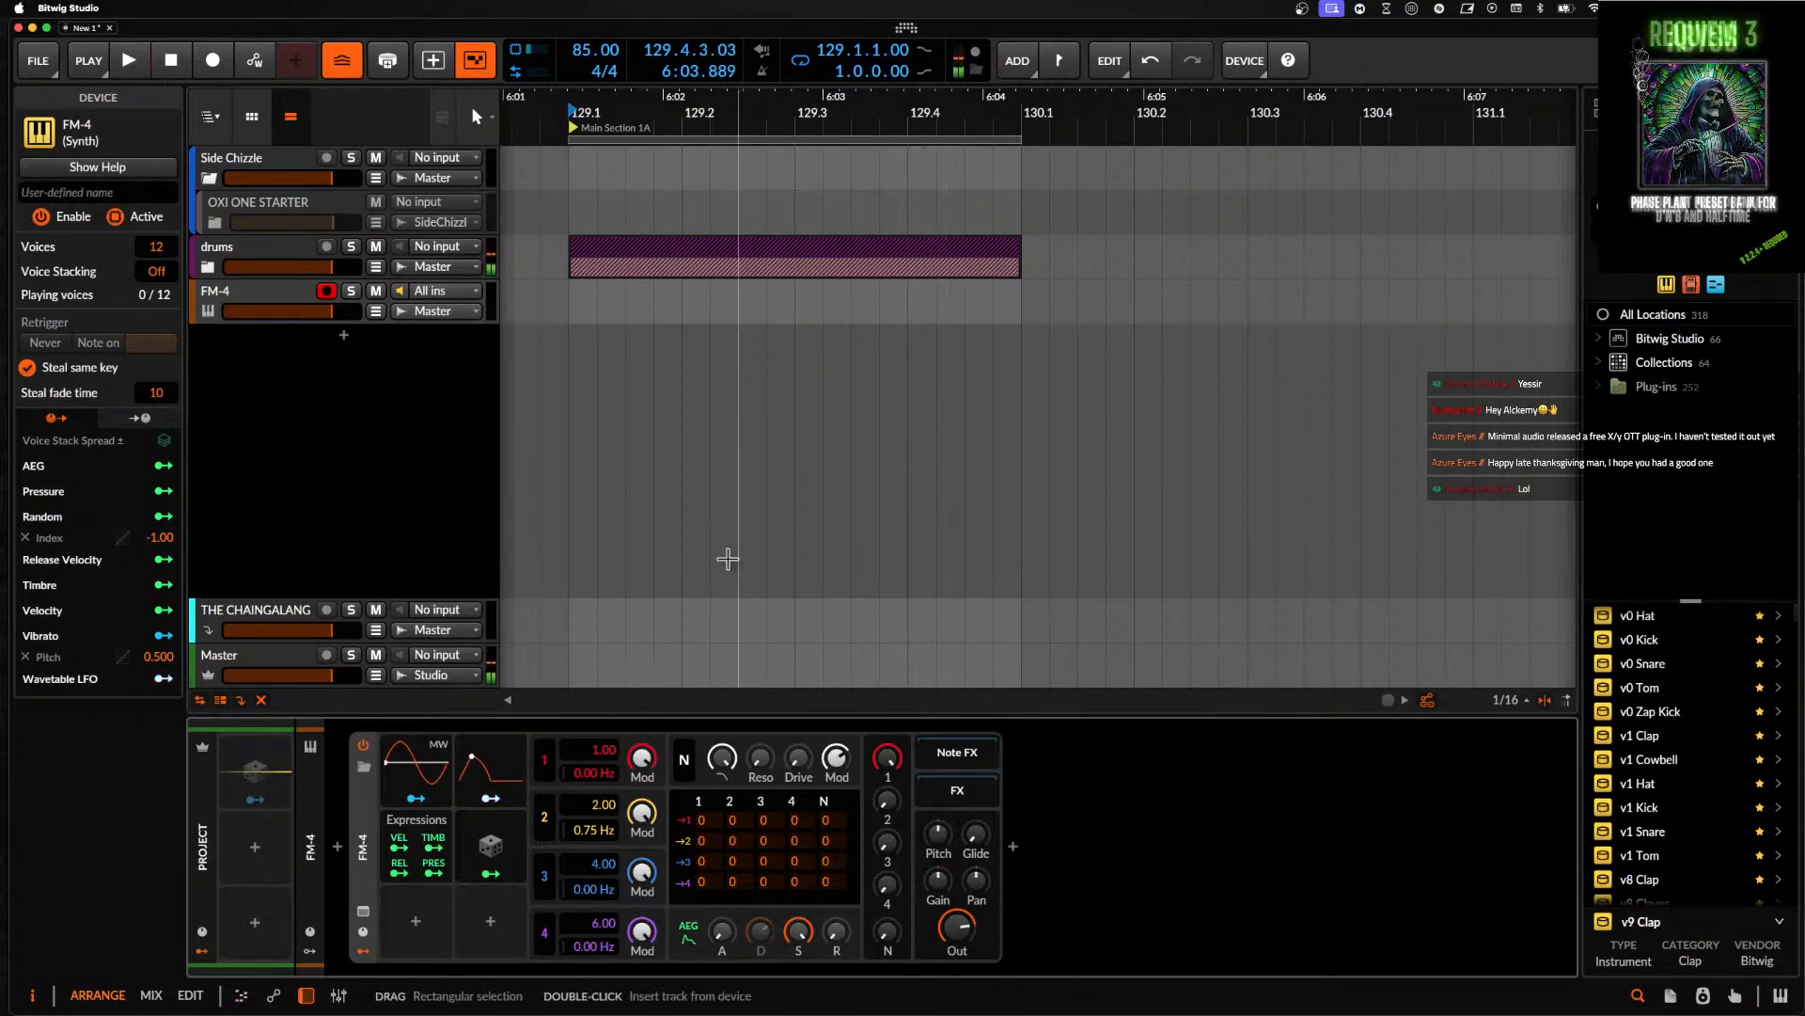
pyautogui.scroll(-6, 728, 560)
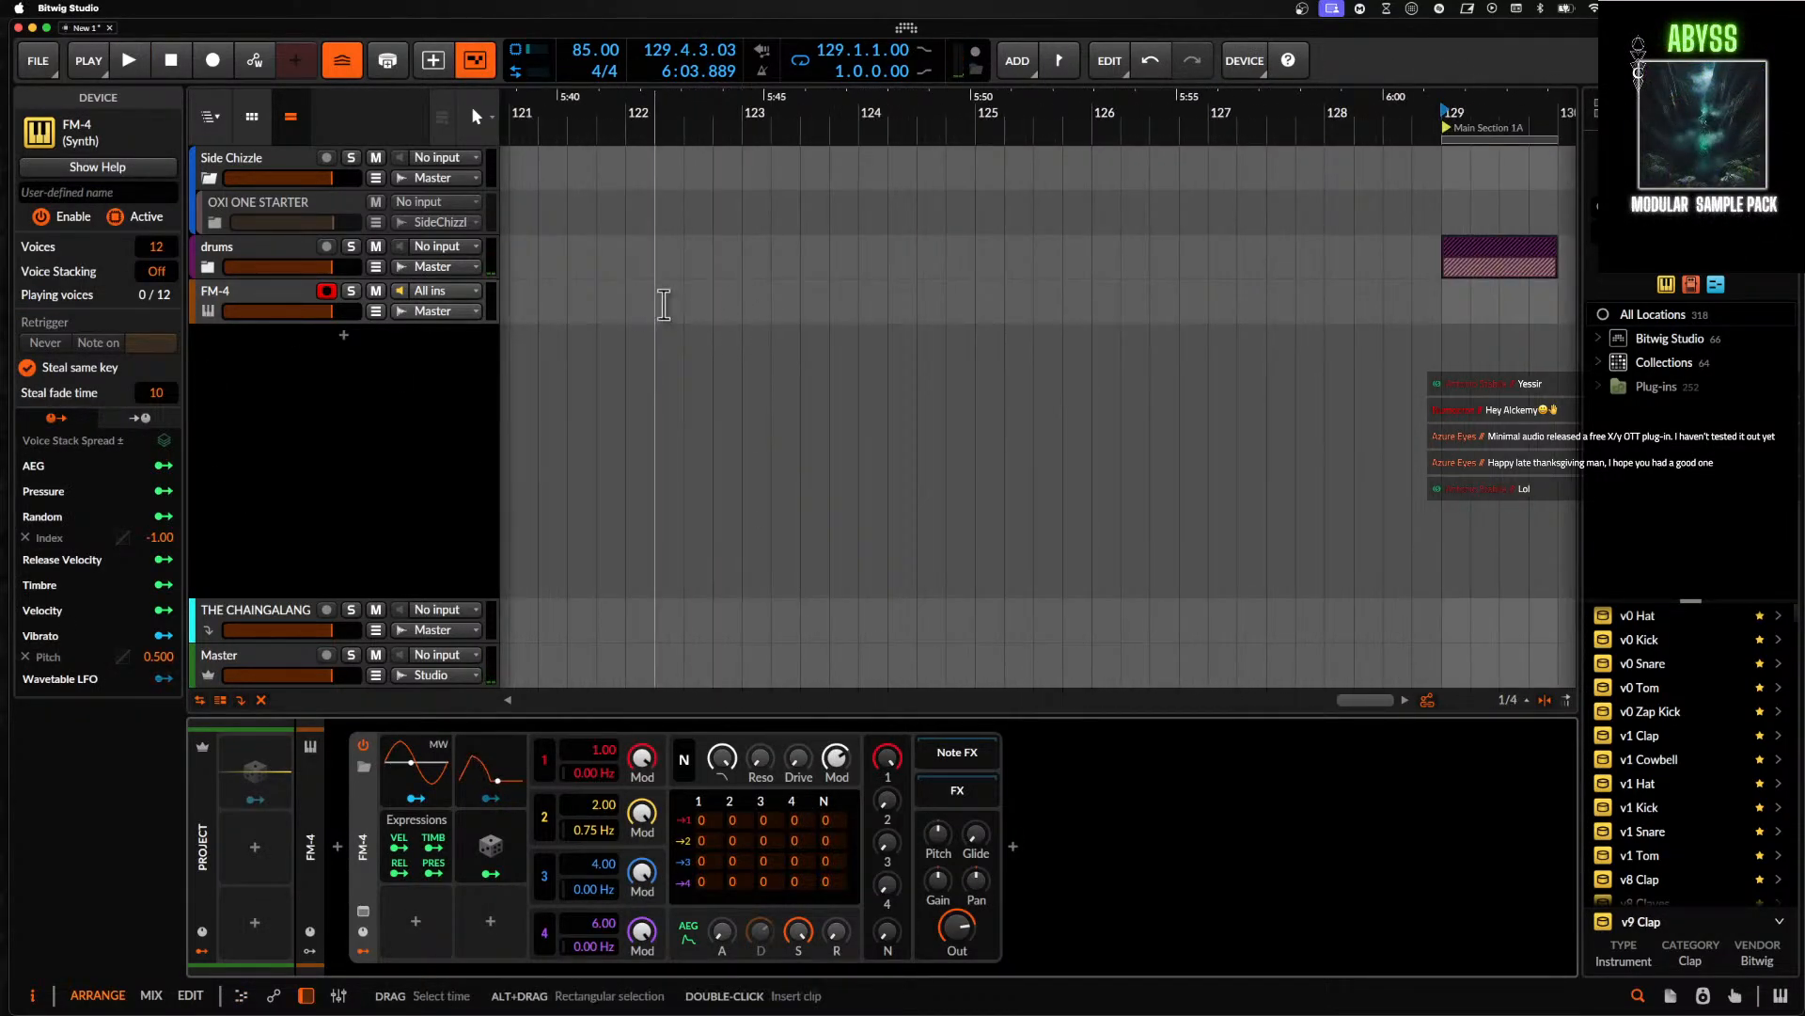
pyautogui.scroll(-6, 609, 345)
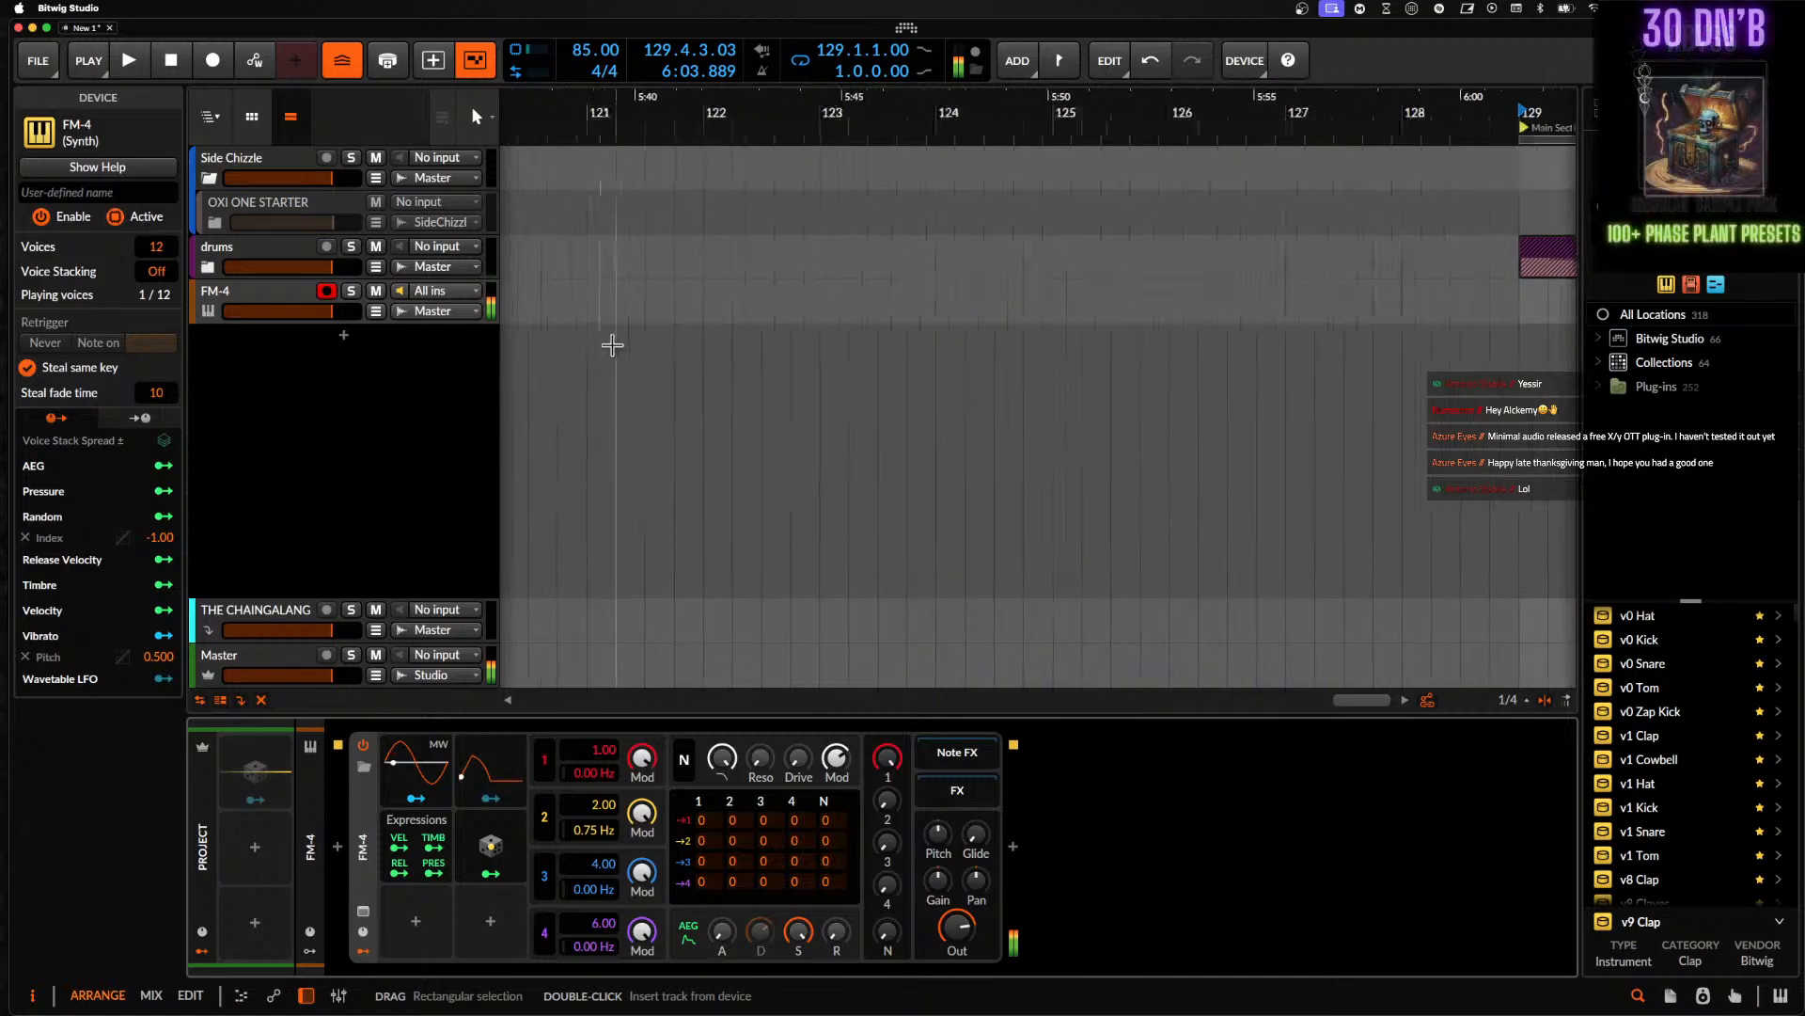
# - Insert Pro-Q 3 after FM-4, add a bell band at about 155 Hz with about -0.23 dB gain, and close the plug-in window
pyautogui.hscroll(-10, 612, 345)
pyautogui.scroll(-5, 612, 345)
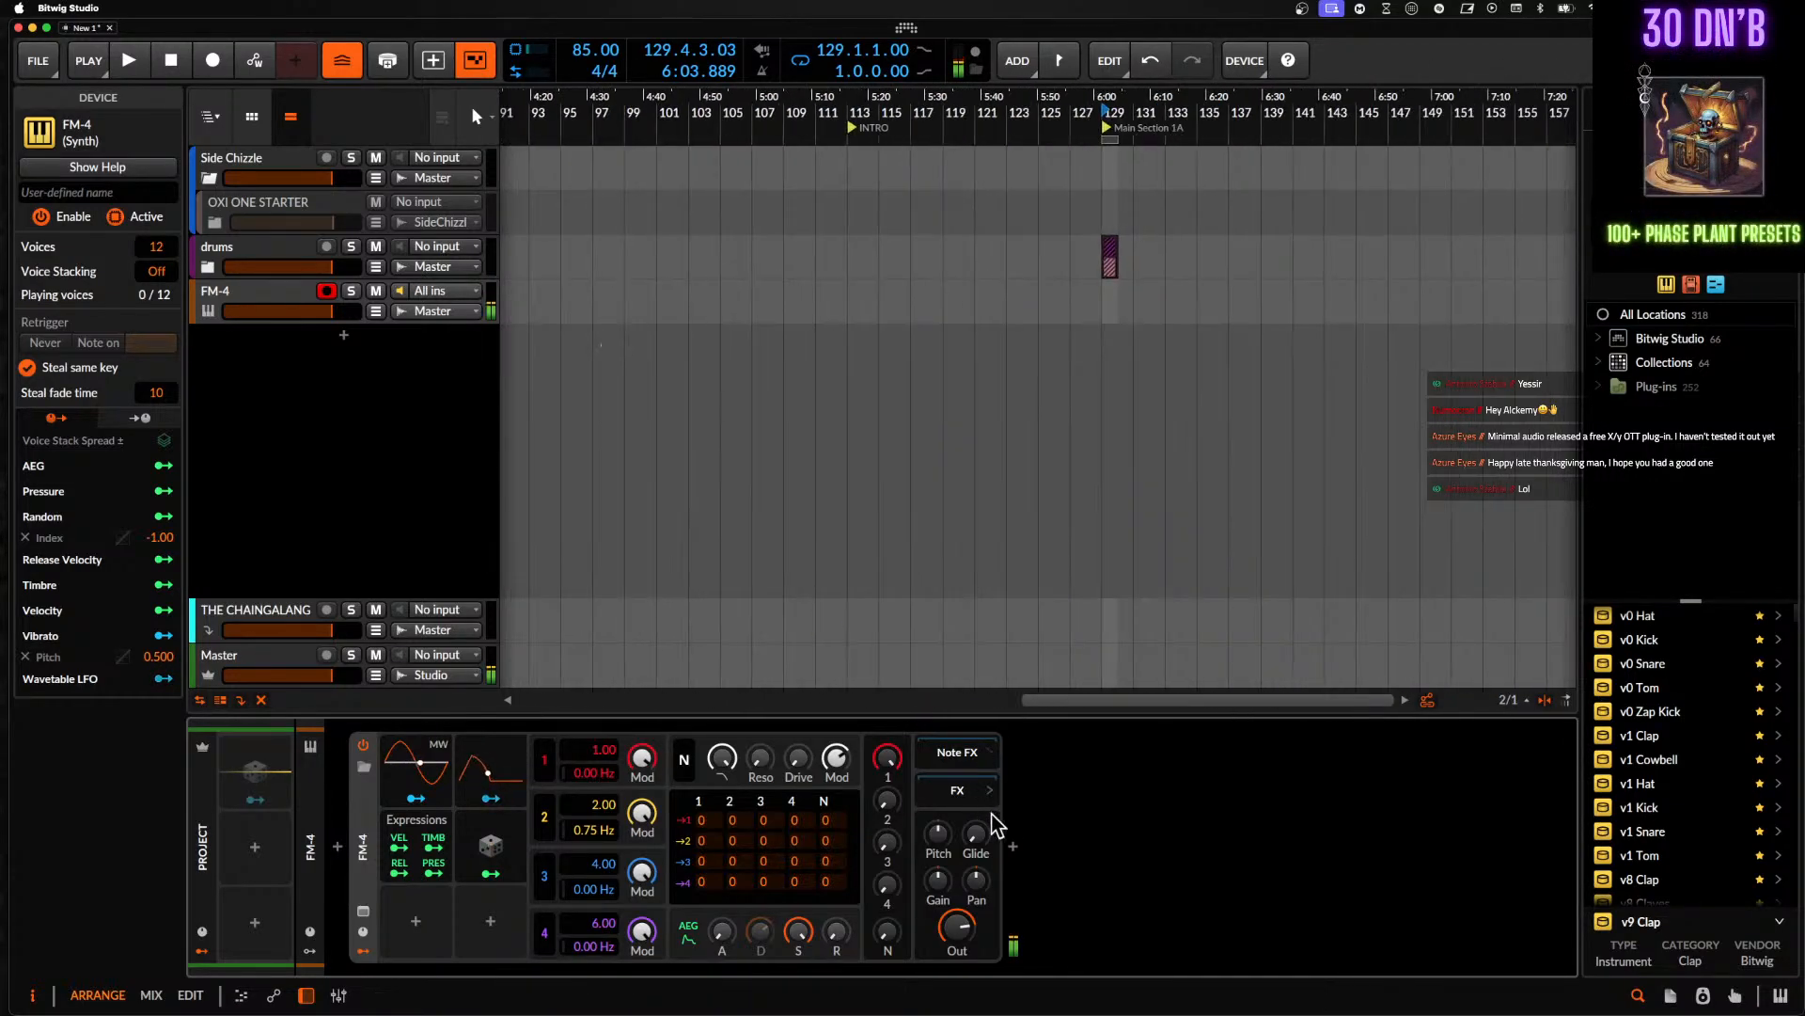
pyautogui.click(1013, 845)
pyautogui.write('PRO')
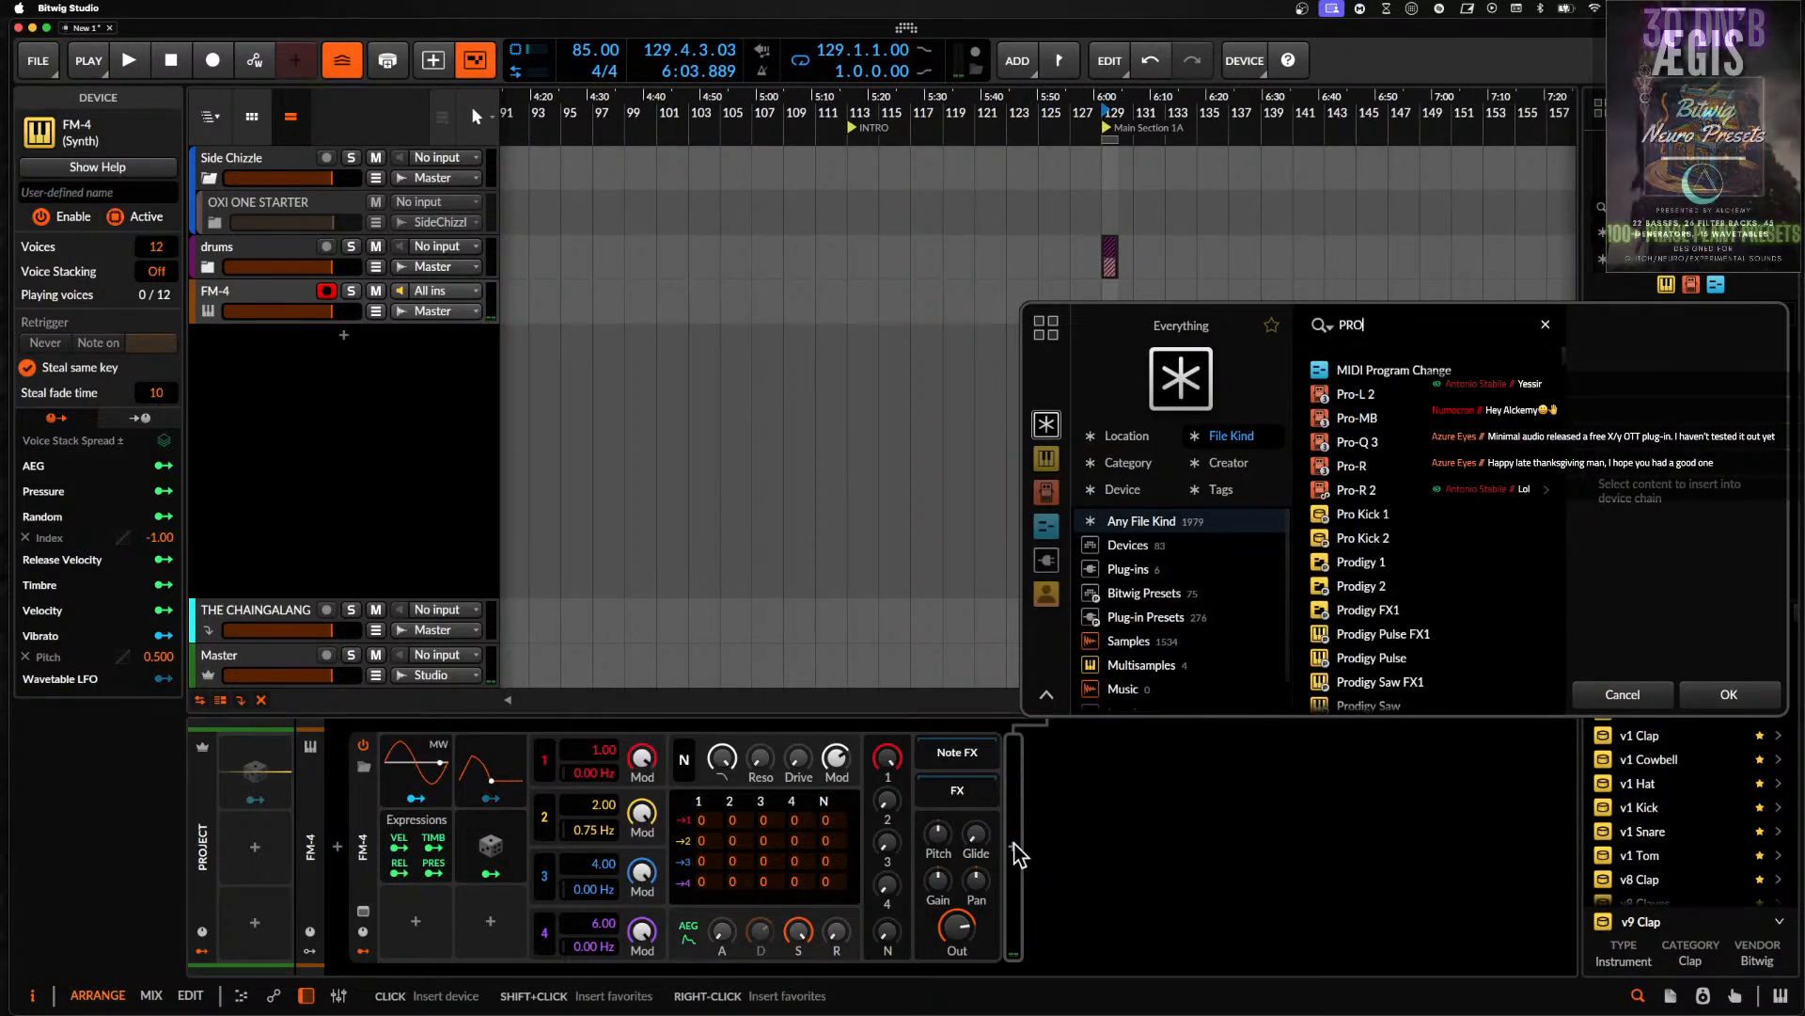
pyautogui.click(1393, 439)
pyautogui.click(1728, 693)
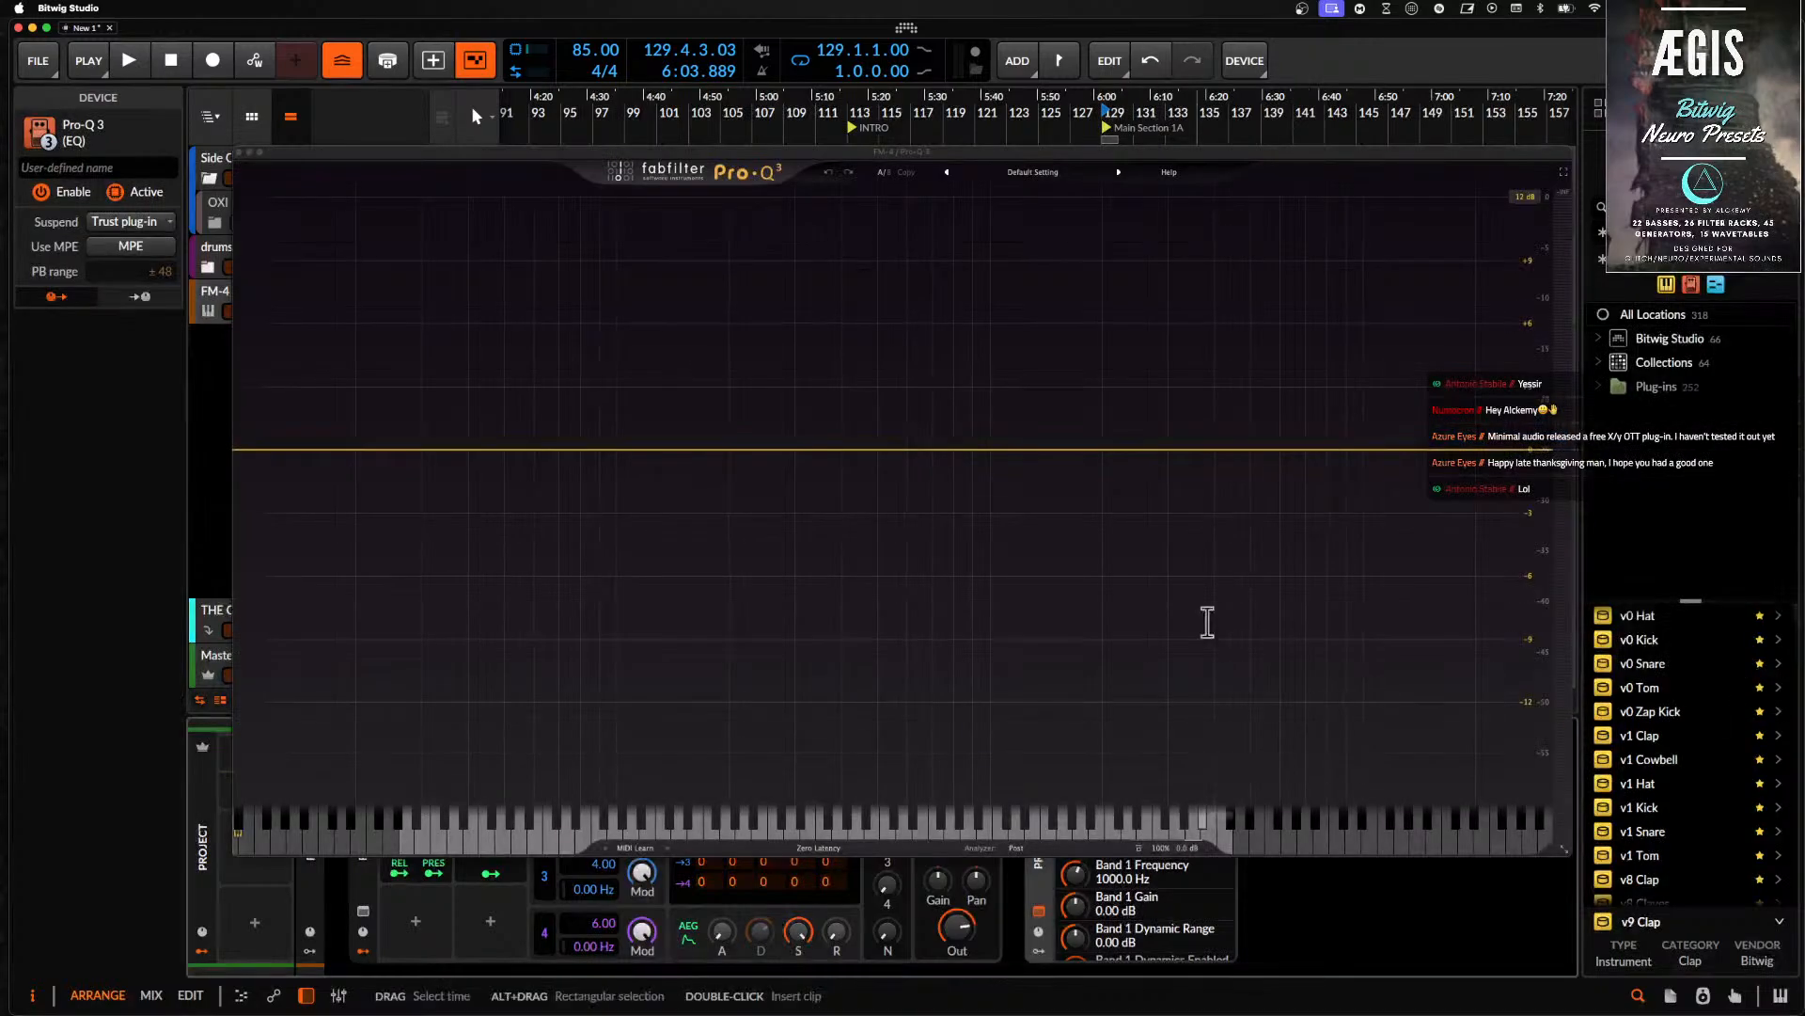
pyautogui.moveTo(686, 451)
pyautogui.mouseDown()
pyautogui.moveTo(677, 160)
pyautogui.moveTo(677, 342)
pyautogui.moveTo(685, 314)
pyautogui.moveTo(727, 472)
pyautogui.moveTo(689, 452)
pyautogui.mouseUp()
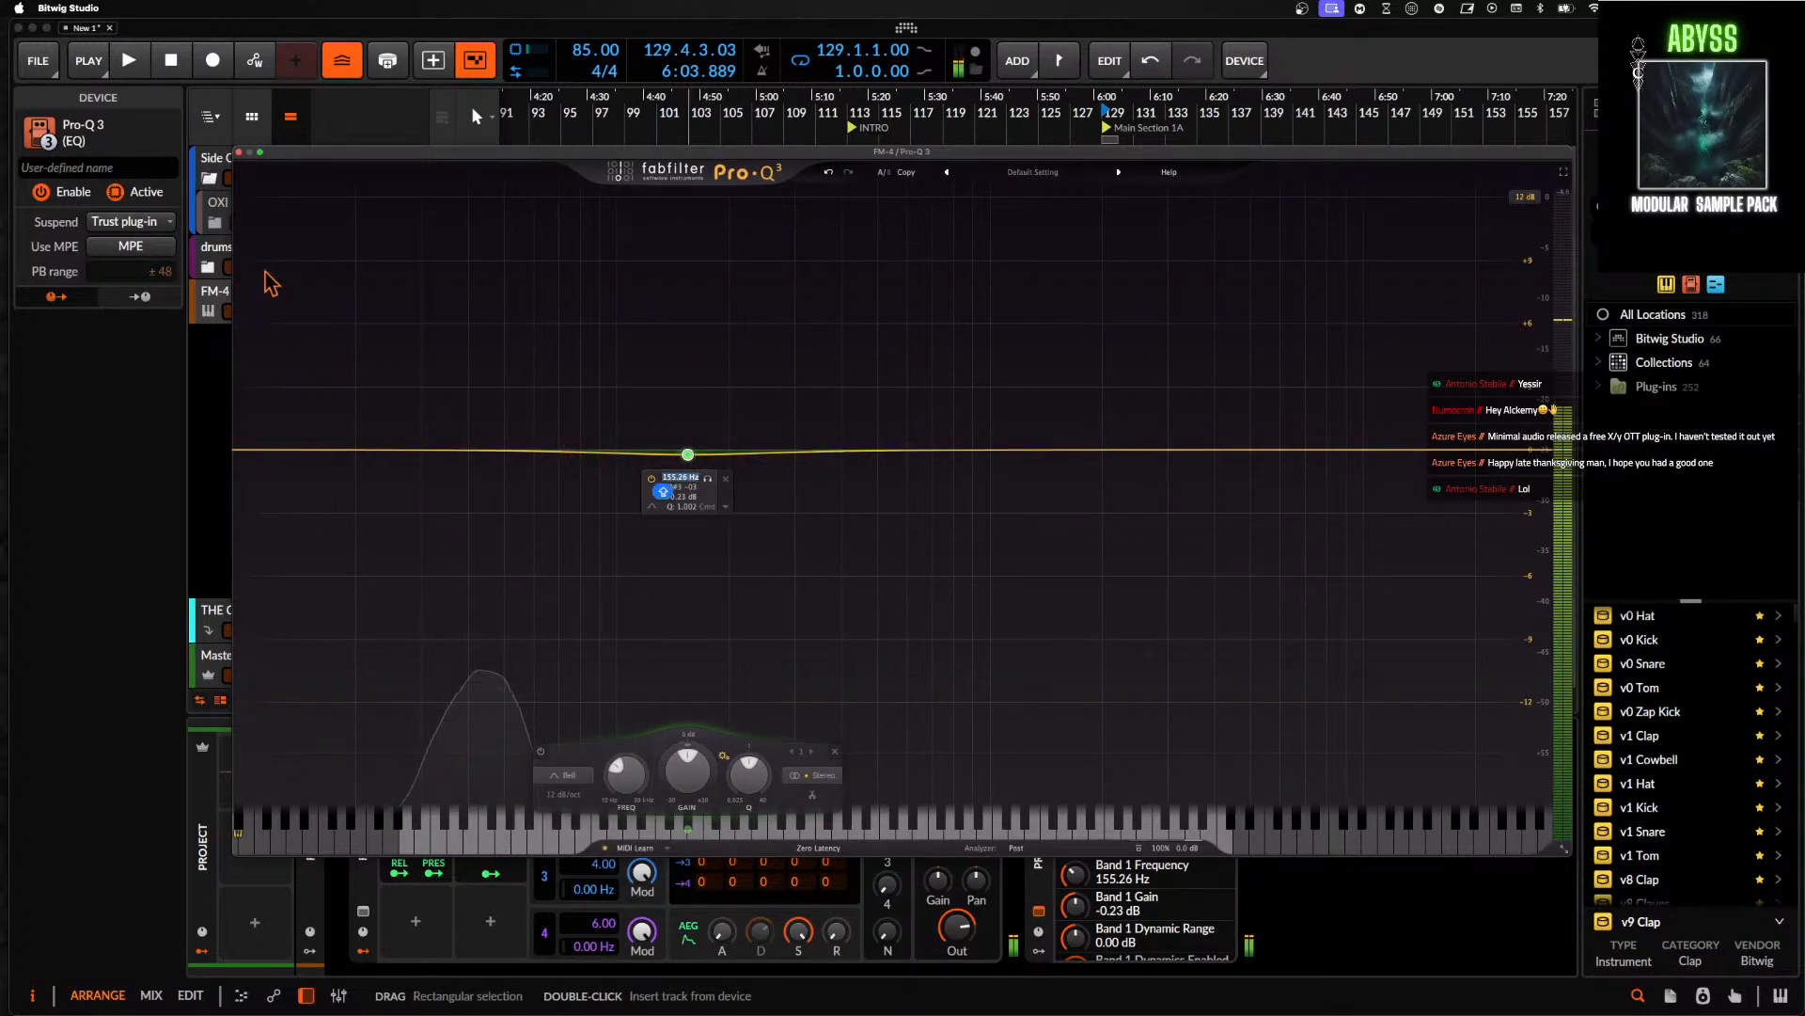
pyautogui.click(238, 151)
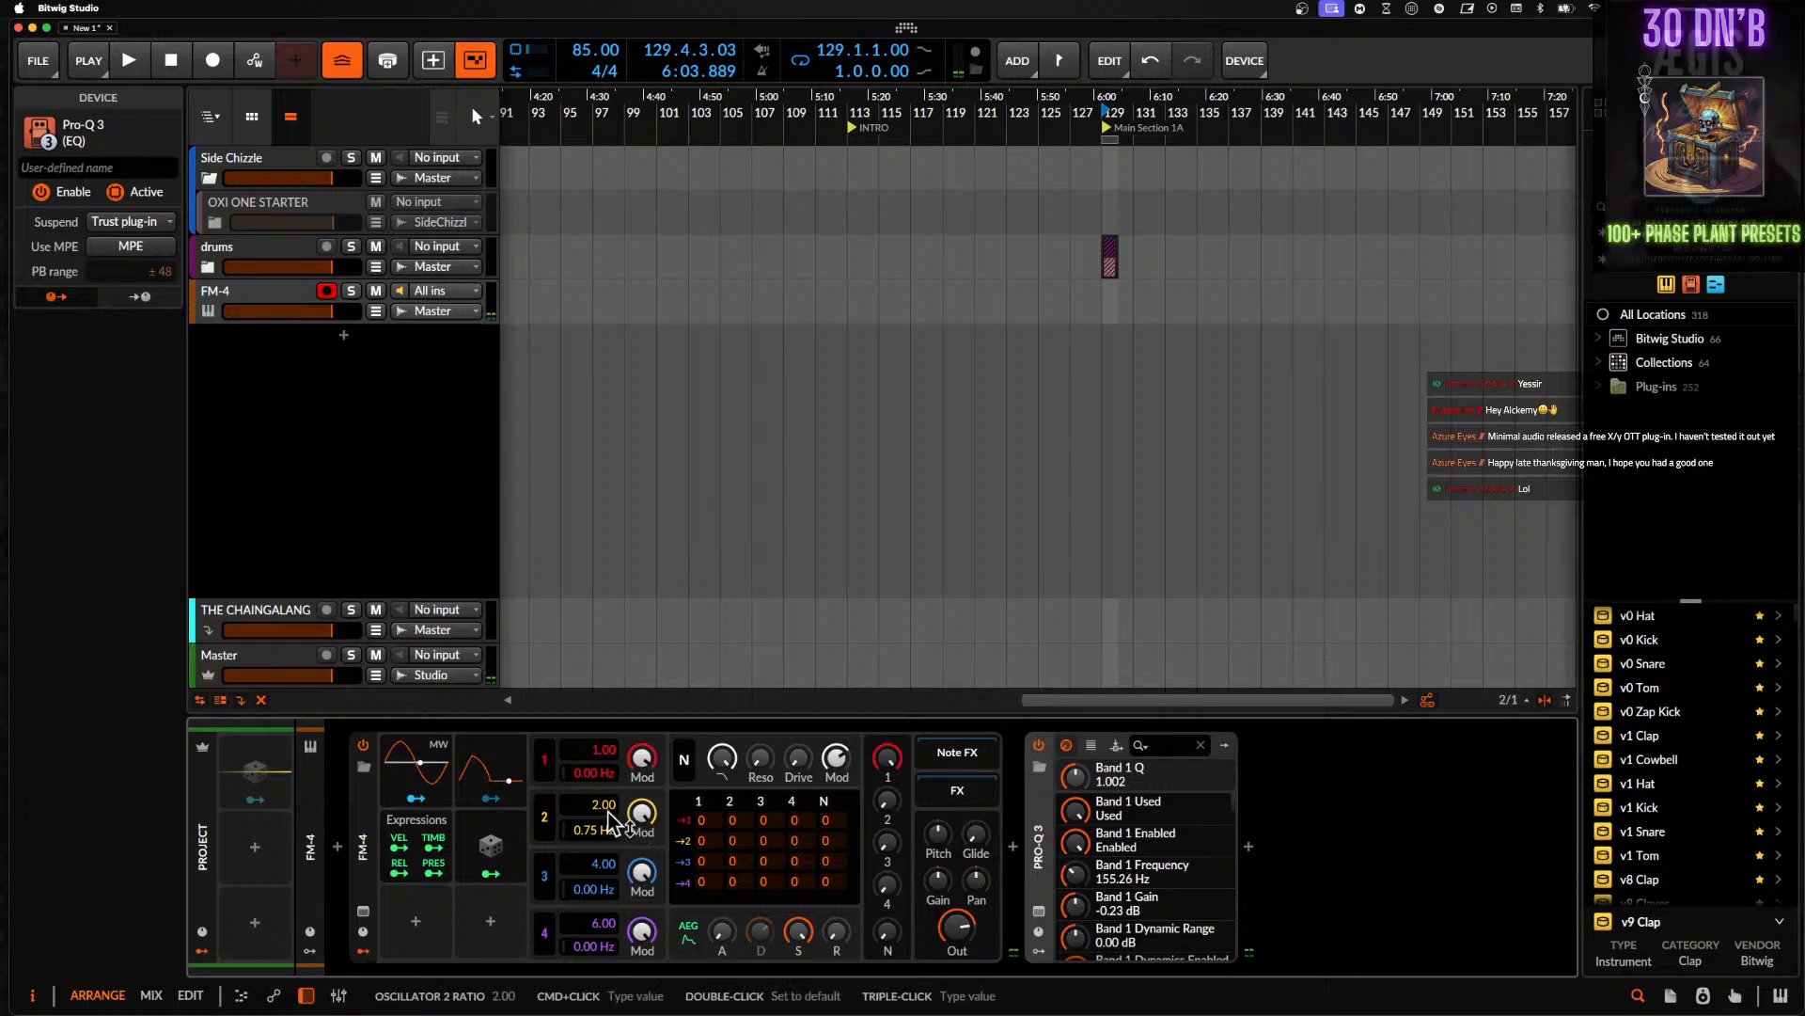
# - Set FM-4 oscillator 2 to ratio 1.00 and 0 Hz offset, modulate oscillator 1 by 87, 45 and 84, and reduce oscillator 2 and 3 Mod
pyautogui.moveTo(599, 809); pyautogui.dragTo(599, 828)
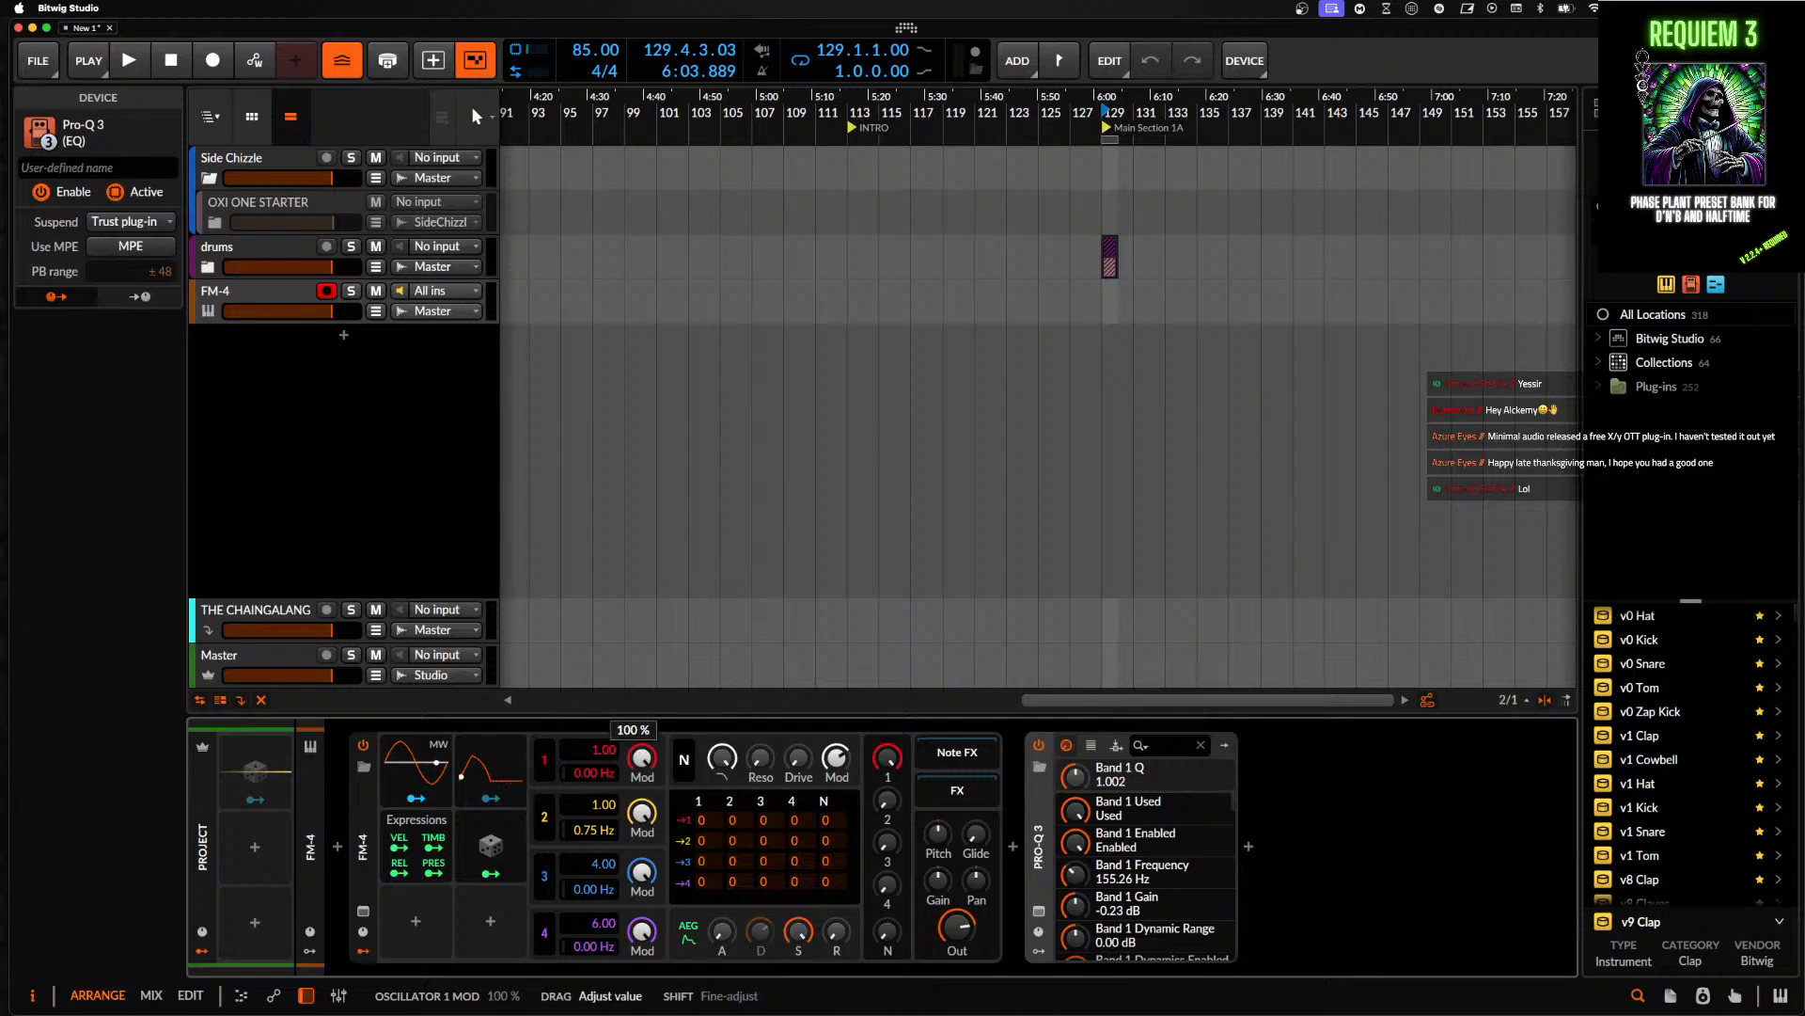
pyautogui.moveTo(642, 760); pyautogui.dragTo(642, 884)
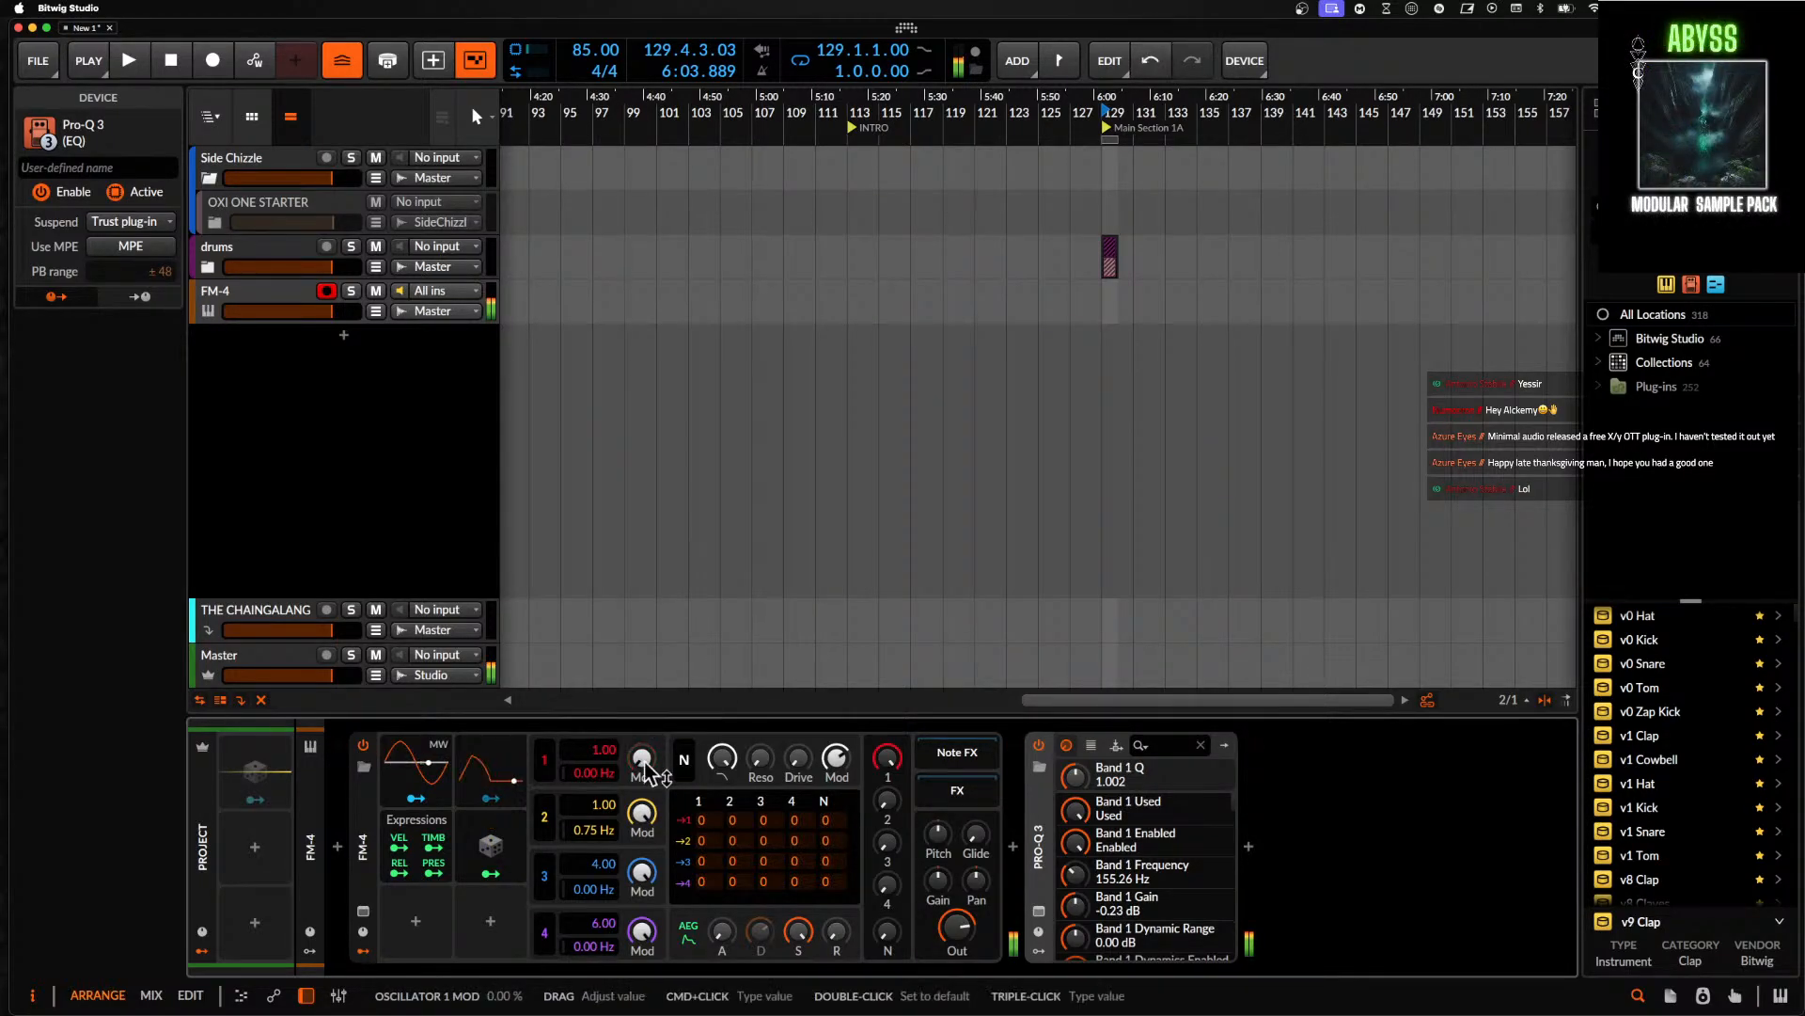
pyautogui.moveTo(699, 822); pyautogui.dragTo(713, 738)
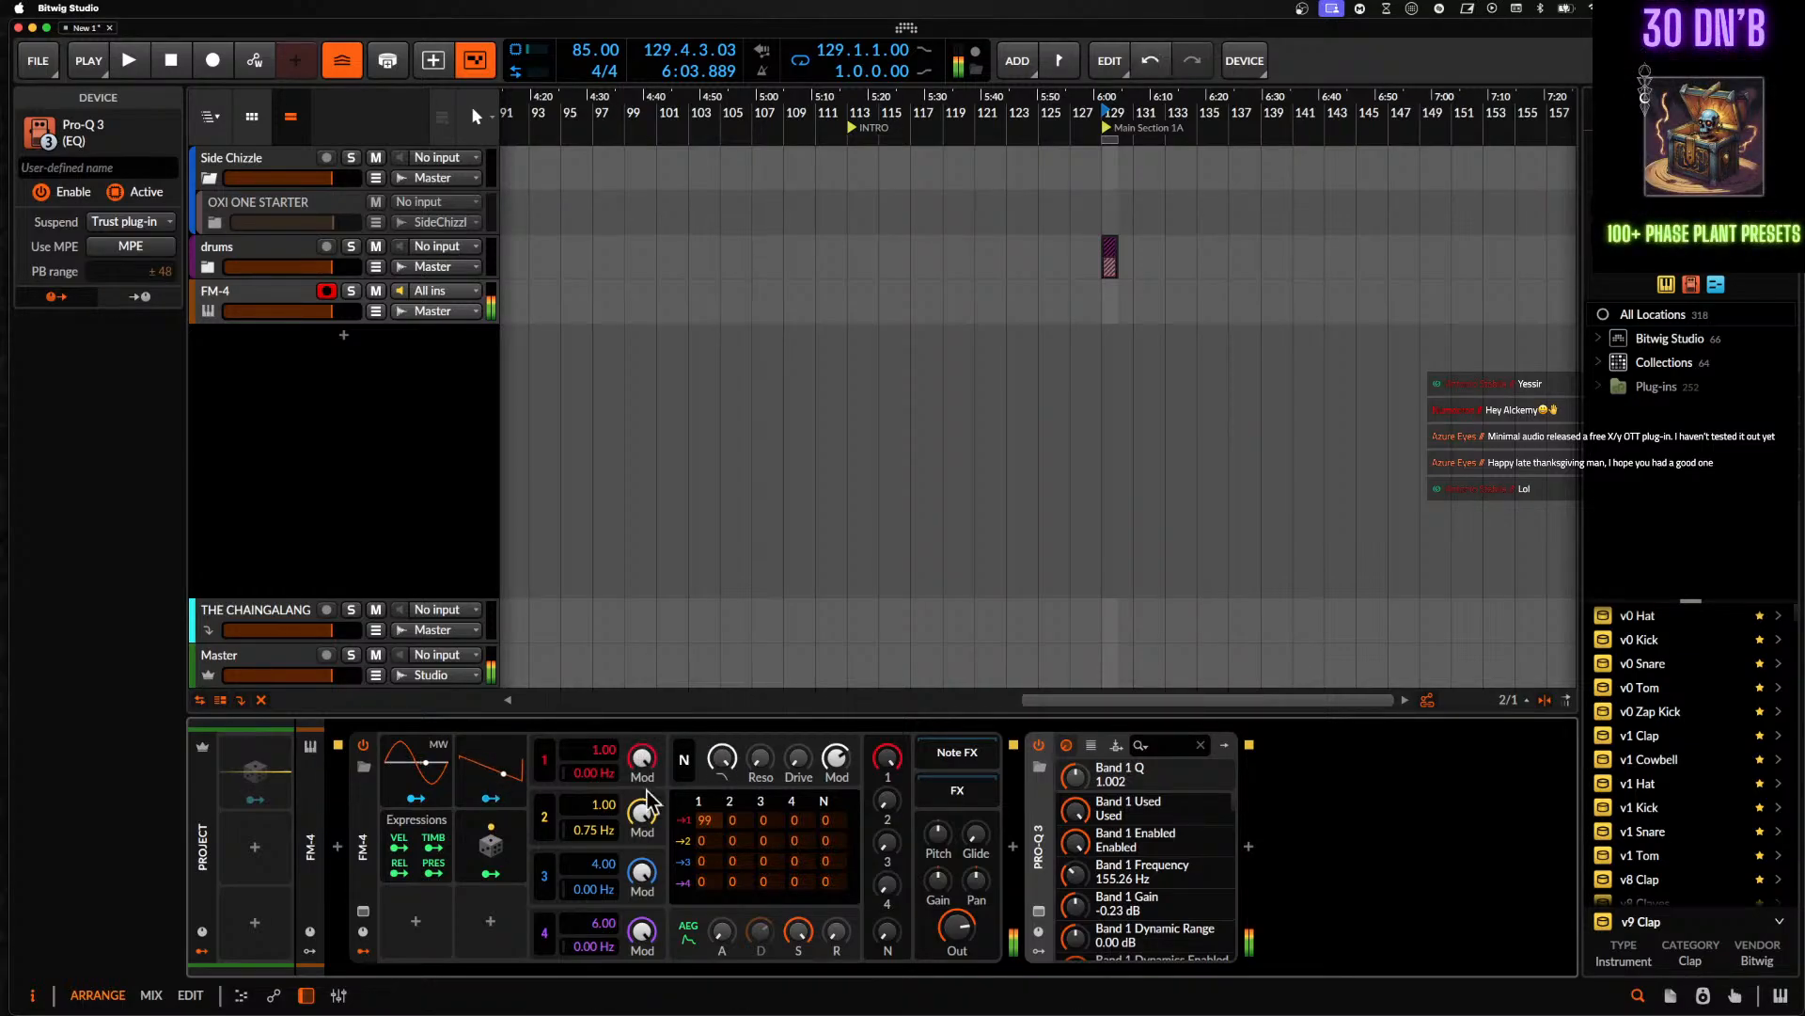
pyautogui.moveTo(705, 837); pyautogui.dragTo(682, 907)
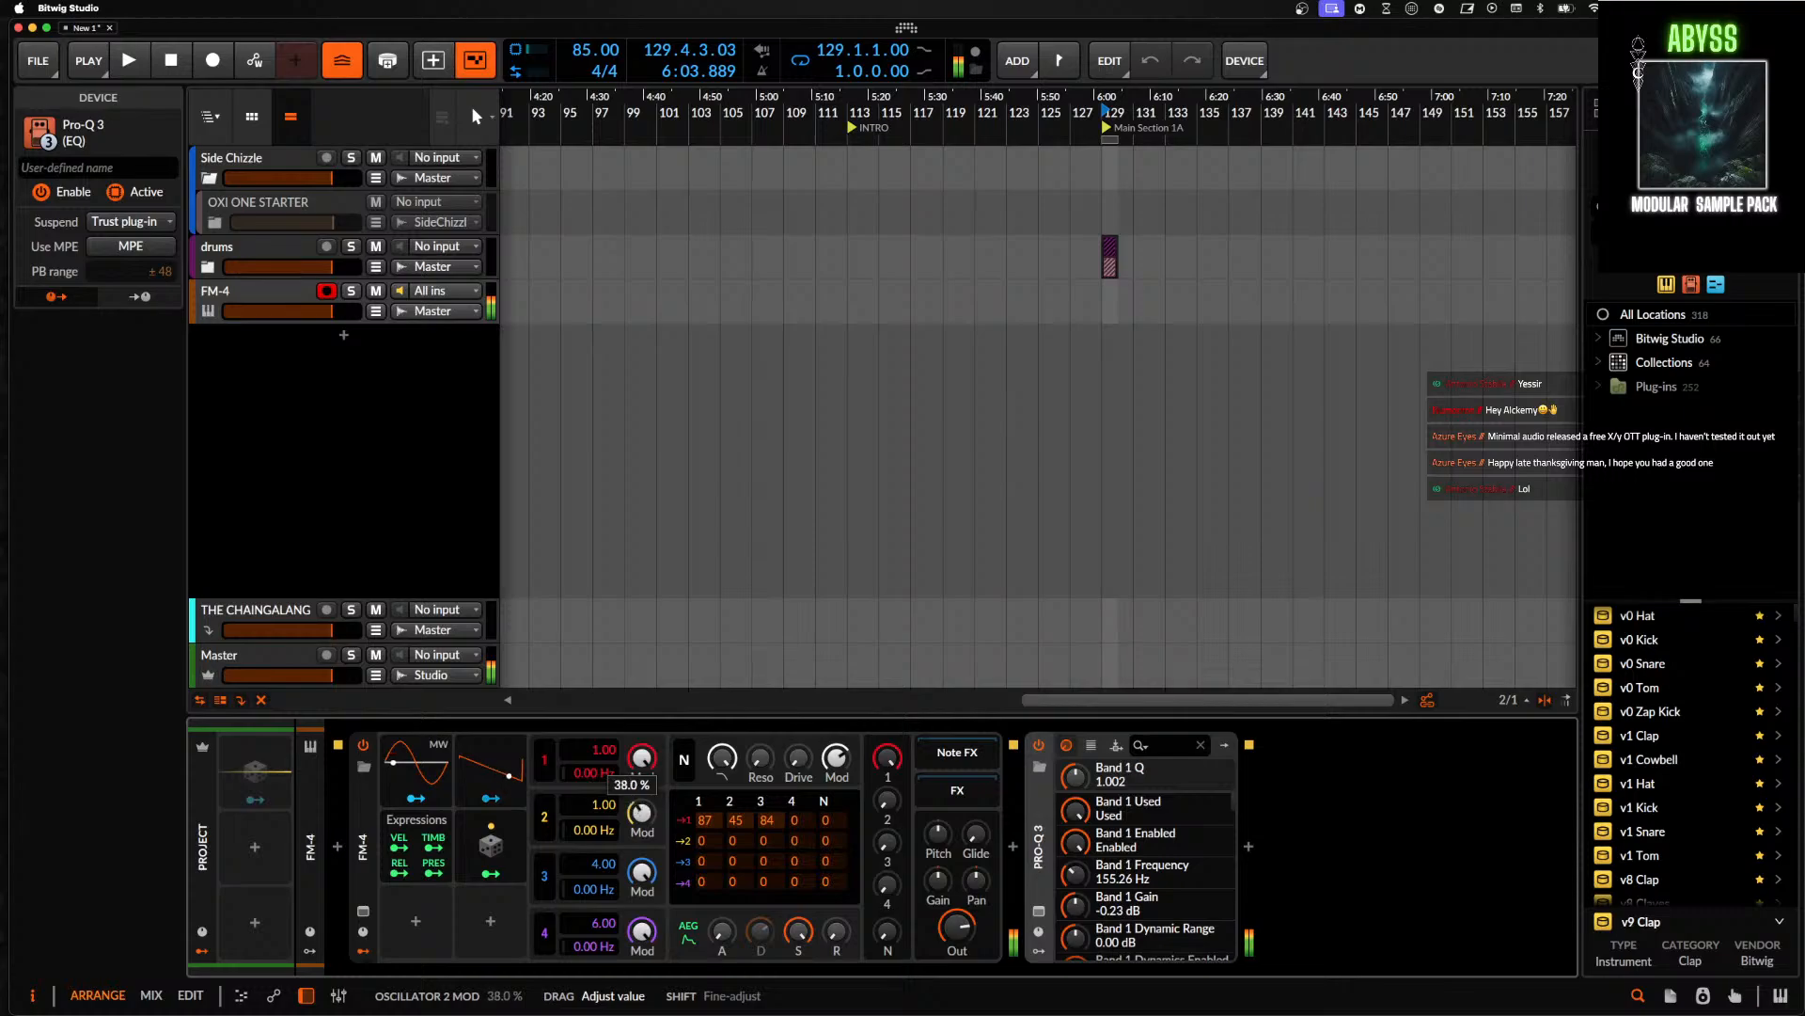
pyautogui.moveTo(642, 869); pyautogui.dragTo(645, 874)
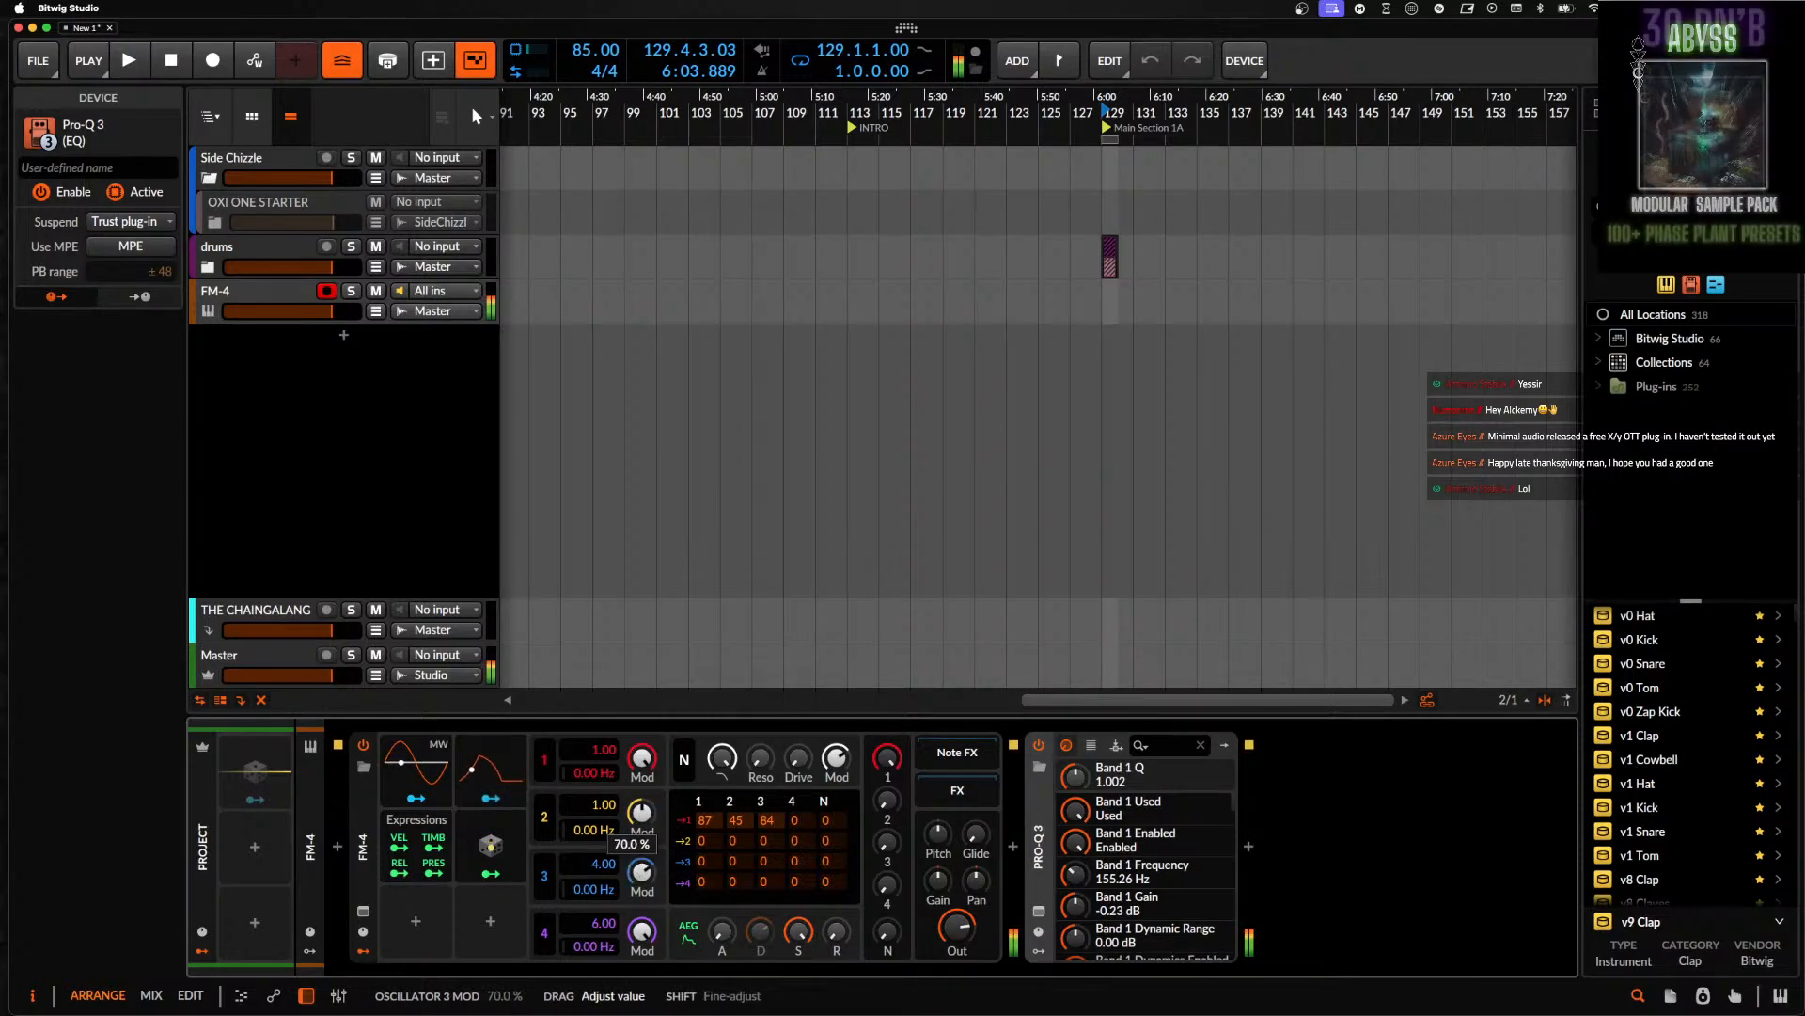
# - Insert a Distortion device after Pro-Q 3 and widen its post-distortion cuts to 16.4 Hz and 21.1 kHz
pyautogui.click(1247, 851)
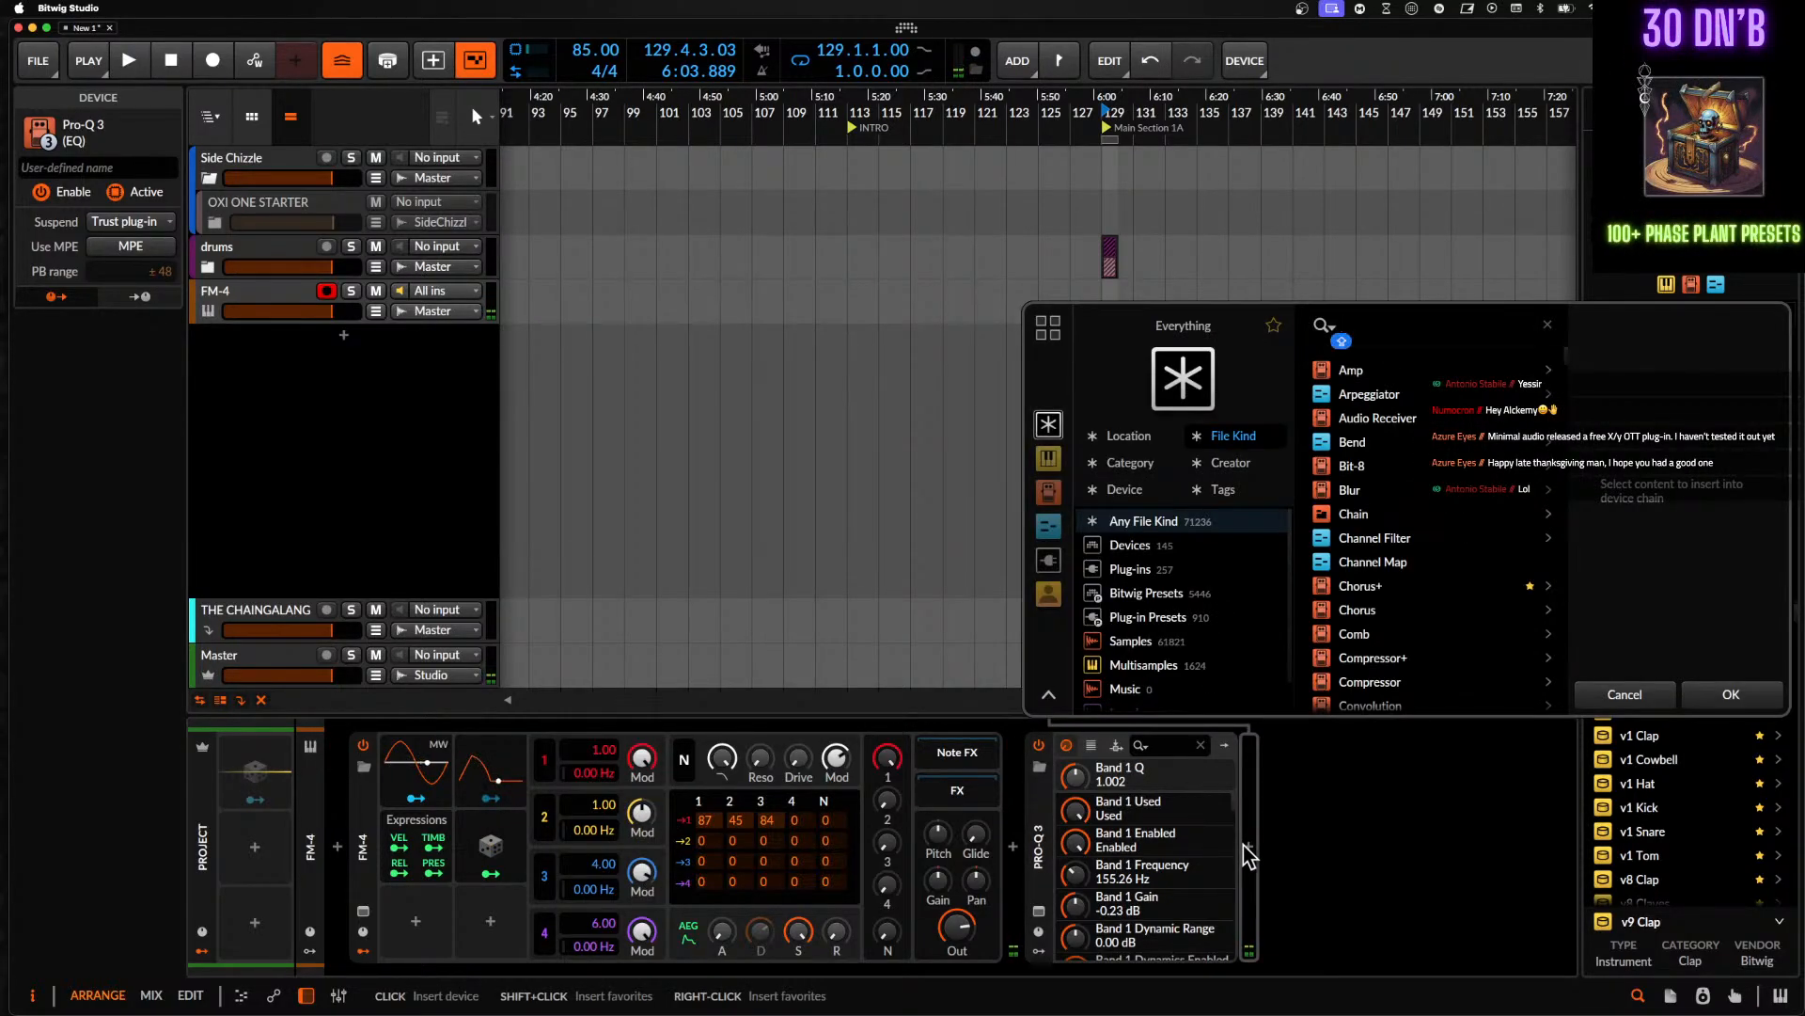
pyautogui.write('DIST')
pyautogui.click(1374, 371)
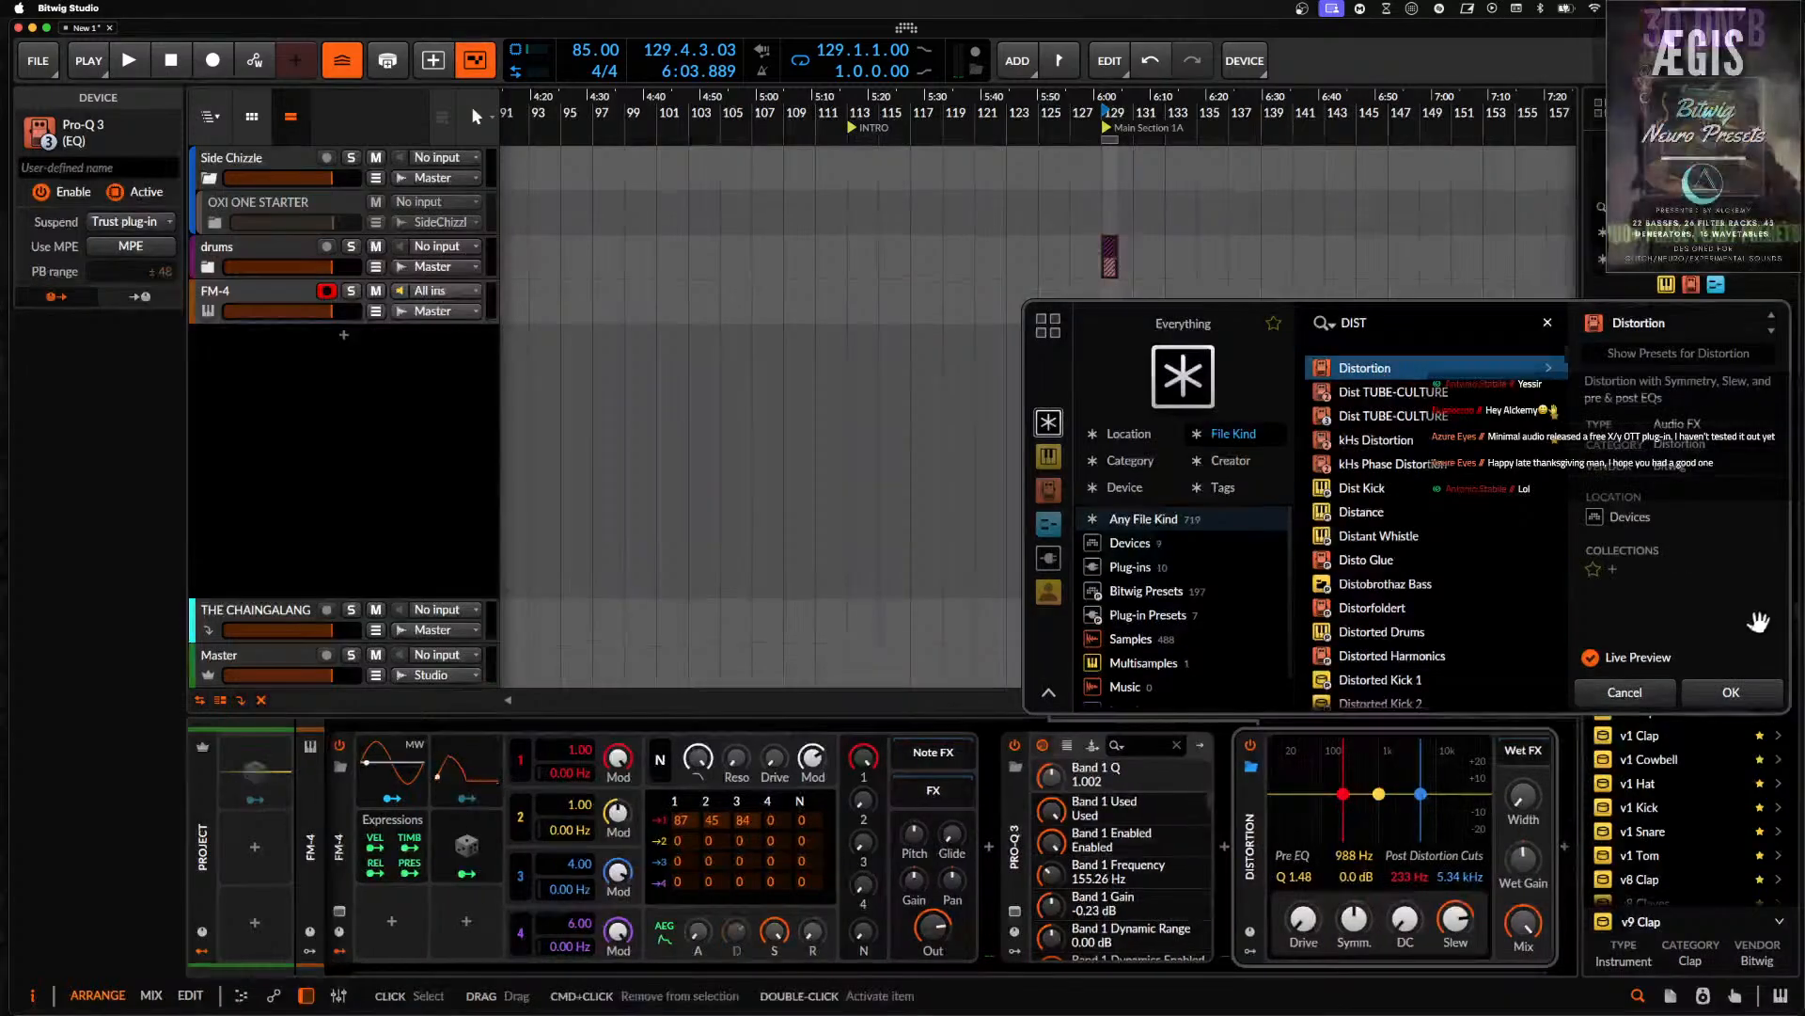
pyautogui.click(1731, 694)
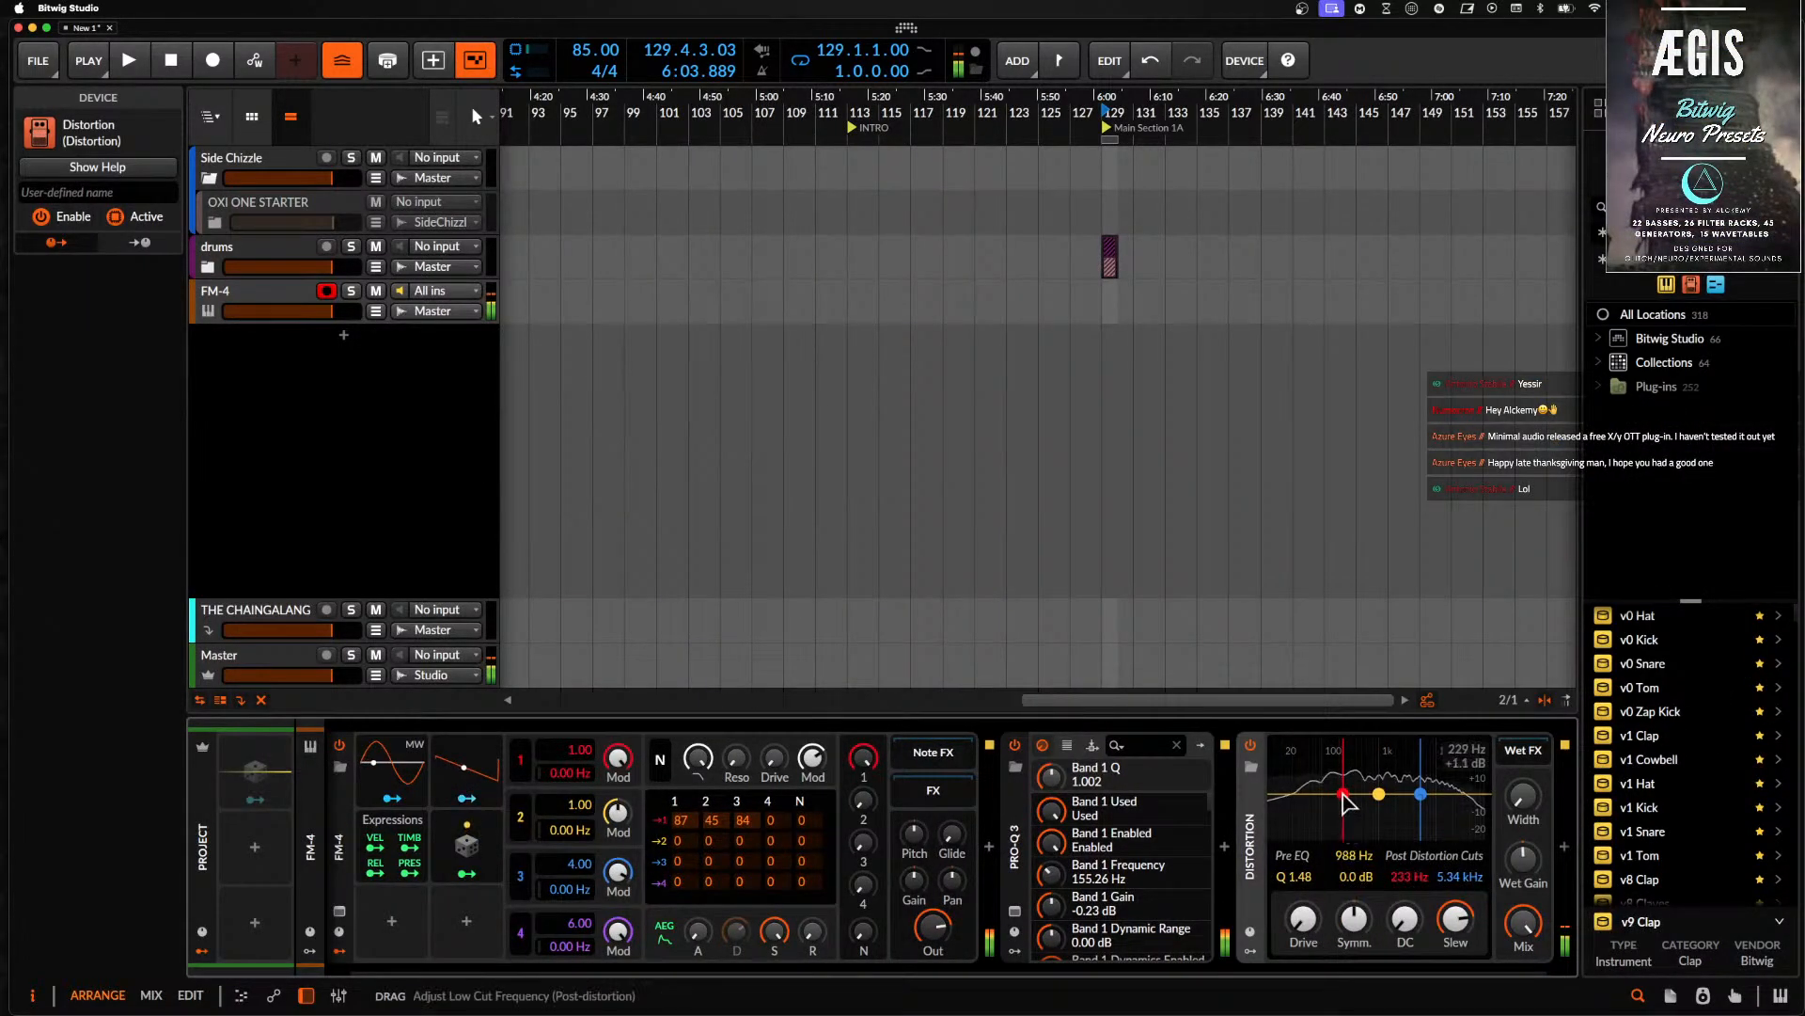
pyautogui.moveTo(1401, 797); pyautogui.dragTo(1571, 769)
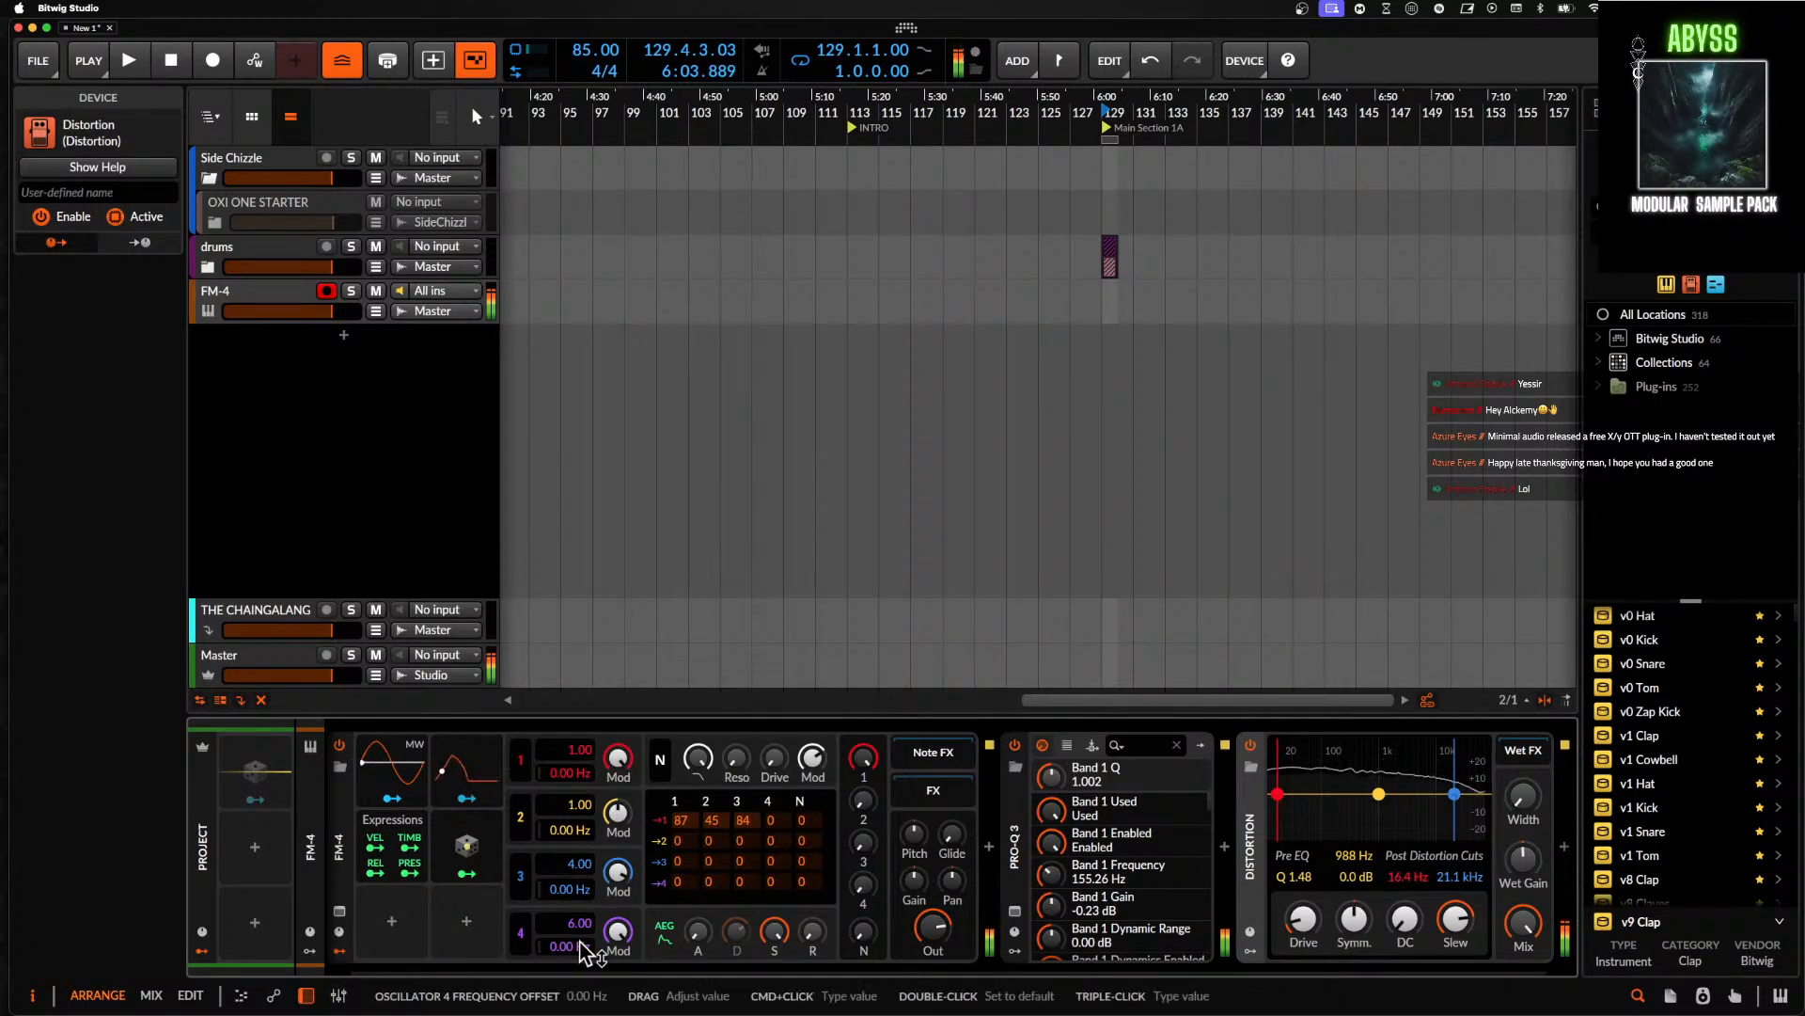
# - Create a one-bar clip at bar 81 on the FM-4 track and open it in the note editor
pyautogui.scroll(-5, 778, 334)
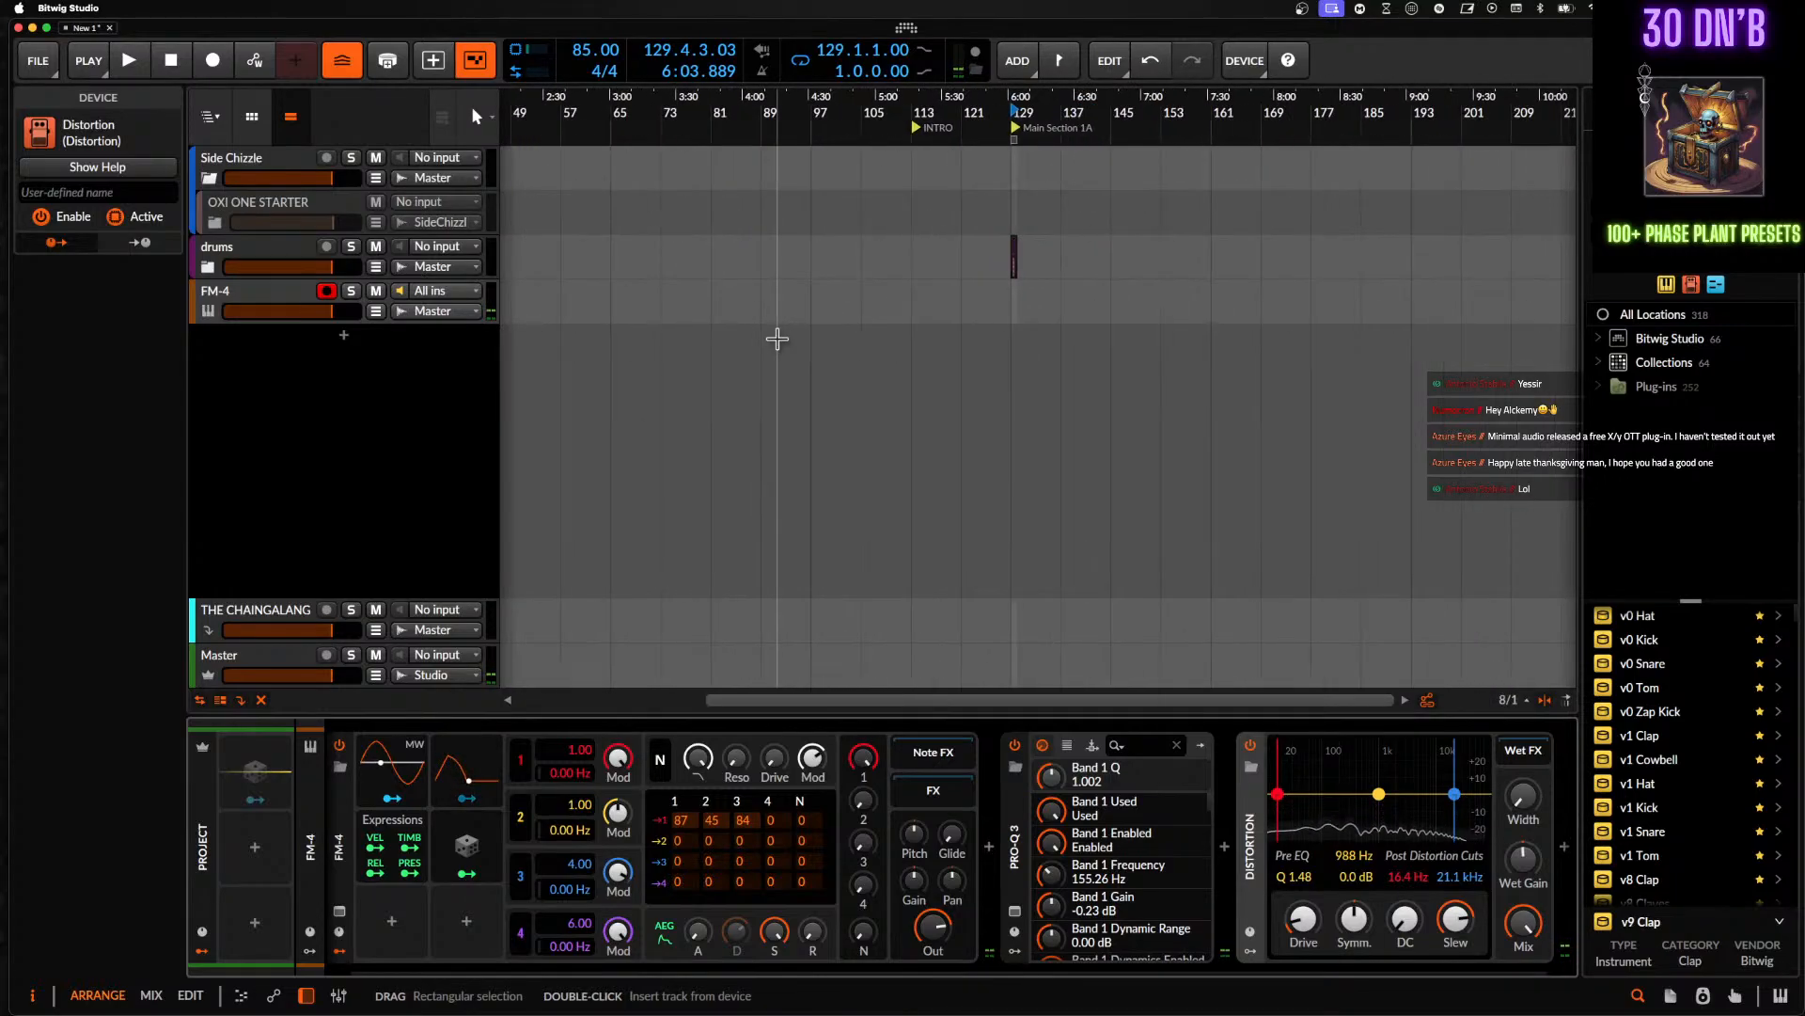
pyautogui.click(717, 315)
pyautogui.doubleClick(717, 315)
pyautogui.scroll(10, 717, 315)
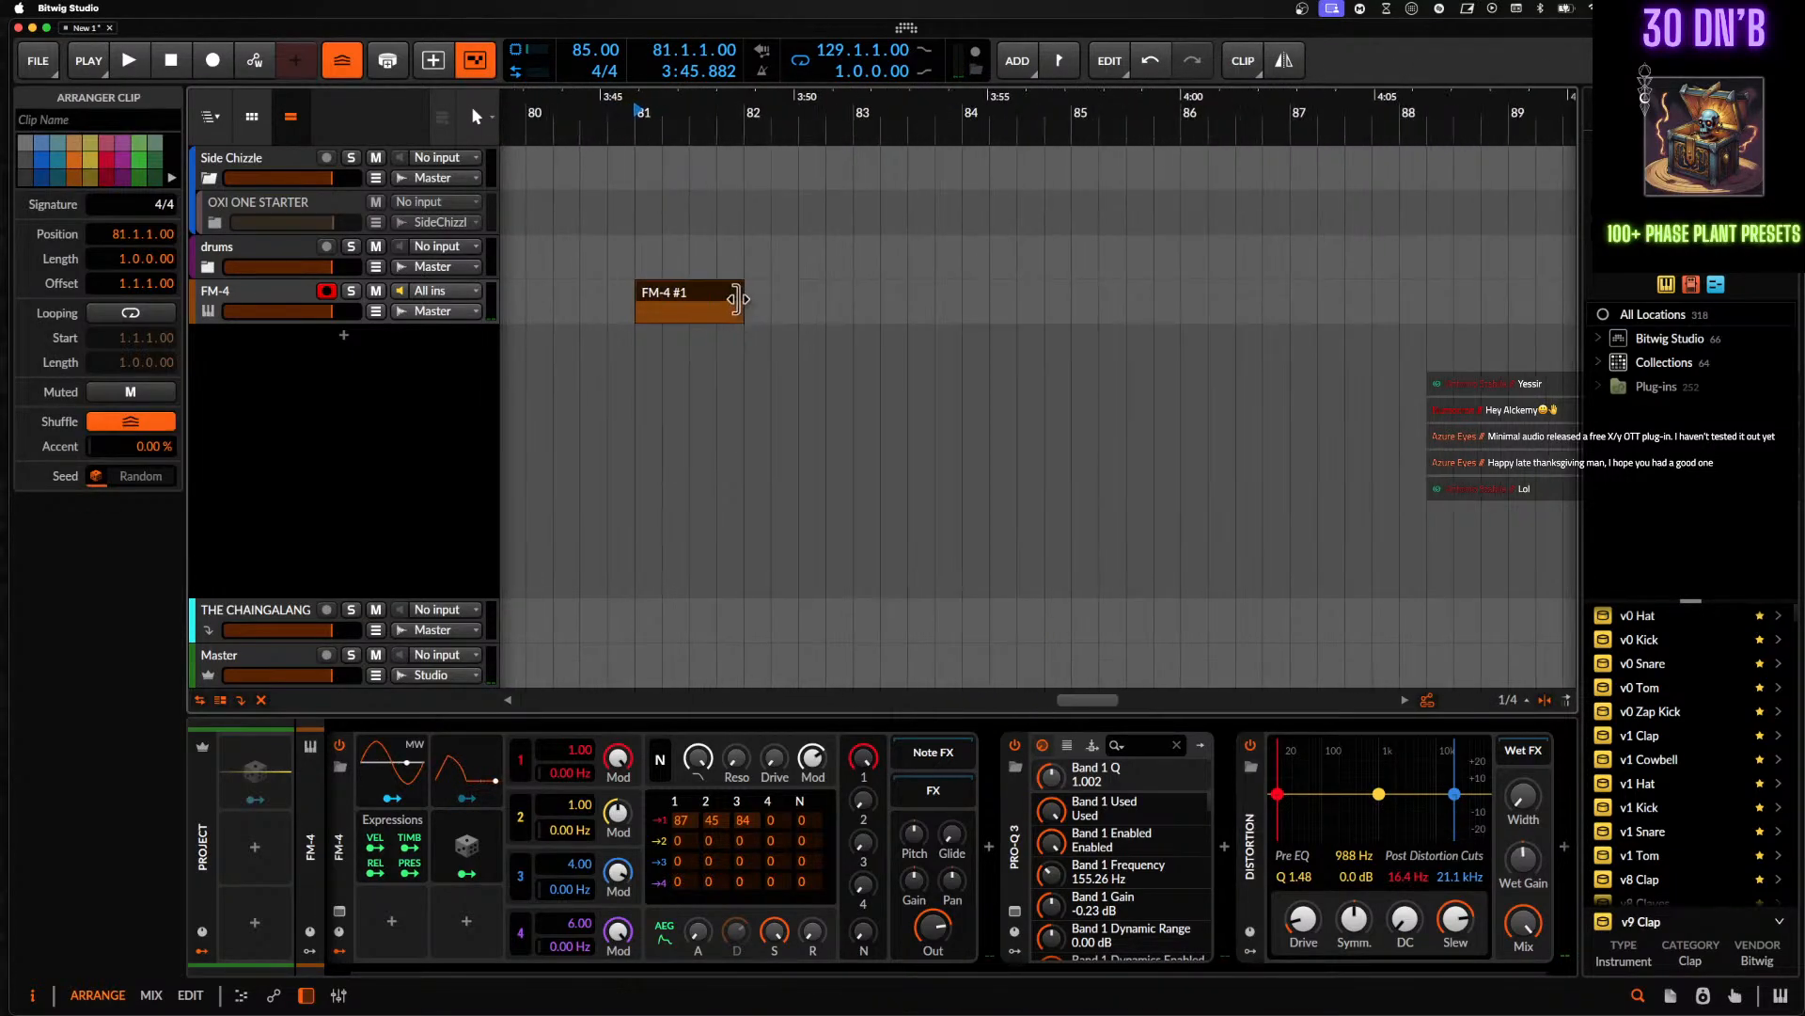
pyautogui.doubleClick(730, 311)
# - Draw a one-beat F0 note at 1.1 and a sixteenth-long F0 note at 1.2 in the FM-4 clip
pyautogui.scroll(-5, 388, 880)
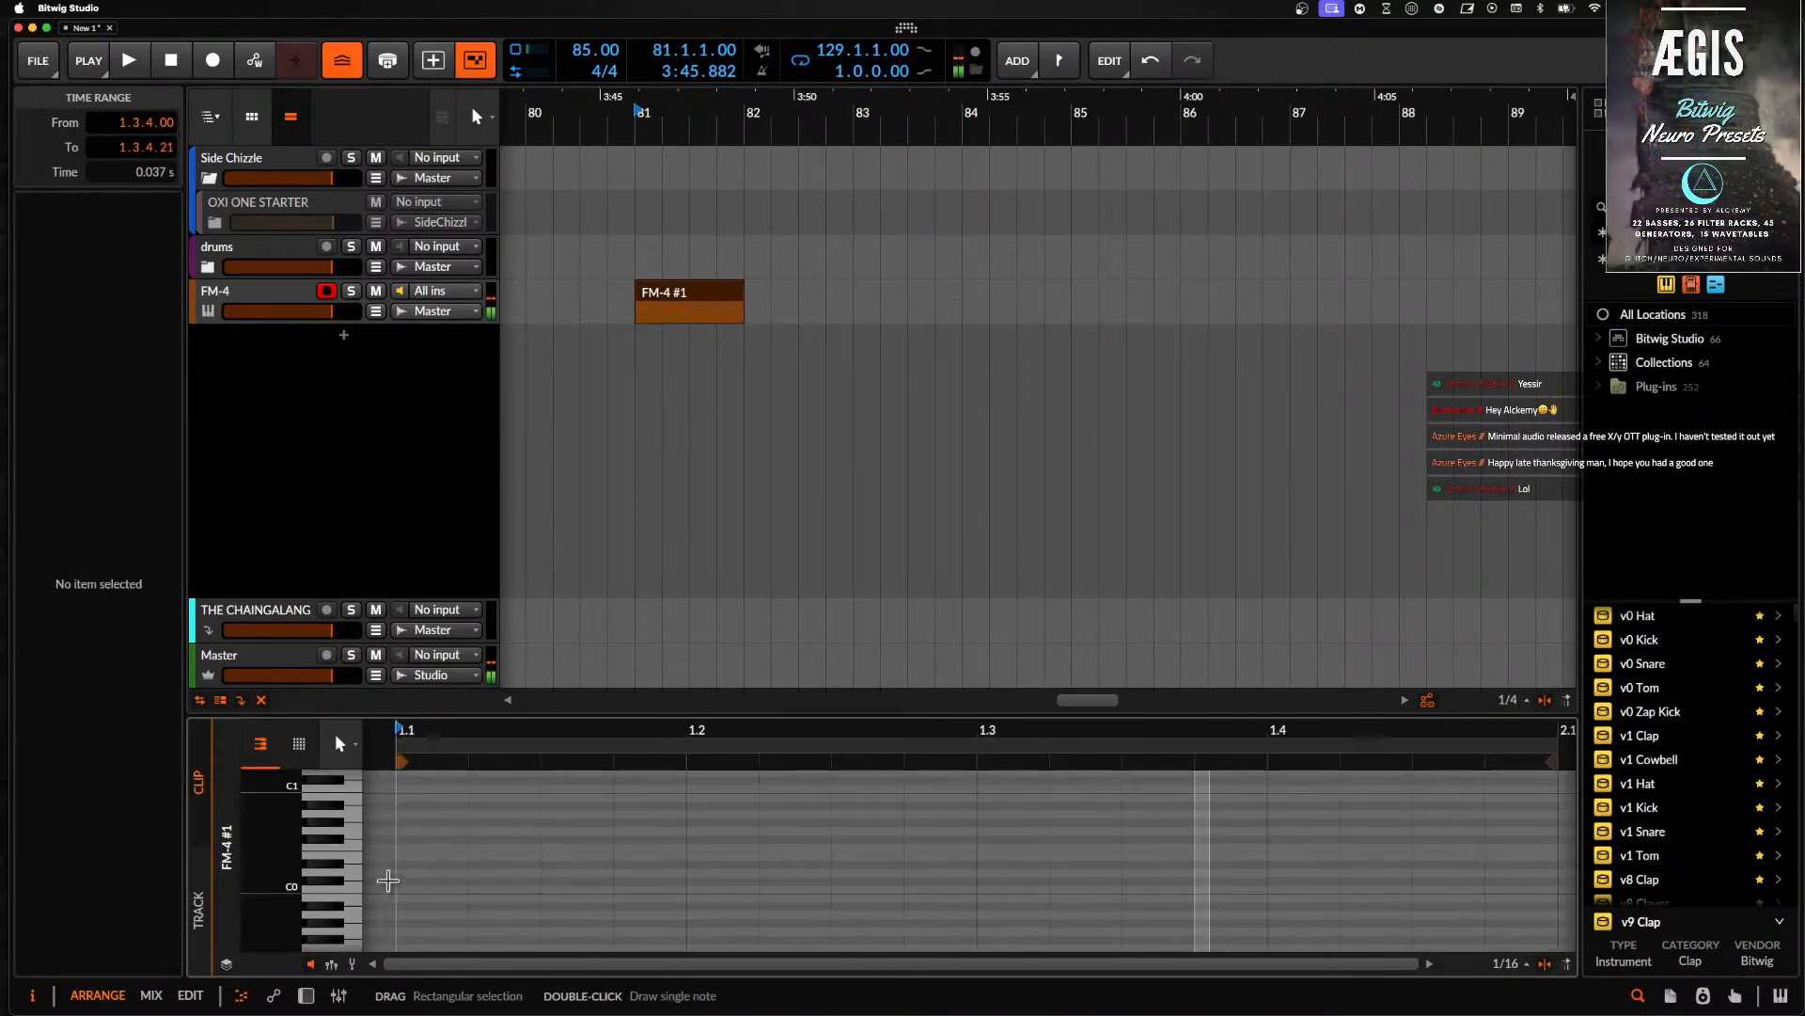
pyautogui.scroll(-3, 387, 879)
pyautogui.doubleClick(387, 879)
pyautogui.scroll(-2, 407, 886)
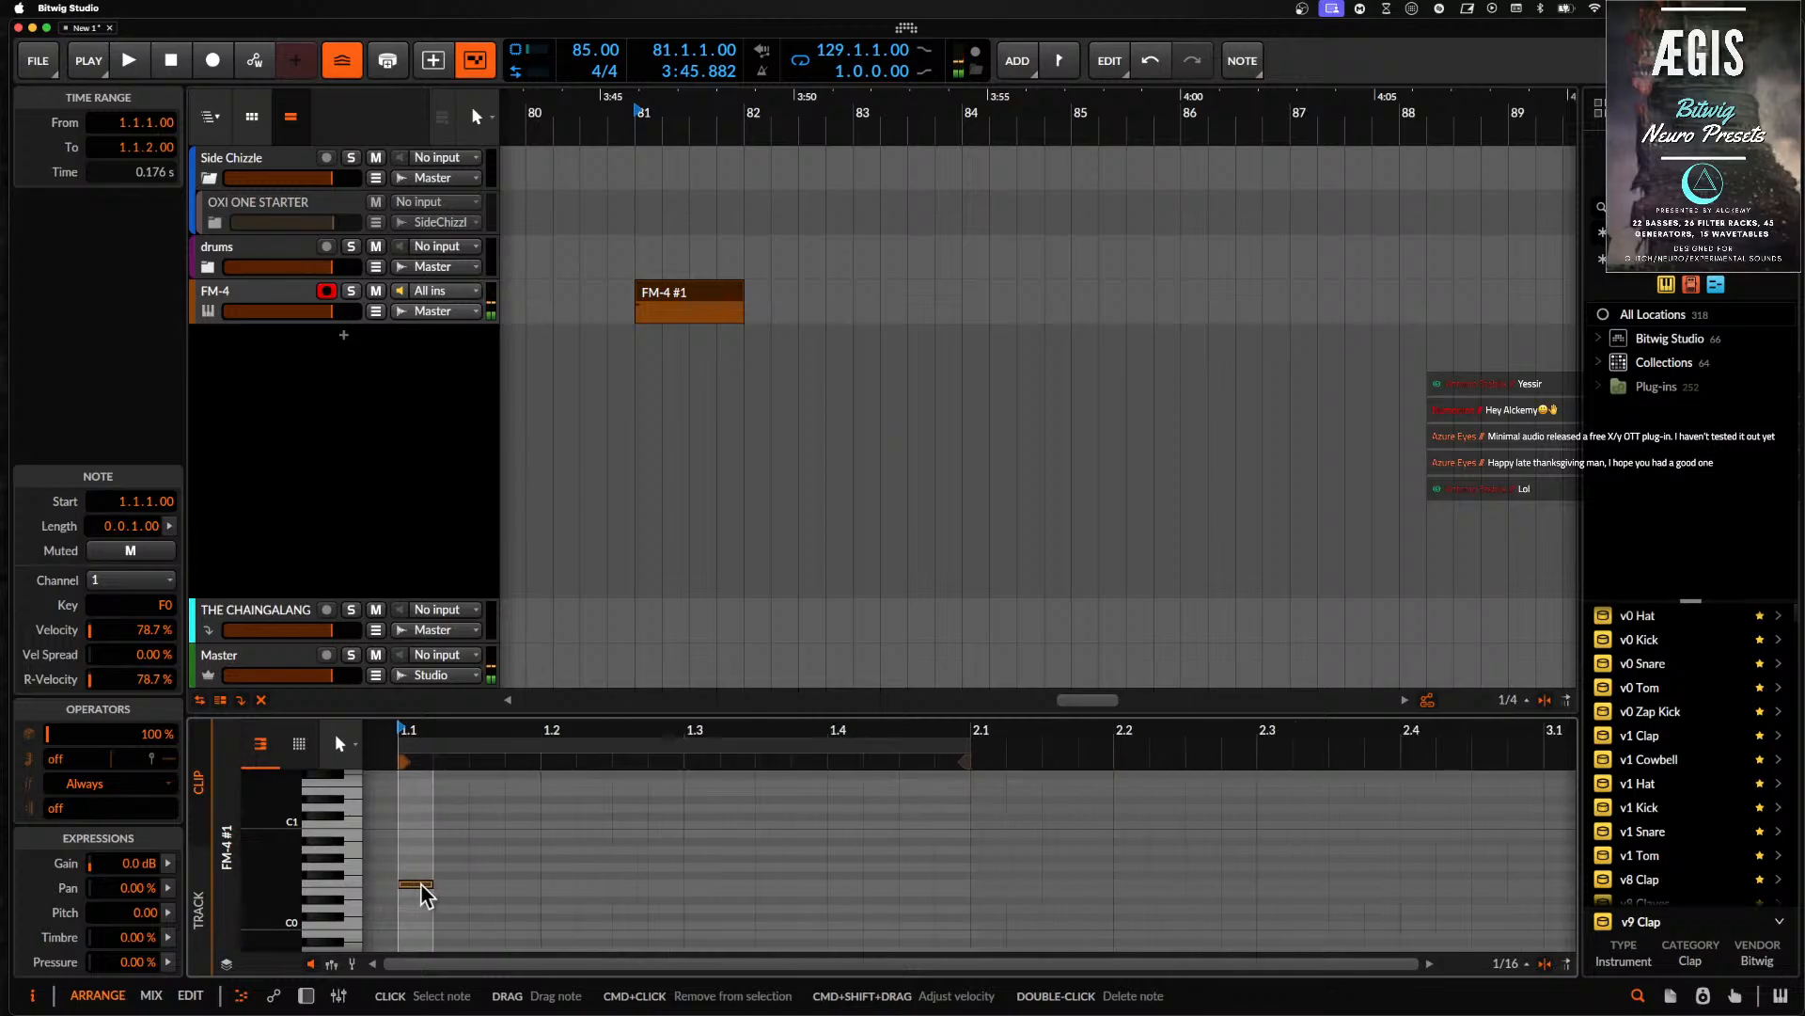
pyautogui.moveTo(428, 882); pyautogui.dragTo(572, 882)
pyautogui.doubleClick(572, 882)
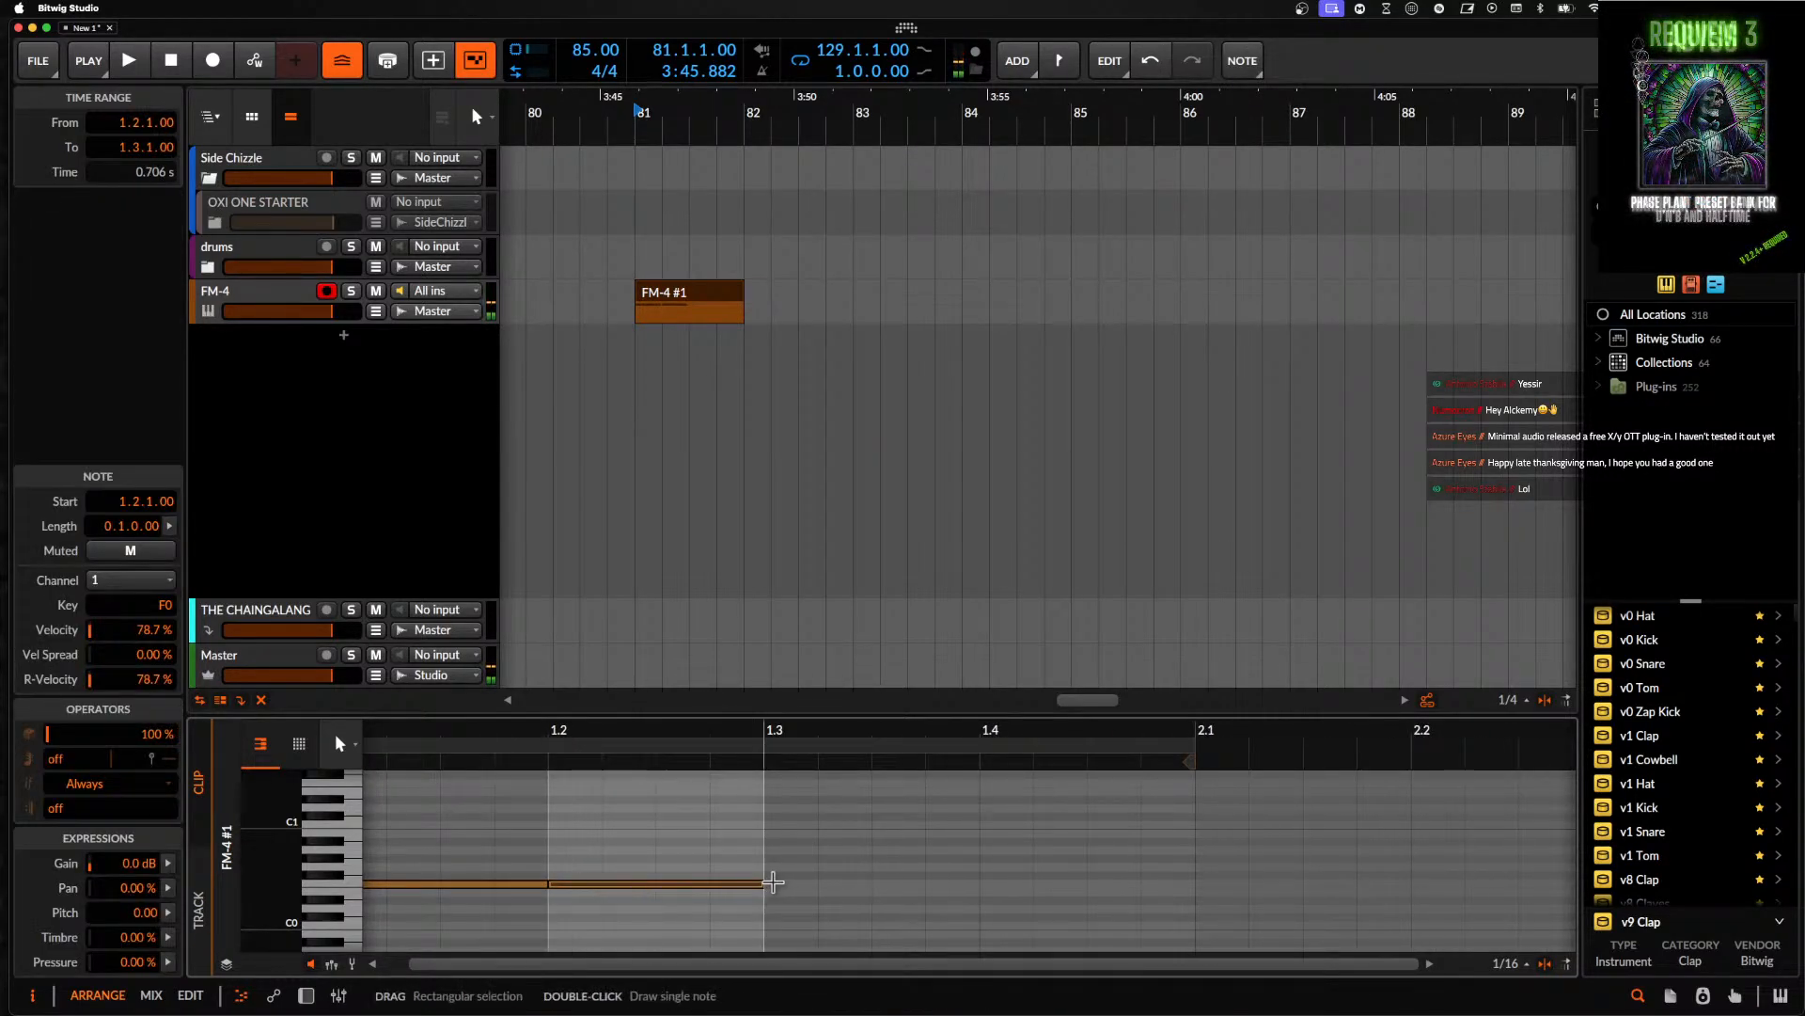
pyautogui.moveTo(762, 883); pyautogui.dragTo(602, 883)
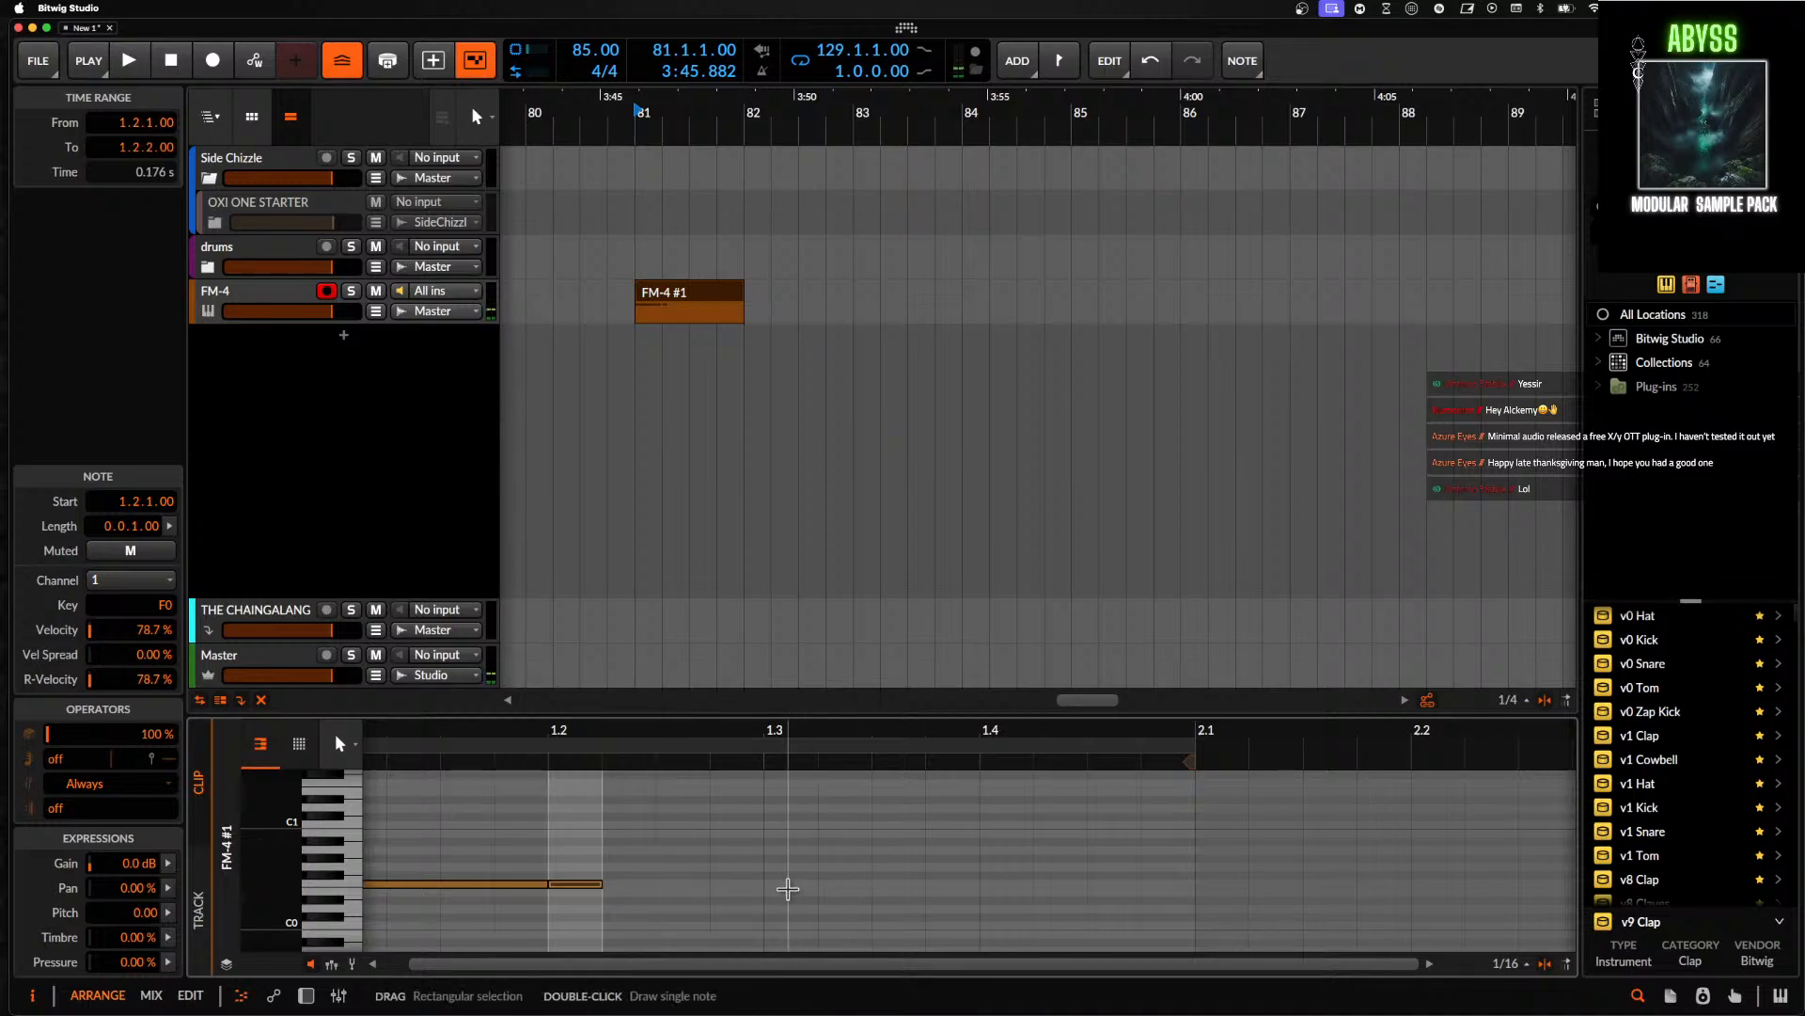
# - Add a one-beat F1 note at 1.3 and a sixteenth-long F1 note at 1.4 in the FM-4 clip
pyautogui.doubleClick(790, 893)
pyautogui.moveTo(788, 891); pyautogui.dragTo(785, 885)
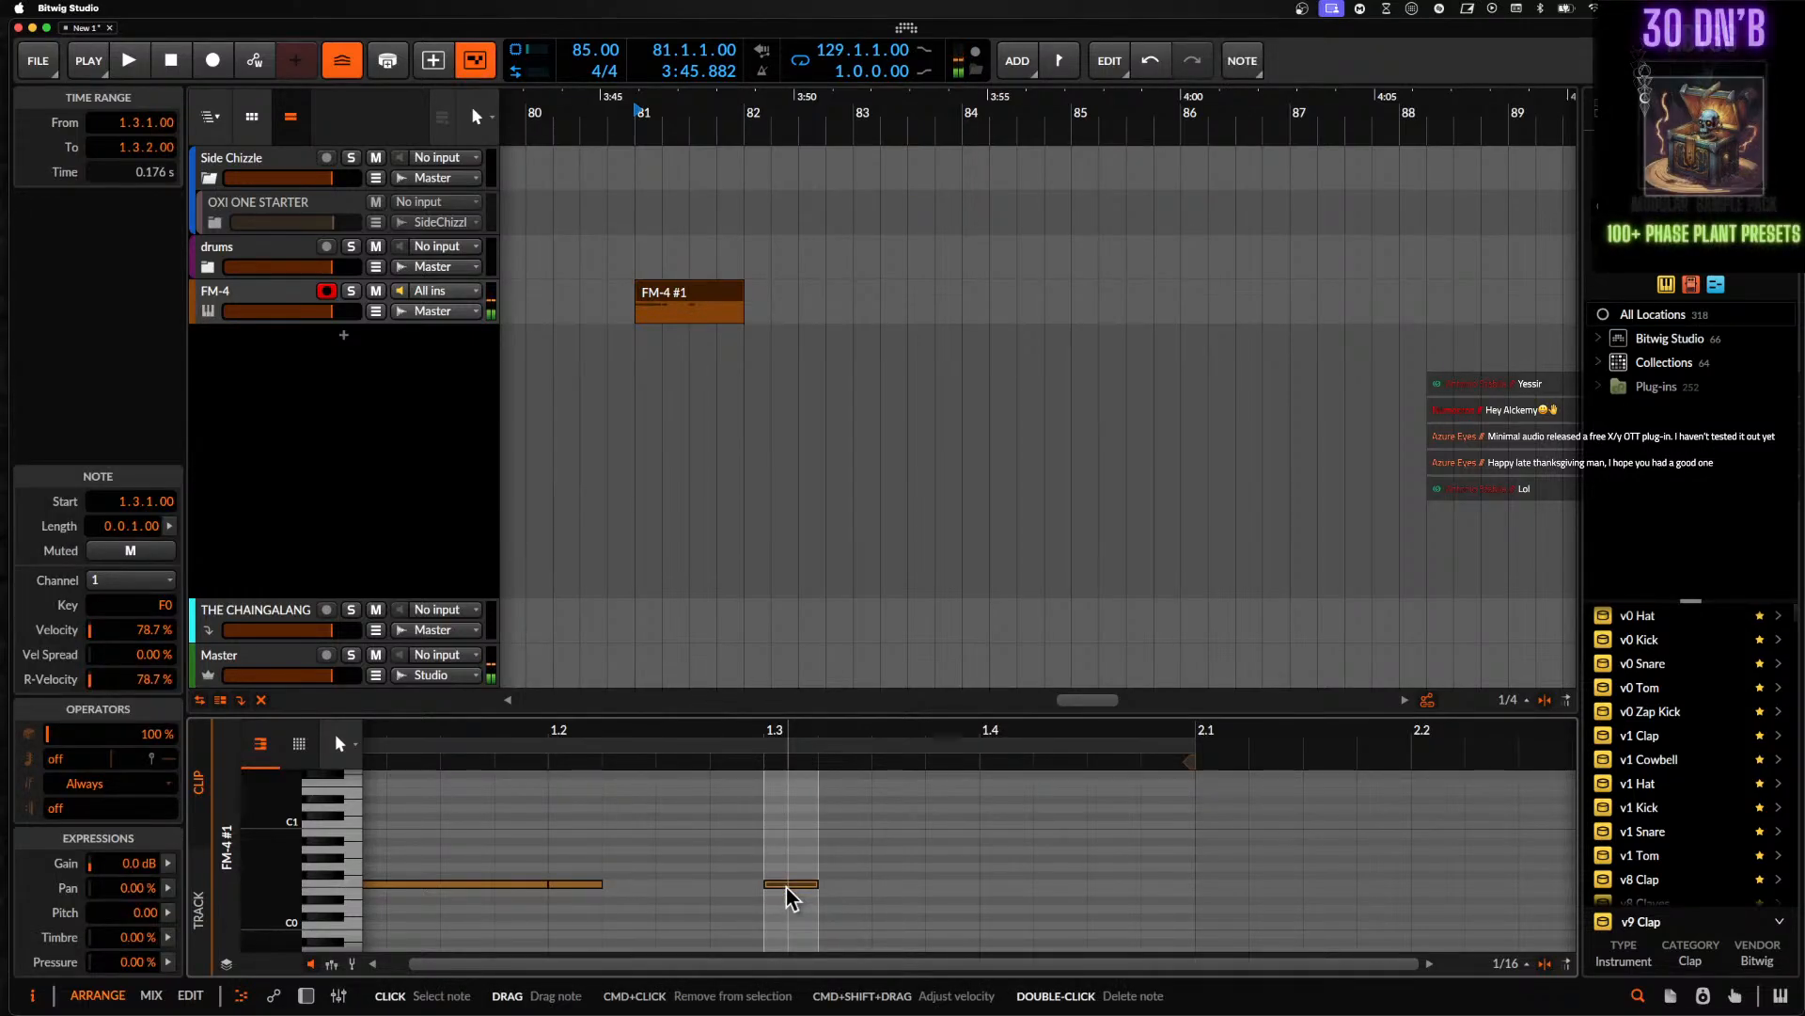
pyautogui.hotkey('shift', 'Up')
pyautogui.moveTo(817, 782); pyautogui.dragTo(973, 795)
pyautogui.doubleClick(996, 785)
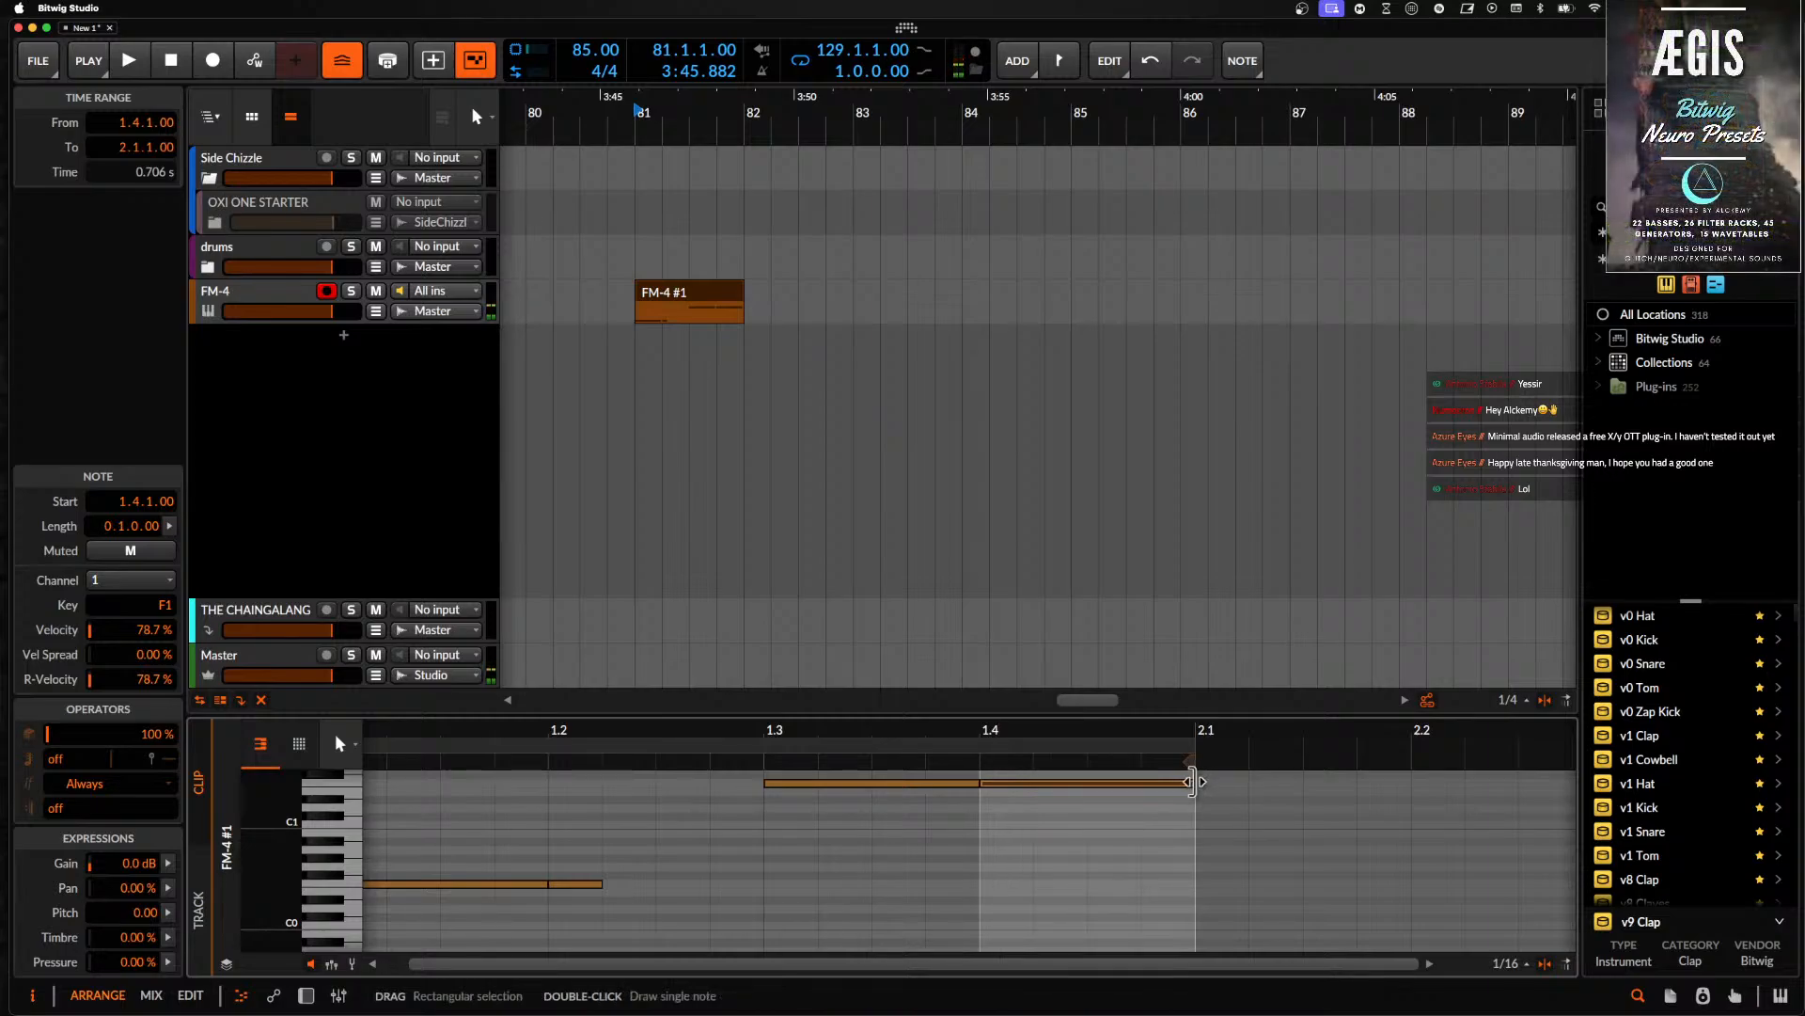
pyautogui.moveTo(1190, 782); pyautogui.dragTo(1035, 781)
# - Audition the clip, set the arranger loop to its bar at 81, and play it looped with the FM-4 track's devices shown
pyautogui.press('space')
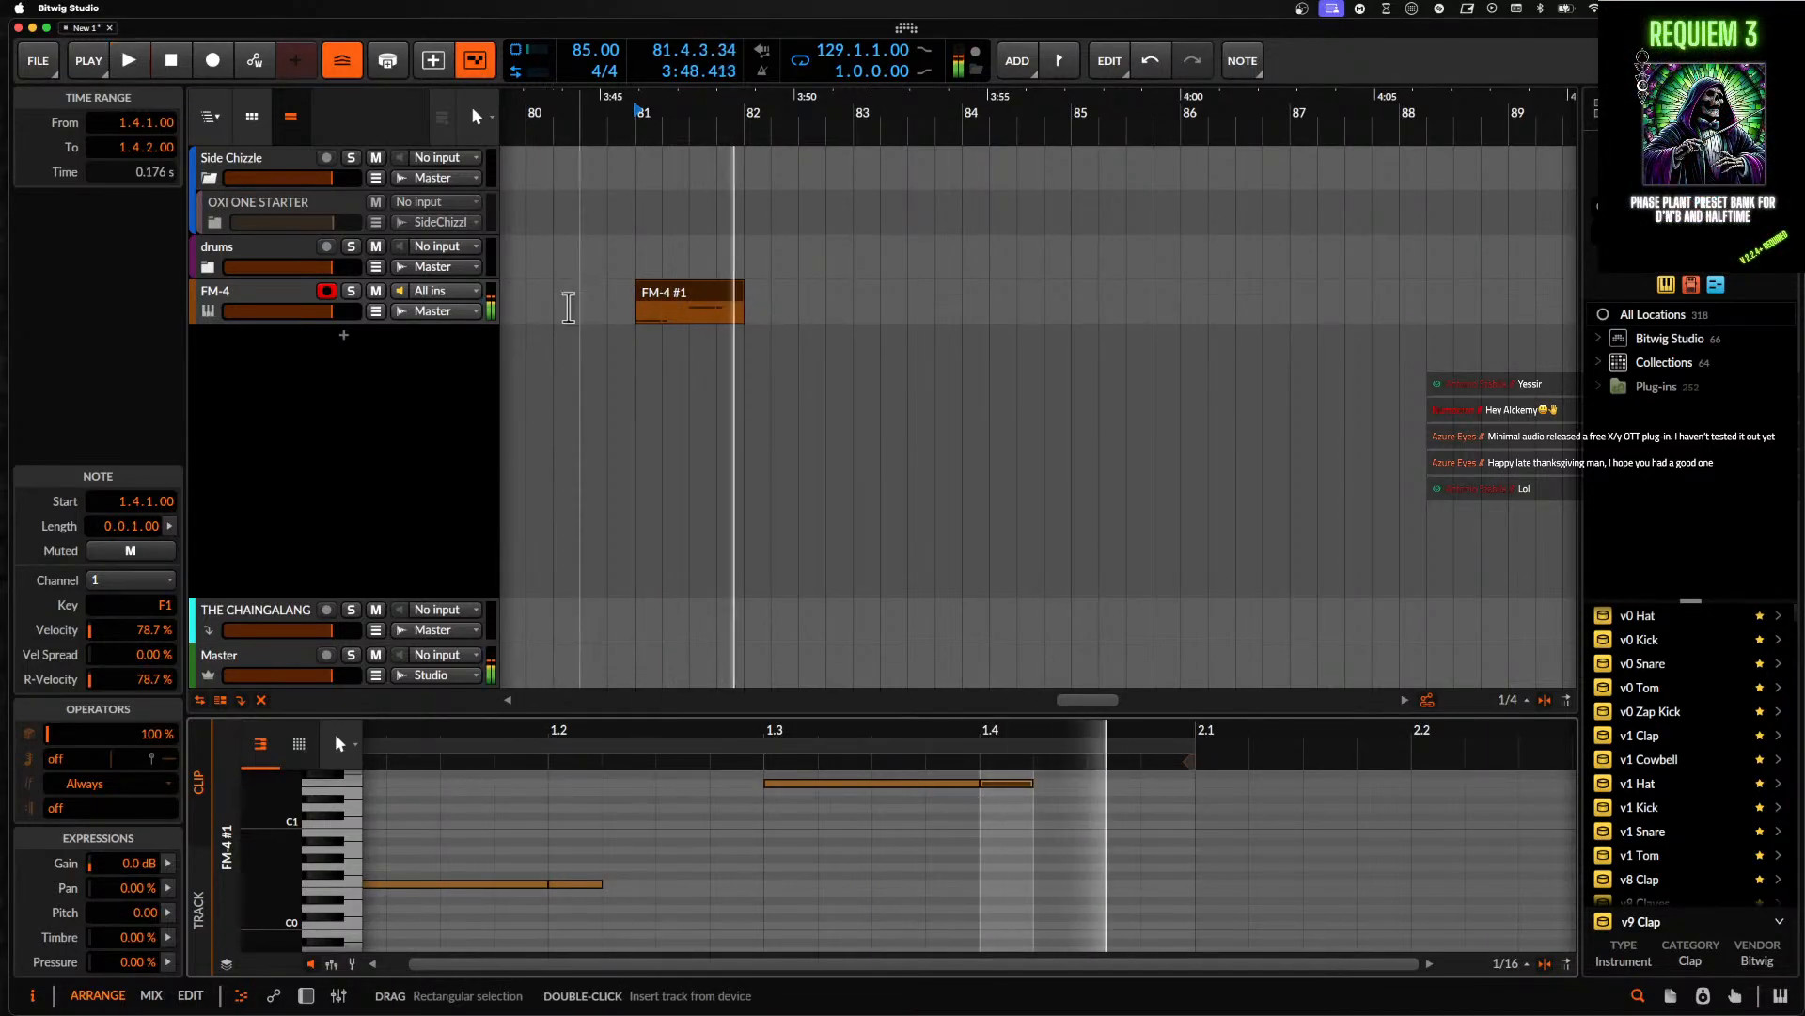
pyautogui.press('space')
pyautogui.click(714, 301)
pyautogui.press('super+l')
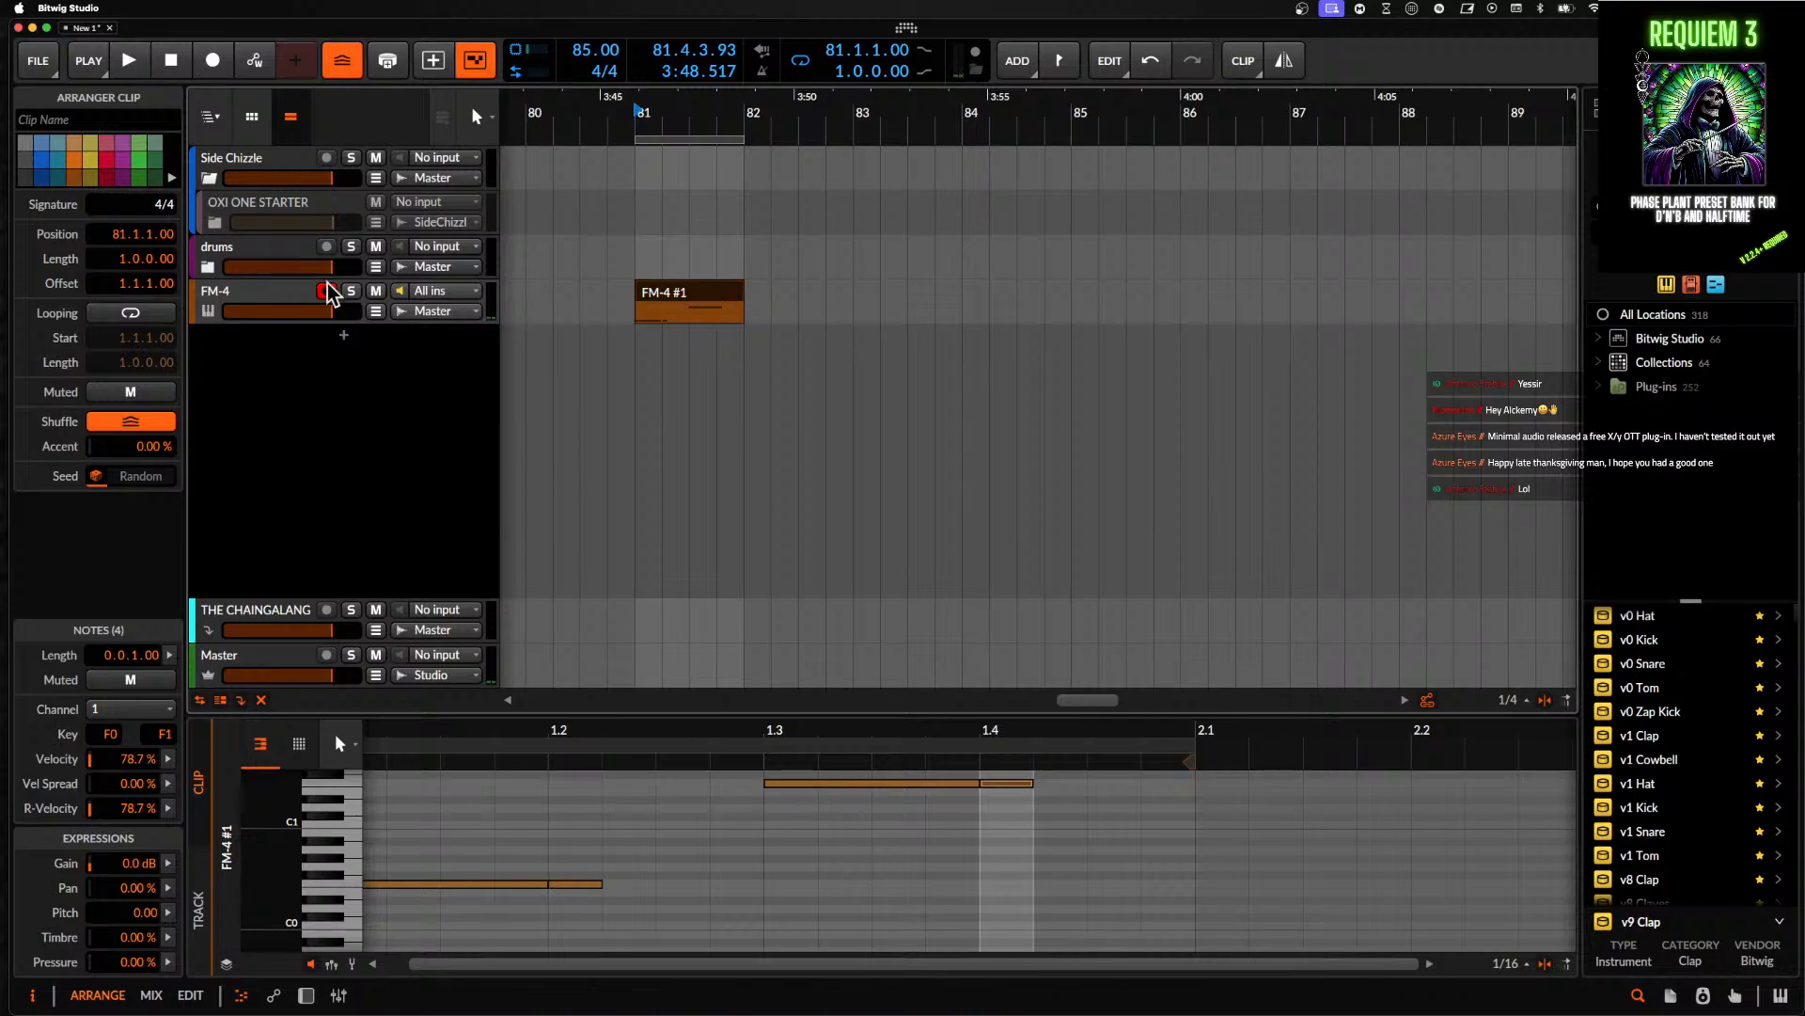
pyautogui.click(261, 295)
pyautogui.press('space')
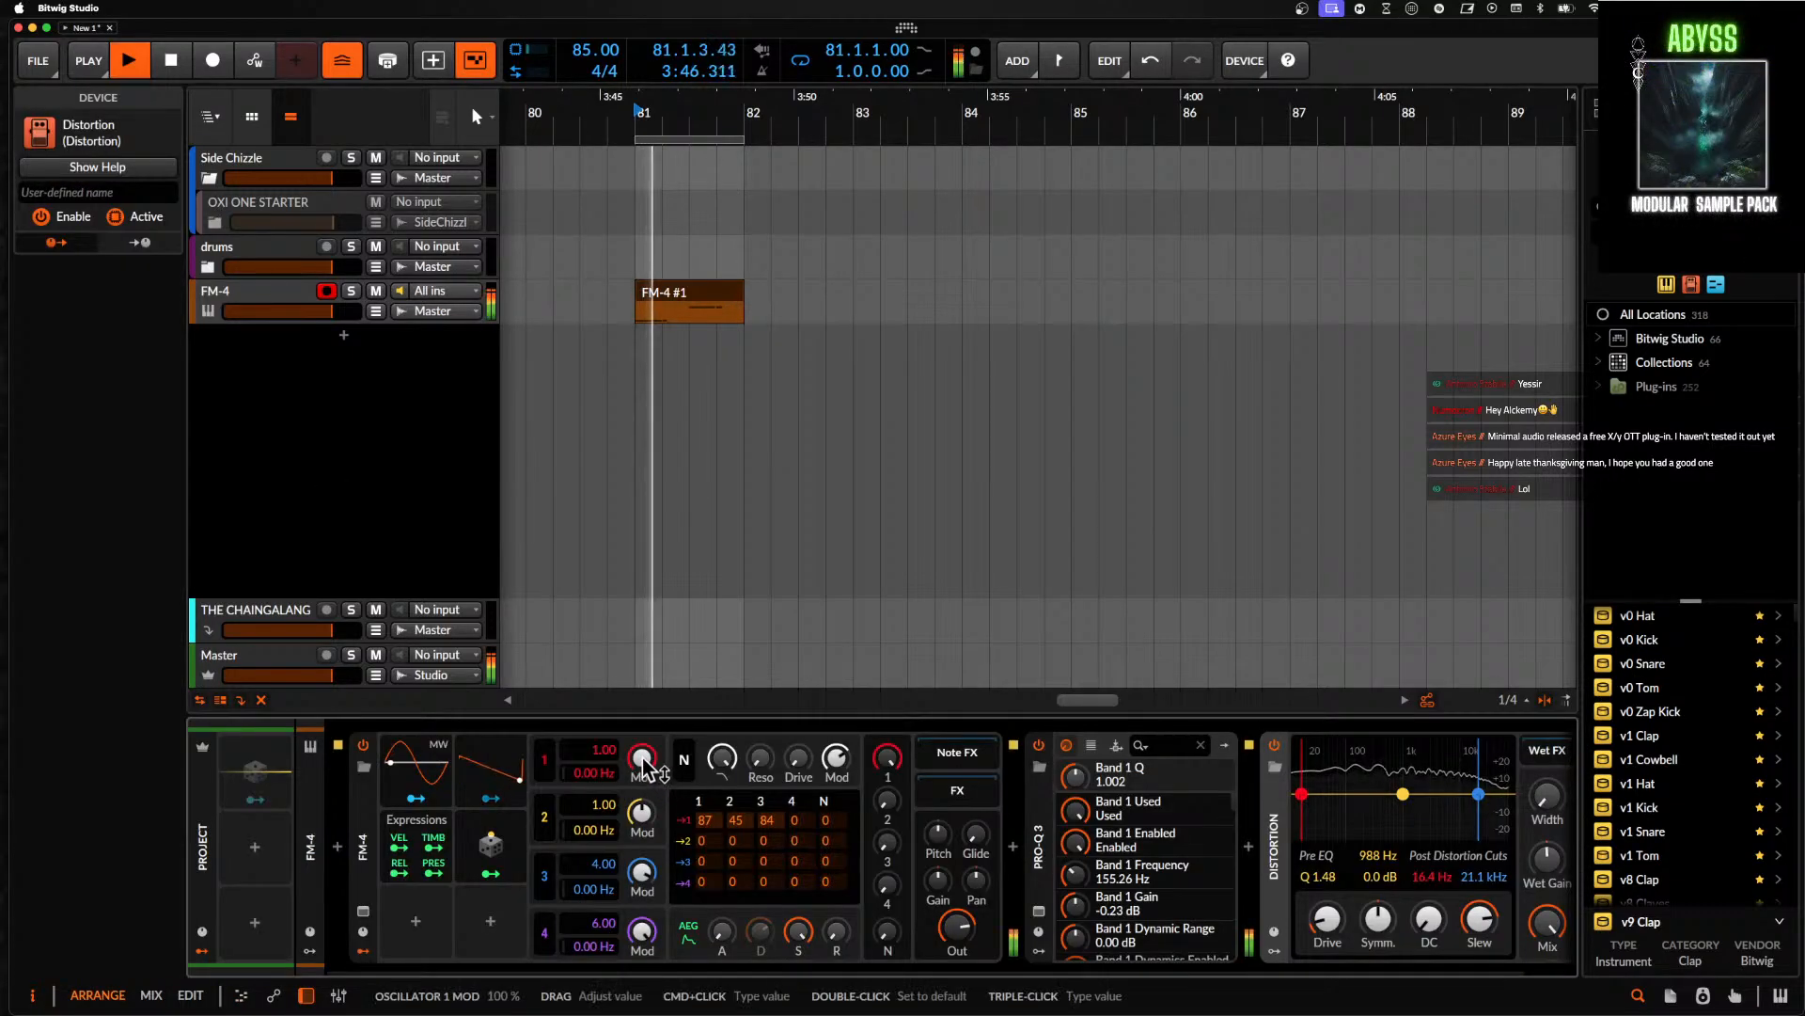
# - Lower FM-4 oscillator 1's Mod amount and move the Distortion device ahead of Pro-Q 3
pyautogui.moveTo(640, 757); pyautogui.dragTo(640, 780)
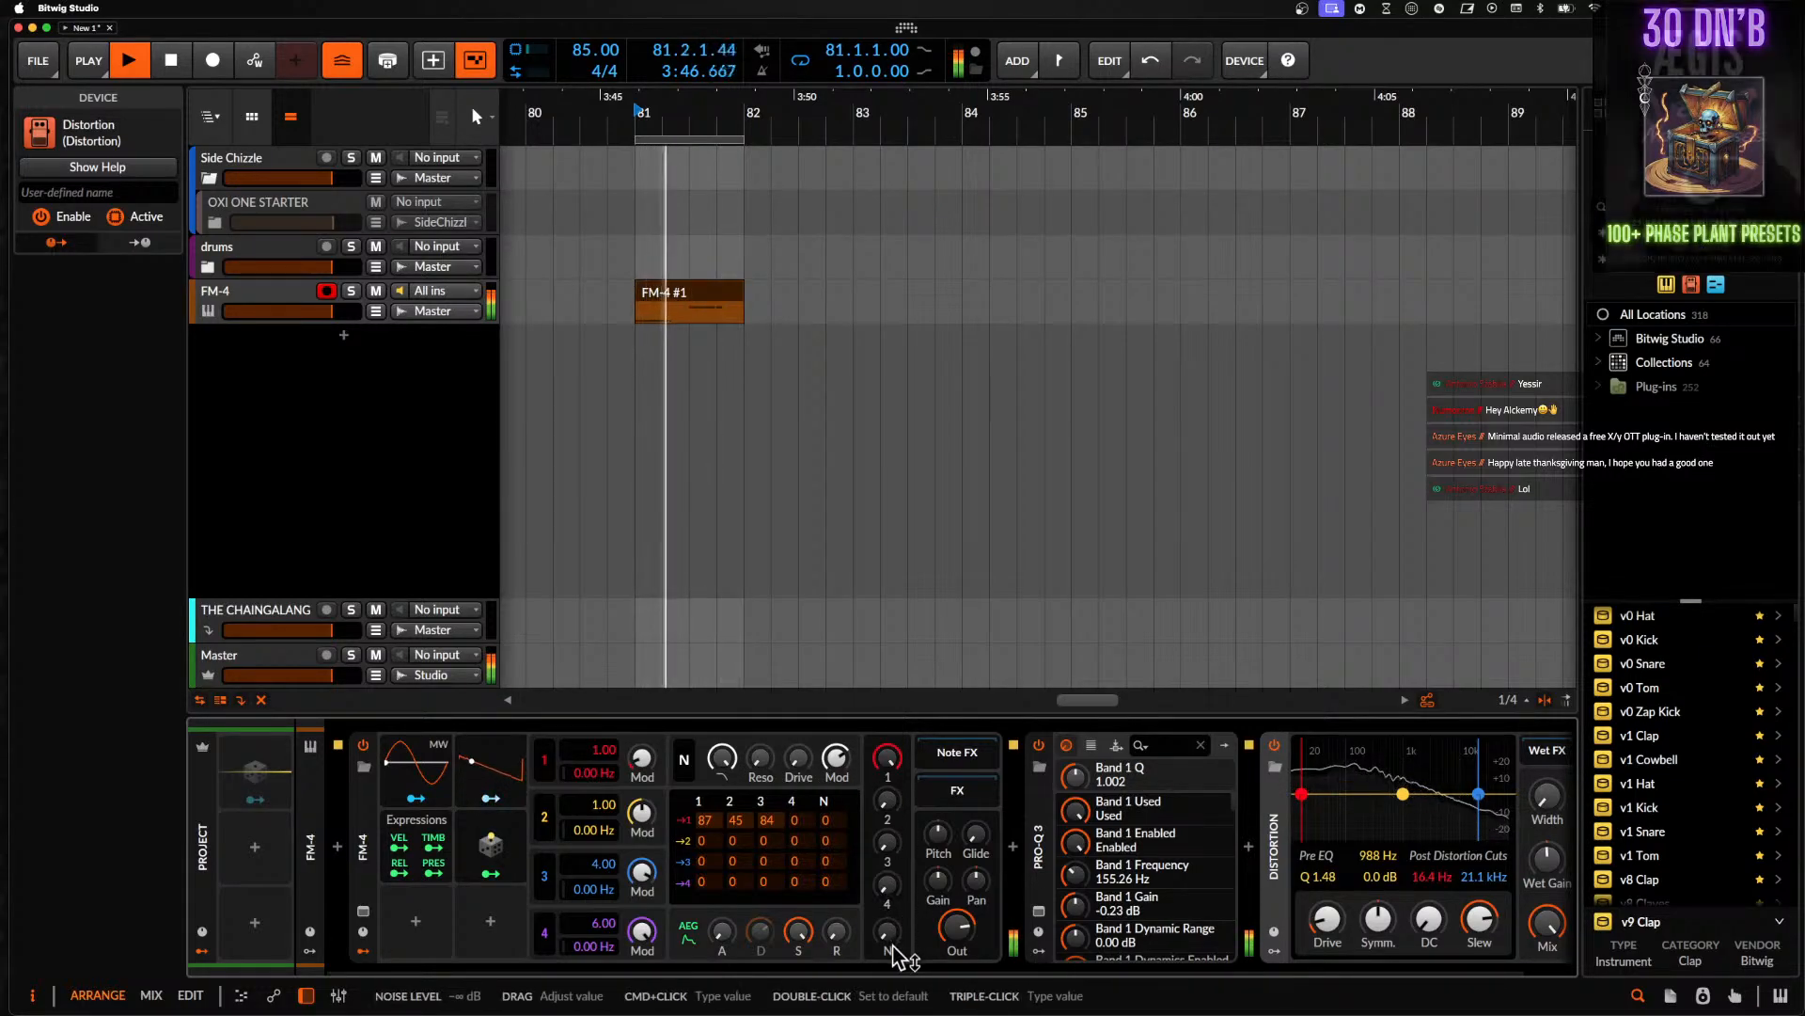
pyautogui.moveTo(898, 957); pyautogui.dragTo(898, 949)
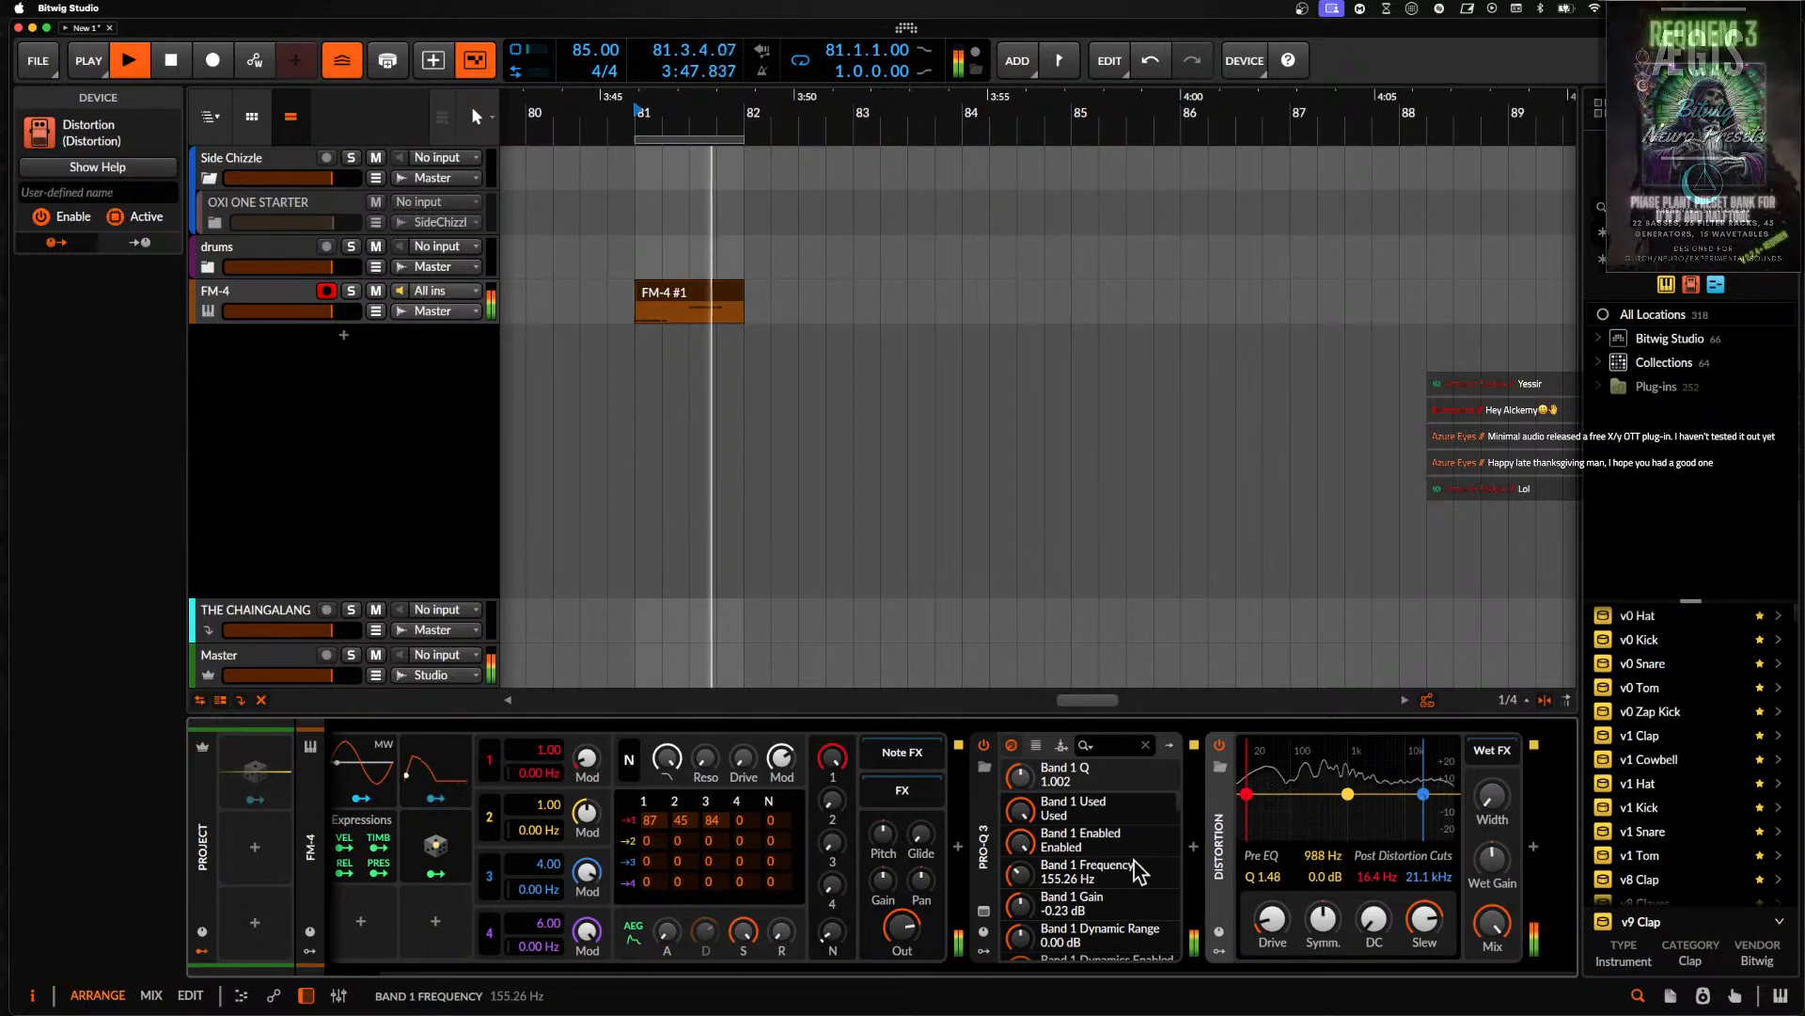
pyautogui.hscroll(2, 1143, 865)
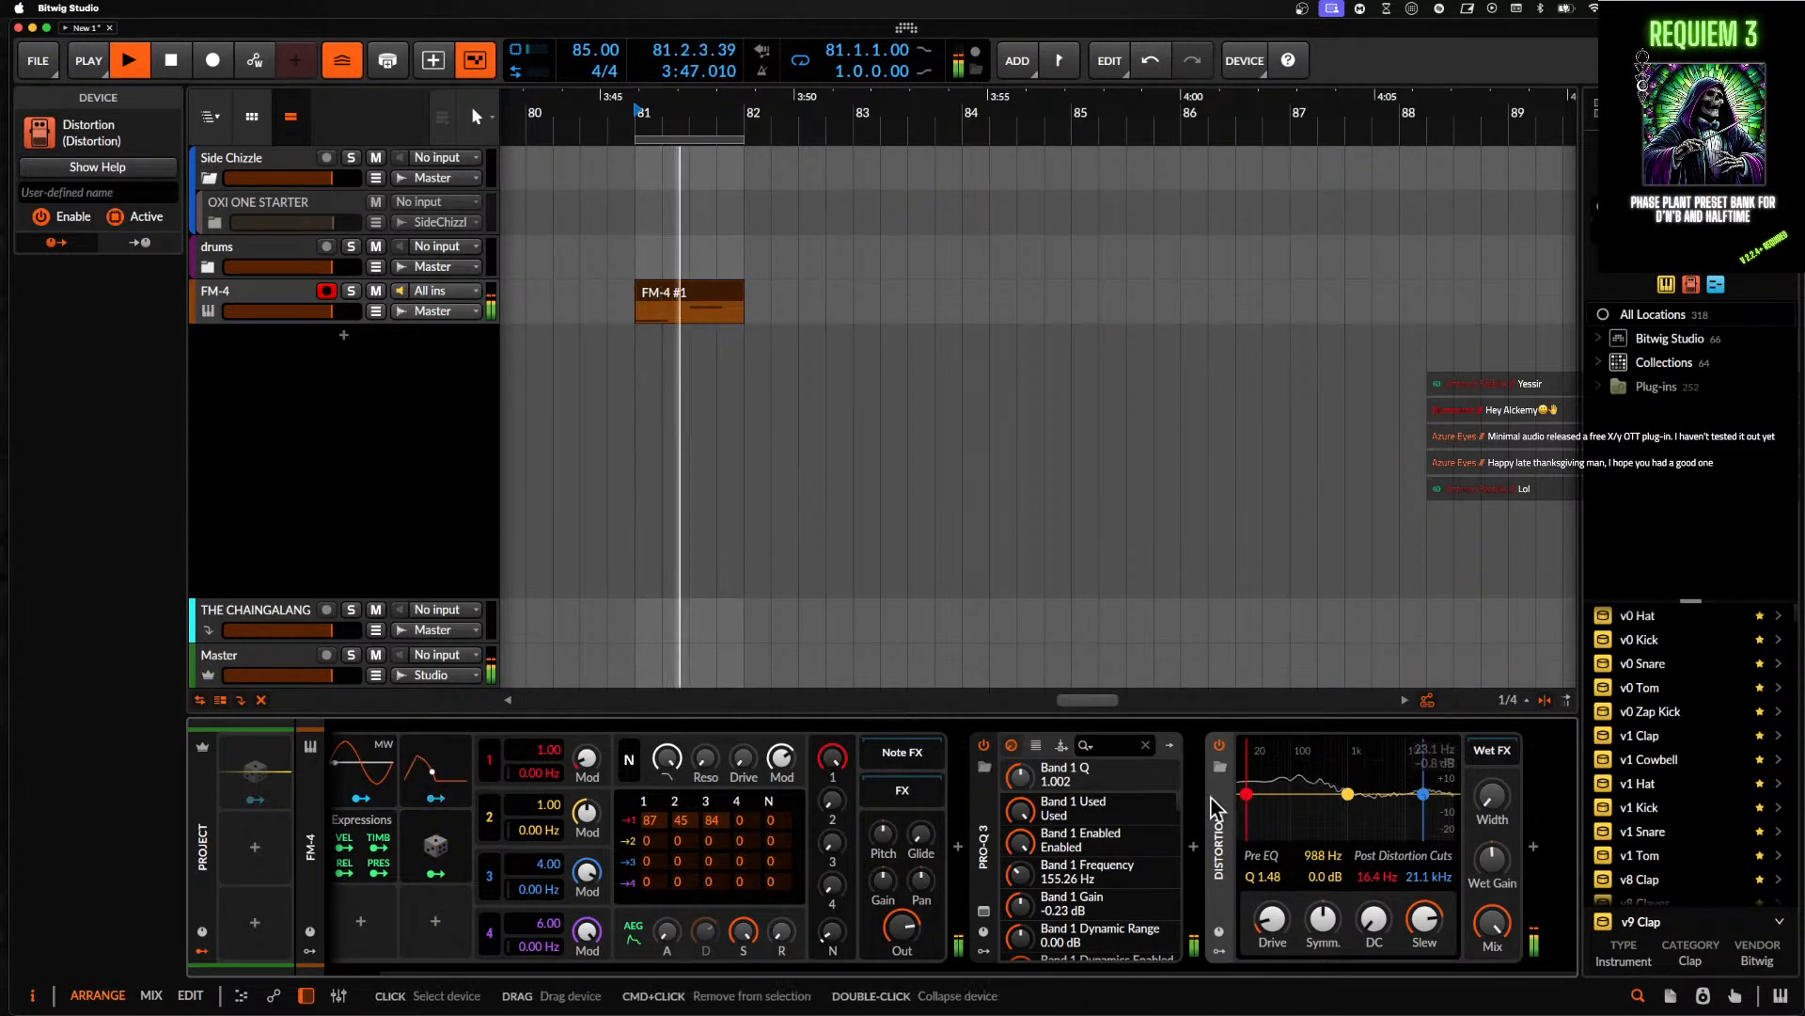
pyautogui.moveTo(1221, 804); pyautogui.dragTo(954, 810)
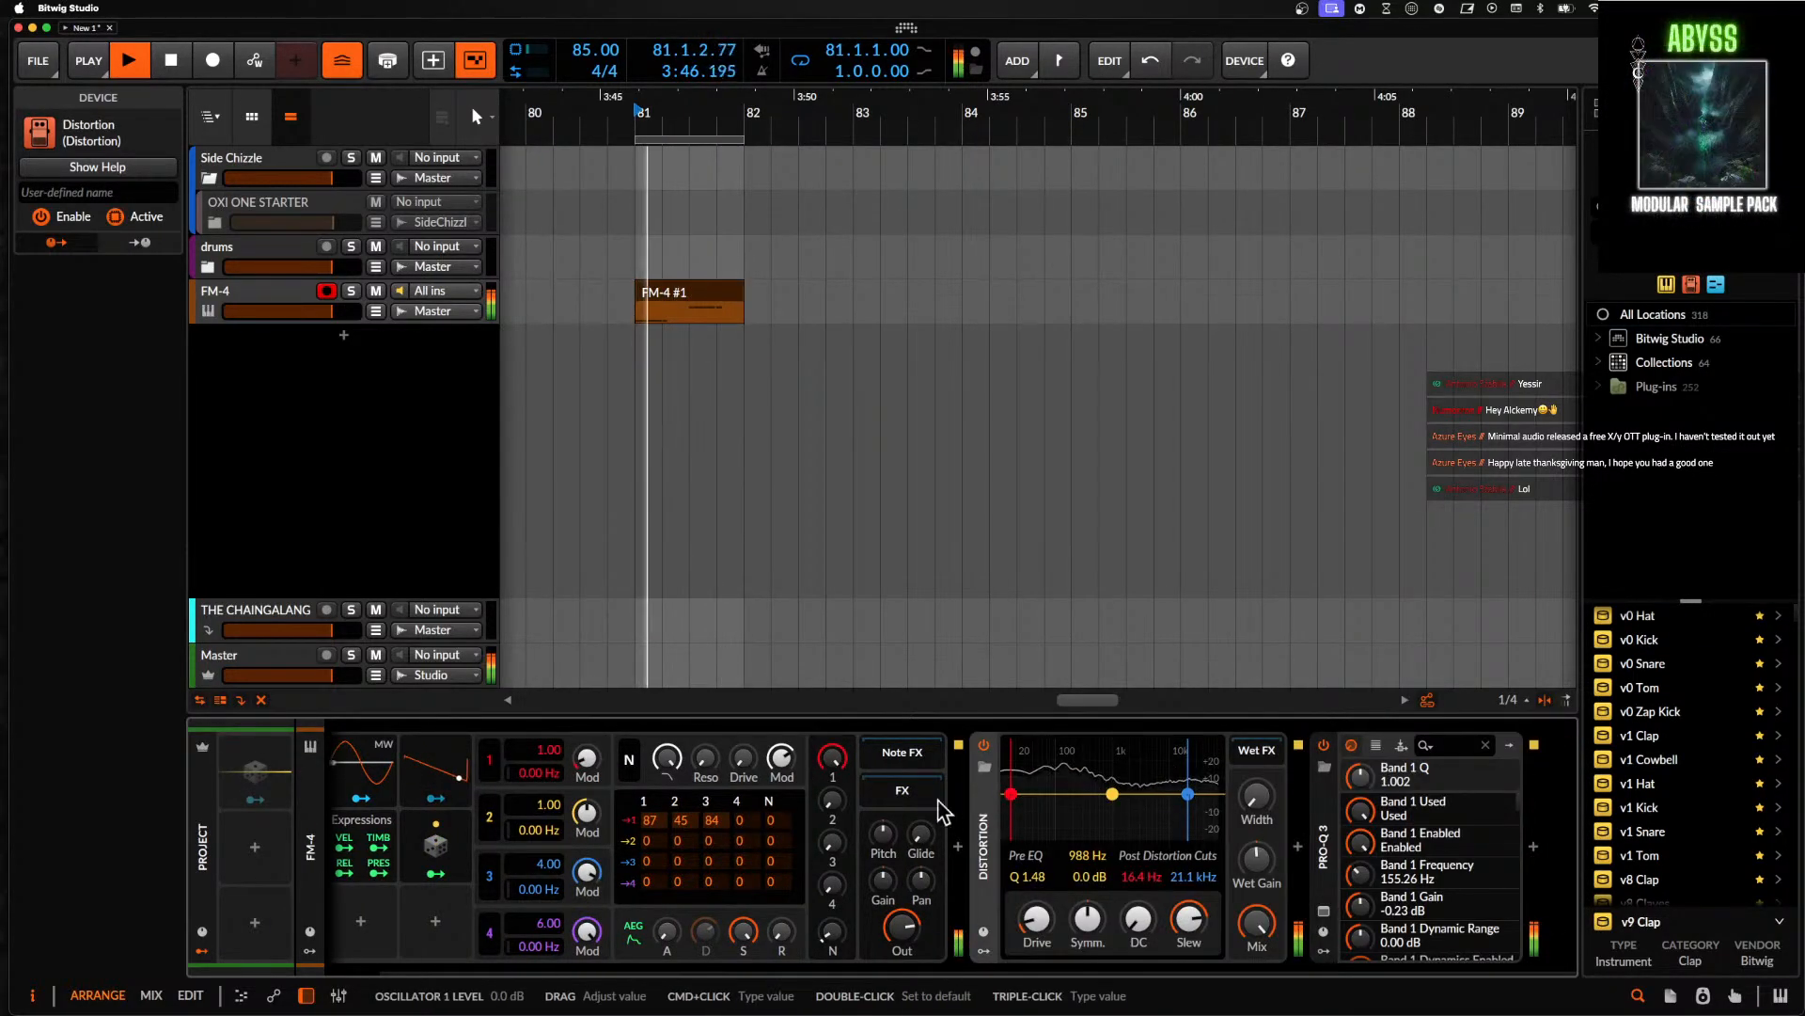
# - Insert a Reverb between Distortion and Pro-Q 3, with a 380 ms decay and an 18.7% mix
pyautogui.click(1298, 847)
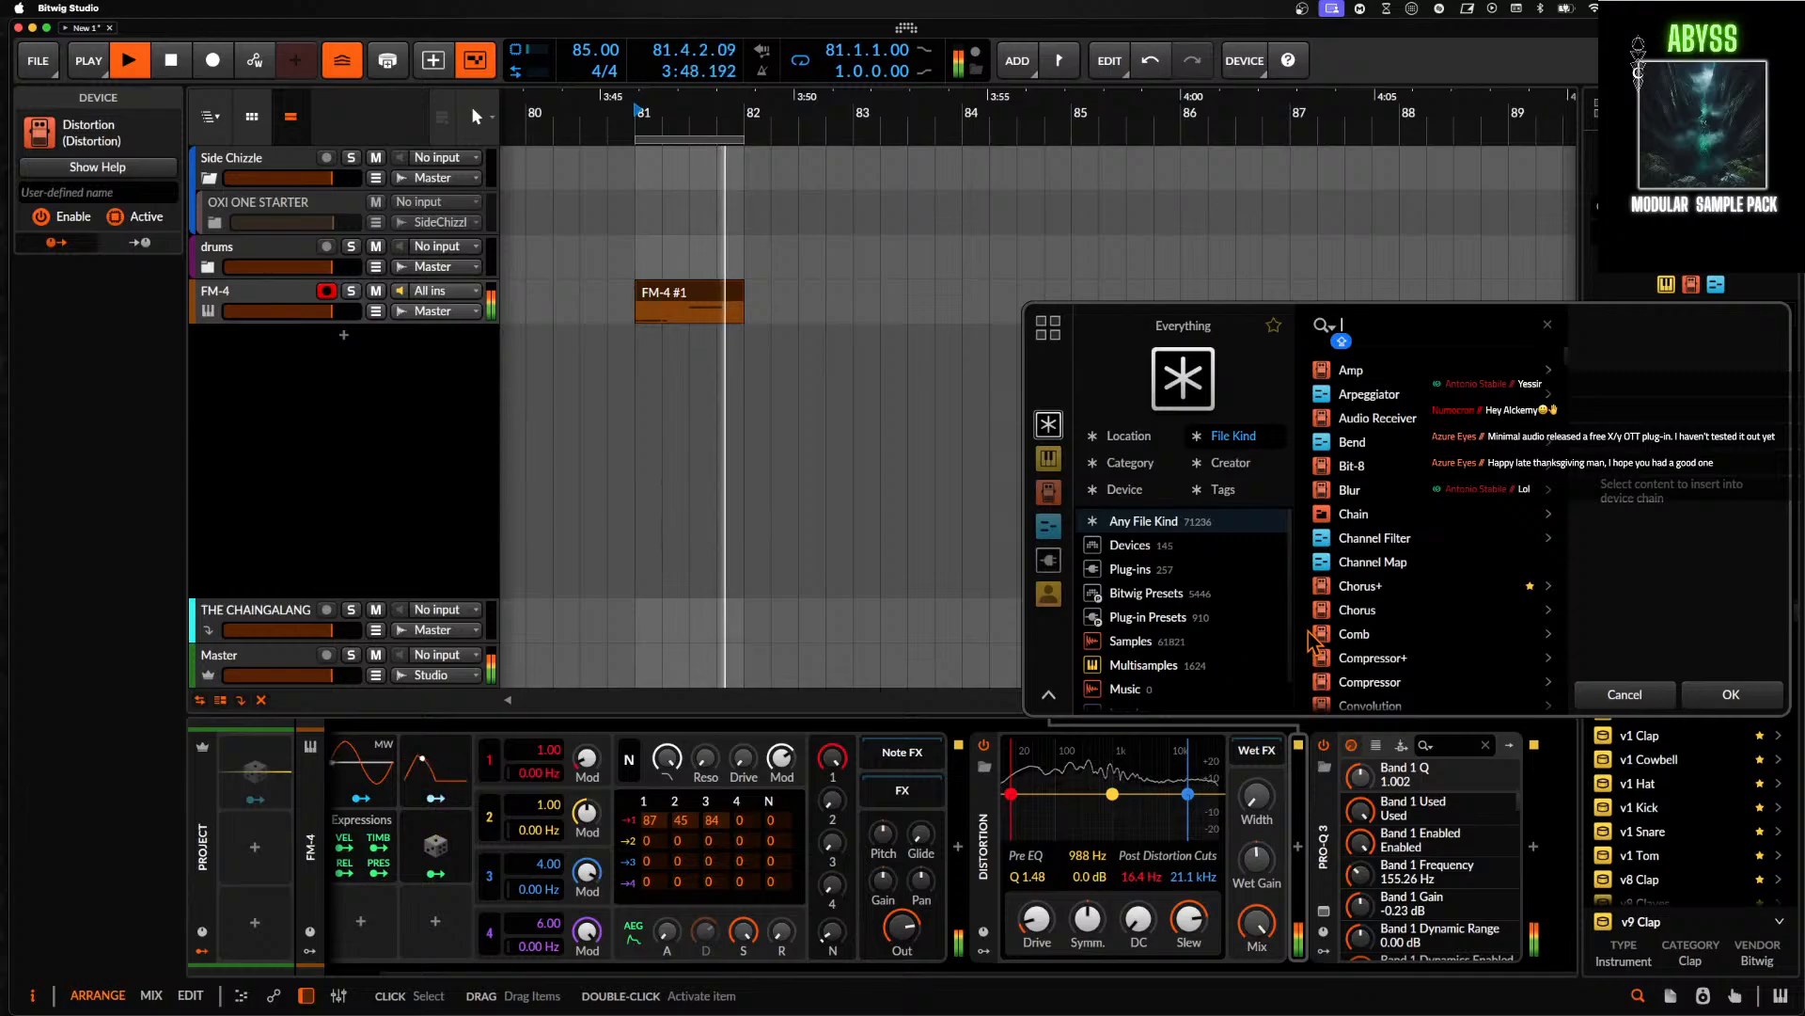
pyautogui.write('REVER')
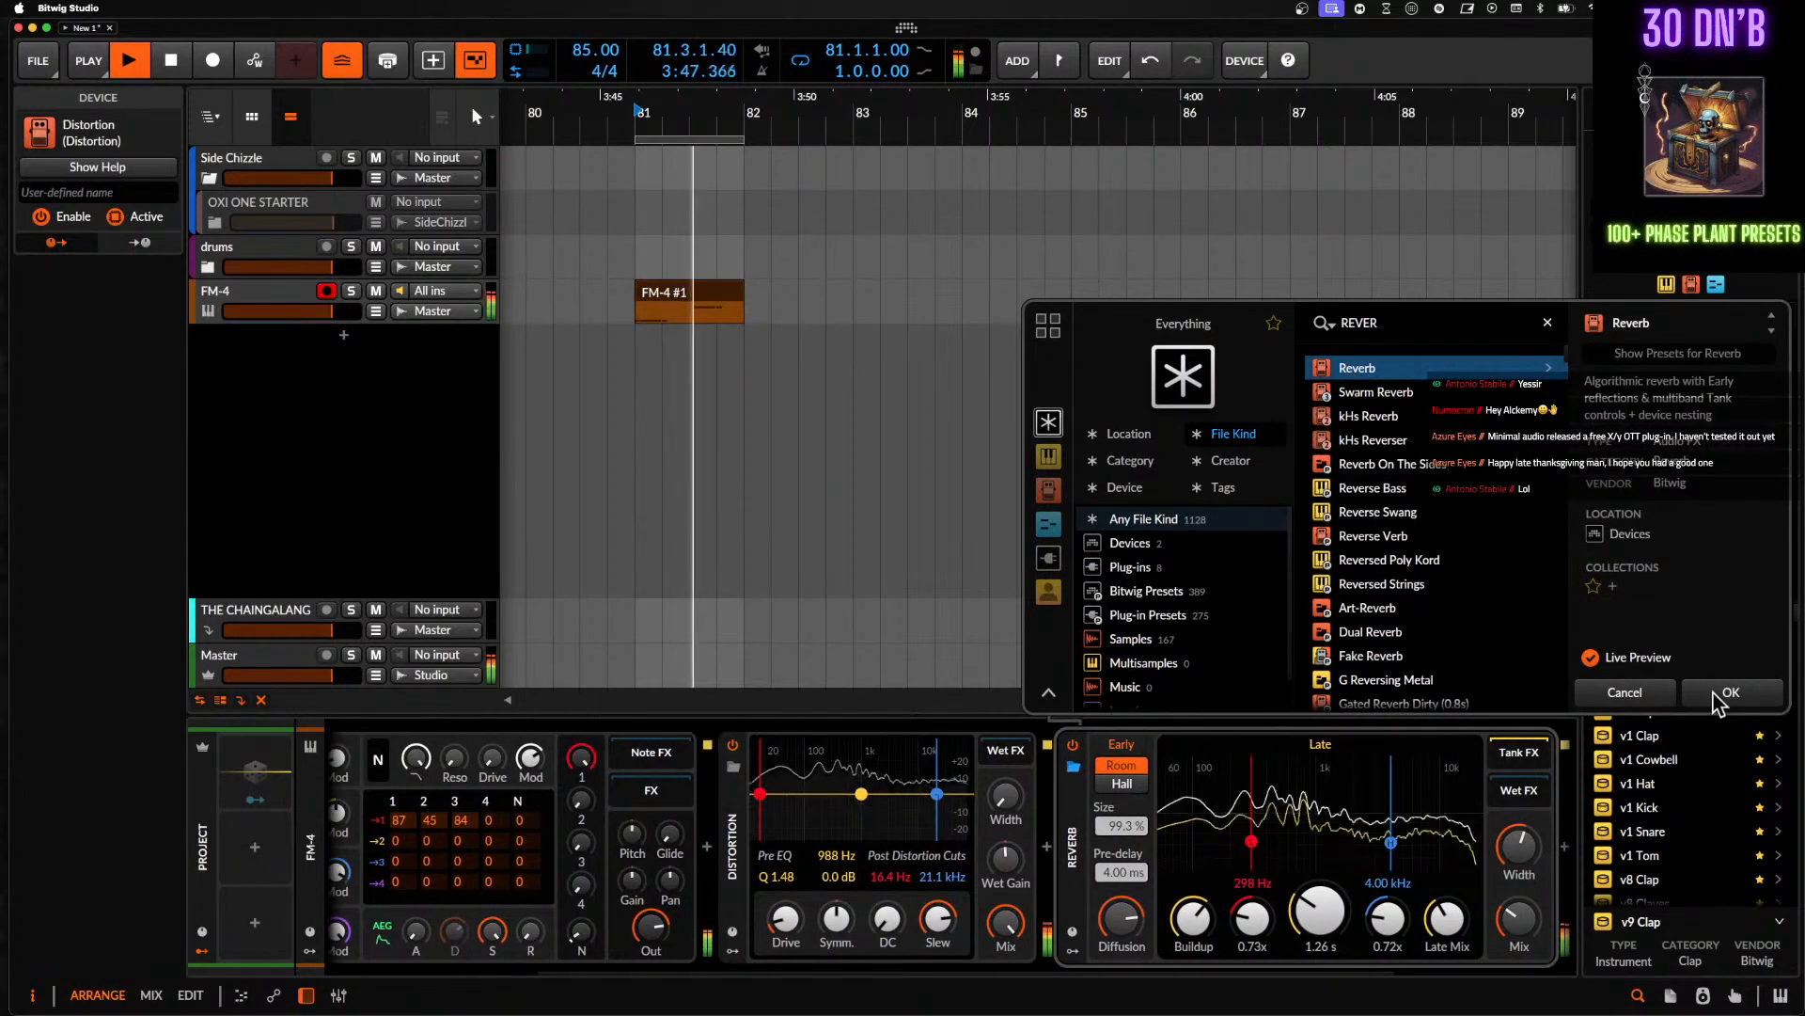
pyautogui.click(1717, 697)
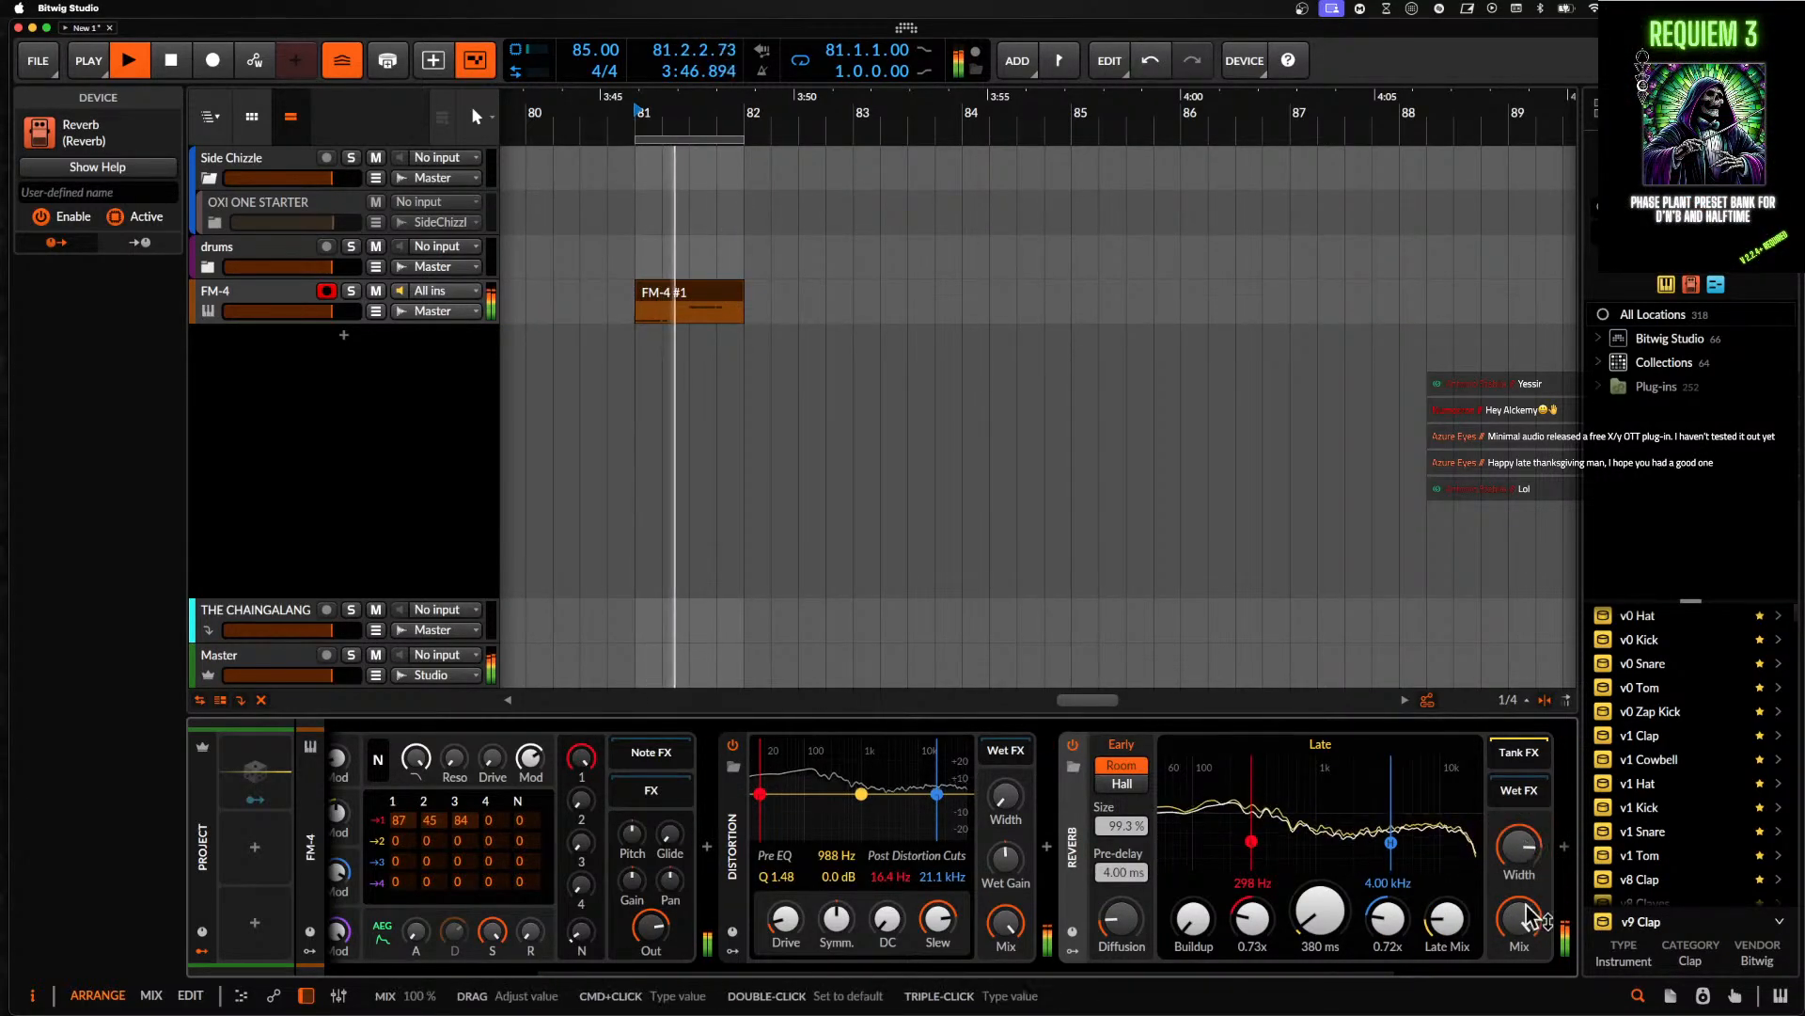
pyautogui.moveTo(1532, 916); pyautogui.dragTo(1533, 987)
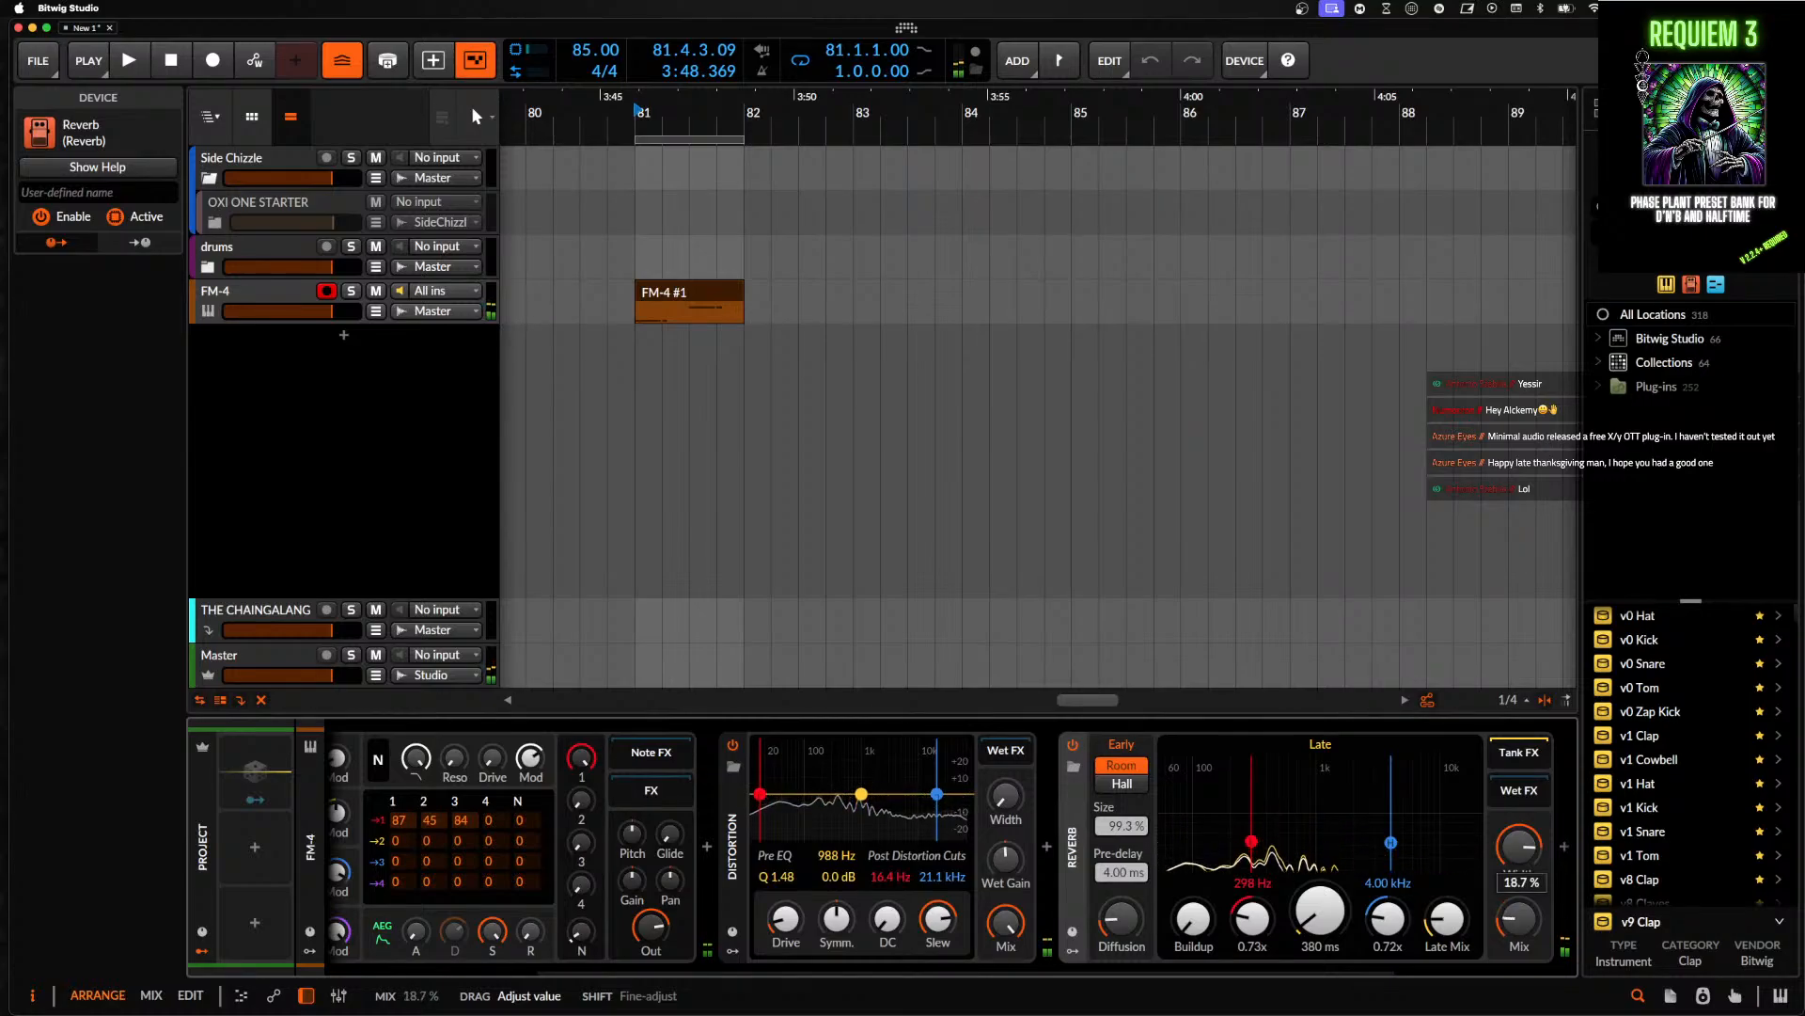
# - Set the FM-4 ratios to 10.00 for oscillator 2 and 14.00 for oscillator 3
pyautogui.hscroll(-5, 642, 854)
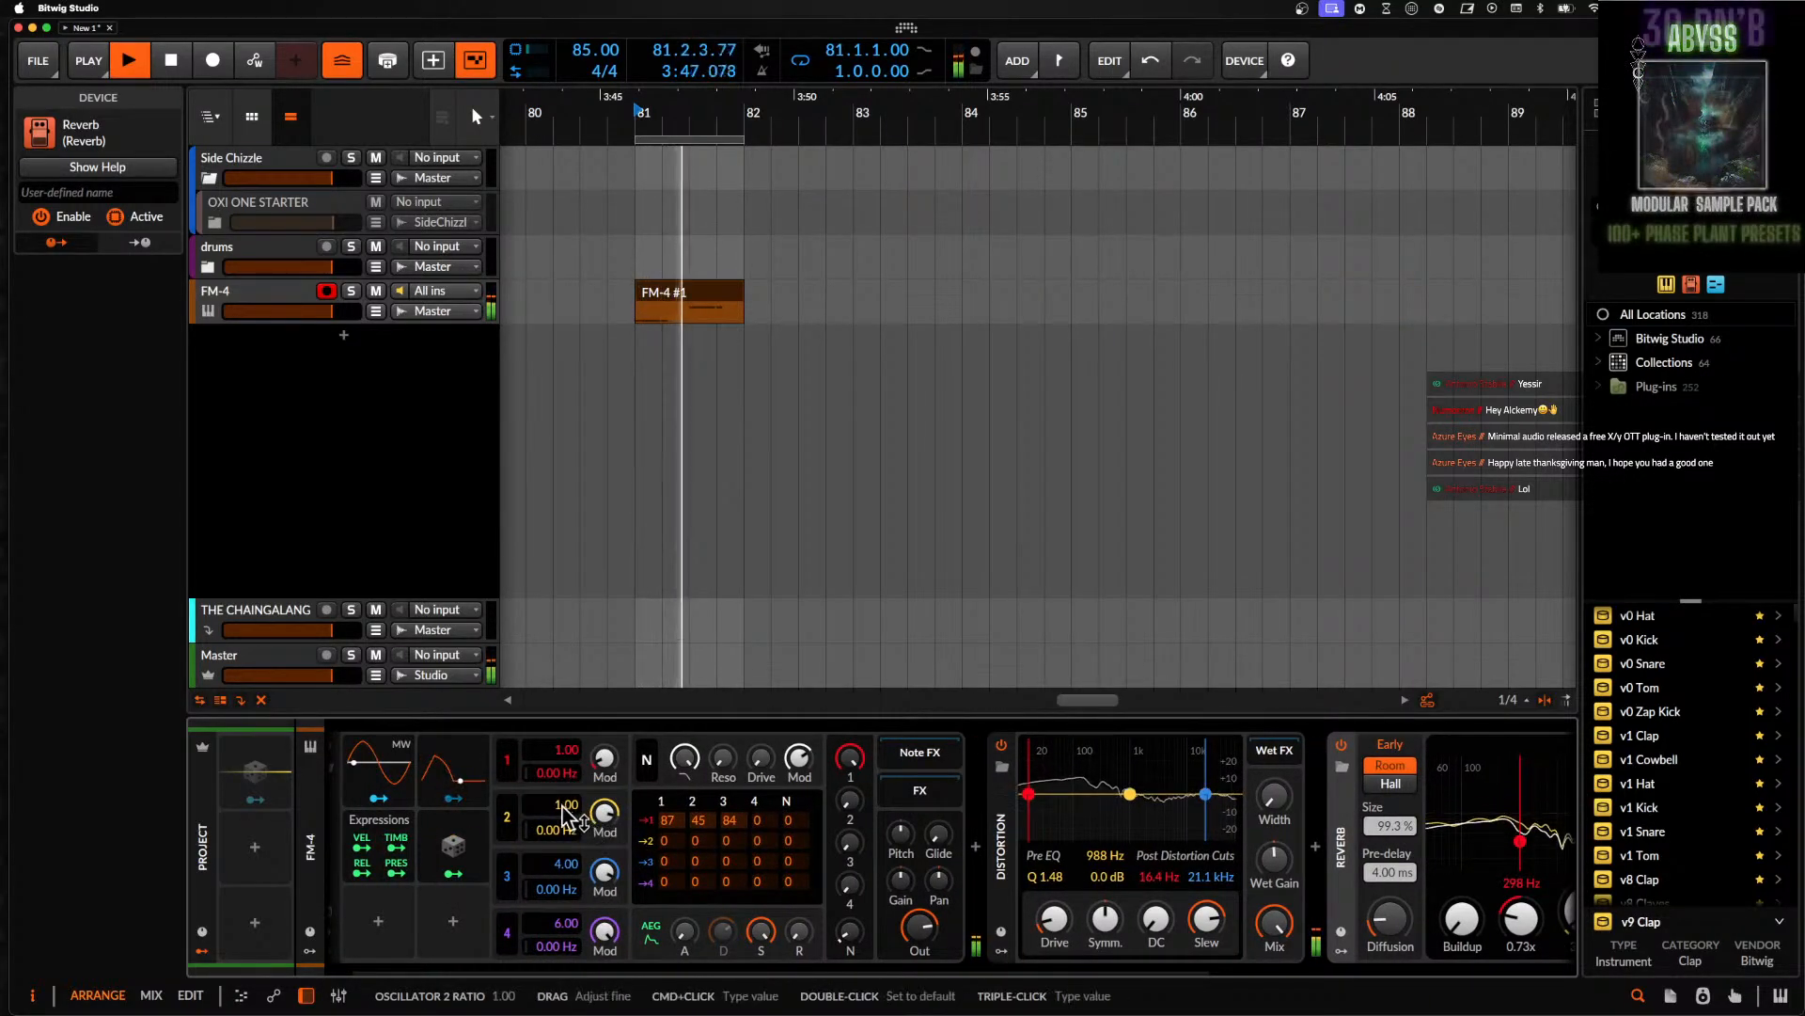
pyautogui.moveTo(564, 809)
pyautogui.mouseDown()
pyautogui.moveTo(564, 743)
pyautogui.moveTo(604, 851)
pyautogui.moveTo(604, 902)
pyautogui.moveTo(572, 888)
pyautogui.moveTo(571, 907)
pyautogui.moveTo(604, 922)
pyautogui.moveTo(569, 804)
pyautogui.mouseUp()
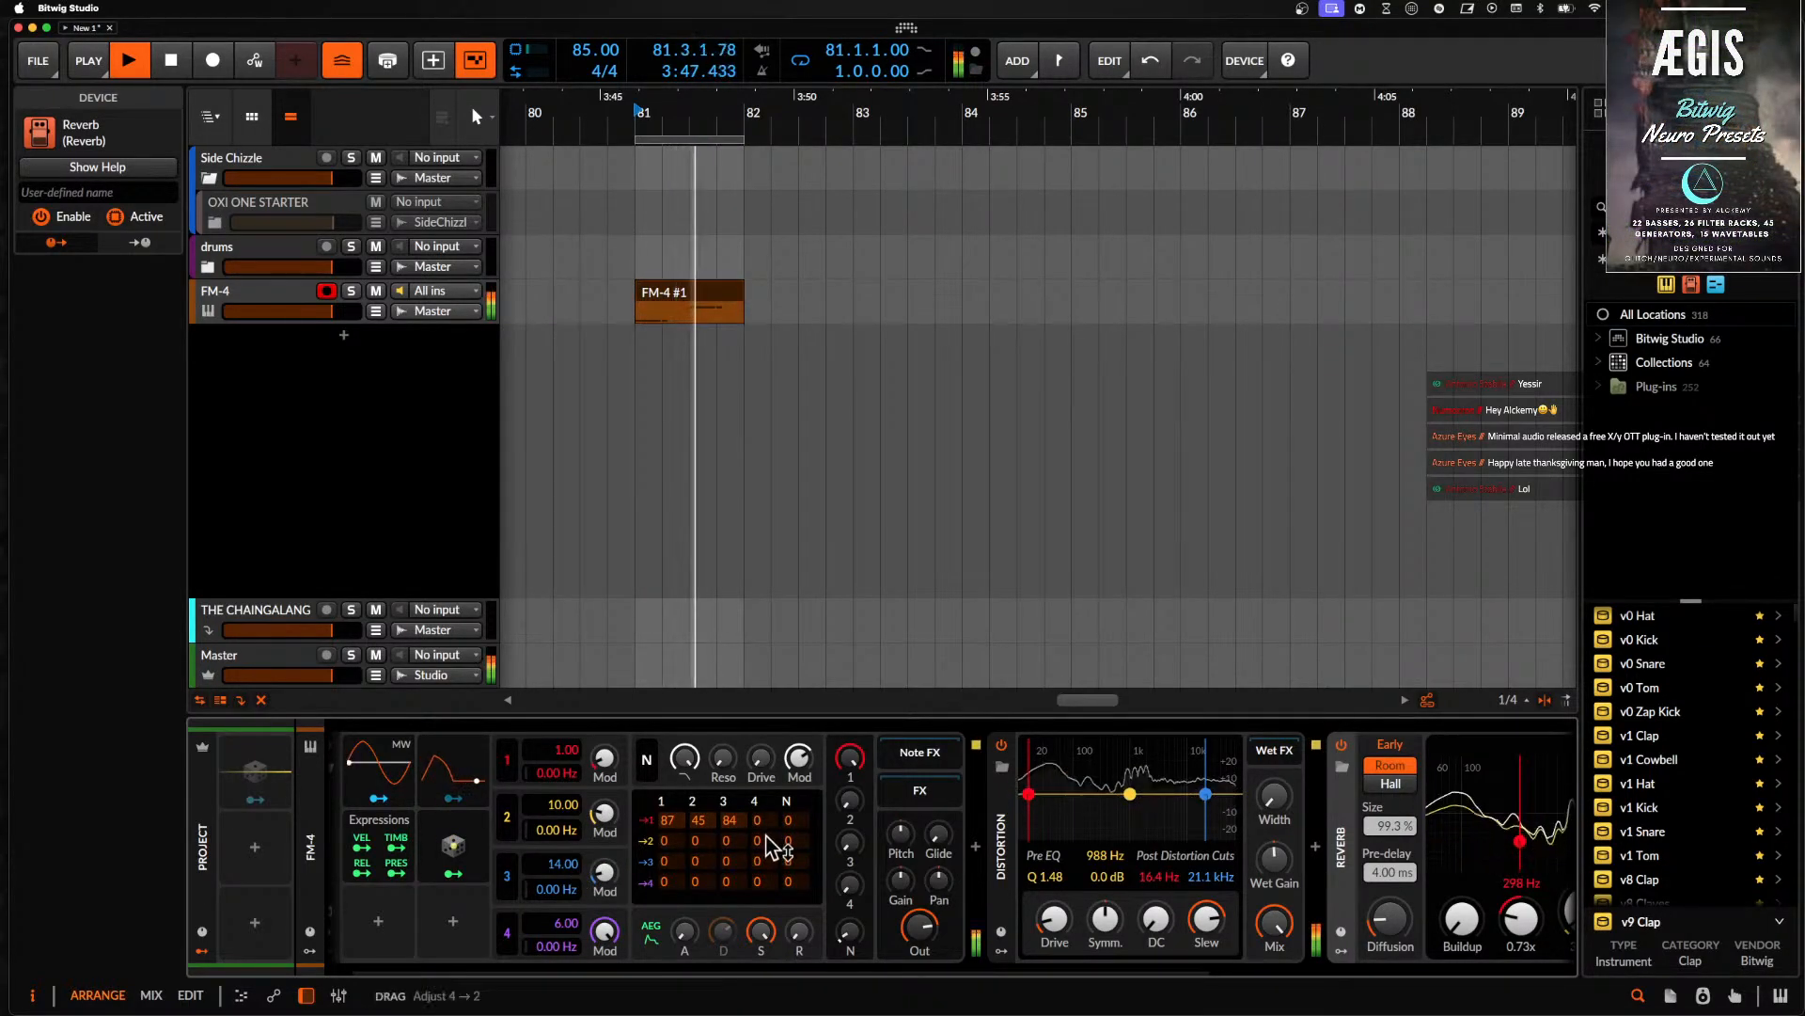
# - Set the FM-4 modulation from oscillator 4 to 1 to 53, and collapse the Distortion and Reverb devices with Reverb disabled
pyautogui.moveTo(763, 827); pyautogui.dragTo(764, 765)
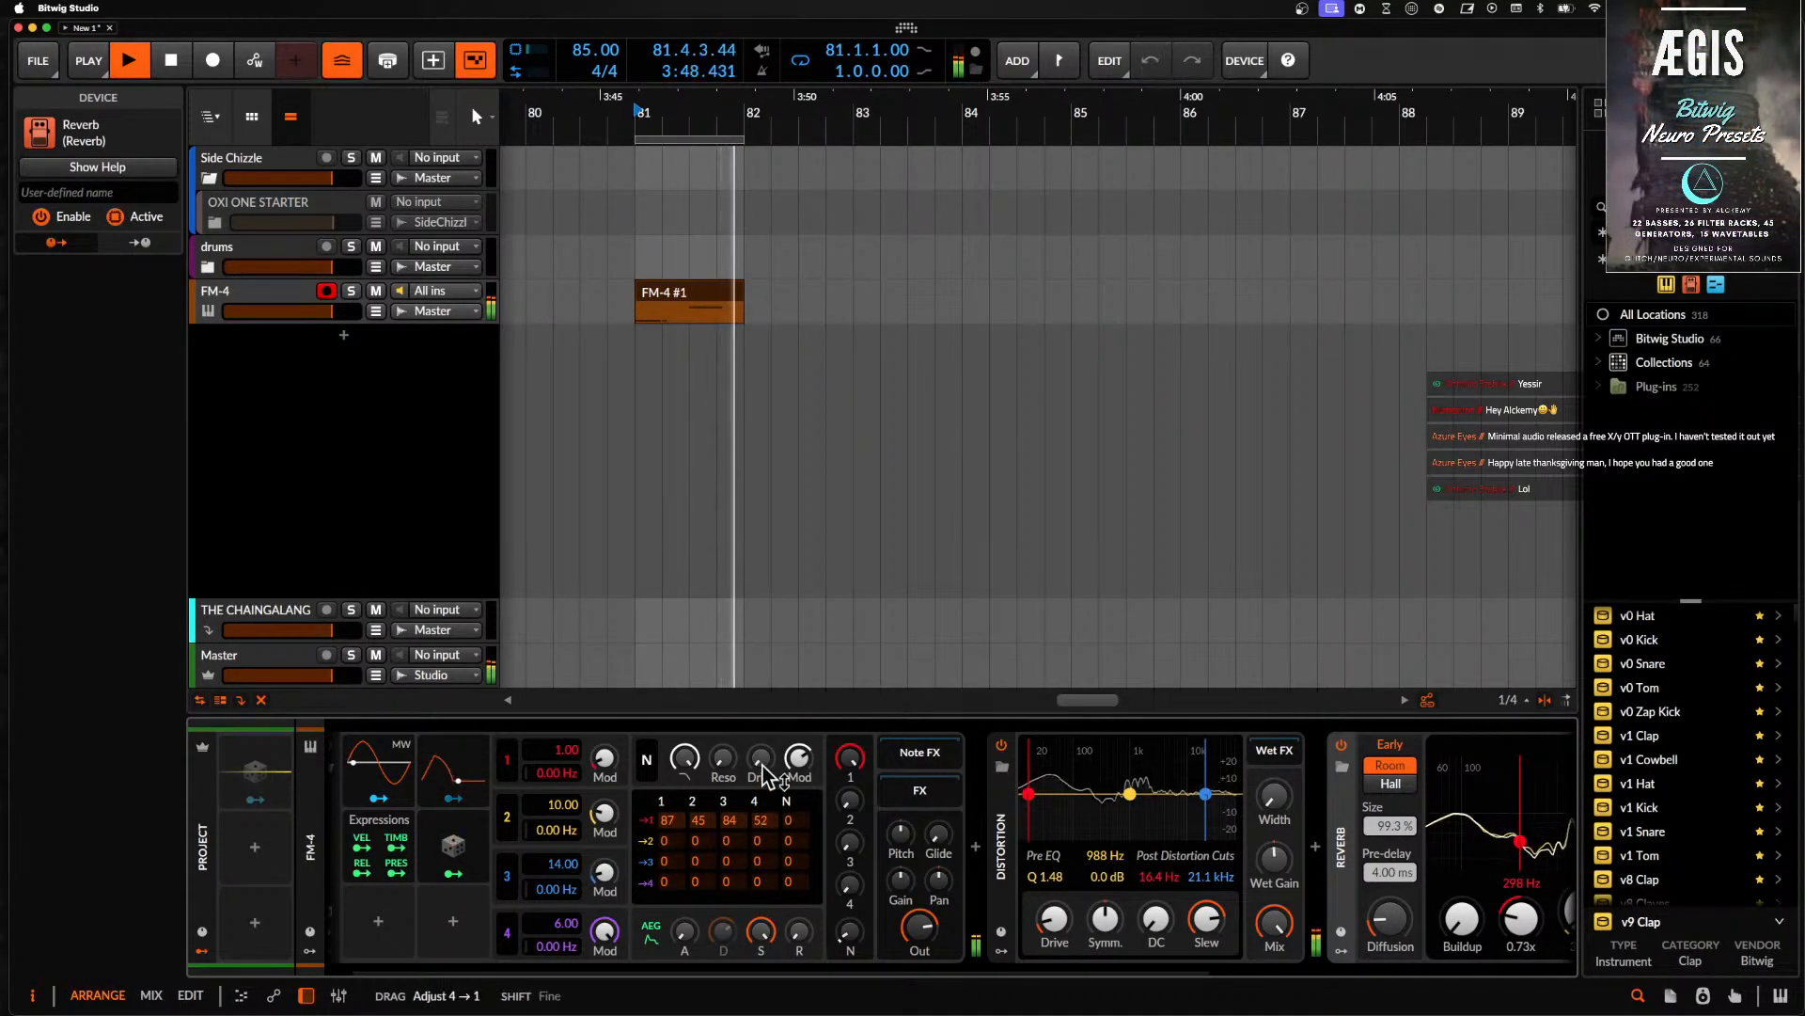
pyautogui.click(1005, 830)
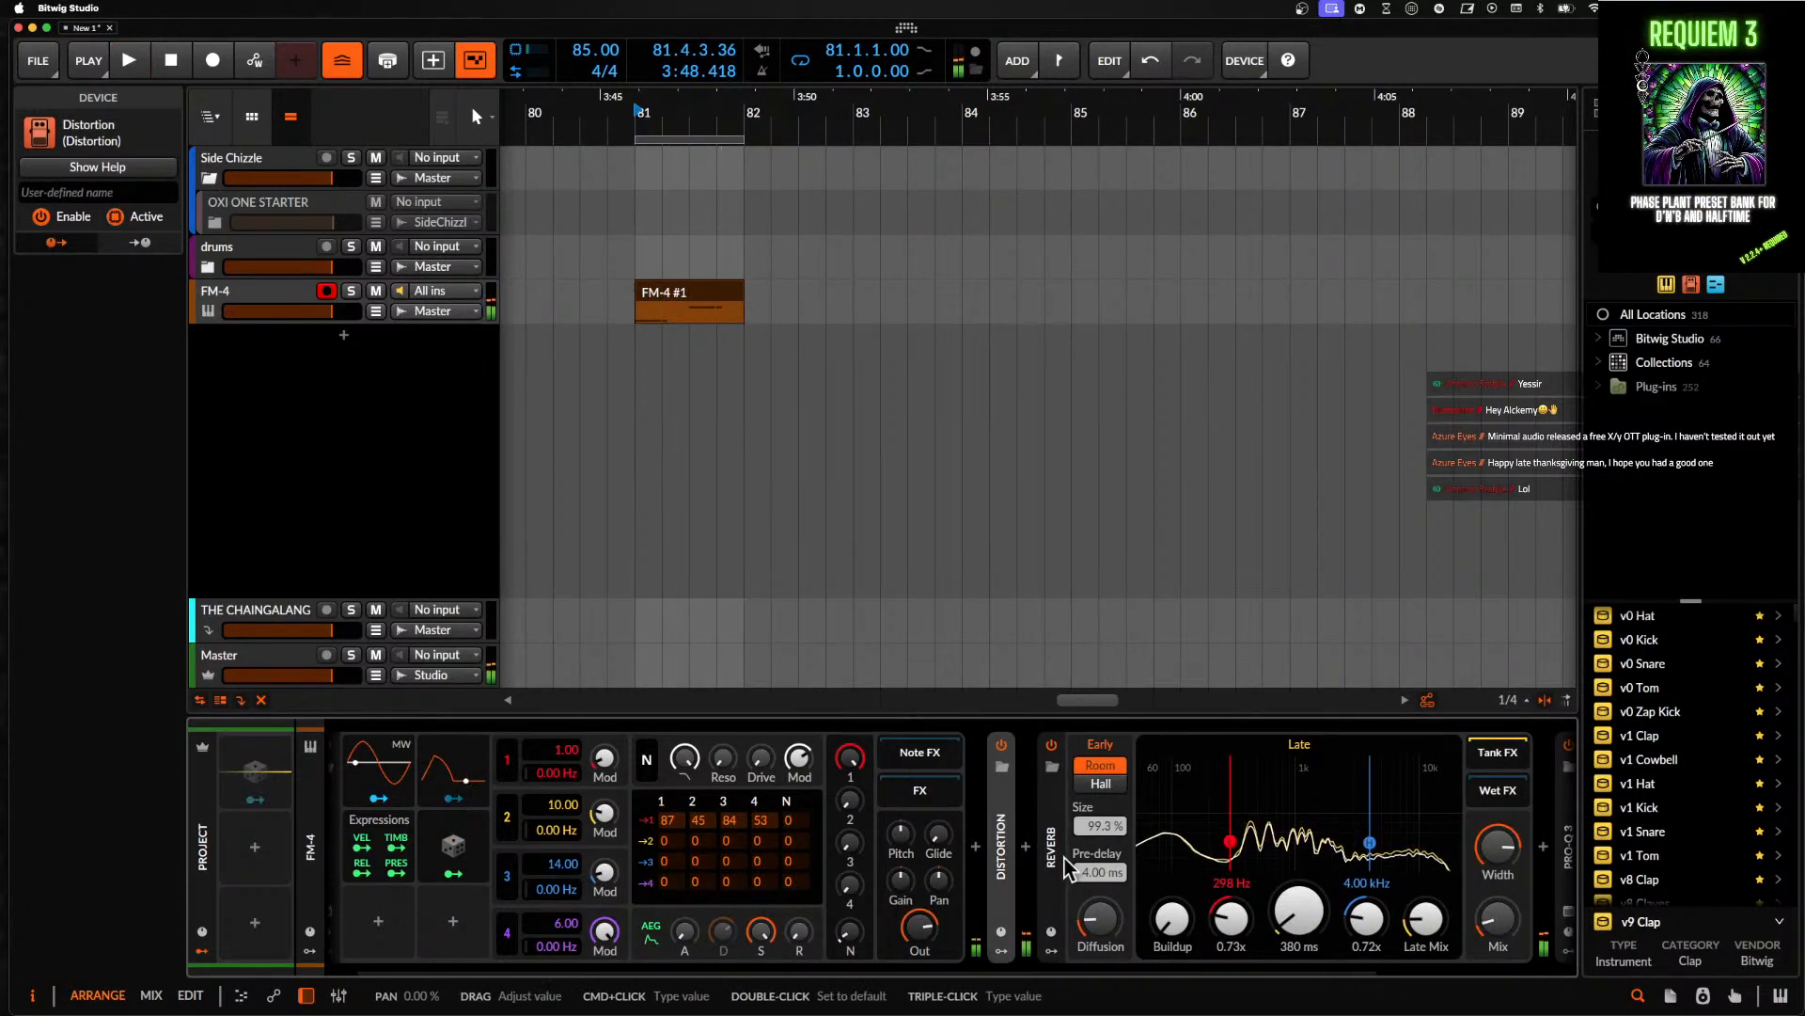
pyautogui.click(1067, 865)
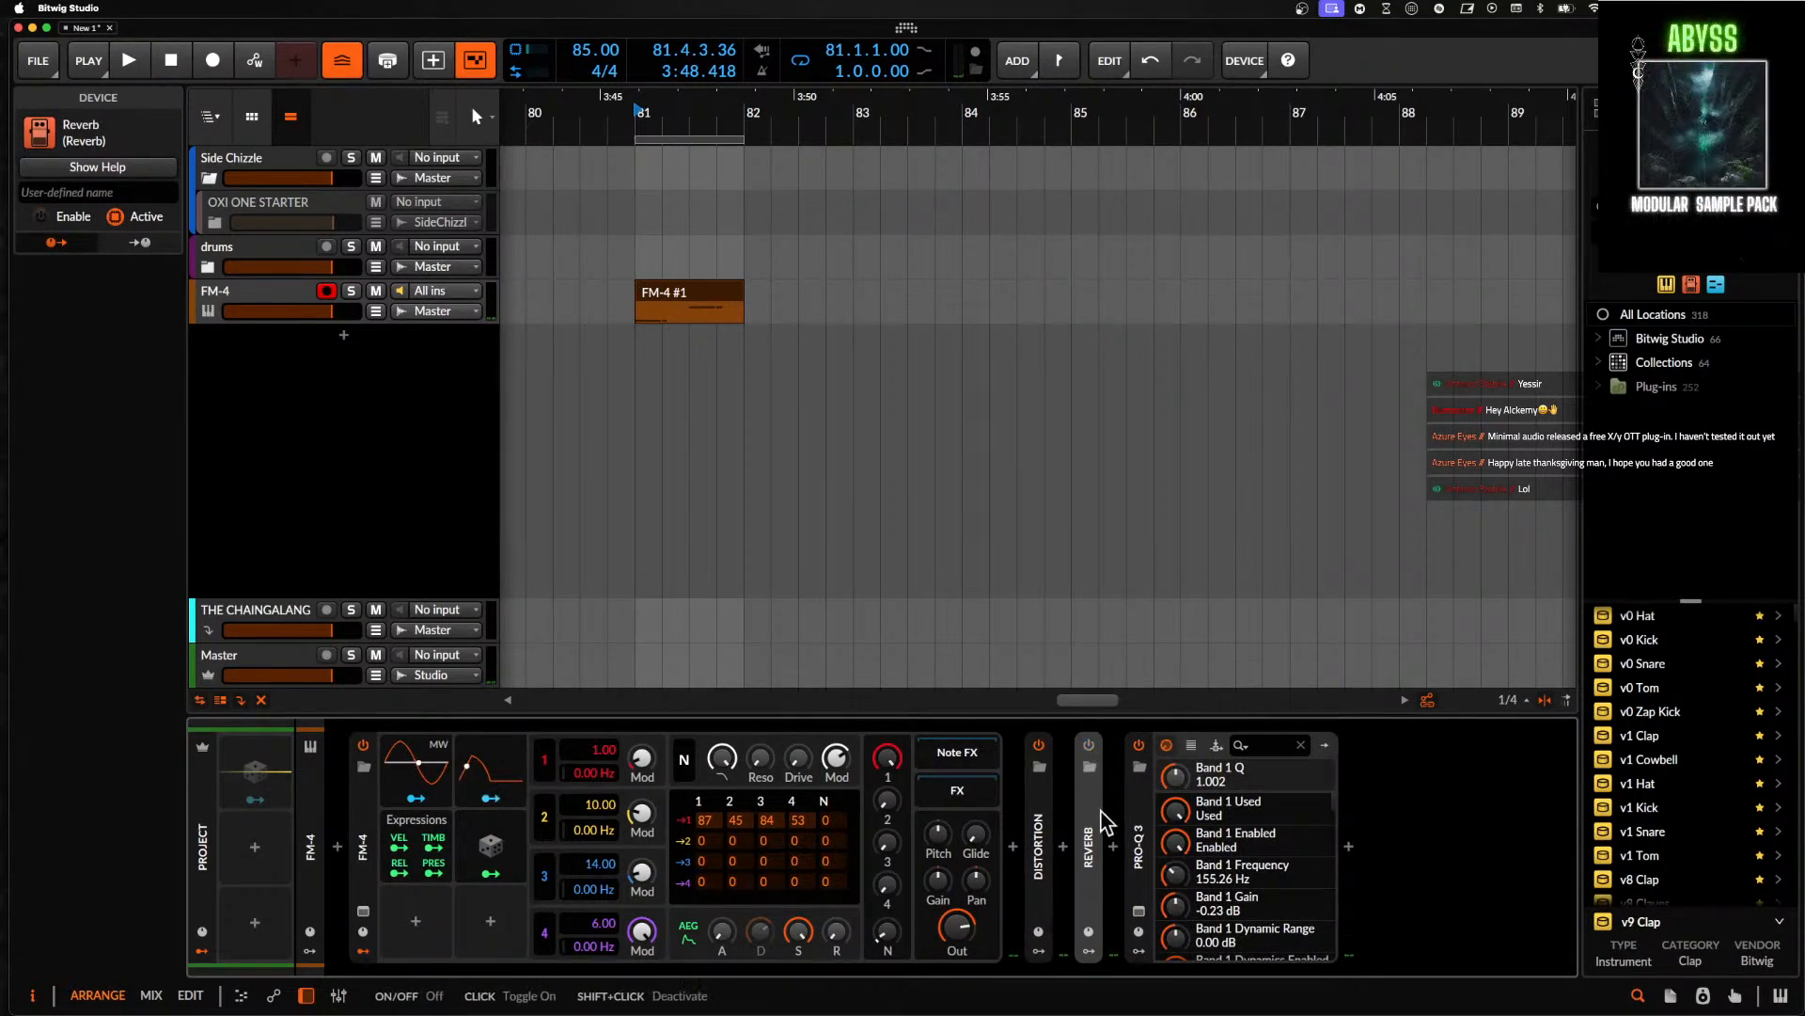
# - Insert the Dist TUBE-CULTURE plug-in between Reverb and Pro-Q 3
pyautogui.click(1112, 846)
pyautogui.write('DIST')
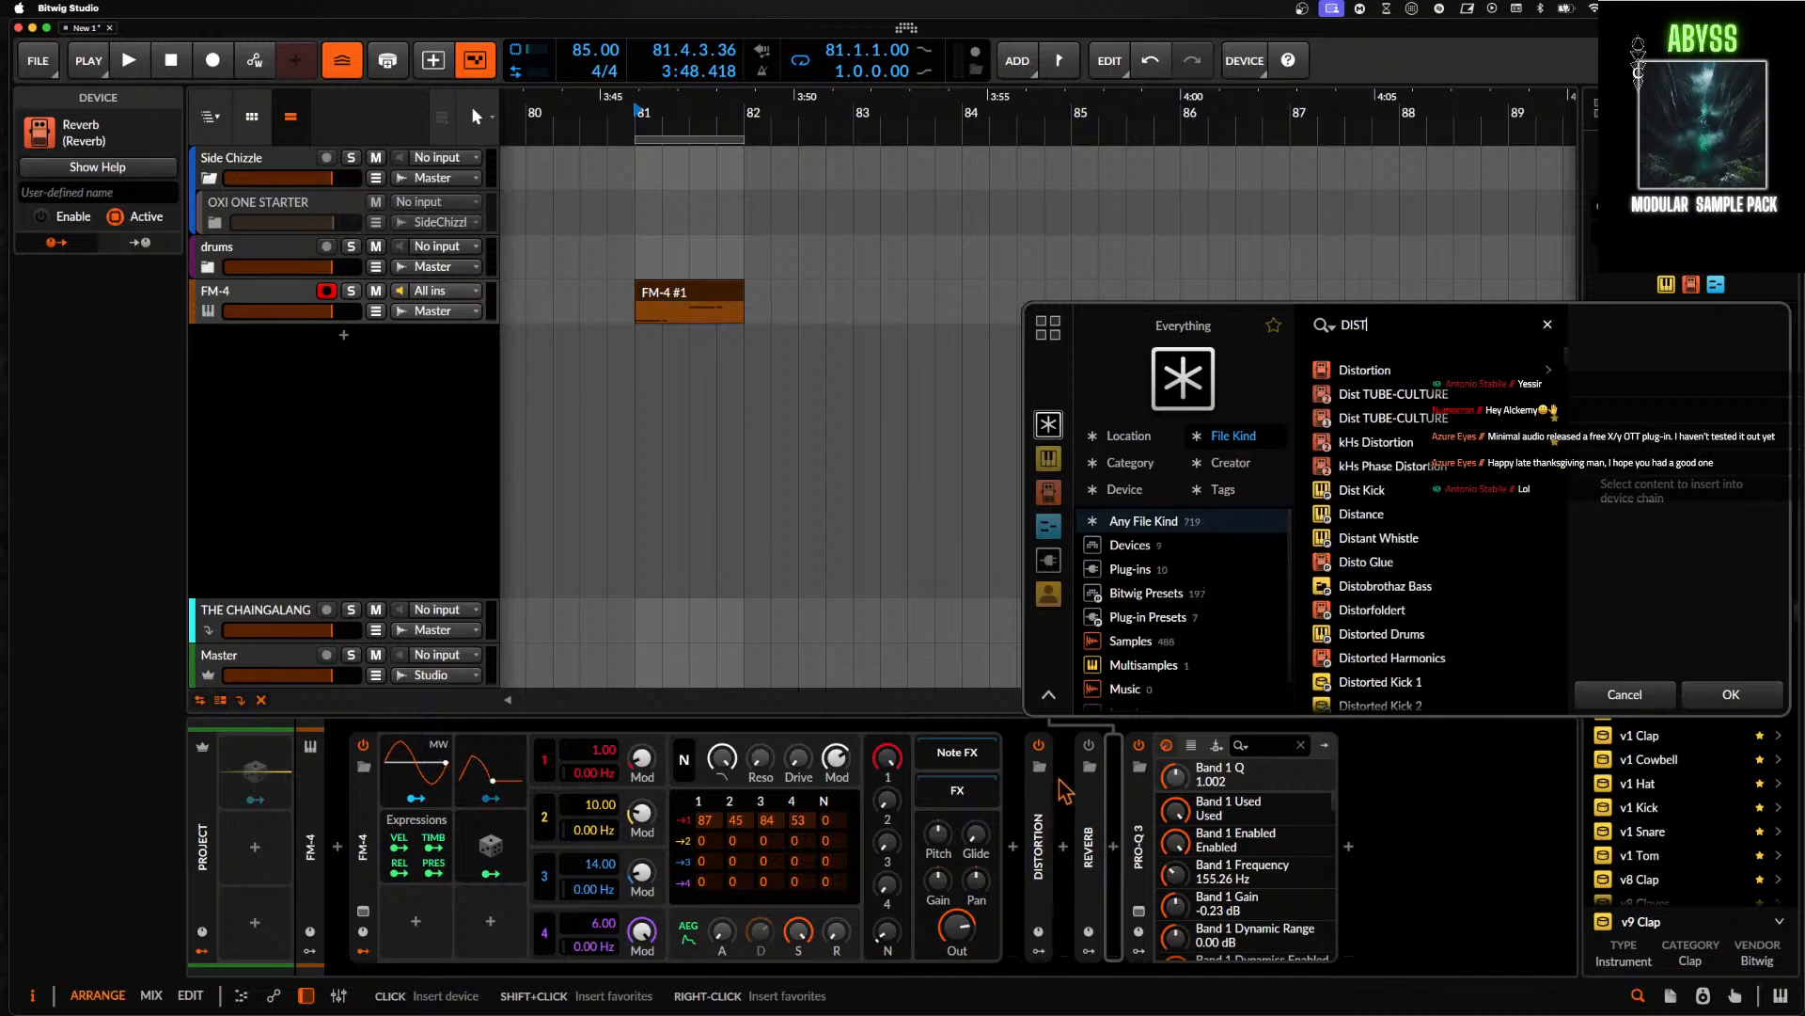
pyautogui.click(1381, 417)
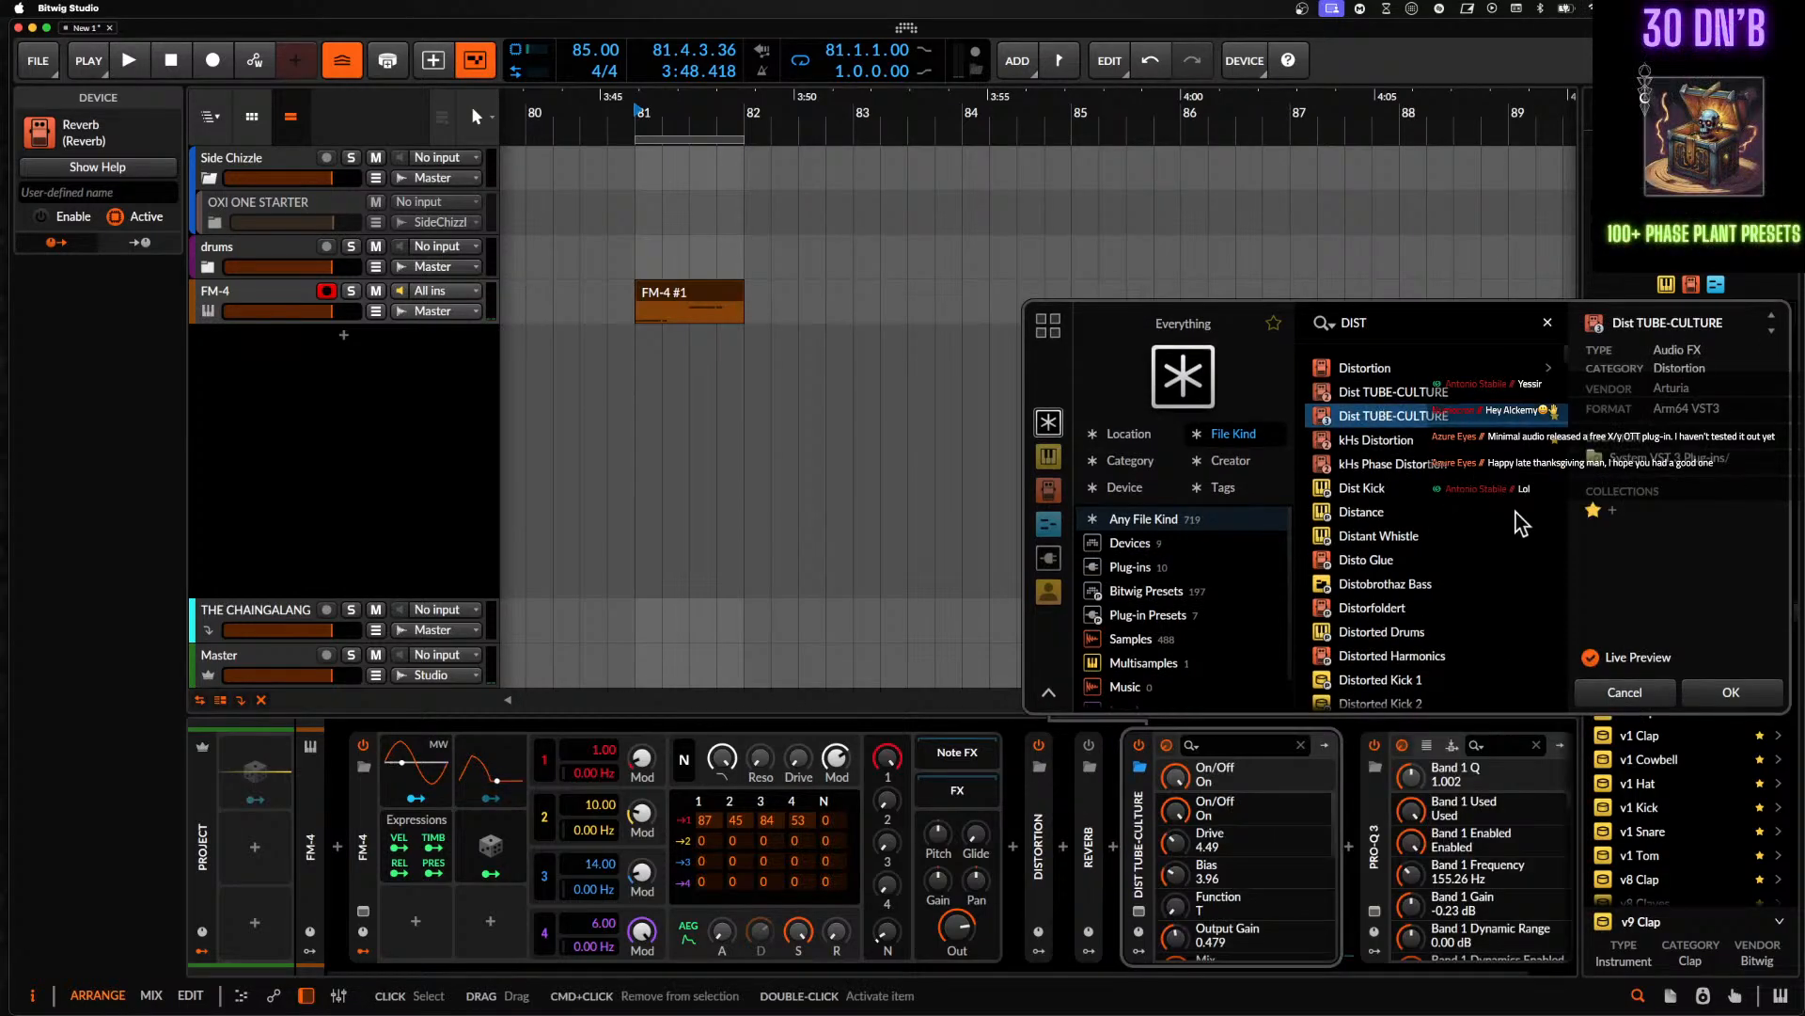
pyautogui.click(1723, 686)
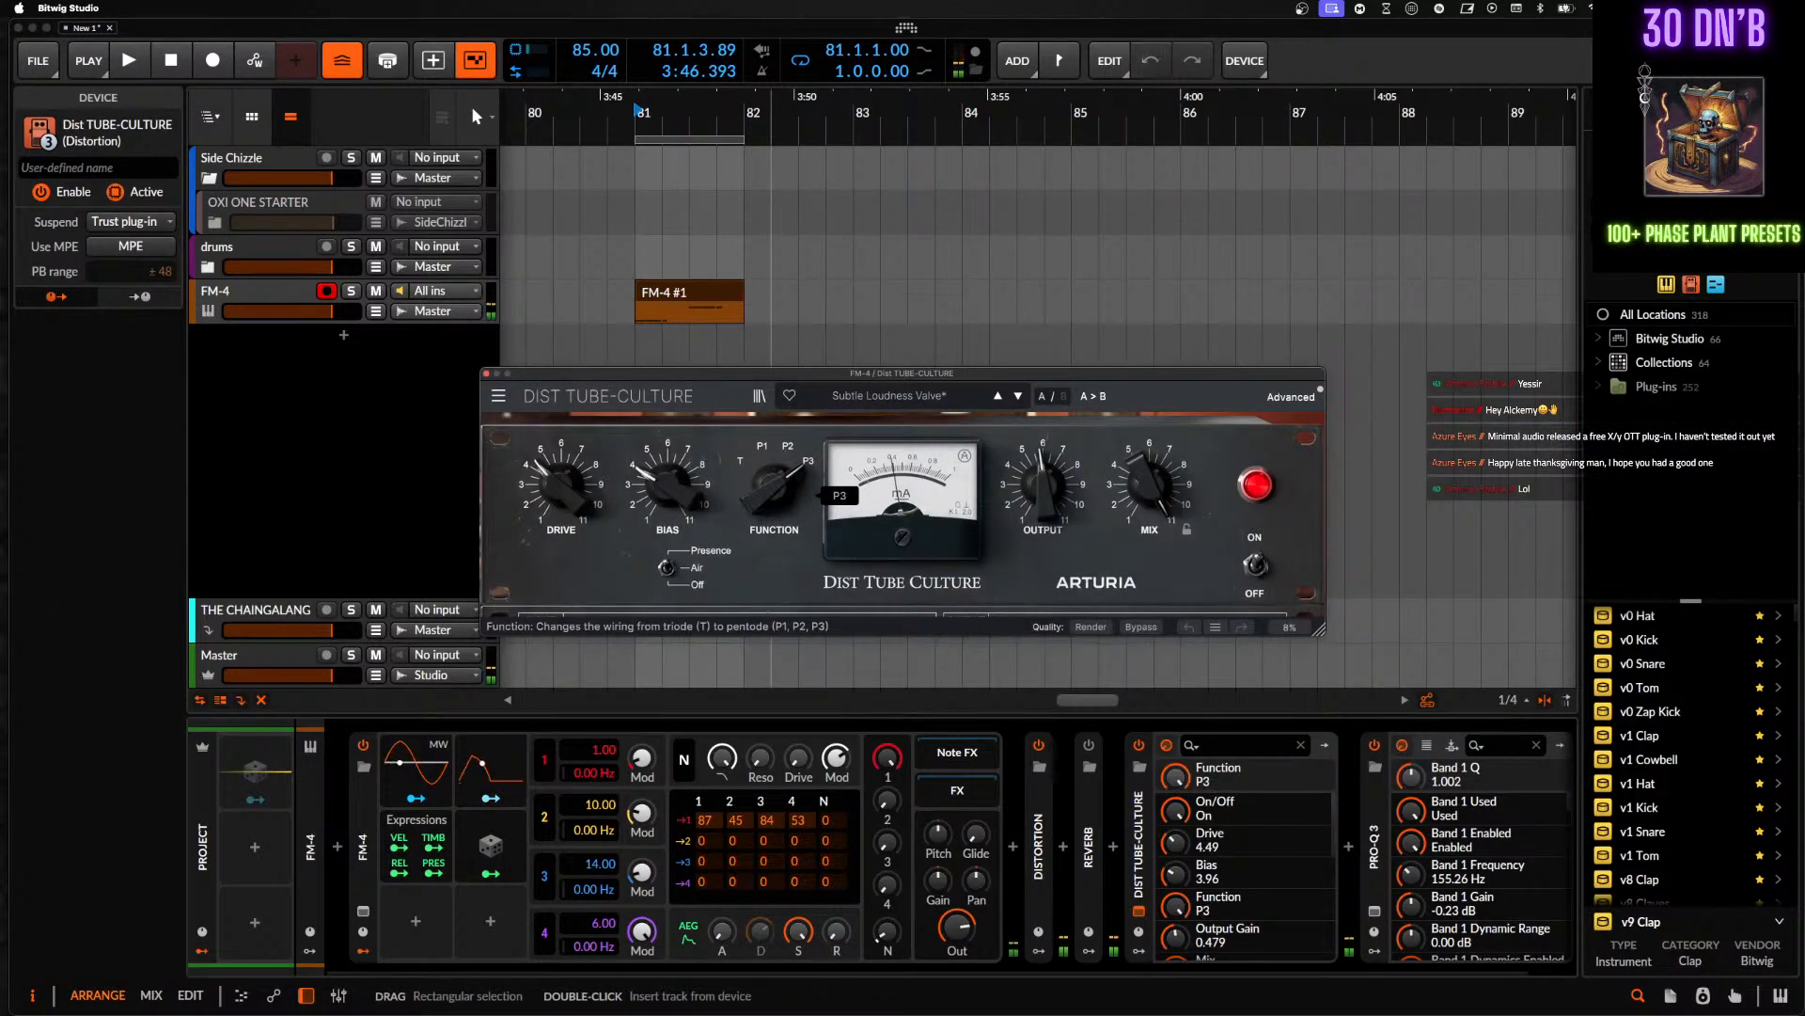
# - Set Dist TUBE-CULTURE's Function to P2 and its output gain to 0.600 while the clip plays
pyautogui.moveTo(774, 486); pyautogui.dragTo(774, 522)
pyautogui.press('space')
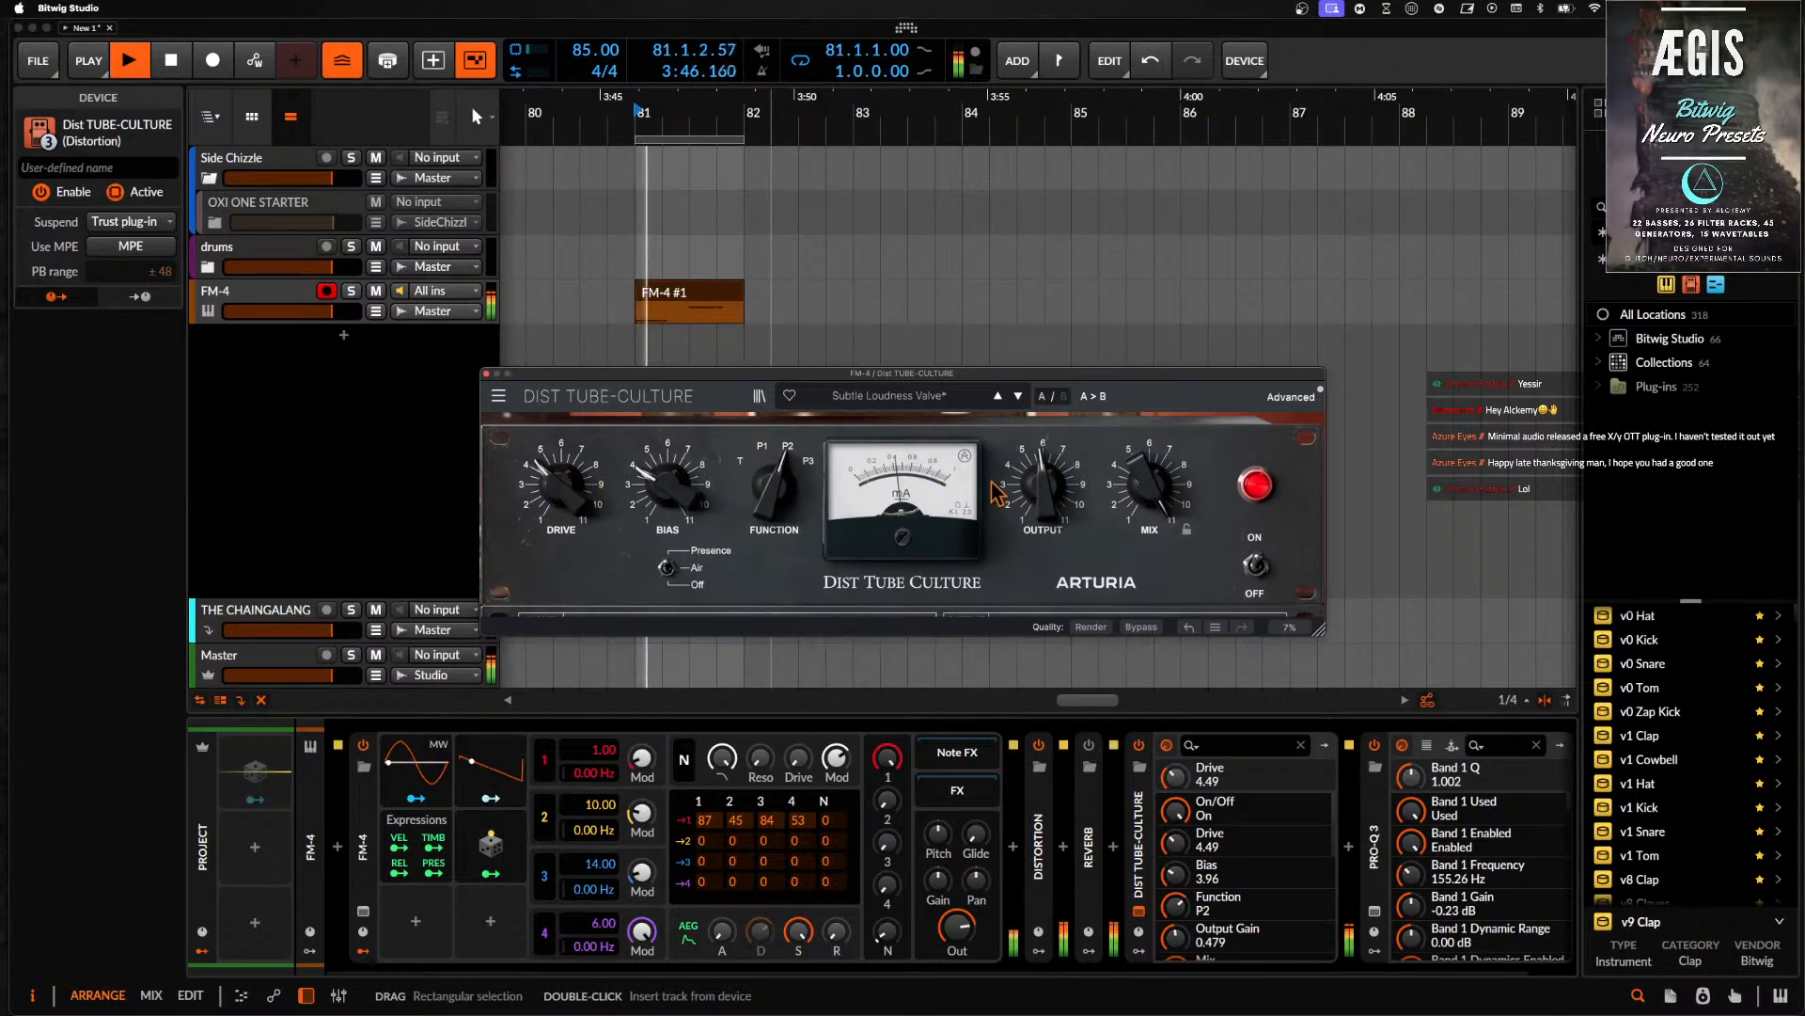
pyautogui.moveTo(1034, 487); pyautogui.dragTo(1034, 463)
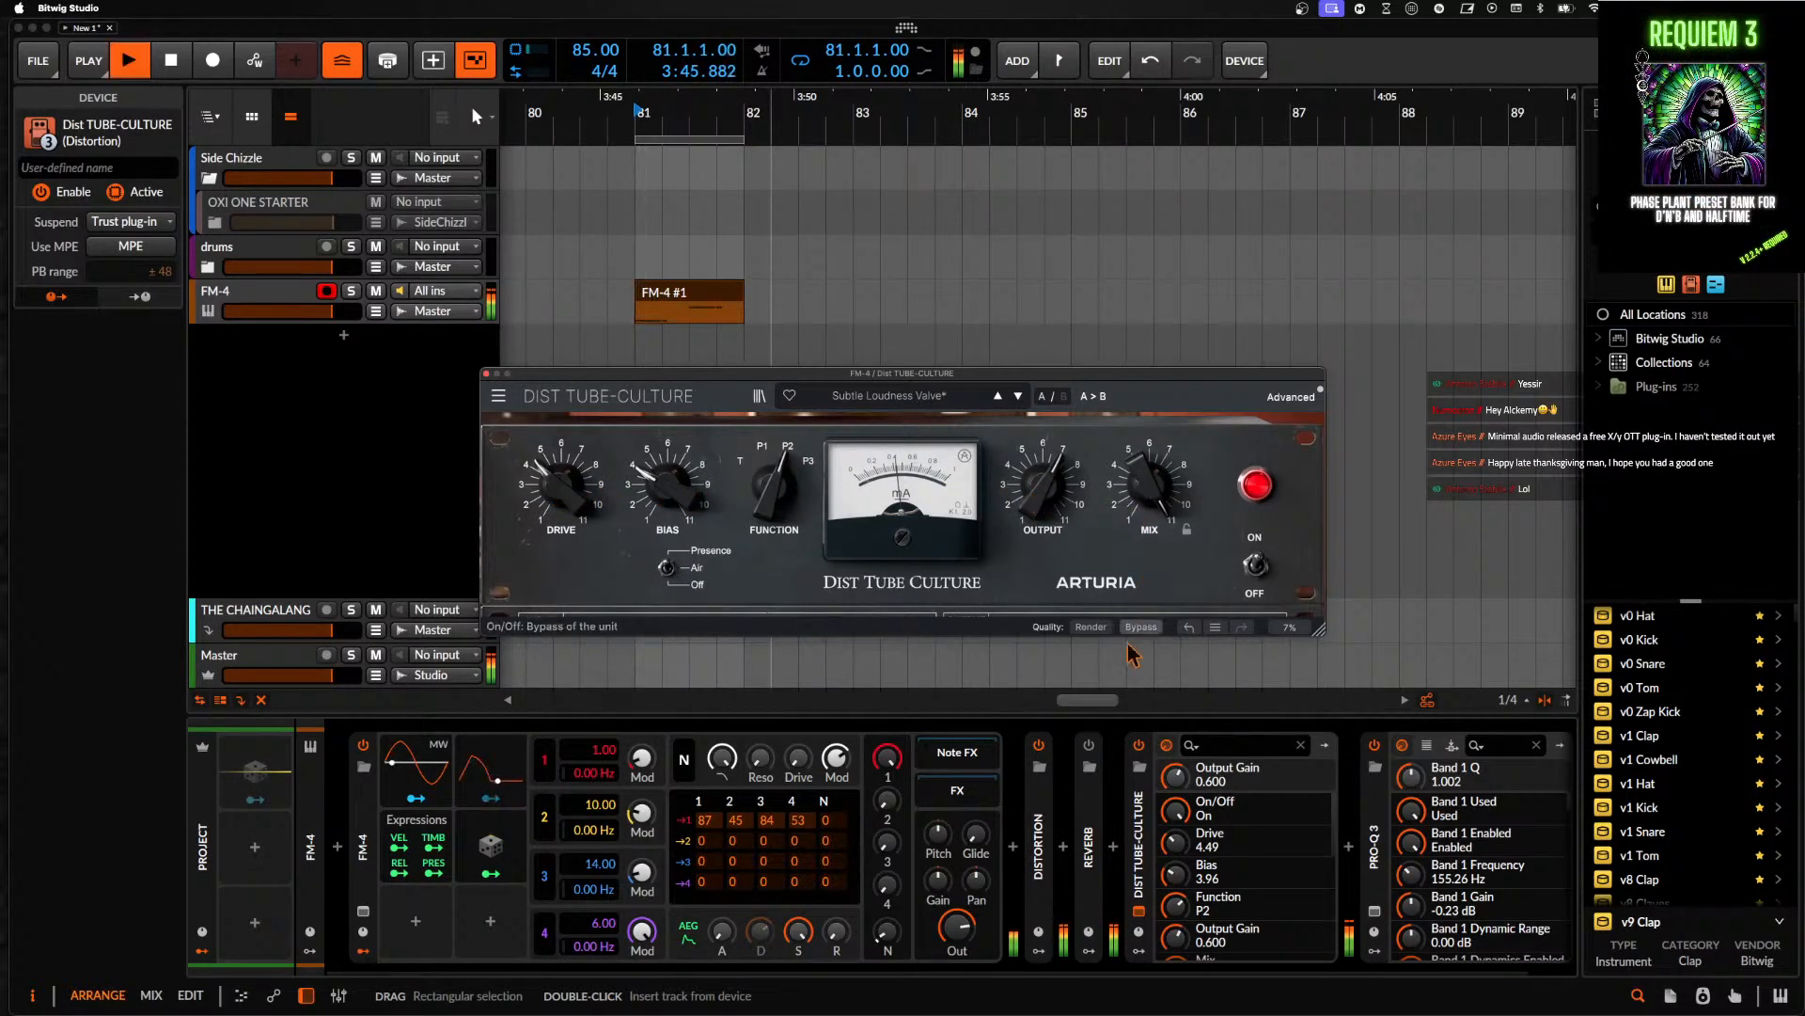
# - In Pro-Q 3, cut the first band 2.75 dB at 282 Hz and add a low bell of about +6.89 dB near 37 Hz
pyautogui.click(1373, 912)
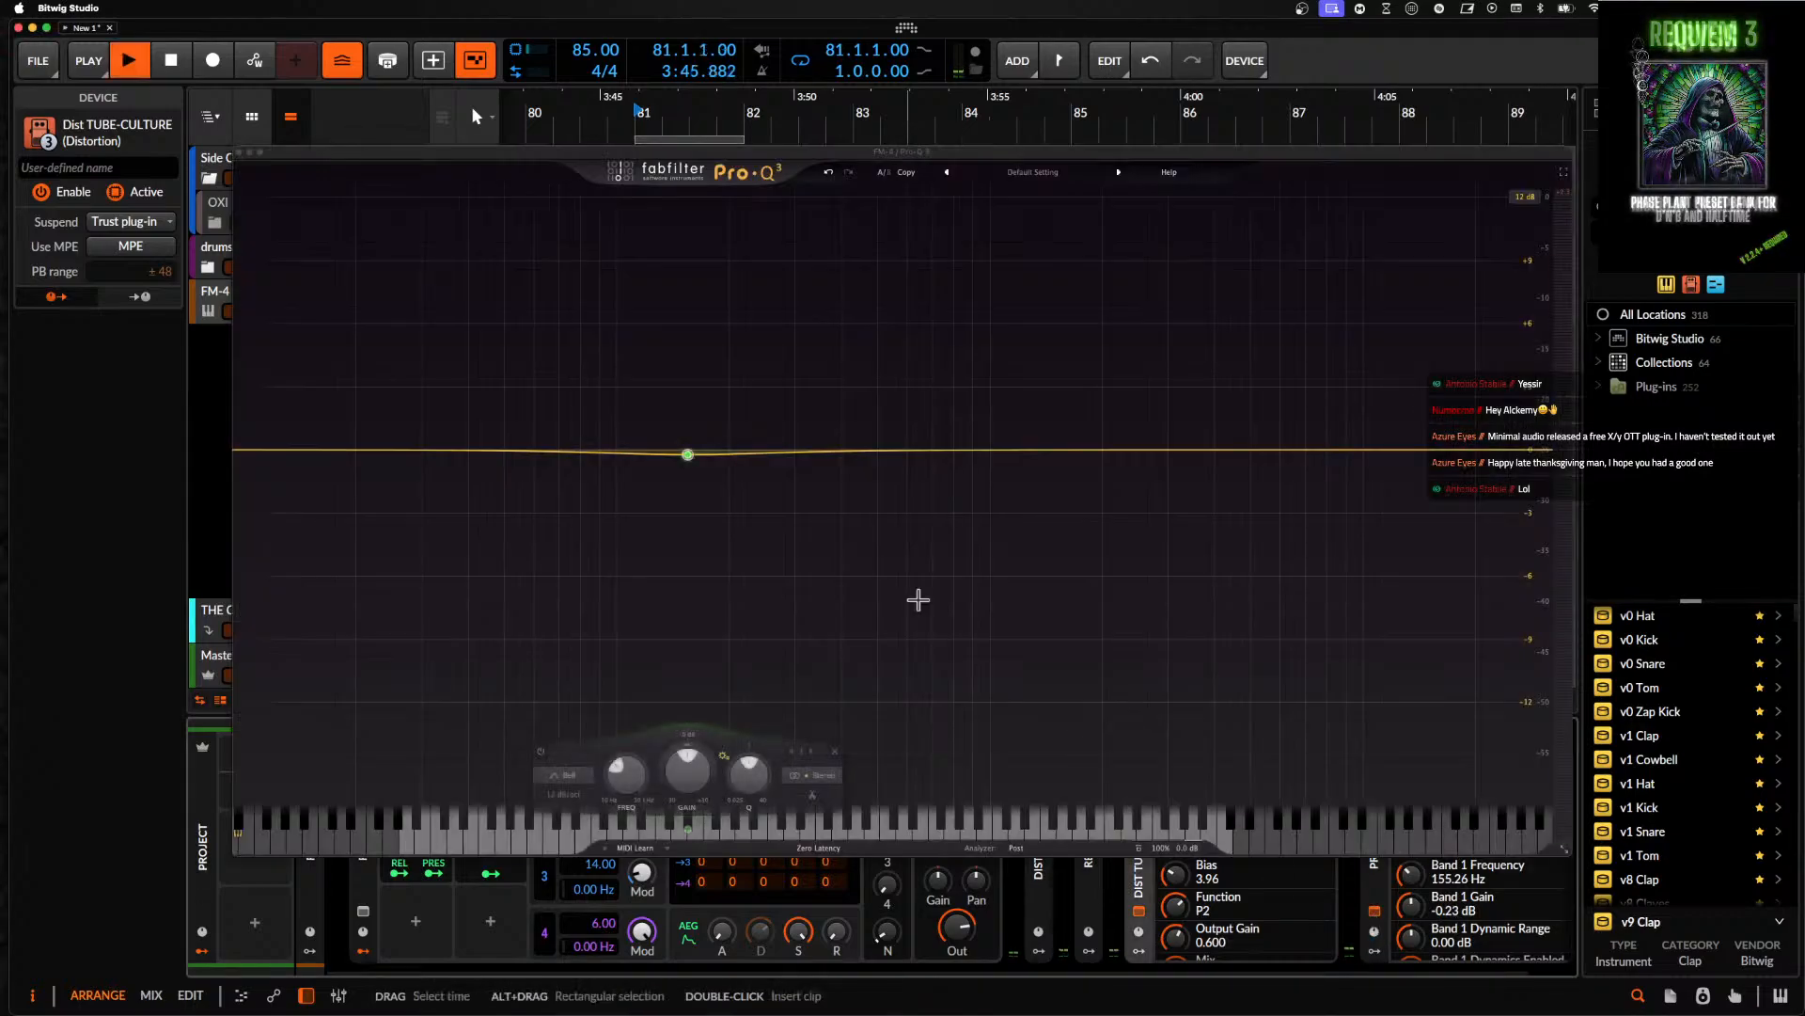
pyautogui.moveTo(691, 454); pyautogui.dragTo(453, 299)
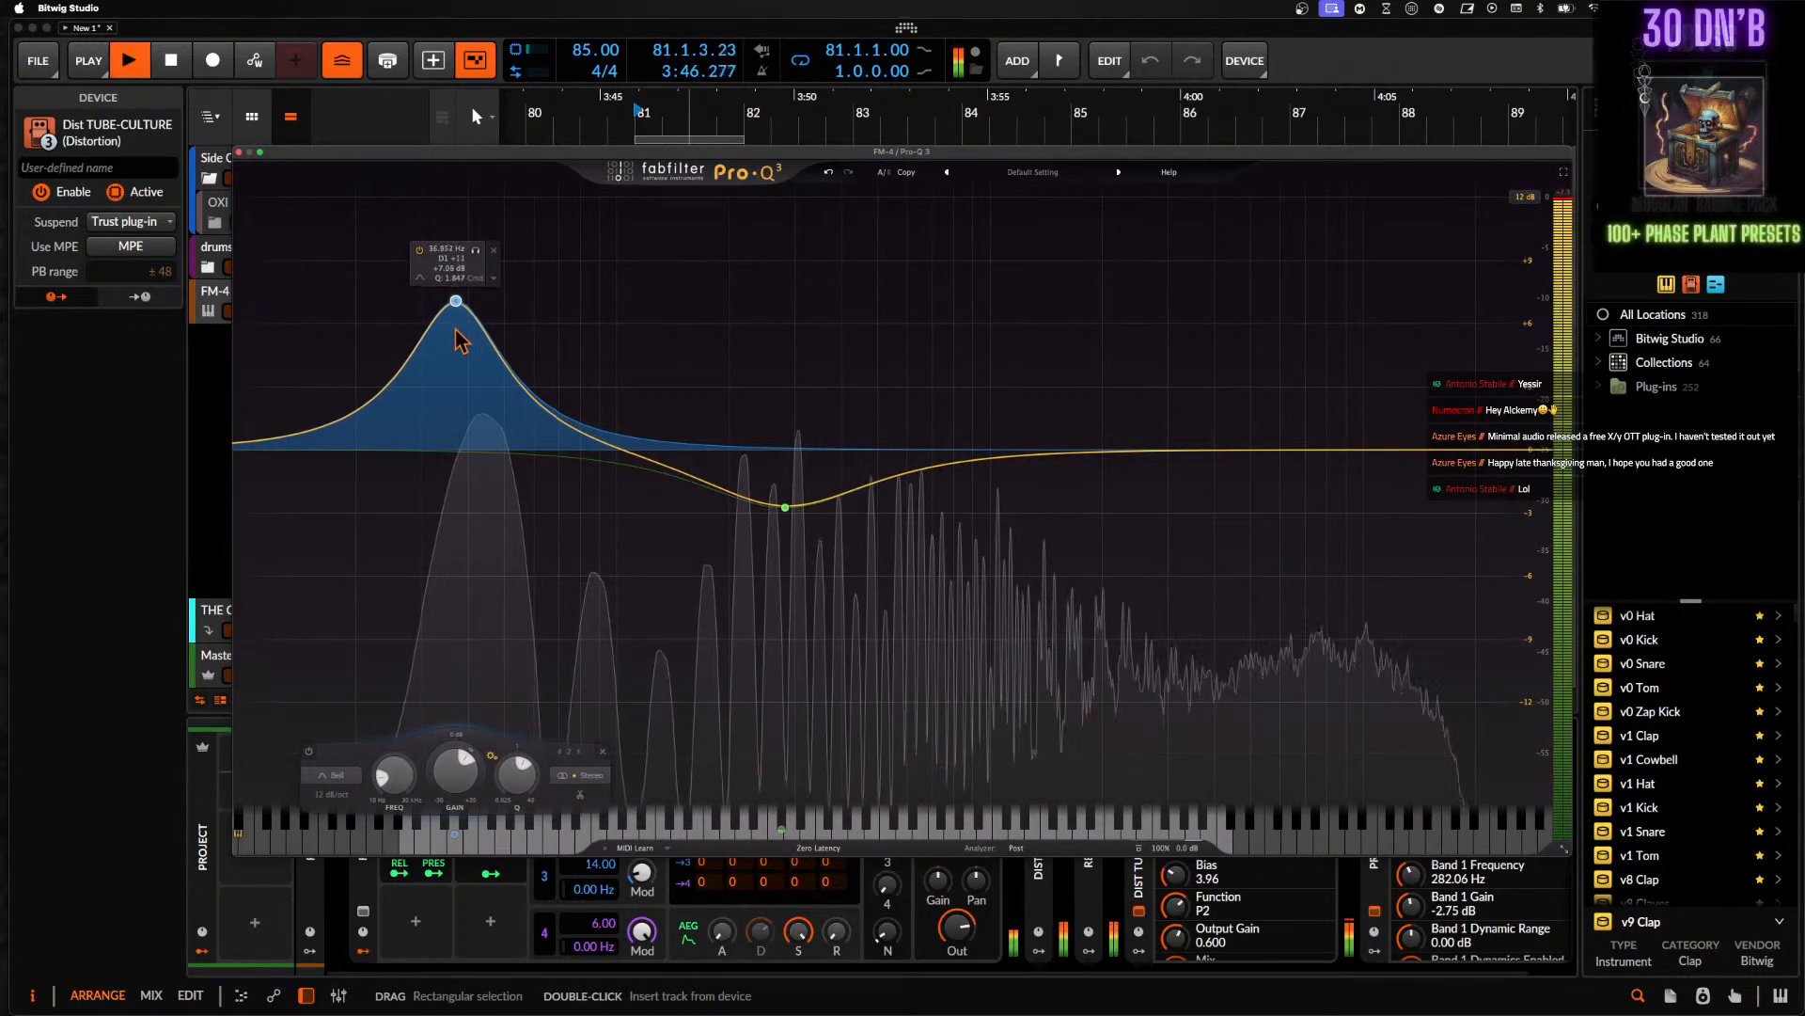
pyautogui.click(239, 151)
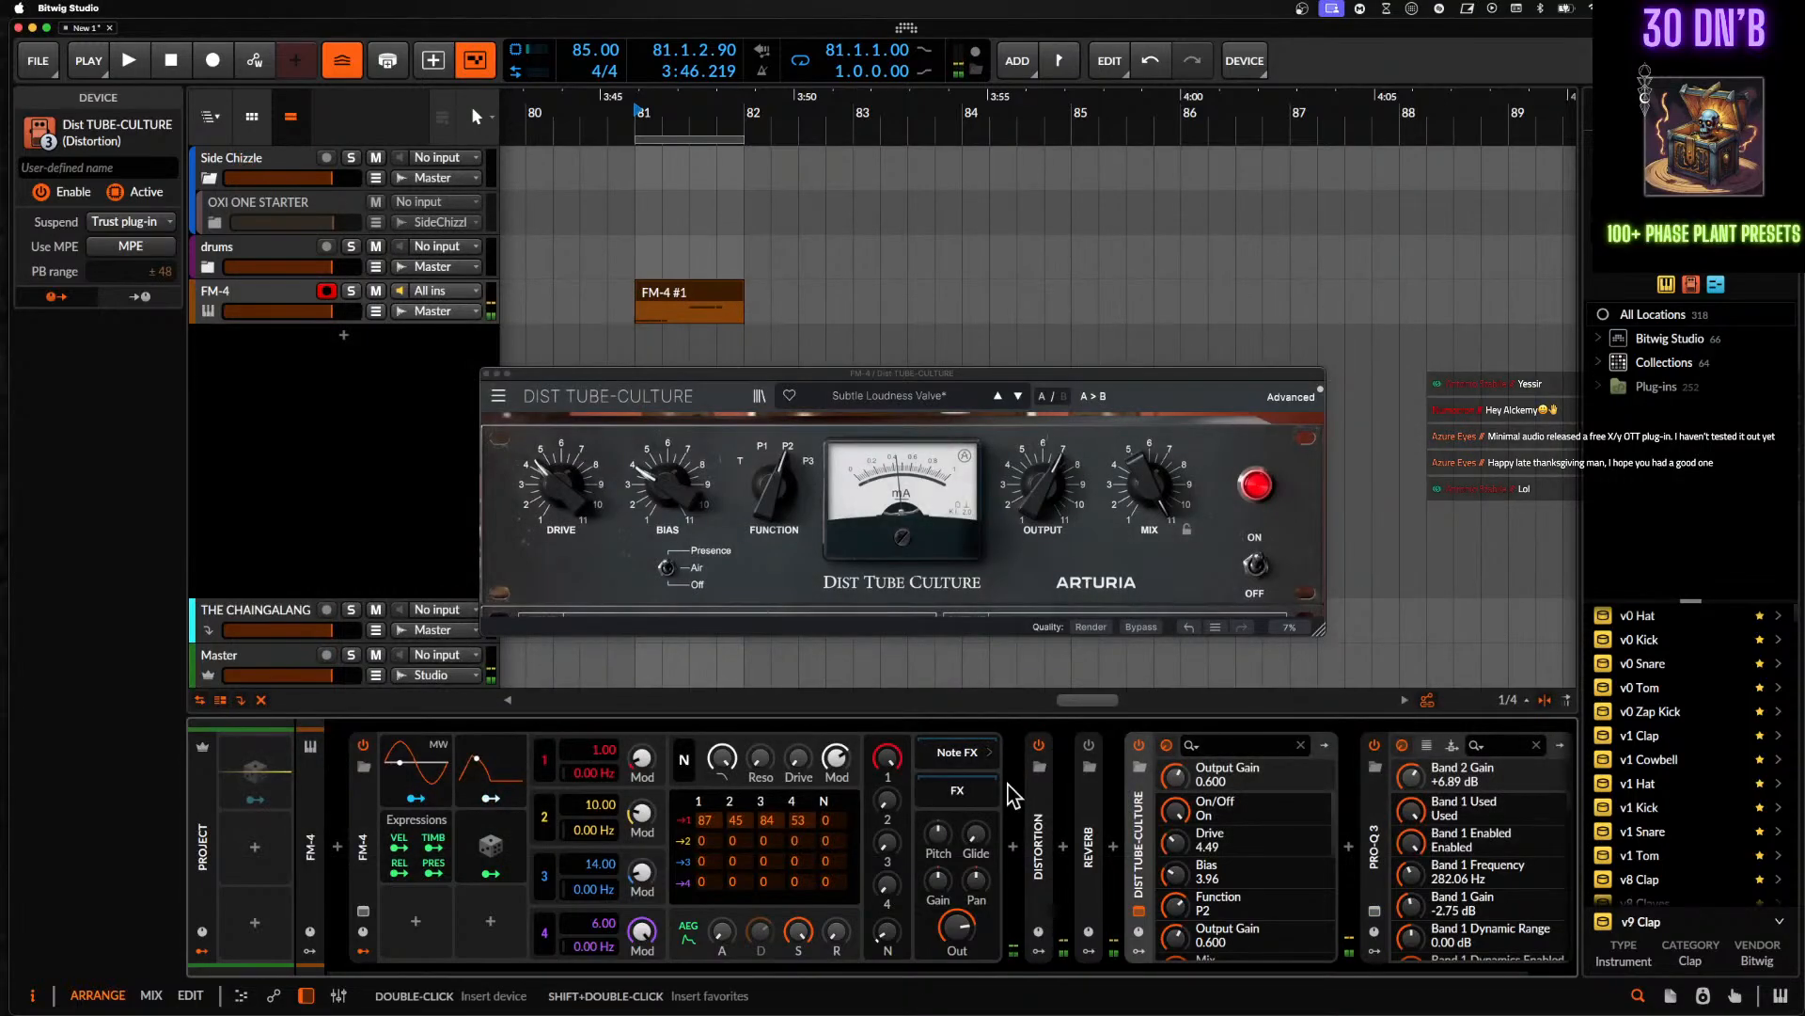
# - Collapse Dist TUBE-CULTURE and Pro-Q 3, and insert Newfangled Saturate after Pro-Q 3
pyautogui.doubleClick(1135, 835)
pyautogui.doubleClick(1186, 839)
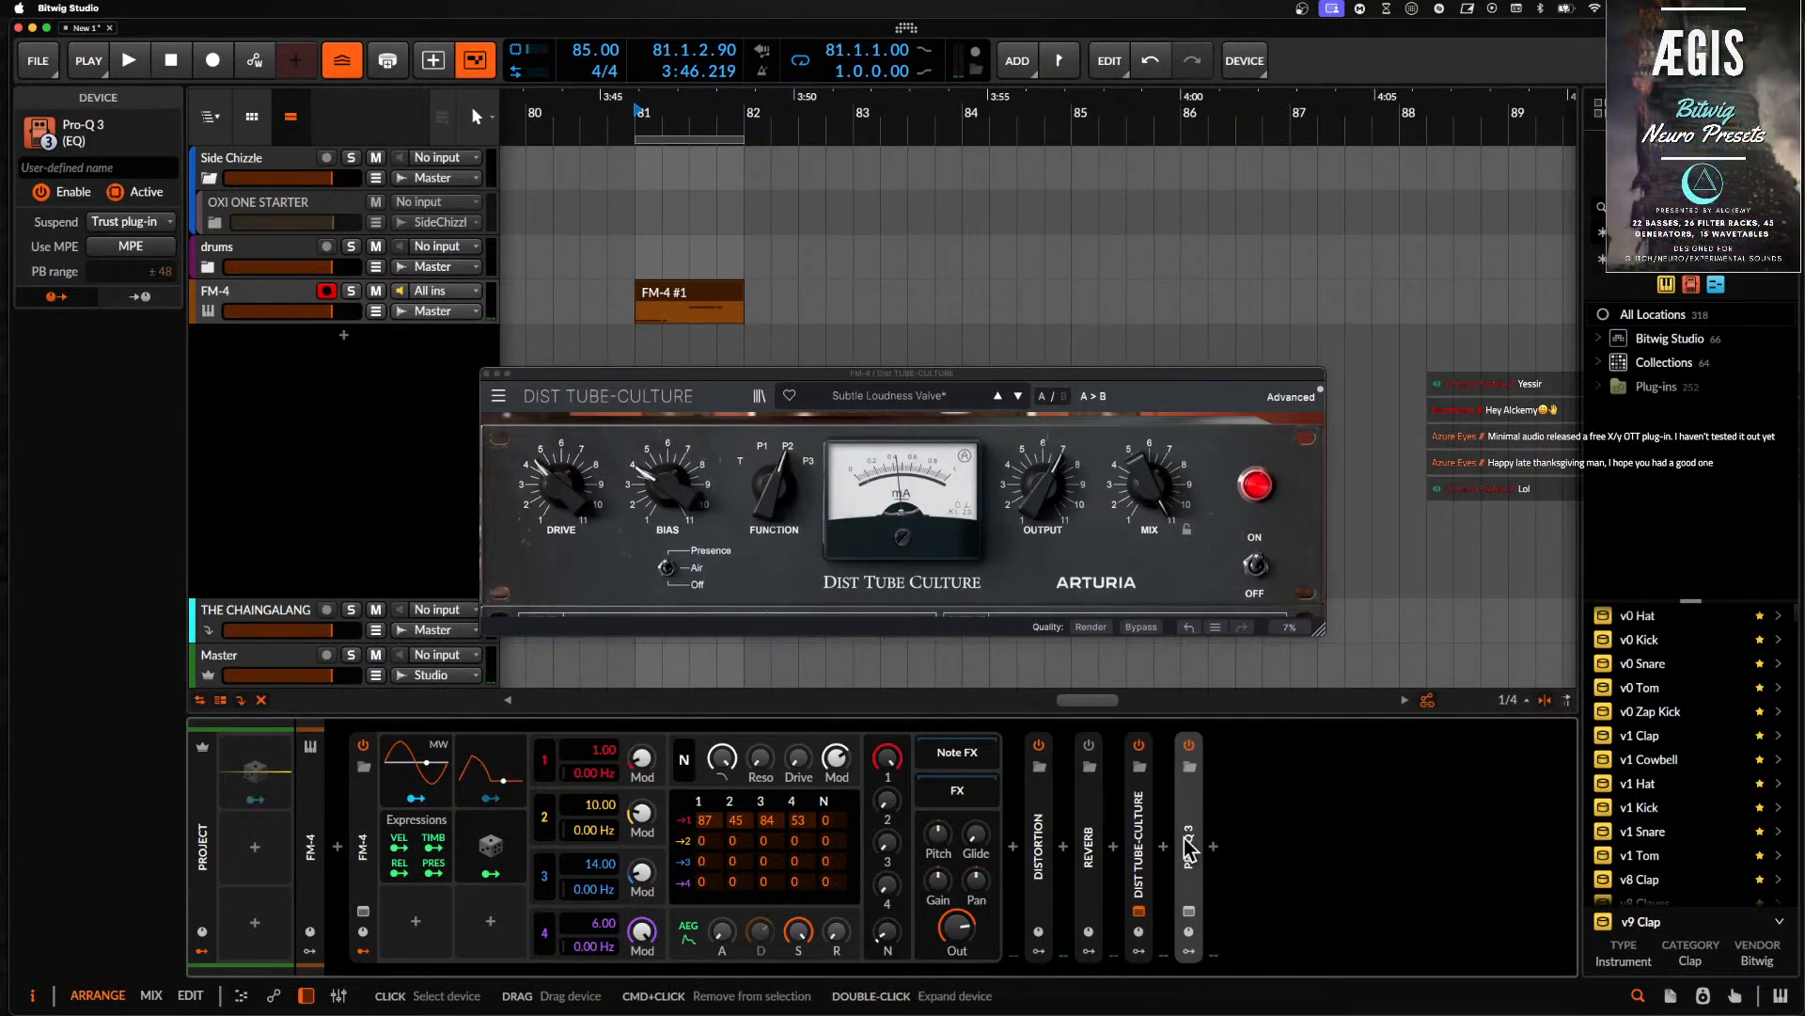
pyautogui.click(1213, 846)
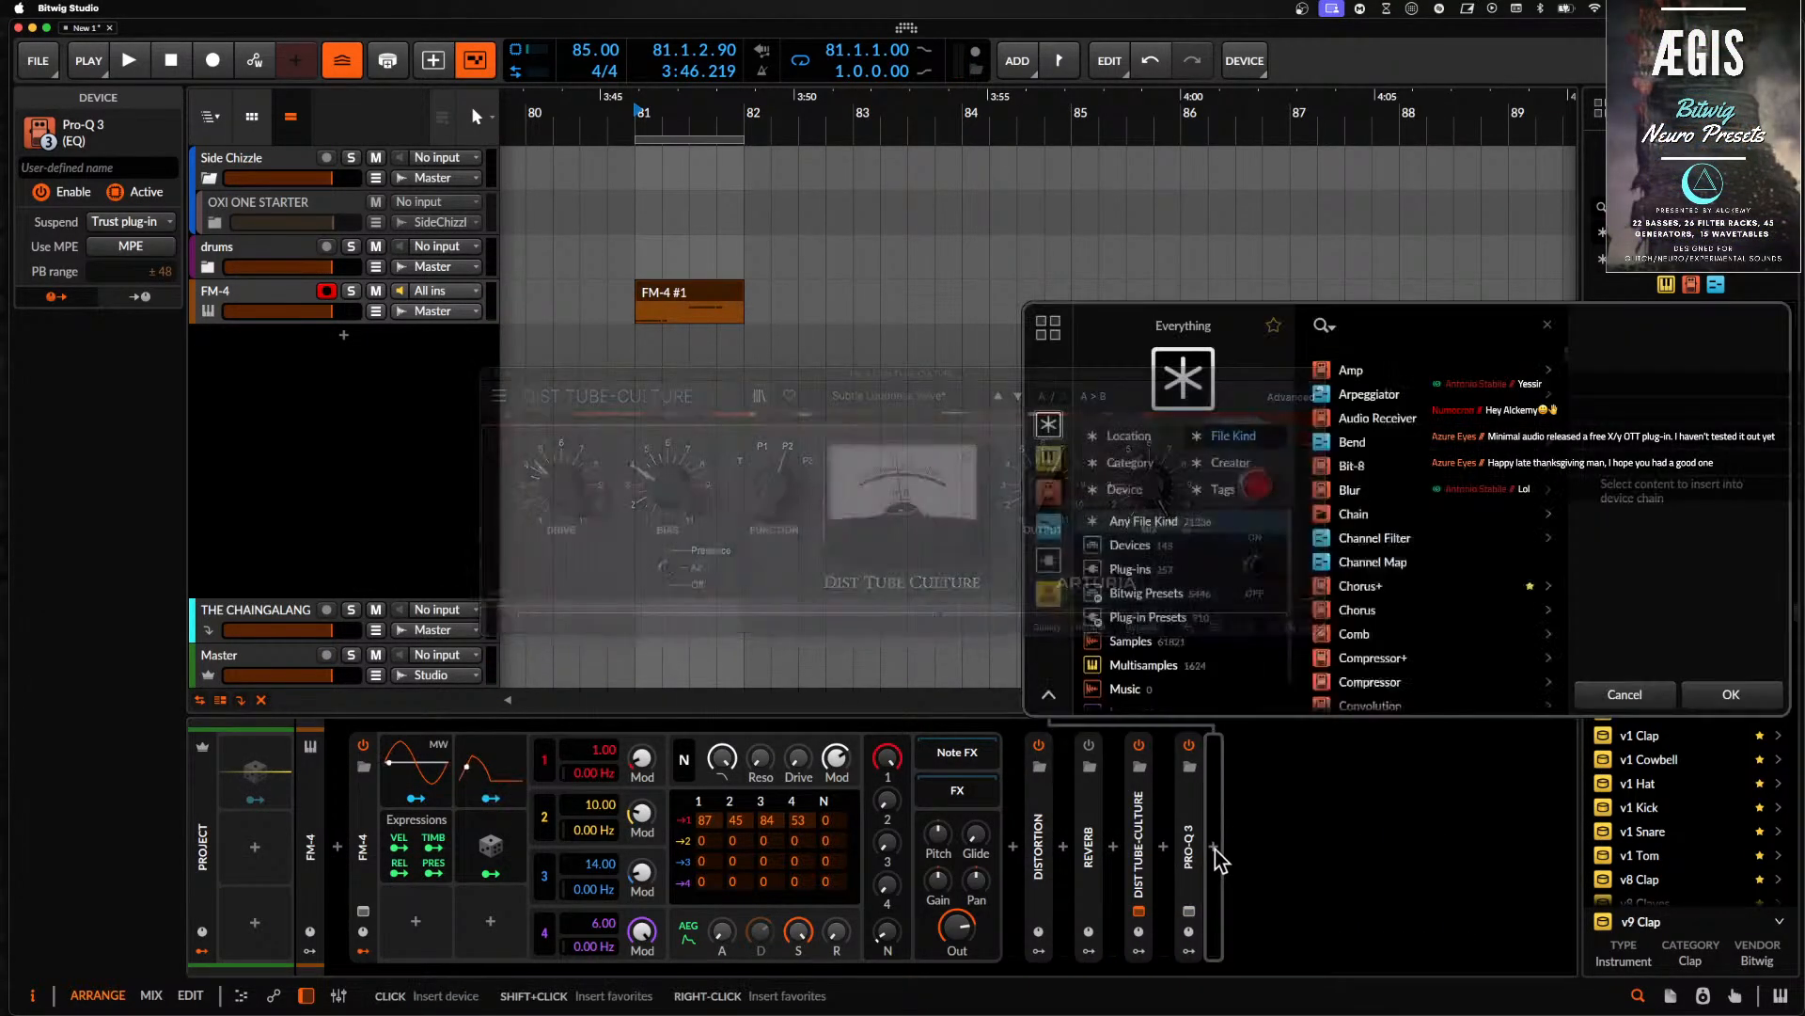
pyautogui.write('sat')
pyautogui.click(1533, 515)
pyautogui.click(1732, 694)
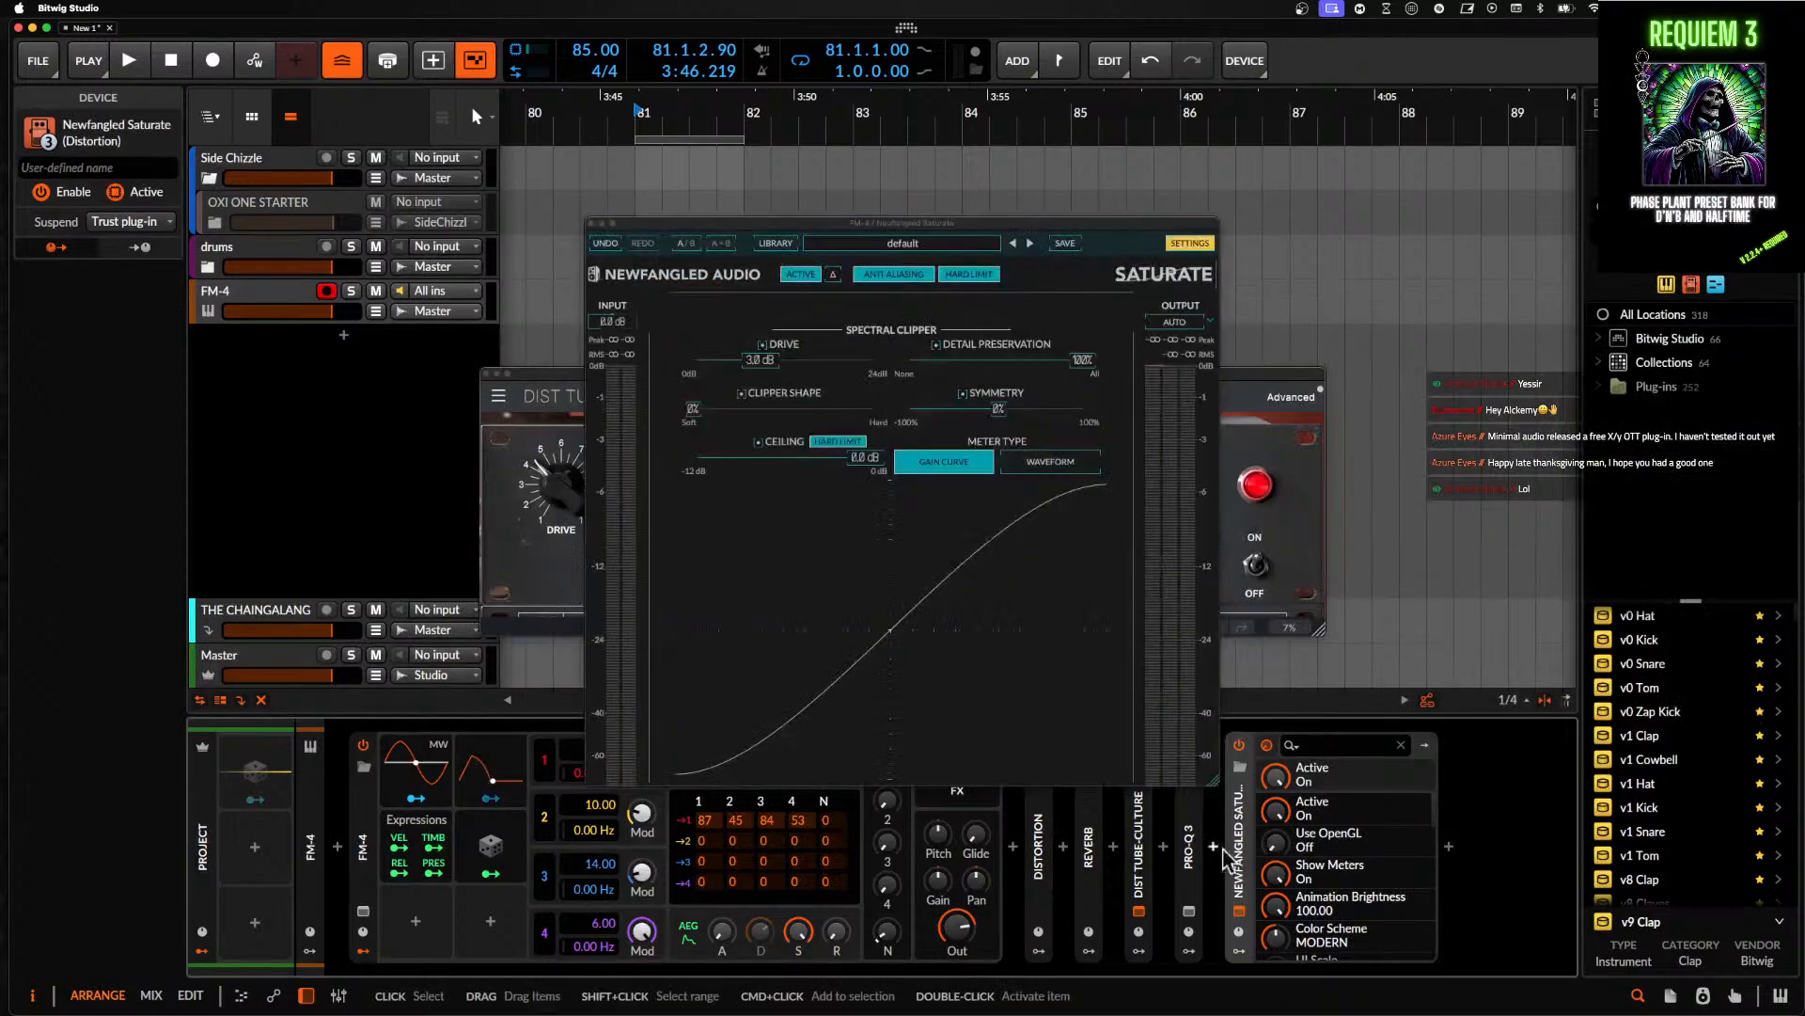
# - Insert Fuse Compressor between Pro-Q 3 and Newfangled Saturate
pyautogui.click(1213, 847)
pyautogui.write('fuse')
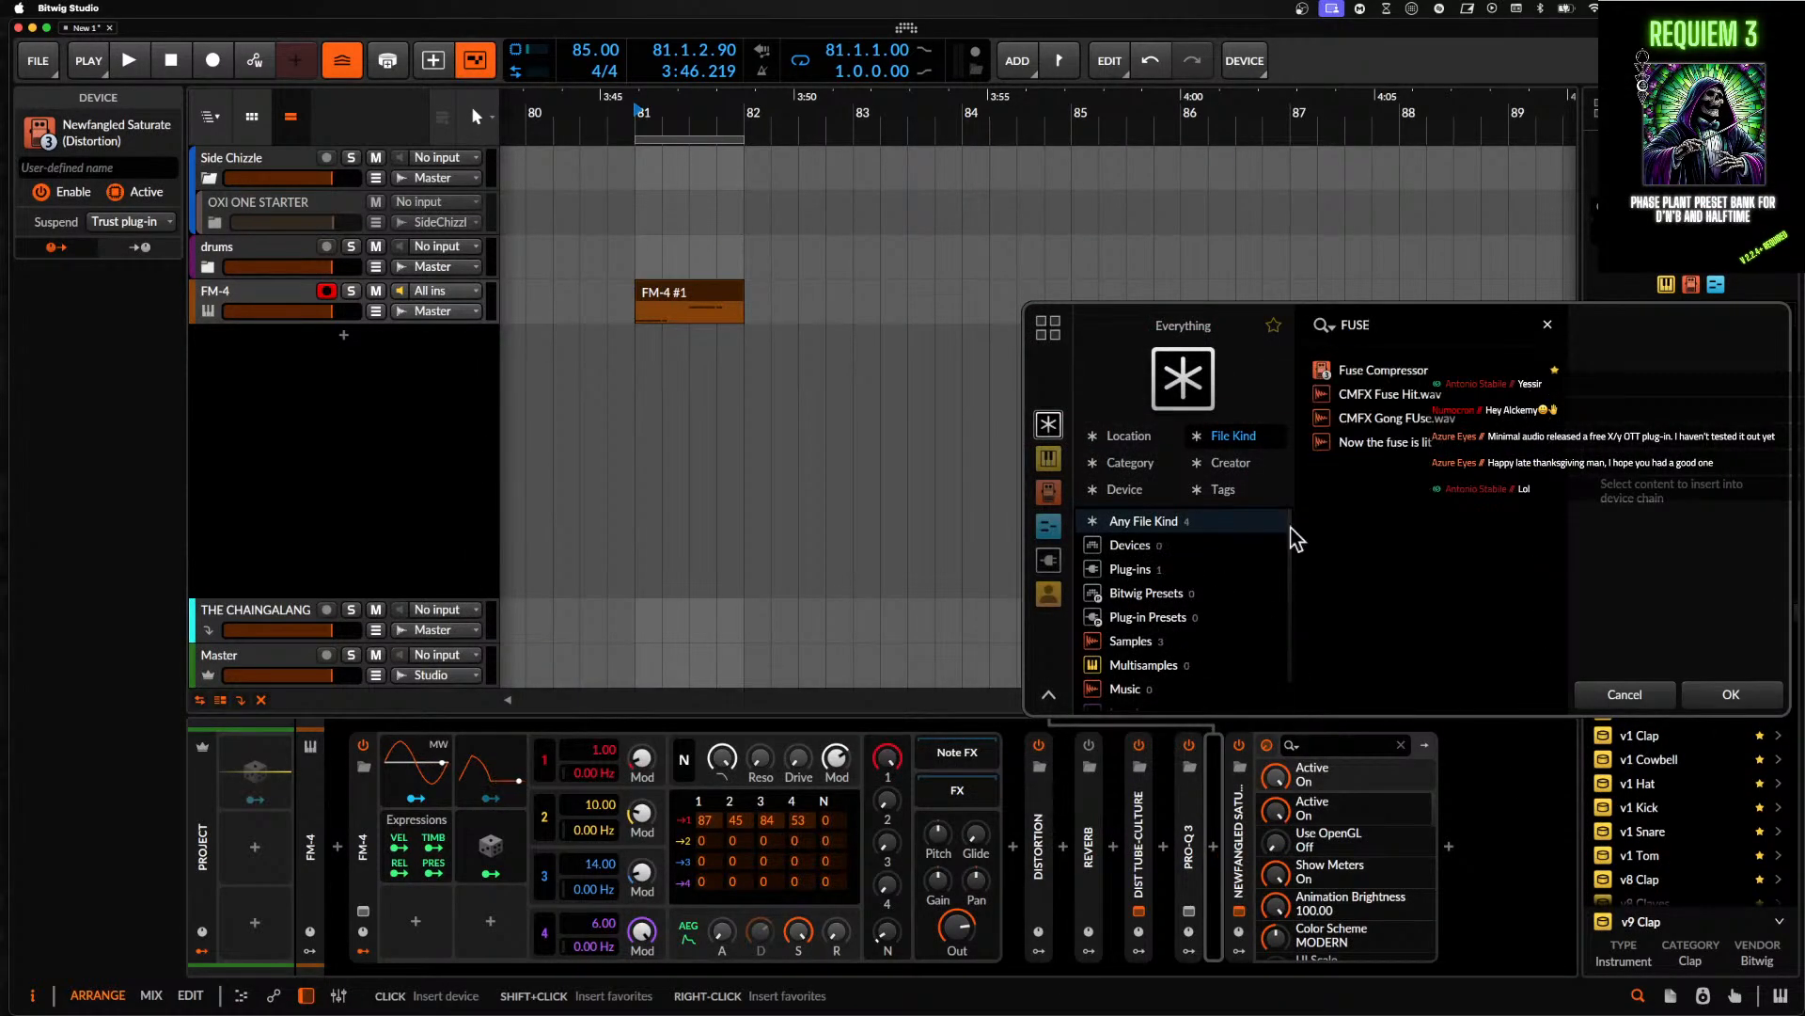
pyautogui.click(1377, 369)
pyautogui.click(1731, 694)
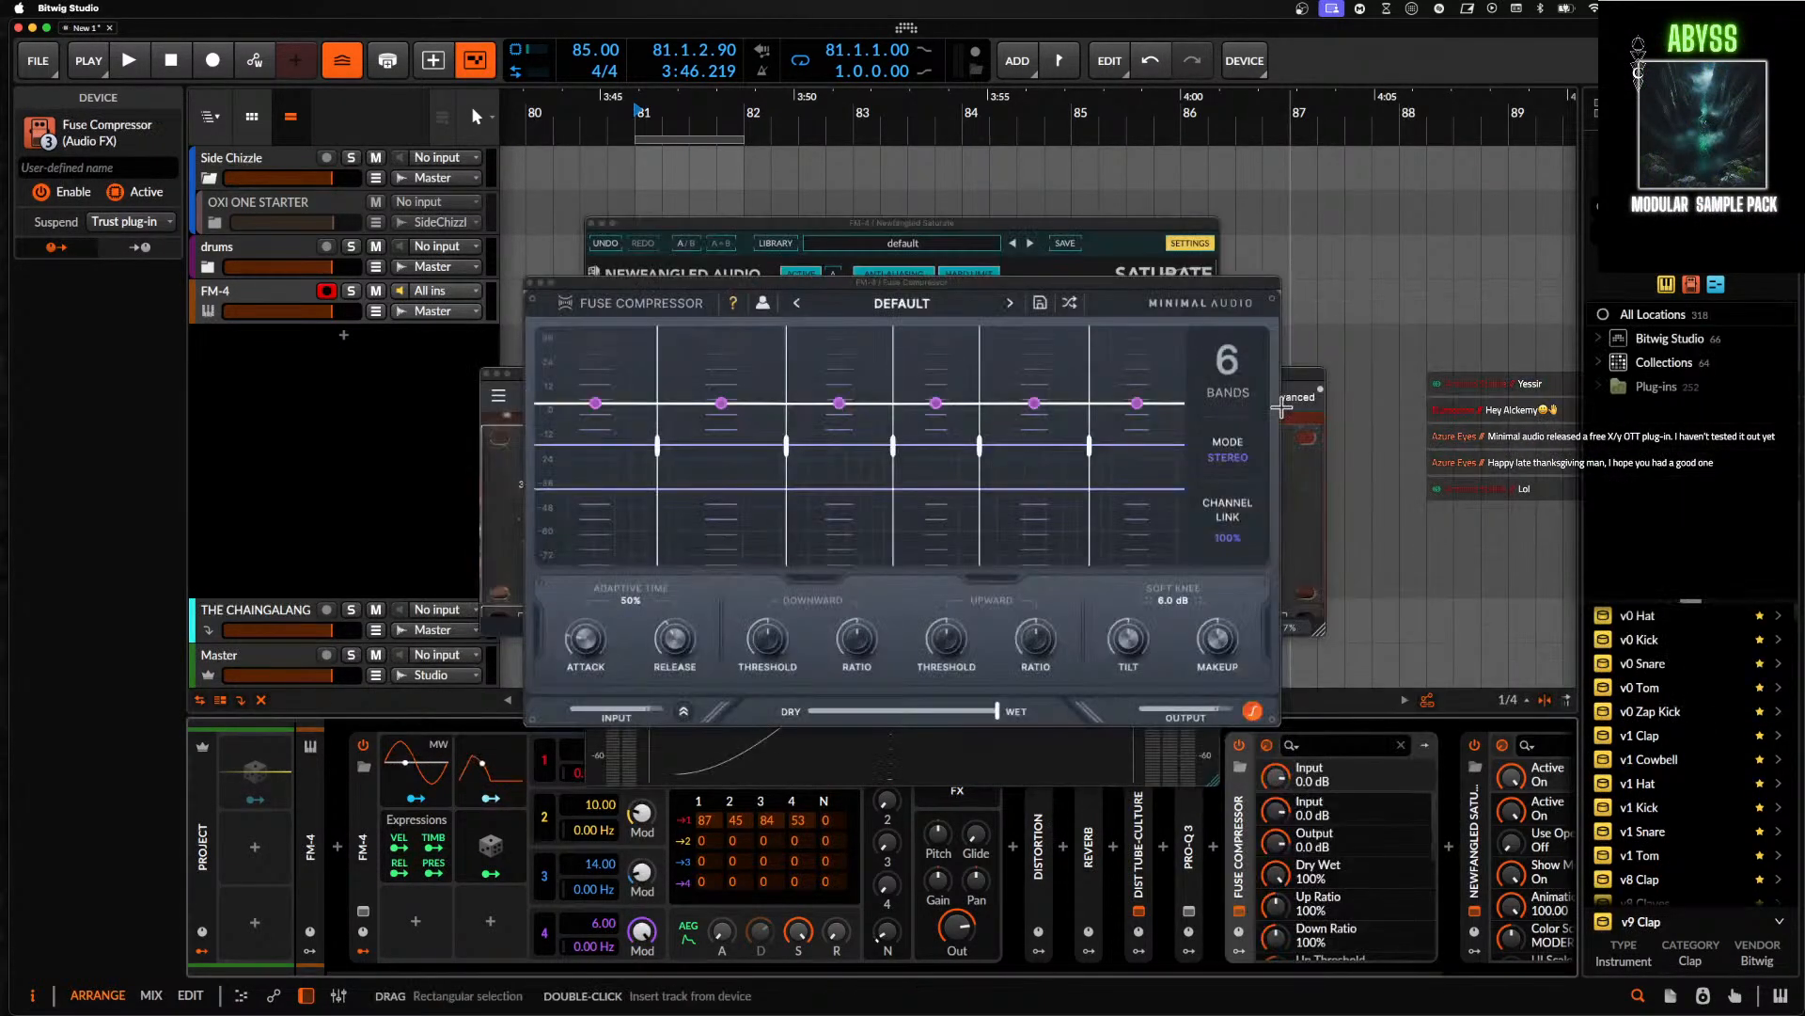
# - Reduce Fuse Compressor to 3 bands and adjust the compression thresholds of the high and middle bands during playback
pyautogui.click(1215, 365)
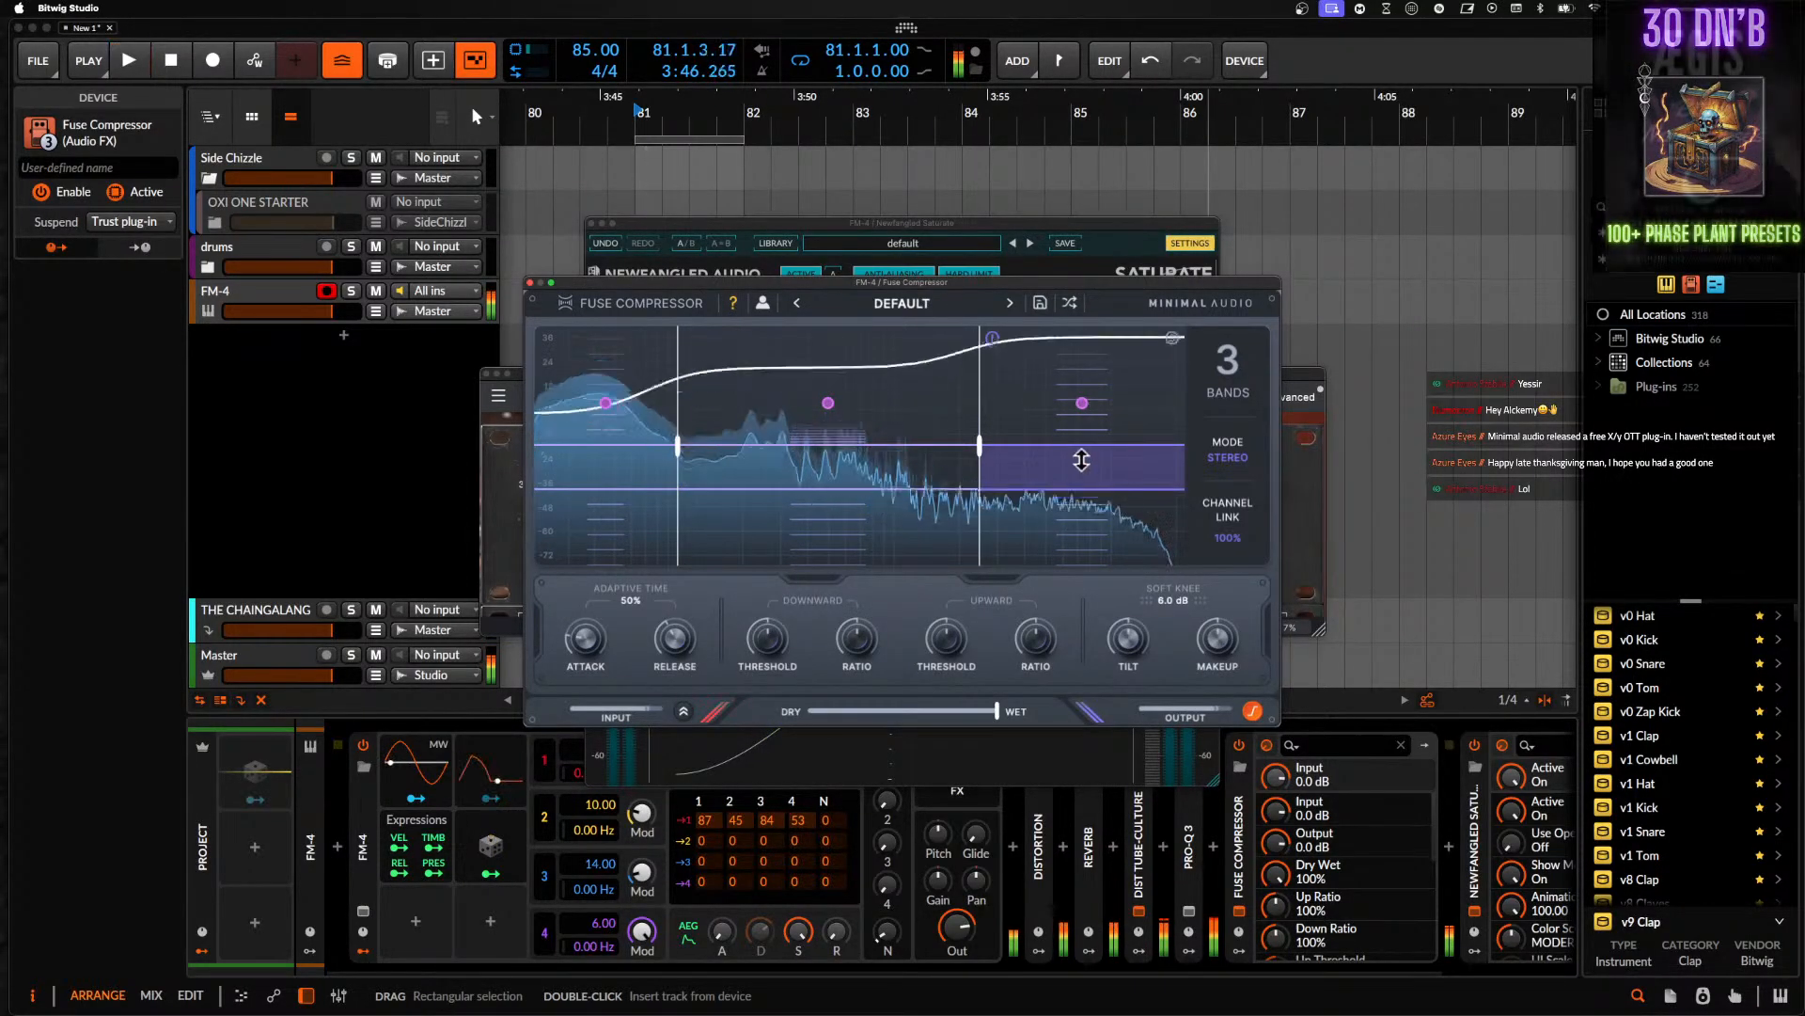
pyautogui.moveTo(1080, 460); pyautogui.dragTo(1081, 399)
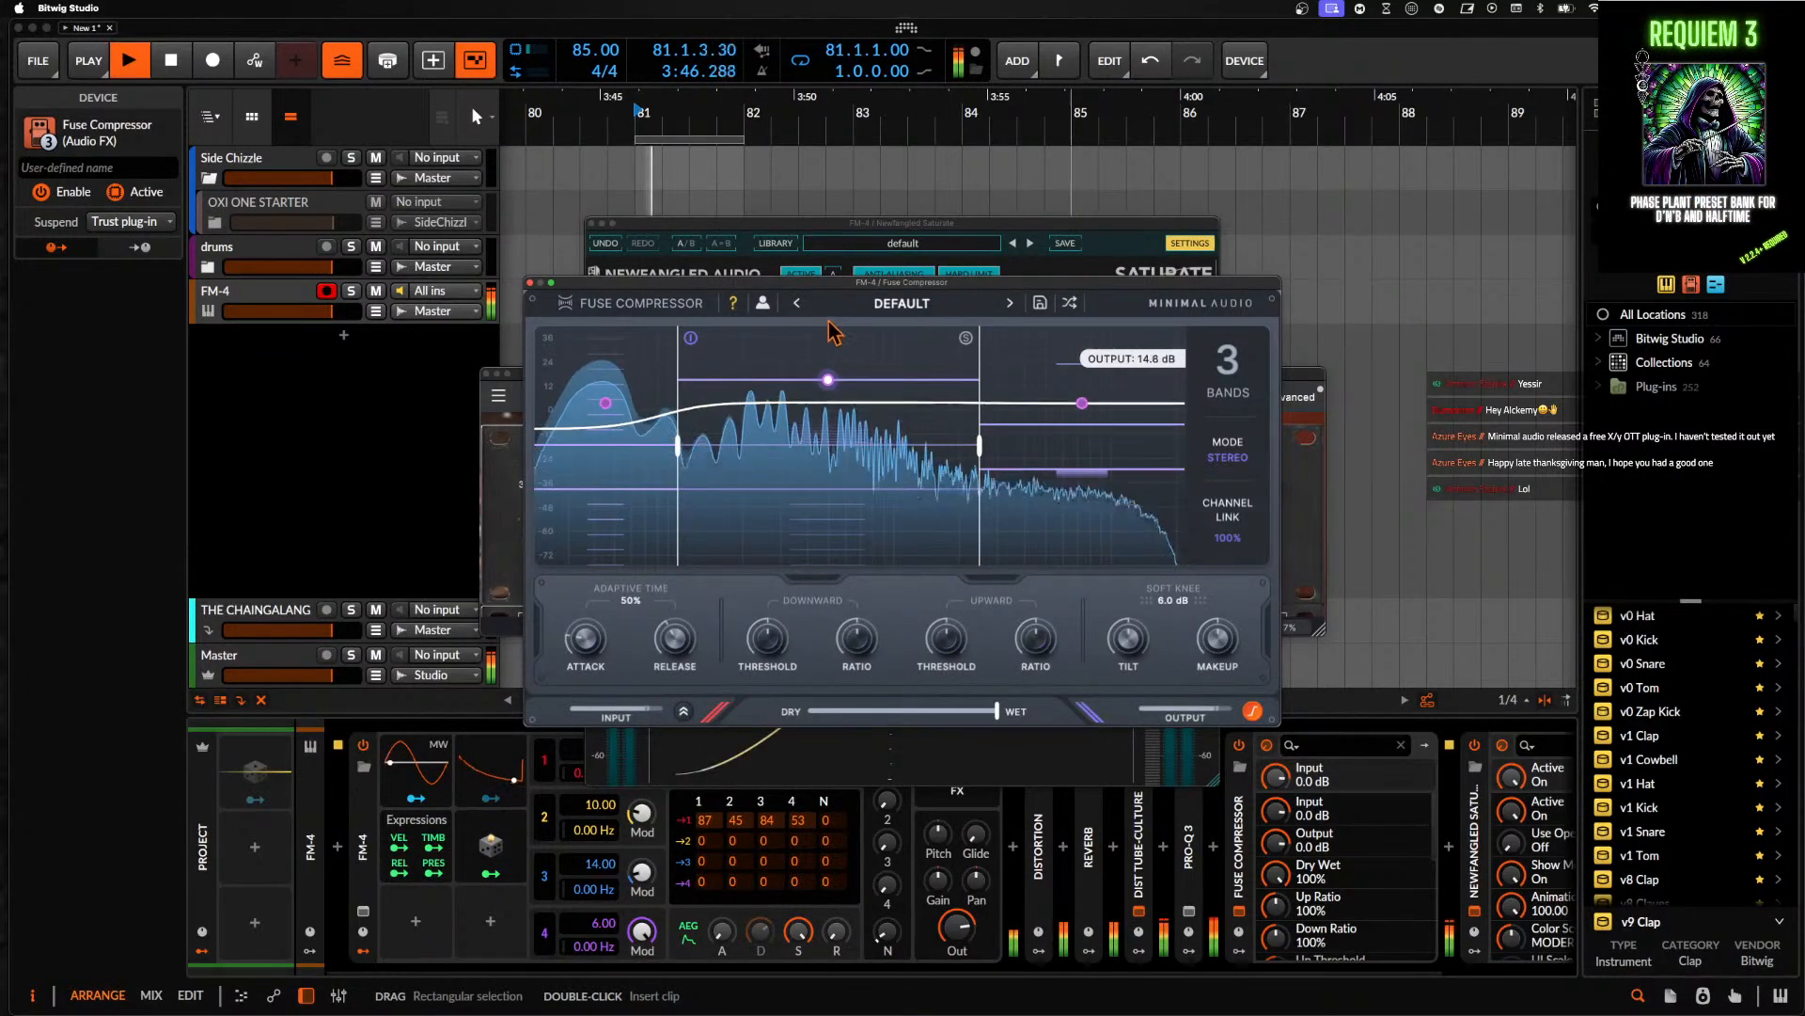
pyautogui.doubleClick(827, 407)
pyautogui.press('space')
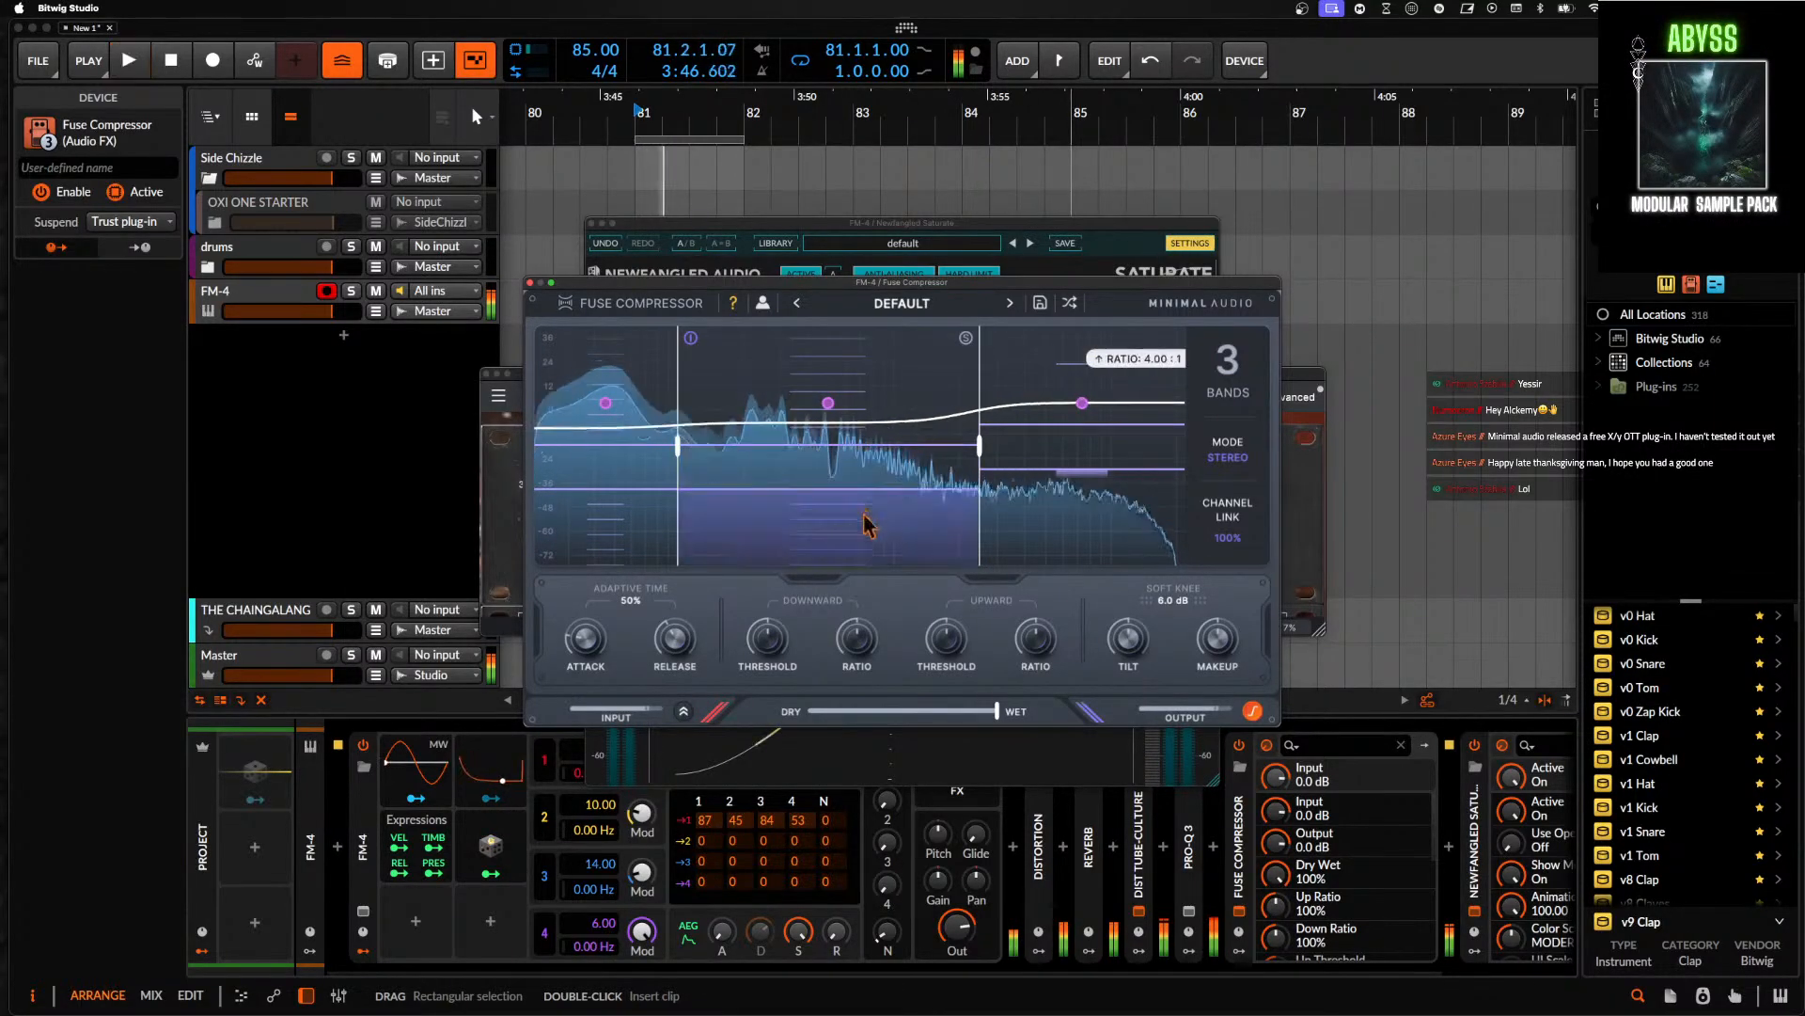
pyautogui.moveTo(843, 345); pyautogui.dragTo(884, 205)
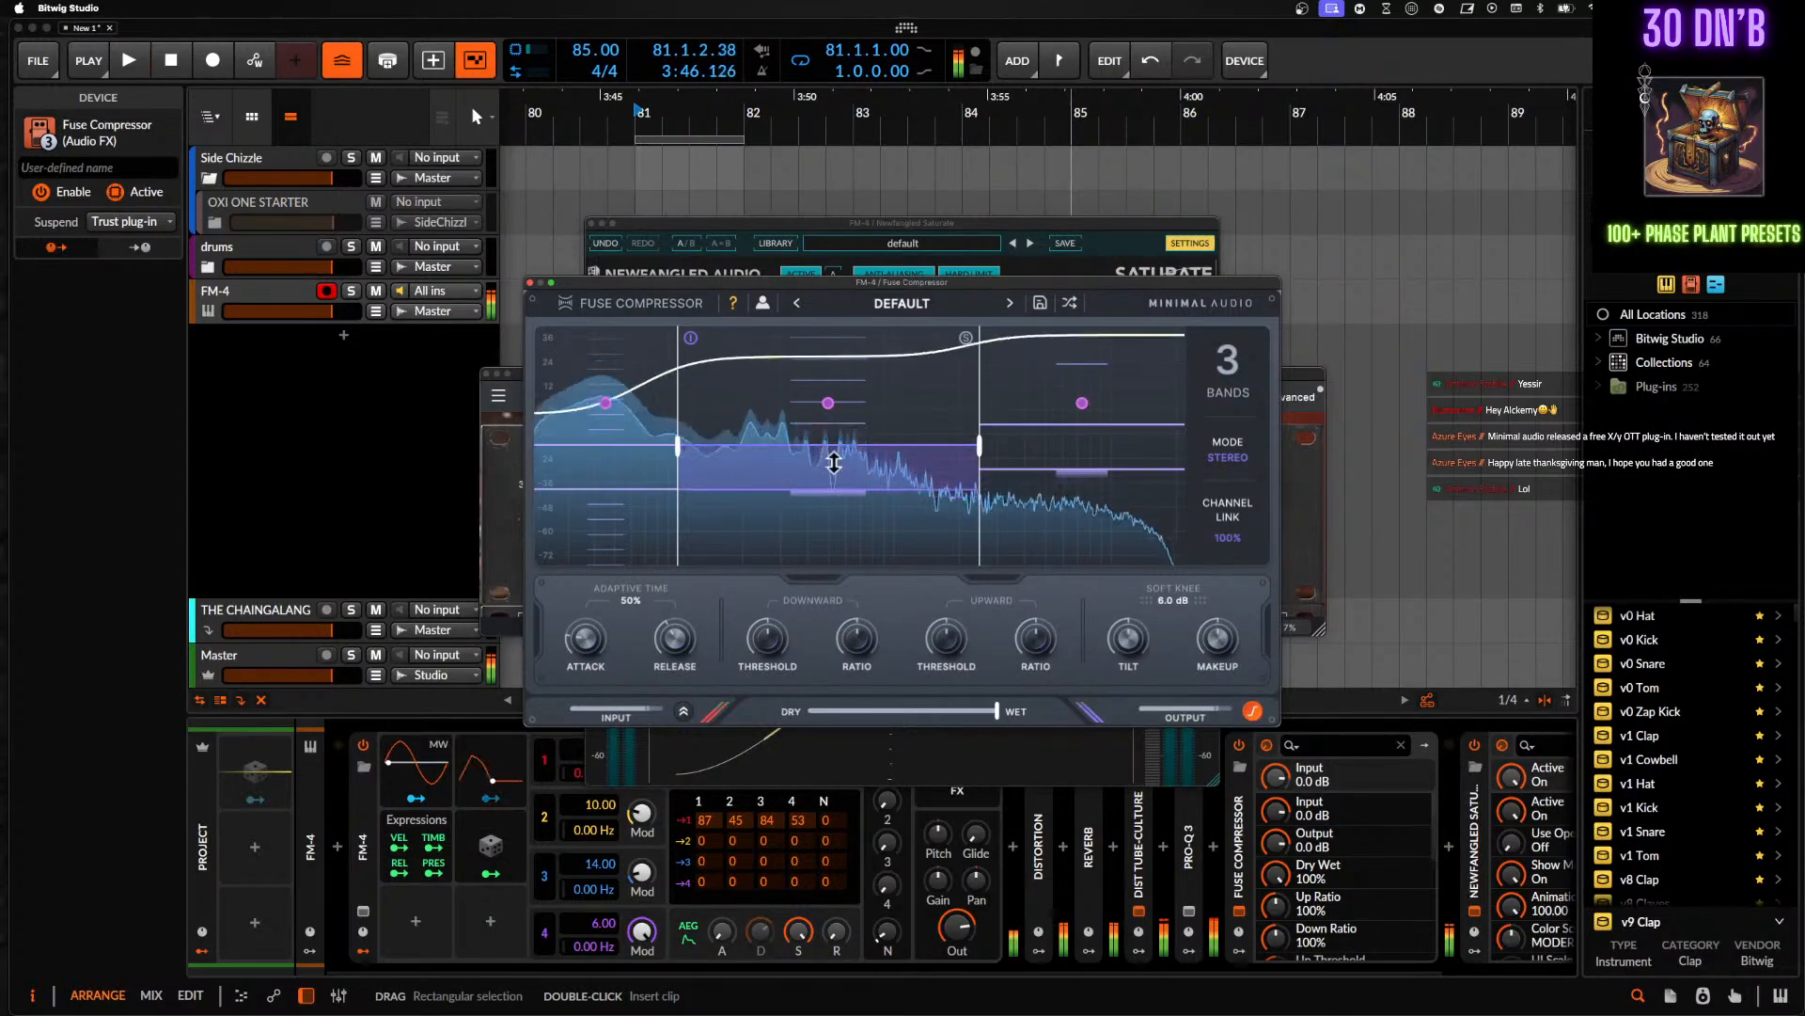
pyautogui.press('space')
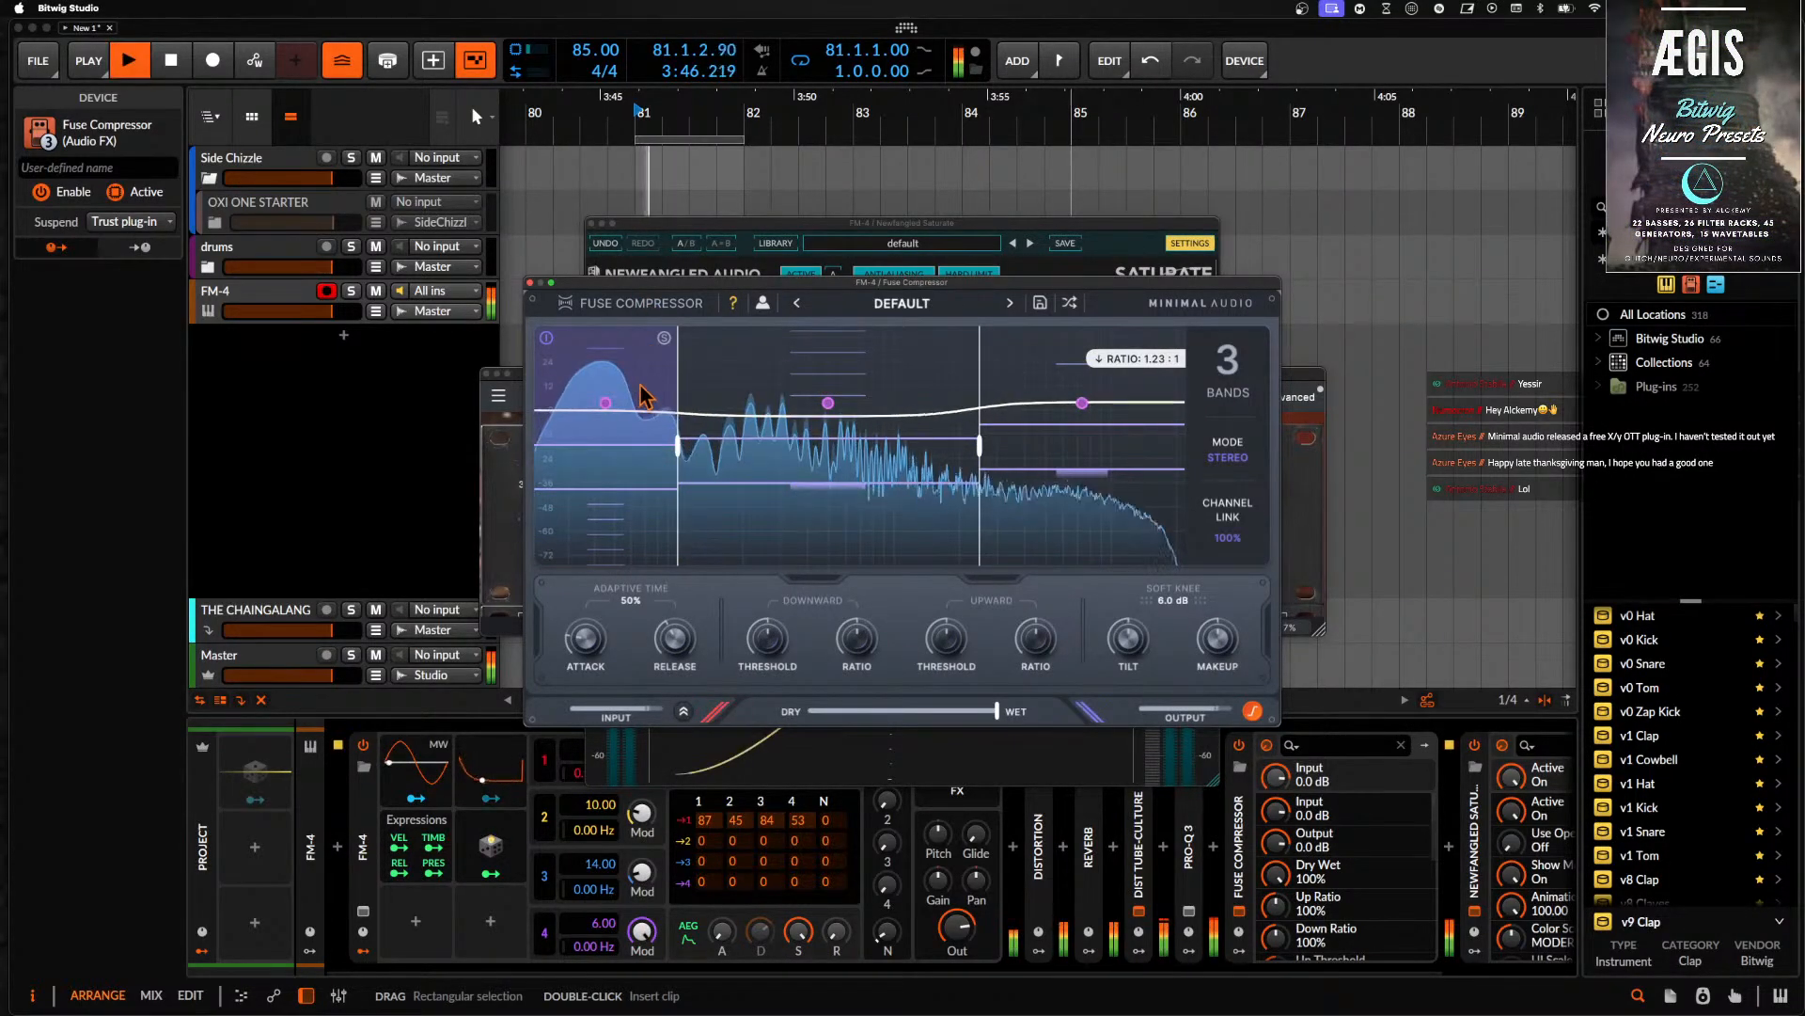
# - Close the Fuse Compressor and Newfangled Saturate windows and resume looped playback
pyautogui.click(530, 283)
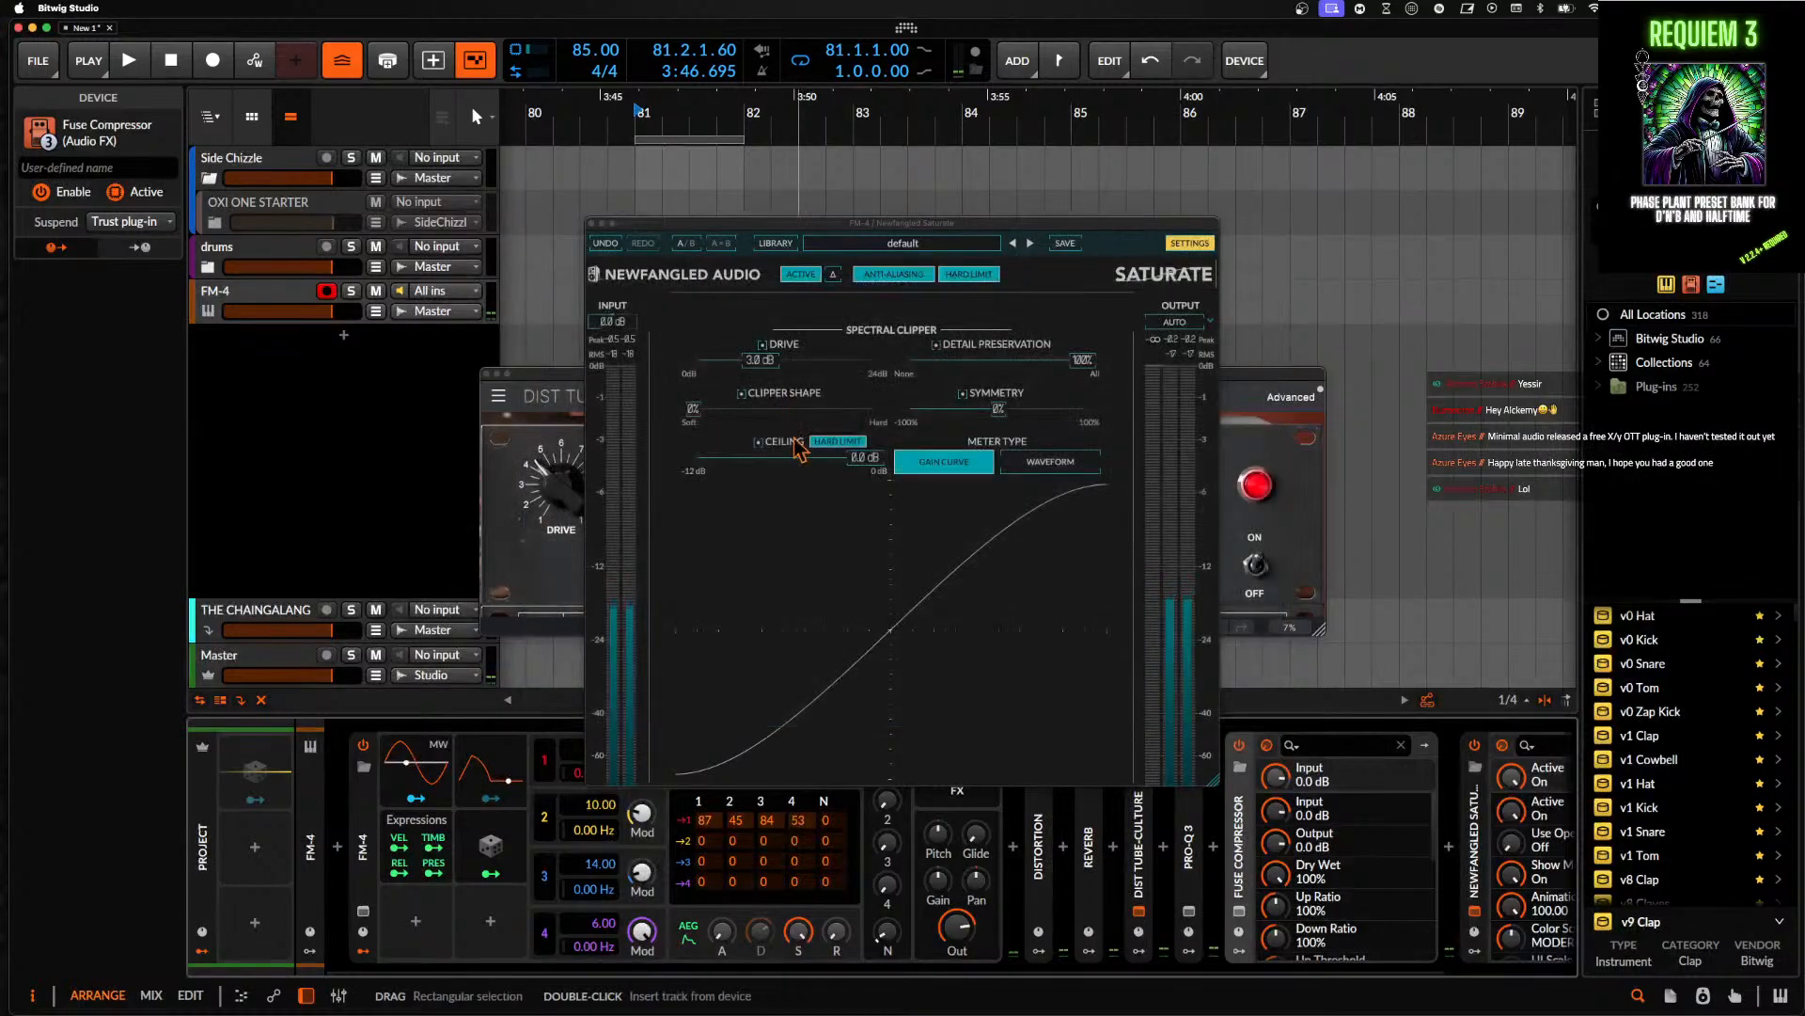
pyautogui.press('space')
pyautogui.click(590, 223)
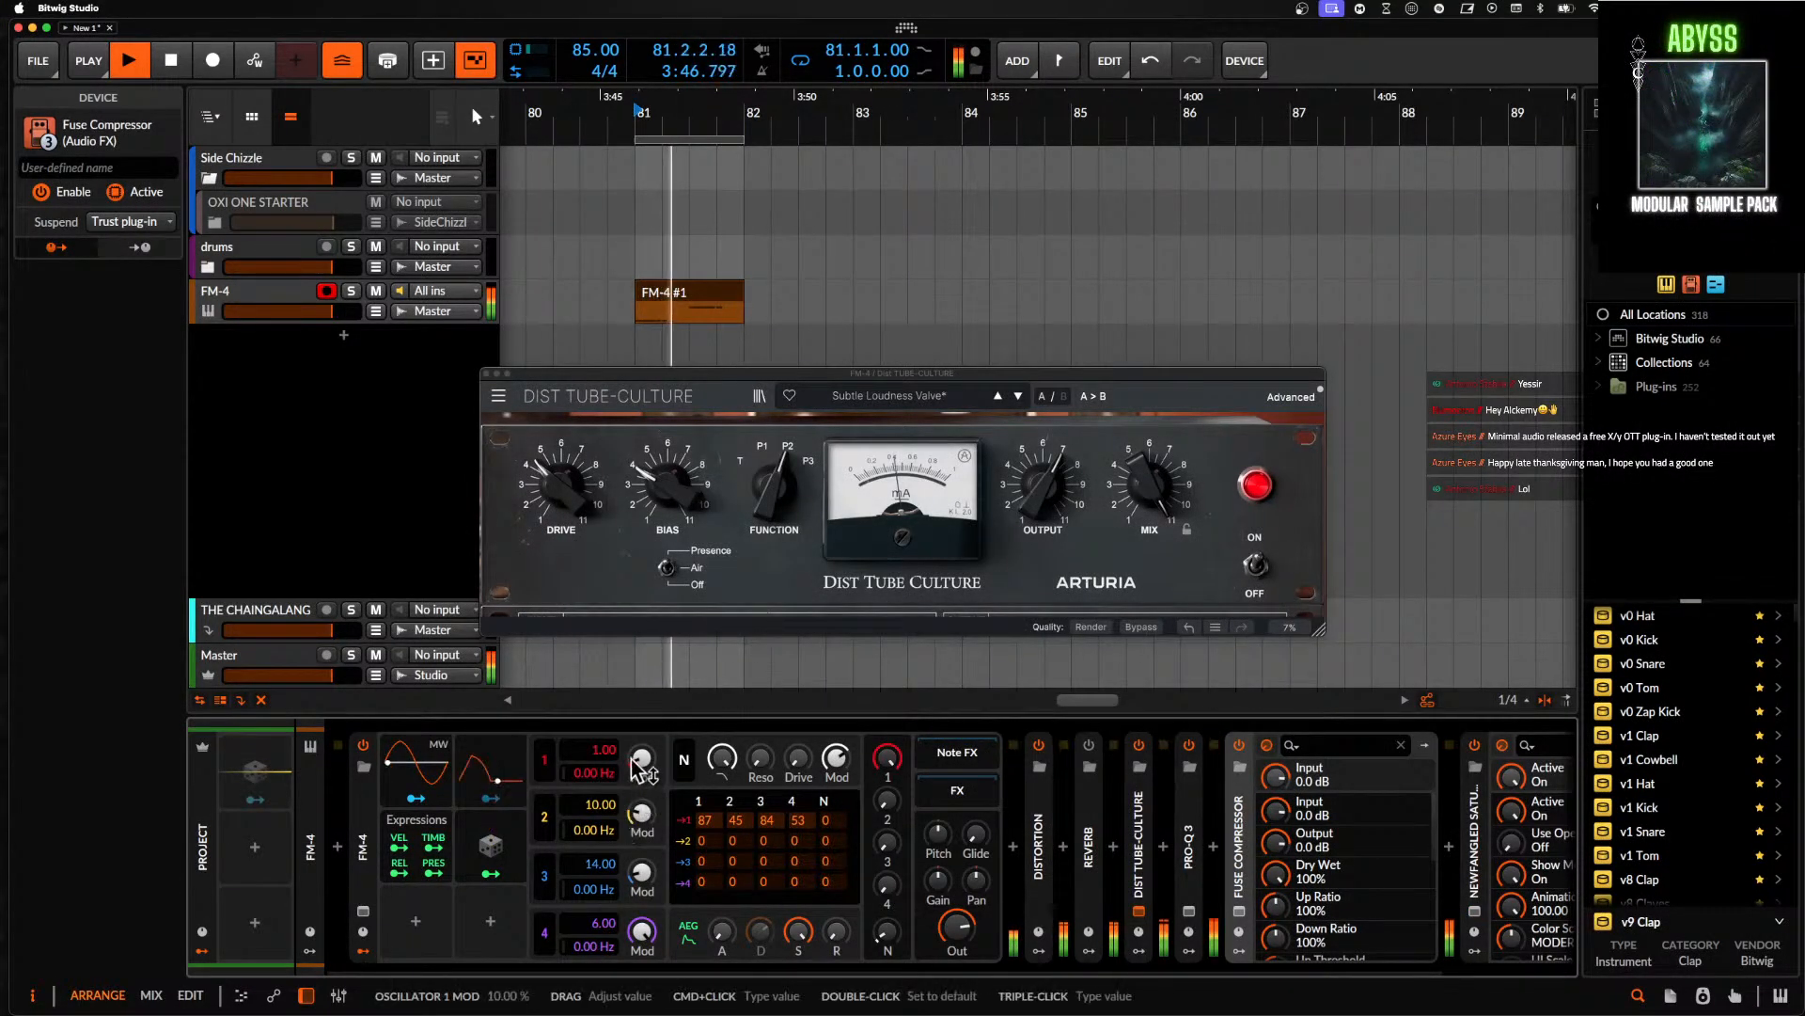
# - Raise oscillator 1's Mod to about 28% and oscillator 2's Mod, with oscillator 2's ratio at 1.00 and its modulation of oscillator 1 at 221
pyautogui.moveTo(642, 761); pyautogui.dragTo(642, 720)
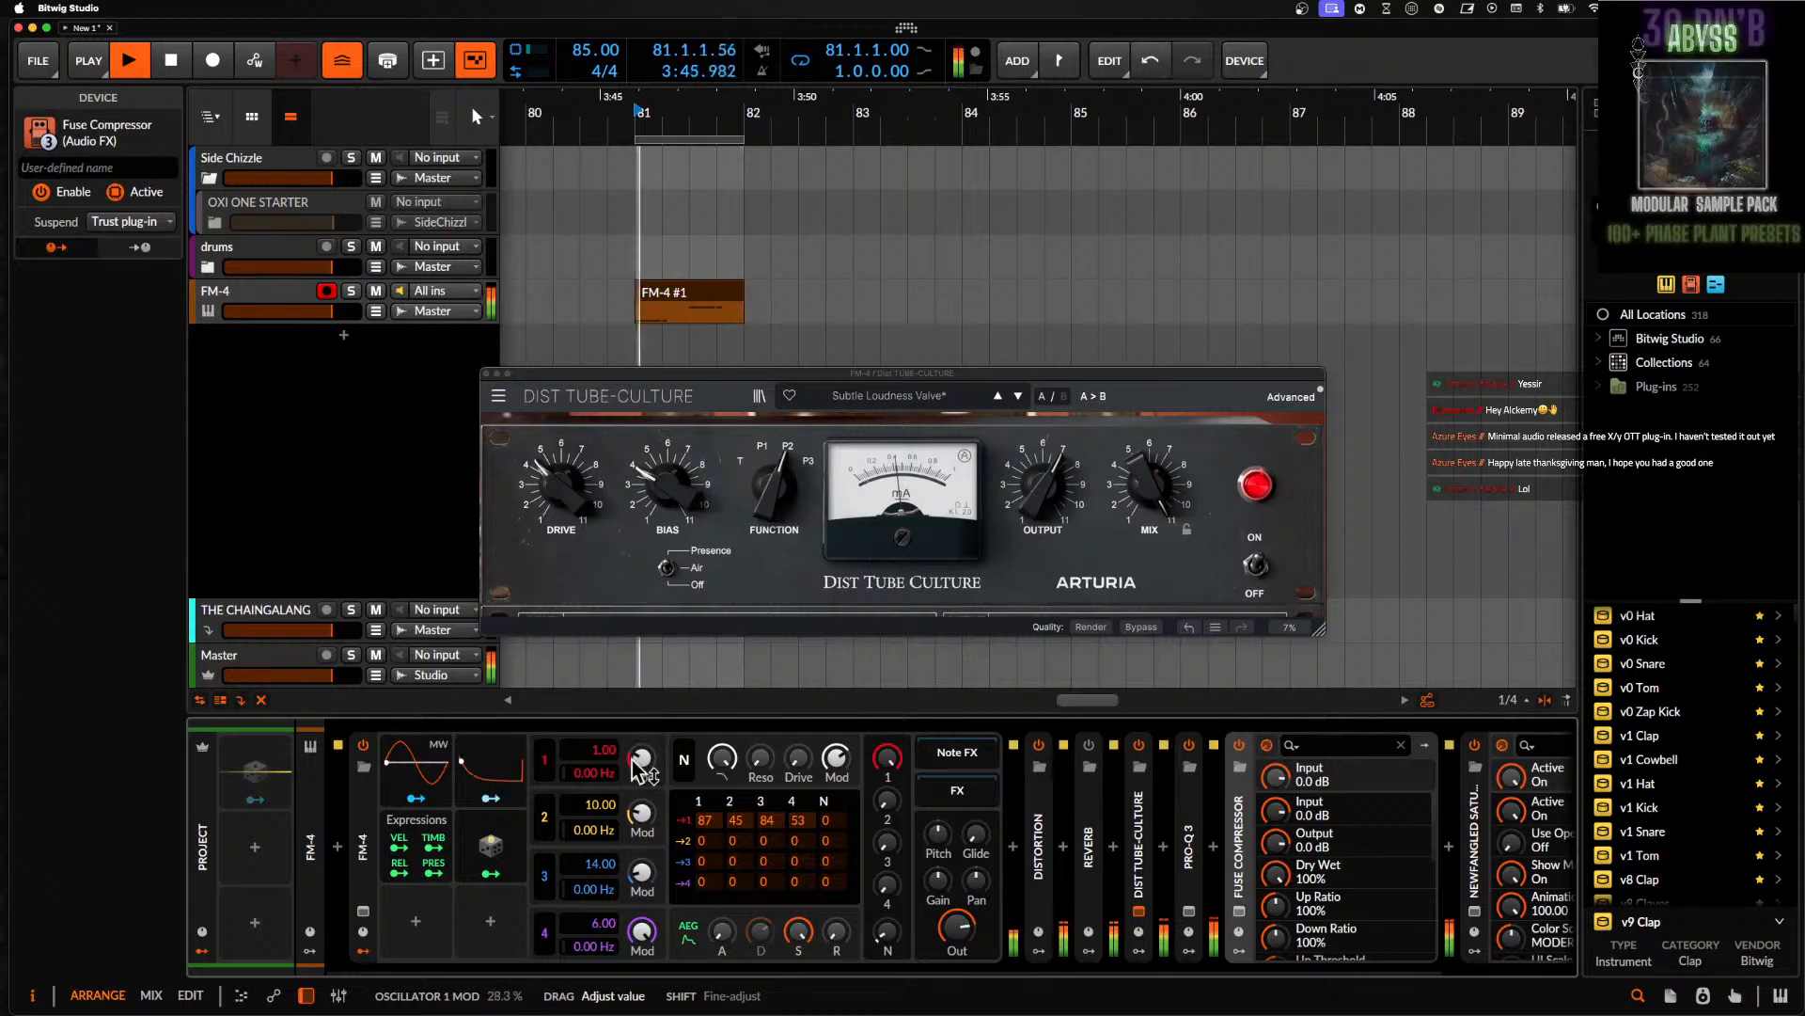
pyautogui.moveTo(641, 812); pyautogui.dragTo(602, 844)
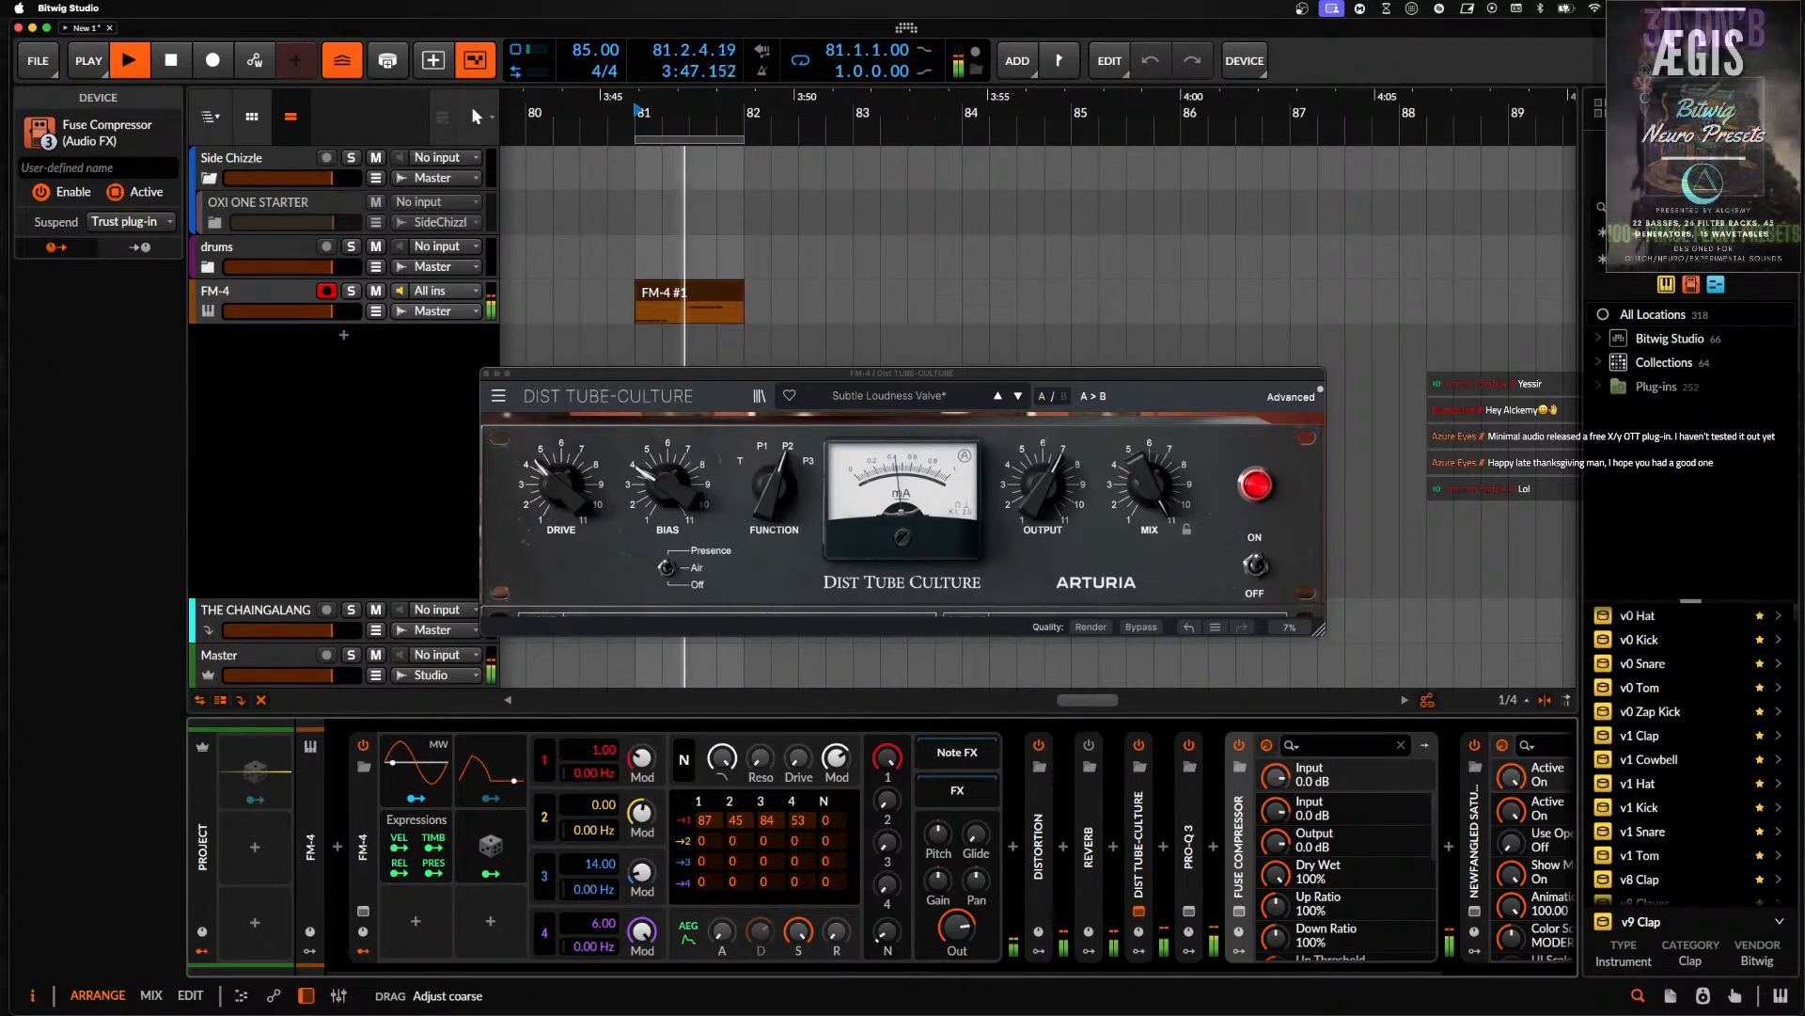
pyautogui.moveTo(602, 807); pyautogui.dragTo(603, 799)
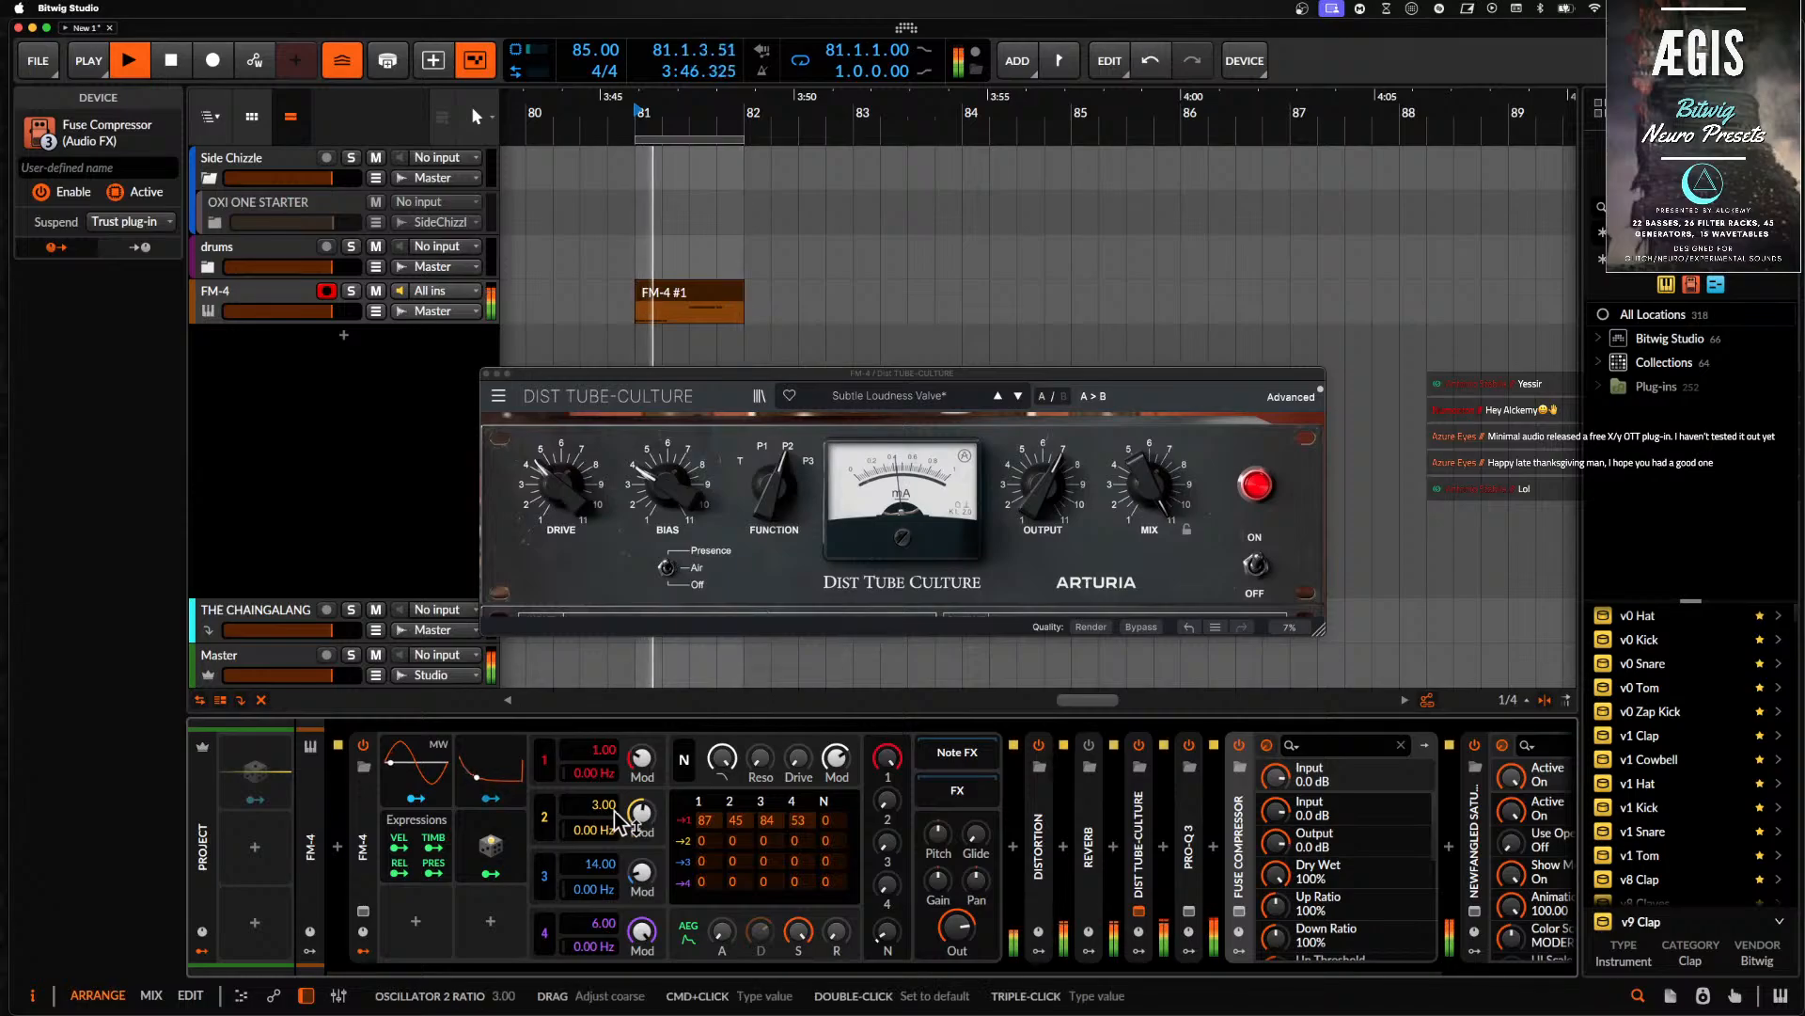
pyautogui.moveTo(734, 821)
pyautogui.mouseDown()
pyautogui.moveTo(734, 699)
pyautogui.moveTo(740, 837)
pyautogui.mouseUp()
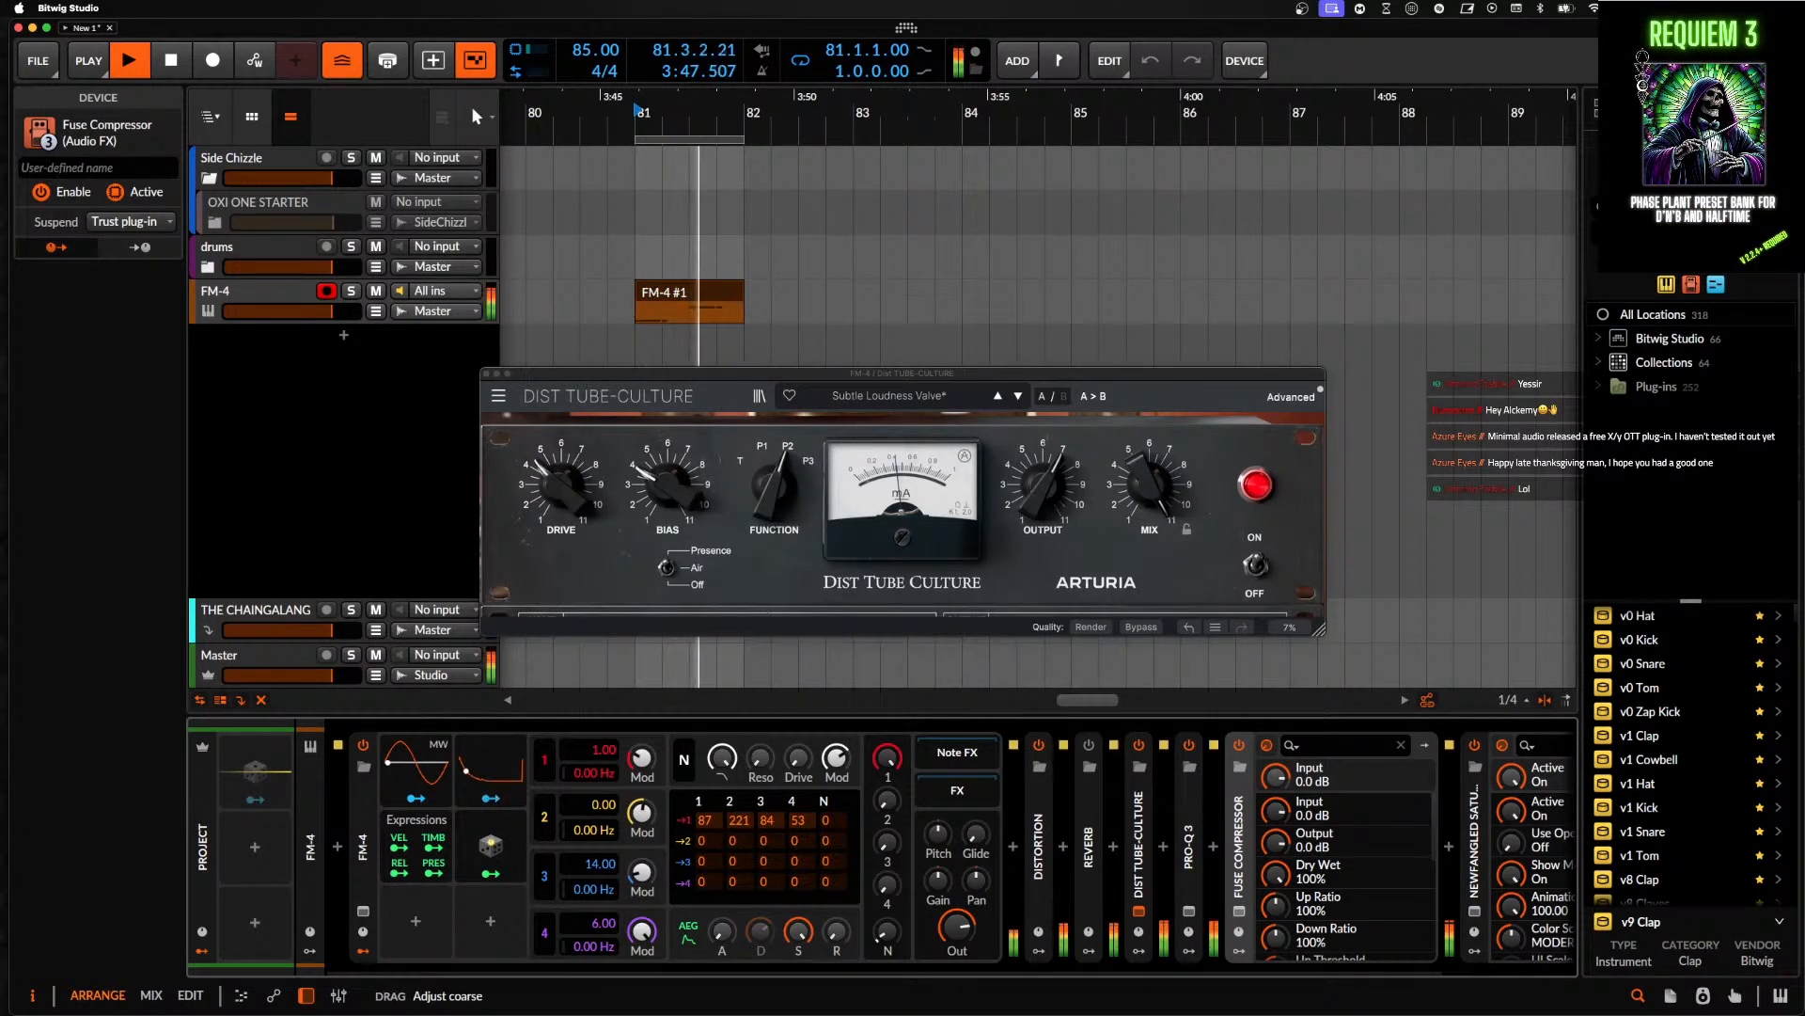
pyautogui.moveTo(602, 806); pyautogui.dragTo(641, 805)
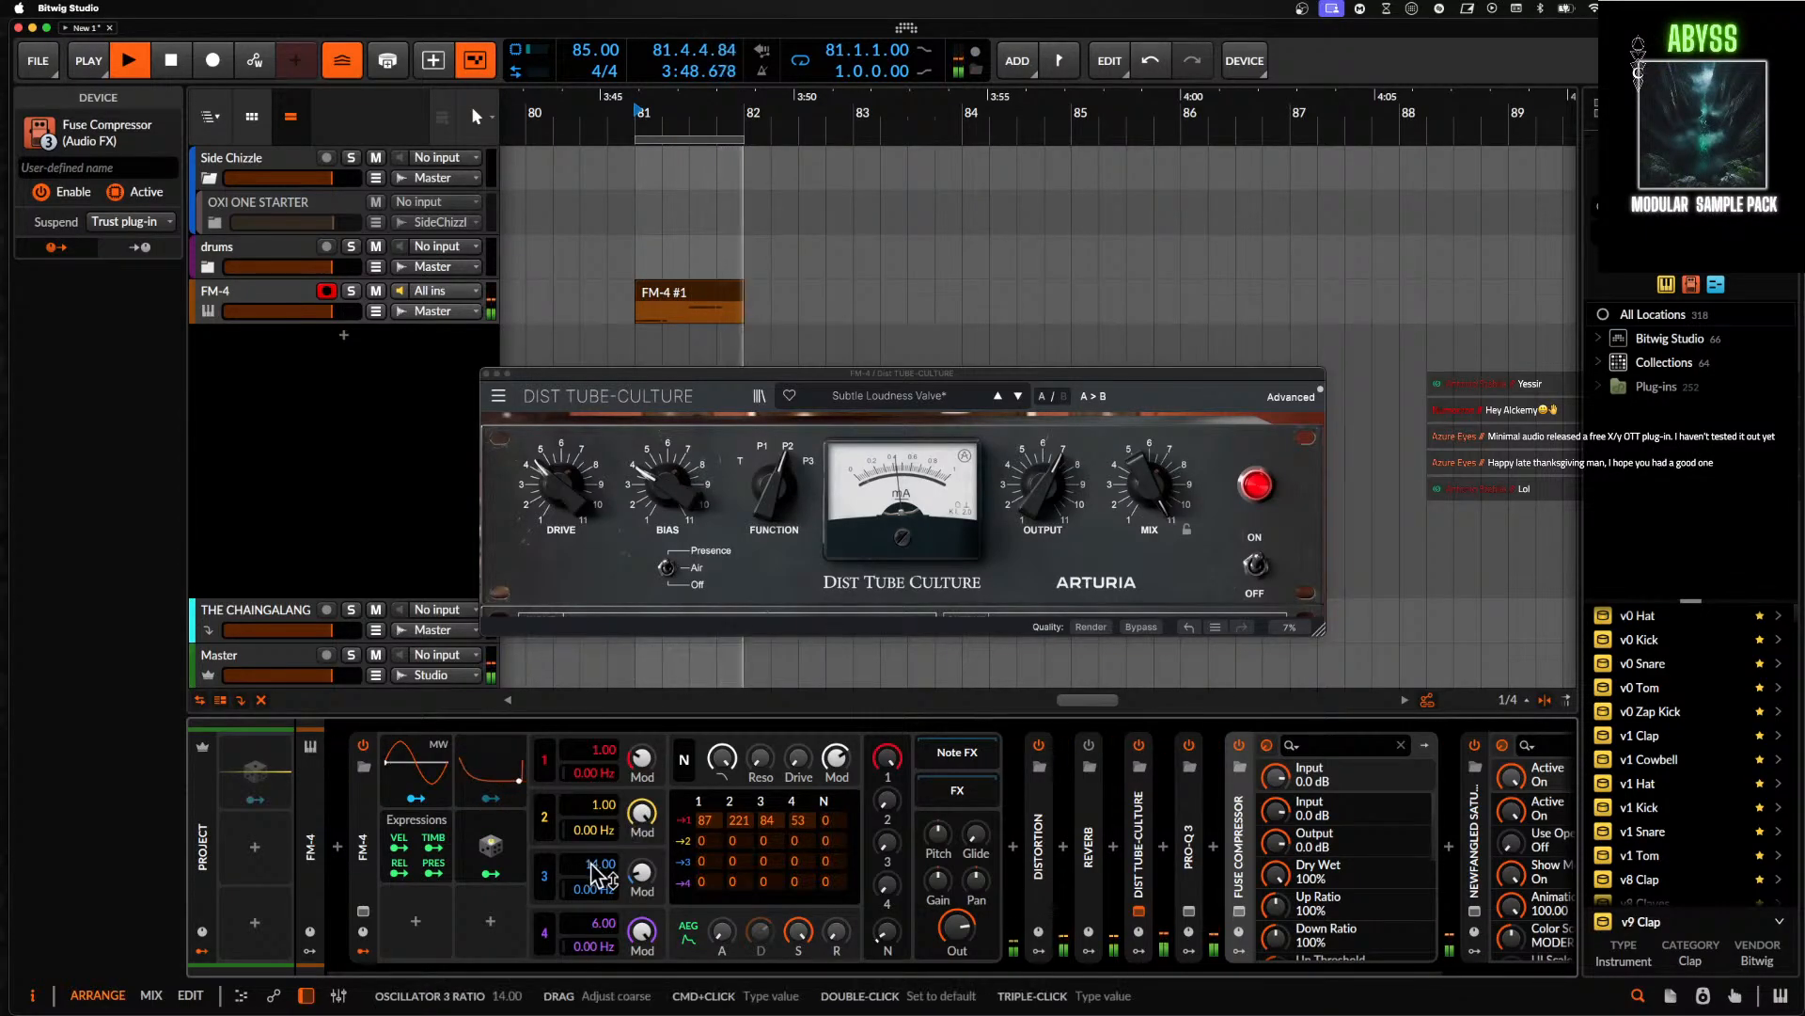
# - Set oscillator 3 to ratio 2.00 with a 41.3 Hz offset, oscillator 2's offset to 44.0 Hz, and oscillator 4's ratio to 14.00
pyautogui.moveTo(601, 865); pyautogui.dragTo(642, 949)
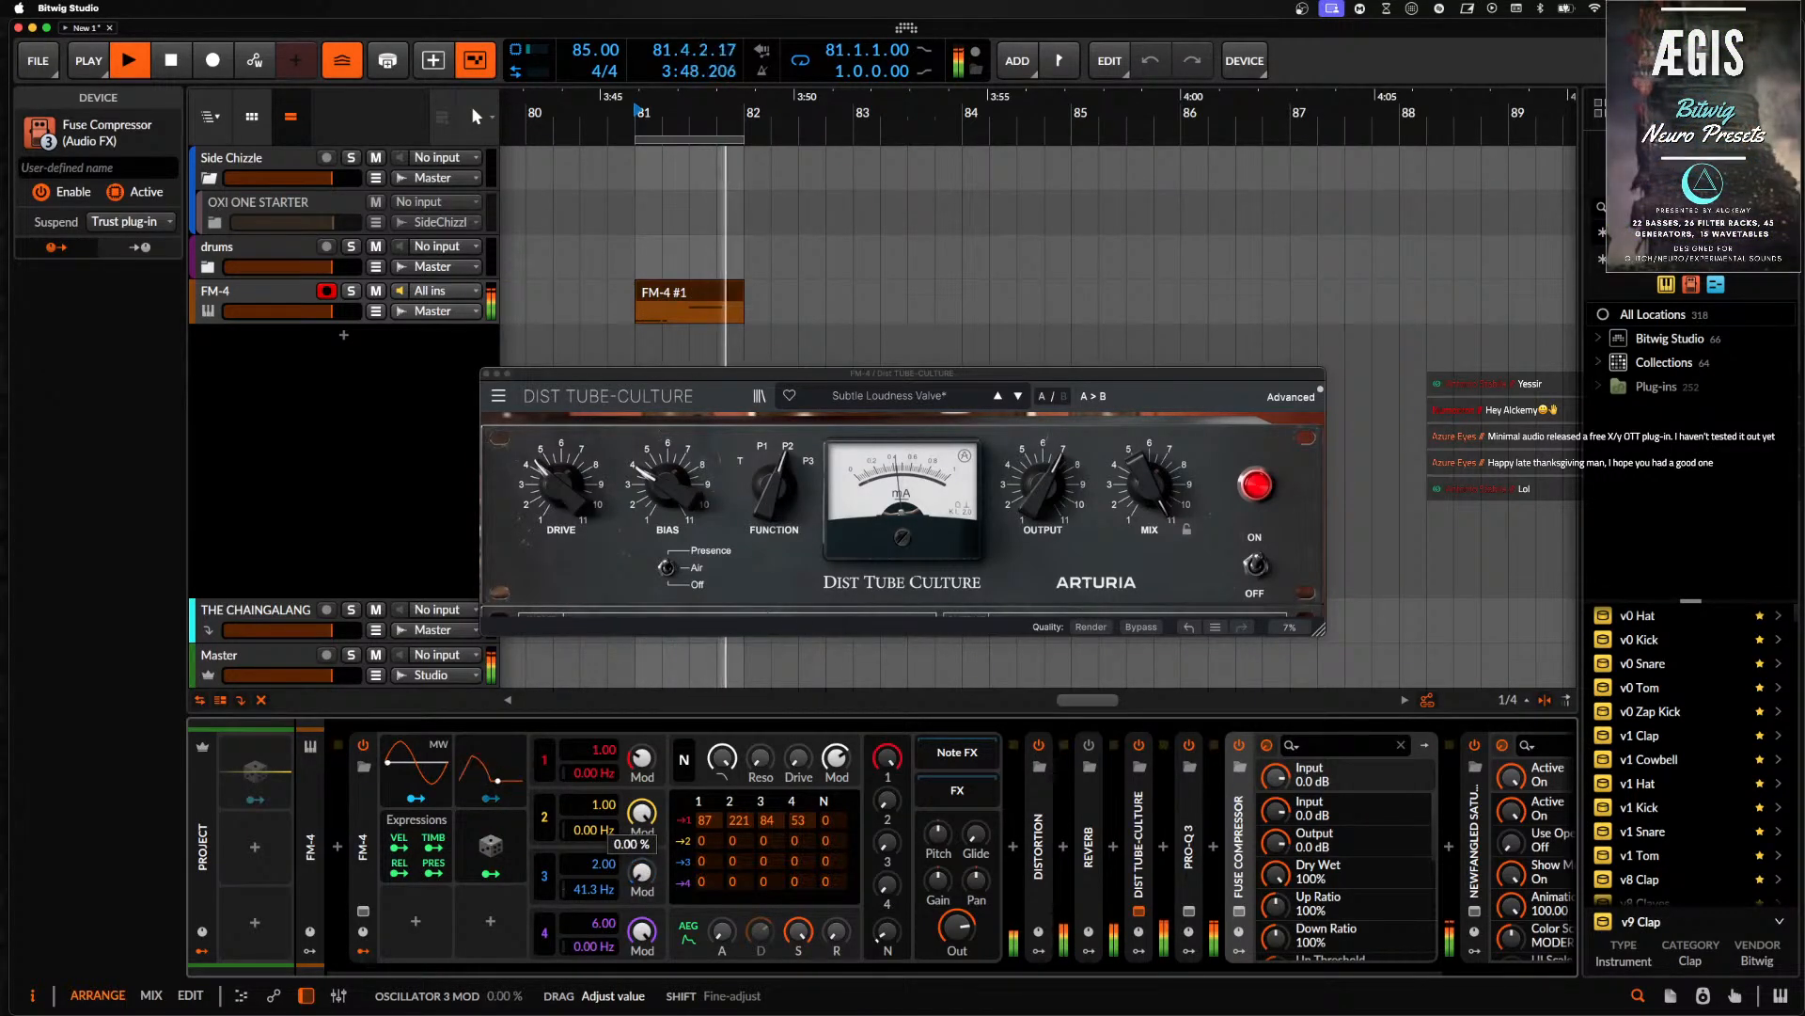
pyautogui.moveTo(642, 950)
pyautogui.mouseDown()
pyautogui.moveTo(641, 870)
pyautogui.moveTo(641, 950)
pyautogui.mouseUp()
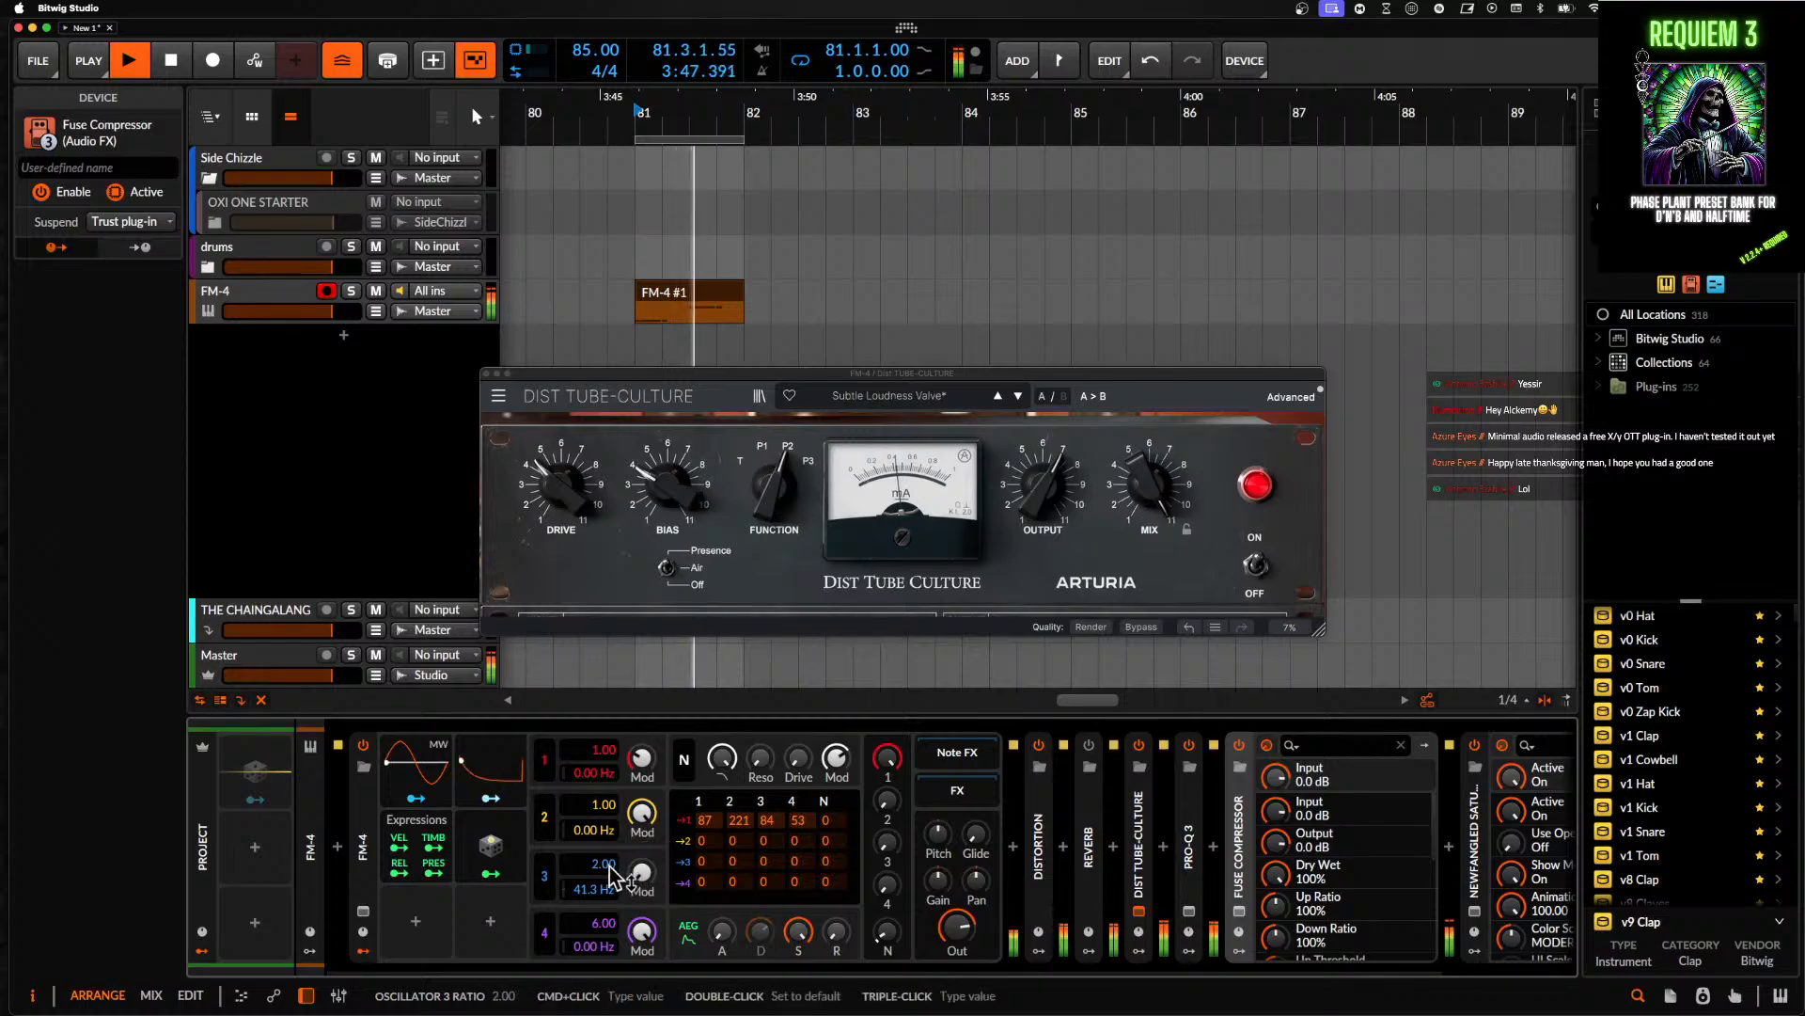
pyautogui.moveTo(598, 831); pyautogui.dragTo(642, 912)
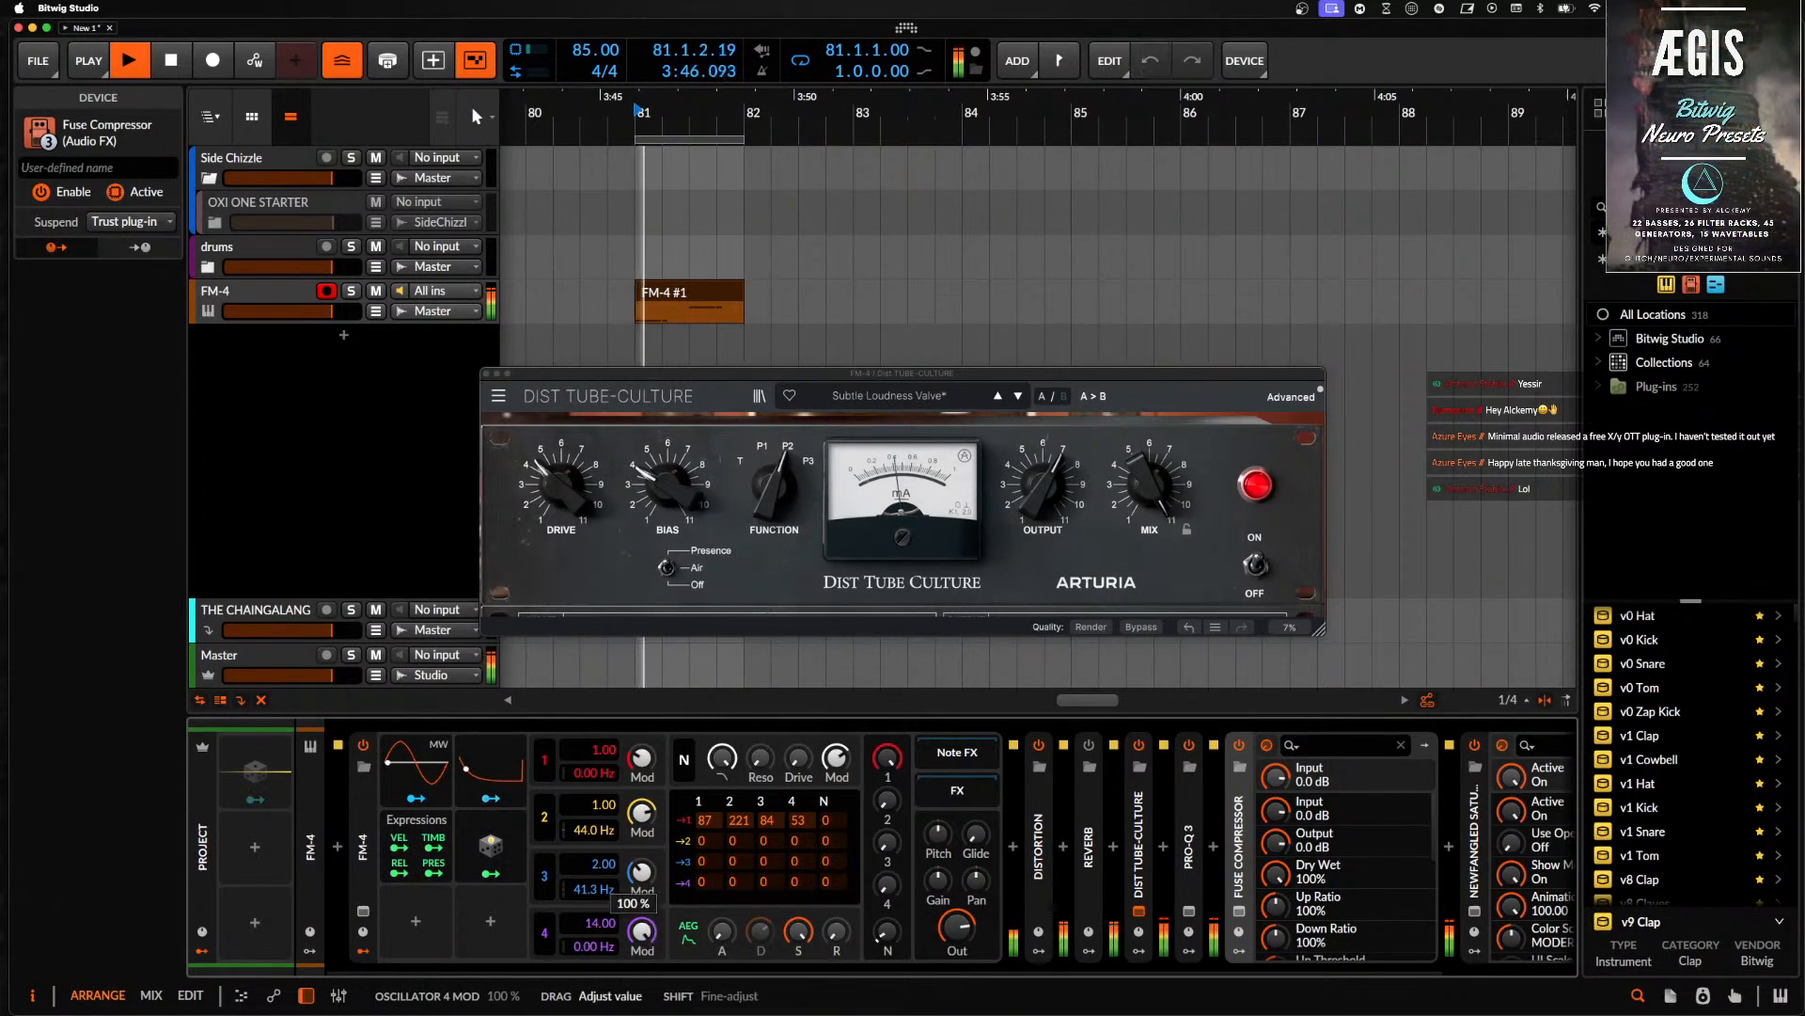
# - Reshape the FM-4 amplitude envelope with lower sustain and adjusted decay and release, and set the synth's voices to Mono
pyautogui.moveTo(798, 931); pyautogui.dragTo(839, 893)
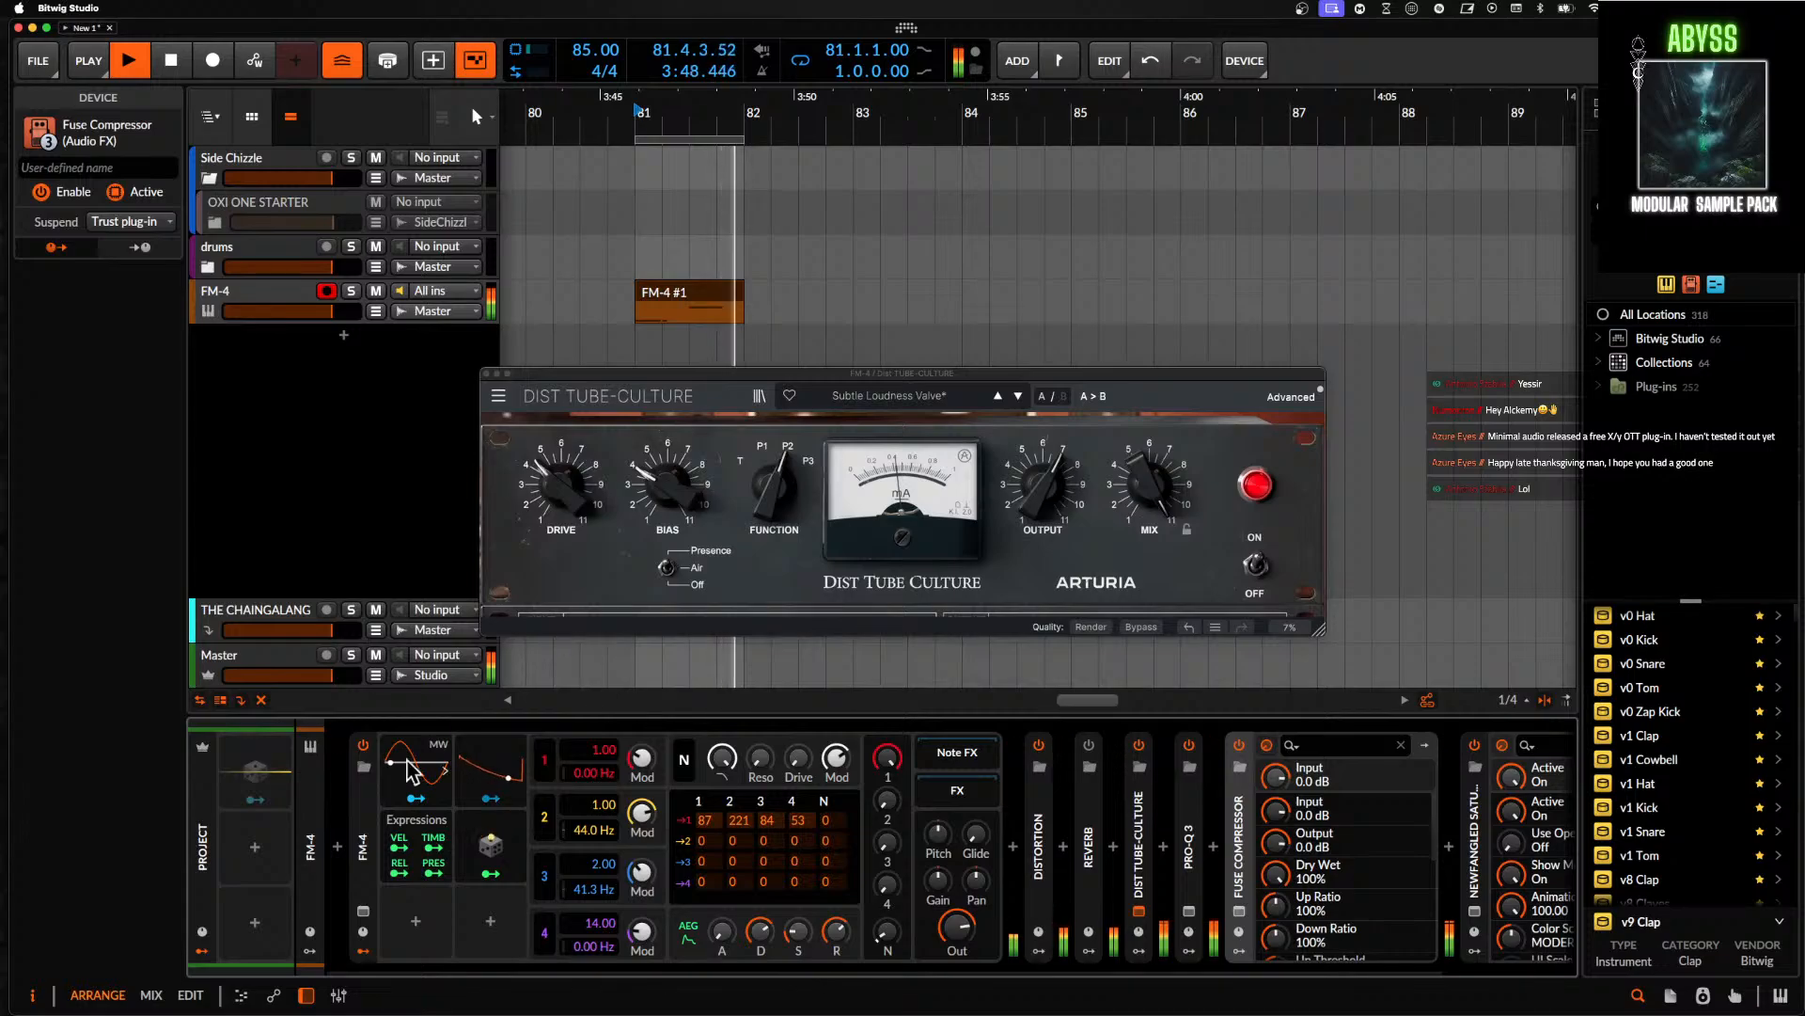
pyautogui.click(376, 806)
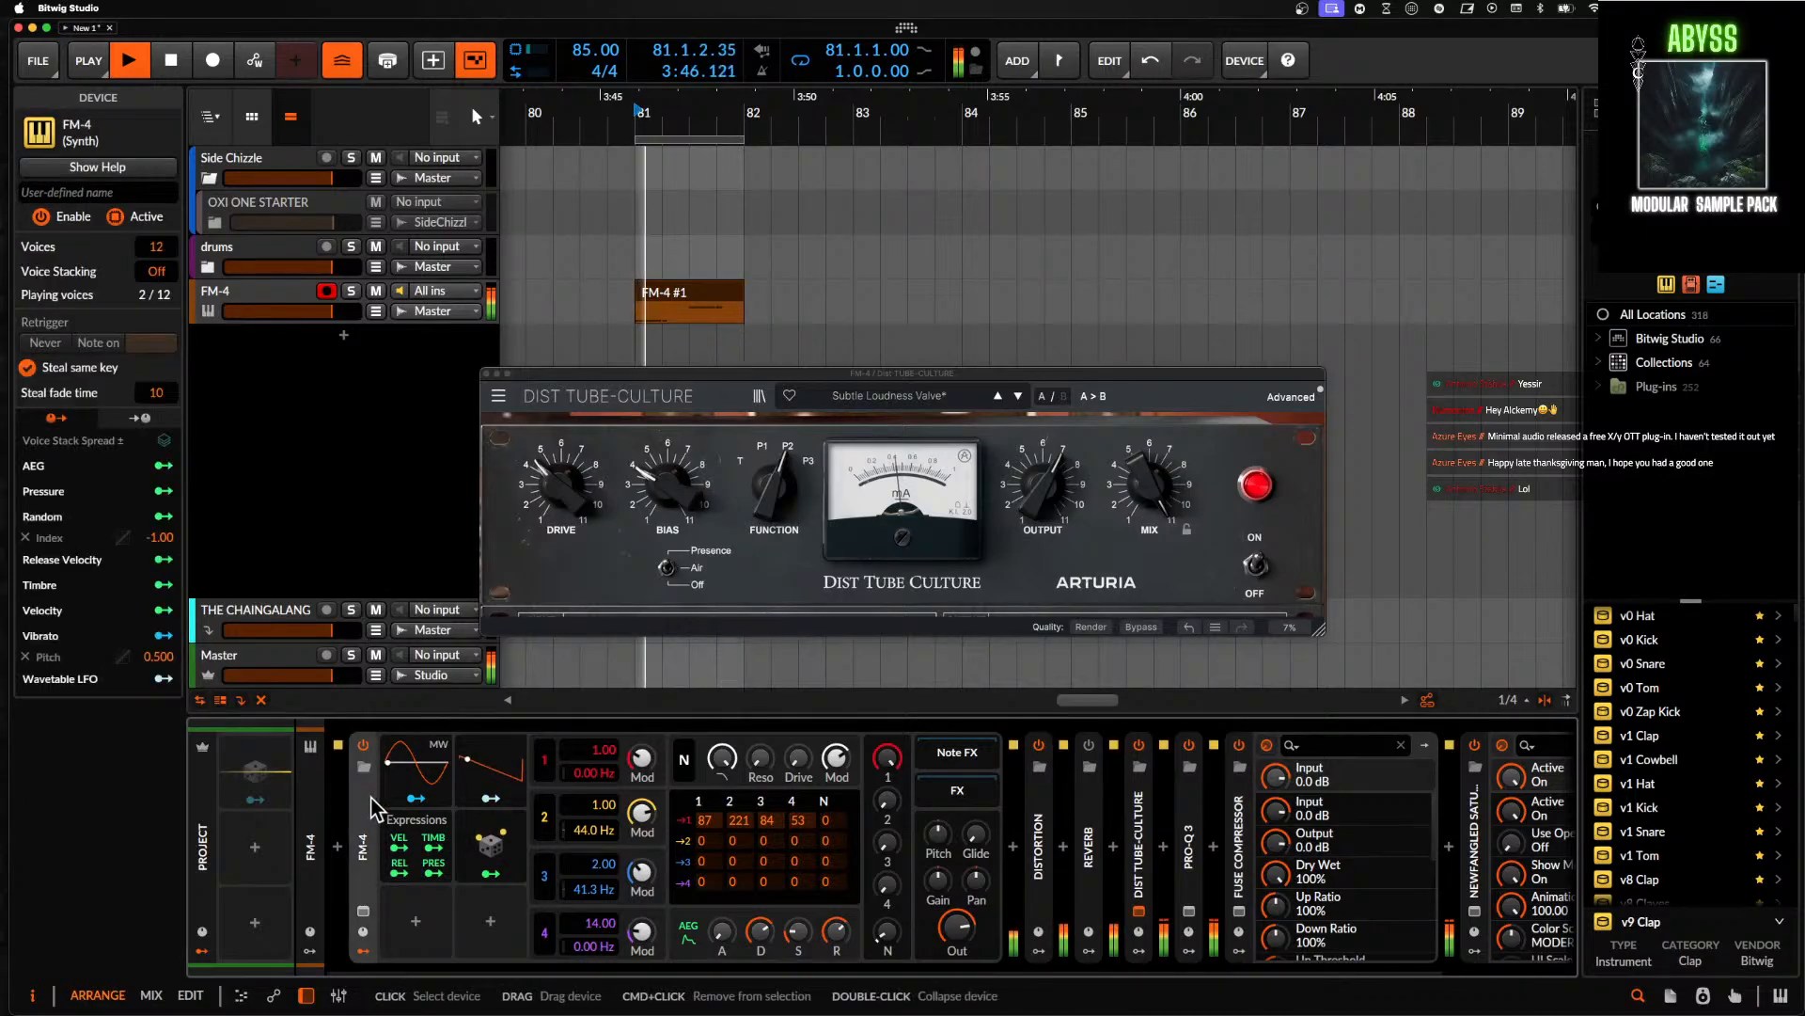
pyautogui.click(156, 249)
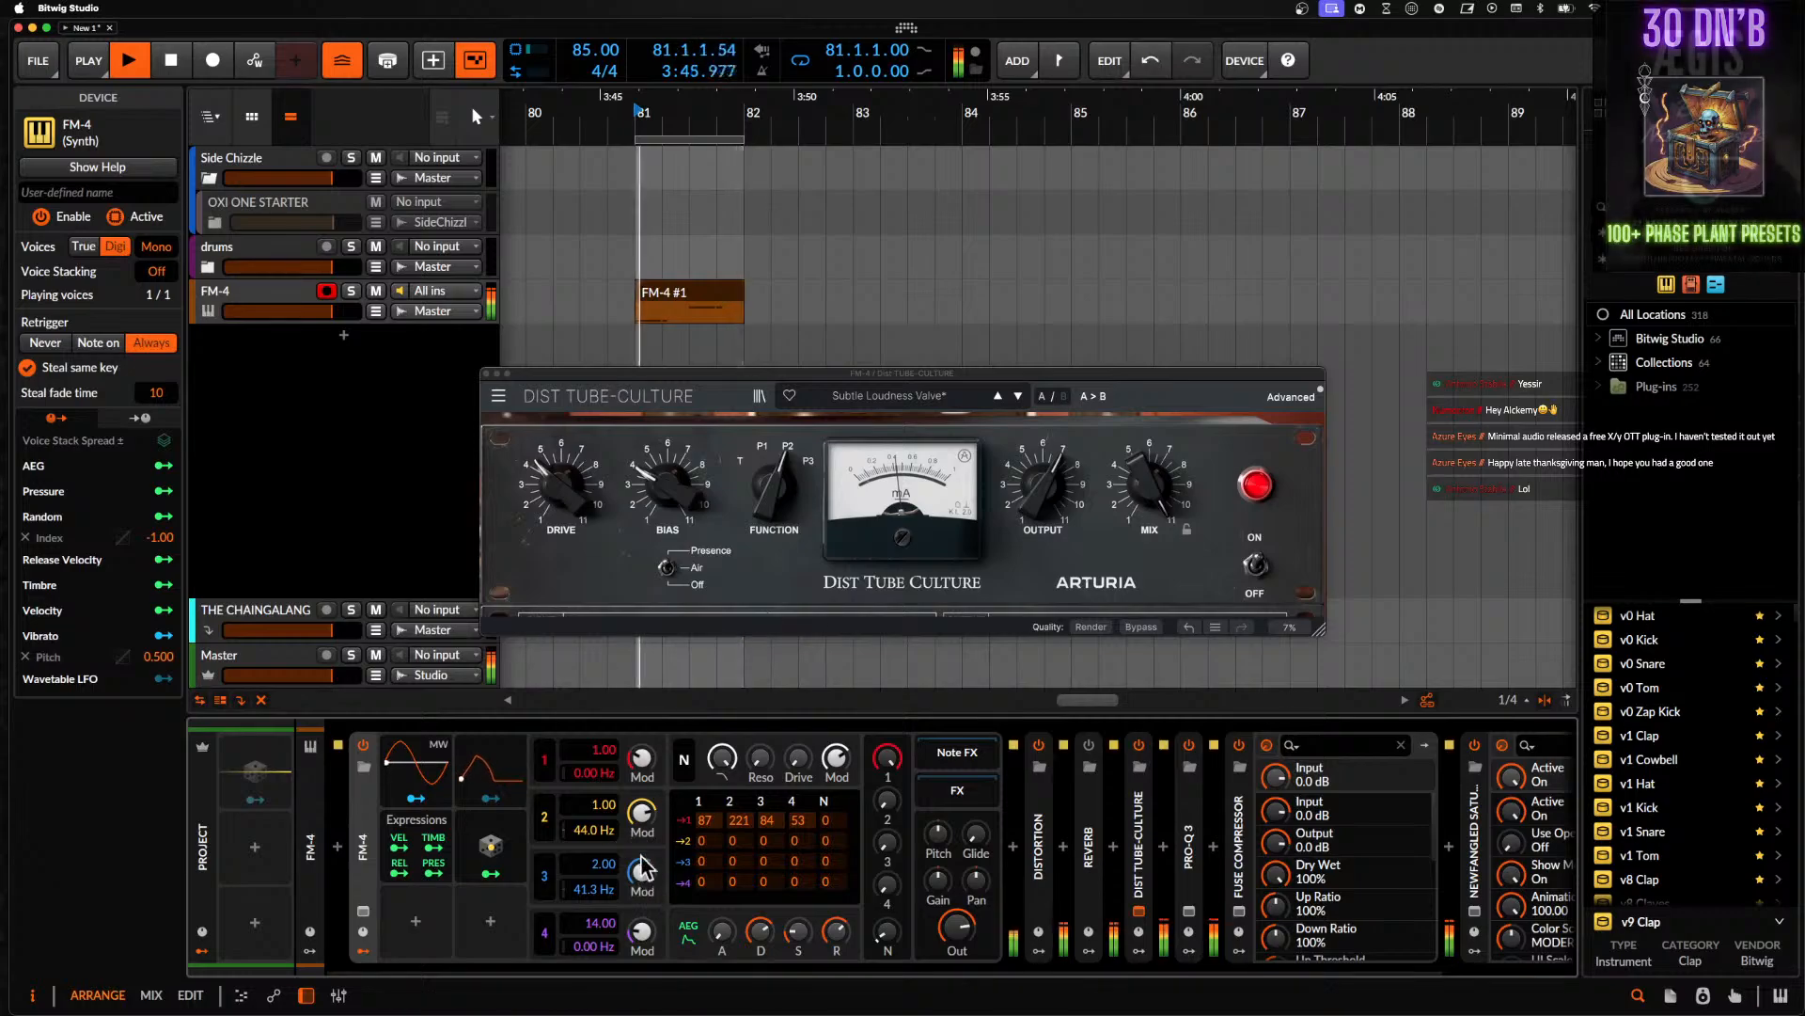
# - Adjust the FM-4 oscillator Mod amounts, set oscillators 2, 3 and 4 to ratios 3.00, 1.00 and 10.00, and zero oscillators 2 and 3's offsets
pyautogui.moveTo(636, 812); pyautogui.dragTo(636, 854)
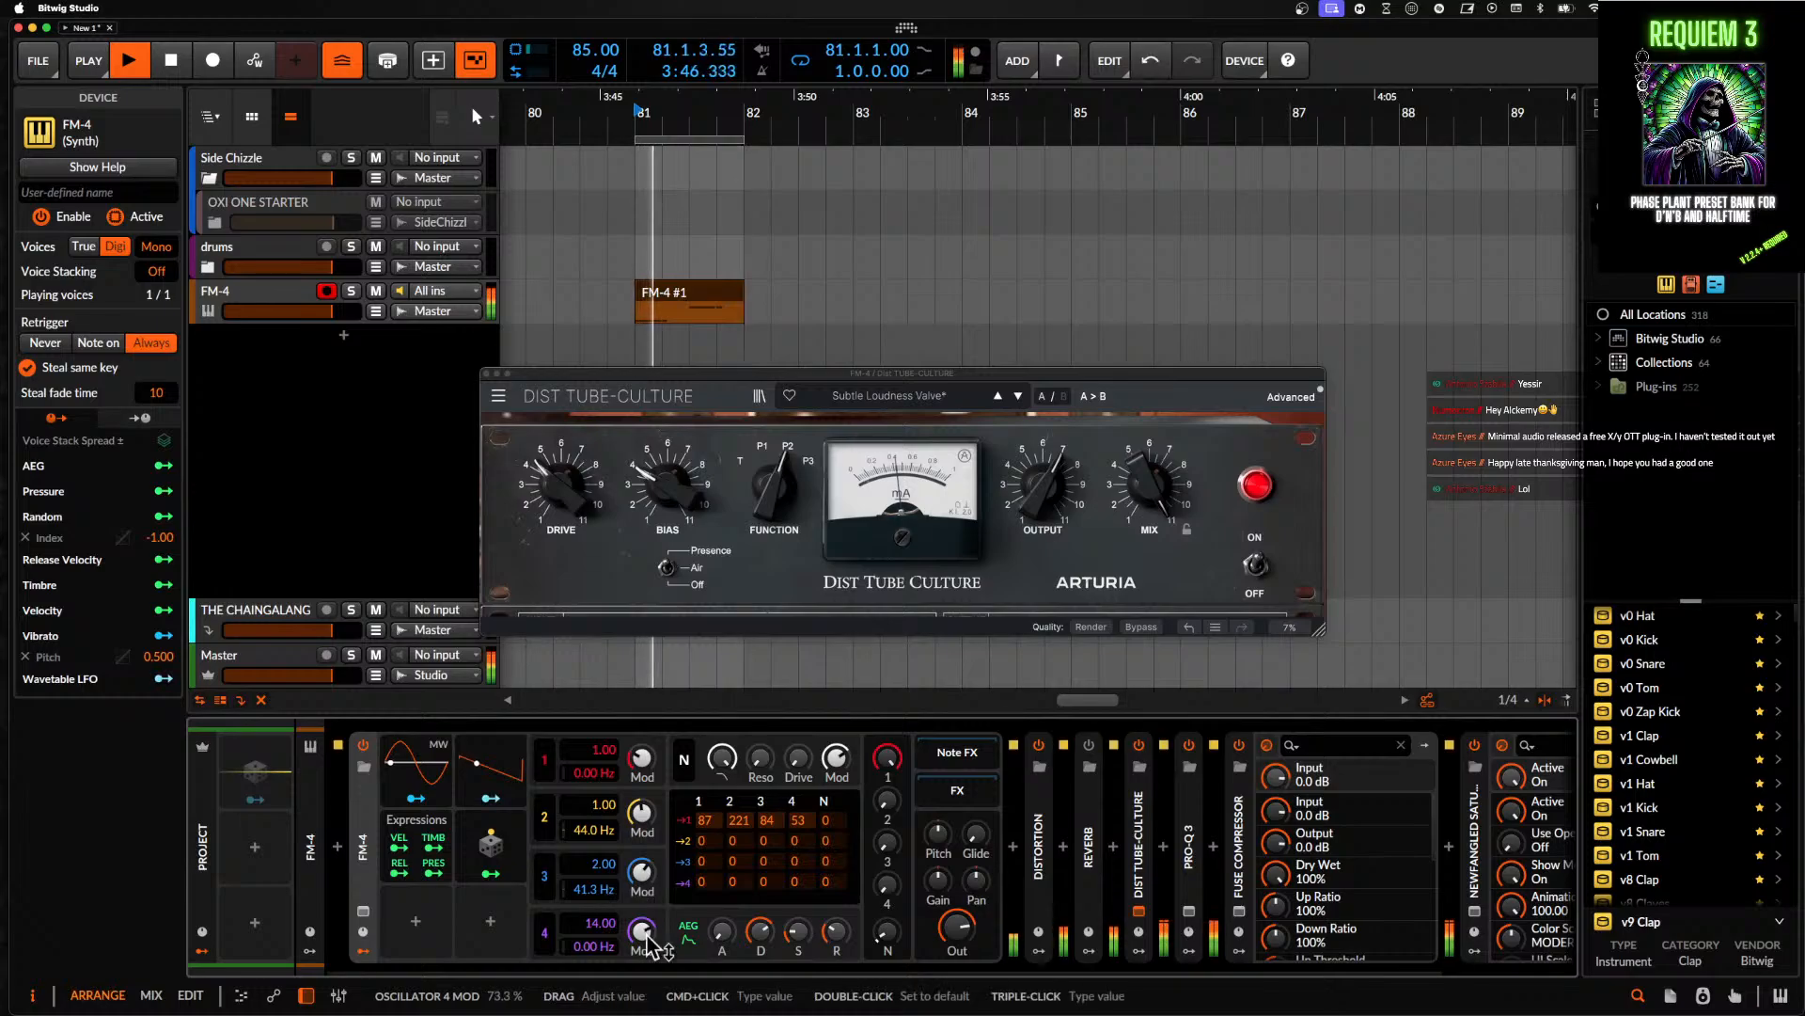
pyautogui.moveTo(642, 876); pyautogui.dragTo(642, 869)
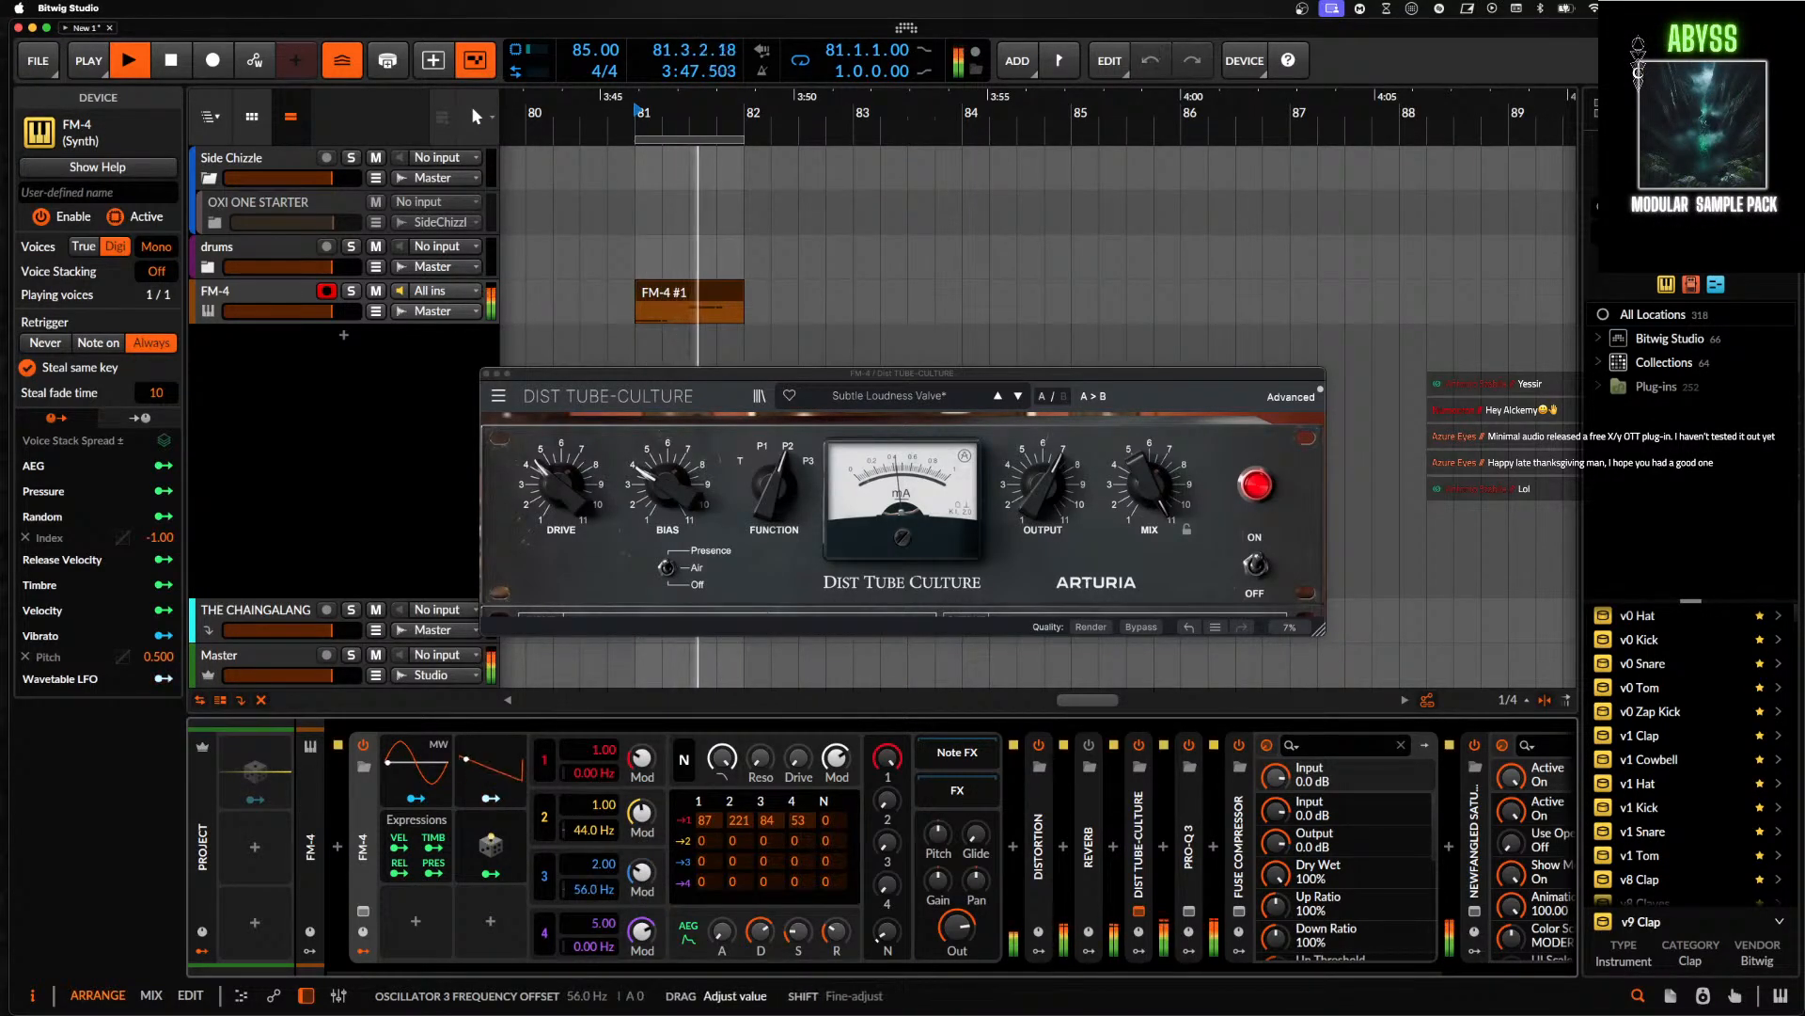
pyautogui.moveTo(592, 890); pyautogui.dragTo(592, 840)
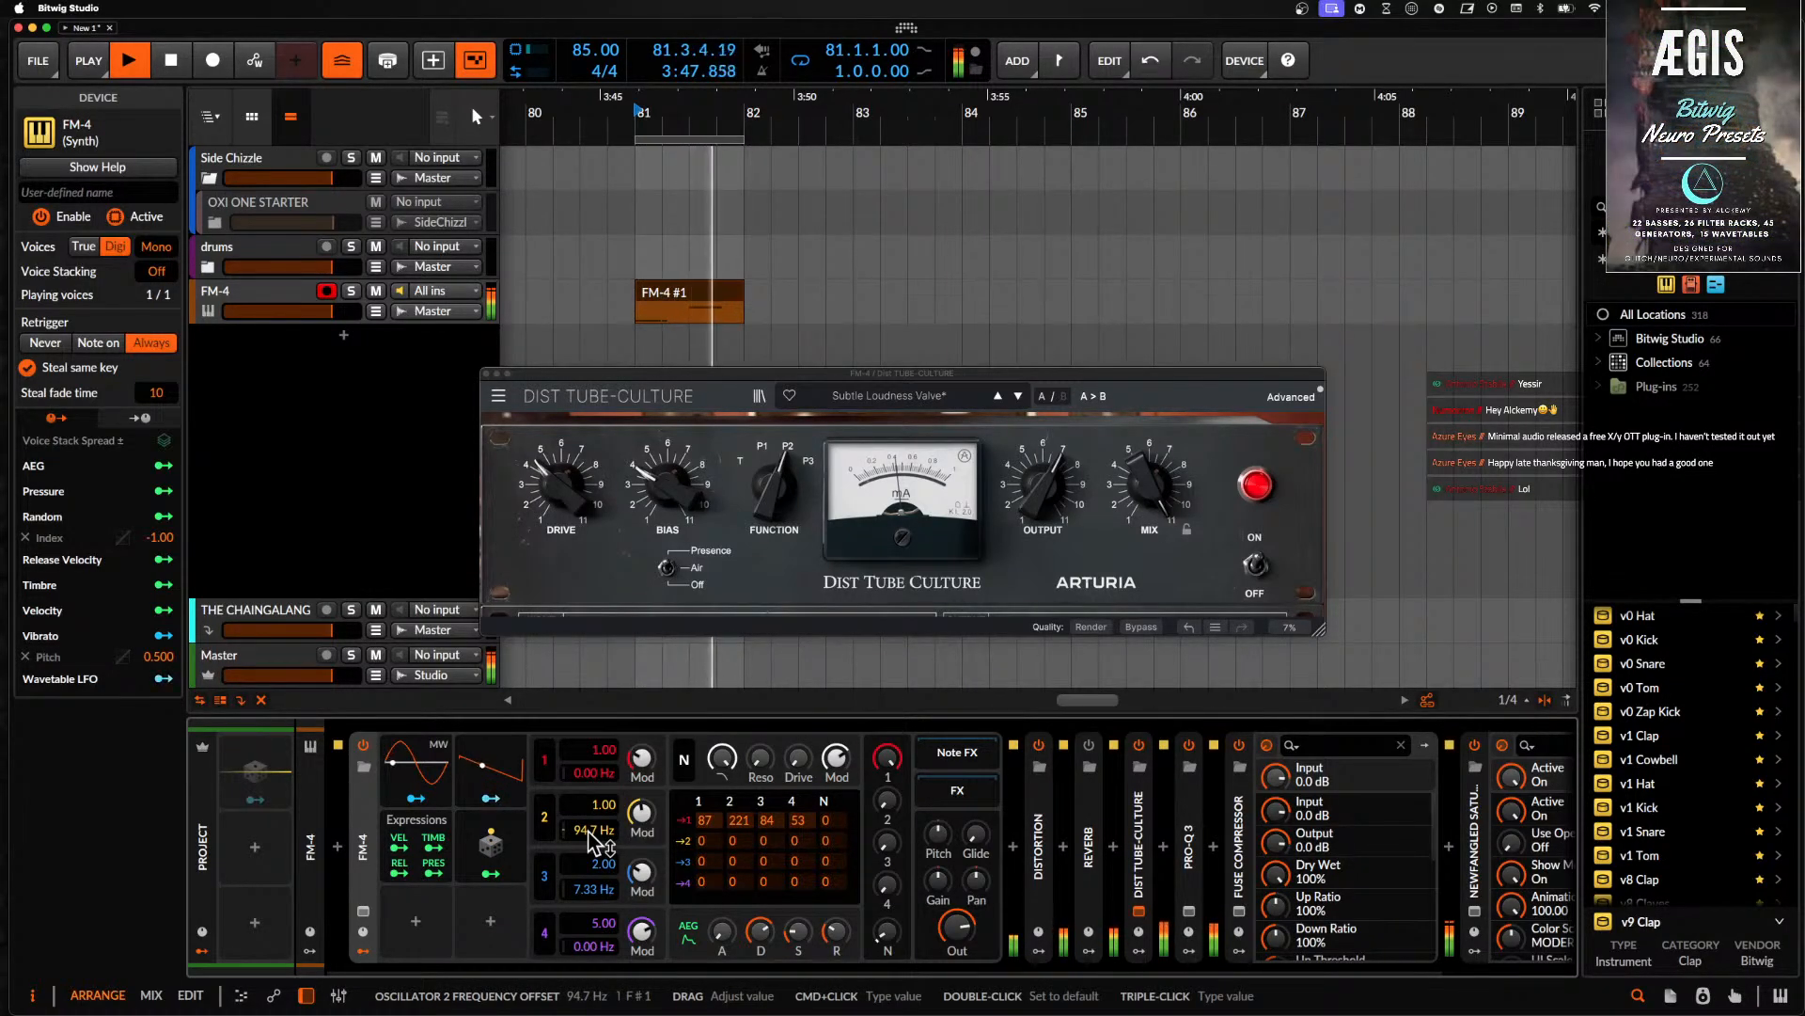
pyautogui.doubleClick(593, 834)
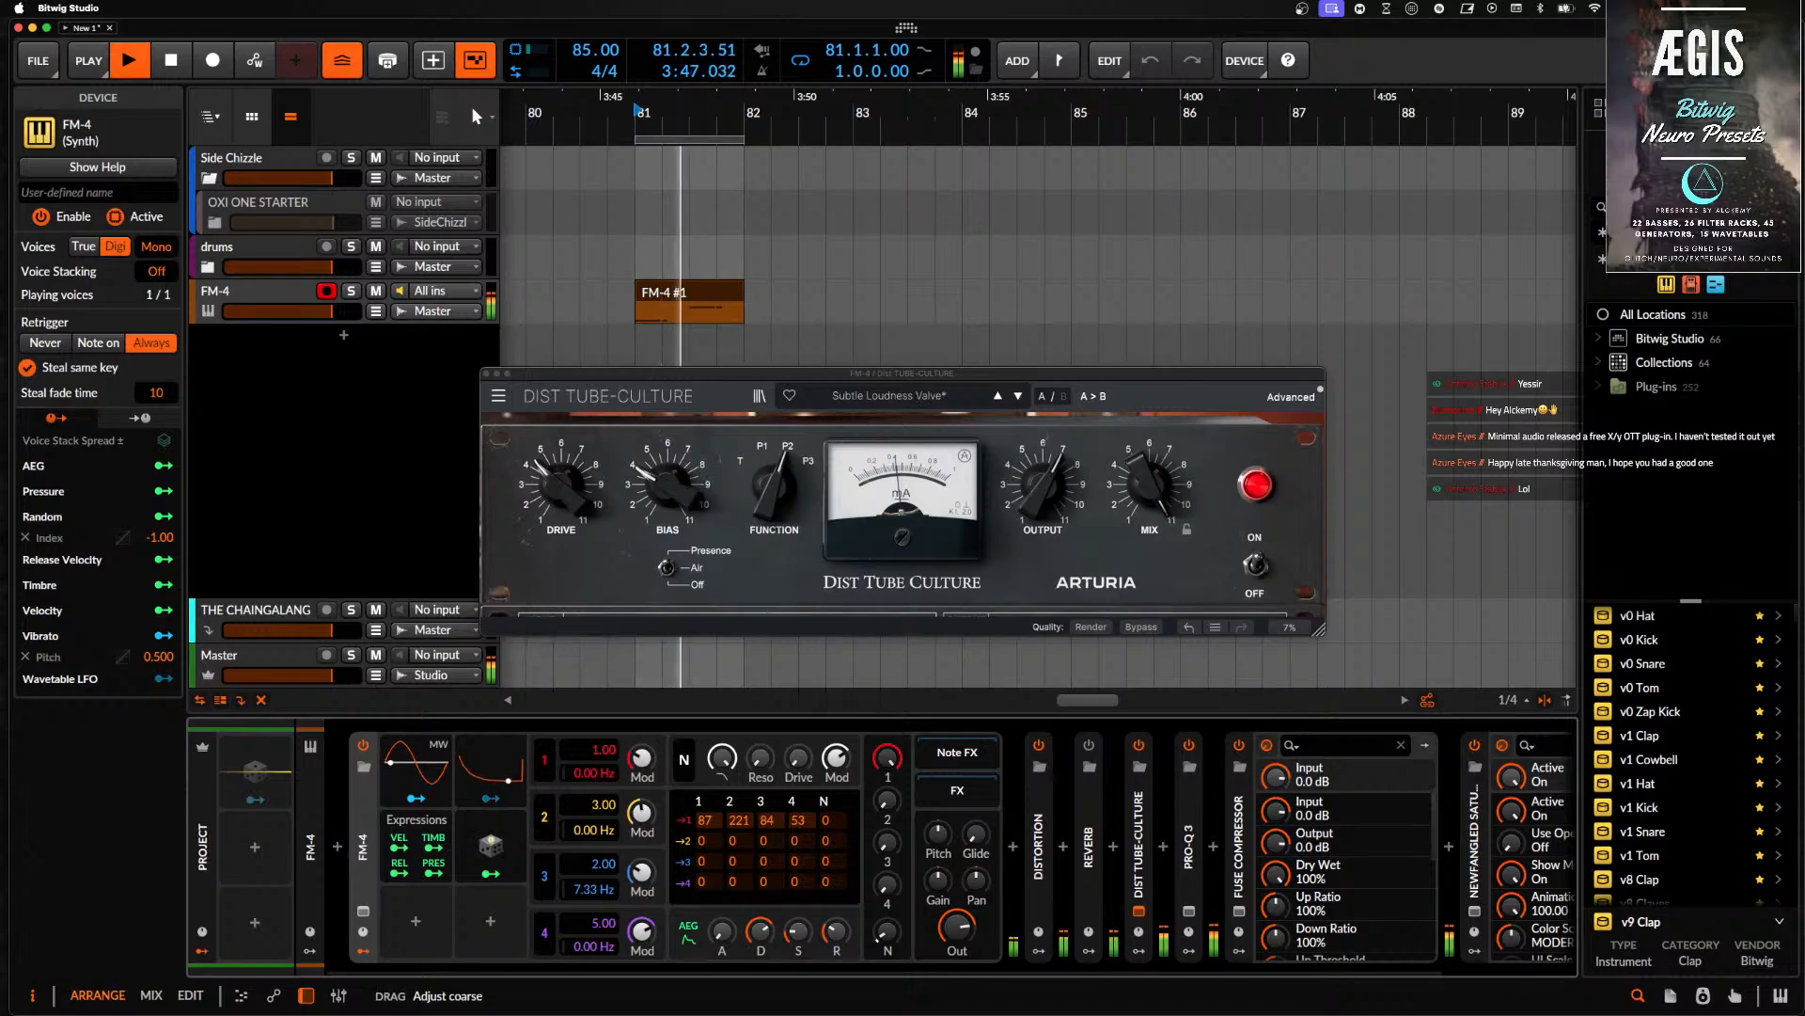
pyautogui.moveTo(604, 864); pyautogui.dragTo(598, 898)
pyautogui.doubleClick(592, 888)
pyautogui.press('space')
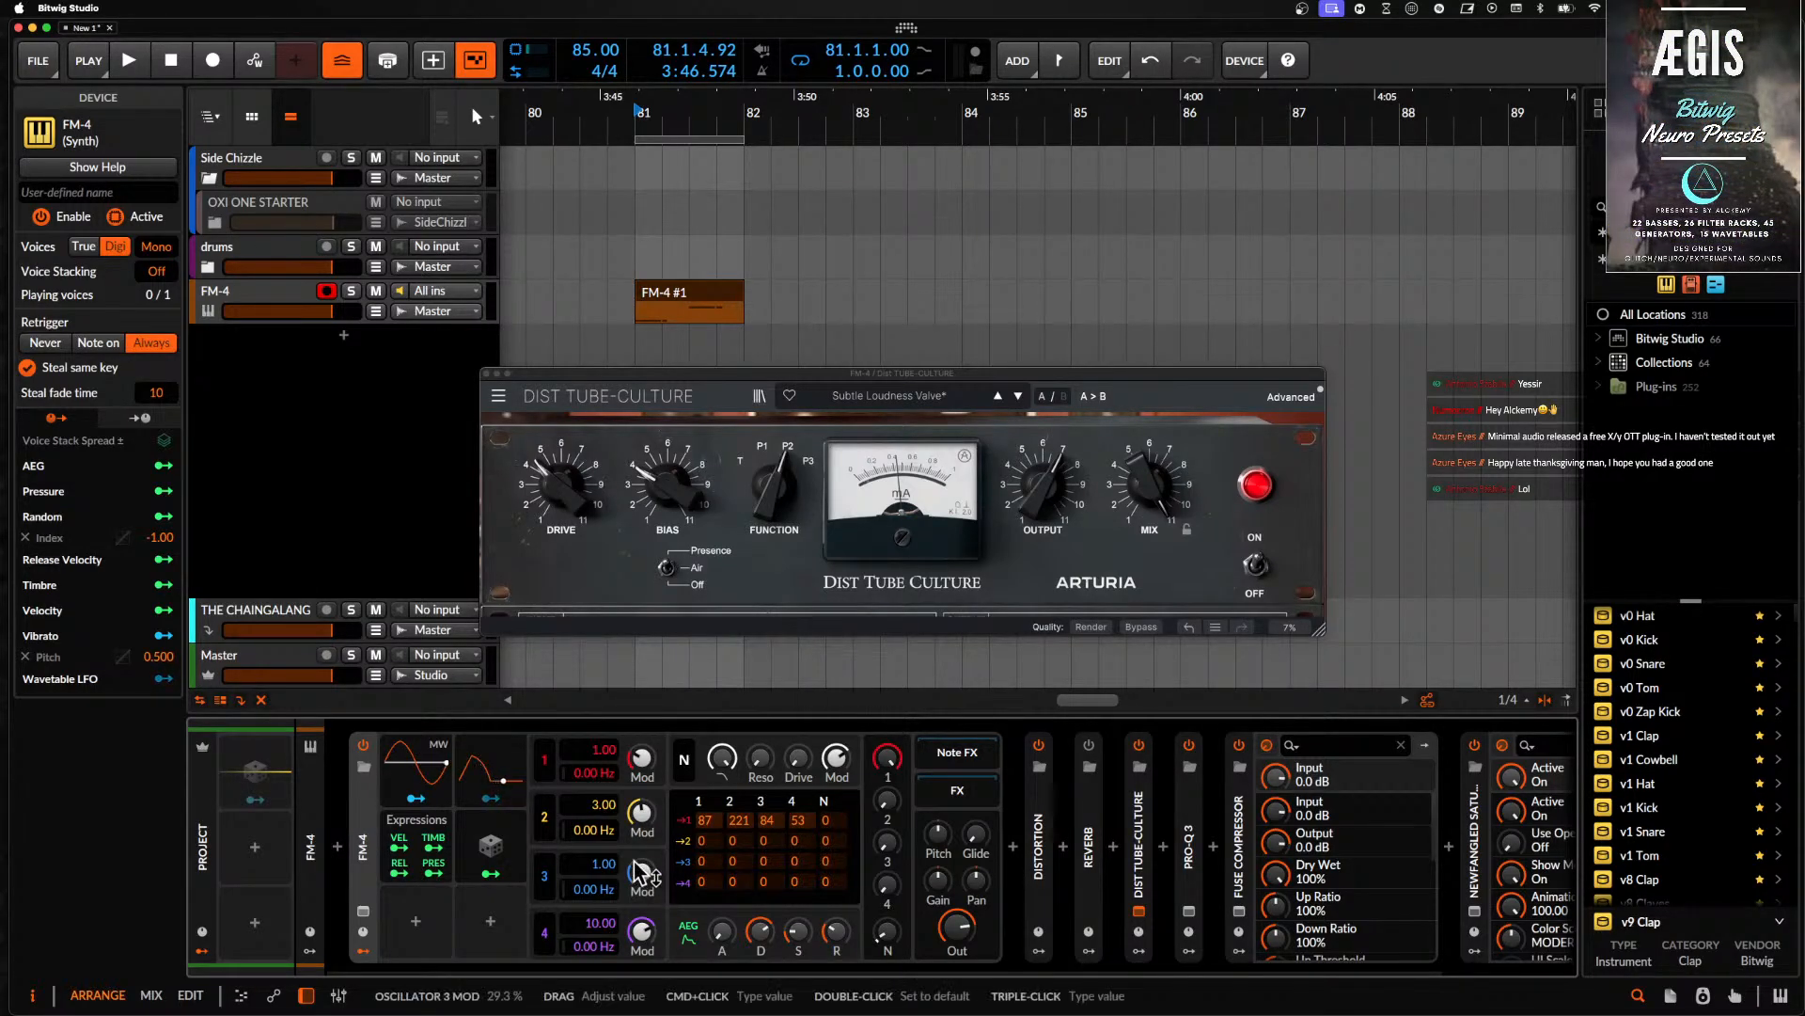
# - Close the Dist TUBE-CULTURE window and open the Rolling Sampler on the Master track
pyautogui.click(486, 374)
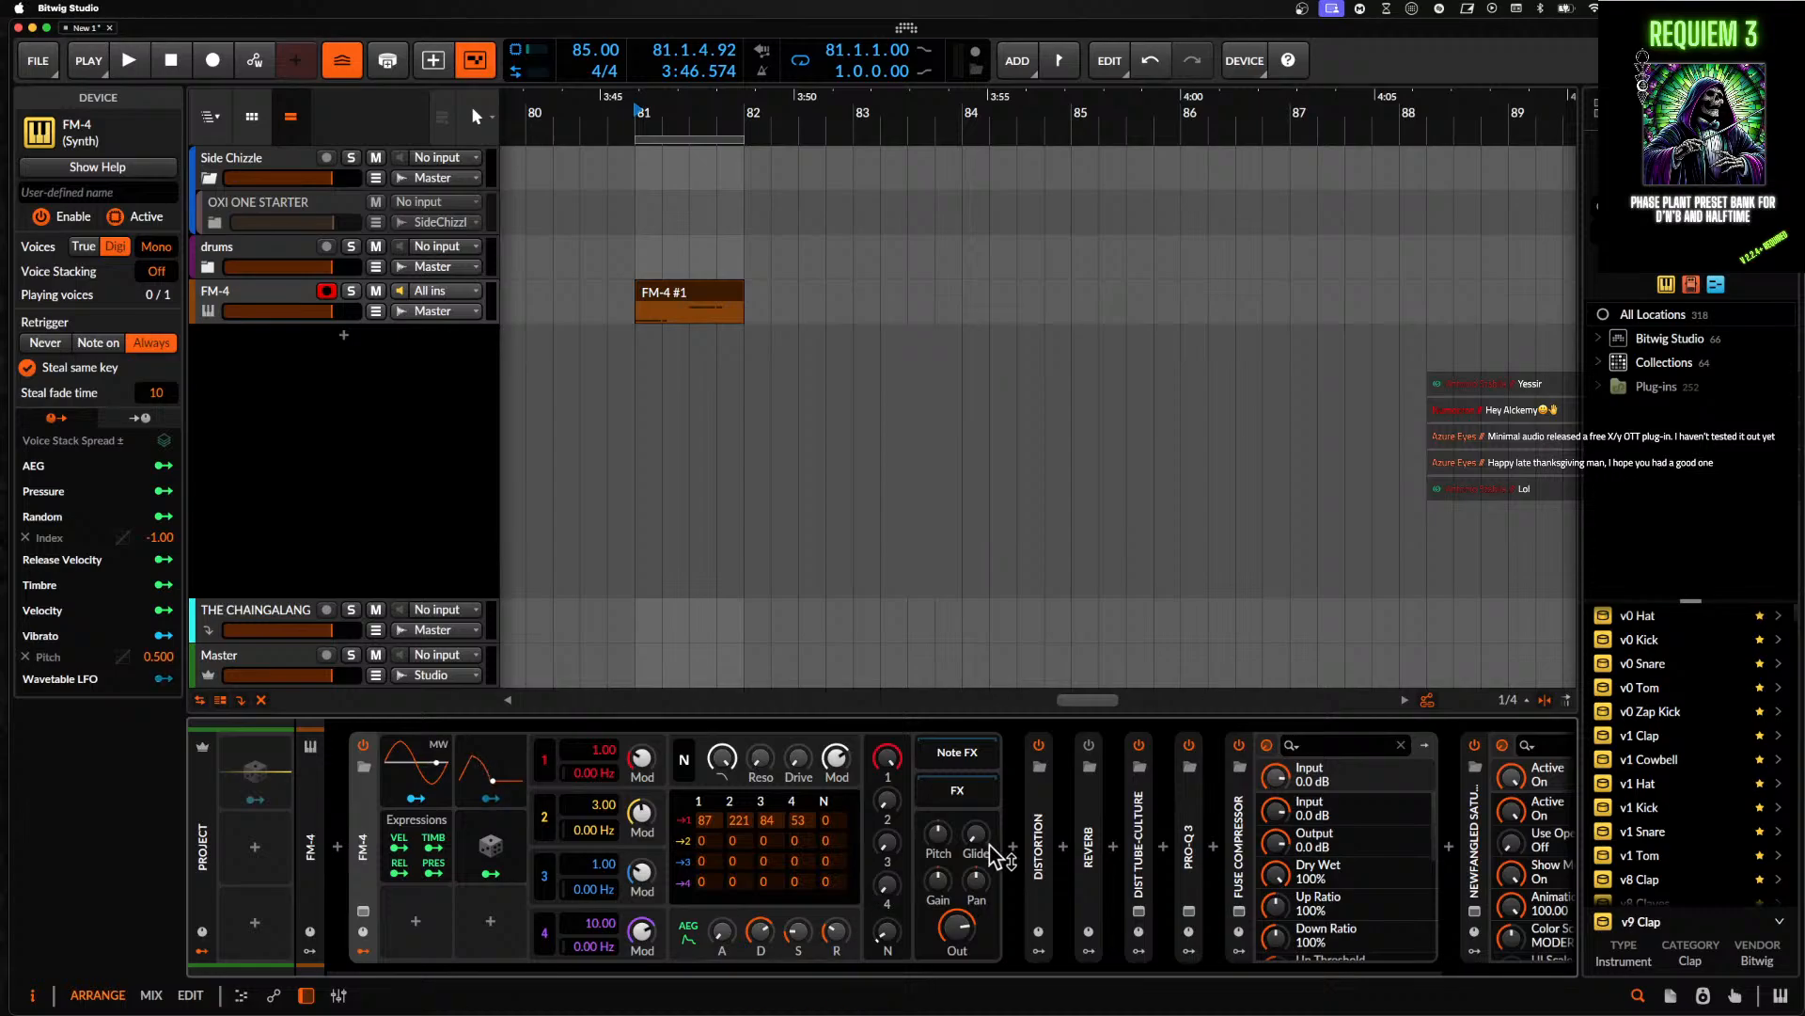
pyautogui.click(282, 664)
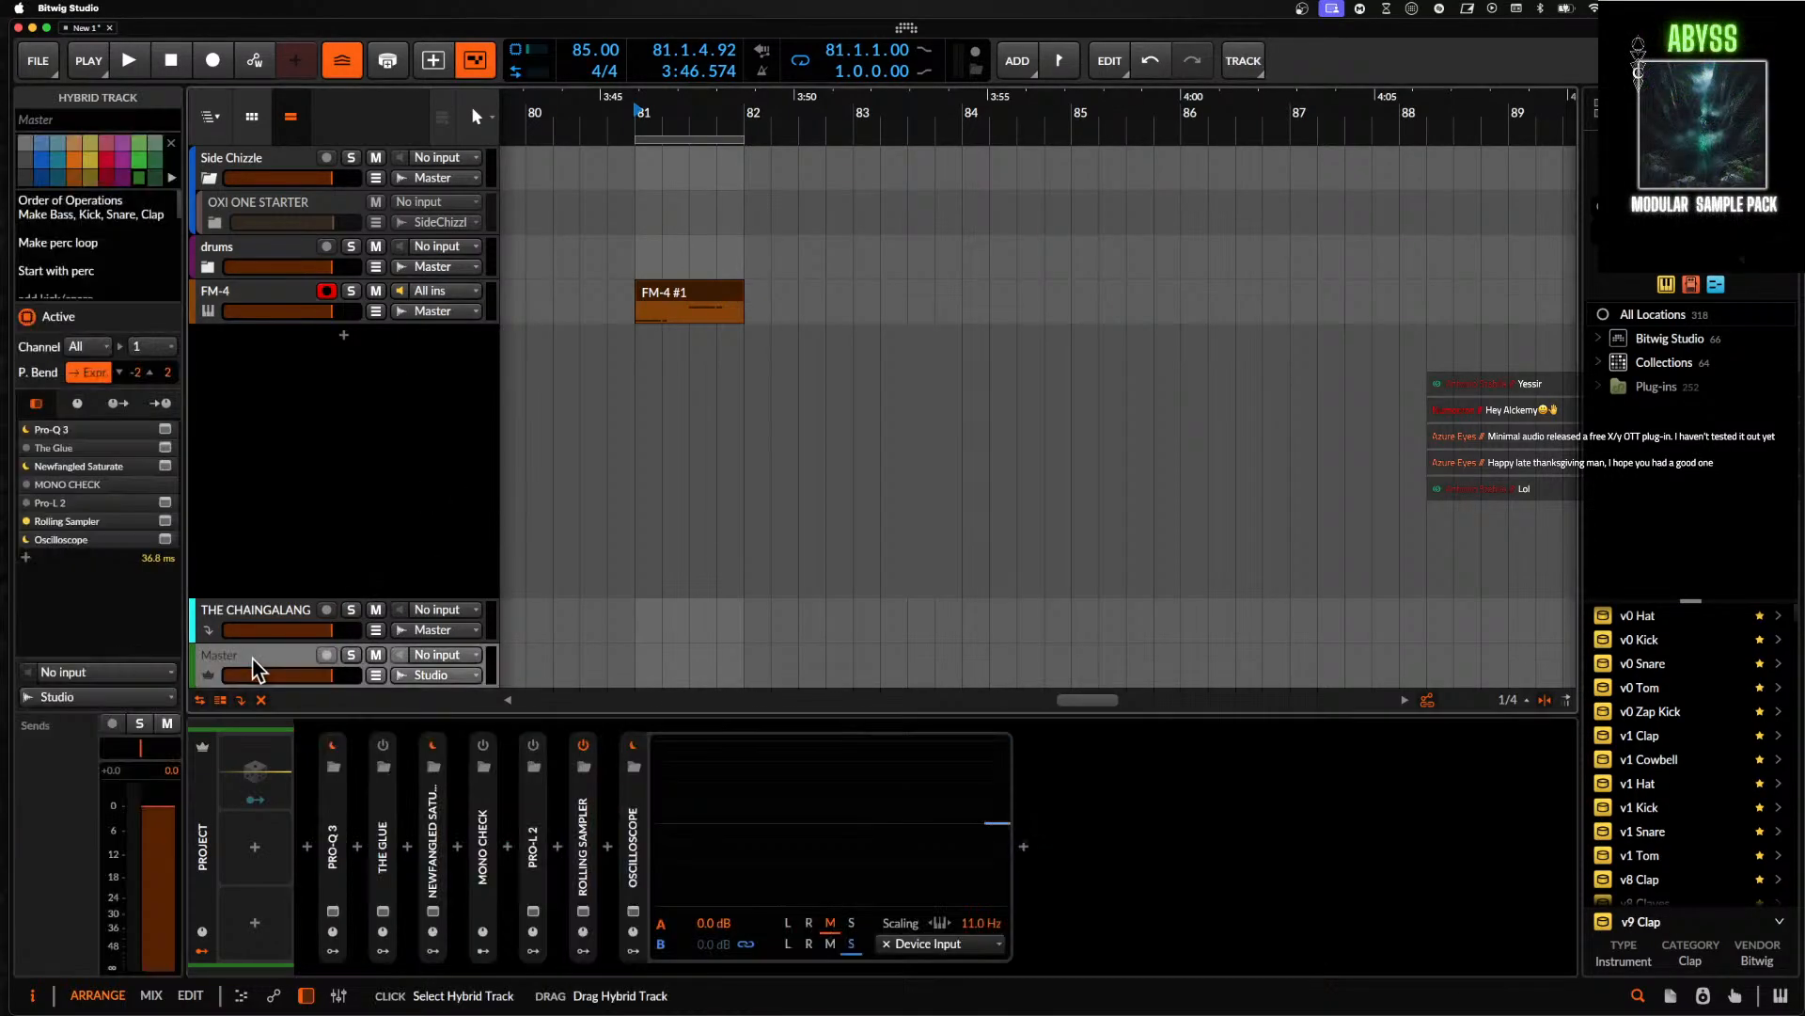
pyautogui.click(585, 912)
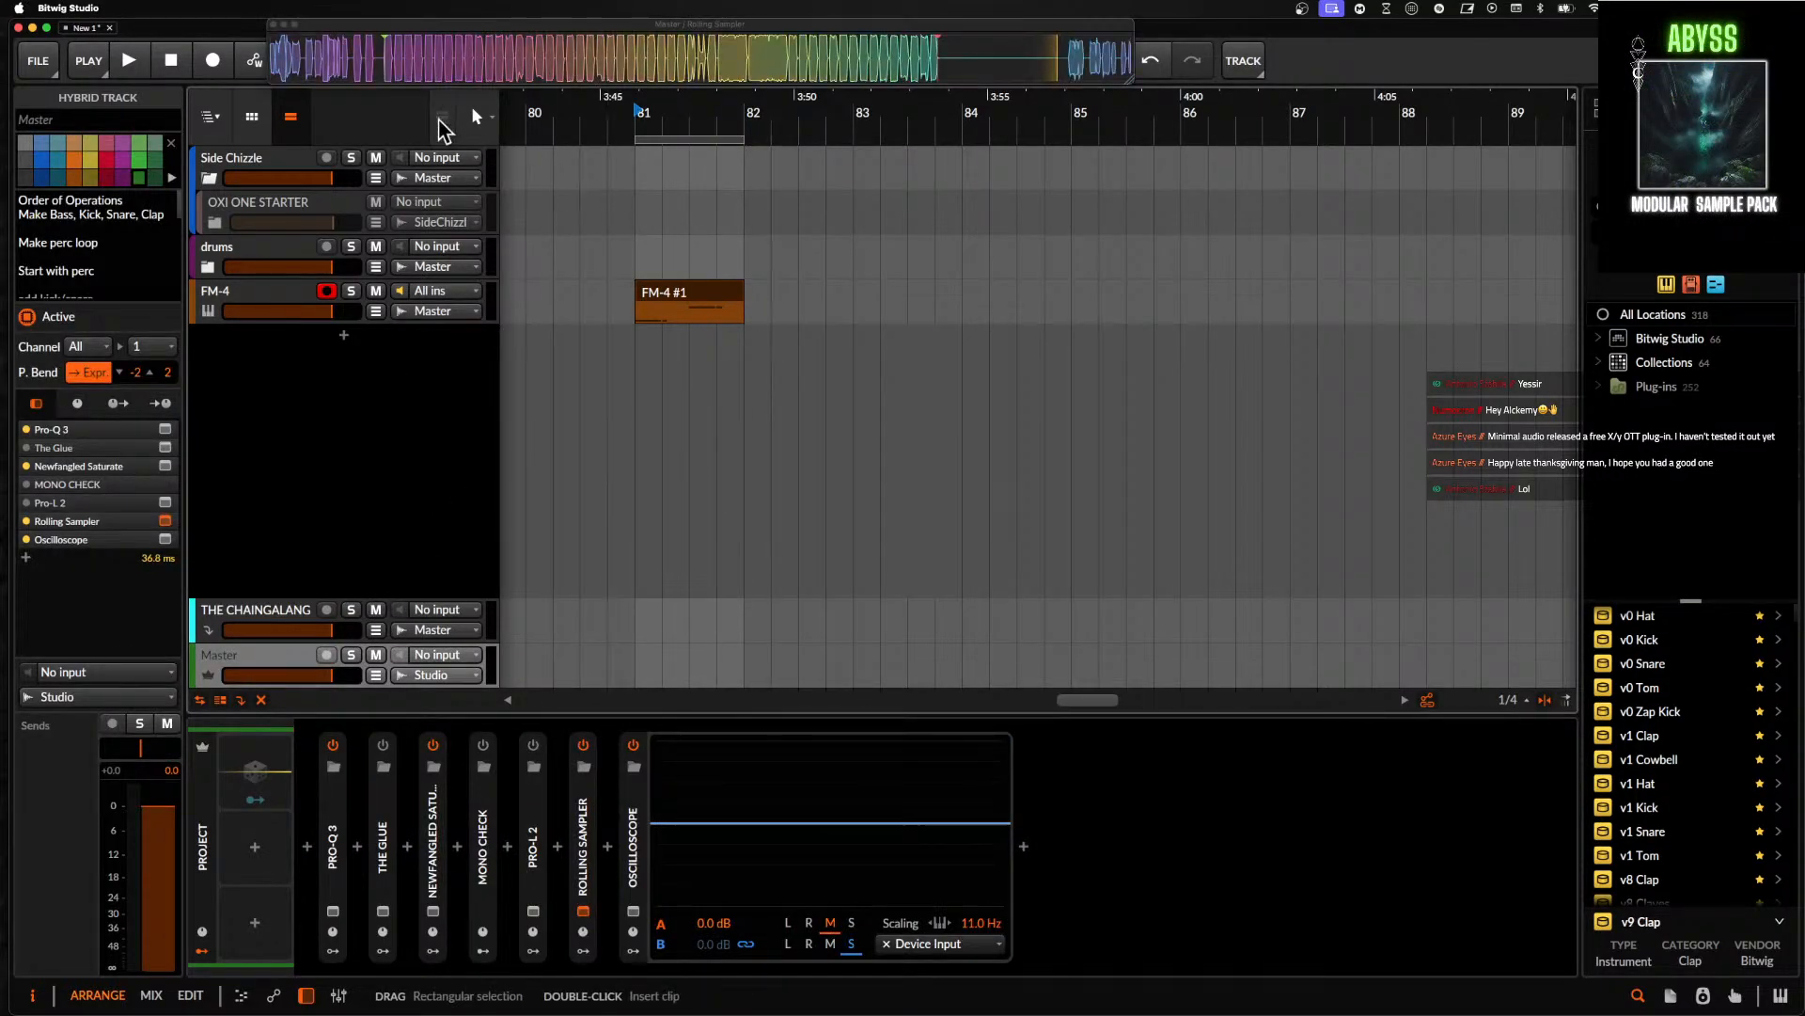
# - Place a captured section from the Rolling Sampler on a new audio track below FM-4 and move the clip to bar 49
pyautogui.moveTo(980, 70); pyautogui.dragTo(322, 73)
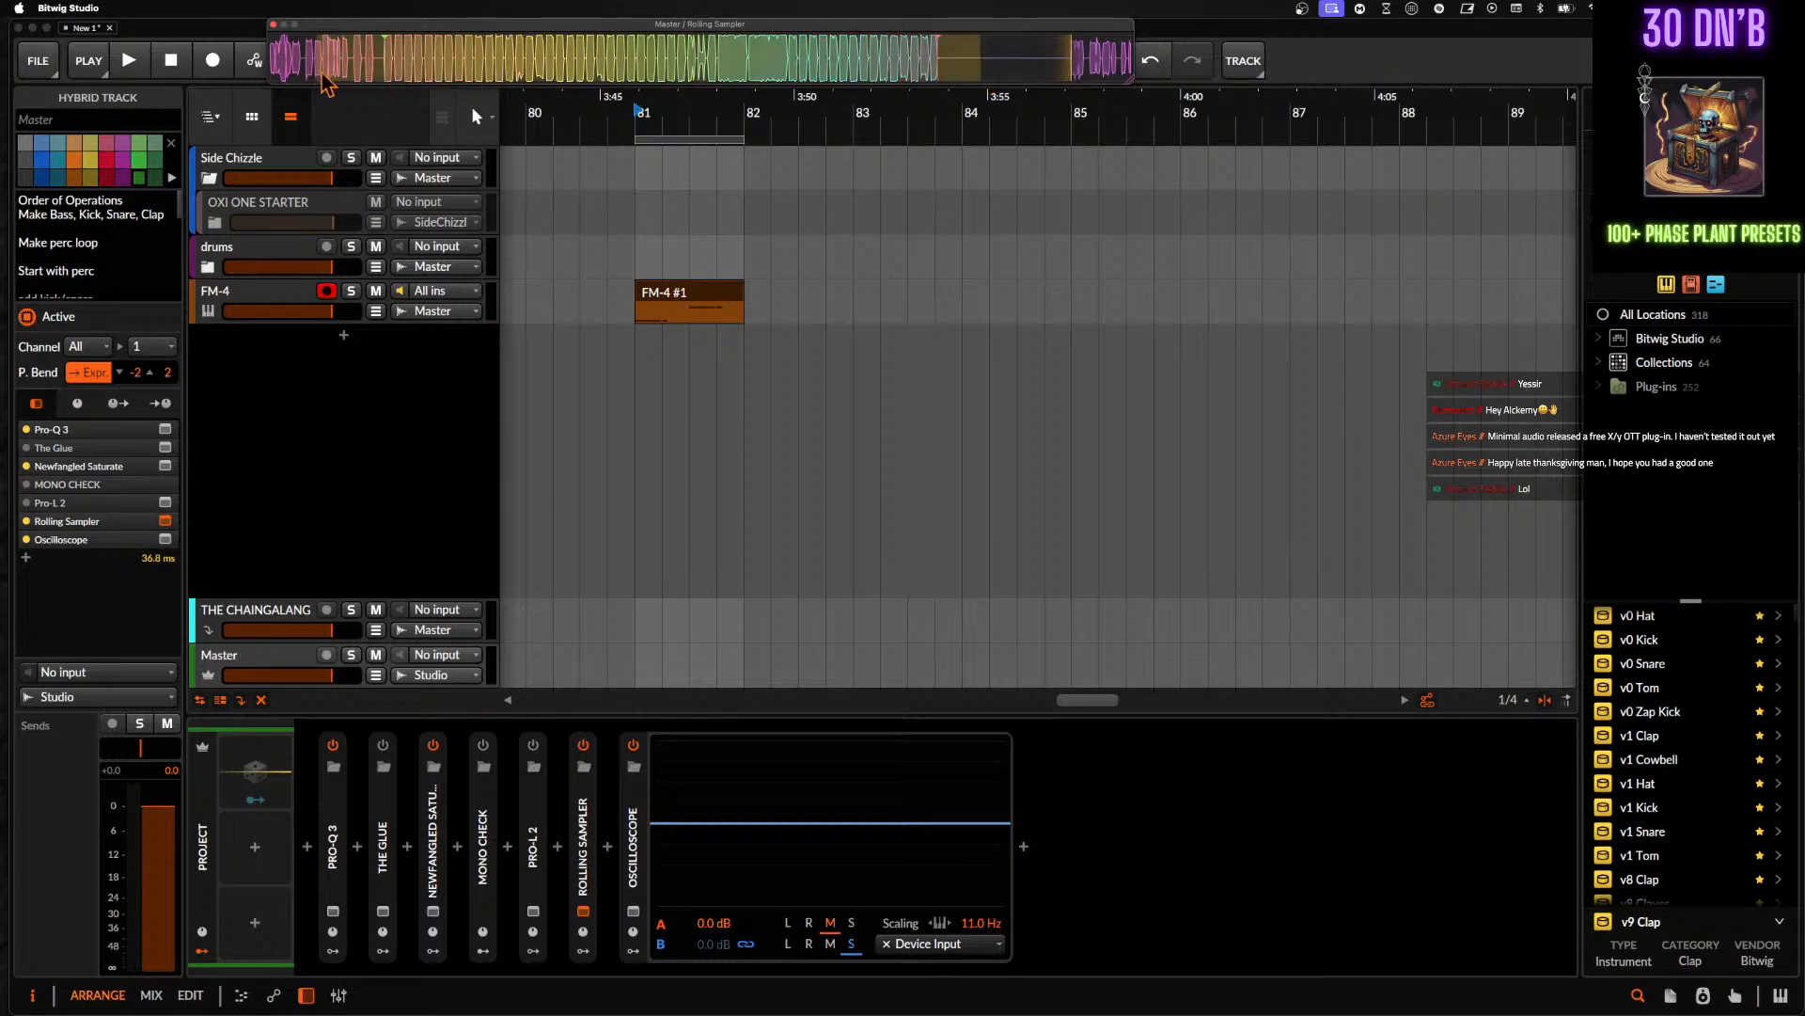
pyautogui.moveTo(579, 230); pyautogui.dragTo(757, 419)
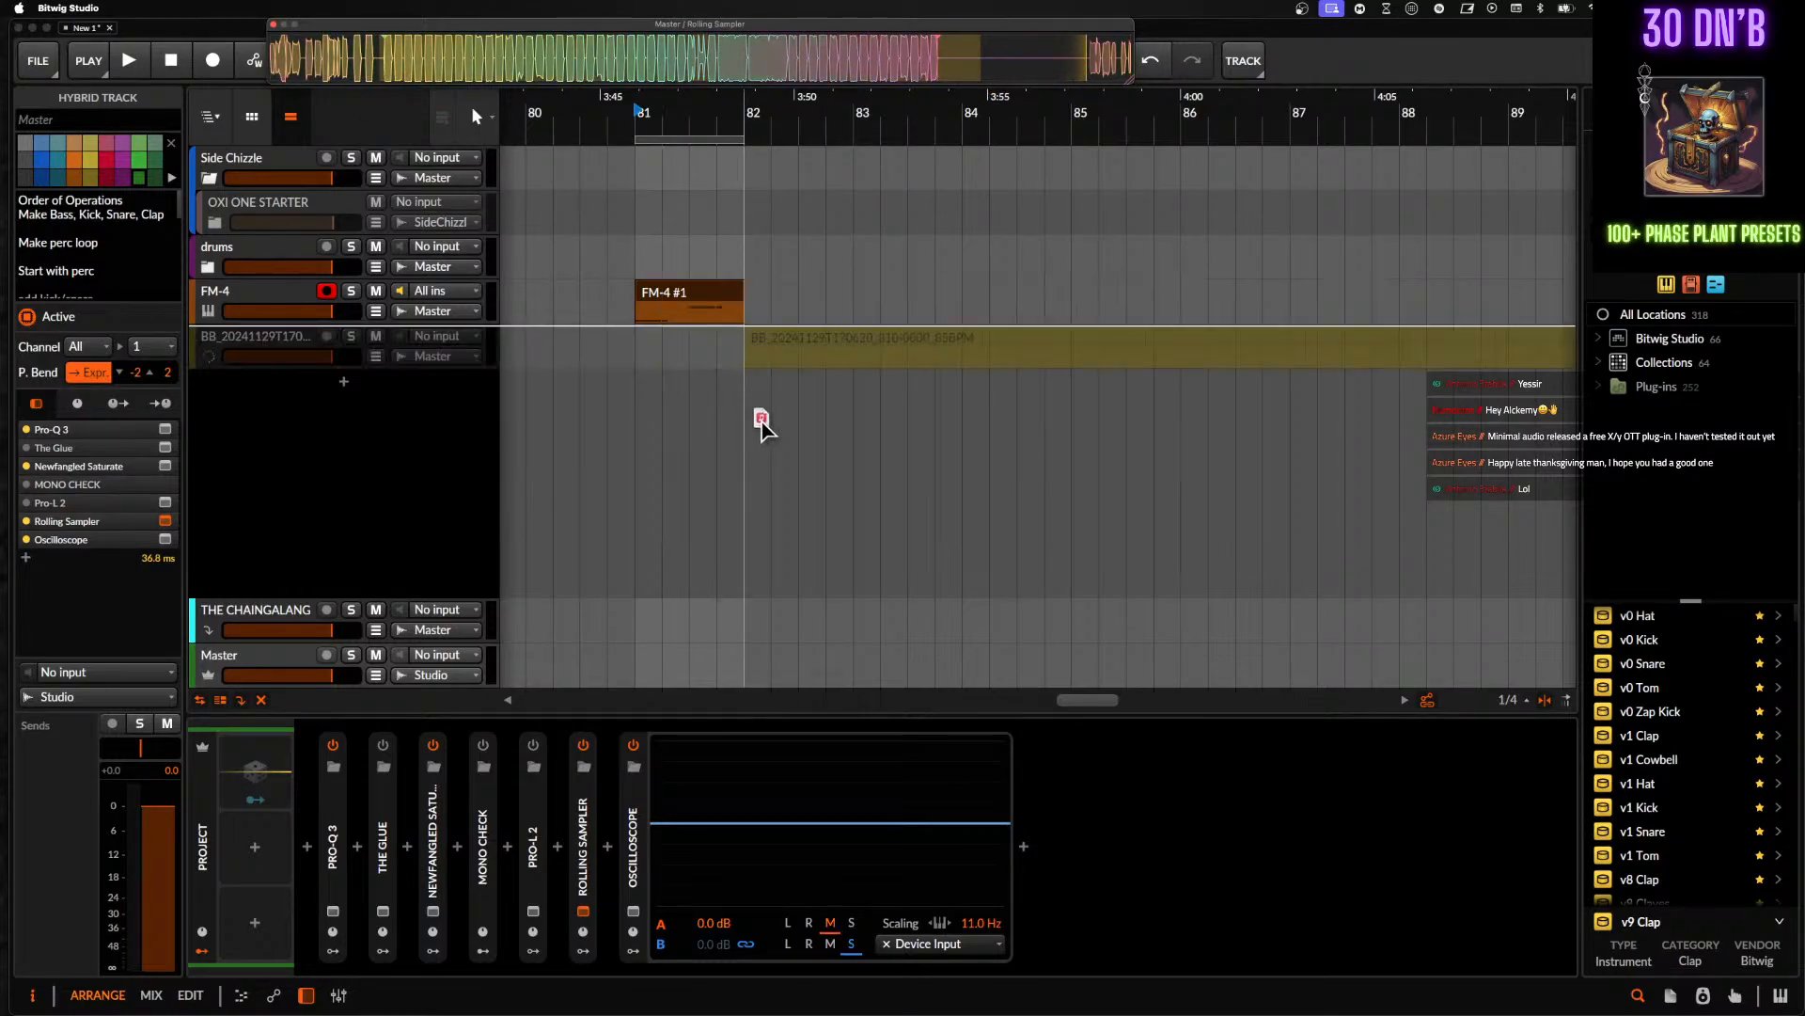
pyautogui.scroll(-6, 759, 419)
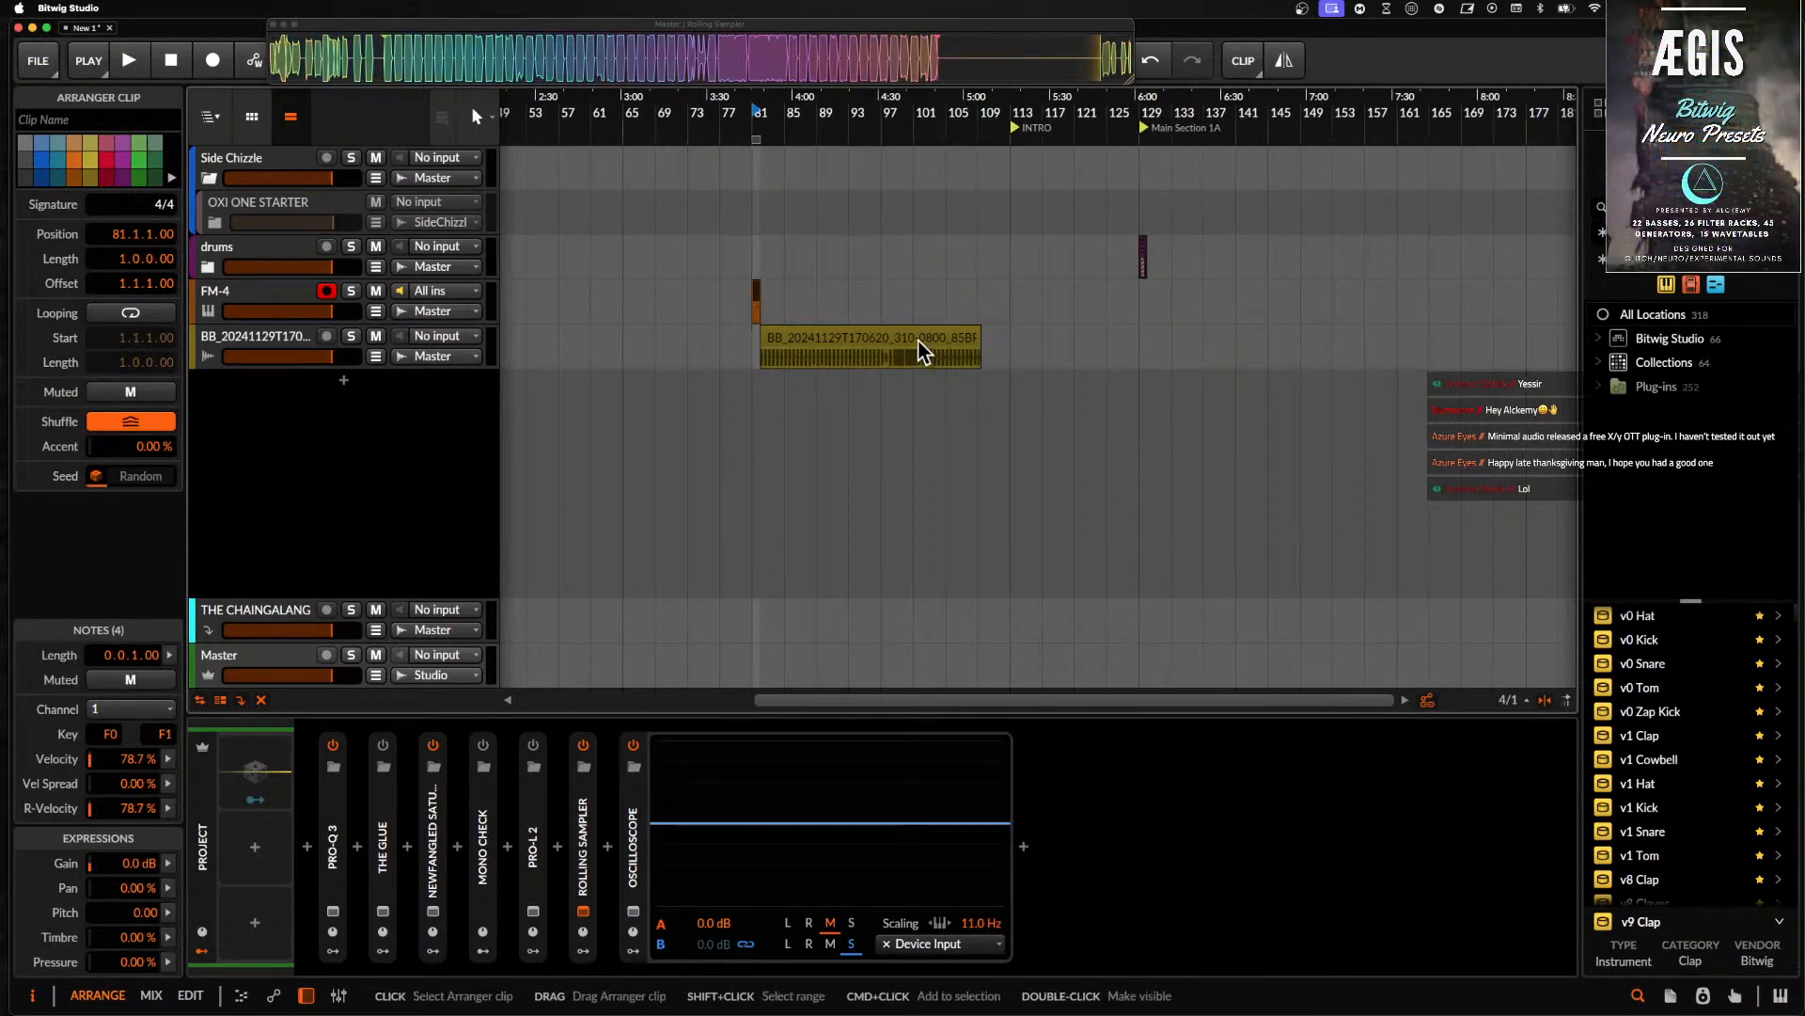
pyautogui.moveTo(919, 351); pyautogui.dragTo(658, 343)
# - Audition the captured audio clip from around bar 69.3
pyautogui.scroll(6, 658, 343)
pyautogui.scroll(3, 657, 342)
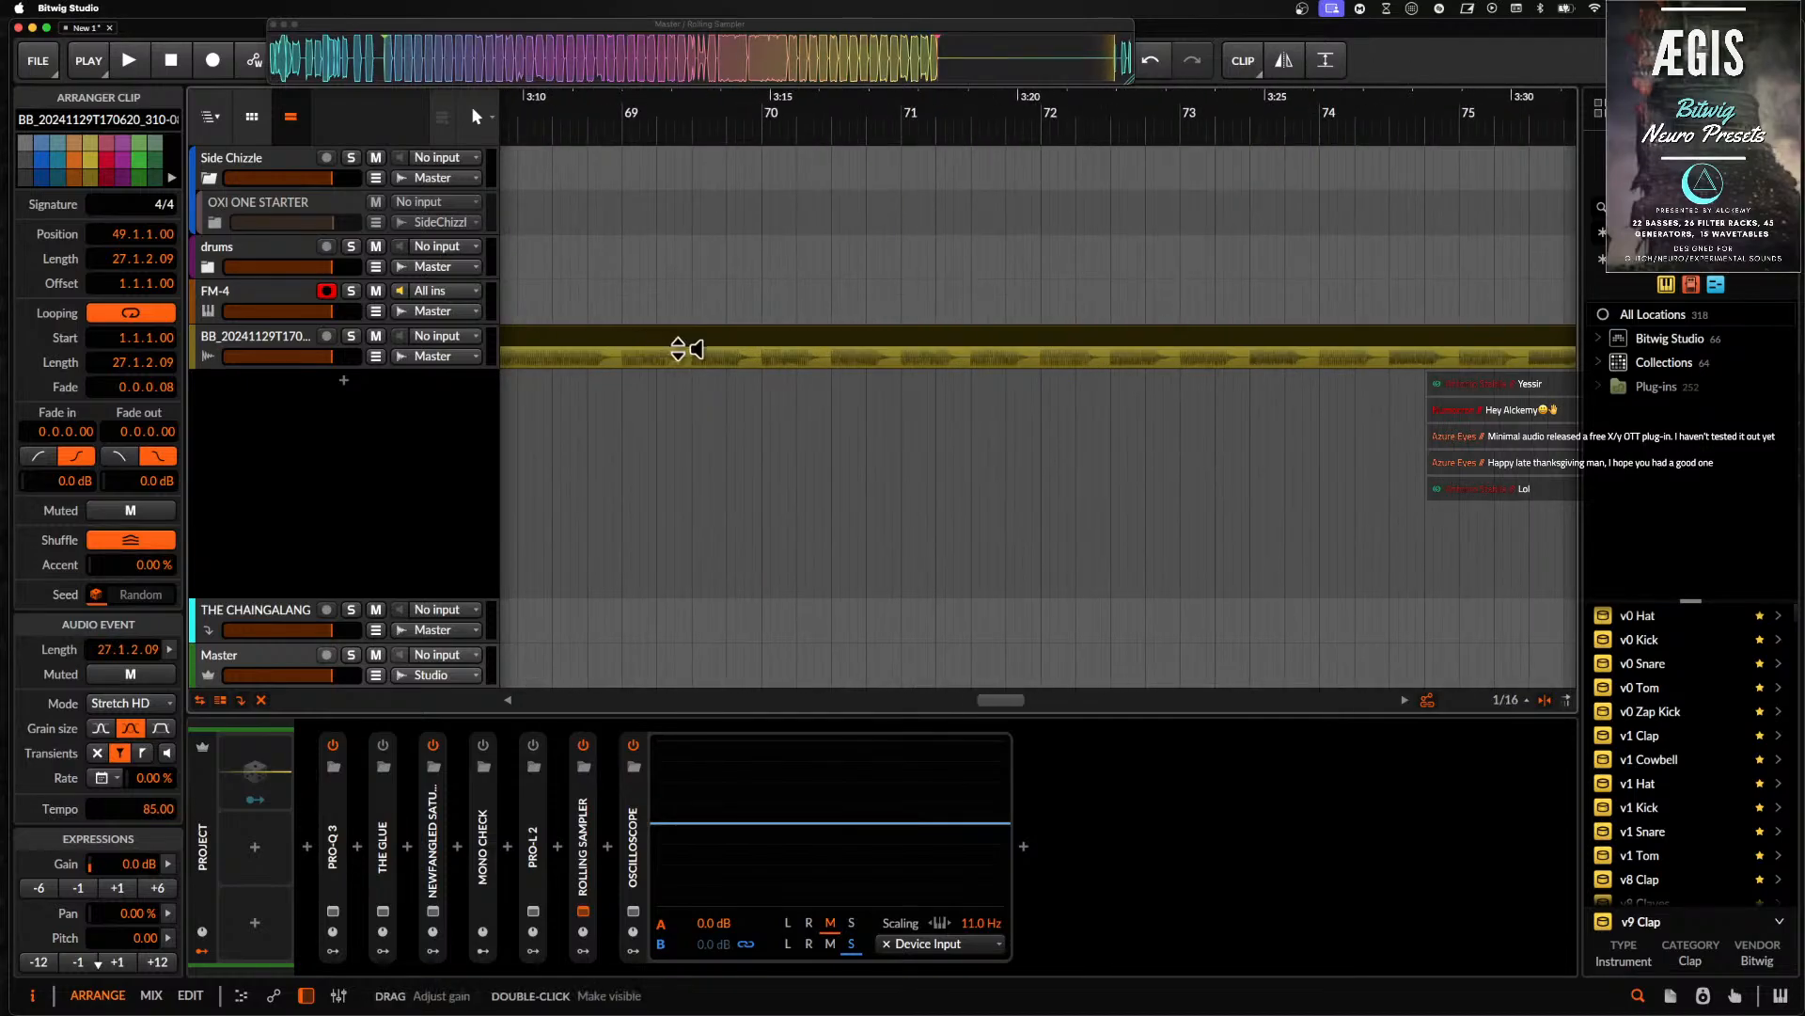
pyautogui.click(692, 355)
pyautogui.press('space')
pyautogui.scroll(3, 691, 357)
pyautogui.press('space')
pyautogui.press('space')
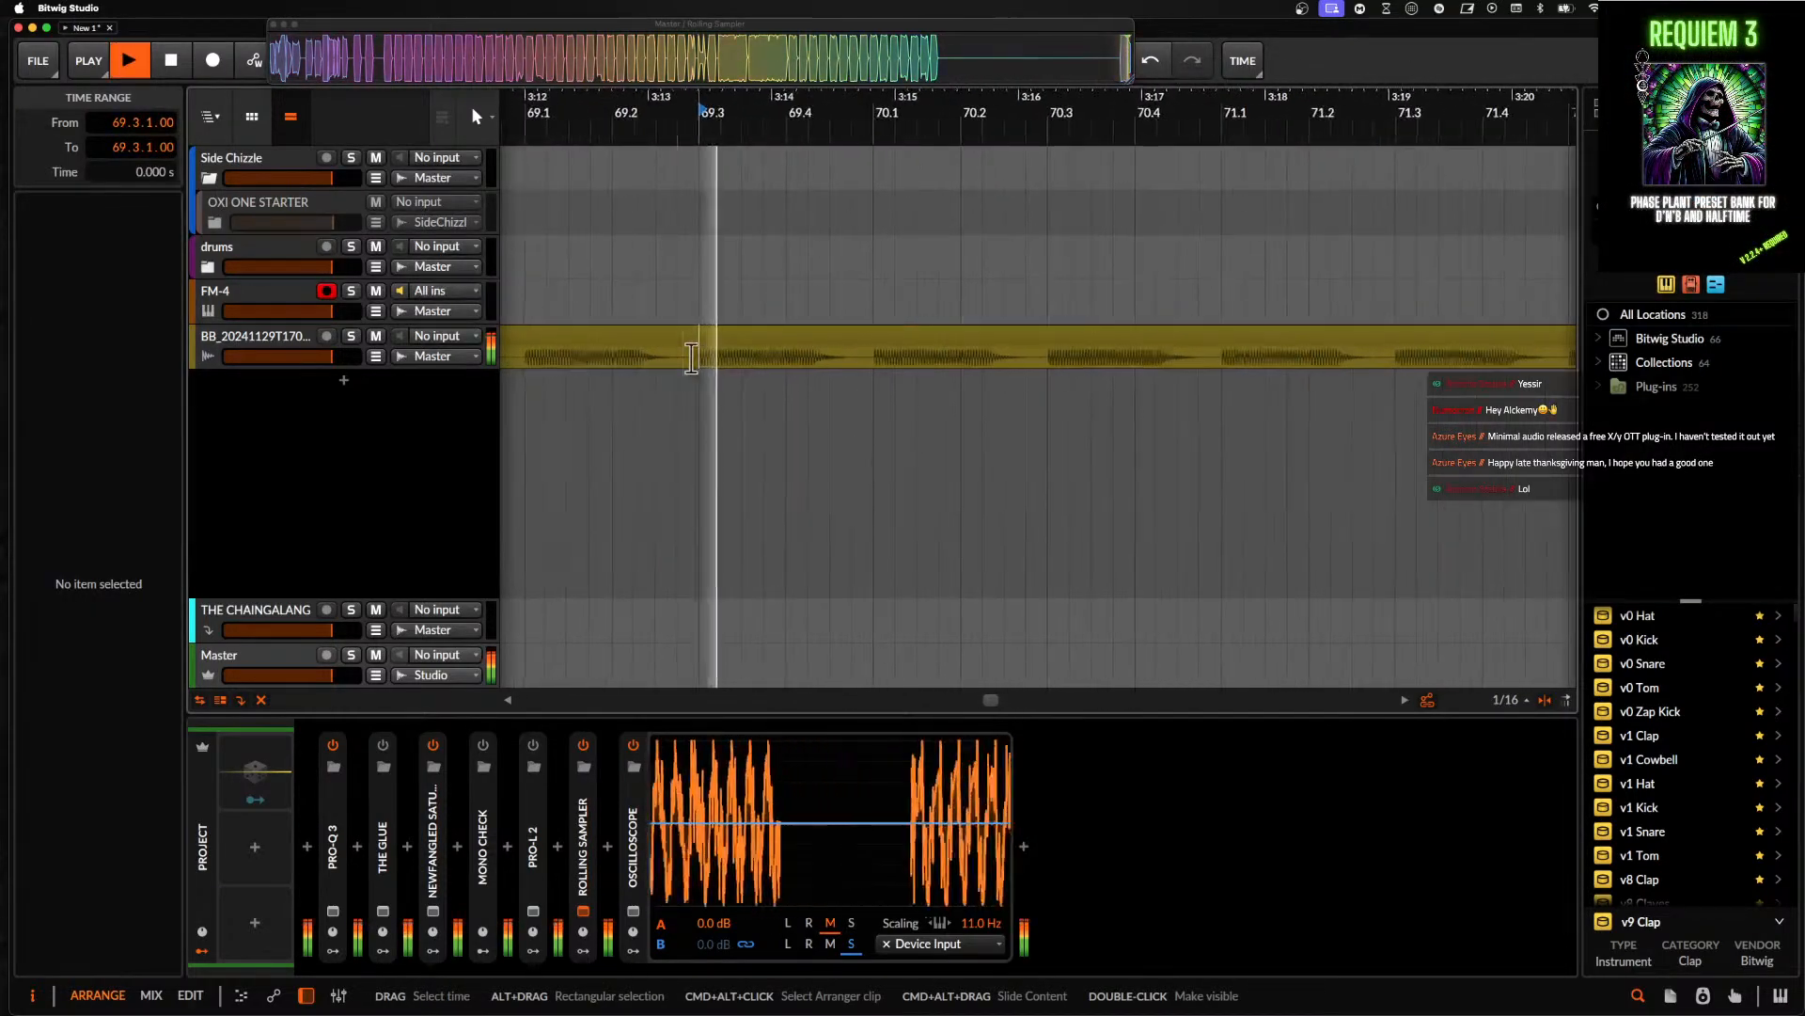
# - Audition earlier parts of the captured clip, from bar 68.3.2 and from bar 60
pyautogui.hscroll(-4, 692, 358)
pyautogui.scroll(-3, 691, 357)
pyautogui.click(691, 357)
pyautogui.press('space')
pyautogui.press('space')
pyautogui.press('space')
pyautogui.press('space')
pyautogui.press('space')
pyautogui.scroll(-3, 691, 358)
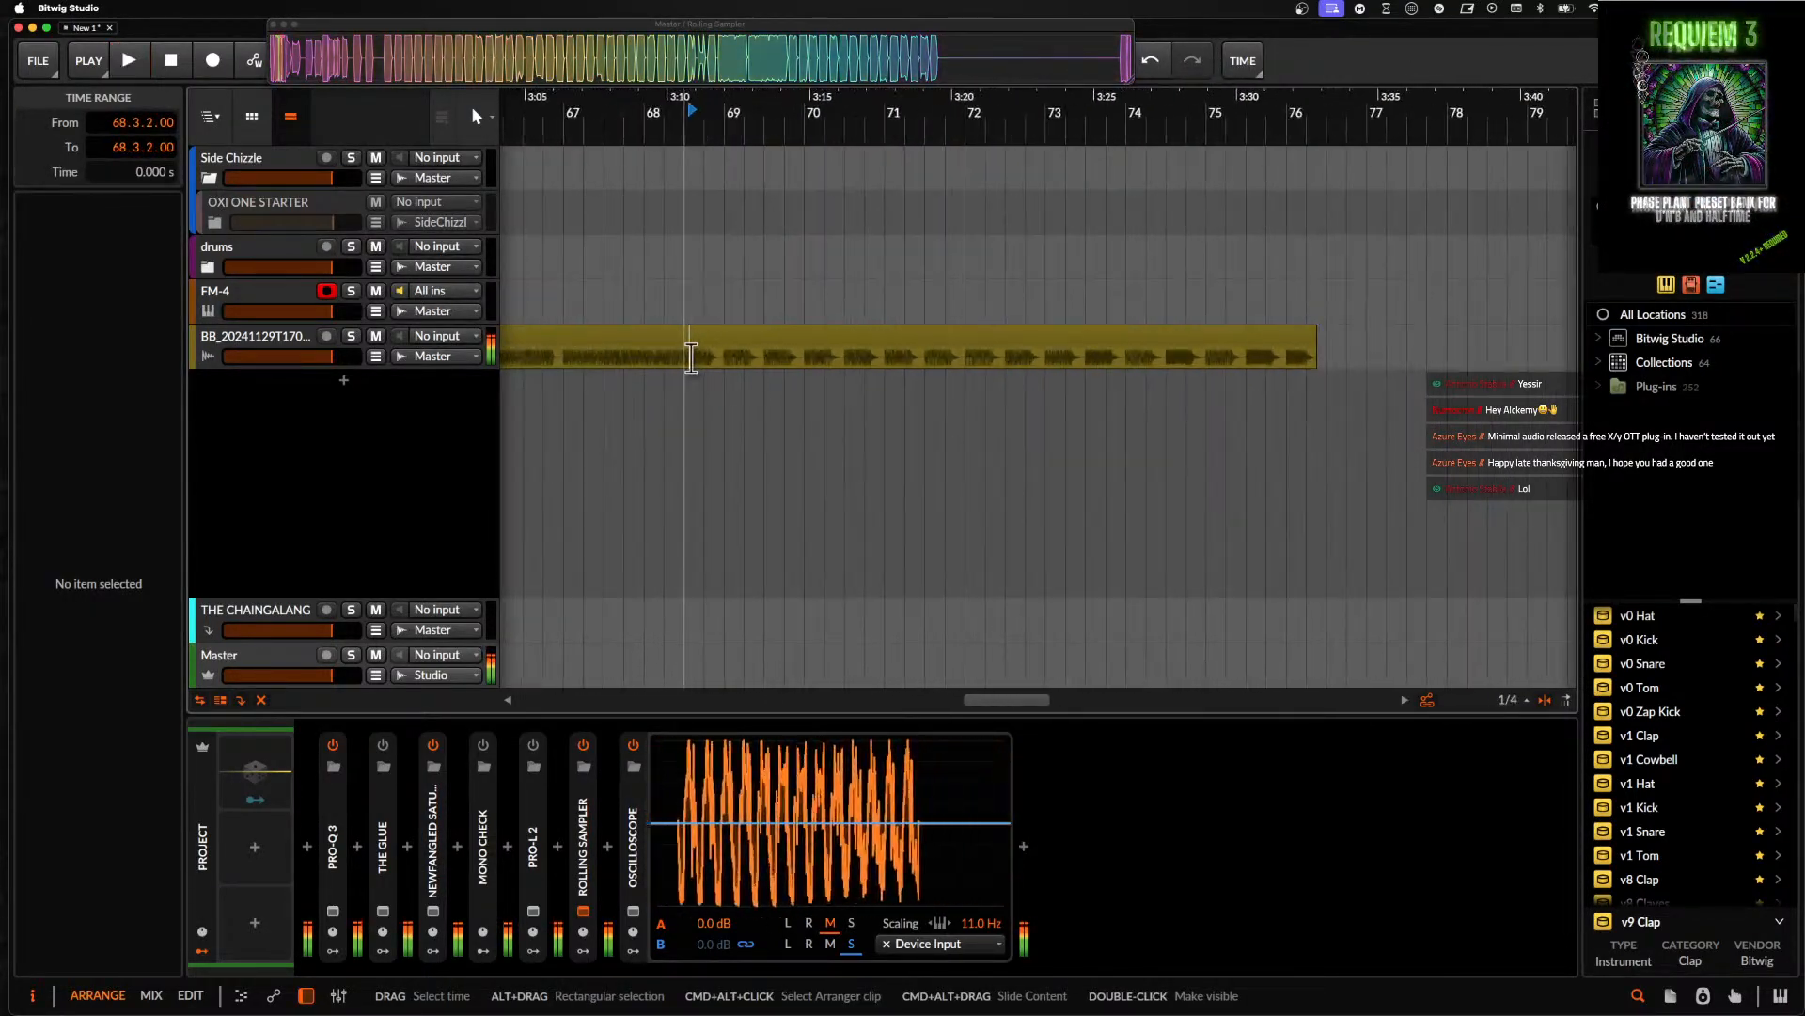
pyautogui.press('space')
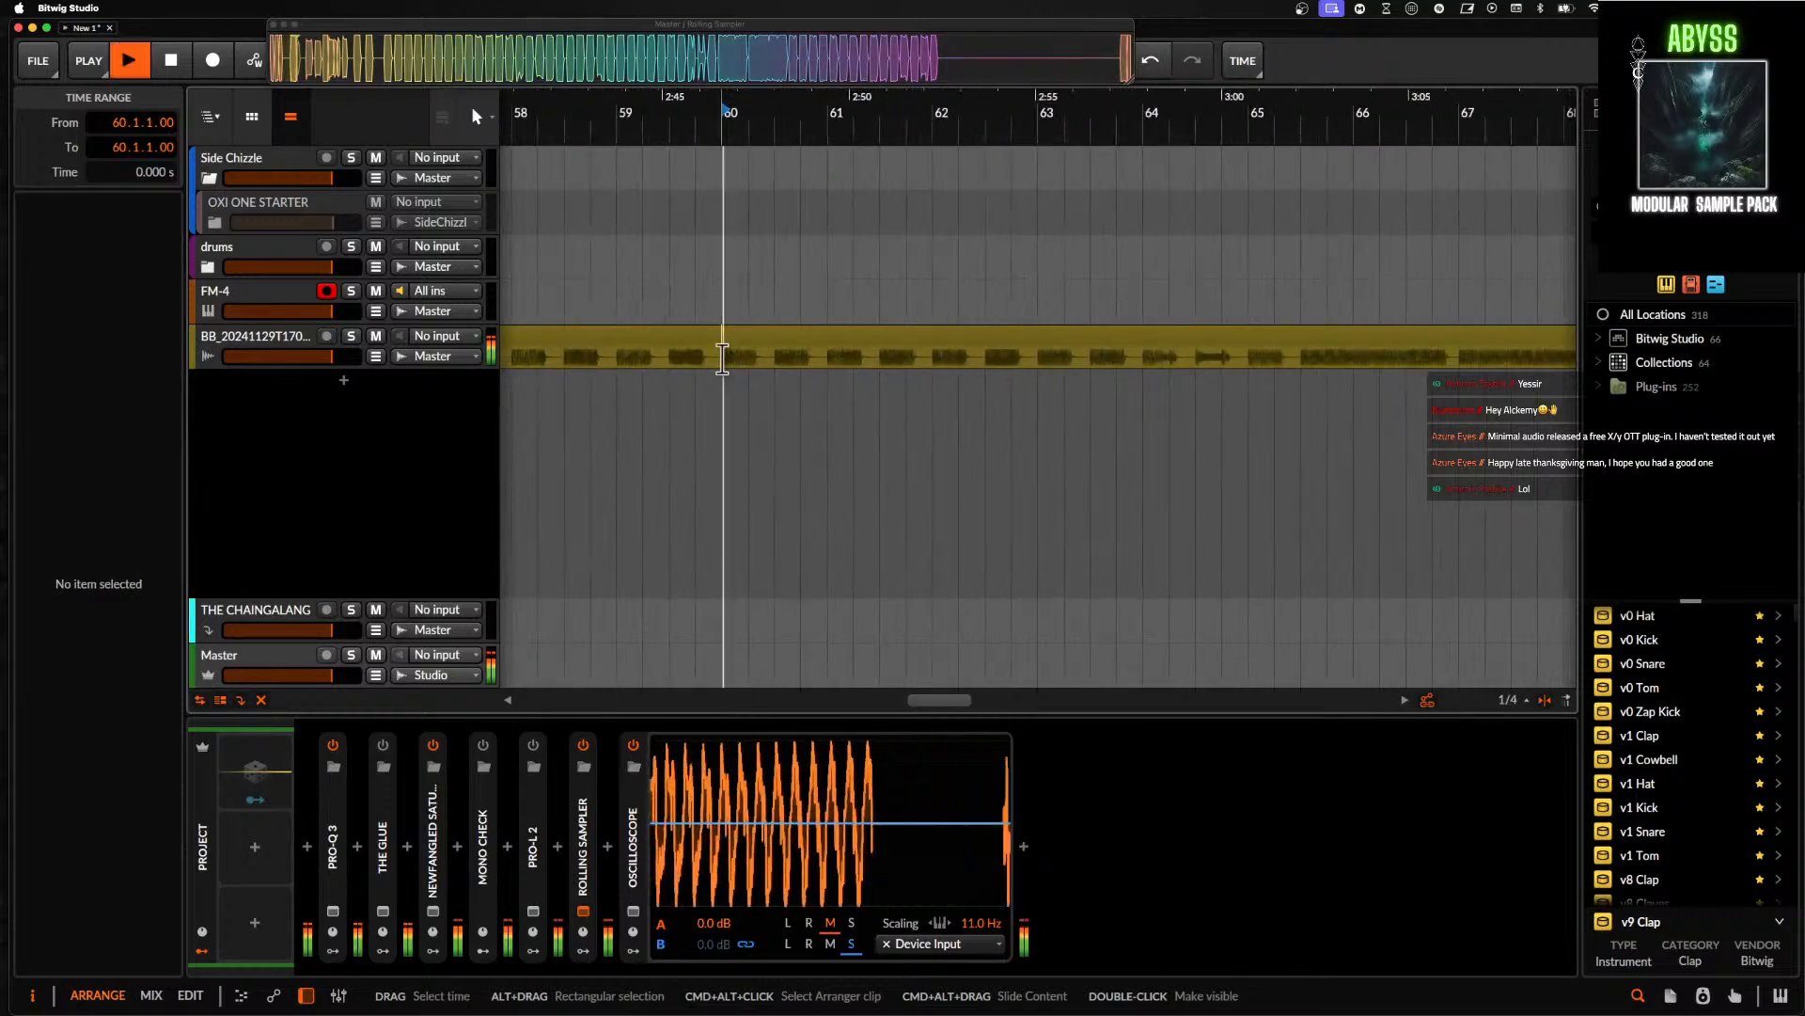
pyautogui.press('space')
# - Return to the FM-4 track and restart looped playback from its clip at bar 81
pyautogui.hscroll(-5, 722, 357)
pyautogui.click(265, 297)
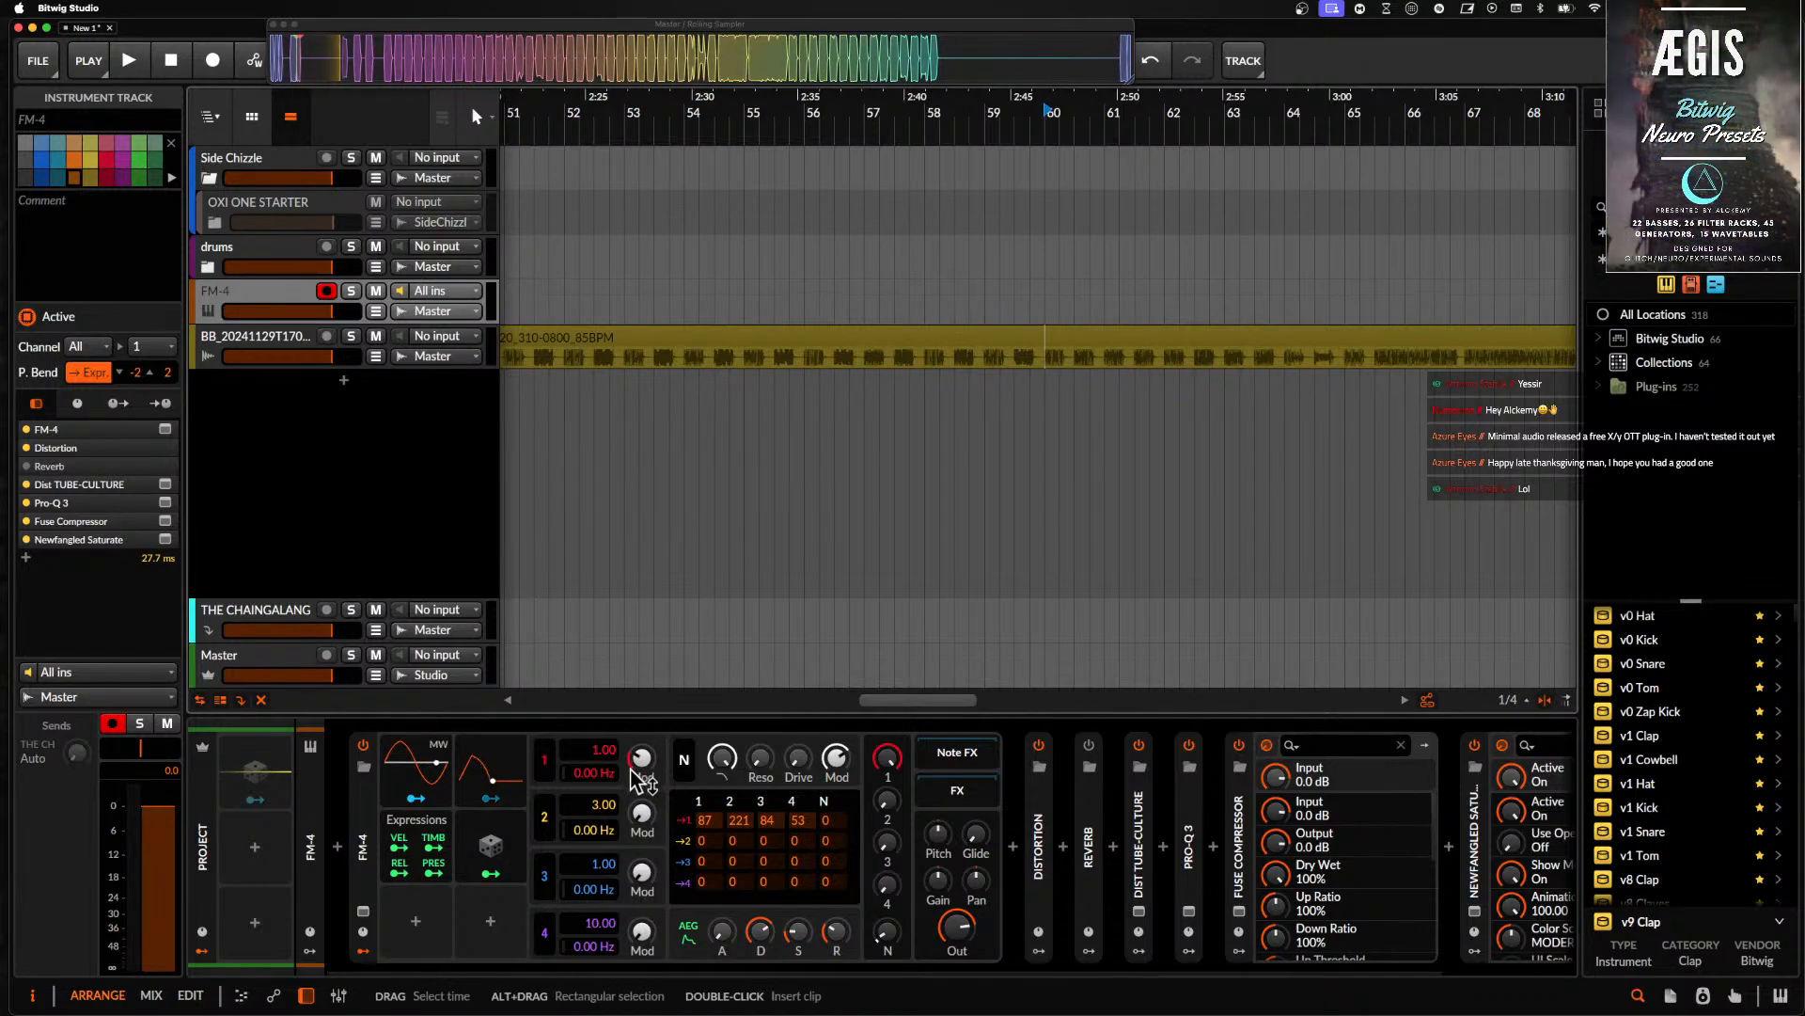
pyautogui.press('space')
pyautogui.scroll(-8, 684, 524)
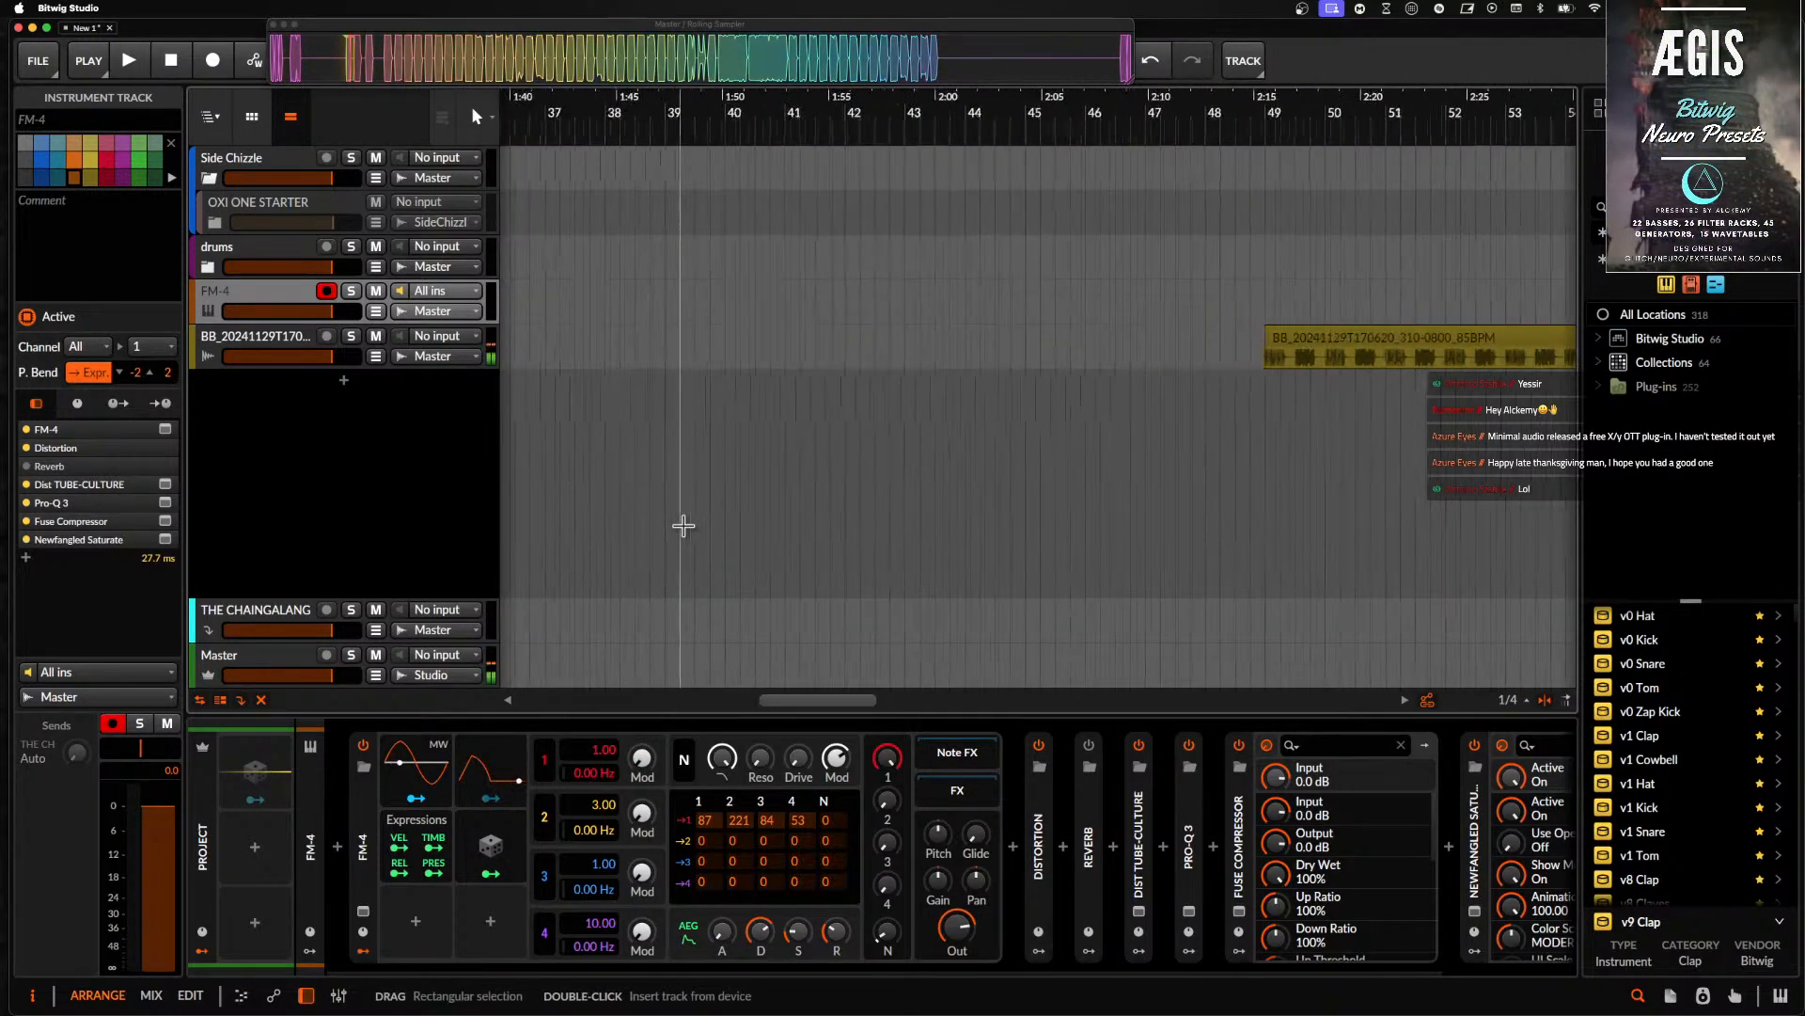
pyautogui.scroll(8, 1156, 311)
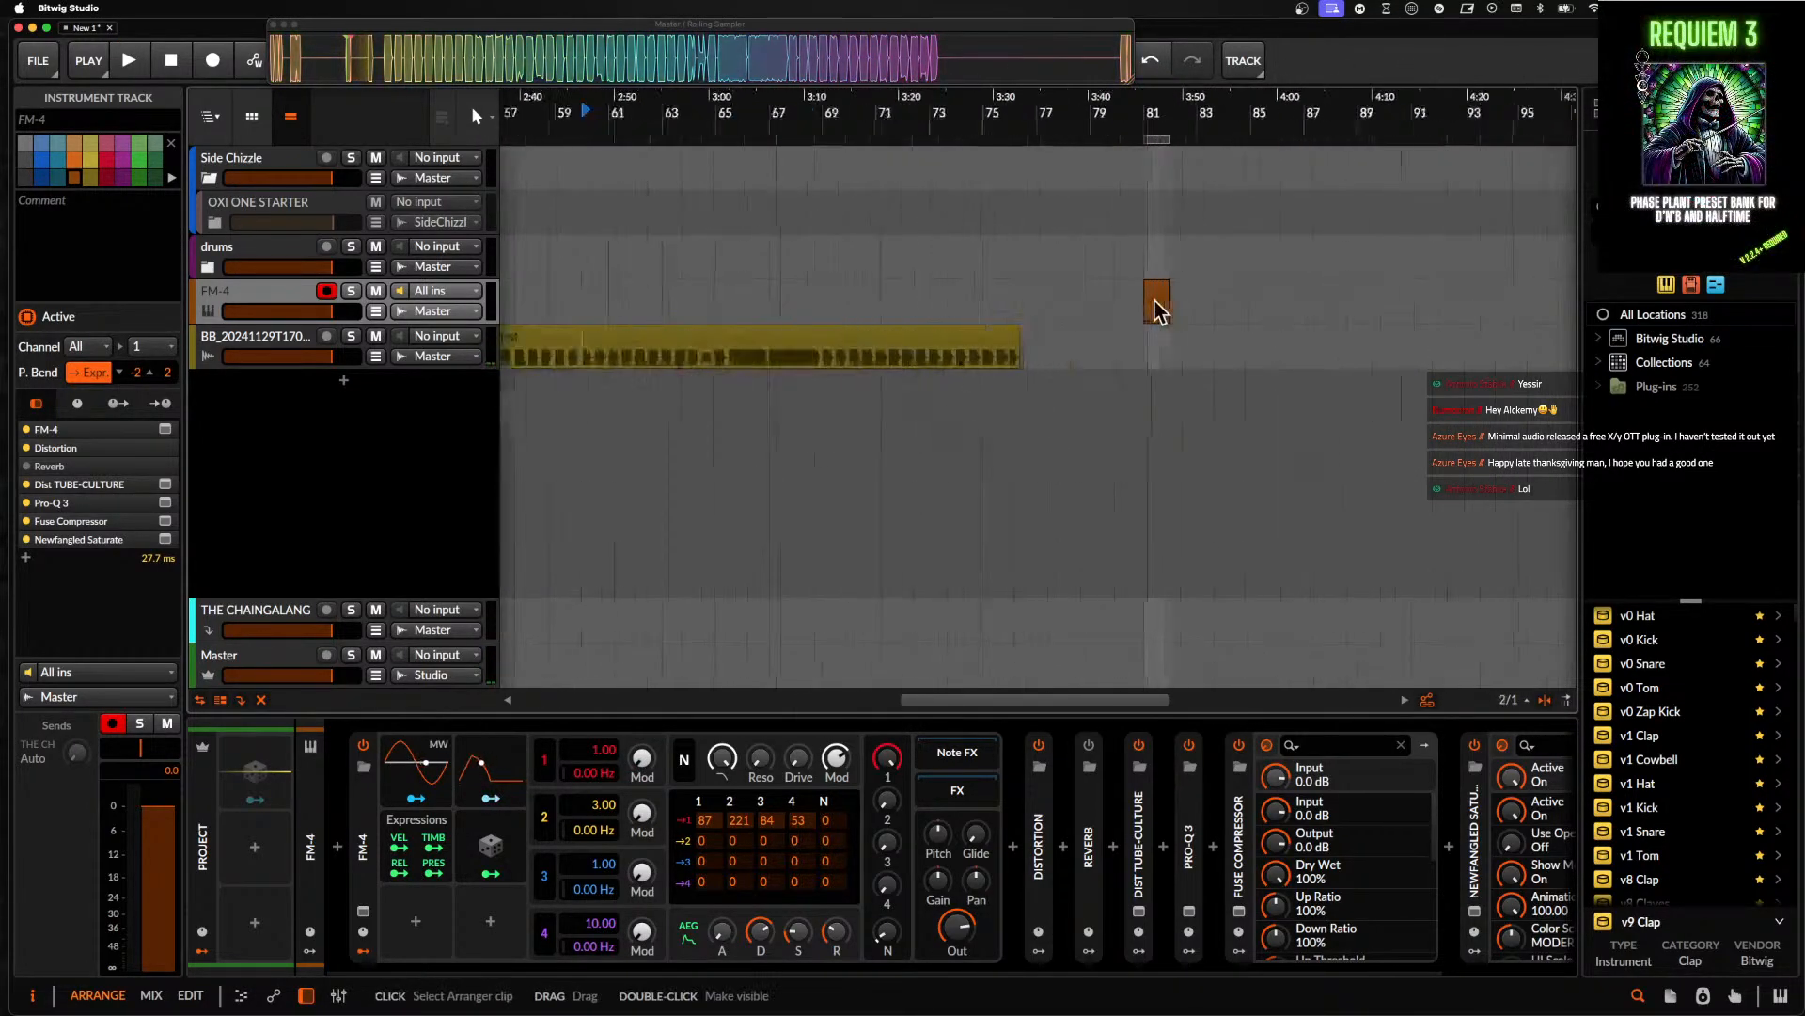
pyautogui.click(1157, 301)
pyautogui.press('space')
pyautogui.hscroll(3, 974, 735)
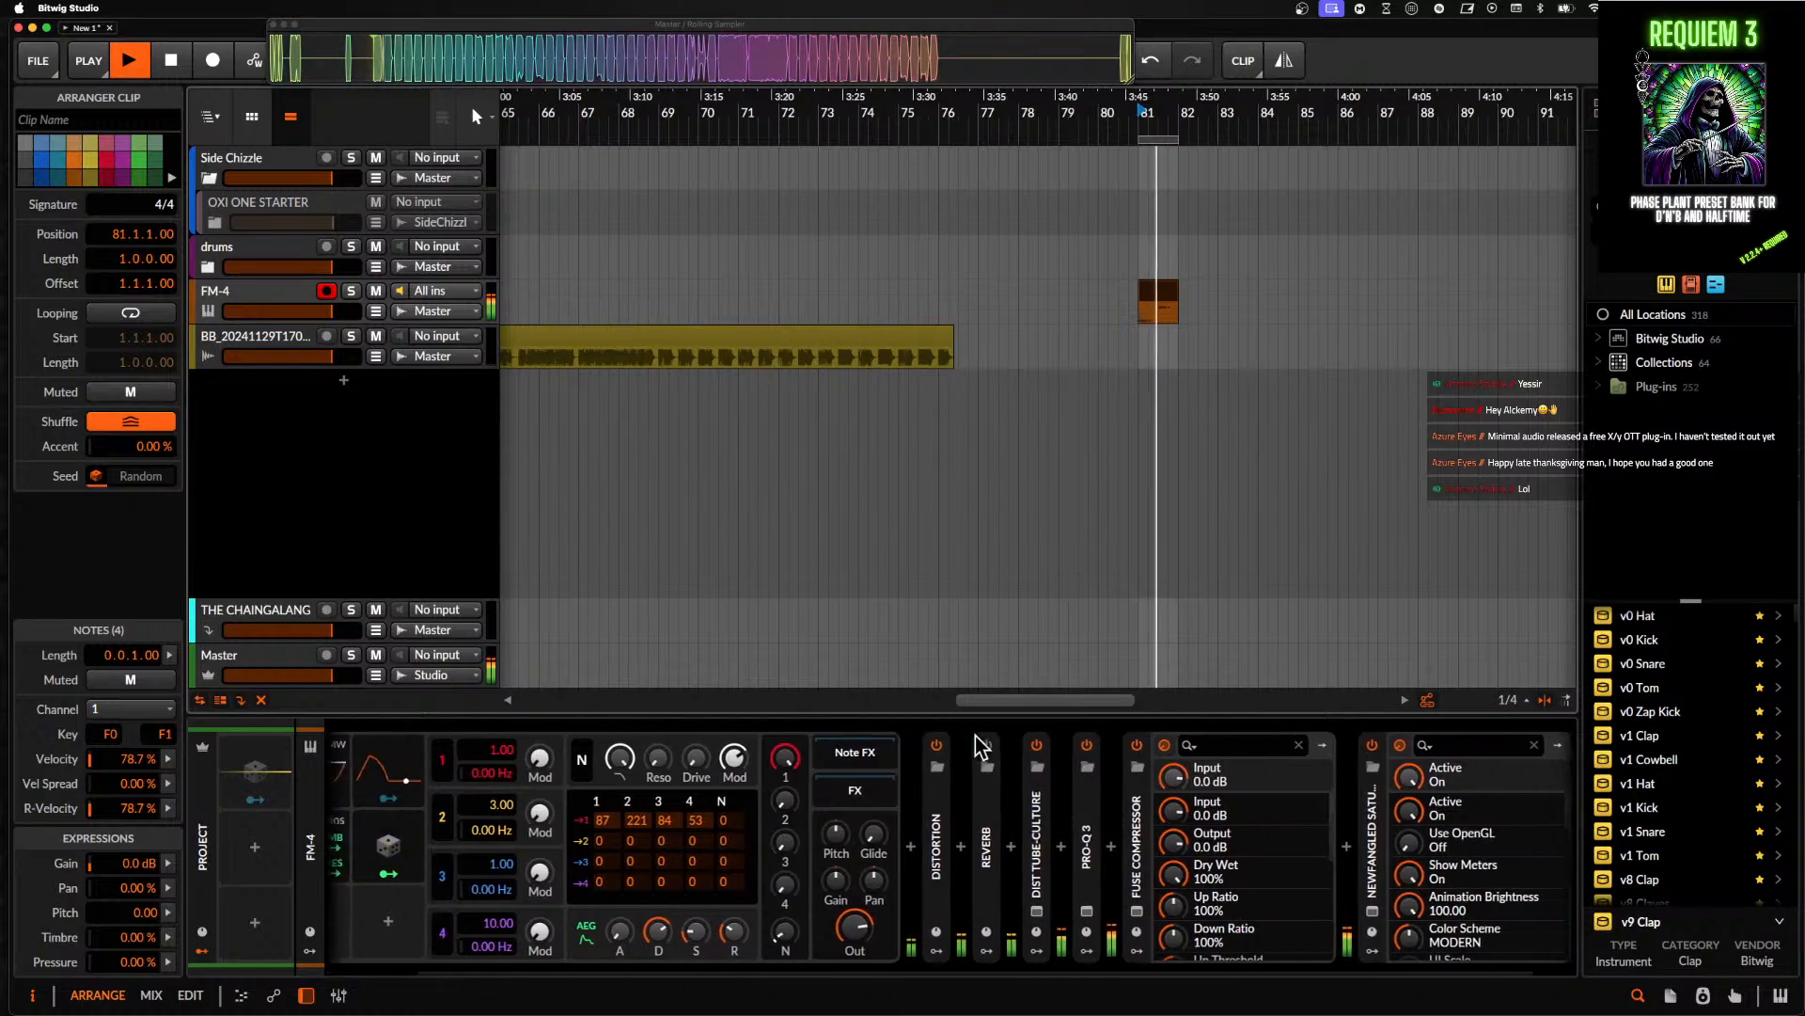
# - Toggle the Reverb in the FM-4 chain and lengthen the amplitude envelope's release and attack
pyautogui.click(990, 746)
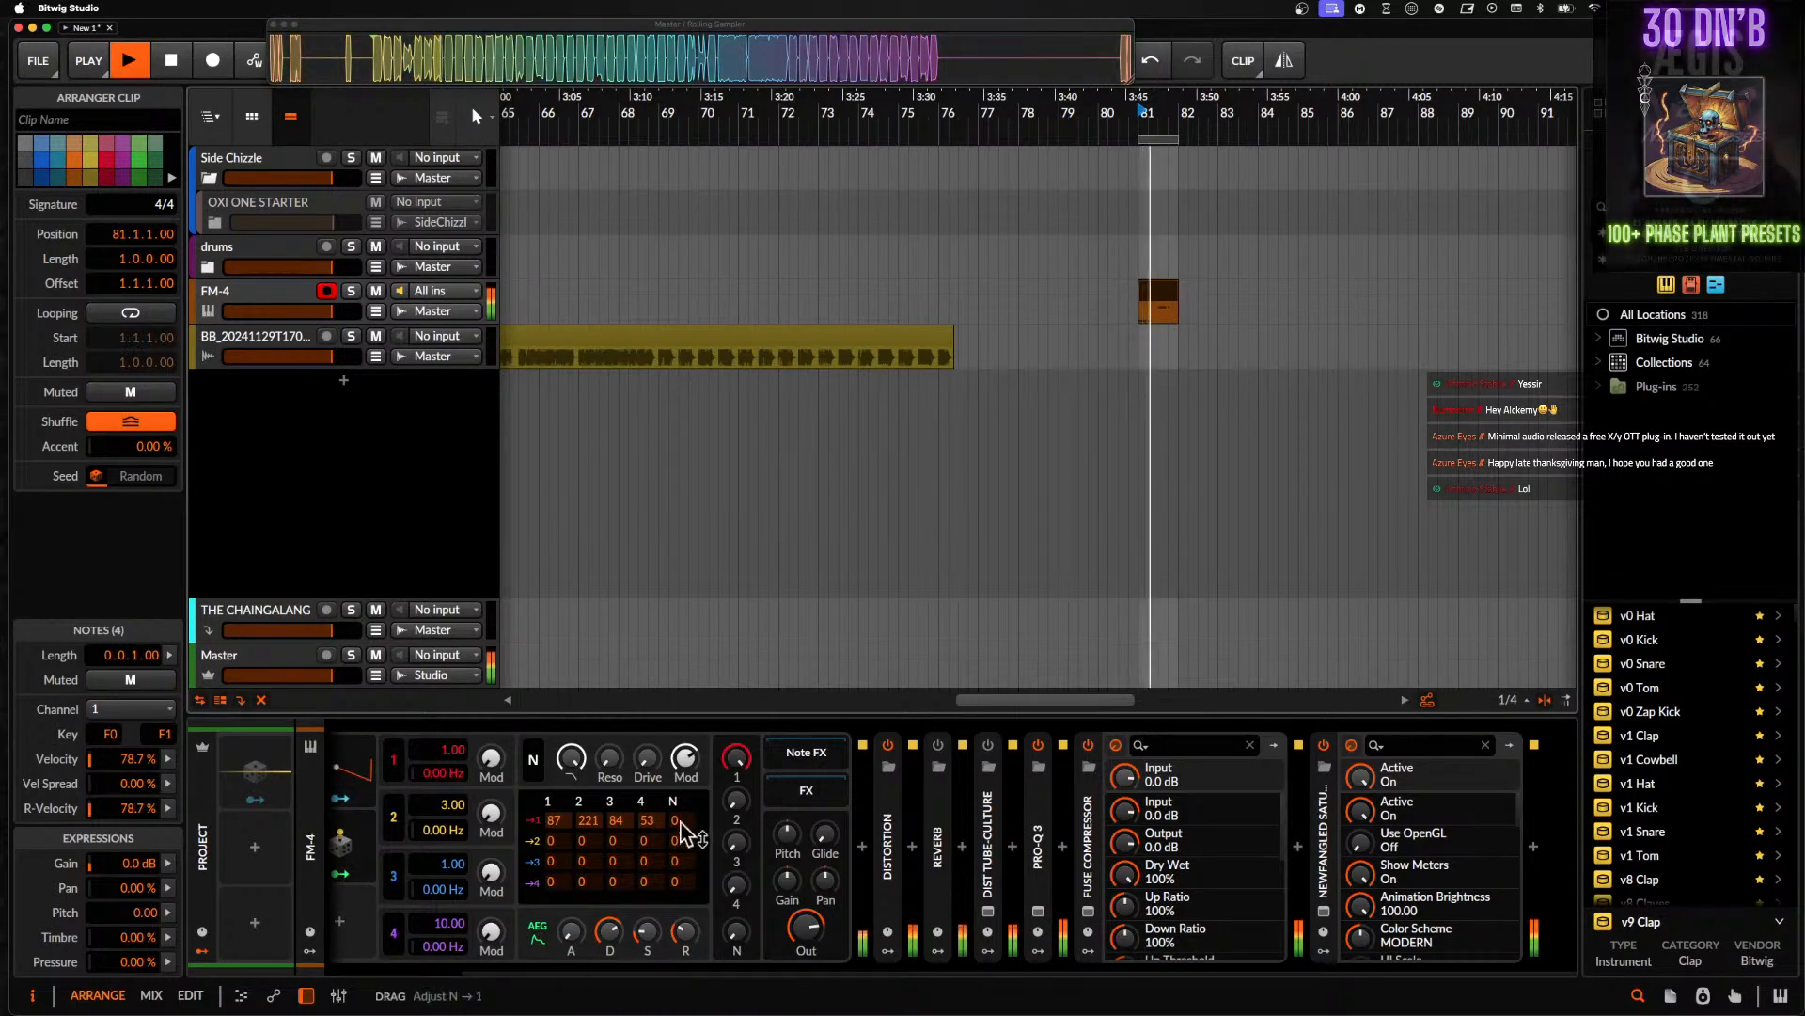
pyautogui.hscroll(-3, 665, 794)
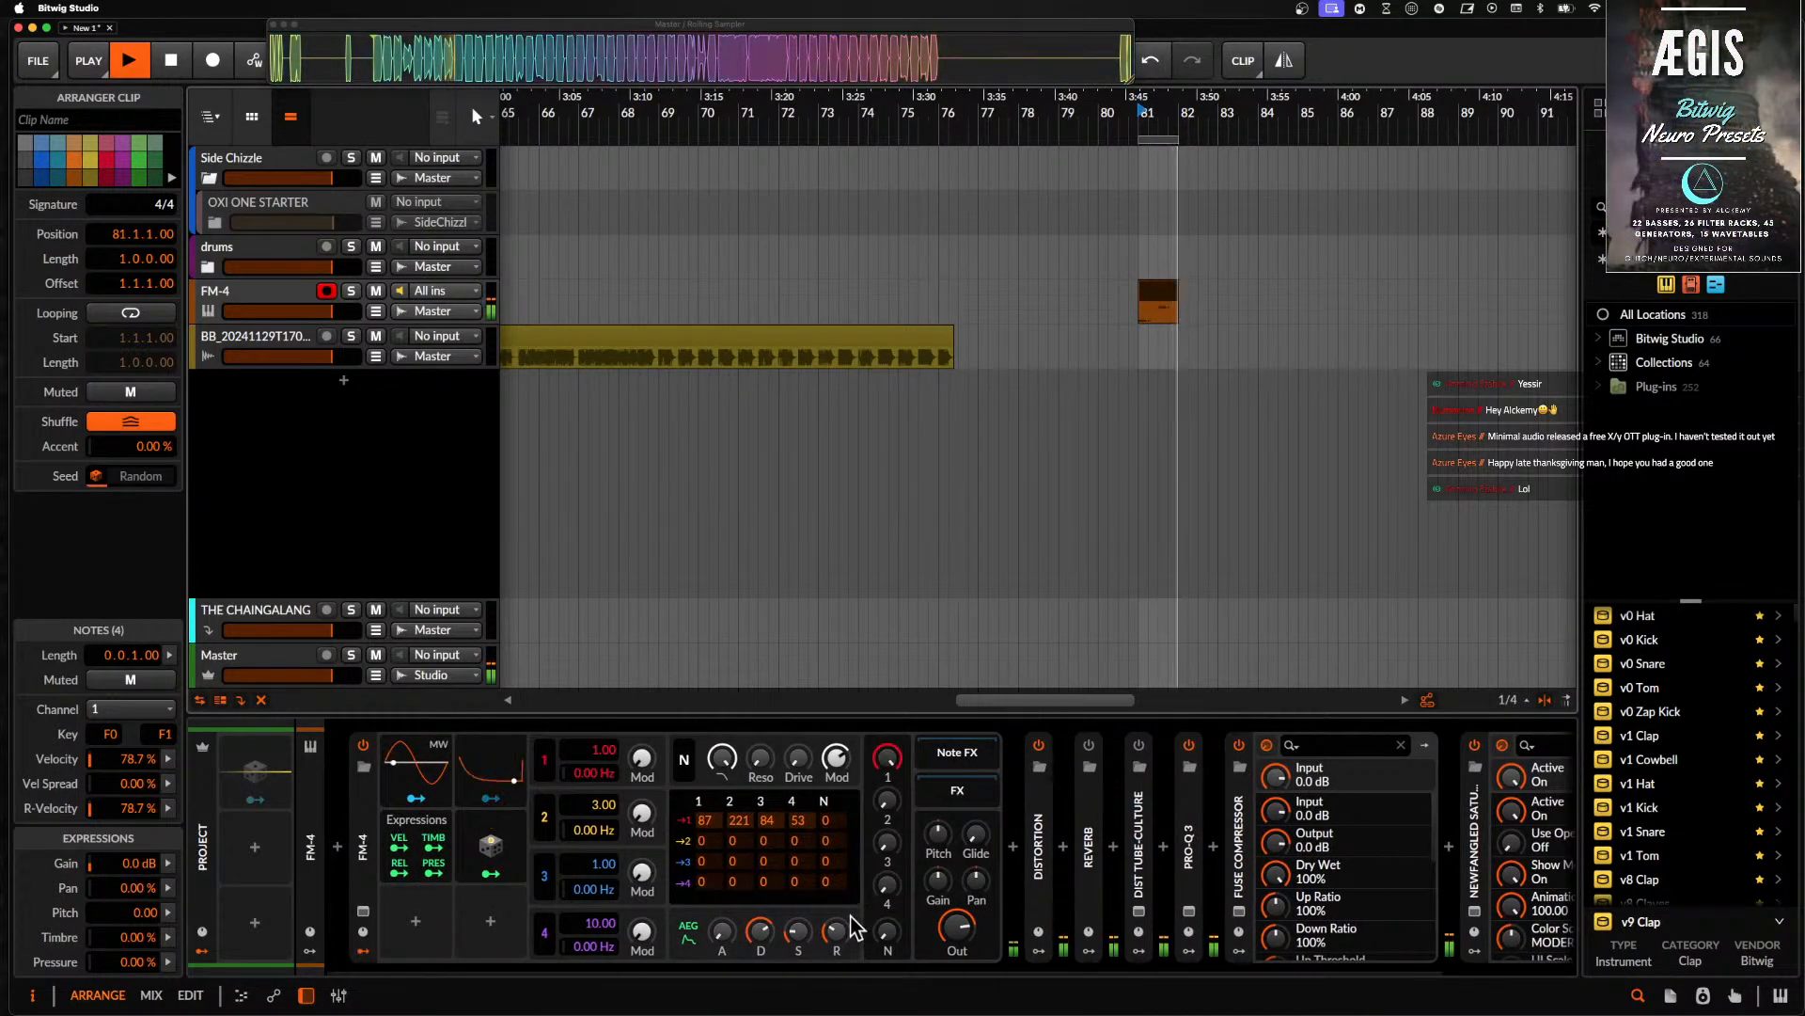
pyautogui.moveTo(851, 921); pyautogui.dragTo(836, 931)
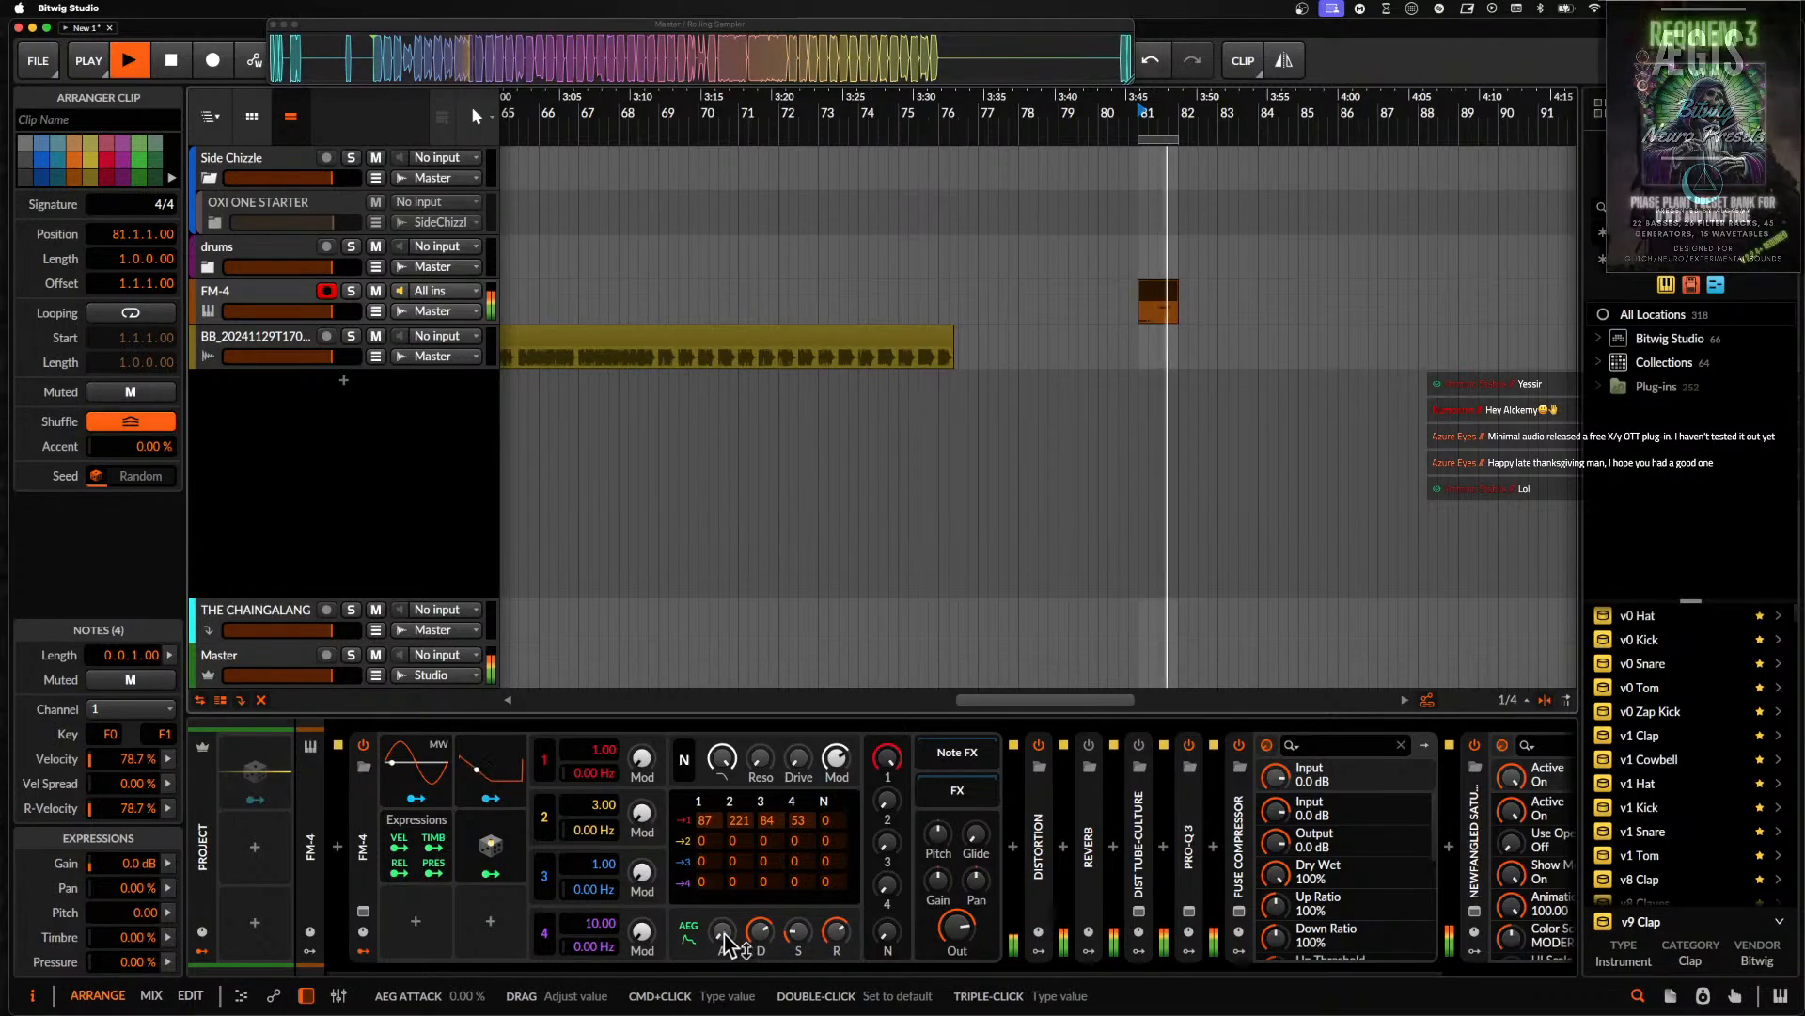
pyautogui.moveTo(721, 931); pyautogui.dragTo(720, 842)
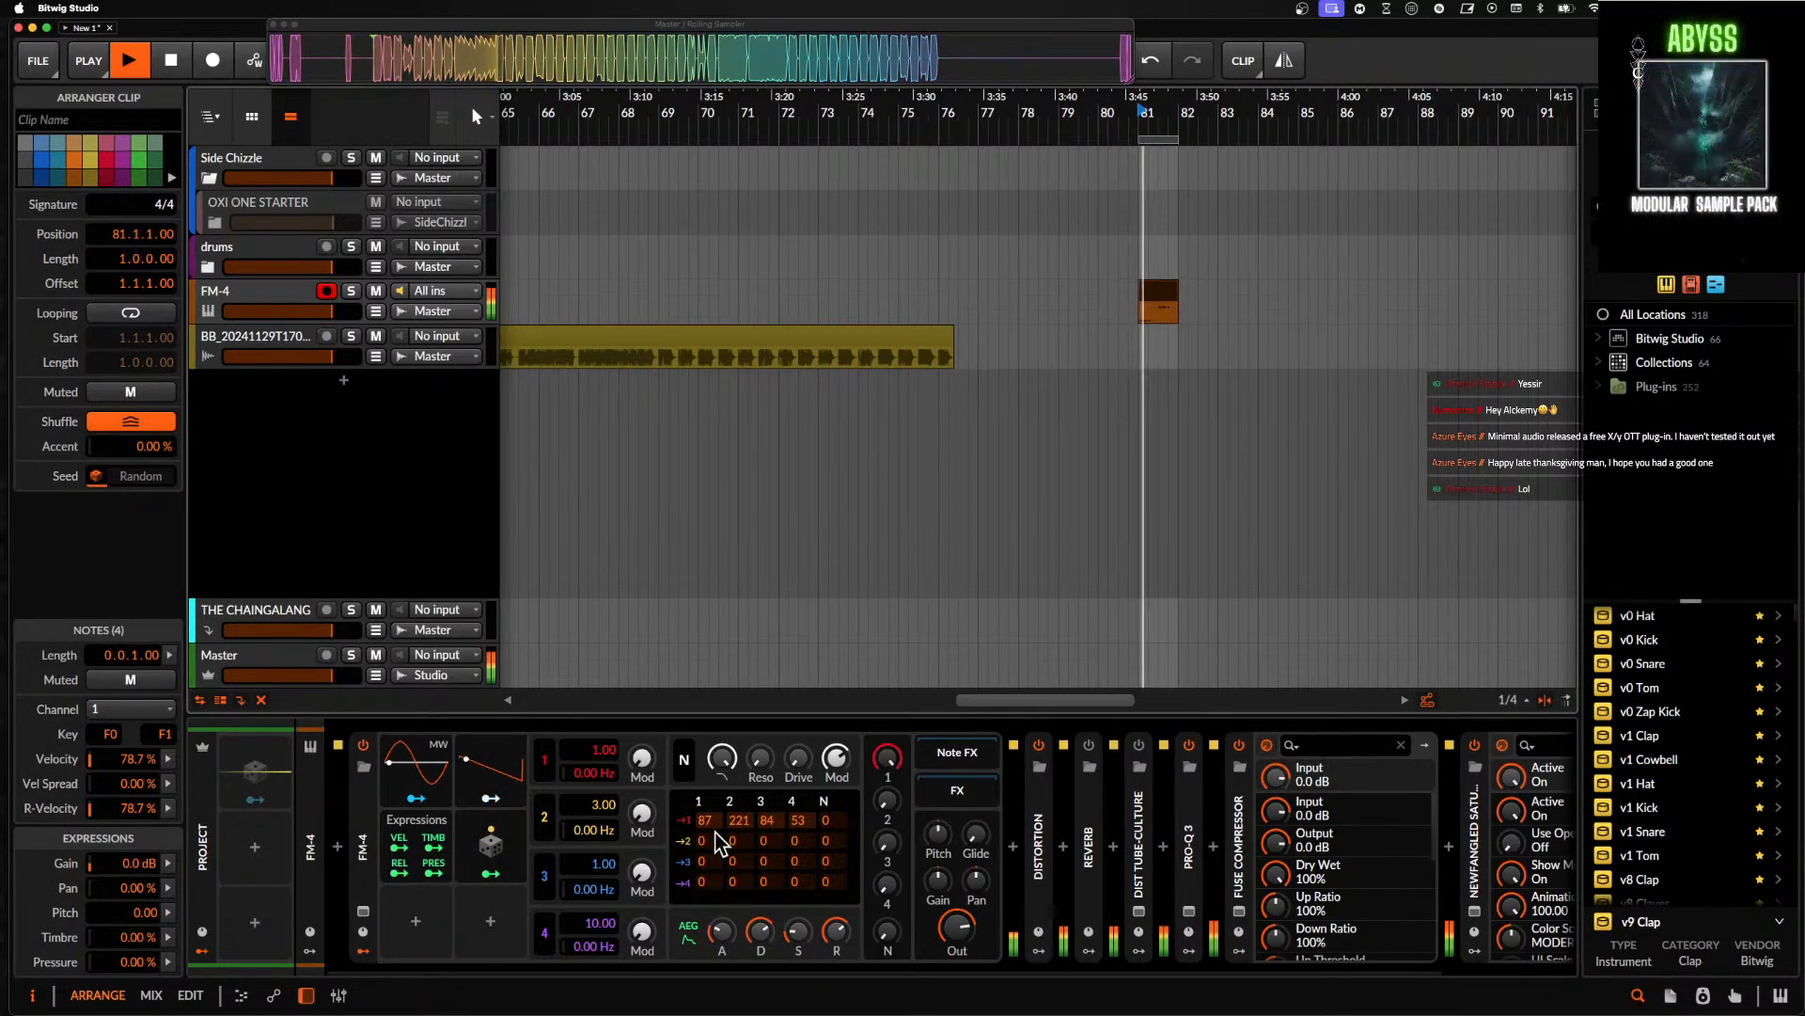
# - Bypass the Fuse Compressor and Distortion and audition the FM-4 sound without them
pyautogui.hscroll(3, 717, 835)
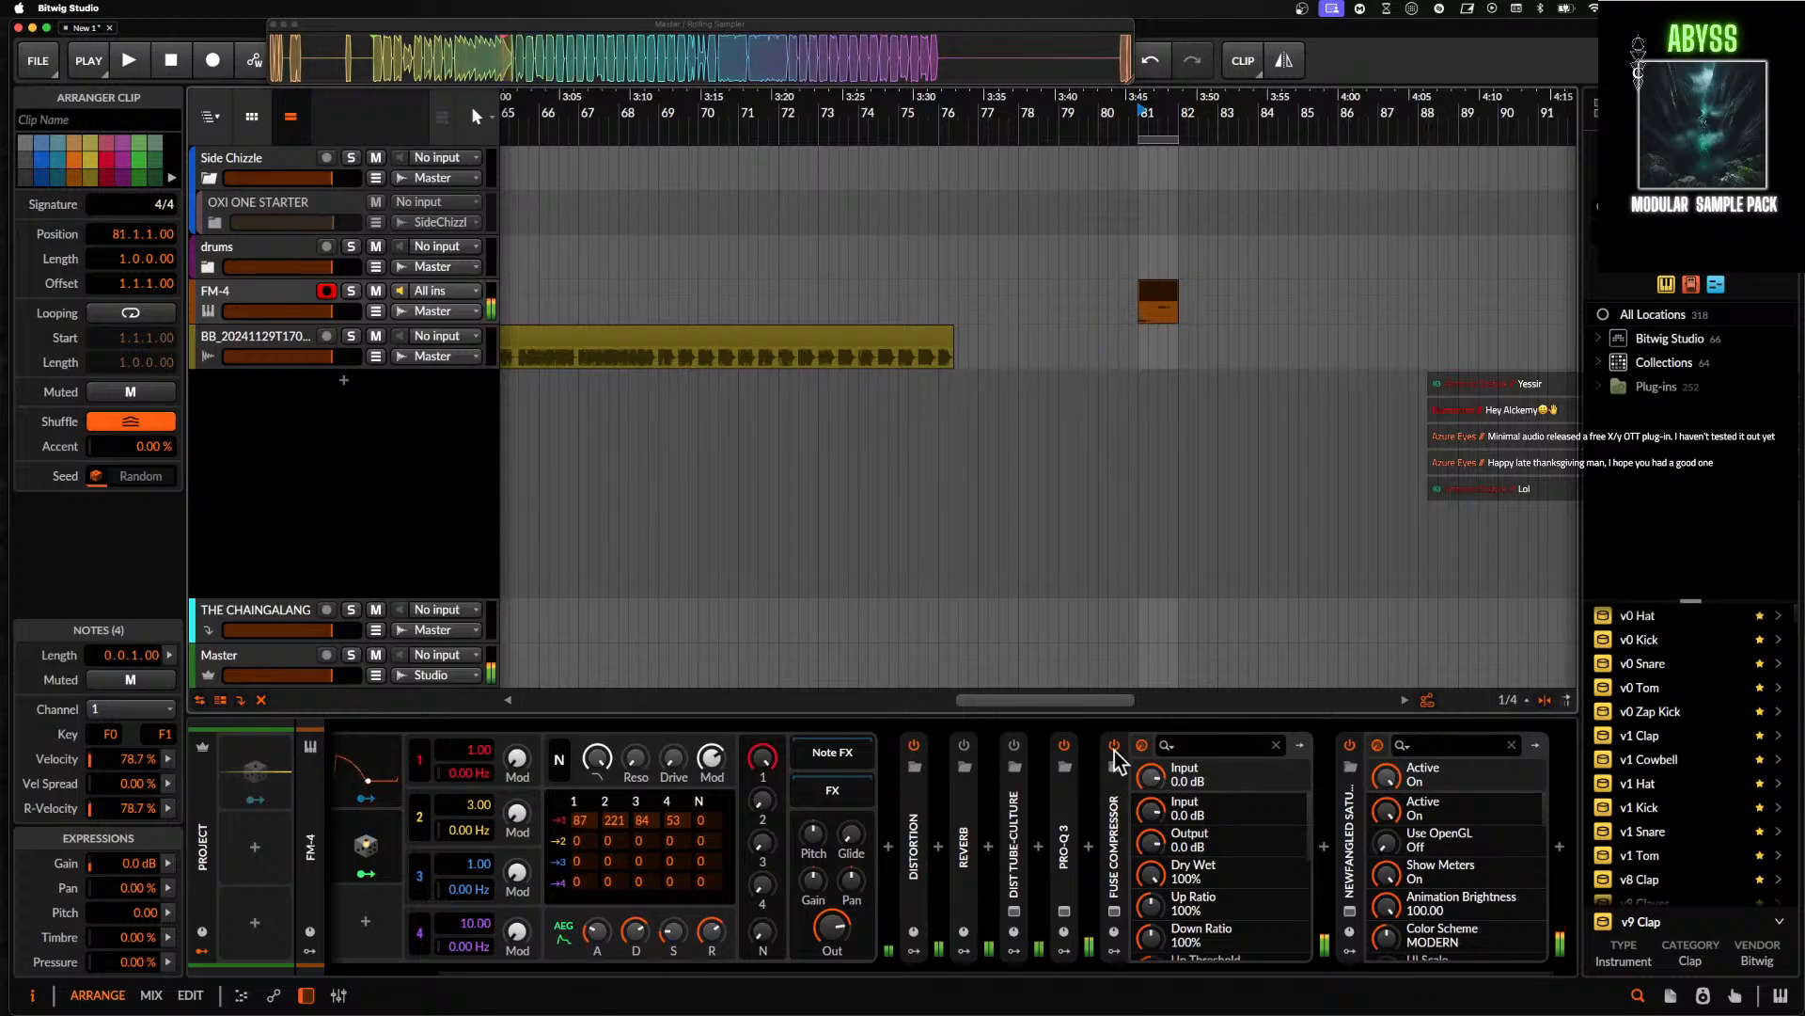
pyautogui.click(1114, 746)
pyautogui.click(914, 746)
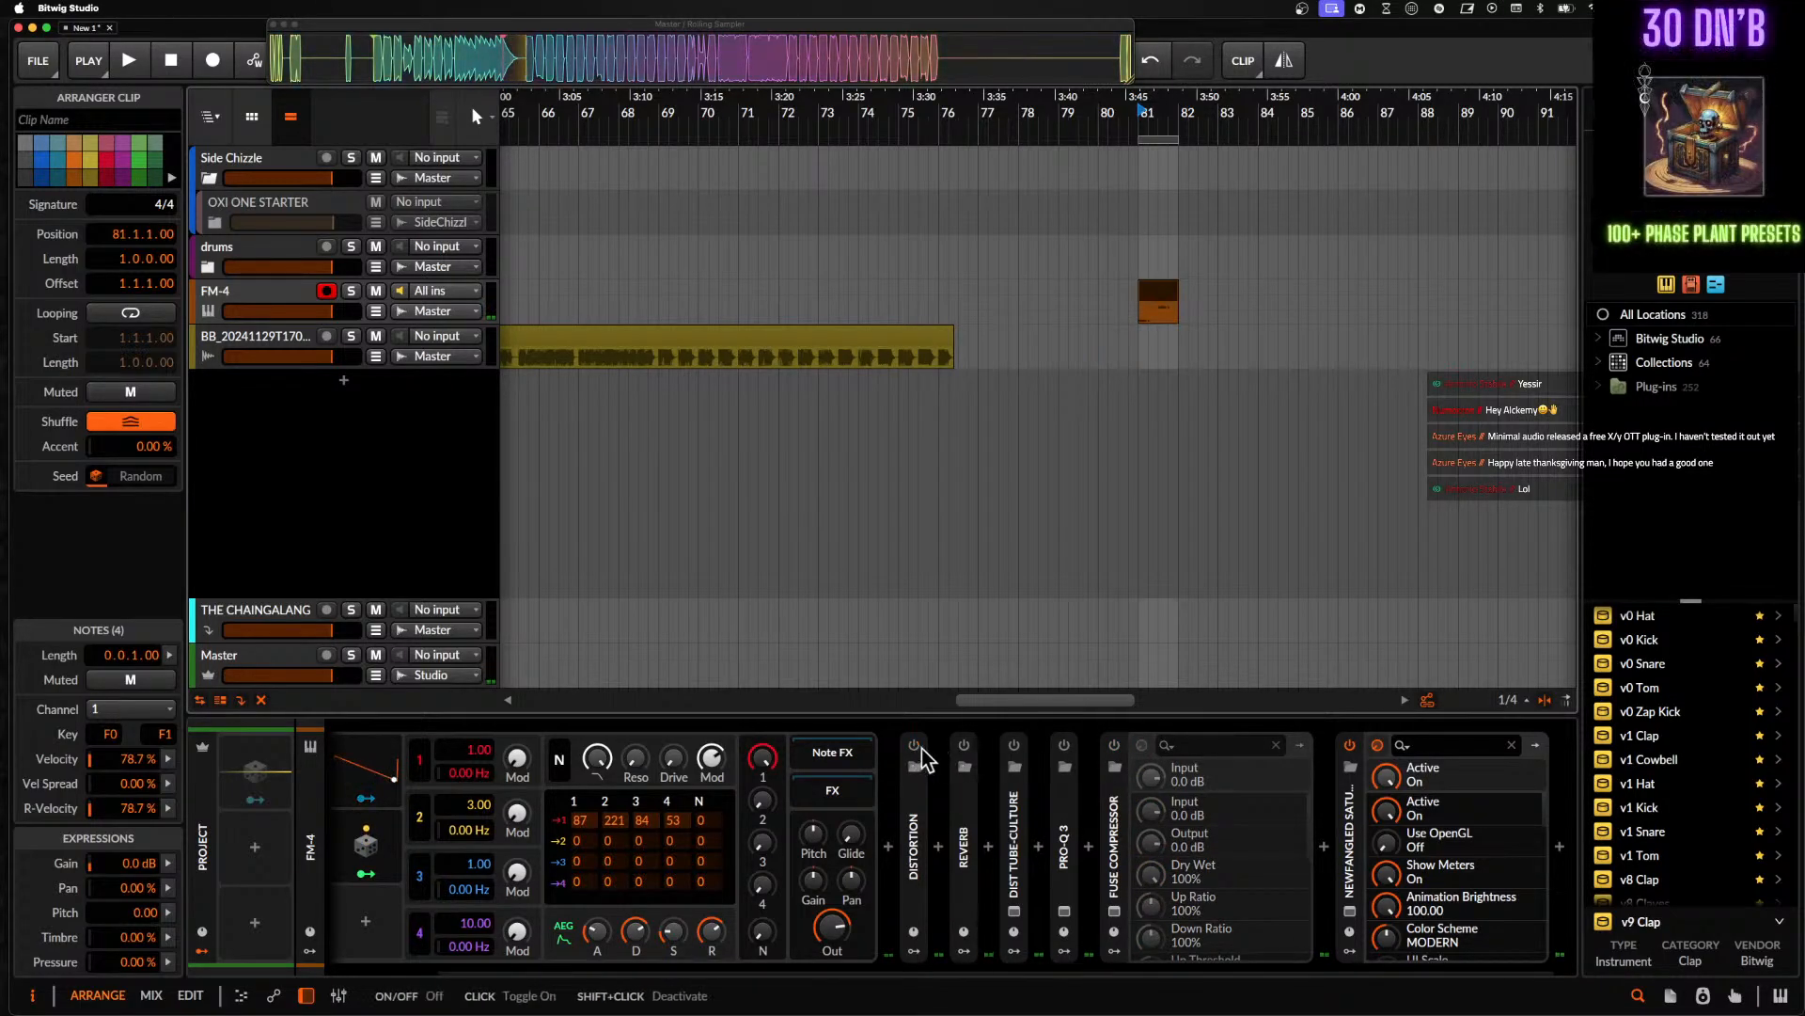
pyautogui.press('space')
pyautogui.hscroll(-3, 940, 865)
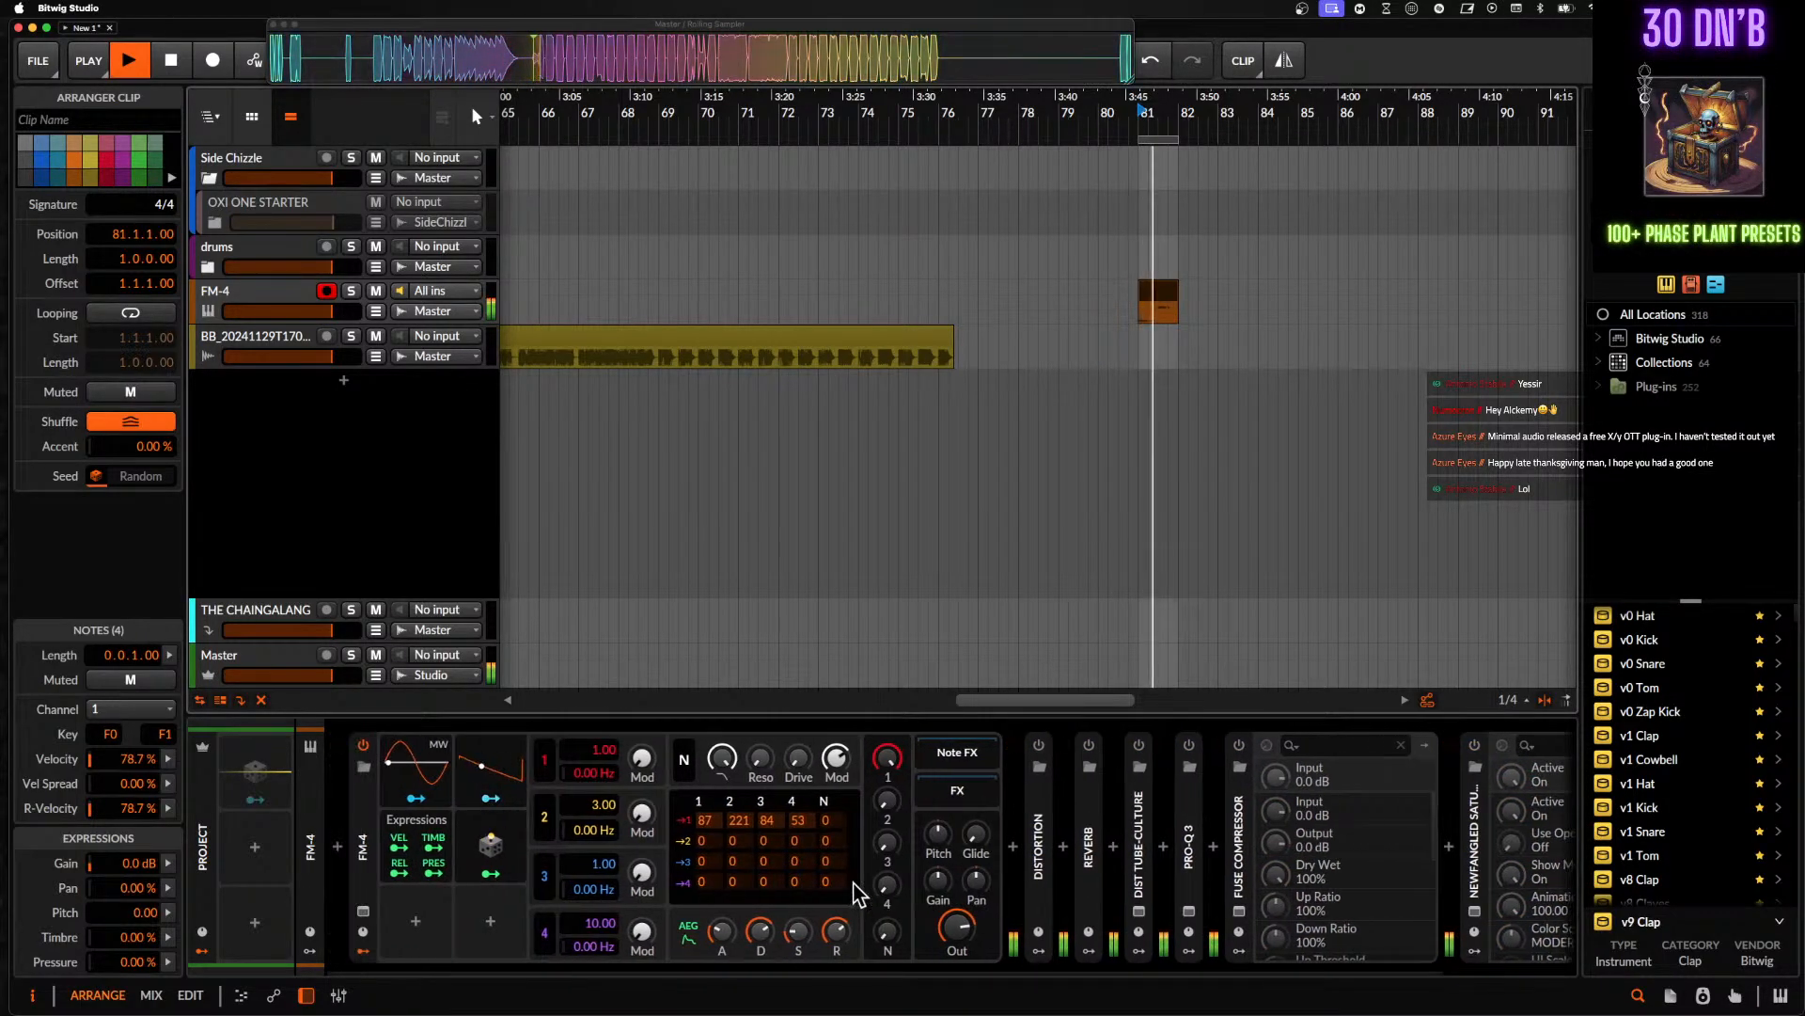
pyautogui.press('space')
# - Switch the Distortion, Pro-Q 3 and Fuse Compressor back on and replay the FM-4 loop
pyautogui.click(1038, 744)
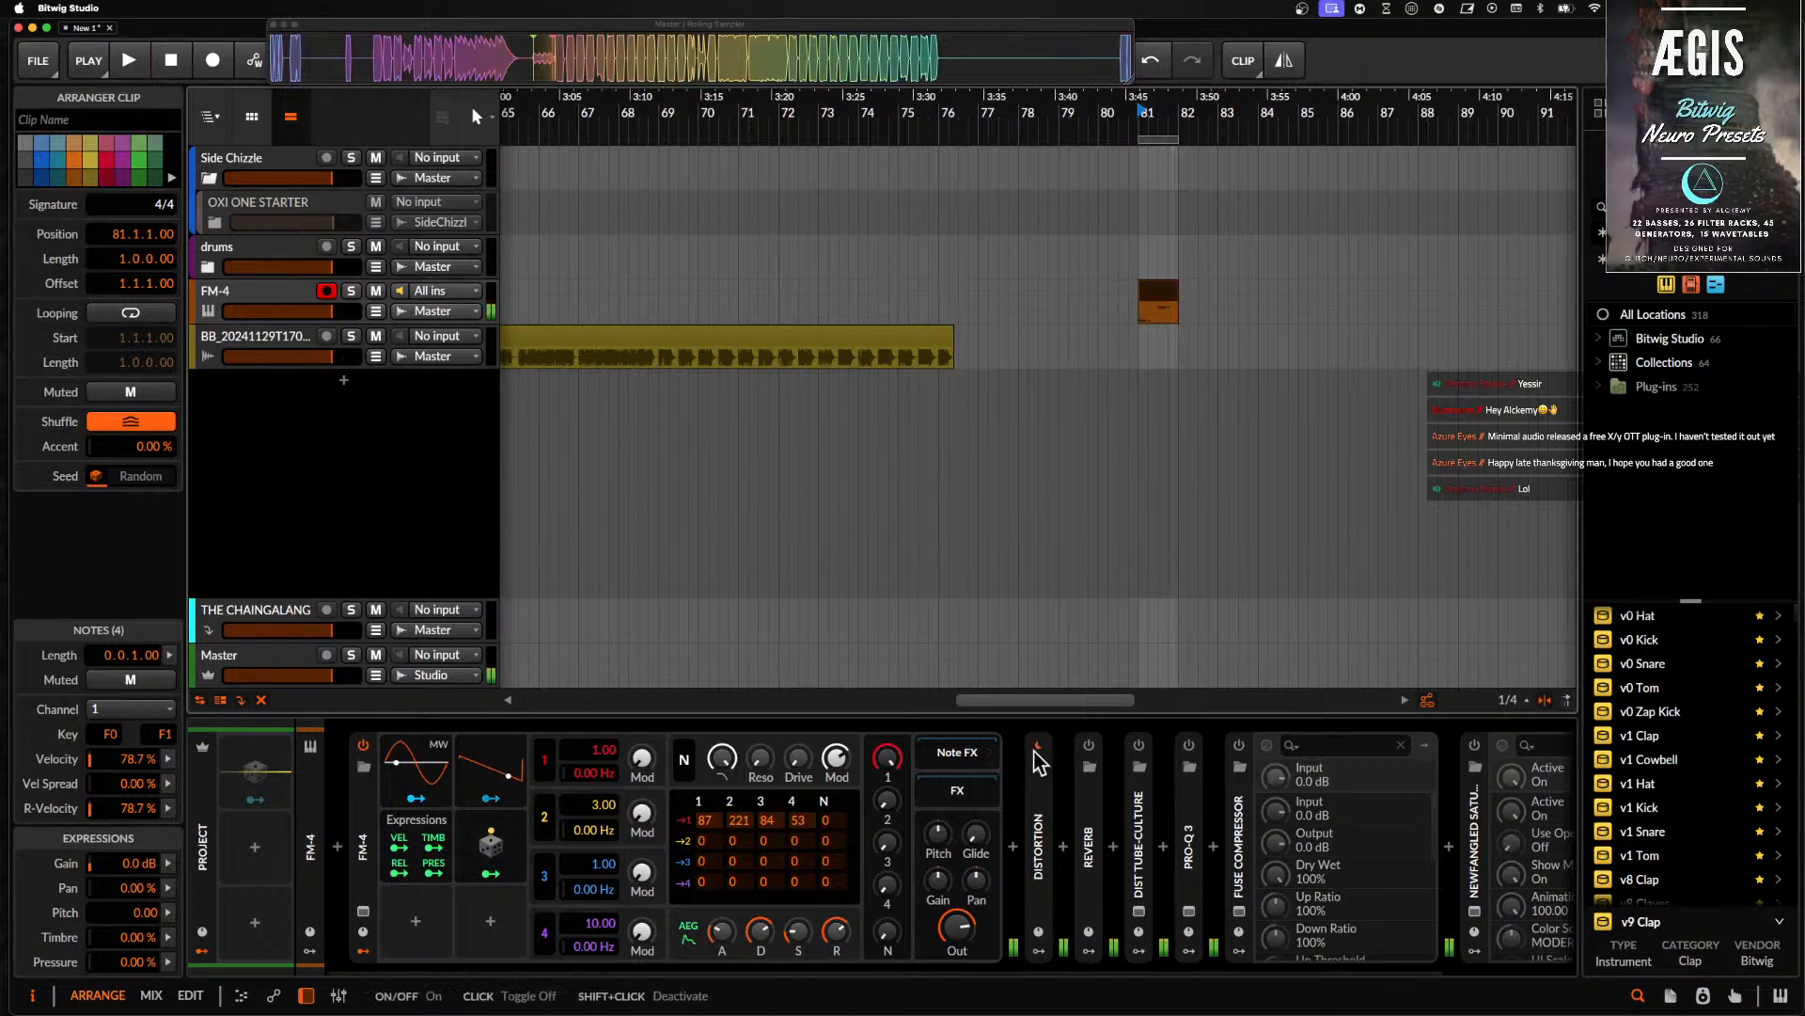
pyautogui.click(1189, 745)
pyautogui.click(1239, 744)
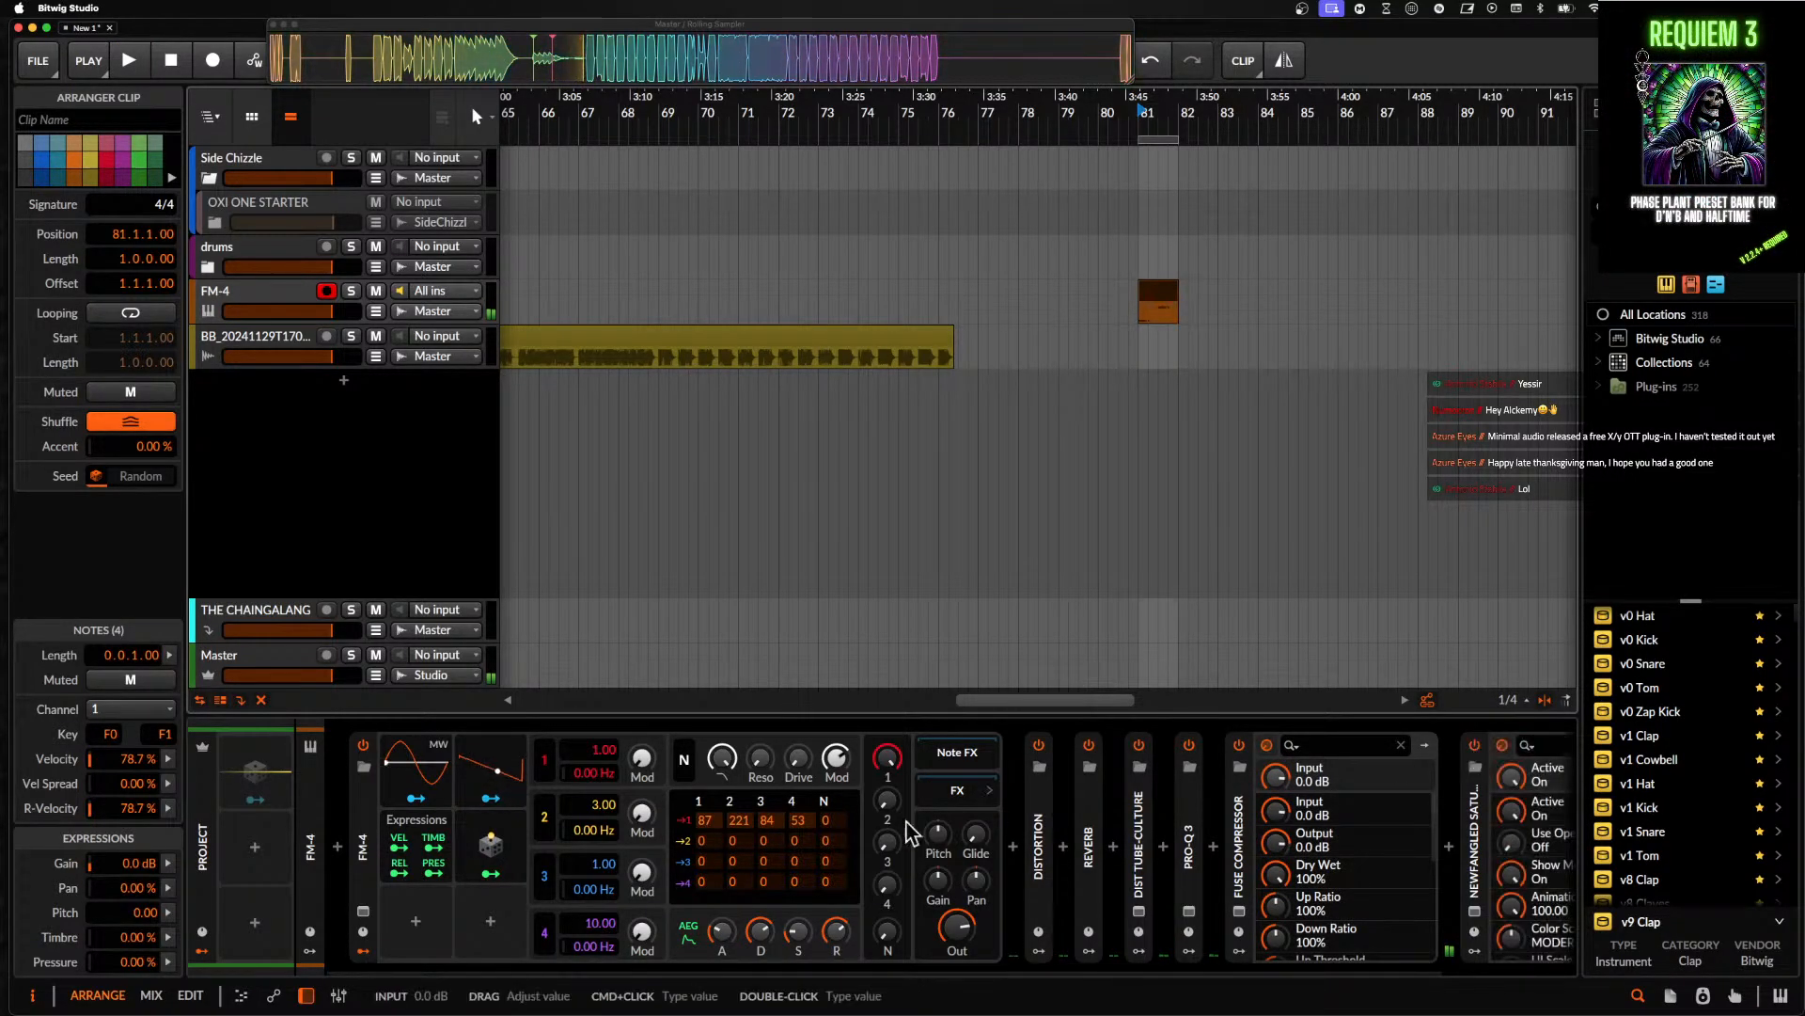
pyautogui.press('space')
pyautogui.press('space')
pyautogui.press('space')
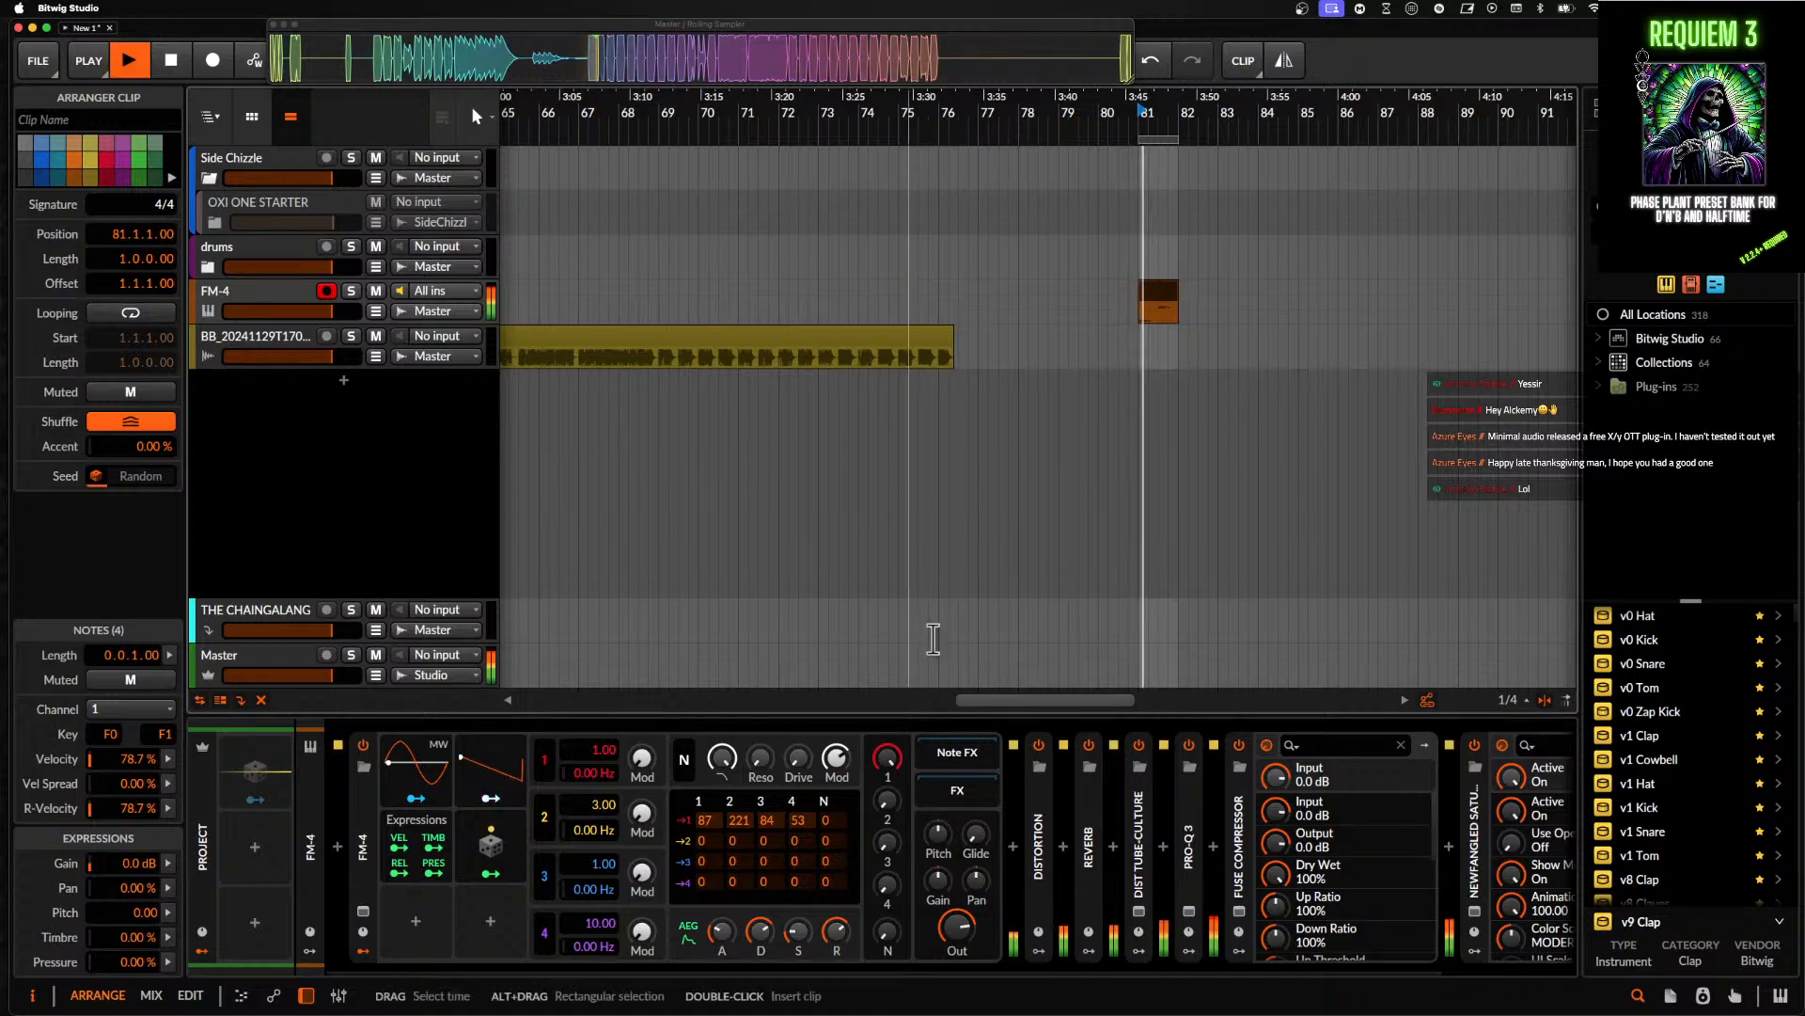
# - Duplicate the Fuse Compressor twice to stack three instances before Newfangled Saturate, collapse them, and replay the loop
pyautogui.press('space')
pyautogui.hscroll(4, 1074, 850)
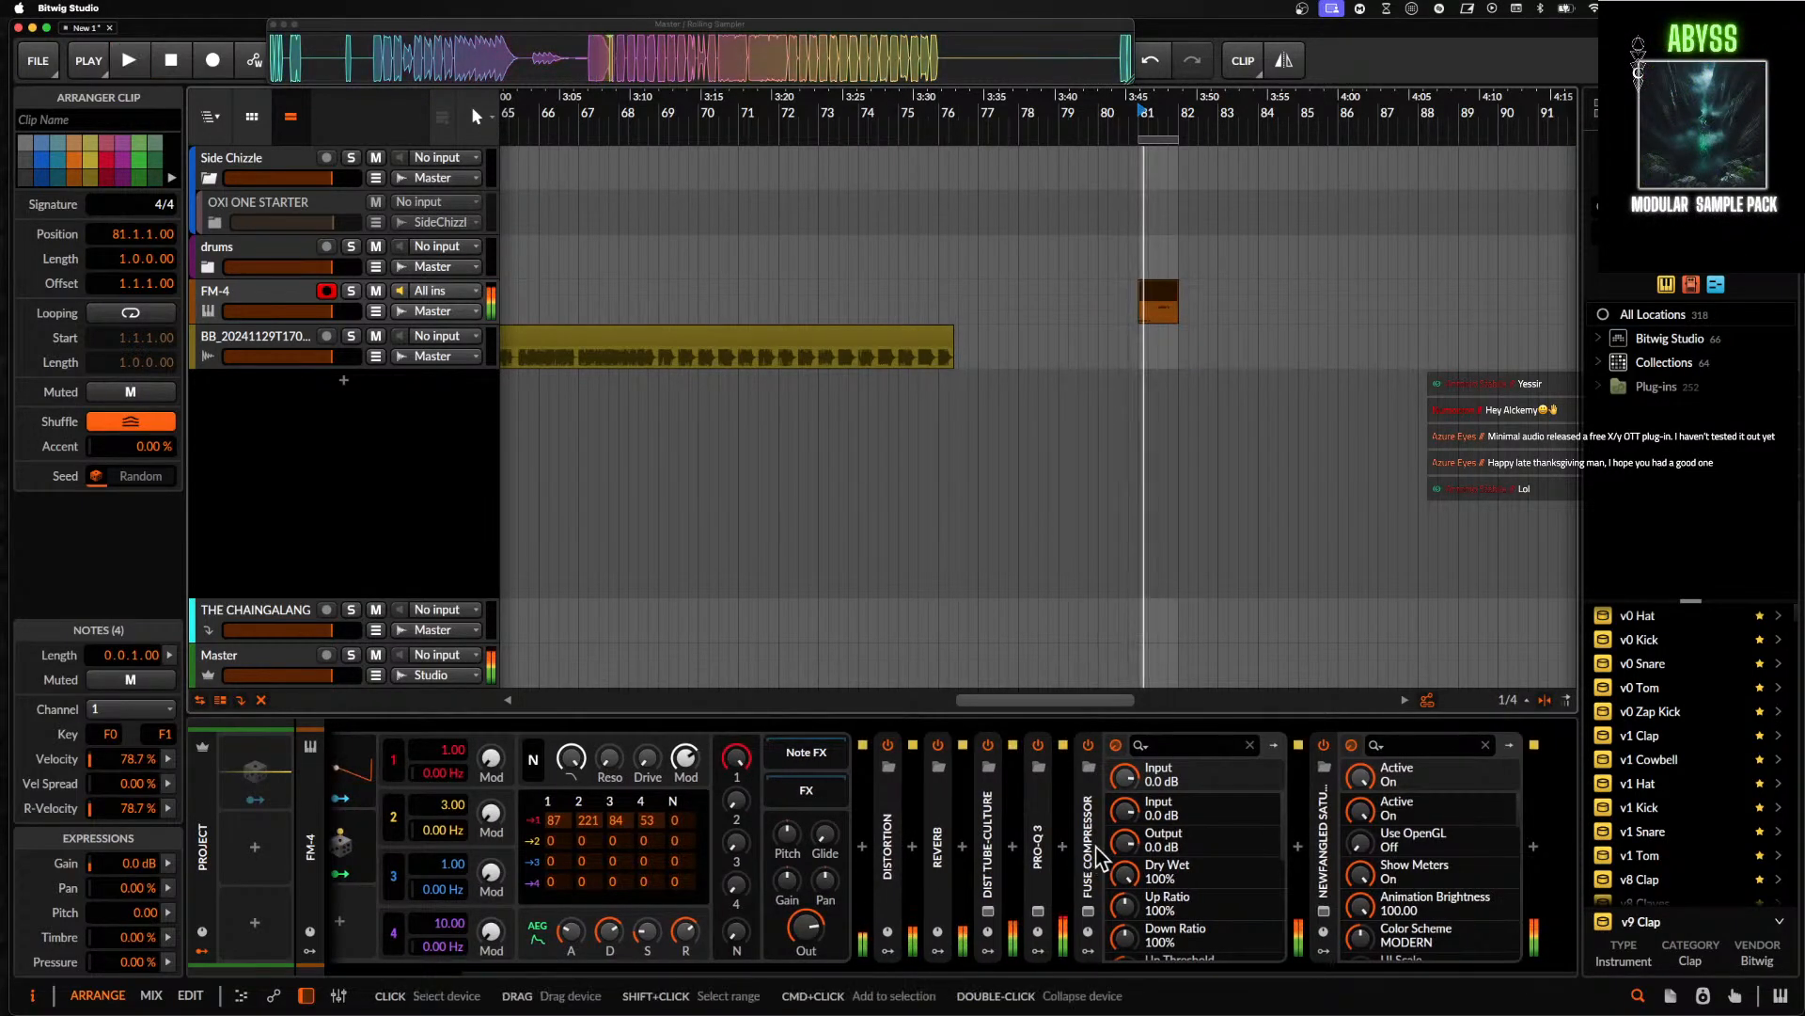
pyautogui.click(1091, 851)
pyautogui.press('super+d')
pyautogui.doubleClick(1328, 827)
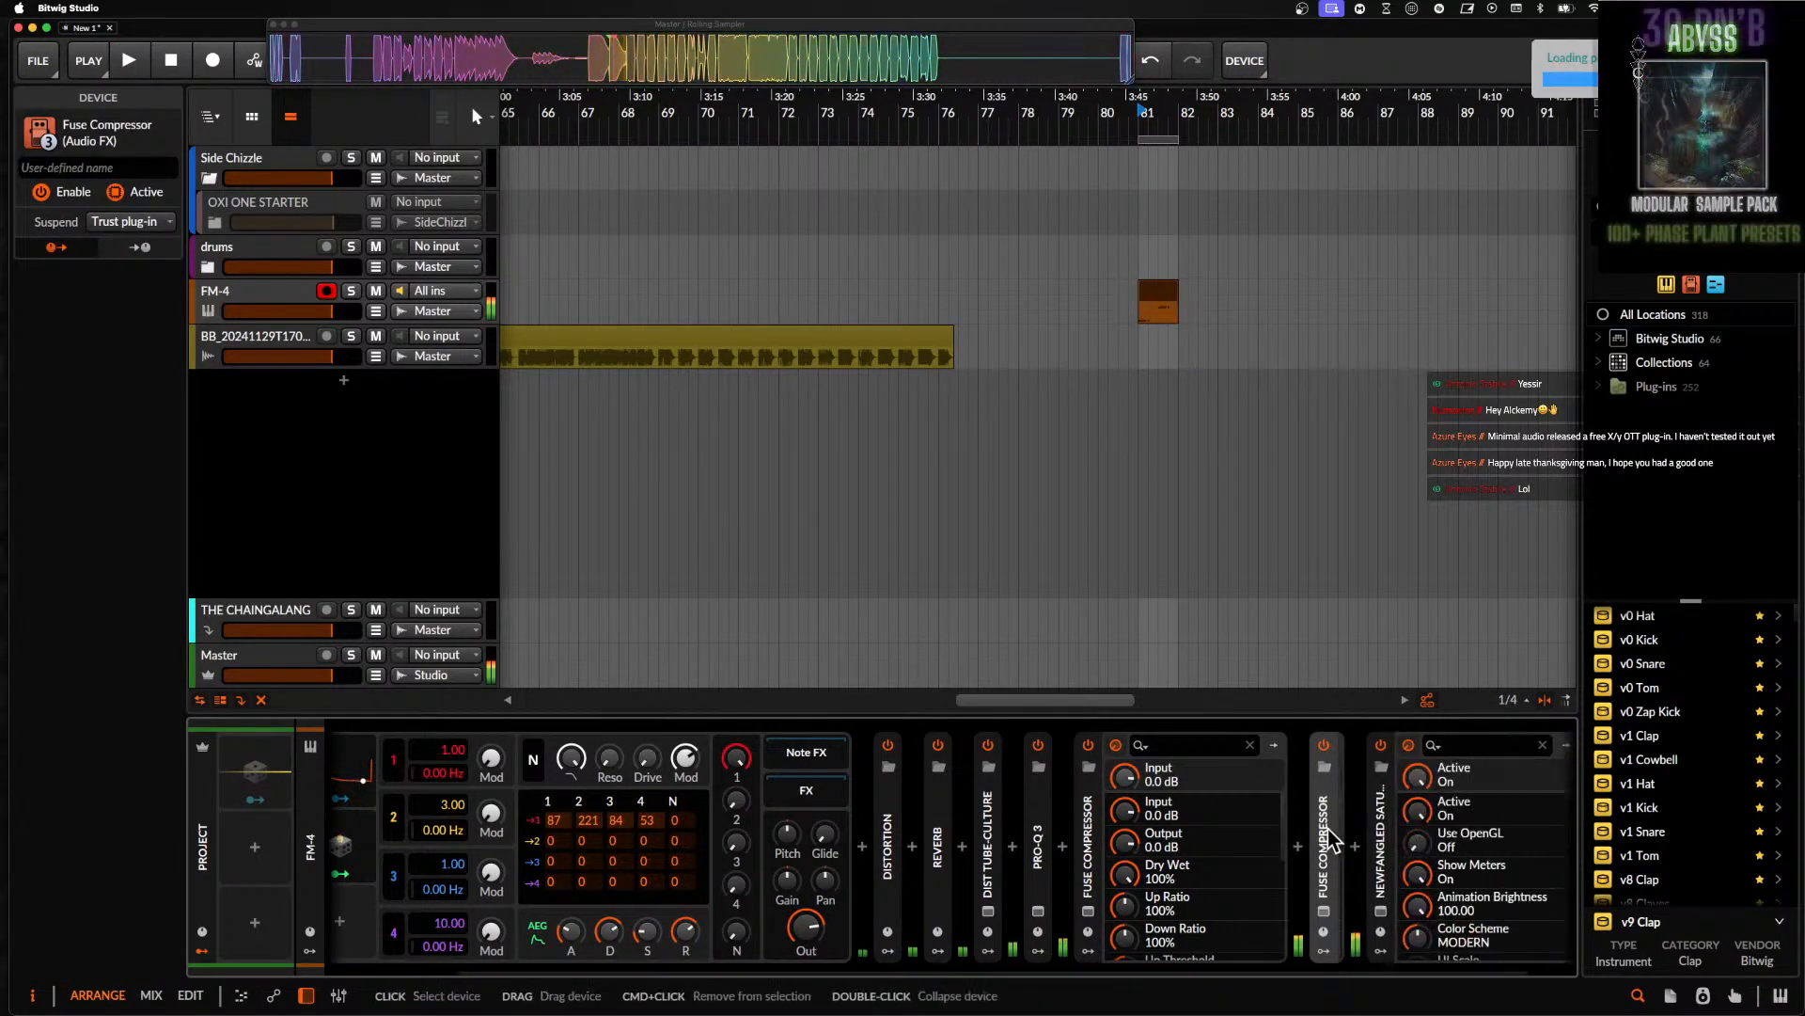
pyautogui.press('super+d')
pyautogui.click(996, 822)
pyautogui.doubleClick(999, 831)
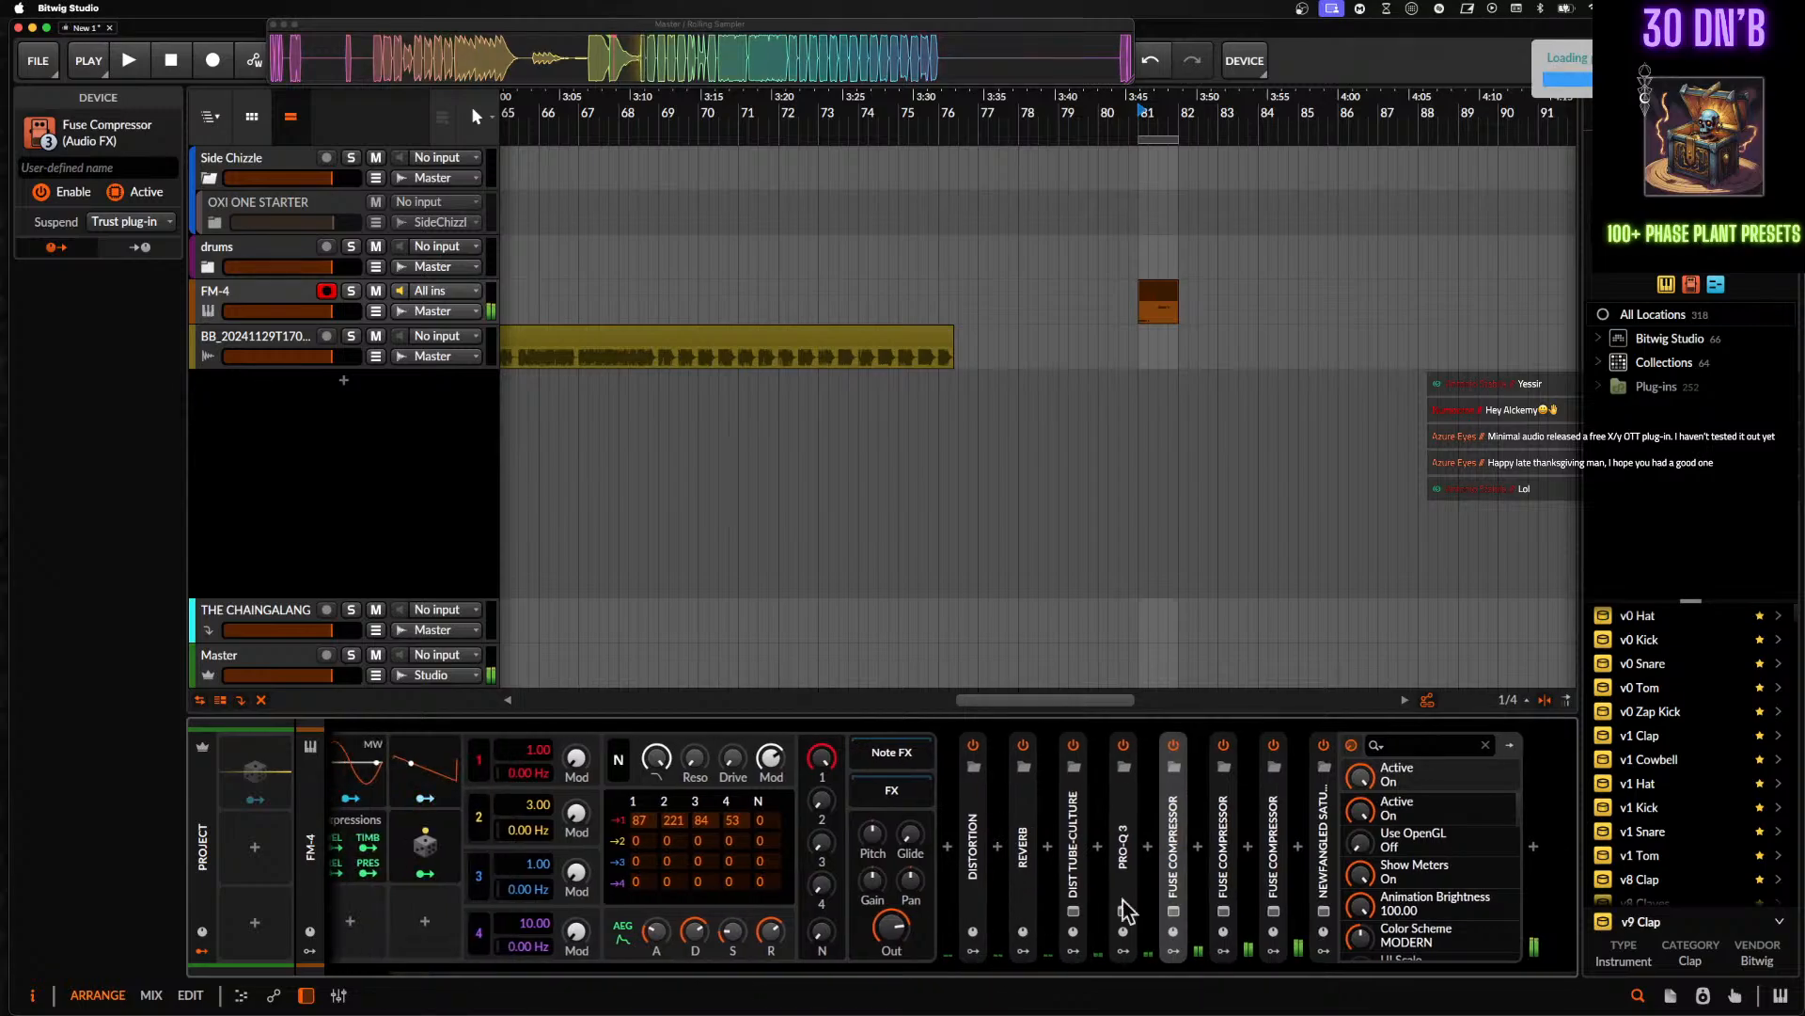
pyautogui.press('space')
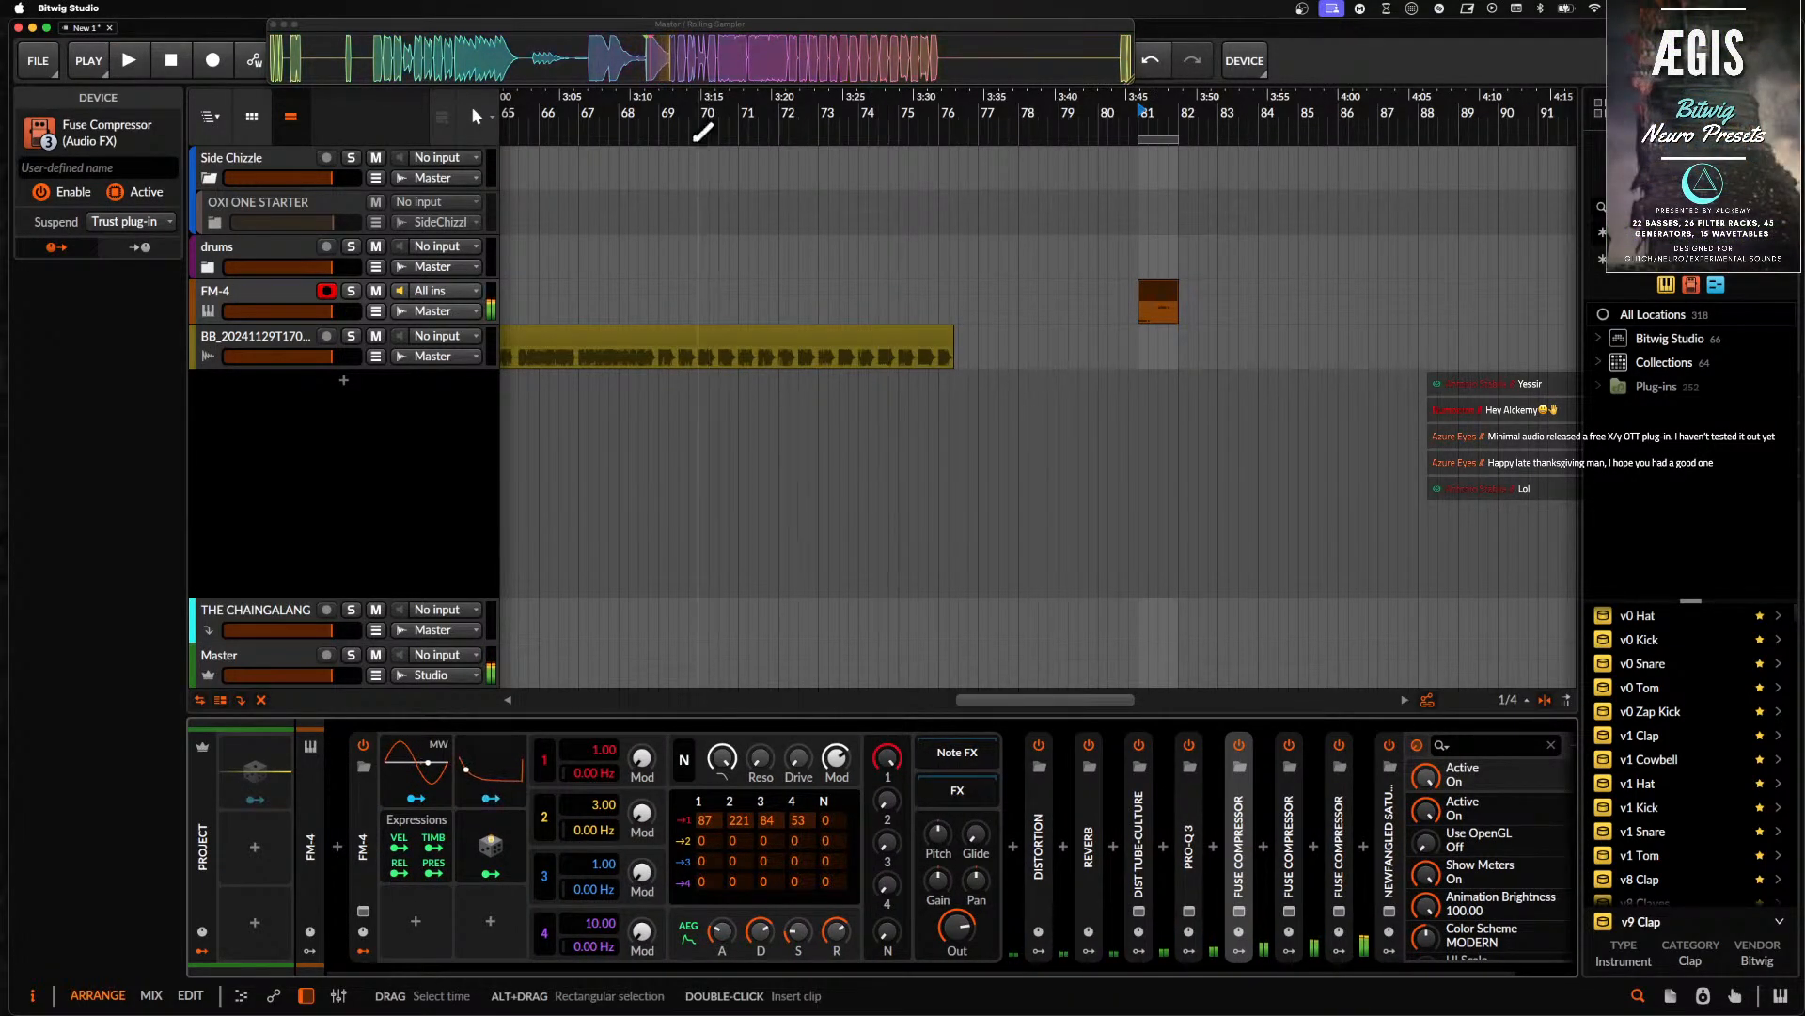
# - Place a new Rolling Sampler capture on another audio track at bar 82 and play it back
pyautogui.moveTo(640, 69); pyautogui.dragTo(1187, 414)
pyautogui.scroll(6, 1232, 395)
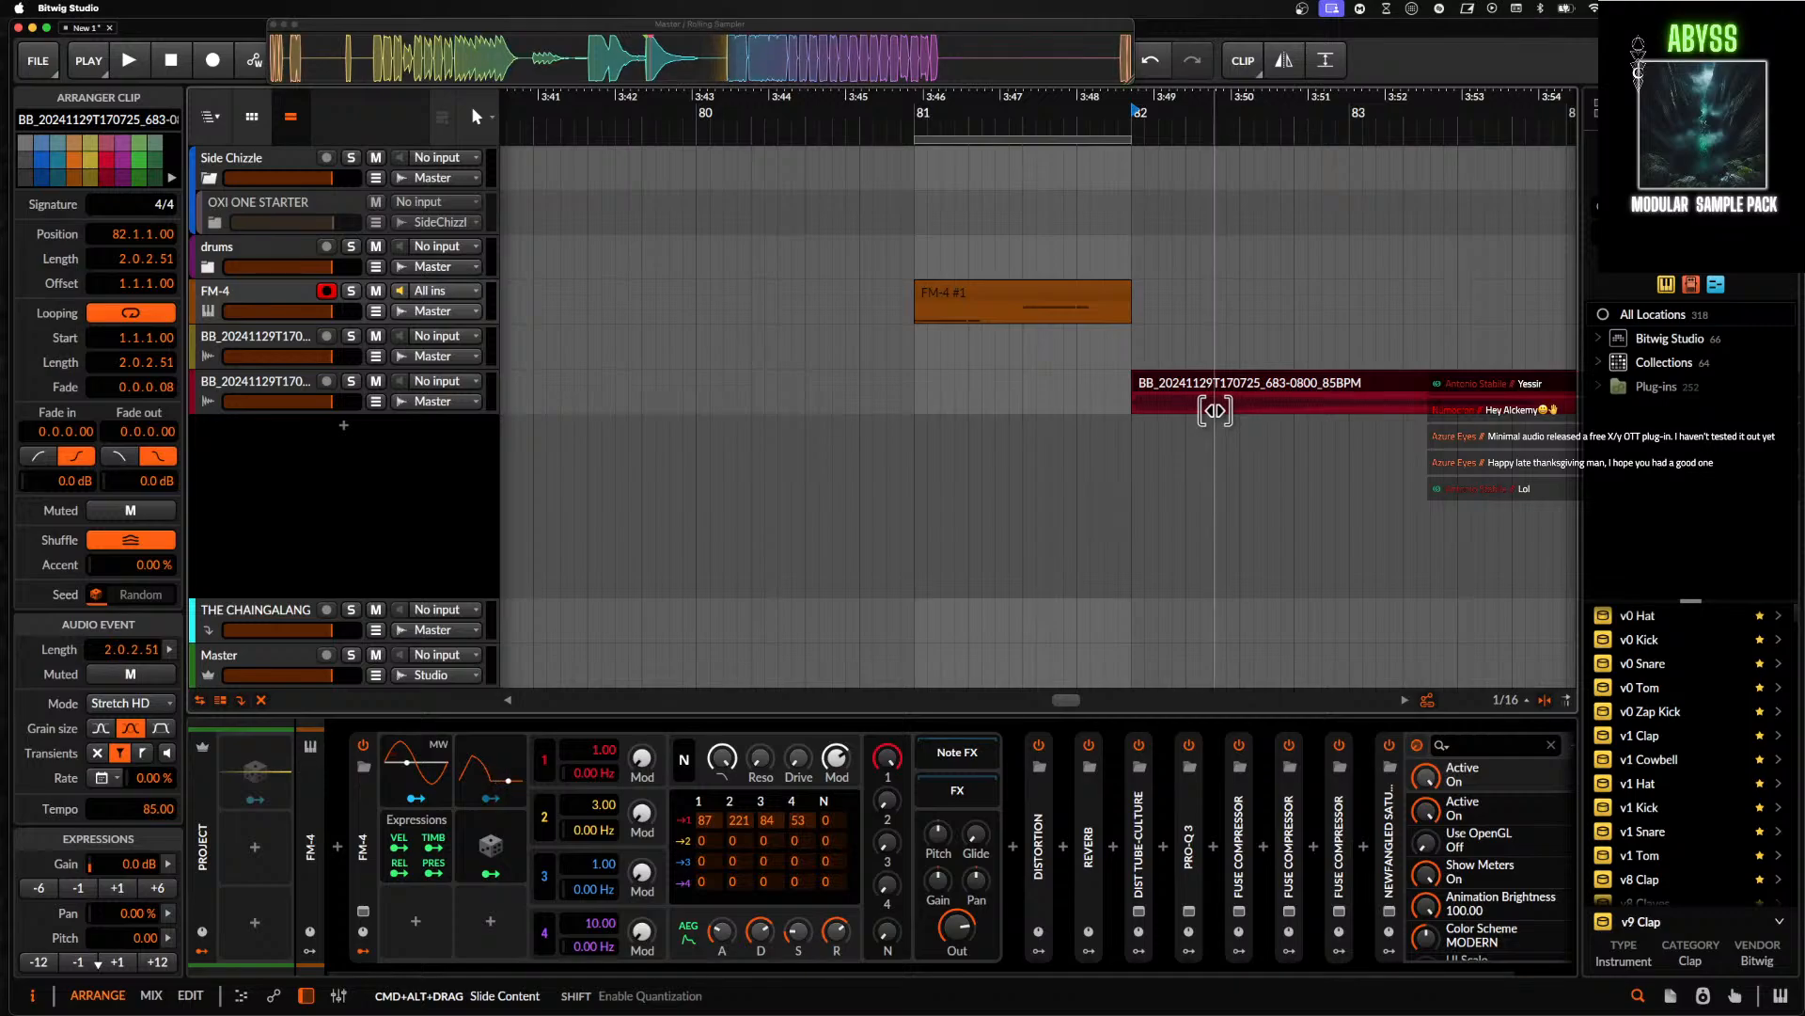
pyautogui.scroll(-5, 1214, 410)
pyautogui.press('space')
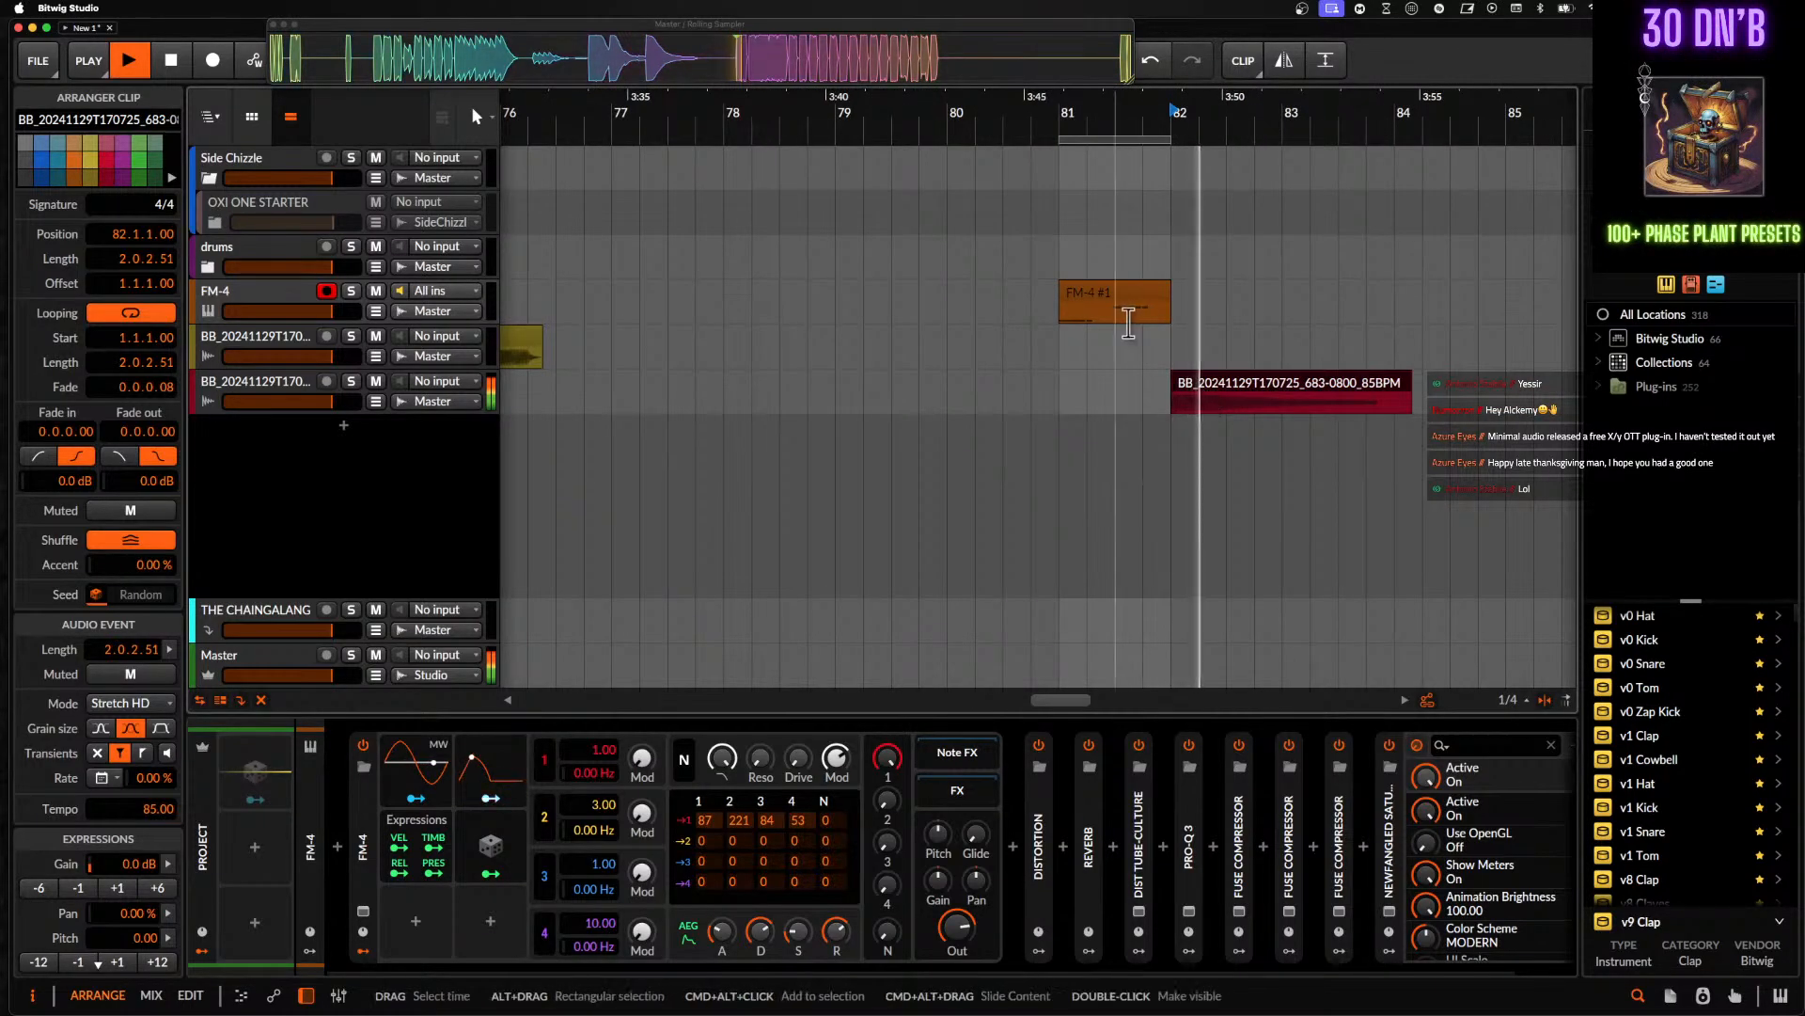
# - Replay the FM-4 clip at bar 81 and set the operator 4-to-1 modulation amount to 22
pyautogui.click(1100, 297)
pyautogui.scroll(2, 1100, 297)
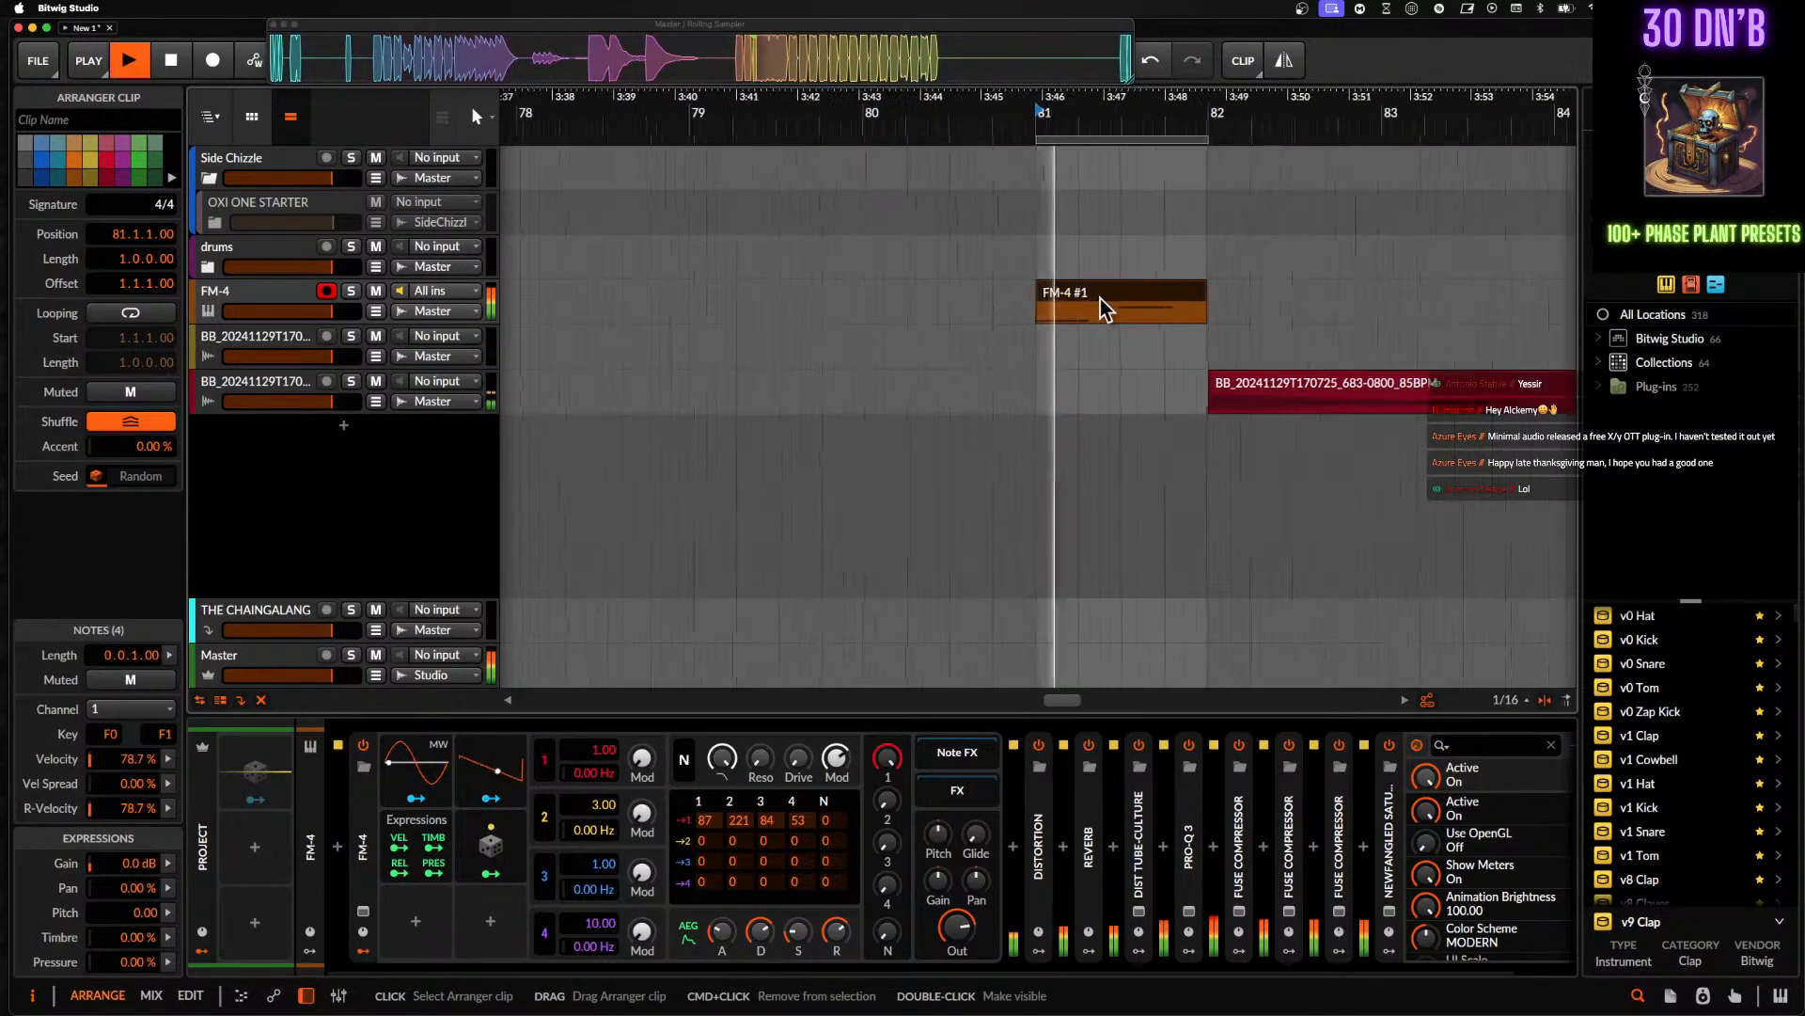
pyautogui.press('space')
pyautogui.click(797, 814)
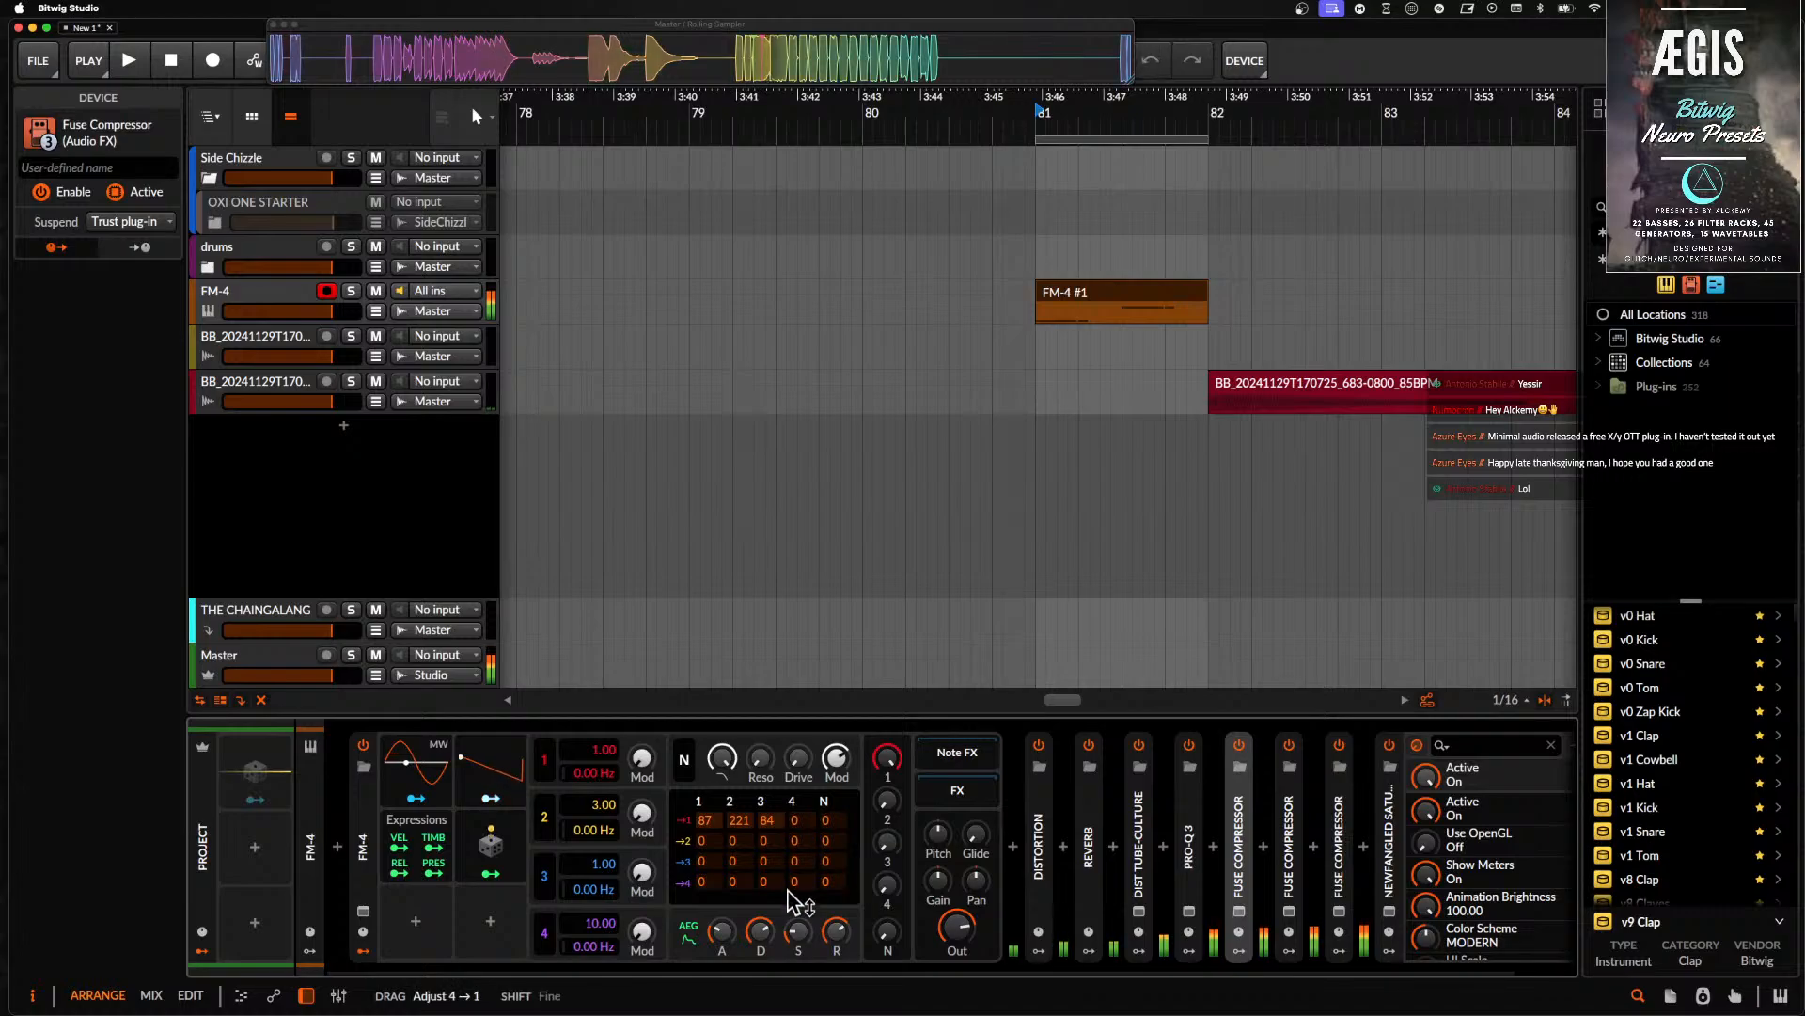
pyautogui.moveTo(791, 875); pyautogui.dragTo(793, 867)
pyautogui.press('space')
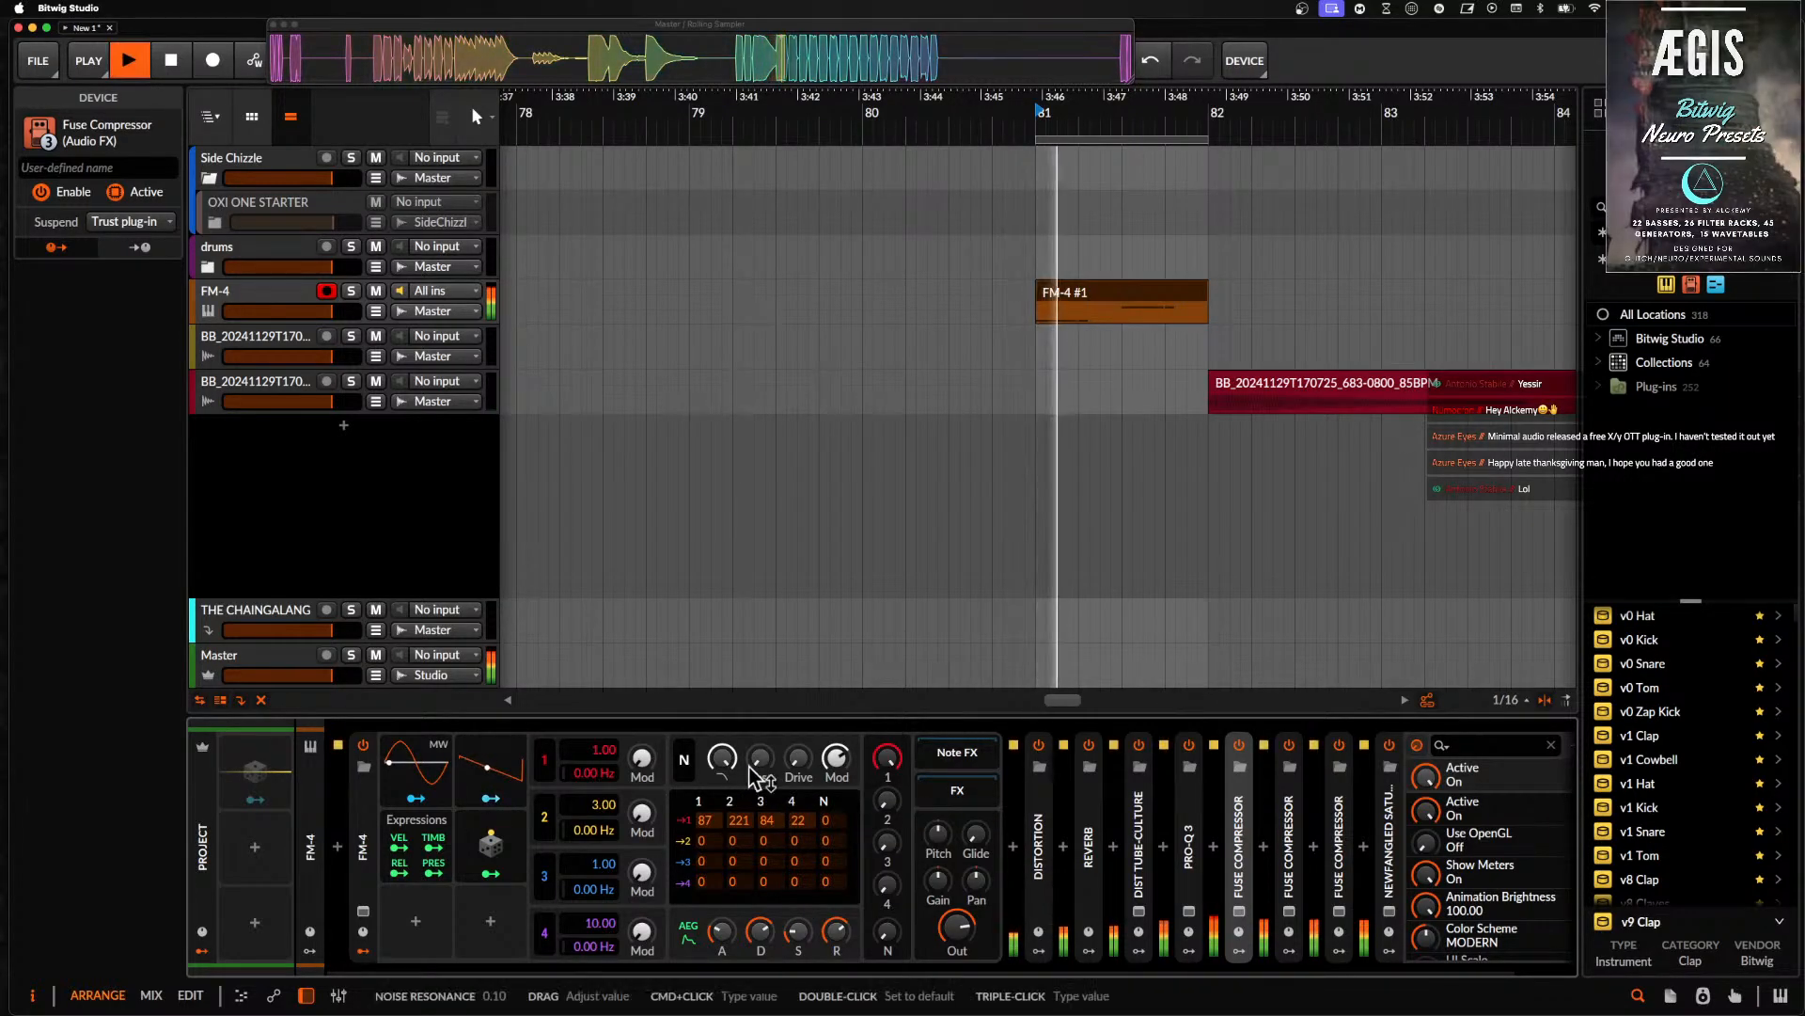
# - Adjust the FM-4 oscillators' Mod amounts, set operator 1's modulation from 2 to 44 and from 3 to 217, and replay the loop
pyautogui.moveTo(887, 932); pyautogui.dragTo(887, 911)
pyautogui.moveTo(647, 824); pyautogui.dragTo(647, 749)
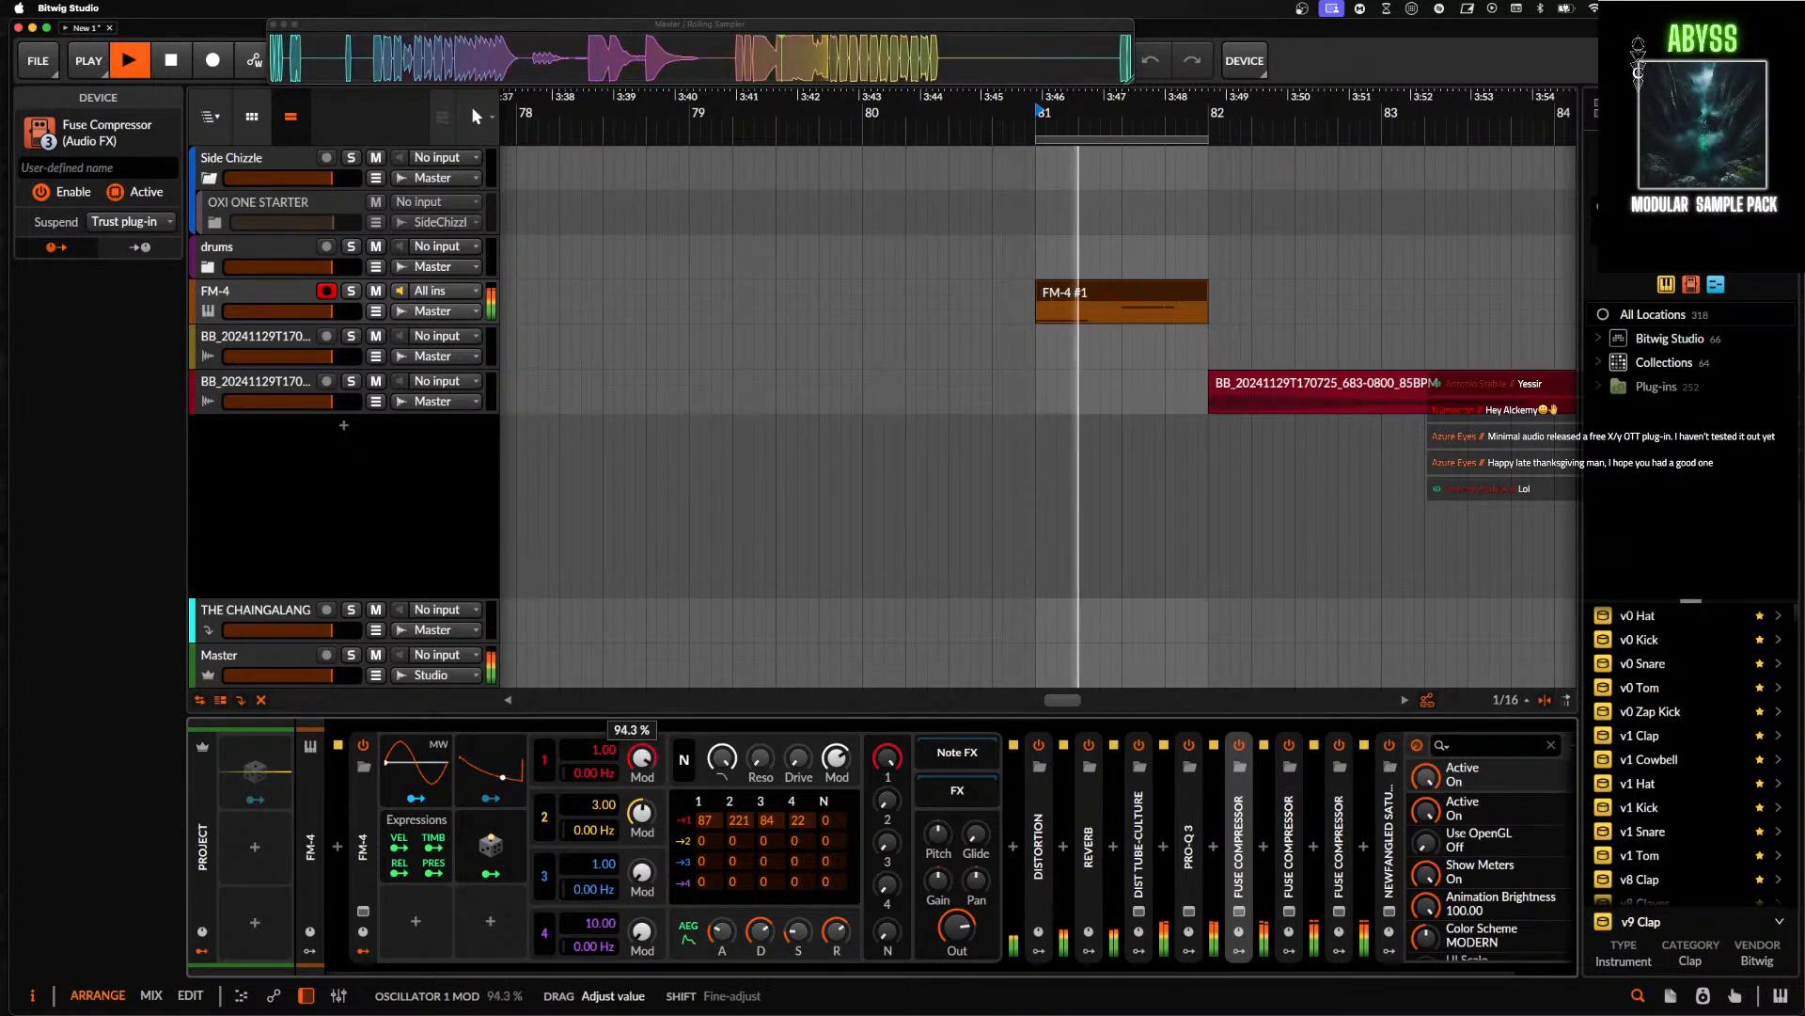
pyautogui.moveTo(739, 820); pyautogui.dragTo(768, 699)
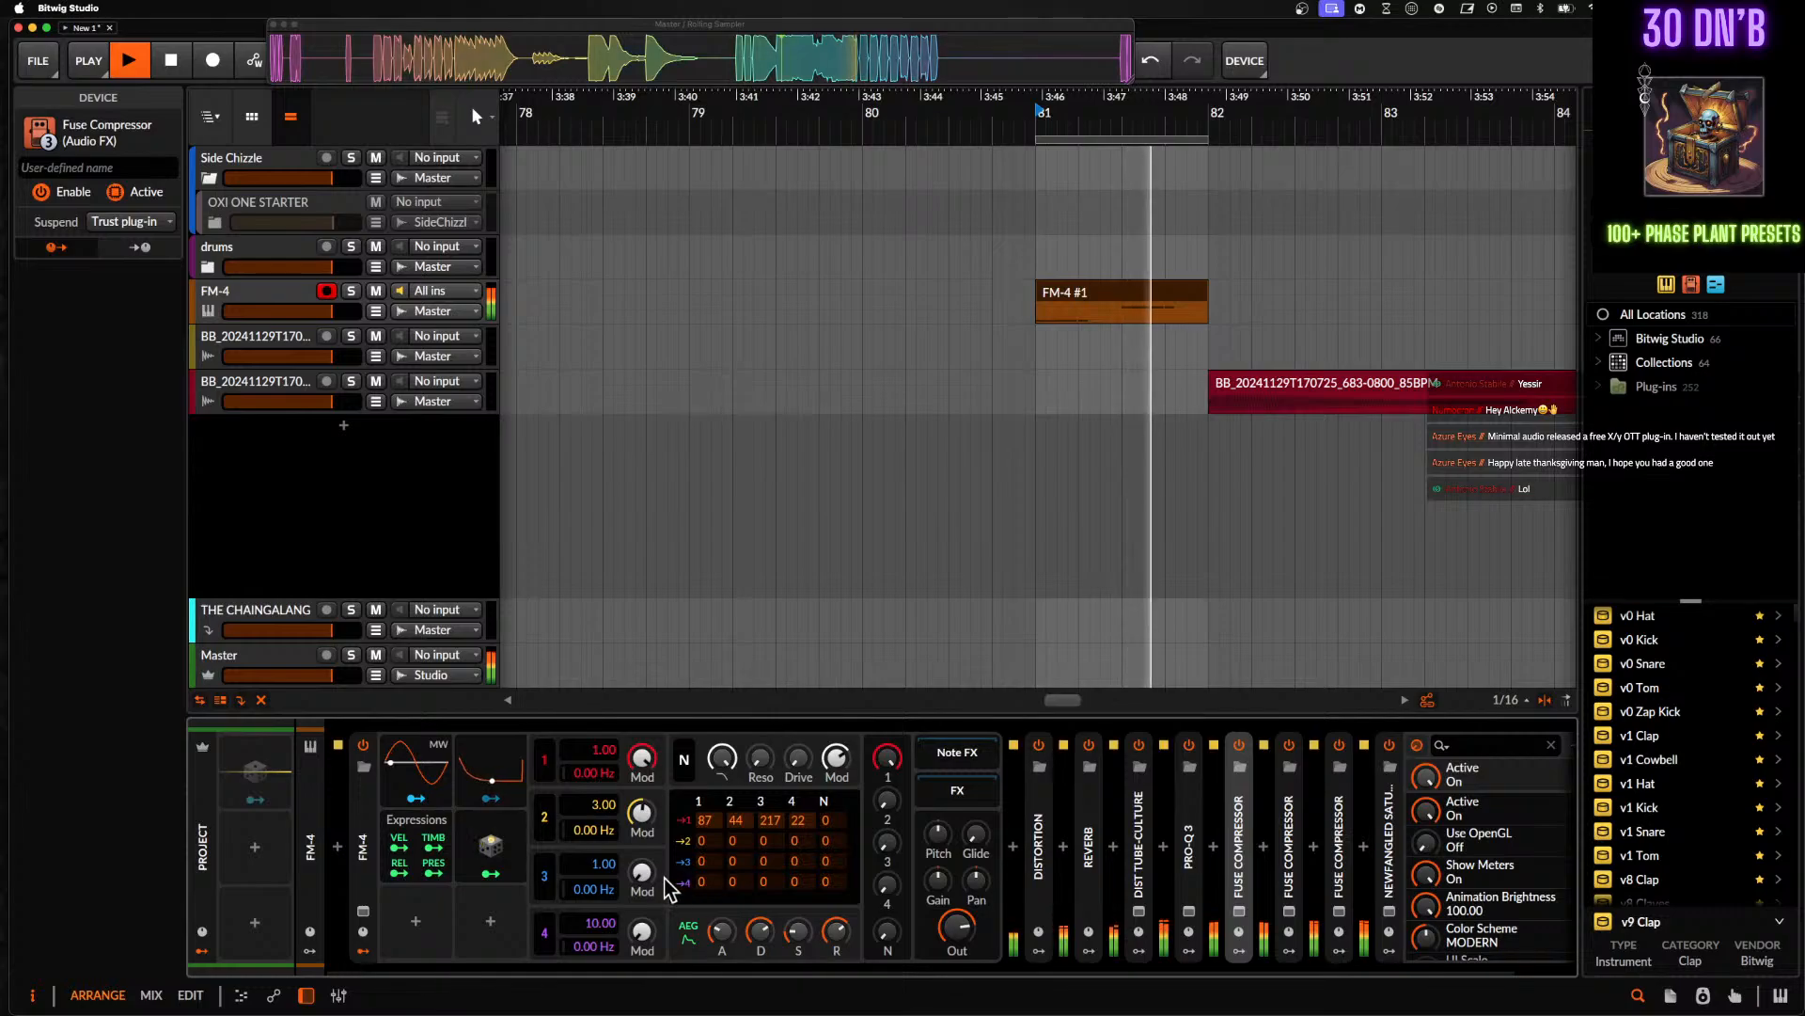
pyautogui.moveTo(647, 878); pyautogui.dragTo(647, 815)
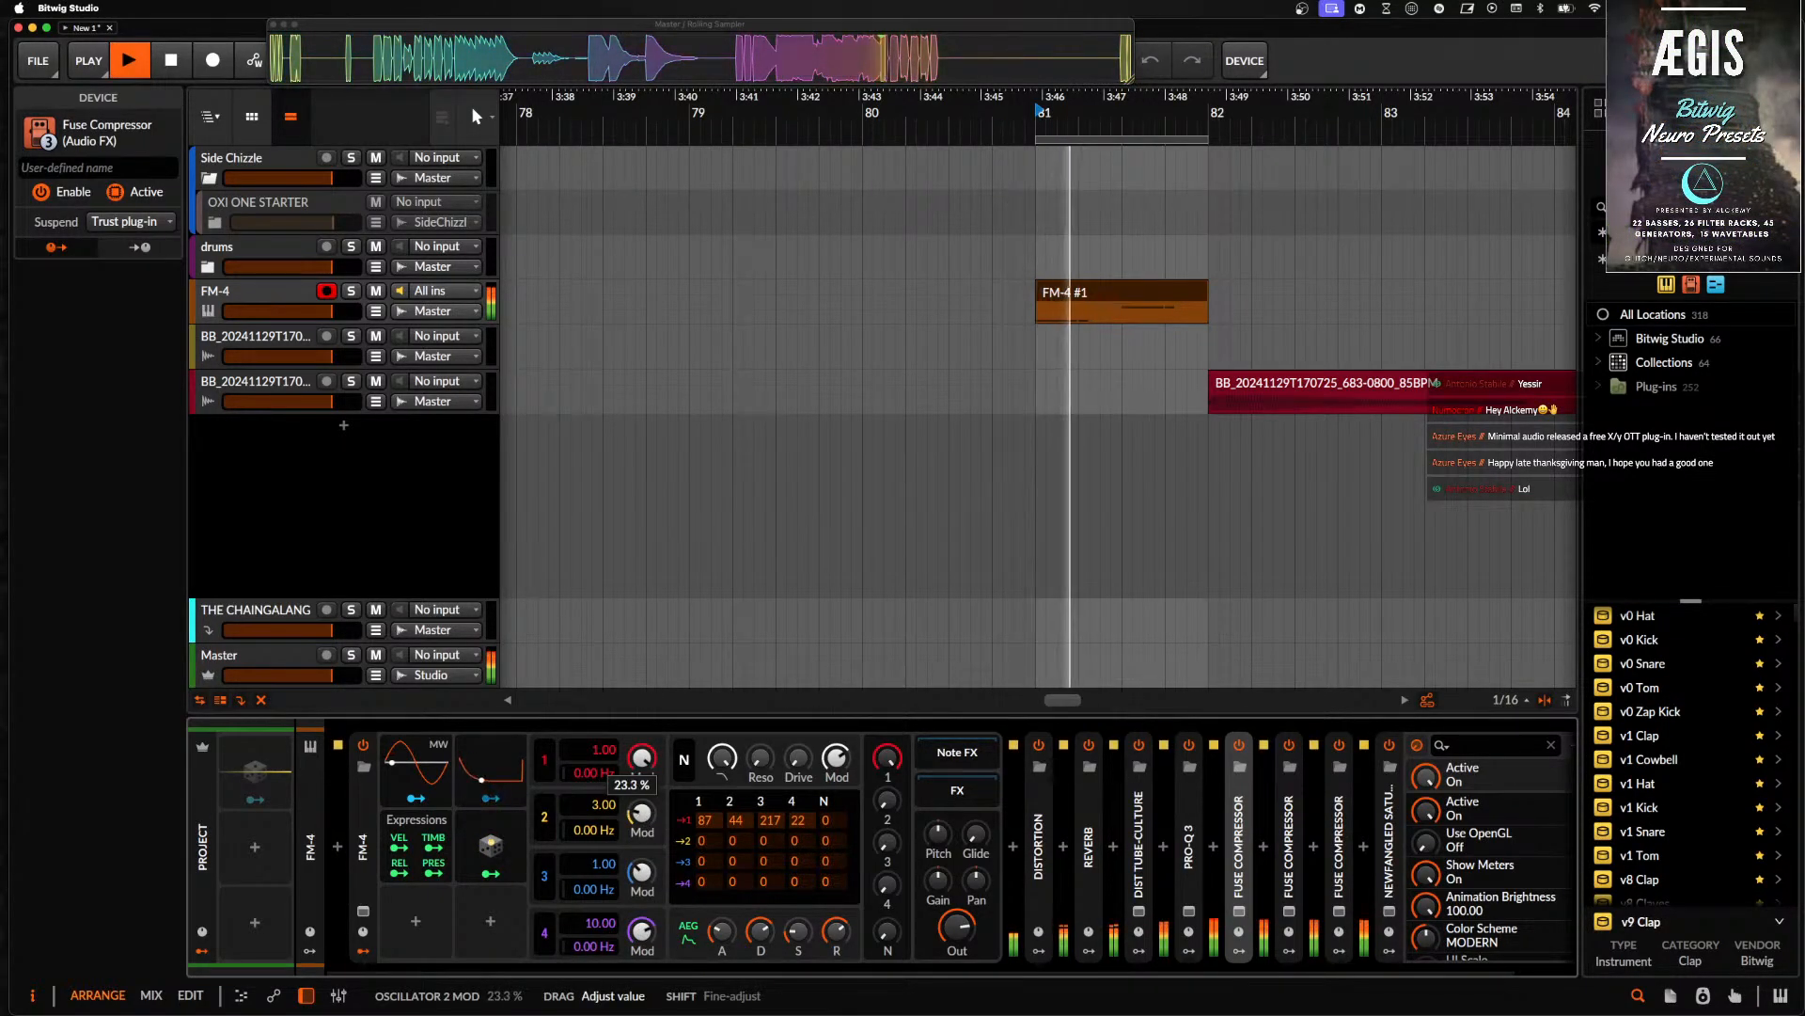
pyautogui.press('space')
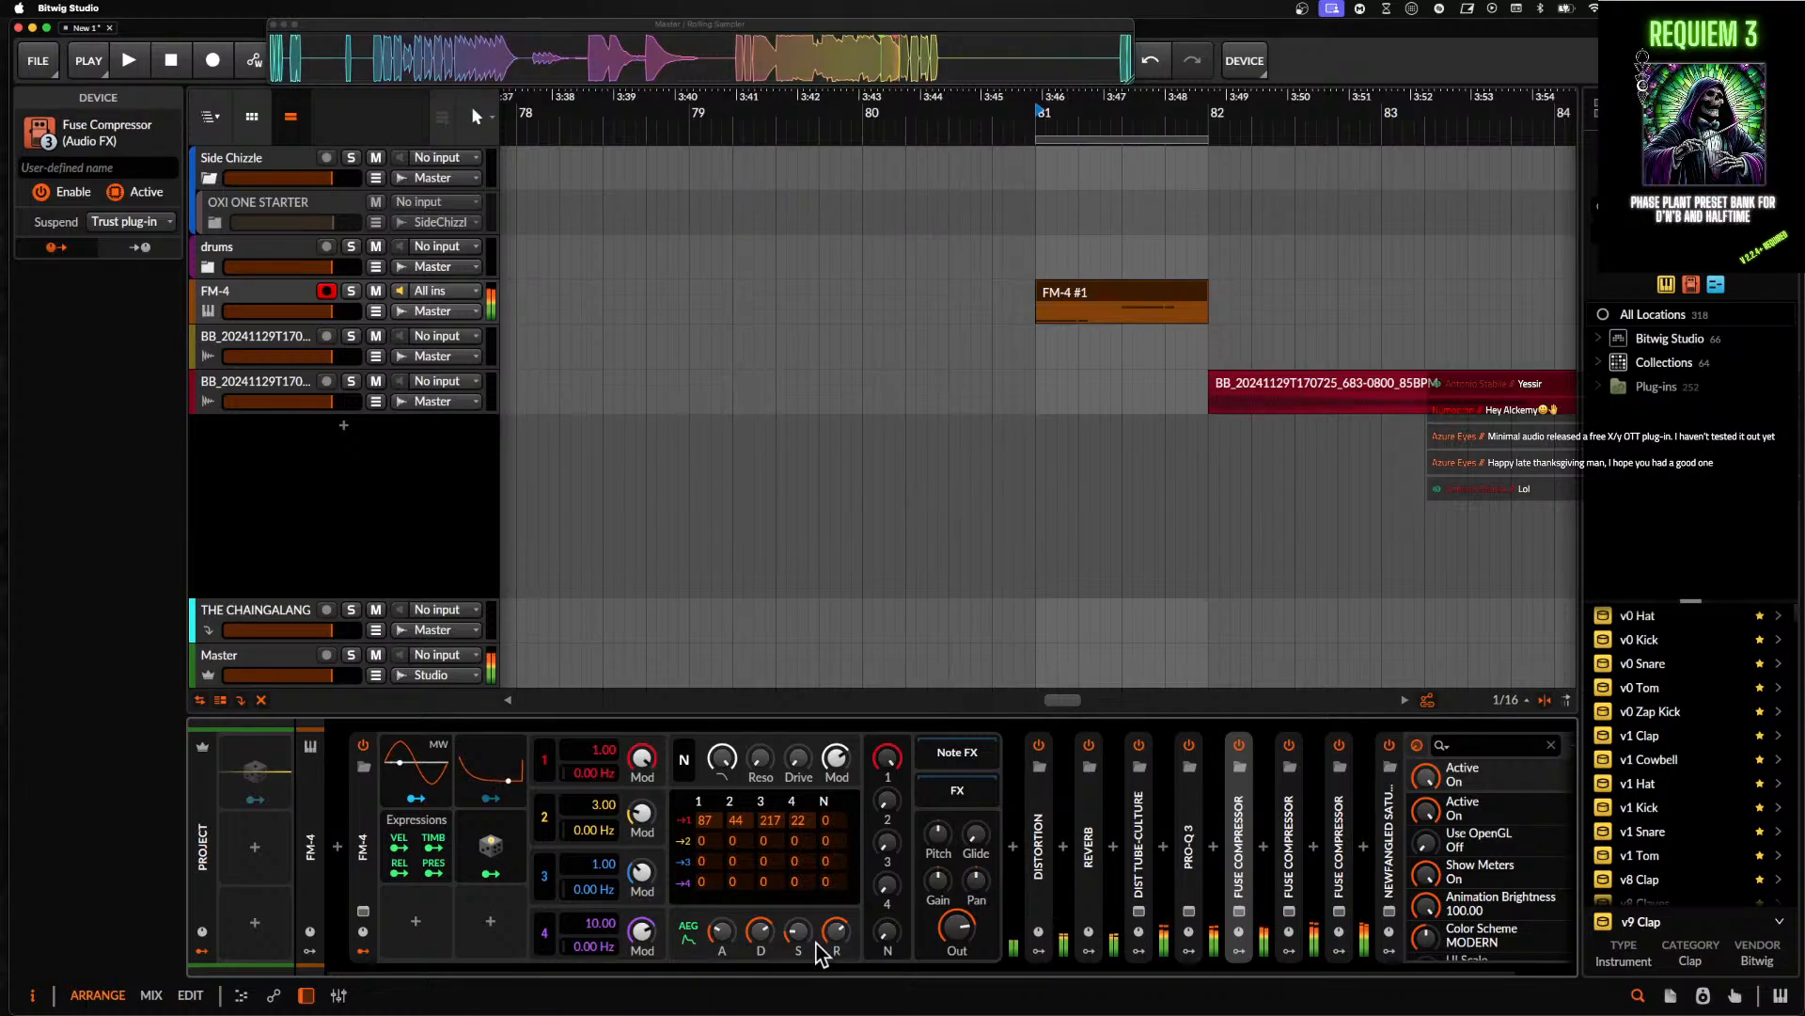
pyautogui.press('space')
pyautogui.press('space')
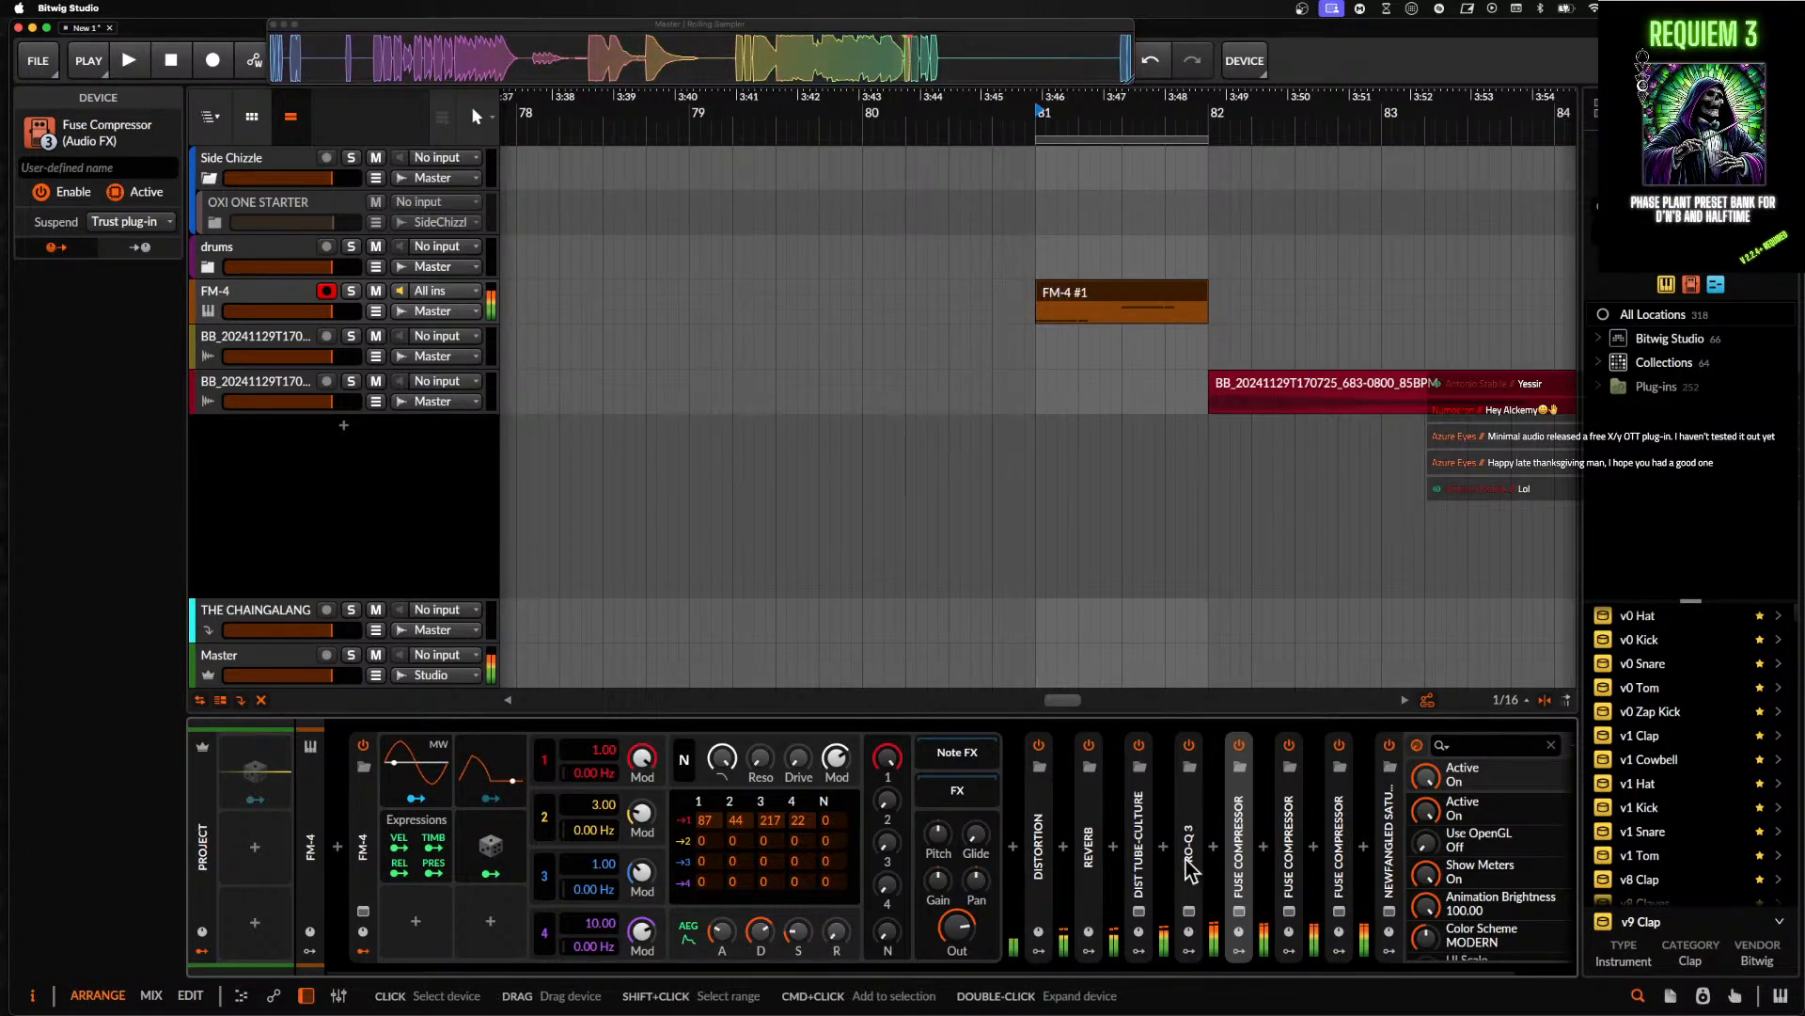
# - Expand the Reverb, adjust its Mix, and replay the FM-4 loop
pyautogui.doubleClick(1088, 856)
pyautogui.press('space')
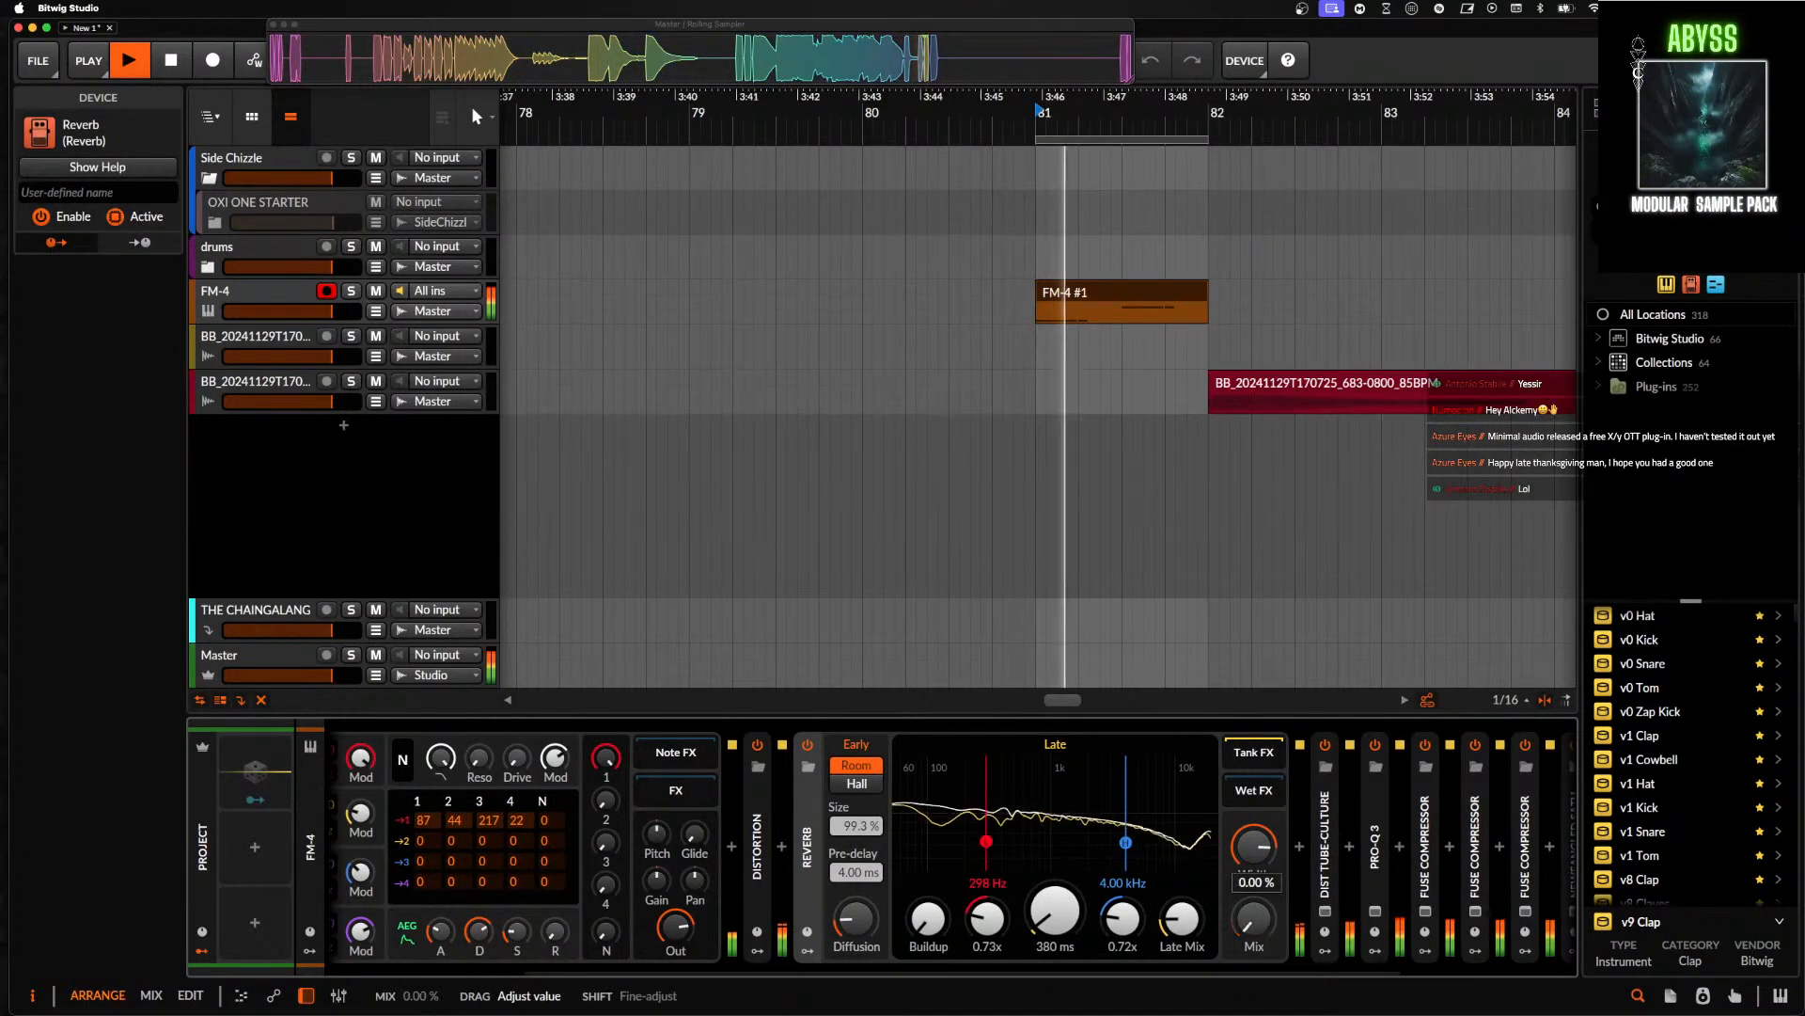
pyautogui.hscroll(-3, 705, 888)
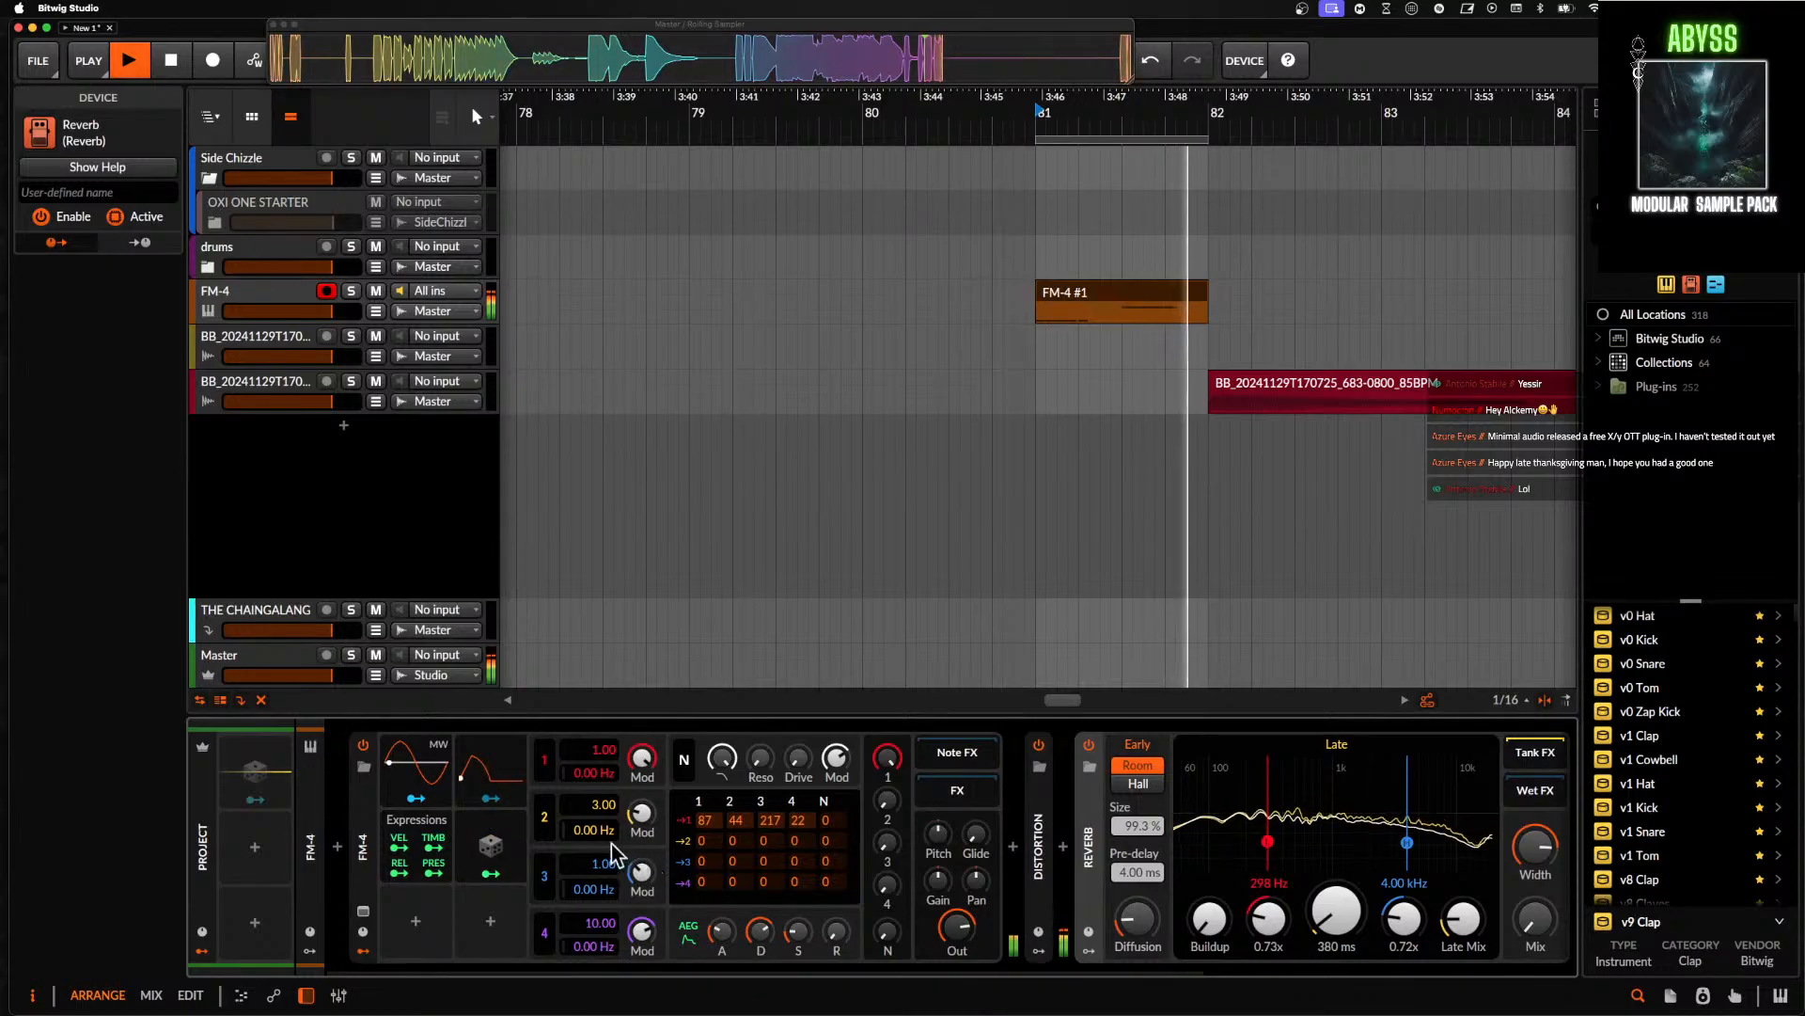
# - Set FM-4 oscillator ratios 2, 3 and 4 to 21.00, 5.00 and 0.00, and operator 1's modulation amounts to 0, 56, 15 and 38
pyautogui.moveTo(604, 816); pyautogui.dragTo(600, 815)
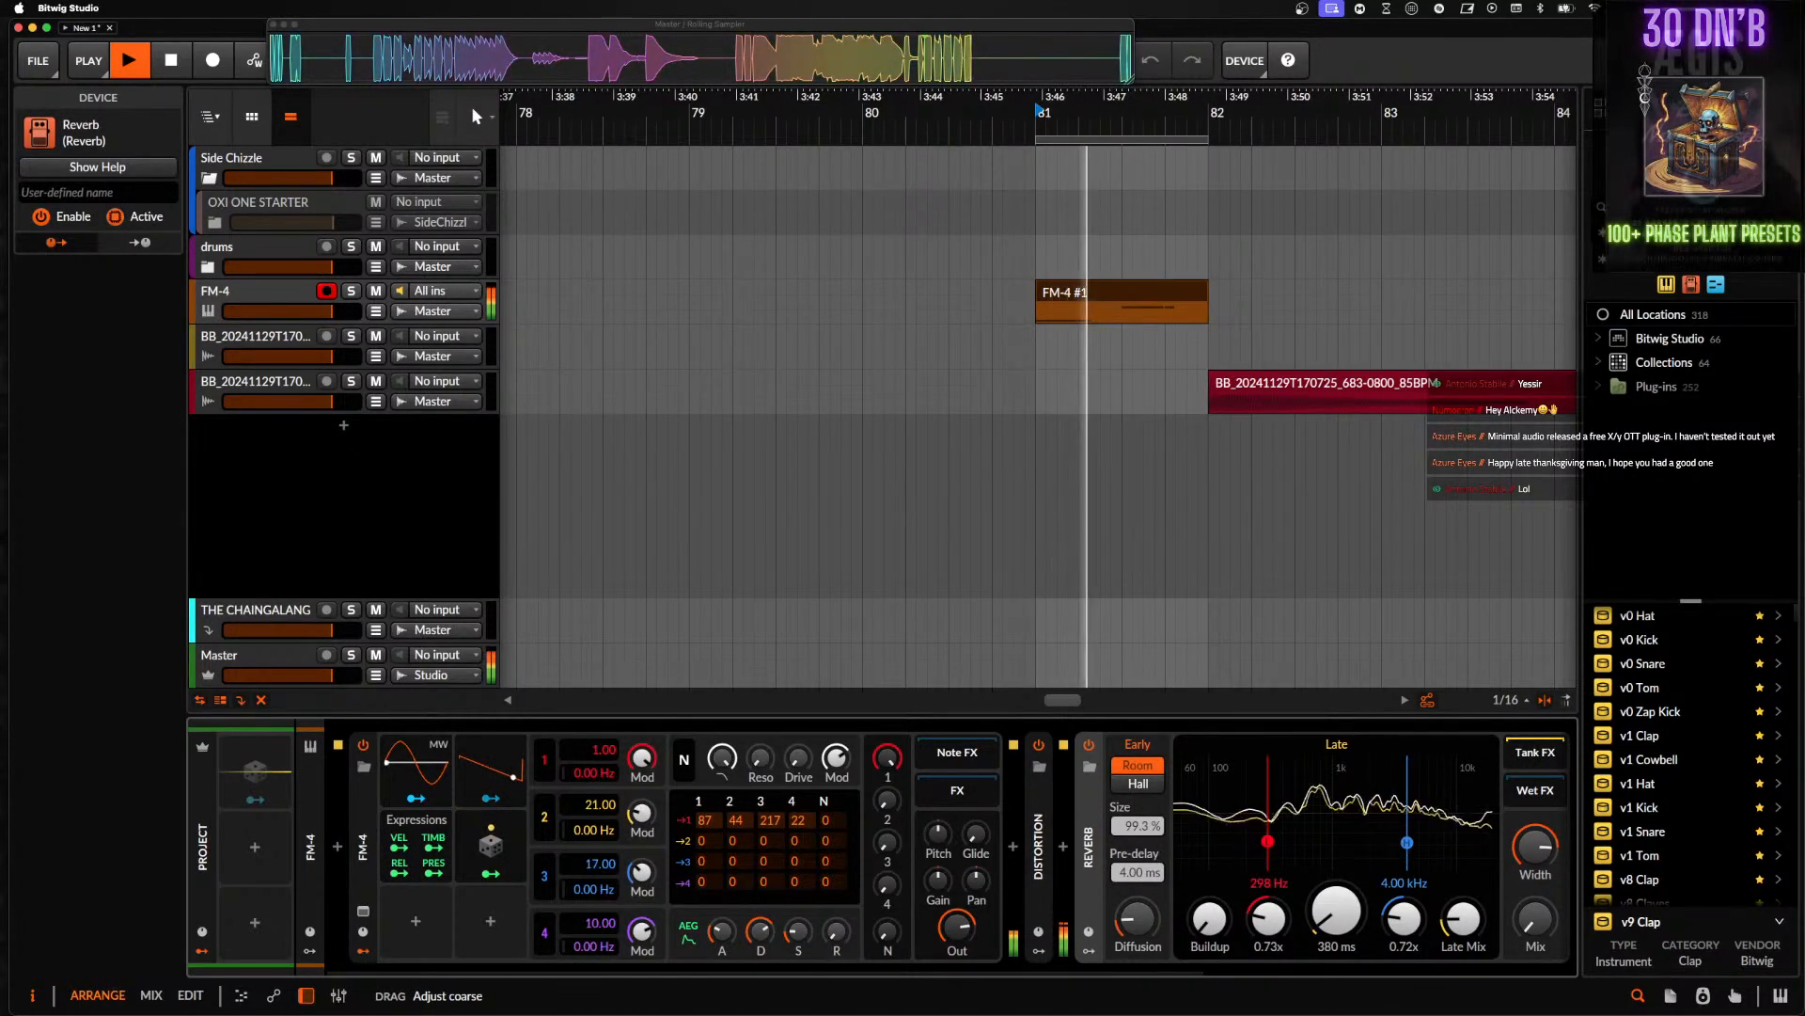
pyautogui.moveTo(580, 870); pyautogui.dragTo(578, 867)
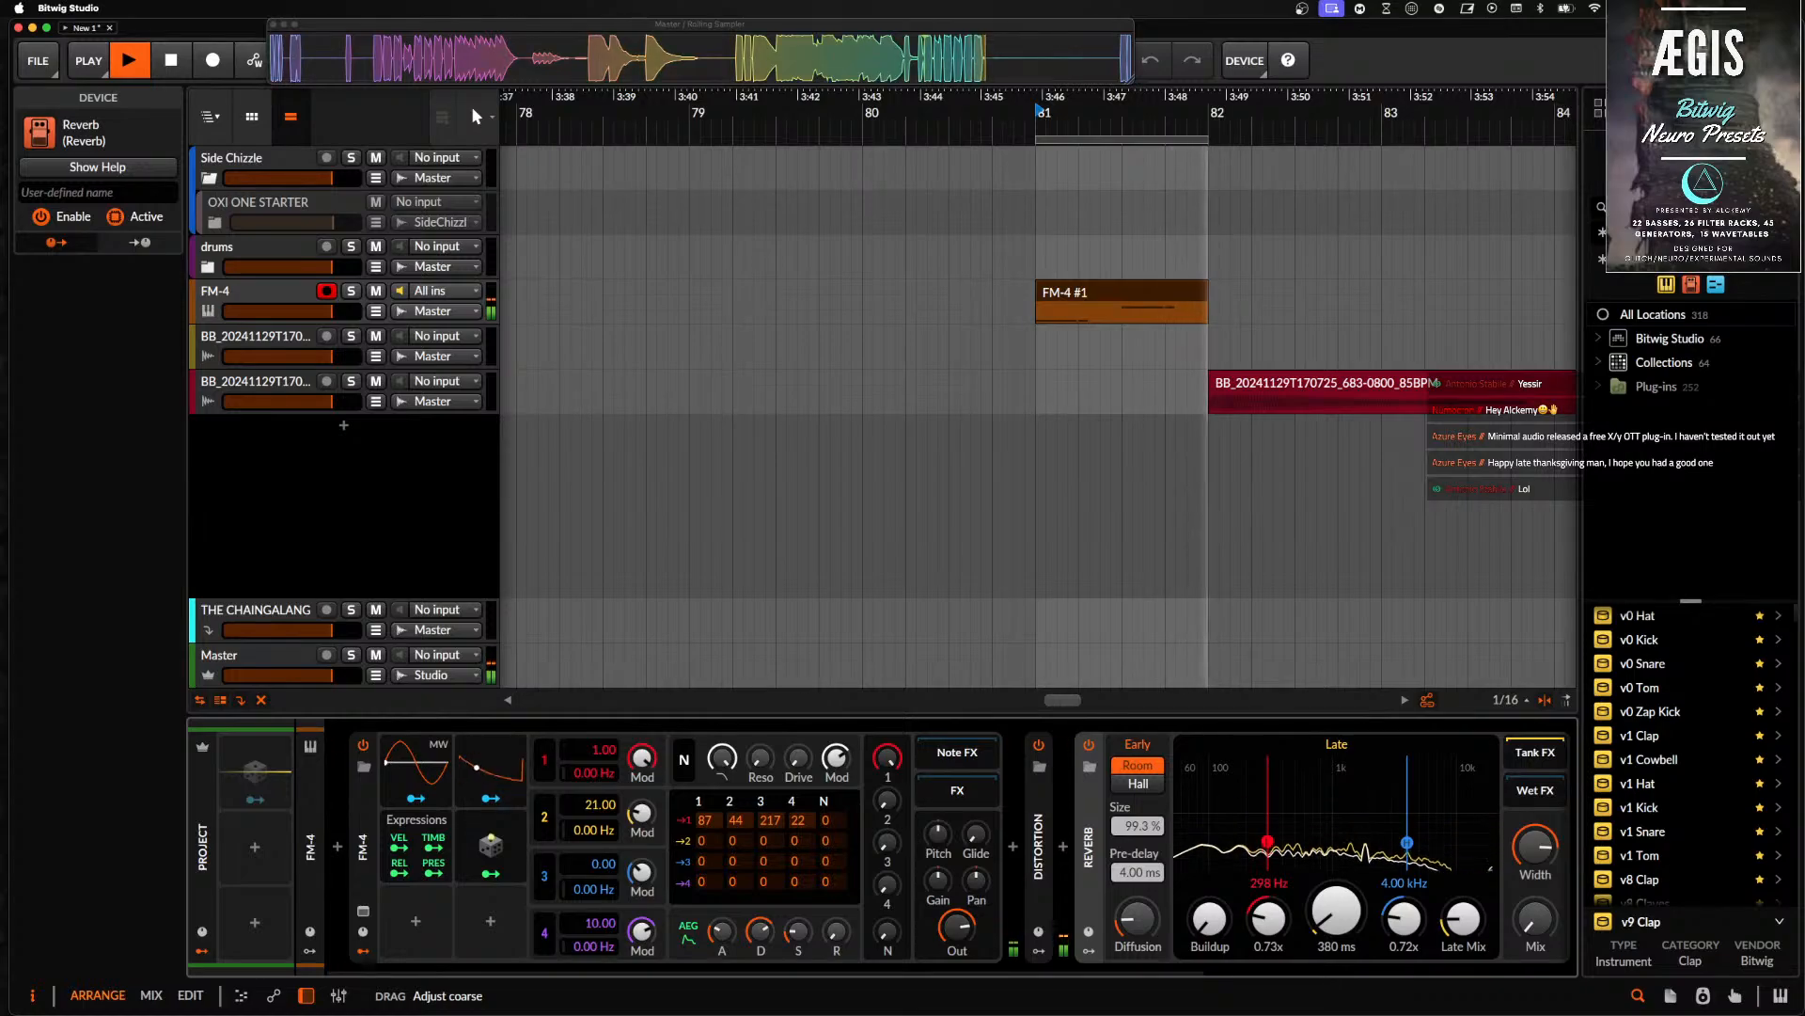
pyautogui.moveTo(598, 925); pyautogui.dragTo(598, 950)
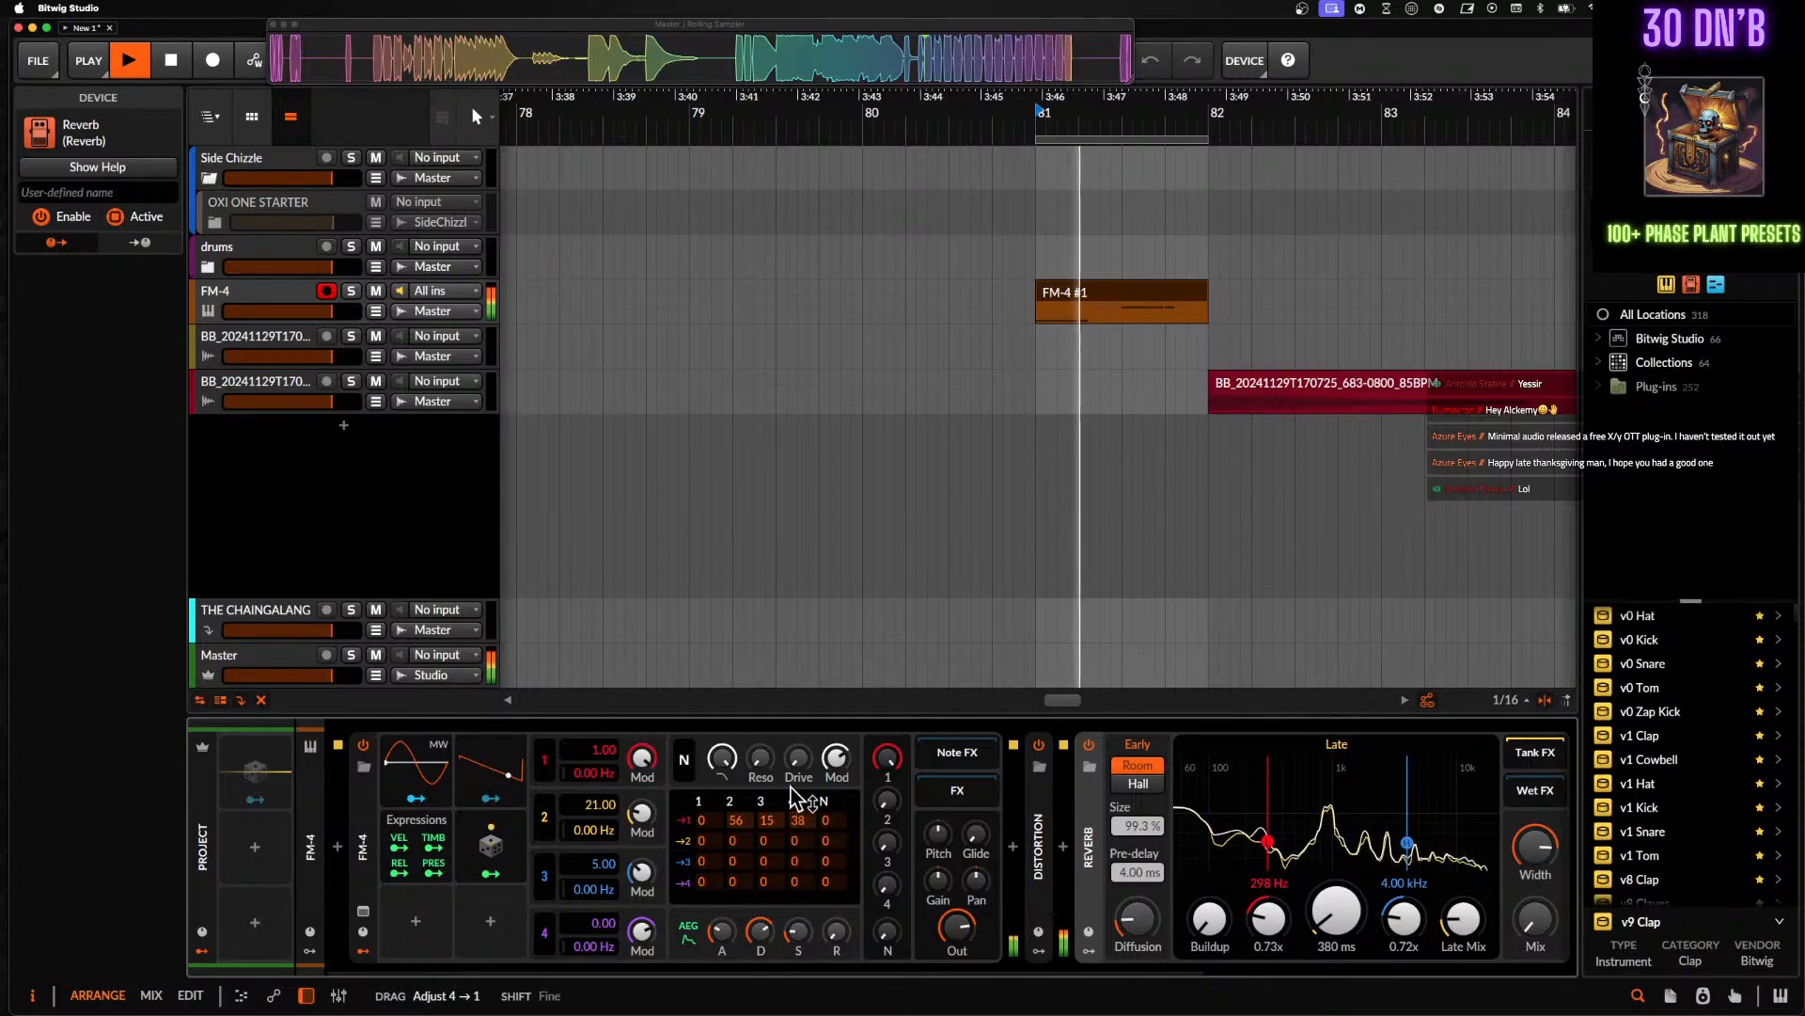
# - Set the 4-to-1 modulation to 61, adjust the oscillator Mod amounts, and tune oscillator 2 to ratio 3.00 with a 2.00 Hz offset
pyautogui.moveTo(790, 787); pyautogui.dragTo(791, 765)
pyautogui.moveTo(643, 931); pyautogui.dragTo(642, 954)
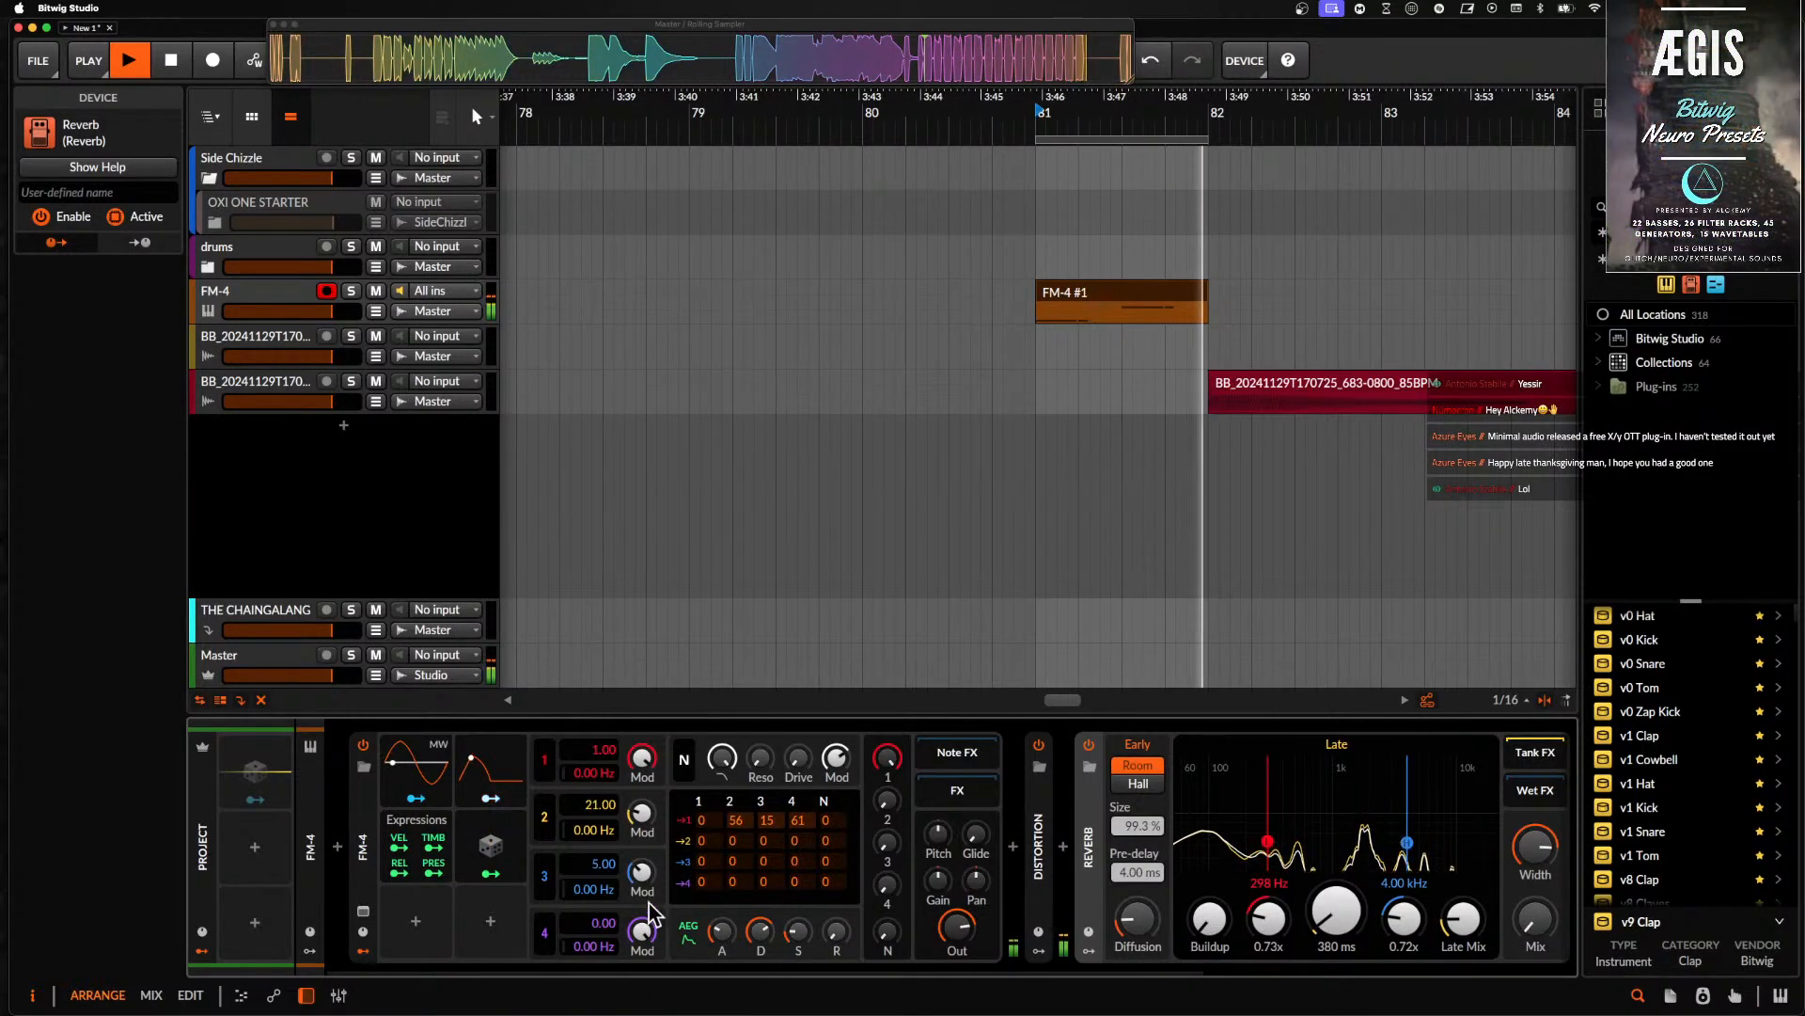
pyautogui.moveTo(641, 872); pyautogui.dragTo(594, 837)
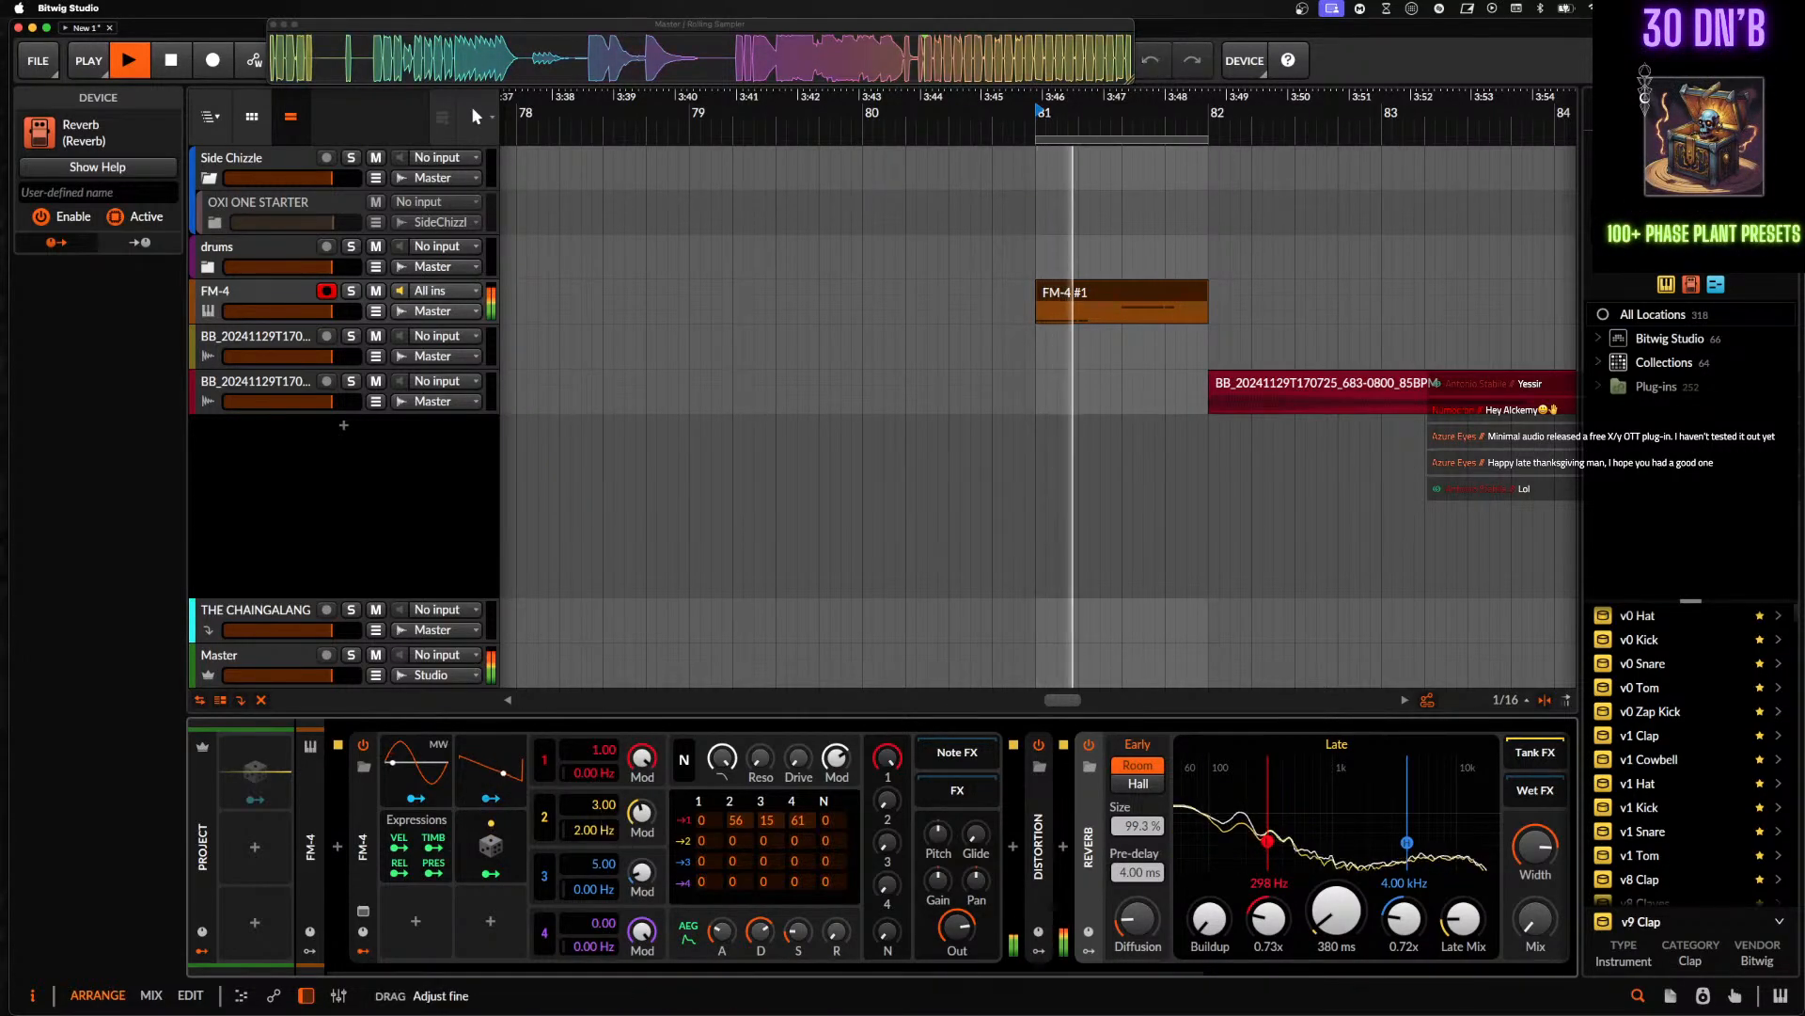
pyautogui.hscroll(4, 866, 838)
pyautogui.press('space')
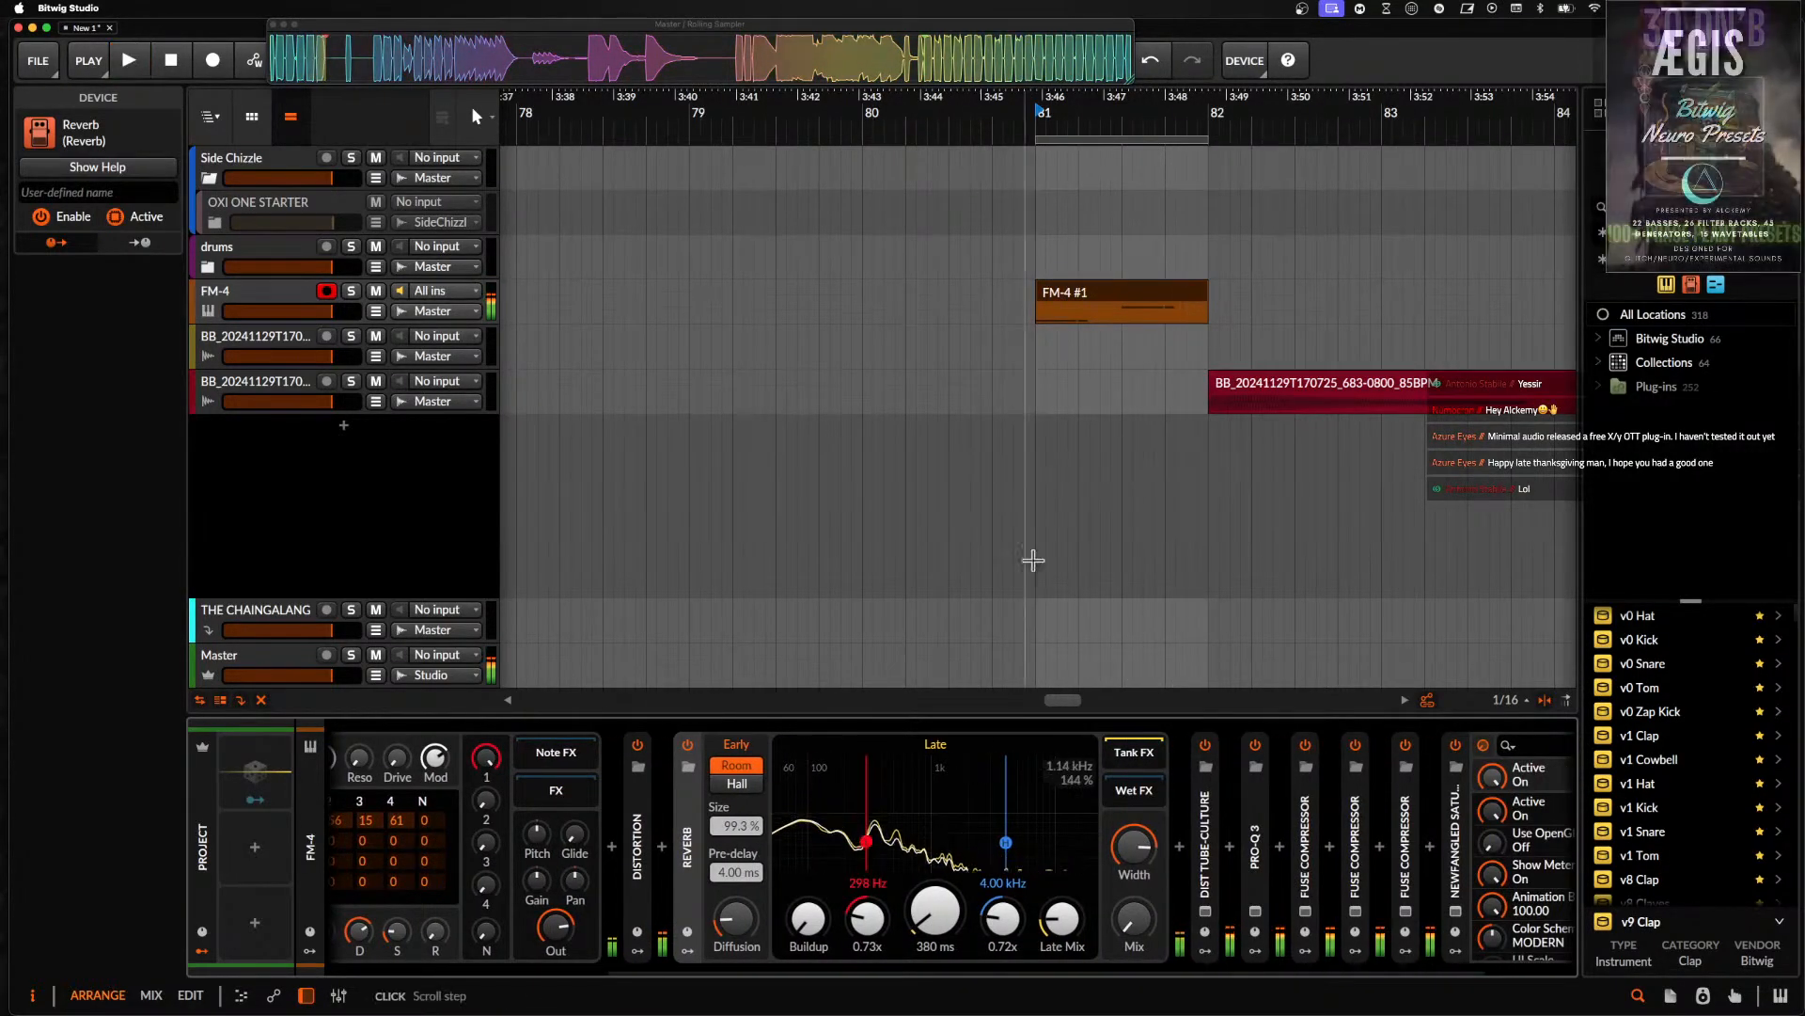
# - Place a new Rolling Sampler capture in the arrangement and move it to bar 37 on the yellow audio track, ahead of the earlier capture
pyautogui.scroll(-2, 1057, 468)
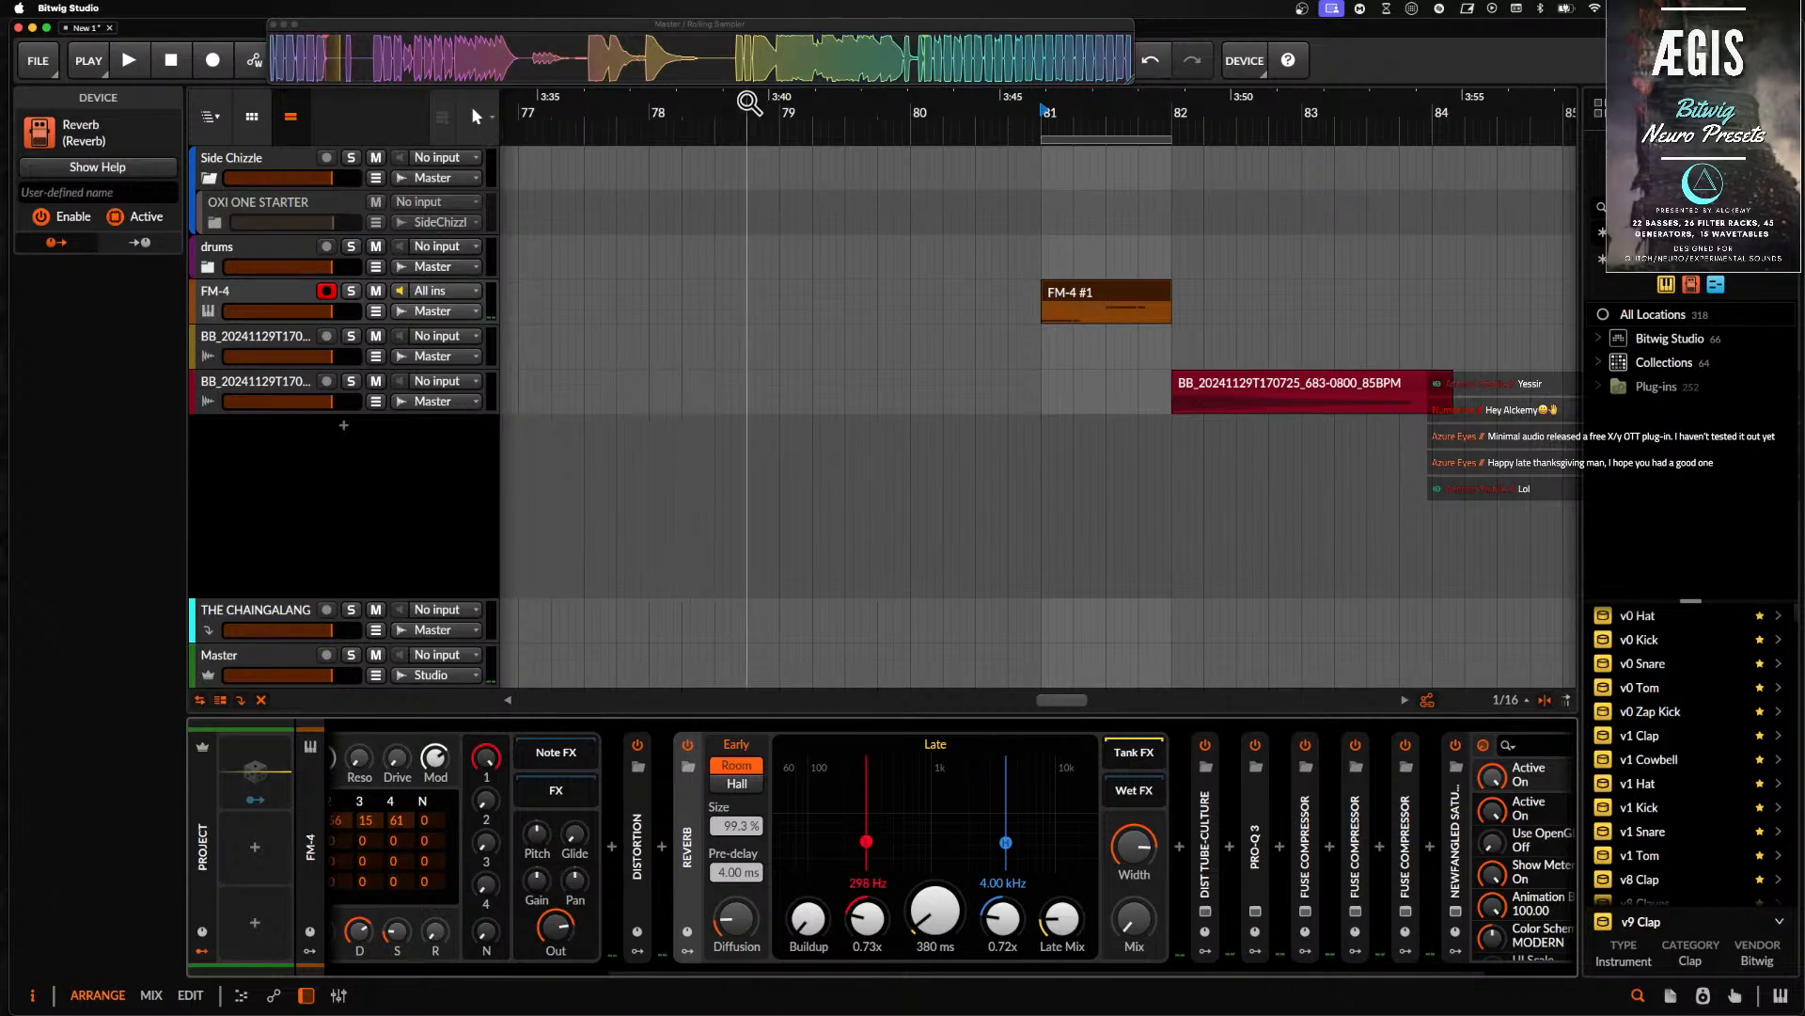
pyautogui.moveTo(901, 75); pyautogui.dragTo(619, 448)
pyautogui.scroll(-5, 622, 449)
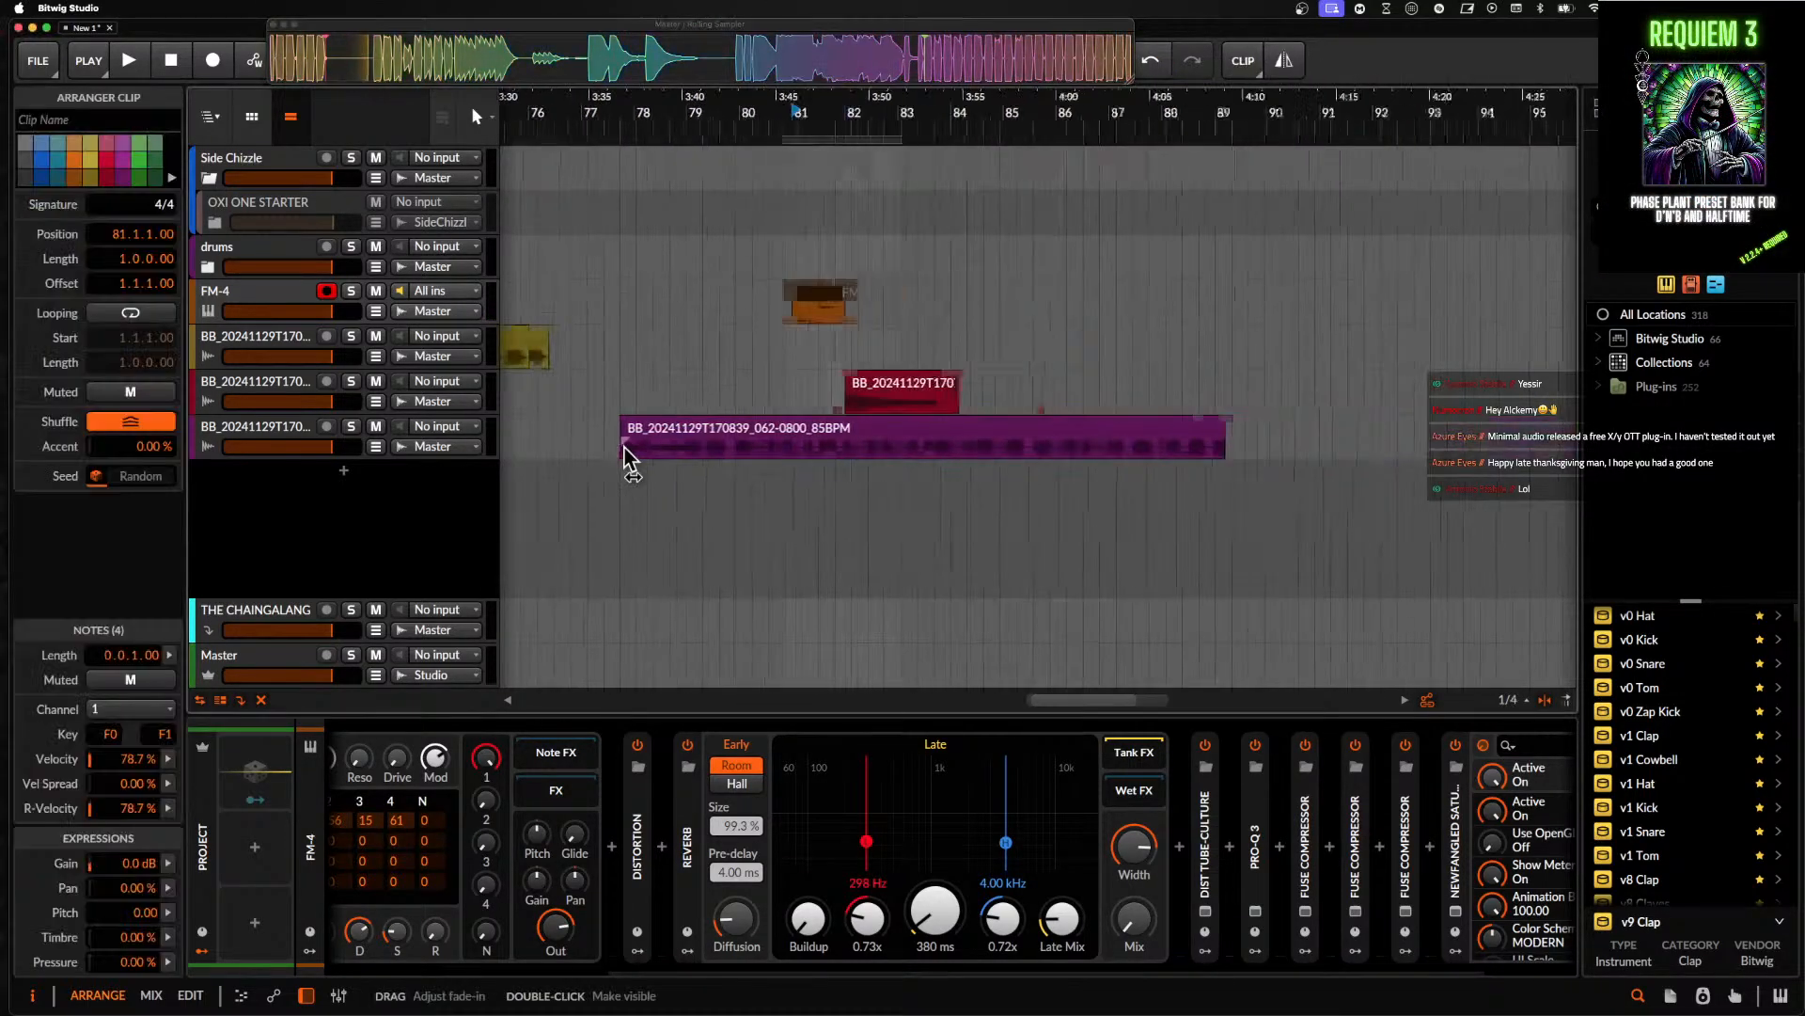
pyautogui.hscroll(-6, 625, 448)
pyautogui.scroll(-2, 1049, 423)
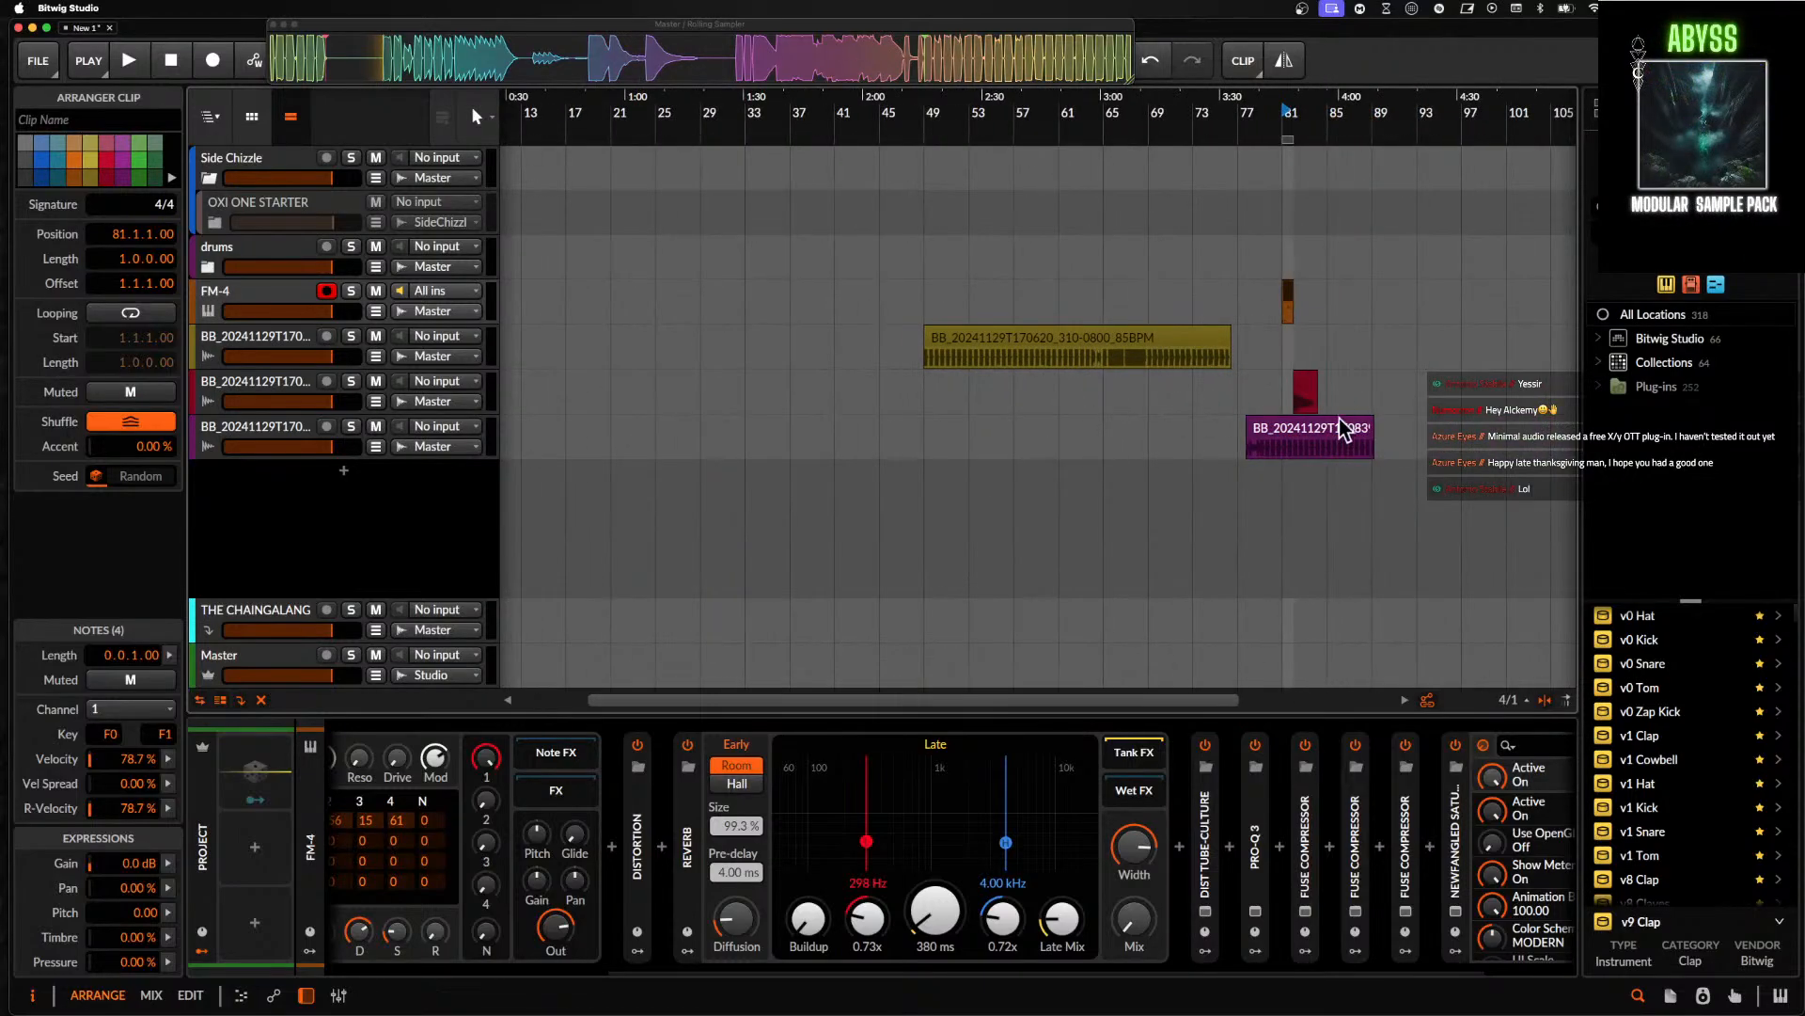
pyautogui.moveTo(1322, 438); pyautogui.dragTo(910, 438)
pyautogui.moveTo(866, 362); pyautogui.dragTo(861, 362)
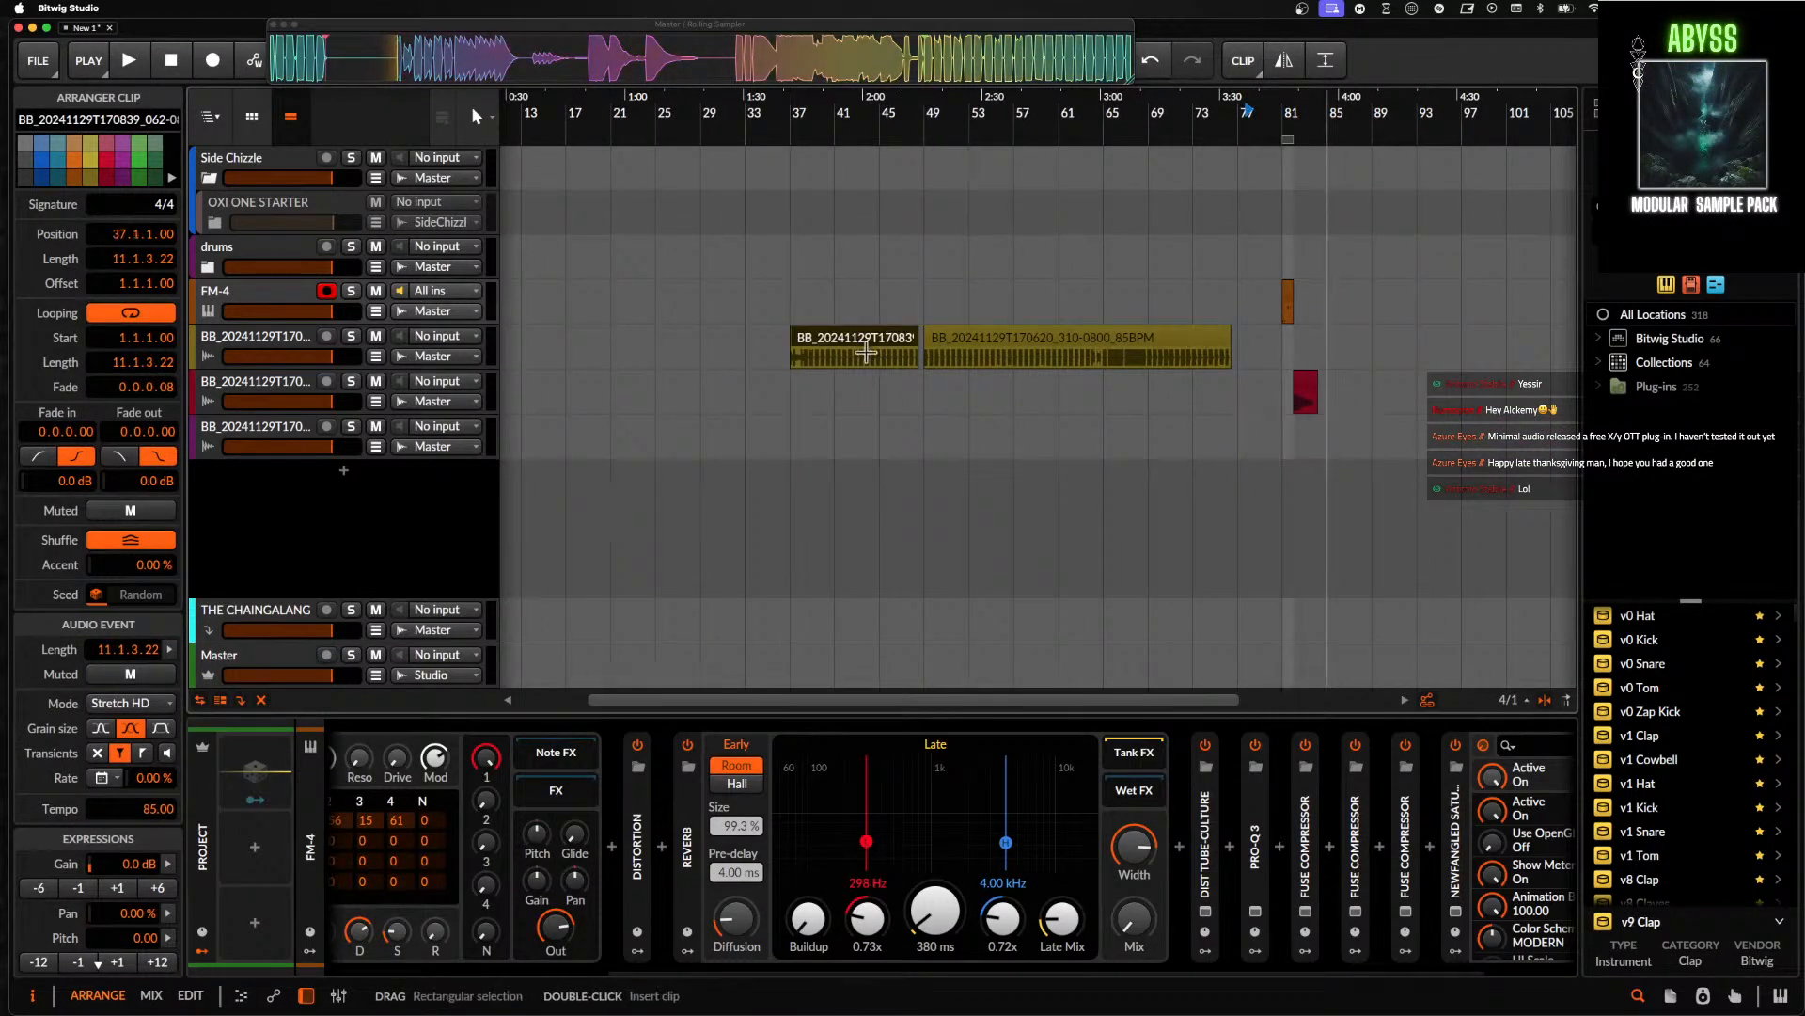
# - Audition successive hits of the moved capture between bars 43 and 45
pyautogui.scroll(8, 911, 365)
pyautogui.click(911, 365)
pyautogui.scroll(4, 911, 364)
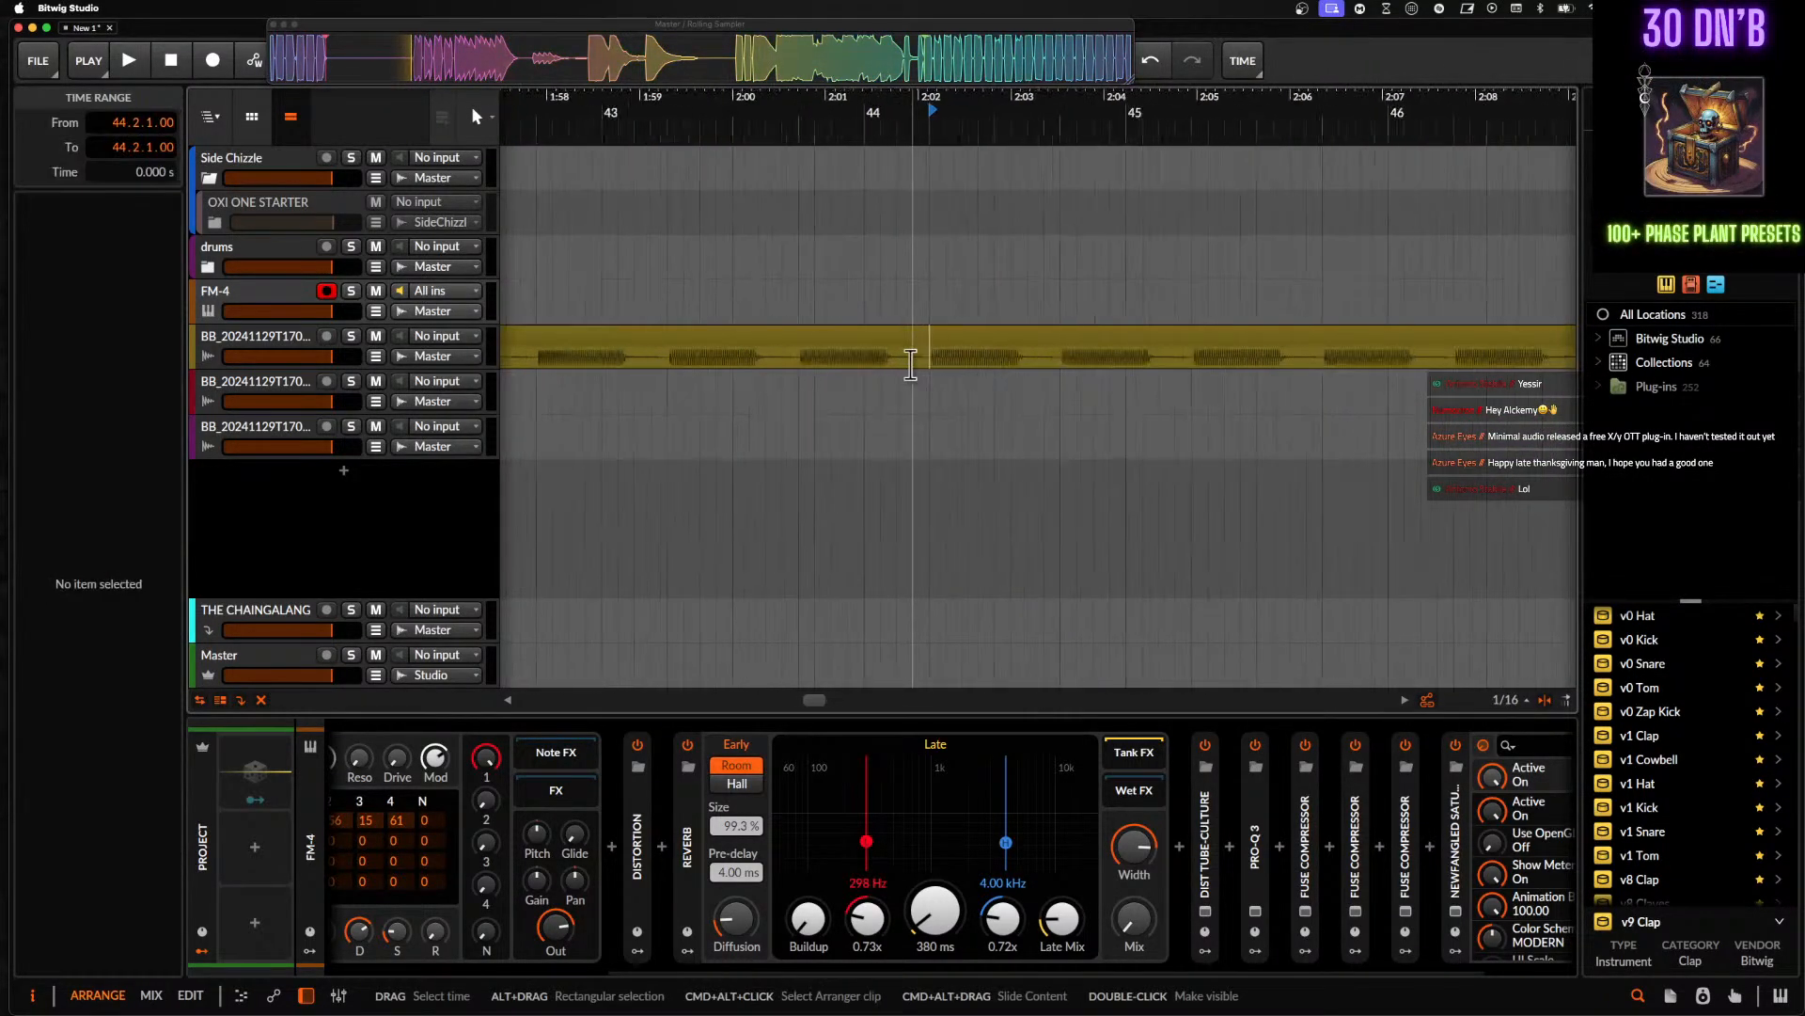
pyautogui.click(800, 364)
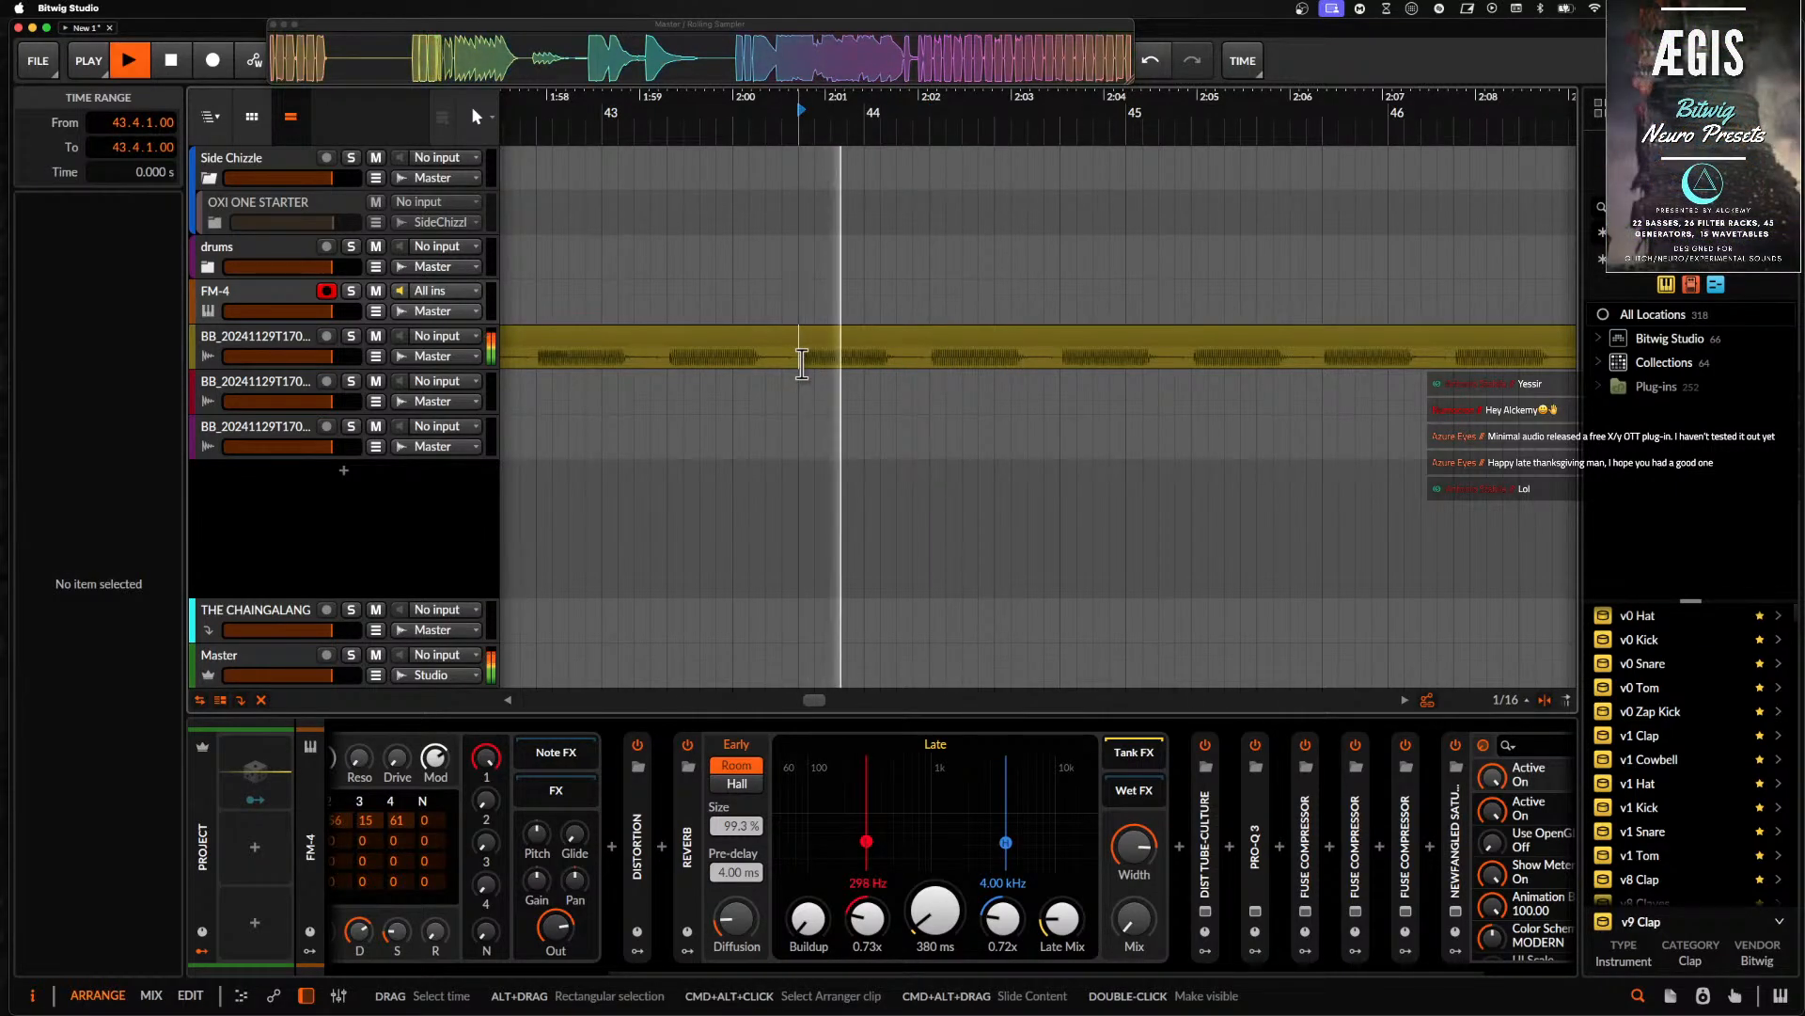
pyautogui.click(671, 364)
pyautogui.press('space')
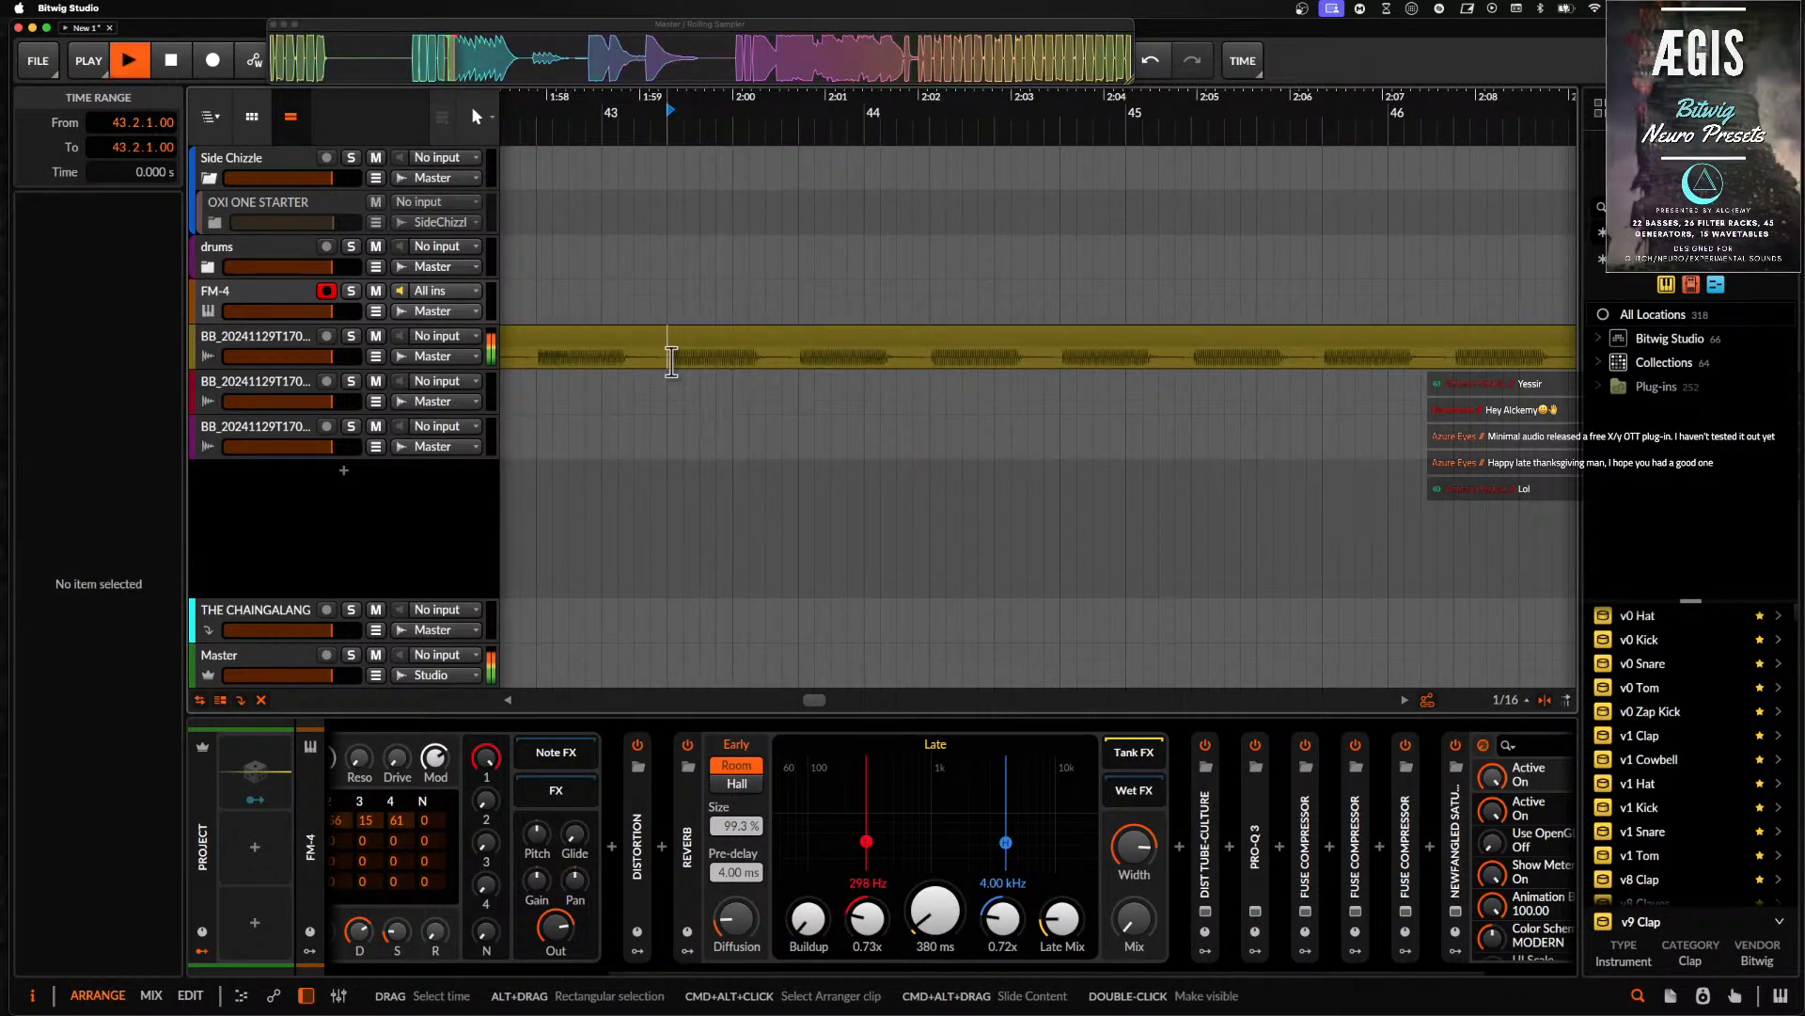
pyautogui.press('space')
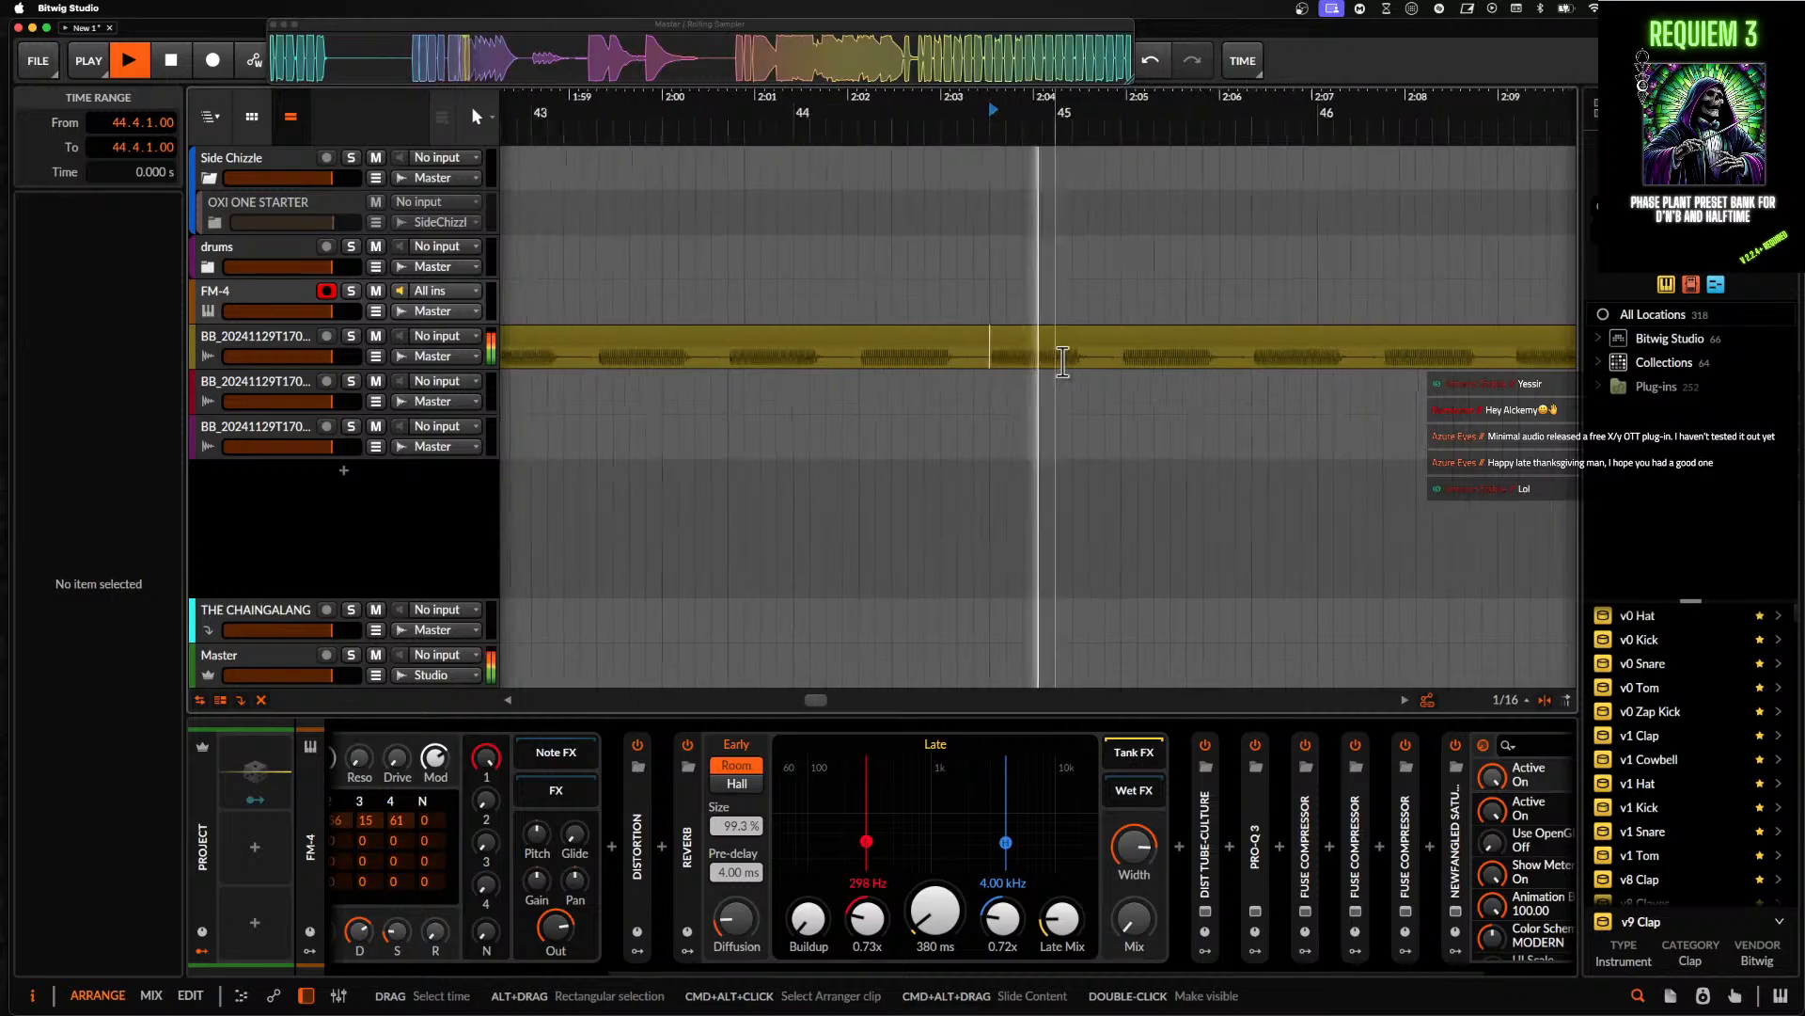
pyautogui.press('space')
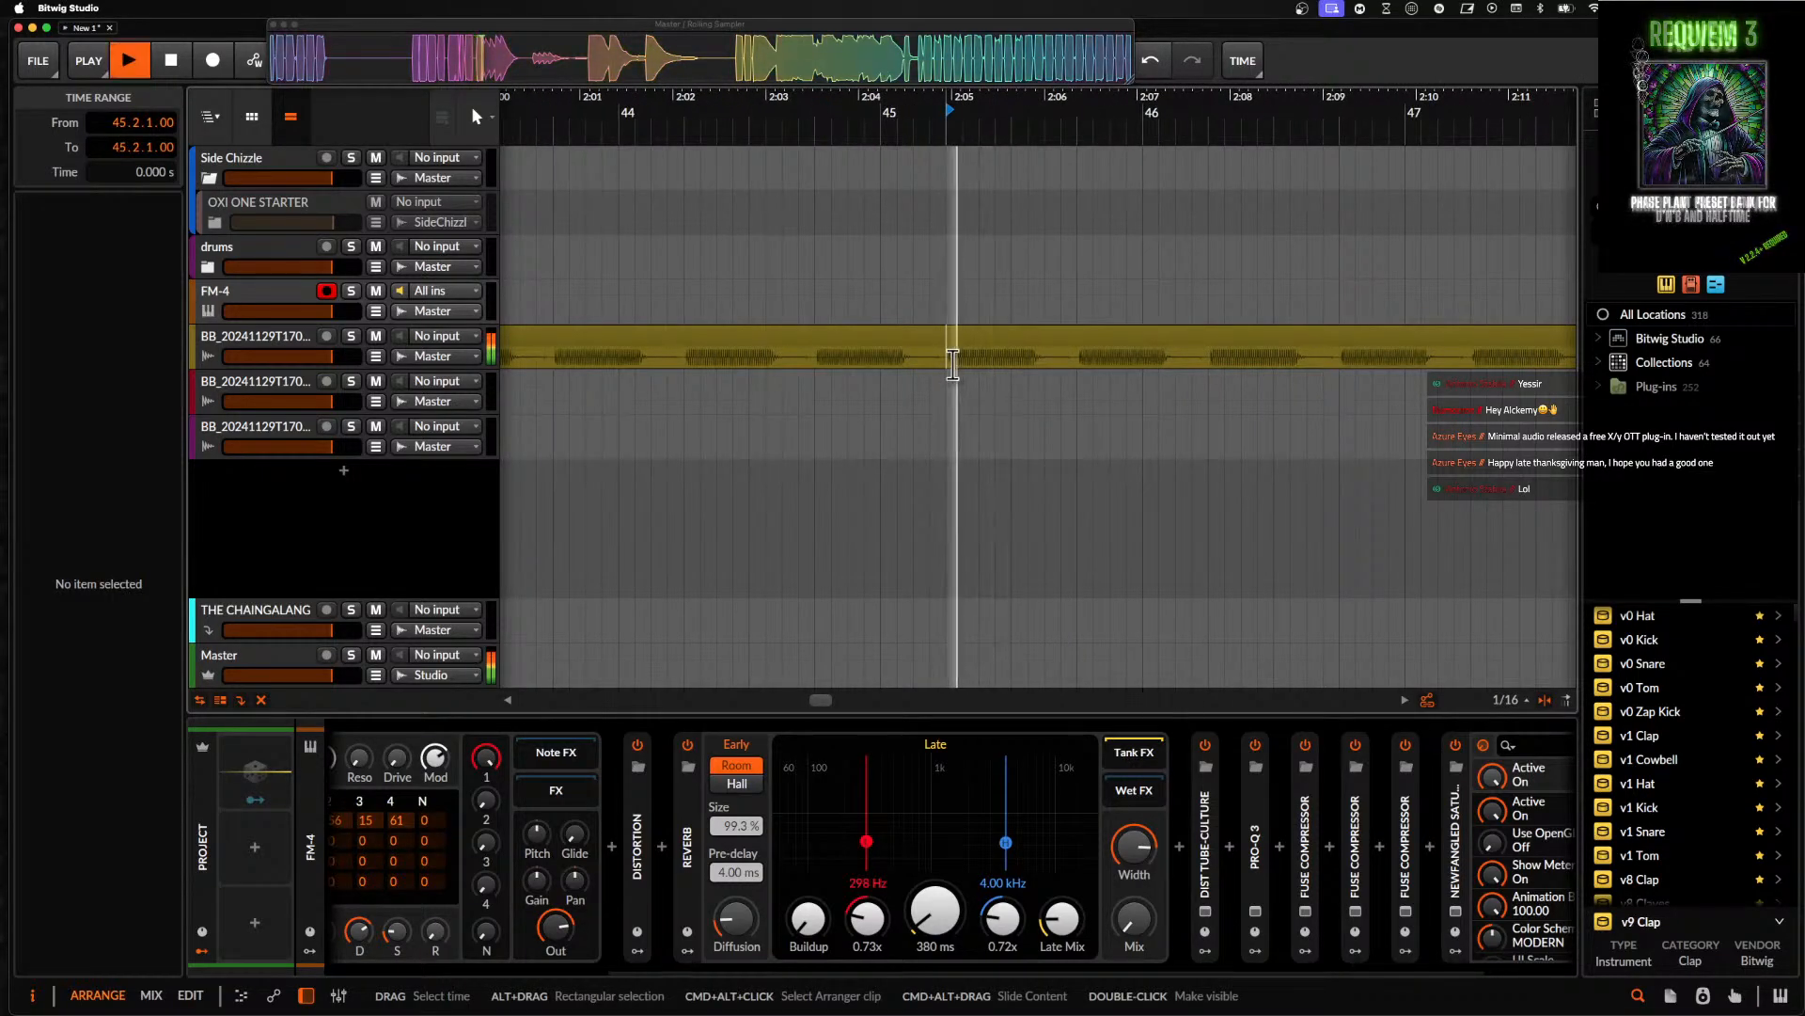
# - Insert Newfangled Saturate on the yellow BB audio track and set its Clipper Shape to 100% during playback
pyautogui.press('space')
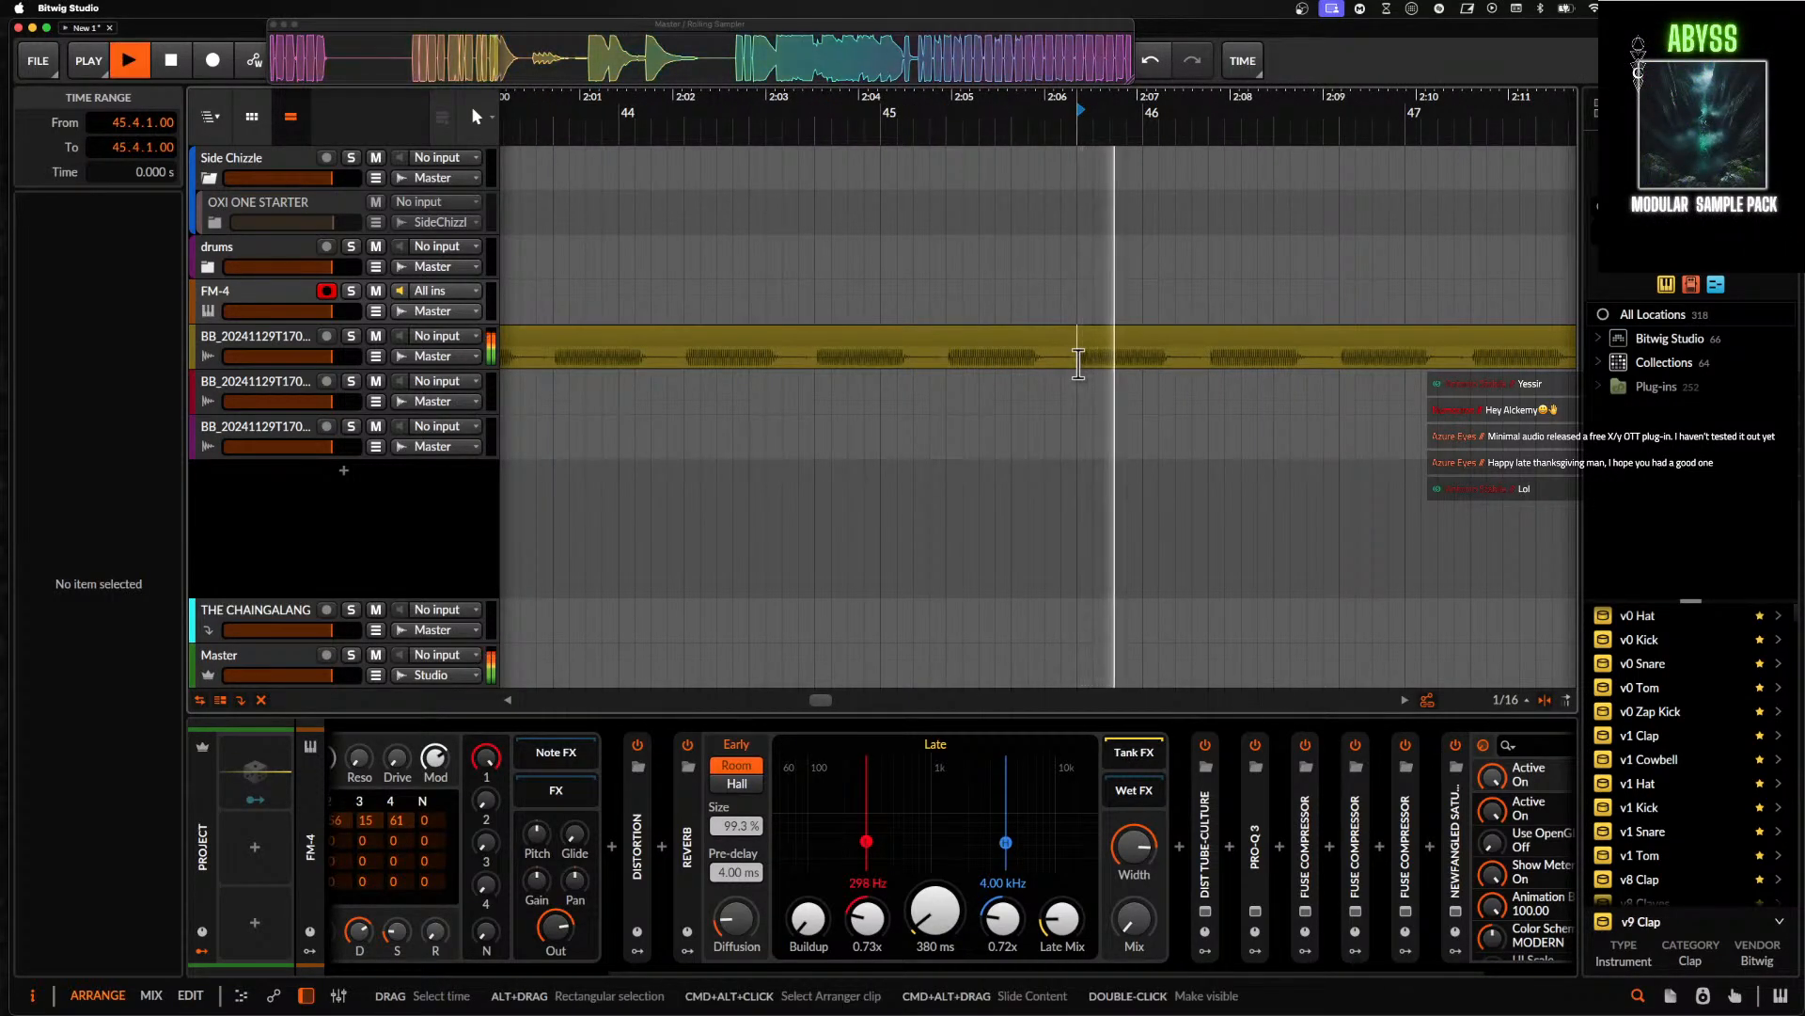
pyautogui.scroll(-5, 982, 358)
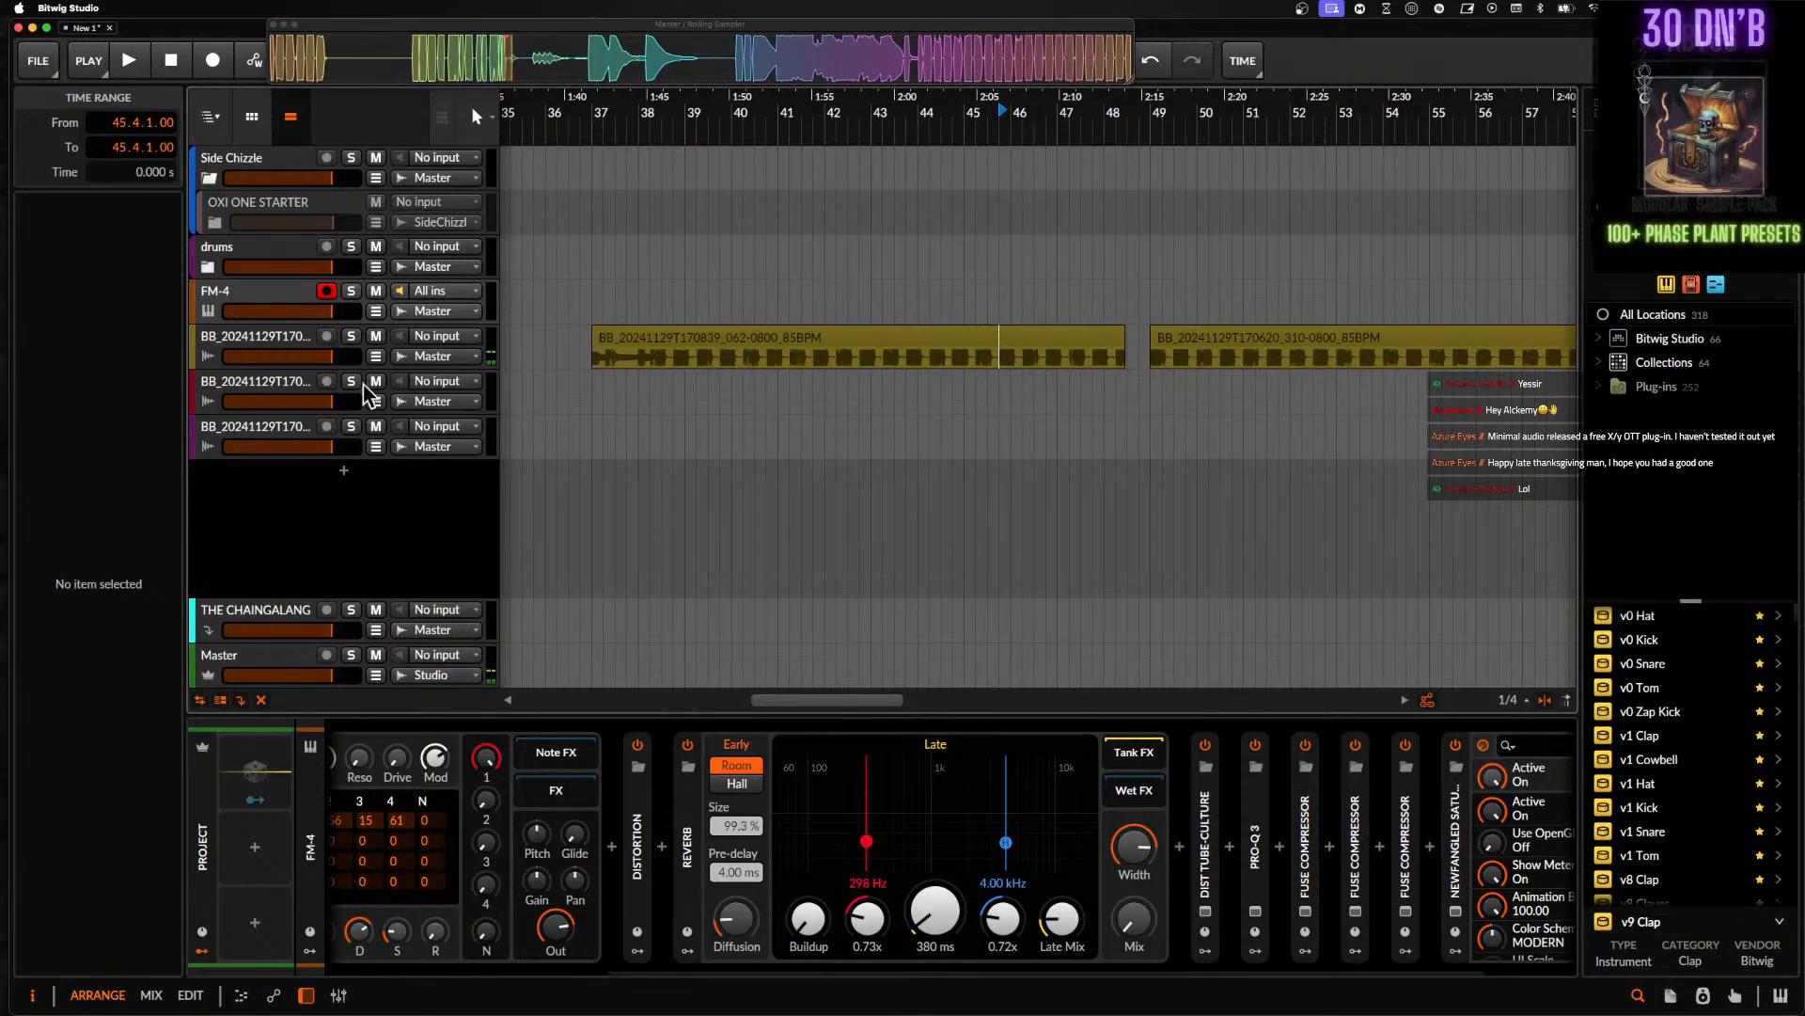
pyautogui.click(289, 352)
pyautogui.click(338, 845)
pyautogui.write('SAT')
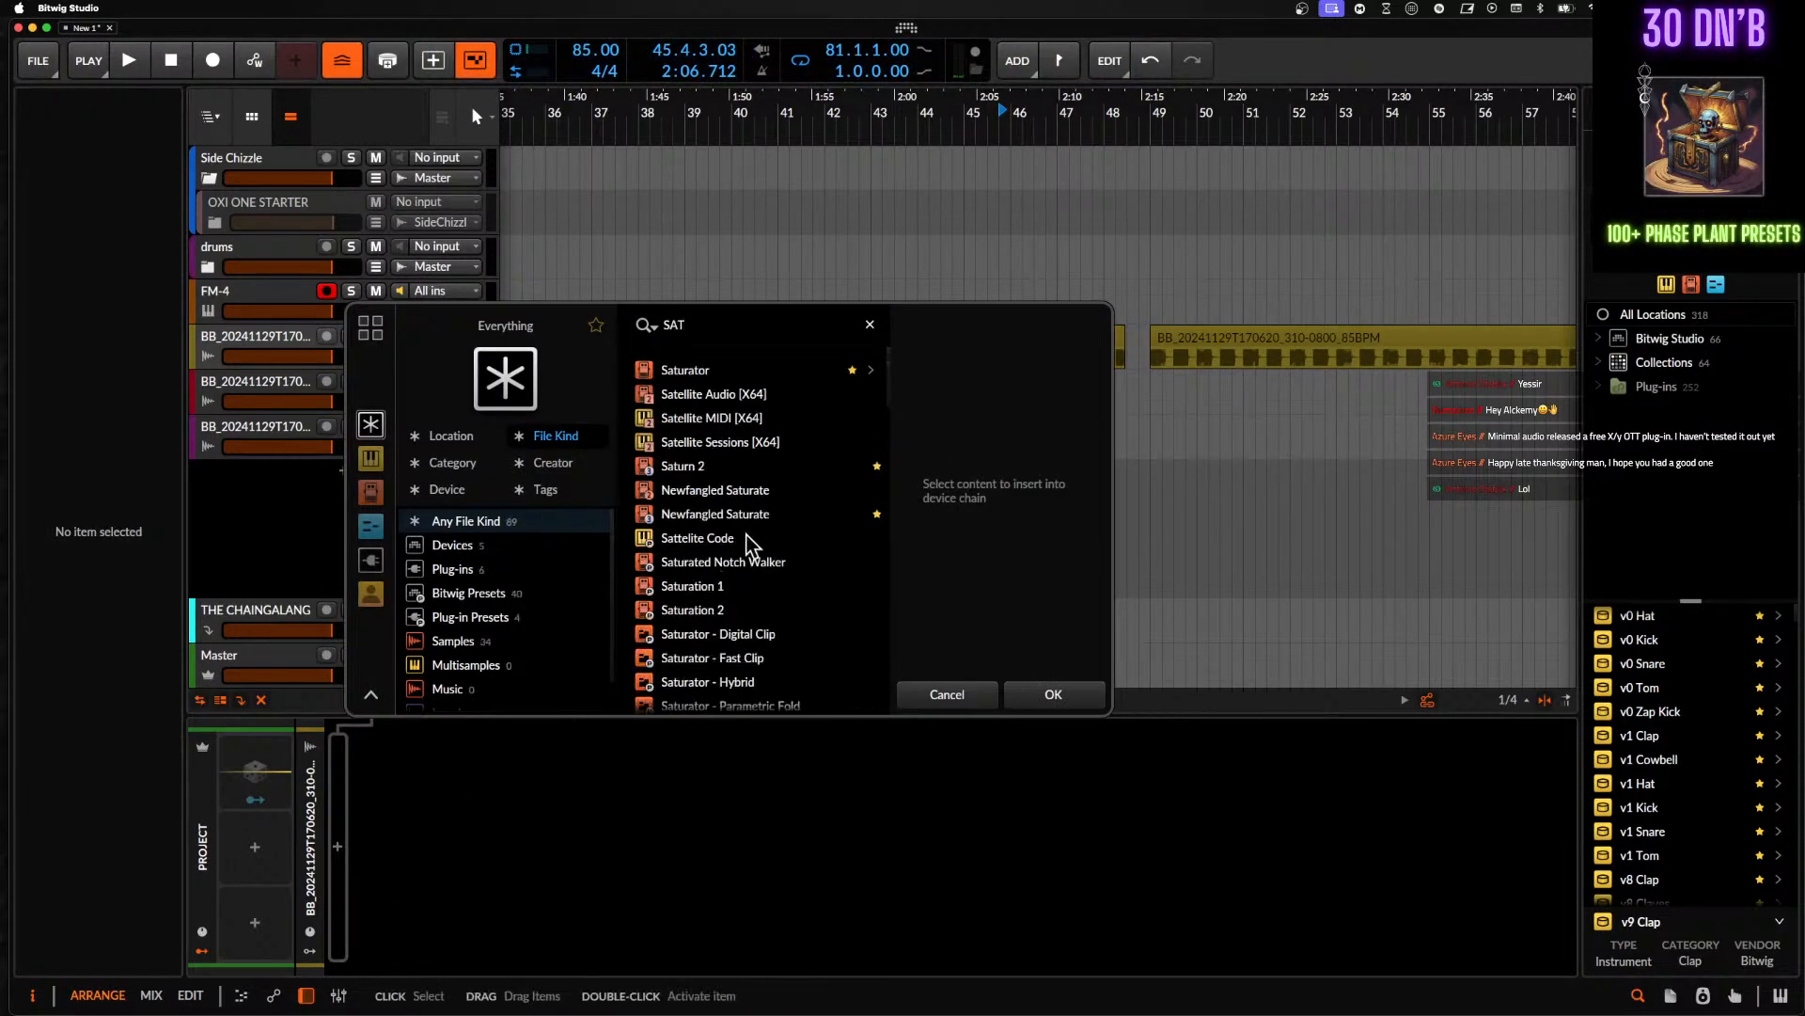
pyautogui.click(722, 515)
pyautogui.click(1034, 692)
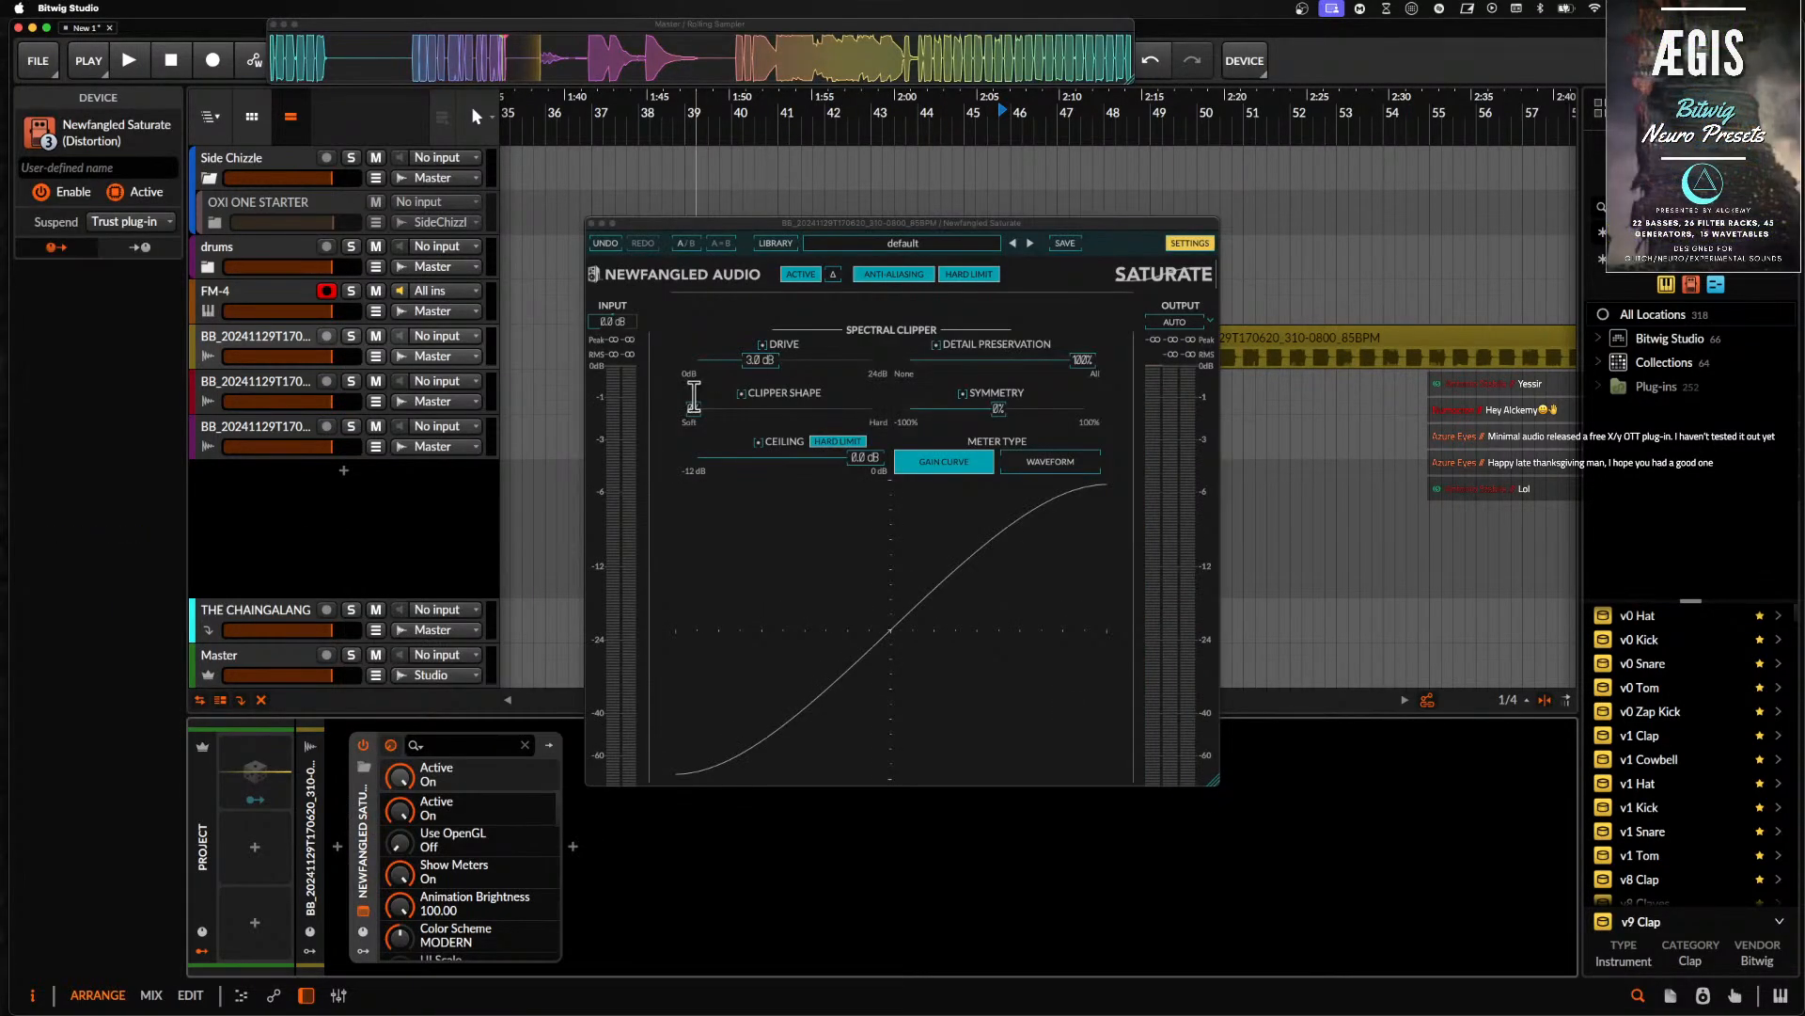
pyautogui.press('space')
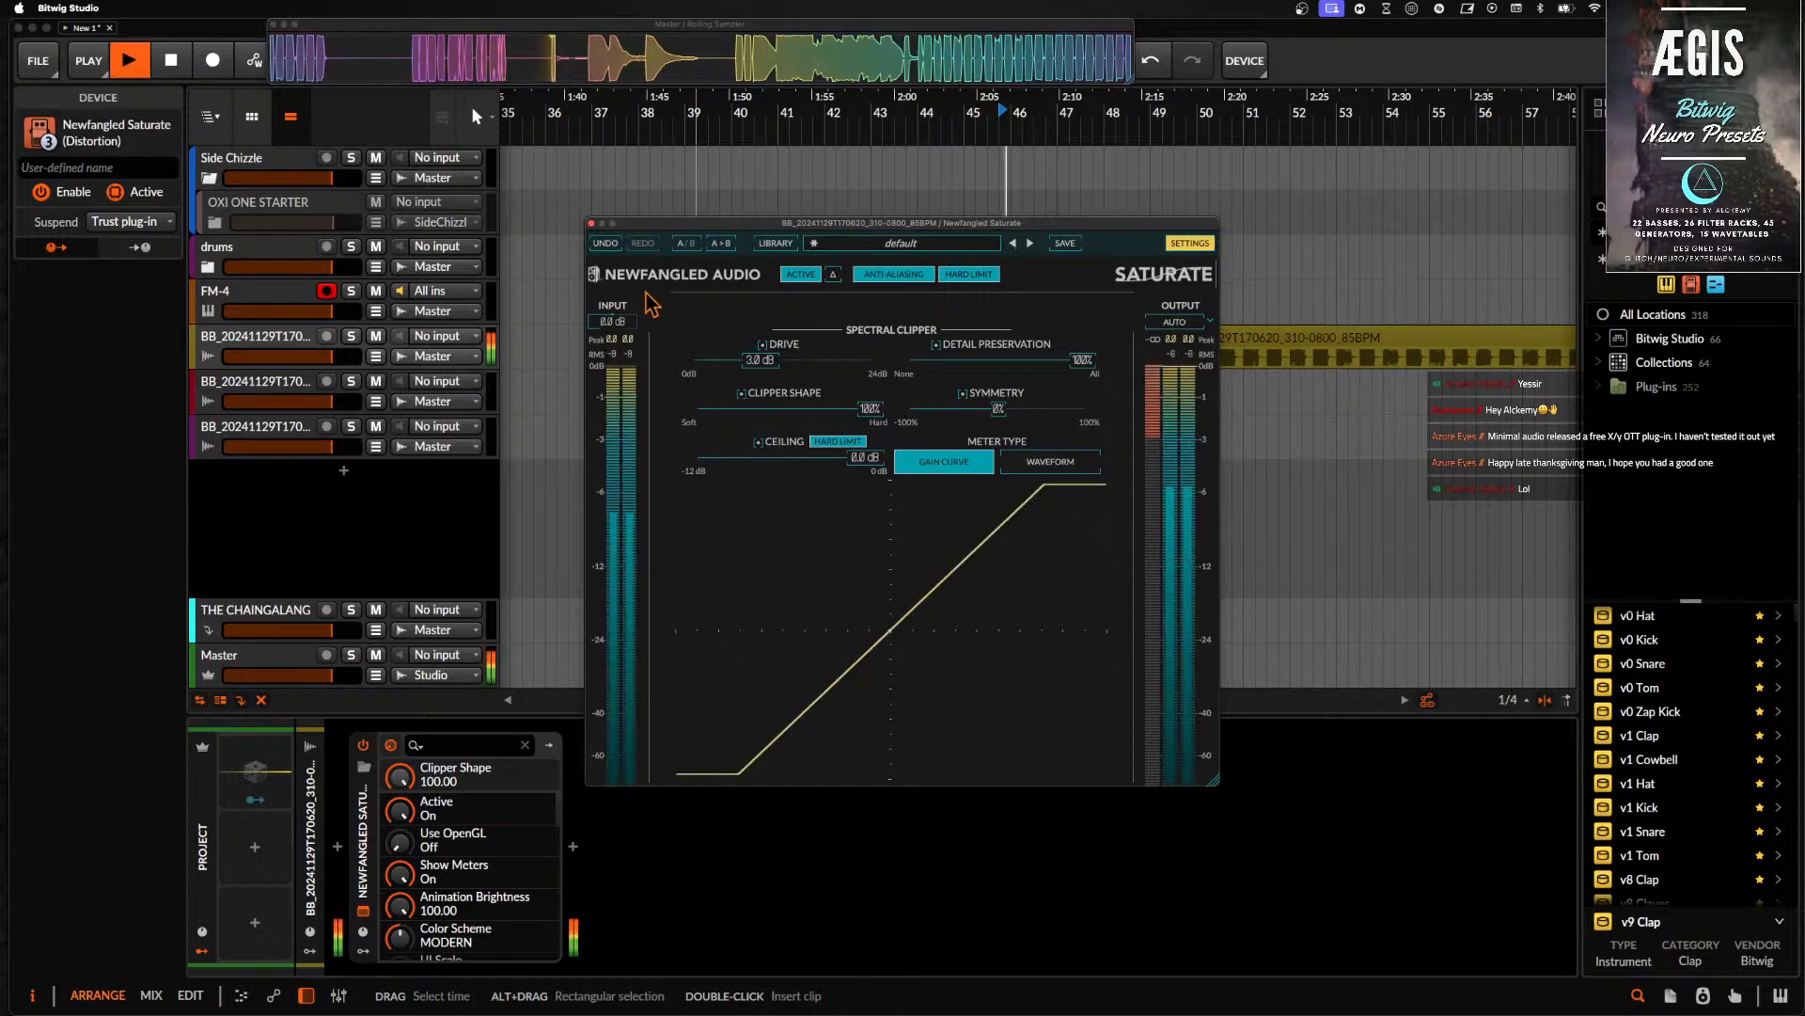
pyautogui.click(591, 224)
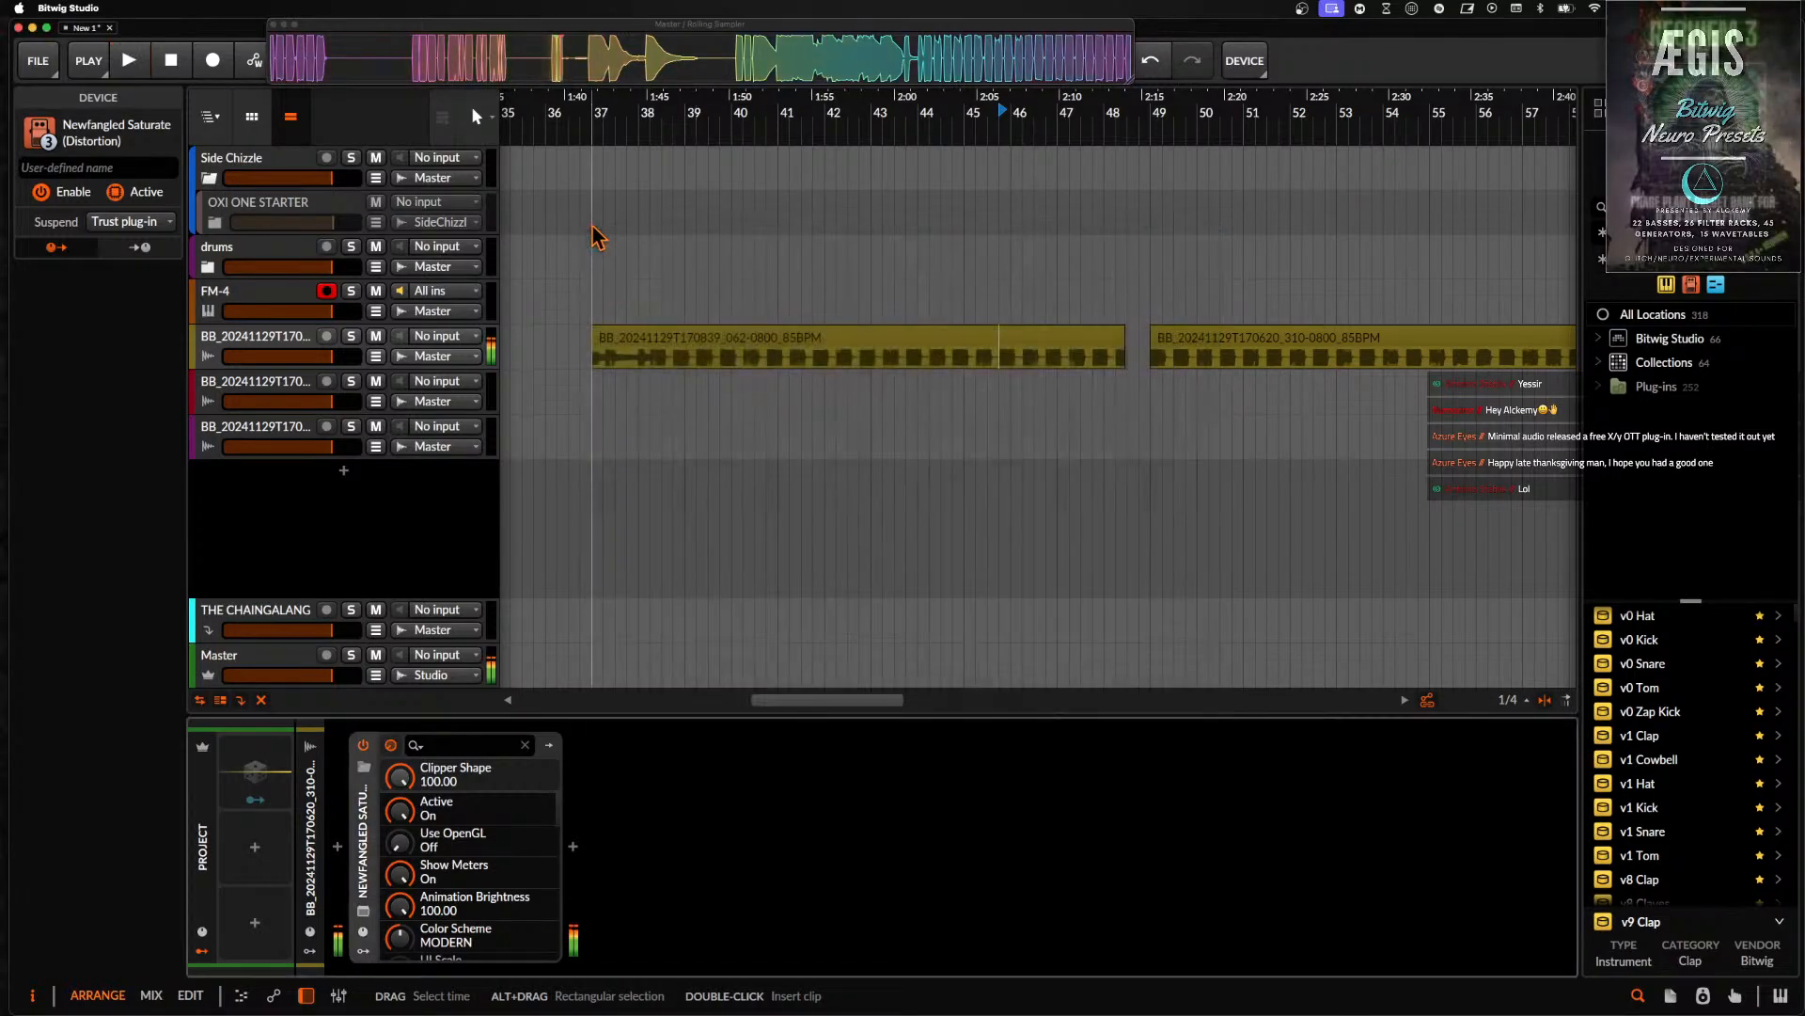
# - Cut the bass hit just after 37.2 out of the BB_20241129T170839 clip, auditioning the clip from its start first
pyautogui.click(649, 342)
pyautogui.hotkey('alt', 'space')
pyautogui.scroll(5, 649, 342)
pyautogui.scroll(4, 558, 372)
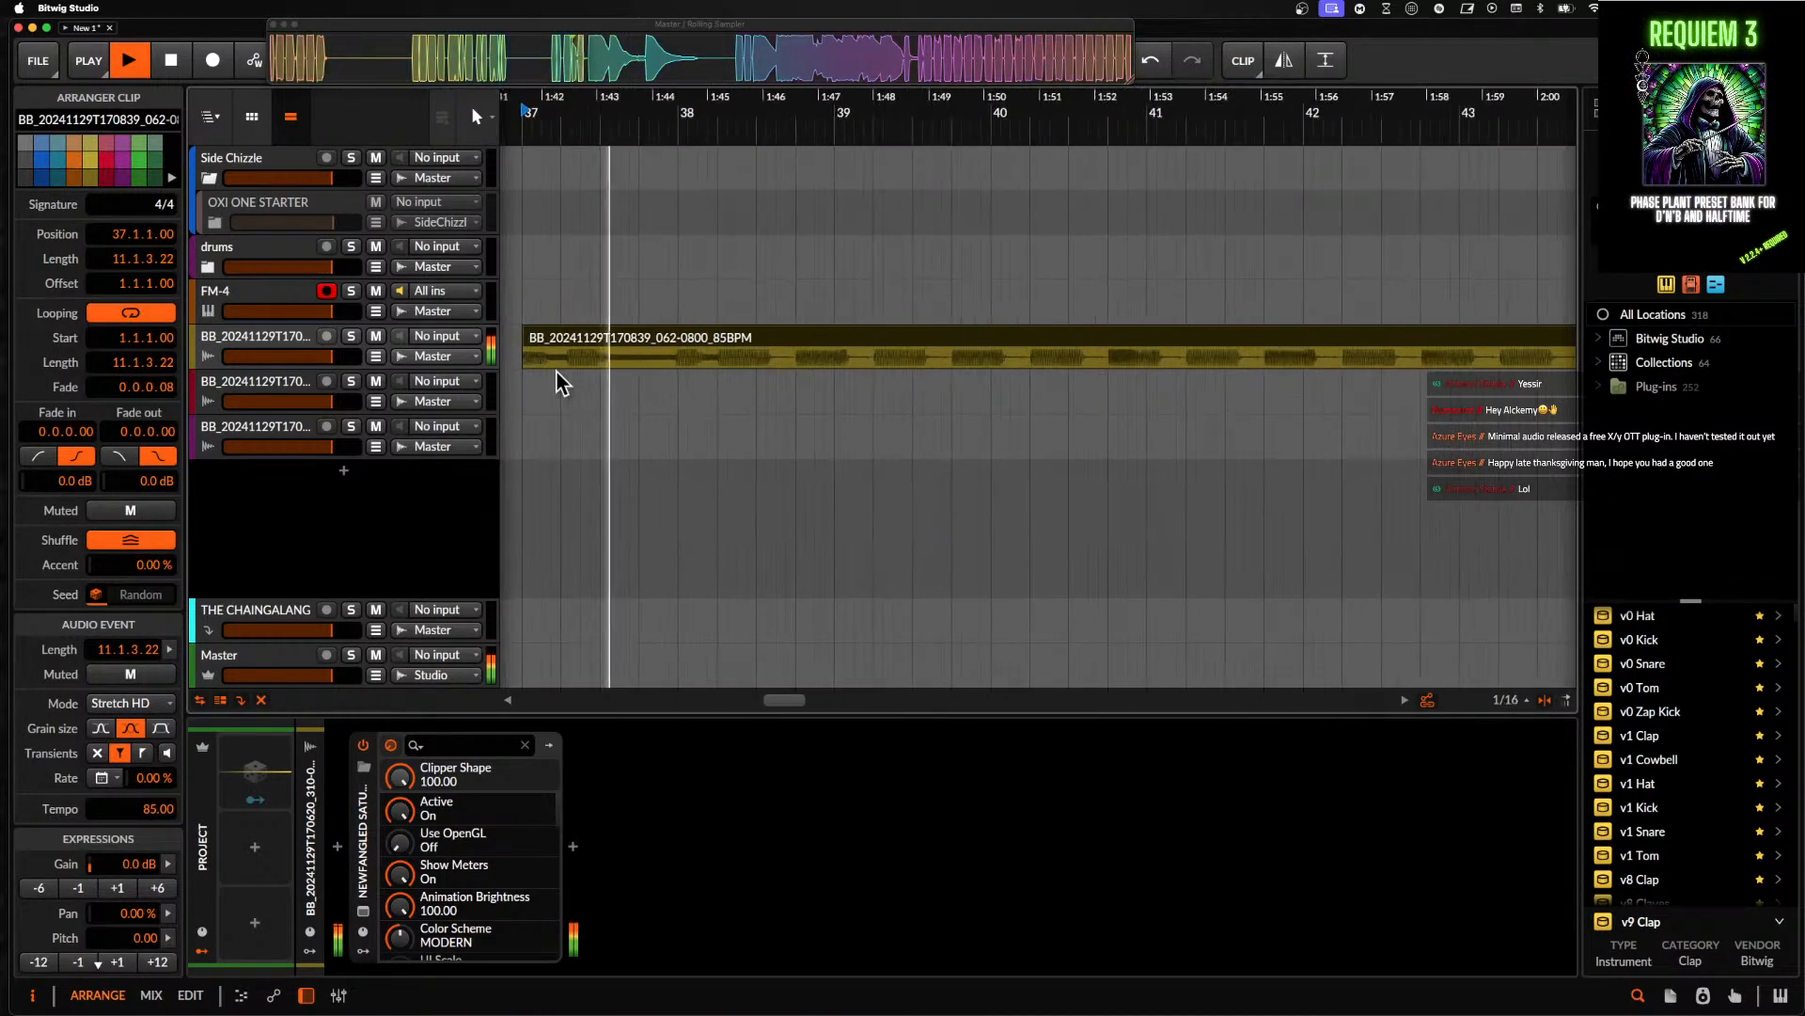
pyautogui.press('space')
pyautogui.scroll(3, 573, 376)
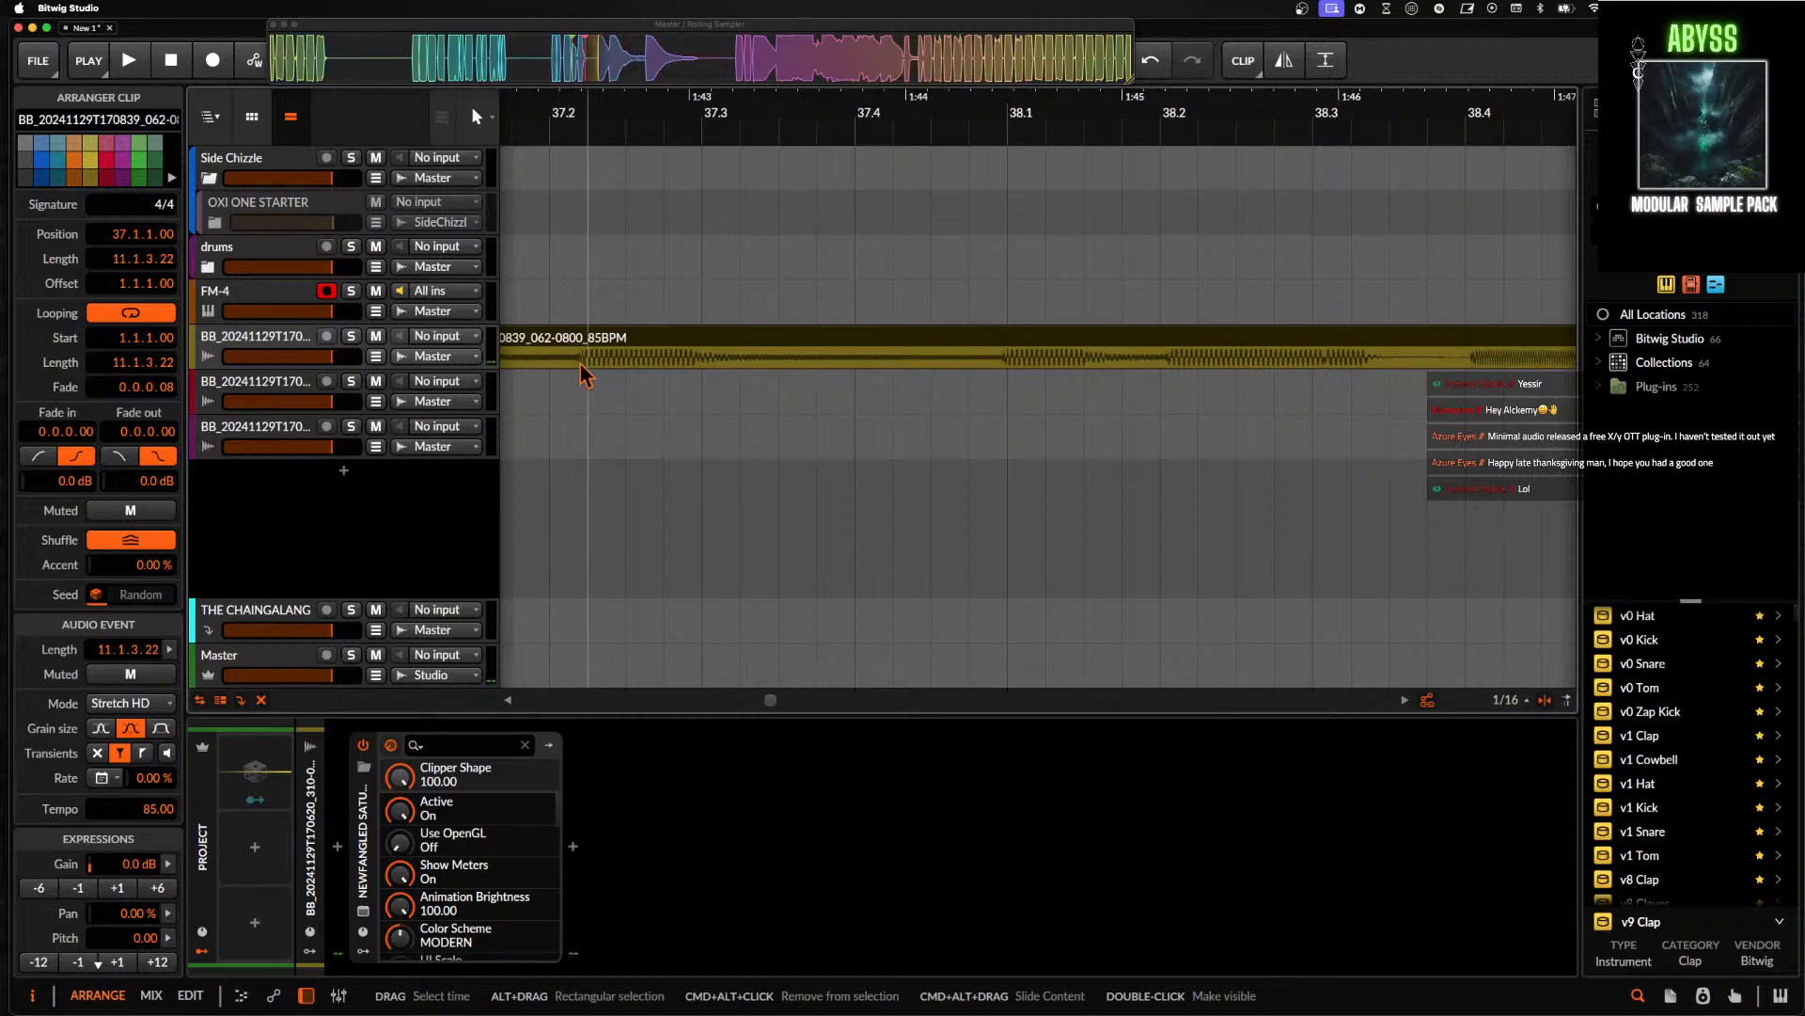
pyautogui.moveTo(584, 358); pyautogui.dragTo(699, 357)
pyautogui.press('super+e')
pyautogui.press('Delete')
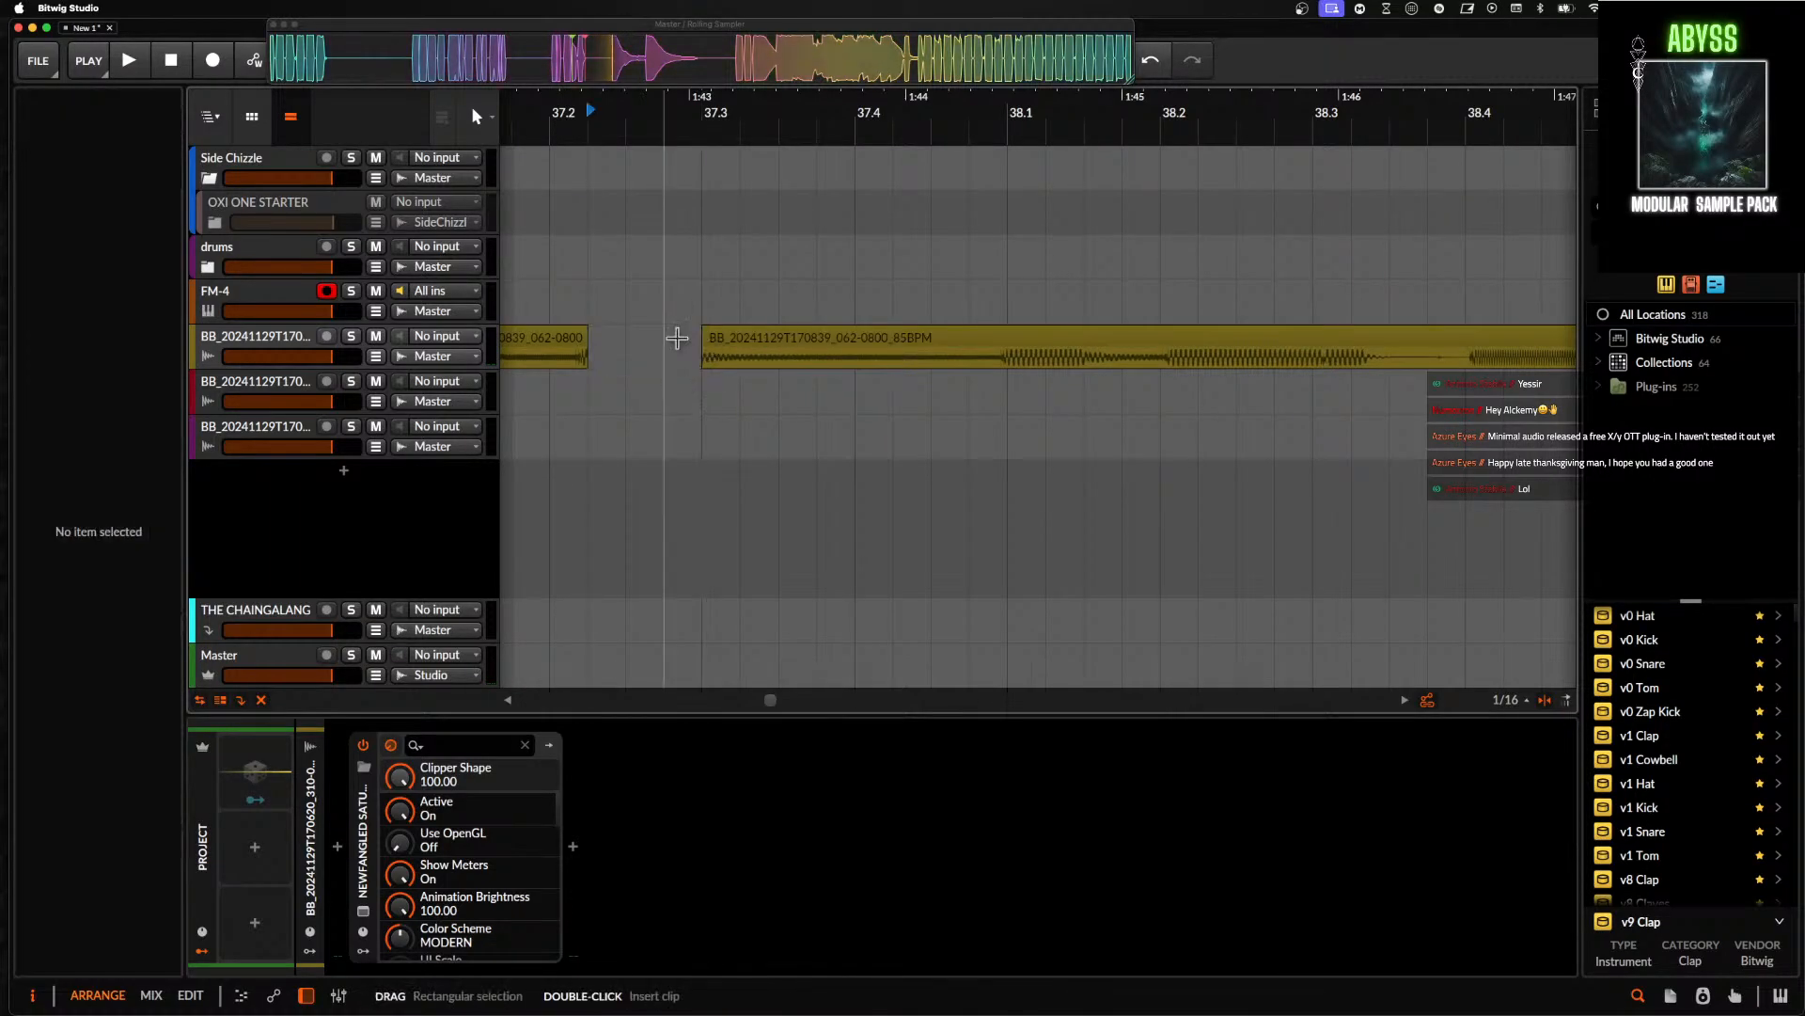
# - Locate the Main Section 1A marker at bar 129 and add an audio track directly below the FM-4 track
pyautogui.scroll(-10, 677, 338)
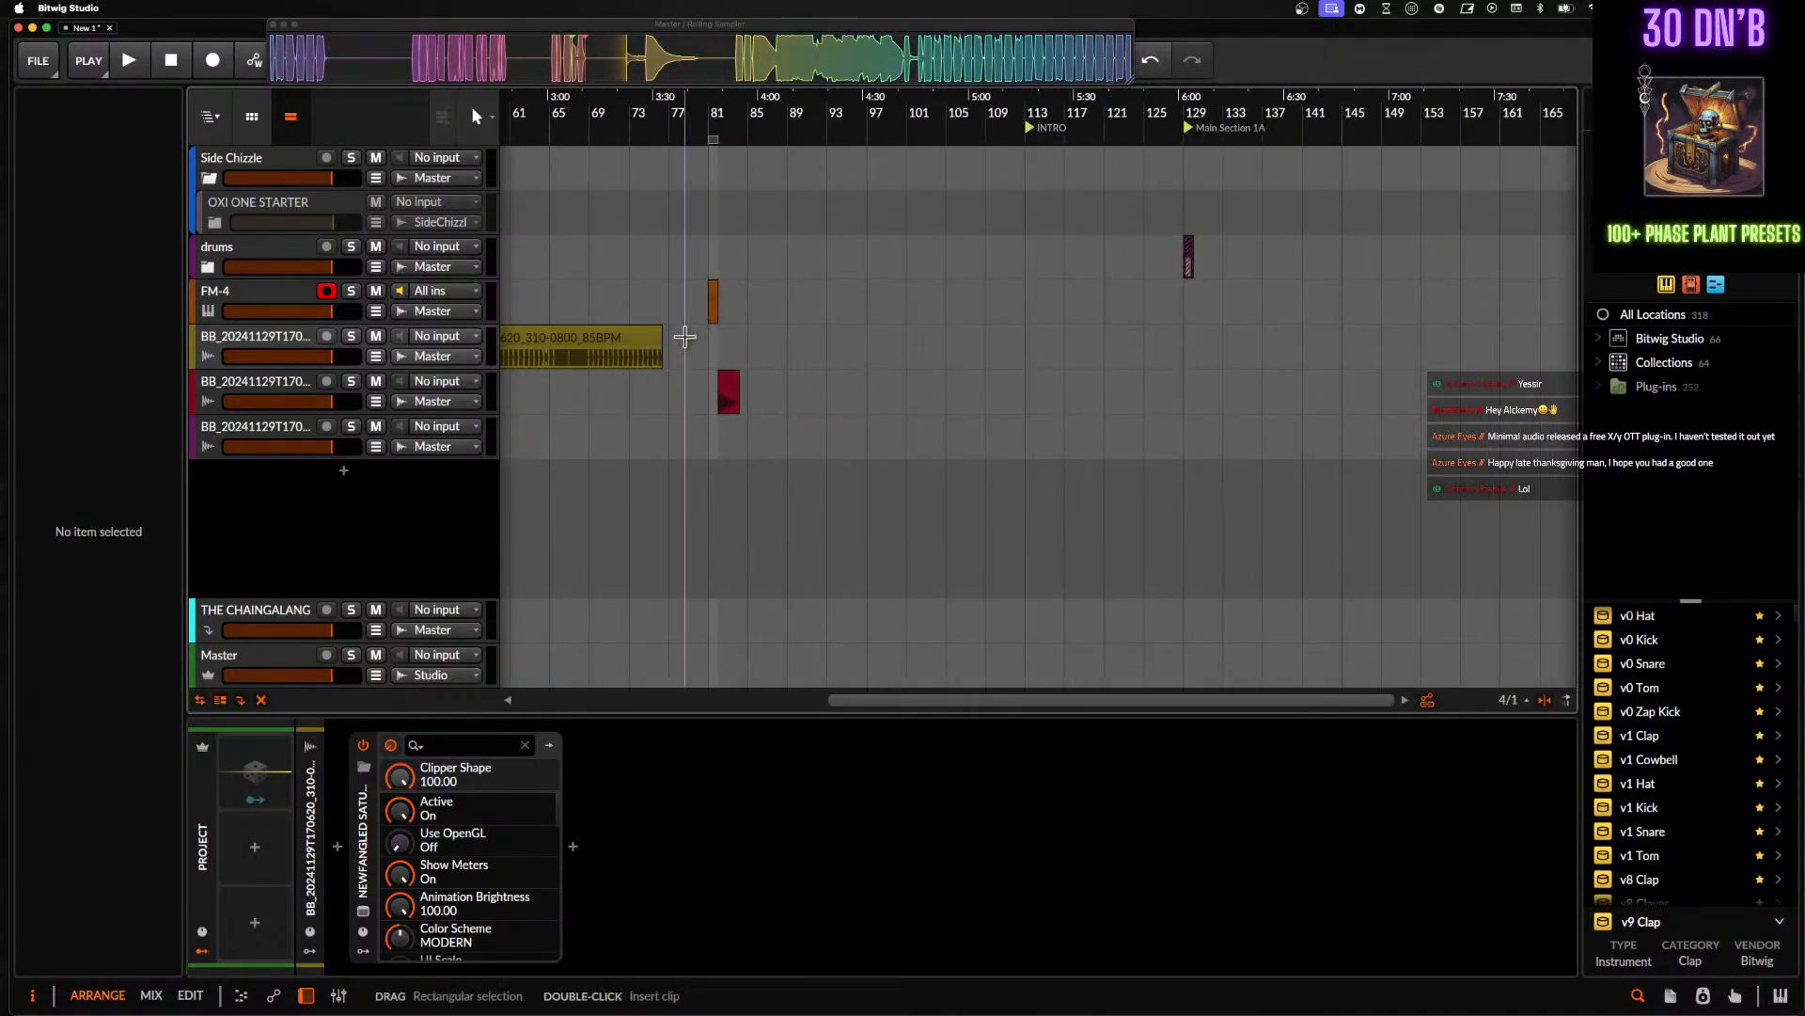
pyautogui.scroll(6, 685, 336)
pyautogui.hscroll(4, 685, 337)
pyautogui.scroll(-6, 684, 337)
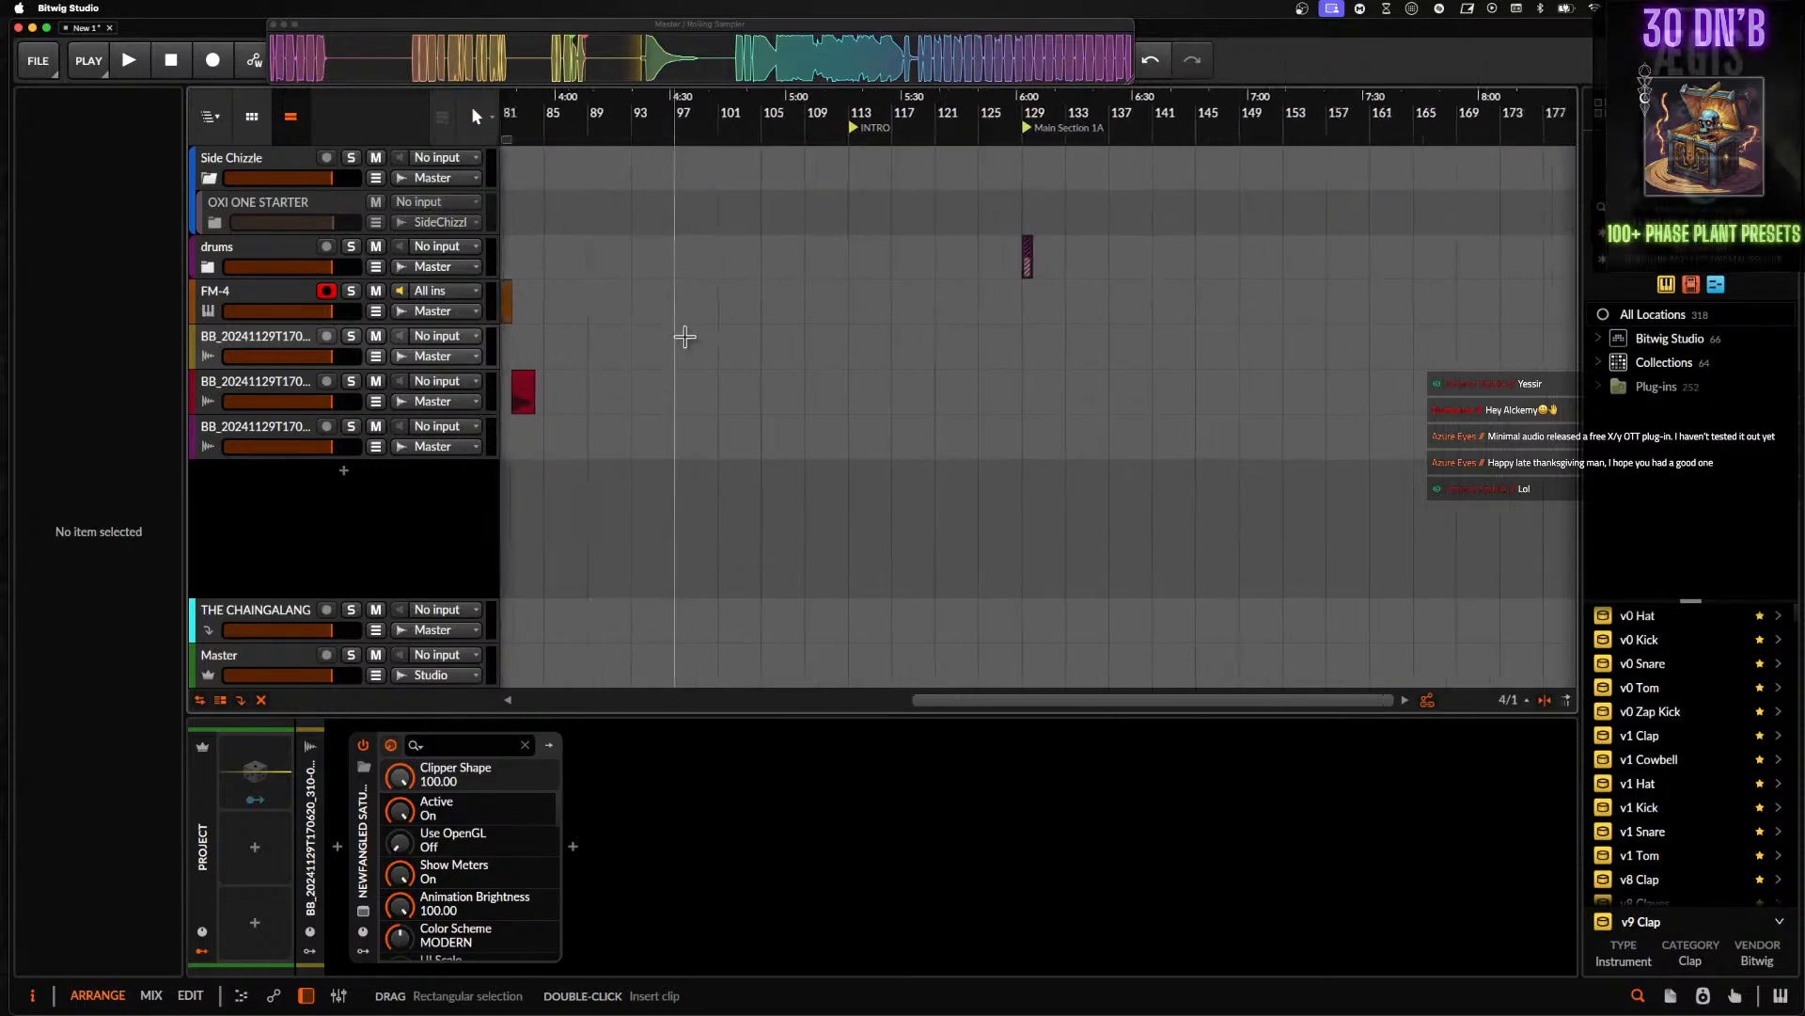
pyautogui.hscroll(4, 859, 307)
pyautogui.scroll(8, 858, 306)
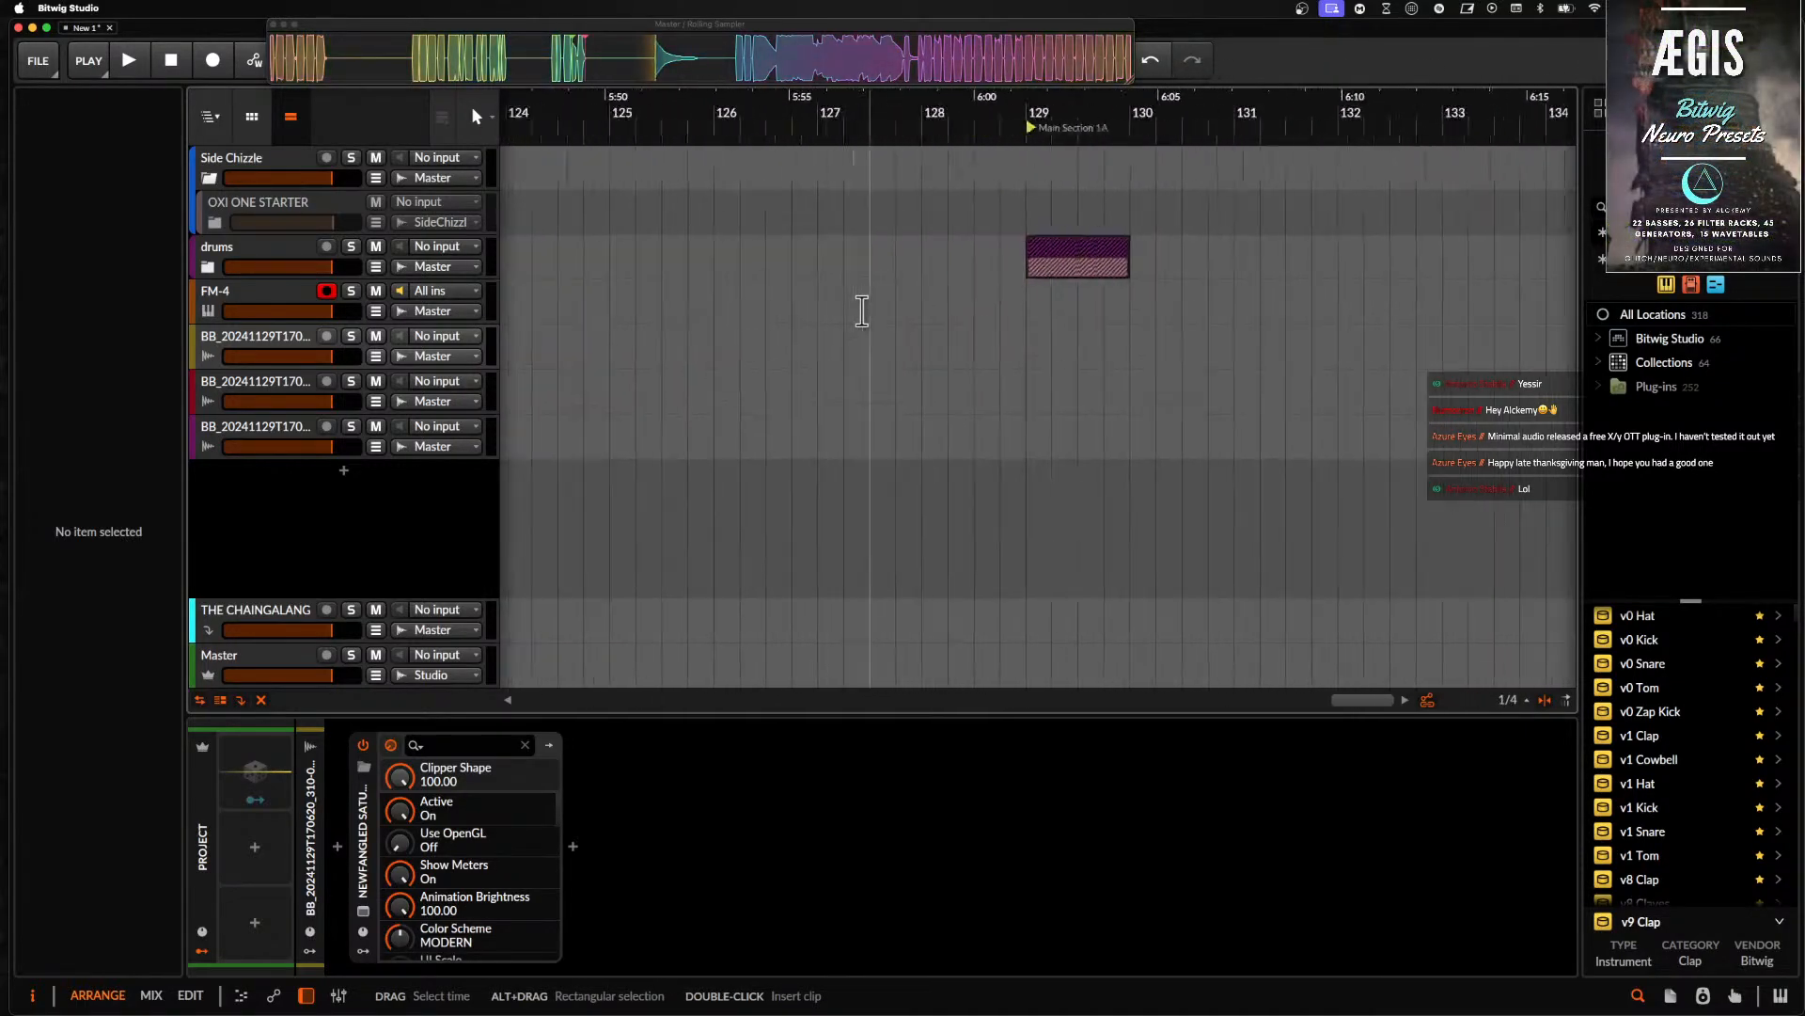
pyautogui.scroll(2, 861, 310)
pyautogui.click(1072, 273)
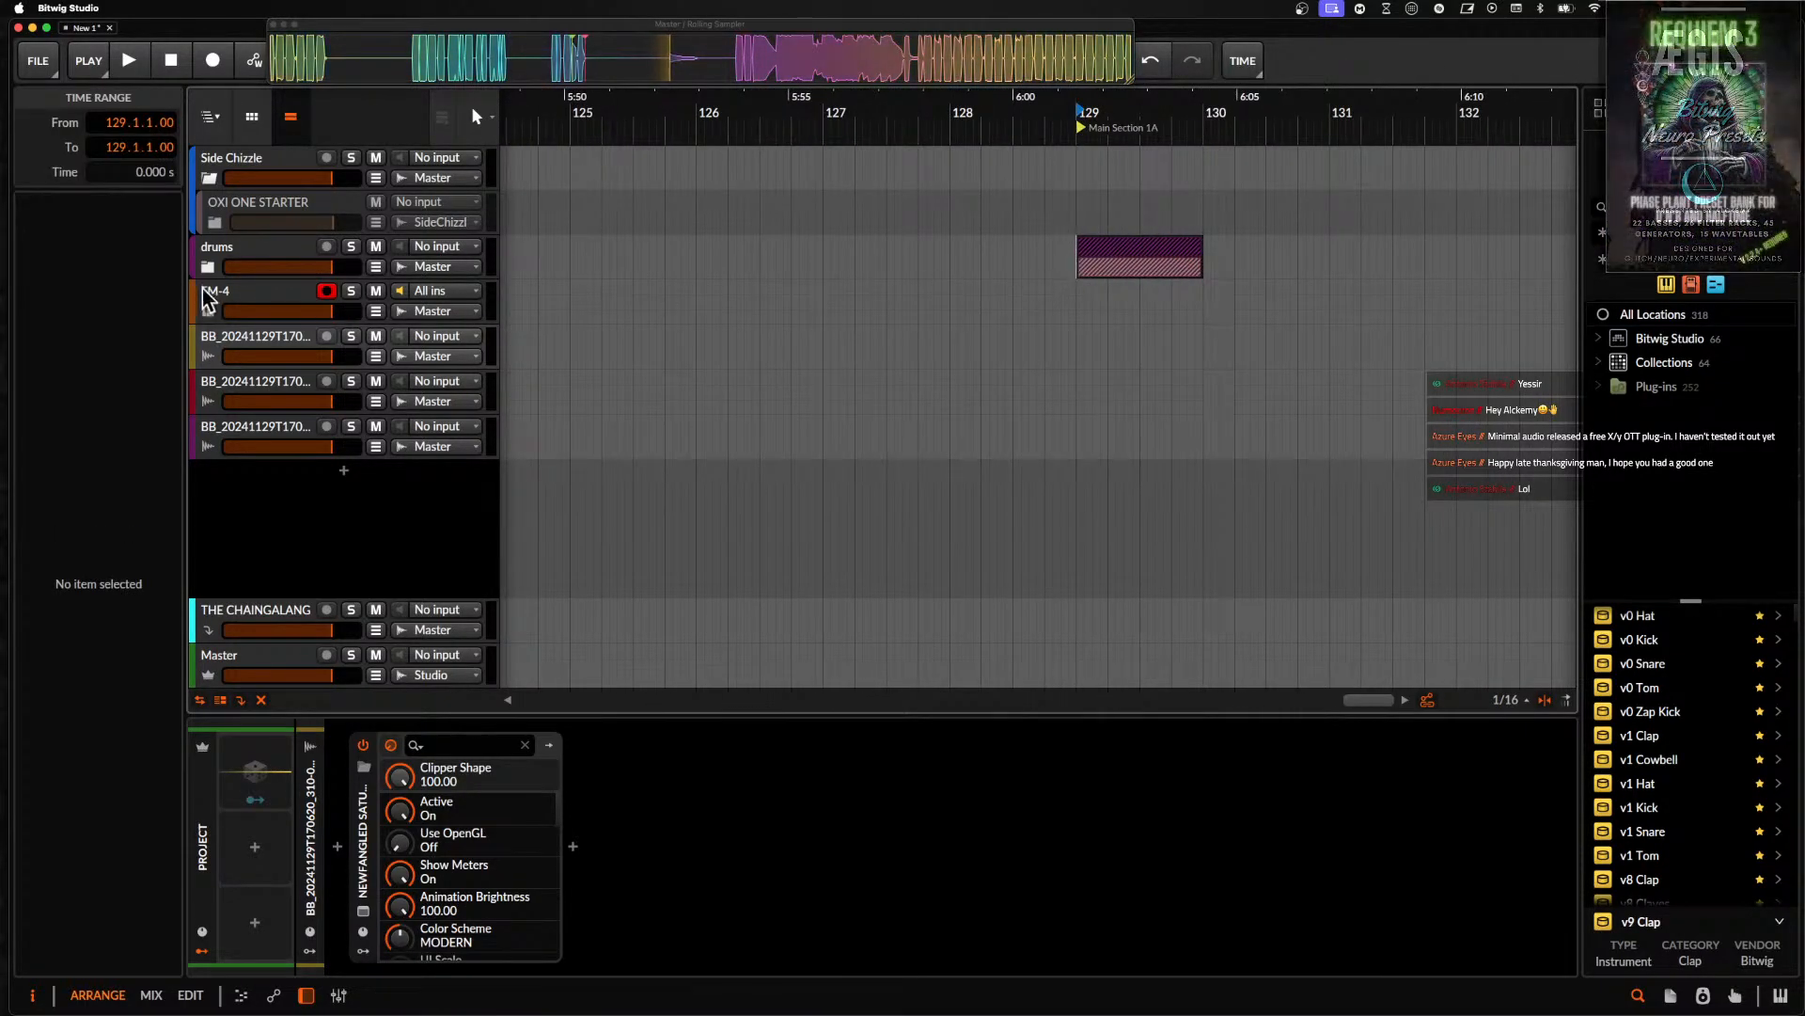
pyautogui.click(262, 301)
pyautogui.press('super+shift+t')
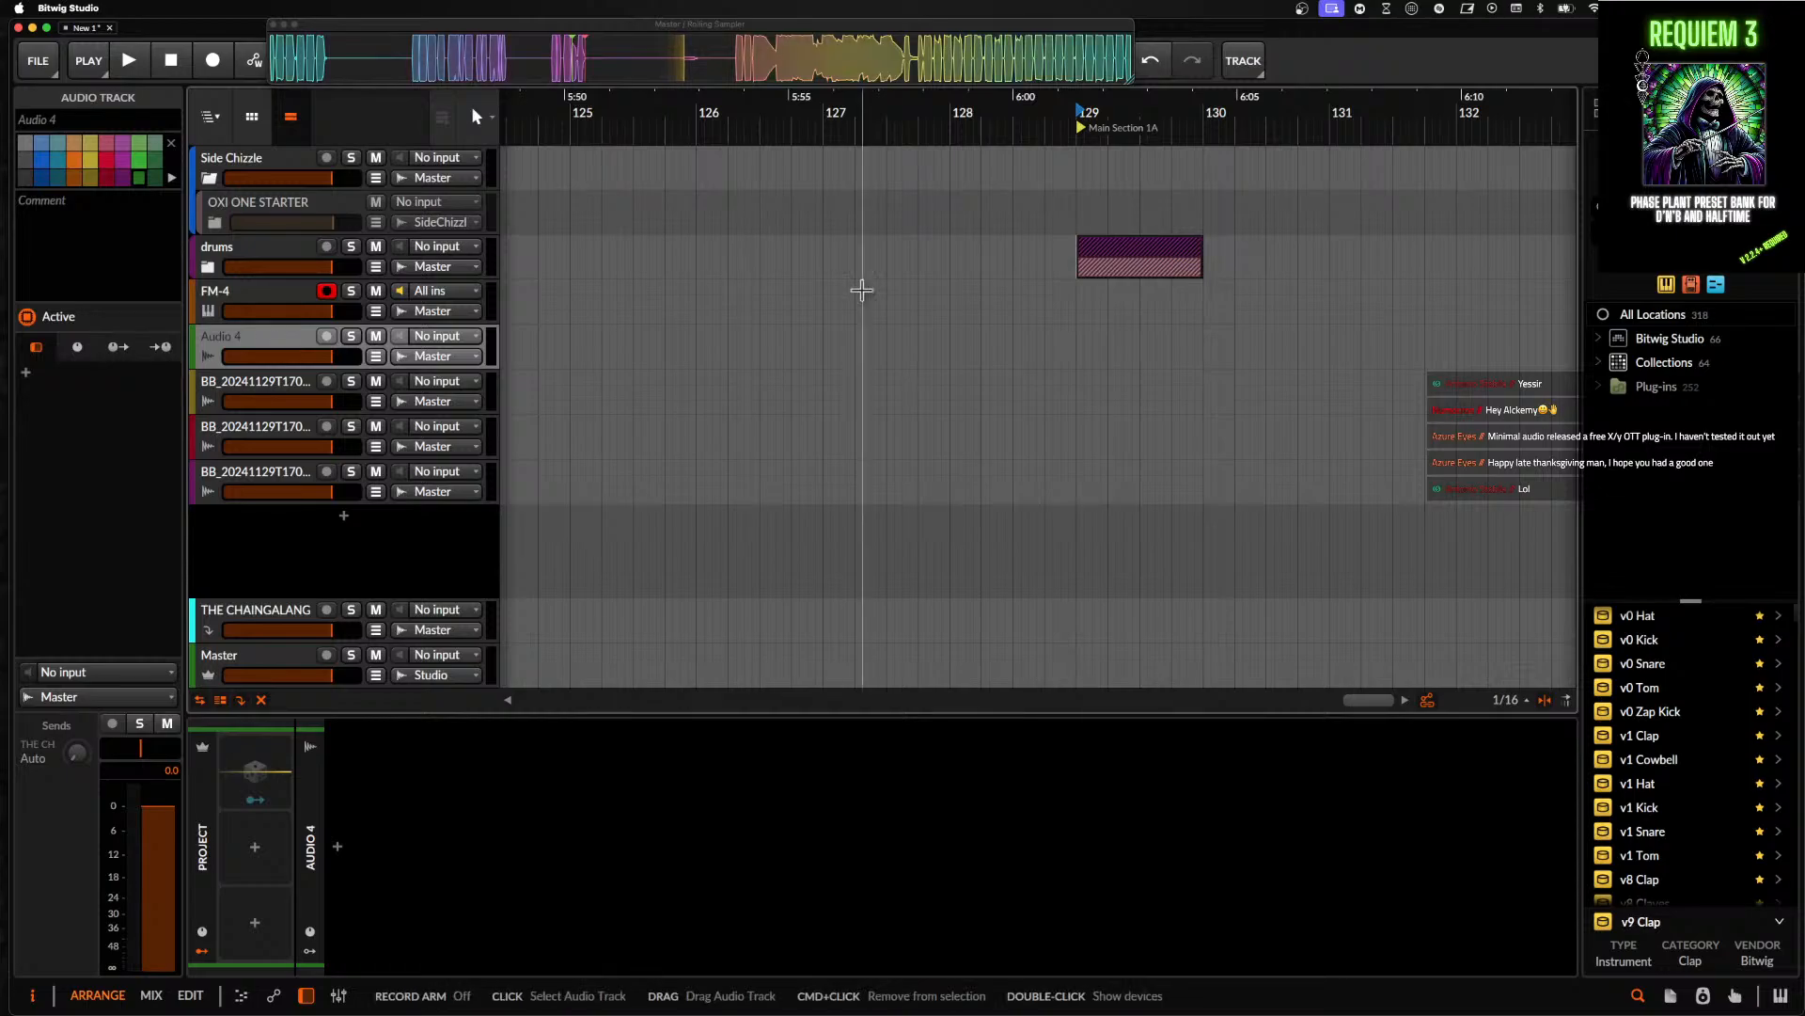
# - Paste the cut bass hit at bar 129 on the FM-4 track and expand the drums group
pyautogui.click(1079, 303)
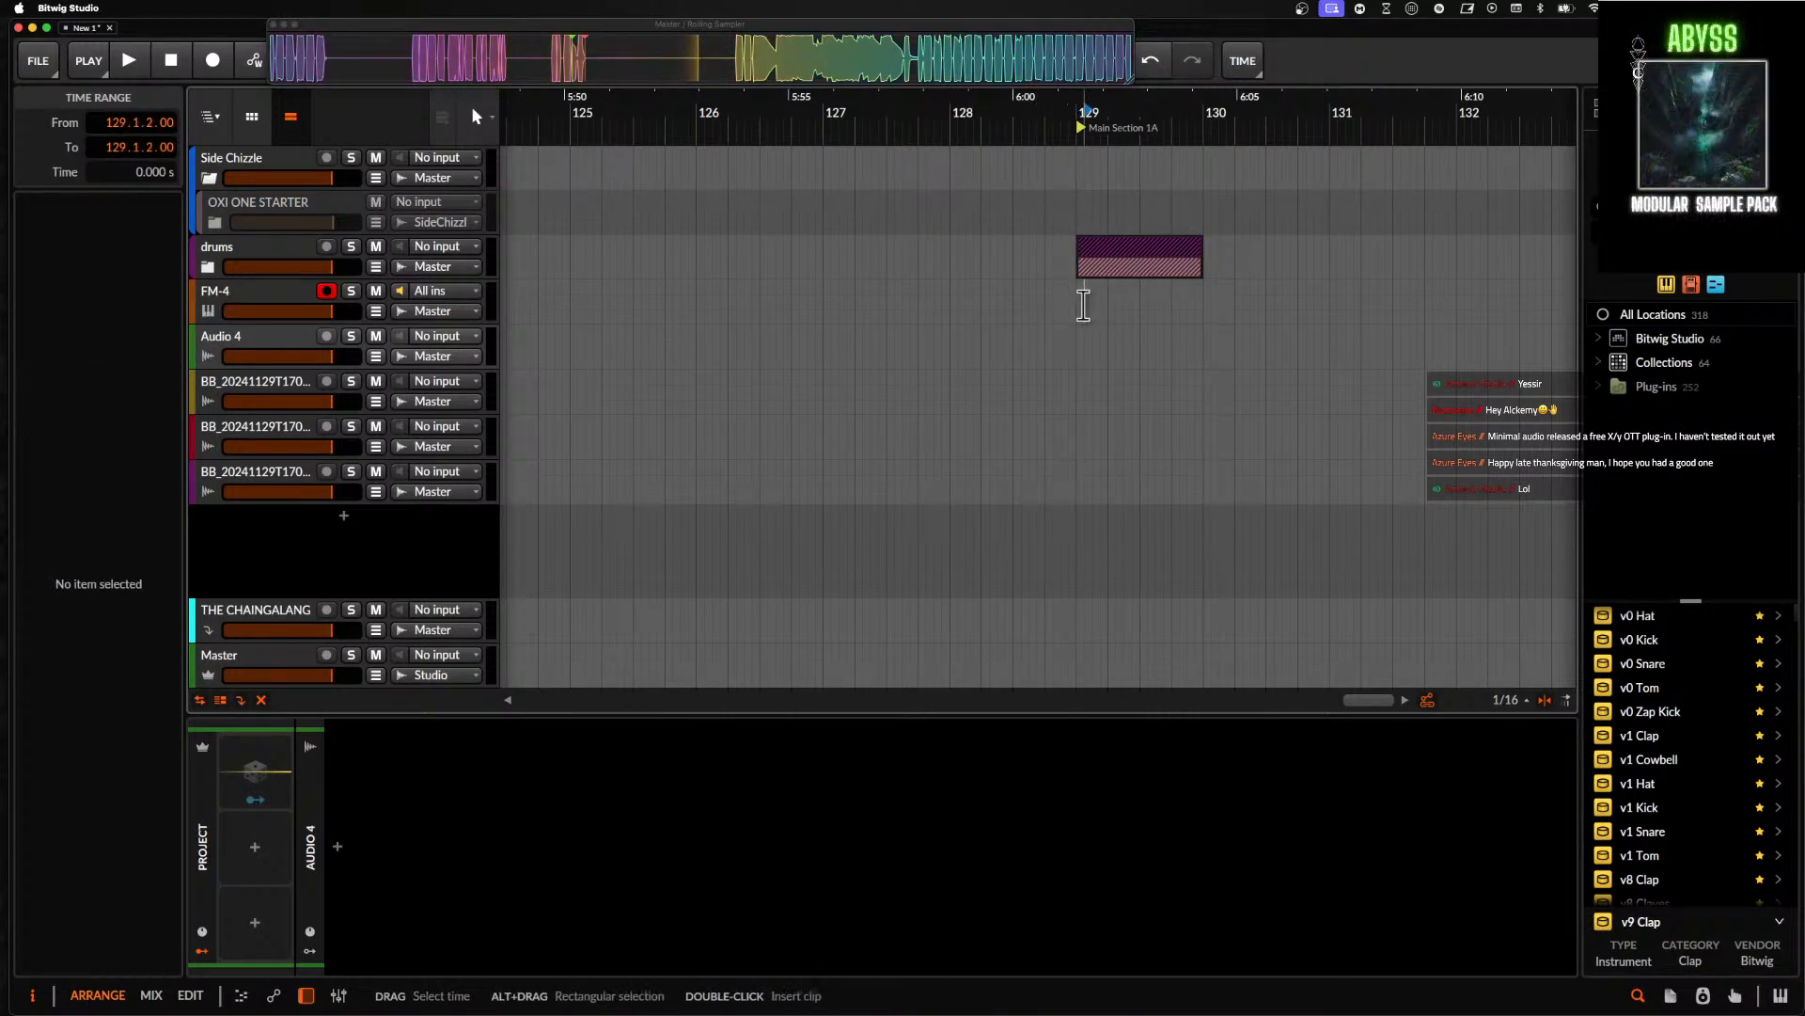
pyautogui.press('super+v')
pyautogui.click(208, 268)
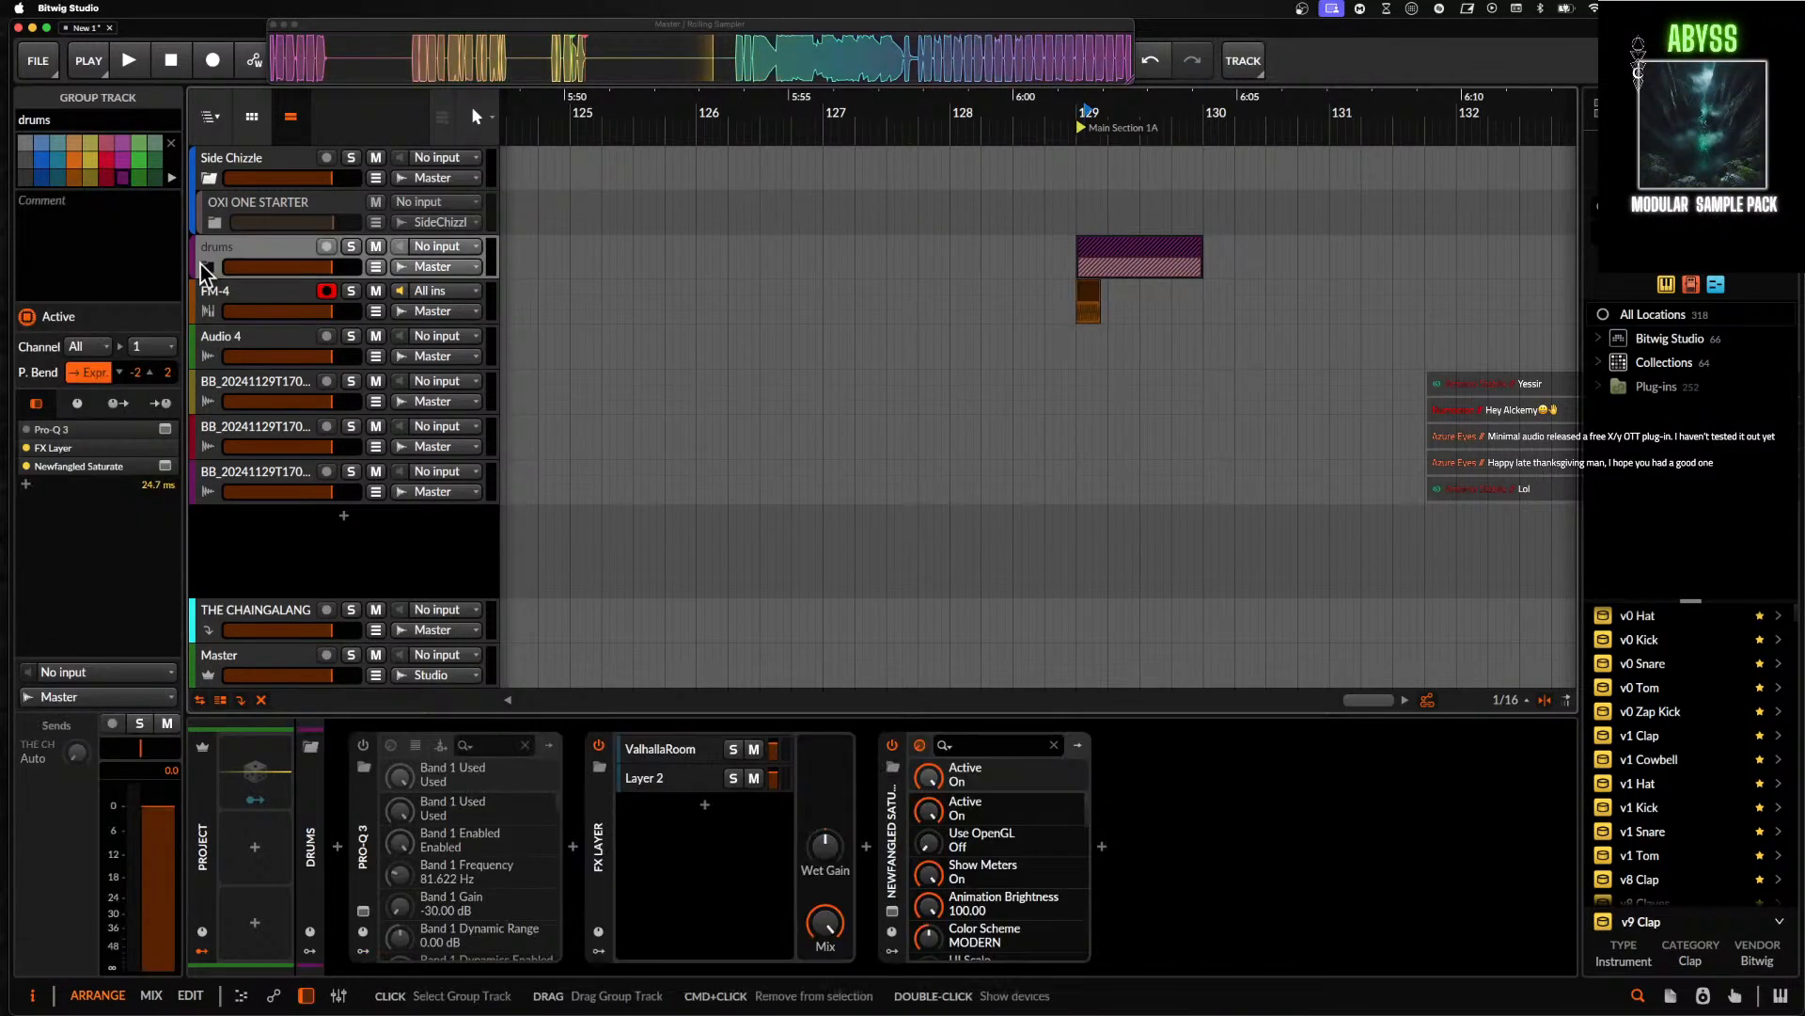
pyautogui.click(202, 268)
# - Resize the pasted hit to a length of 0.0.2.00 and give it a fade-out of 0.0.1.21
pyautogui.scroll(5, 943, 346)
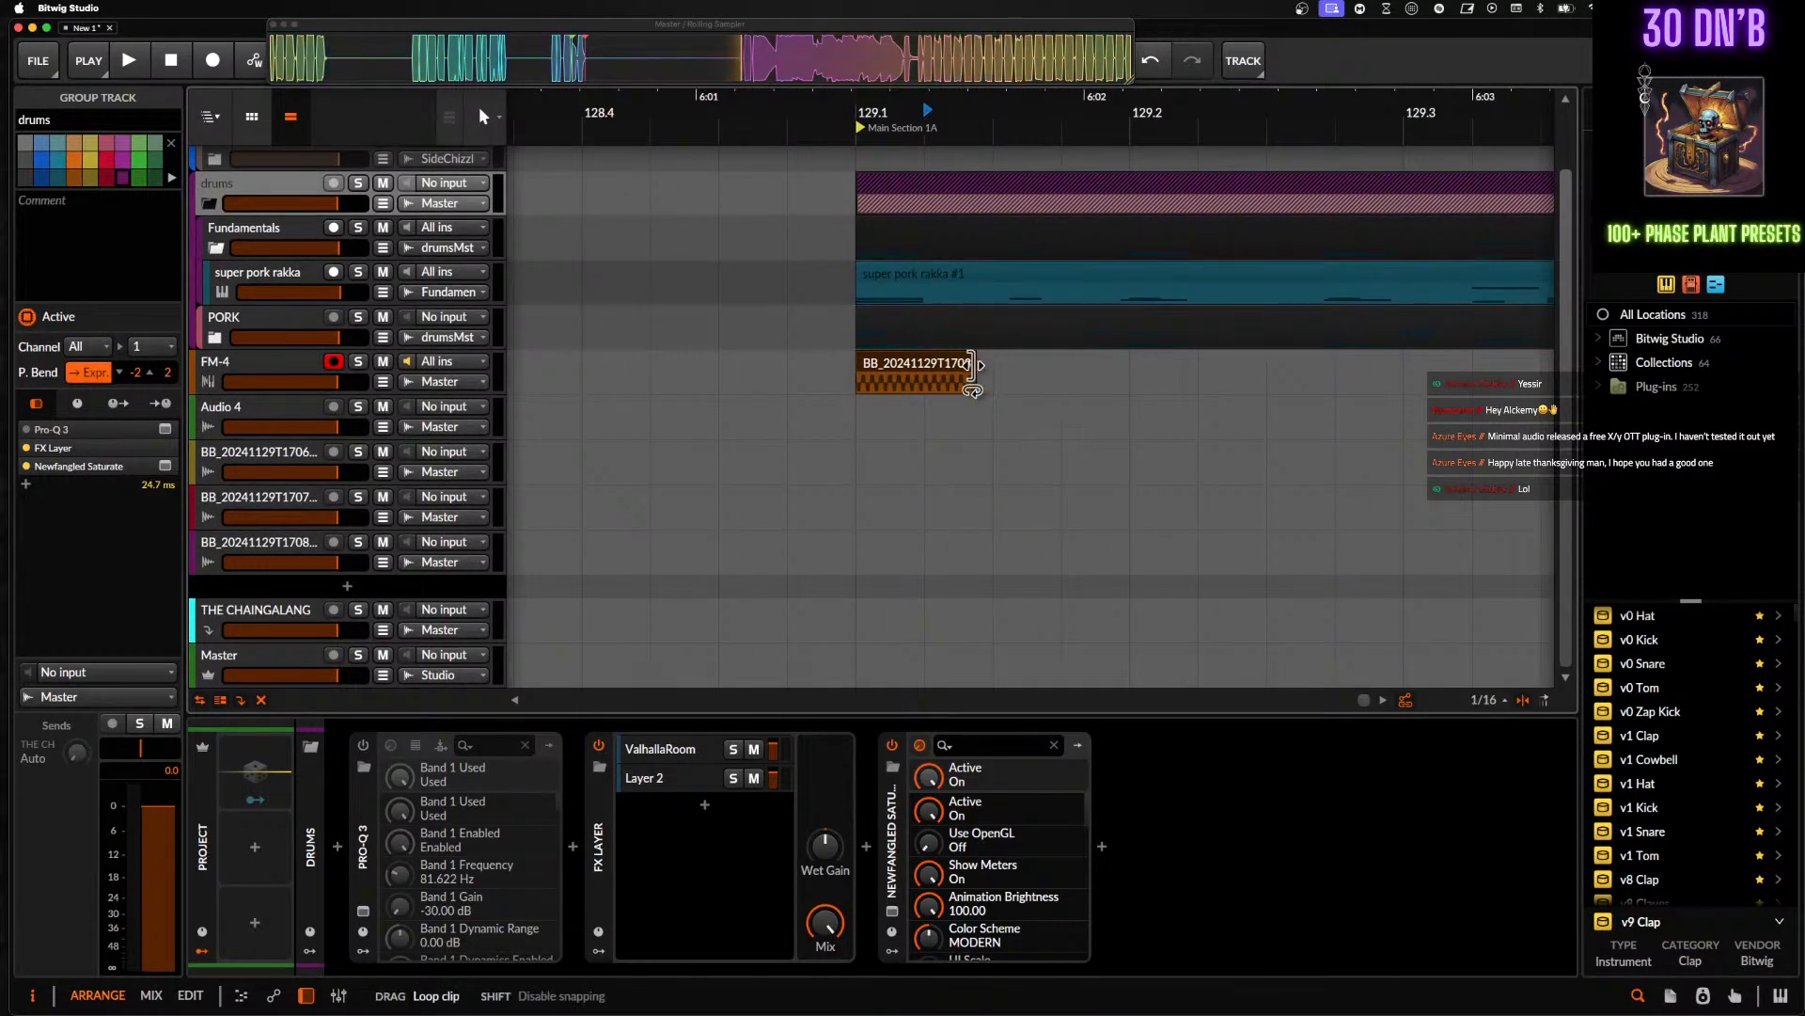
pyautogui.scroll(-3, 906, 391)
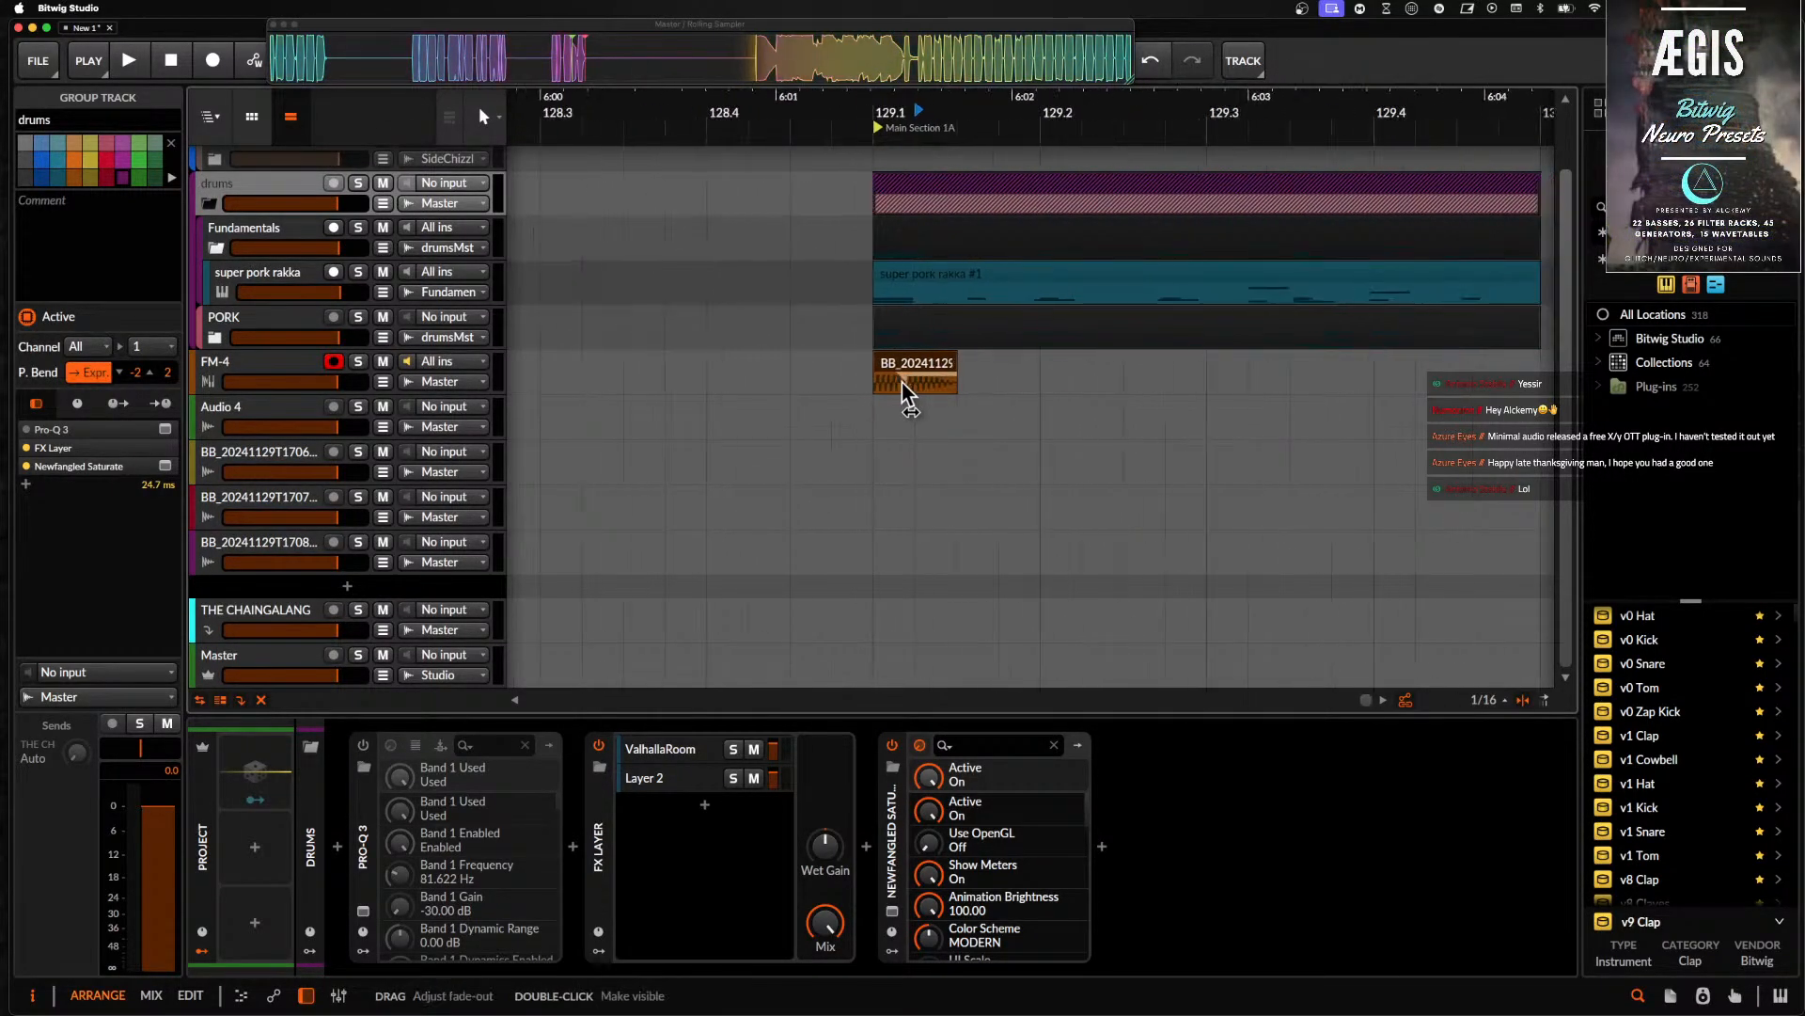
pyautogui.scroll(1, 901, 379)
# - Duplicate the bass hit twice along the FM-4 track, at 129.1.4.81 and 129.2.4.00
pyautogui.click(780, 405)
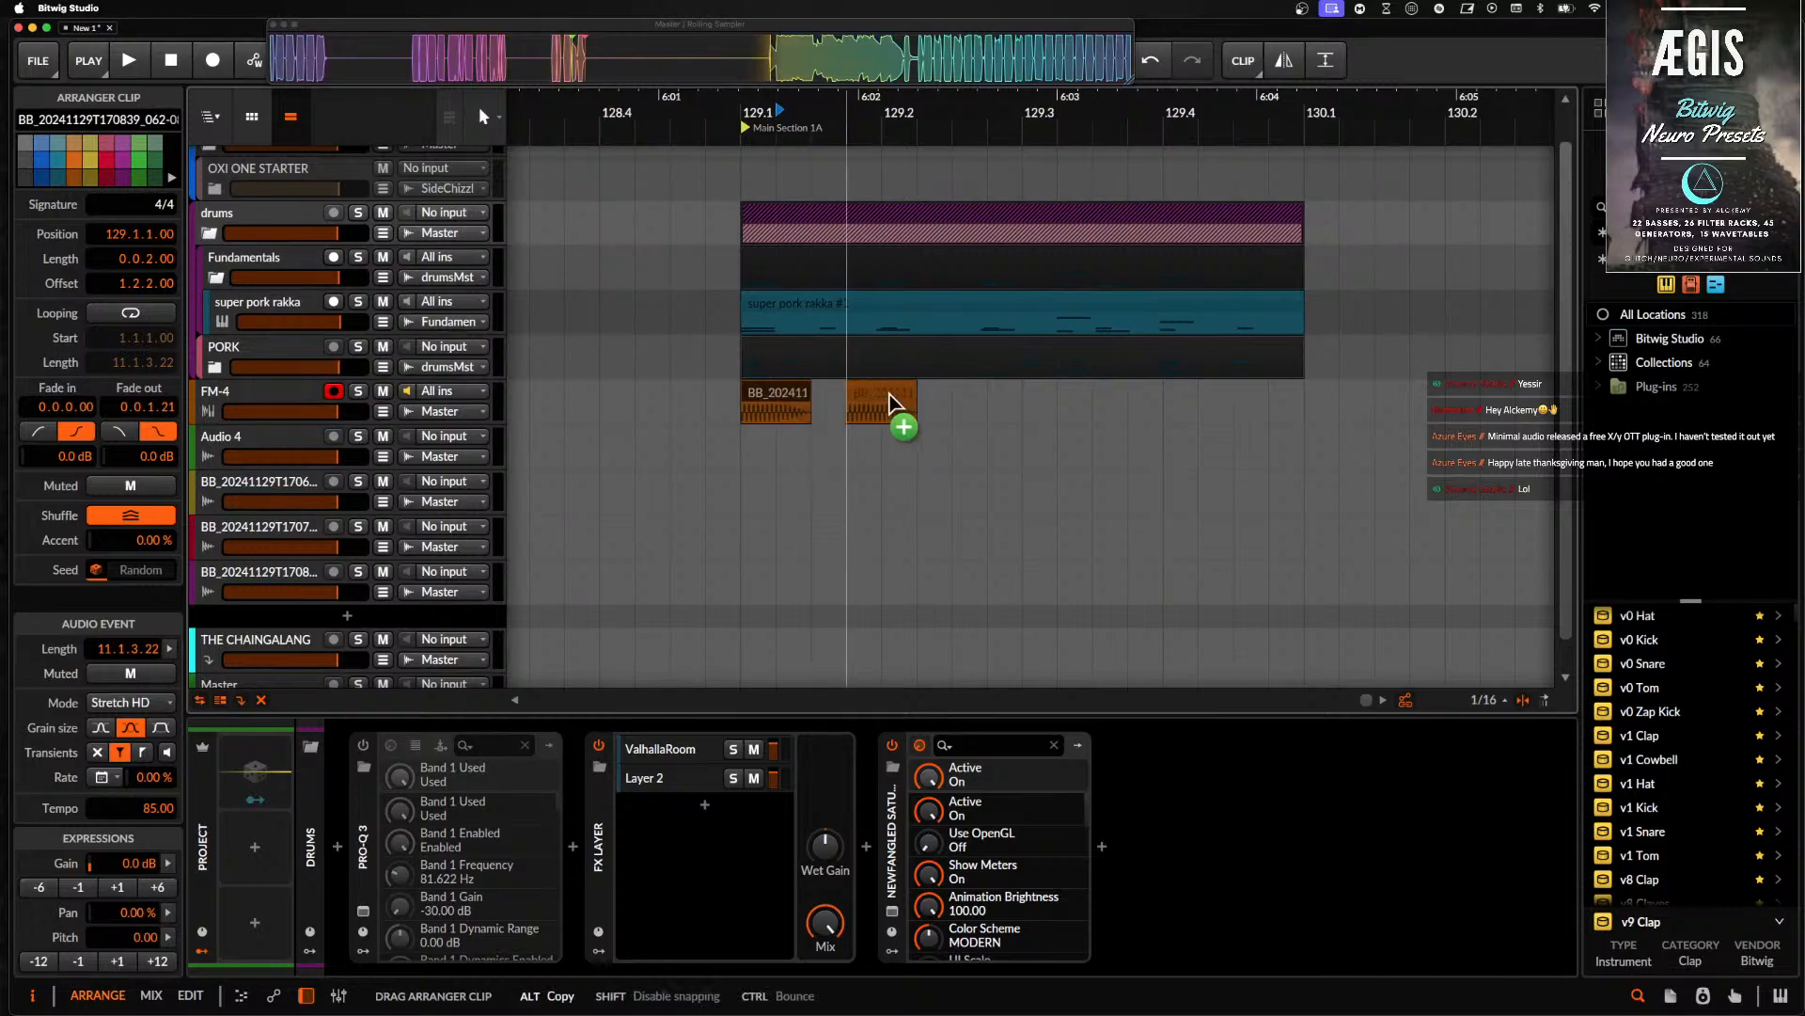
pyautogui.scroll(4, 899, 393)
pyautogui.moveTo(889, 393); pyautogui.dragTo(896, 389)
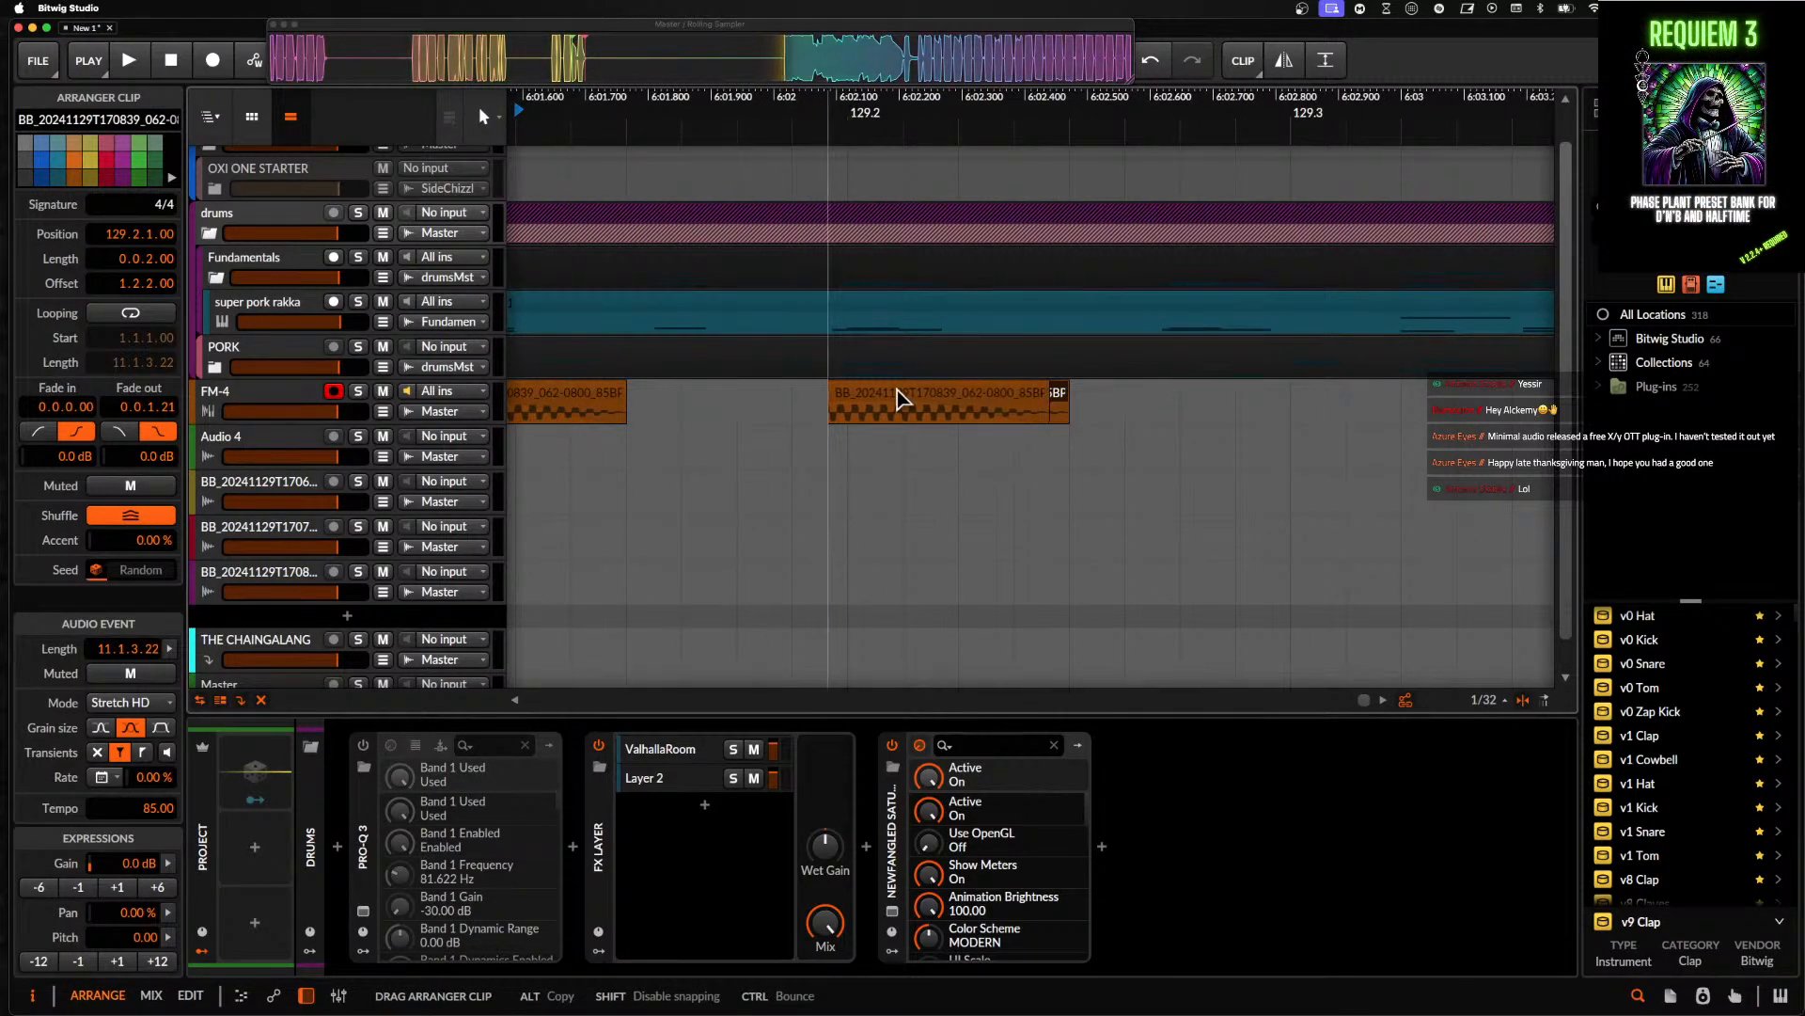
pyautogui.scroll(-4, 896, 395)
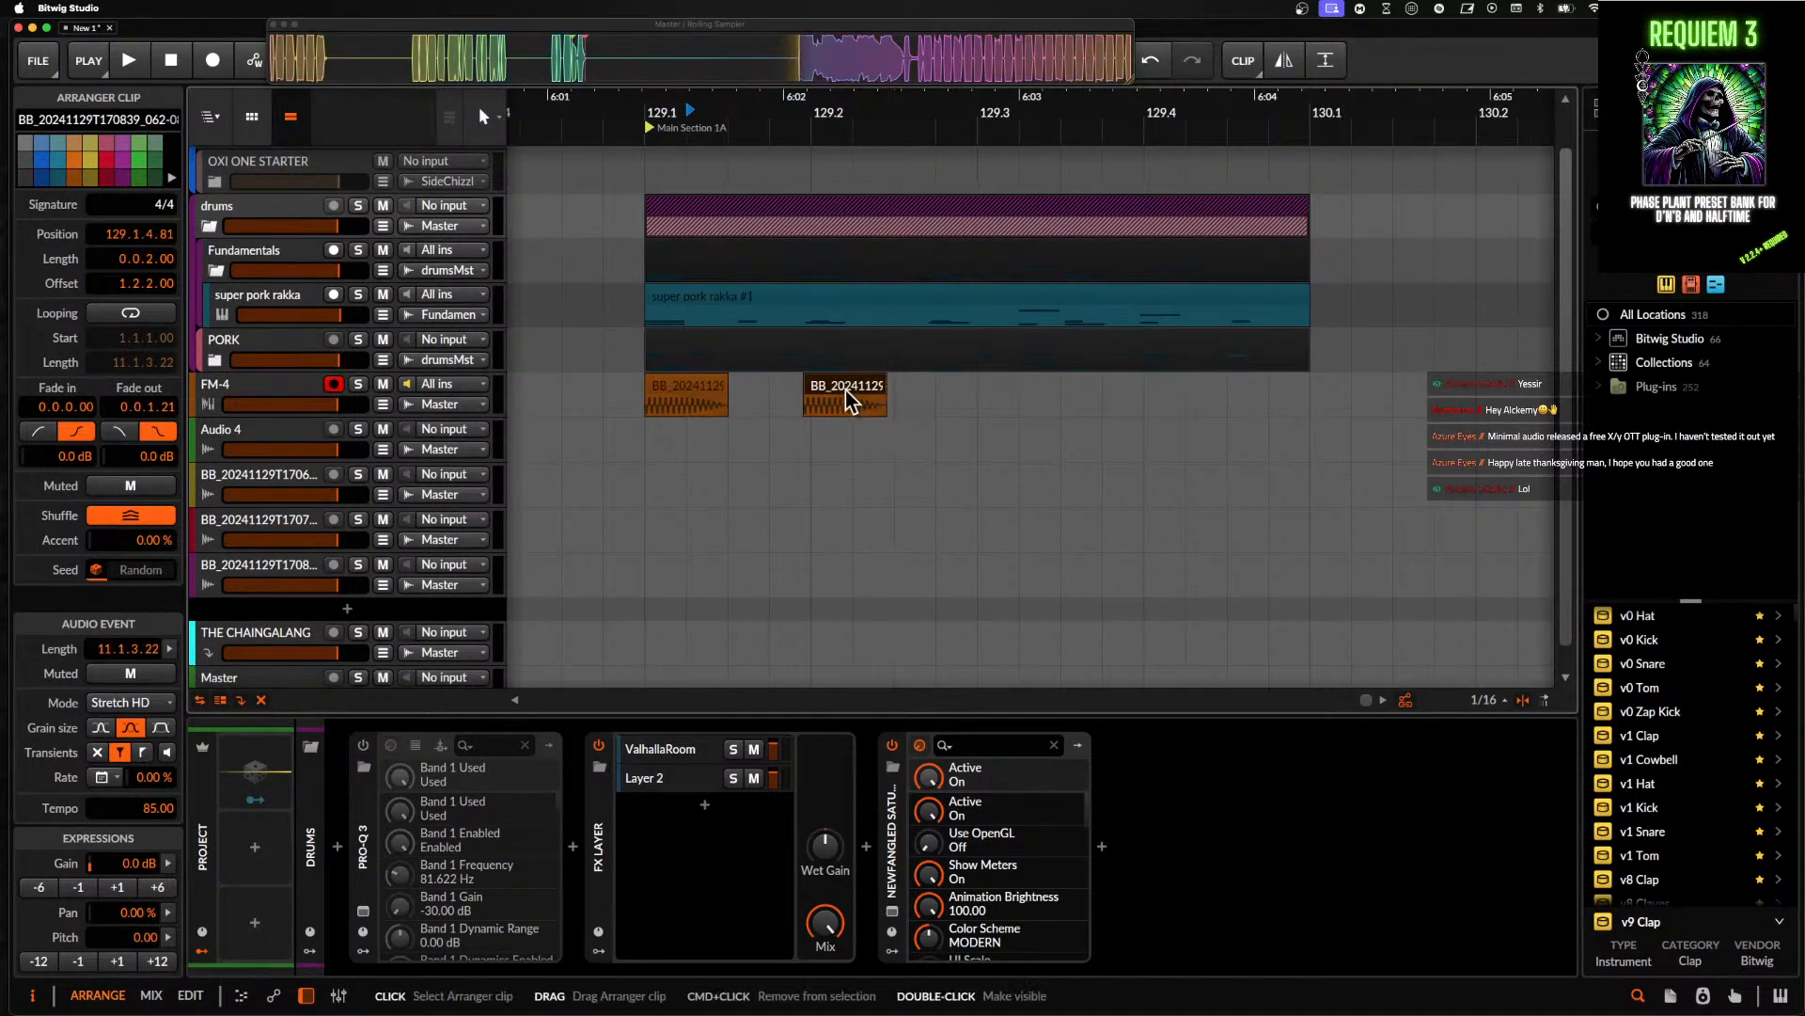
pyautogui.moveTo(846, 395); pyautogui.dragTo(966, 395)
pyautogui.scroll(4, 967, 397)
pyautogui.scroll(-4, 964, 399)
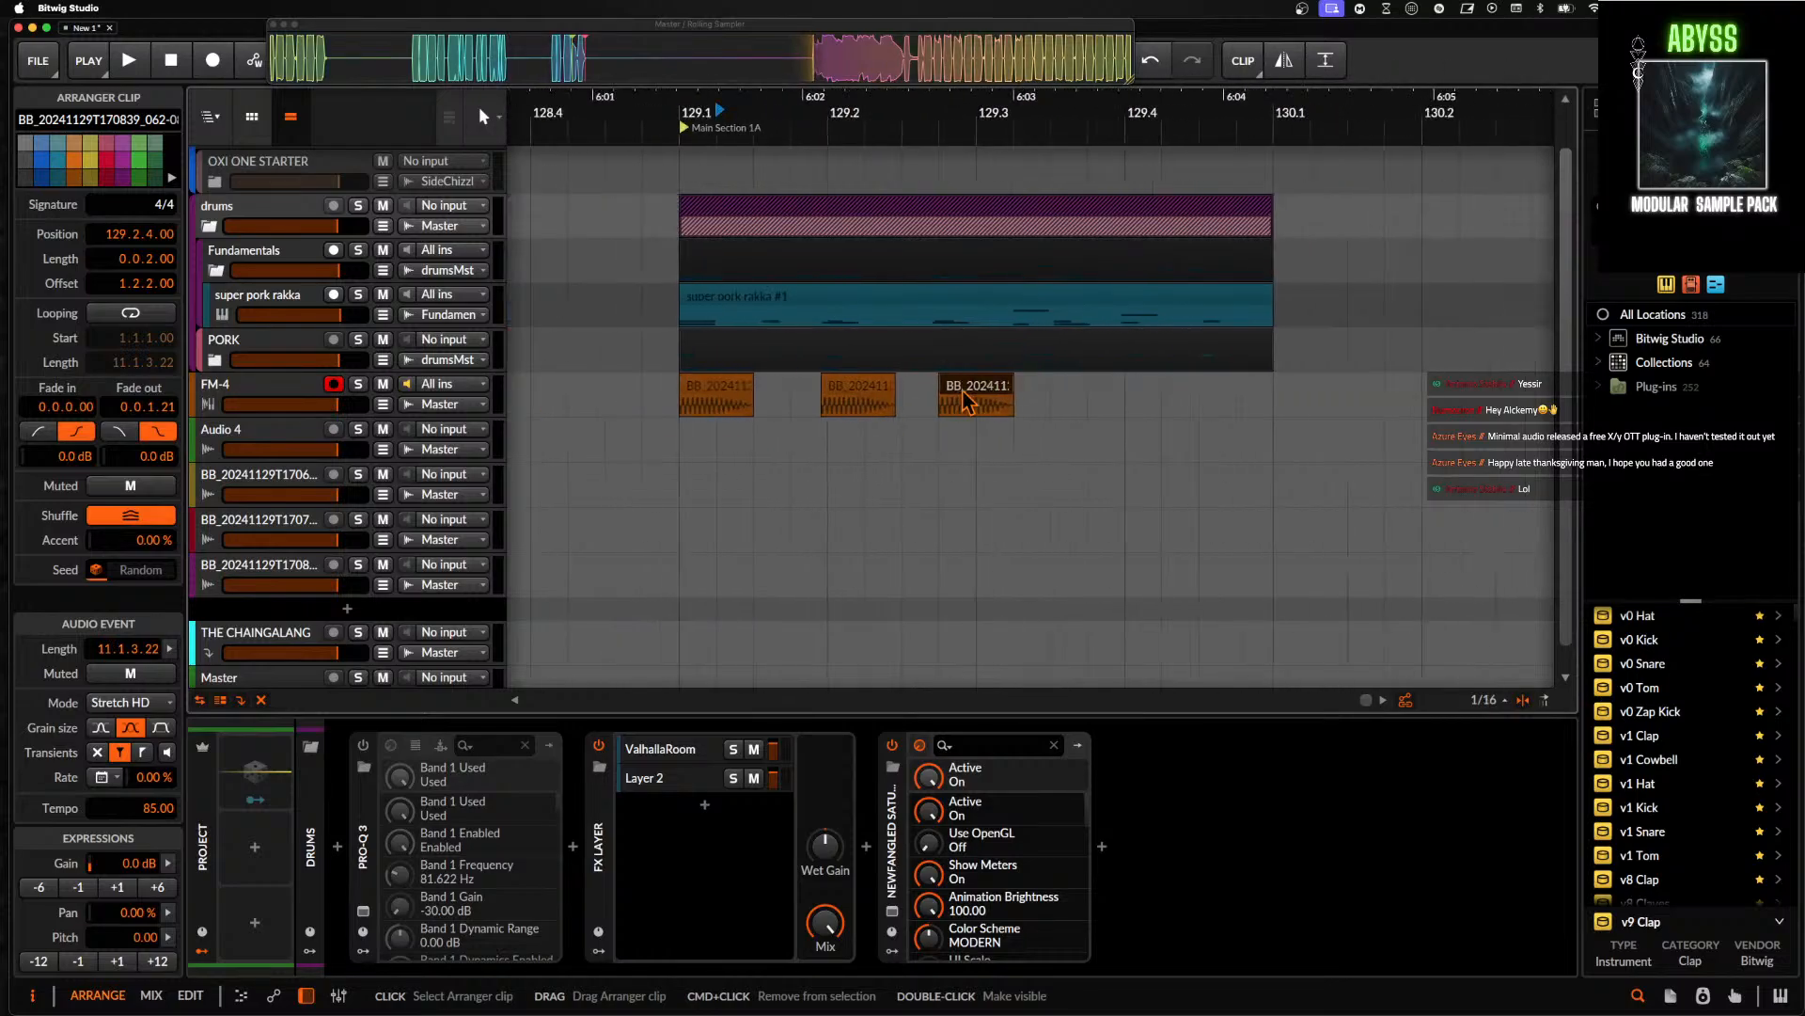
# - Play the pattern, nudge the third hit to 129.2.3.83 and copy it to 129.4.1.00
pyautogui.scroll(3, 736, 386)
pyautogui.press('space')
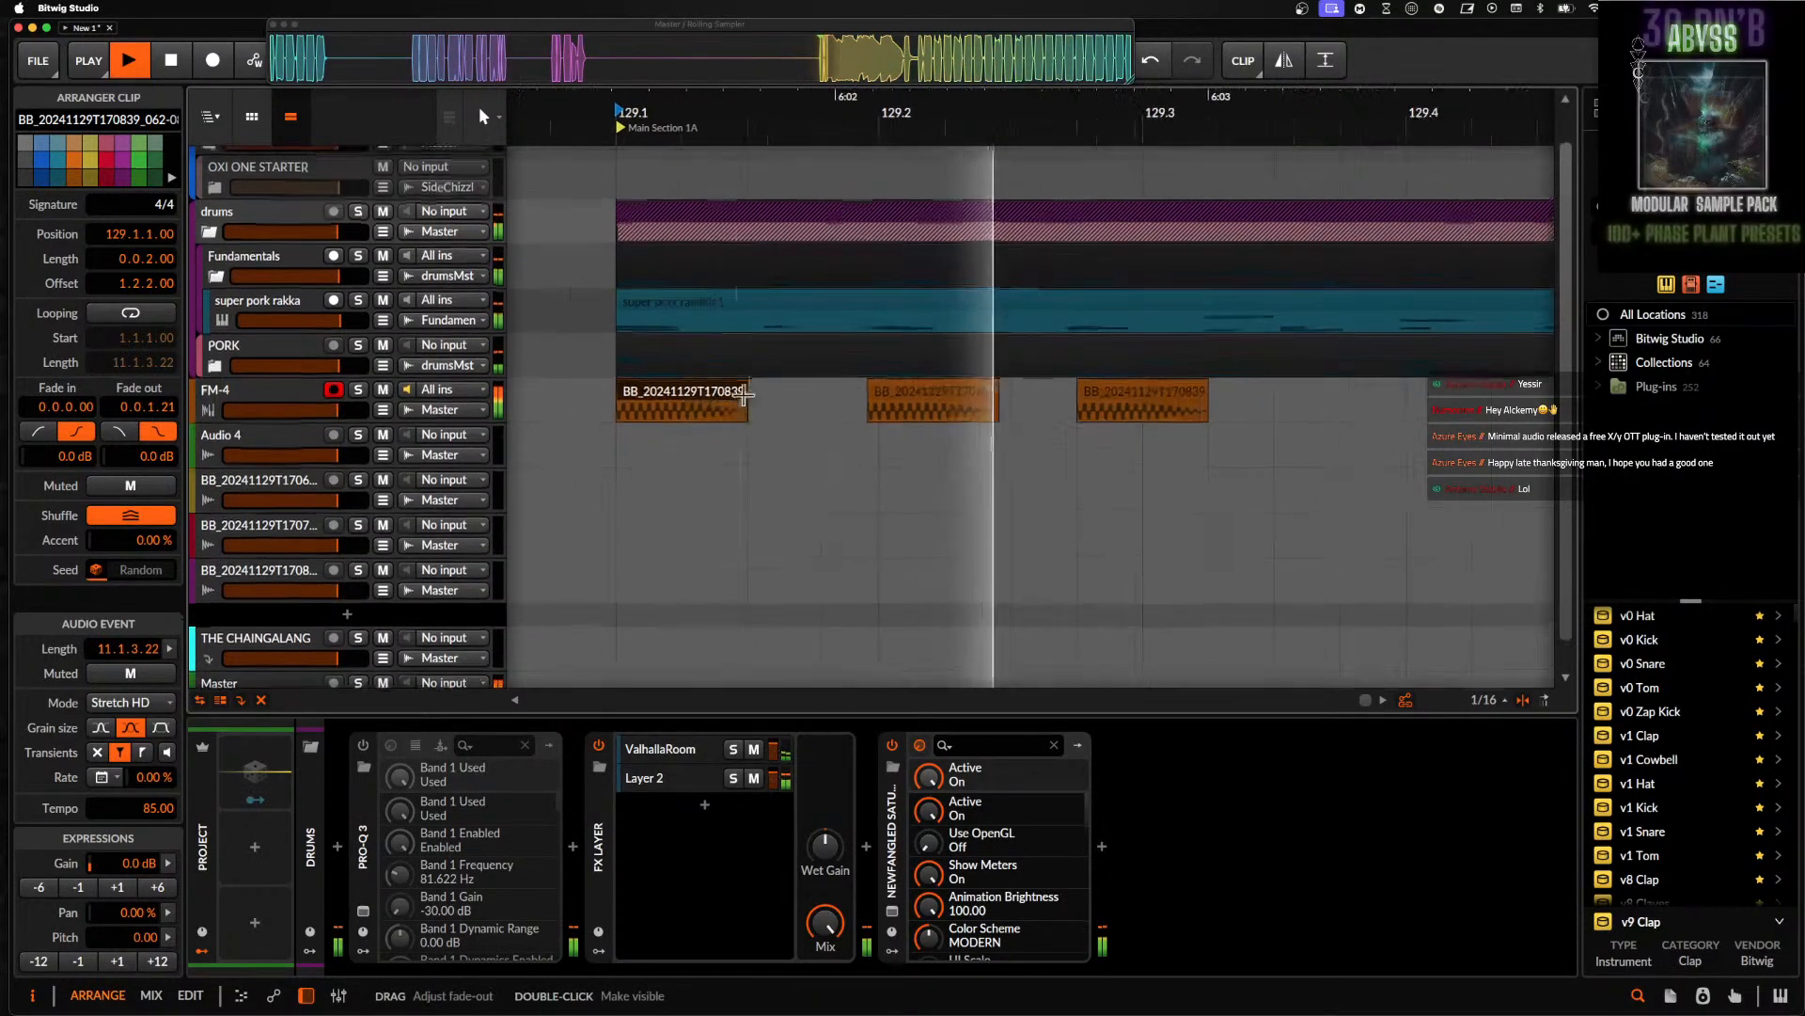
pyautogui.press('space')
pyautogui.scroll(3, 790, 400)
pyautogui.click(892, 403)
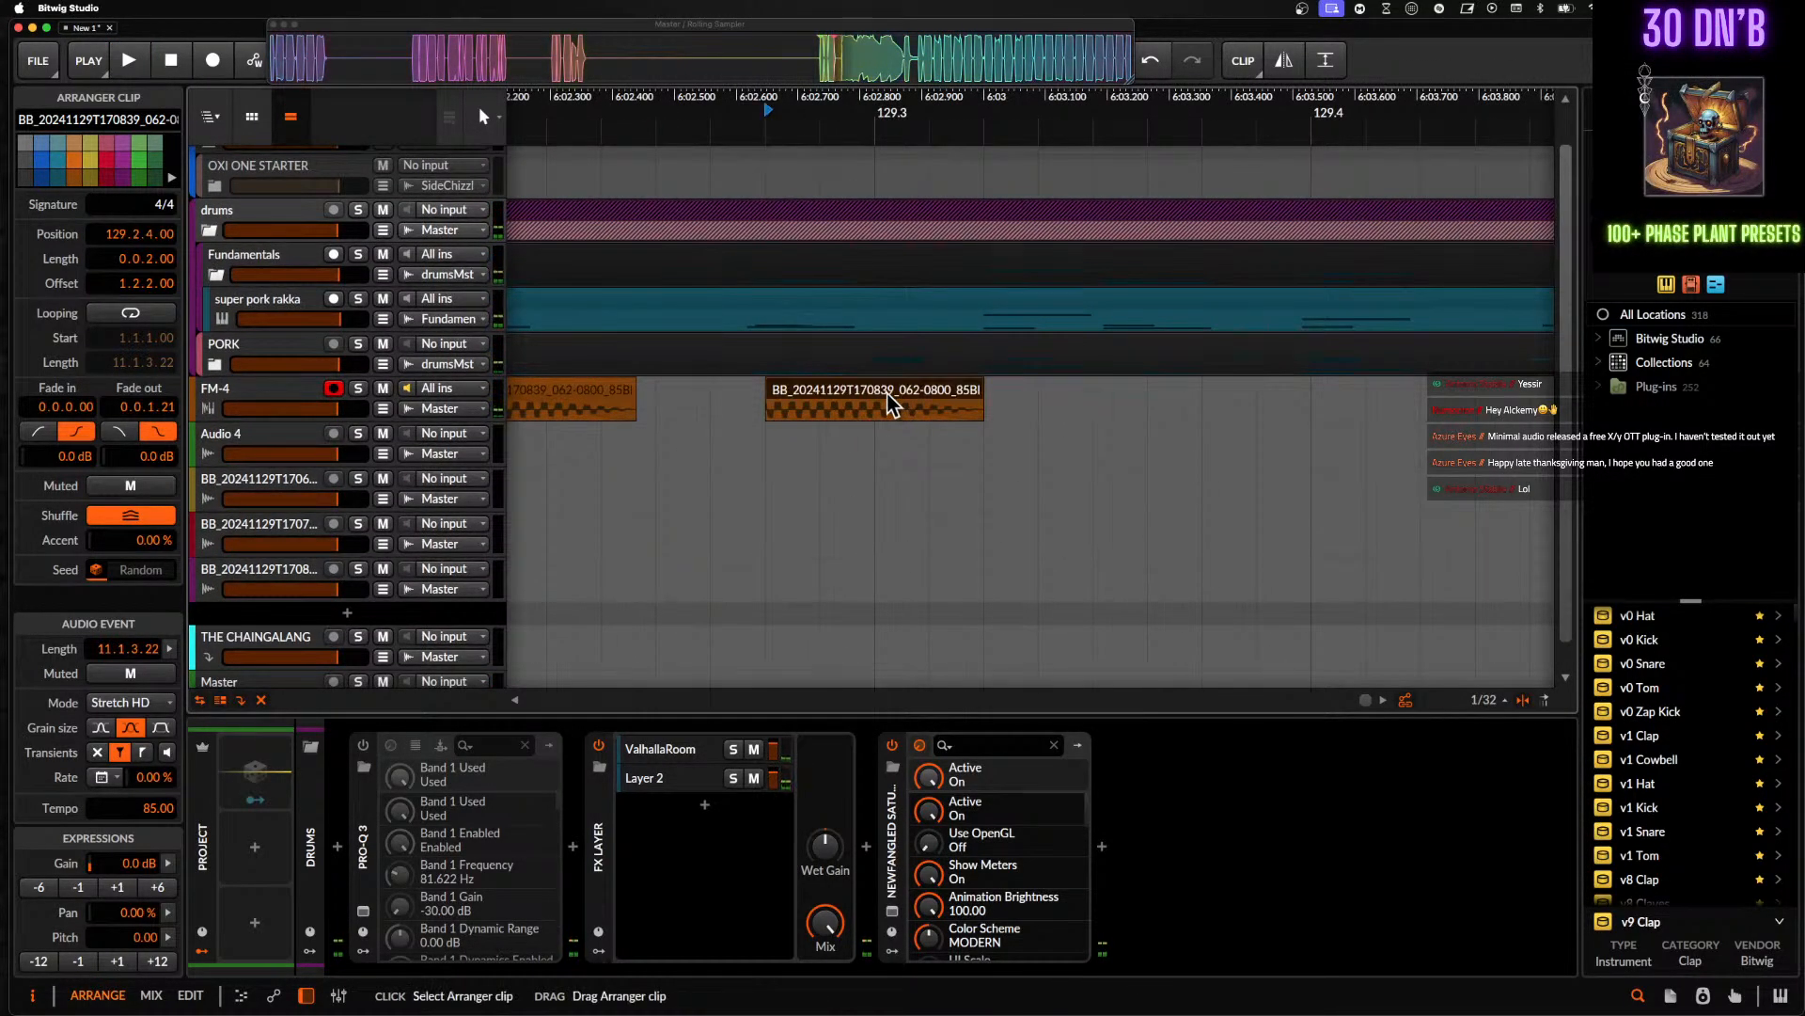
pyautogui.scroll(-3, 870, 396)
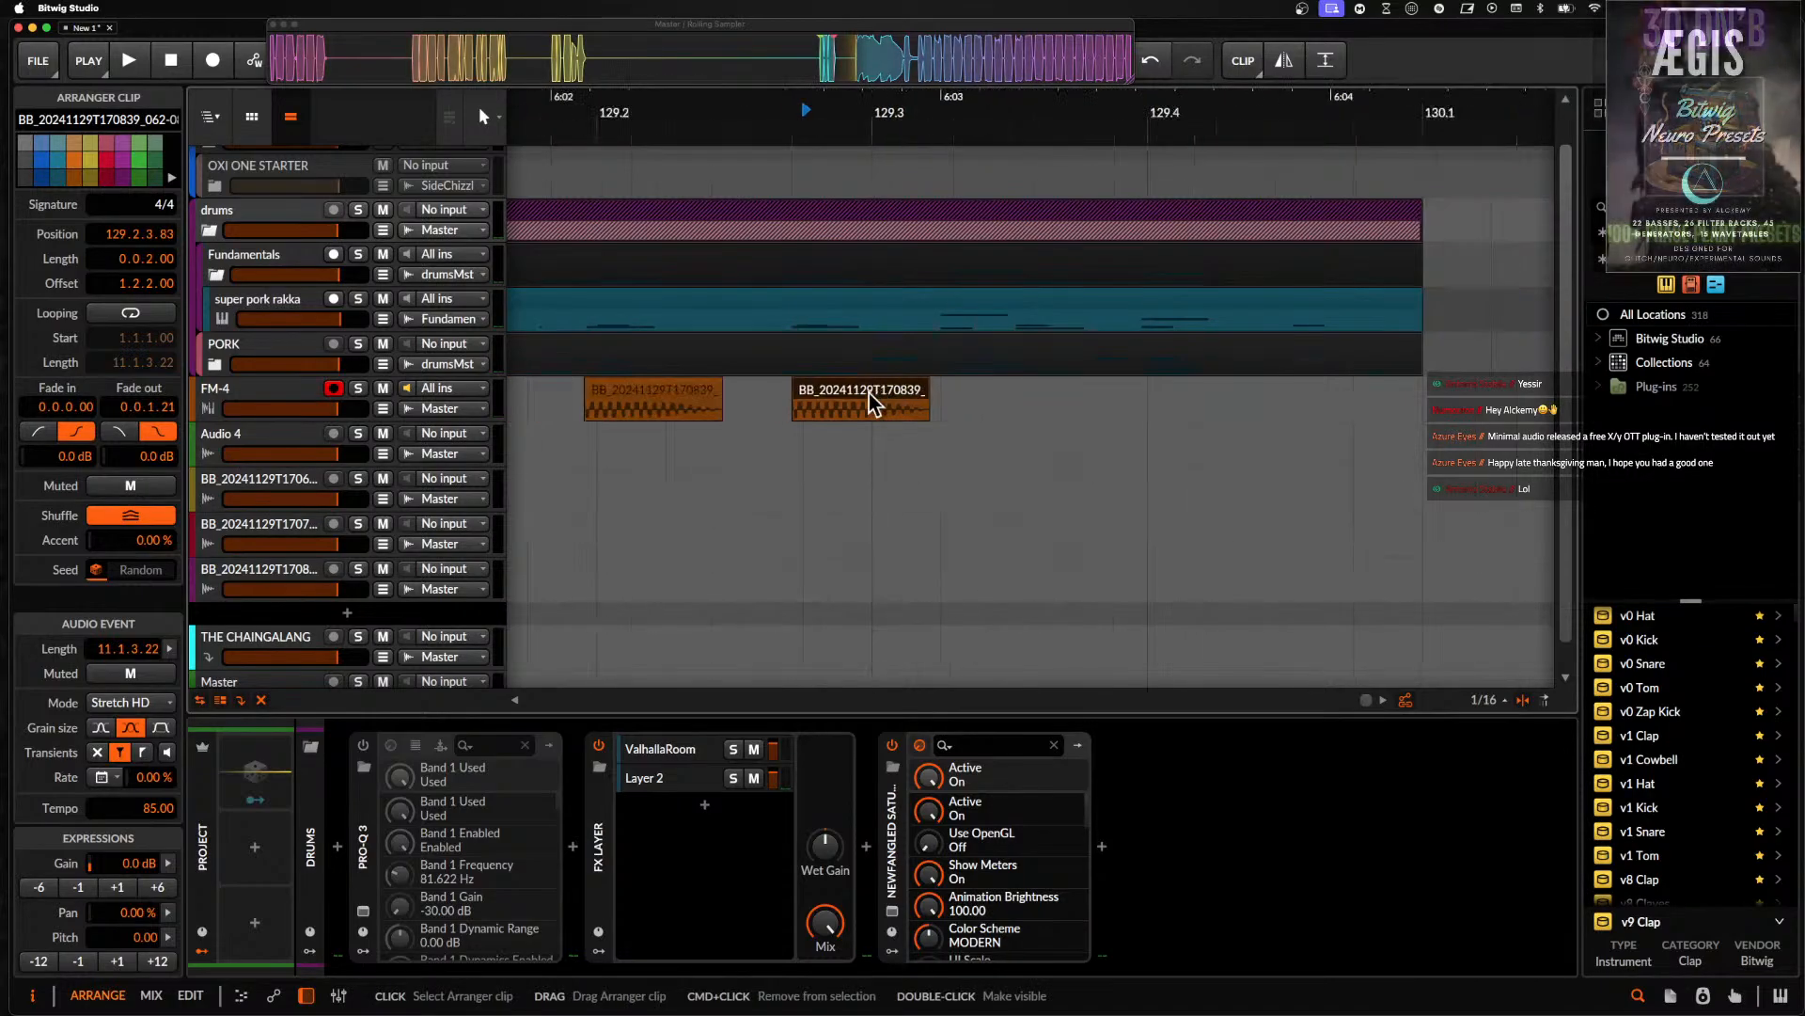
pyautogui.moveTo(870, 397); pyautogui.dragTo(1202, 388)
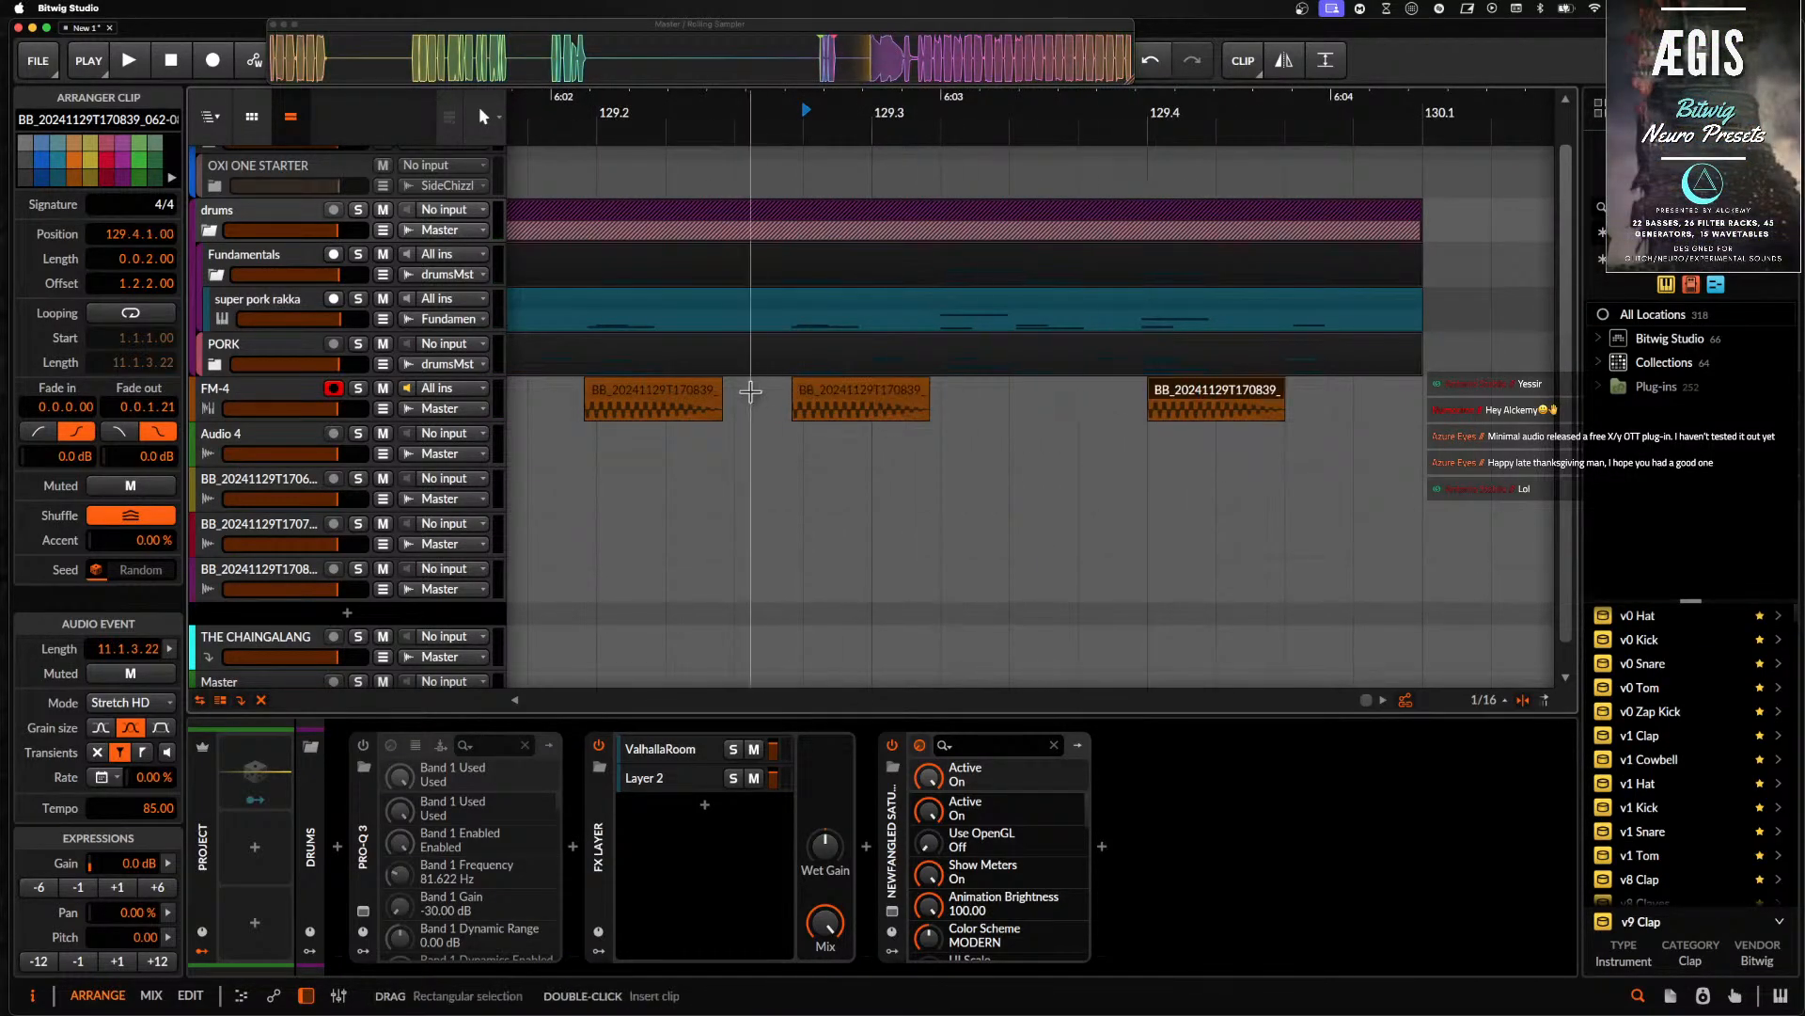
pyautogui.scroll(-2, 747, 393)
# - Slide the audio content inside the second hit to a different part of the recording, repeatedly auditioning it against the drums
pyautogui.moveTo(879, 413); pyautogui.dragTo(476, 432)
pyautogui.press('space')
pyautogui.press('space')
pyautogui.click(729, 395)
pyautogui.press('space')
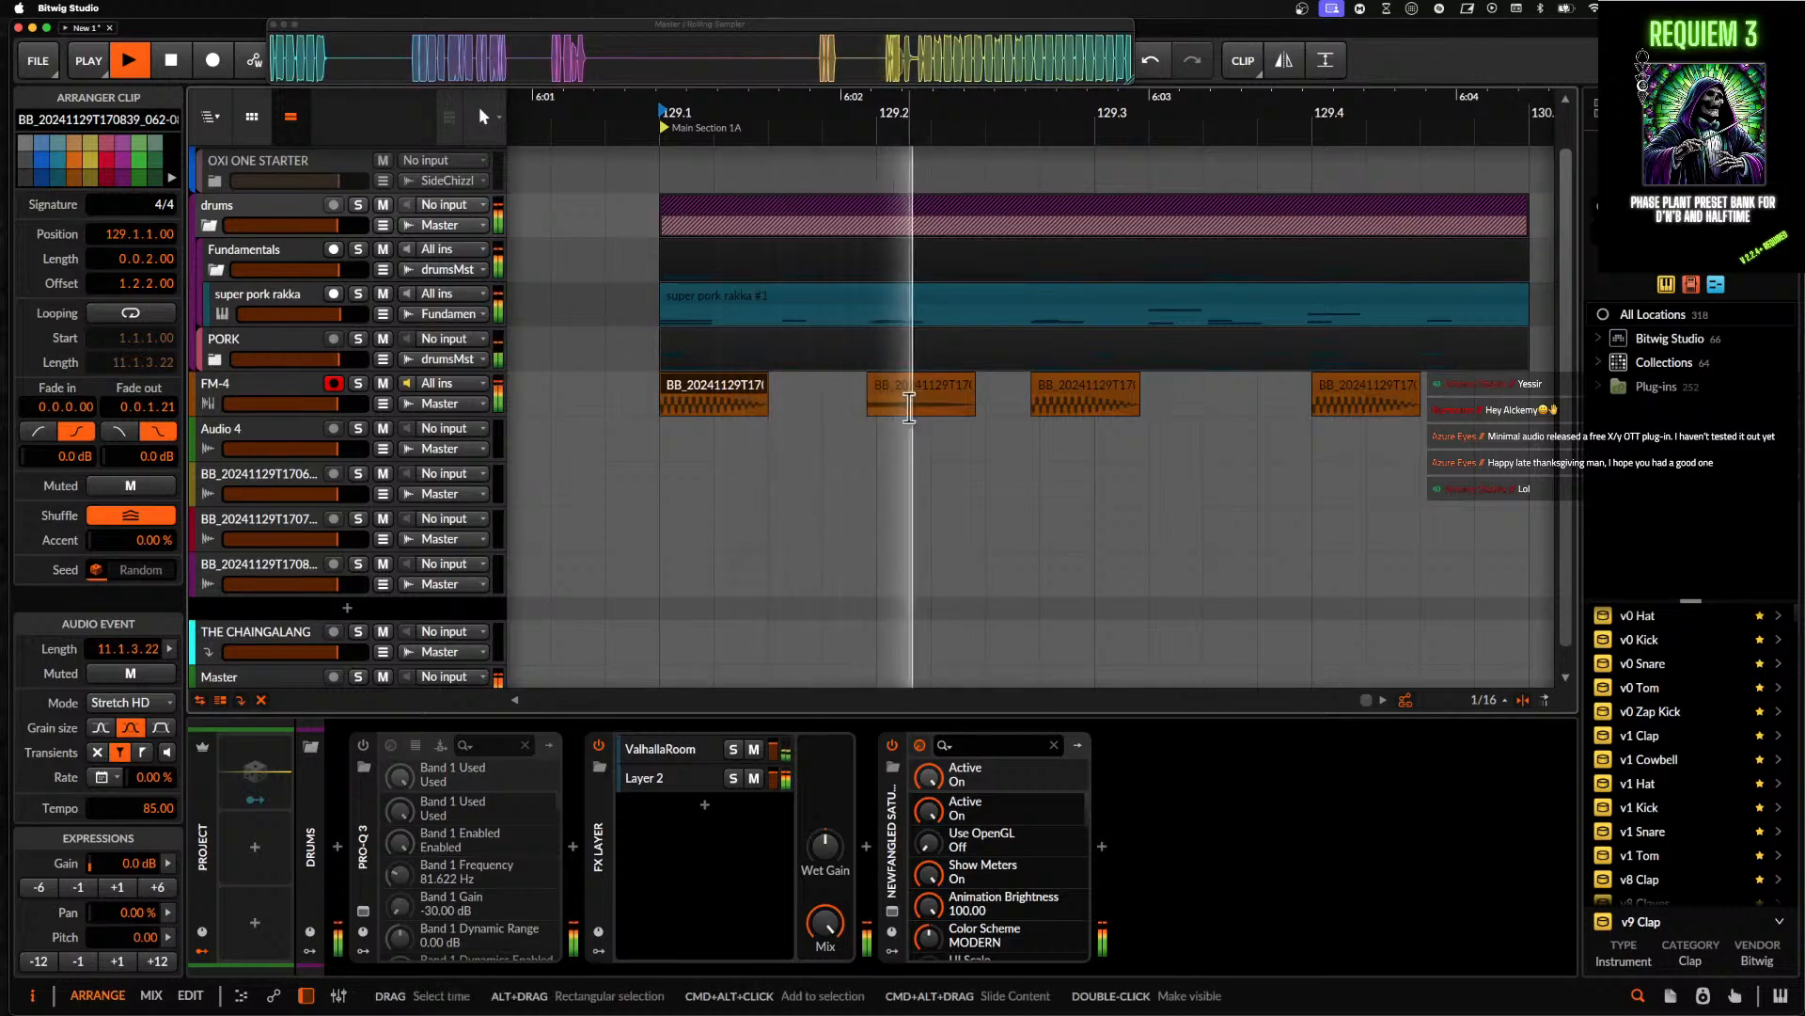
pyautogui.press('space')
pyautogui.moveTo(909, 411); pyautogui.dragTo(700, 412)
pyautogui.press('space')
pyautogui.press('space')
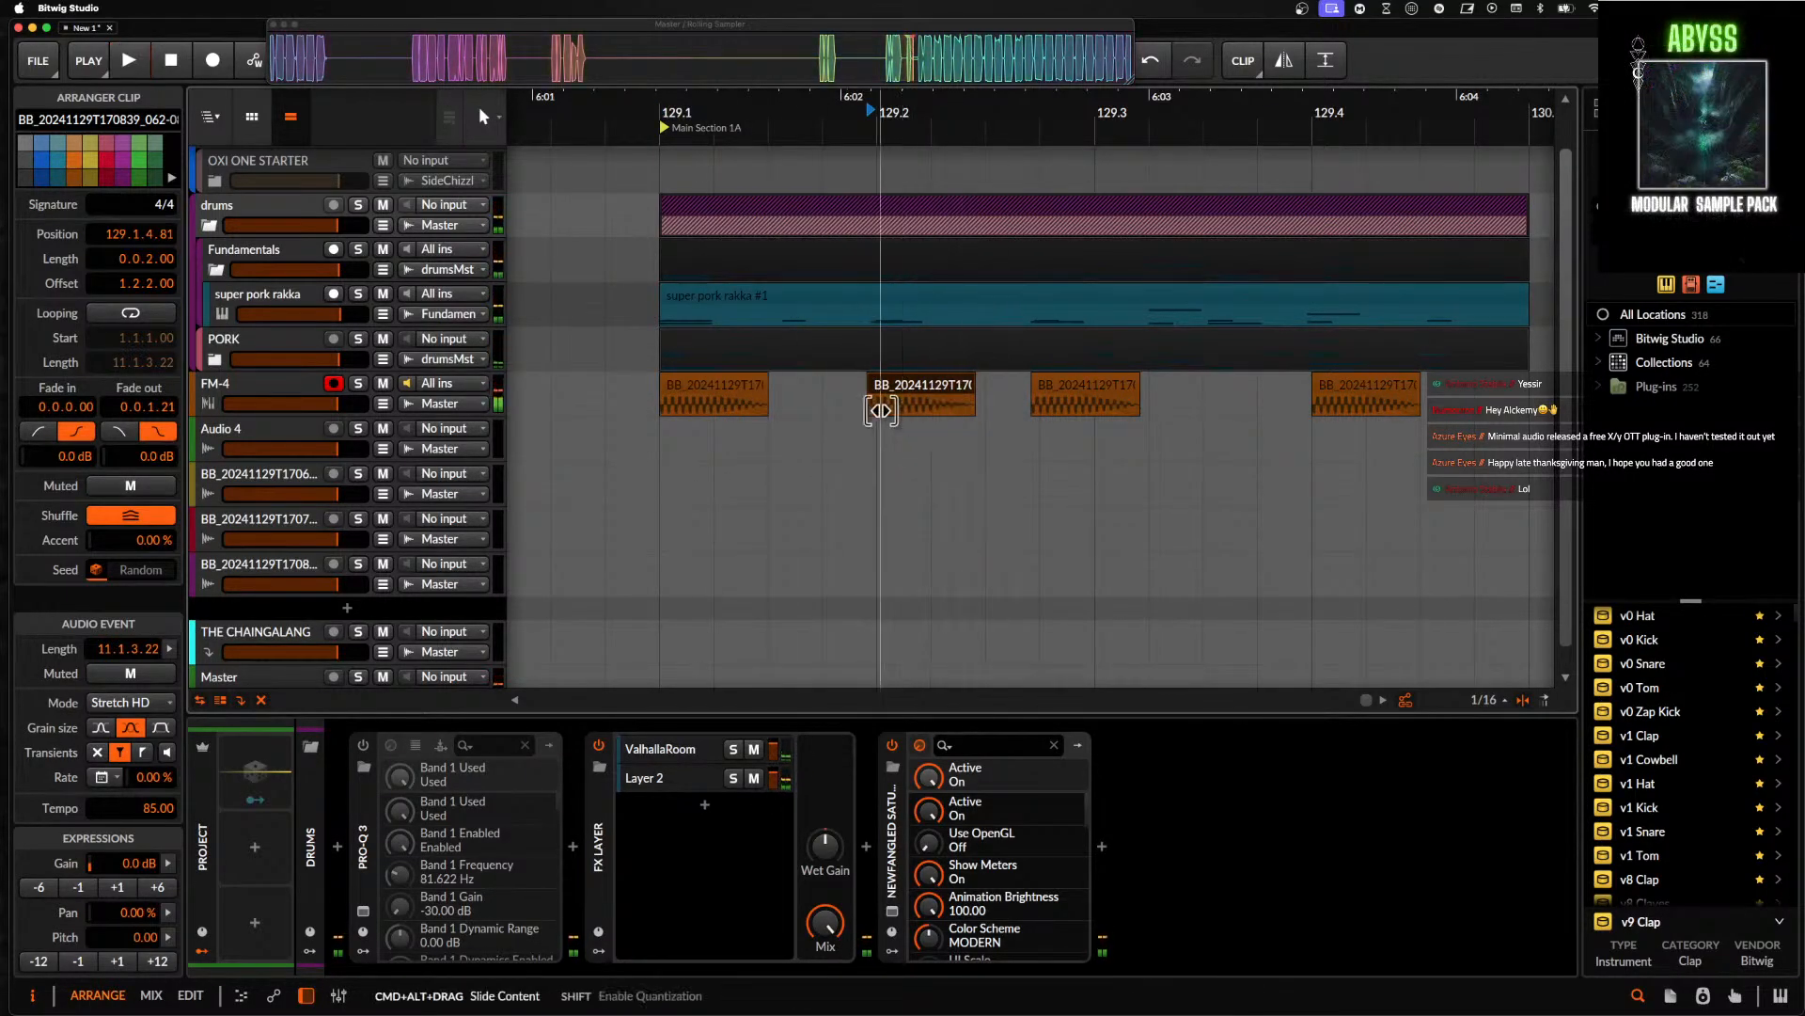
pyautogui.moveTo(880, 412); pyautogui.dragTo(717, 407)
pyautogui.press('space')
pyautogui.press('space')
pyautogui.press('space')
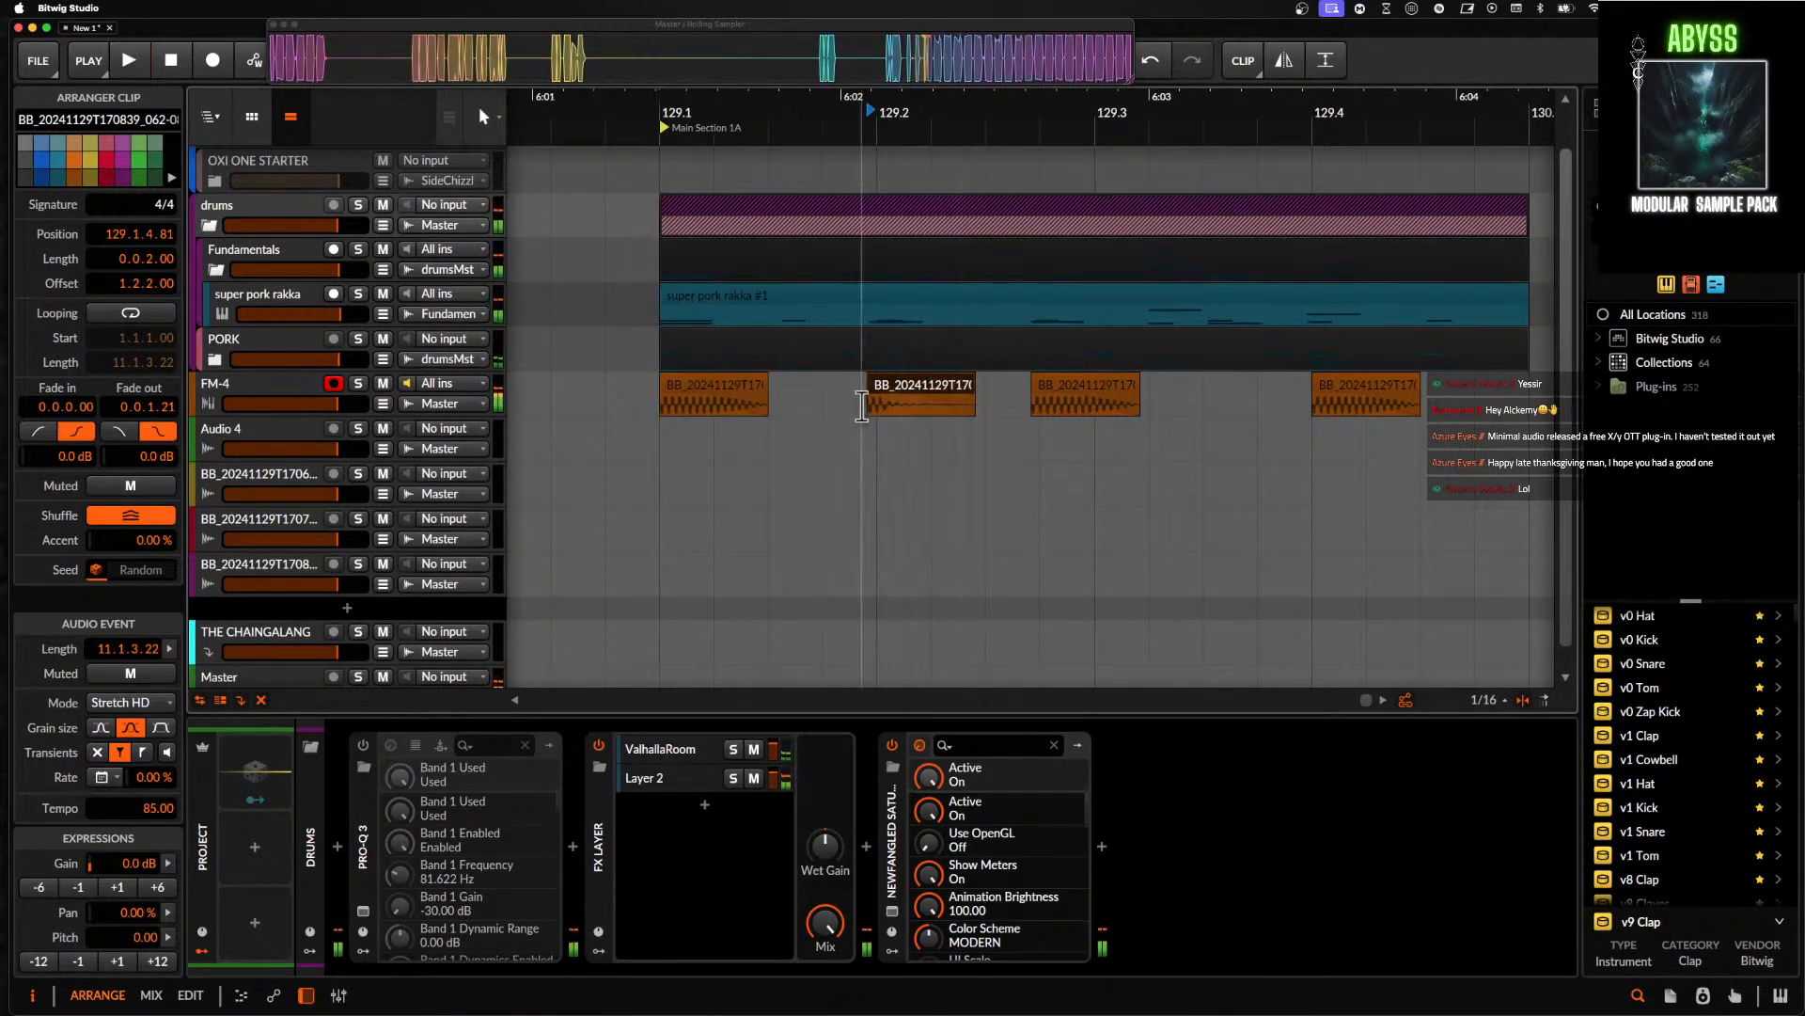
pyautogui.press('space')
pyautogui.press('space')
pyautogui.moveTo(882, 411); pyautogui.dragTo(661, 409)
pyautogui.press('space')
pyautogui.press('space')
pyautogui.press('space')
pyautogui.click(905, 411)
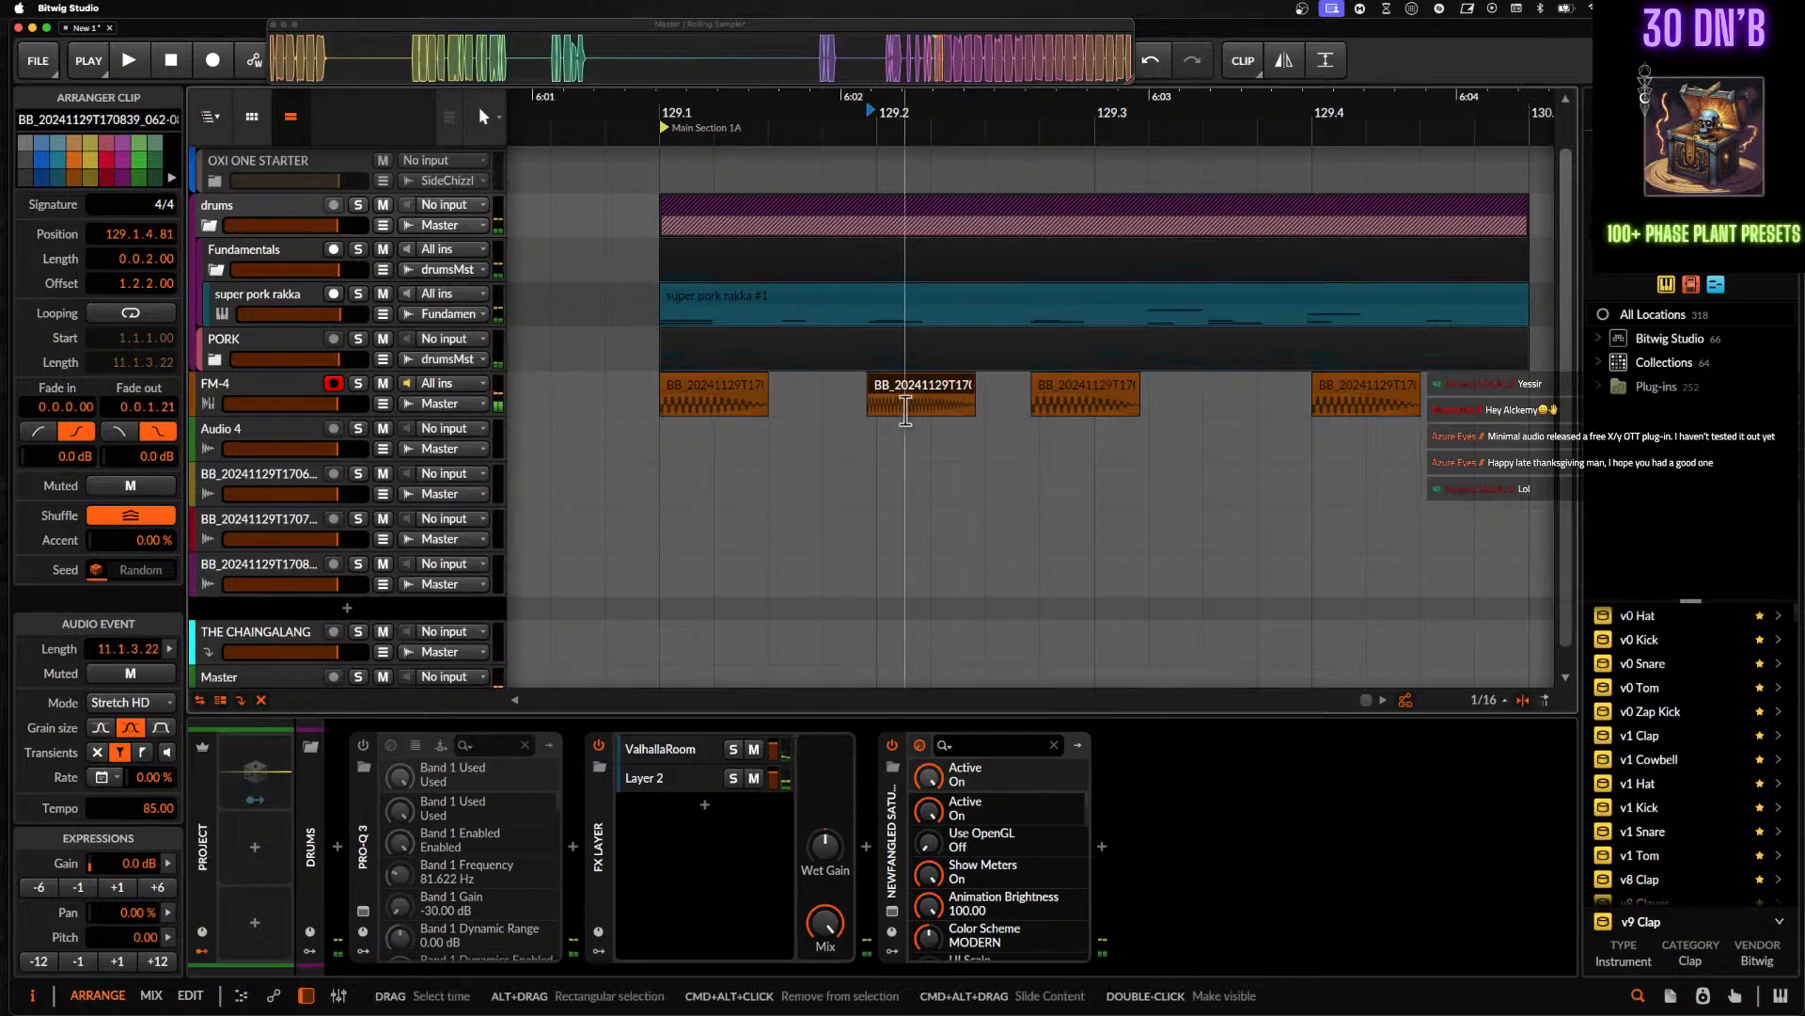
pyautogui.press('space')
pyautogui.scroll(1, 731, 389)
pyautogui.press('space')
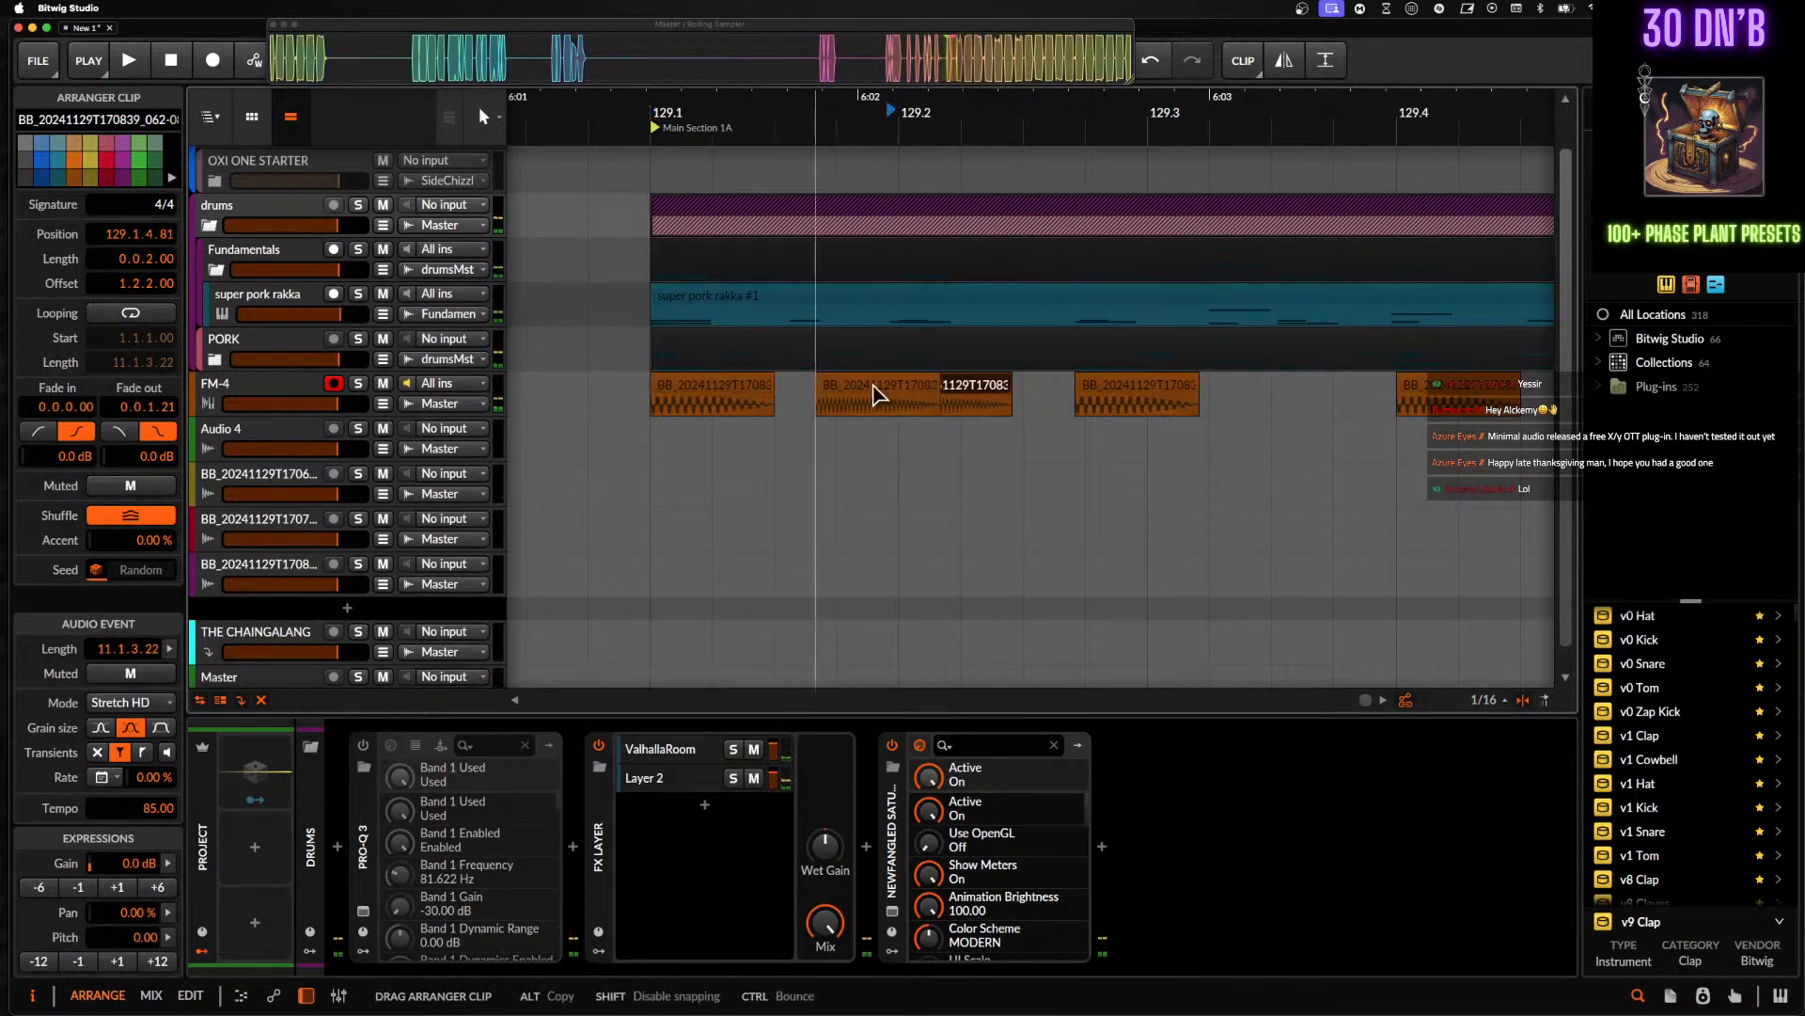
# - Move the second hit to 129.1.3.26, shorten it to 0.0.1.36 and play it with the drums
pyautogui.moveTo(878, 395); pyautogui.dragTo(855, 395)
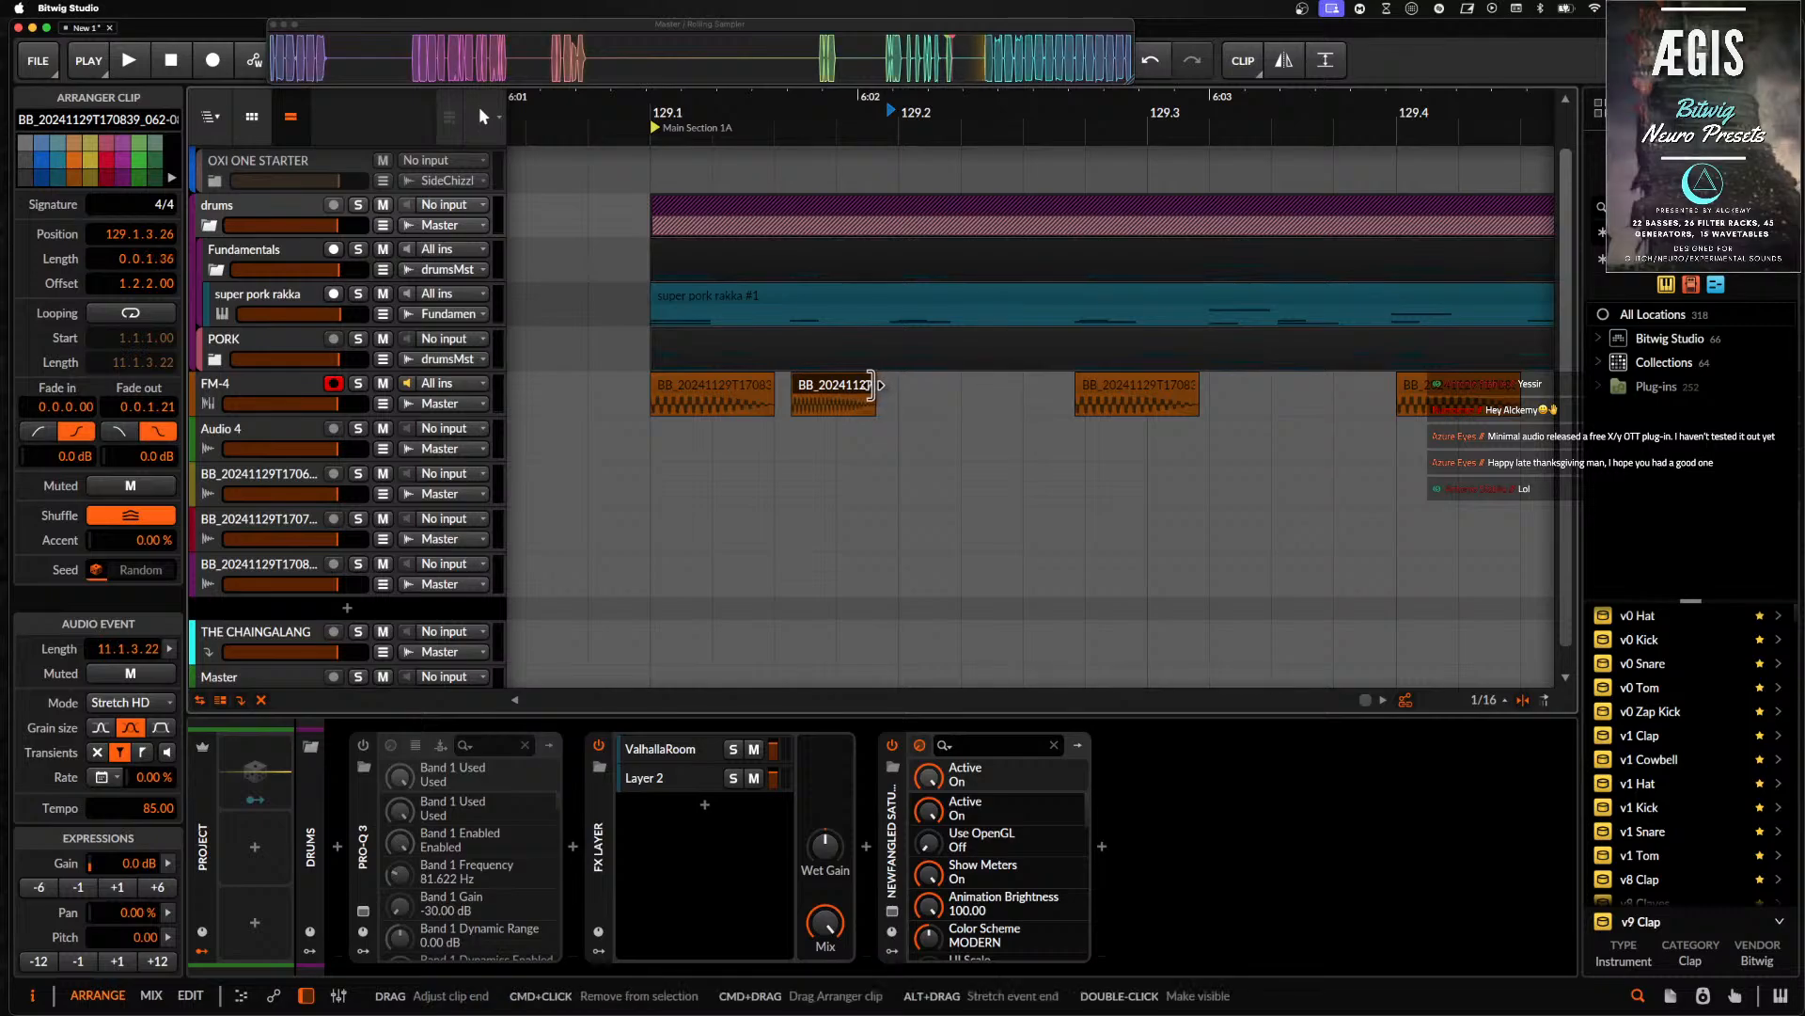
pyautogui.click(741, 387)
pyautogui.scroll(3, 742, 388)
pyautogui.press('space')
pyautogui.scroll(-2, 742, 388)
pyautogui.press('space')
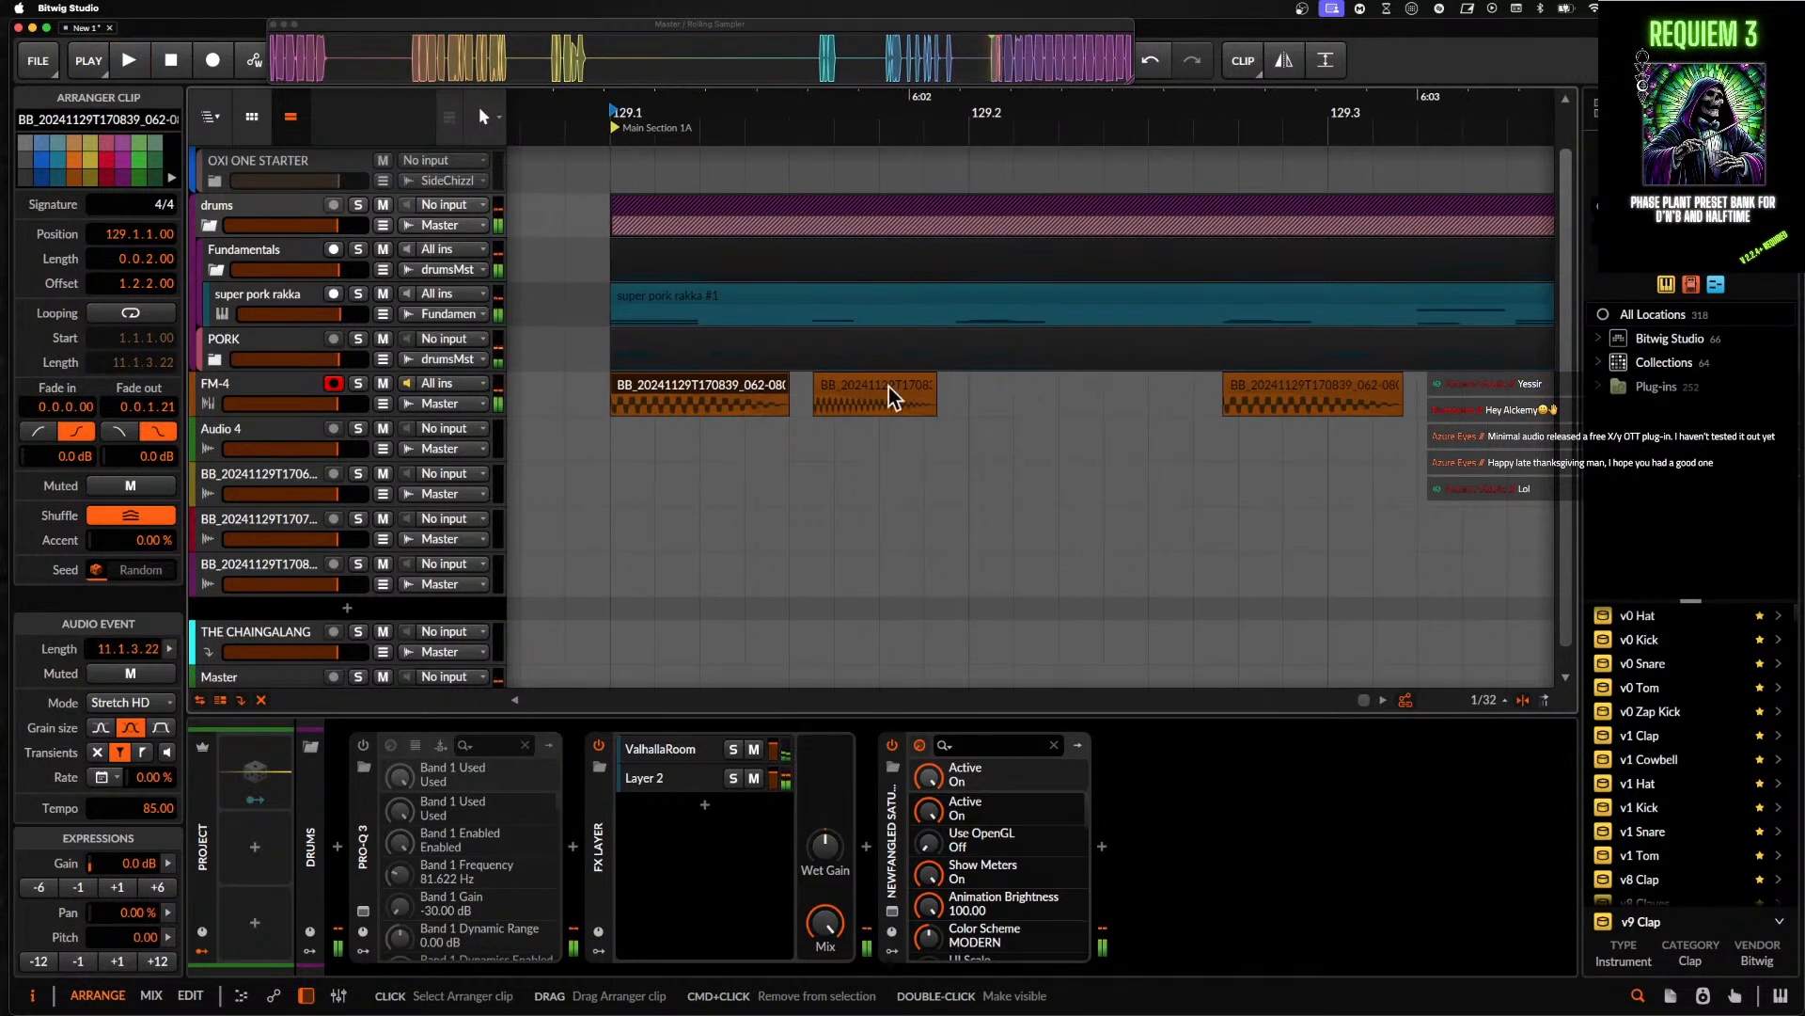
# - Copy the shortened hit to 129.2.1.00, raise the copy's pitch by 1 semitone and audition the pattern
pyautogui.scroll(-2, 888, 388)
pyautogui.moveTo(901, 389); pyautogui.dragTo(975, 395)
pyautogui.scroll(3, 975, 395)
pyautogui.click(118, 960)
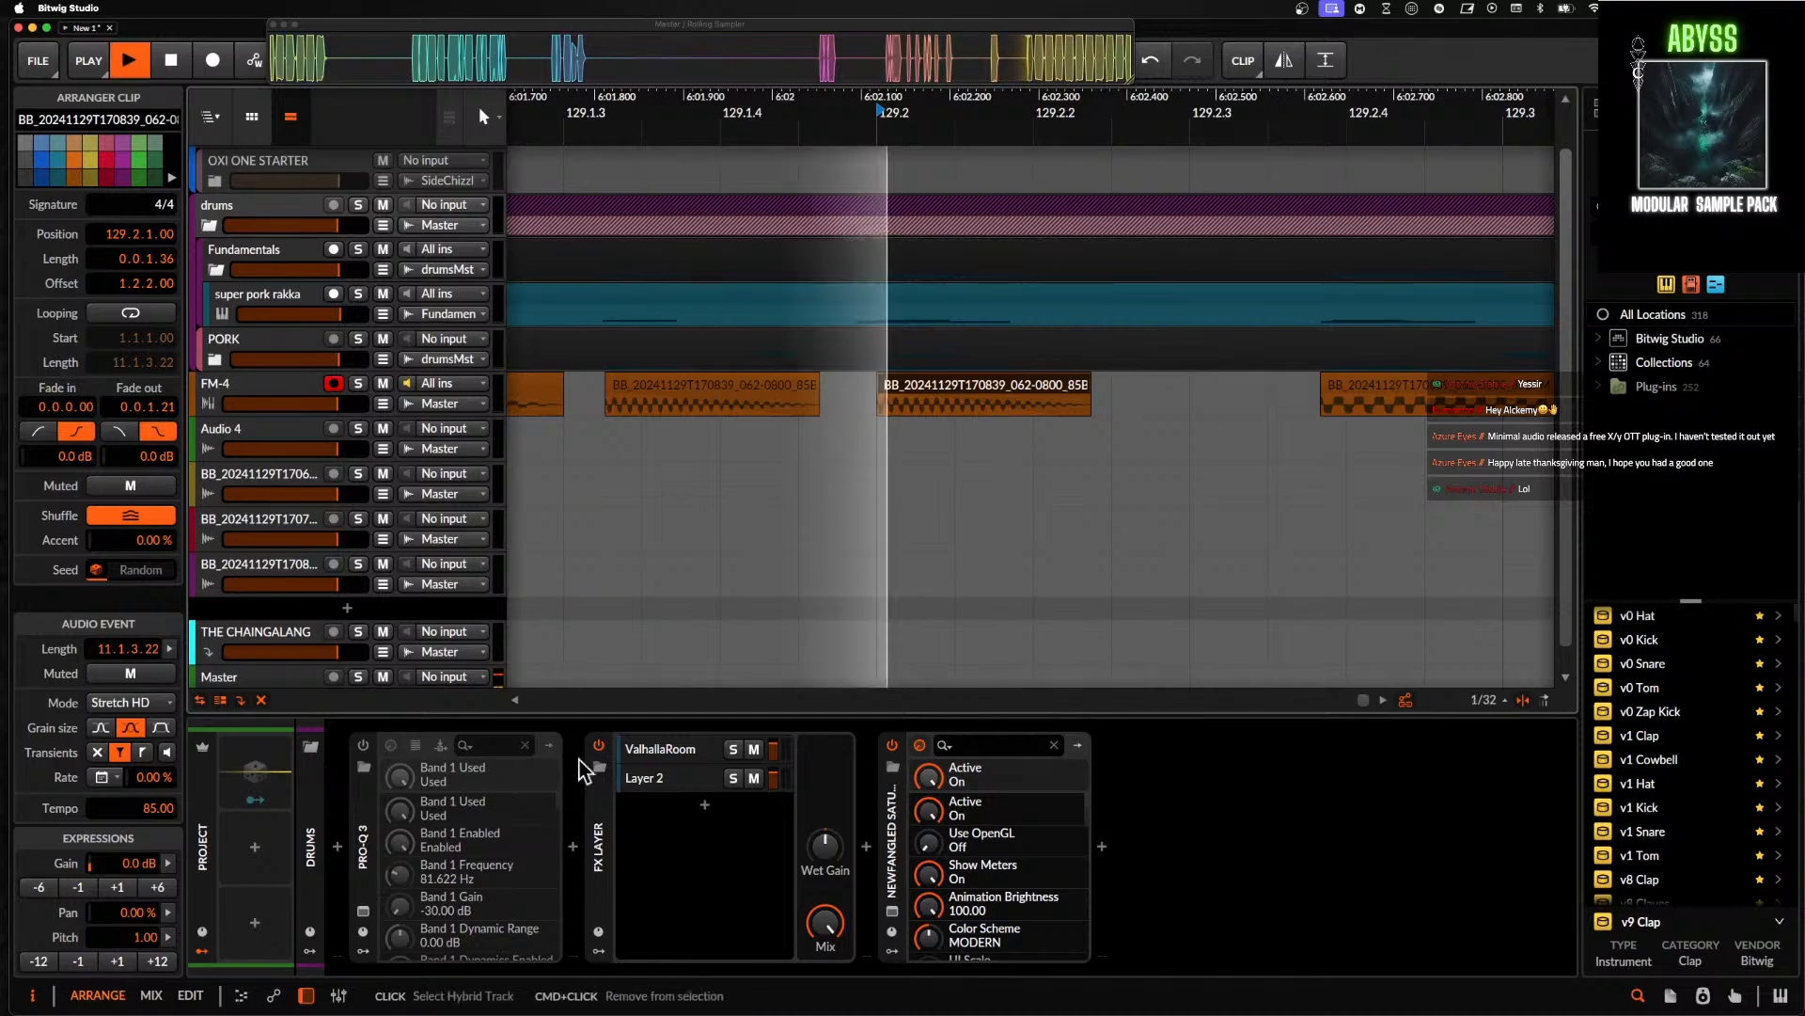
pyautogui.scroll(-3, 834, 597)
pyautogui.click(839, 400)
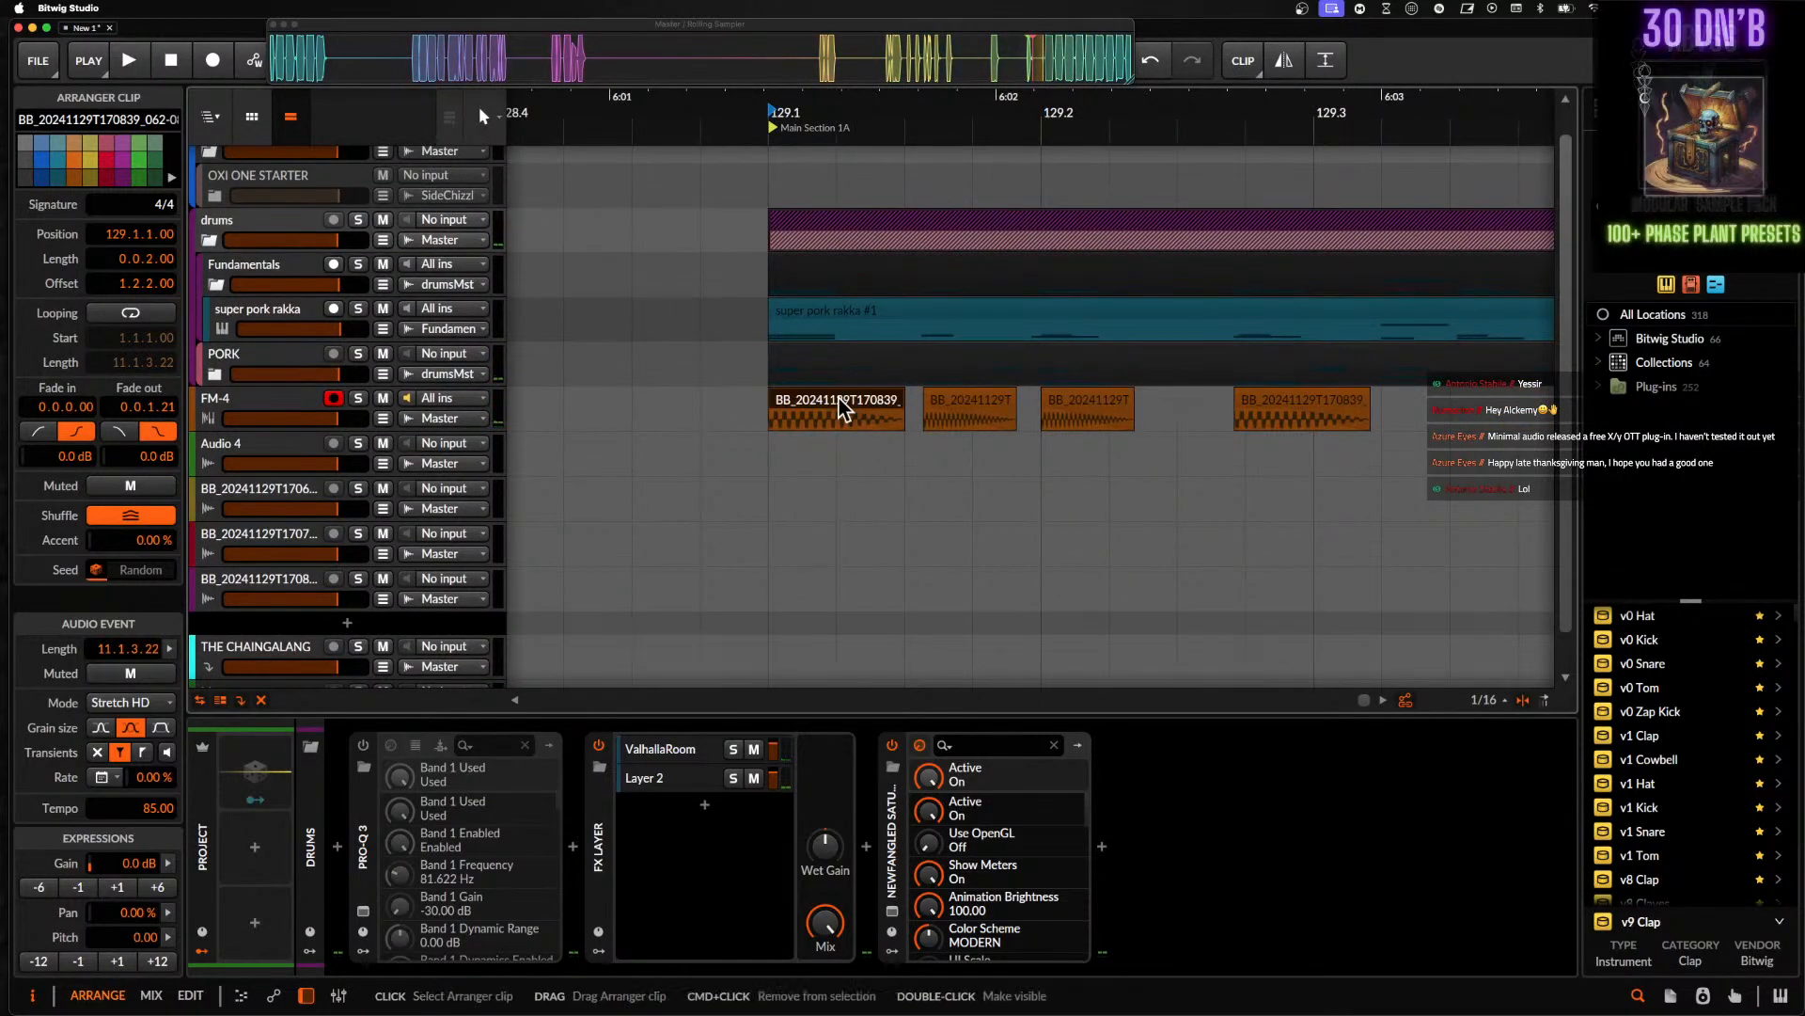
# - Copy a 0.0.2.00-long hit to 129.3.2.00, lower the copy's pitch by 2 semitones and audition it with the drums
pyautogui.press('space')
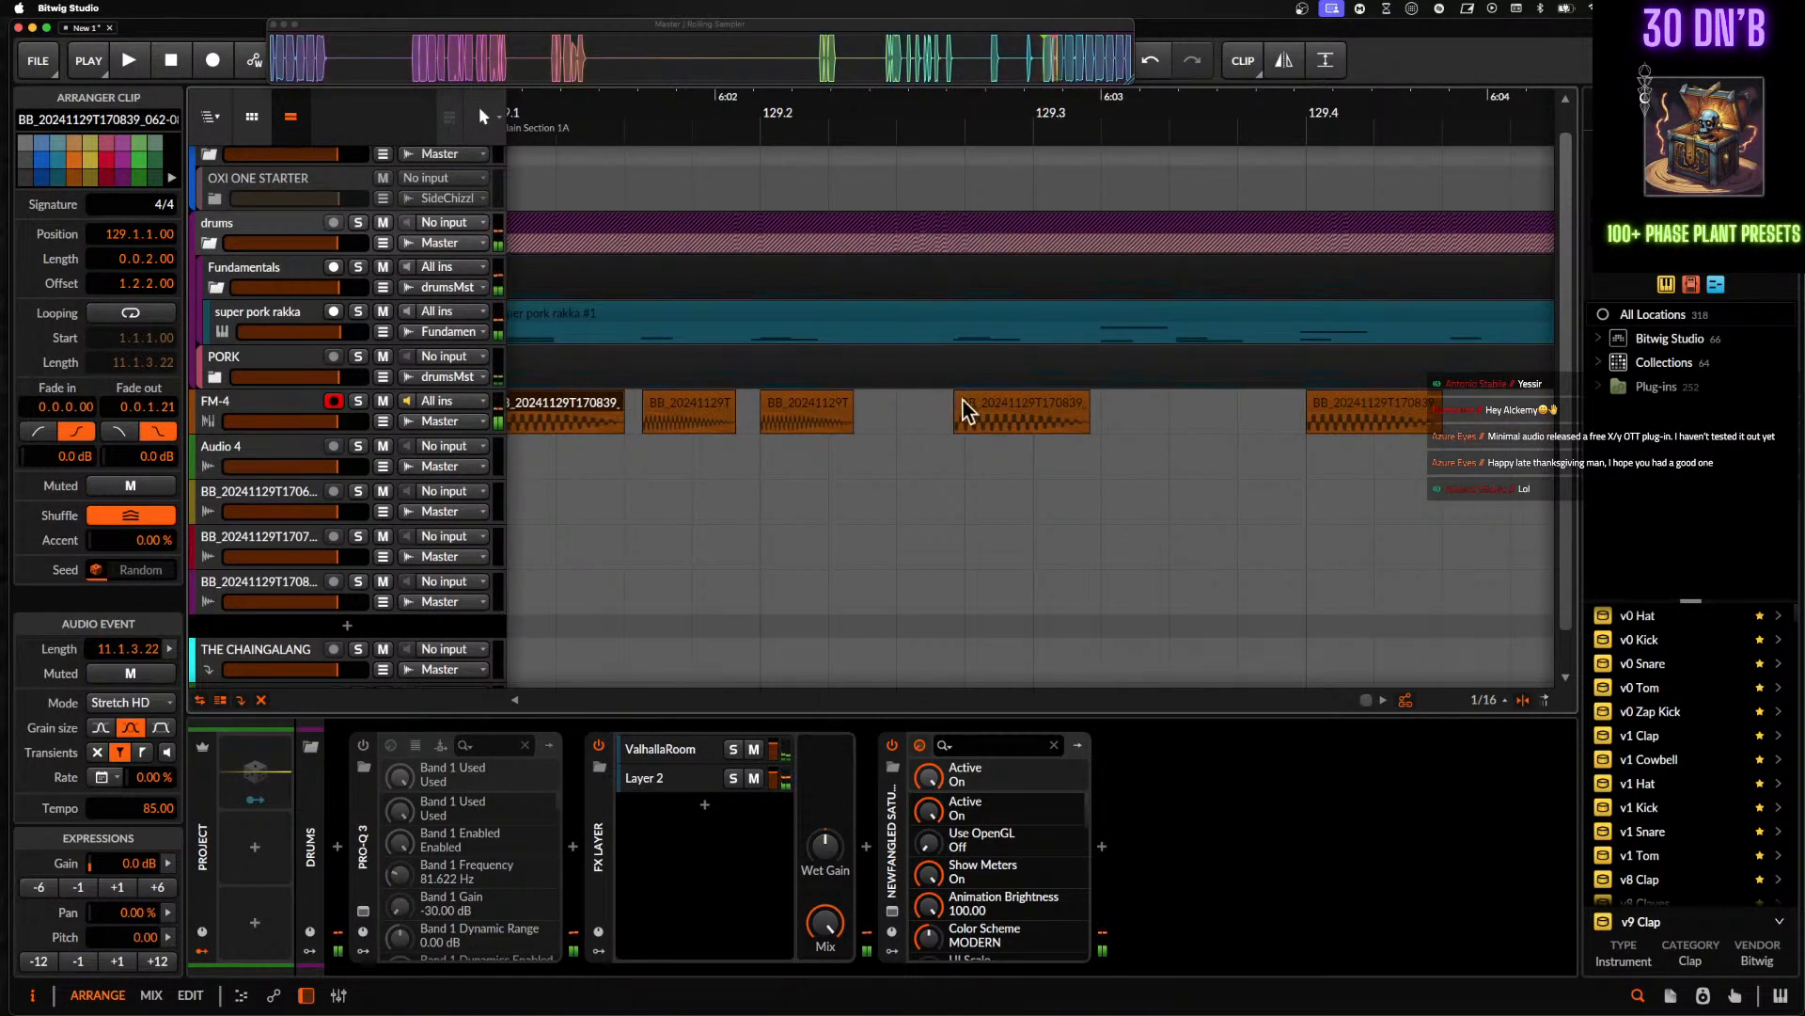
pyautogui.click(895, 403)
pyautogui.click(816, 405)
pyautogui.click(1014, 412)
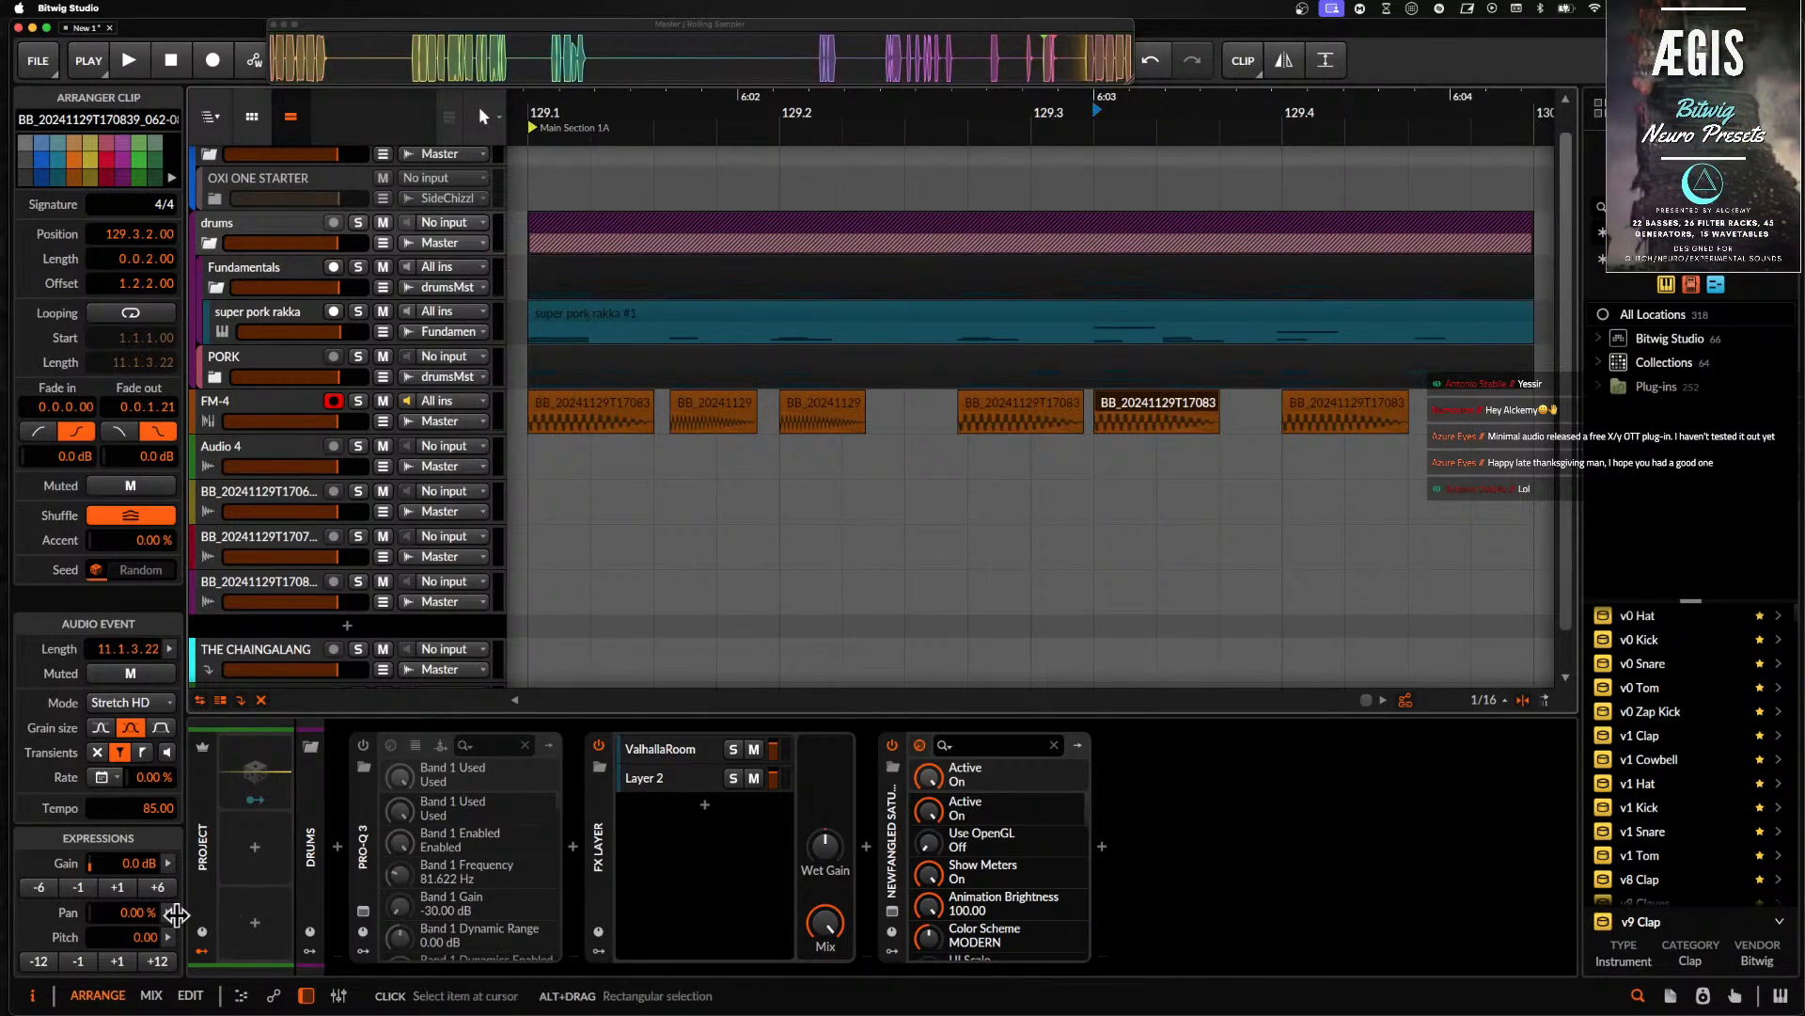
pyautogui.click(80, 962)
pyautogui.click(79, 962)
pyautogui.press('space')
pyautogui.hscroll(-2, 1069, 474)
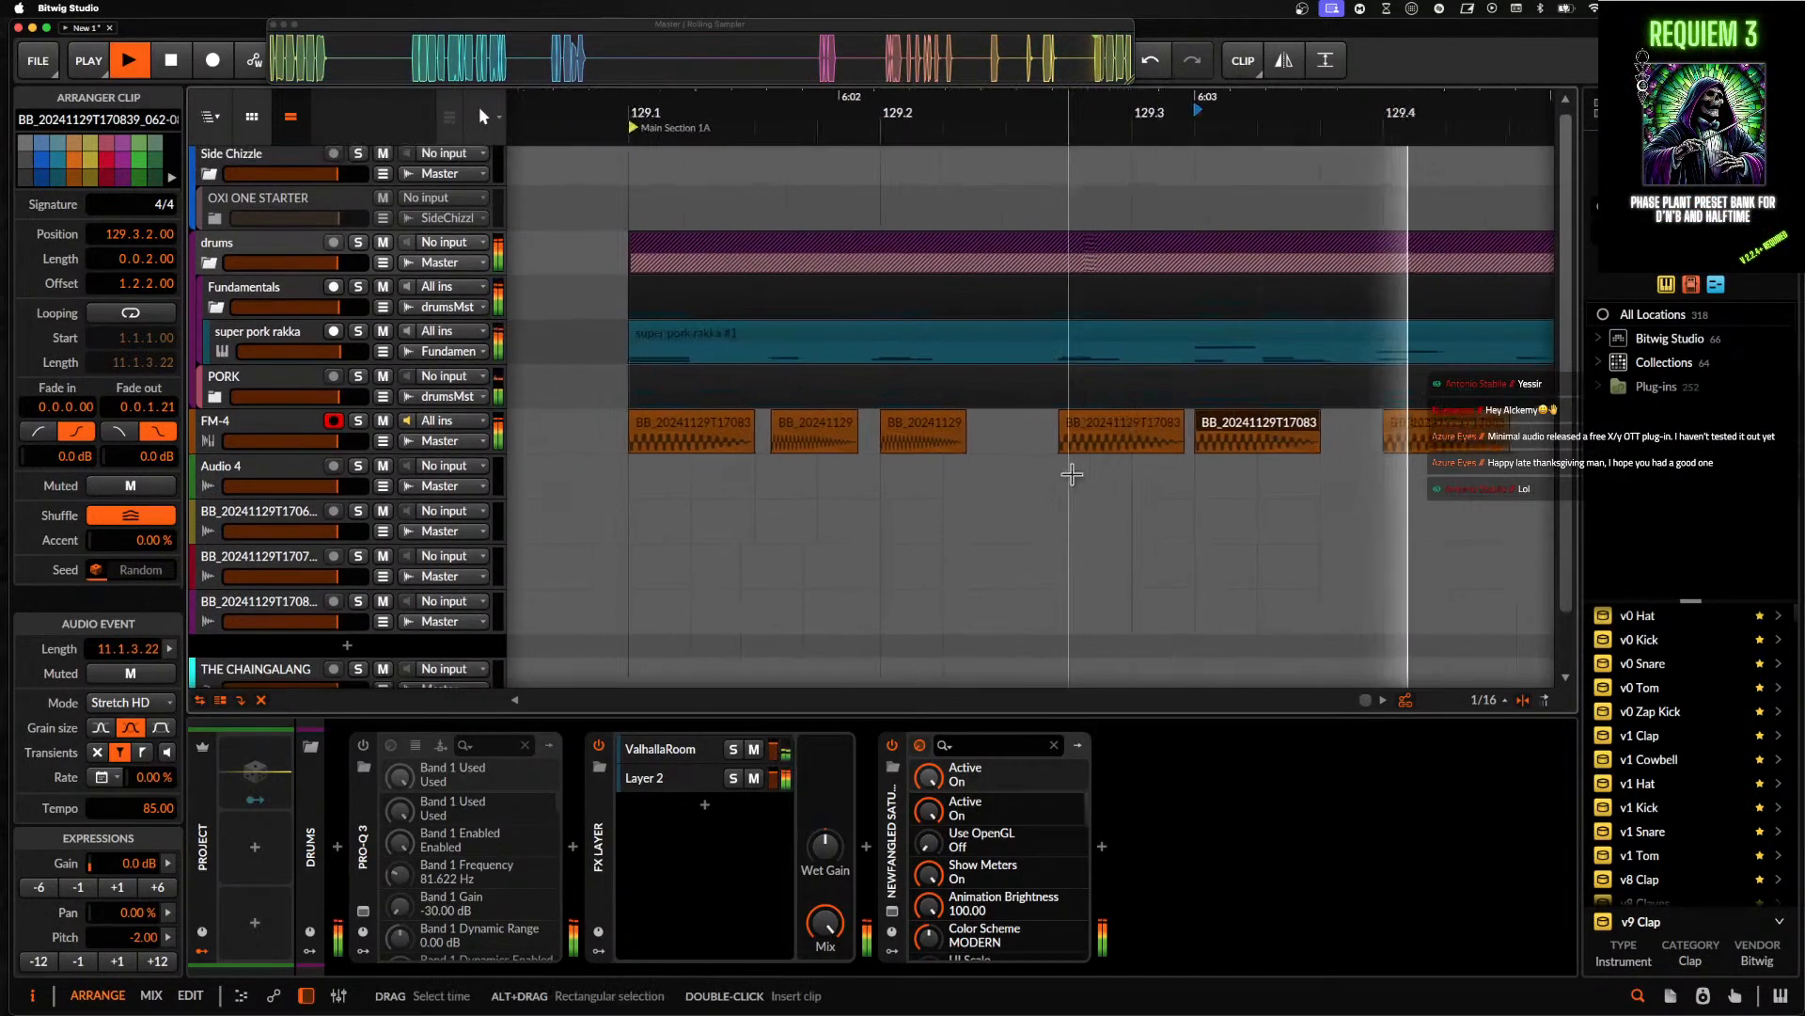
pyautogui.scroll(-3, 1081, 471)
pyautogui.scroll(4, 1251, 442)
pyautogui.press('space')
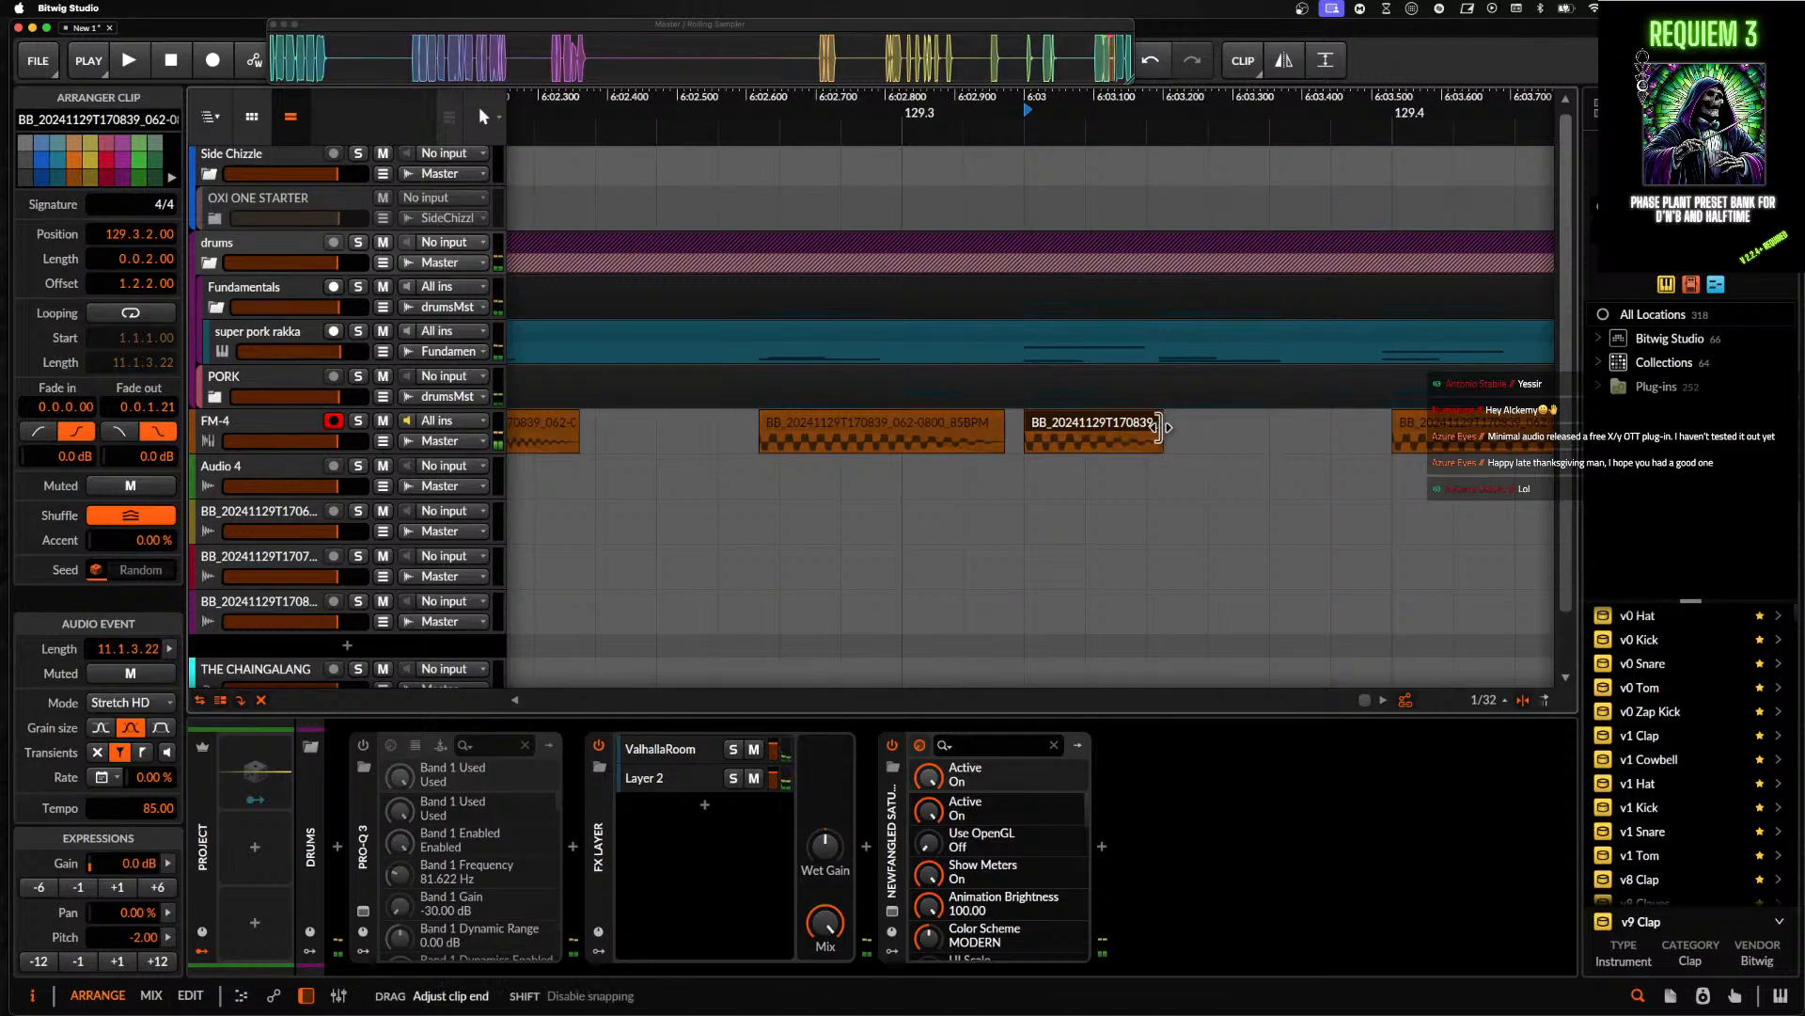
# - Copy that hit to 129.3.3.00, raise the copy's pitch by one octave to 10.00, set its length to 0.0.2.00 and play it
pyautogui.press('space')
pyautogui.press('space')
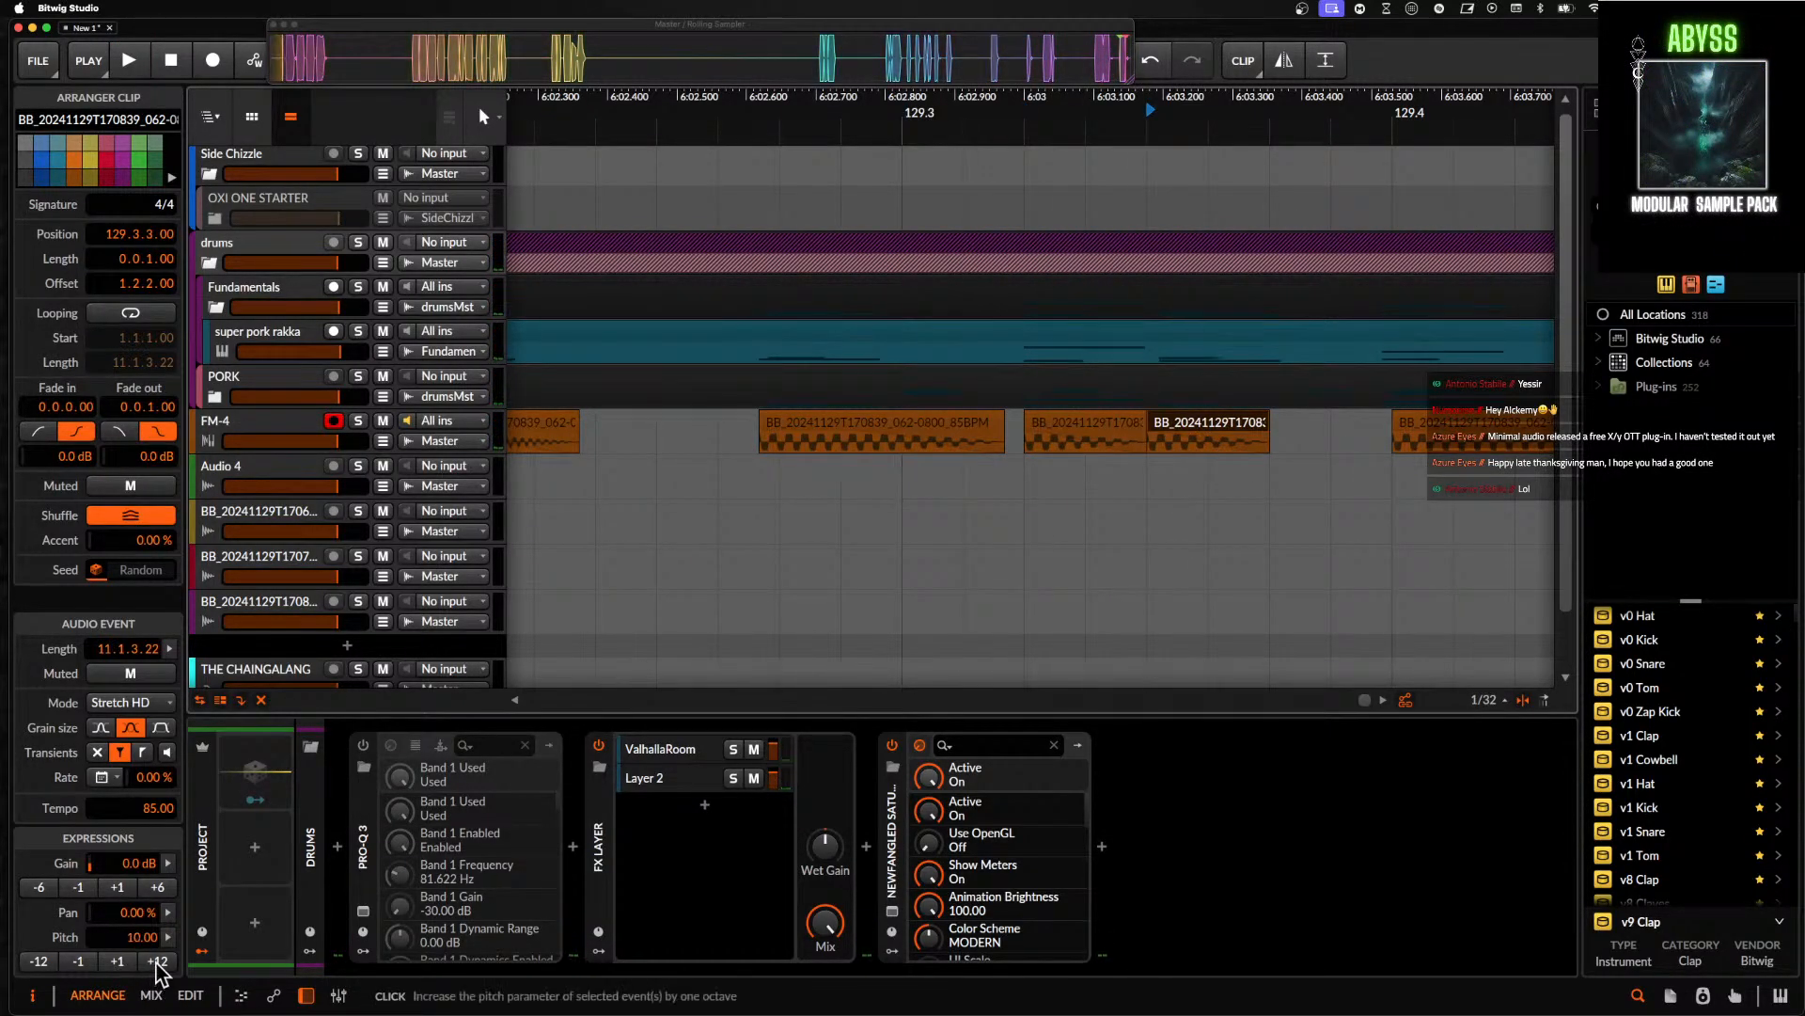
pyautogui.press('space')
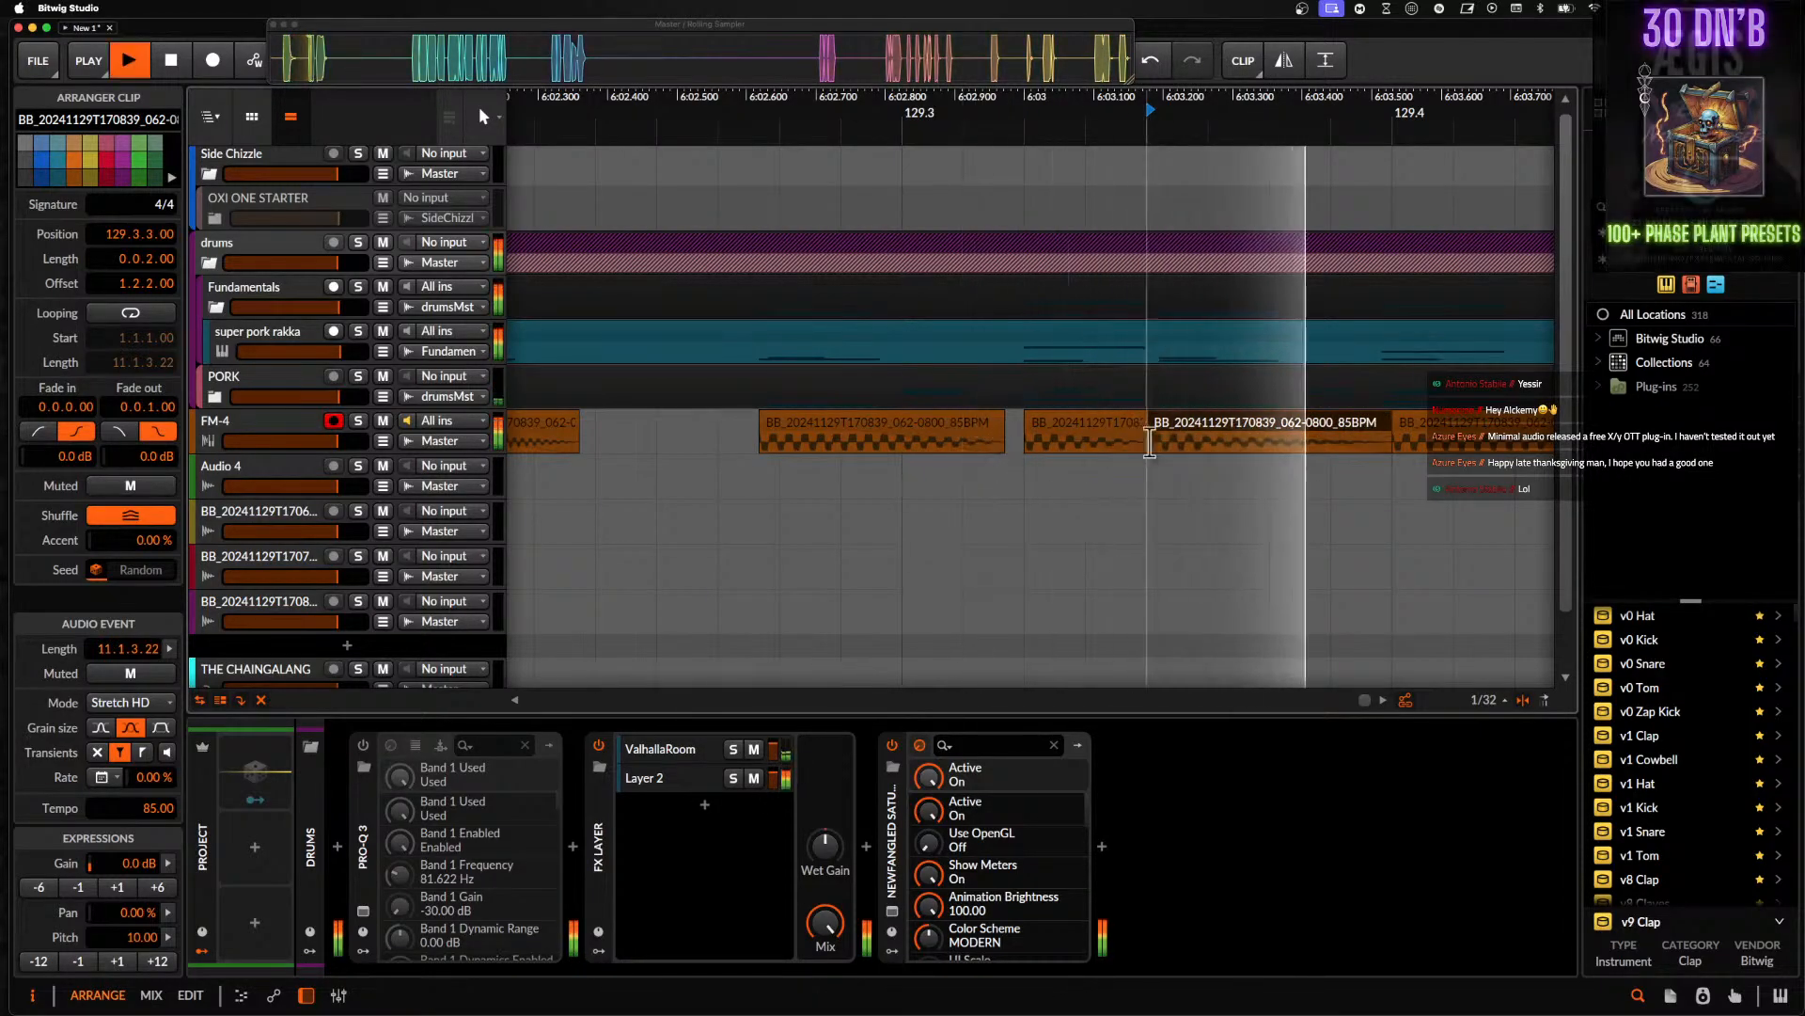
# - Select the time range from 129.1.1.00 to 130.1.1.00 across the drums and bass, loop it and play the bar
pyautogui.scroll(-5, 968, 442)
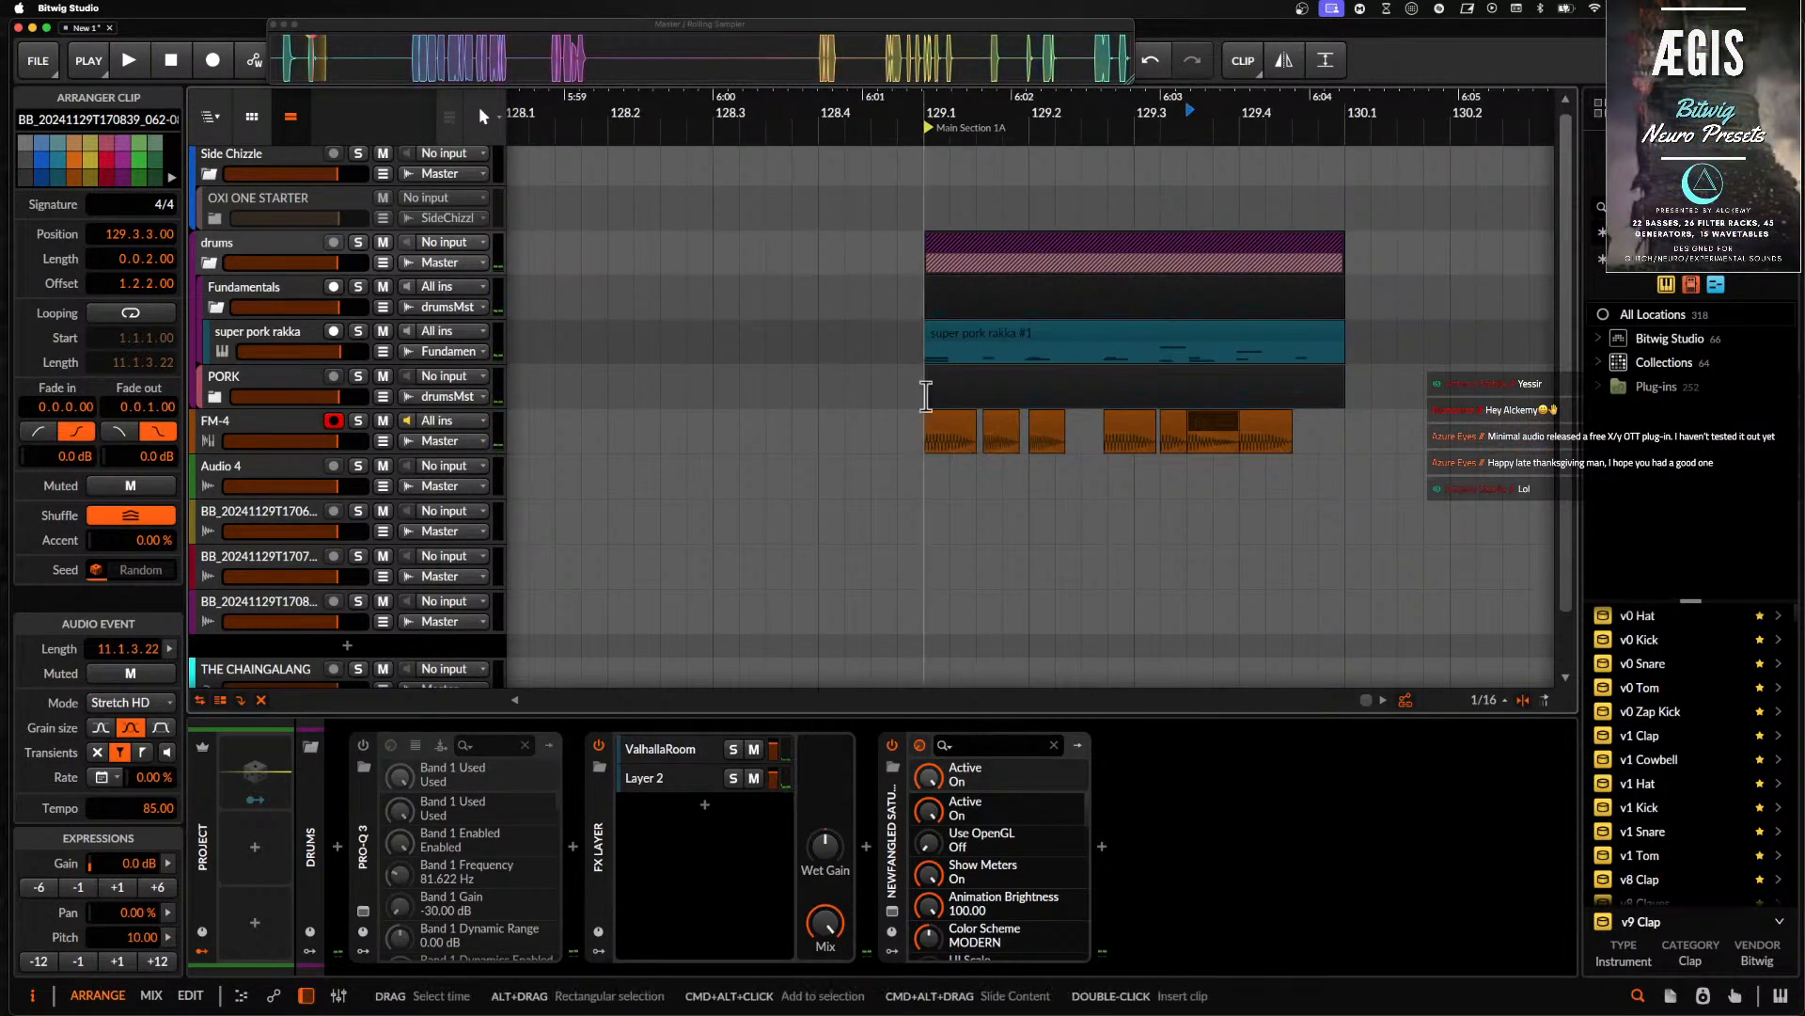
pyautogui.moveTo(924, 296); pyautogui.dragTo(1338, 427)
pyautogui.press('space')
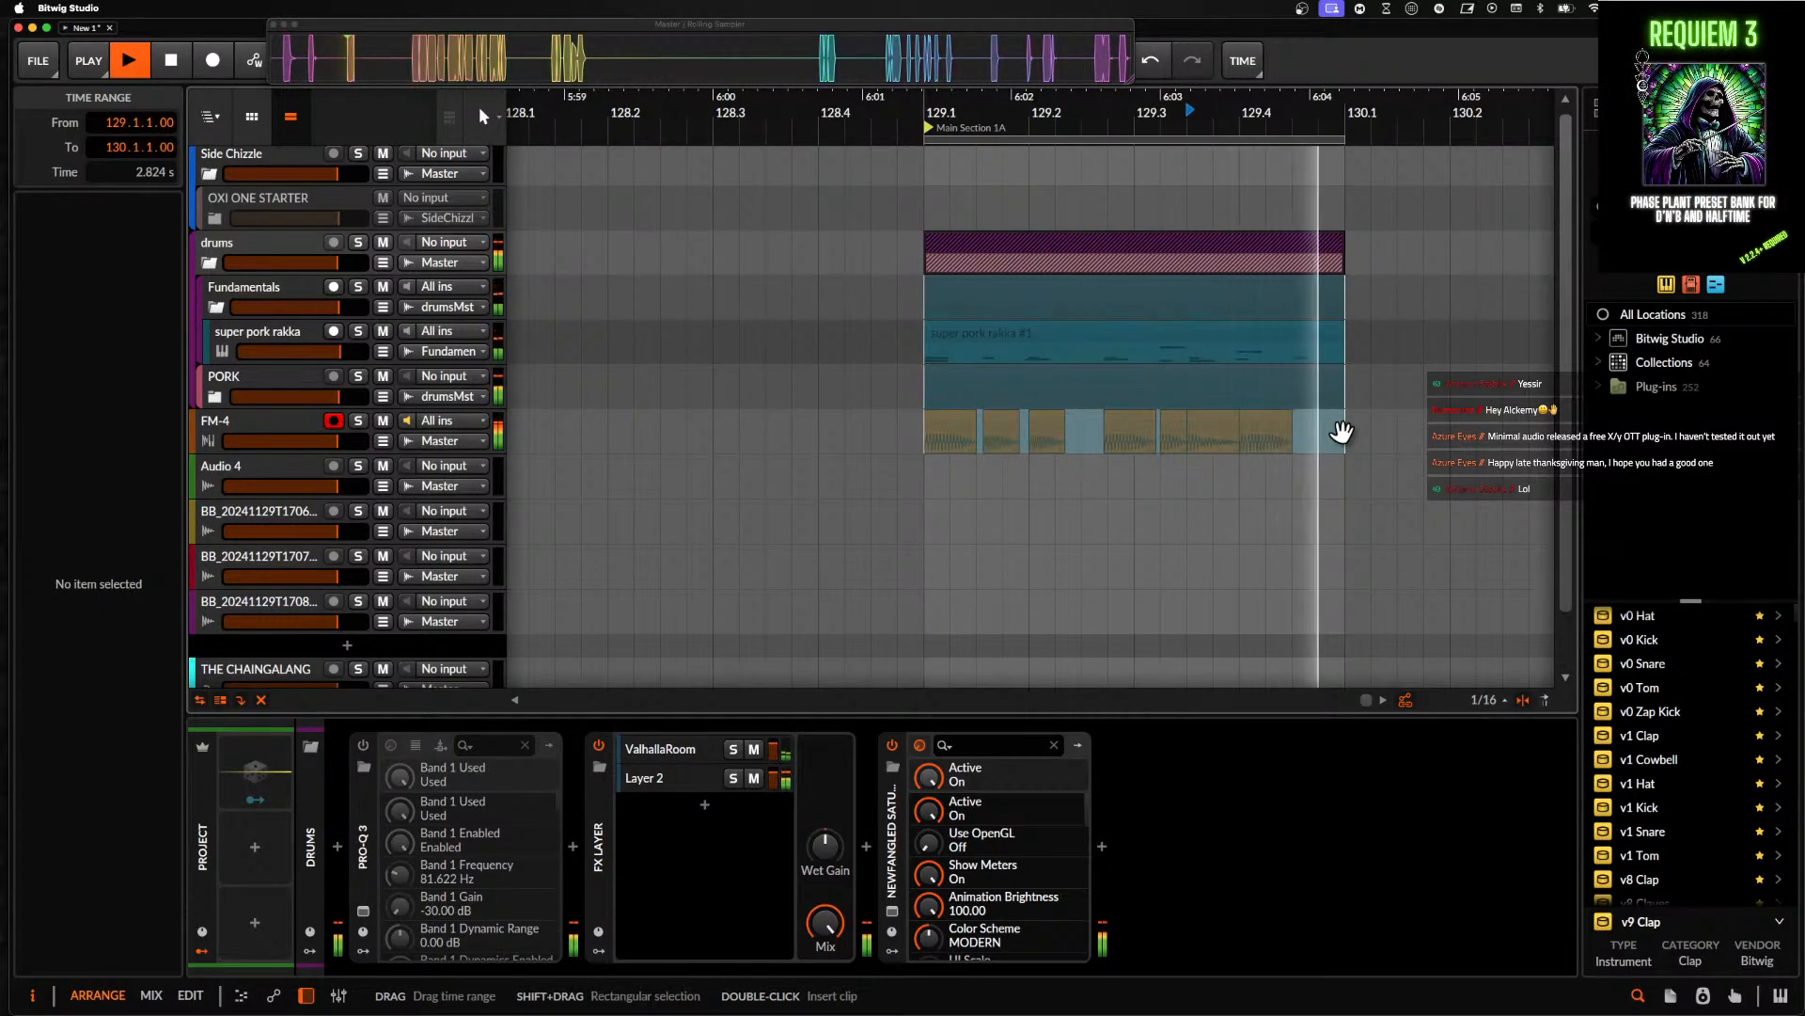
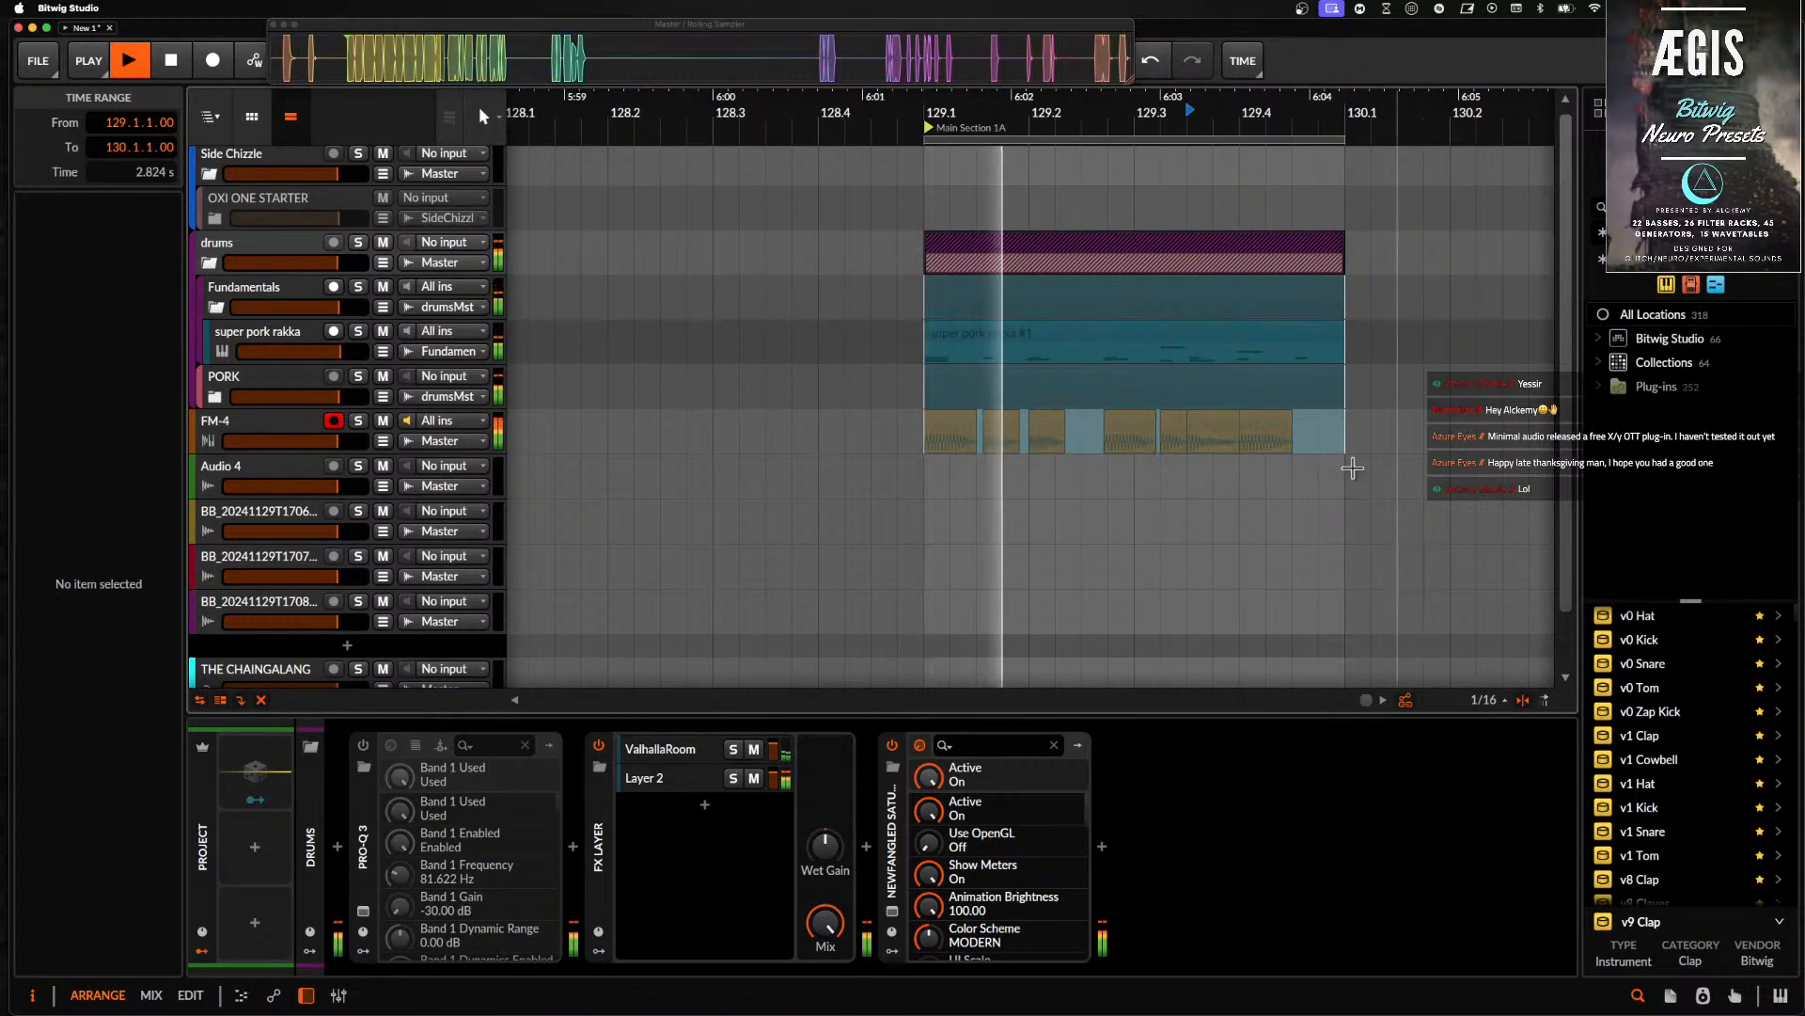
pyautogui.scroll(5, 1128, 453)
pyautogui.scroll(-3, 1006, 442)
pyautogui.press('space')
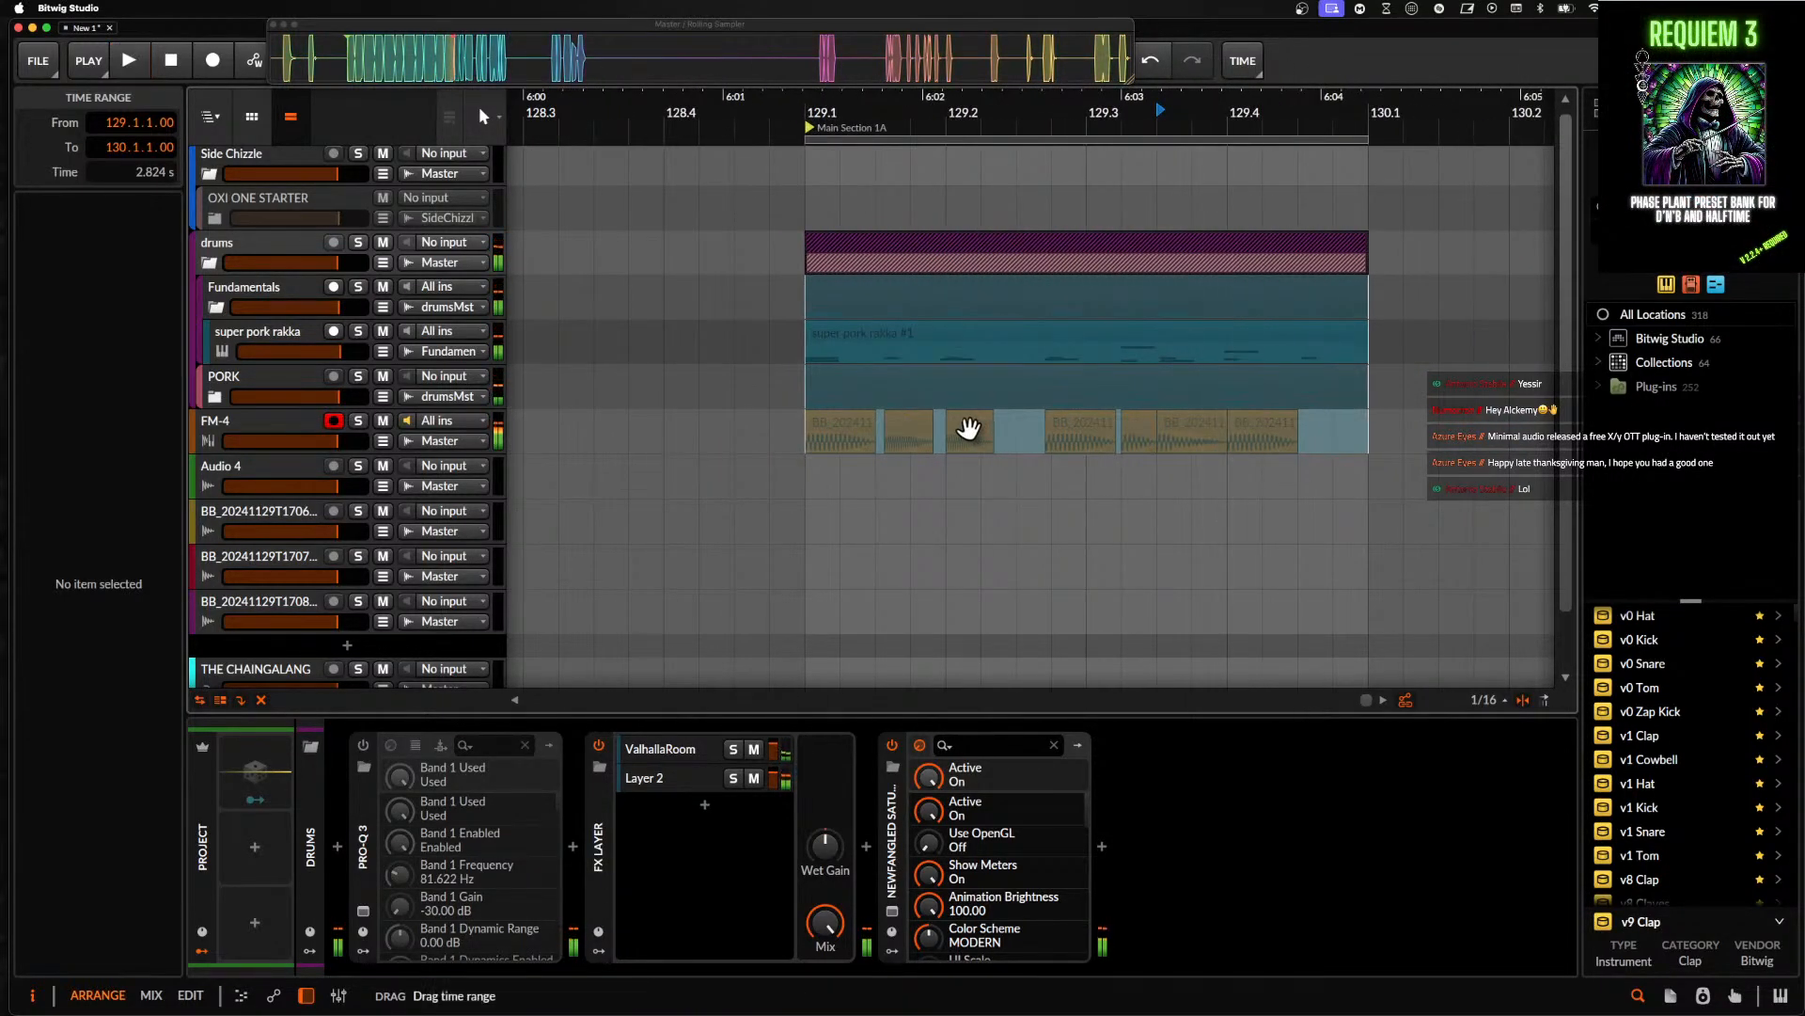
# - Replay the pattern from its first hit and move all seven bass hits from FM-4 to the Audio 4 track
pyautogui.click(967, 428)
pyautogui.click(855, 434)
pyautogui.scroll(5, 855, 434)
pyautogui.press('space')
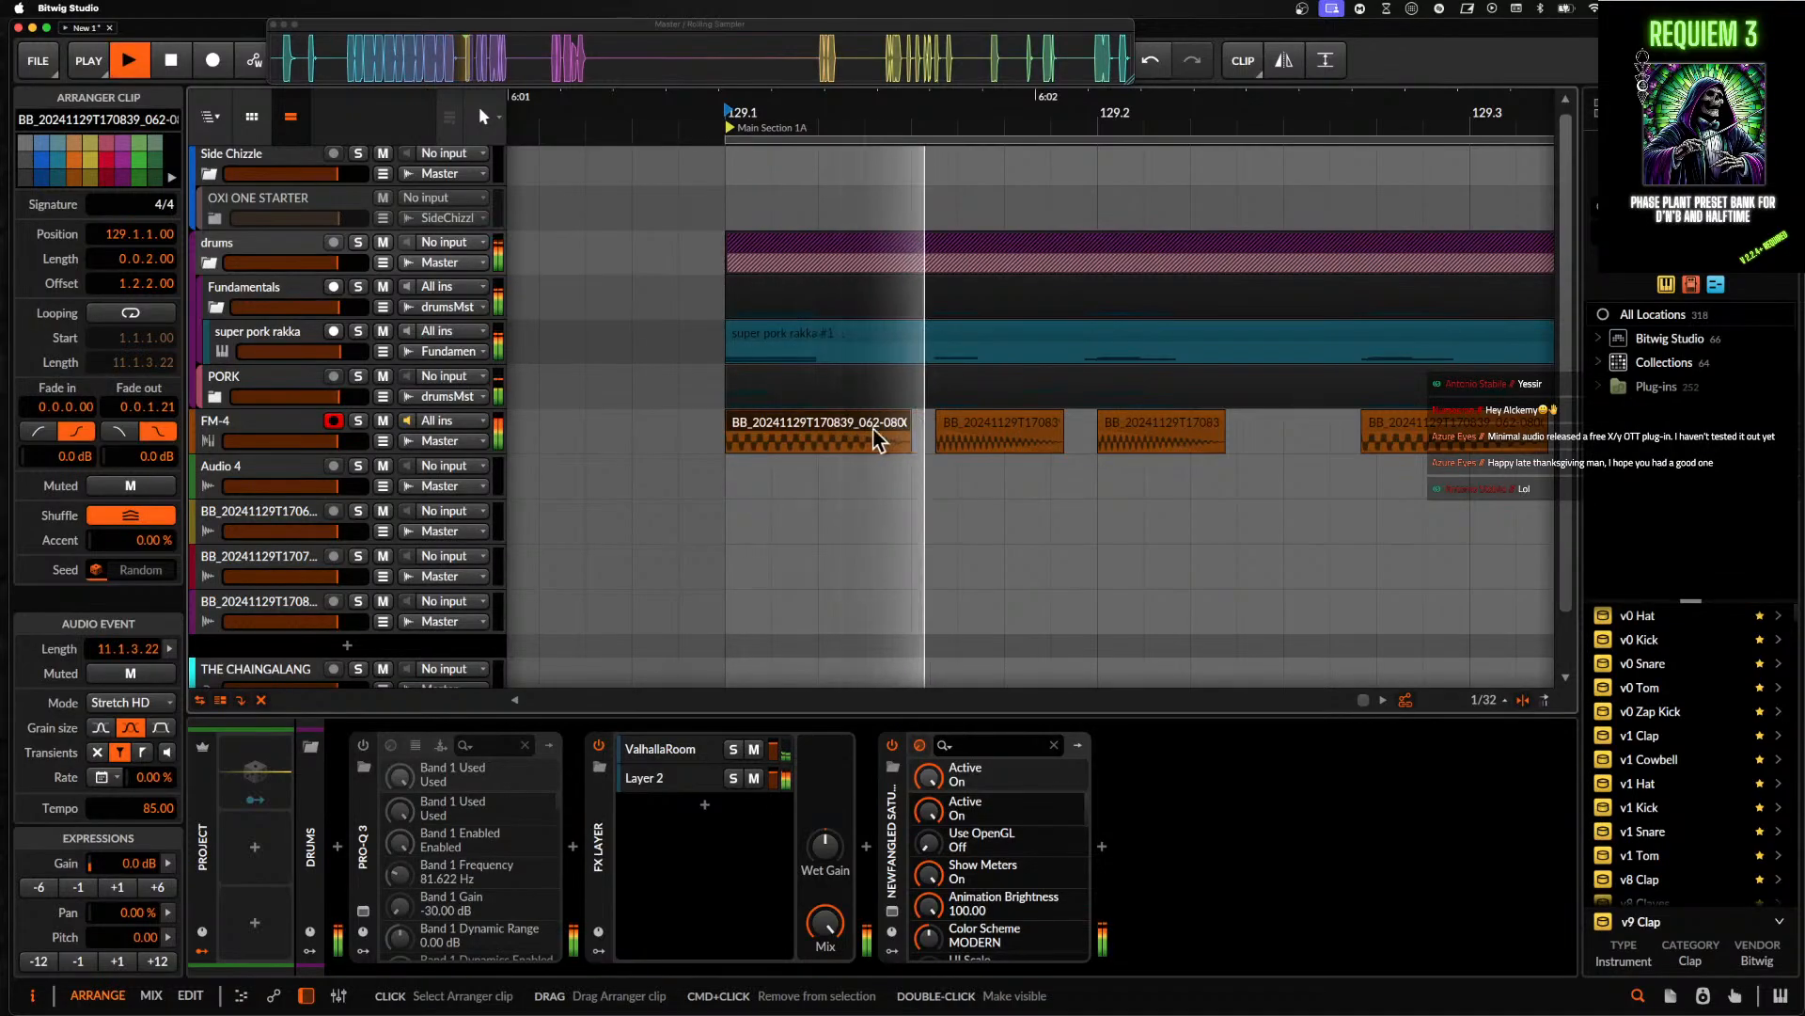
pyautogui.scroll(2, 950, 440)
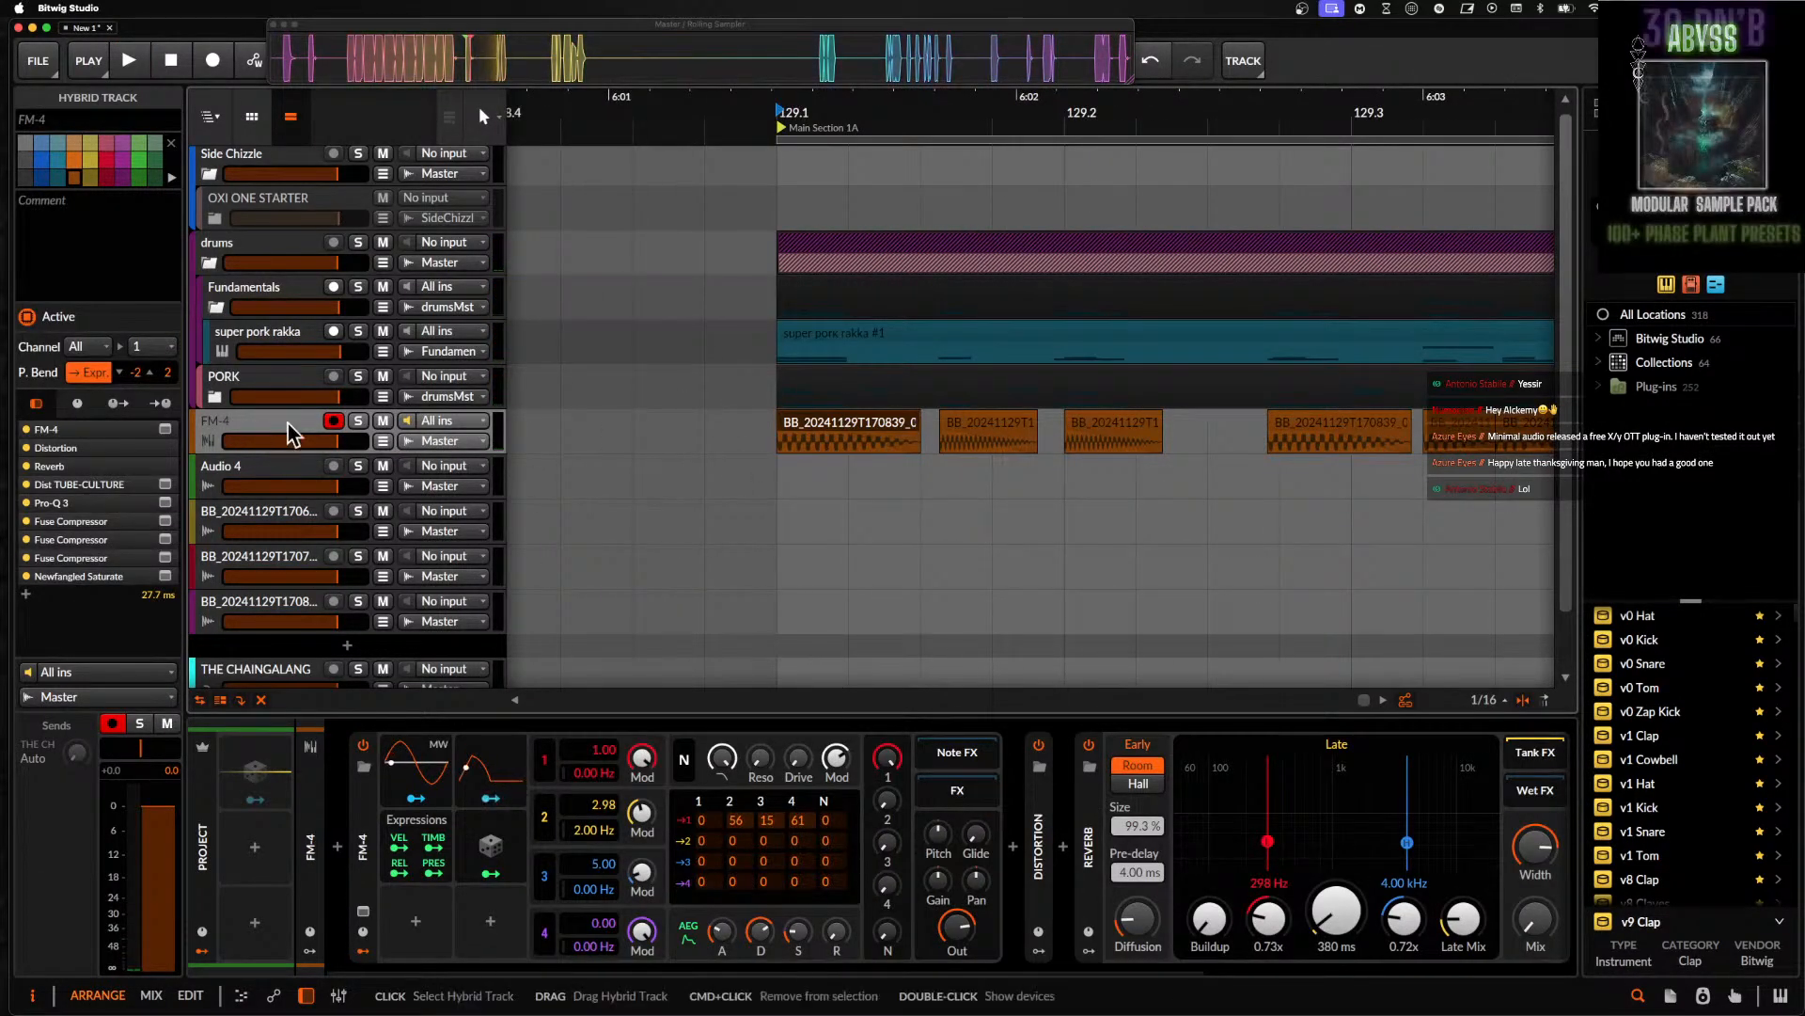
pyautogui.click(859, 435)
pyautogui.scroll(-3, 856, 432)
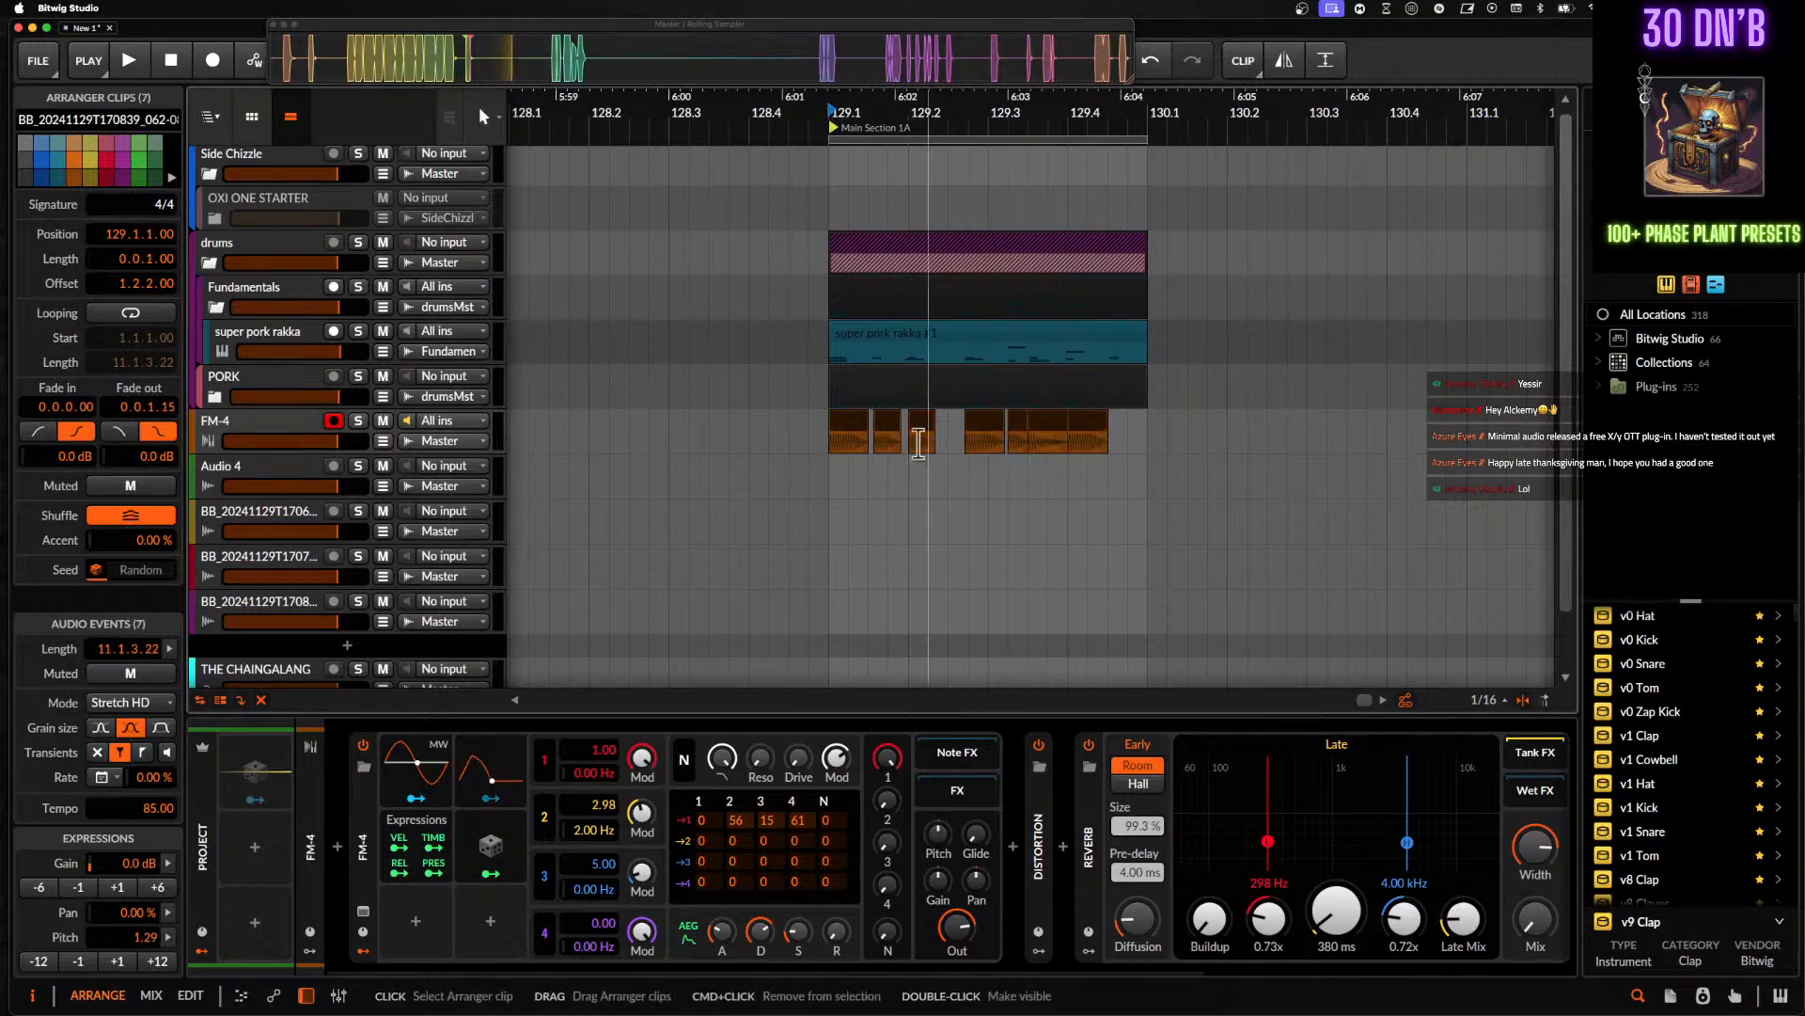
pyautogui.click(258, 476)
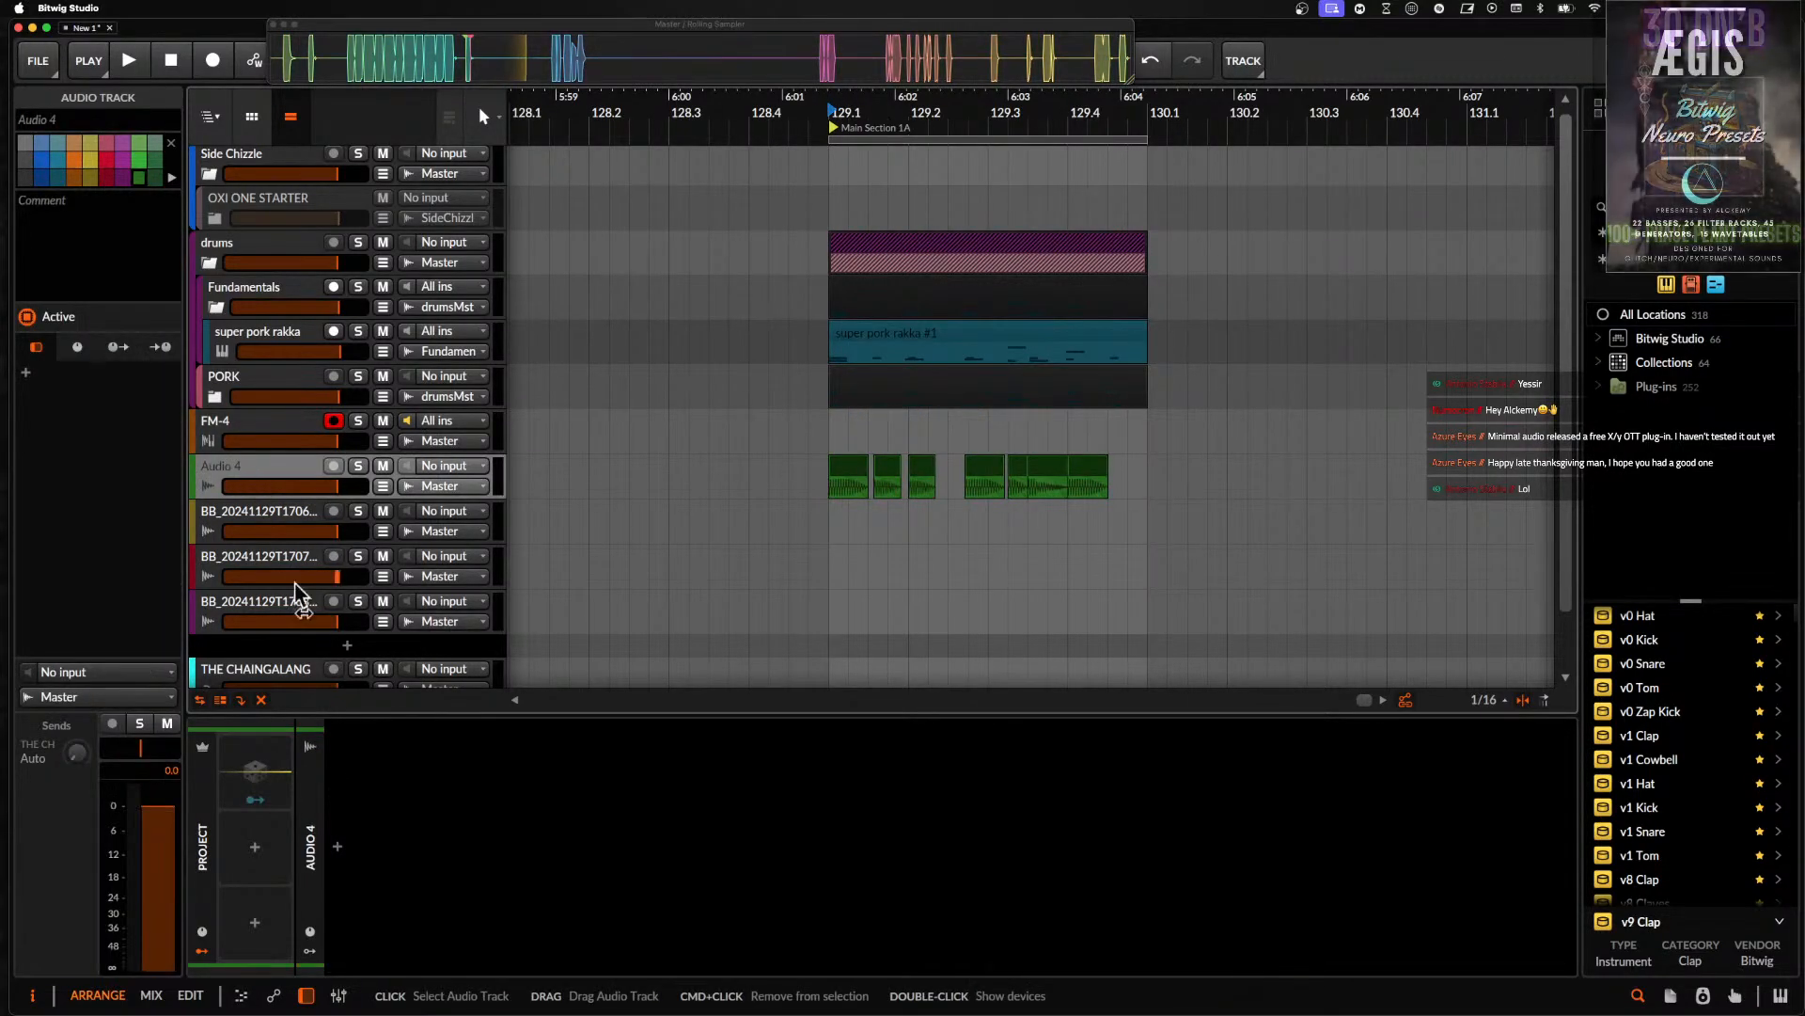
# - Add a Time Shift device to Audio 4, set it to 21.2 ms and play the bass against the drums
pyautogui.click(338, 847)
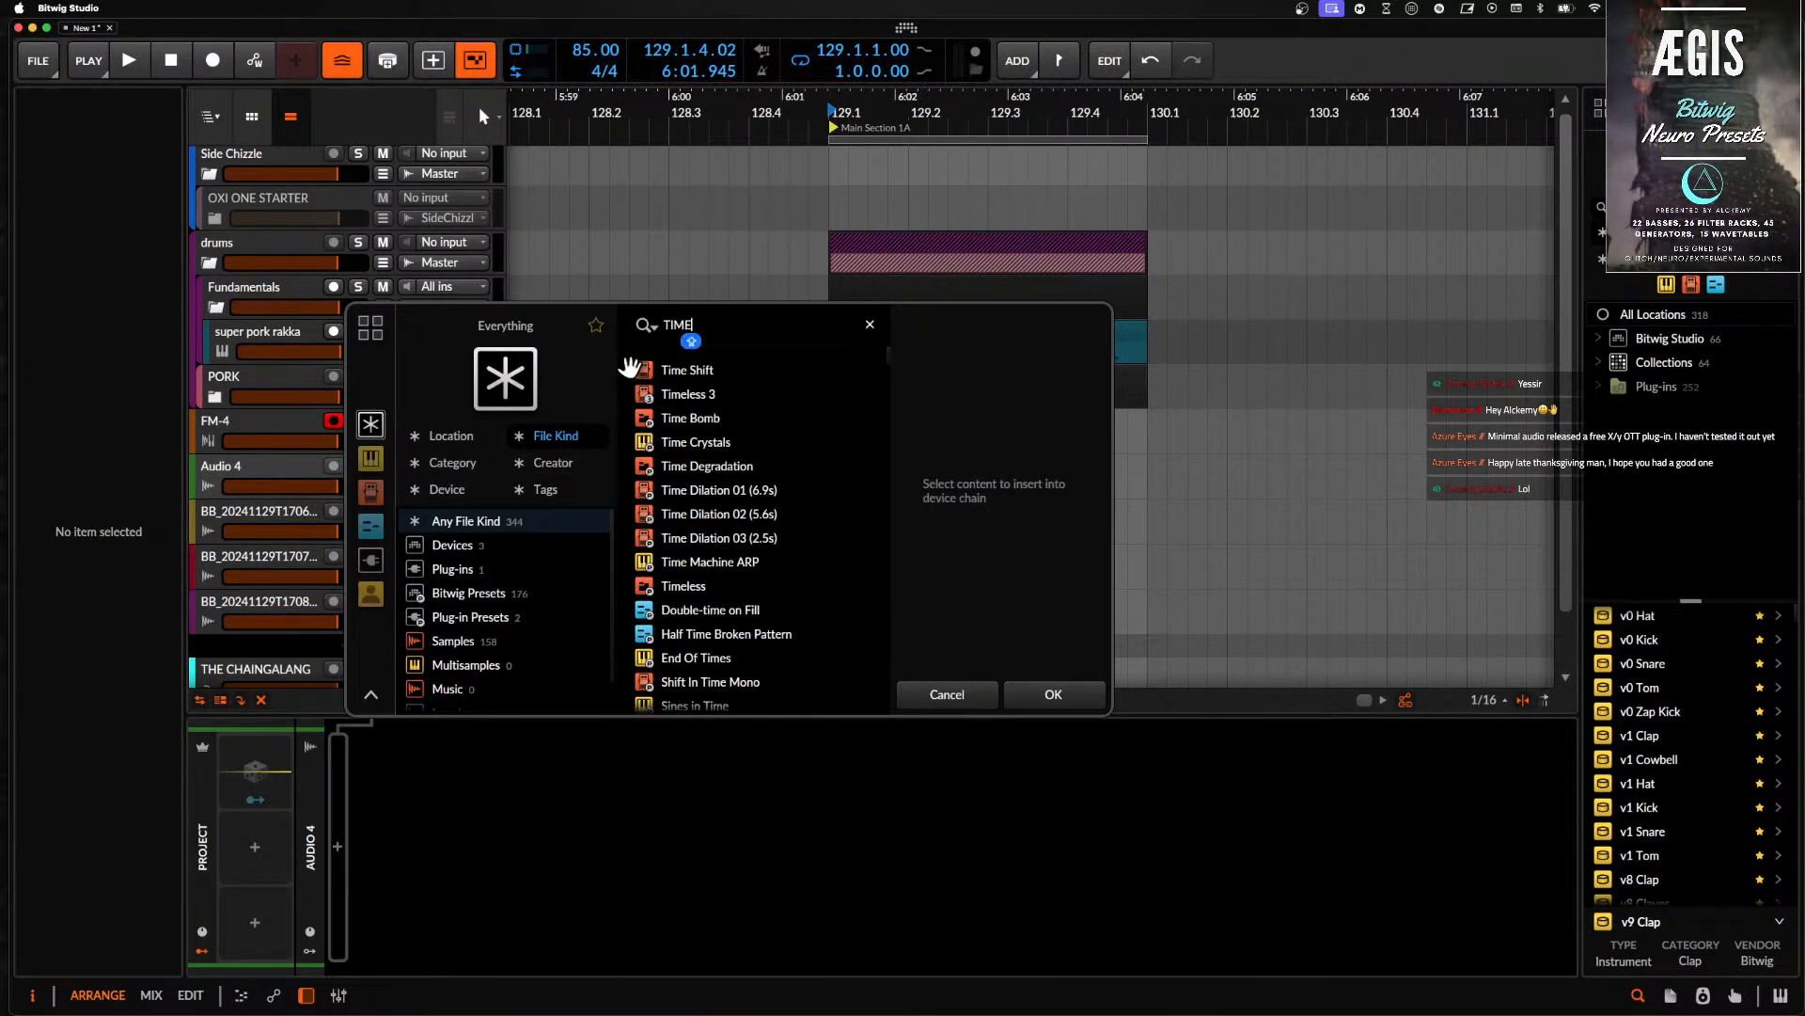
pyautogui.click(676, 372)
pyautogui.click(1019, 694)
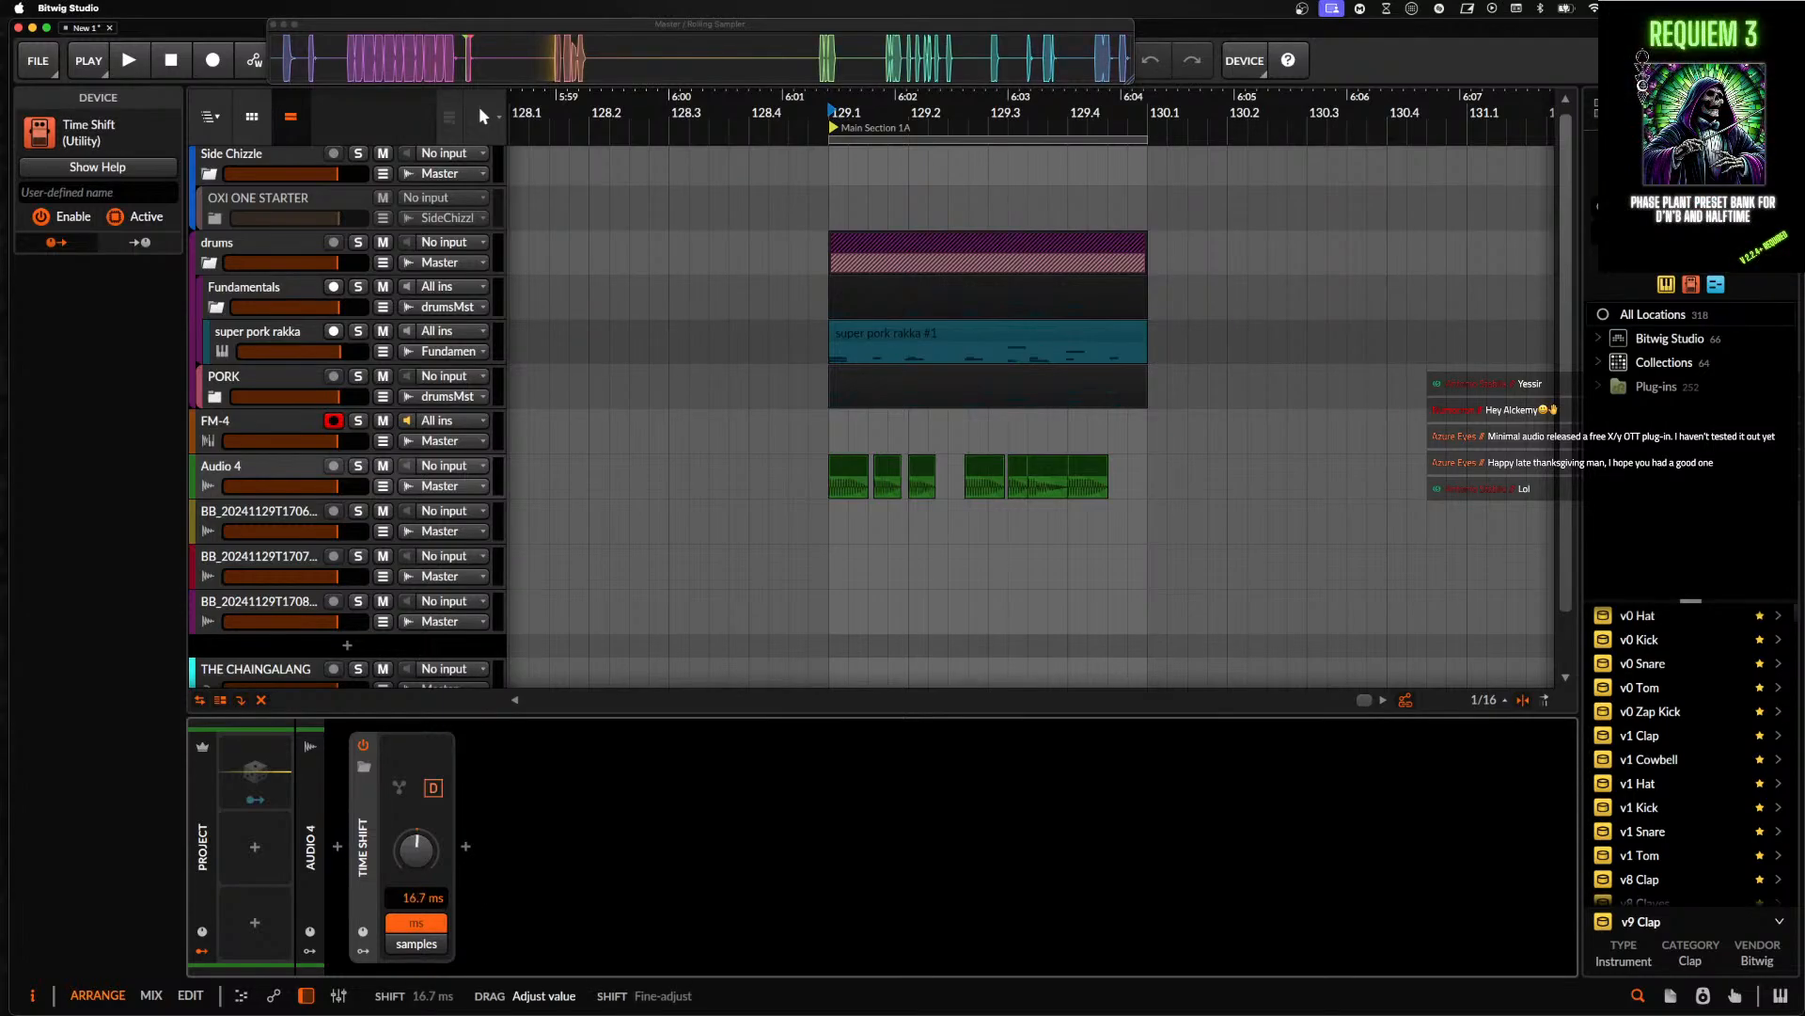
pyautogui.click(849, 467)
pyautogui.scroll(5, 849, 468)
pyautogui.press('space')
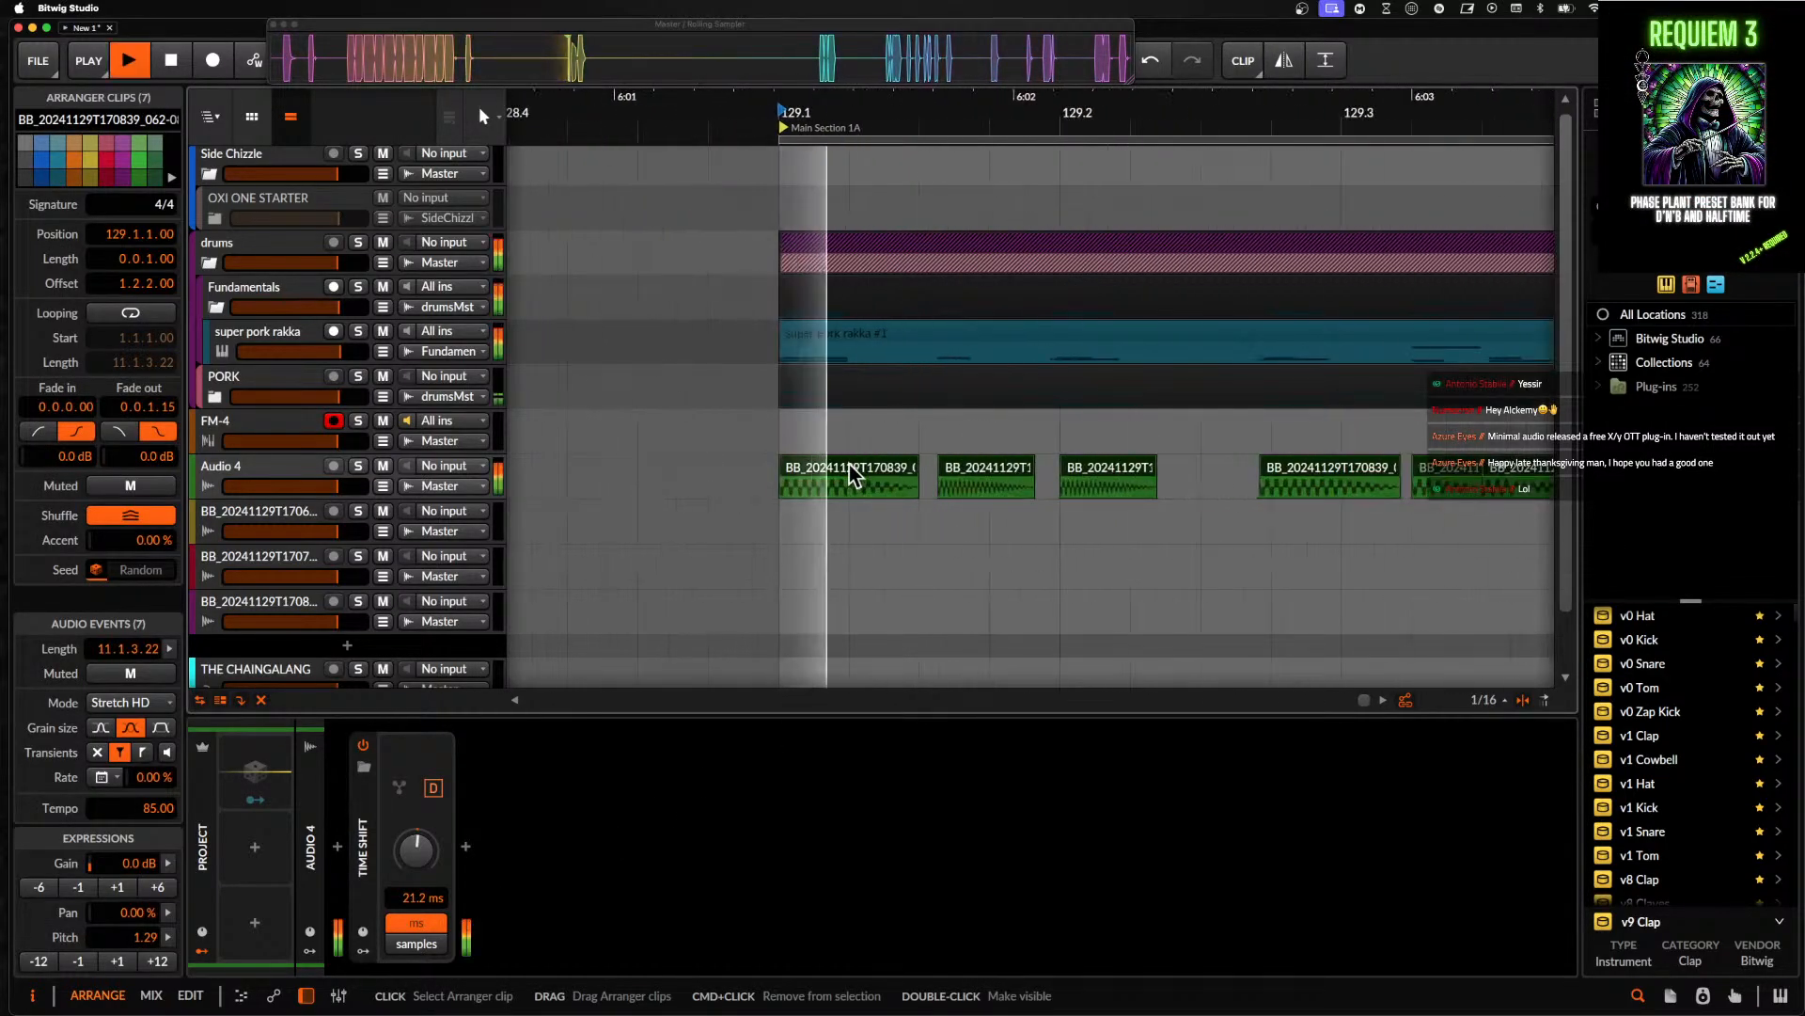
pyautogui.scroll(-4, 849, 468)
pyautogui.scroll(5, 926, 463)
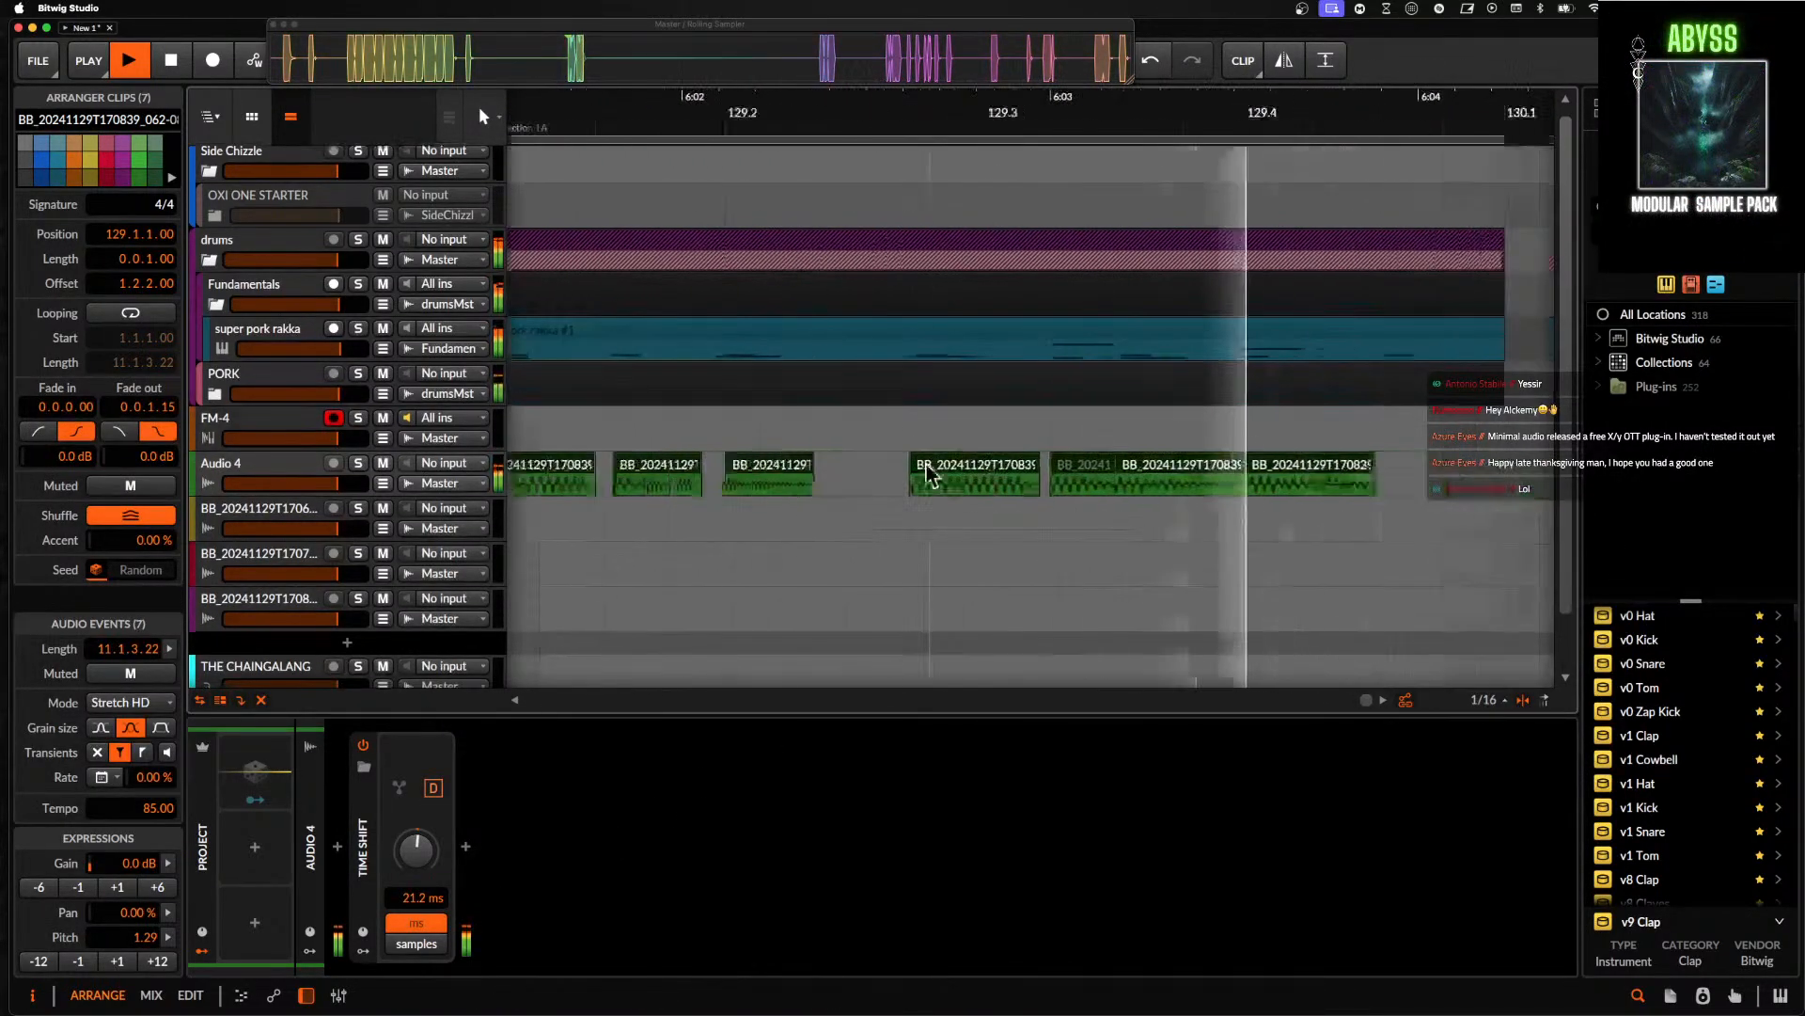
pyautogui.scroll(-3, 926, 467)
pyautogui.press('space')
# - Copy the last hit to 129.4.3.00, slide the copy's audio content to another part of the recording and play it
pyautogui.click(1094, 470)
pyautogui.scroll(-1, 1095, 472)
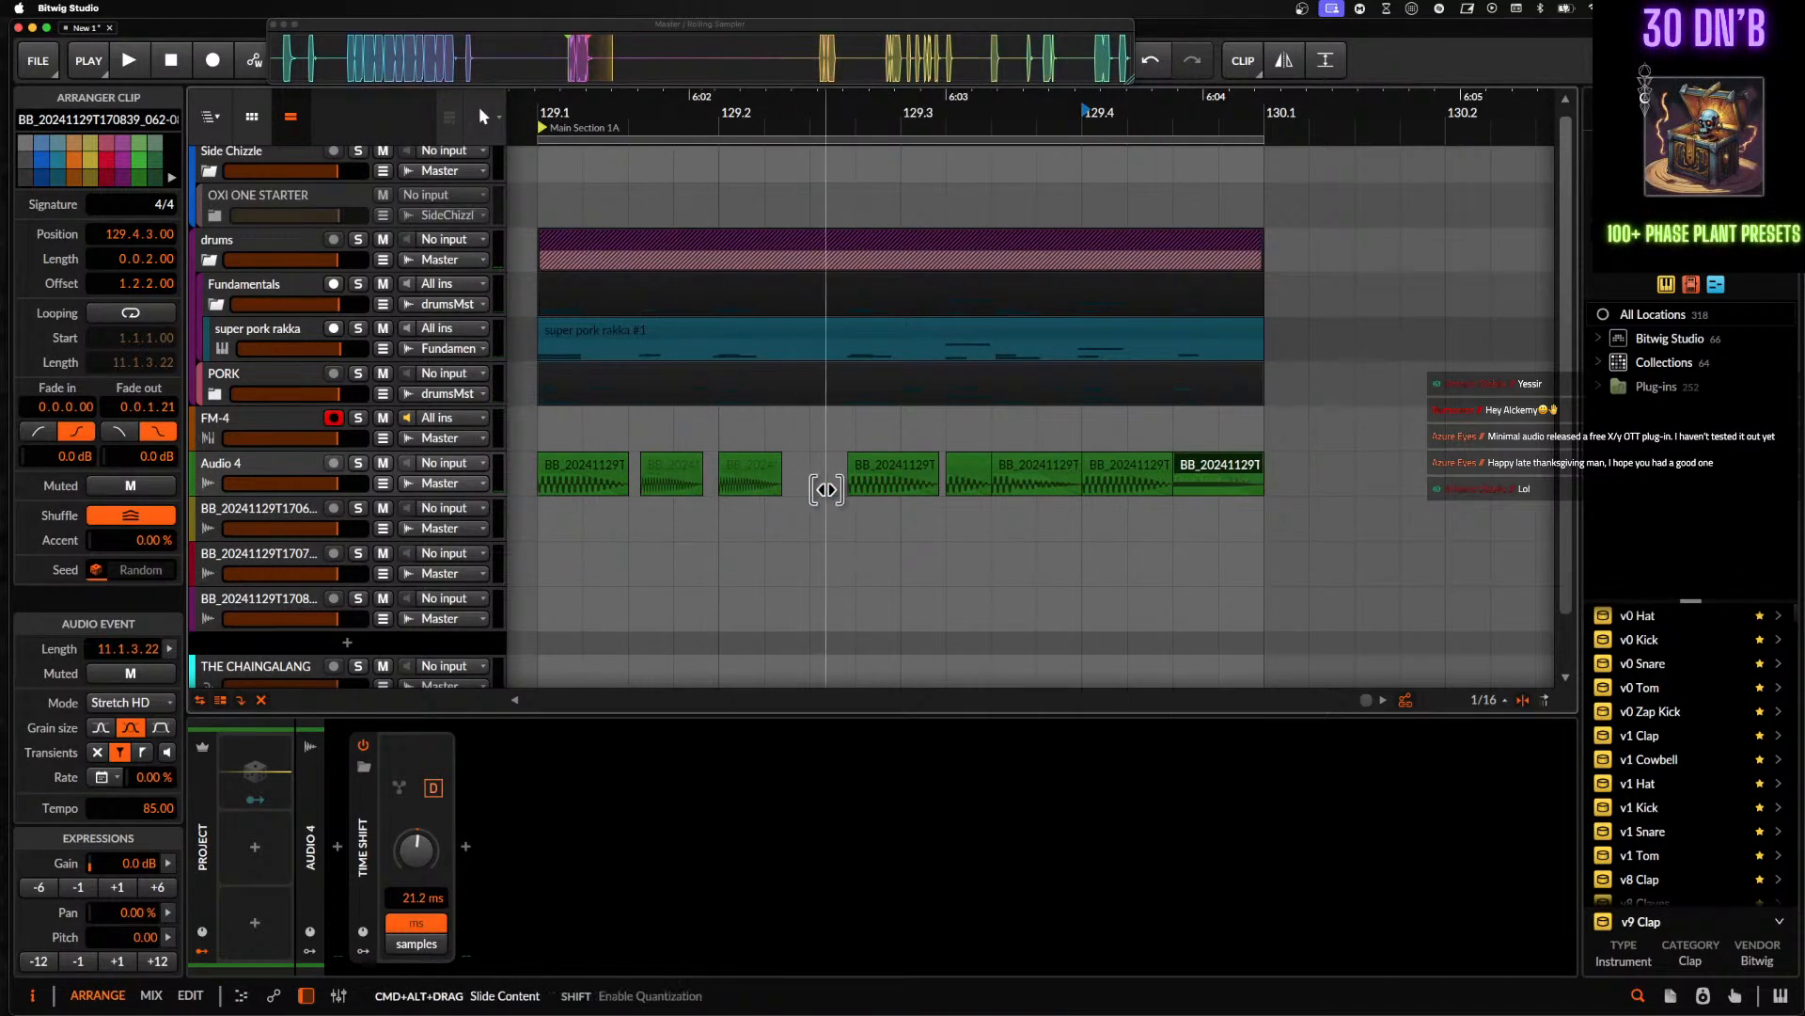
pyautogui.press('space')
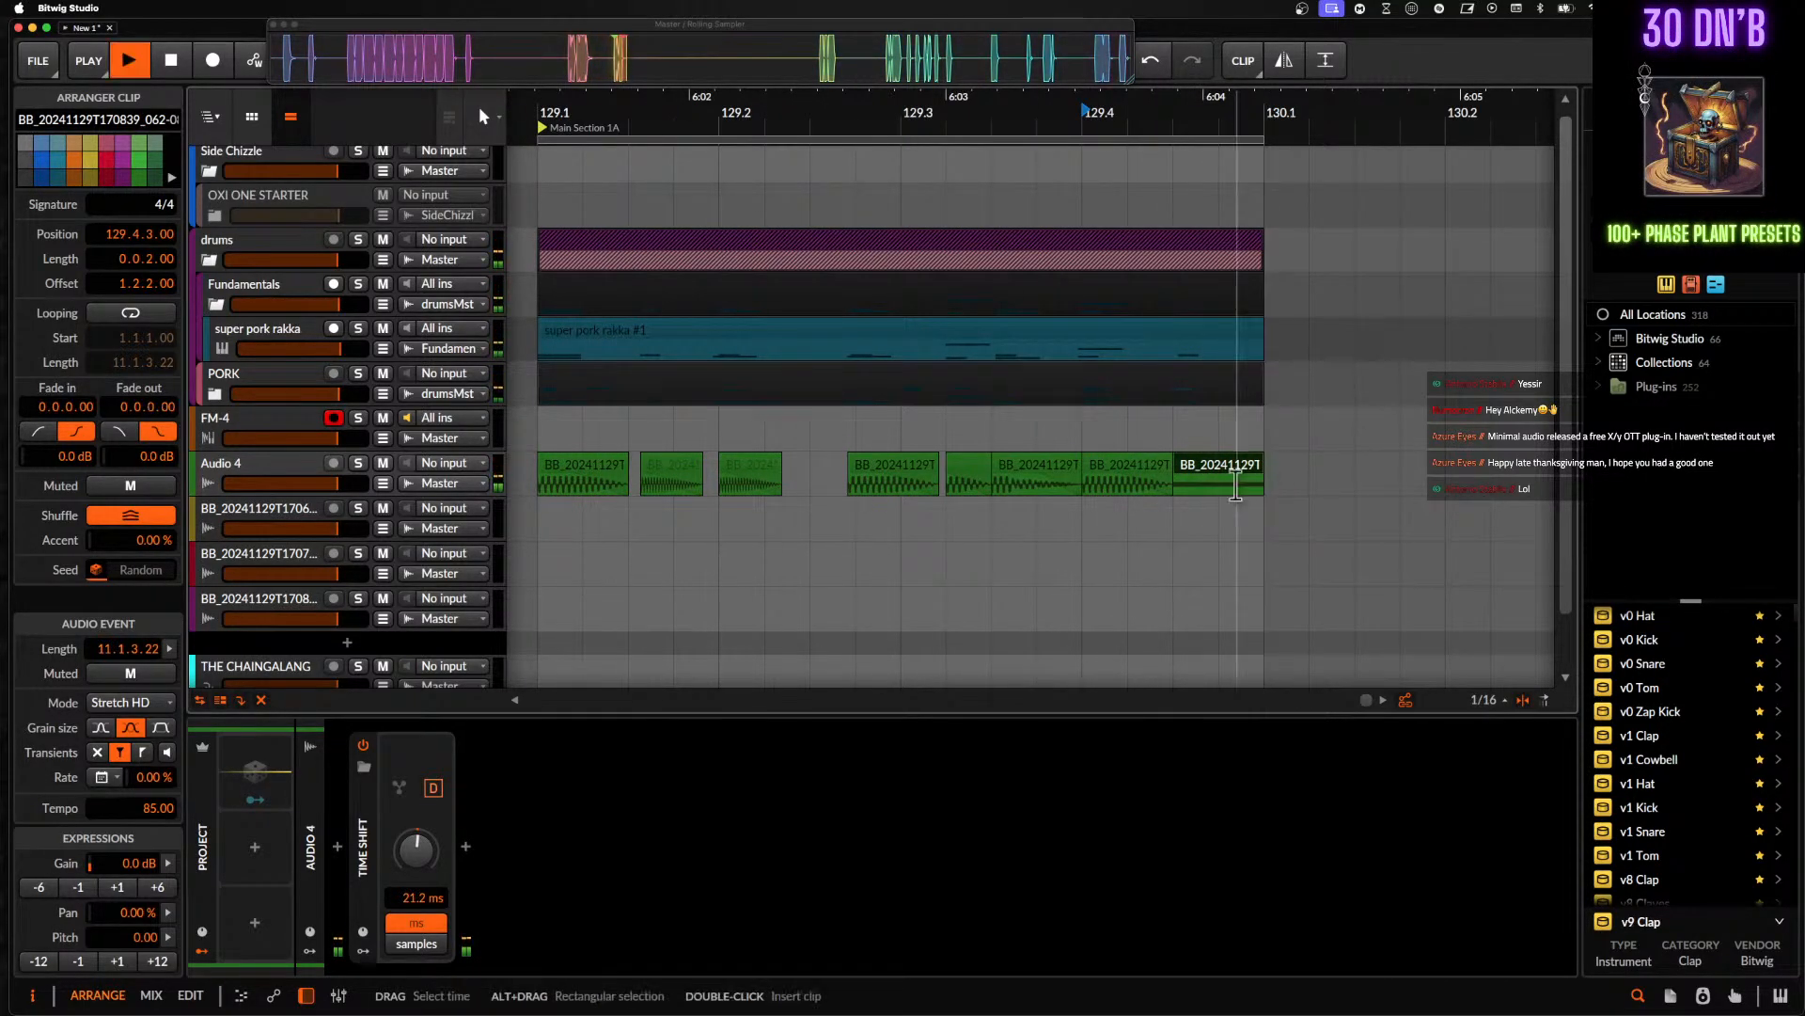
# - Give the hit at 129.4.3.00 a 0.0.2.00 fade-in, set its gain to +0.5 dB and audition it
pyautogui.moveTo(1235, 484); pyautogui.dragTo(1195, 478)
pyautogui.press('space')
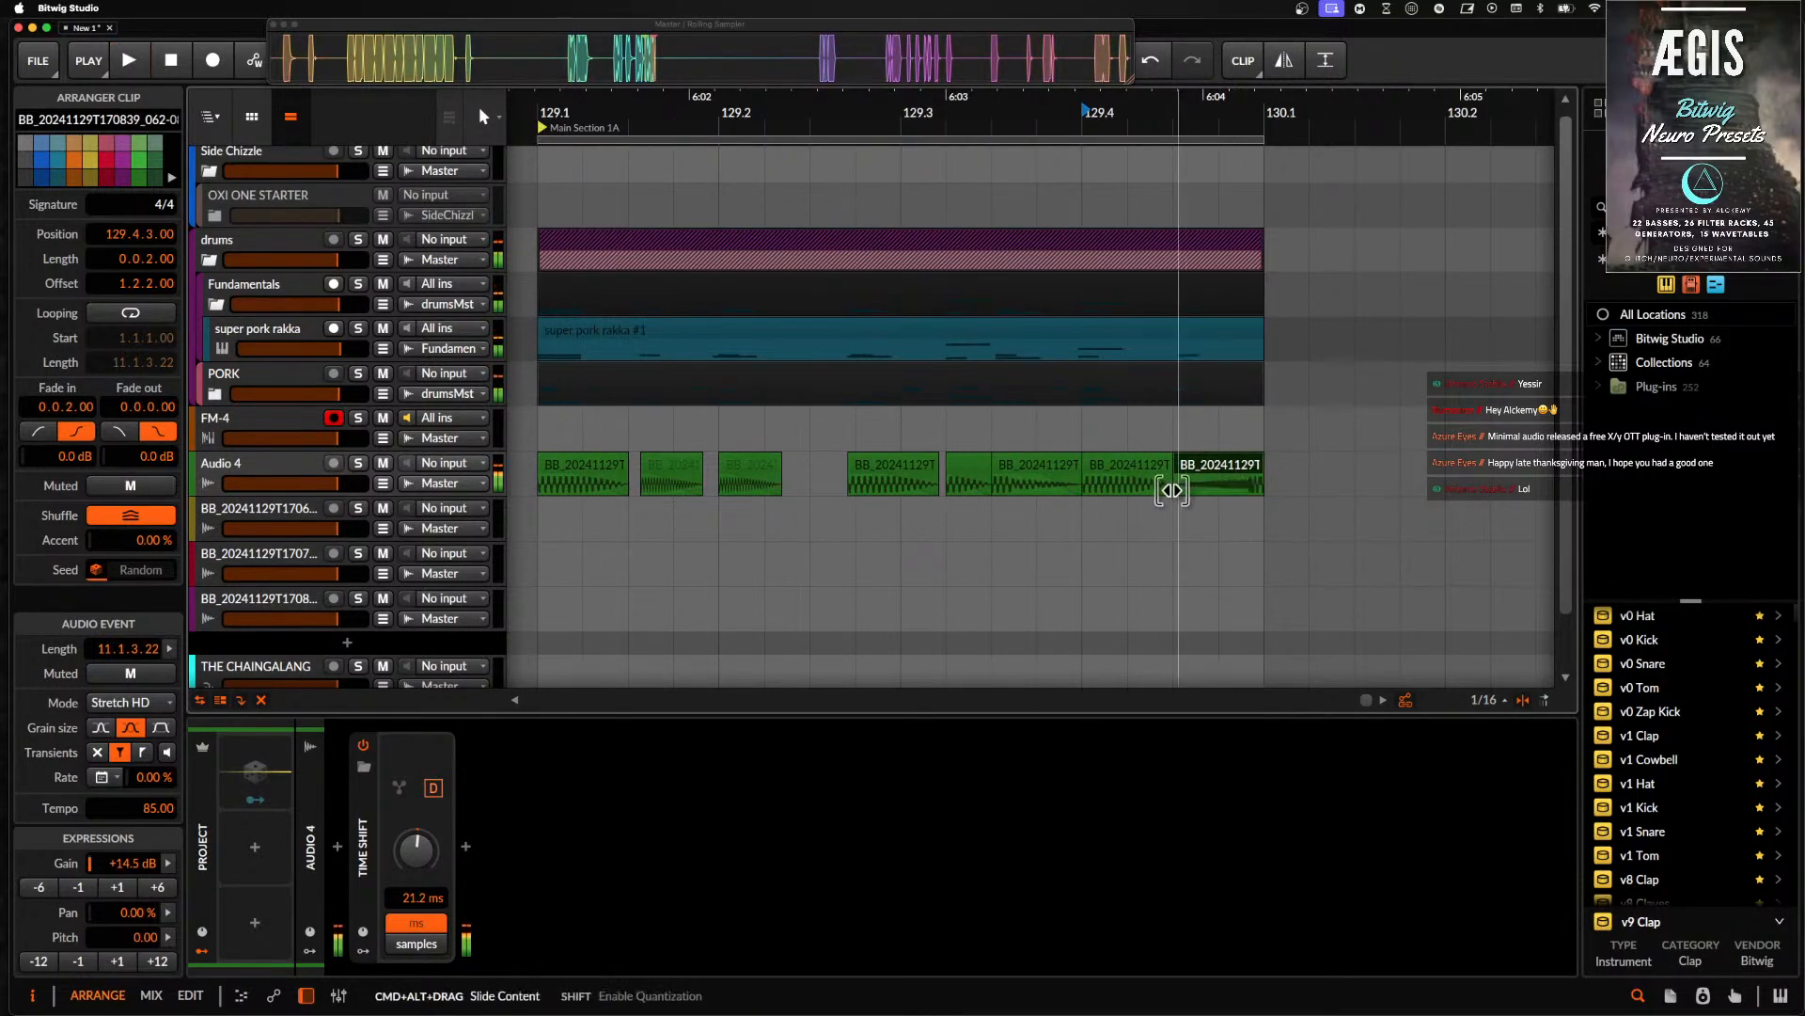
pyautogui.press('space')
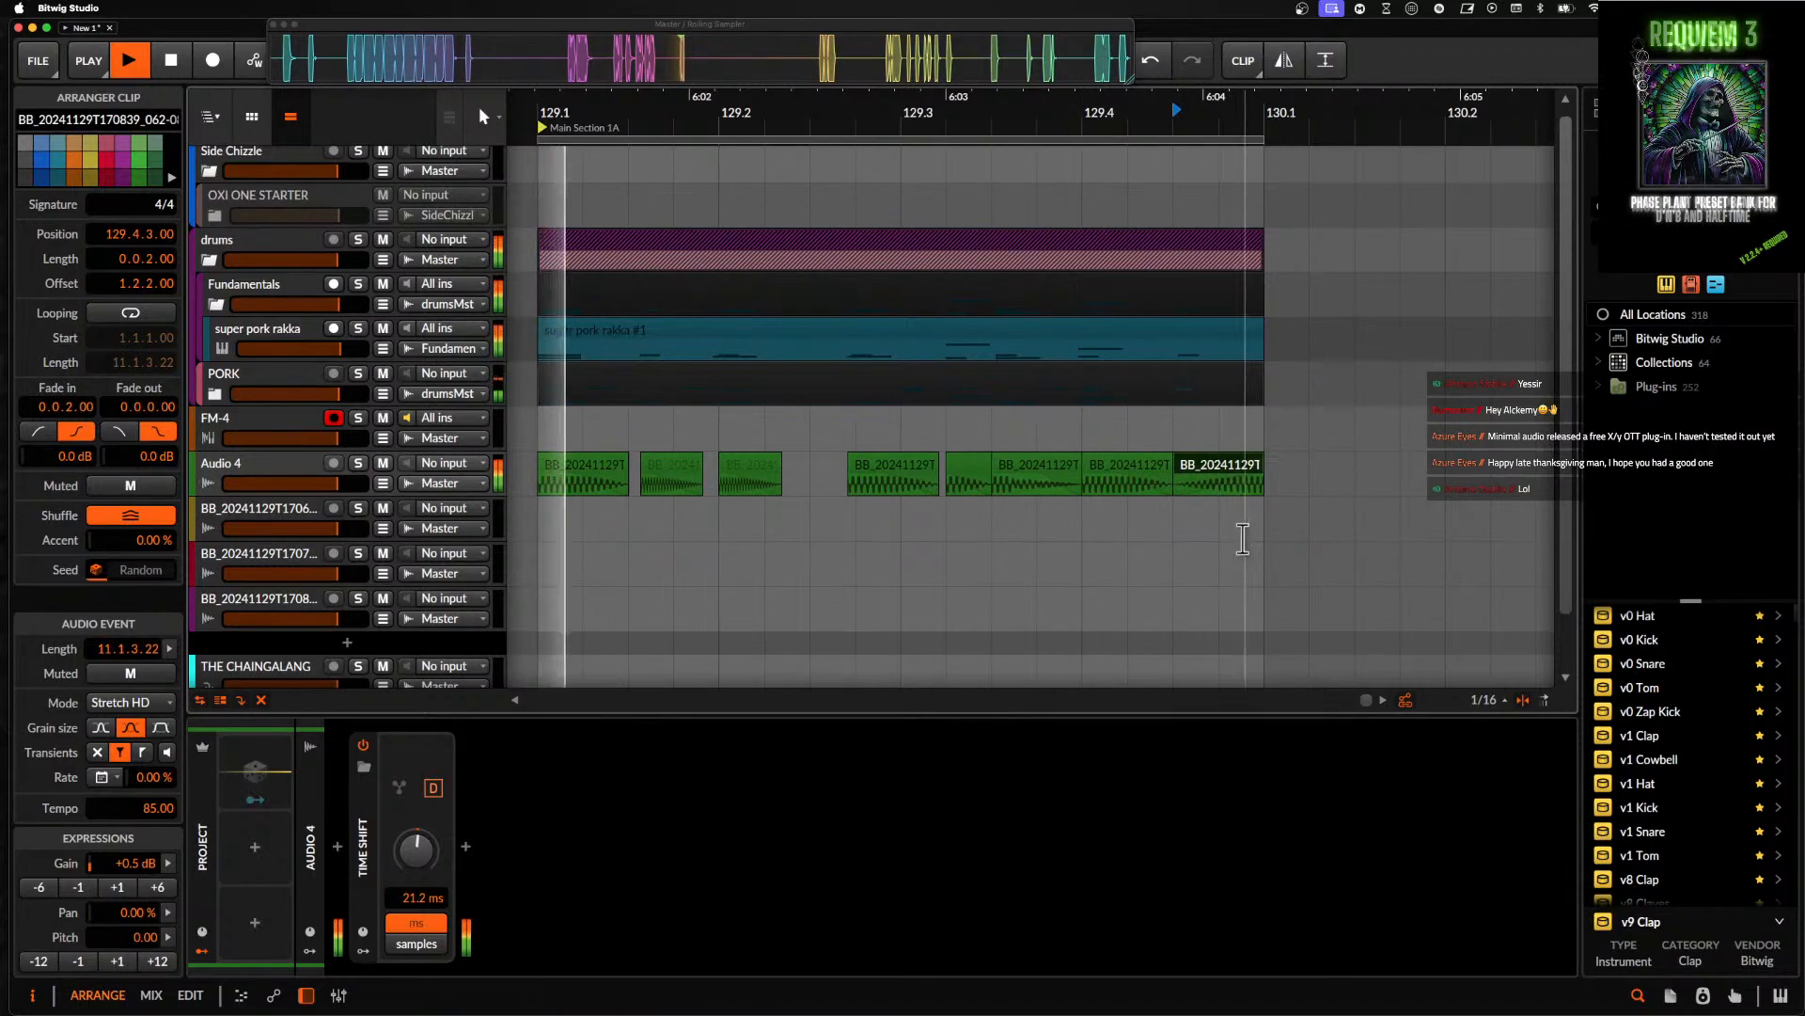
pyautogui.press('space')
pyautogui.press('space')
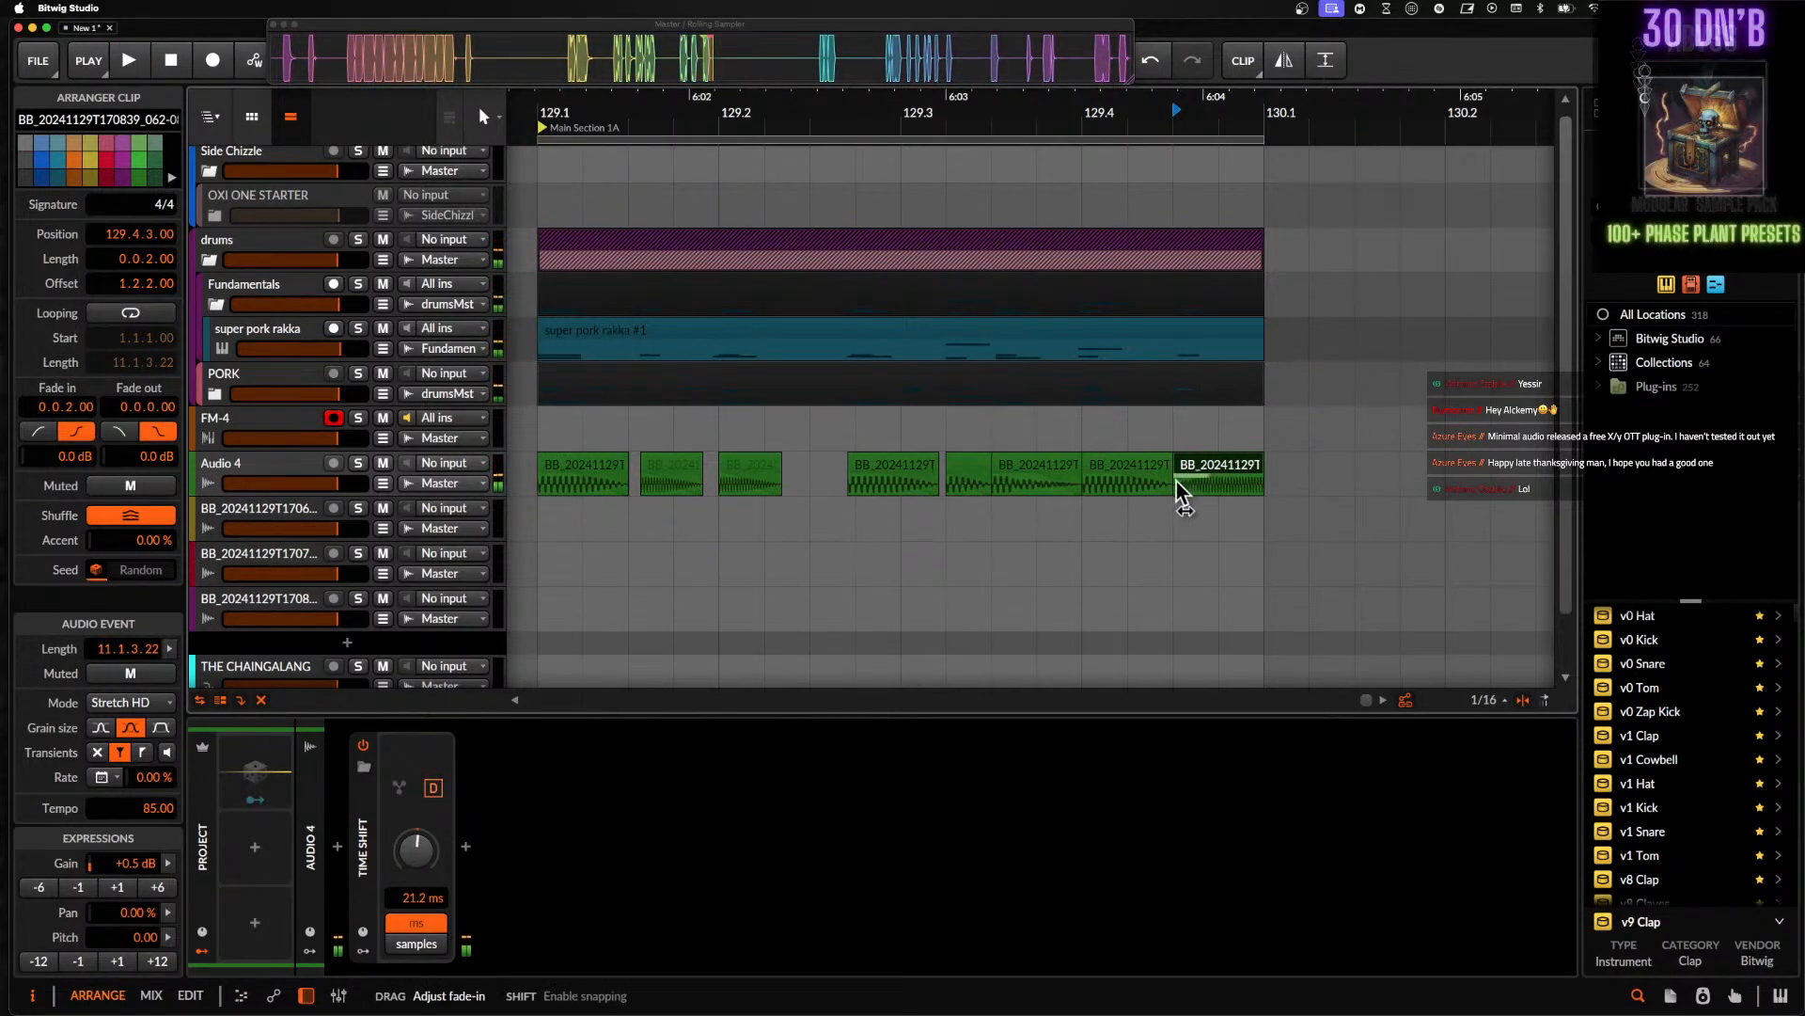
# - Shorten the last hit's fade-in to 0.0.0.35 and slide its audio content to a different part while auditioning
pyautogui.press('space')
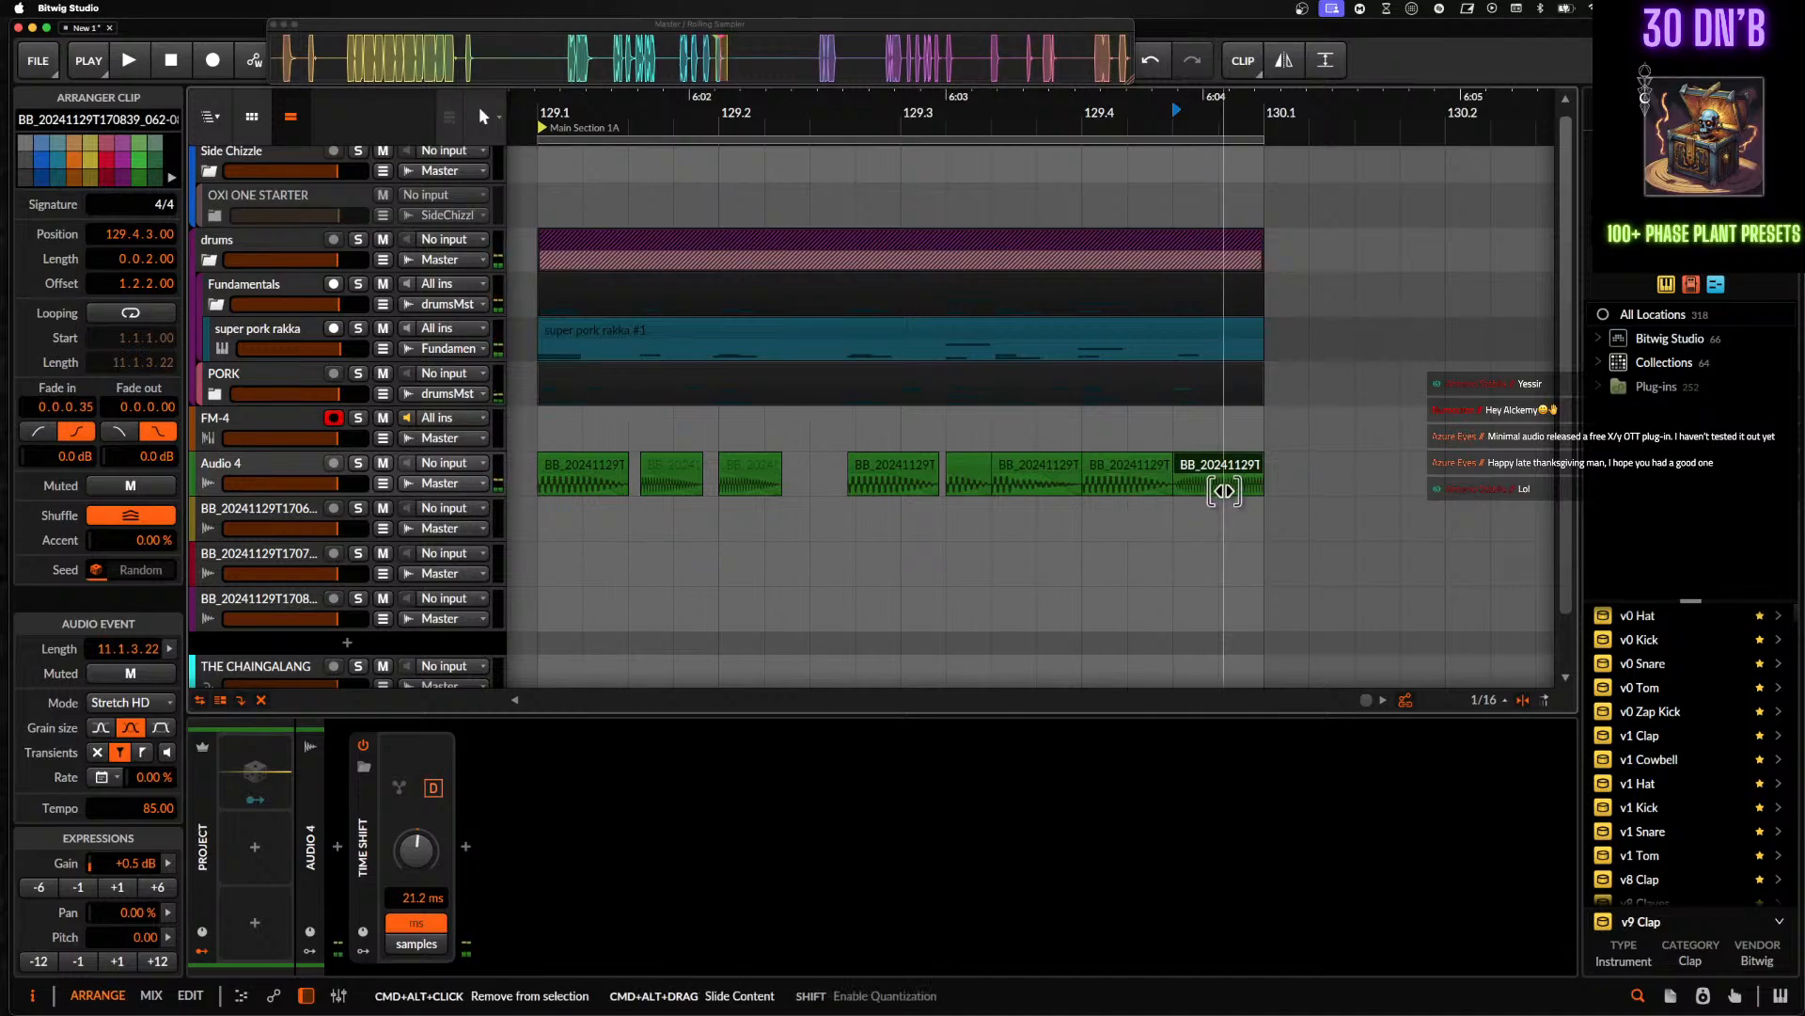
pyautogui.press('space')
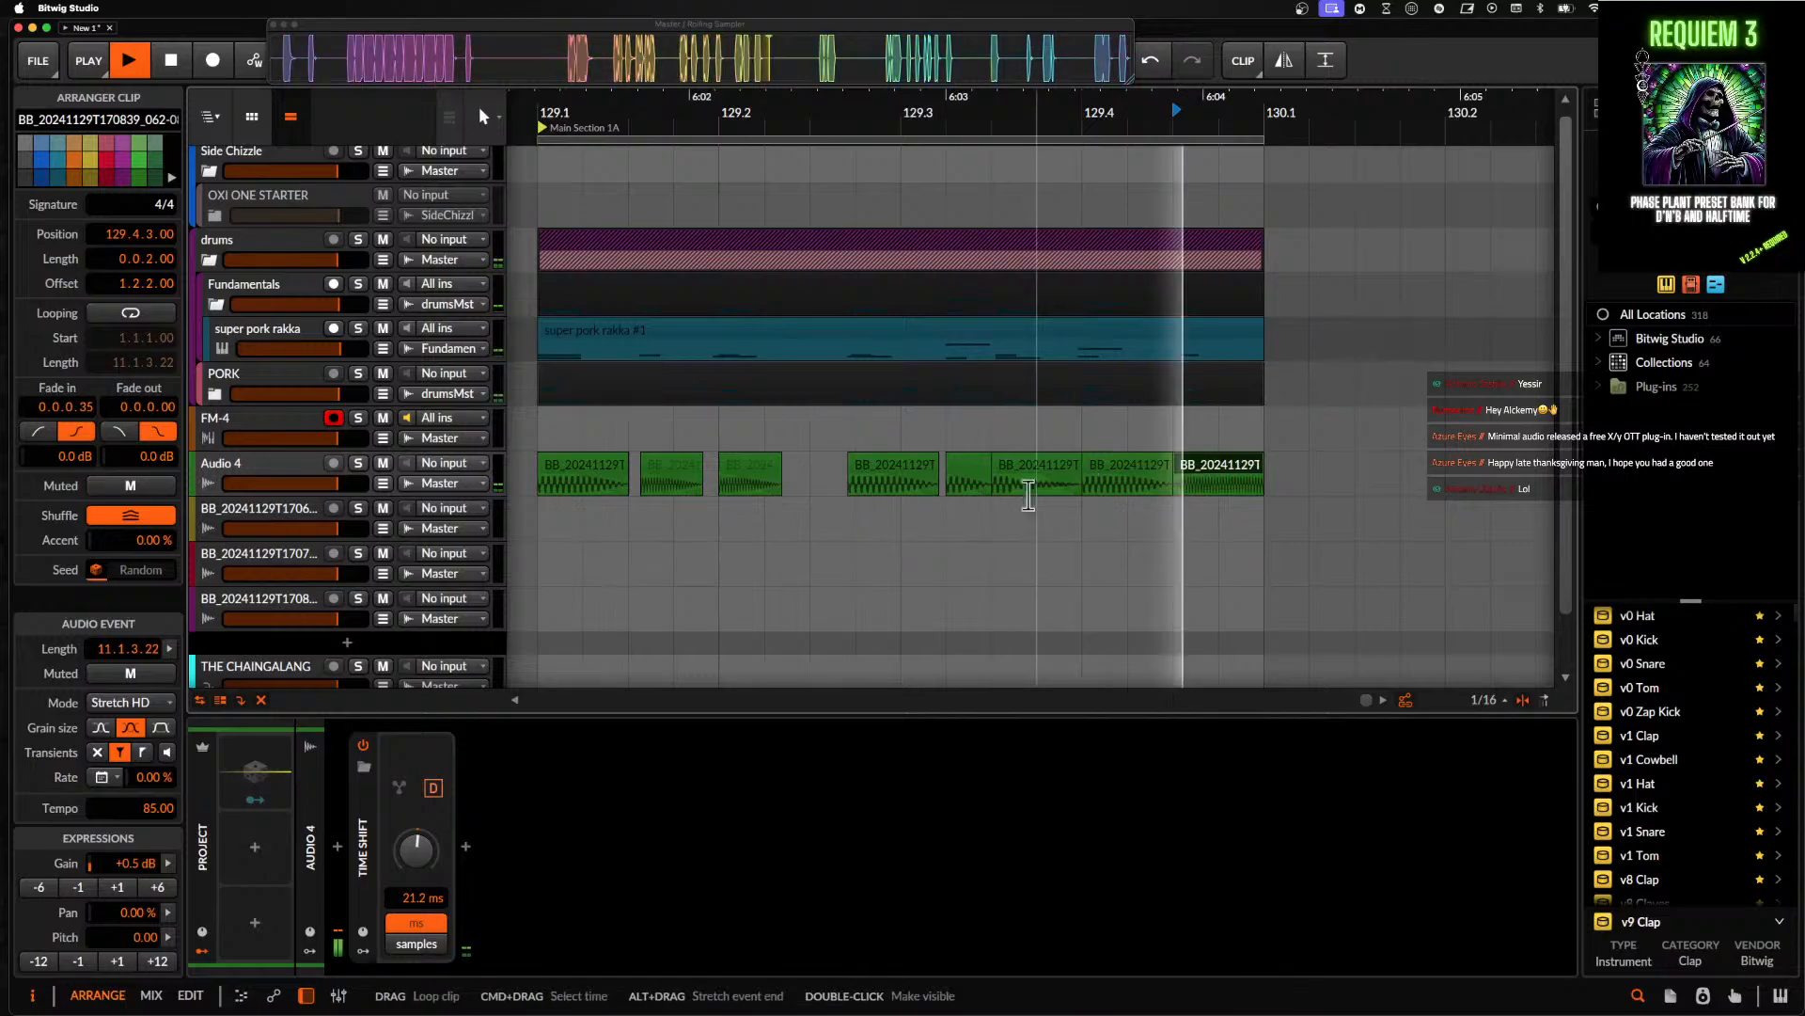
pyautogui.press('space')
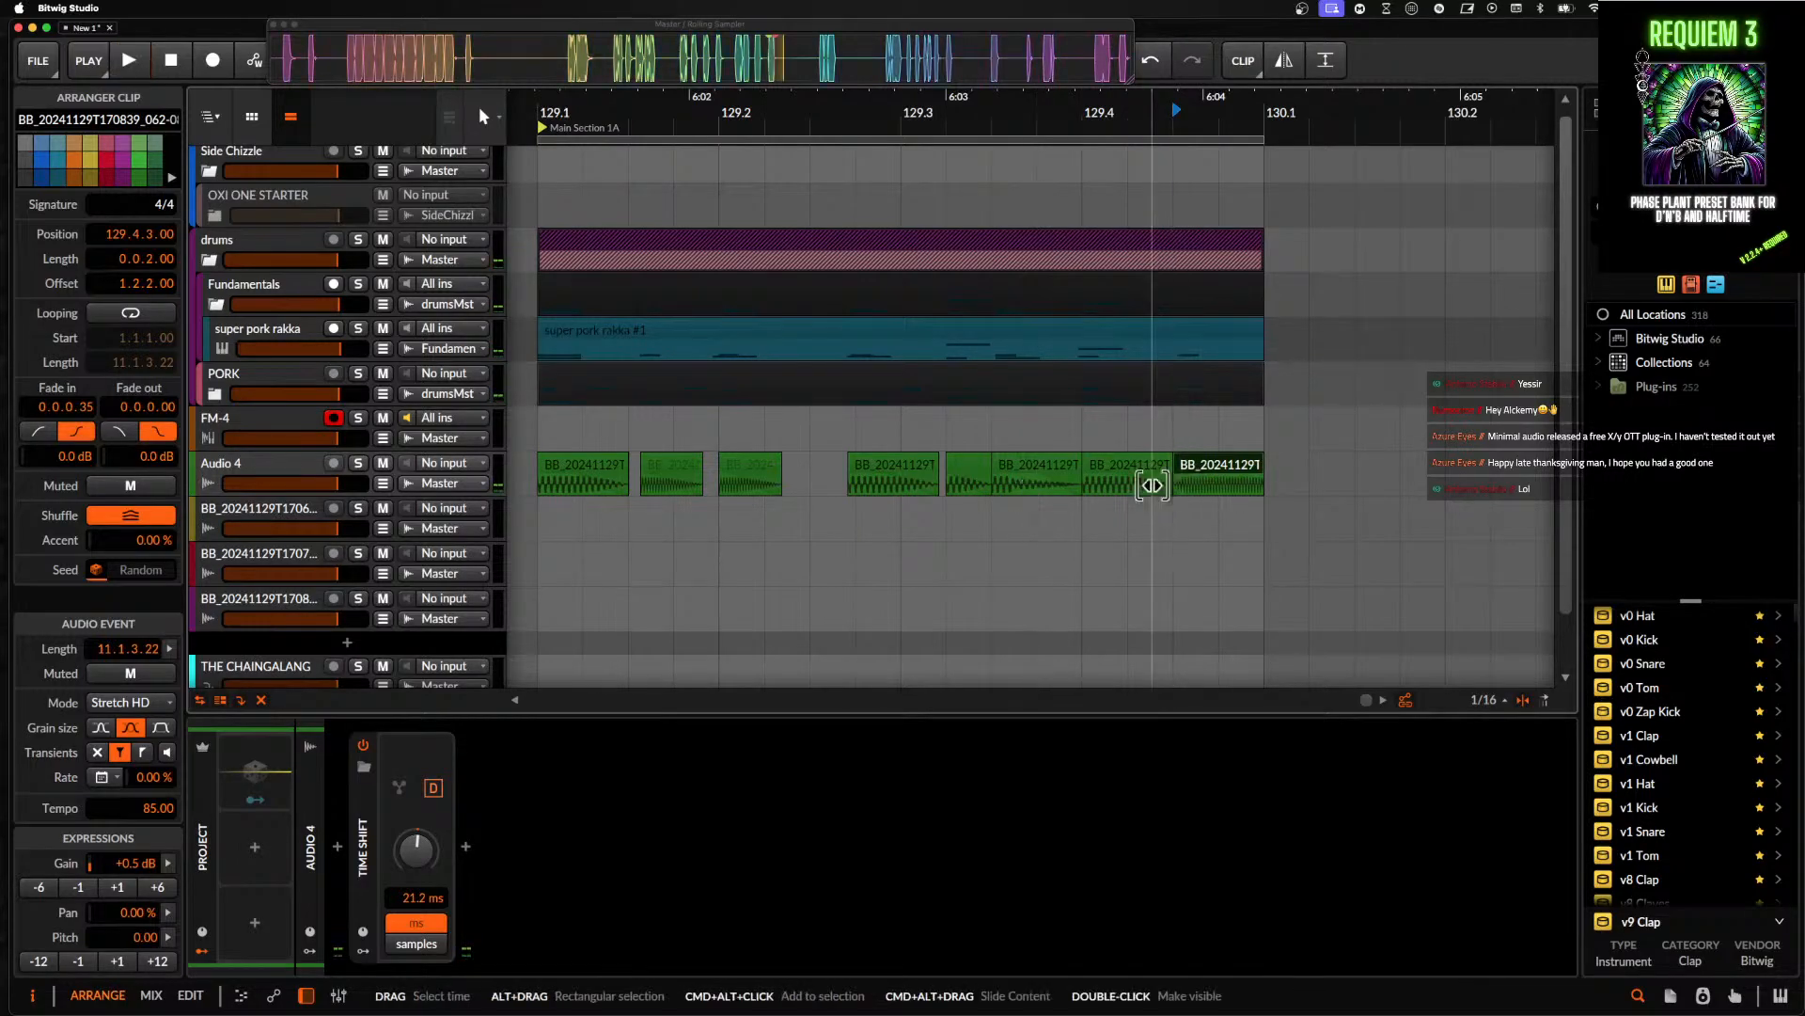
pyautogui.press('space')
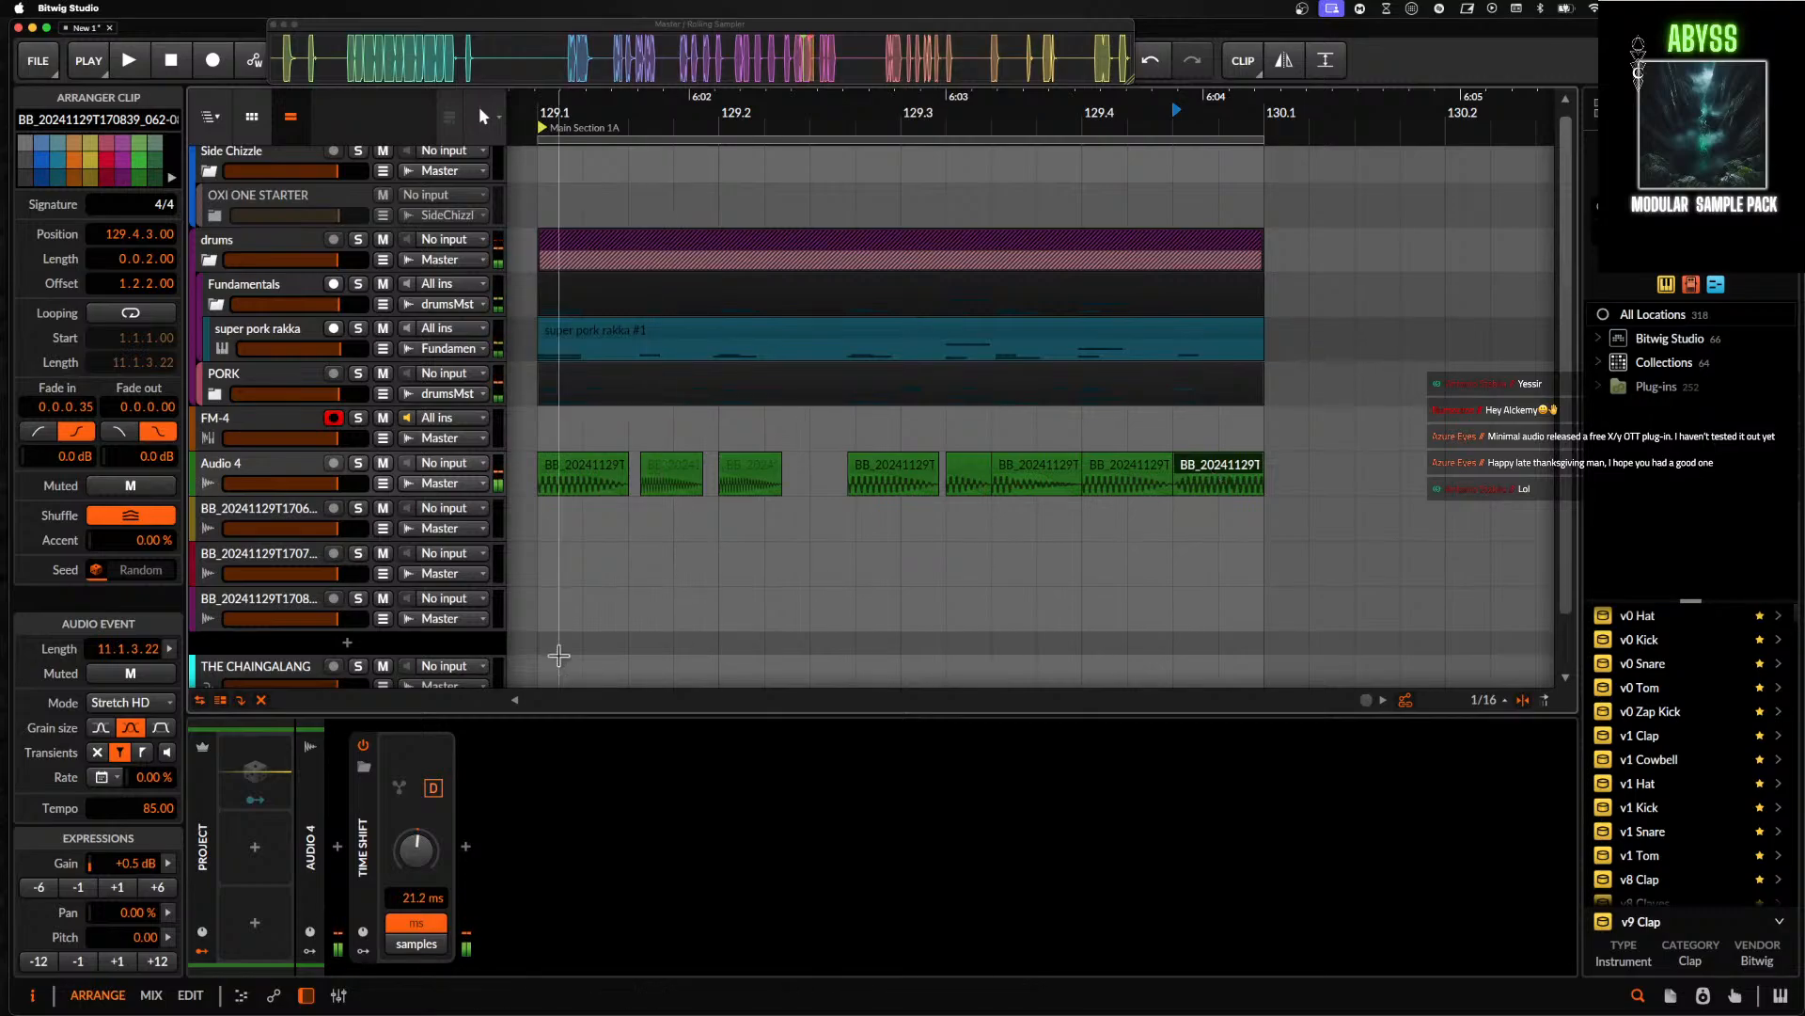
# - Lower the last hit's pitch by 2 semitones and play the loop
pyautogui.click(78, 961)
pyautogui.click(79, 961)
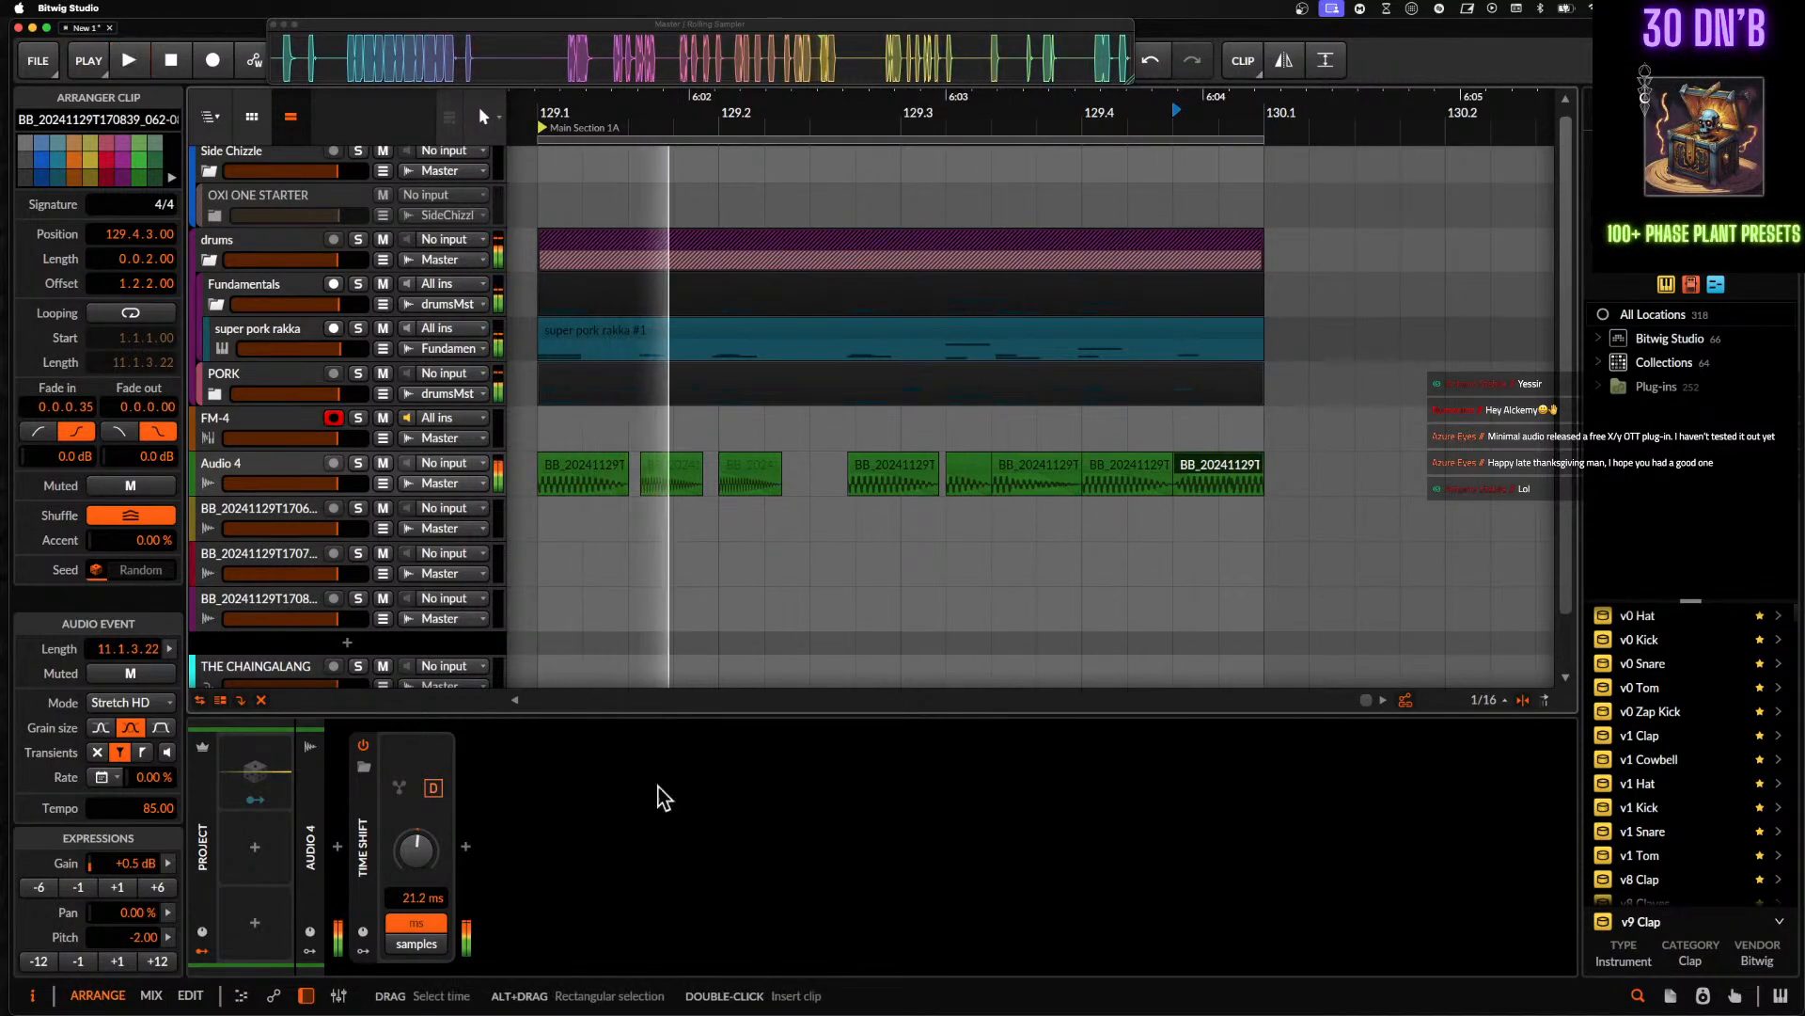
pyautogui.press('space')
# - Duplicate bar 129 of the drums and bass into bar 130 and extend the loop to the start of bar 131
pyautogui.scroll(-5, 1069, 470)
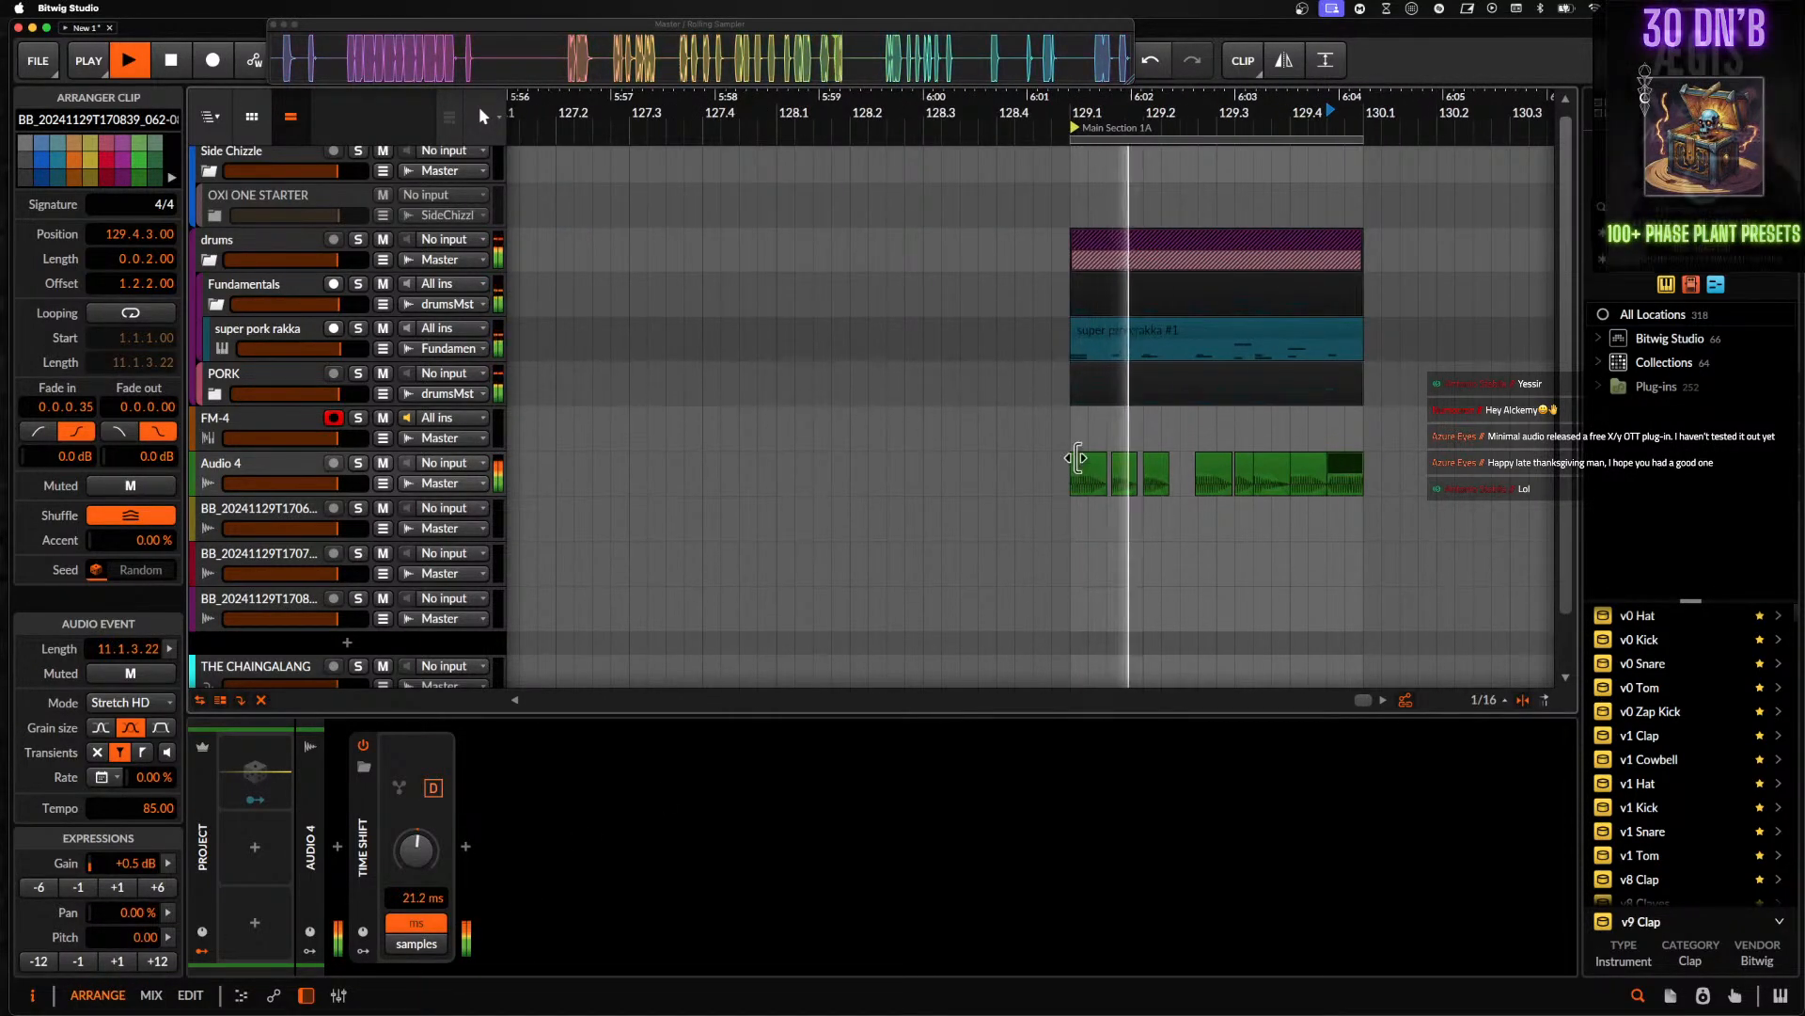
pyautogui.click(280, 473)
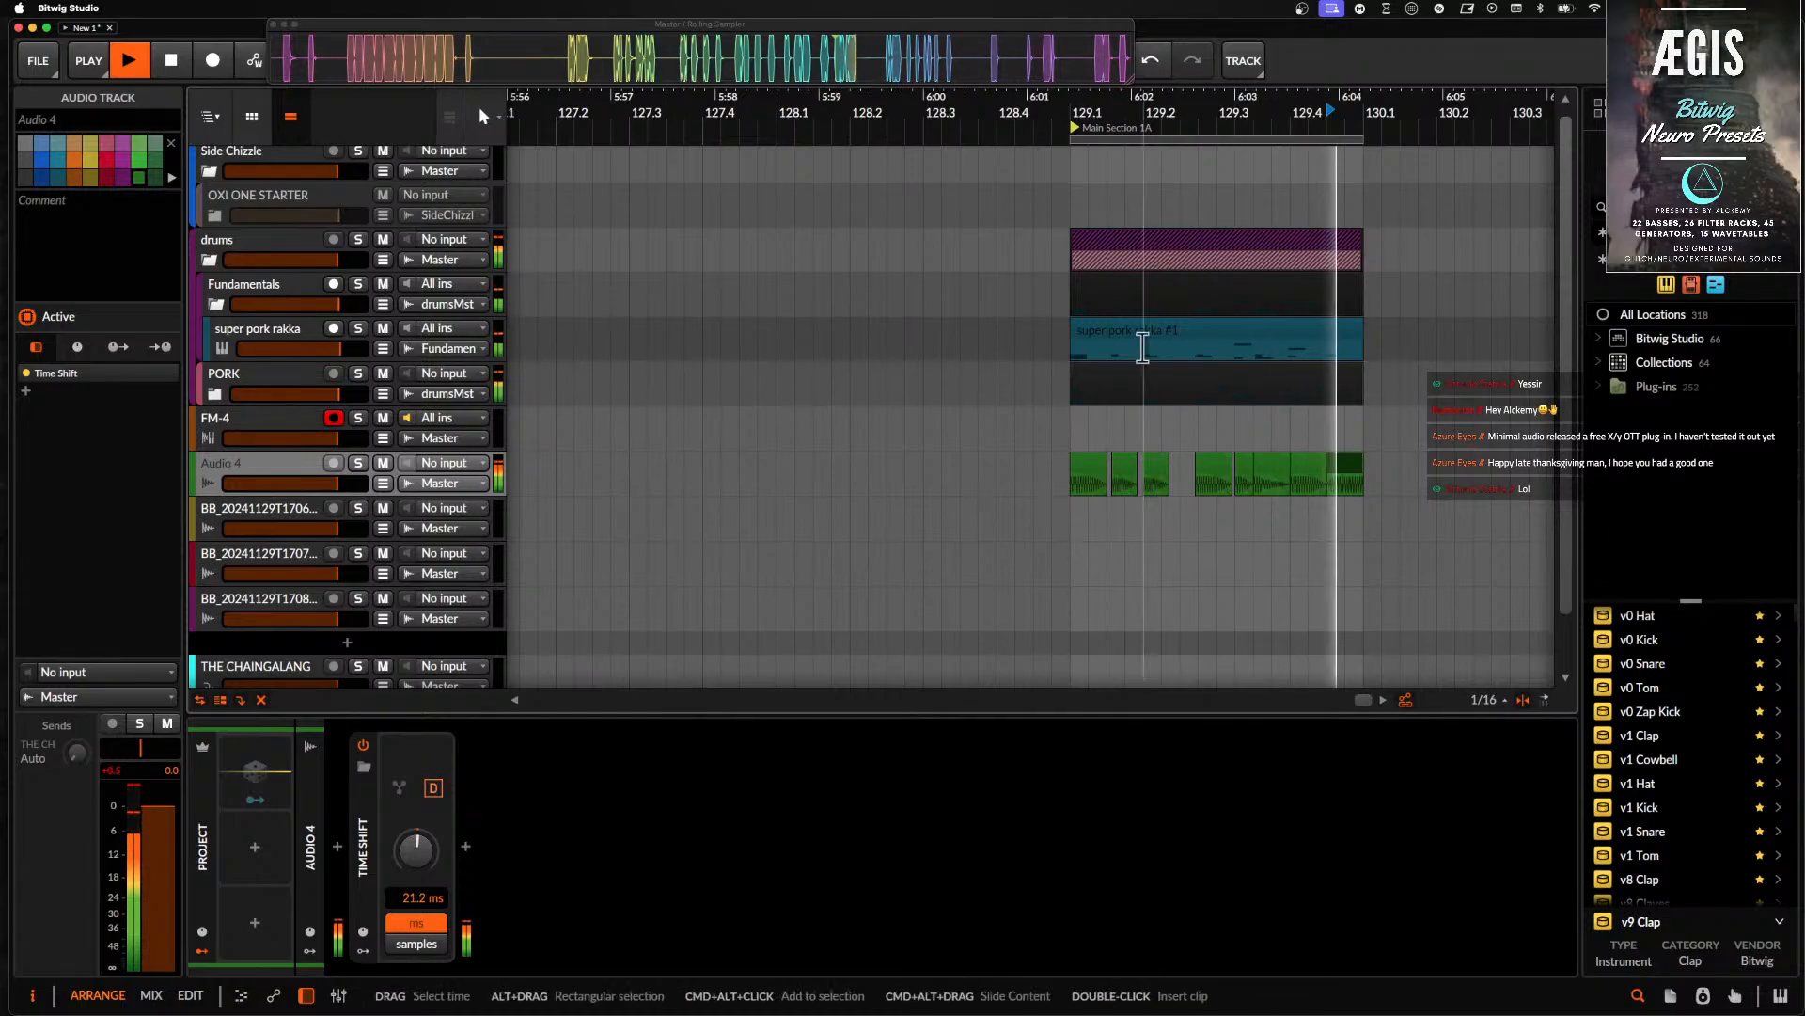
pyautogui.scroll(2, 1001, 419)
pyautogui.scroll(-2, 1001, 418)
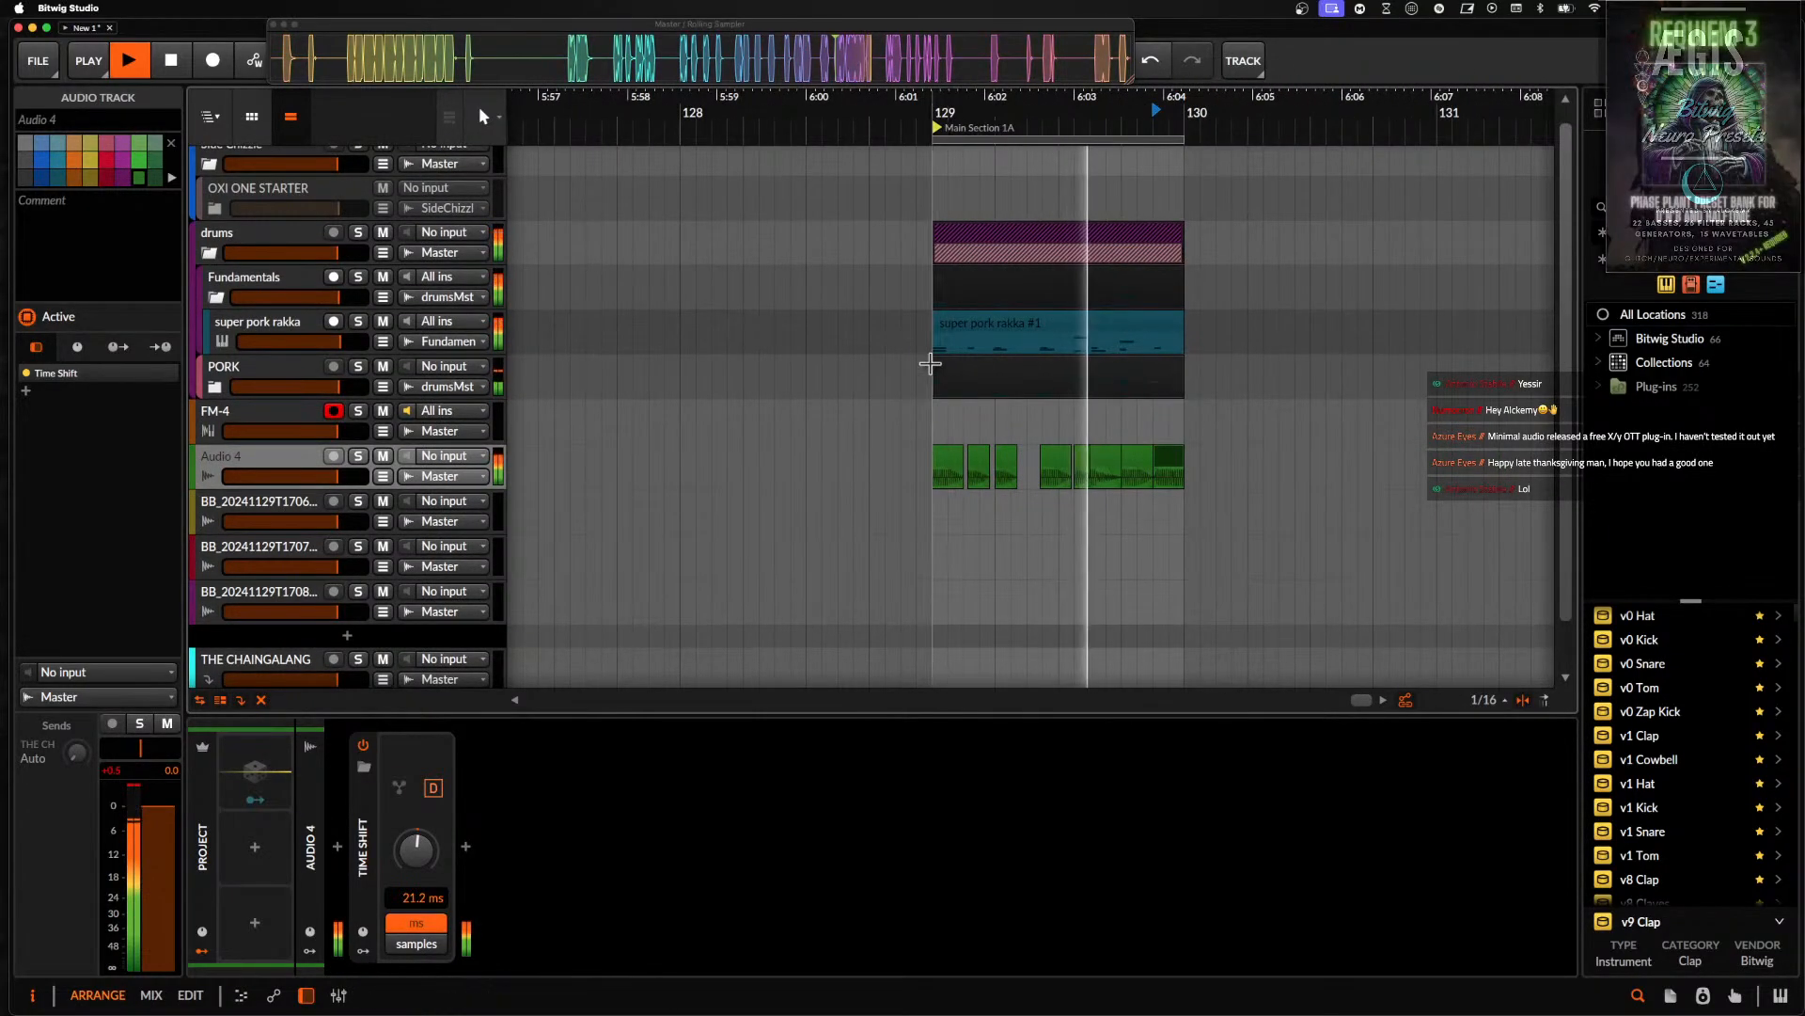
pyautogui.click(1100, 474)
pyautogui.moveTo(943, 282); pyautogui.dragTo(1185, 473)
pyautogui.press('super+d')
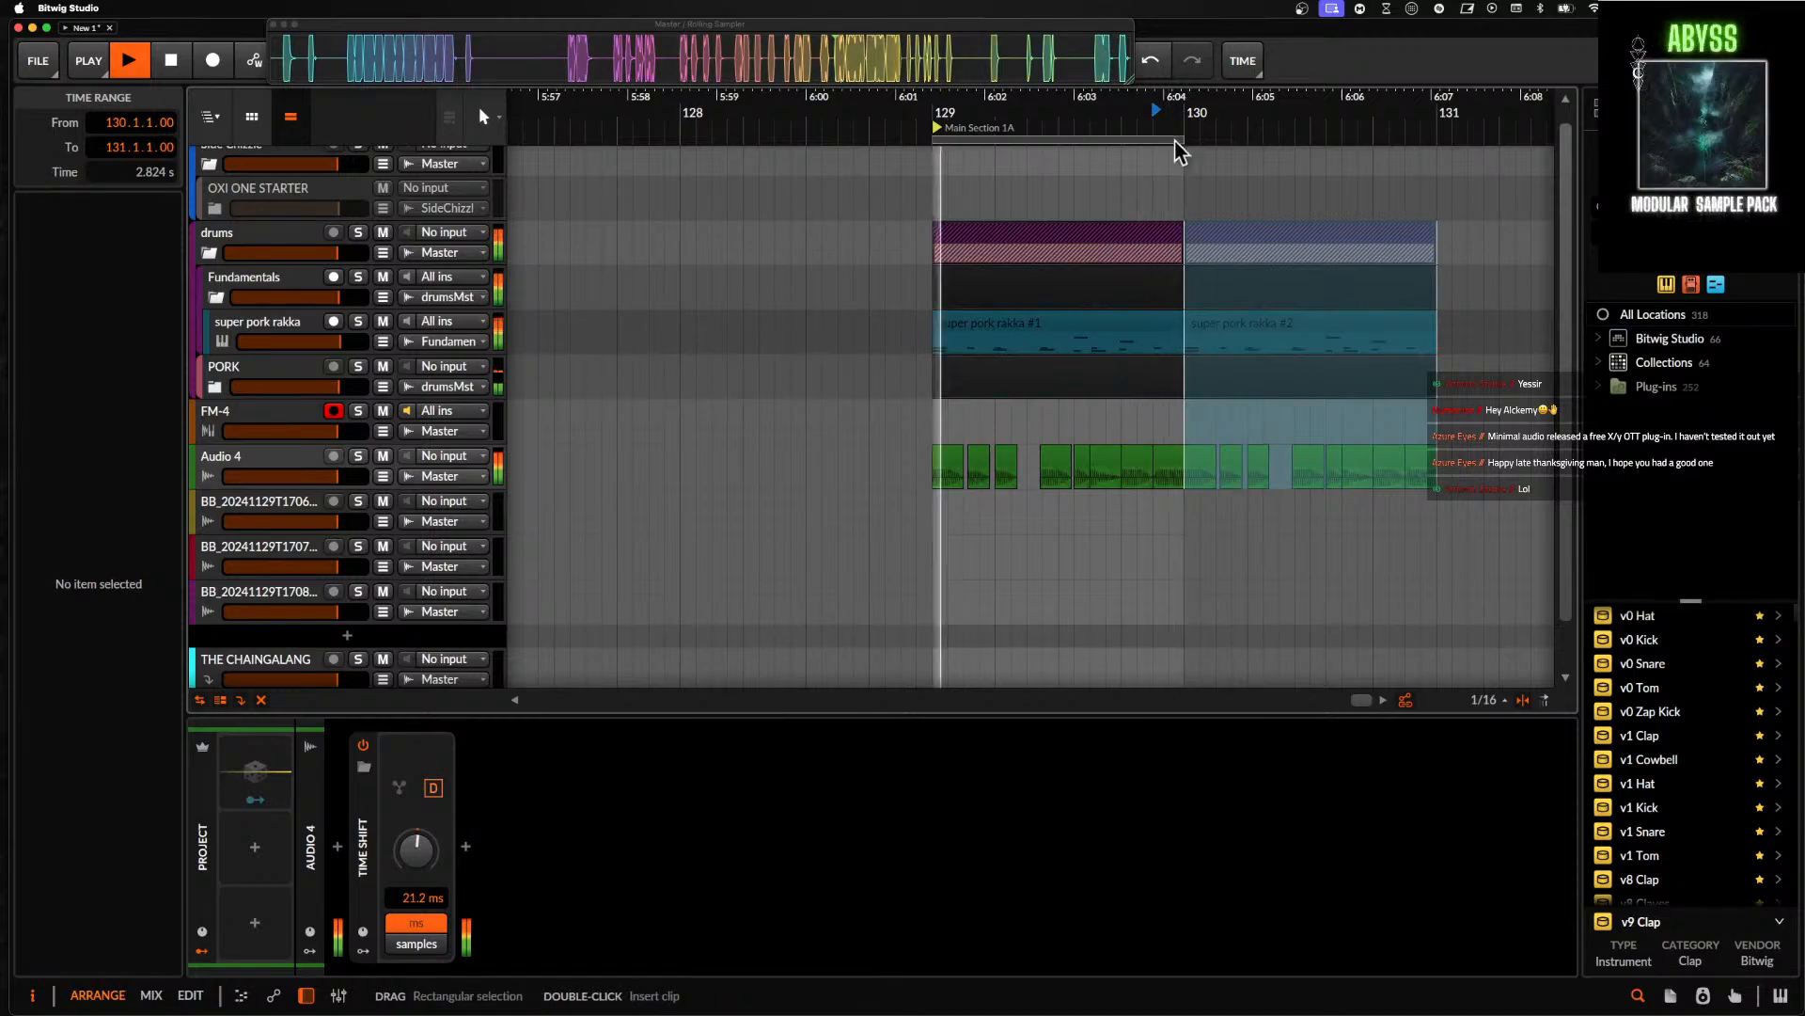
pyautogui.moveTo(1168, 141); pyautogui.dragTo(1437, 141)
# - Delete the bass hit at 129.4.3.00 from the first bar
pyautogui.click(1173, 456)
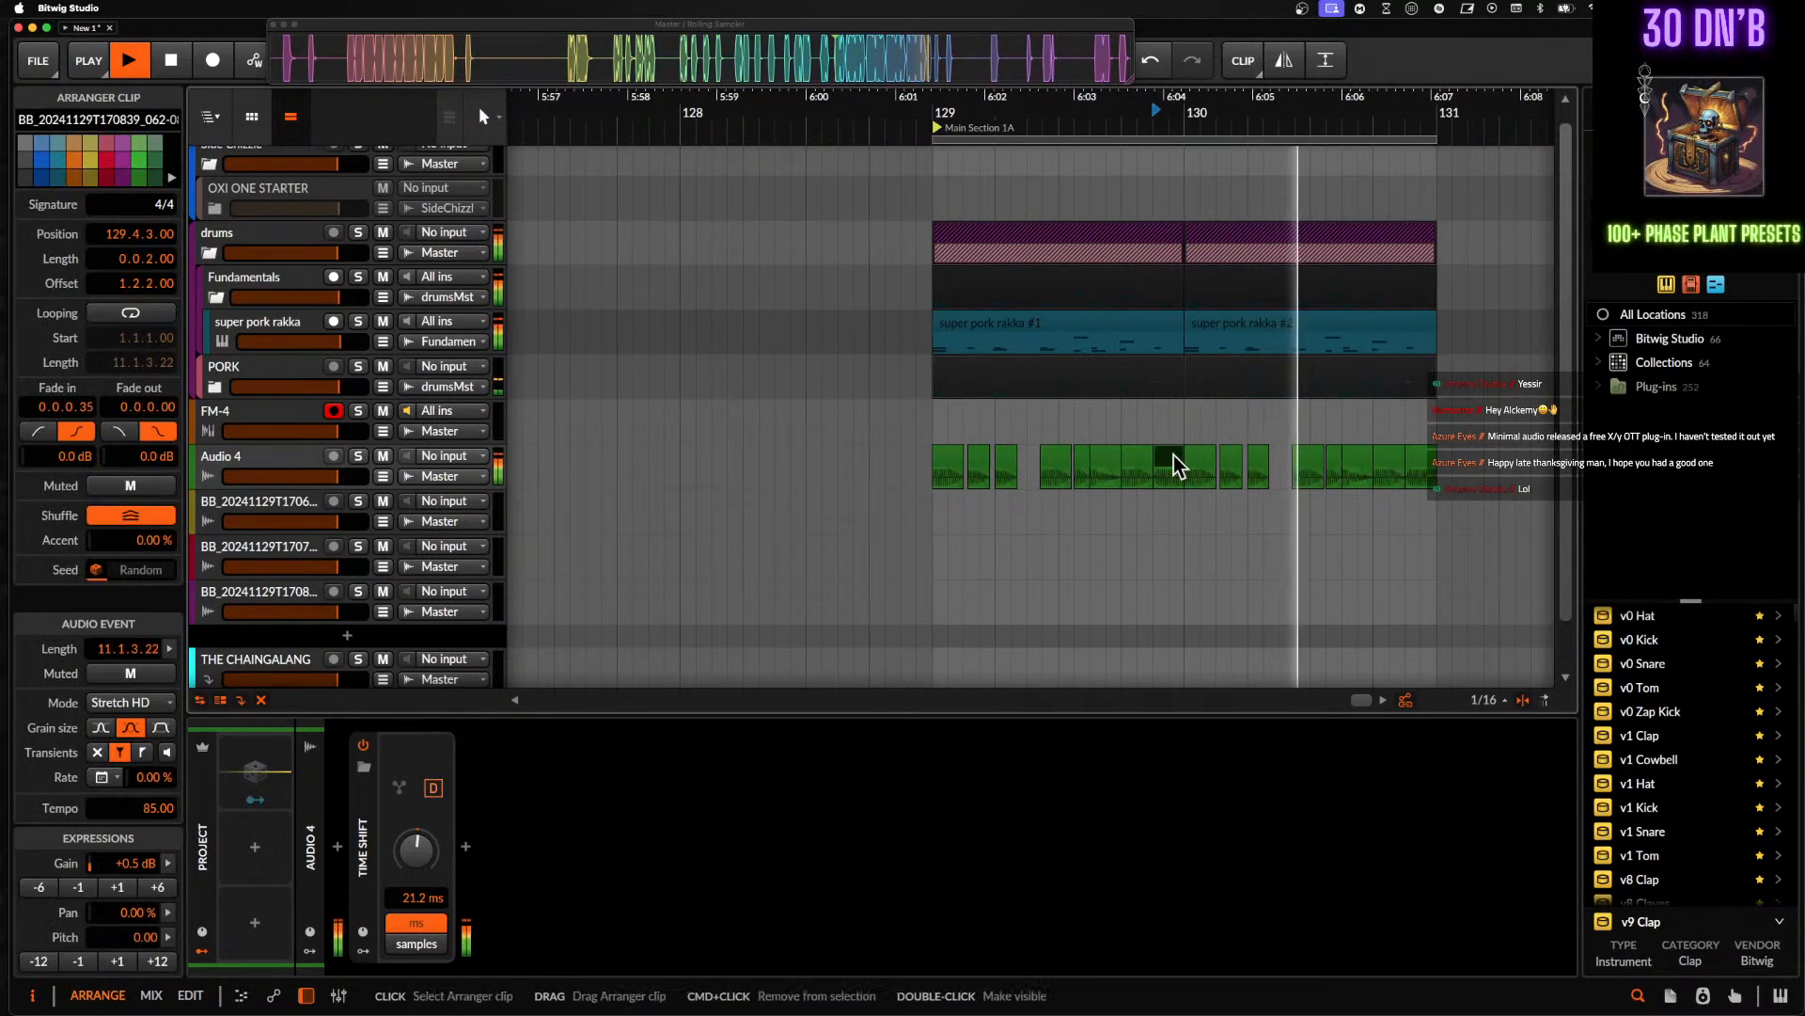
pyautogui.press('Delete')
pyautogui.scroll(3, 1011, 467)
# - Replace the hit at 129.2.1.00 with a copy of the second hit at pitch 0.00 and stop playback
pyautogui.click(1011, 468)
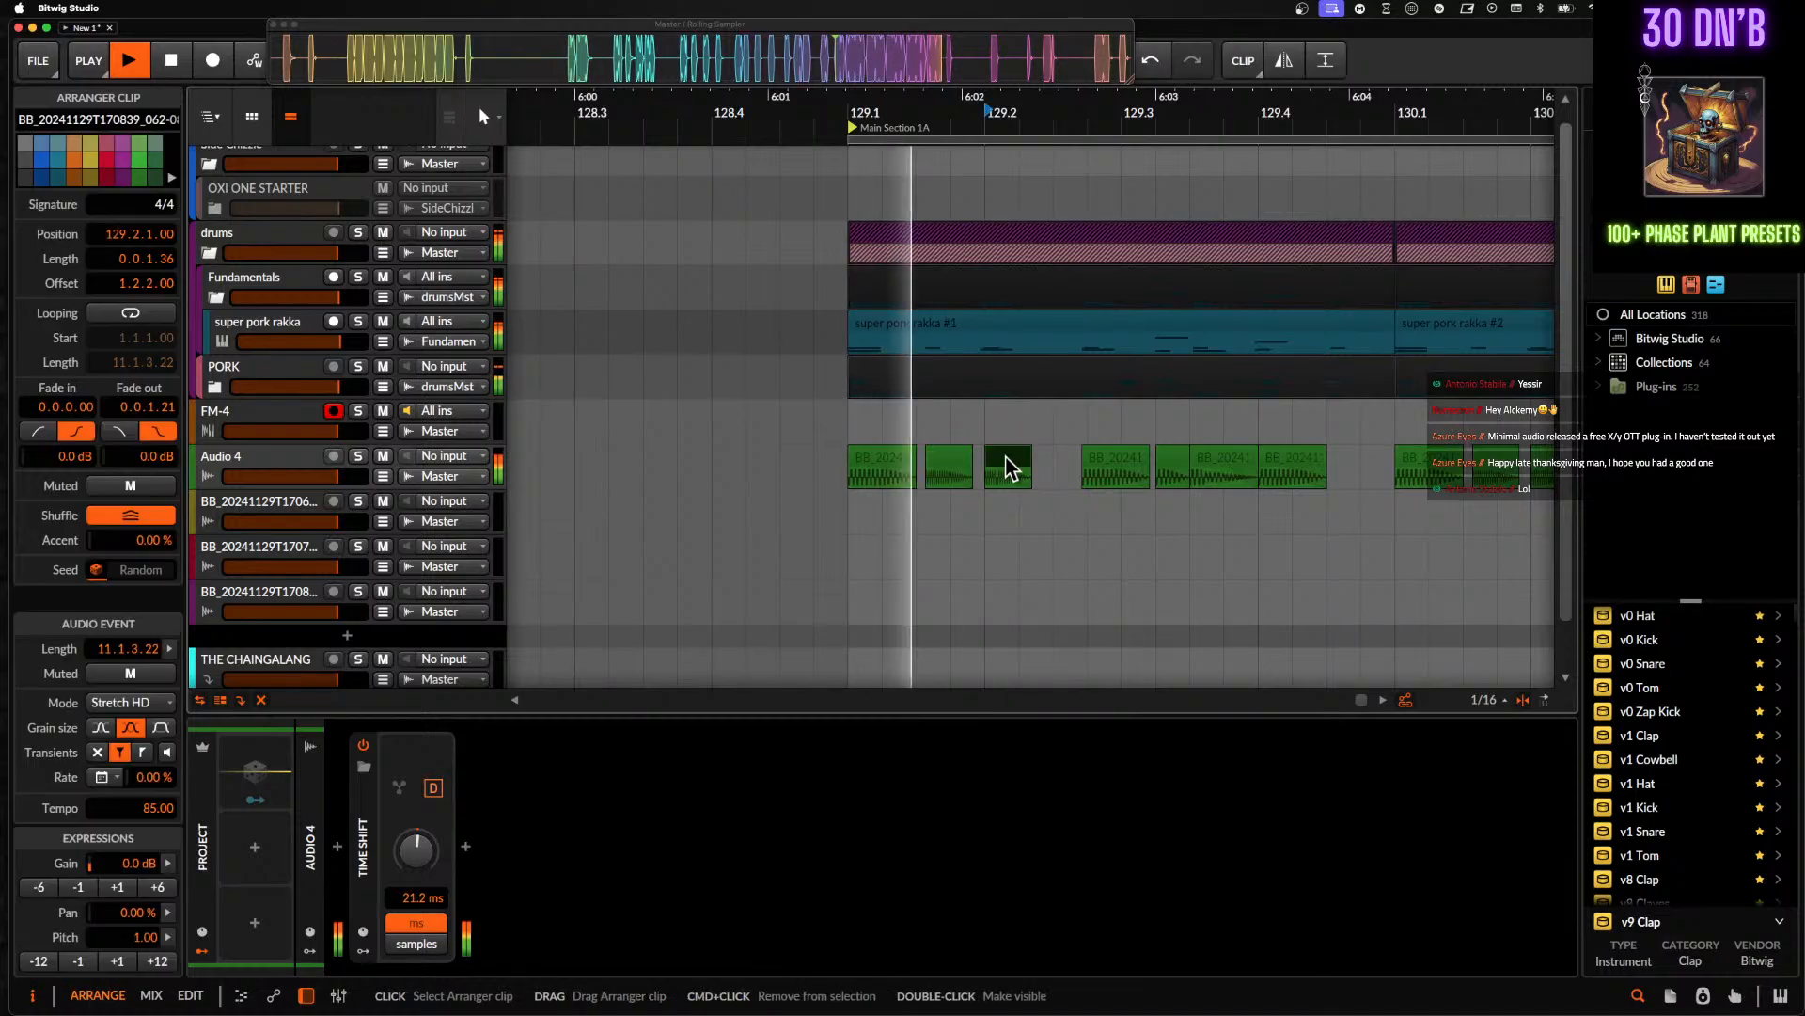
pyautogui.moveTo(1011, 468); pyautogui.dragTo(946, 466)
pyautogui.press('space')
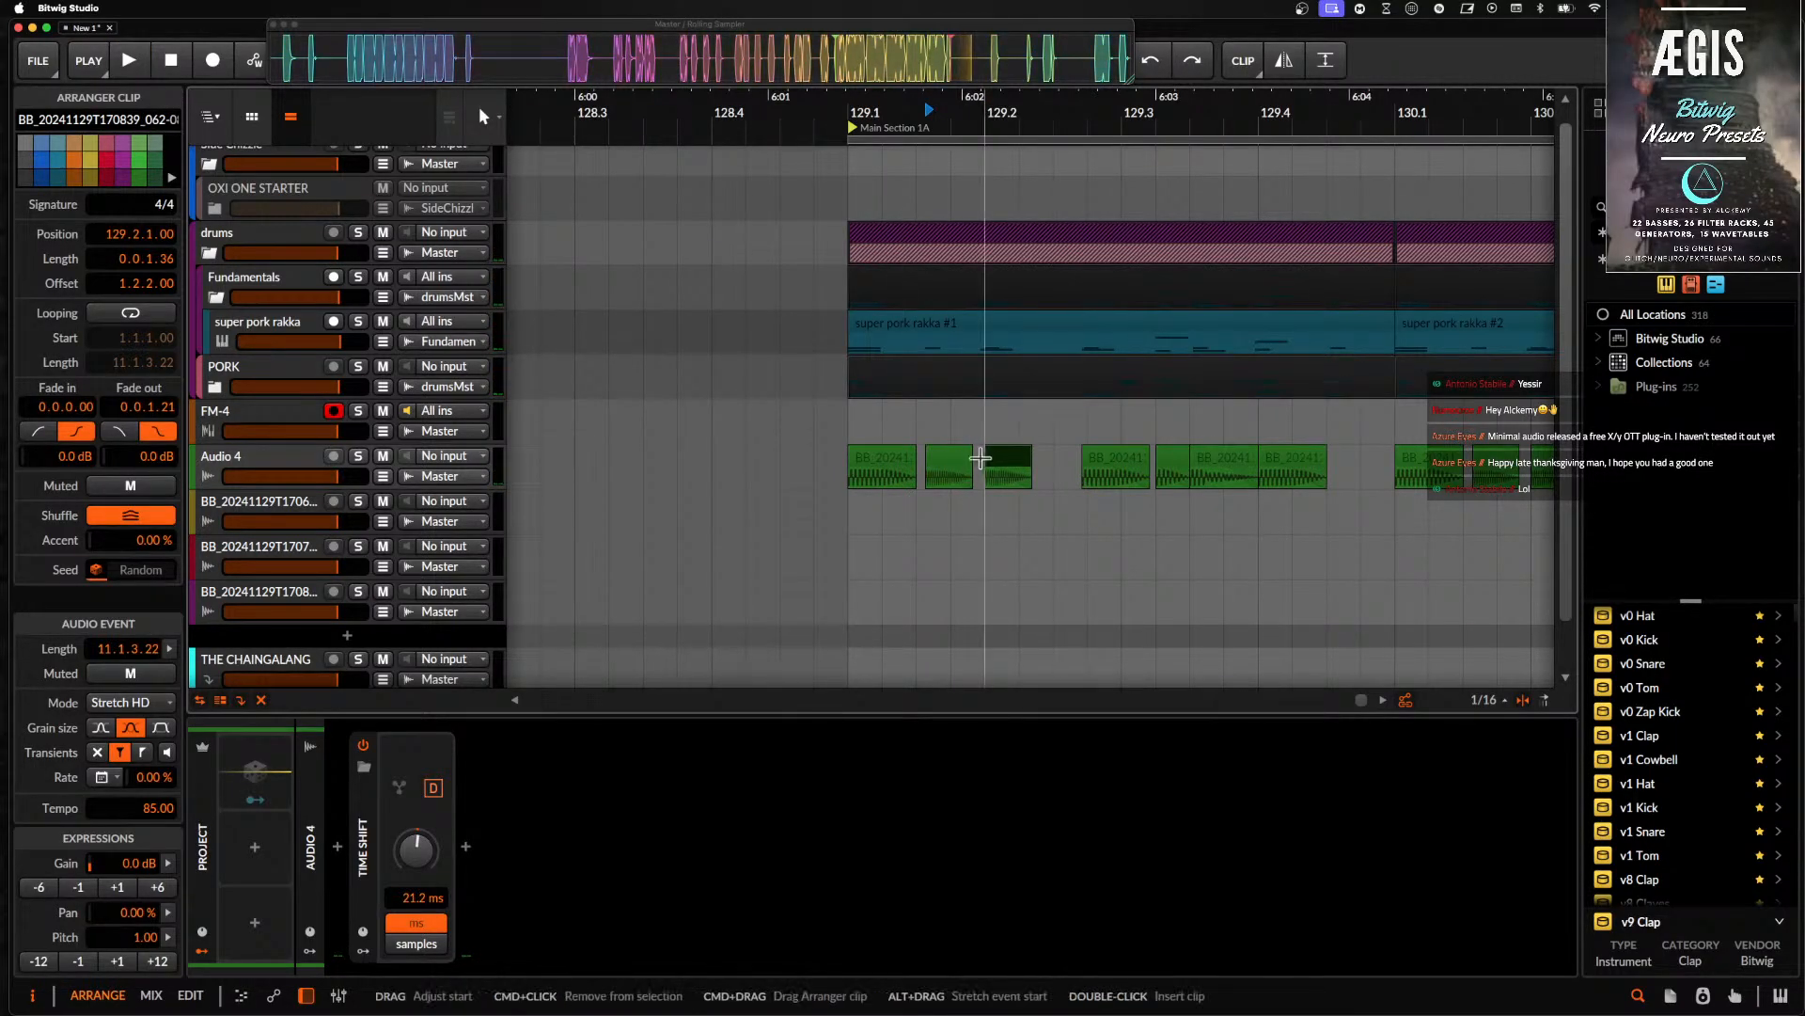
# - Delete the bass hit just before 129.2.1.00 in the first bar and play the loop
pyautogui.click(959, 470)
pyautogui.press('Delete')
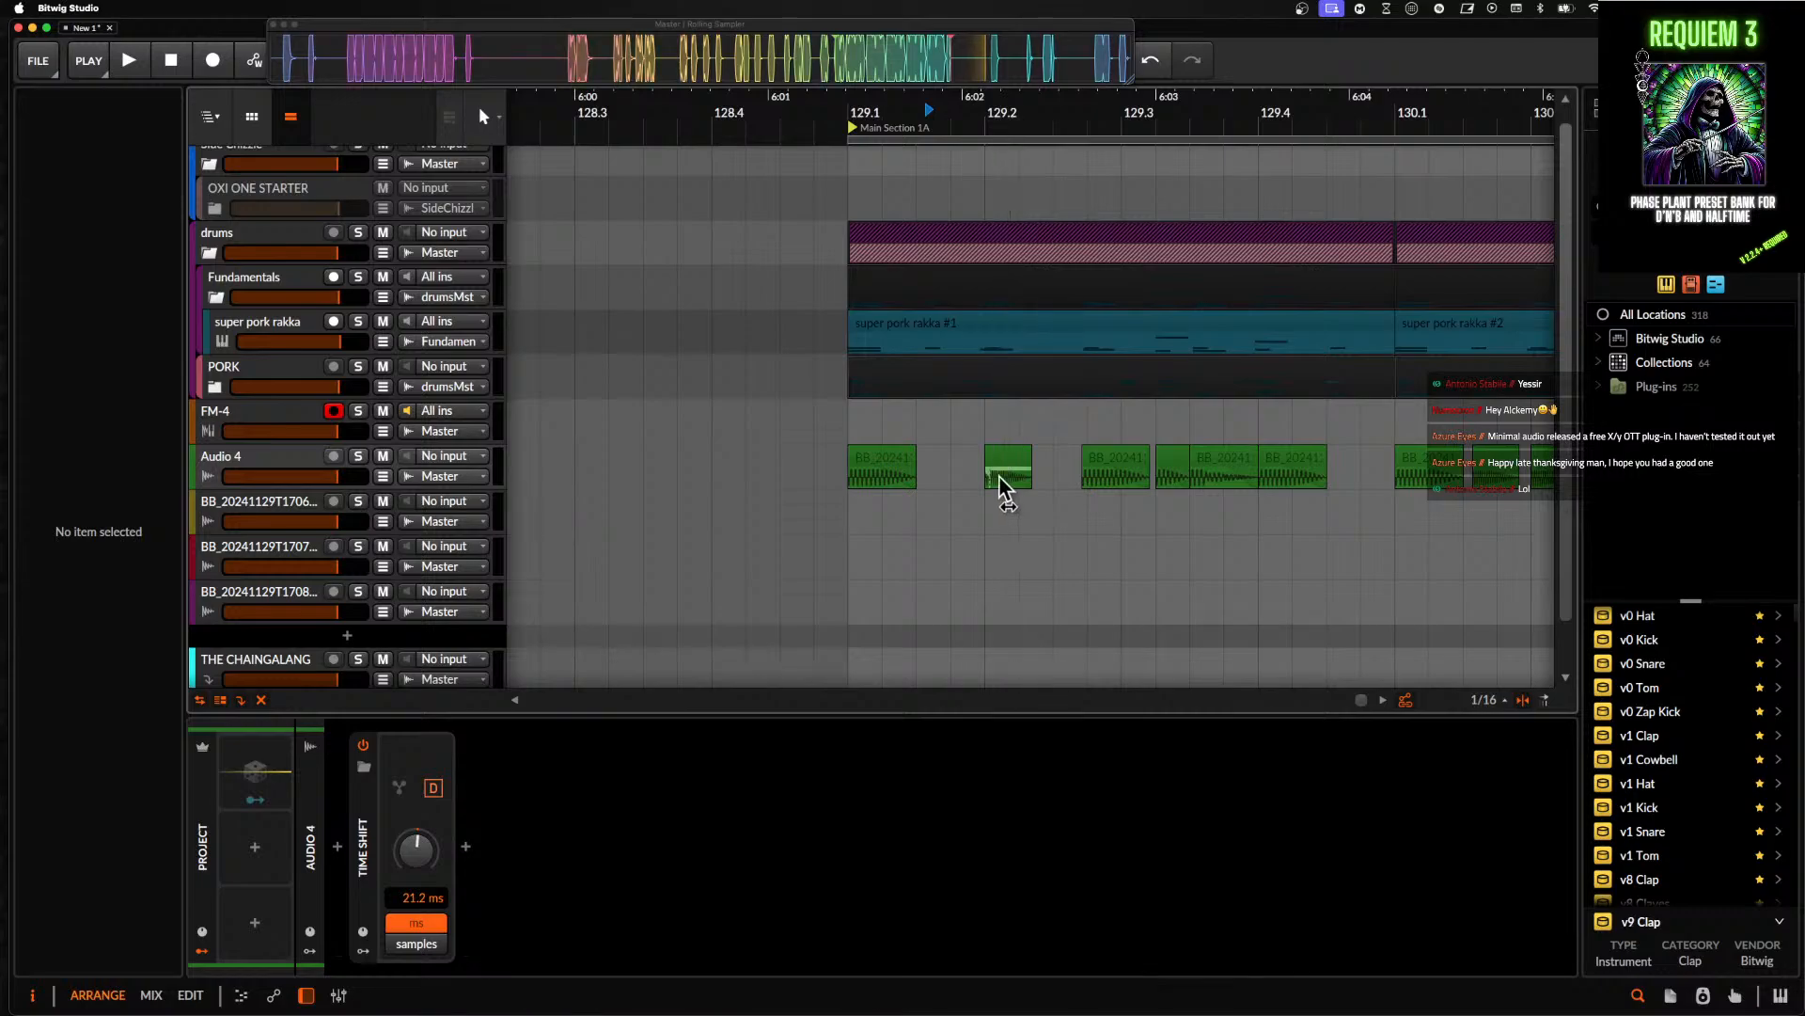
pyautogui.click(1017, 477)
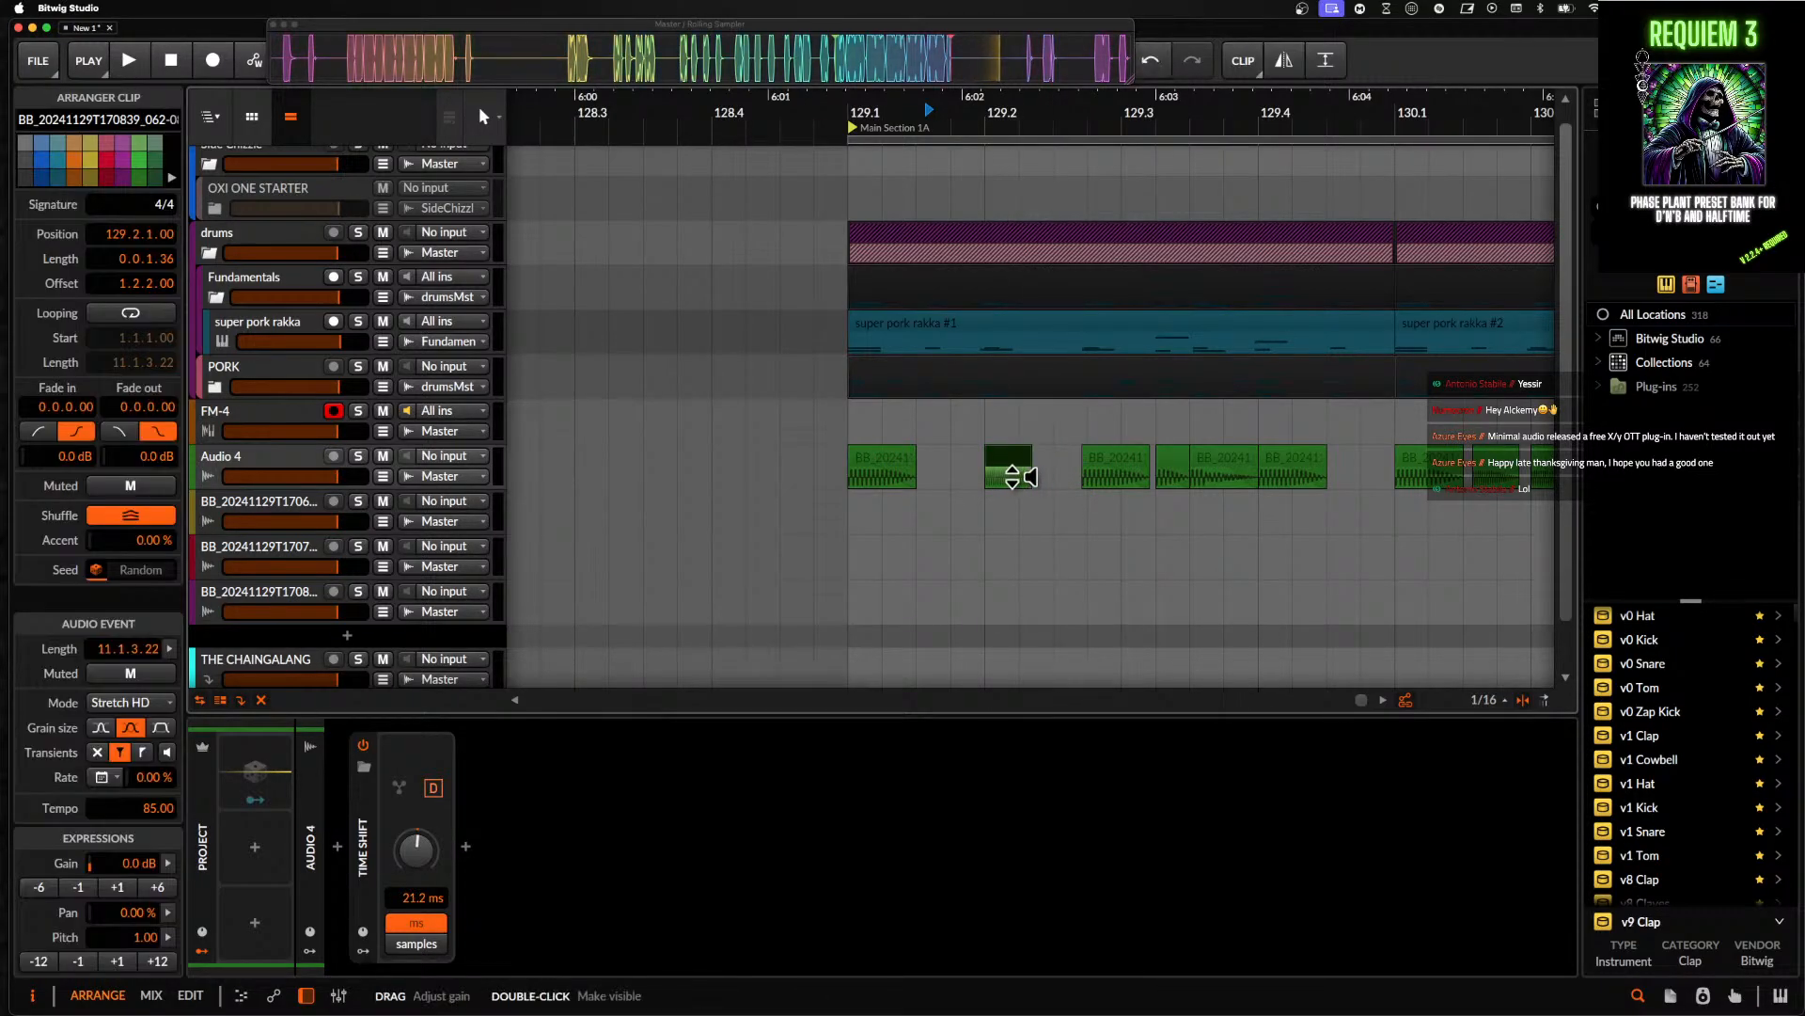
pyautogui.scroll(5, 1012, 477)
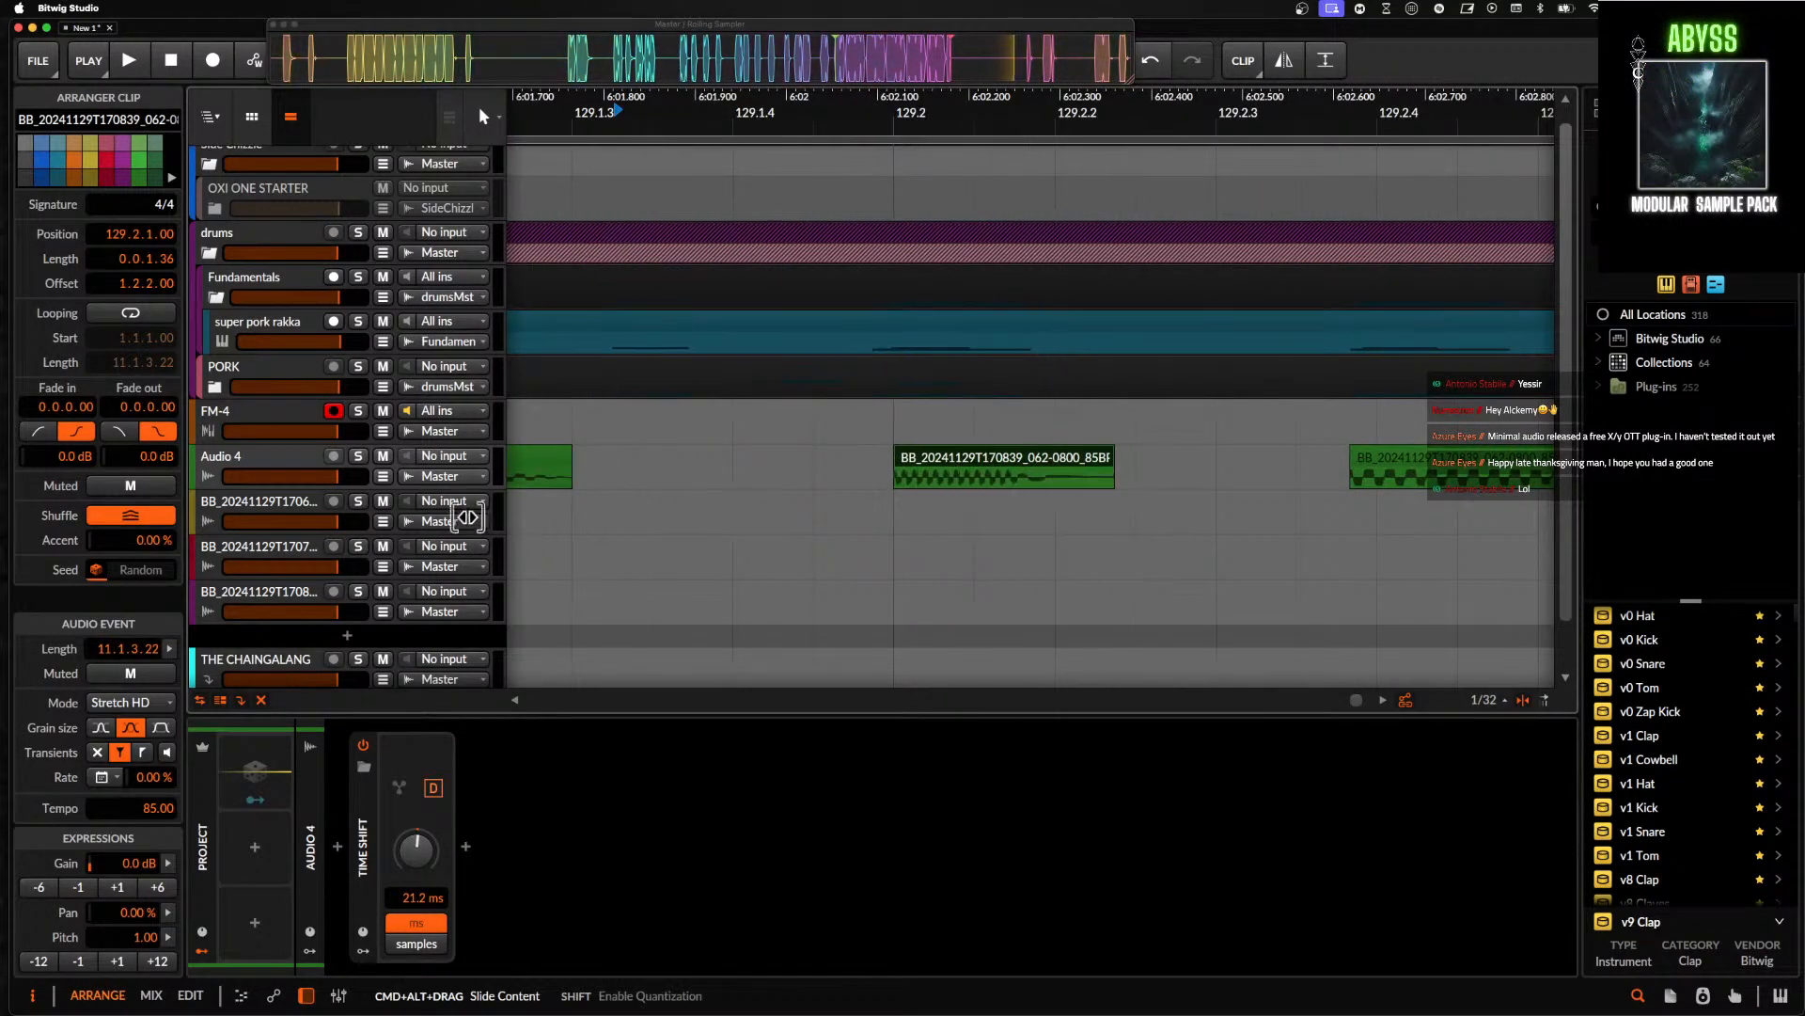
pyautogui.moveTo(468, 517); pyautogui.dragTo(1563, 500)
pyautogui.press('space')
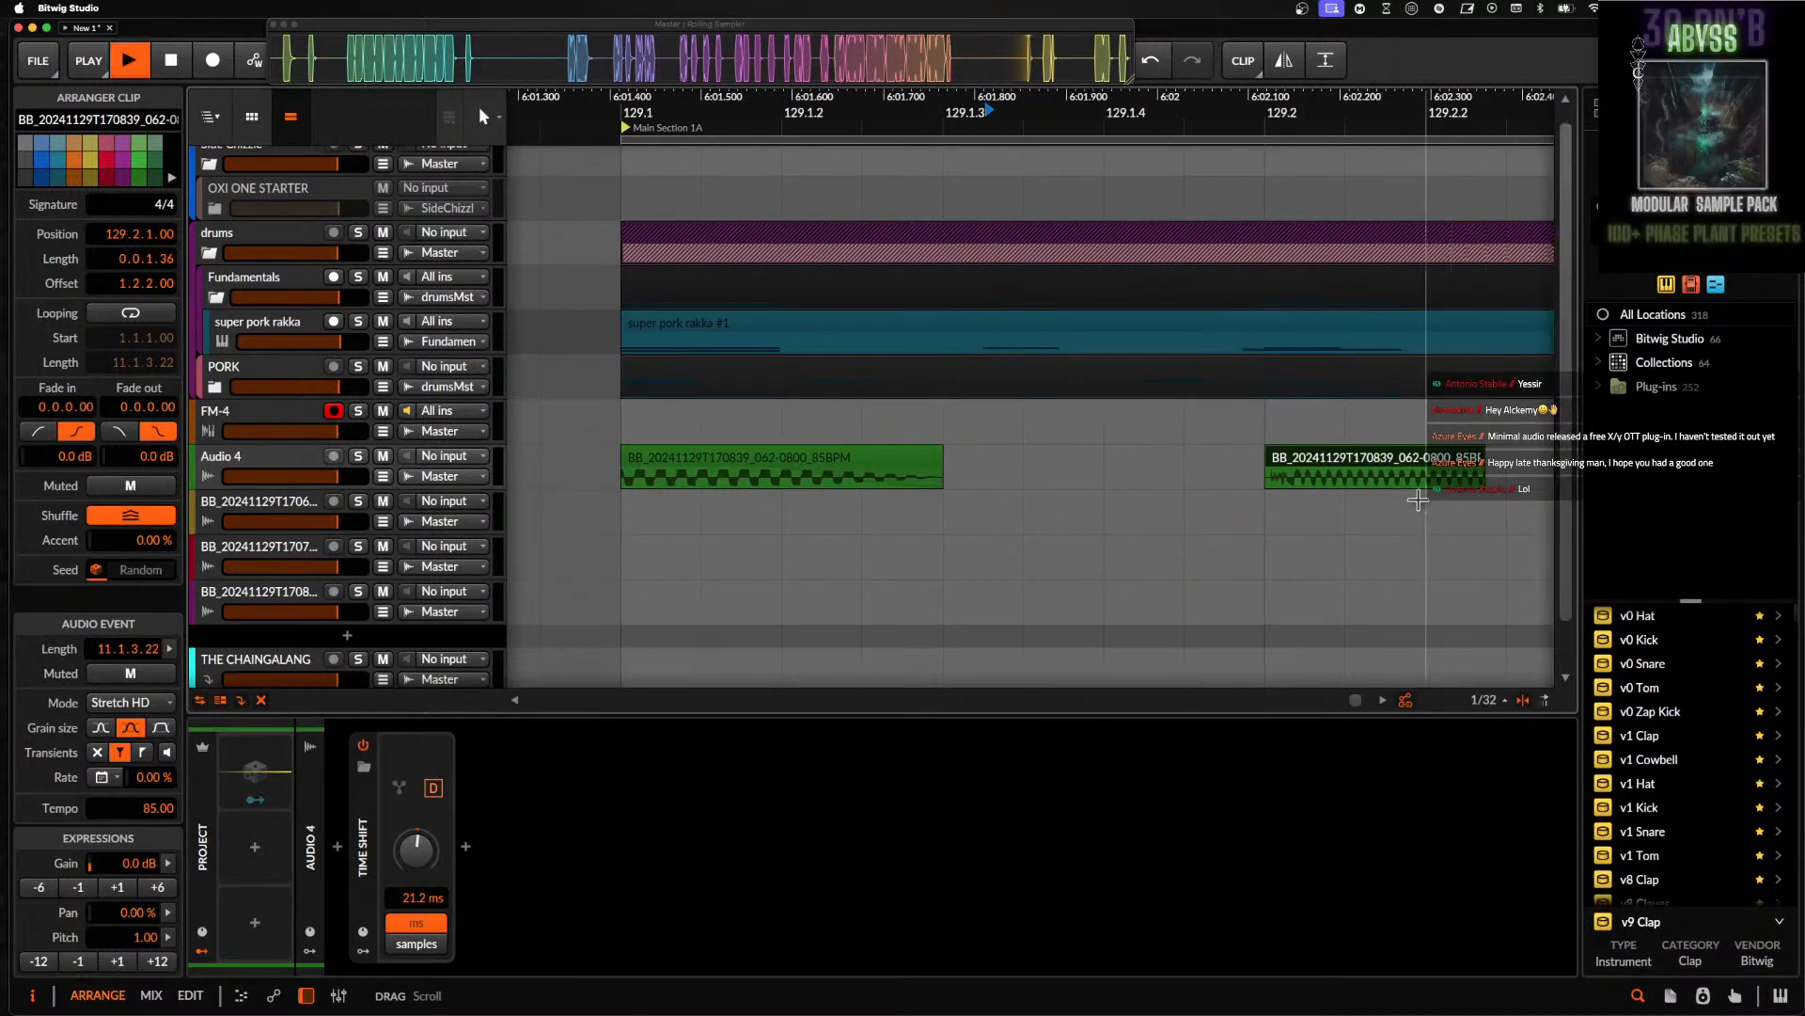
pyautogui.scroll(-3, 1418, 500)
pyautogui.press('space')
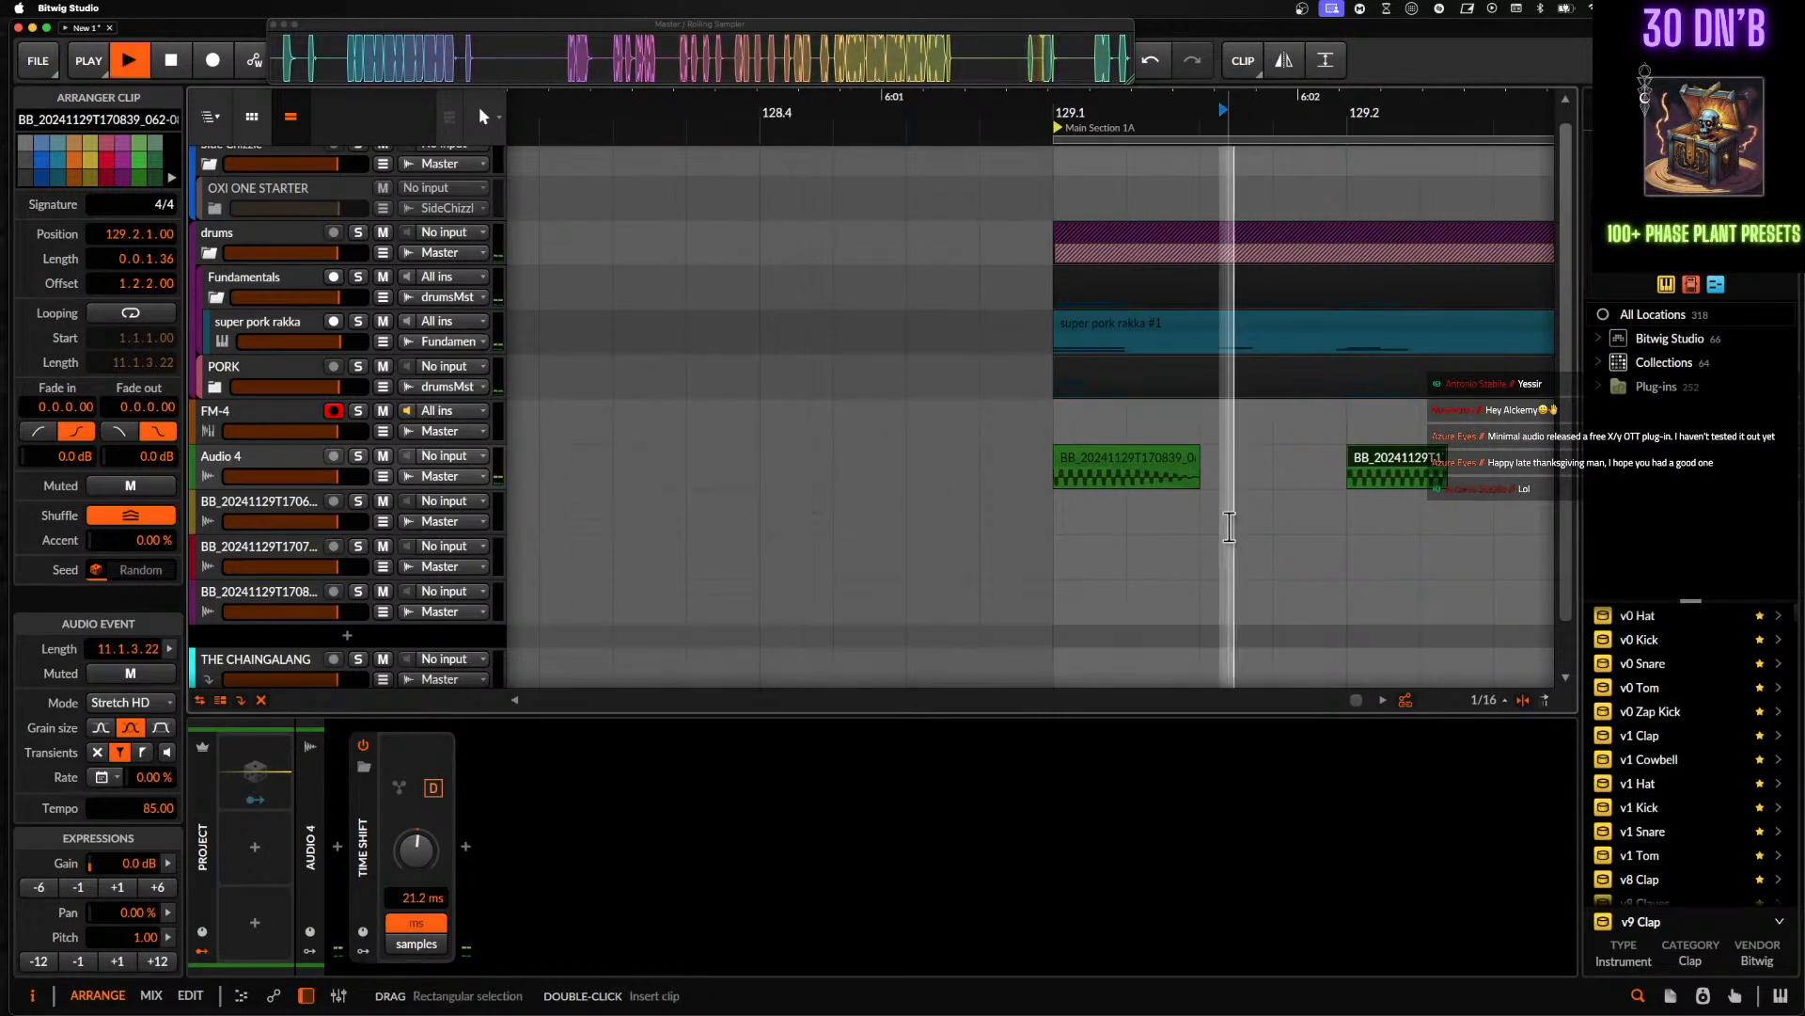
pyautogui.press('space')
pyautogui.hscroll(3, 1420, 476)
pyautogui.scroll(-1, 1302, 478)
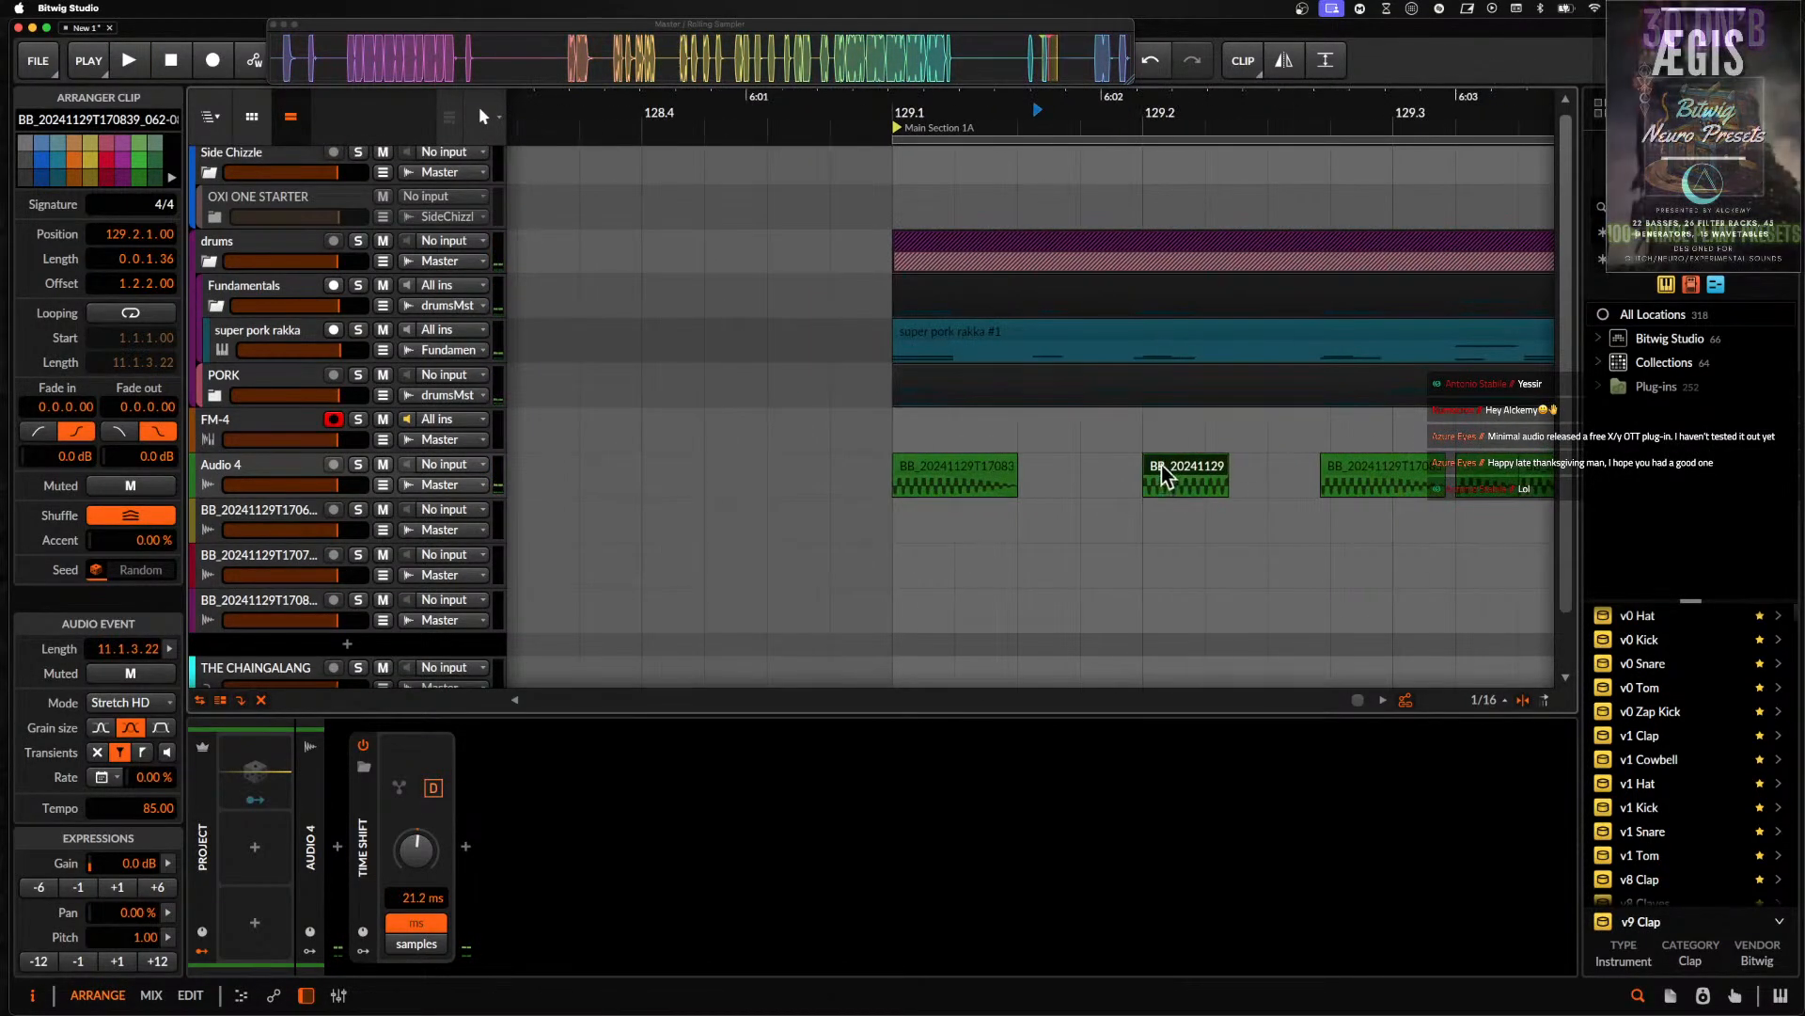
# - Lower the hit at 129.2.1.00 by 1 semitone to pitch 0.00, lengthen it to 0.0.2.47 and play from the first hit
pyautogui.click(77, 962)
pyautogui.press('space')
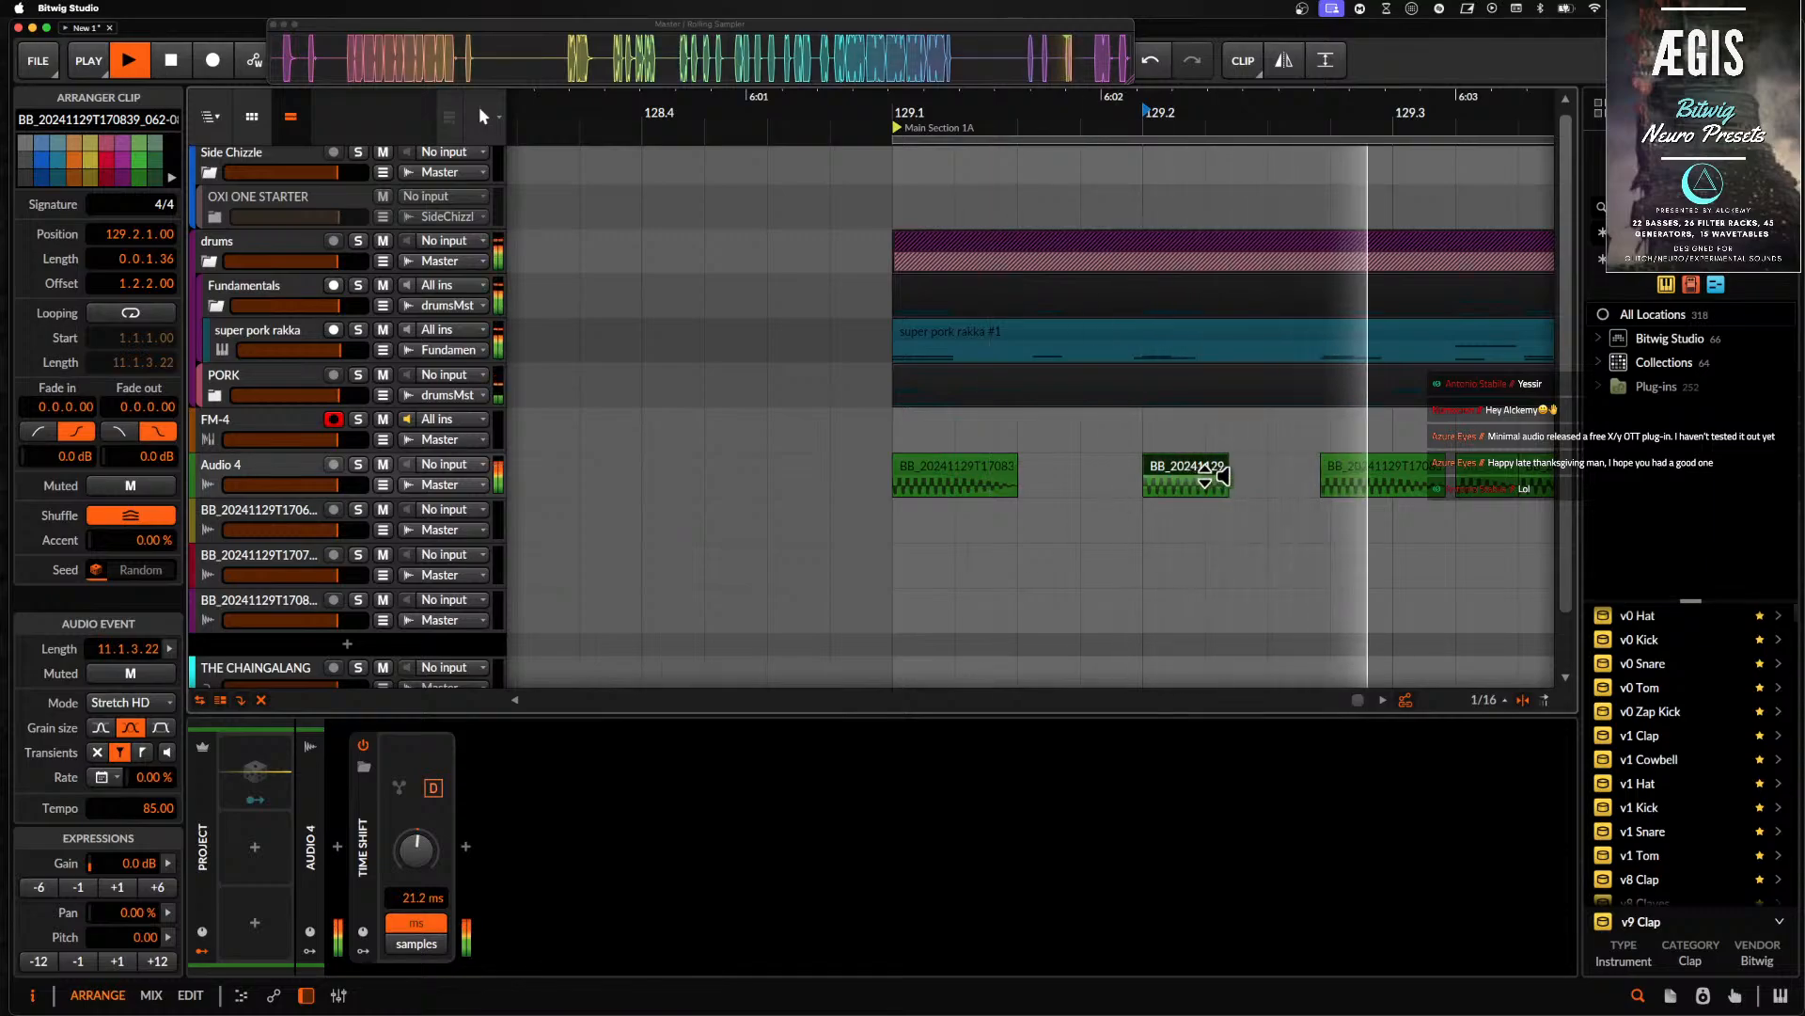
pyautogui.press('space')
pyautogui.moveTo(1221, 470); pyautogui.dragTo(1291, 467)
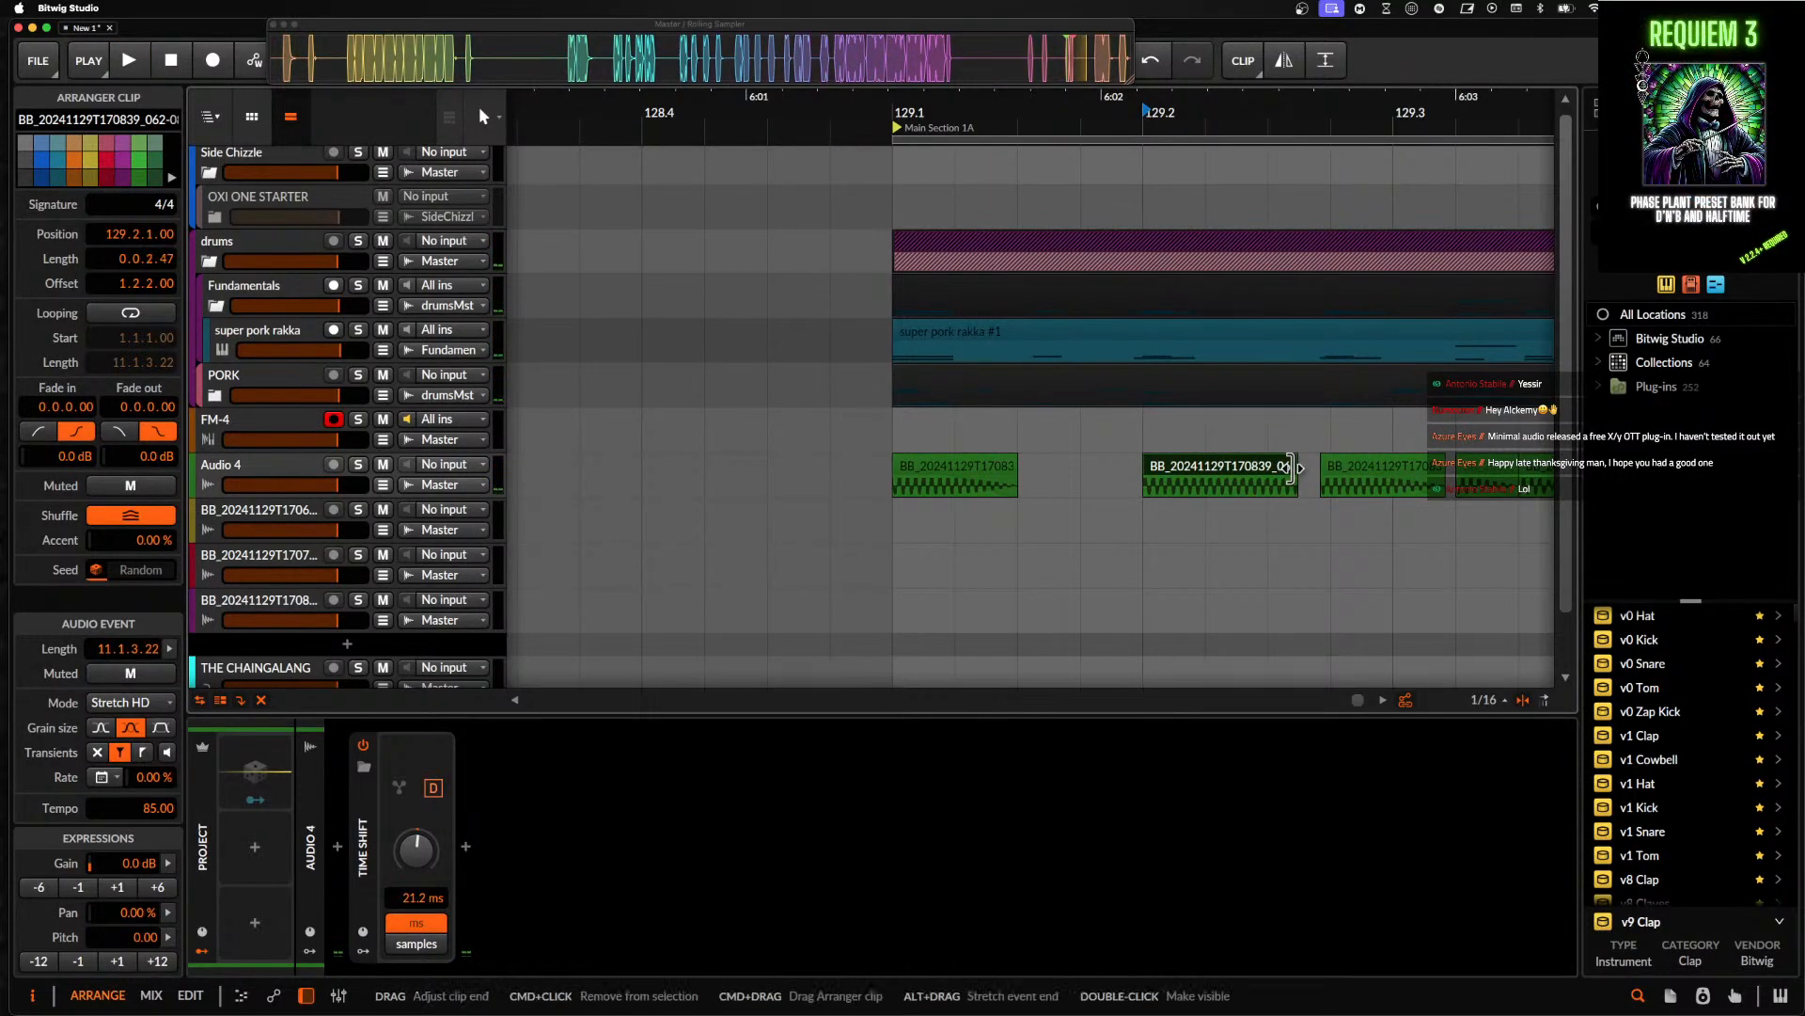
pyautogui.press('space')
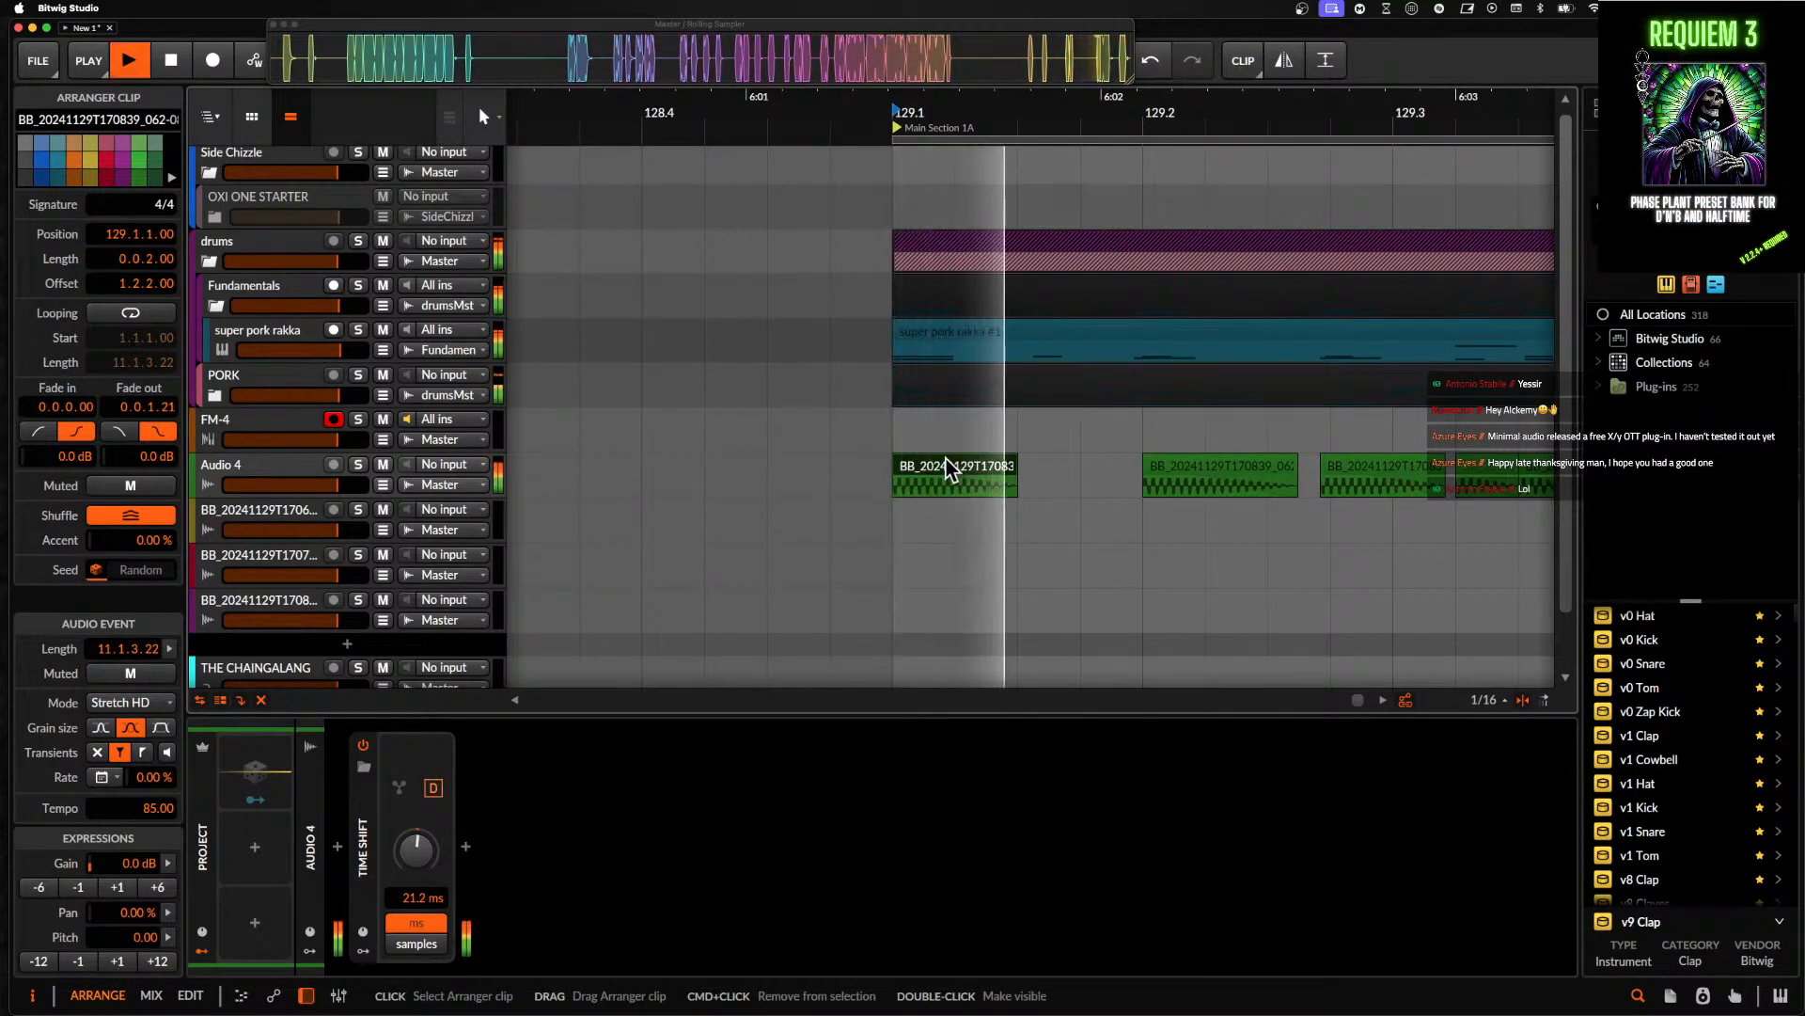
# - Insert Pro-Q 3 before Time Shift in the Audio 4 device chain
pyautogui.scroll(-3, 945, 461)
pyautogui.scroll(-2, 945, 460)
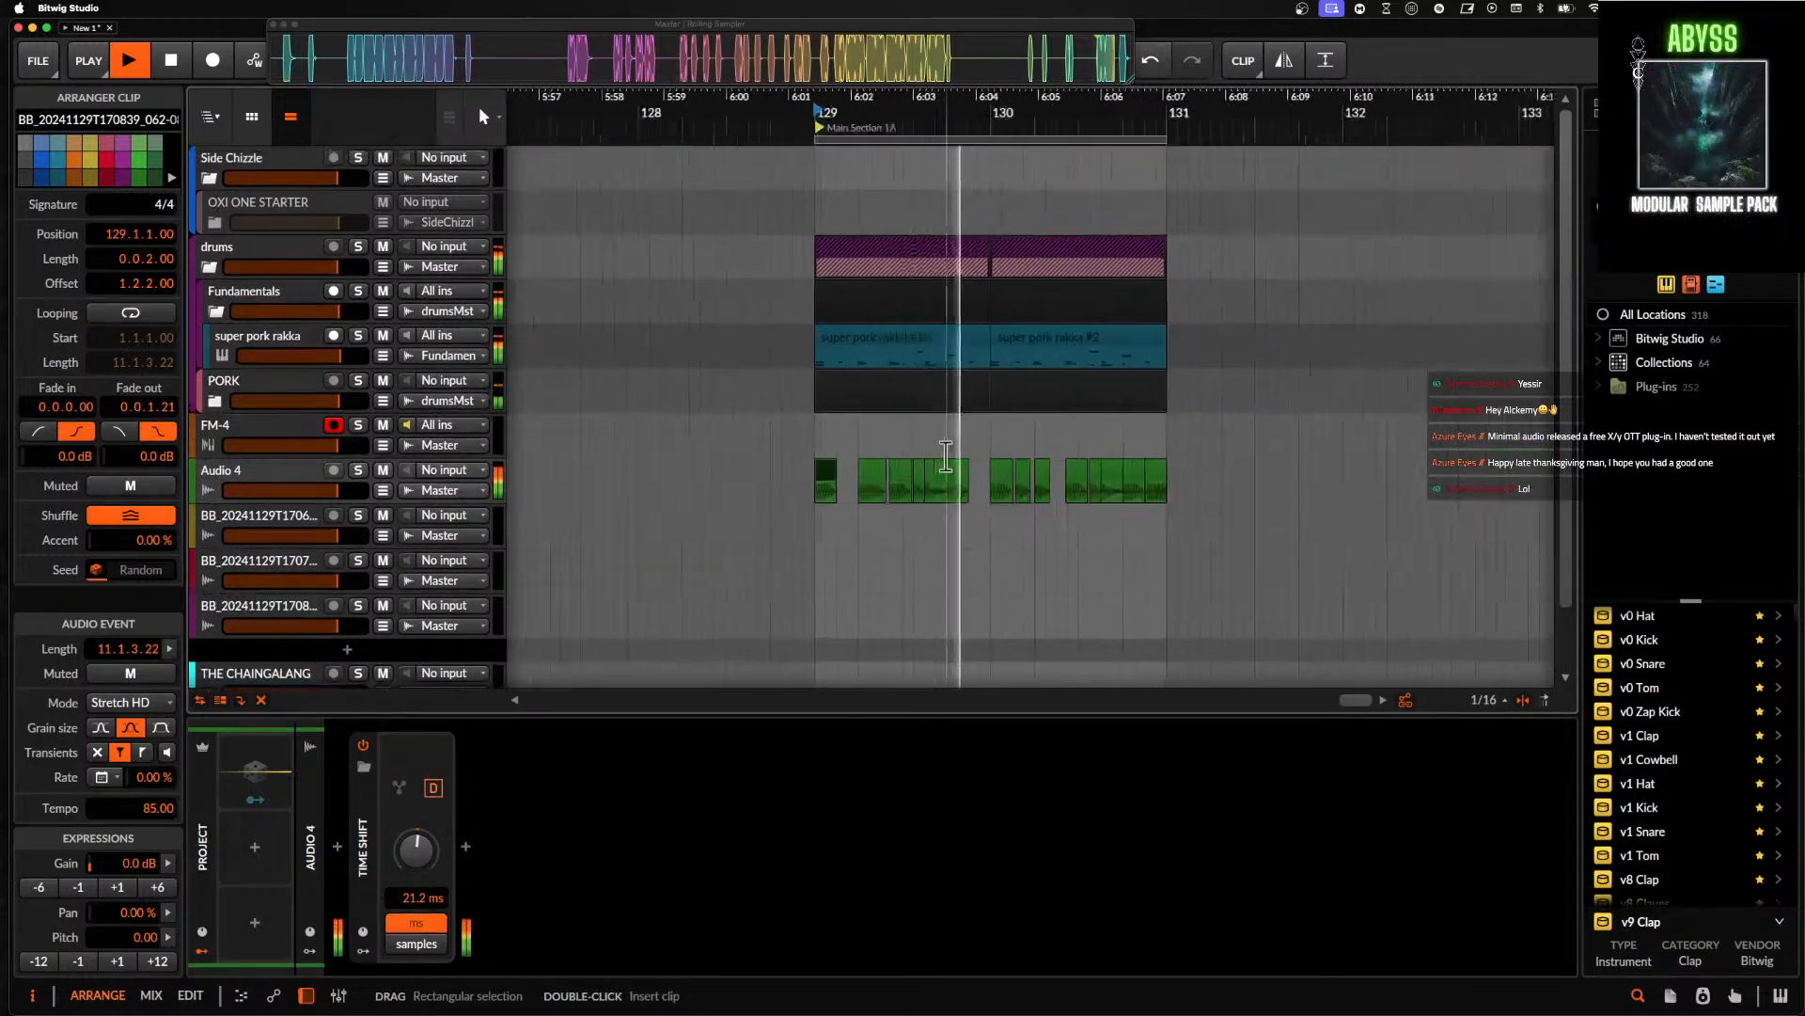
pyautogui.scroll(-1, 851, 460)
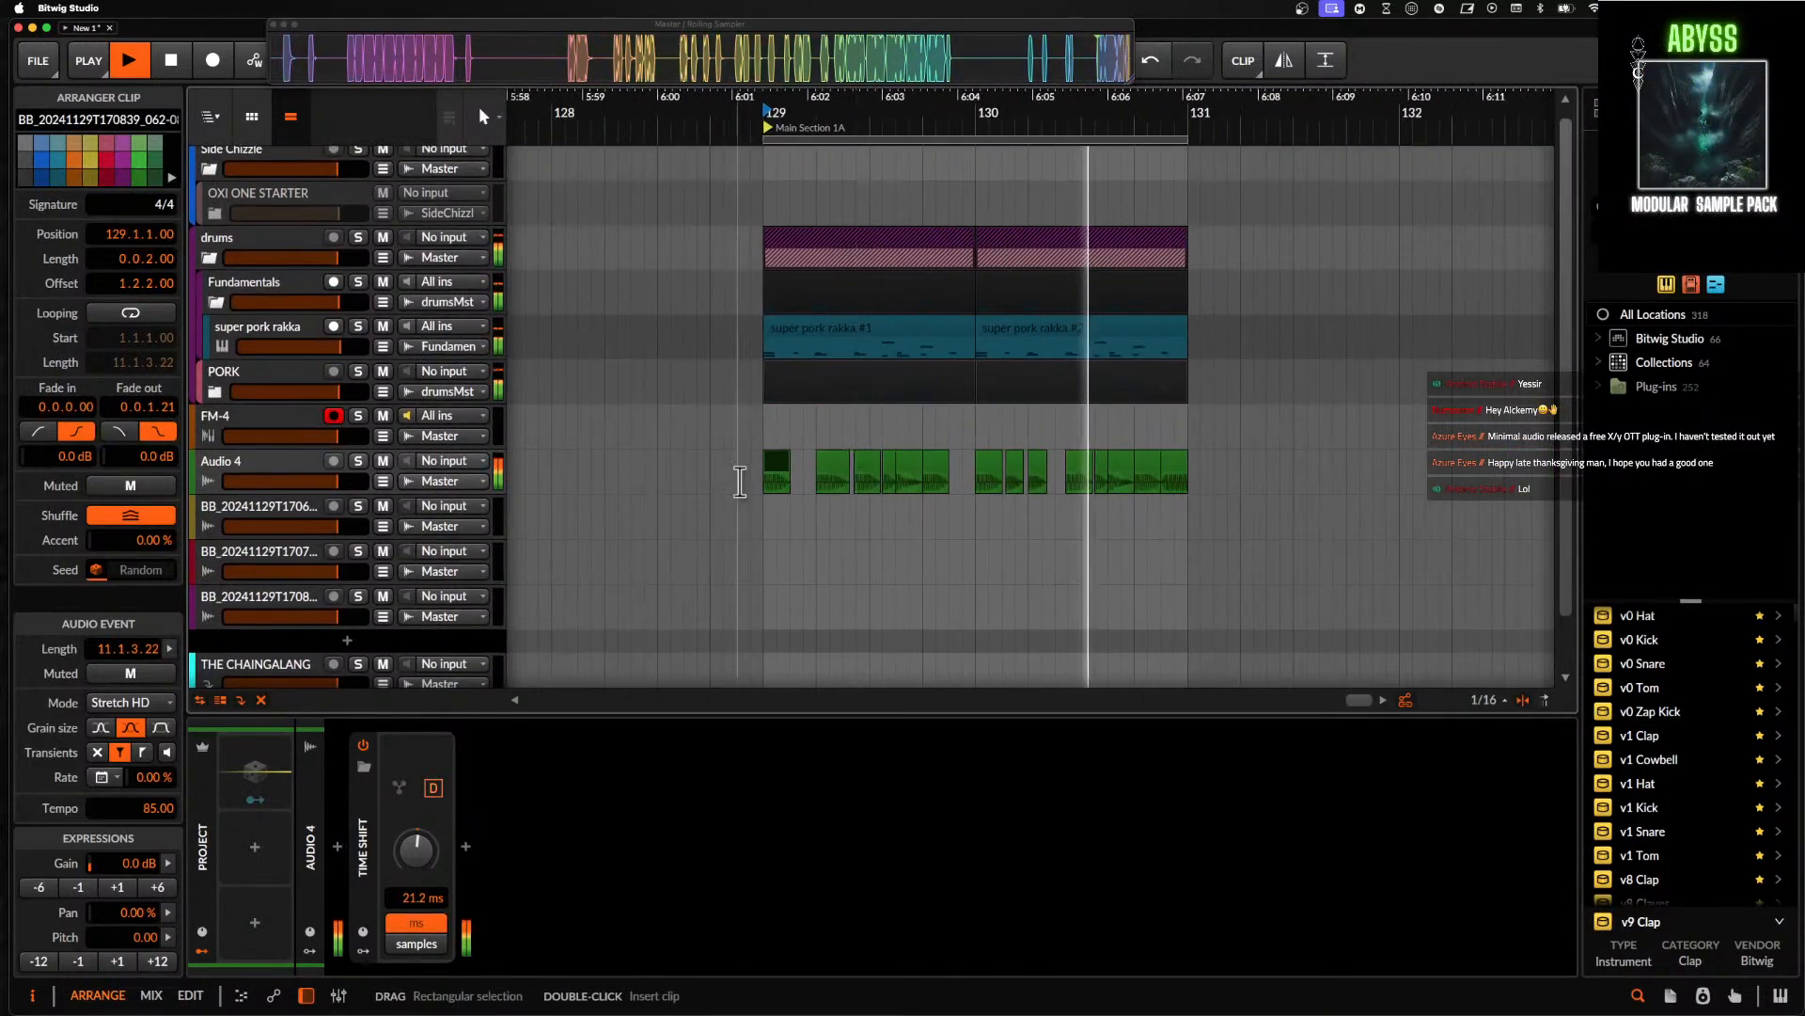
pyautogui.click(244, 461)
pyautogui.click(337, 846)
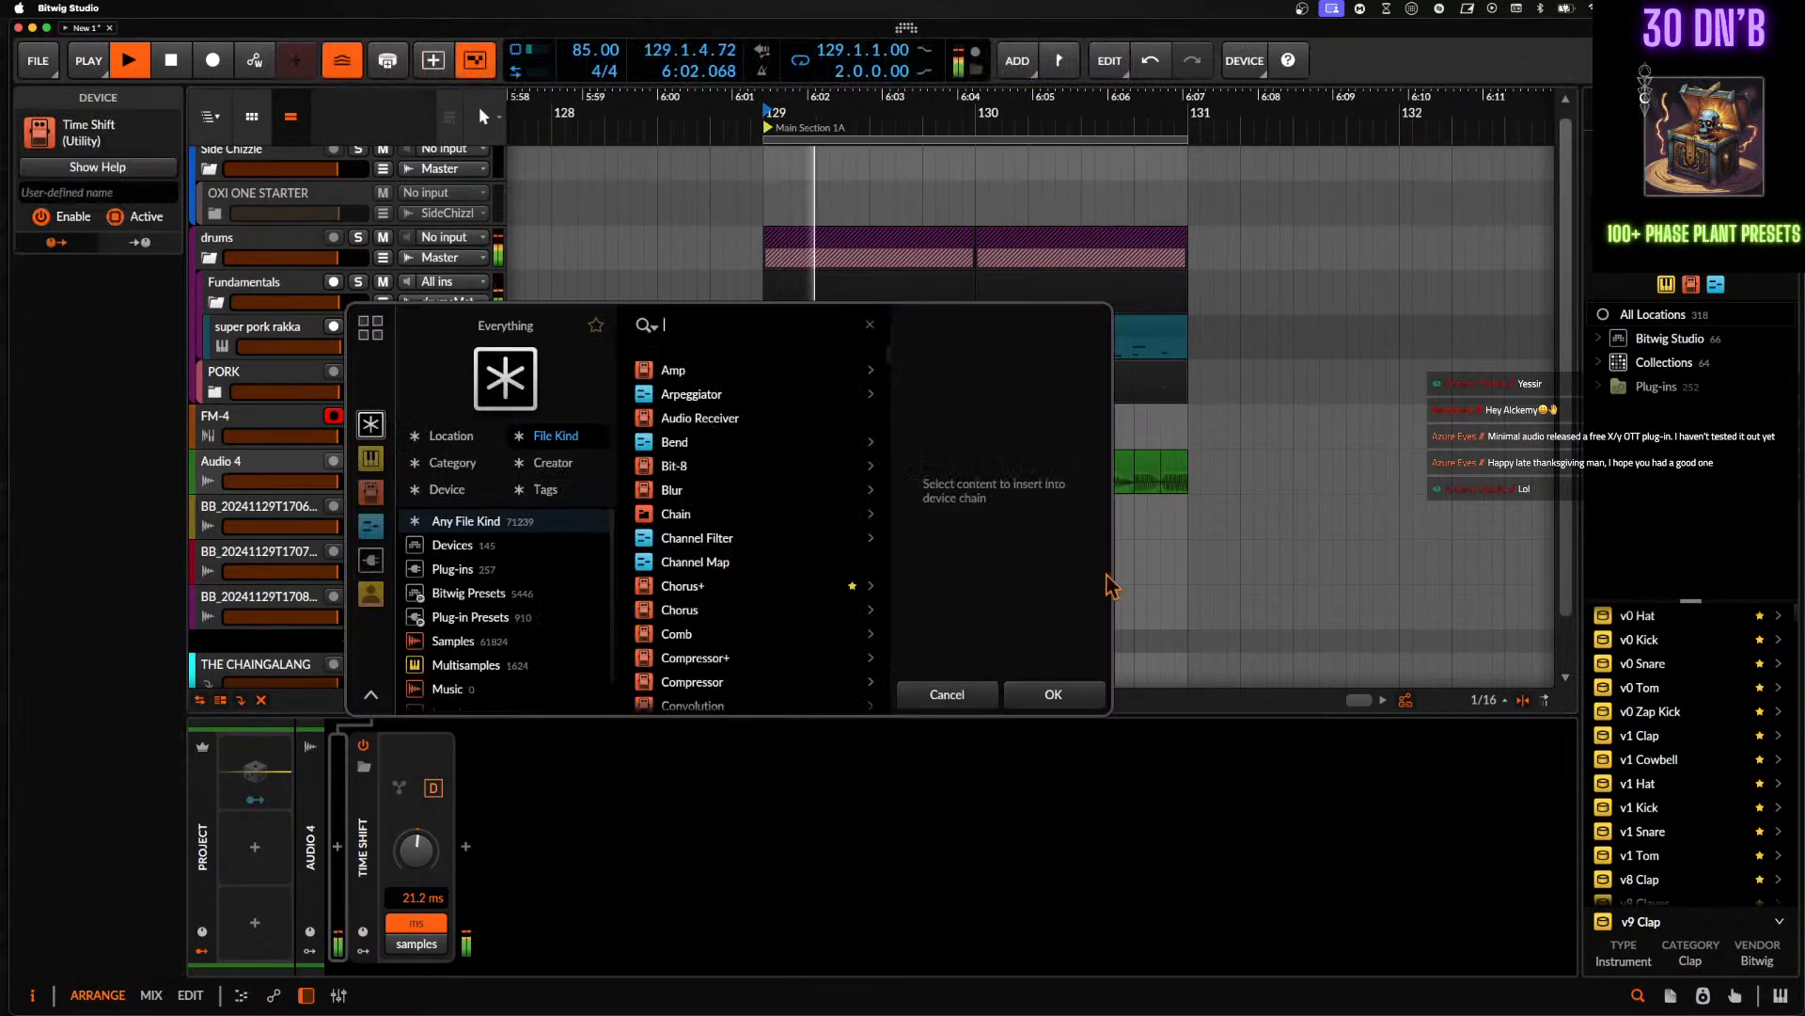
pyautogui.click(1050, 686)
pyautogui.click(264, 470)
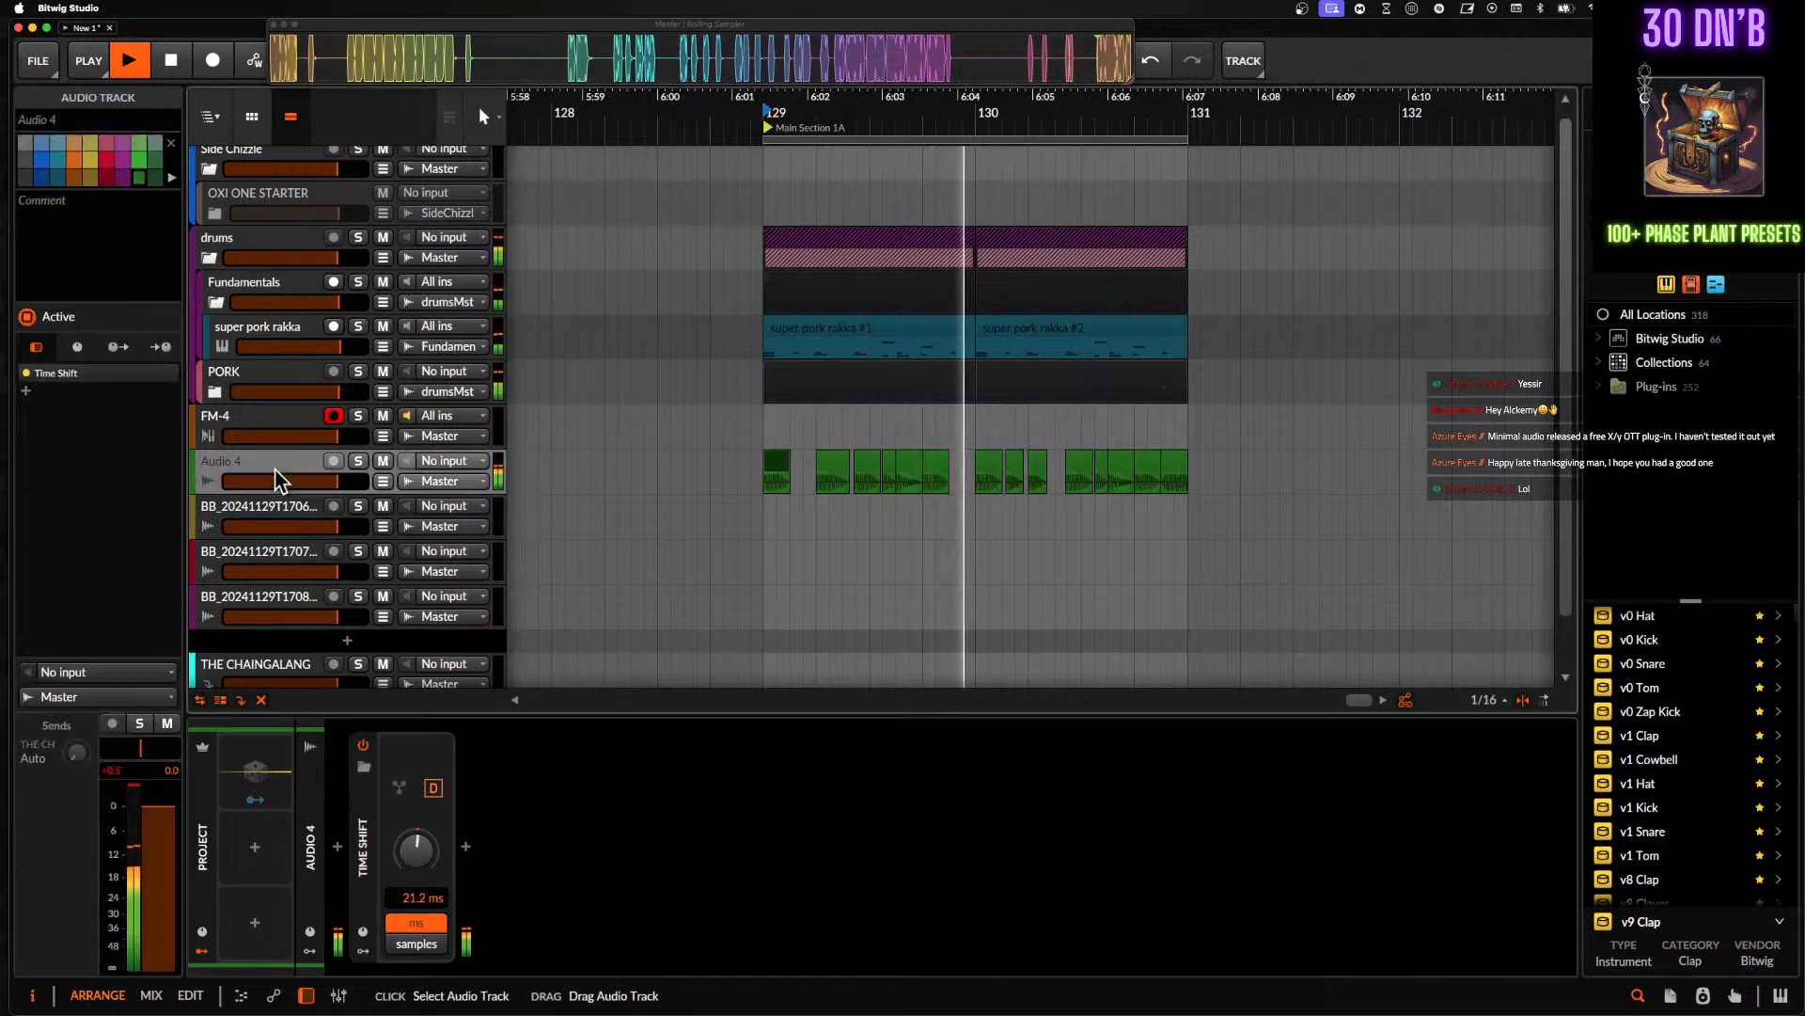
pyautogui.click(337, 846)
pyautogui.write('PRO')
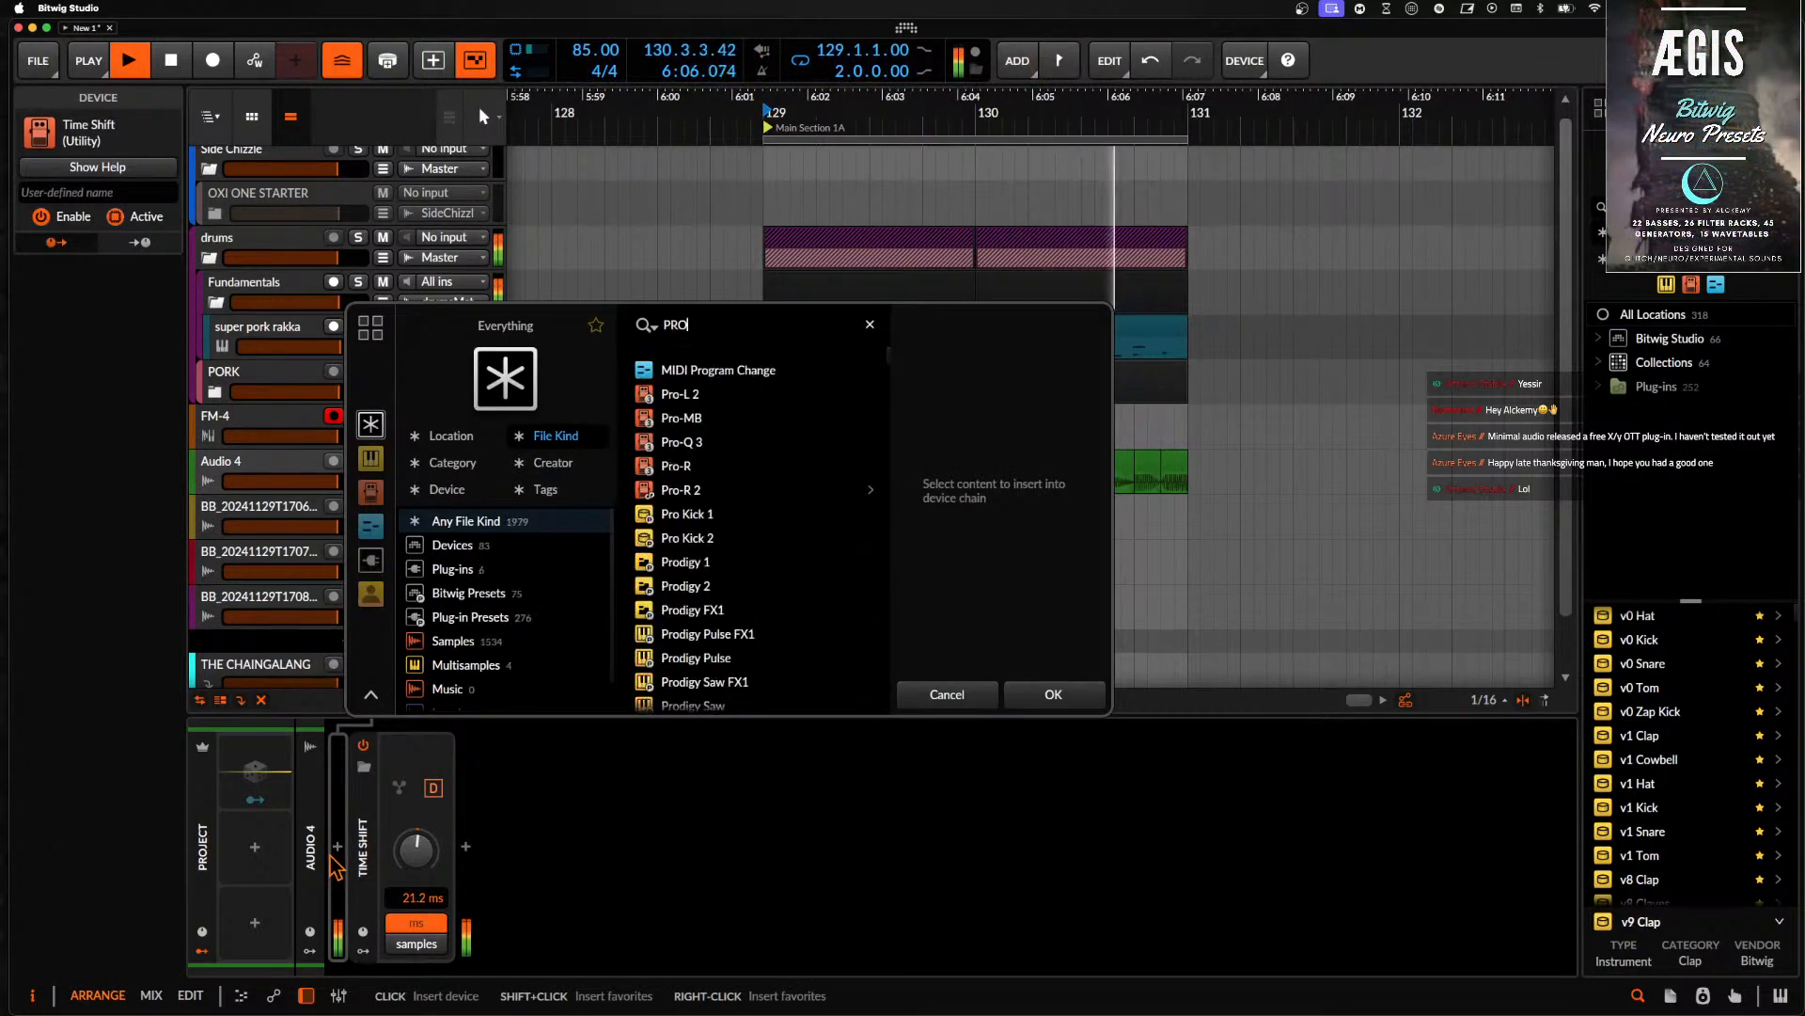
pyautogui.click(682, 441)
pyautogui.click(1051, 691)
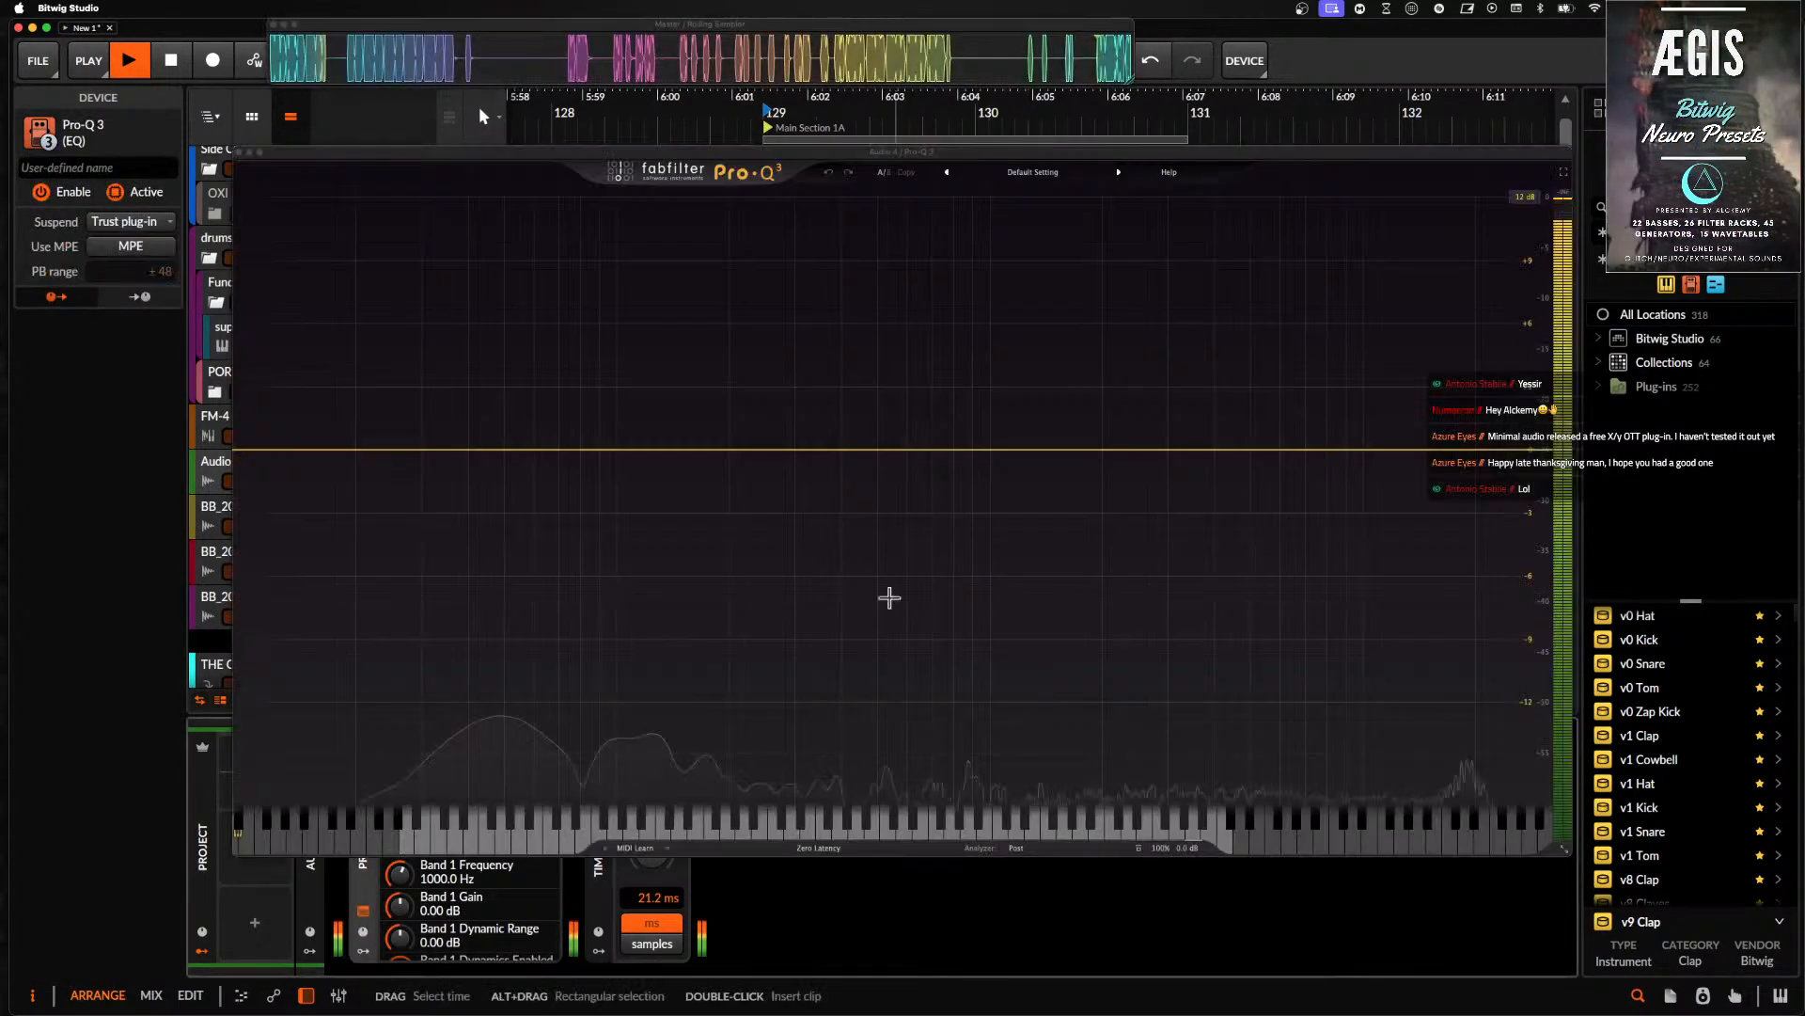
# - Add a low cut at 102.71 Hz in Pro-Q 3 and close its window
pyautogui.doubleClick(270, 452)
pyautogui.moveTo(270, 453); pyautogui.dragTo(622, 456)
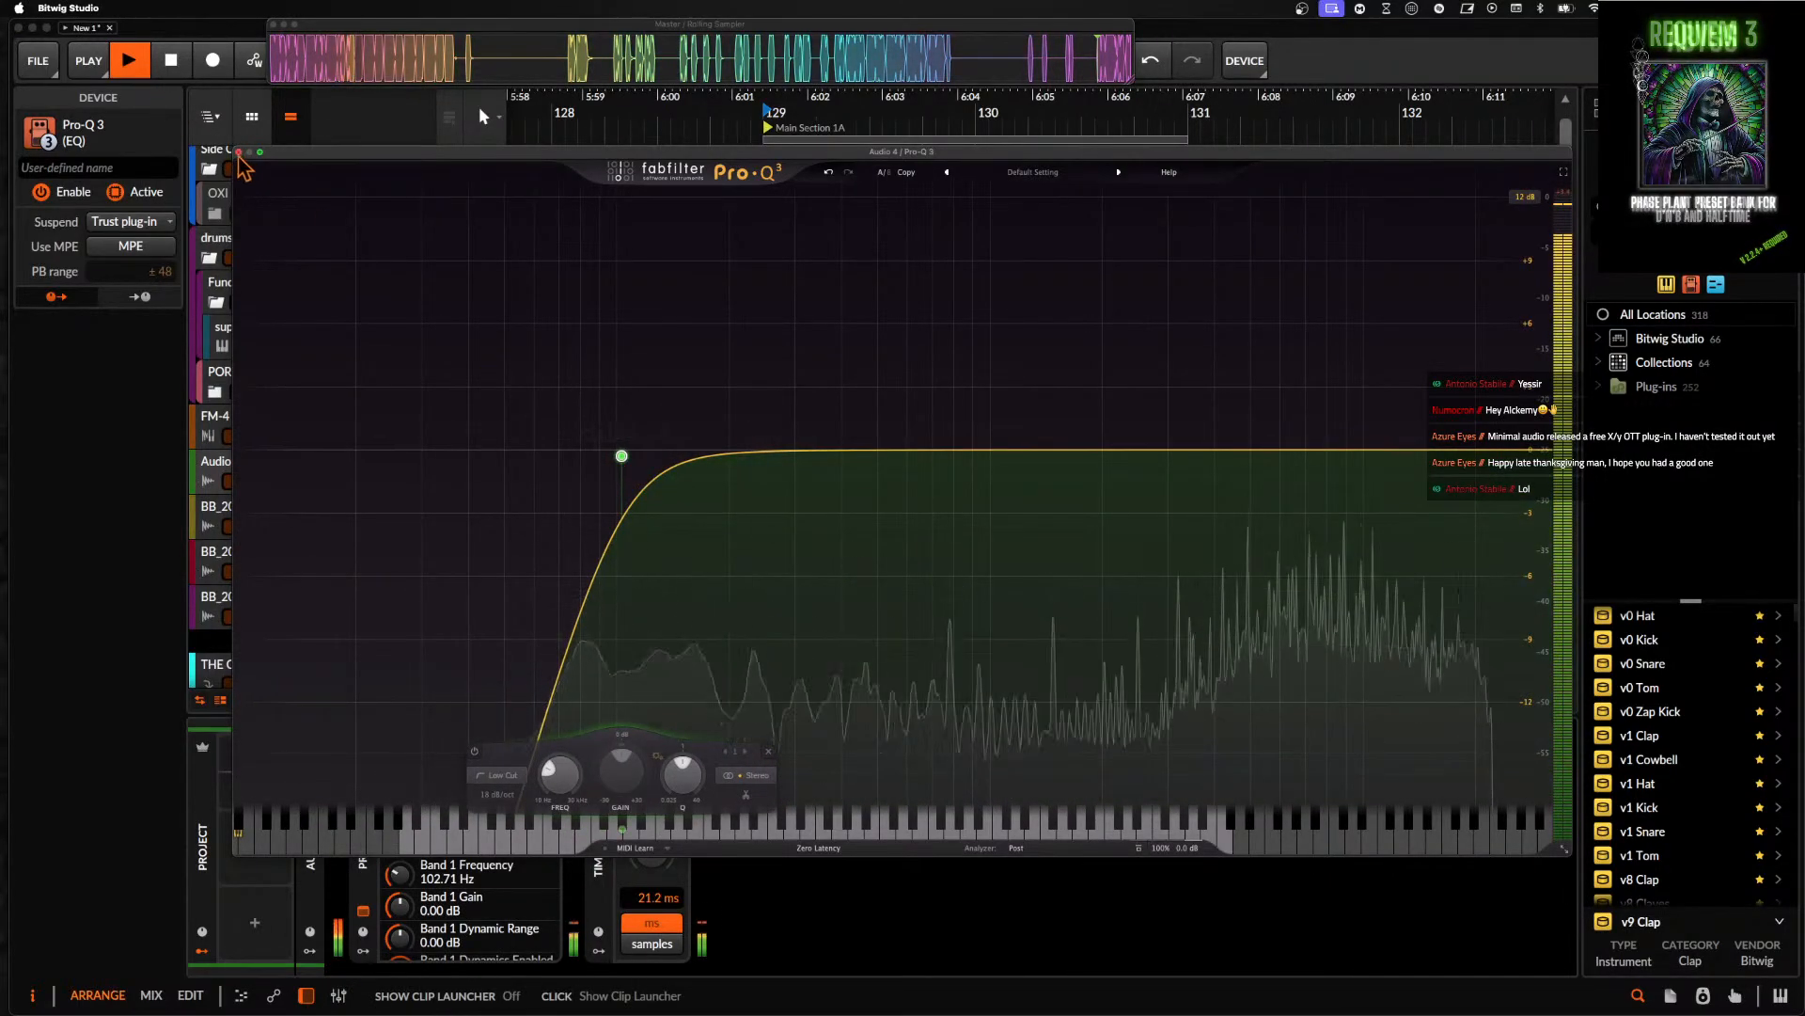
pyautogui.click(239, 151)
# - Raise all 14 bass hits on Audio 4 by one octave and set their stretch mode to Elastique Pro
pyautogui.click(1179, 477)
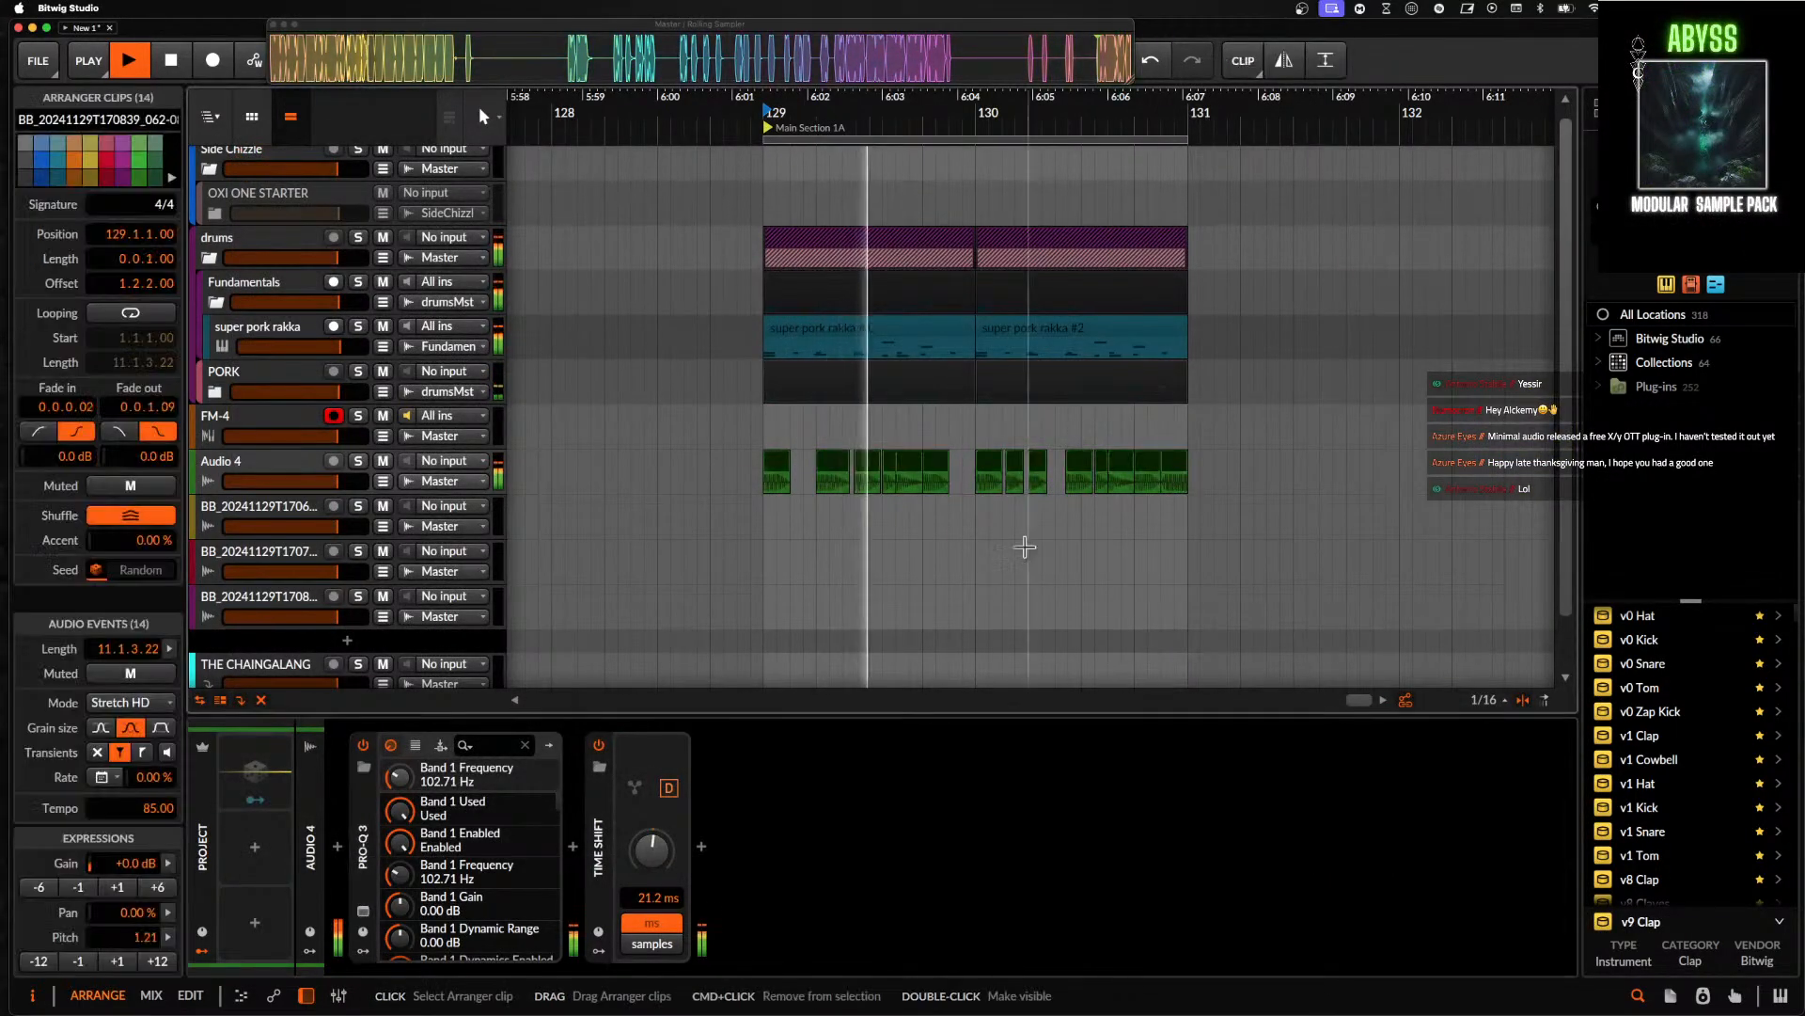
pyautogui.click(157, 961)
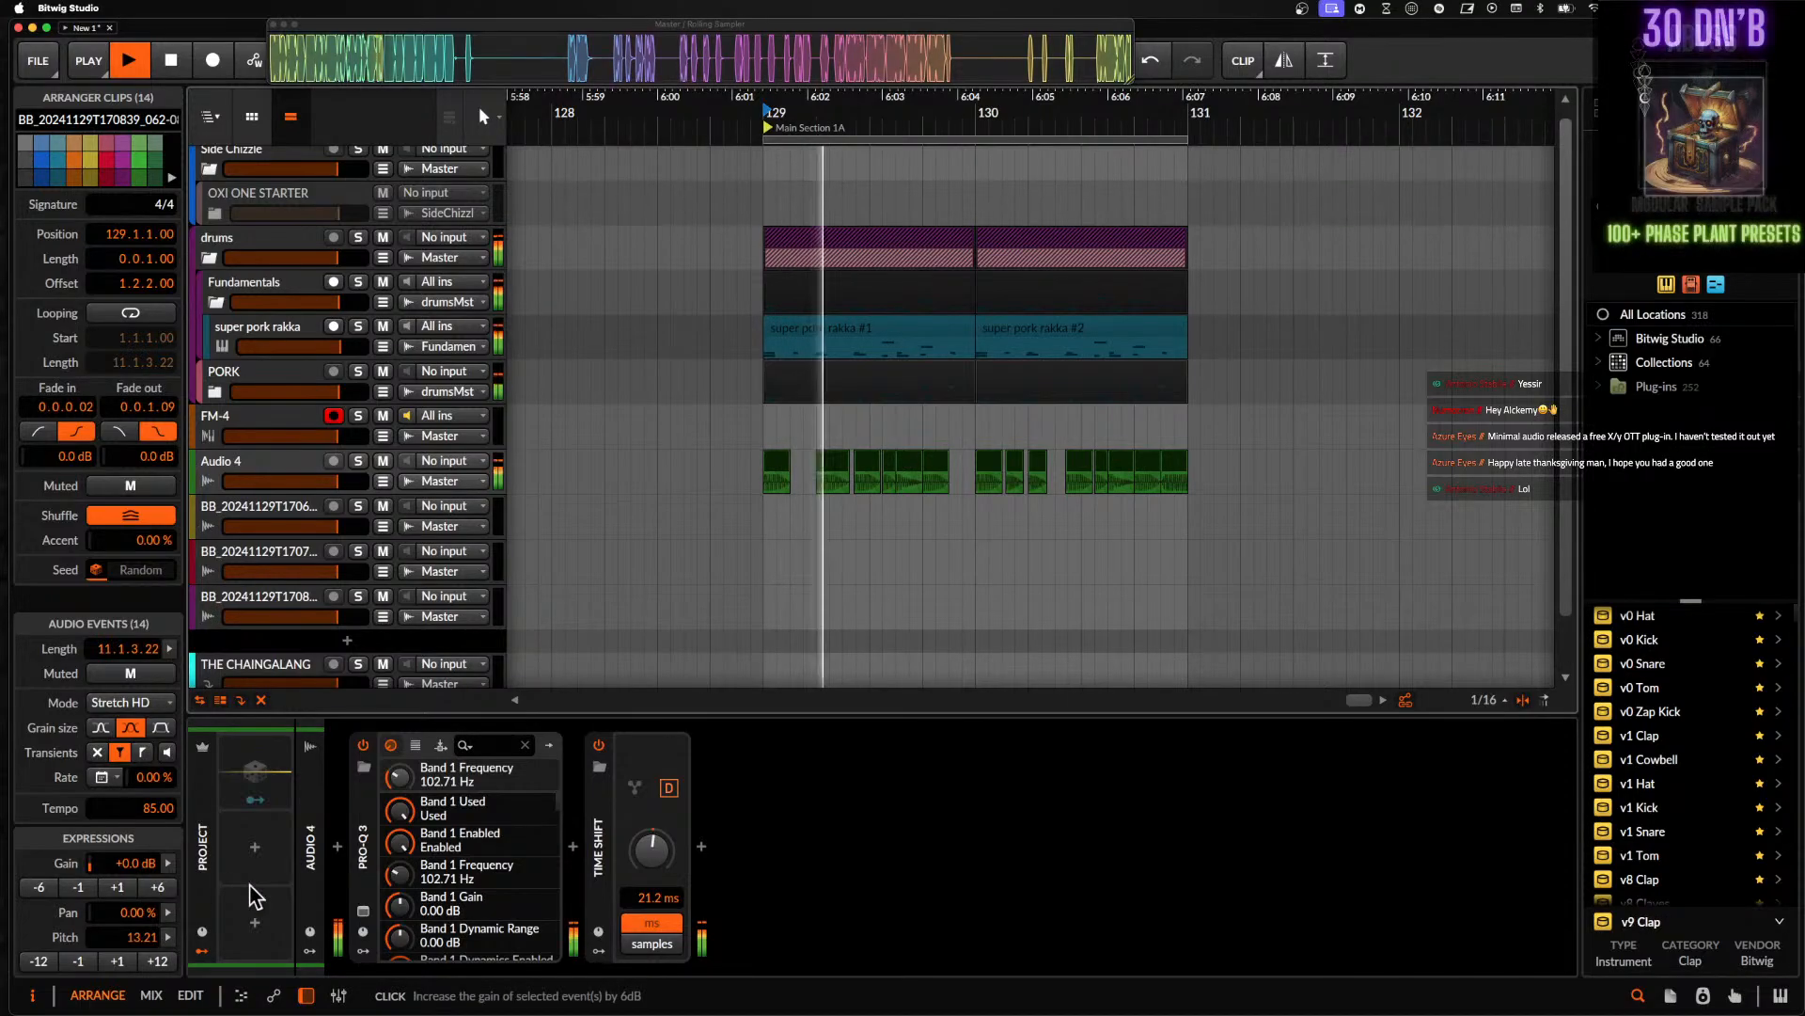
pyautogui.click(123, 706)
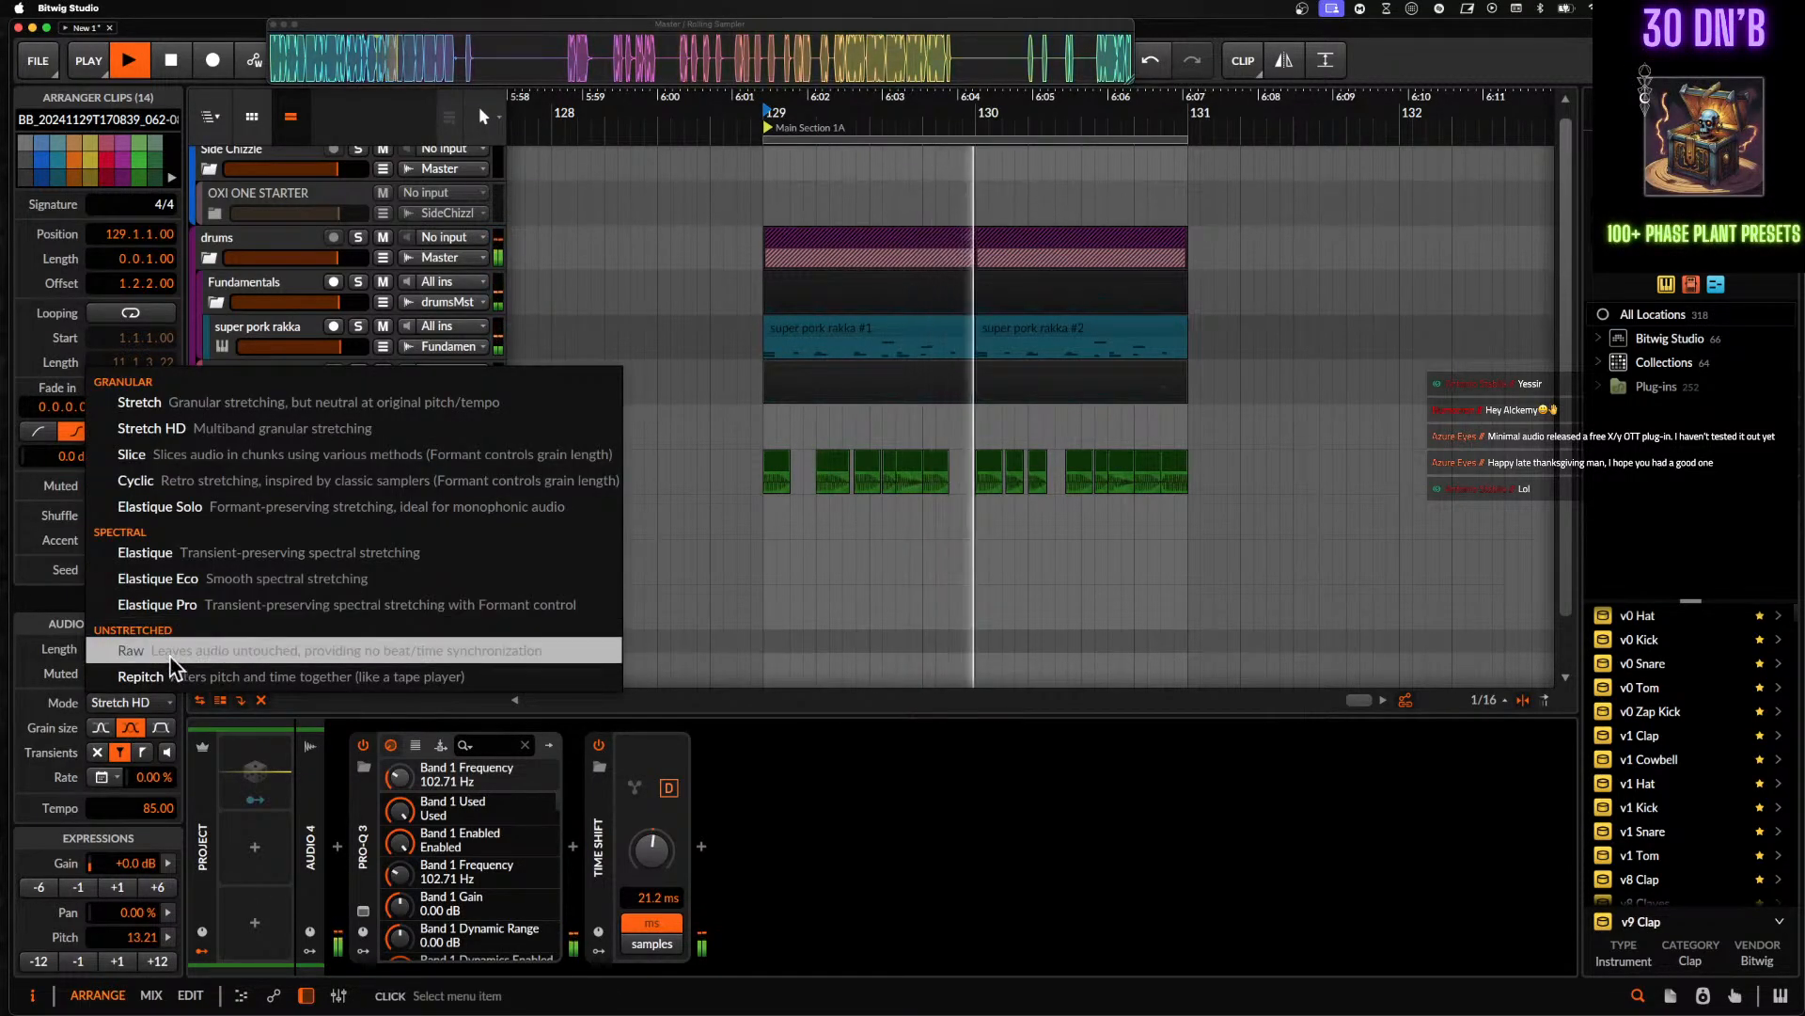
pyautogui.click(171, 590)
pyautogui.click(127, 702)
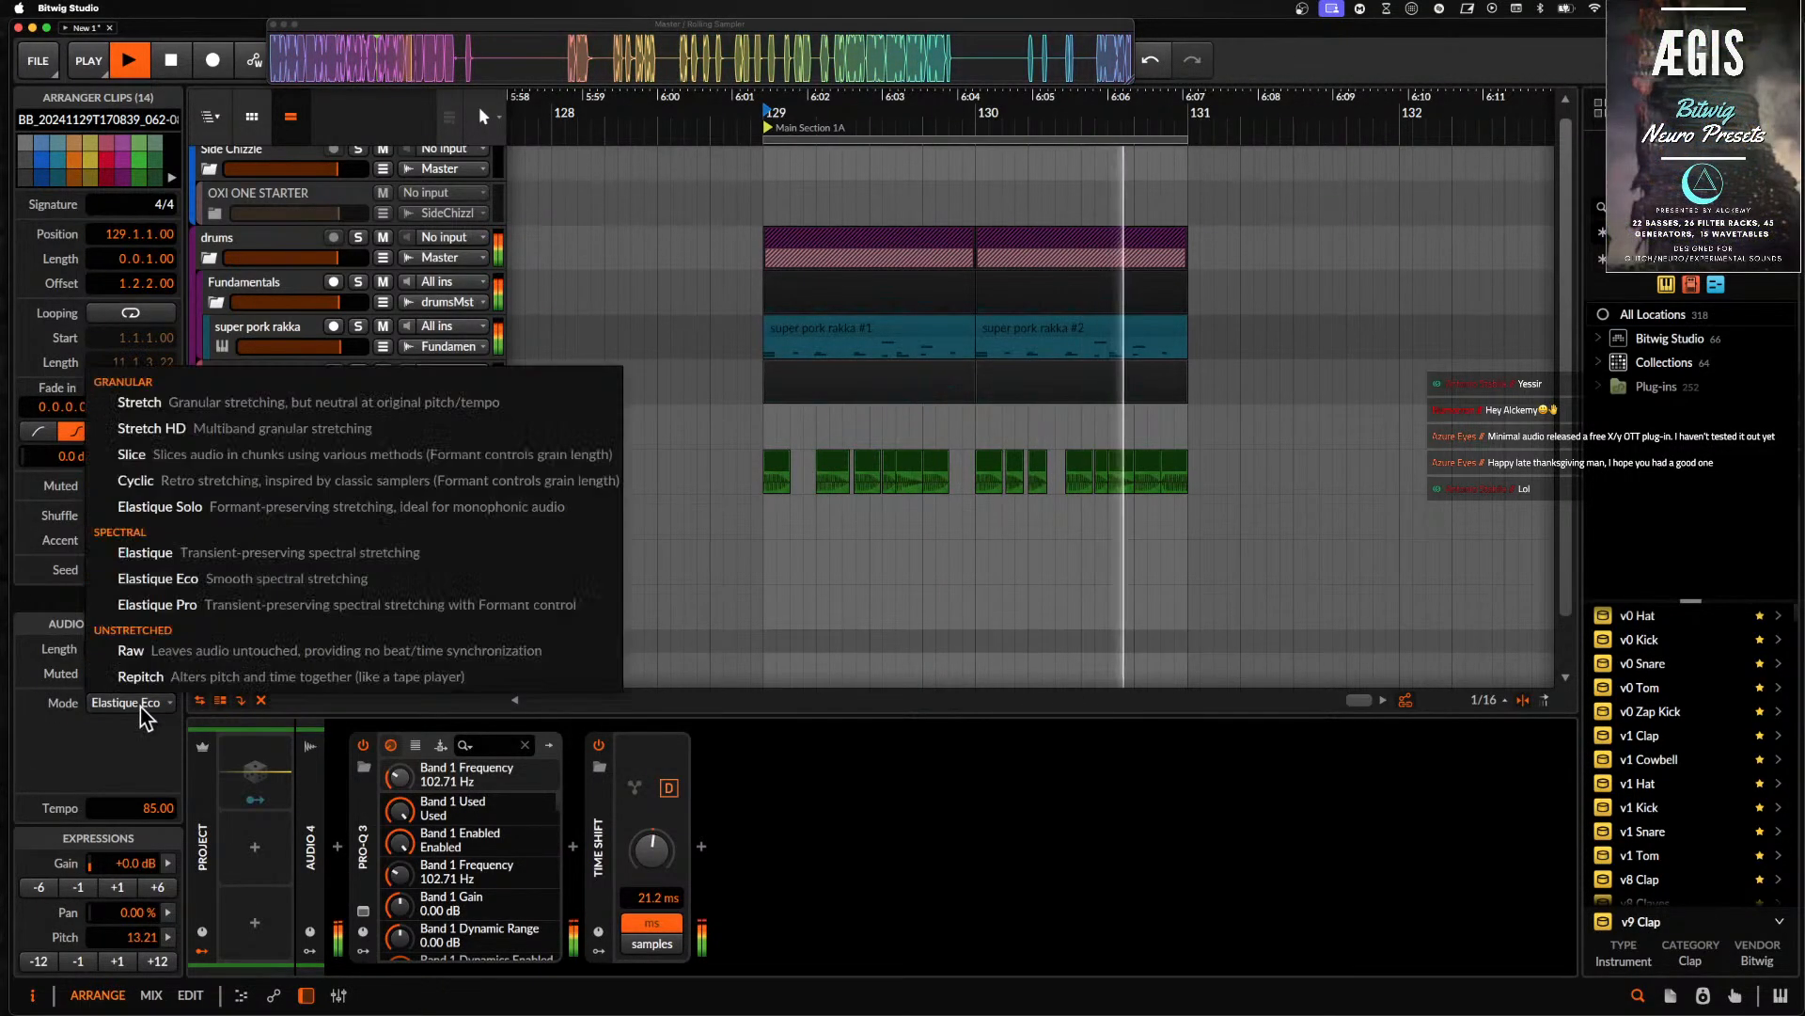
pyautogui.click(140, 605)
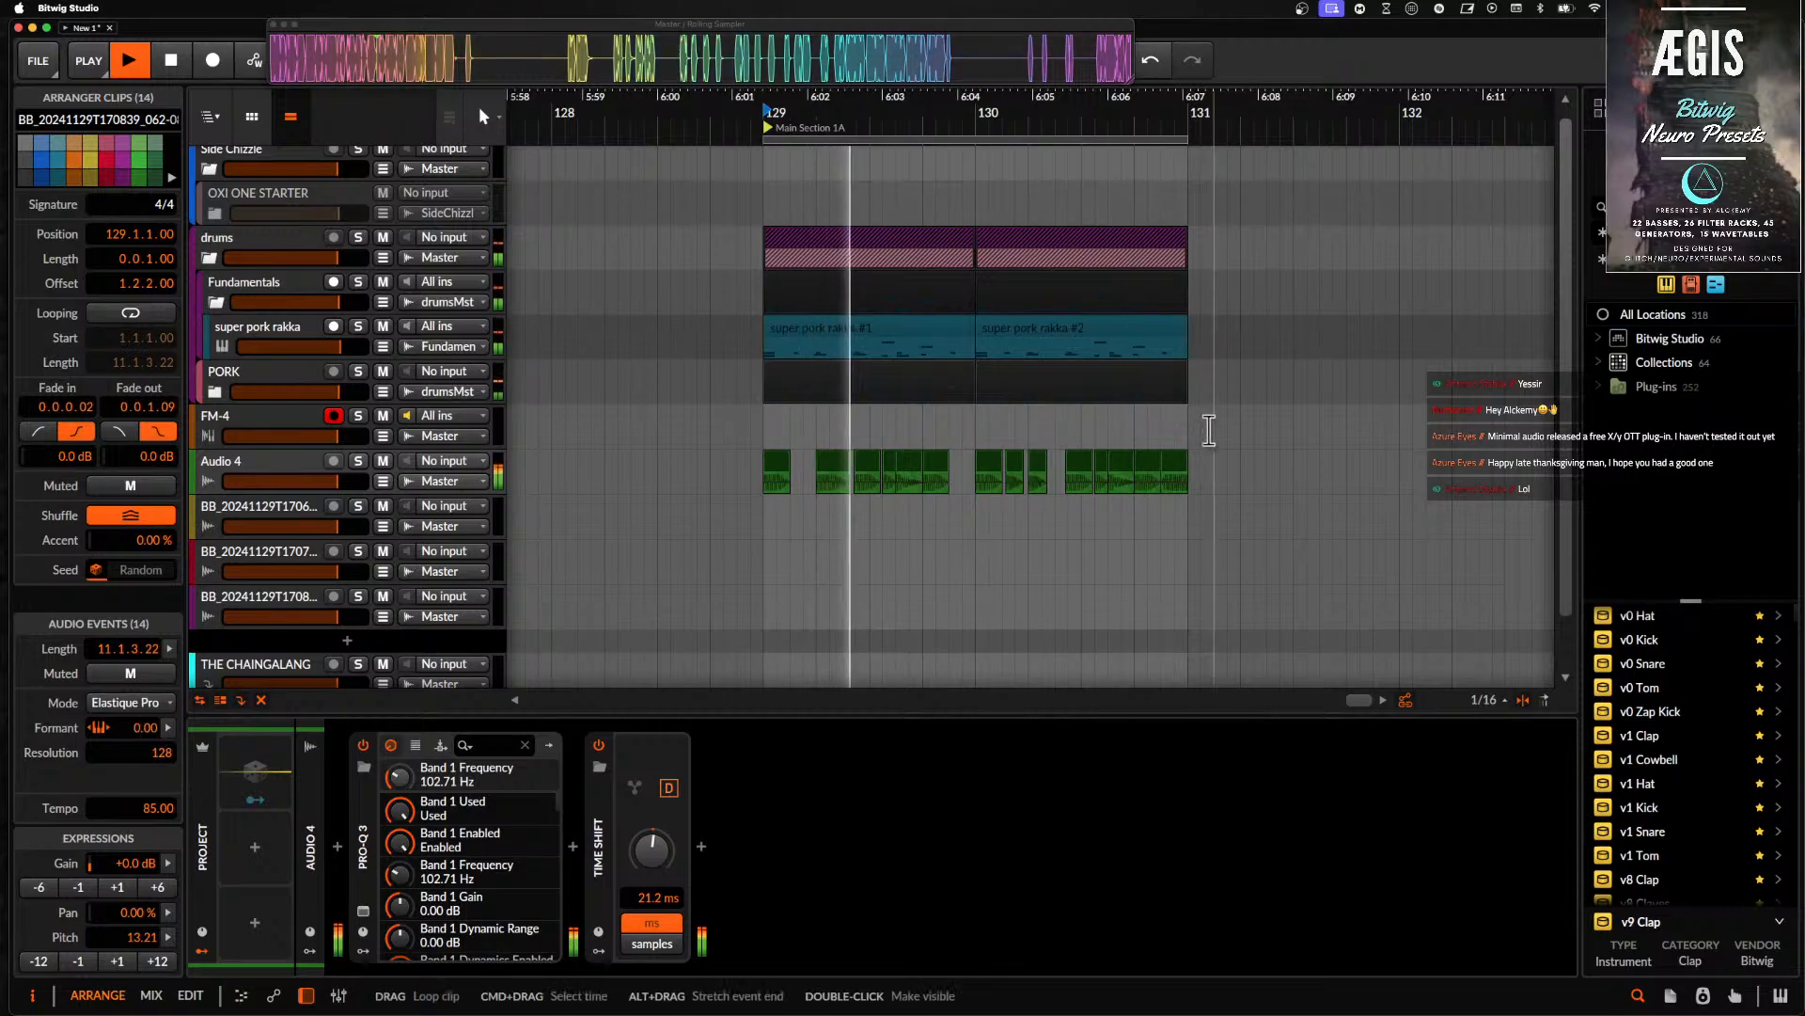
# - Lower the last hit at 130.4.3.00 by one octave to pitch 0.00
pyautogui.click(1176, 465)
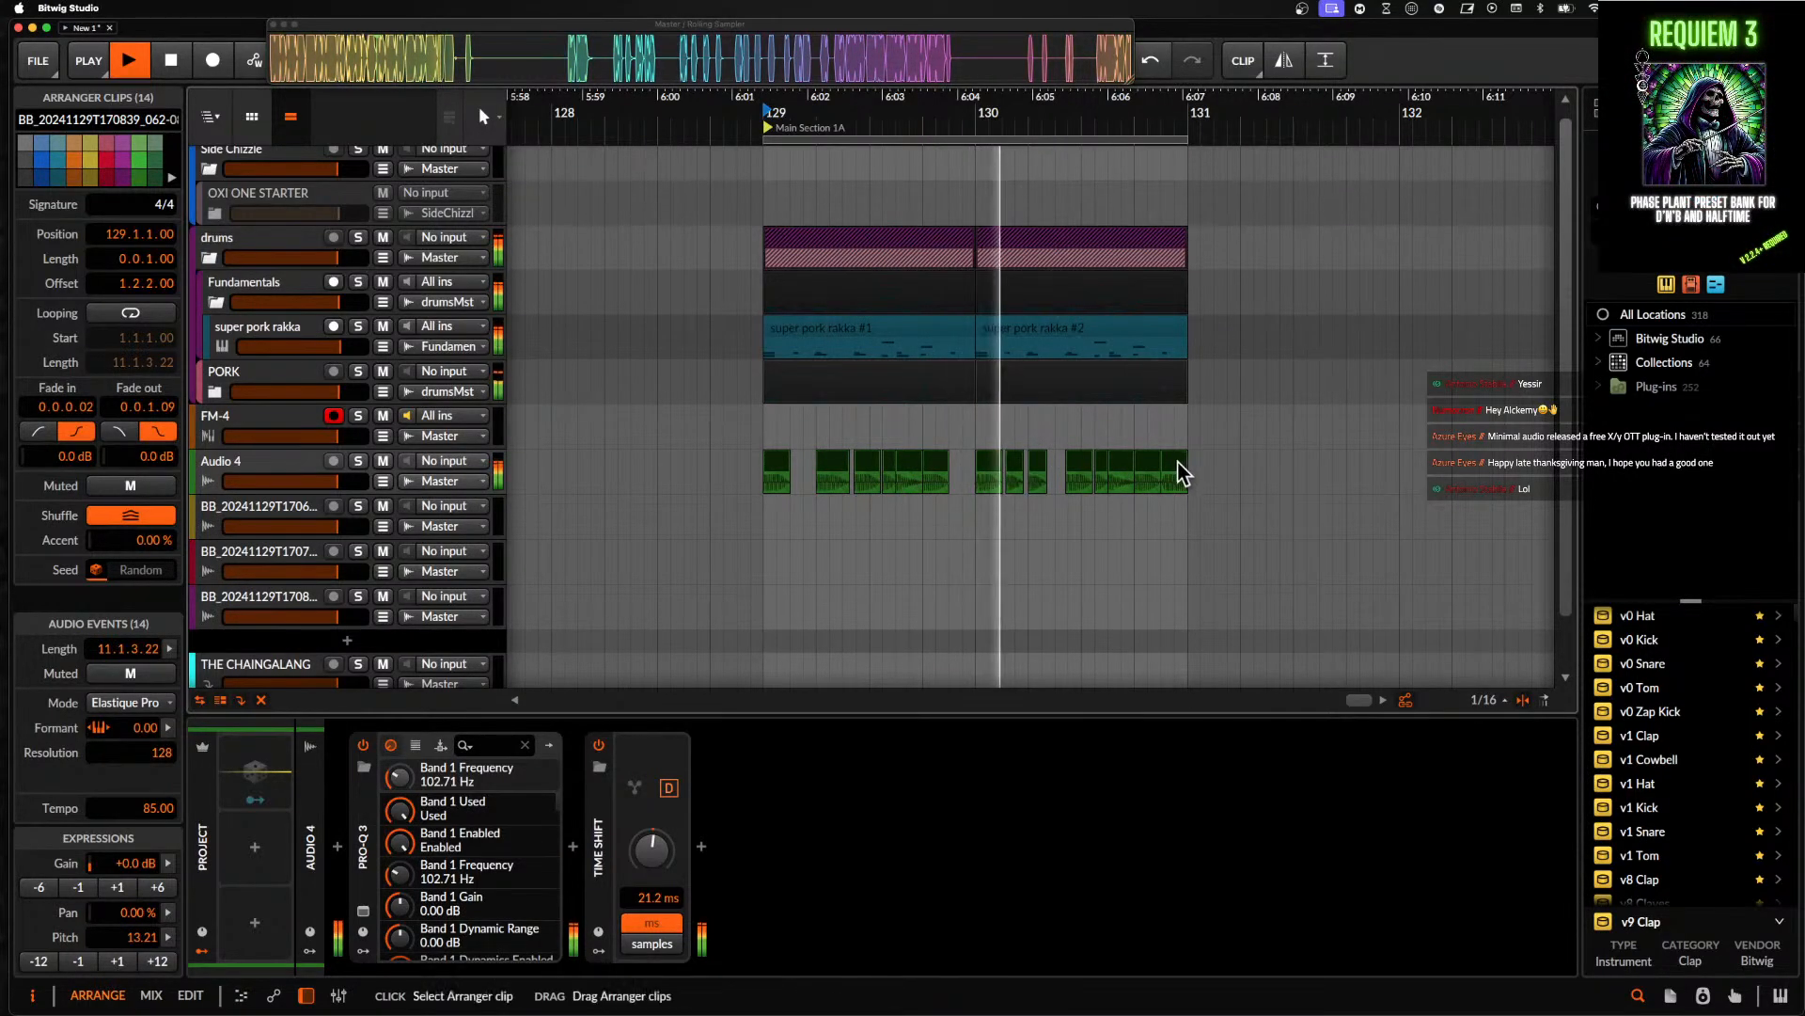
pyautogui.click(1179, 461)
pyautogui.scroll(2, 1126, 481)
pyautogui.scroll(-4, 1161, 480)
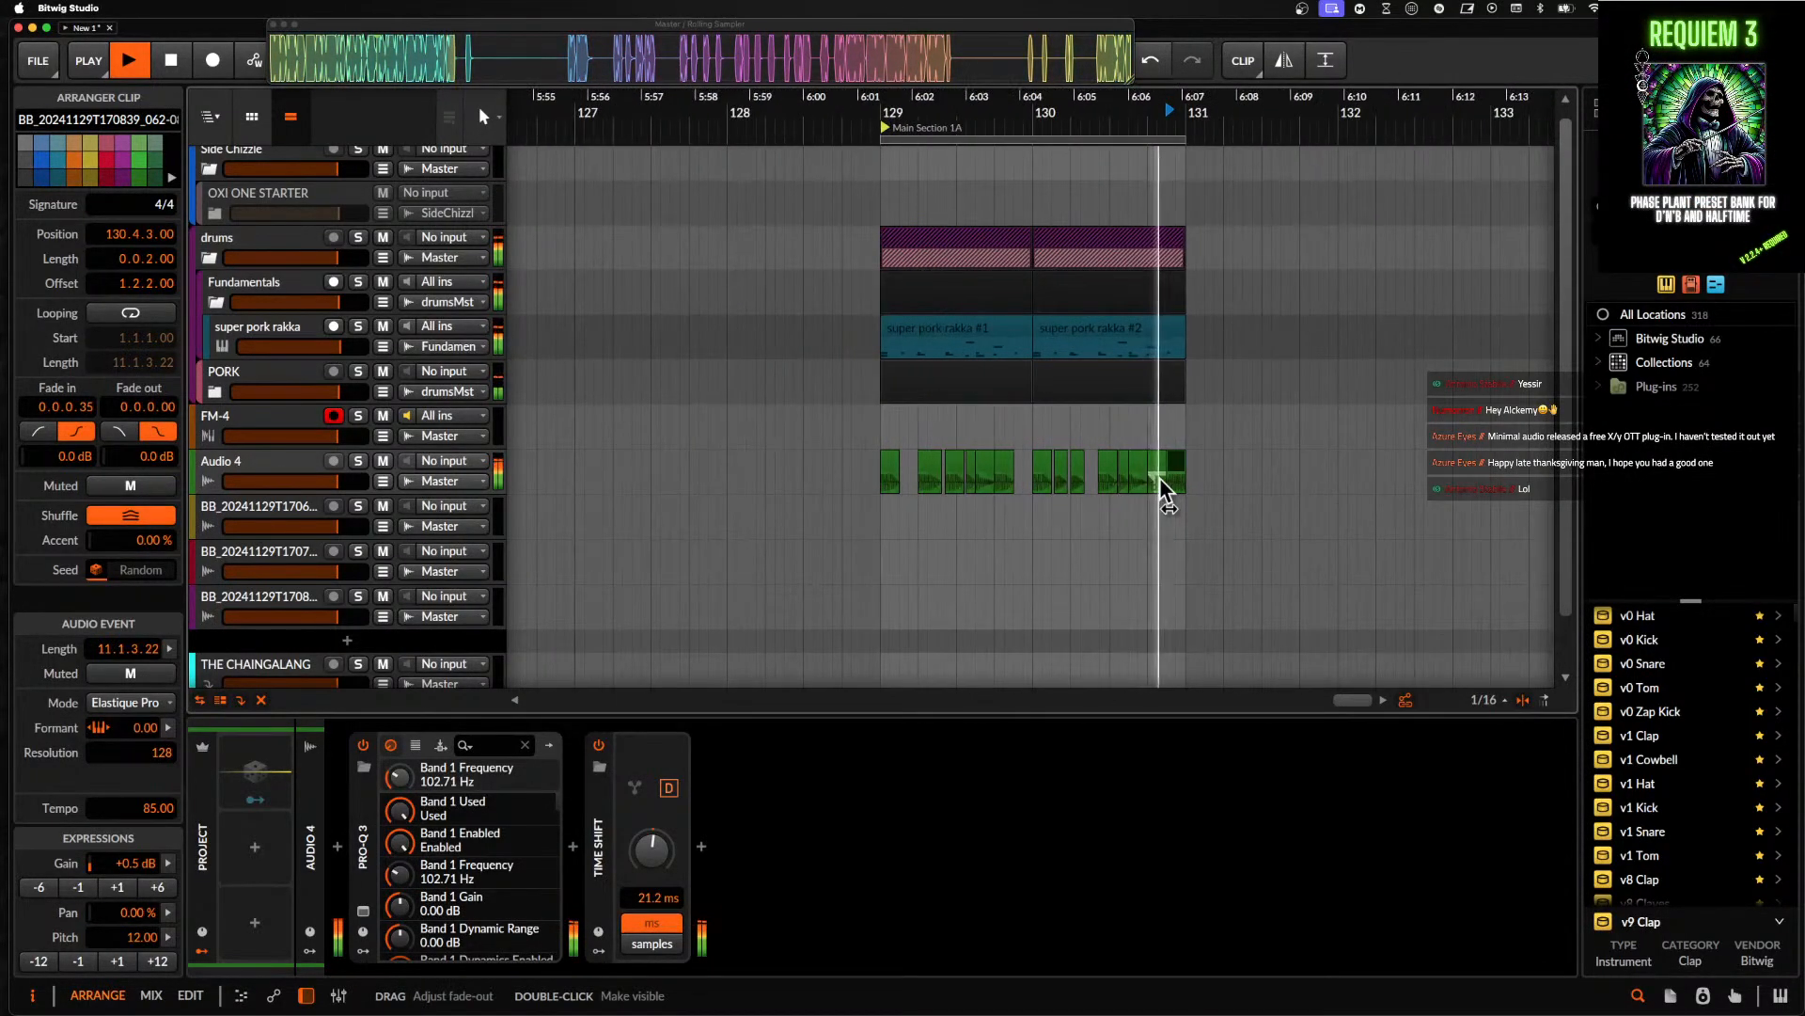
pyautogui.scroll(2, 1166, 493)
pyautogui.press('space')
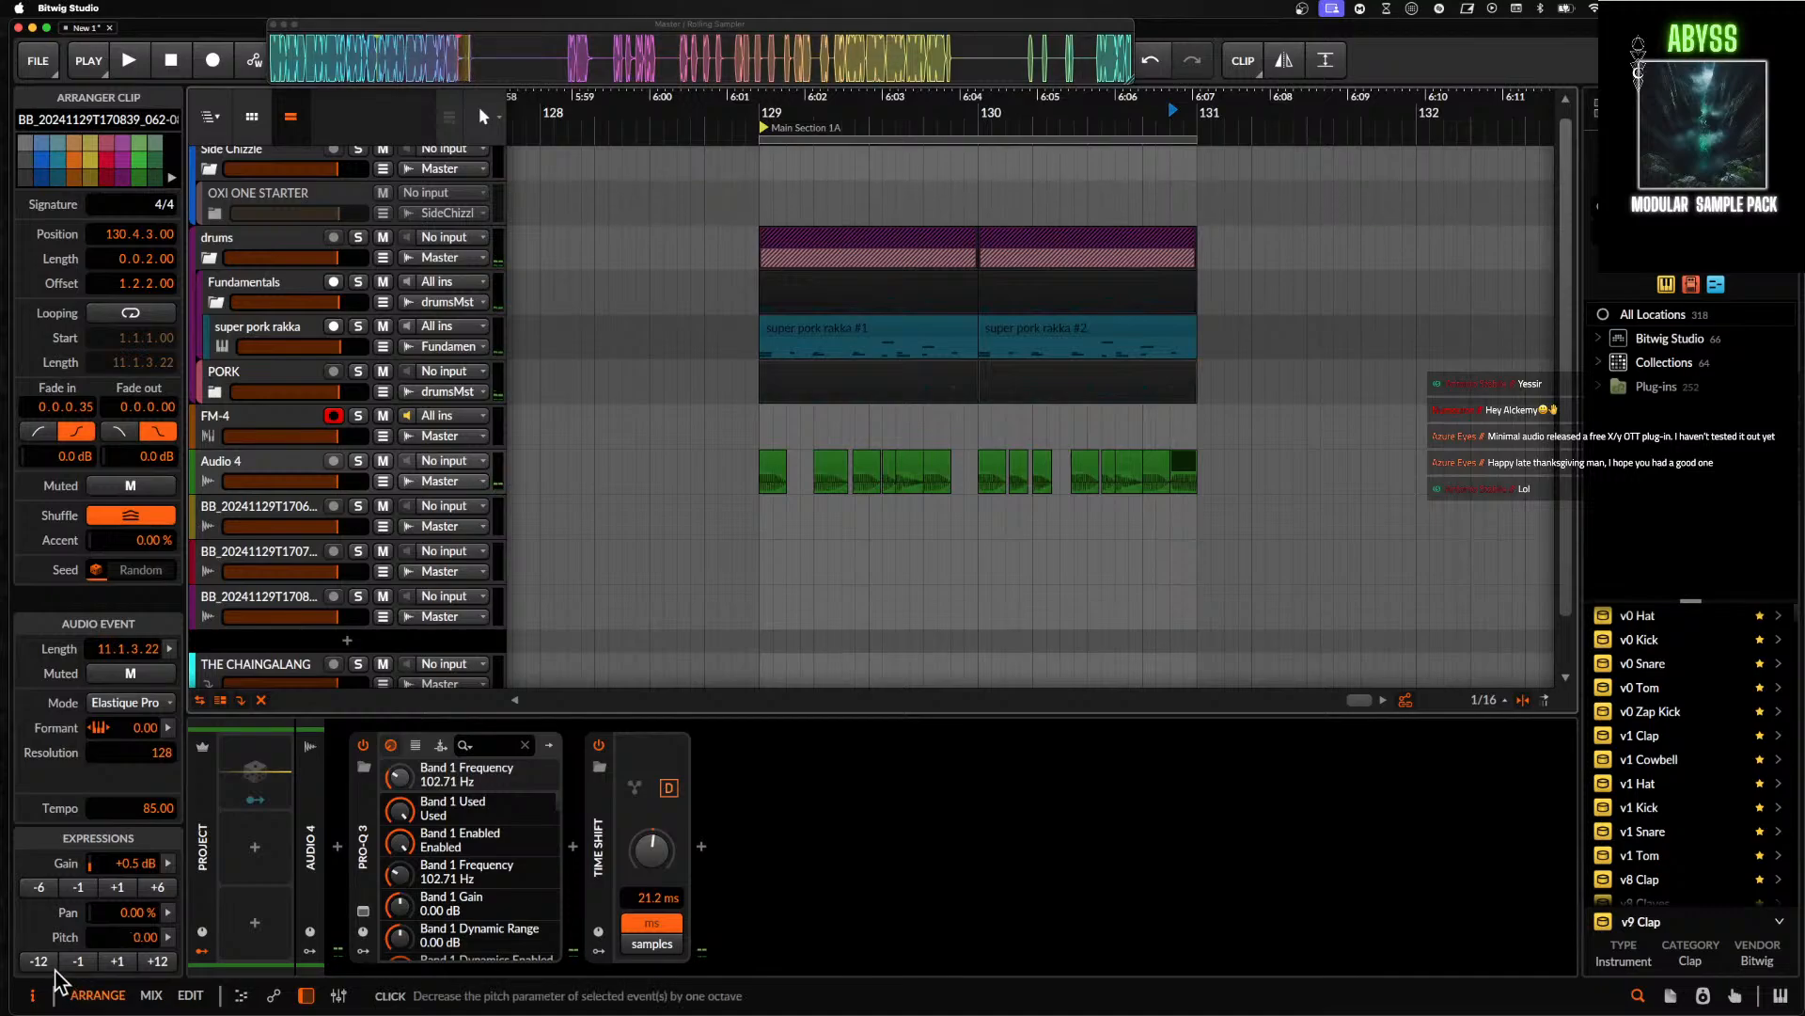
pyautogui.press('space')
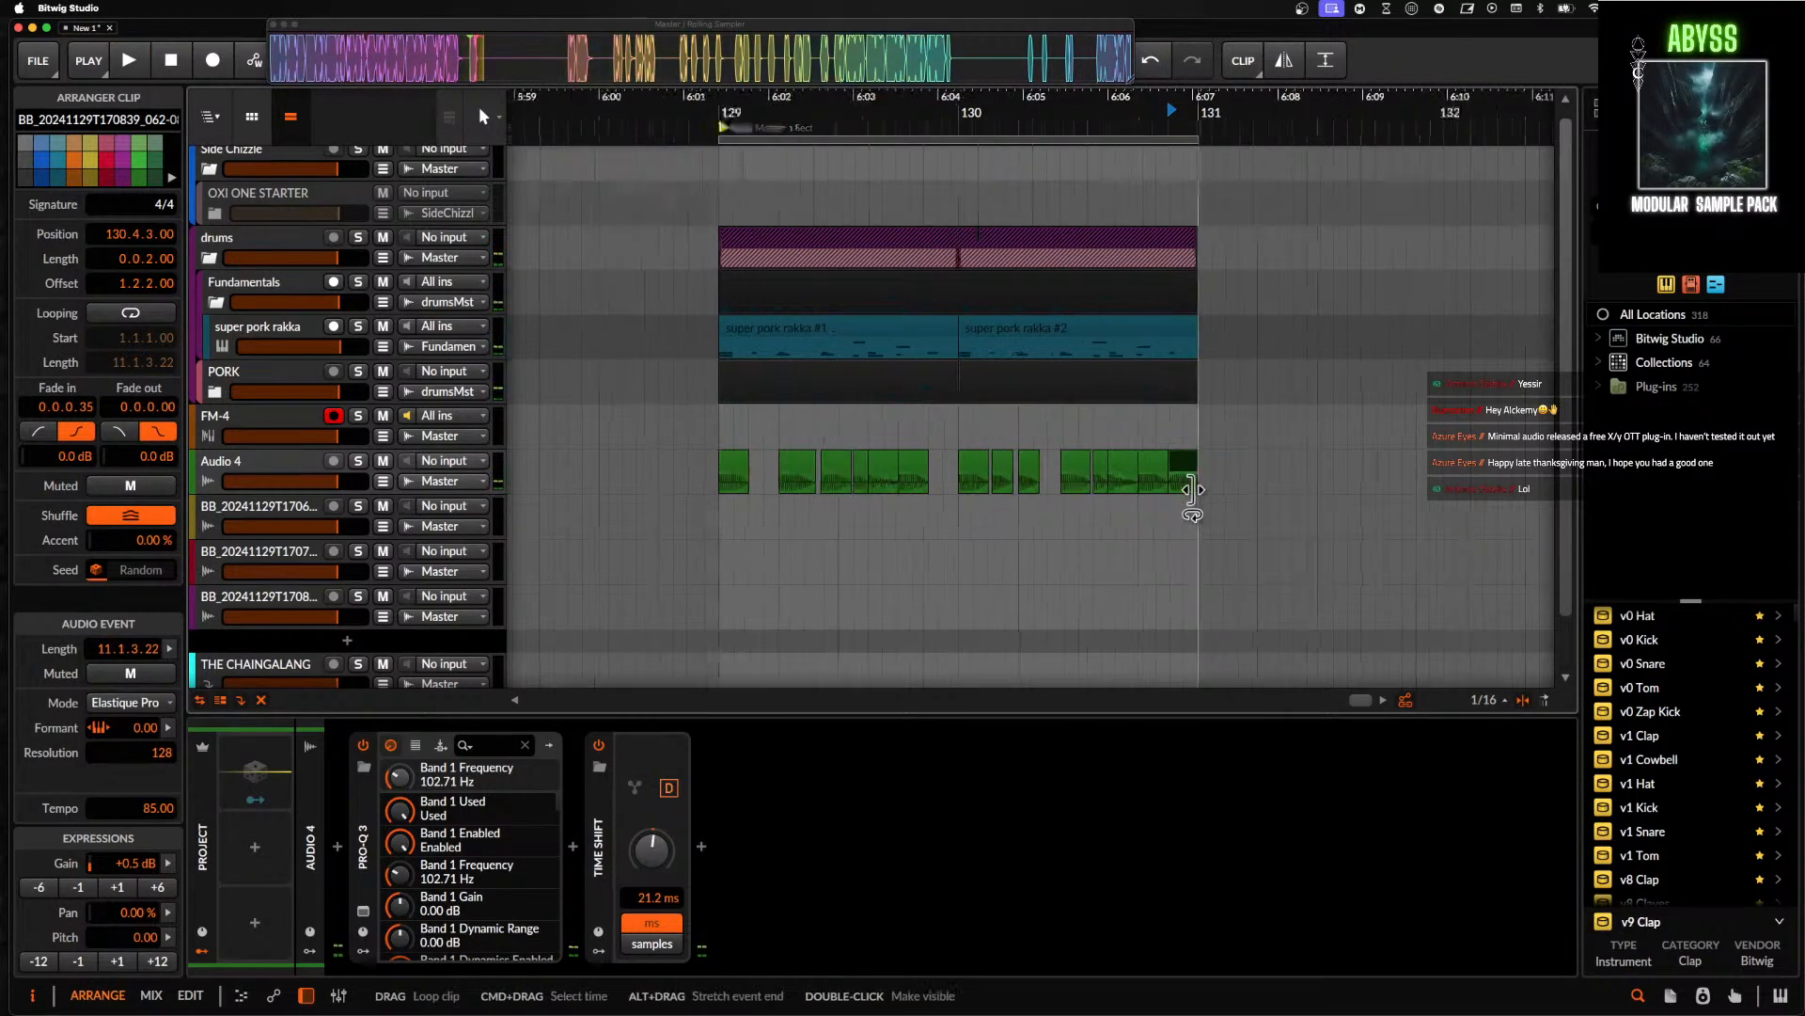
# - Stretch the last hit to a length of 0.2.1.00, split it at 131.1.1.00 and delete the part after the split
pyautogui.scroll(3, 1192, 462)
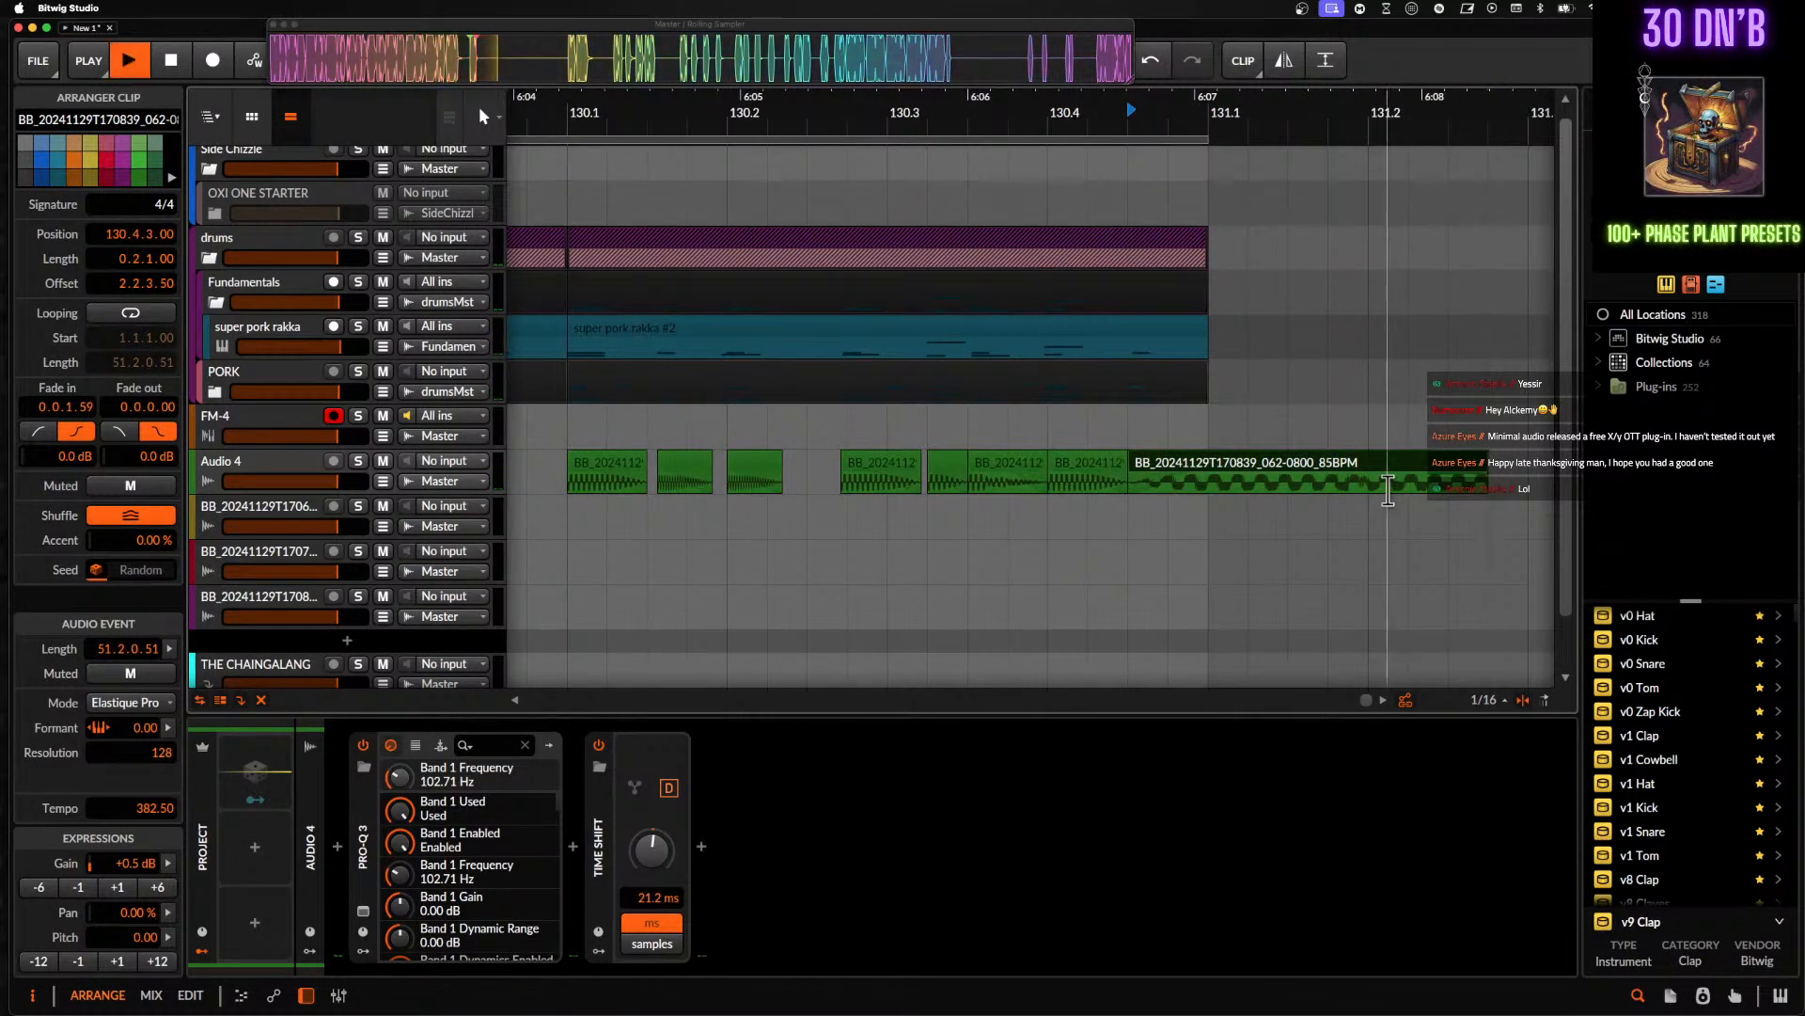
pyautogui.press('space')
pyautogui.press('space')
pyautogui.click(1215, 490)
pyautogui.press('super+e')
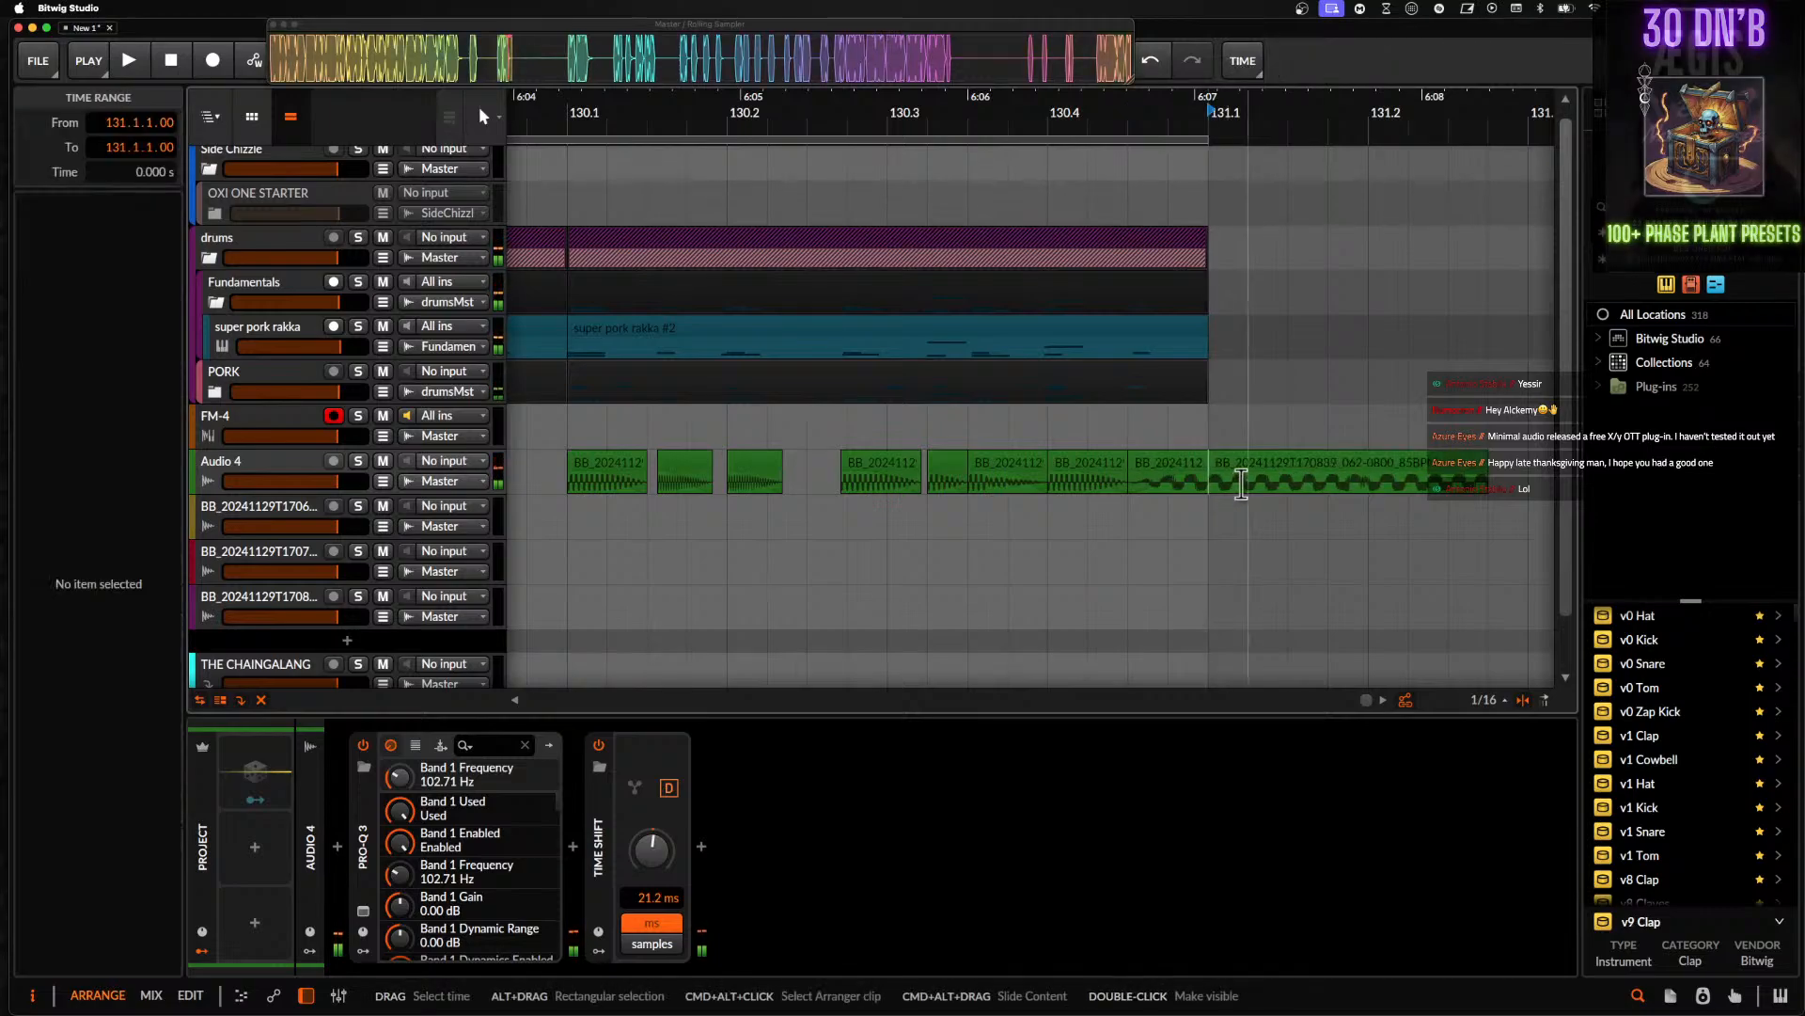
pyautogui.click(1244, 479)
pyautogui.press('Delete')
pyautogui.click(1199, 475)
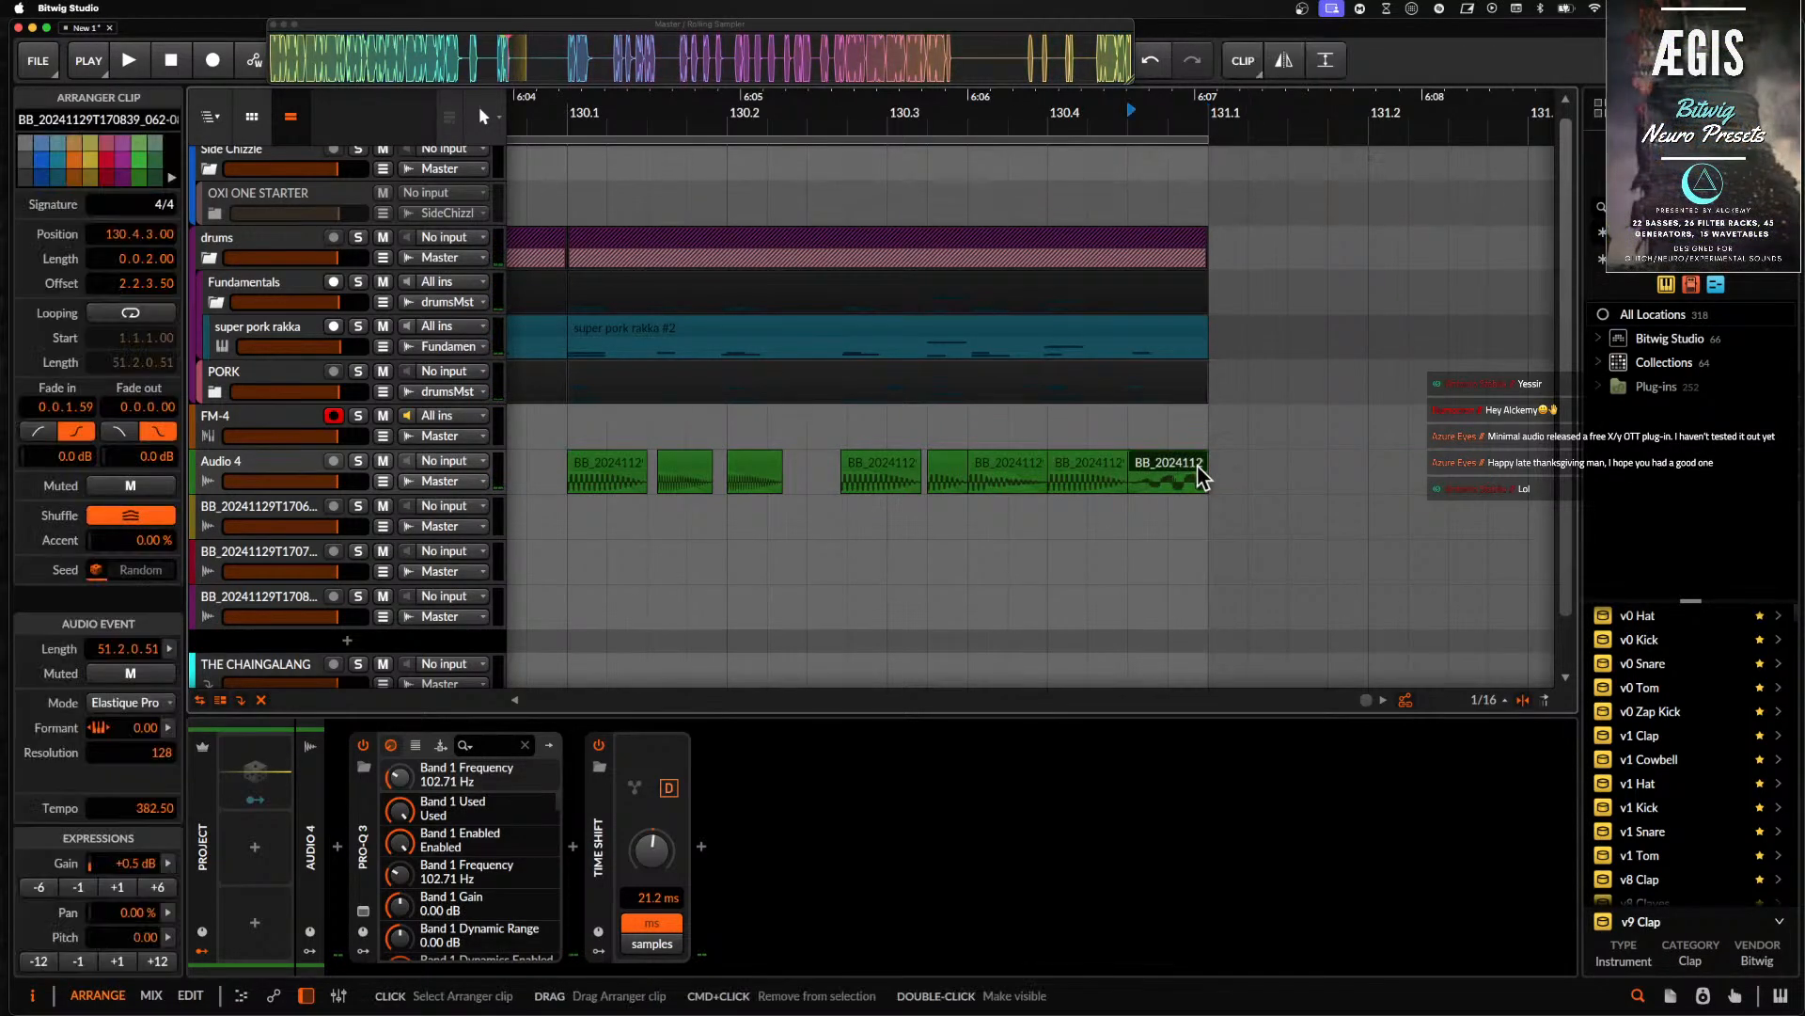
pyautogui.scroll(-2, 1201, 477)
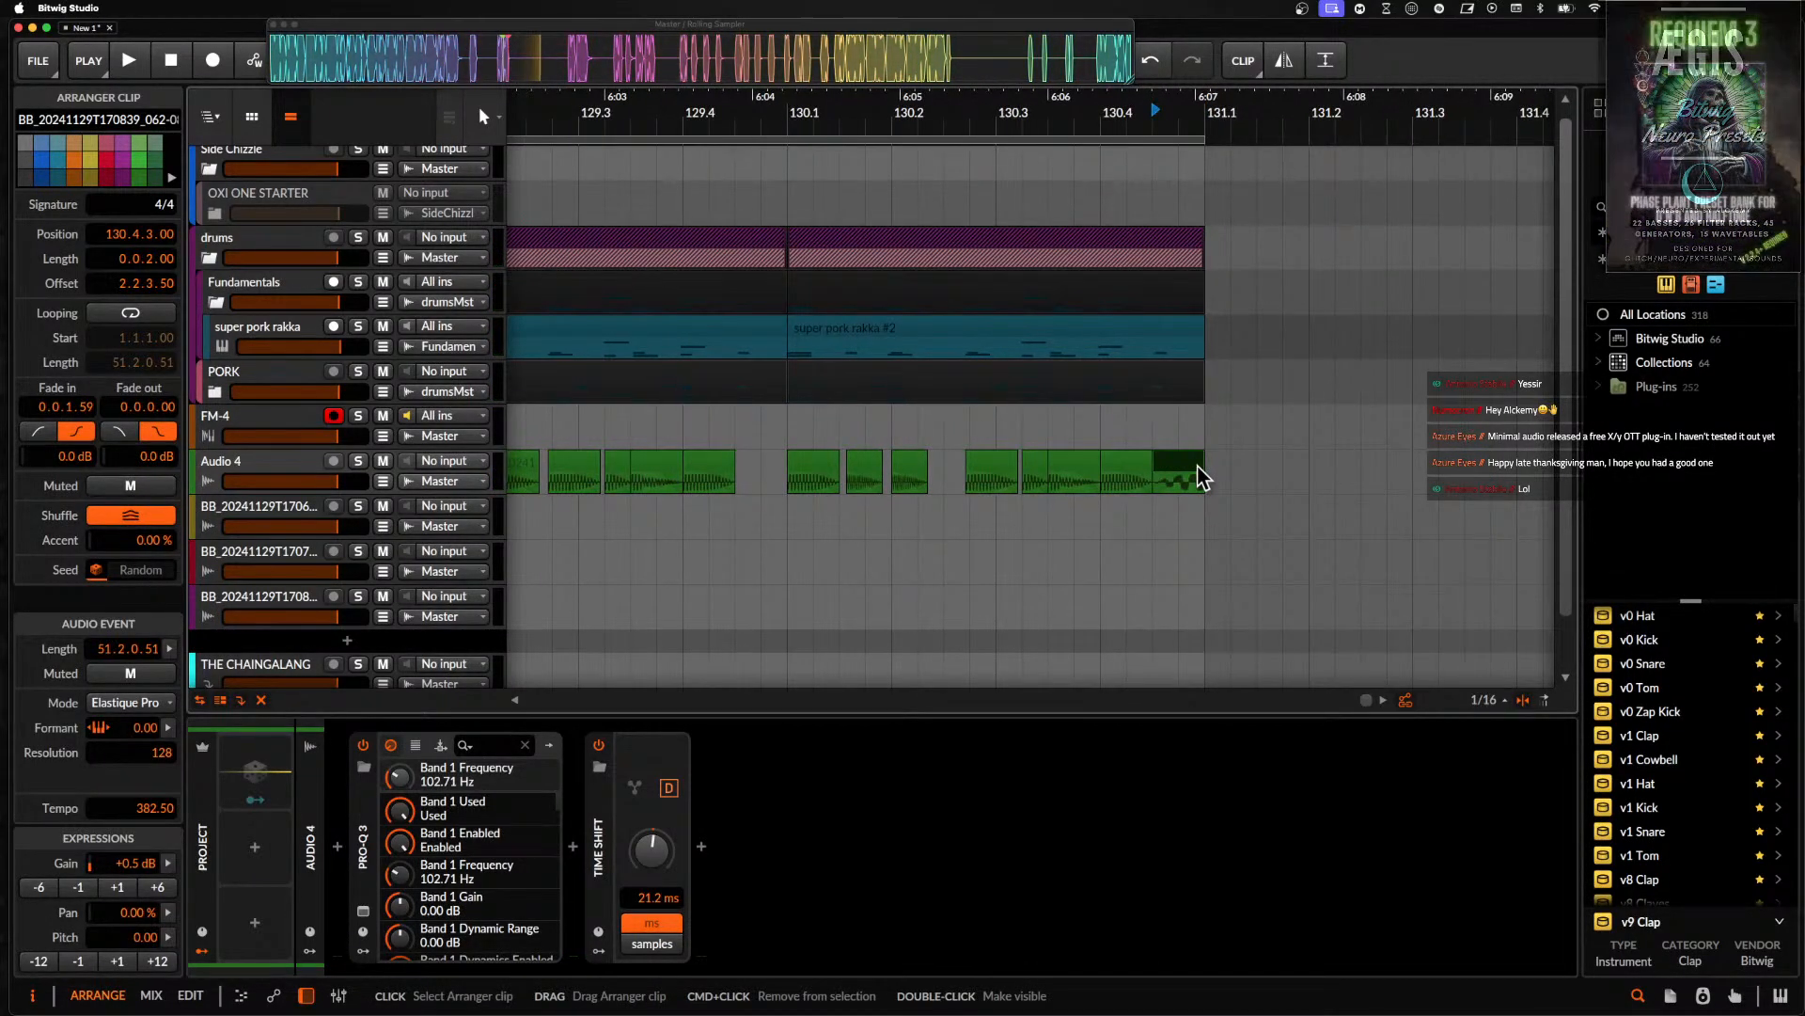
pyautogui.scroll(-1, 1201, 477)
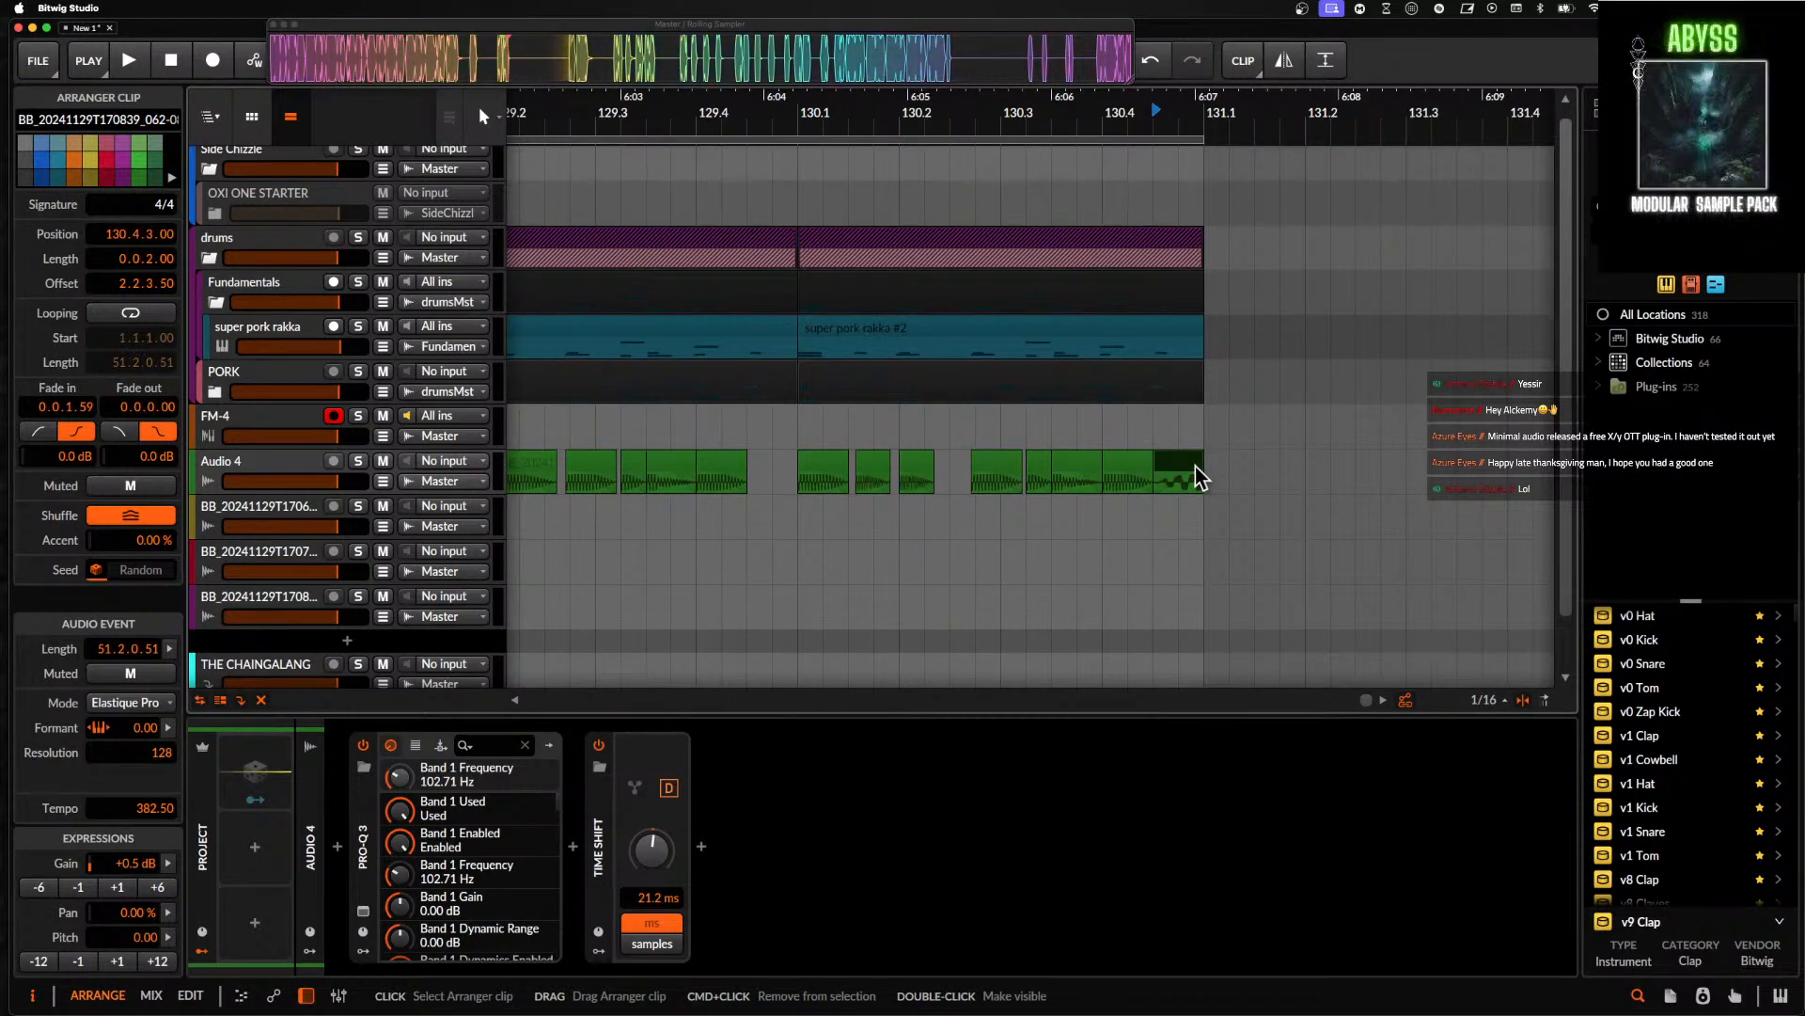
pyautogui.scroll(-1, 1201, 476)
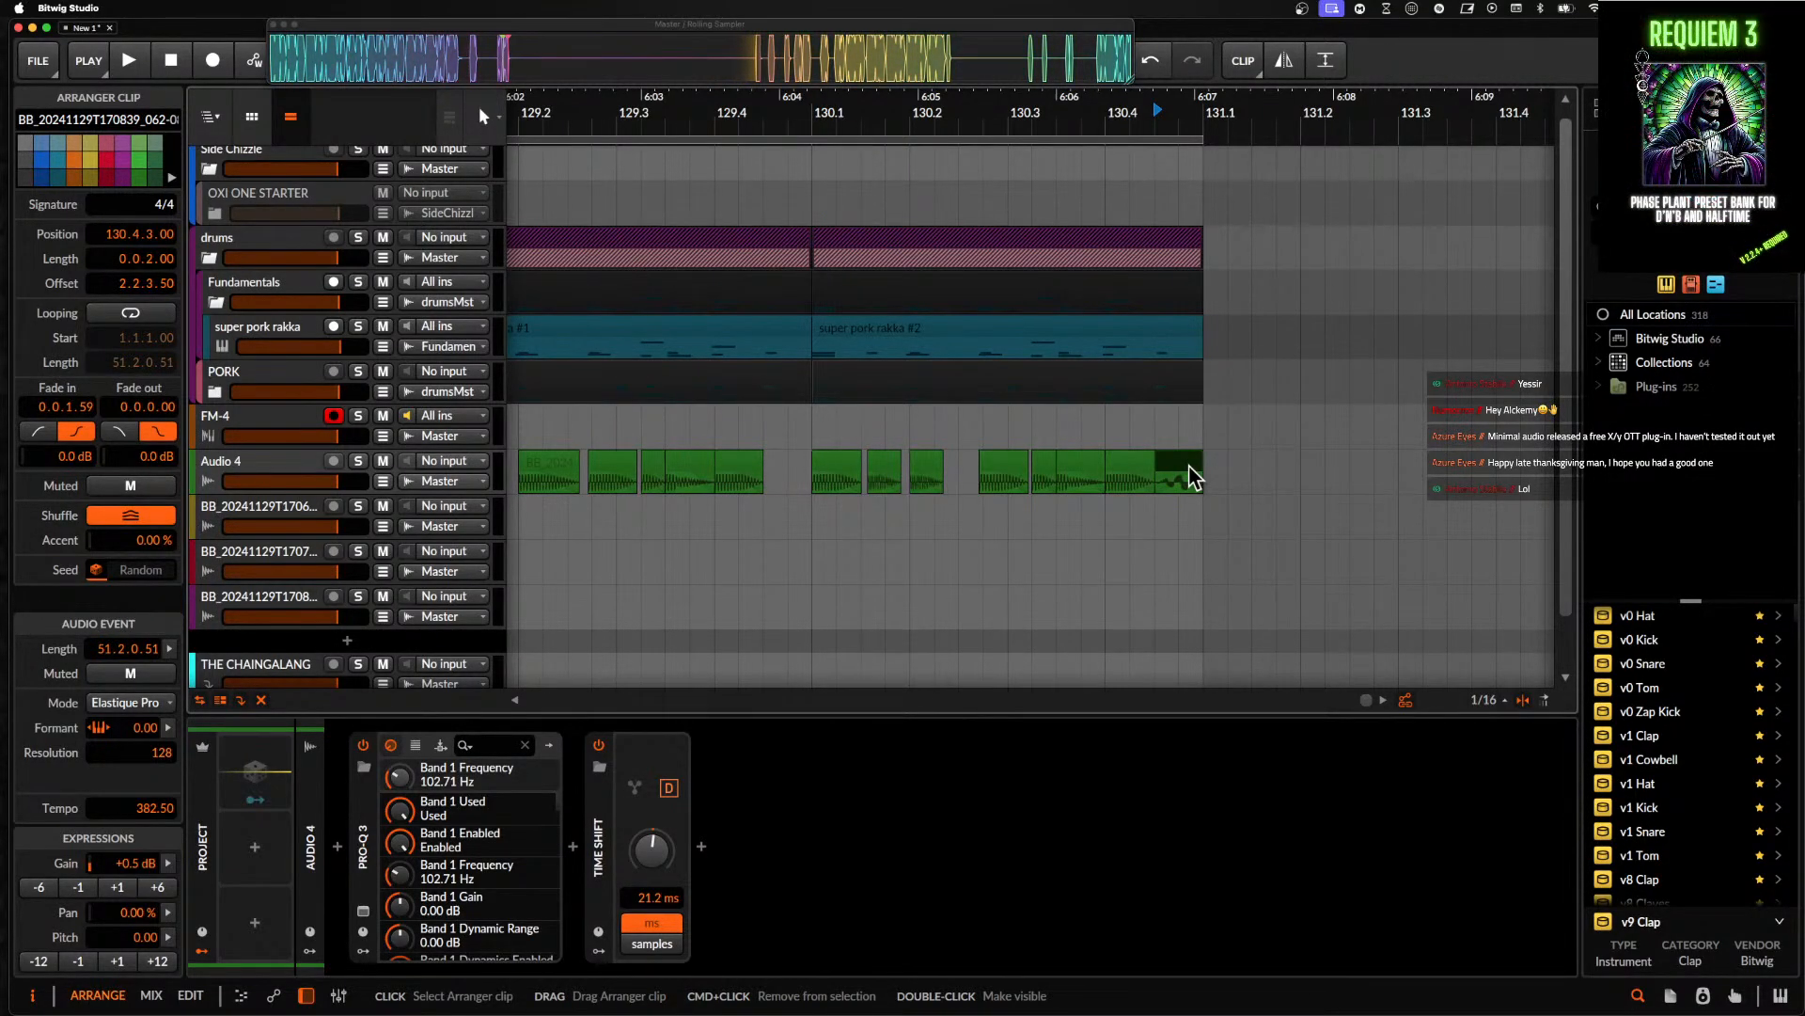
pyautogui.hscroll(-6, 1077, 453)
pyautogui.scroll(-5, 1078, 453)
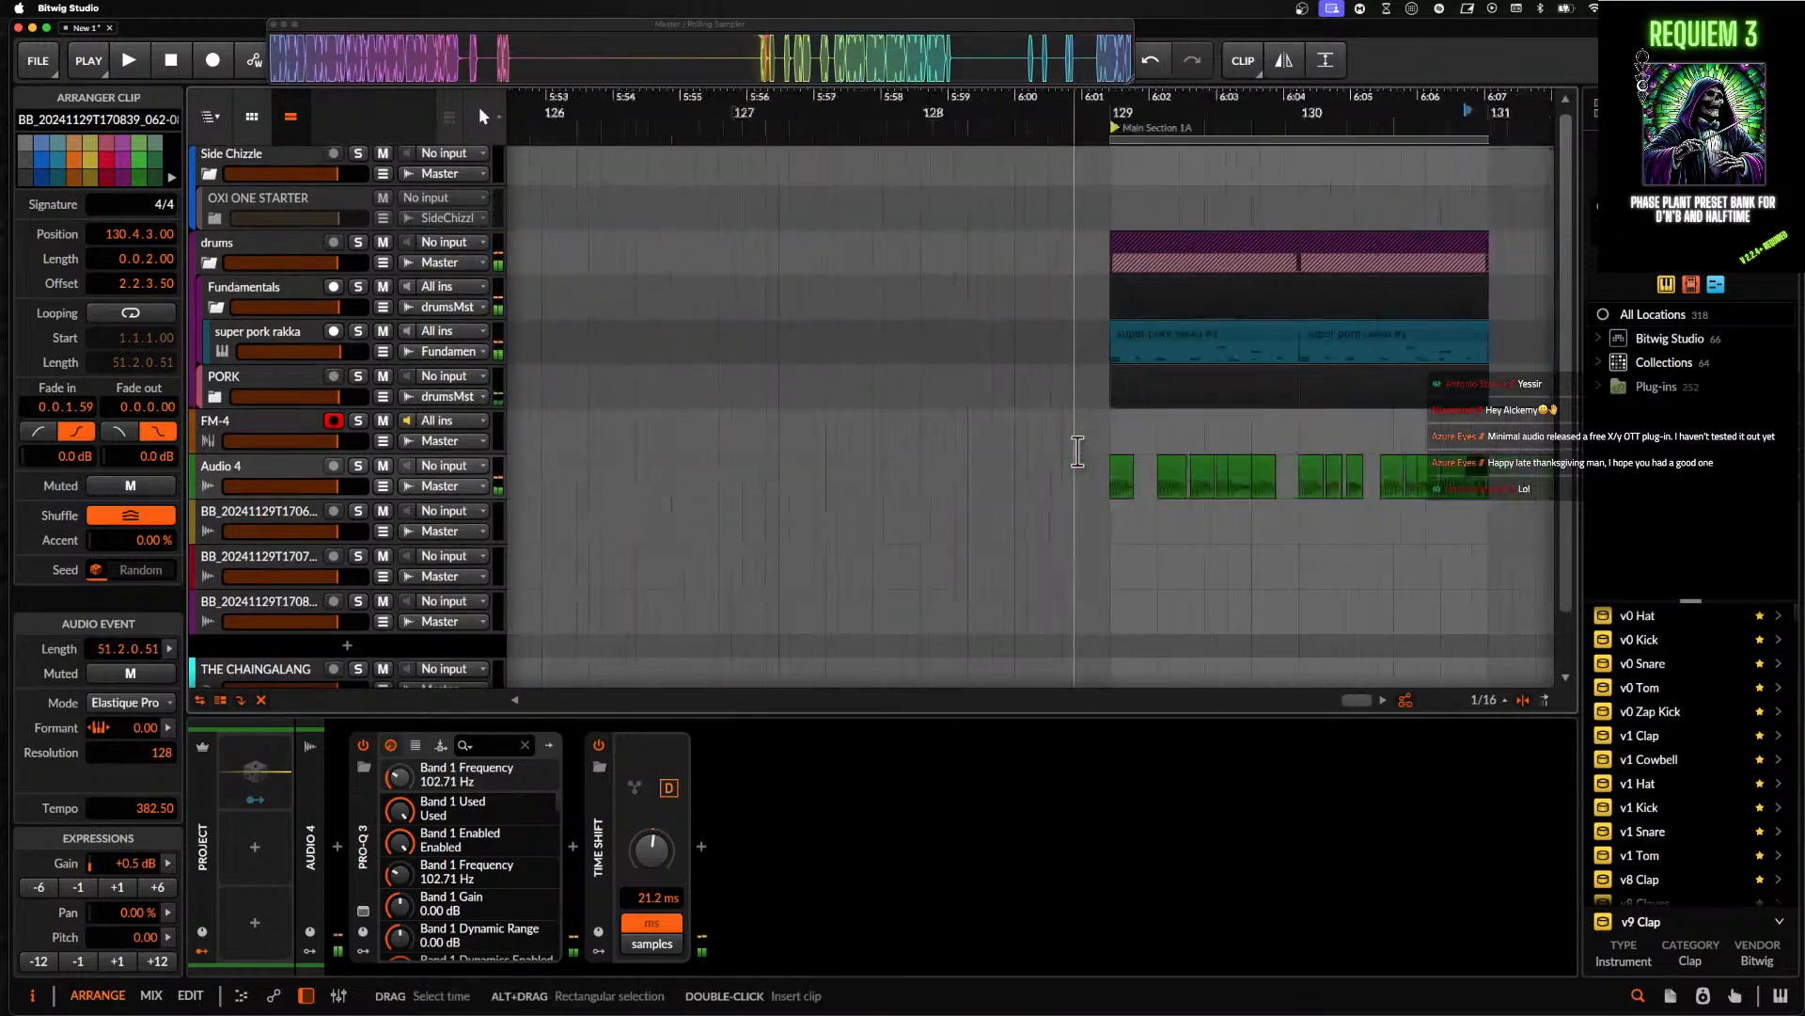
pyautogui.click(1119, 465)
pyautogui.scroll(8, 1119, 464)
pyautogui.scroll(-2, 1119, 464)
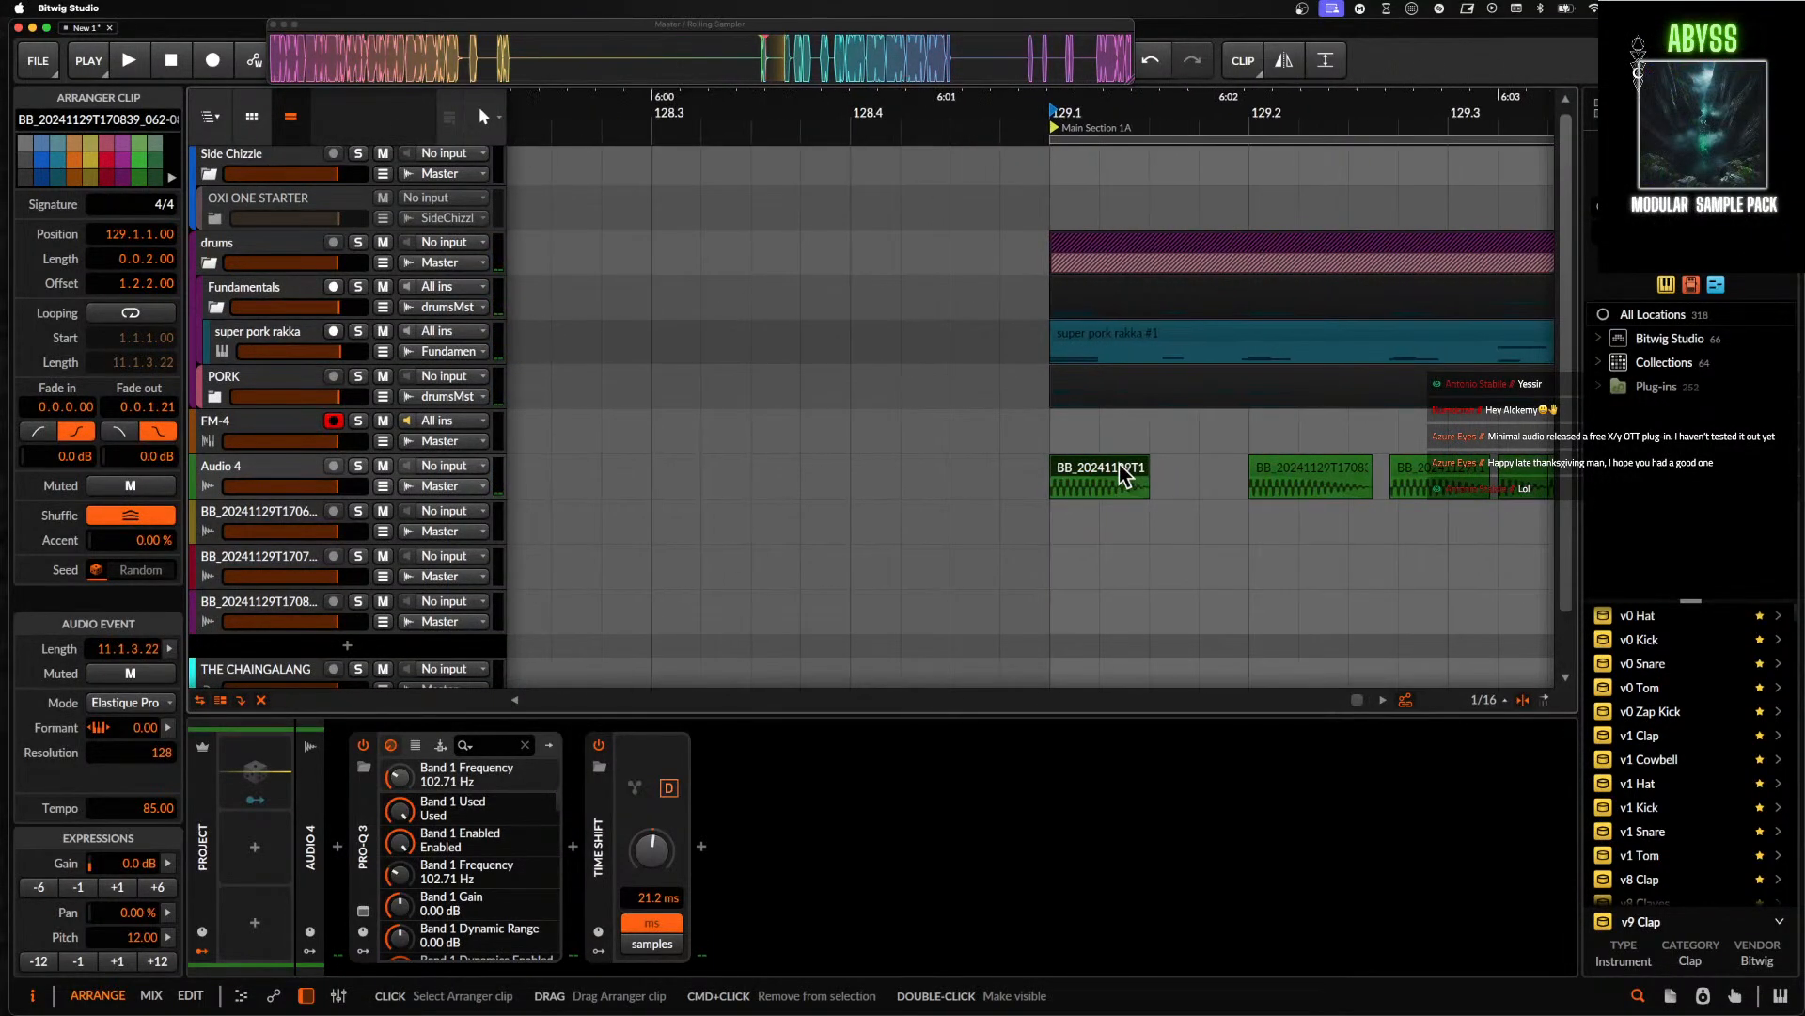
# - Insert Fuse Compressor after Pro-Q 3 in the Audio 4 device chain
pyautogui.click(276, 468)
pyautogui.click(572, 848)
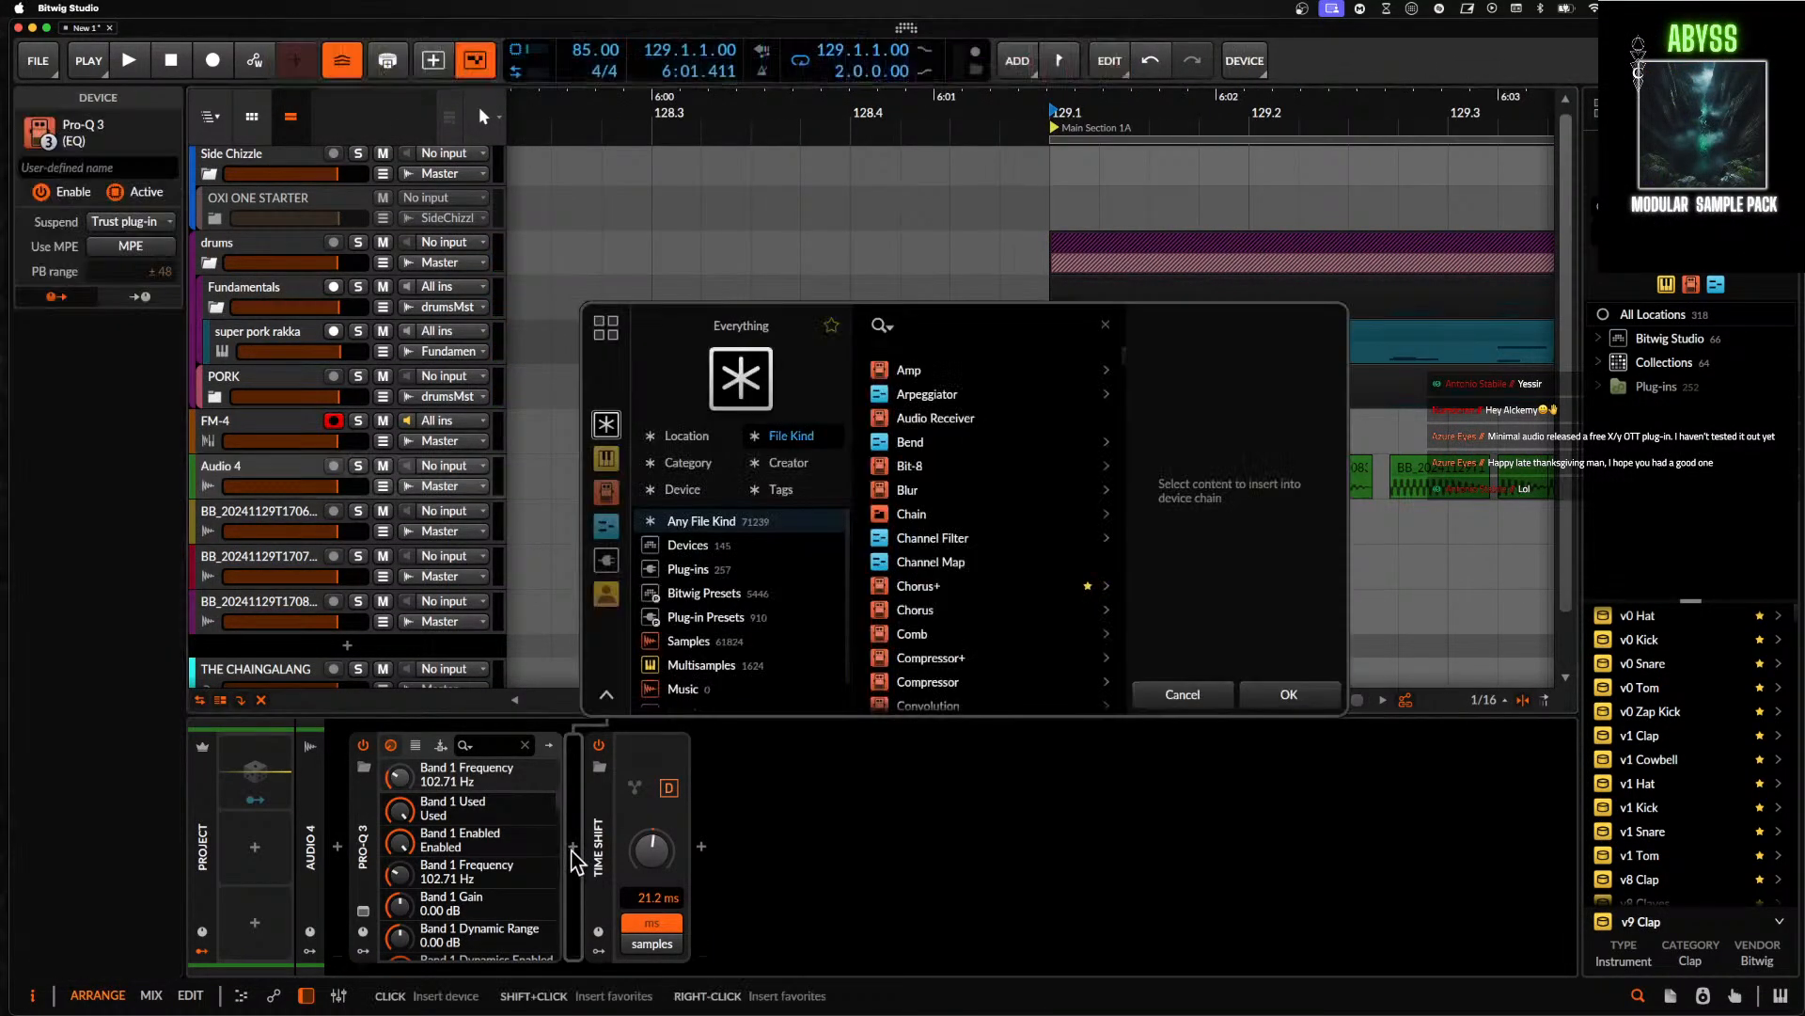
pyautogui.write('FUSE')
pyautogui.click(919, 370)
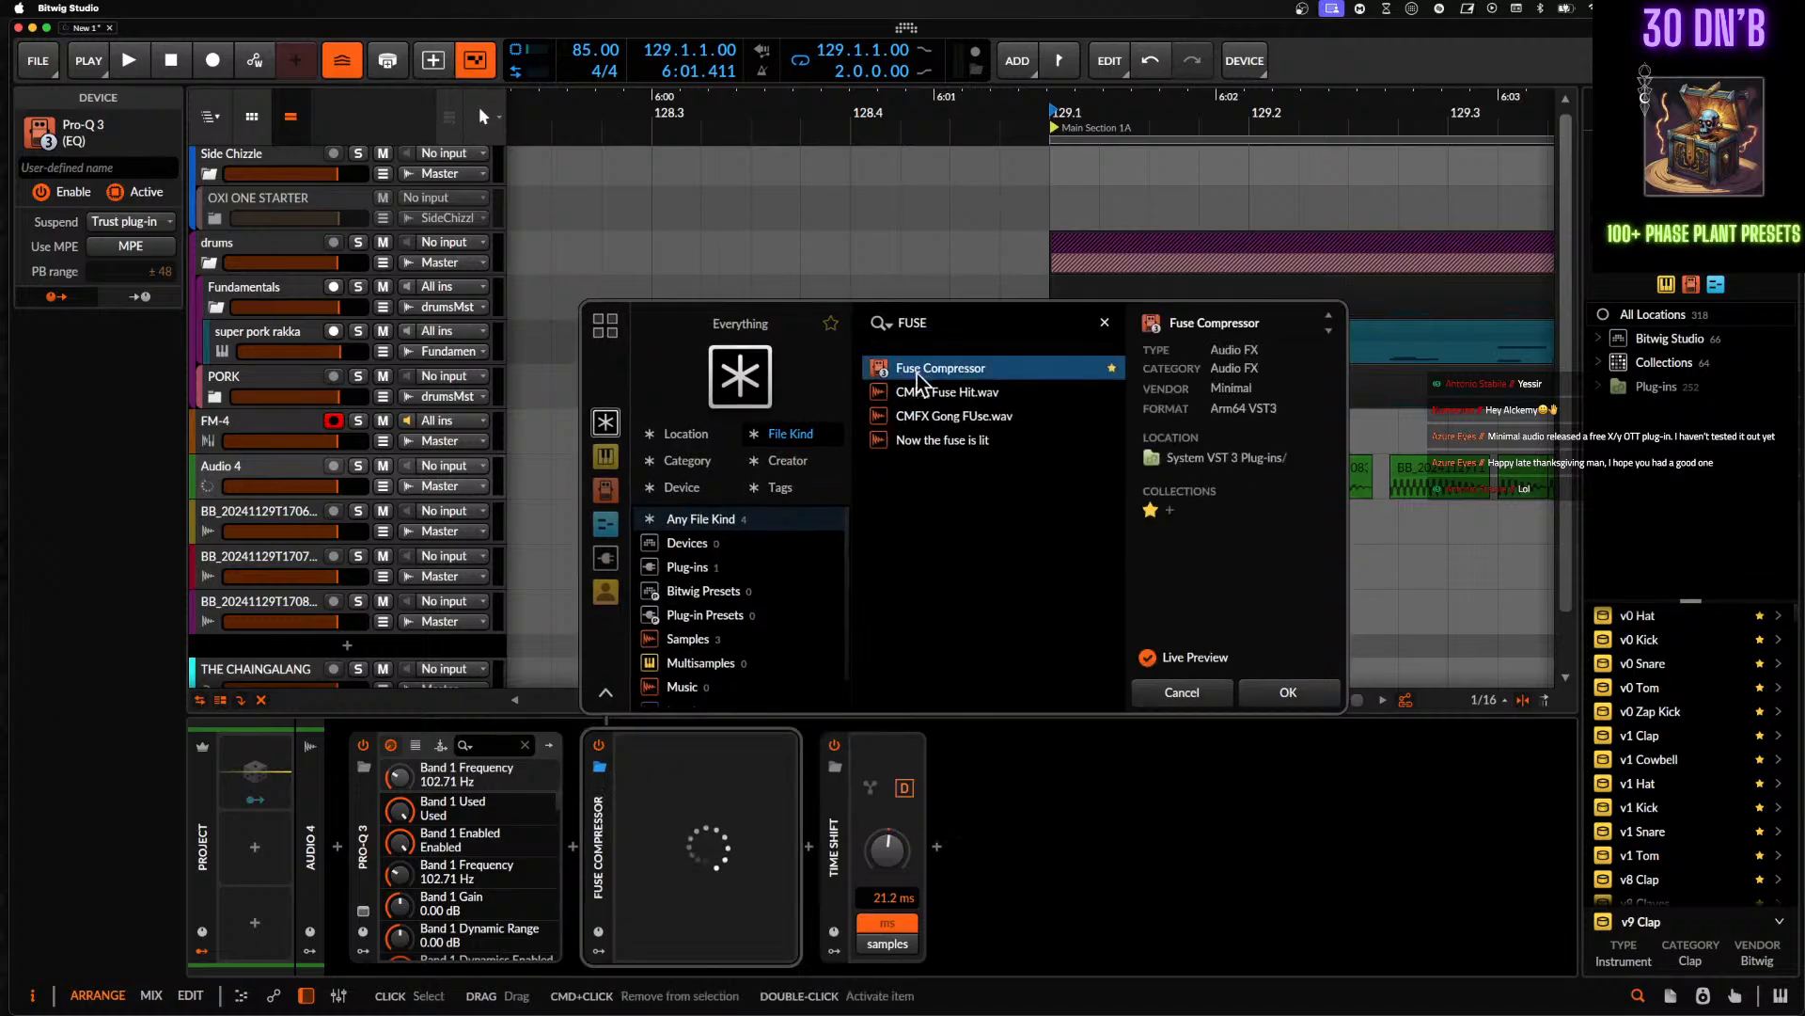
pyautogui.click(1278, 696)
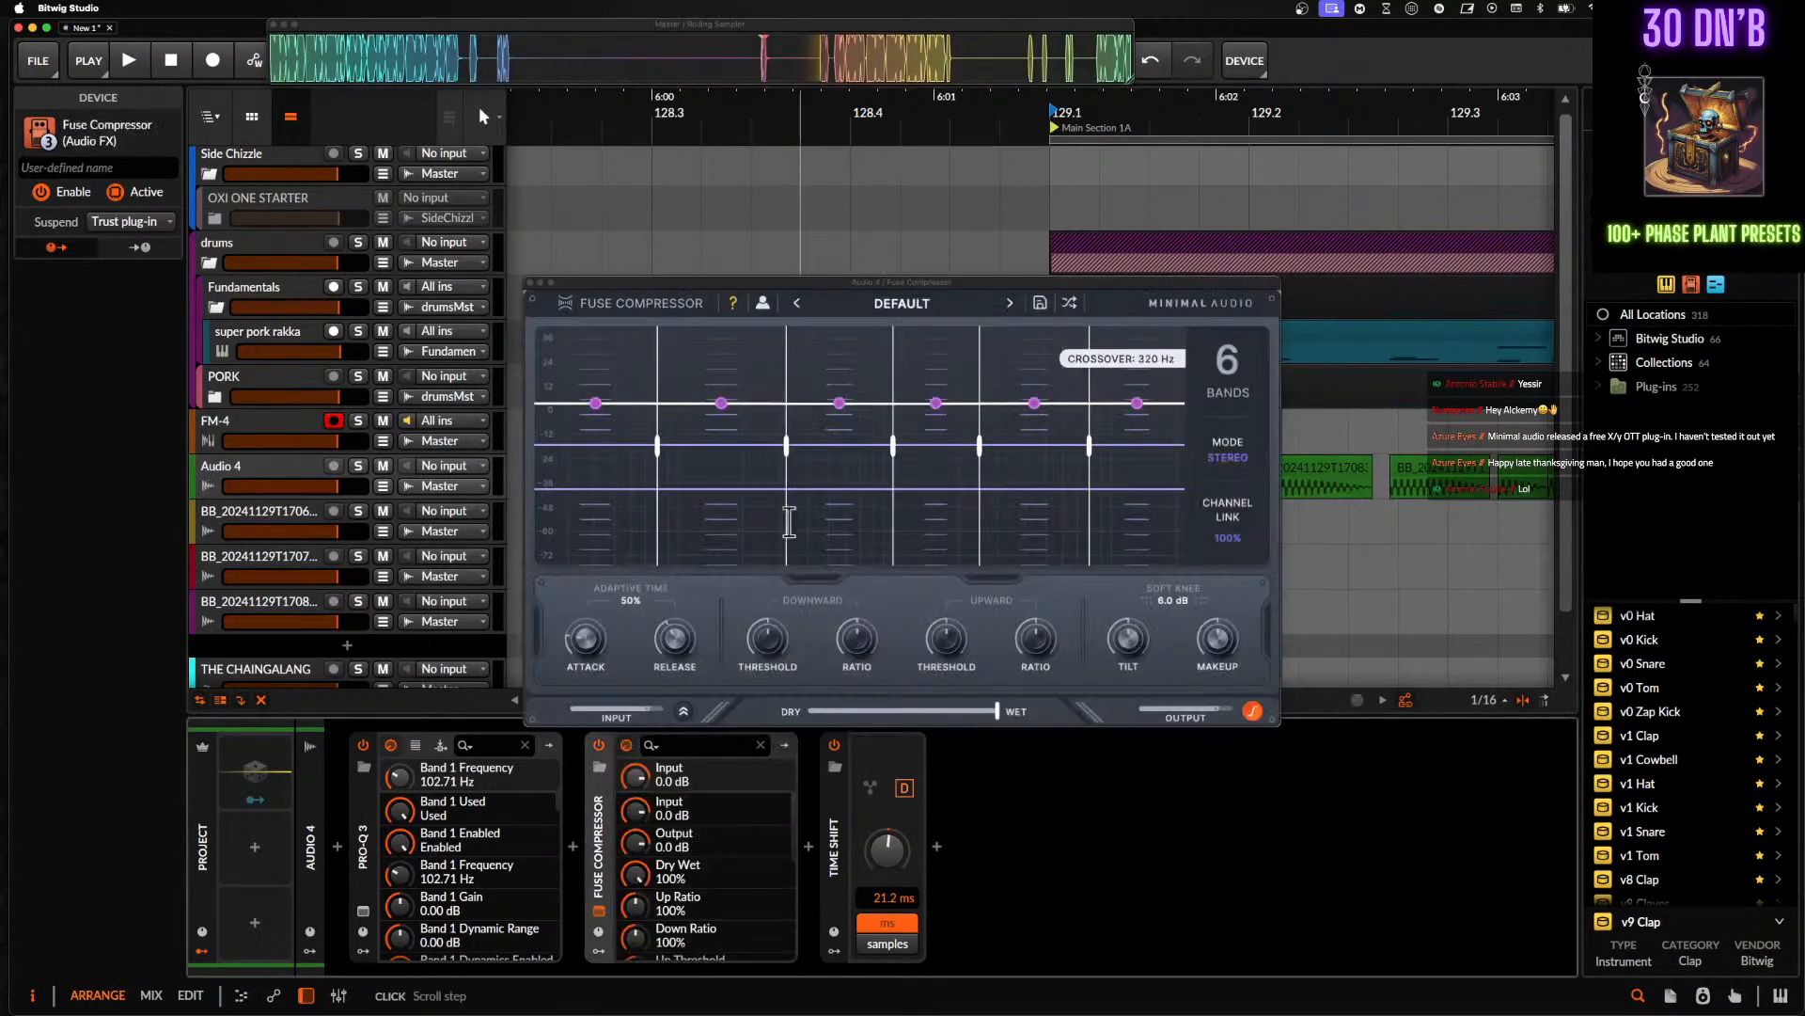
# - Set Fuse Compressor to 3 bands, move its lower crossover up in frequency and slightly raise the middle band's thresholds during playback
pyautogui.click(1227, 362)
pyautogui.click(1227, 261)
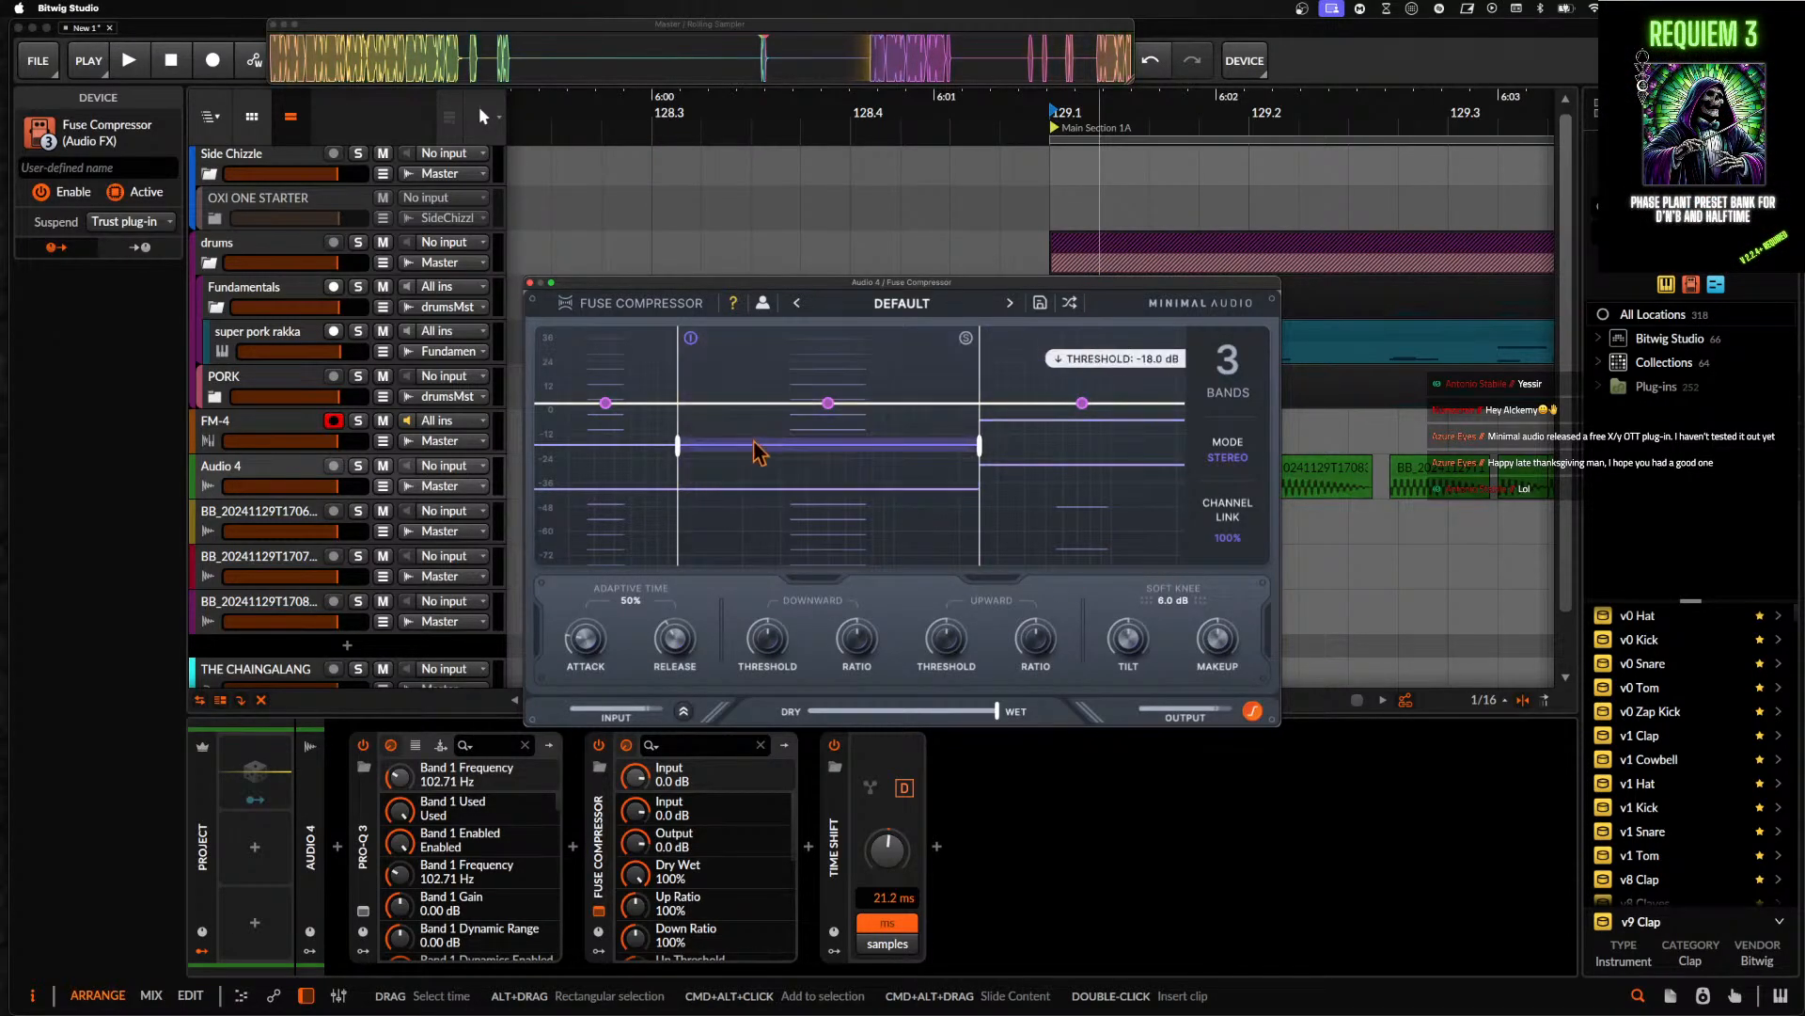
pyautogui.press('space')
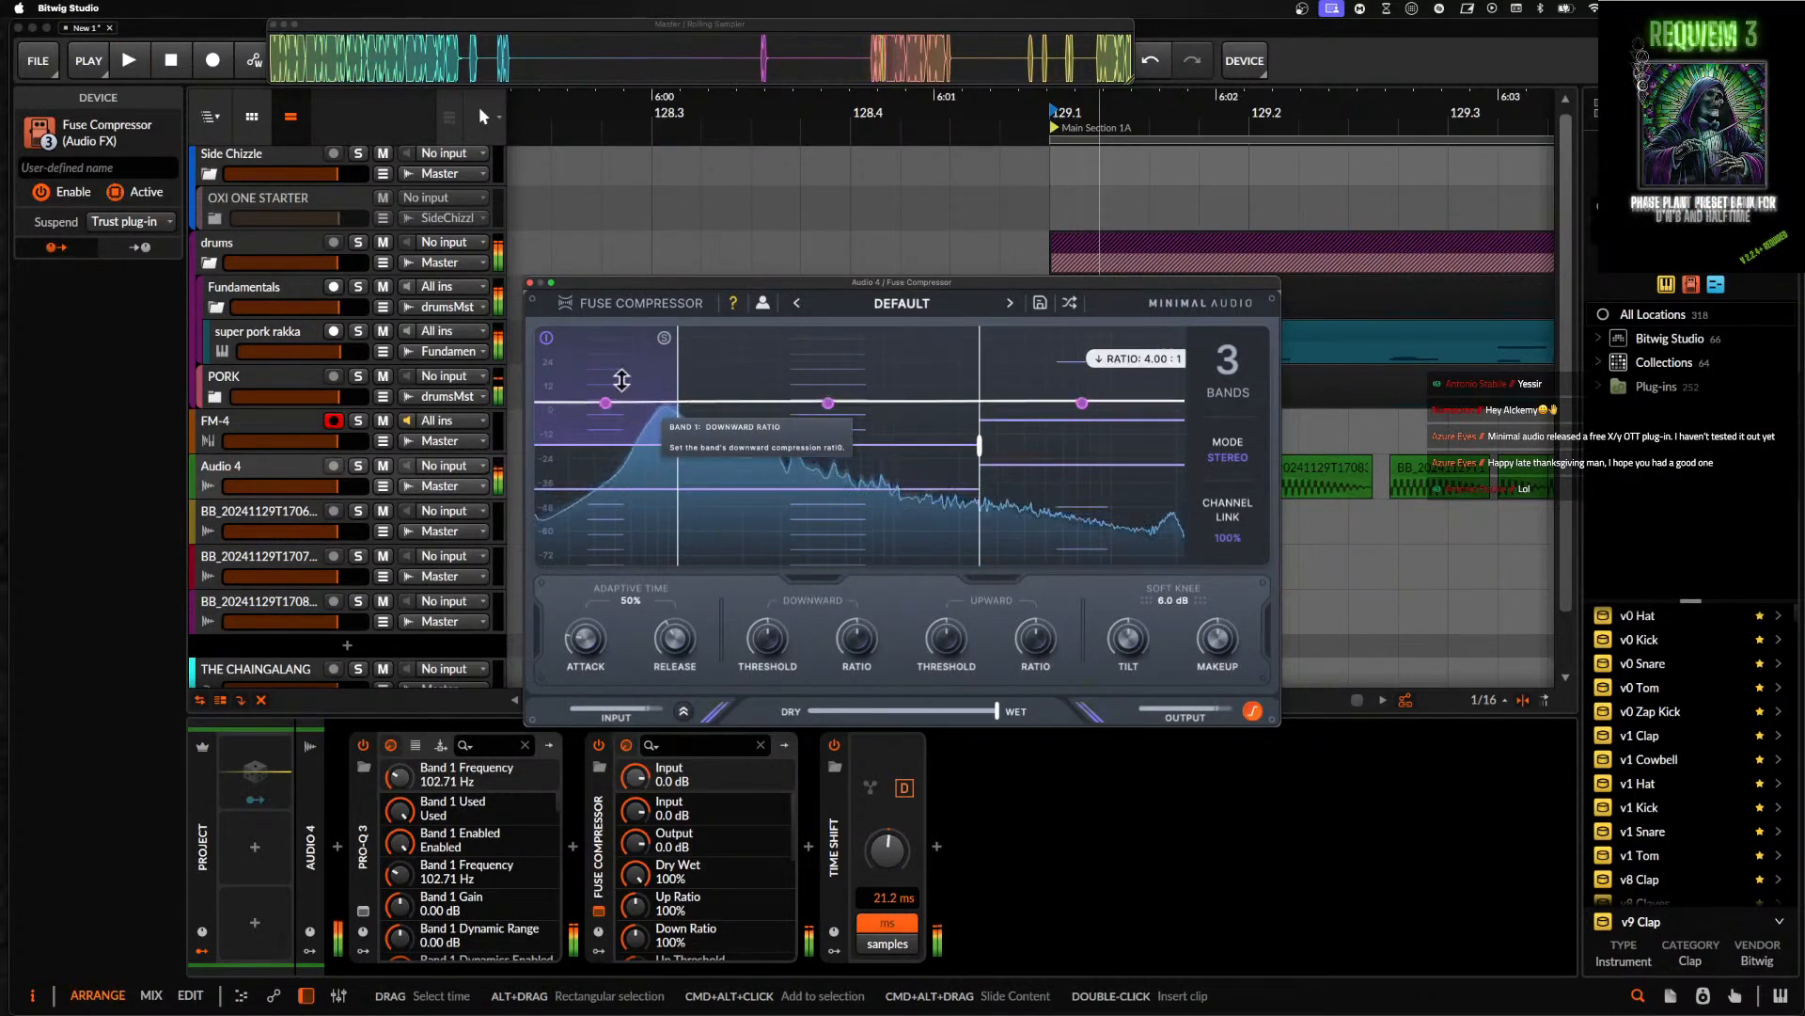
pyautogui.moveTo(674, 372); pyautogui.dragTo(710, 372)
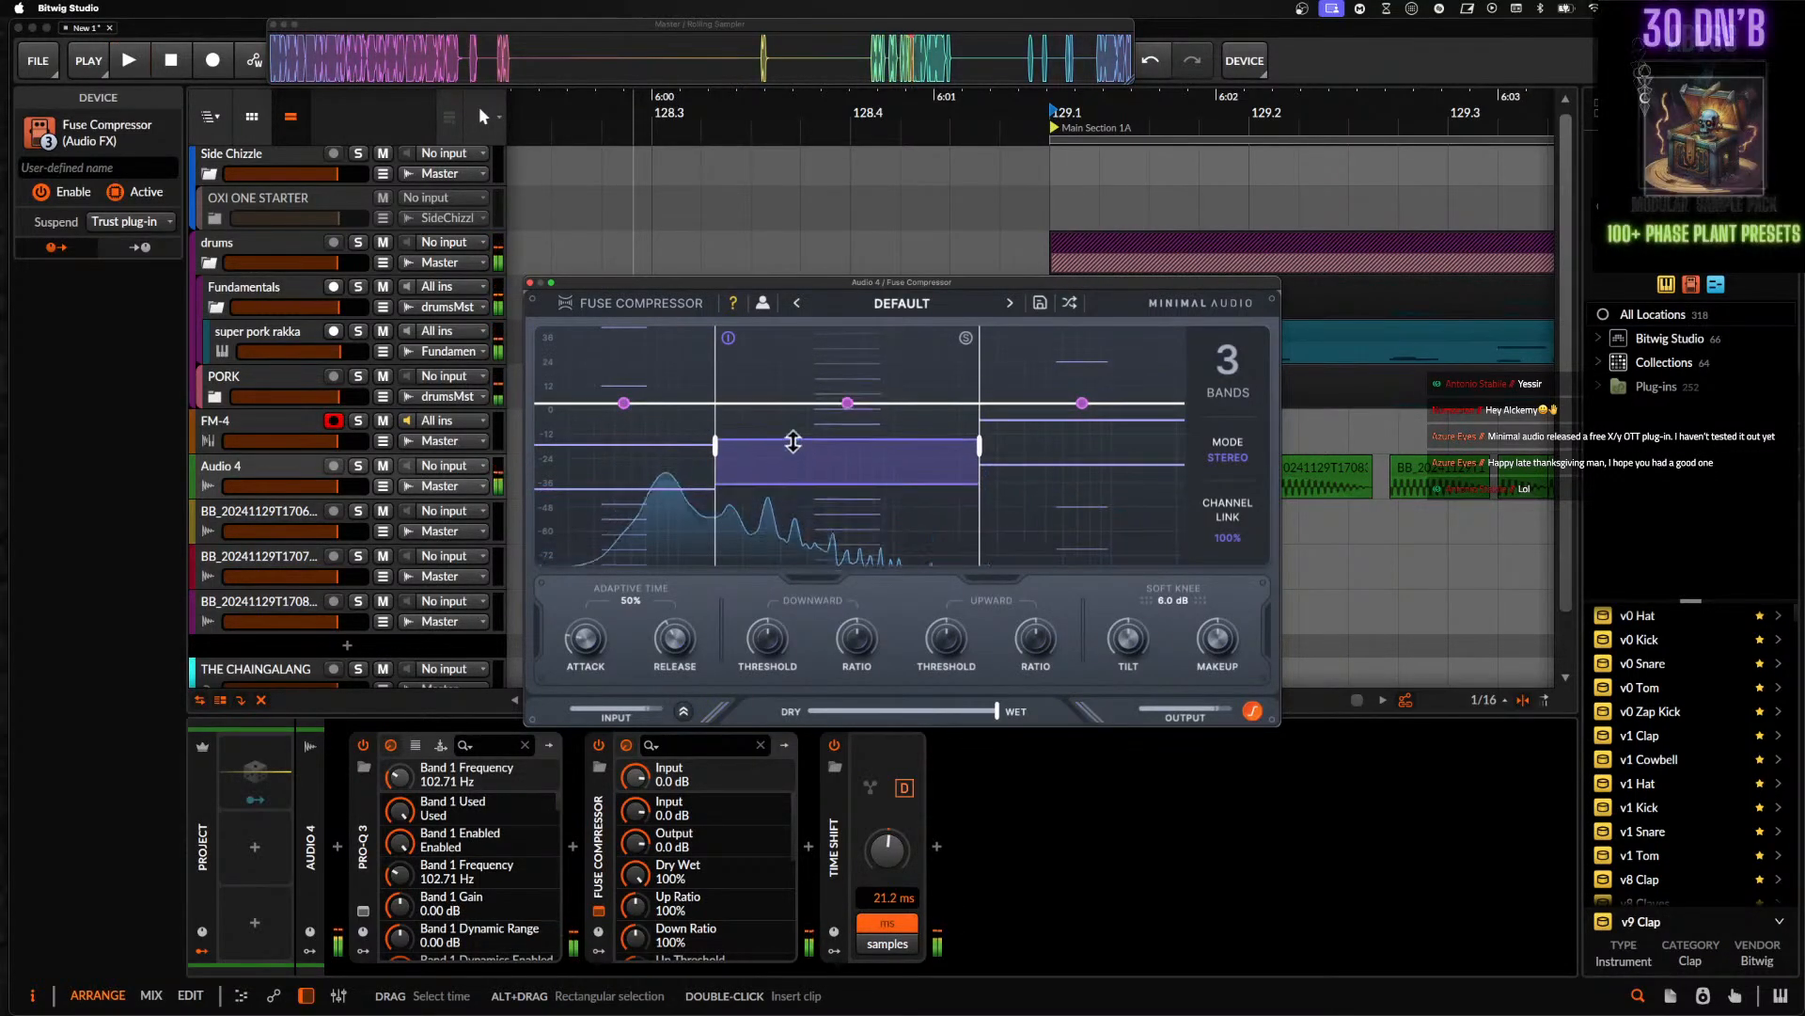
pyautogui.moveTo(793, 442); pyautogui.dragTo(861, 438)
pyautogui.press('space')
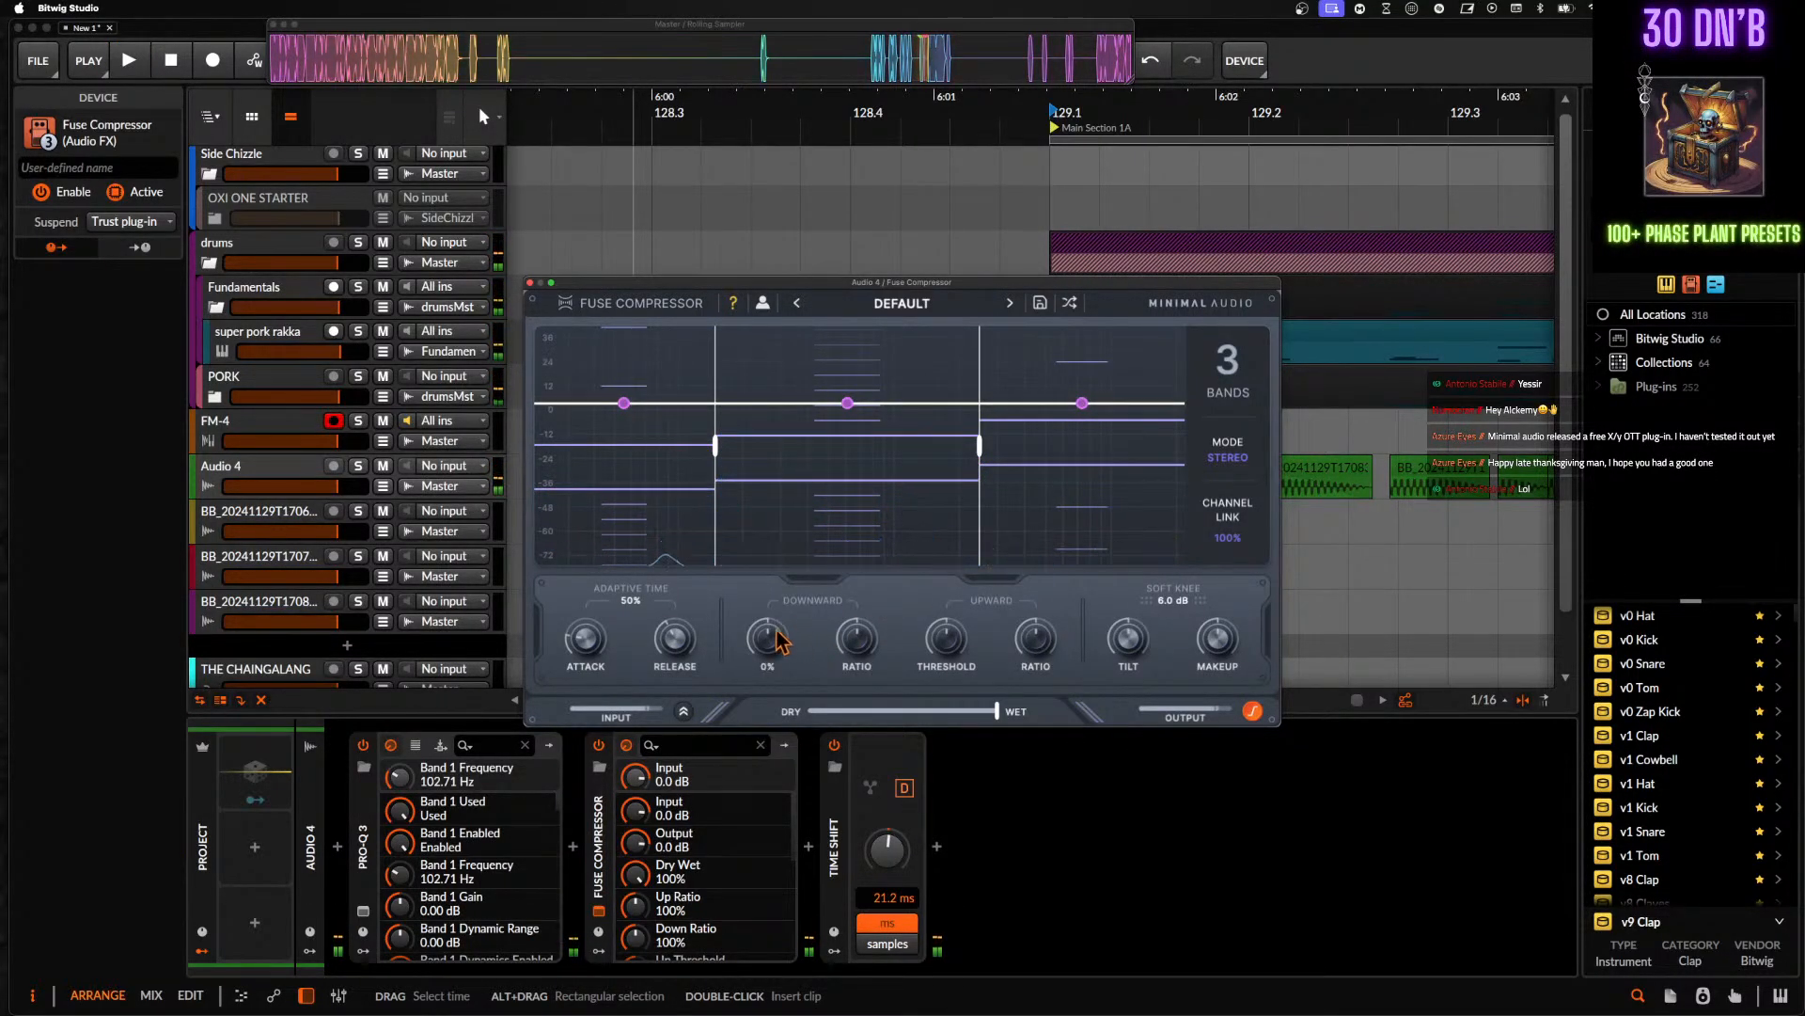
# - Set the compressor's downward ratio to 153%, upward ratio to 143% and release to 1.09 ms, and close its window
pyautogui.press('space')
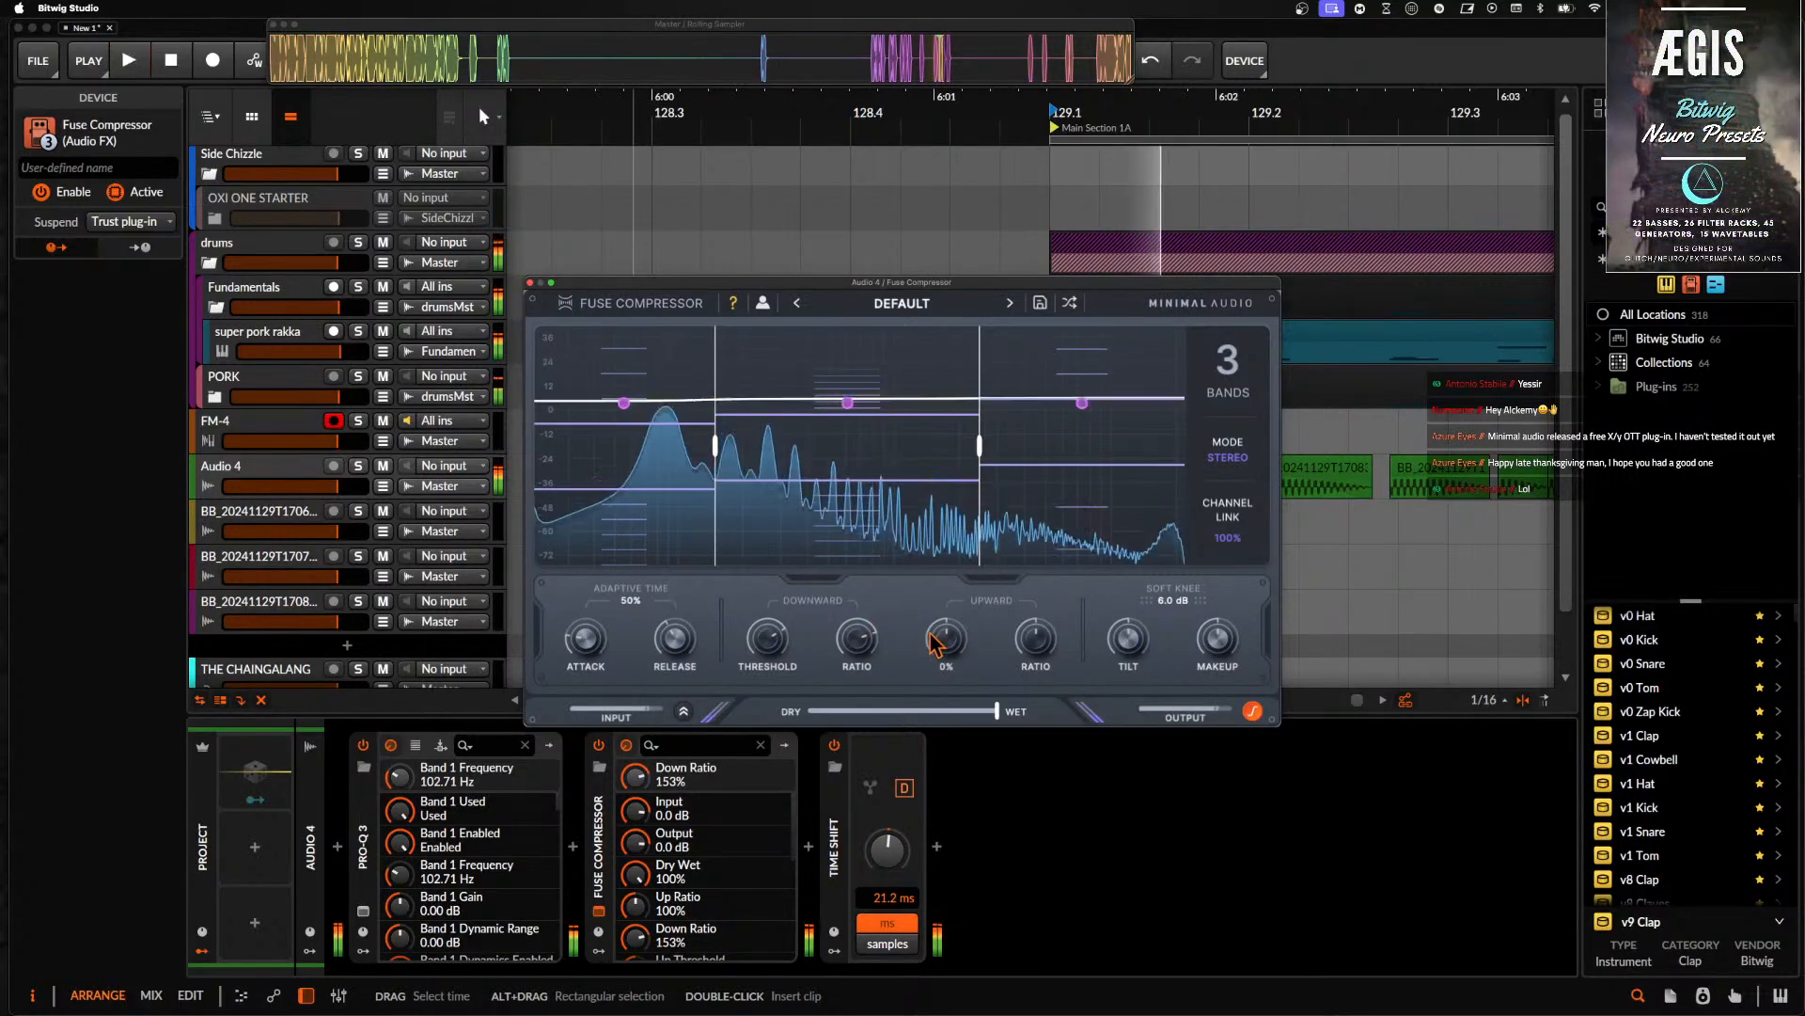
pyautogui.moveTo(1030, 639); pyautogui.dragTo(1027, 592)
pyautogui.moveTo(671, 625); pyautogui.dragTo(673, 691)
pyautogui.press('space')
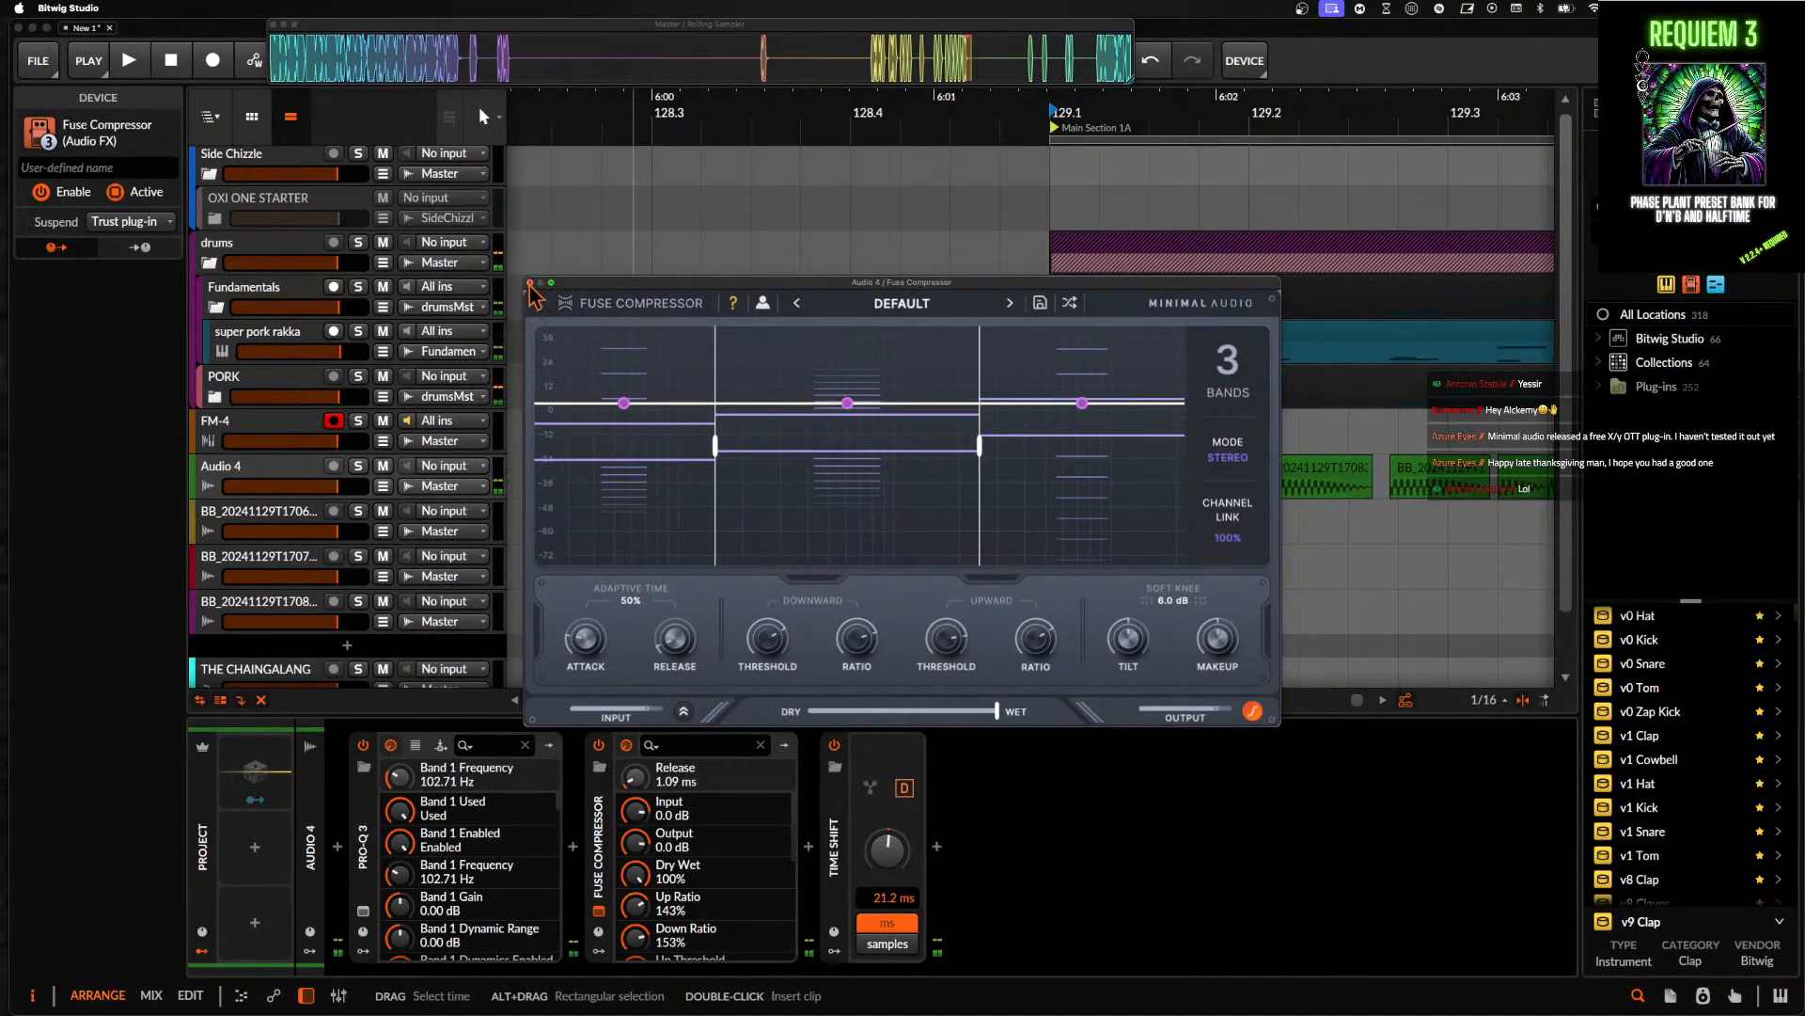
pyautogui.click(530, 283)
# - Insert Delay+ between Pro-Q 3 and Fuse Compressor, with a 6.07 ms delay time, some feedback and a mix of about 17%
pyautogui.click(573, 846)
pyautogui.write('DELAY')
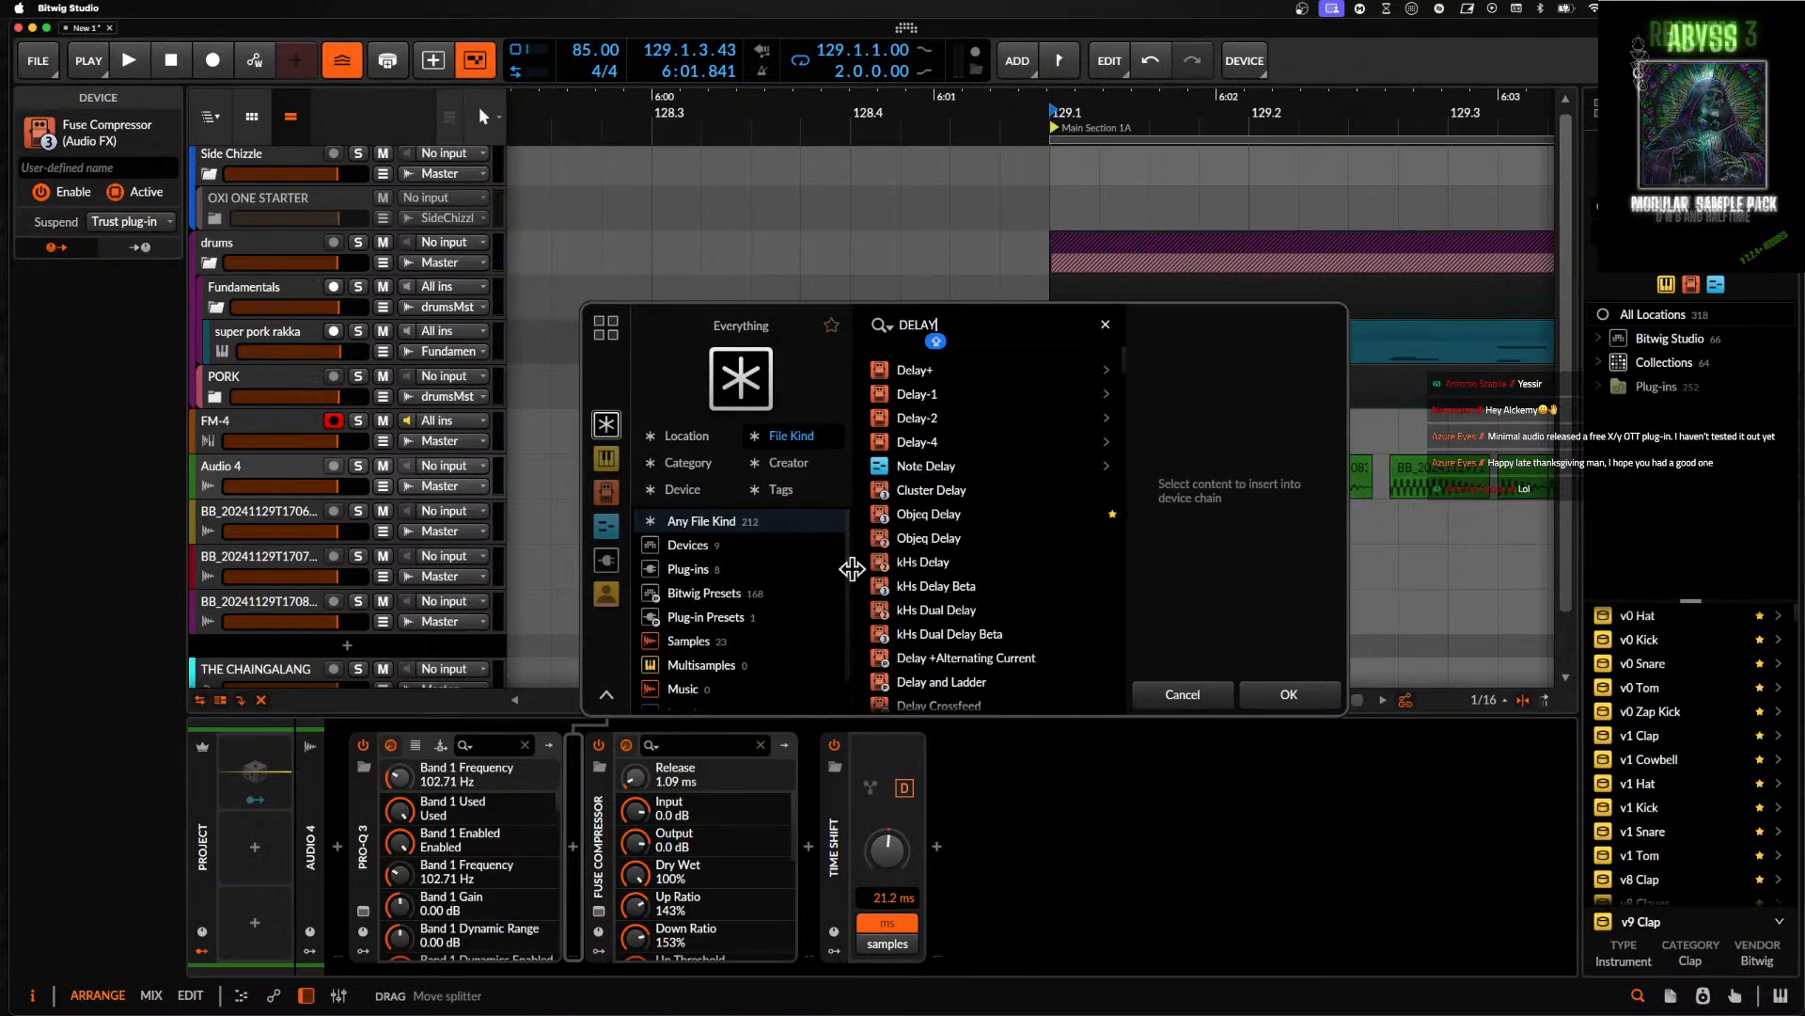
pyautogui.click(924, 372)
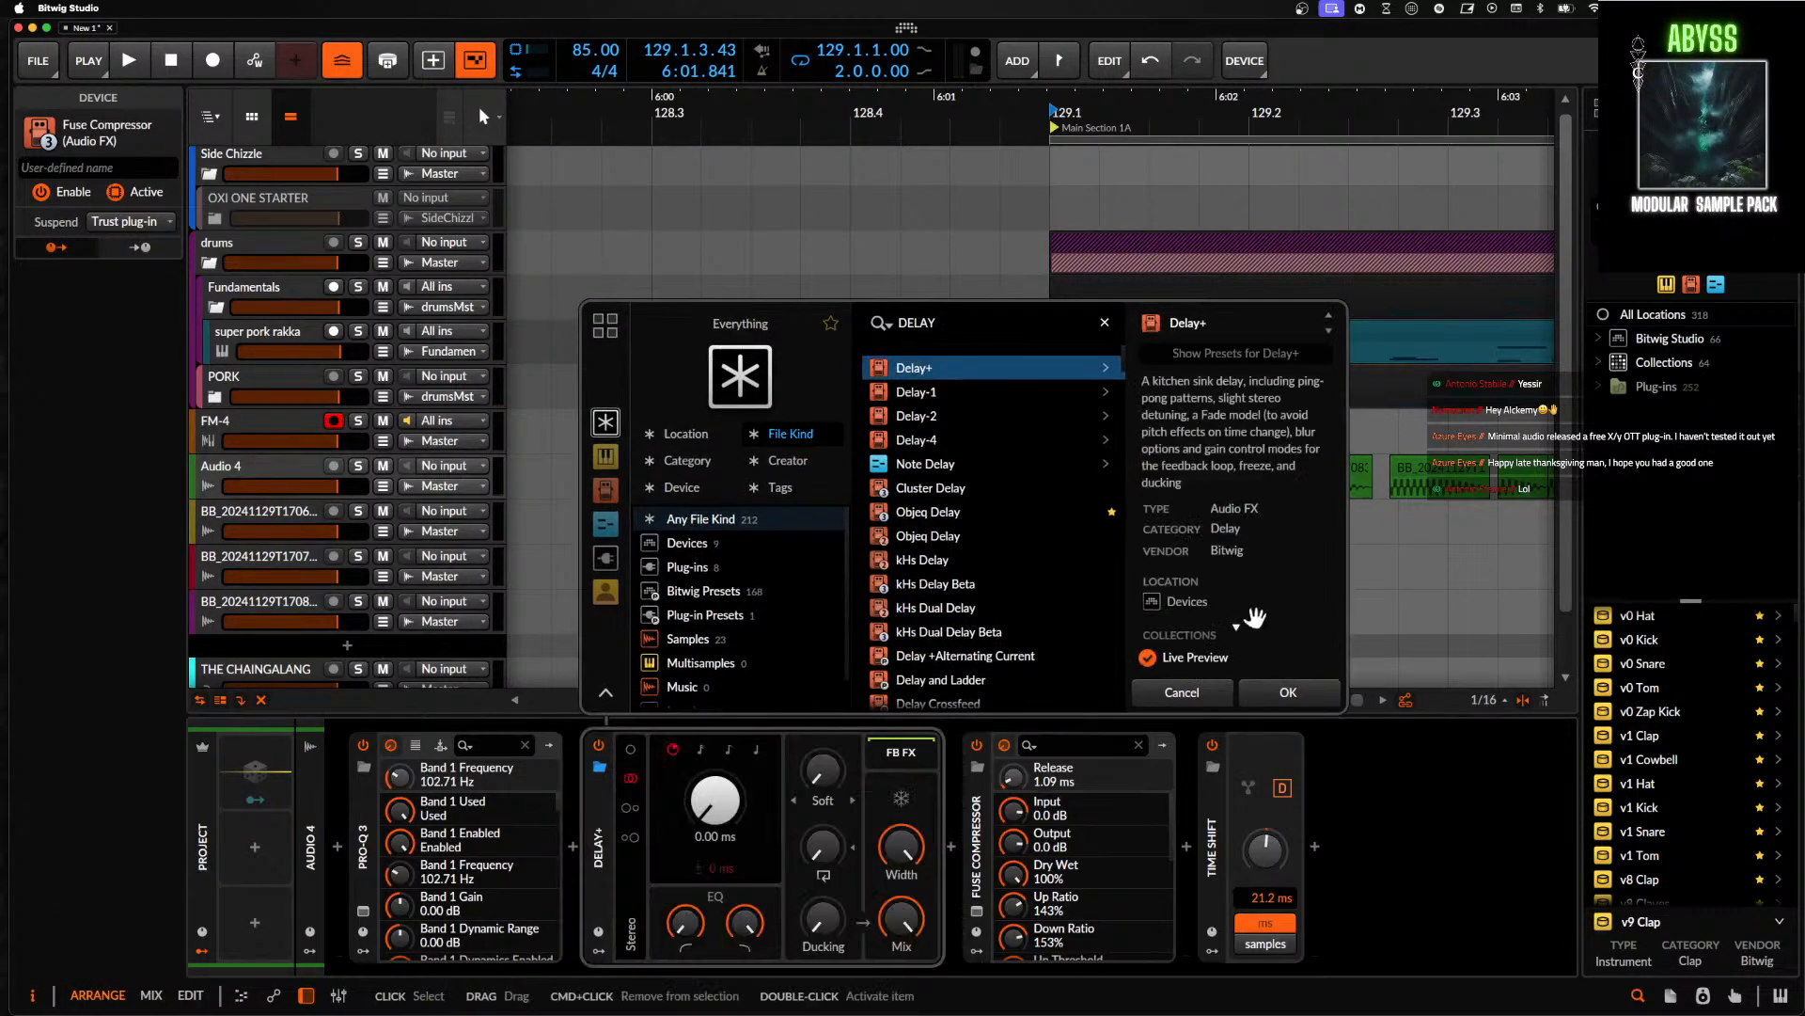
pyautogui.click(1282, 693)
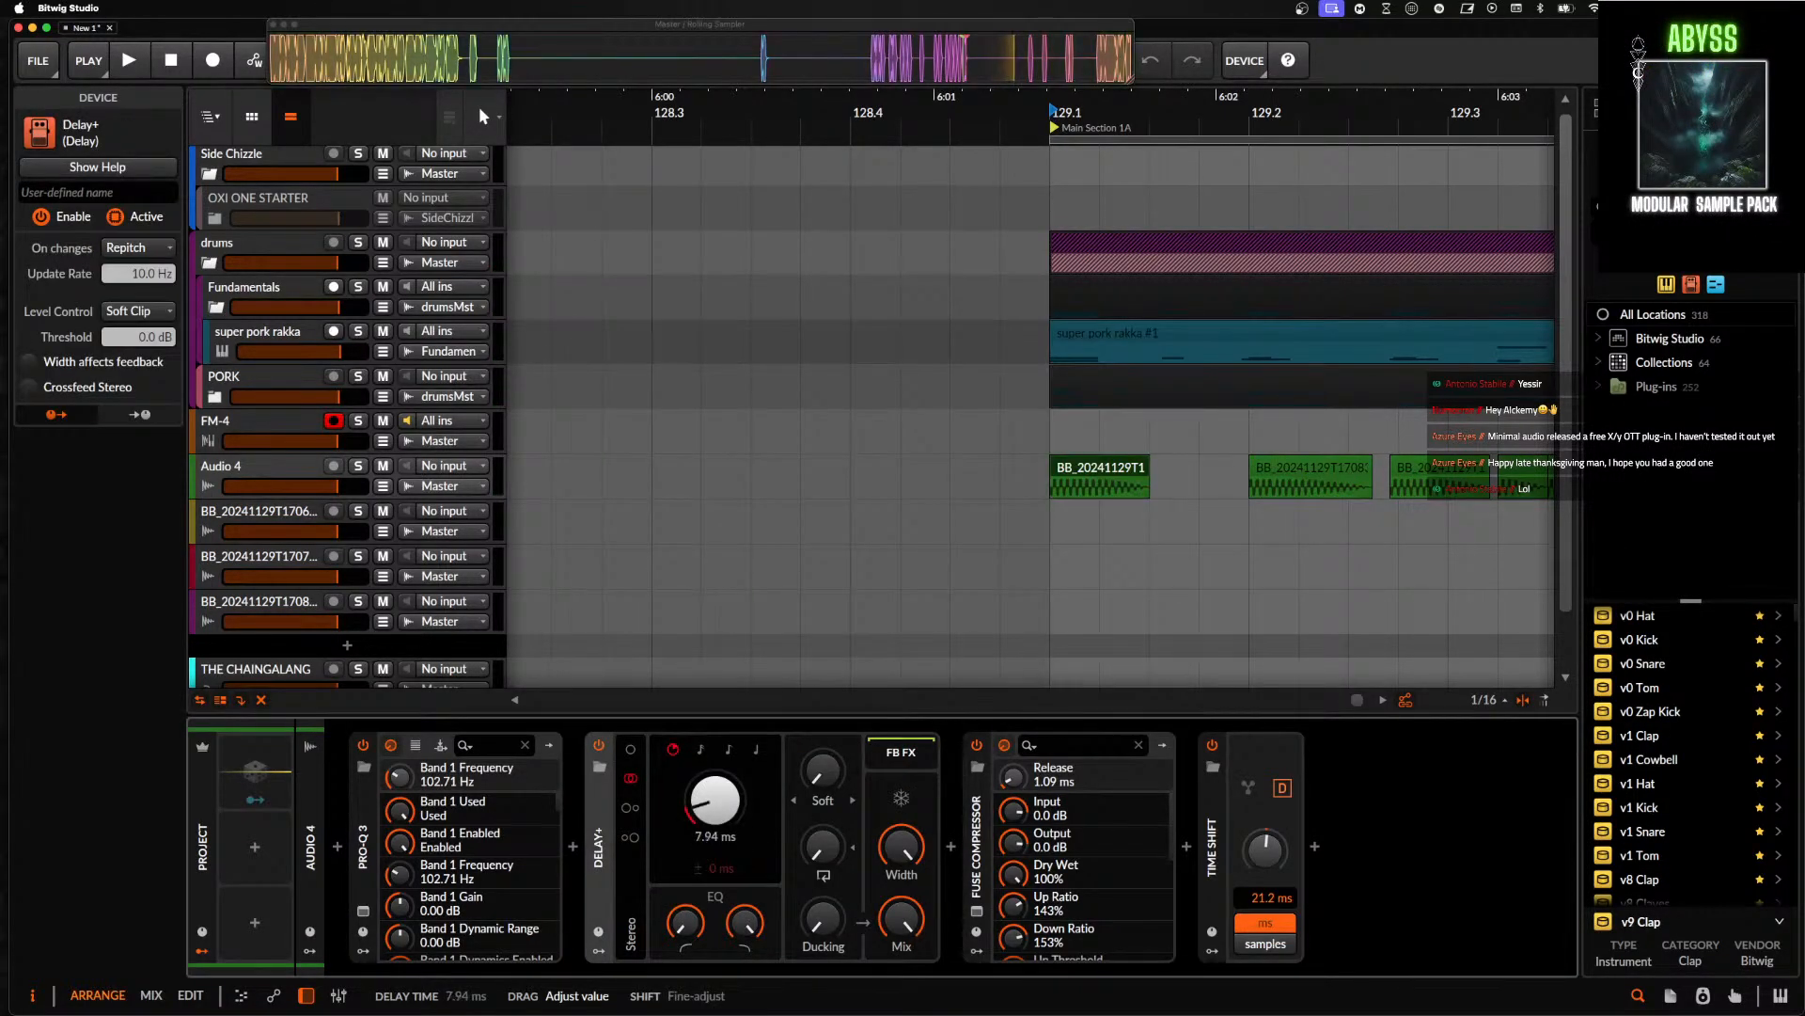
pyautogui.press('space')
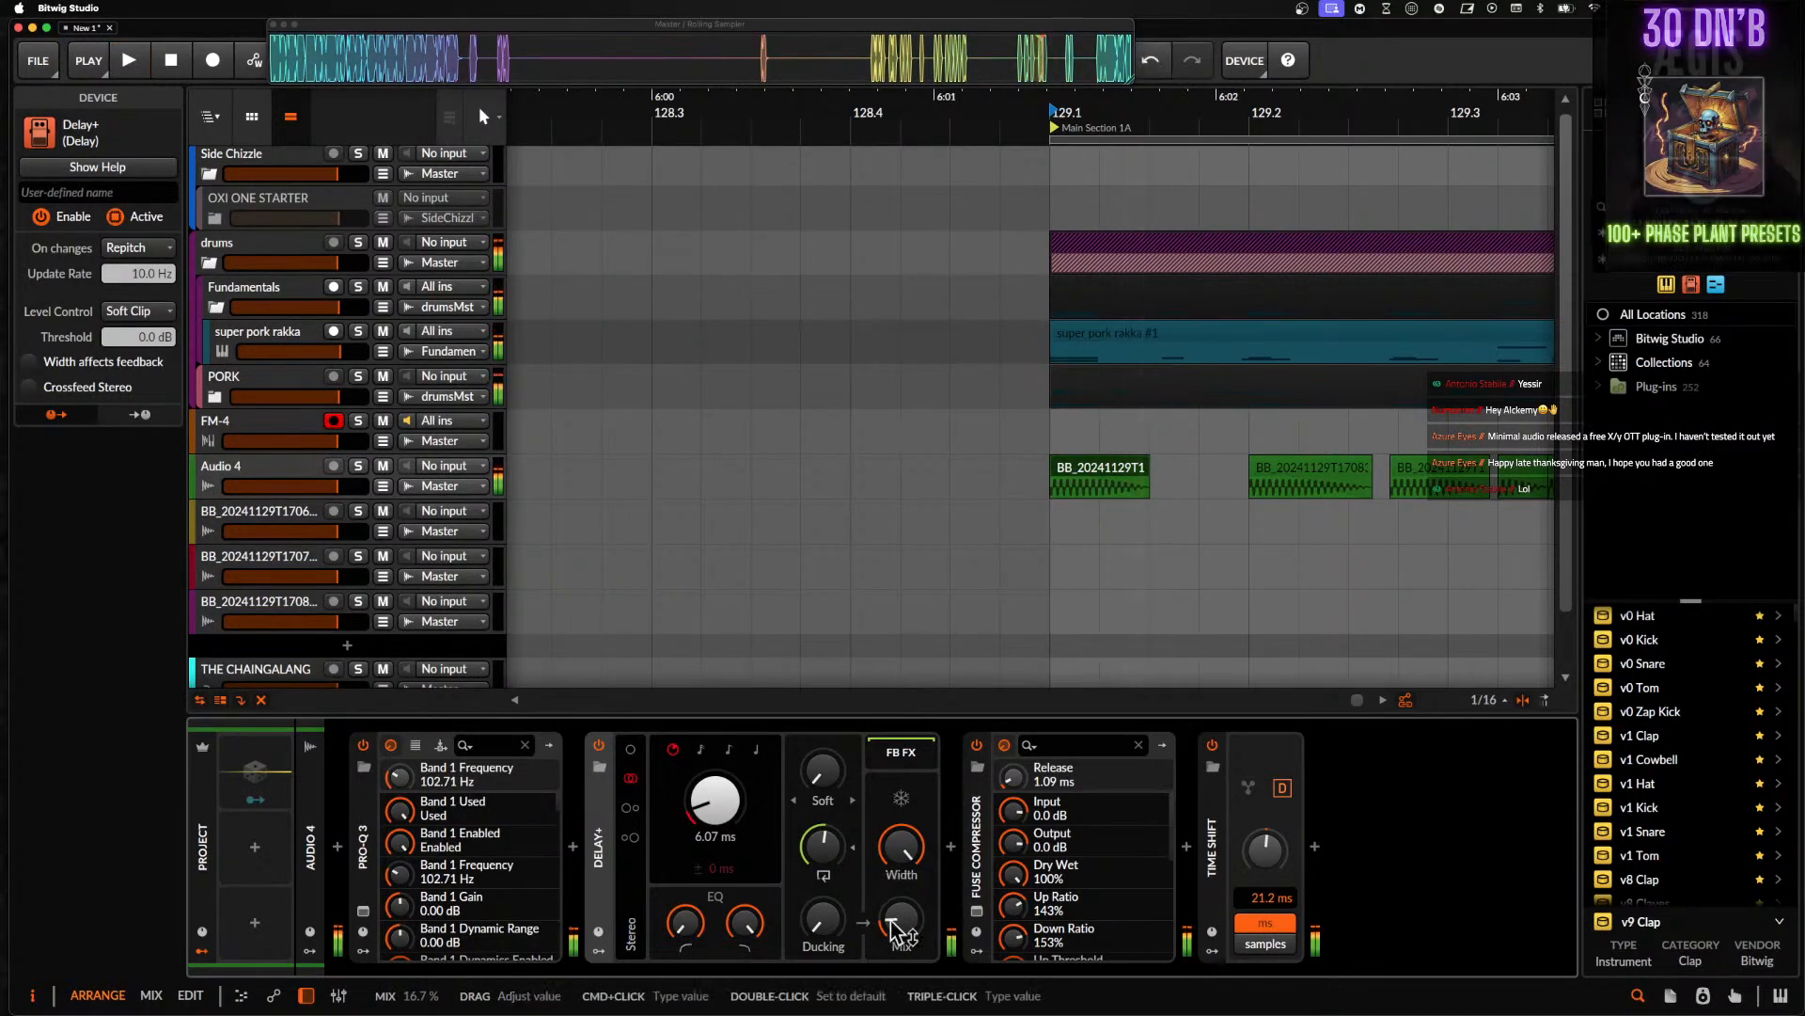
# - Listen to the looped section and select the 13 bass hits on Audio 4 that precede the last one
pyautogui.scroll(-10, 993, 557)
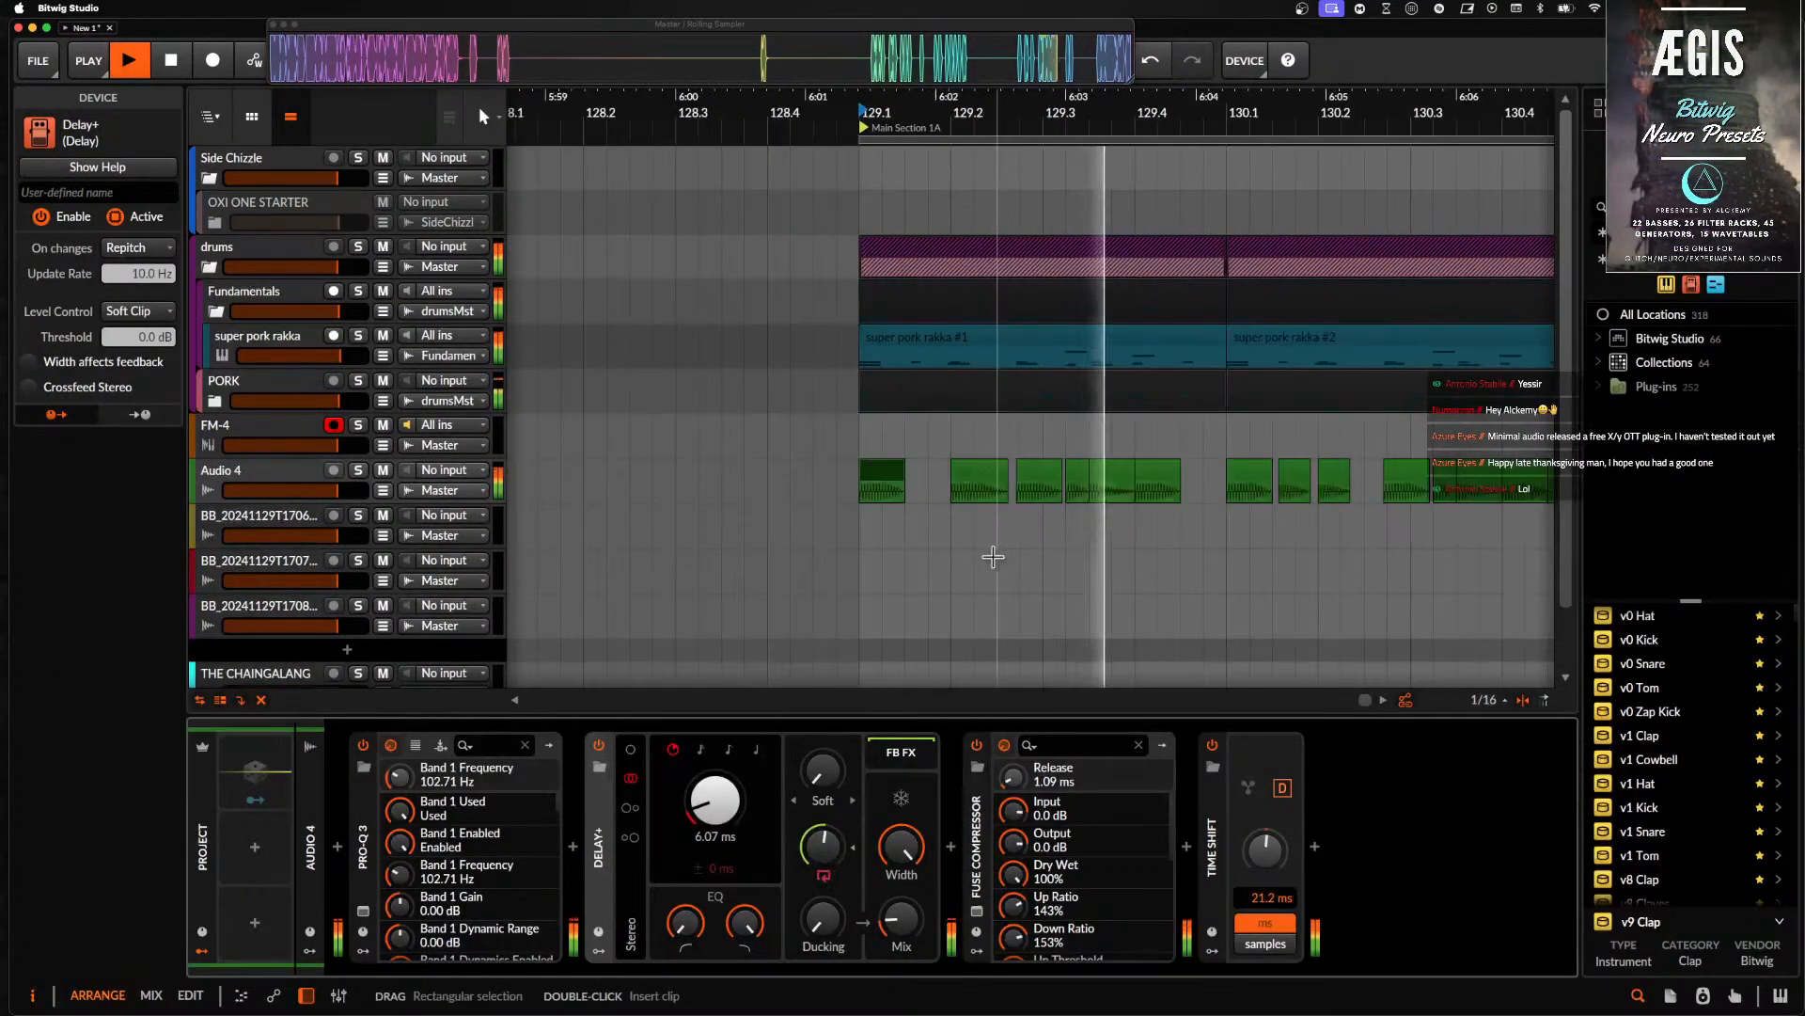
pyautogui.click(312, 477)
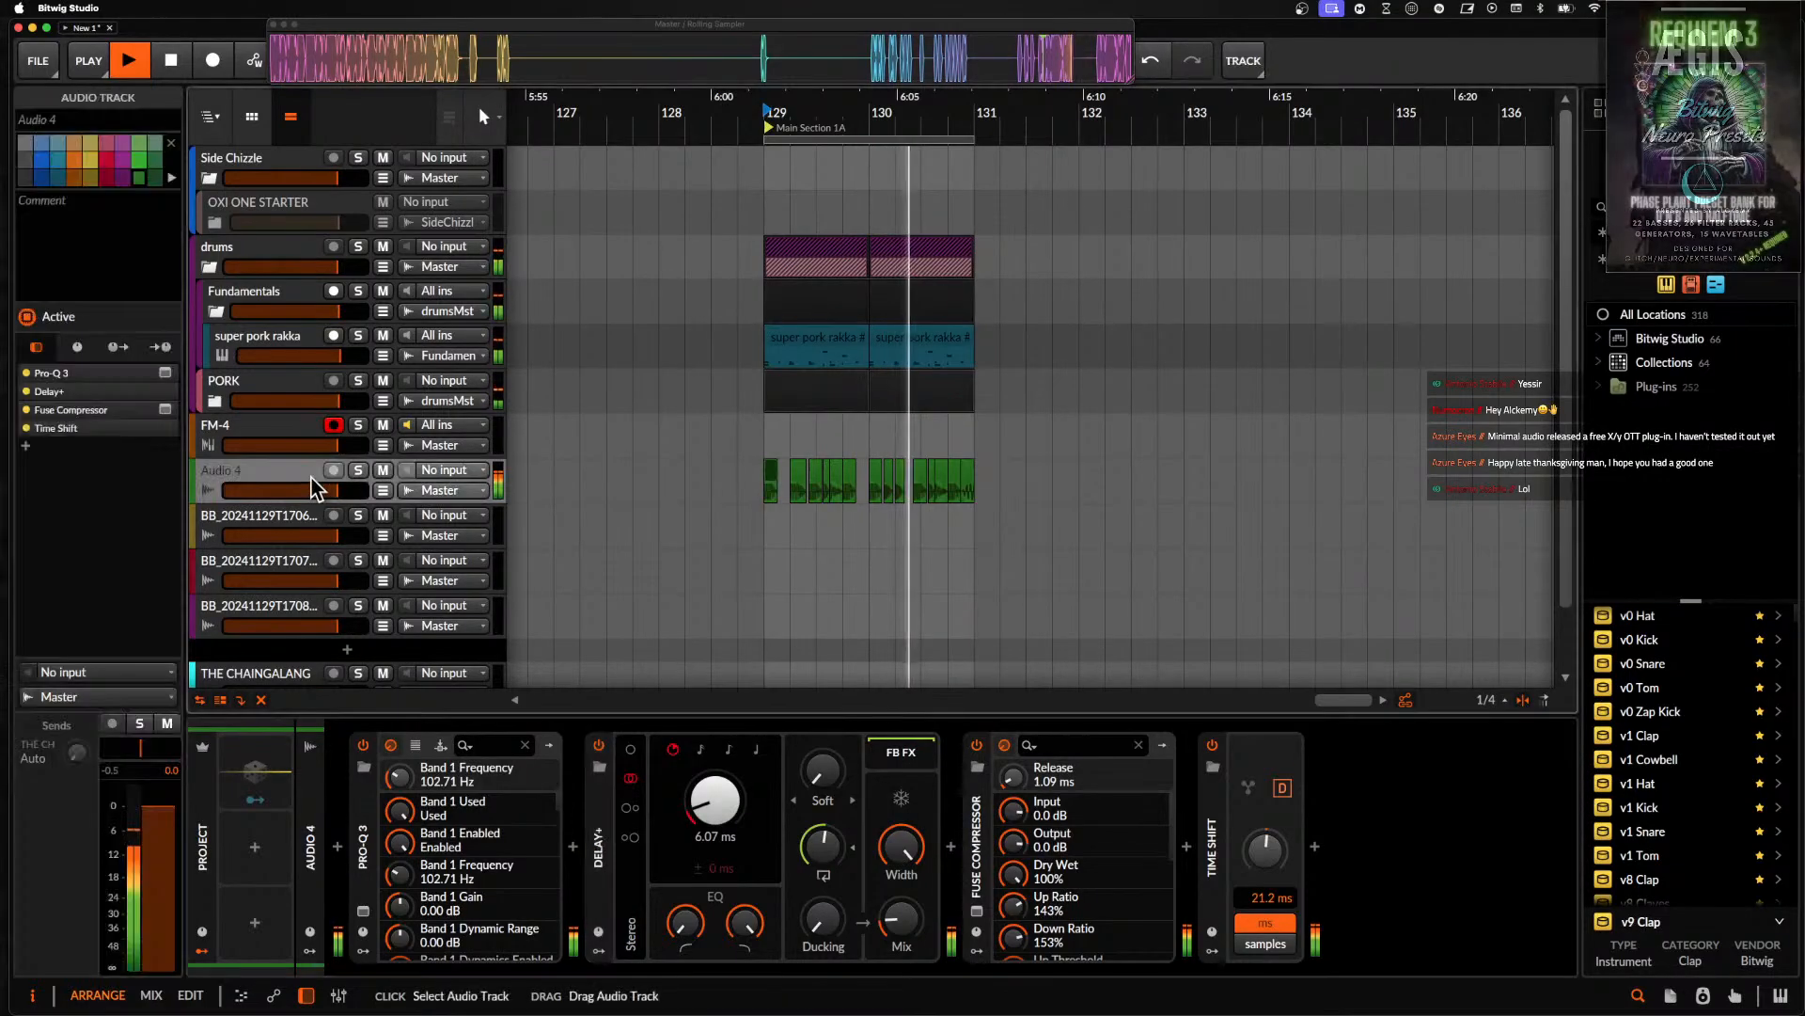
pyautogui.scroll(5, 633, 484)
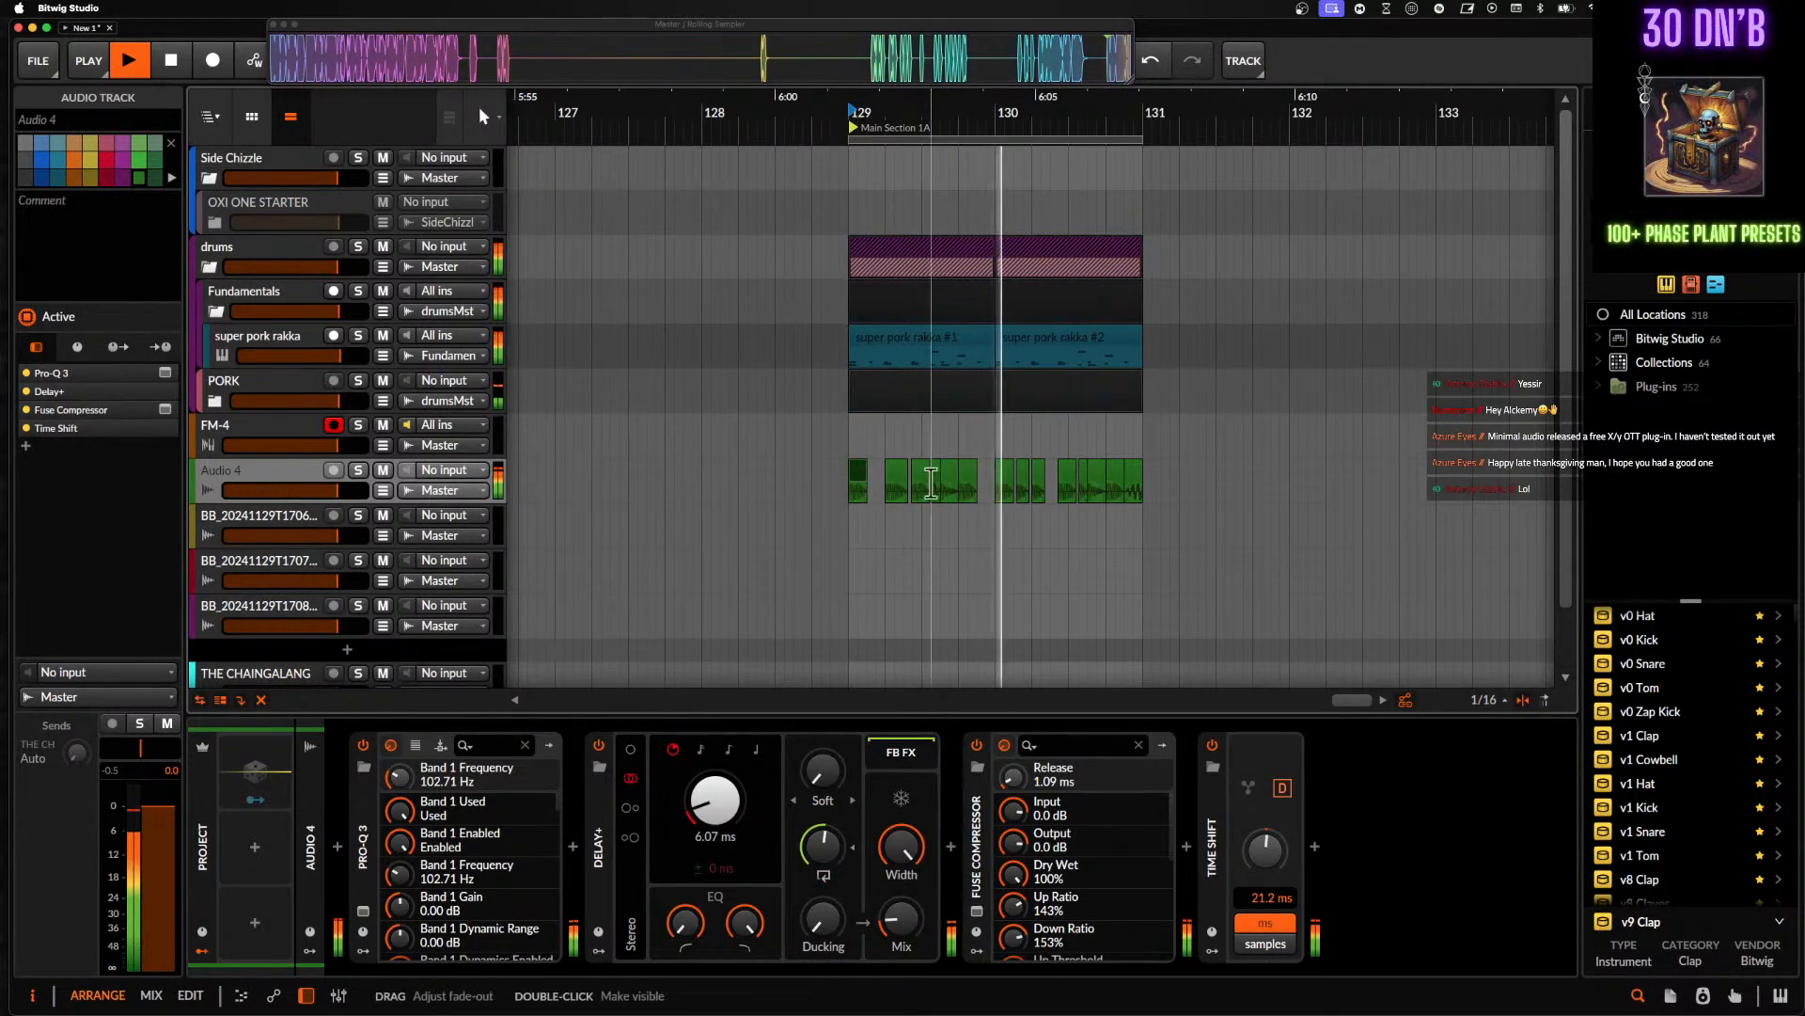
pyautogui.click(1133, 498)
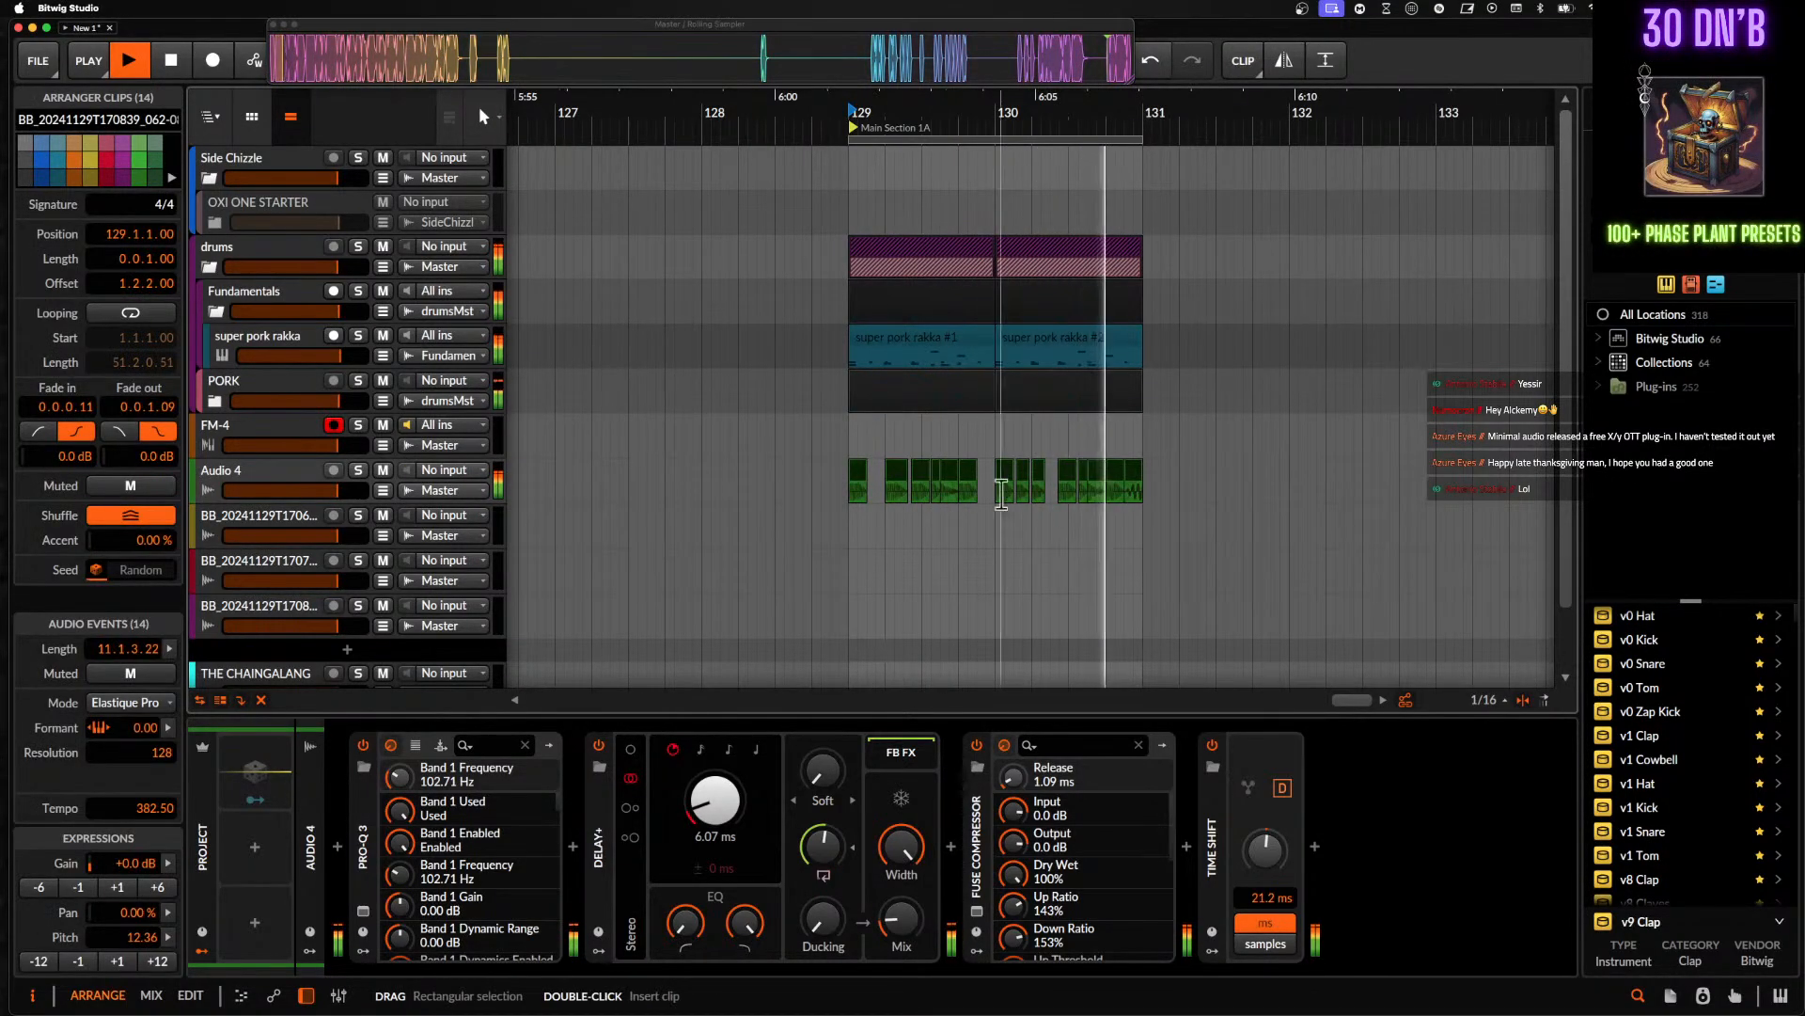
pyautogui.click(1117, 484)
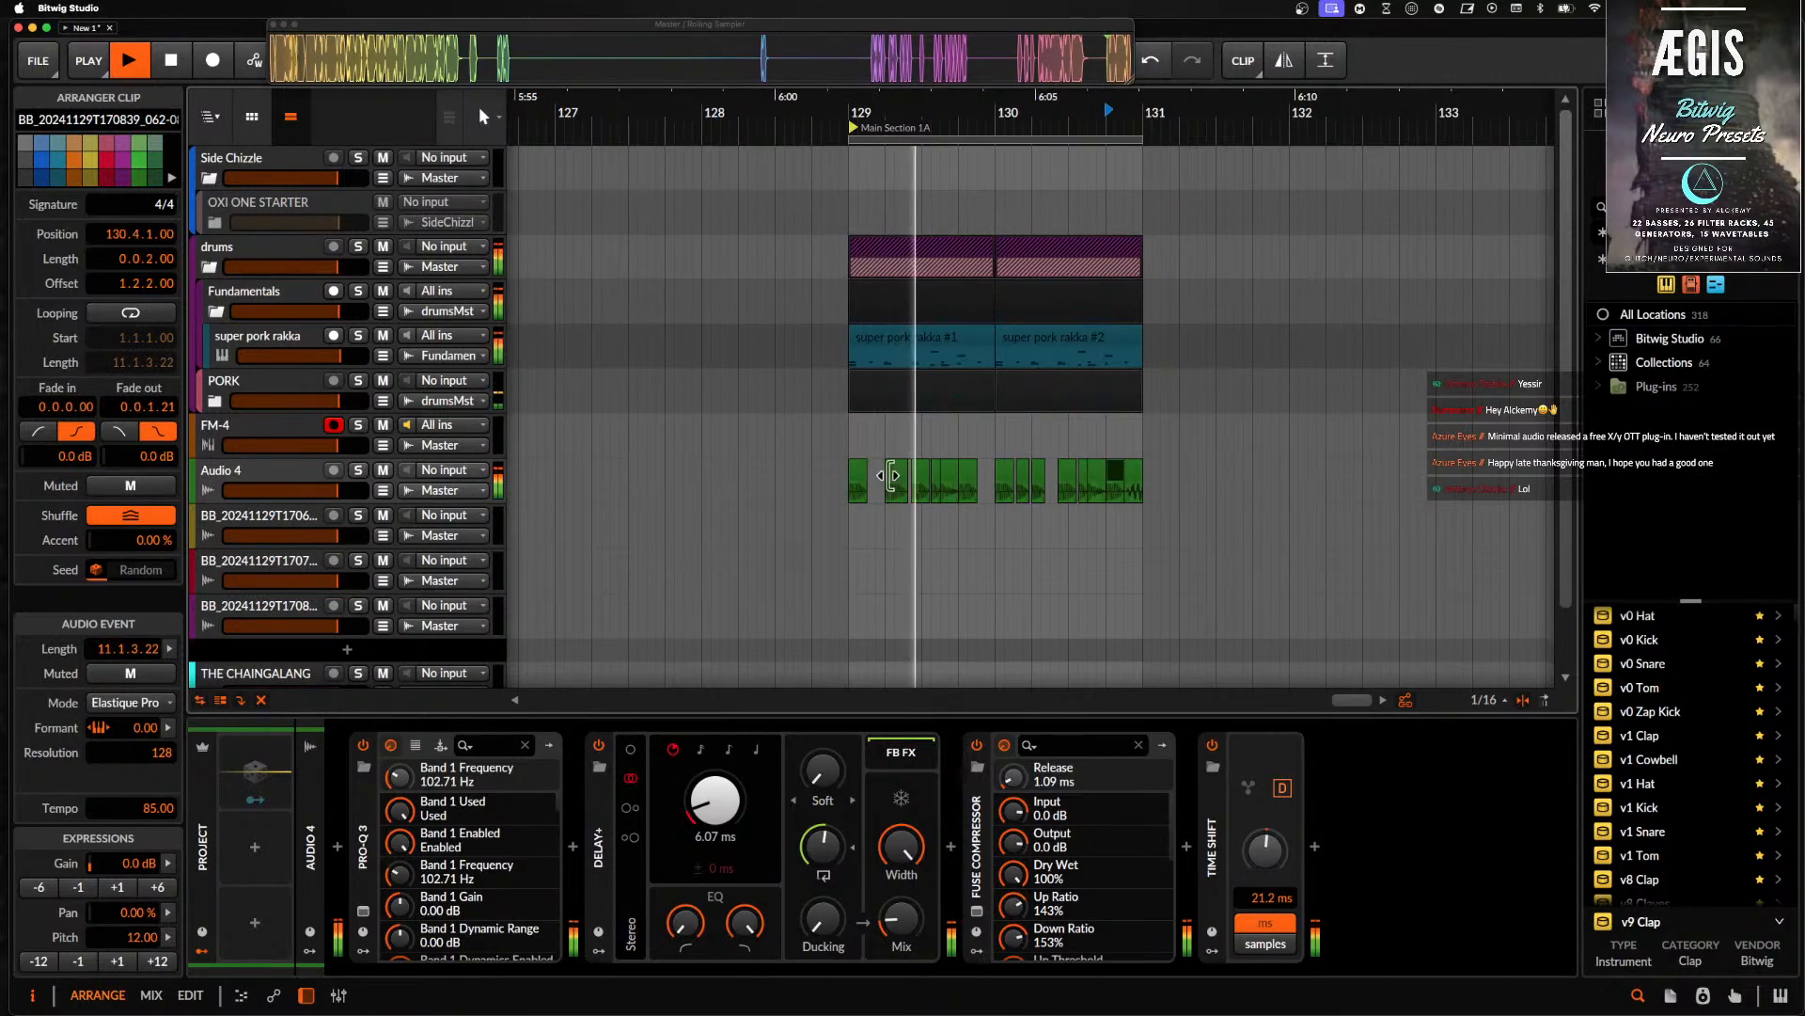
pyautogui.keyDown('shift'); pyautogui.click(860, 484); pyautogui.keyUp('shift')
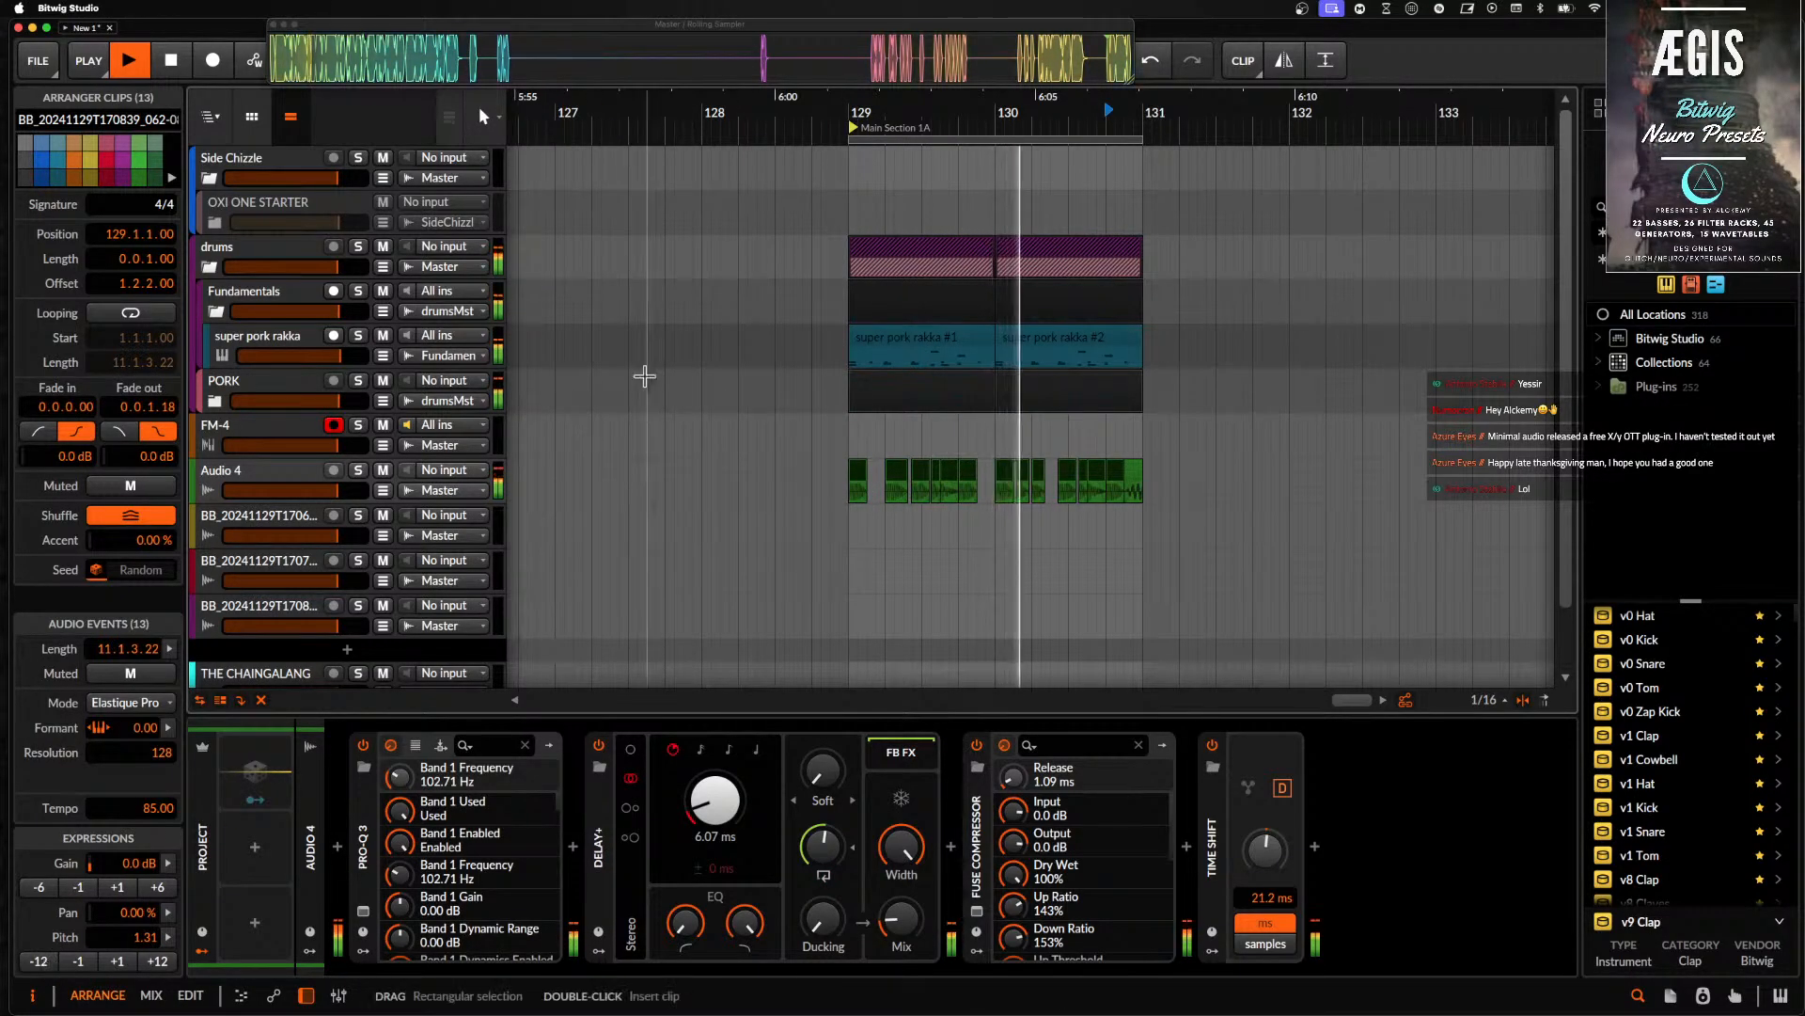
# - Add a new instrument track below Audio 4, load the FM-4 synth on it and stop playback
pyautogui.click(252, 477)
pyautogui.press('super+t')
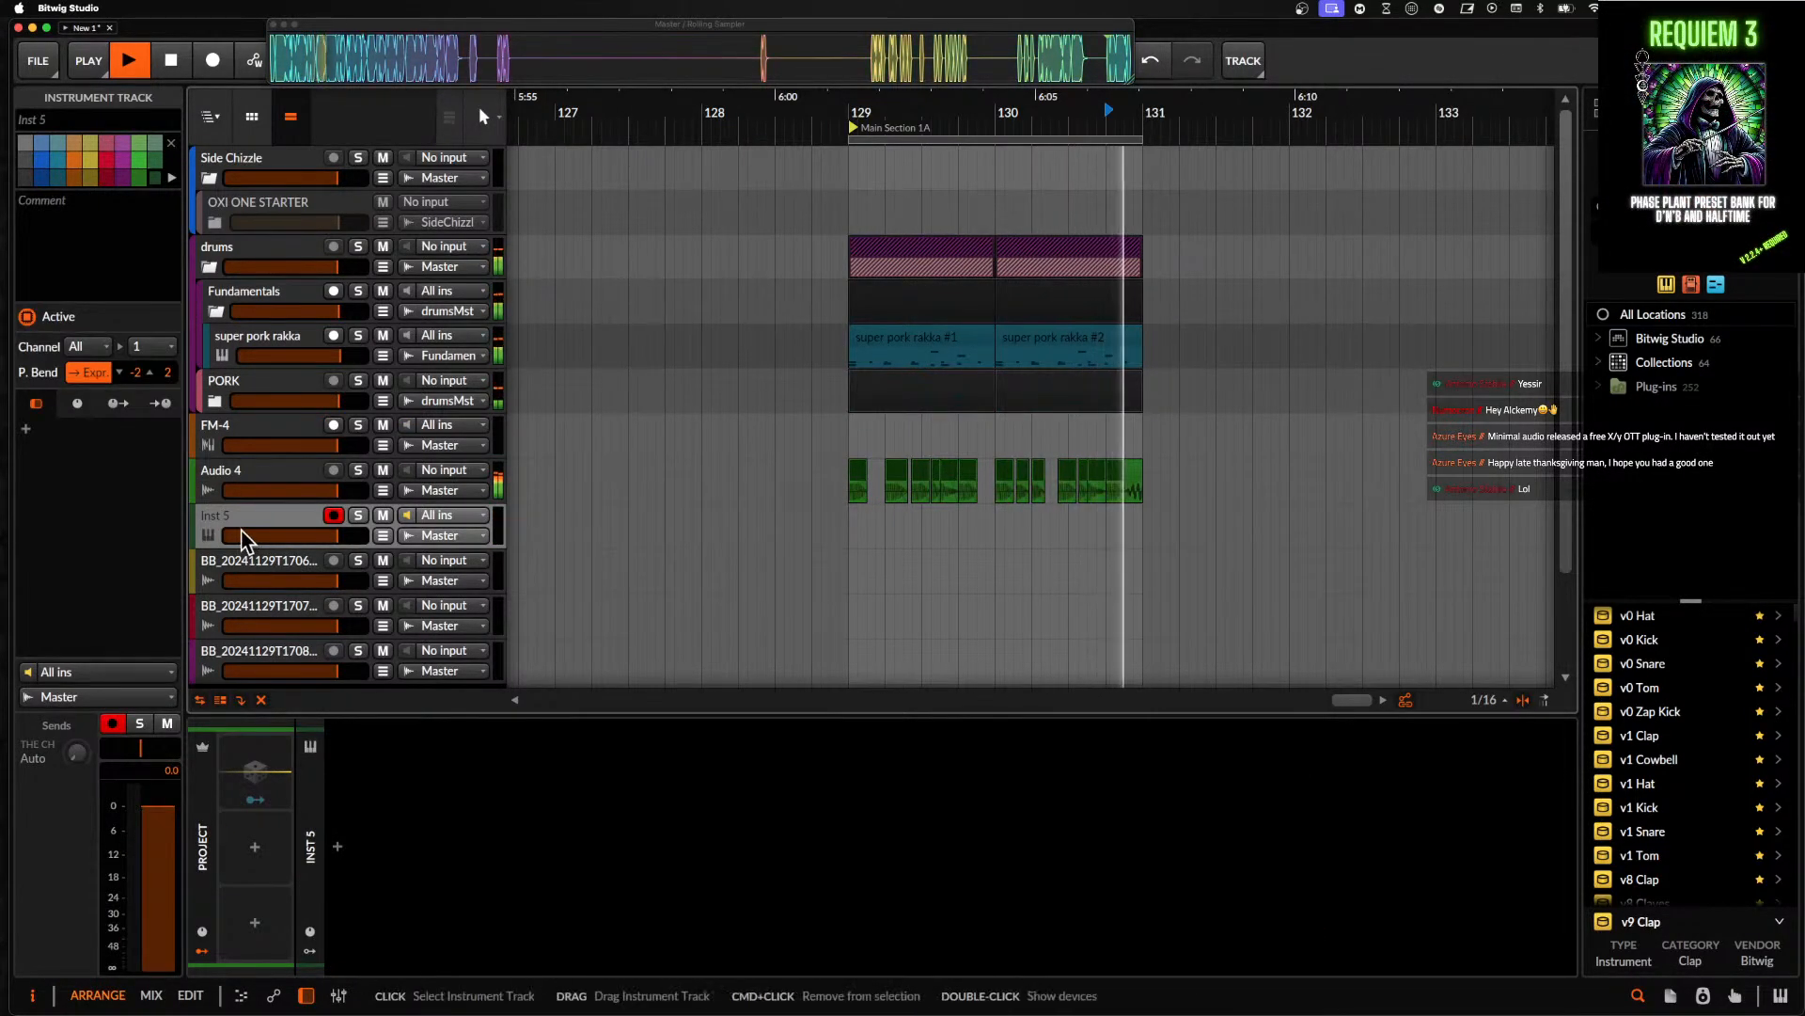
pyautogui.doubleClick(336, 851)
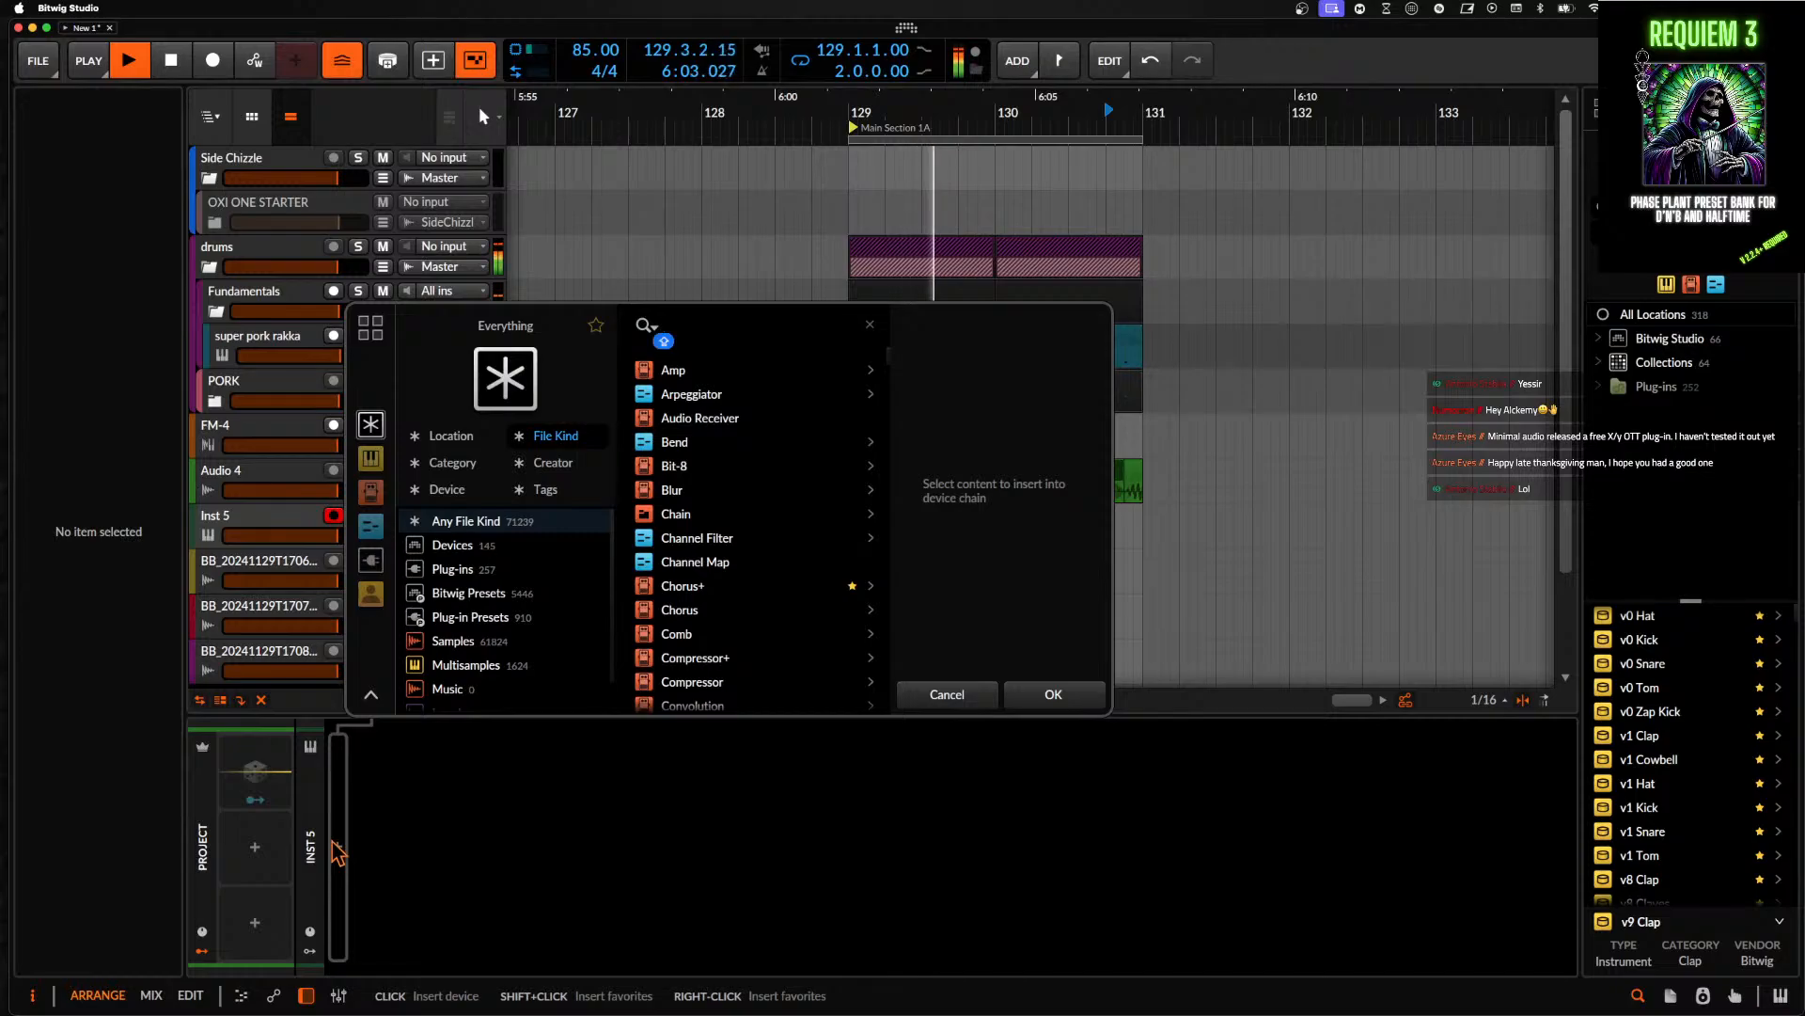
pyautogui.write('FM')
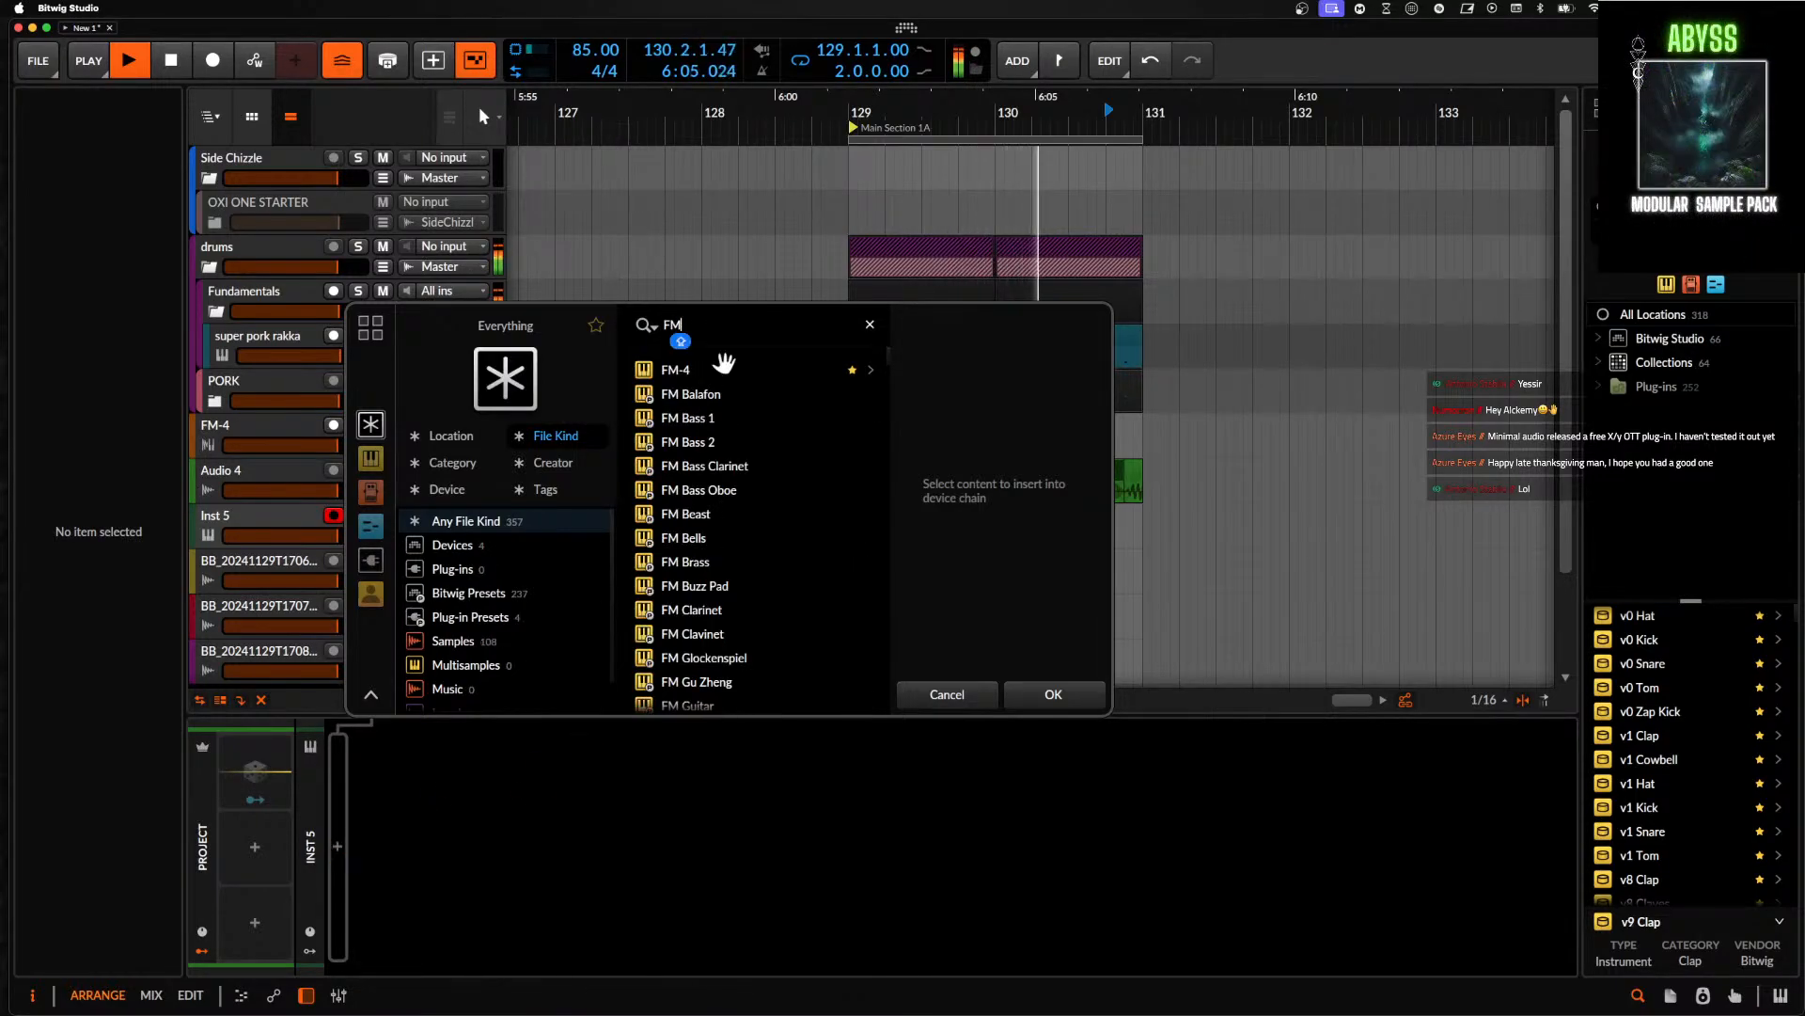
pyautogui.click(696, 368)
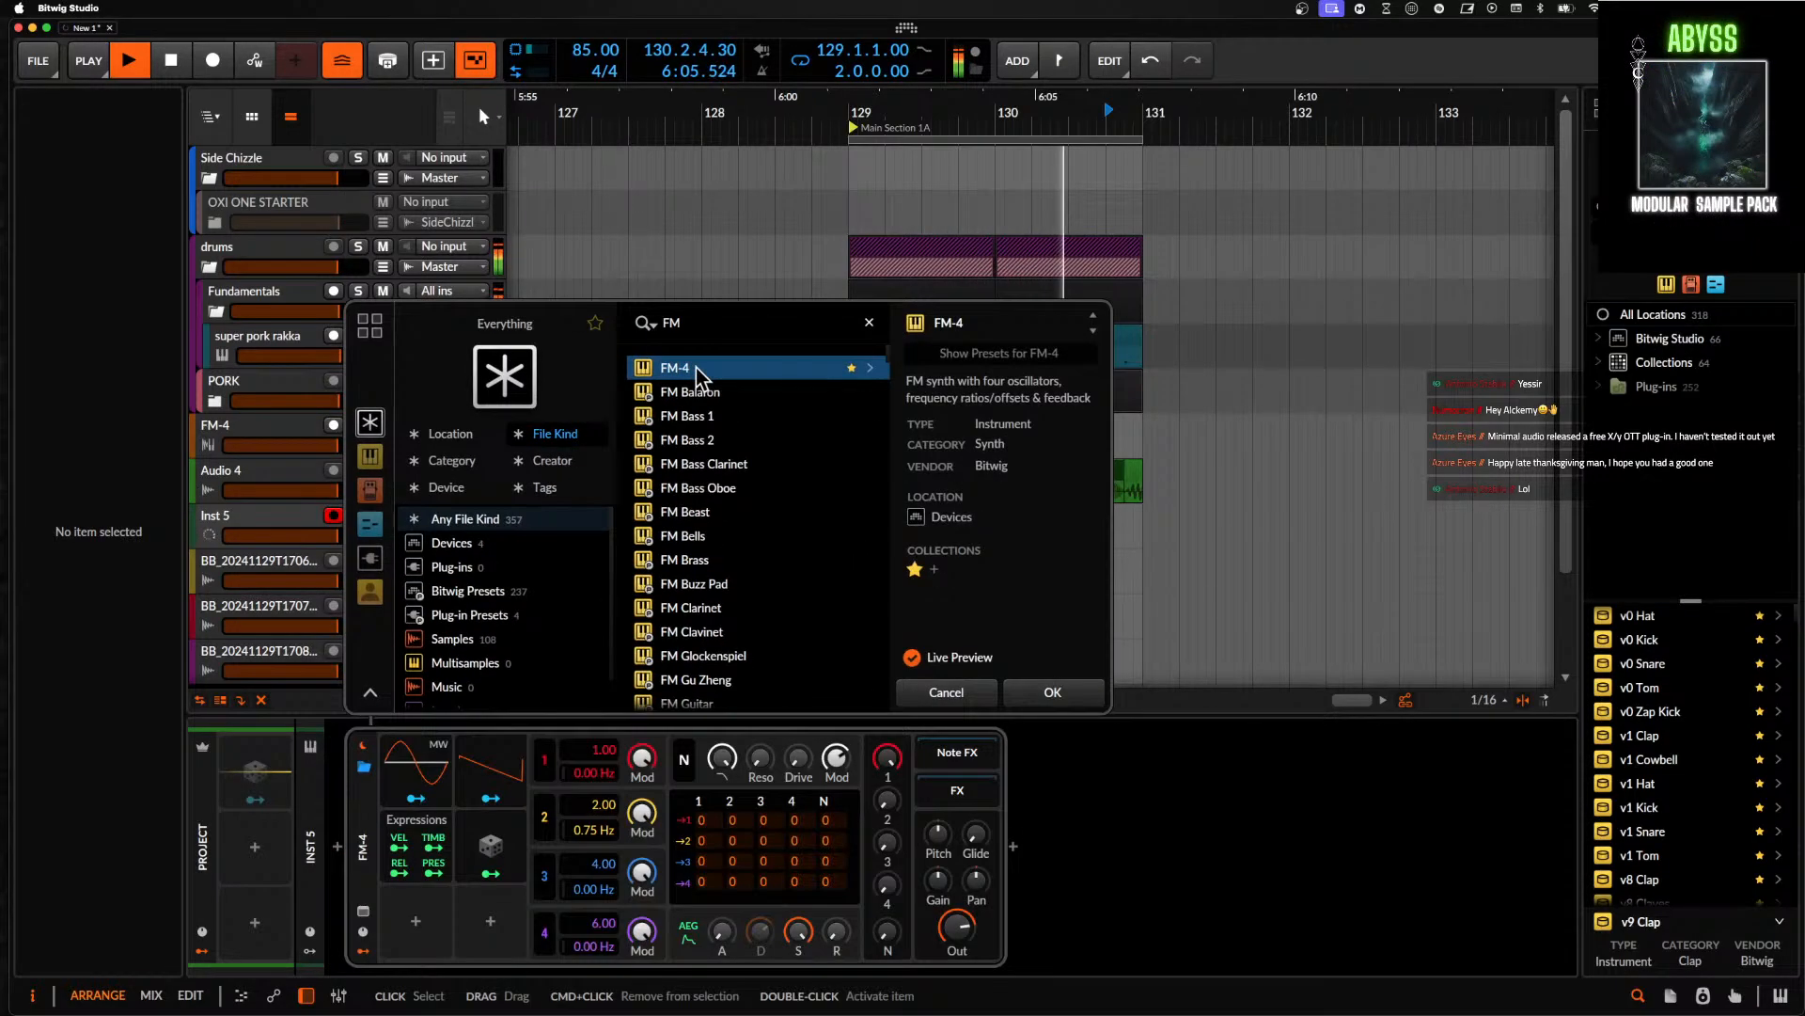
pyautogui.click(1014, 846)
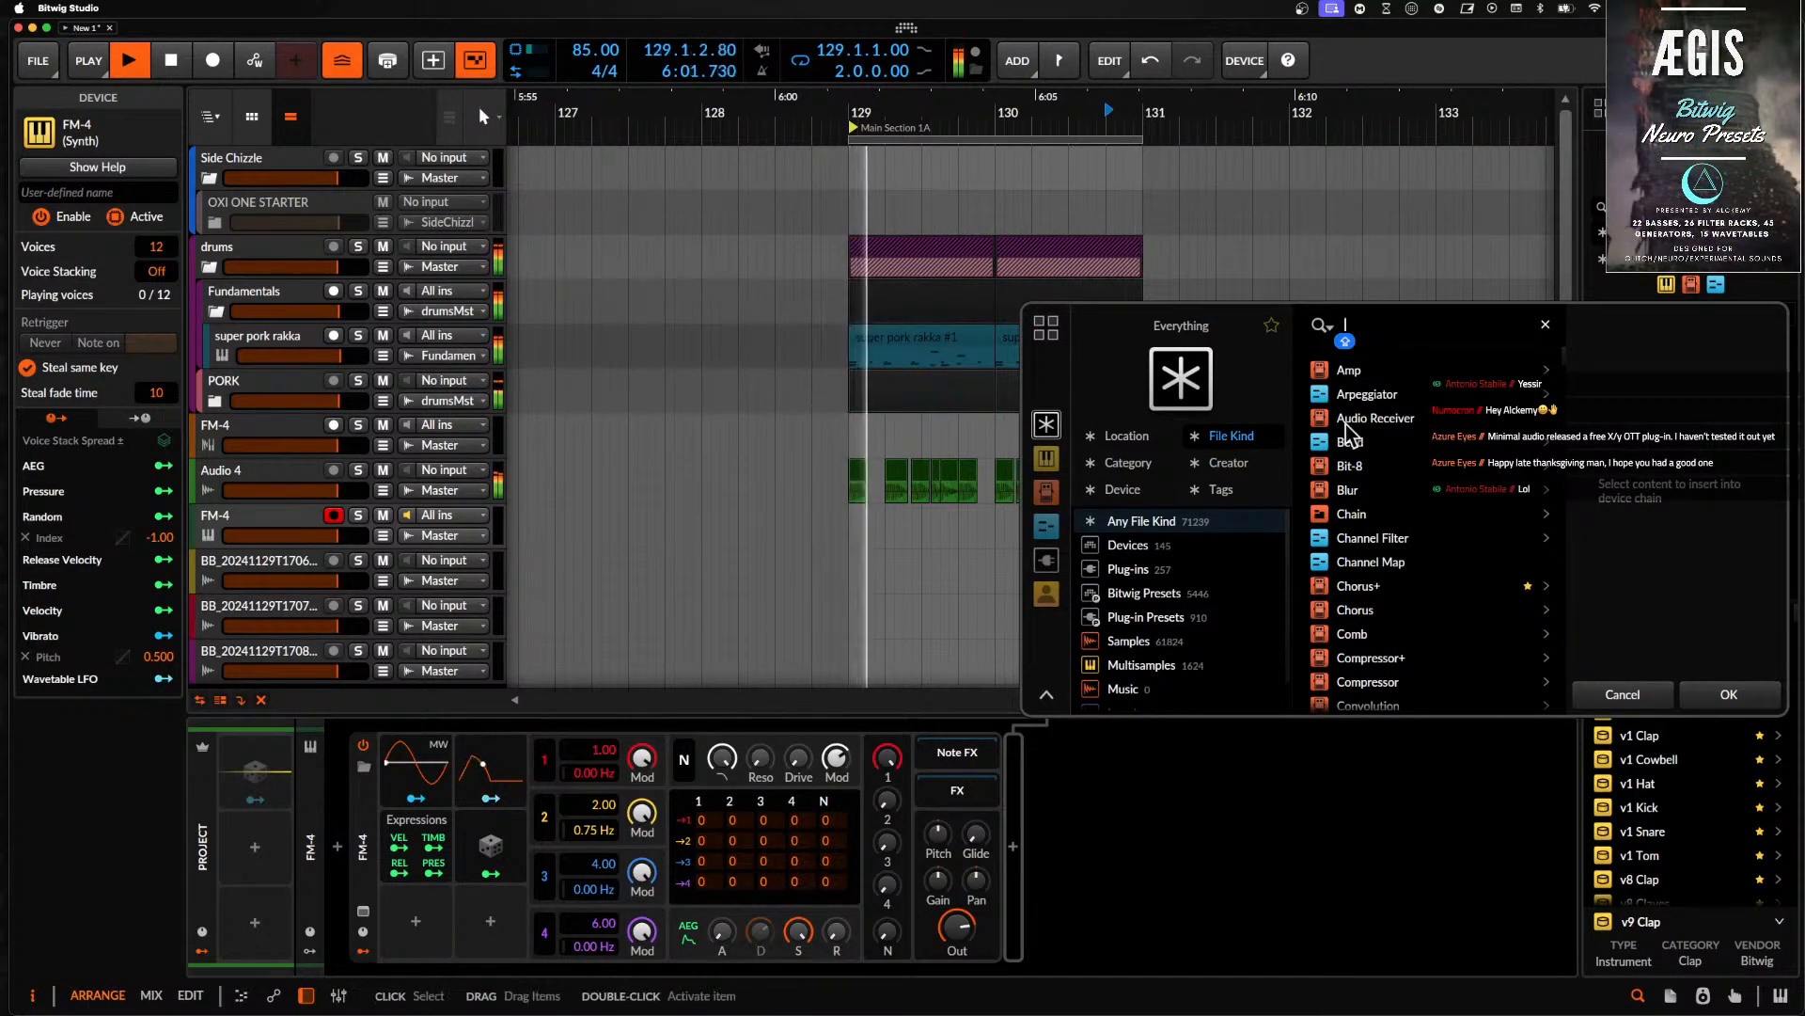
pyautogui.click(1623, 694)
pyautogui.press('space')
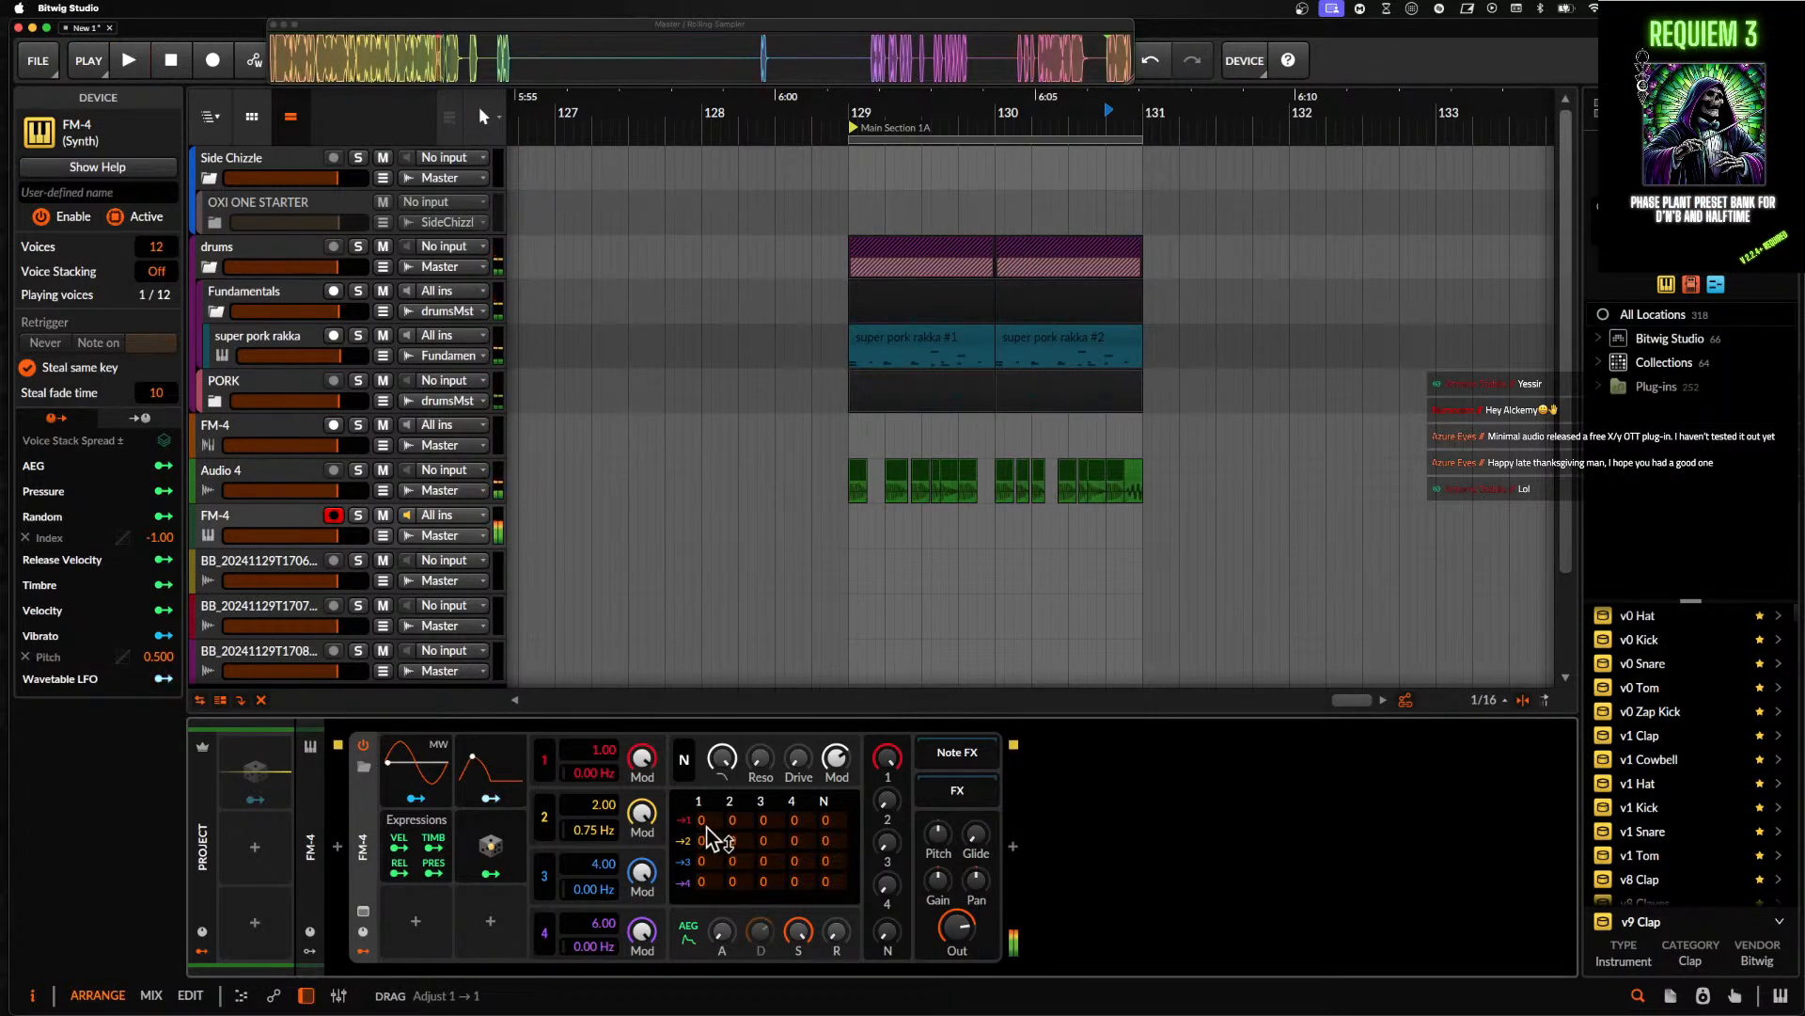
# - Insert the Over distortion after FM-4, enable Make-up and set its level to -11.3 dB
pyautogui.click(1018, 848)
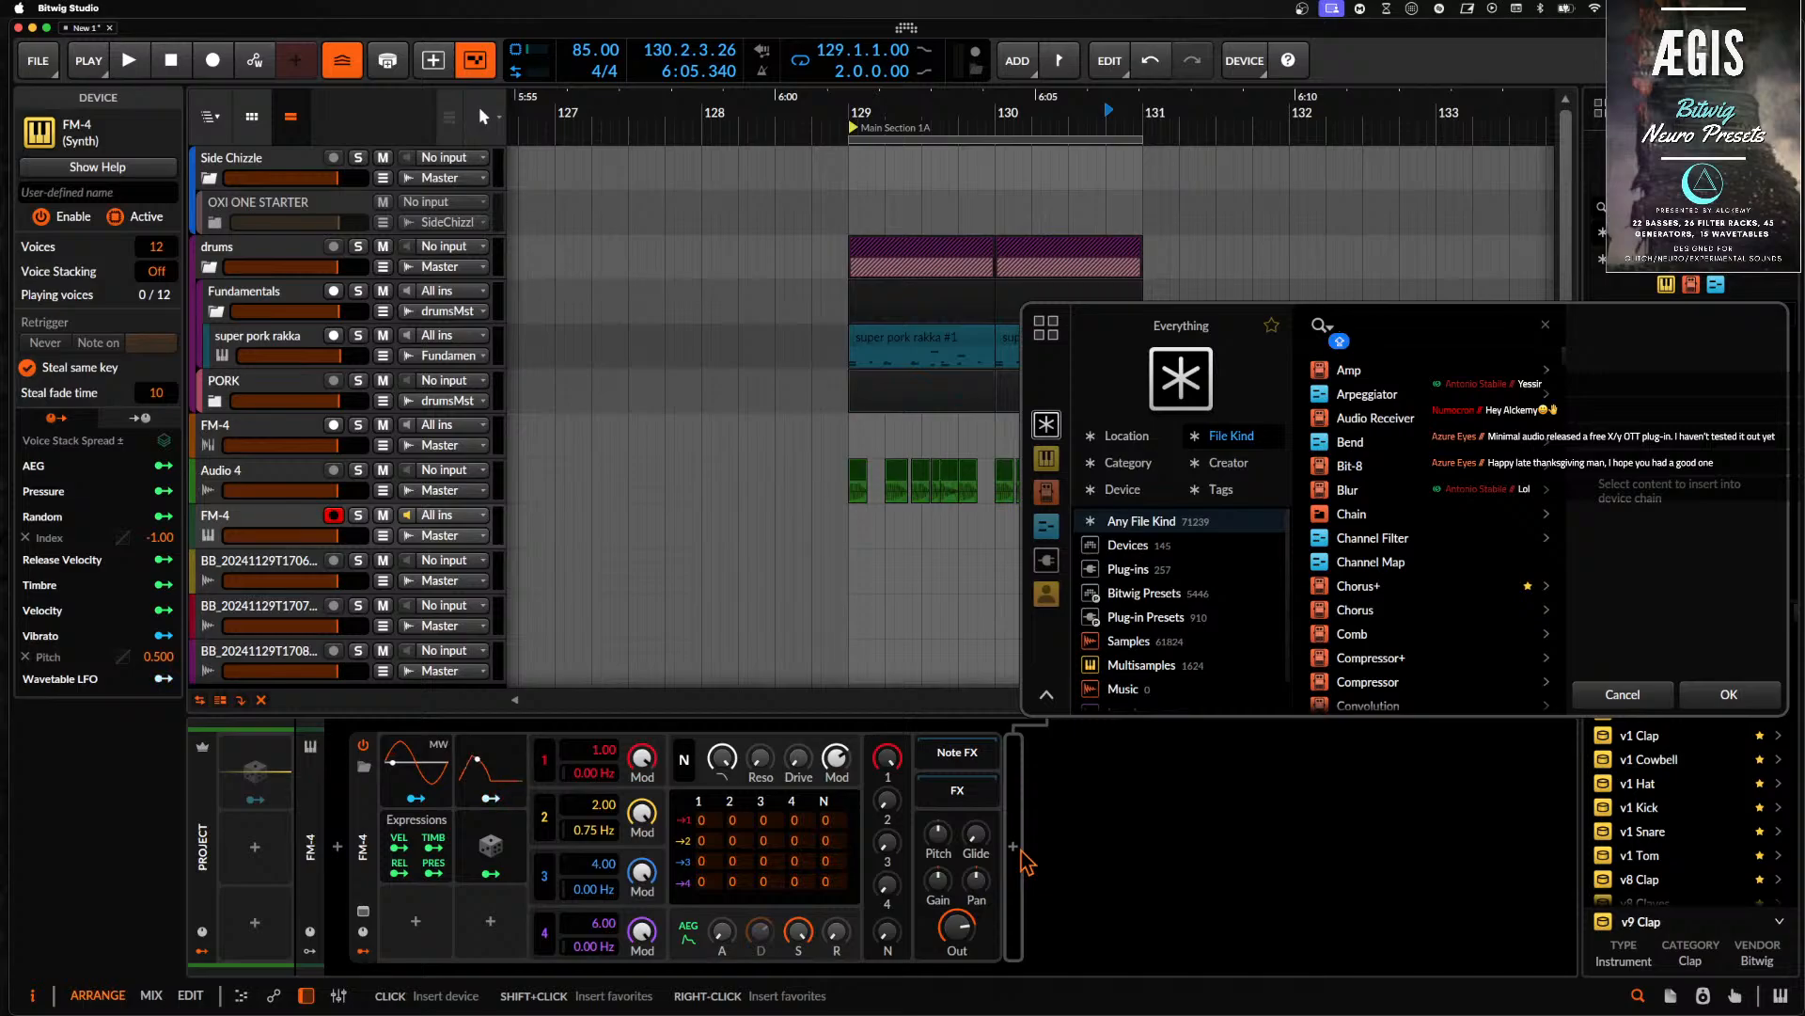
pyautogui.write('OVER')
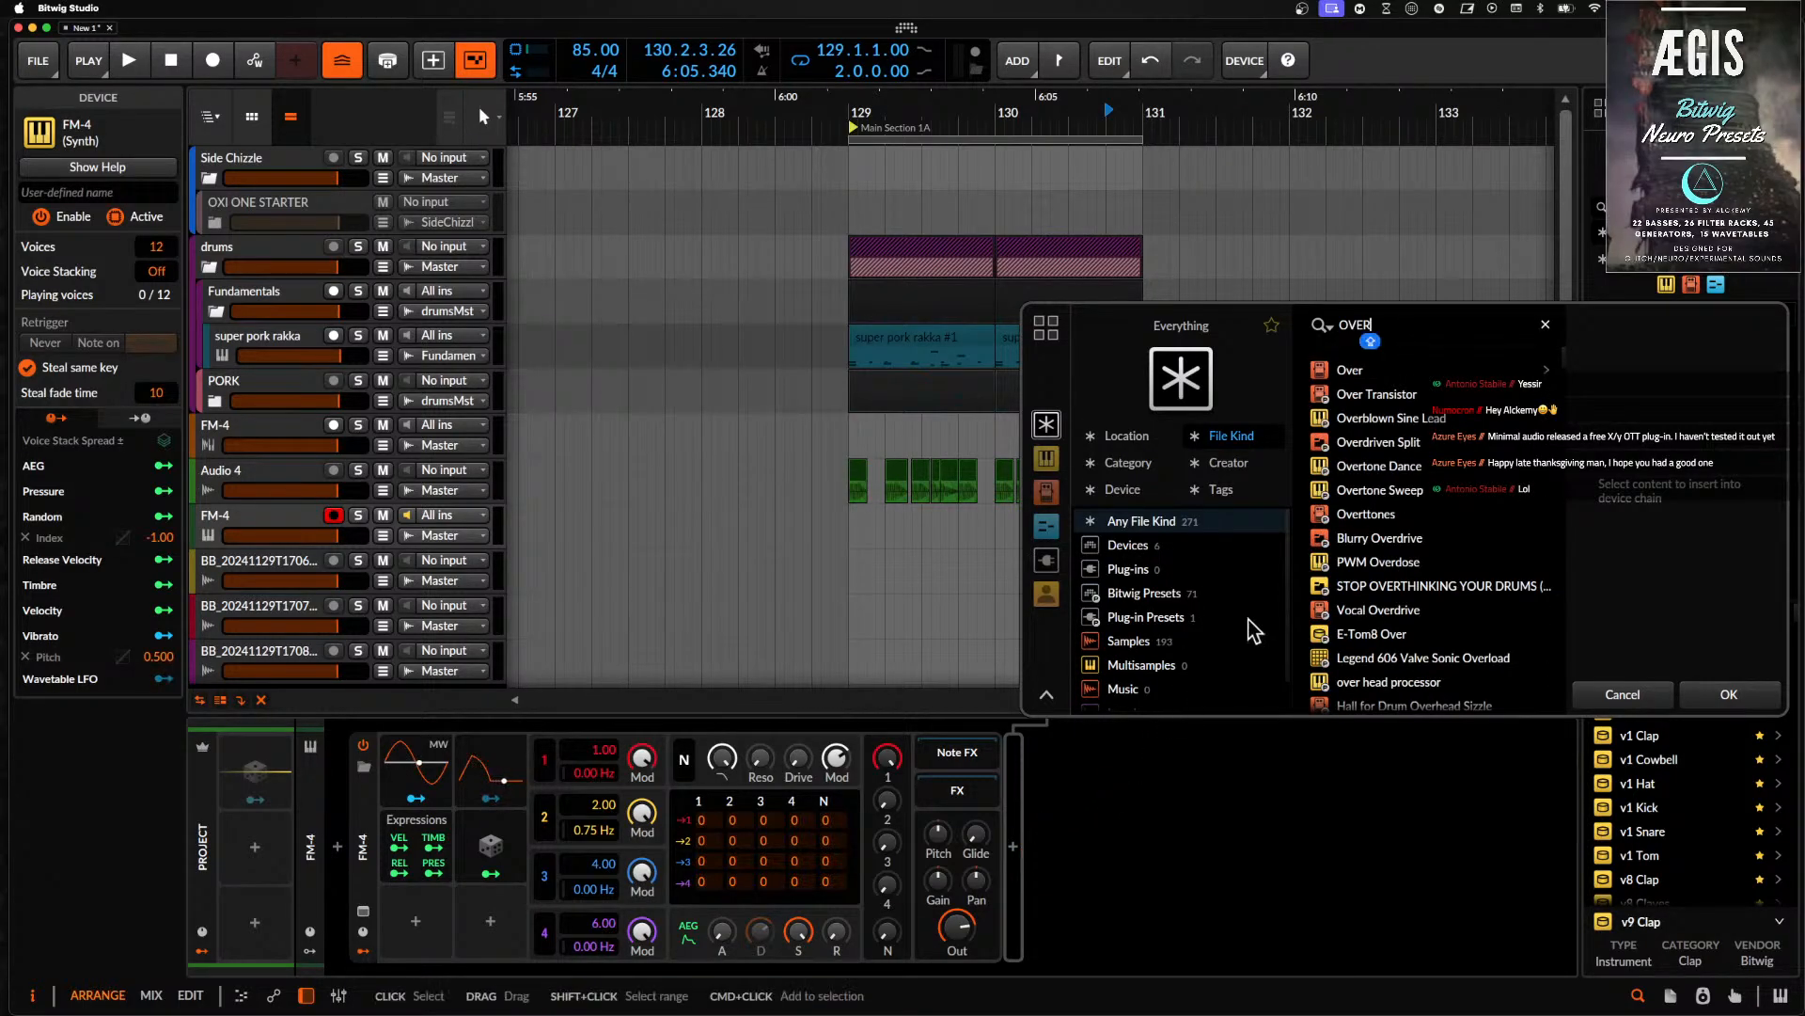
pyautogui.click(1352, 371)
pyautogui.click(1692, 696)
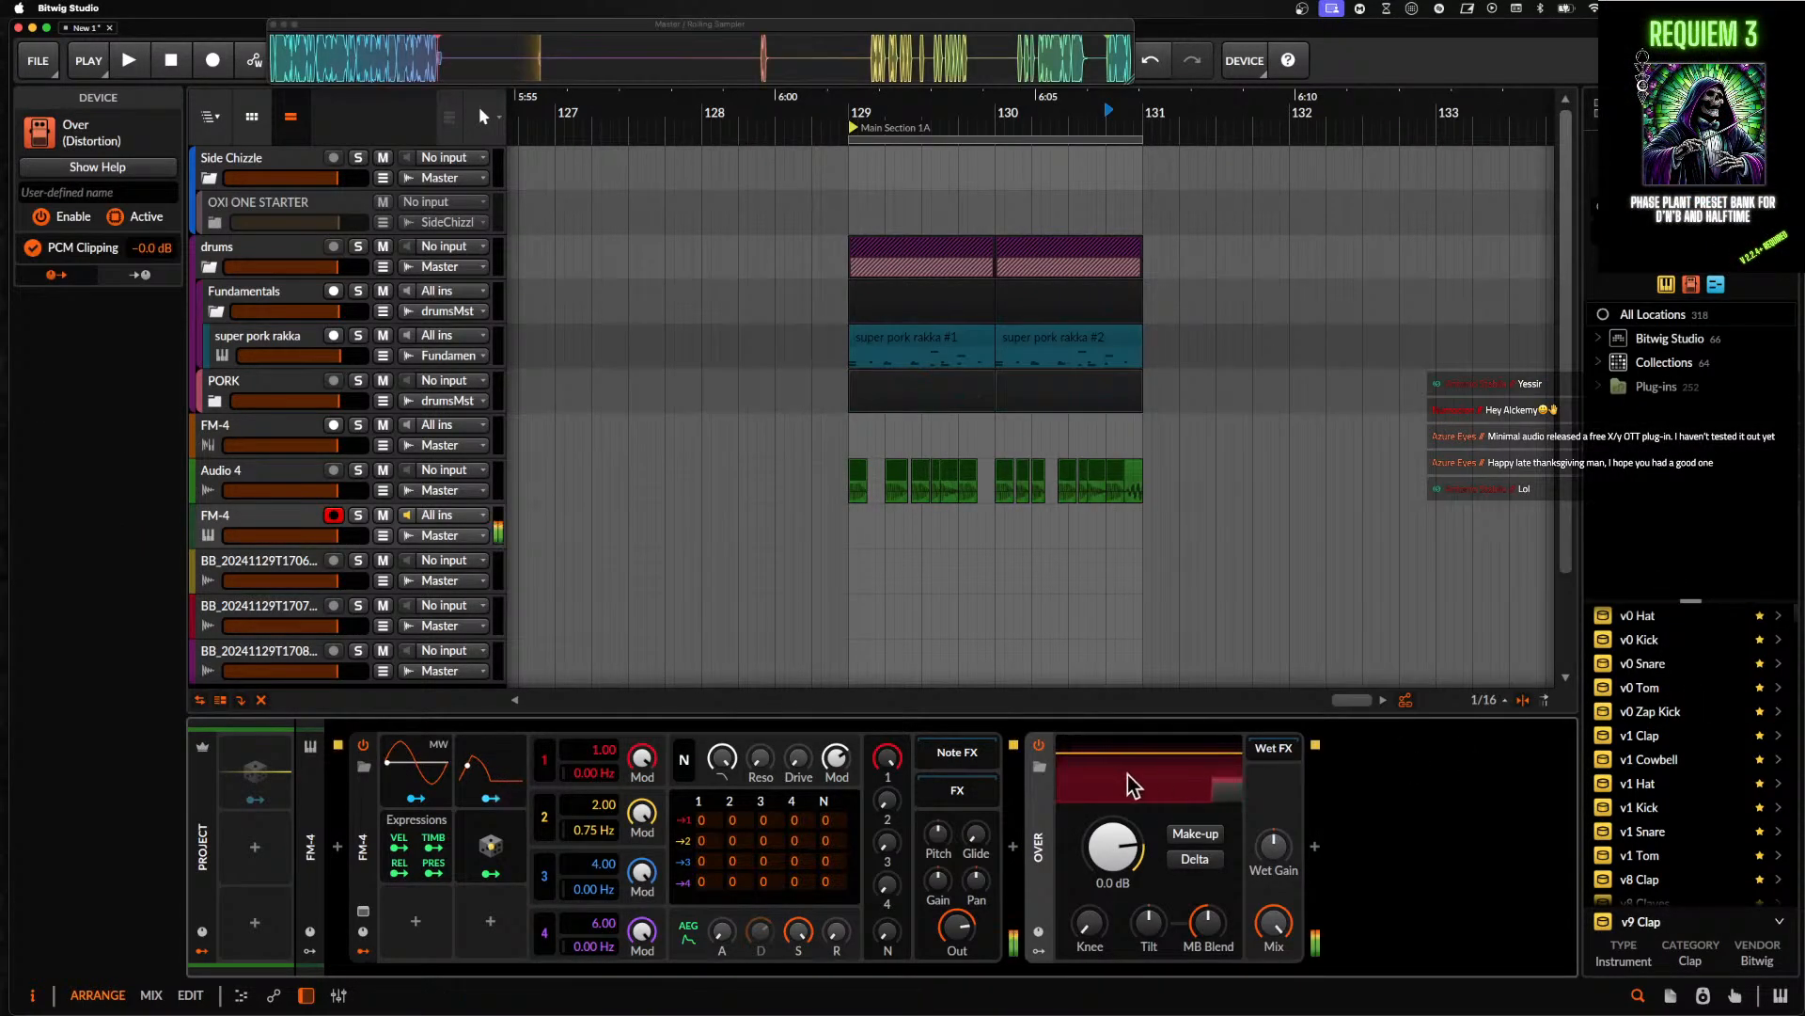
pyautogui.click(1193, 833)
pyautogui.moveTo(1113, 846); pyautogui.dragTo(1113, 884)
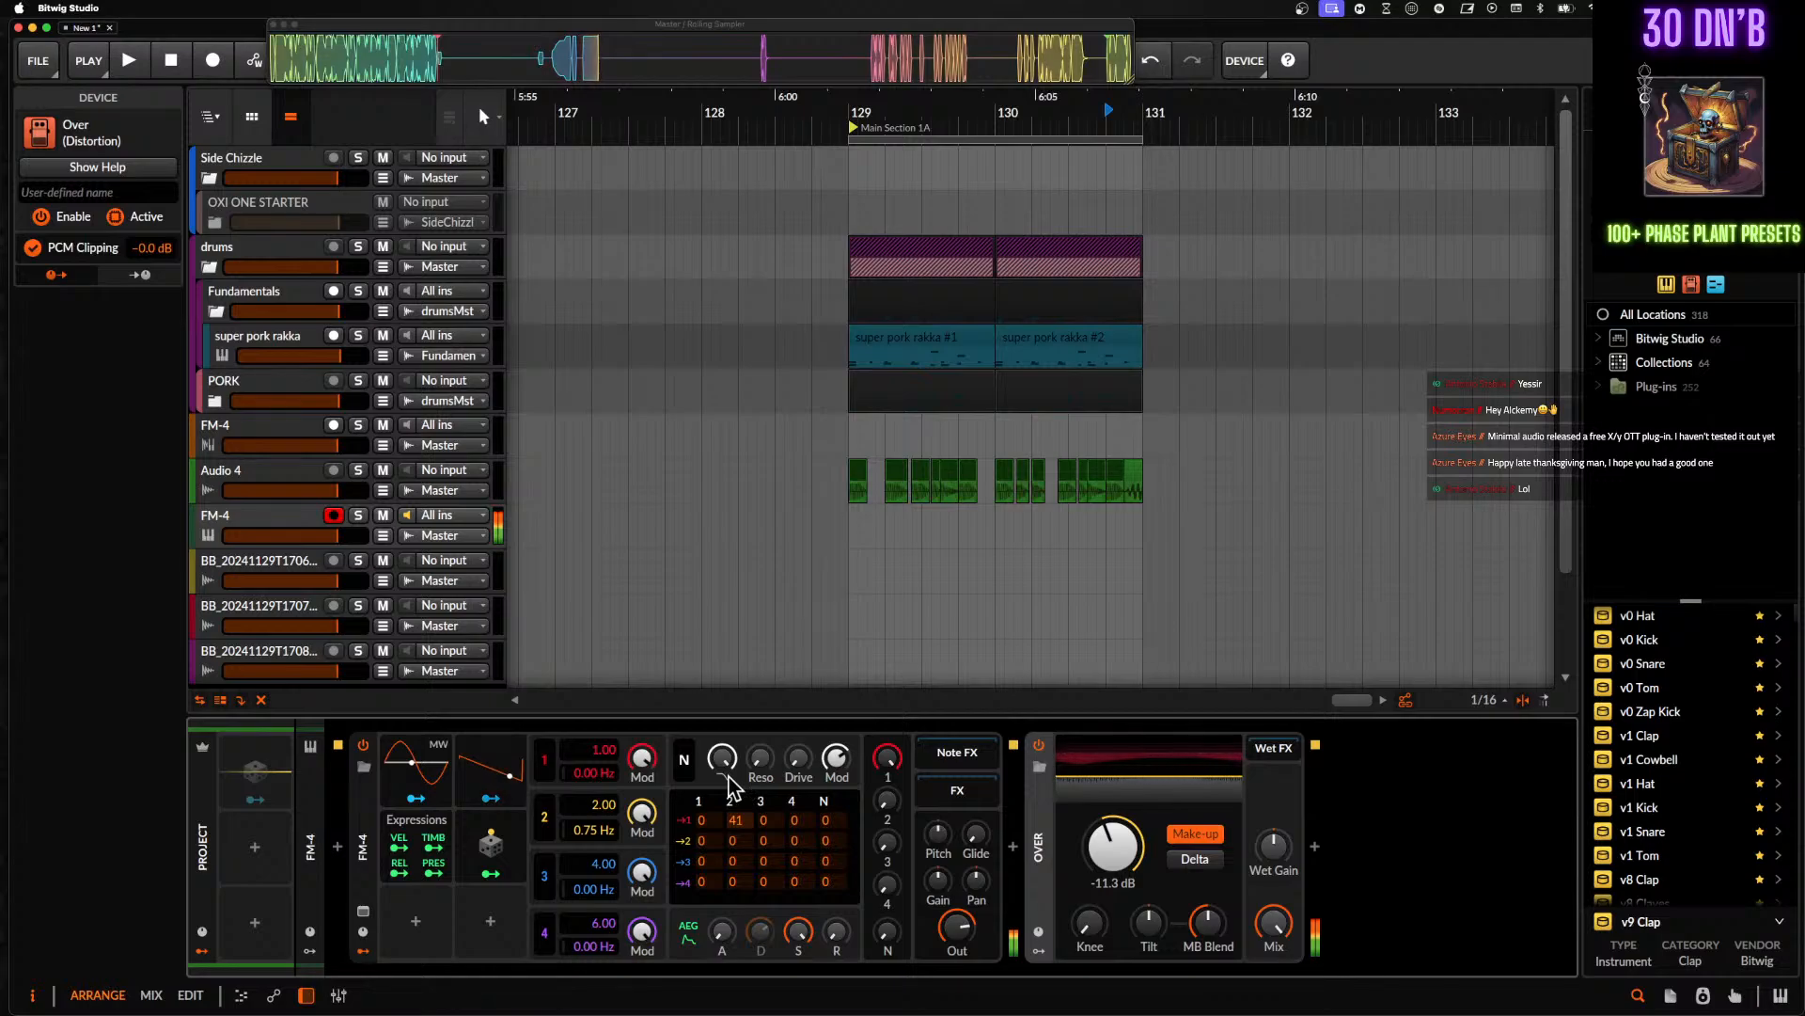
# - Set FM-4's oscillator 2 to ratio 3.00 and 0.00 Hz, its modulation of oscillator 1 to 16, and the voices to Mono
pyautogui.doubleClick(597, 831)
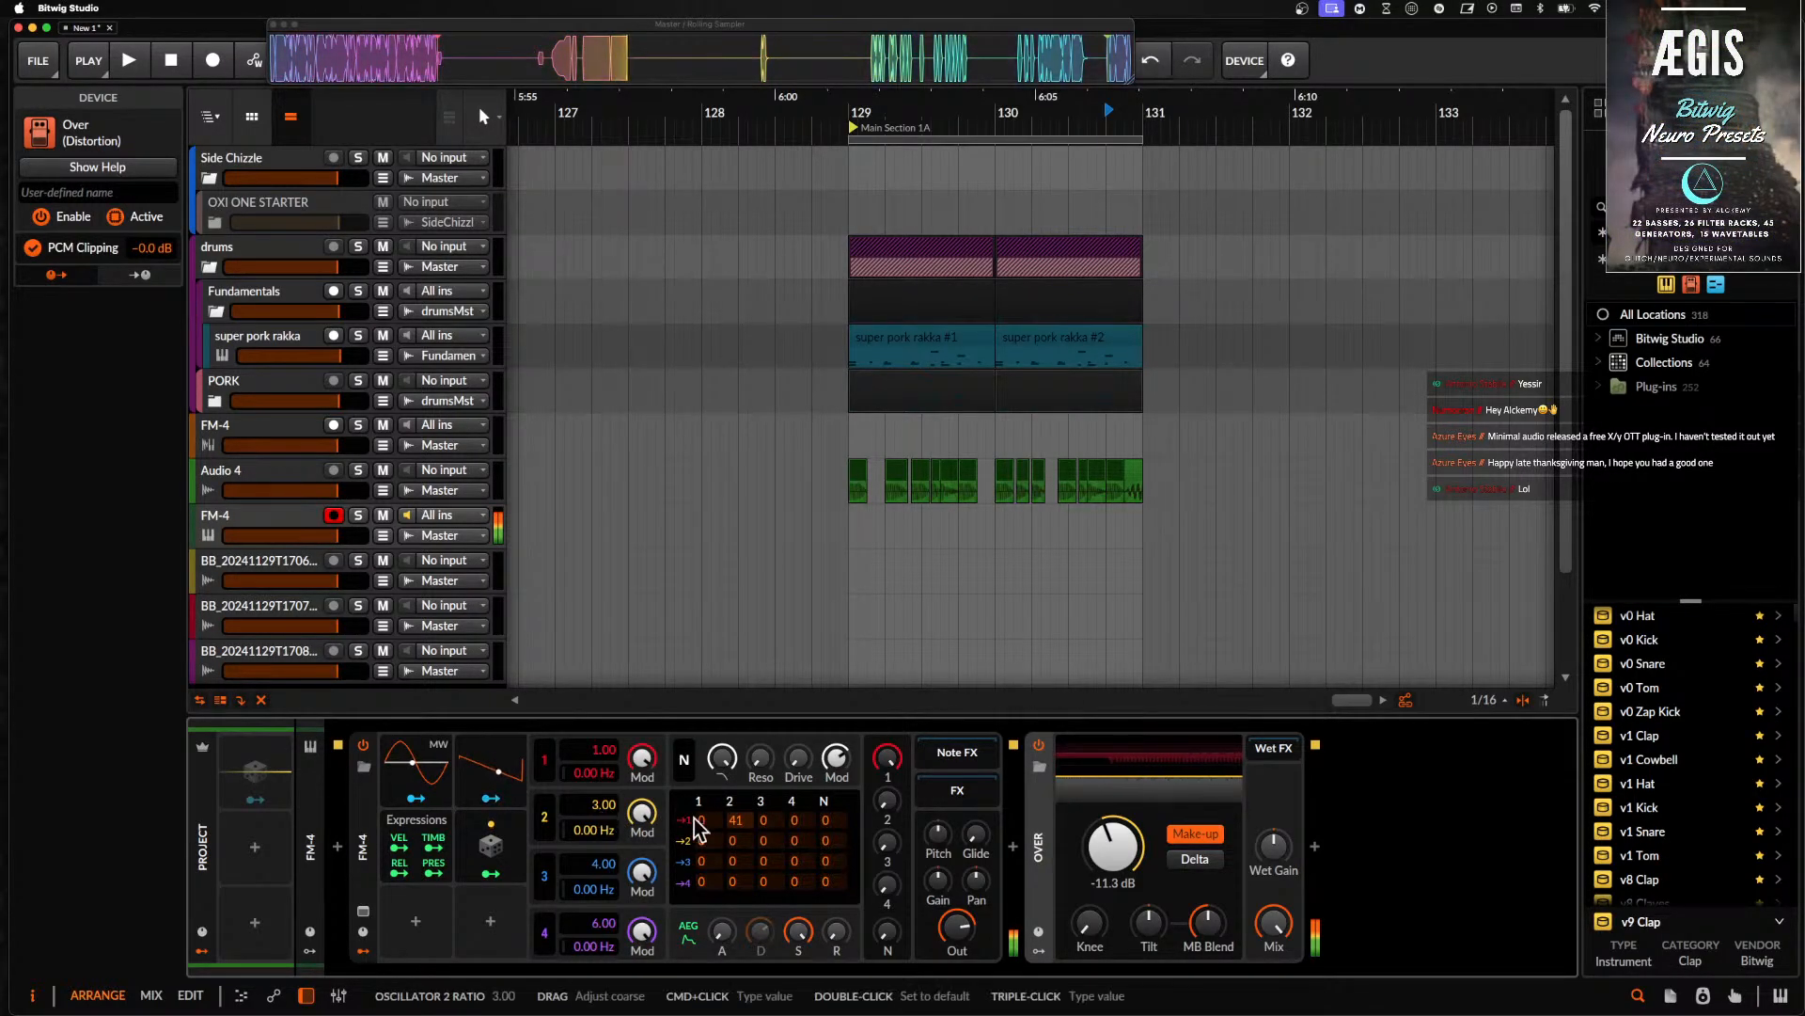
pyautogui.moveTo(741, 826); pyautogui.dragTo(741, 850)
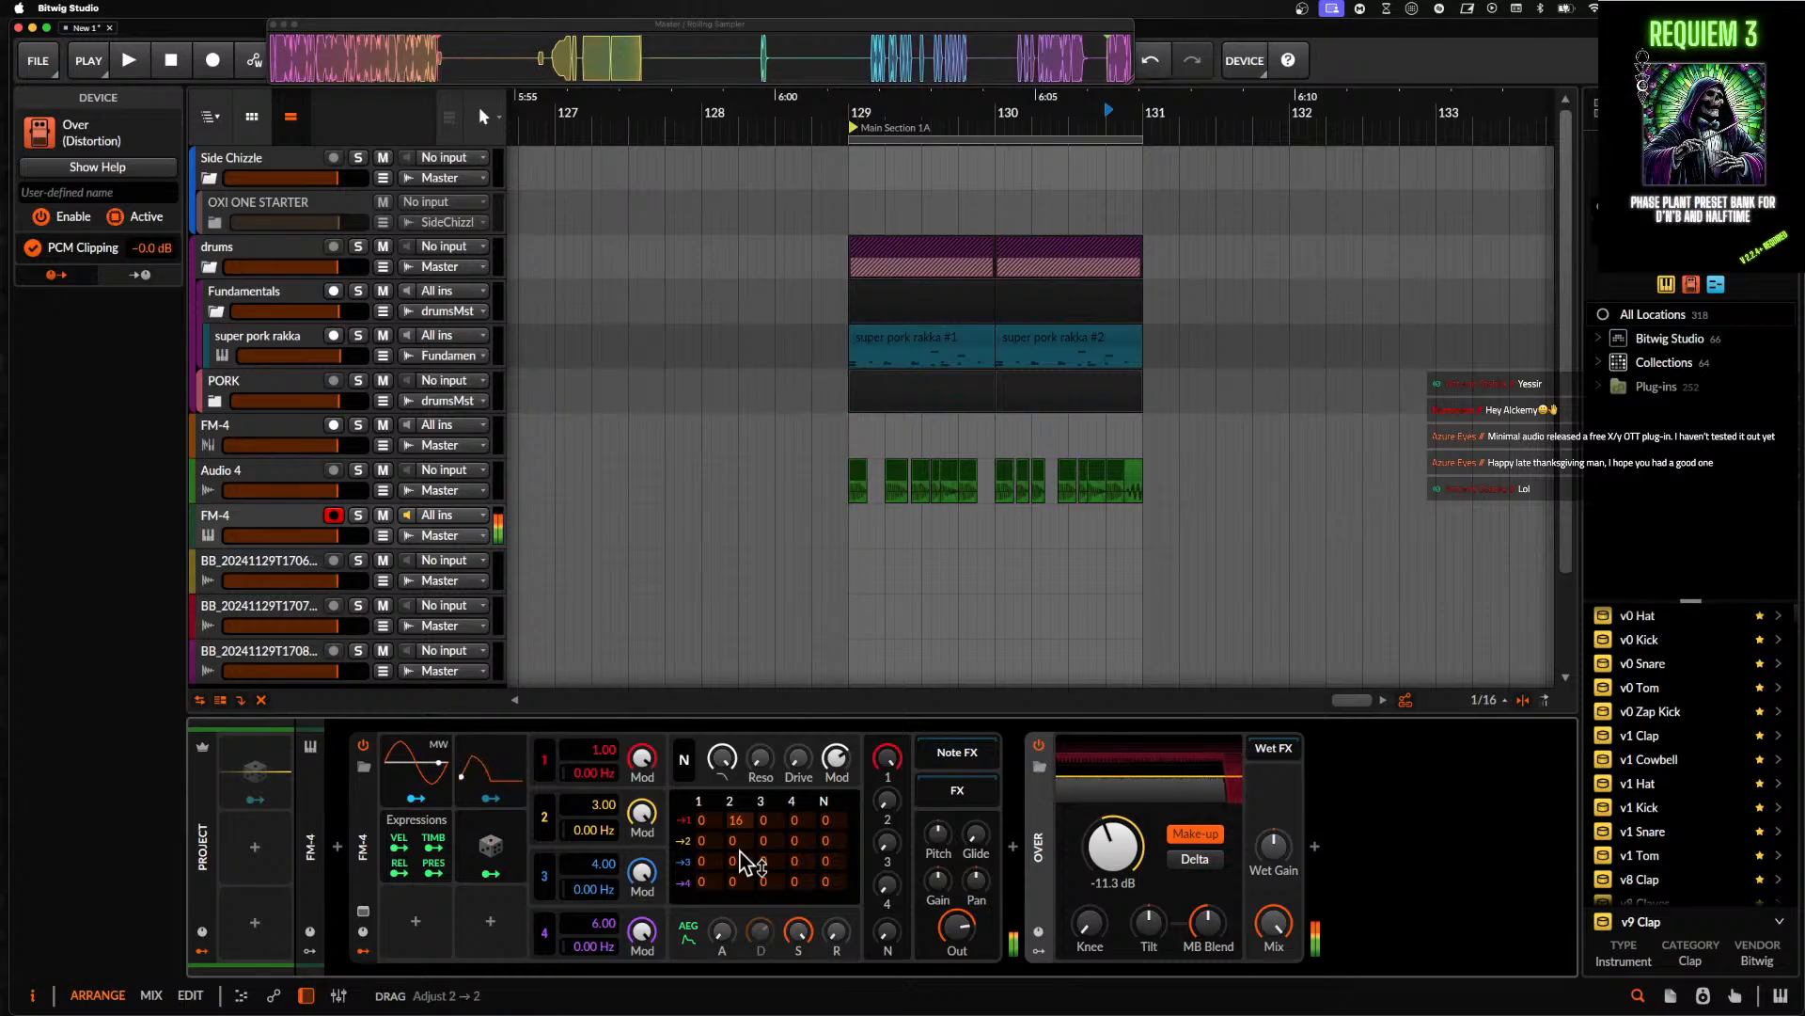
pyautogui.click(381, 804)
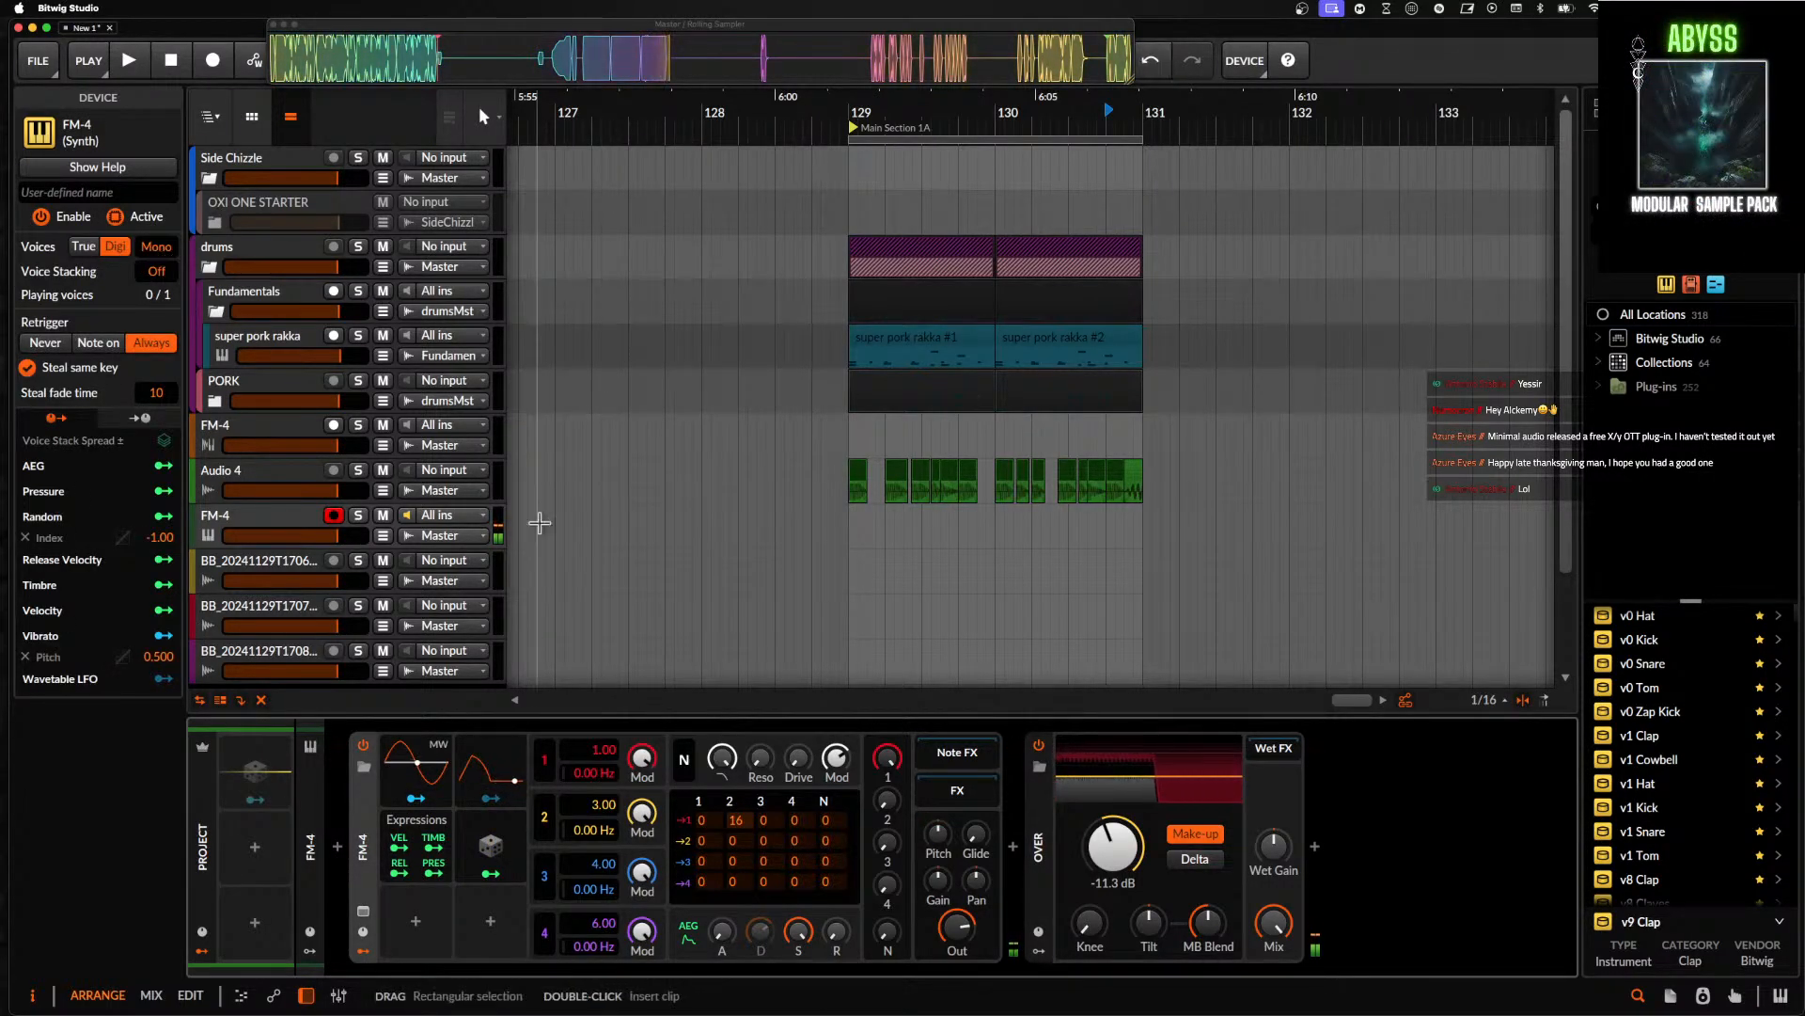
# - Add a Segments modulator to FM-4 and show its settings
pyautogui.click(689, 931)
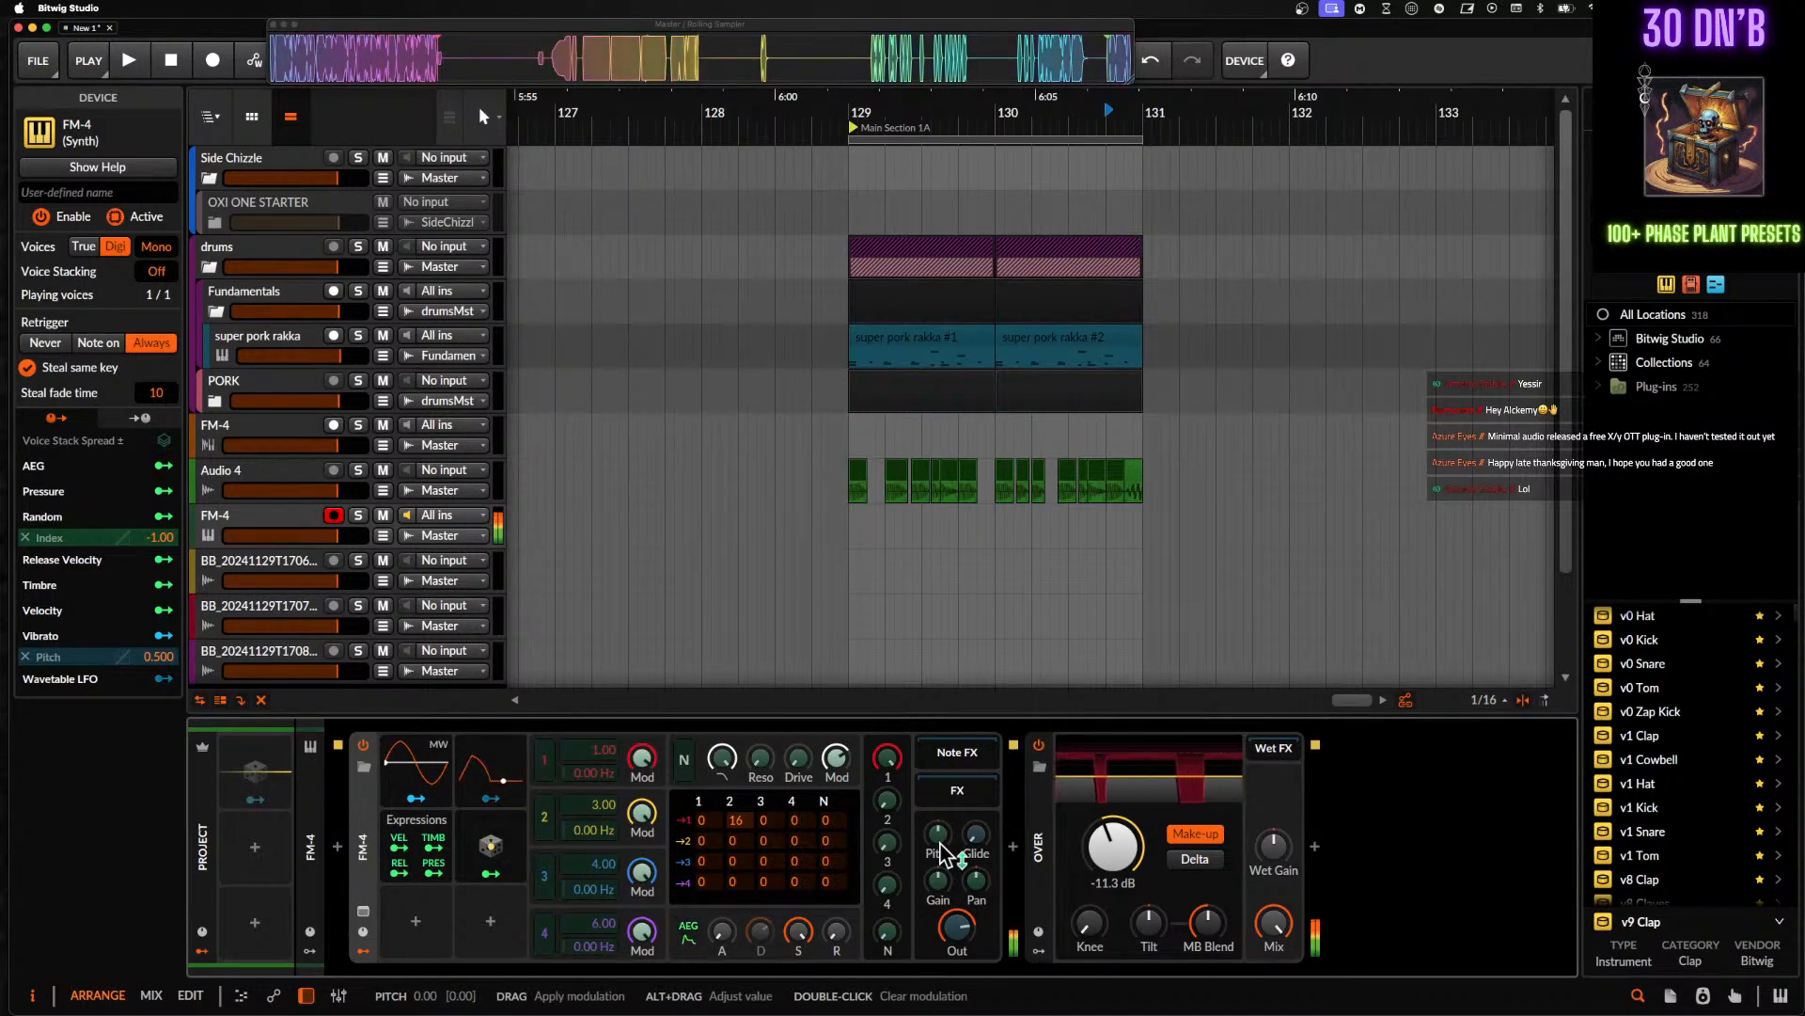
pyautogui.click(691, 931)
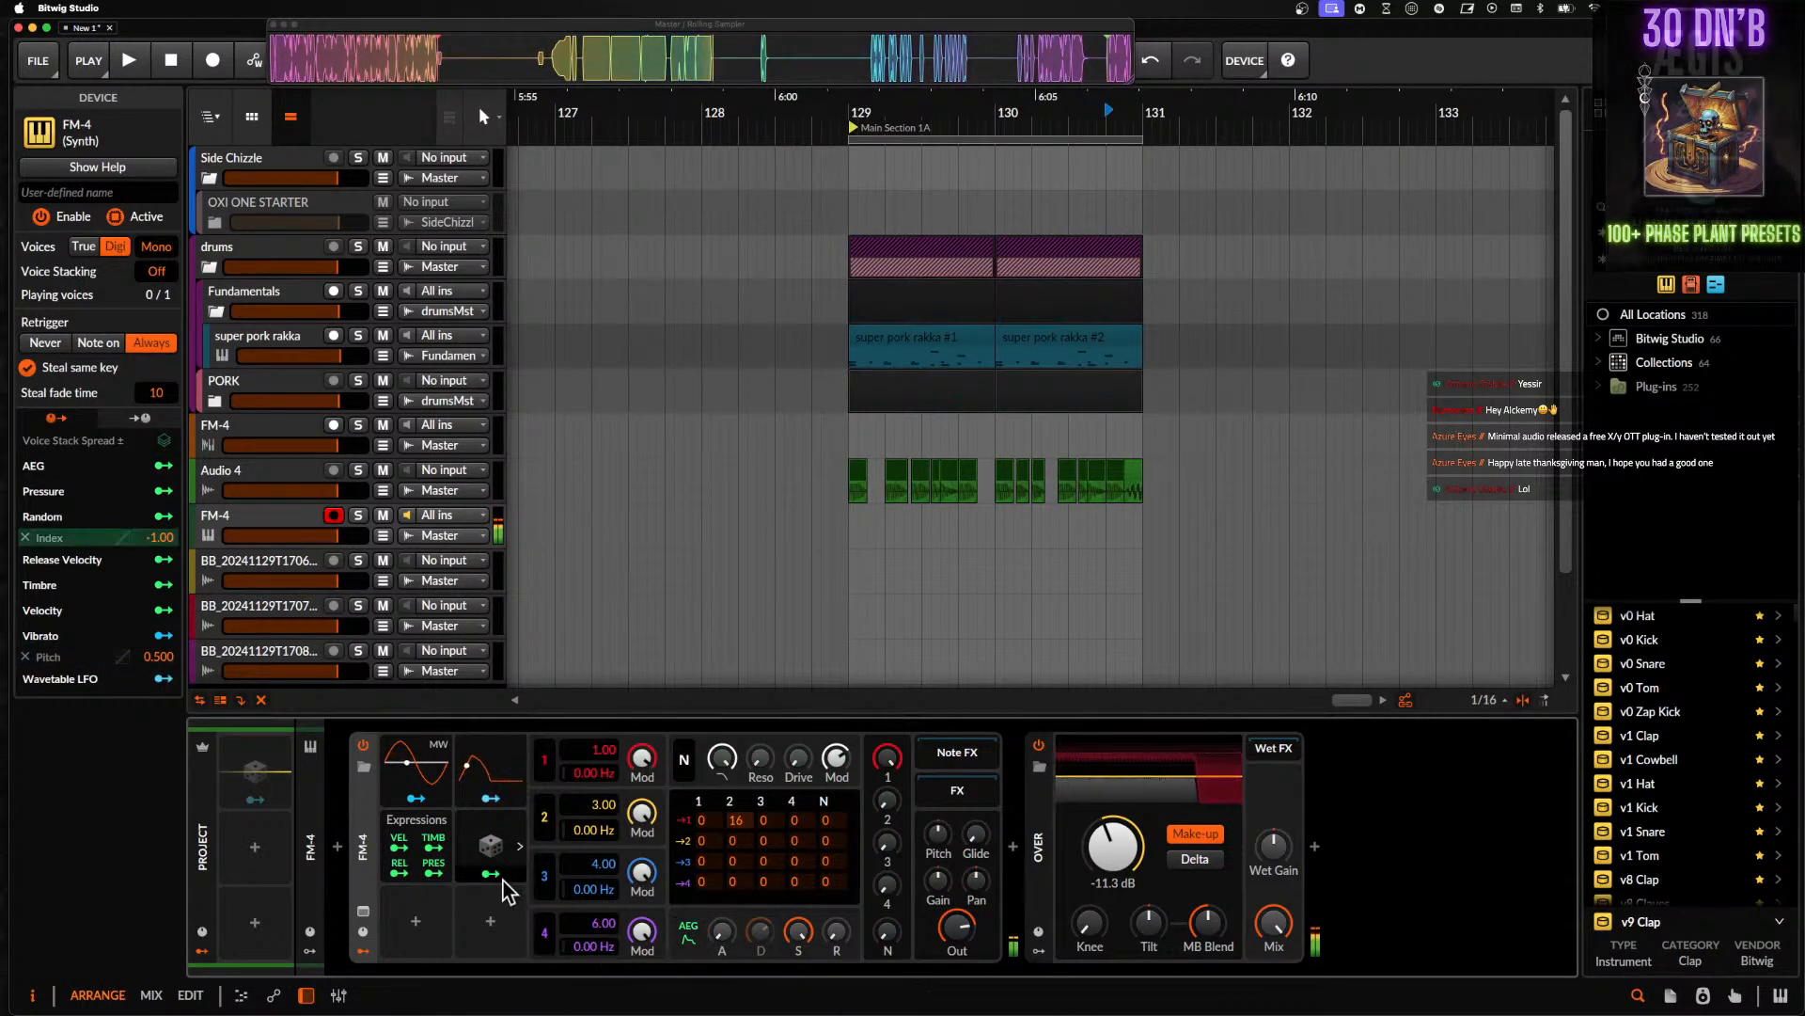
pyautogui.click(490, 921)
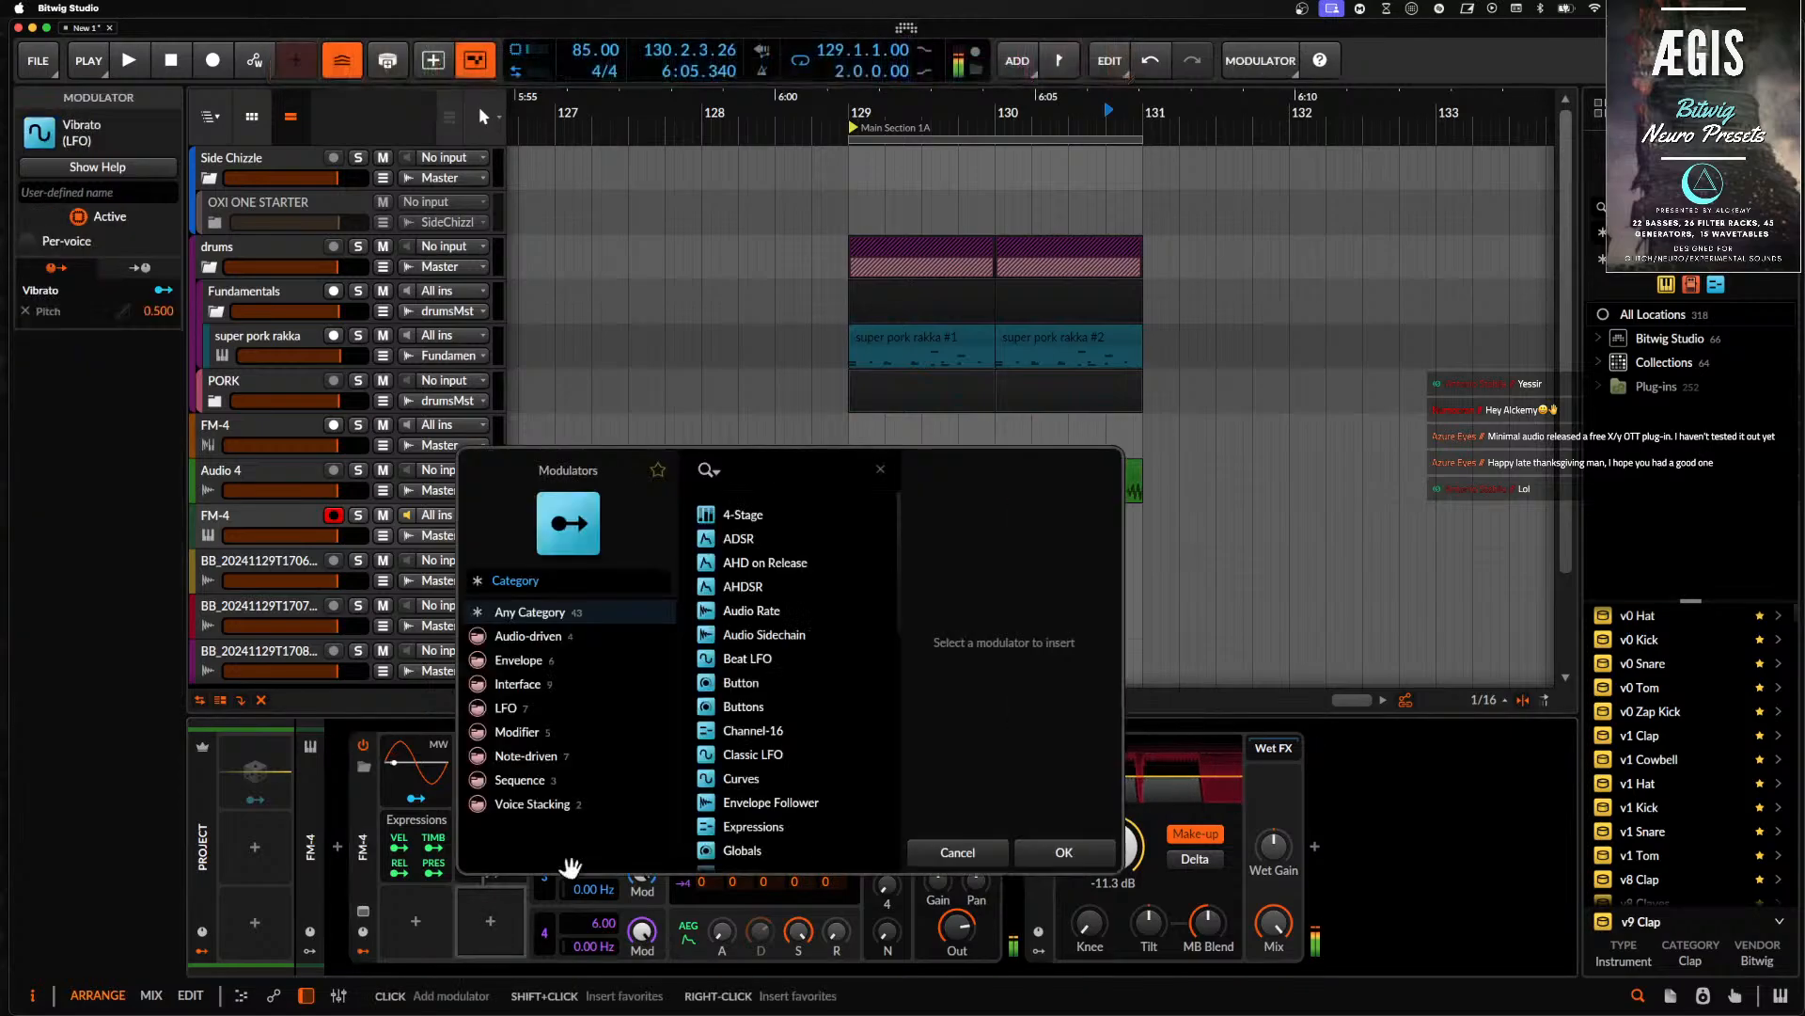
pyautogui.write('seg')
pyautogui.press('Down')
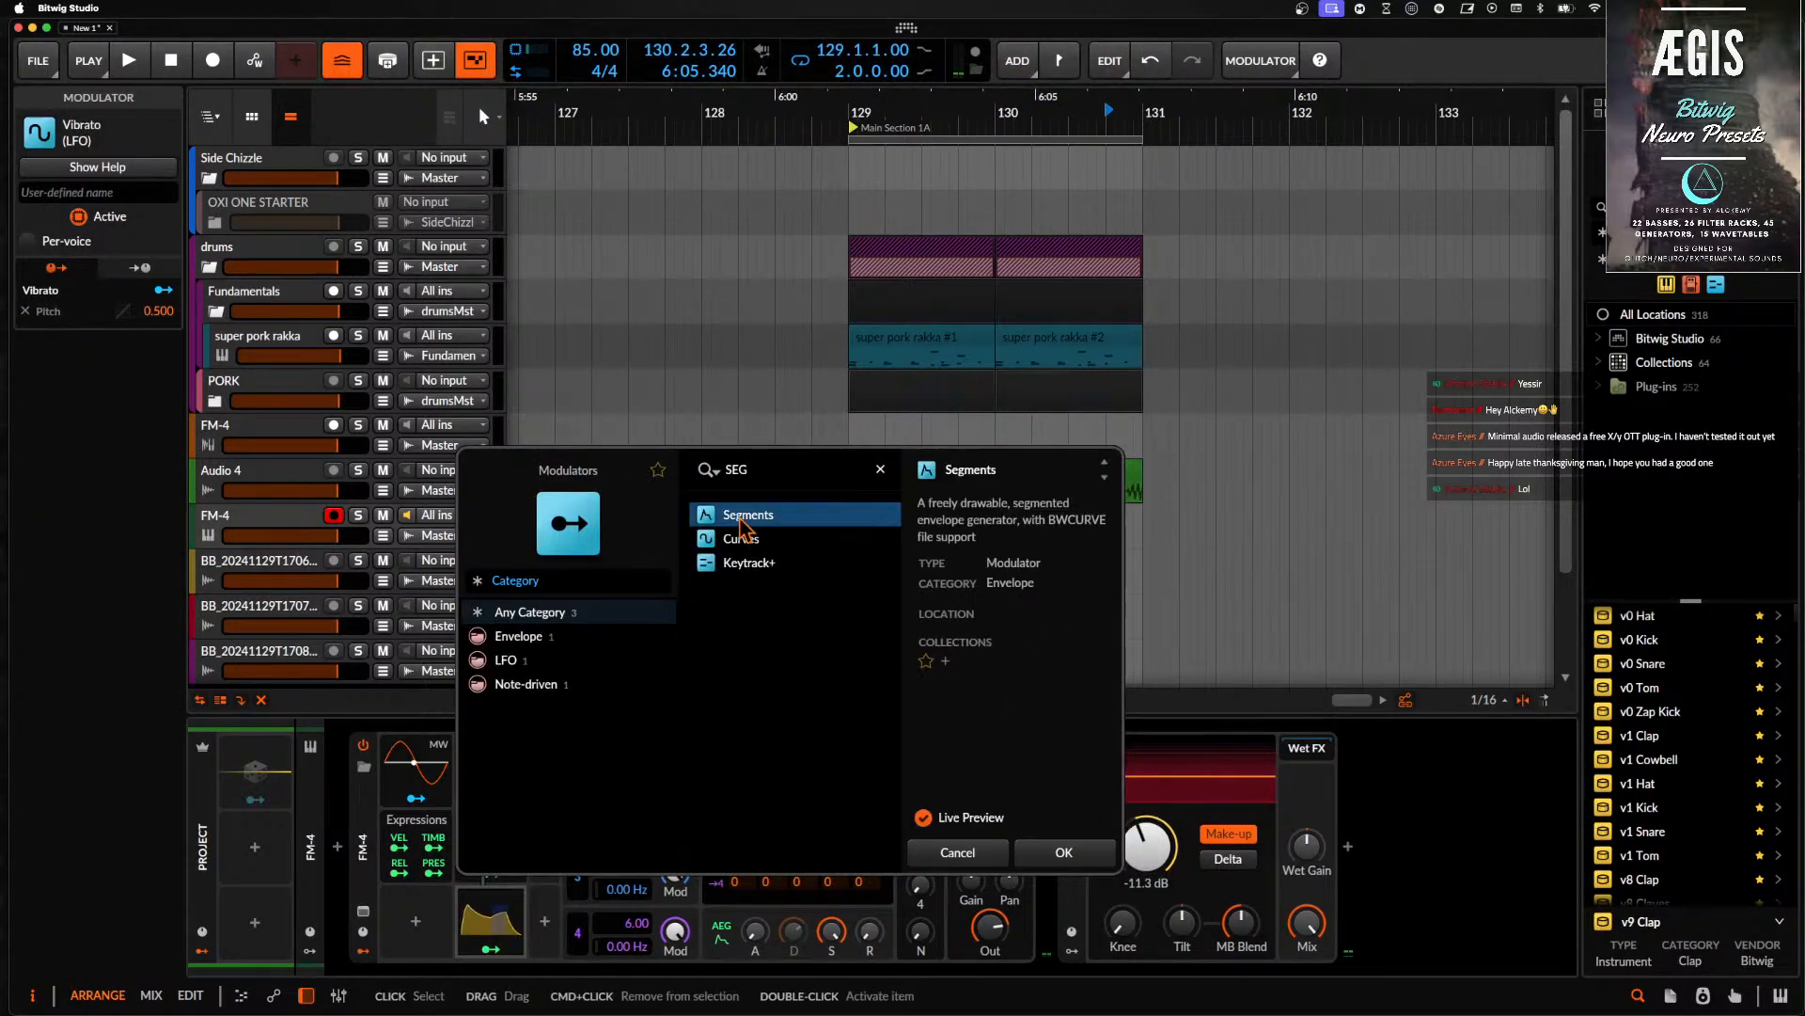
pyautogui.click(1043, 852)
pyautogui.click(486, 936)
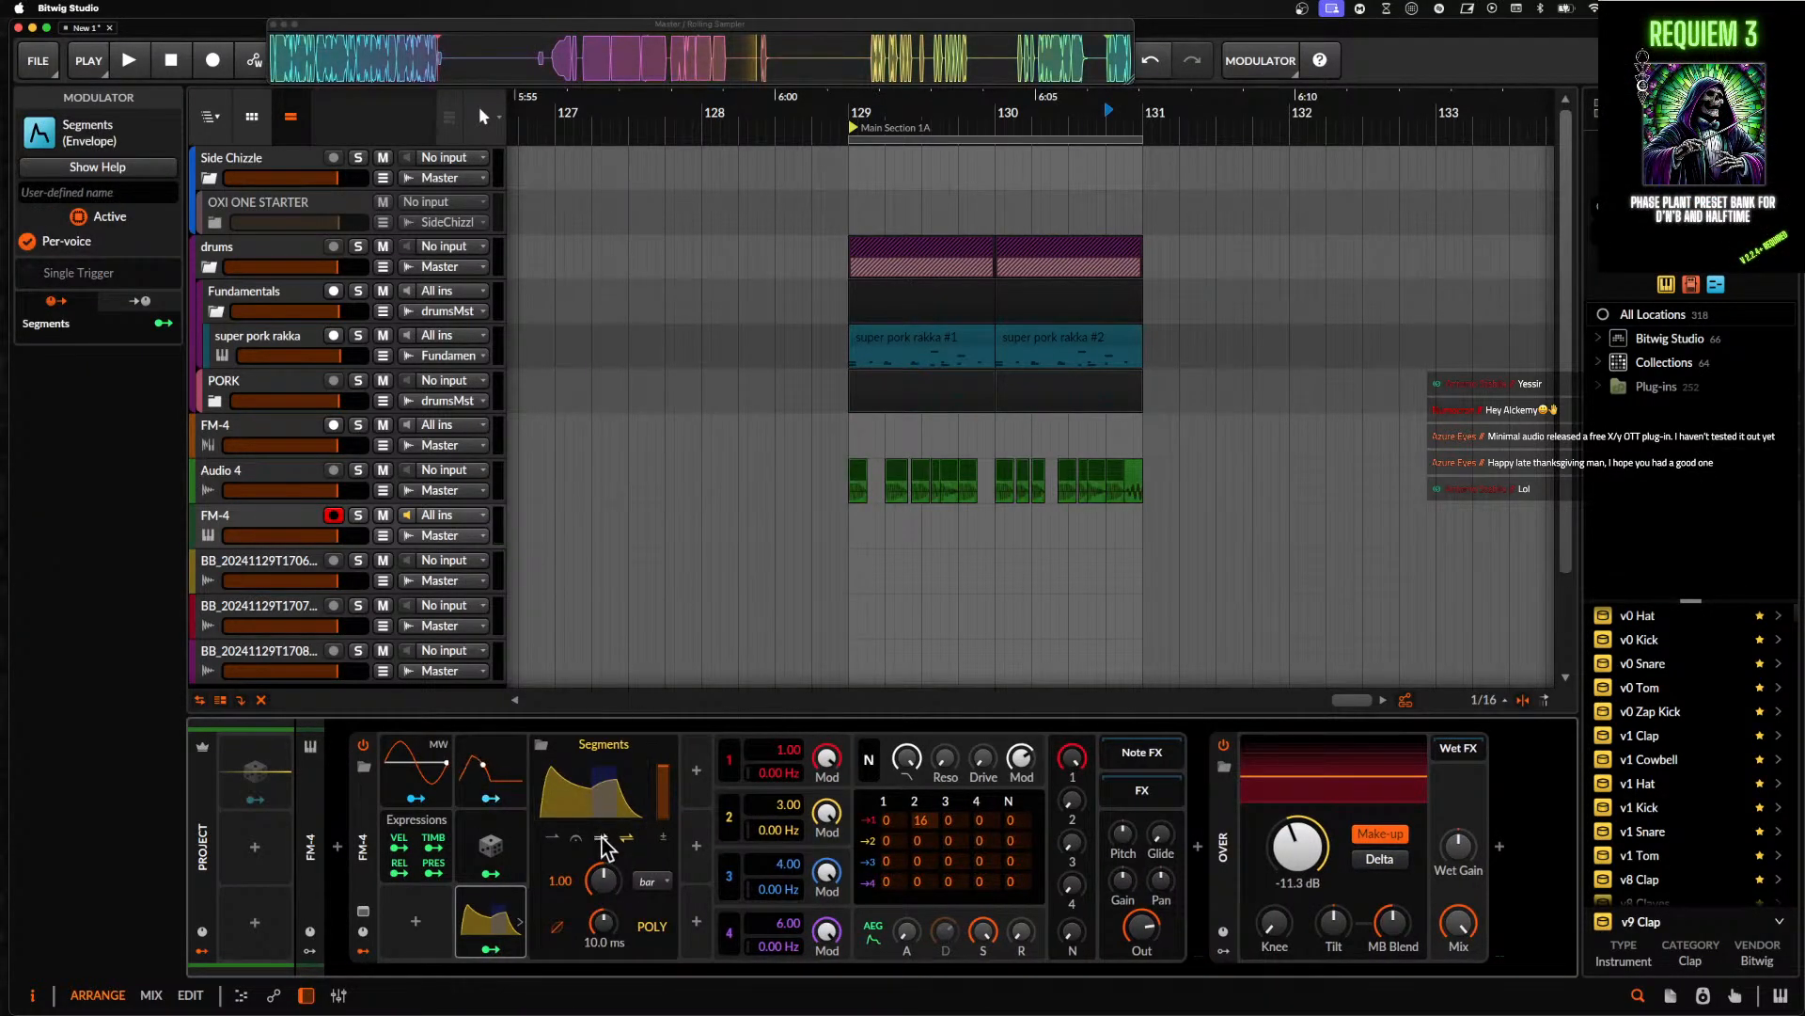
# - Reshape the Segments curve into a decay that starts at 100% and falls to 0% at its midpoint
pyautogui.click(596, 790)
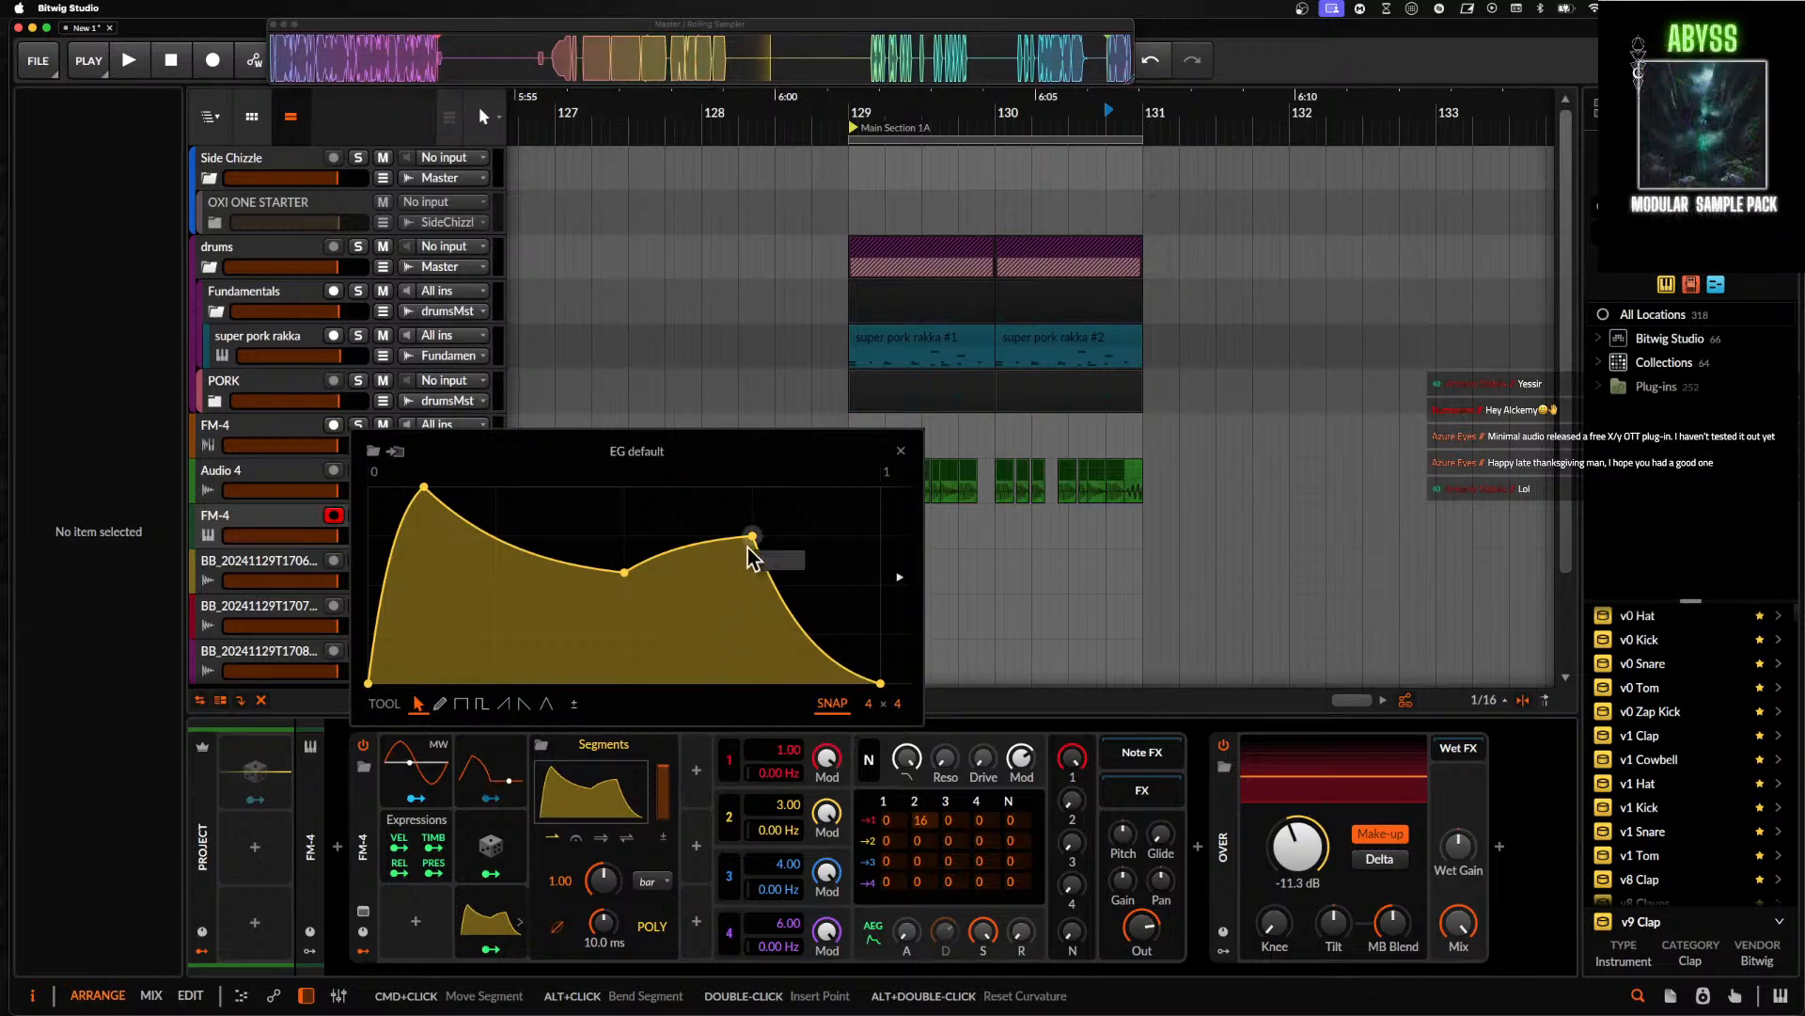
pyautogui.moveTo(751, 537); pyautogui.dragTo(715, 854)
pyautogui.moveTo(624, 572); pyautogui.dragTo(628, 743)
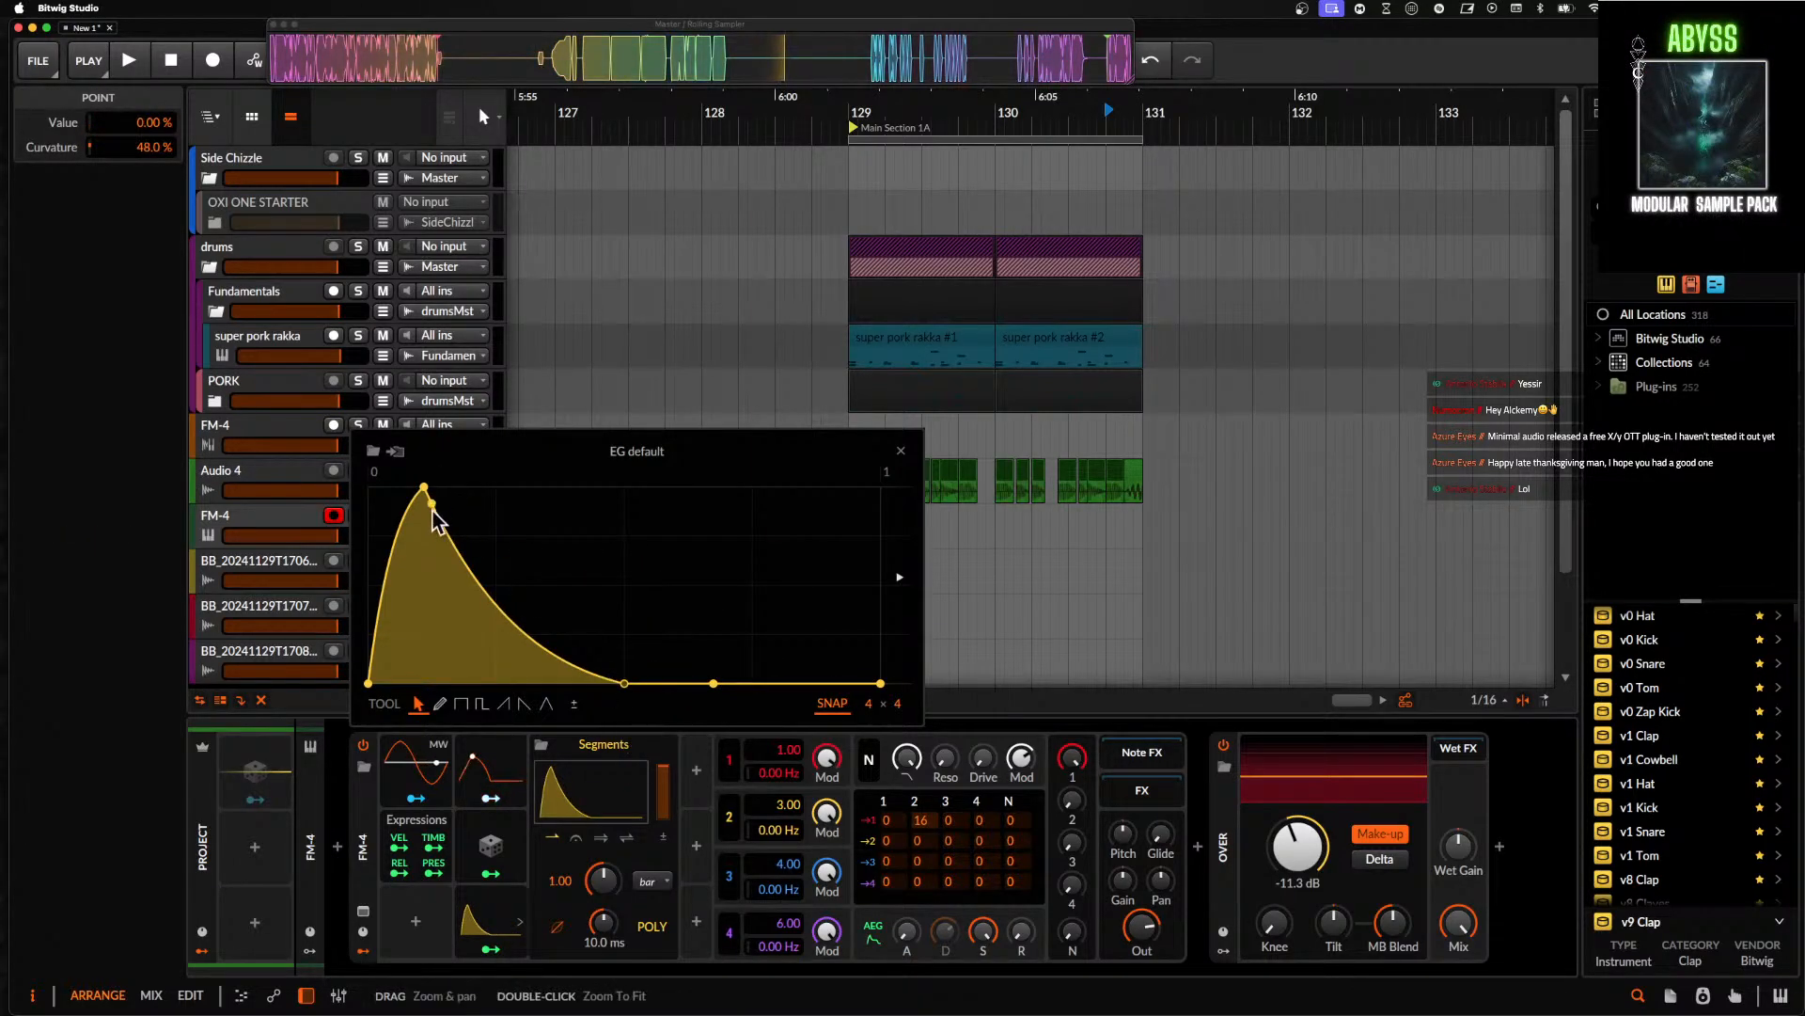
pyautogui.moveTo(432, 510); pyautogui.dragTo(369, 487)
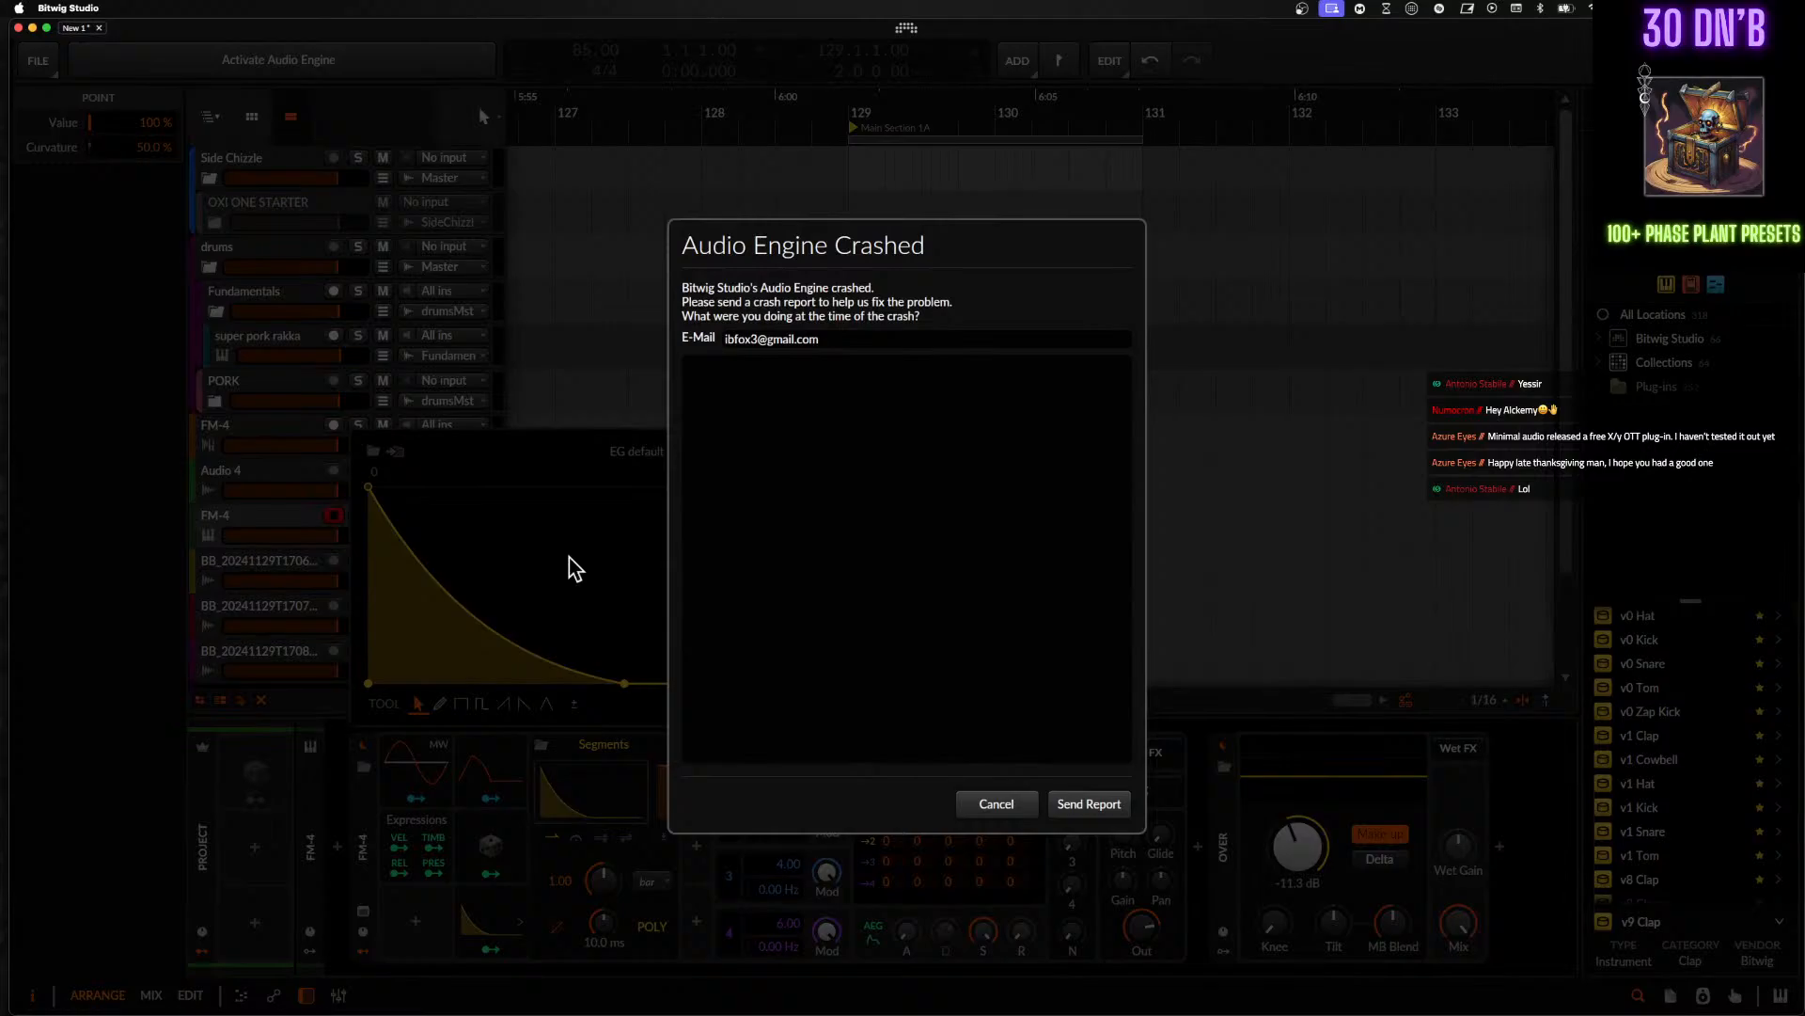
# - Reactivate the audio engine without sending the crash report, and close the Segments curve editor
pyautogui.click(995, 804)
pyautogui.click(319, 68)
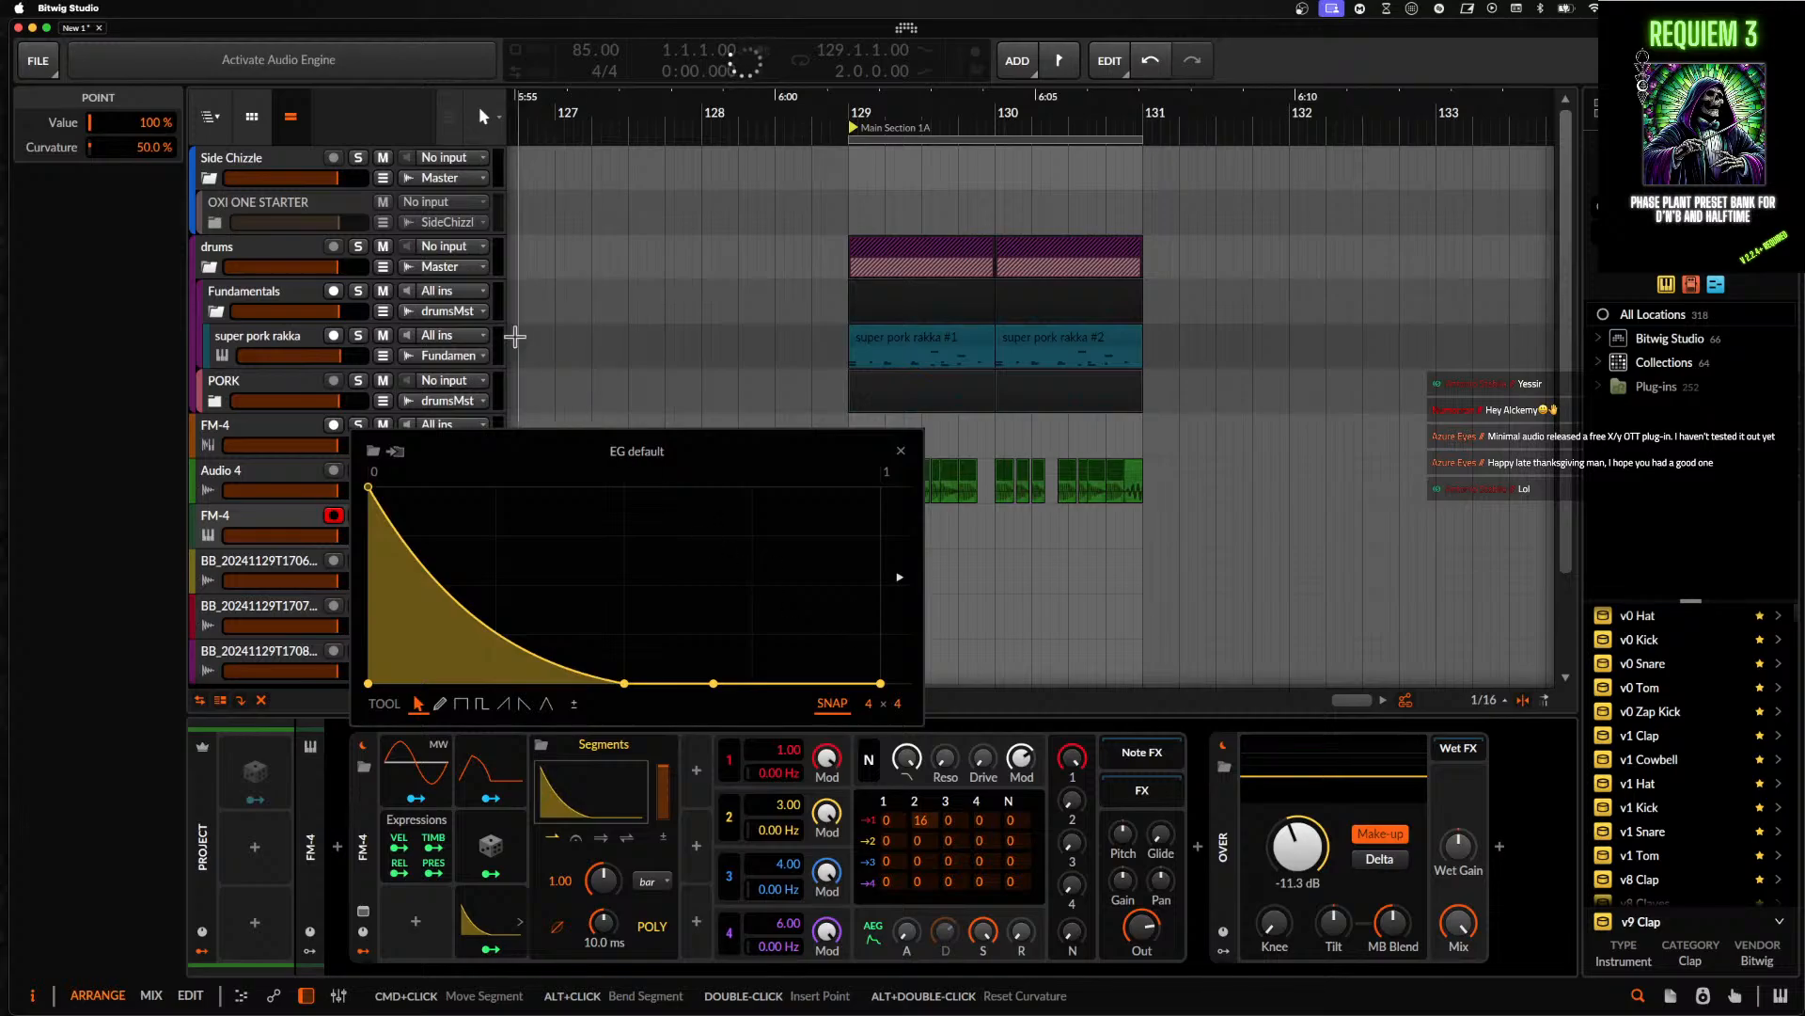
pyautogui.click(900, 450)
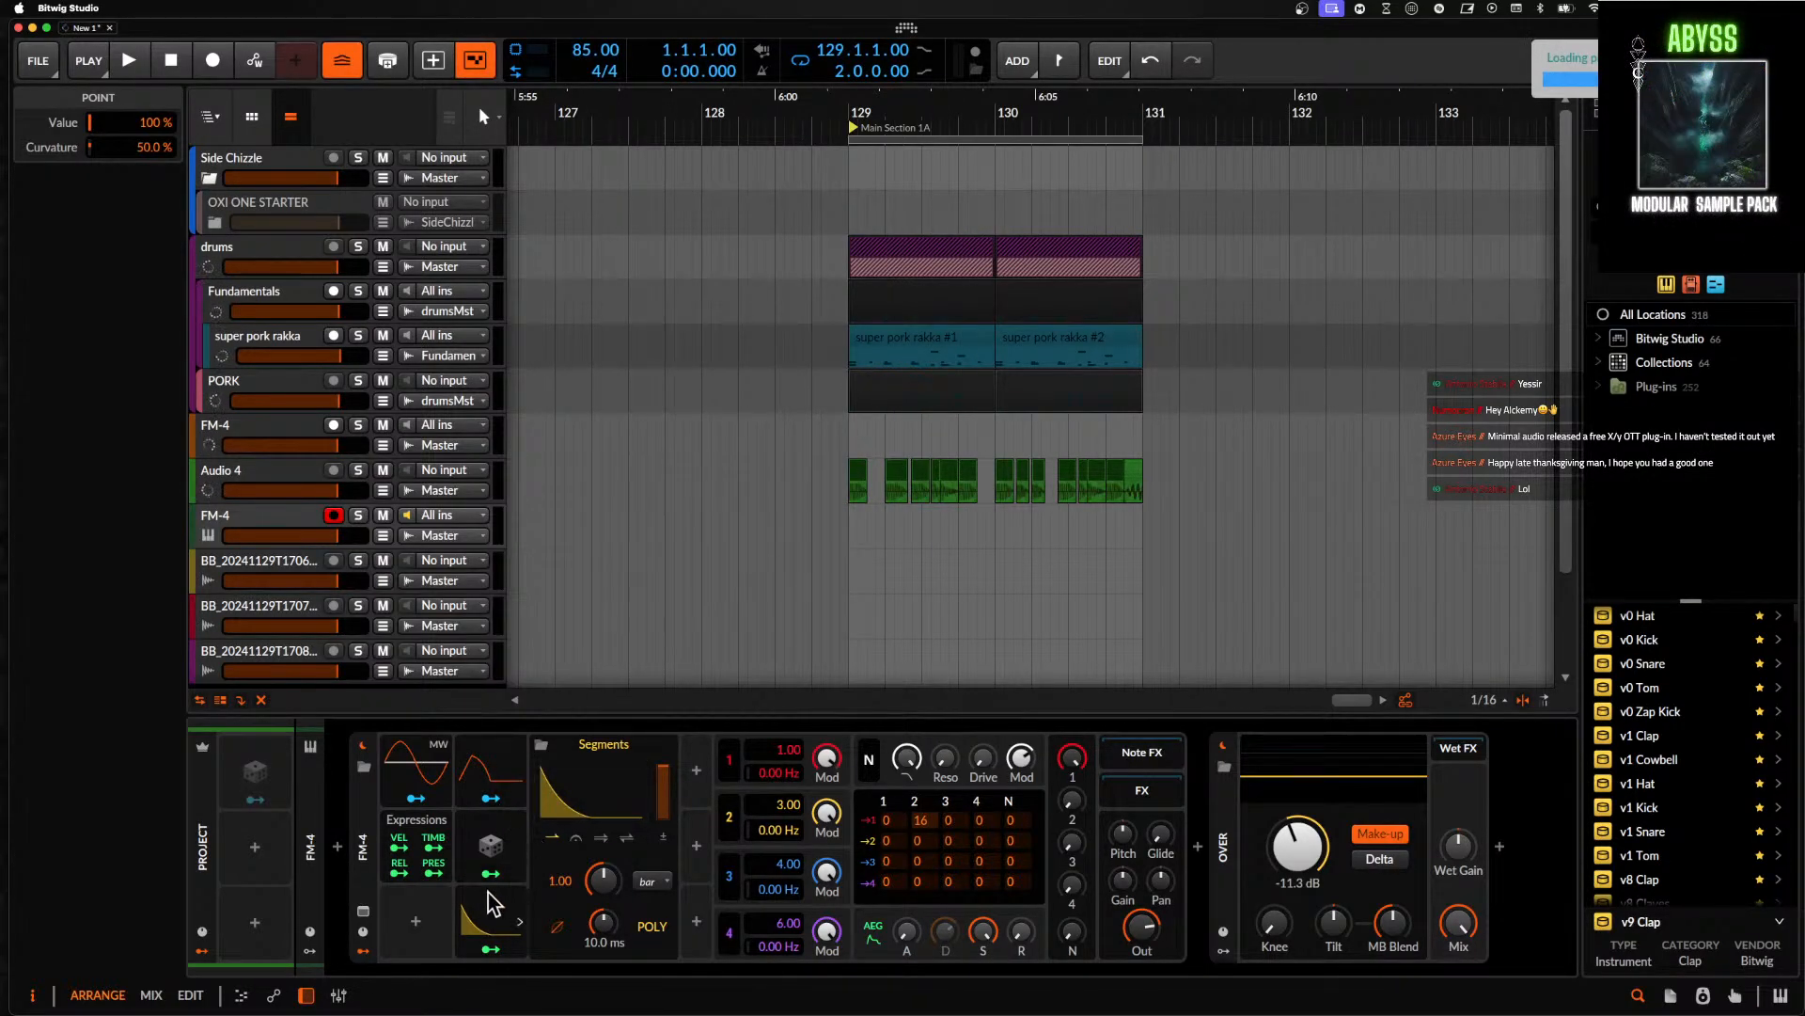
# - Modulate FM-4's pitch by 11.79 with Segments and set the envelope's rate to 0.42 in a note-length timebase
pyautogui.click(491, 949)
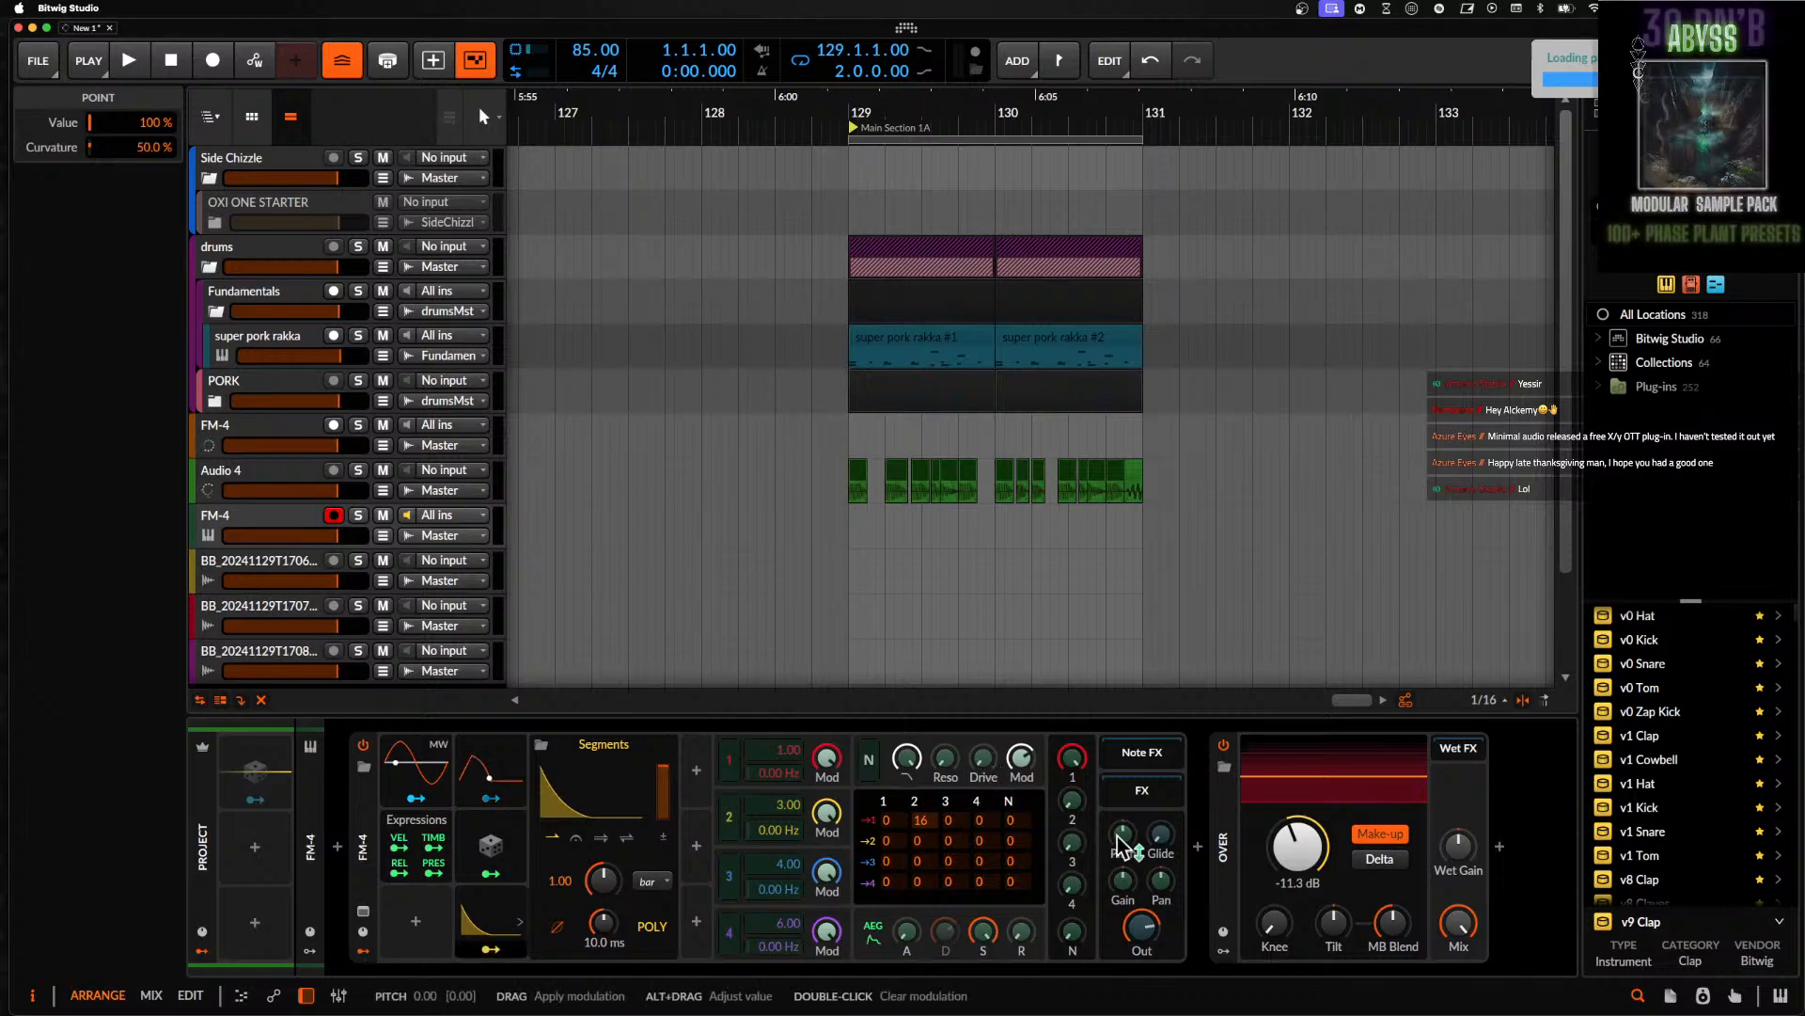
pyautogui.moveTo(1122, 842)
pyautogui.mouseDown()
pyautogui.moveTo(1122, 801)
pyautogui.moveTo(1123, 831)
pyautogui.mouseUp()
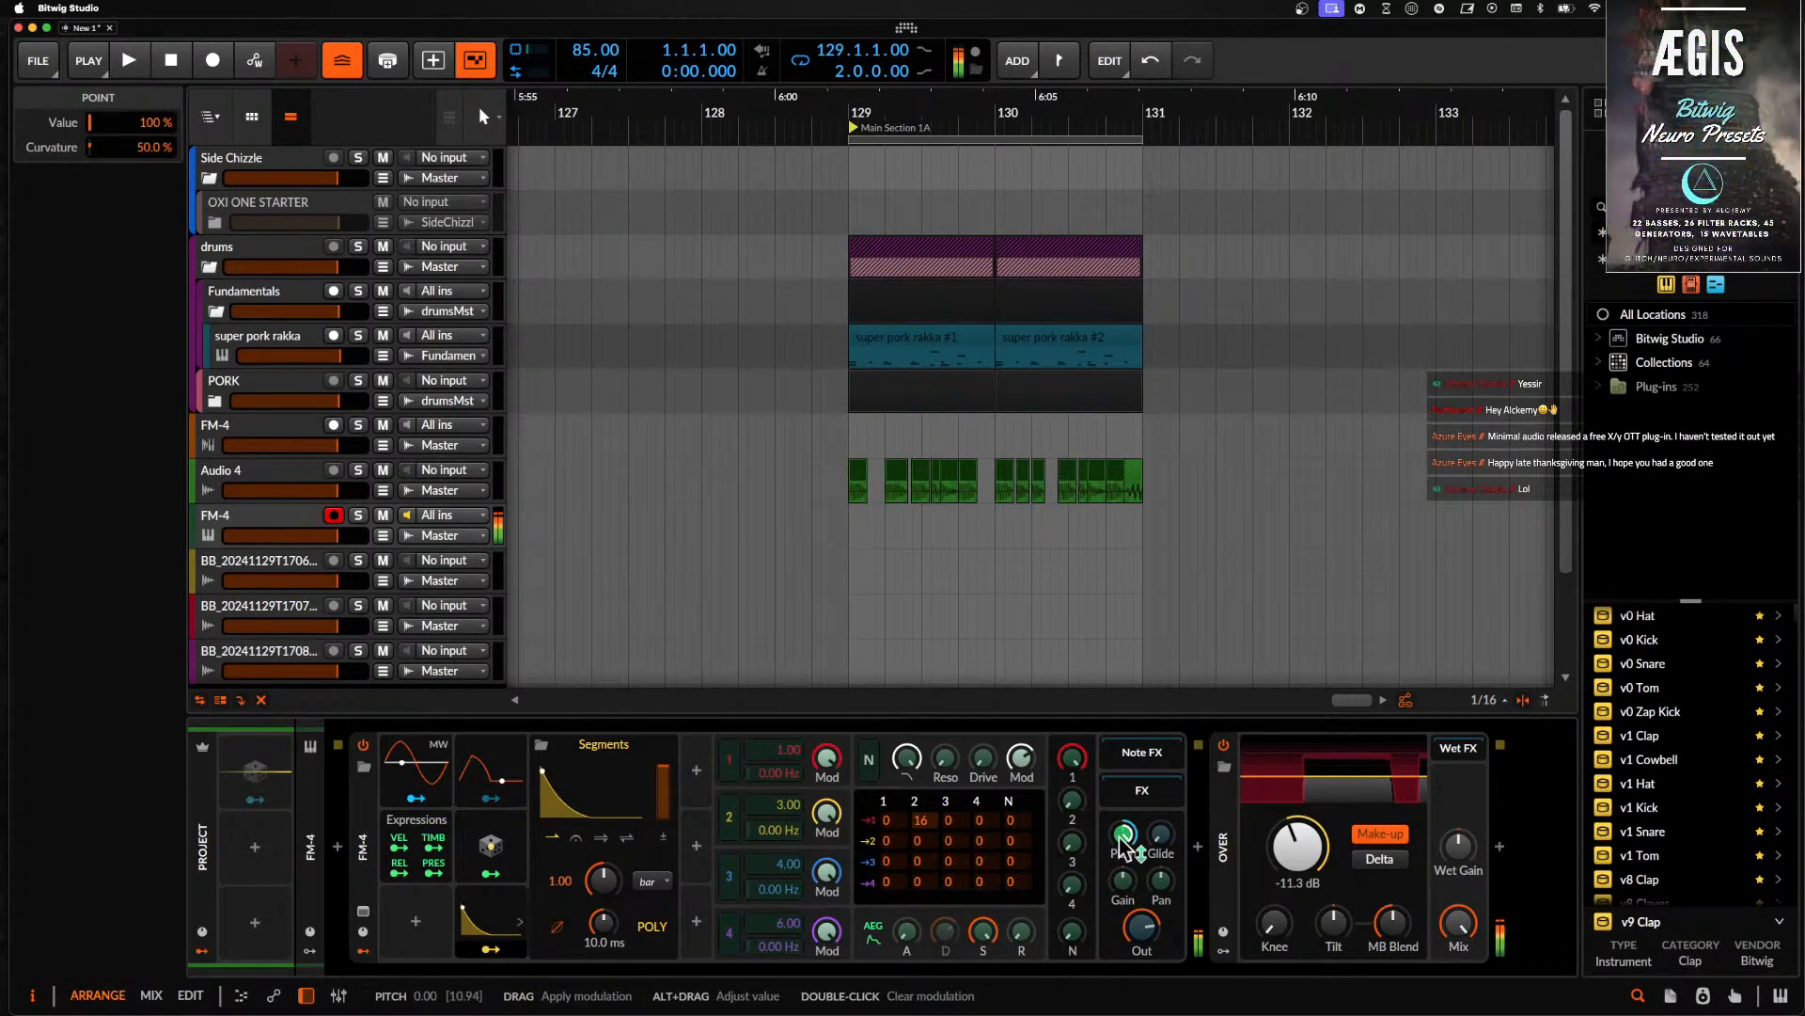
pyautogui.click(654, 881)
pyautogui.click(679, 532)
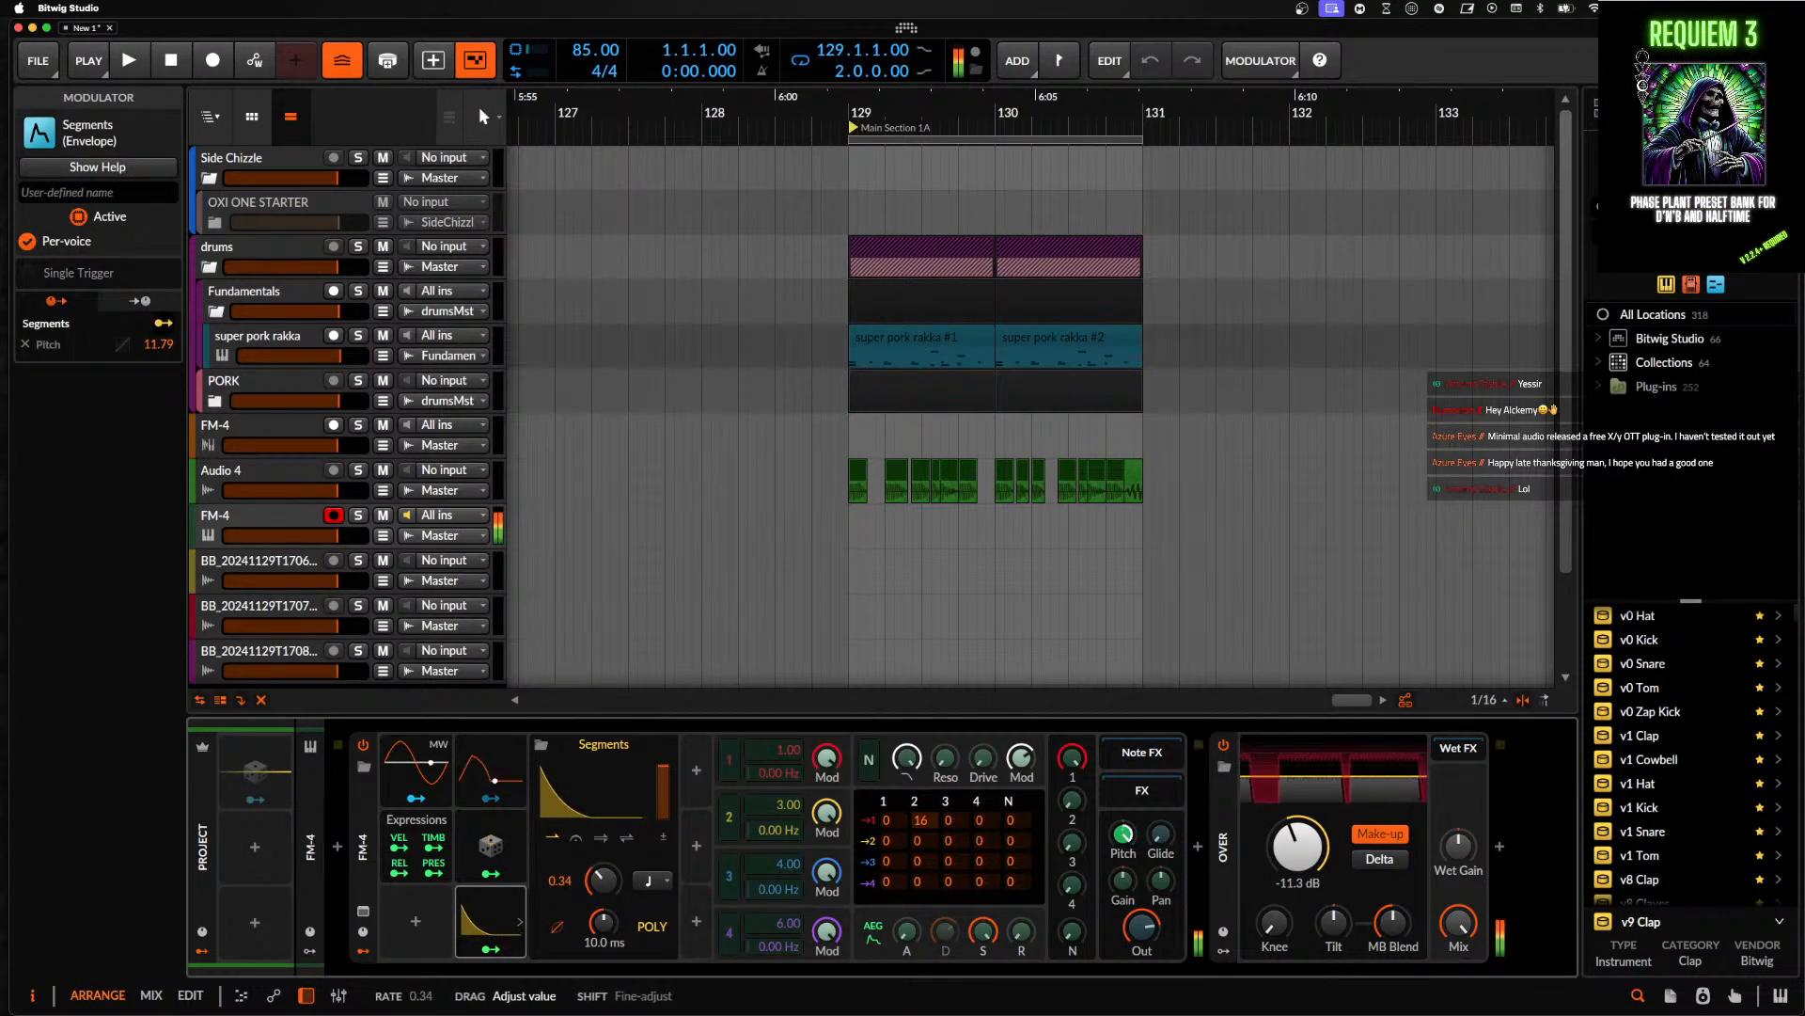
pyautogui.moveTo(602, 879); pyautogui.dragTo(603, 865)
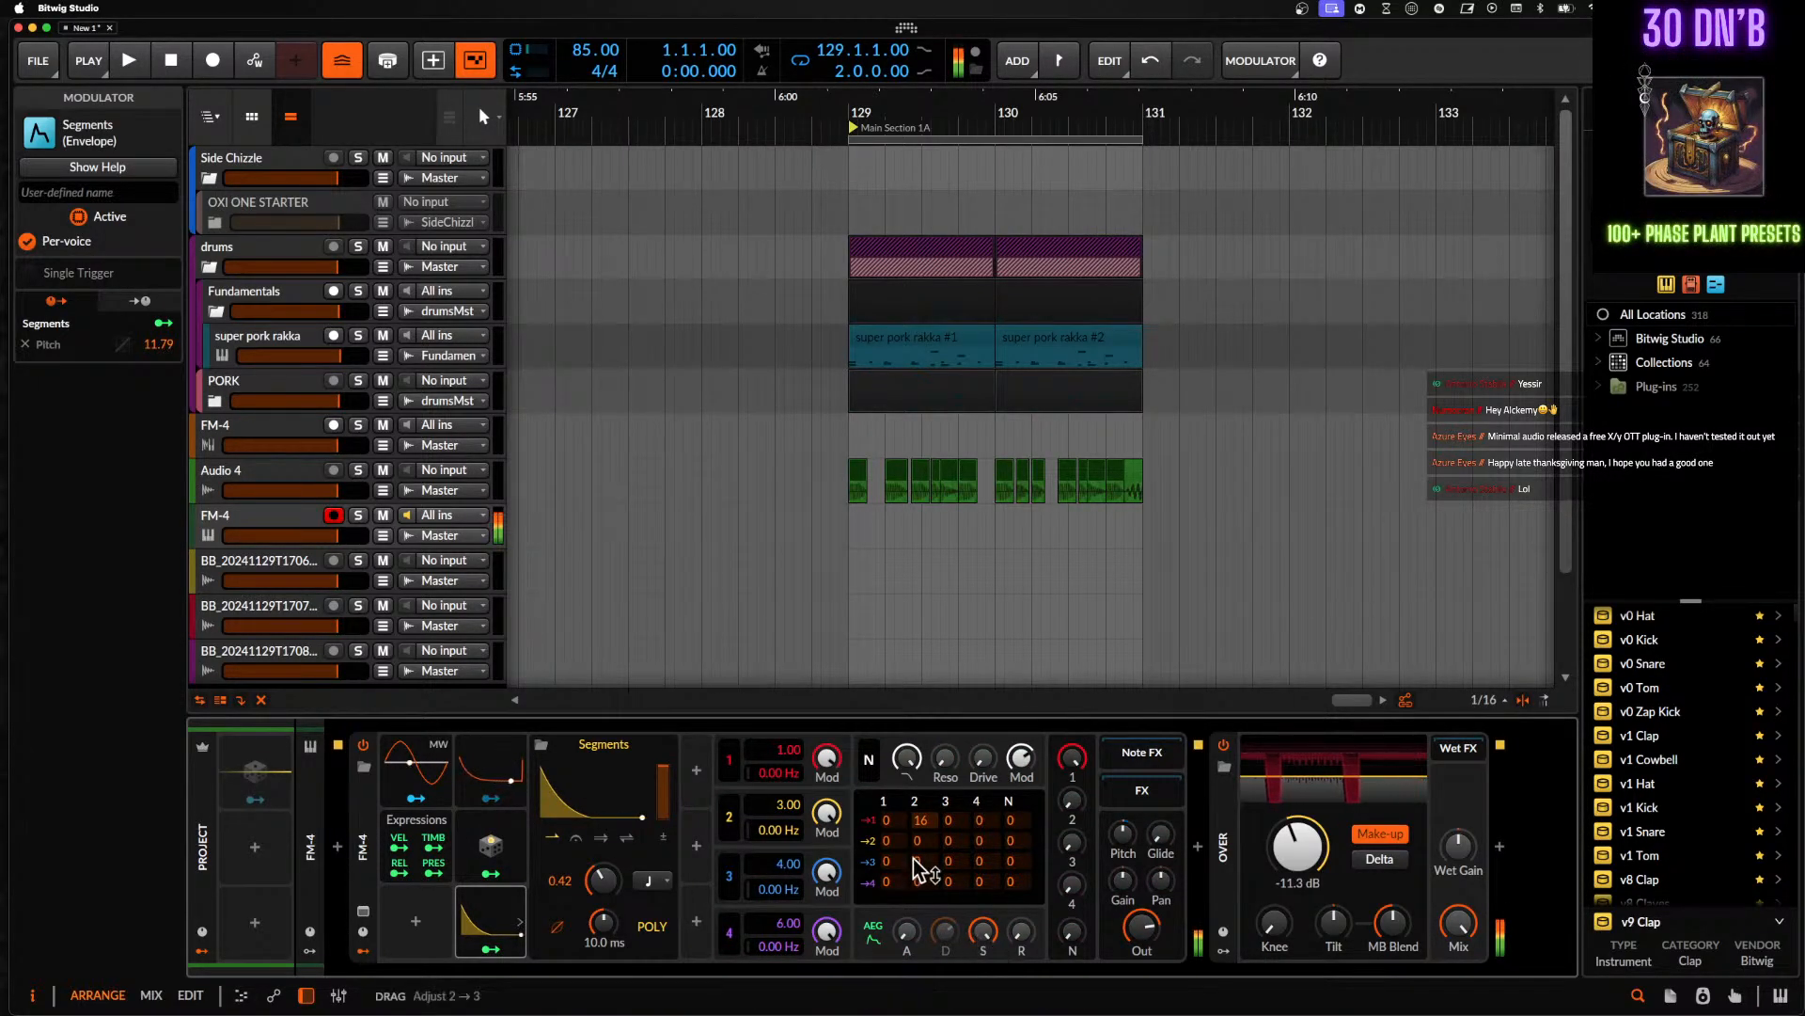
# - Set FM-4's oscillator 2 ratio to 1.00 and oscillator 3 ratio to 3.00, with modulation of oscillator 1 at 55 and 14, and lengthen the release
pyautogui.moveTo(814, 837); pyautogui.dragTo(814, 875)
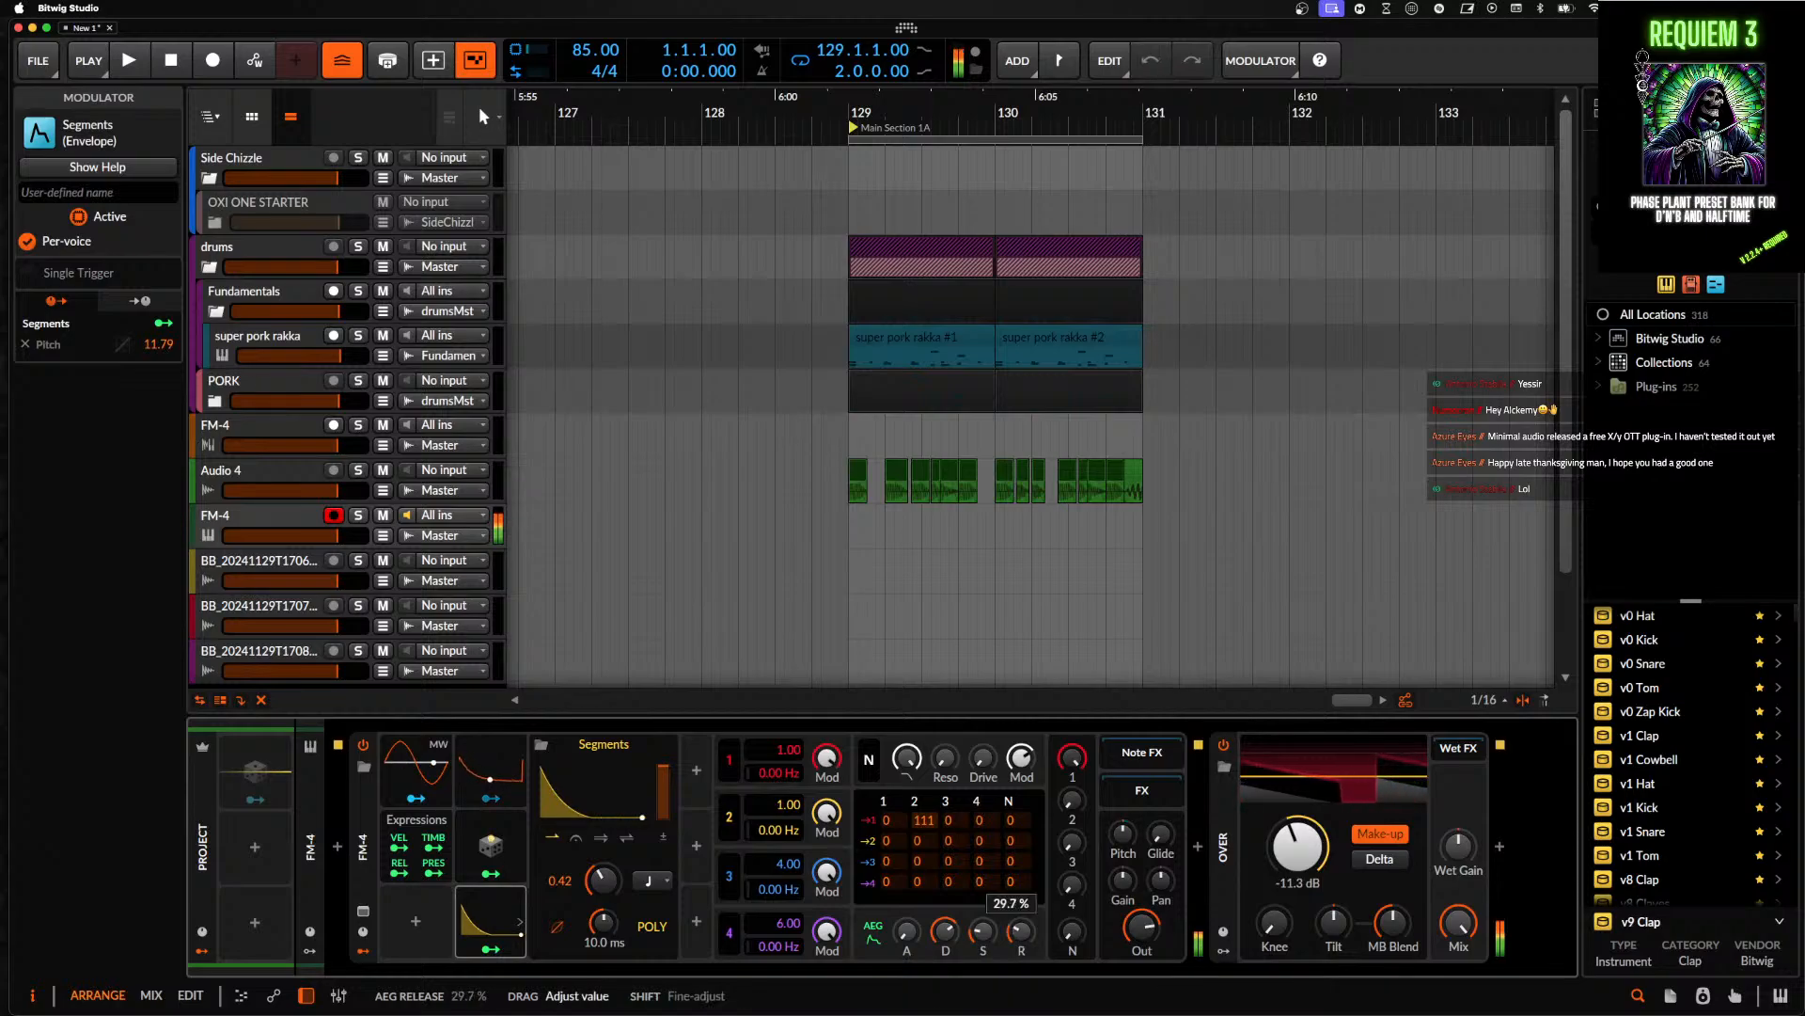
pyautogui.moveTo(1021, 932); pyautogui.dragTo(1022, 926)
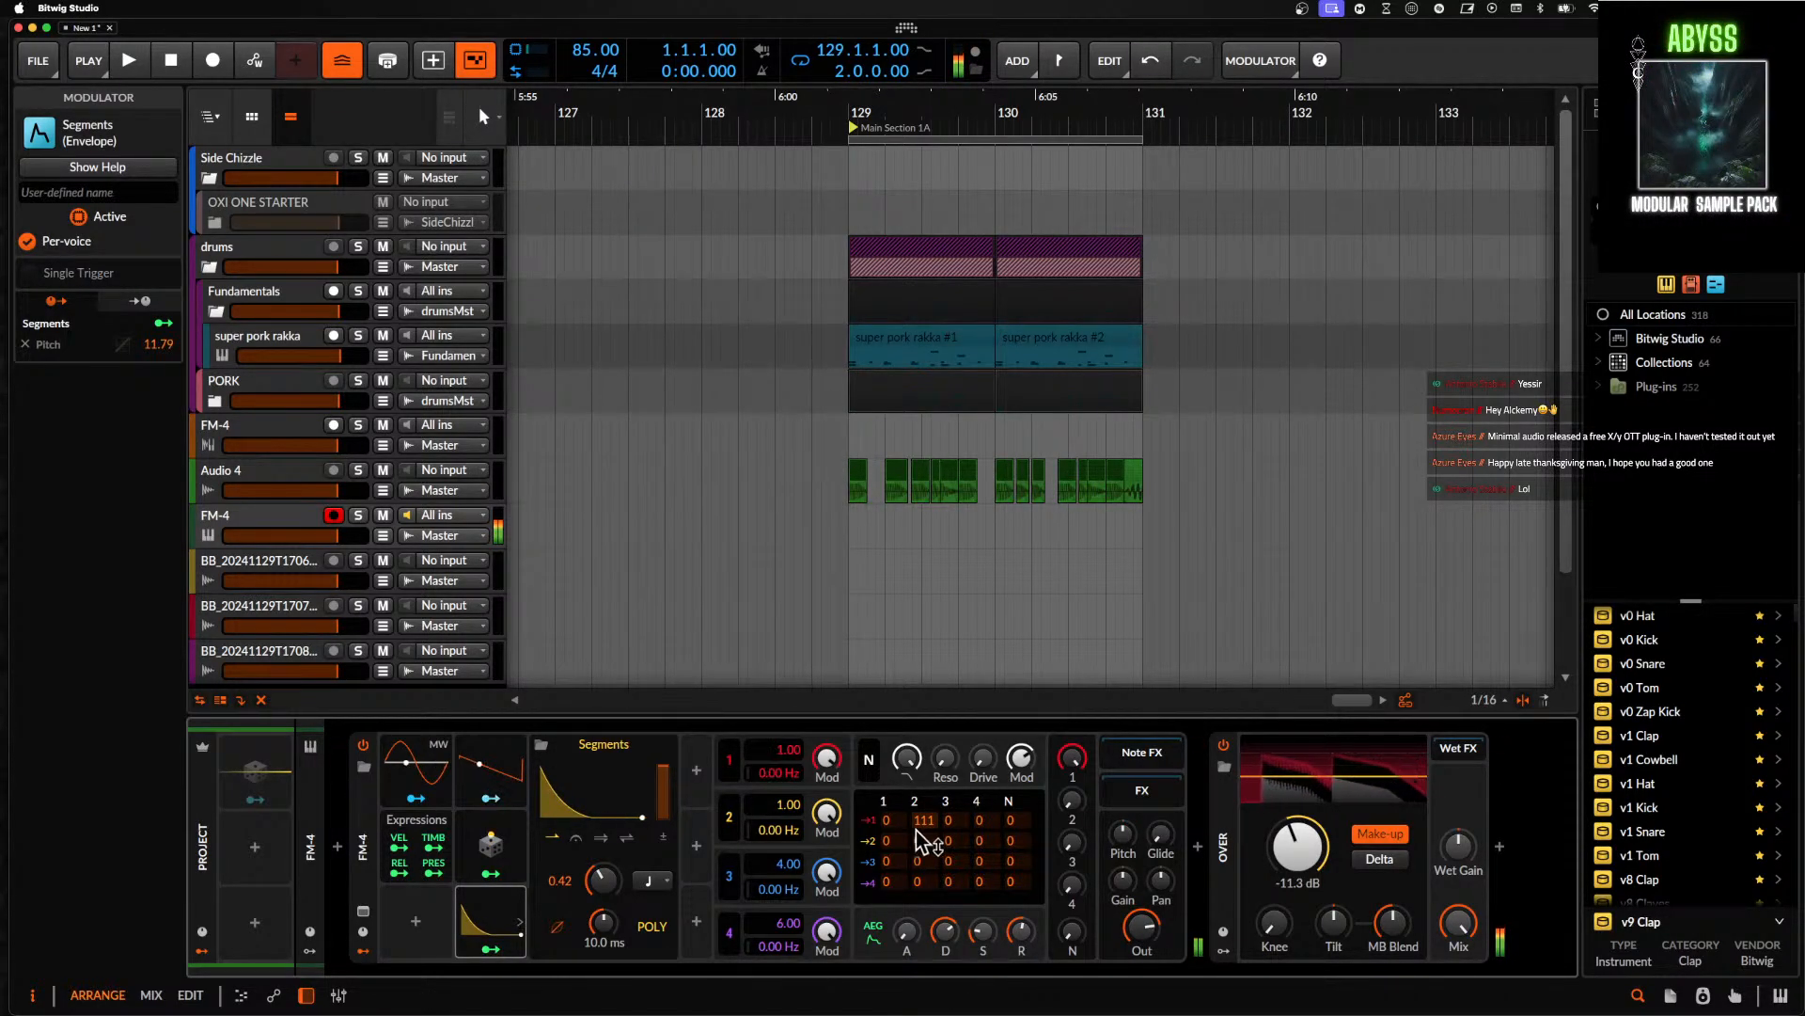
pyautogui.moveTo(891, 821); pyautogui.dragTo(891, 750)
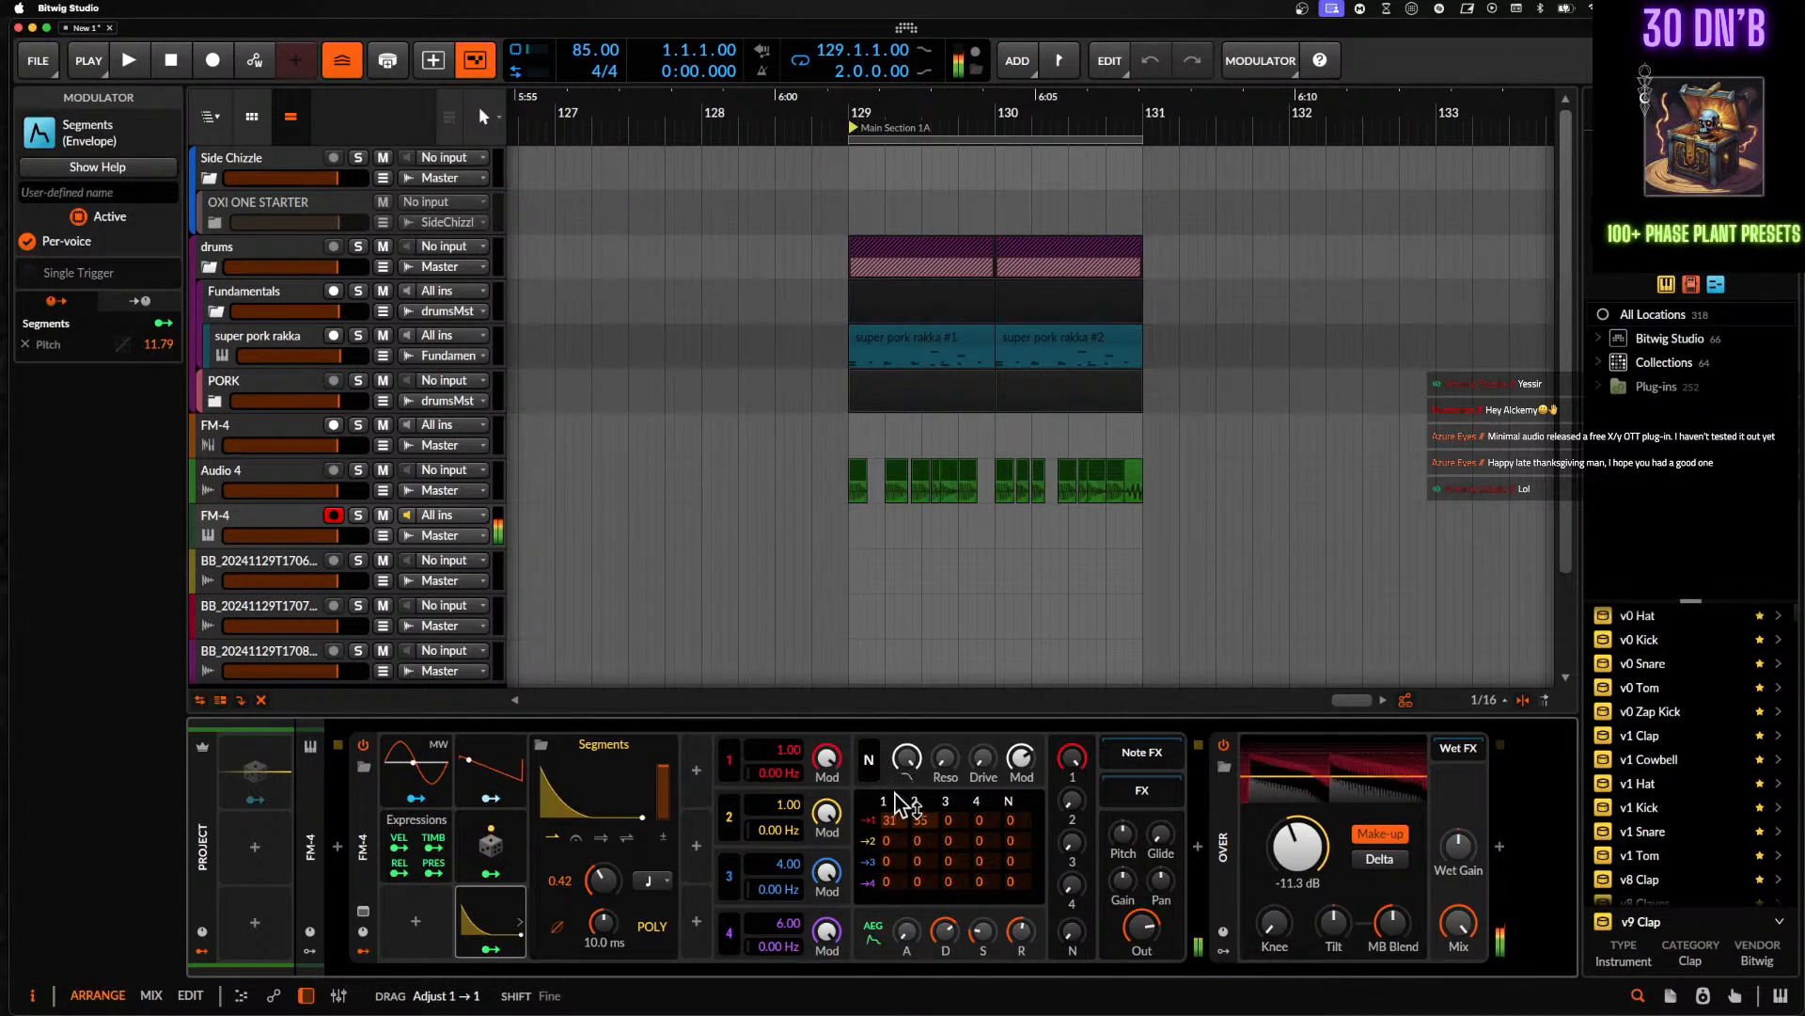
pyautogui.moveTo(948, 820); pyautogui.dragTo(954, 801)
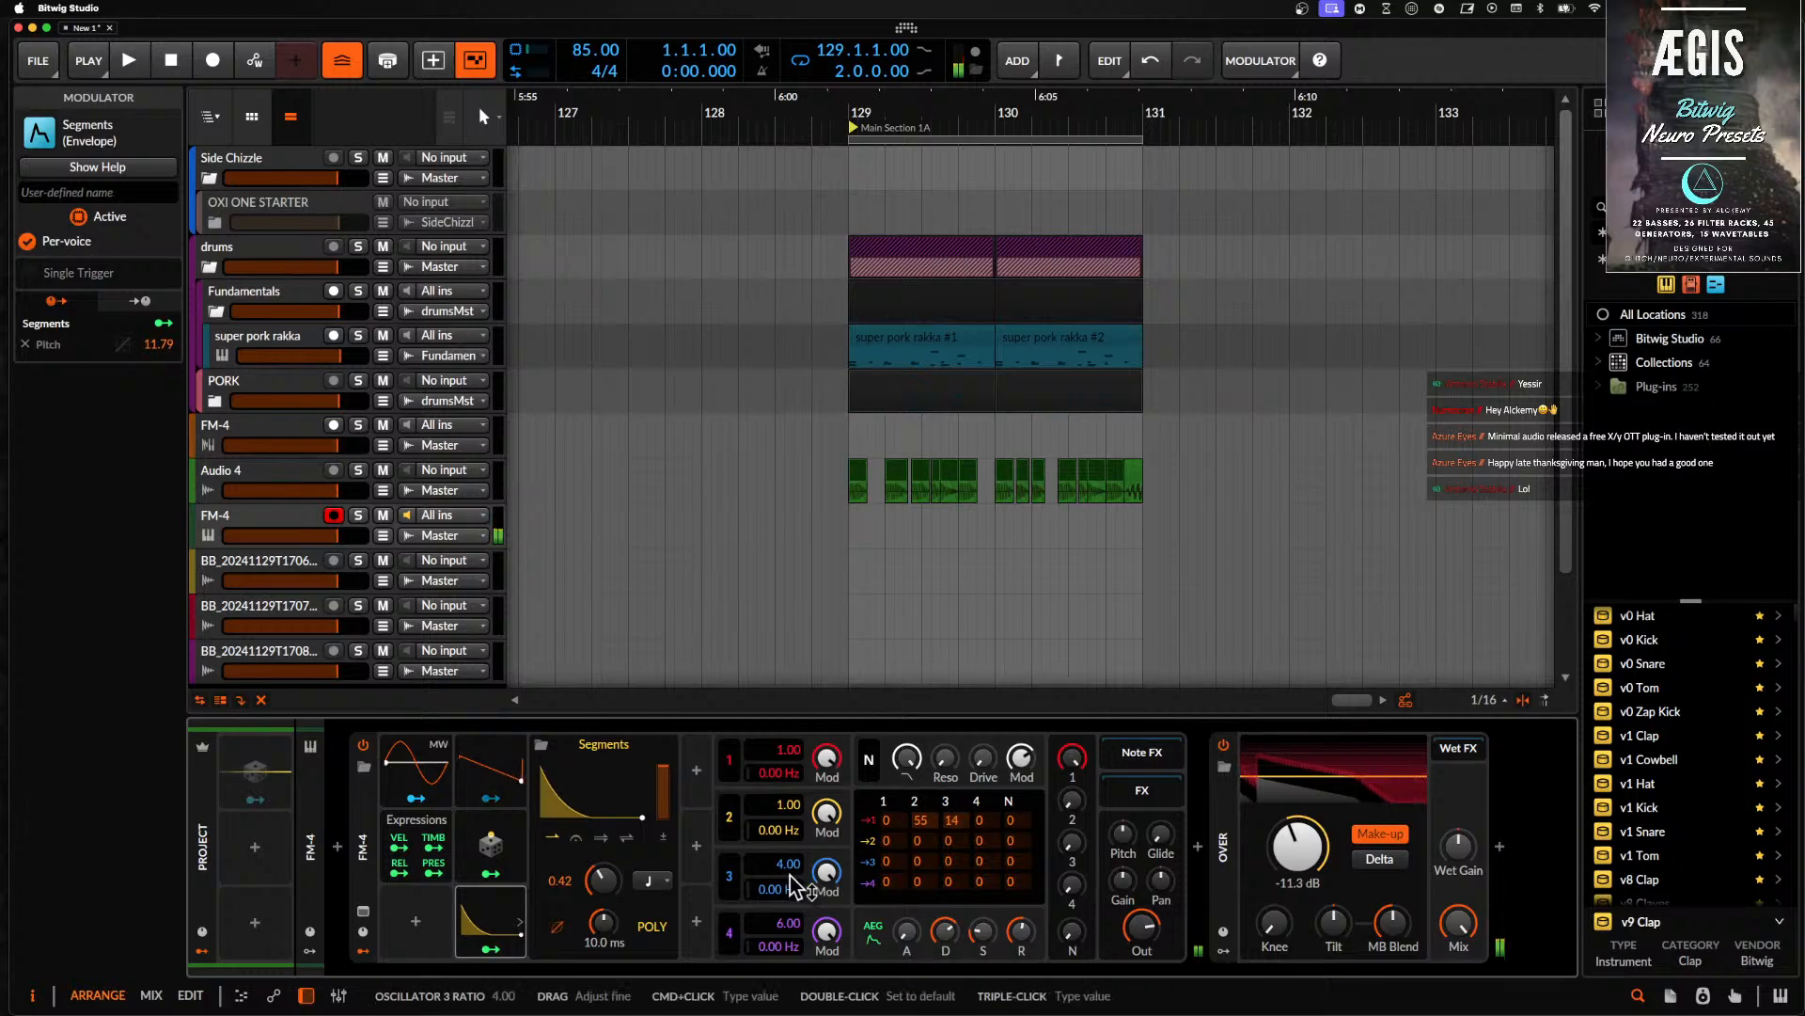
pyautogui.moveTo(793, 867); pyautogui.dragTo(793, 881)
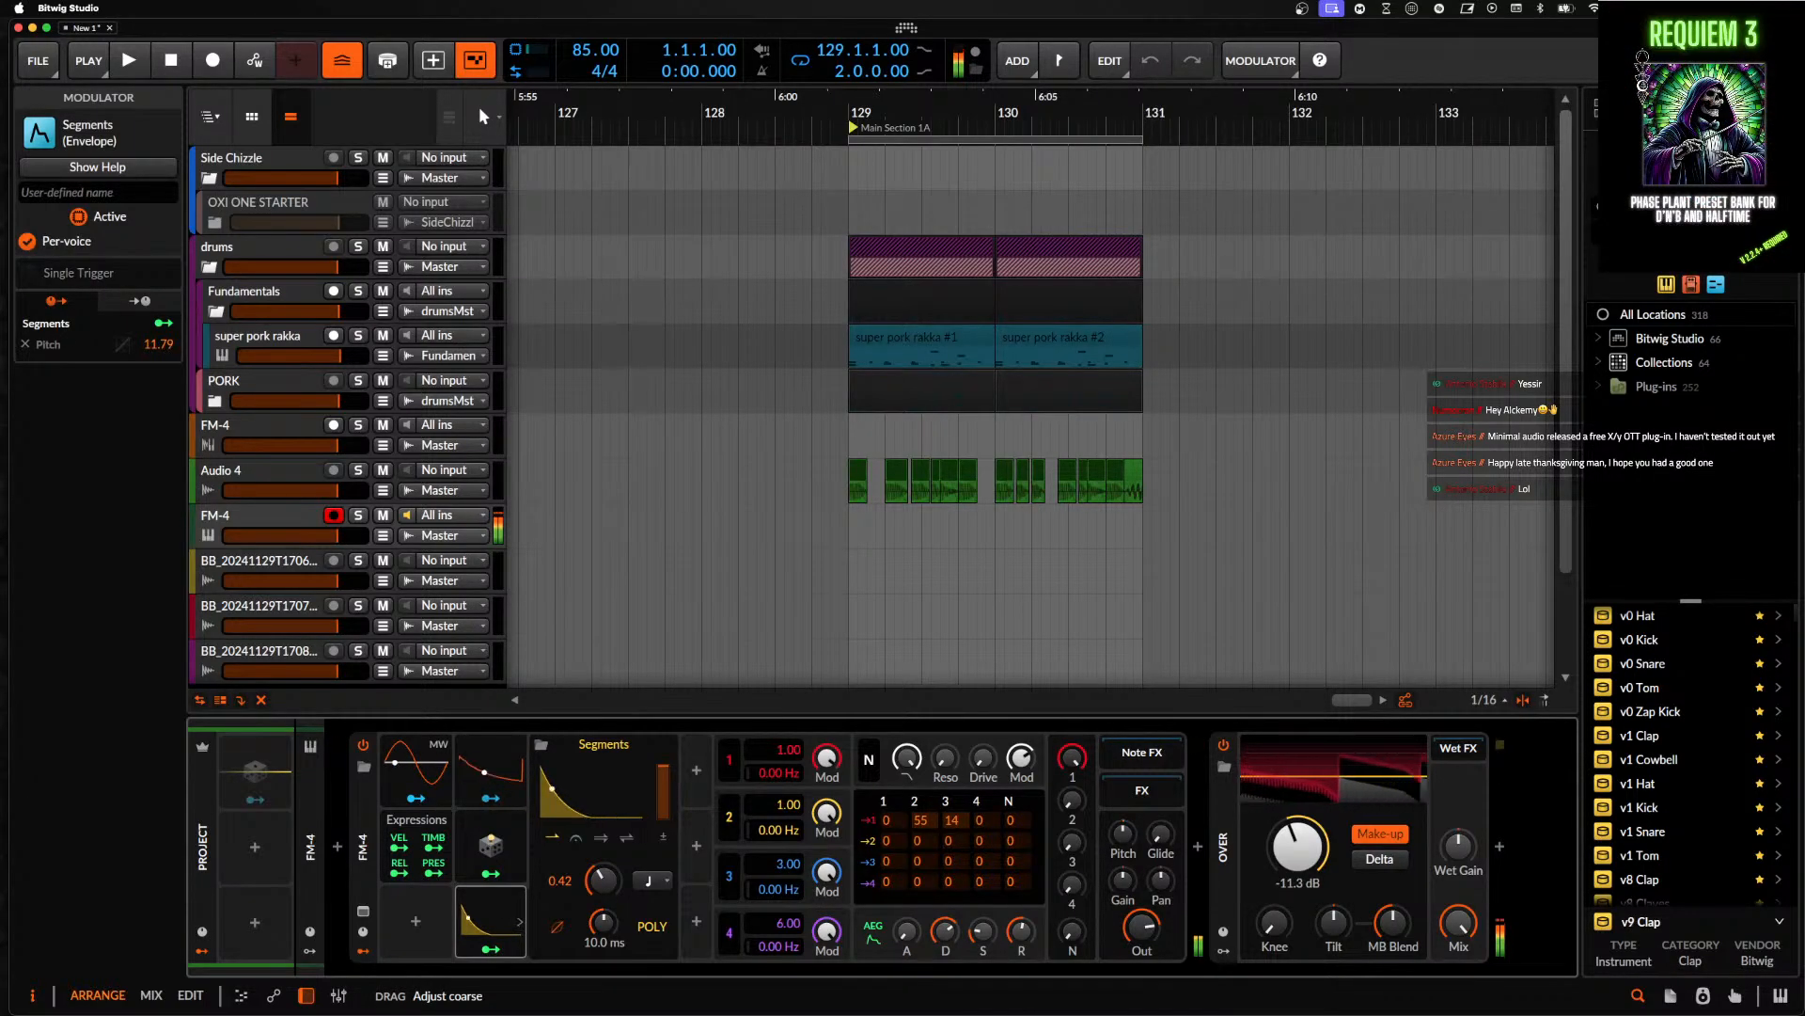
# - Insert Filter+ between FM-4 and Over, set its drive to 0.0 dB and cutoff to 330 Hz, and collapse it
pyautogui.click(1197, 849)
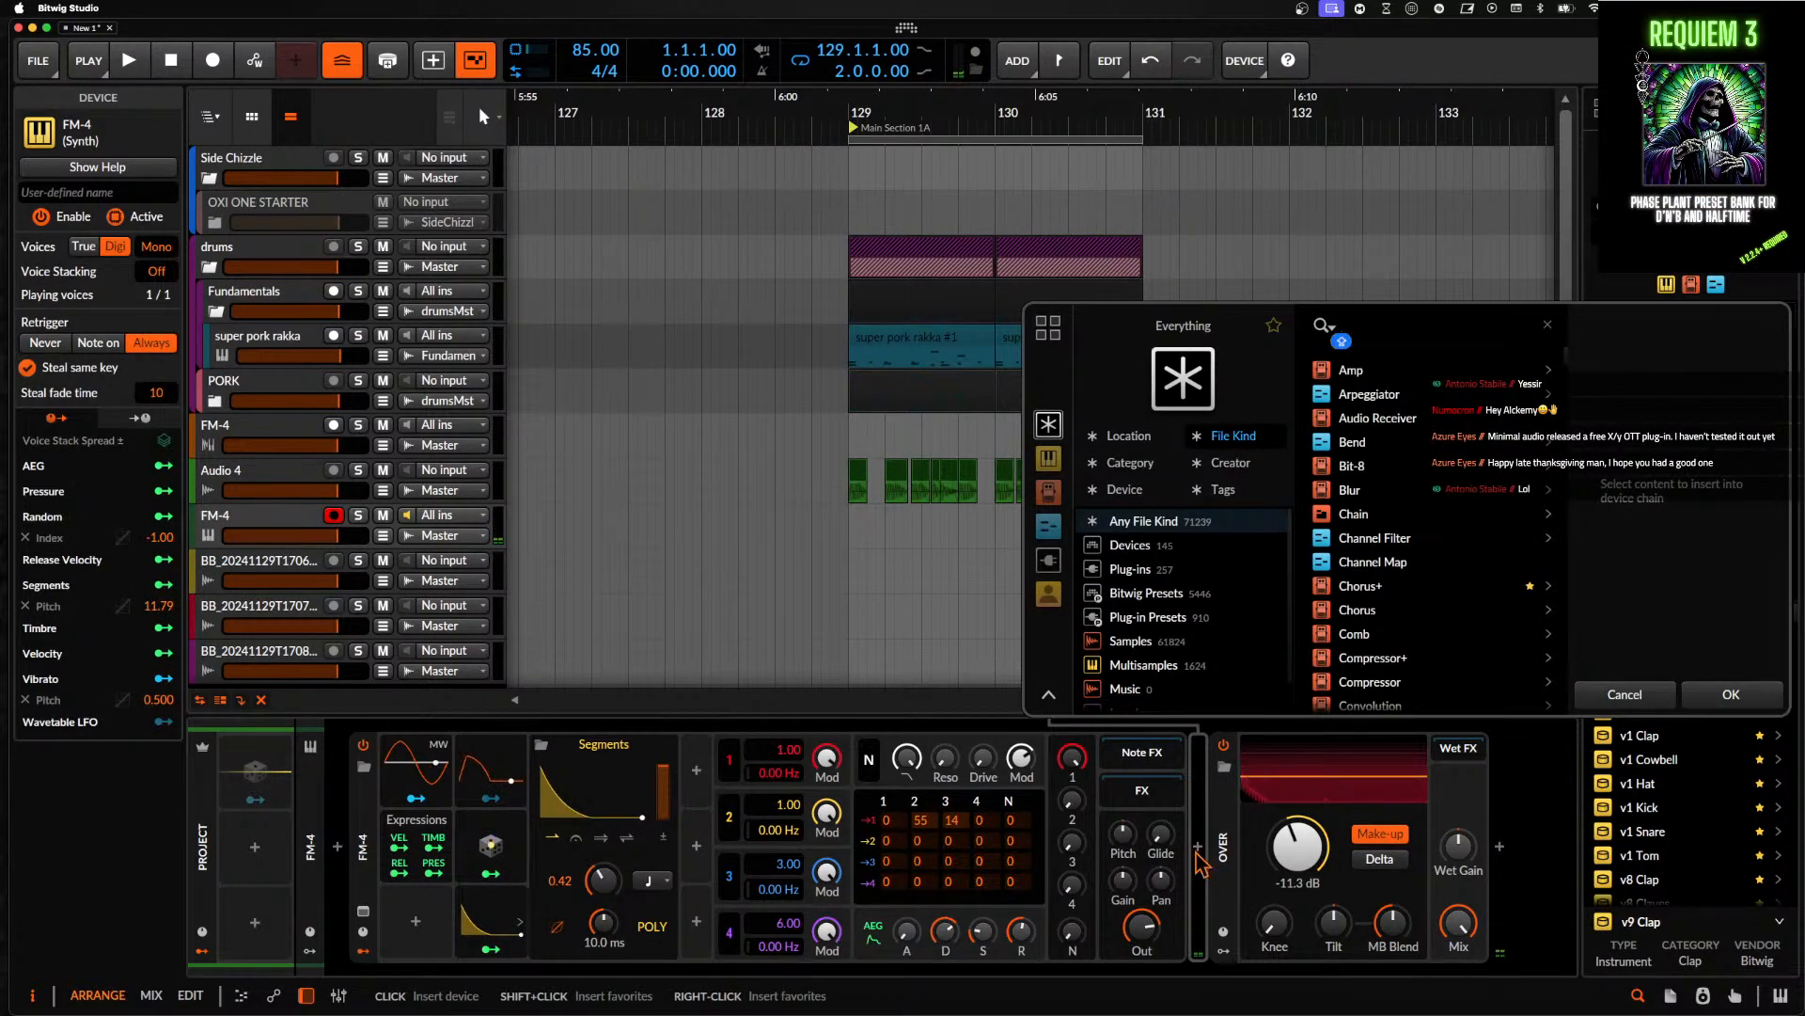
pyautogui.write('filter')
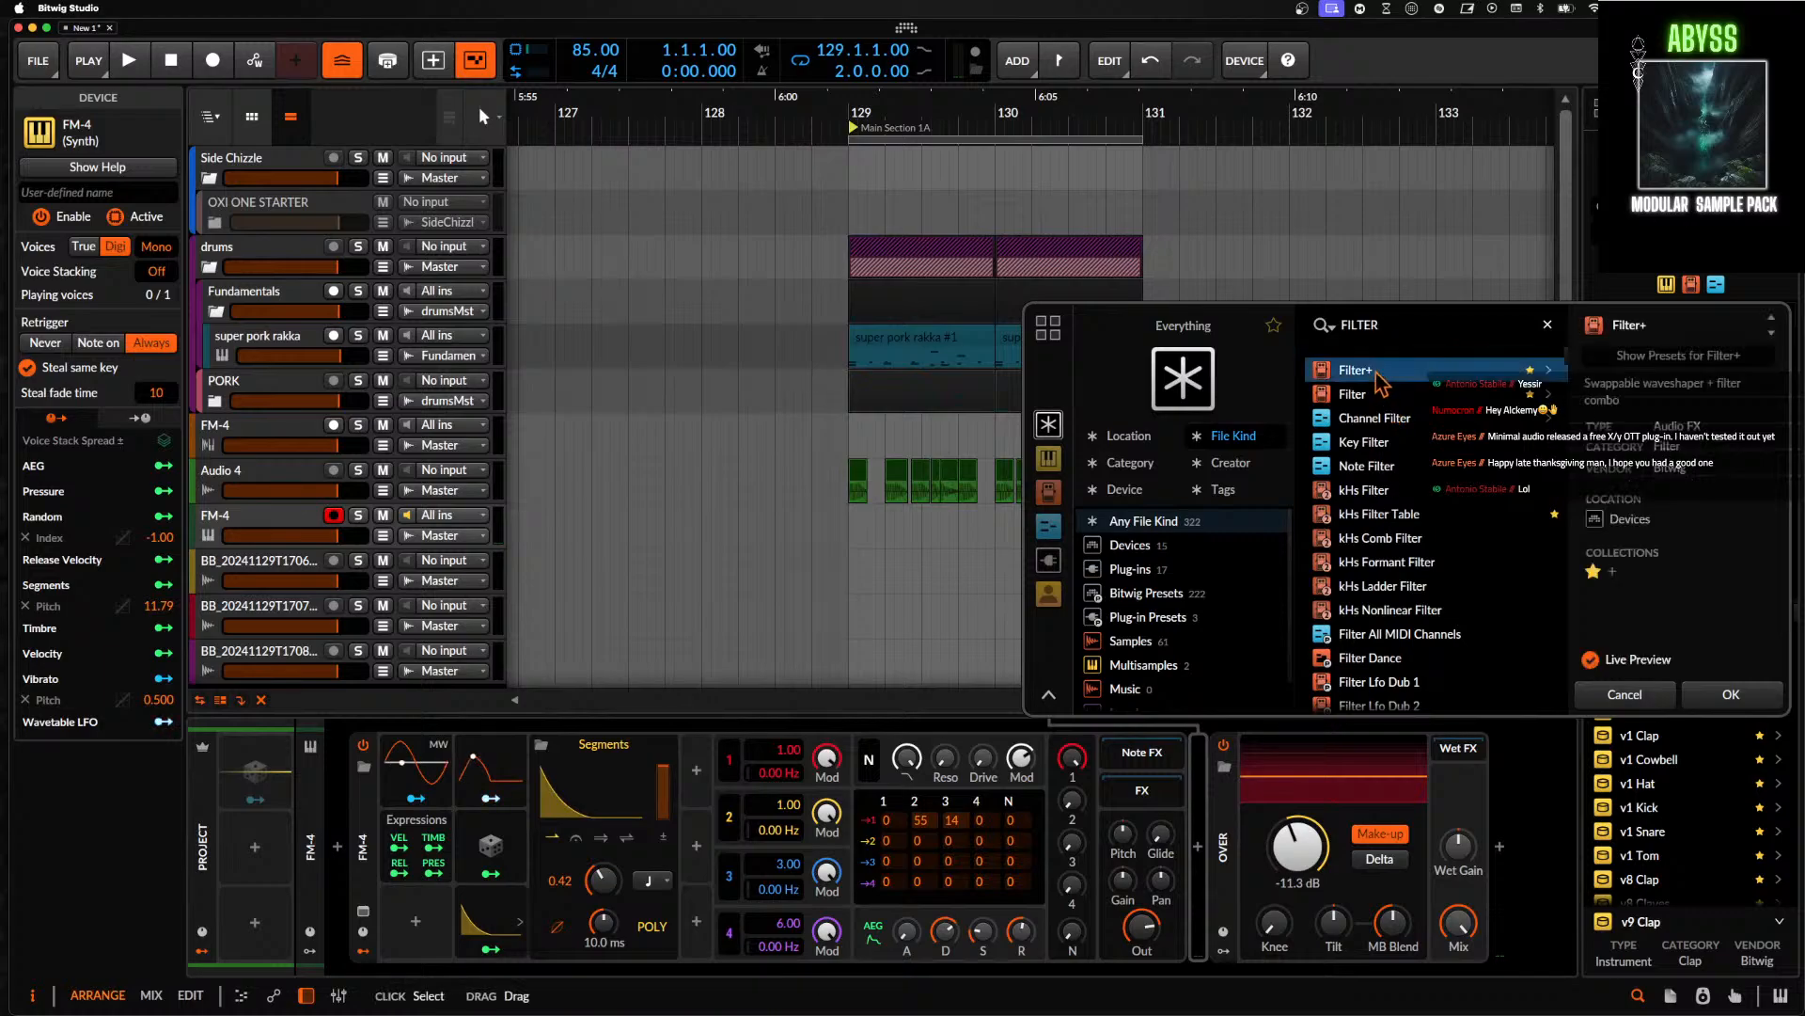
pyautogui.click(1730, 696)
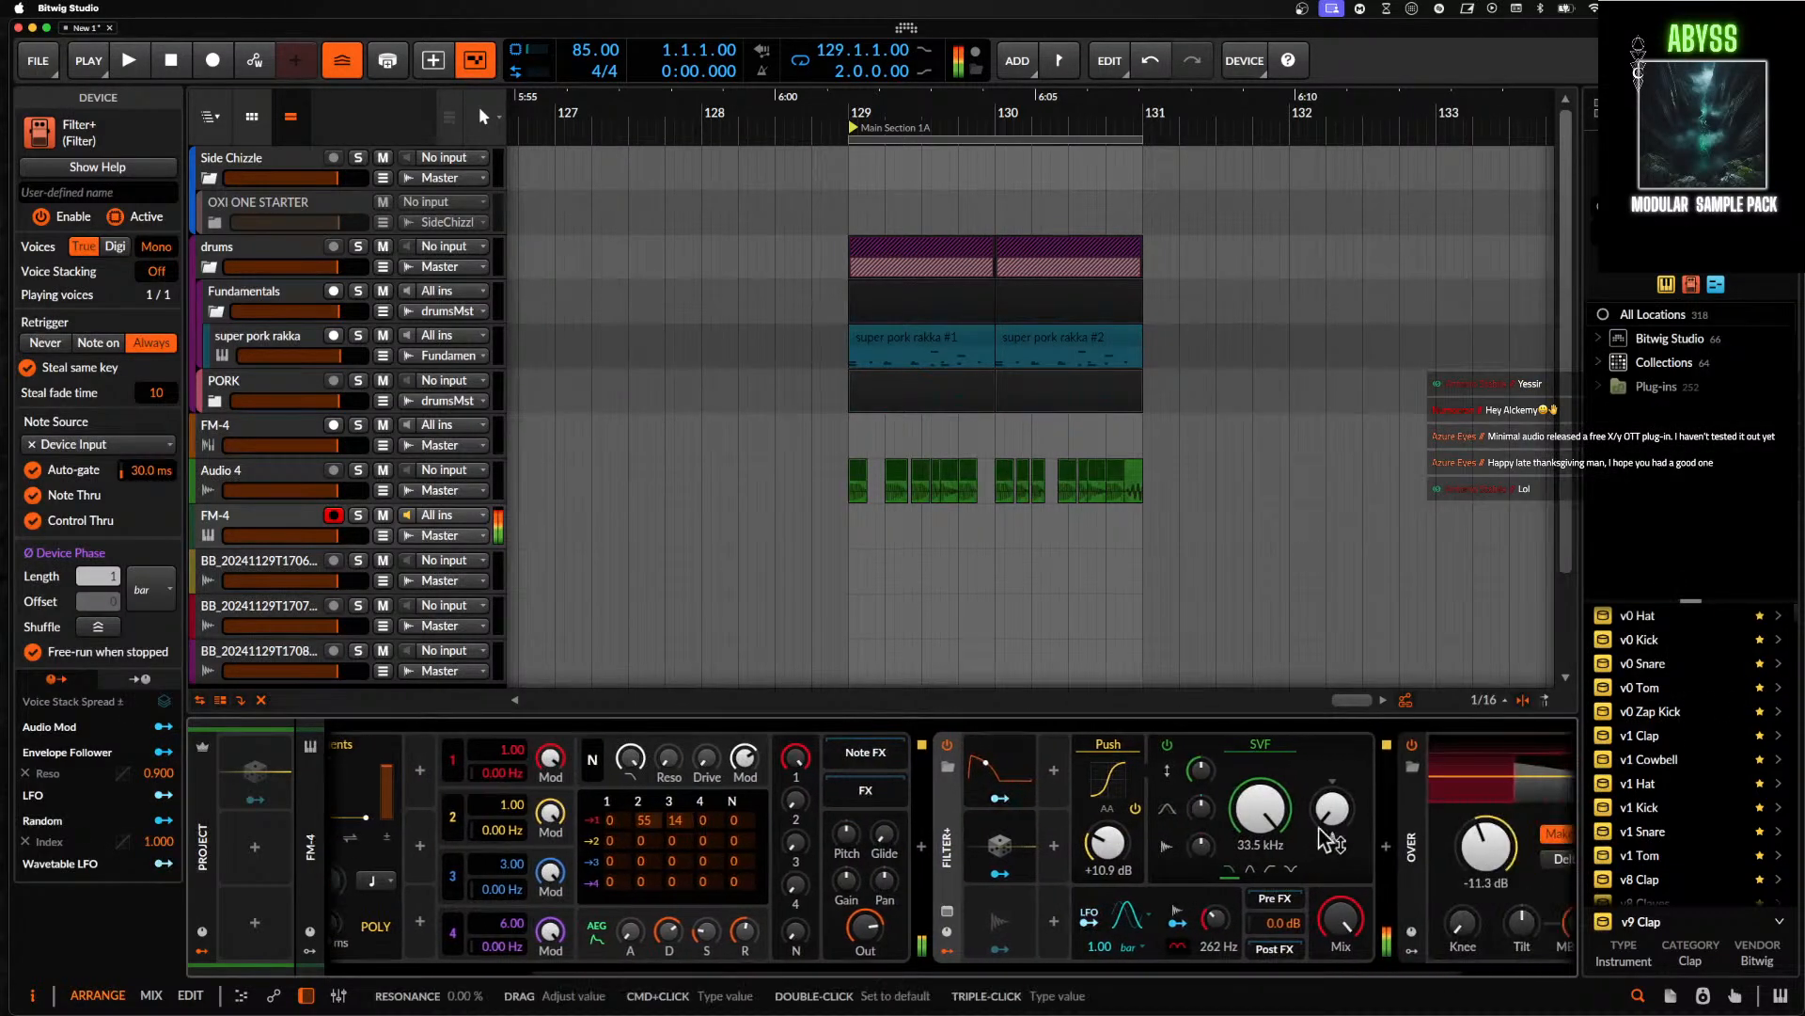
pyautogui.moveTo(1260, 809); pyautogui.dragTo(1260, 893)
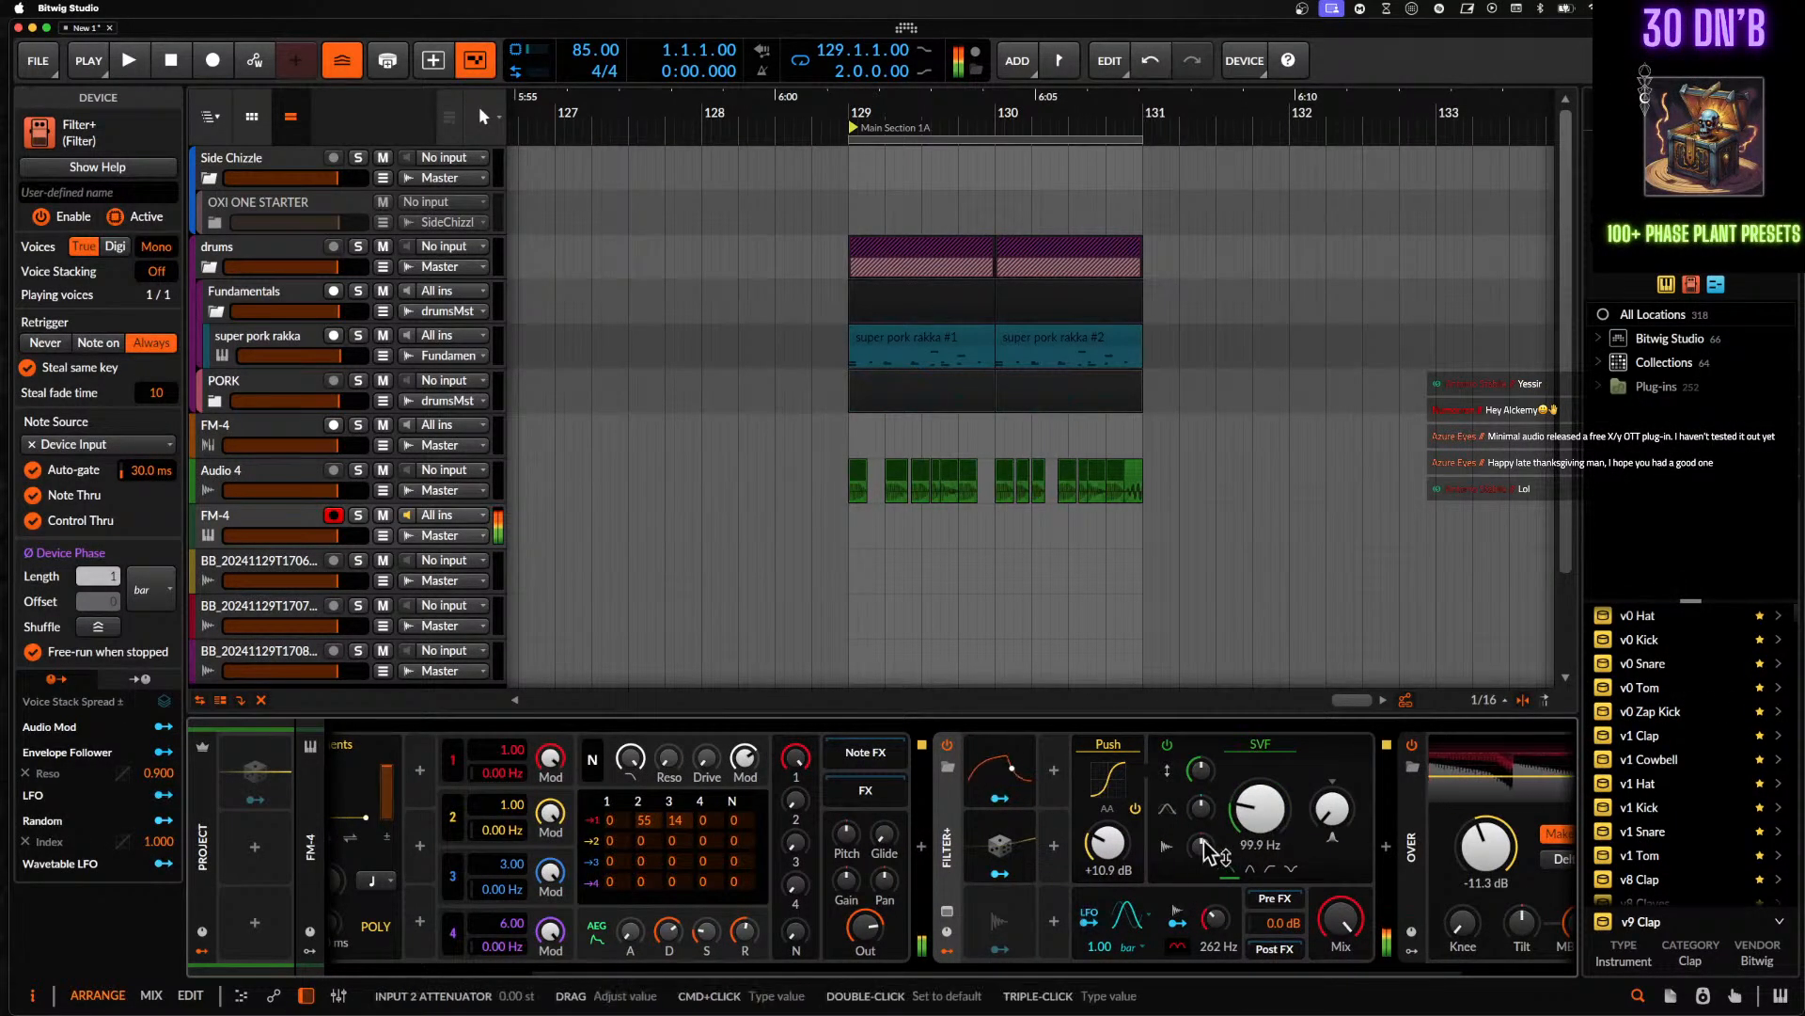
pyautogui.moveTo(1108, 842); pyautogui.dragTo(1107, 894)
pyautogui.moveTo(1260, 809); pyautogui.dragTo(1260, 776)
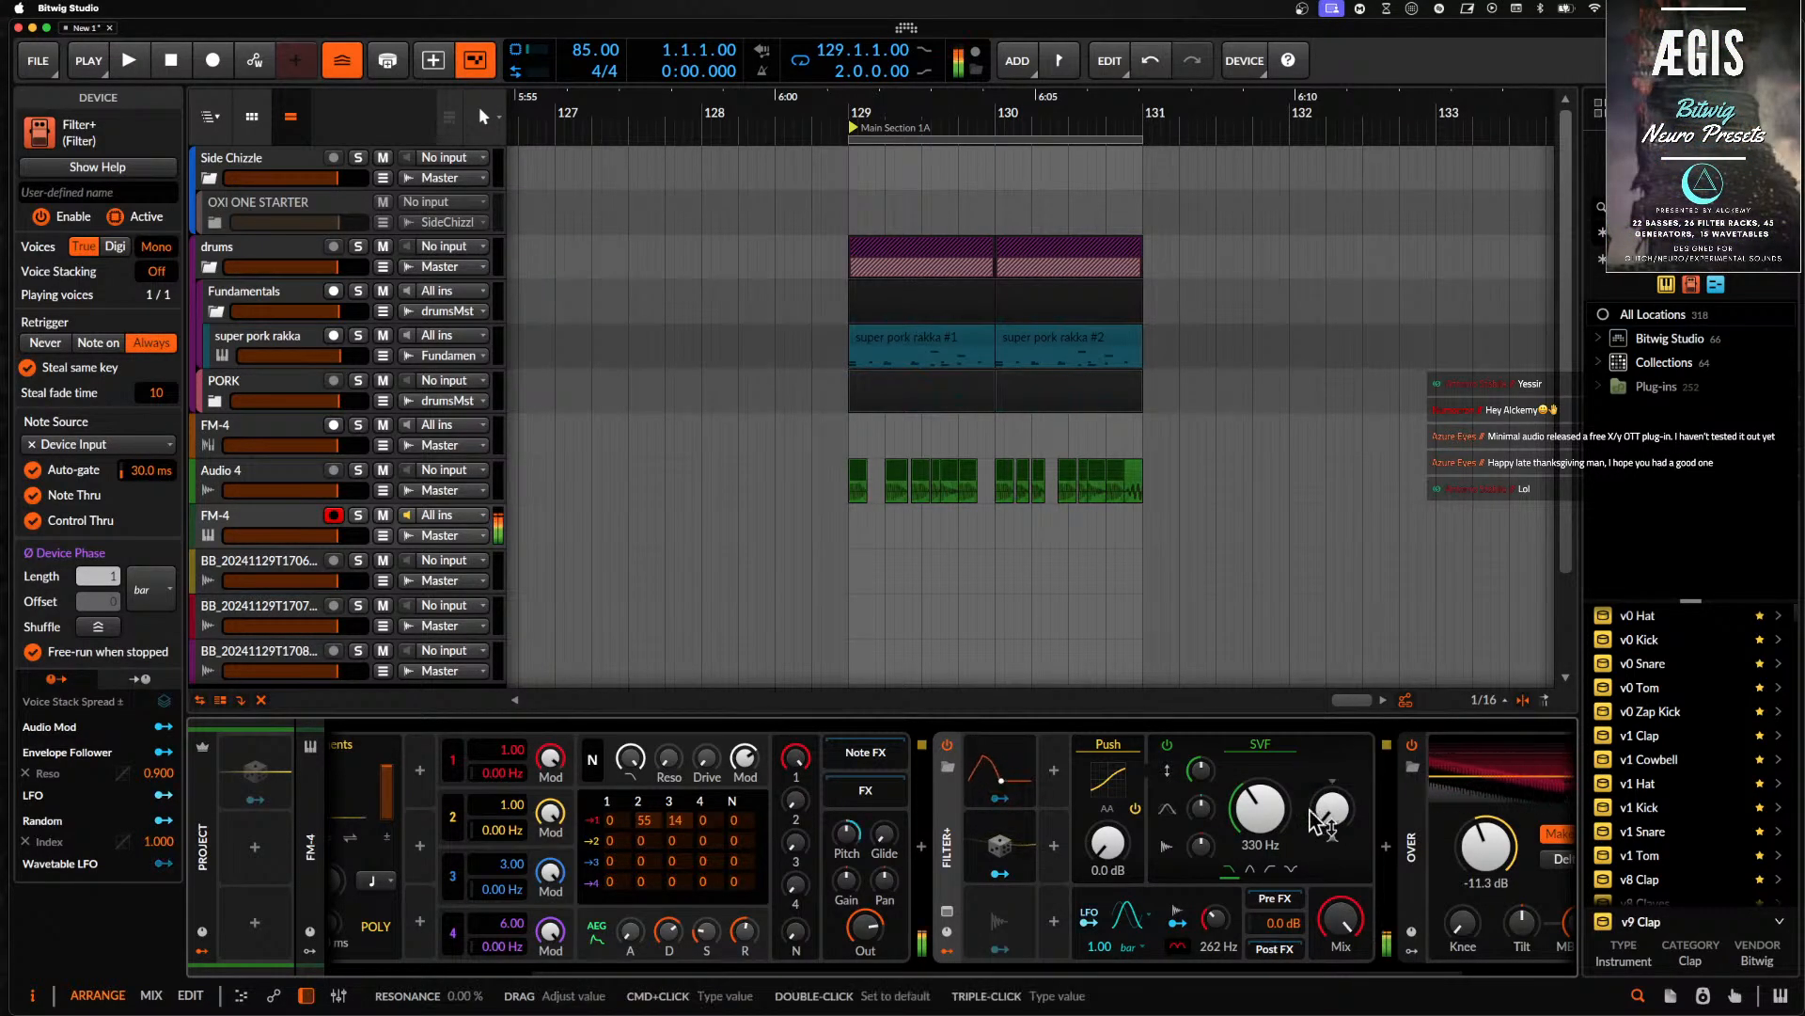
pyautogui.doubleClick(948, 842)
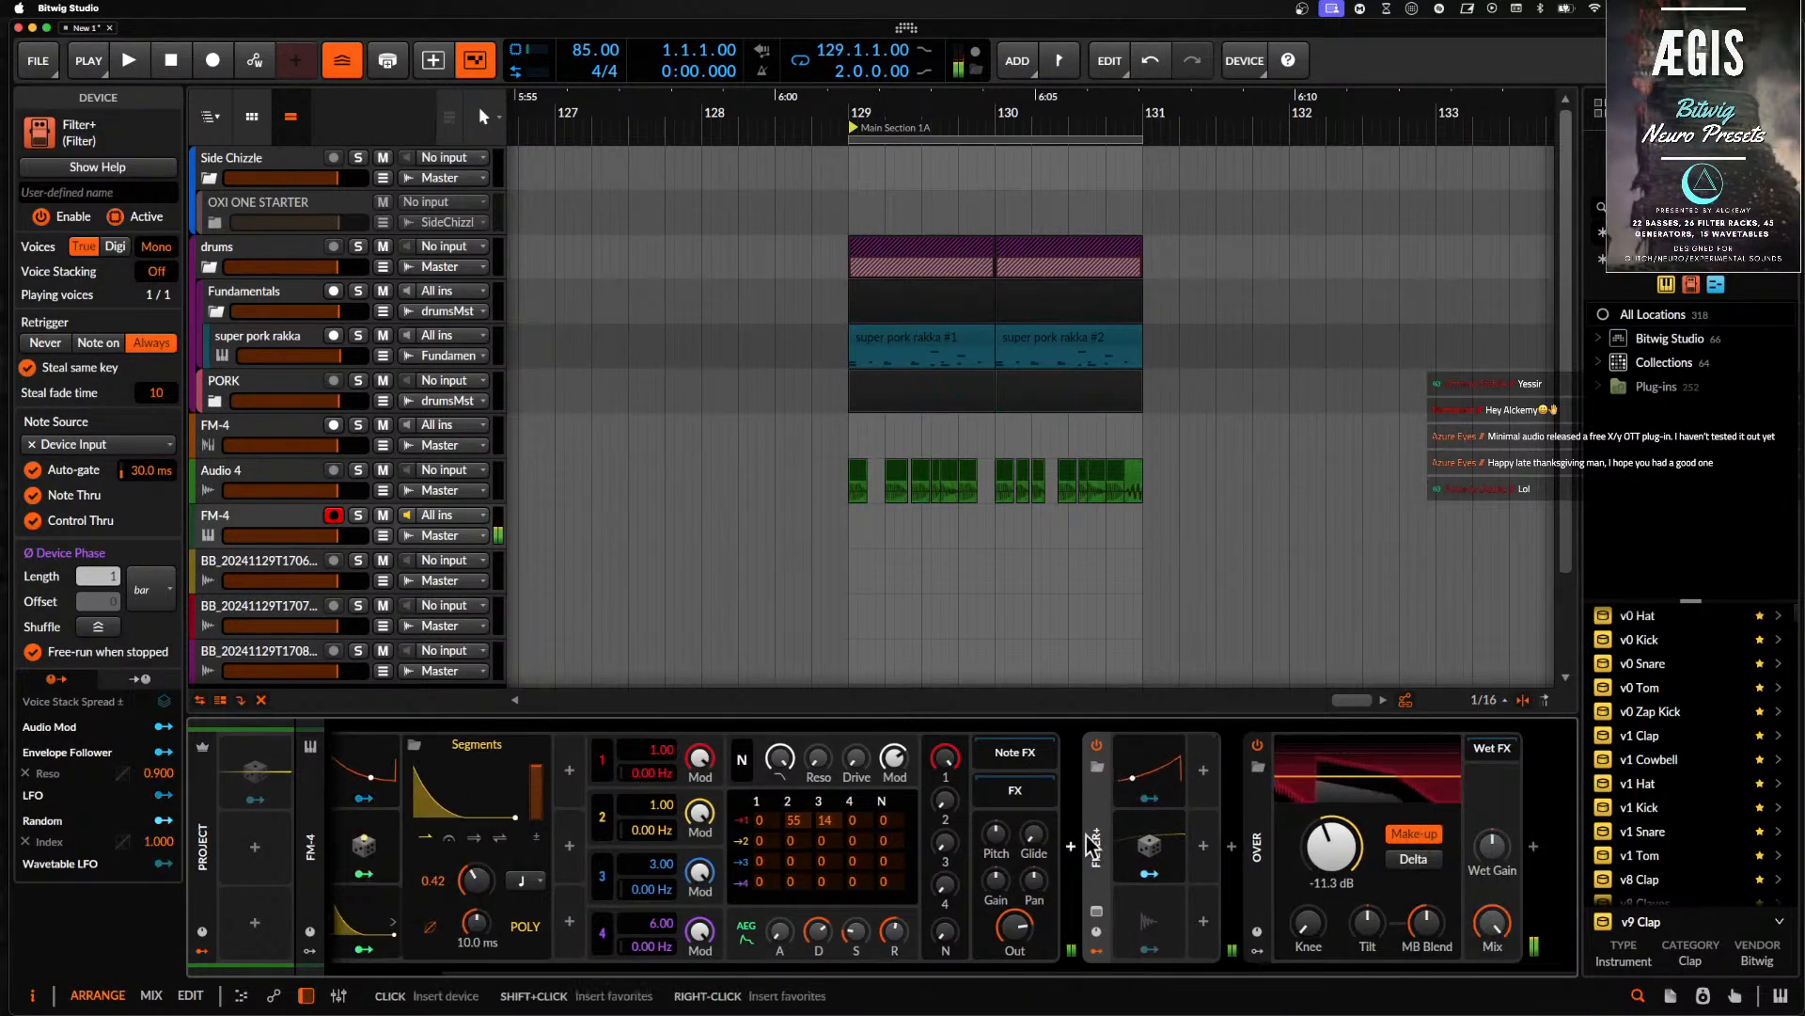
# - Insert the Arturia Dist TUBE-CULTURE distortion between Filter+ and Over
pyautogui.click(1232, 849)
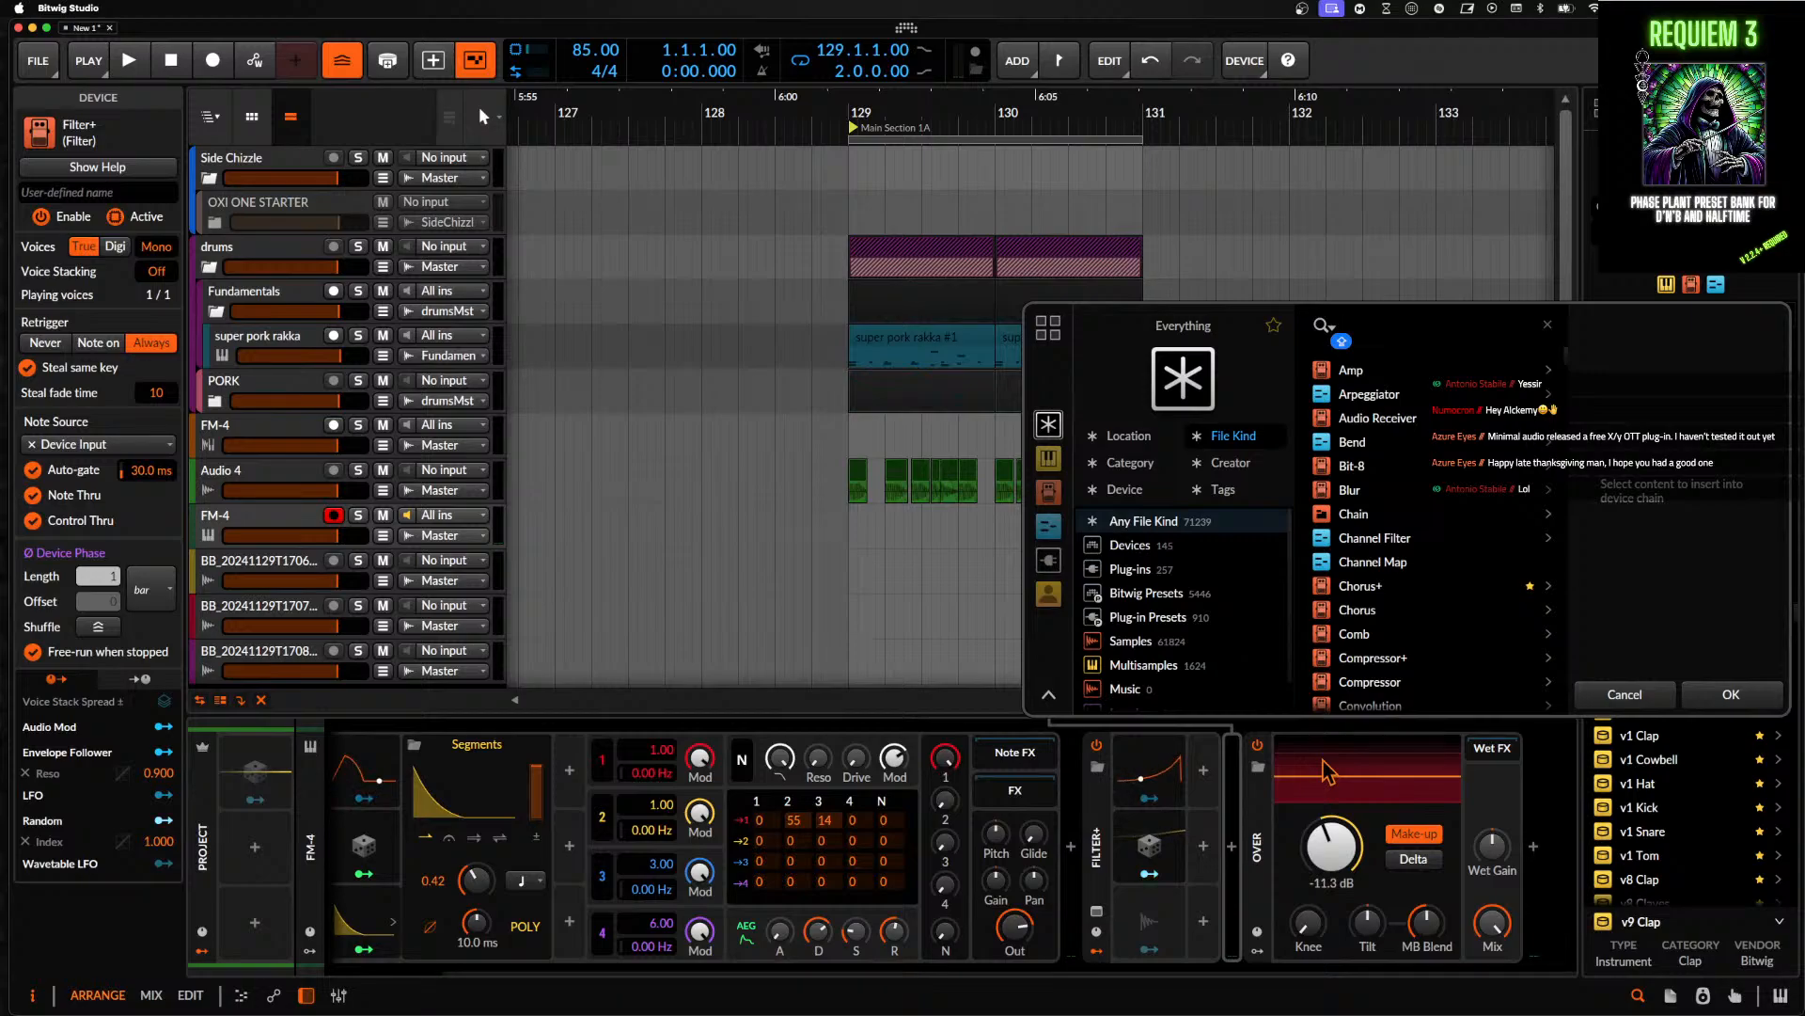
pyautogui.write('DIST')
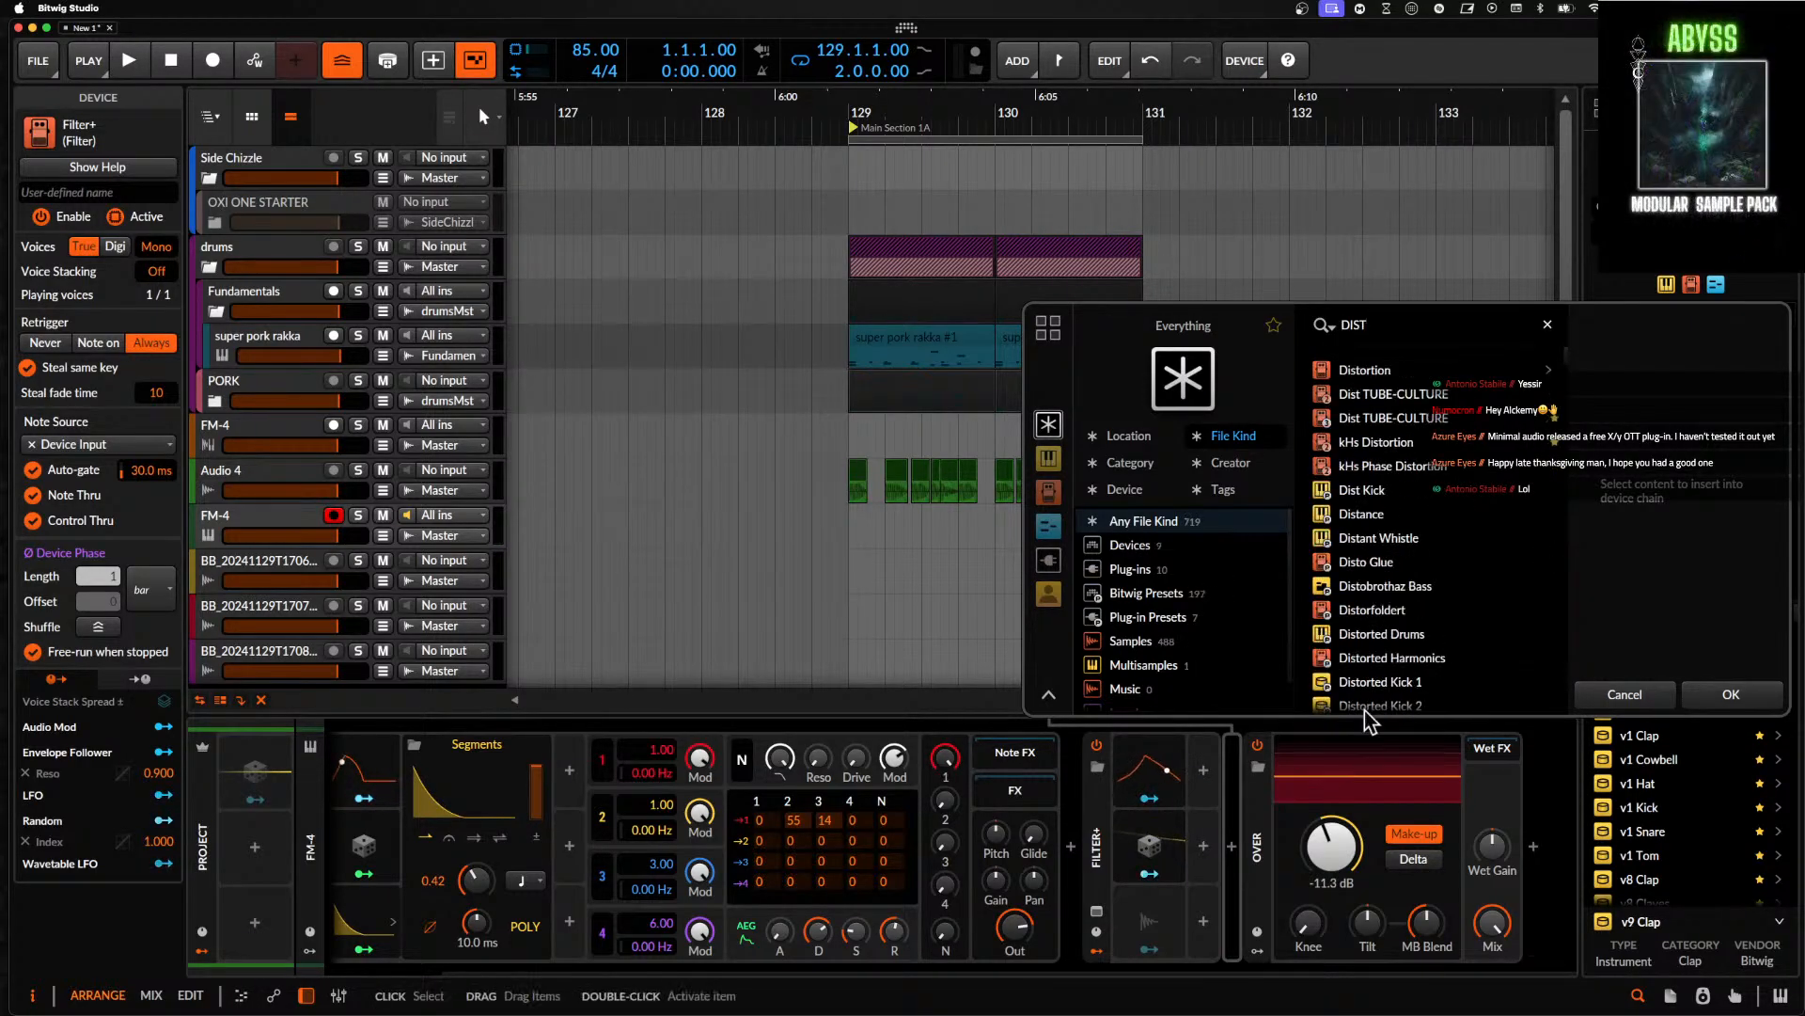
pyautogui.click(1411, 465)
pyautogui.click(1386, 417)
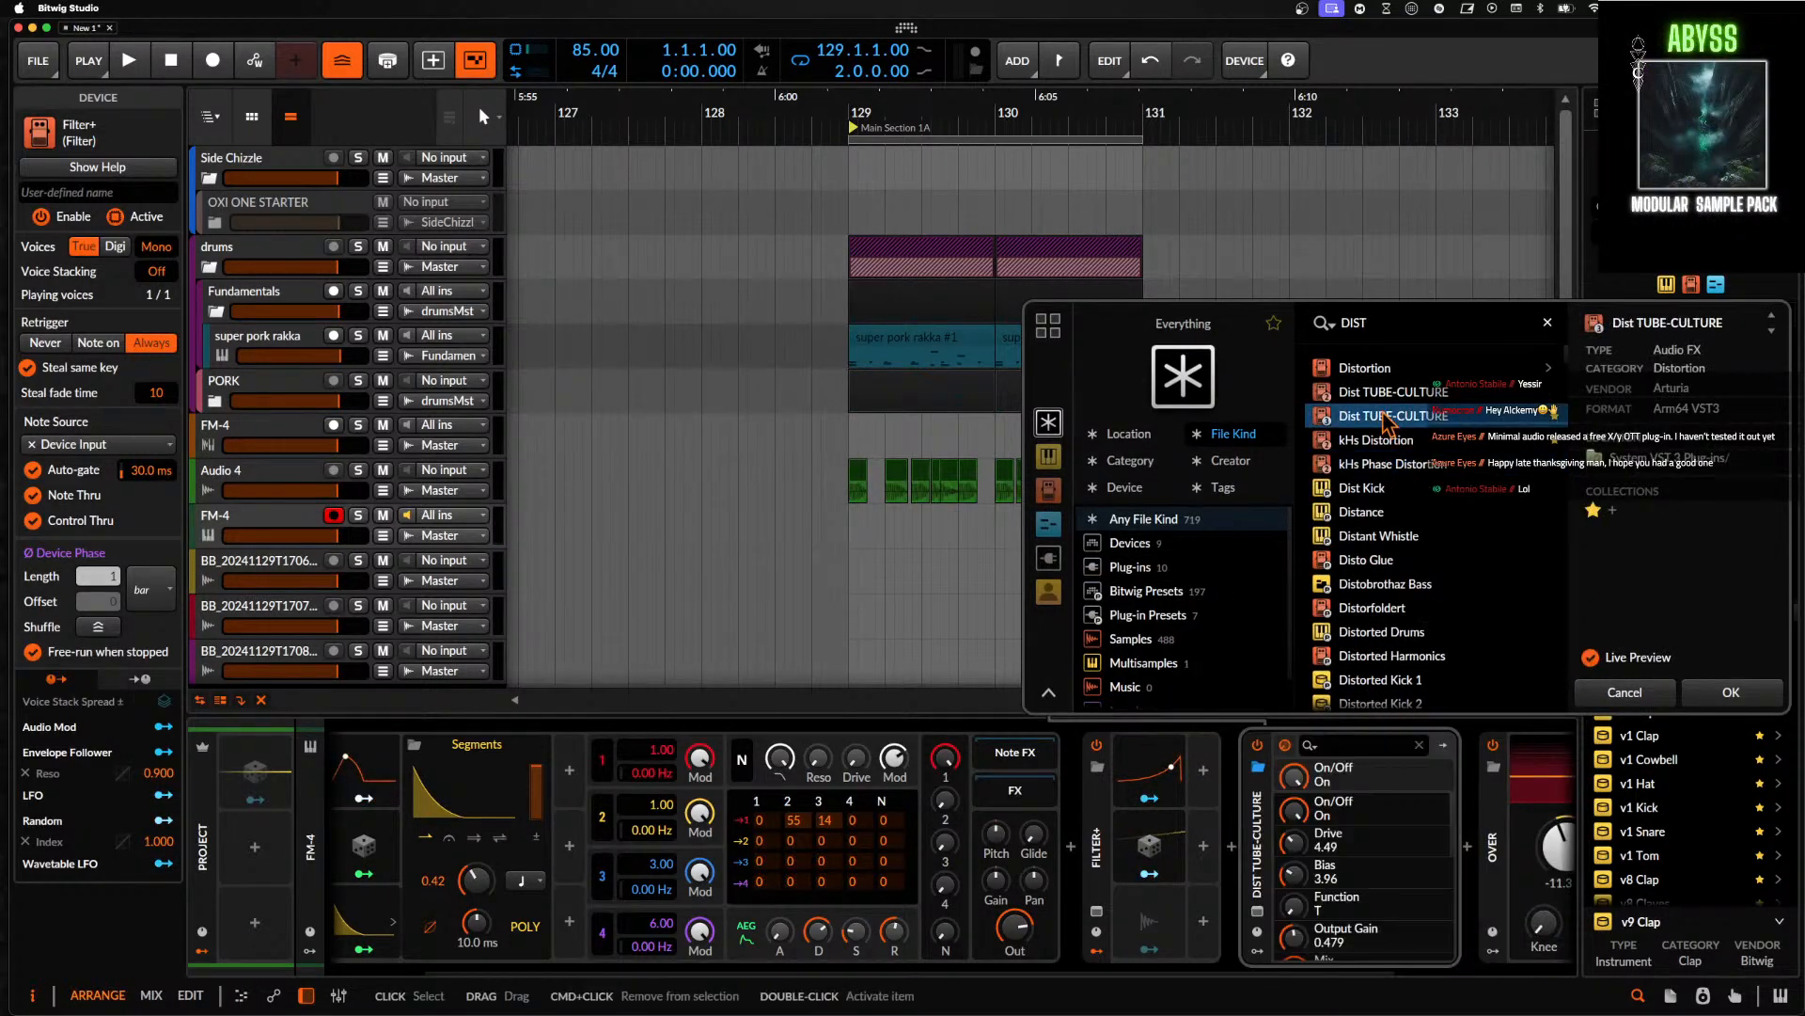
pyautogui.click(1734, 693)
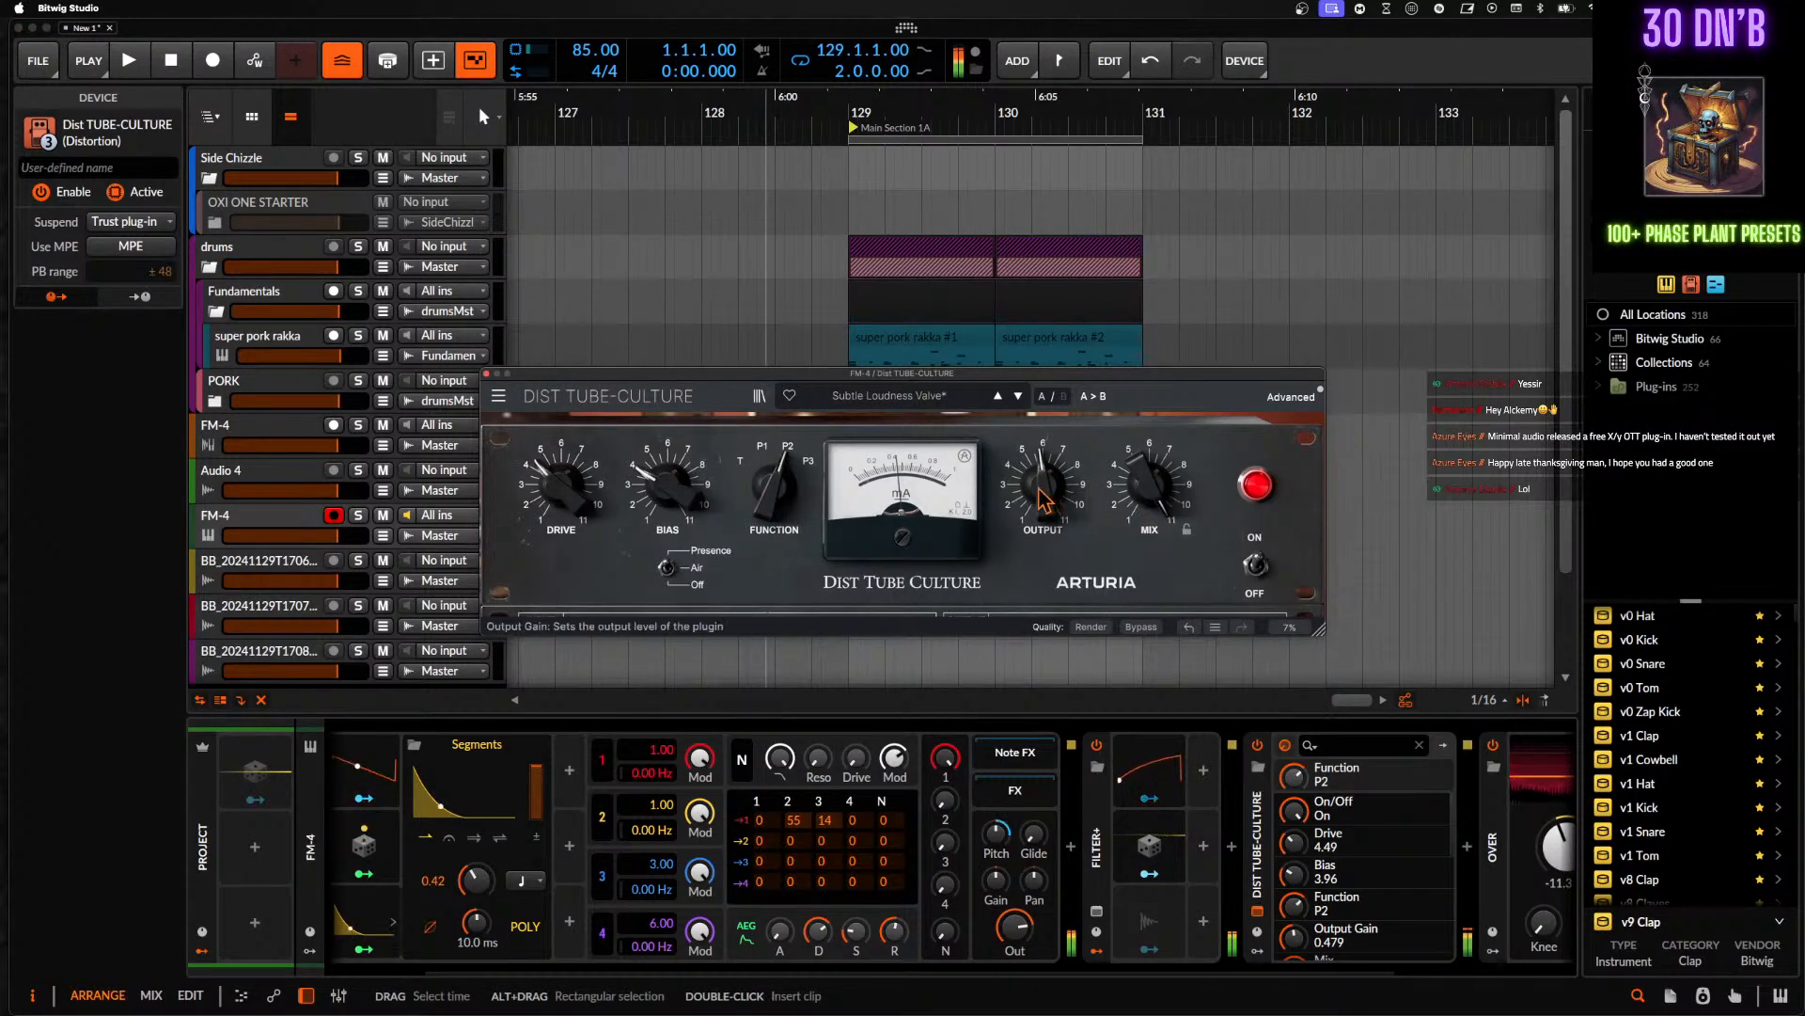
# - Set Dist TUBE-CULTURE to drive 3.69, bias 3.32, function P2, presence mode Air and output gain -0.60 dB
pyautogui.moveTo(1041, 484); pyautogui.dragTo(919, 503)
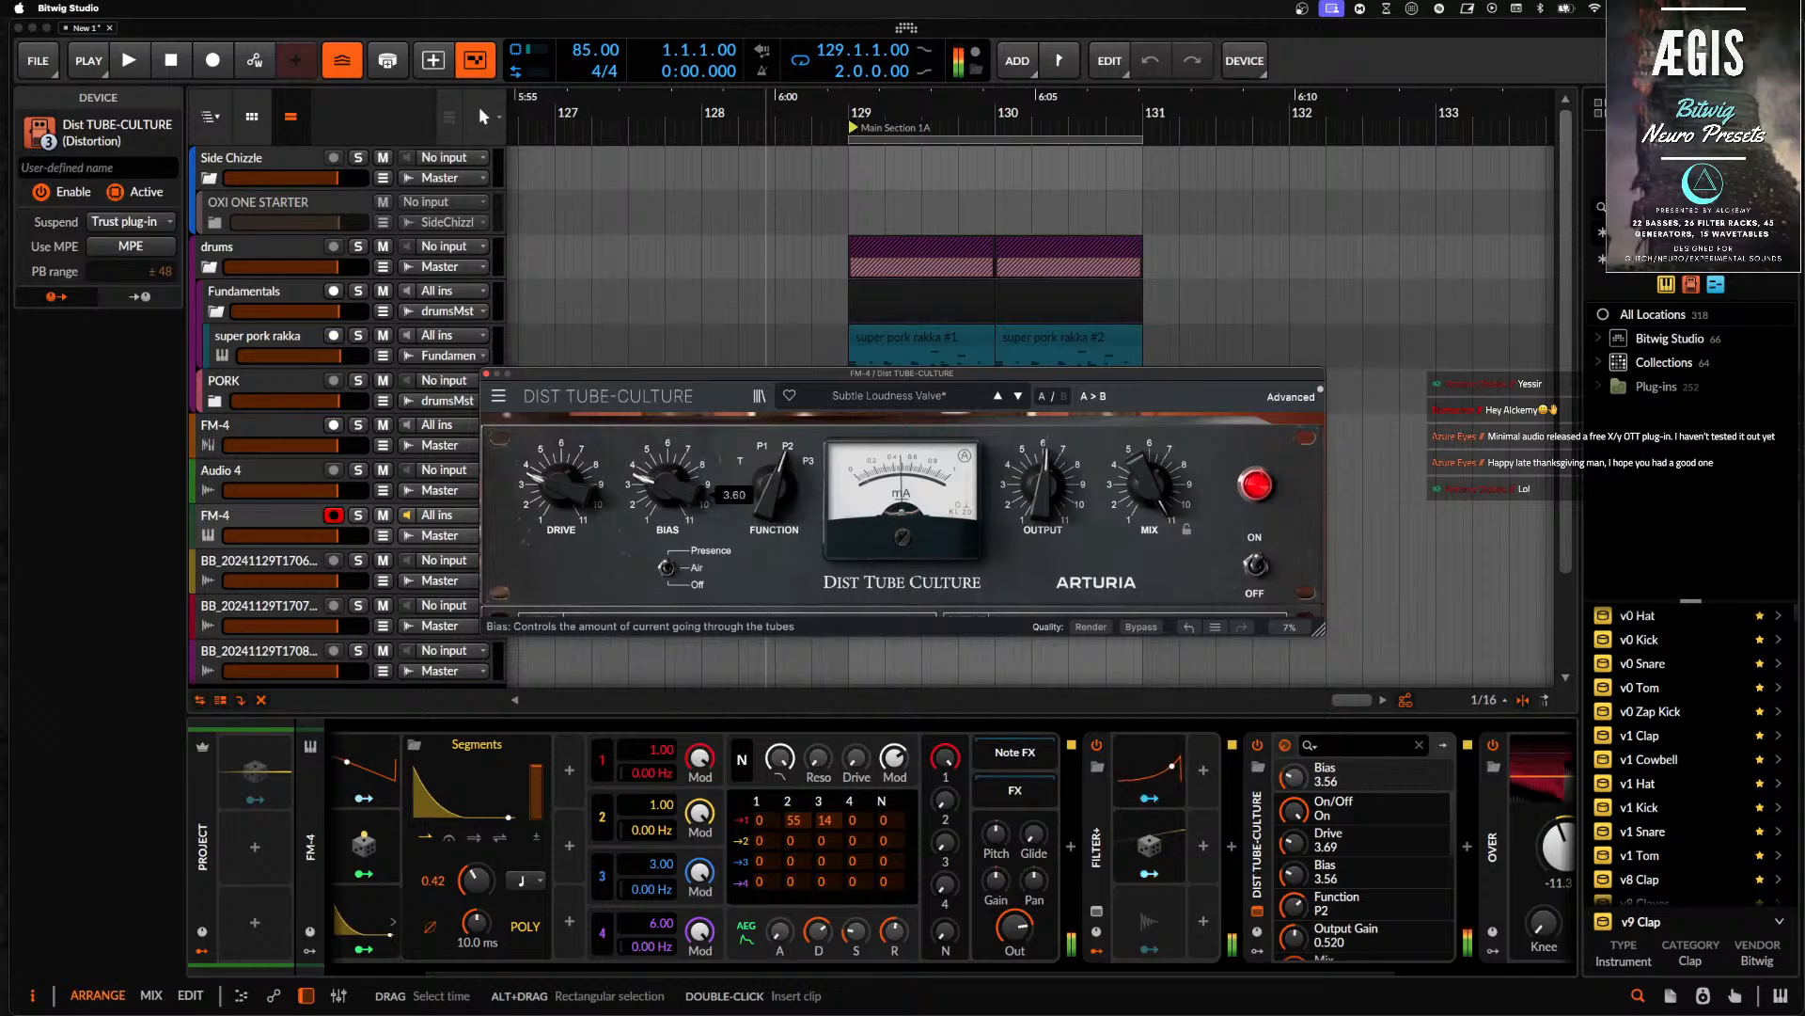
pyautogui.moveTo(667, 484); pyautogui.dragTo(667, 494)
pyautogui.click(666, 569)
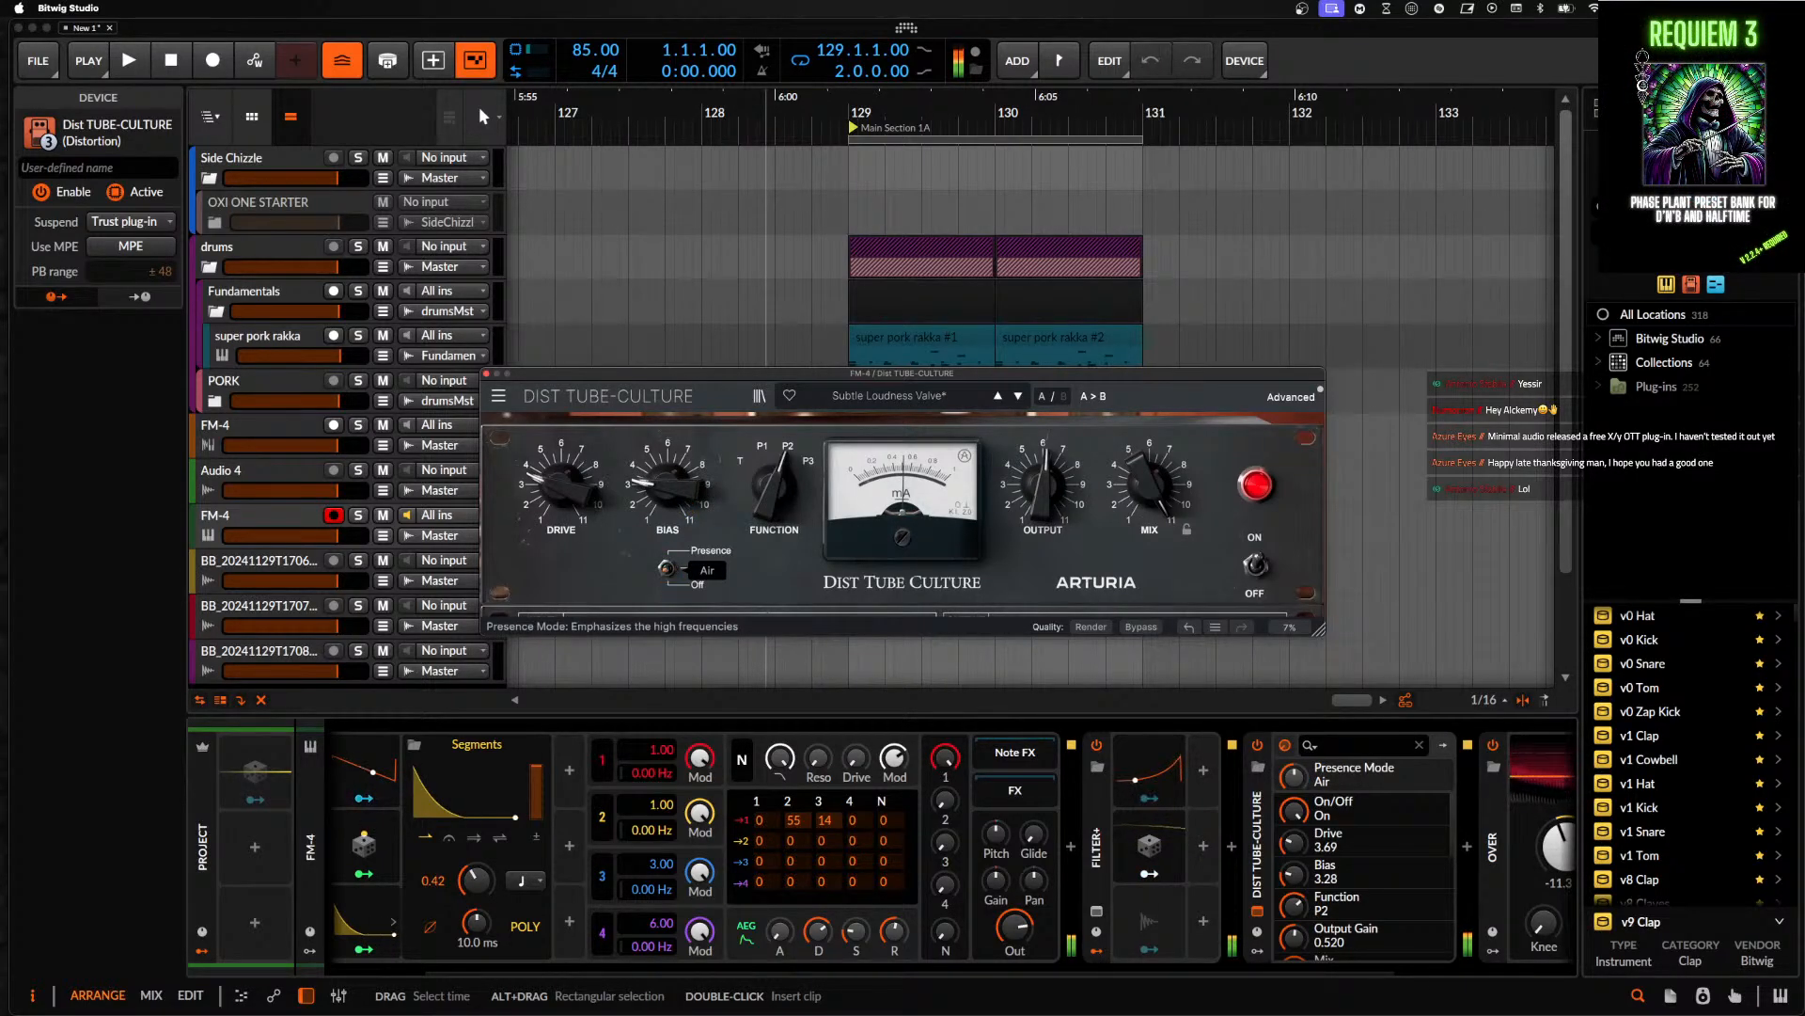
pyautogui.moveTo(667, 485); pyautogui.dragTo(668, 488)
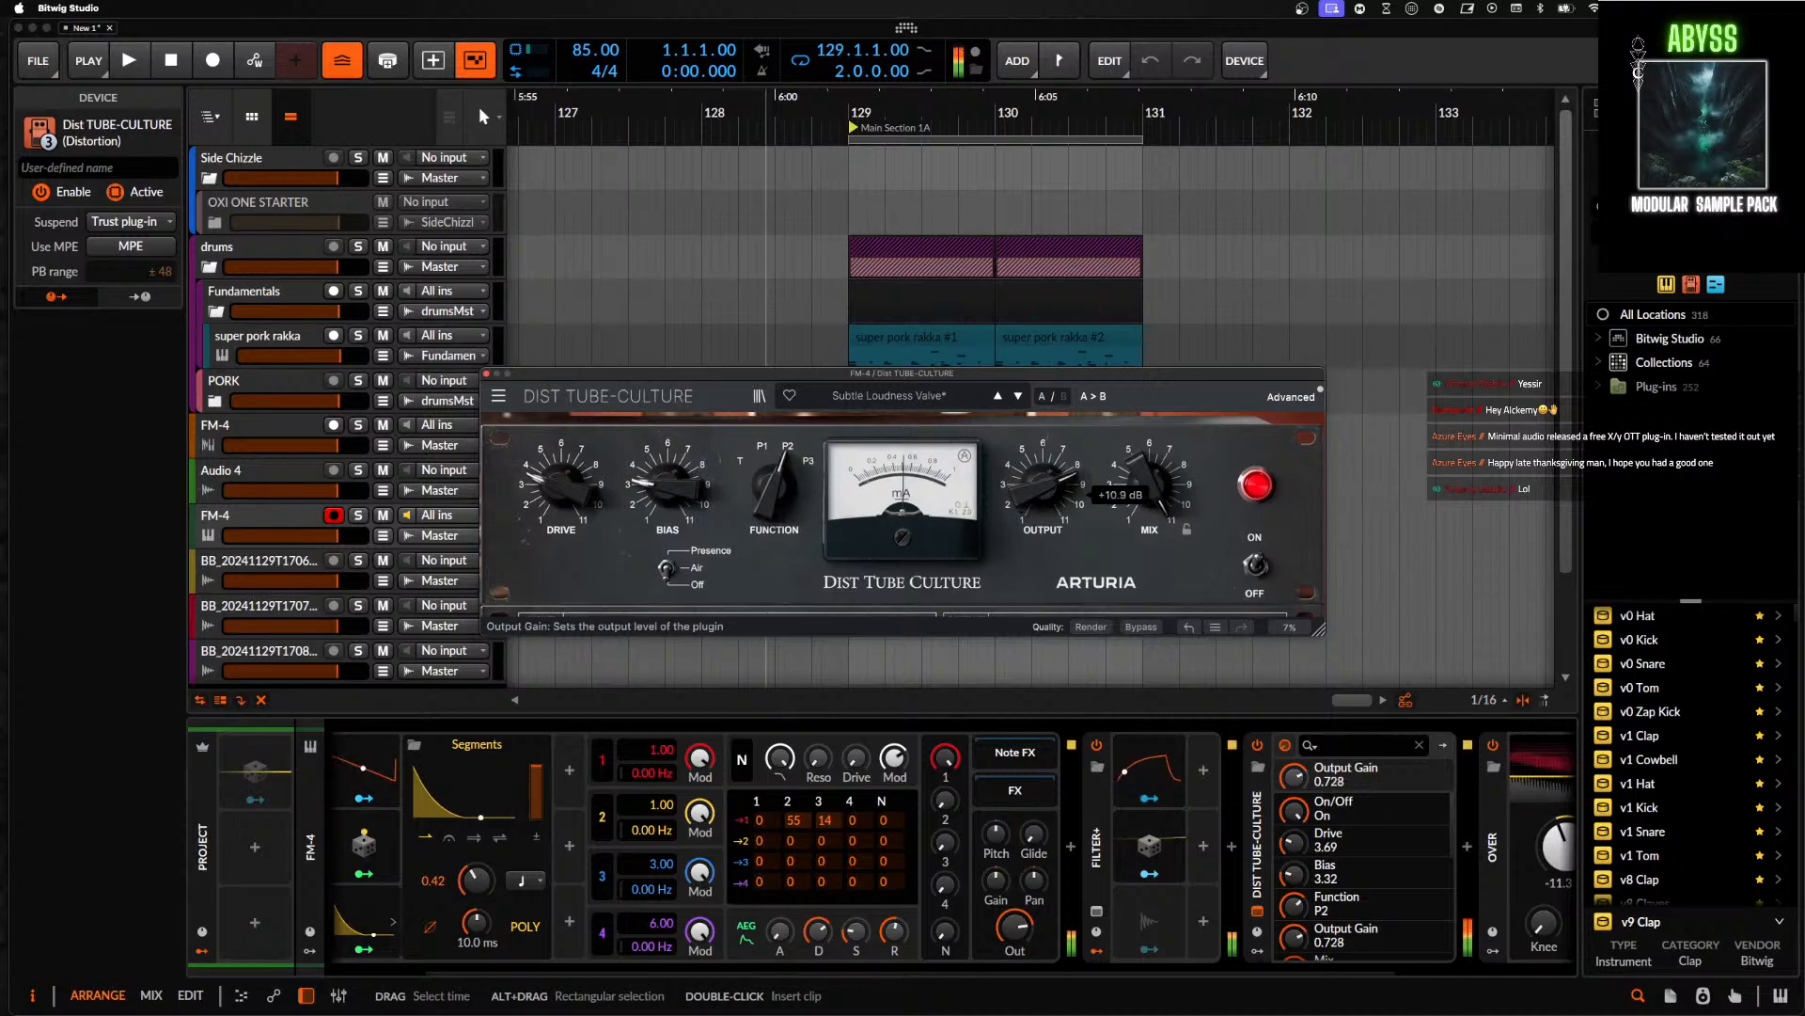
pyautogui.moveTo(1065, 498); pyautogui.dragTo(1066, 489)
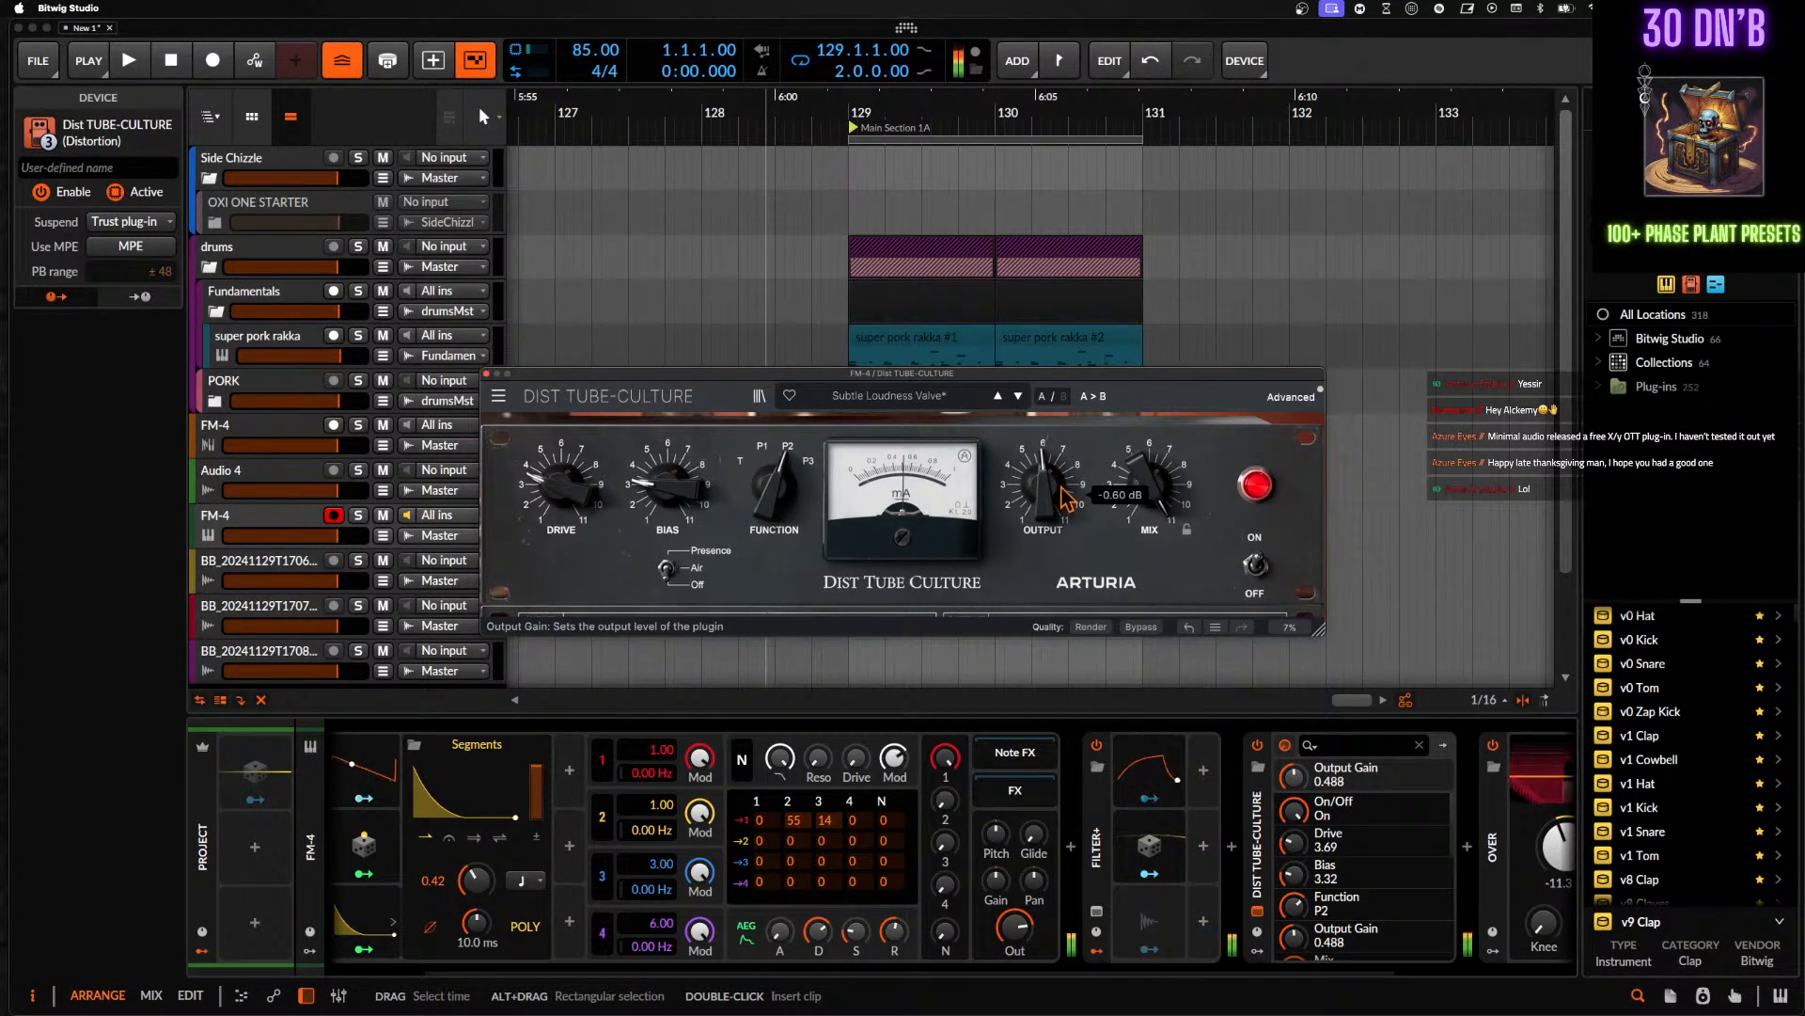
# - Set oscillator 2's modulation of oscillator 1 to 19 in FM-4 and close the Dist TUBE-CULTURE window
pyautogui.moveTo(796, 825); pyautogui.dragTo(799, 867)
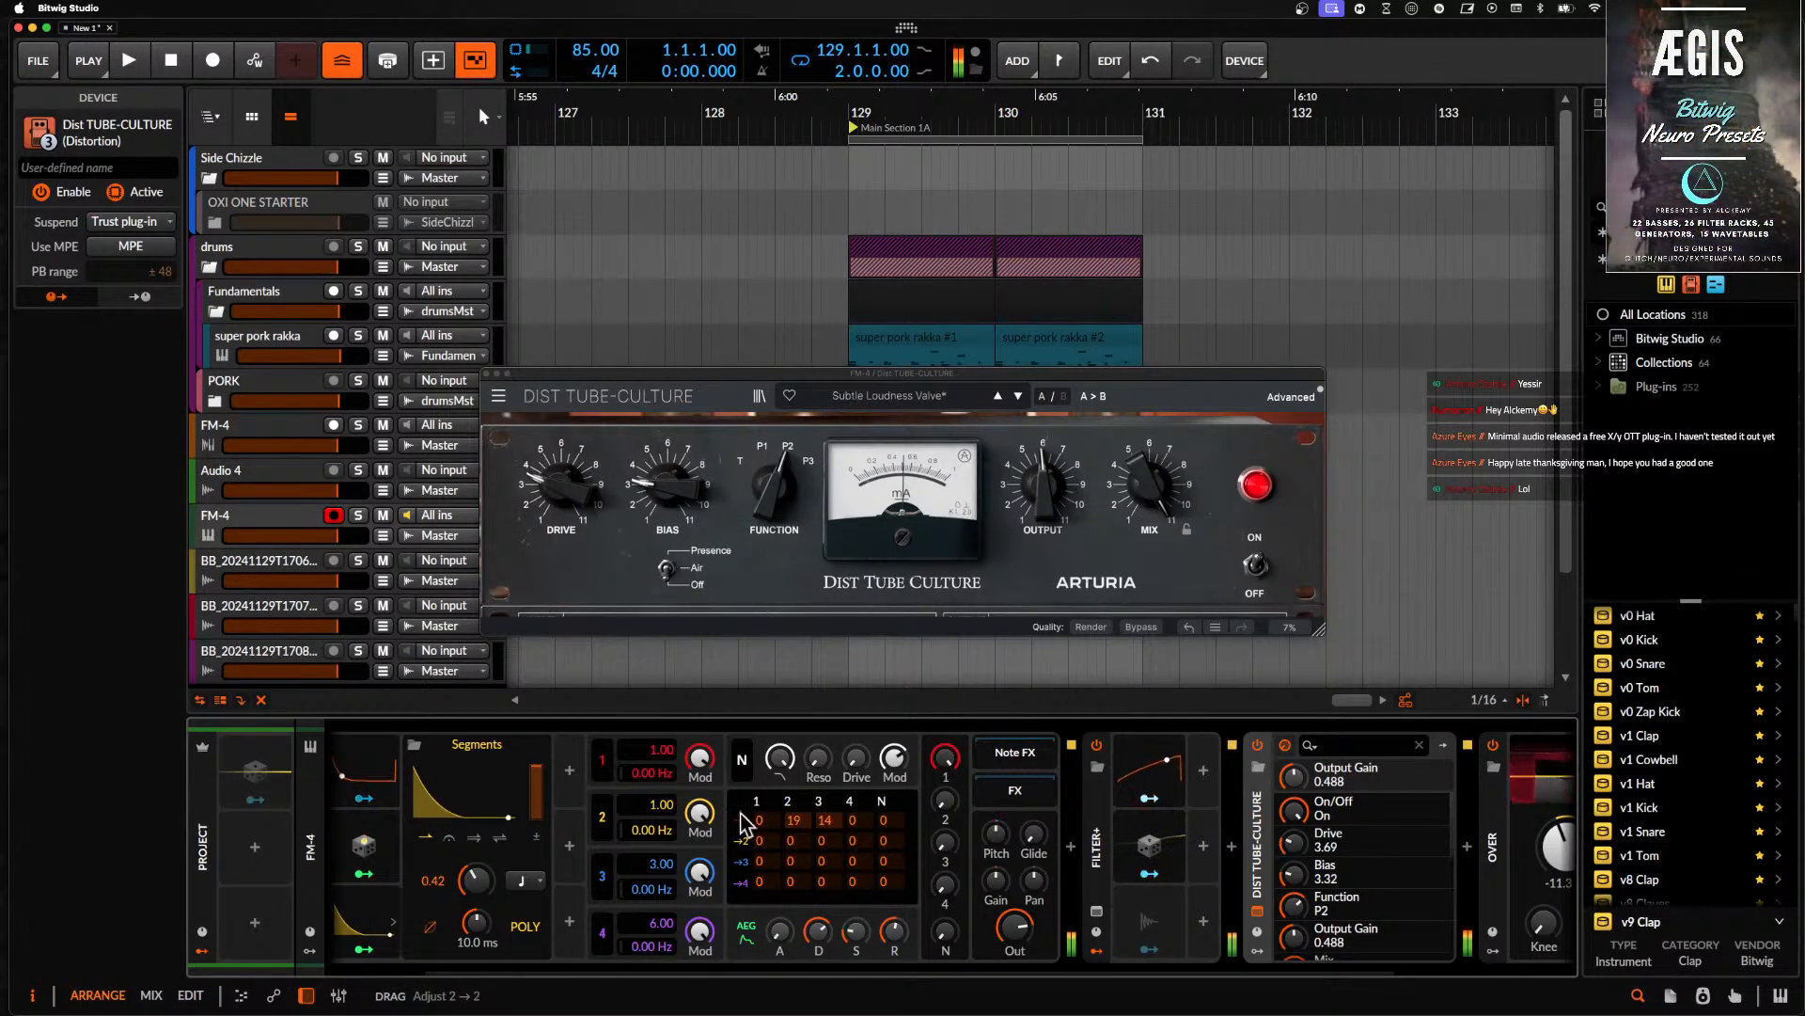
pyautogui.click(486, 375)
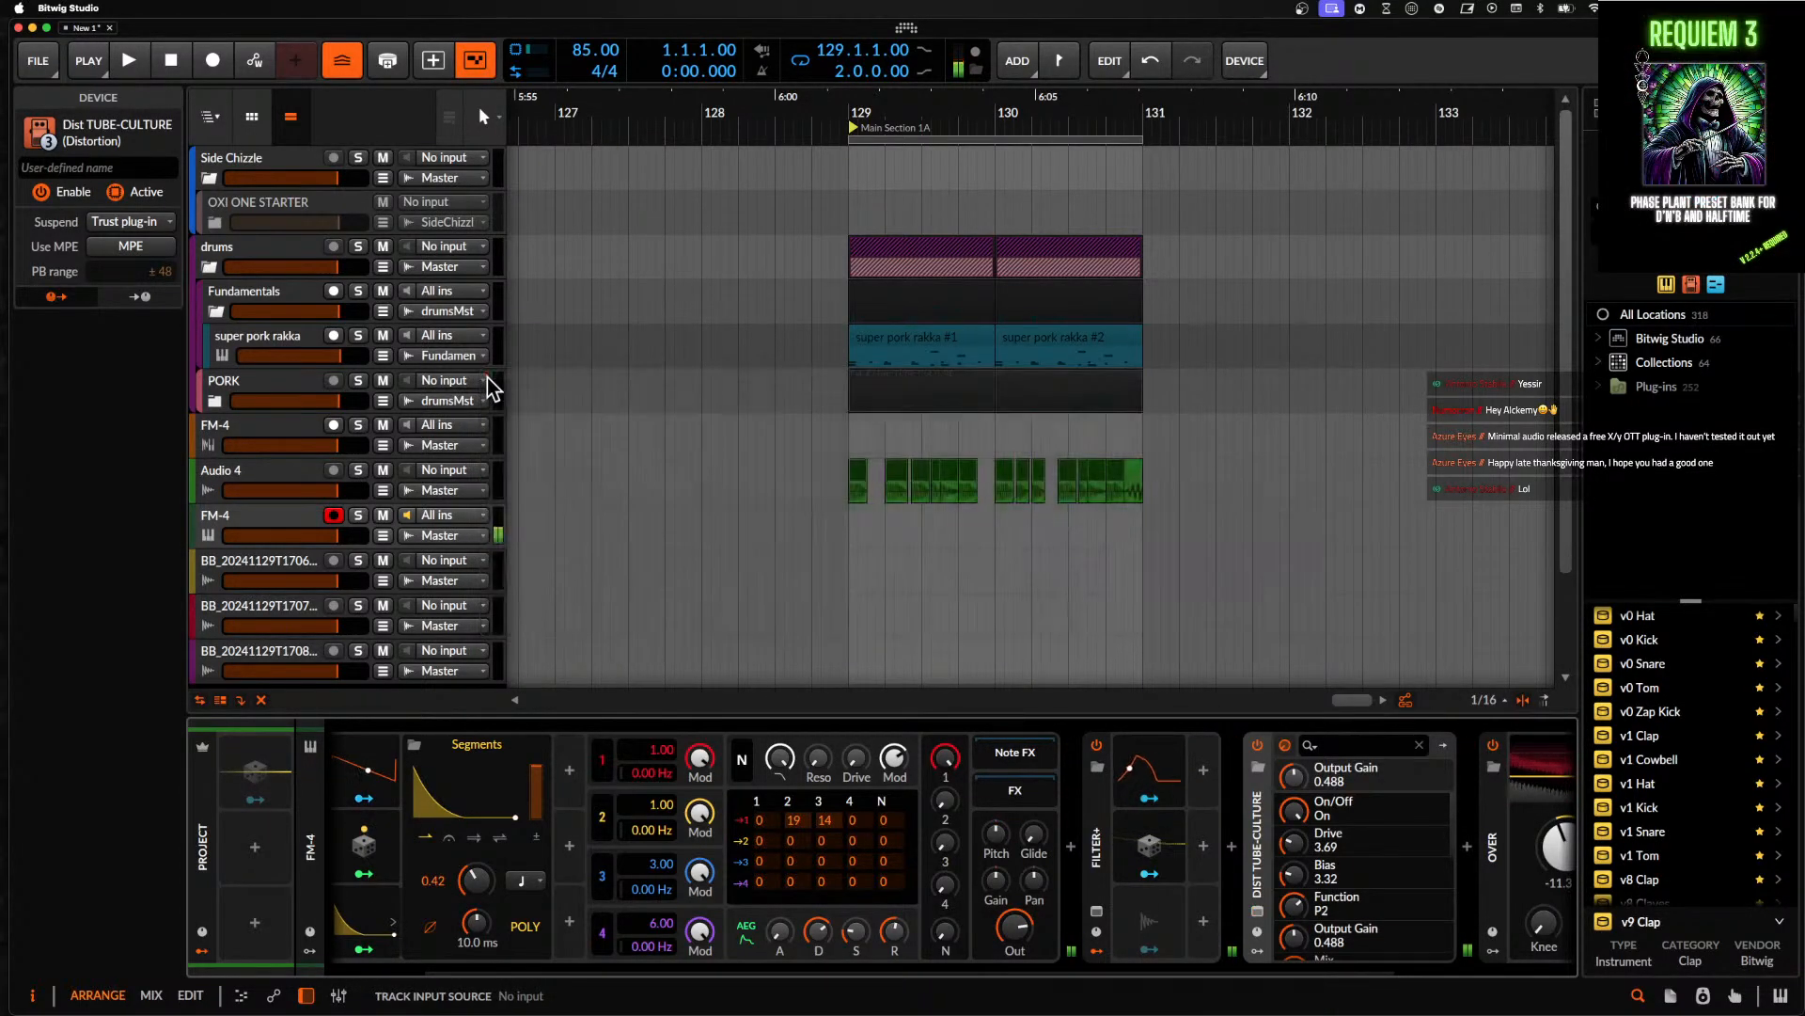
# - Create a one-beat clip at 129.1 on the new FM-4 bass track
pyautogui.scroll(3, 860, 449)
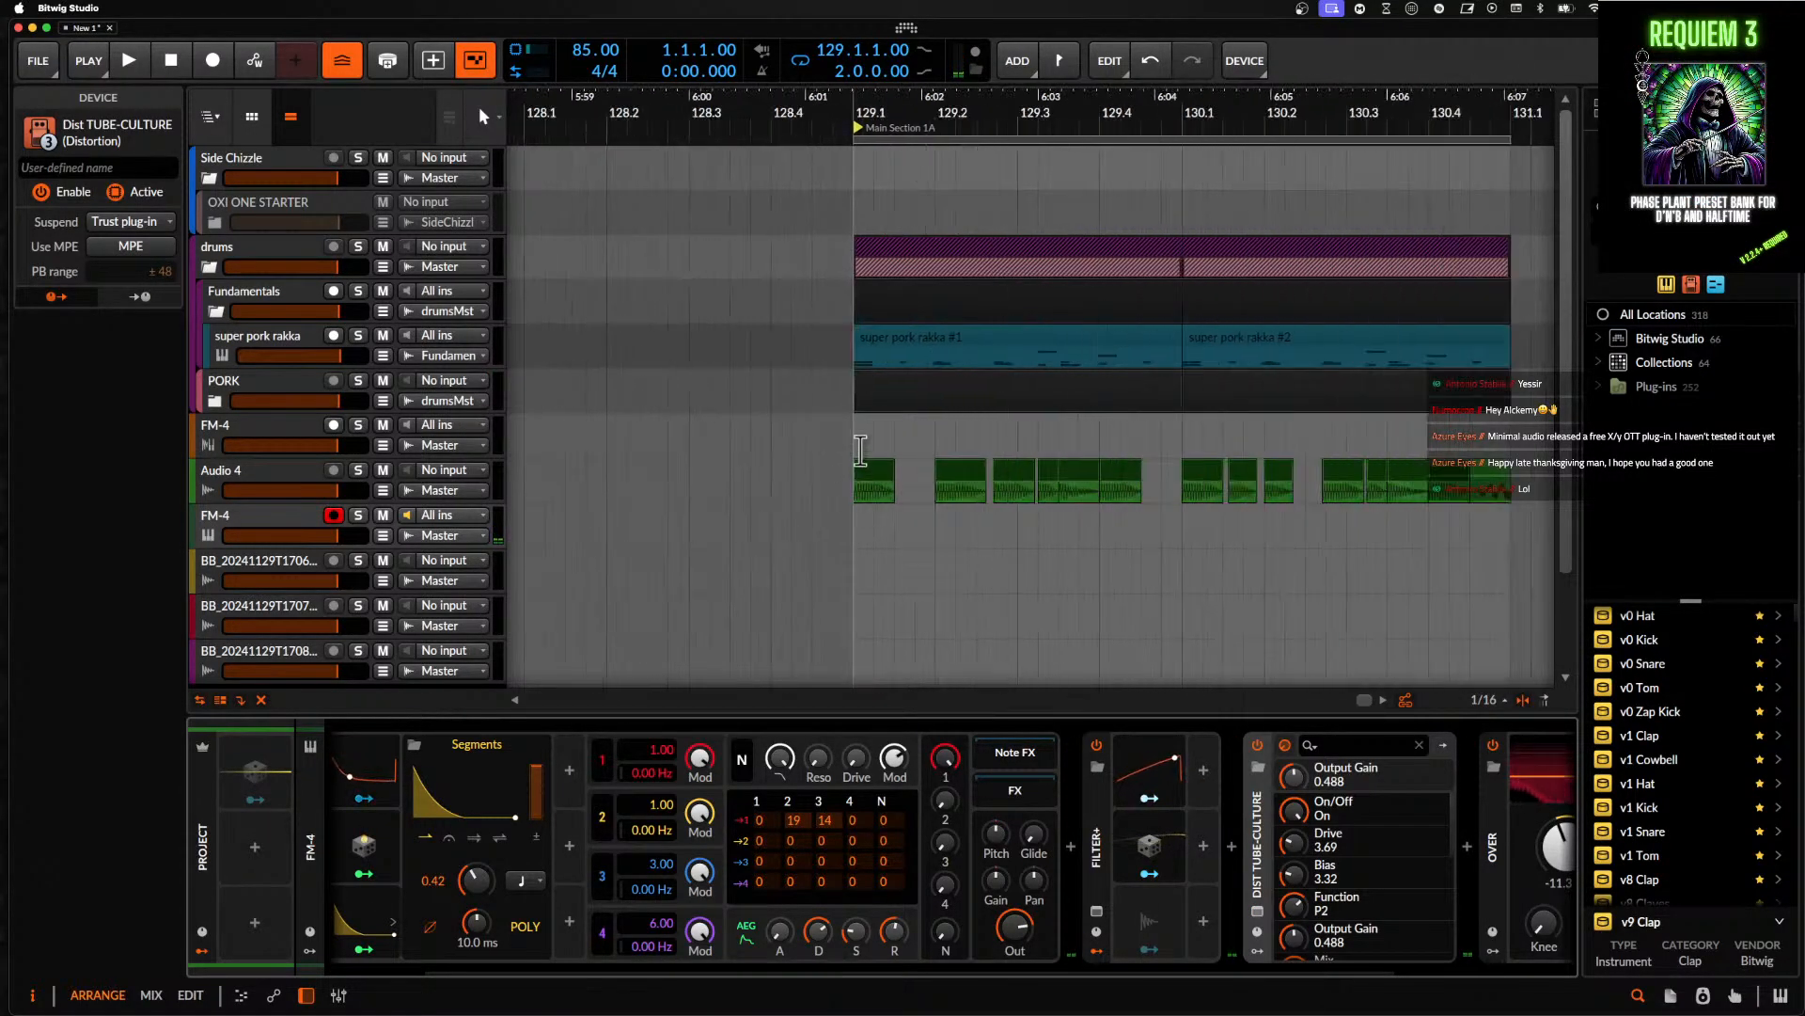
pyautogui.doubleClick(861, 525)
pyautogui.scroll(-1, 898, 527)
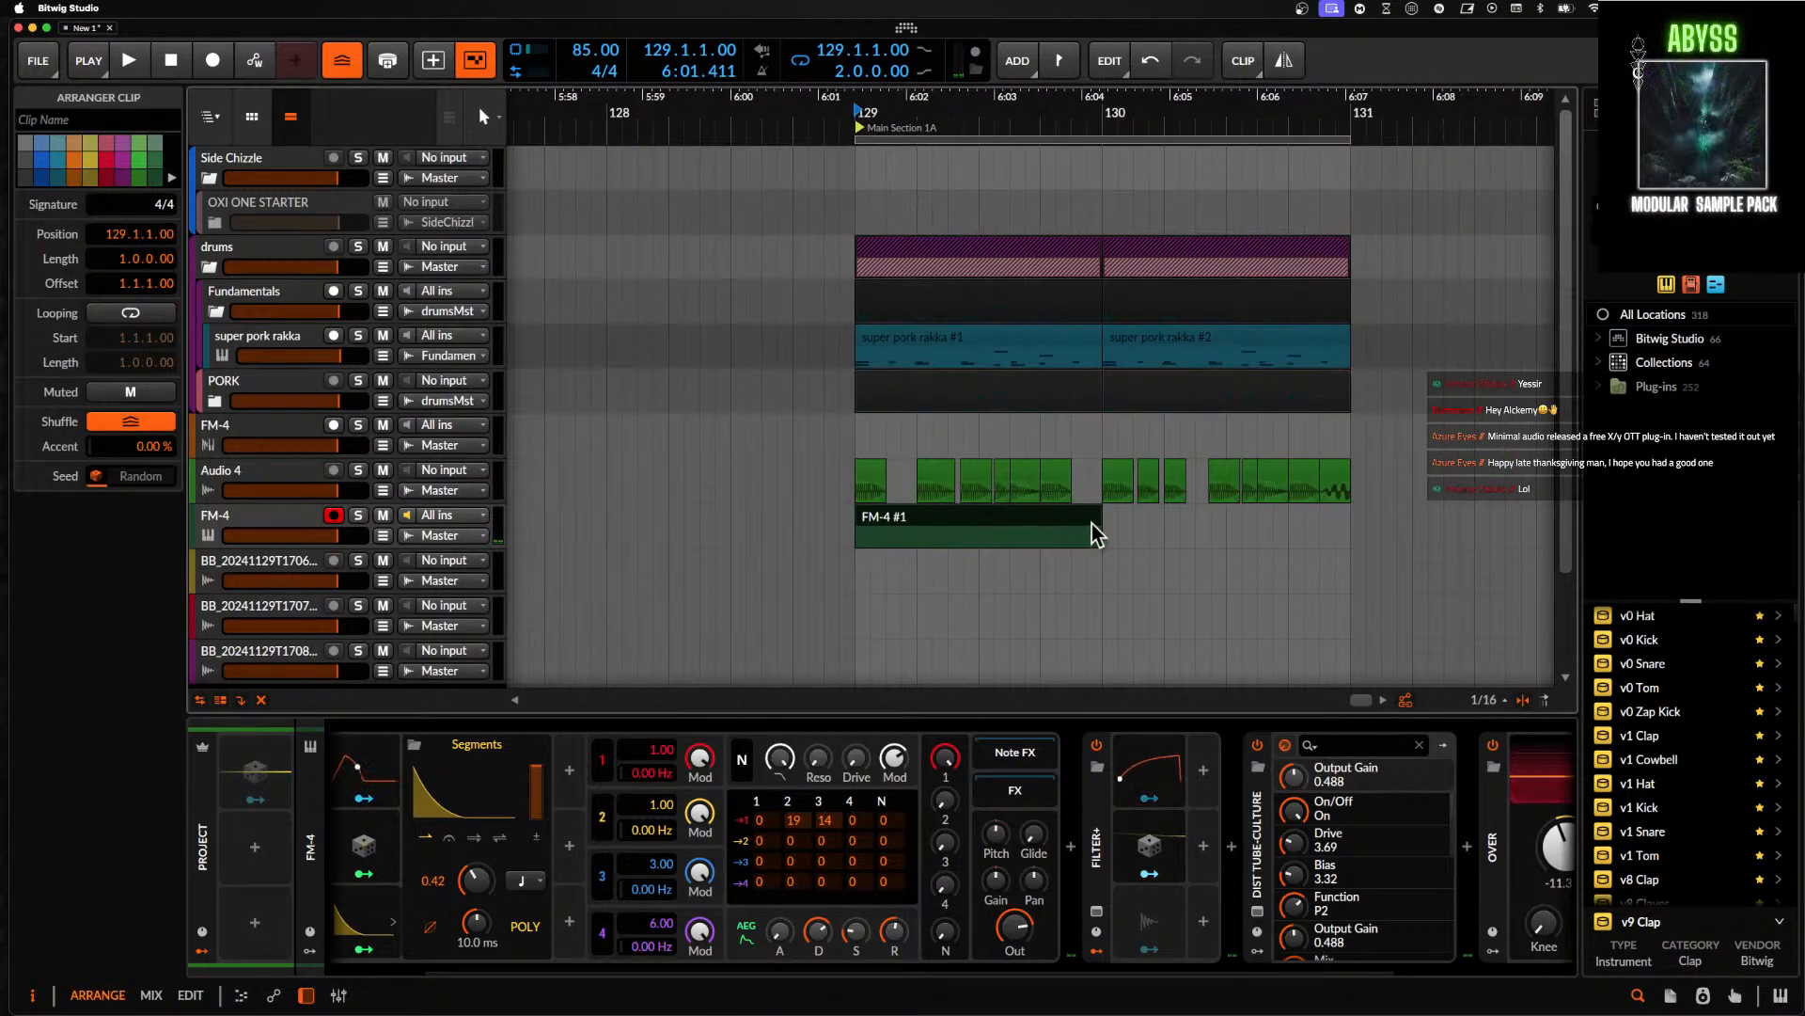
pyautogui.moveTo(1098, 523); pyautogui.dragTo(958, 520)
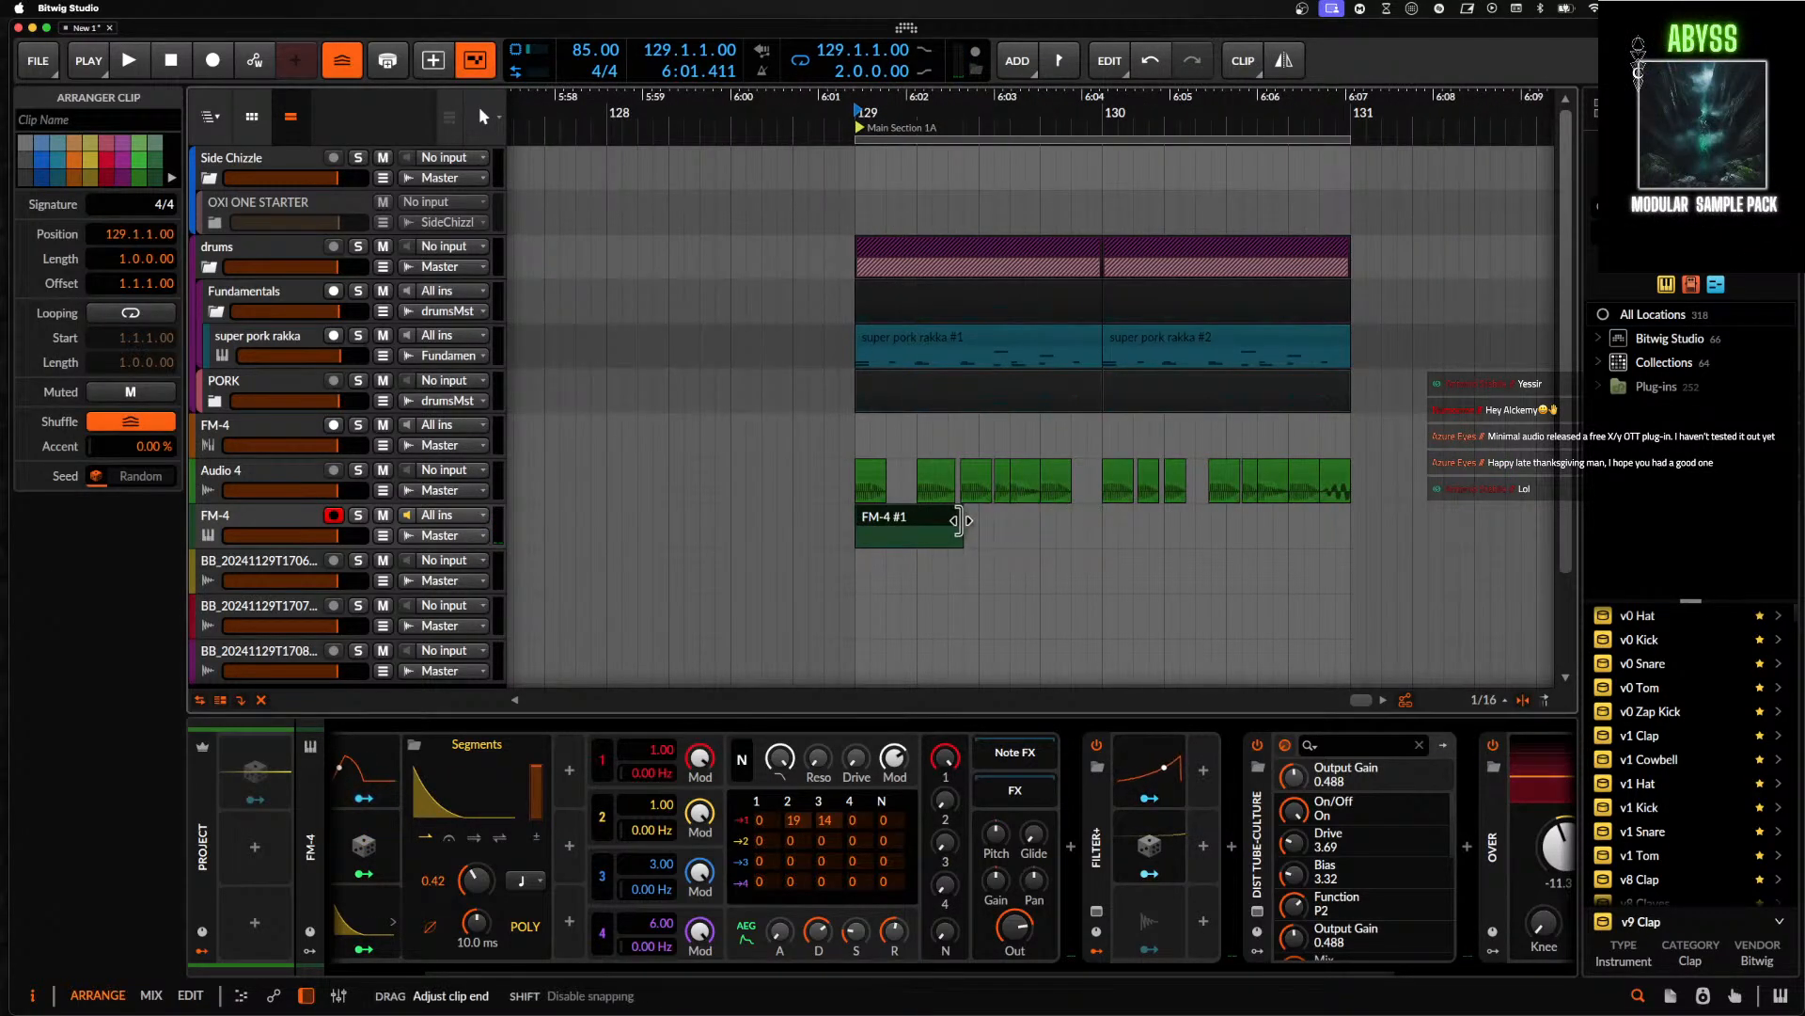
# - Draw an F0 note at the start of the new FM-4 clip and extend it to half a beat
pyautogui.doubleClick(884, 532)
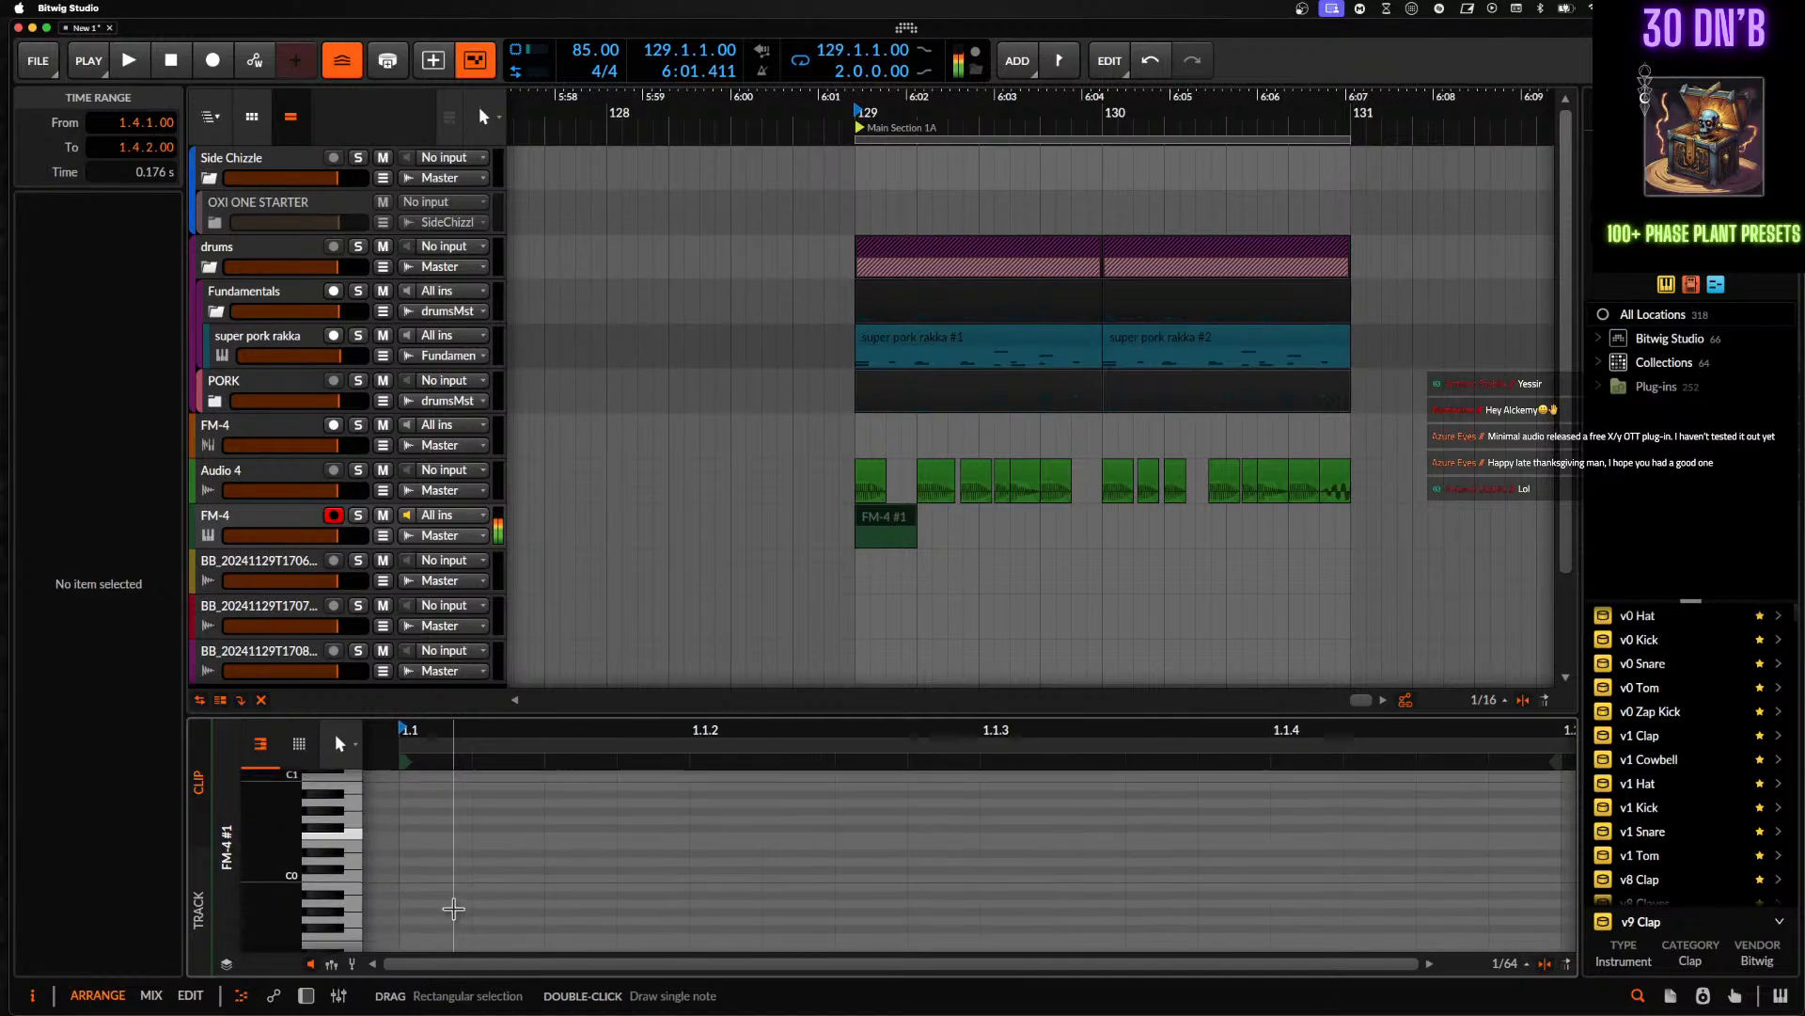
pyautogui.doubleClick(459, 851)
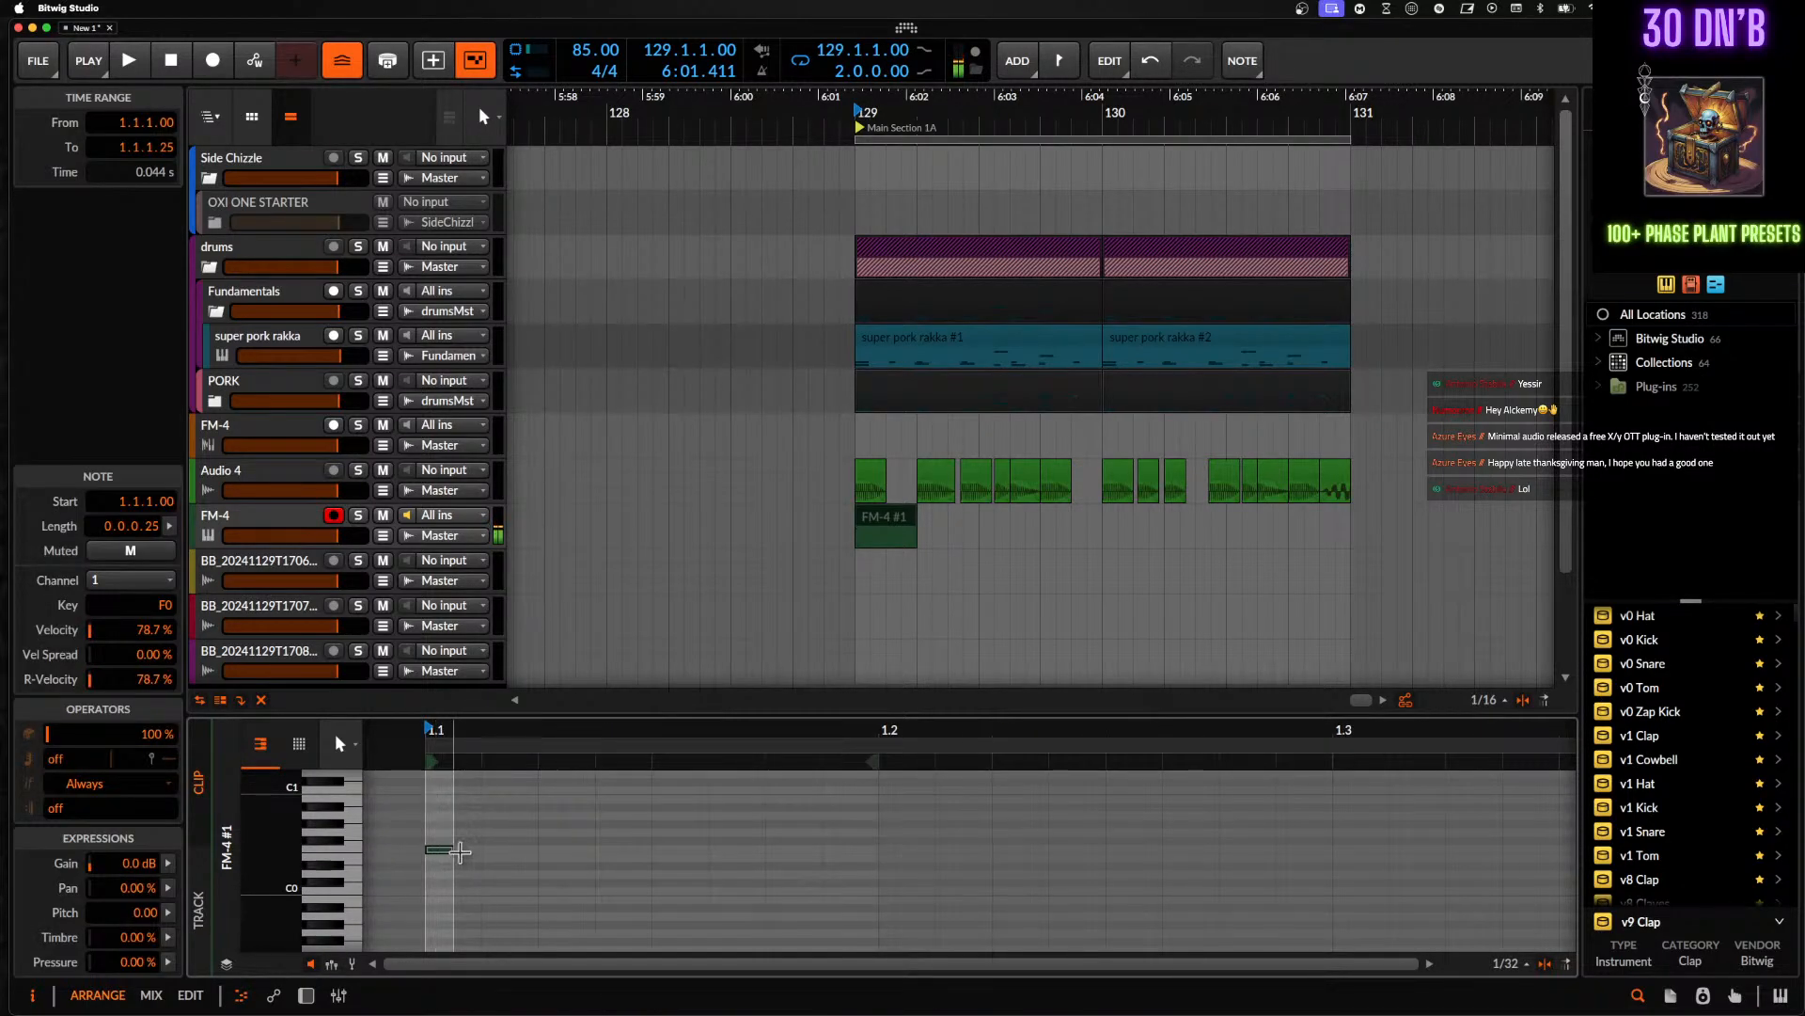
pyautogui.moveTo(459, 851)
pyautogui.mouseDown()
pyautogui.moveTo(824, 851)
pyautogui.moveTo(652, 848)
pyautogui.mouseUp()
# - Place copies of the FM-4 clip at 129.2.4 and 129.4 and play back the pattern
pyautogui.click(875, 529)
pyautogui.scroll(2, 875, 529)
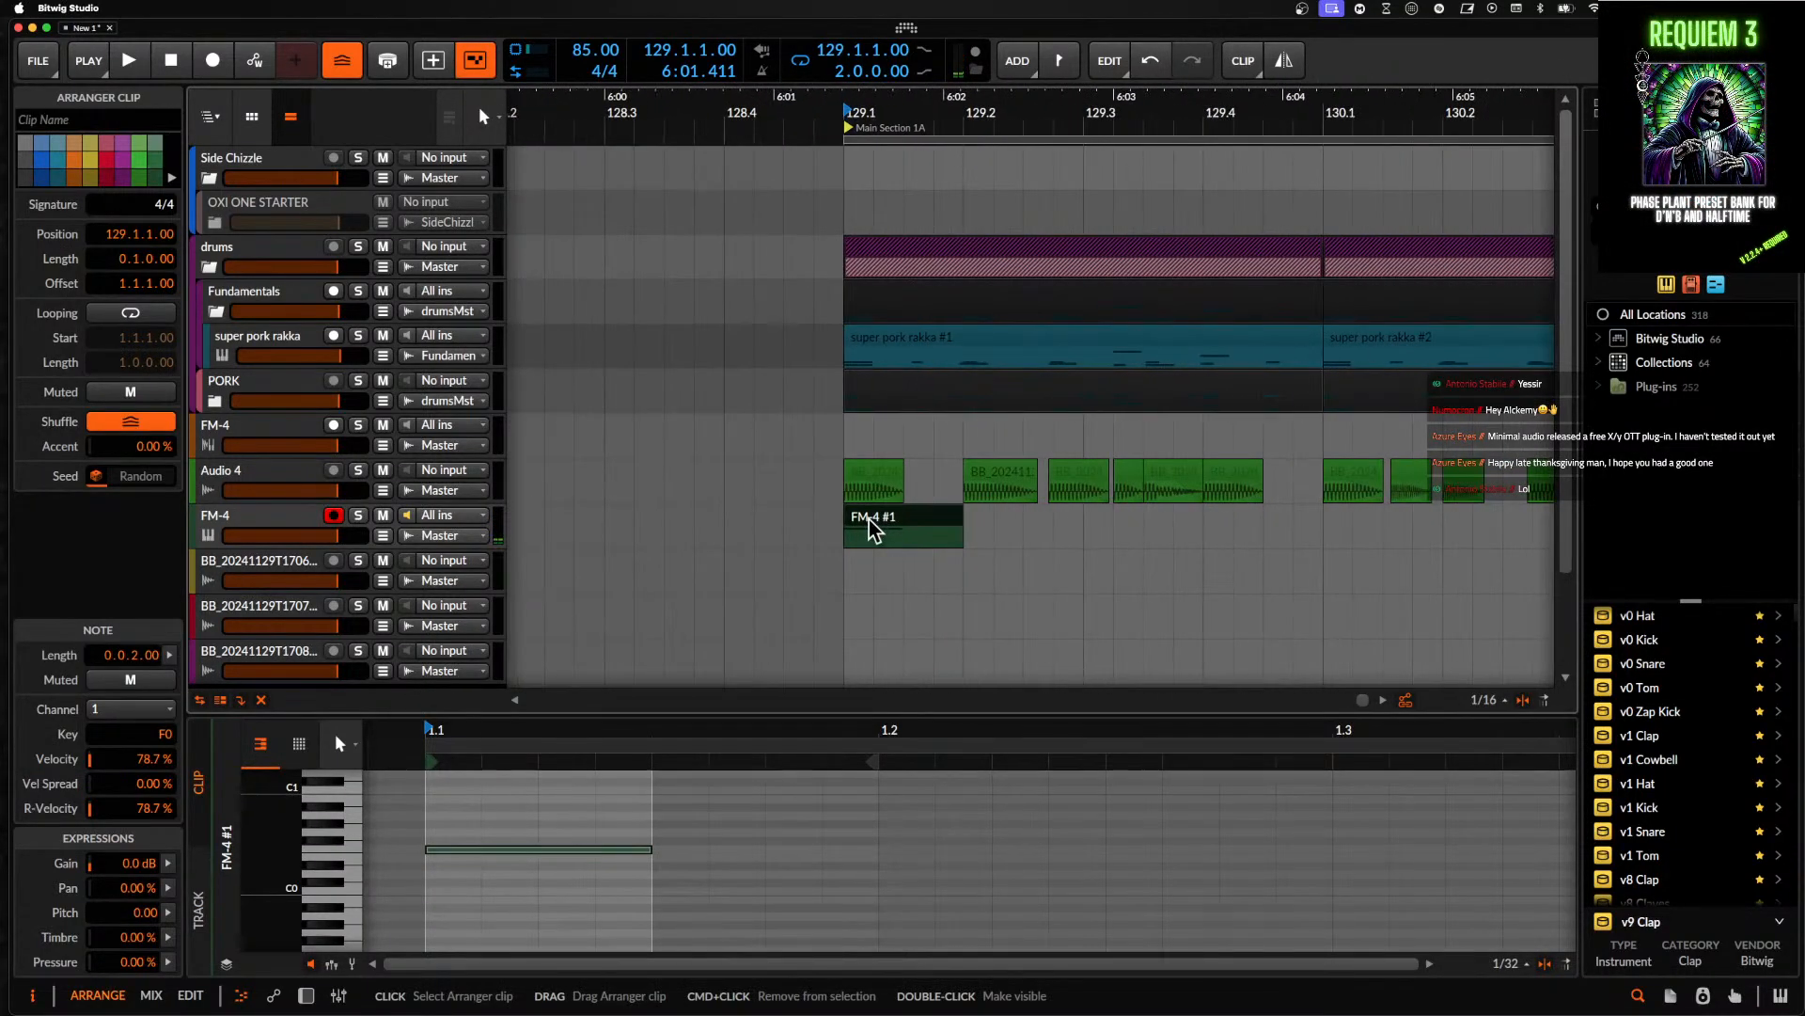
pyautogui.press('space')
pyautogui.moveTo(874, 529); pyautogui.dragTo(1223, 526)
pyautogui.press('space')
pyautogui.click(894, 524)
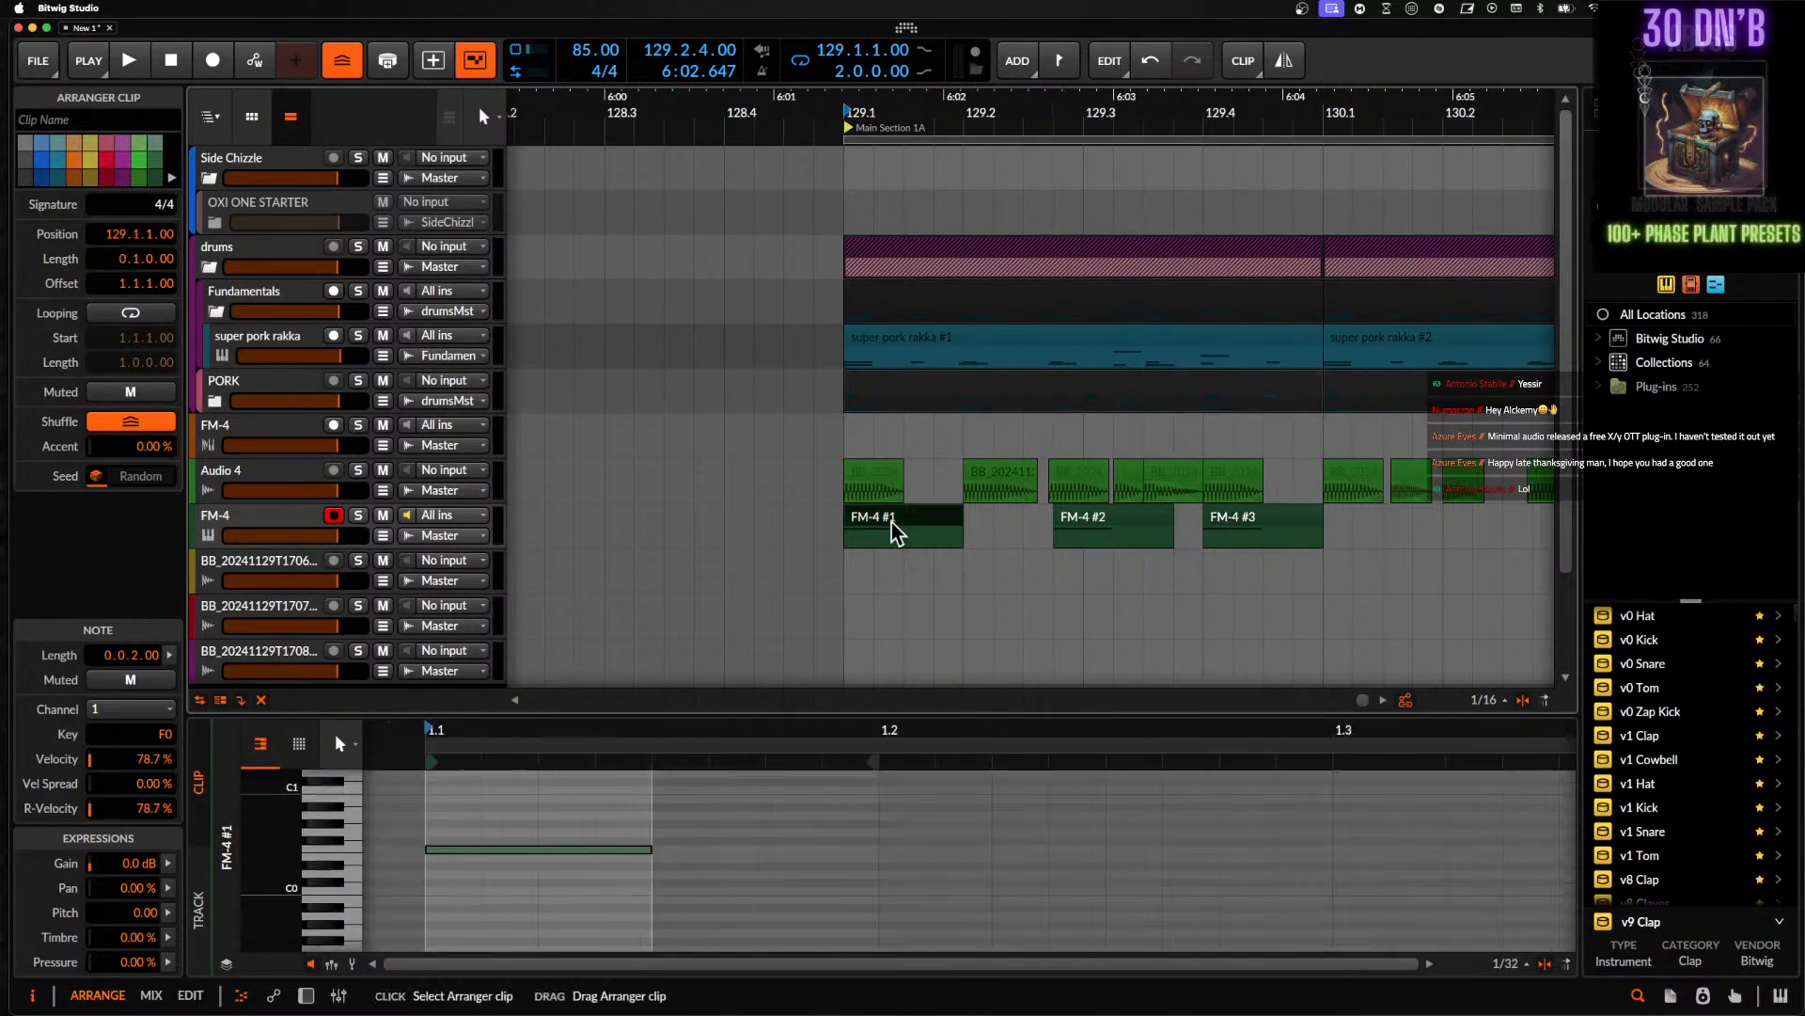
pyautogui.press('space')
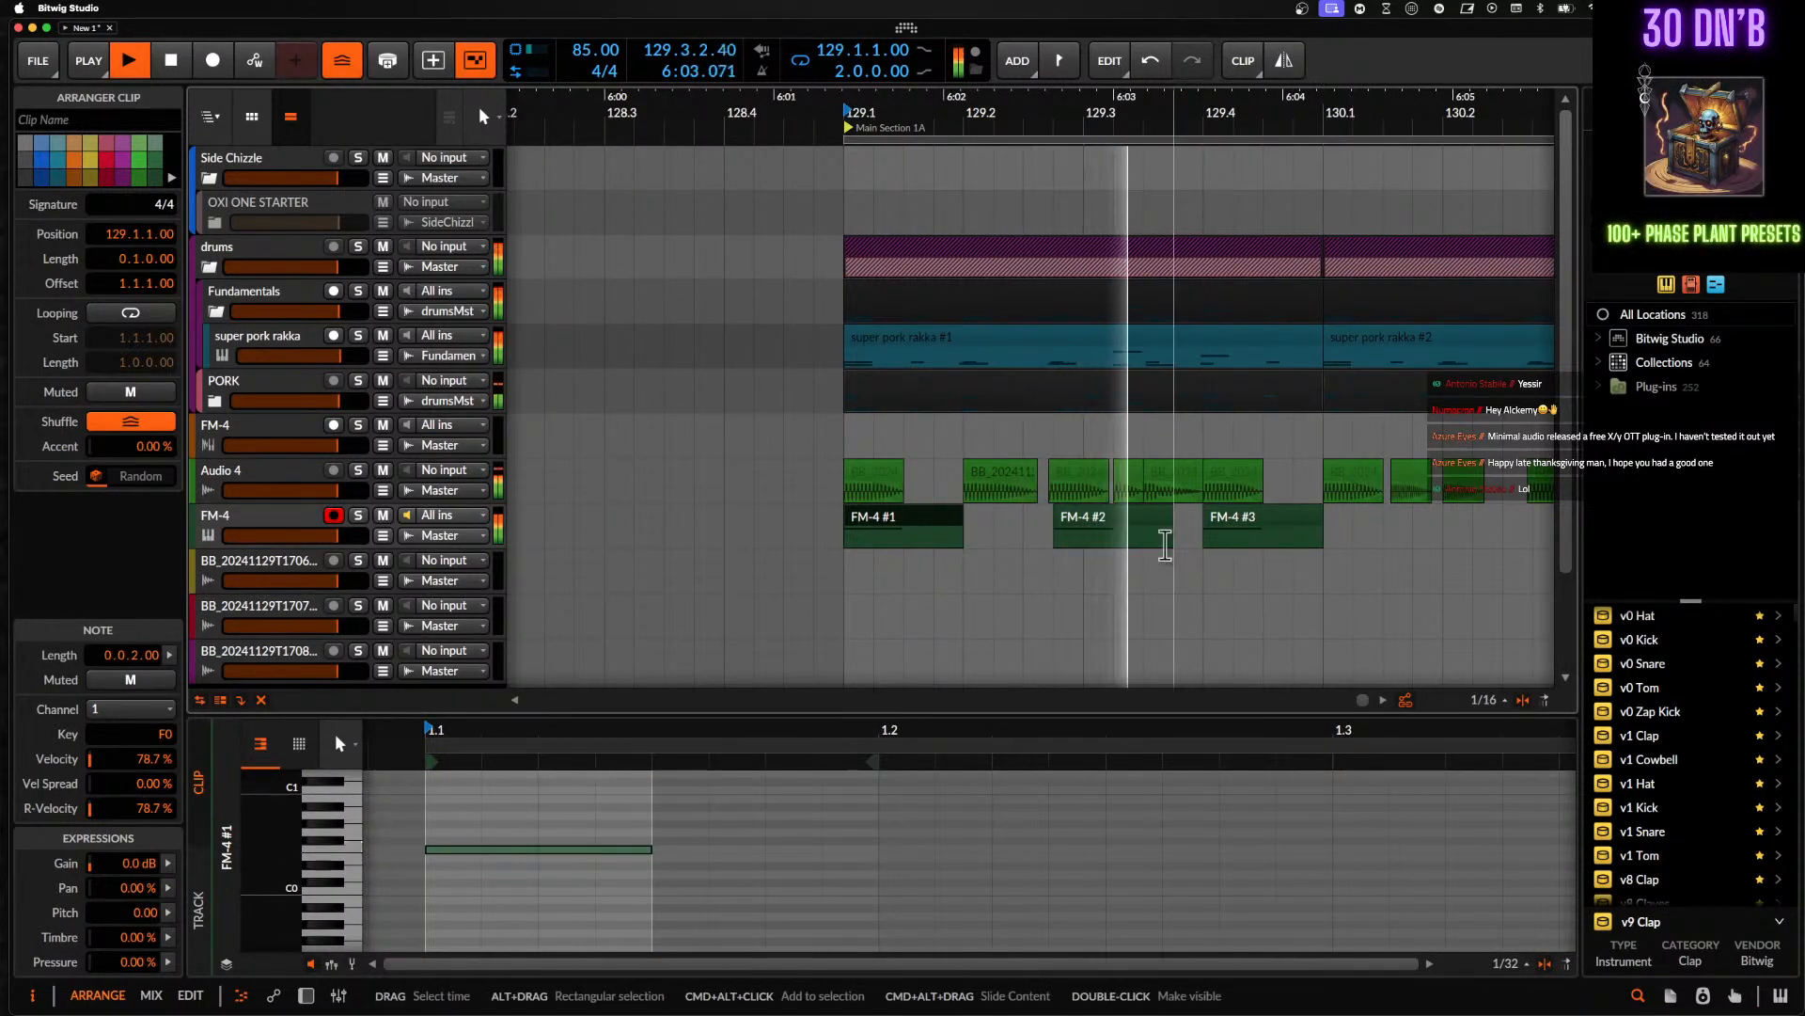
pyautogui.scroll(-3, 1242, 532)
pyautogui.press('space')
# - Duplicate the first bar of the FM-4 bass clips into bar 130
pyautogui.moveTo(1020, 527); pyautogui.dragTo(1281, 542)
pyautogui.press('super+d')
pyautogui.scroll(-2, 1282, 546)
pyautogui.hscroll(3, 1290, 554)
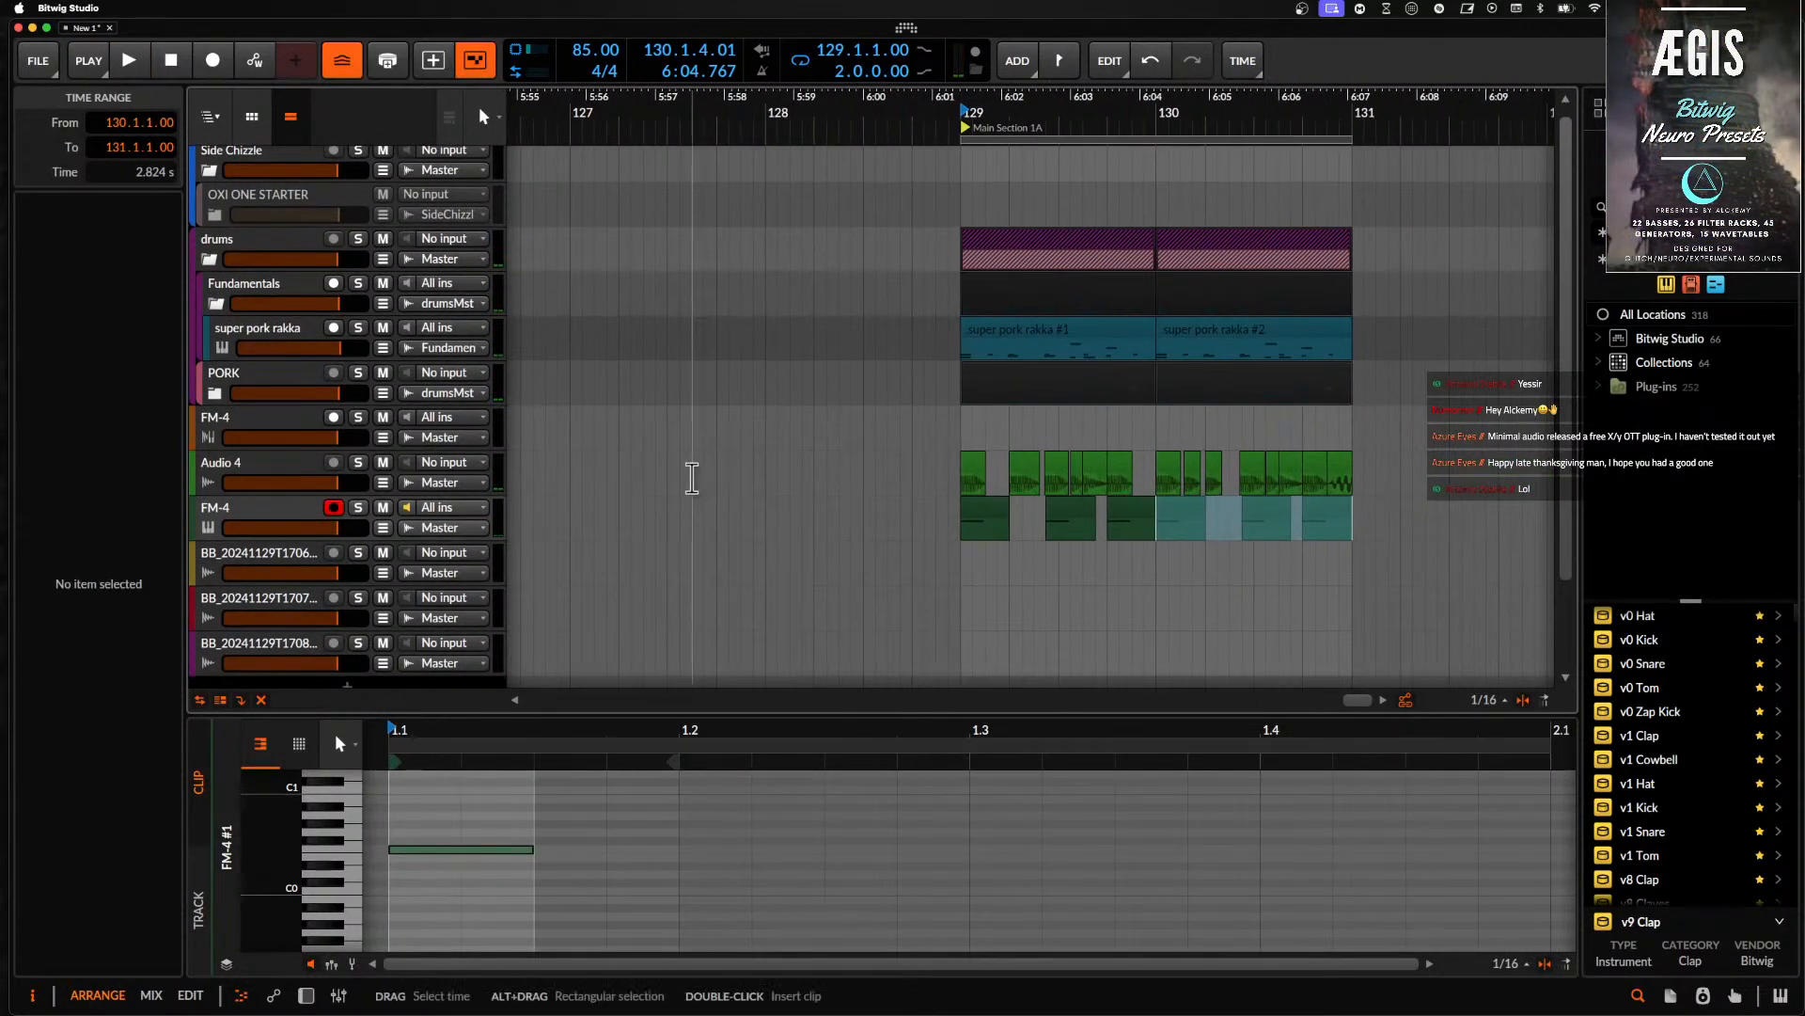
# - Mute Audio 4 and play the loop with the devices of the new FM-4 track shown
pyautogui.click(382, 467)
pyautogui.press('space')
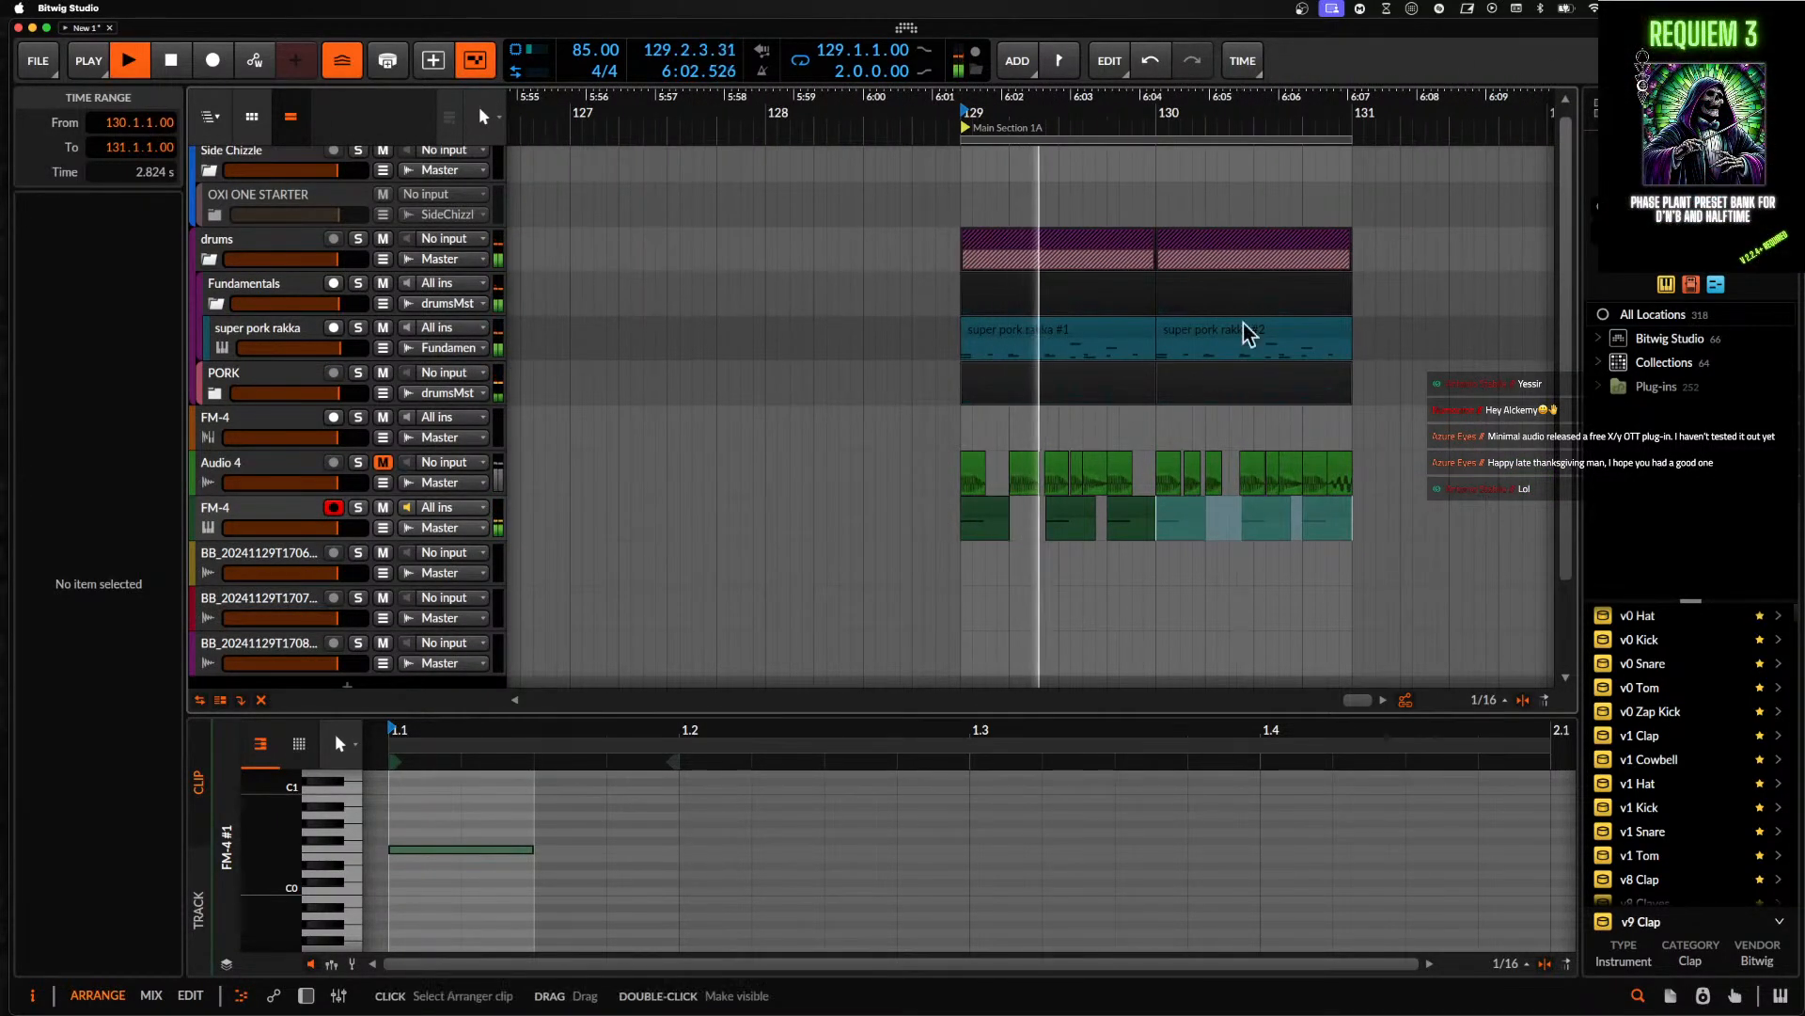
pyautogui.click(249, 524)
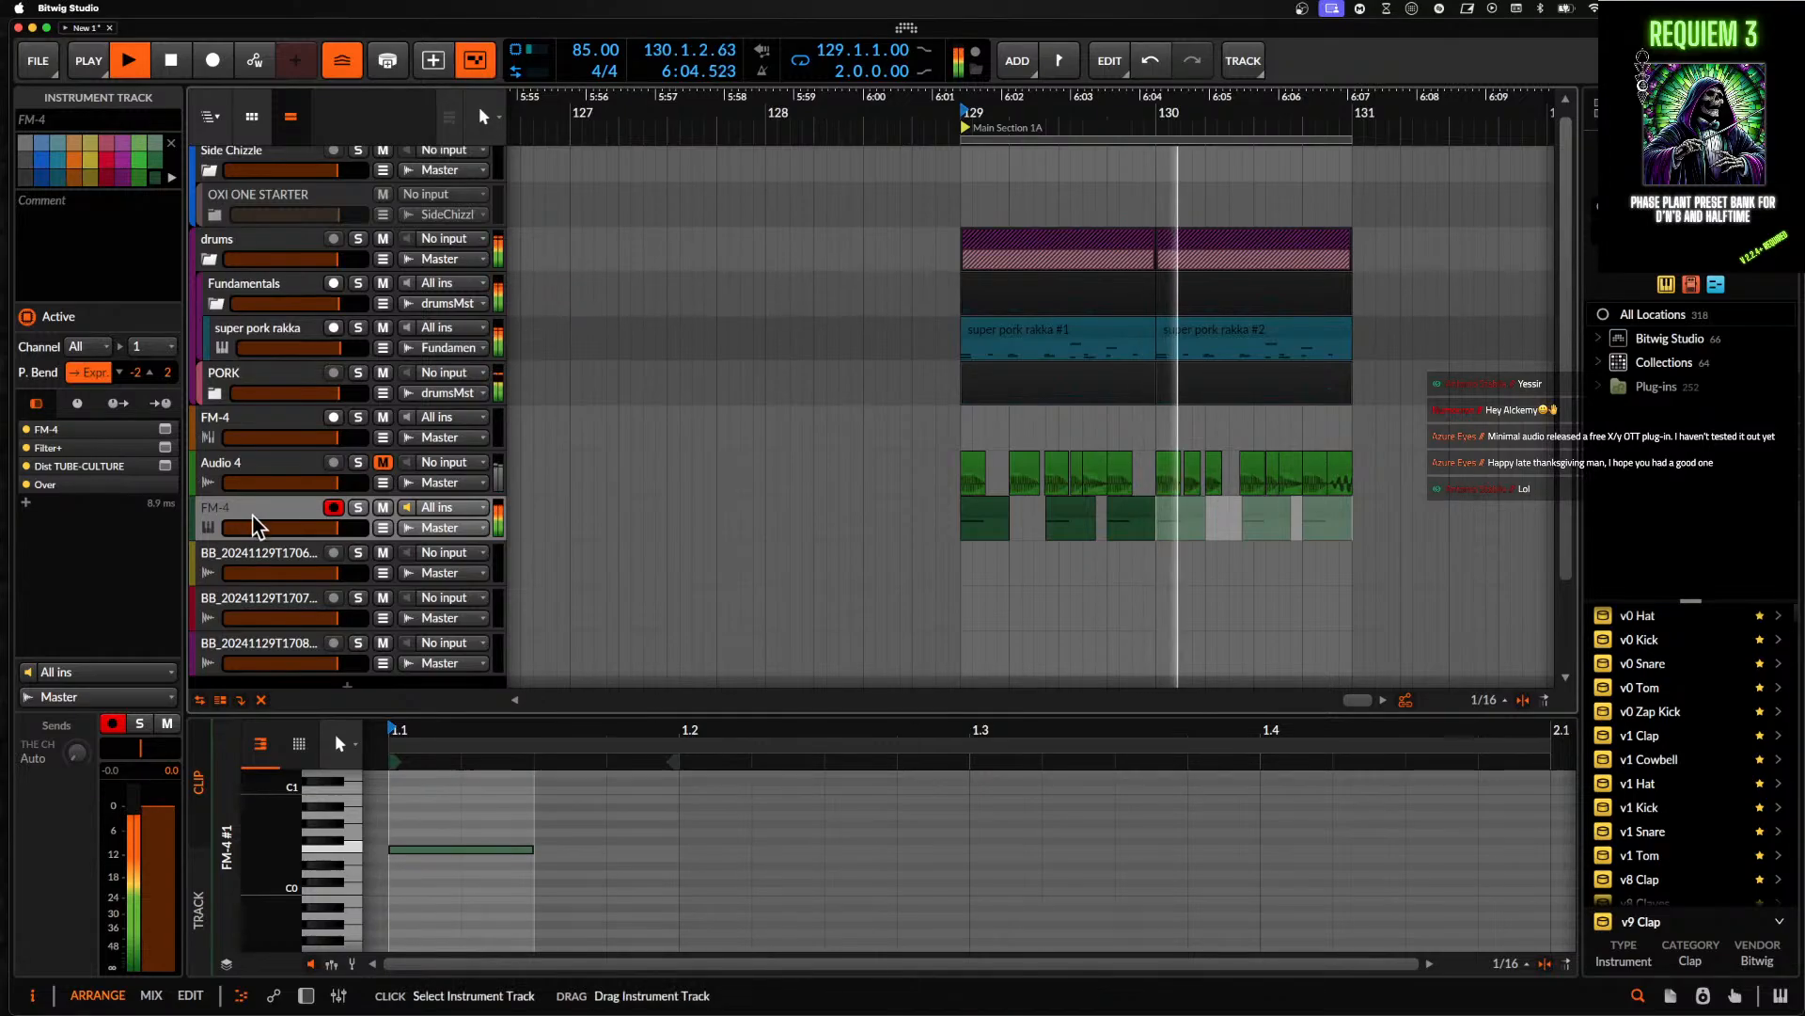
pyautogui.press('d')
pyautogui.scroll(3, 1365, 514)
pyautogui.press('space')
# - Duplicate the first half of the FM-4 clip at 130.4 so a separate half-beat clip starts at 130.4.3
pyautogui.click(1292, 514)
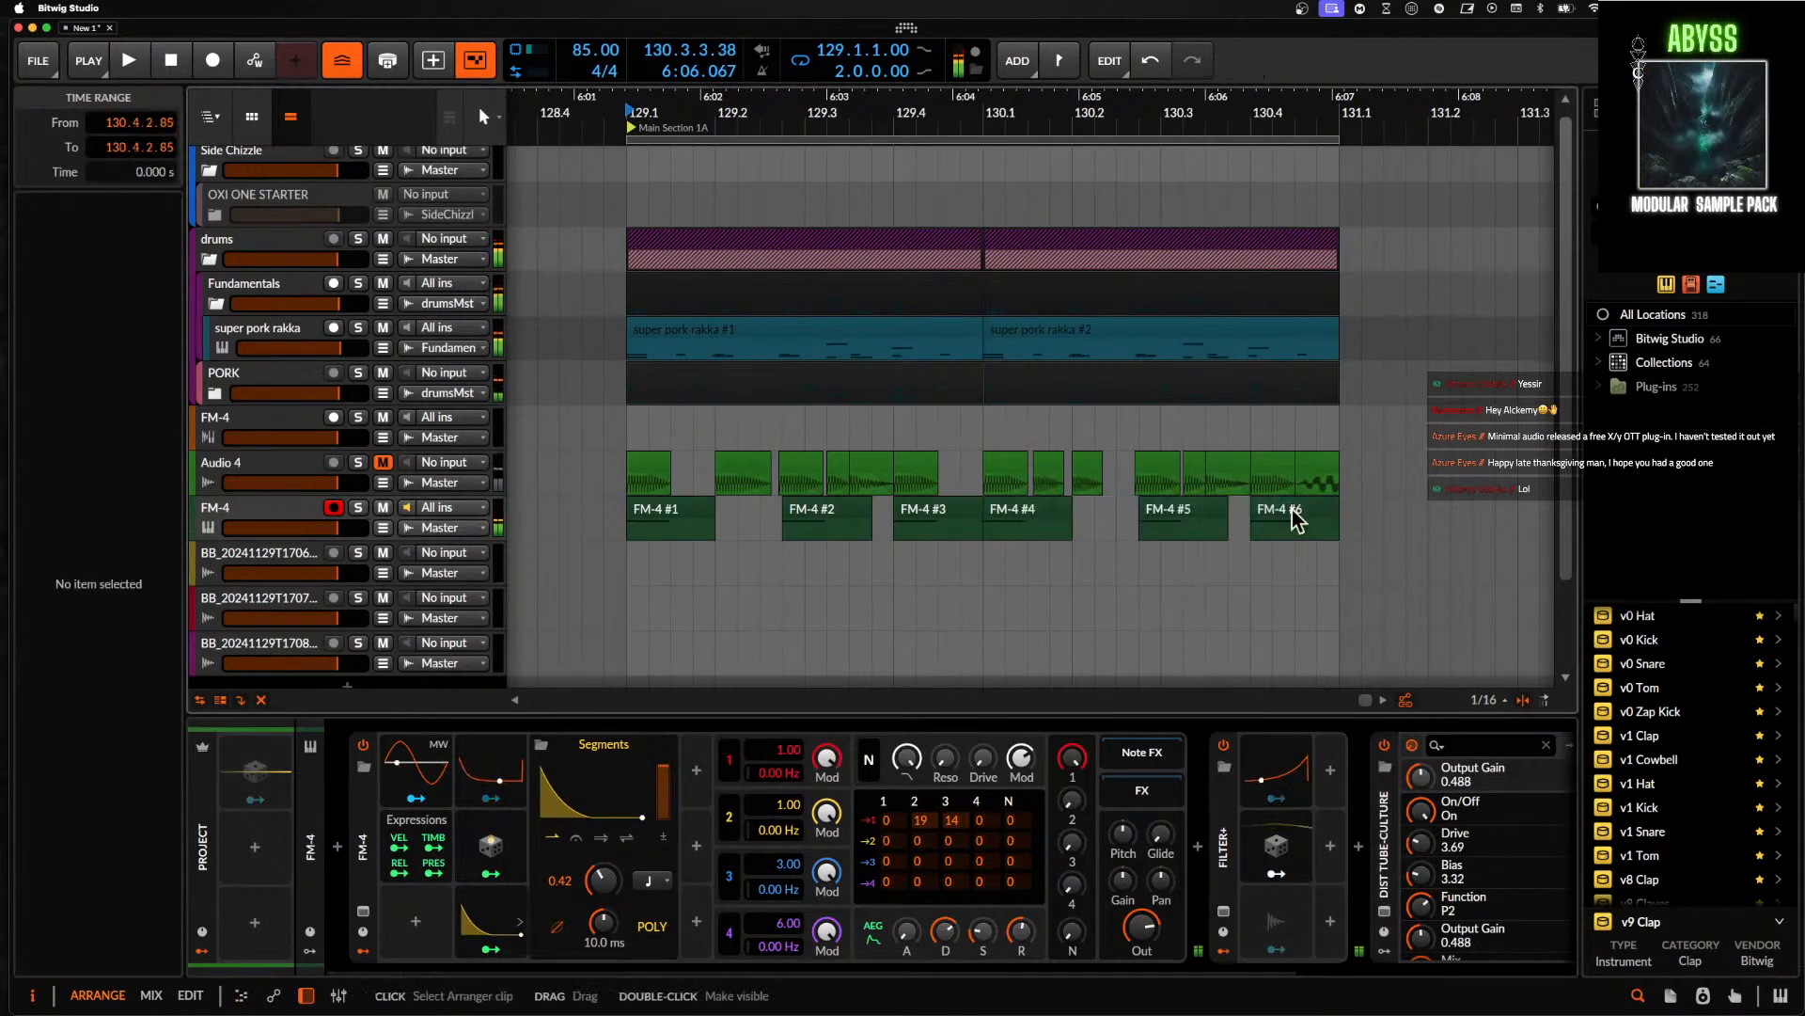
pyautogui.scroll(1, 1256, 517)
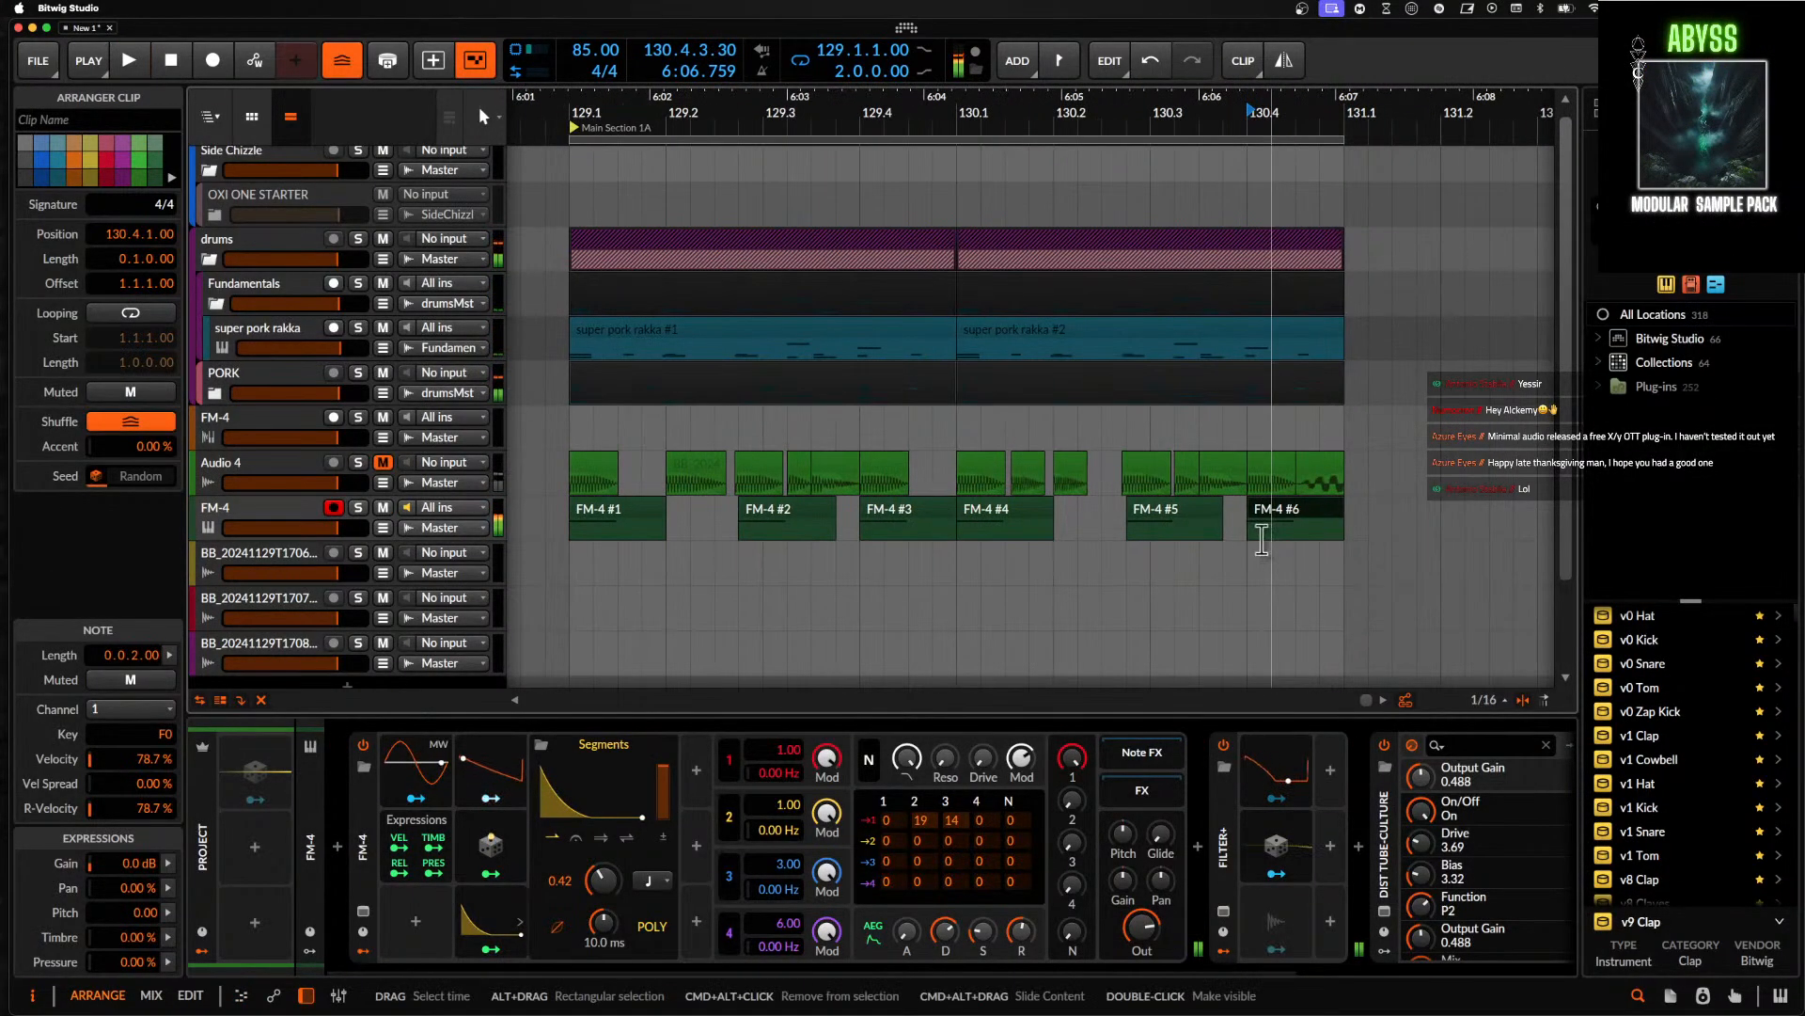
pyautogui.moveTo(1248, 522); pyautogui.dragTo(1296, 550)
pyautogui.press('super+d')
pyautogui.click(1319, 515)
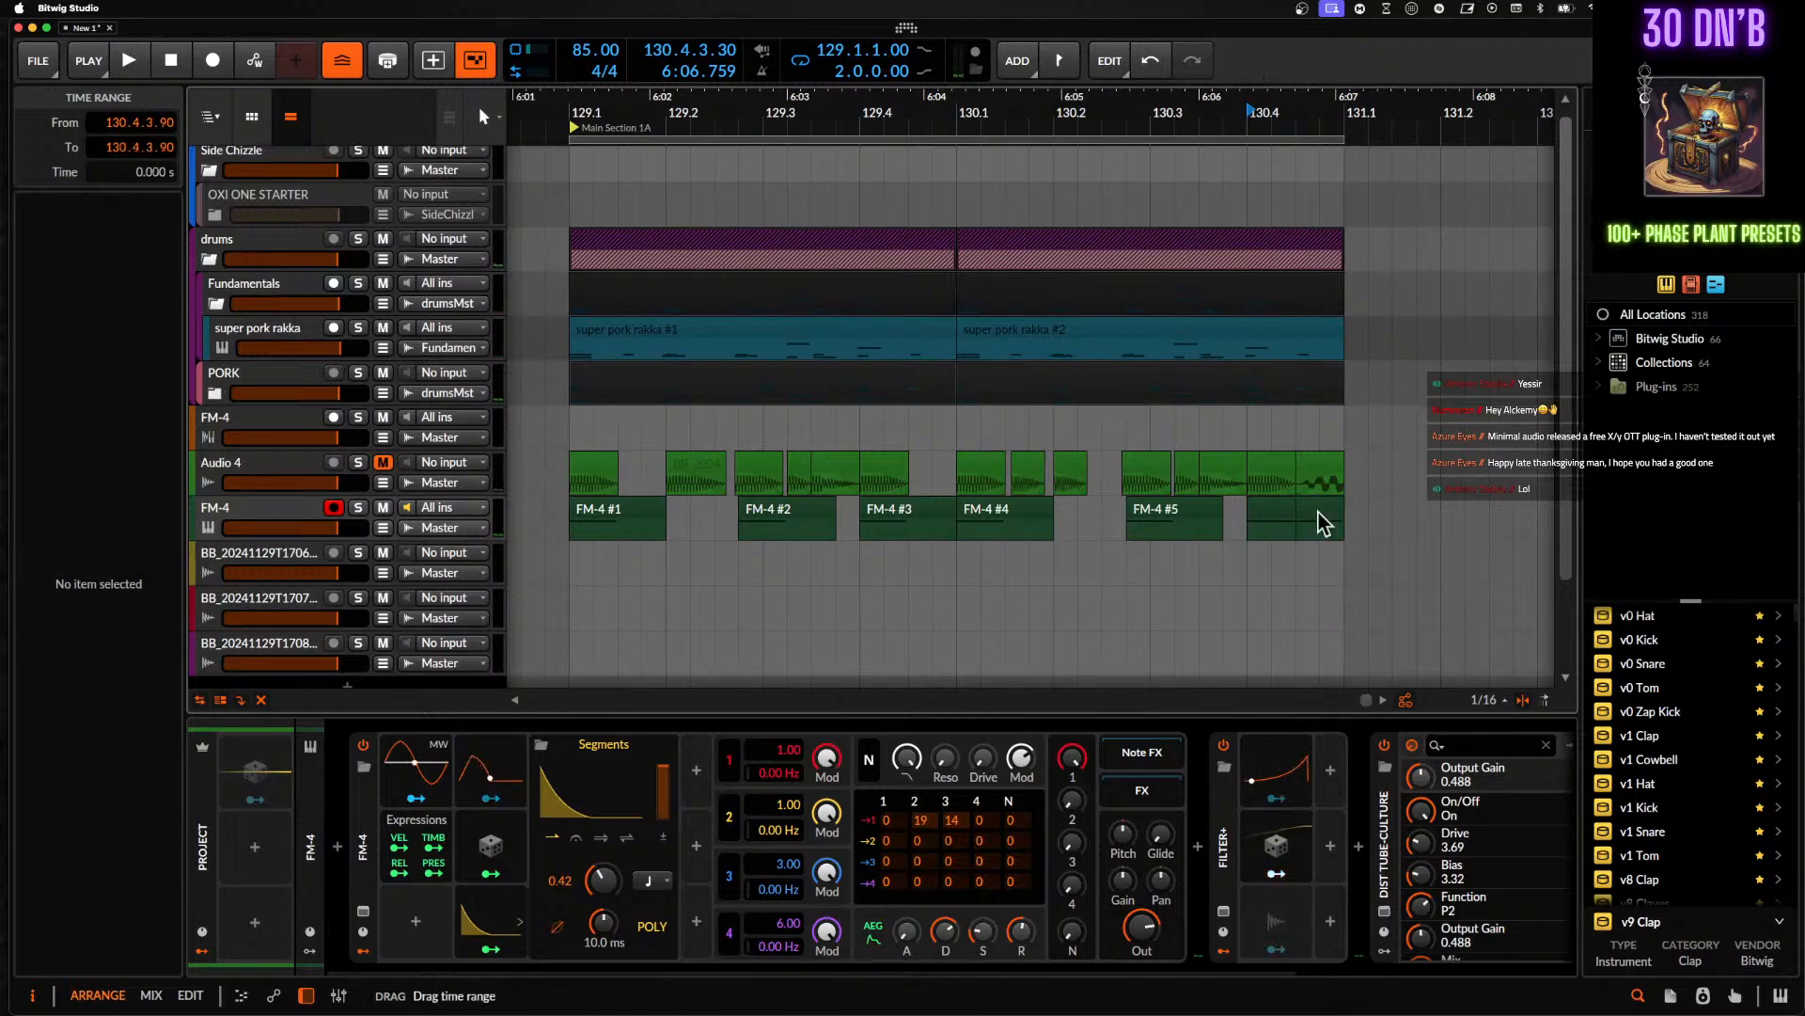
# - Raise the note in the FM-4 clip at 130.4.3 to F#1 and play the loop
pyautogui.doubleClick(1319, 514)
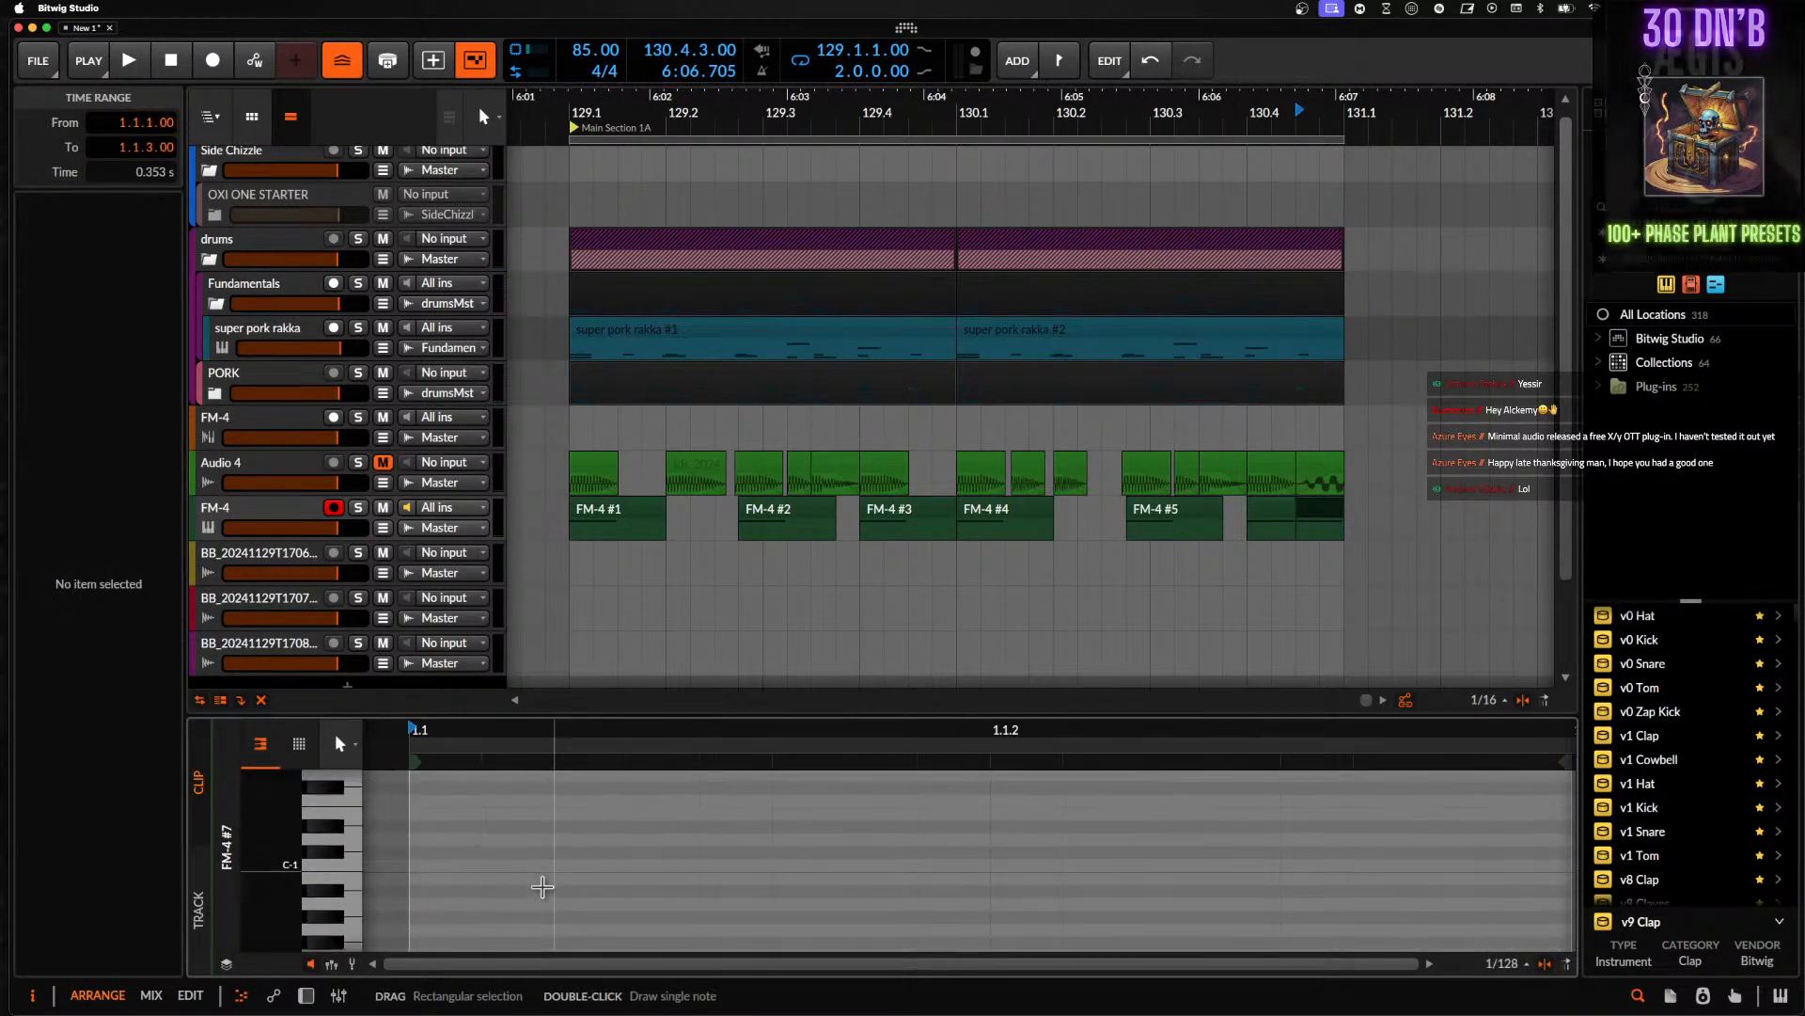
pyautogui.click(541, 886)
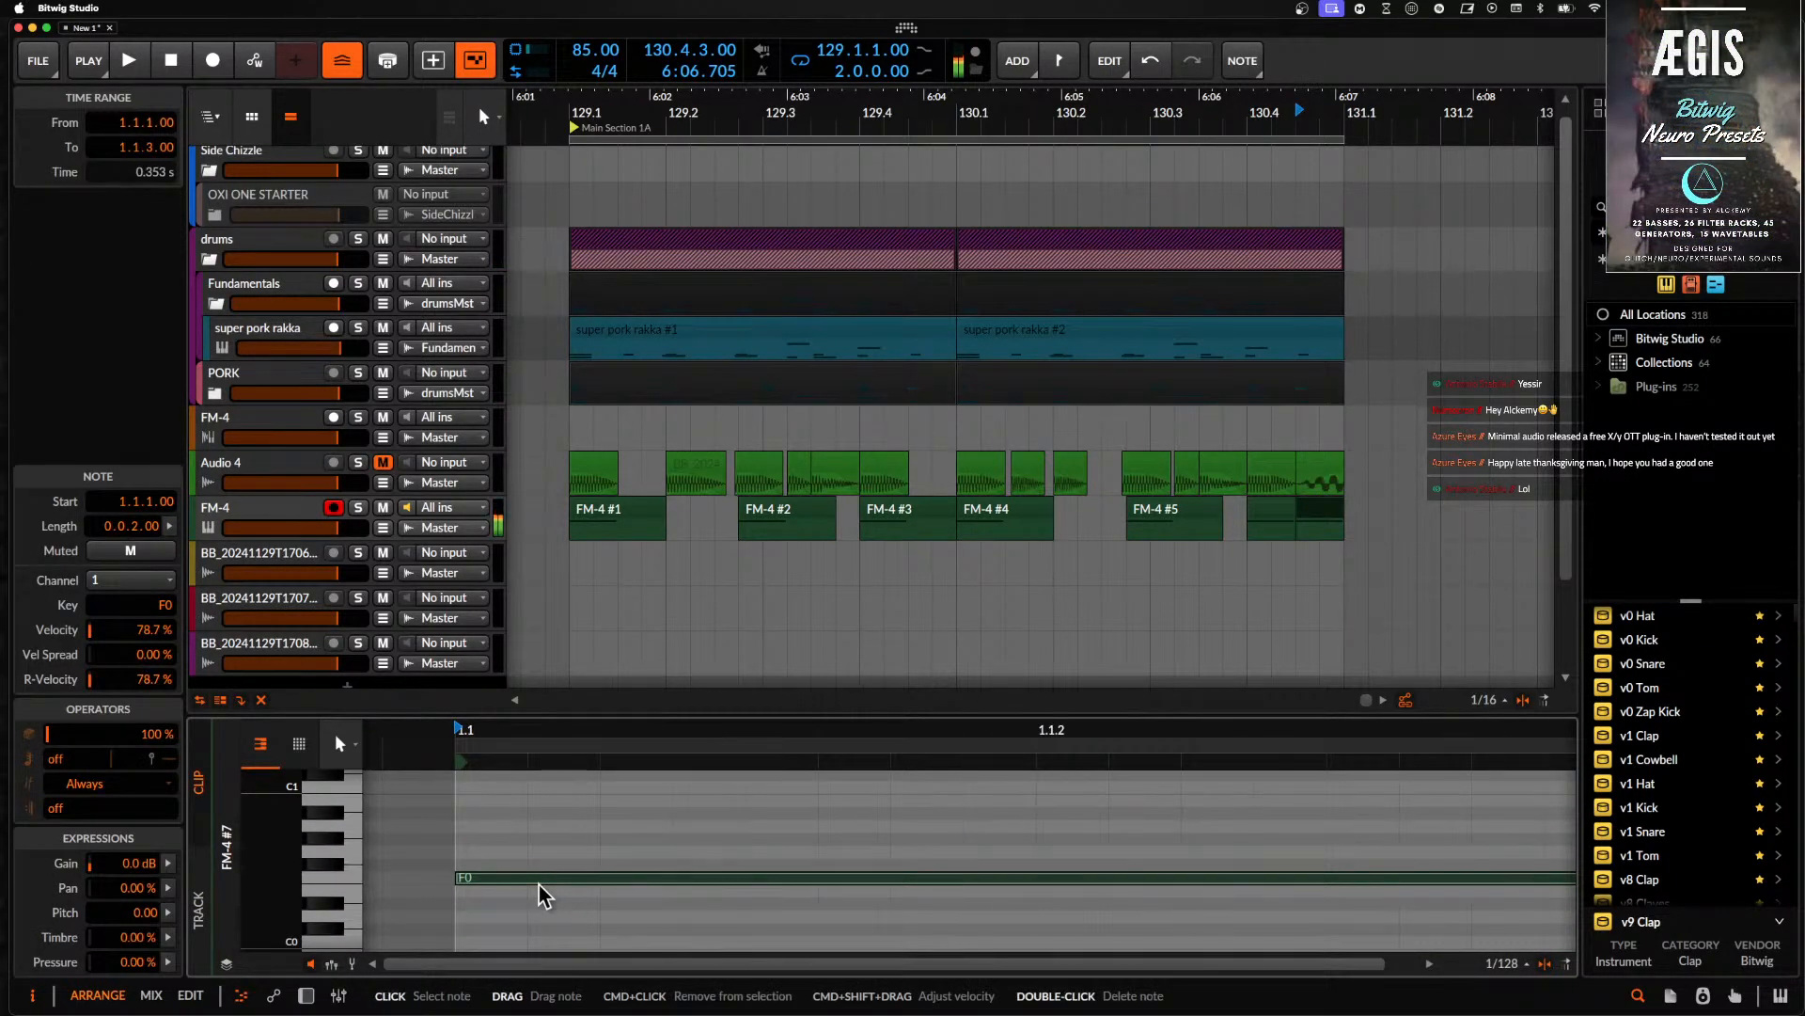
pyautogui.hotkey('shift', 'Up')
pyautogui.press('space')
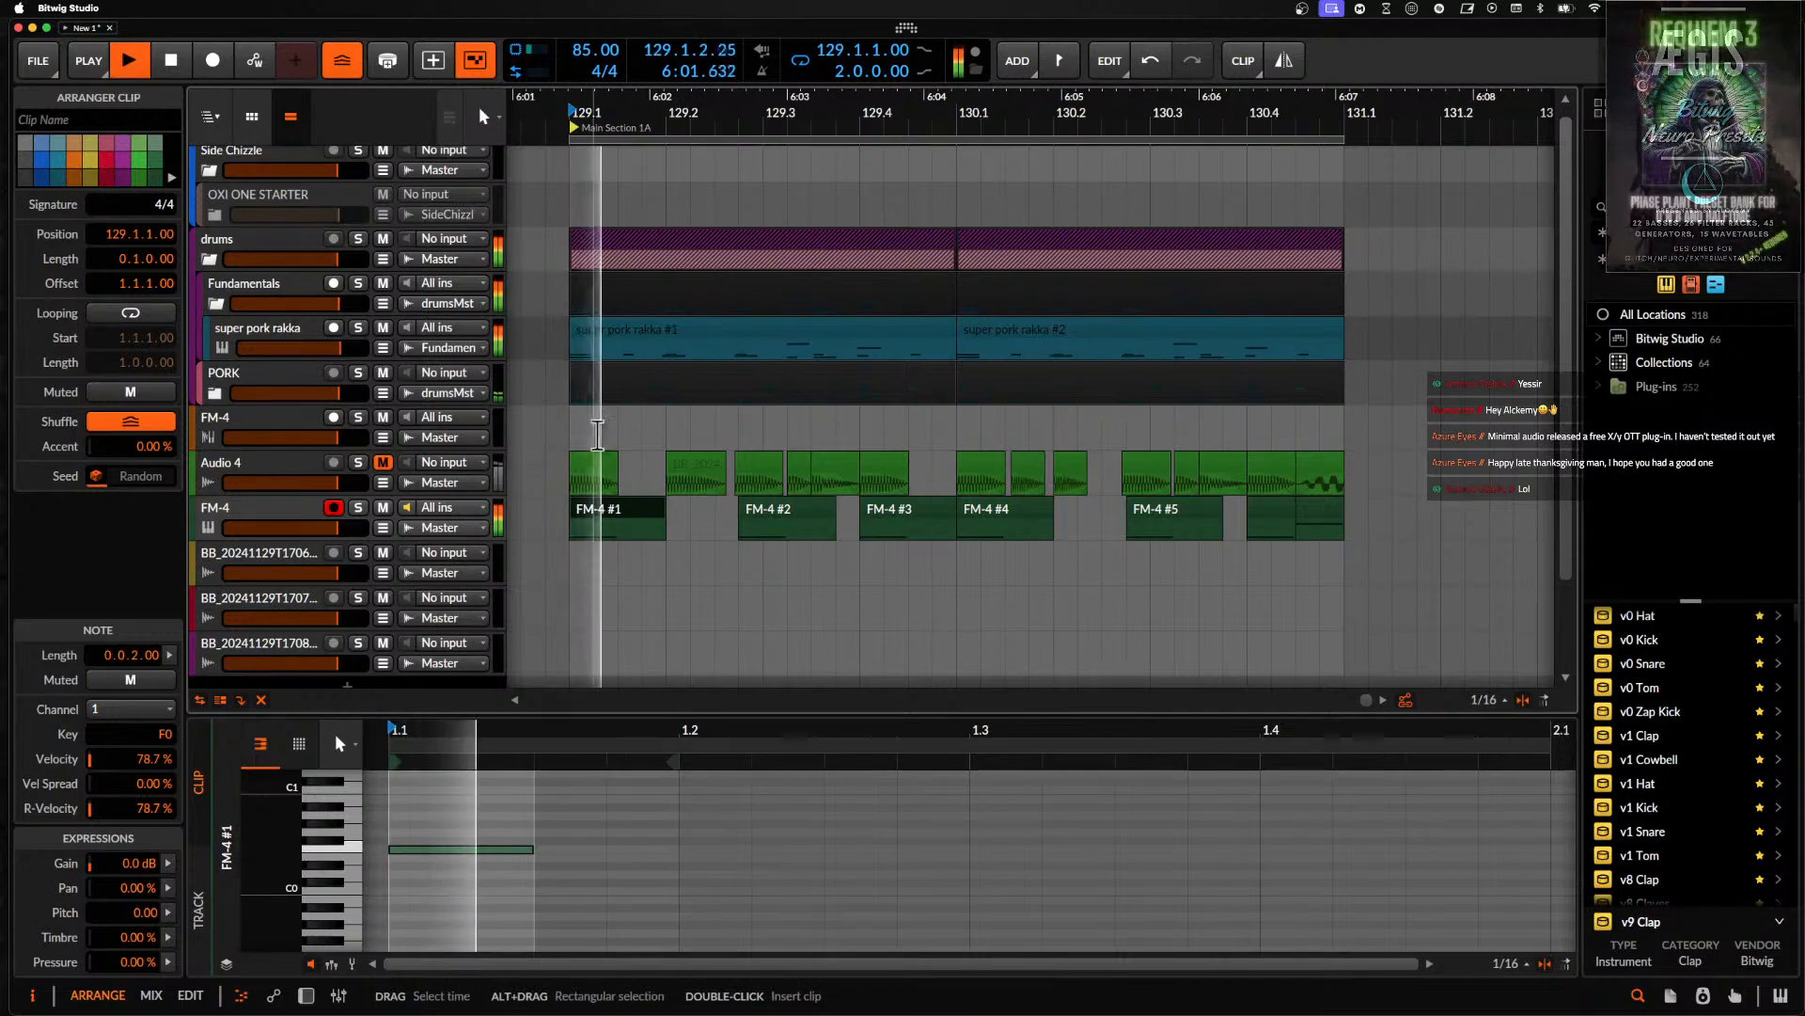
# - Raise the note in the half-beat FM-4 clip at 130.4.1 to G#0 and show the track's devices
pyautogui.click(242, 469)
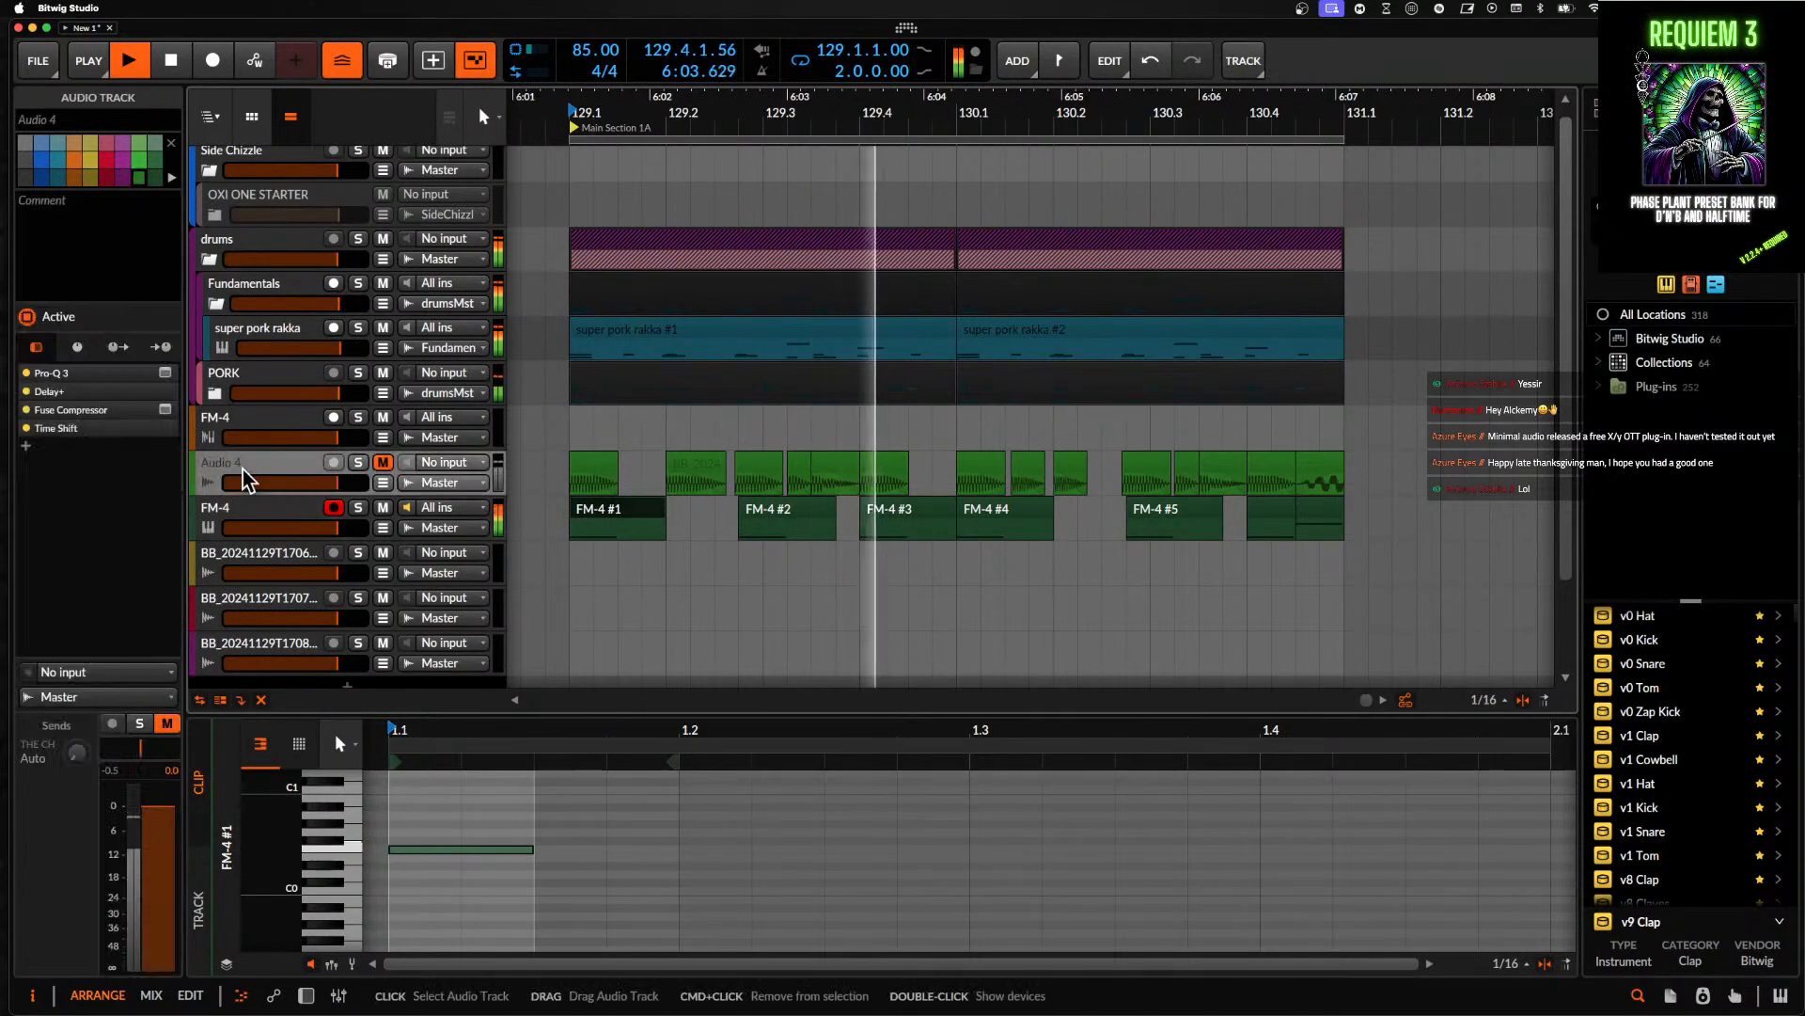
pyautogui.doubleClick(306, 470)
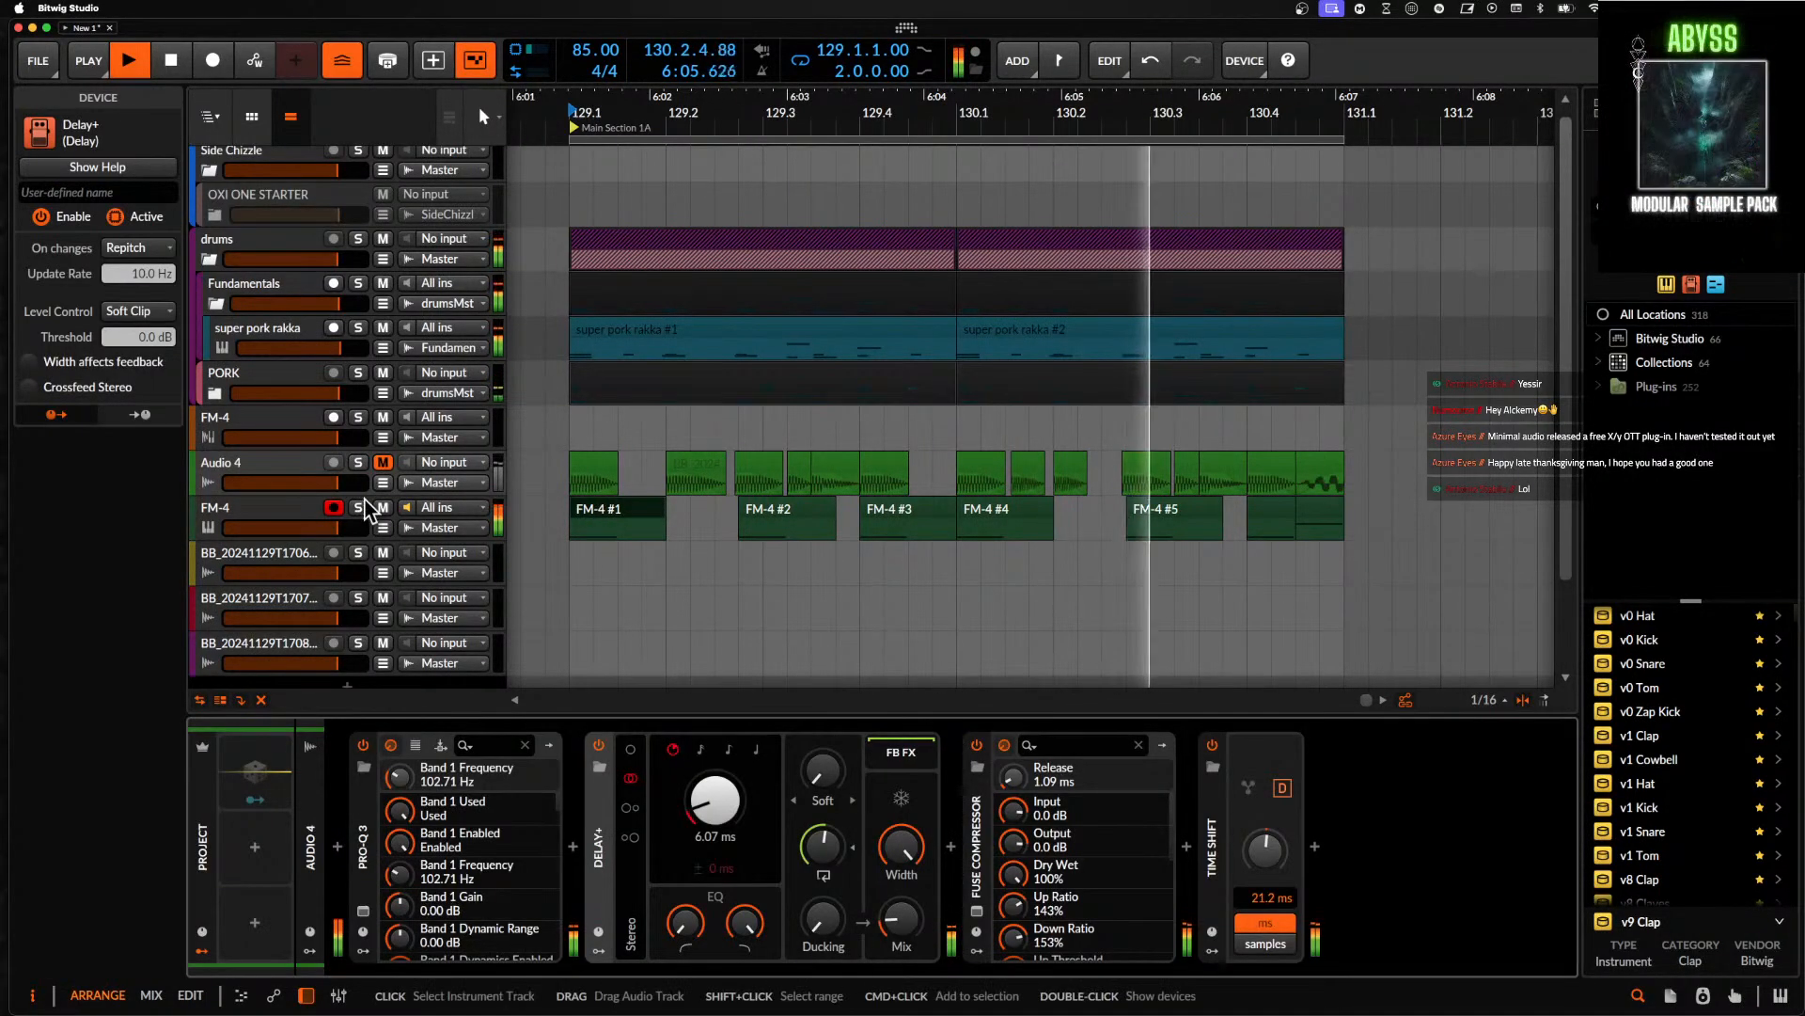
pyautogui.doubleClick(1282, 516)
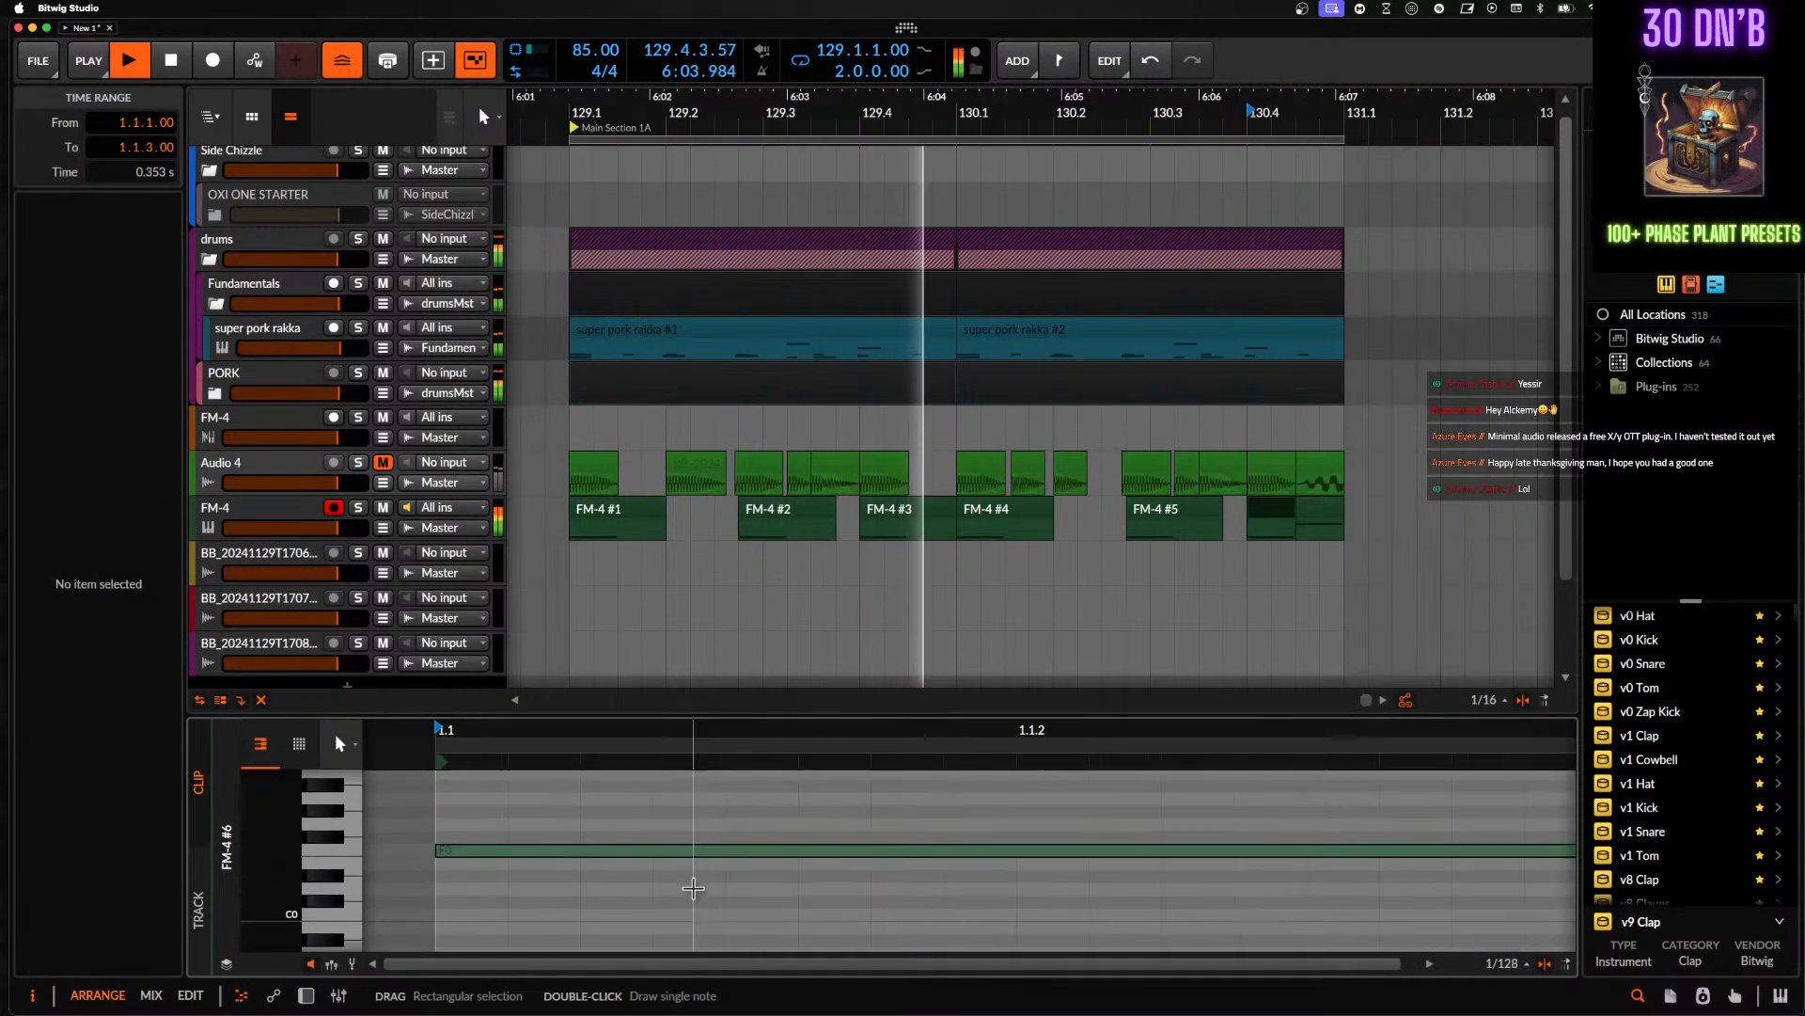
pyautogui.click(671, 857)
pyautogui.moveTo(671, 859); pyautogui.dragTo(666, 821)
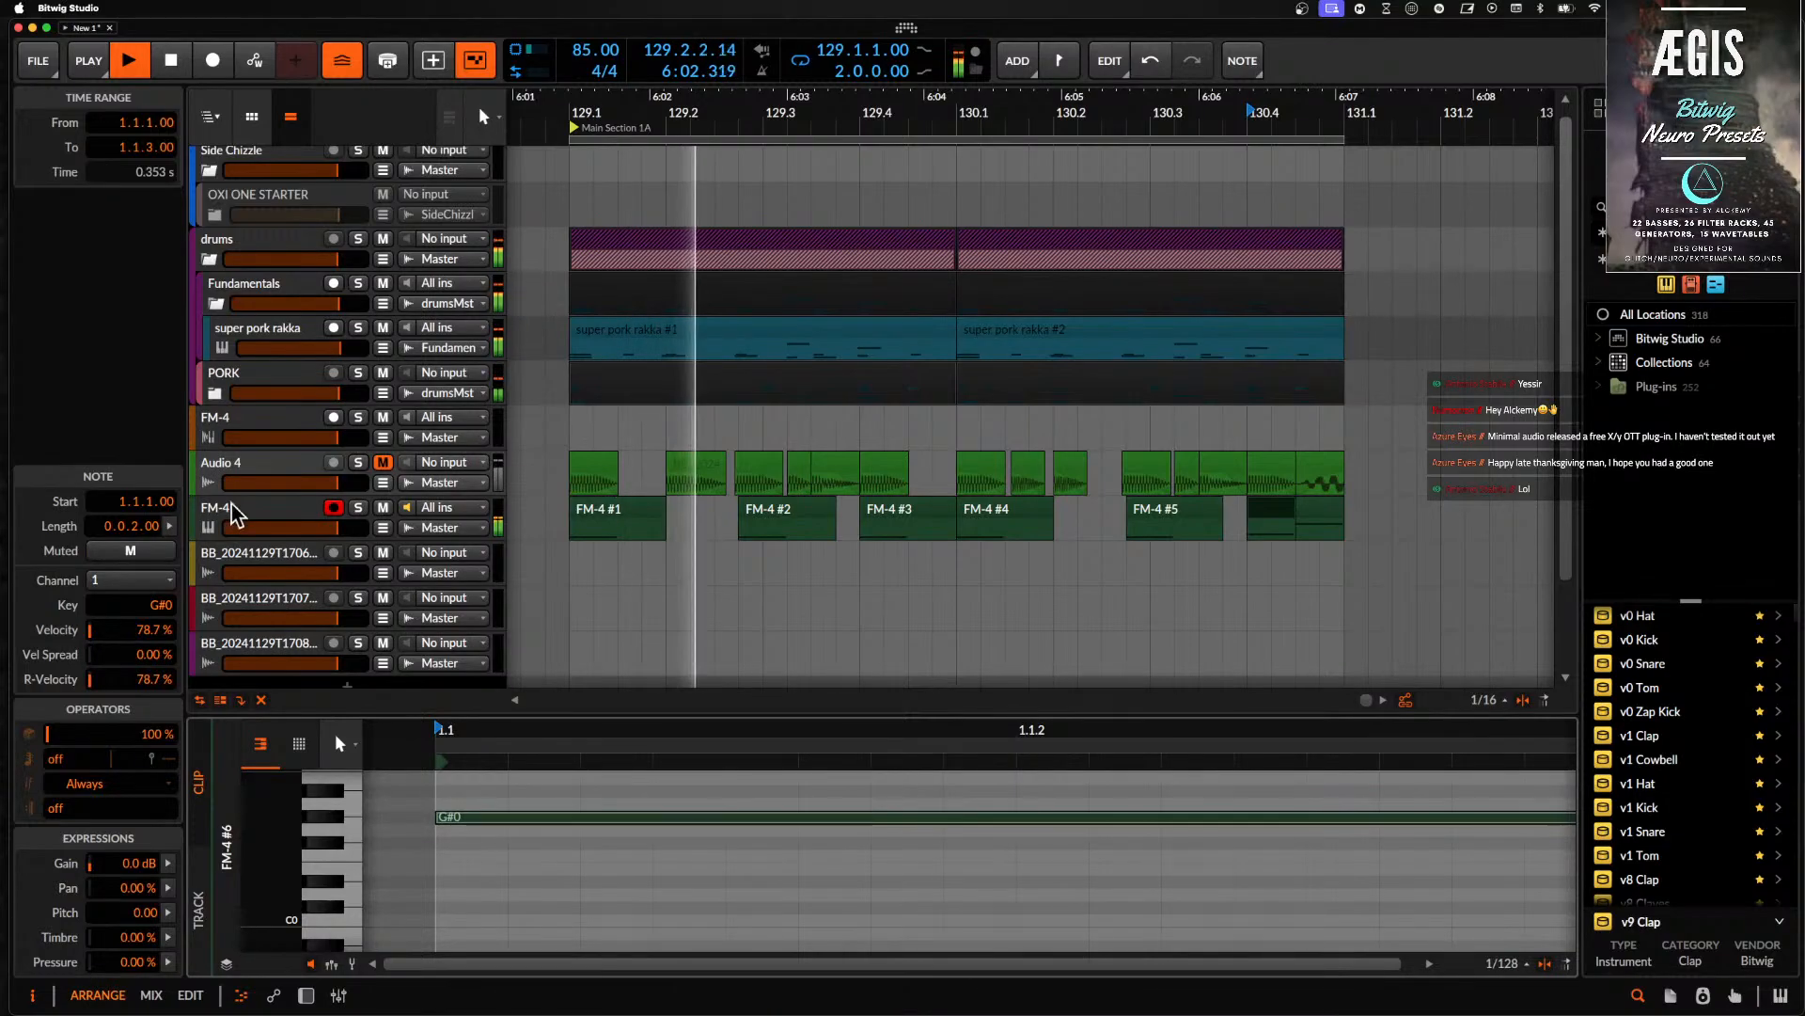
pyautogui.press('d')
pyautogui.scroll(-3, 625, 390)
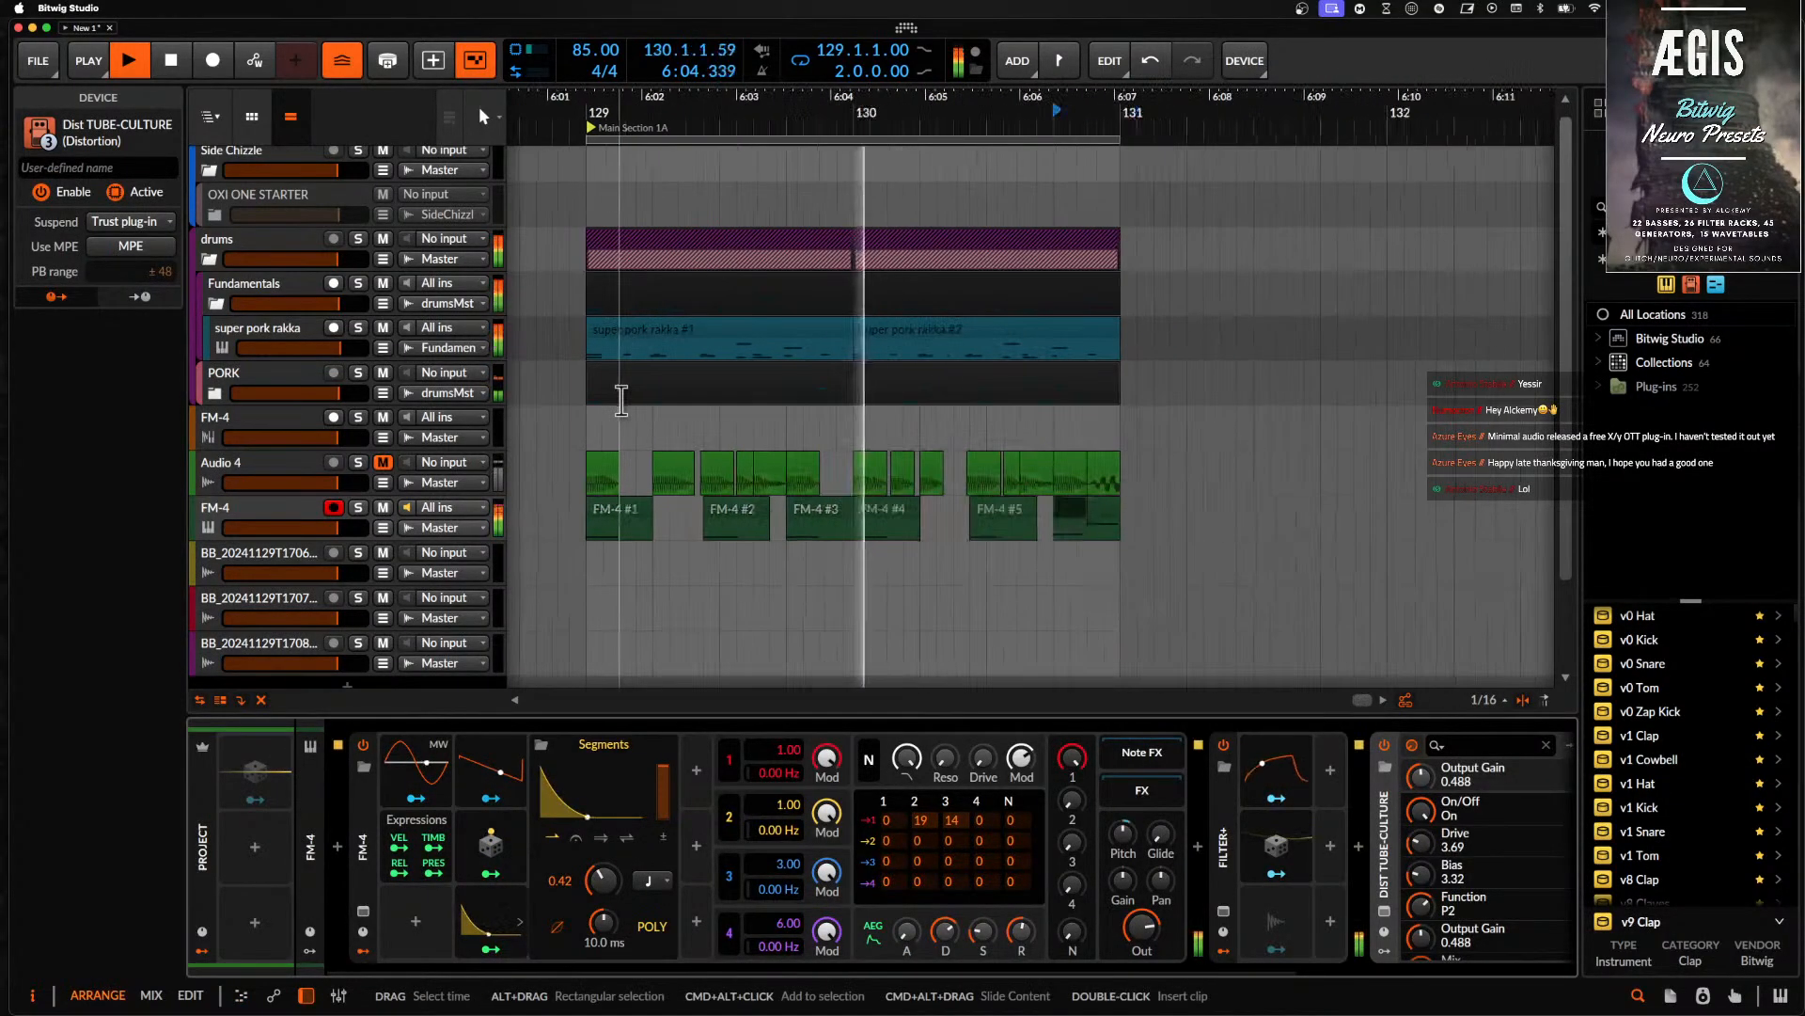
# - Check the last D1 hit in the Fundamentals drum clip, then expand PORK and open its super pork rakka #1 clip
pyautogui.doubleClick(802, 342)
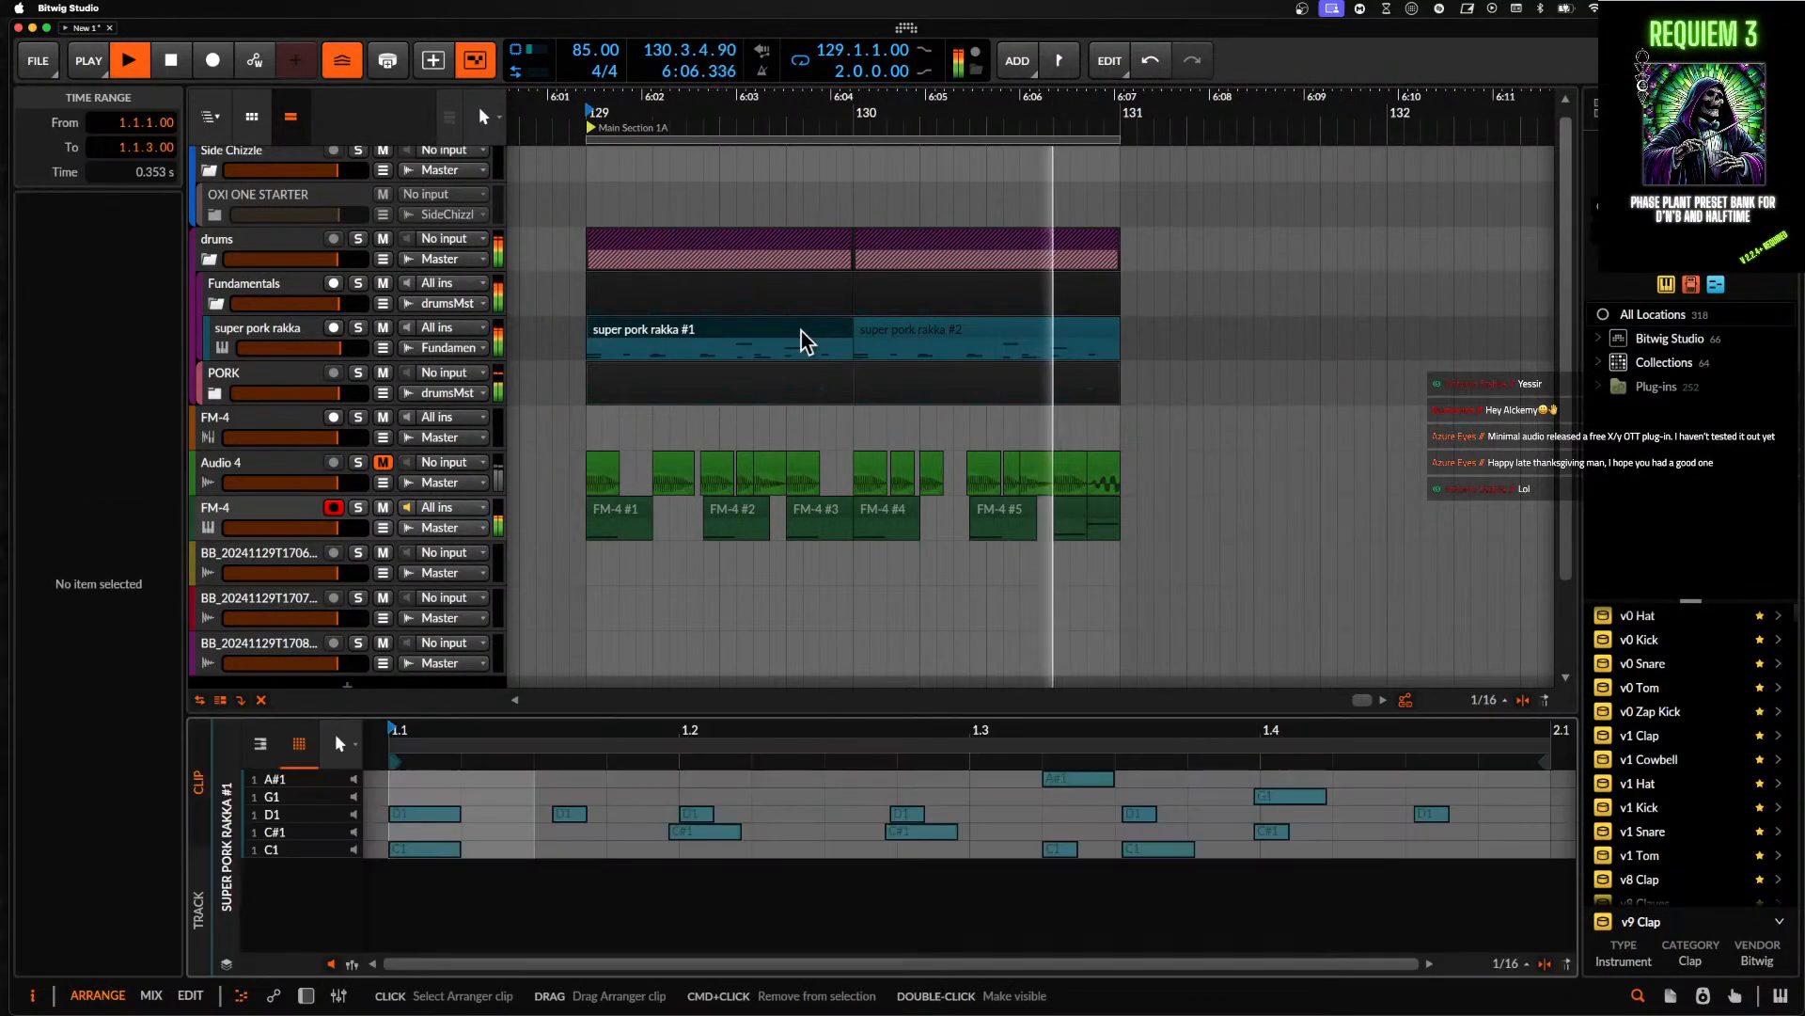
pyautogui.click(1427, 814)
pyautogui.press('space')
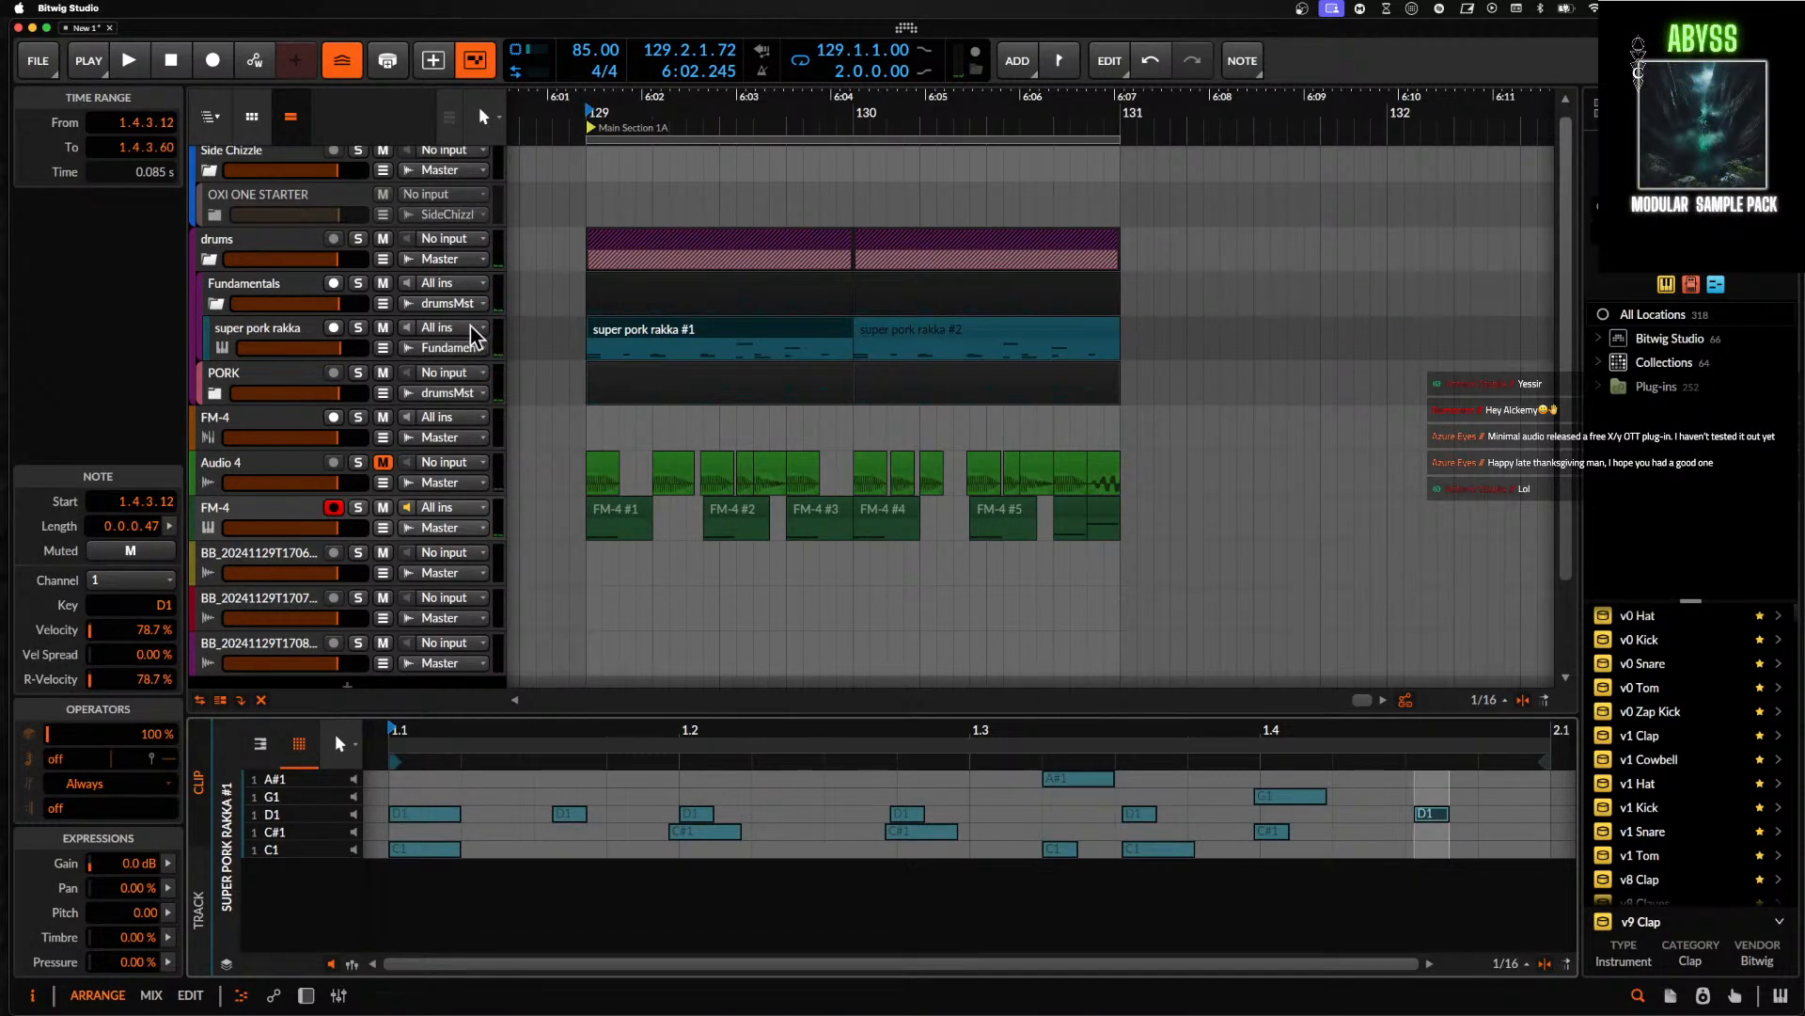
pyautogui.click(217, 394)
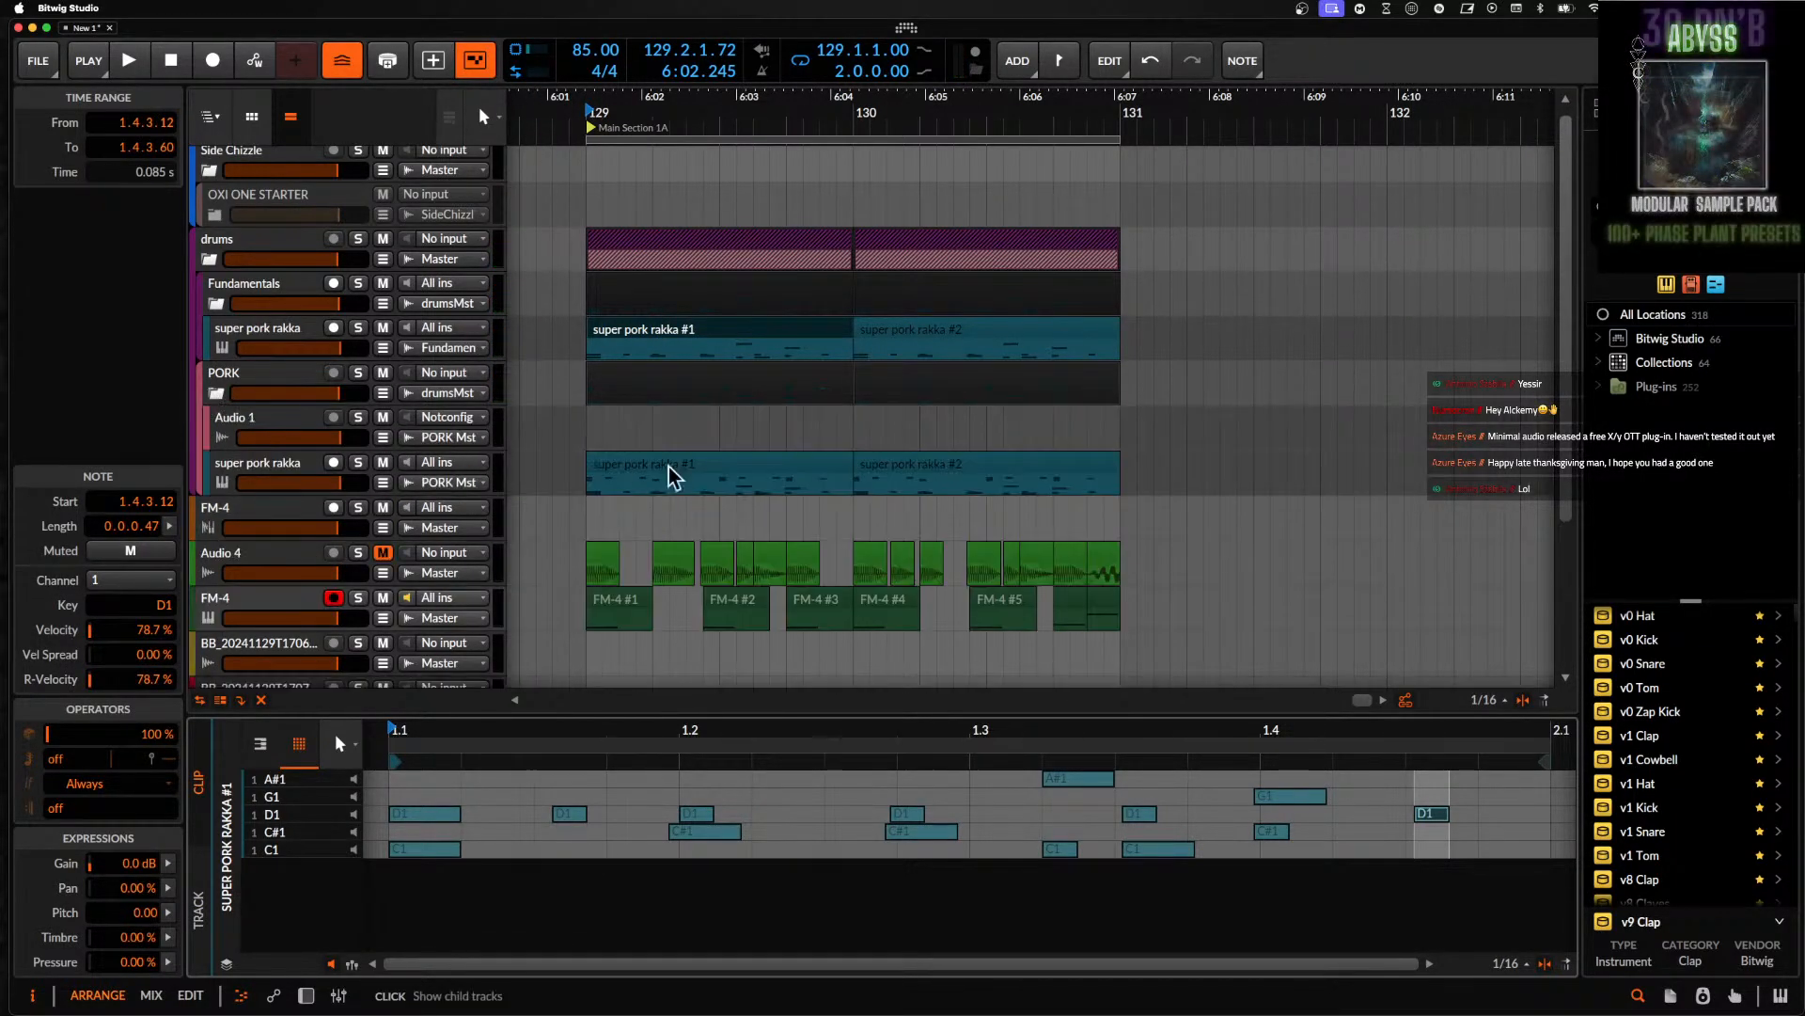
pyautogui.click(736, 465)
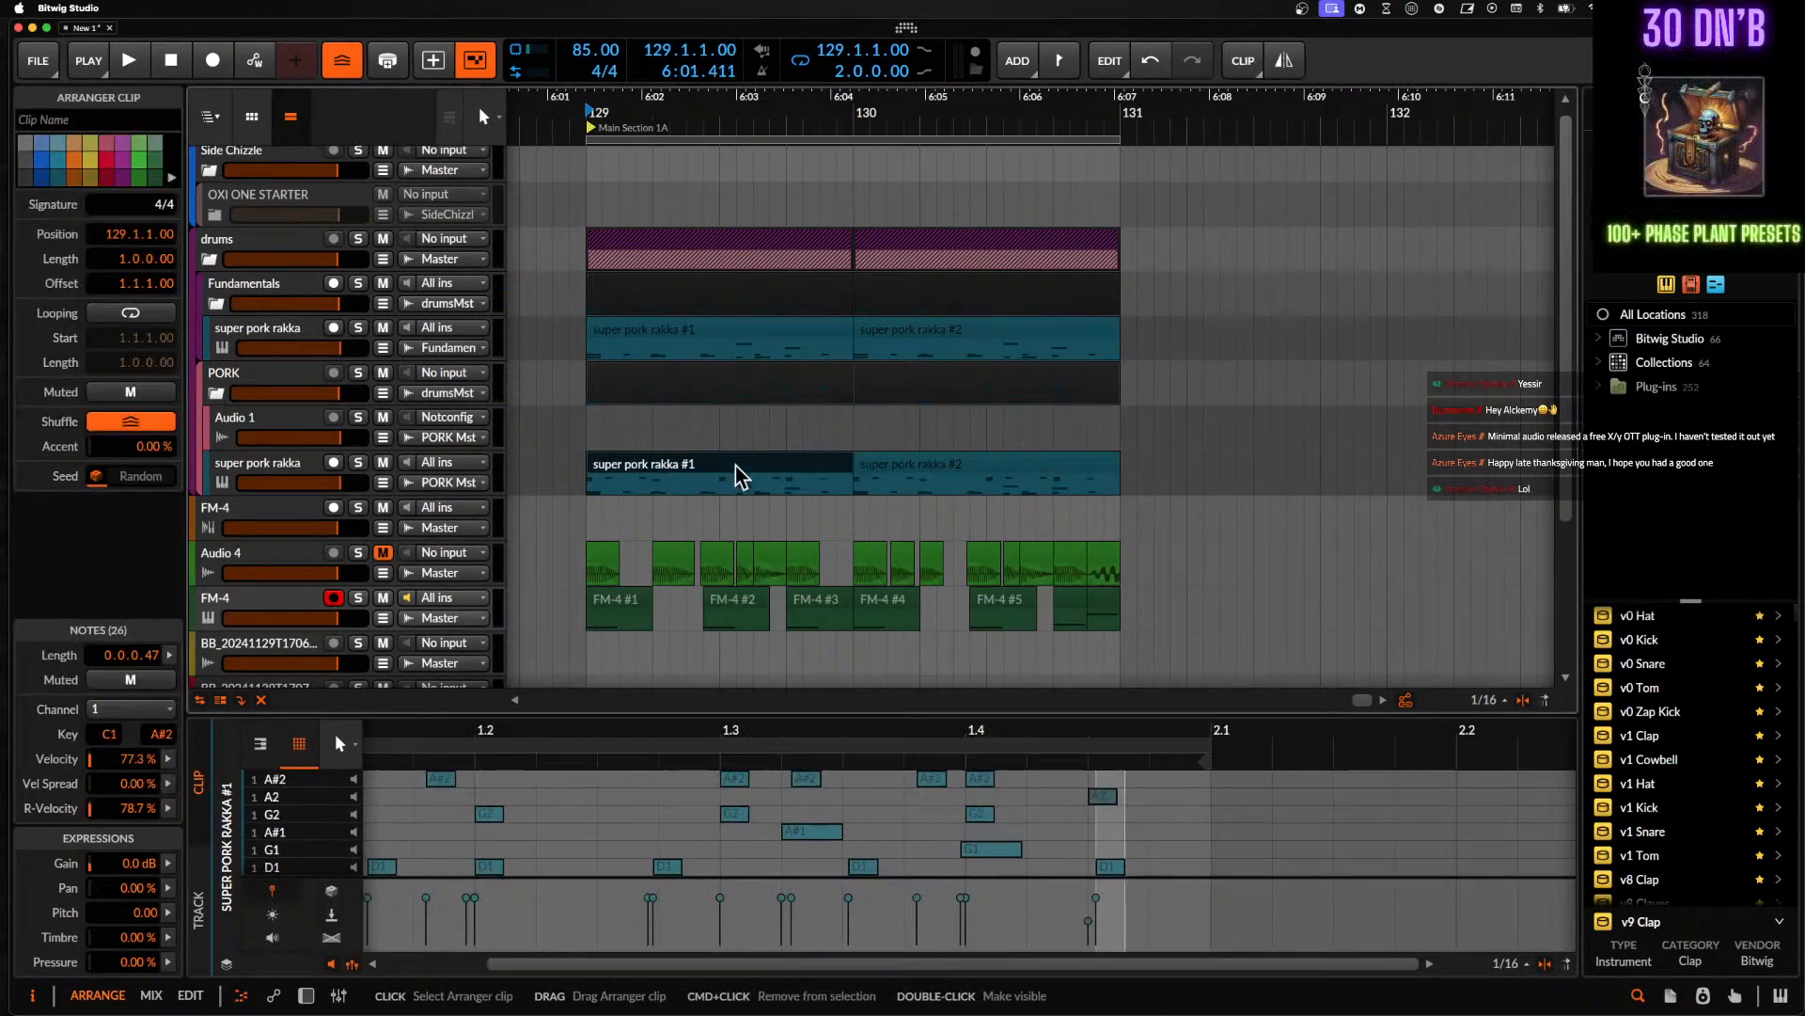
# - Replace the A2 hit at 1.4.3.12 with A#2, add another A#2 at 1.4.4.00 and play the loop
pyautogui.doubleClick(1105, 797)
pyautogui.doubleClick(1105, 782)
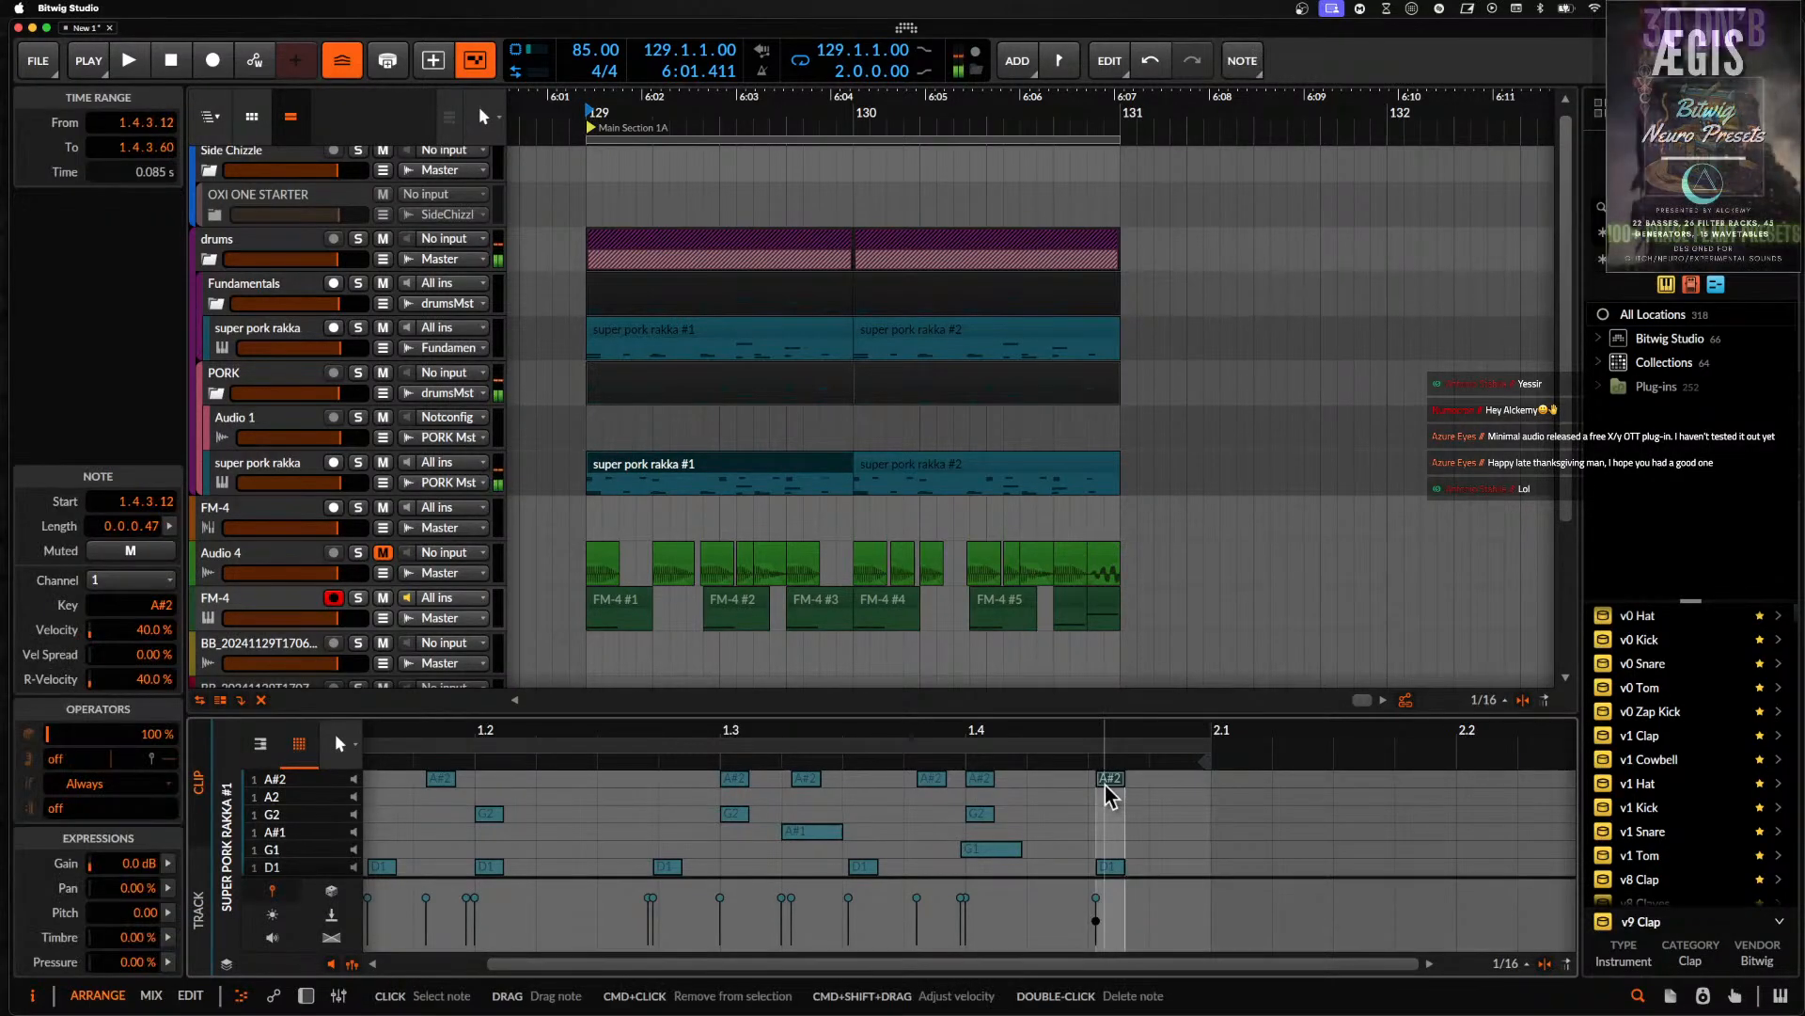
pyautogui.scroll(5, 1106, 788)
pyautogui.doubleClick(1213, 781)
pyautogui.press('space')
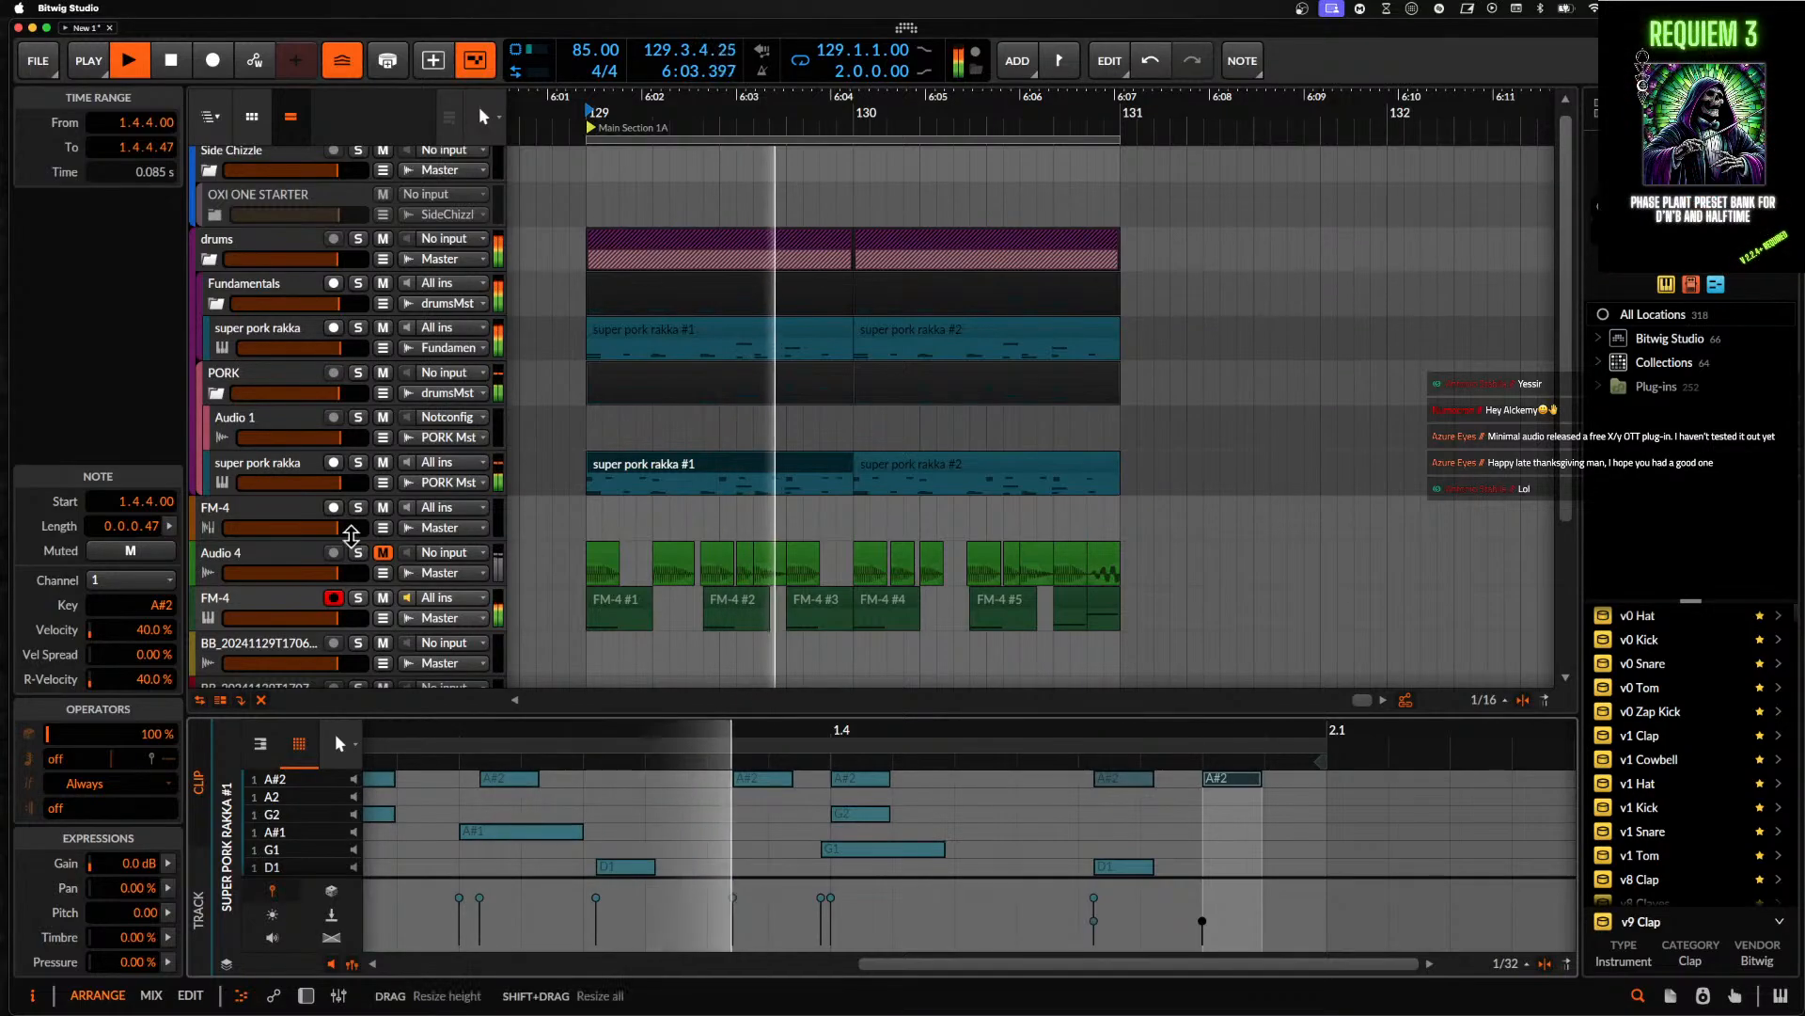
# - Unmute Audio 4 and move it with the new FM-4 track into the Side Chizzle group above OXI ONE STARTER
pyautogui.click(268, 606)
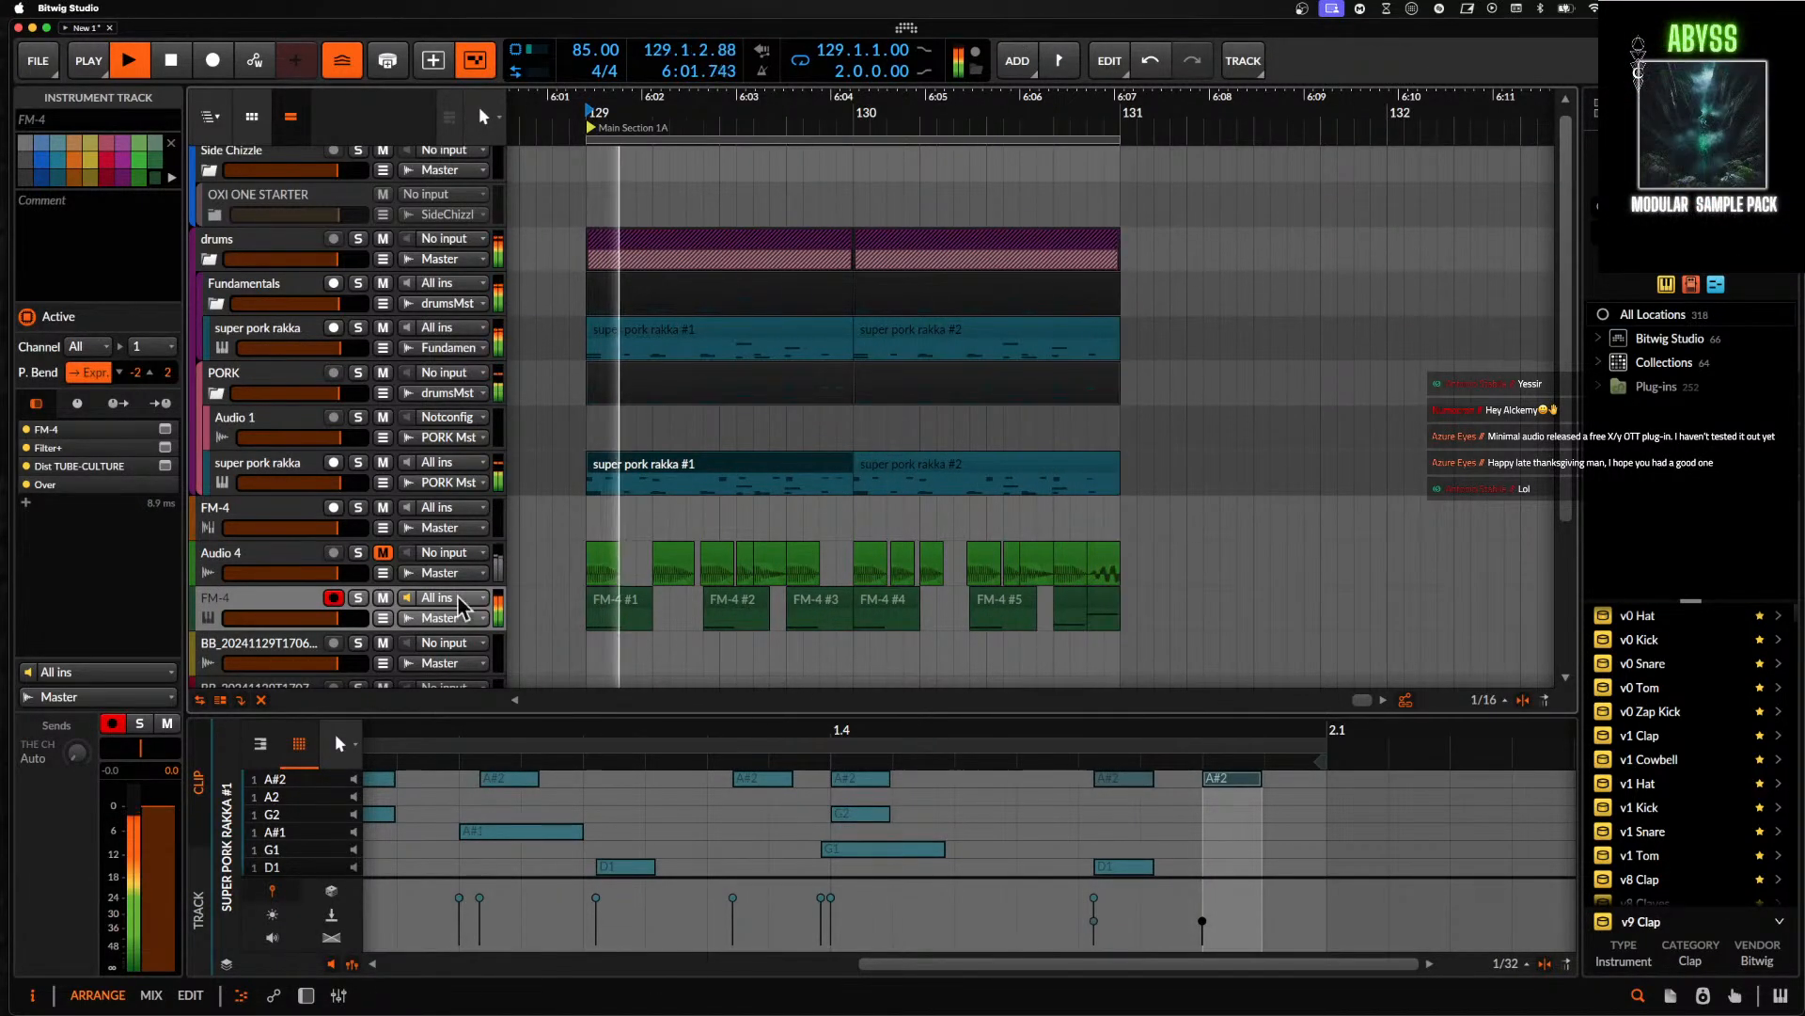
pyautogui.doubleClick(269, 564)
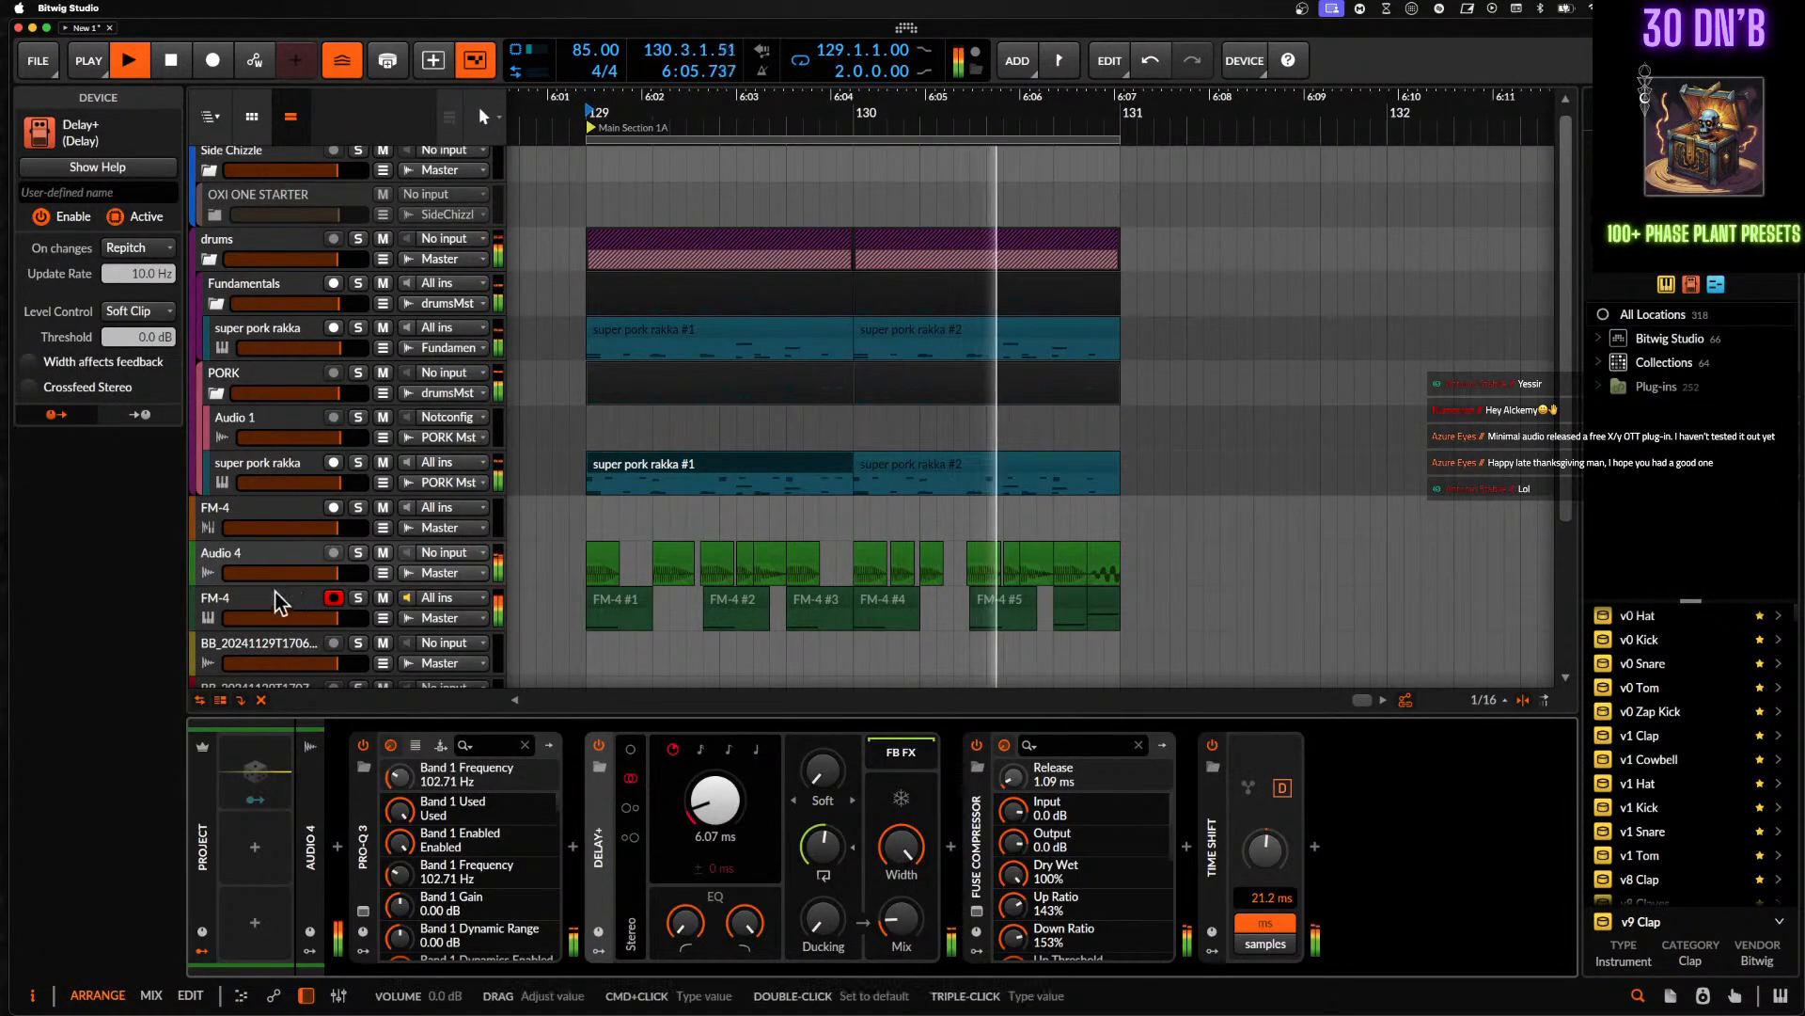
pyautogui.click(275, 595)
pyautogui.keyDown('shift'); pyautogui.click(283, 553); pyautogui.keyUp('shift')
pyautogui.moveTo(283, 553); pyautogui.dragTo(279, 190)
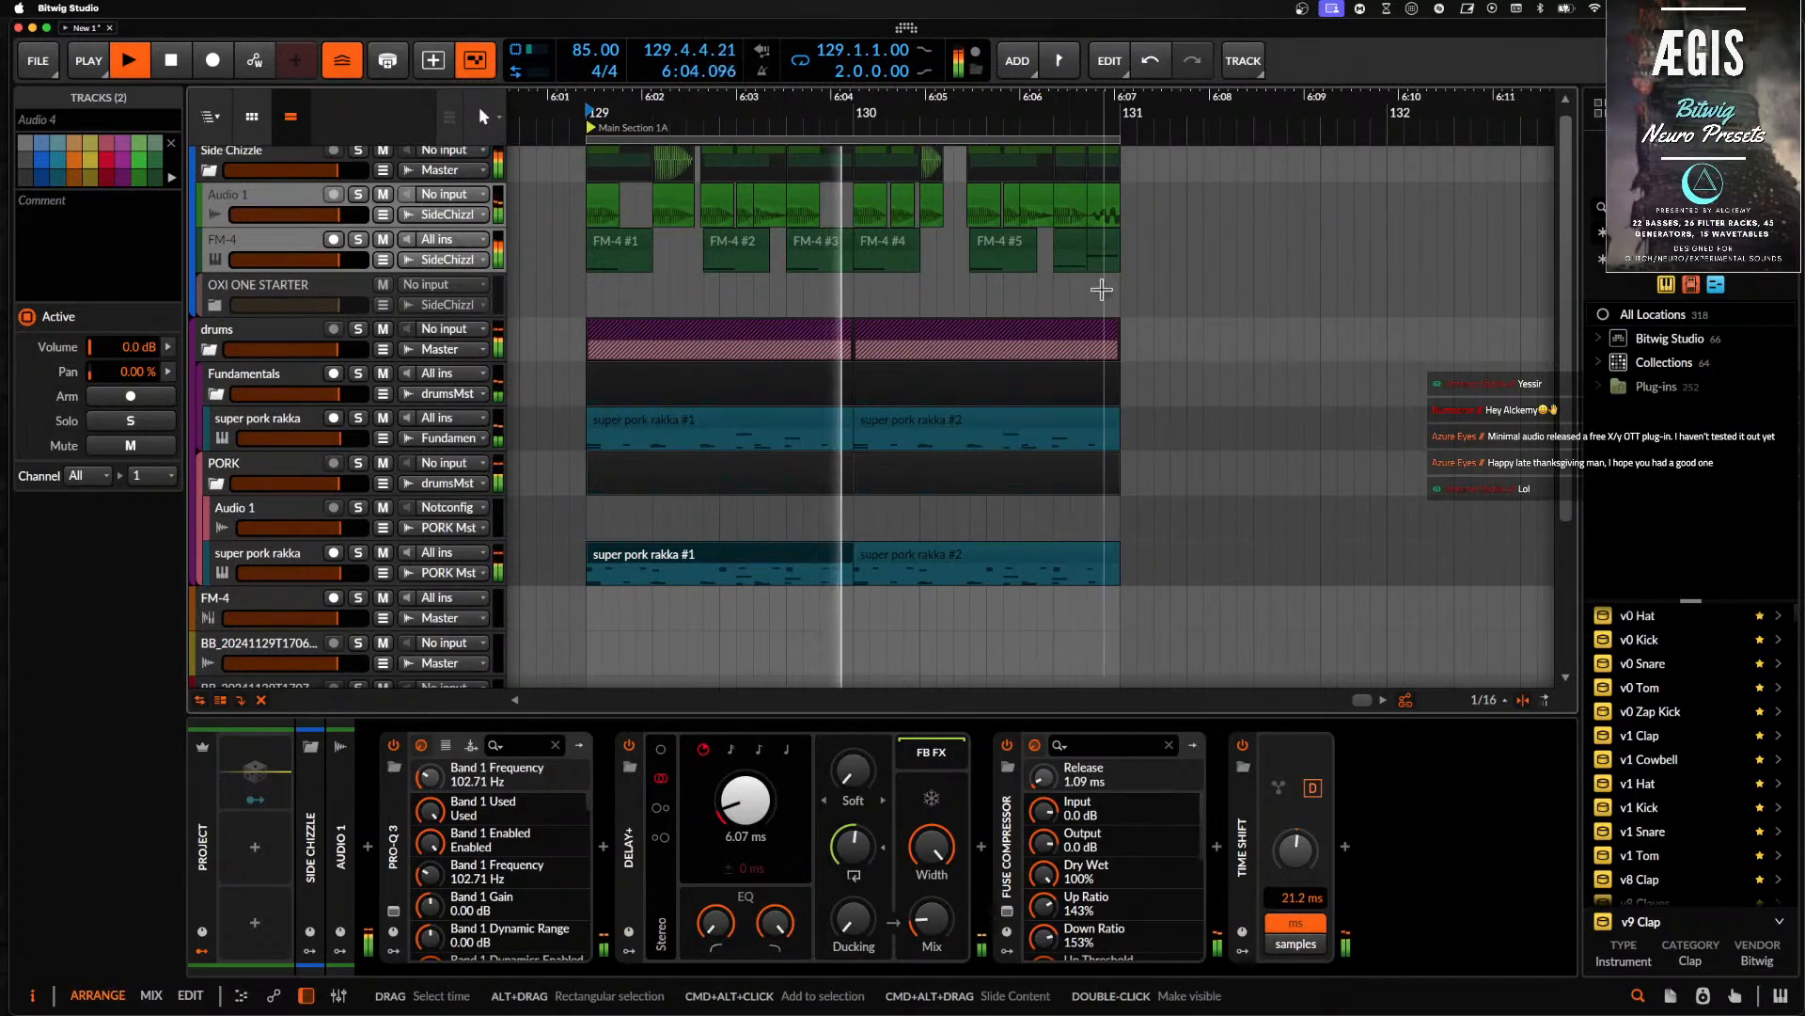
# - Examine the audio slice and the FM-4 clip at 130.4.3 while the loop plays
pyautogui.click(239, 195)
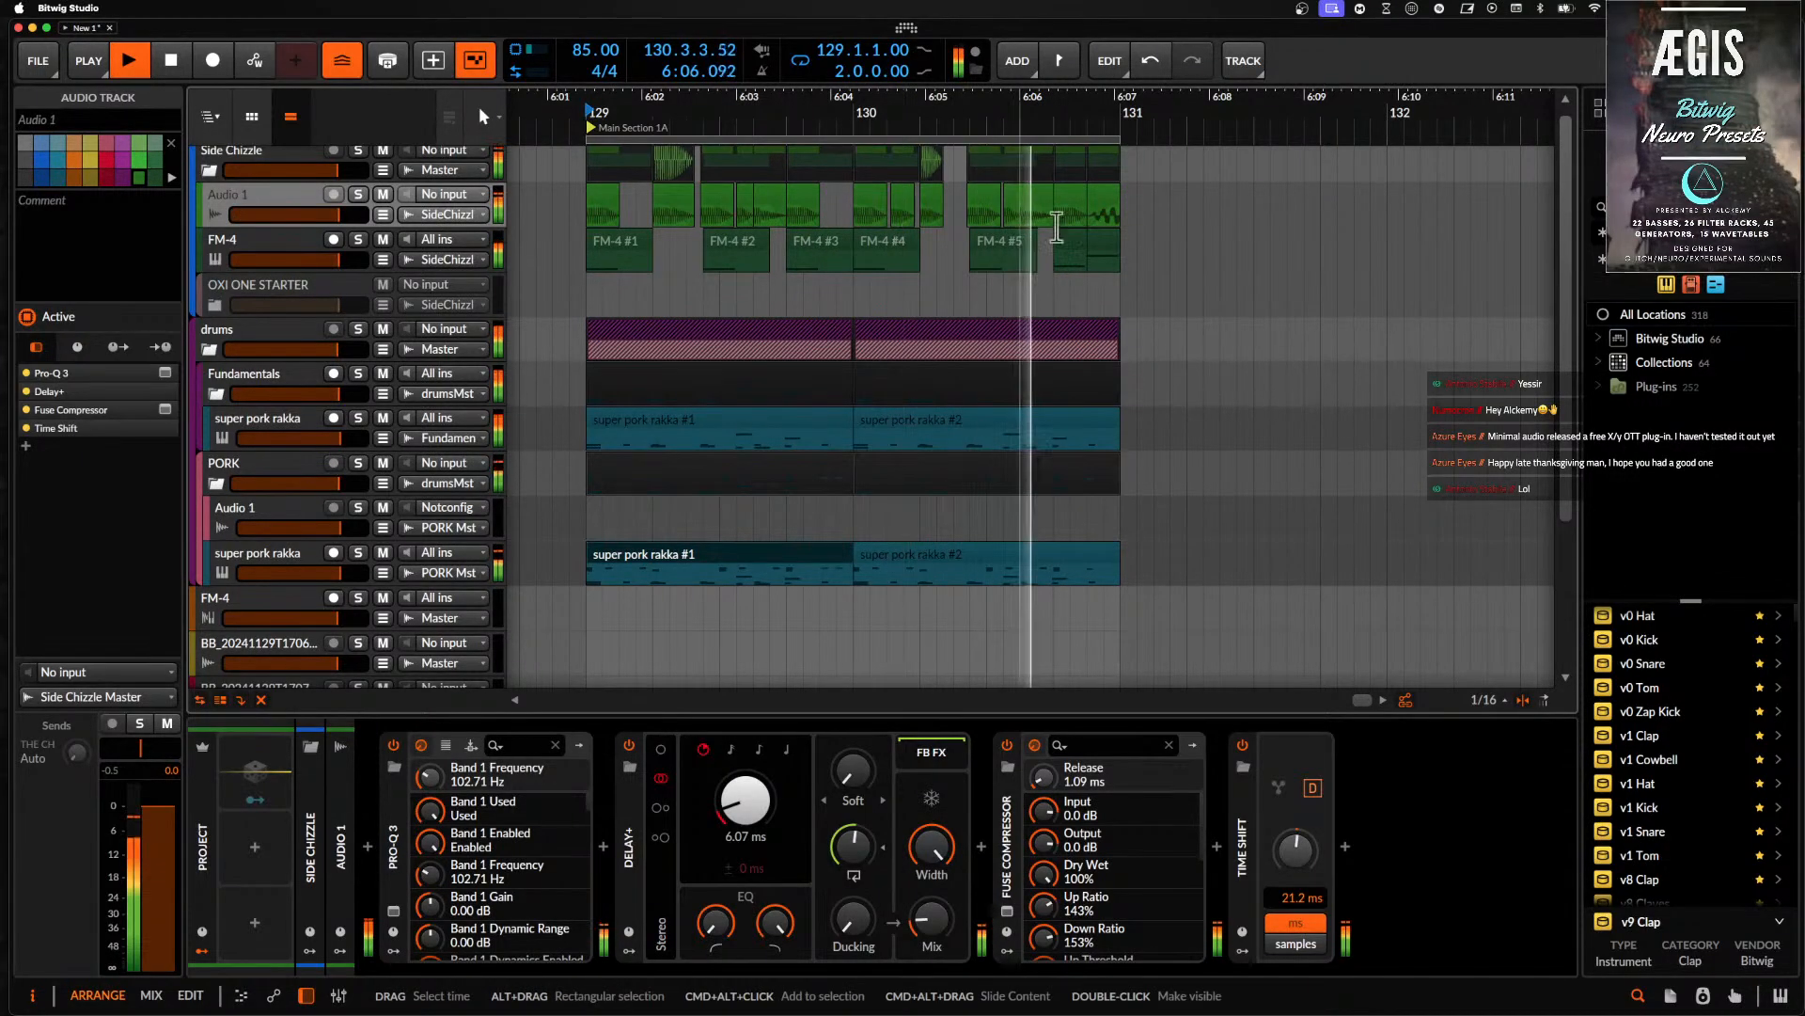
pyautogui.scroll(-2, 1126, 225)
pyautogui.scroll(4, 1126, 225)
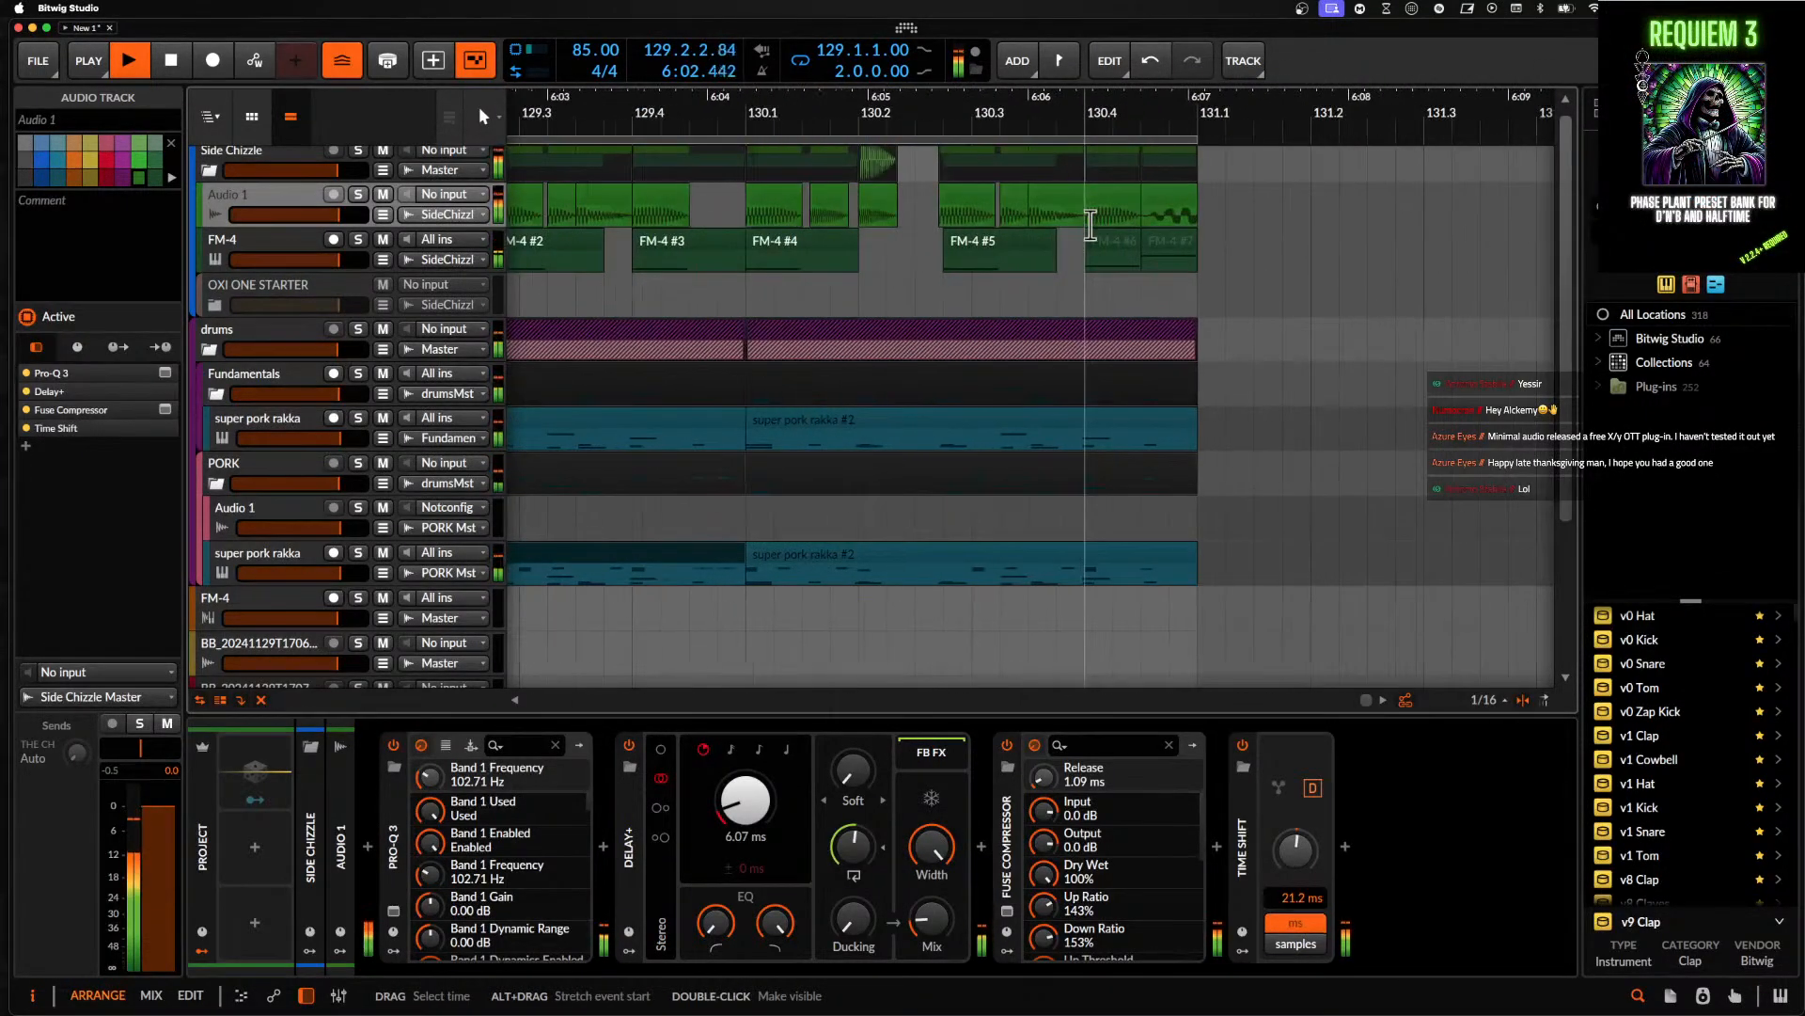
pyautogui.click(1167, 245)
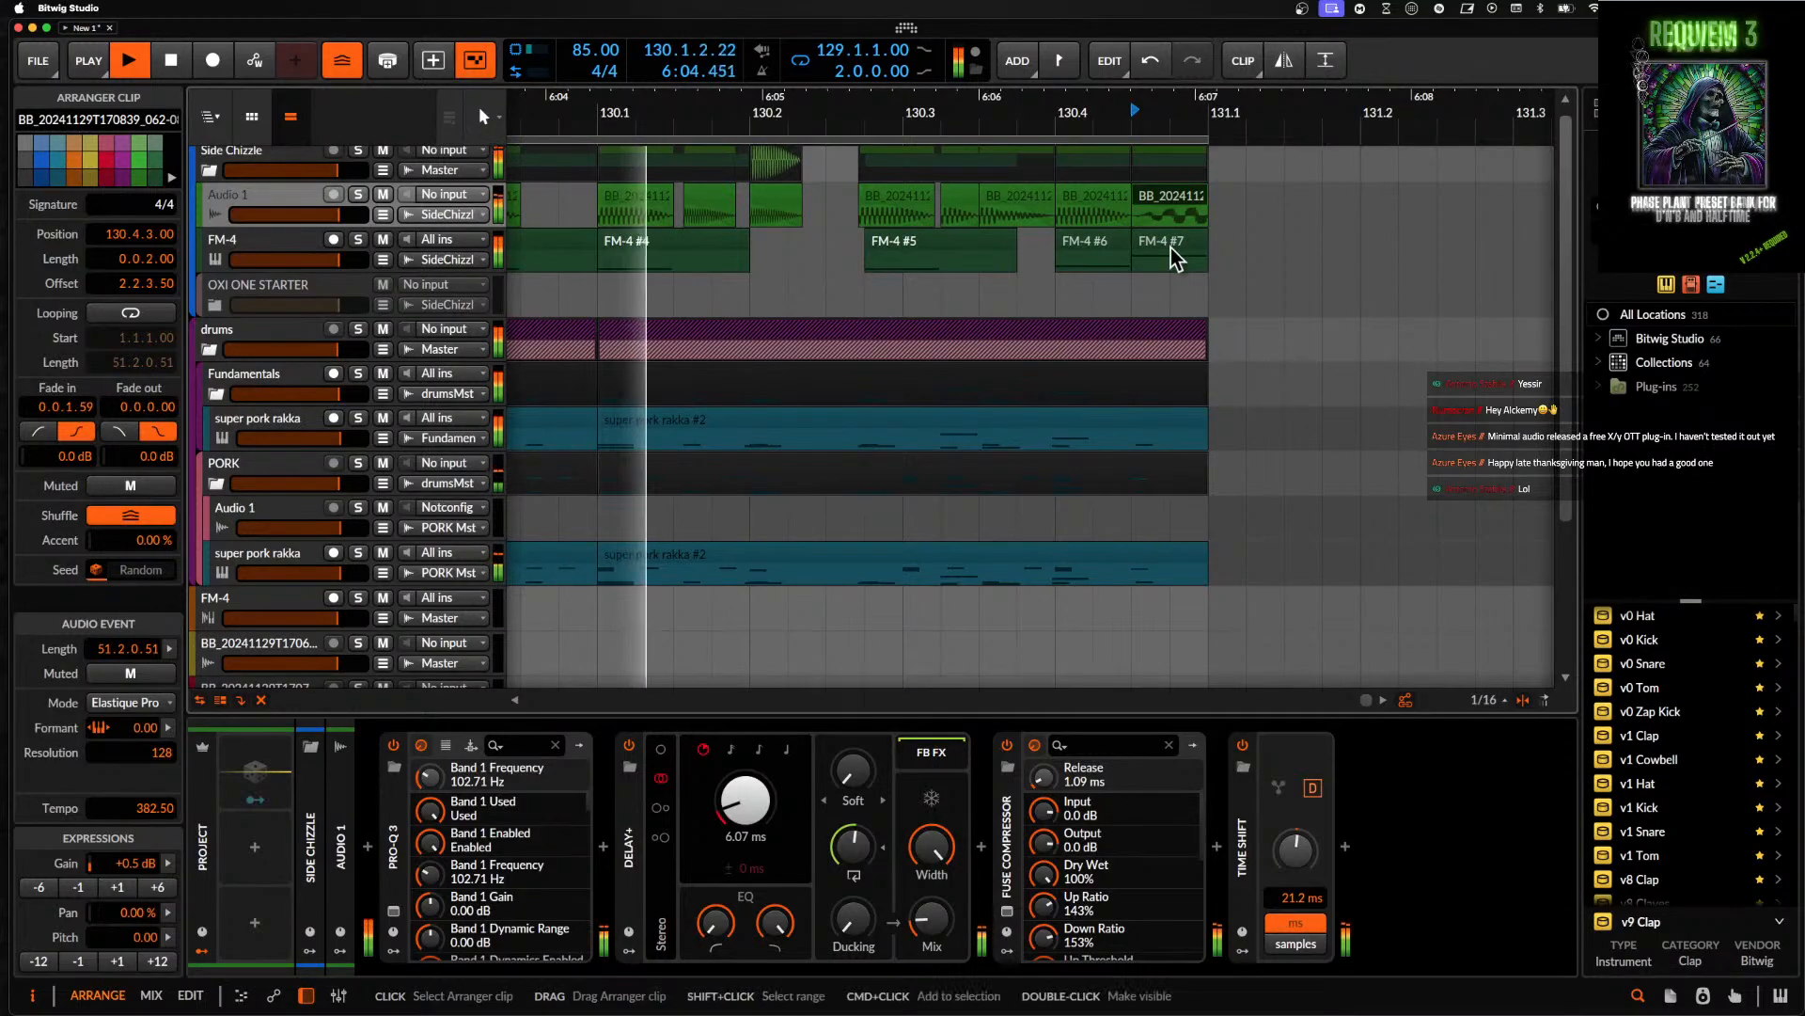
pyautogui.scroll(-4, 1174, 183)
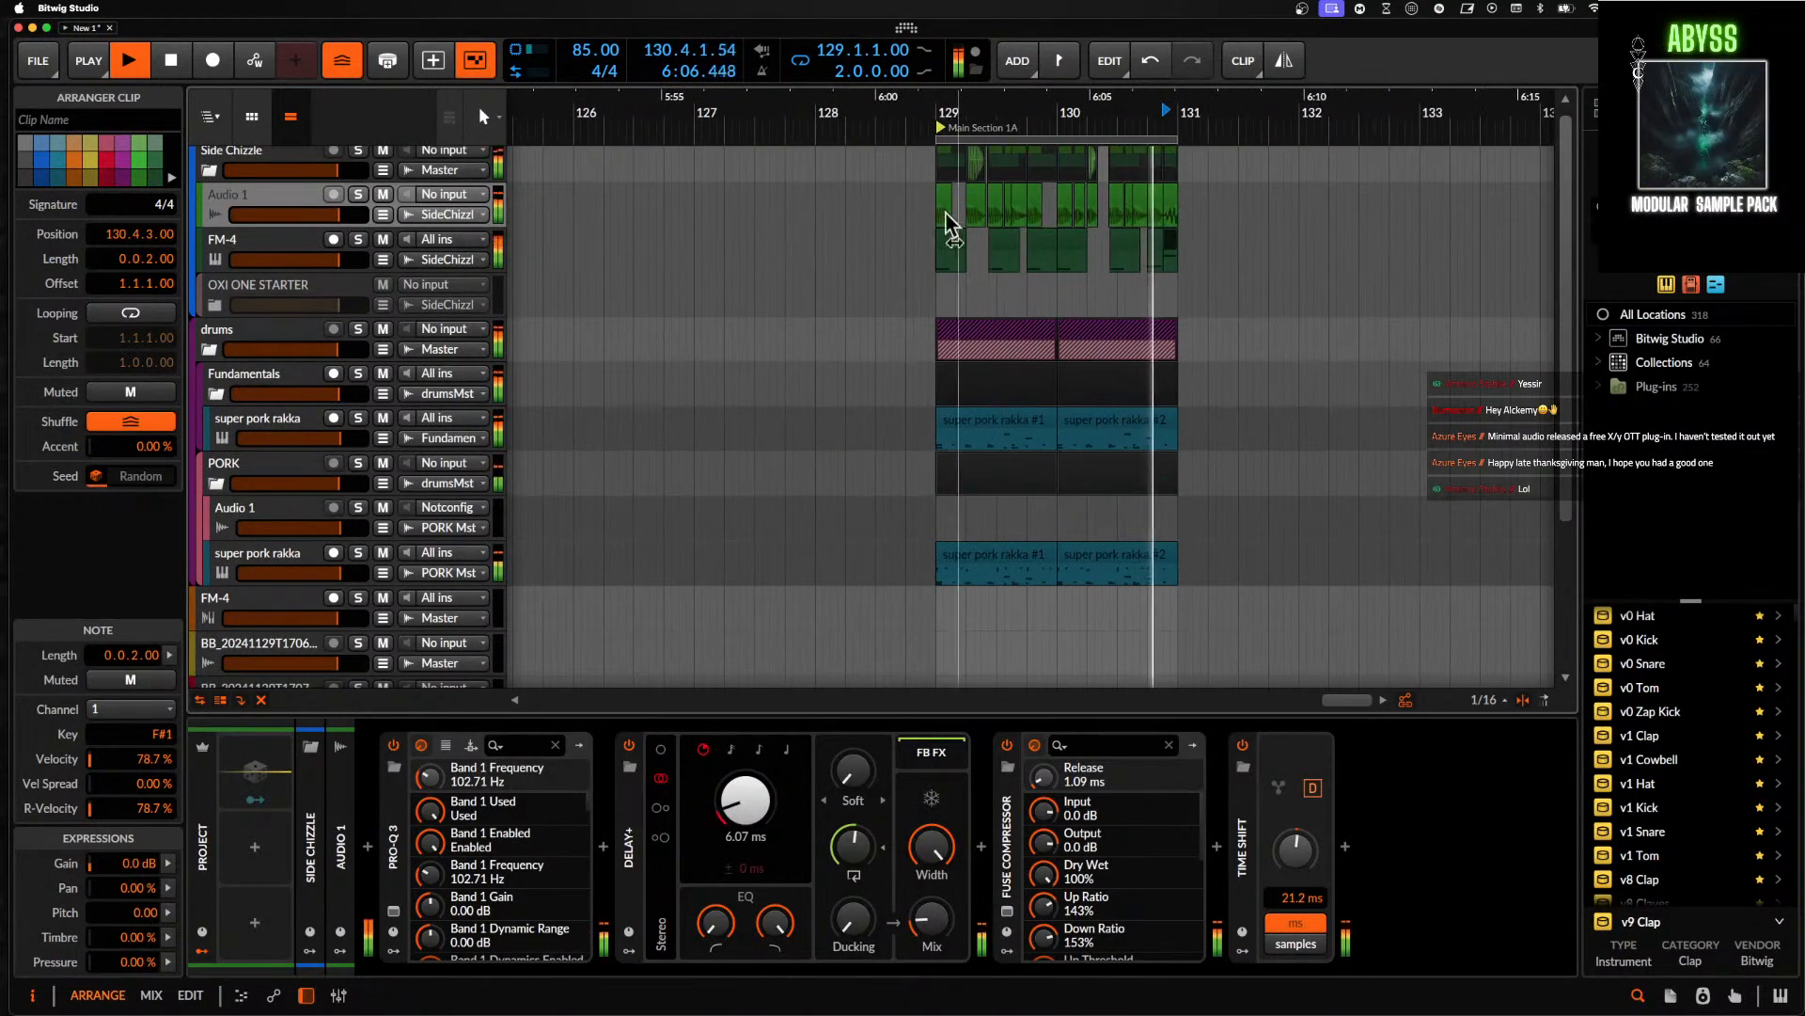
# - Duplicate all clips from 129.1.1.00 to 131.1.1.00 into the following two bars and extend the loop to four bars
pyautogui.moveTo(941, 175); pyautogui.dragTo(1189, 597)
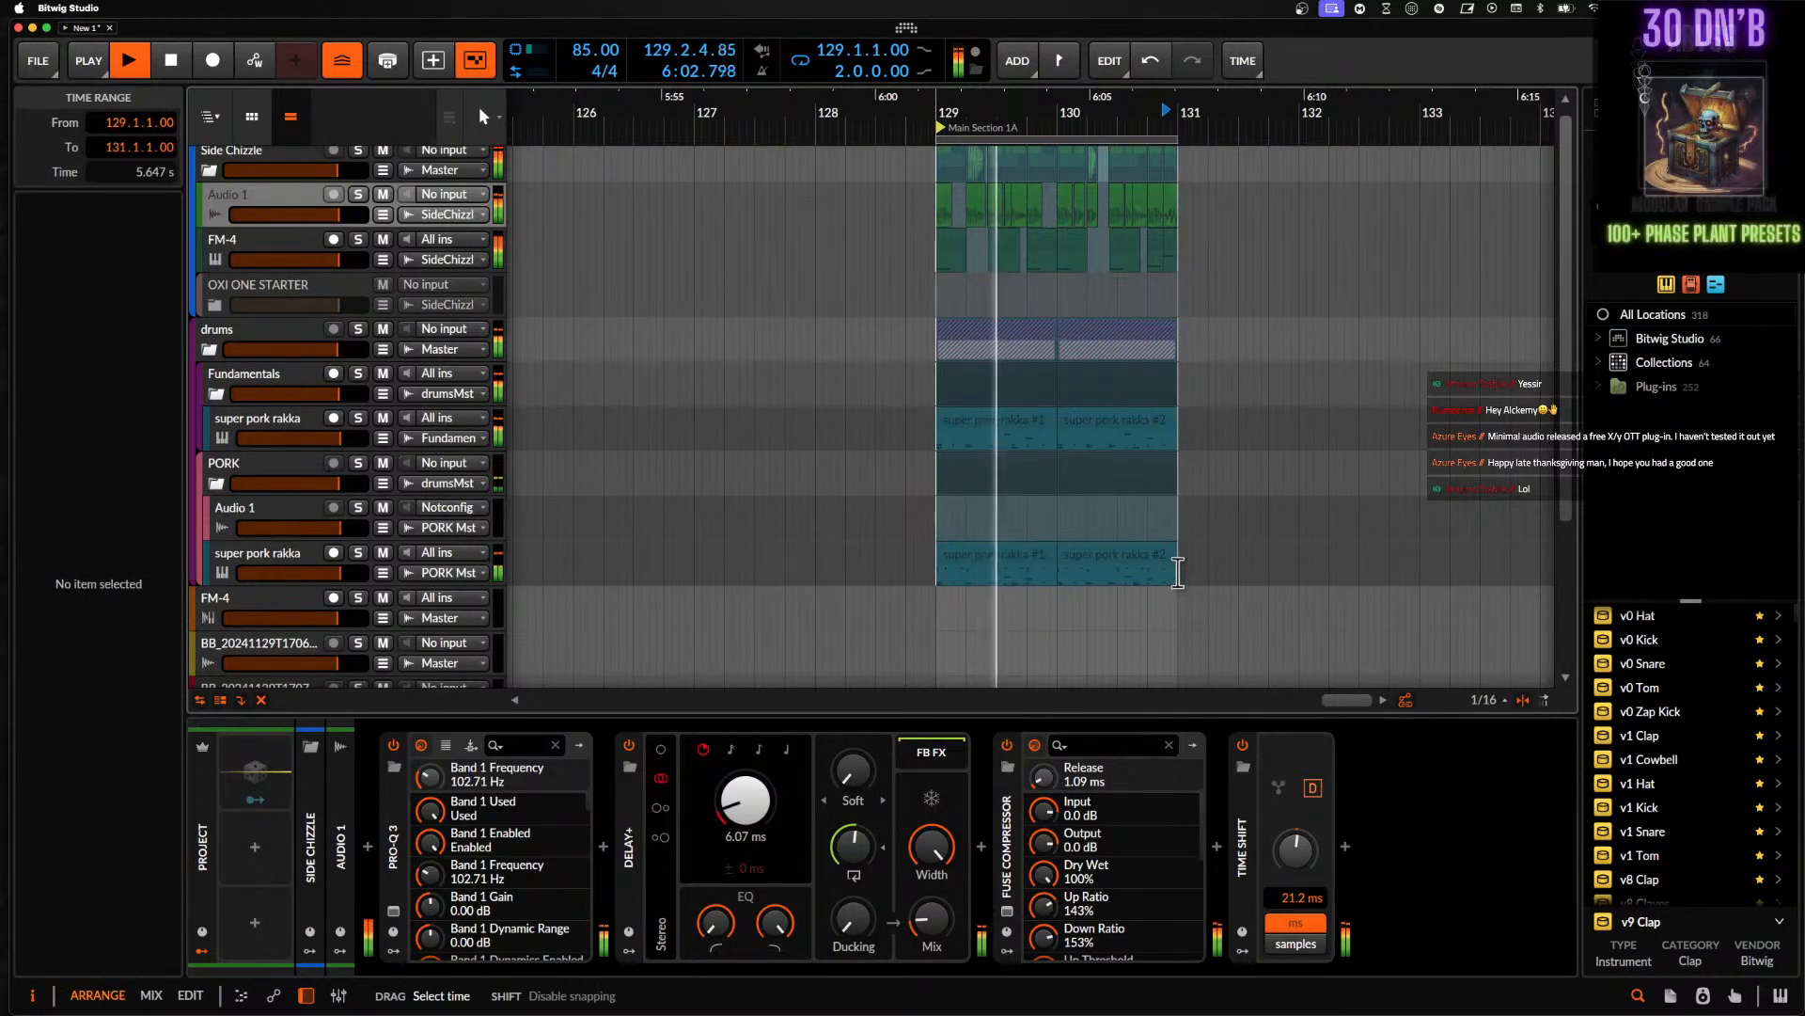
pyautogui.hotkey('ctrl', 'd')
pyautogui.scroll(3, 1179, 340)
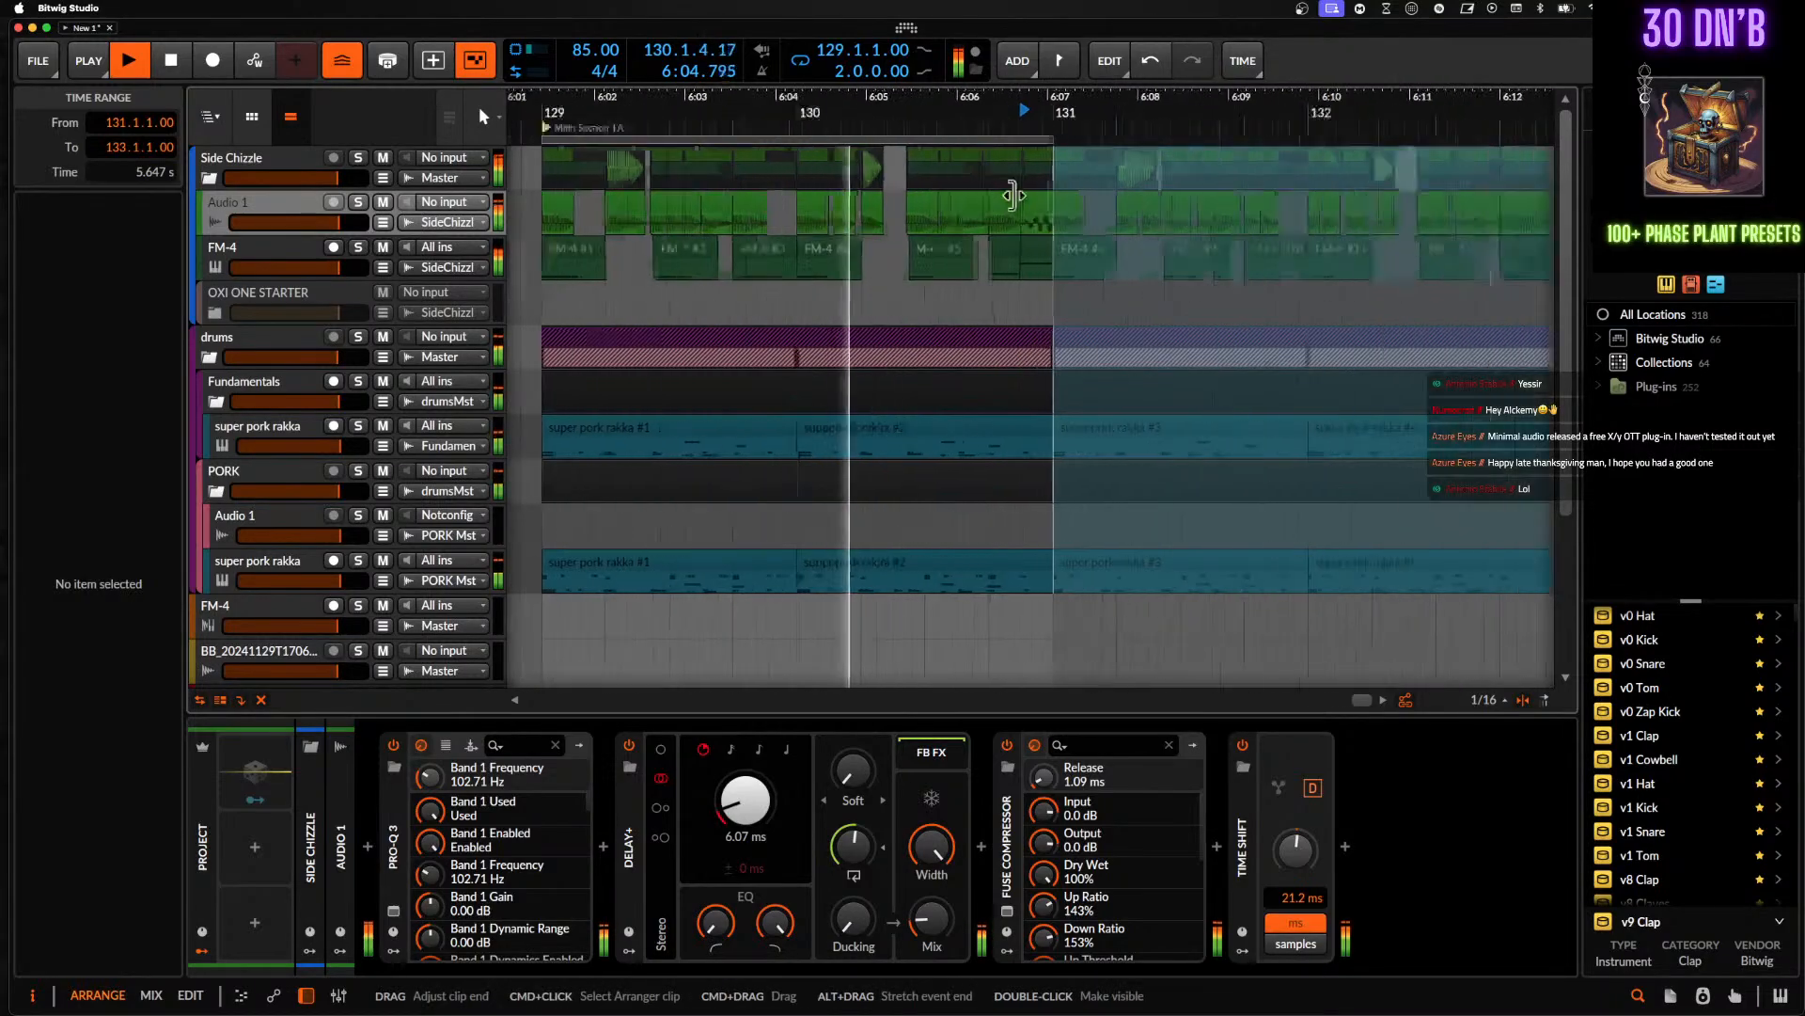
pyautogui.click(1040, 209)
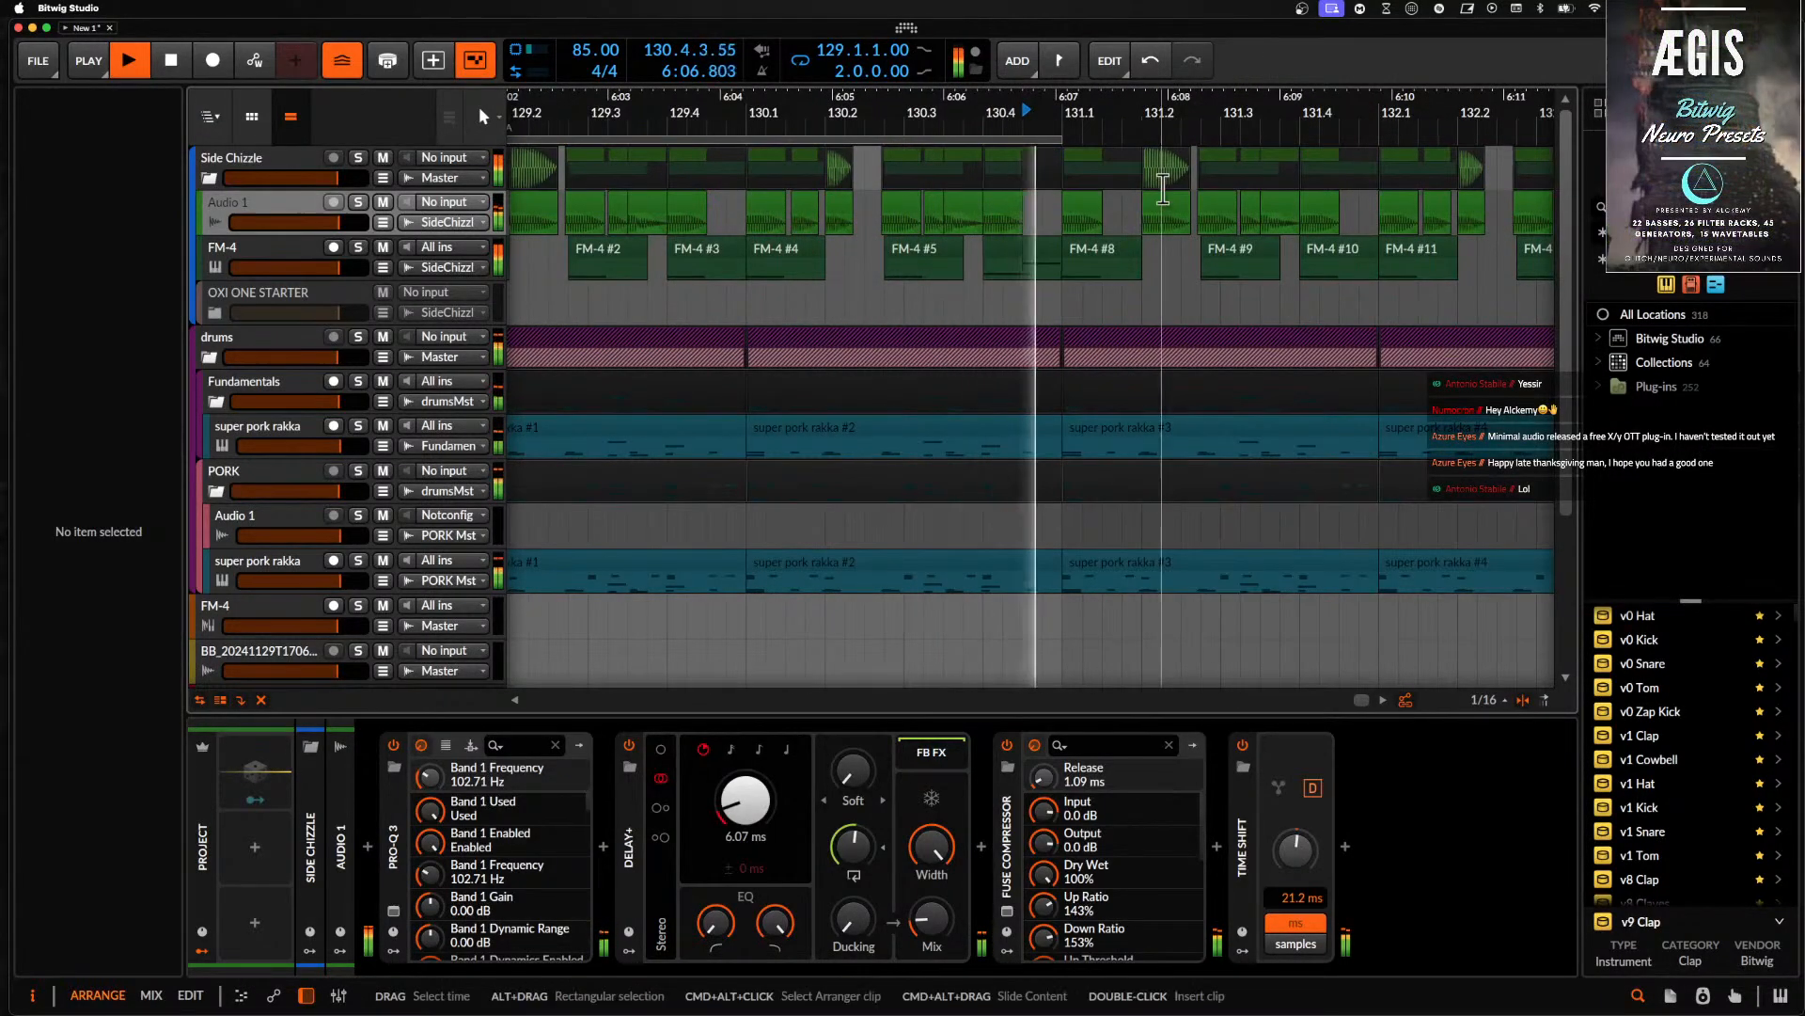
pyautogui.scroll(-3, 1115, 156)
pyautogui.moveTo(1103, 140); pyautogui.dragTo(1435, 160)
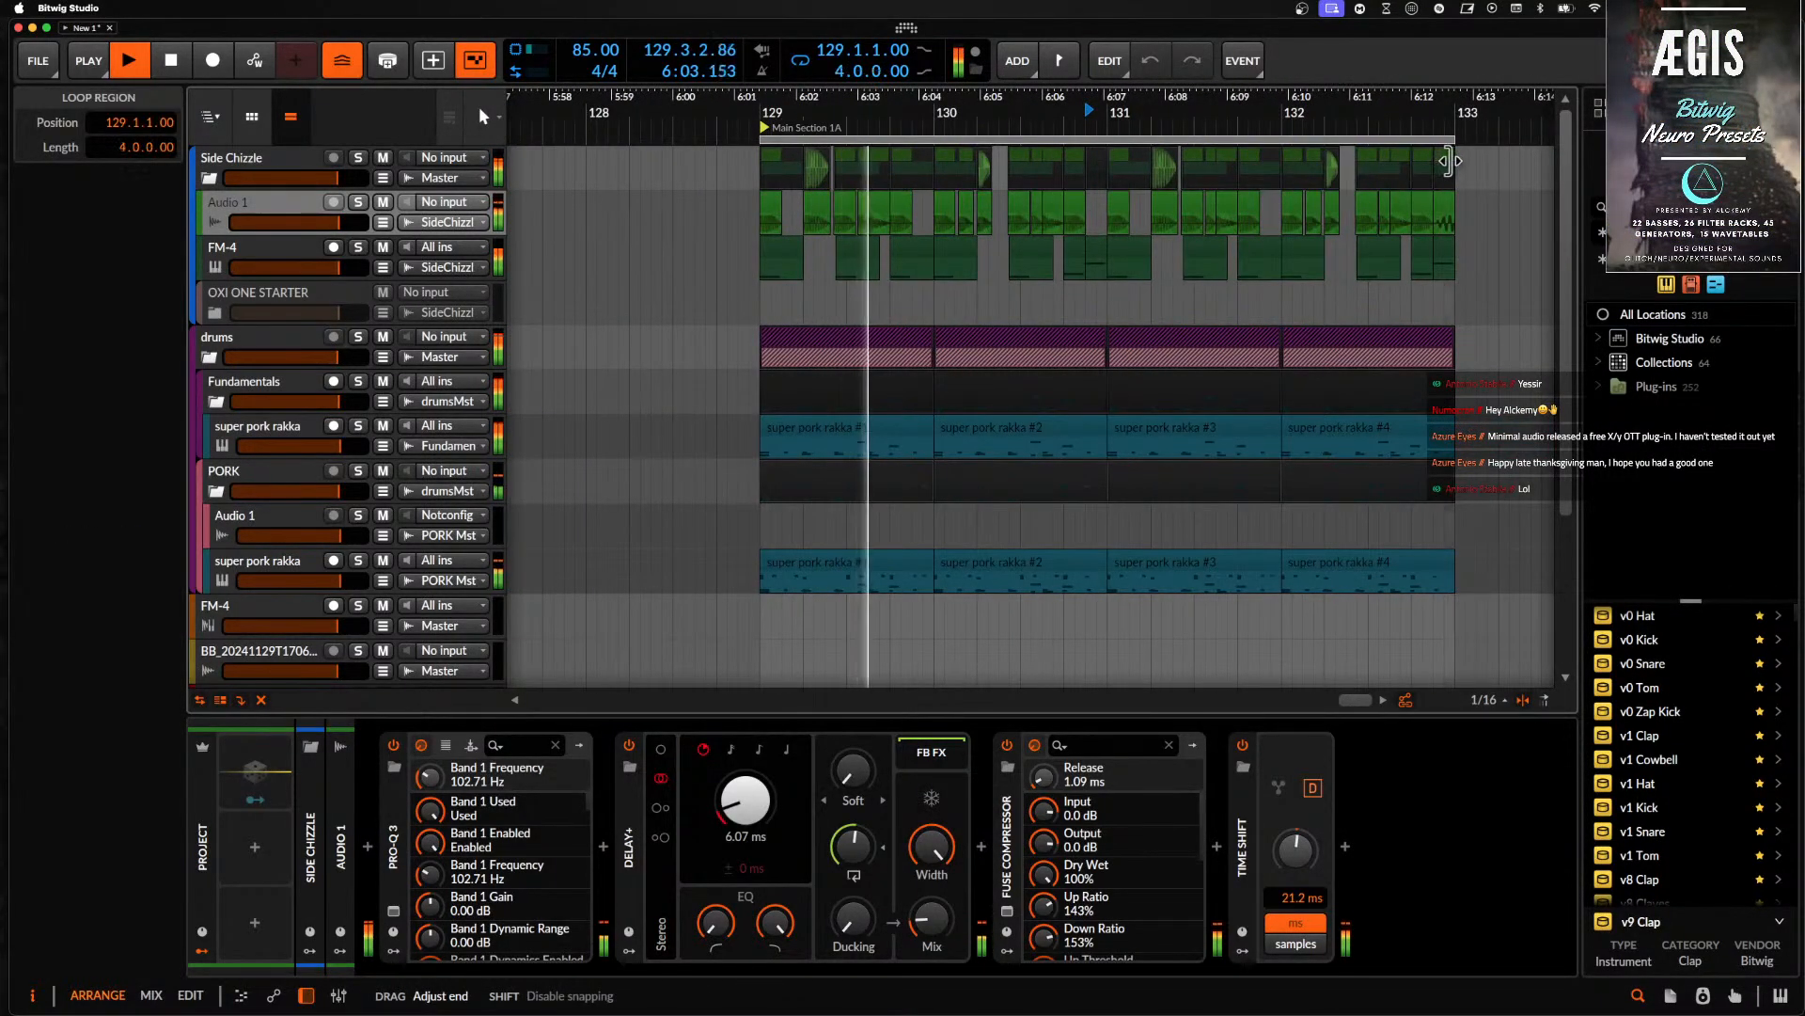
# - Lengthen the Audio 1 bass slice at 131.4.1.00 to one full beat, 0.1.0.00
pyautogui.scroll(3, 1056, 191)
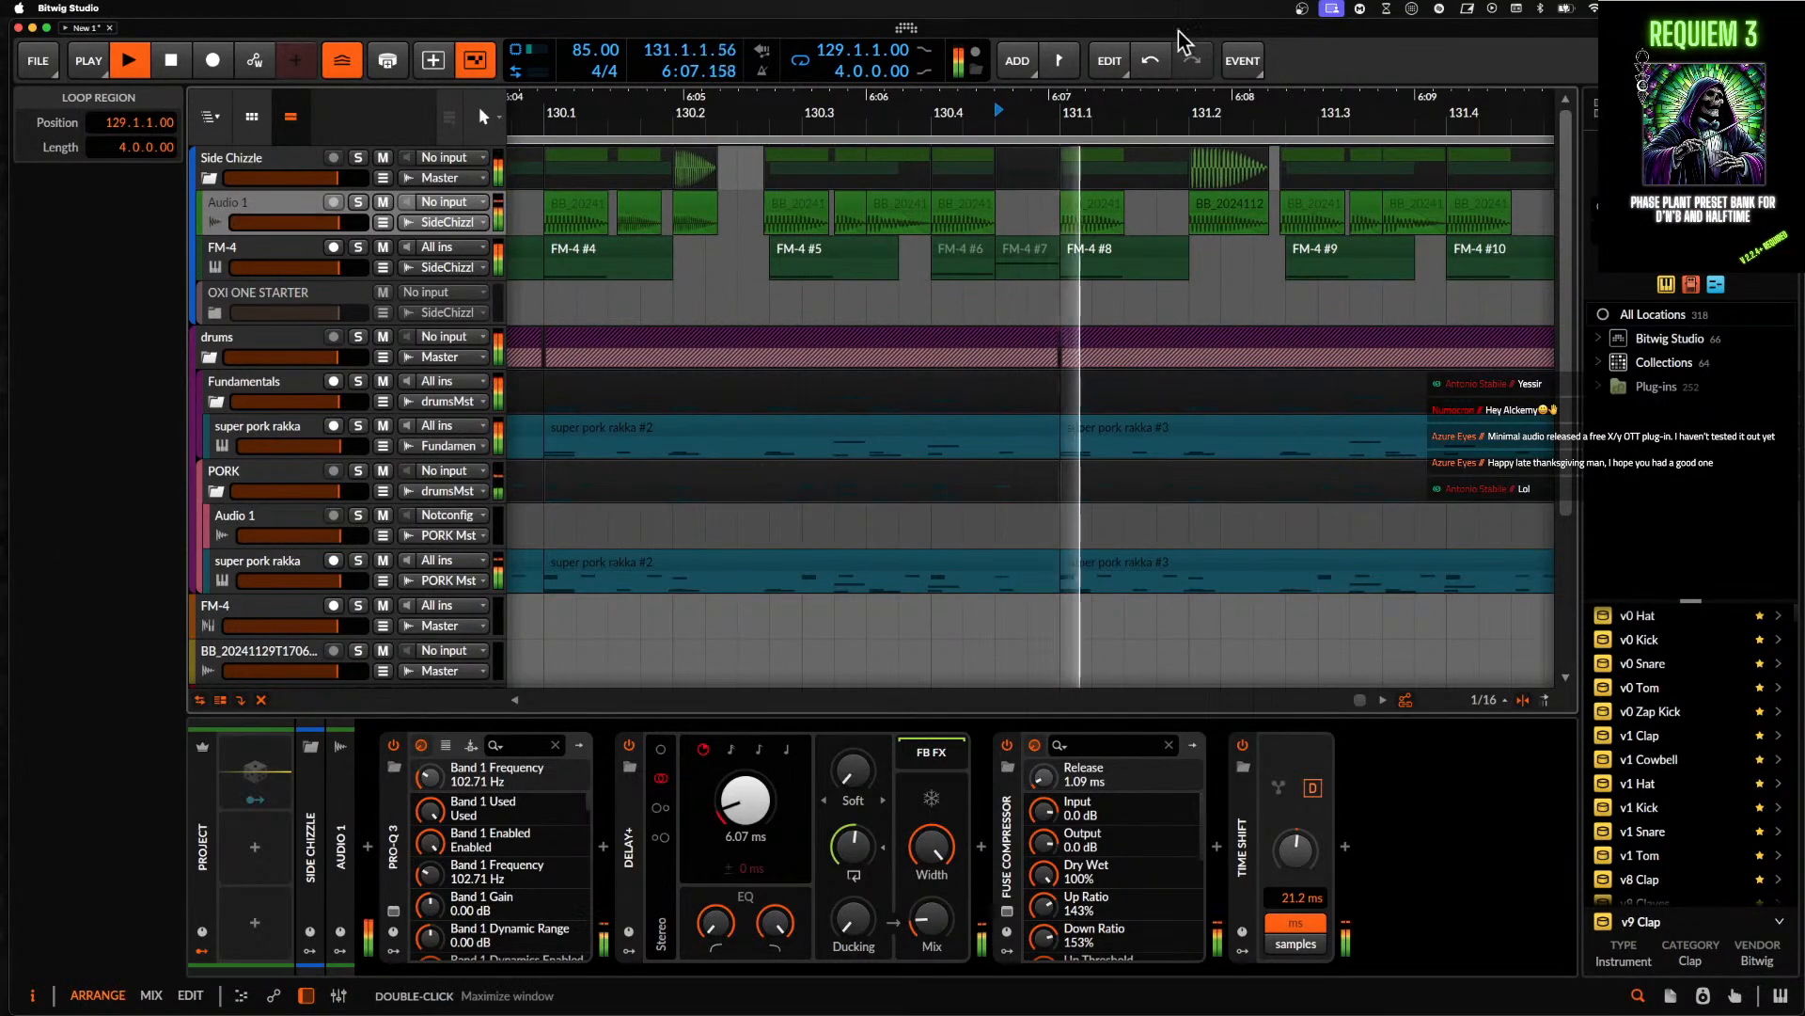
pyautogui.scroll(-2, 1031, 171)
pyautogui.scroll(3, 1031, 171)
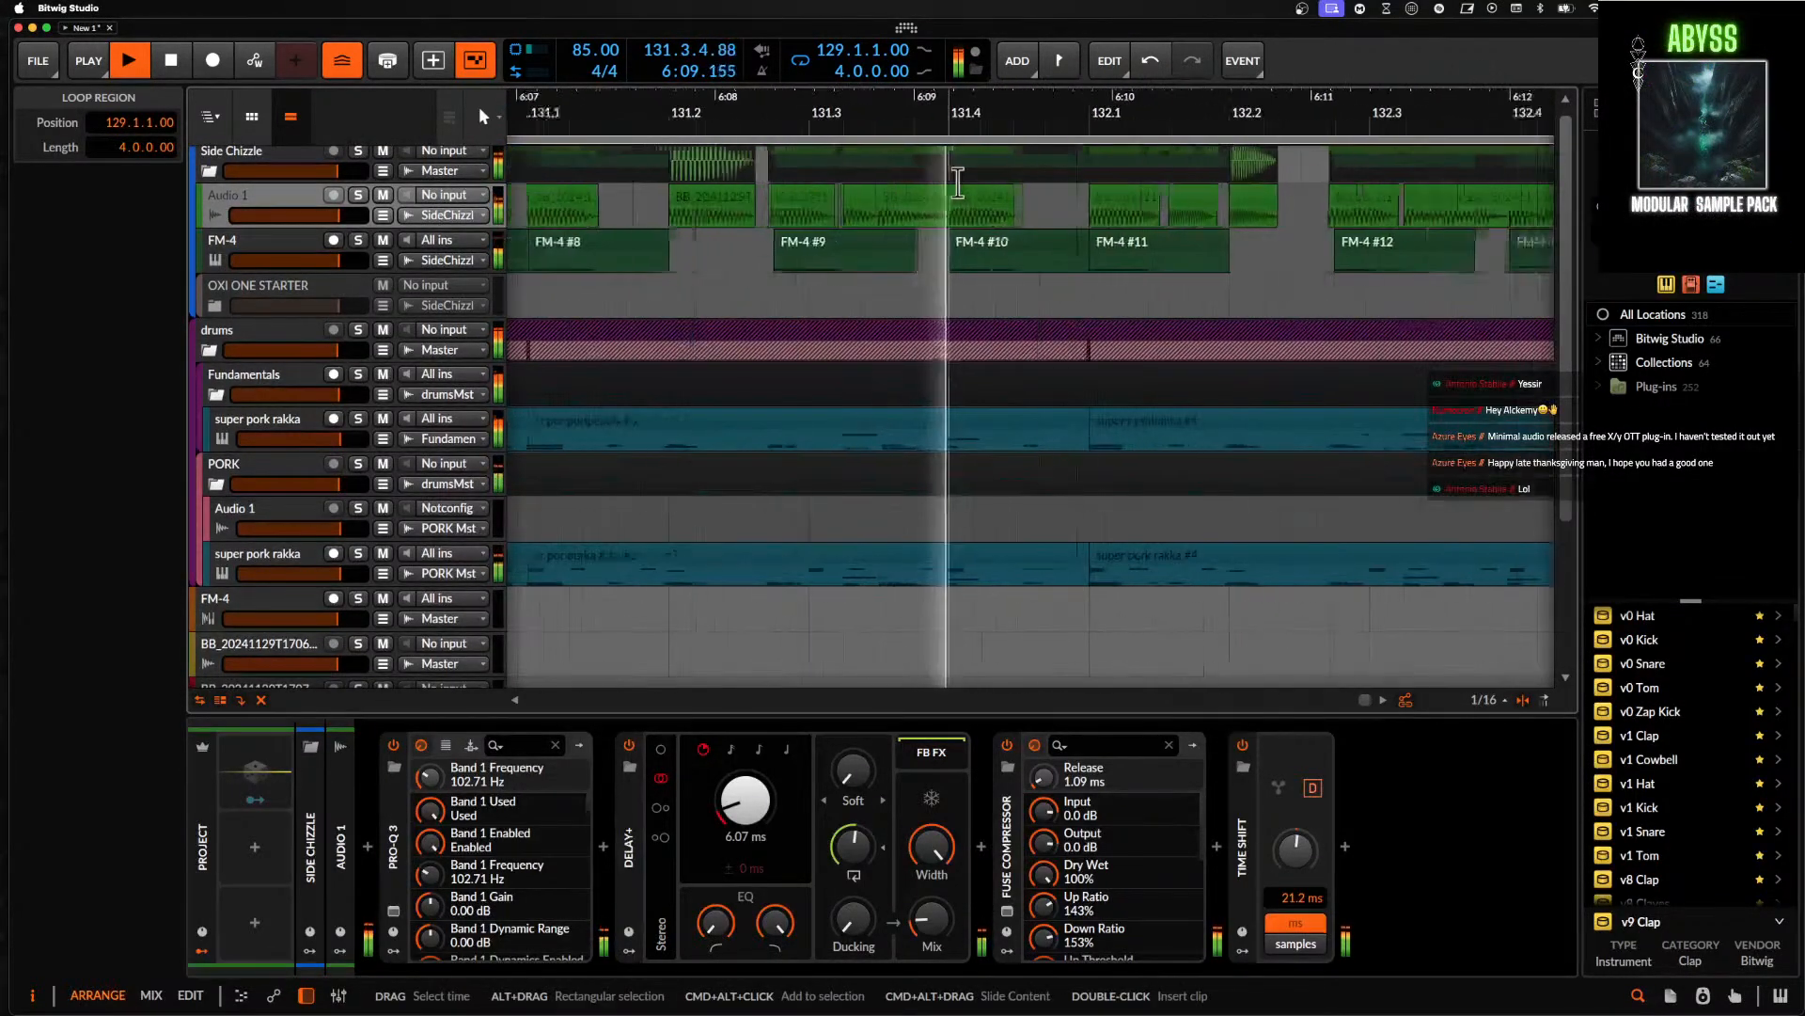
pyautogui.press('space')
pyautogui.click(974, 200)
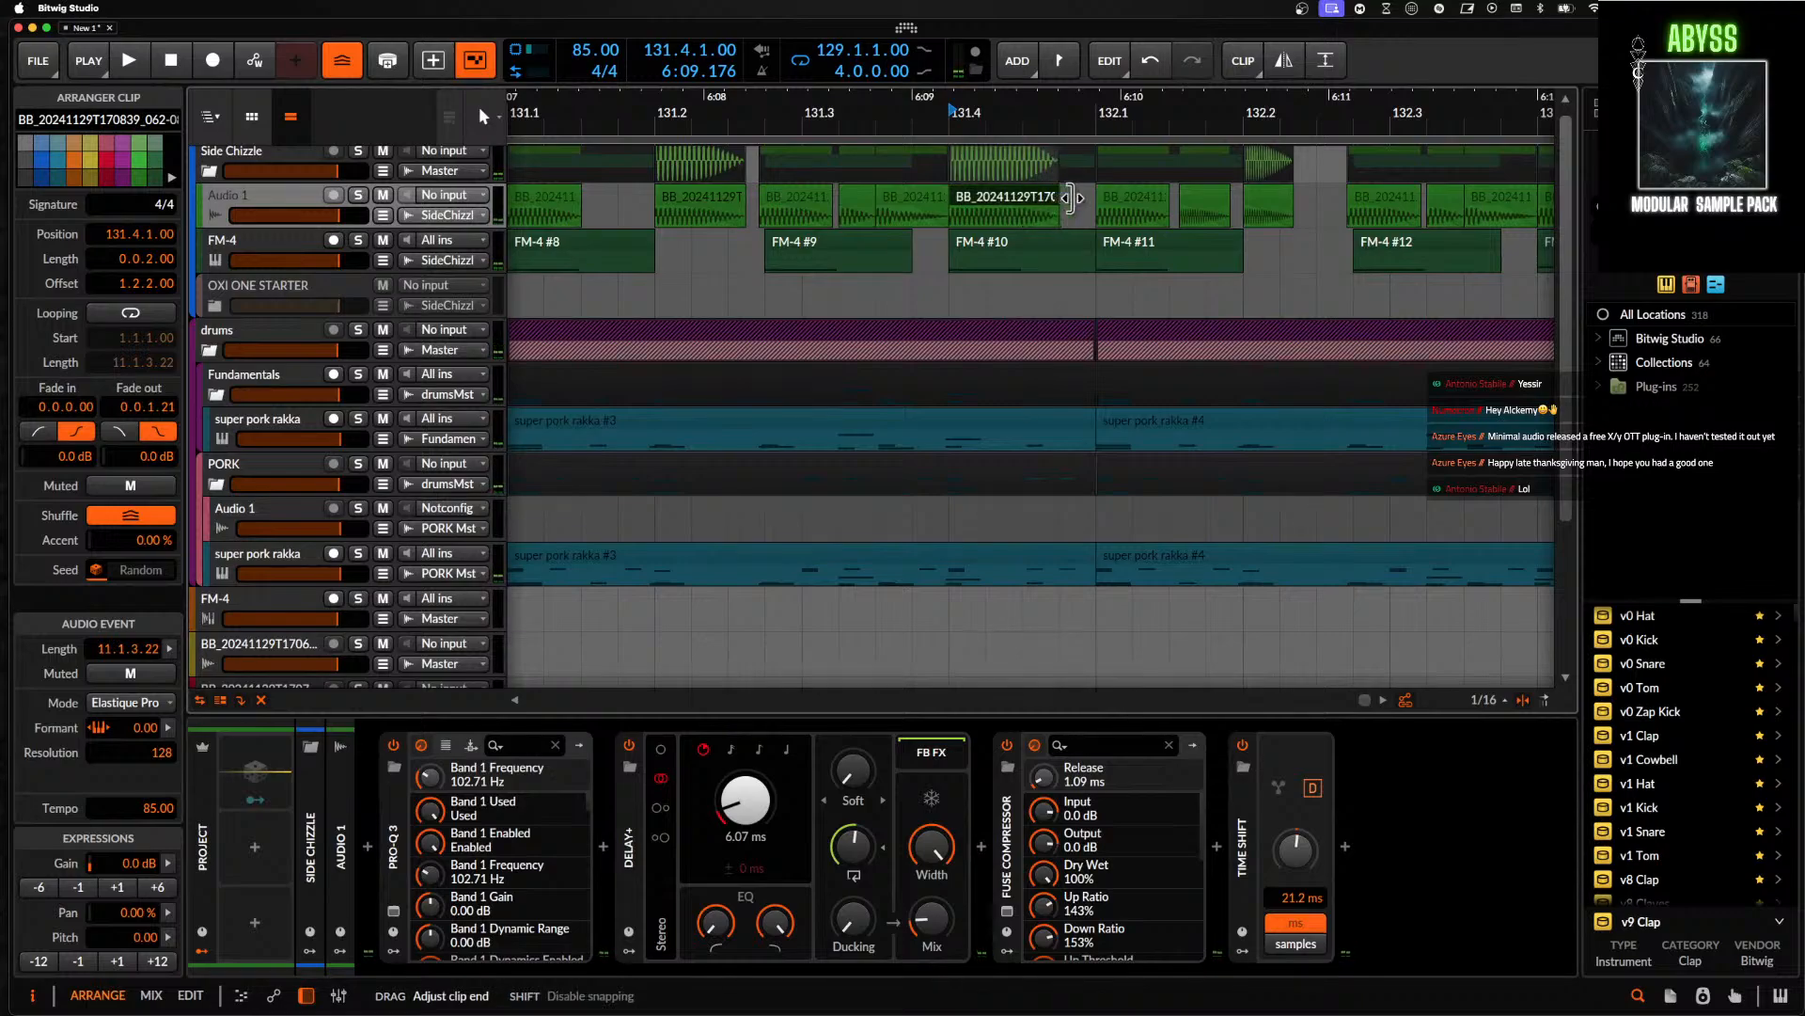
pyautogui.moveTo(1070, 197); pyautogui.dragTo(1097, 198)
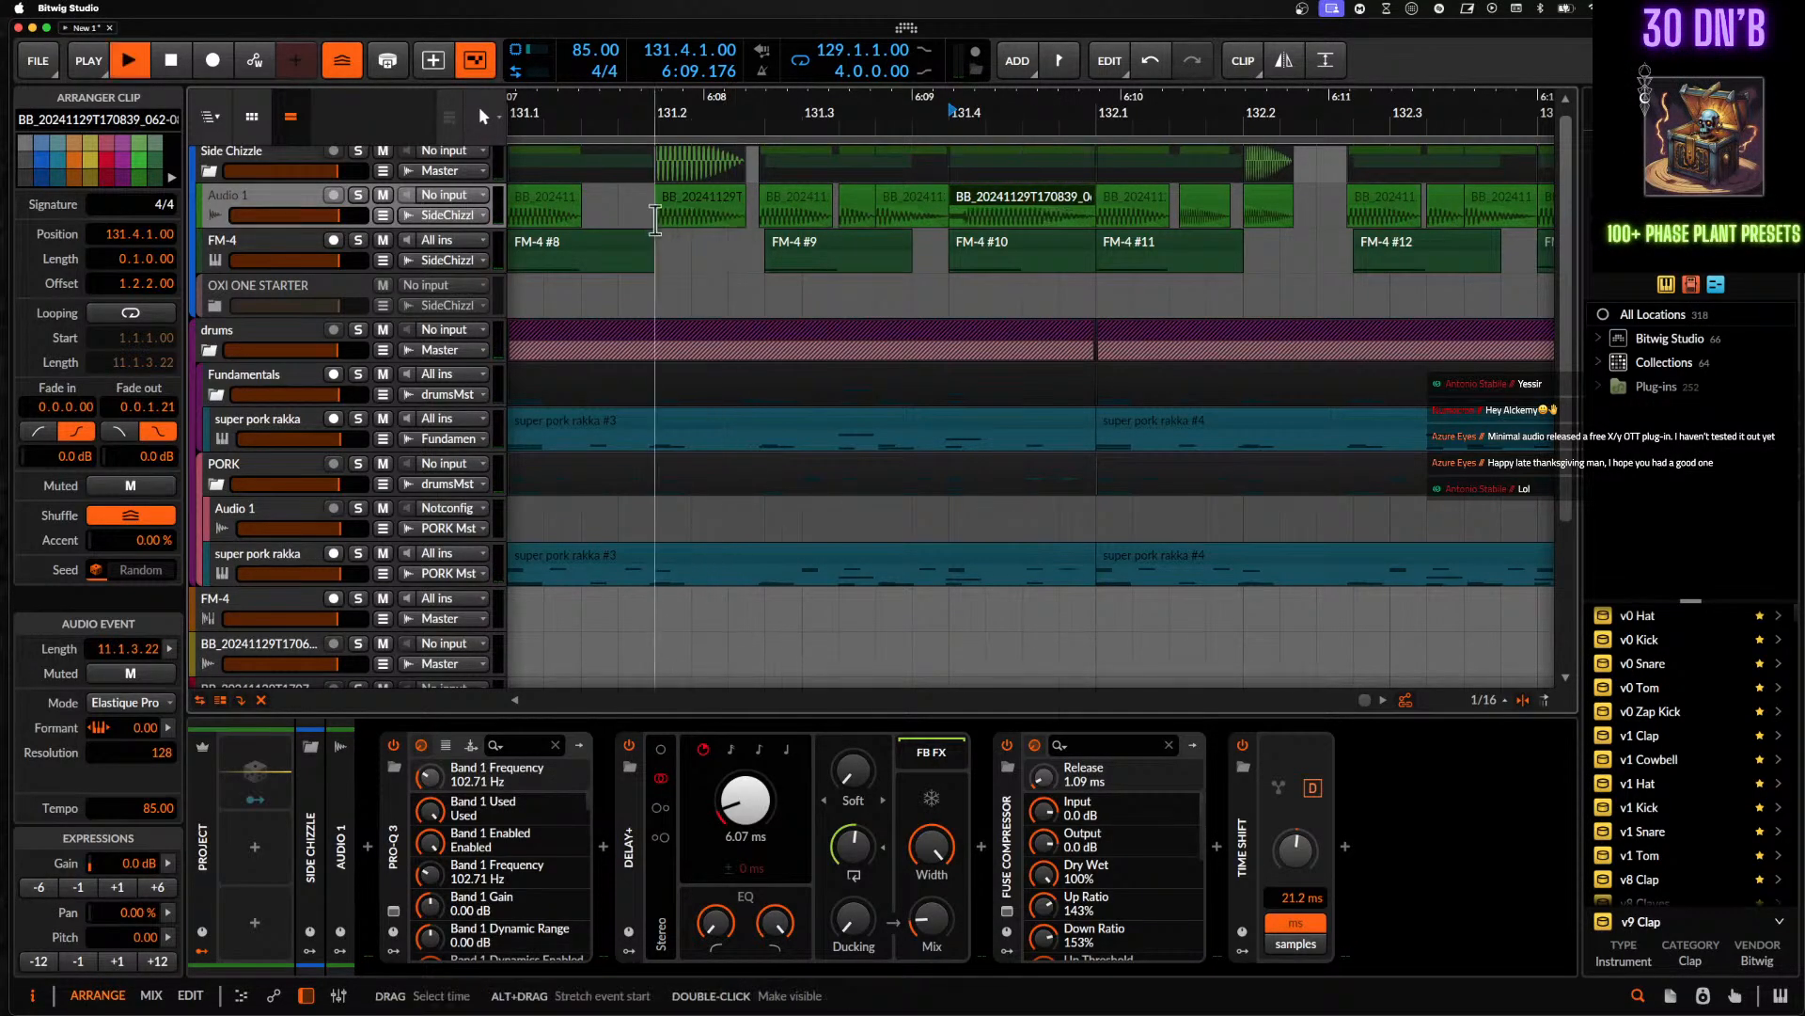
# - Try muting the FM-4 clip at 131.4.1.00 under the lengthened audio slice, then unmute it
pyautogui.click(985, 247)
pyautogui.press('space')
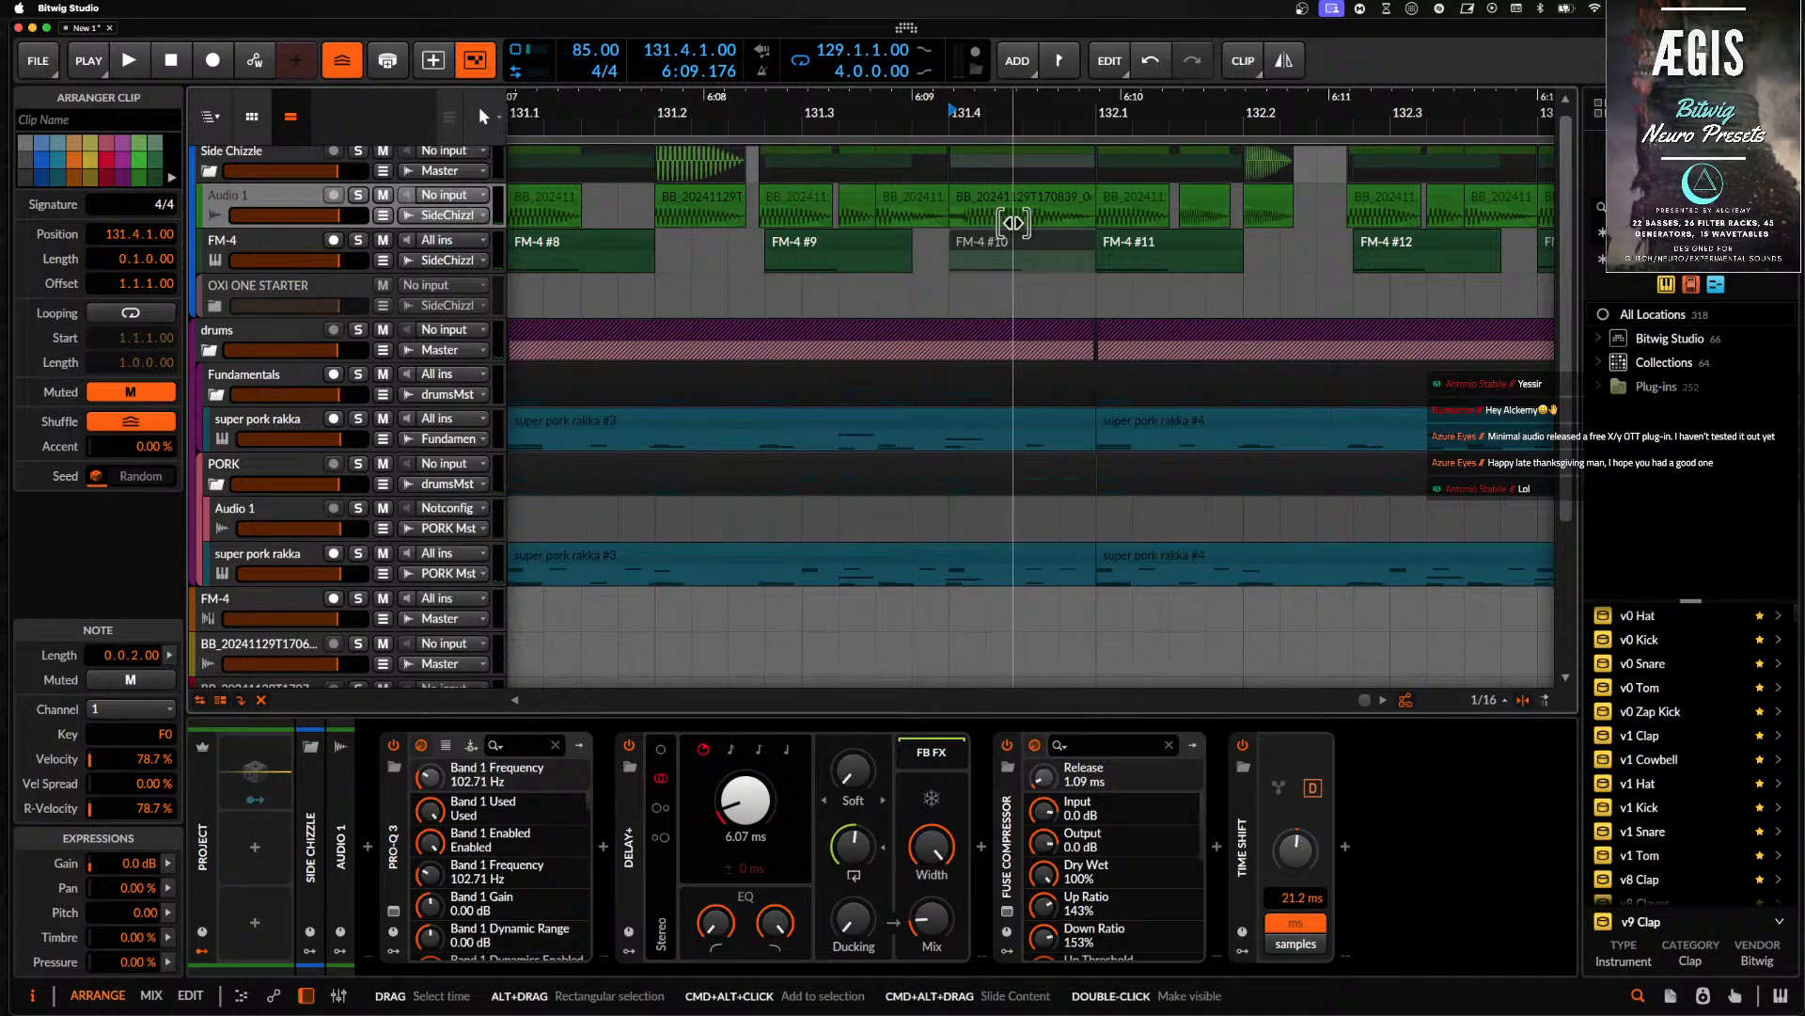
pyautogui.click(1009, 202)
pyautogui.press('space')
pyautogui.click(975, 242)
pyautogui.press('space')
pyautogui.hotkey('alt', 'm')
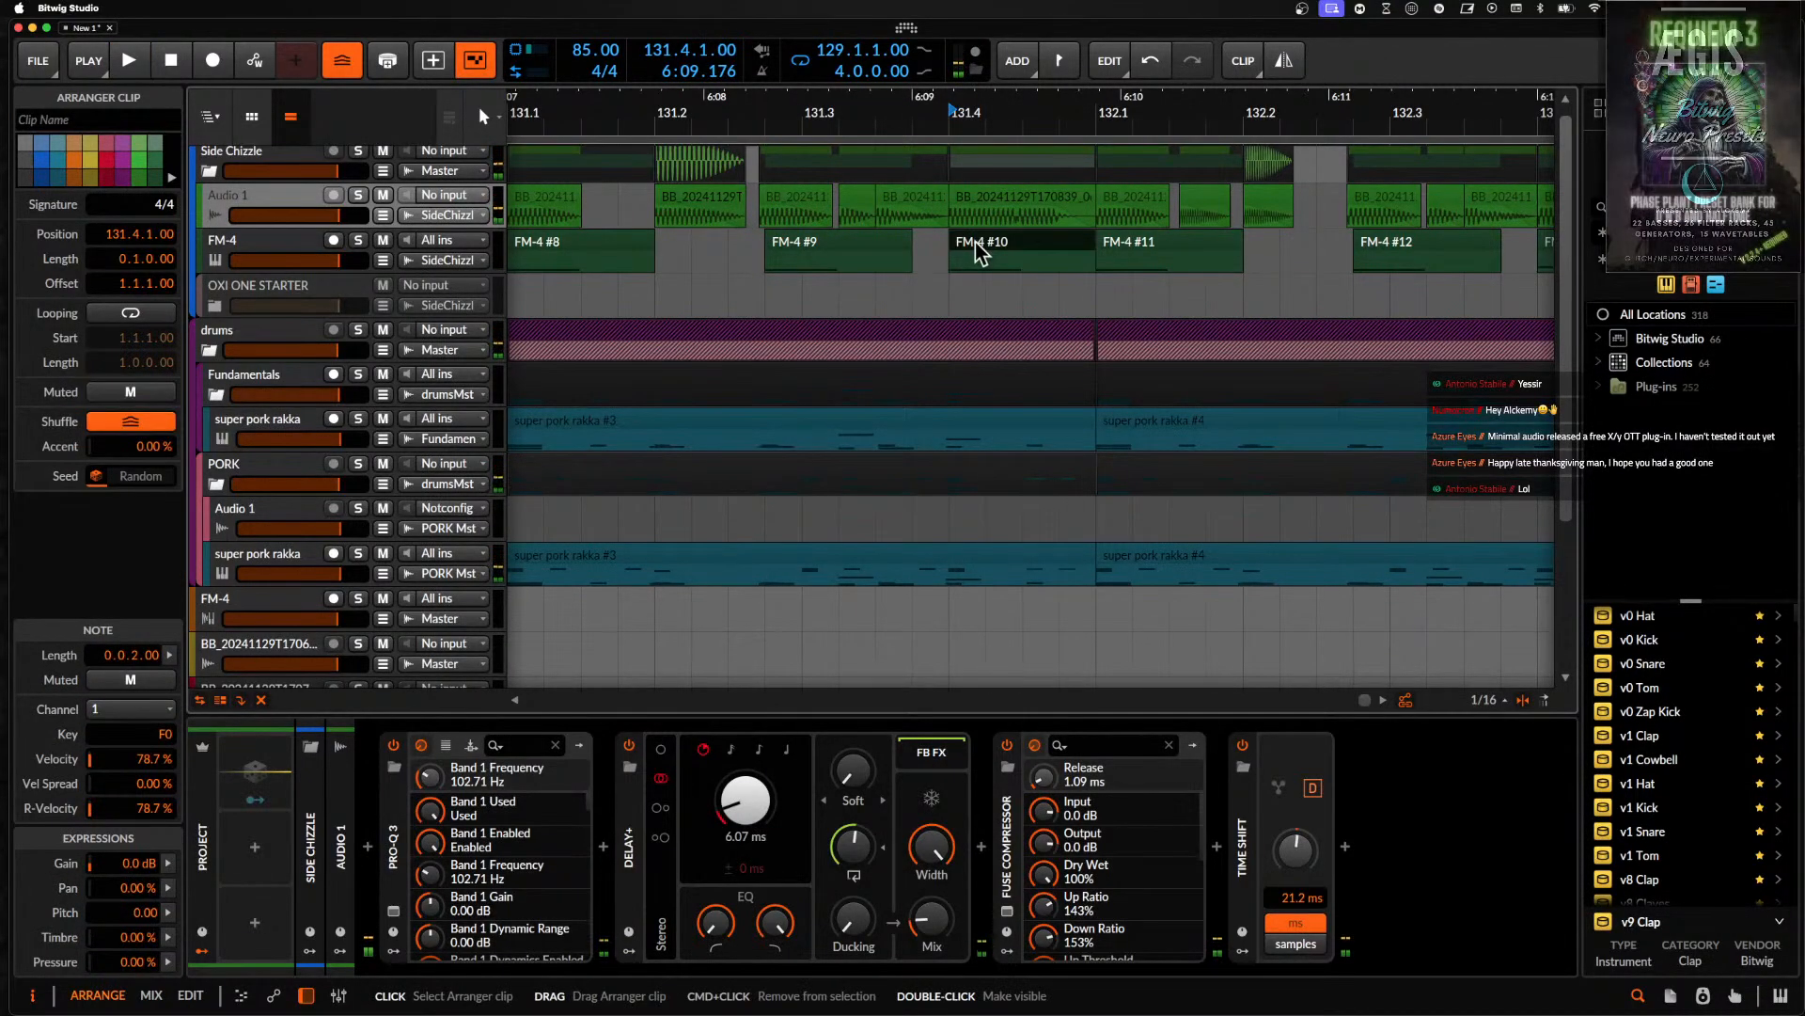
# - Mute the FM-4 clip at 131.4.1.00 and play from the Audio 1 slice at 131.3.3.00
pyautogui.click(912, 199)
pyautogui.press('space')
pyautogui.click(995, 240)
pyautogui.press('space')
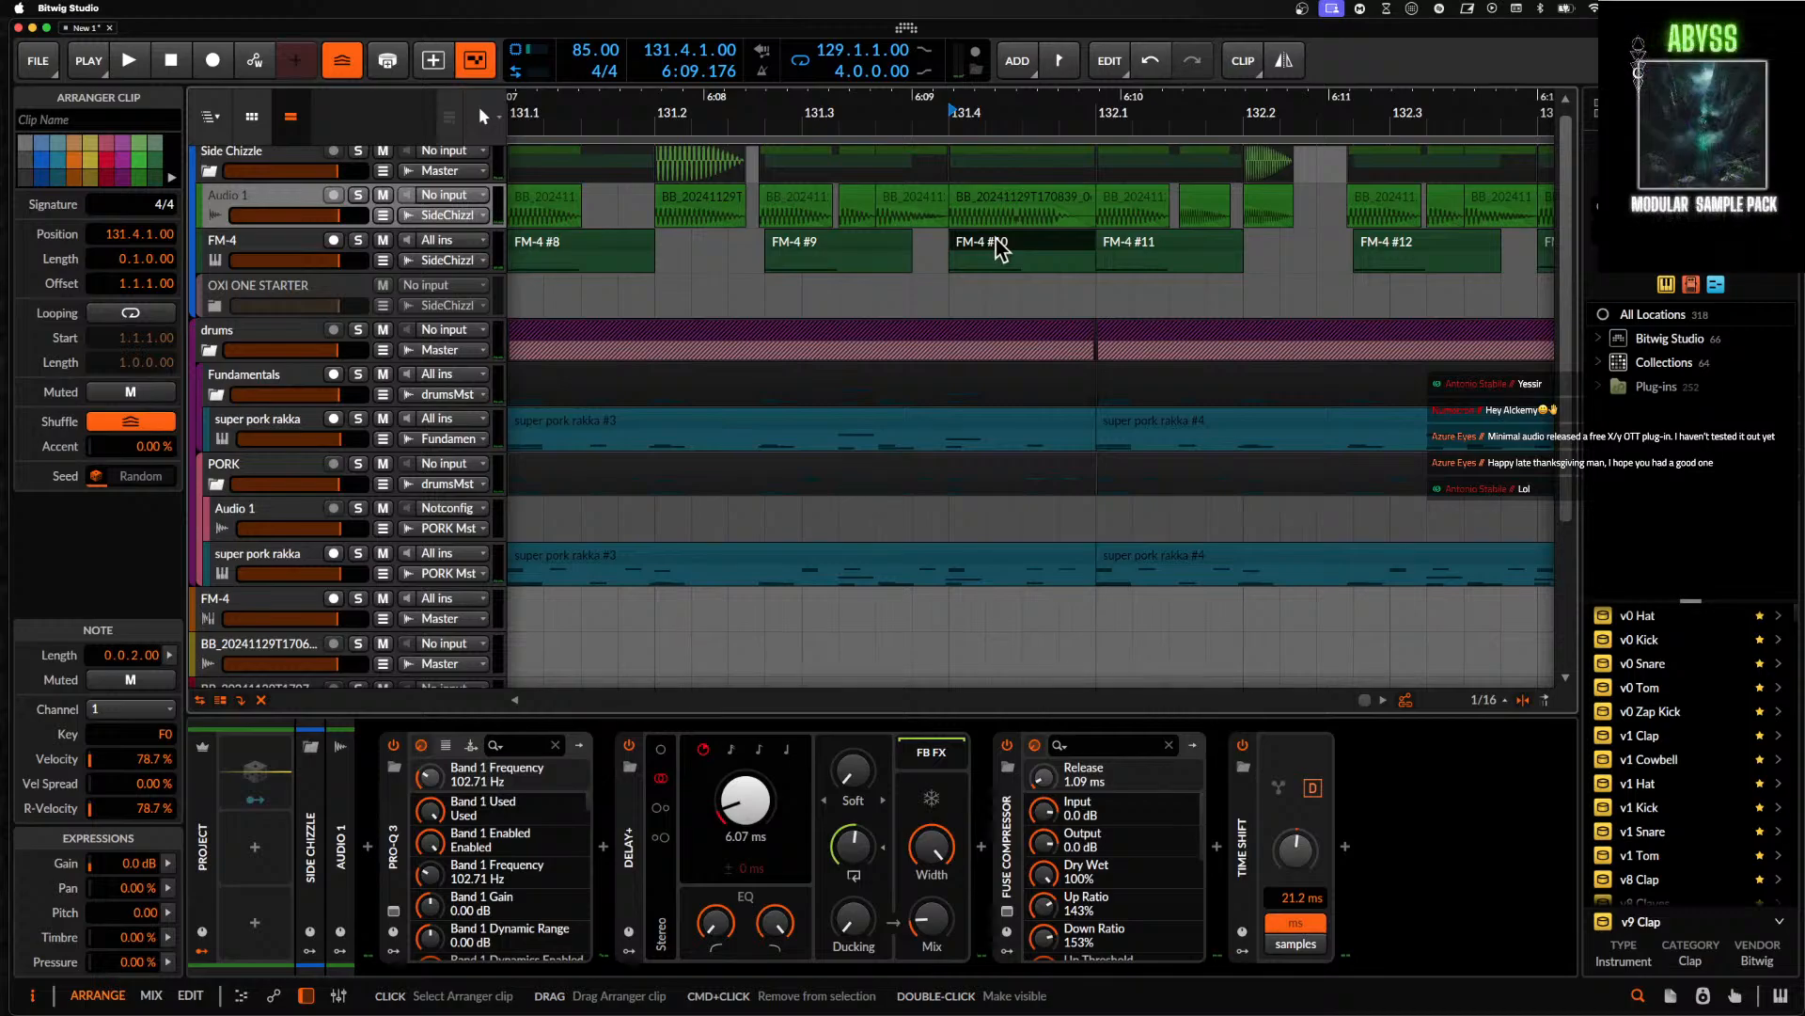
pyautogui.click(910, 203)
pyautogui.press('space')
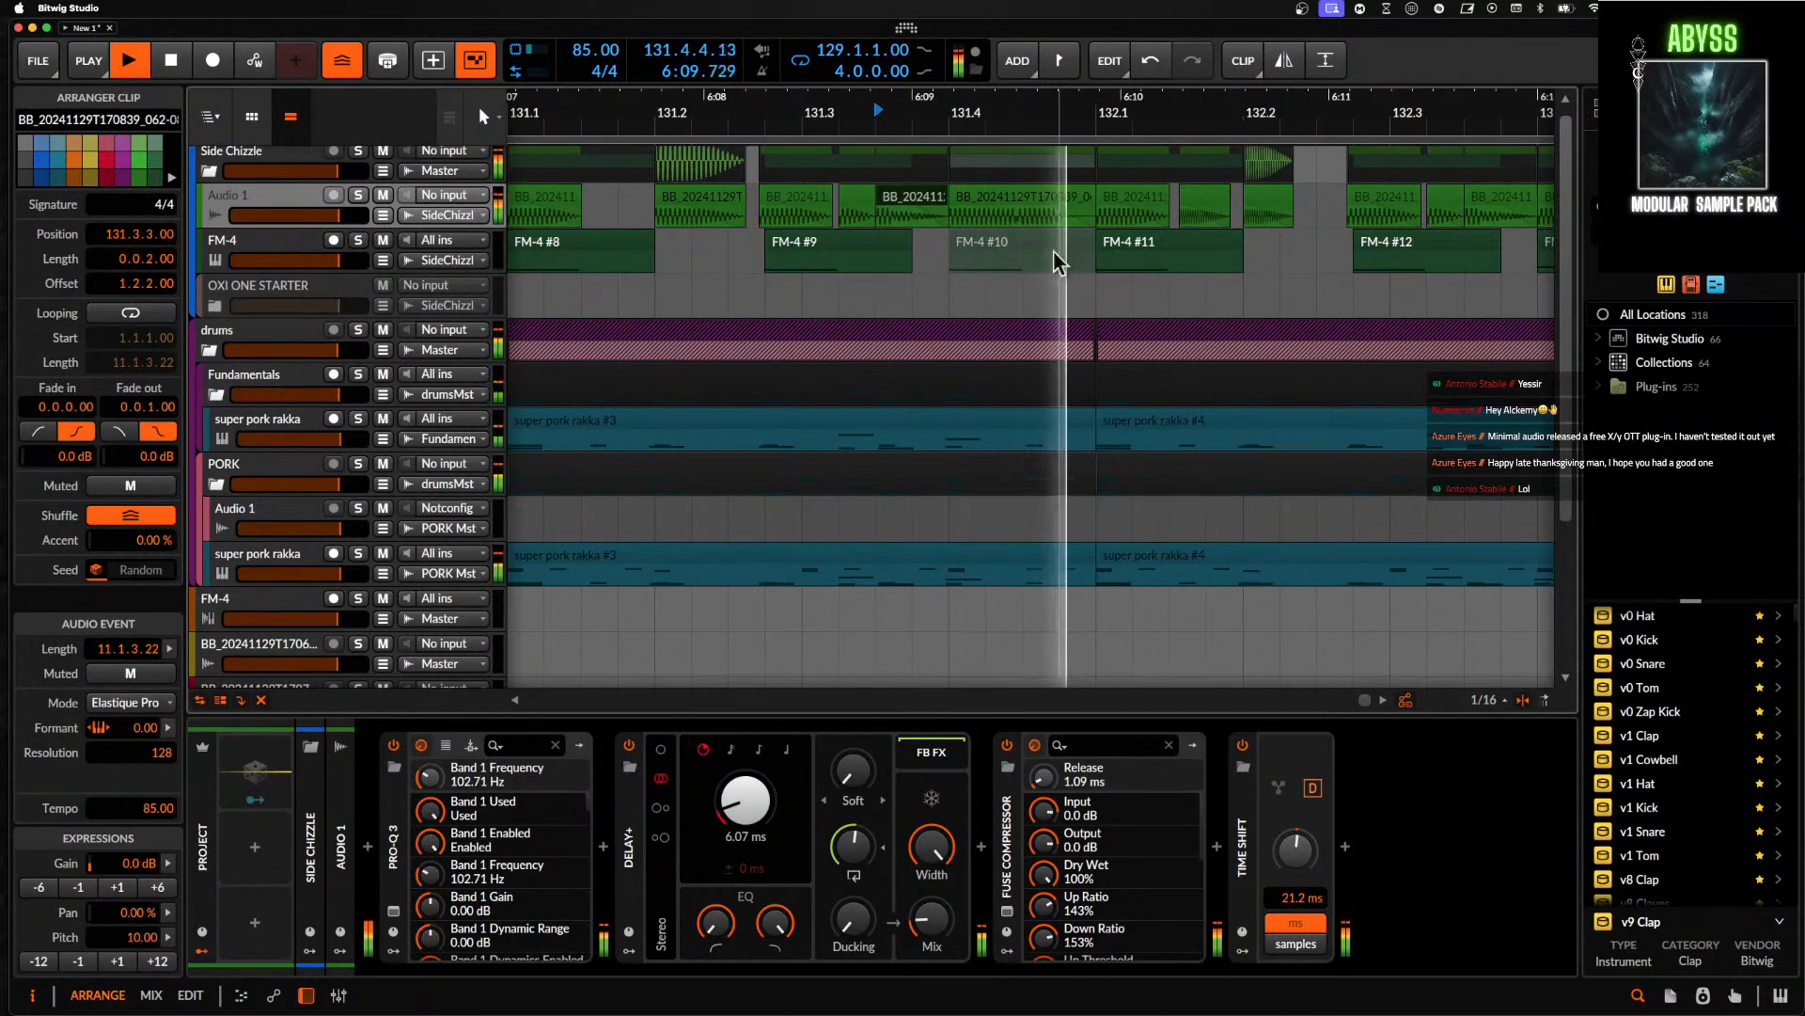
# - Try repeating the 131.4.3.00 to 131.4.4.00 portion of the Audio 1 slice once up to bar 132 and play it
pyautogui.scroll(3, 1043, 252)
pyautogui.press('space')
pyautogui.moveTo(993, 214); pyautogui.dragTo(1076, 214)
pyautogui.press('super+d')
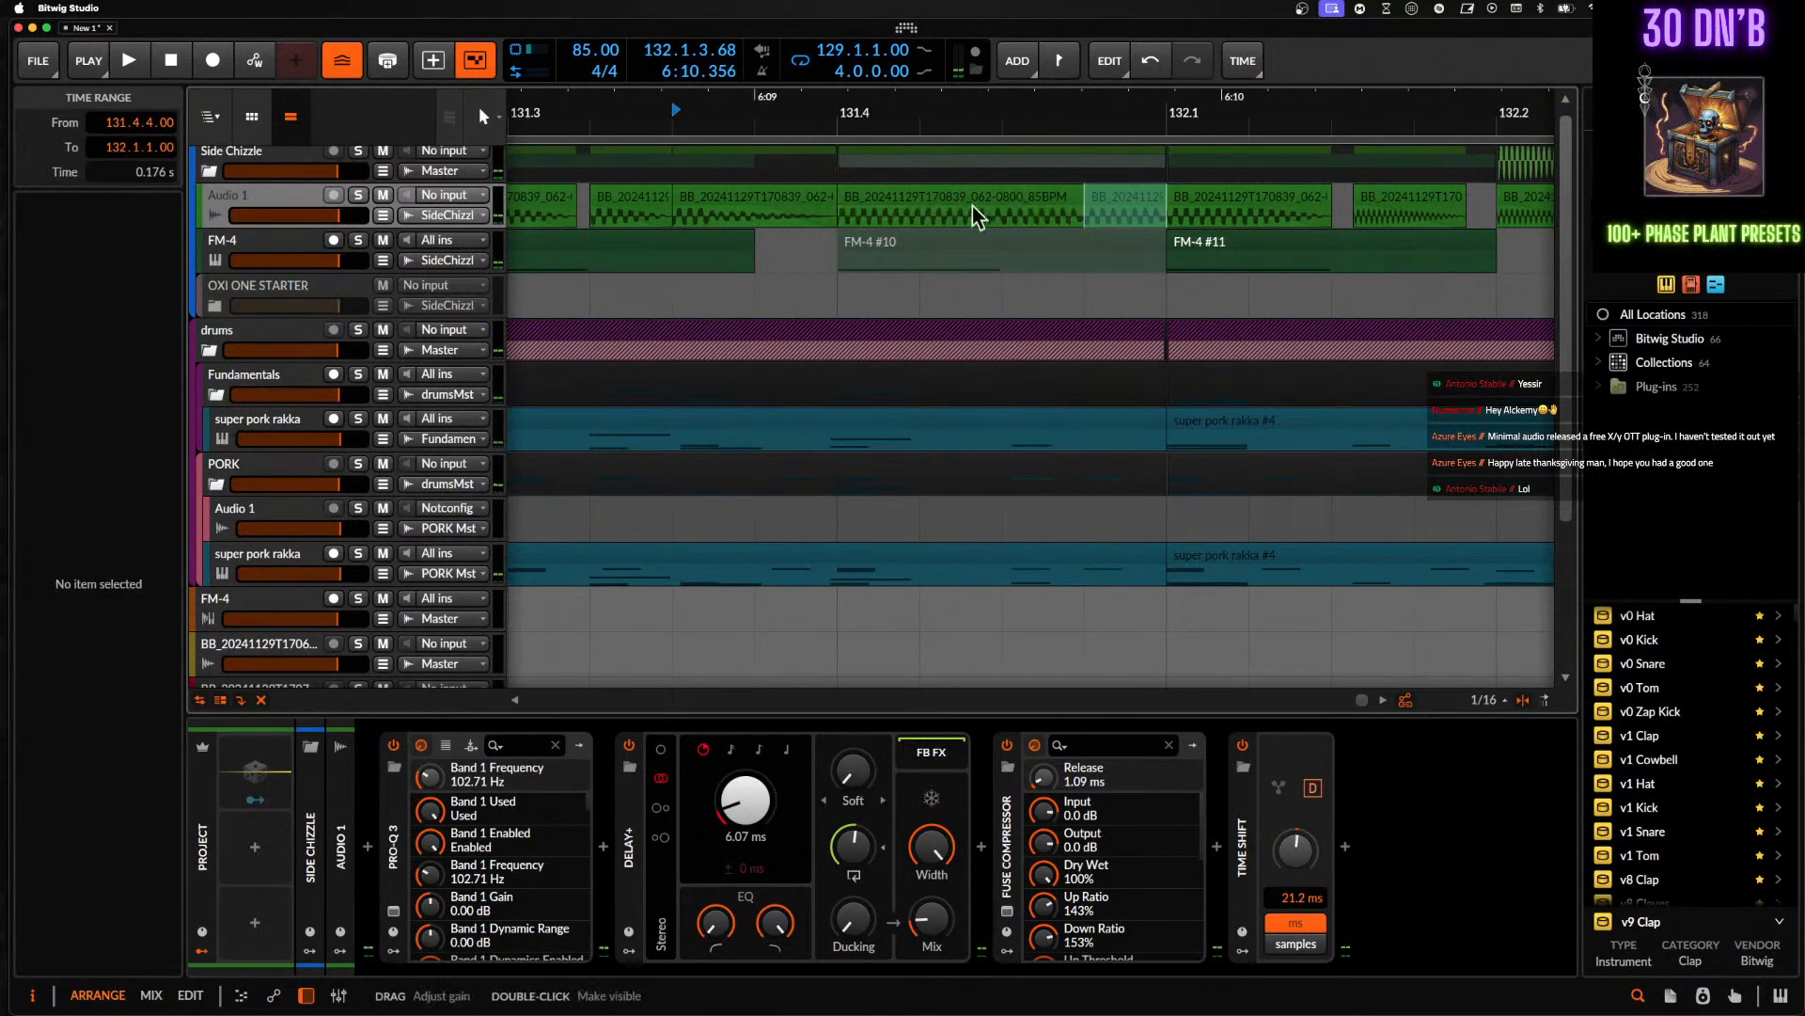
pyautogui.click(974, 202)
pyautogui.press('space')
pyautogui.press('space')
# - Split the Audio 1 slice at 131.4.3.00, trim that piece to 0.0.0.50 and duplicate it three times as a stutter before bar 132
pyautogui.click(1002, 223)
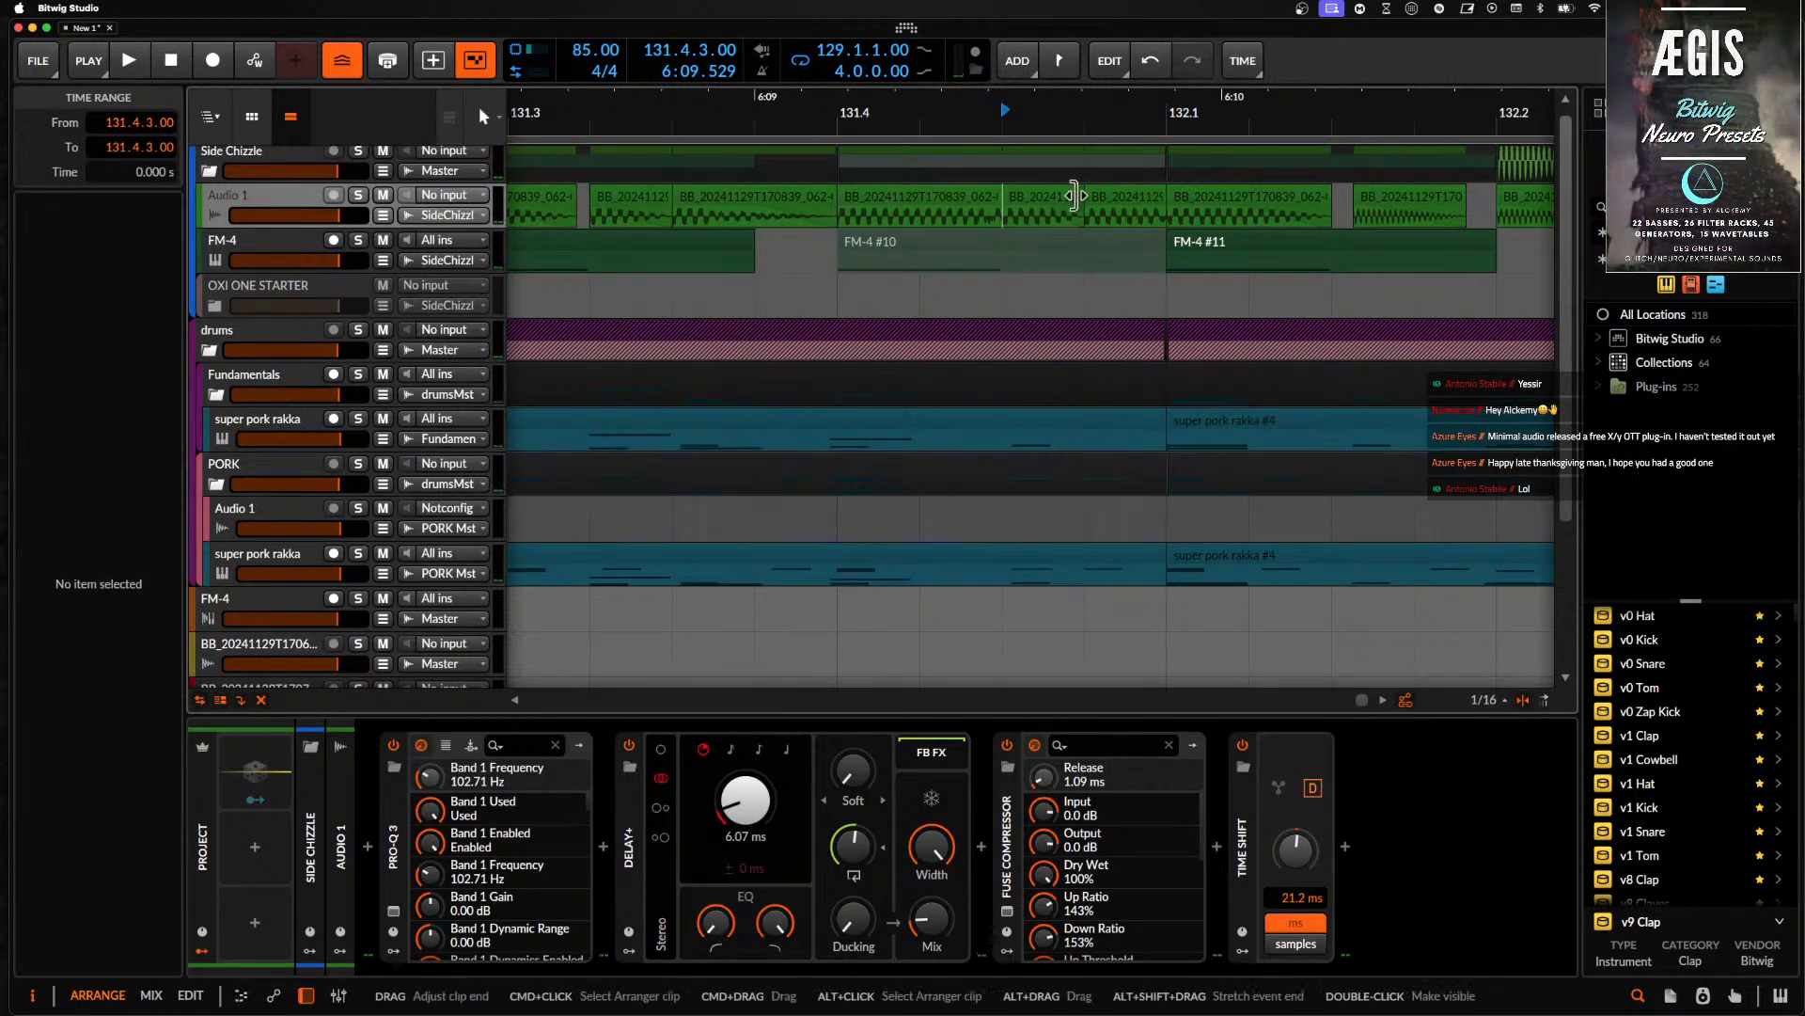
pyautogui.click(1075, 196)
pyautogui.scroll(4, 1054, 201)
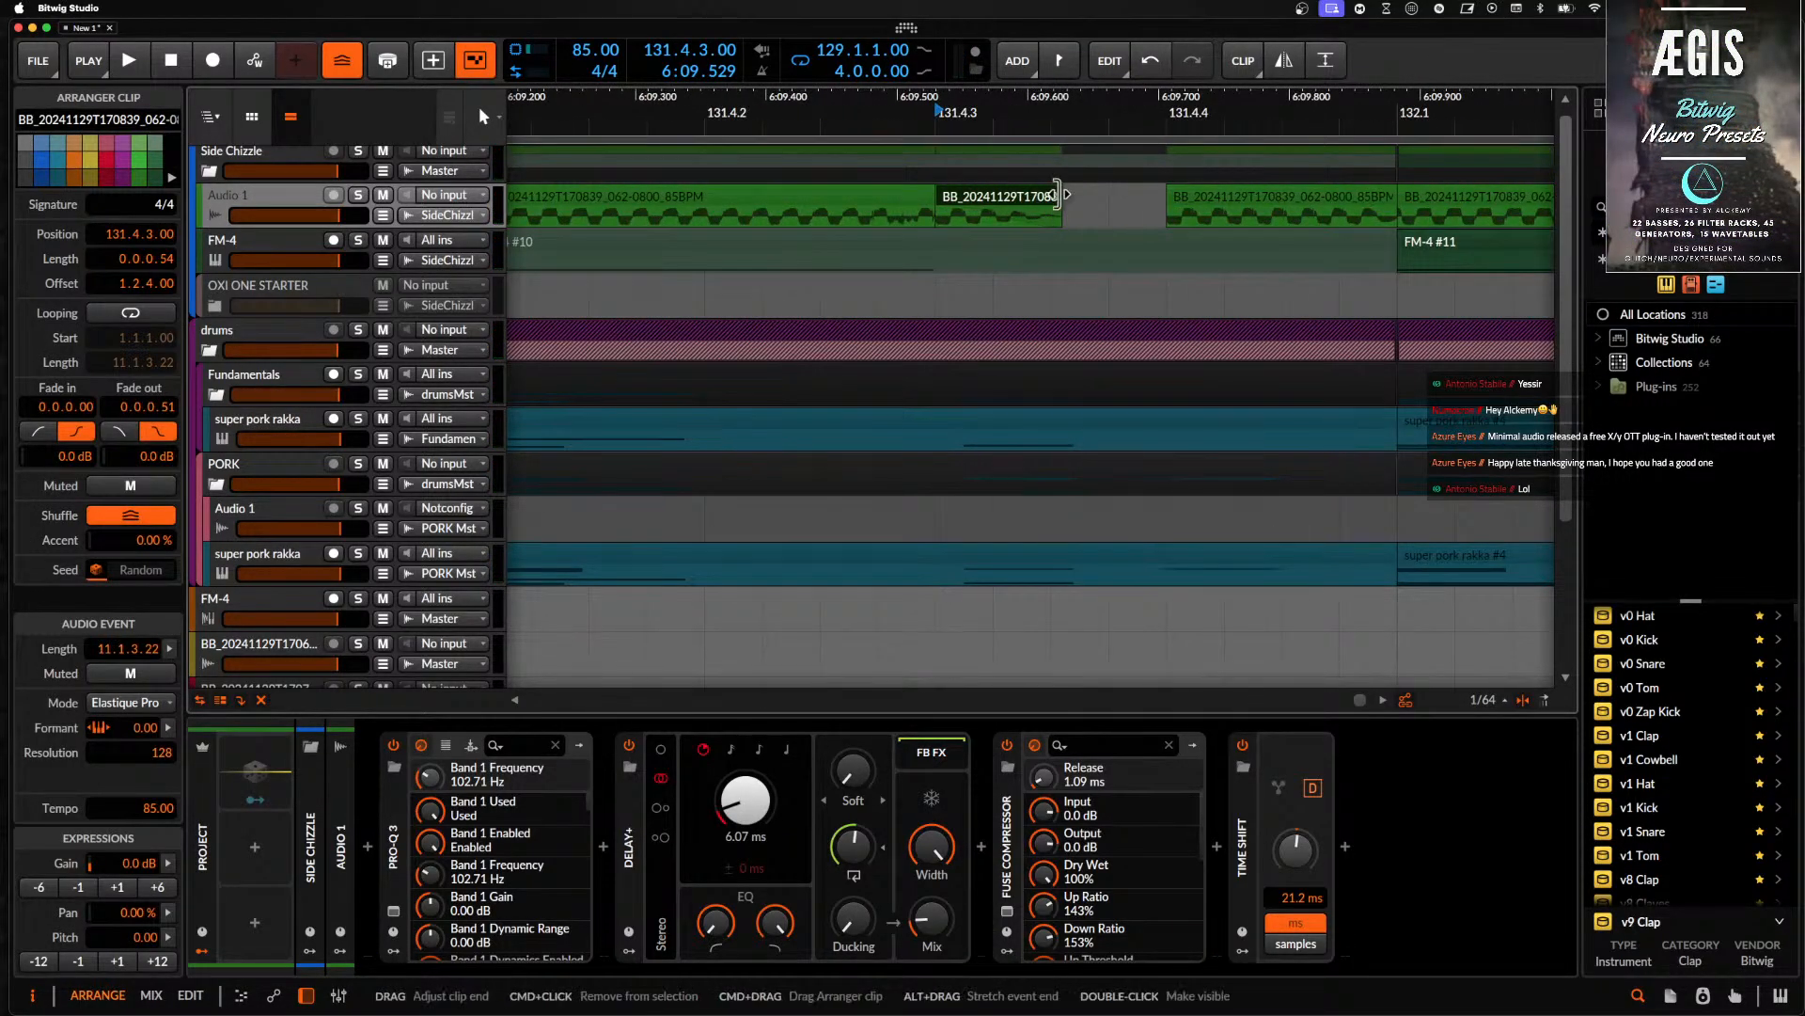
pyautogui.moveTo(1057, 195); pyautogui.dragTo(1051, 196)
pyautogui.press('super+d')
pyautogui.press('super+d')
pyautogui.press('super+d')
pyautogui.press('space')
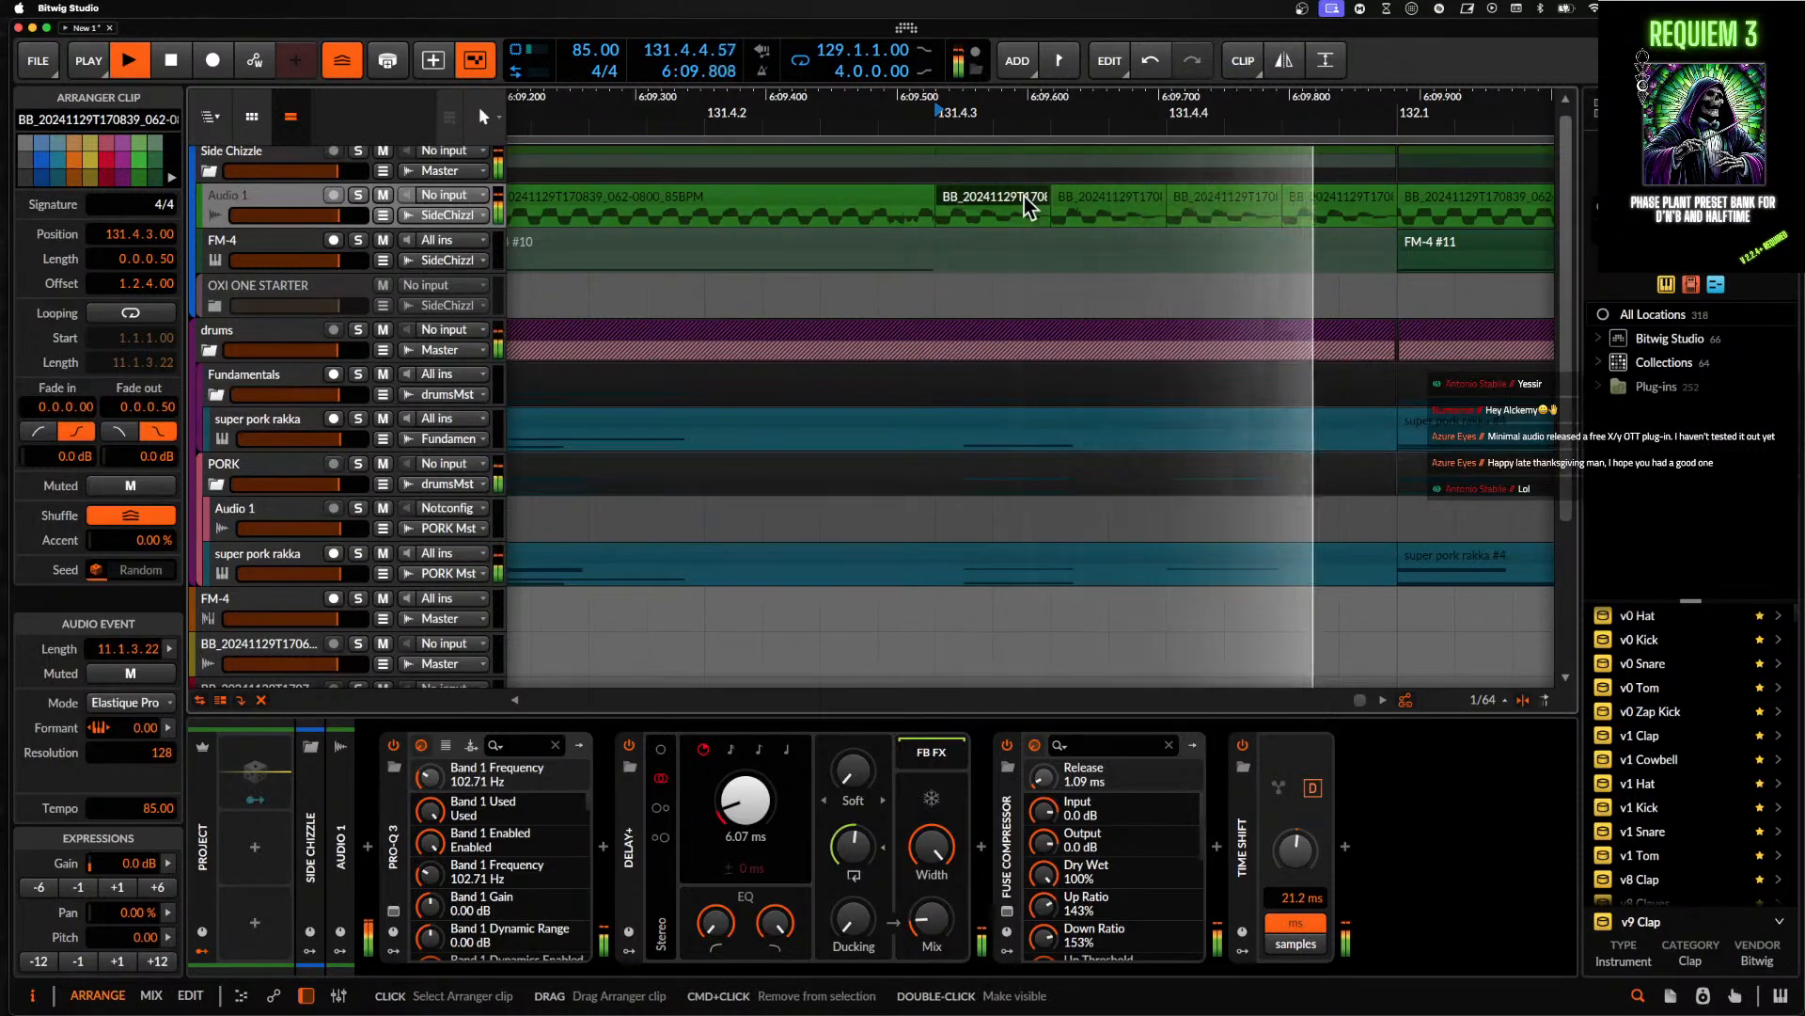
pyautogui.scroll(-5, 1025, 200)
pyautogui.press('space')
pyautogui.press('space')
# - Shorten the PORK super pork rakka #3 clip to a length of 0.3.1.39 to leave a drum gap under the stutter
pyautogui.scroll(-3, 1026, 195)
pyautogui.press('space')
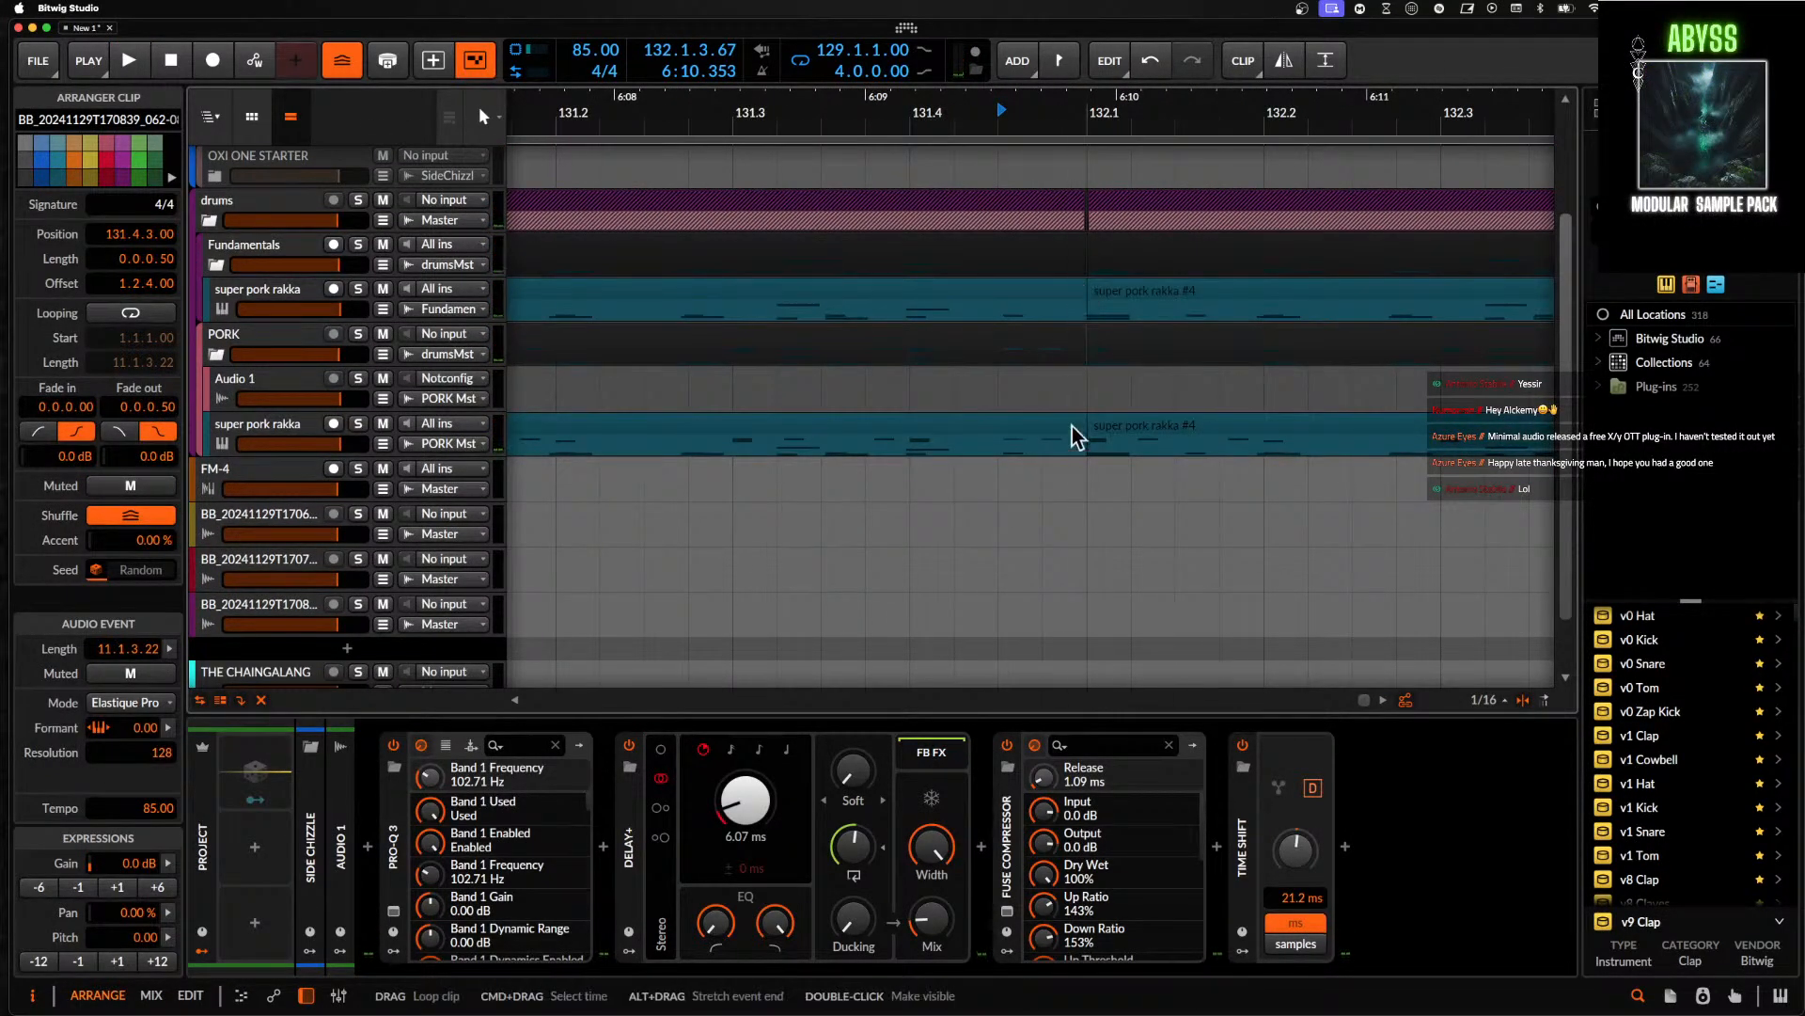
pyautogui.moveTo(1081, 426); pyautogui.dragTo(968, 438)
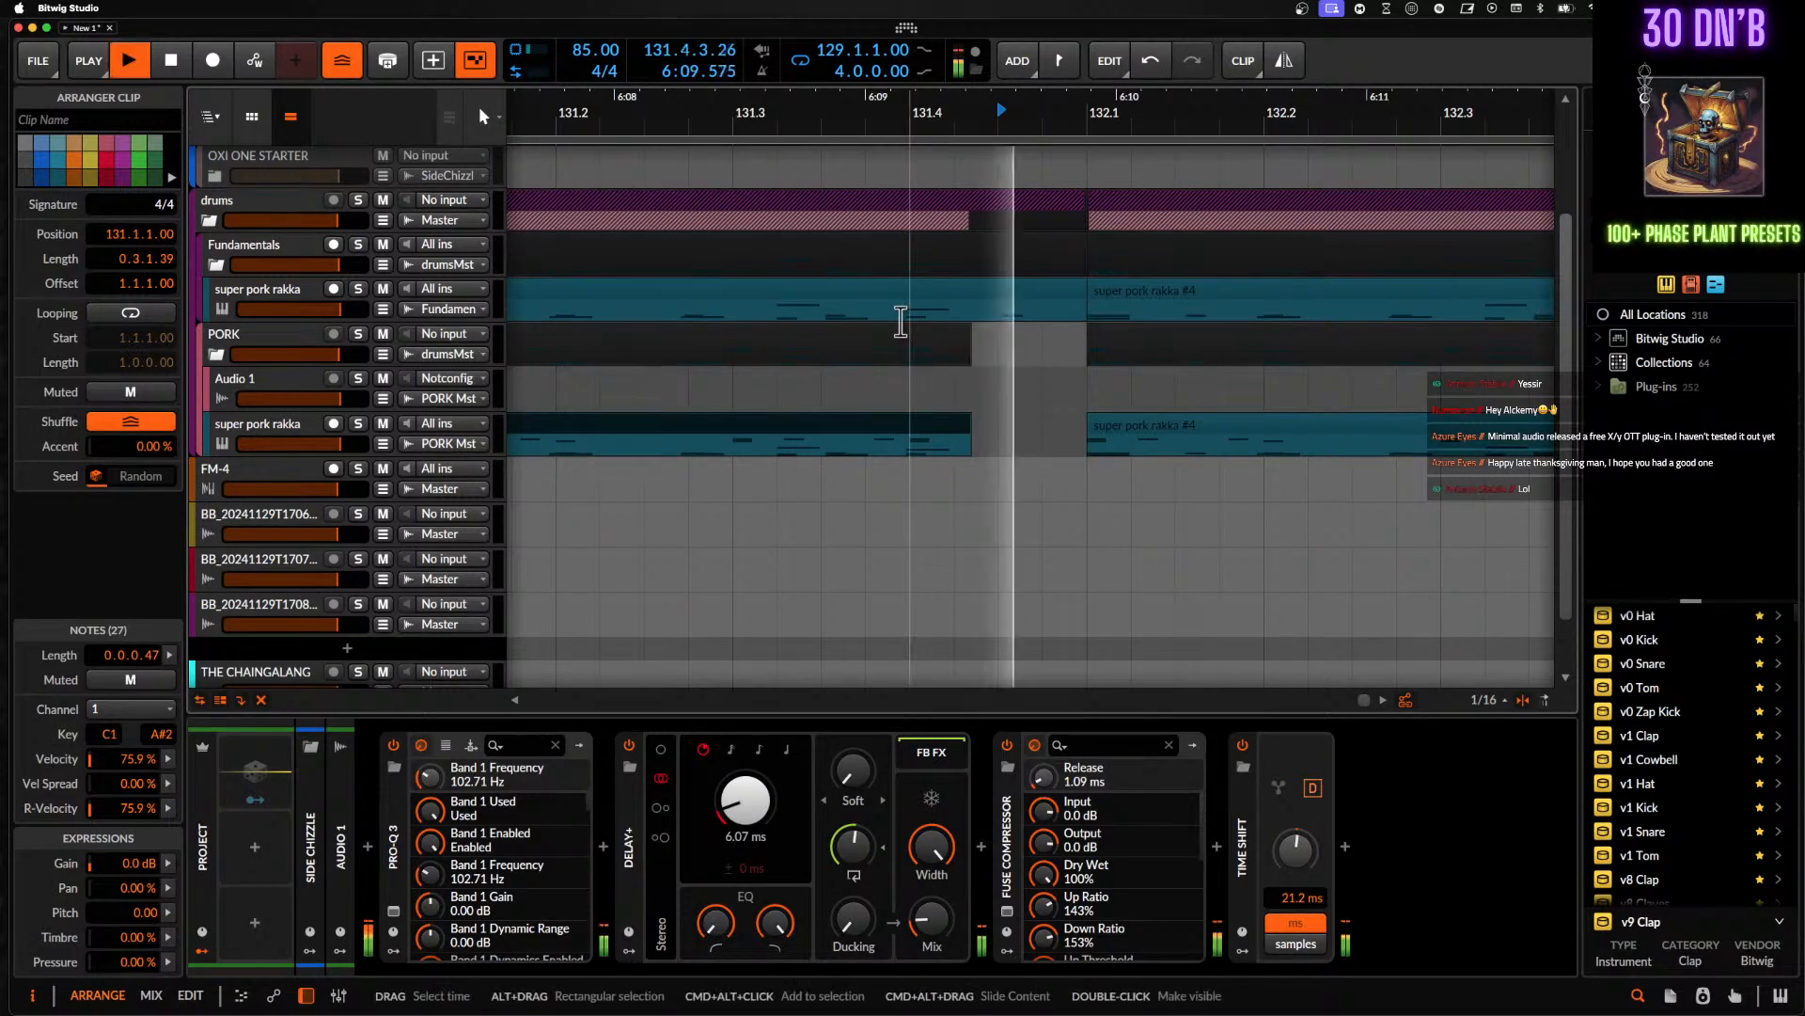
pyautogui.scroll(3, 893, 292)
pyautogui.press('space')
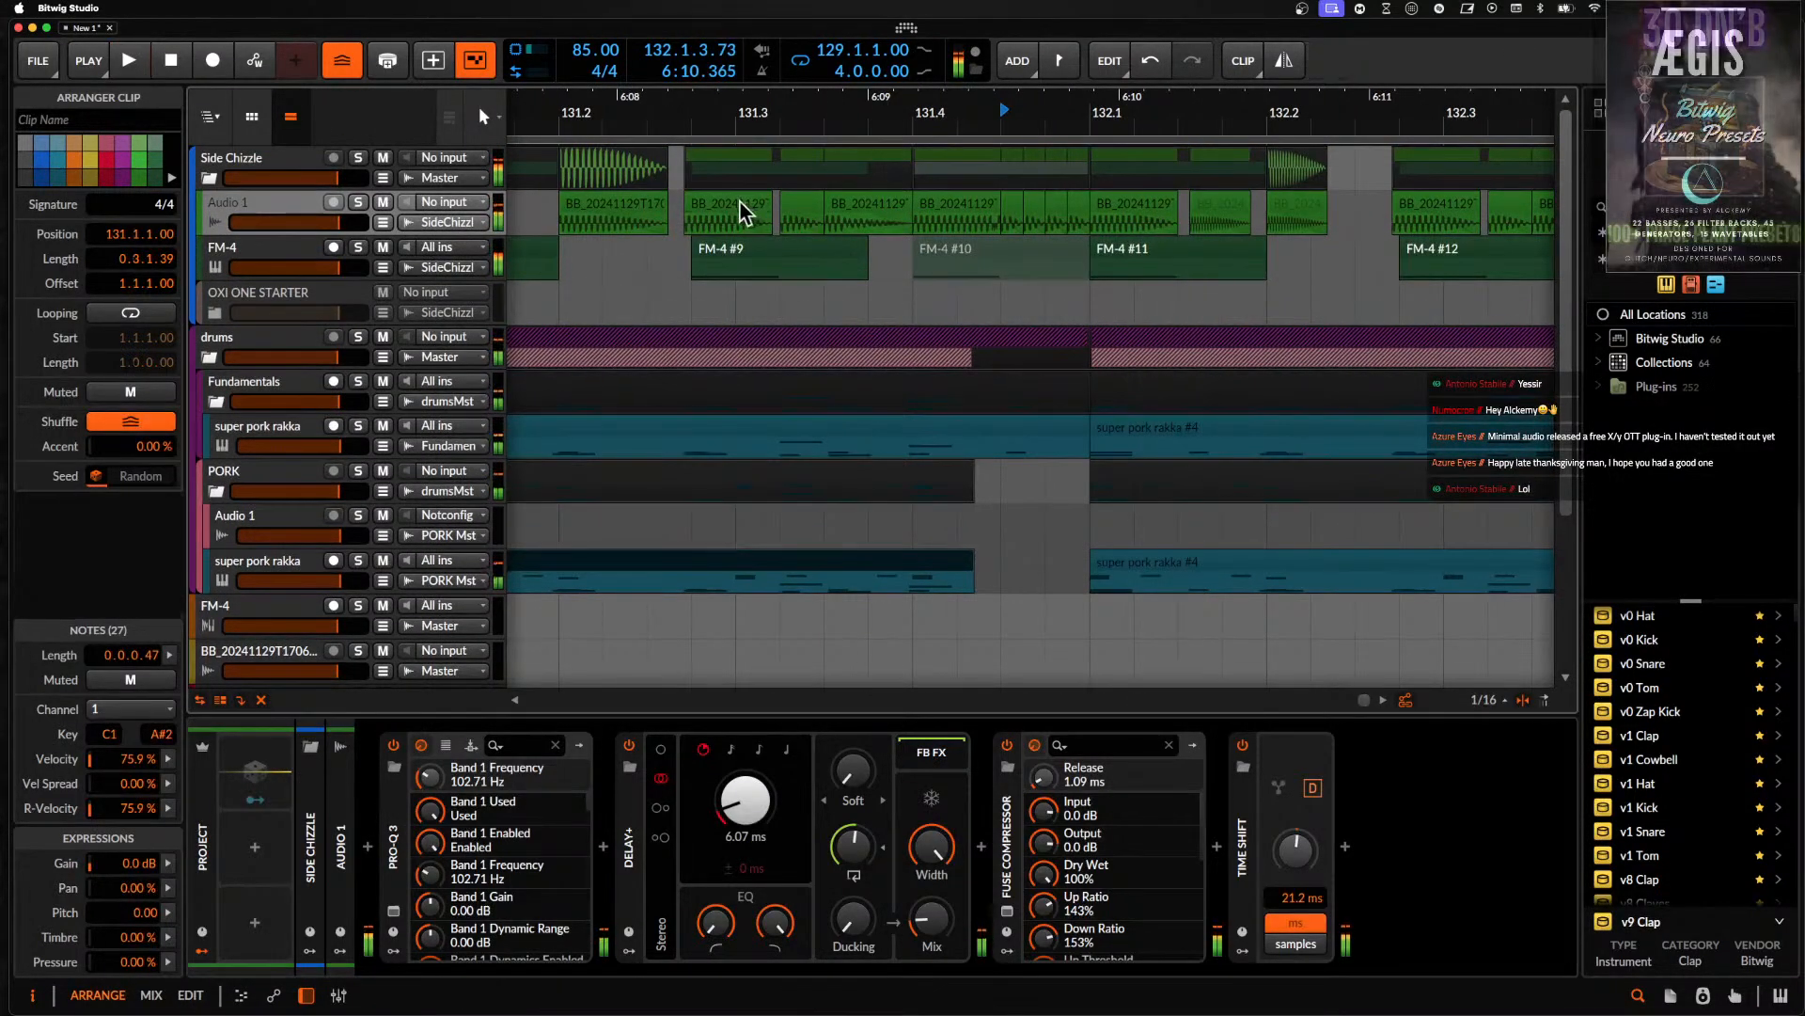
# - Play from the Audio 1 slice at 131.2.3.83 and review the edited arrangement around the four-bar loop
pyautogui.click(741, 210)
pyautogui.press('space')
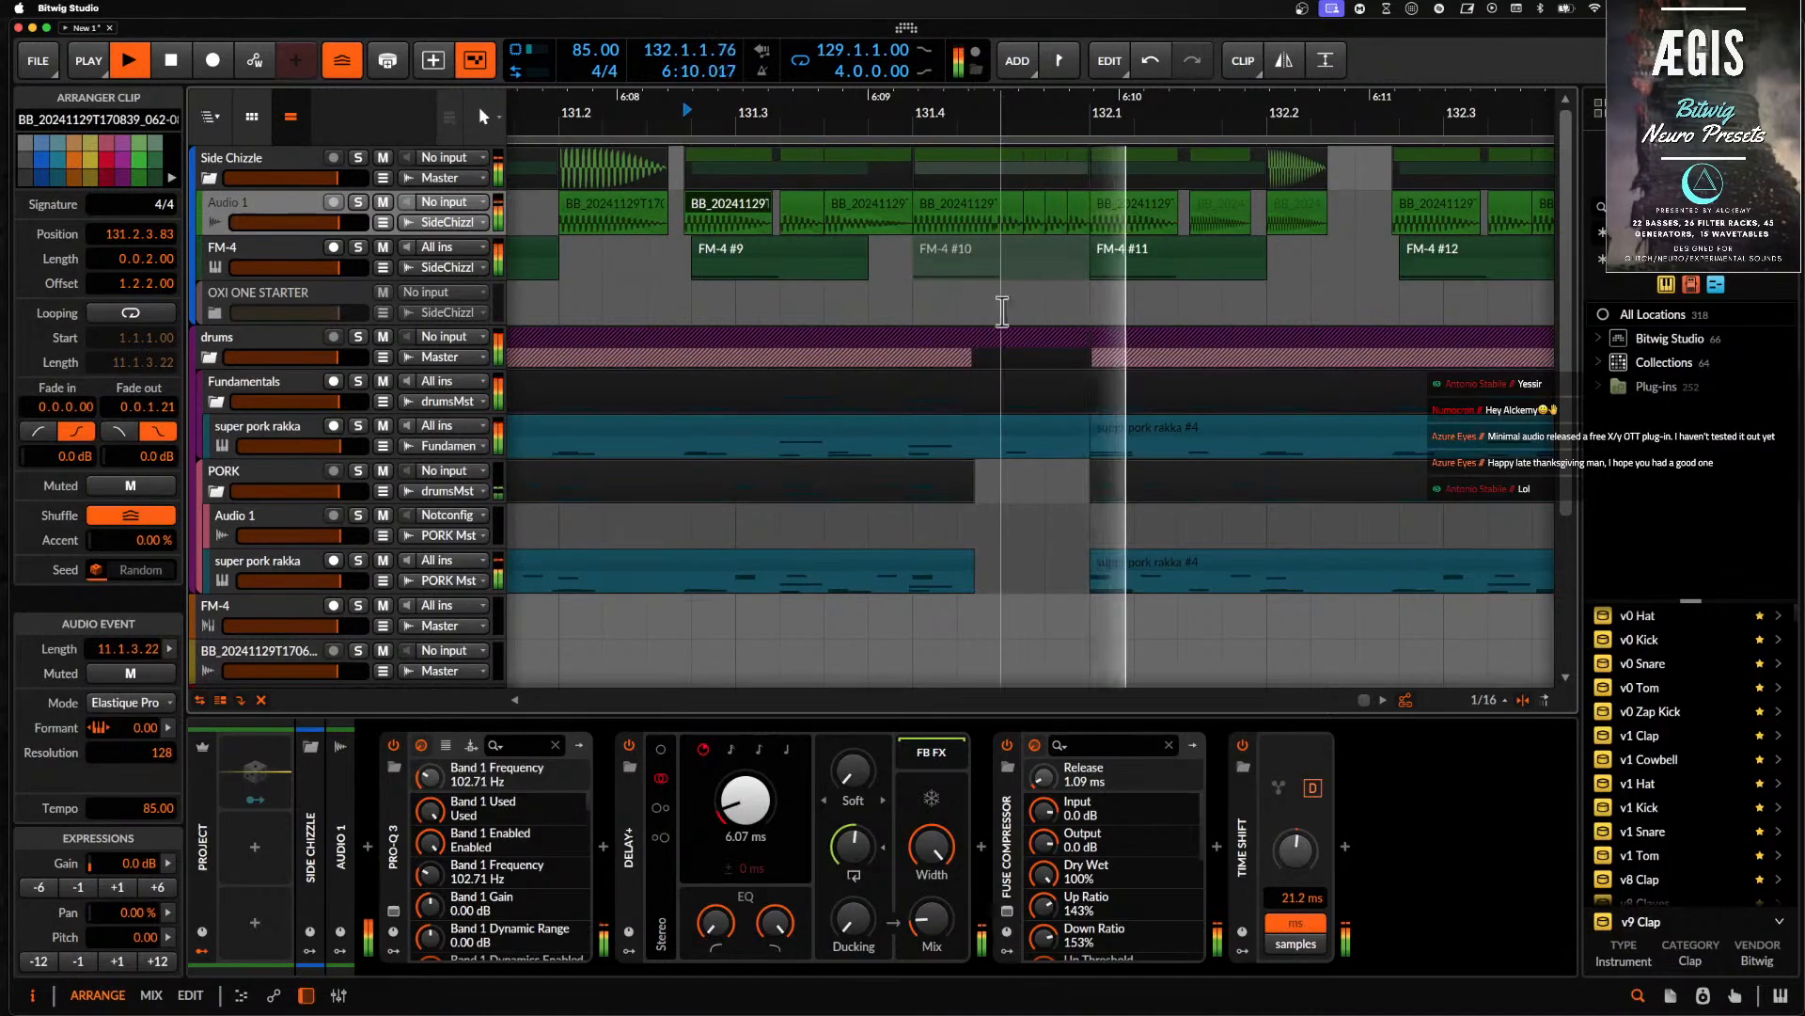
pyautogui.hscroll(5, 1008, 292)
pyautogui.scroll(-5, 1010, 291)
pyautogui.scroll(3, 1011, 292)
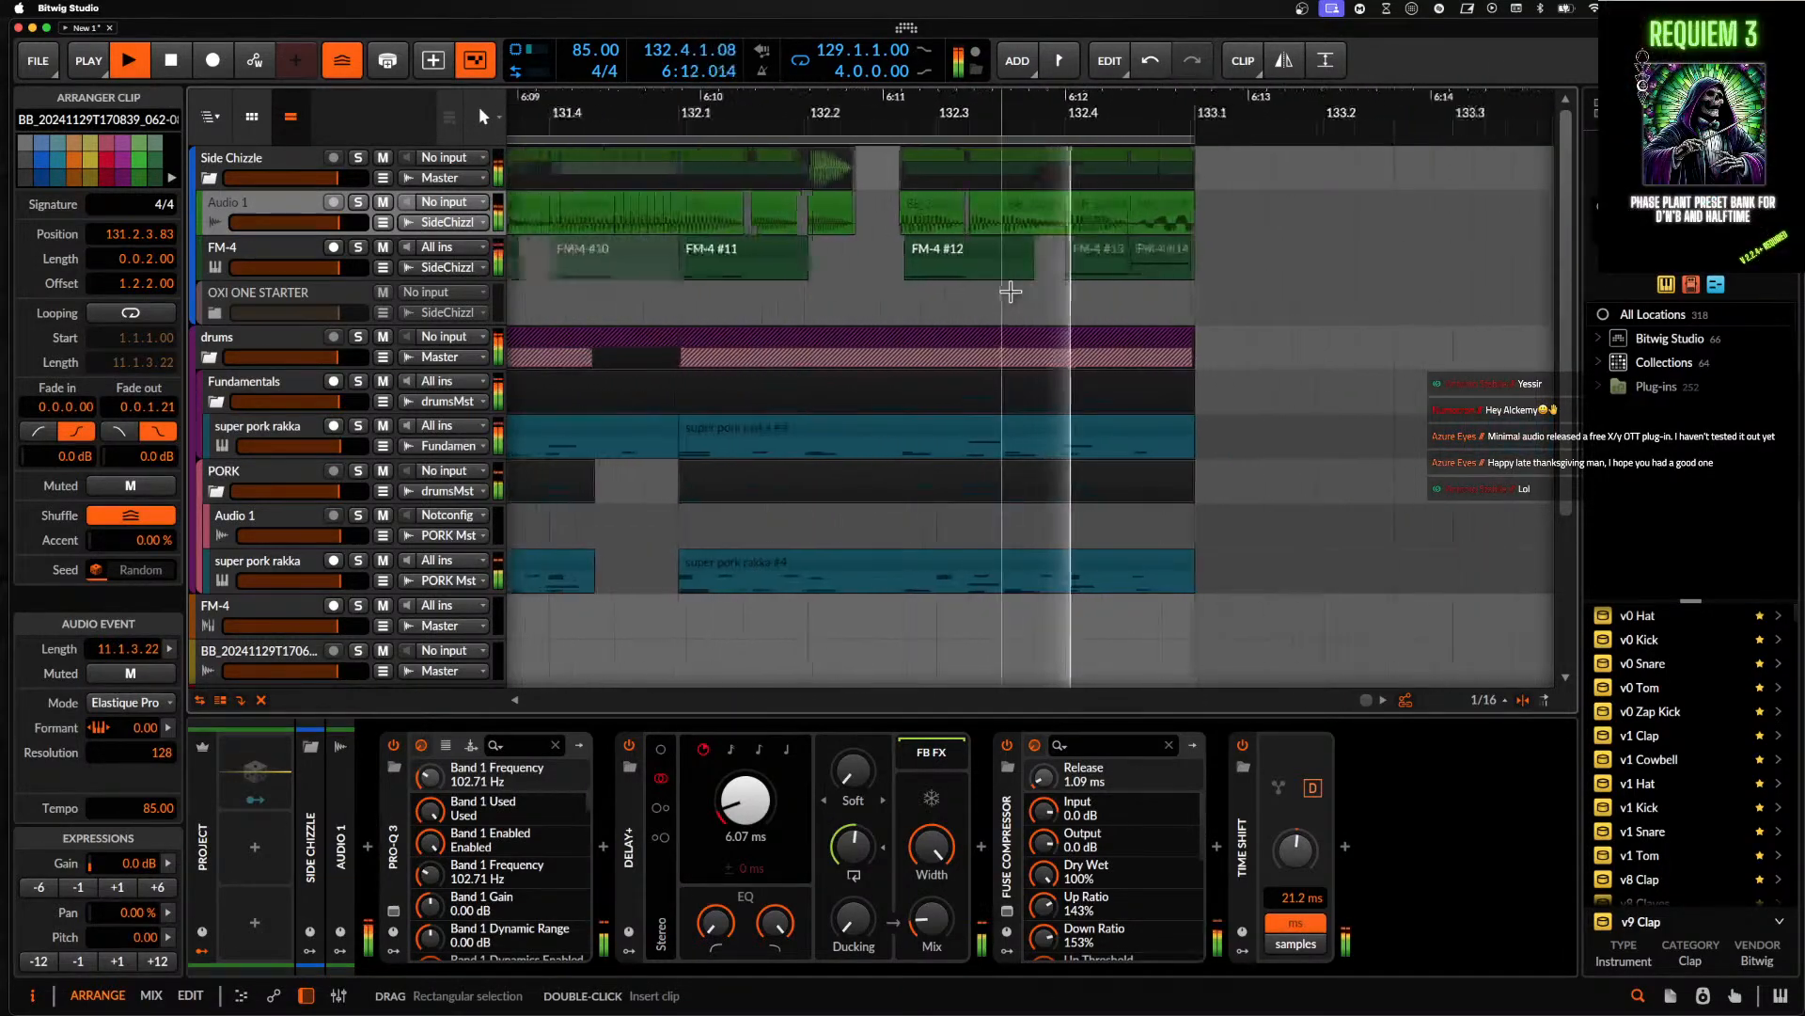
pyautogui.scroll(-1, 1016, 286)
pyautogui.hscroll(-3, 1048, 246)
pyautogui.scroll(-3, 1048, 246)
pyautogui.hscroll(-5, 1049, 246)
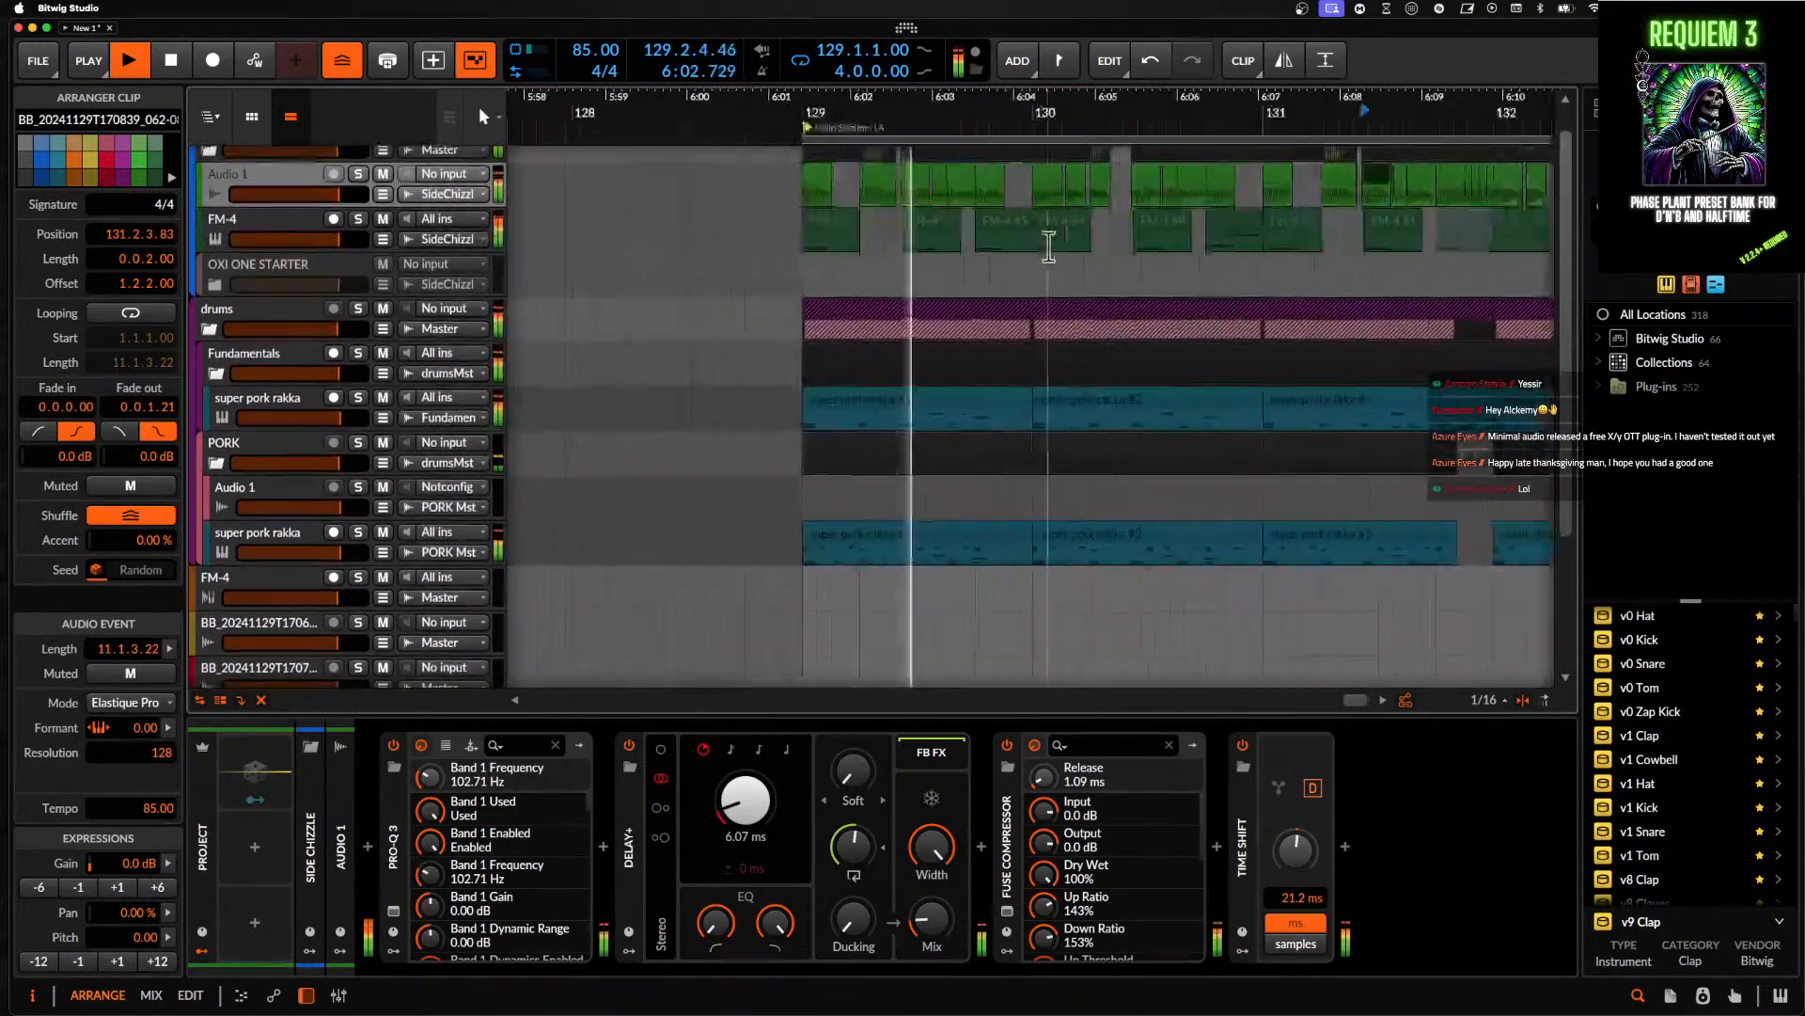
pyautogui.hscroll(-4, 1049, 248)
pyautogui.scroll(1, 1049, 252)
pyautogui.hscroll(3, 978, 270)
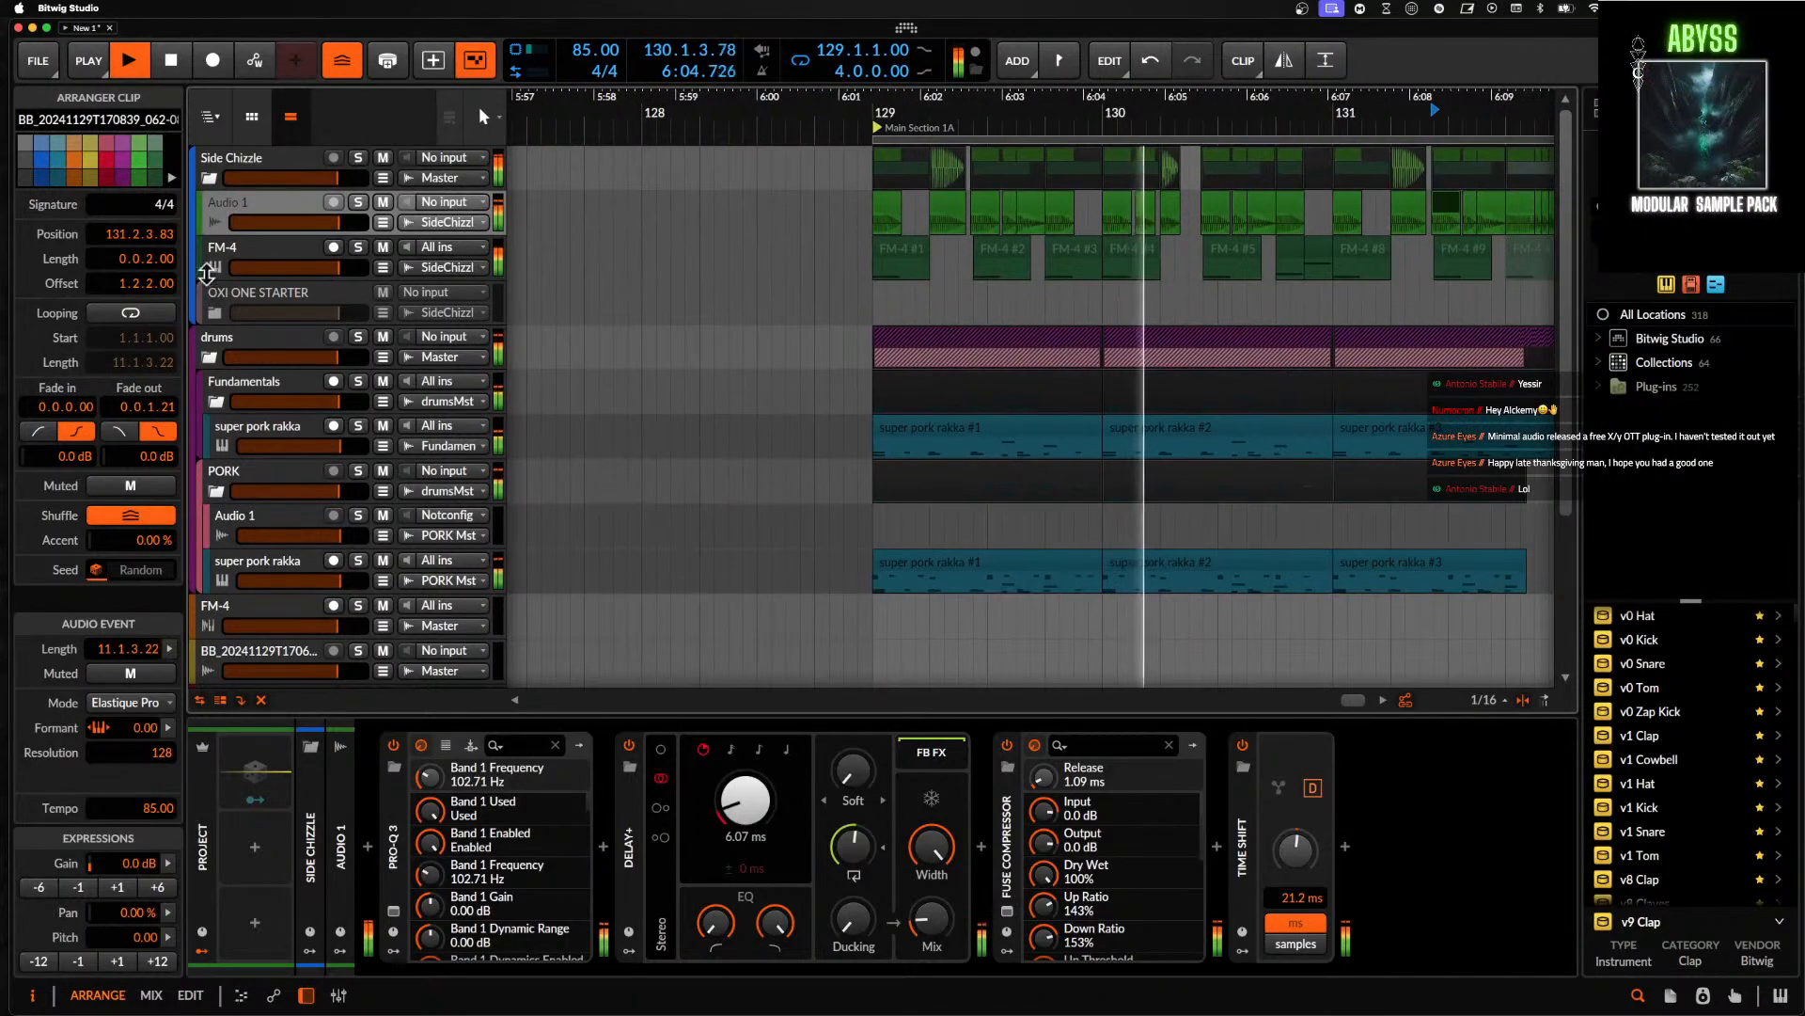
# - Select the FM-4 track in Side Chizzle and examine its synth's operator and modulation settings with the loop playing
pyautogui.click(206, 271)
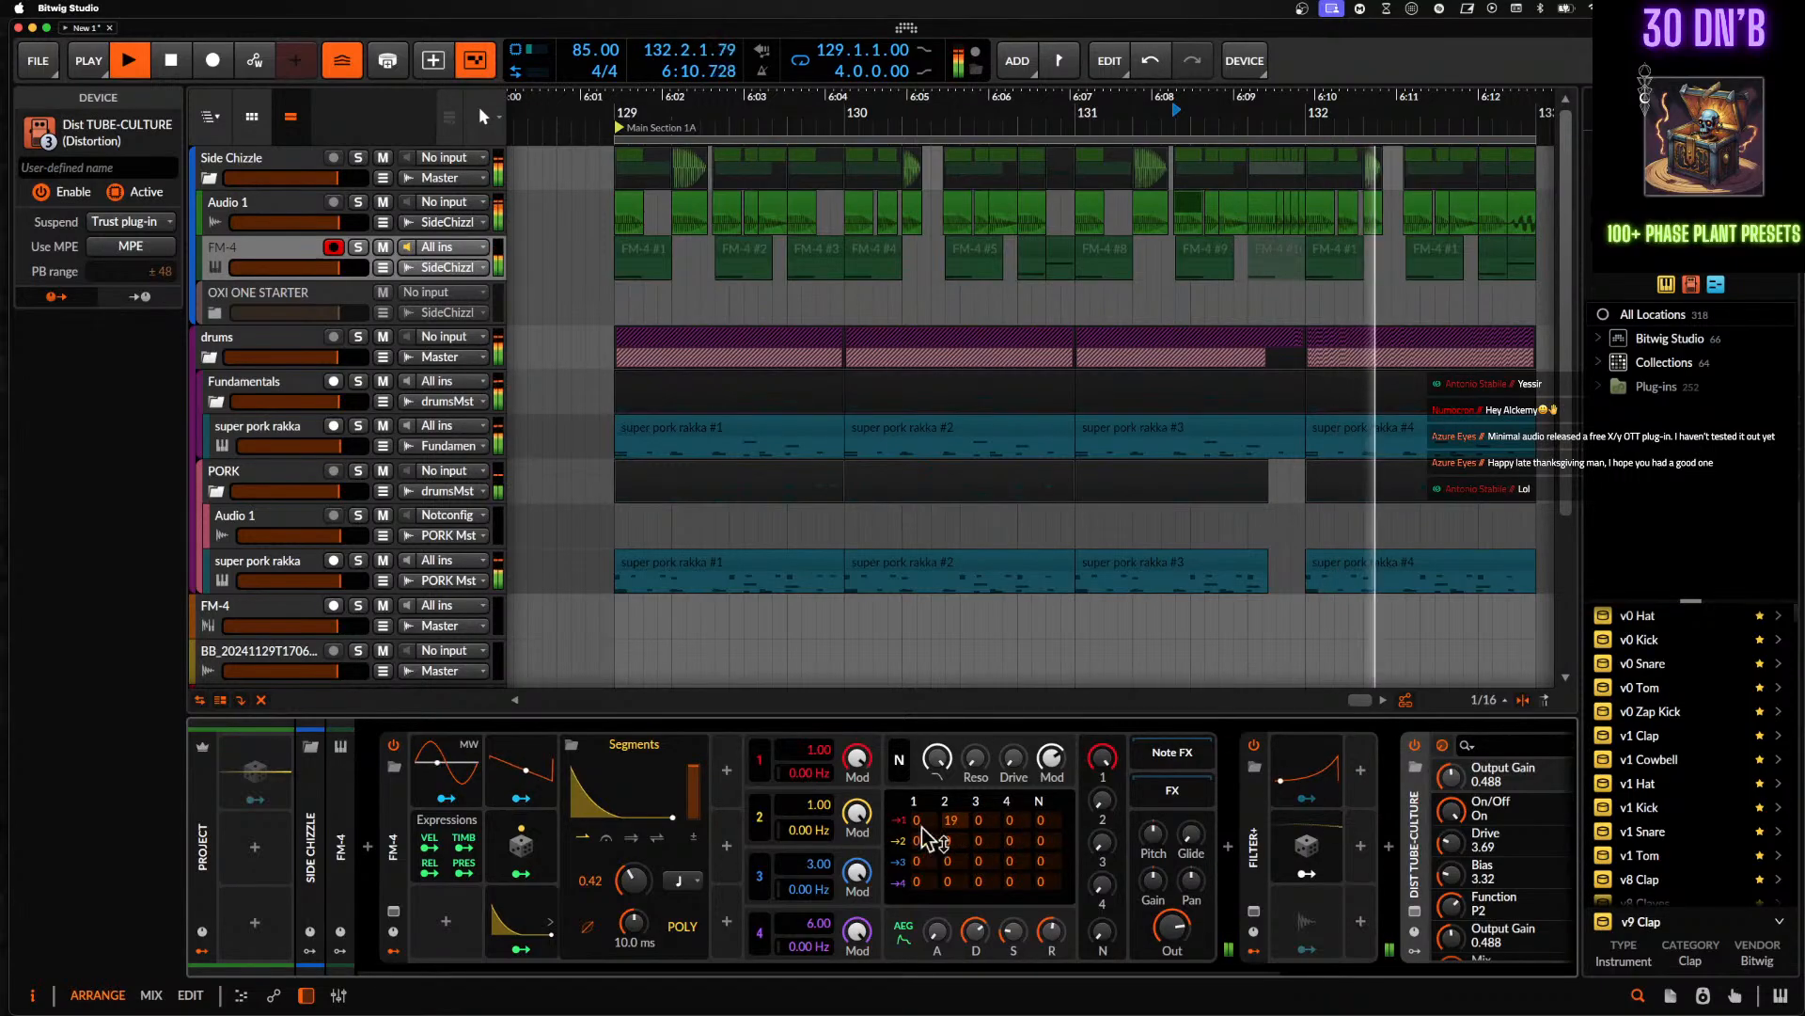
pyautogui.doubleClick(393, 844)
pyautogui.press('space')
pyautogui.scroll(-3, 843, 359)
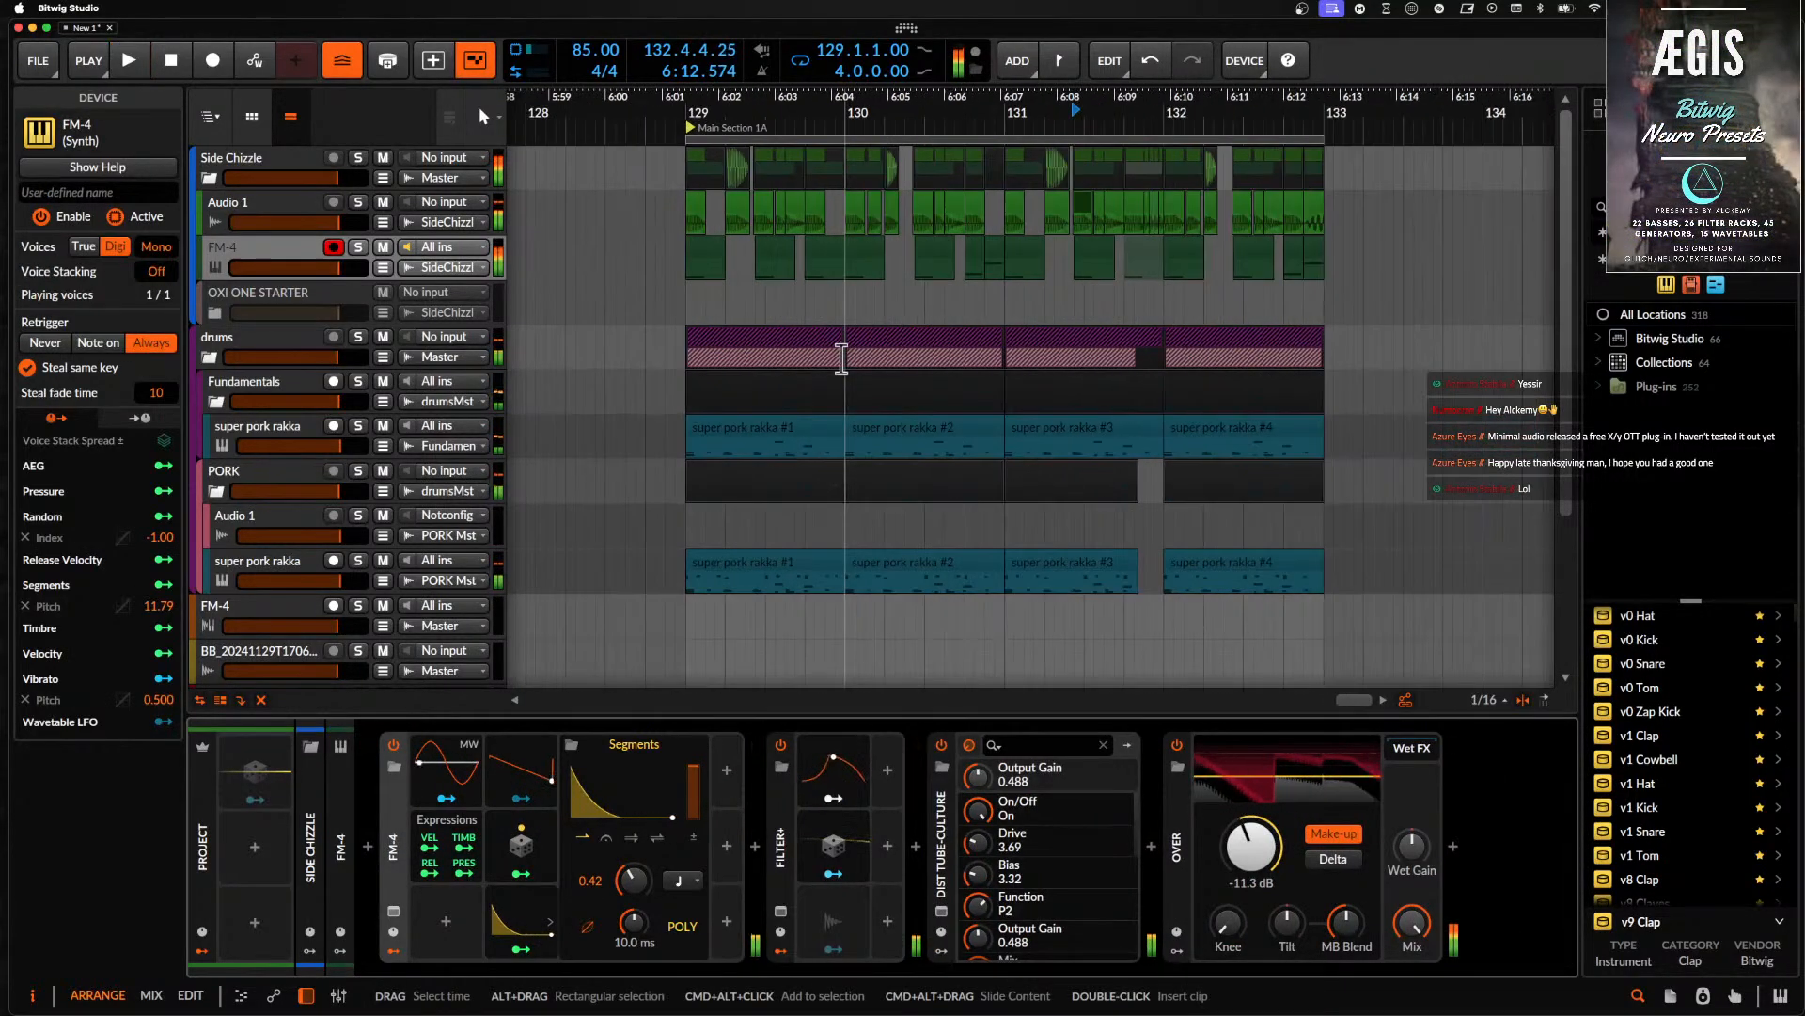
pyautogui.scroll(-2, 841, 358)
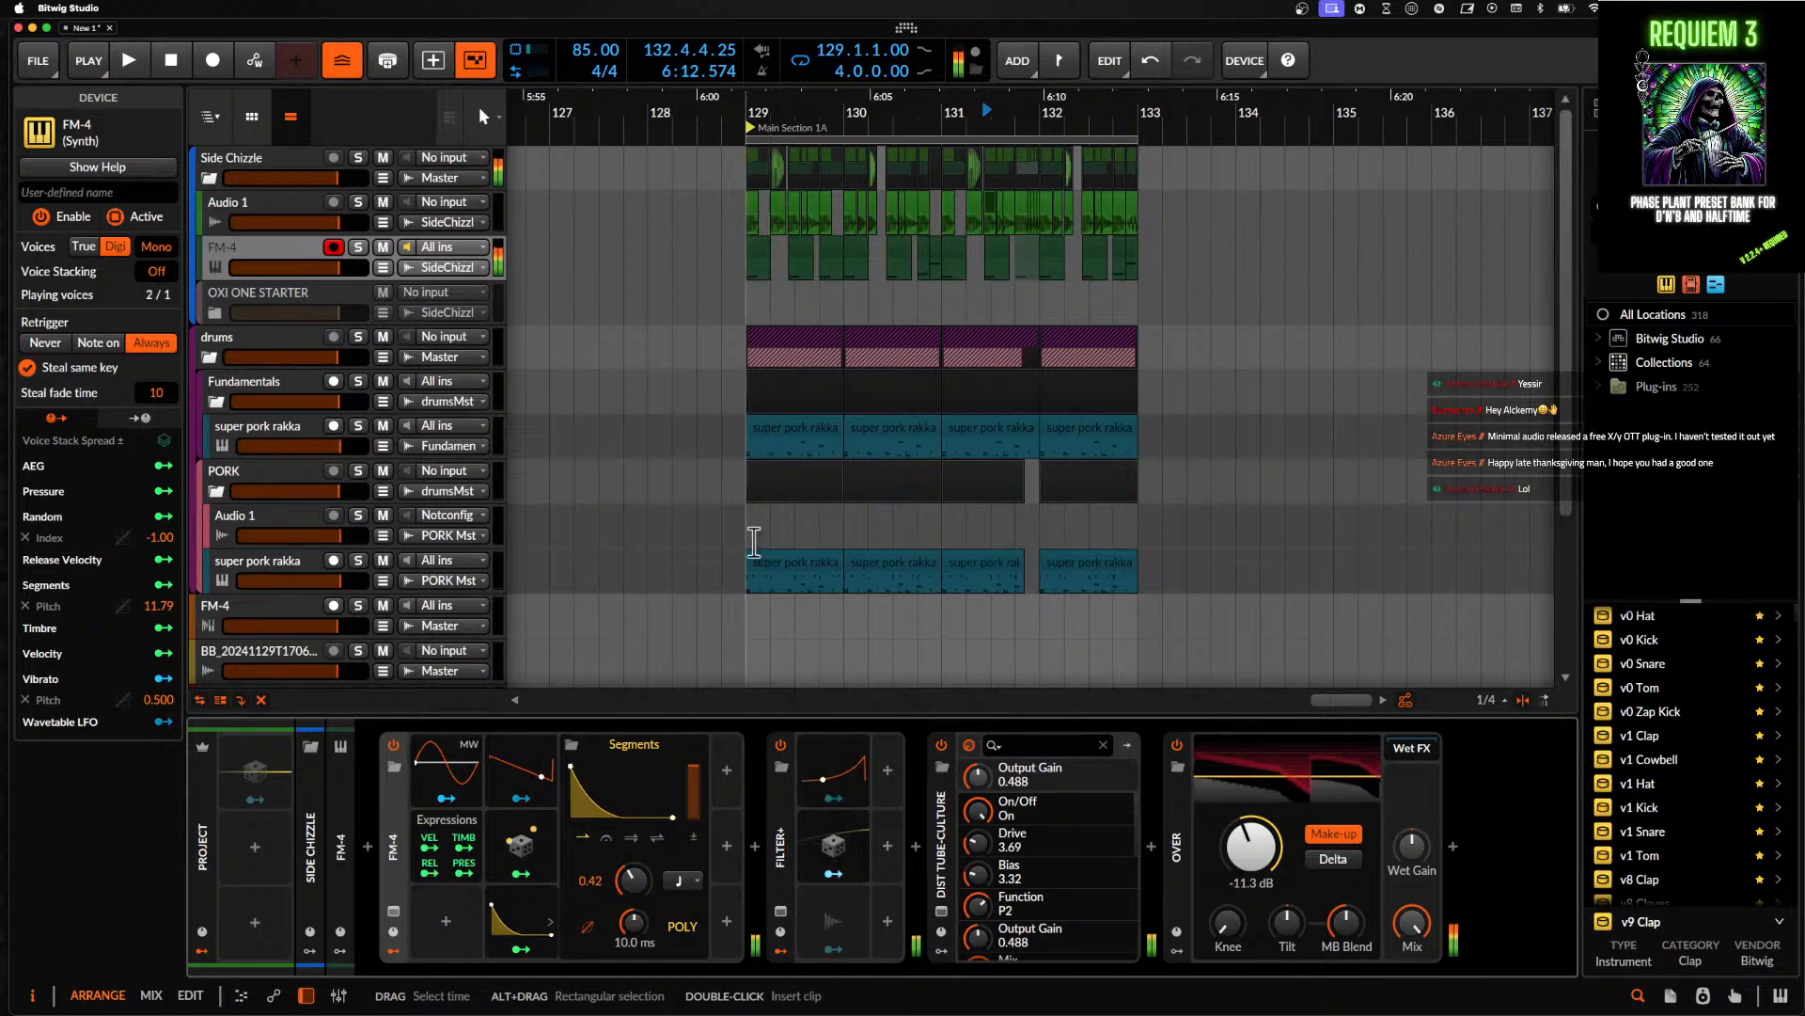
pyautogui.doubleClick(397, 808)
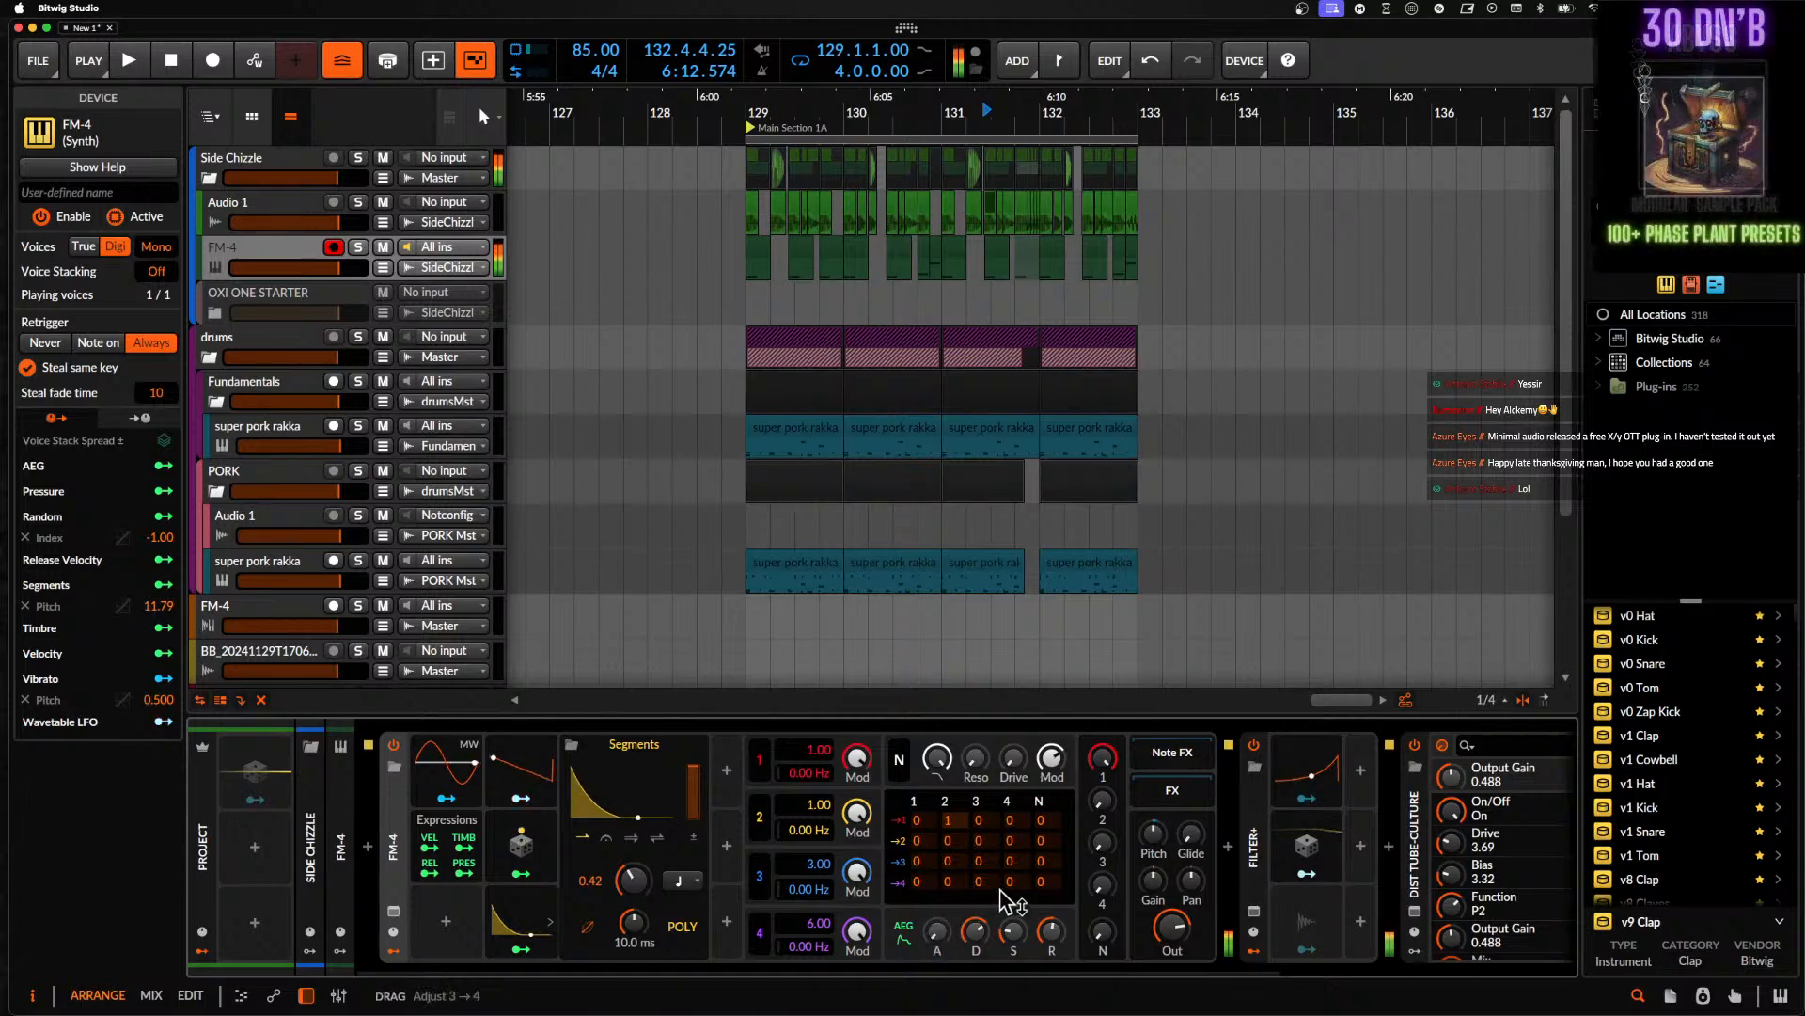
pyautogui.press('space')
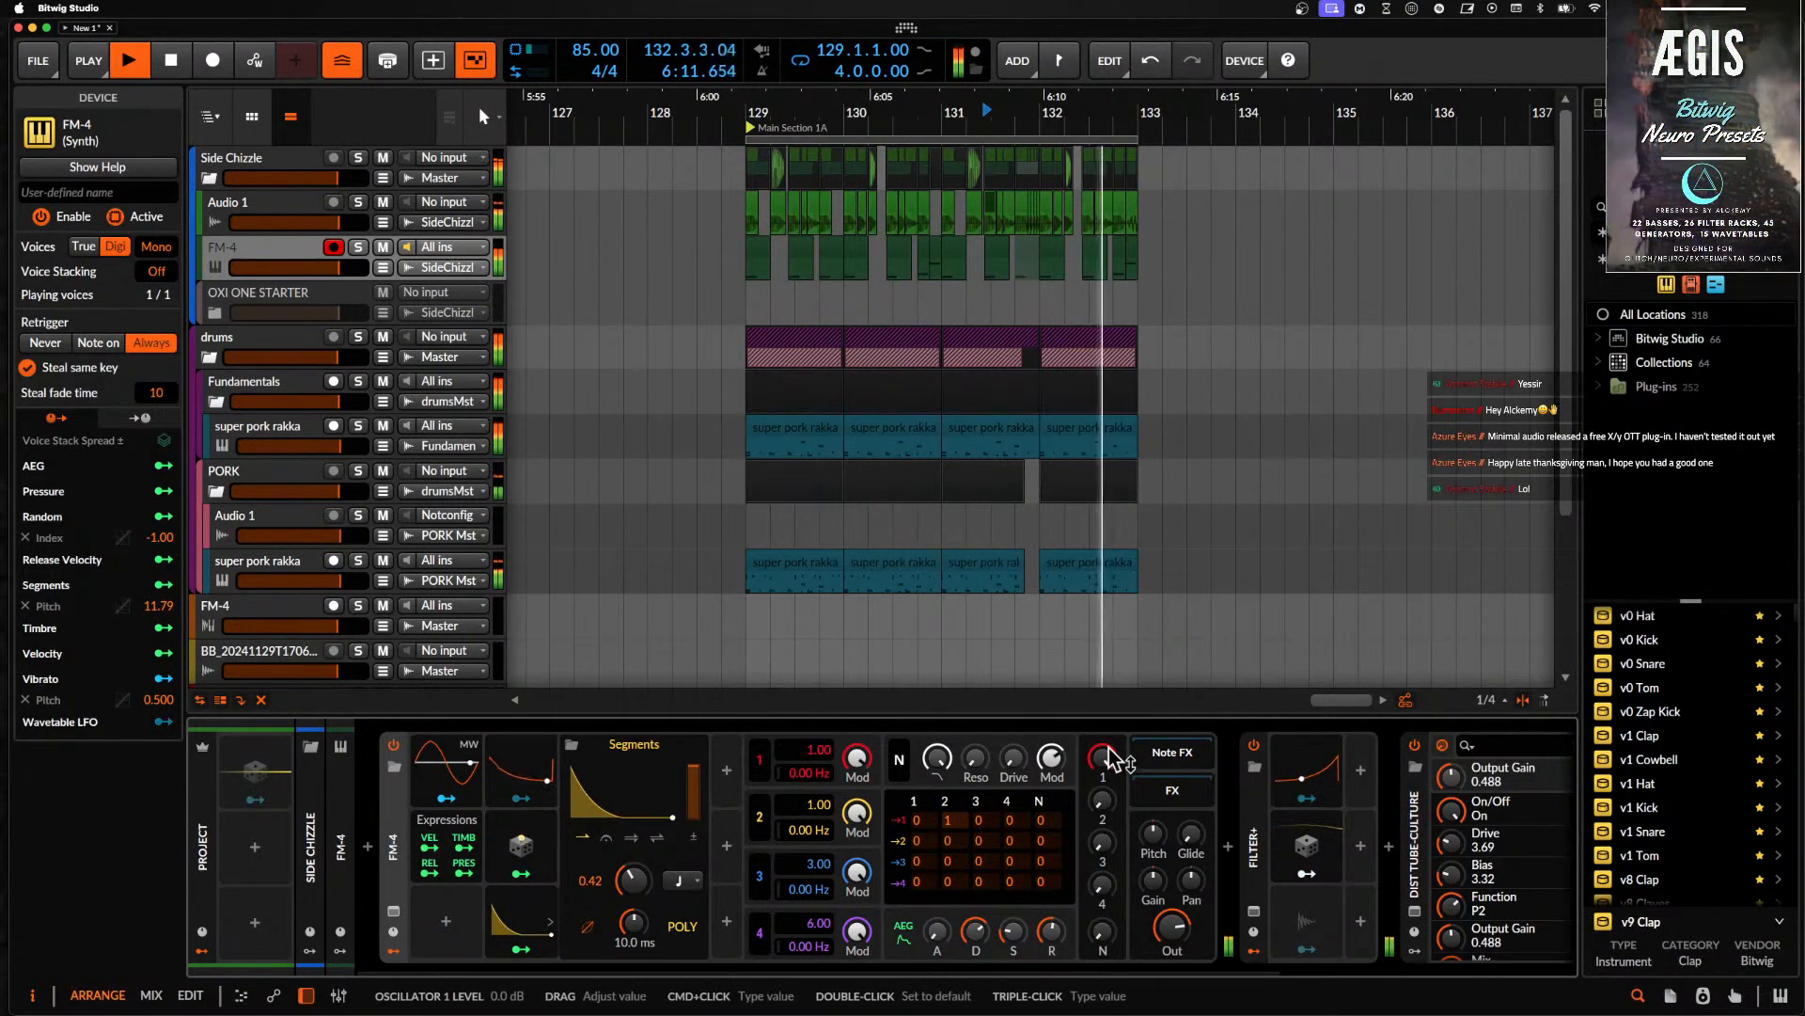
pyautogui.hscroll(5, 963, 919)
# - Check the Filter+ Grid patch on the FM-4 track, return to the arrangement and expand the Filter+ device
pyautogui.click(897, 912)
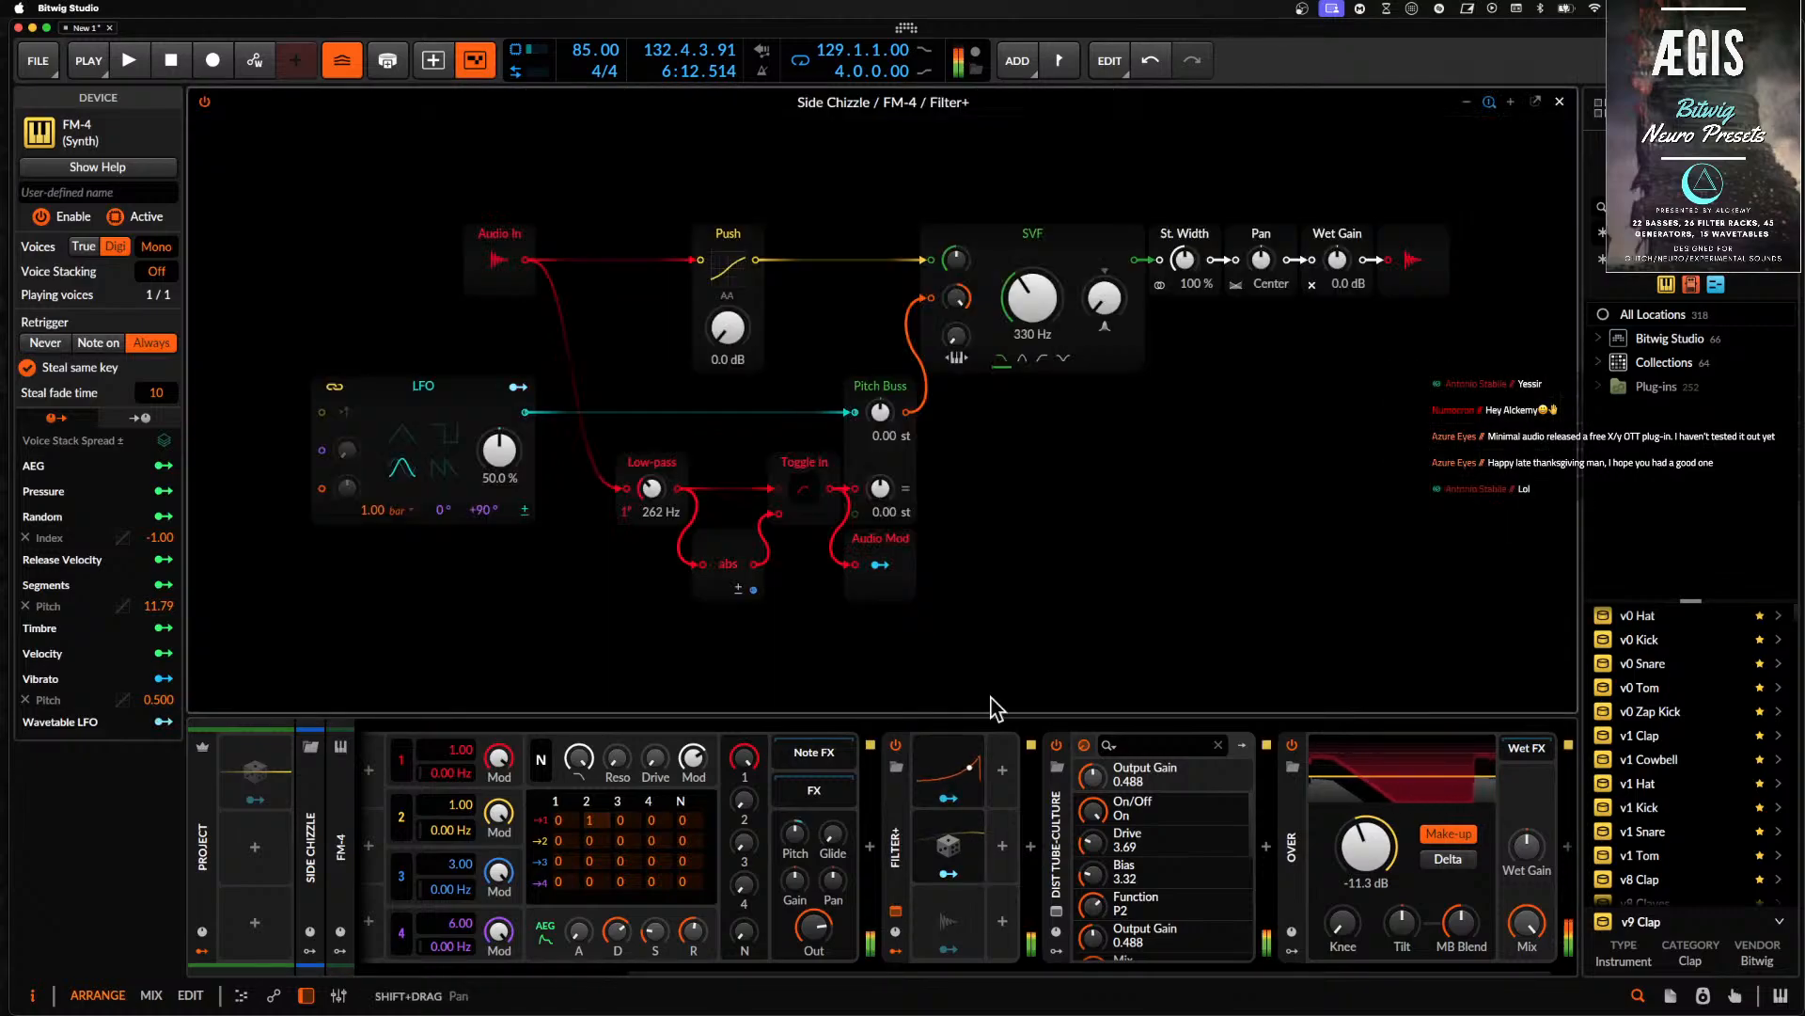
pyautogui.click(896, 911)
pyautogui.doubleClick(895, 860)
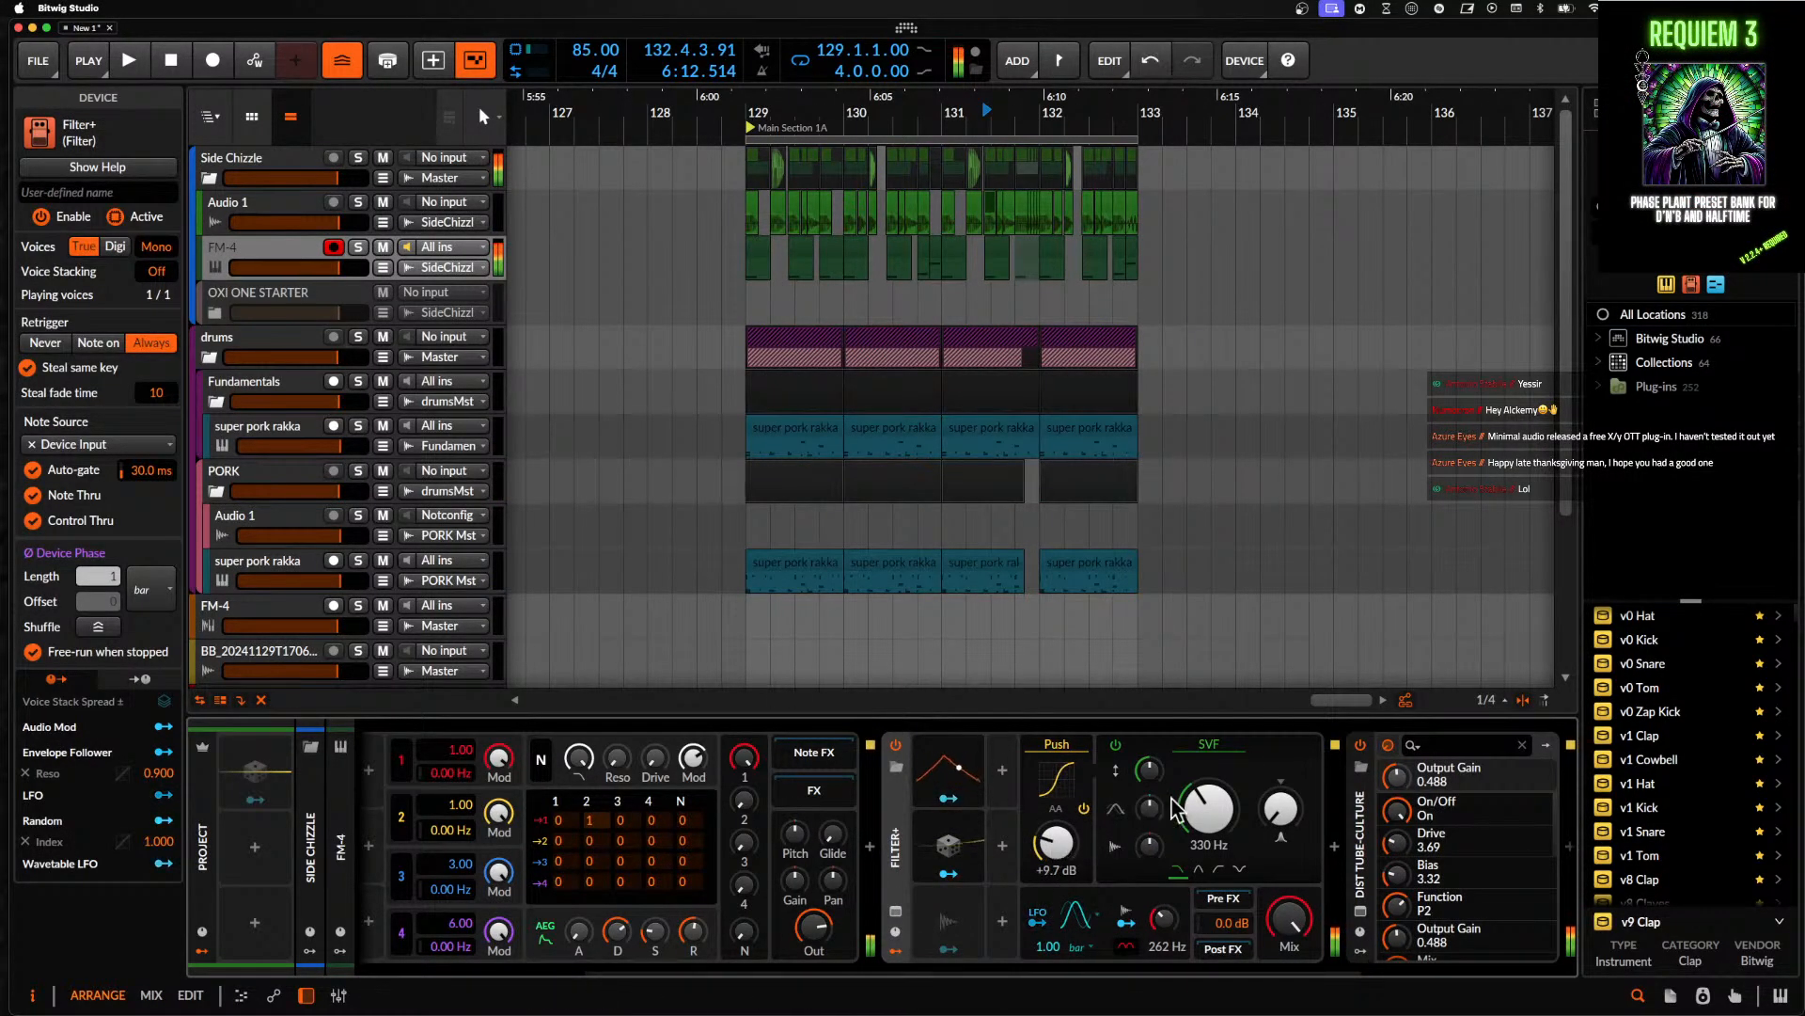
# - Try the Low-pass LD filter type in Filter+, then return it to SVF
pyautogui.click(1209, 745)
pyautogui.click(1258, 731)
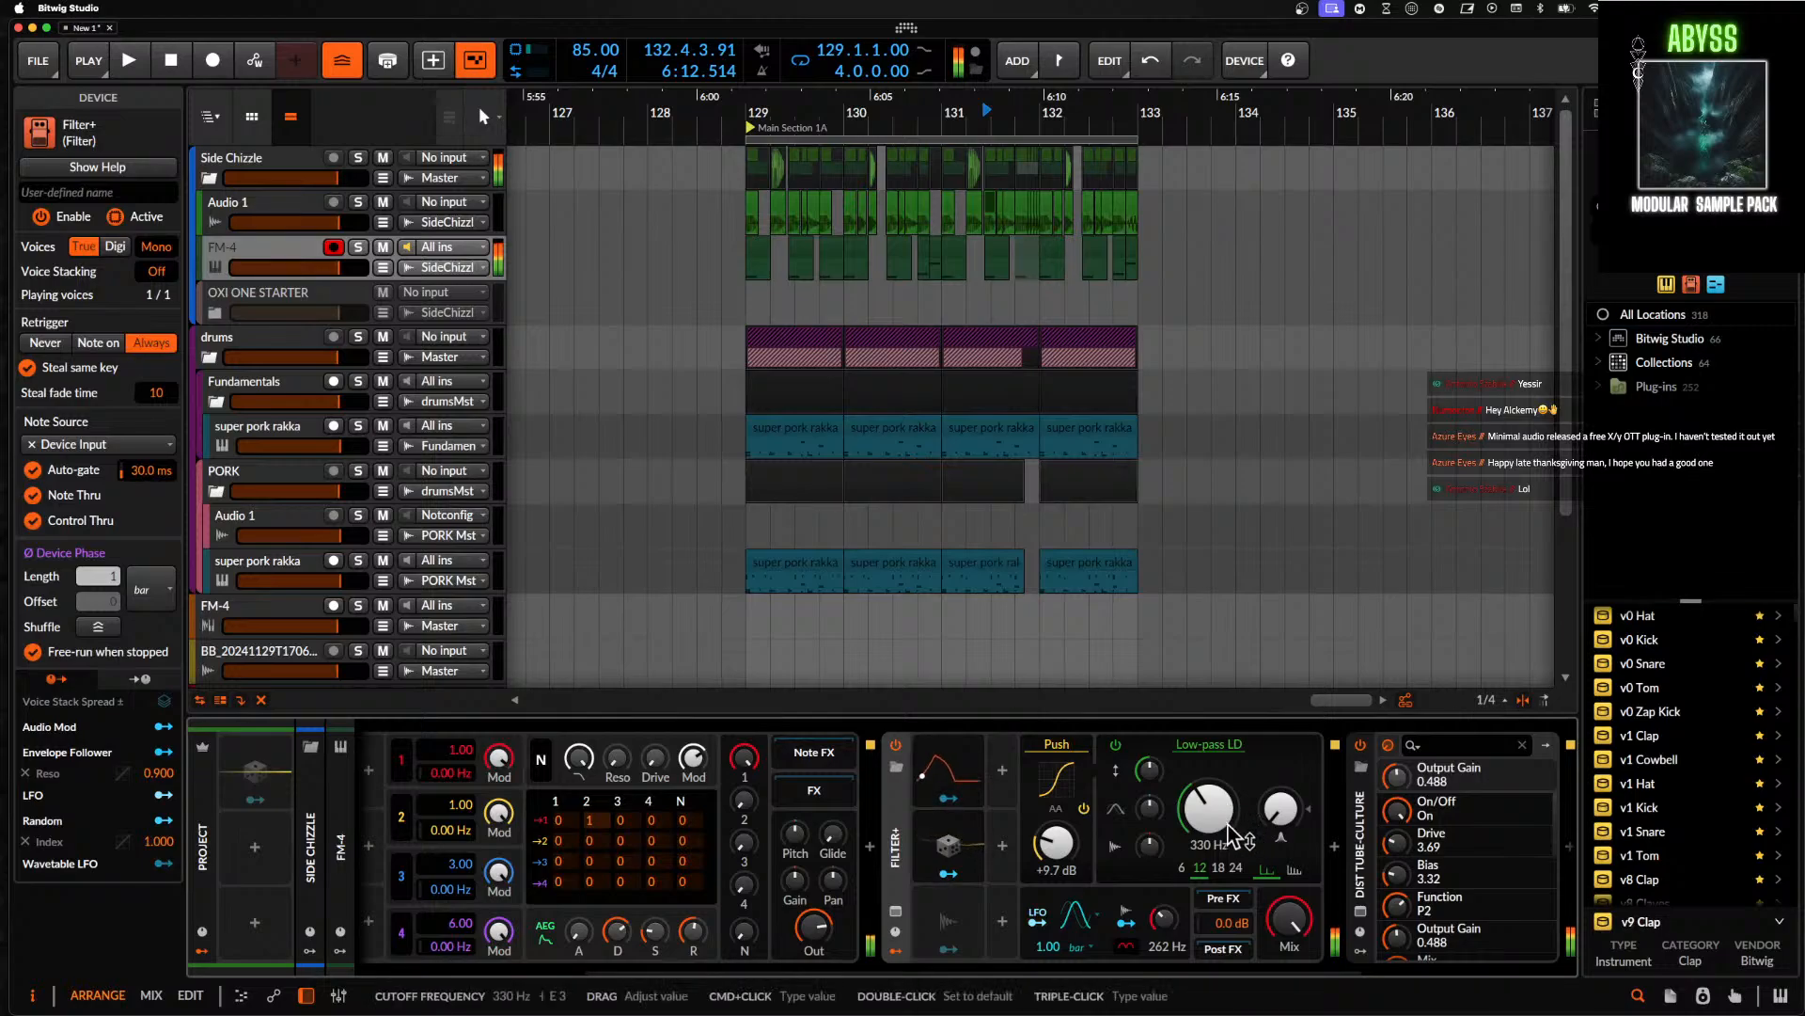
pyautogui.click(1208, 748)
pyautogui.click(1210, 763)
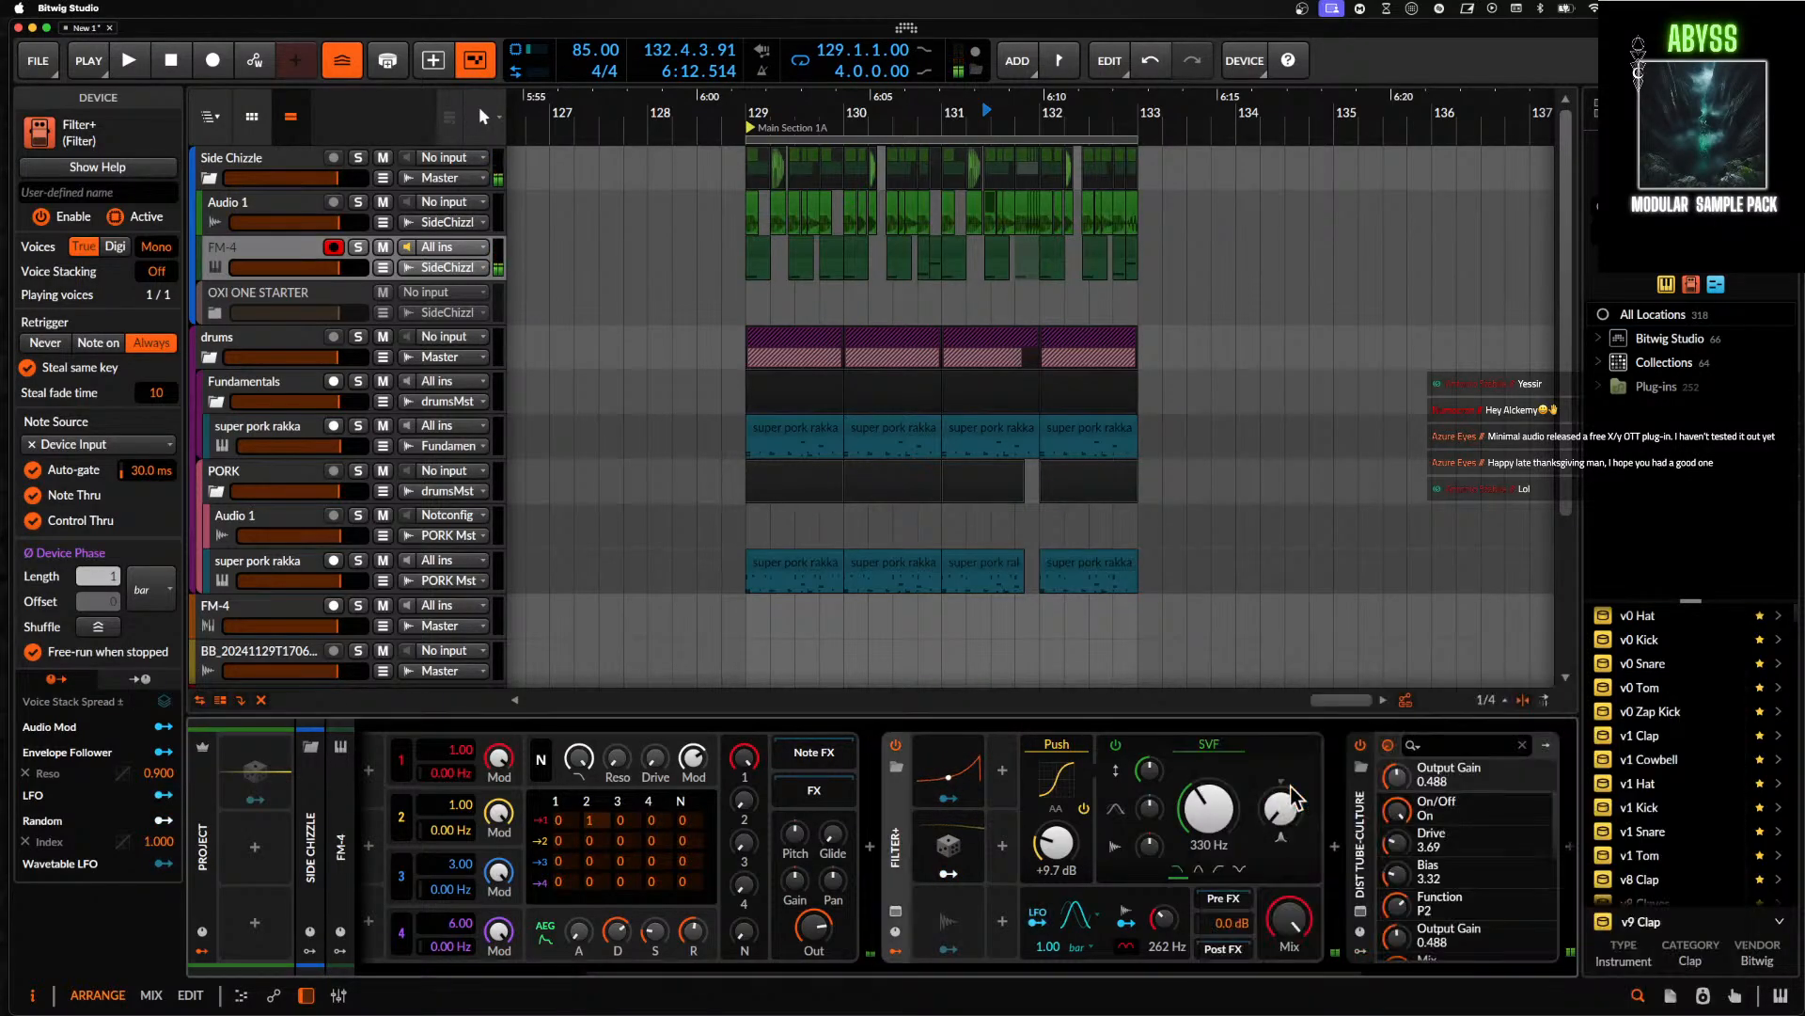
# - Change the Filter+ filter type to XP and set its mode to Low-pass 4
pyautogui.click(1210, 760)
pyautogui.click(1281, 884)
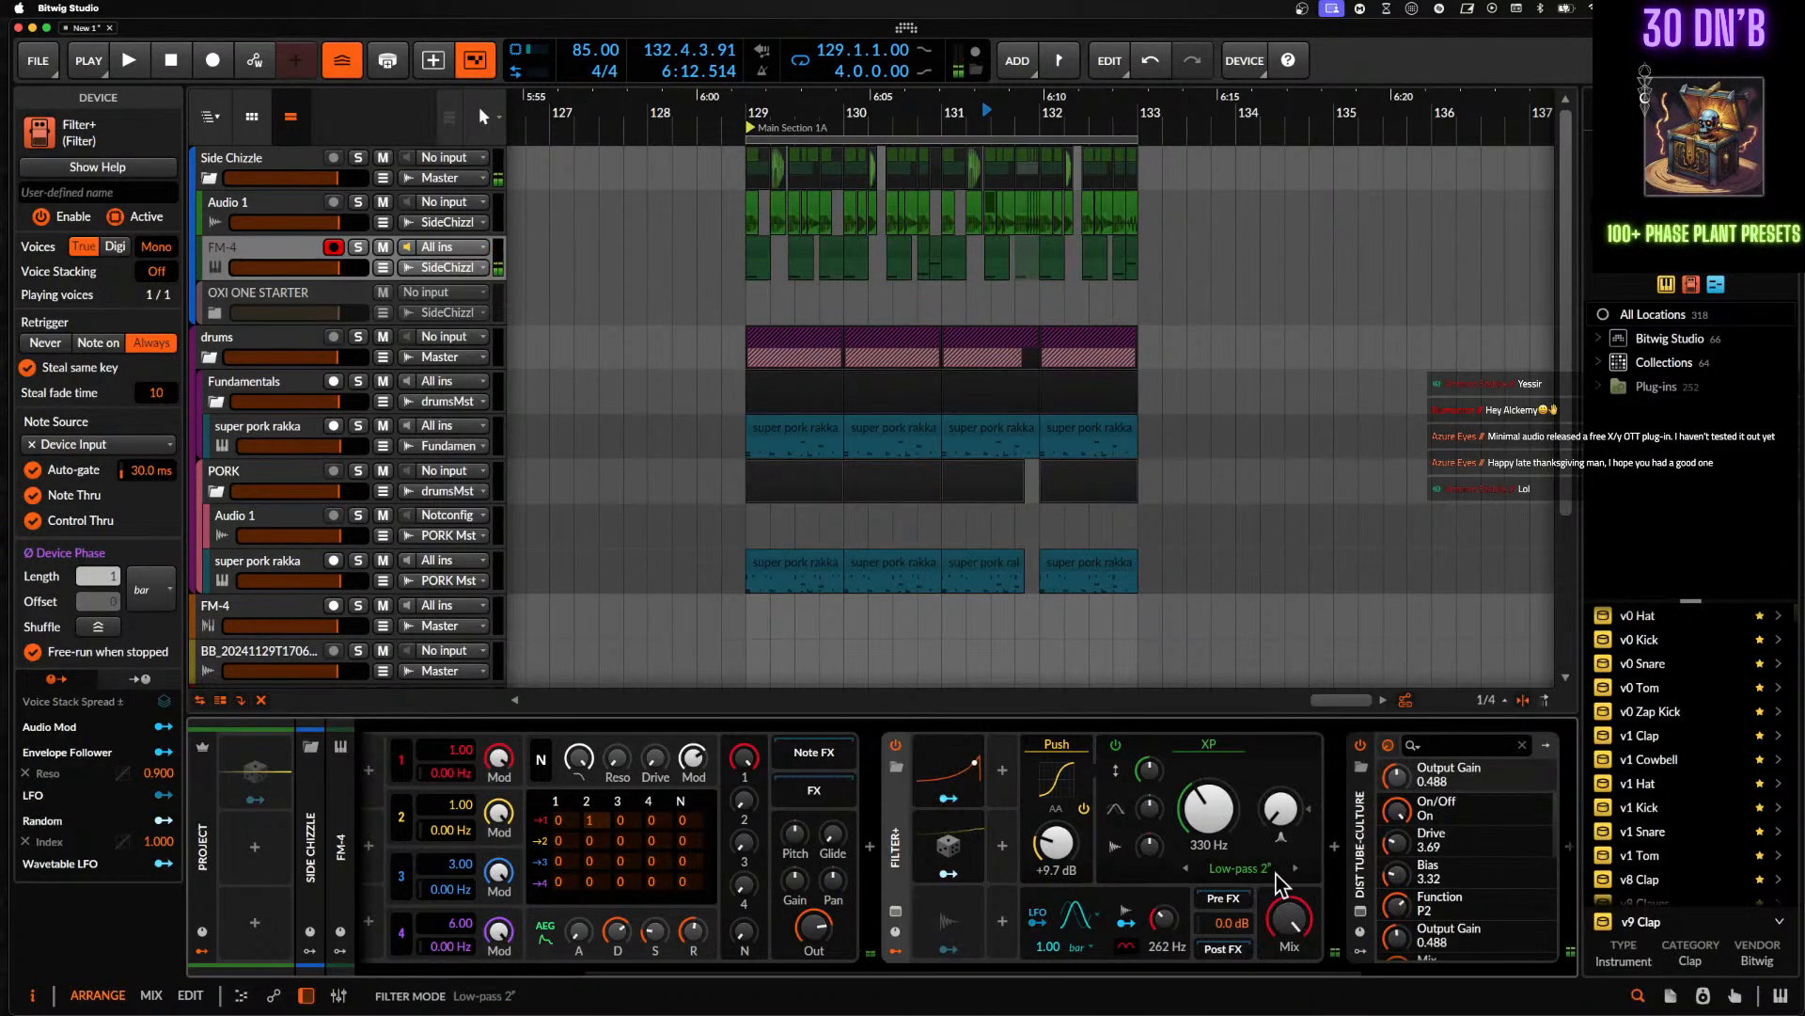
pyautogui.click(1187, 869)
pyautogui.click(1188, 870)
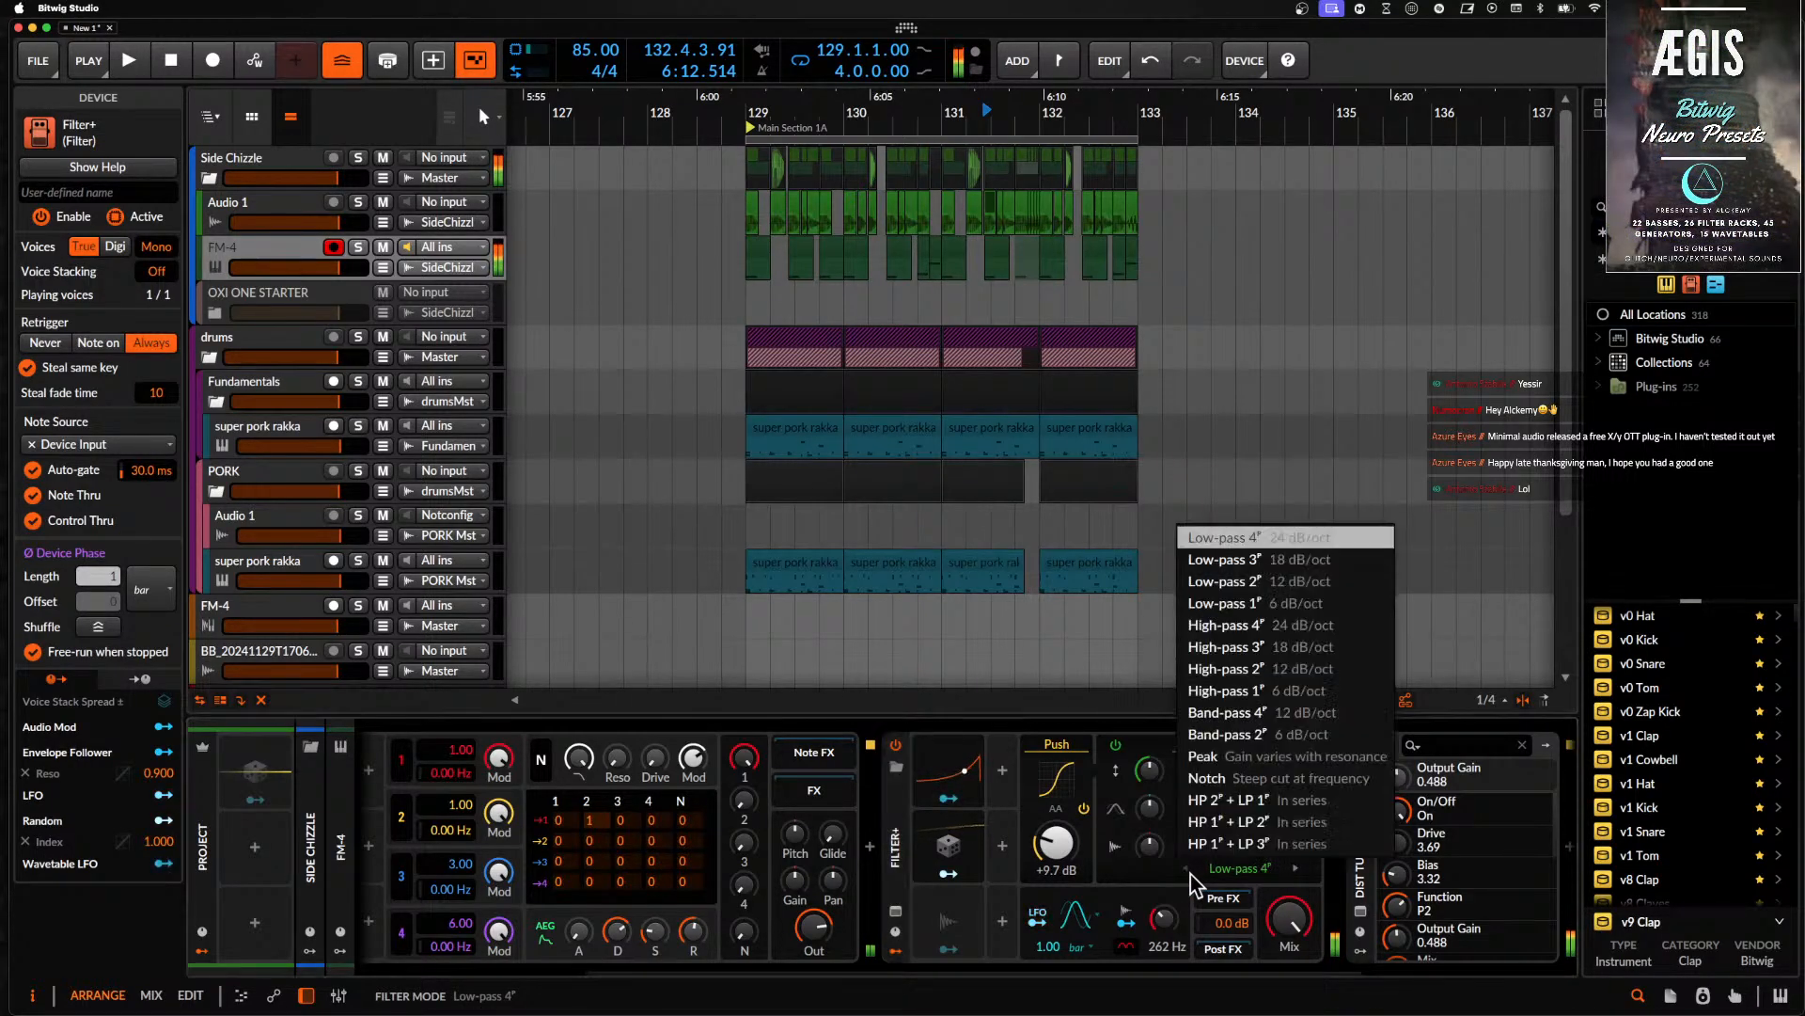
pyautogui.click(1239, 538)
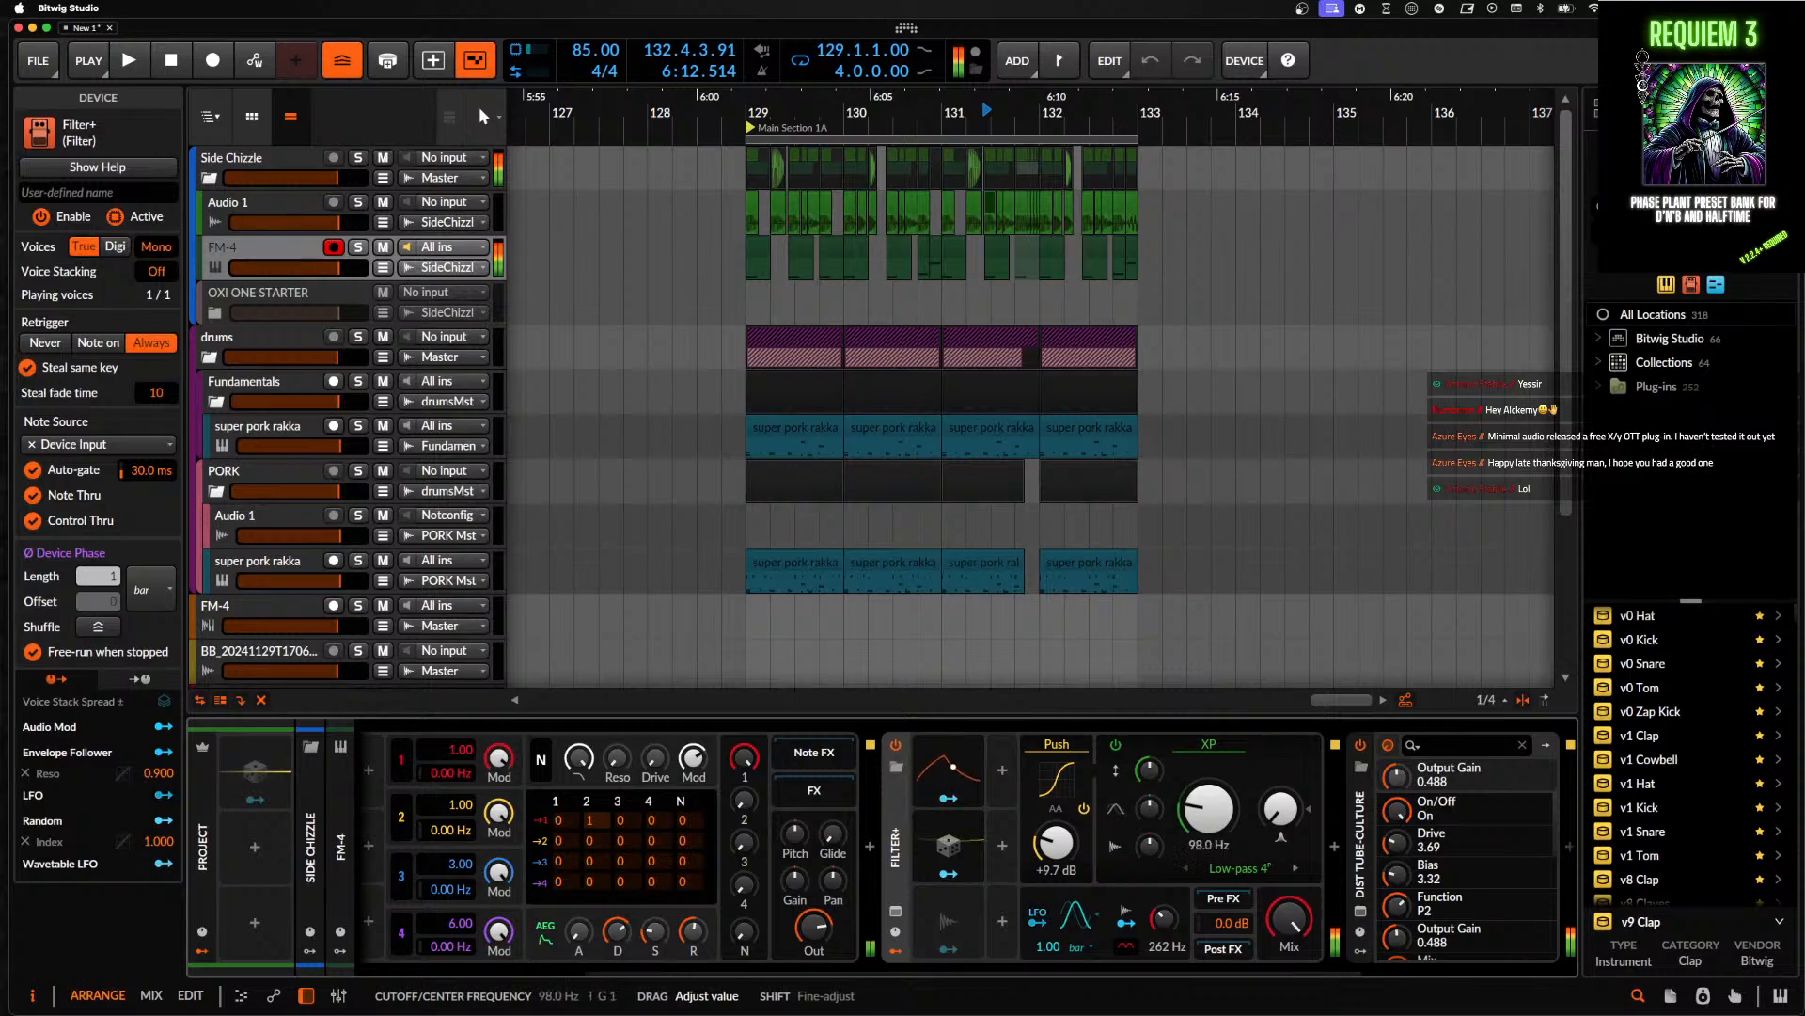
# - Set the Filter+ cutoff on the FM-4 track to 343 Hz and its Push drive to +5.7 dB
pyautogui.moveTo(1209, 809); pyautogui.dragTo(1208, 785)
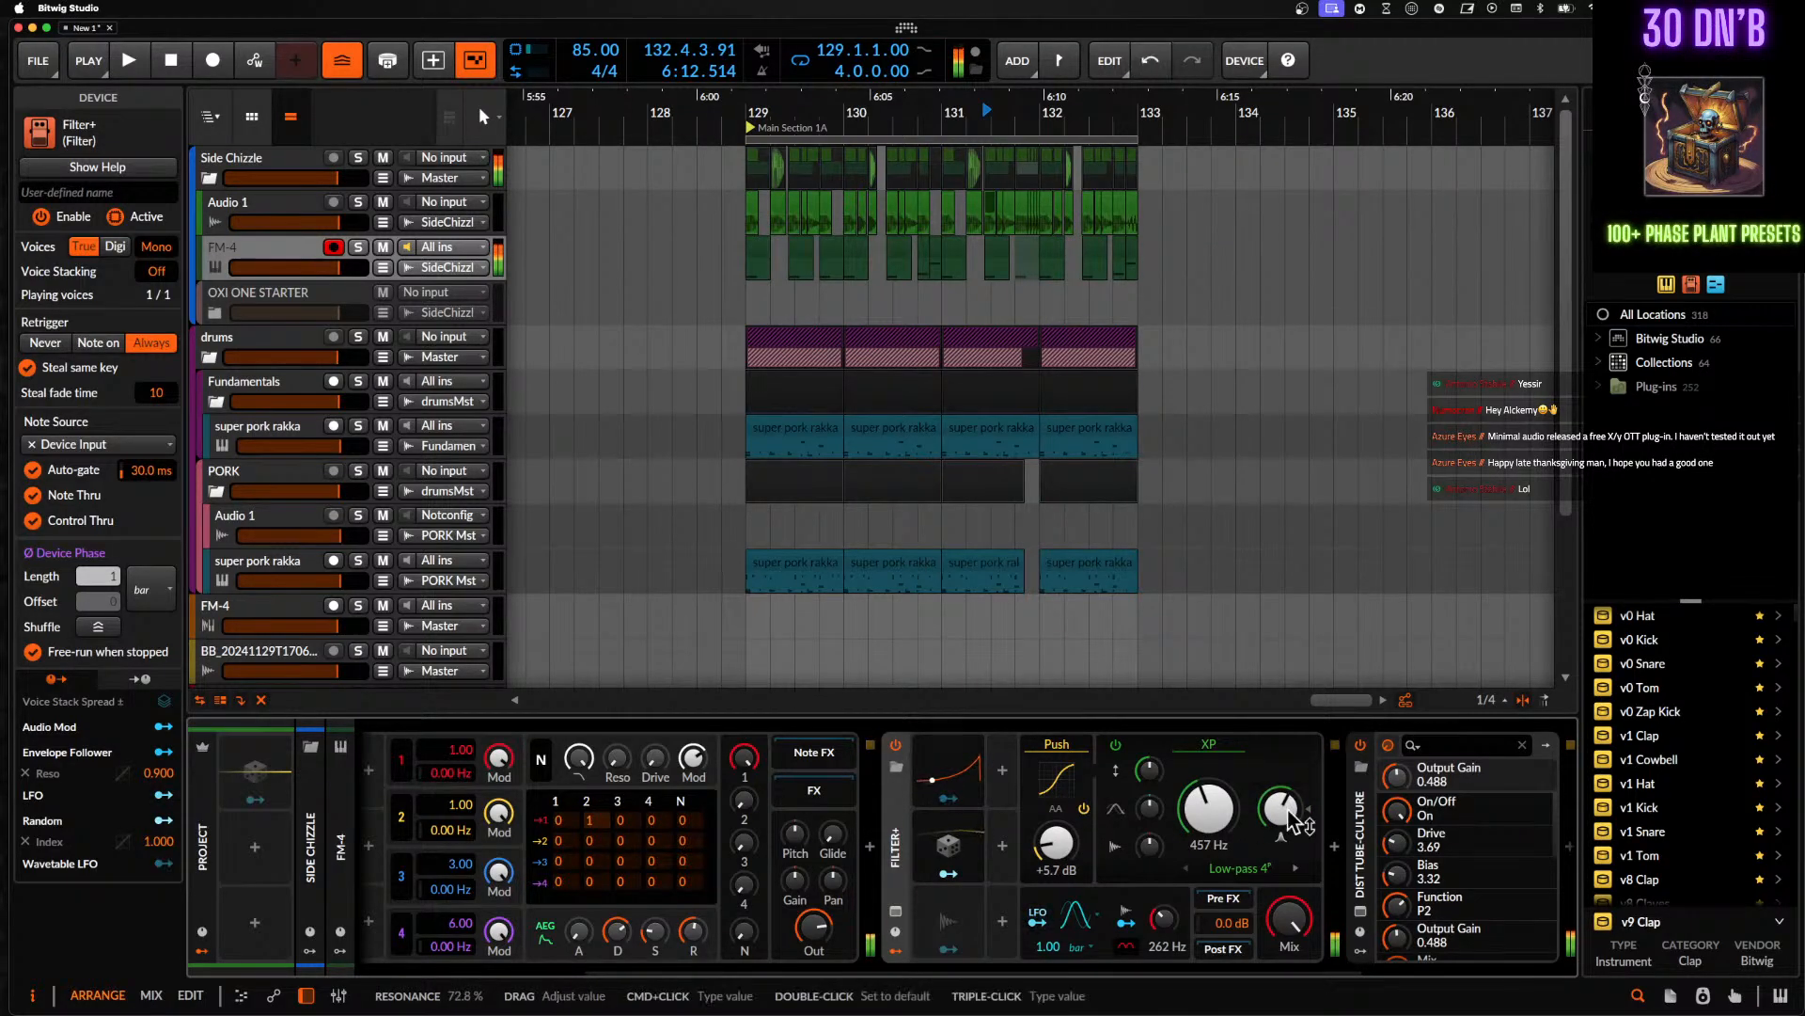
pyautogui.moveTo(1208, 809); pyautogui.dragTo(1194, 832)
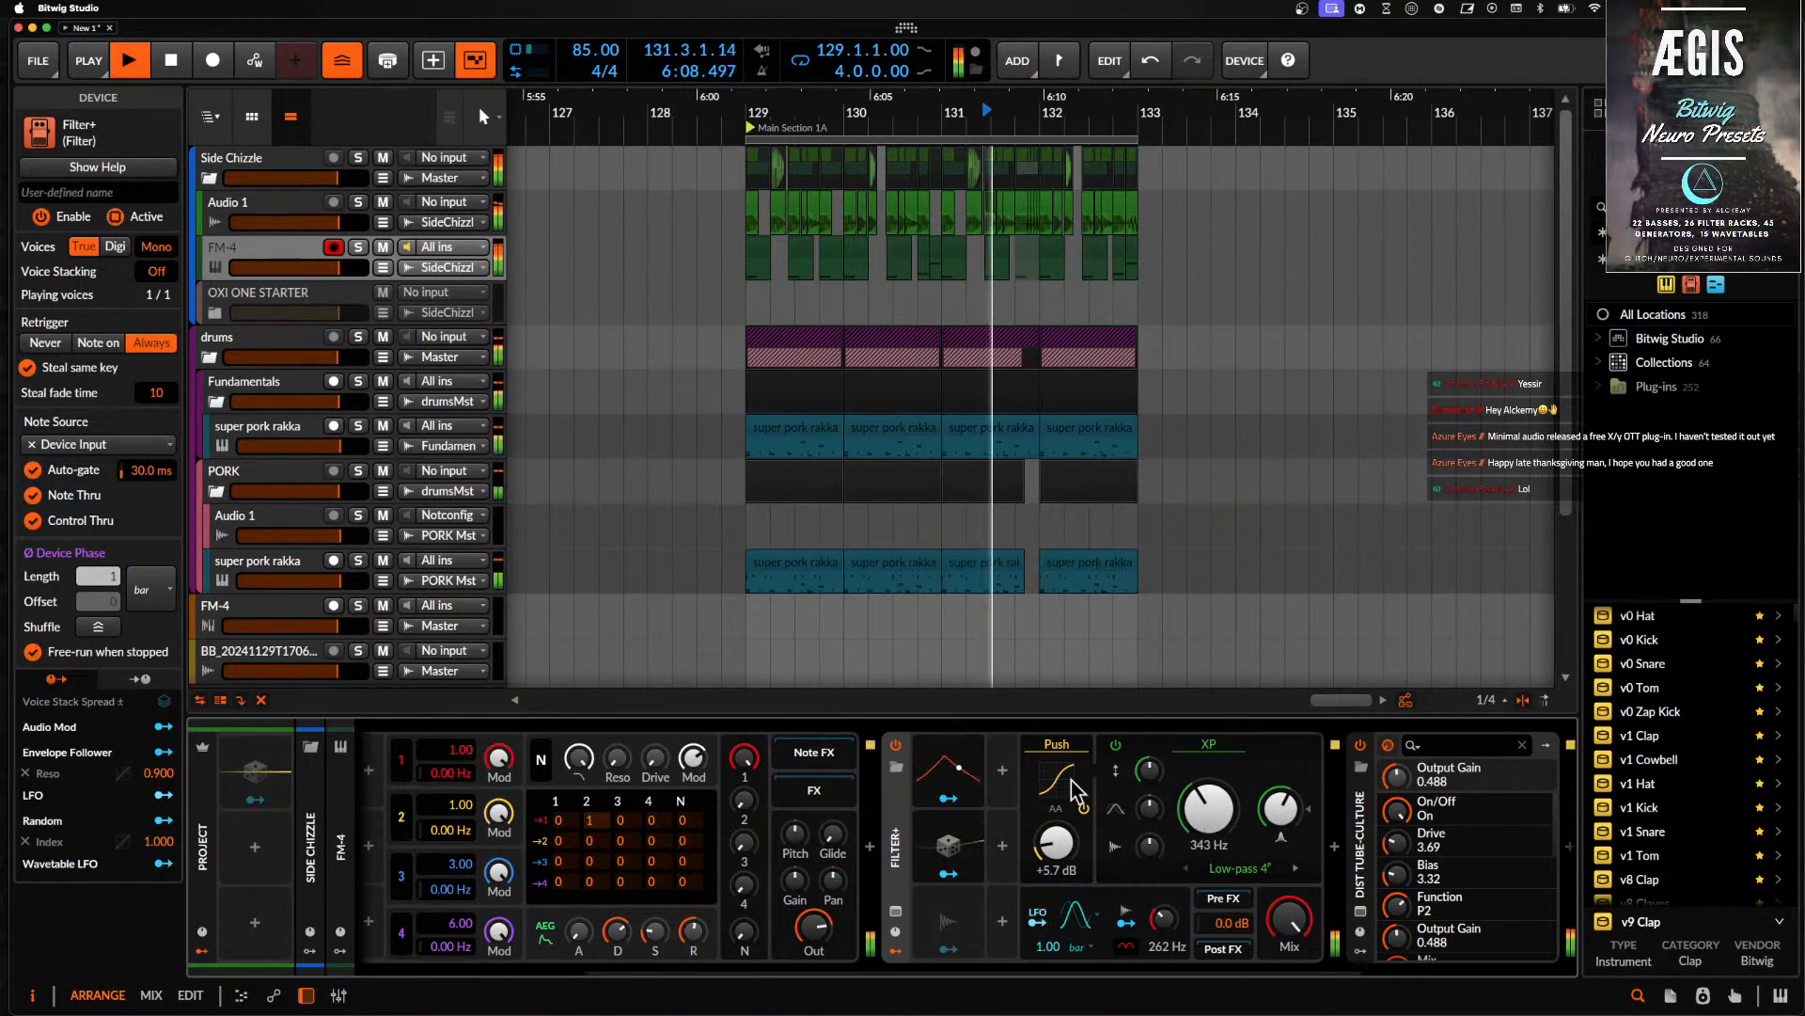
# - Collapse the FM-4, Filter+ and Dist TUBE-CULTURE devices and set the Over device's clipping threshold to -9.3 dB
pyautogui.hscroll(-5, 529, 781)
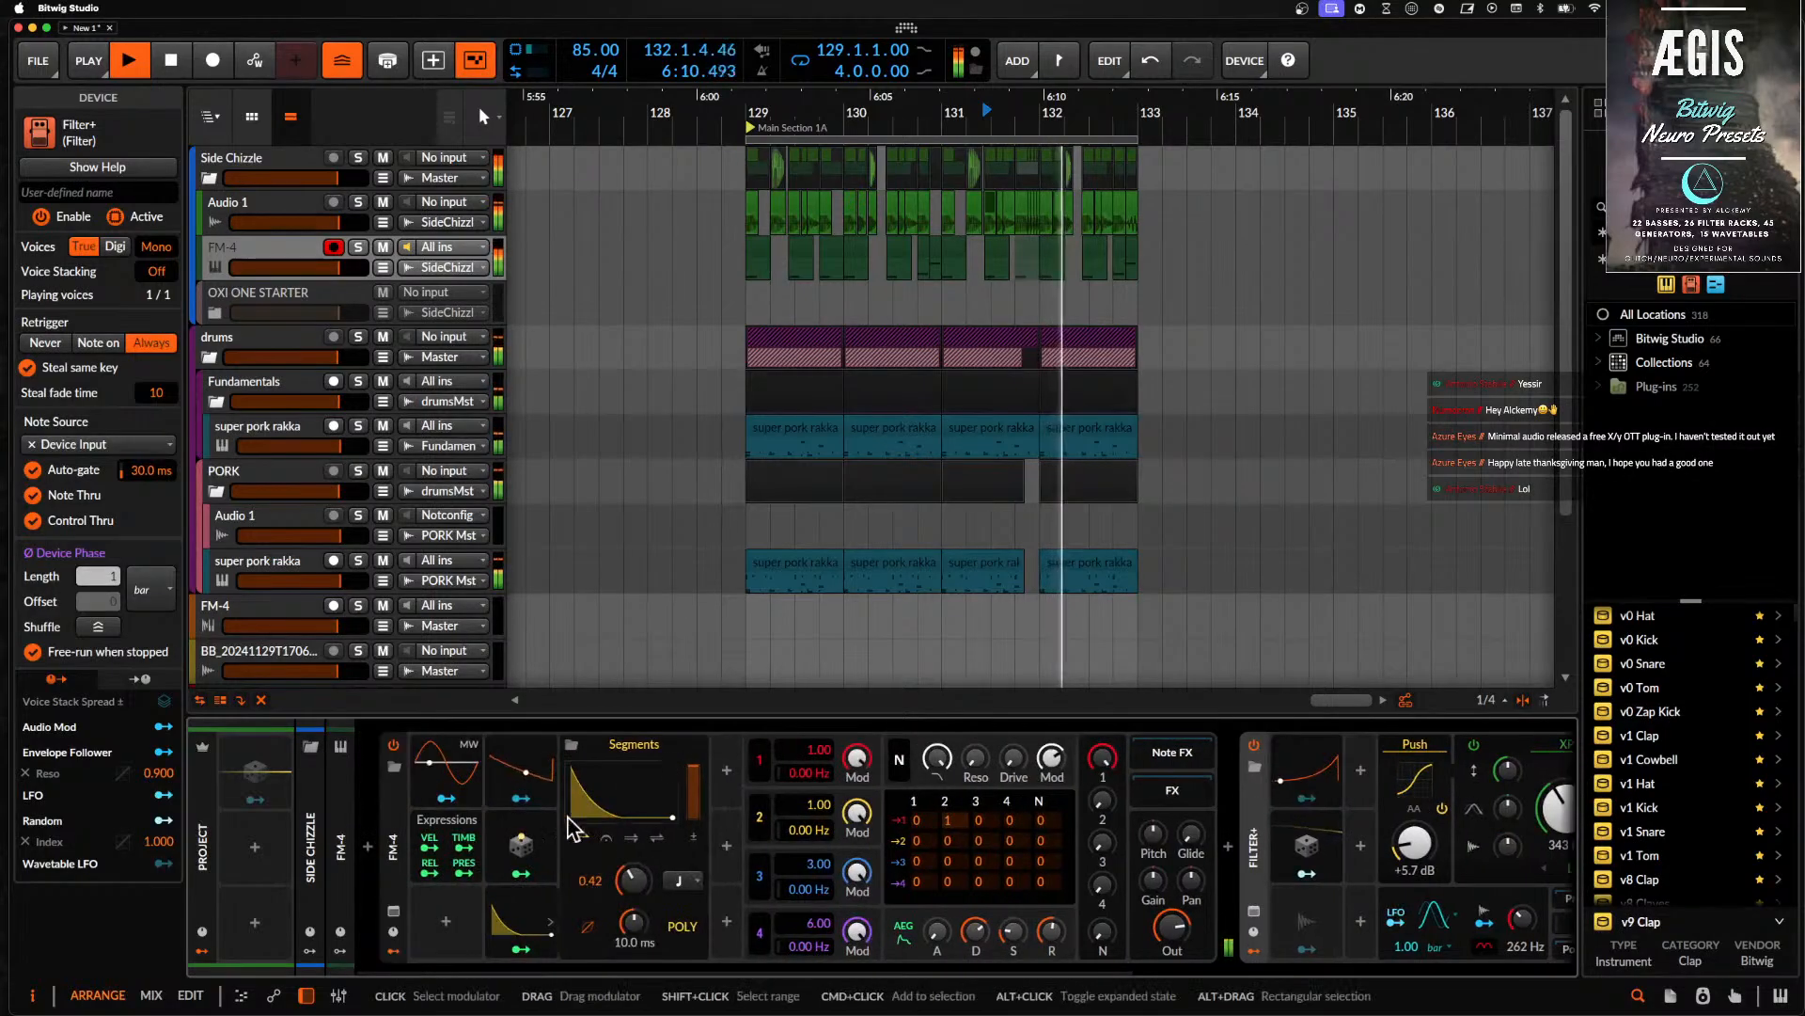
pyautogui.doubleClick(396, 811)
pyautogui.doubleClick(796, 781)
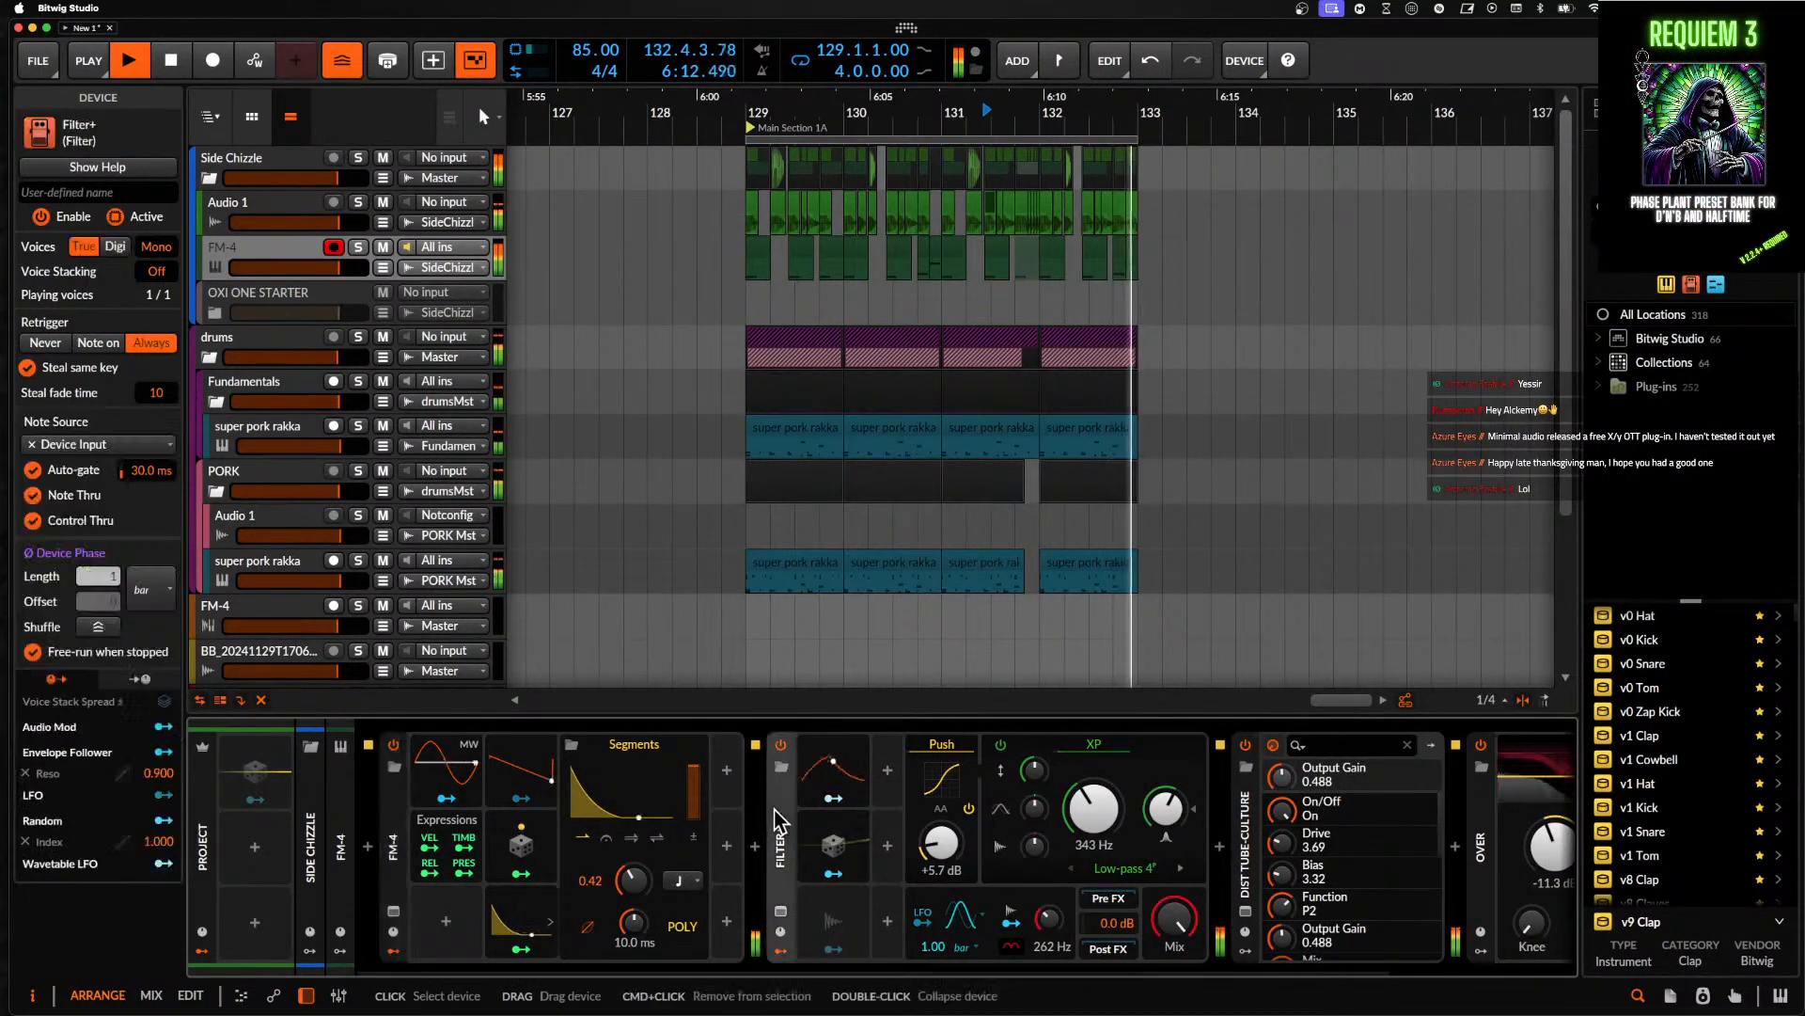
pyautogui.click(392, 951)
pyautogui.click(442, 952)
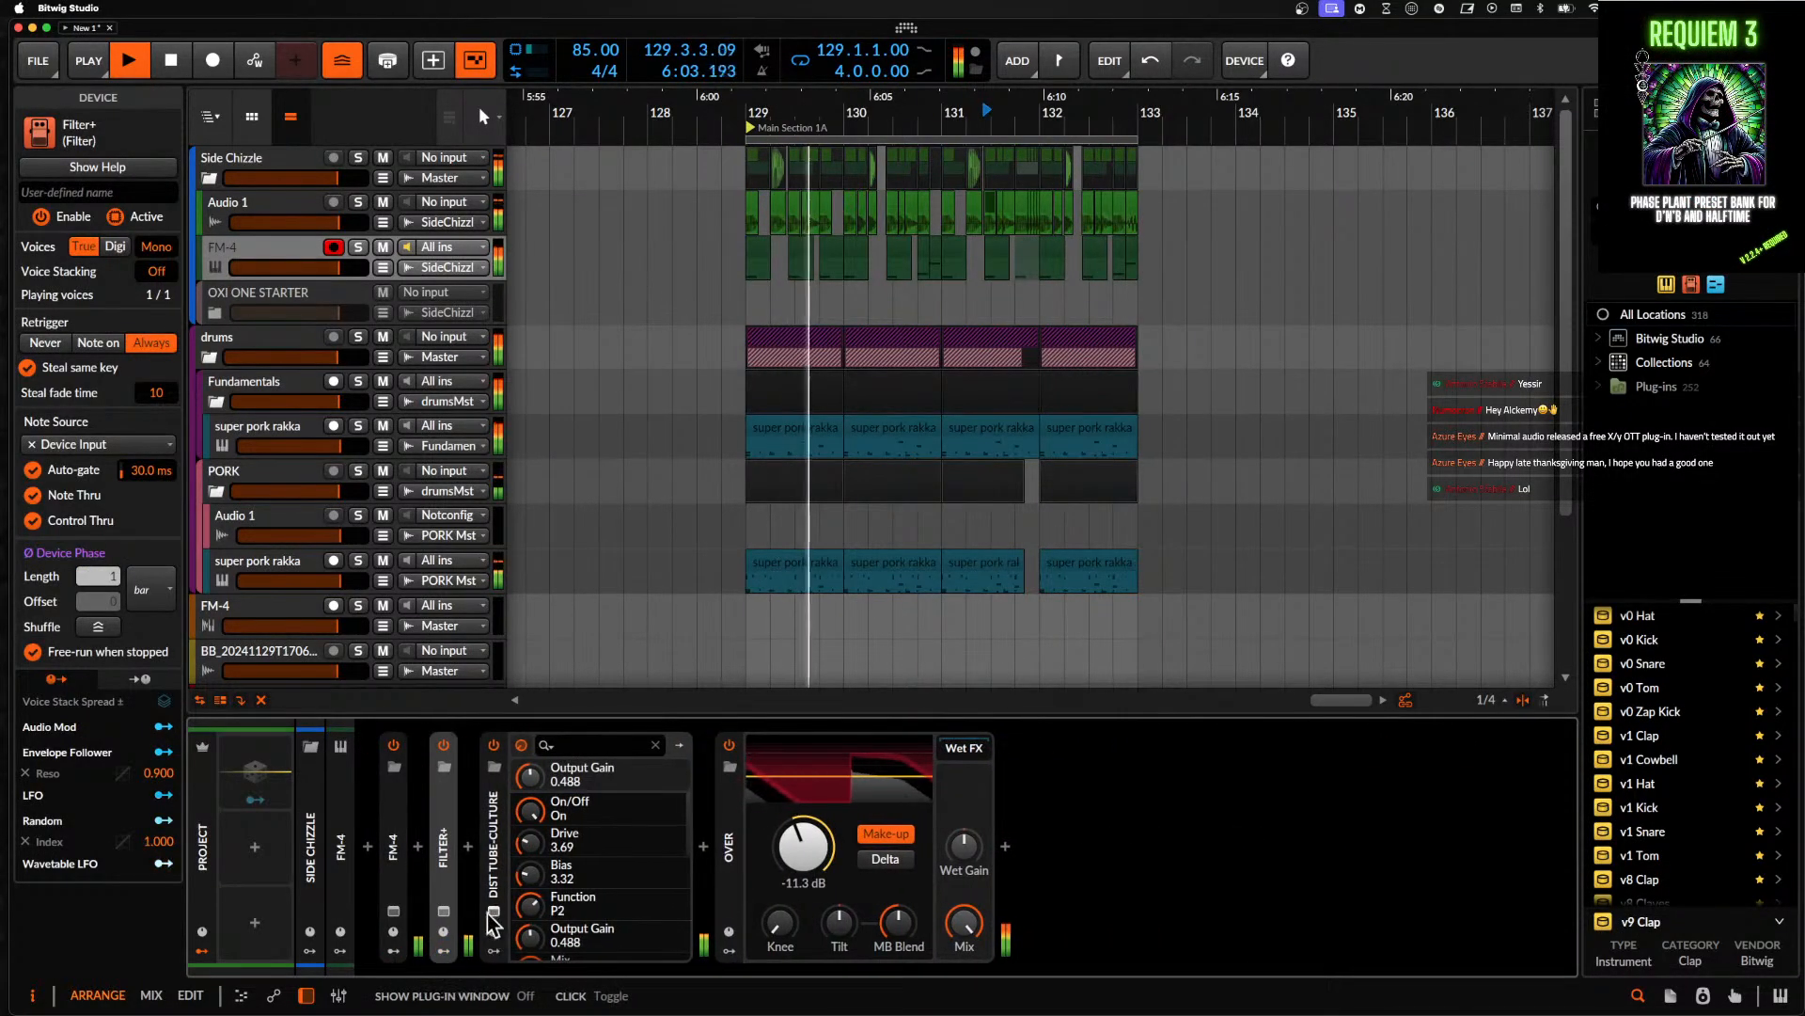
pyautogui.doubleClick(490, 850)
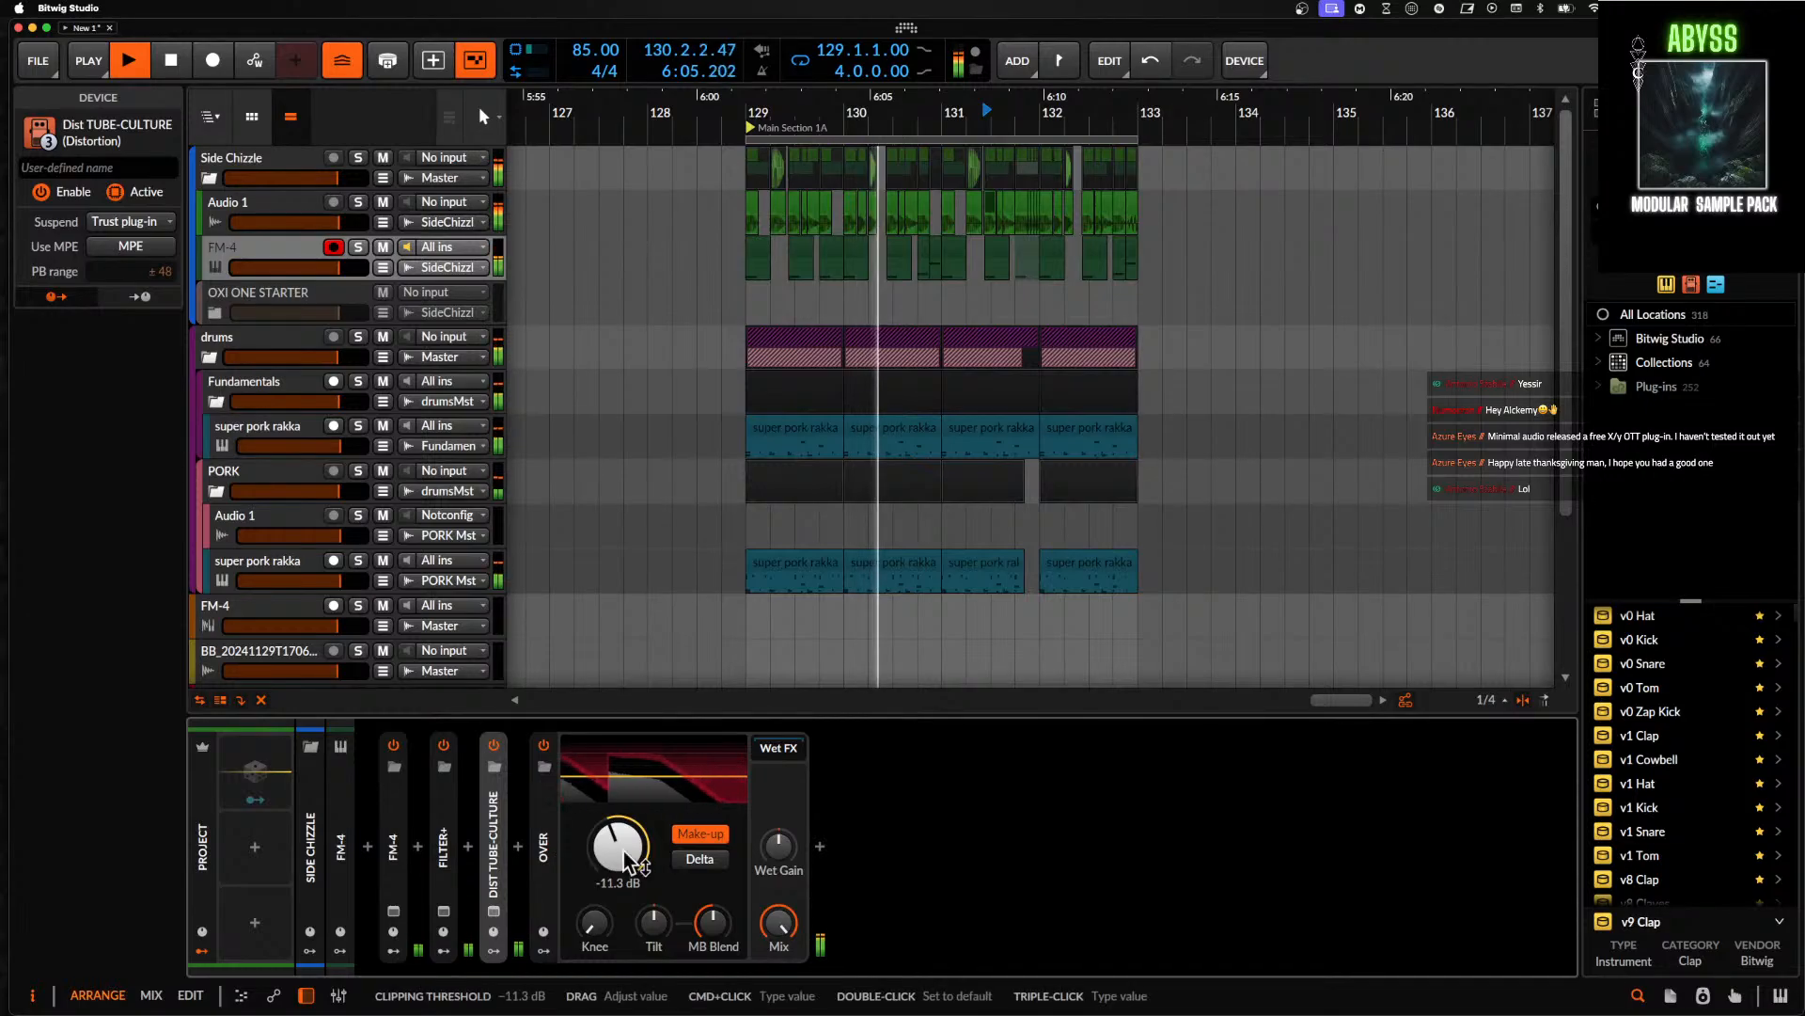
pyautogui.moveTo(621, 849); pyautogui.dragTo(613, 858)
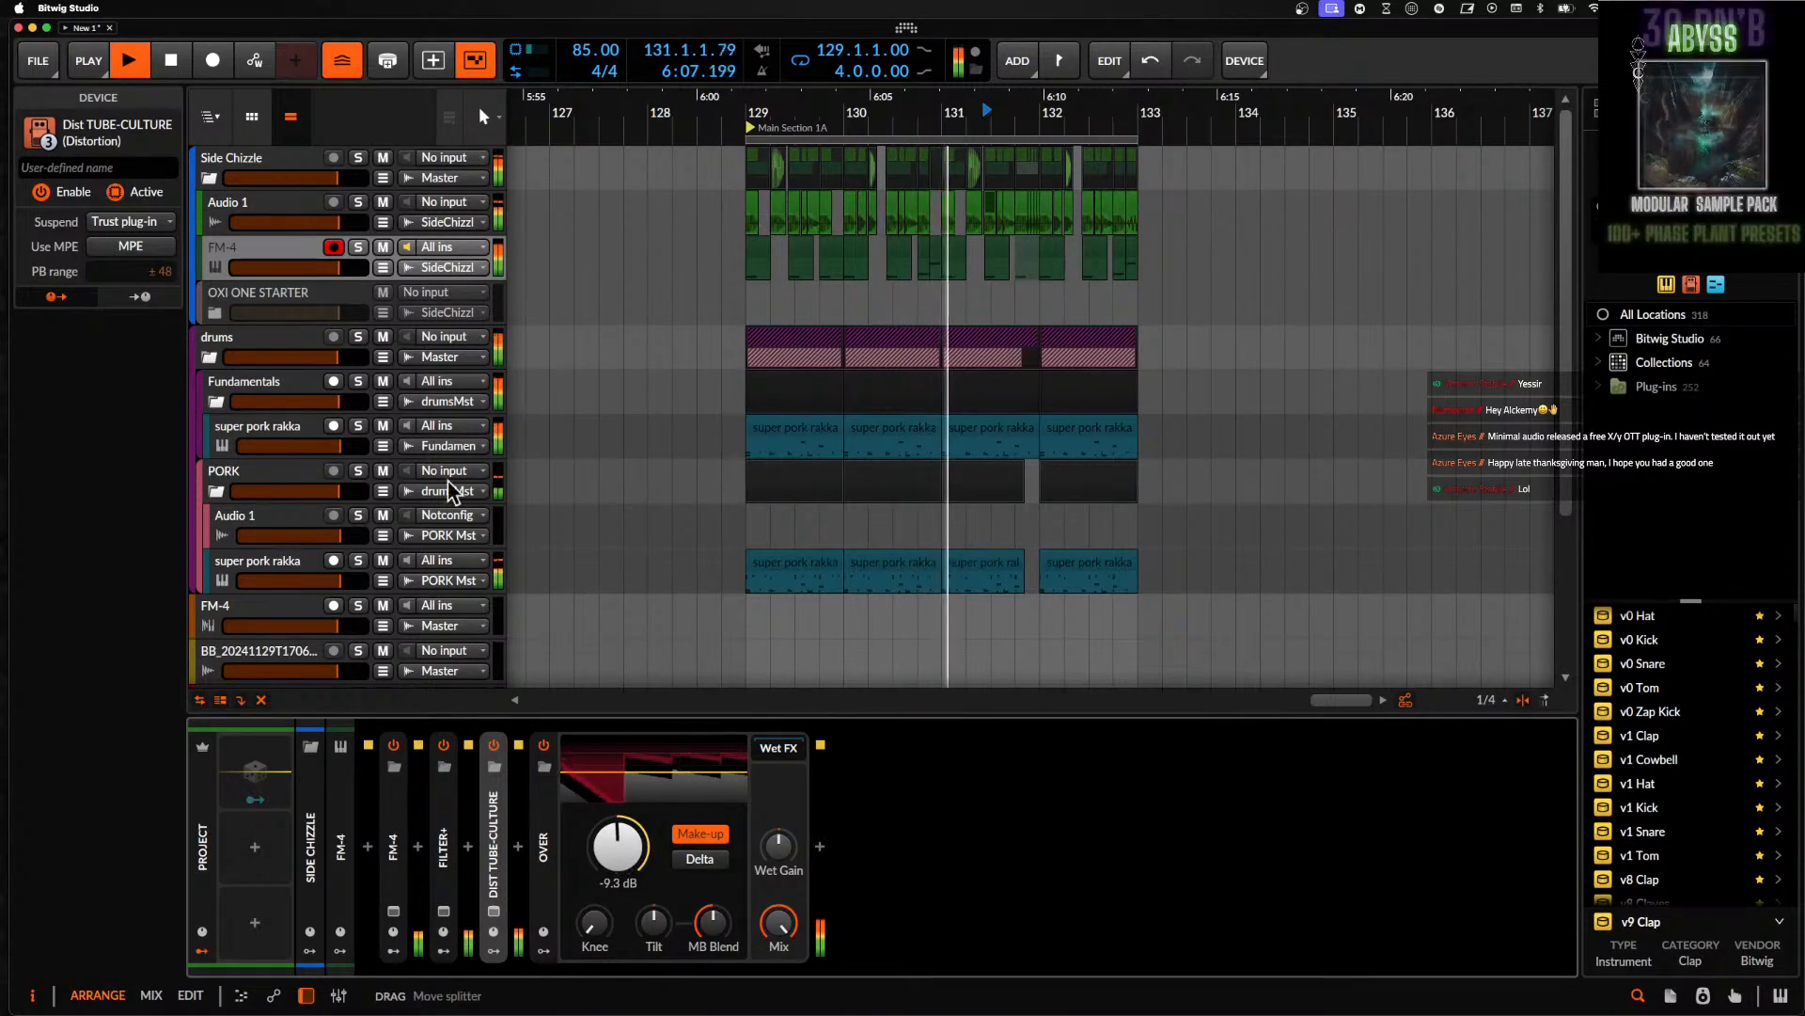
# - Select the Audio 1 track in Side Chizzle and play the loop from bar 129
pyautogui.press('space')
pyautogui.click(285, 256)
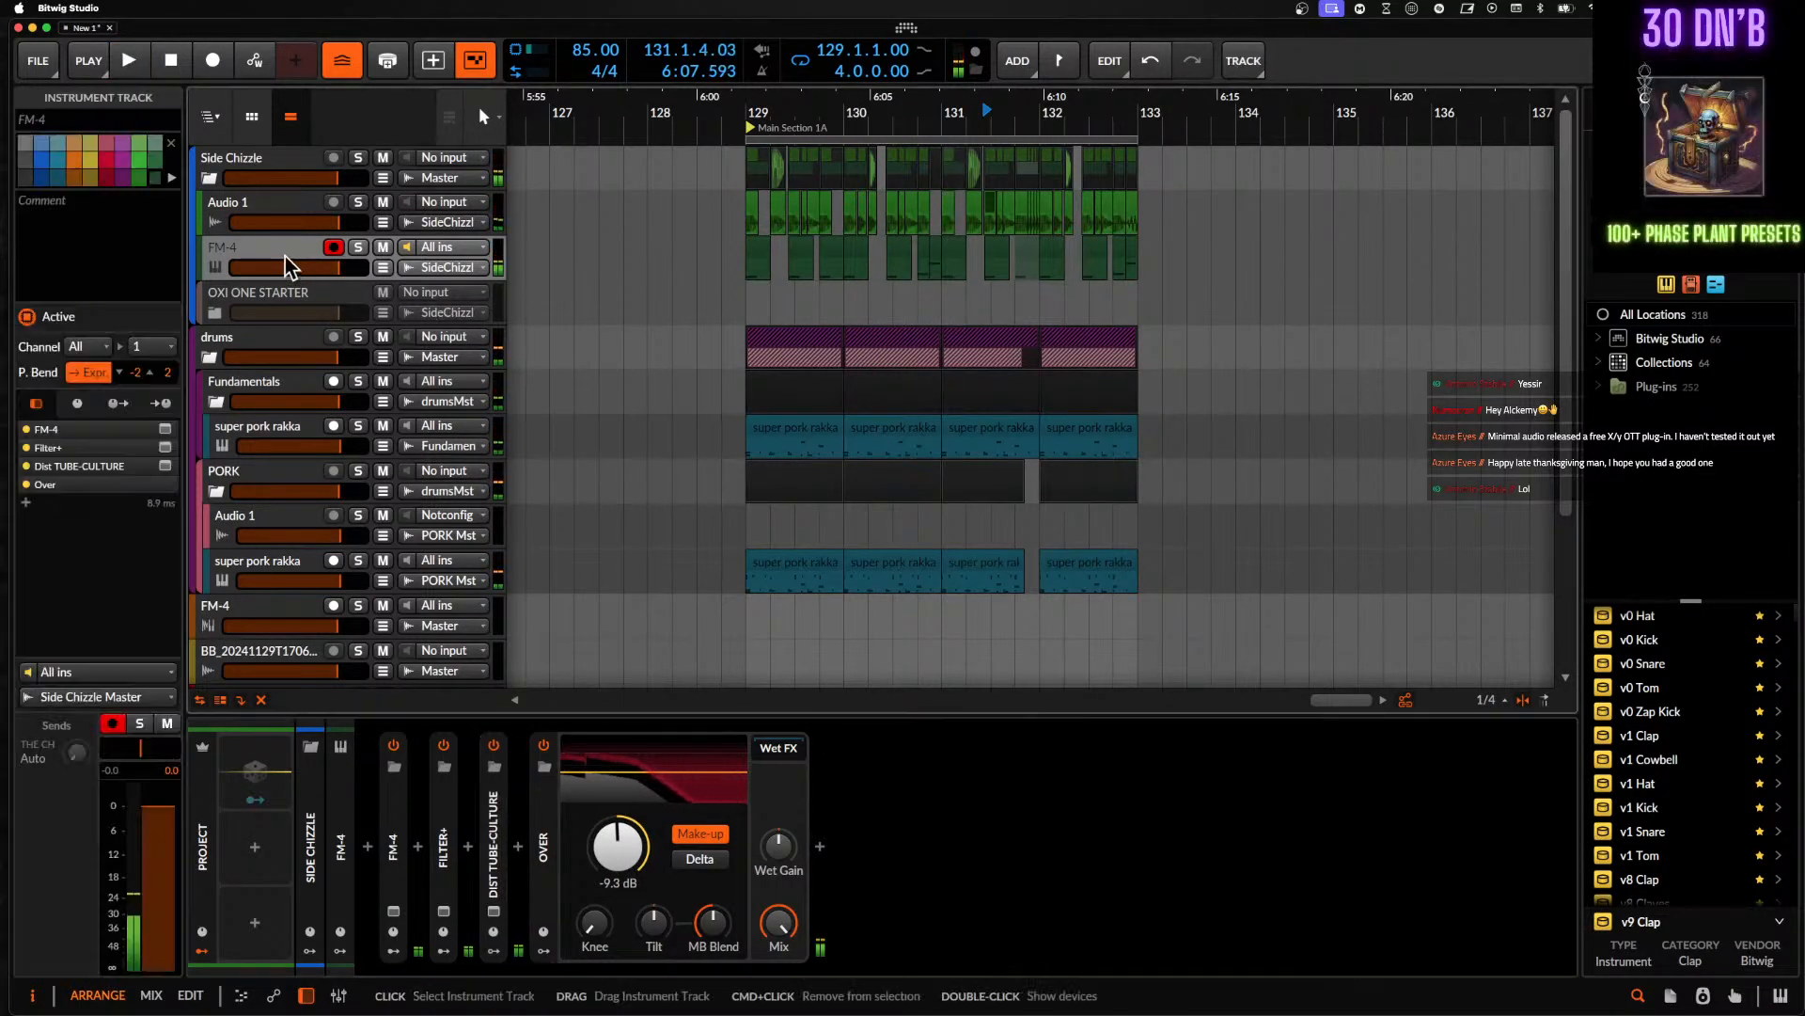
pyautogui.click(753, 211)
pyautogui.scroll(3, 752, 211)
pyautogui.click(223, 209)
pyautogui.press('space')
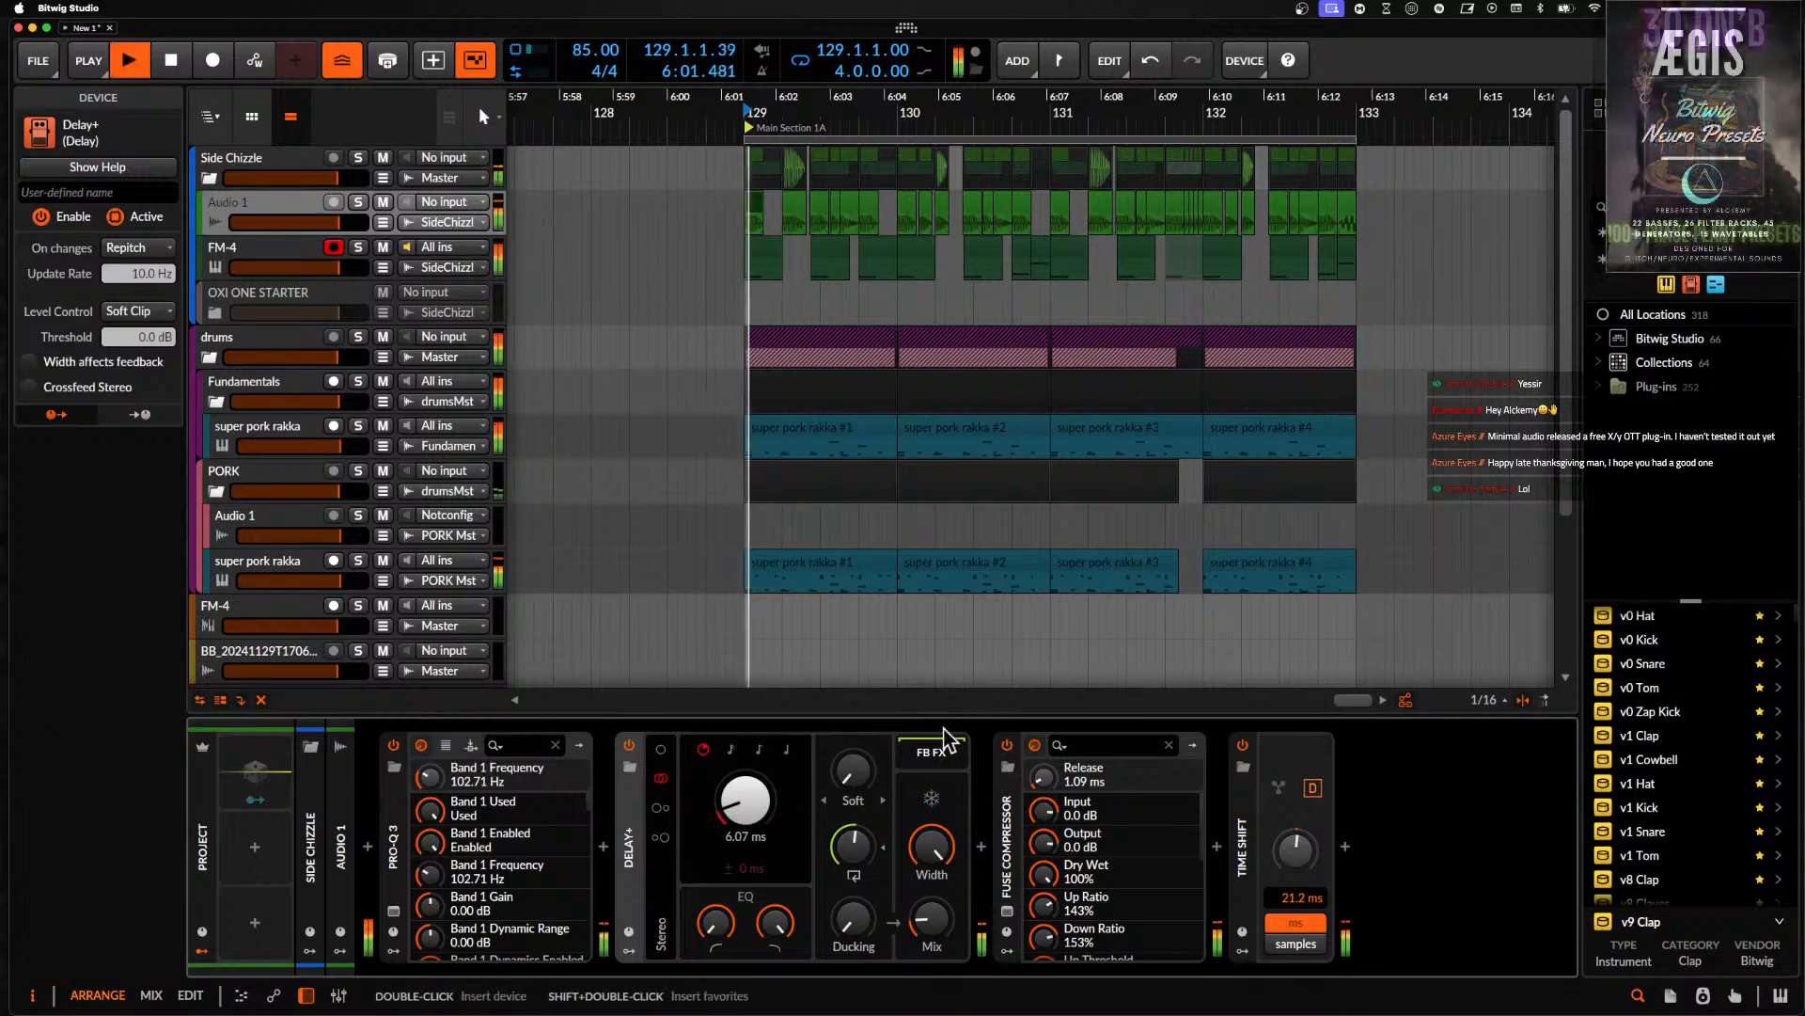
# - Insert the kHs Frequency Shifter after Delay+ on the Audio 1 track
pyautogui.click(980, 847)
pyautogui.write('FRE')
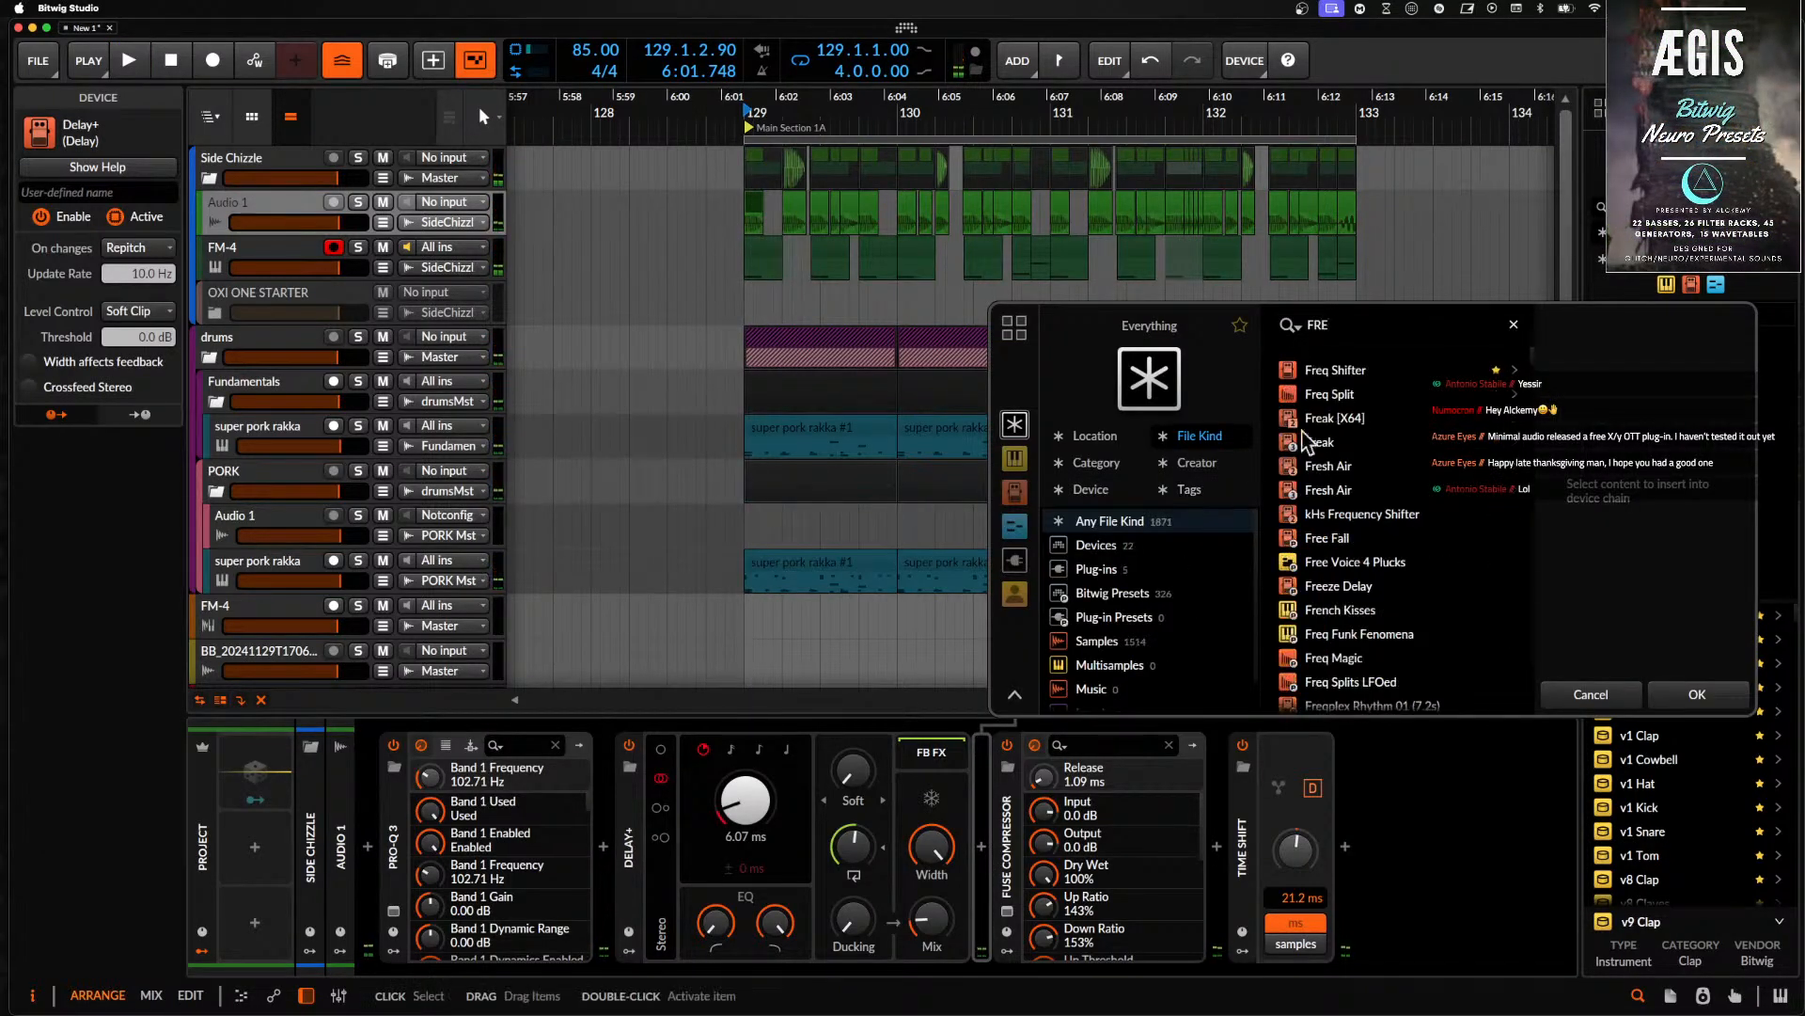
pyautogui.click(1362, 514)
pyautogui.click(1695, 694)
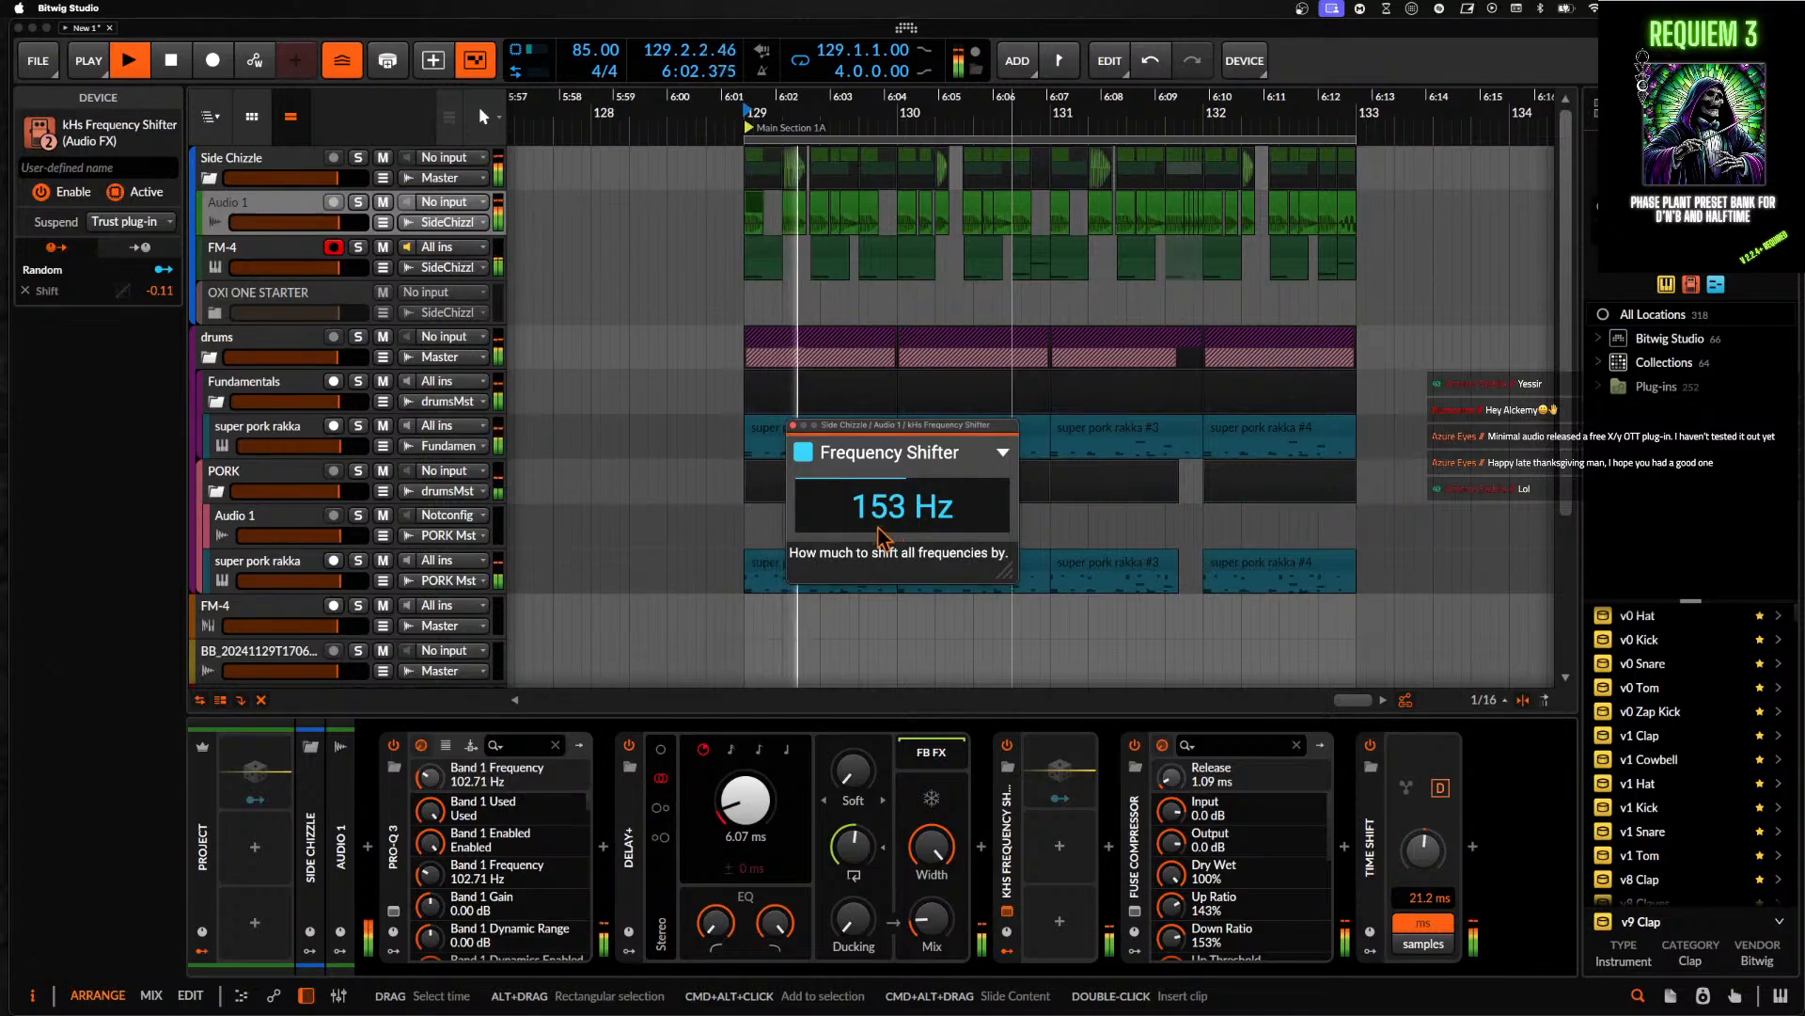
# - Try different shift amounts in the Frequency Shifter, including 559 Hz and 0.00 Hz, then delete the device
pyautogui.moveTo(869, 522); pyautogui.dragTo(870, 517)
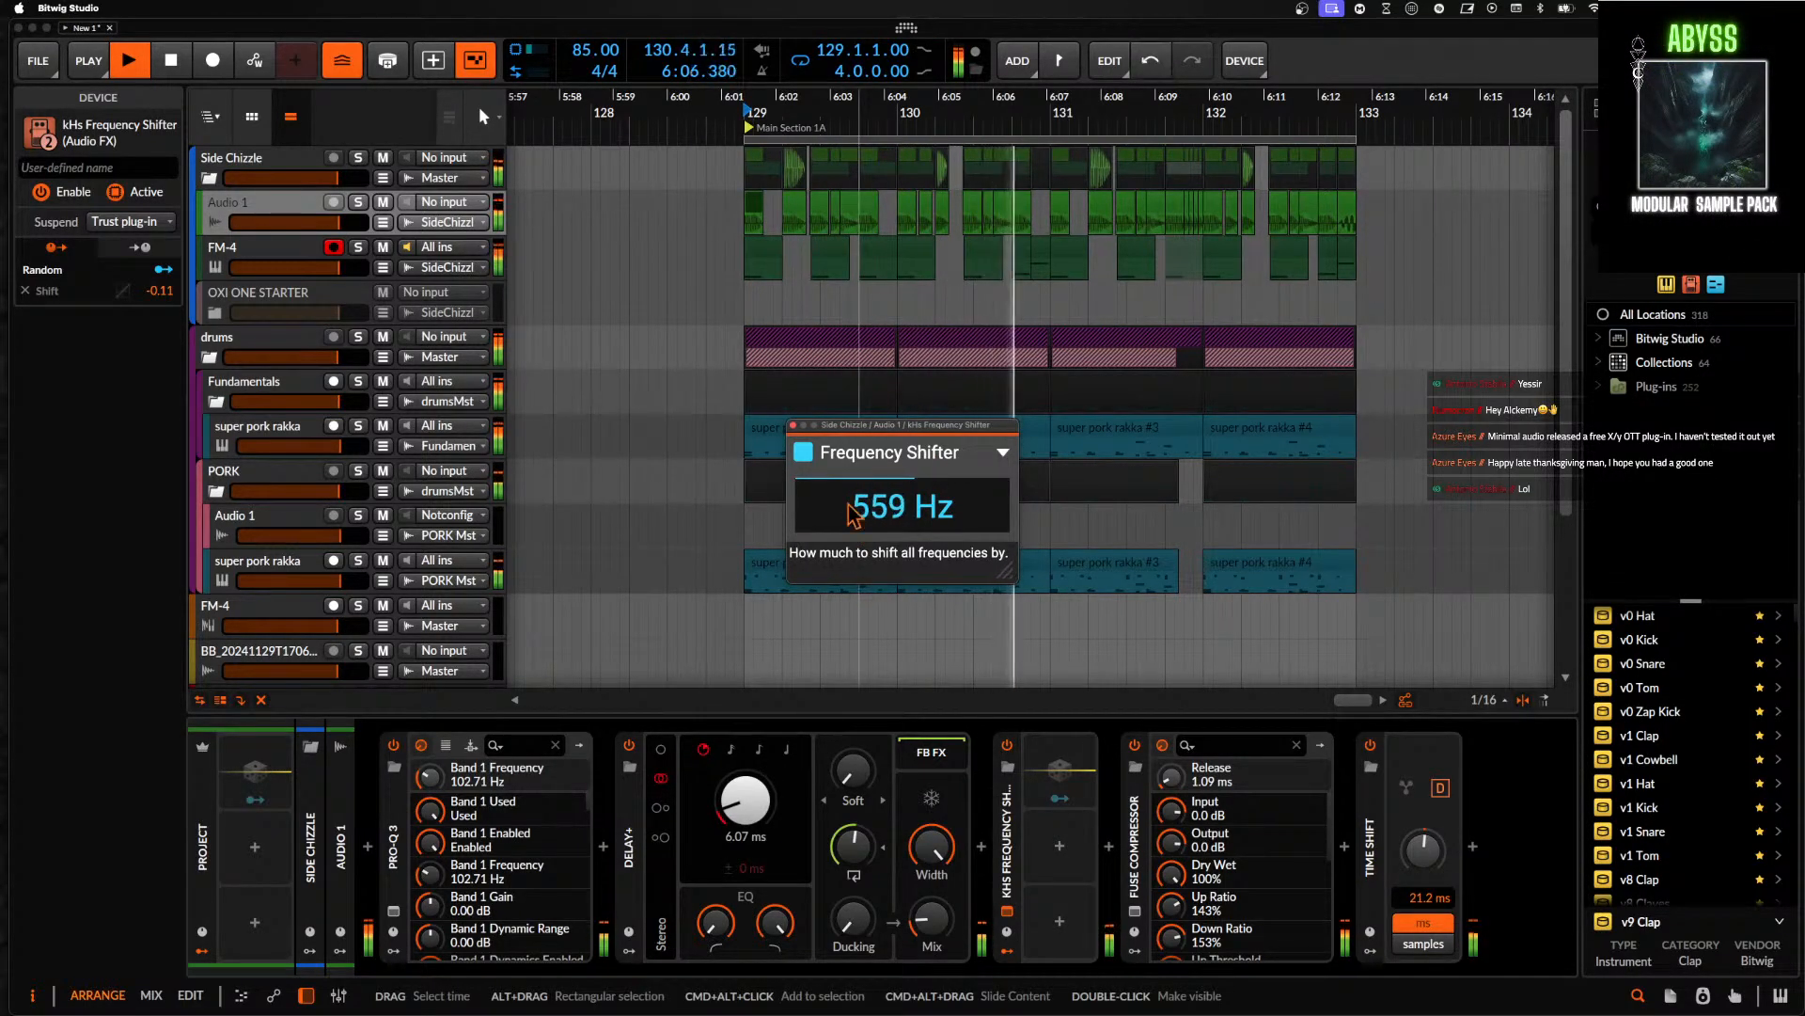
pyautogui.moveTo(854, 512); pyautogui.dragTo(853, 513)
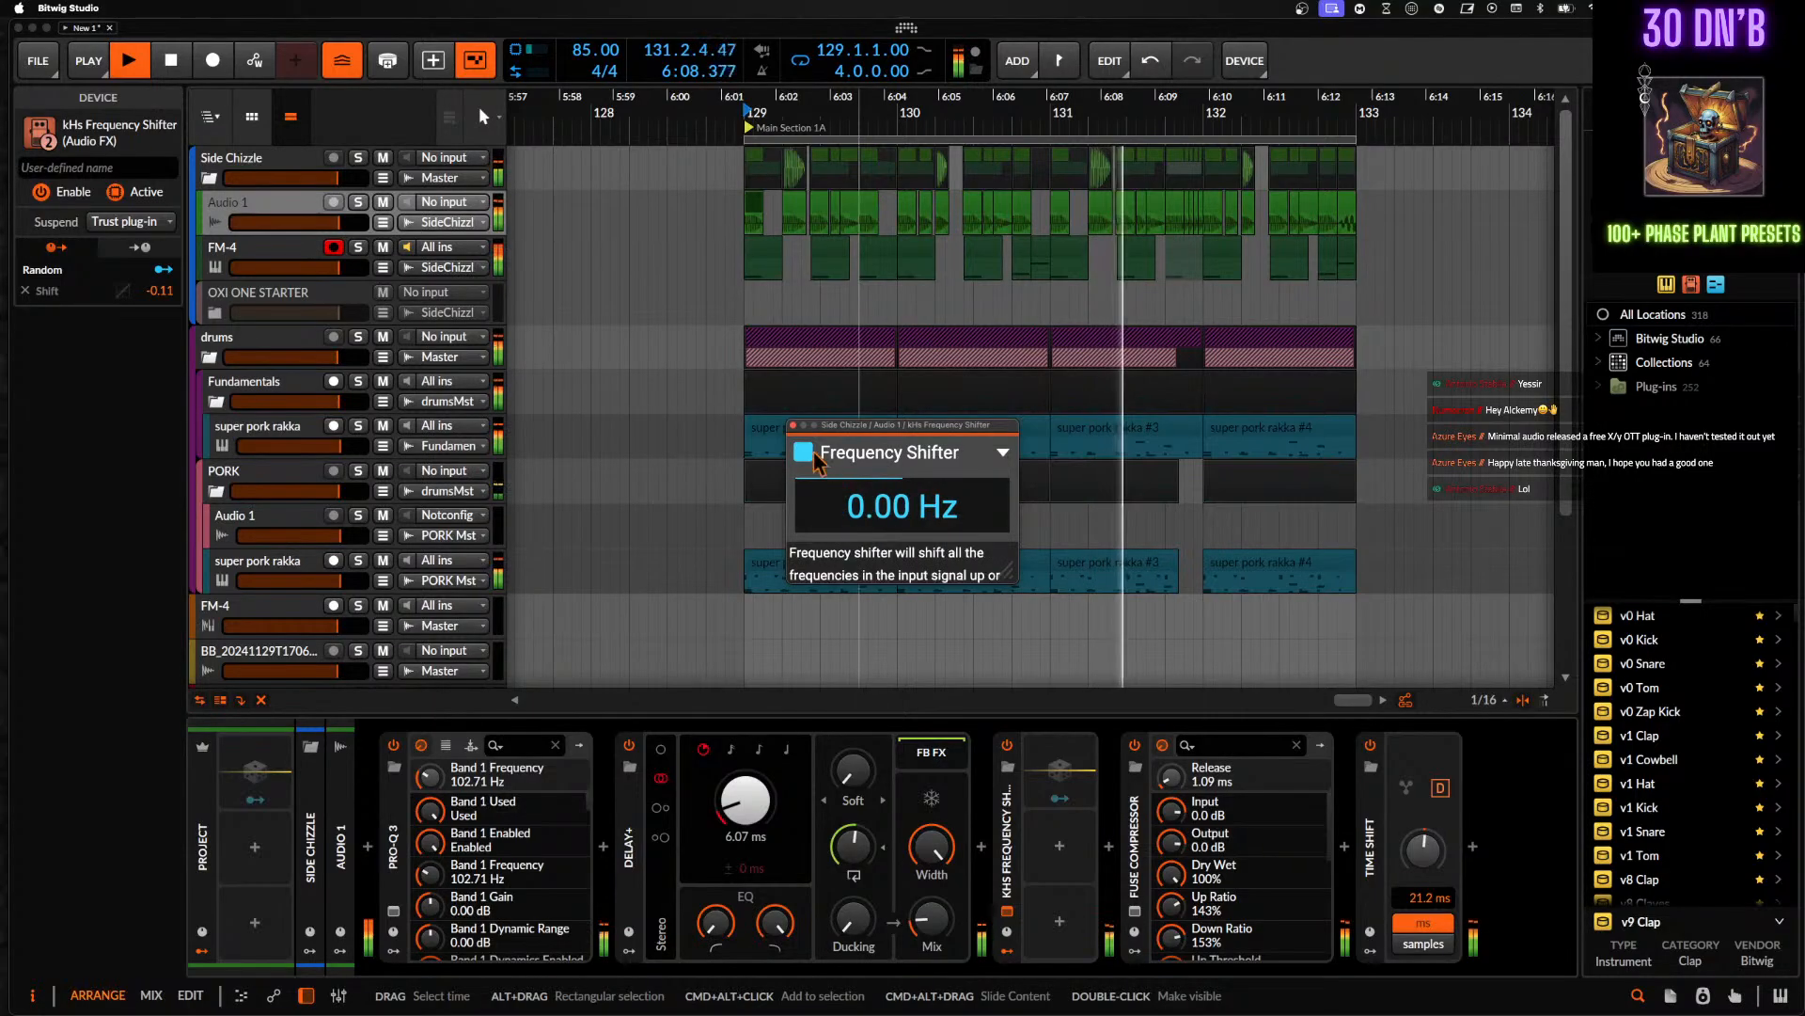
pyautogui.click(793, 425)
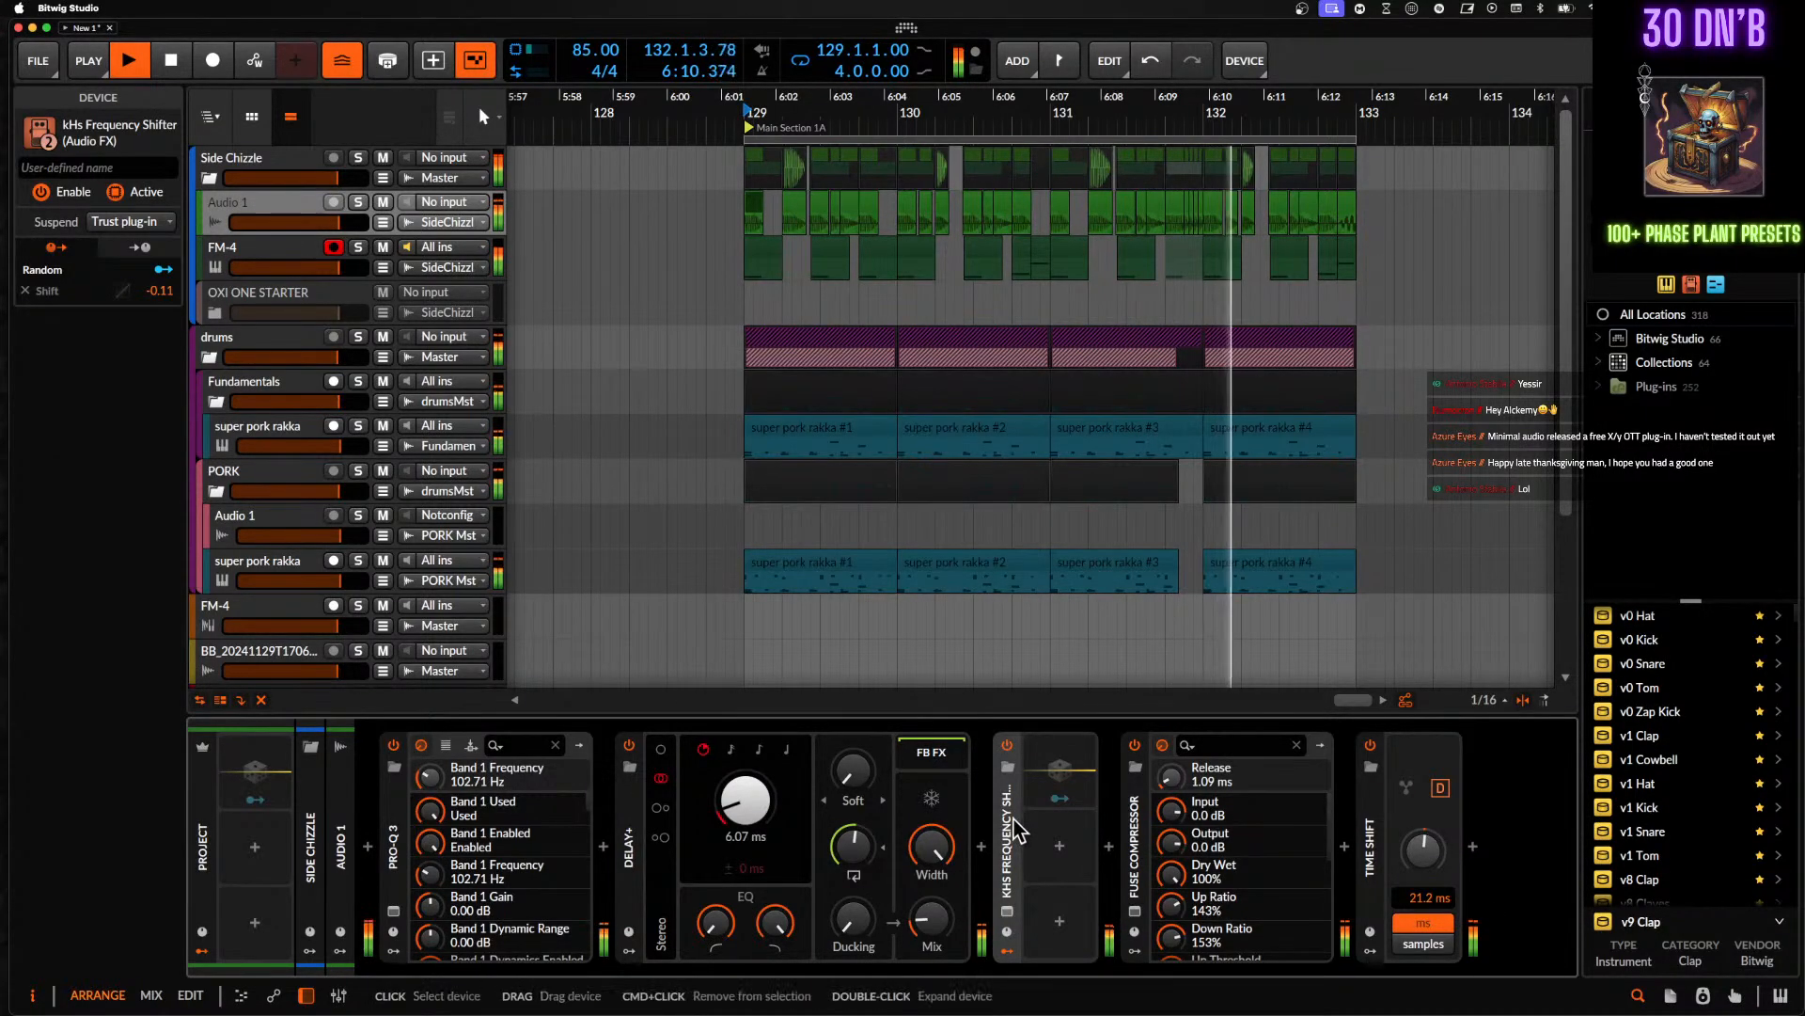
pyautogui.press('Delete')
# - Adjust the decay of the v0 Snare in the Fundamentals super pork rakka drum machine while auditioning the loop
pyautogui.scroll(-2, 934, 492)
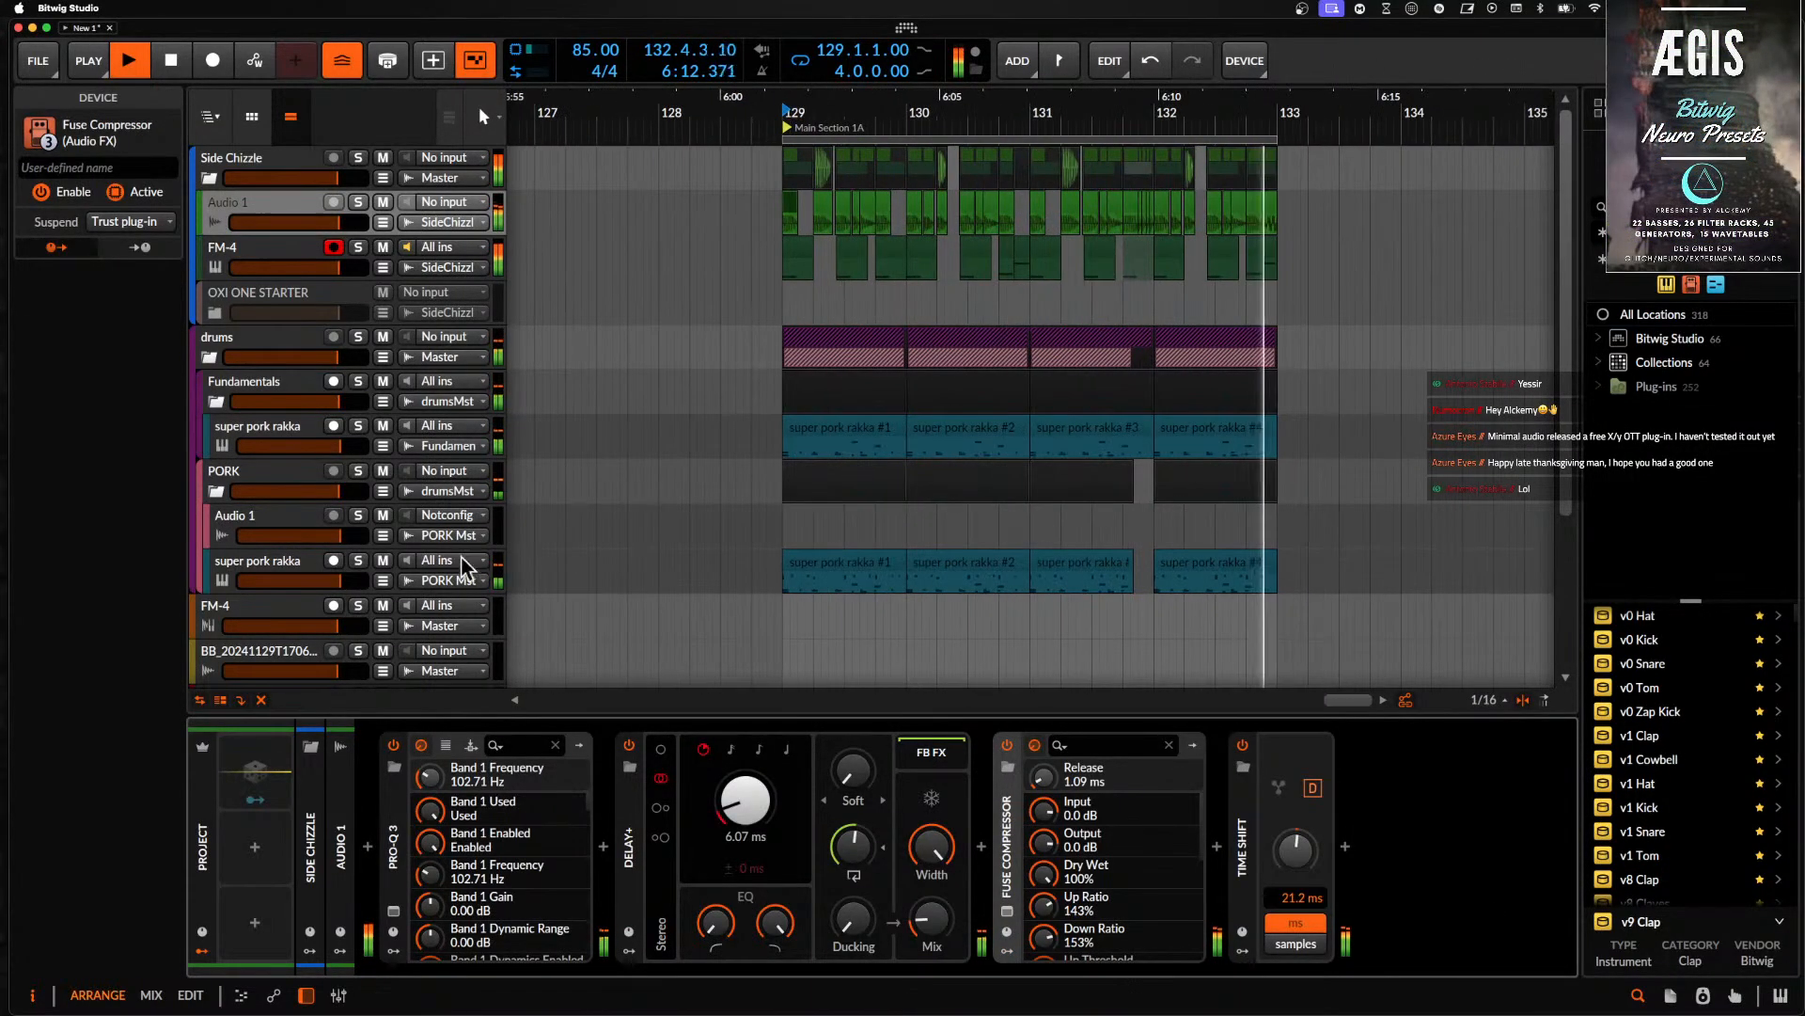
pyautogui.click(240, 435)
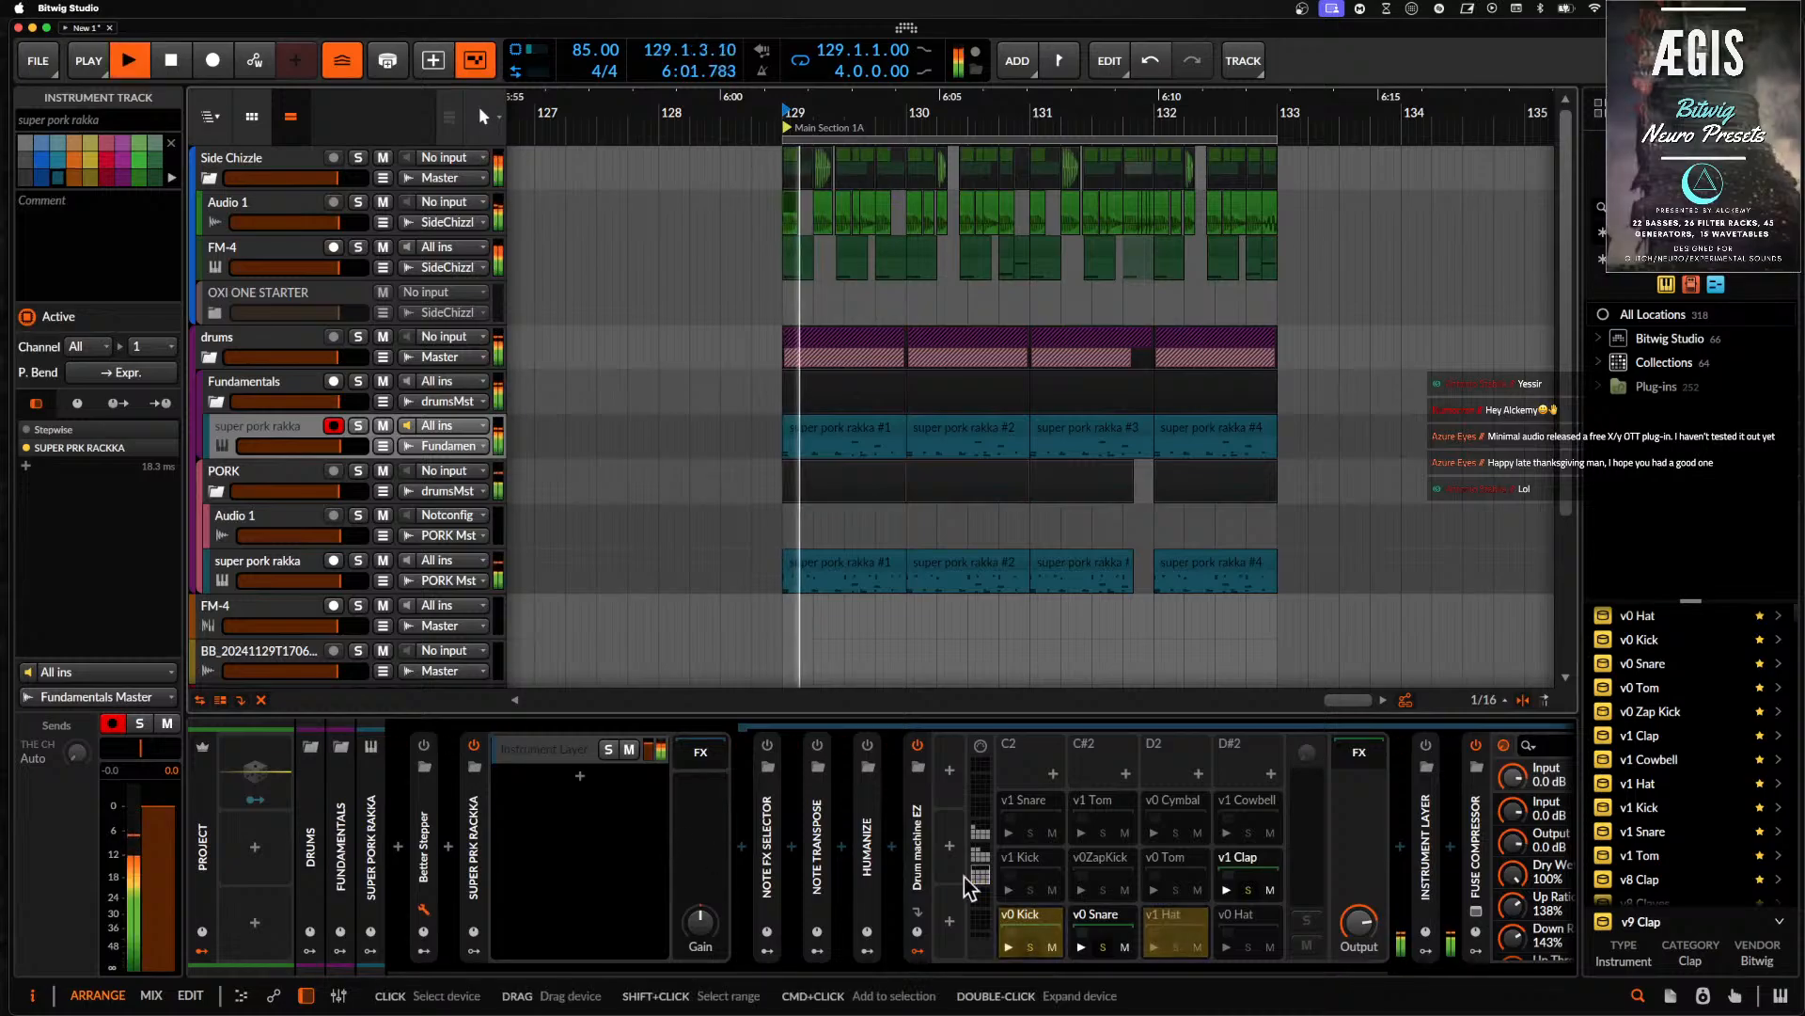
pyautogui.click(1095, 917)
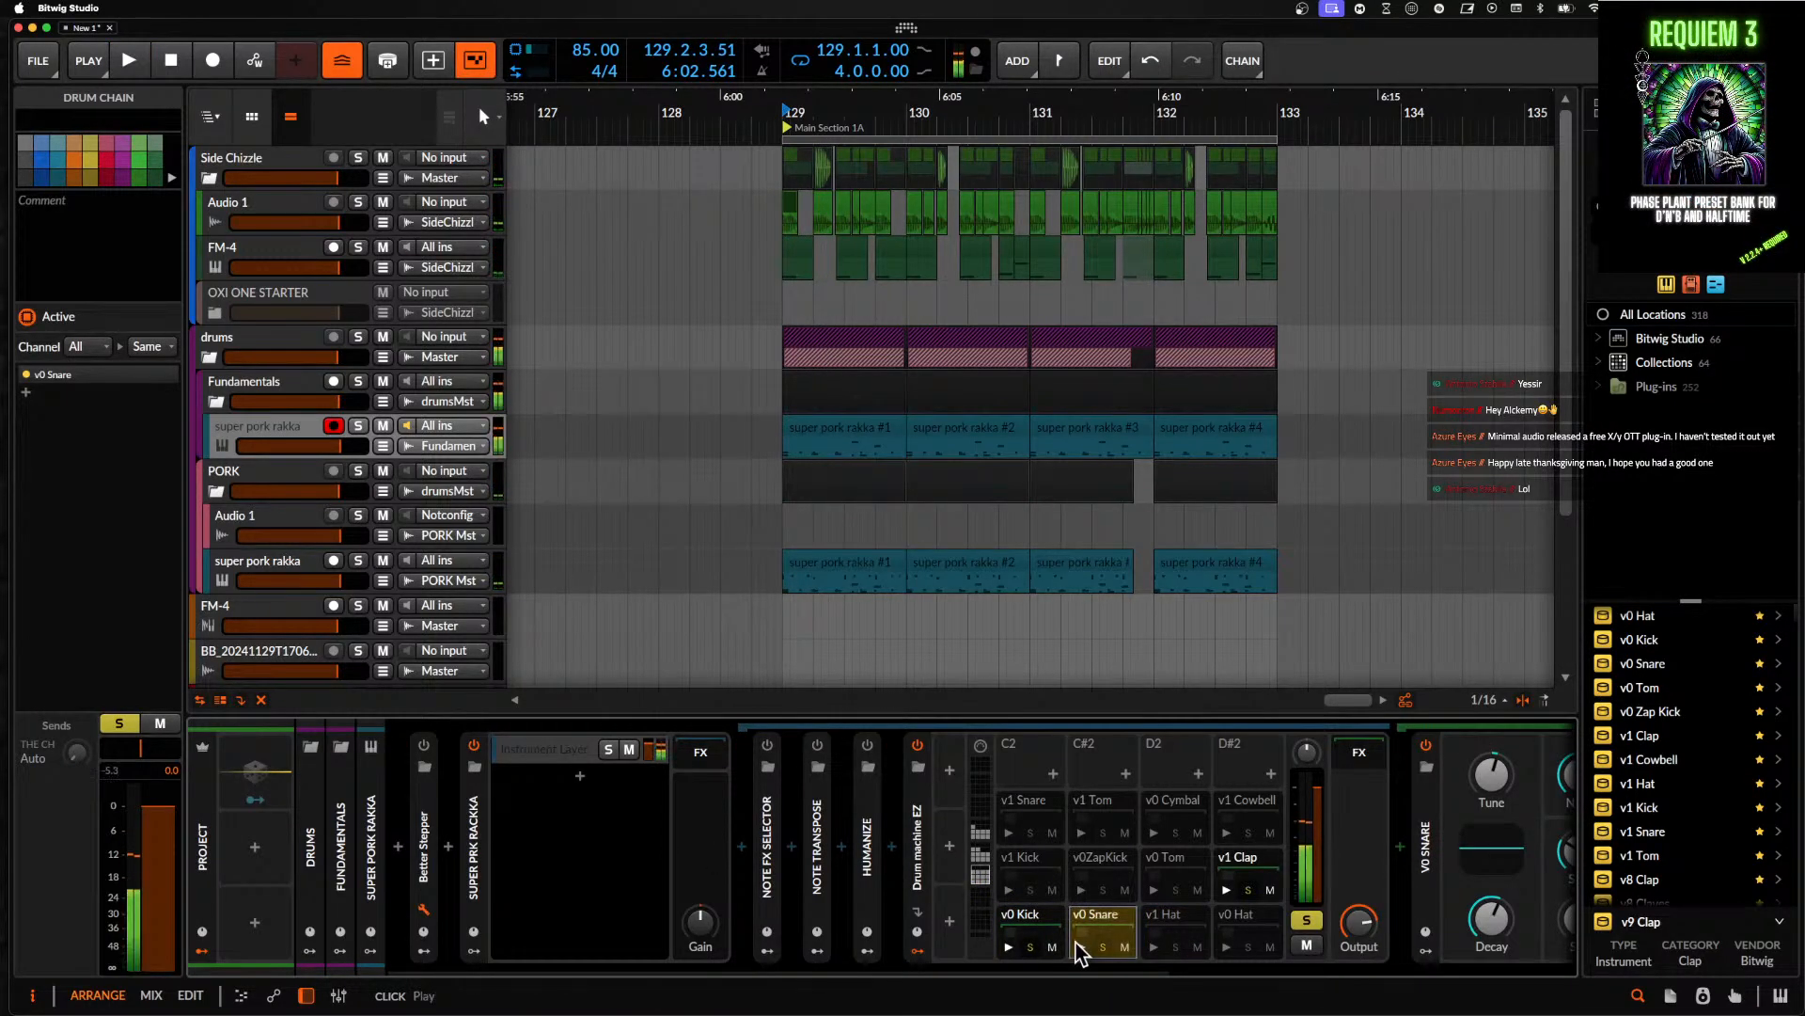
pyautogui.scroll(-5, 1076, 942)
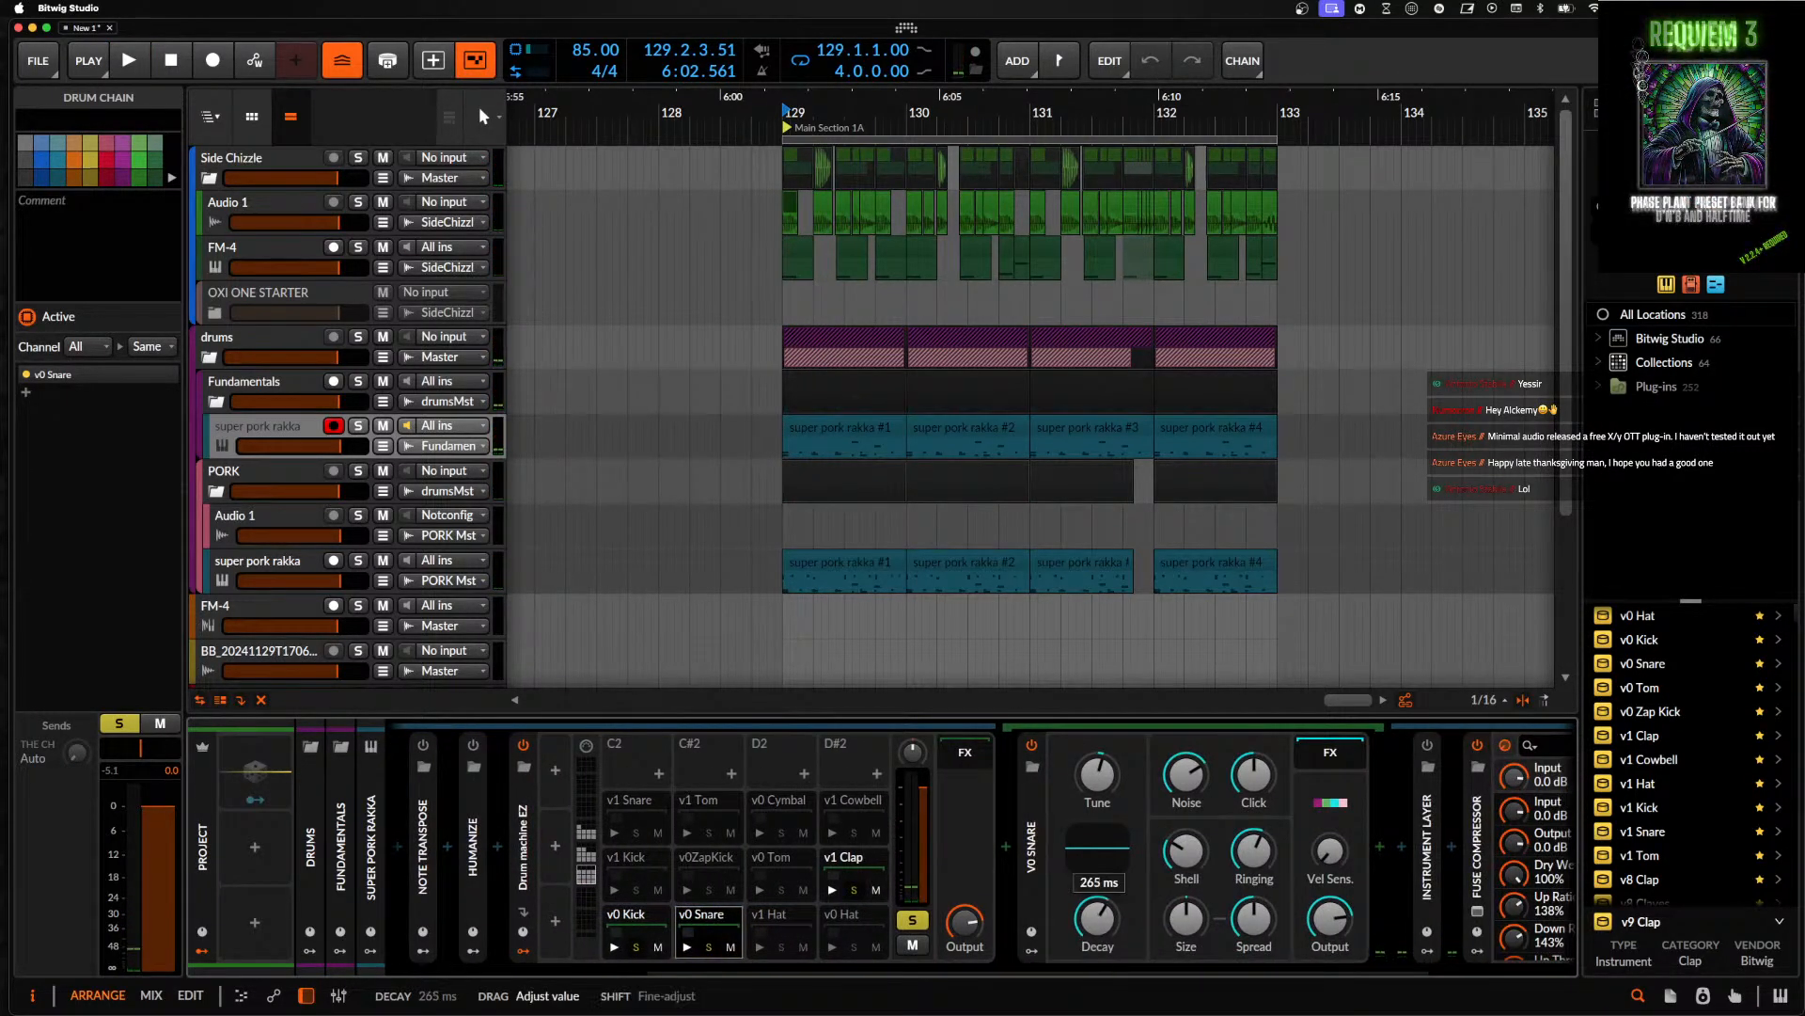
pyautogui.click(1226, 843)
pyautogui.moveTo(1187, 851); pyautogui.dragTo(1186, 827)
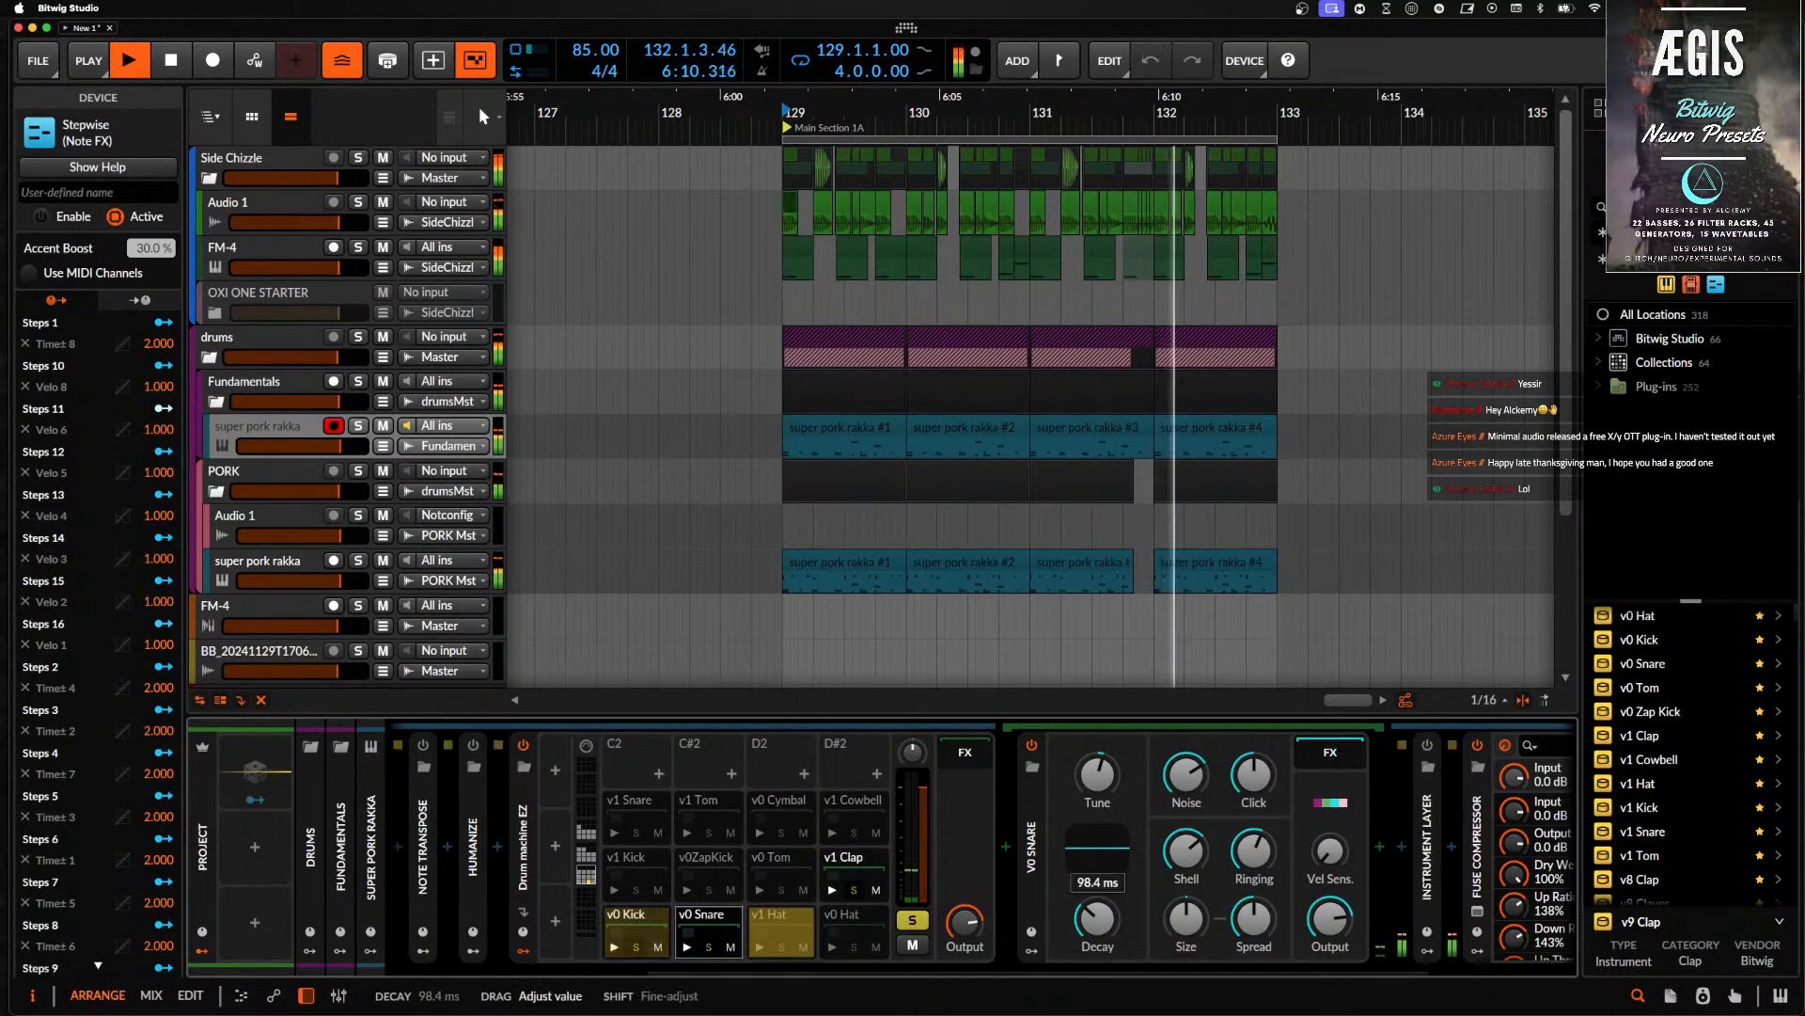
pyautogui.moveTo(1097, 919); pyautogui.dragTo(1097, 857)
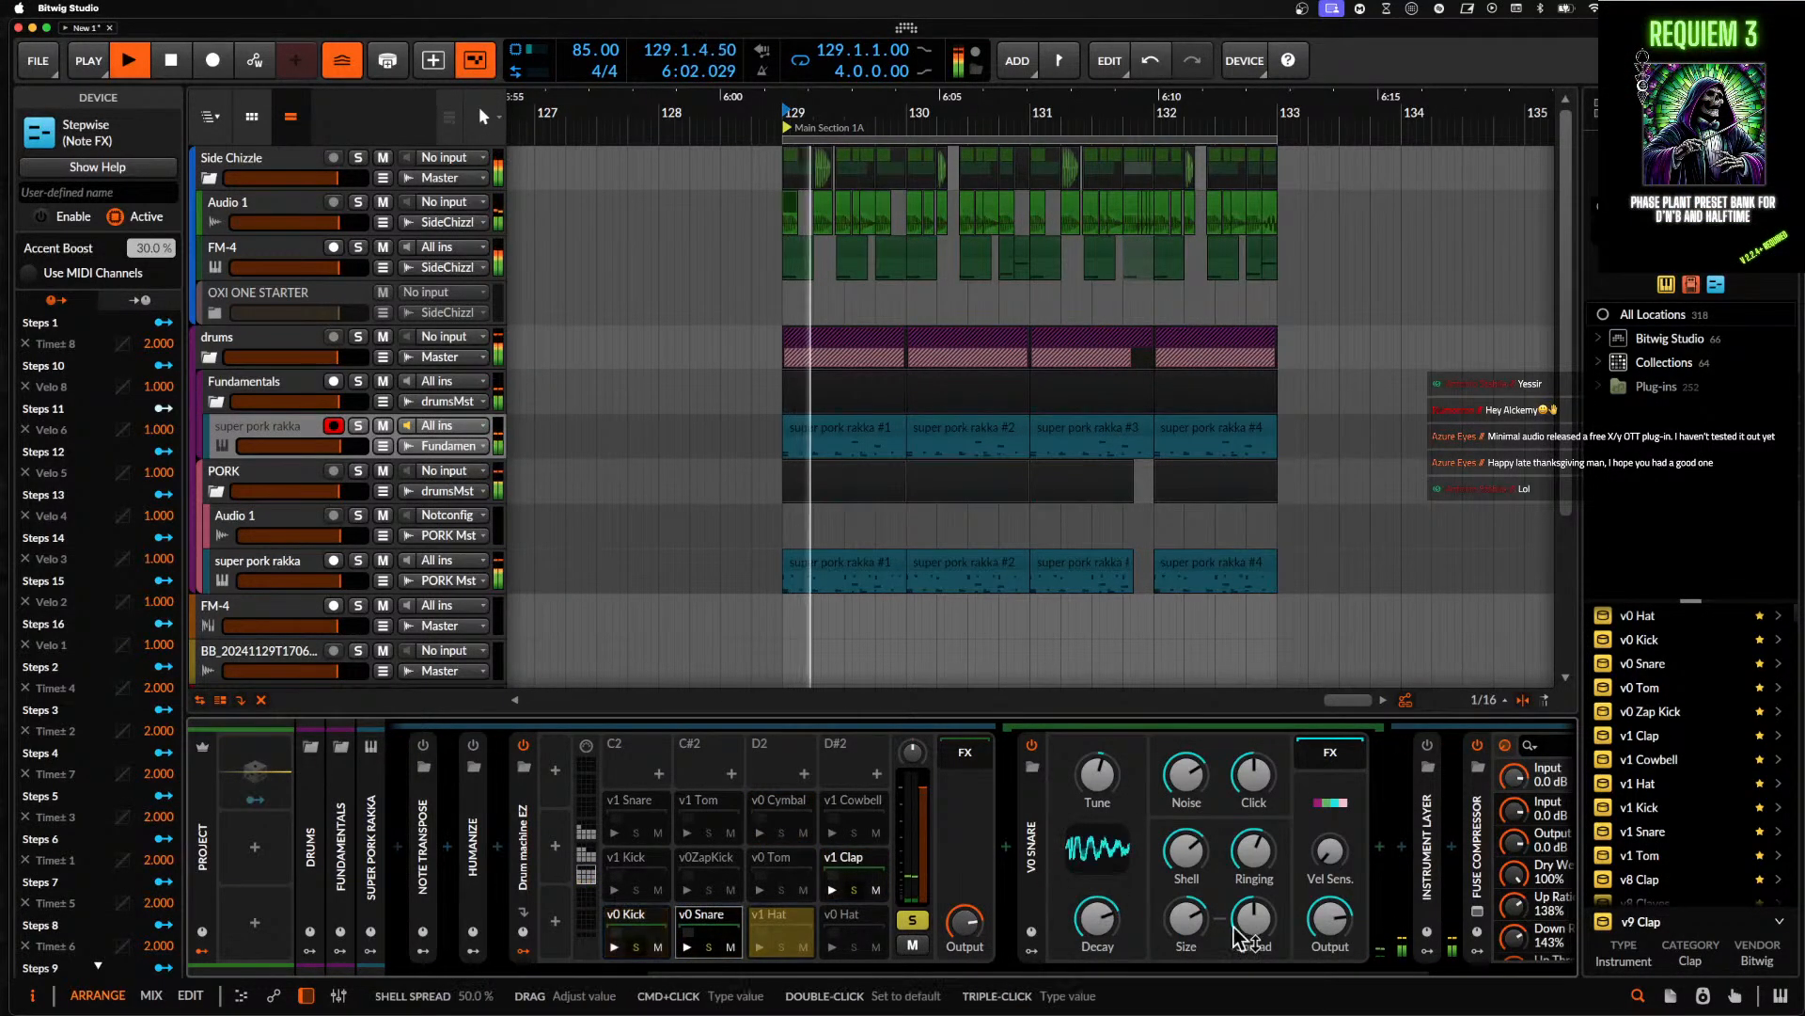
# - Collapse the v0 Snare, the drum machine and the SUPER PRK RACKKA instrument layer
pyautogui.doubleClick(1034, 835)
pyautogui.hscroll(-3, 814, 839)
pyautogui.scroll(10, 814, 838)
pyautogui.doubleClick(753, 817)
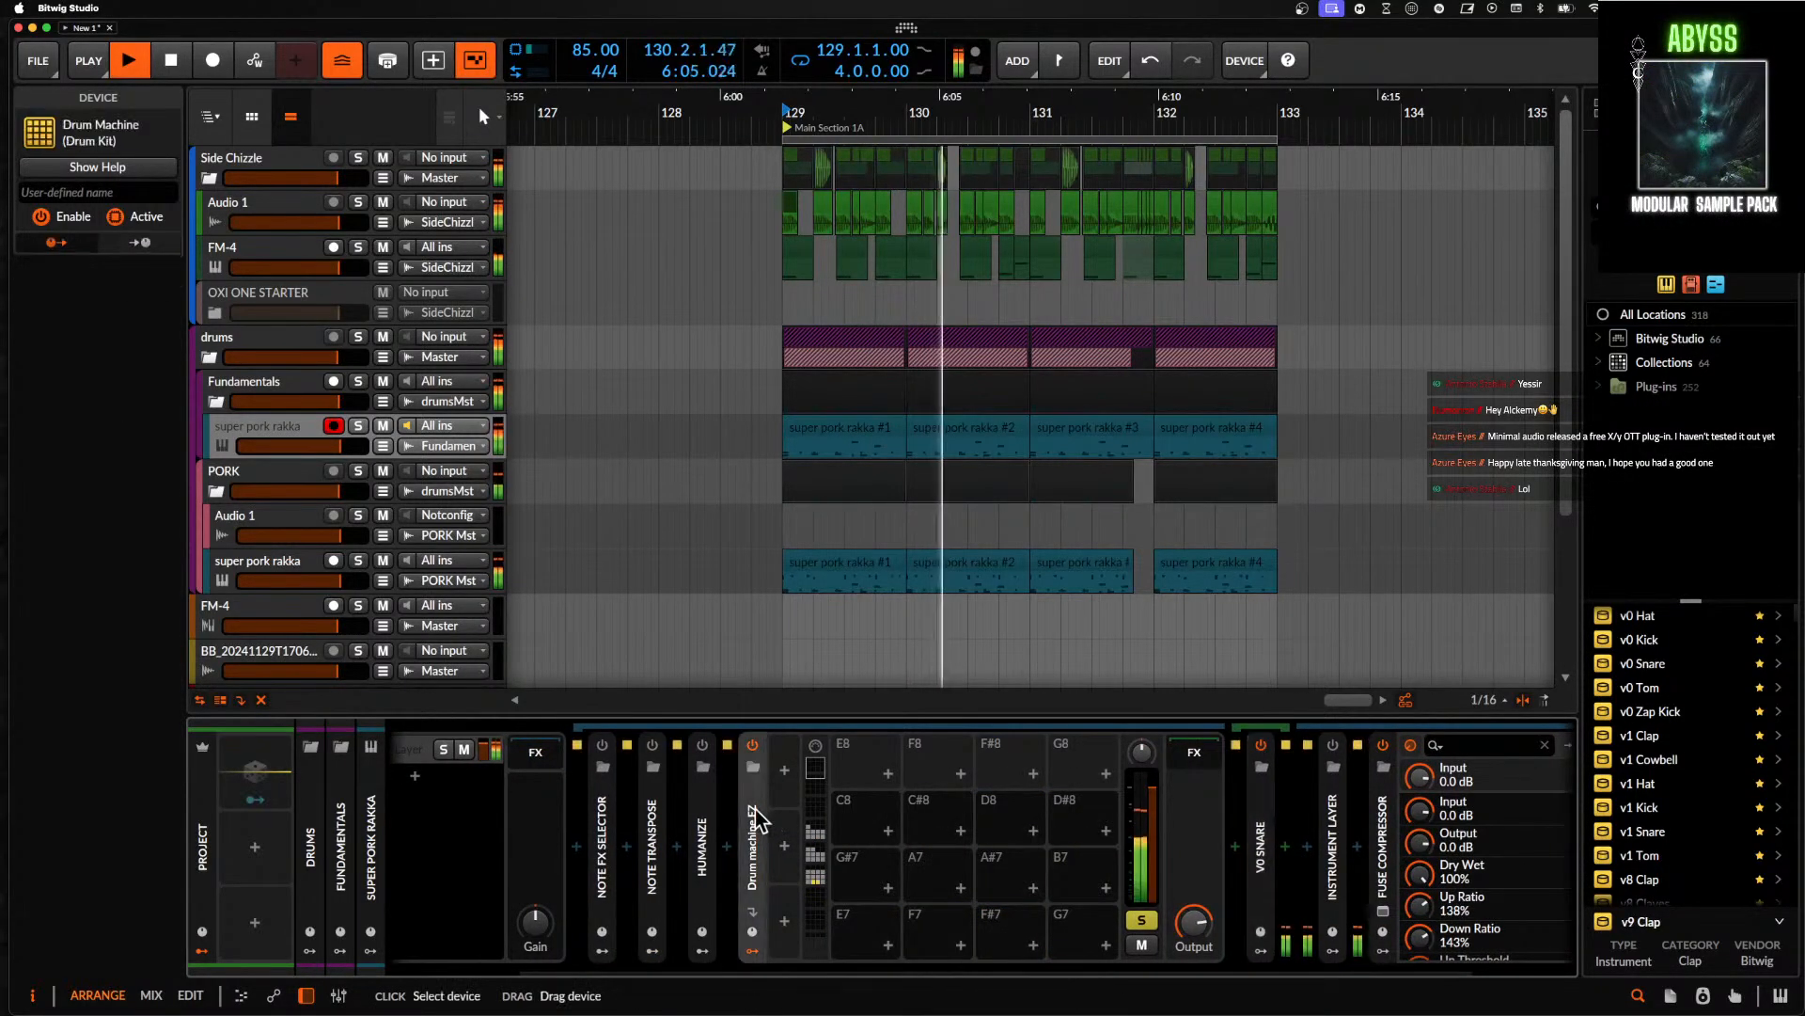
pyautogui.doubleClick(480, 852)
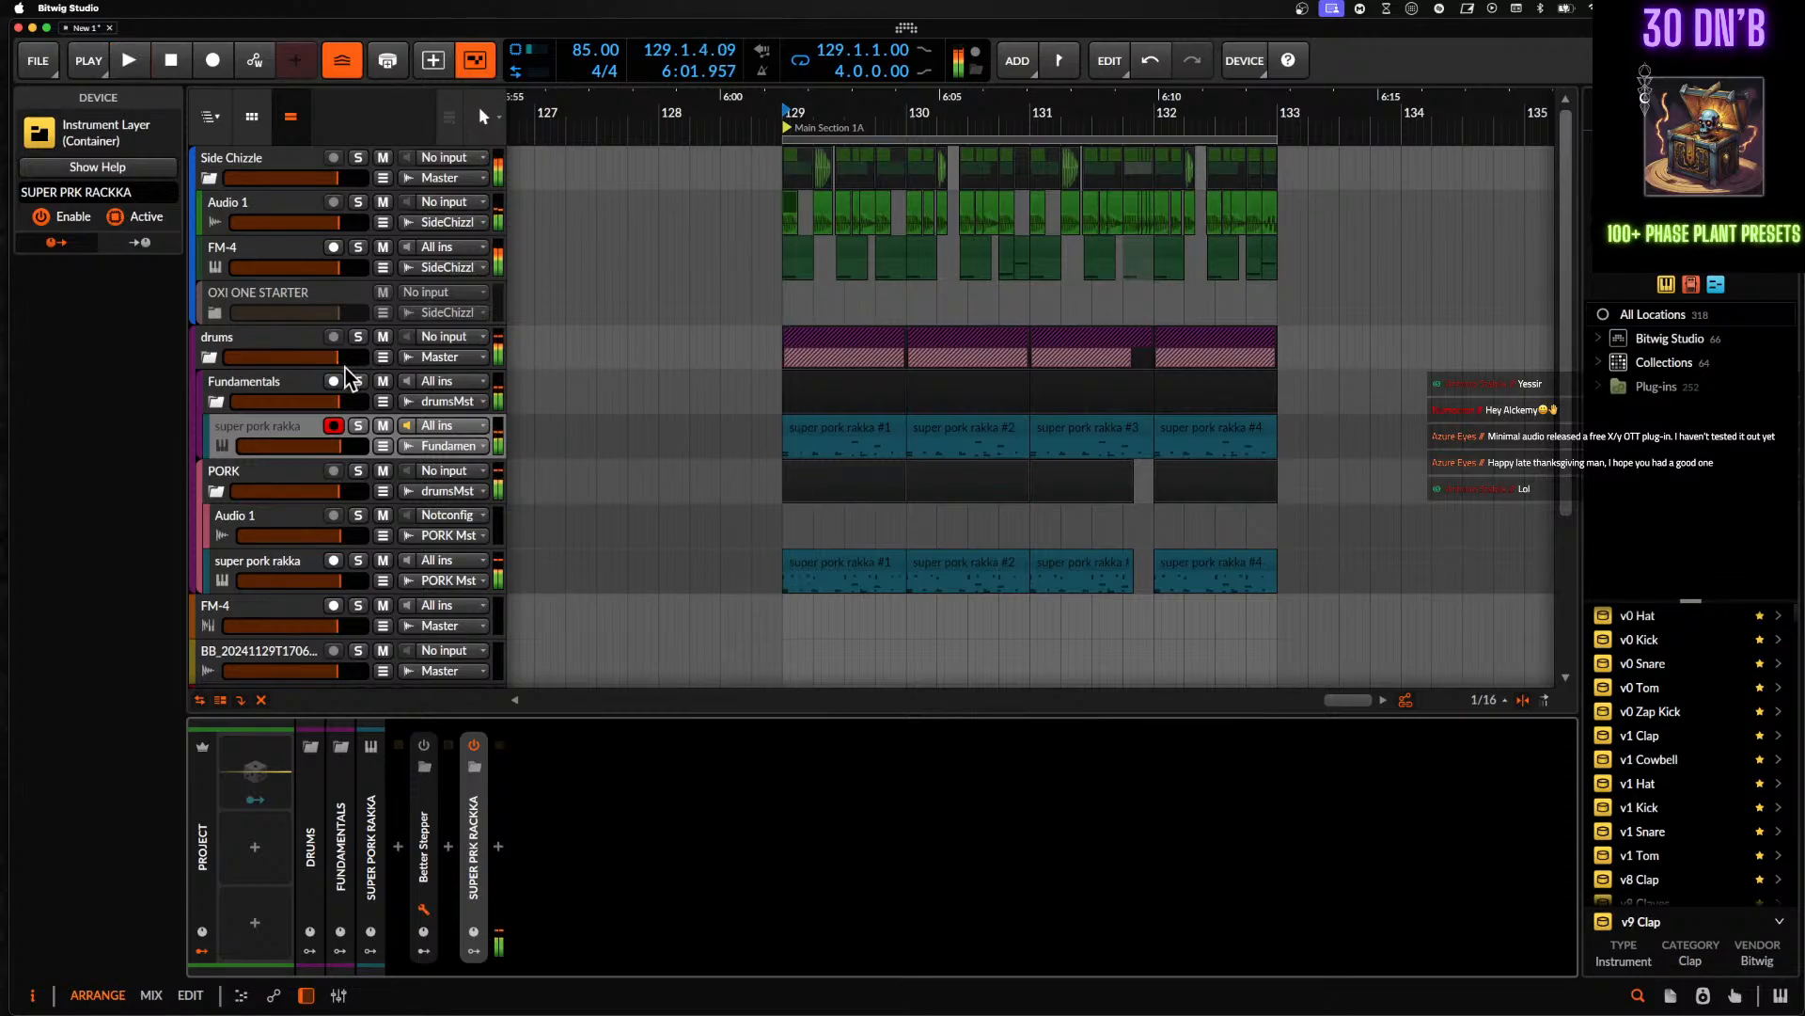
# - Check the drums group's devices and the note source choices of the Note Receiver in Side Chizzle's THE CHAINGALANG layer
pyautogui.click(281, 345)
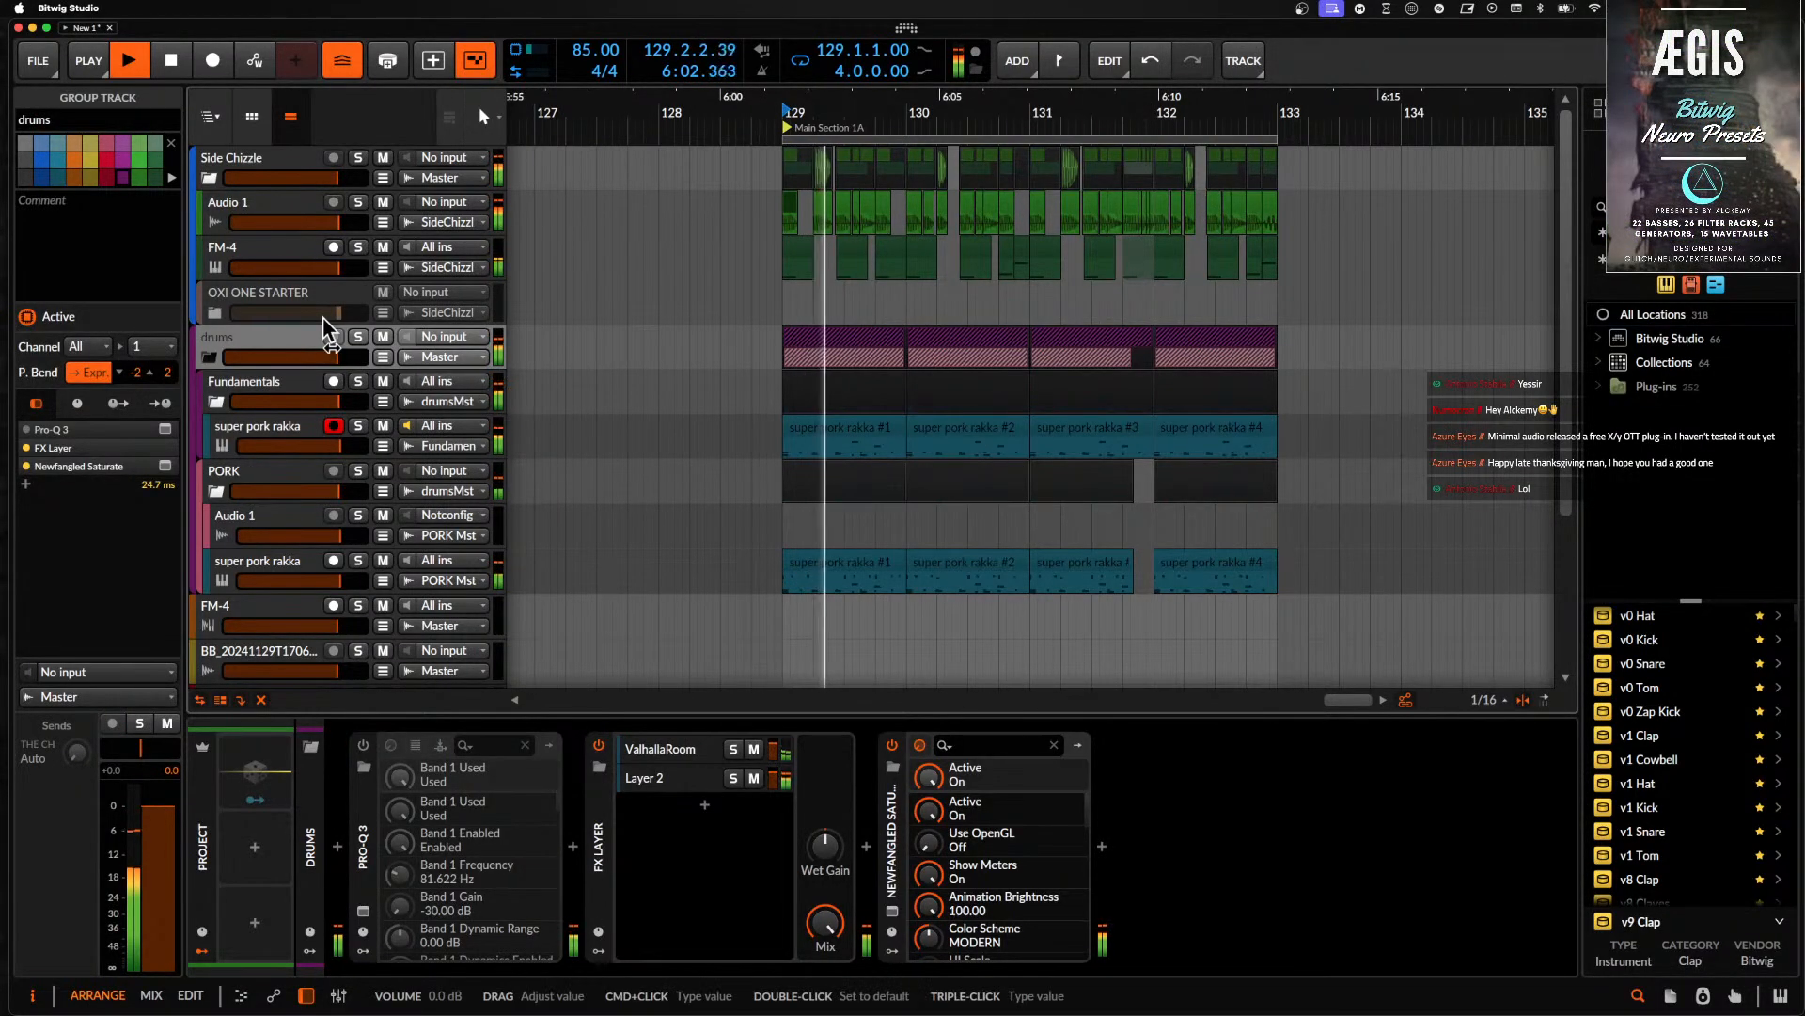
pyautogui.click(262, 175)
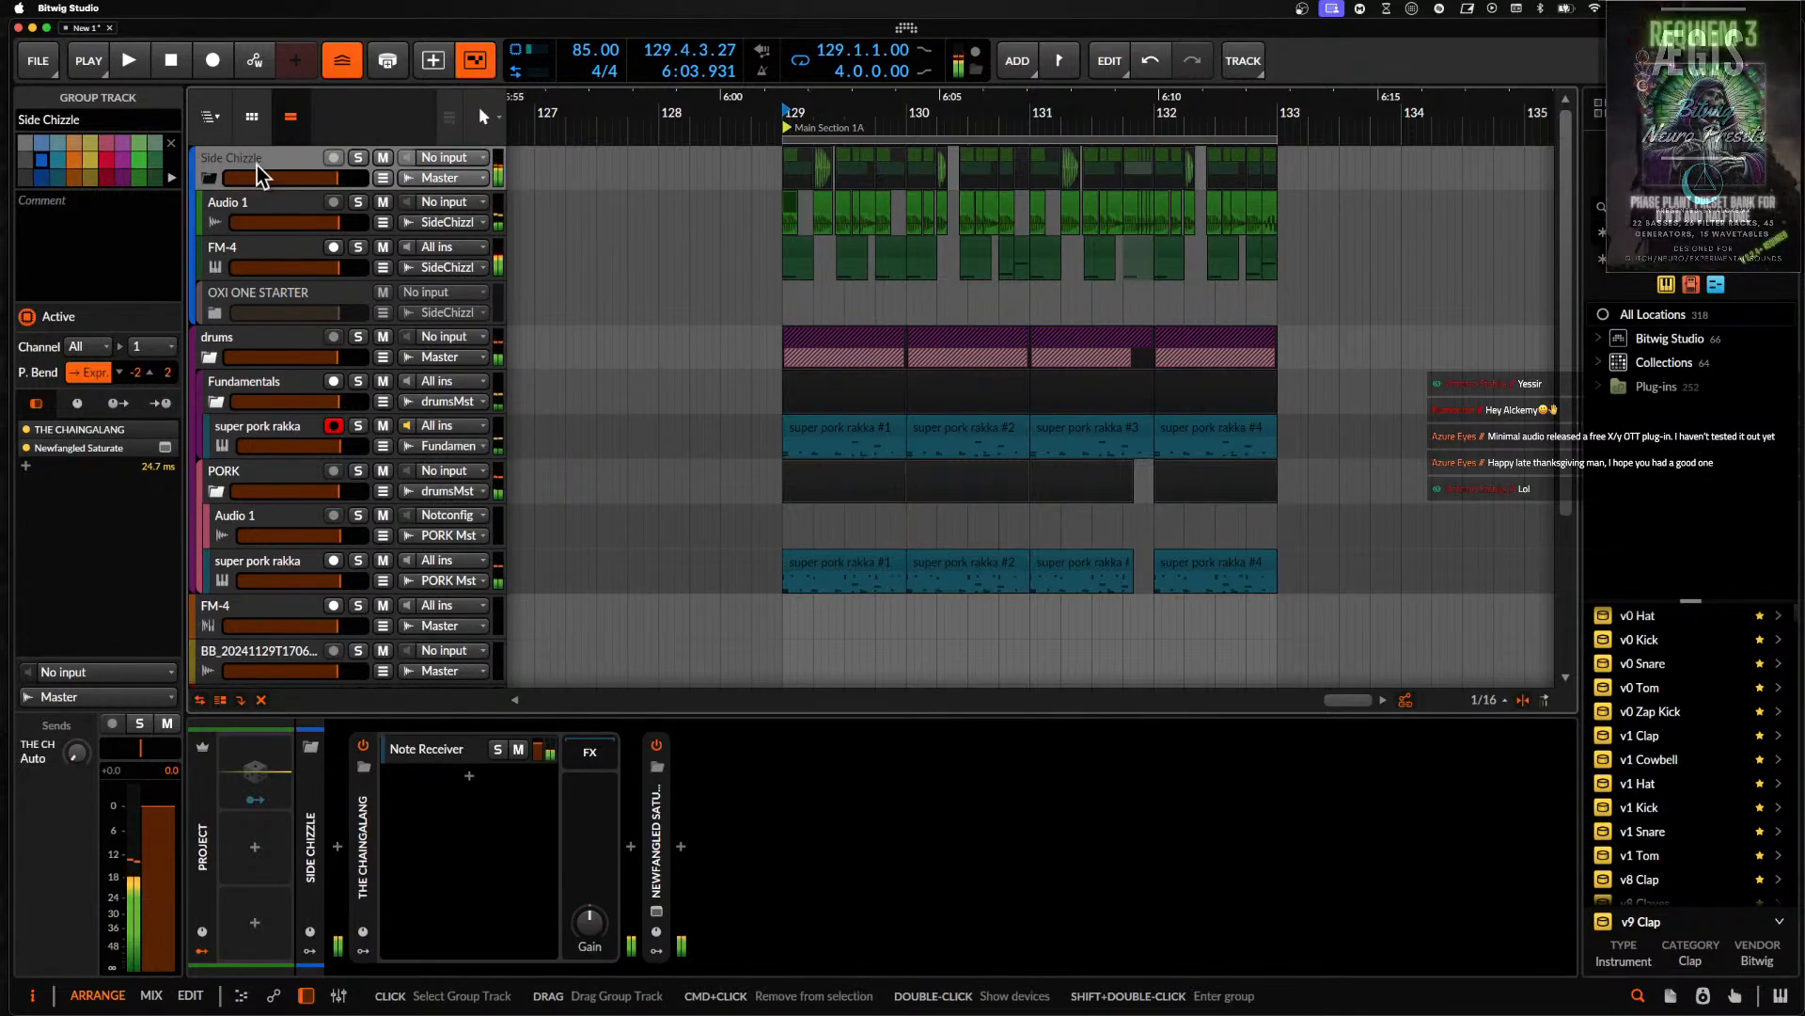
pyautogui.click(421, 757)
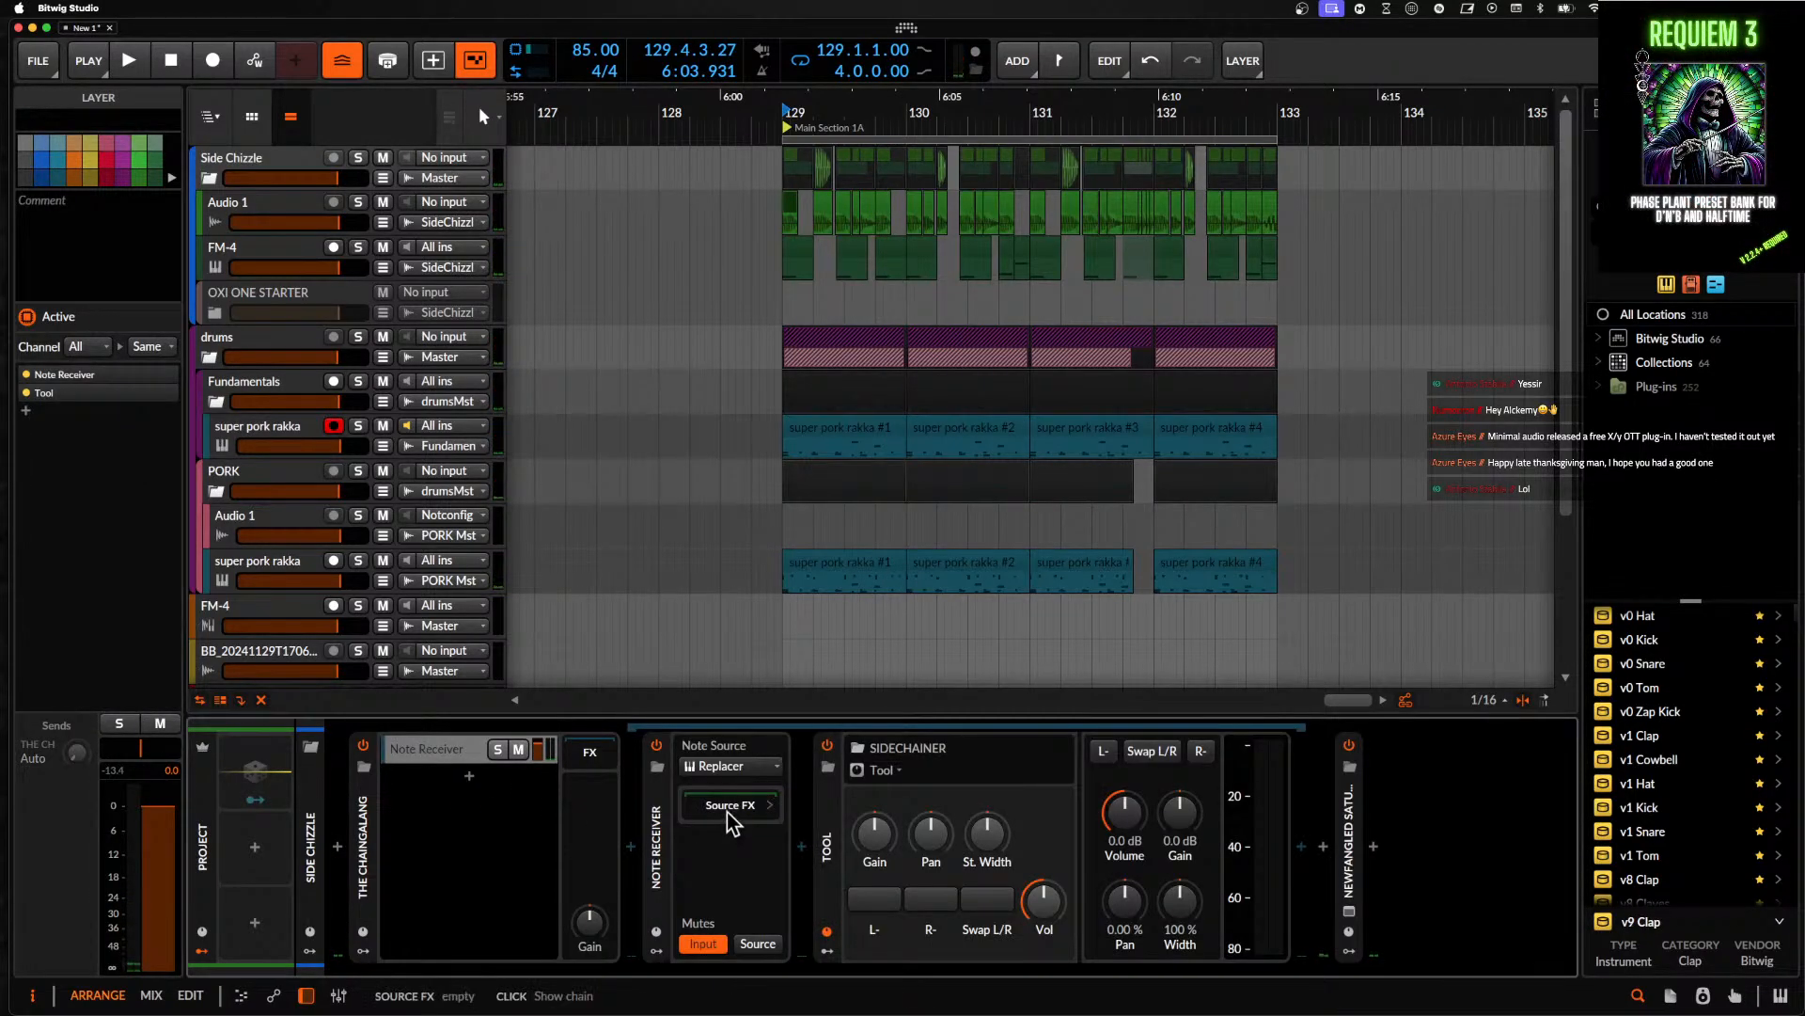
pyautogui.click(720, 767)
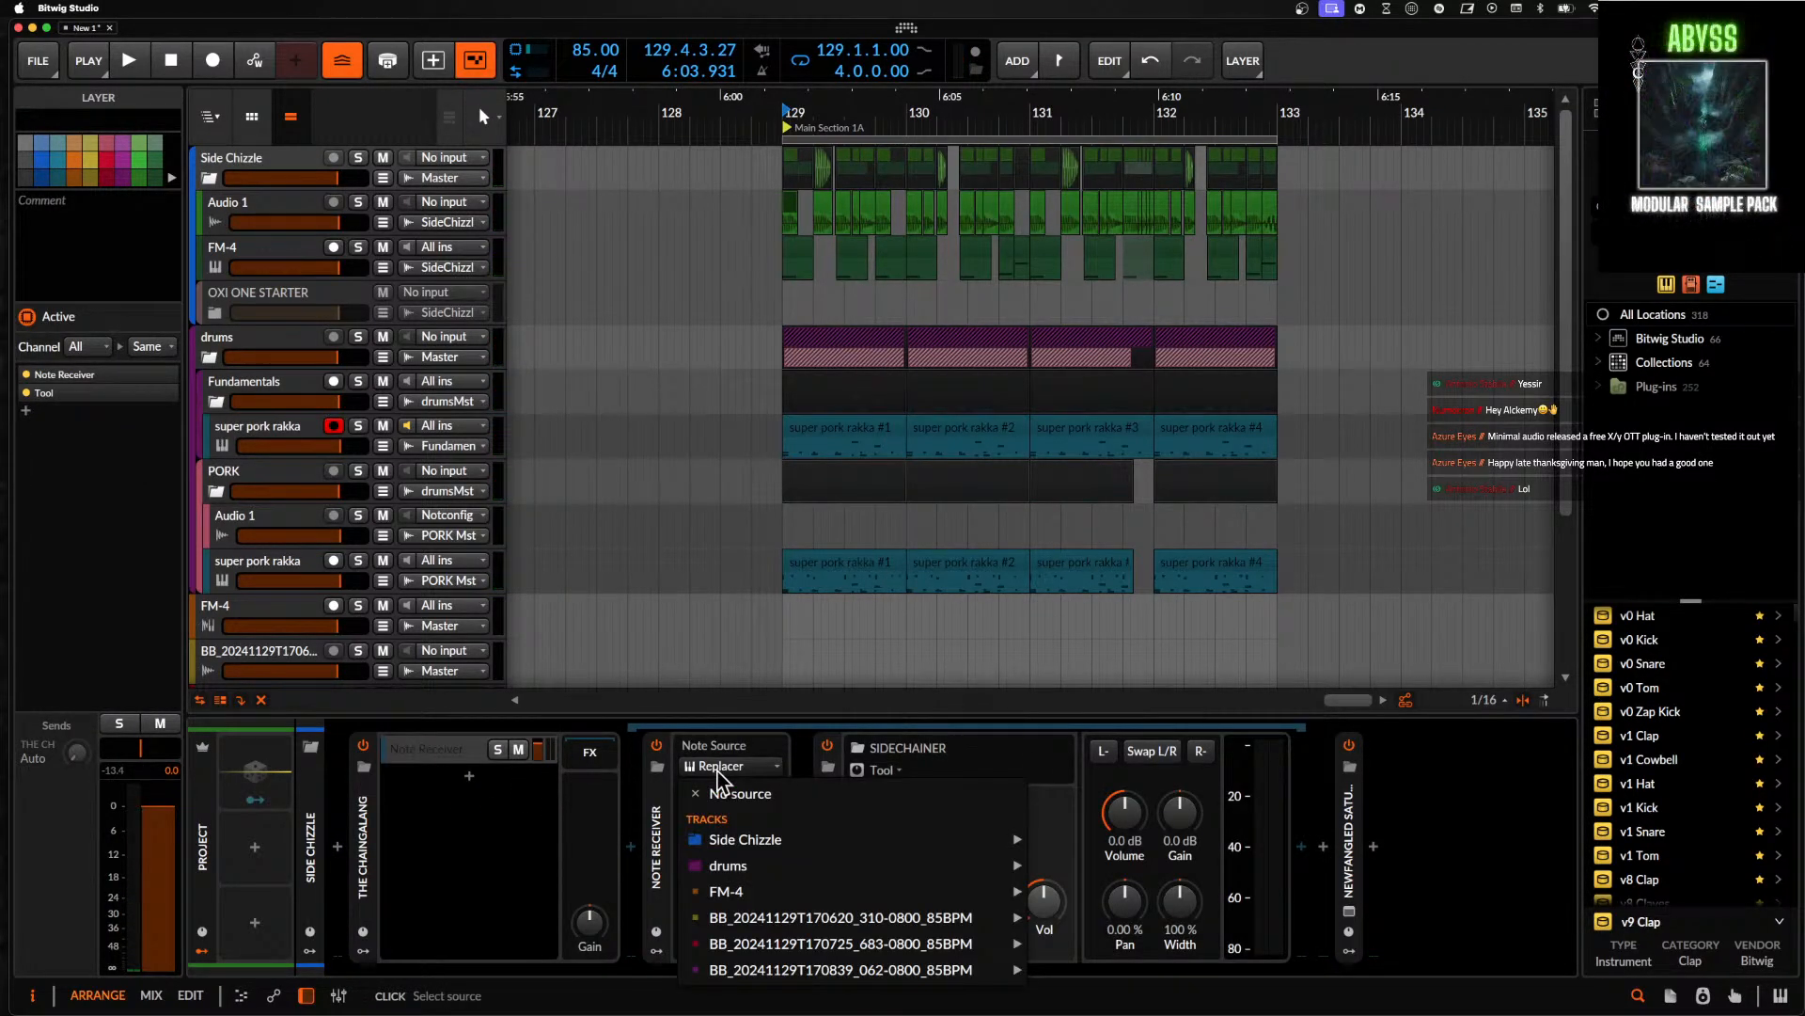
pyautogui.press('space')
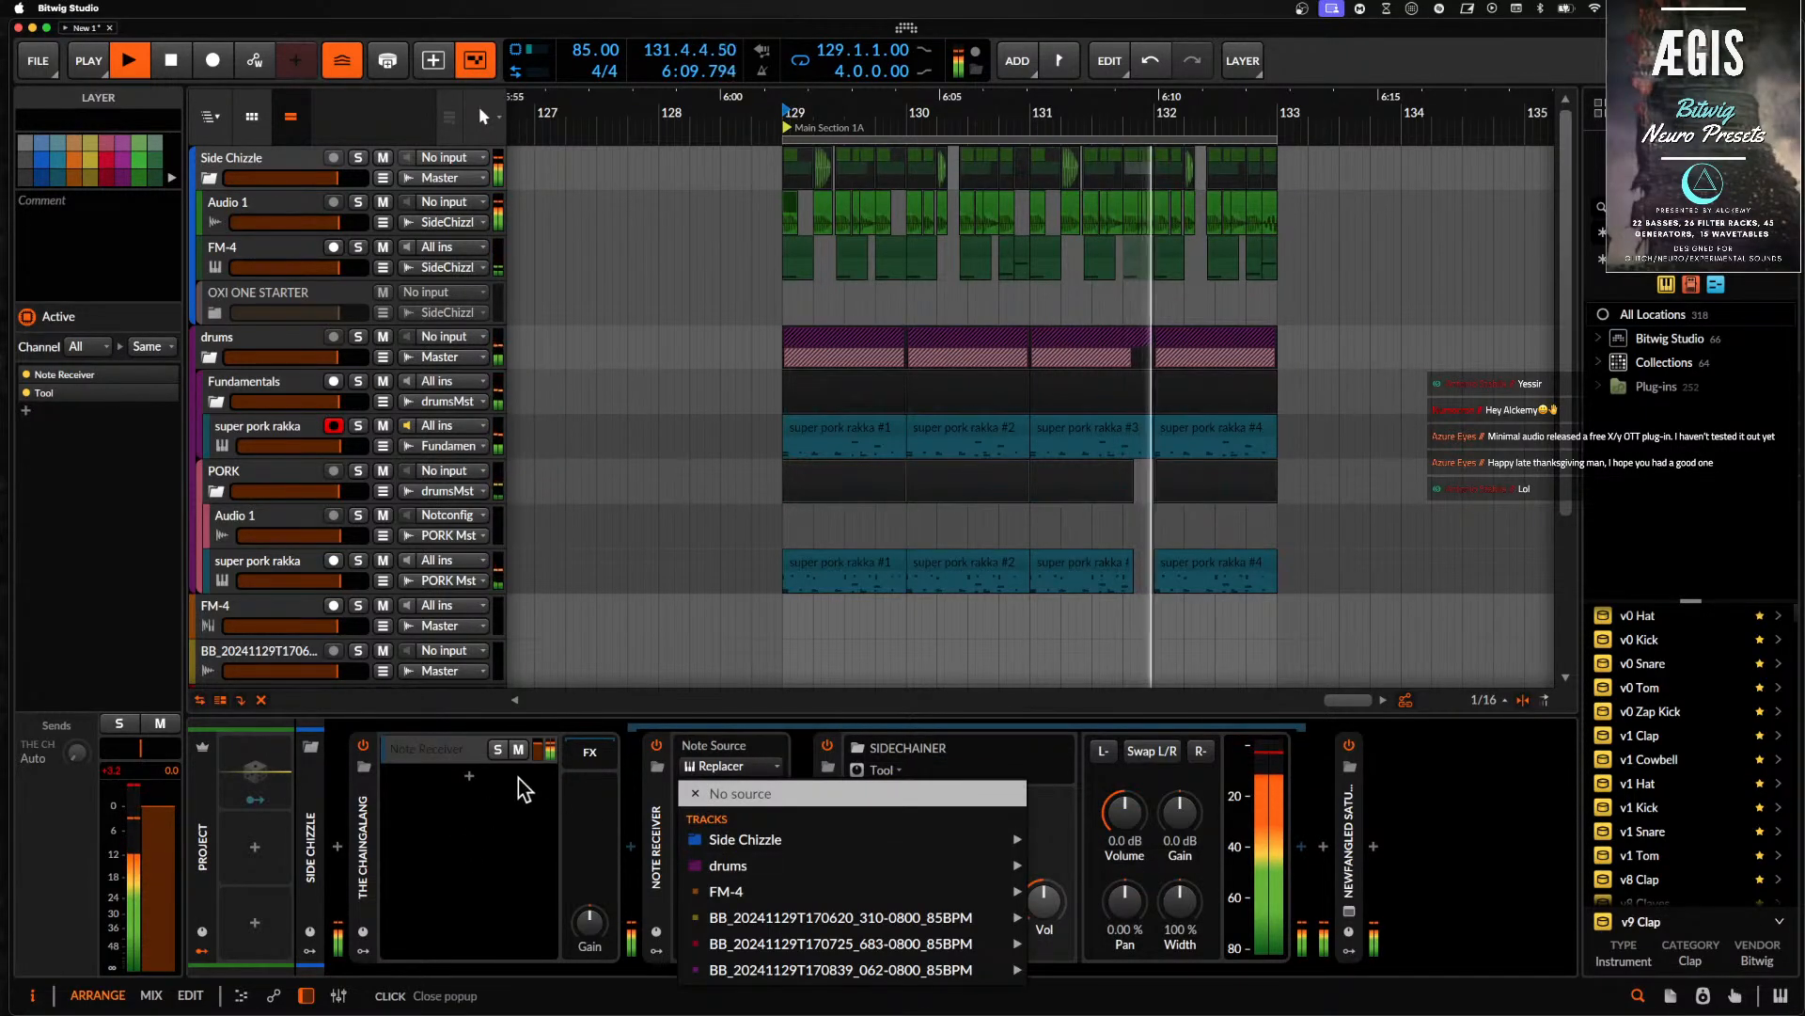
pyautogui.click(713, 743)
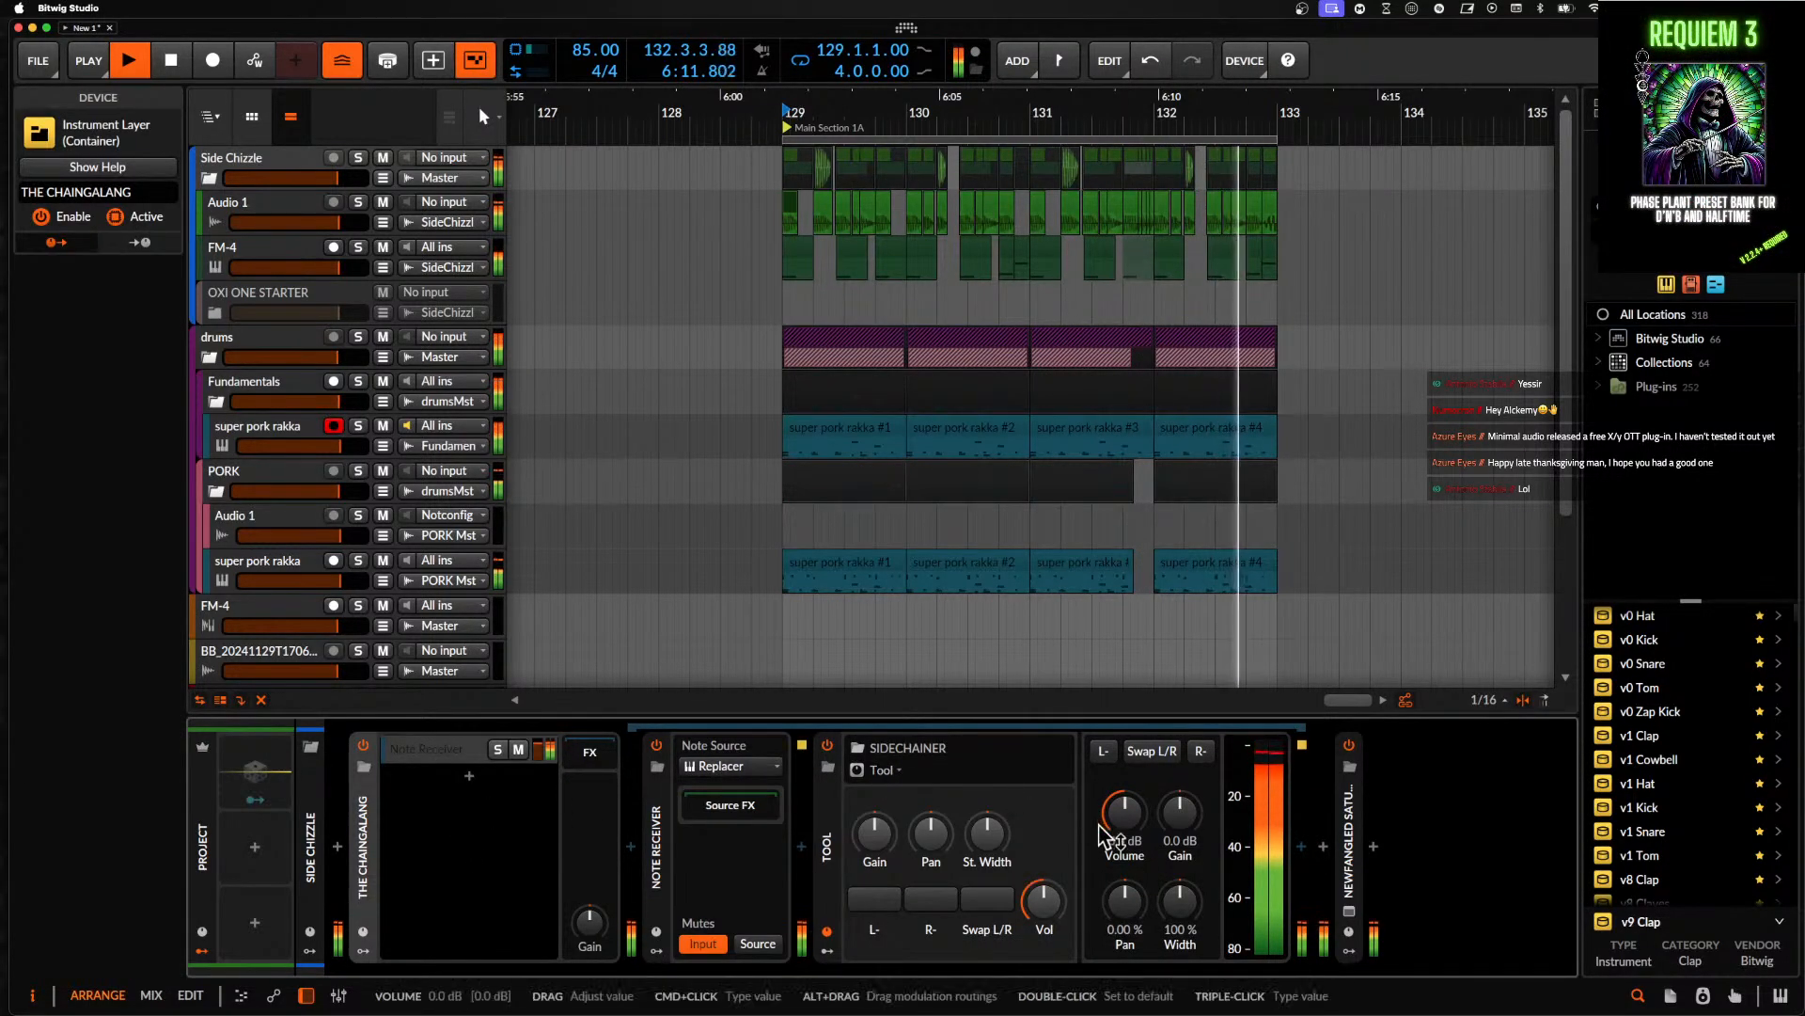
# - Examine the SIDECHAINER Tool's modulators with the loop playing, then collapse THE CHAINGALANG
pyautogui.press('space')
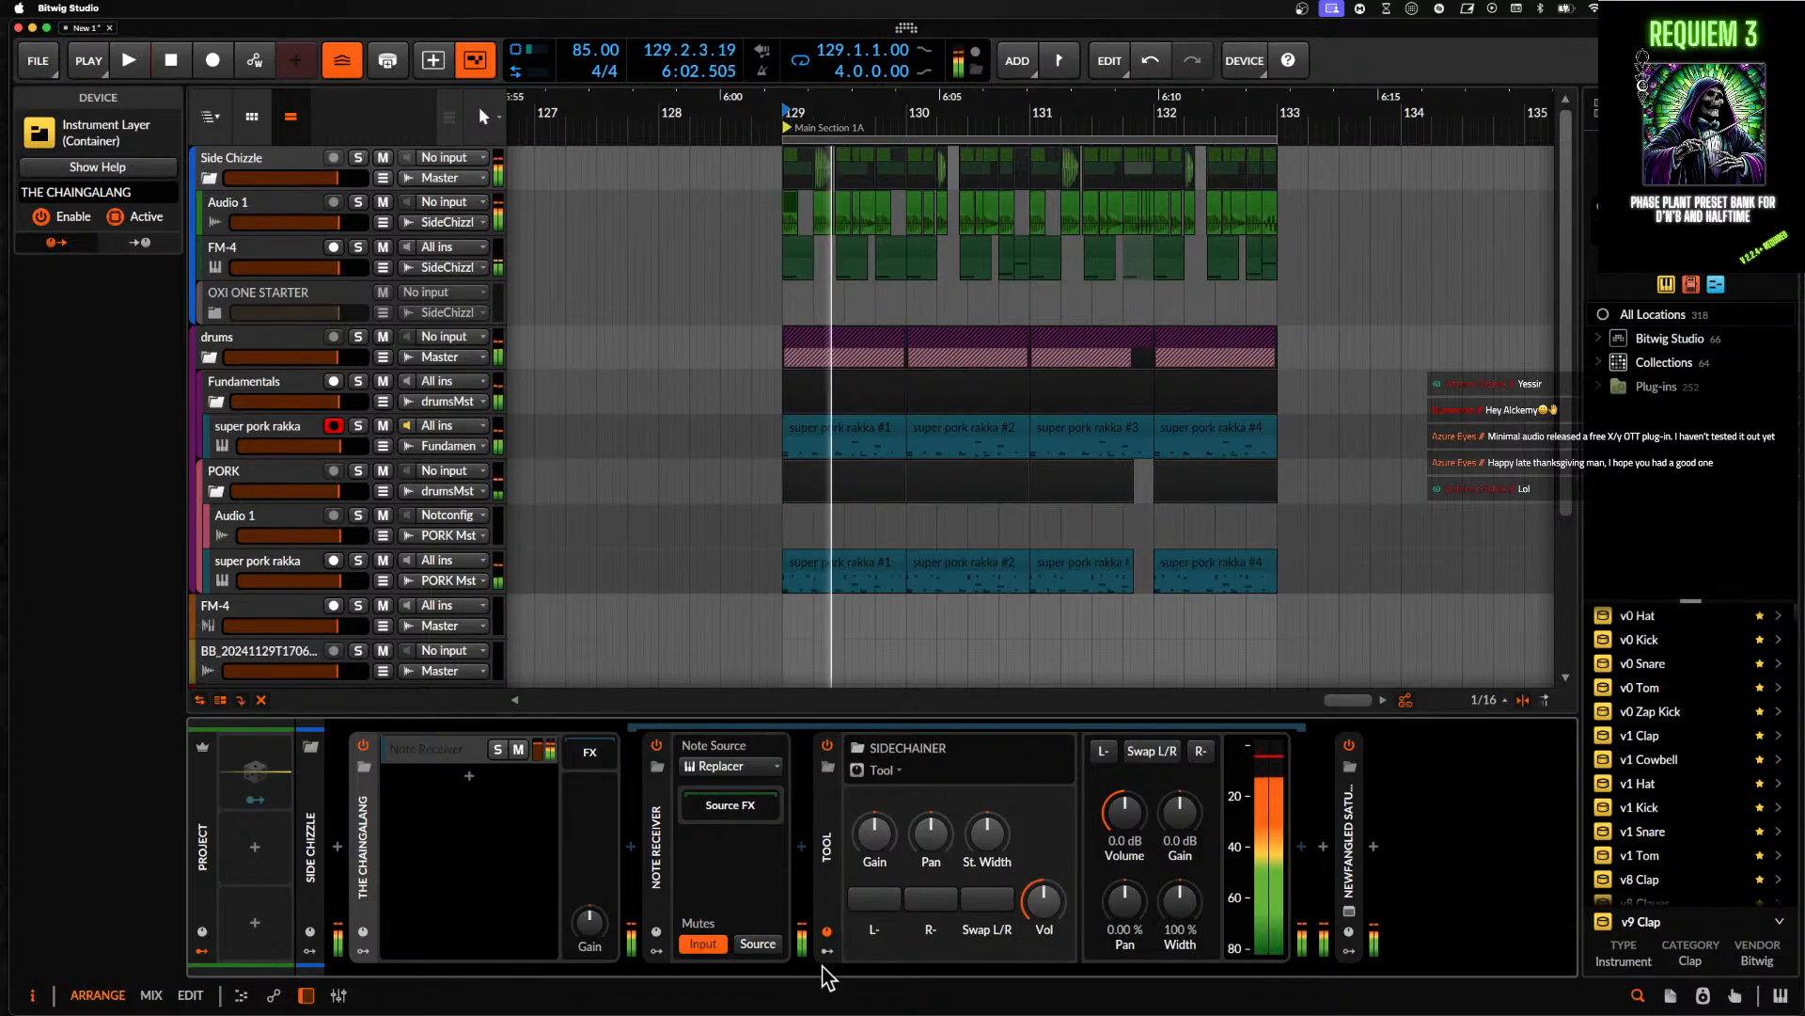
pyautogui.click(827, 951)
pyautogui.press('space')
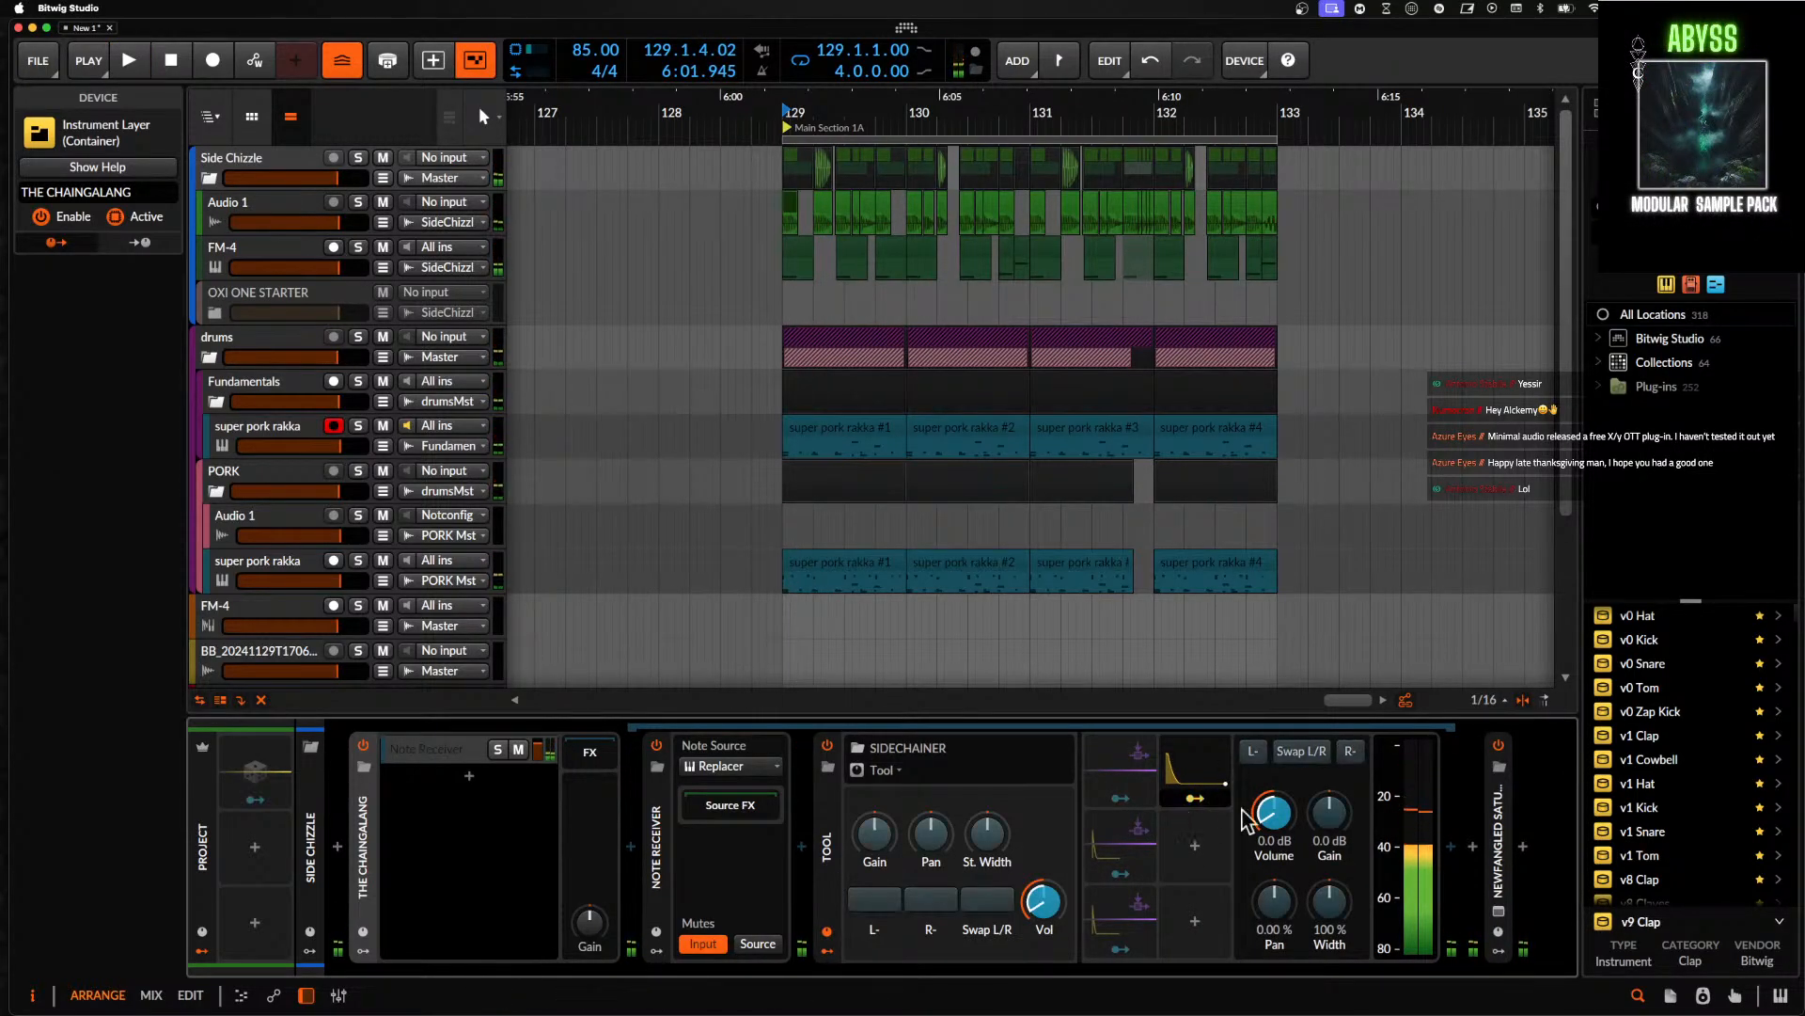
pyautogui.press('space')
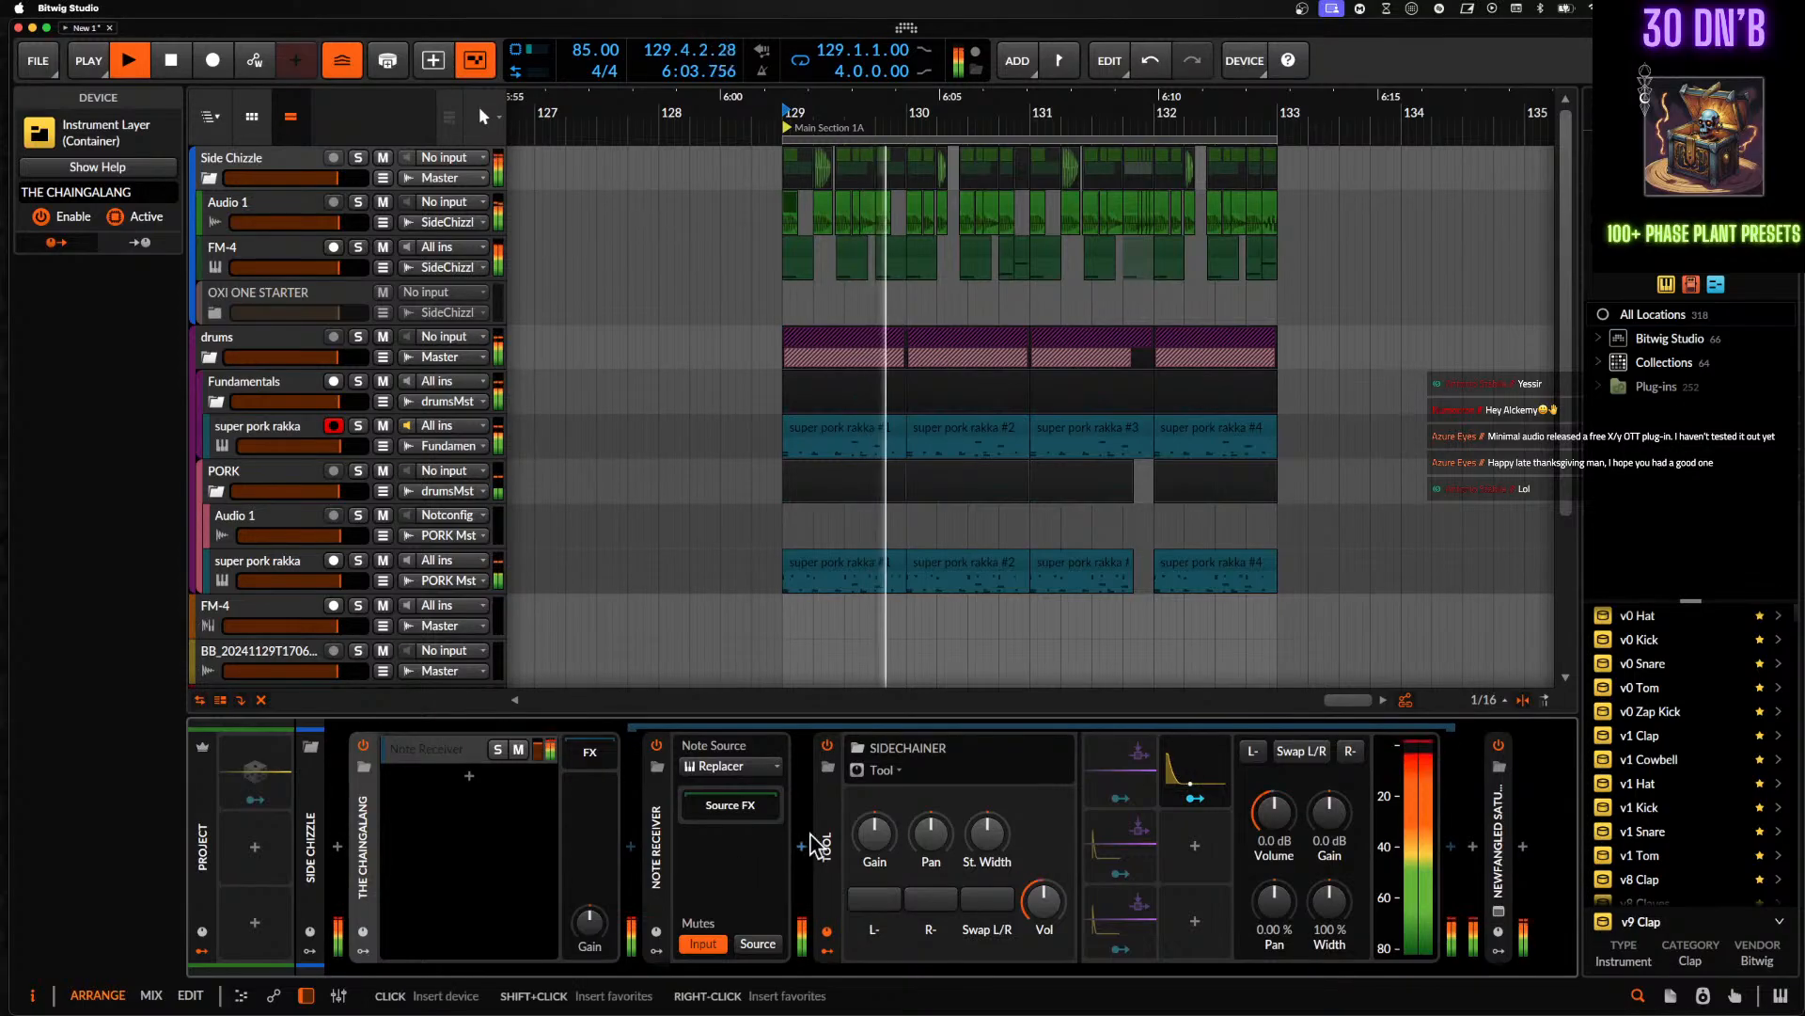
pyautogui.click(383, 842)
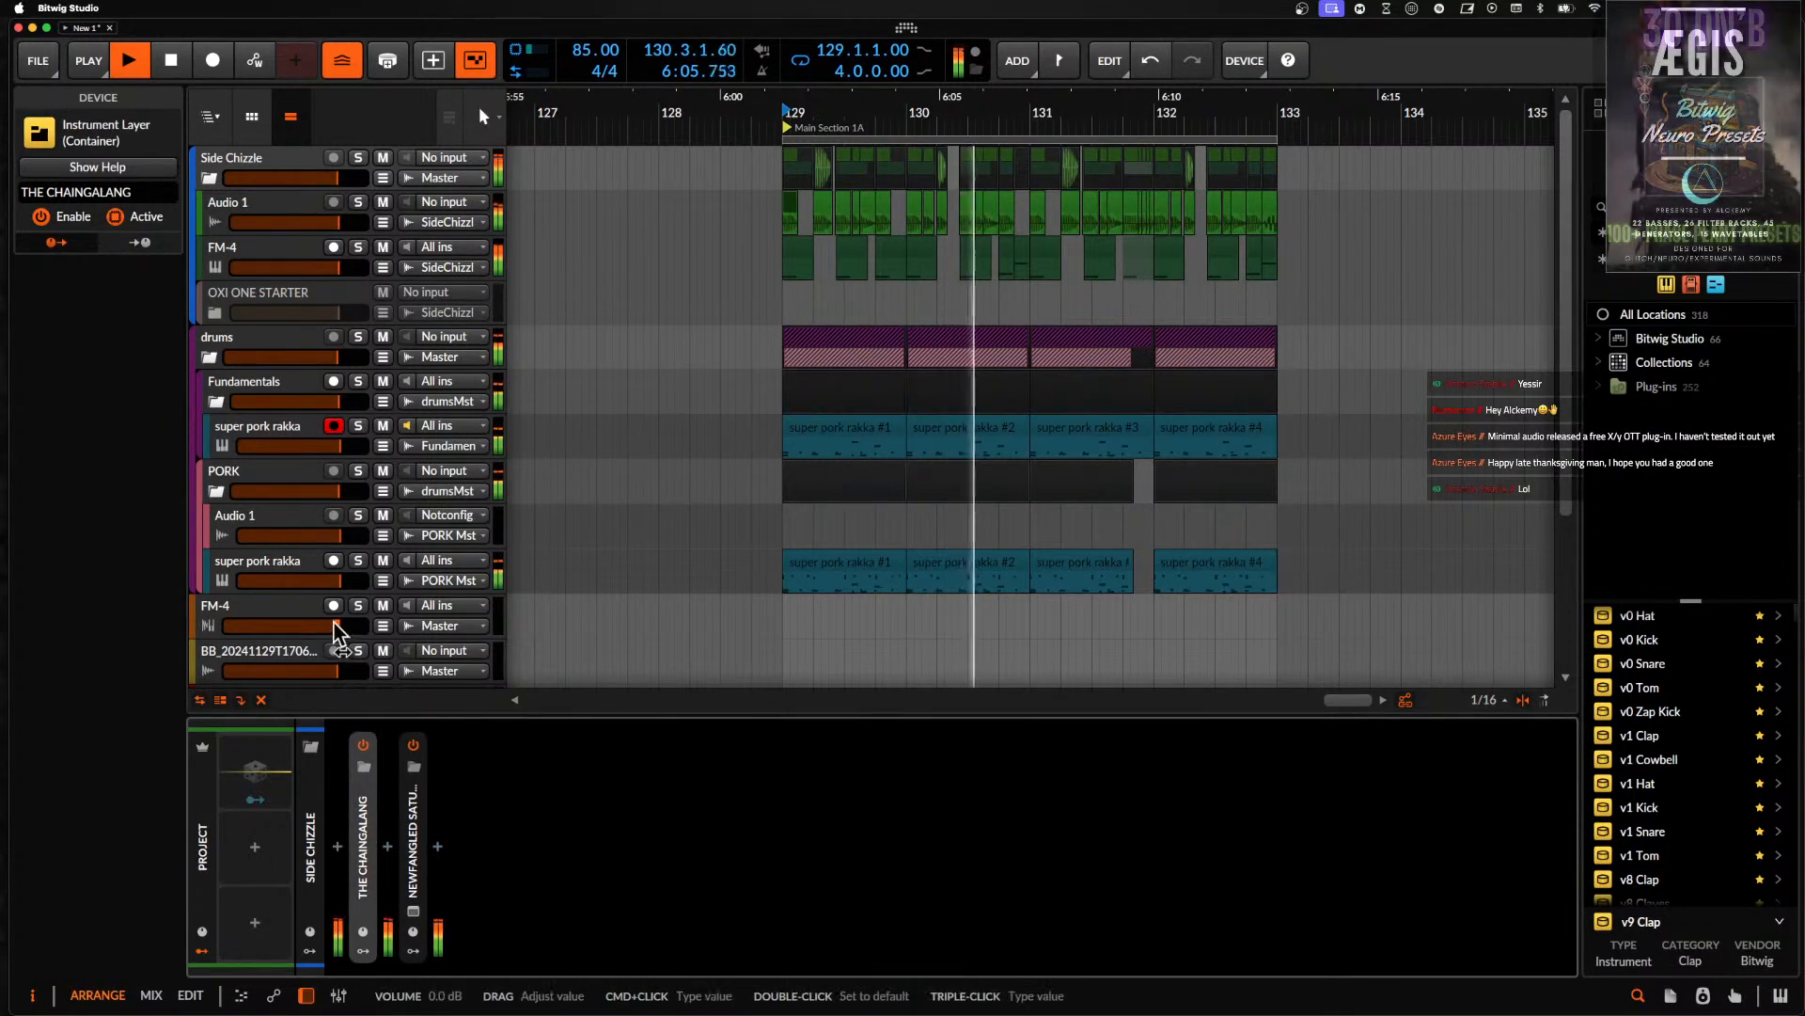
# - Fold the drums group, look through the Audio 1 and FM-4 device chains, and select the Side Chizzle group
pyautogui.click(208, 358)
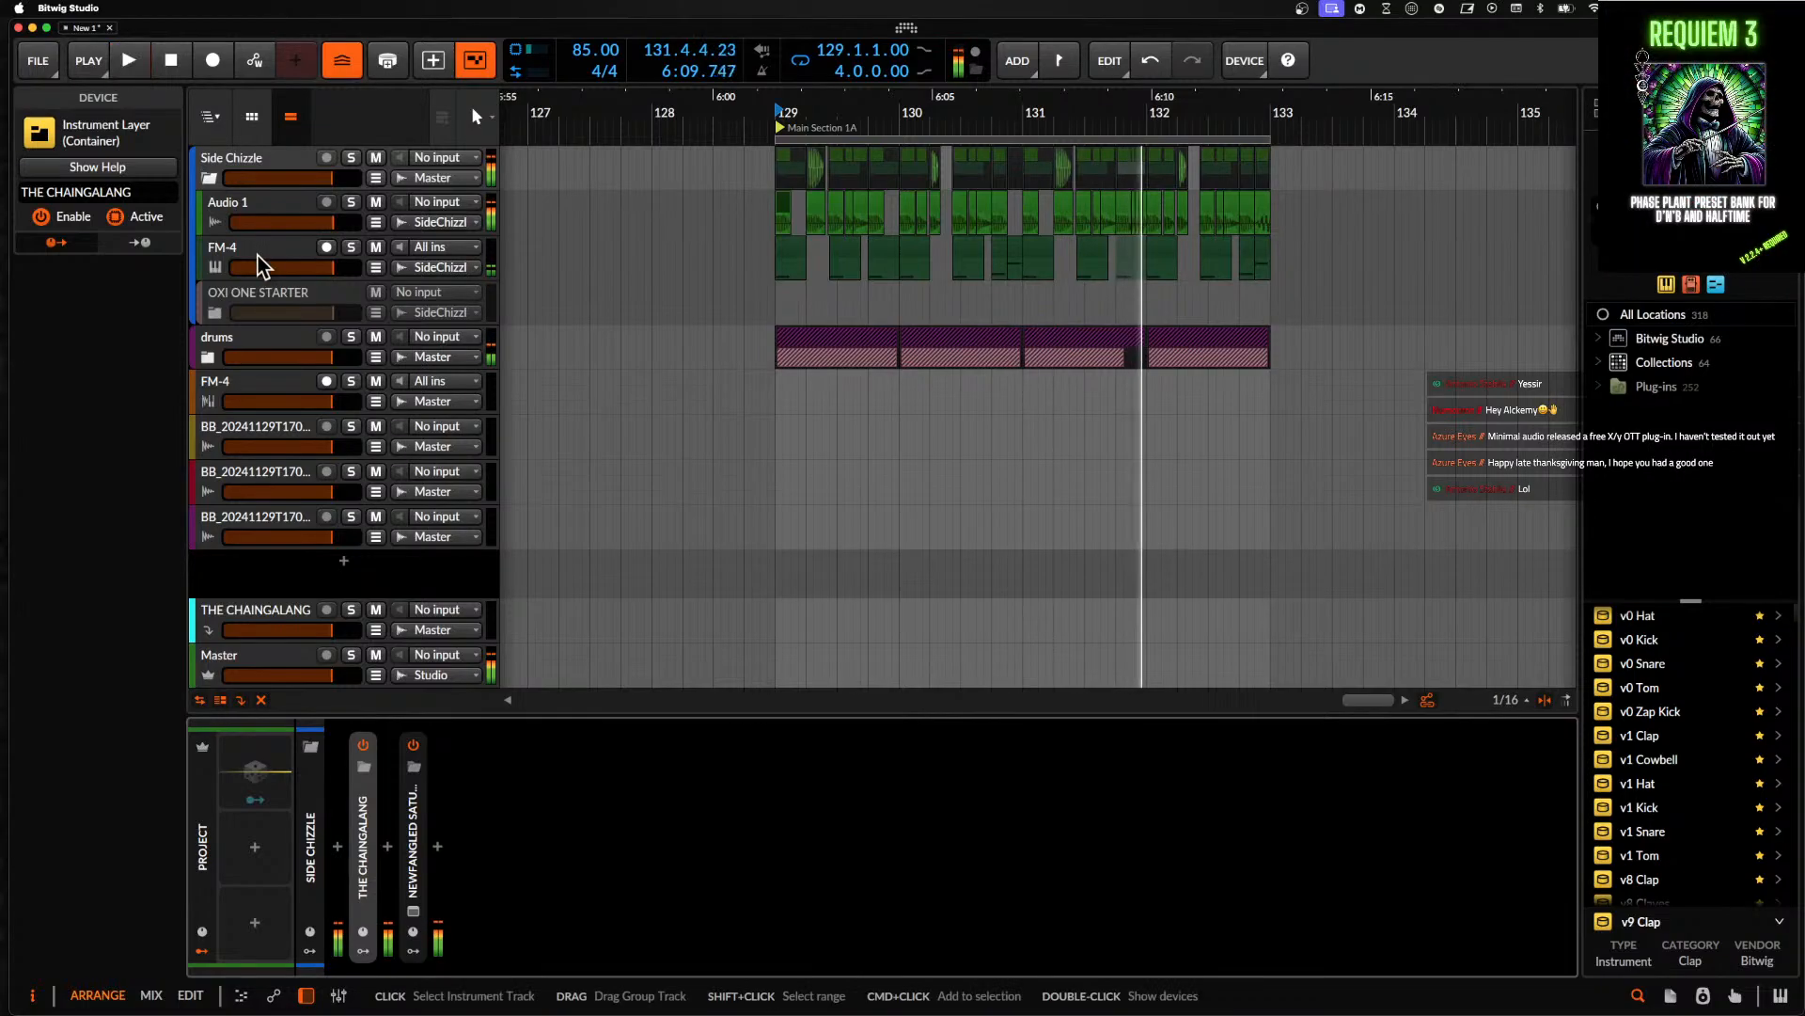
pyautogui.click(245, 203)
pyautogui.click(299, 246)
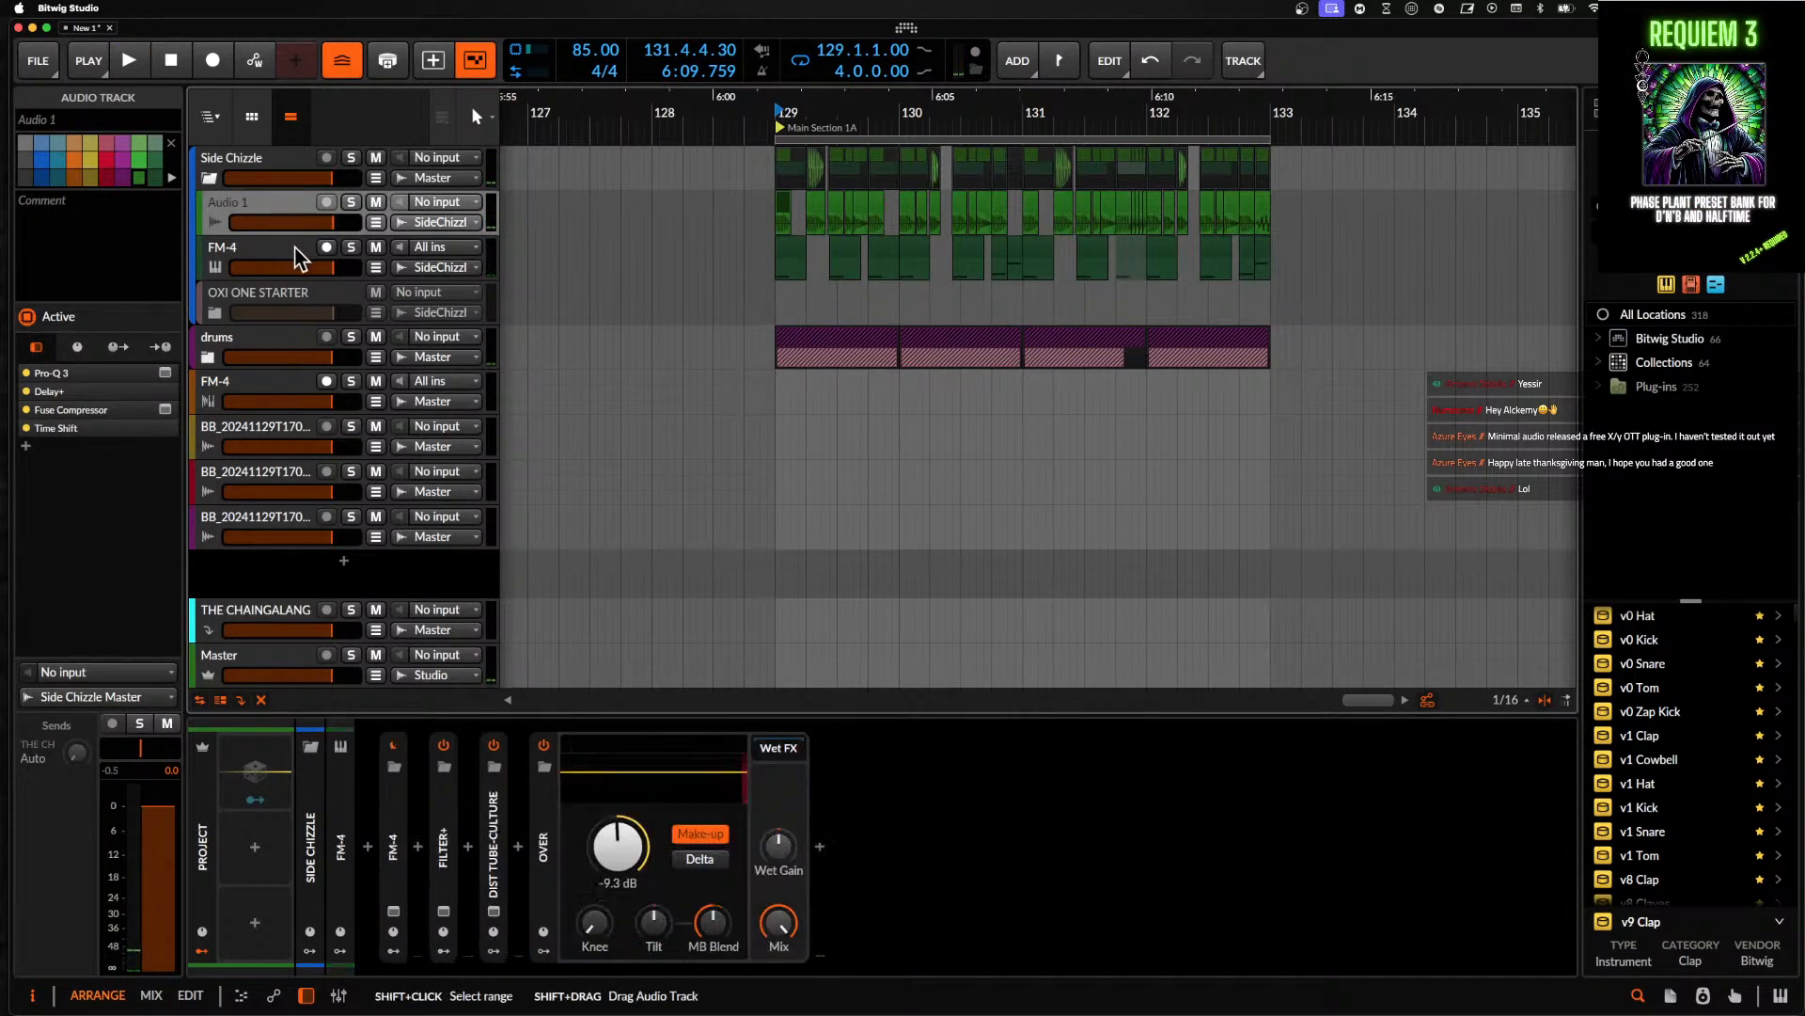
pyautogui.click(282, 169)
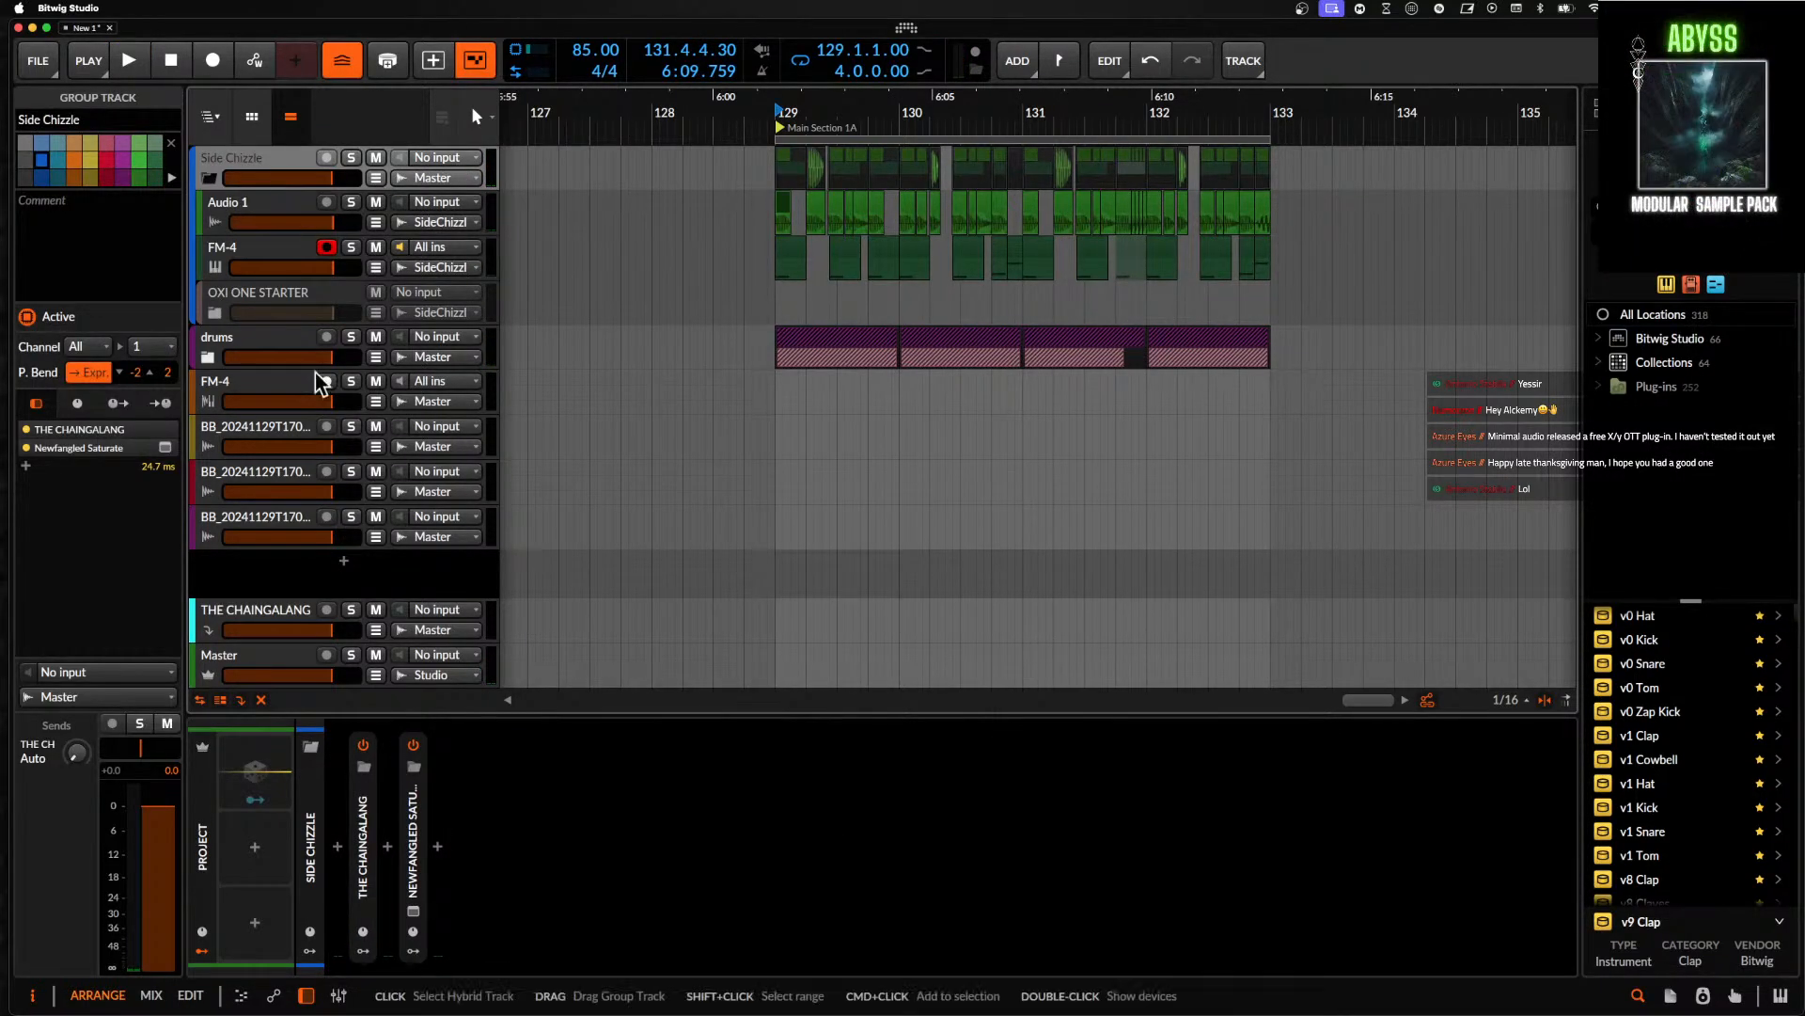
# - Group the Audio 1 and FM-4 tracks inside Side Chizzle and fold the new group
pyautogui.click(246, 212)
pyautogui.keyDown('shift'); pyautogui.click(275, 263); pyautogui.keyUp('shift')
pyautogui.press('super+g')
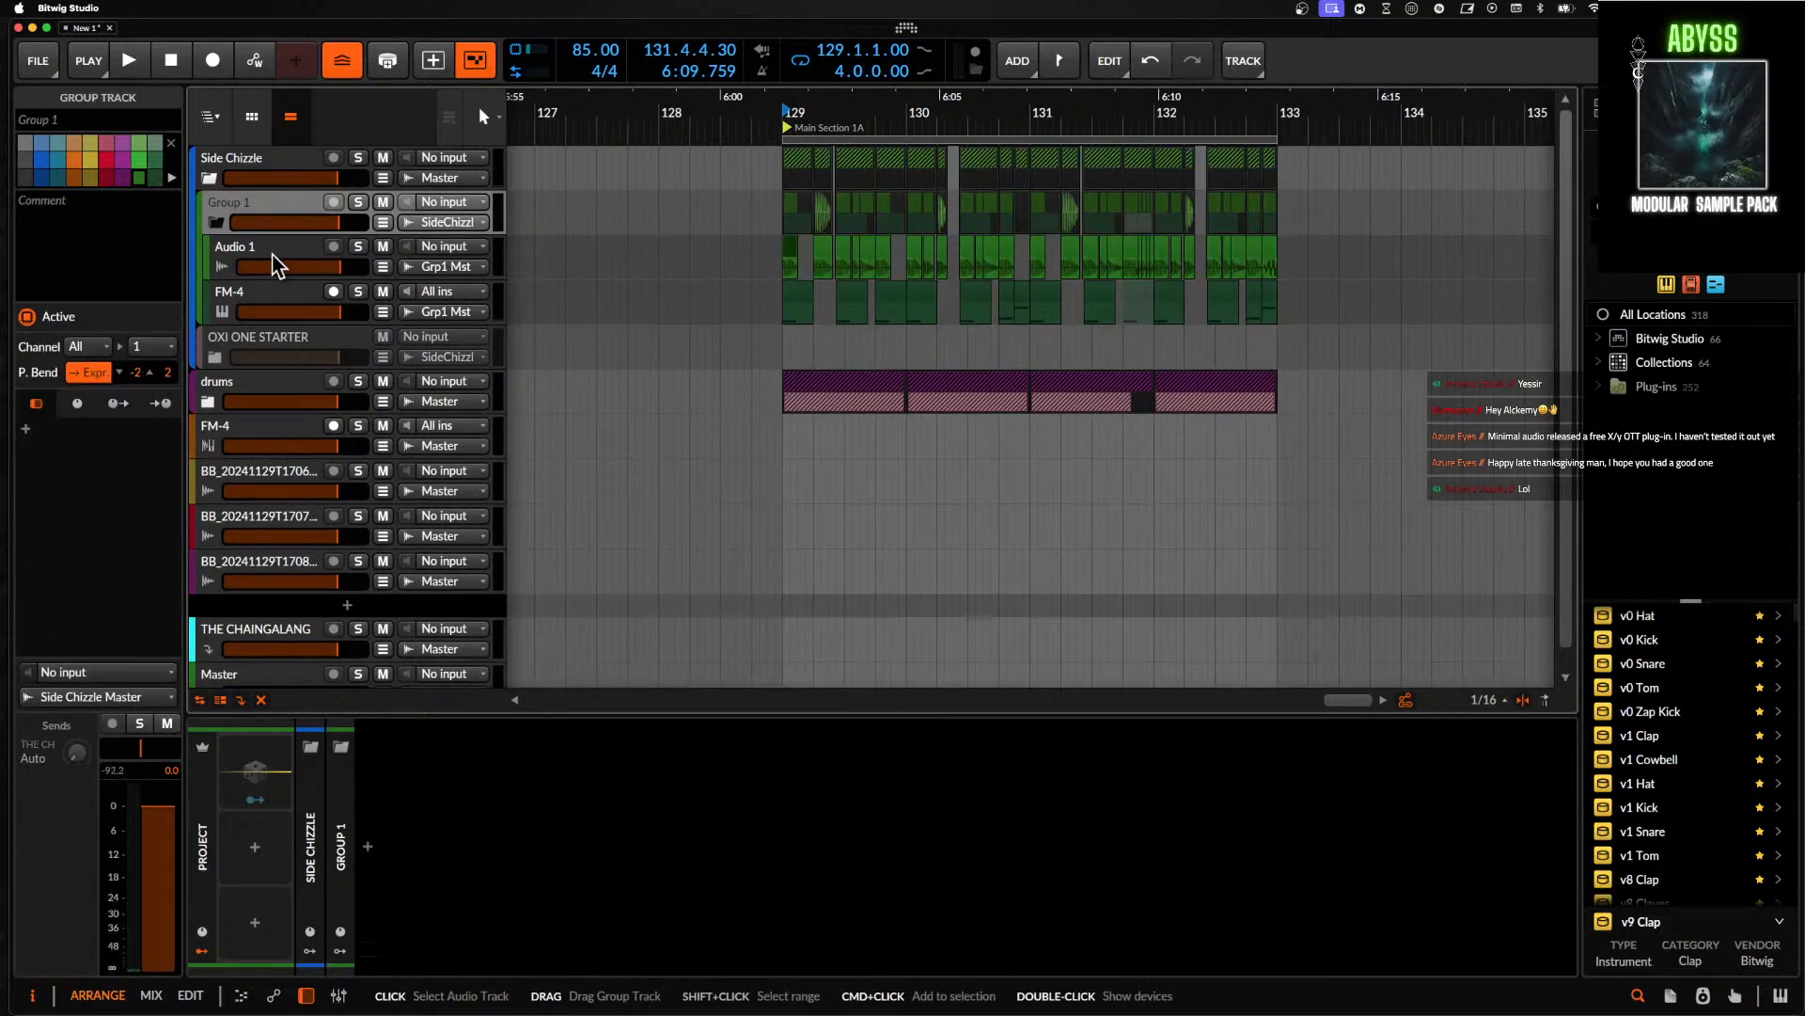
pyautogui.click(215, 224)
# - Insert the Arturia Dist TUBE-CULTURE distortion plug-in into the empty device chain of Group 1
pyautogui.click(368, 847)
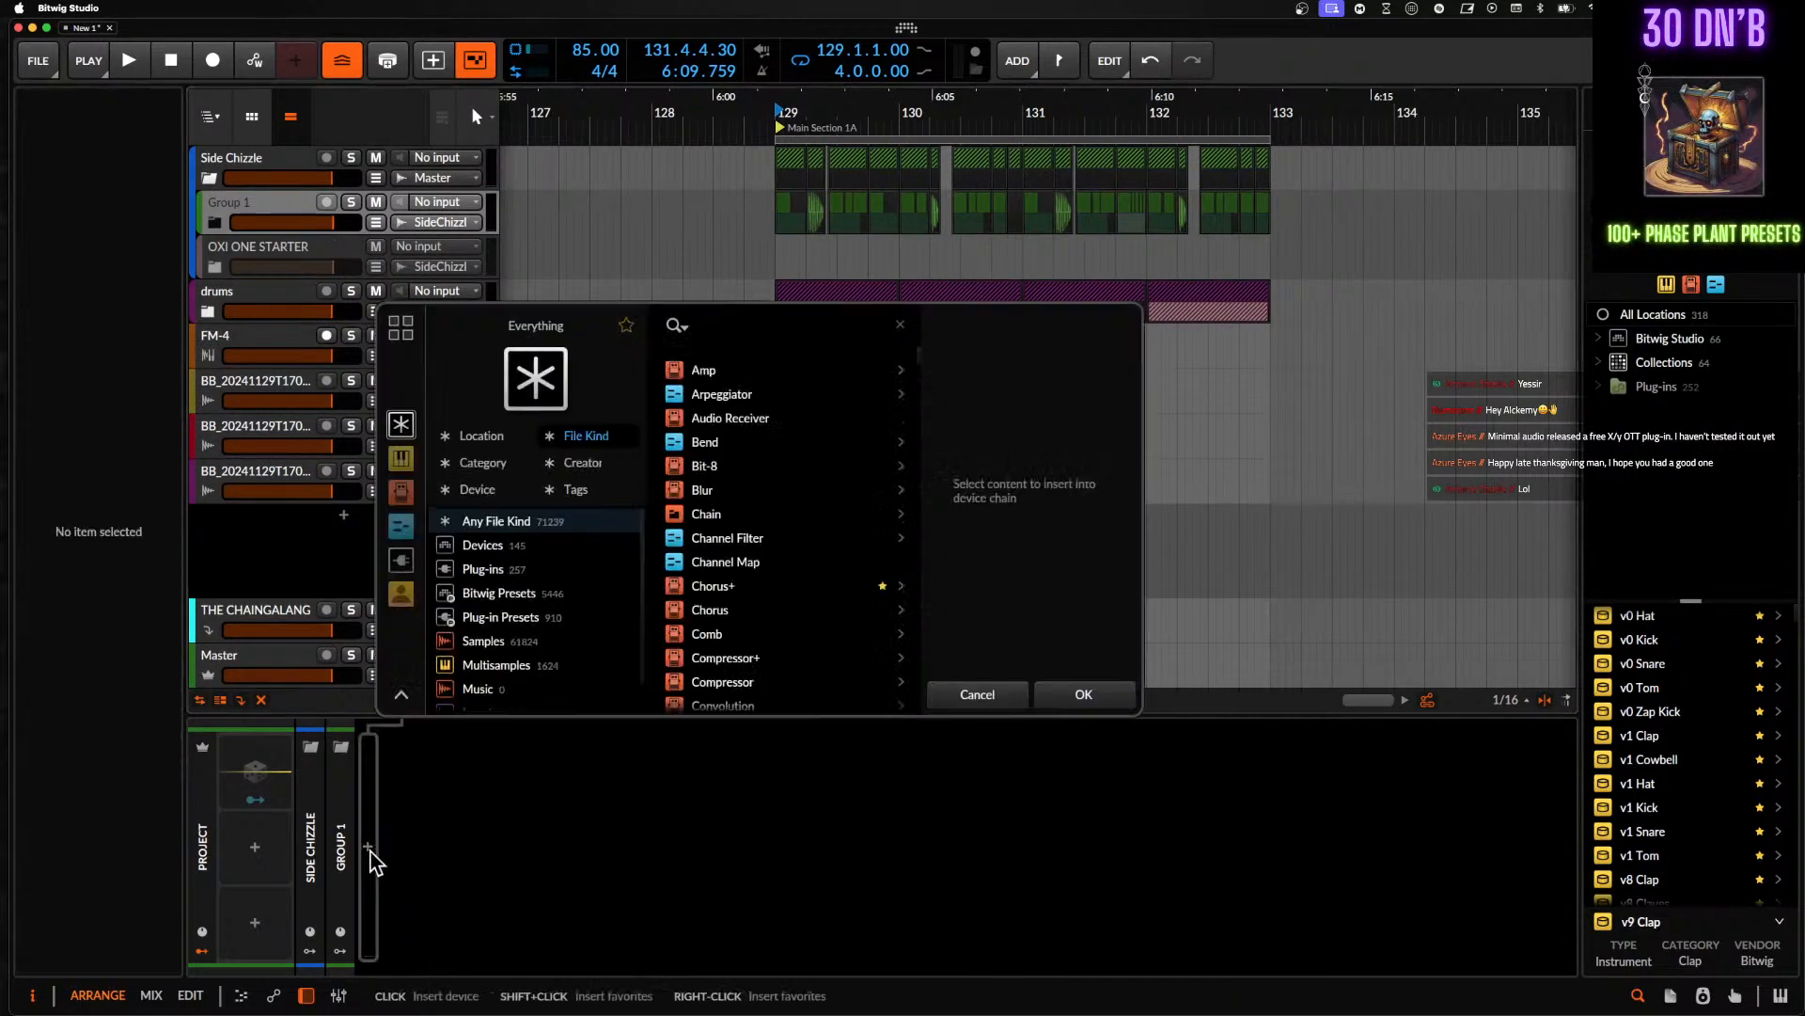
pyautogui.write('DIST')
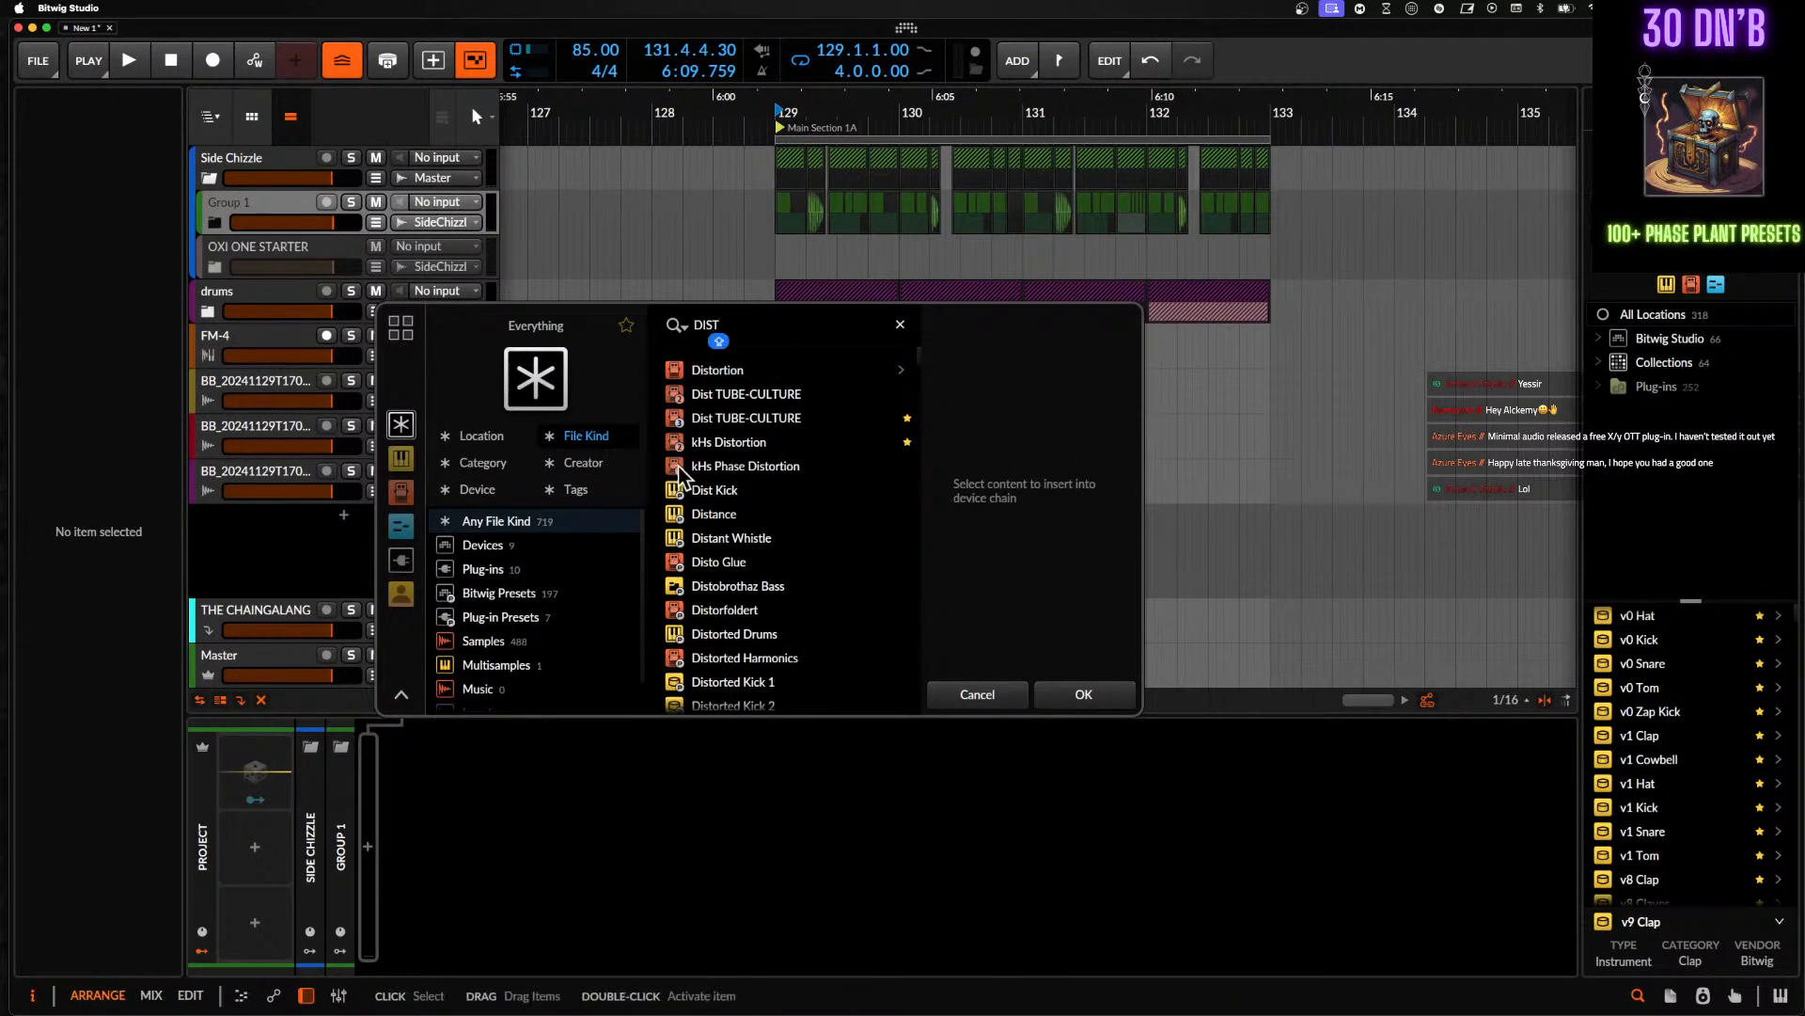
pyautogui.click(714, 417)
pyautogui.click(1103, 701)
# - With the loop playing, set Dist TUBE-CULTURE to function P2, drive 5.77, bias 2.80, output gain 0.587 and mix 40.8, and close its window
pyautogui.press('space')
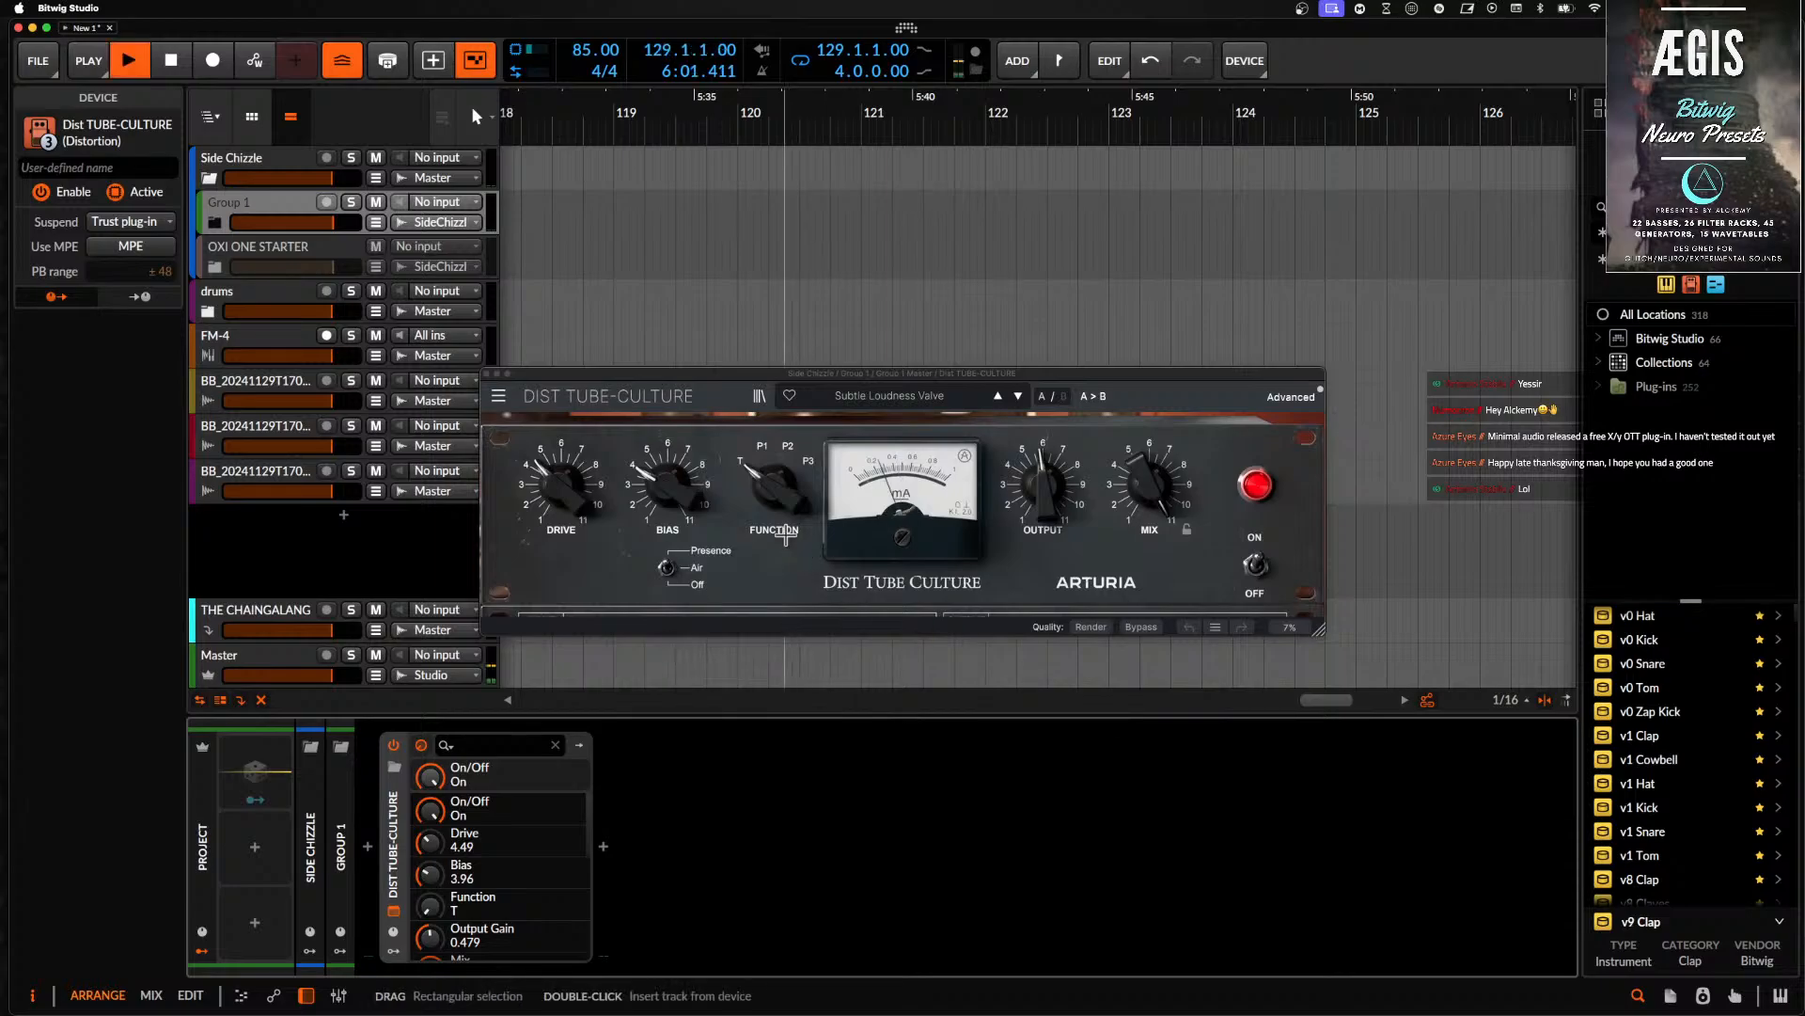
pyautogui.click(802, 468)
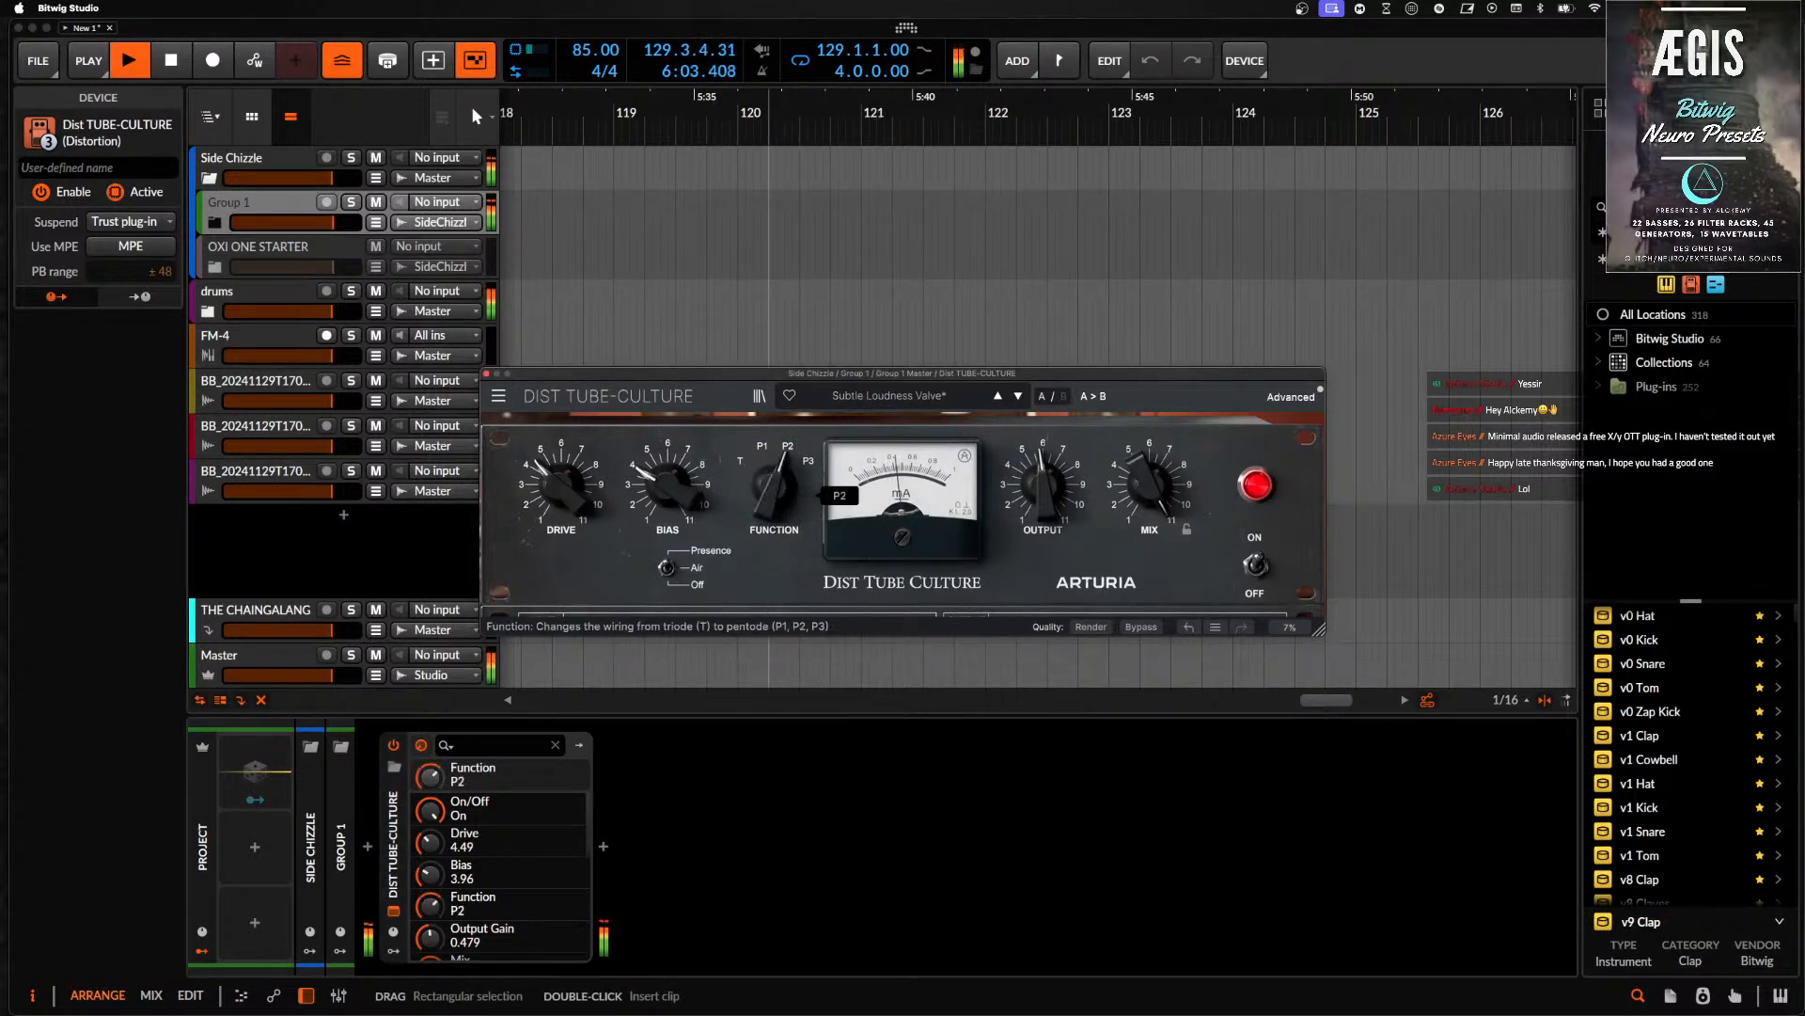
pyautogui.moveTo(561, 484); pyautogui.dragTo(561, 456)
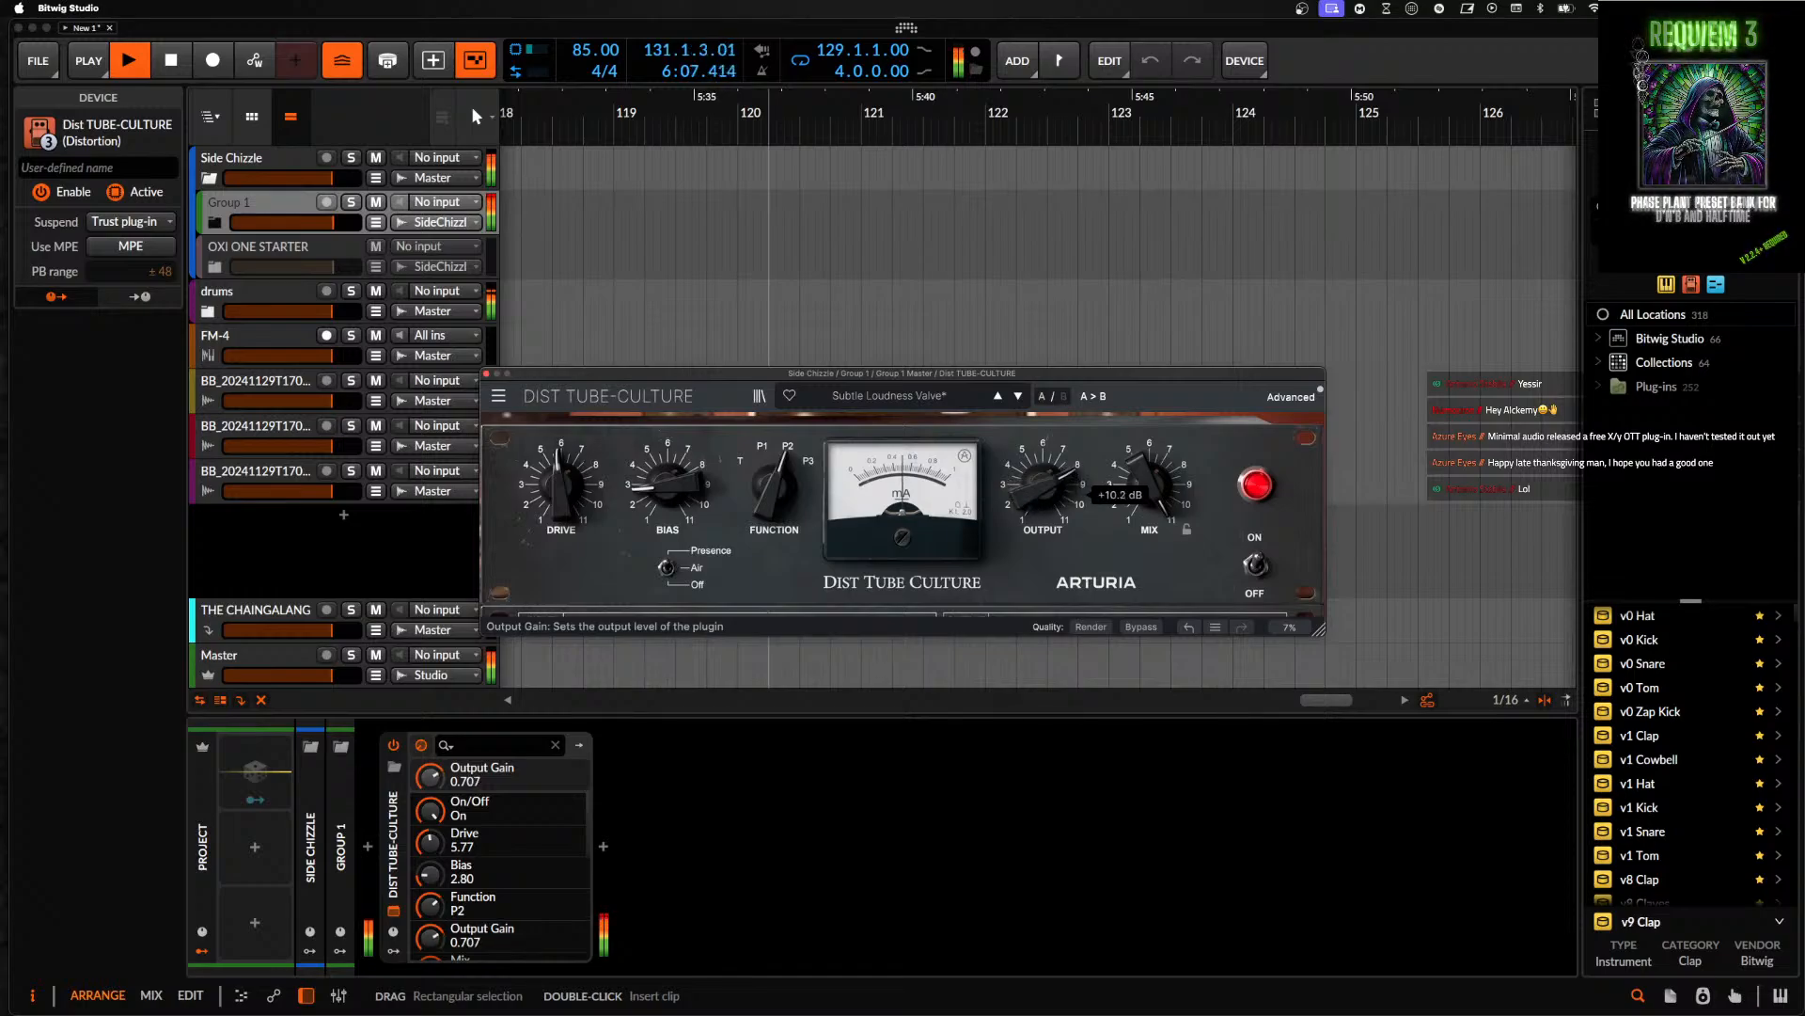
pyautogui.moveTo(1044, 484); pyautogui.dragTo(1043, 508)
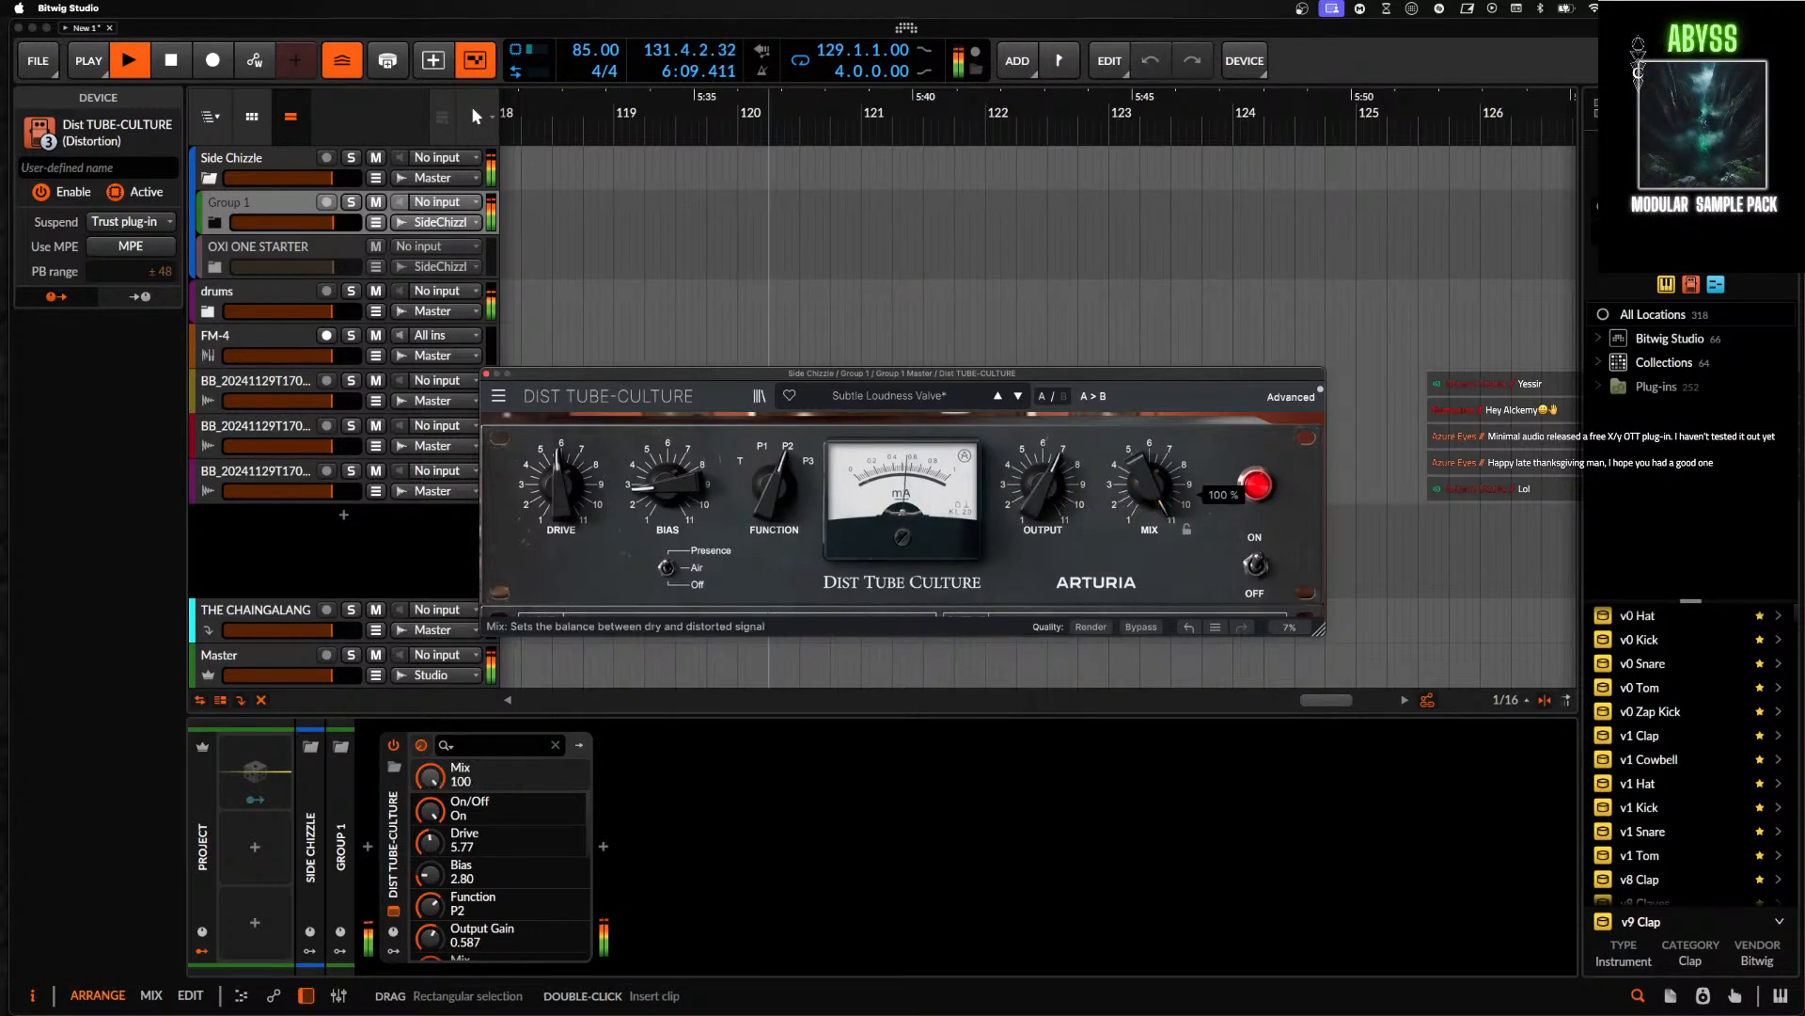
pyautogui.moveTo(1149, 489); pyautogui.dragTo(1149, 465)
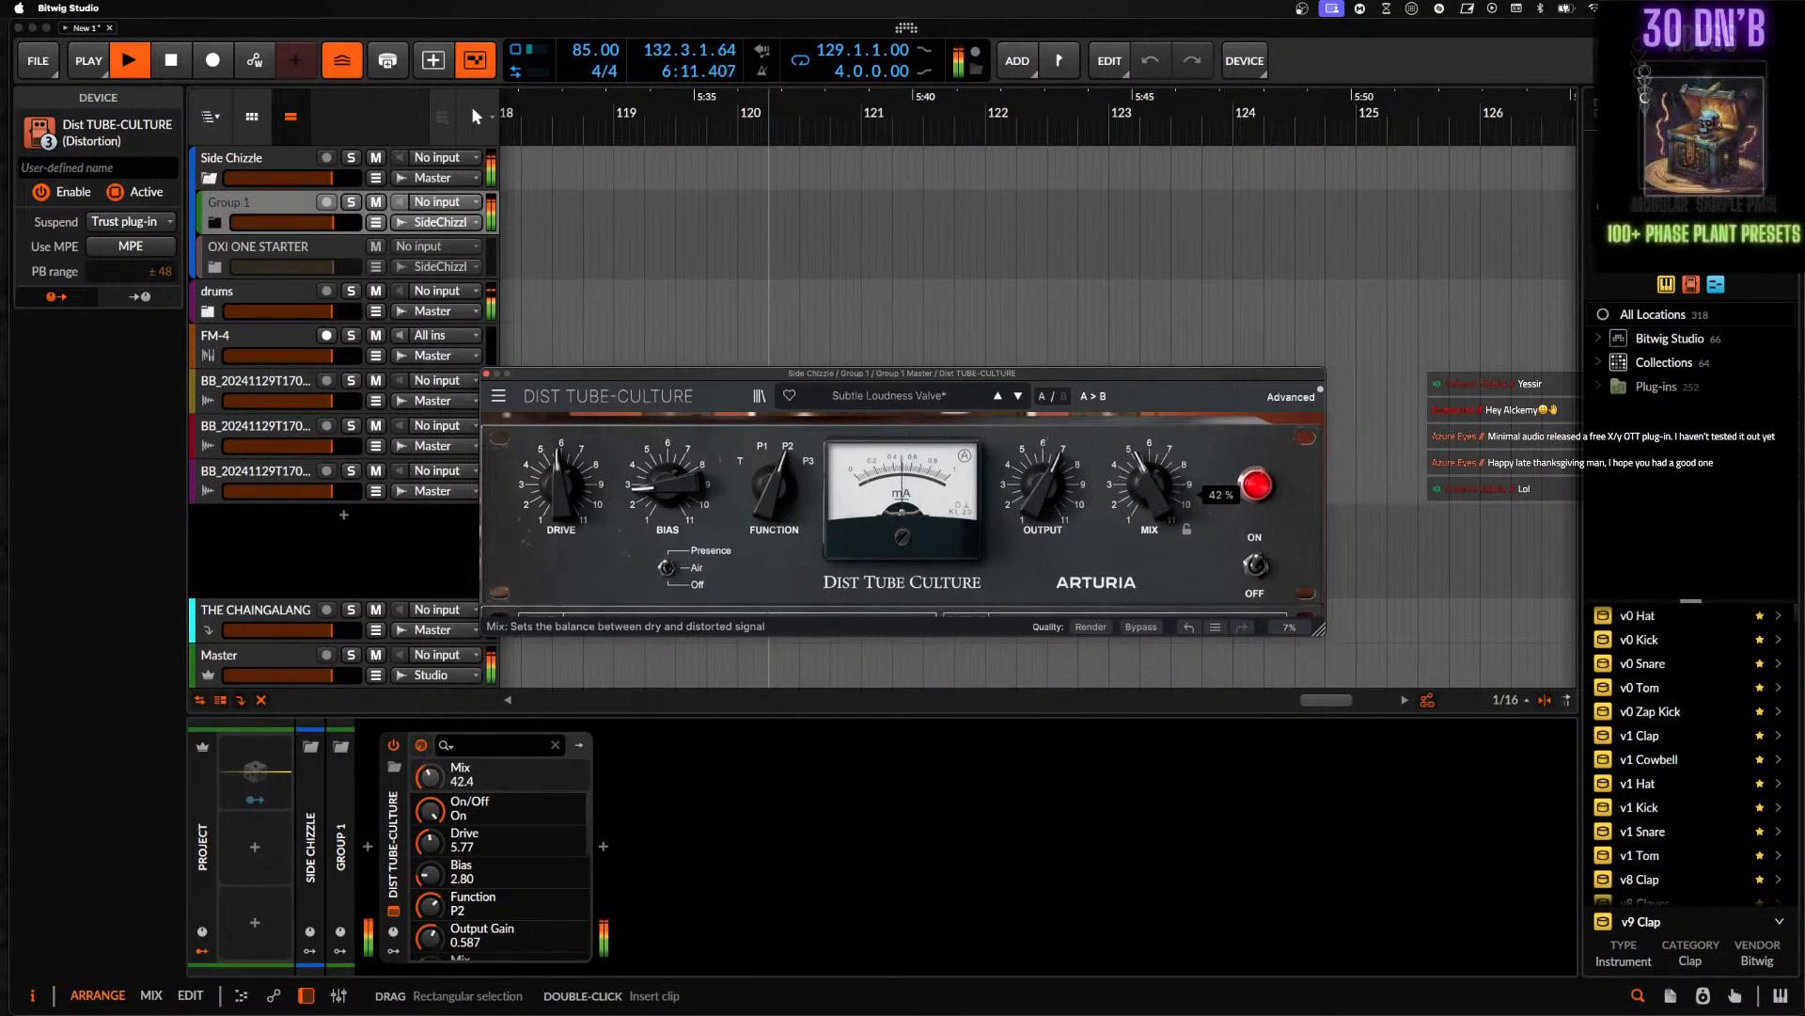
pyautogui.click(486, 374)
# - Enable the Pro-L 2 limiter on the Master track, check its metering and close its window
pyautogui.click(267, 663)
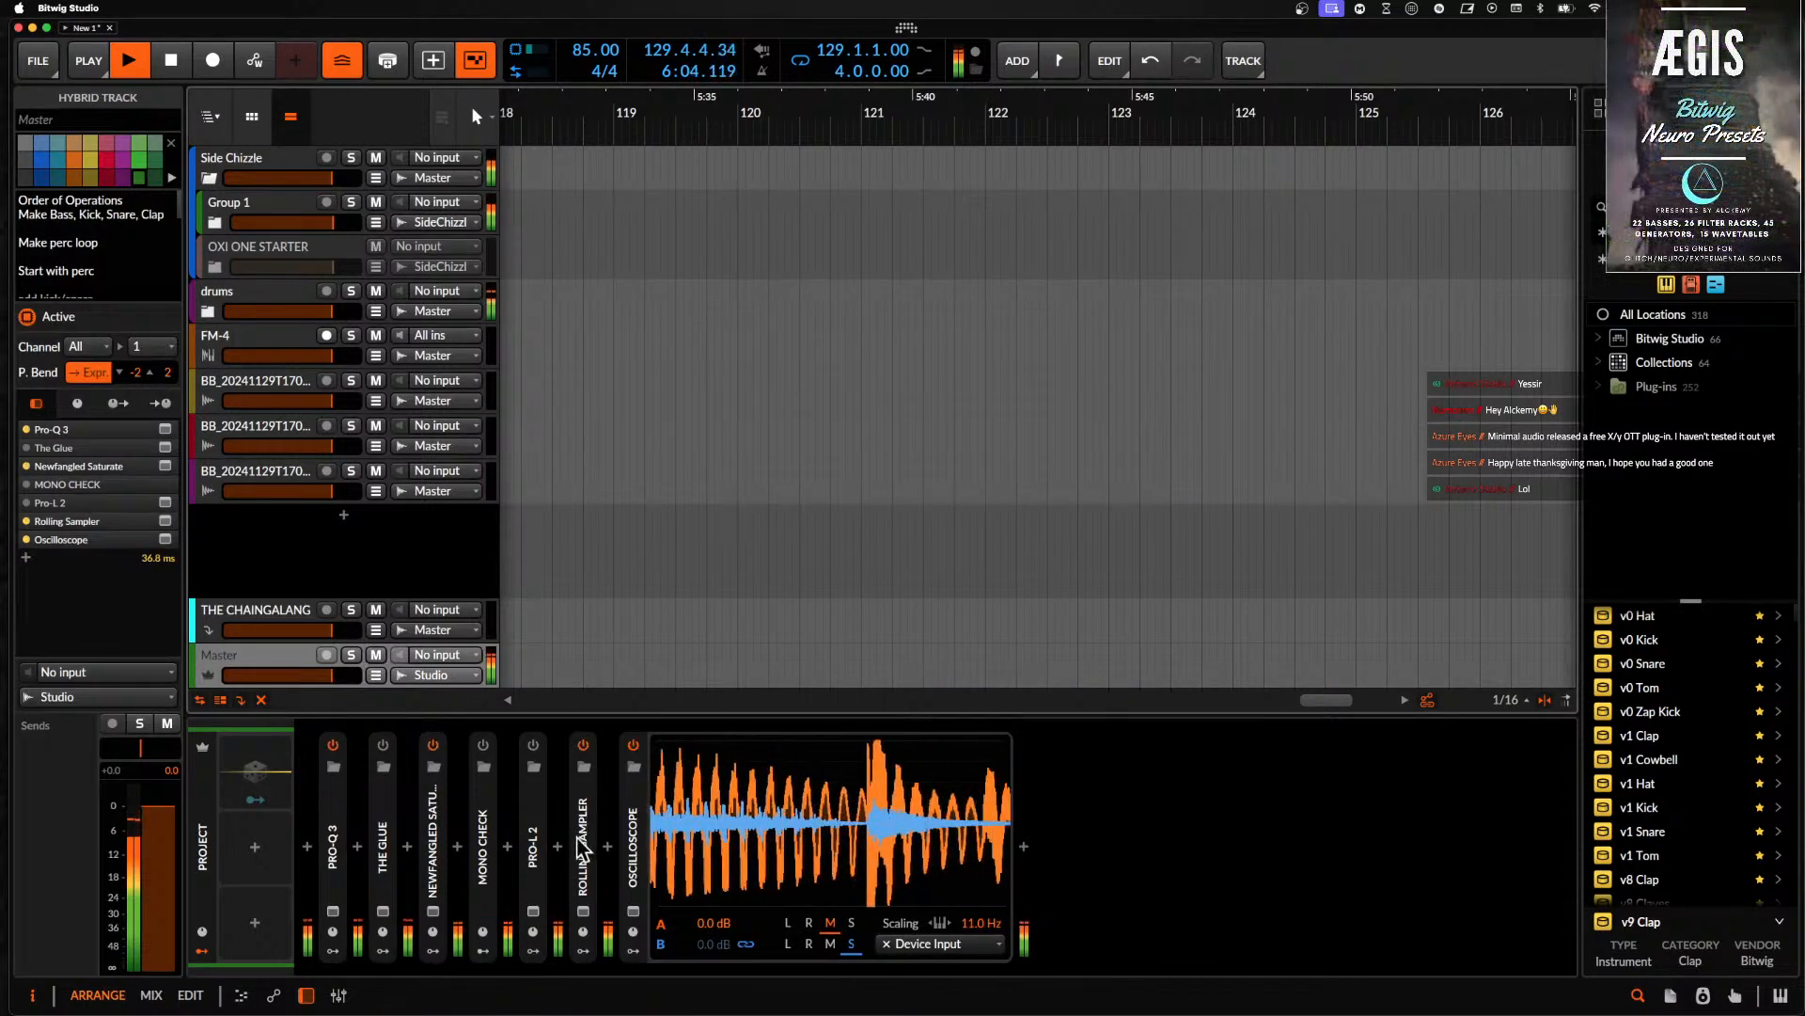
pyautogui.click(533, 910)
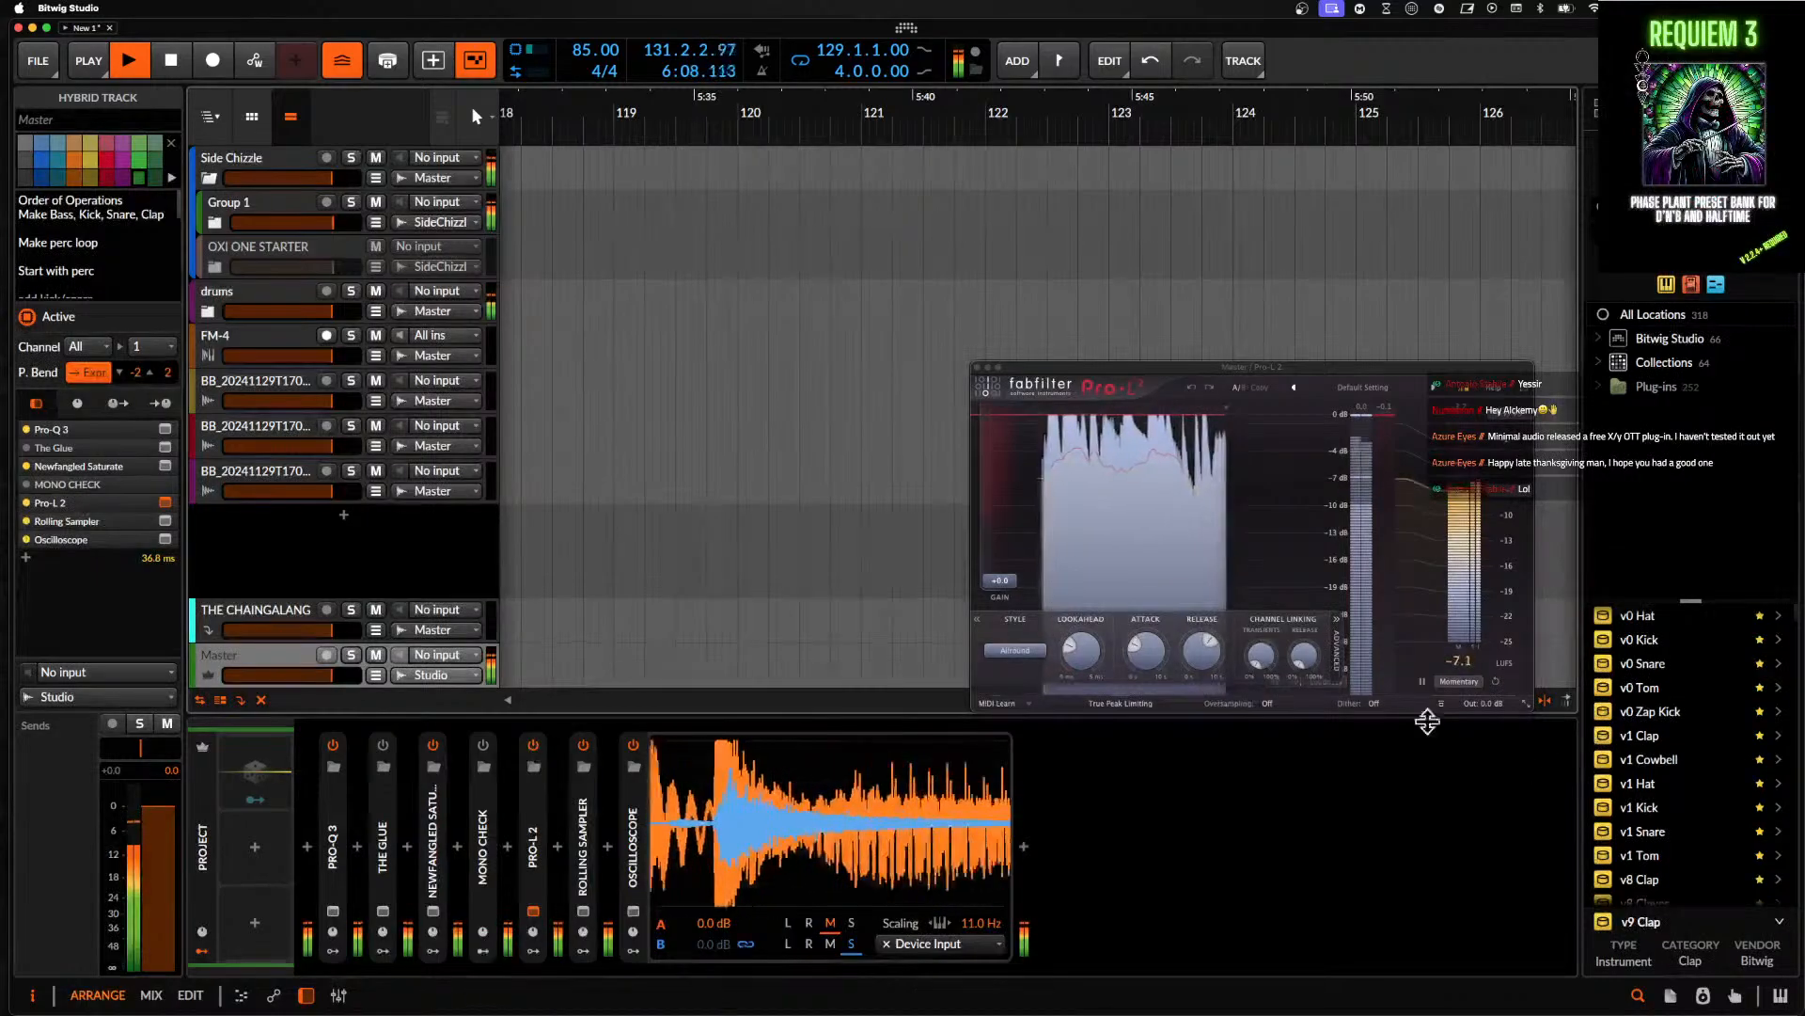
pyautogui.click(978, 368)
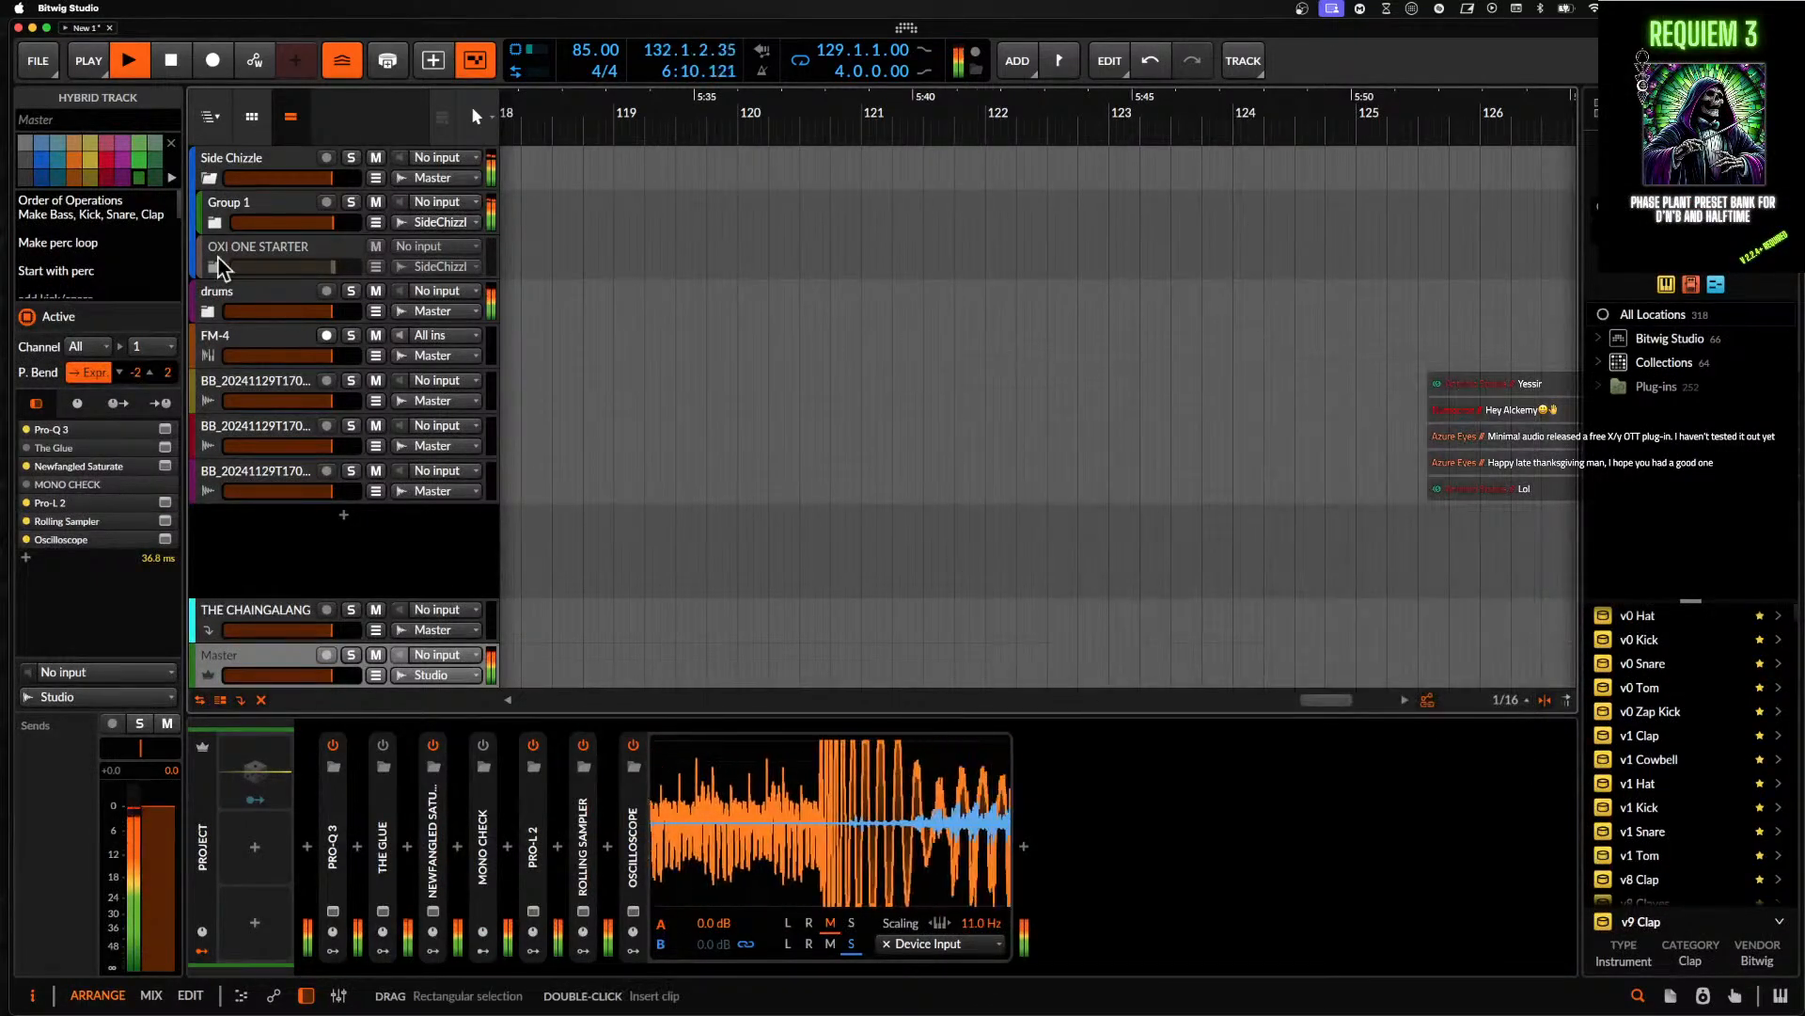
# - Stop playback and insert Fuse Compressor after Dist TUBE-CULTURE in the device chain of Group 1
pyautogui.click(216, 222)
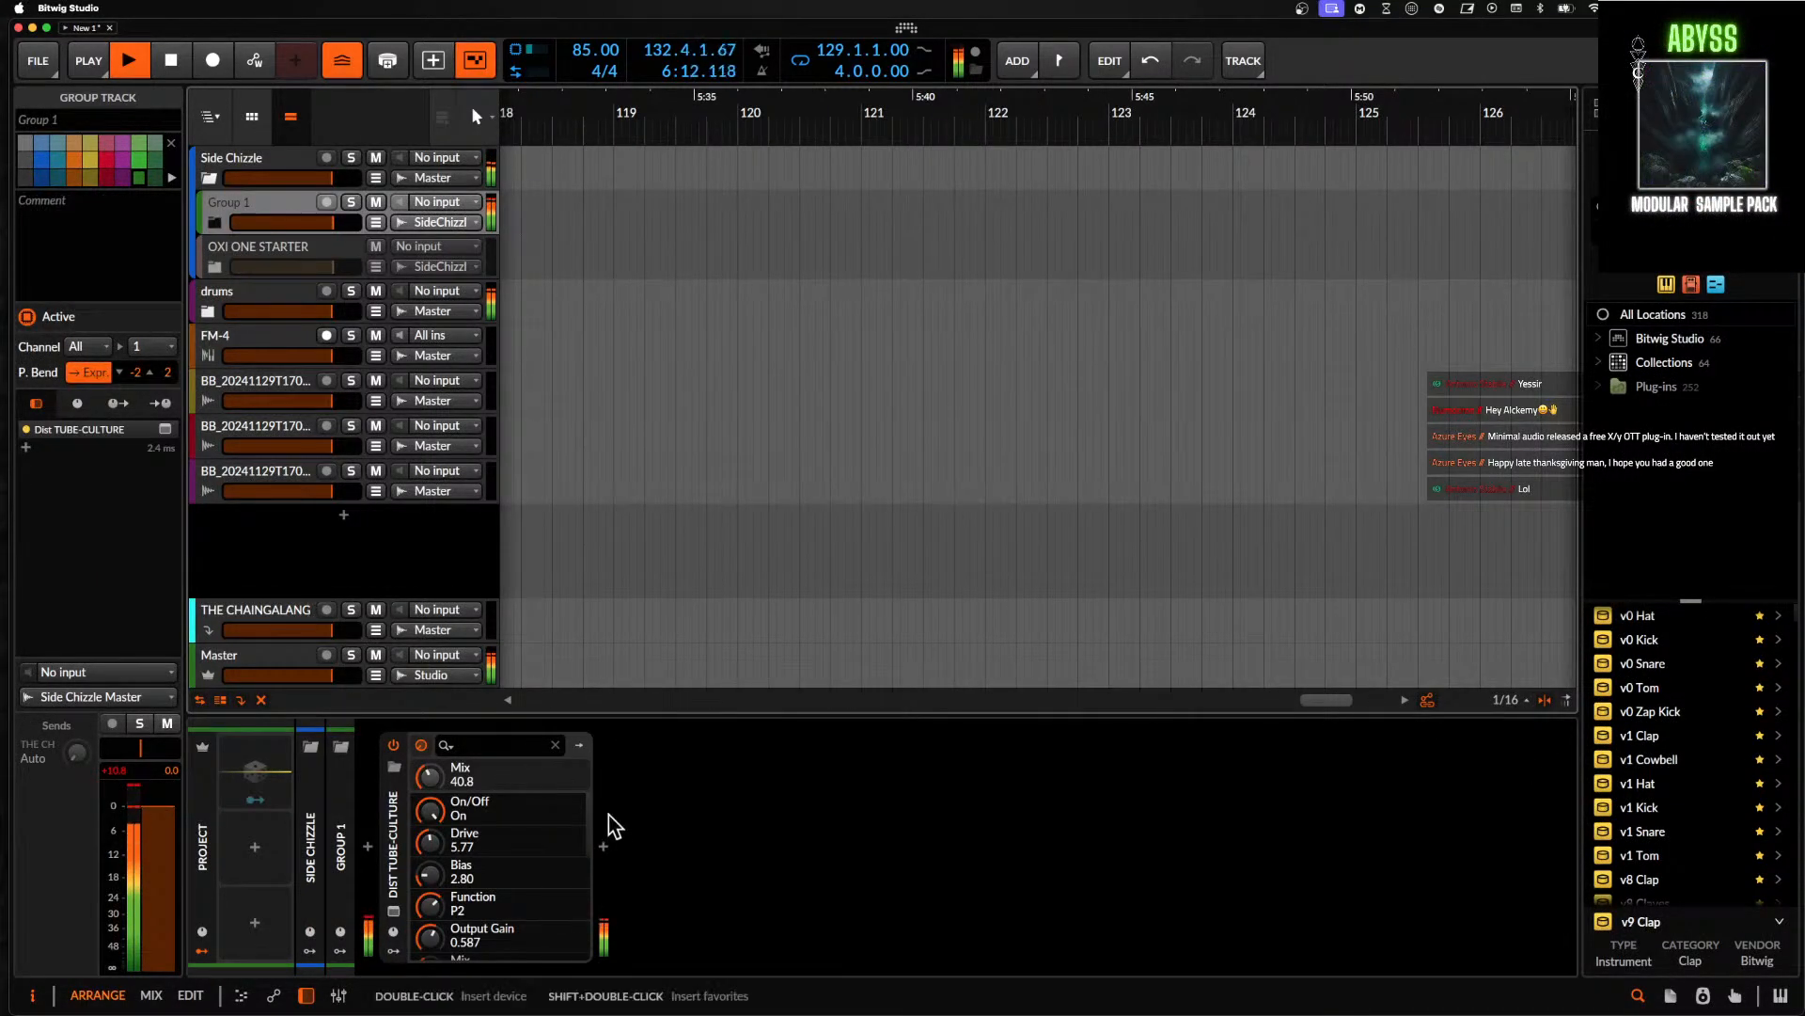
pyautogui.press('space')
pyautogui.click(603, 846)
pyautogui.write('fuse')
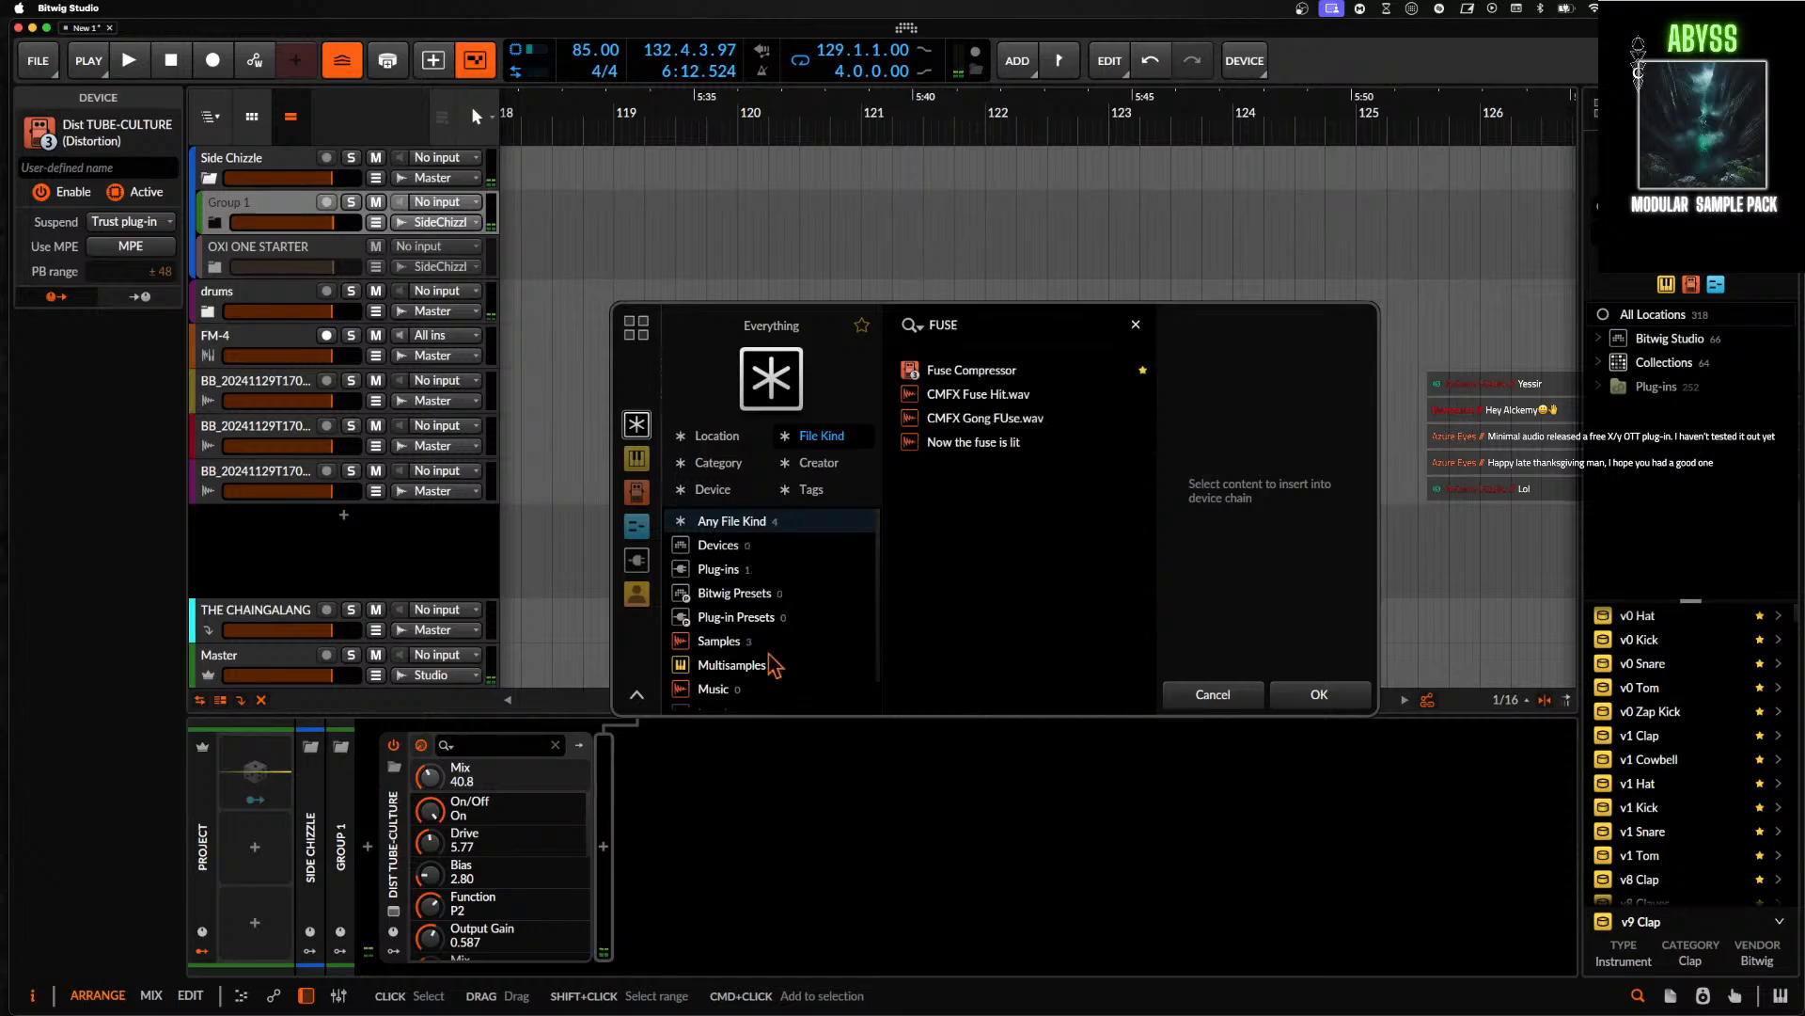
pyautogui.doubleClick(940, 370)
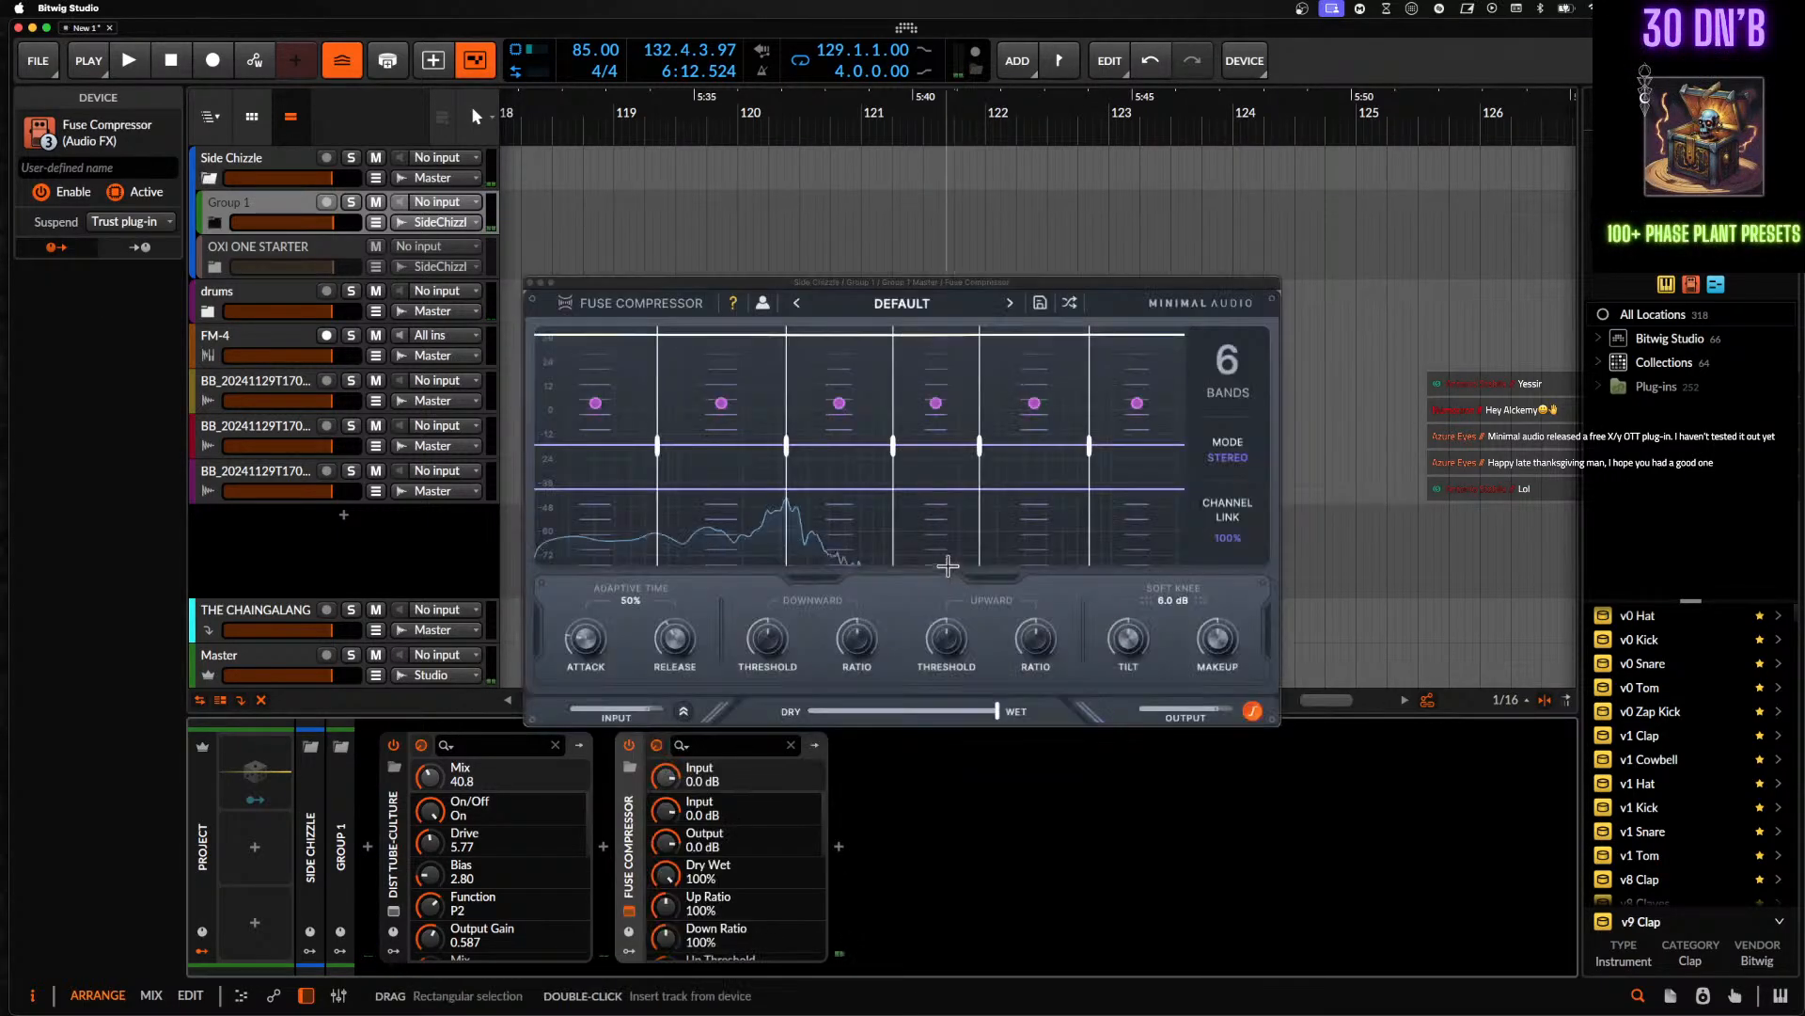
# - Set Fuse Compressor to 3 bands and restart the loop to hear it on Group 1
pyautogui.click(1227, 362)
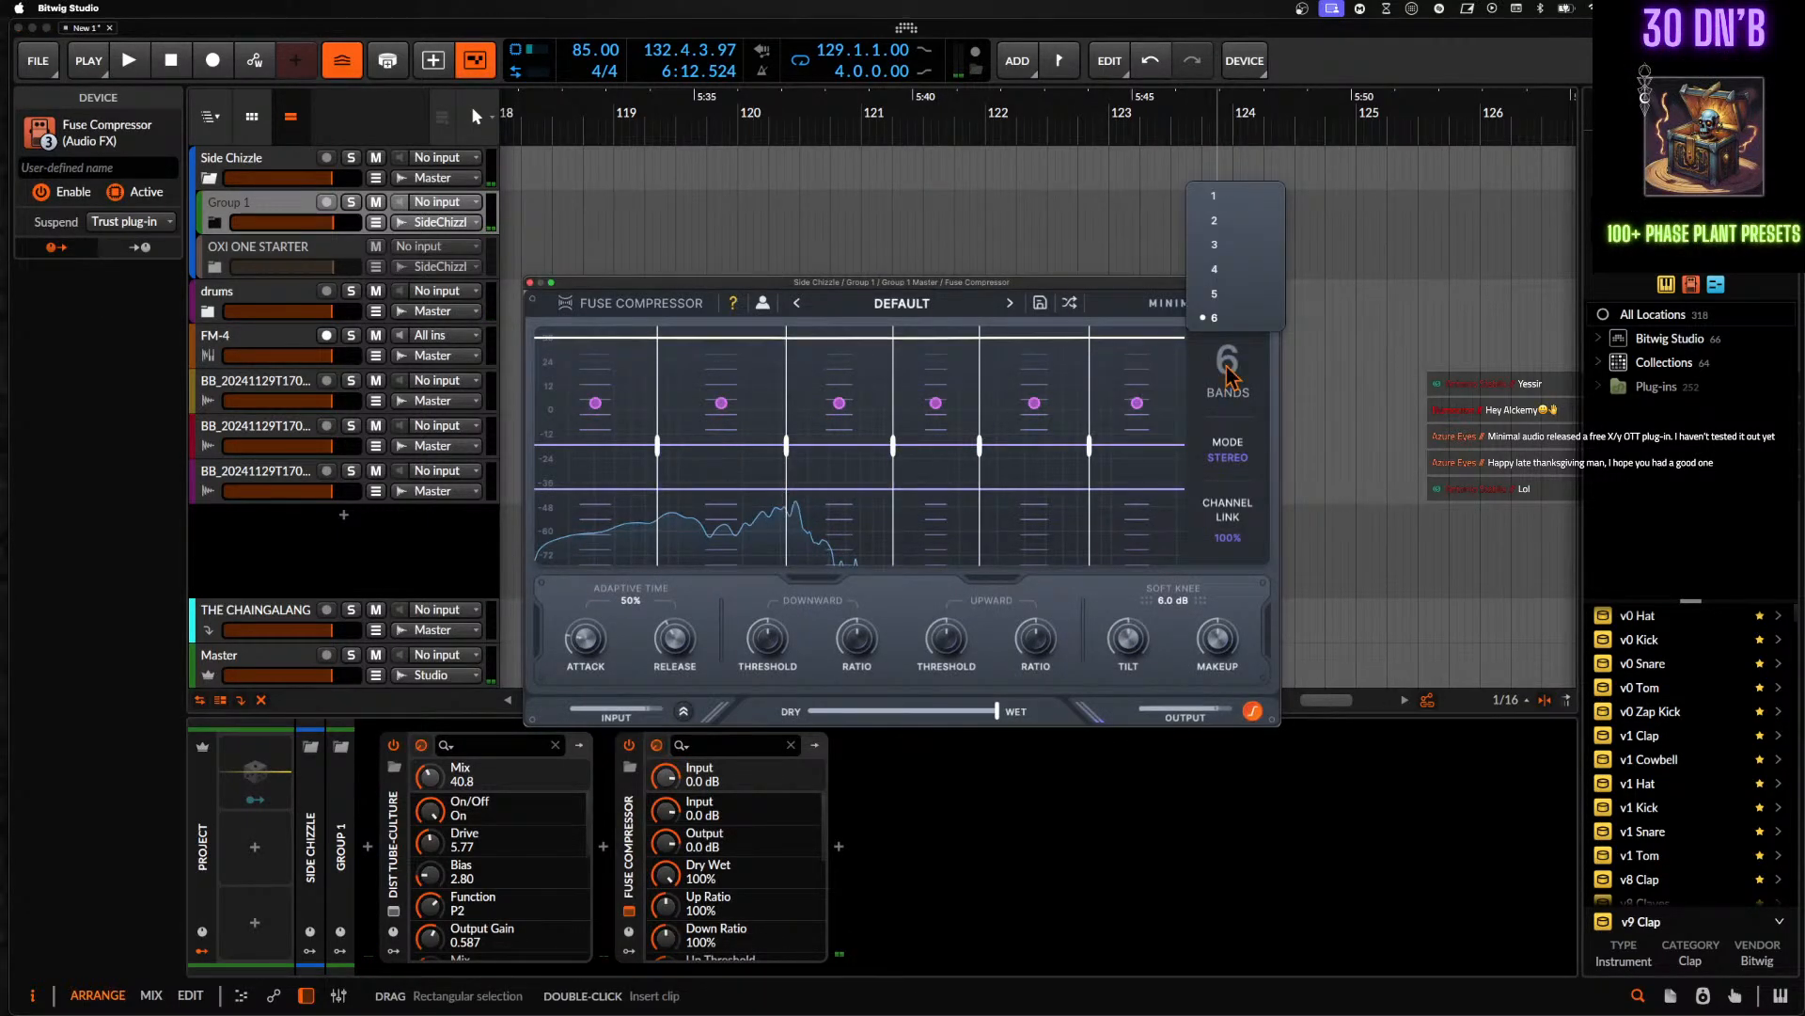
pyautogui.click(1213, 248)
pyautogui.press('space')
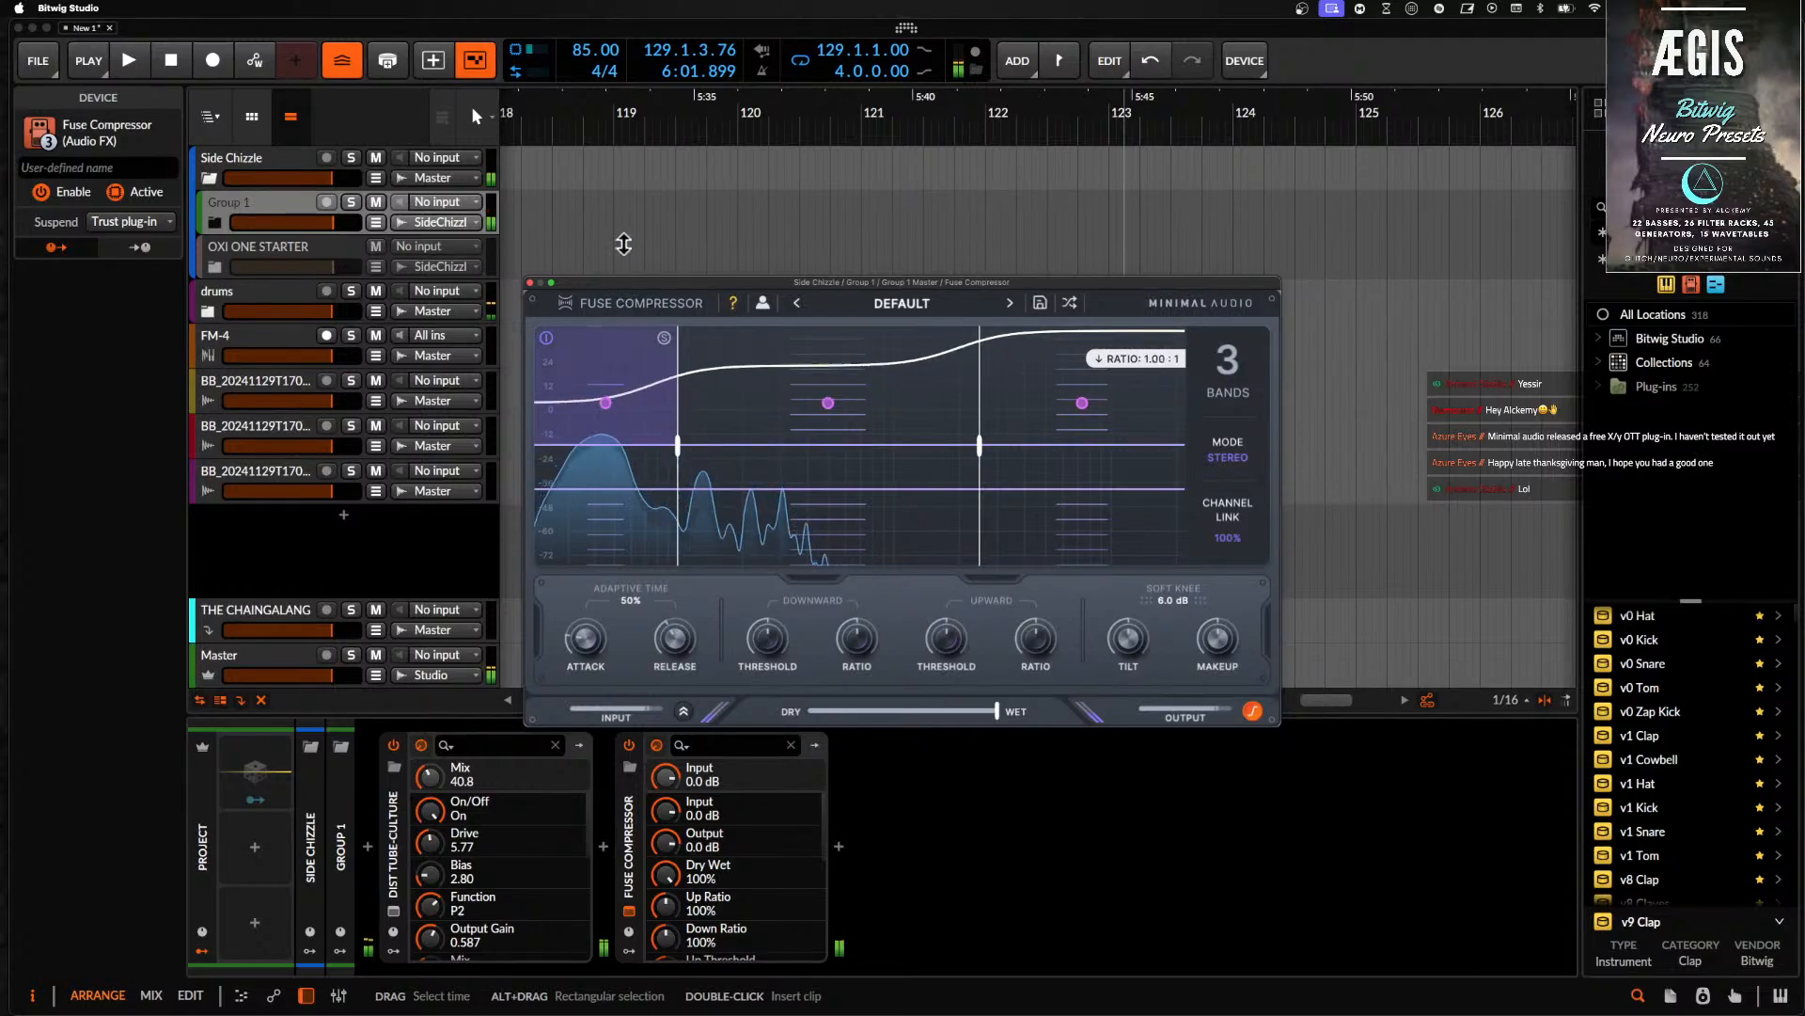
pyautogui.press('space')
pyautogui.press('space')
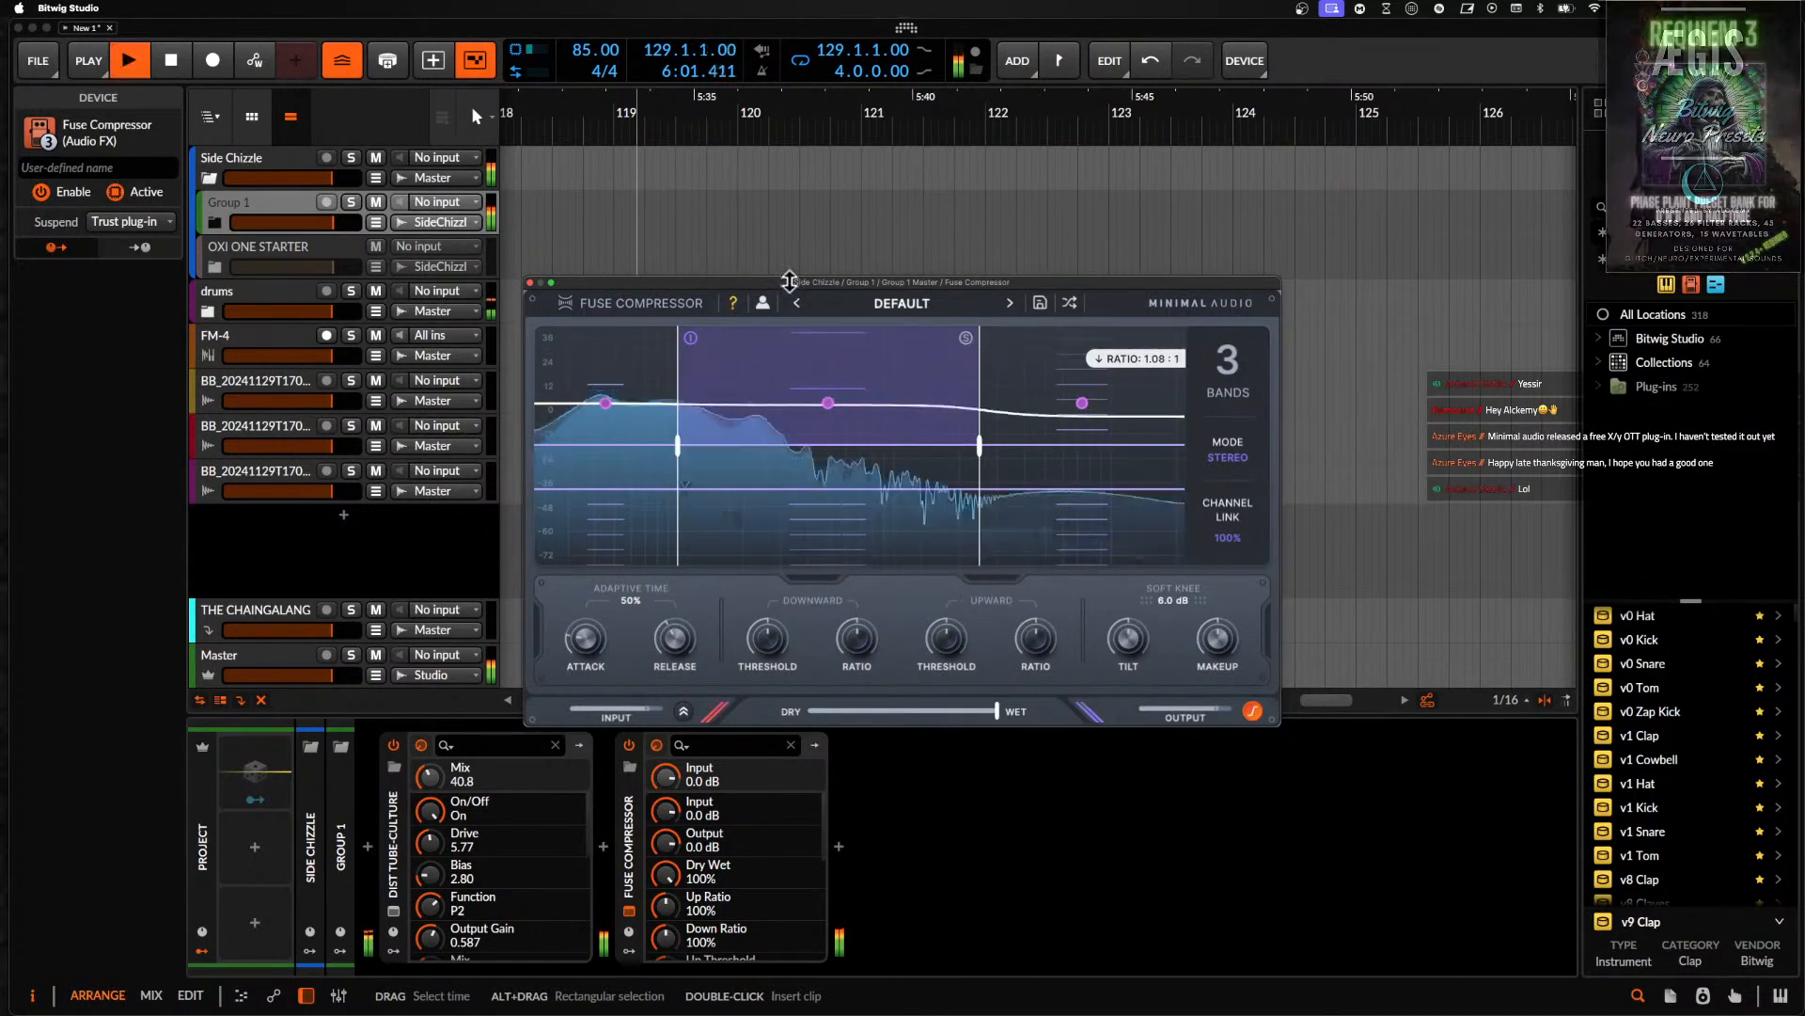
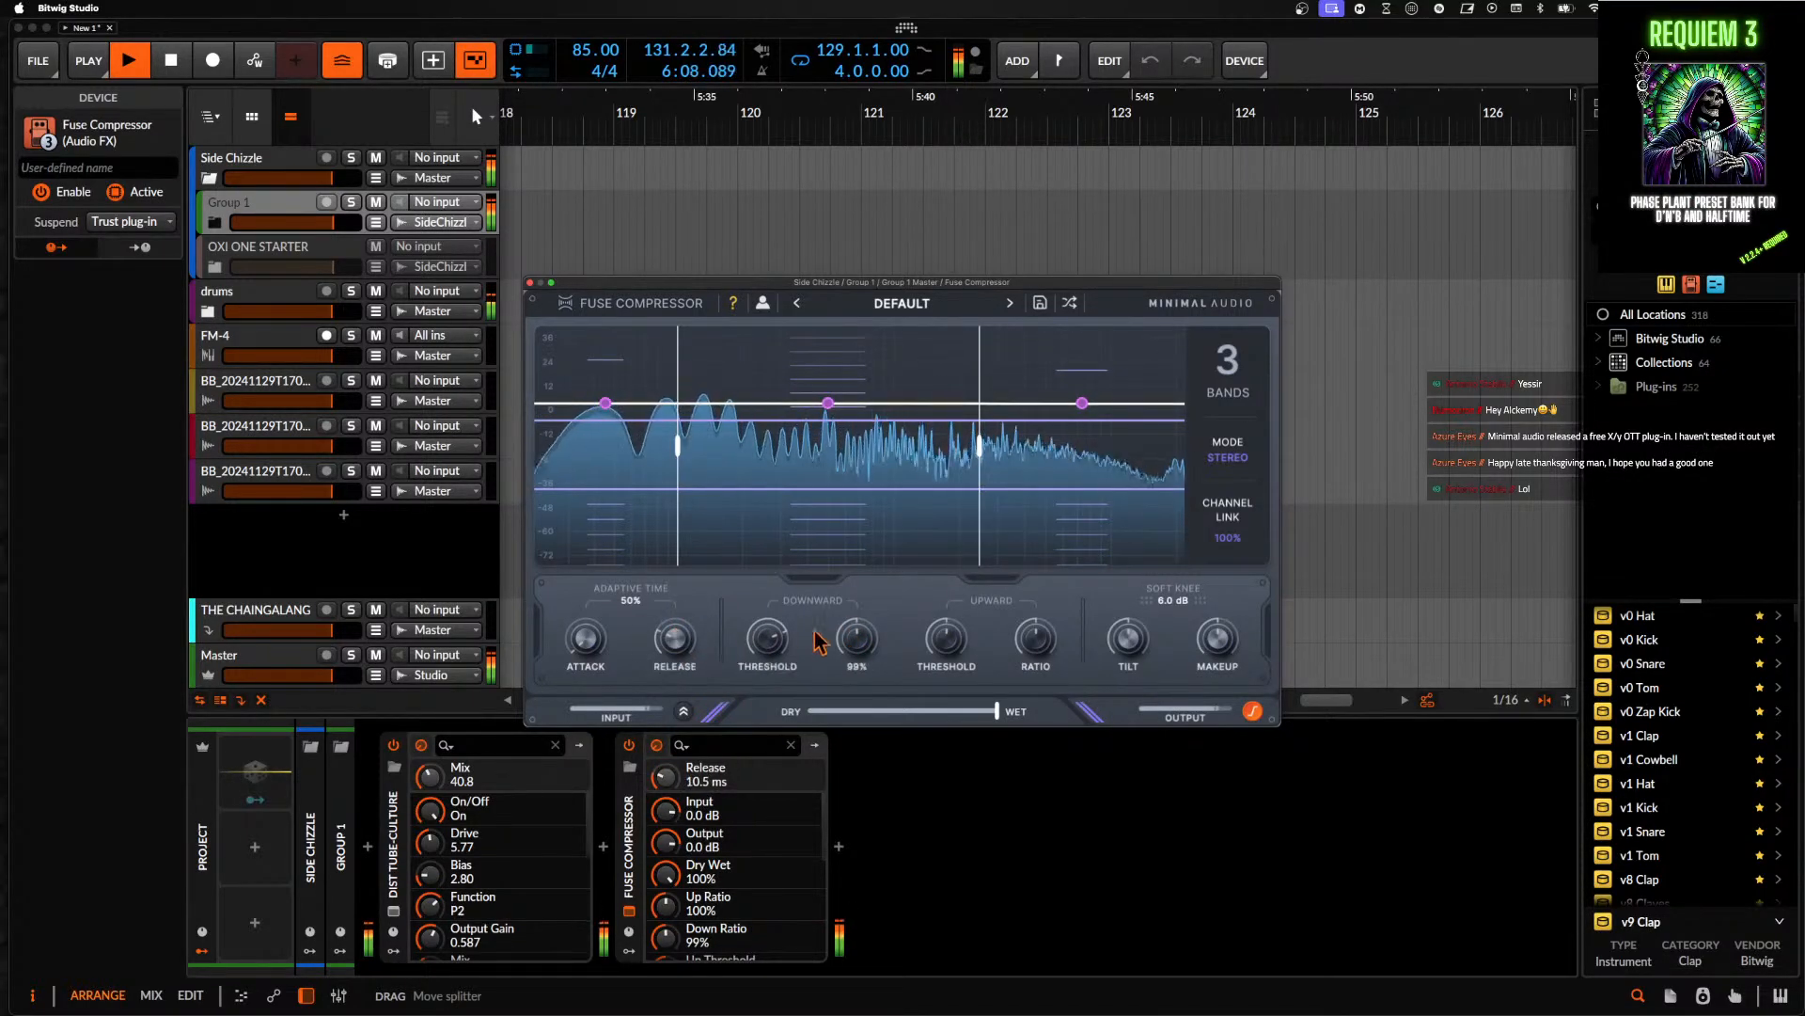
# - Set Fuse Compressor's upward threshold to -30% and upward ratio to 68%, stop playback and close its window
pyautogui.moveTo(946, 640); pyautogui.dragTo(945, 635)
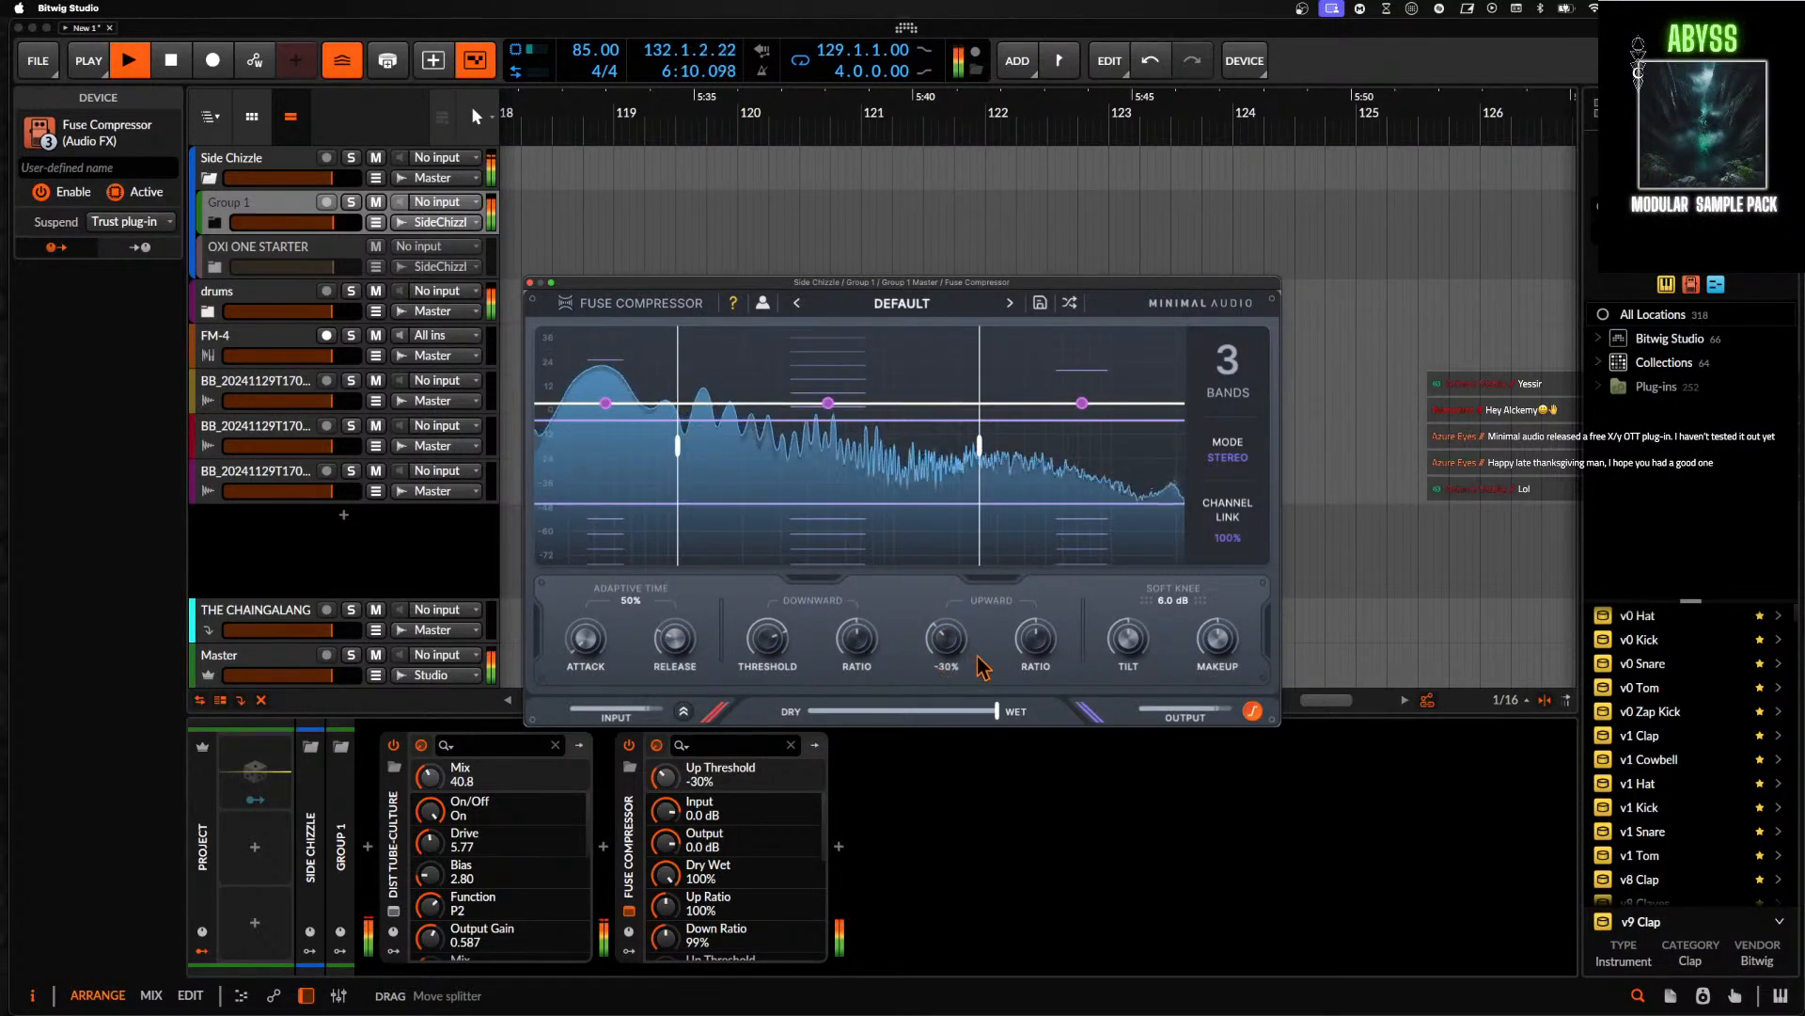
pyautogui.moveTo(1126, 643); pyautogui.dragTo(1121, 634)
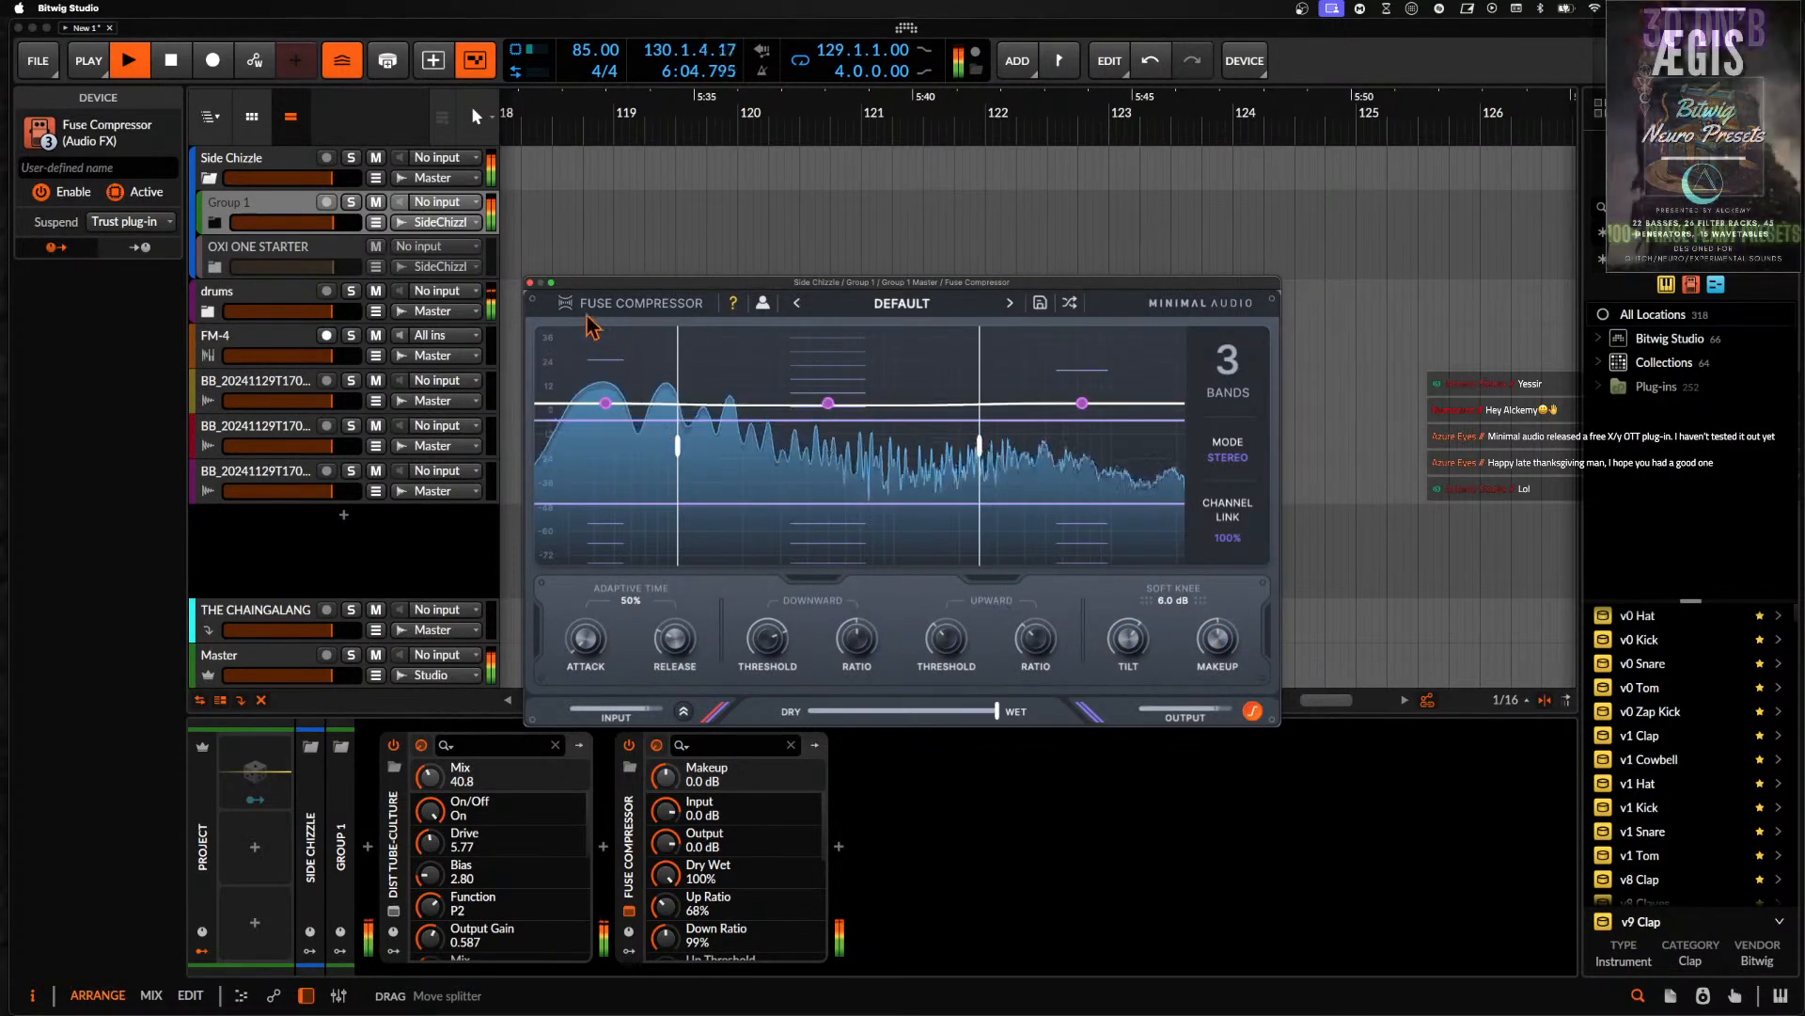
pyautogui.press('space')
pyautogui.click(529, 282)
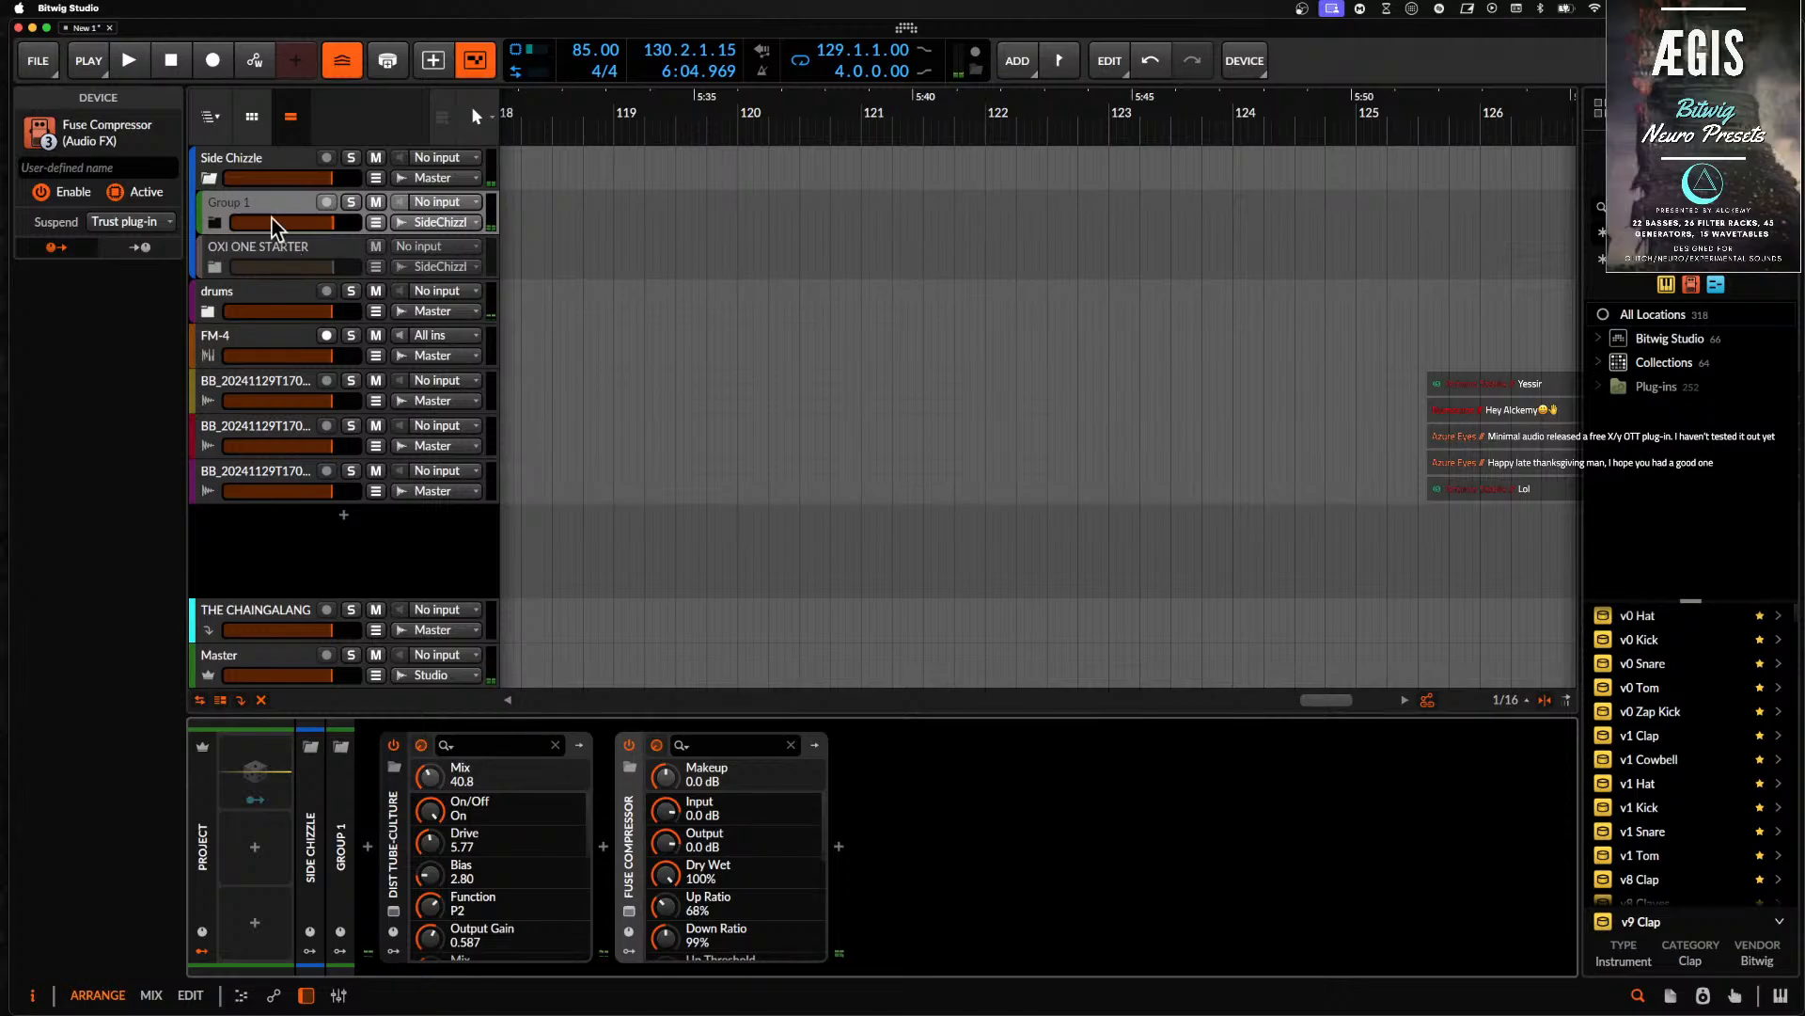
# - Solo Group 1, play the loop and switch off THE CHAINGALANG on the Side Chizzle group
pyautogui.click(267, 291)
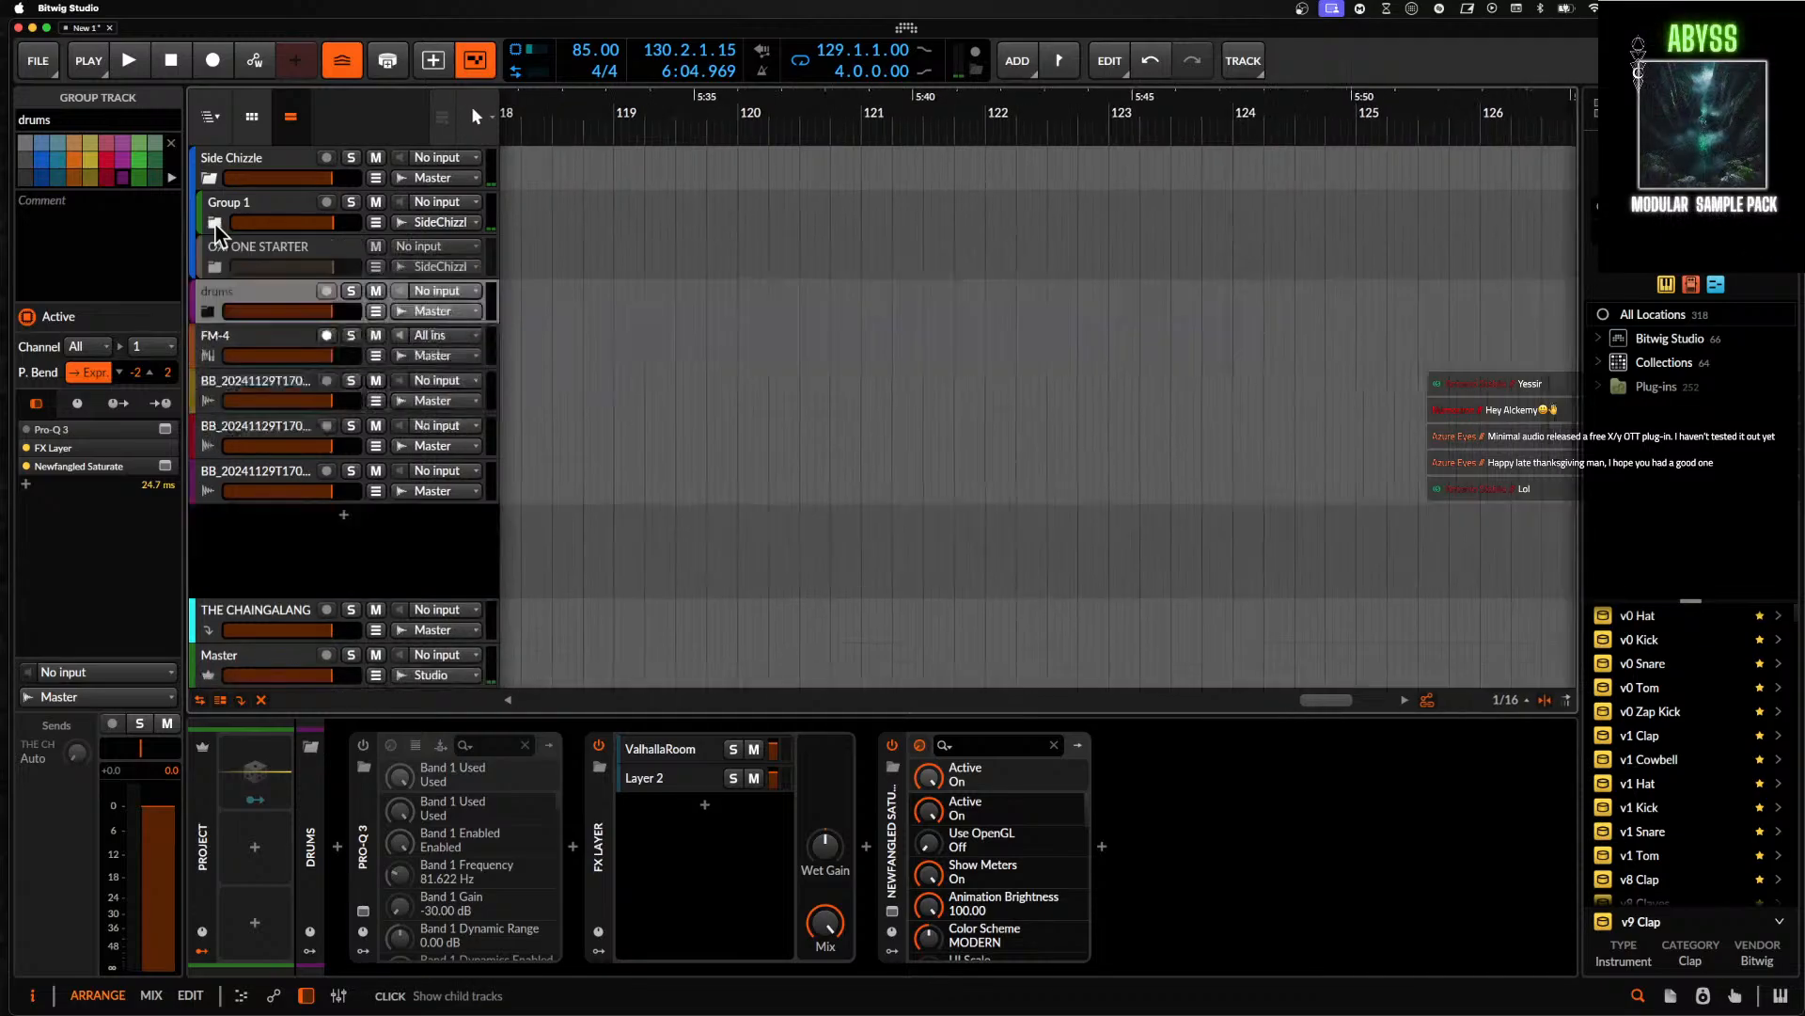
pyautogui.click(235, 210)
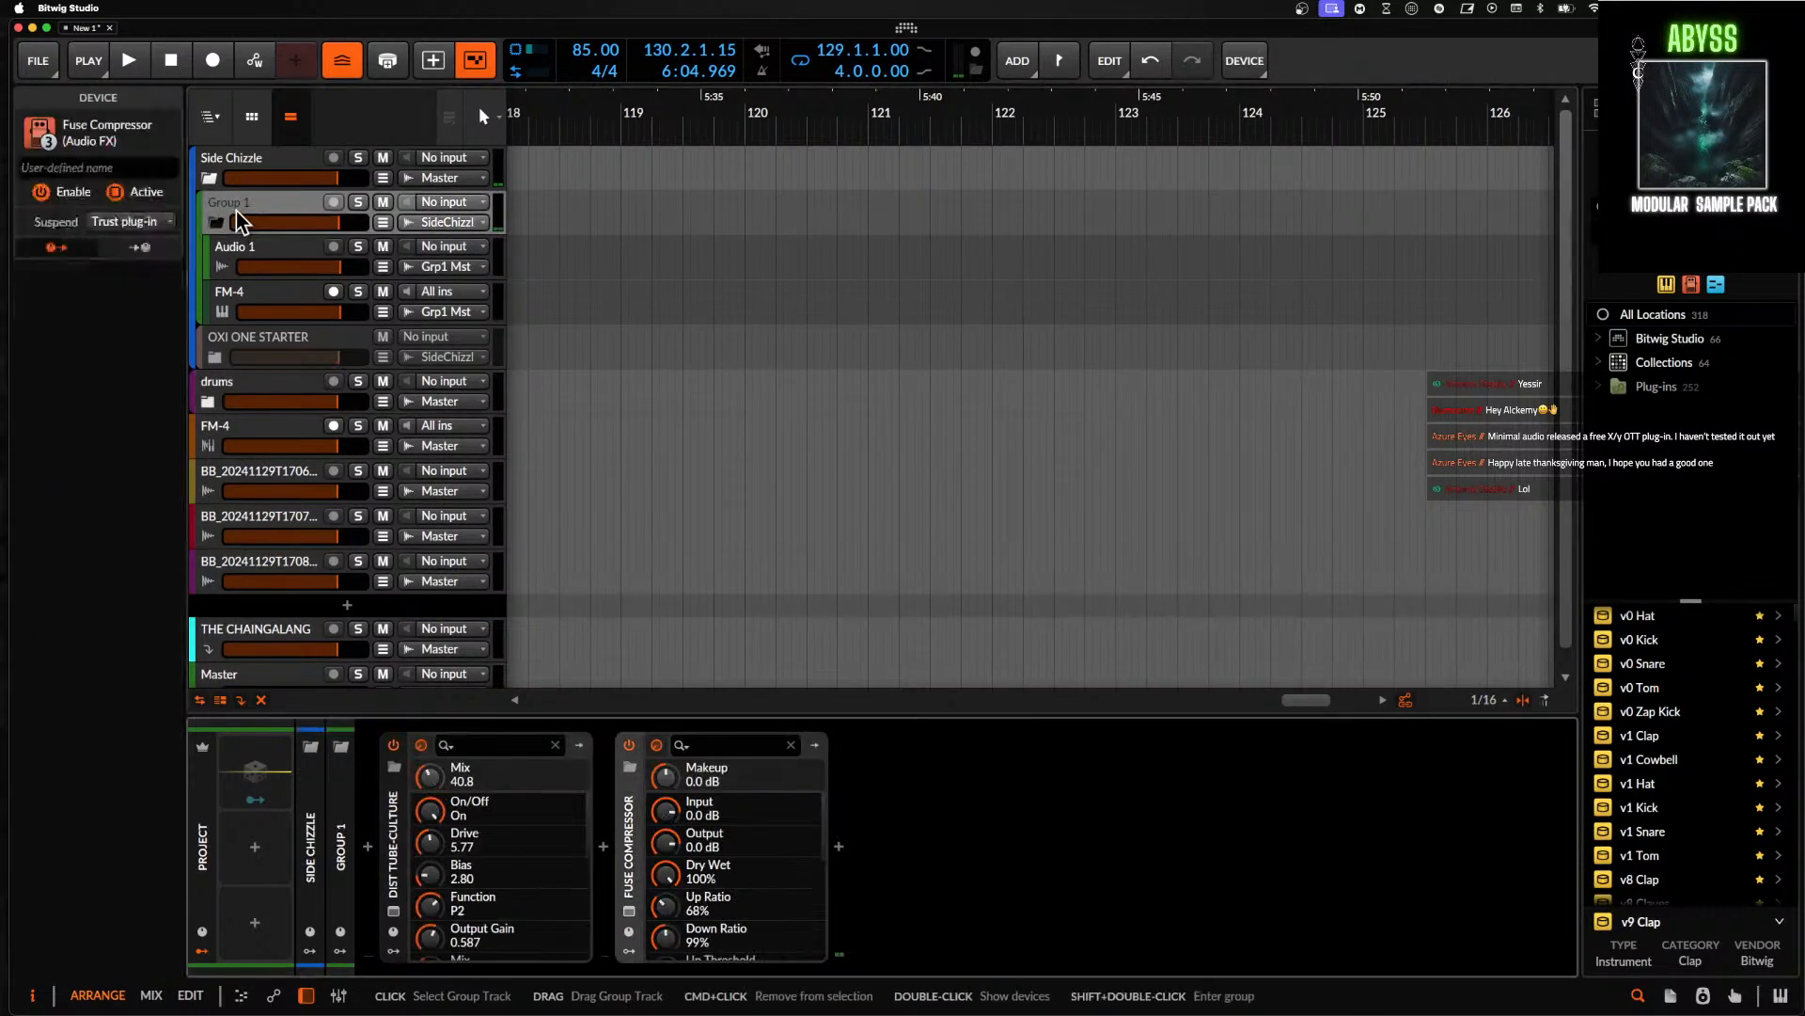
pyautogui.click(351, 202)
pyautogui.click(269, 202)
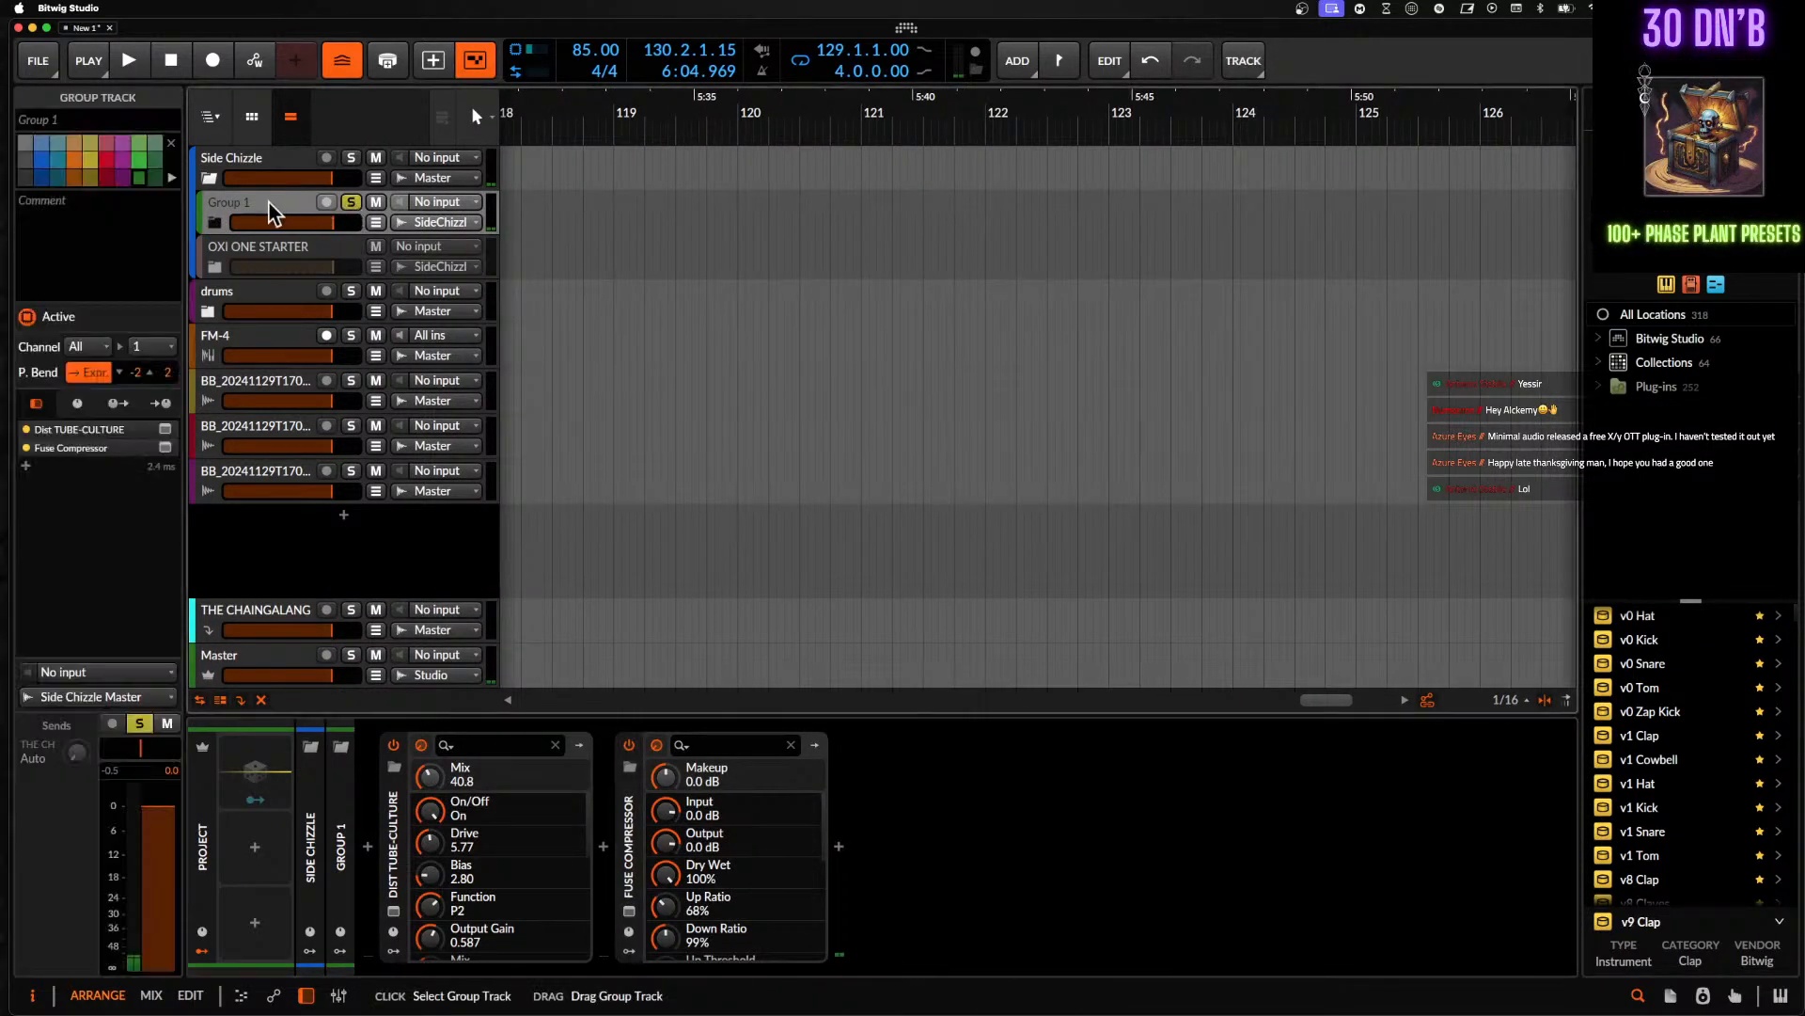
pyautogui.press('space')
pyautogui.scroll(-5, 773, 242)
pyautogui.scroll(-3, 774, 243)
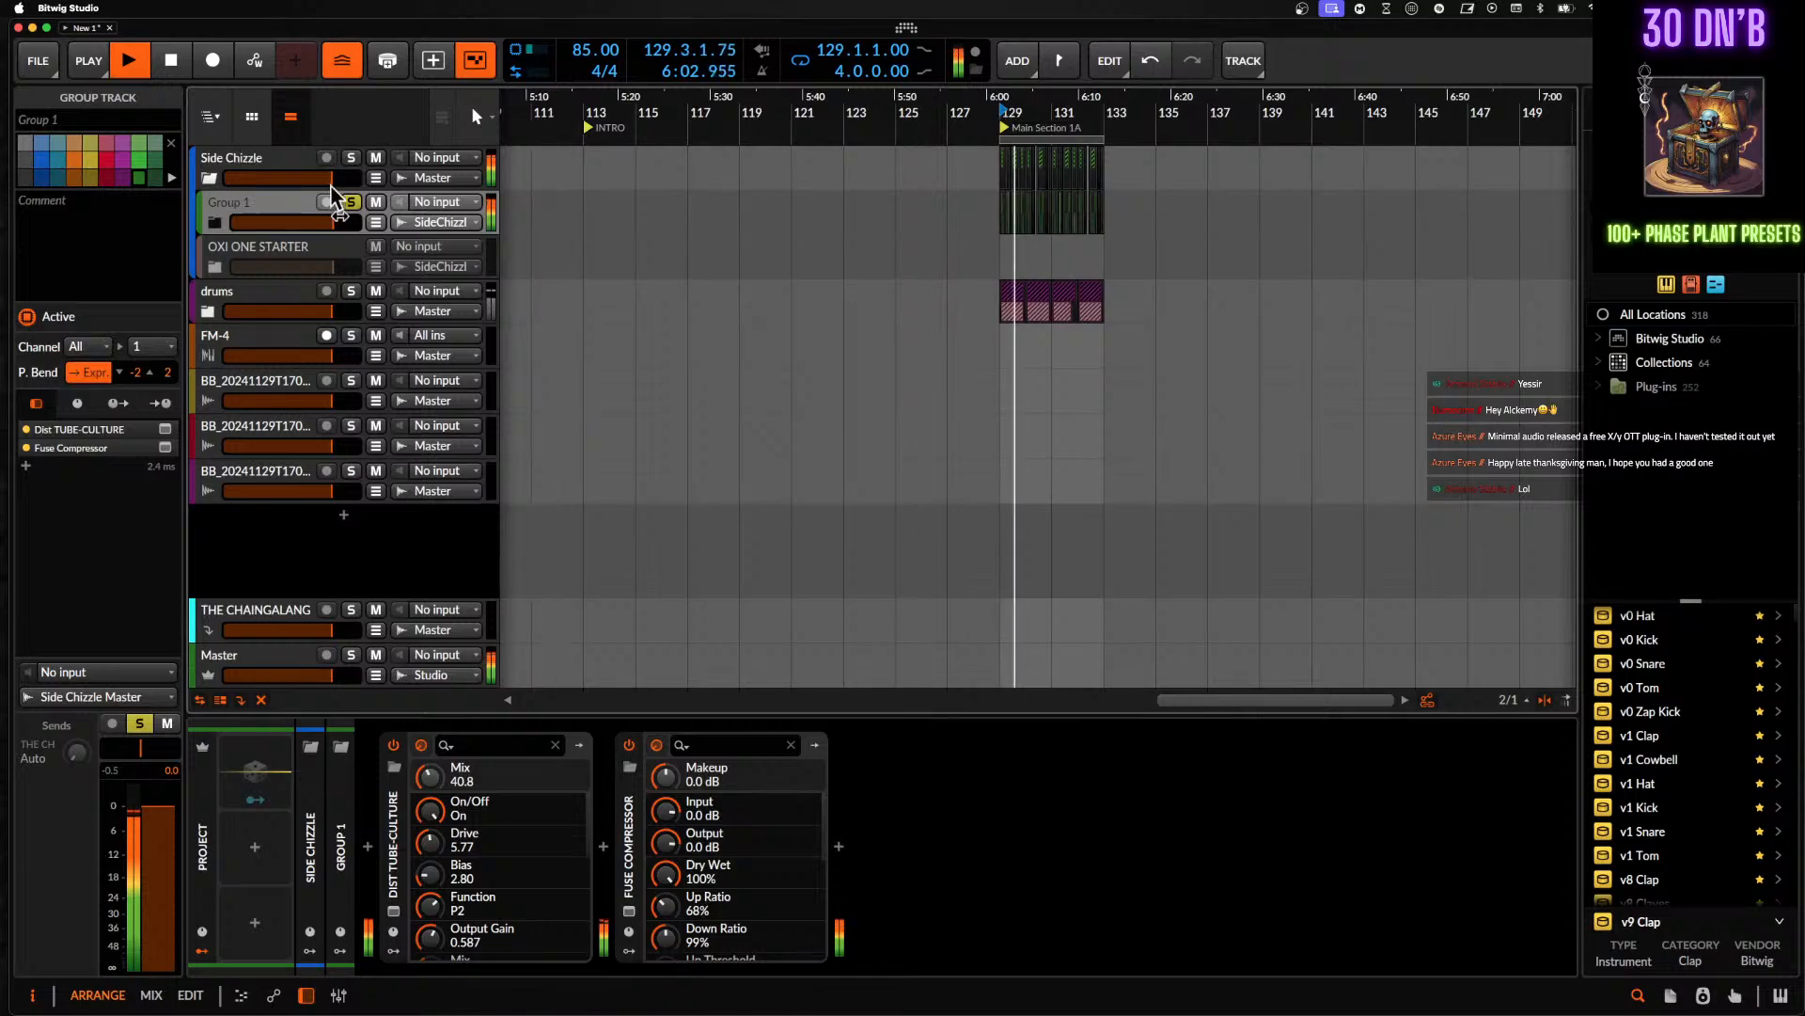
pyautogui.click(287, 167)
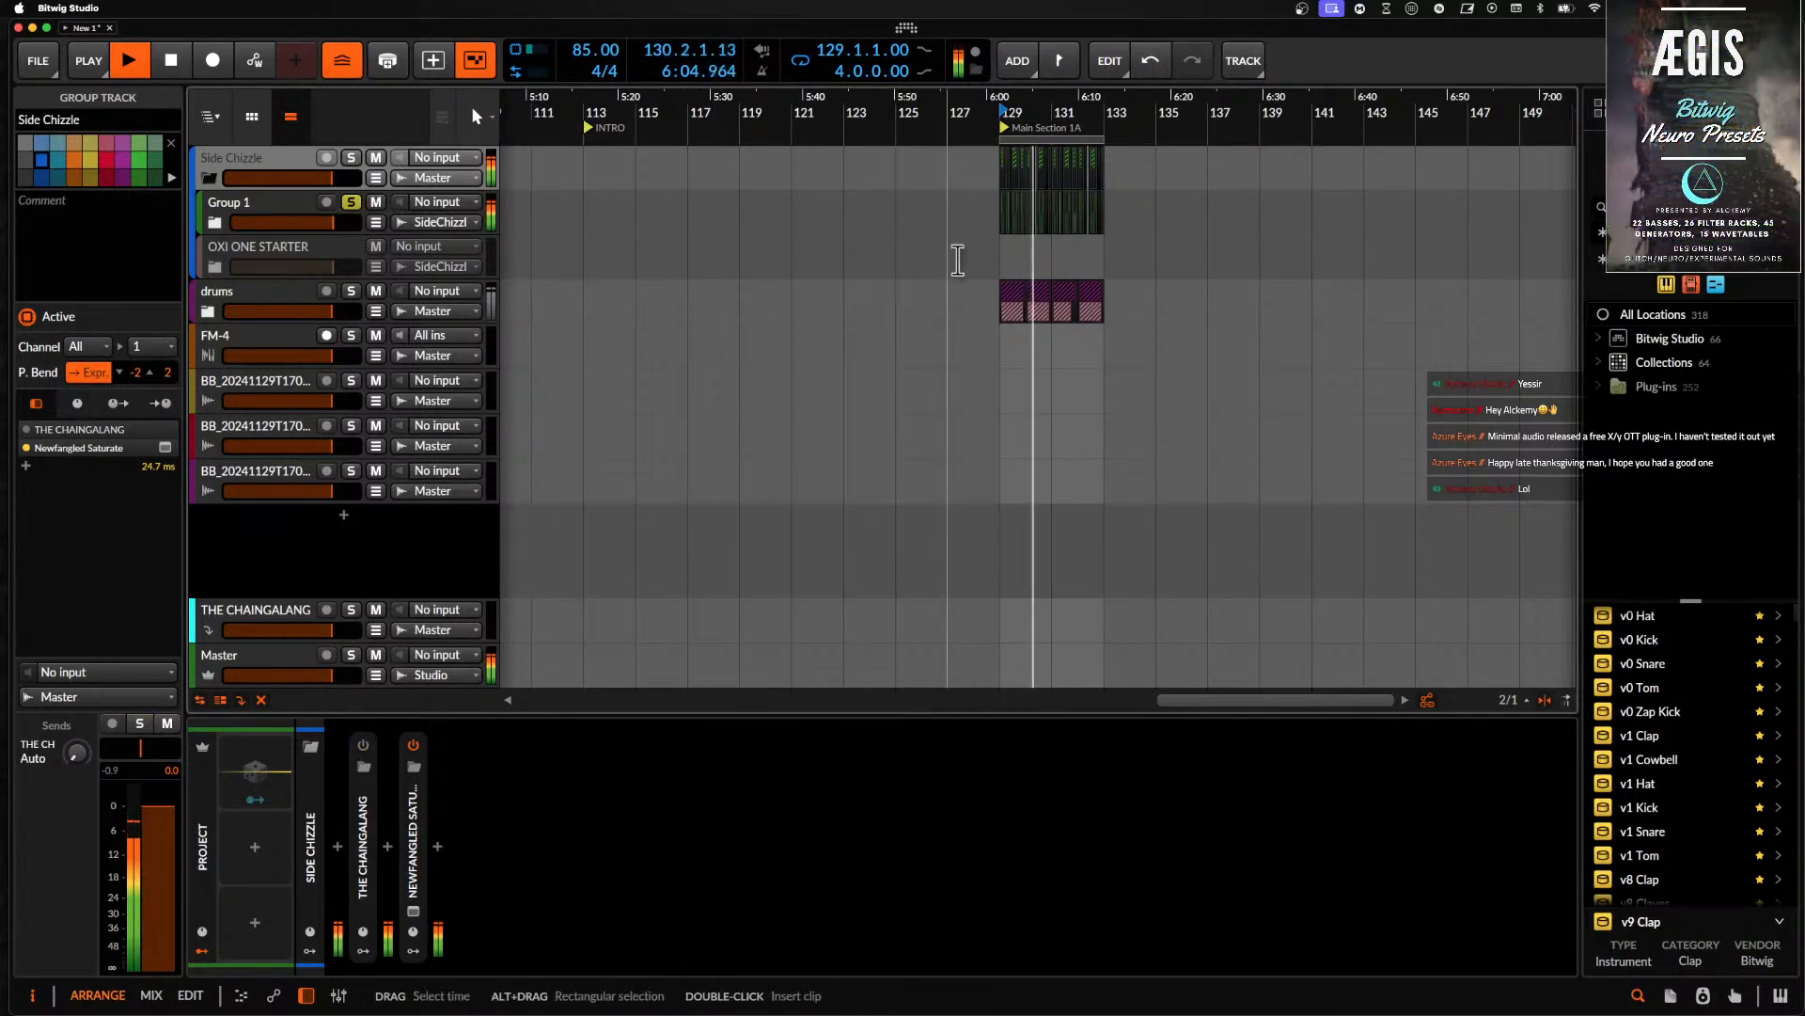
# - Collapse Dist TUBE-CULTURE in the Group 1 chain and open the device browser for the slot after it
pyautogui.click(276, 206)
pyautogui.click(403, 854)
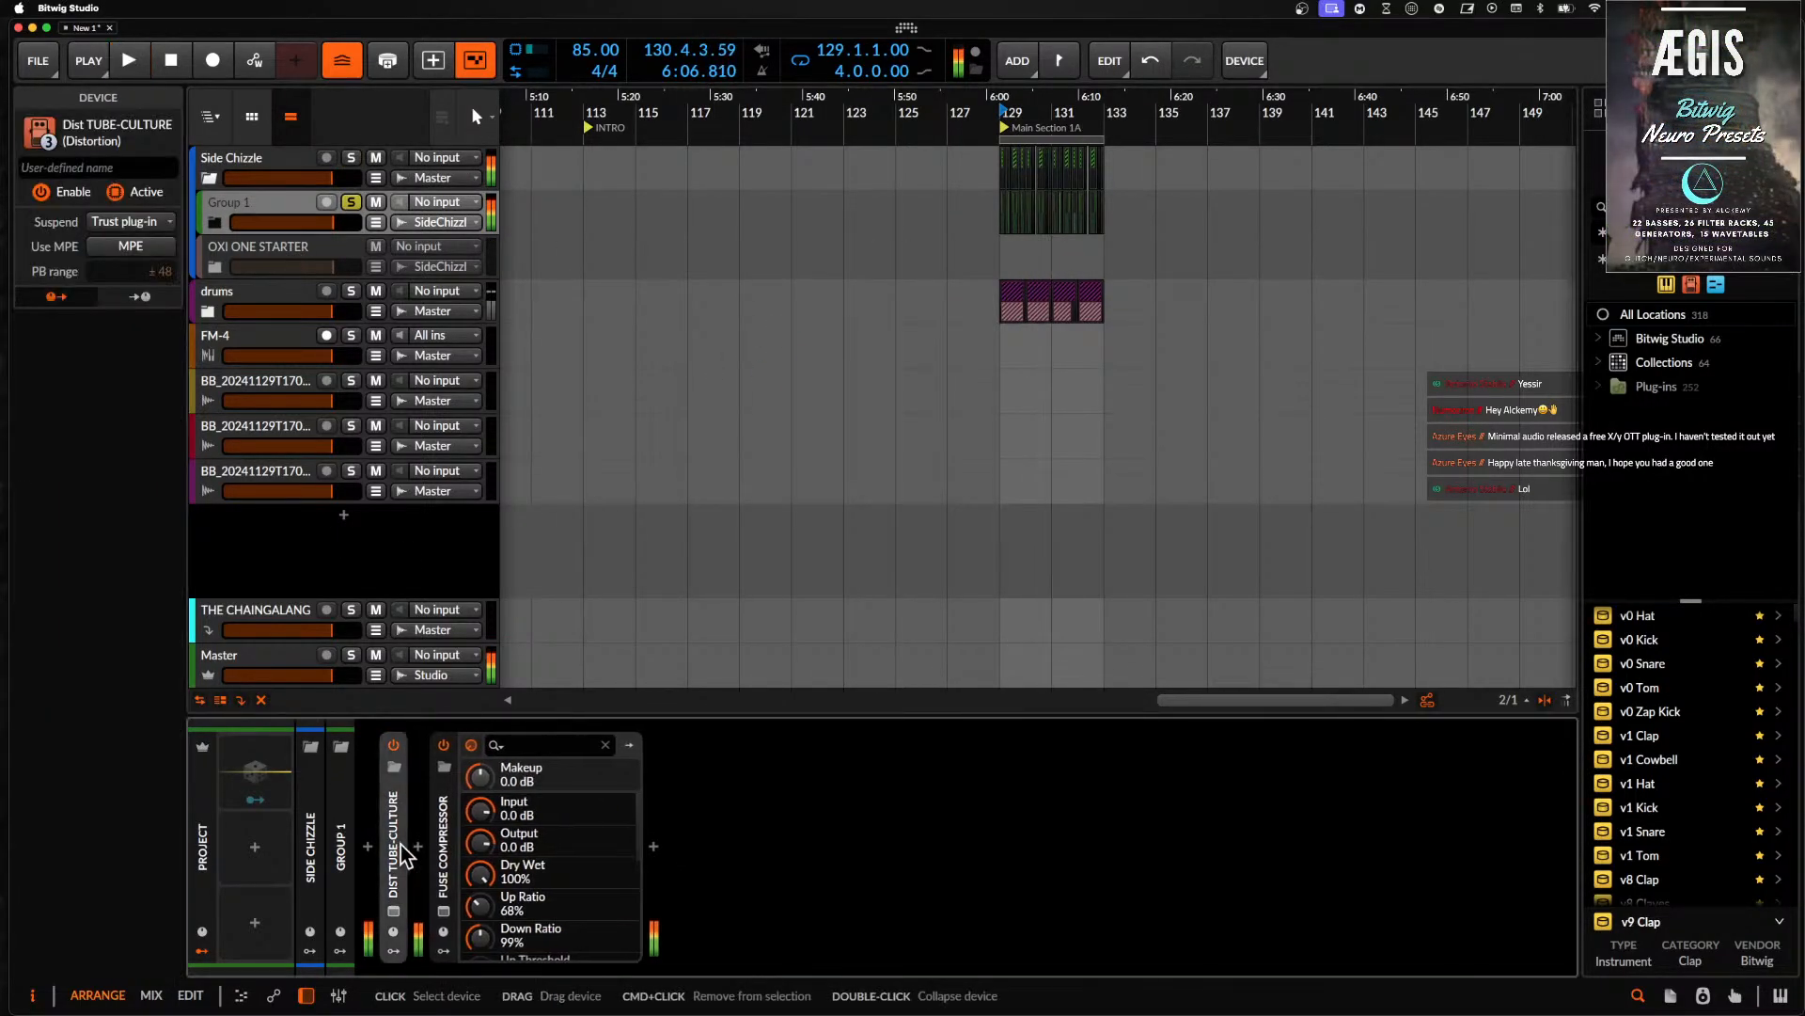
pyautogui.click(423, 854)
pyautogui.write('SNA')
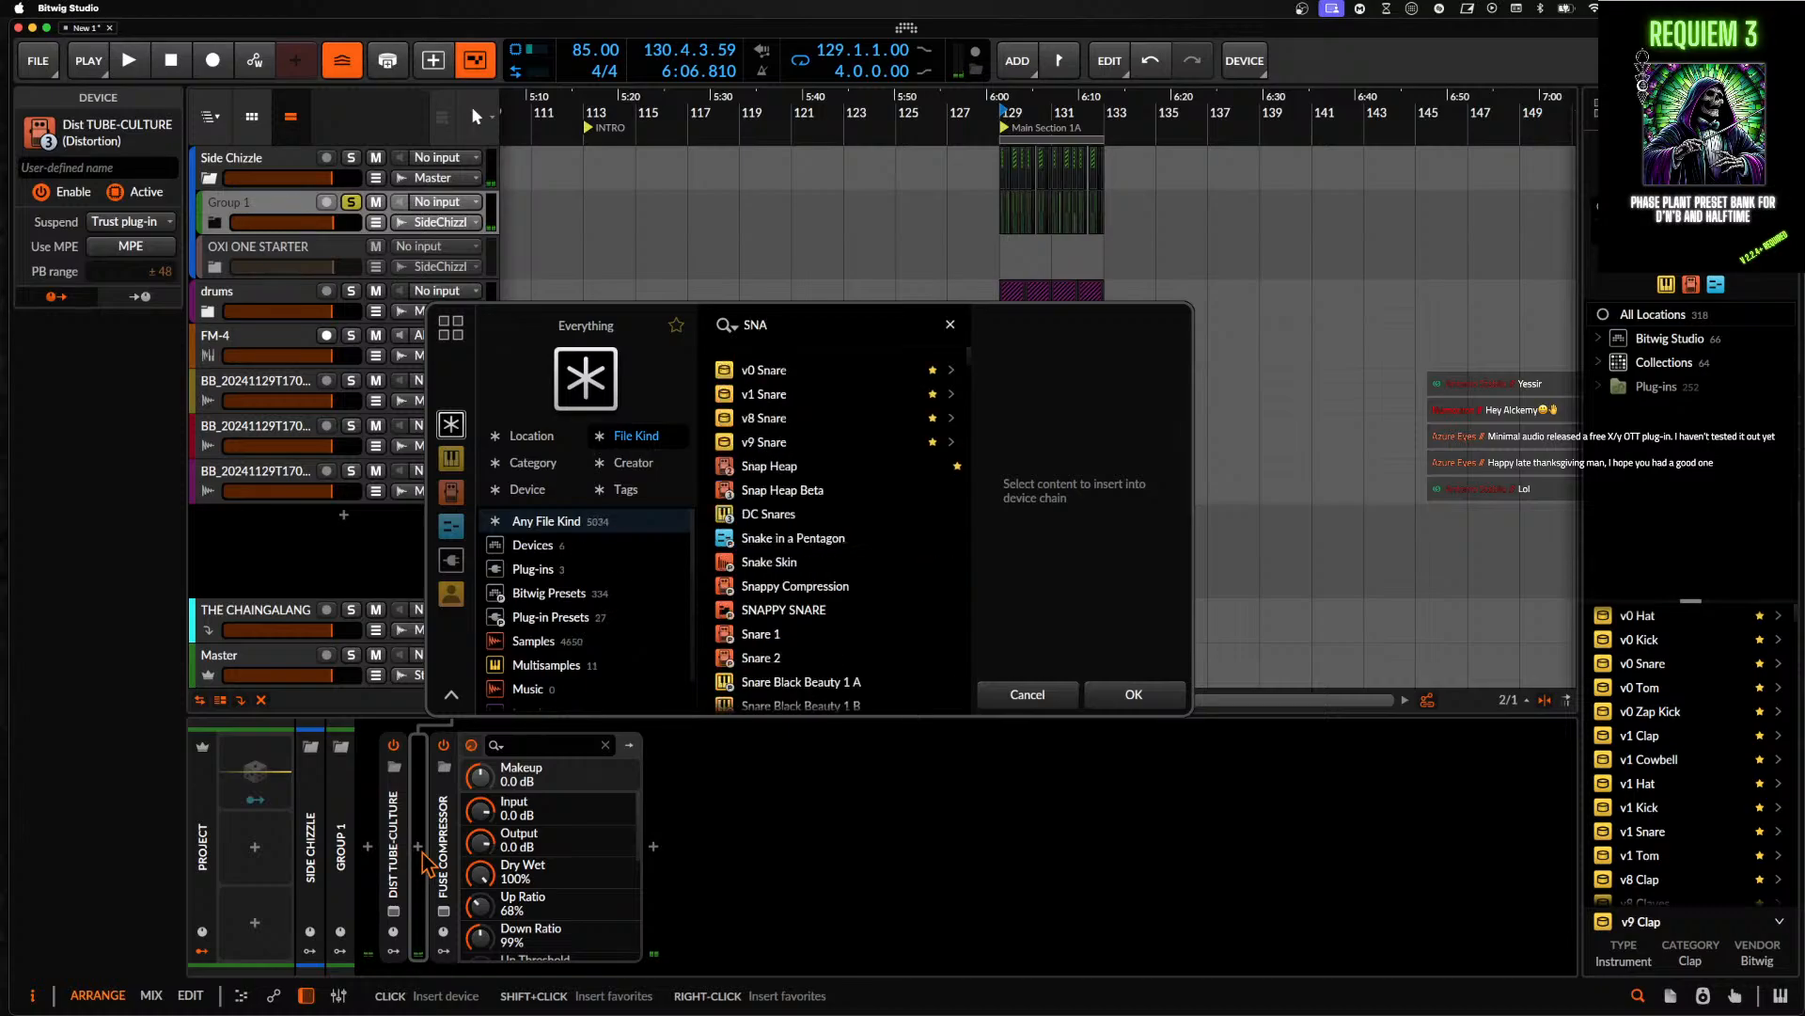
pyautogui.write('P')
pyautogui.click(757, 372)
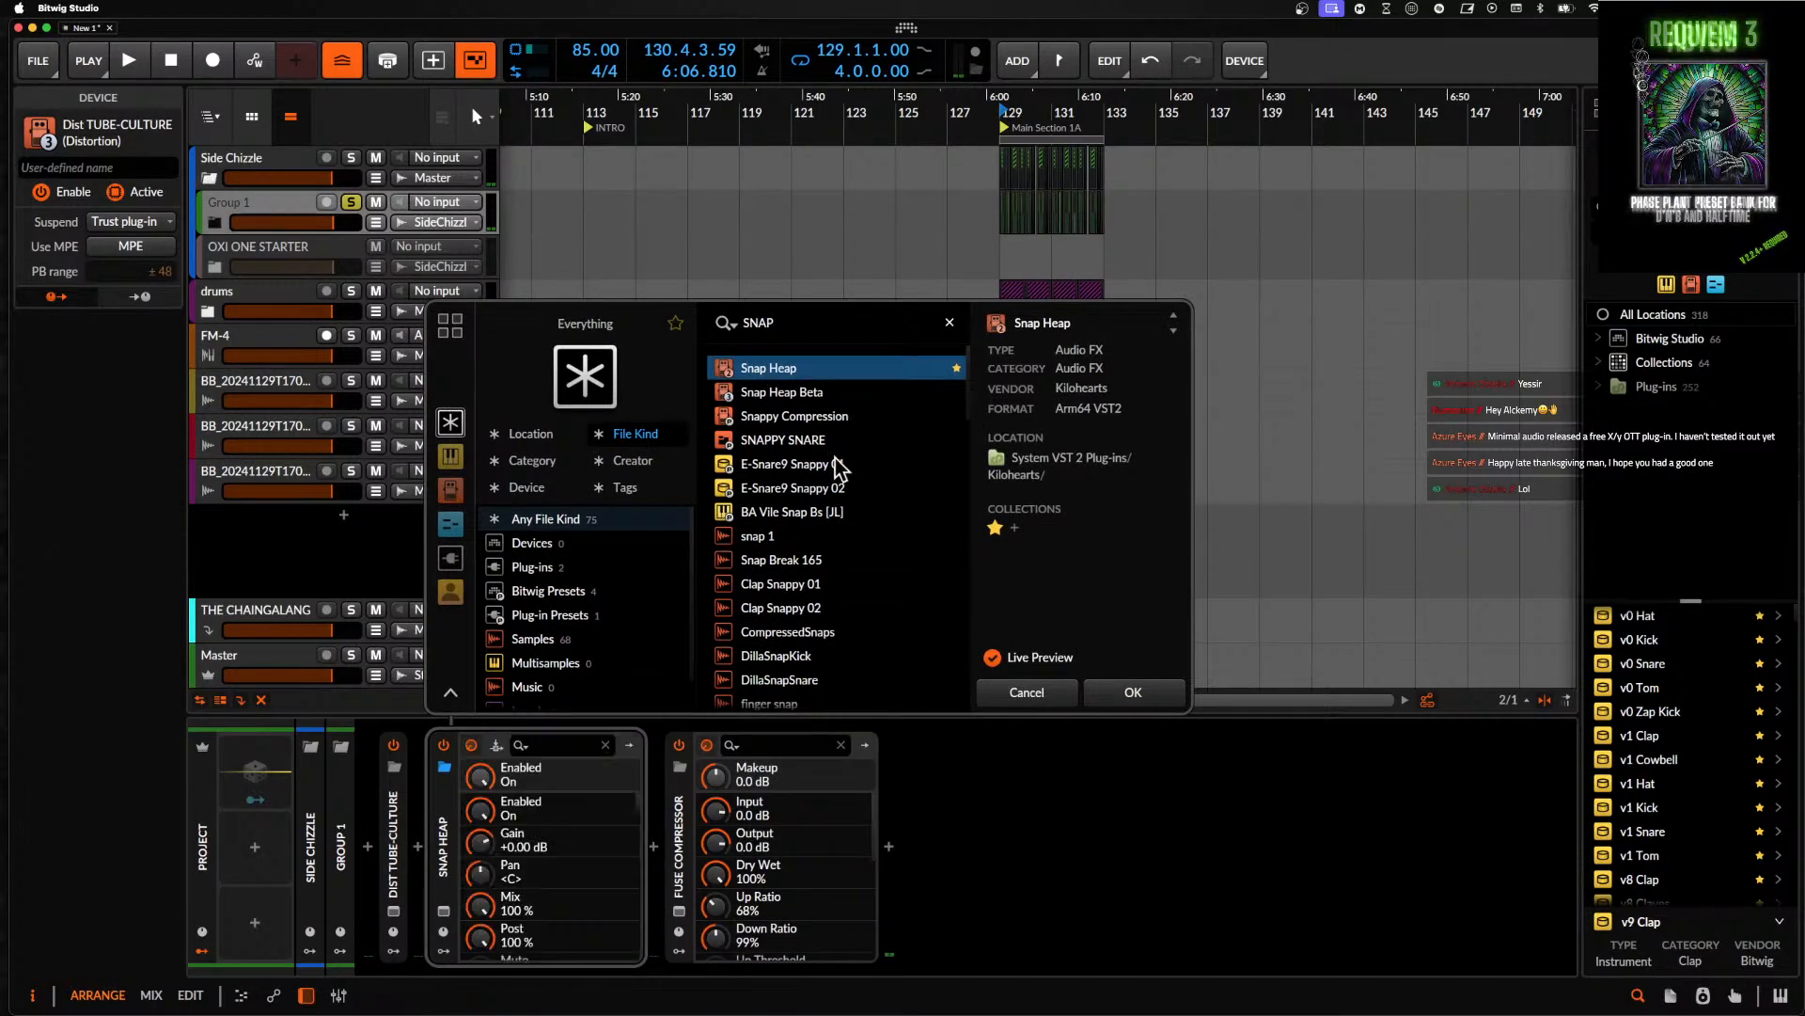
# - Insert the Kilohearts Multipass plug-in and move it ahead of Dist TUBE-CULTURE in the Group 1 chain
pyautogui.write('MULTI')
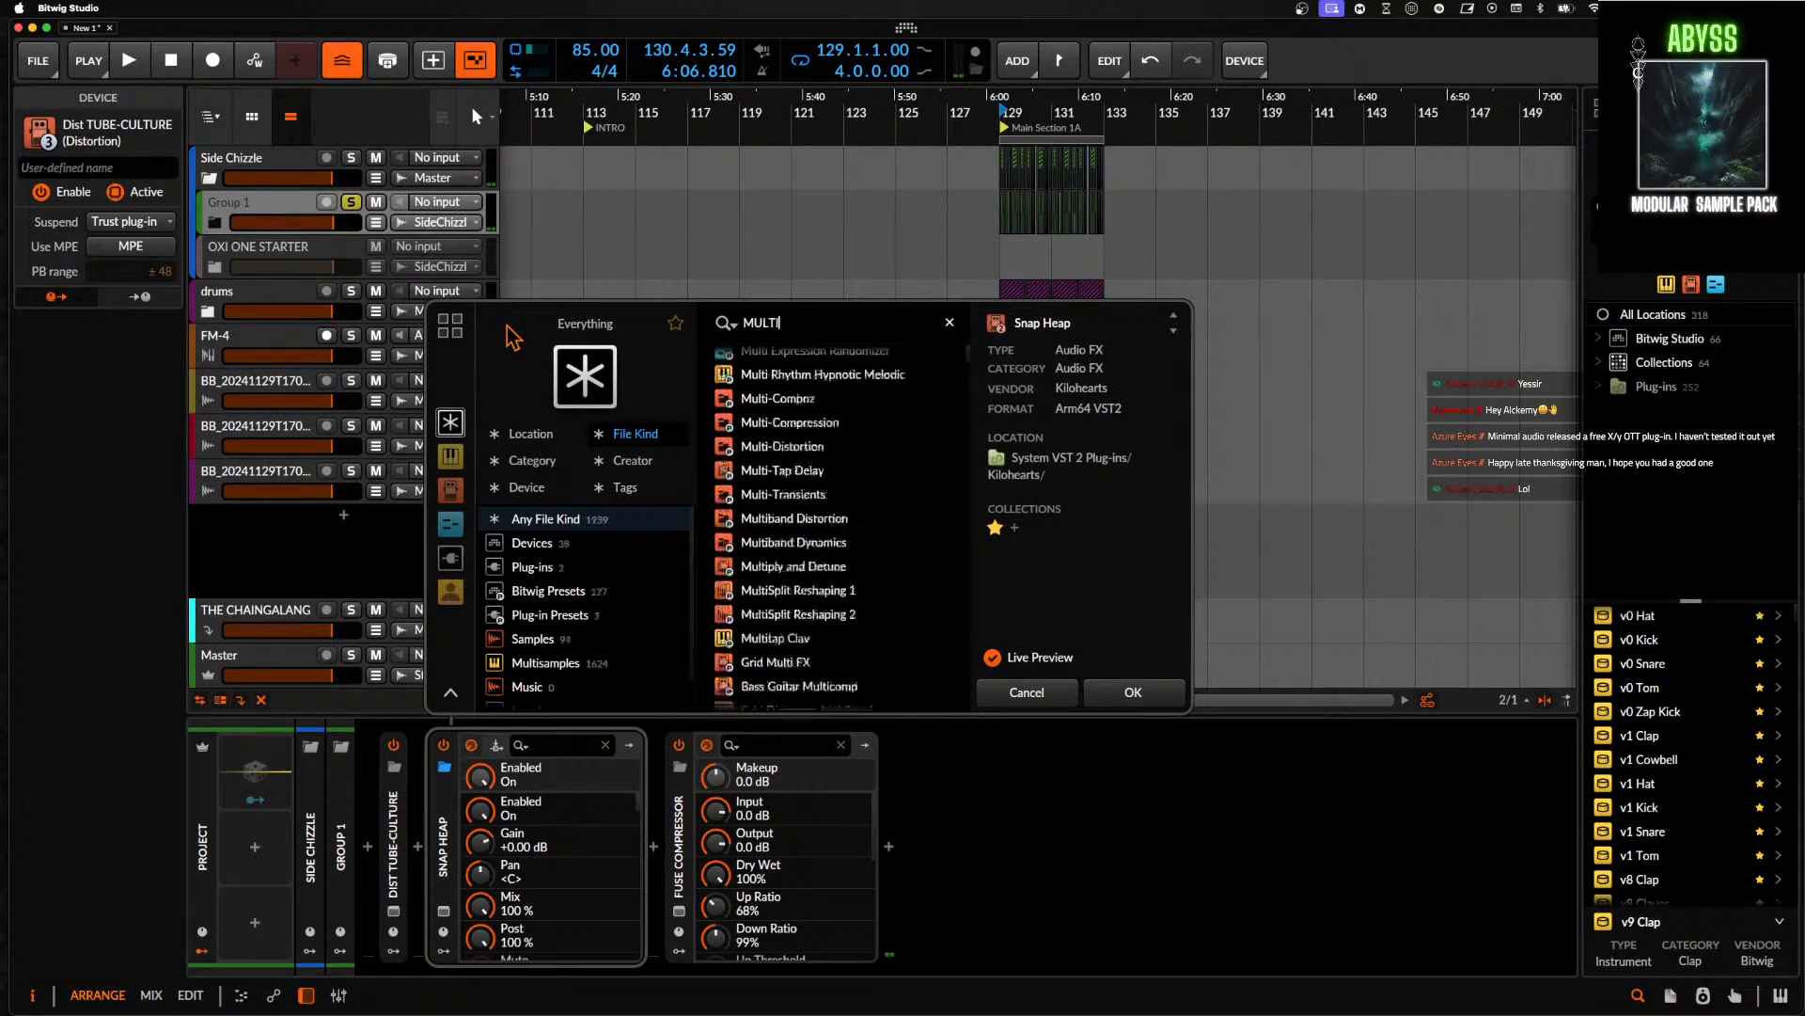
pyautogui.click(767, 432)
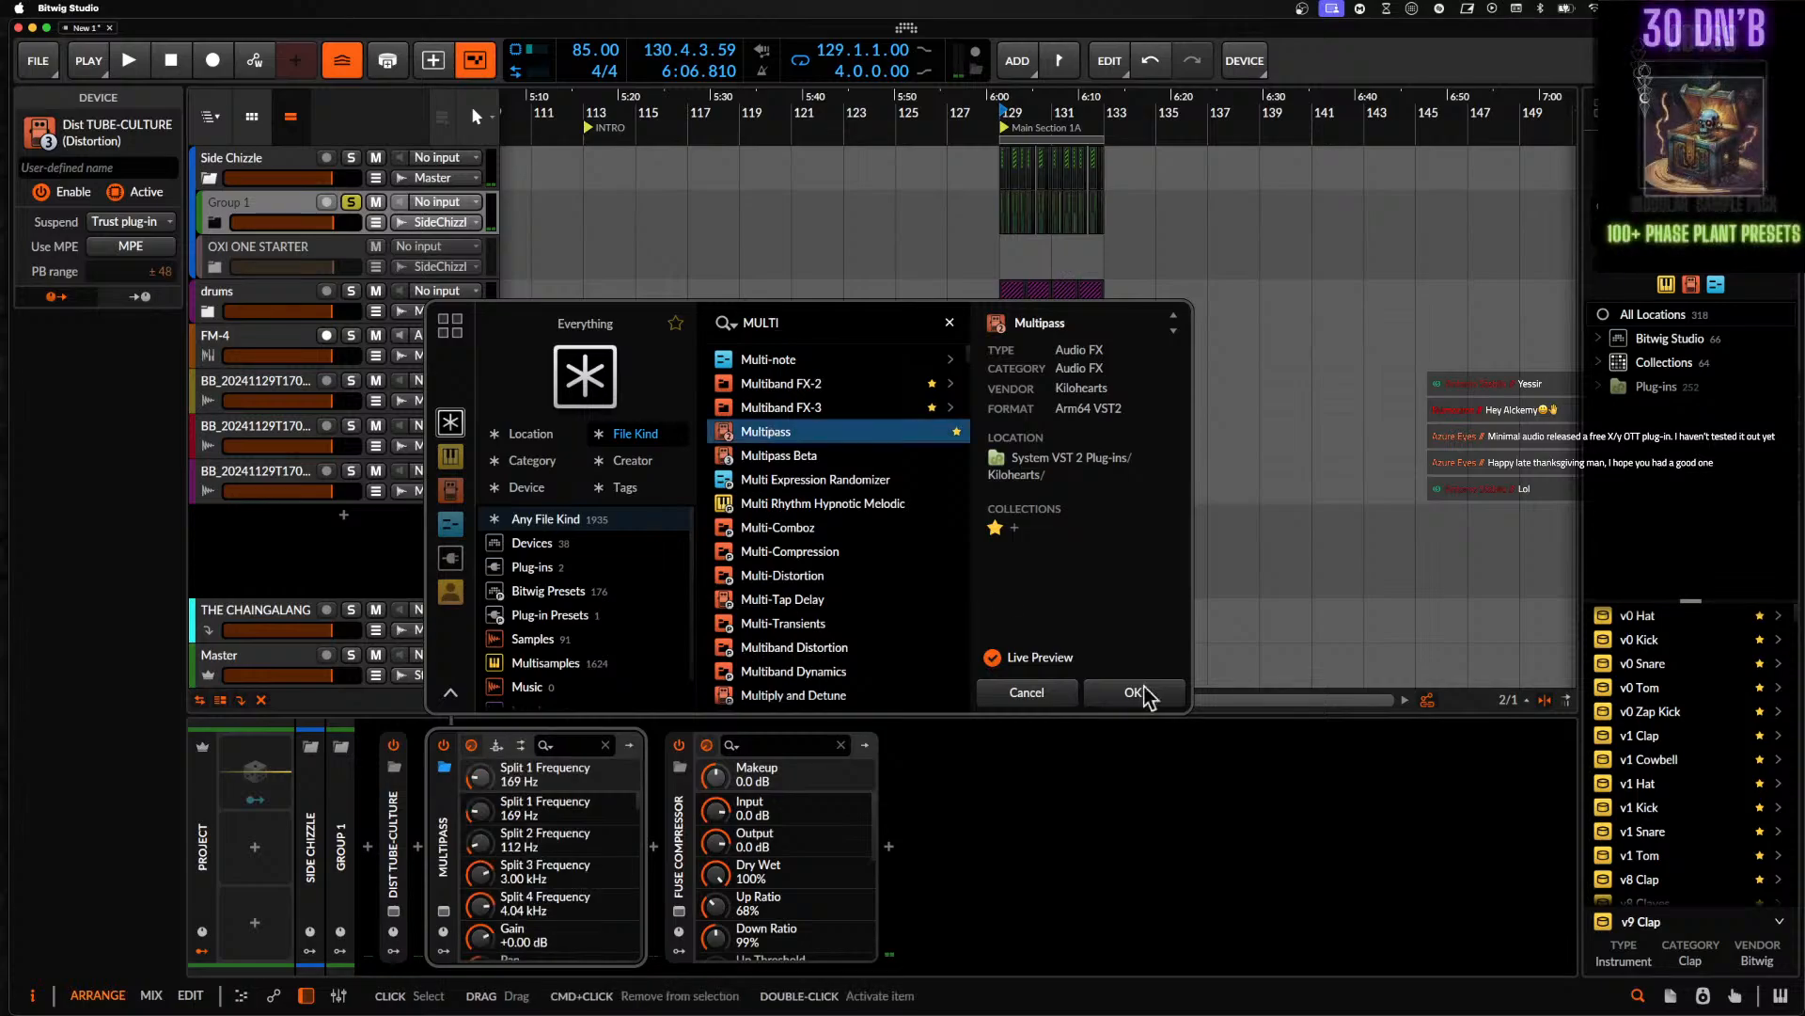
pyautogui.click(1142, 693)
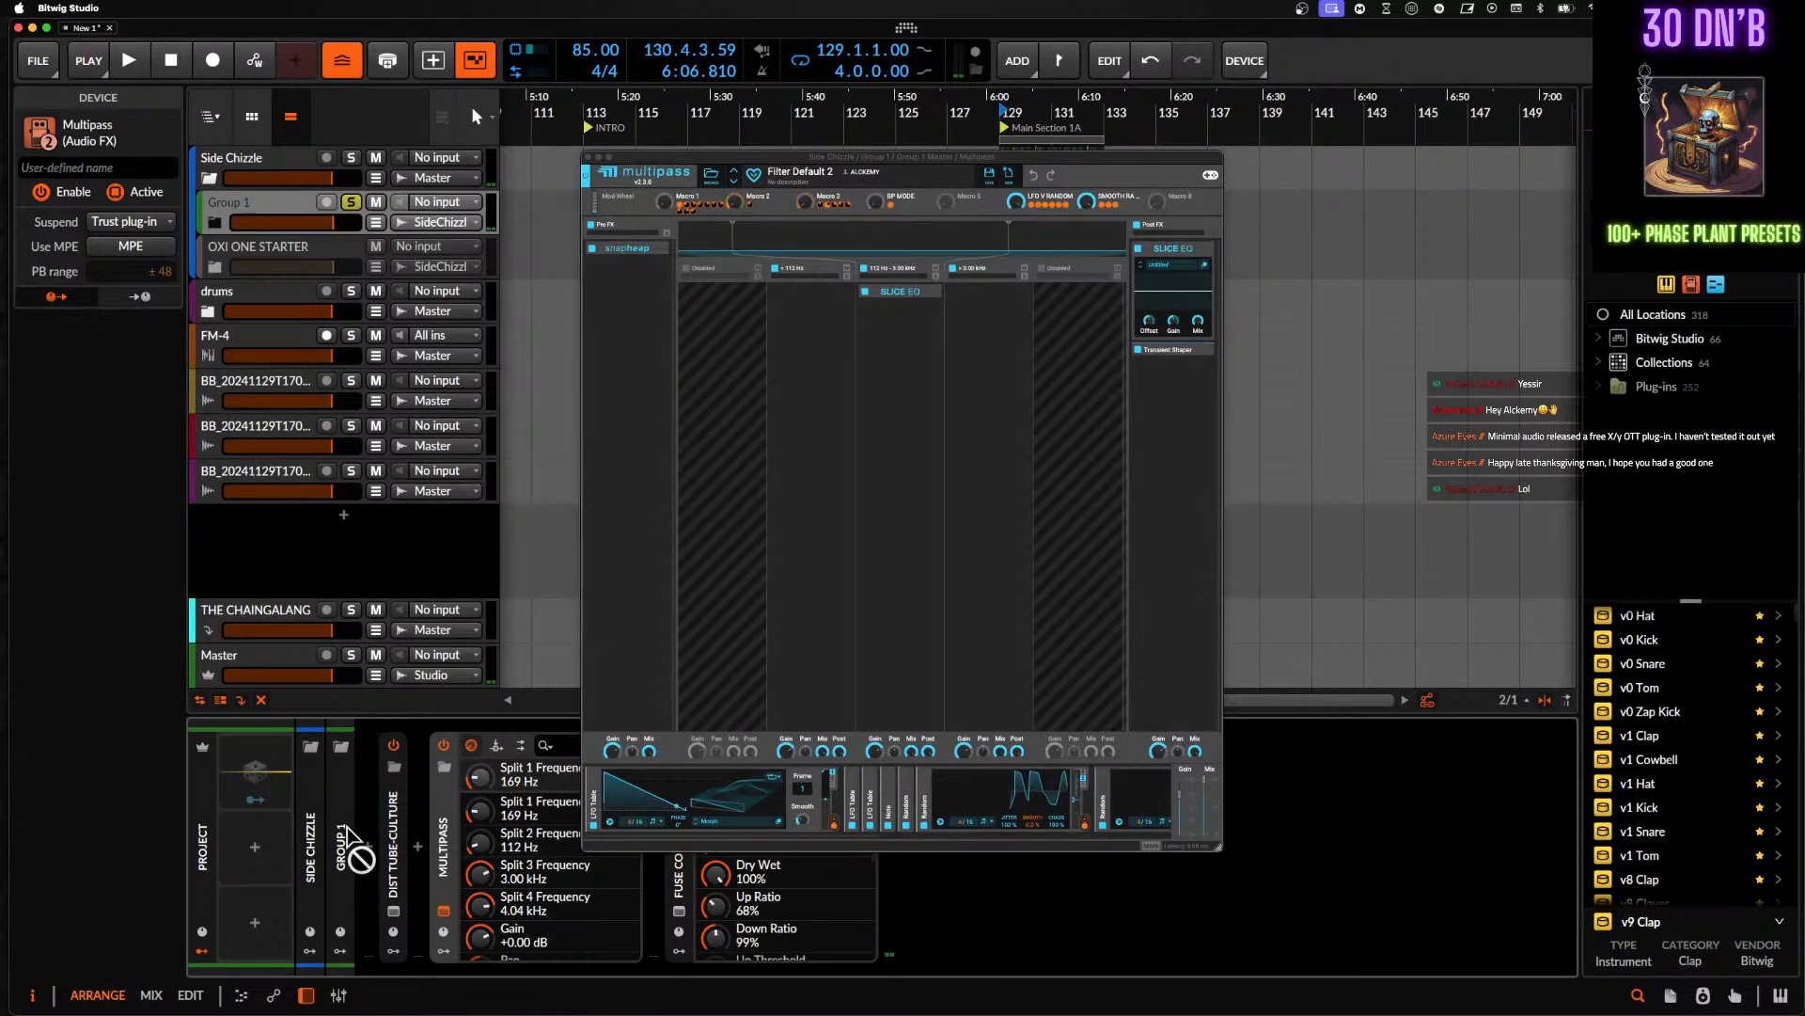
pyautogui.moveTo(447, 840); pyautogui.dragTo(380, 837)
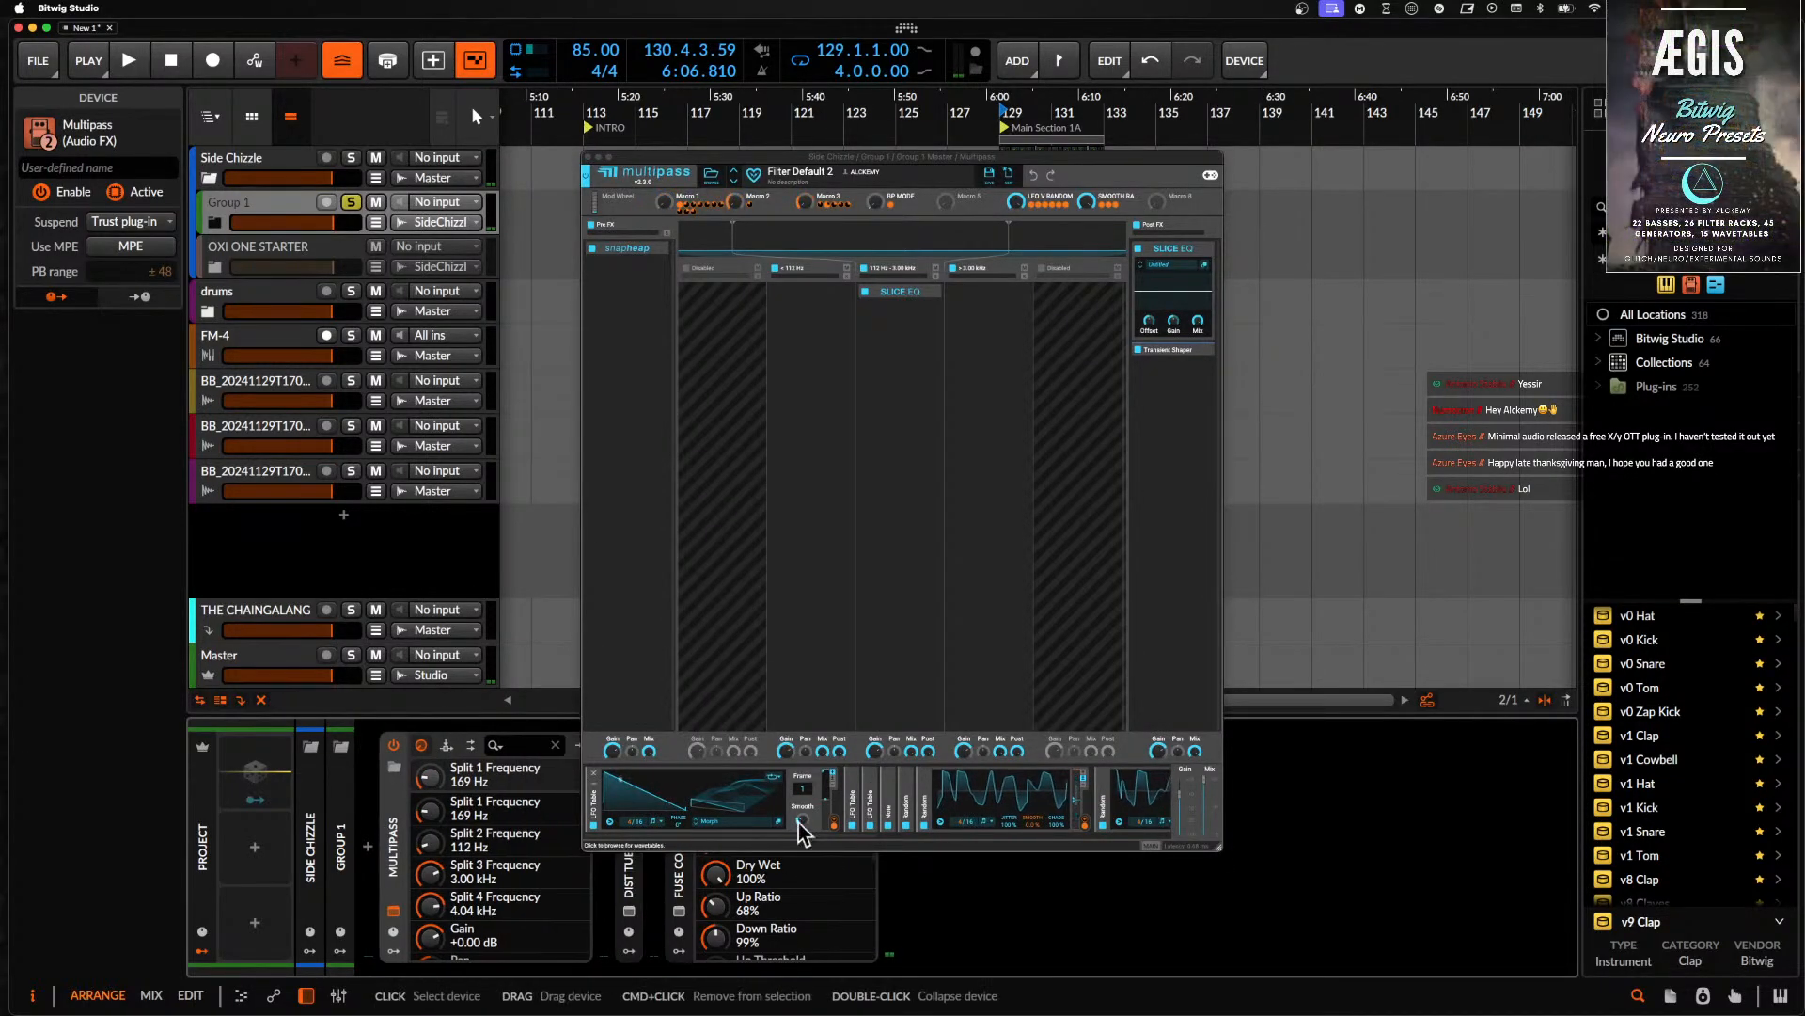
# - Enlarge the Multipass window, load the AGGABAGGA FILTER preset from REQUIEM 3 MP, audition it and close the window
pyautogui.moveTo(1223, 851); pyautogui.dragTo(1517, 927)
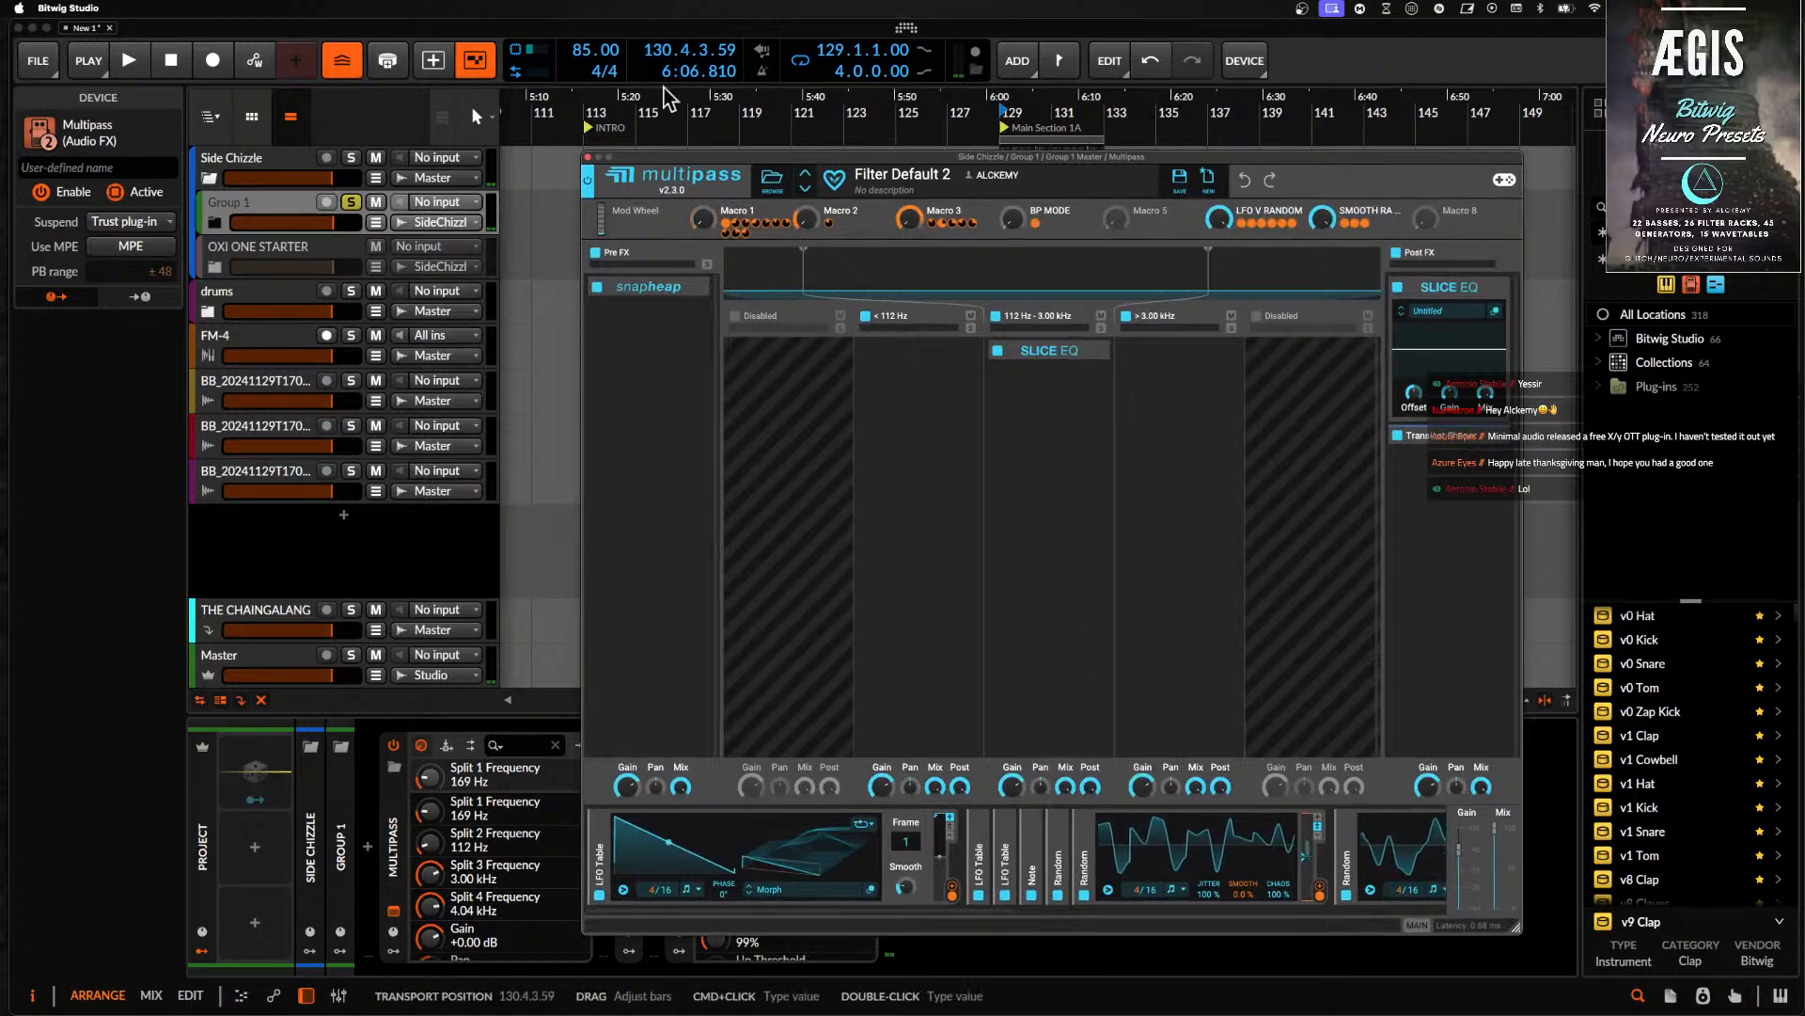
pyautogui.click(769, 180)
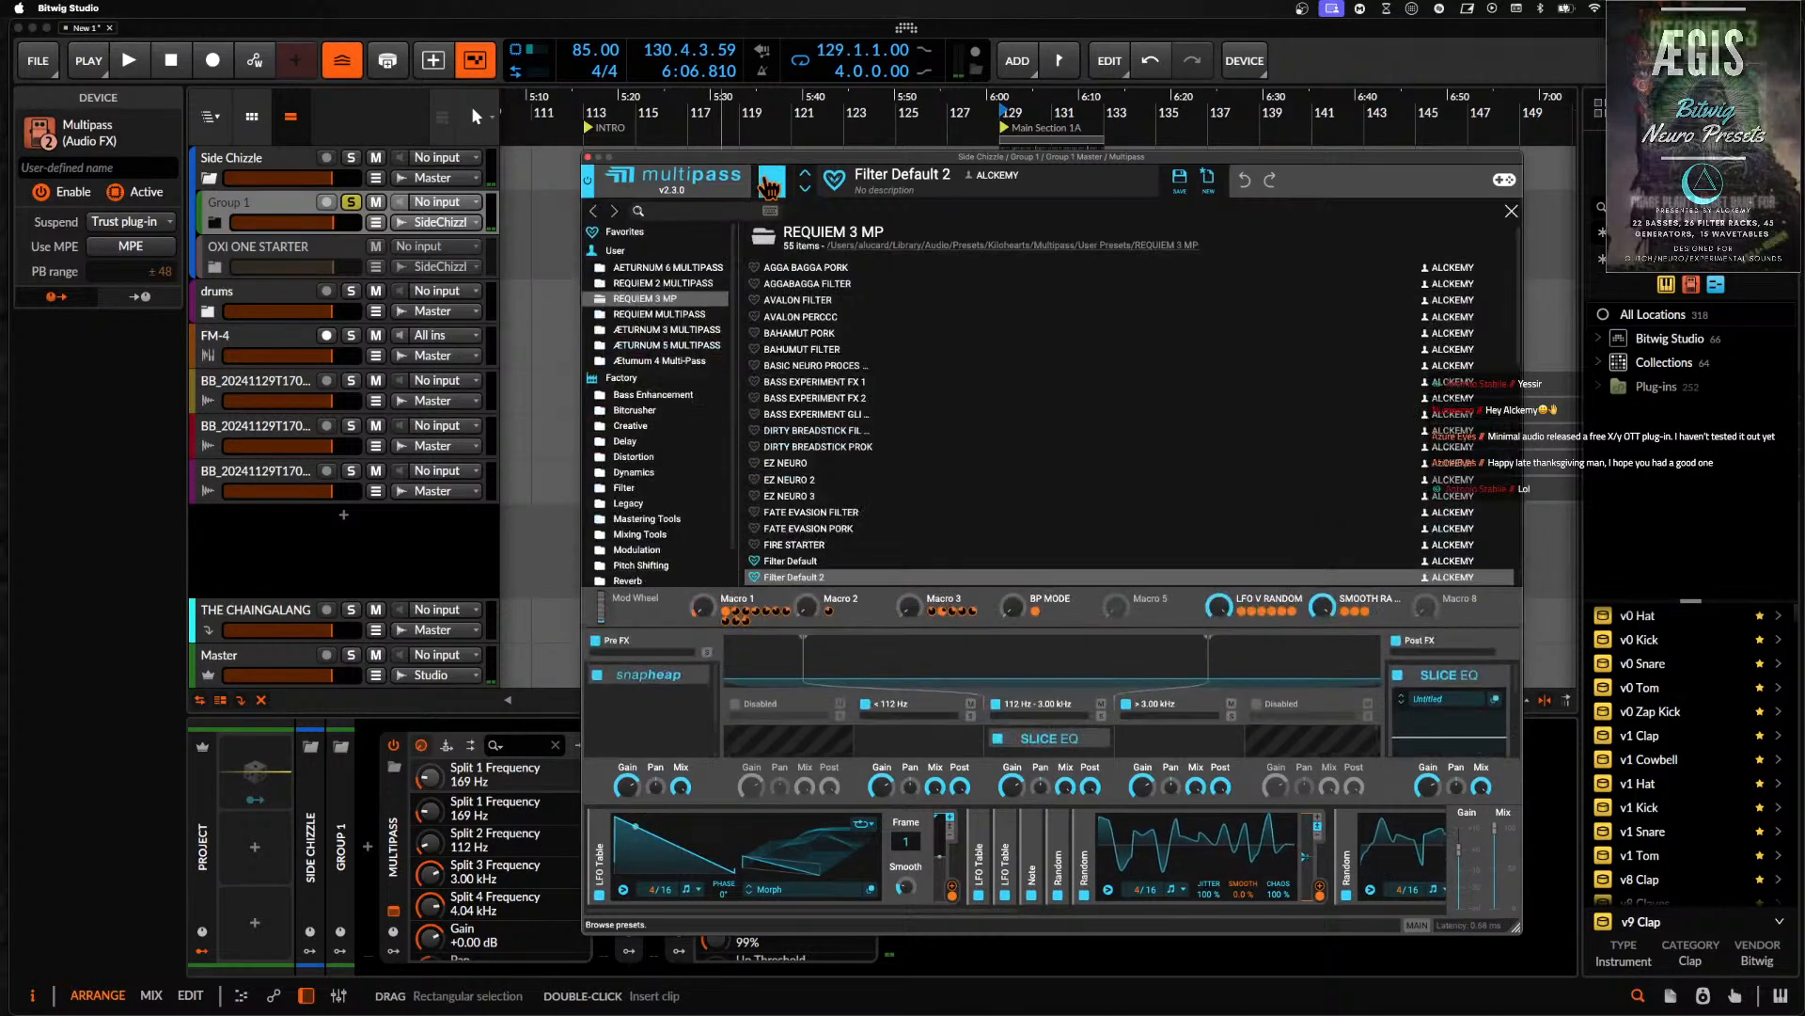
pyautogui.doubleClick(793, 283)
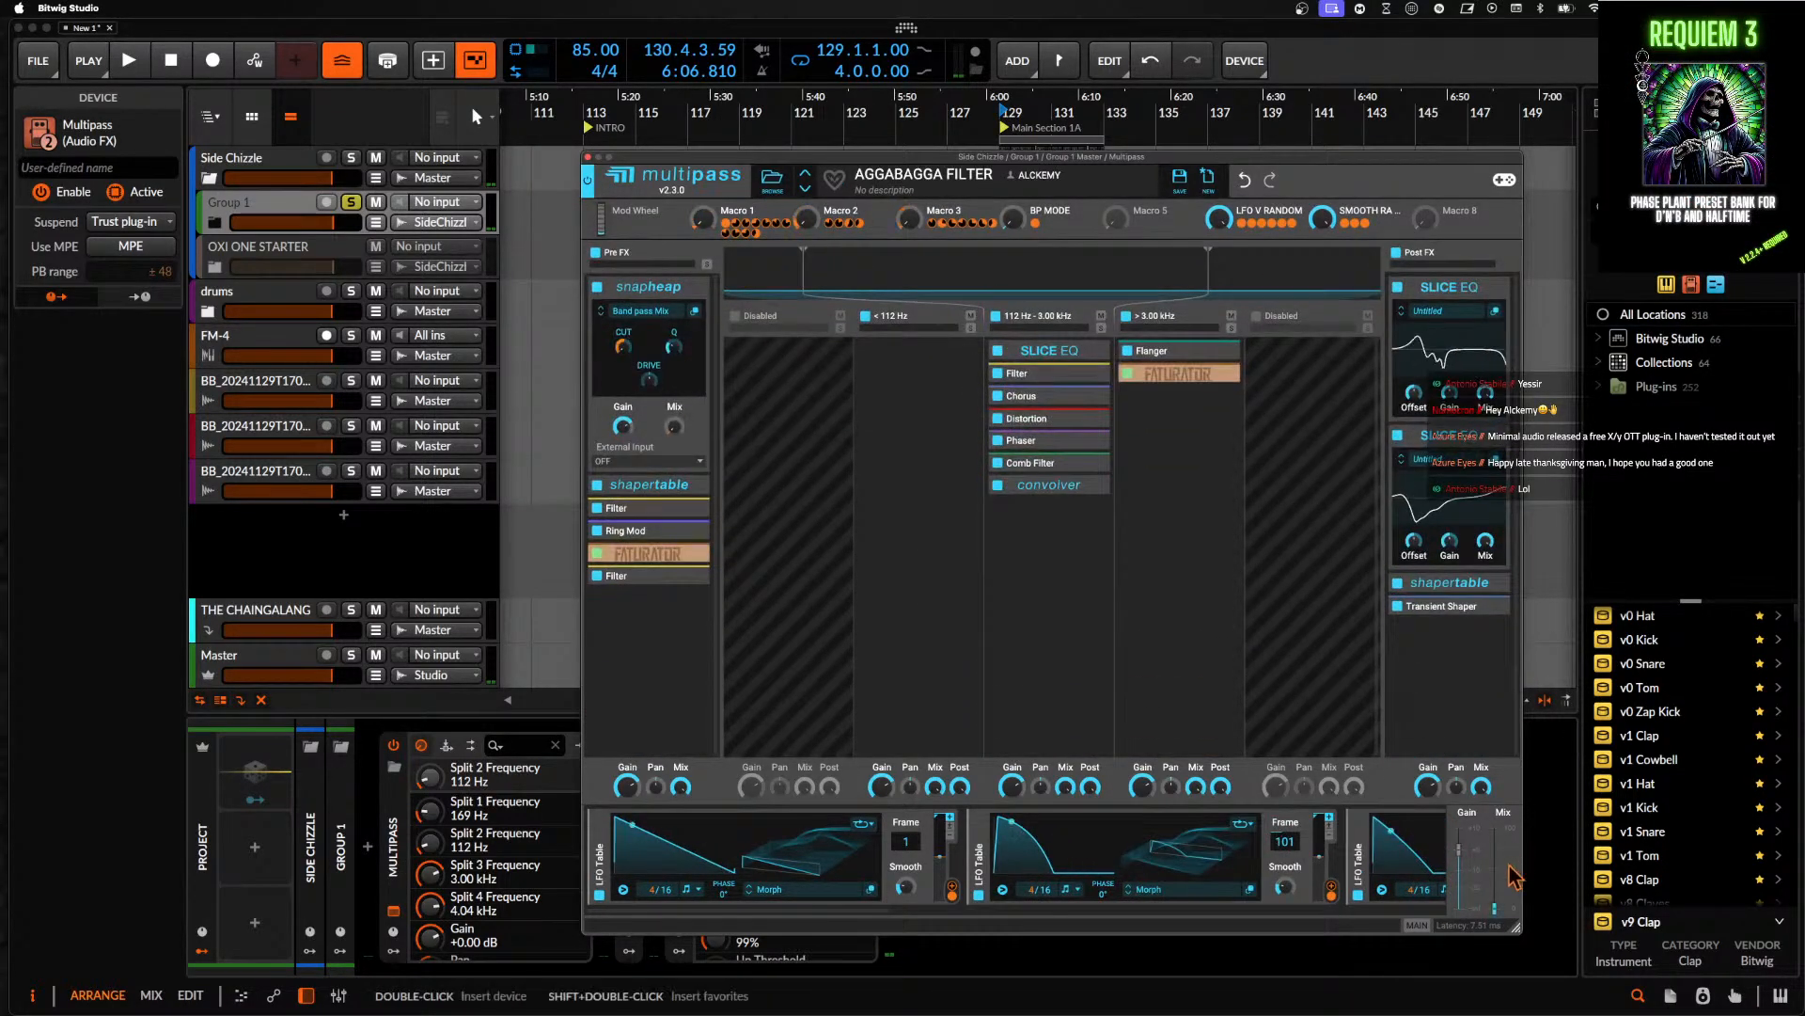
pyautogui.press('space')
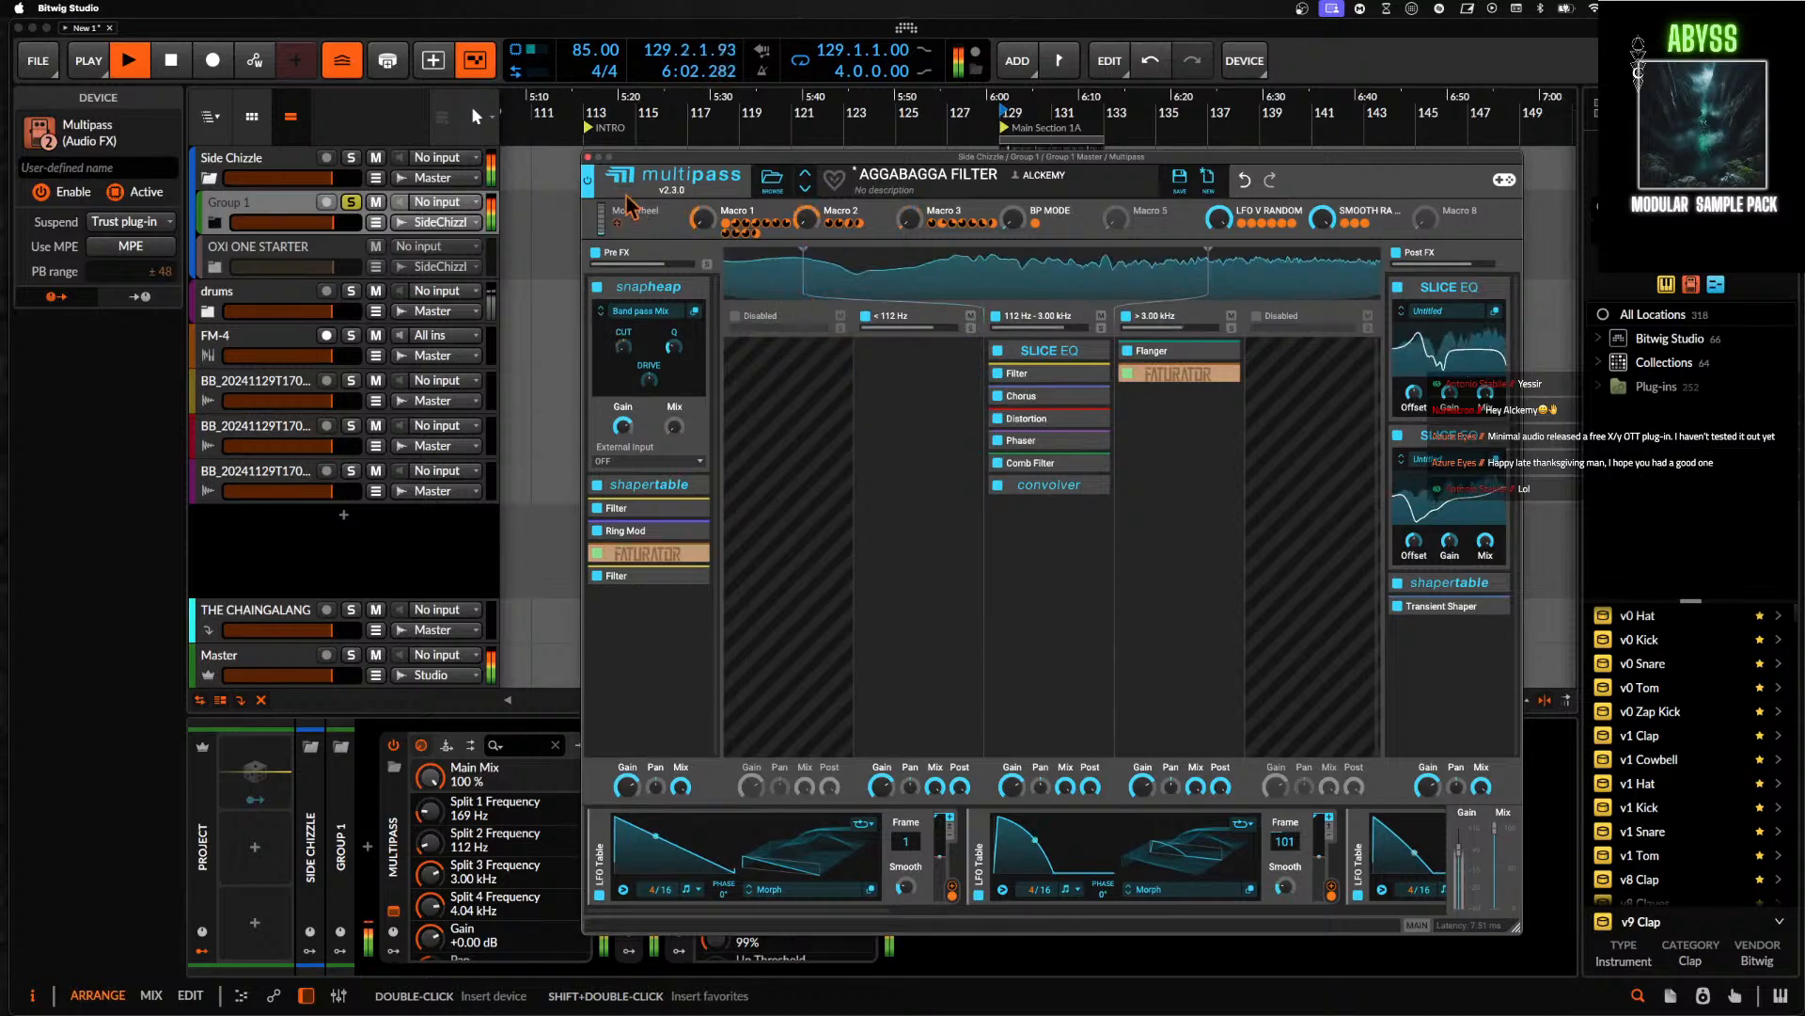
pyautogui.click(588, 157)
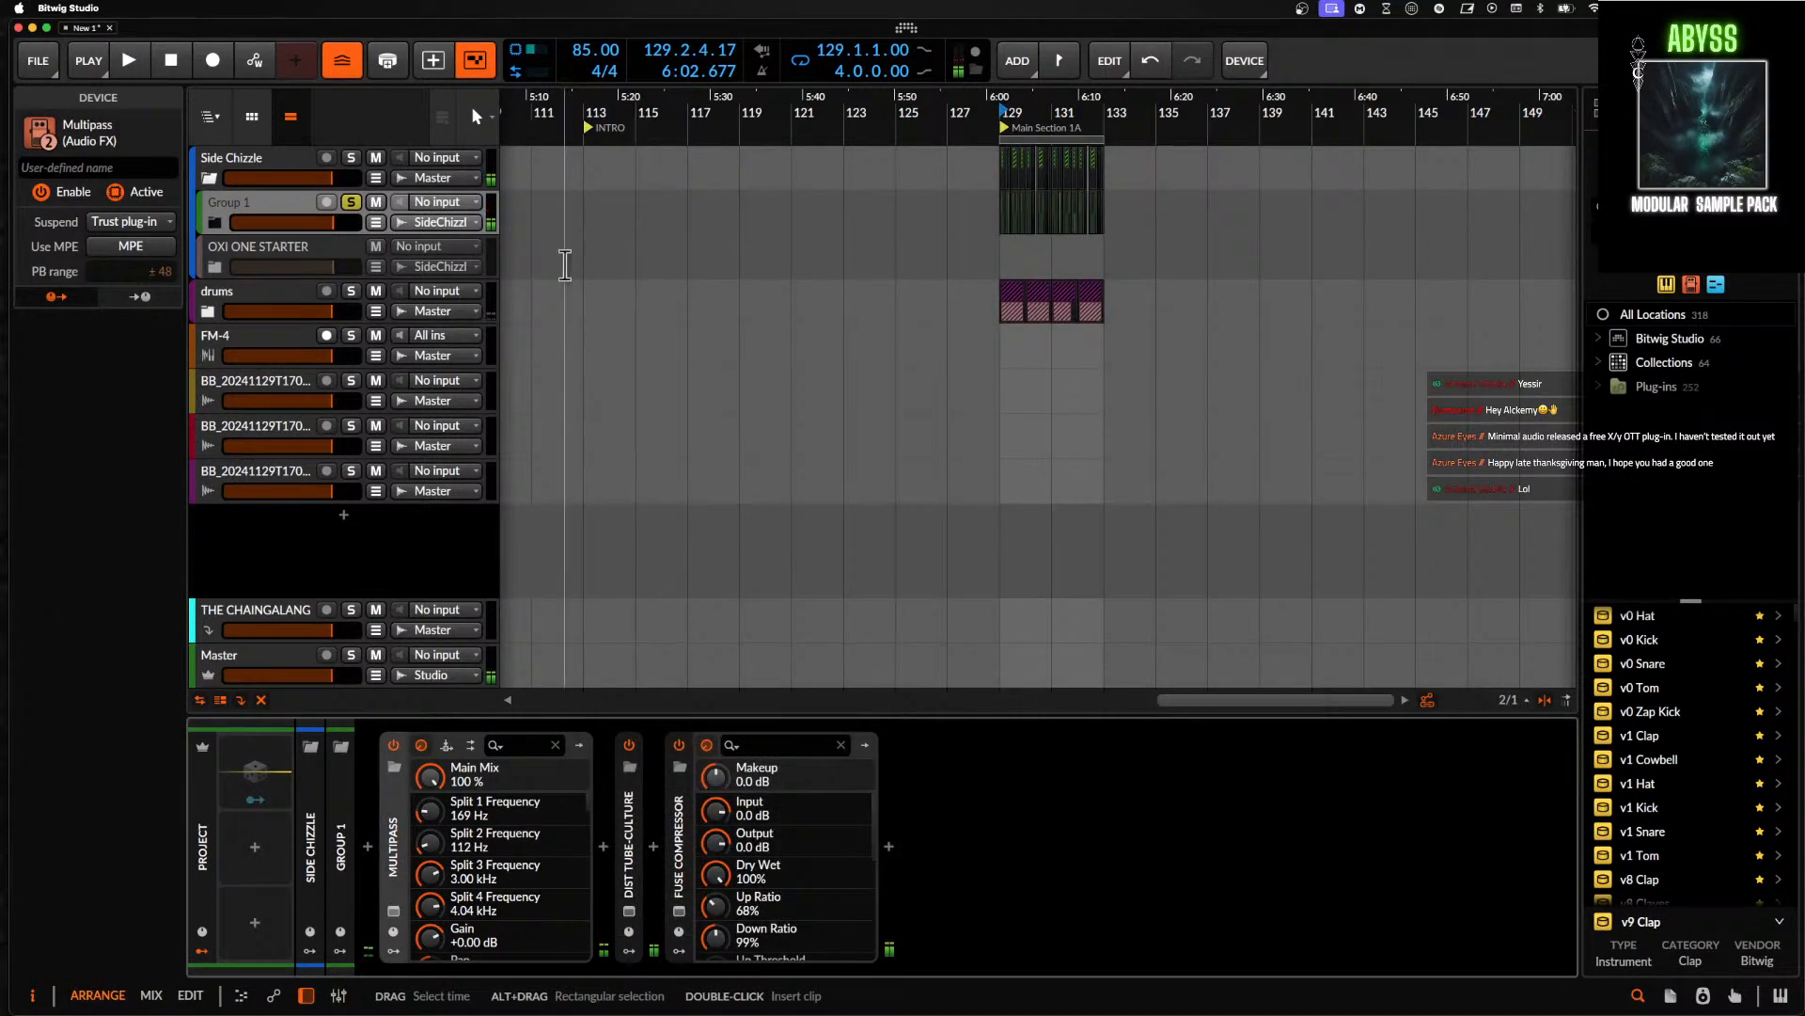
# - Play the soloed Group 1 loop through the new Multipass preset and inspect the plug-in's settings
pyautogui.press('space')
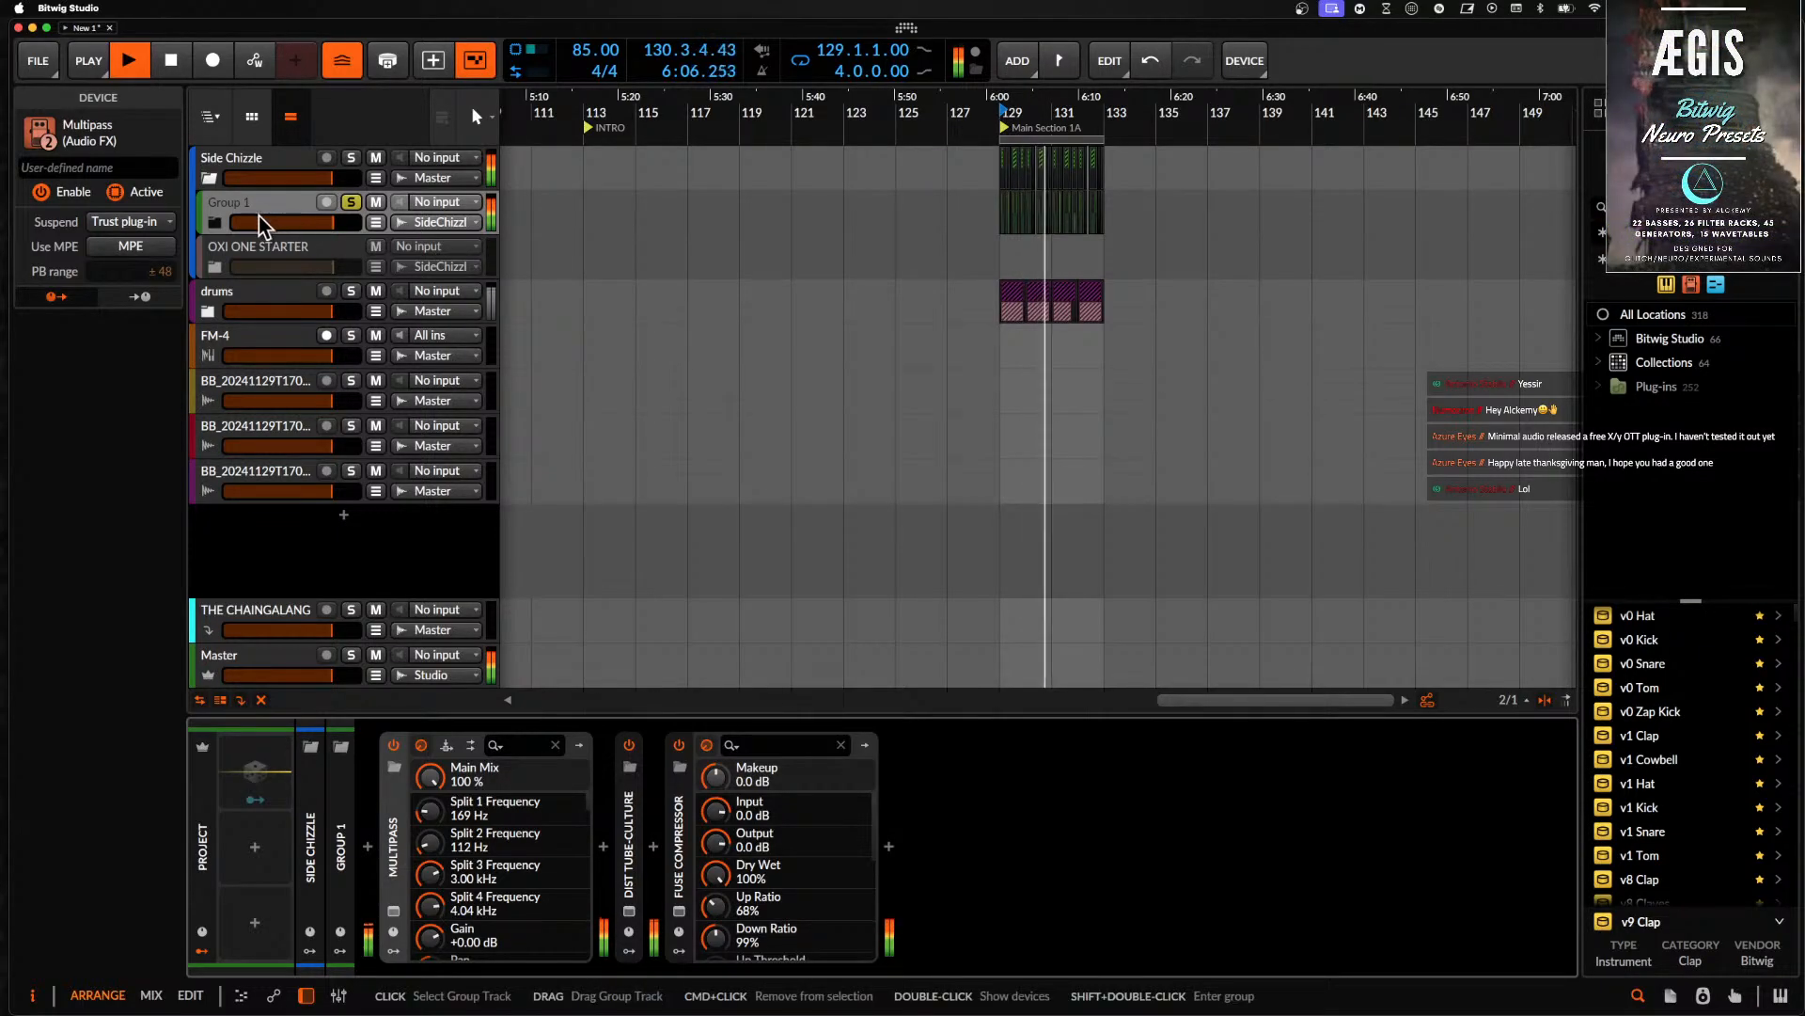
pyautogui.press('space')
pyautogui.press('space')
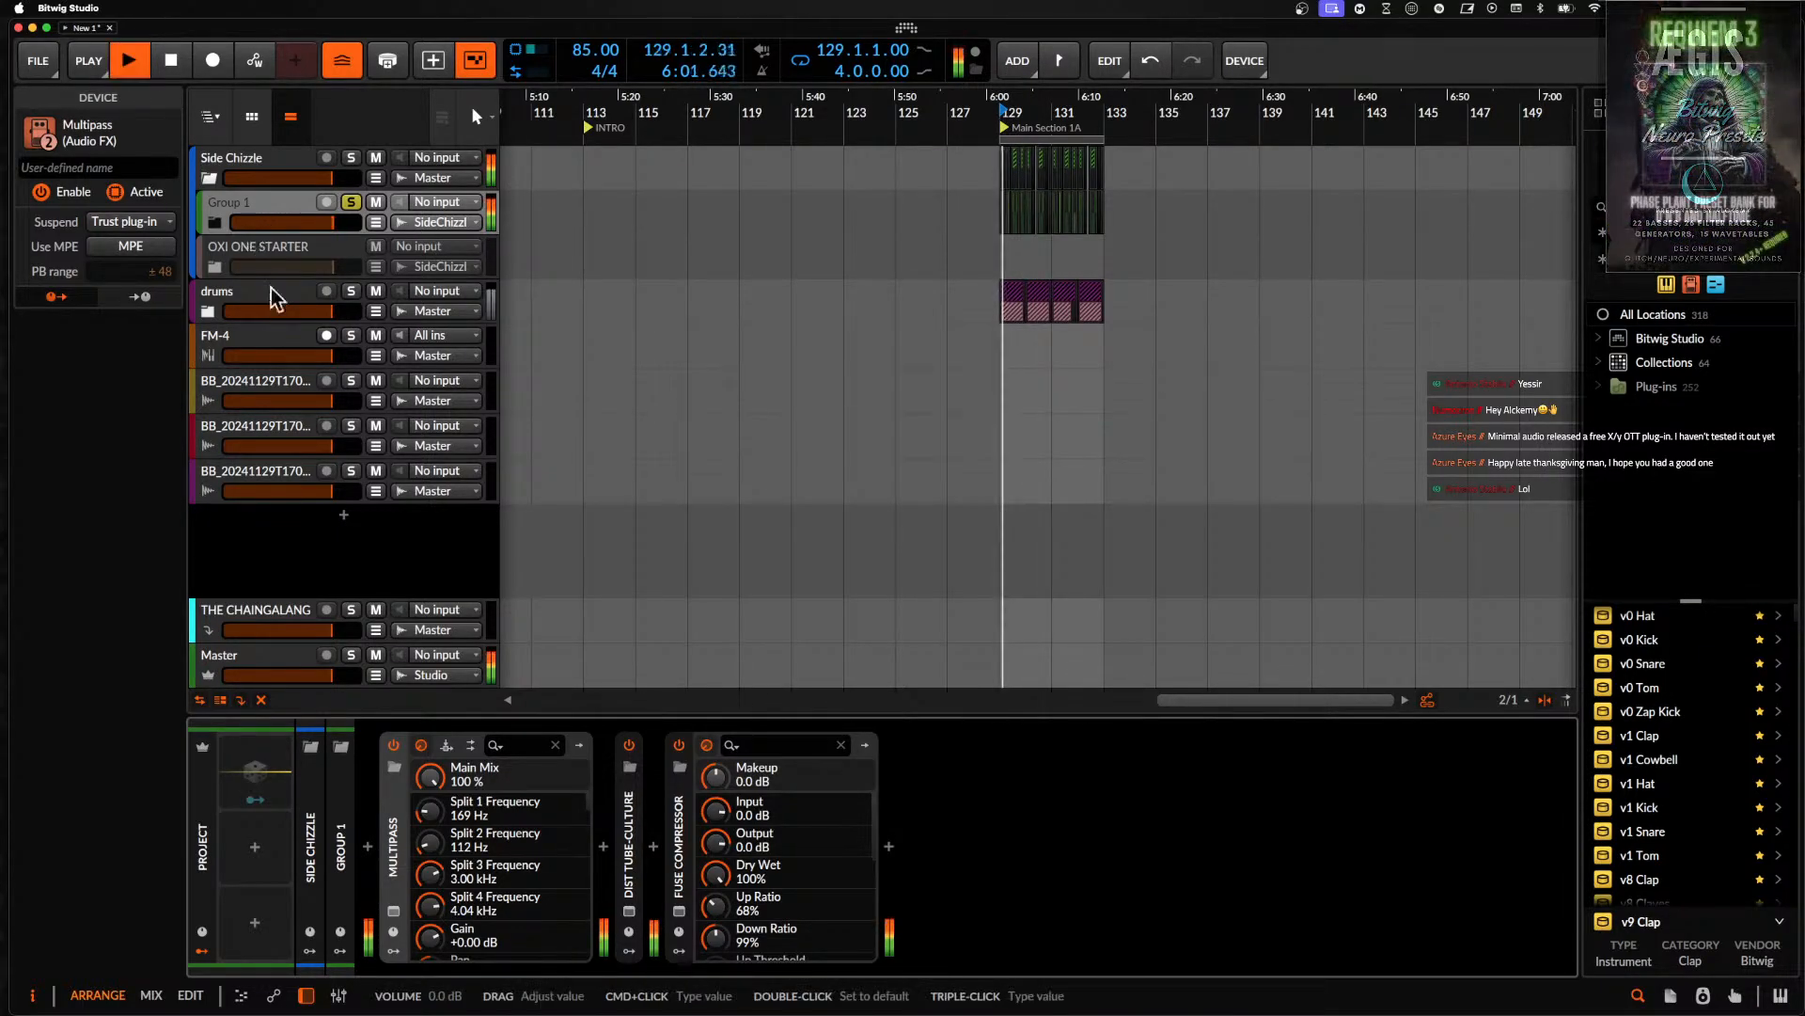
pyautogui.click(393, 910)
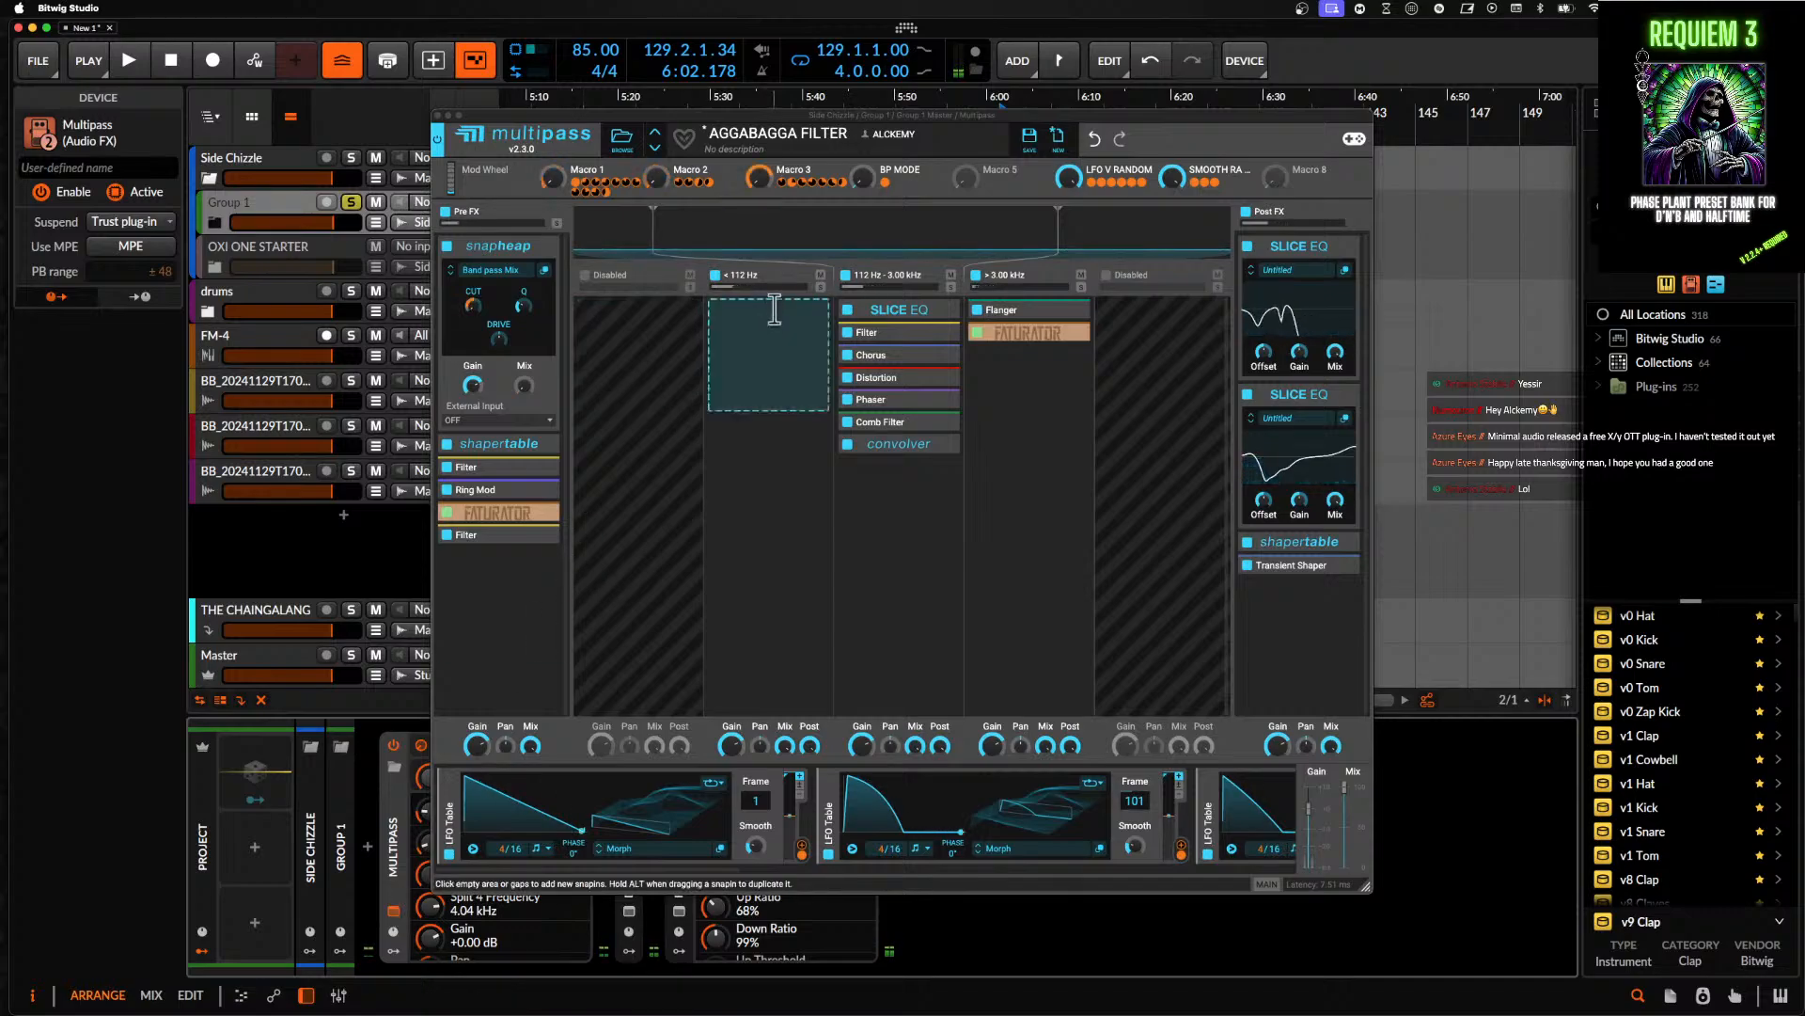
pyautogui.click(437, 116)
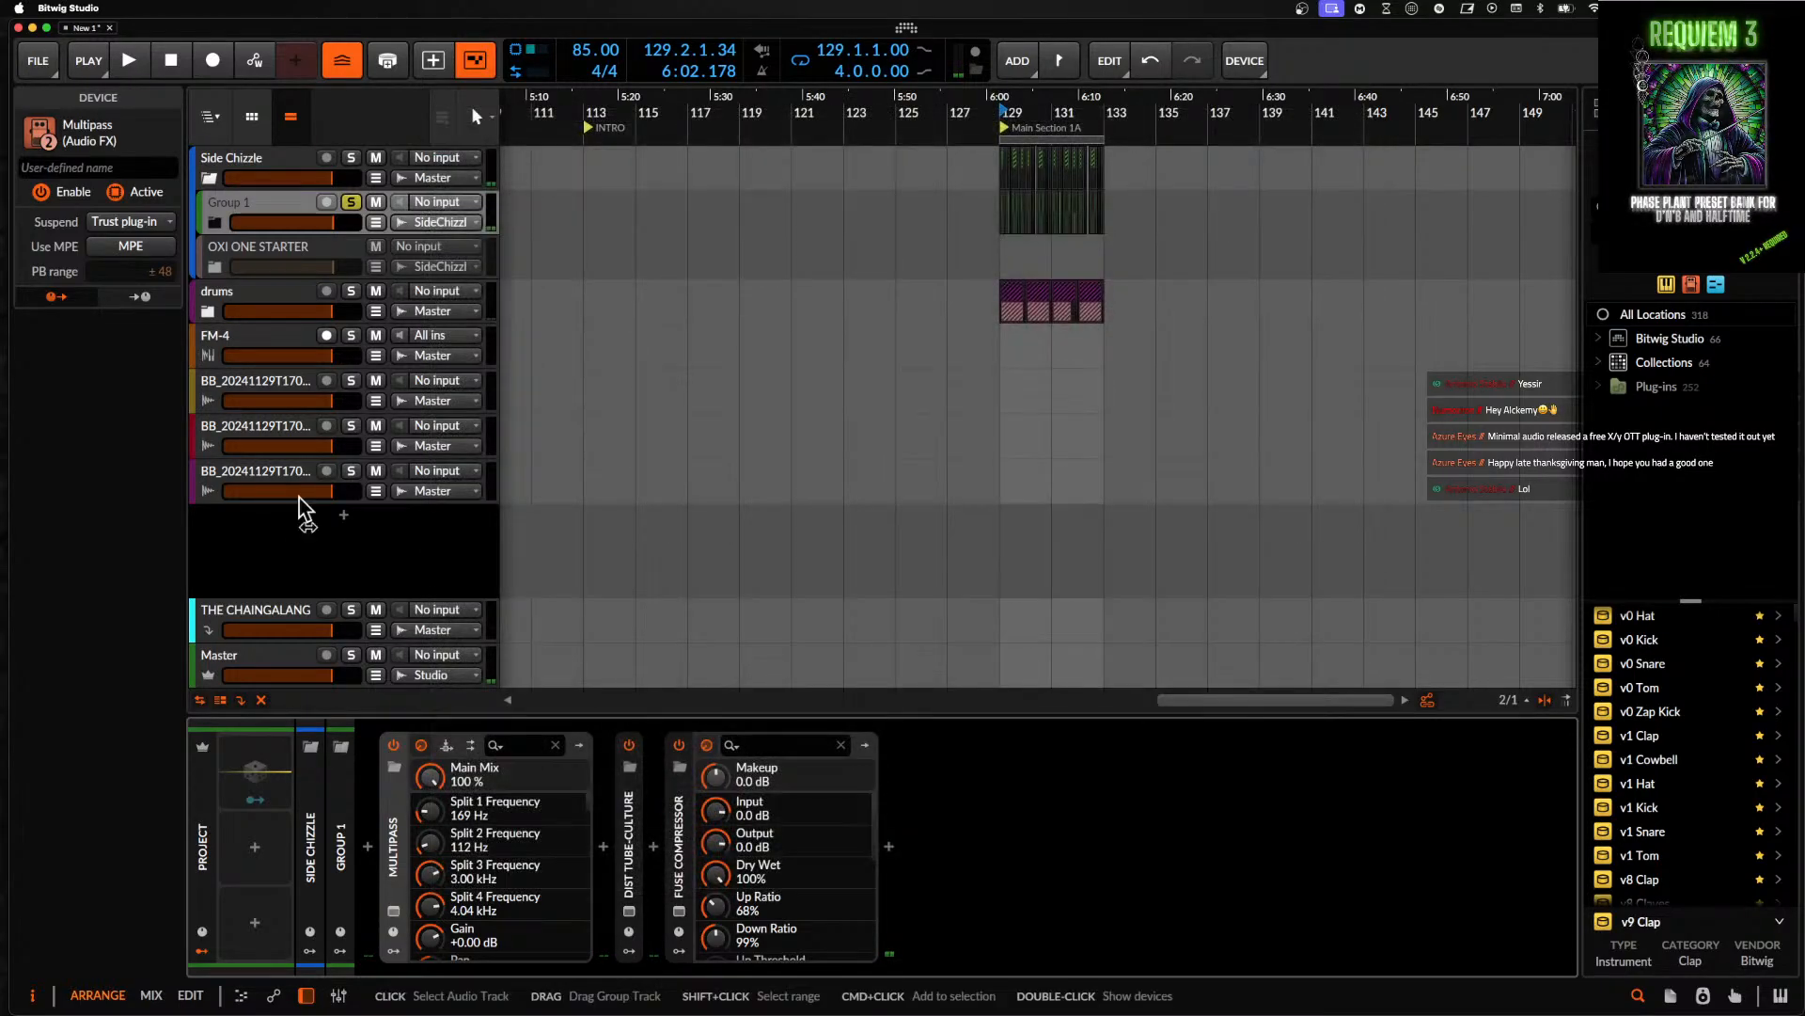
# - Bring the recorded bass from the Master's Rolling Sampler into a new audio track at bar 113, and move that track into Side Chizzle below Group 1
pyautogui.click(239, 659)
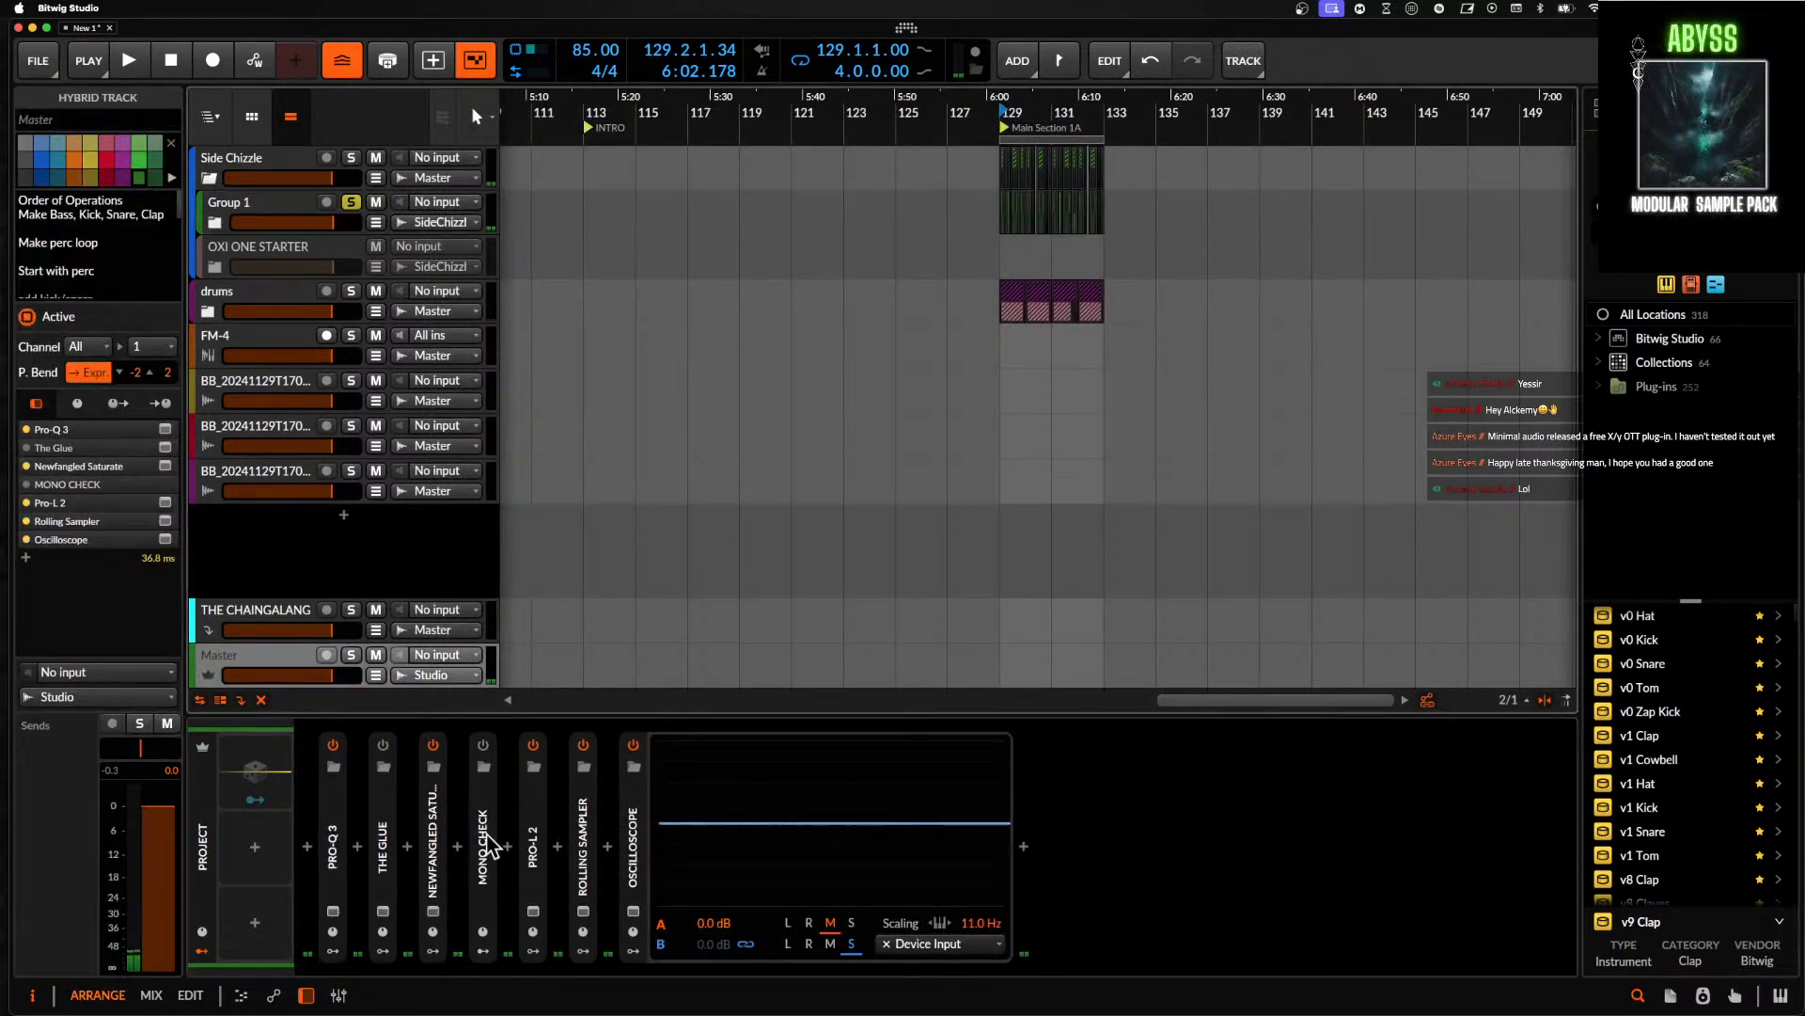
pyautogui.click(583, 912)
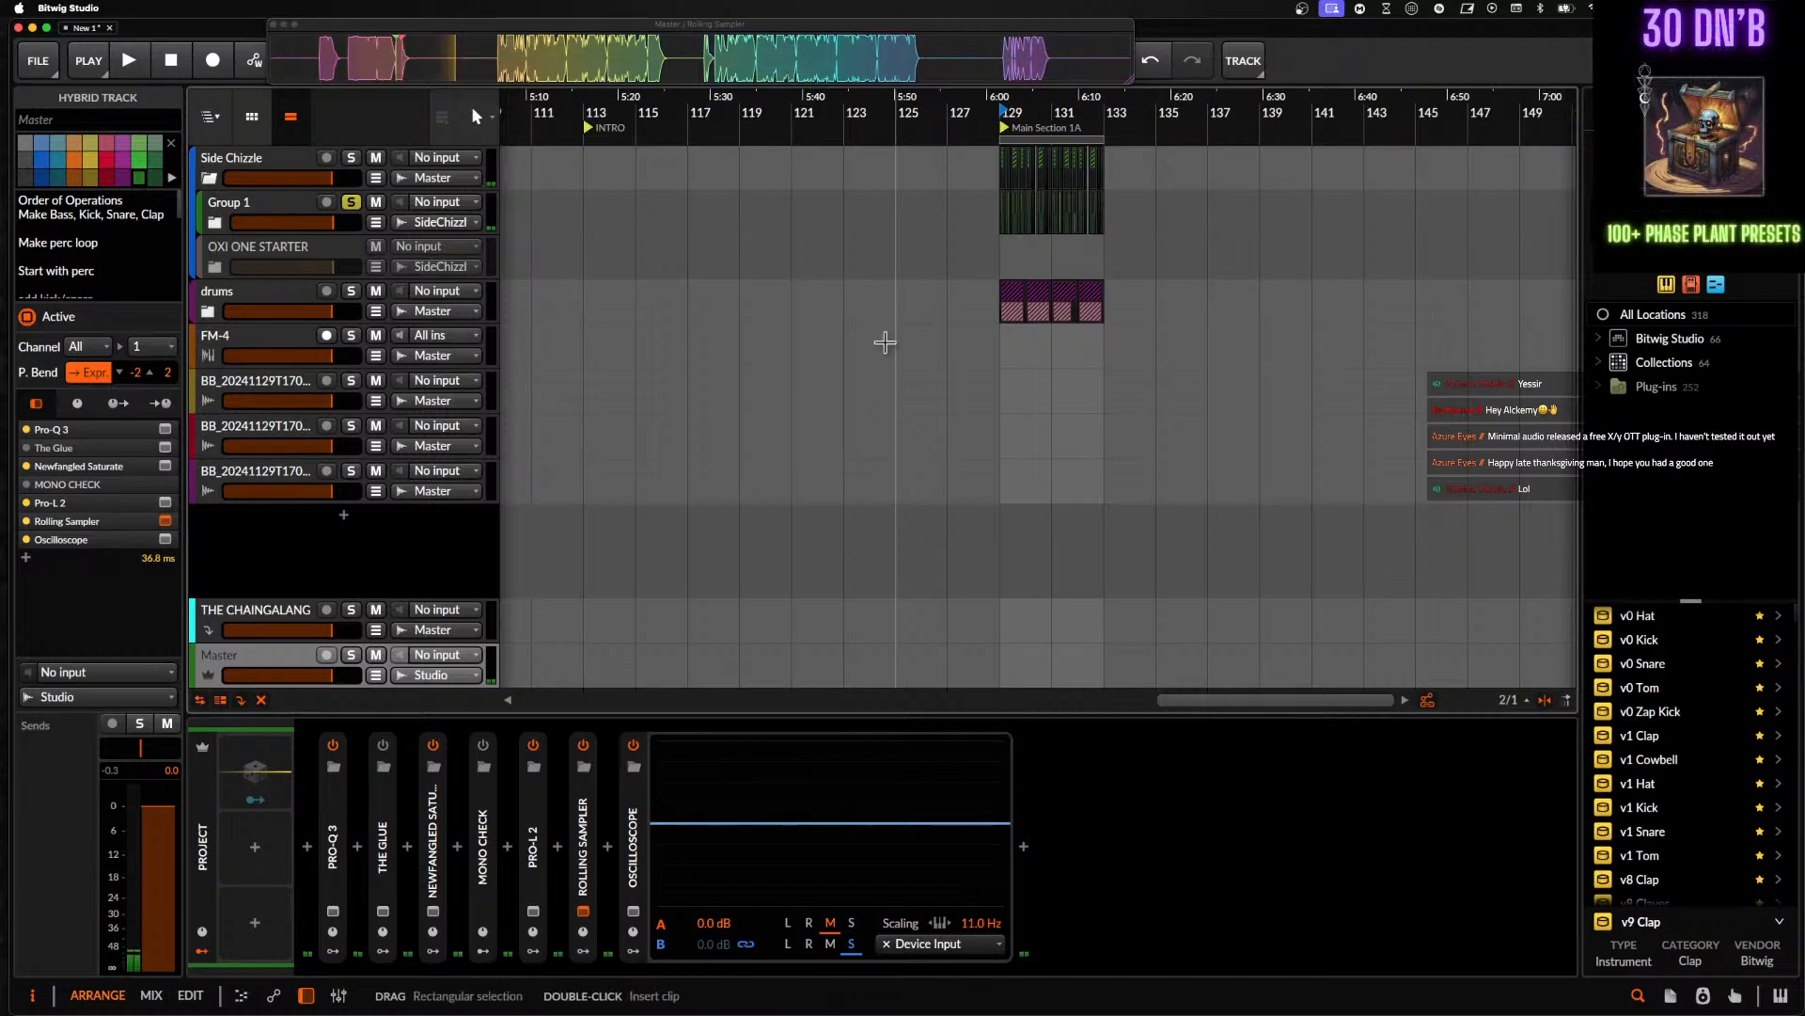
pyautogui.click(729, 188)
pyautogui.moveTo(297, 64); pyautogui.dragTo(595, 536)
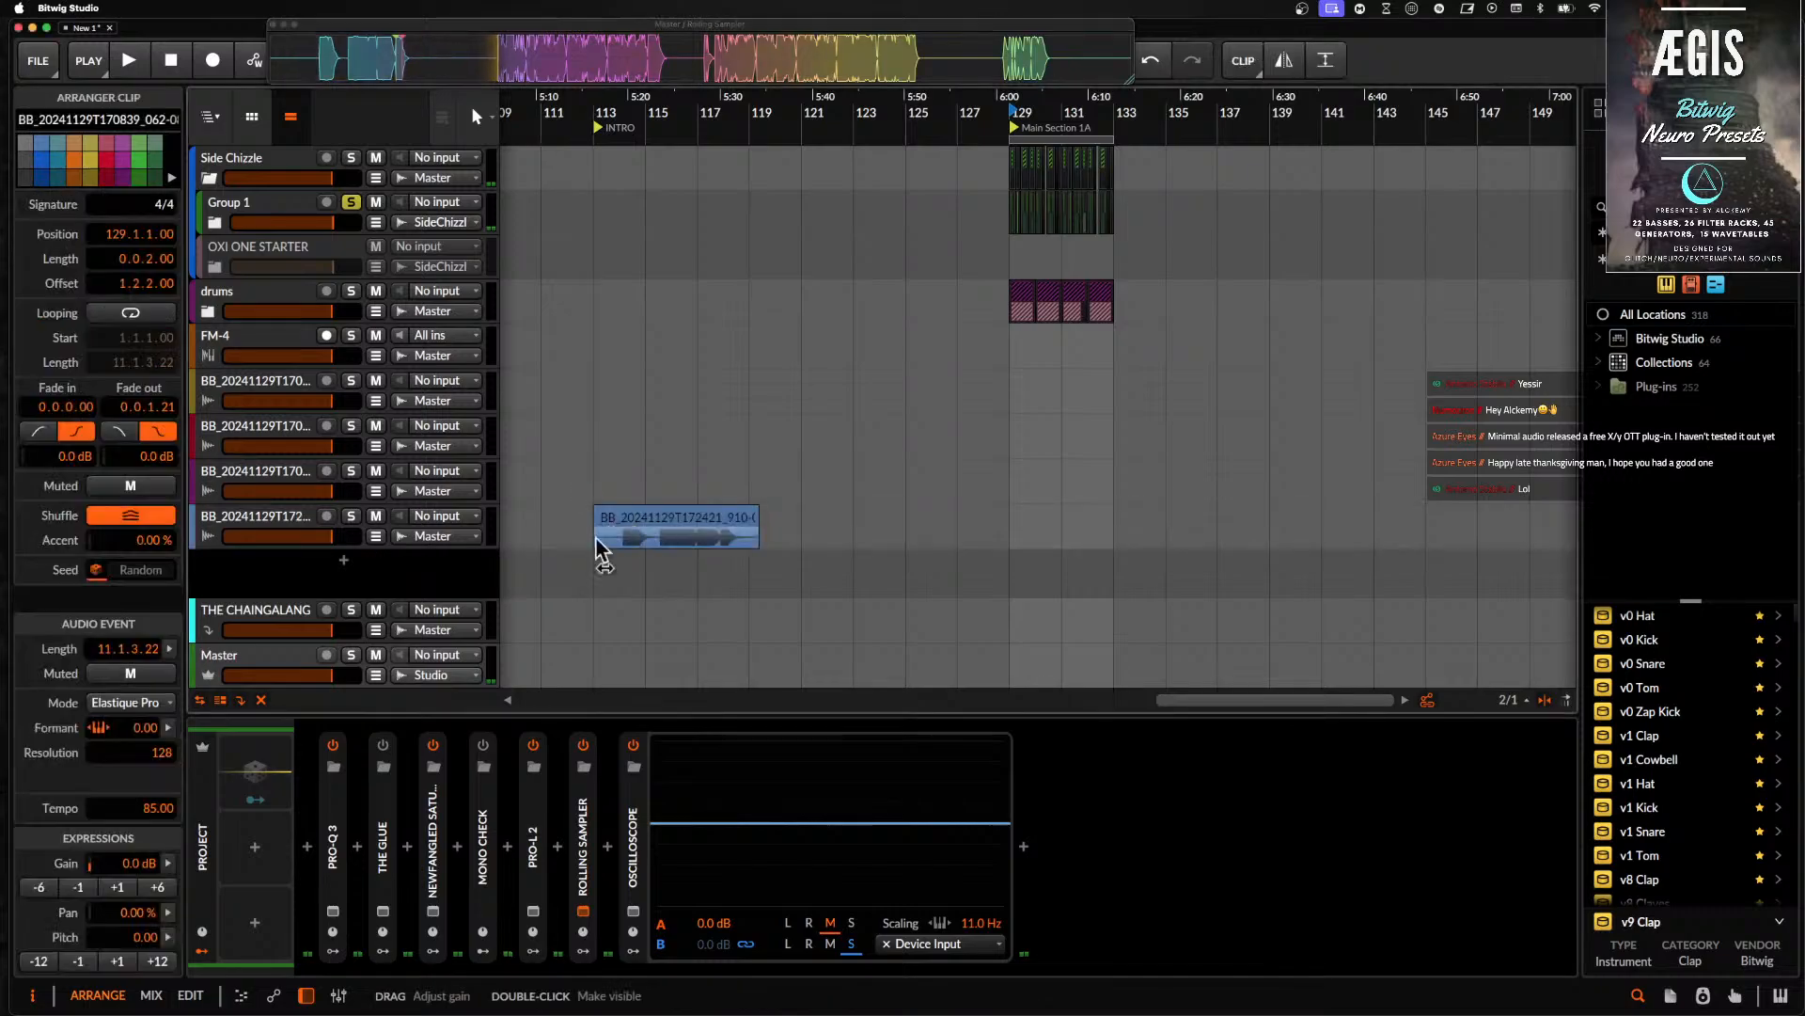
pyautogui.moveTo(224, 538); pyautogui.dragTo(274, 247)
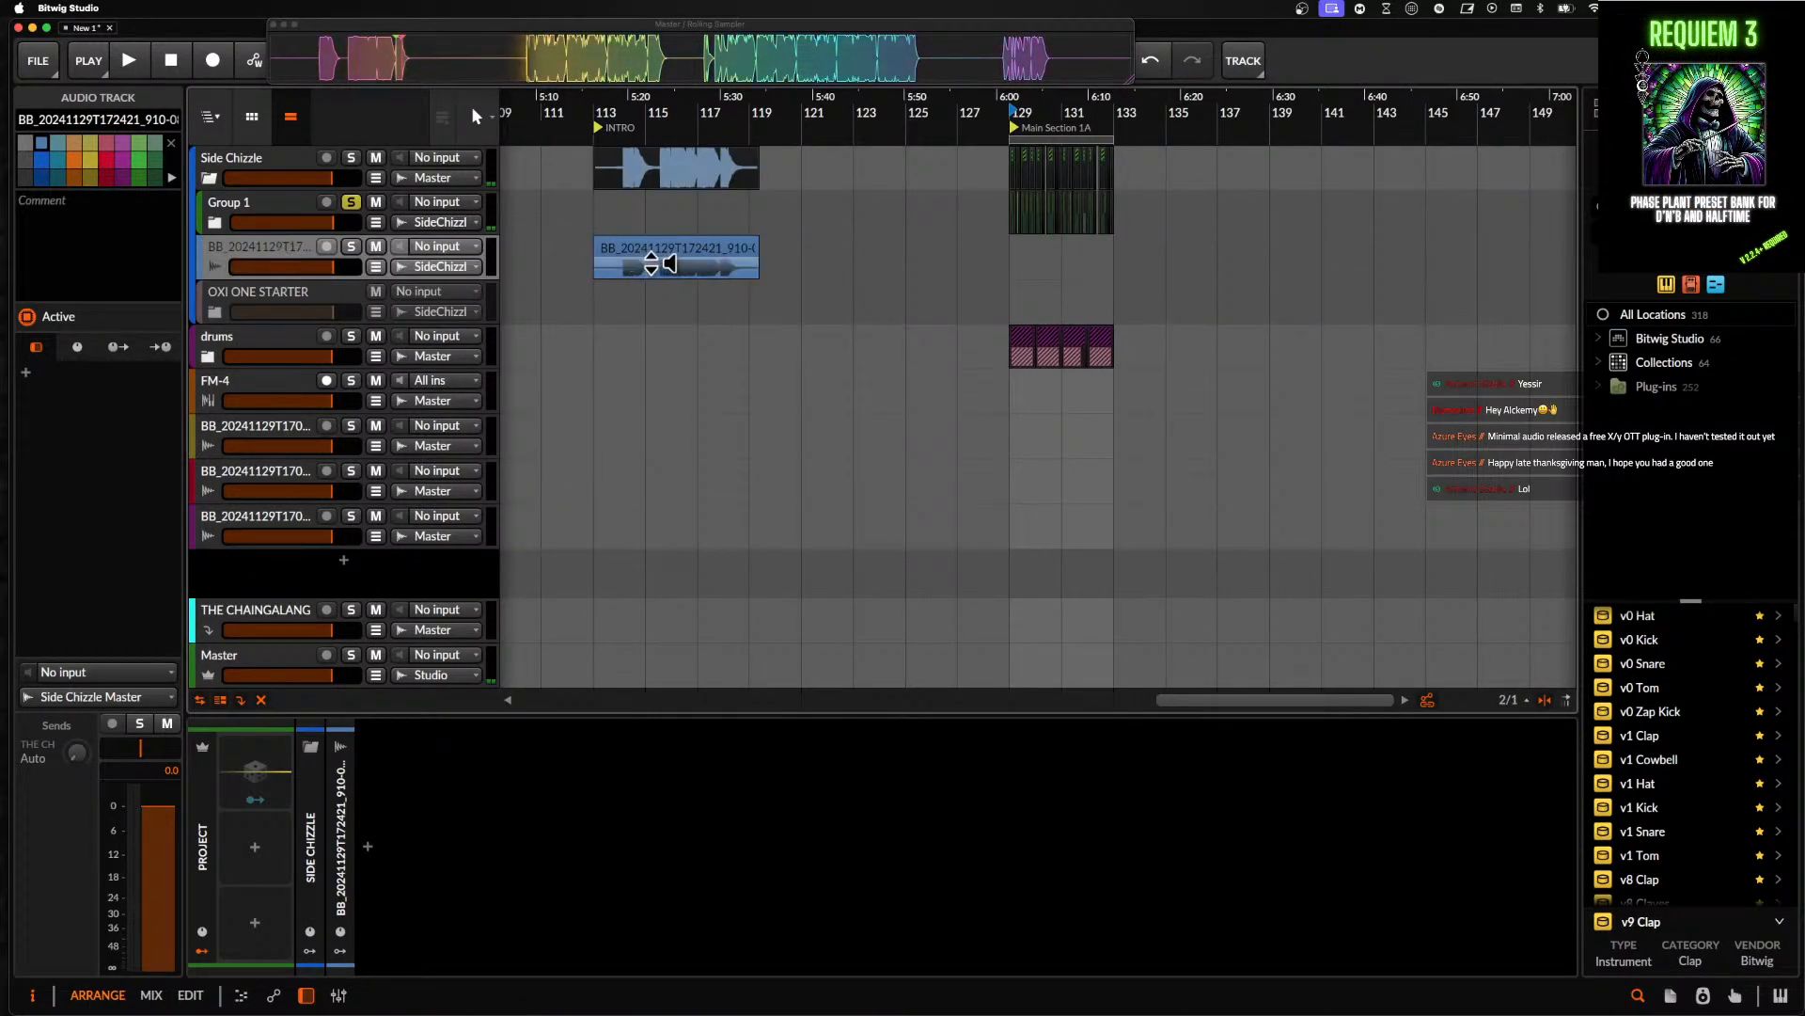
# - Audition the recorded bass clip from several points between bars 115 and 117
pyautogui.scroll(8, 651, 263)
pyautogui.click(700, 274)
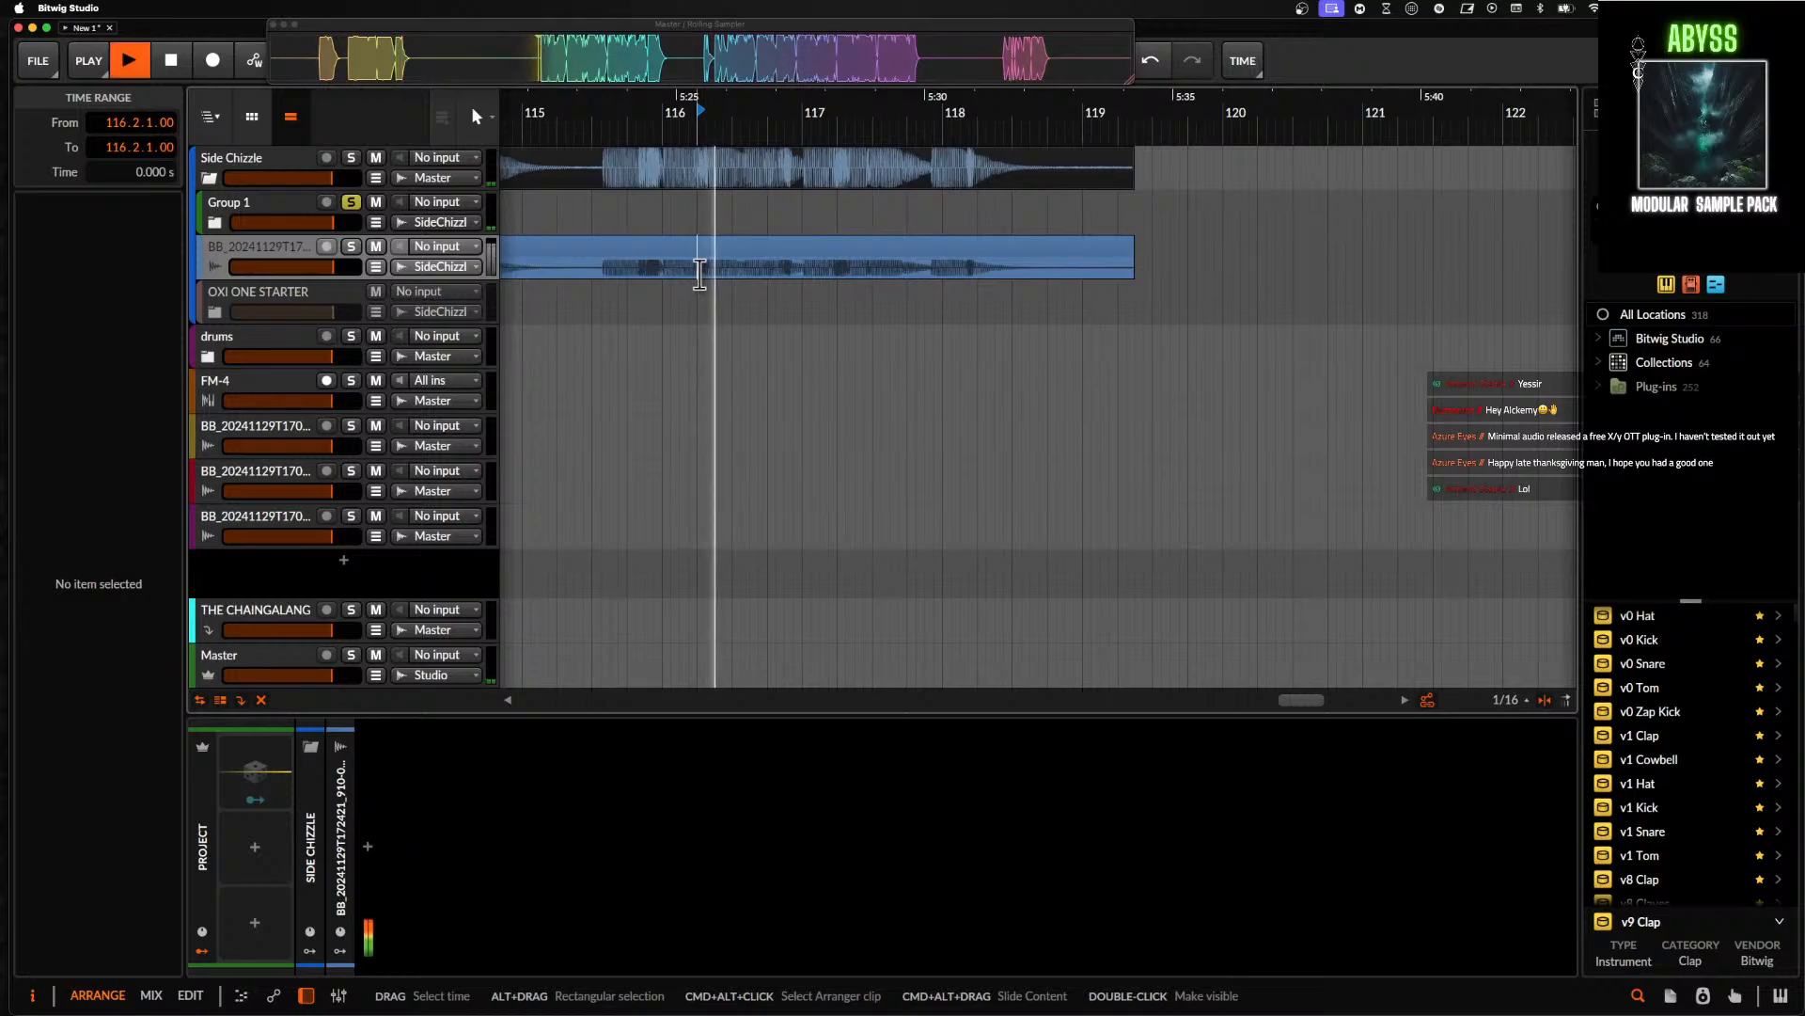
pyautogui.press('space')
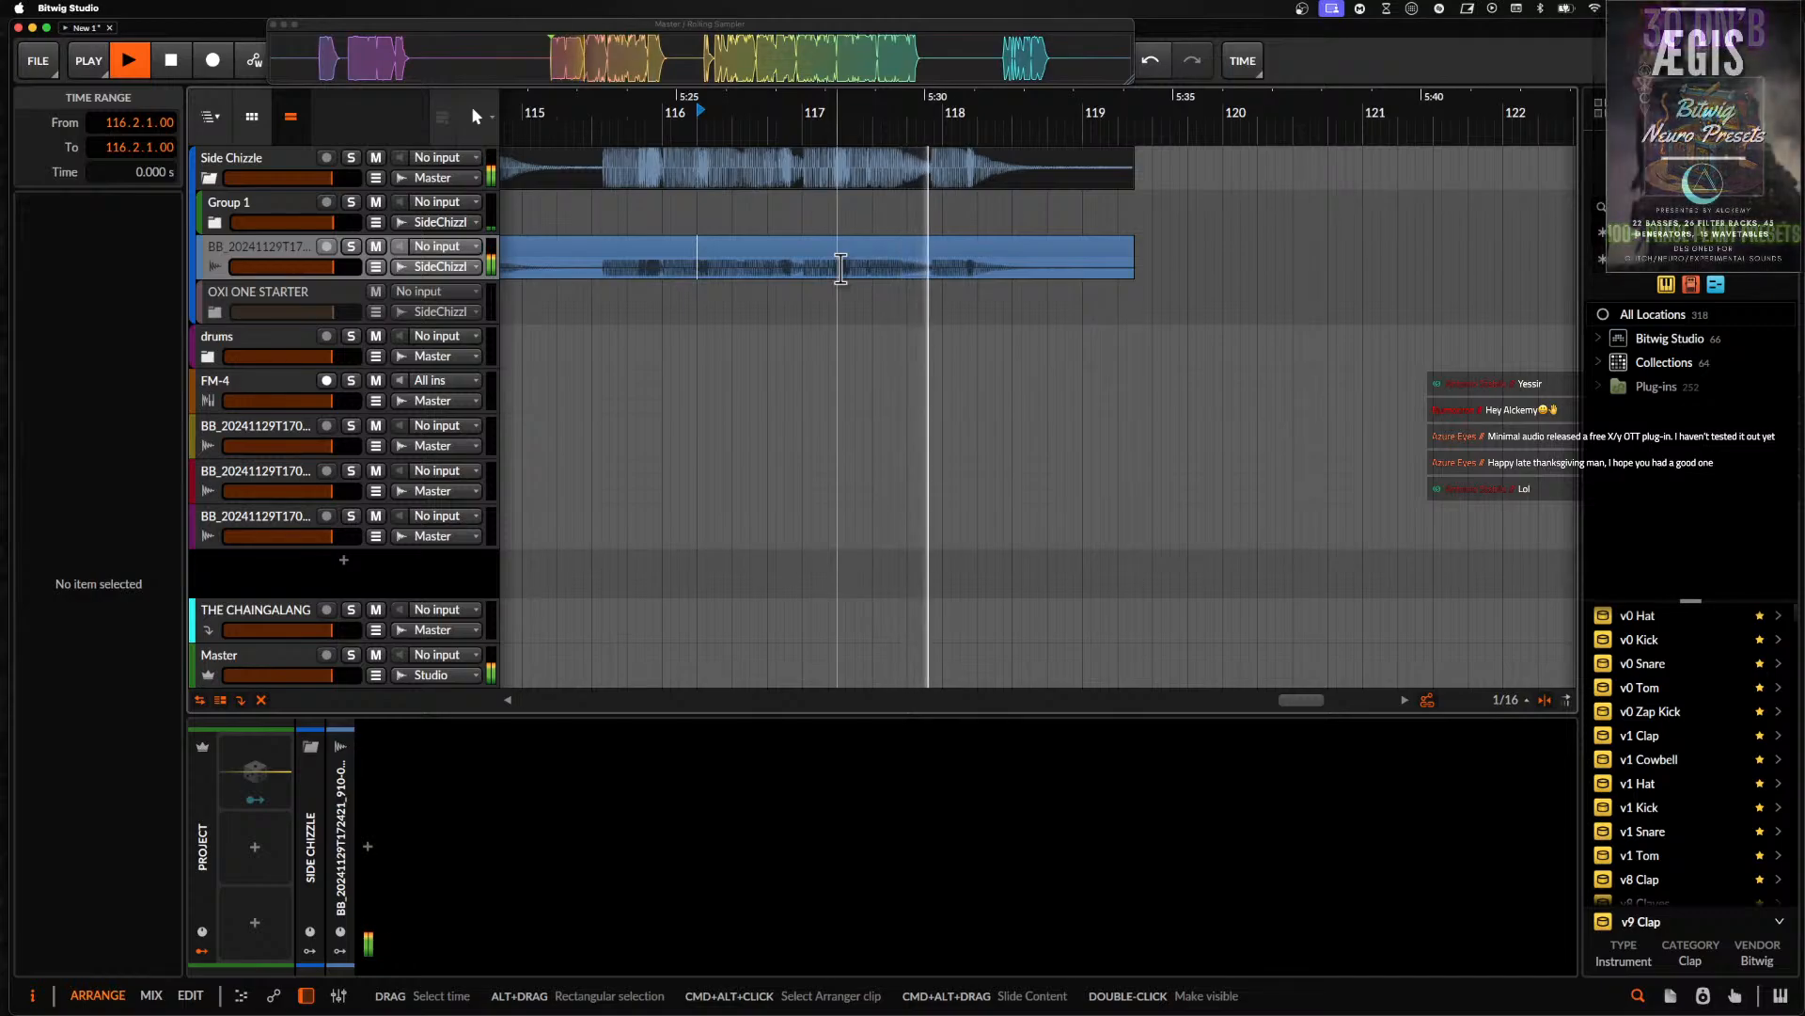
pyautogui.press('space')
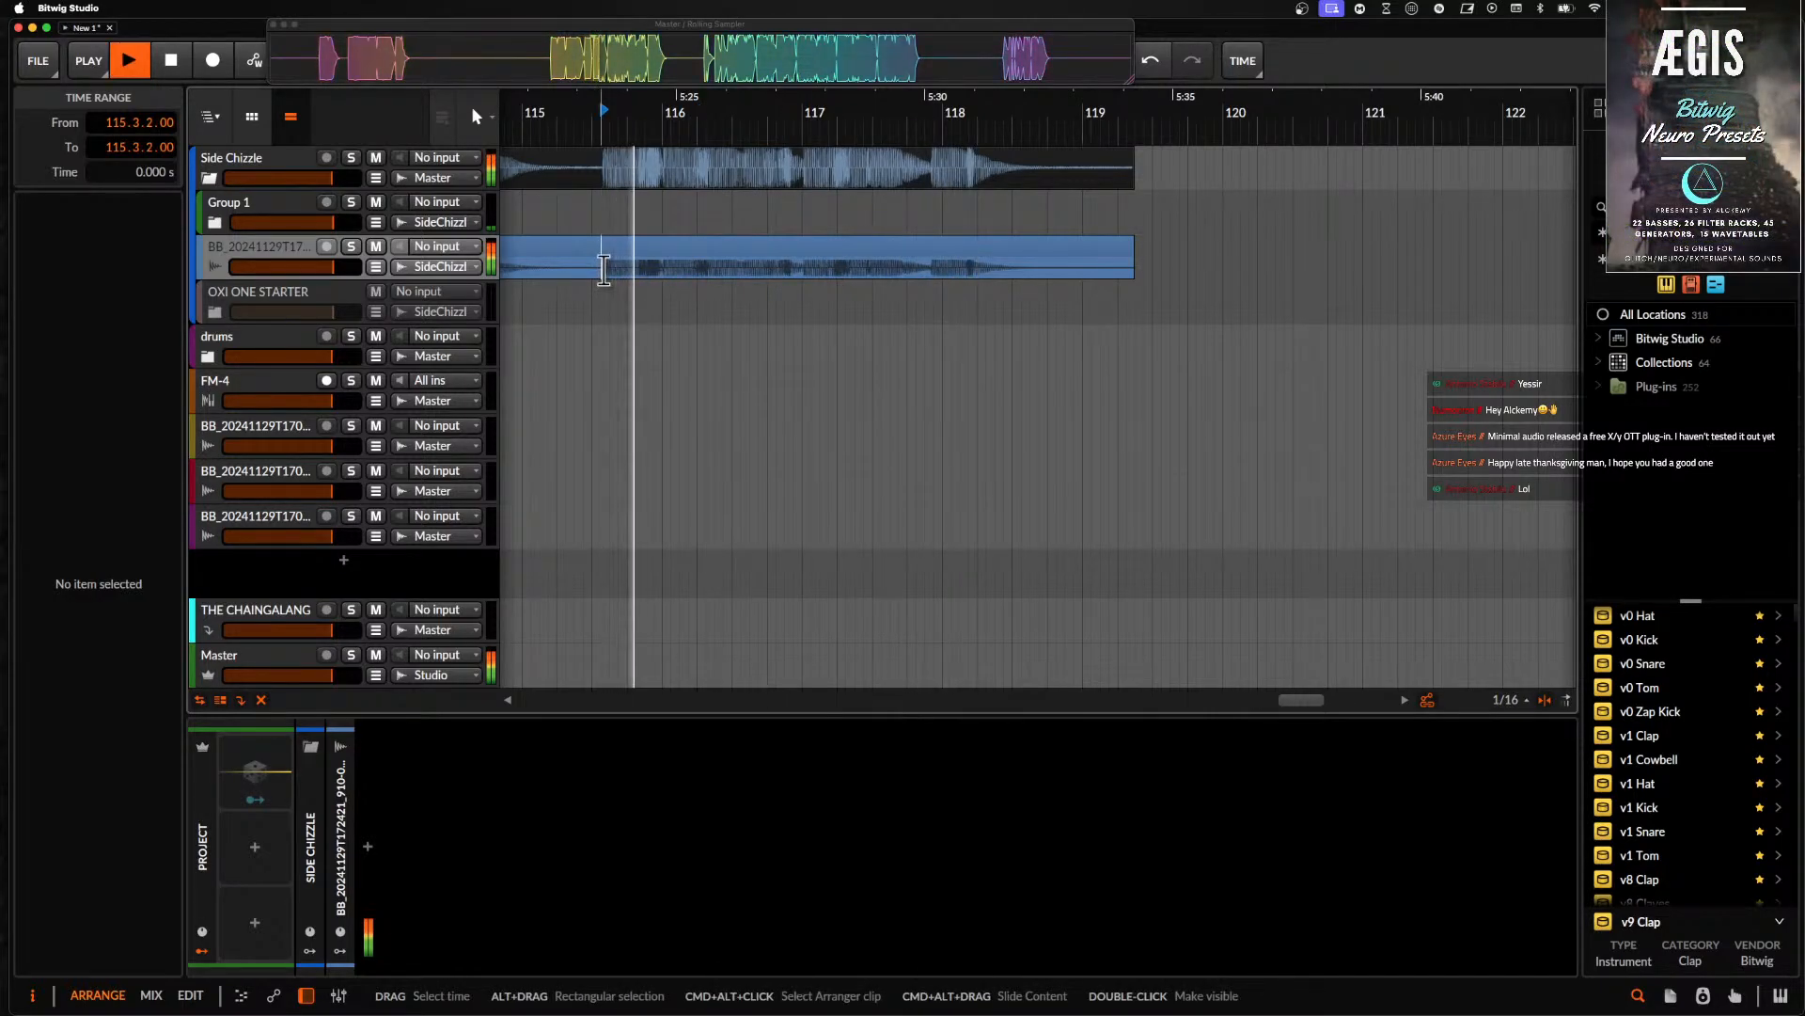
pyautogui.click(663, 271)
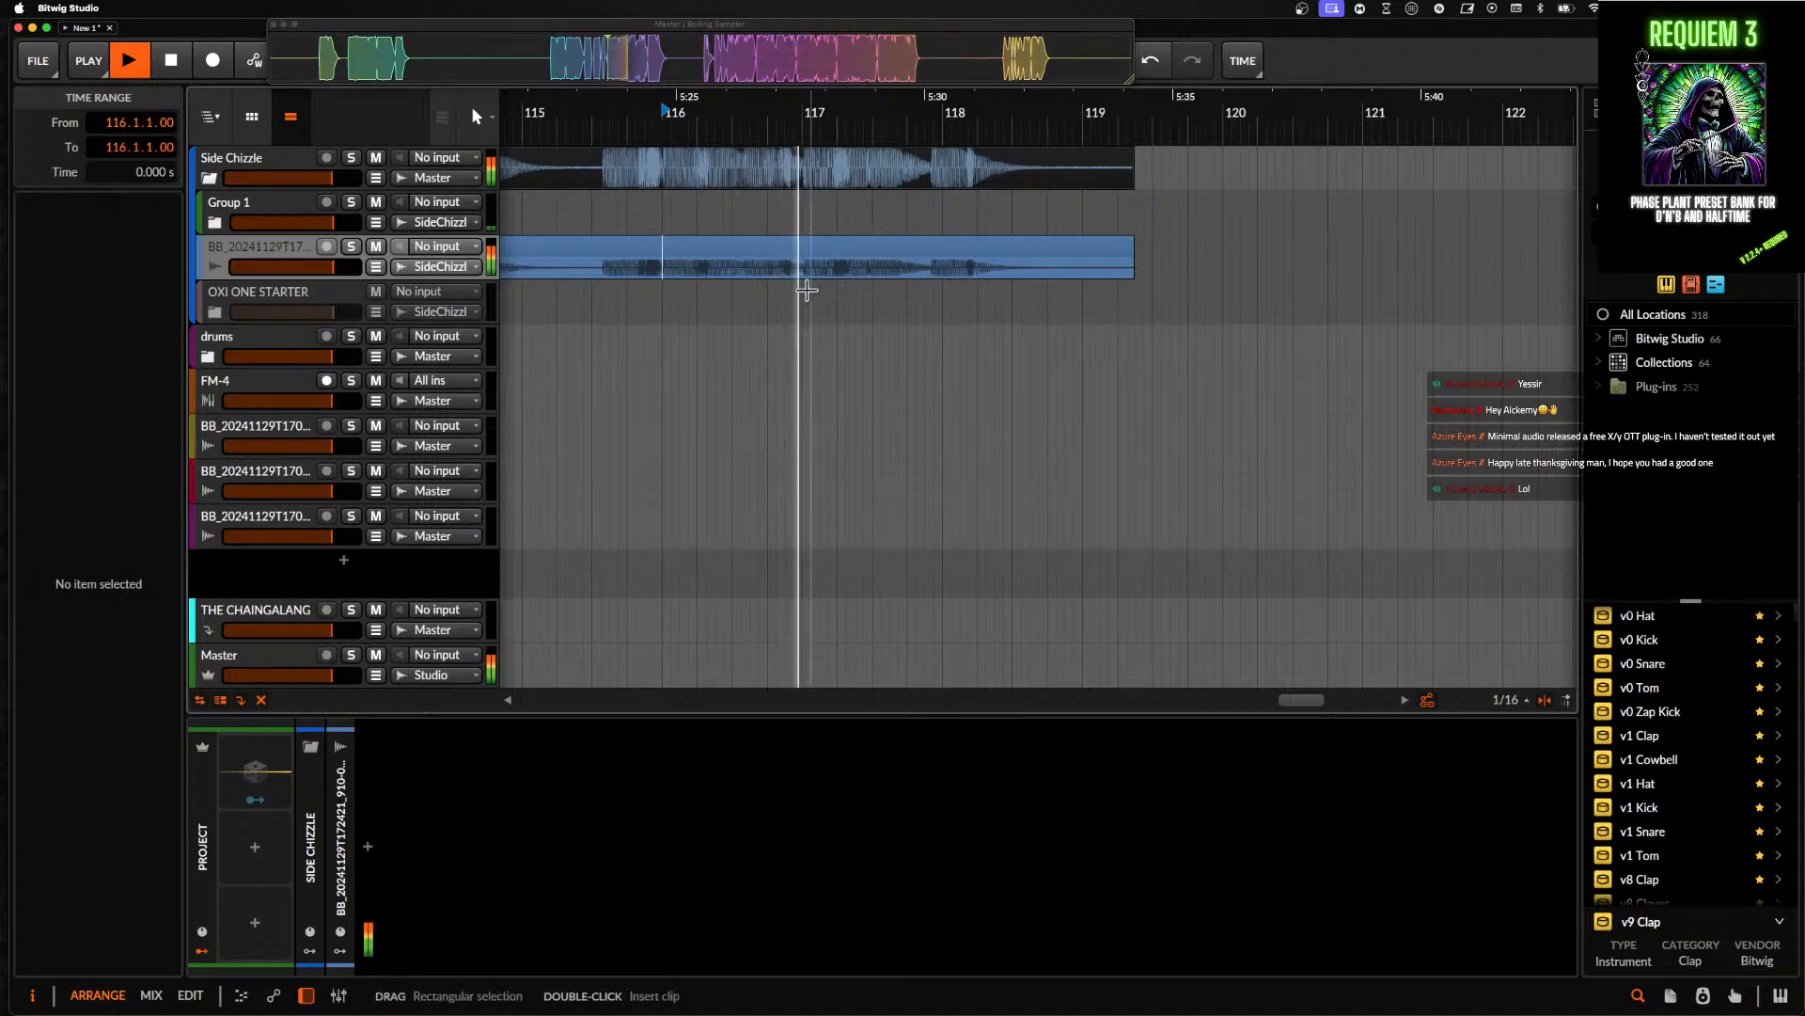
pyautogui.press('space')
# - Copy the section from 116.3.2 to 117.1.1 of the recorded bass clip and return to Main Section 1A
pyautogui.moveTo(741, 271); pyautogui.dragTo(802, 268)
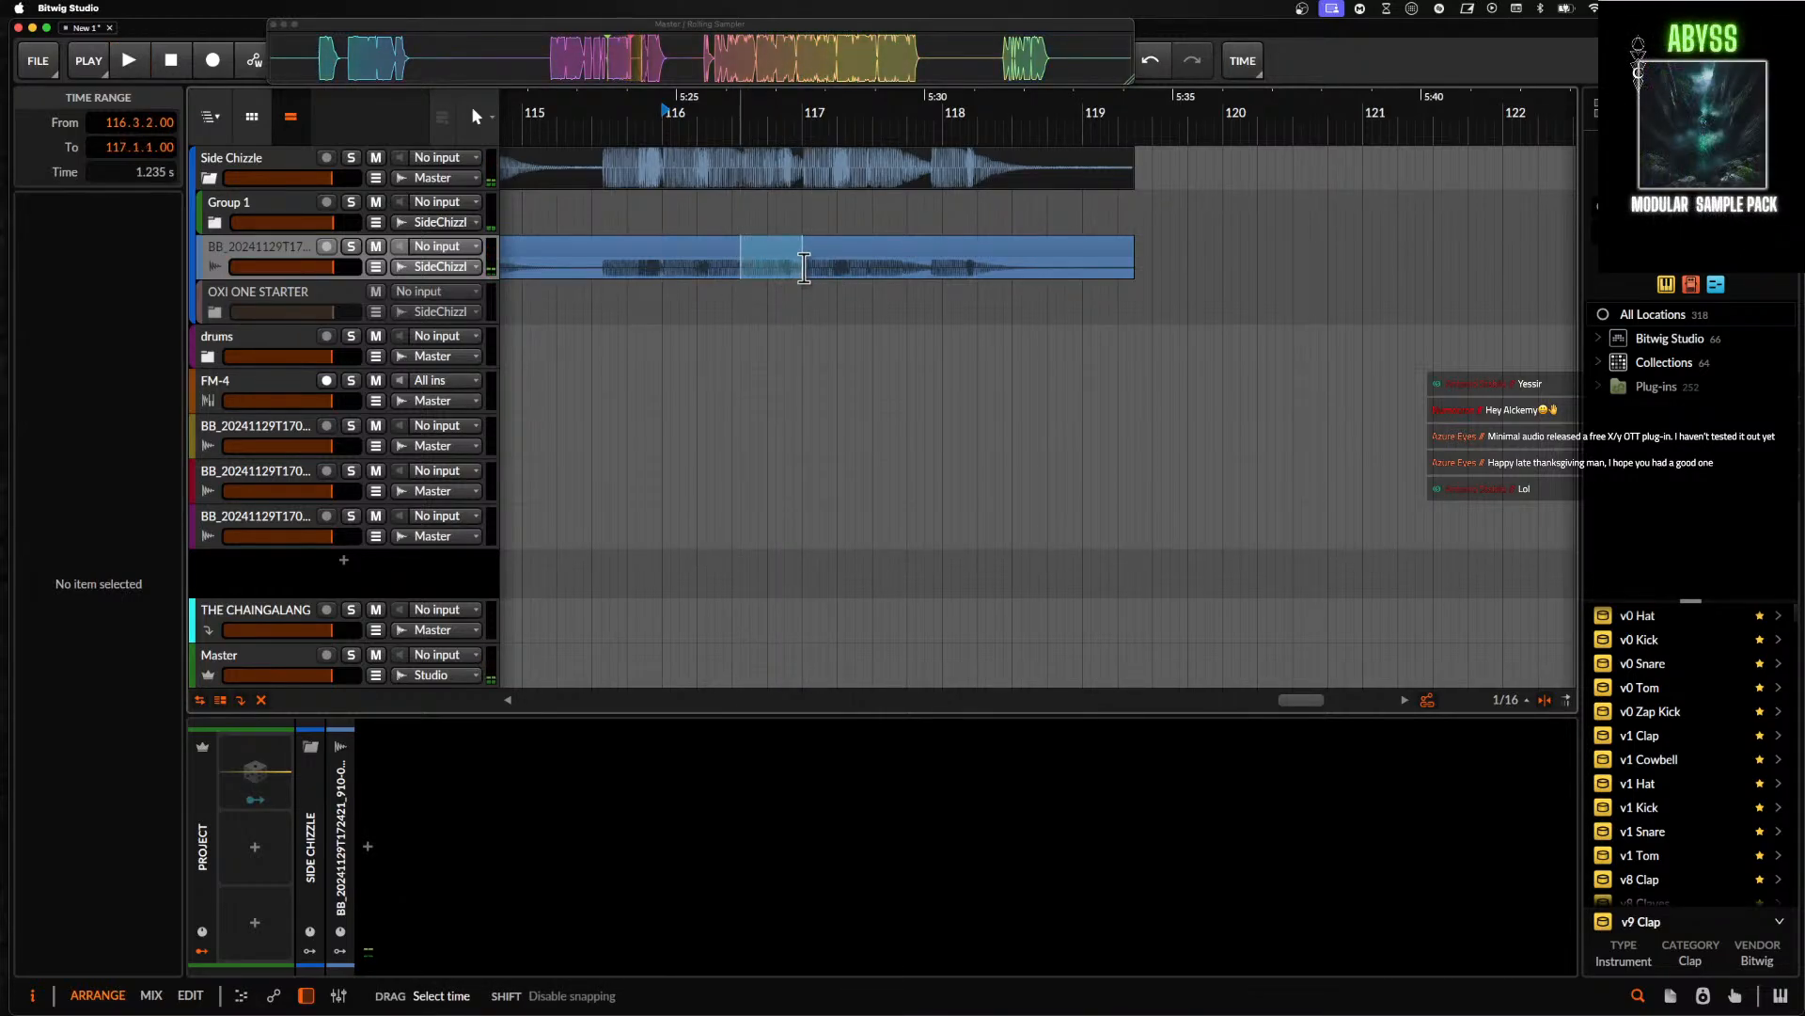
pyautogui.click(777, 252)
pyautogui.press('Delete')
pyautogui.scroll(-10, 775, 242)
pyautogui.hscroll(5, 774, 243)
pyautogui.scroll(10, 775, 243)
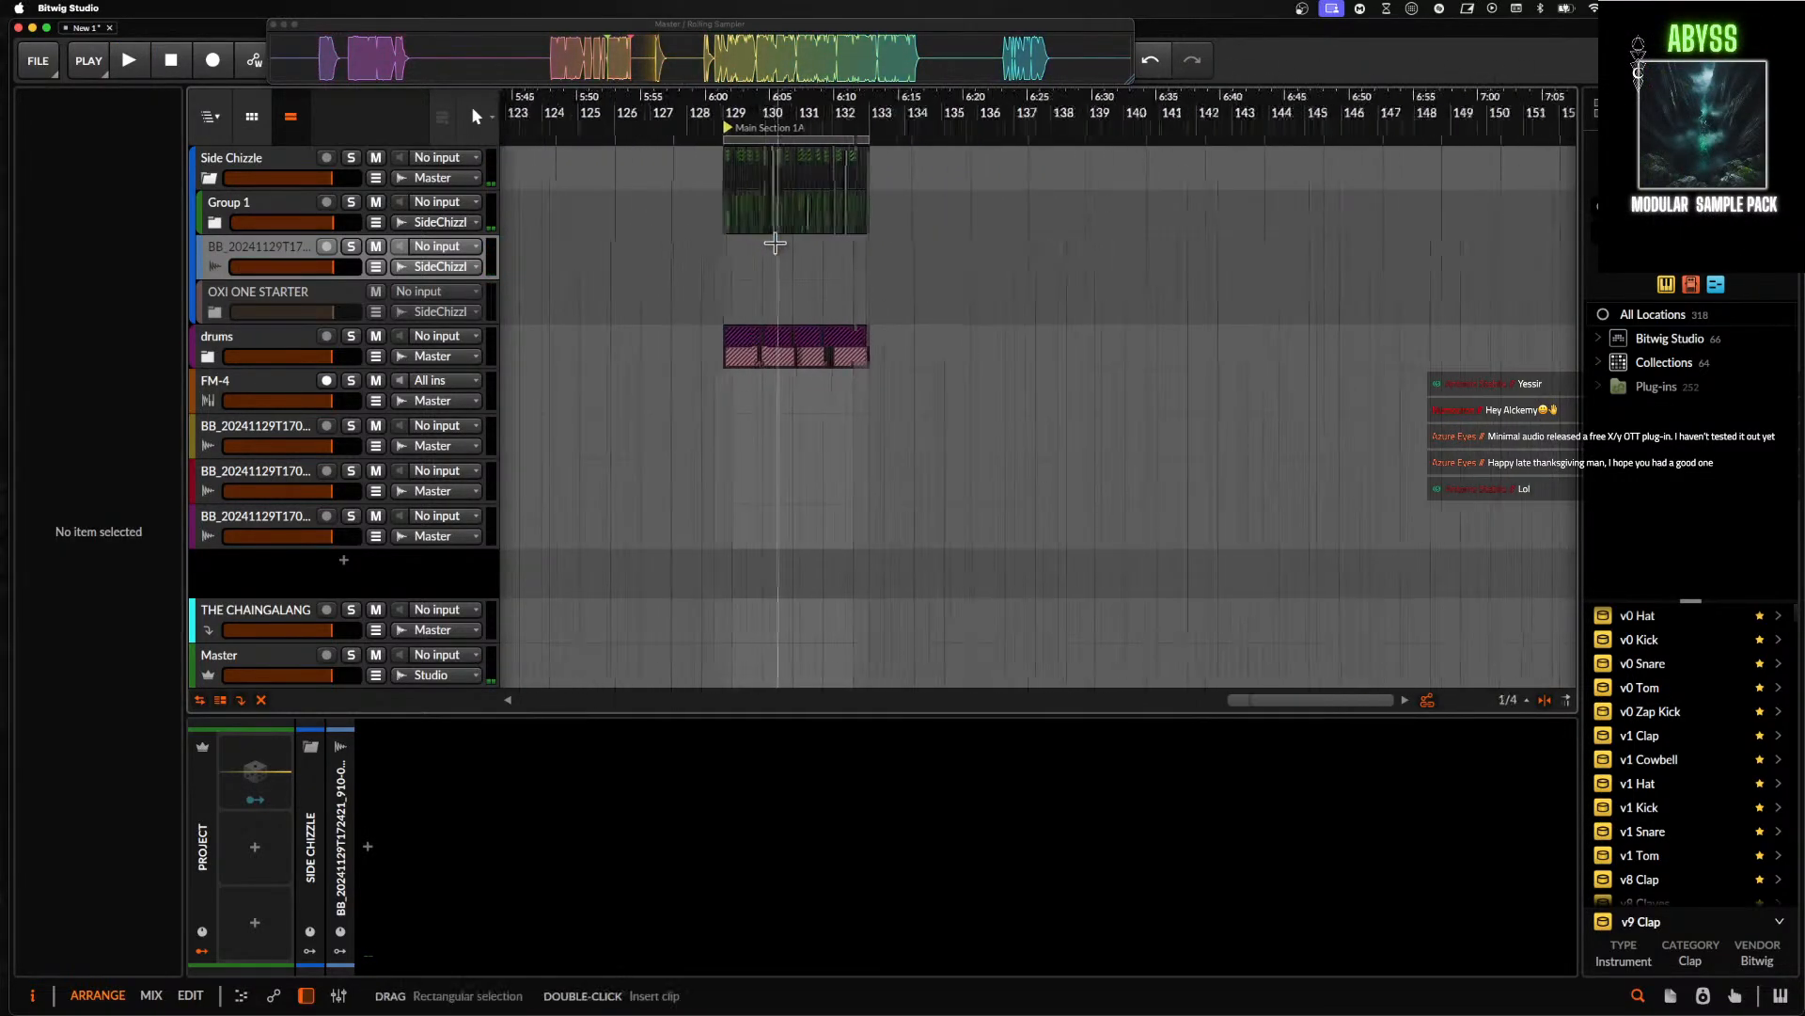
# - Unsolo and expand Group 1, and paste the copied section at 130.2.1 on a new audio track below its FM-4 track
pyautogui.click(230, 212)
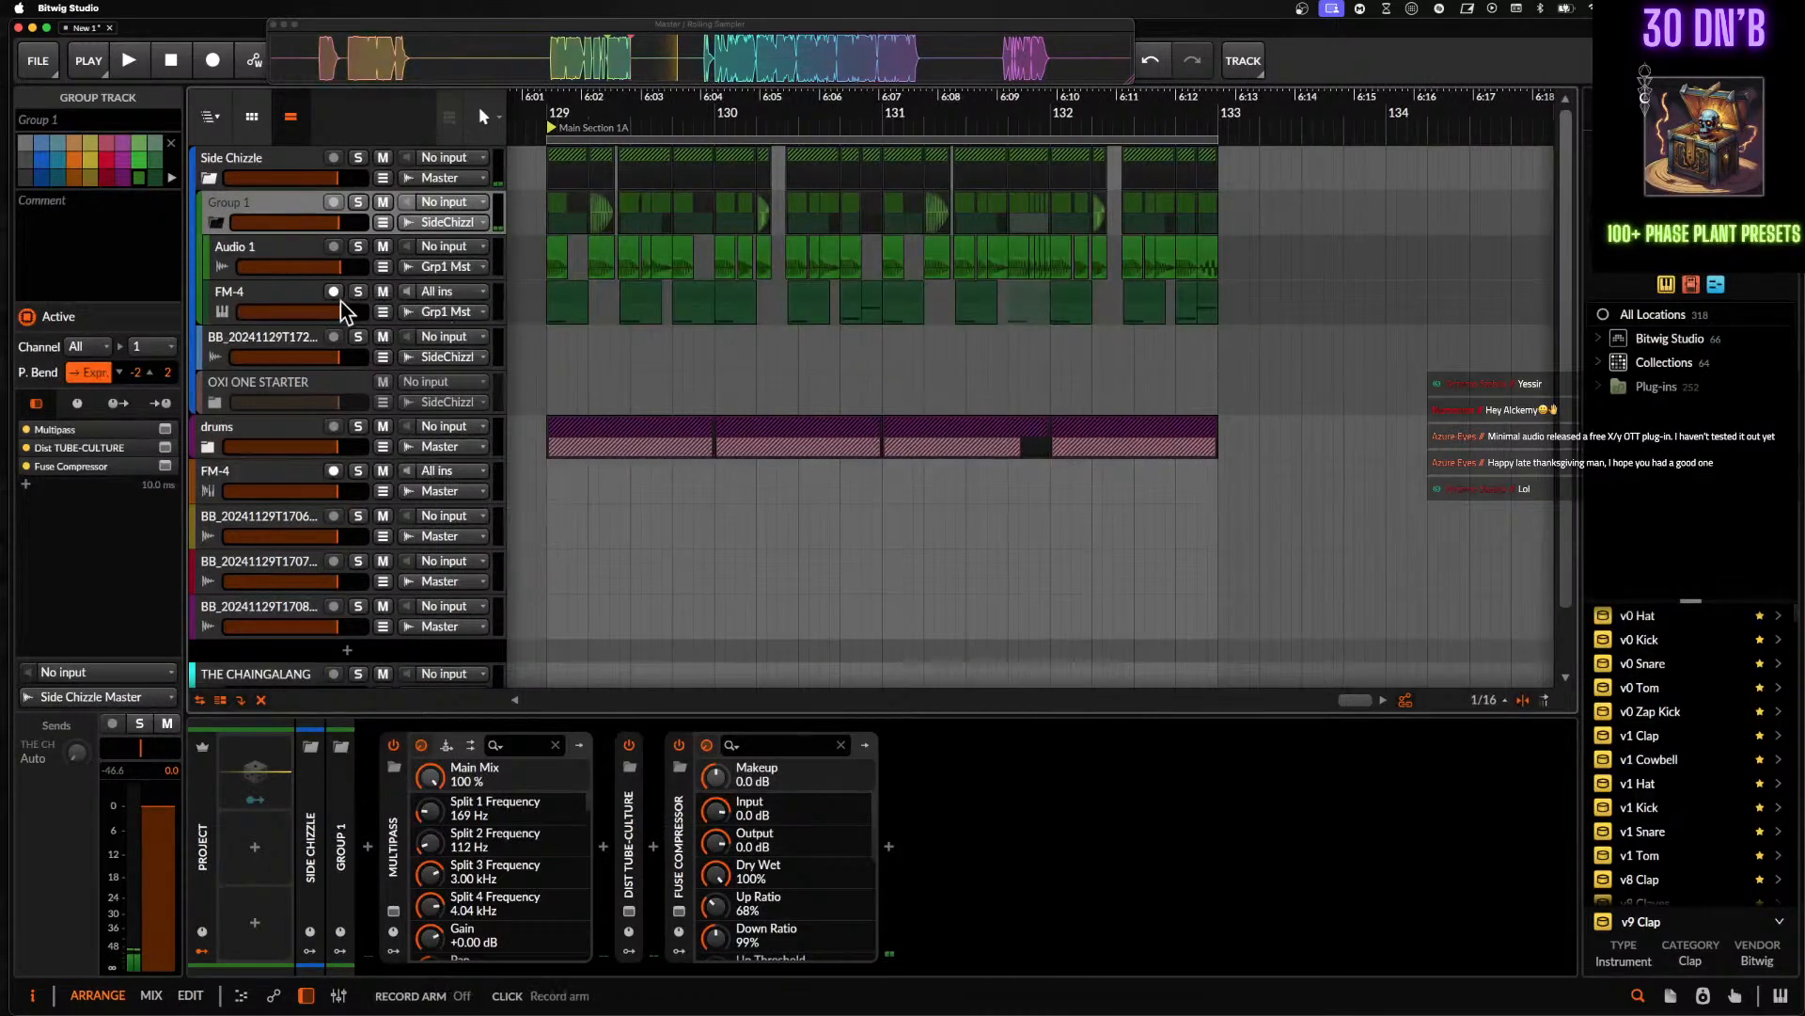
pyautogui.click(266, 309)
pyautogui.press('super+t')
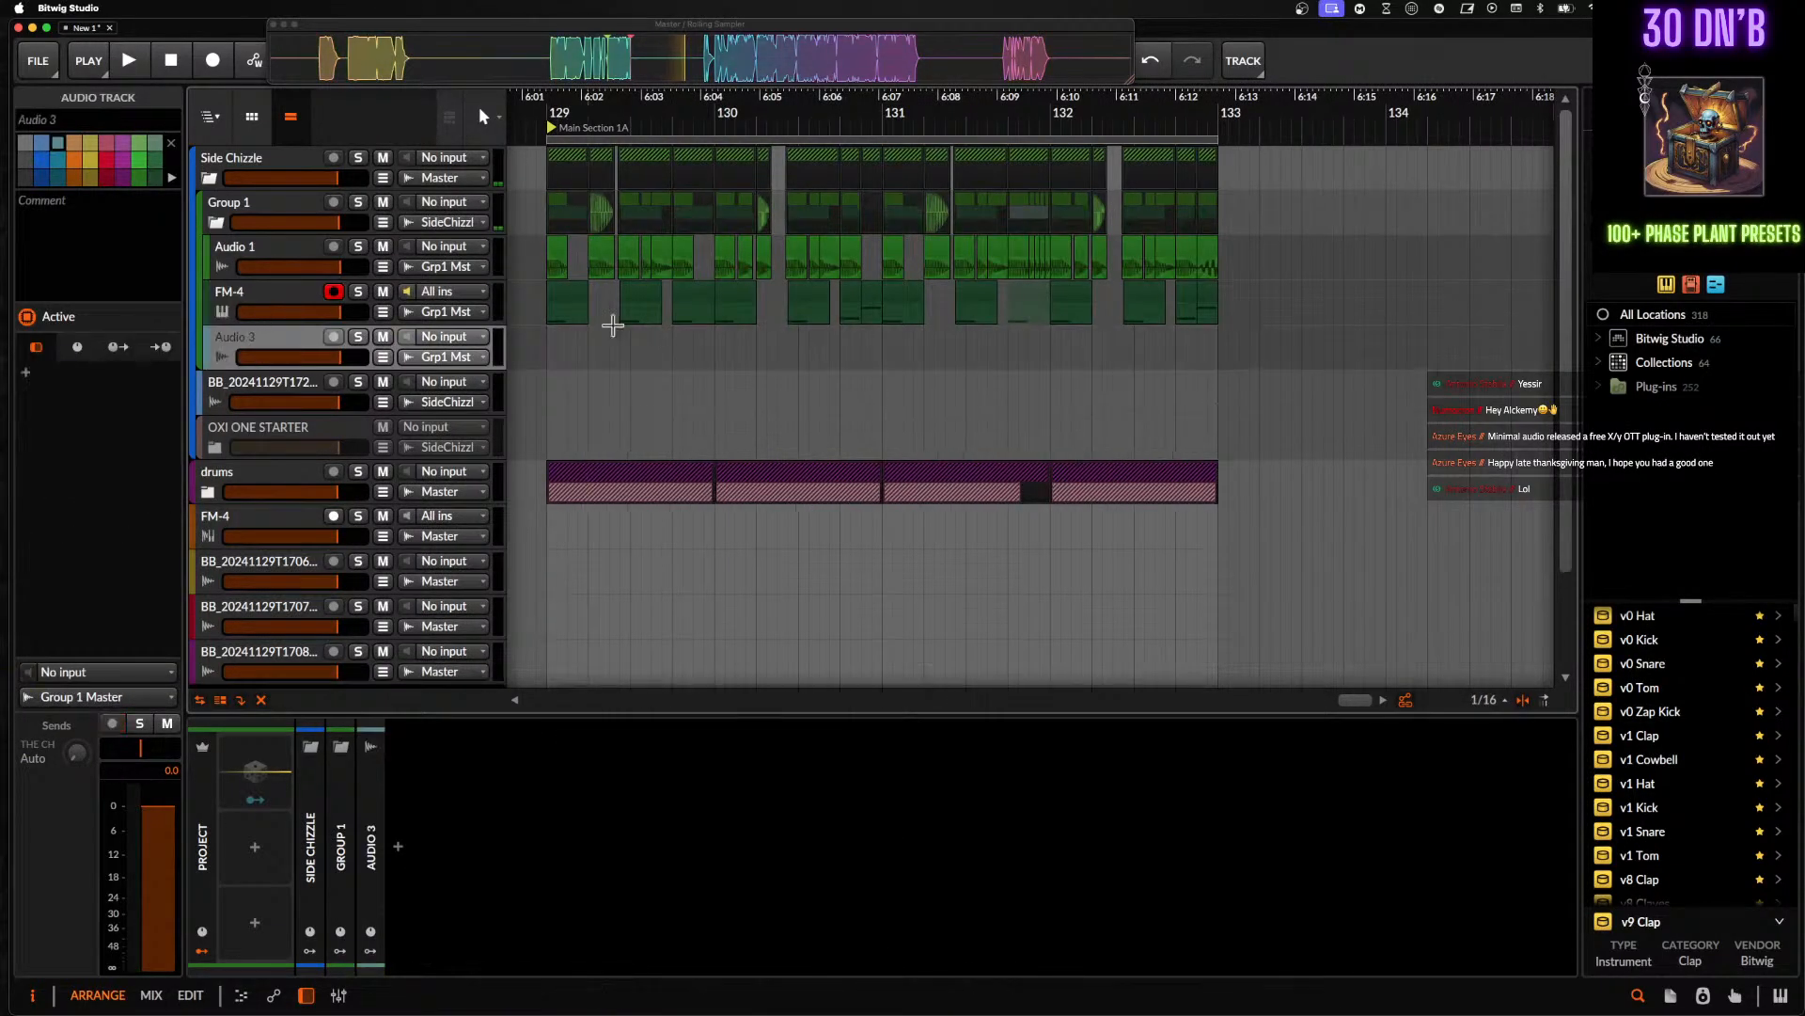
pyautogui.scroll(5, 643, 326)
pyautogui.click(832, 352)
pyautogui.press('super+v')
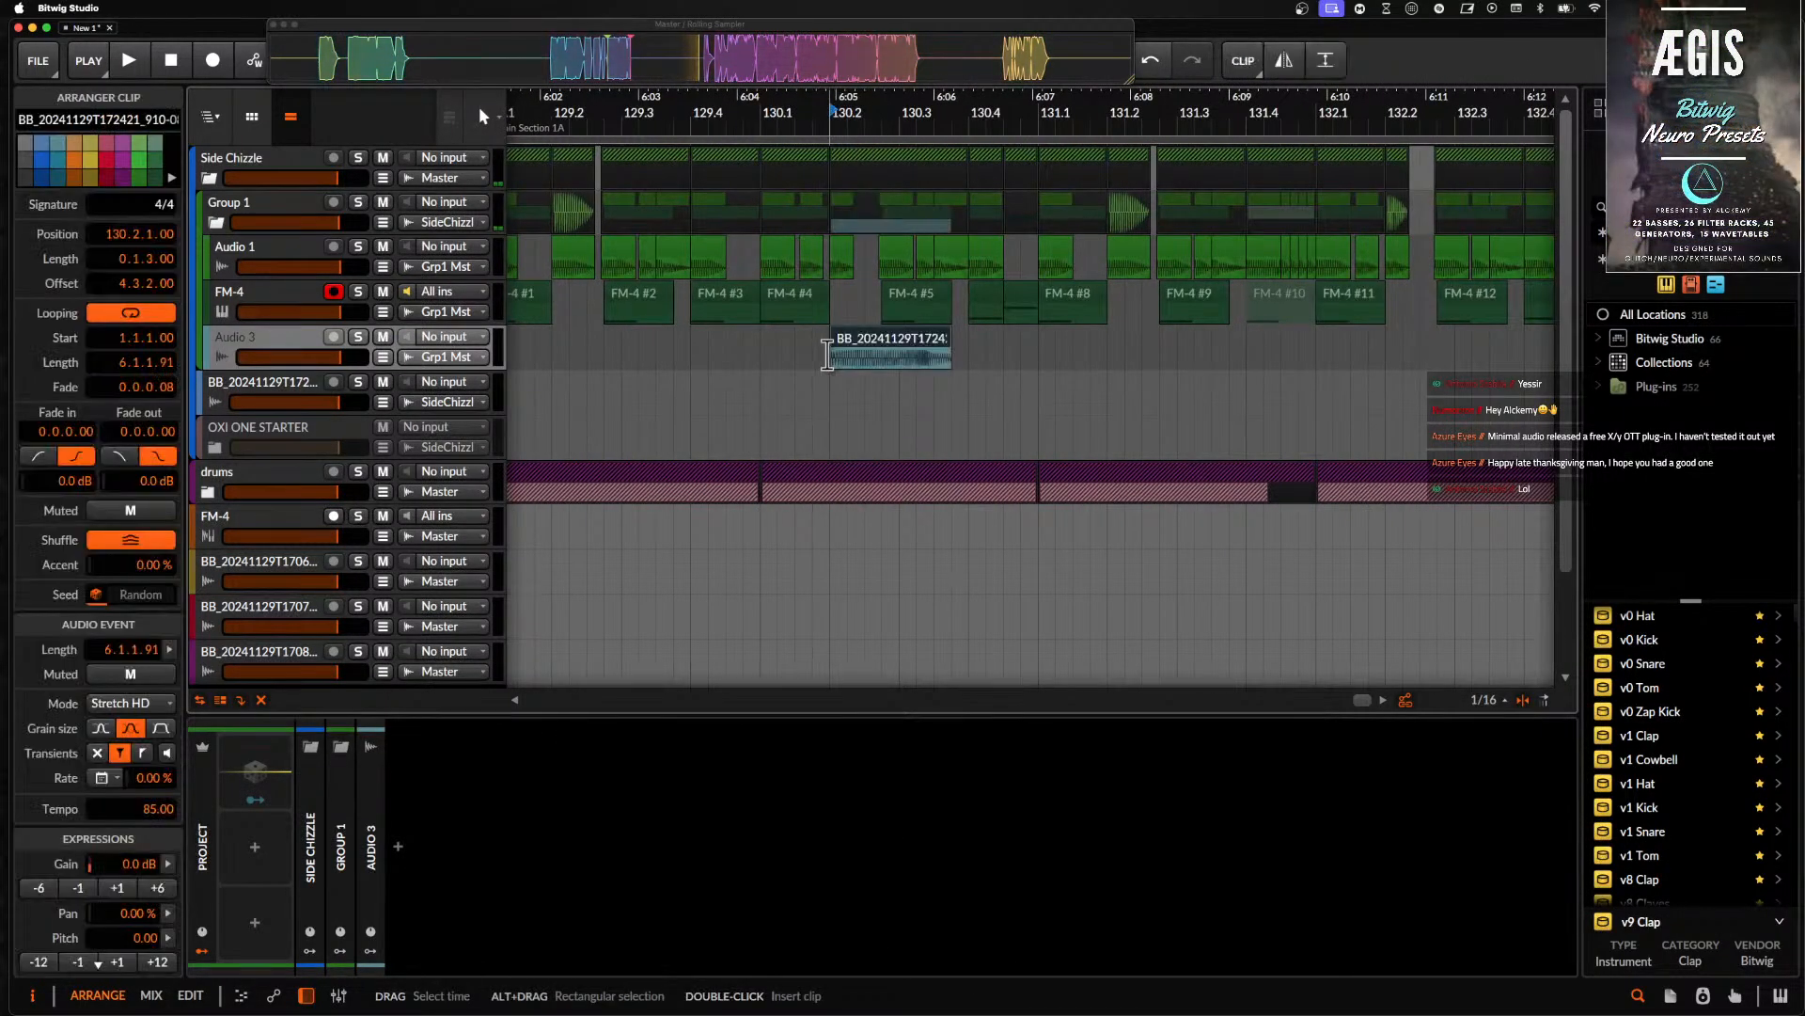
# - Shorten the pasted bass clip at 130.2.1 to a length of 0.0.3.00 and play it
pyautogui.scroll(2, 833, 350)
pyautogui.moveTo(890, 363); pyautogui.dragTo(832, 363)
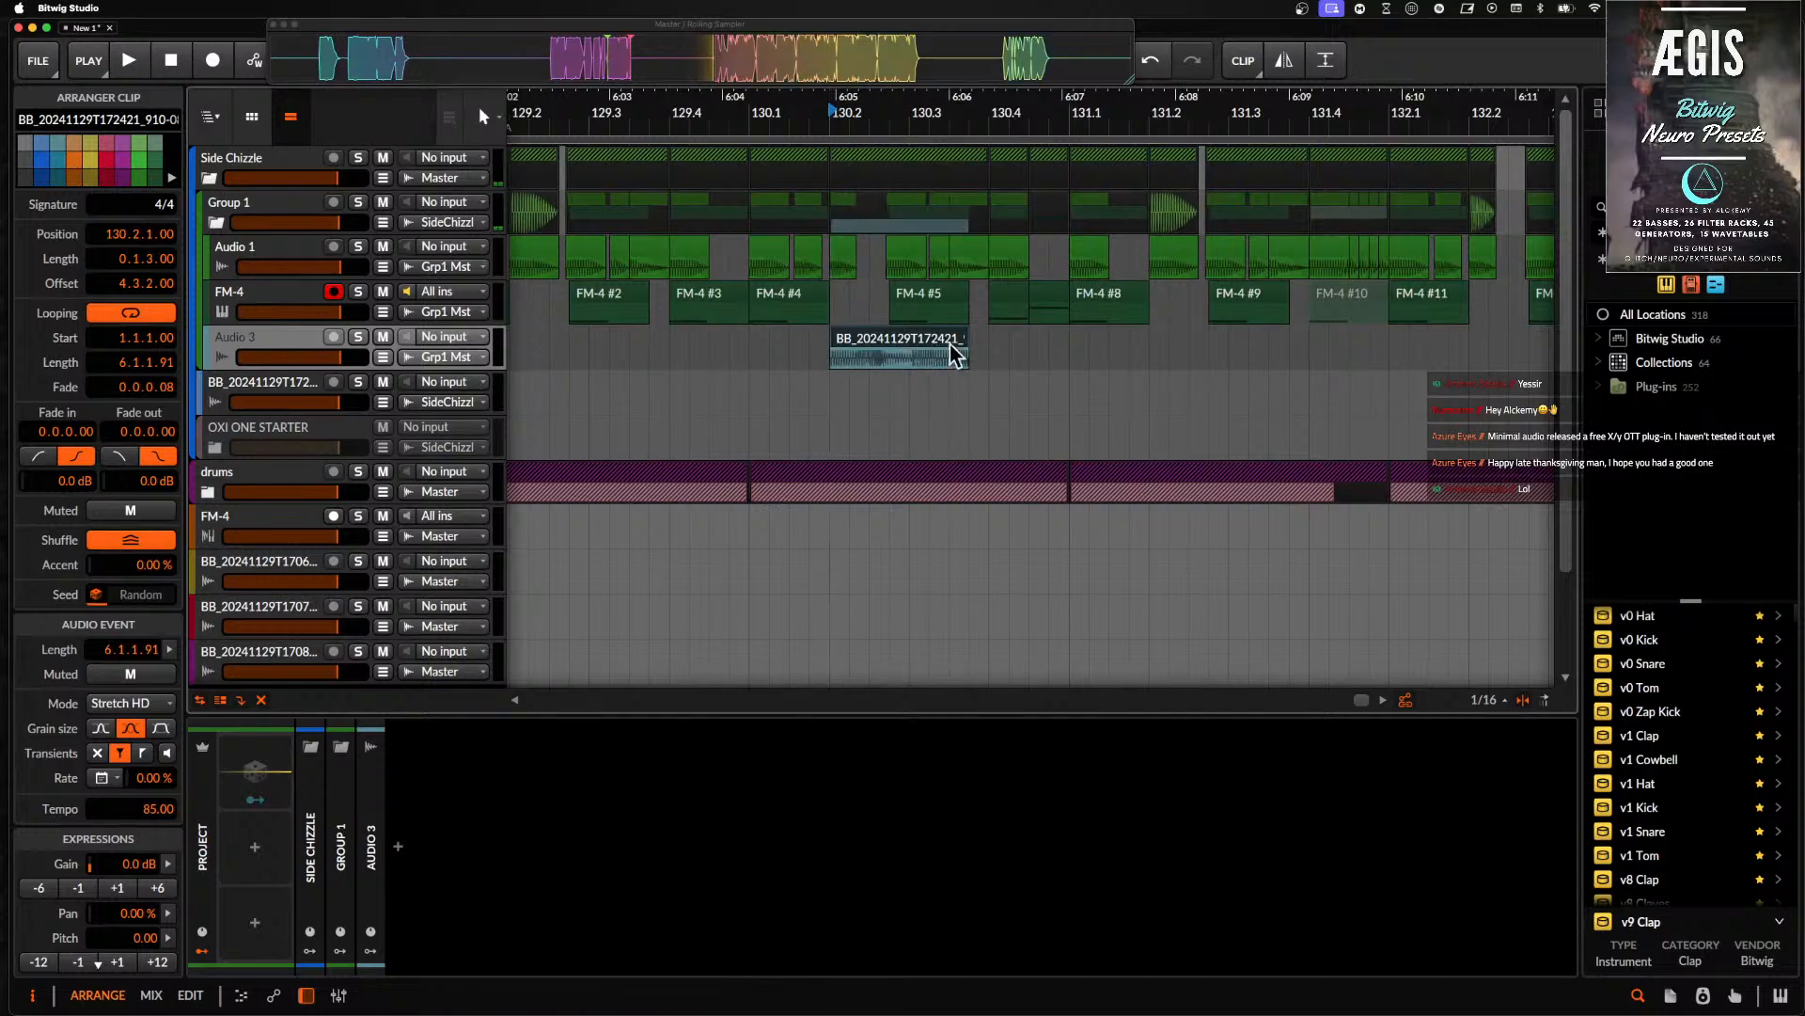
pyautogui.moveTo(968, 341); pyautogui.dragTo(890, 338)
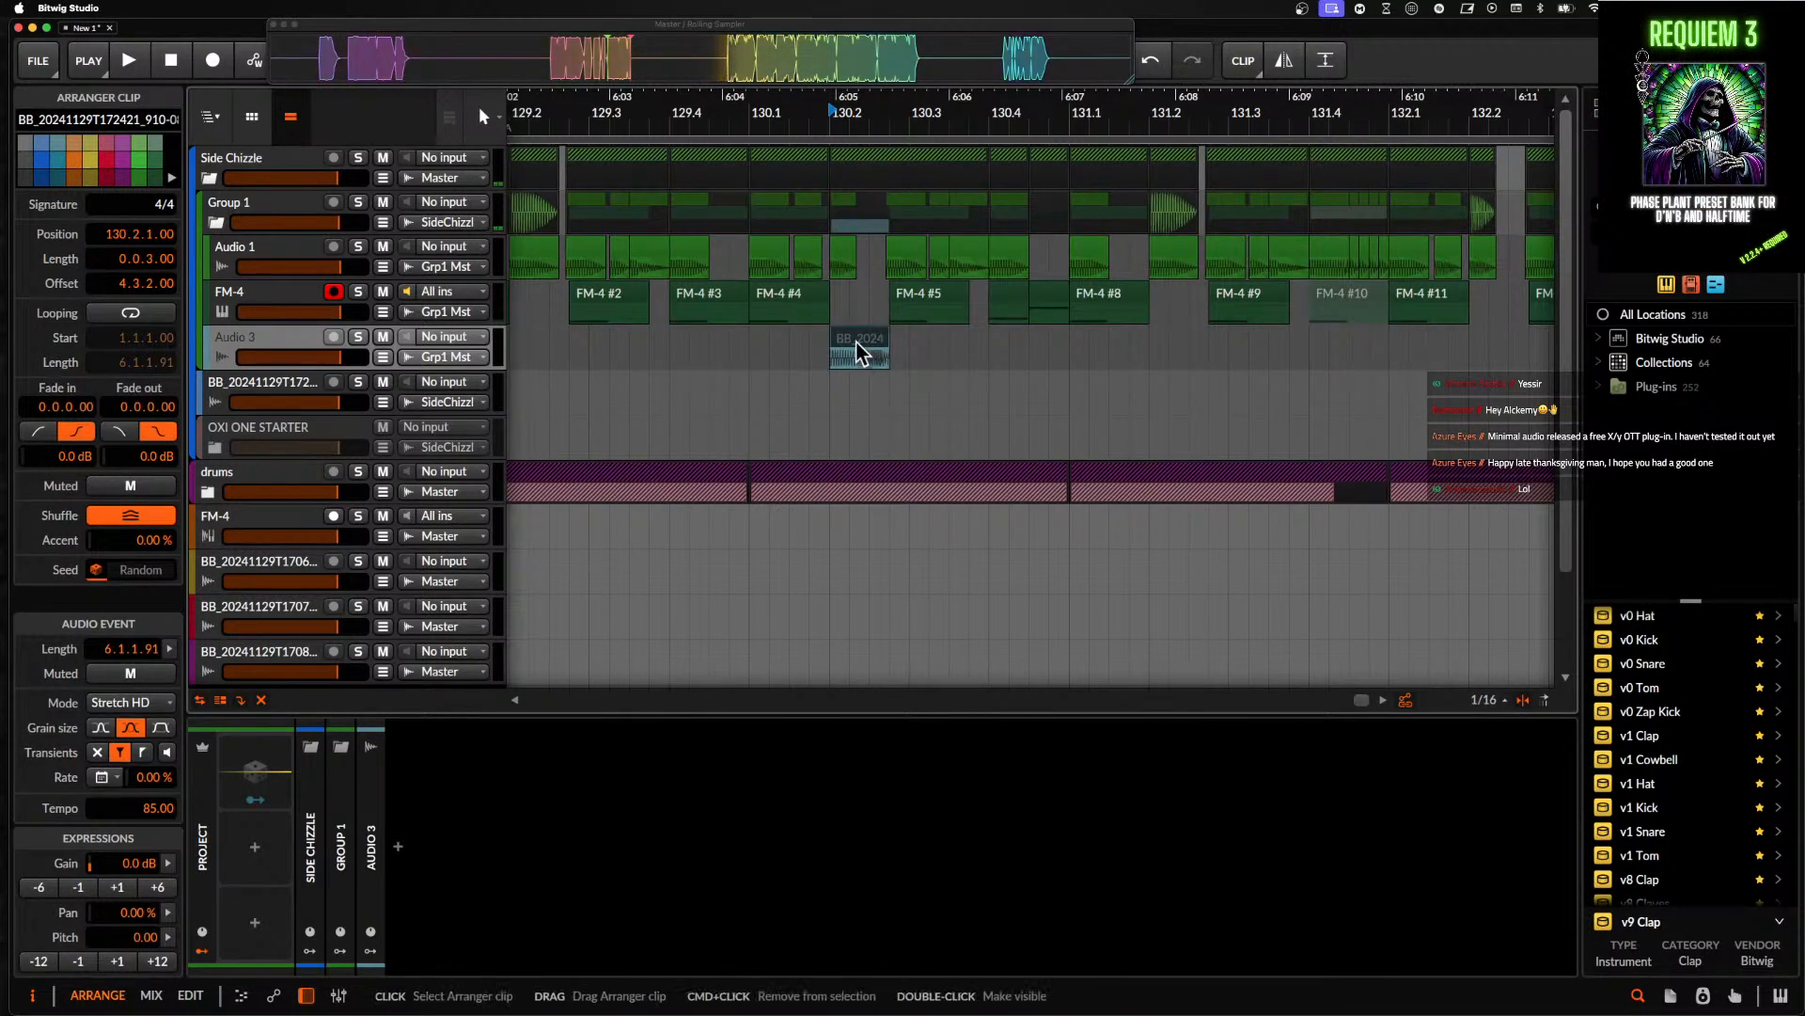
pyautogui.press('space')
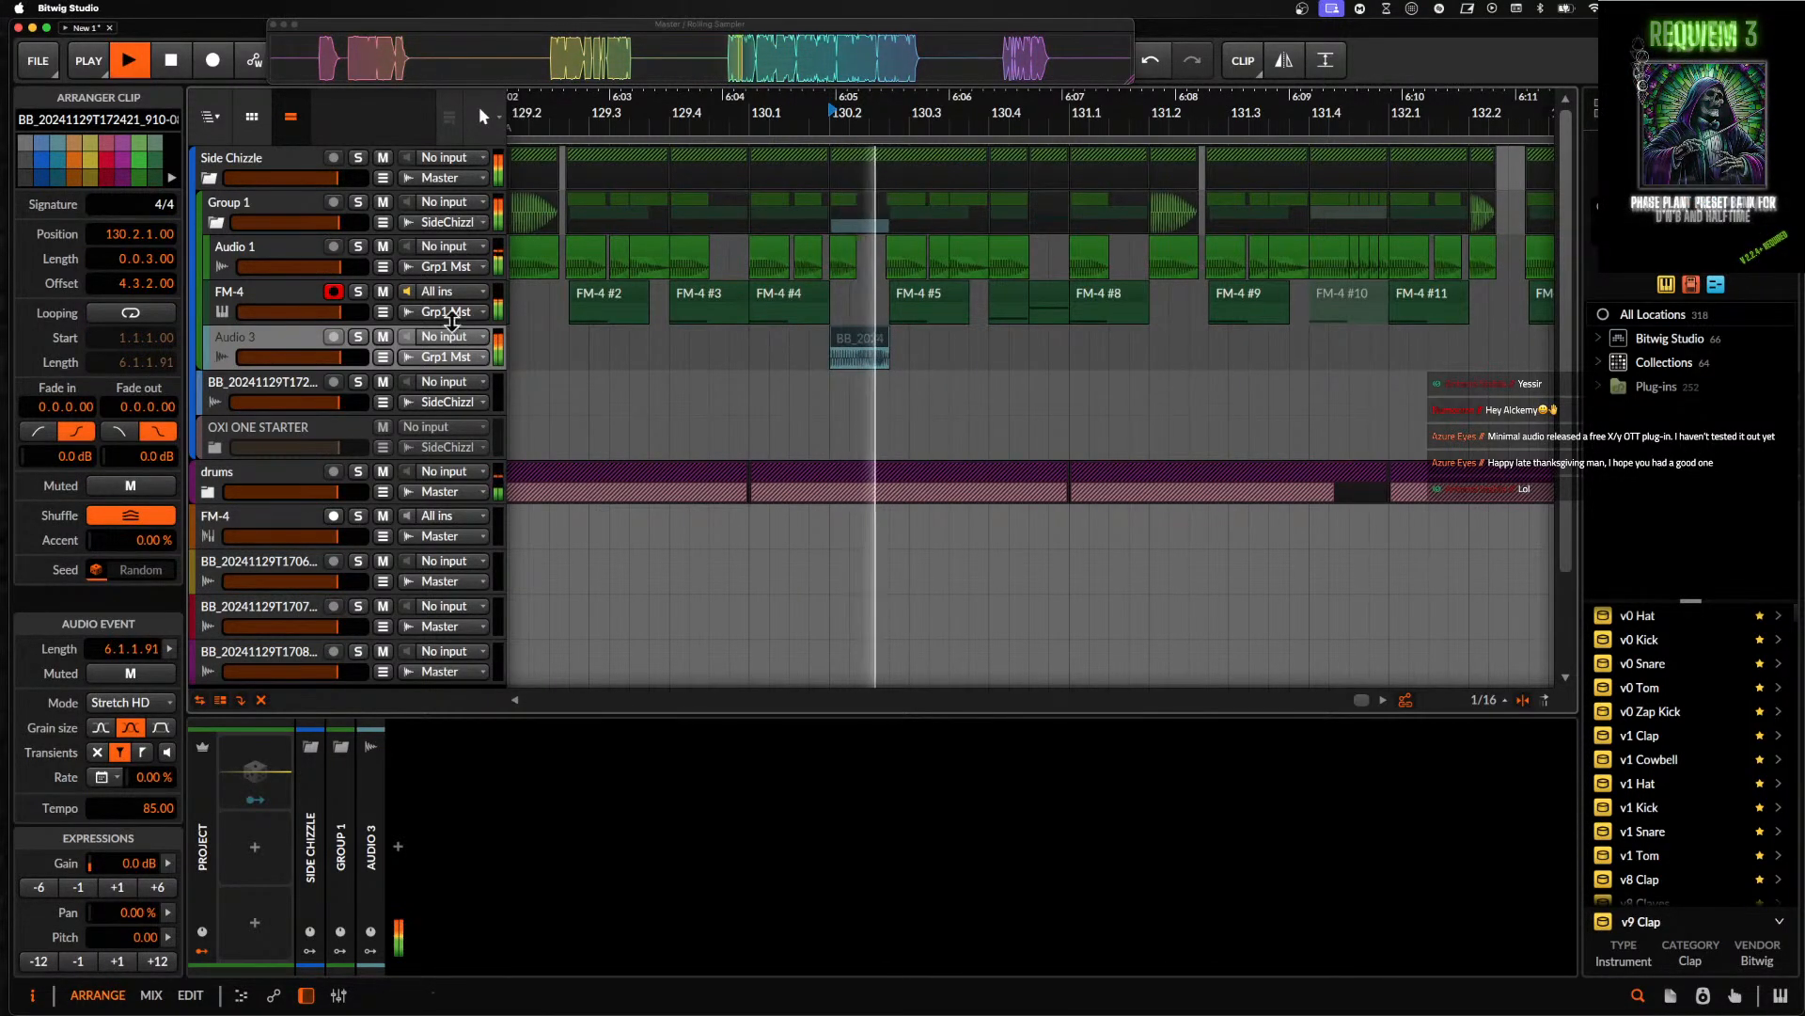
# - Bypass Multipass on Group 1, and move the new audio track out of the group and back in while comparing the sound
pyautogui.click(240, 206)
pyautogui.moveTo(259, 338); pyautogui.dragTo(258, 377)
pyautogui.click(260, 213)
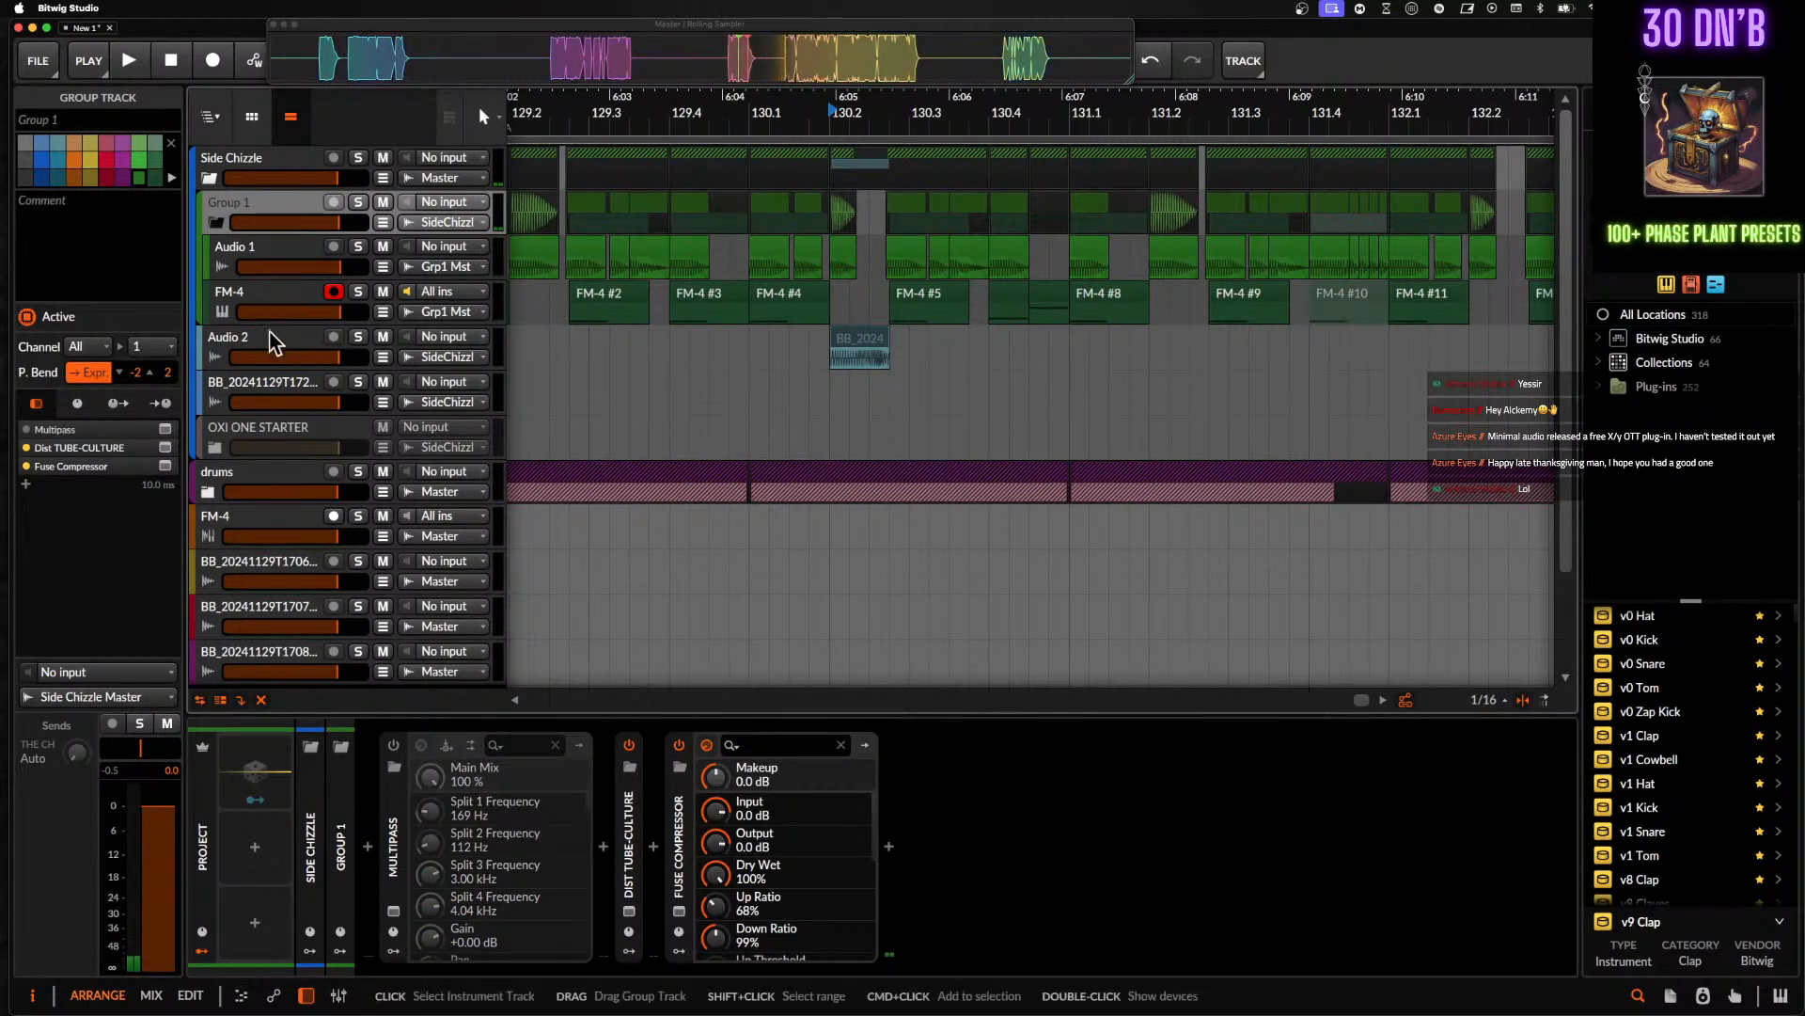
pyautogui.moveTo(268, 341); pyautogui.dragTo(263, 353)
pyautogui.press('space')
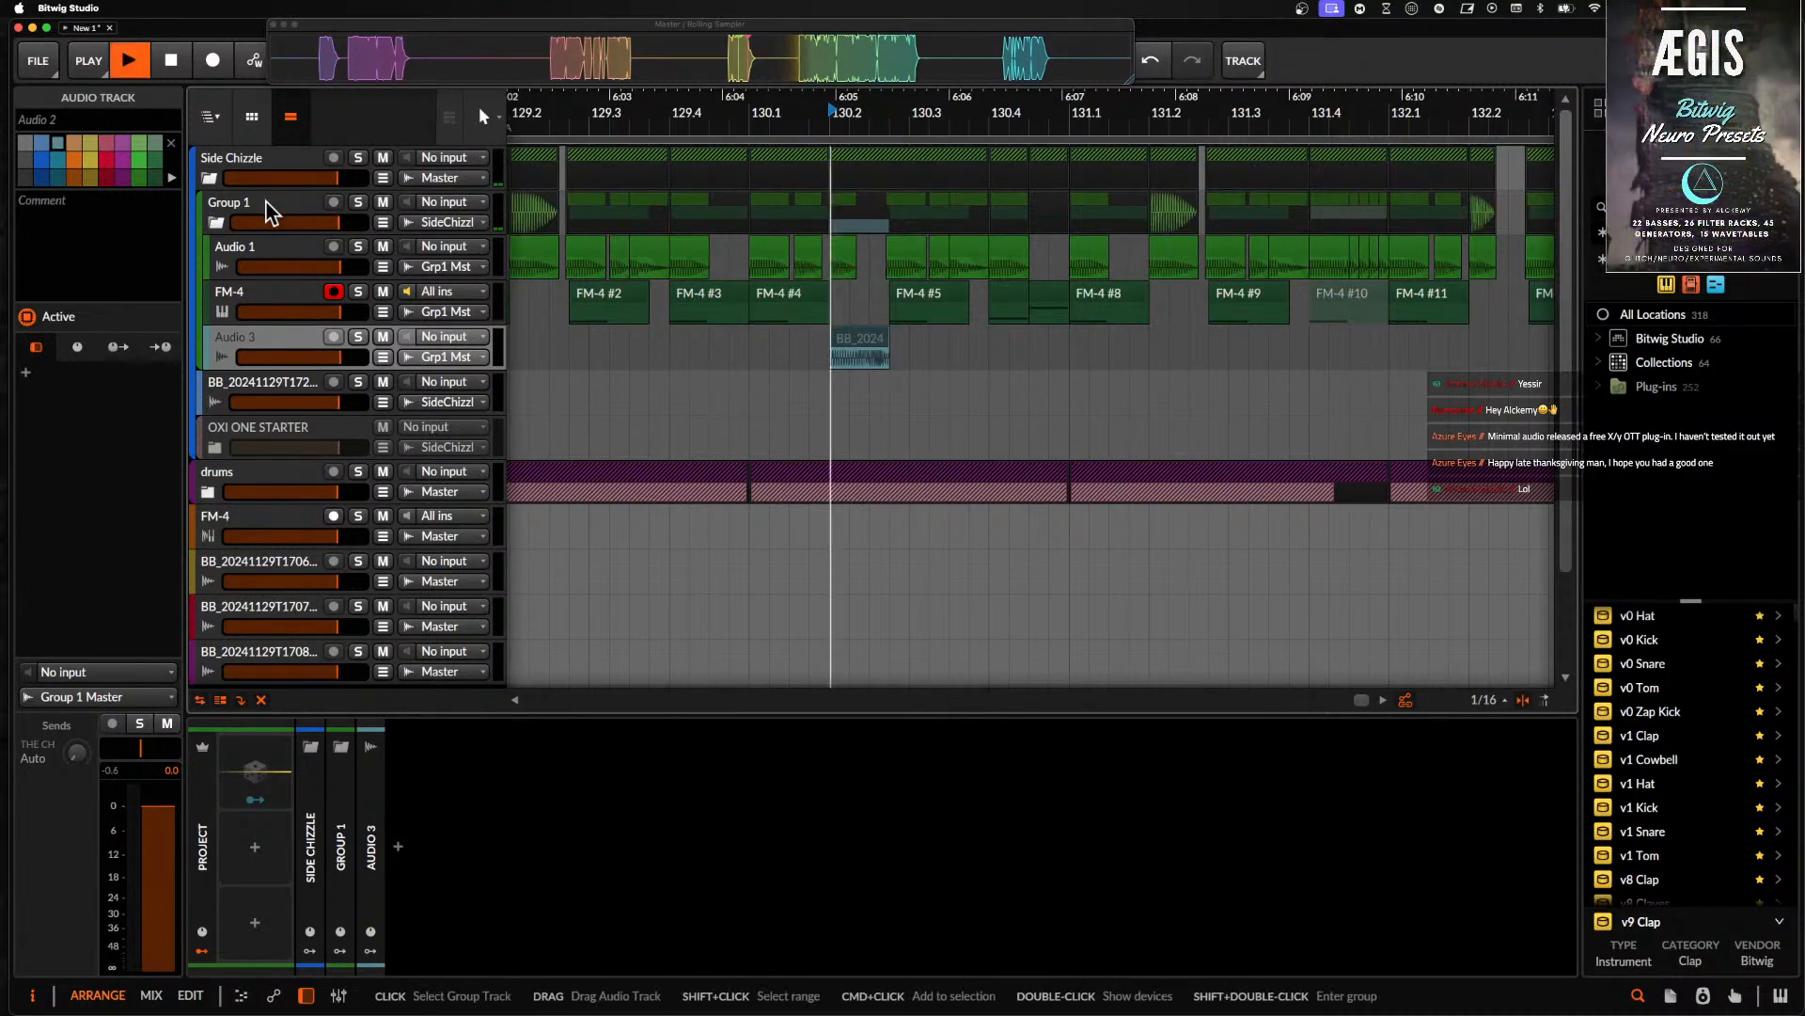
# - Play the loop from the FM-4 #4 clip at 130.1.1 to hear the pasted bass clip in context
pyautogui.press('space')
pyautogui.press('space')
pyautogui.press('space')
pyautogui.click(769, 299)
pyautogui.press('space')
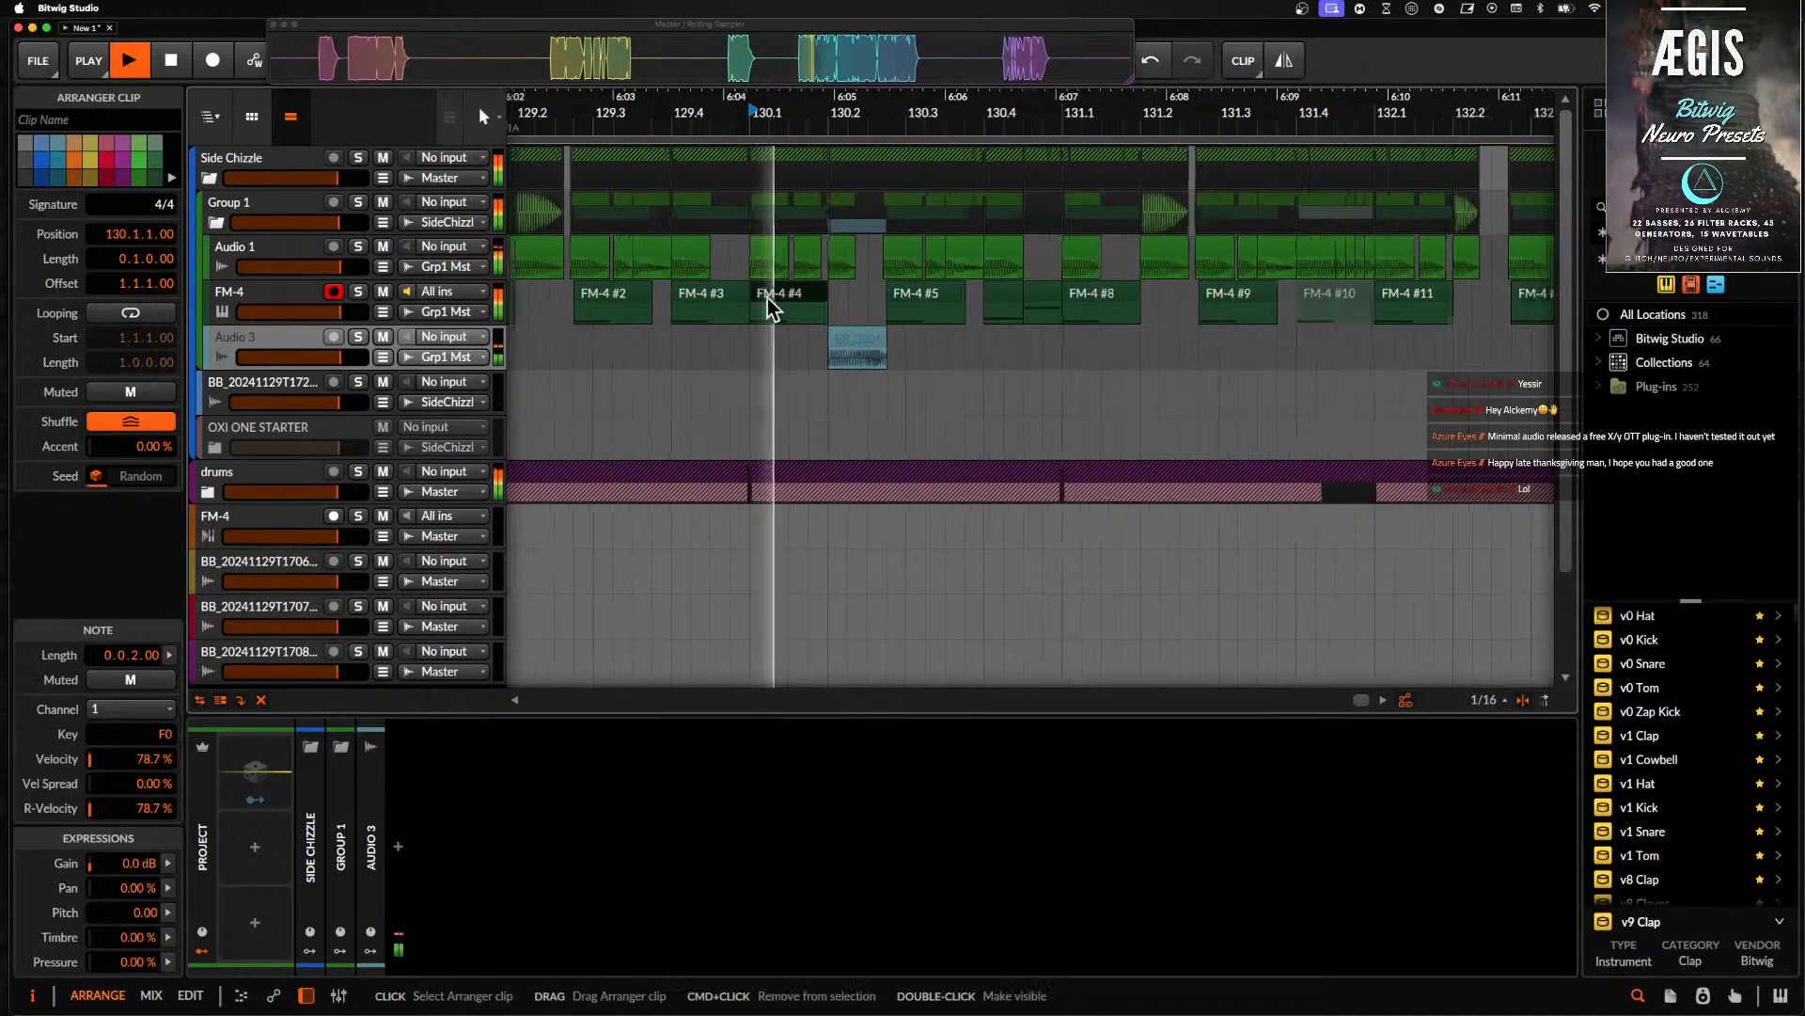
pyautogui.scroll(-4, 768, 299)
pyautogui.scroll(1, 769, 299)
pyautogui.scroll(4, 844, 272)
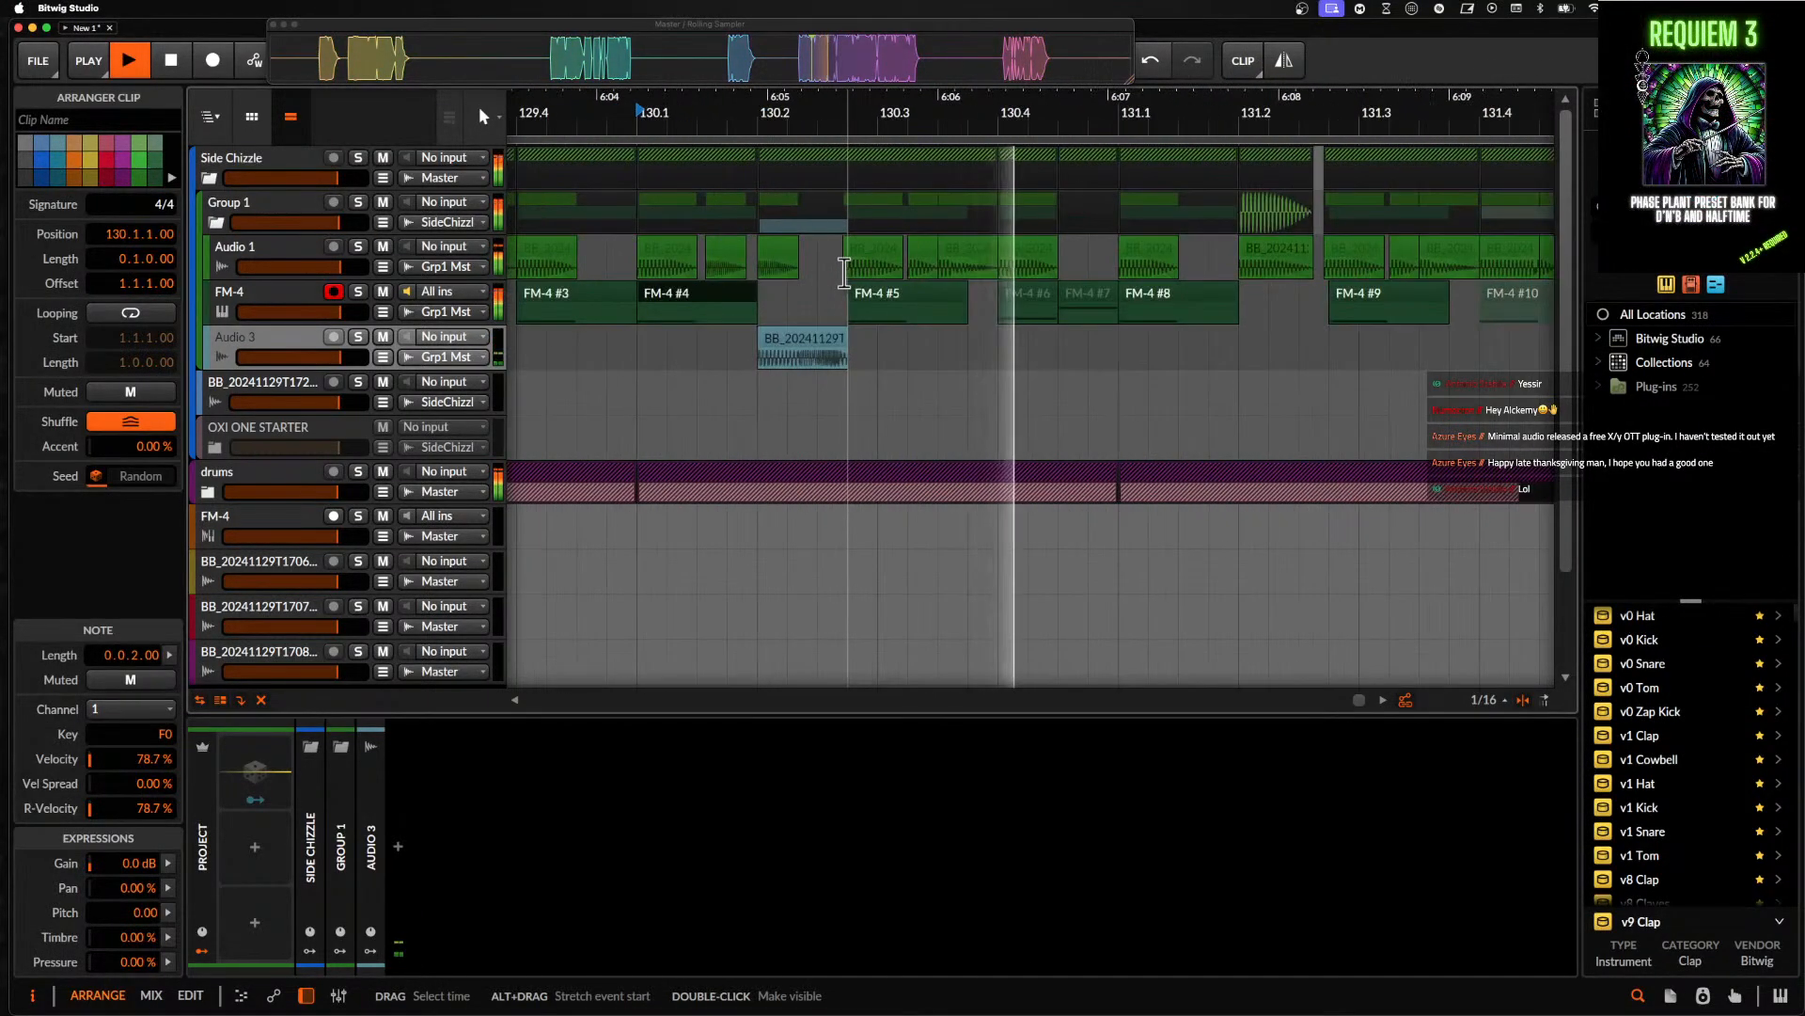
pyautogui.press('space')
# - Mute the Audio 1 clip directly above the pasted bass clip and play from the FM-4 #4 clip
pyautogui.click(788, 257)
pyautogui.hotkey('alt', 'm')
pyautogui.click(718, 295)
pyautogui.press('space')
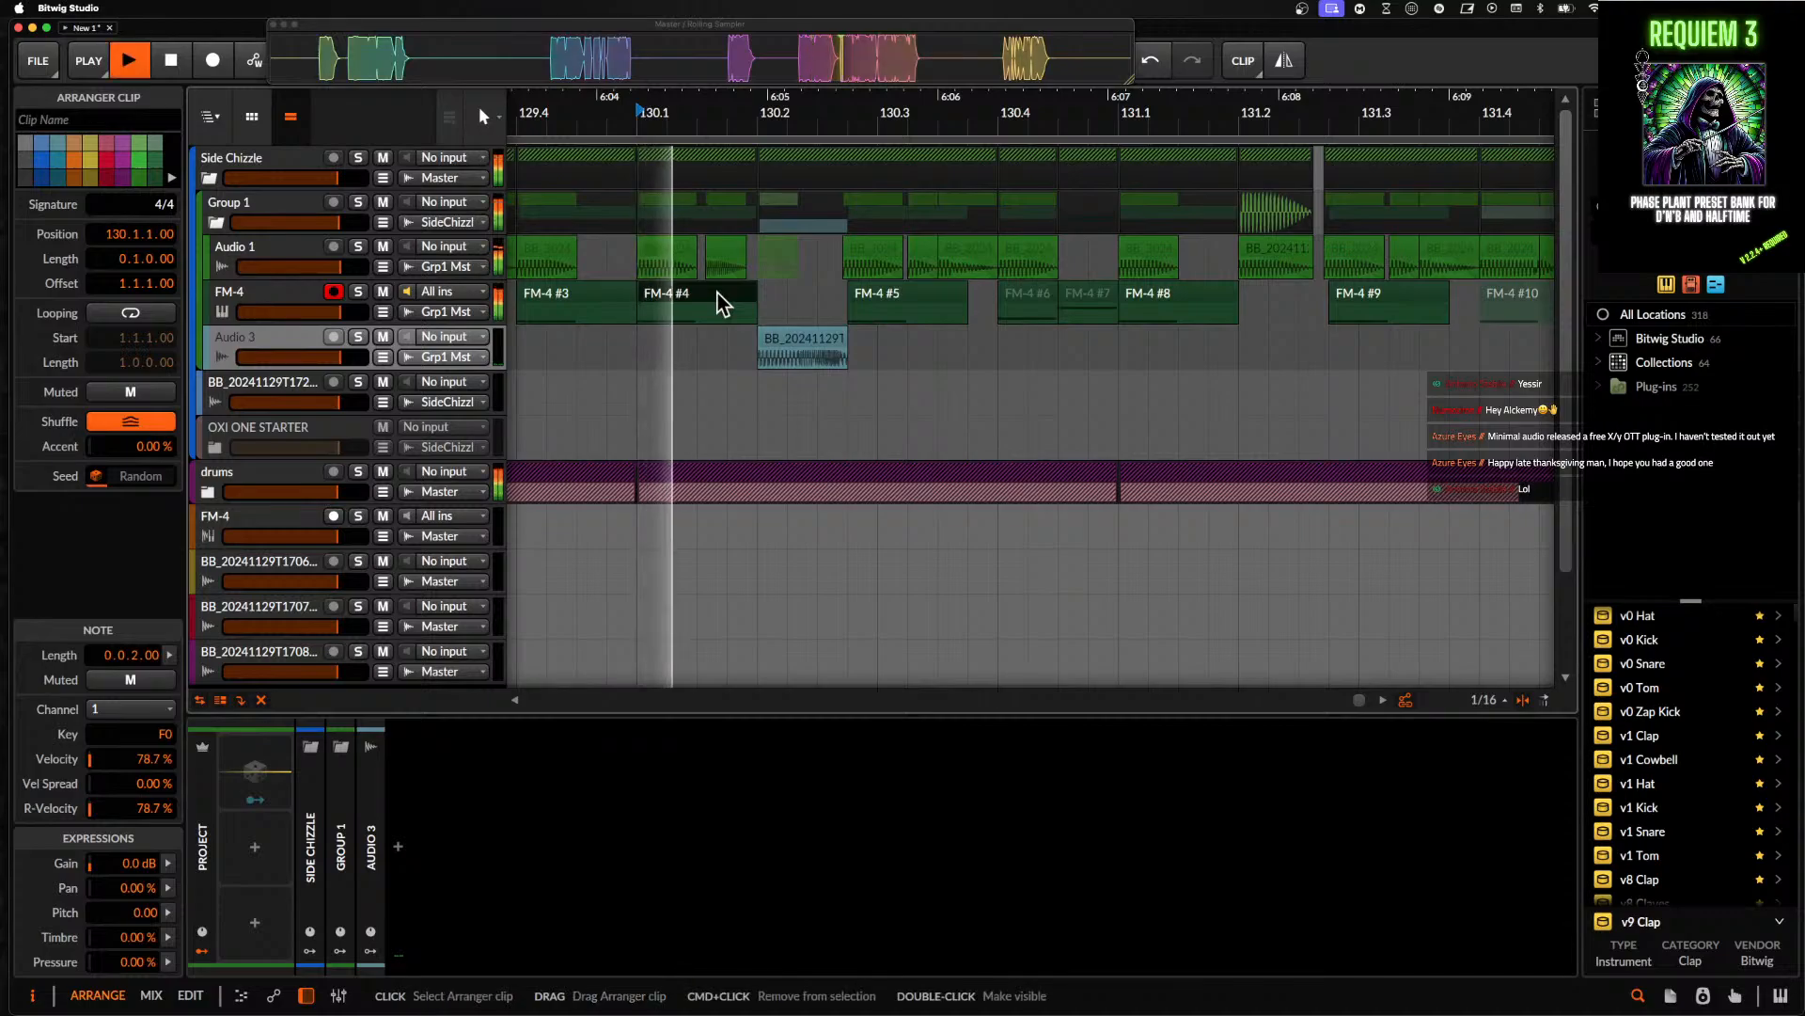
pyautogui.press('space')
# - Mute the short Audio 1 clip at 130.1.3 and audition the passage from 130.1.1
pyautogui.click(730, 258)
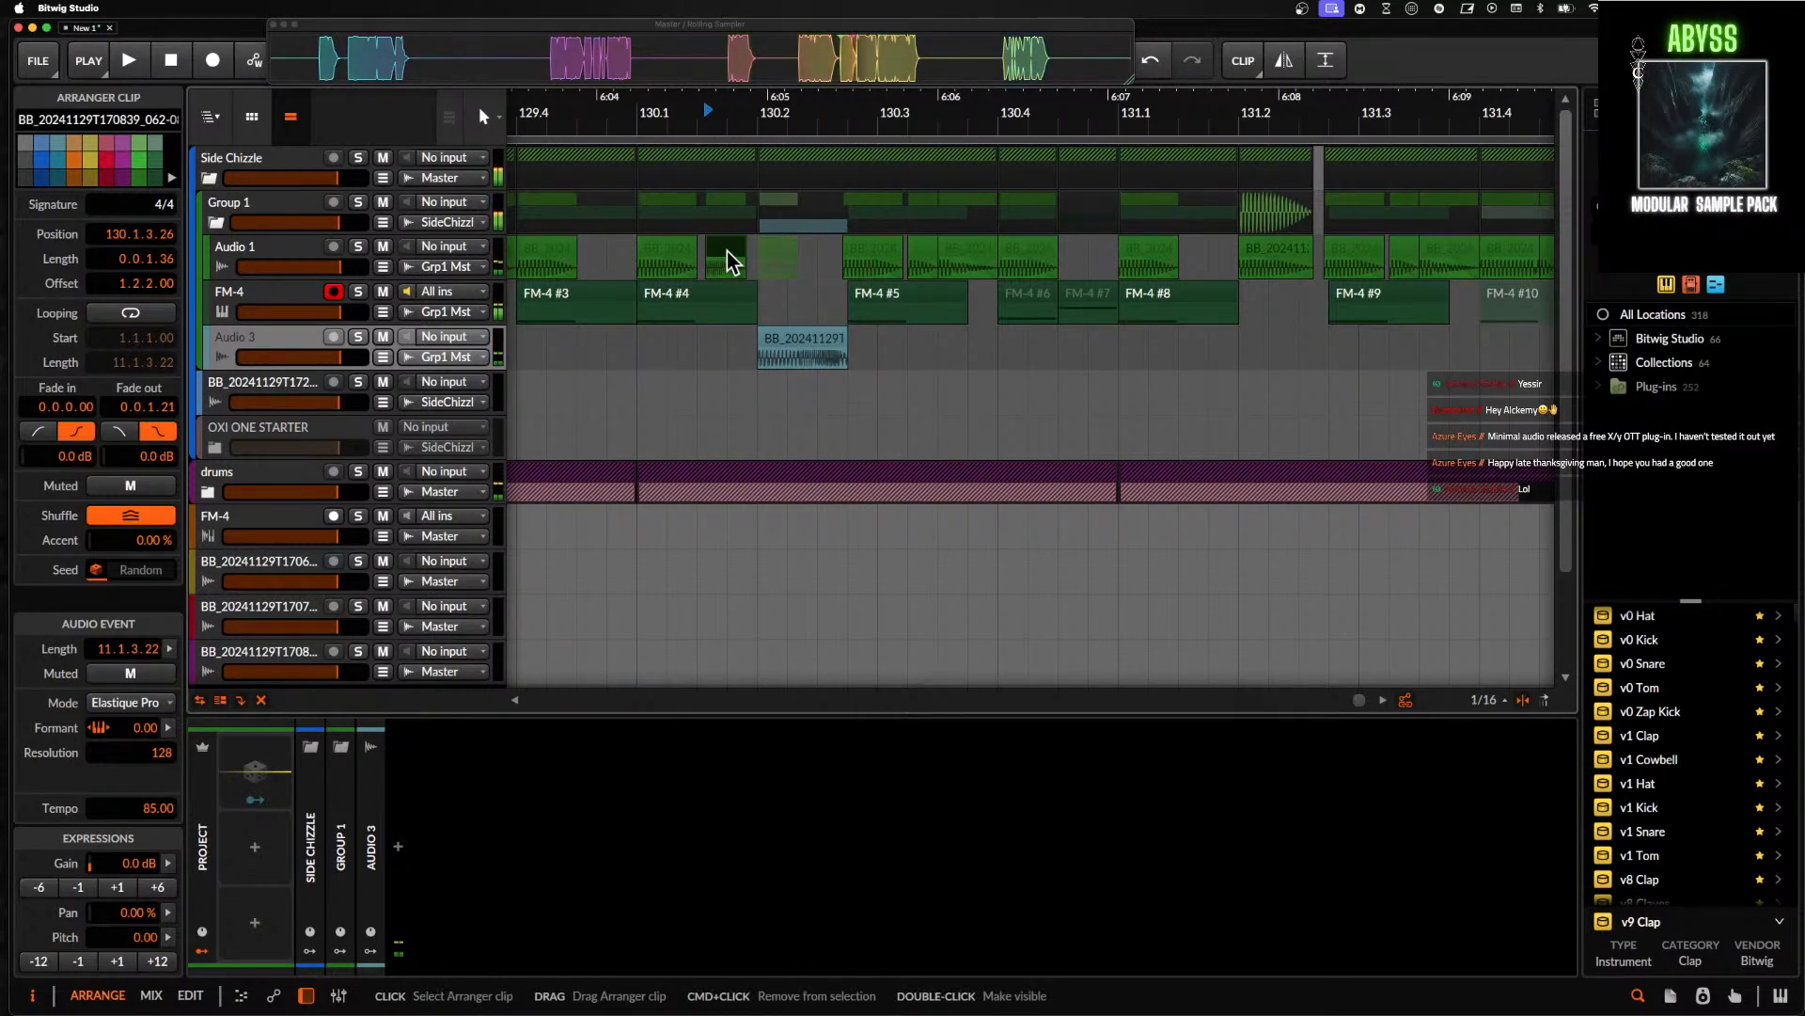
pyautogui.hotkey('alt', 'm')
pyautogui.press('space')
pyautogui.click(671, 254)
pyautogui.press('space')
pyautogui.press('space')
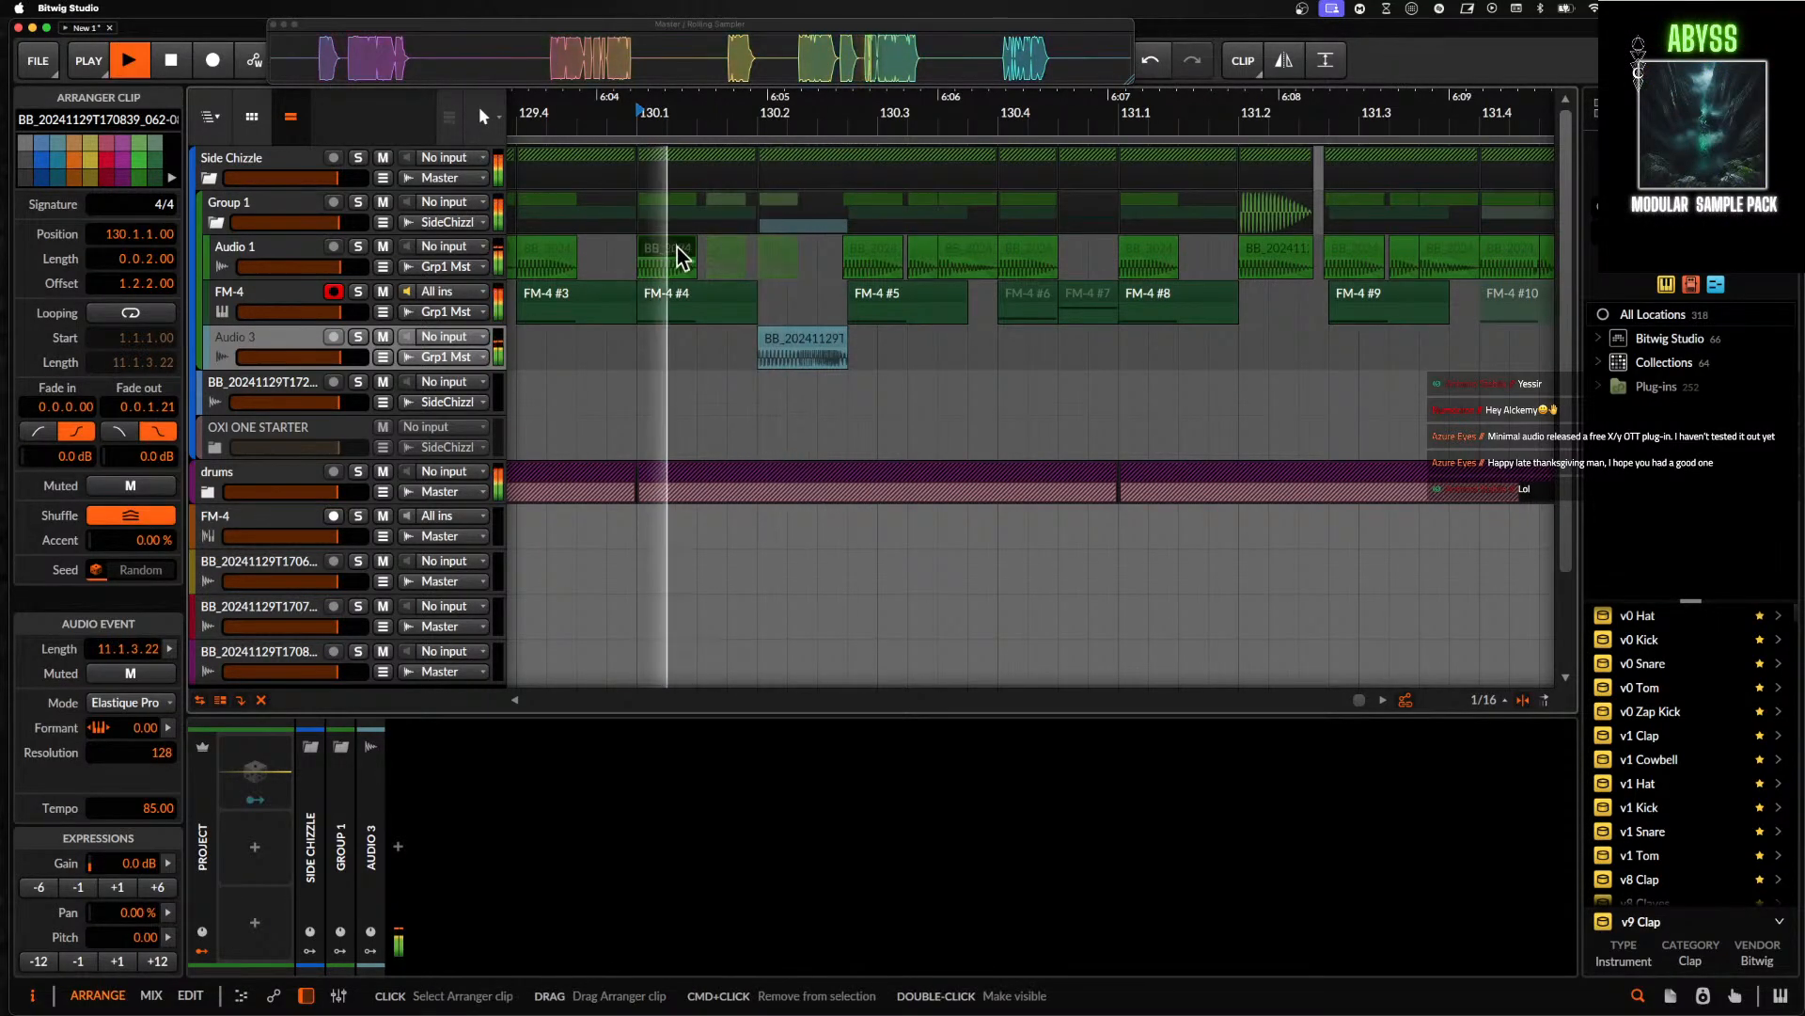
# - Shorten the pasted bass clip at 130.2.1 further to a length of 0.0.2.00 and audition it
pyautogui.scroll(1, 795, 349)
pyautogui.scroll(3, 799, 355)
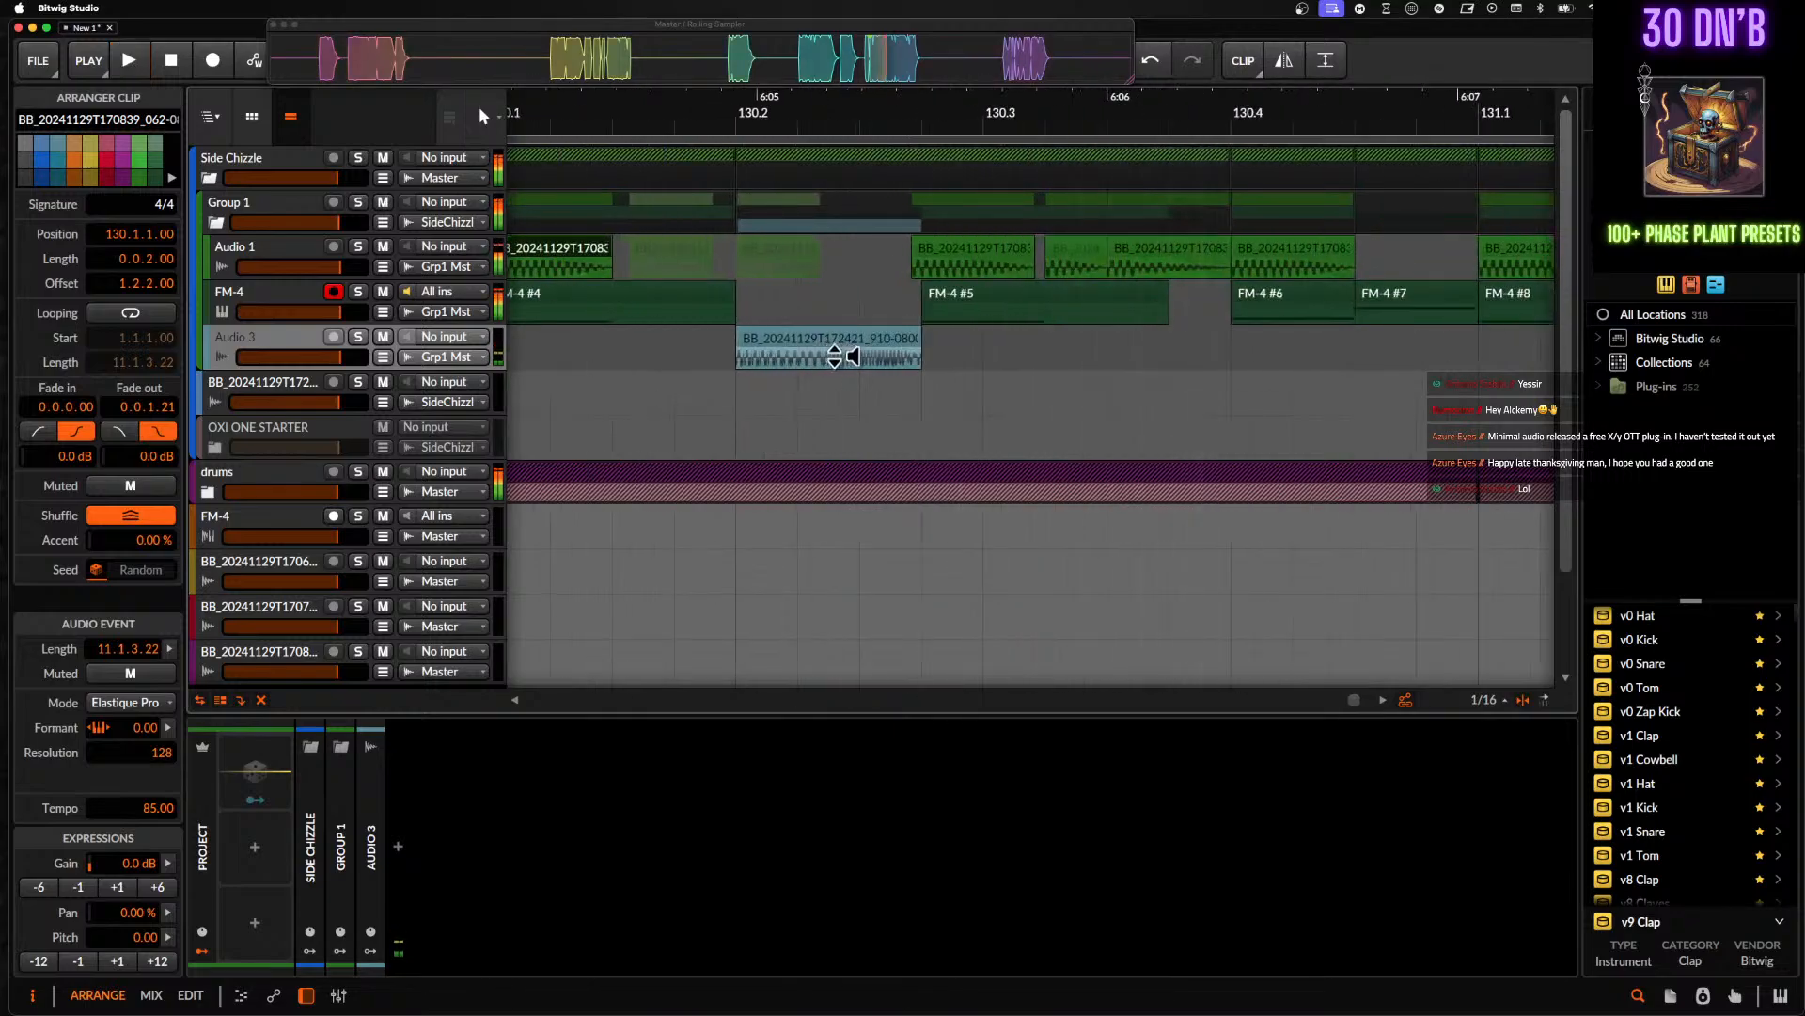
pyautogui.click(790, 354)
pyautogui.scroll(-1, 827, 349)
pyautogui.press('space')
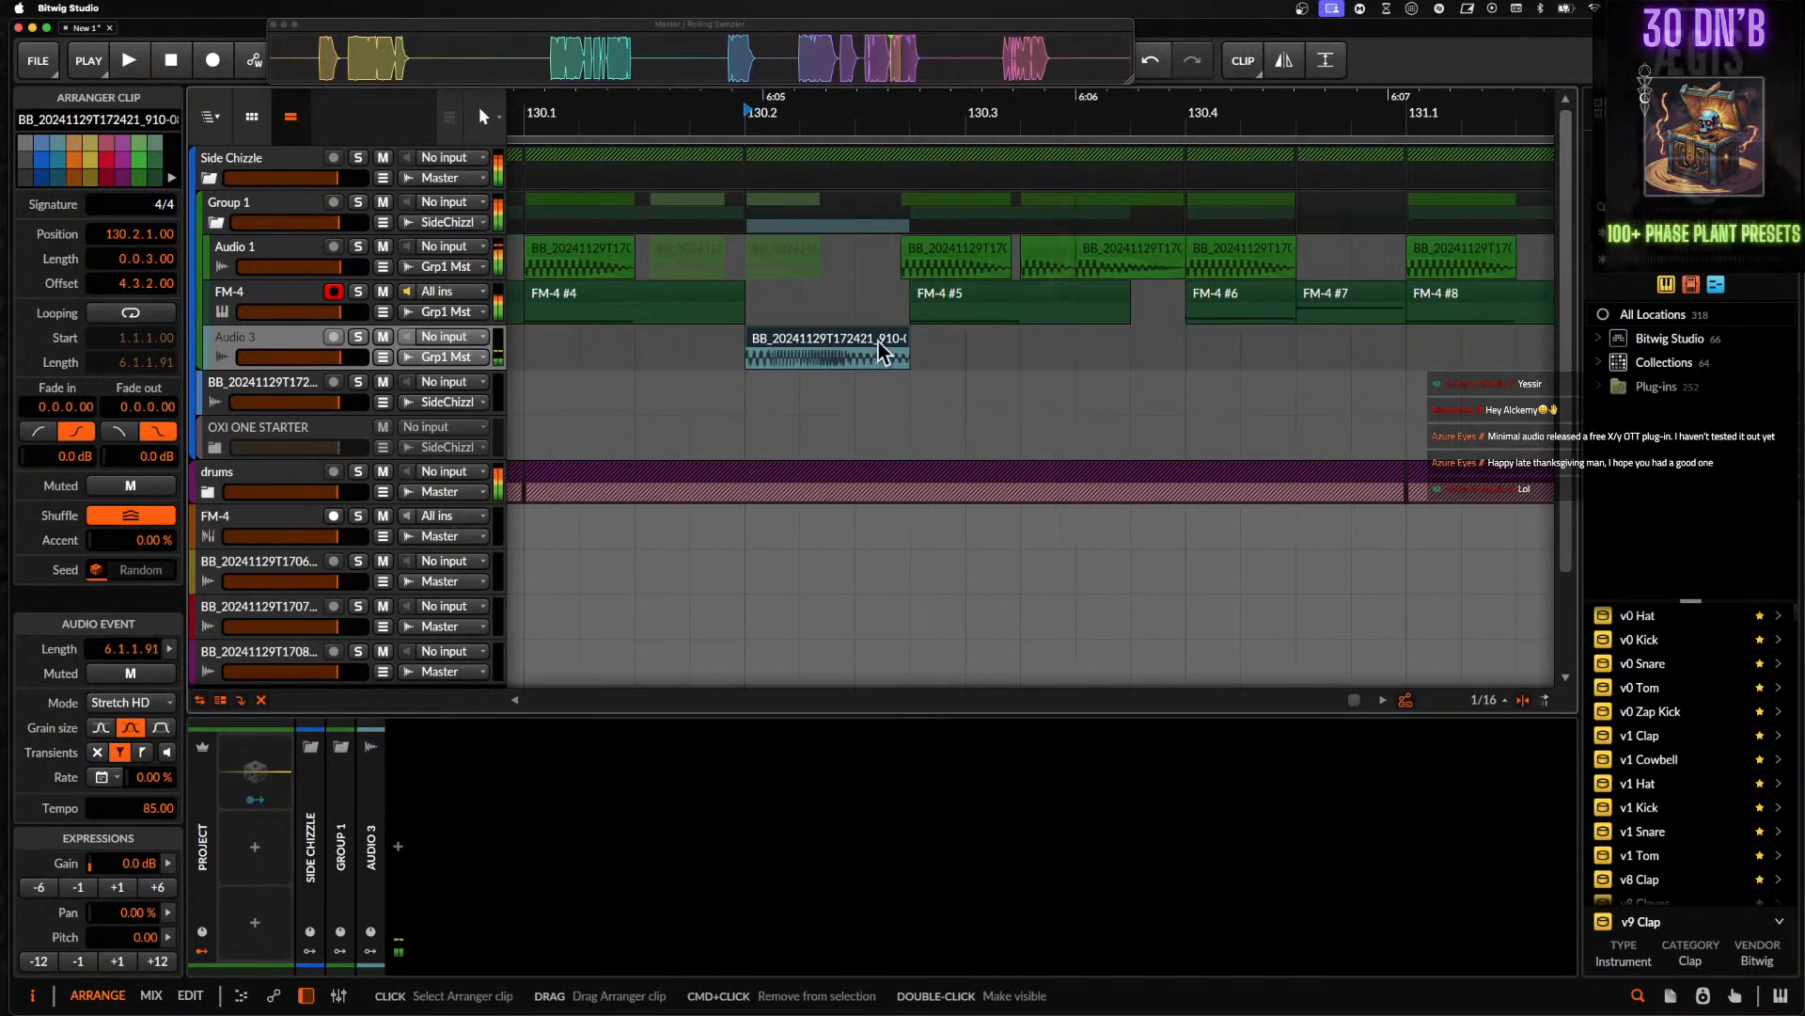
pyautogui.press('space')
pyautogui.press('space')
pyautogui.moveTo(908, 351); pyautogui.dragTo(847, 341)
pyautogui.press('space')
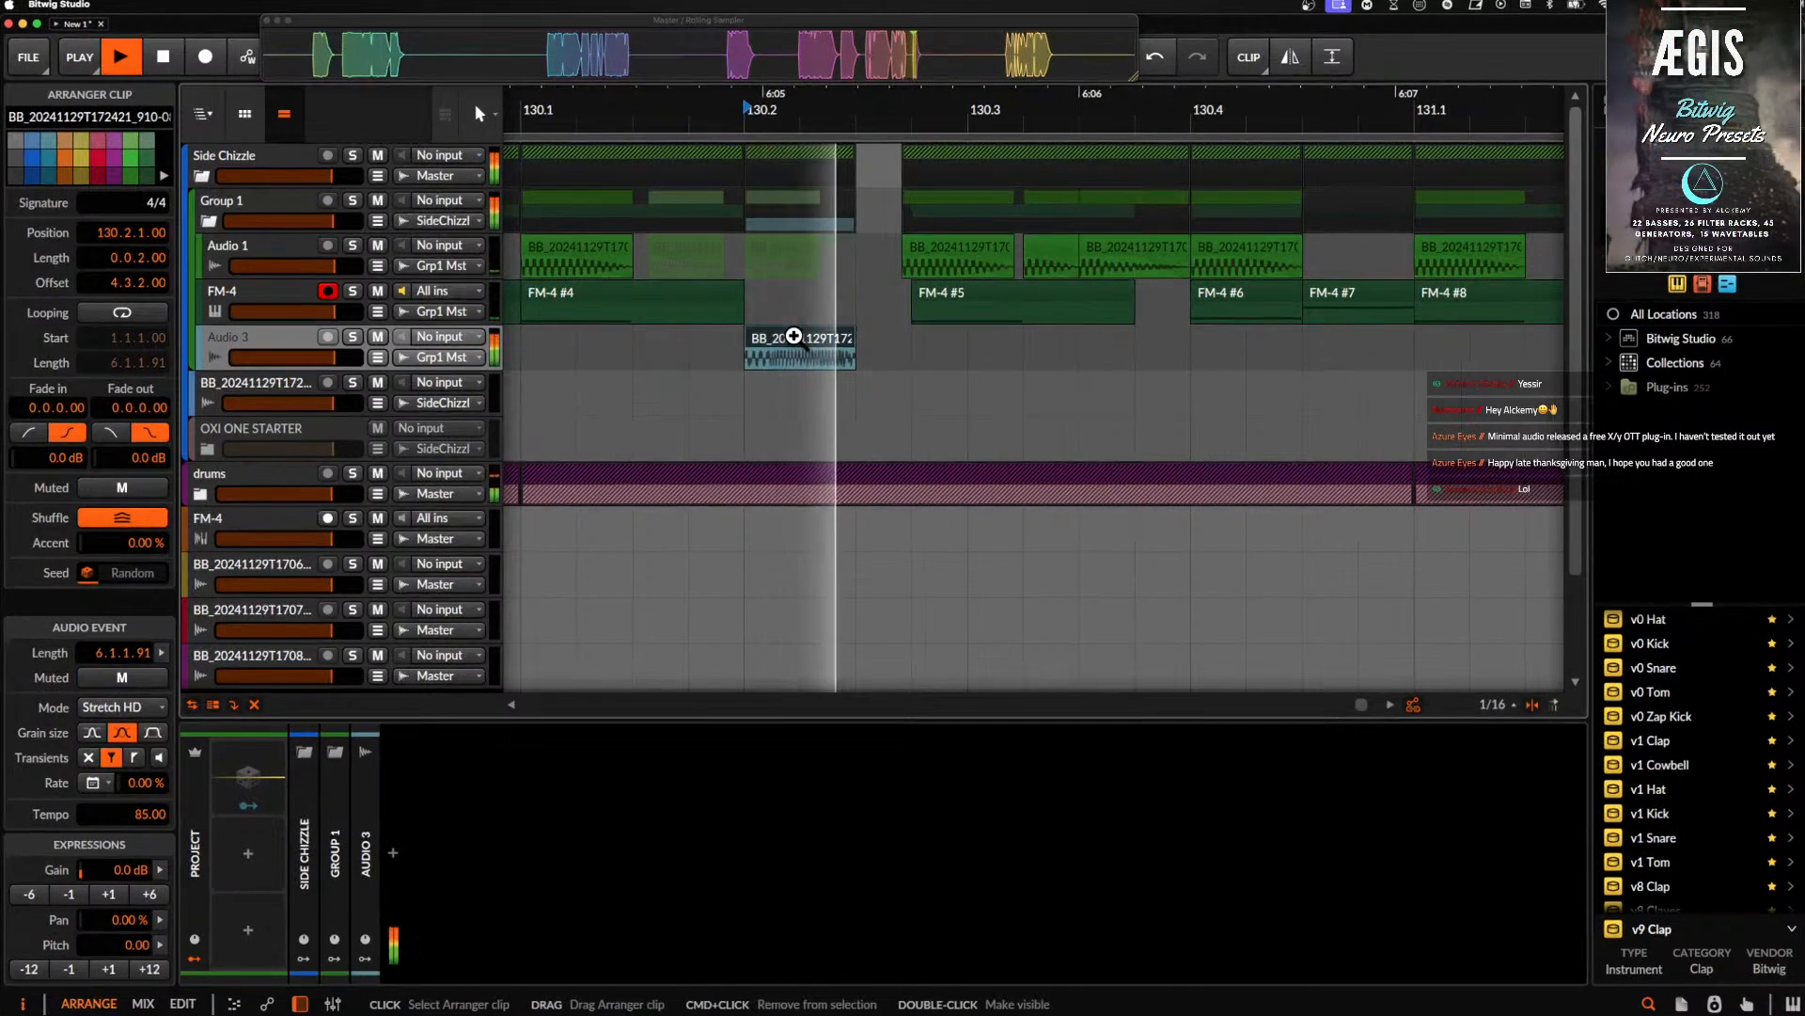
# - Select the Group 1 track to show its device chain while the loop plays
pyautogui.scroll(-2, 797, 350)
pyautogui.scroll(-1, 795, 353)
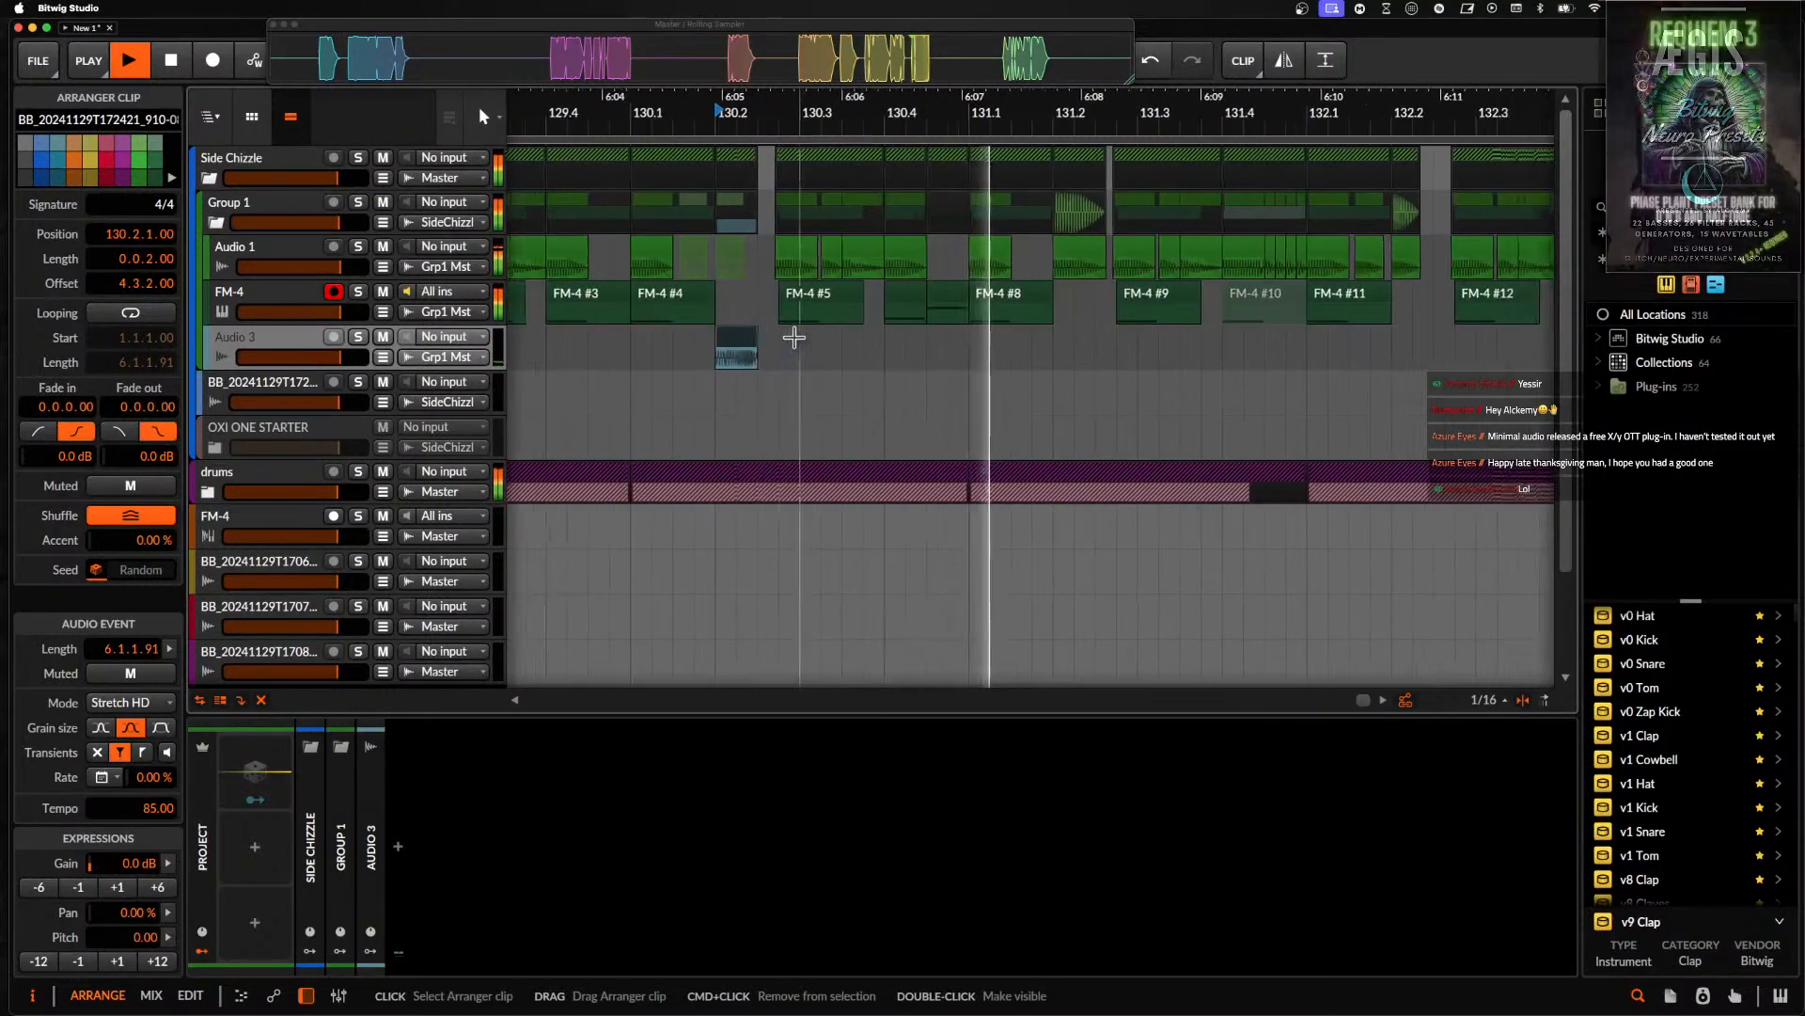
pyautogui.click(264, 216)
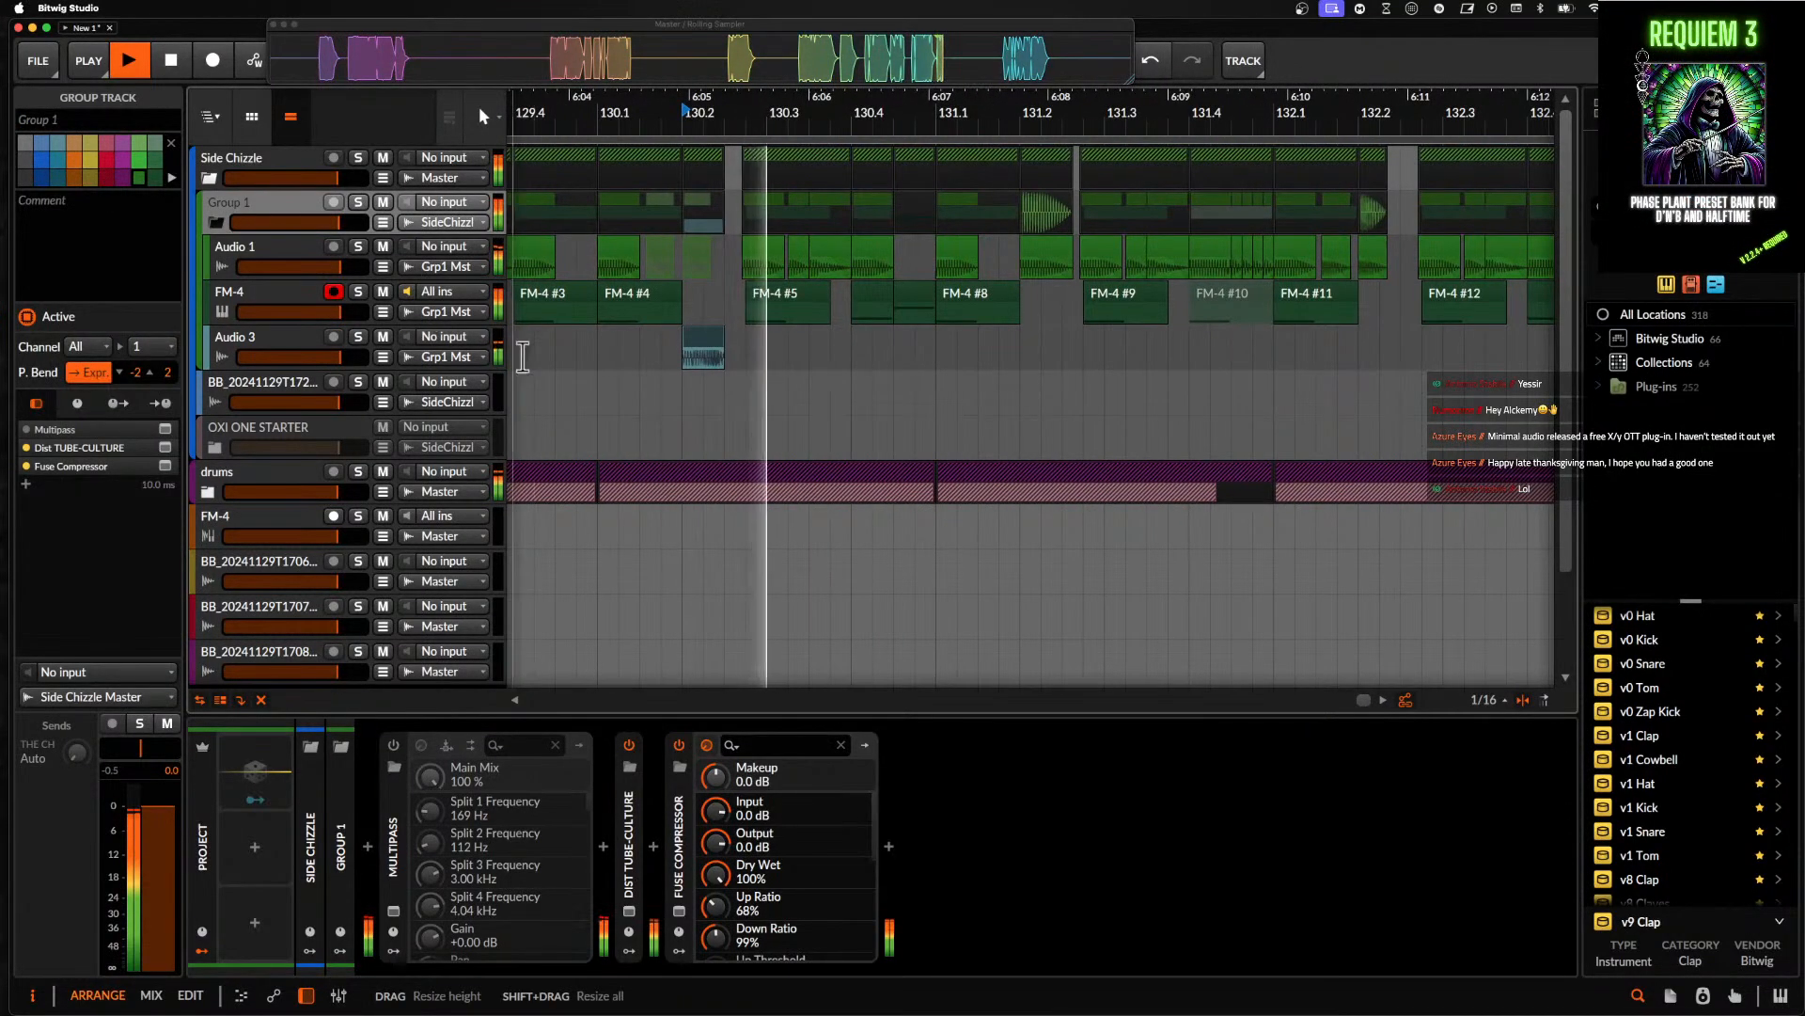
pyautogui.scroll(-4, 827, 322)
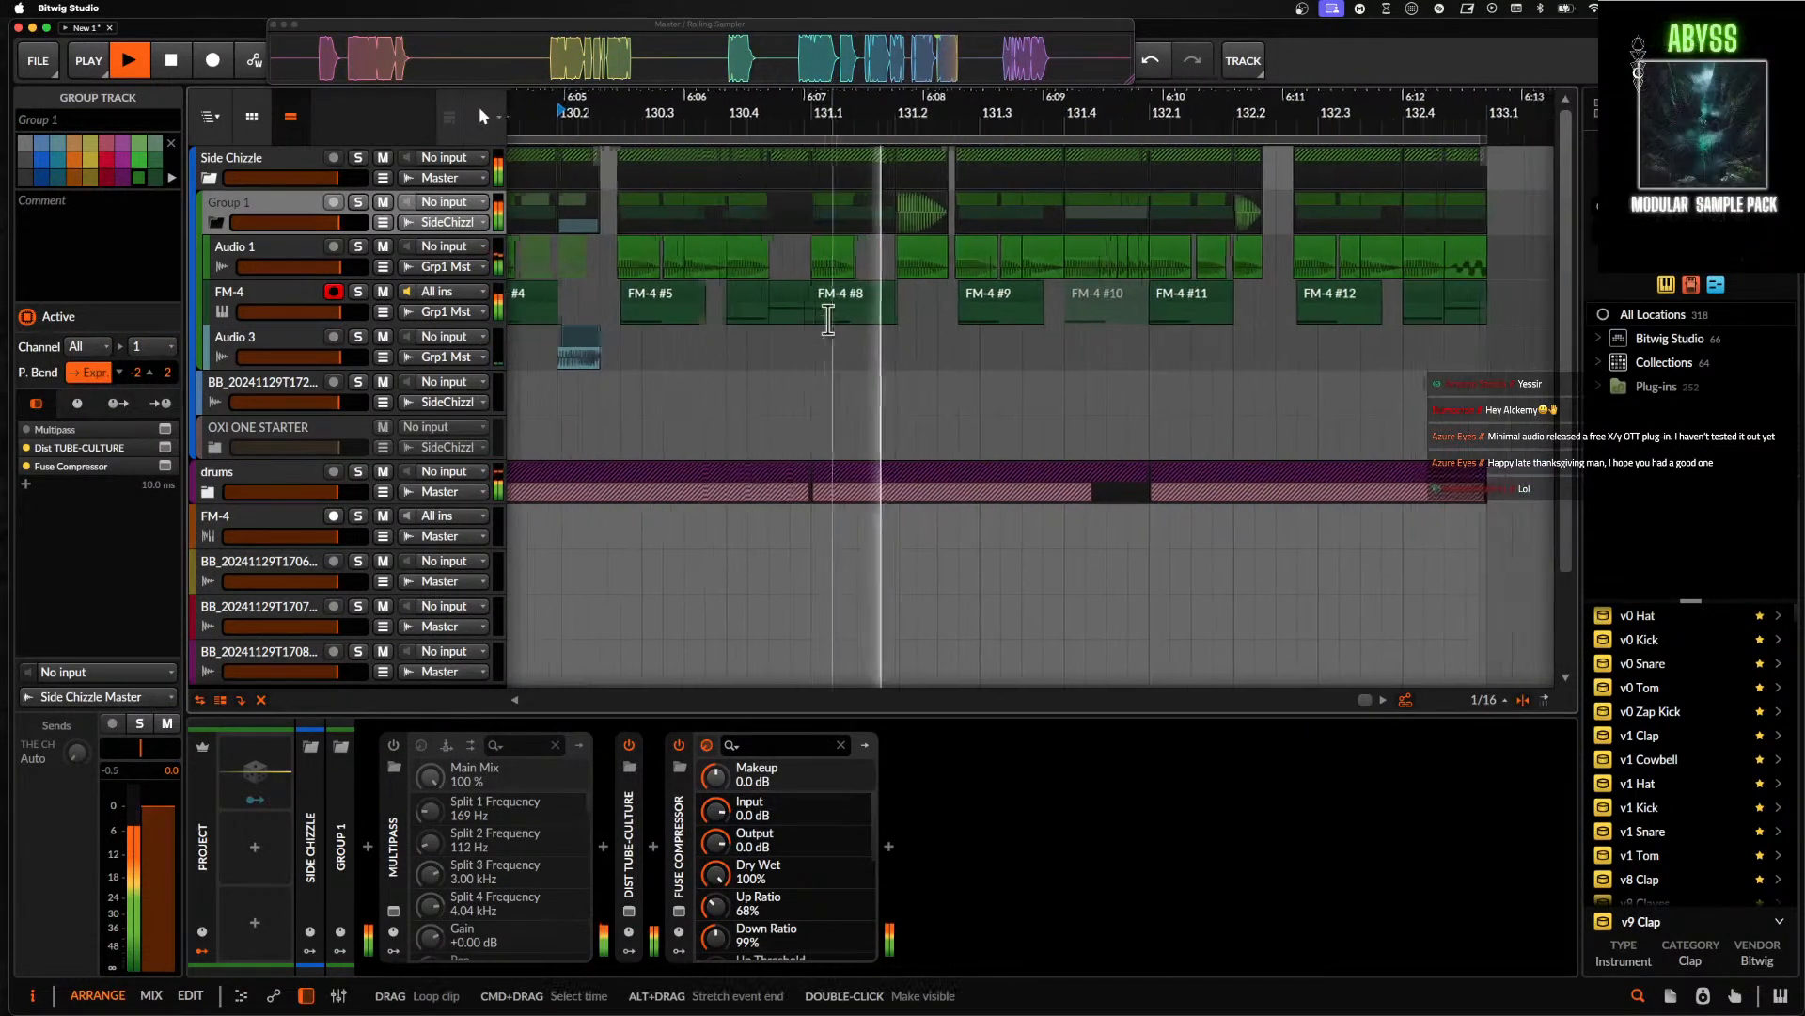
# - Play the loop from the Audio 1 clip at 131.2.1
pyautogui.press('space')
pyautogui.click(825, 246)
pyautogui.scroll(3, 826, 252)
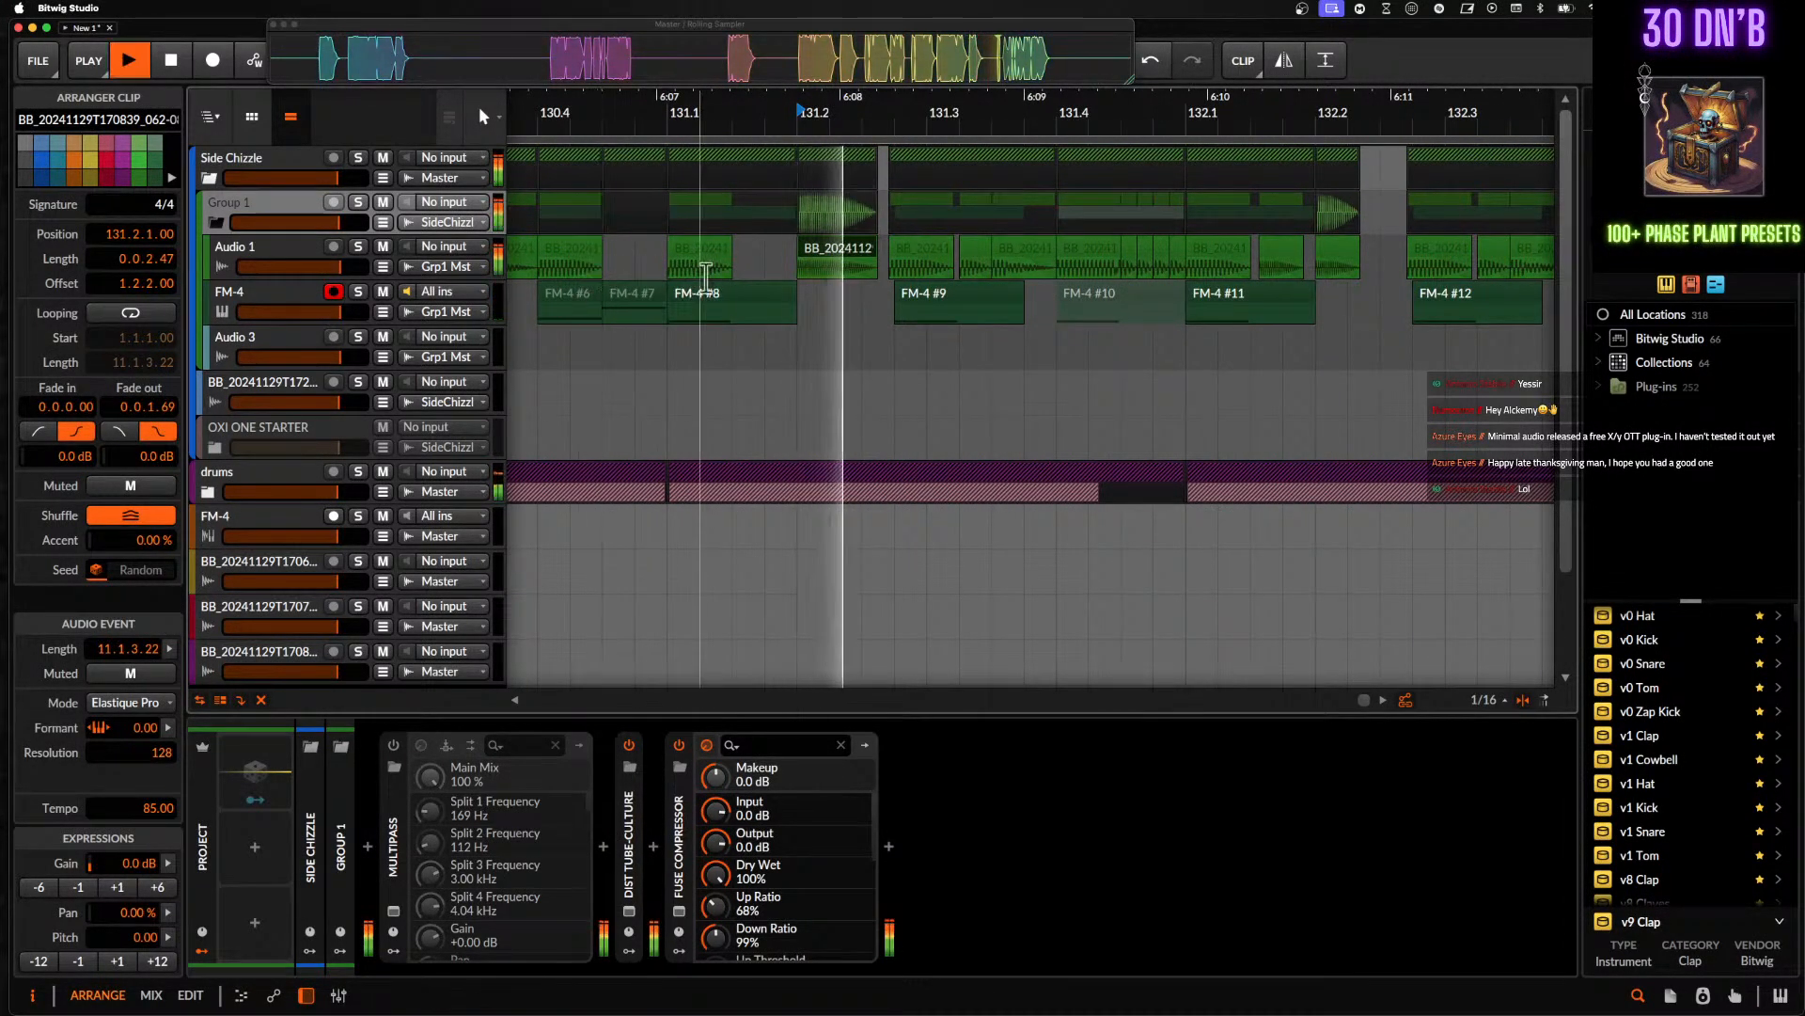
pyautogui.press('space')
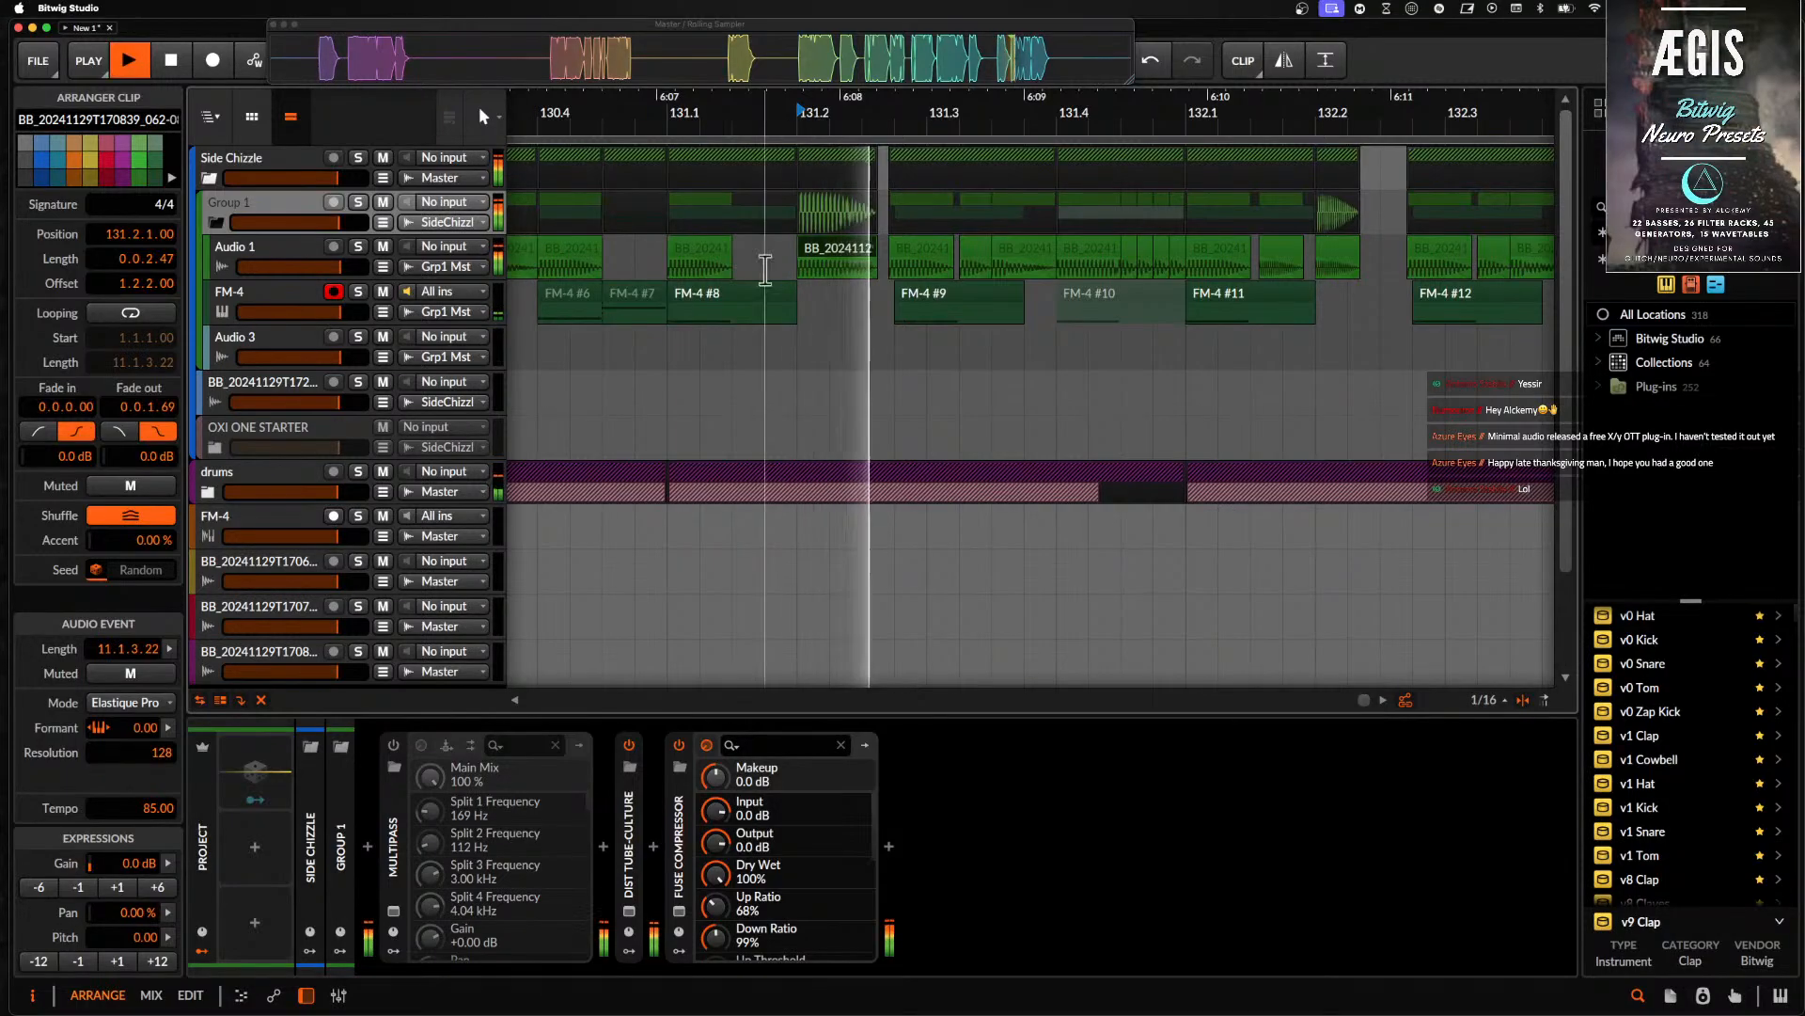
# - Audition the rest of the loop up to bar 133, then stop playback and select the first Audio 1 clip at 129.1.1
pyautogui.scroll(-5, 821, 274)
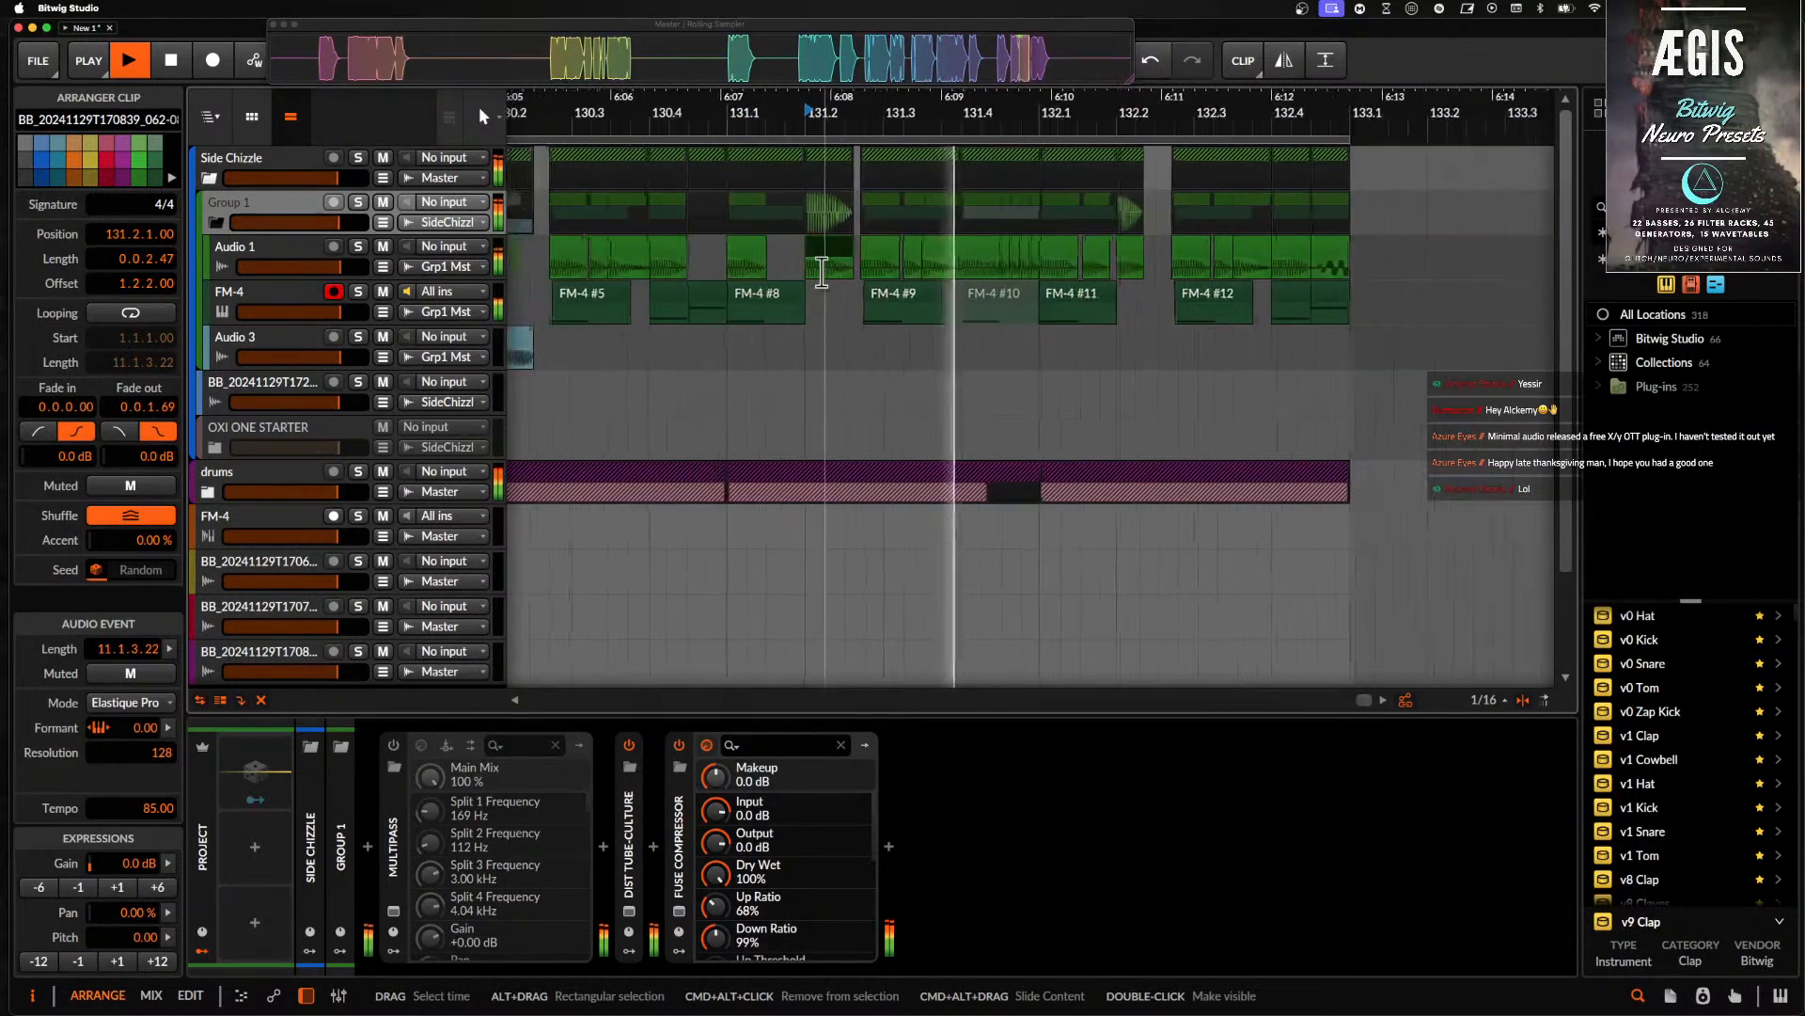
pyautogui.hscroll(5, 820, 274)
pyautogui.scroll(-5, 819, 274)
pyautogui.scroll(3, 809, 271)
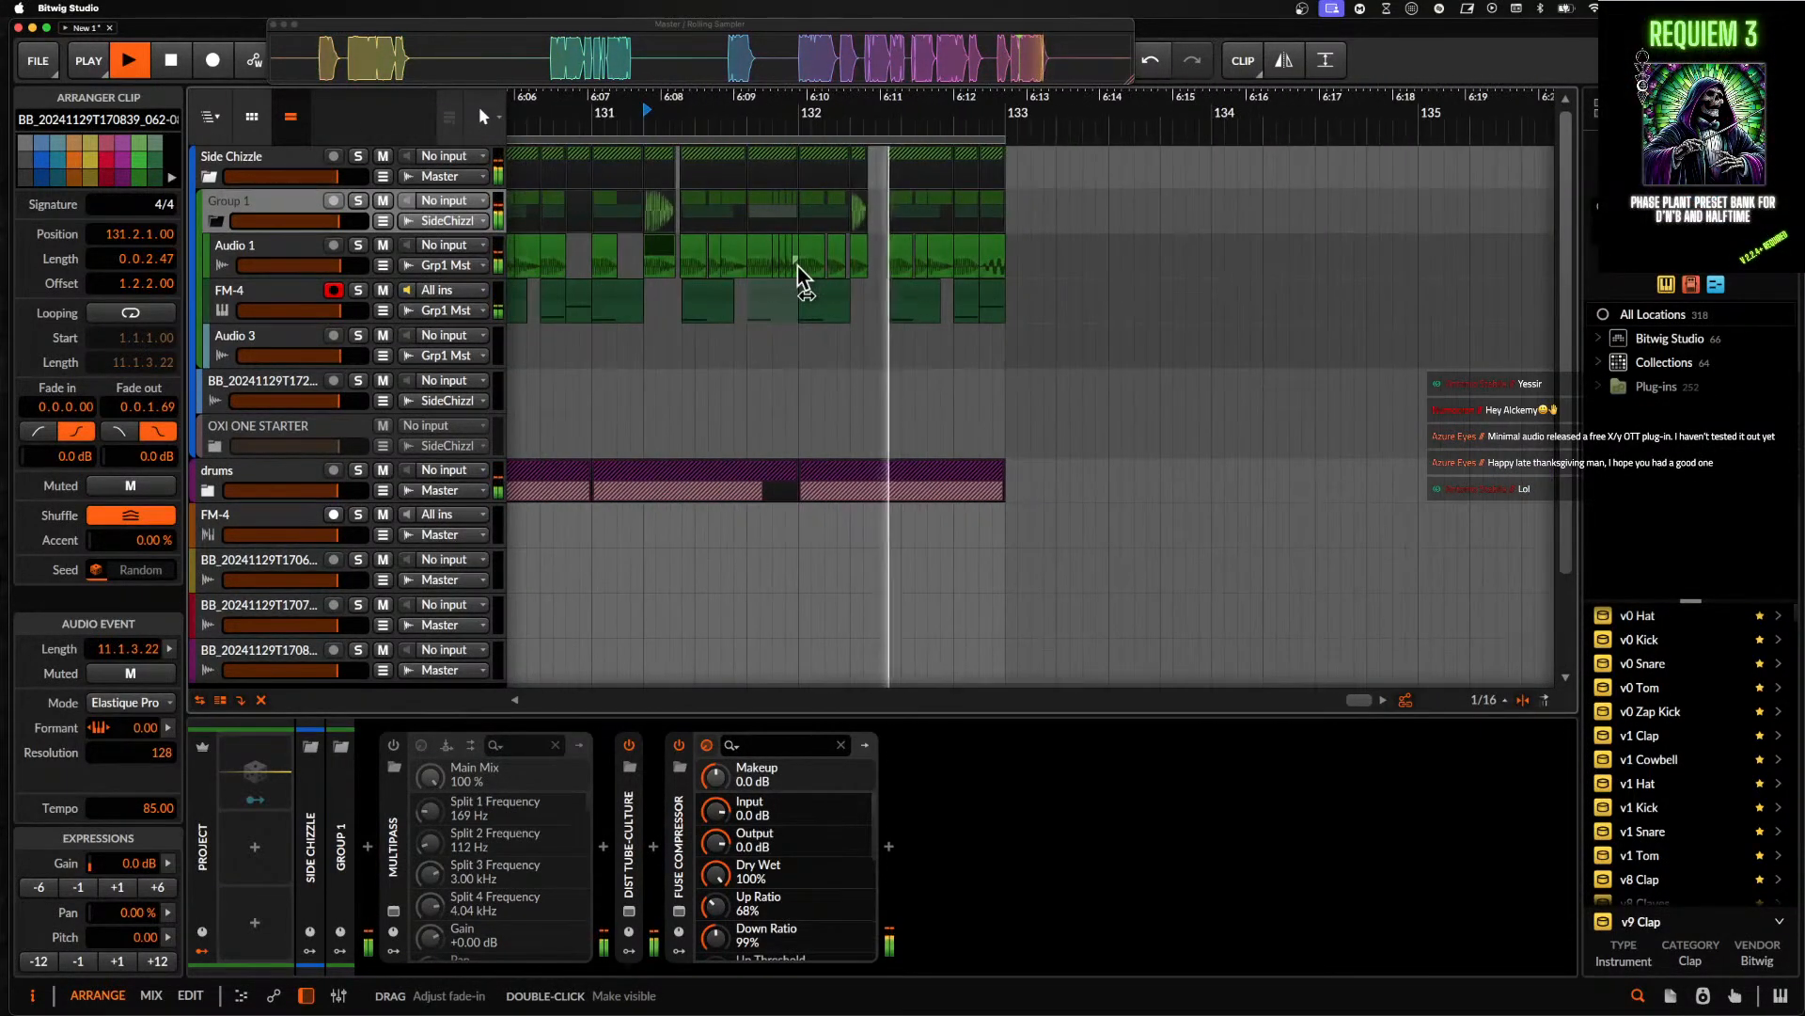
pyautogui.scroll(-2, 799, 276)
pyautogui.hscroll(-5, 797, 268)
pyautogui.hscroll(-4, 798, 264)
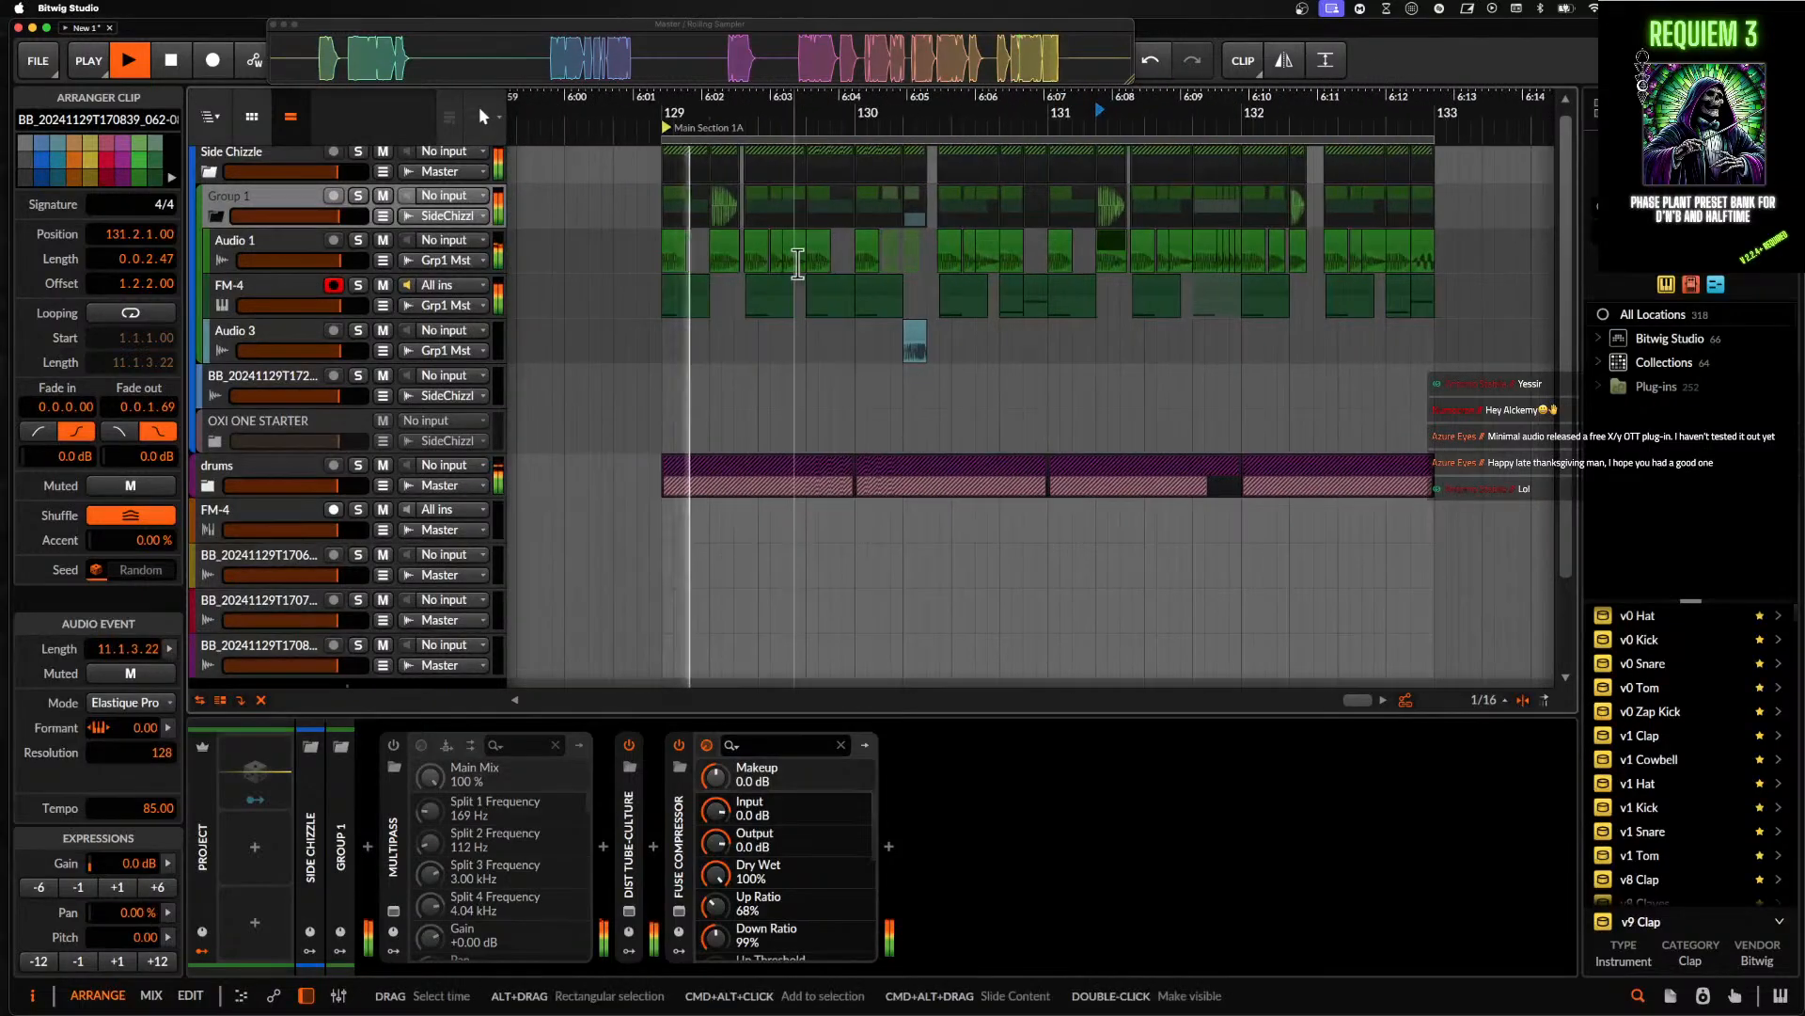
pyautogui.press('space')
pyautogui.click(679, 247)
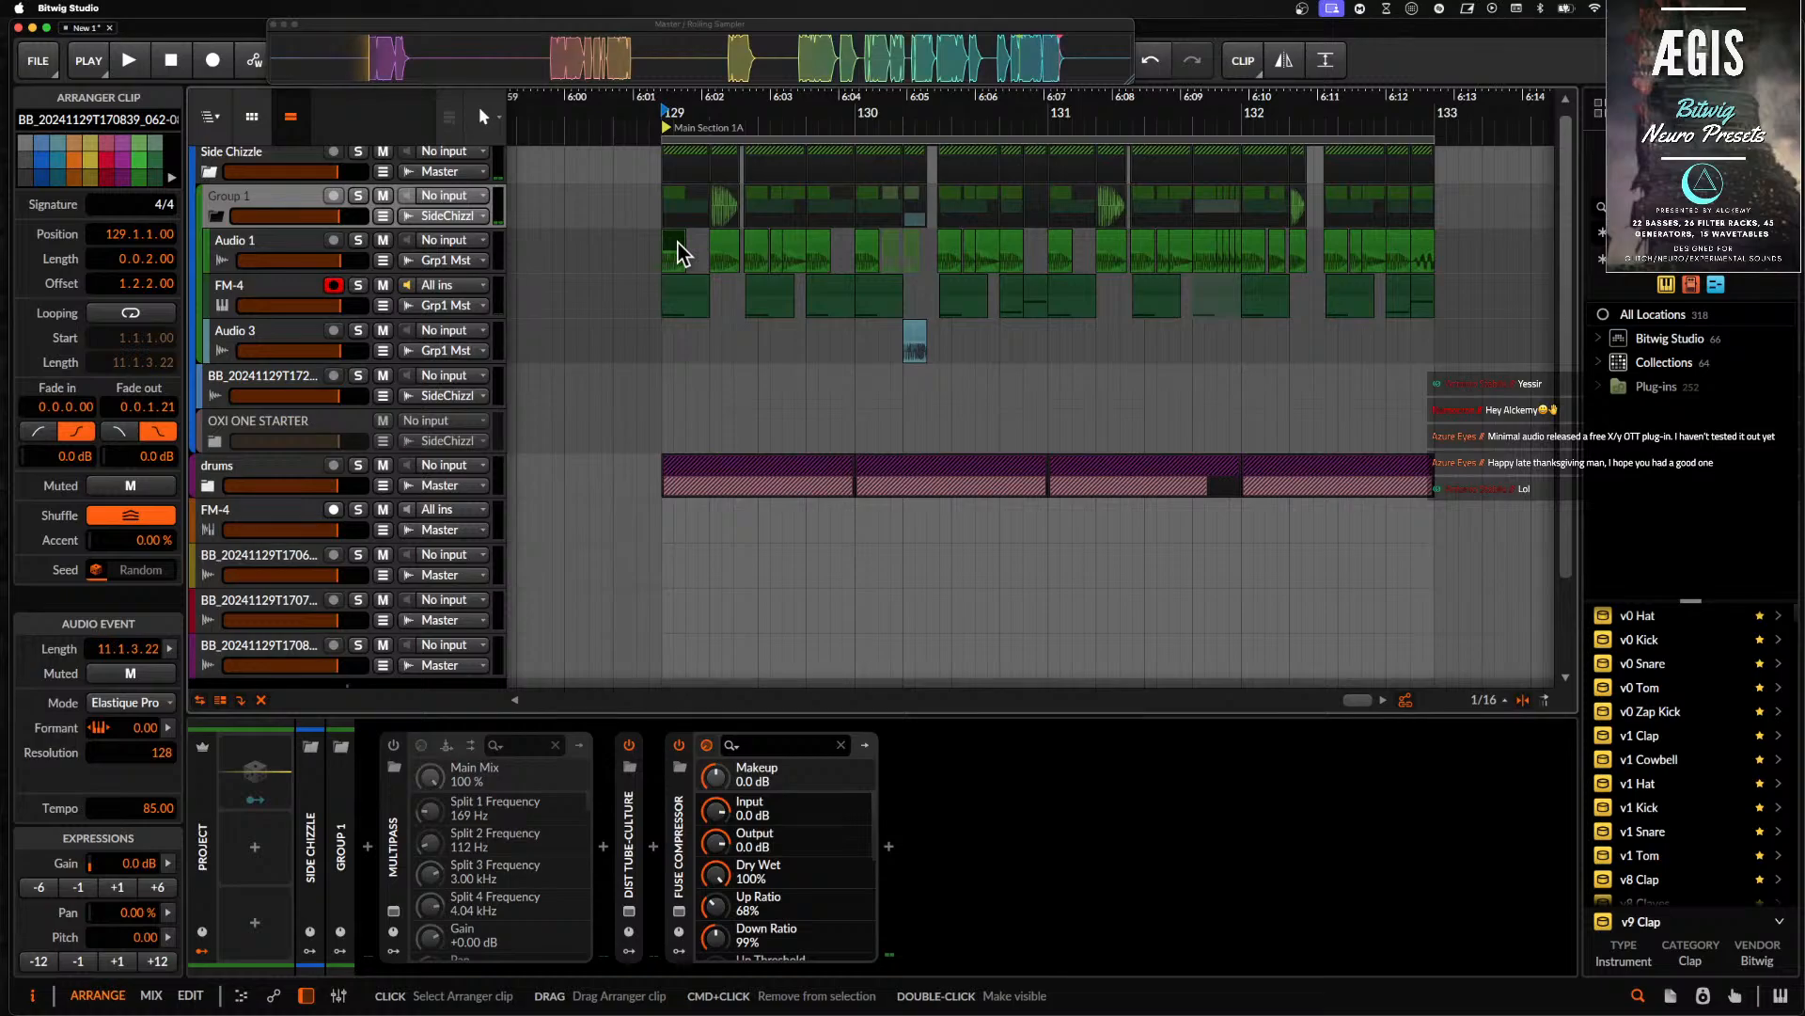
# - Select the Group 1 time range from 129.1.1 to 133.1.1 and survey the arrangement around it
pyautogui.click(262, 471)
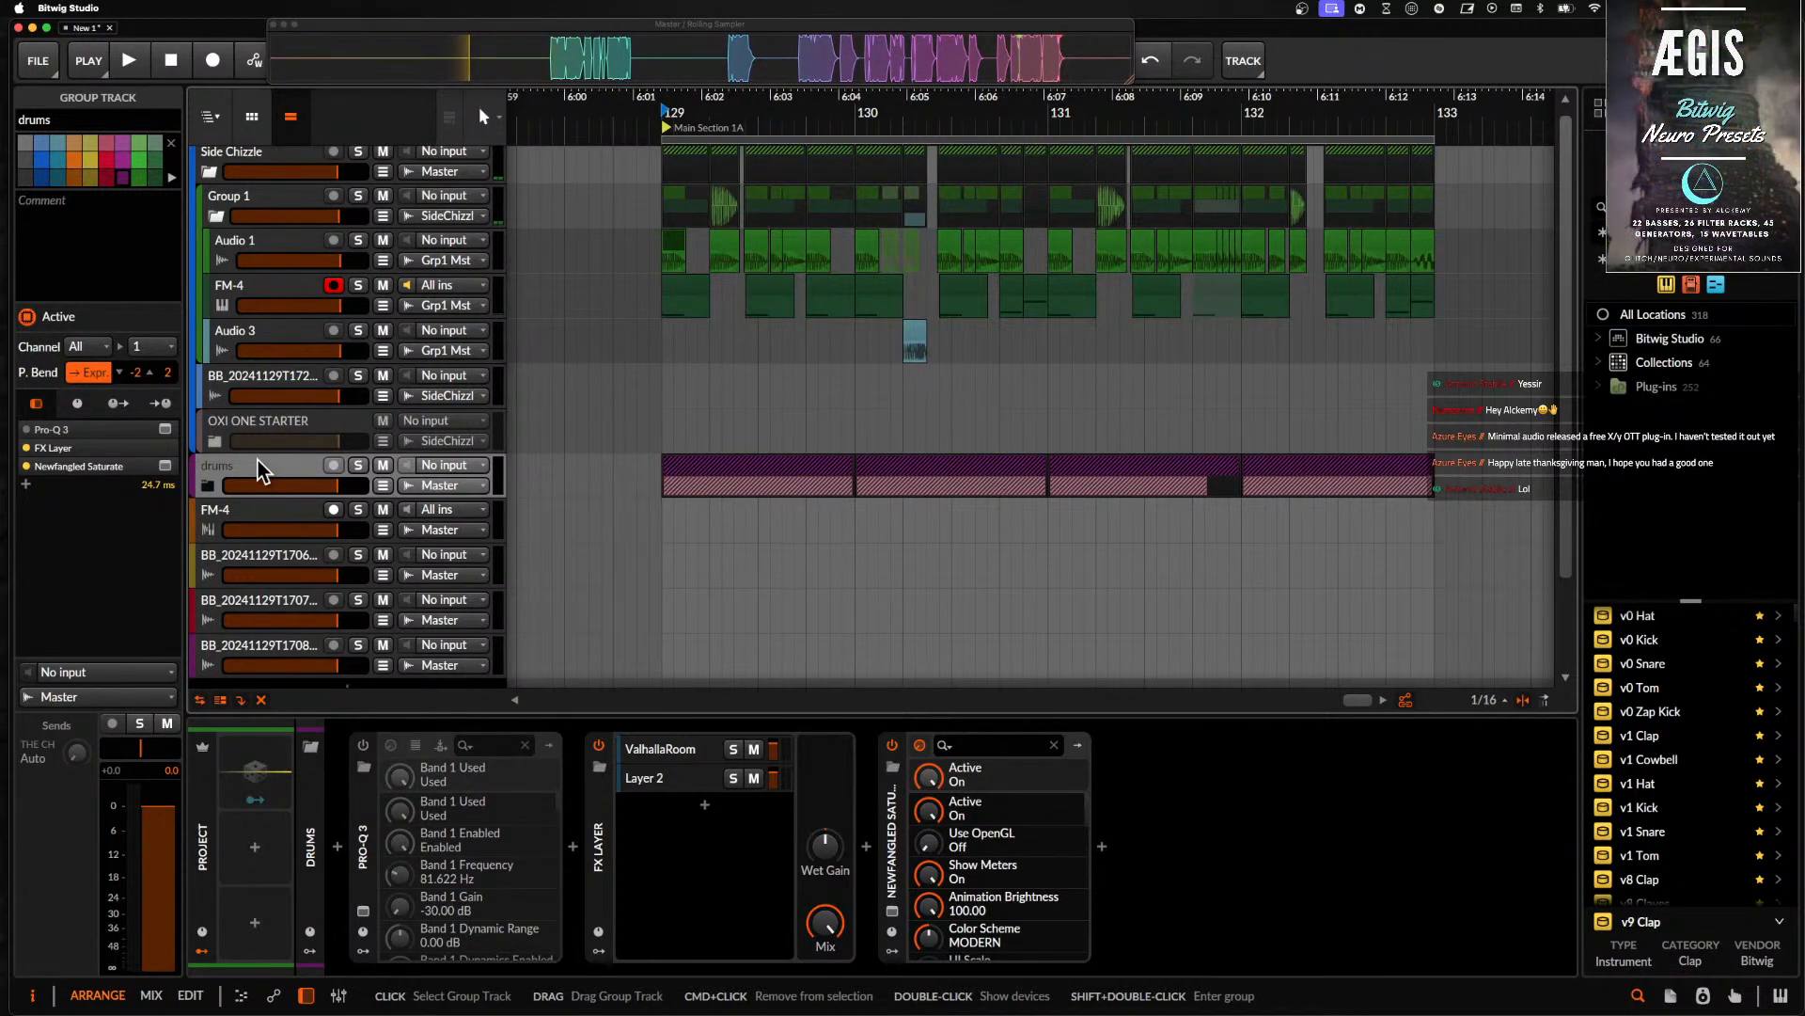
pyautogui.scroll(-3, 955, 290)
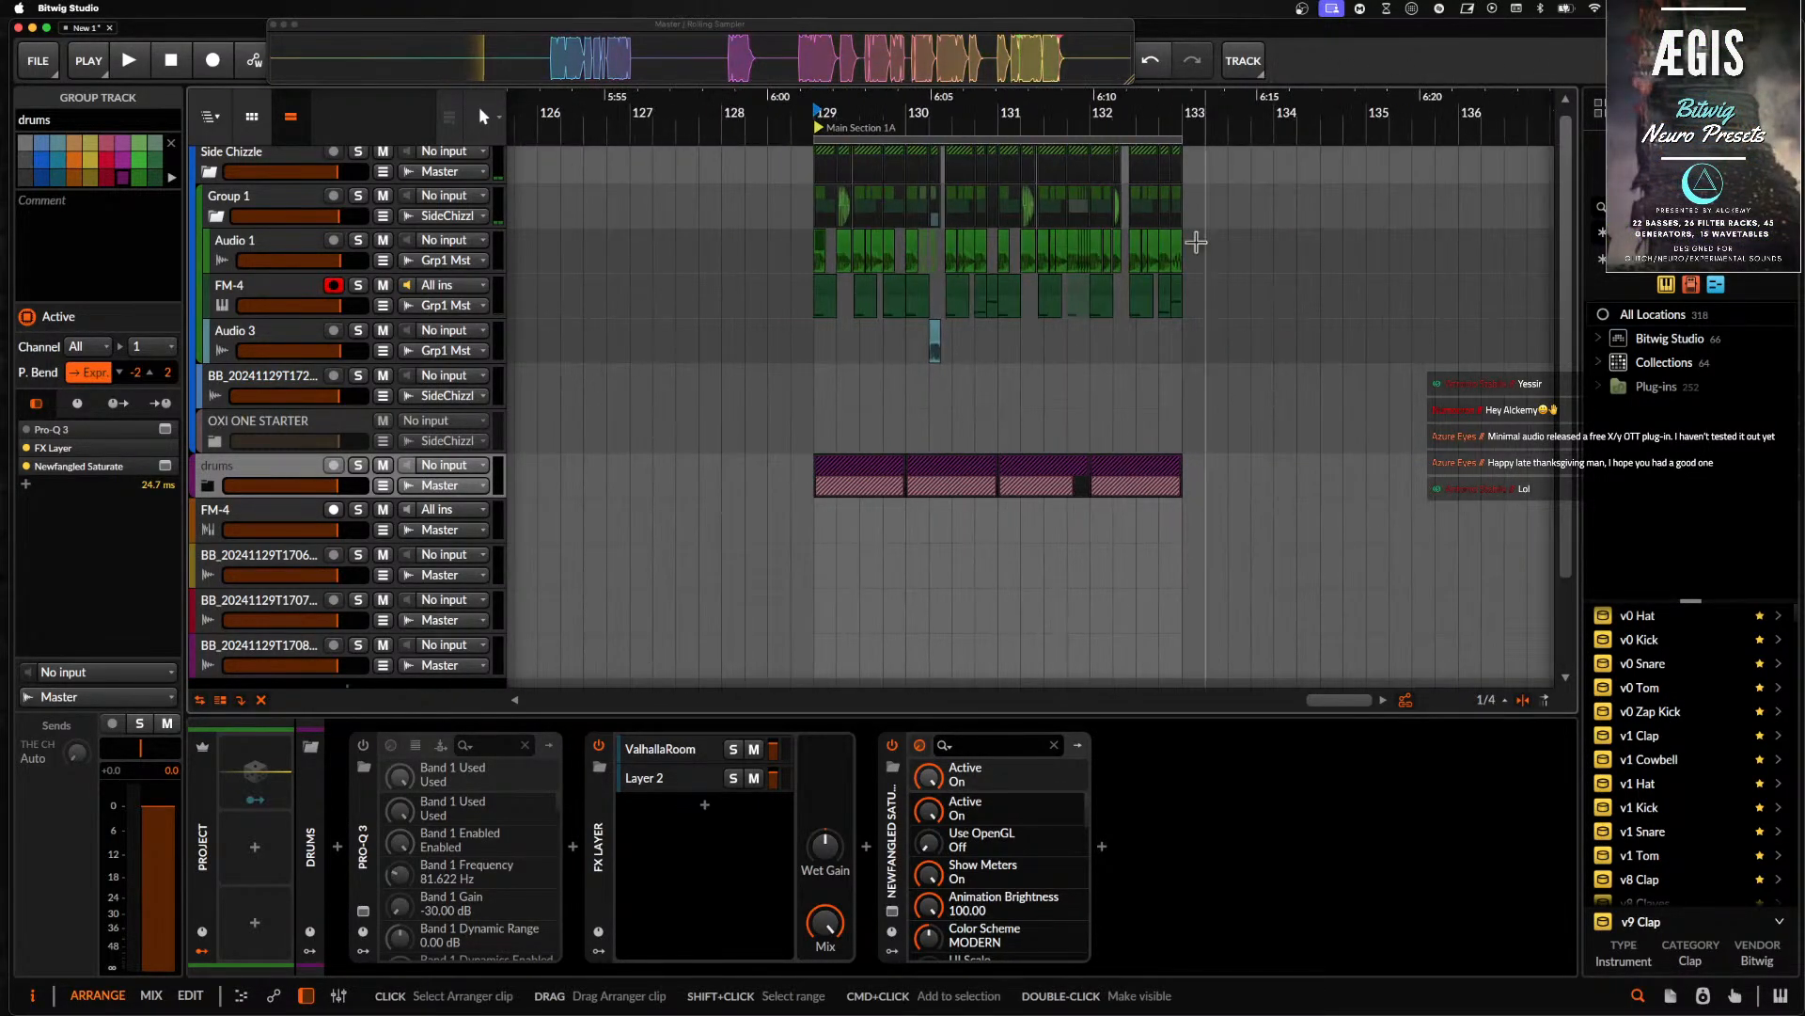
pyautogui.scroll(3, 817, 212)
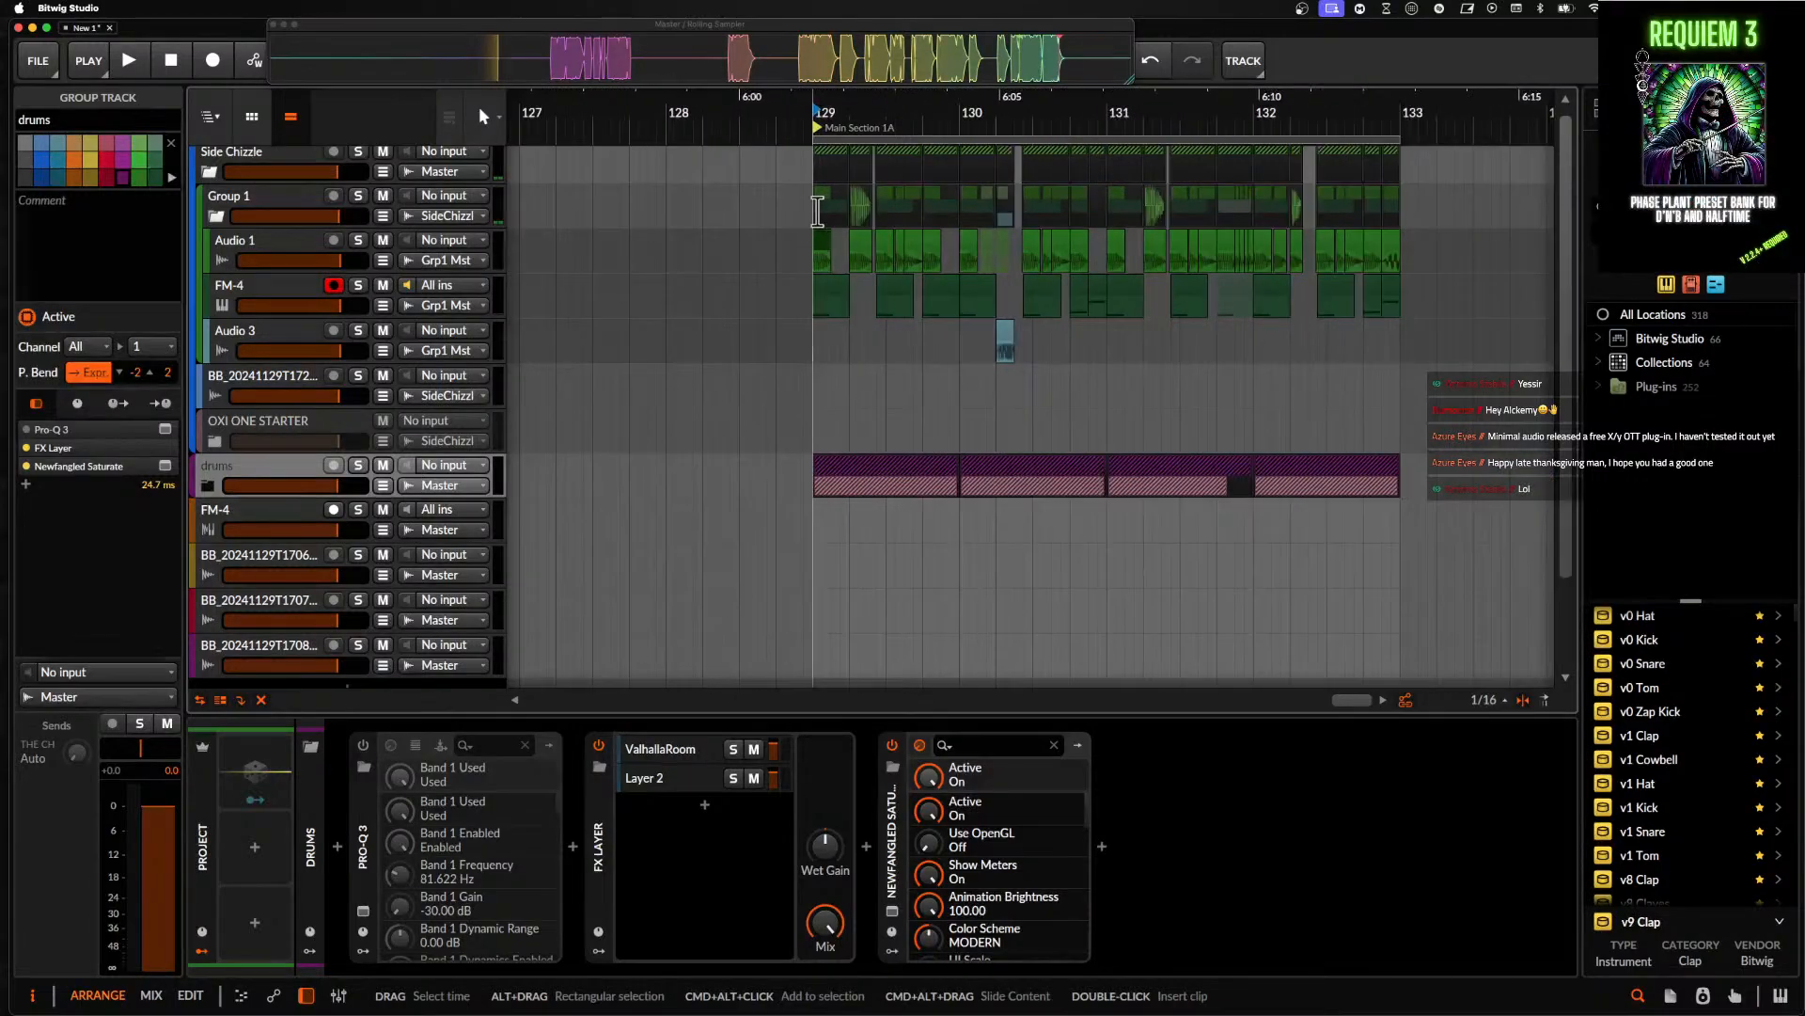
pyautogui.moveTo(818, 212); pyautogui.dragTo(1401, 277)
pyautogui.scroll(-1, 1398, 283)
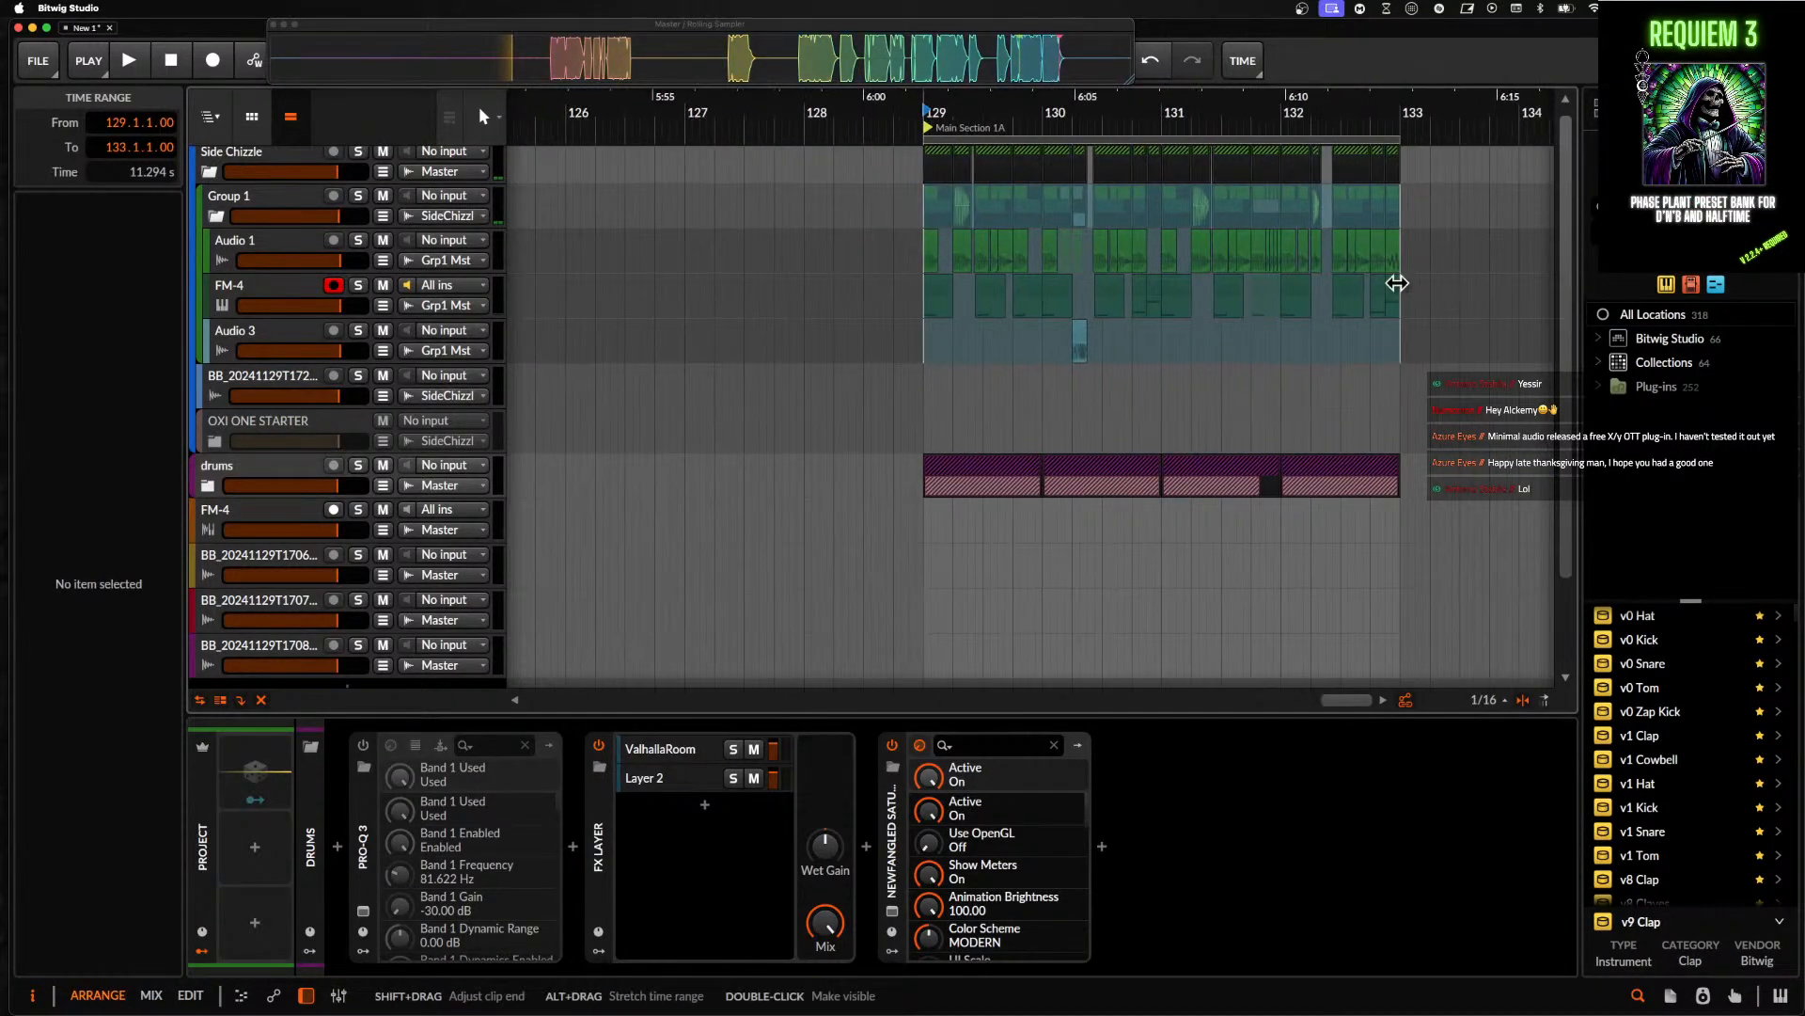
pyautogui.scroll(-4, 1397, 283)
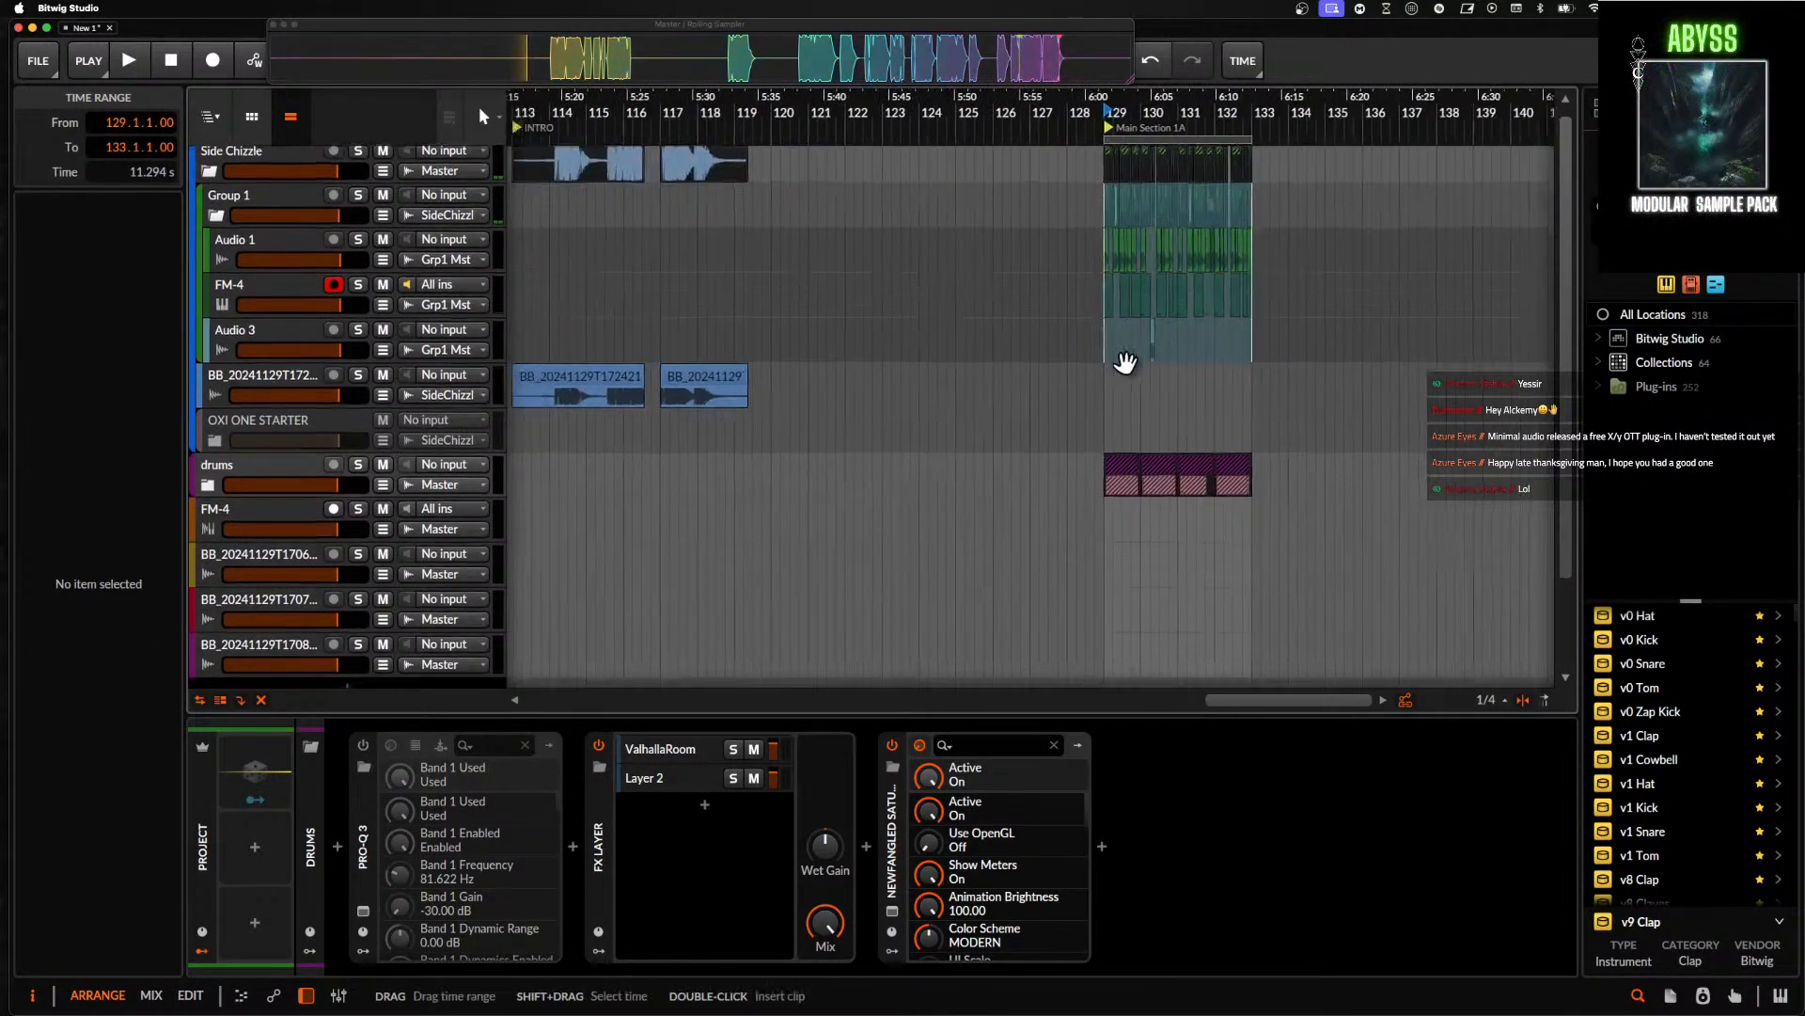
pyautogui.scroll(-10, 1126, 362)
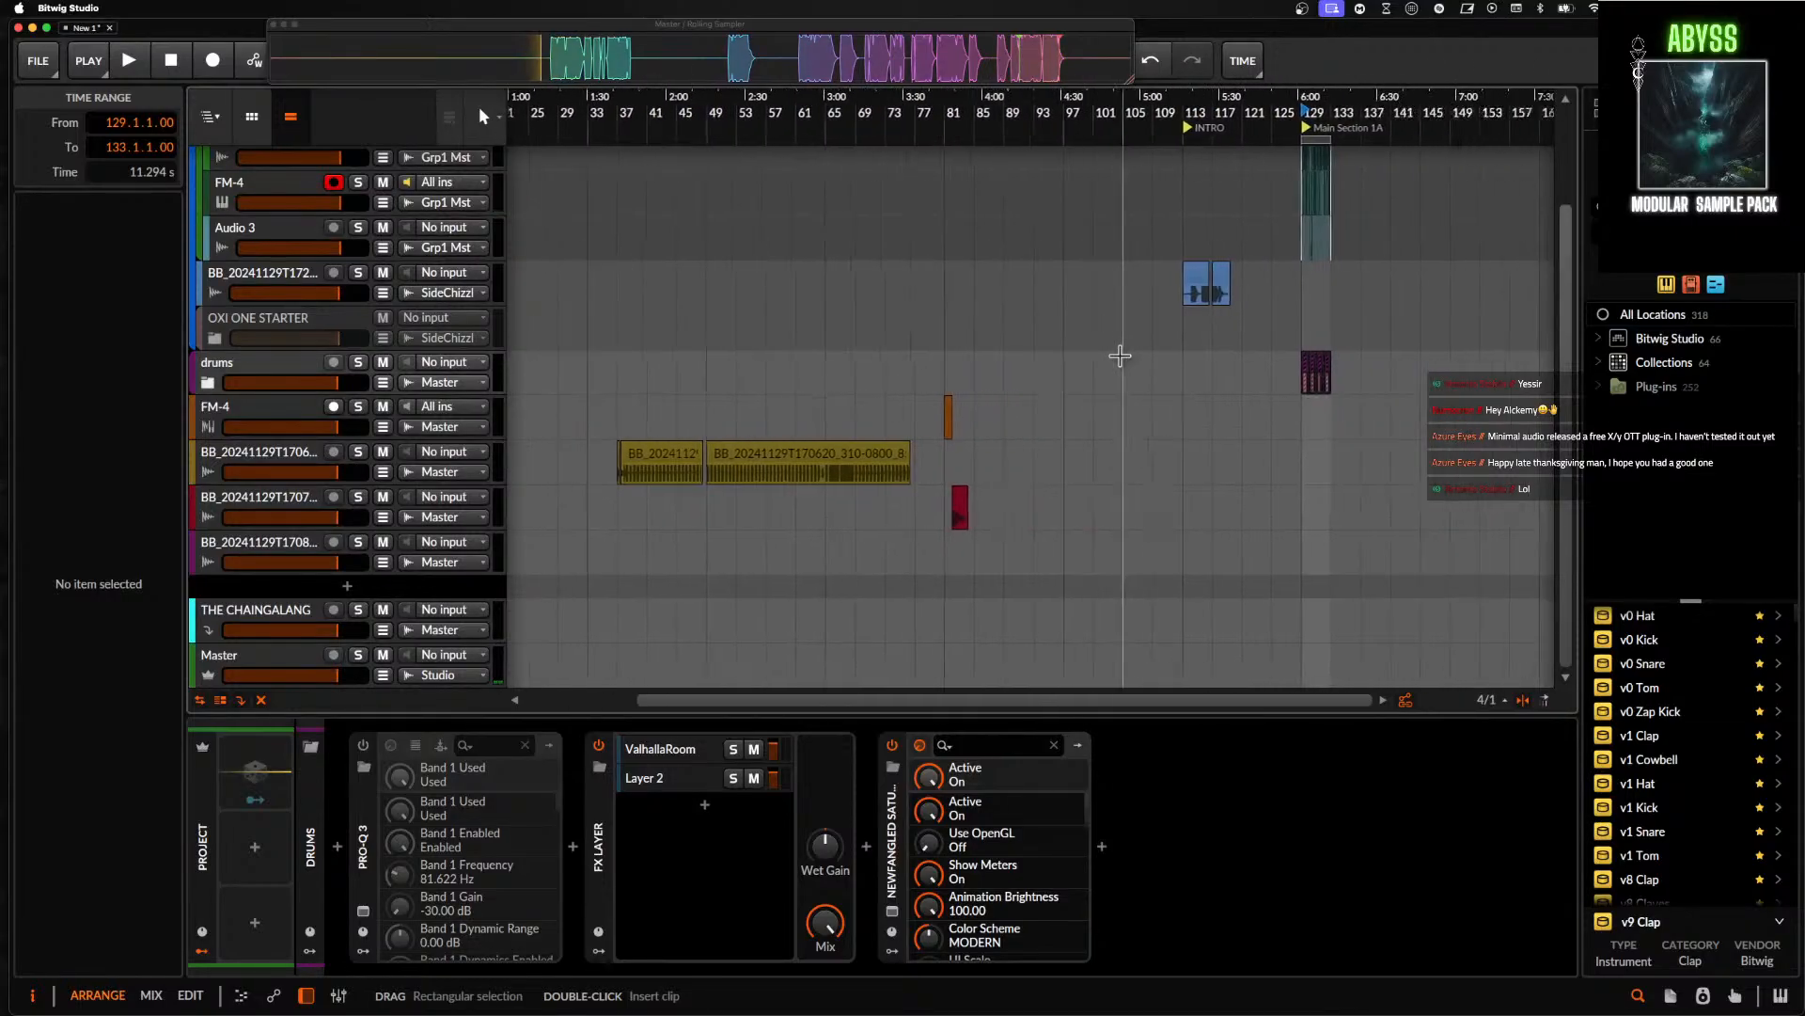
pyautogui.scroll(10, 1120, 355)
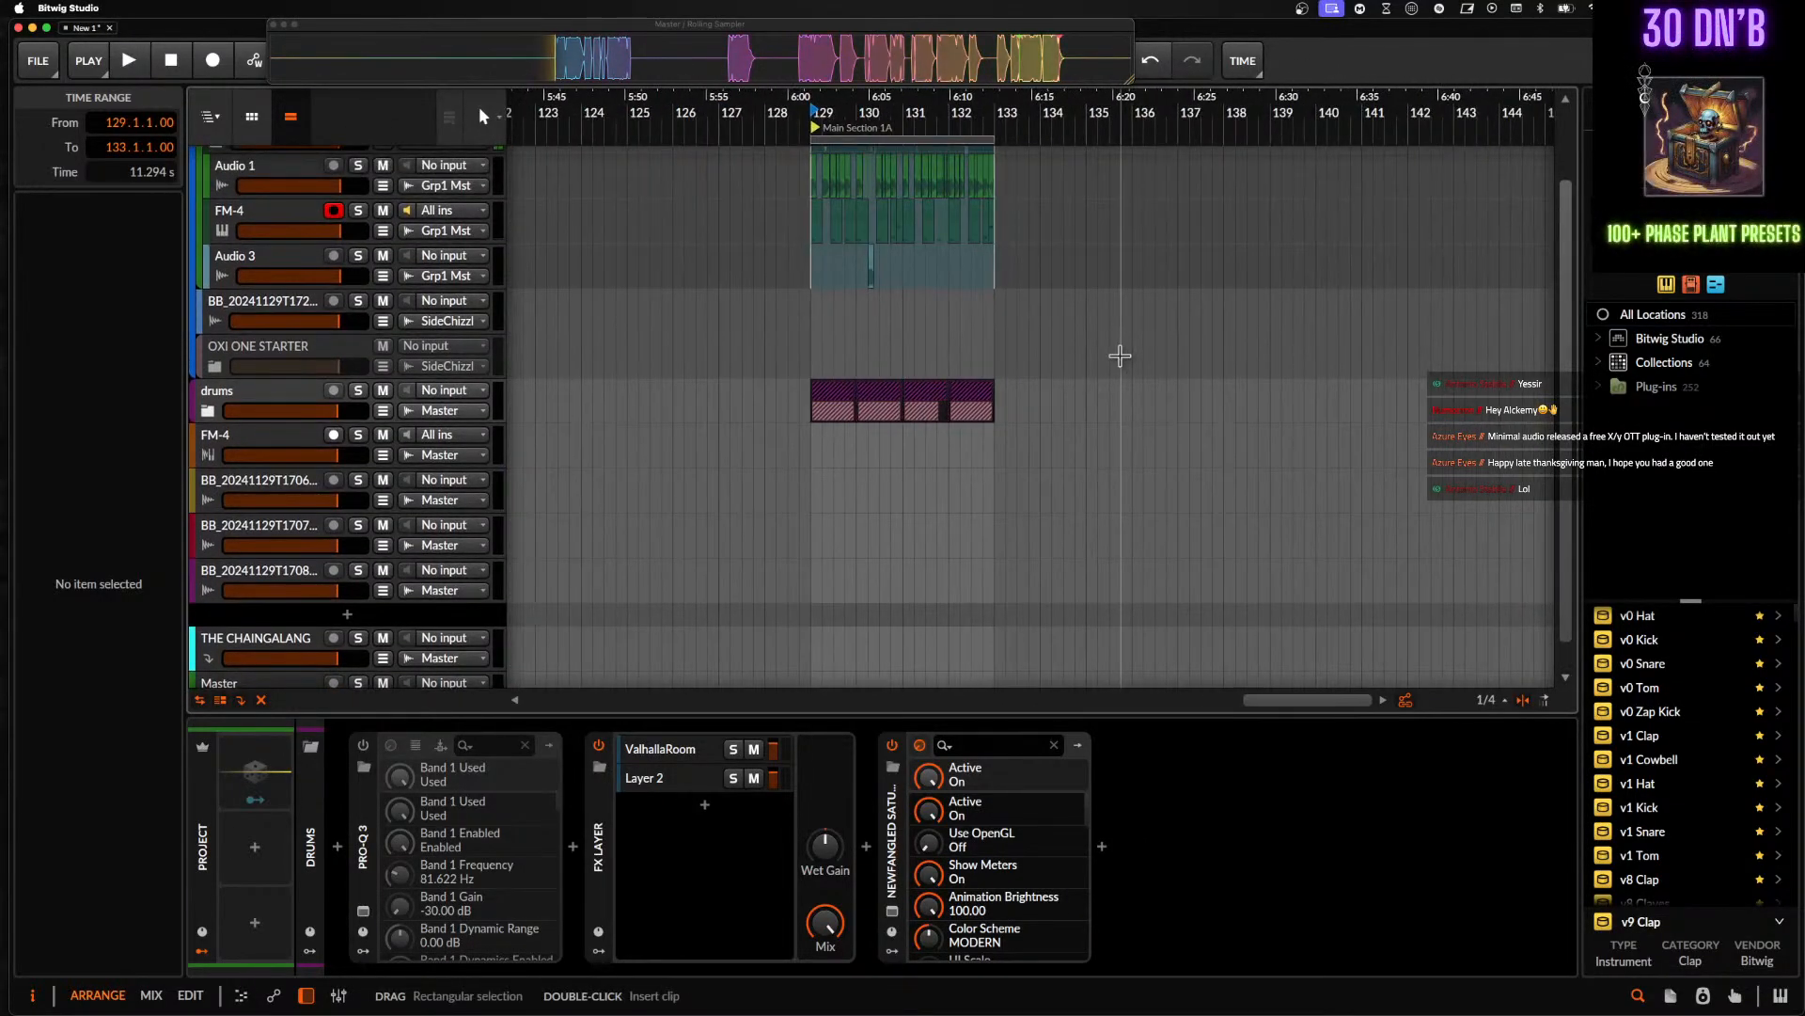
# - Save the project as FIRST RENDITION and close the Rolling Sampler window
pyautogui.press('super+s')
pyautogui.click(1058, 587)
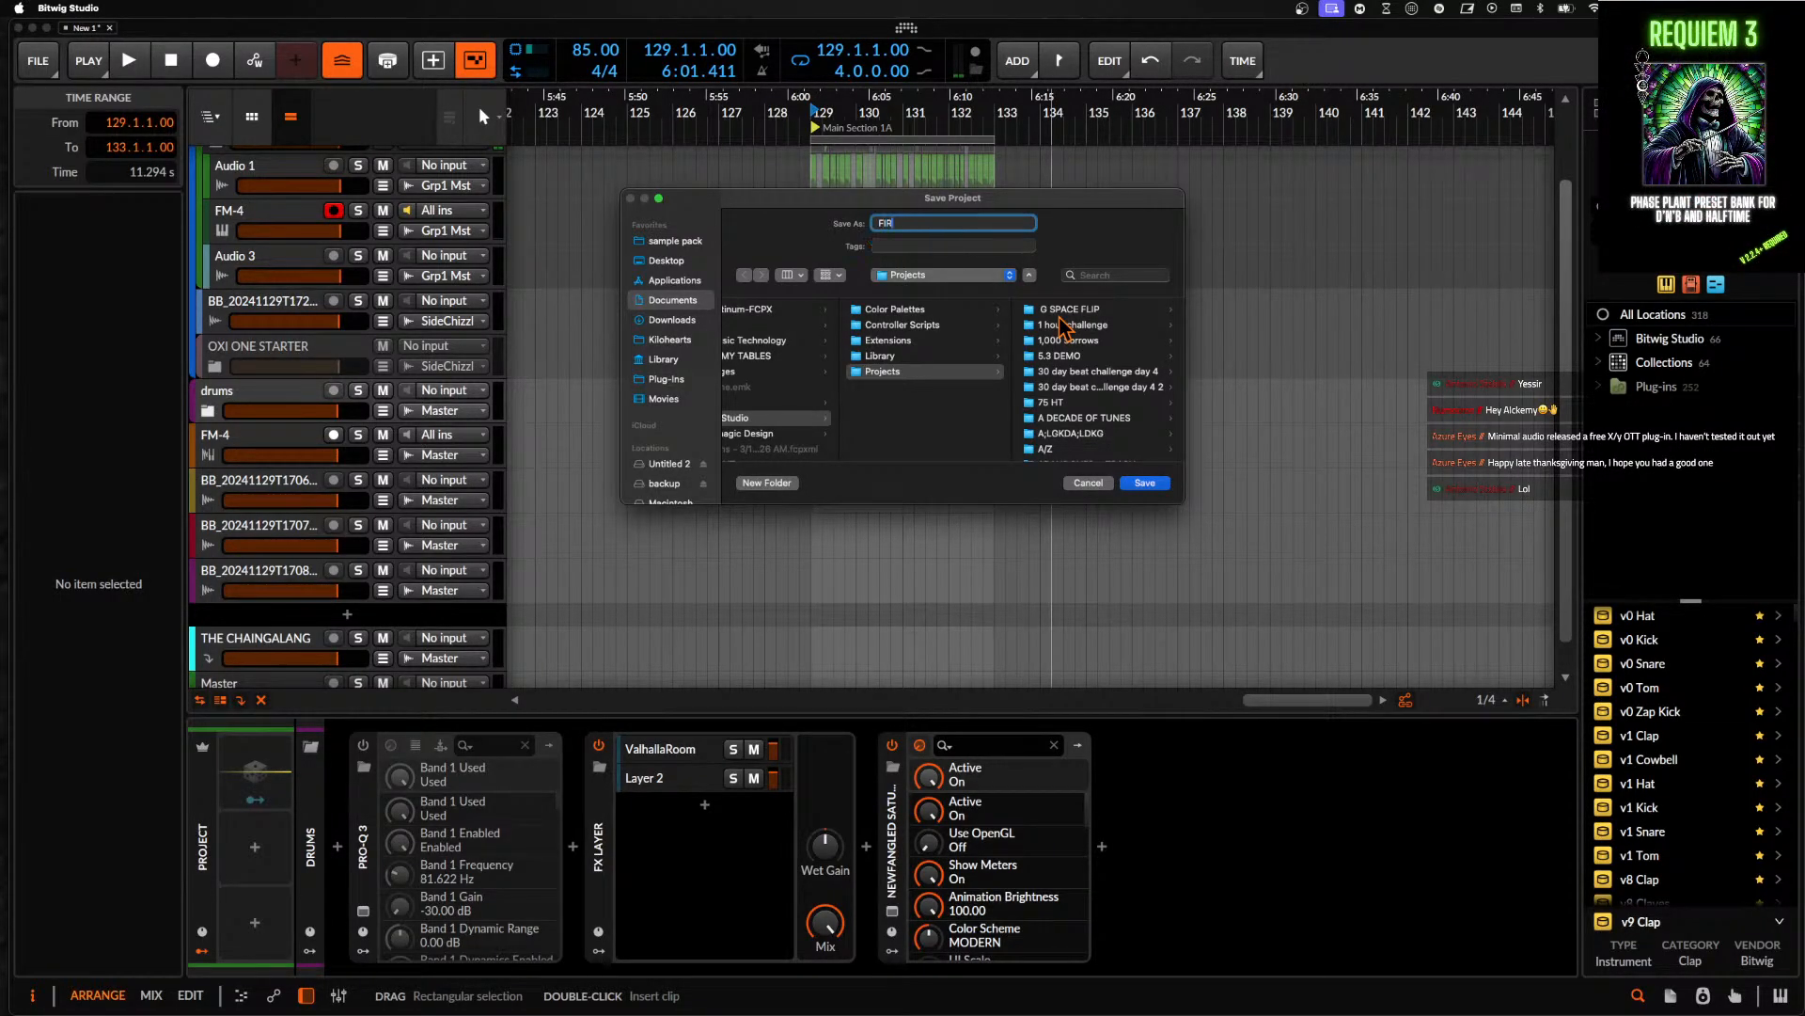
pyautogui.write('FIRST RENDITION')
pyautogui.press('Return')
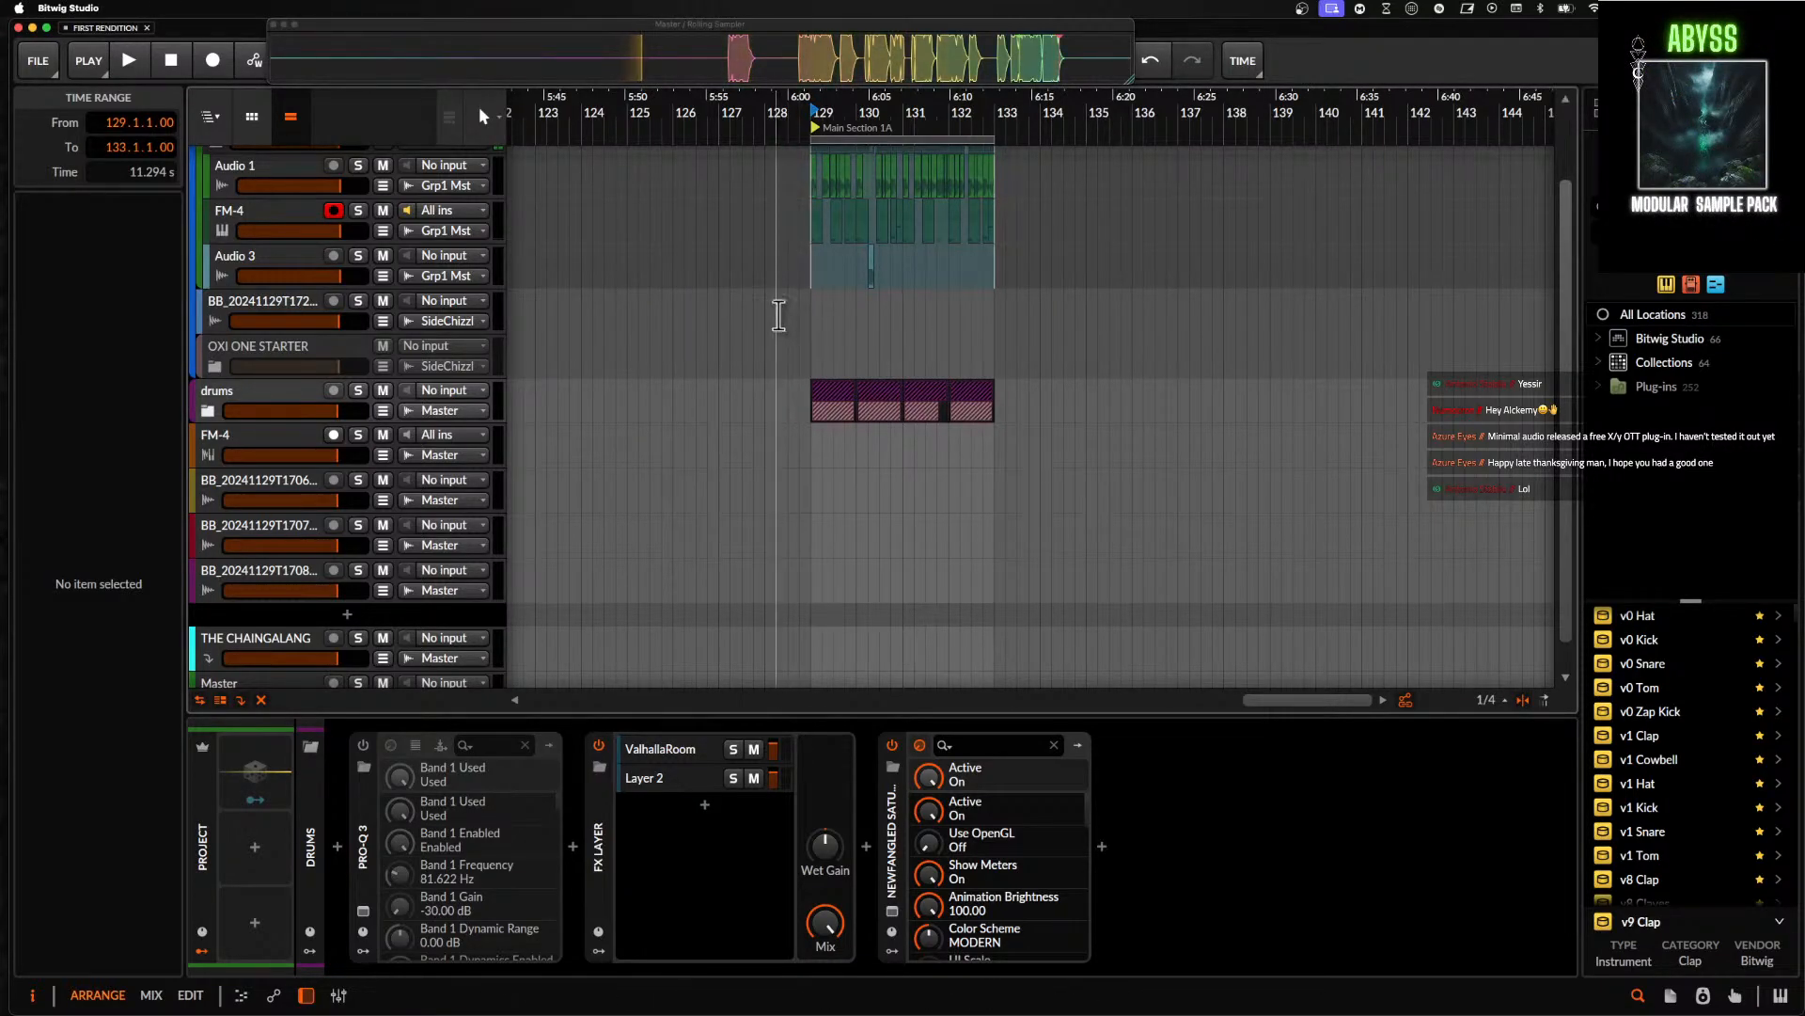
pyautogui.click(815, 314)
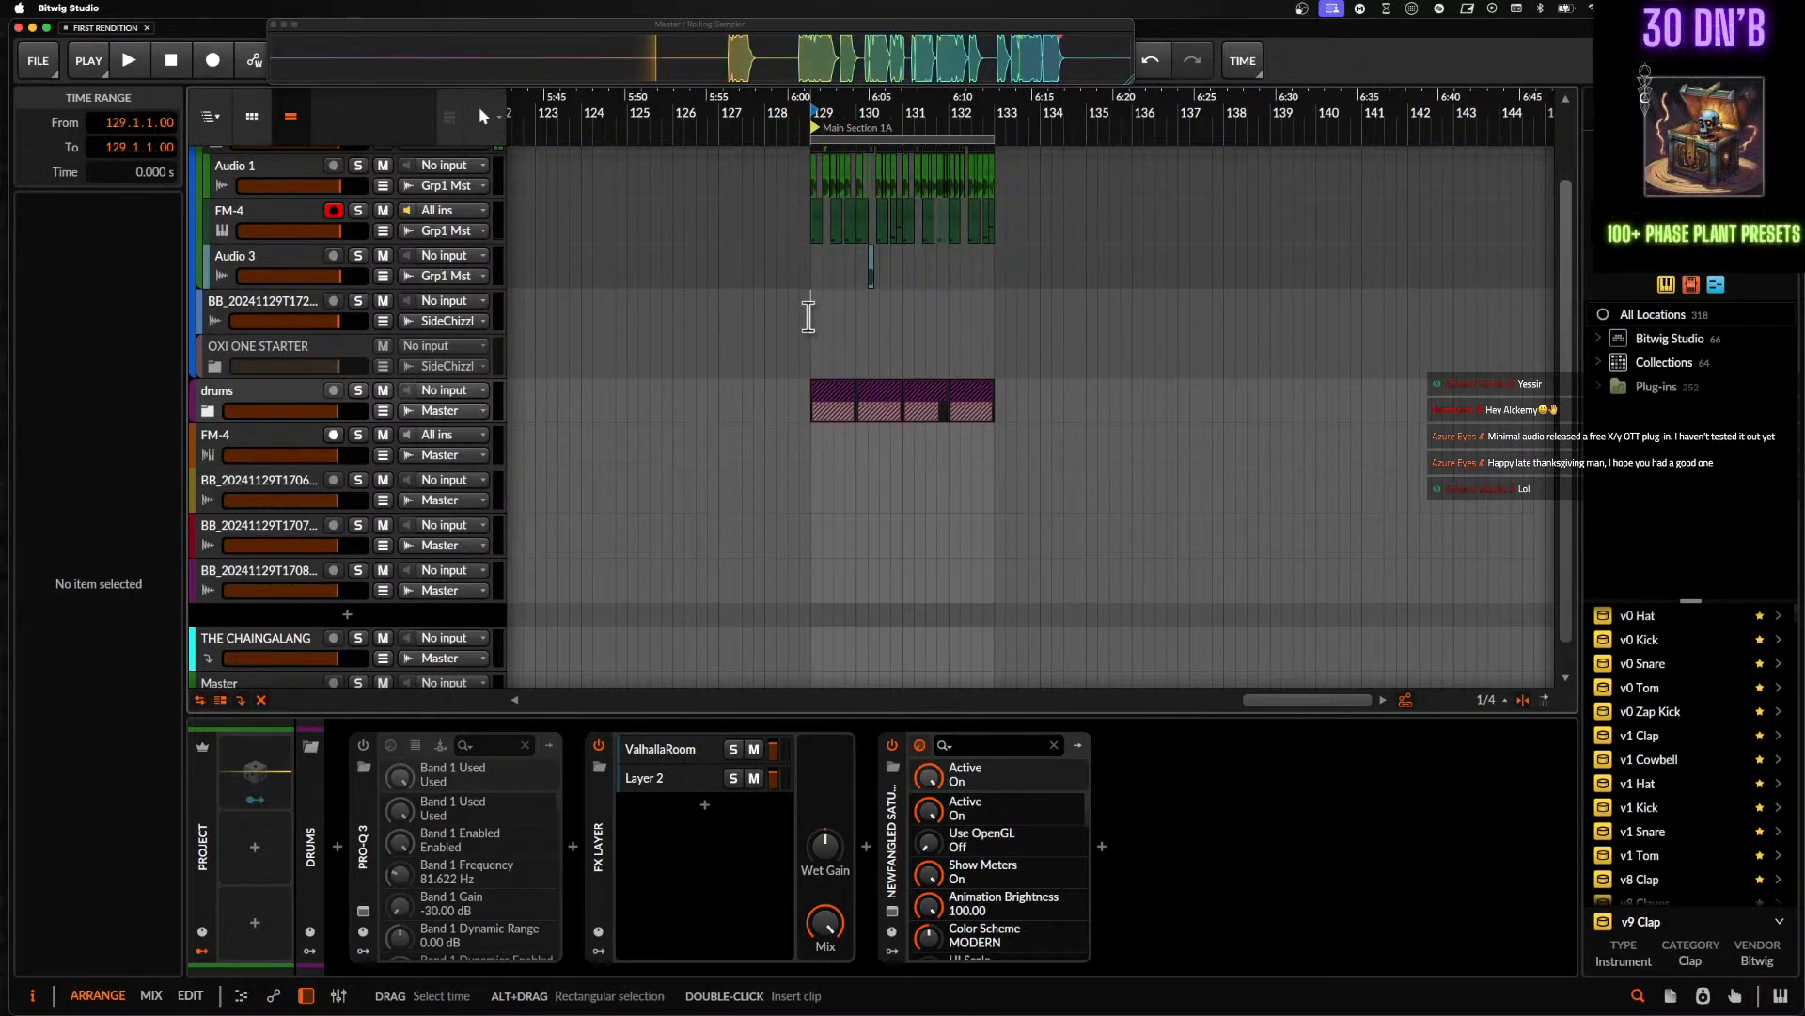
pyautogui.click(272, 25)
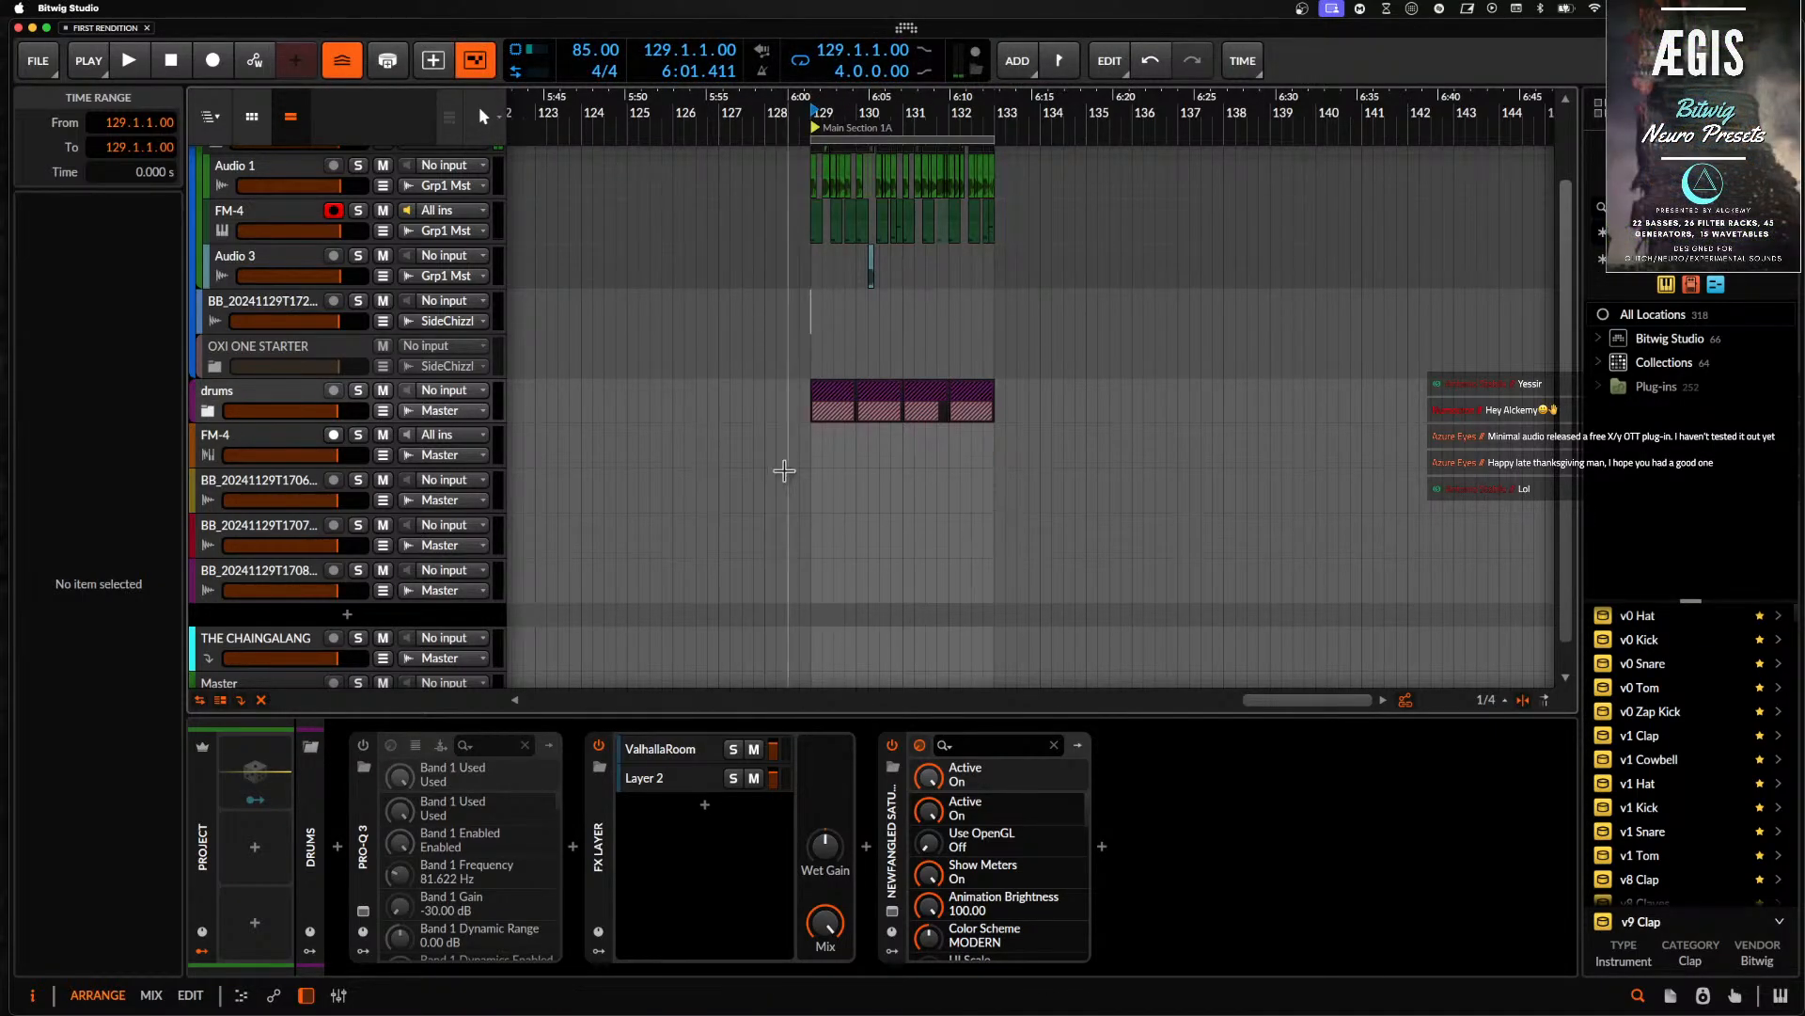
# - Collapse Group 1 and add a new instrument track between the drums group and the FM-4 track
pyautogui.moveTo(810, 449); pyautogui.dragTo(975, 448)
pyautogui.click(766, 449)
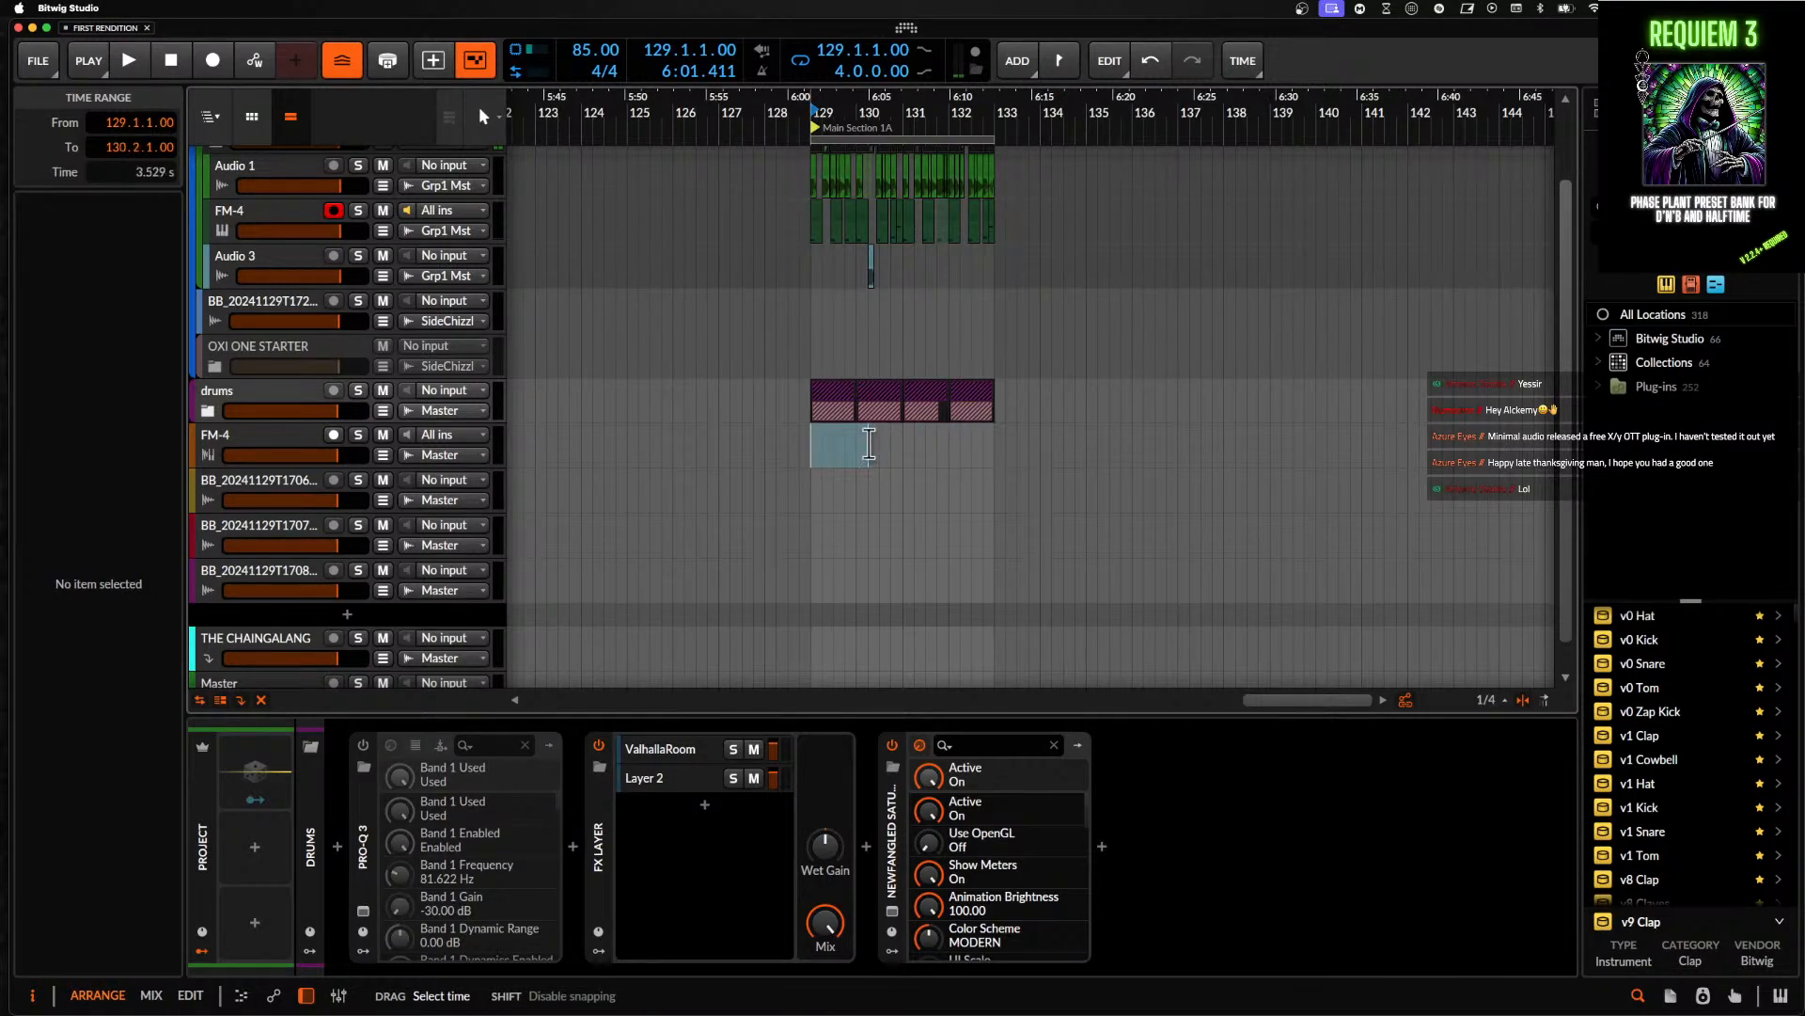
pyautogui.click(806, 445)
pyautogui.scroll(4, 806, 447)
pyautogui.scroll(-4, 824, 447)
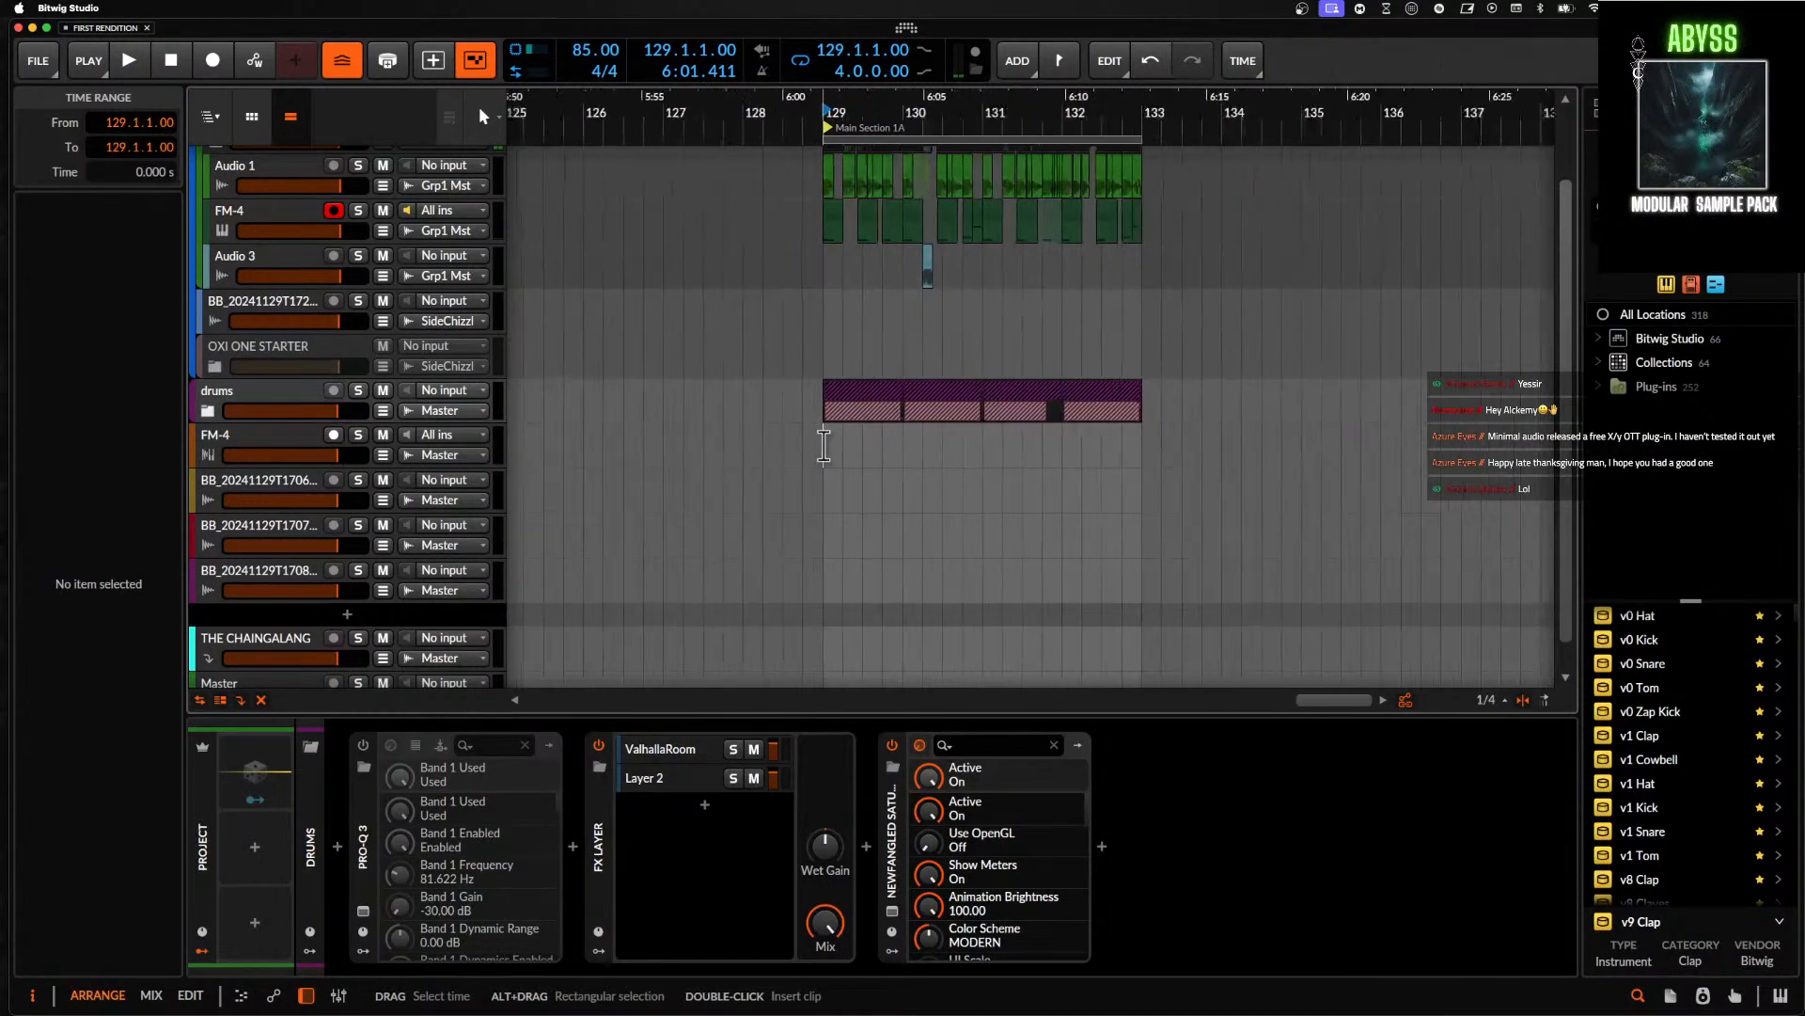
pyautogui.scroll(2, 394, 419)
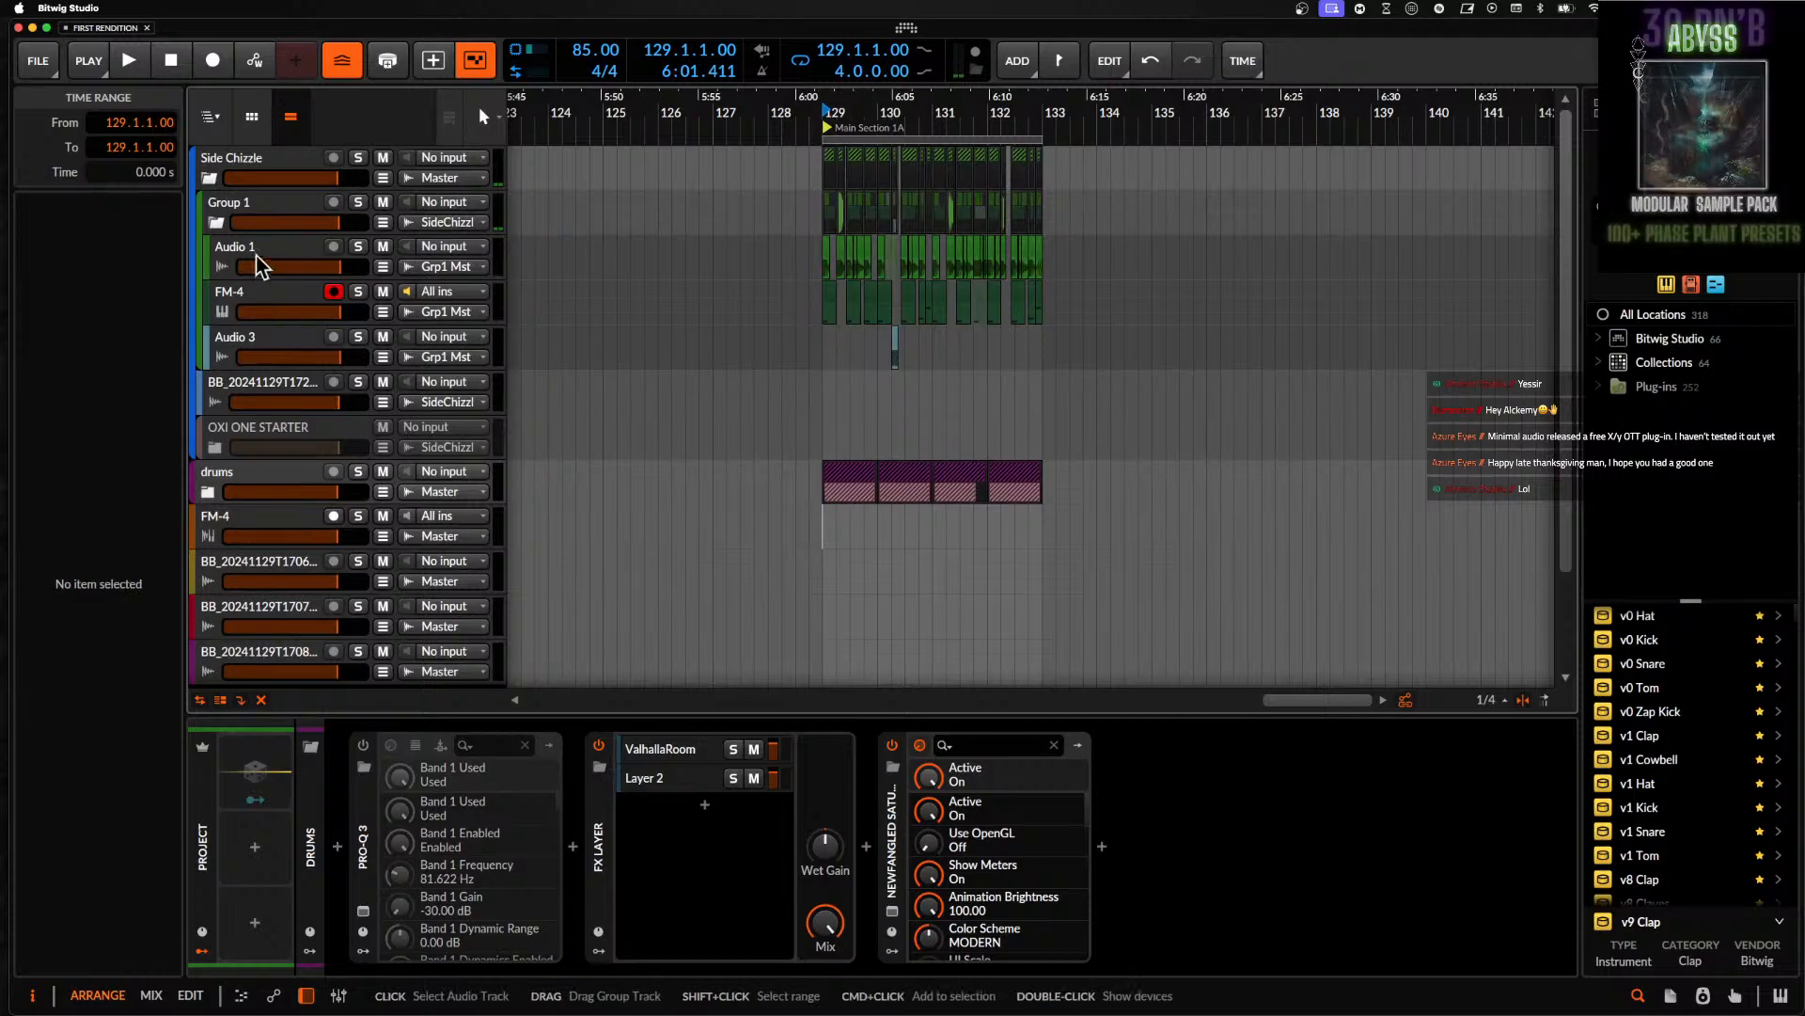
pyautogui.click(216, 222)
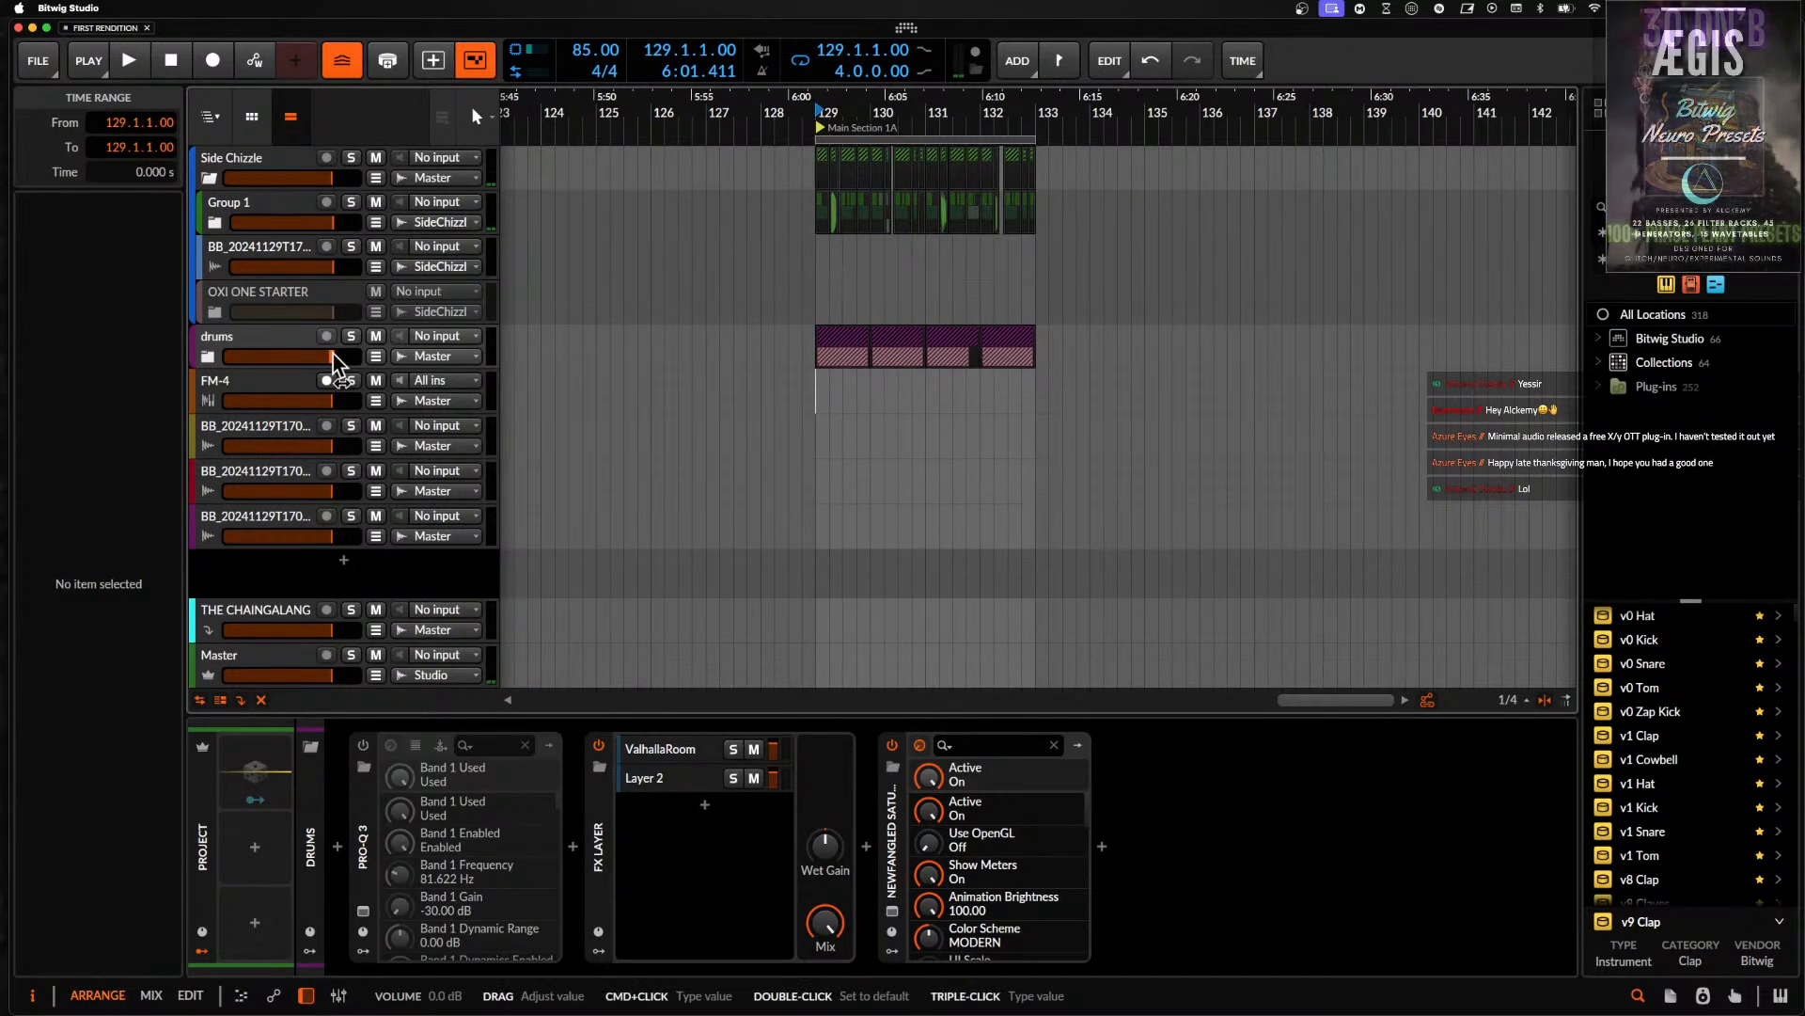
pyautogui.press('super+t')
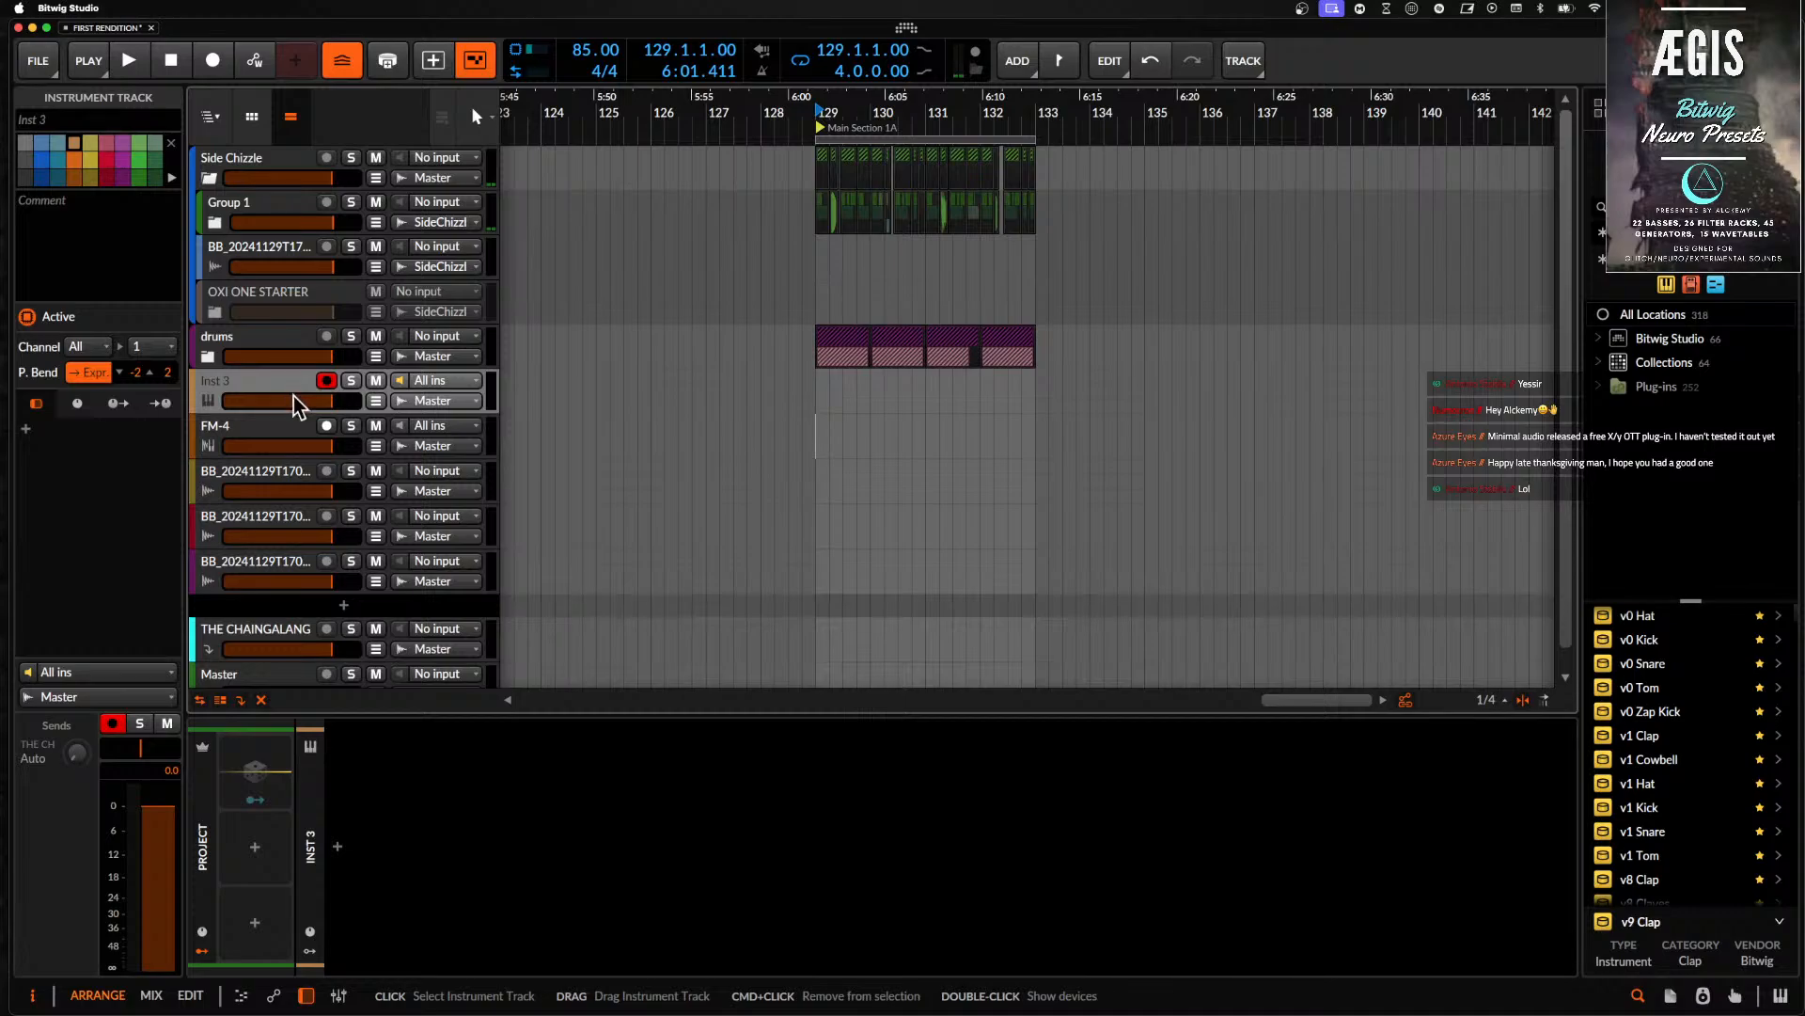
# - Insert the Phase Plant synth on the new instrument track
pyautogui.click(338, 847)
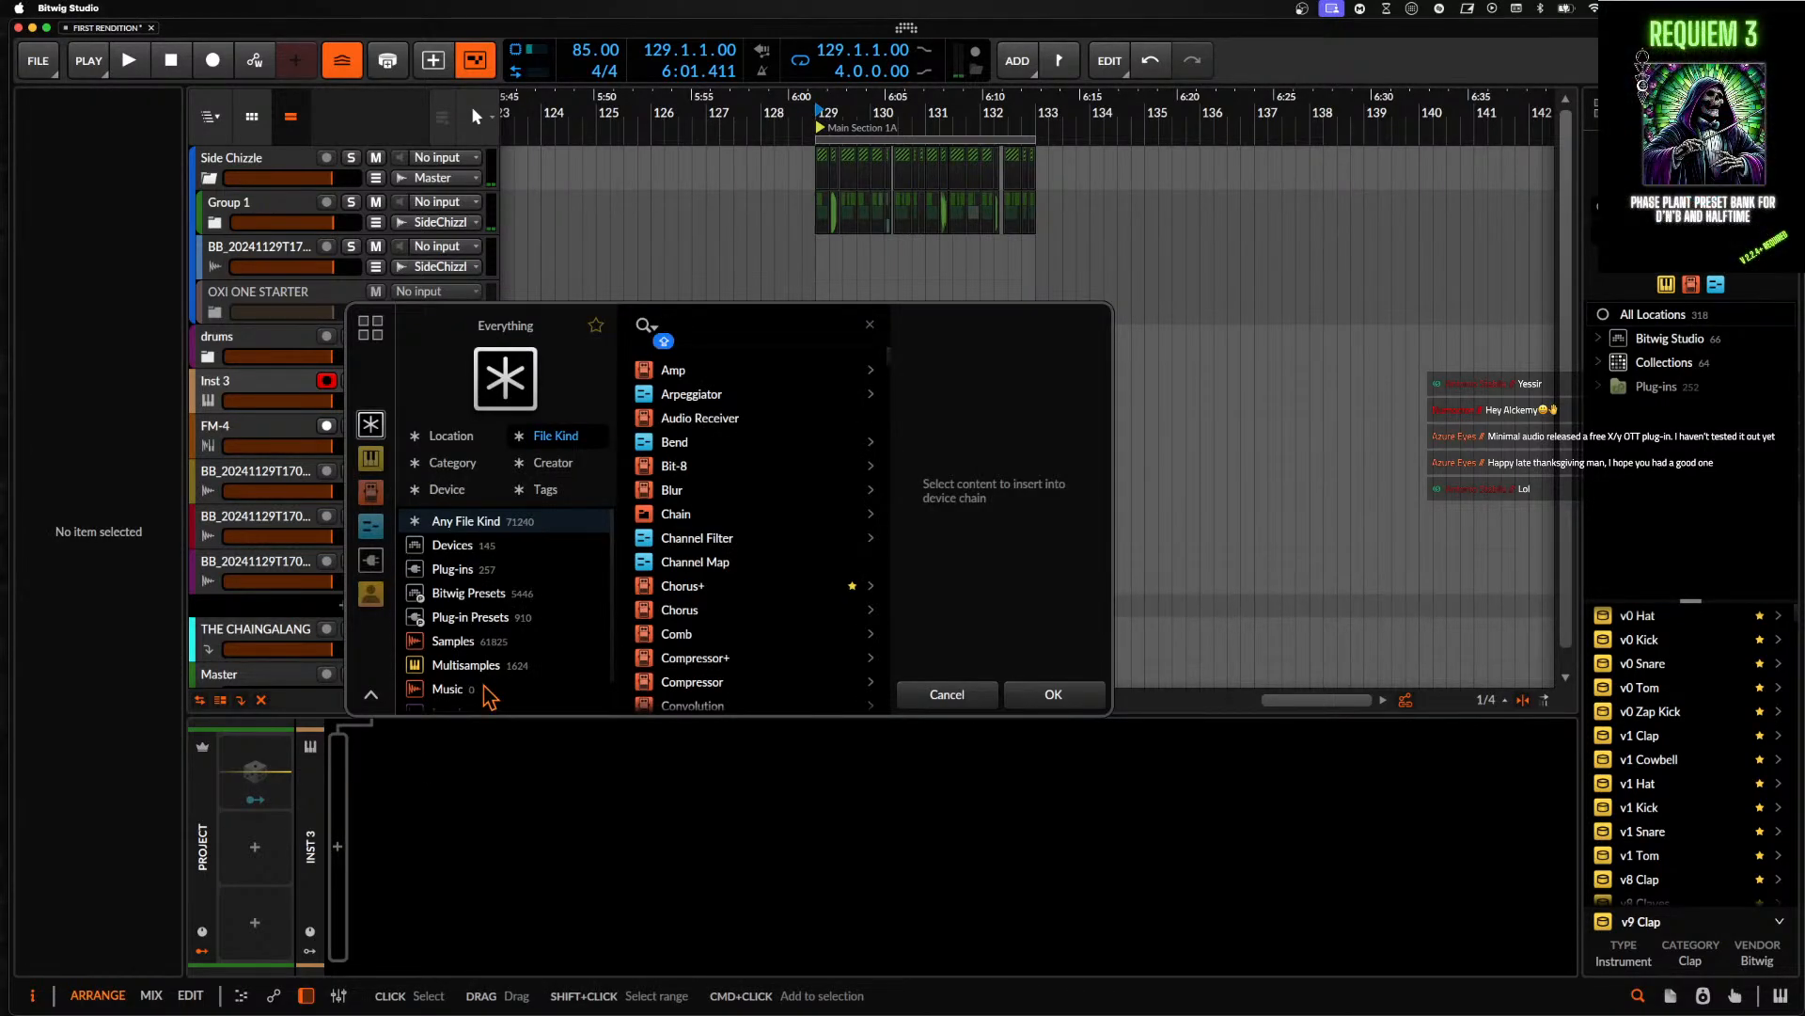
pyautogui.write('PHASE')
pyautogui.click(669, 446)
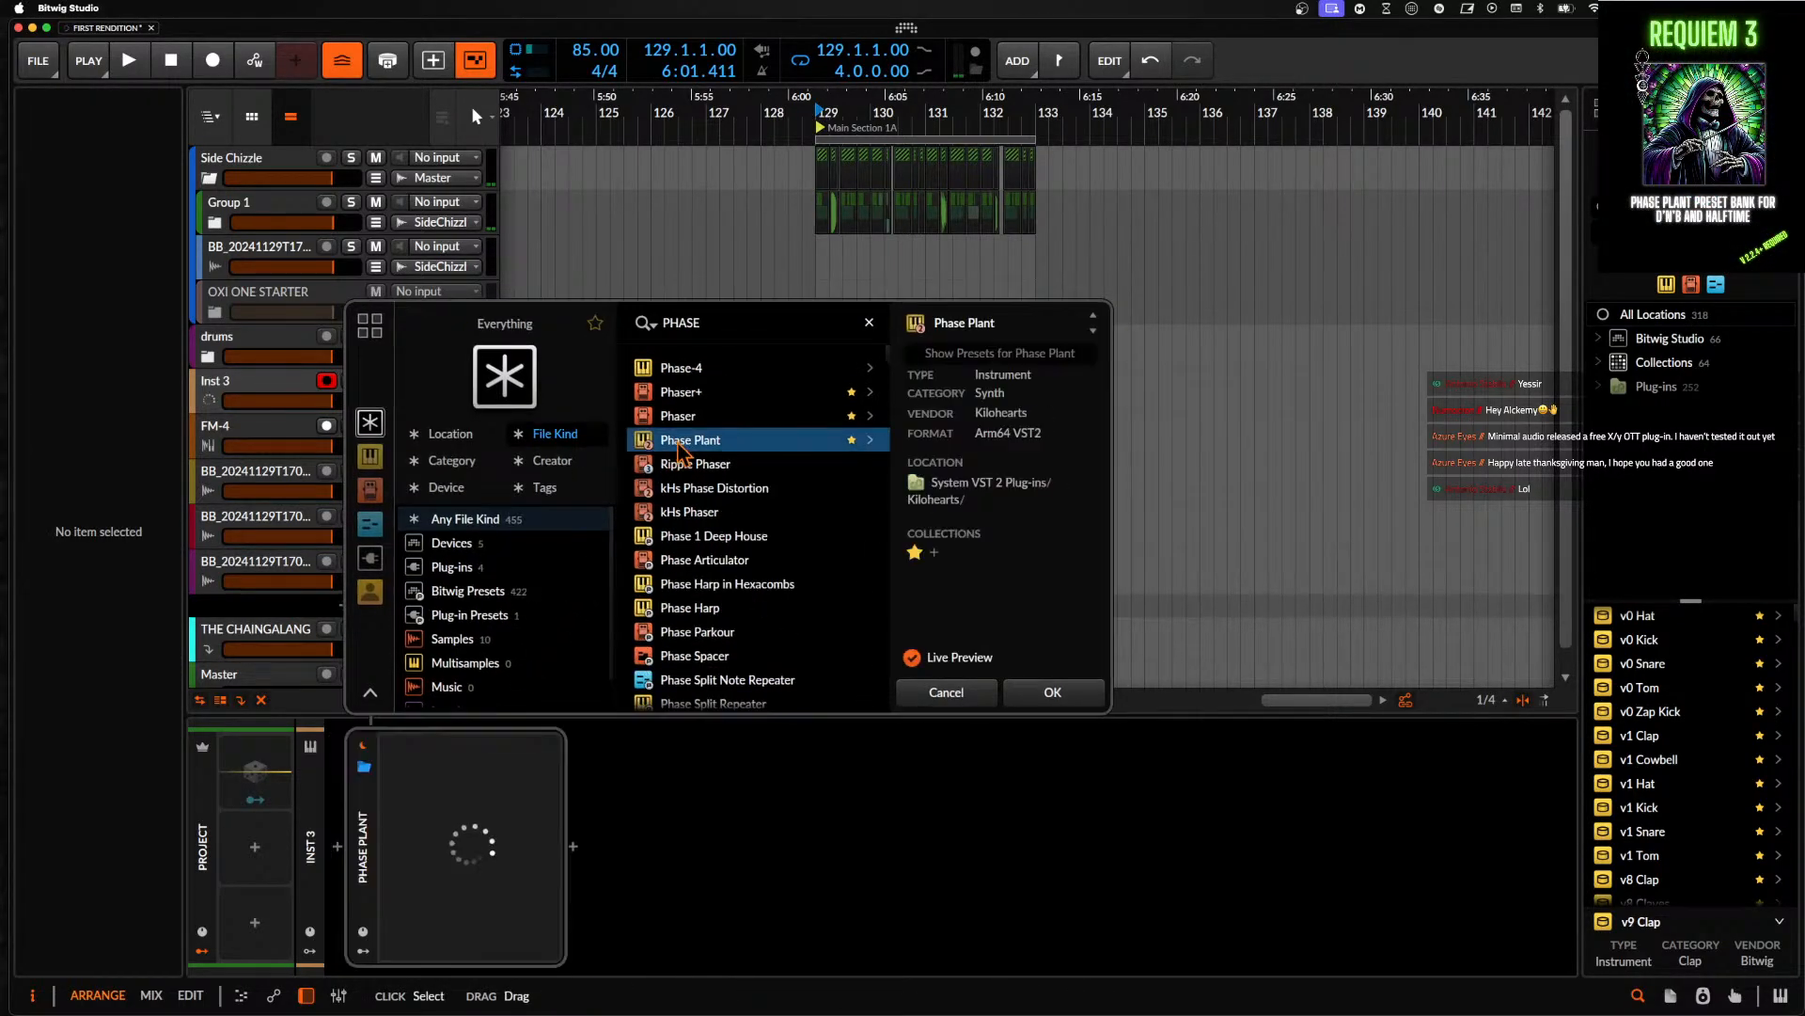
pyautogui.click(1018, 692)
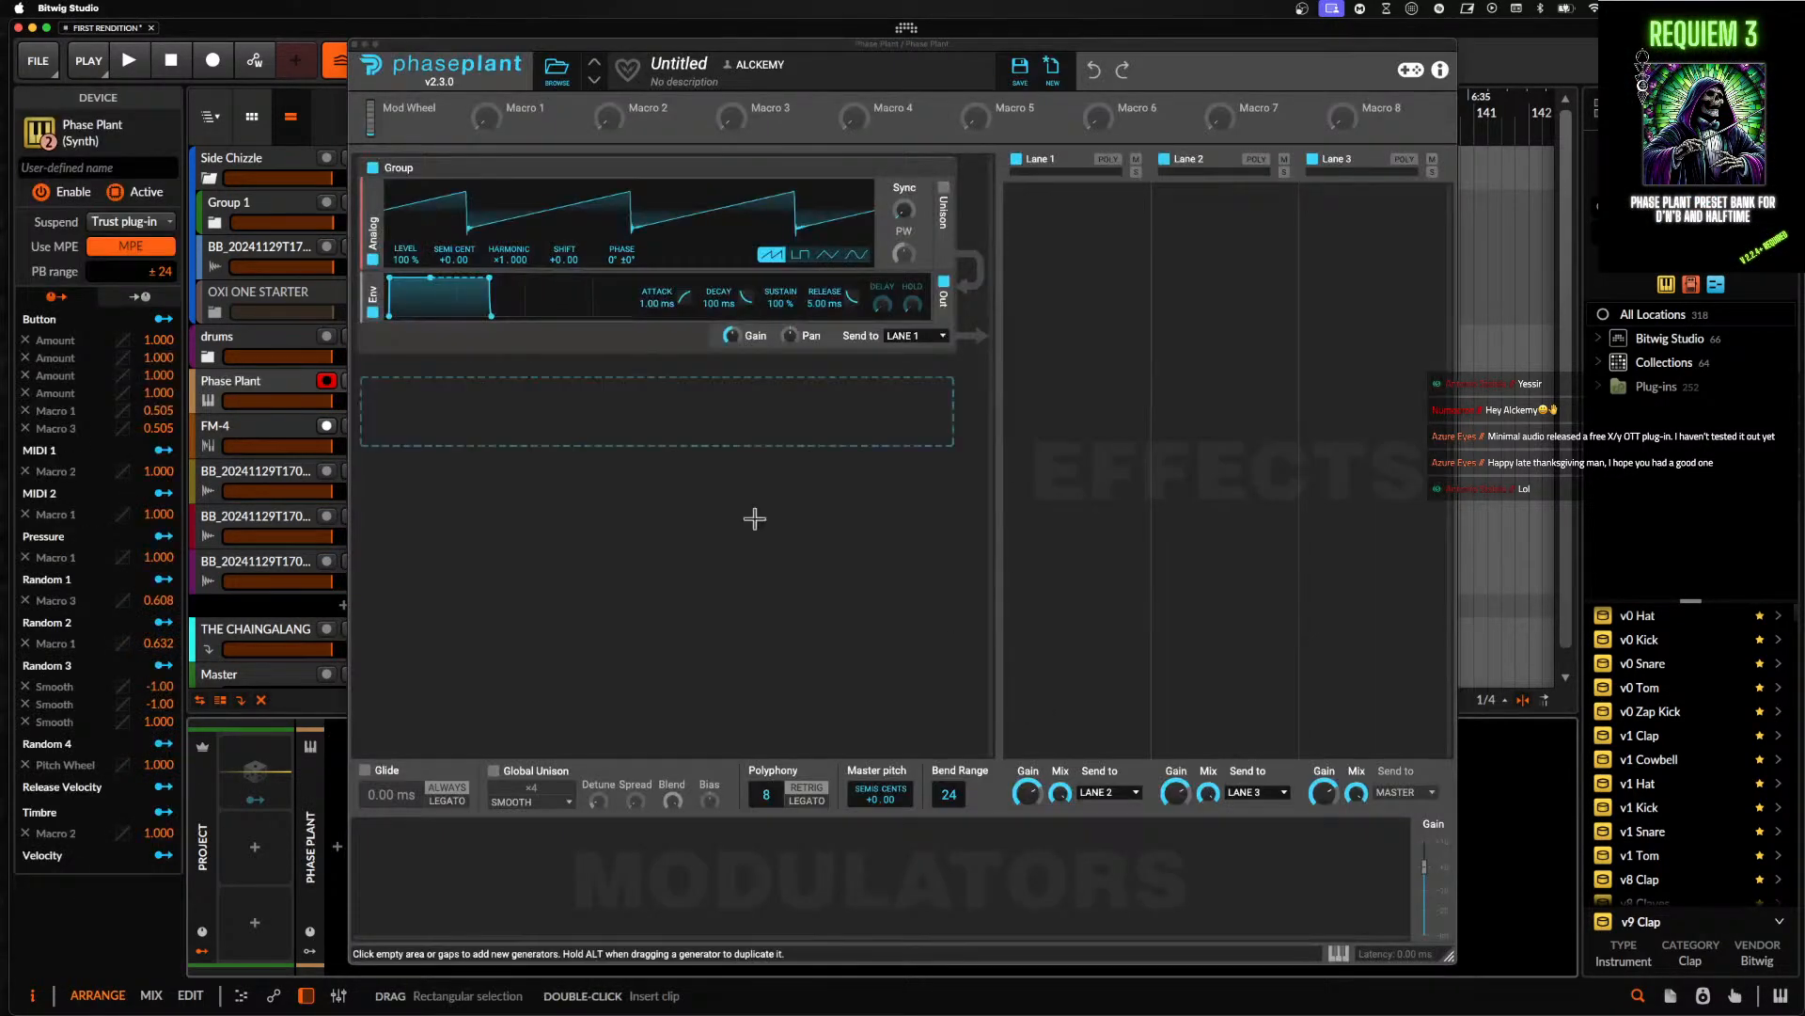
# - Set Phase Plant's analog oscillator to a sine wave and duplicate it with the second oscillator's harmonic at 3
pyautogui.click(856, 257)
pyautogui.doubleClick(380, 232)
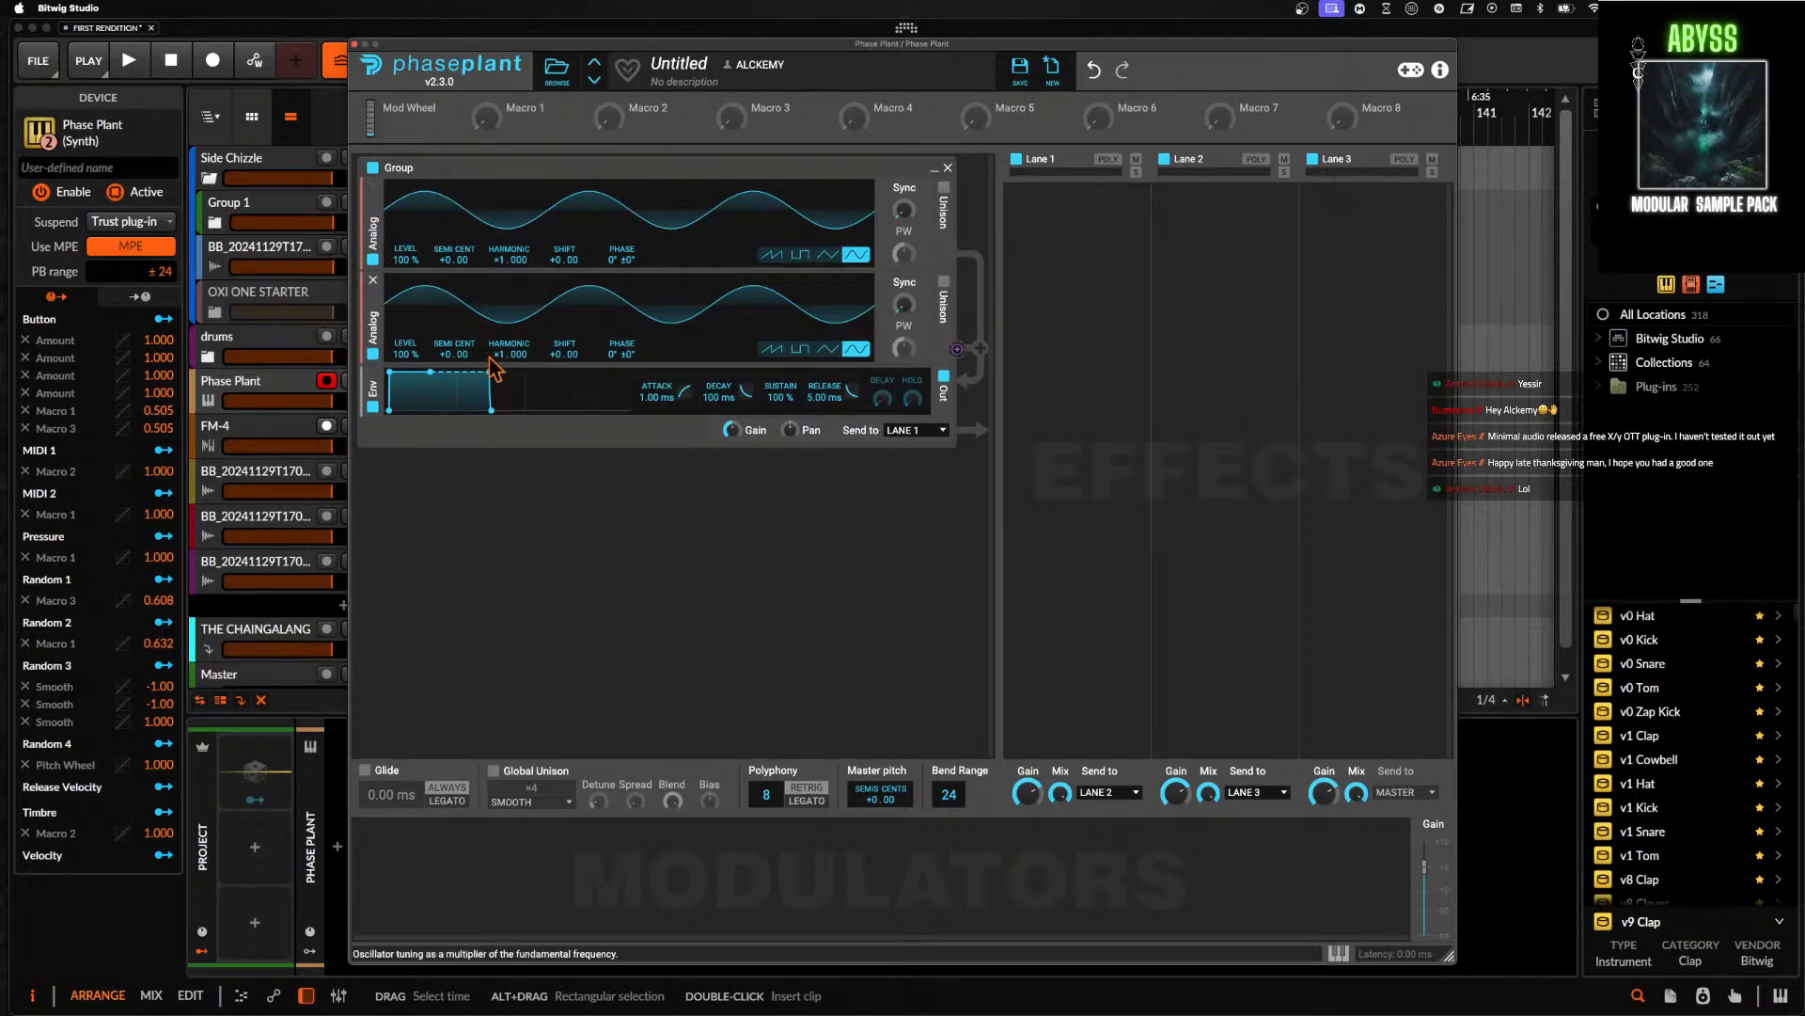
pyautogui.moveTo(508, 353); pyautogui.dragTo(509, 329)
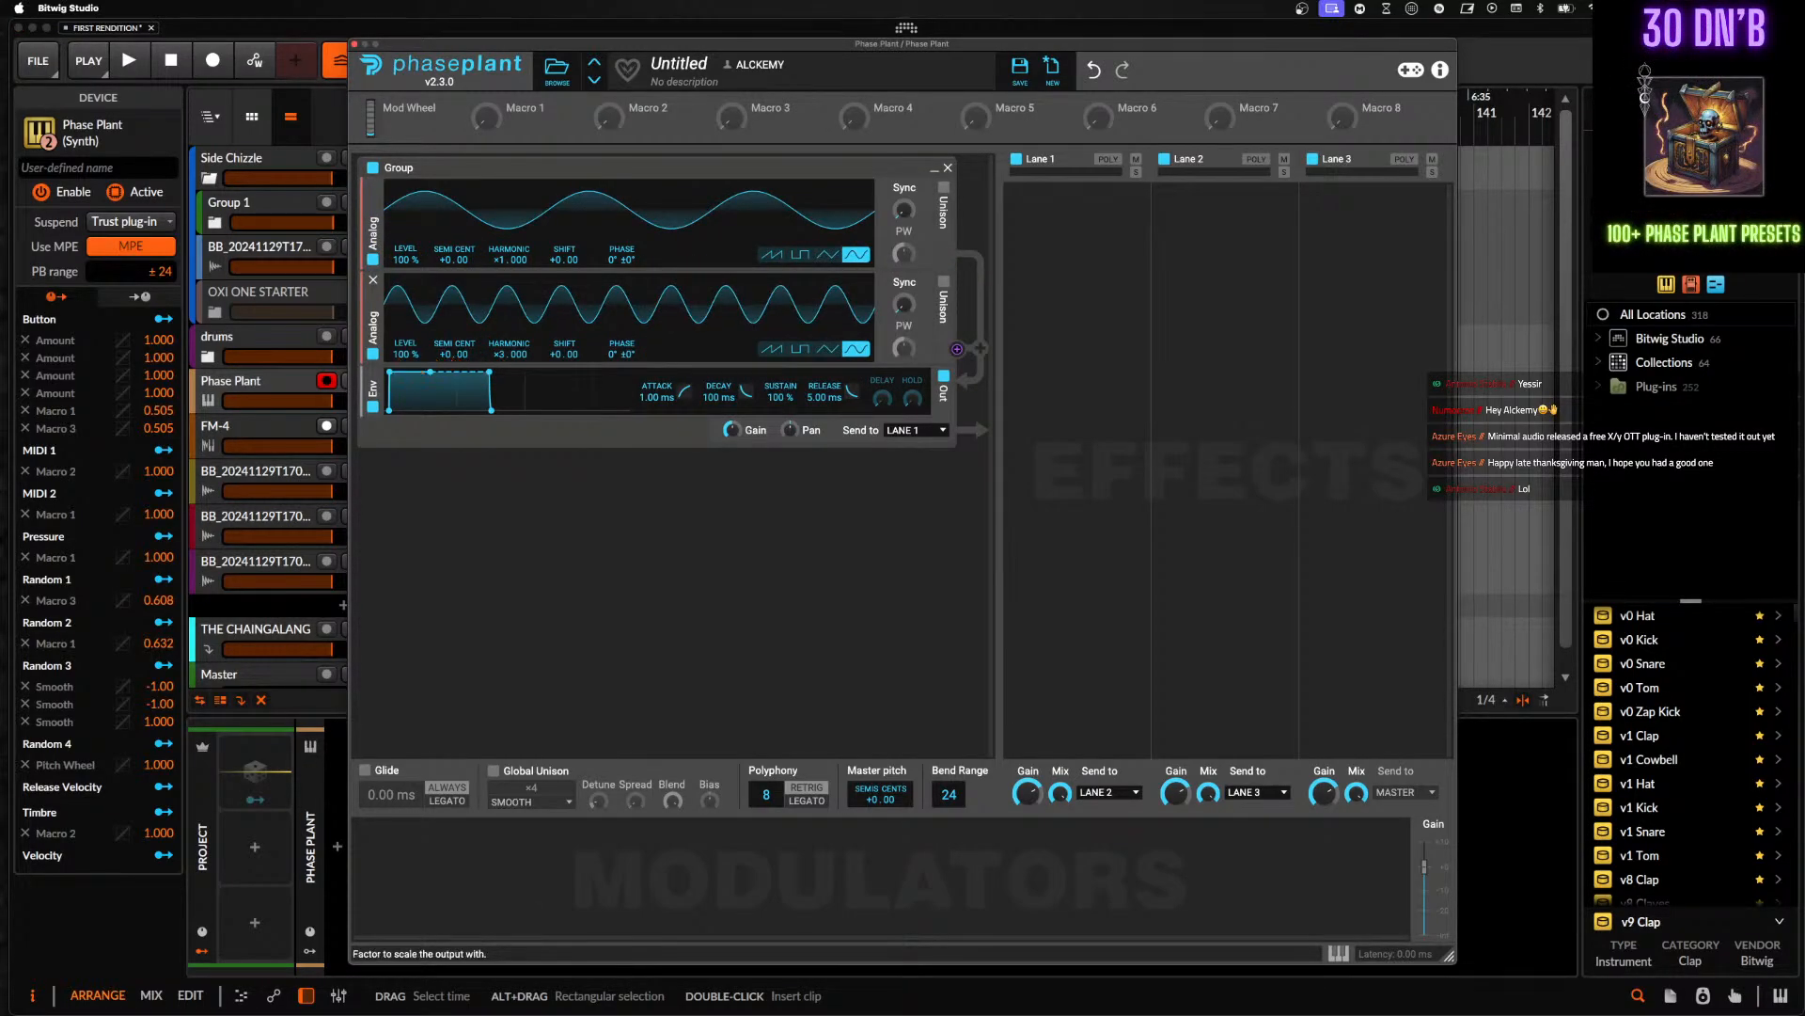
# - Set the second oscillator's level to 44% and add a Shaper Table effect to Lane 1
pyautogui.moveTo(405, 354); pyautogui.dragTo(405, 359)
pyautogui.click(1102, 218)
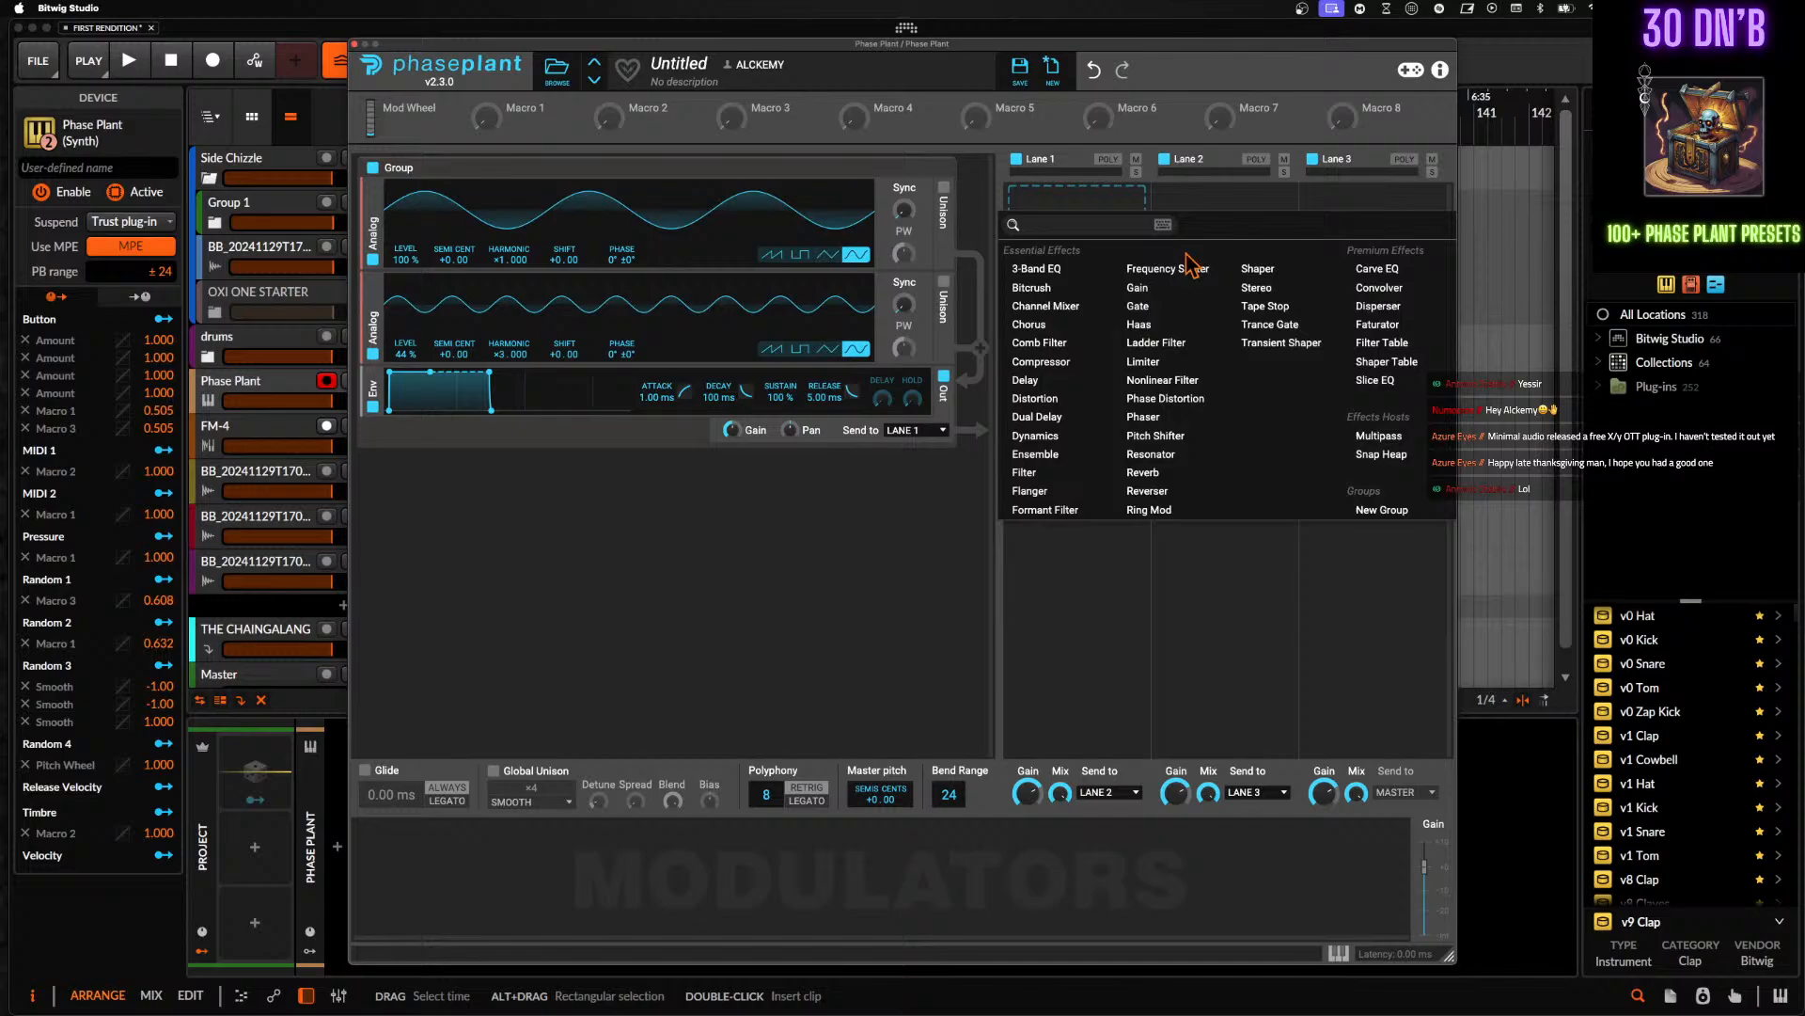
pyautogui.click(1357, 367)
# - Add a Transient Shaper to Lane 3 and adjust the drive of the Shaper Table in Lane 1
pyautogui.click(1374, 237)
pyautogui.click(1281, 363)
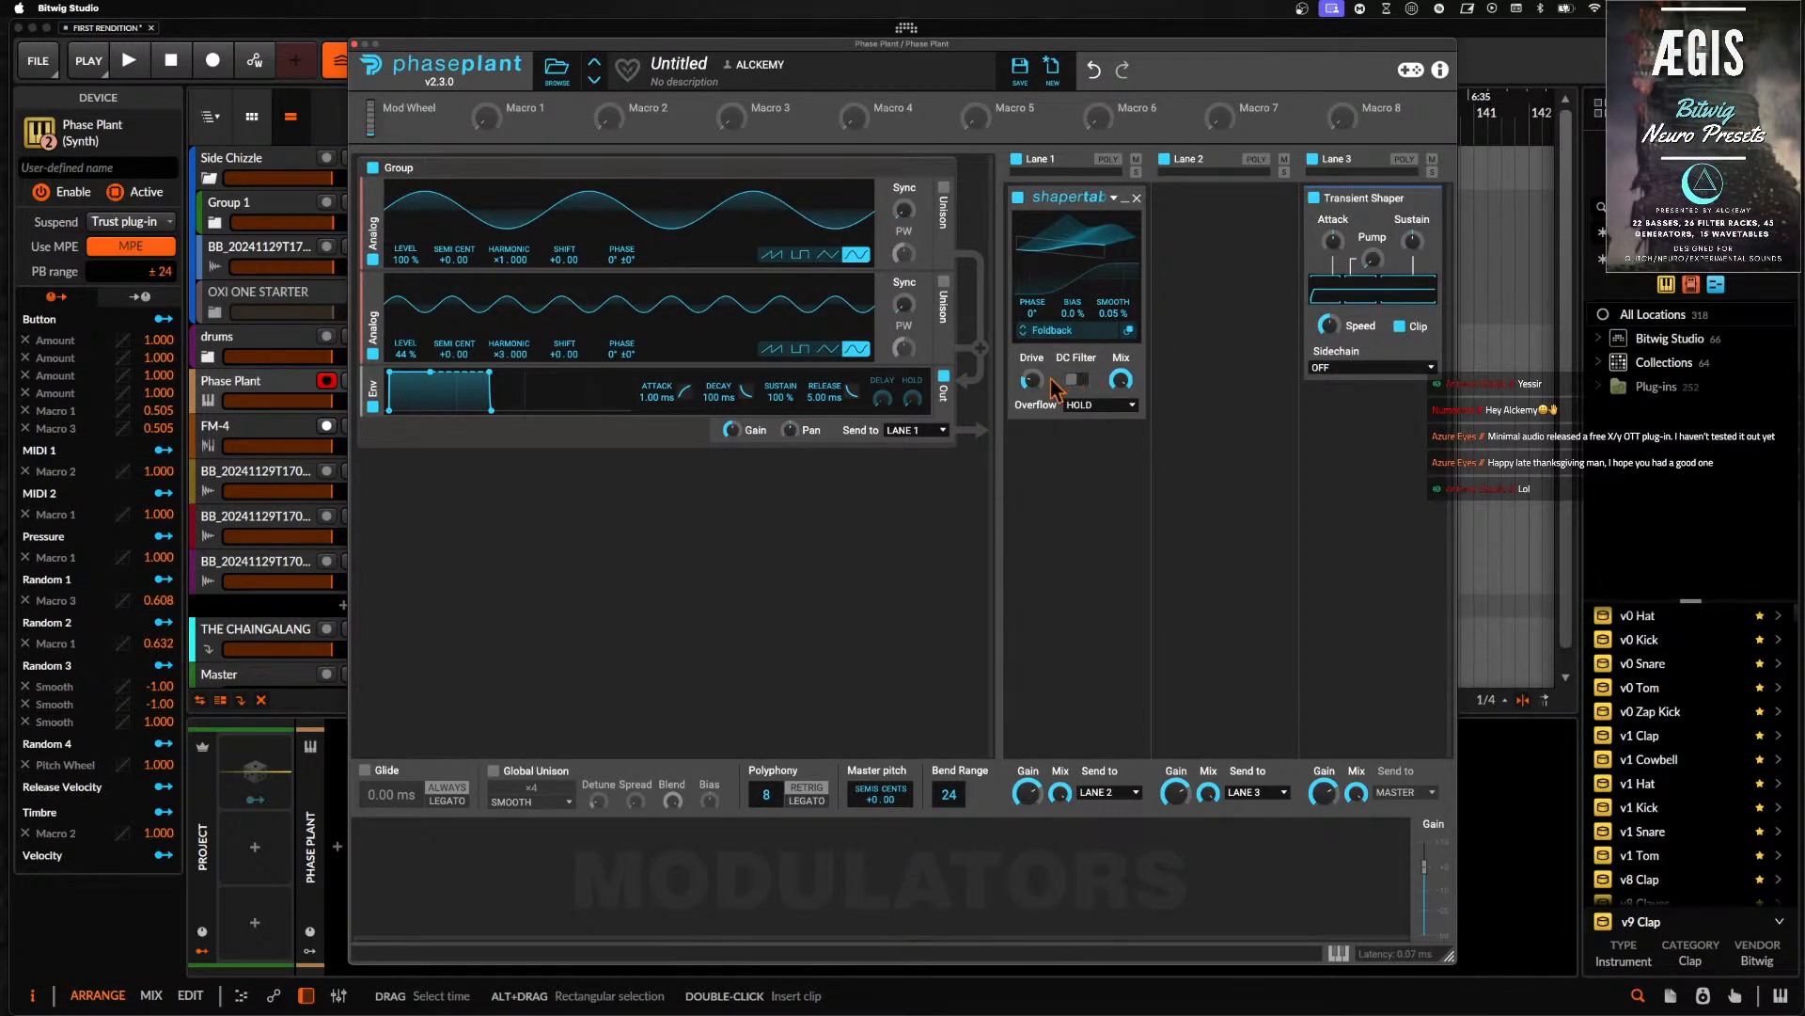
pyautogui.moveTo(1033, 380); pyautogui.dragTo(1032, 367)
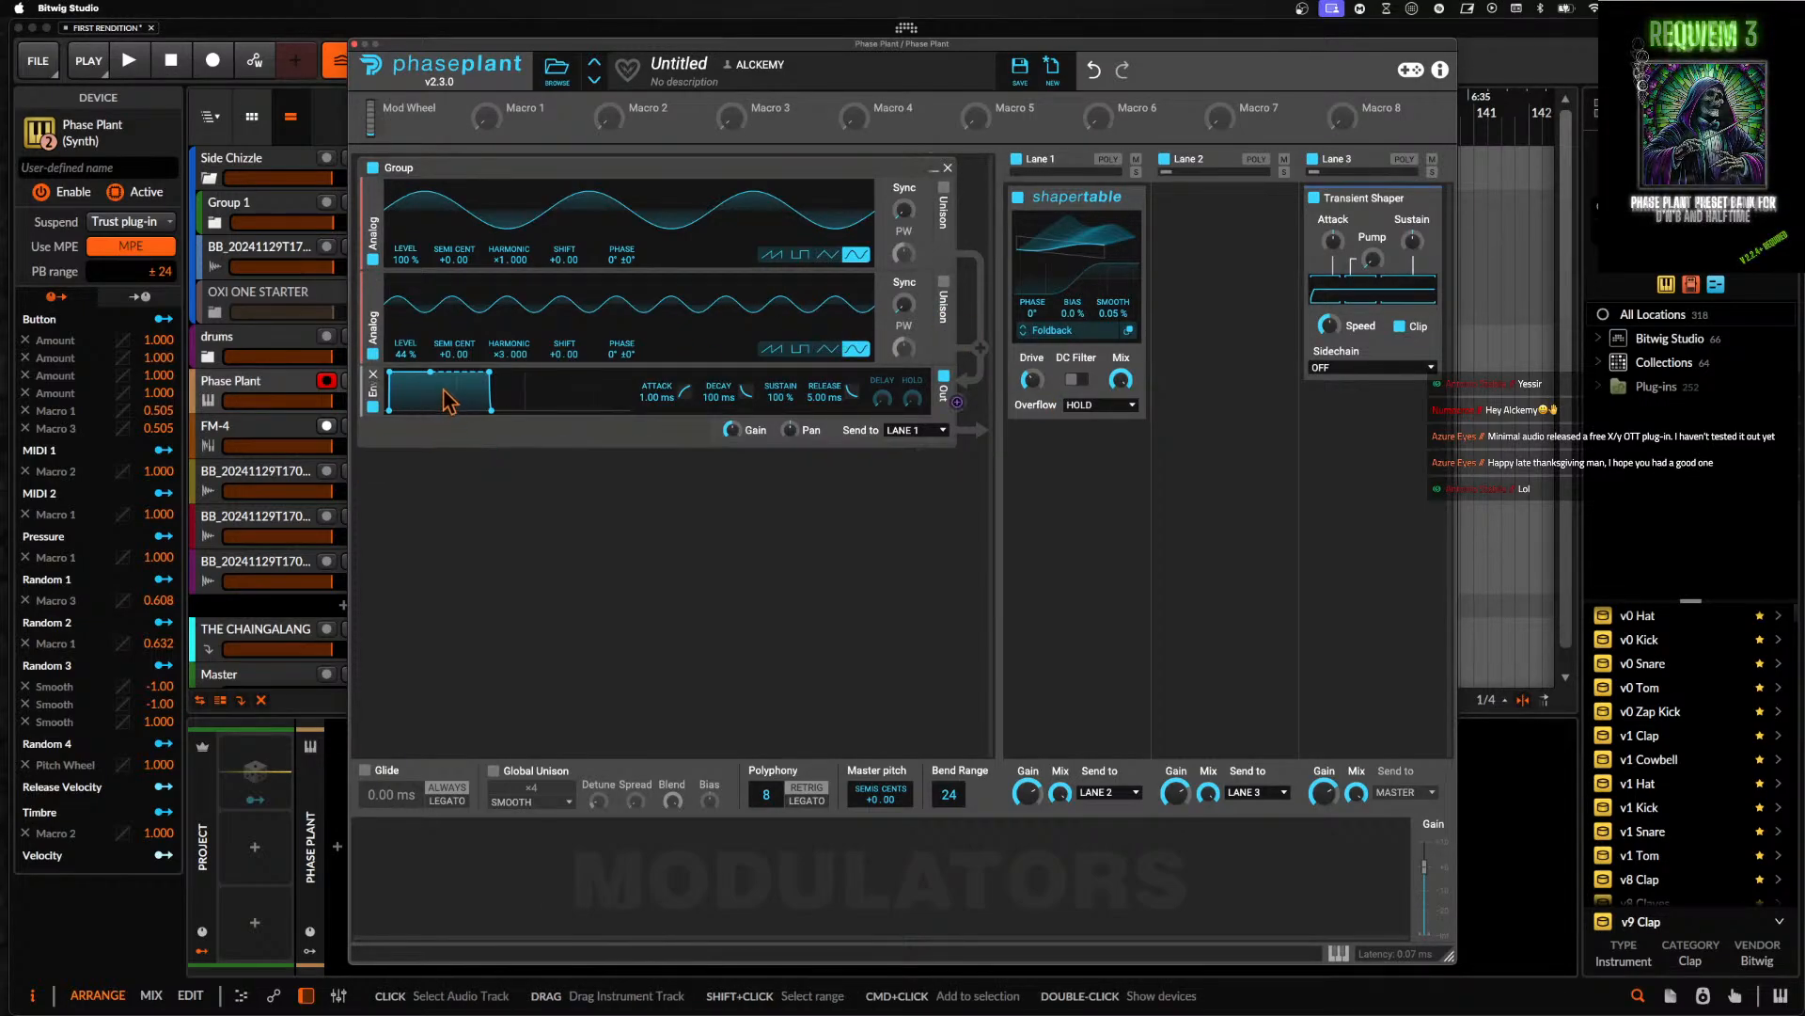
# - Shape the output envelope to 99.8 ms decay, 62% sustain and 461 ms release, and set polyphony to 1
pyautogui.moveTo(431, 372); pyautogui.dragTo(431, 383)
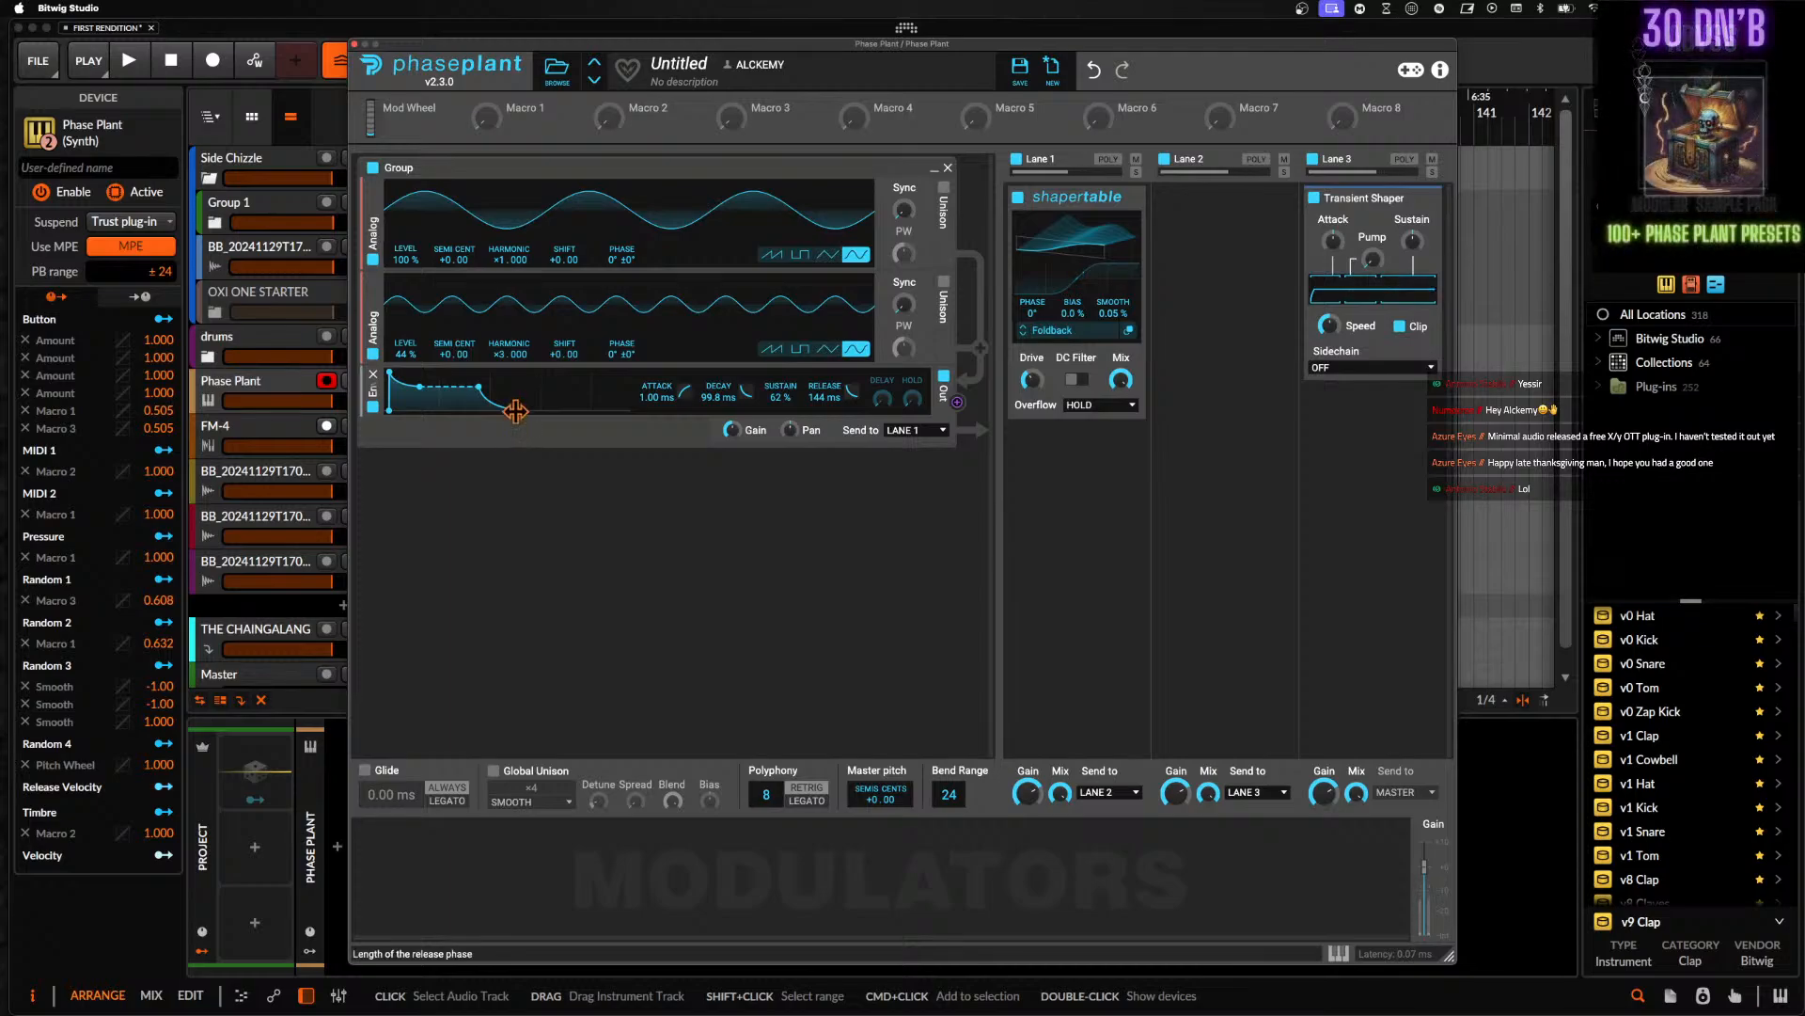
pyautogui.moveTo(522, 410); pyautogui.dragTo(555, 410)
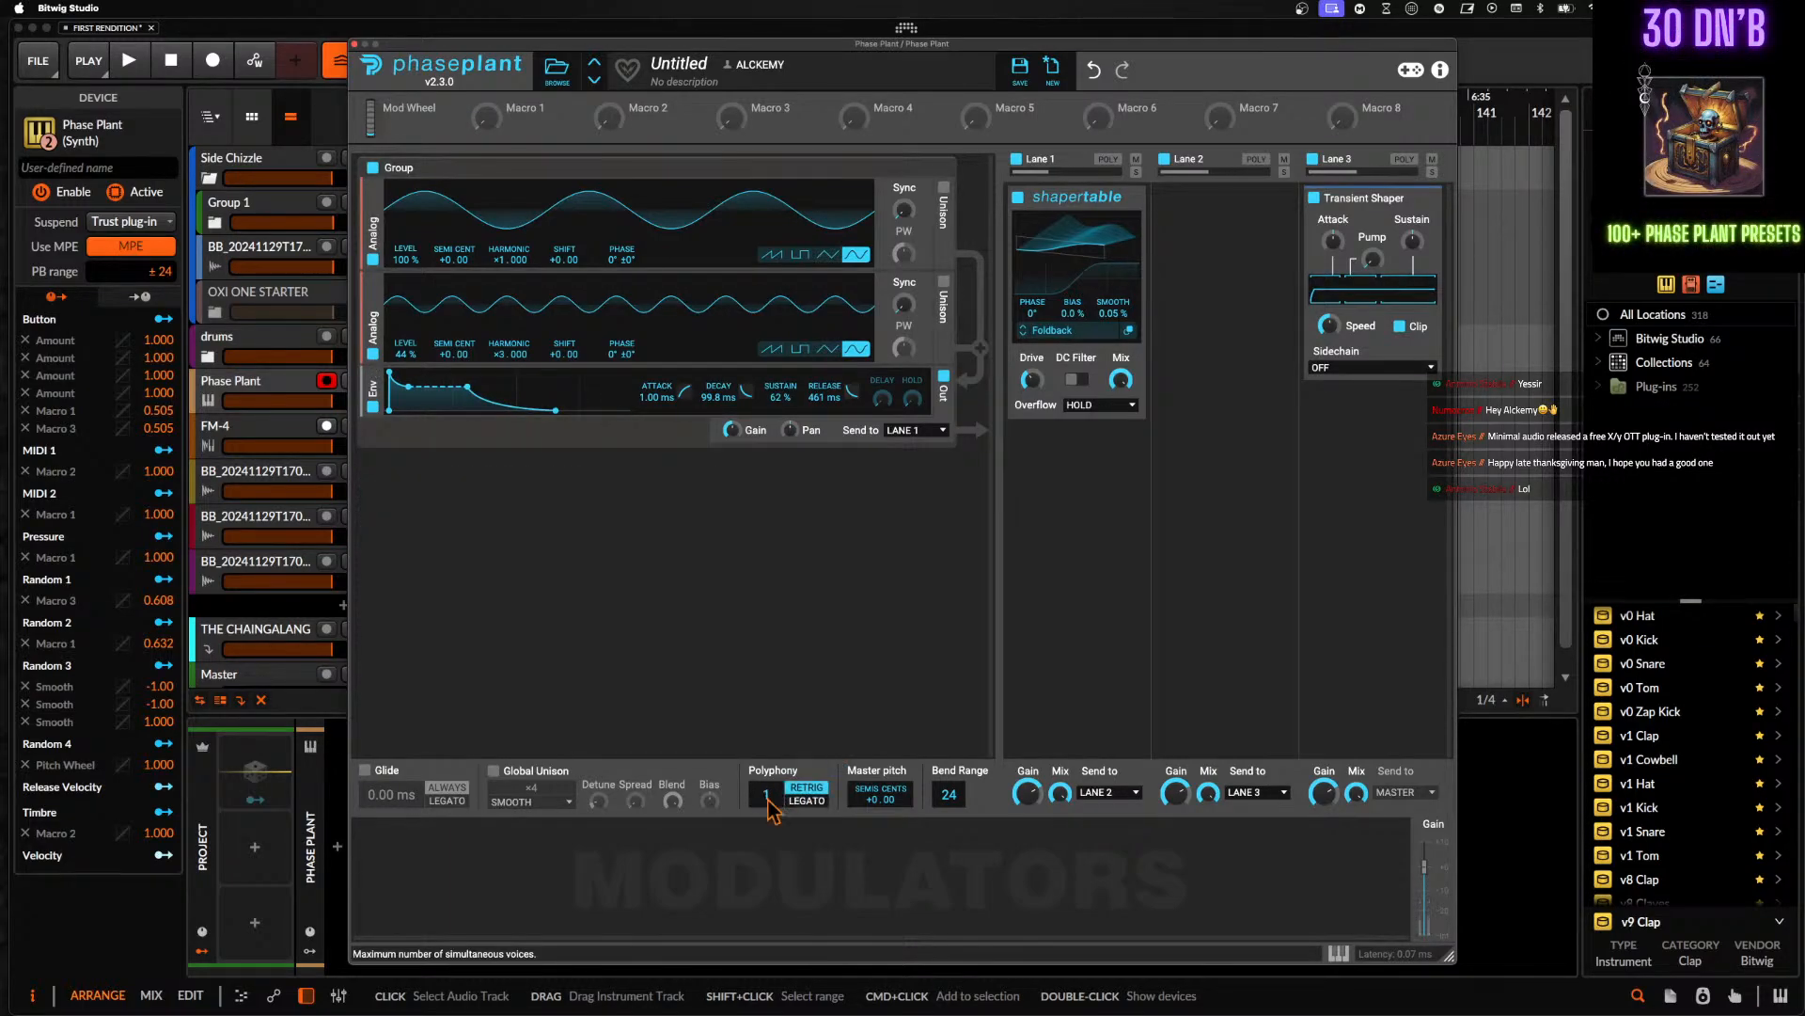
# - Add an Envelope modulator and assign it to the master pitch with a depth of about 25 semitones
pyautogui.click(496, 879)
pyautogui.click(405, 778)
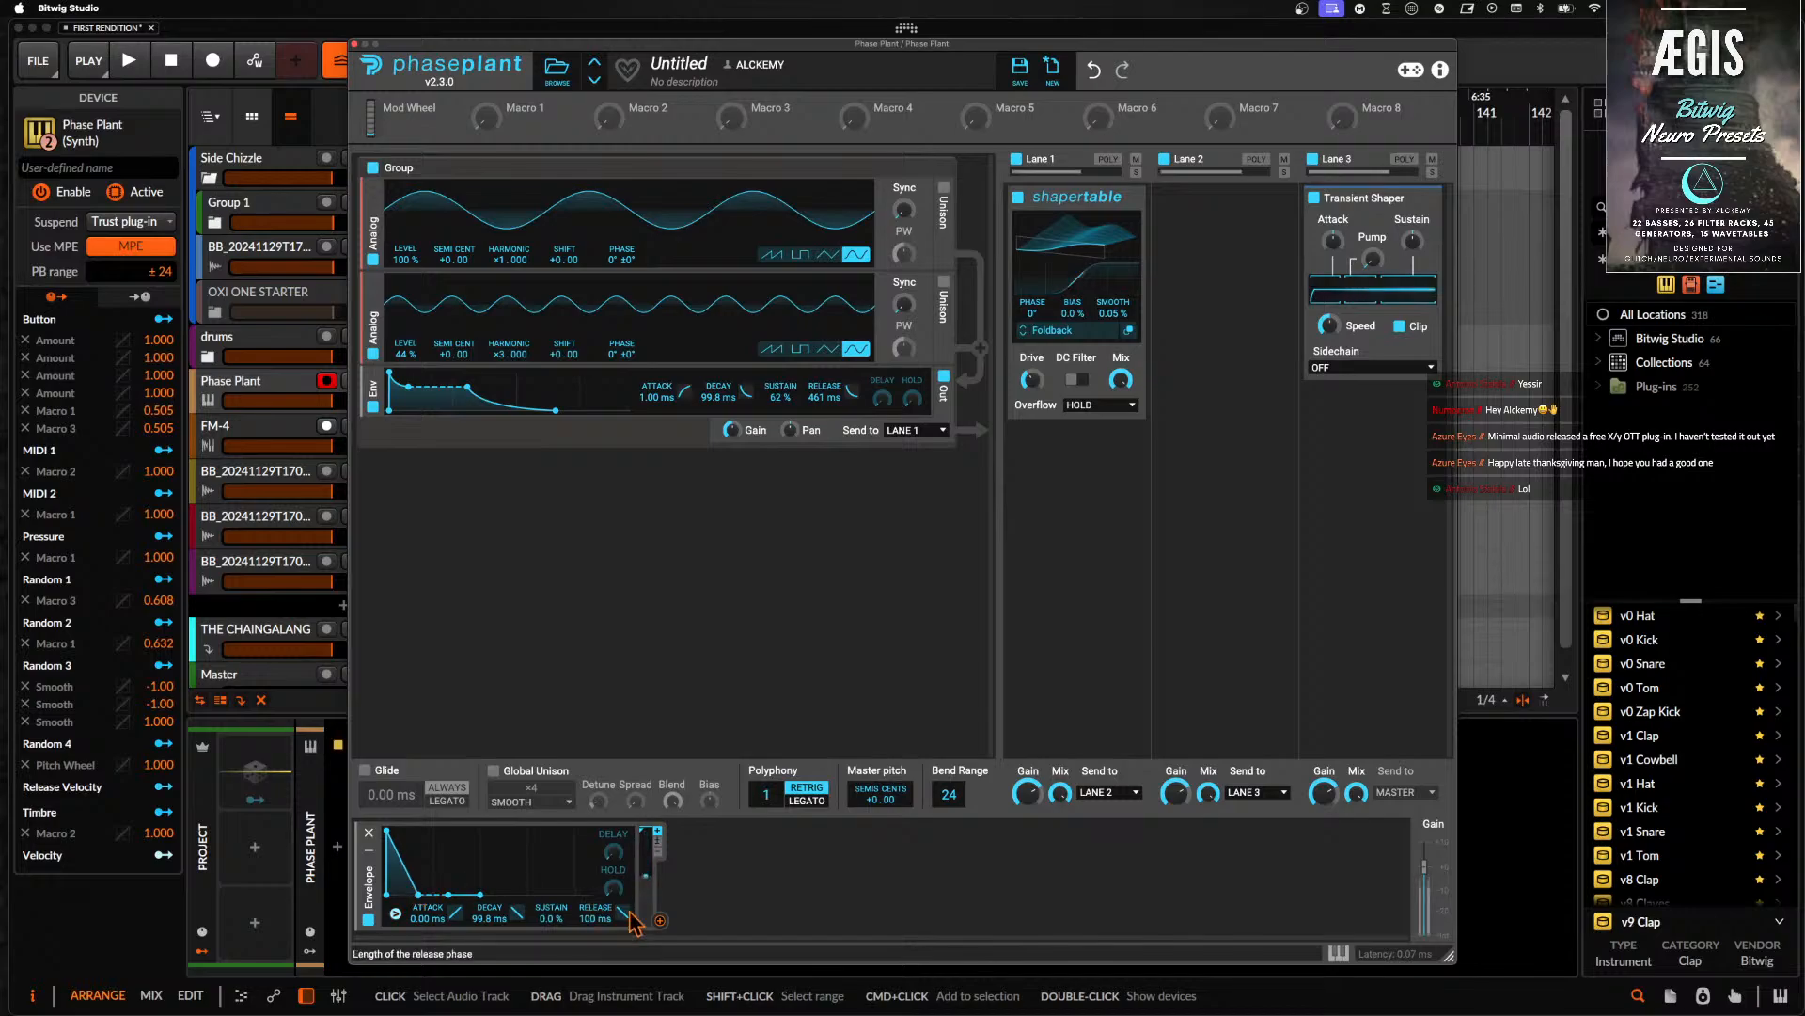
pyautogui.moveTo(660, 920); pyautogui.dragTo(955, 442)
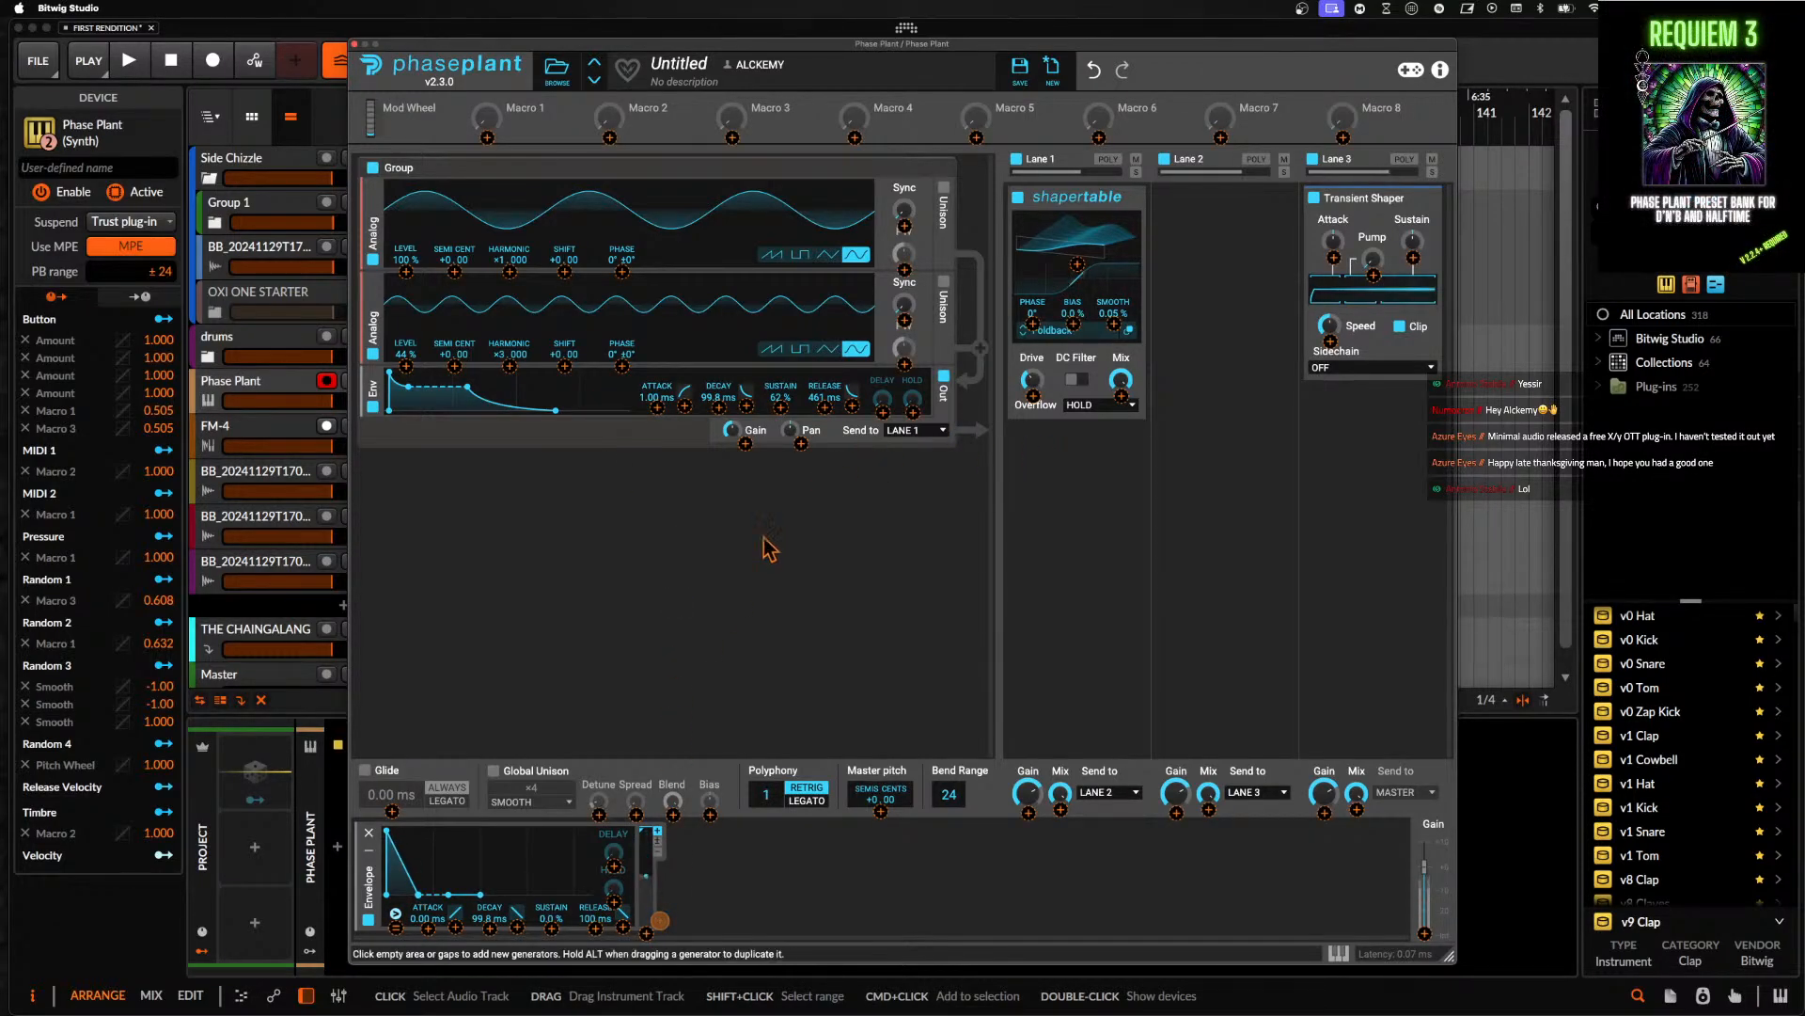
pyautogui.moveTo(849, 840); pyautogui.dragTo(881, 807)
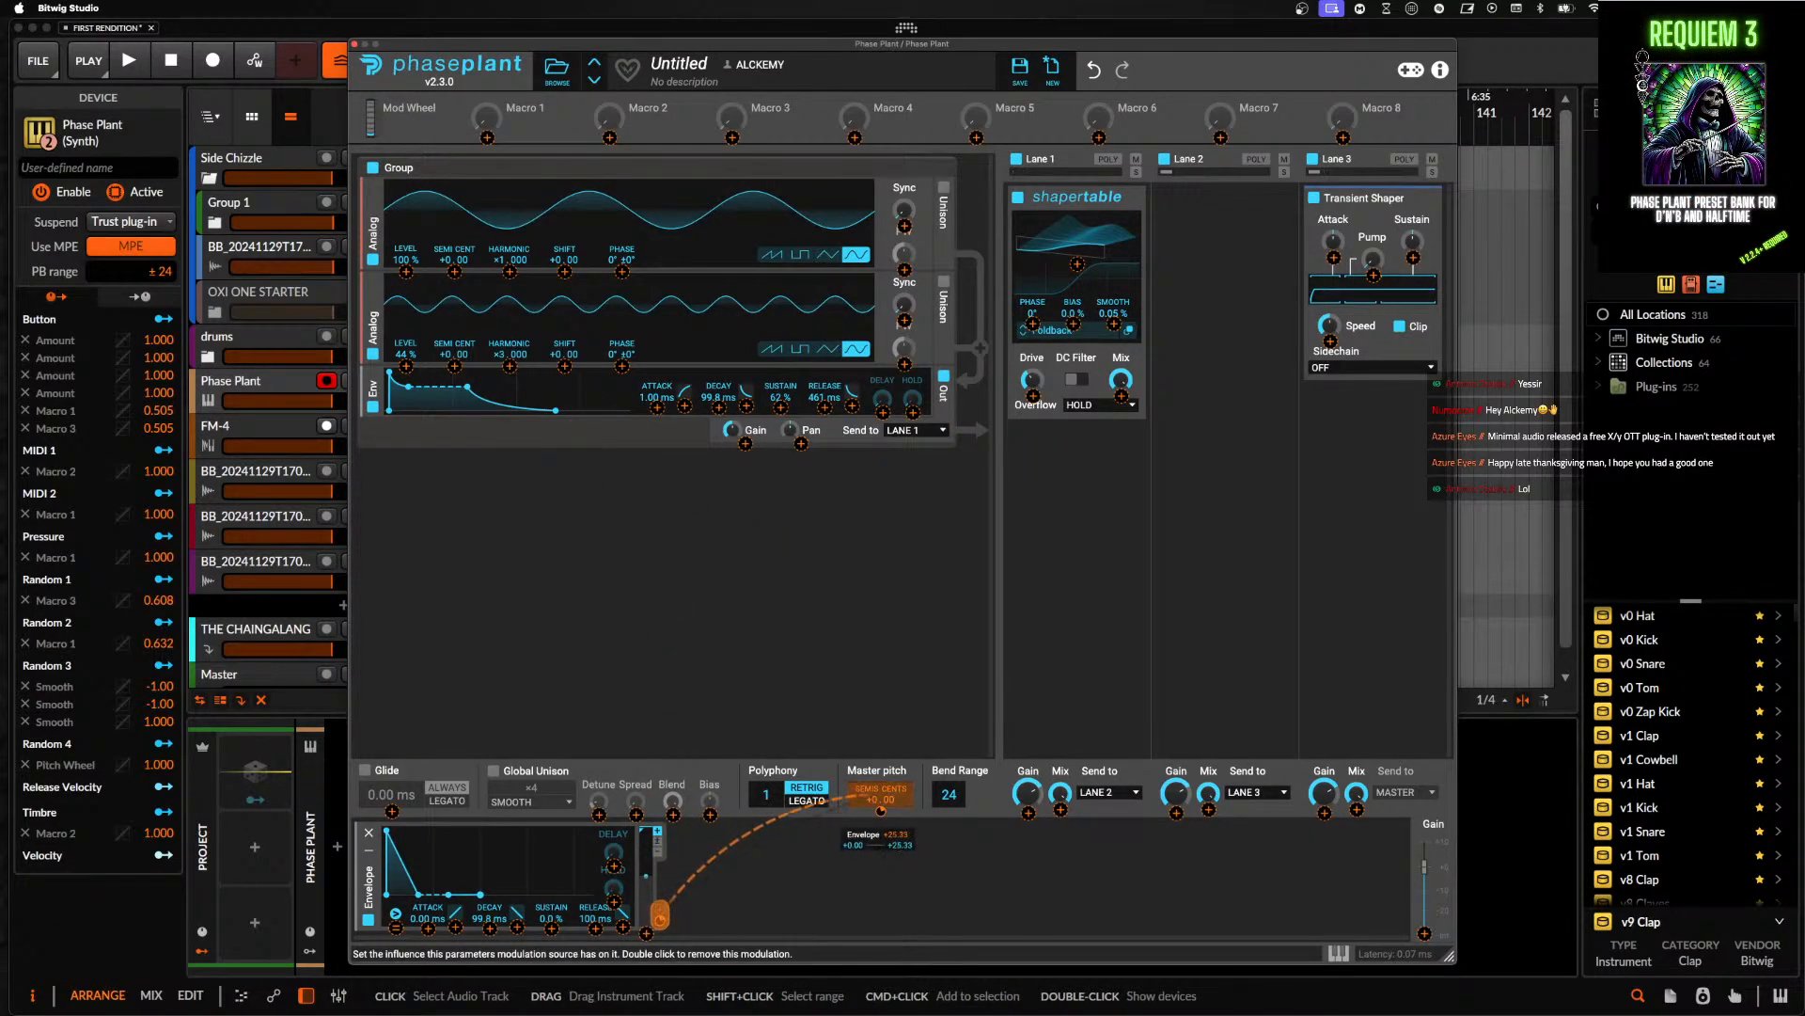
pyautogui.click(827, 872)
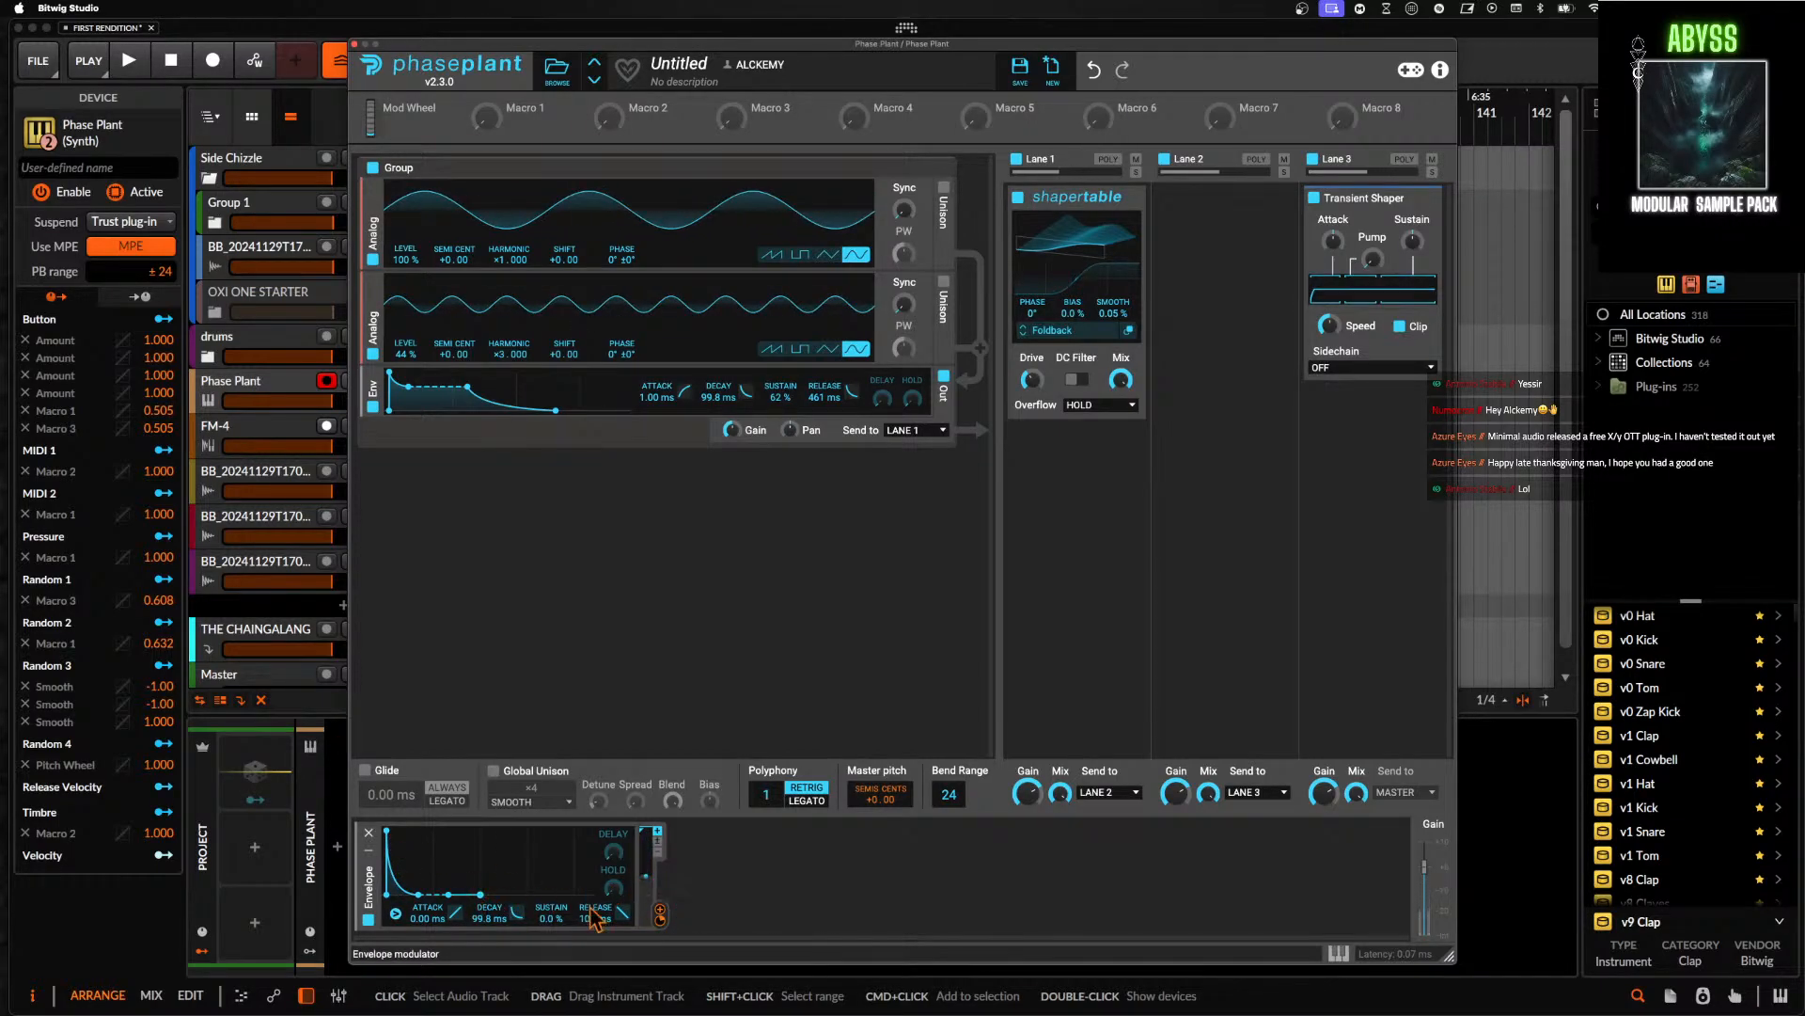
# - Set the monophonic voice handling to legato and enable glide at 68.8 ms
pyautogui.click(806, 798)
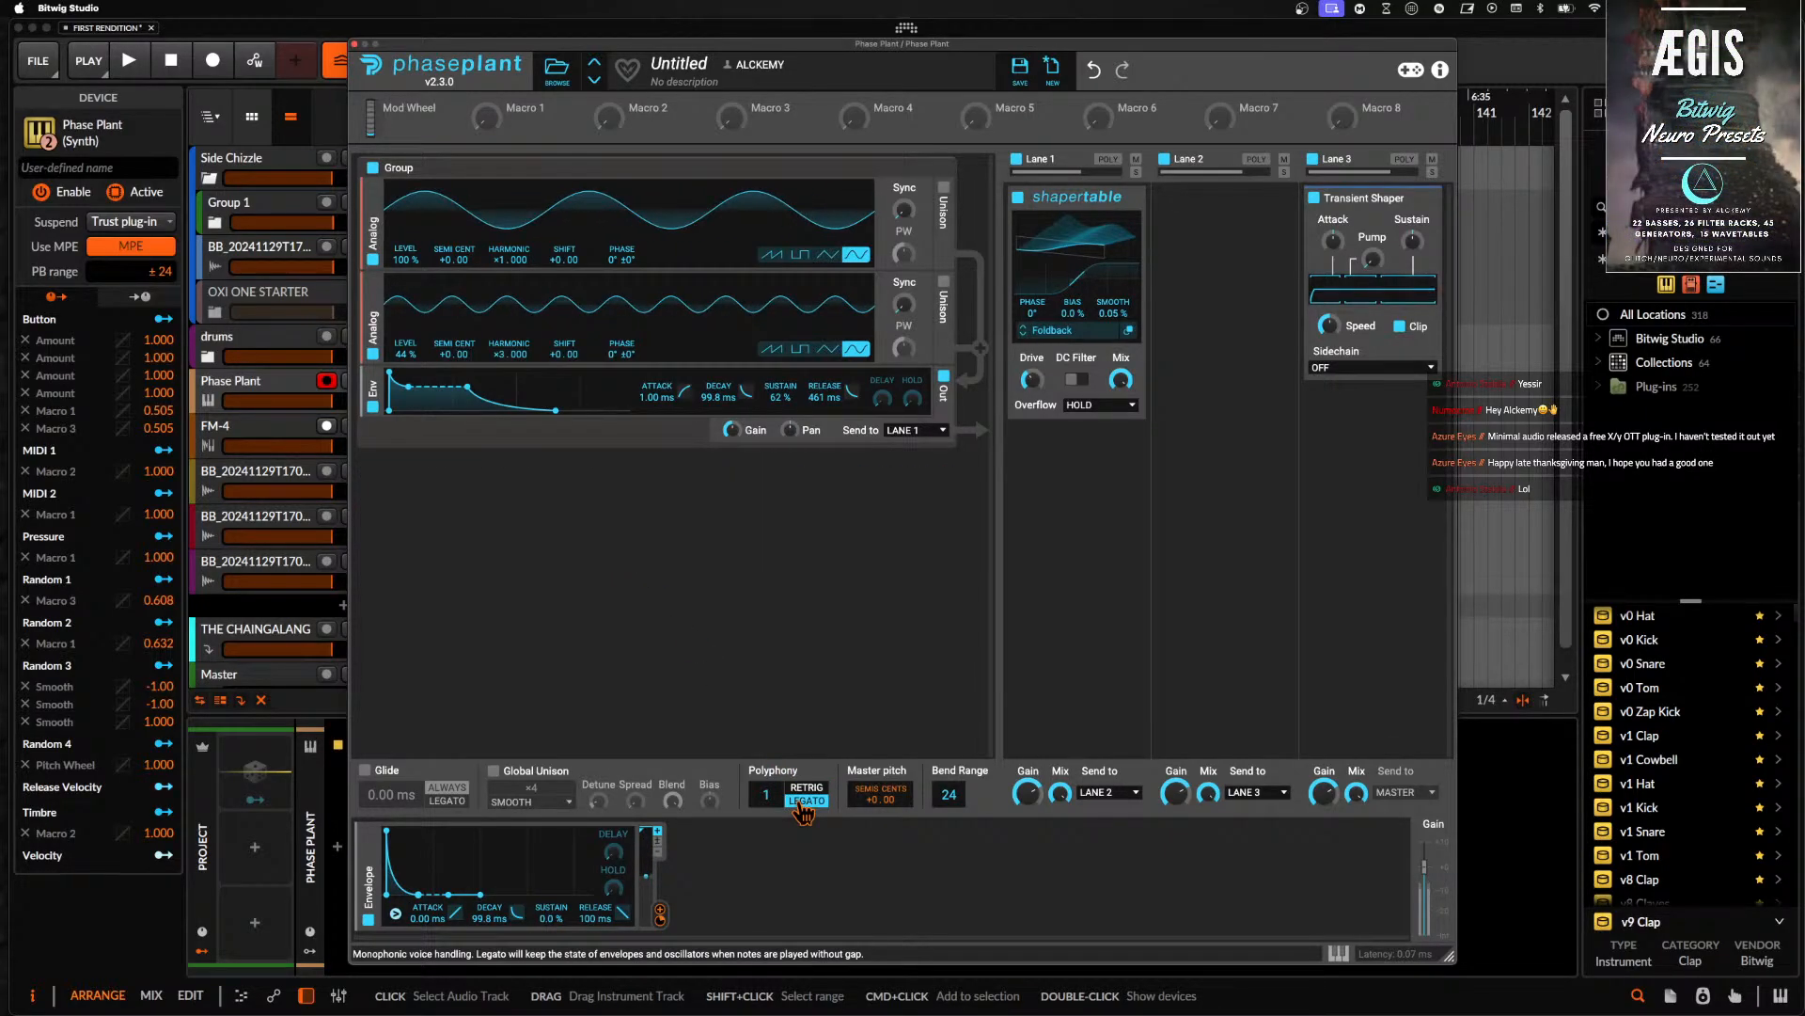
pyautogui.click(366, 770)
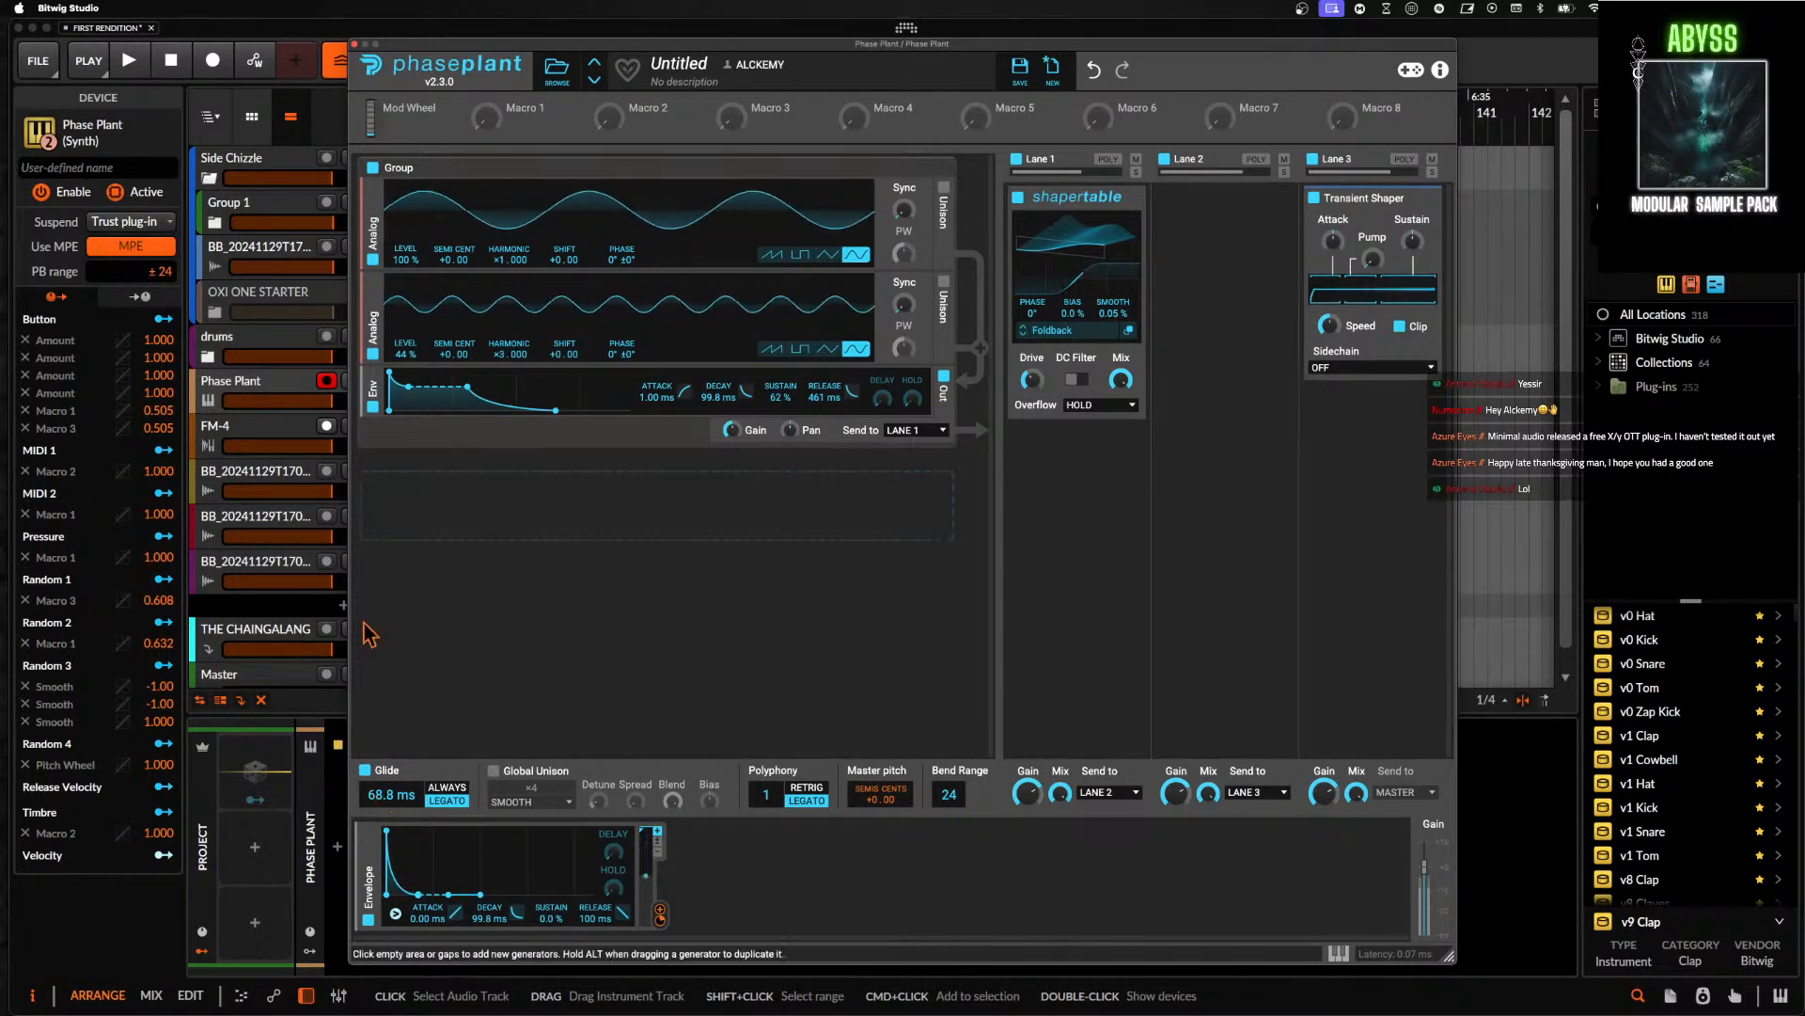
# - Close the plug-in window, then collapse and disable the Phase Plant device on its track
pyautogui.click(355, 44)
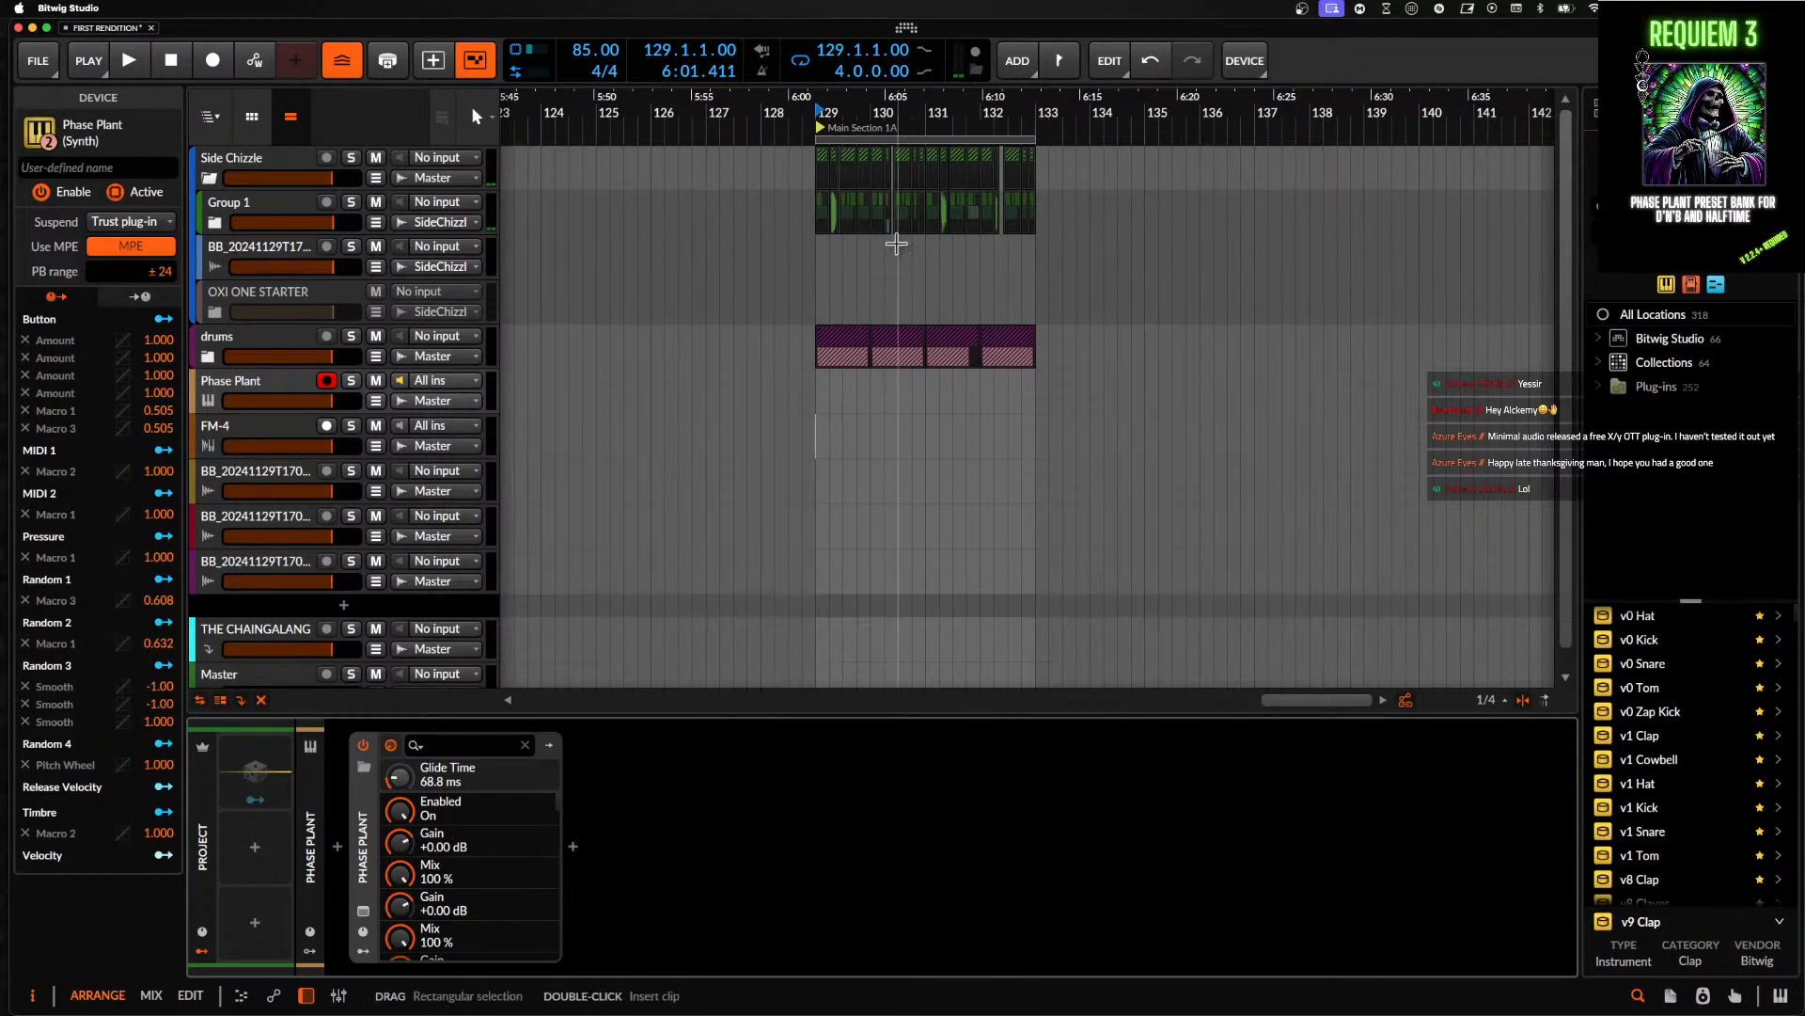
pyautogui.scroll(-2, 890, 242)
pyautogui.click(360, 846)
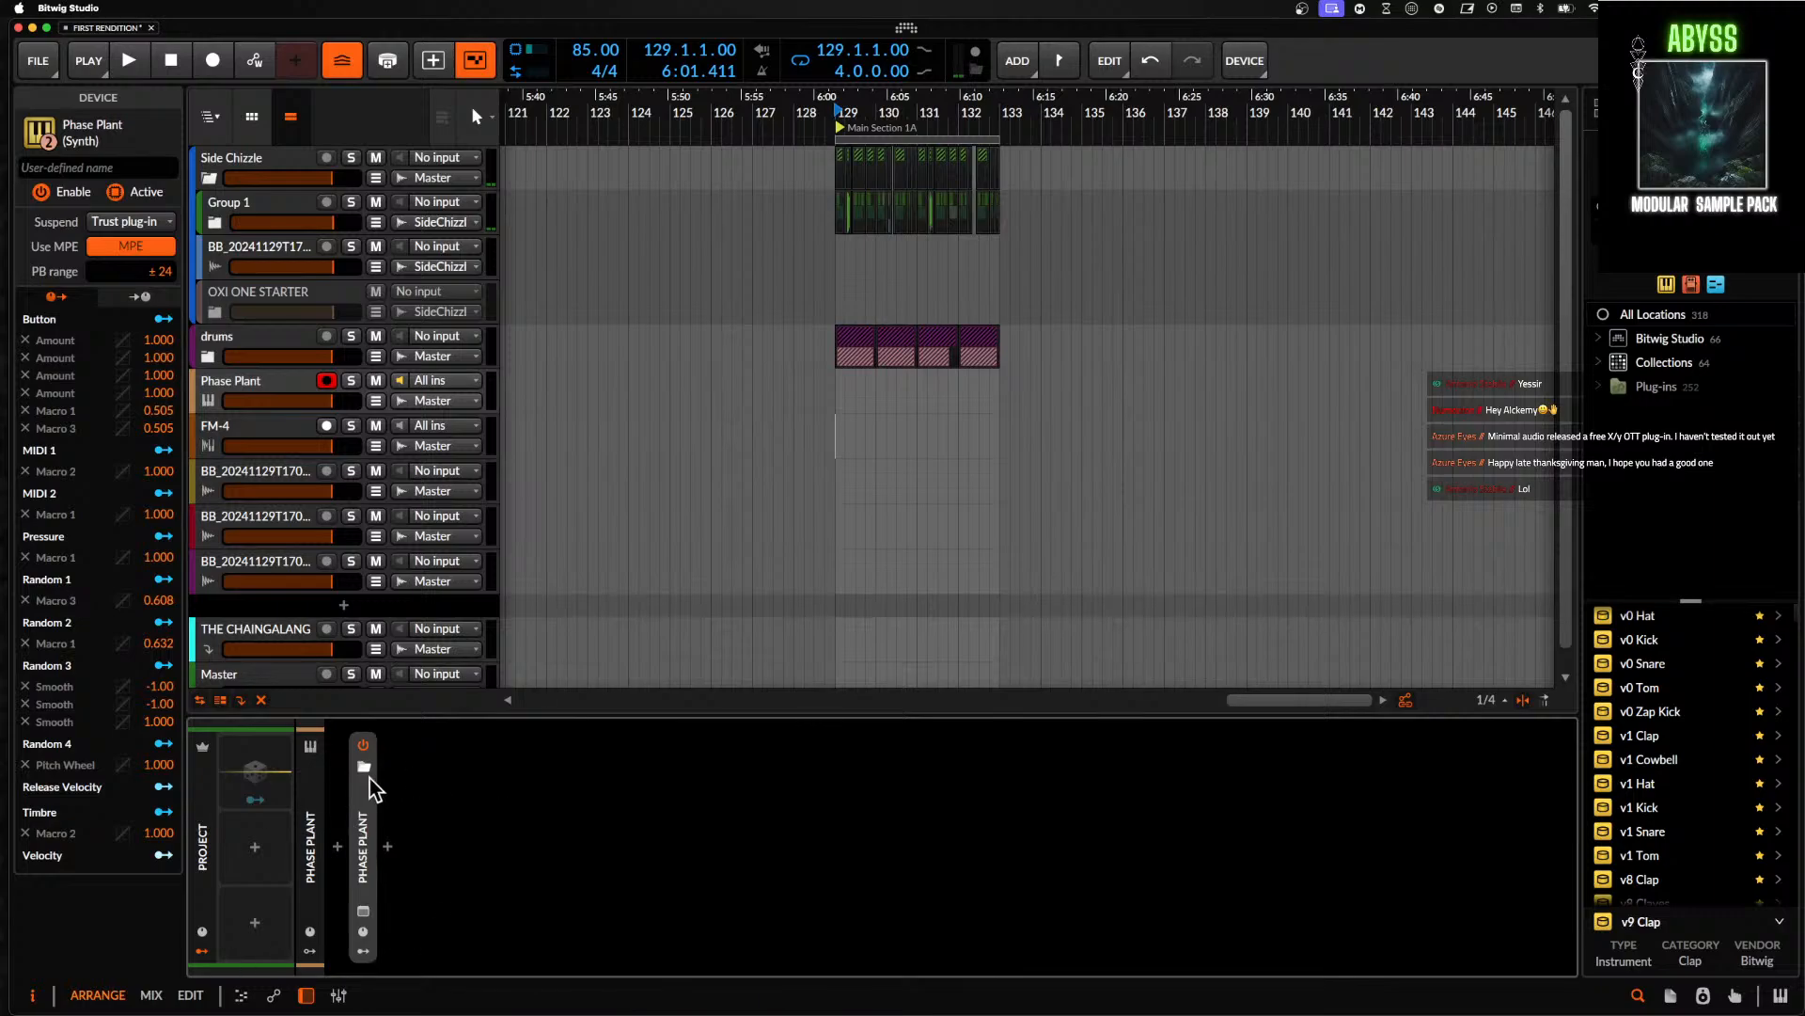
pyautogui.scroll(6, 970, 283)
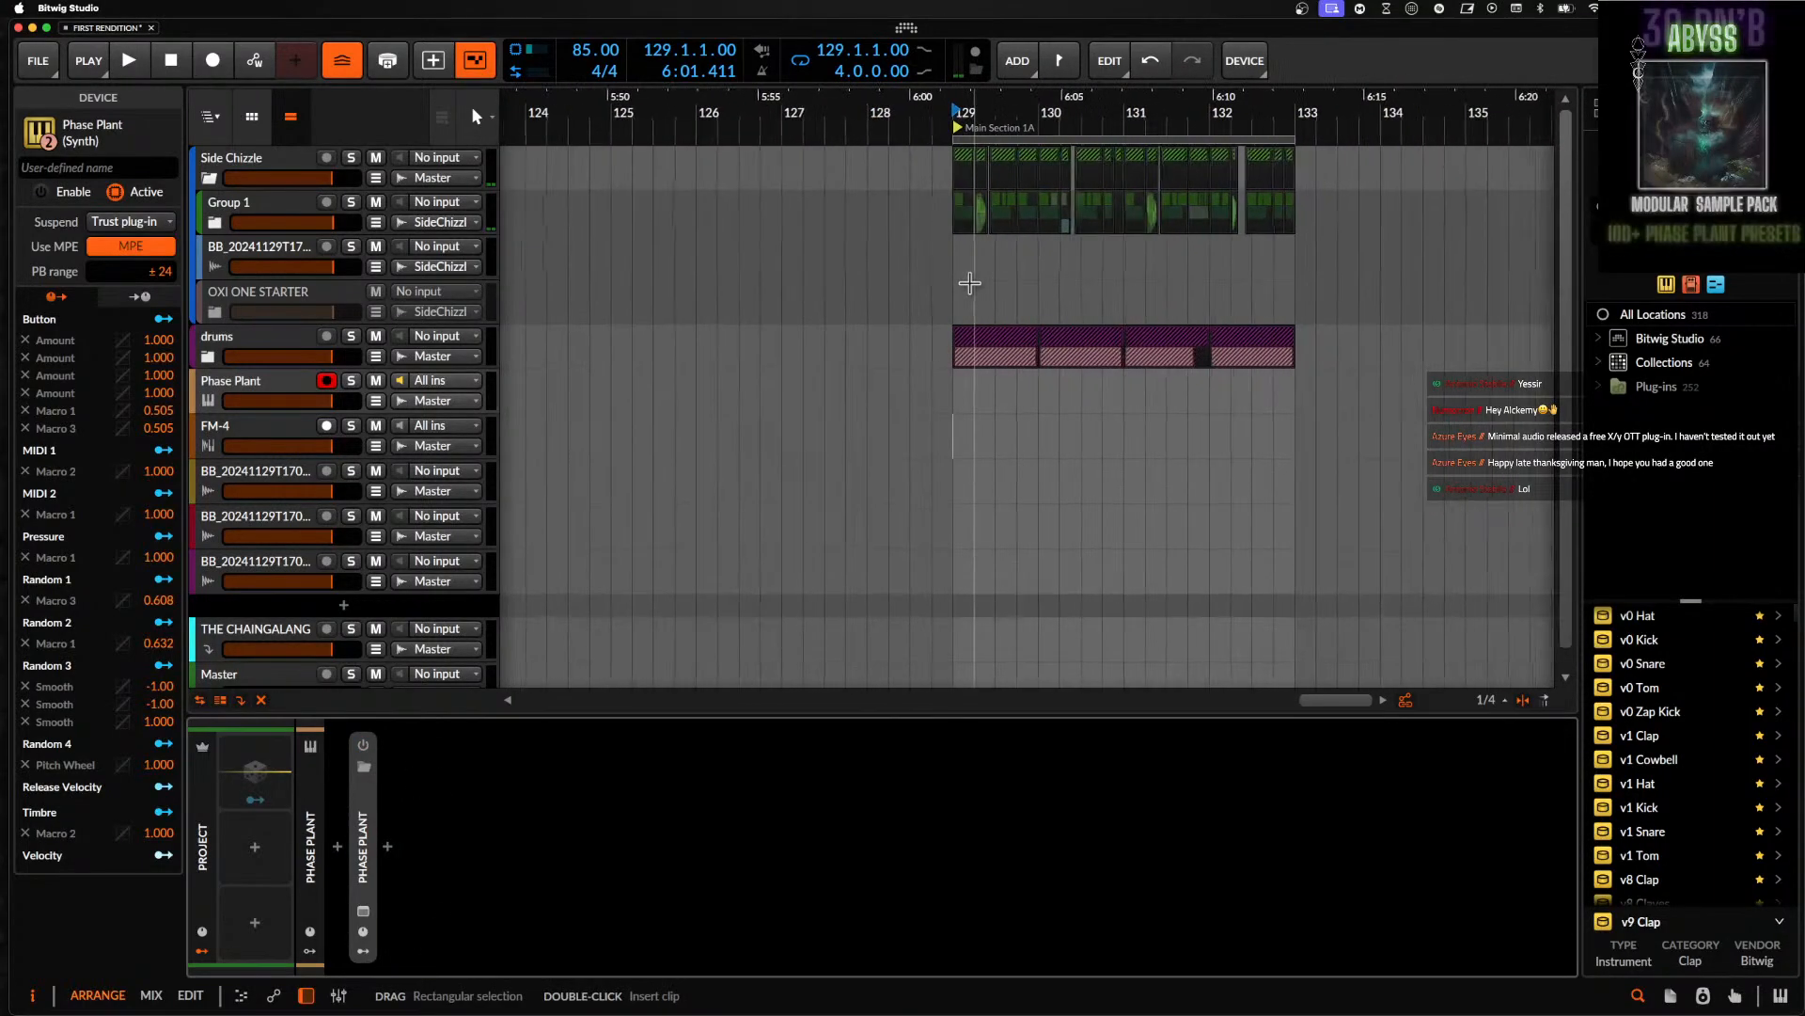
pyautogui.click(958, 264)
pyautogui.scroll(2, 931, 257)
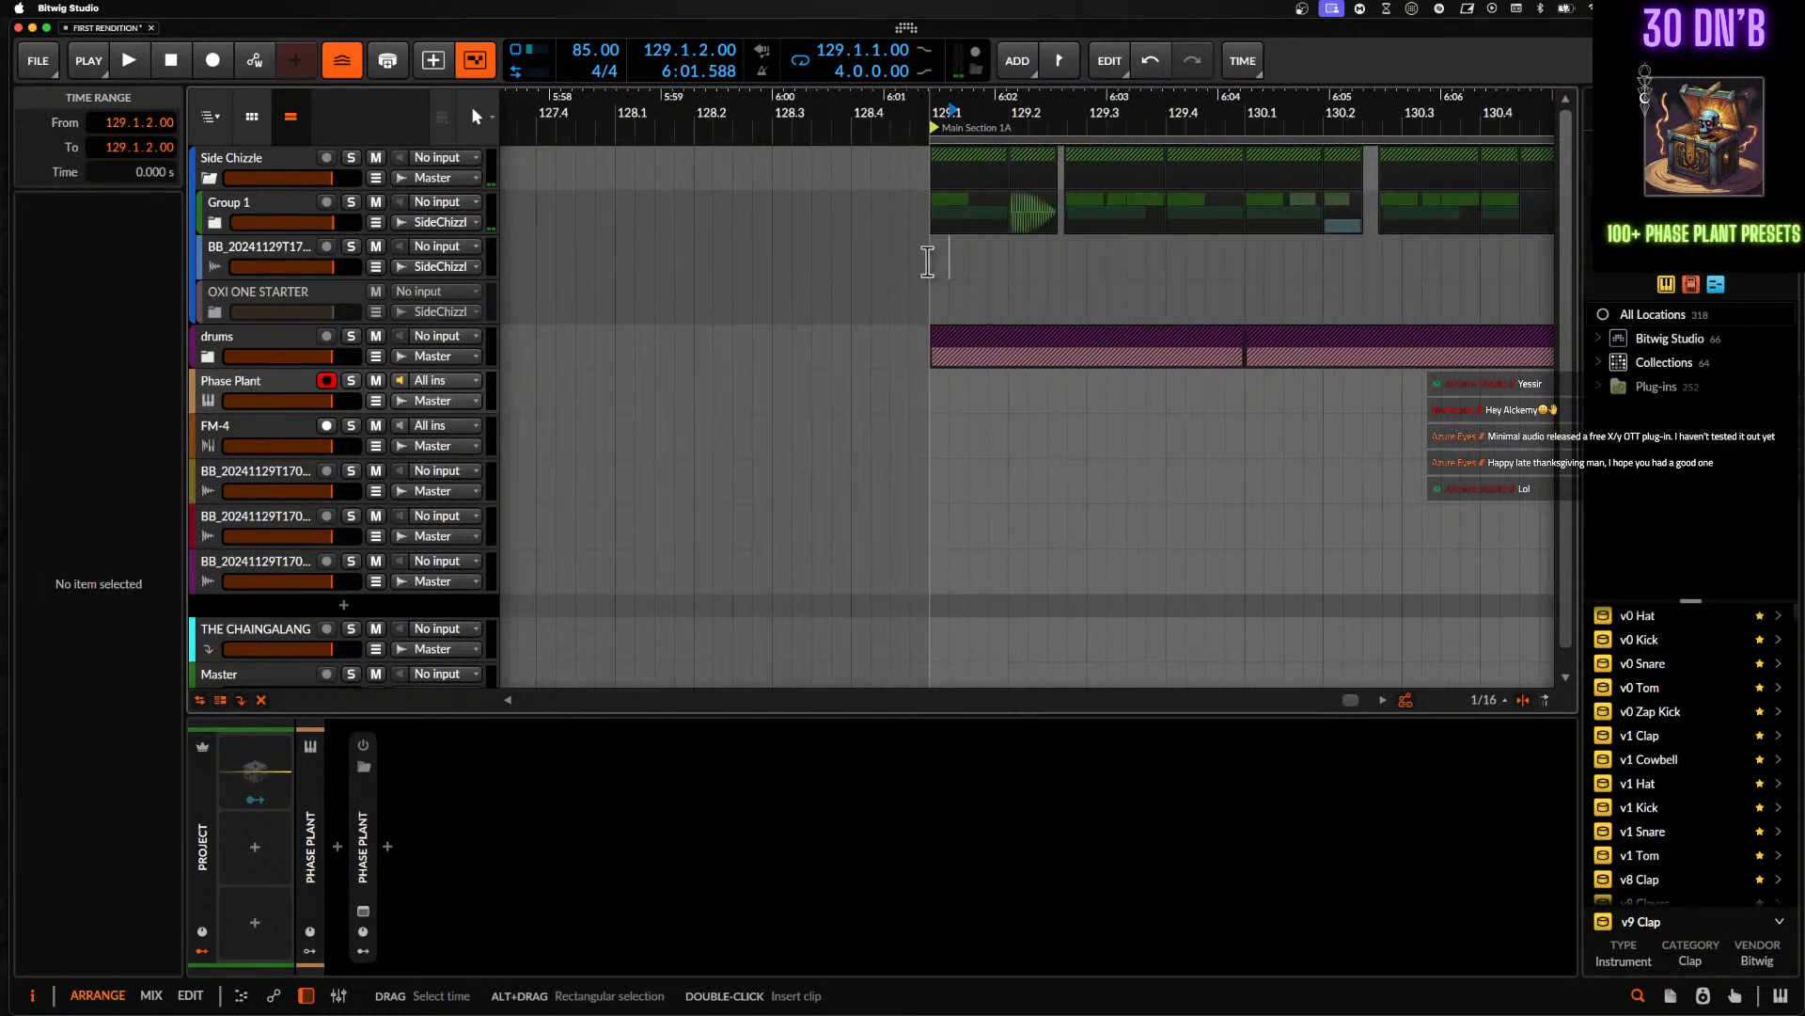
# - Create a new instrument track below the Phase Plant track and insert another Phase Plant on it
pyautogui.click(239, 387)
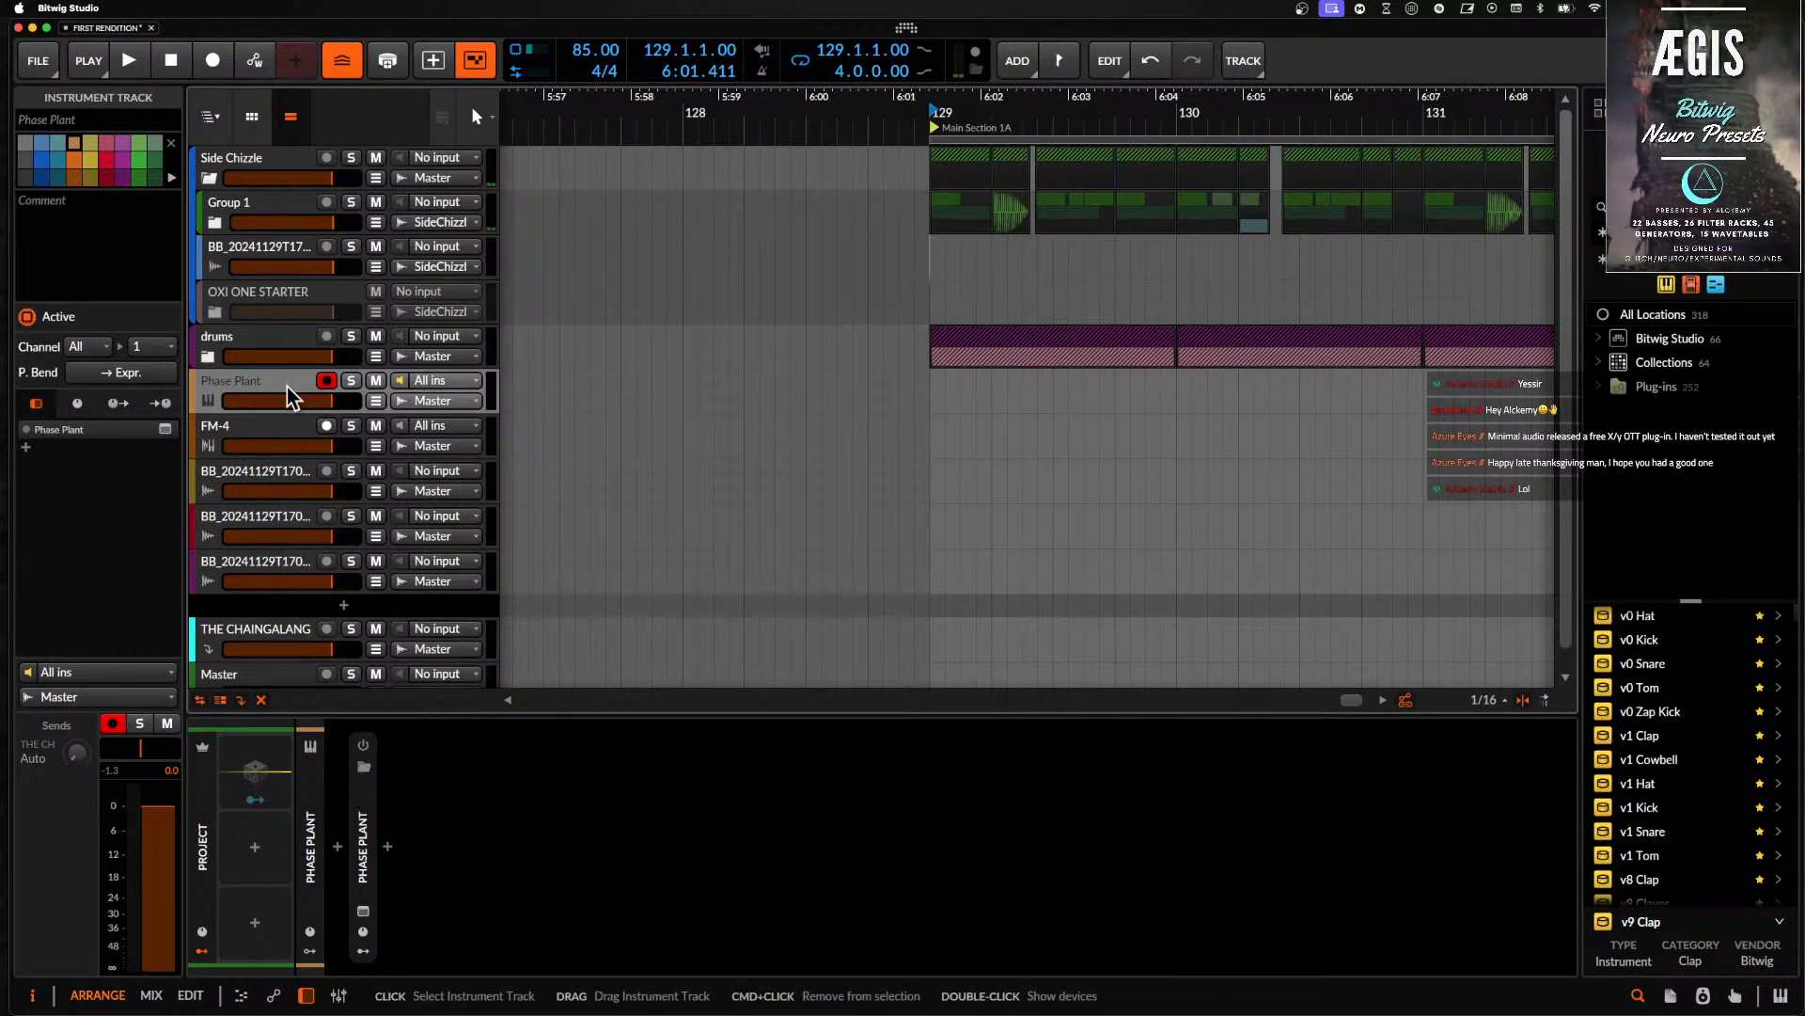
pyautogui.press('super+t')
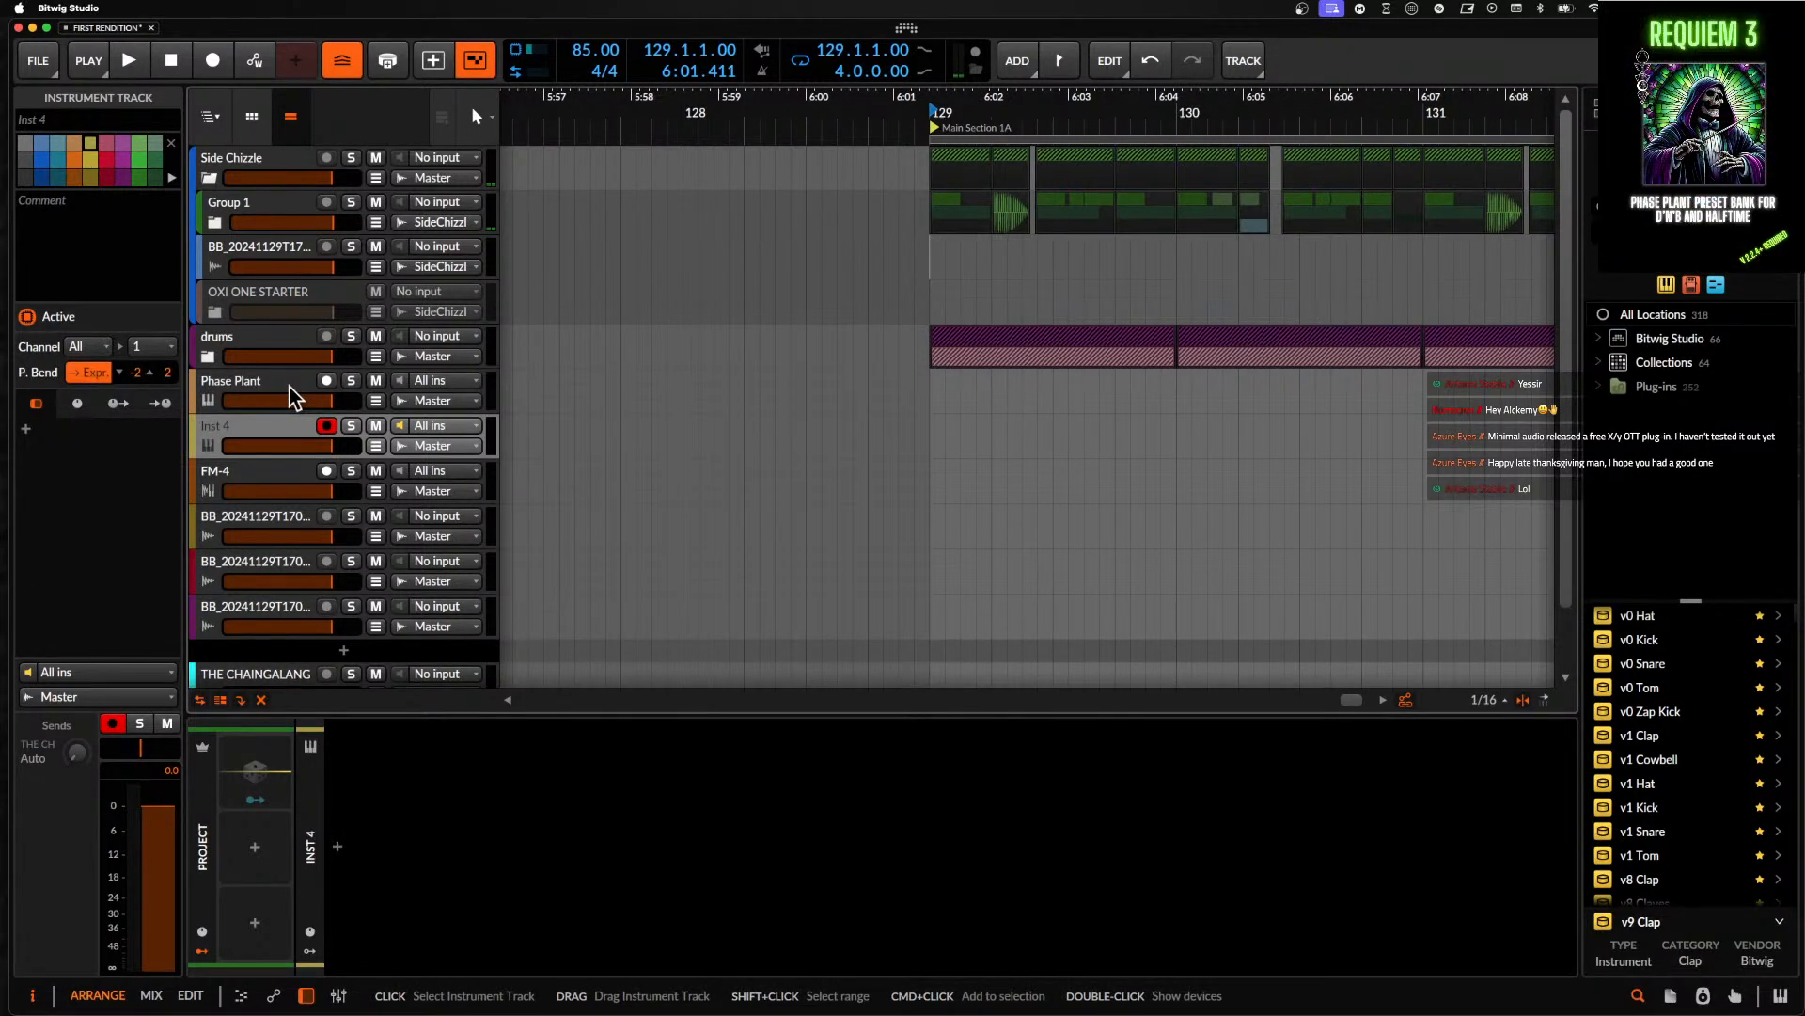
pyautogui.click(336, 849)
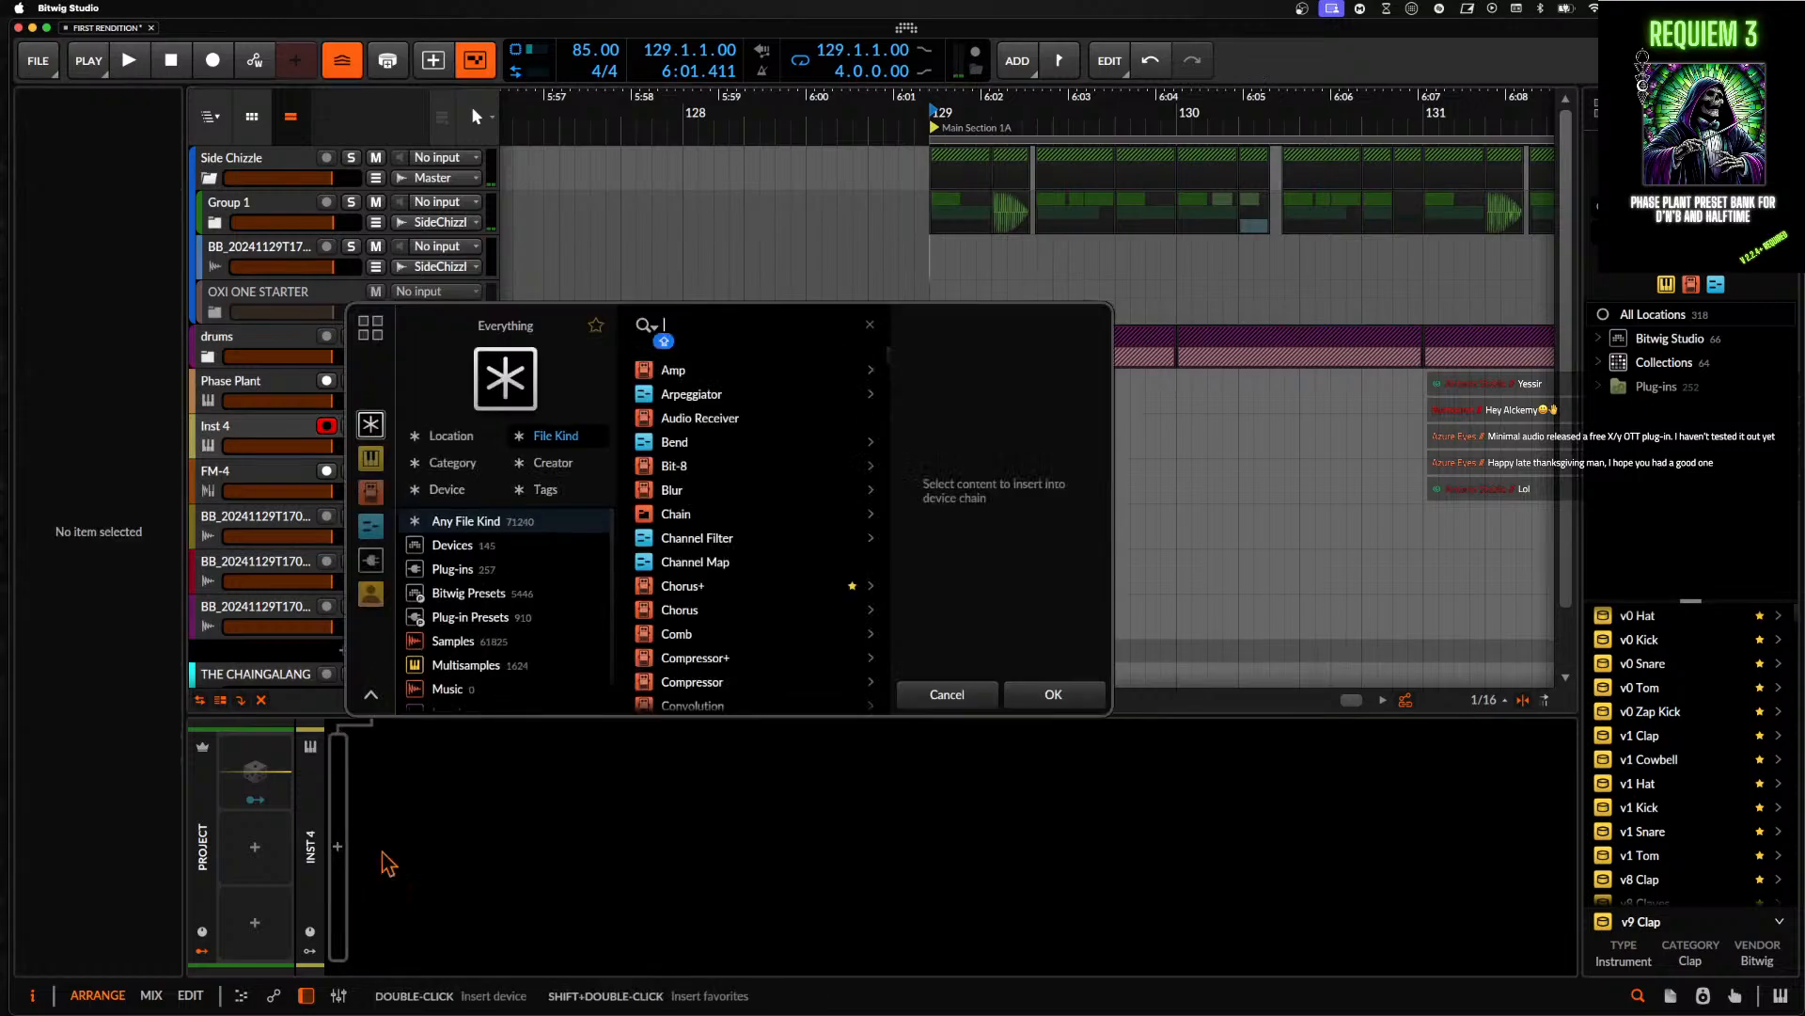
pyautogui.write('PHASE')
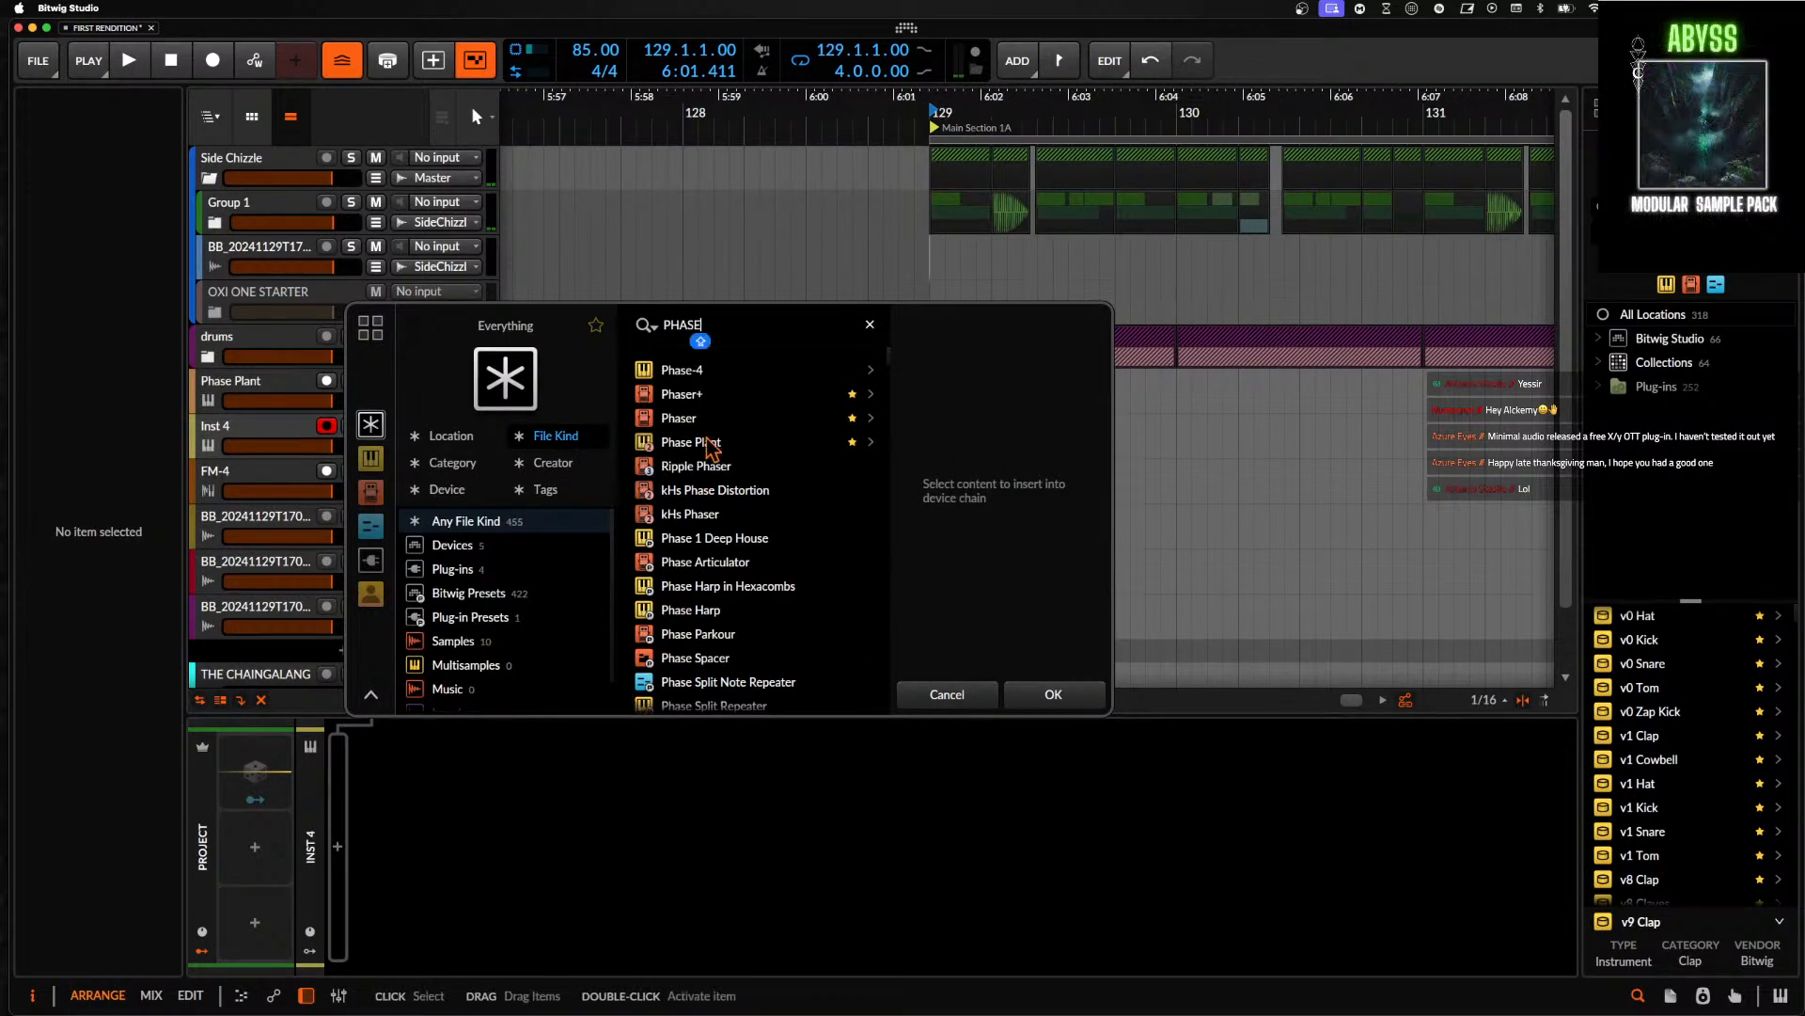
pyautogui.click(703, 425)
pyautogui.click(707, 440)
pyautogui.click(1042, 690)
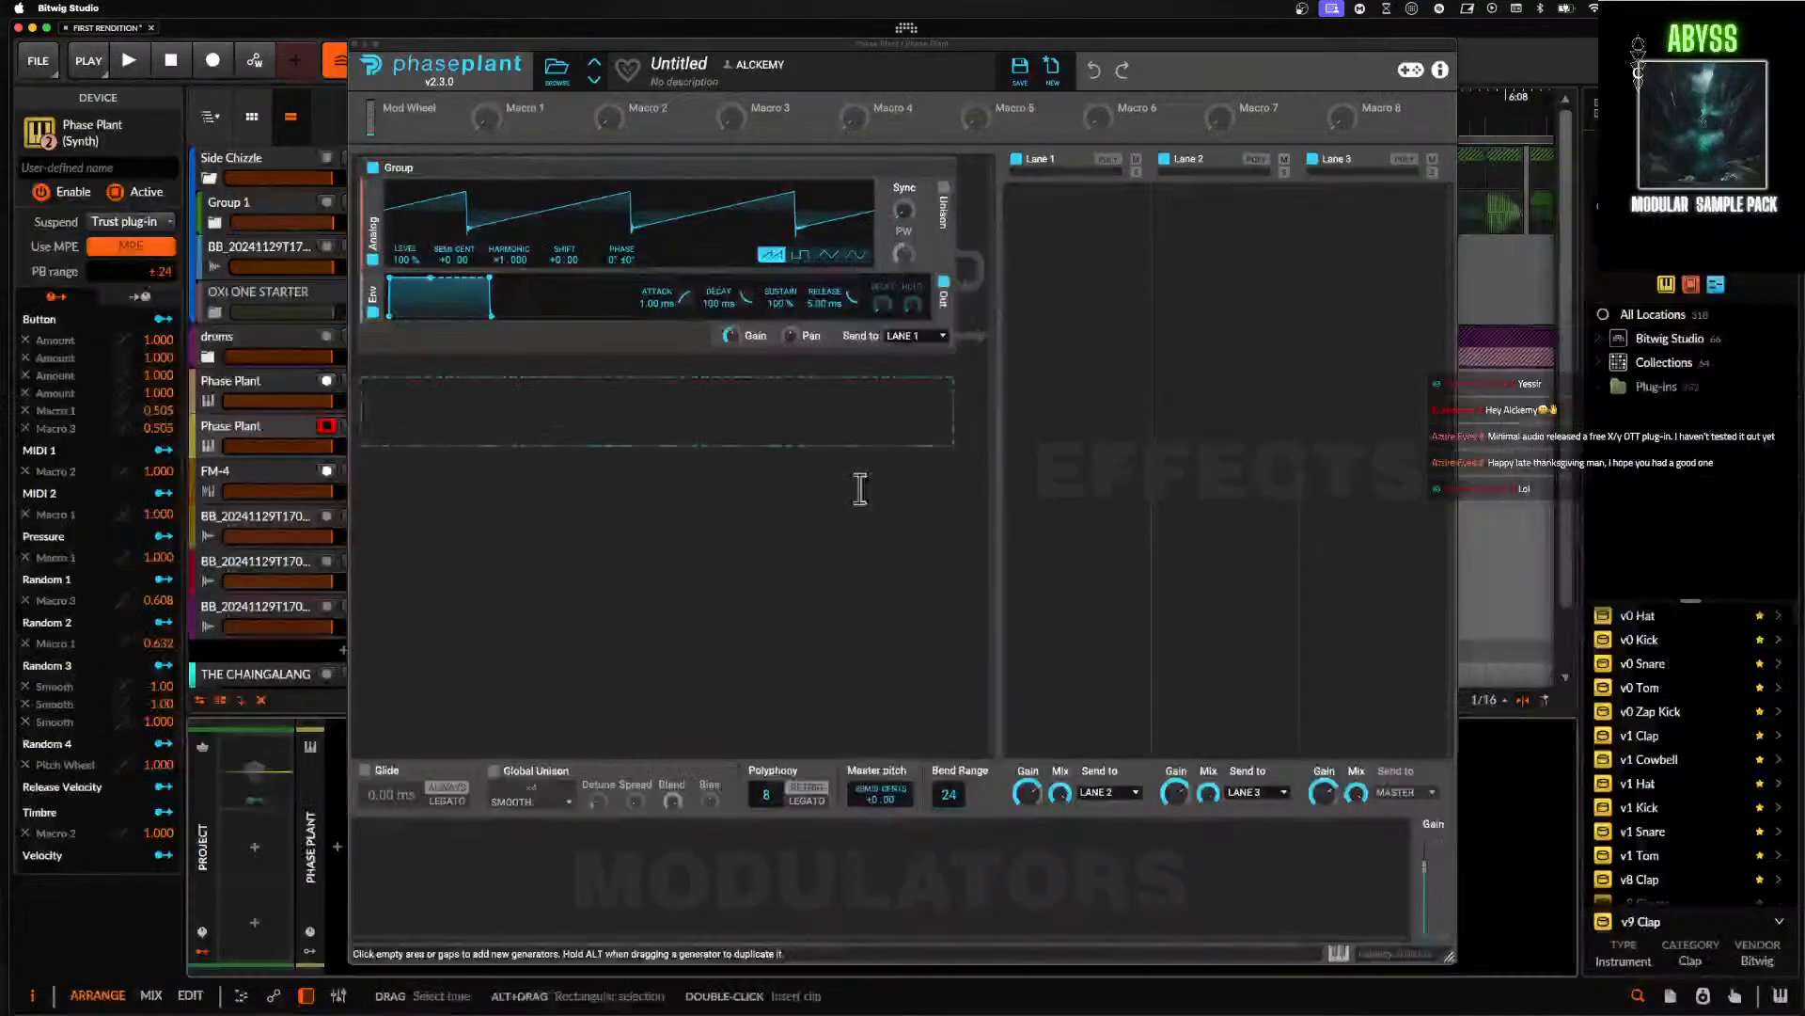
# - Enable two-voice unison on the sawtooth oscillator and add a second Analog oscillator group using a sine wave
pyautogui.click(944, 188)
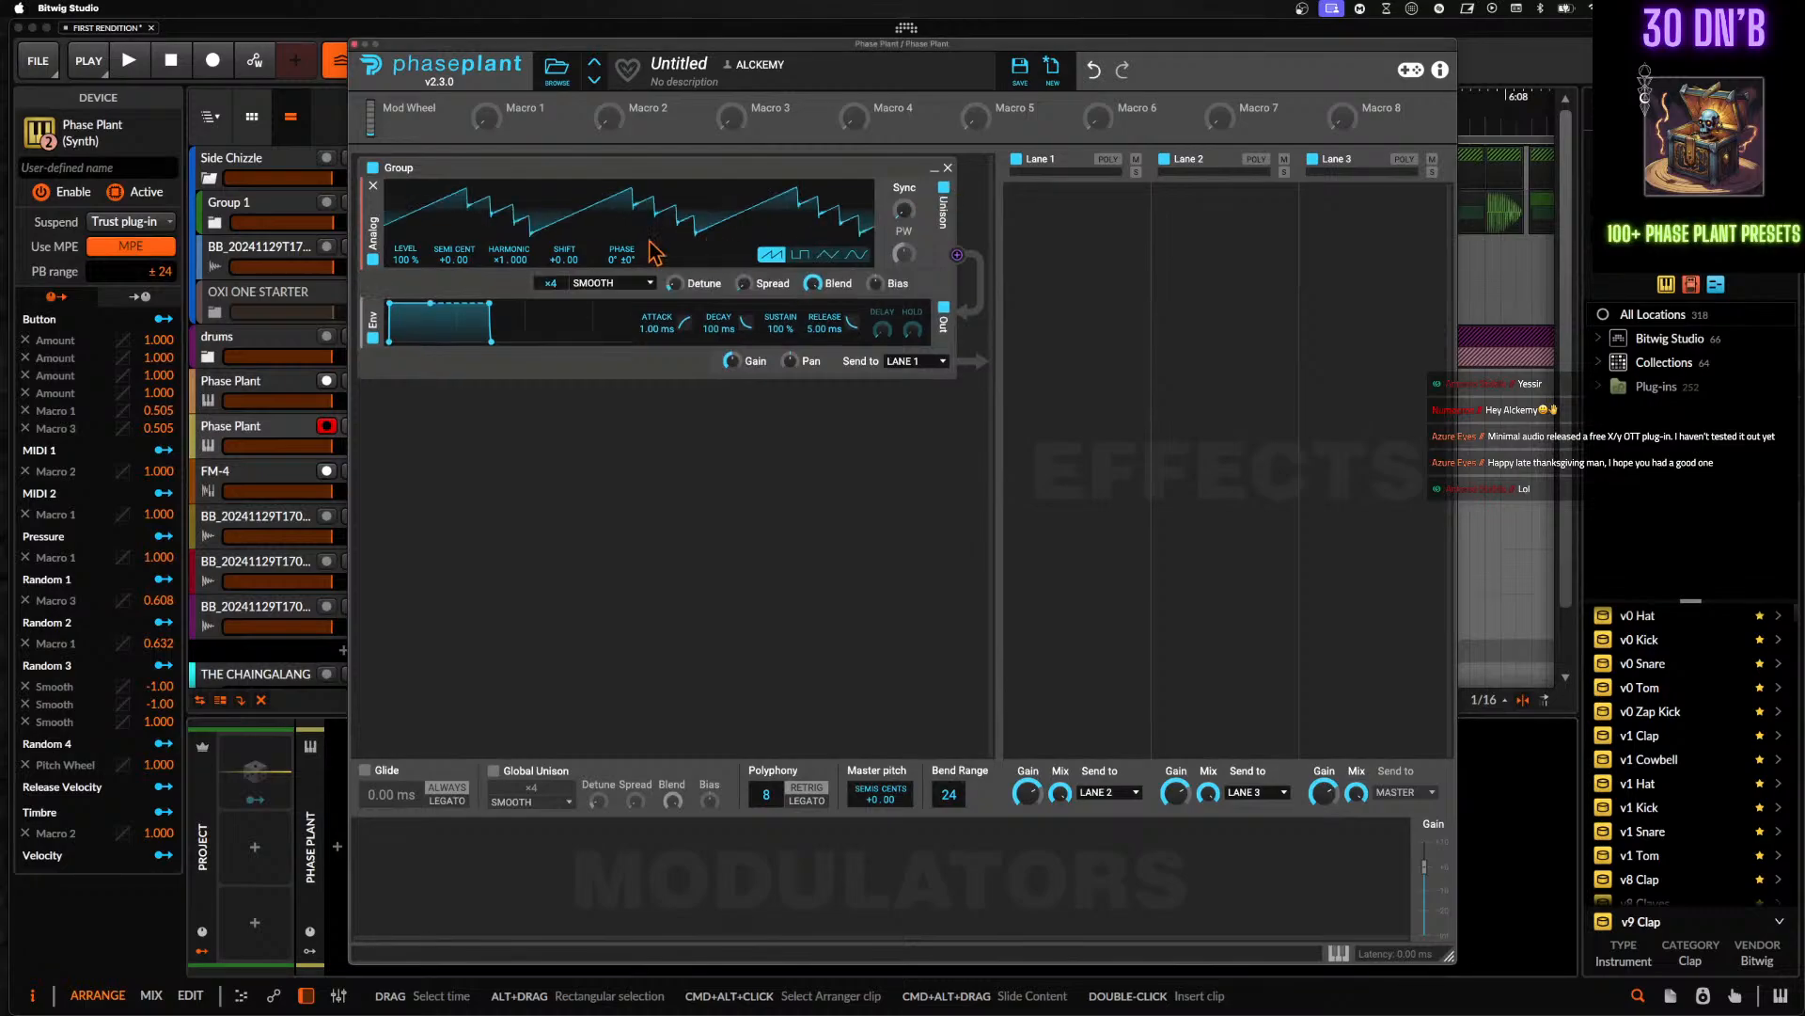
pyautogui.scroll(-2, 552, 288)
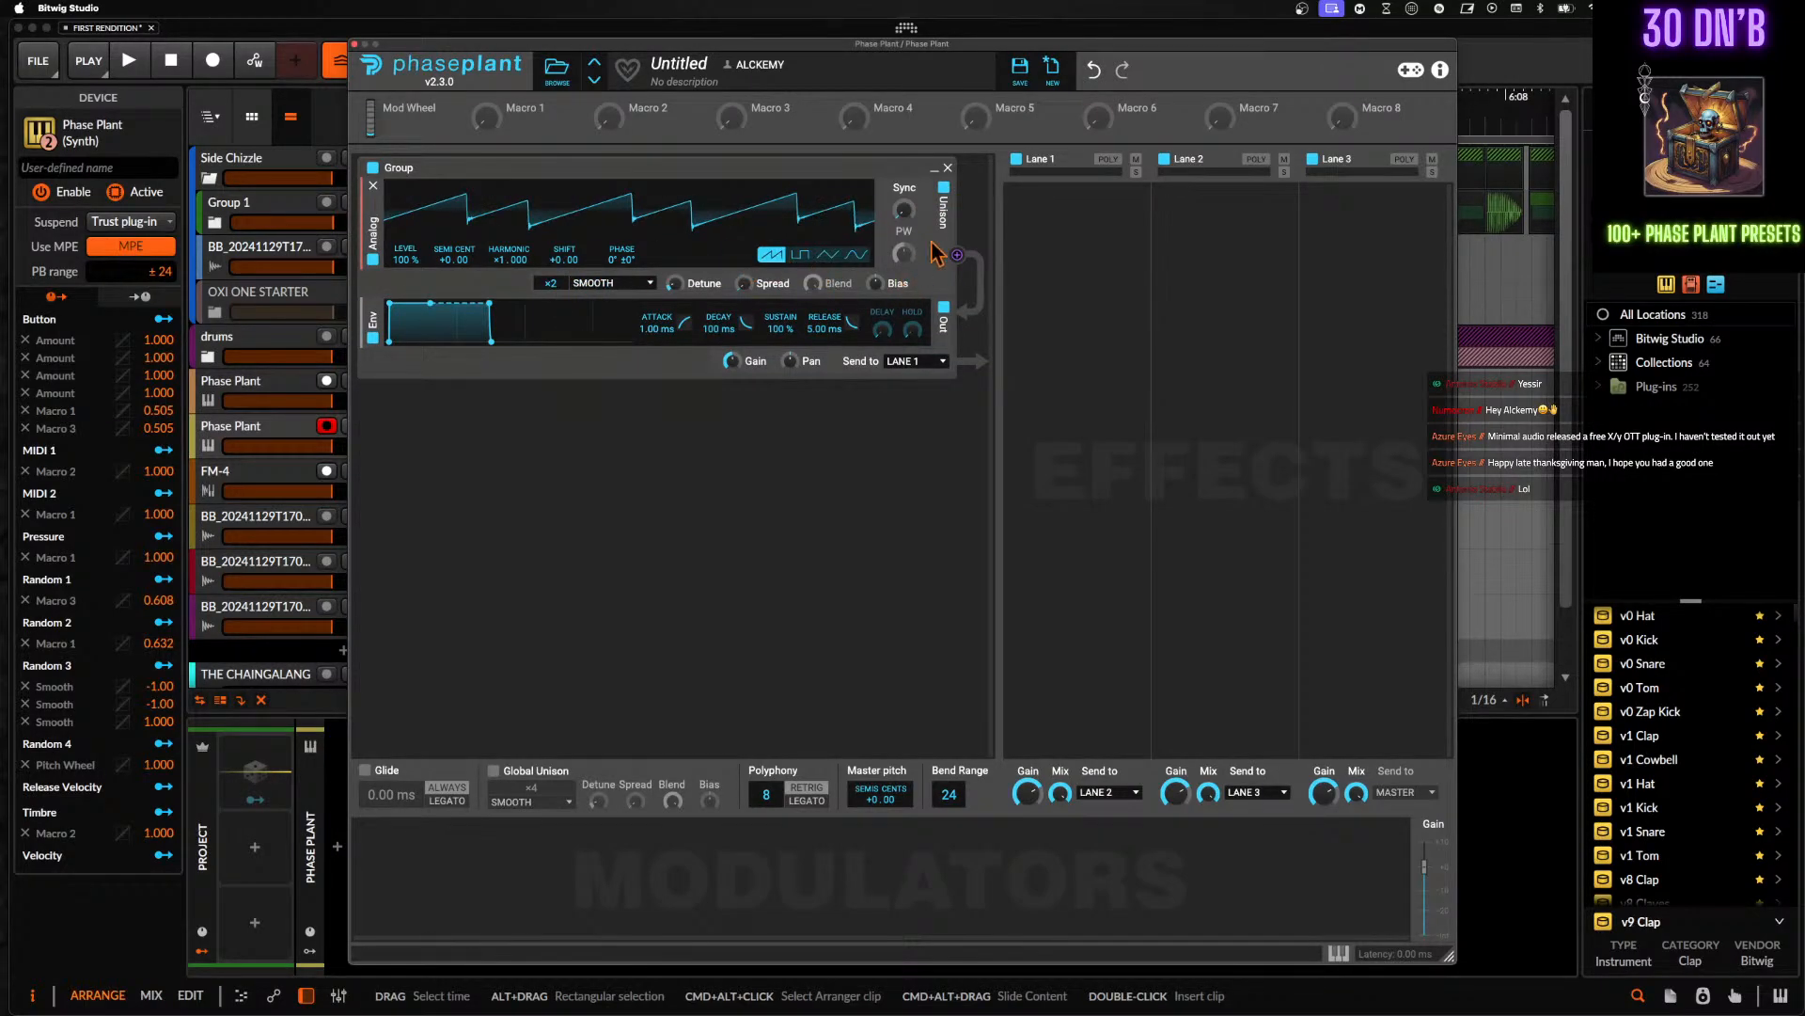
pyautogui.click(483, 451)
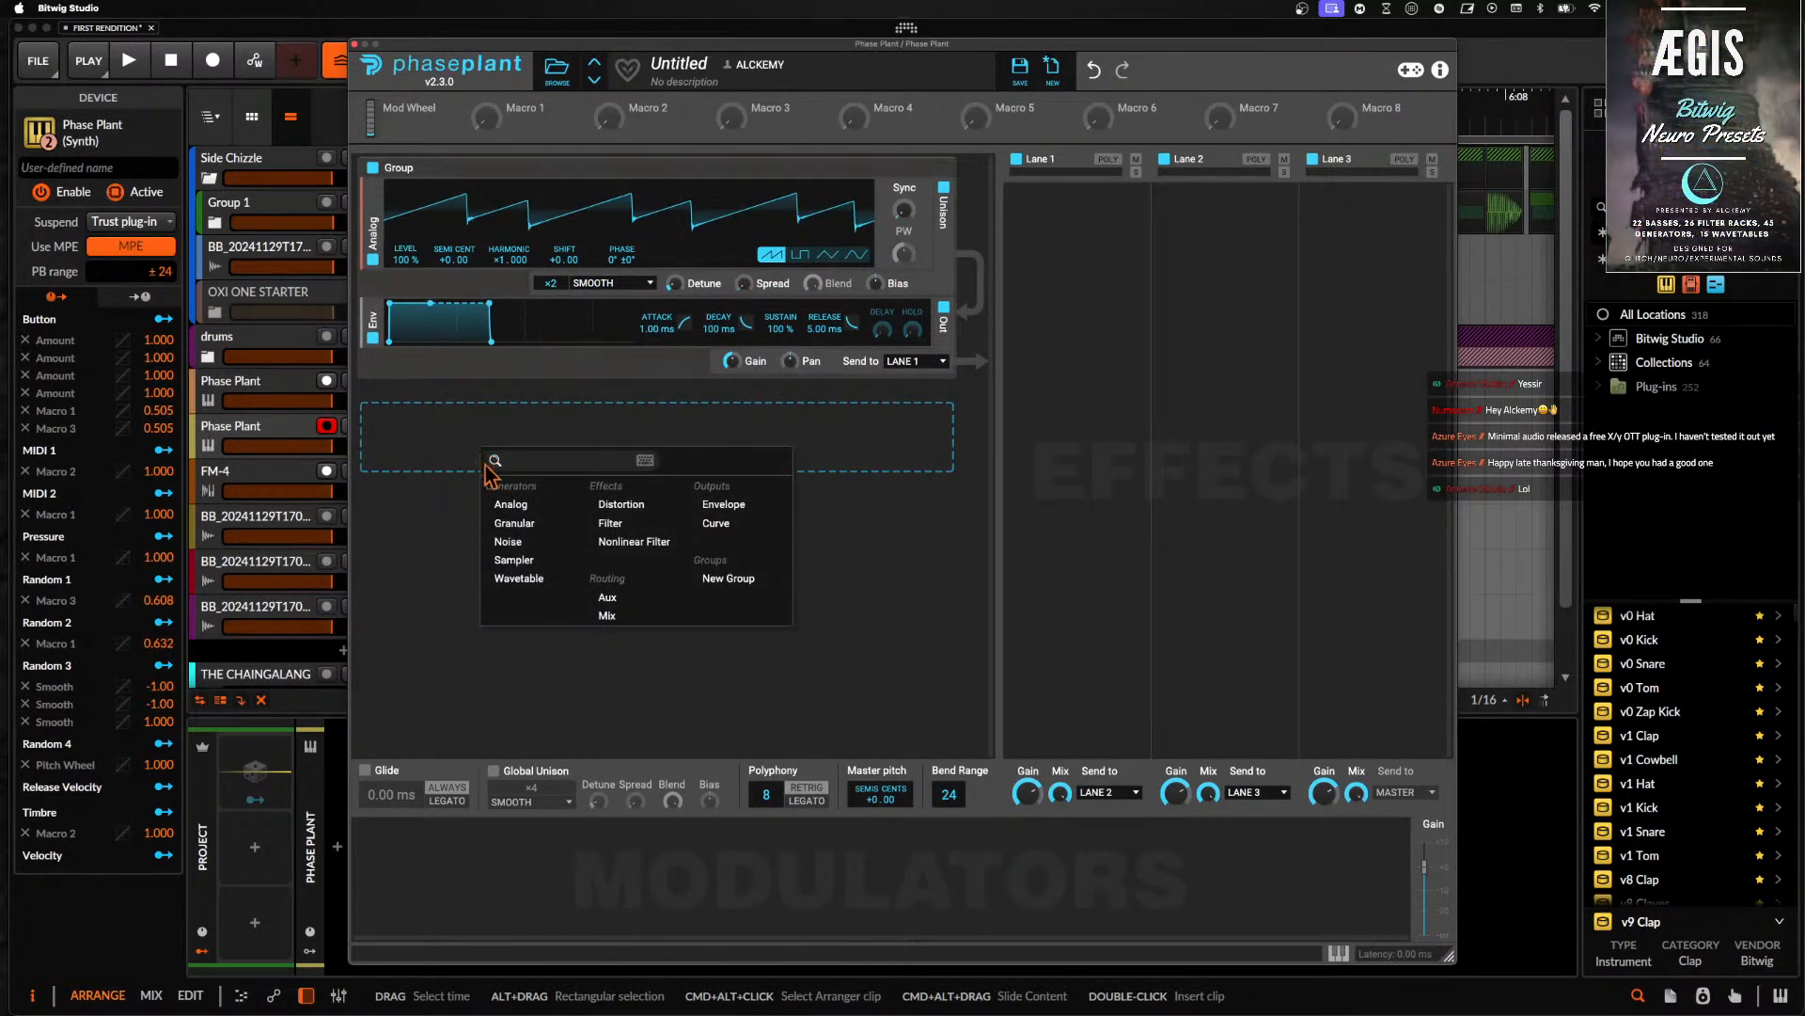
pyautogui.click(504, 508)
pyautogui.click(856, 499)
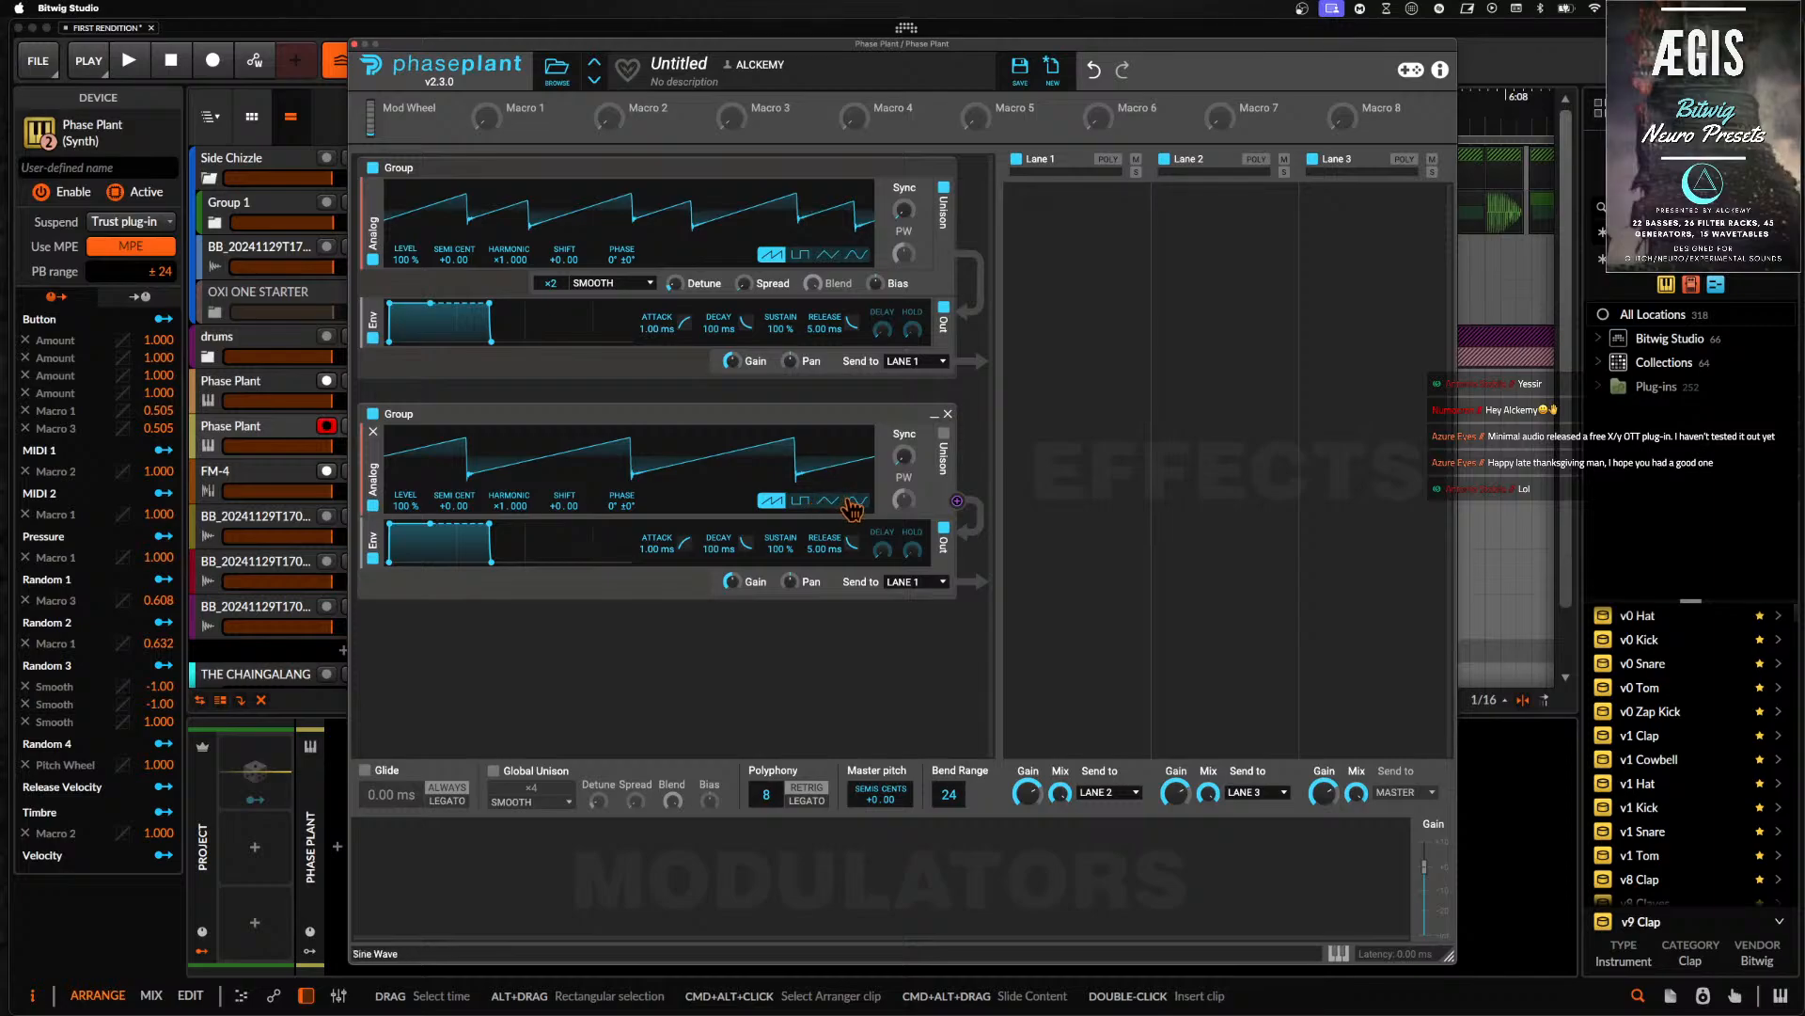
# - Send the sine oscillator group to Lane 2 and route the output of Lane 1 to Lane 3
pyautogui.click(917, 581)
pyautogui.click(908, 611)
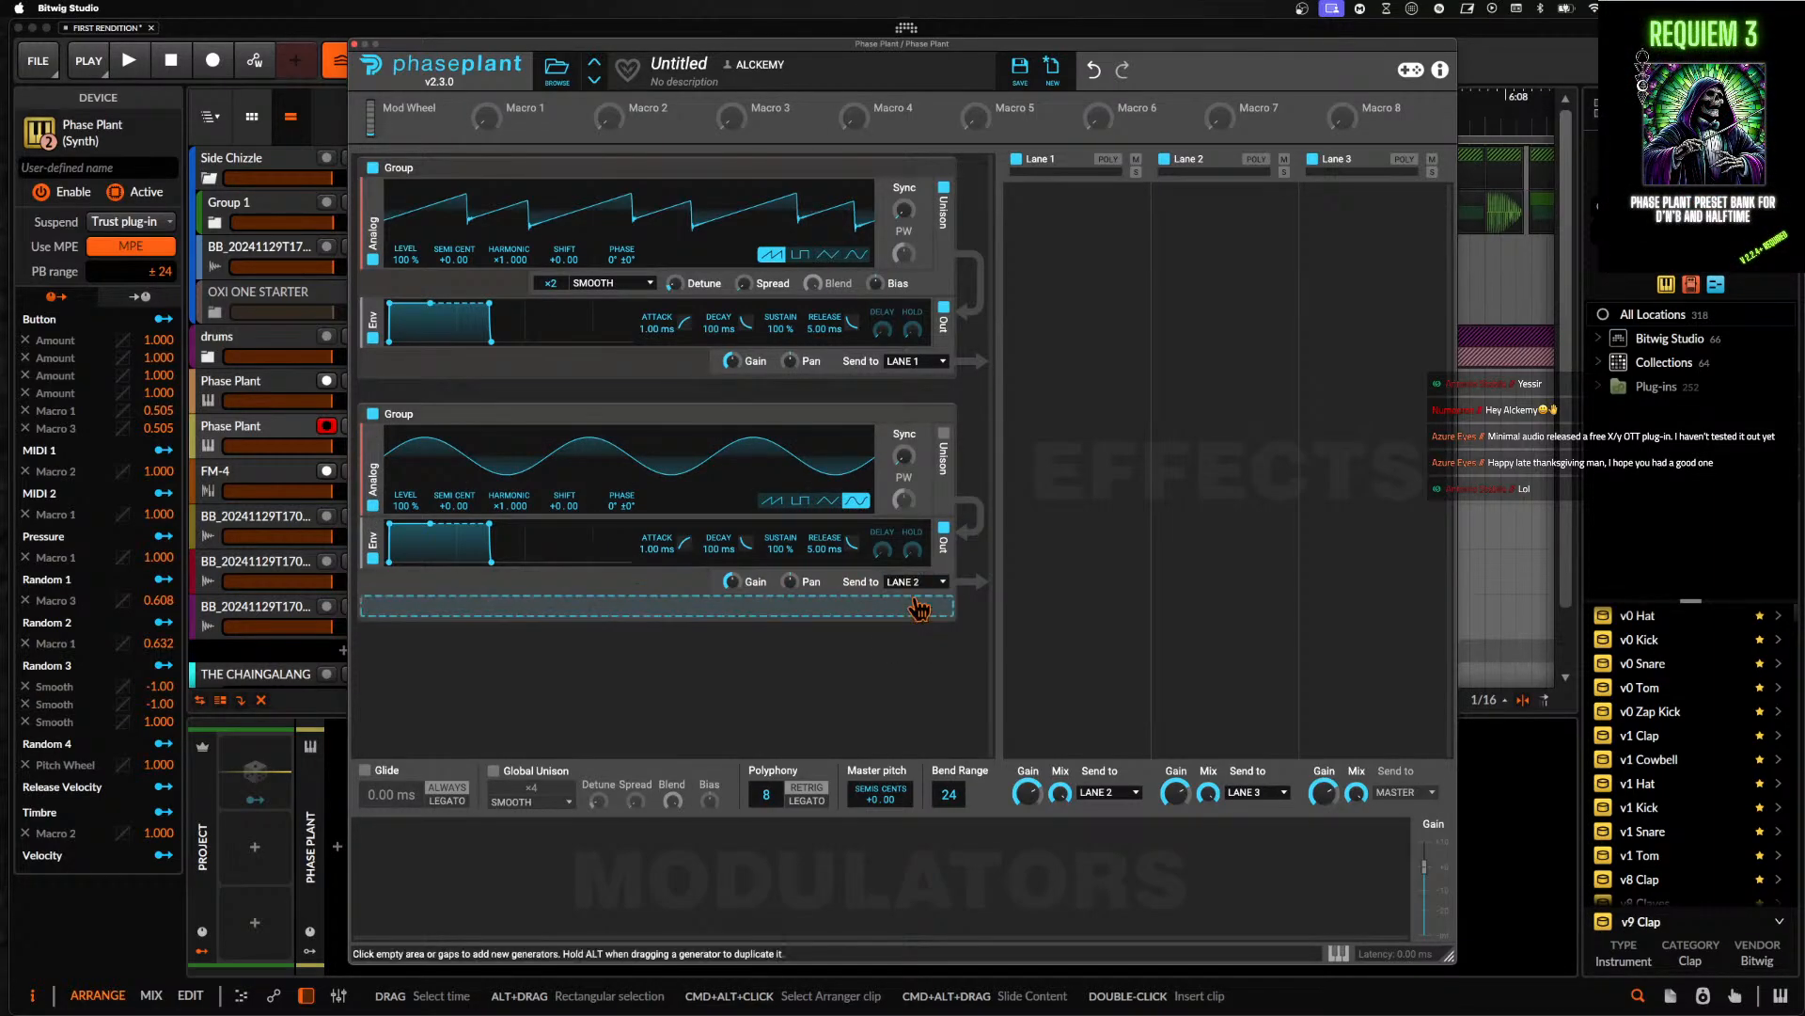
pyautogui.click(1115, 793)
pyautogui.click(1106, 809)
# - Add a Shaper Table followed by a Transient Shaper to Lane 3
pyautogui.click(1373, 204)
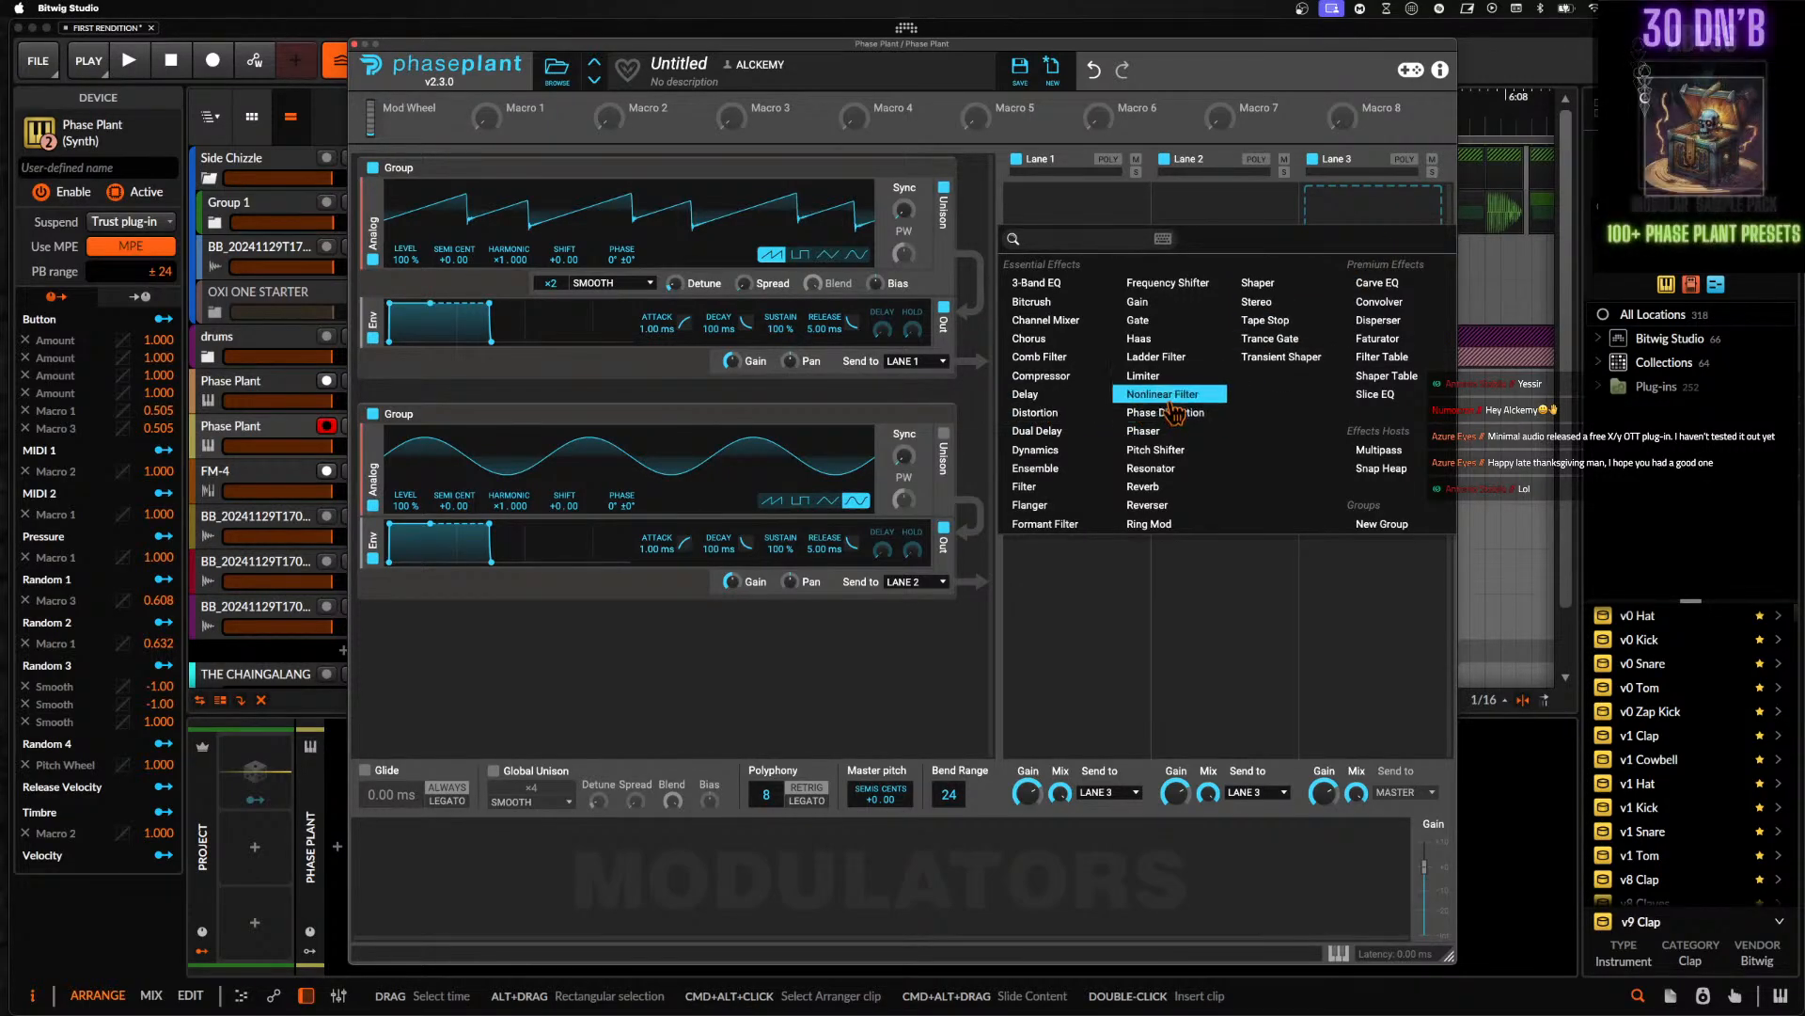
pyautogui.click(1379, 376)
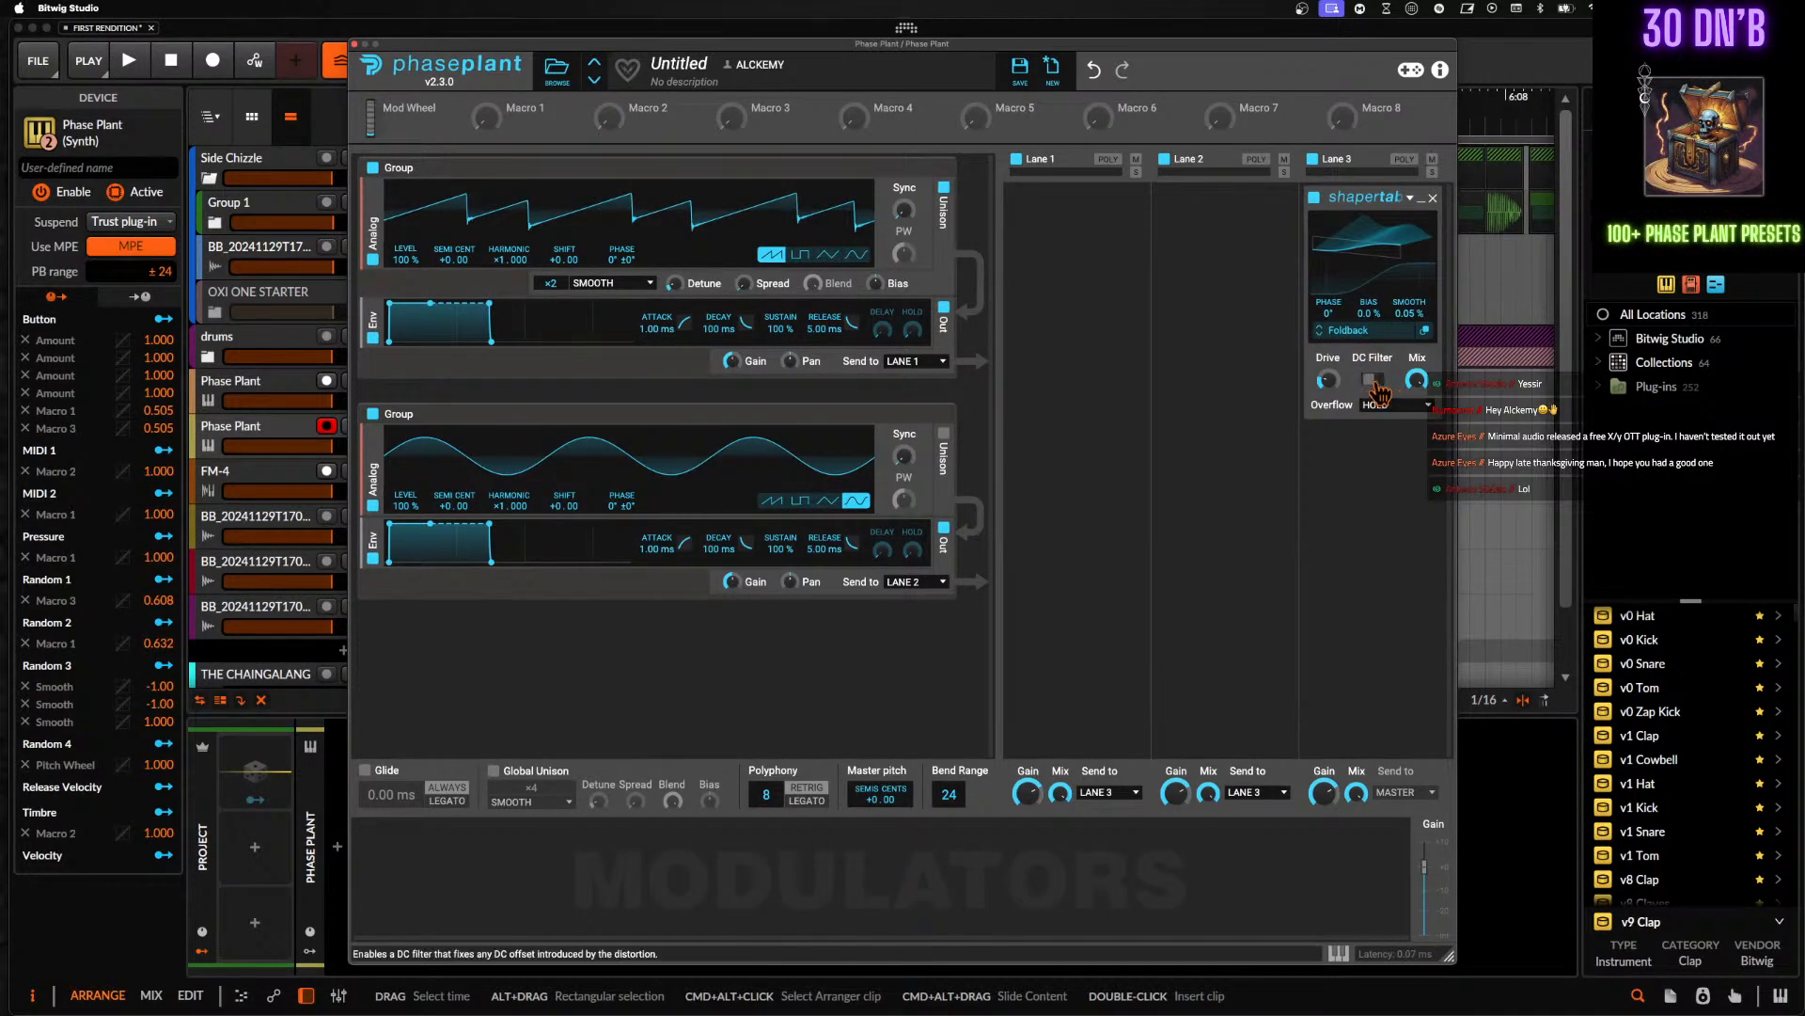
pyautogui.click(1373, 423)
pyautogui.click(1296, 578)
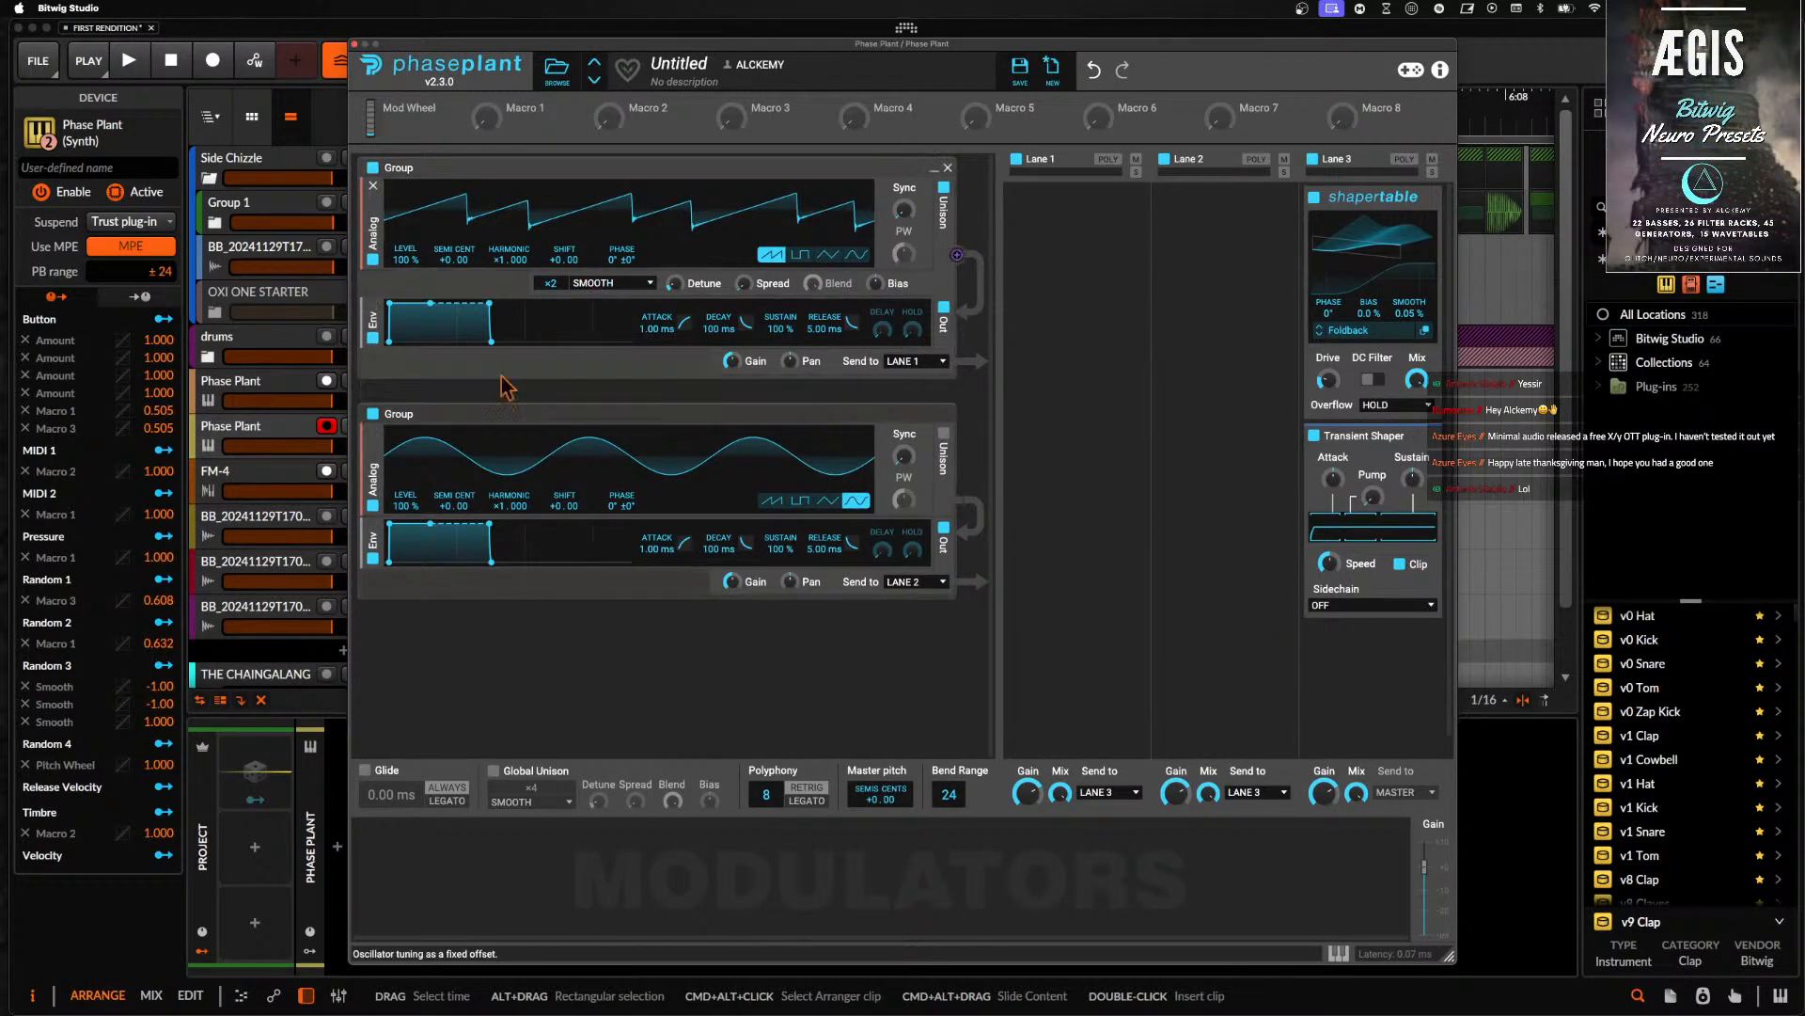
# - Switch off the sine group and insert a Filter between the sawtooth oscillator and its output envelope
pyautogui.click(372, 413)
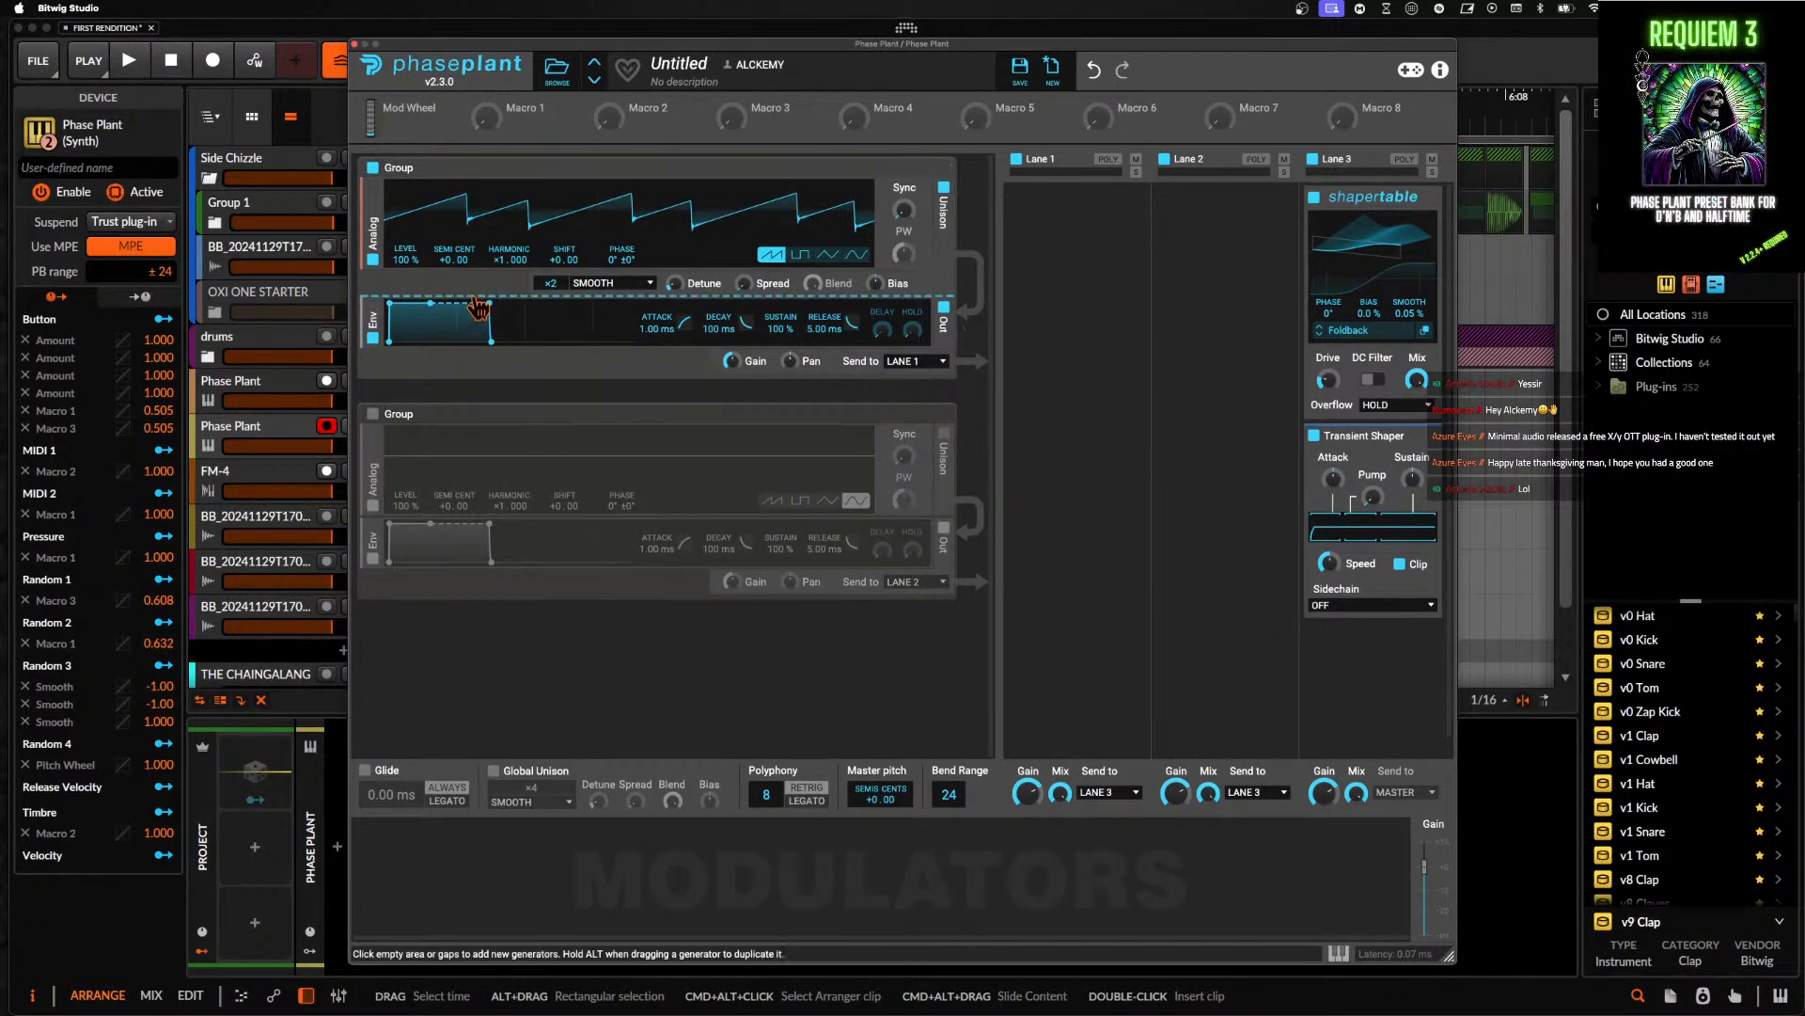
pyautogui.click(473, 298)
pyautogui.click(743, 241)
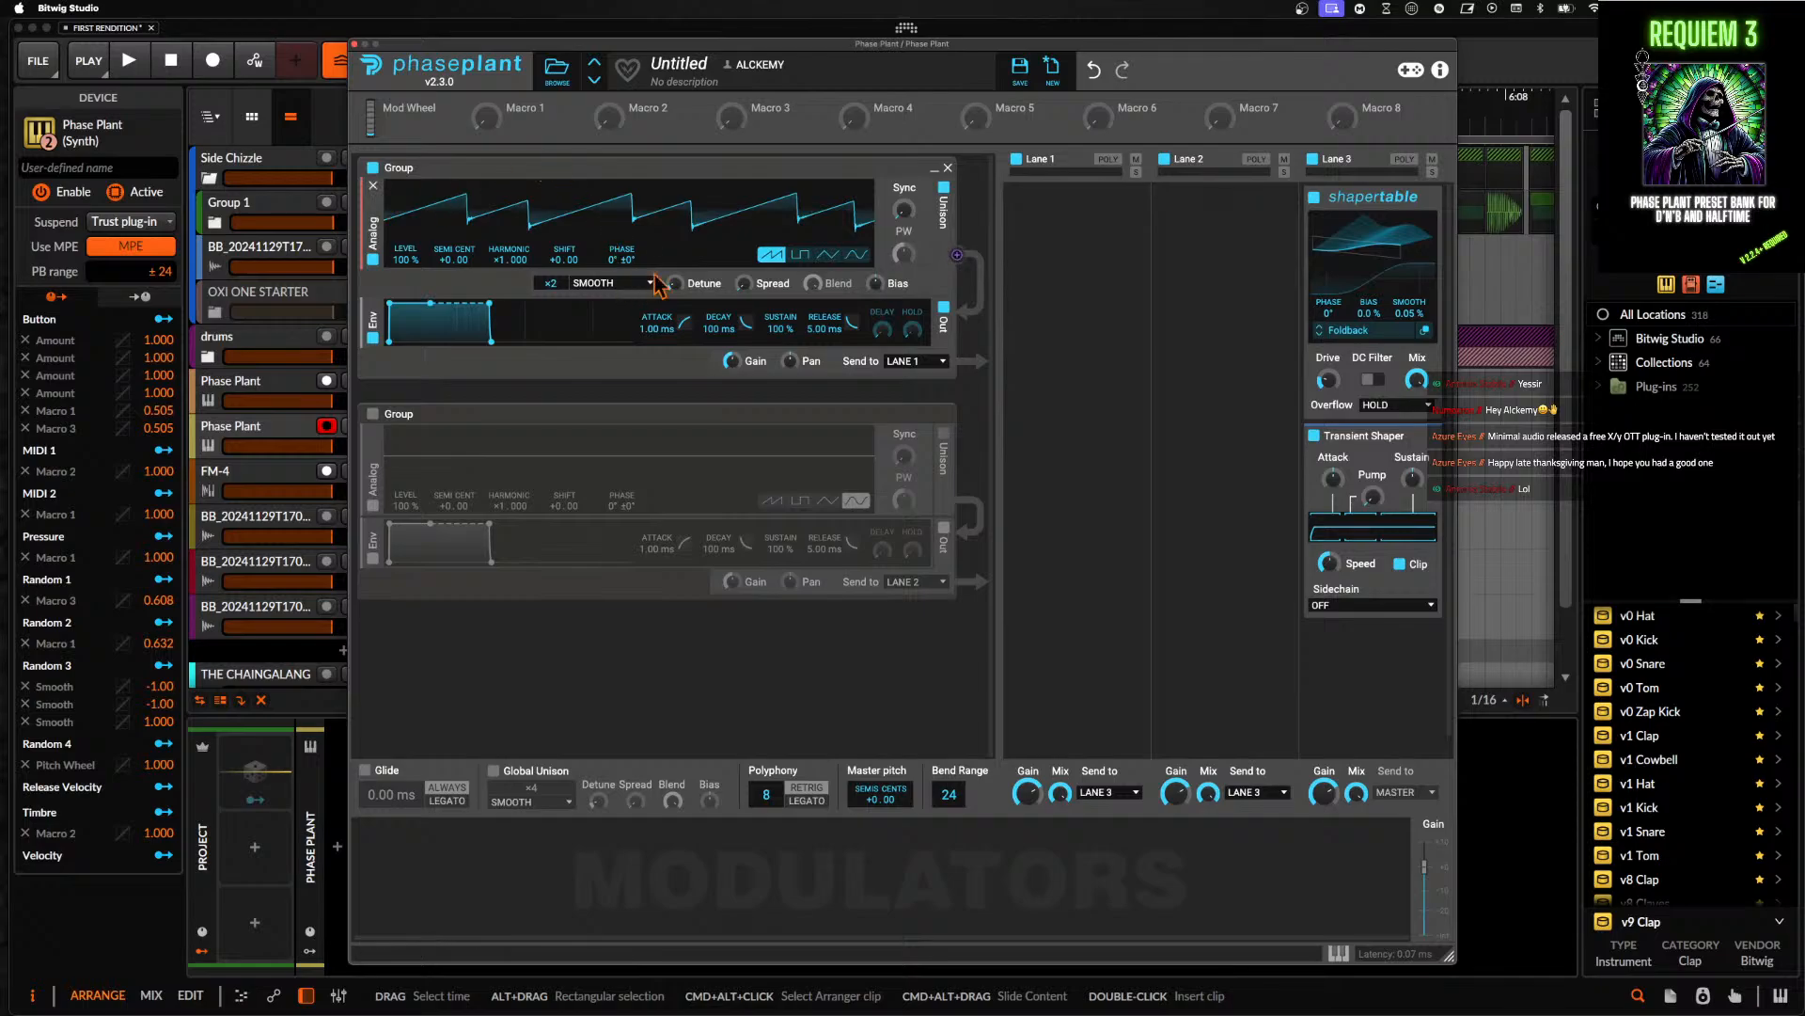
pyautogui.click(704, 299)
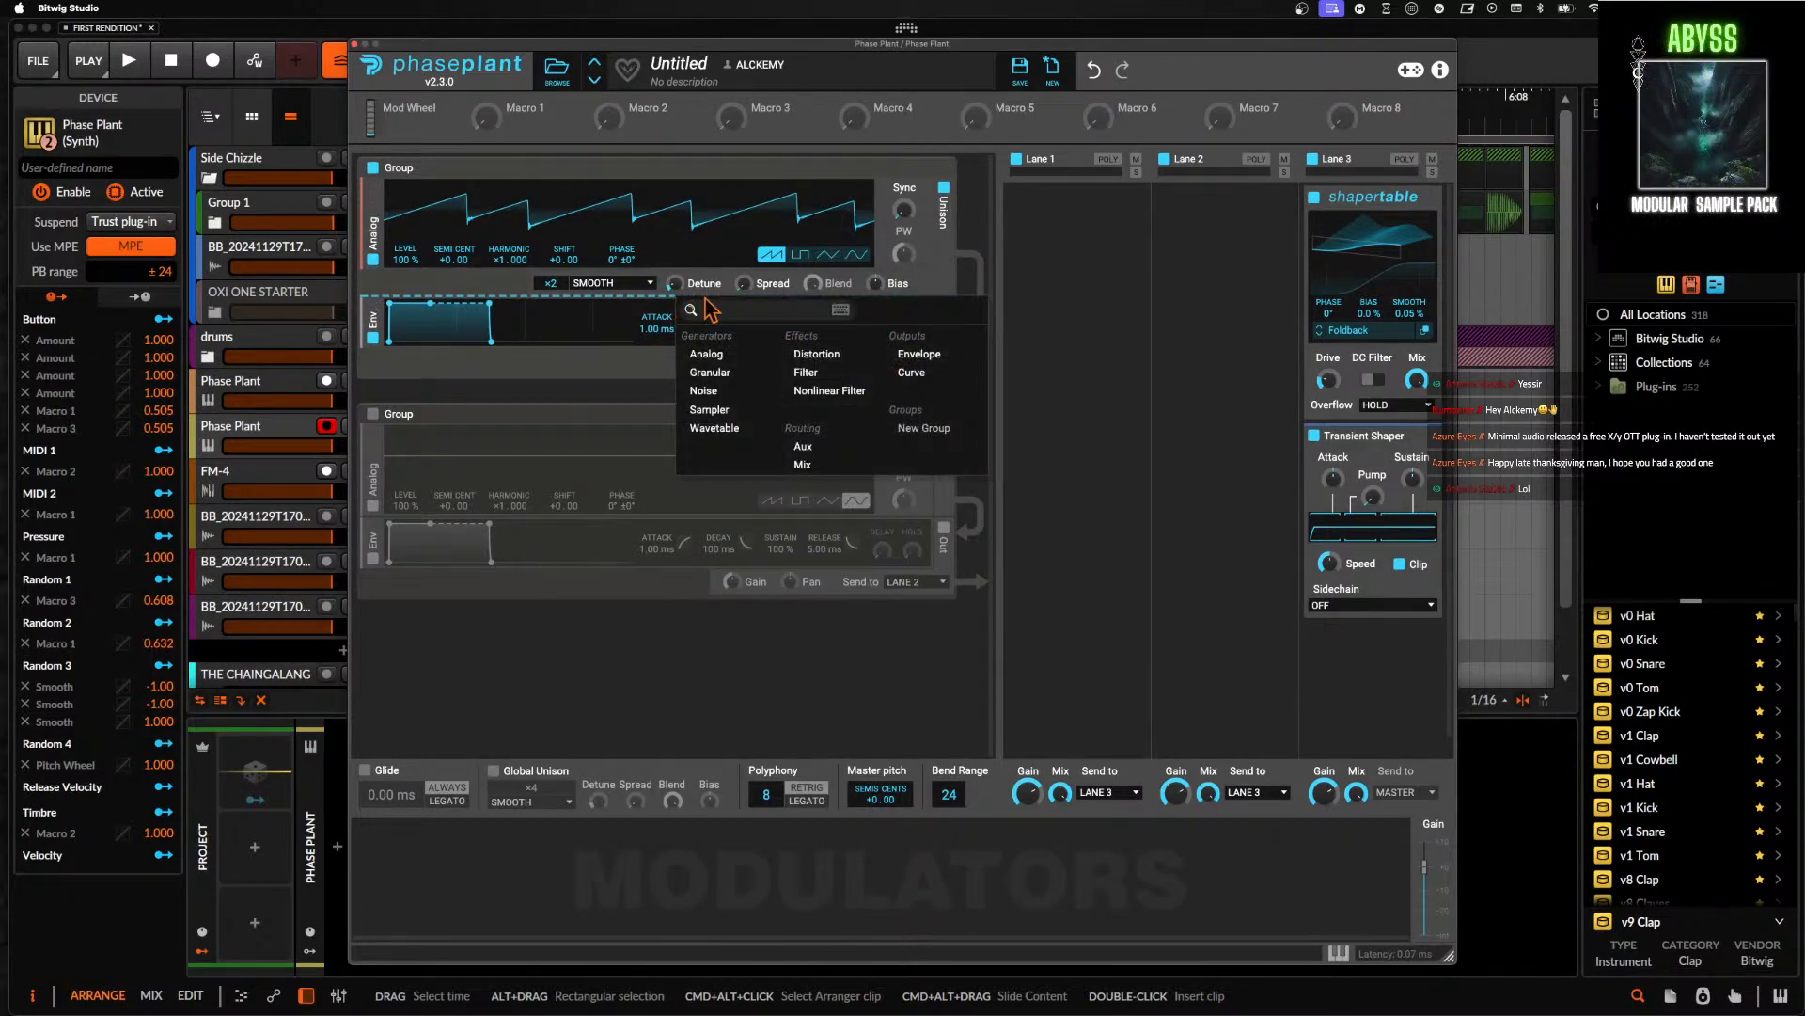
pyautogui.click(836, 375)
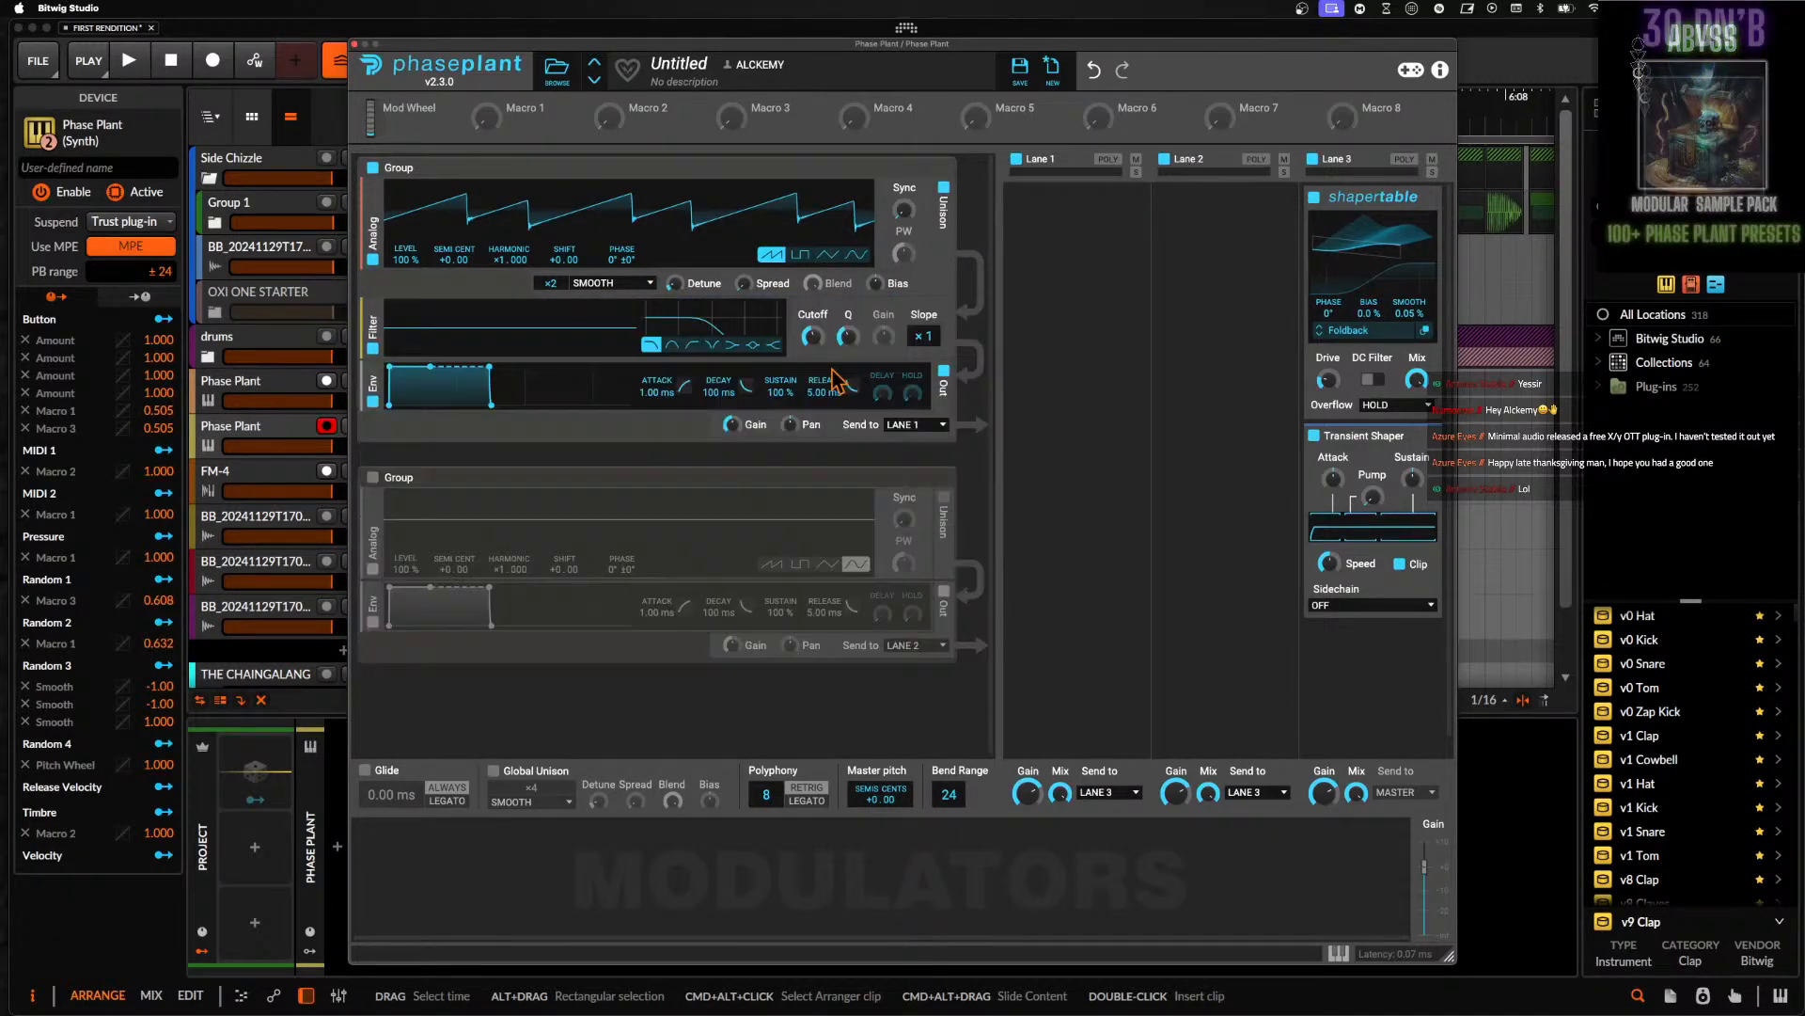
# - Make the sawtooth group's filter a high-pass with an adjusted cutoff, and switch the sine group back on
pyautogui.click(694, 346)
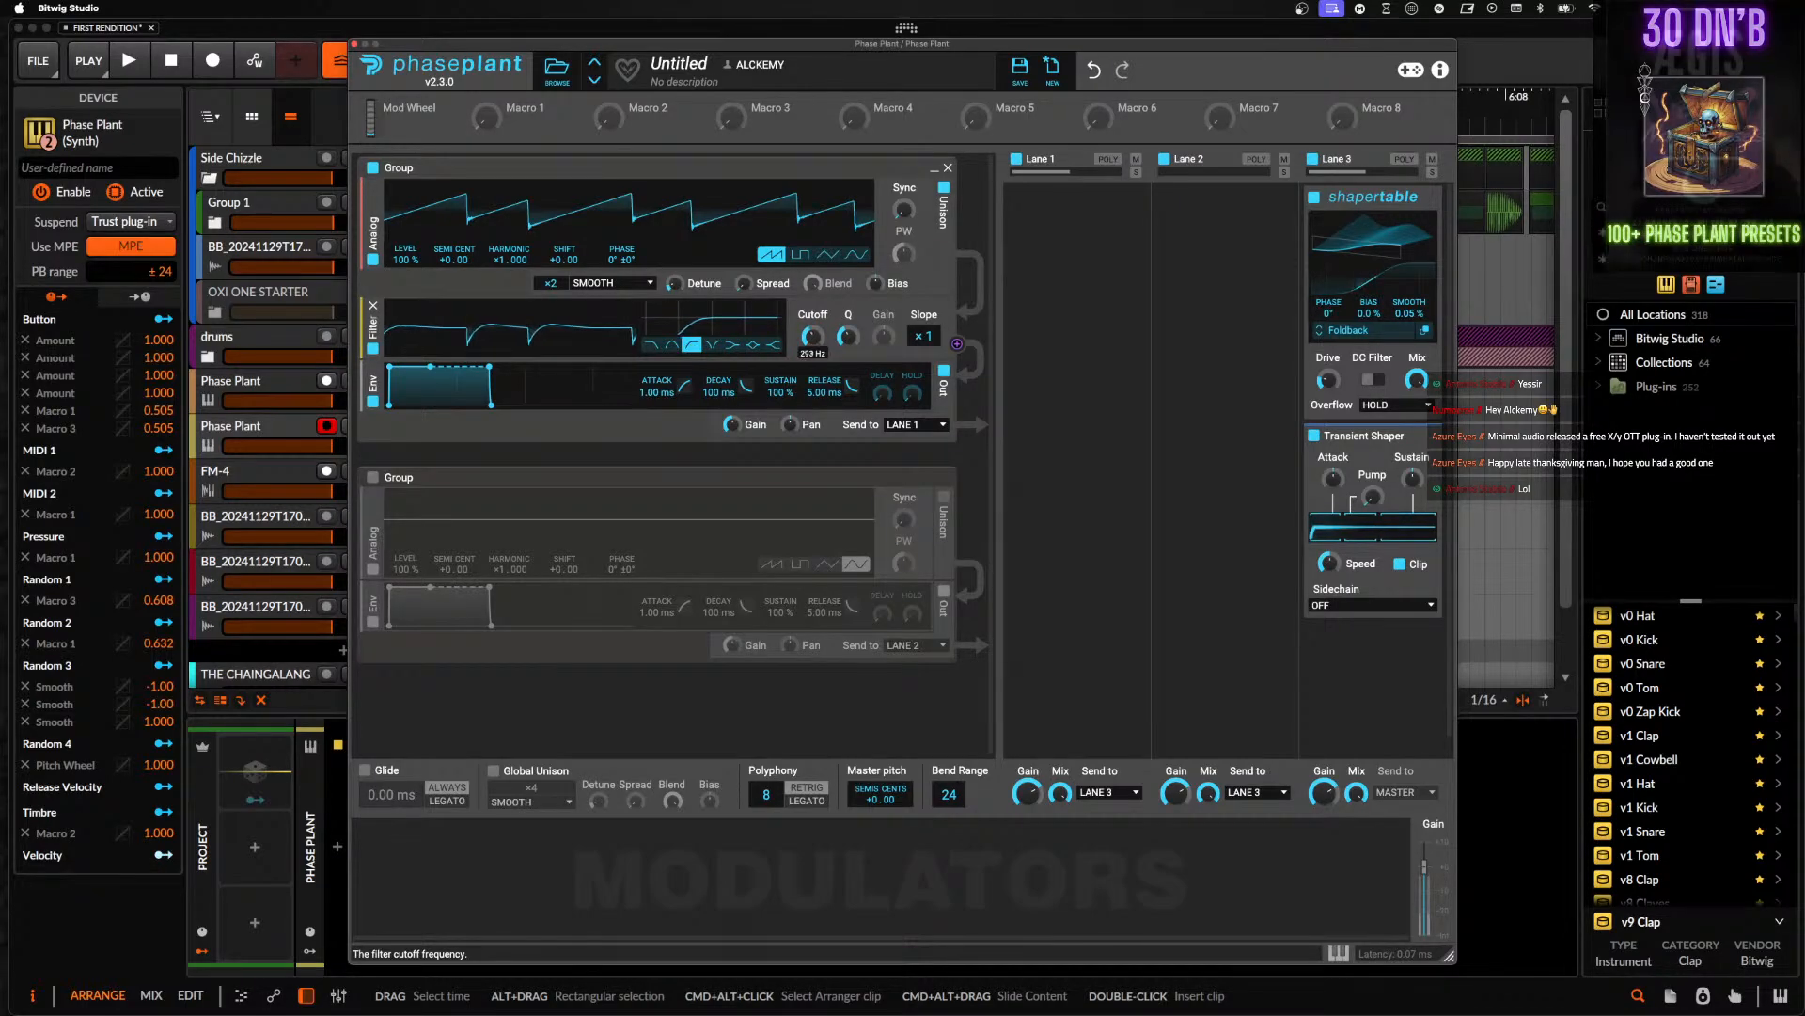
pyautogui.moveTo(811, 337); pyautogui.dragTo(811, 344)
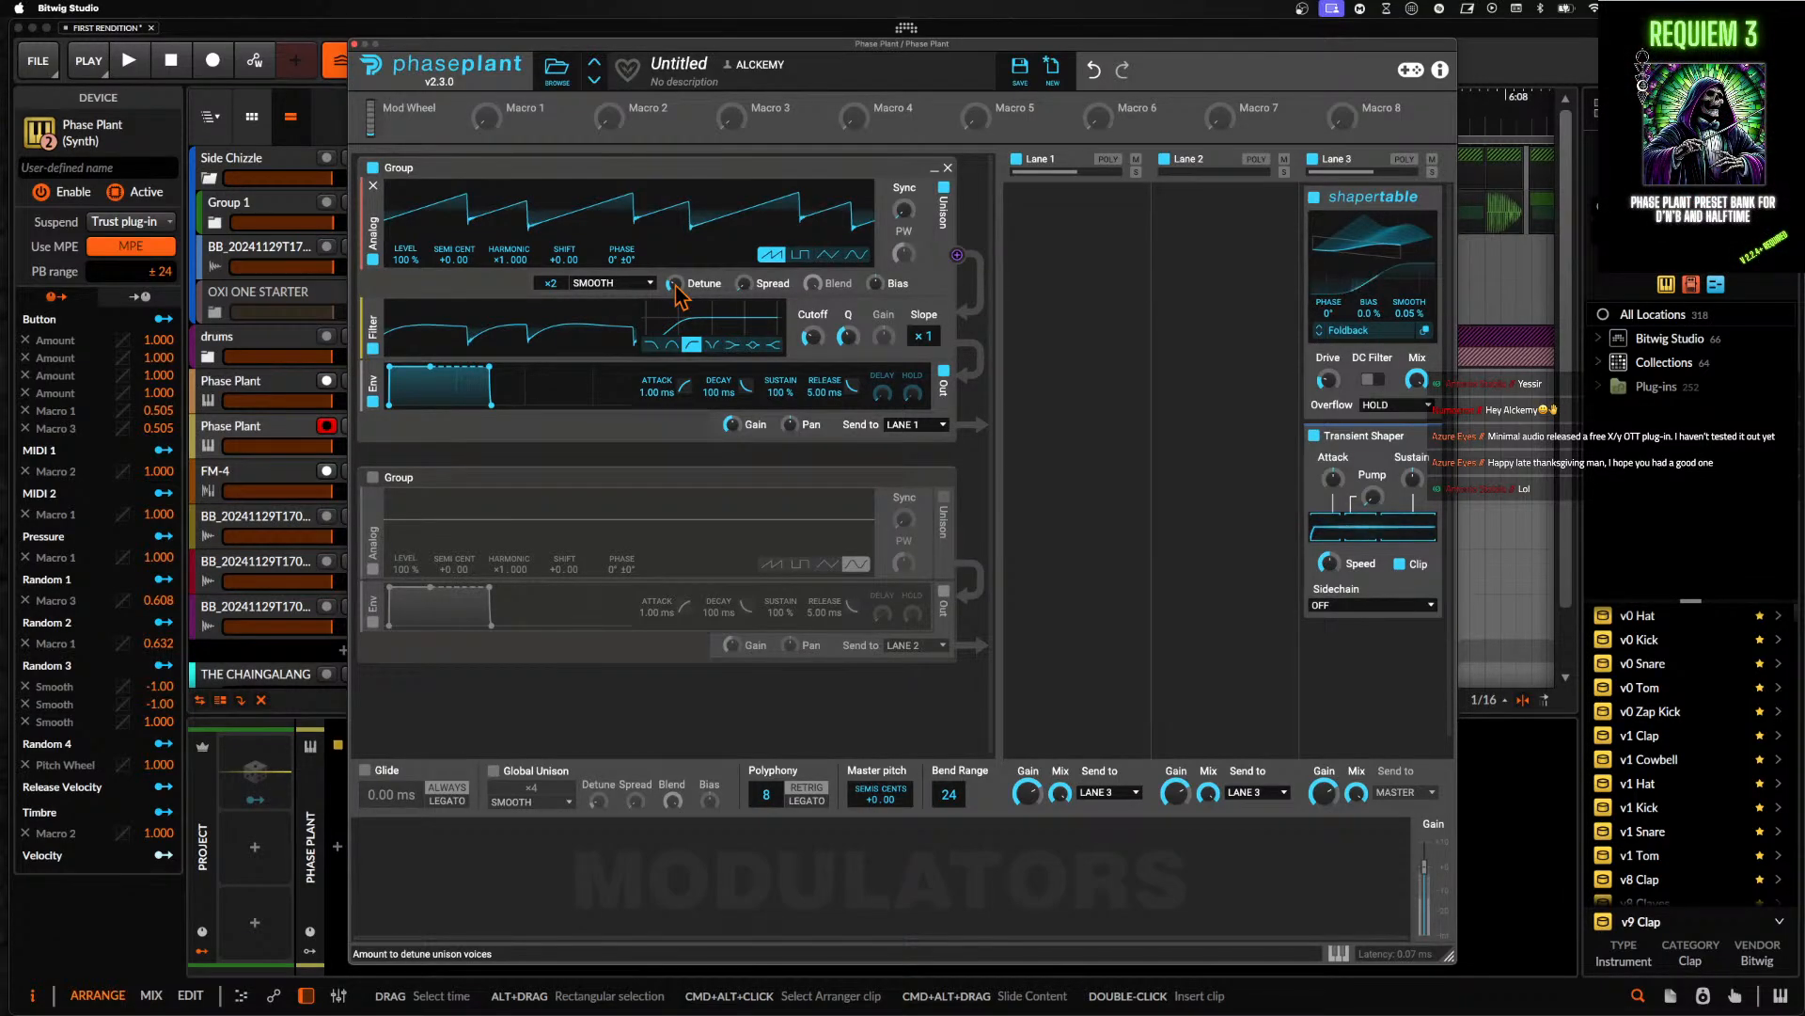
pyautogui.click(372, 476)
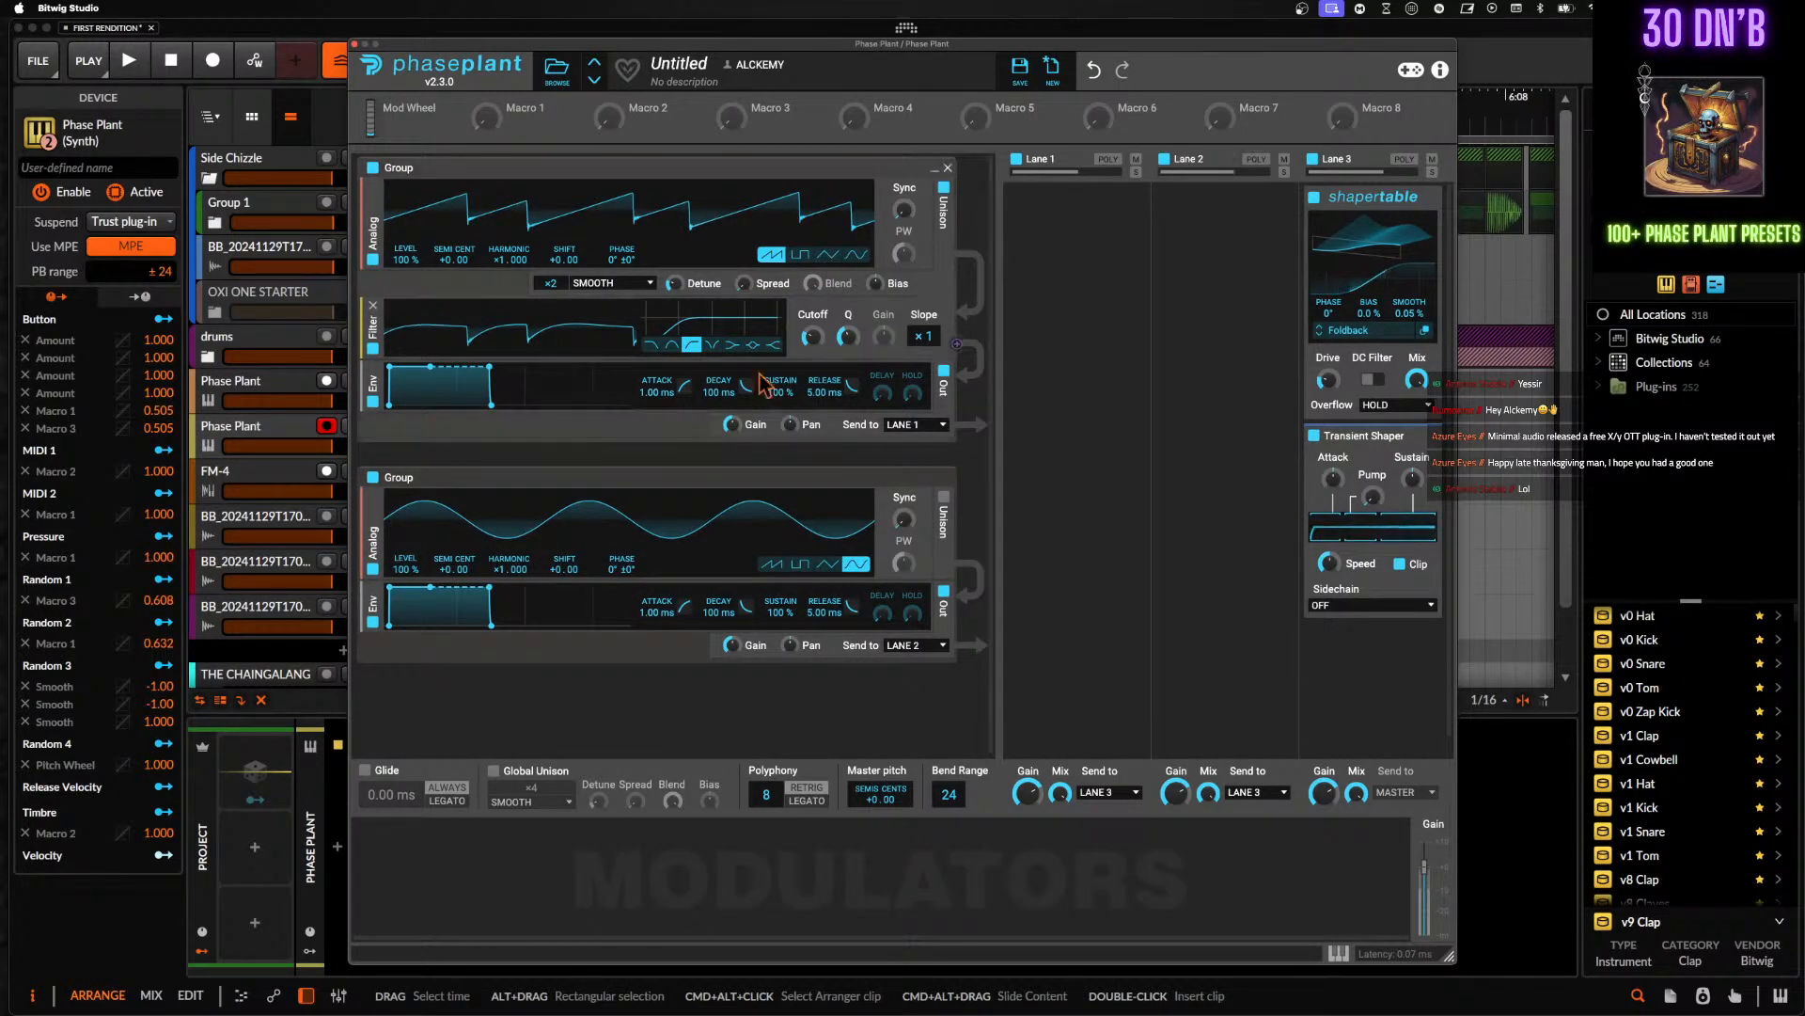
# - Remove the sawtooth oscillator and the high-pass filter from the first group, leaving its output envelope
pyautogui.click(399, 870)
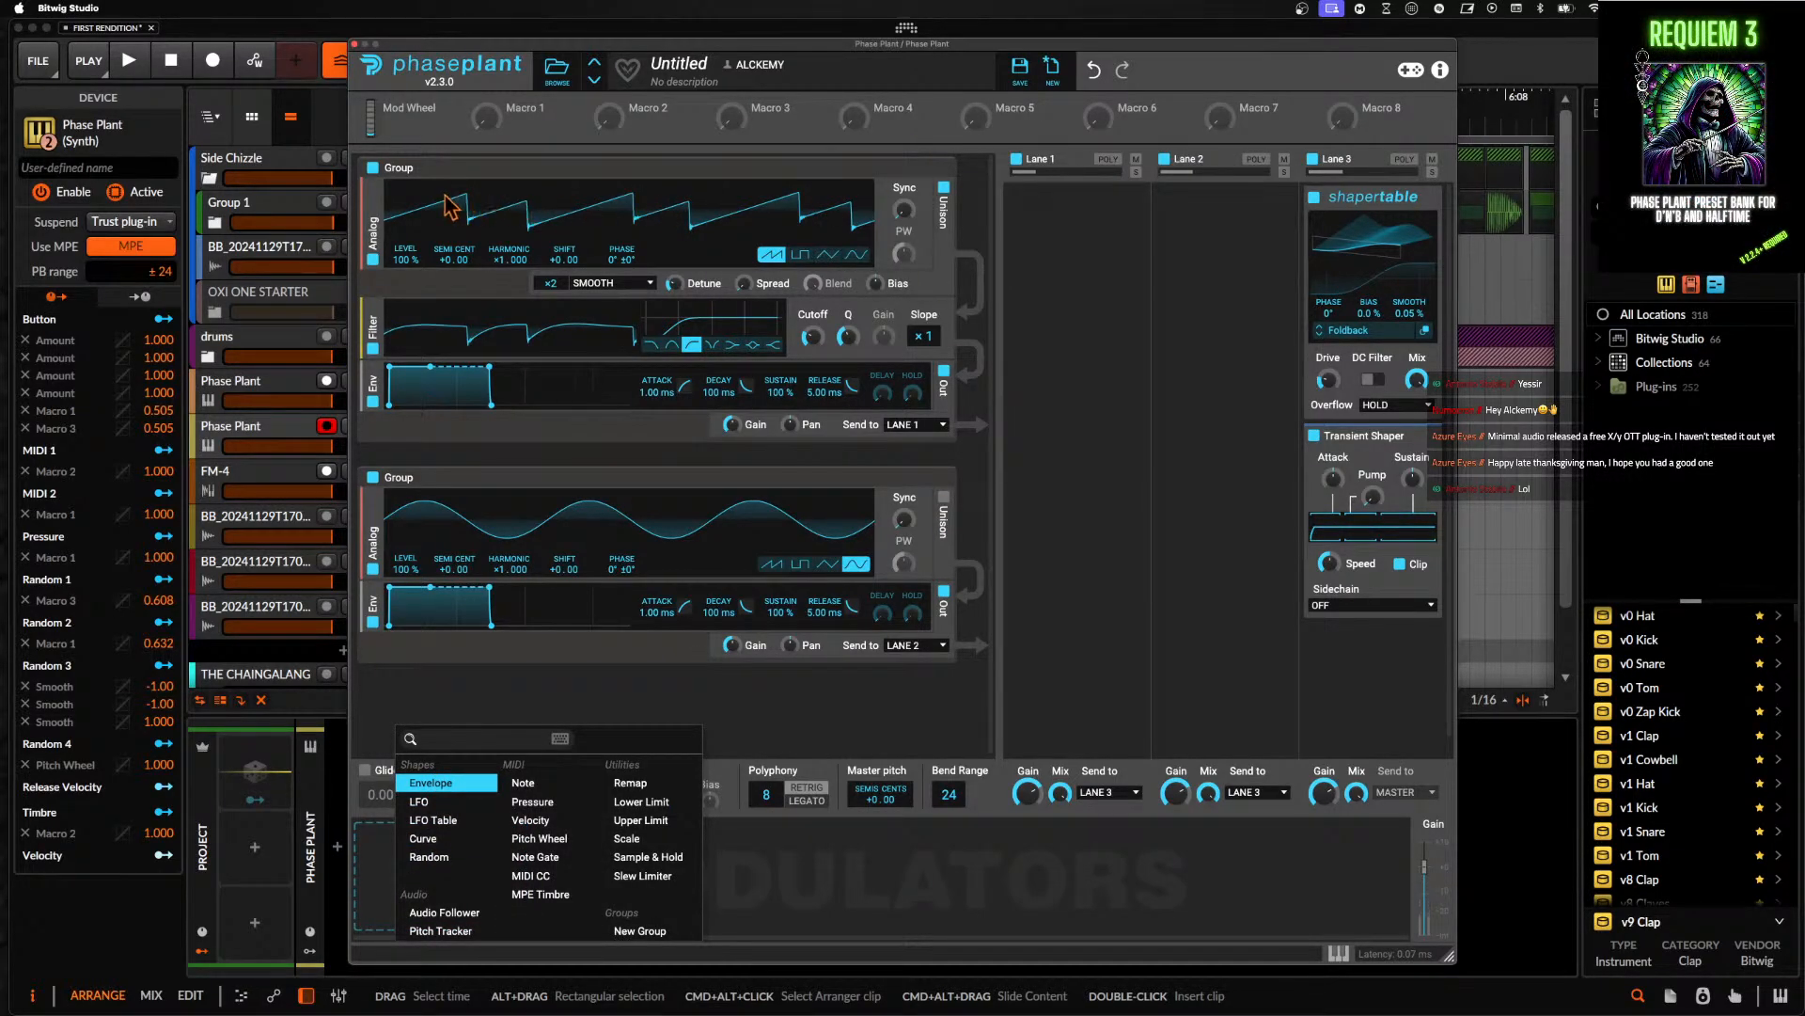
pyautogui.click(379, 199)
pyautogui.click(373, 186)
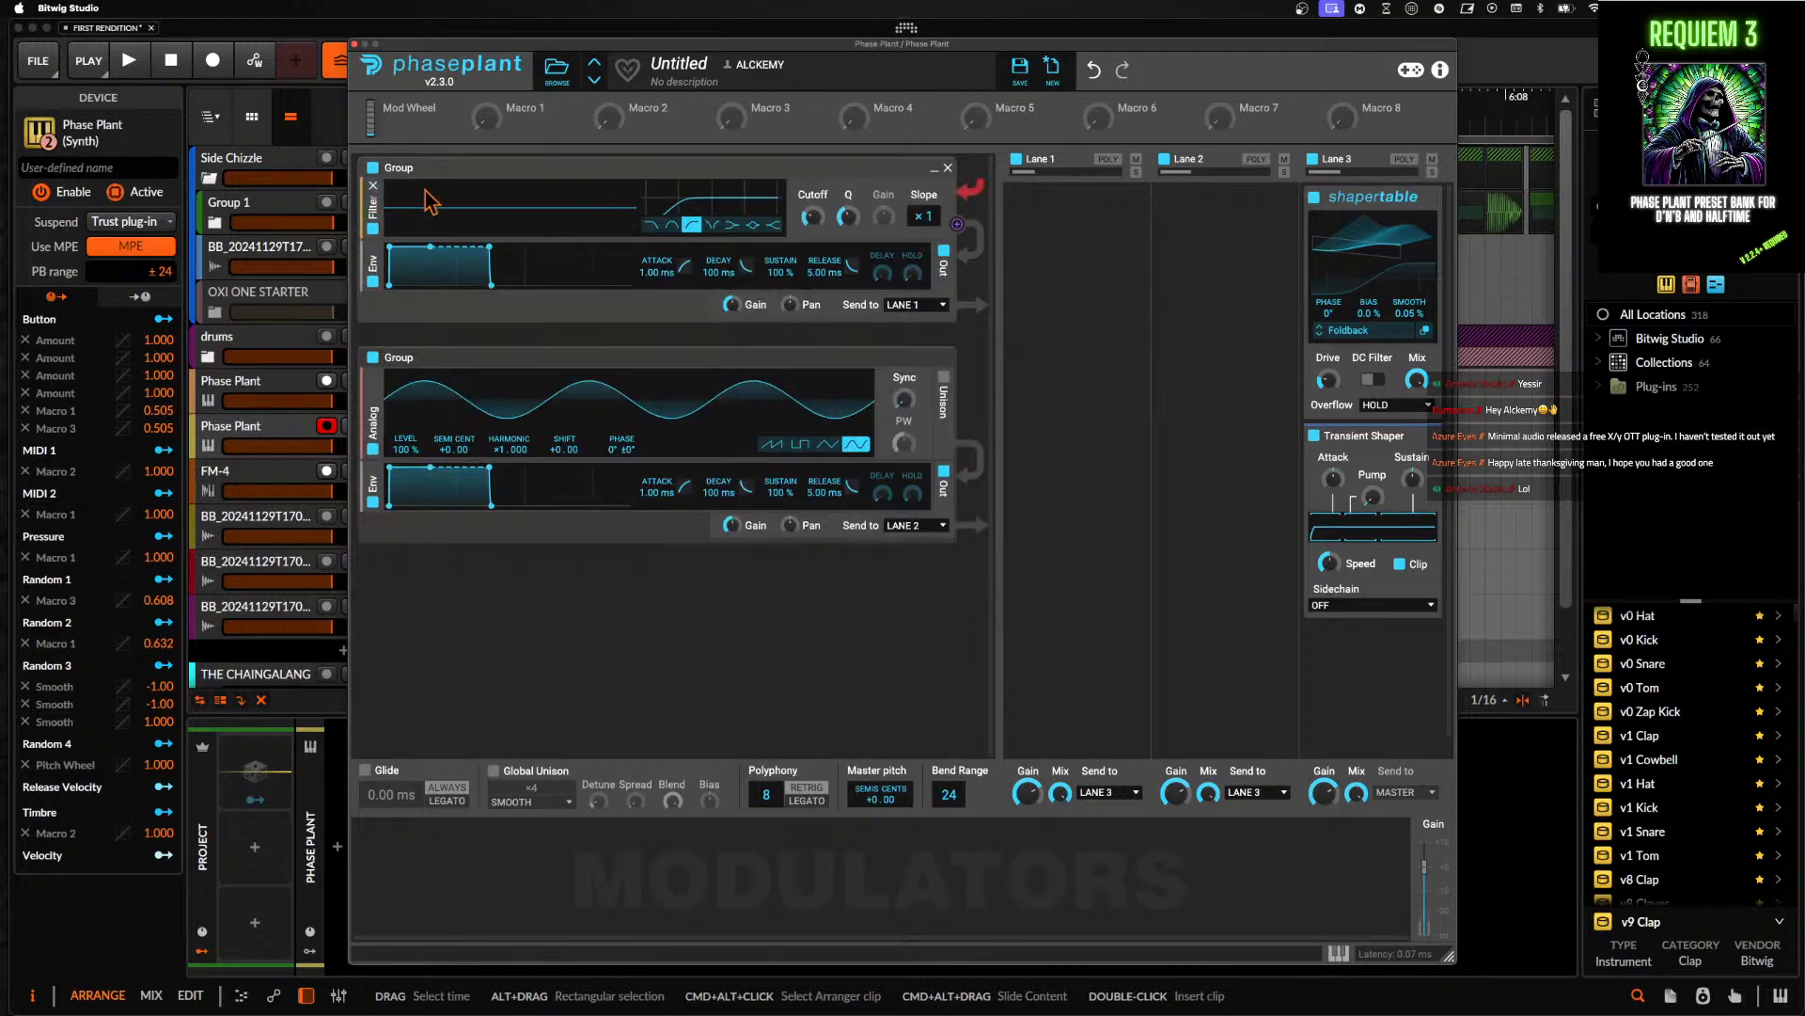
pyautogui.click(373, 187)
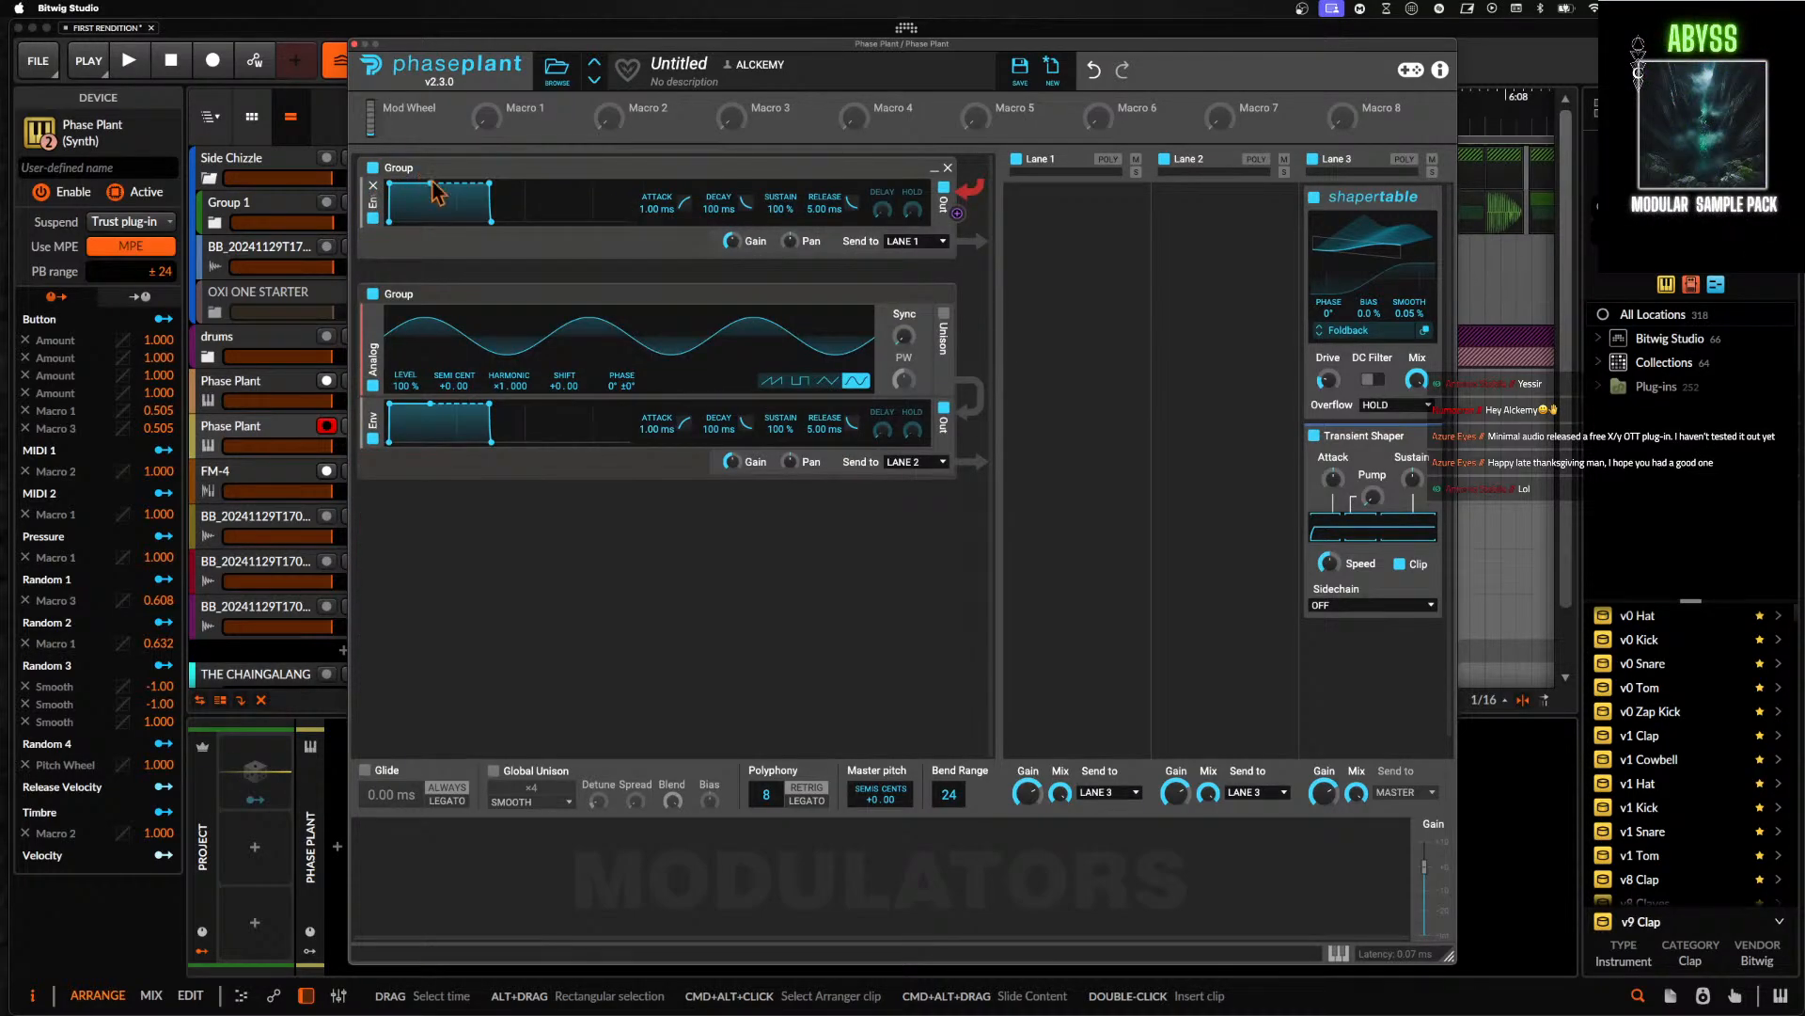
pyautogui.click(509, 192)
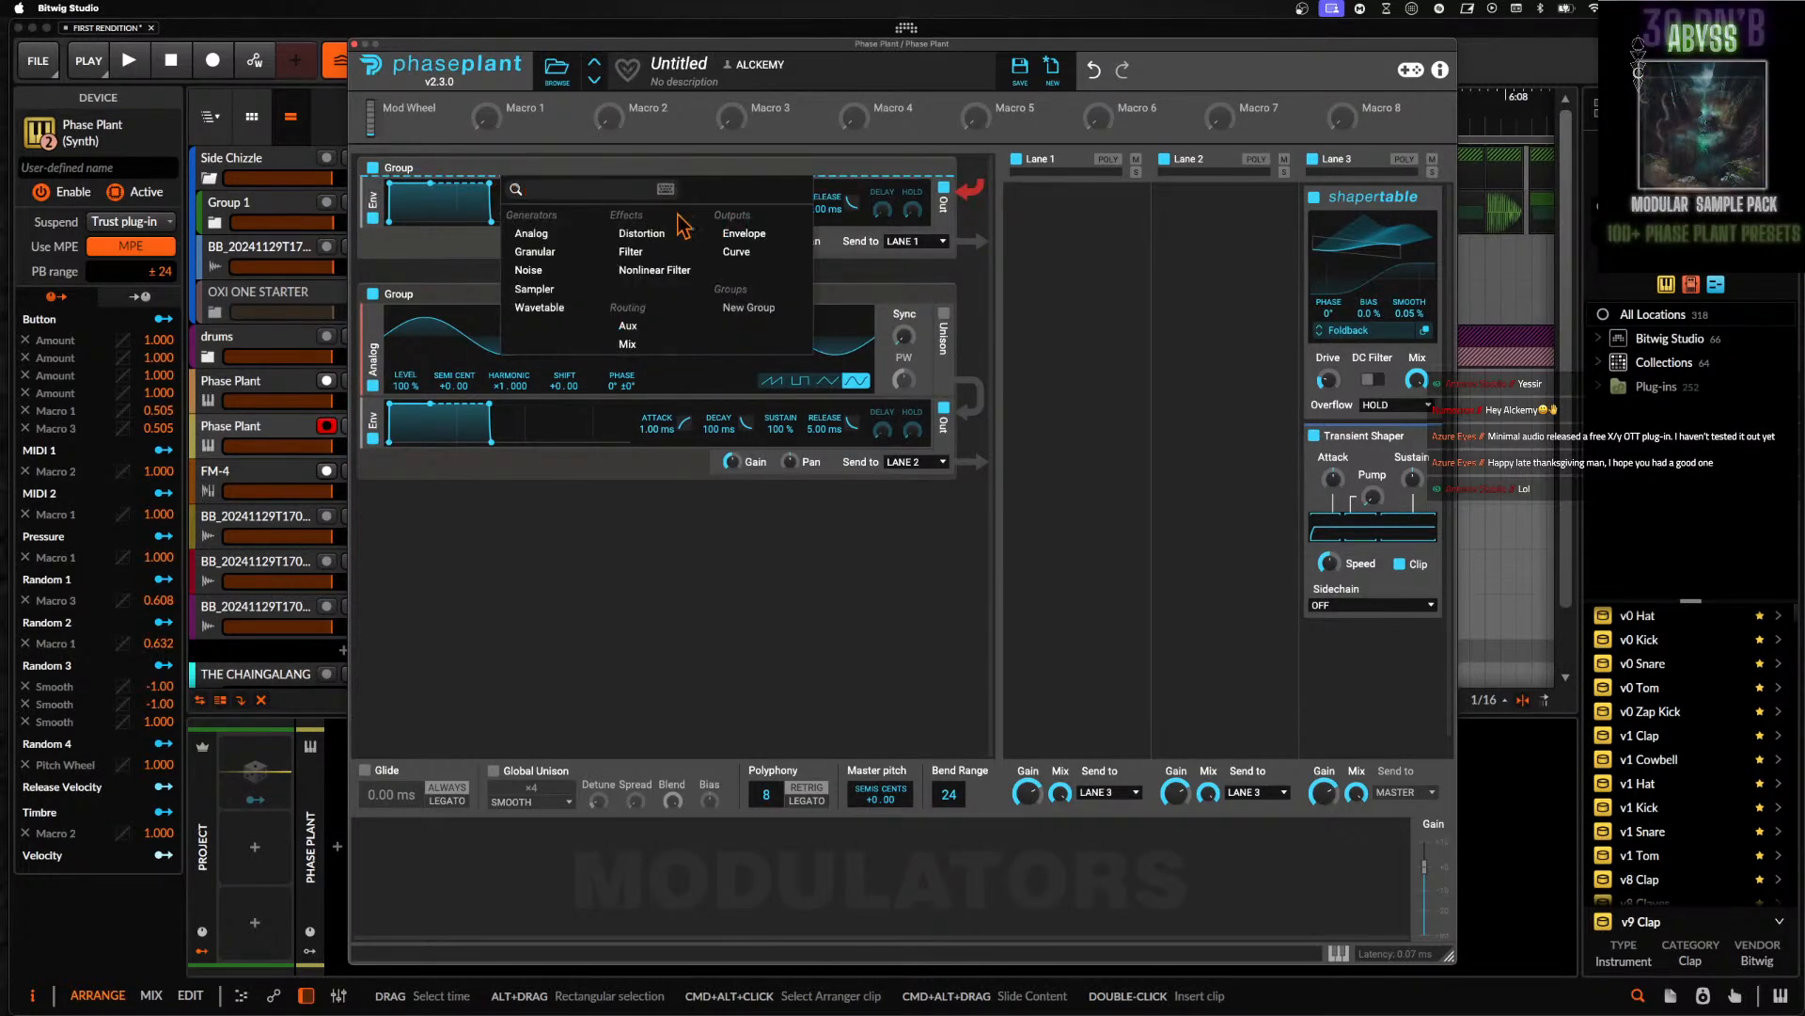
pyautogui.click(654, 252)
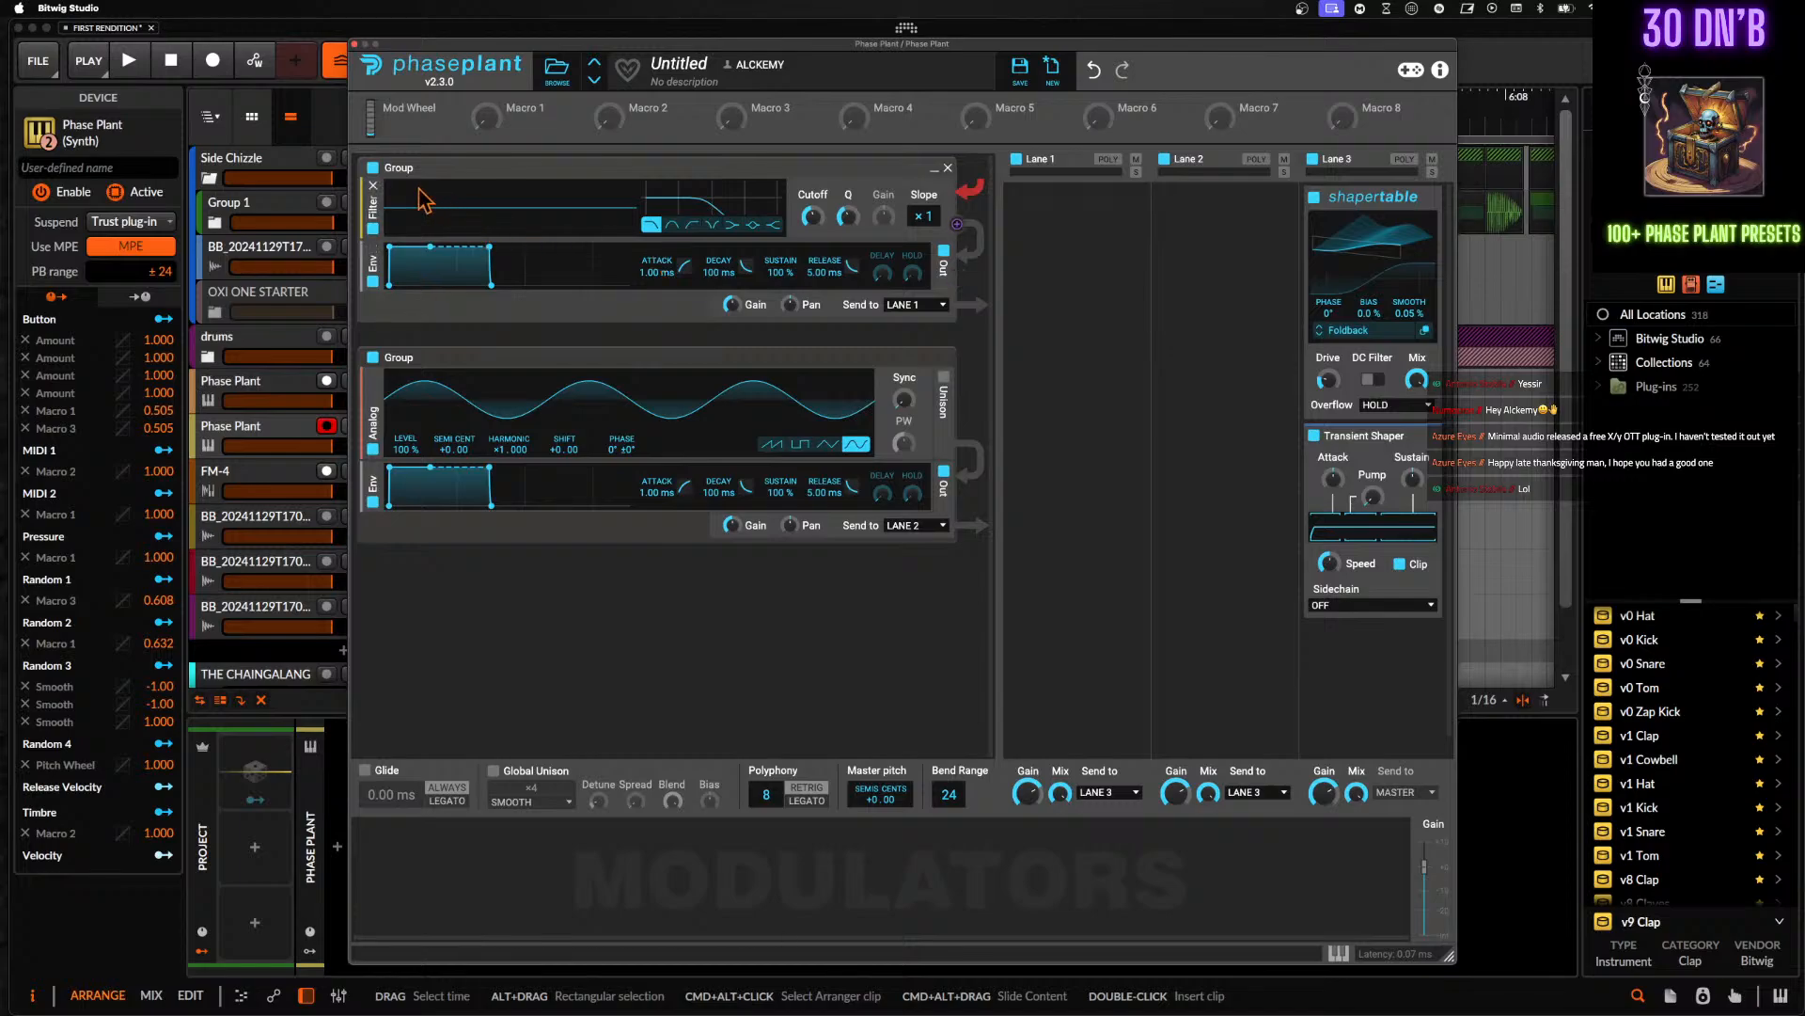
pyautogui.click(373, 187)
# - Add a Wavetable oscillator to the first group and set its frame to about 118
pyautogui.click(437, 179)
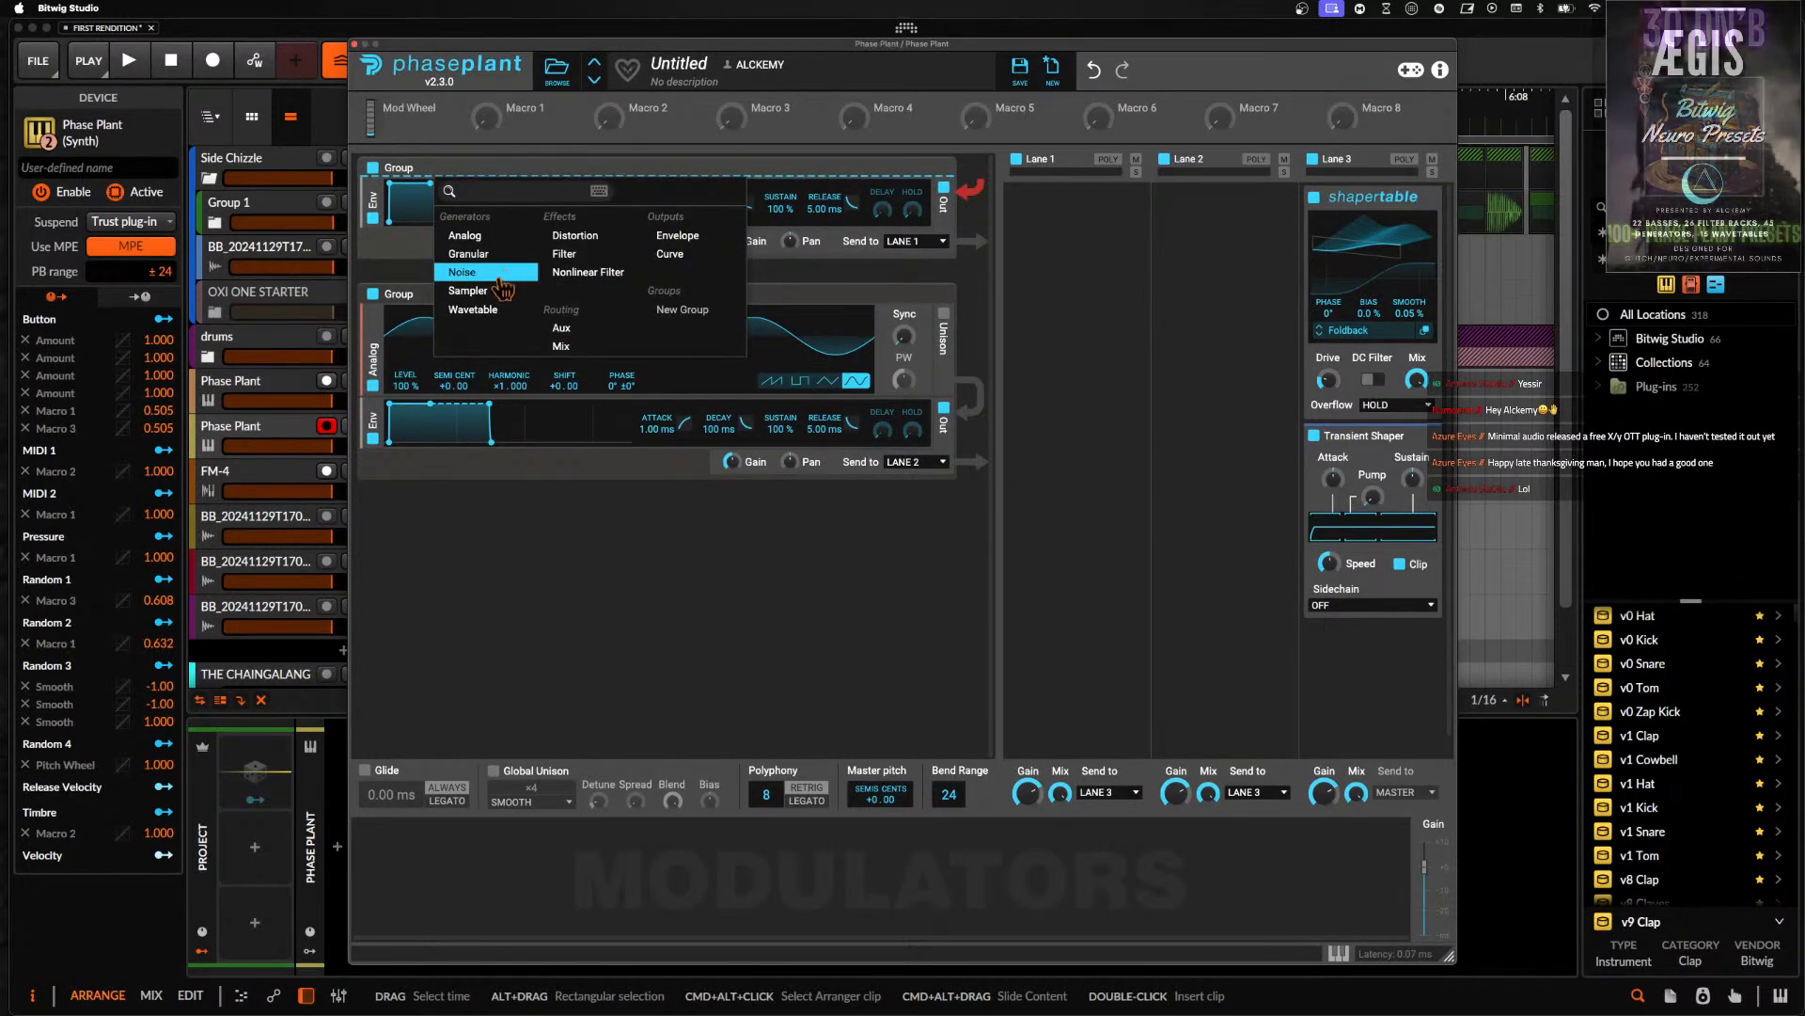
pyautogui.click(478, 309)
pyautogui.moveTo(802, 232); pyautogui.dragTo(802, 188)
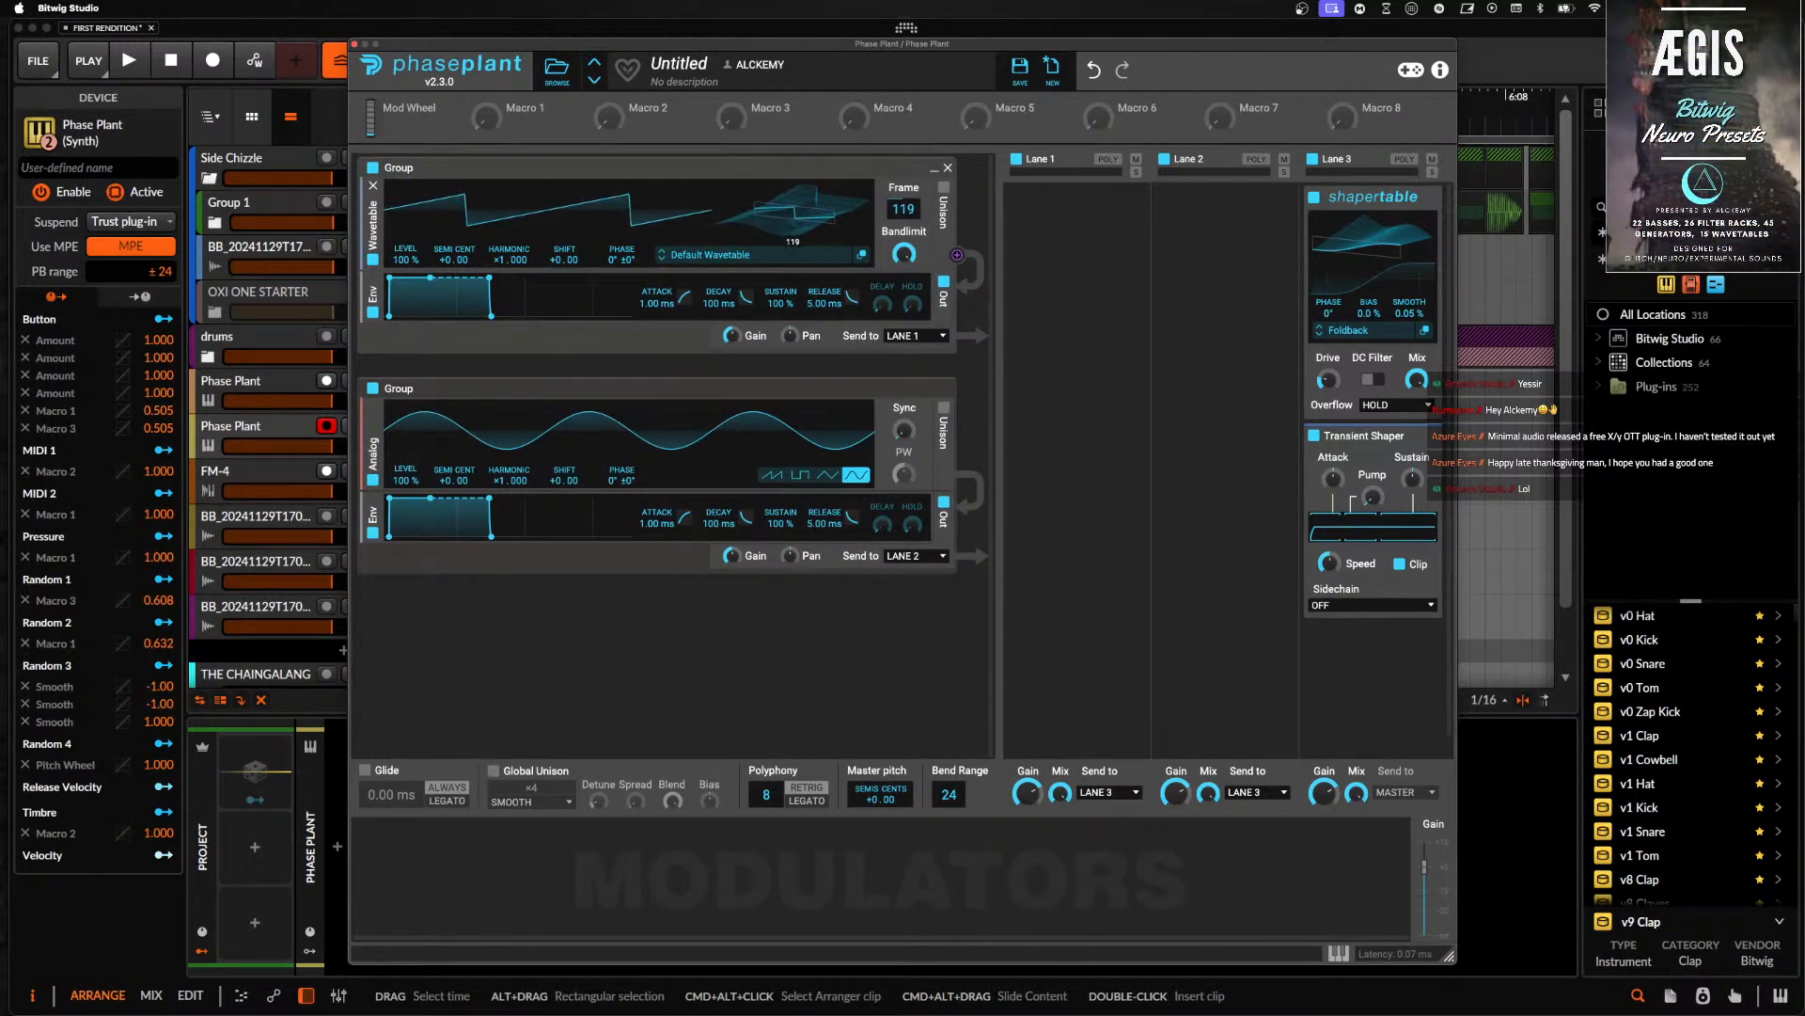
# - Open the default wavetable for editing and insert a saw shape into frame 1 with the Wave Tool
pyautogui.click(861, 255)
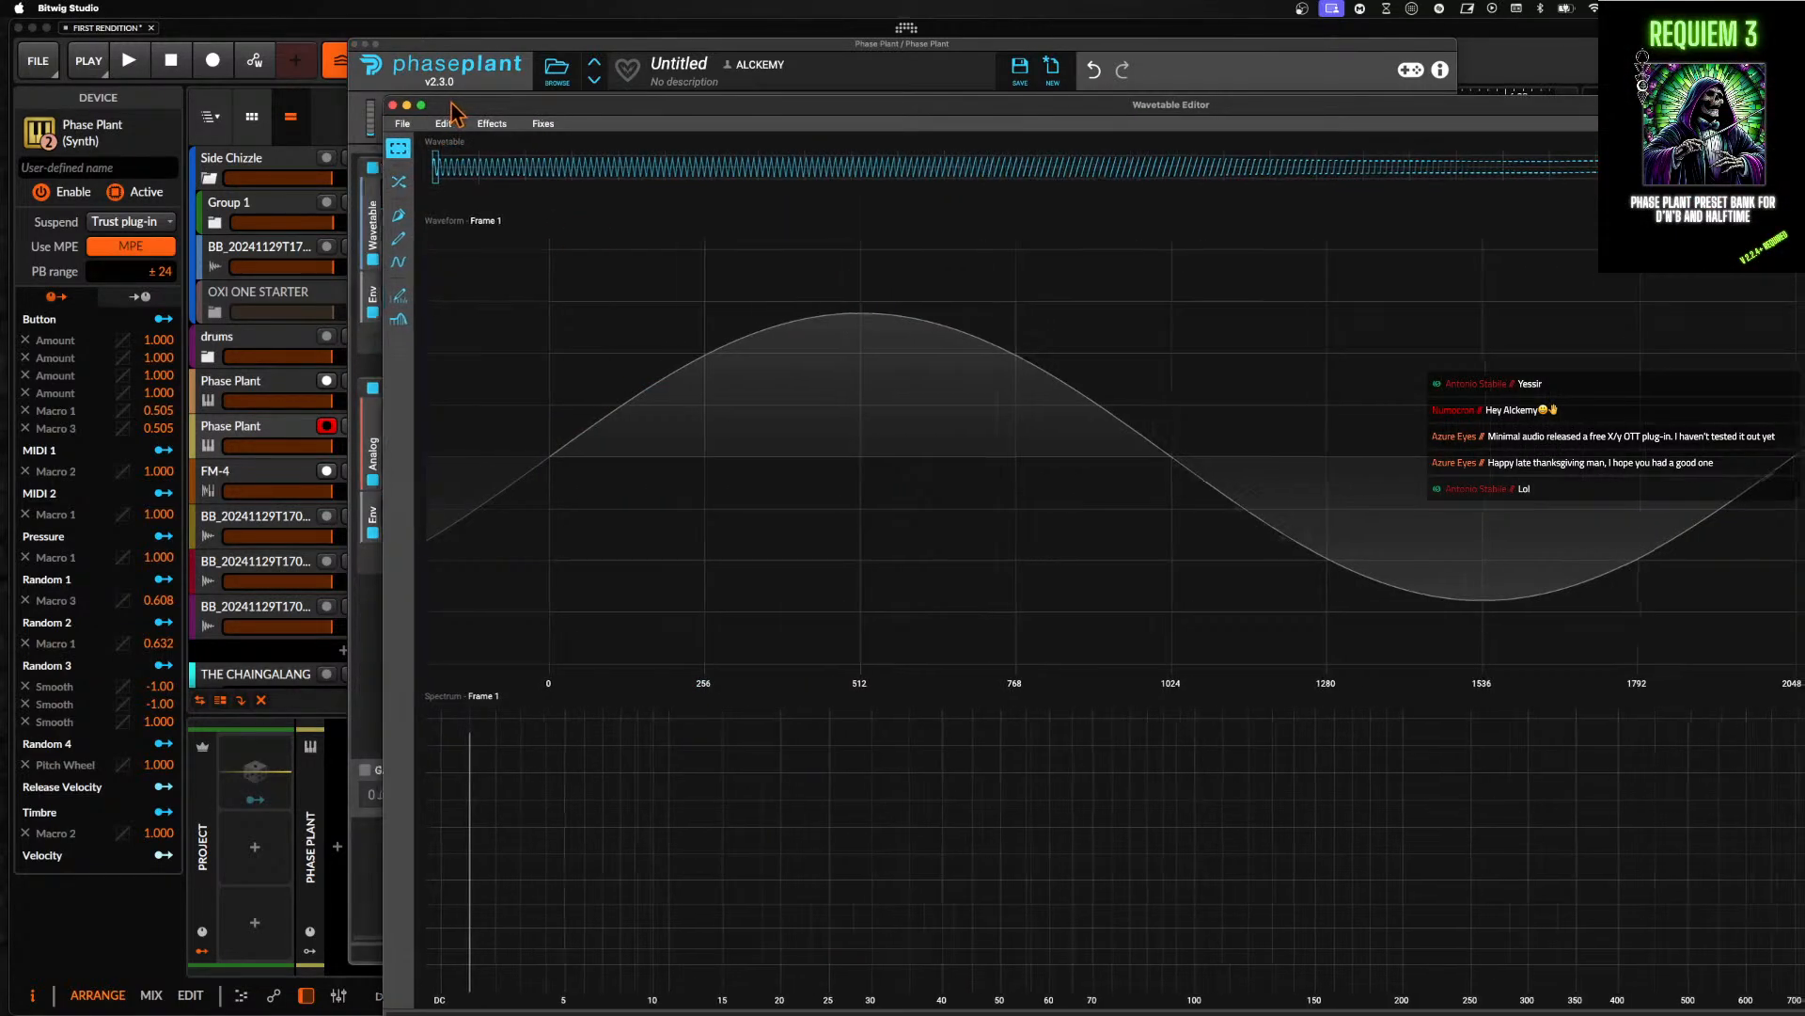
pyautogui.moveTo(455, 107); pyautogui.dragTo(263, 66)
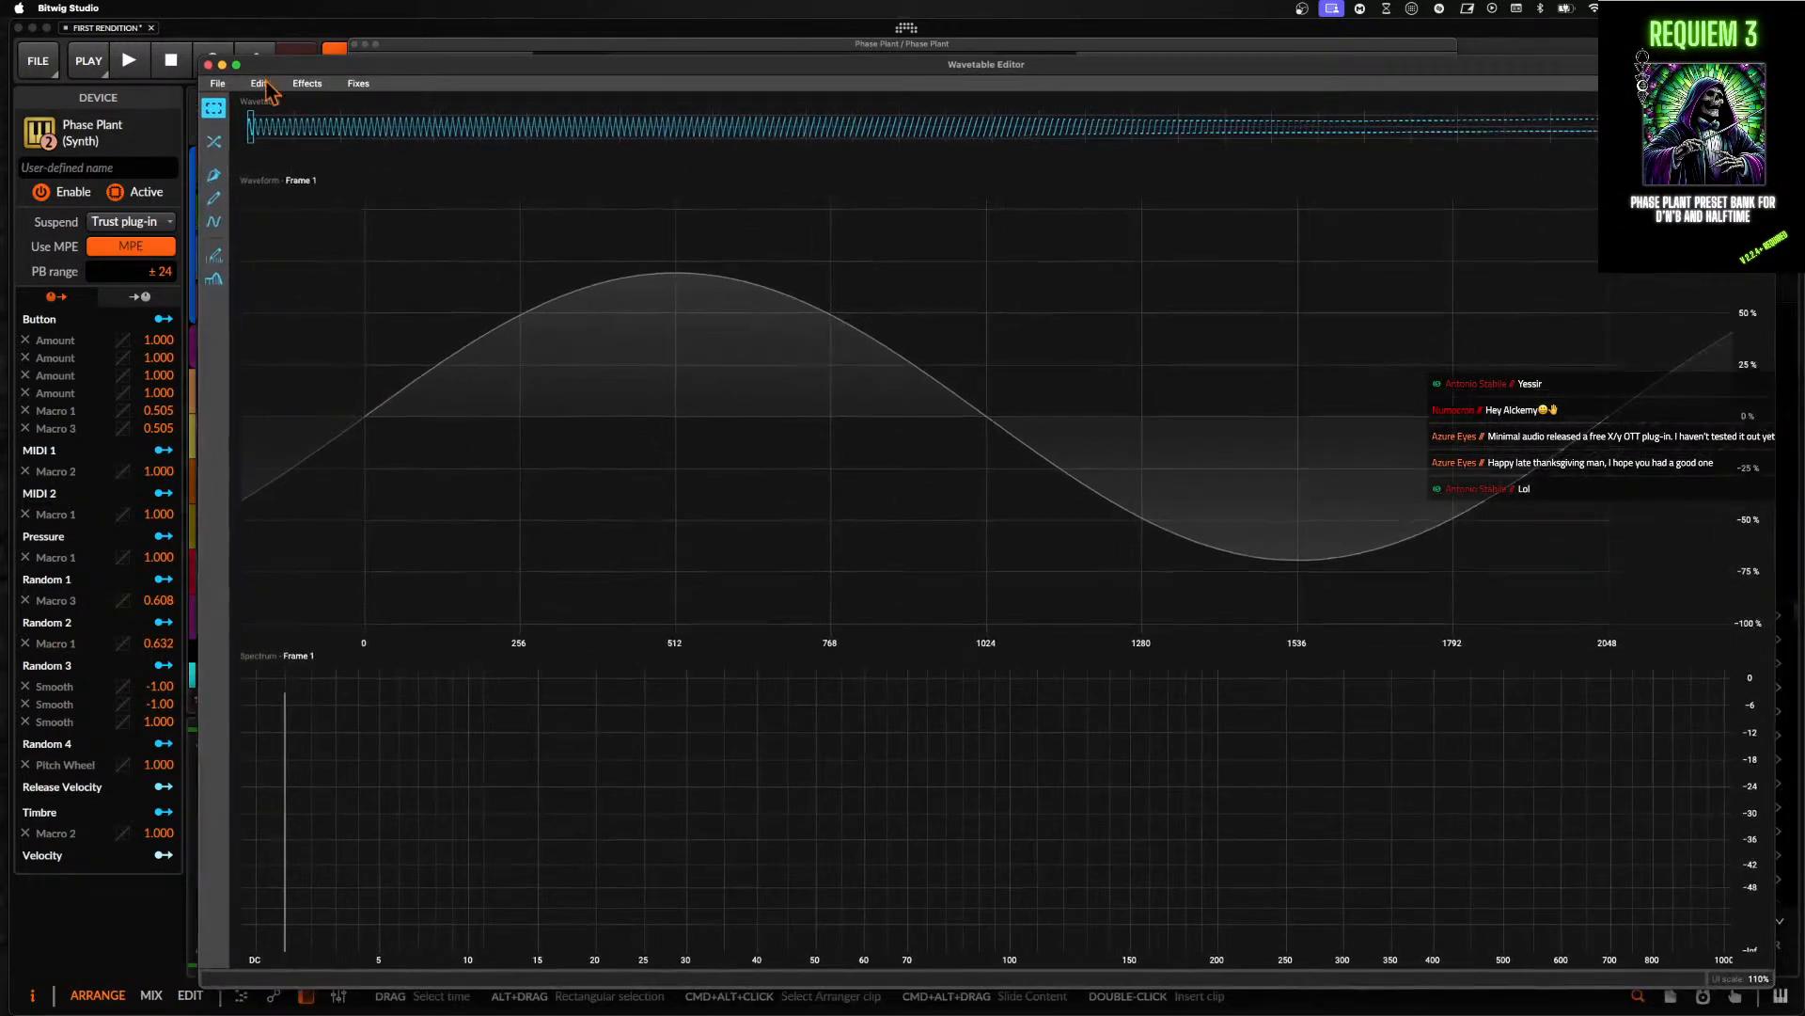
pyautogui.click(214, 175)
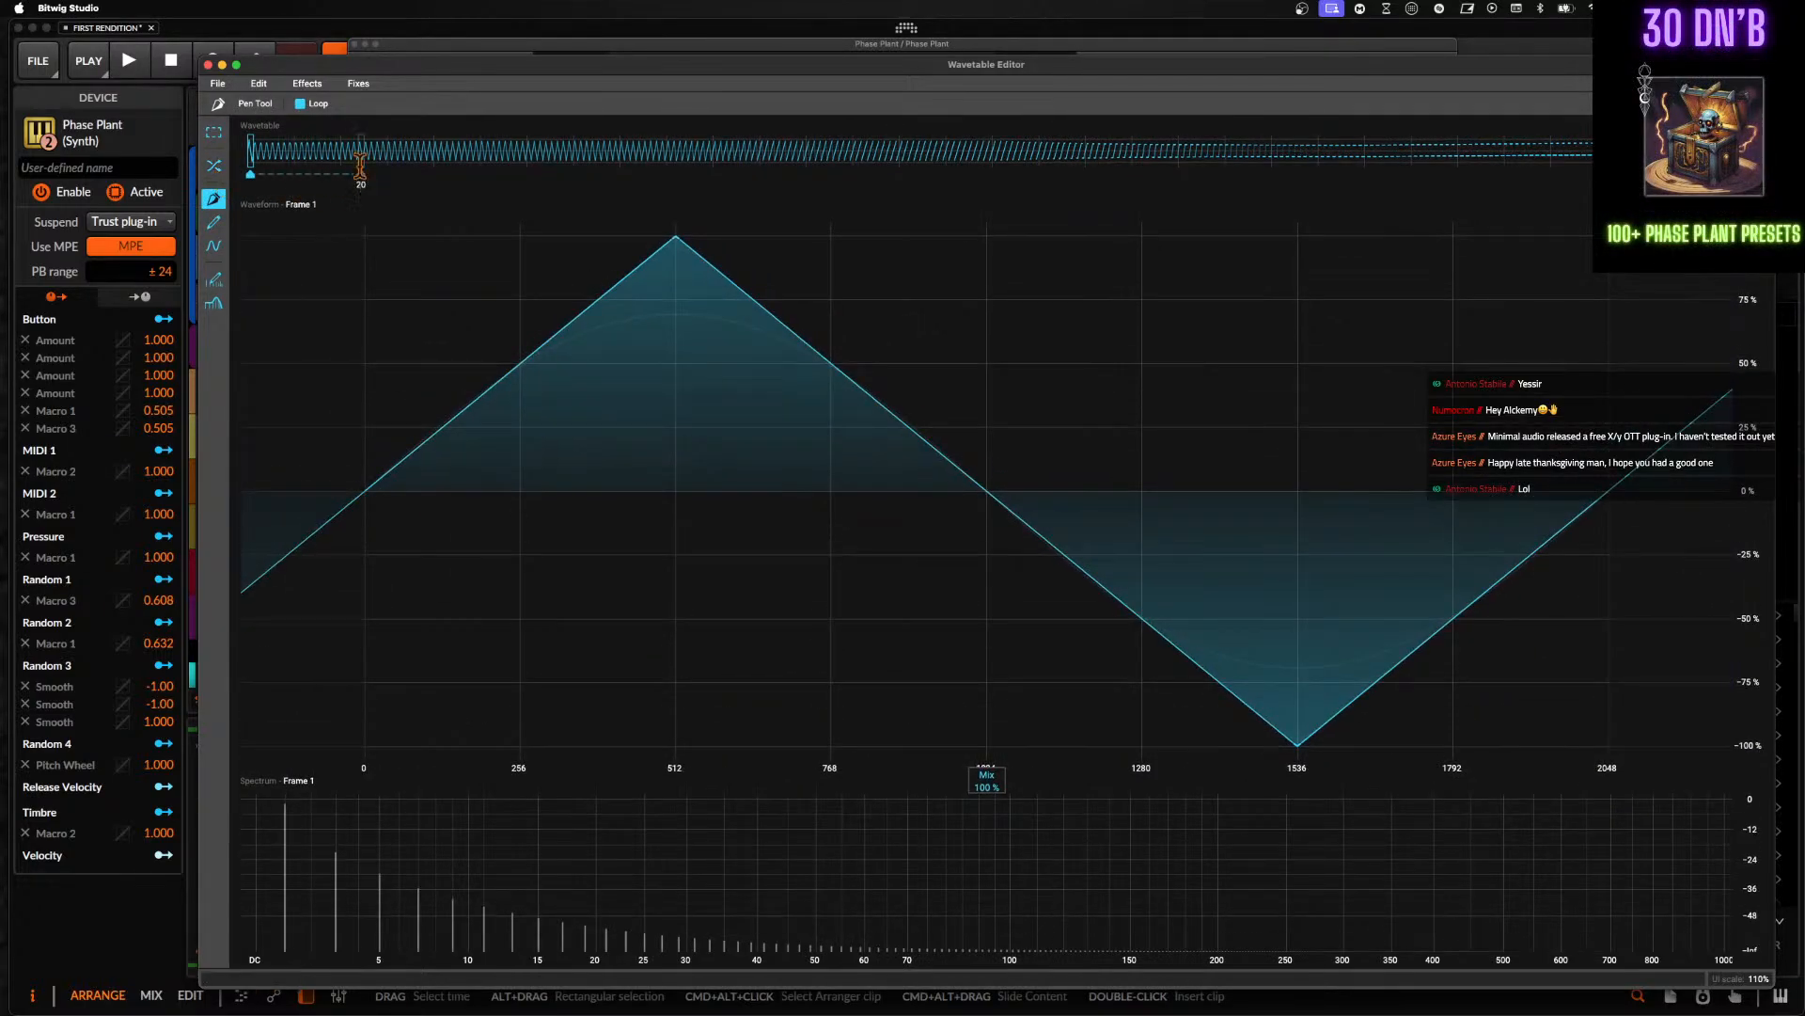
pyautogui.click(214, 246)
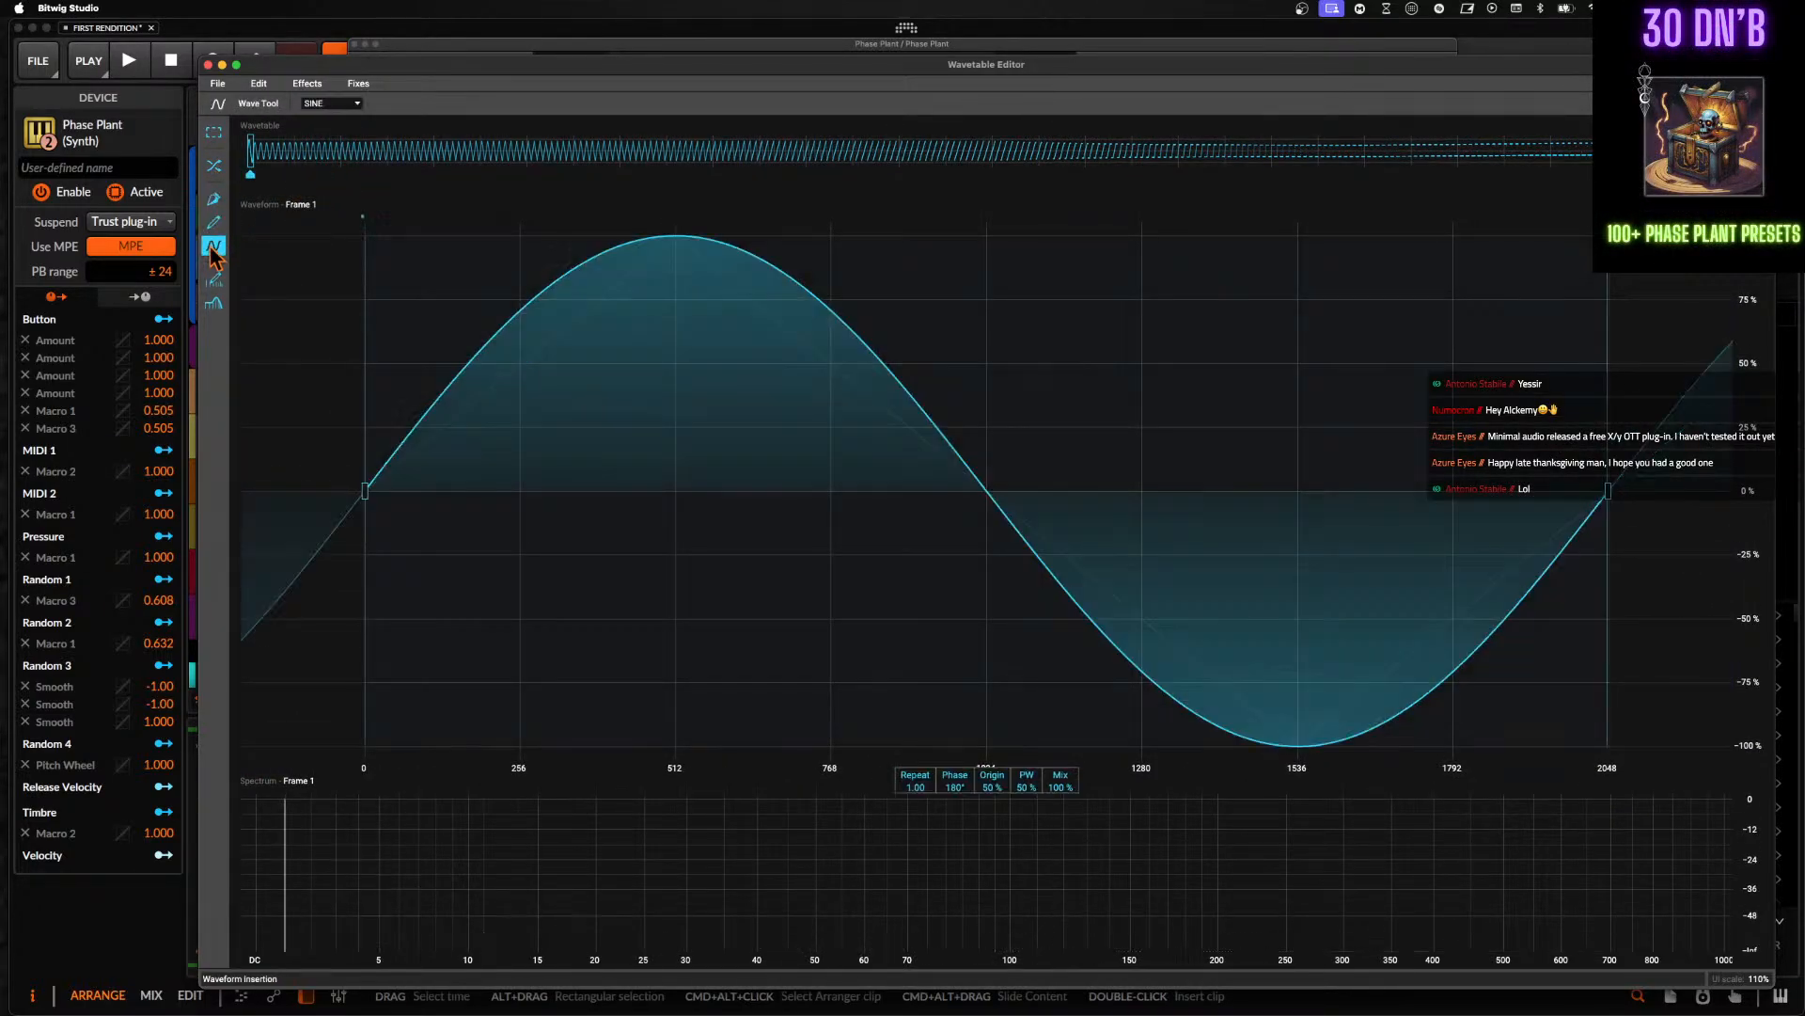
pyautogui.click(344, 107)
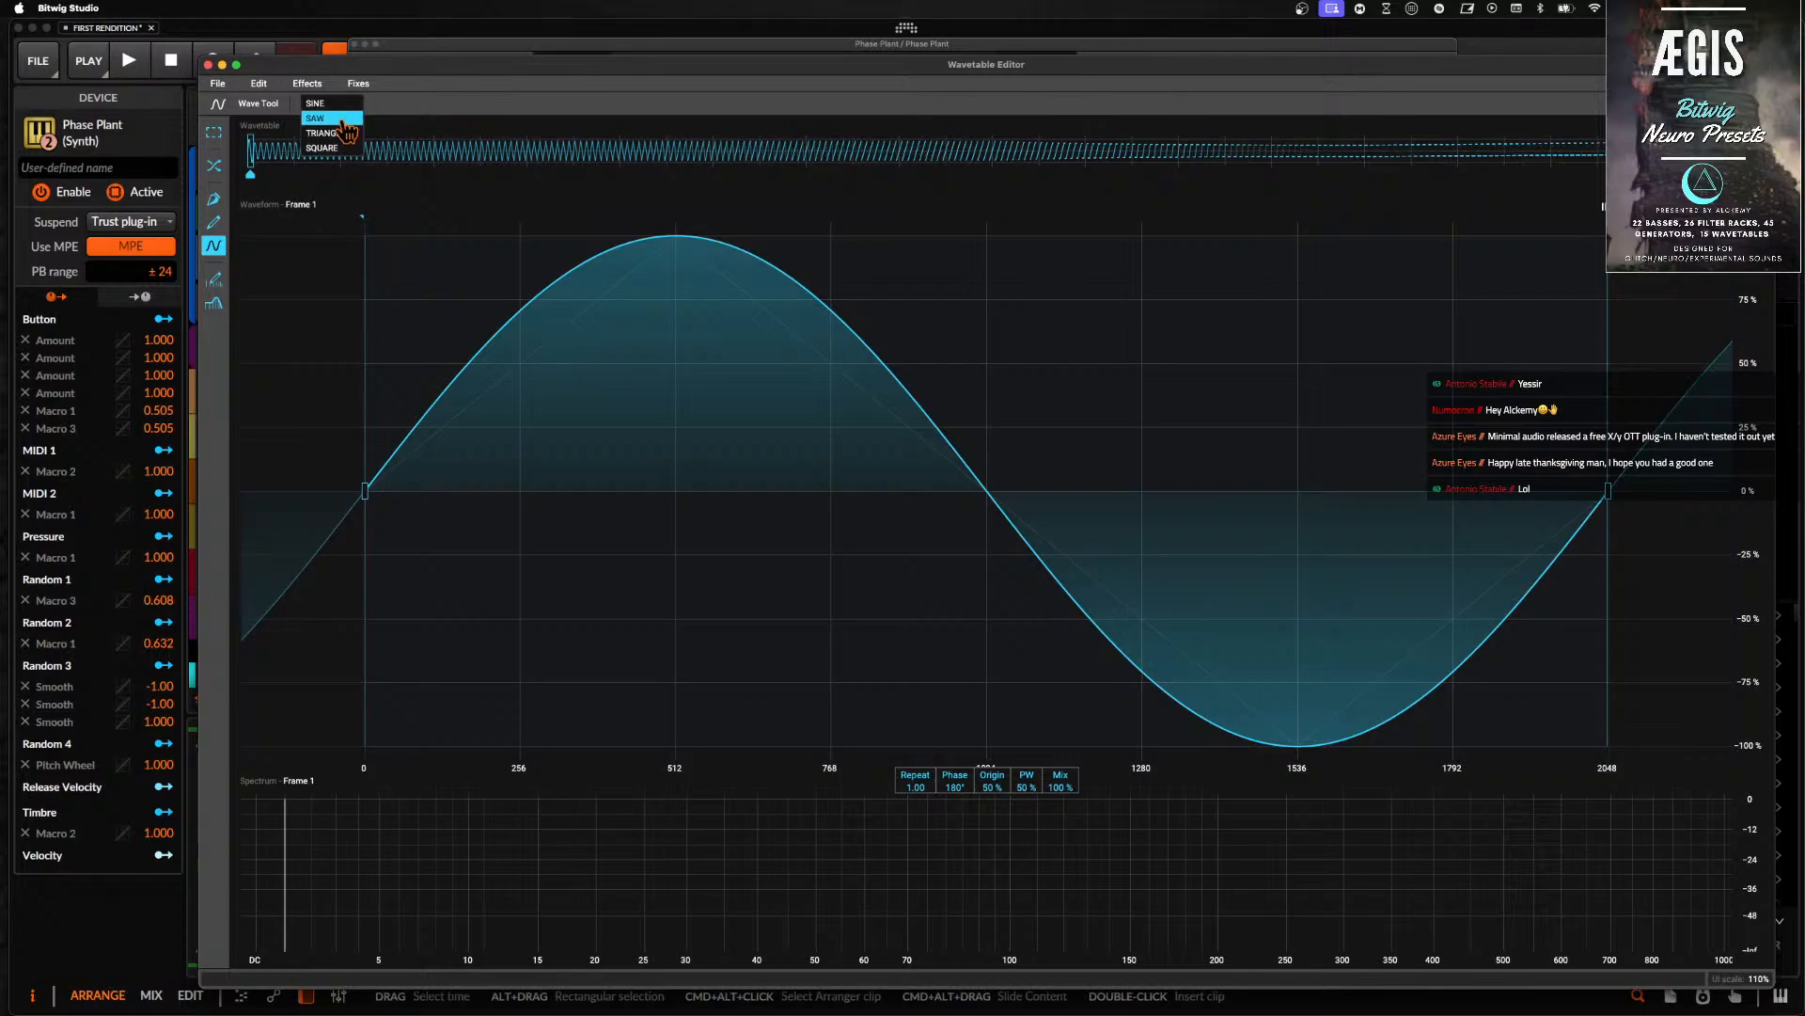
pyautogui.click(330, 118)
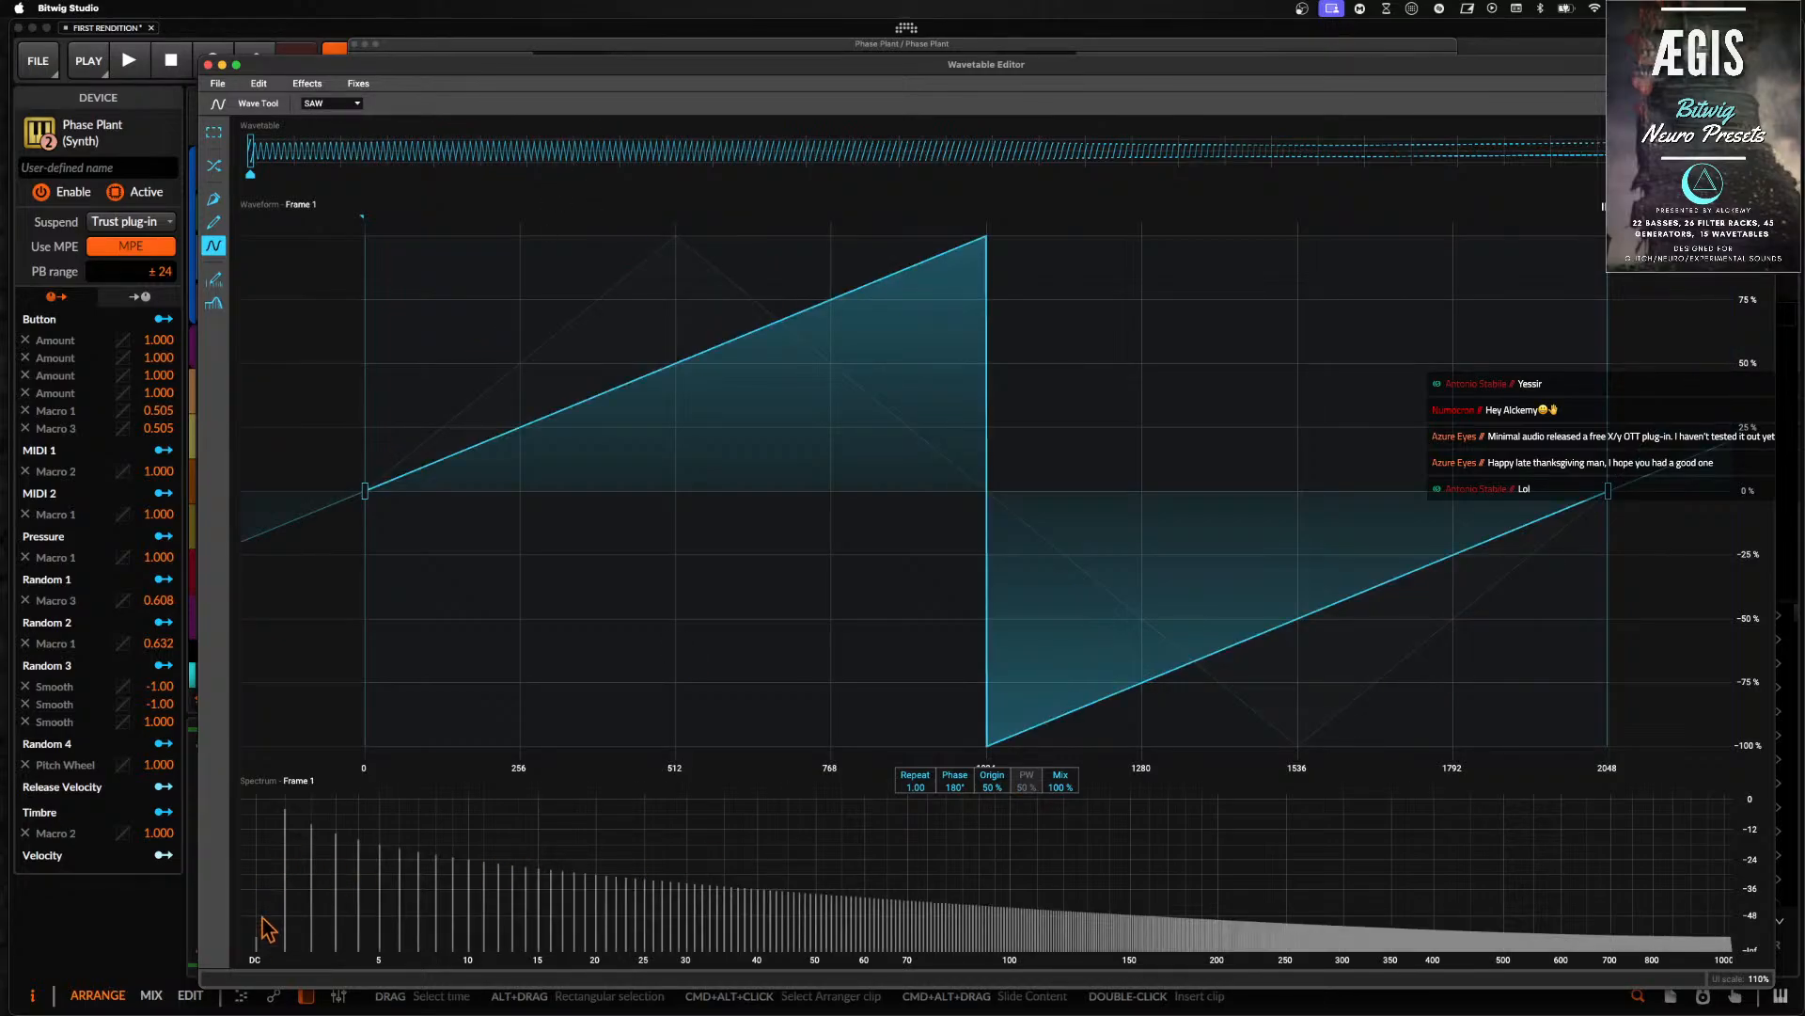
# - Remove the DC component and first harmonic from frame 1 with the Harmonic Edit Tool, apply it and close the wavetable editor
pyautogui.click(216, 281)
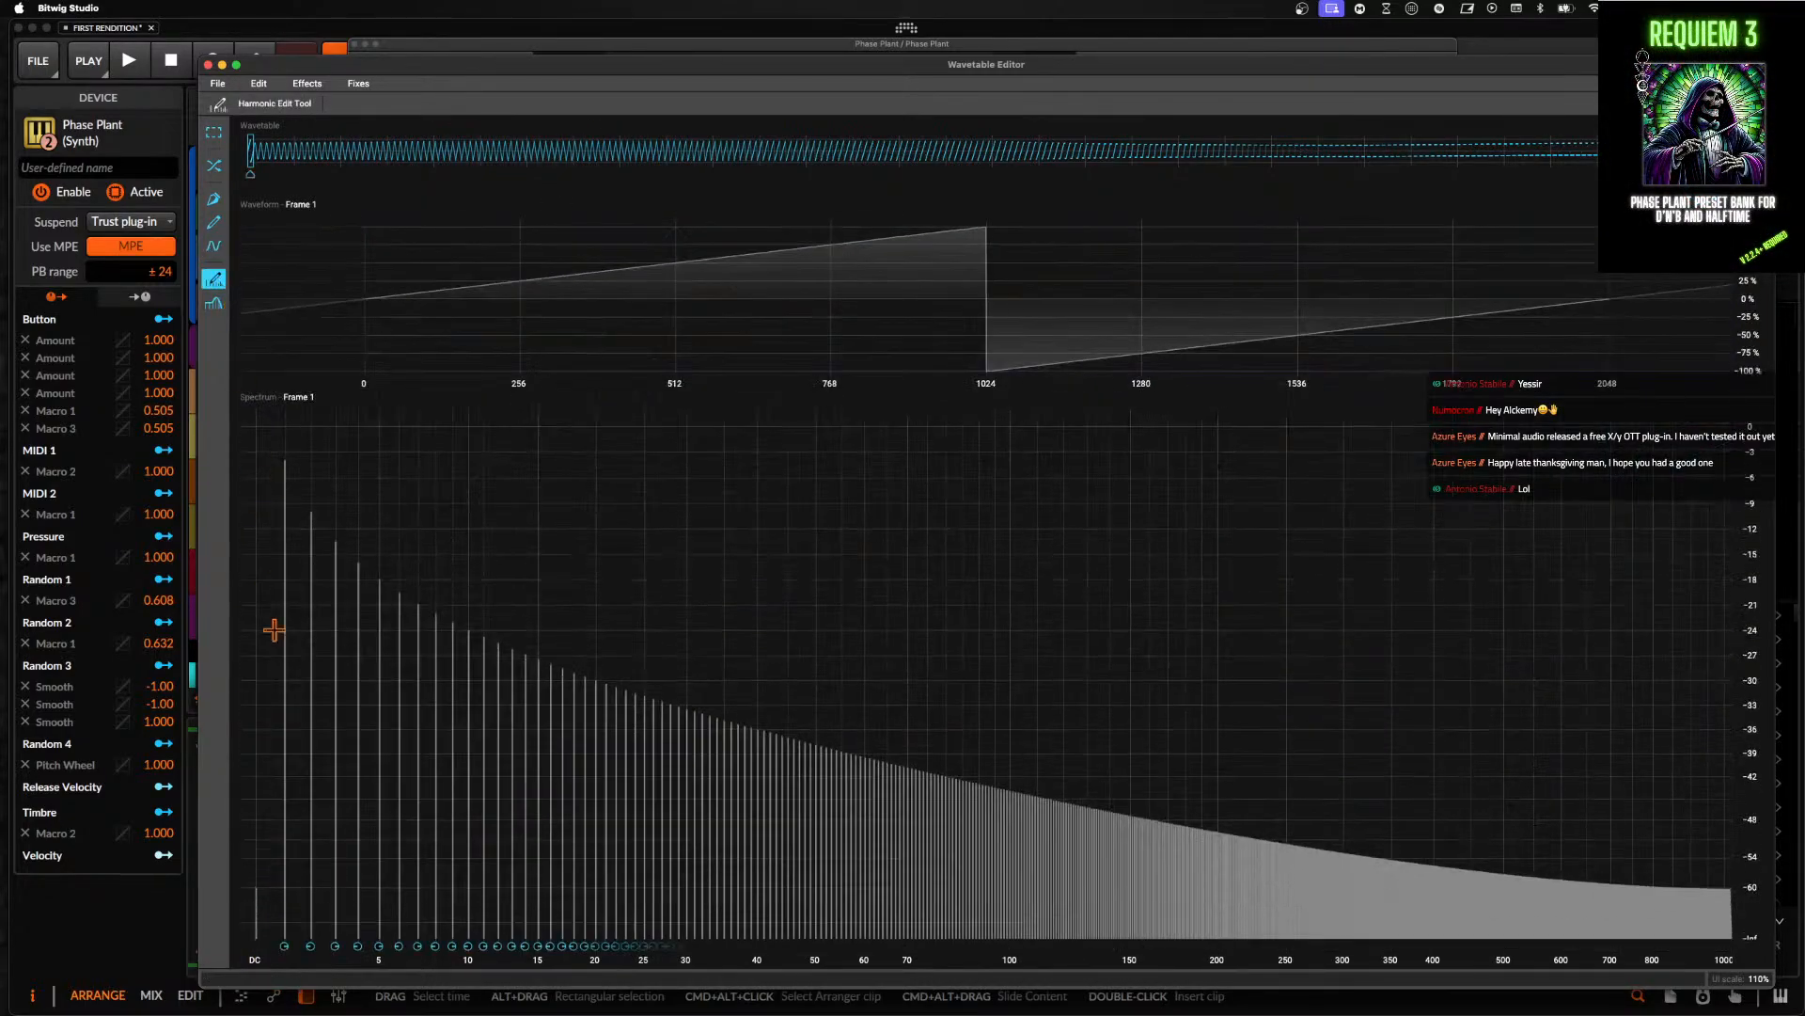
pyautogui.moveTo(257, 852); pyautogui.dragTo(271, 1003)
pyautogui.moveTo(280, 779); pyautogui.dragTo(282, 878)
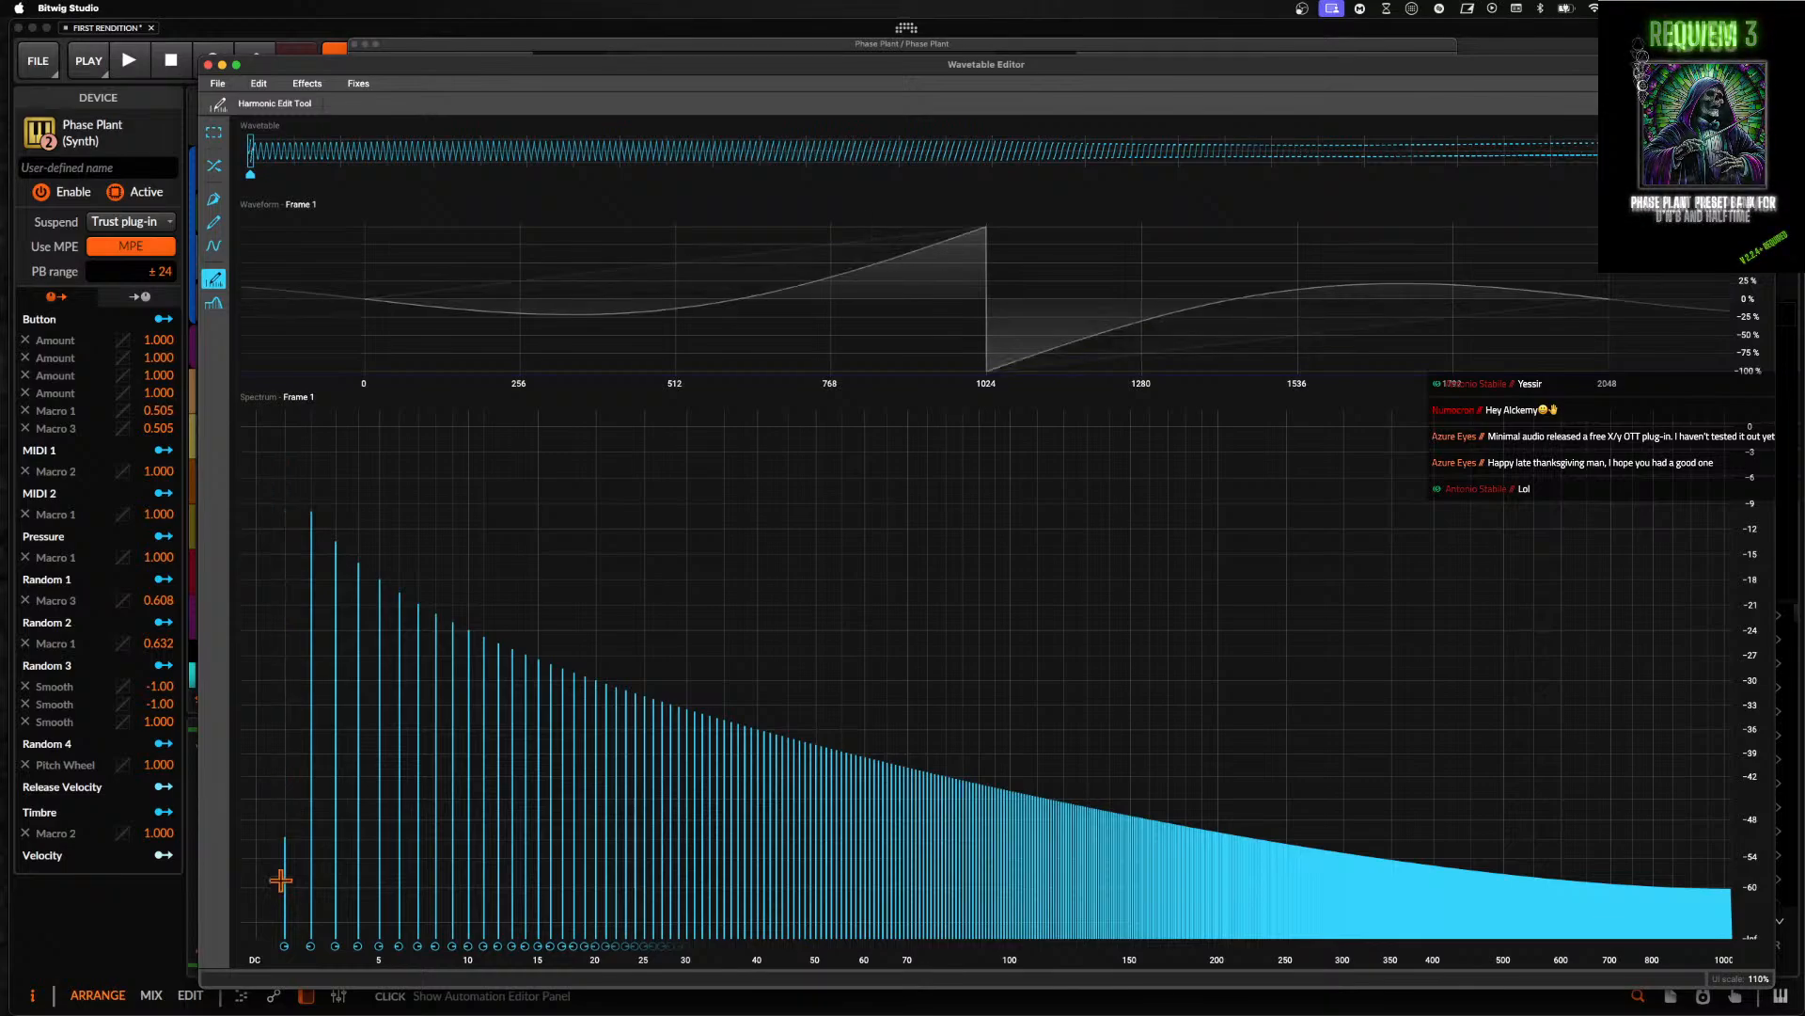
pyautogui.press('Return')
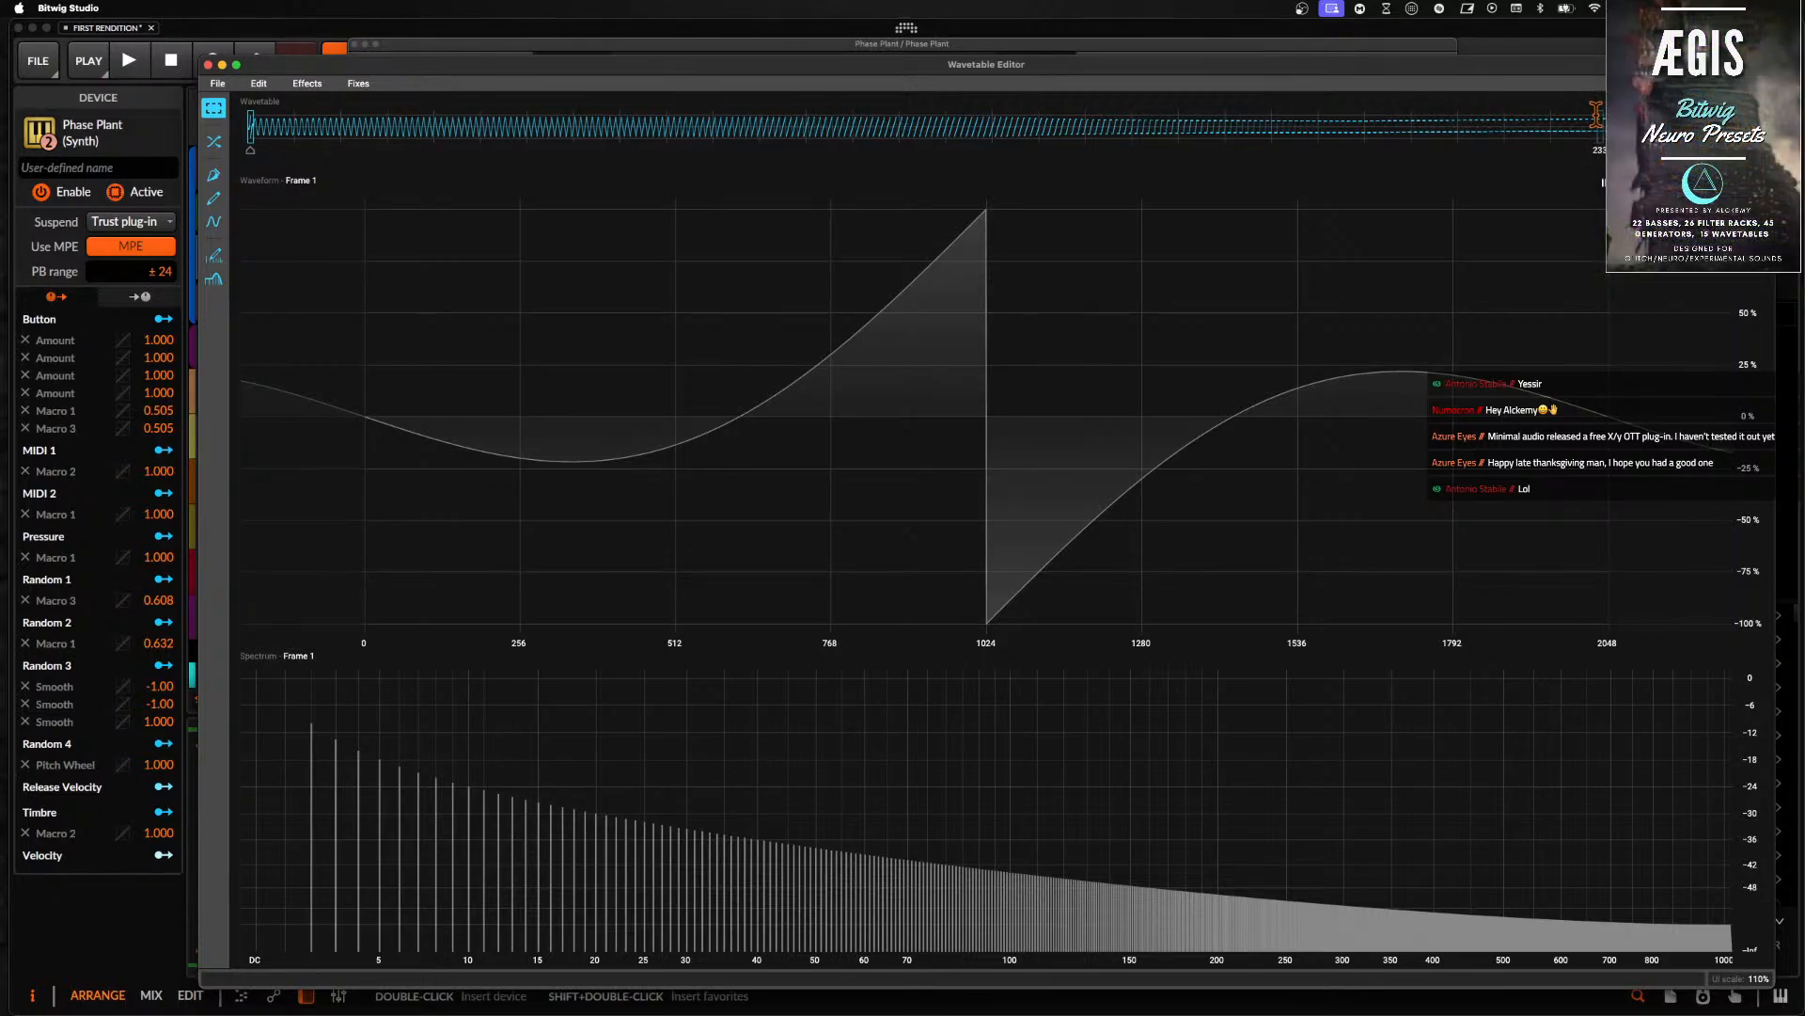
pyautogui.click(208, 65)
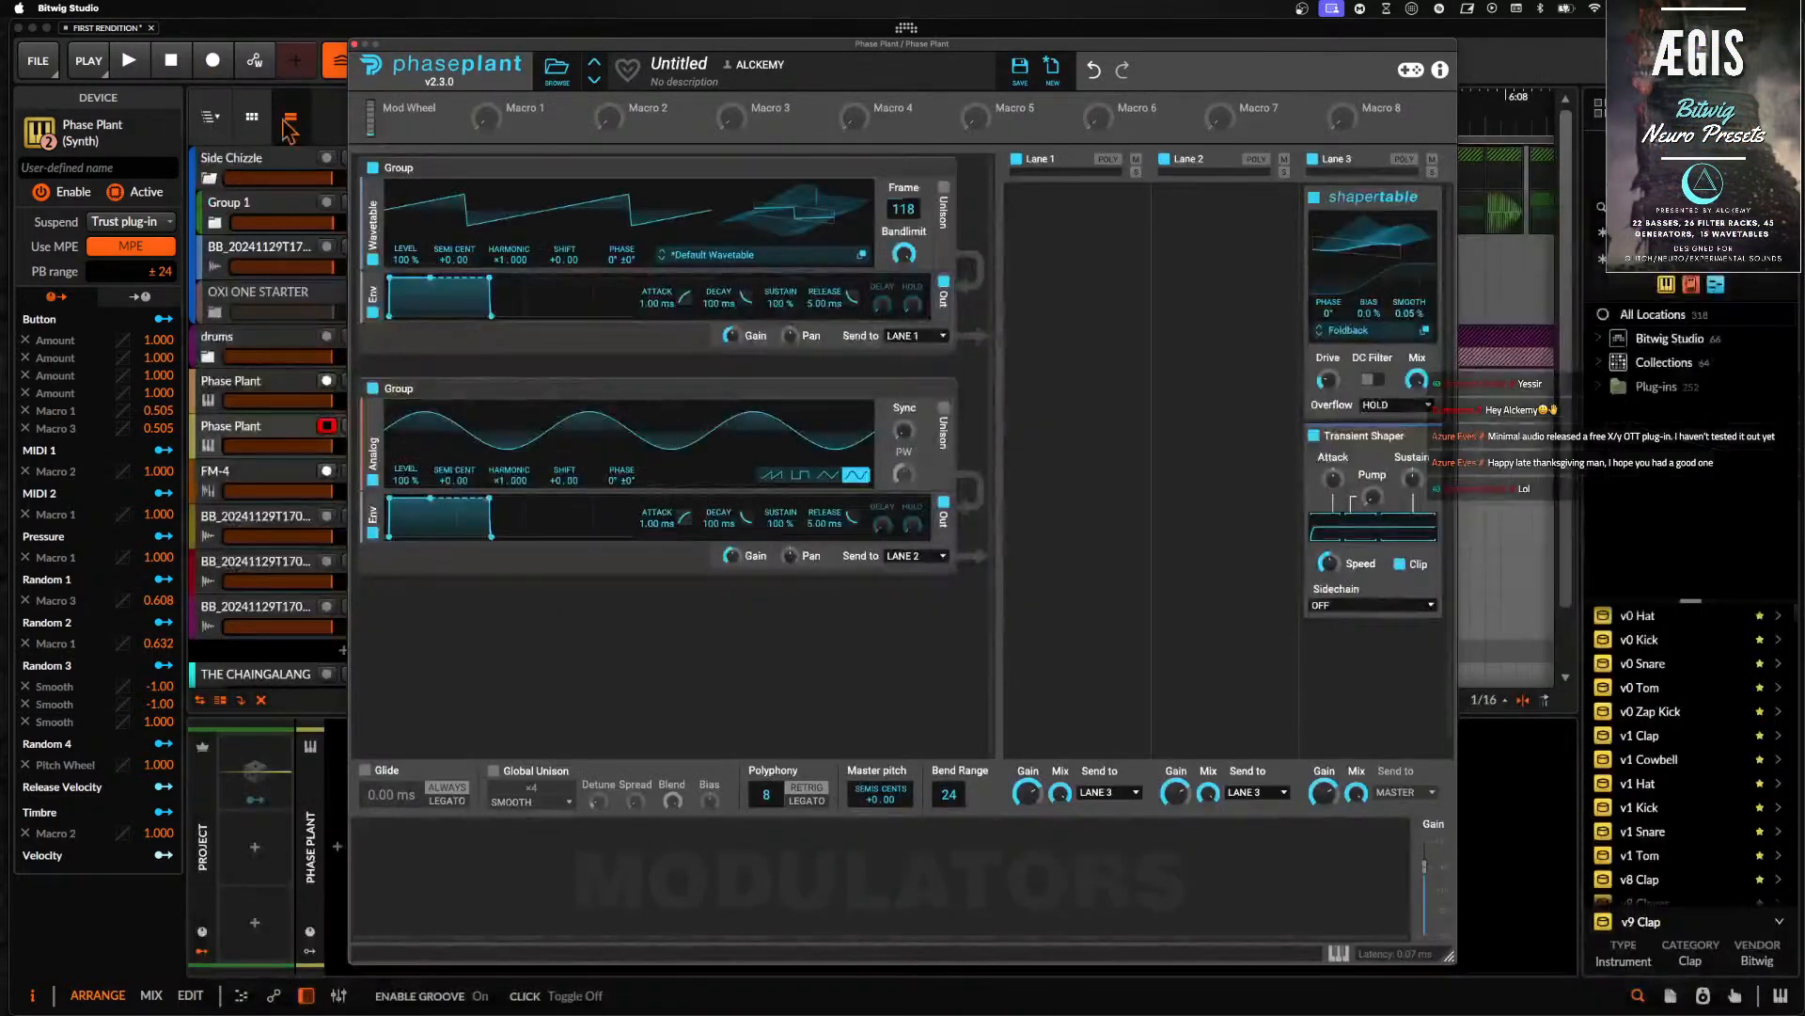
# - Close the Phase Plant window, select the Master track and examine the low-frequency band in its Pro-Q 3
pyautogui.click(354, 44)
pyautogui.scroll(-3, 290, 382)
pyautogui.click(250, 658)
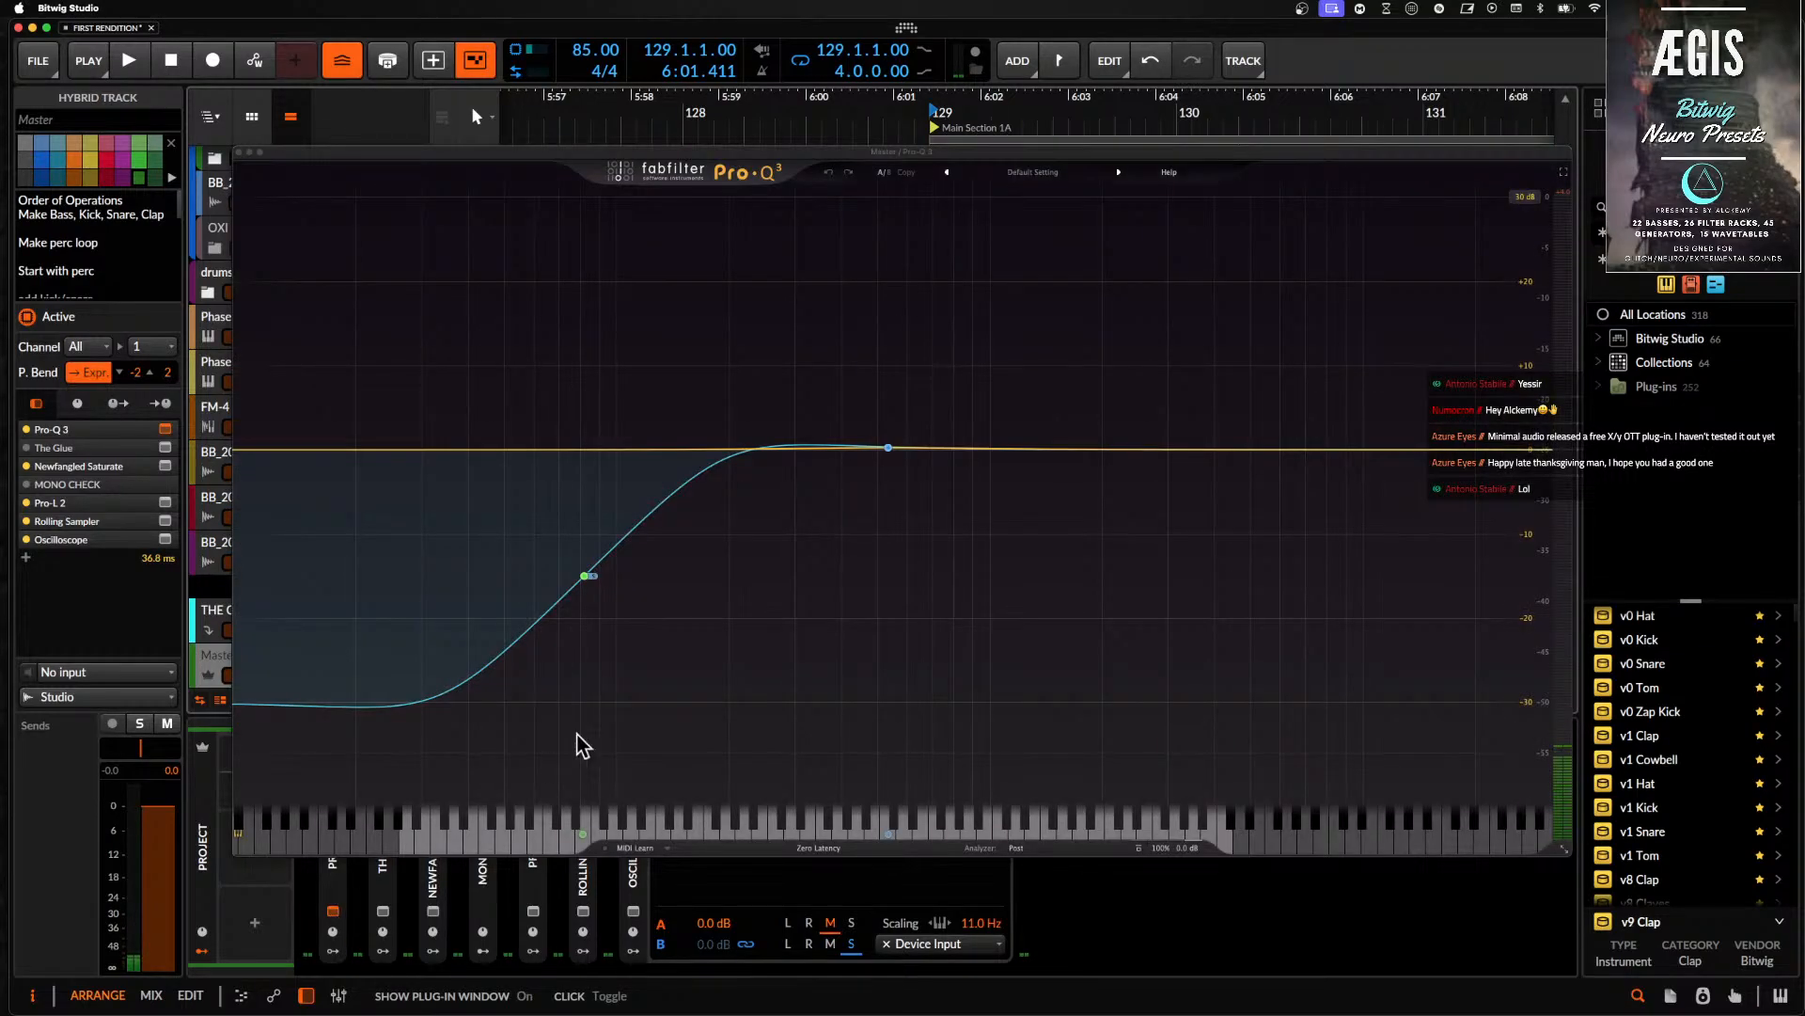
pyautogui.moveTo(593, 555)
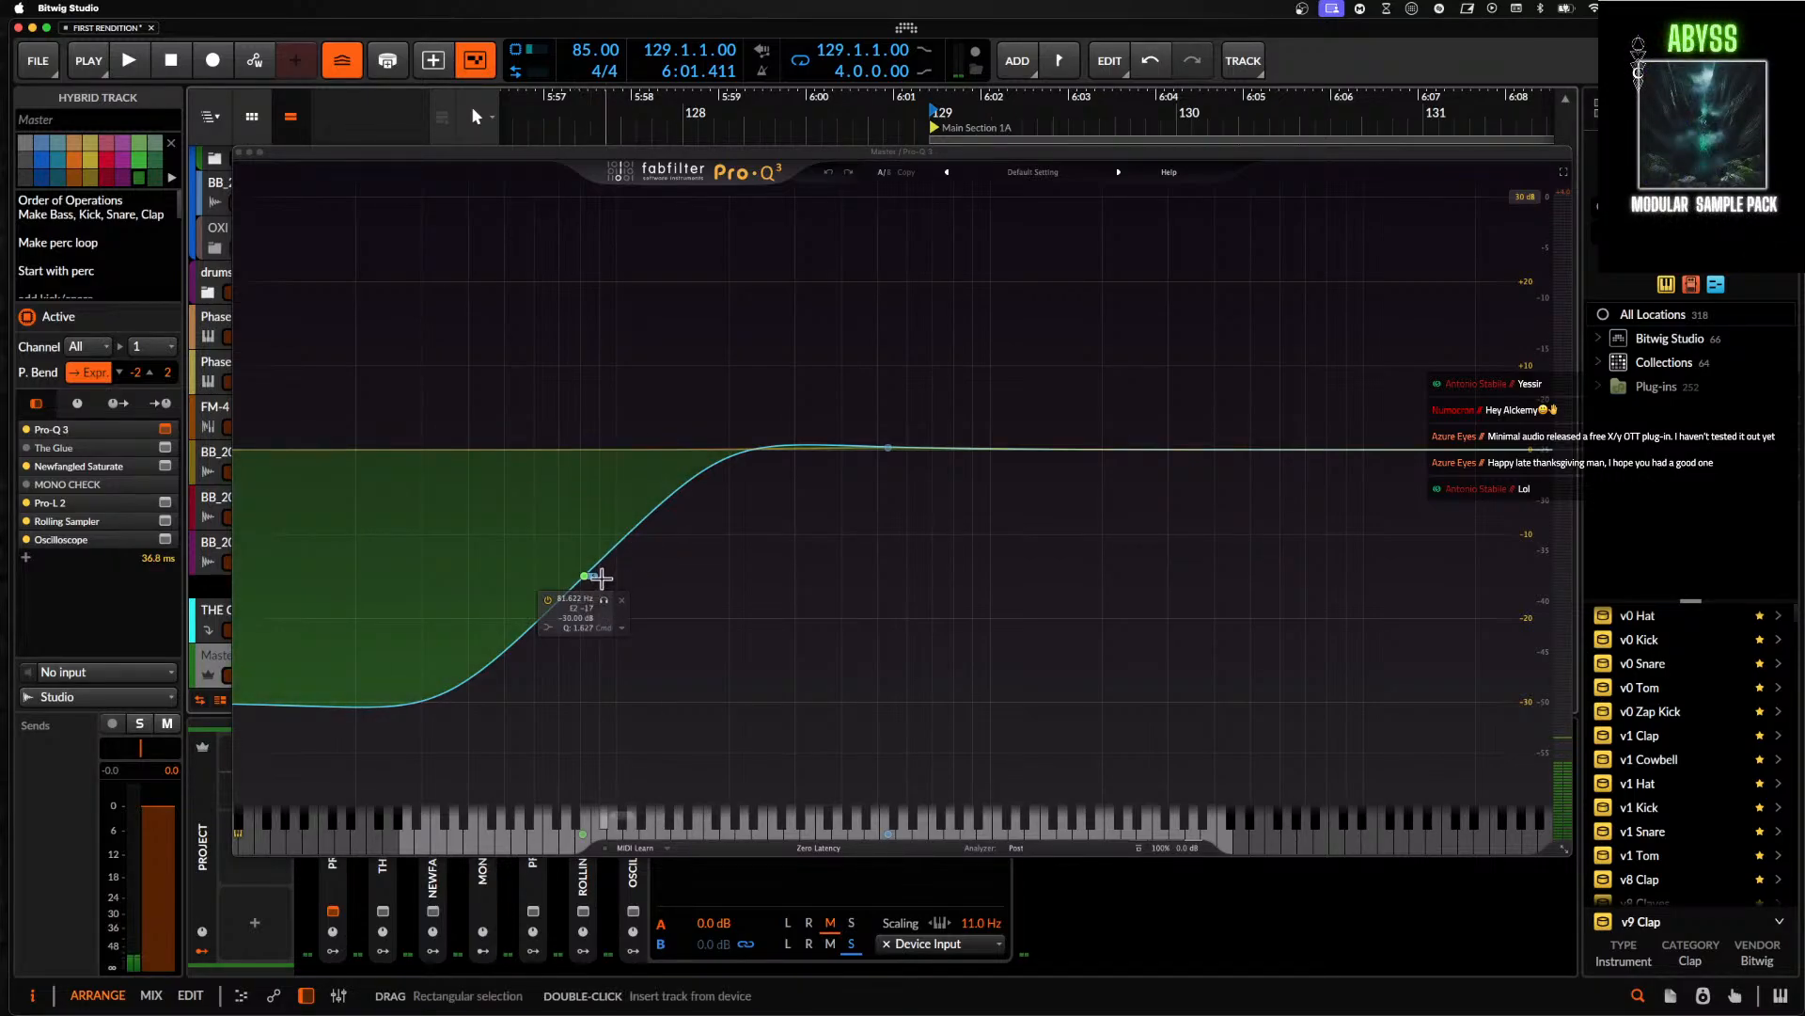
pyautogui.click(243, 153)
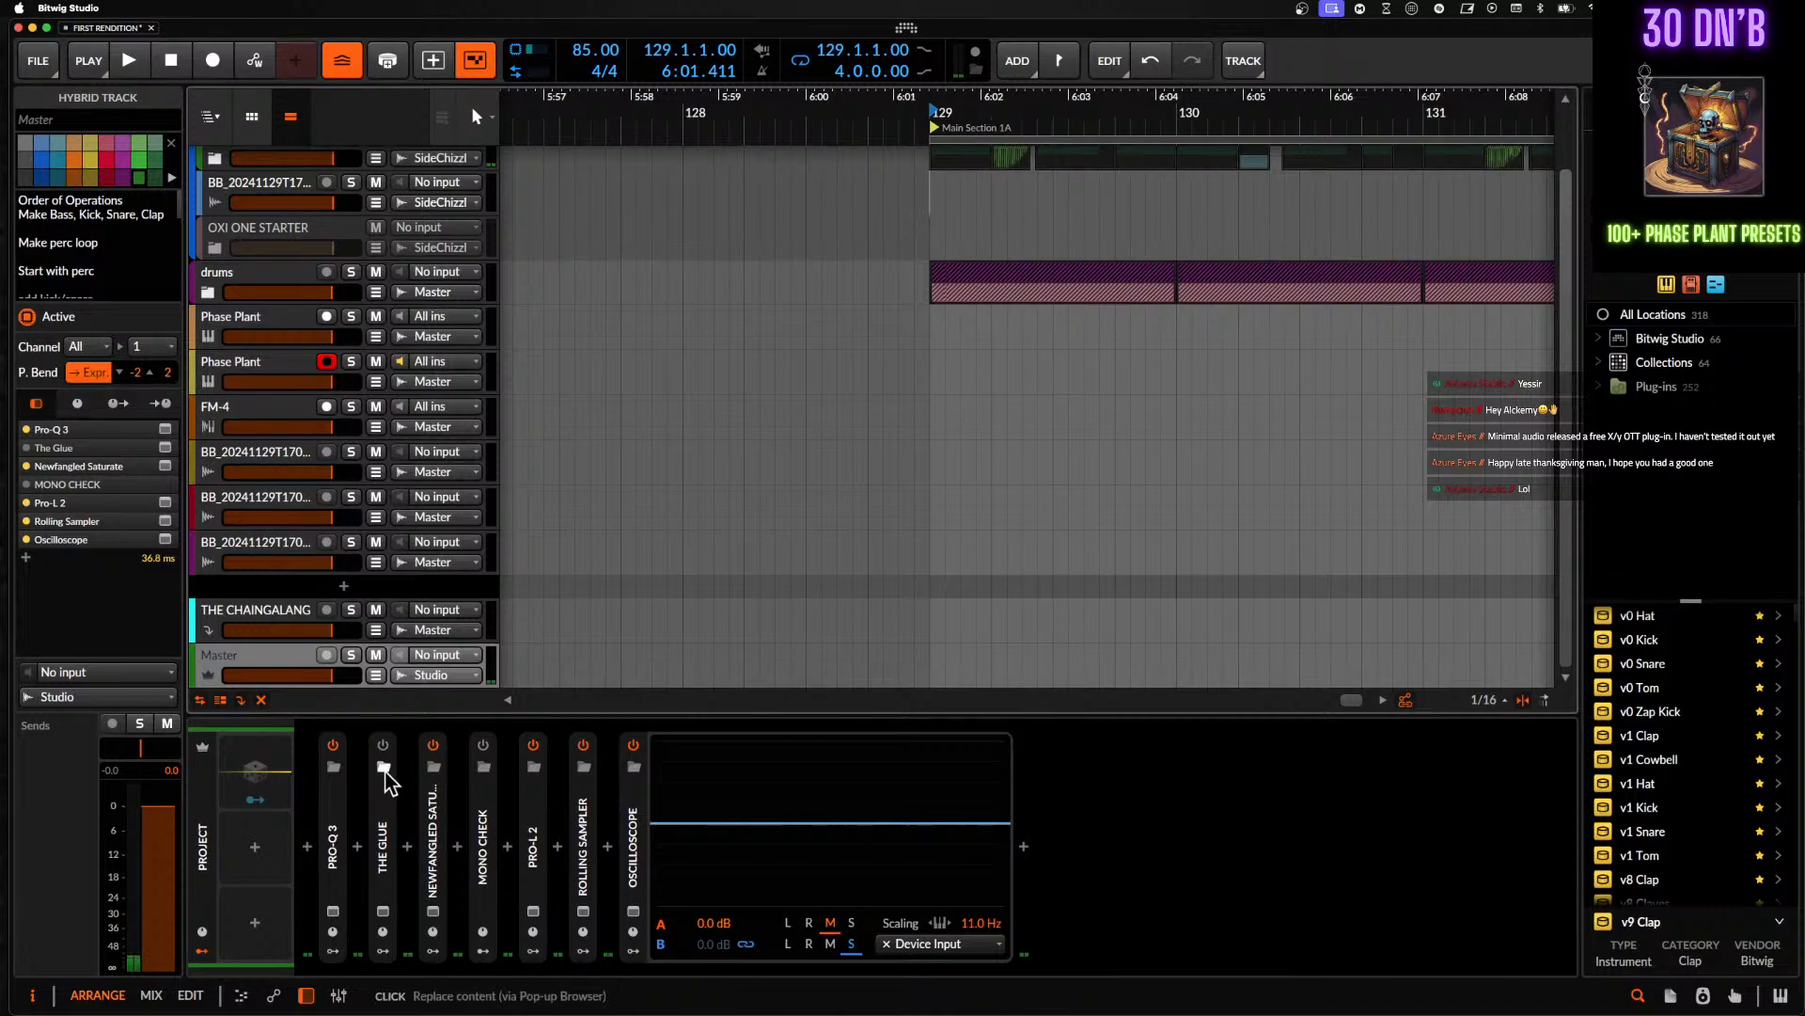
# - Examine the settings of The Glue and Newfangled Saturate on the master chain
pyautogui.click(383, 745)
pyautogui.click(382, 910)
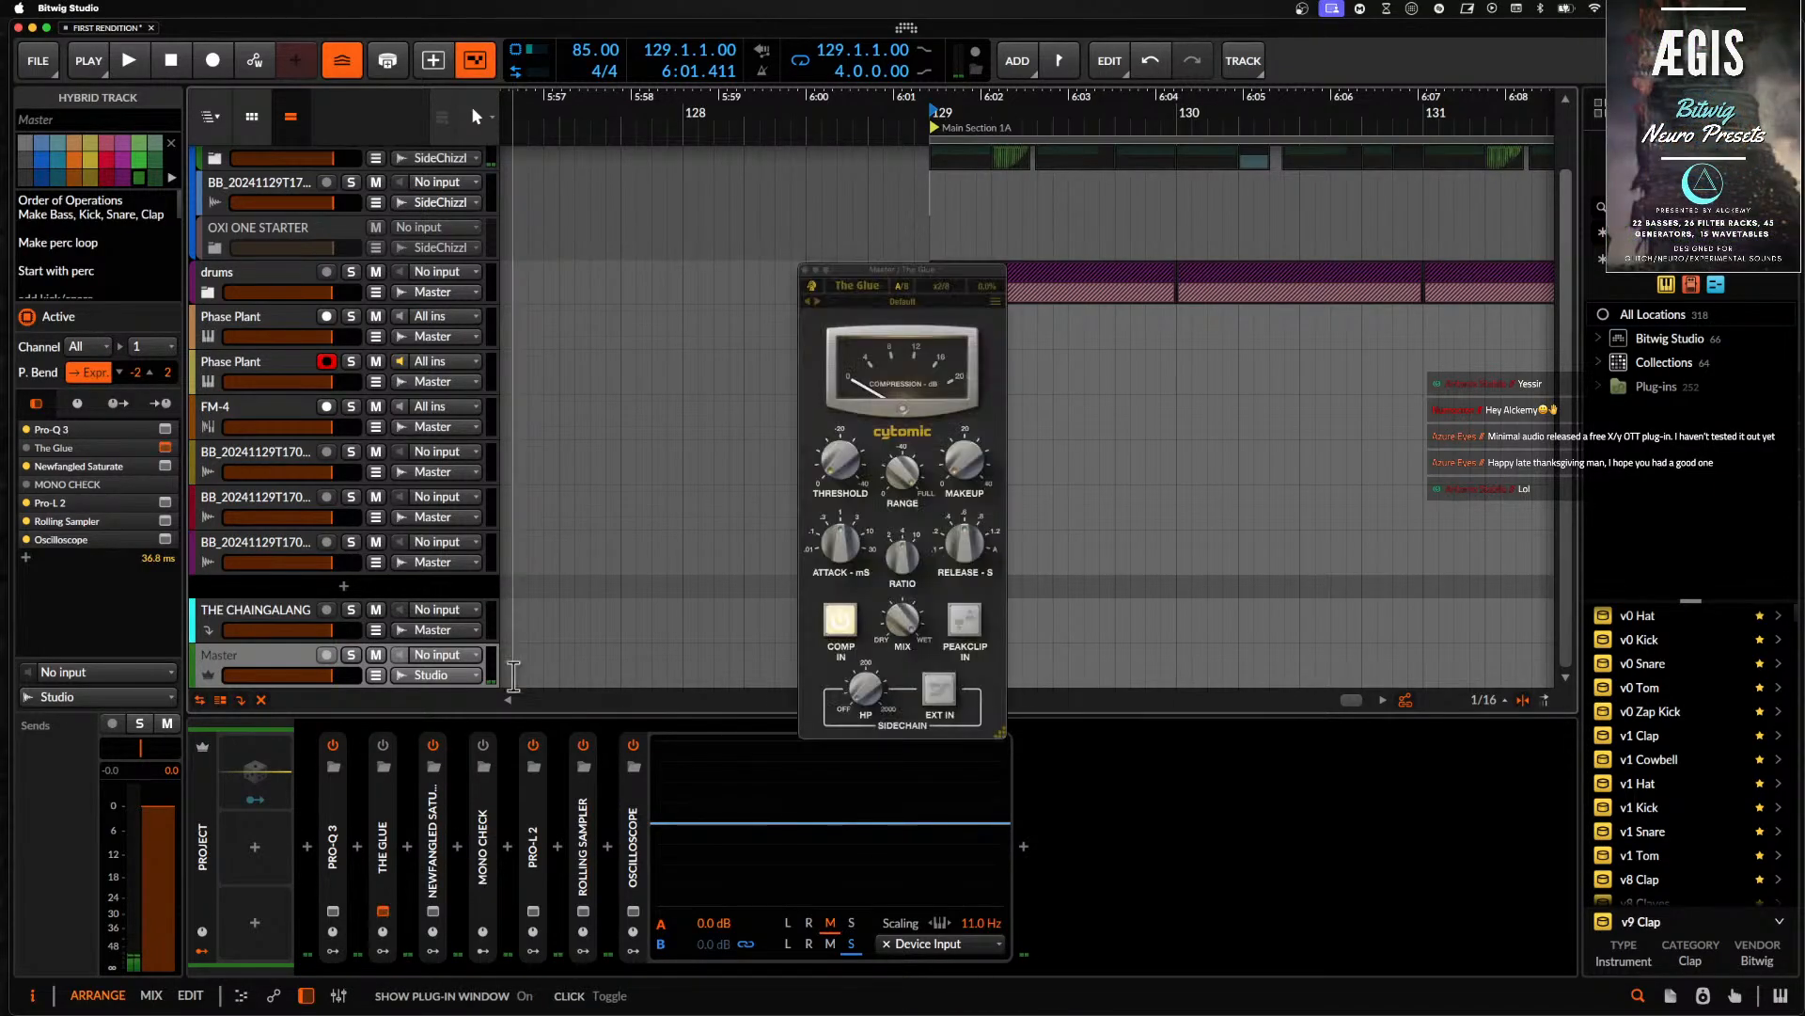
pyautogui.click(805, 271)
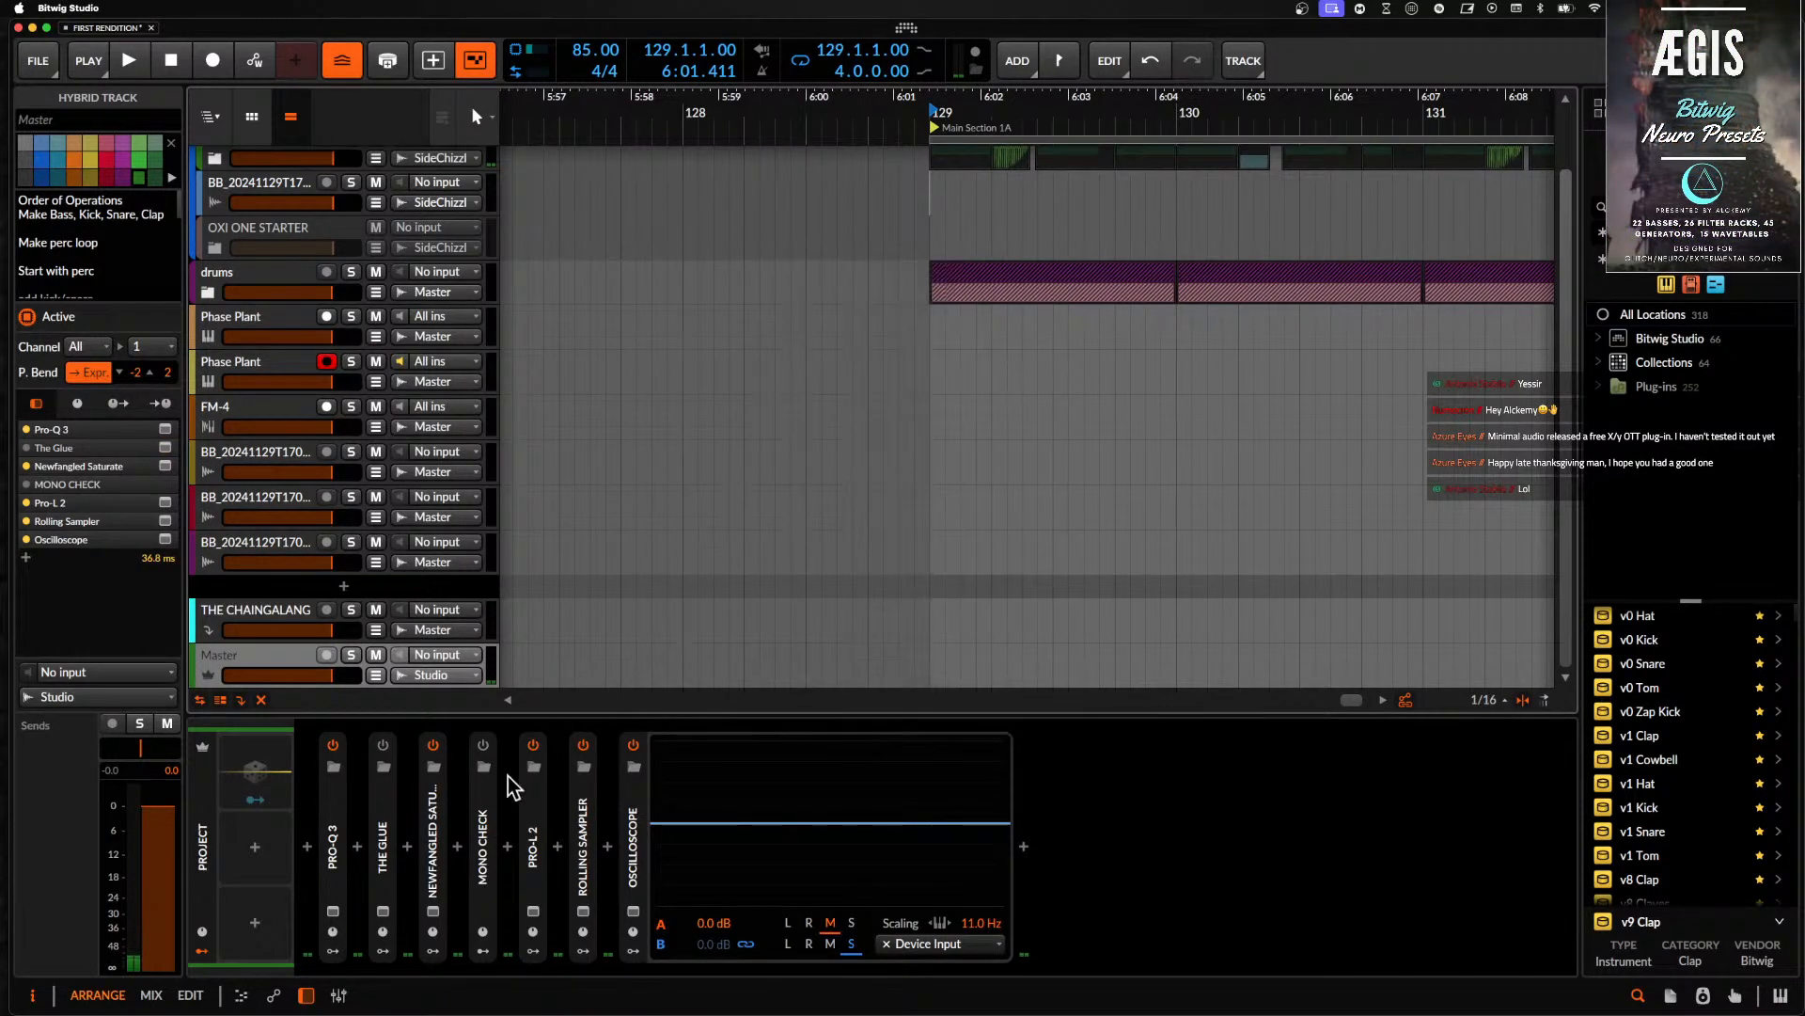
pyautogui.click(432, 910)
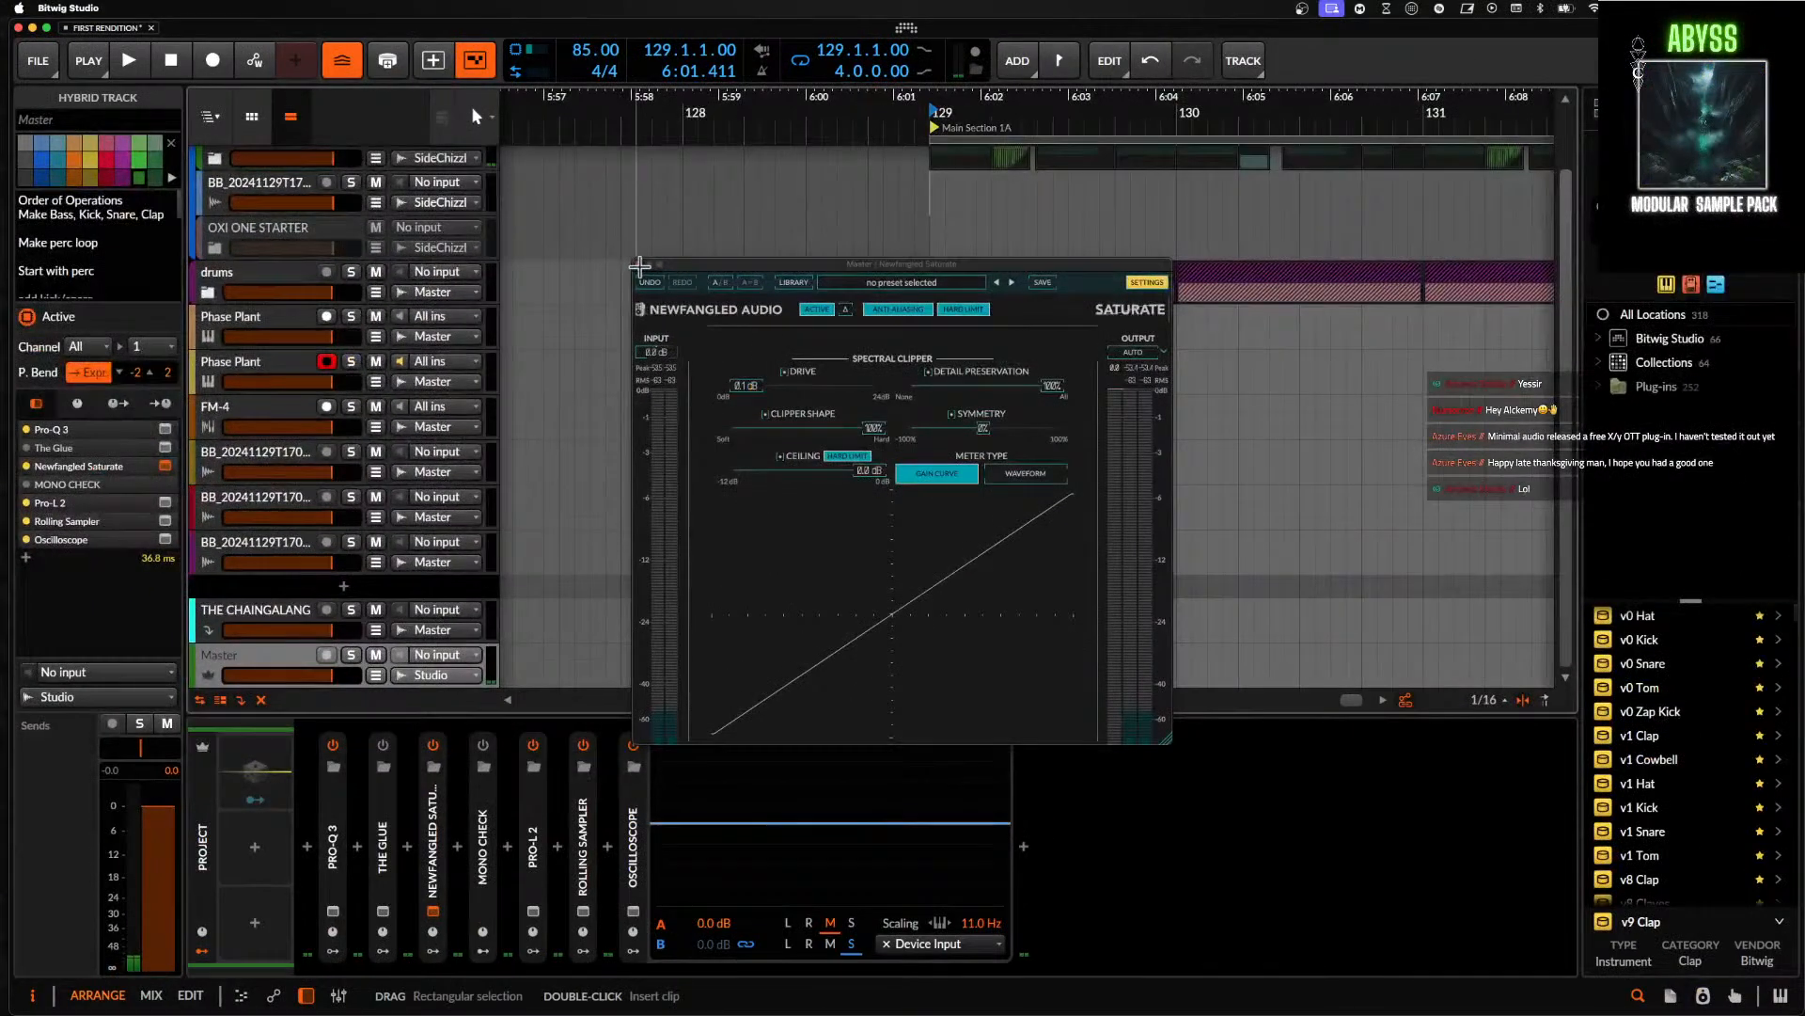
pyautogui.click(661, 227)
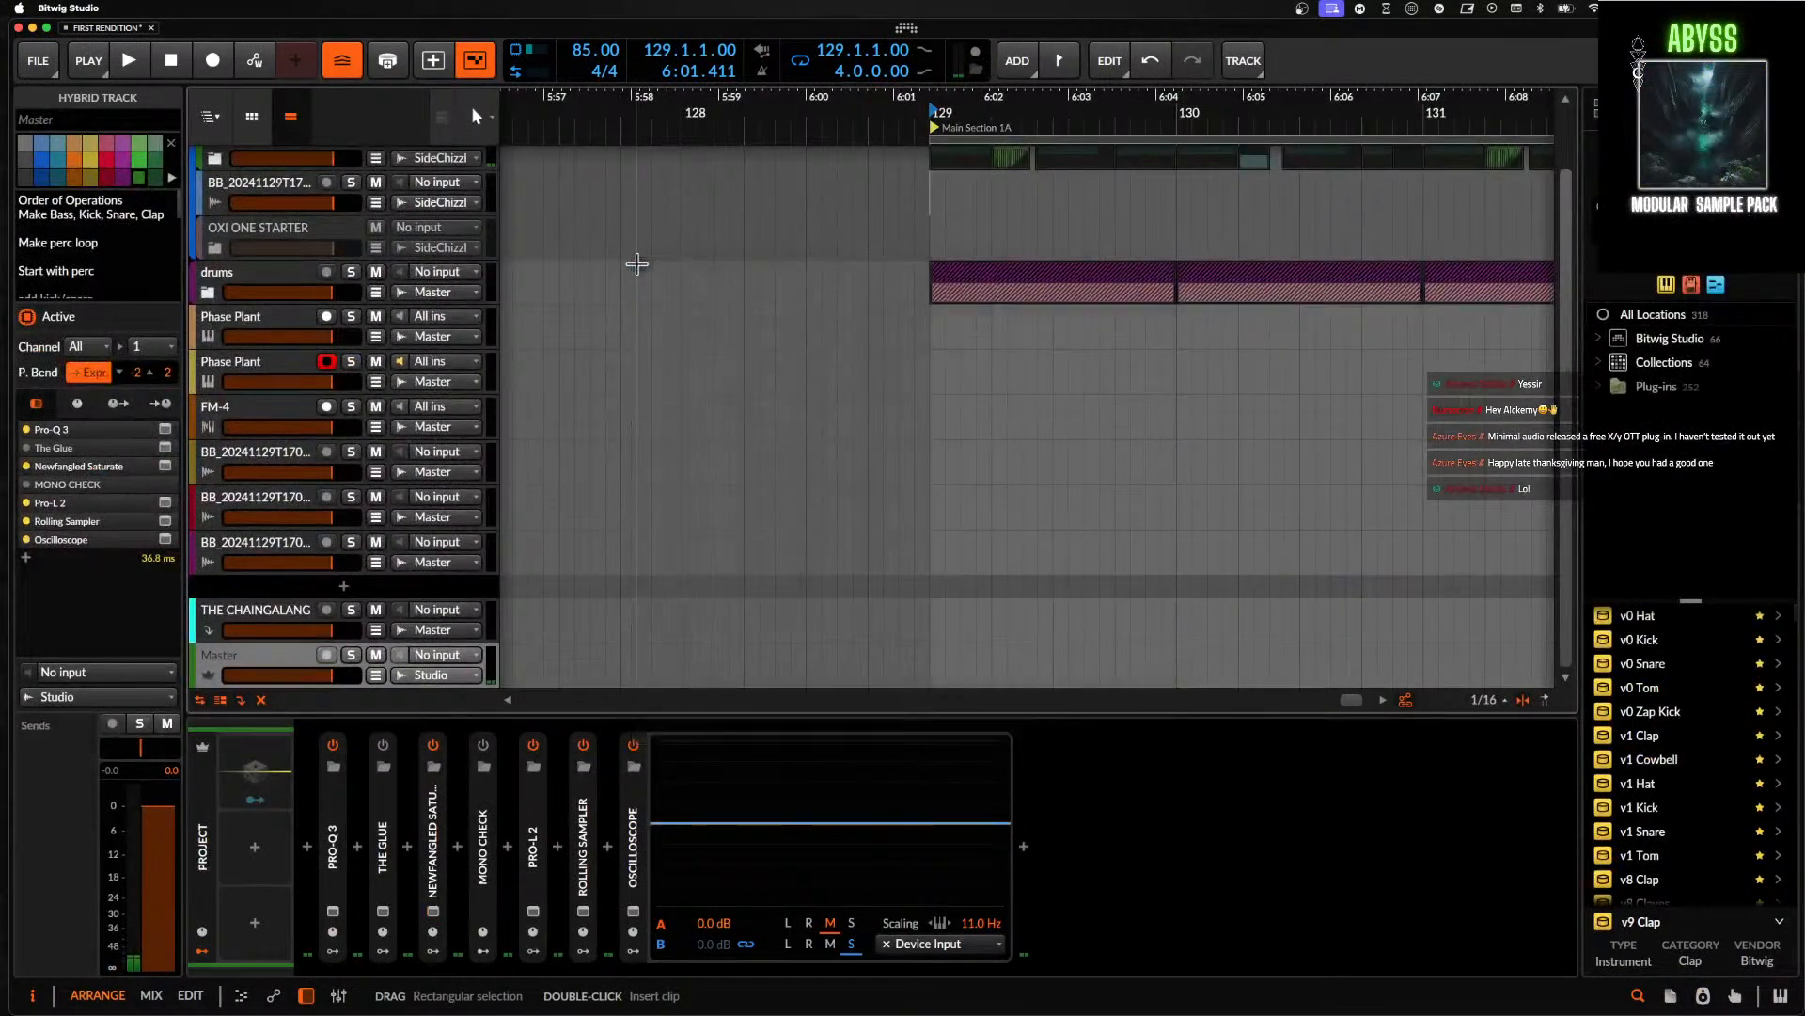
# - Examine the Mono Check and Pro-L 2 devices on the master chain
pyautogui.click(476, 854)
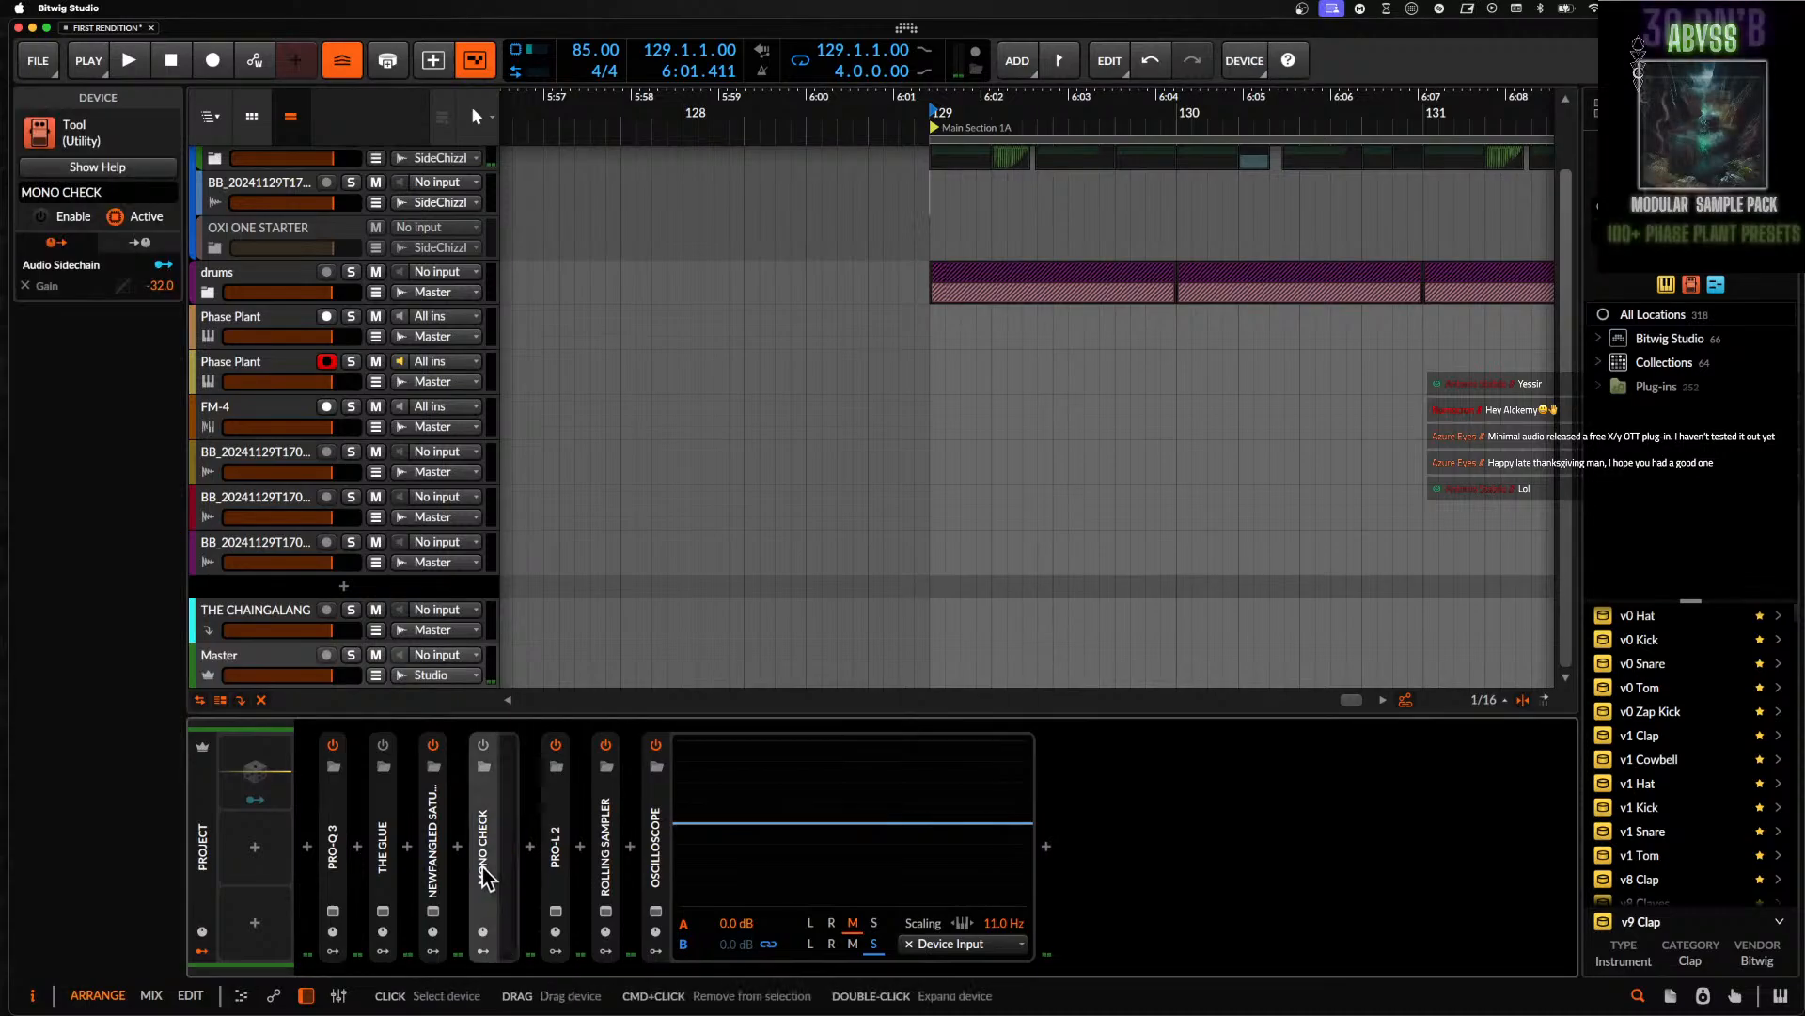
pyautogui.doubleClick(479, 852)
pyautogui.doubleClick(485, 857)
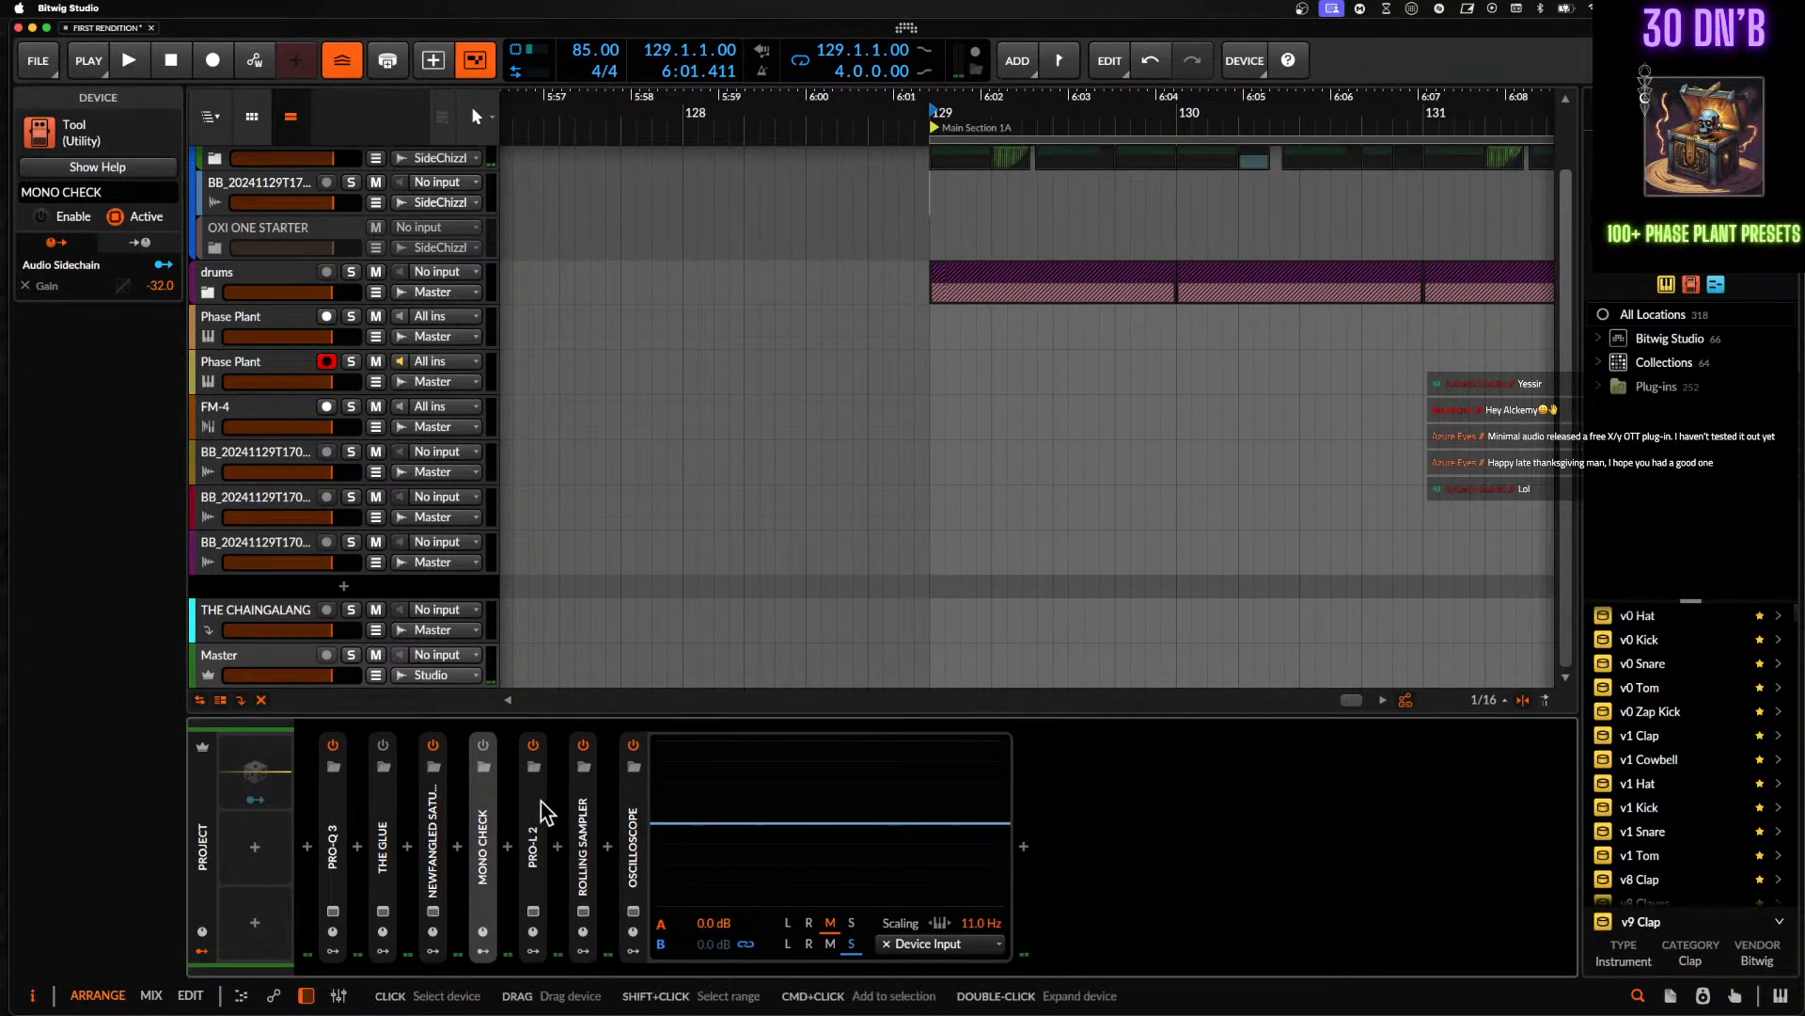
pyautogui.click(533, 911)
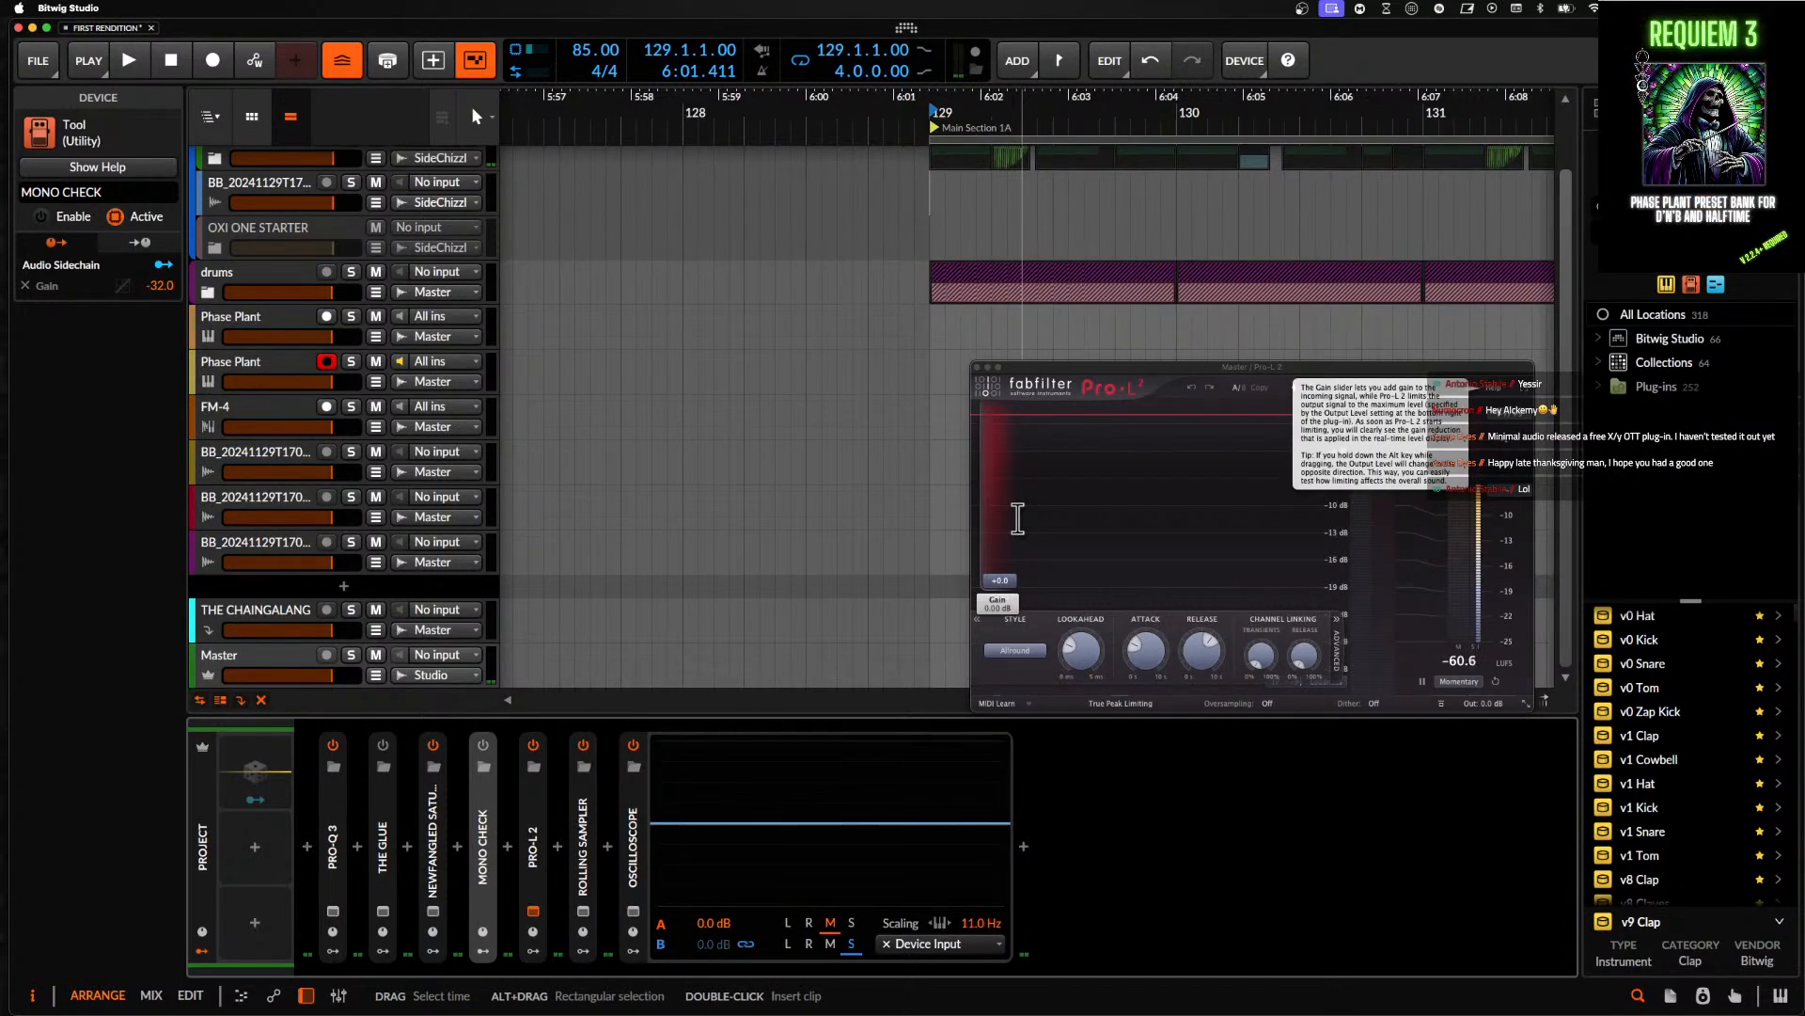
pyautogui.click(541, 827)
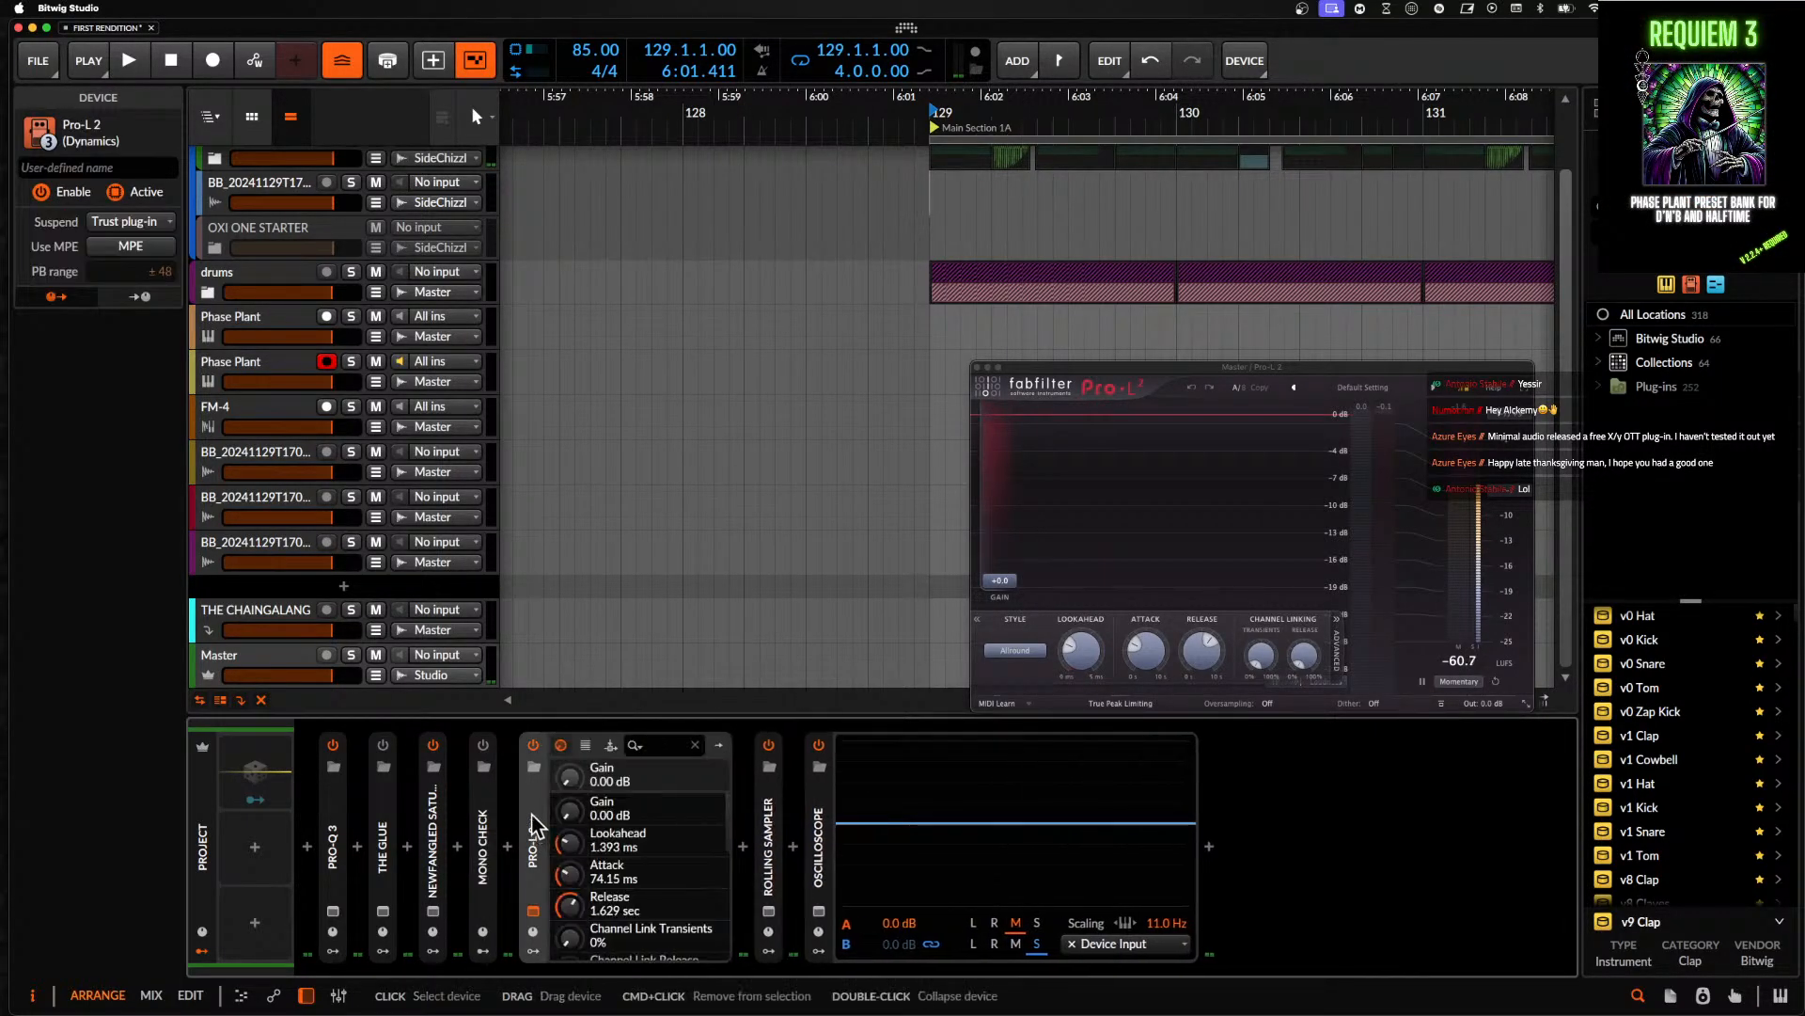
# - Examine the Rolling Sampler and Oscilloscope on the master chain and close the Pro-L 2 window
pyautogui.doubleClick(584, 857)
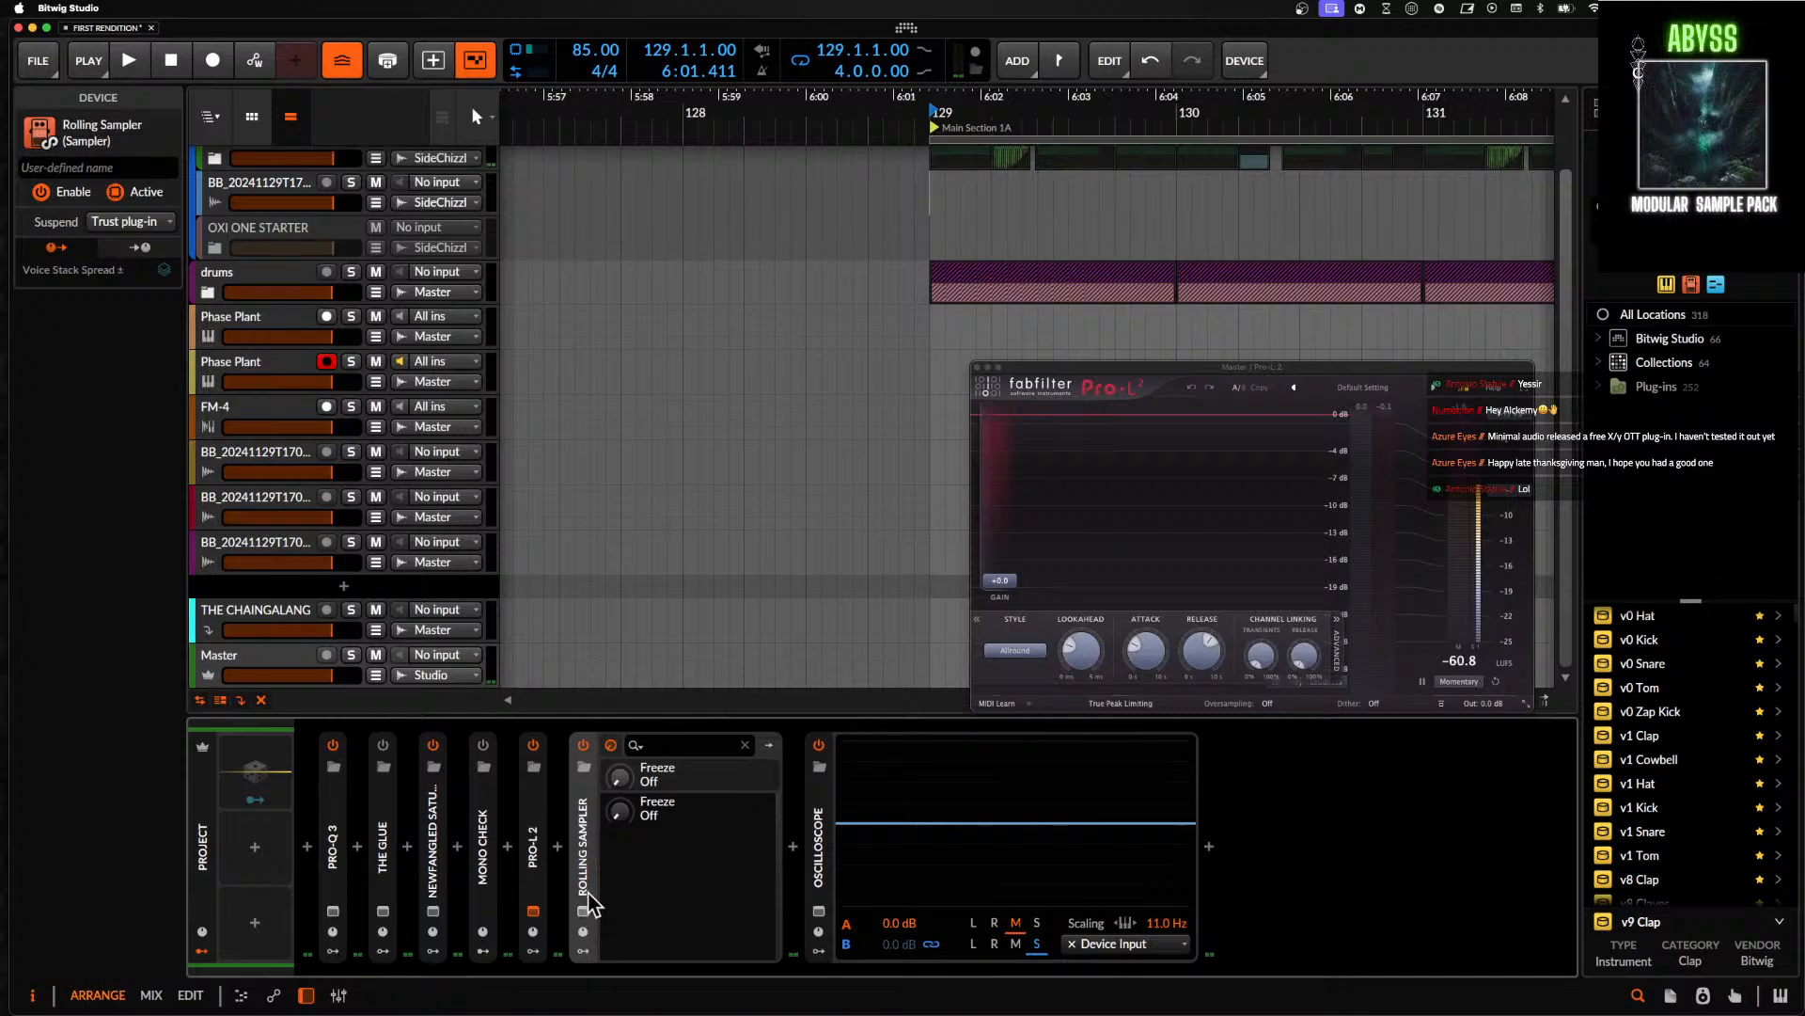
pyautogui.doubleClick(584, 863)
pyautogui.click(633, 914)
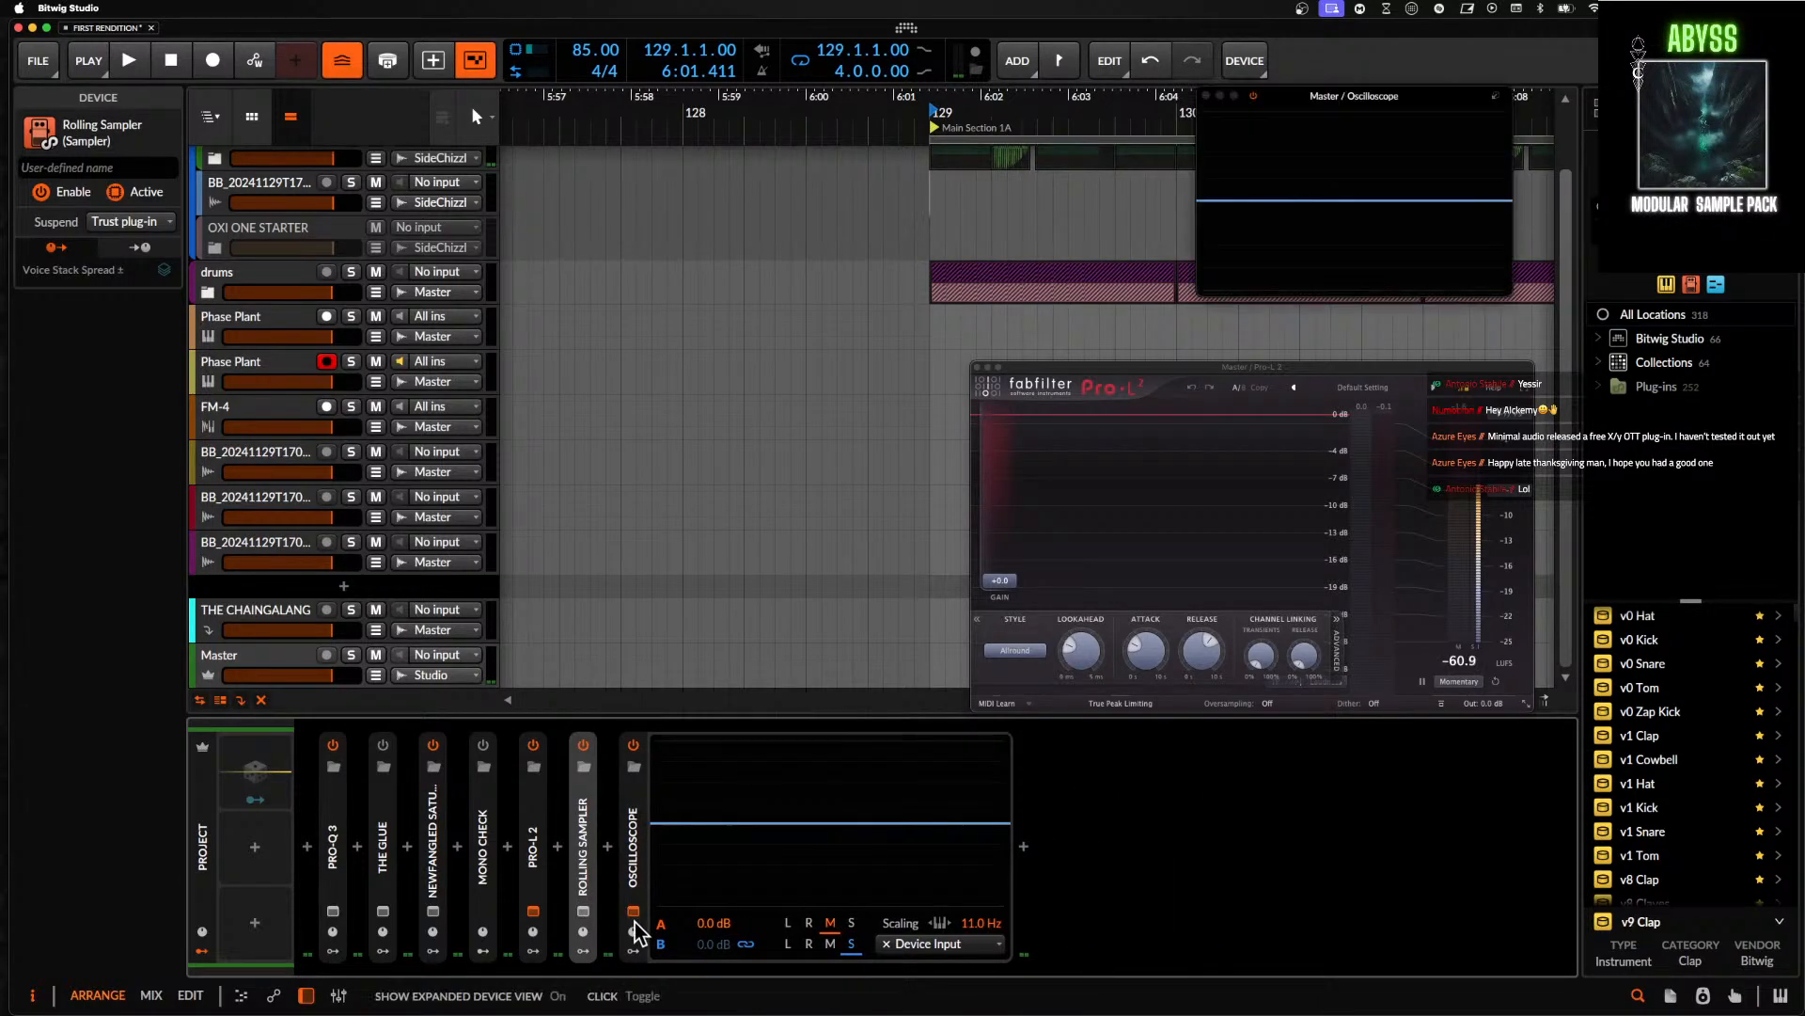
pyautogui.click(634, 917)
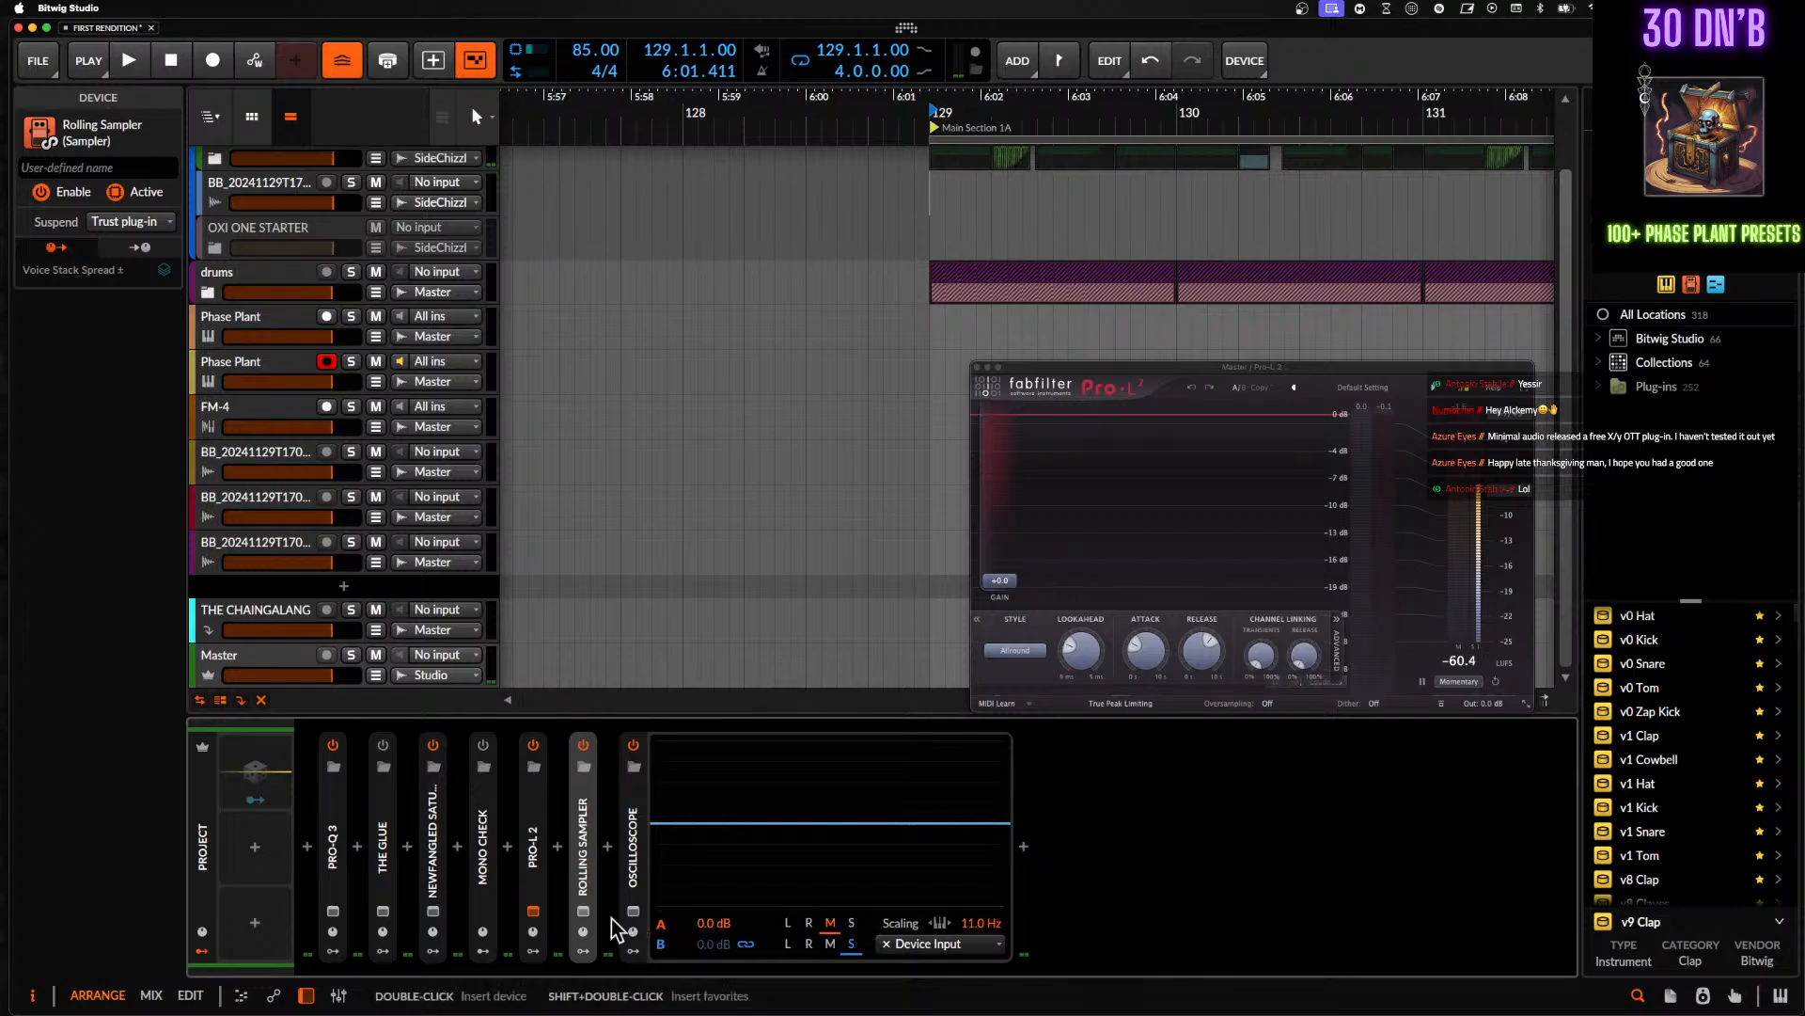
pyautogui.click(433, 847)
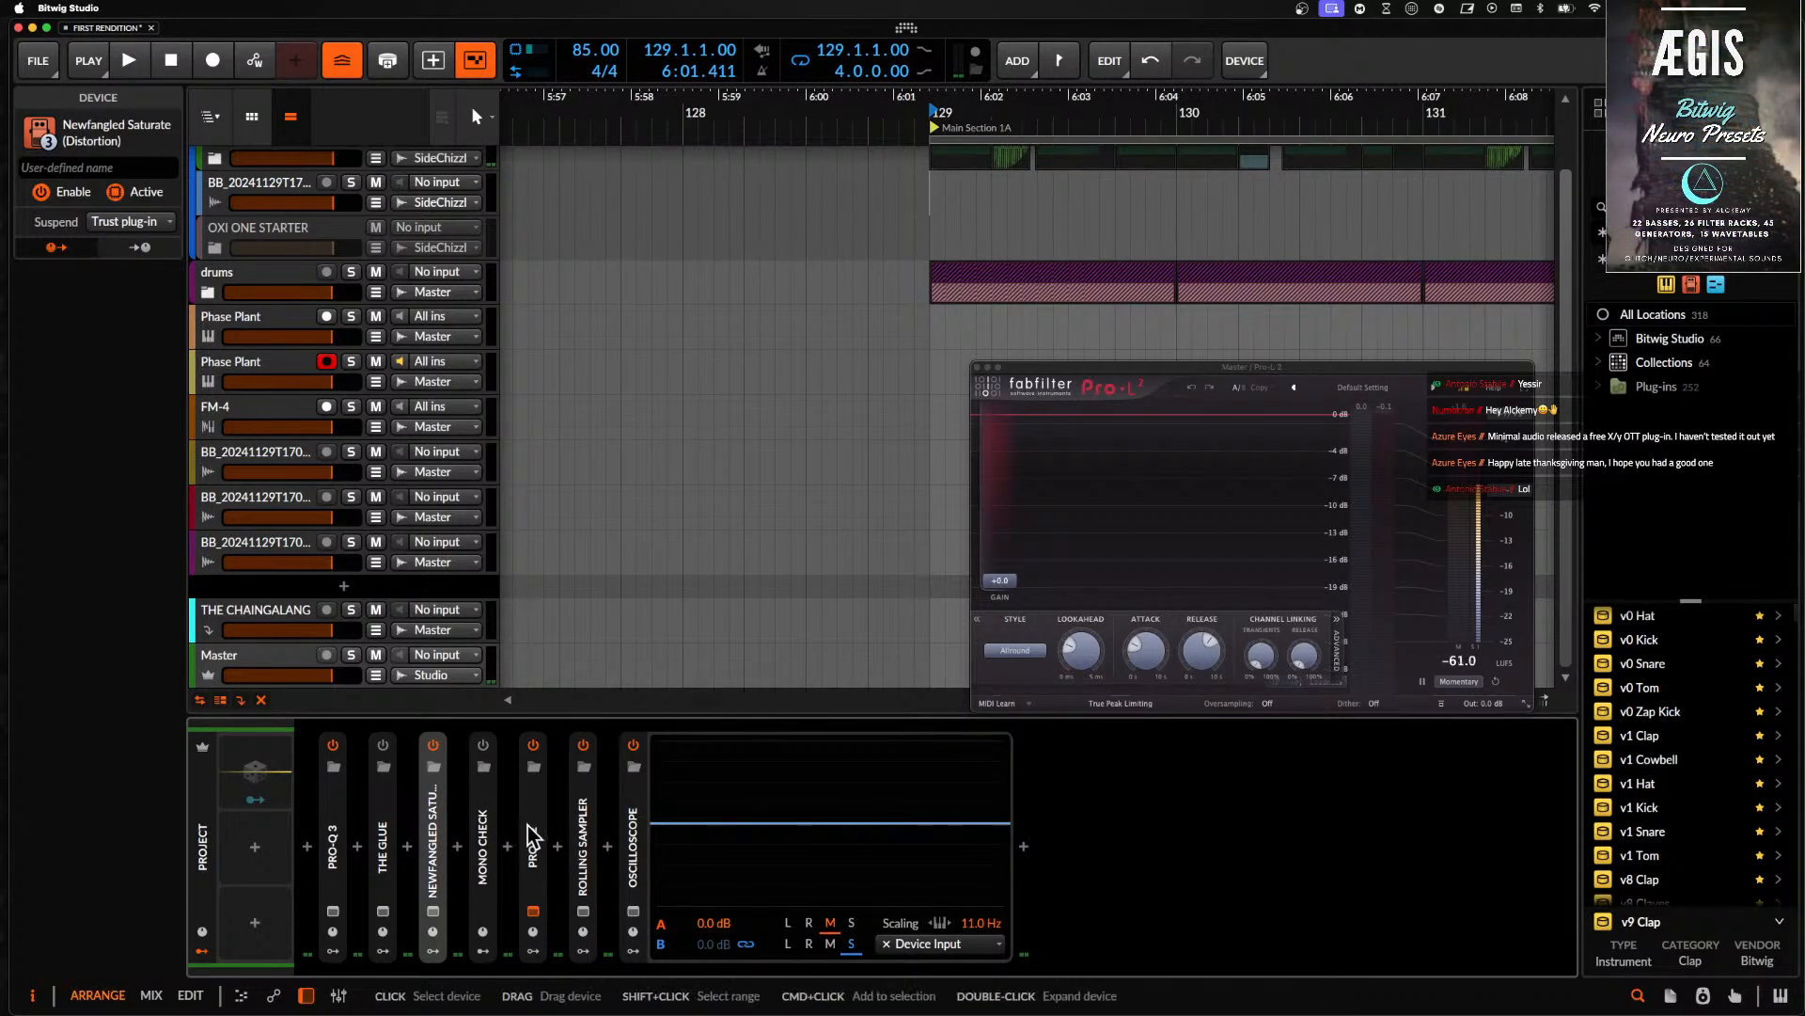
pyautogui.click(529, 832)
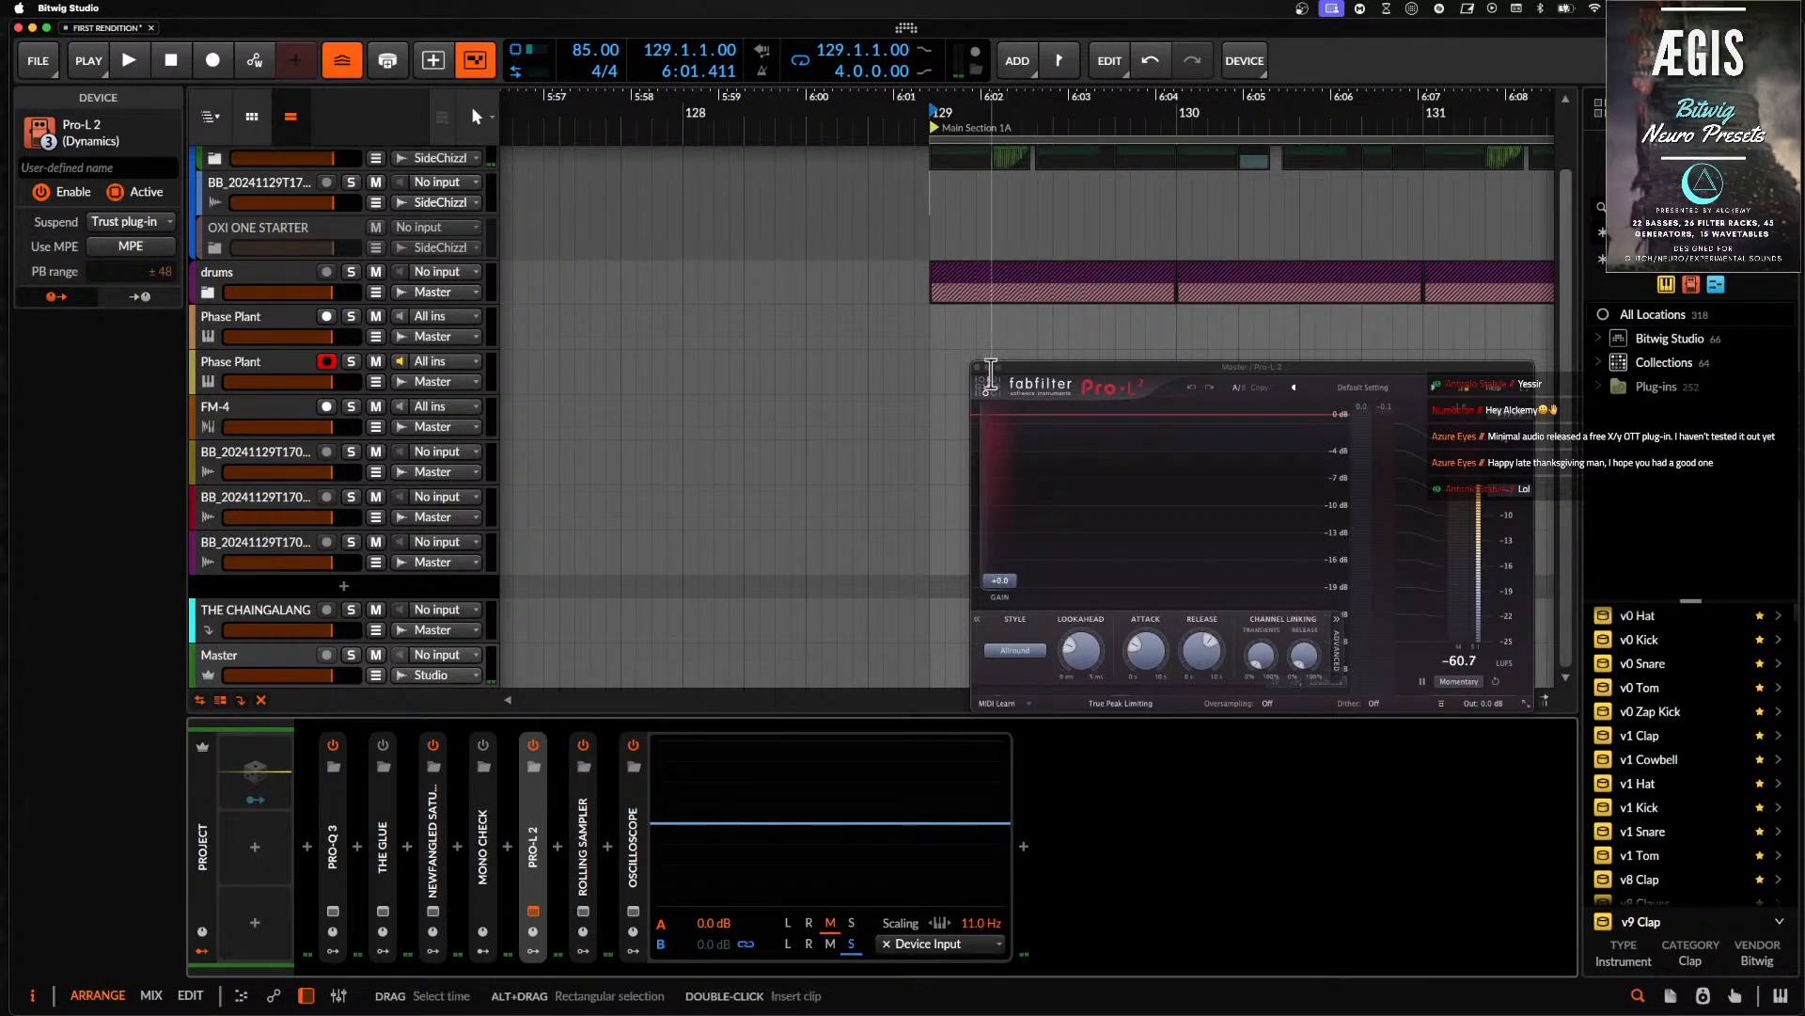
pyautogui.click(978, 367)
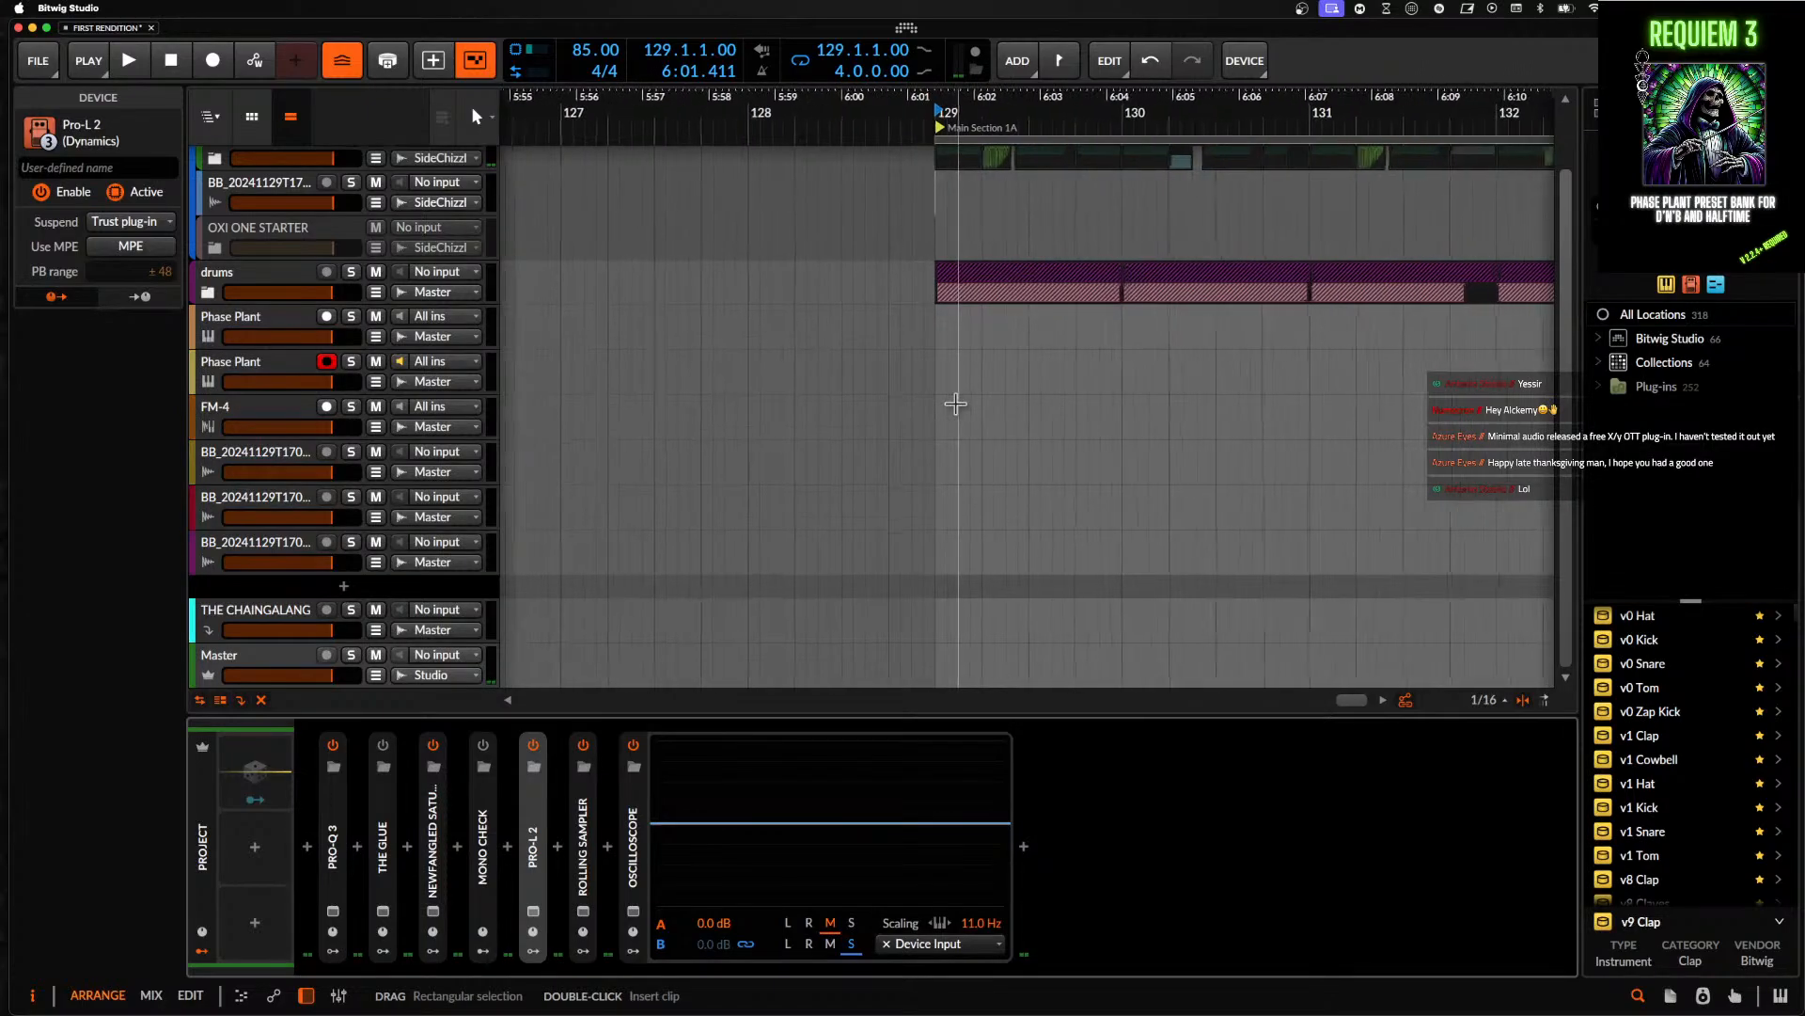
# - Place the arrangement cursor at 129.1.1.00 on the upper Phase Plant track
pyautogui.scroll(-3, 955, 404)
pyautogui.click(948, 332)
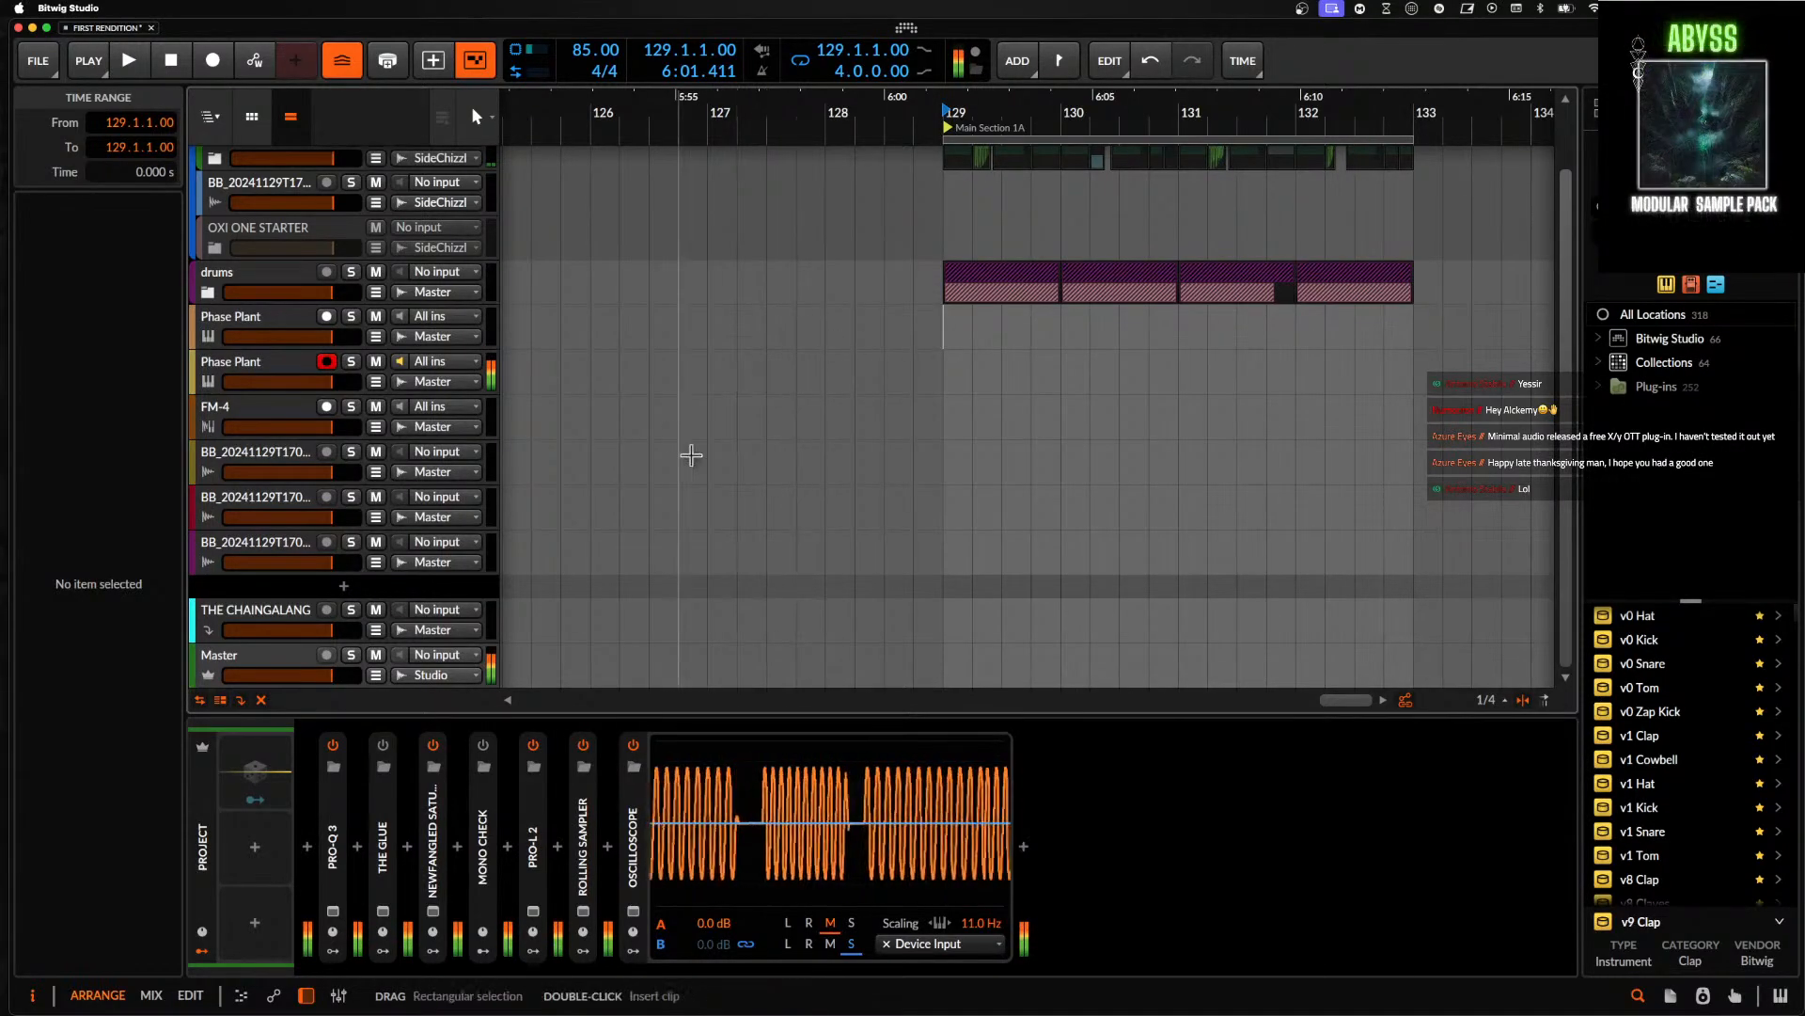
# - Give the lower Phase Plant track's wavetable oscillator detuned two-voice Smooth unison and adjust the Shapertable's drive
pyautogui.click(267, 363)
pyautogui.click(364, 912)
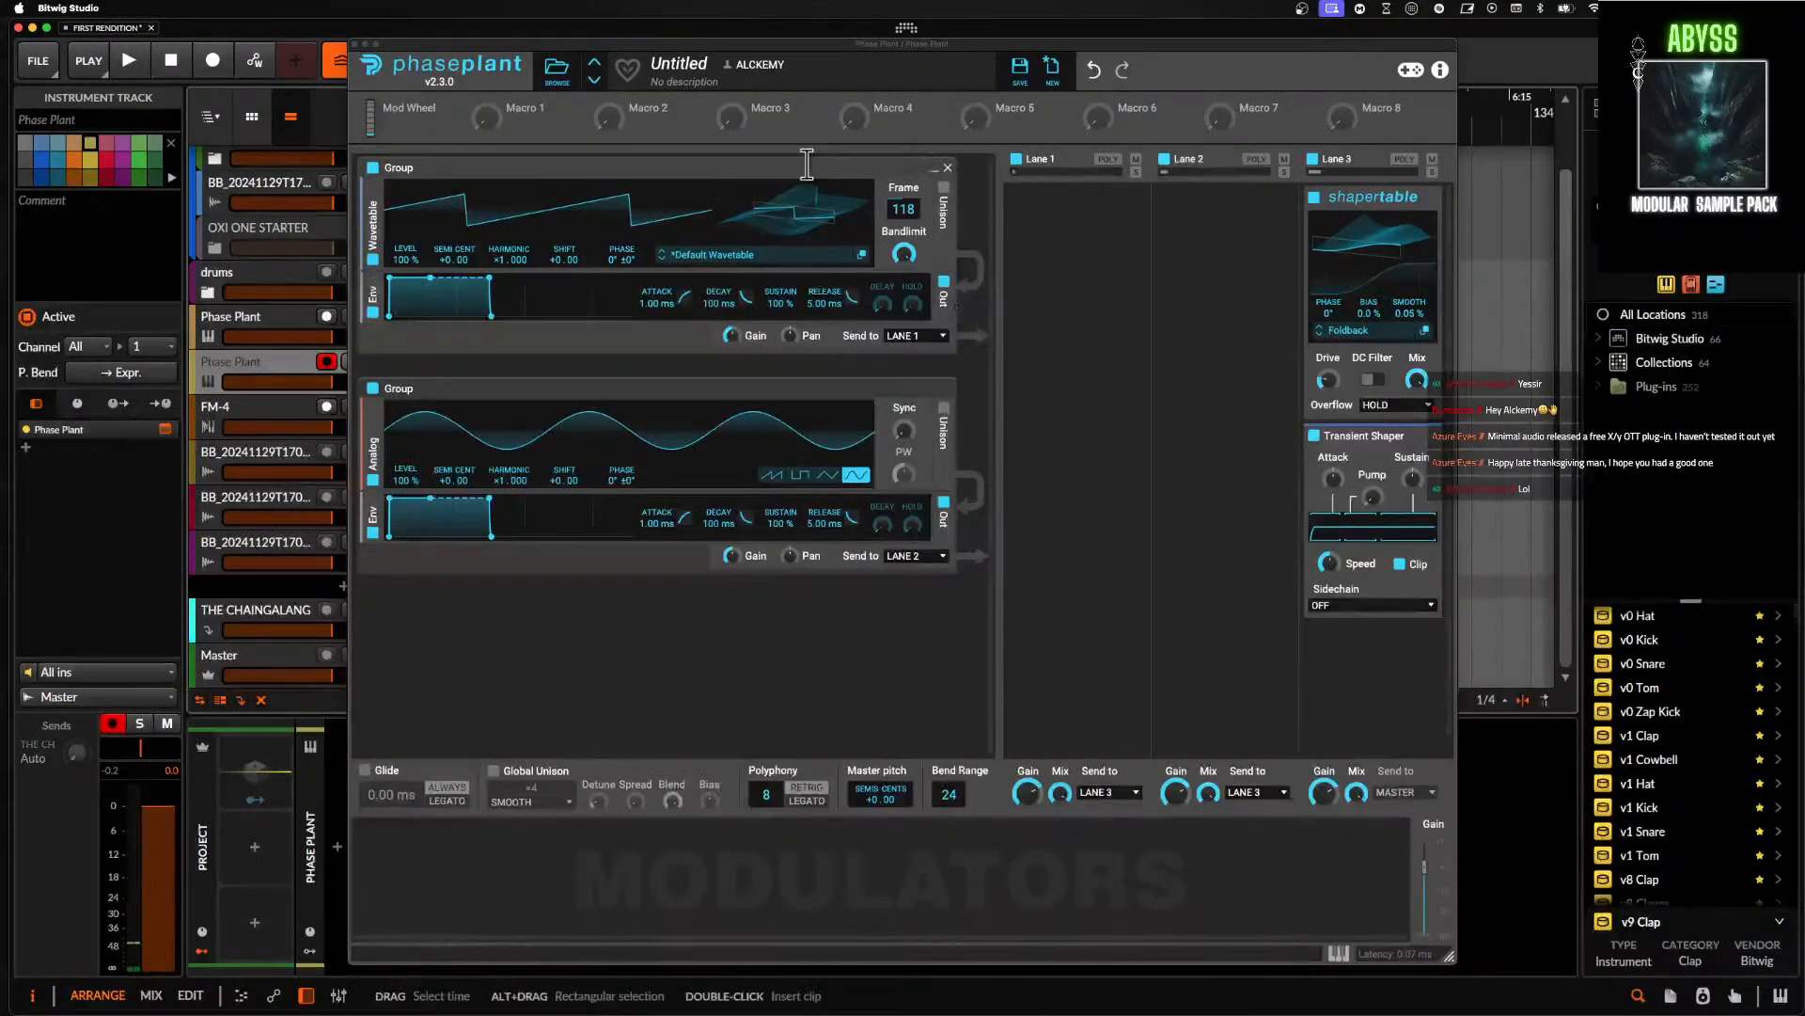
pyautogui.moveTo(553, 285); pyautogui.dragTo(553, 309)
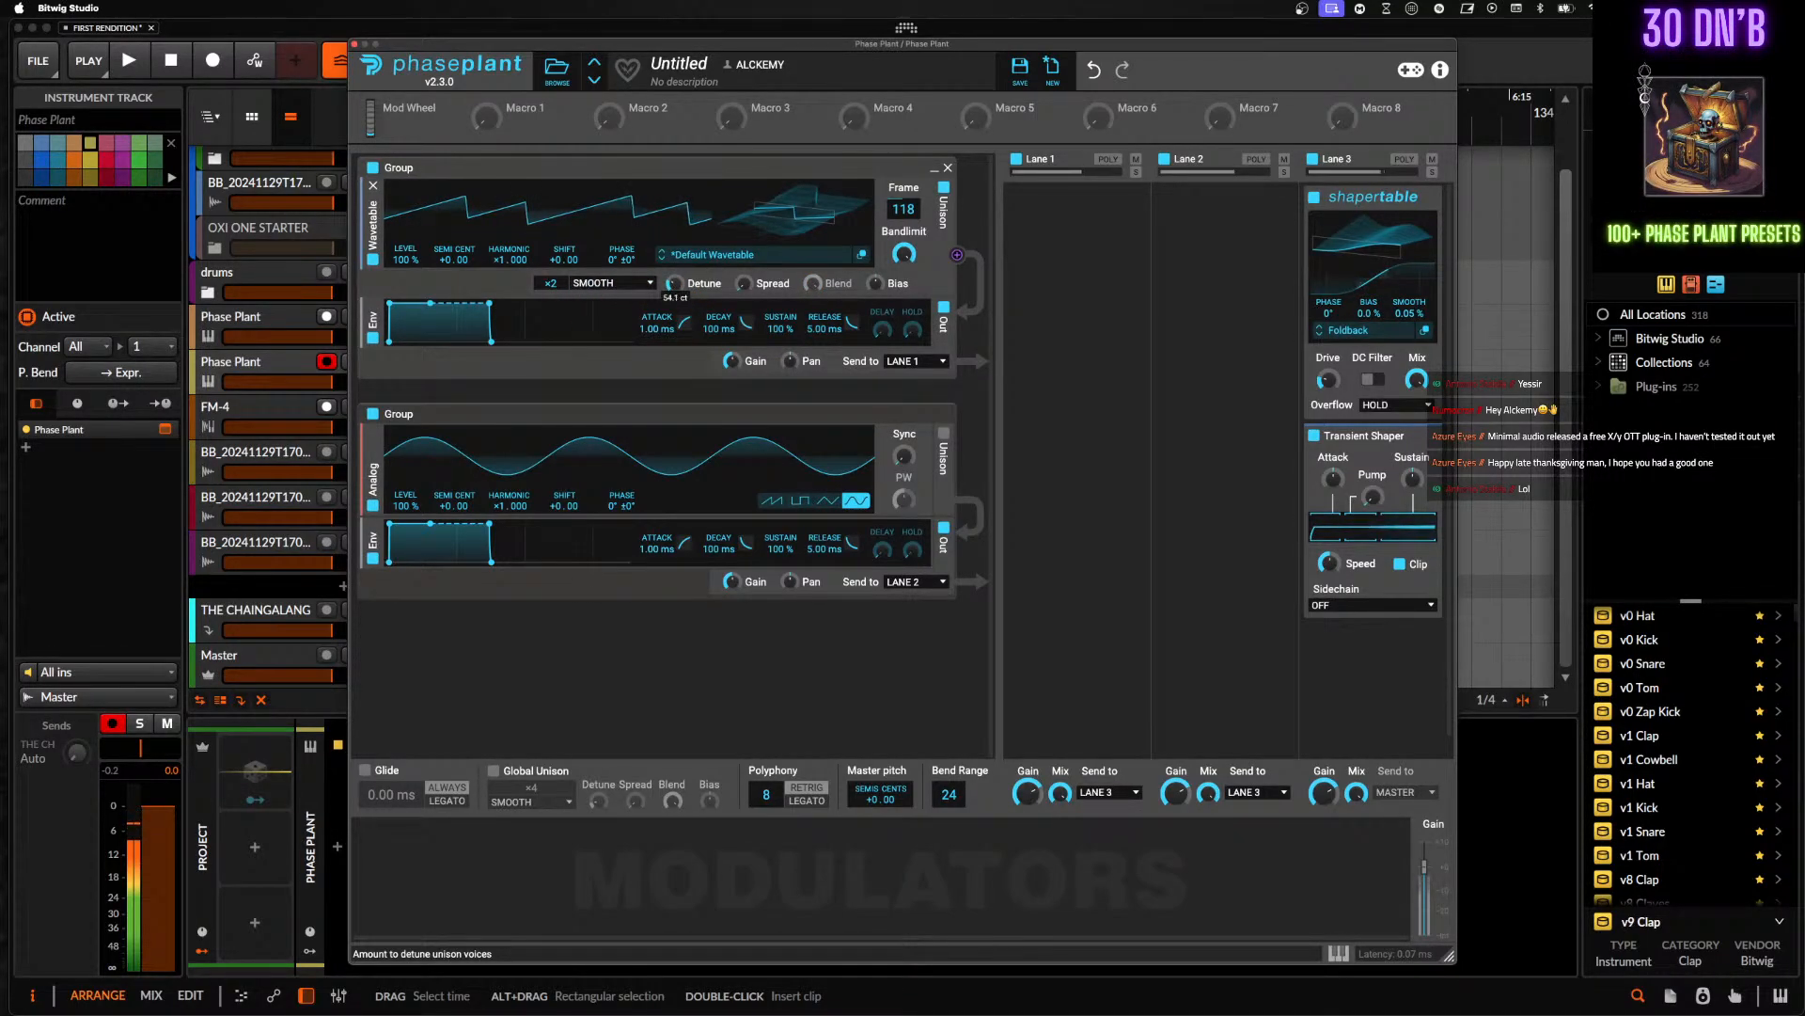
pyautogui.moveTo(674, 283); pyautogui.dragTo(674, 278)
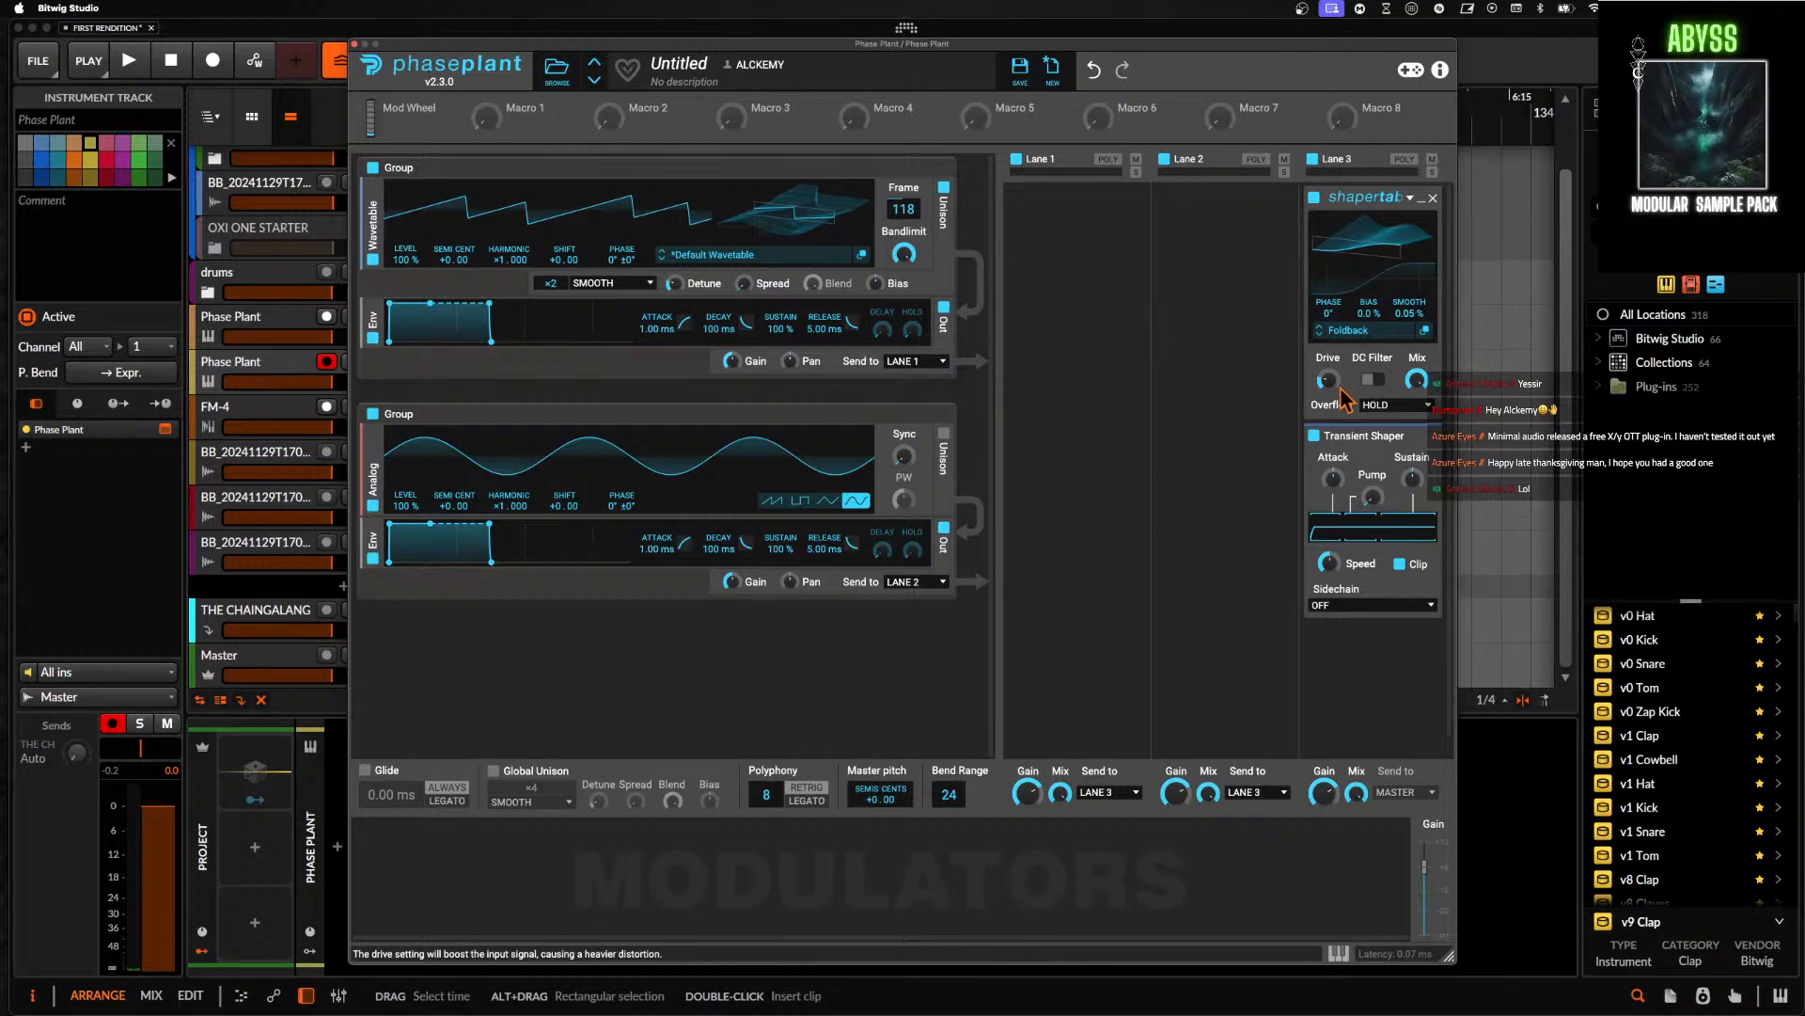
pyautogui.moveTo(1343, 393); pyautogui.dragTo(1343, 376)
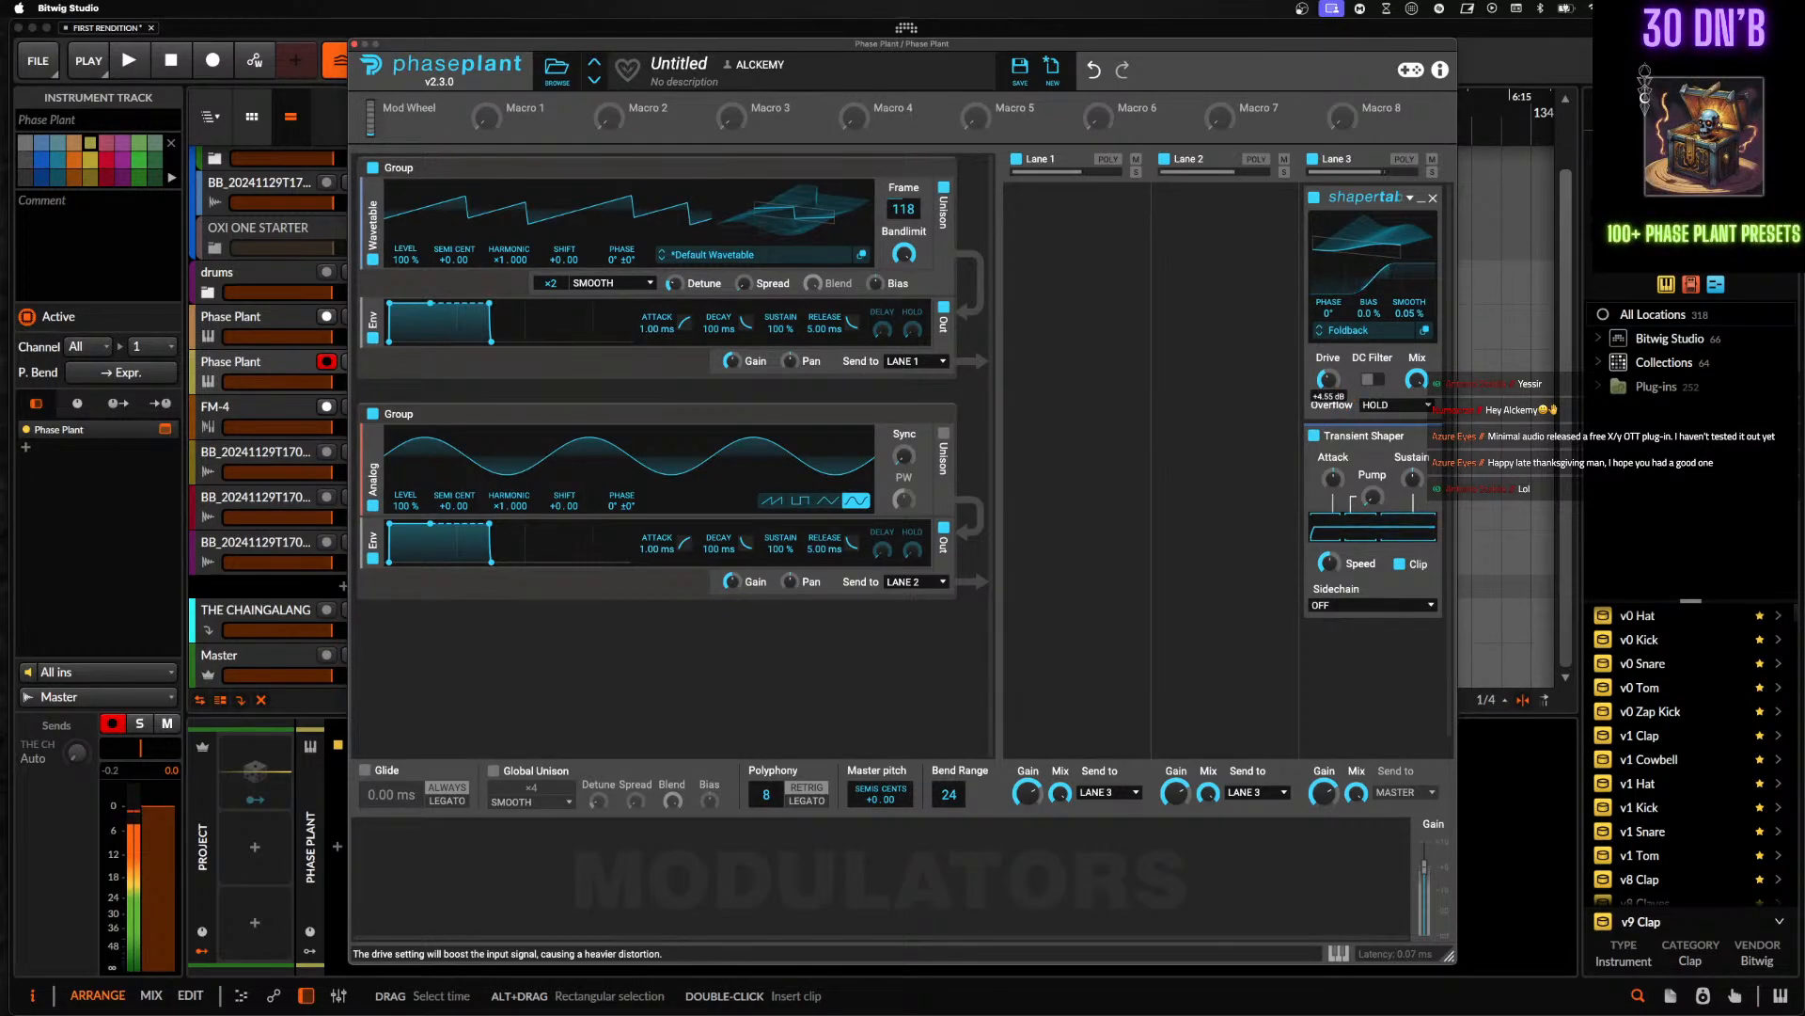
# - Show Phase Plant's on-screen keyboard, add a Note modulator and assign it to the sine oscillator's level
pyautogui.click(1337, 952)
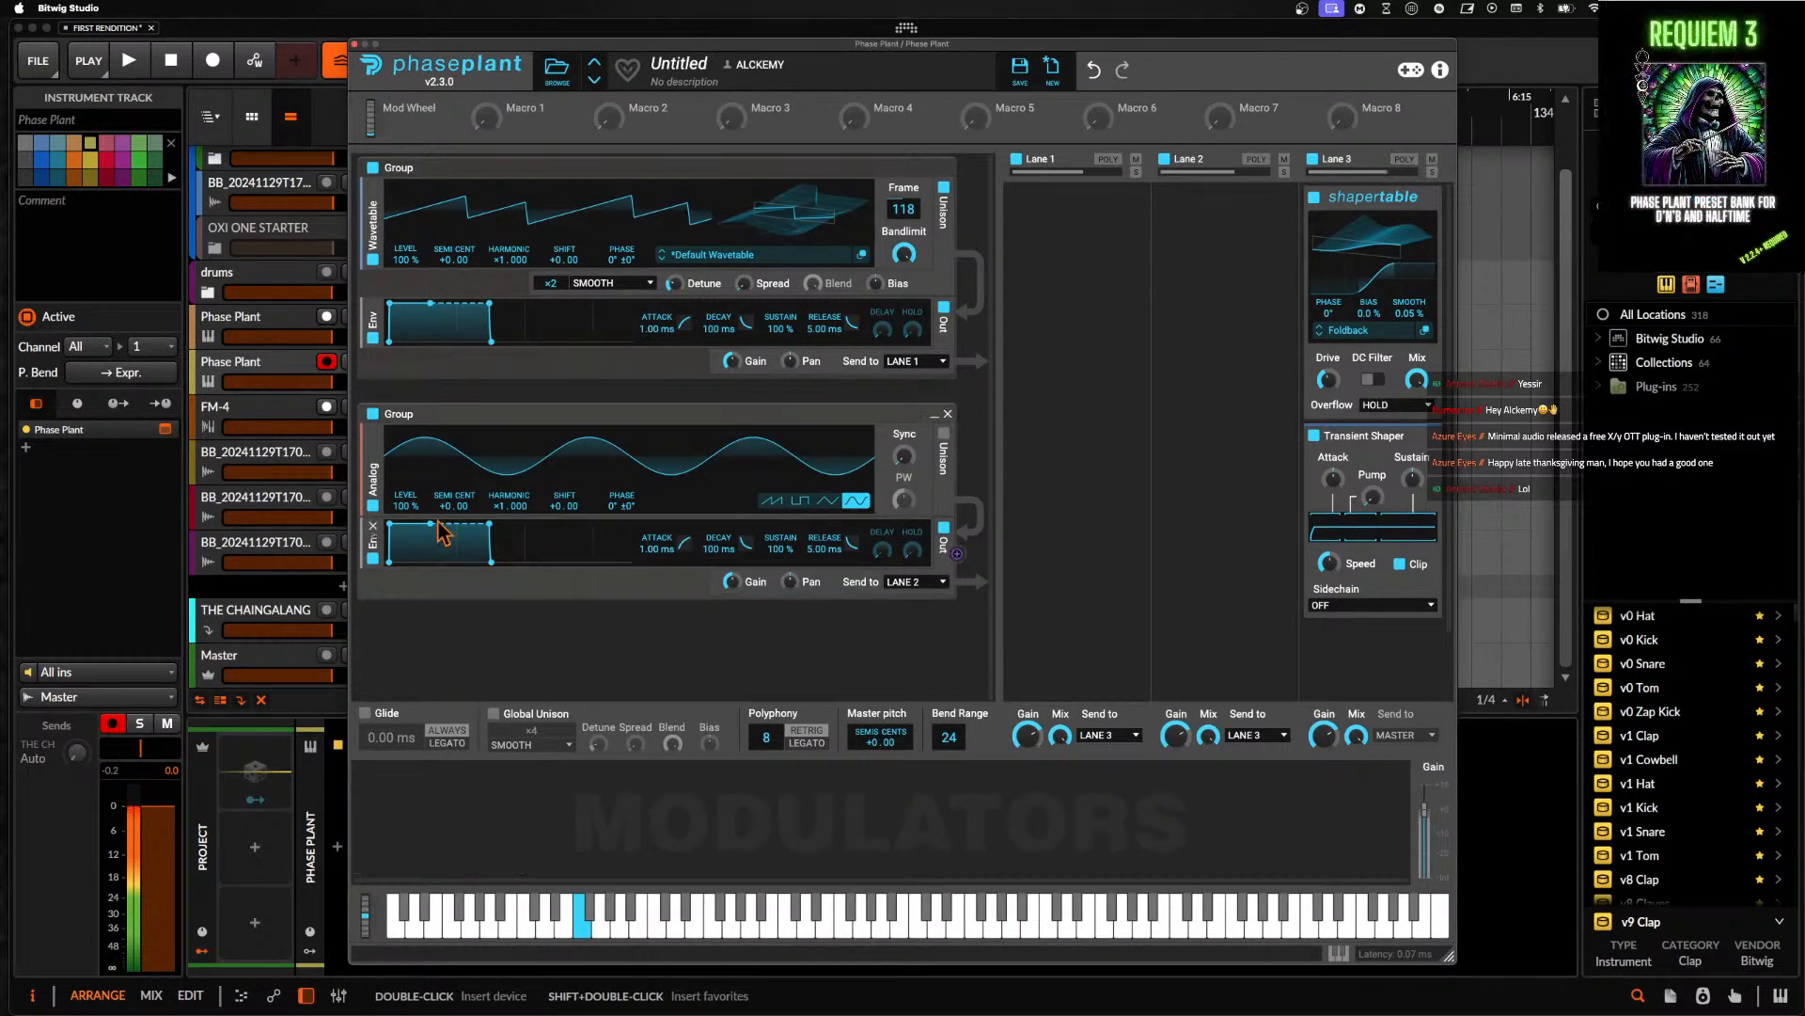
pyautogui.click(400, 811)
pyautogui.click(532, 802)
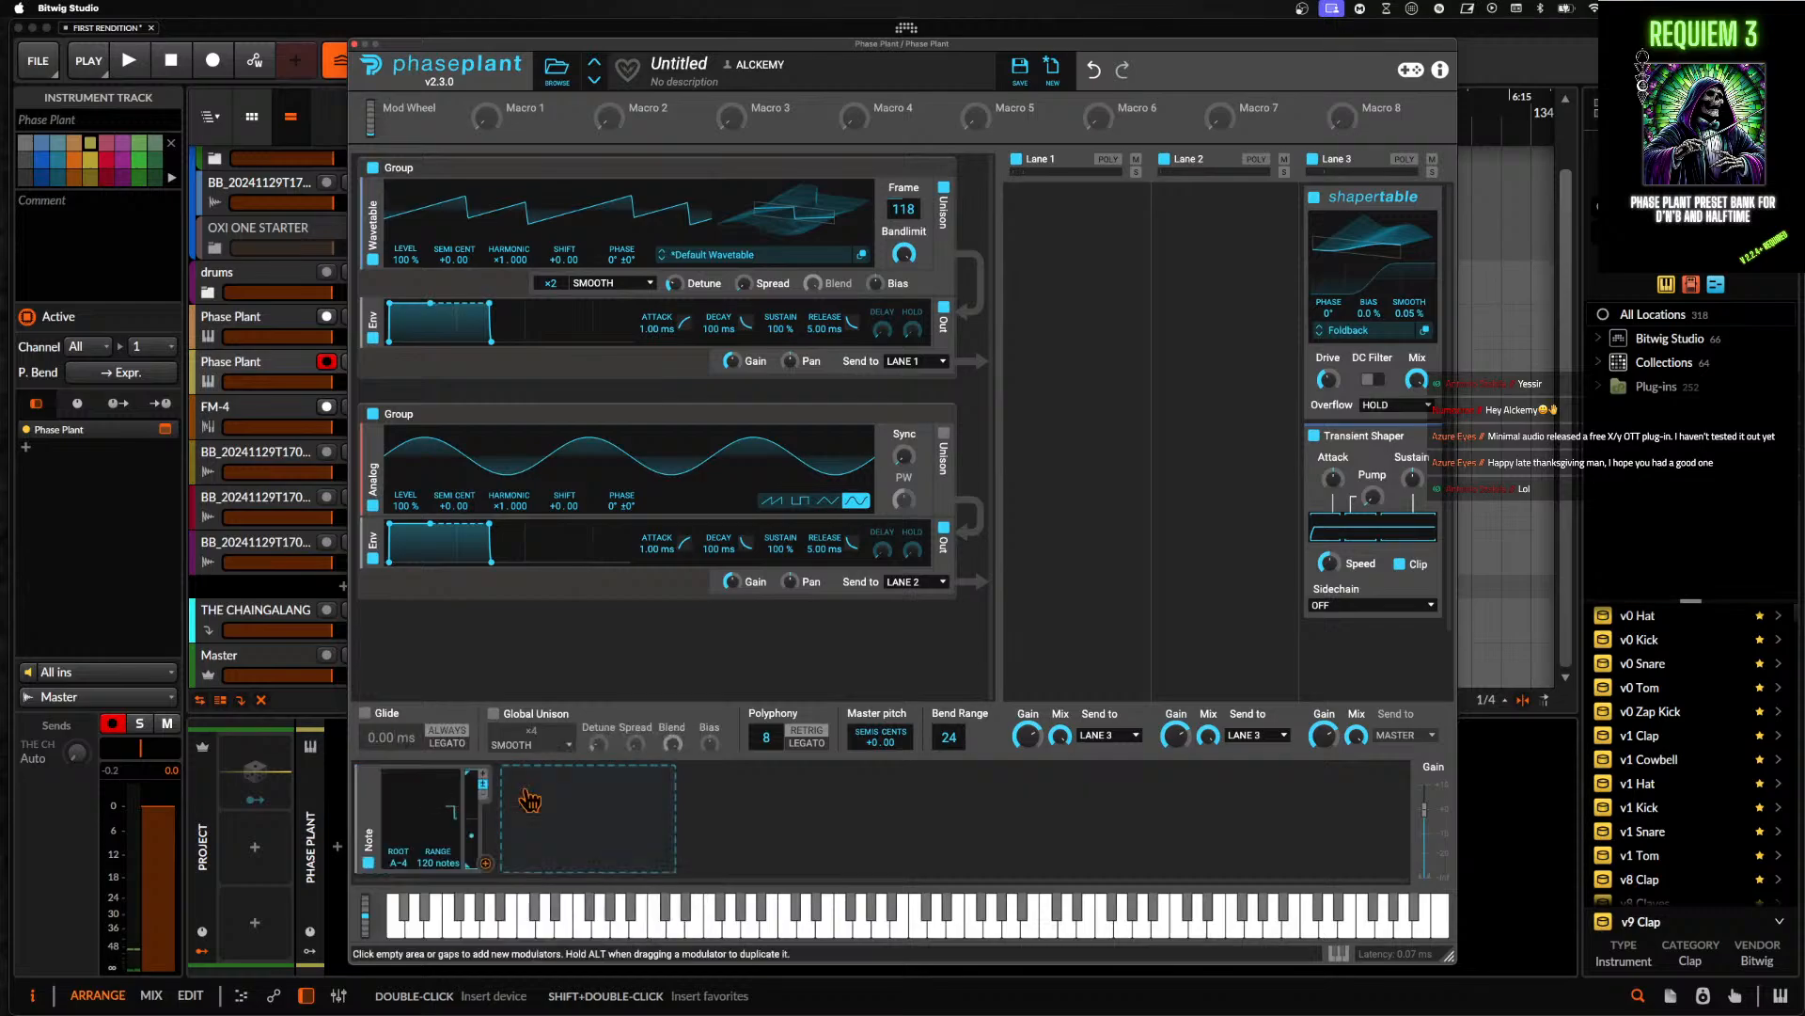
pyautogui.moveTo(485, 862); pyautogui.dragTo(405, 518)
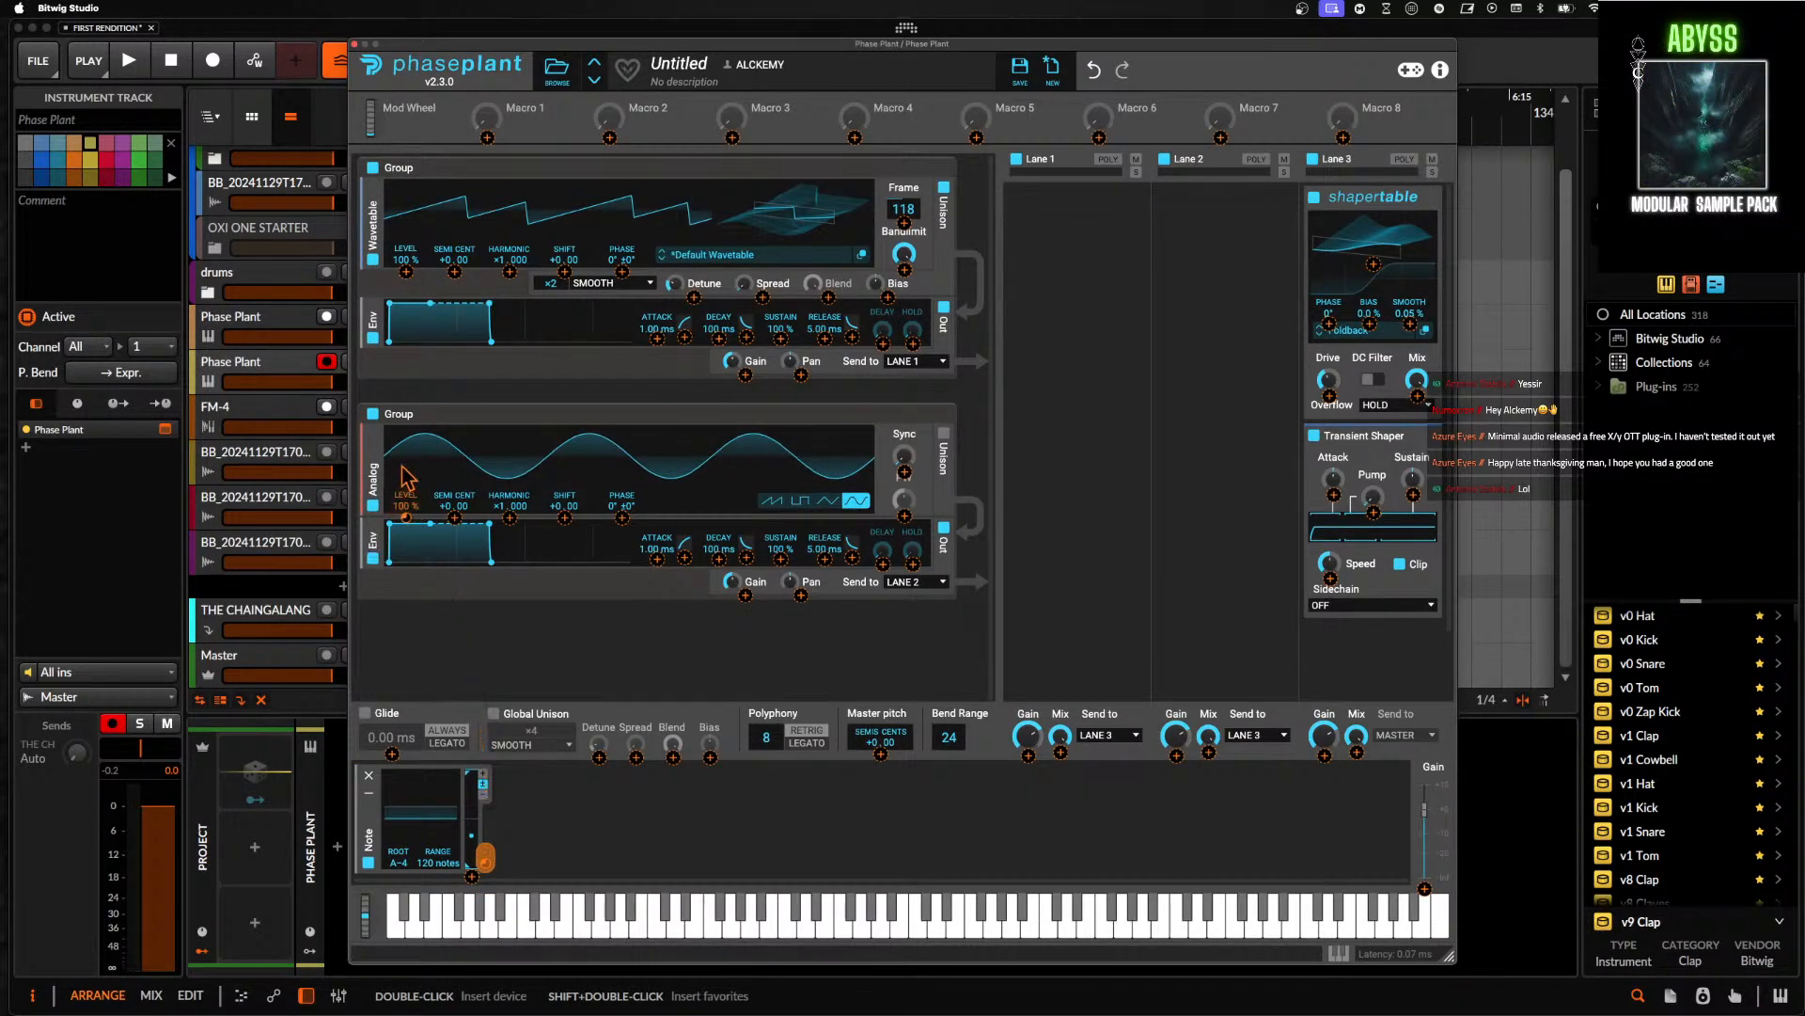
# - Set the Note modulator's root to F1 and range to 24 notes, then test its response with the pitch wheel
pyautogui.rightClick(405, 865)
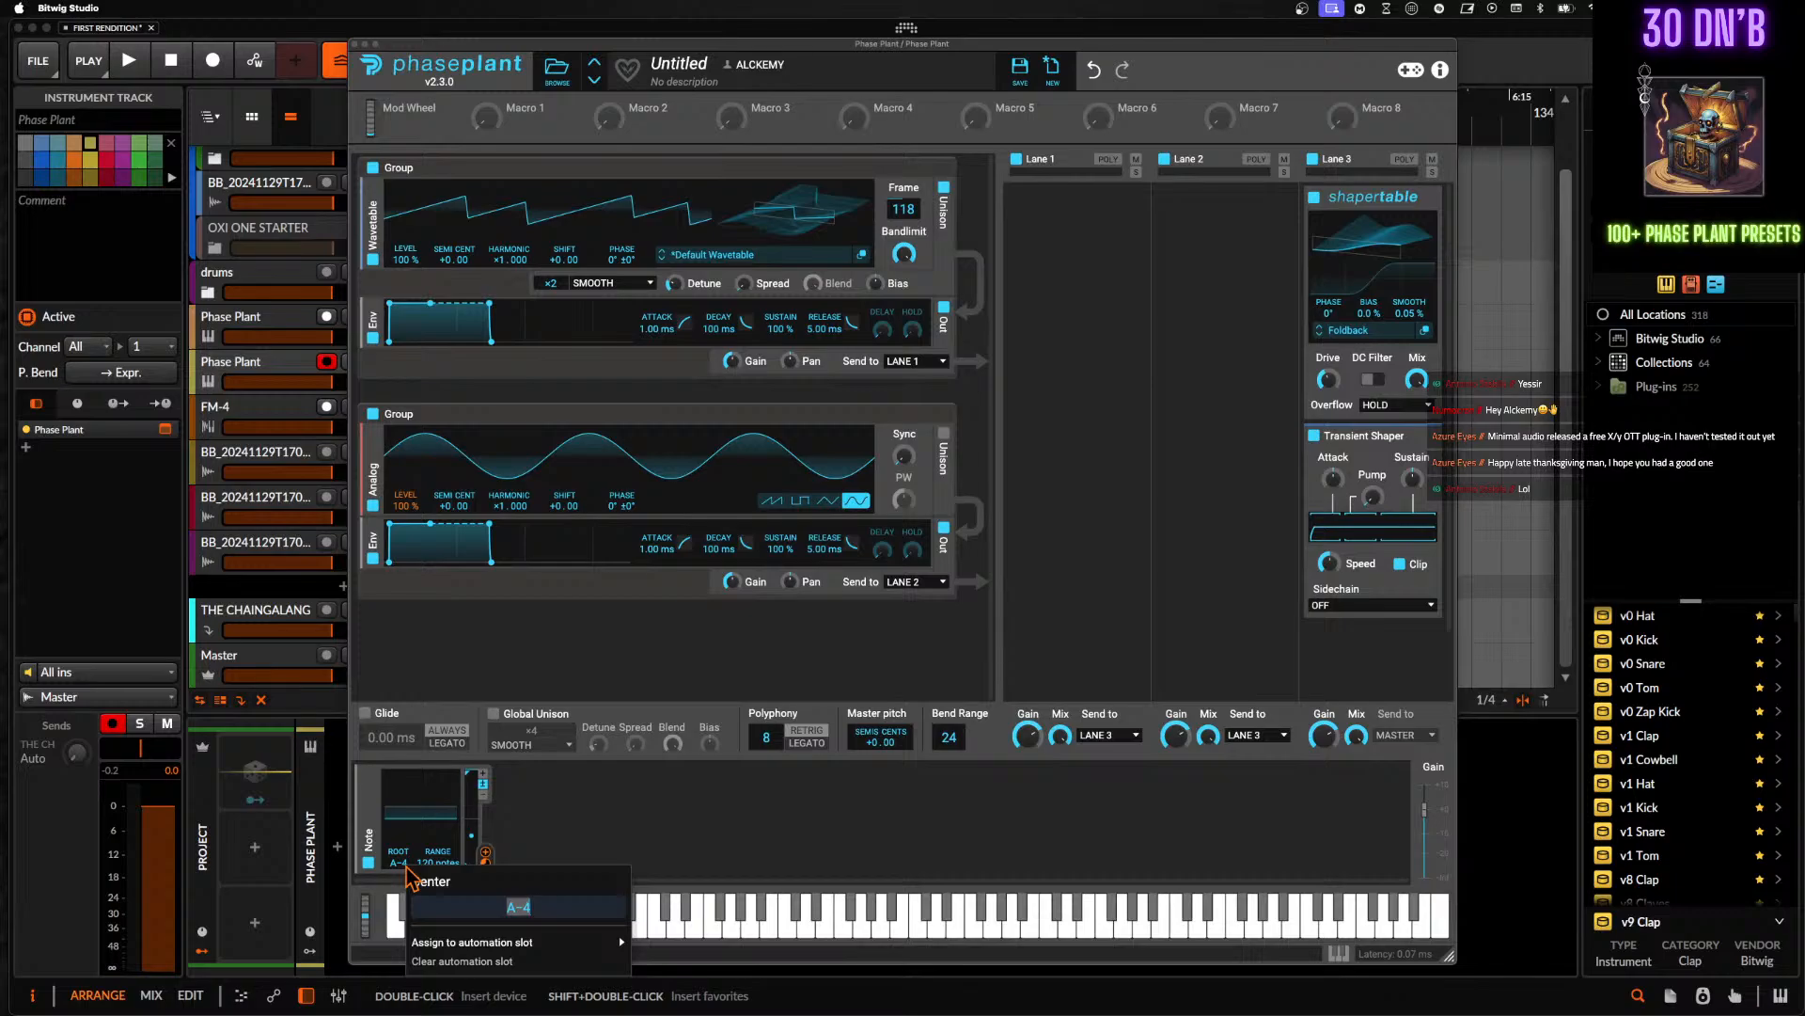
pyautogui.write('F1')
pyautogui.press('Return')
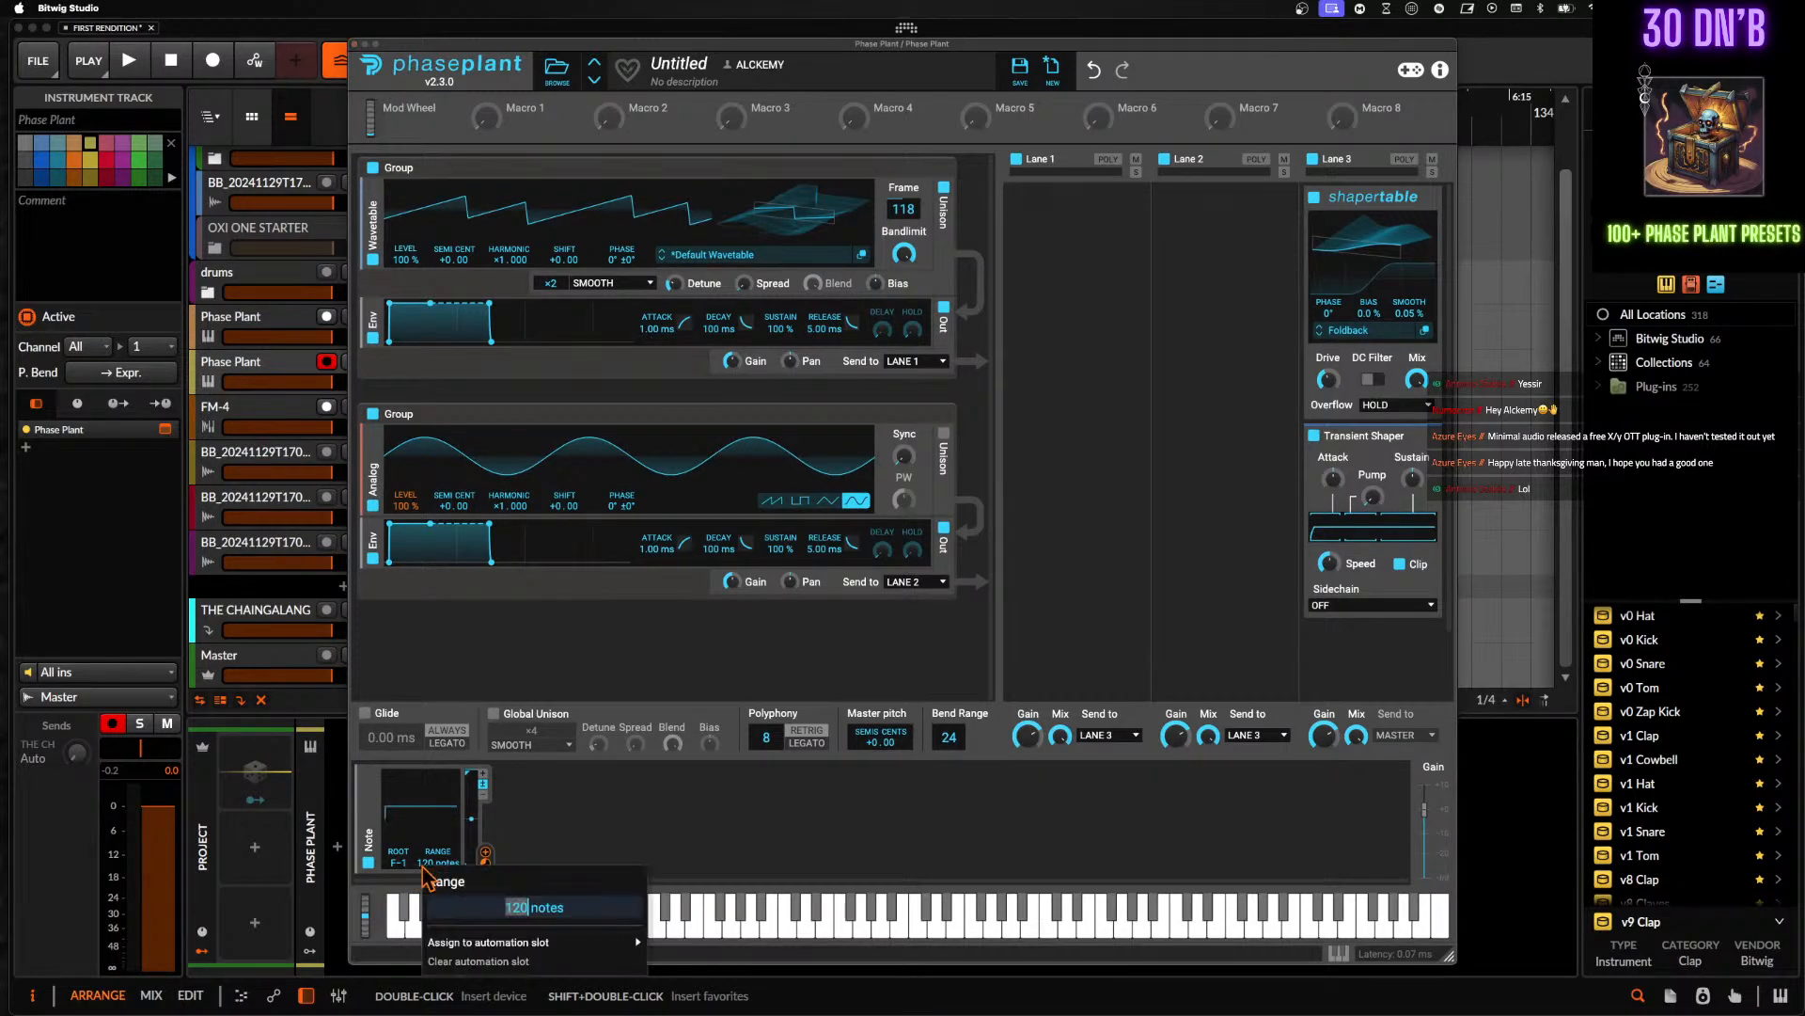
pyautogui.rightClick(421, 867)
pyautogui.write('24')
pyautogui.press('Return')
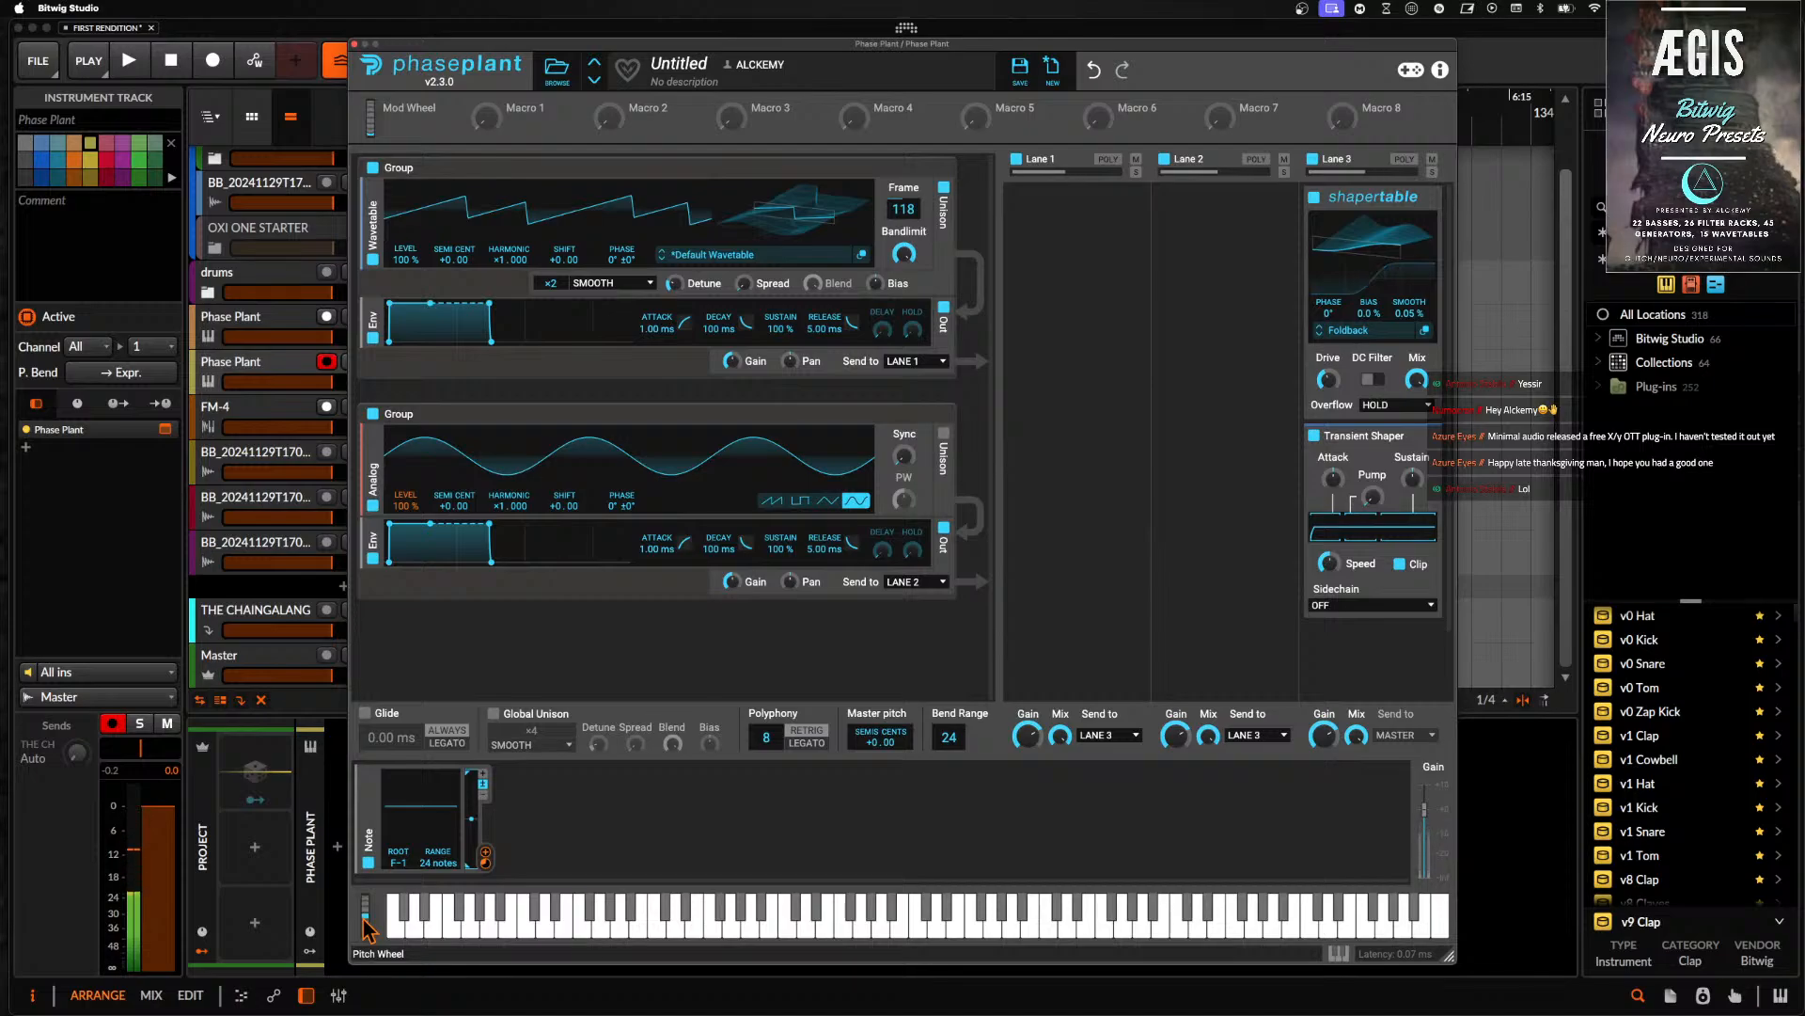
pyautogui.moveTo(364, 920); pyautogui.dragTo(337, 884)
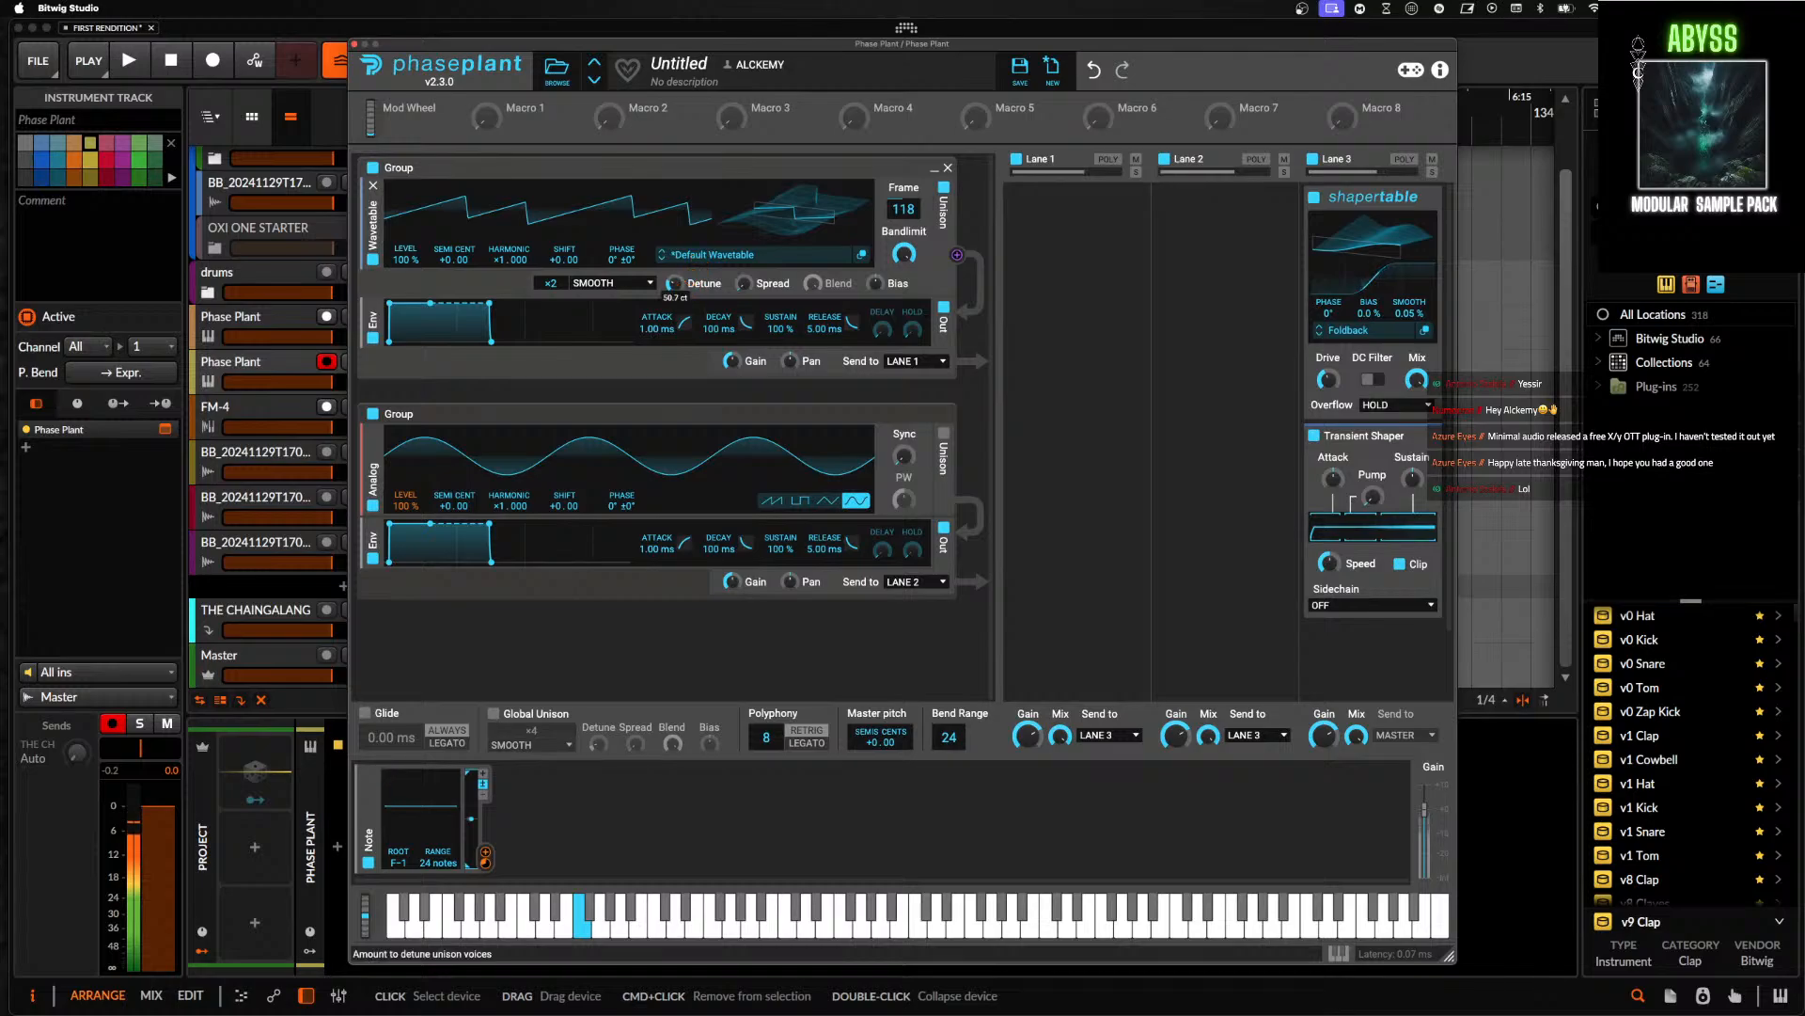
# - Fine-tune the wavetable oscillator's unison detune and add a high-pass Filter between that oscillator and its envelope
pyautogui.moveTo(677, 283); pyautogui.dragTo(677, 286)
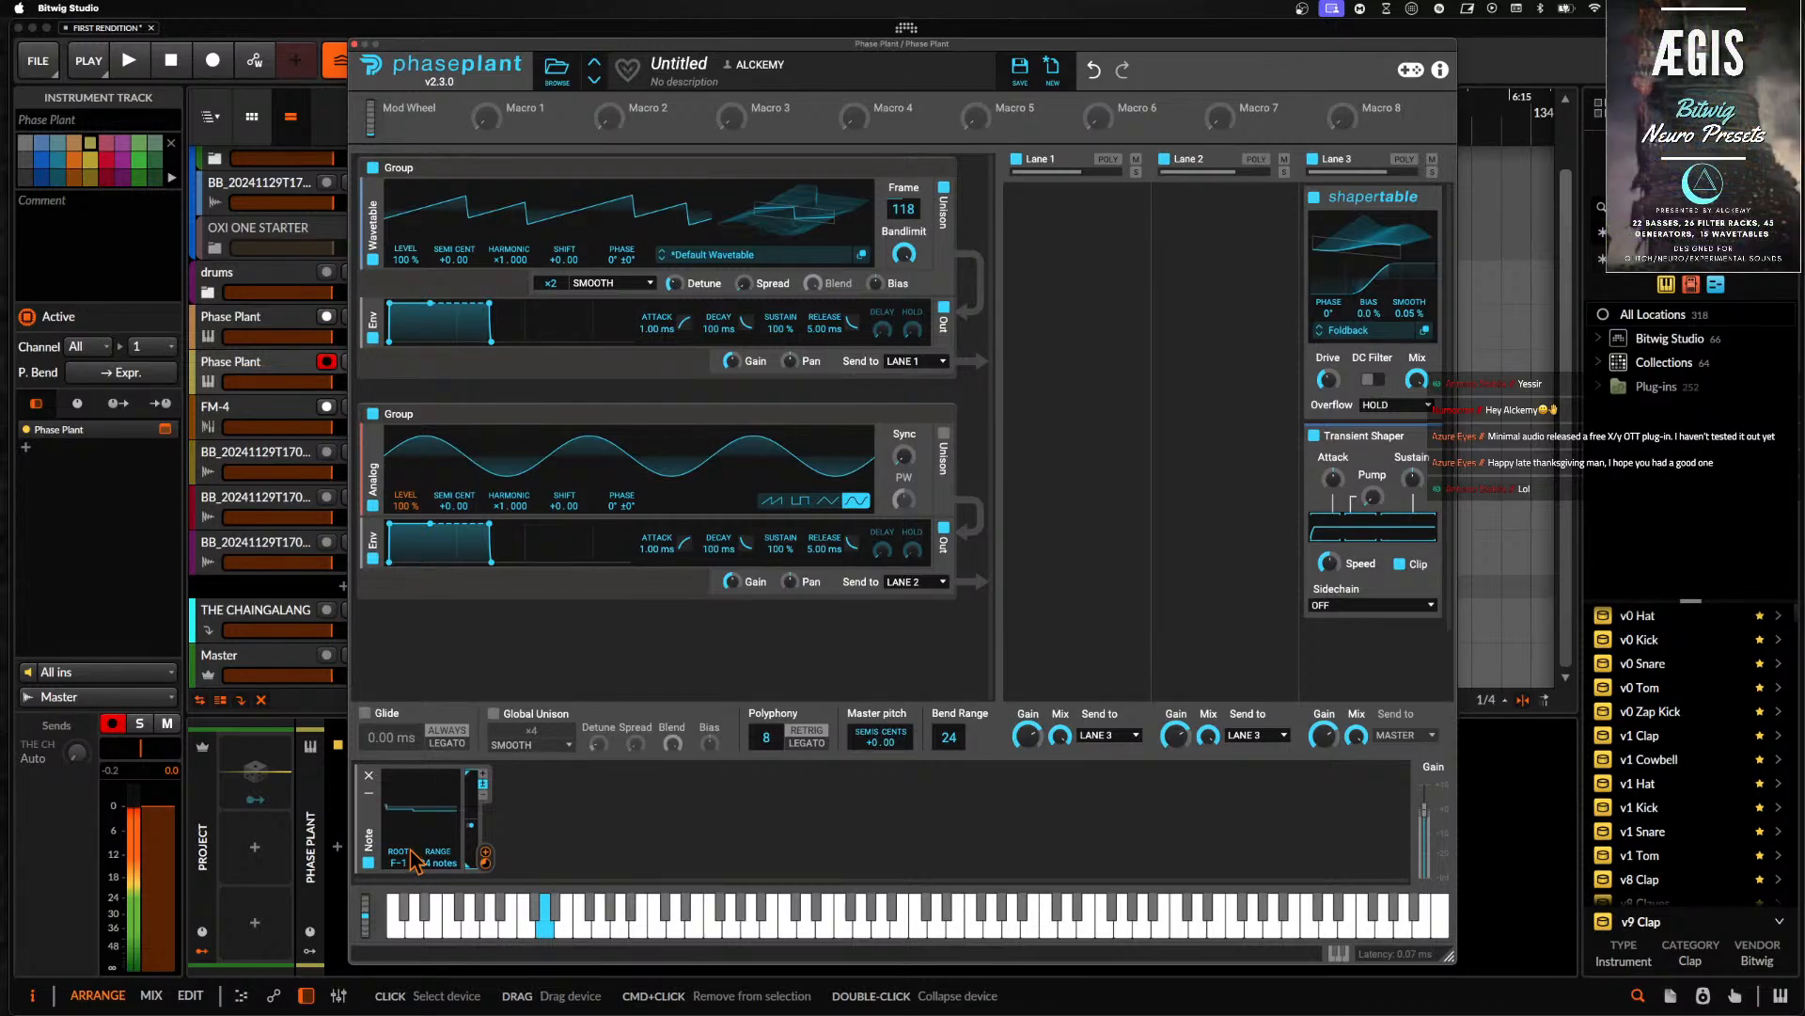
pyautogui.click(515, 303)
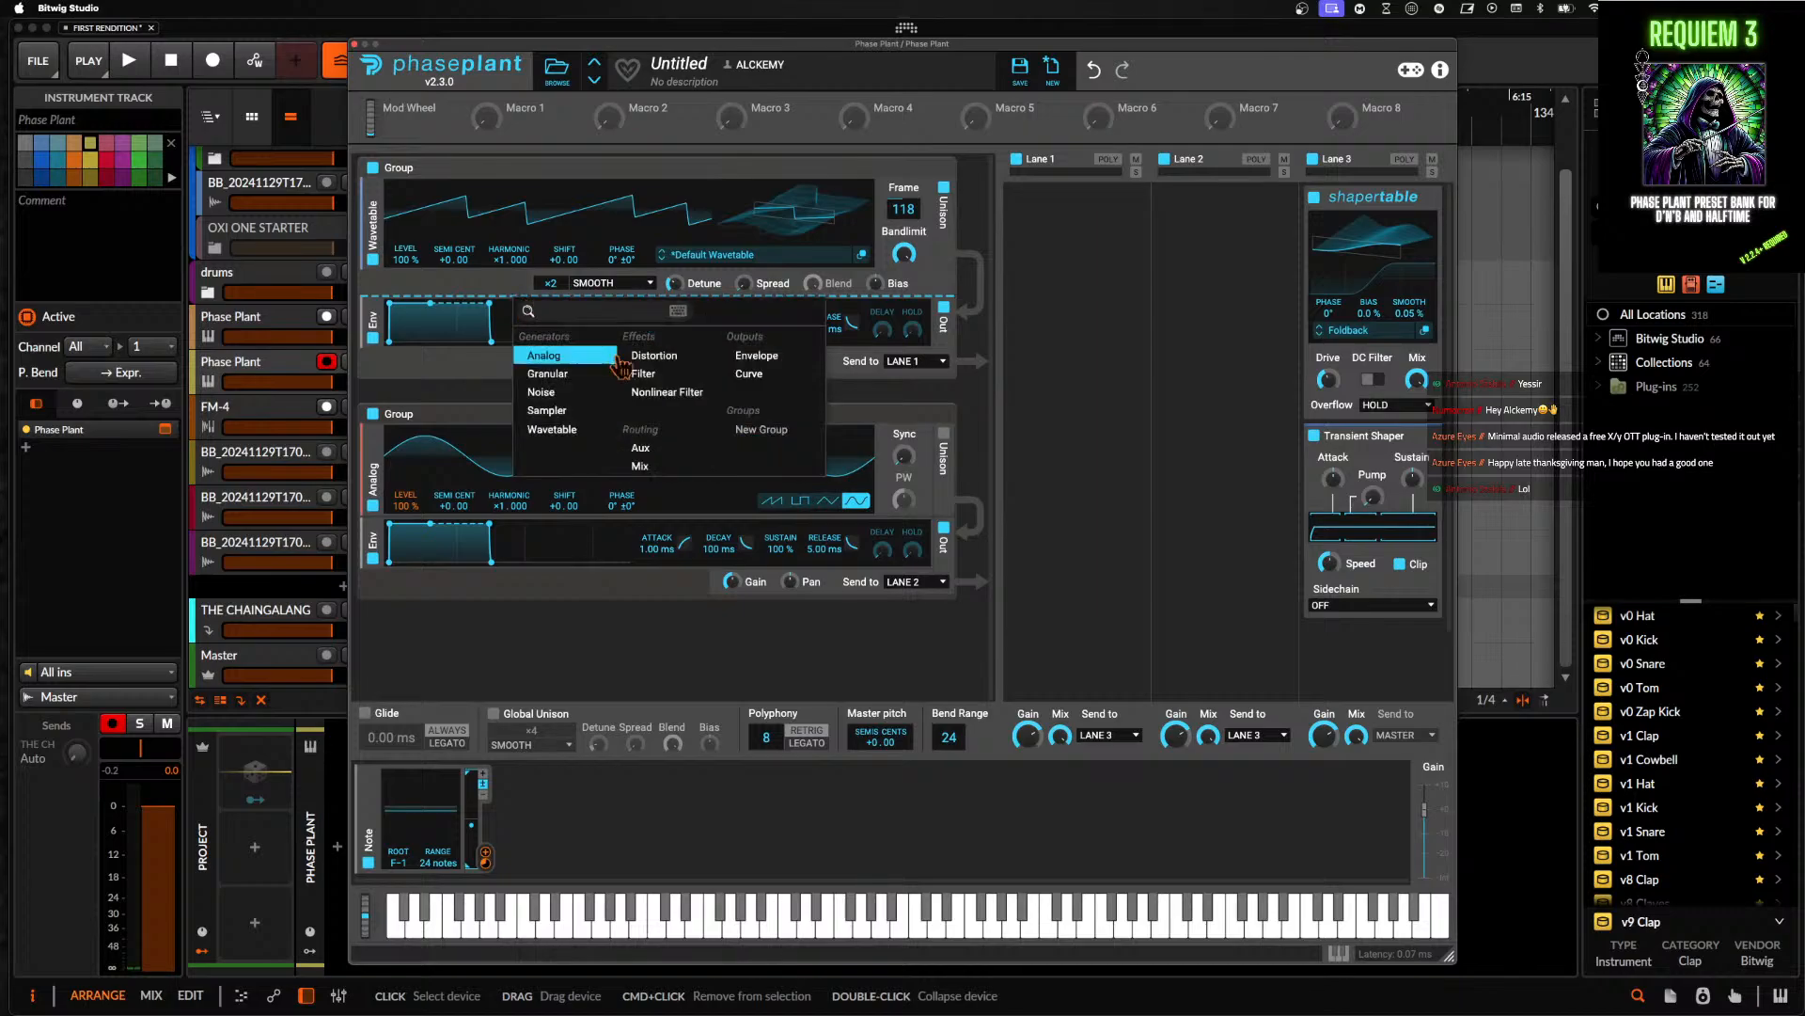
pyautogui.click(639, 373)
pyautogui.click(692, 344)
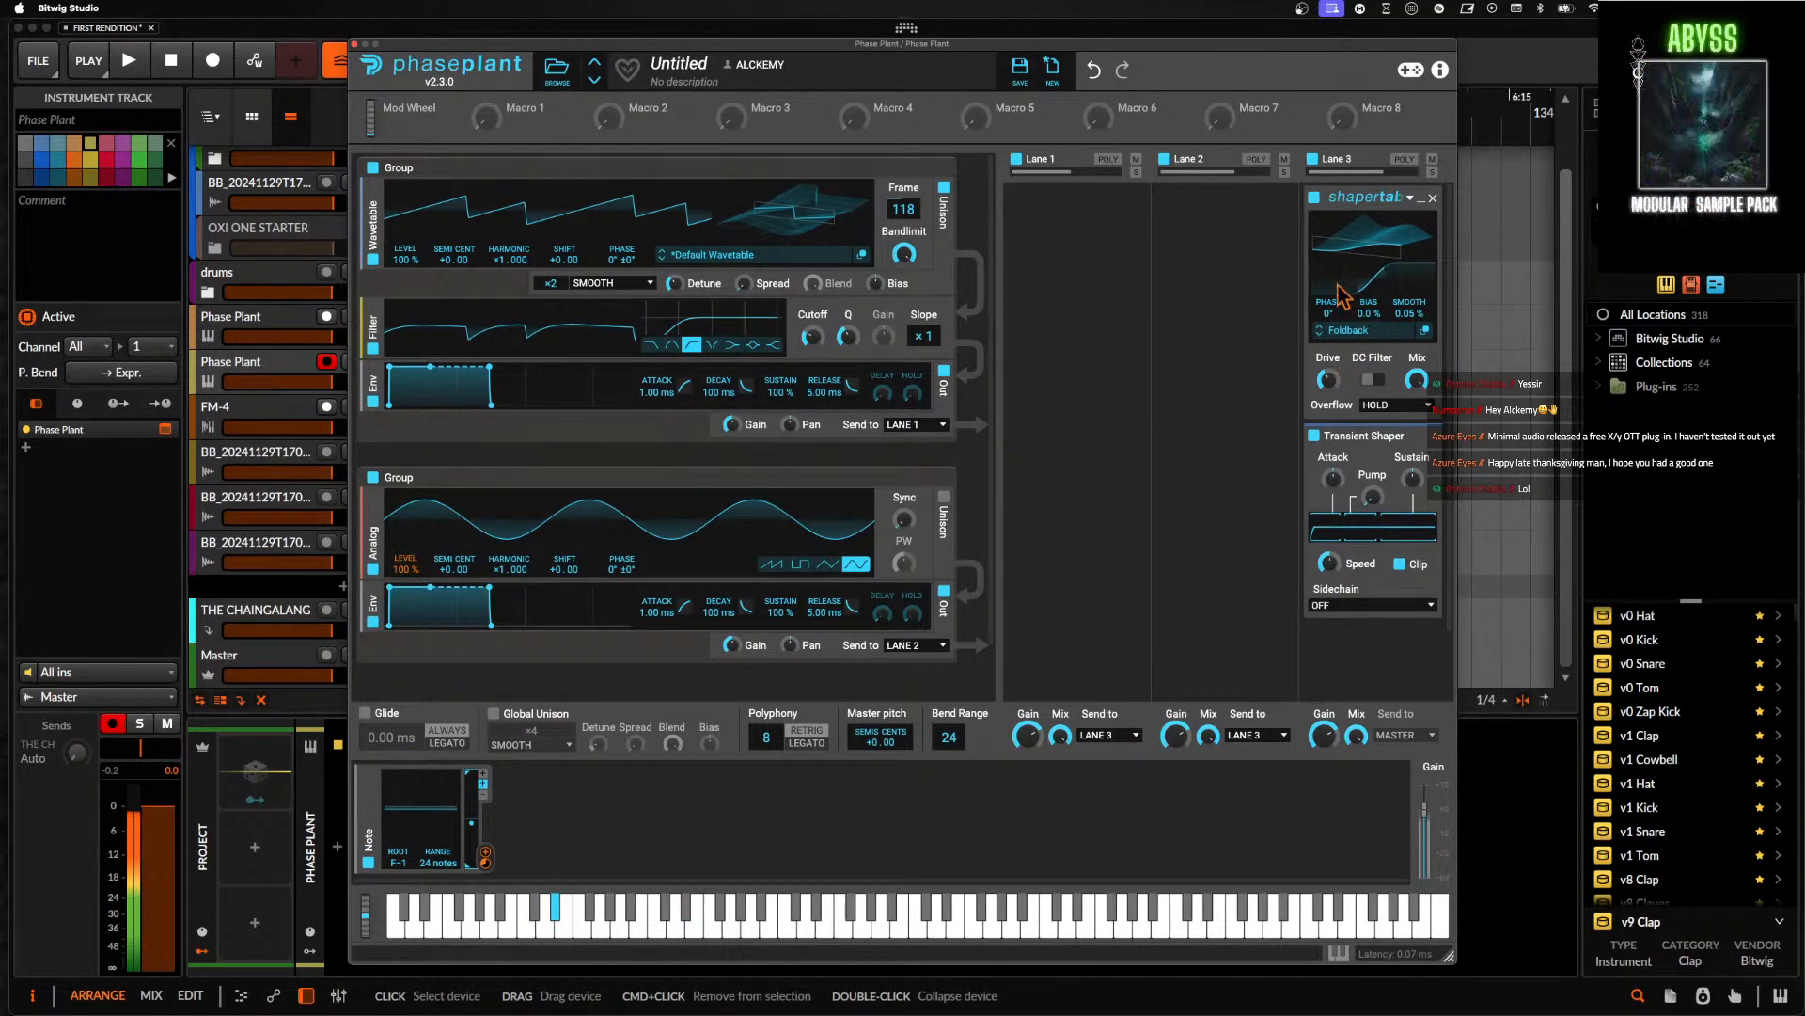
# - Move the Shapertable from Lane 3 to Lane 1 and replace it with a Distortion effect
pyautogui.moveTo(1357, 223); pyautogui.dragTo(1077, 223)
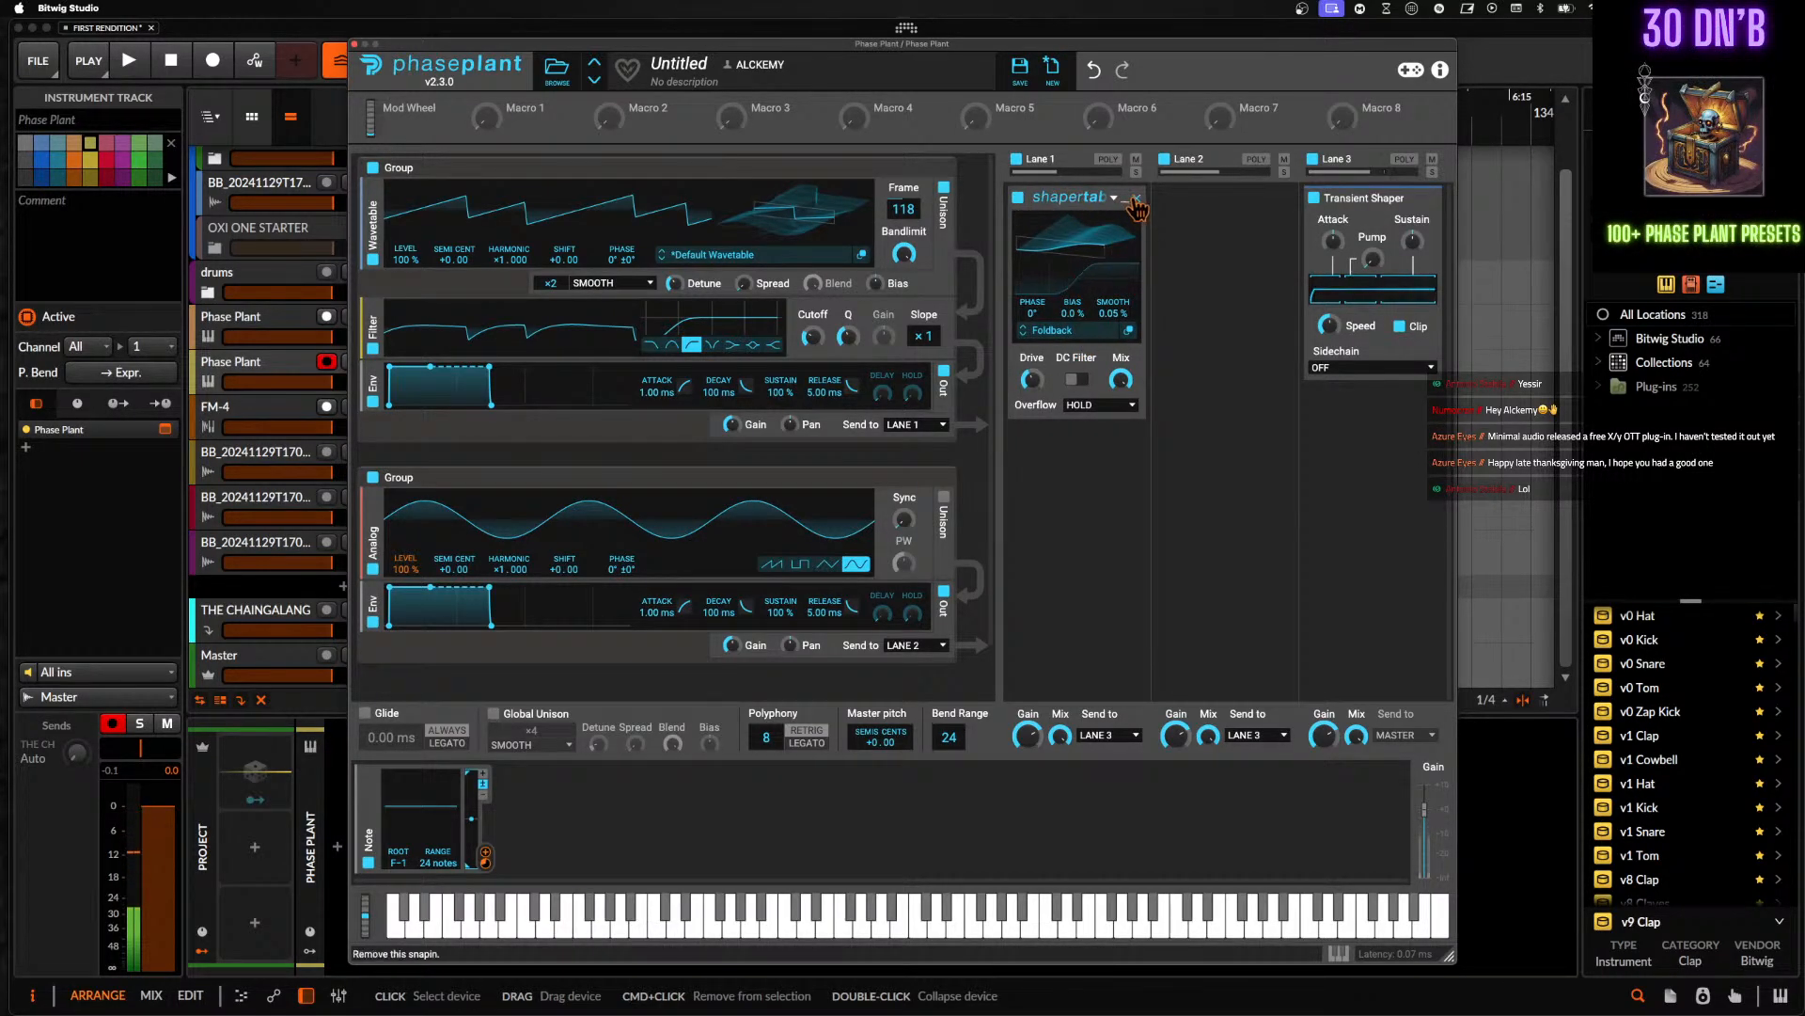
pyautogui.click(1136, 199)
pyautogui.click(1094, 212)
pyautogui.click(1056, 392)
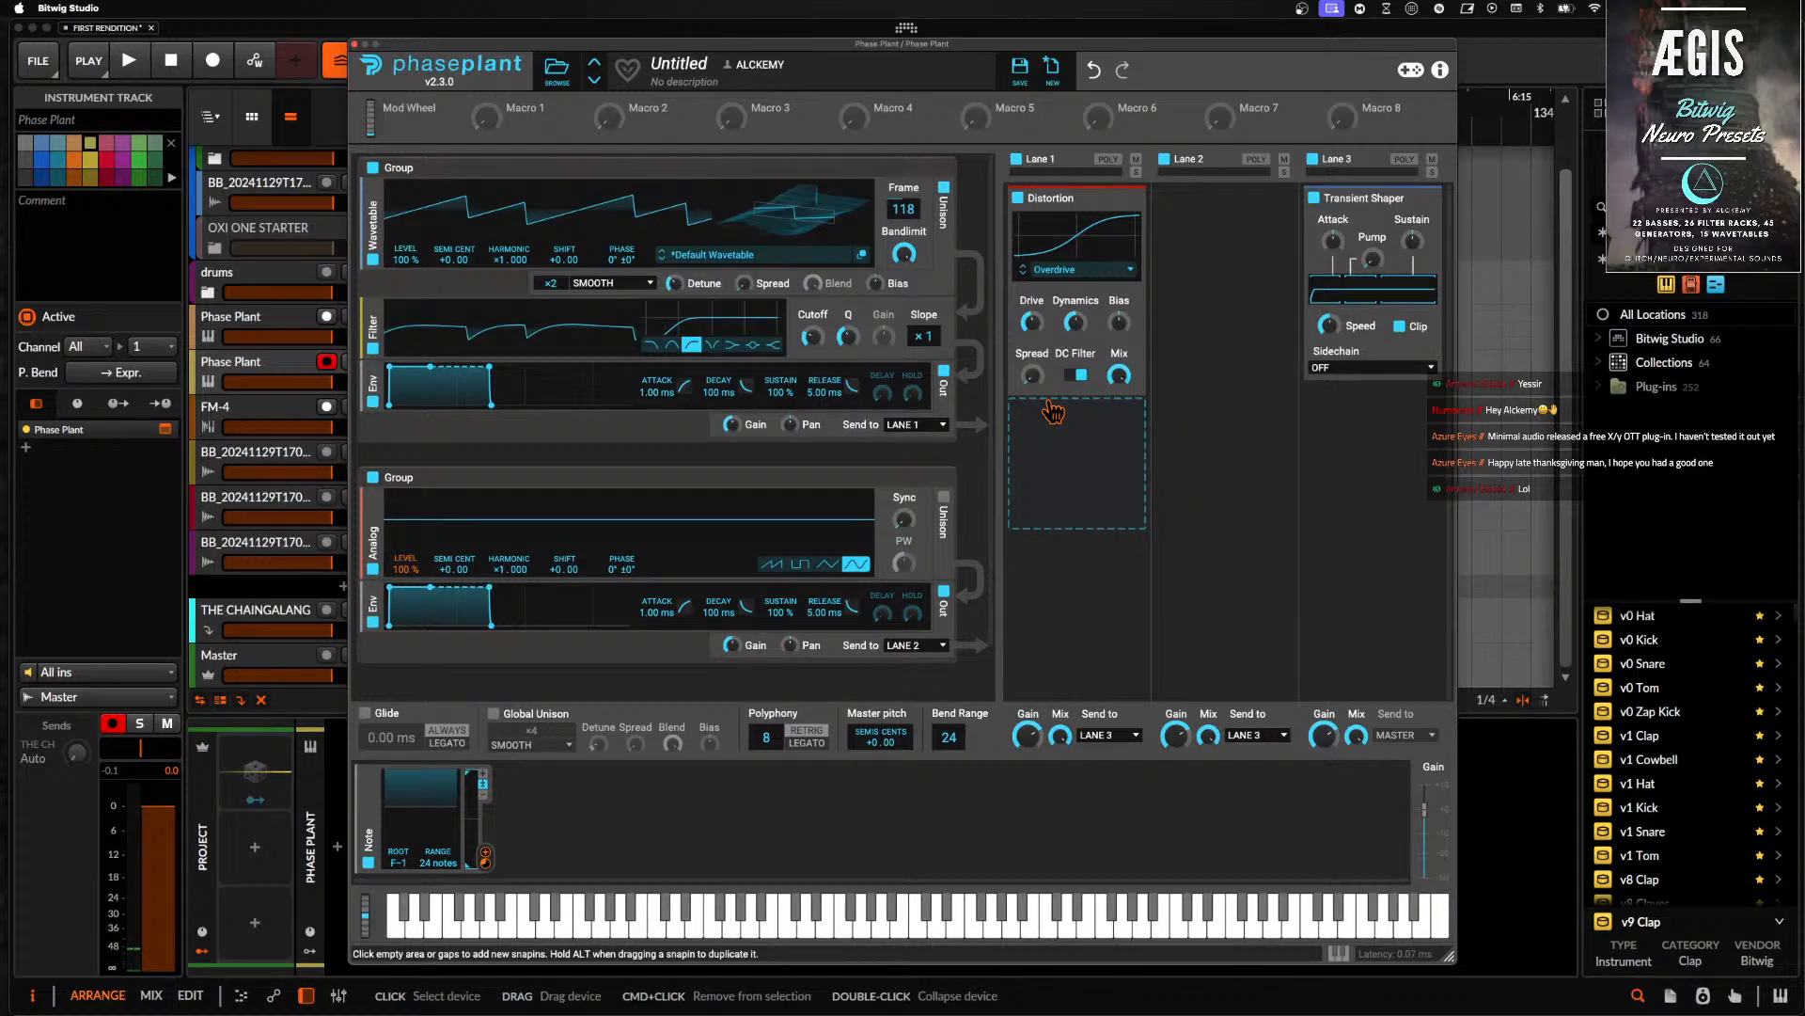
# - Switch the Lane 1 Distortion to Saturate mode and turn off its DC Filter
pyautogui.click(1063, 271)
pyautogui.click(1064, 306)
pyautogui.click(1057, 271)
pyautogui.click(1052, 289)
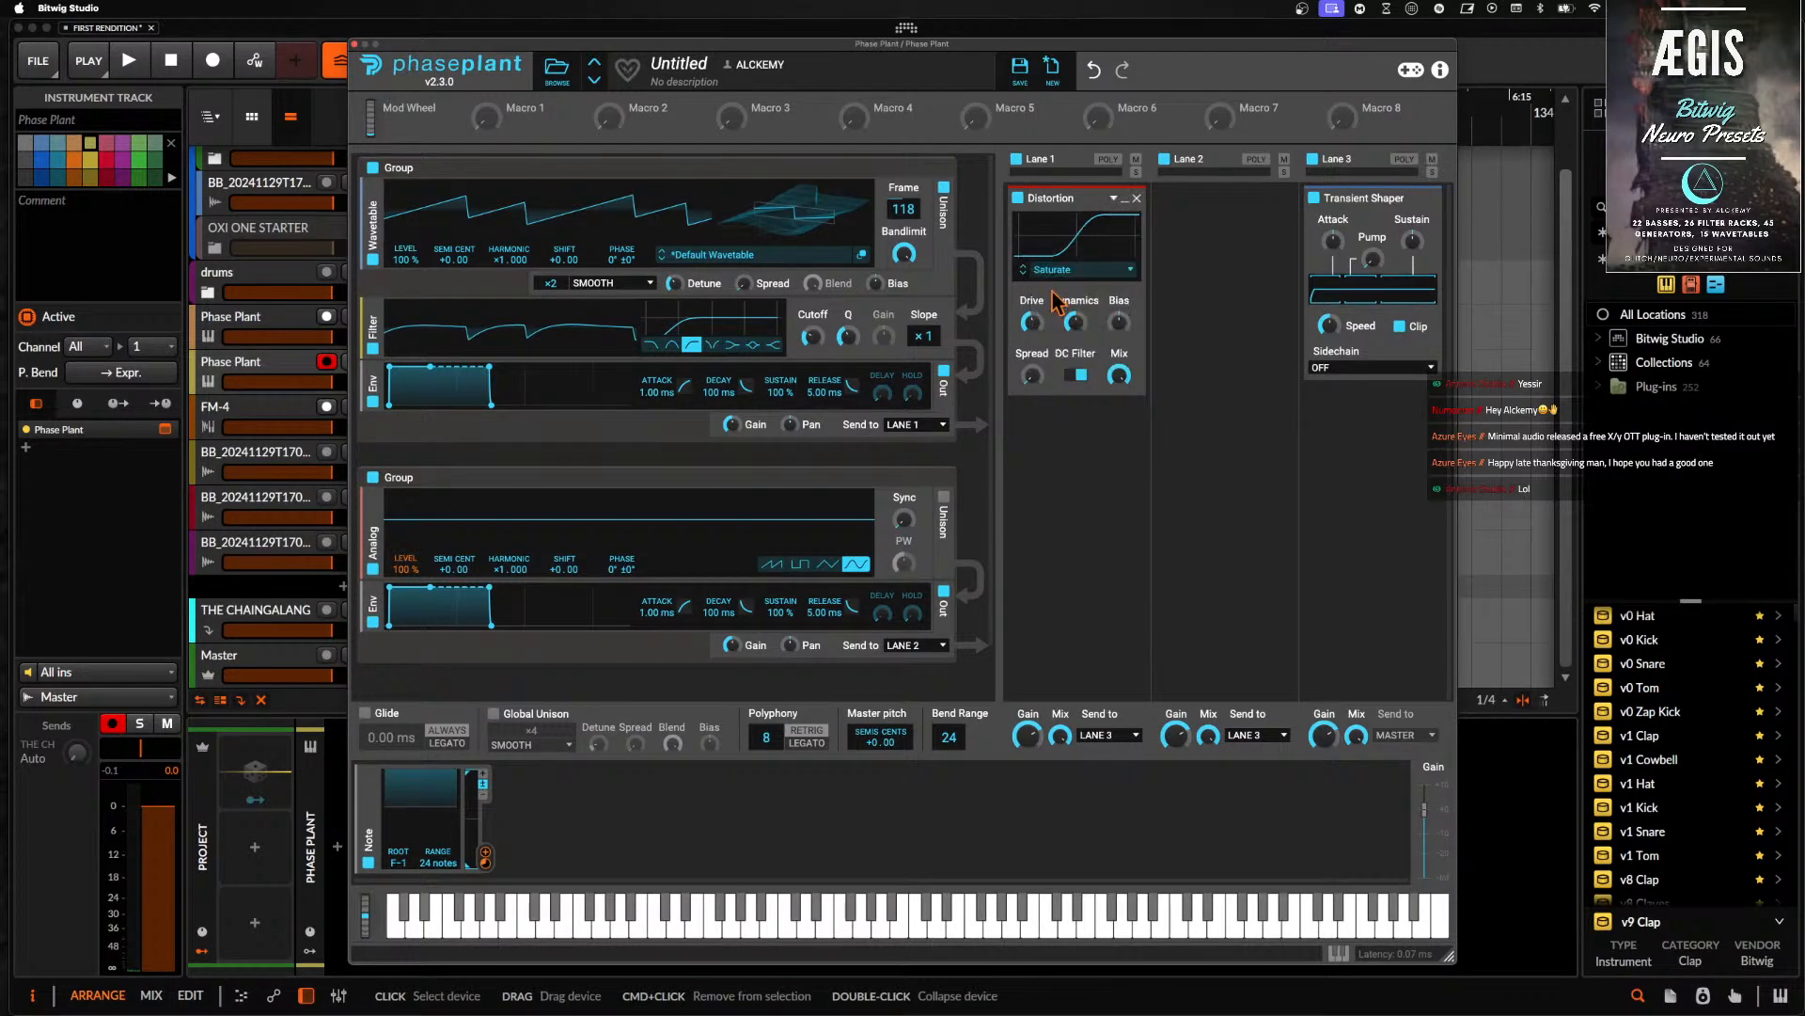
pyautogui.click(1077, 374)
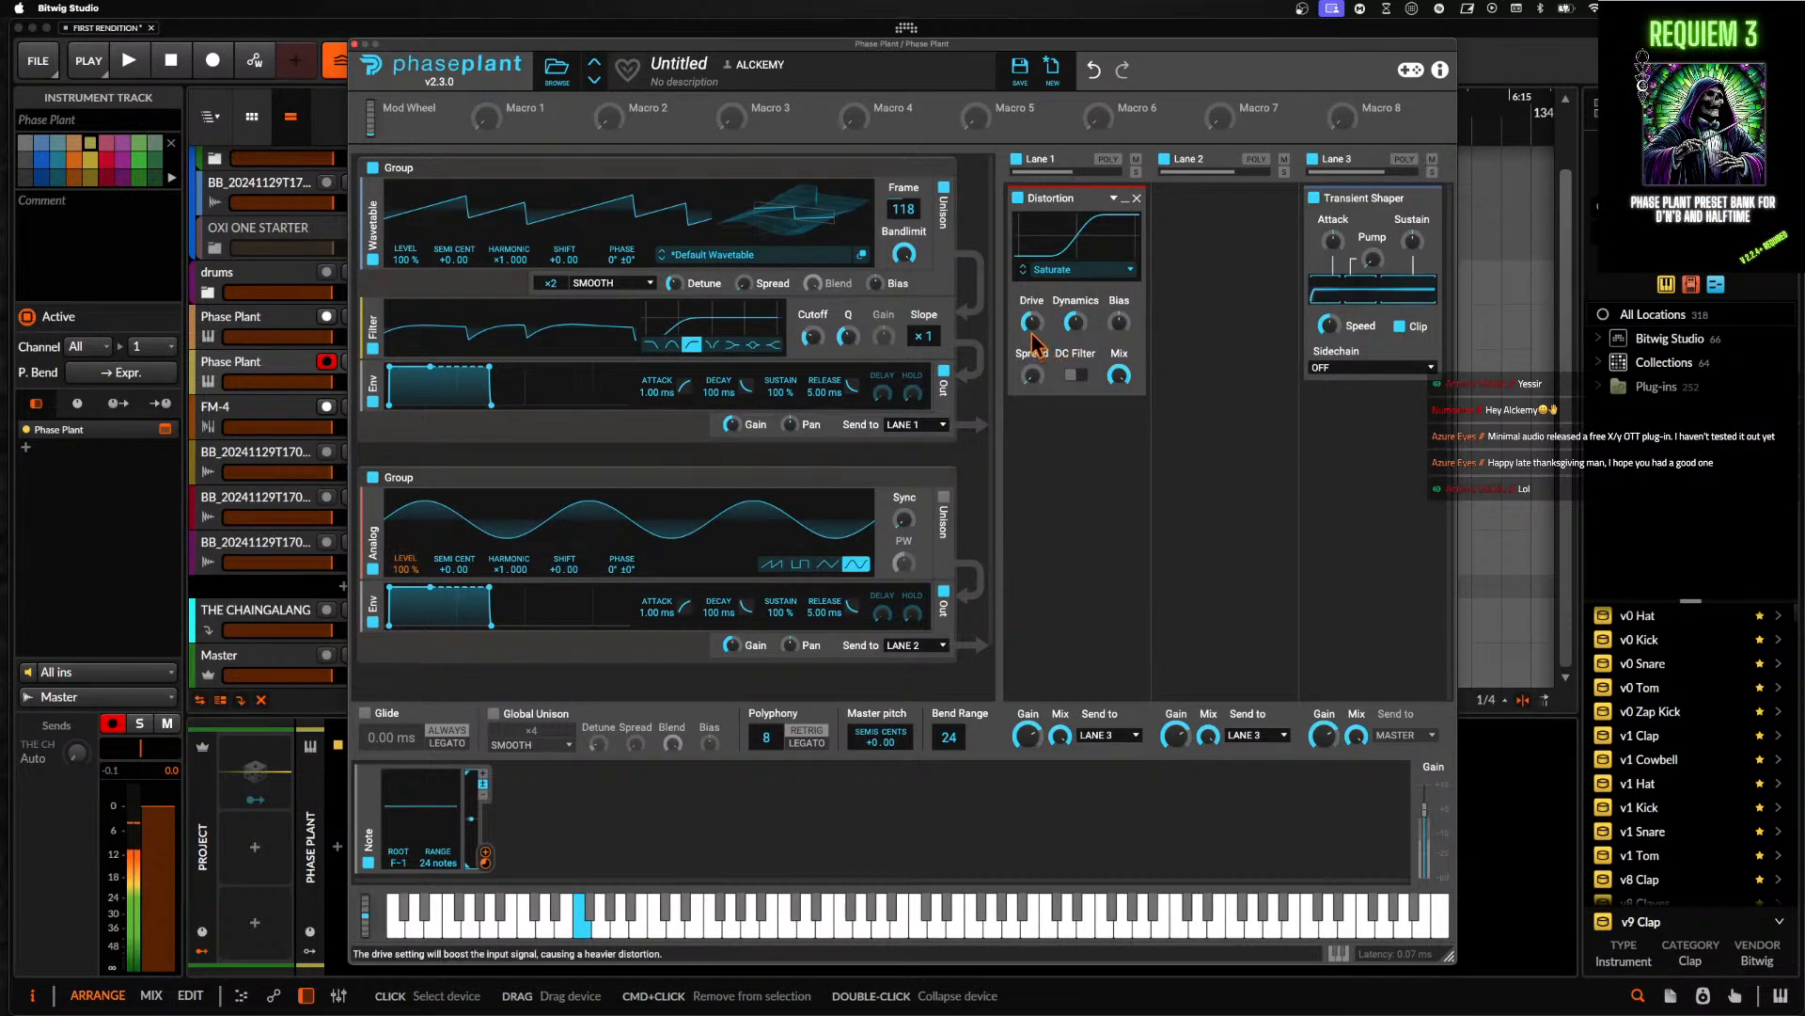
# - Add a notch Filter at the end of Lane 1 with a filter slope of 2
pyautogui.click(1063, 403)
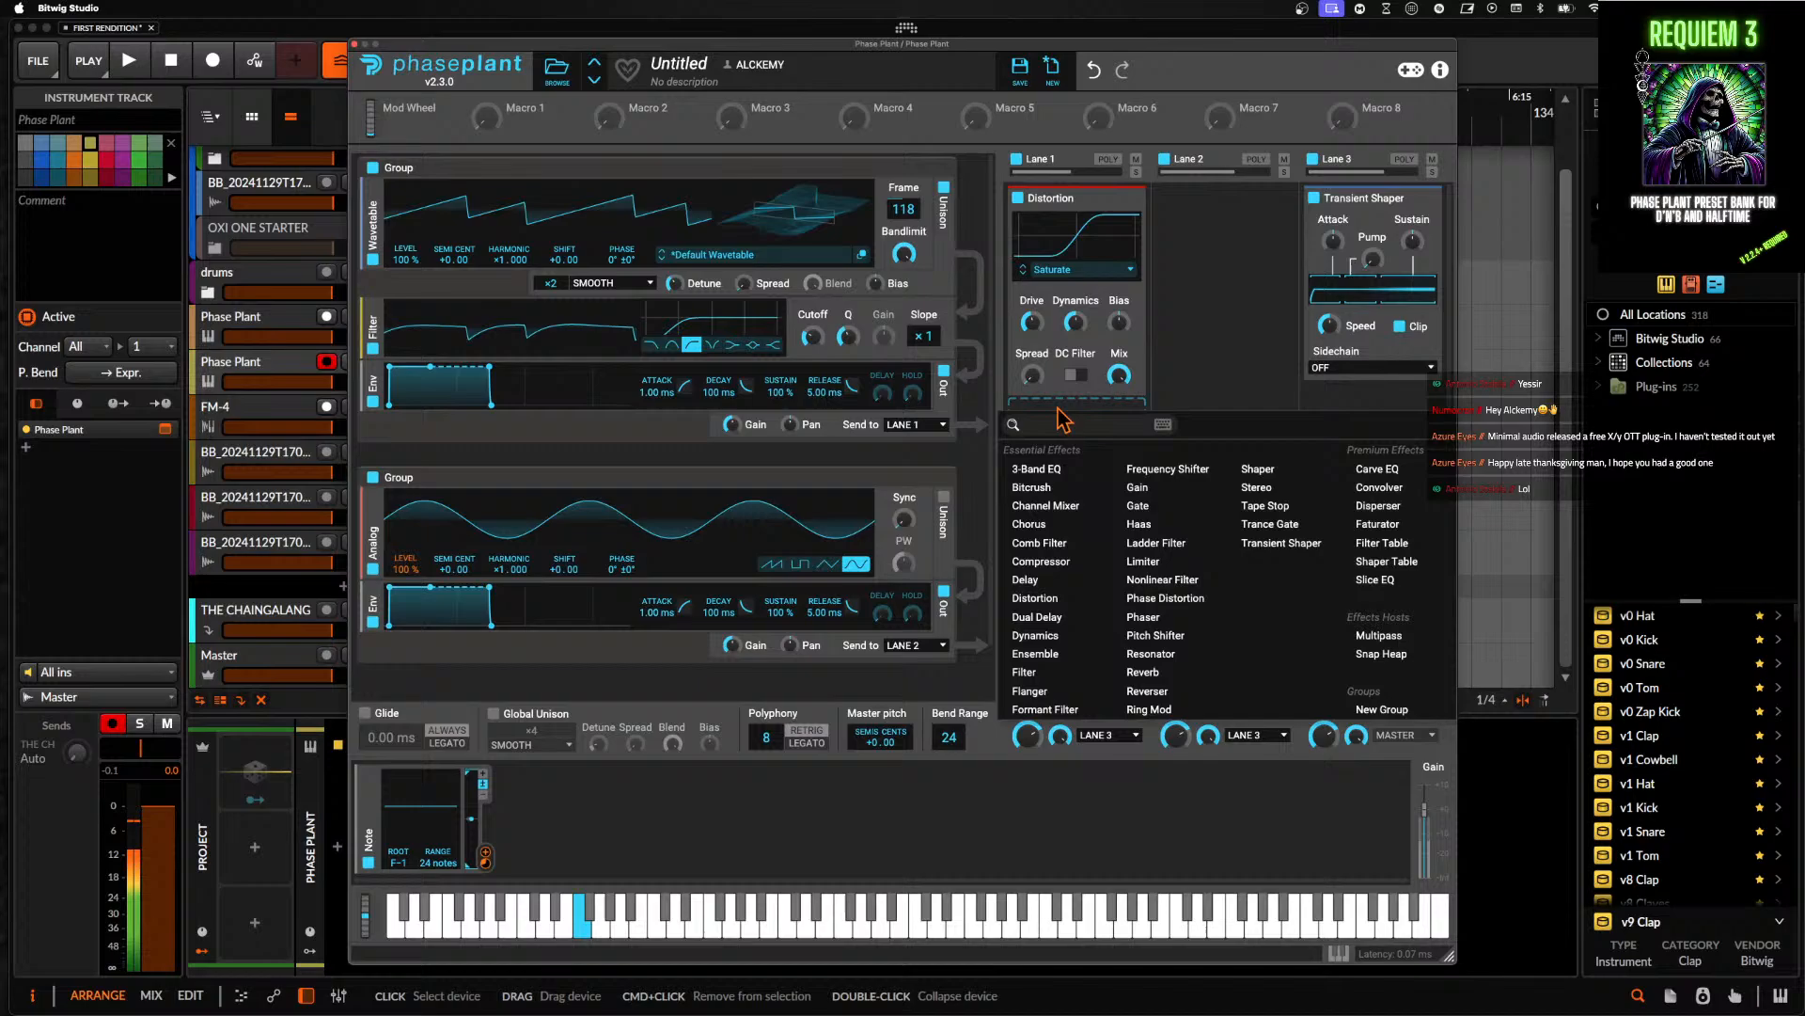
pyautogui.click(1084, 676)
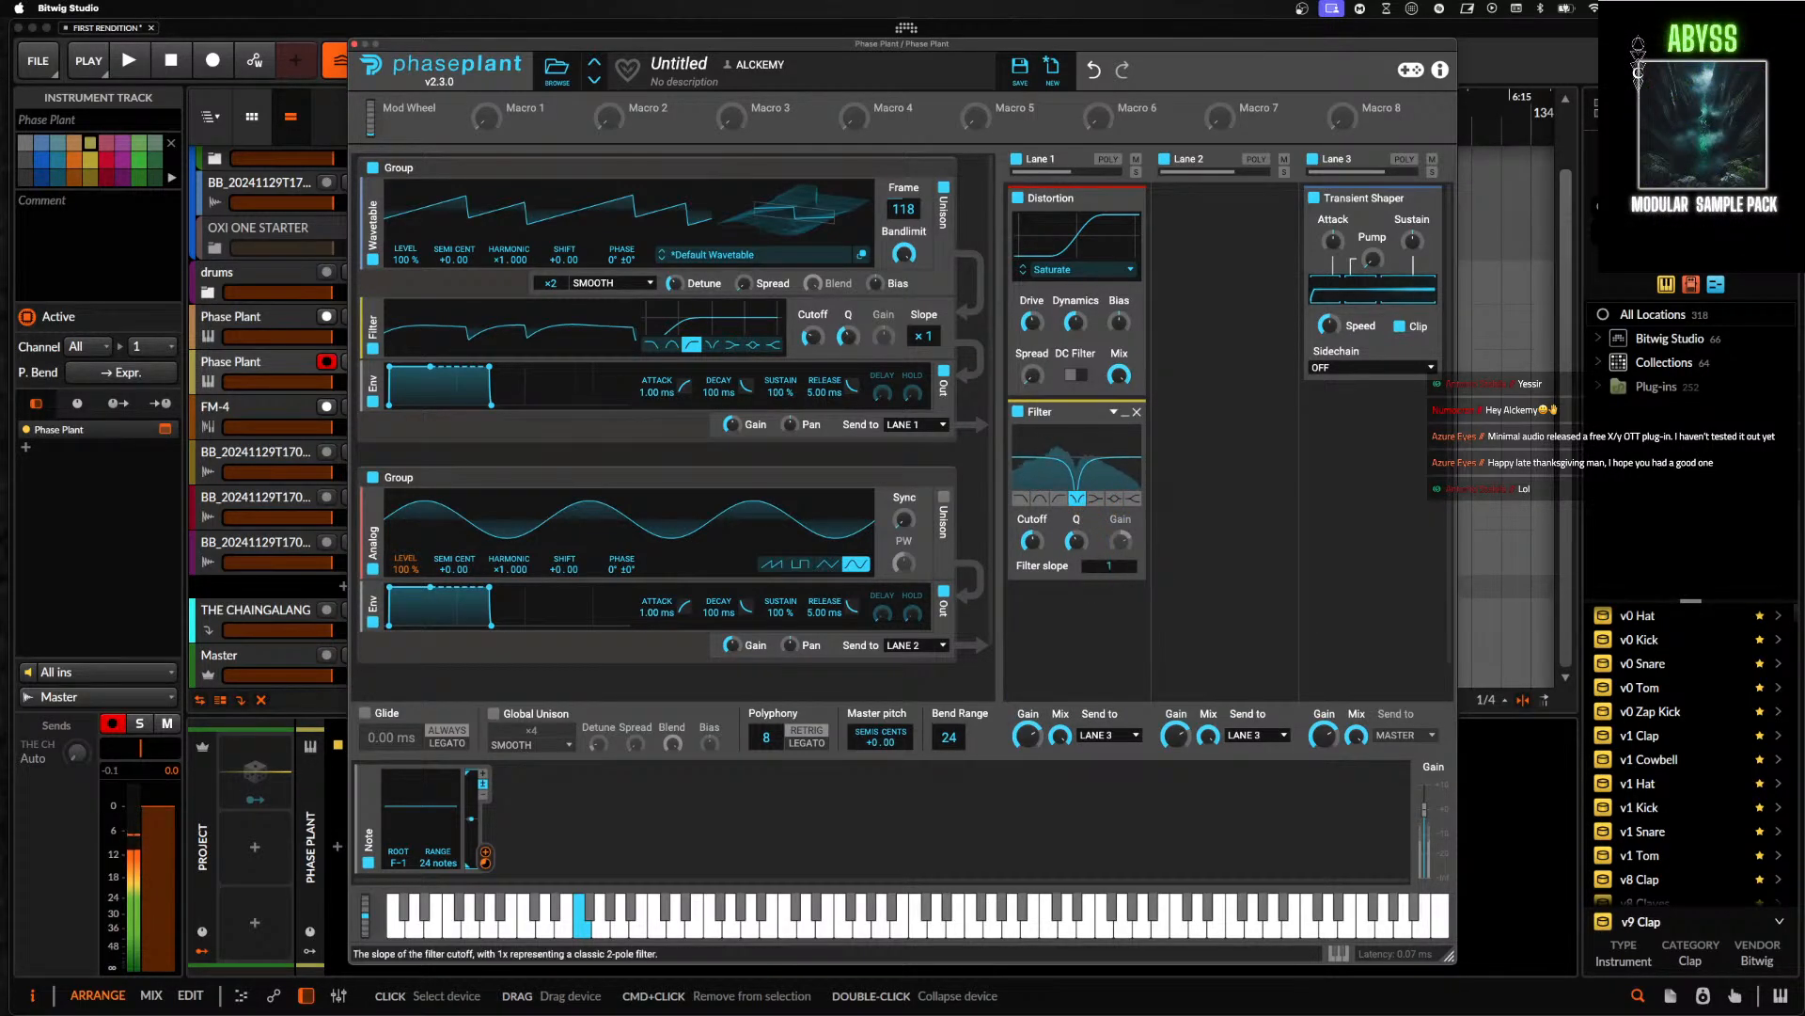
pyautogui.moveTo(1110, 566); pyautogui.dragTo(1110, 550)
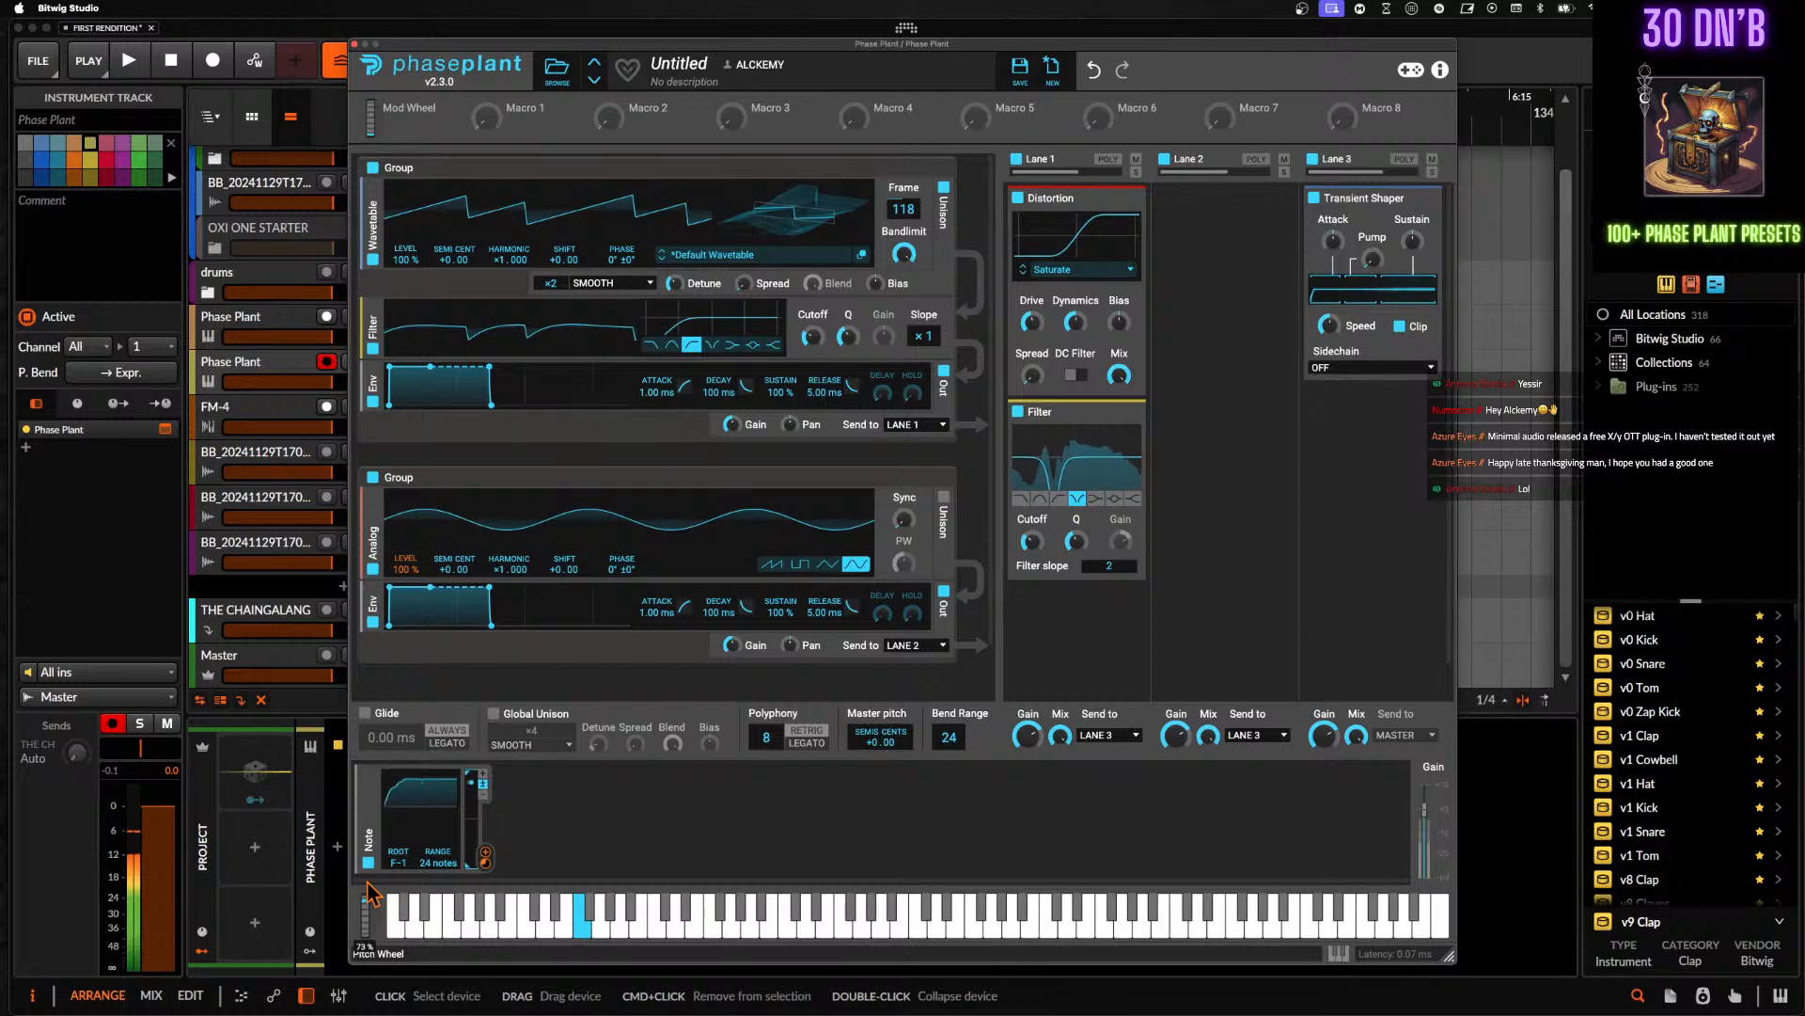
# - Remove the Distortion from Lane 1 and put a new Shaper Table before the Transient Shaper in Lane 3
pyautogui.click(1136, 197)
pyautogui.click(1076, 414)
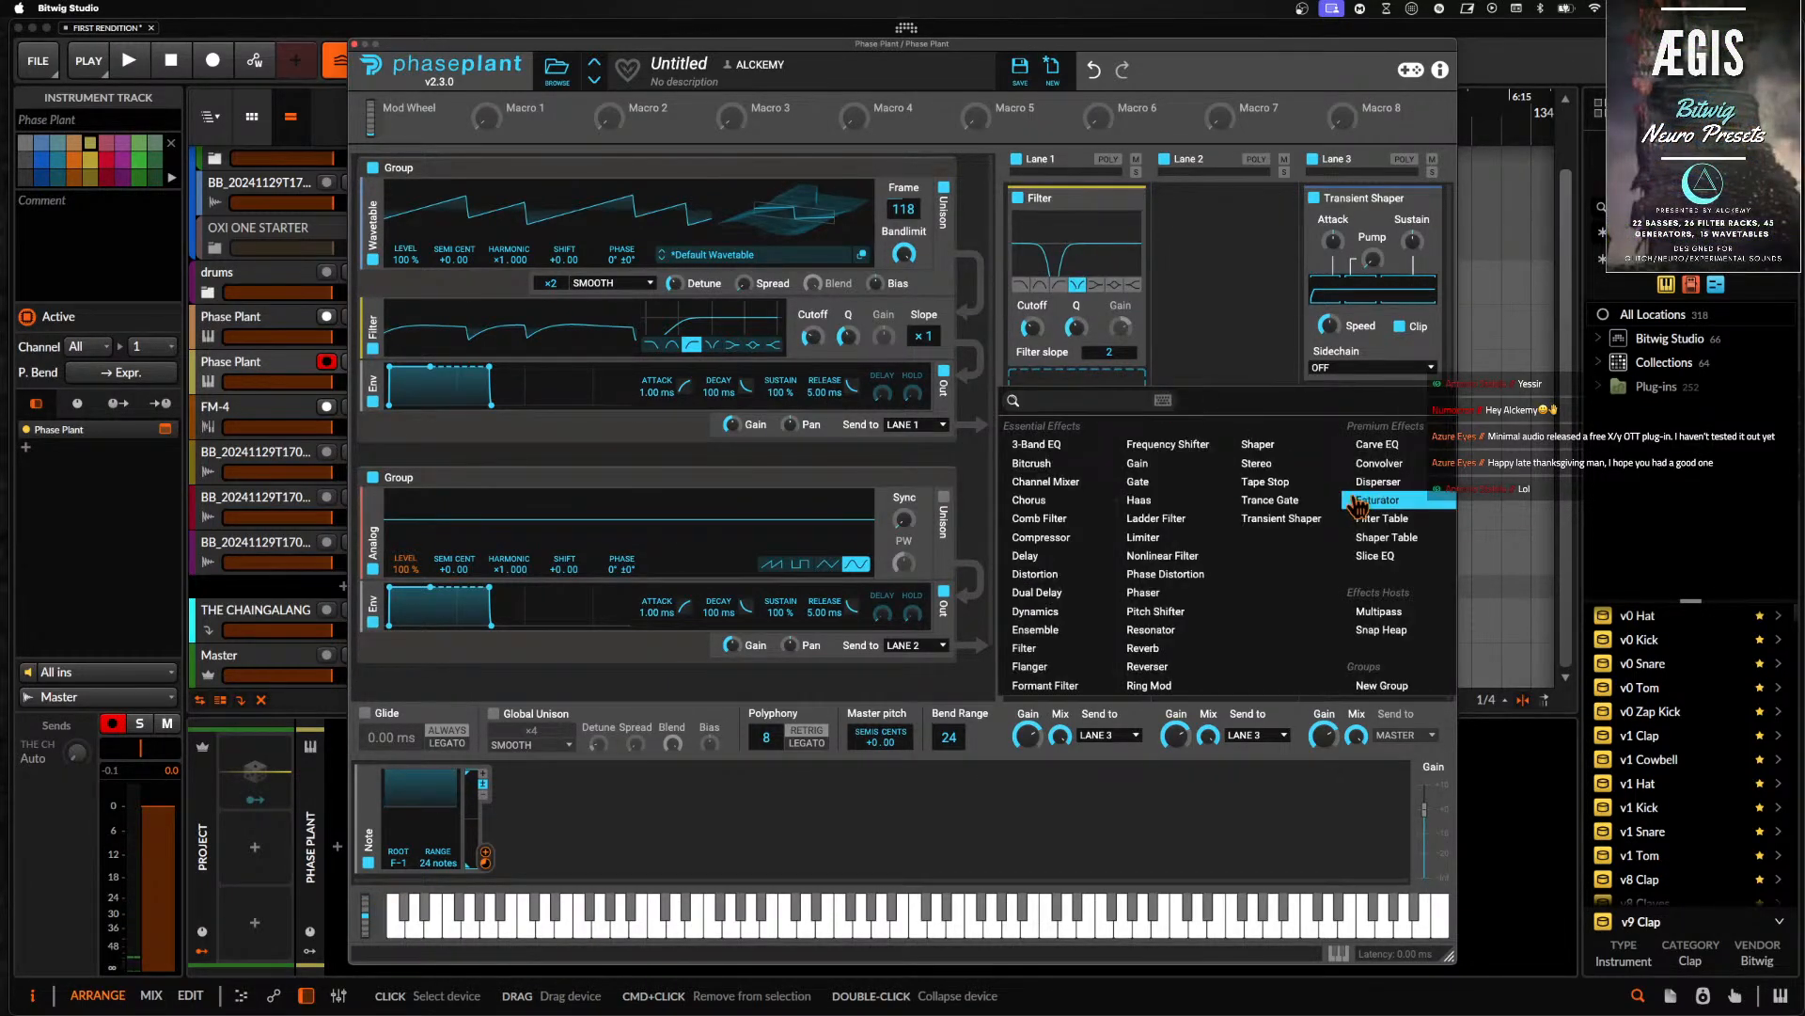
pyautogui.click(1385, 537)
pyautogui.moveTo(1091, 399); pyautogui.dragTo(1328, 261)
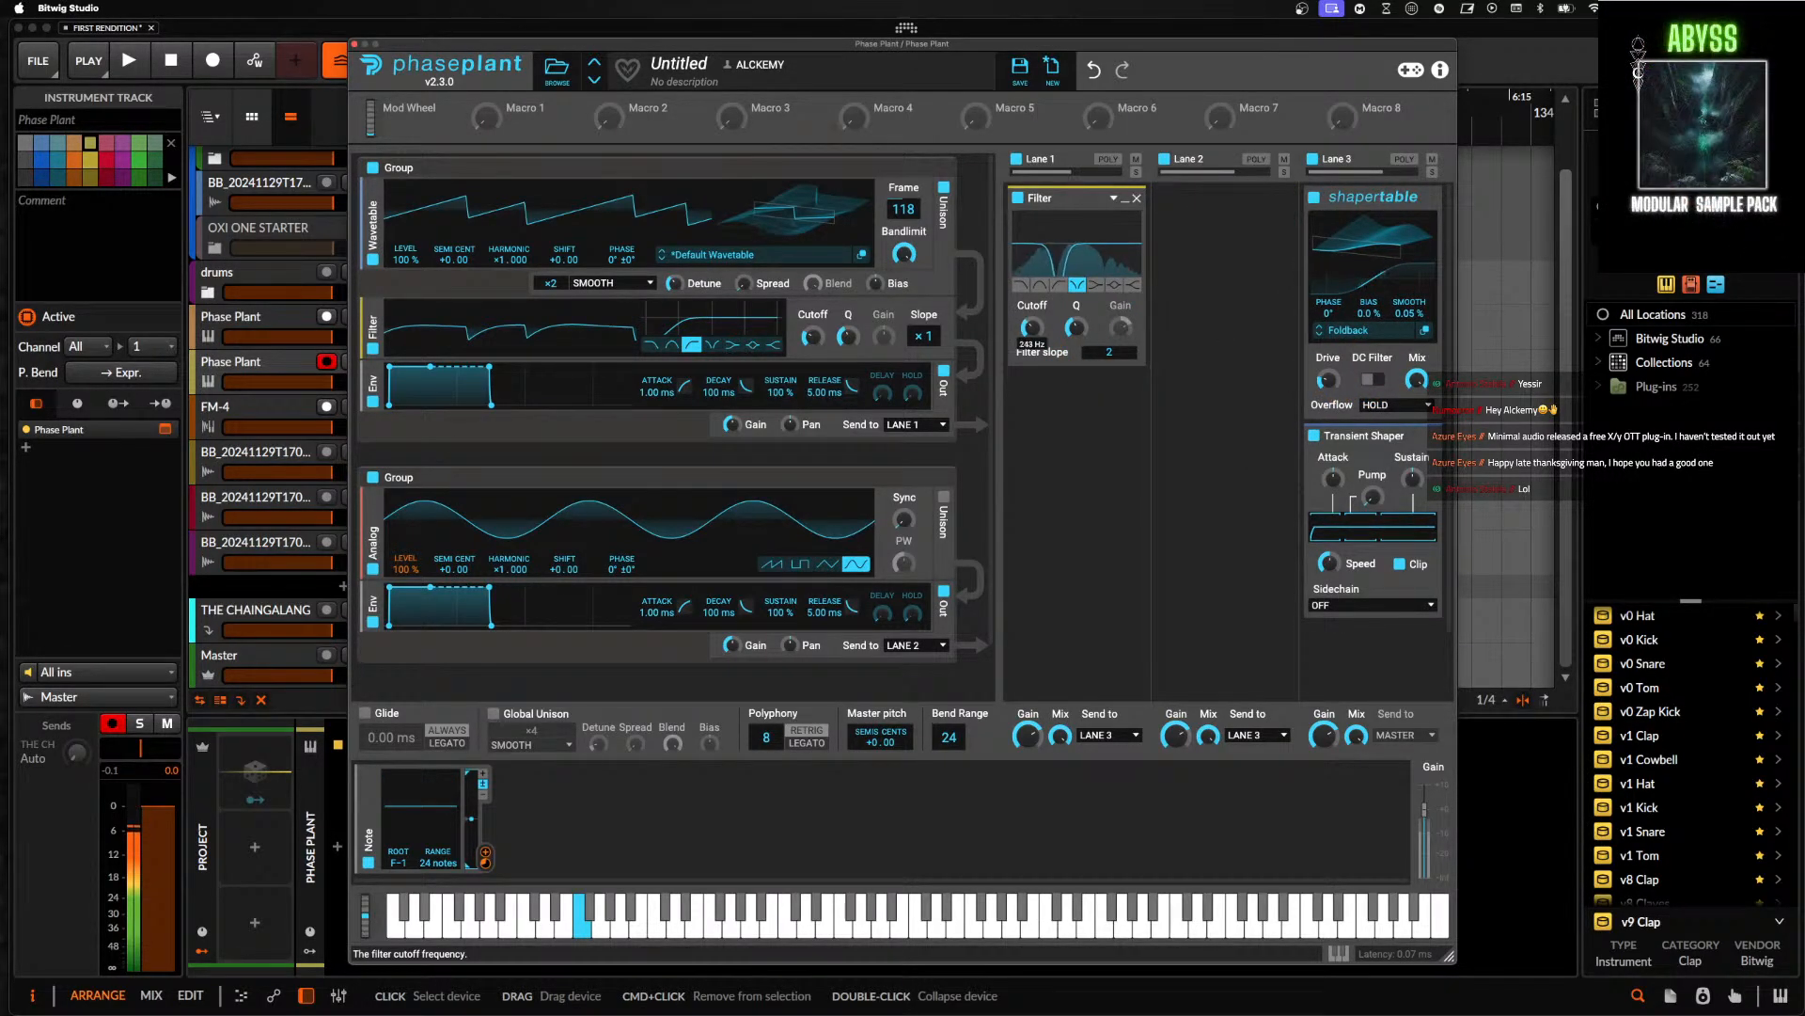
pyautogui.moveTo(1327, 381)
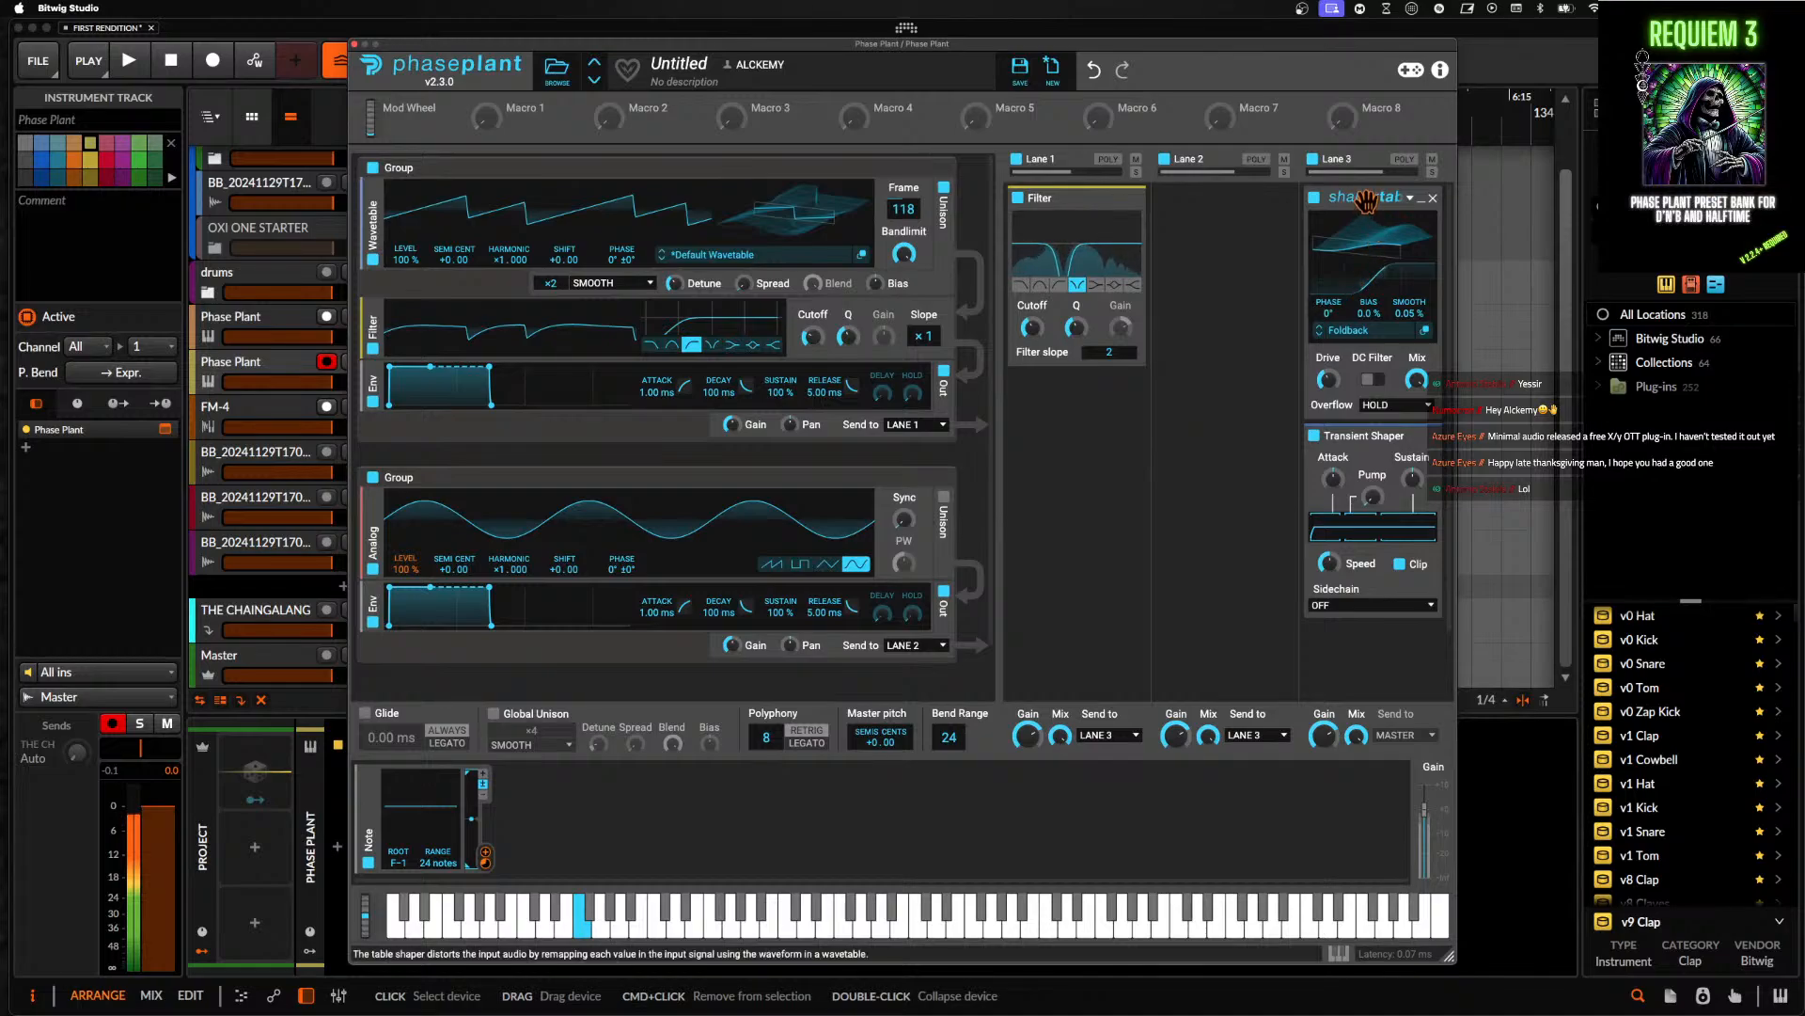
# - Move the Shapertable below the notch Filter in Lane 1 and audition the patch with the pitch wheel
pyautogui.moveTo(1358, 200); pyautogui.dragTo(1076, 387)
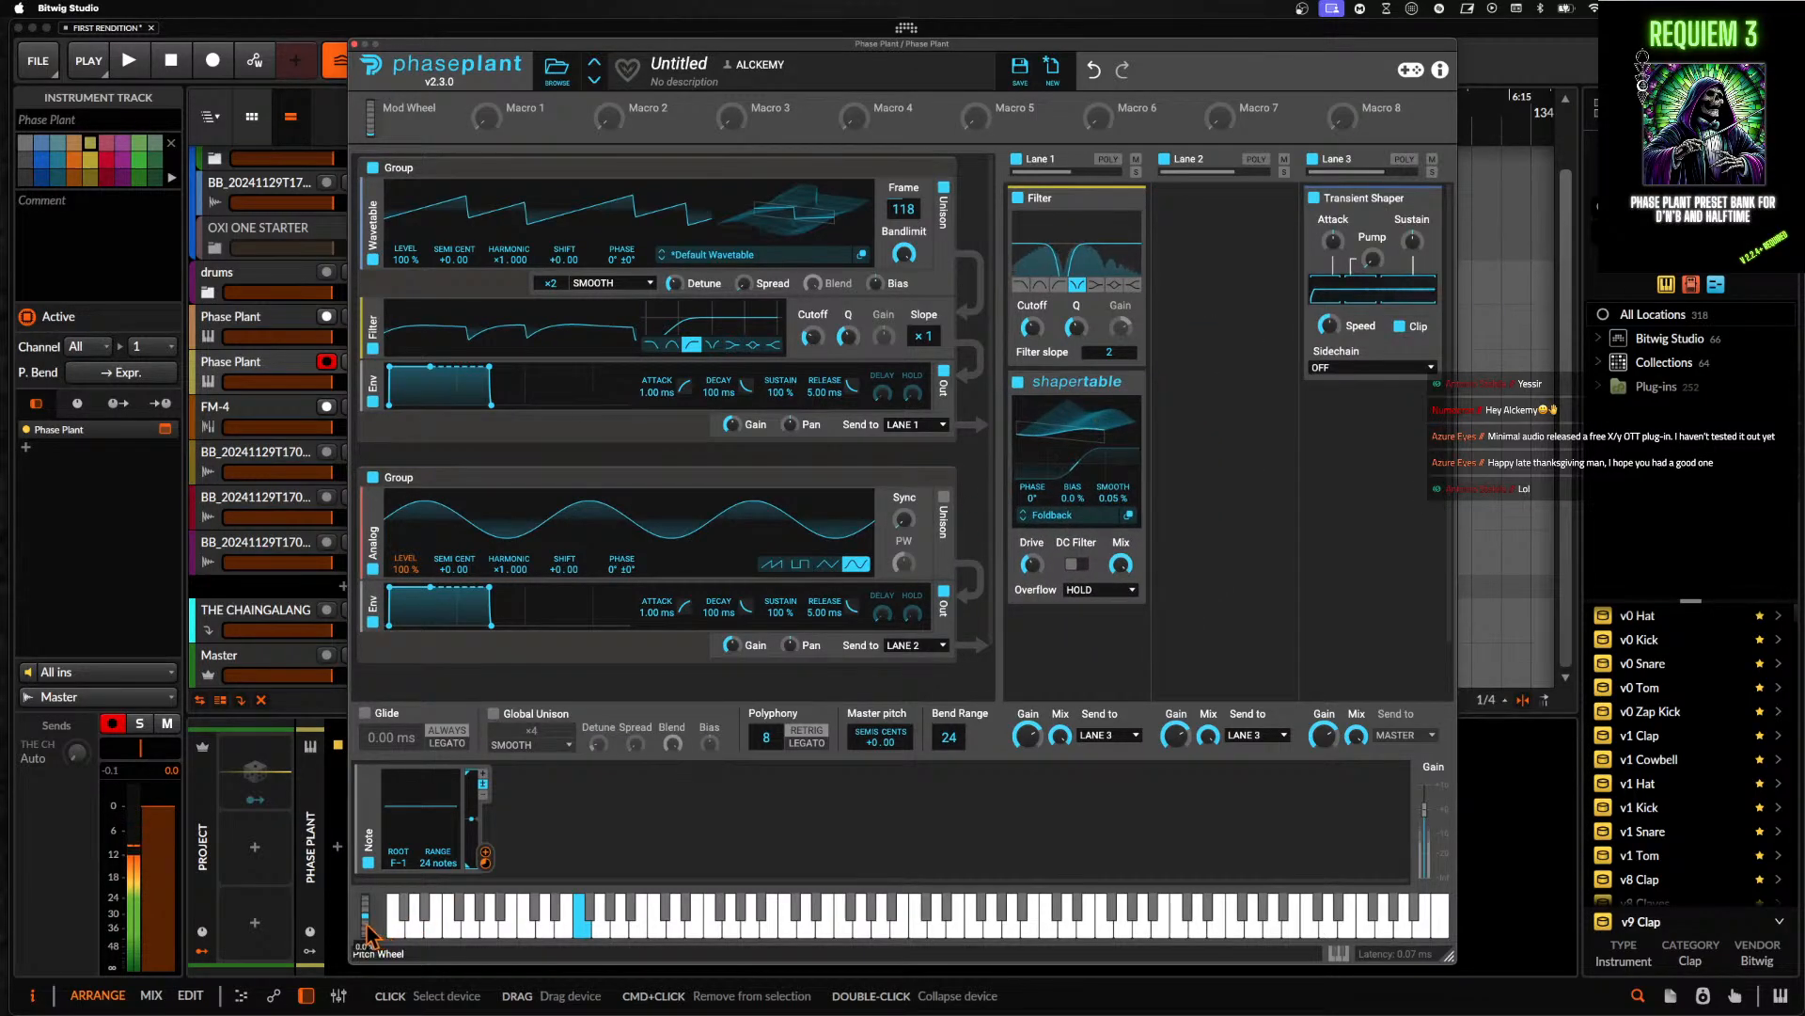
pyautogui.moveTo(367, 926); pyautogui.dragTo(362, 875)
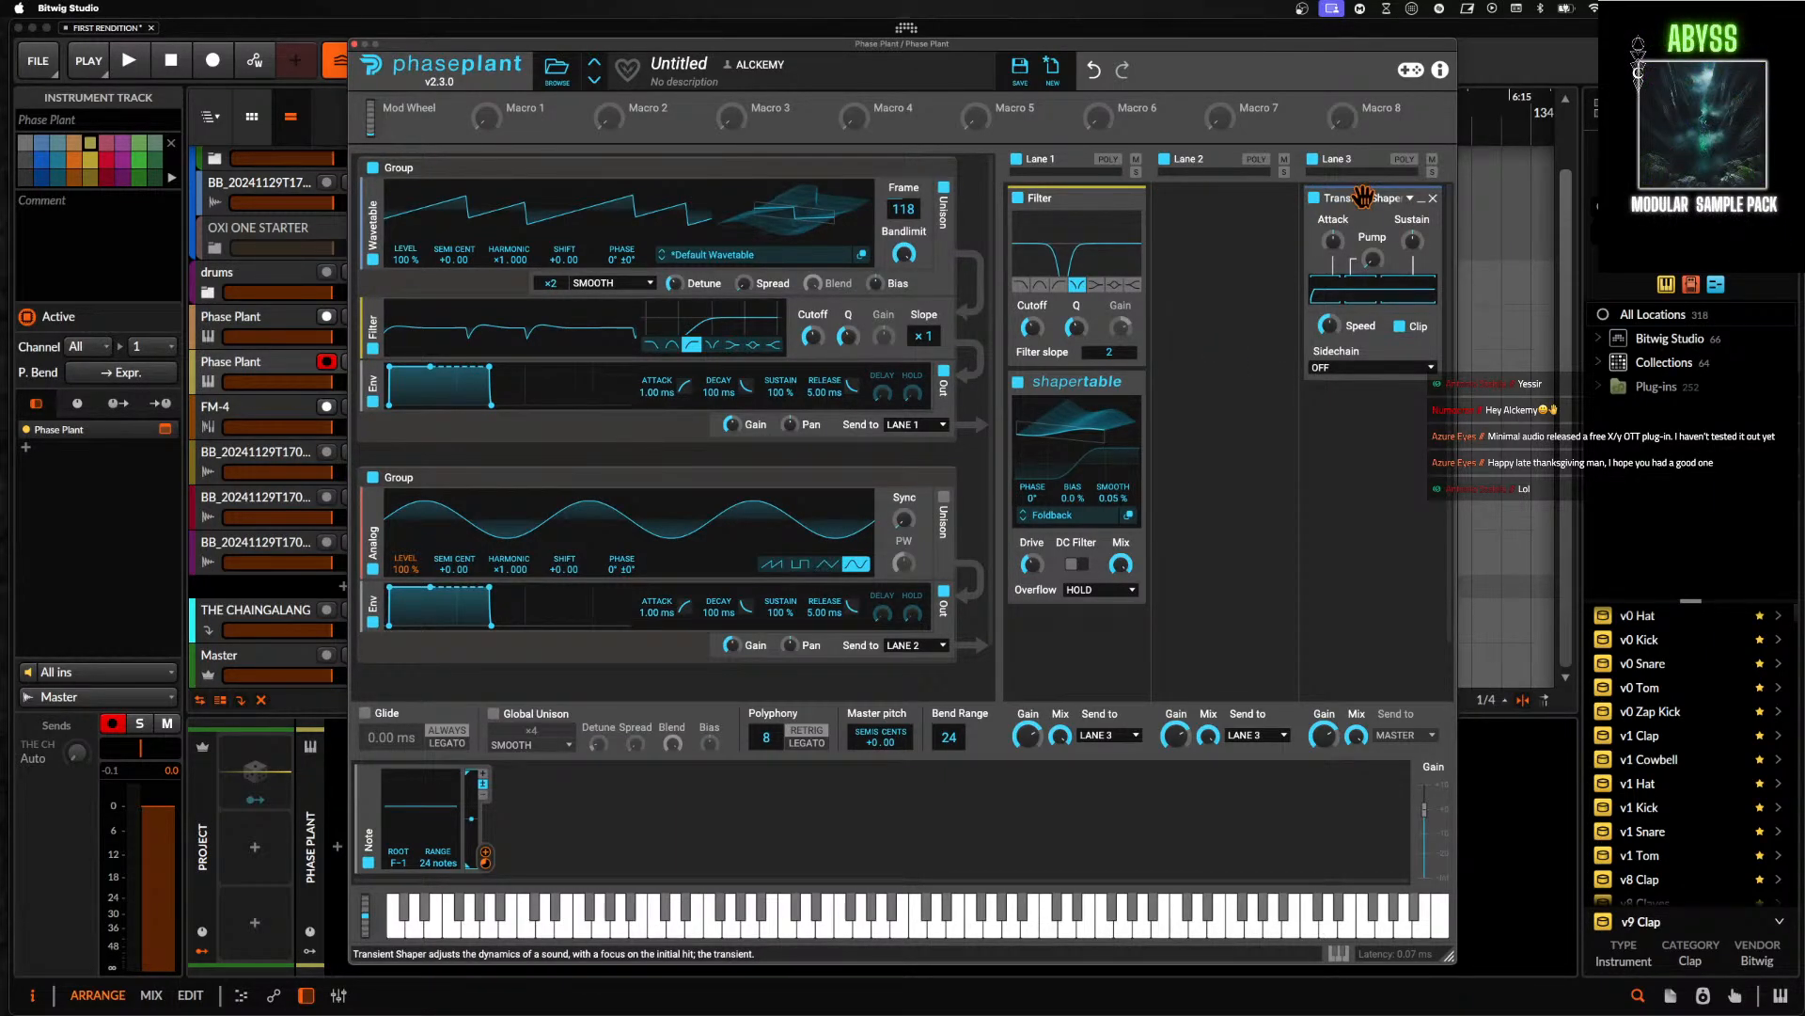
# - Move the Transient Shaper to Lane 2 and send Lane 1's output to Lane 2
pyautogui.moveTo(1363, 195); pyautogui.dragTo(1250, 200)
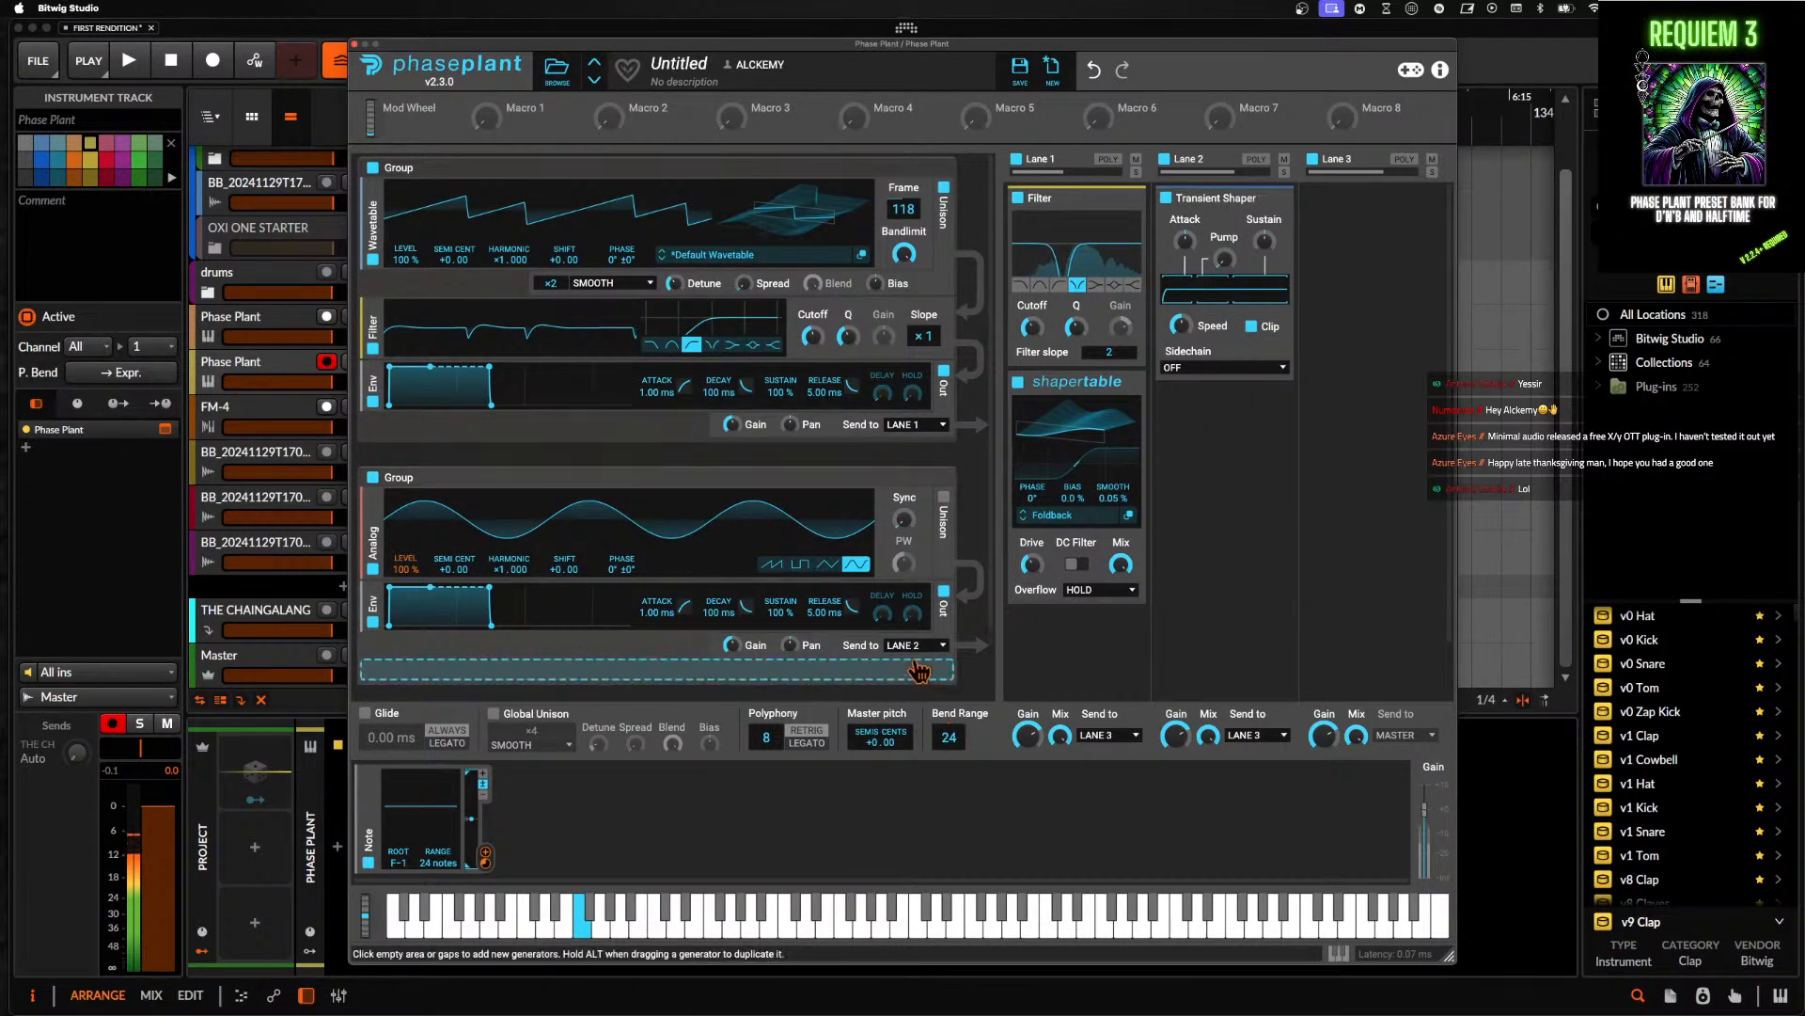
pyautogui.click(1097, 740)
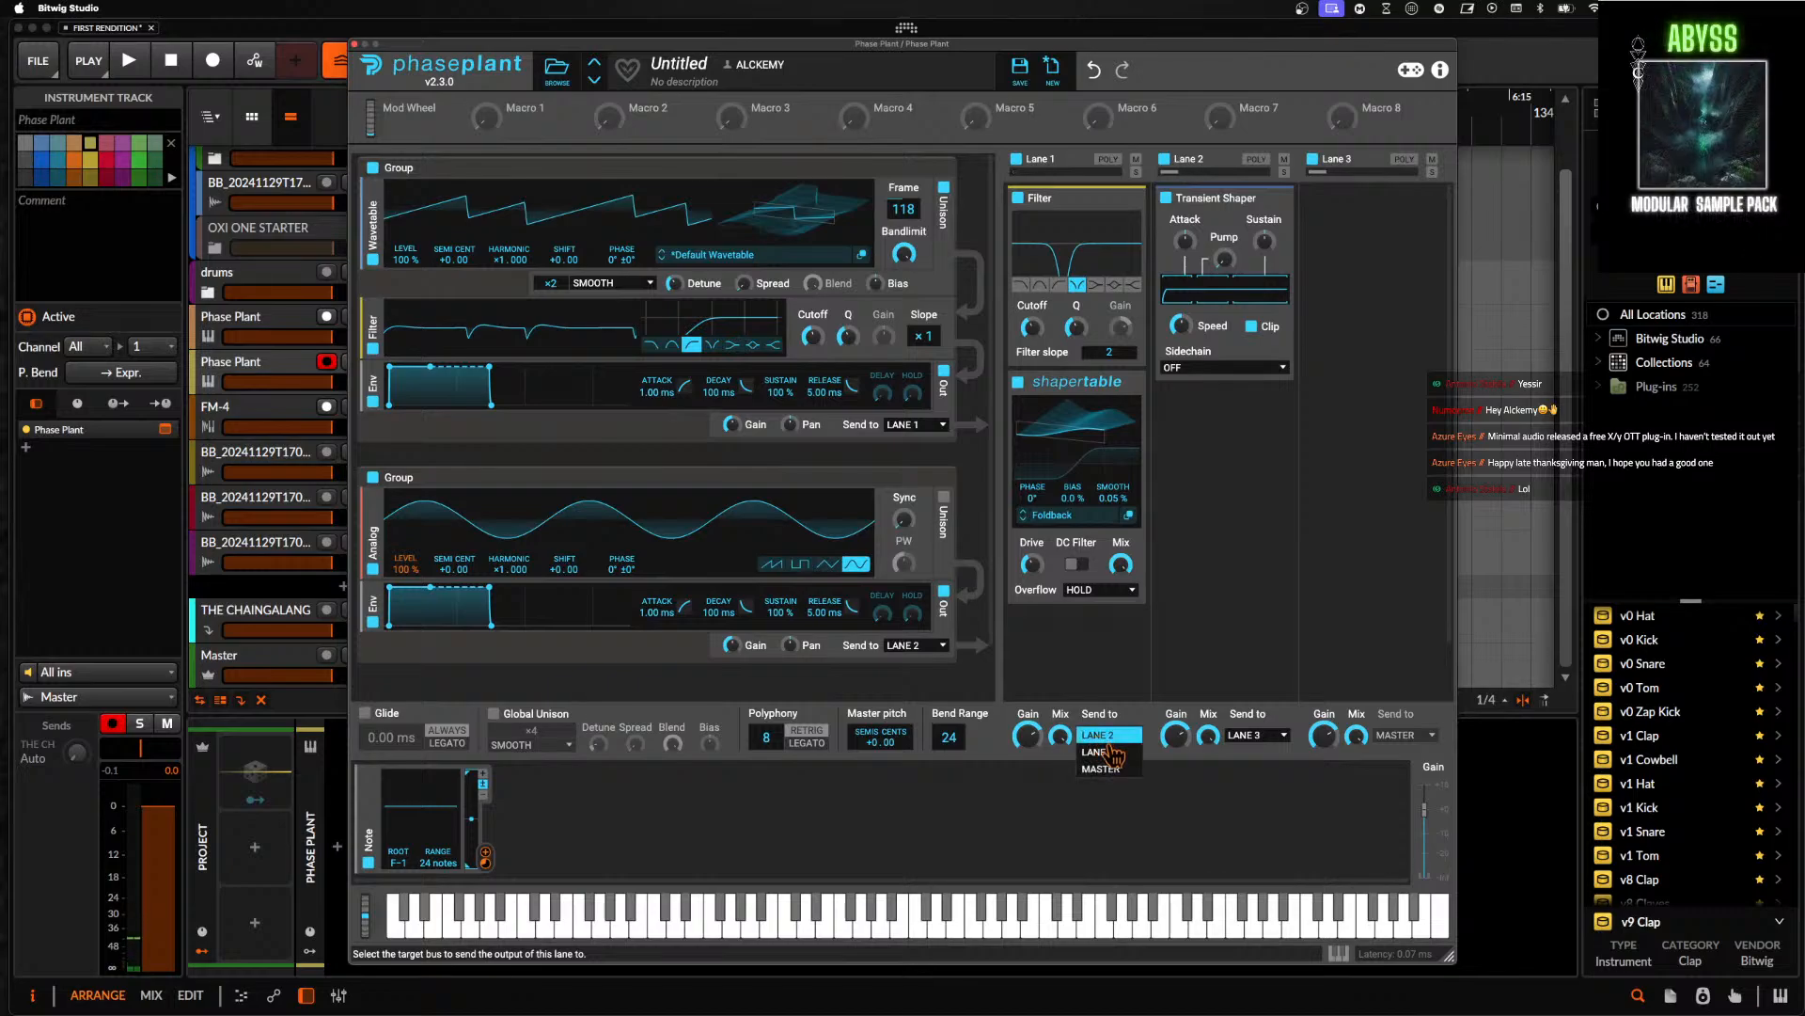
pyautogui.click(1118, 740)
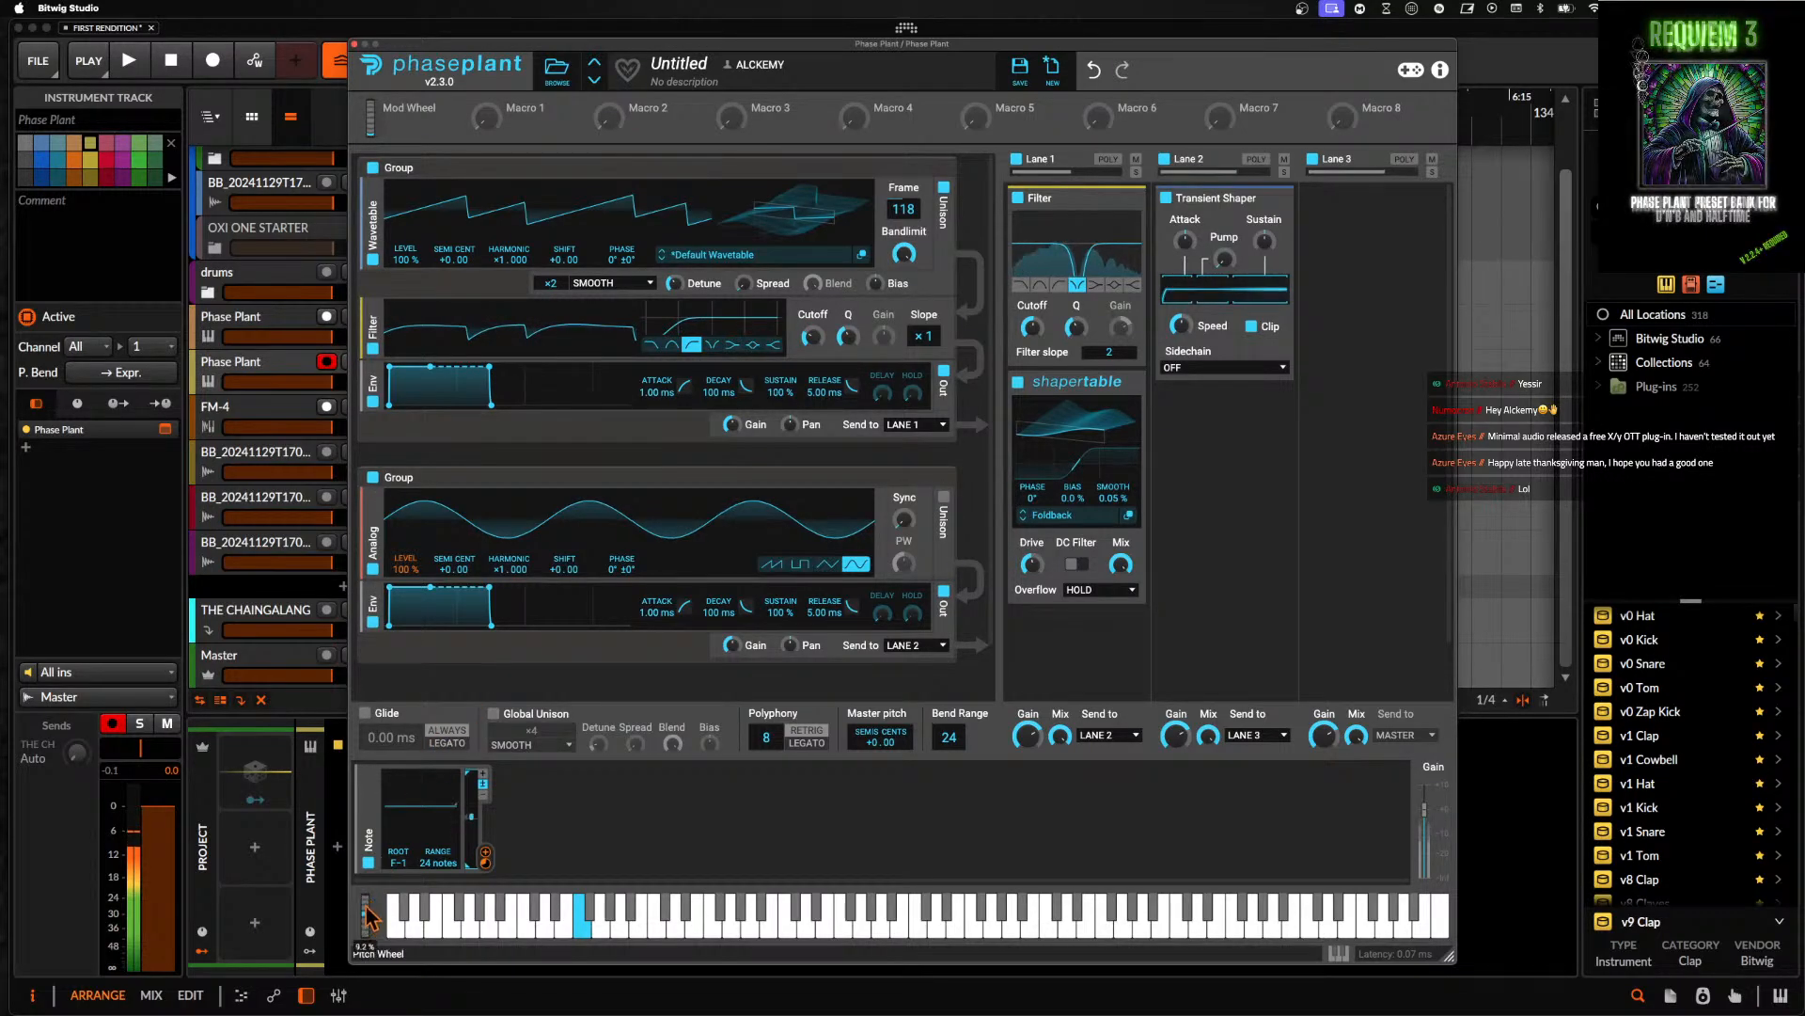
# - Audition the rerouted bass patch by sweeping the pitch wheel up and down
pyautogui.moveTo(365, 868); pyautogui.dragTo(356, 884)
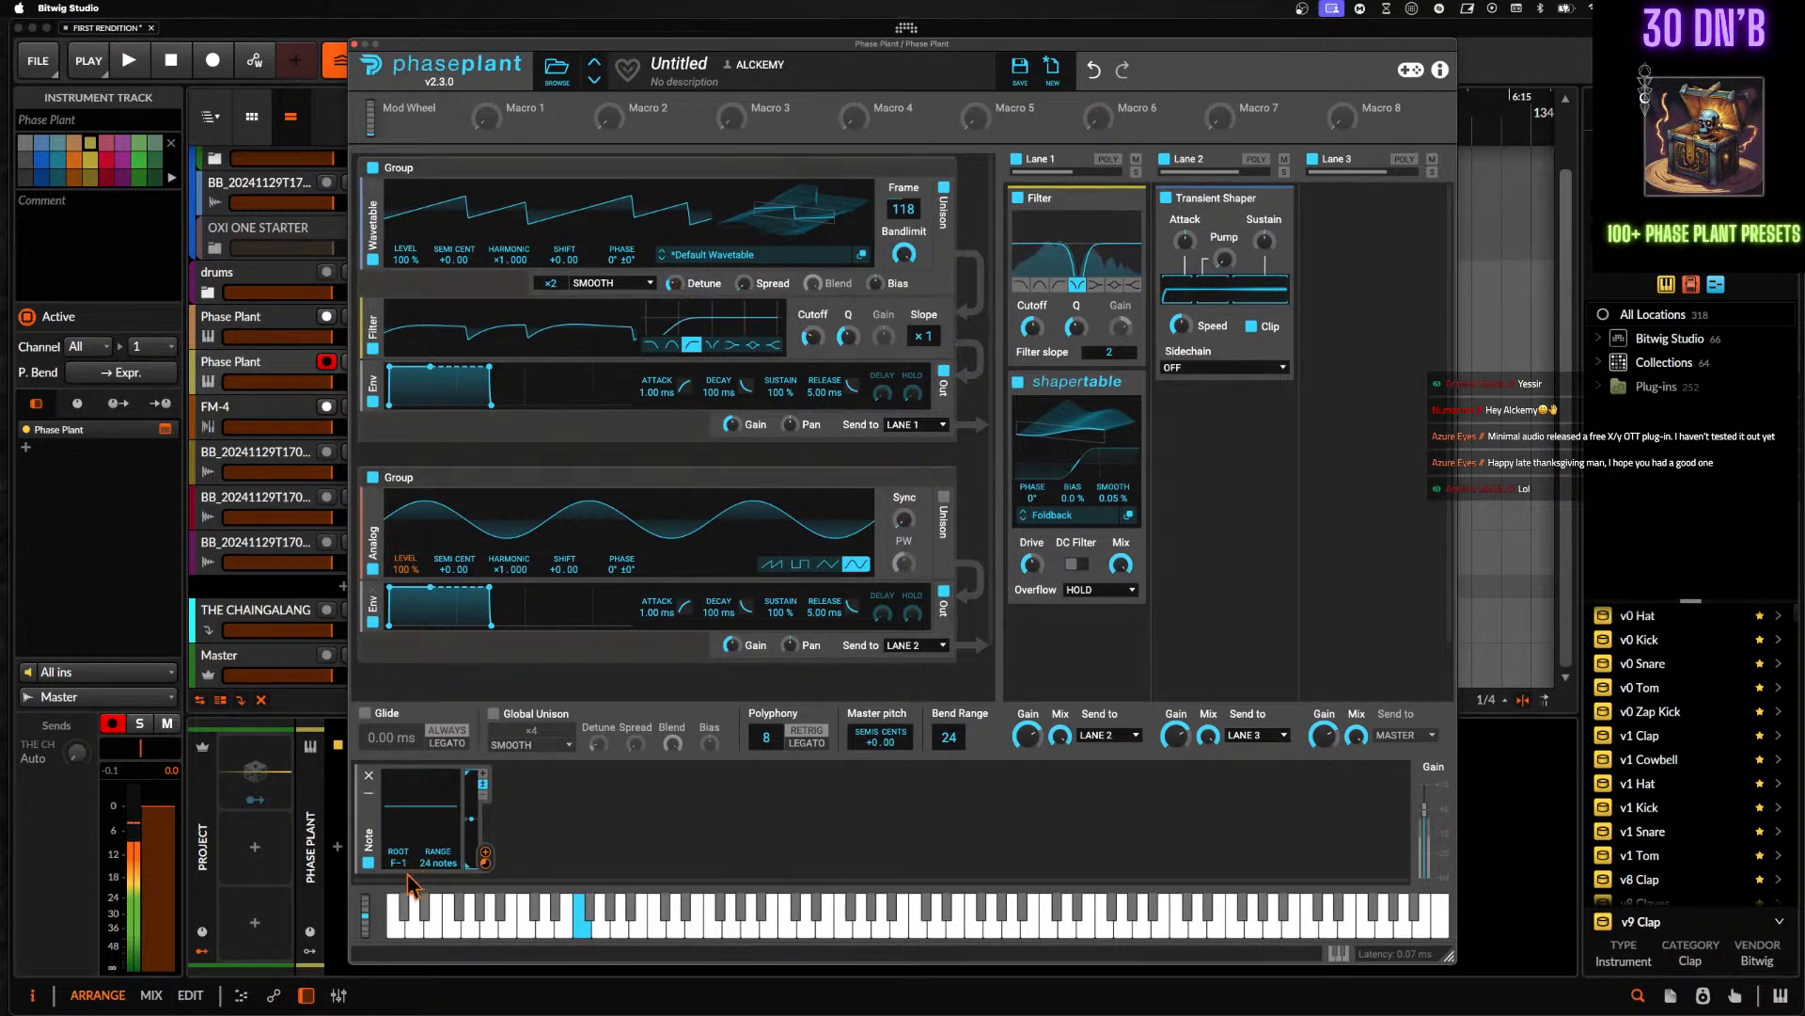
pyautogui.moveTo(379, 929); pyautogui.dragTo(370, 874)
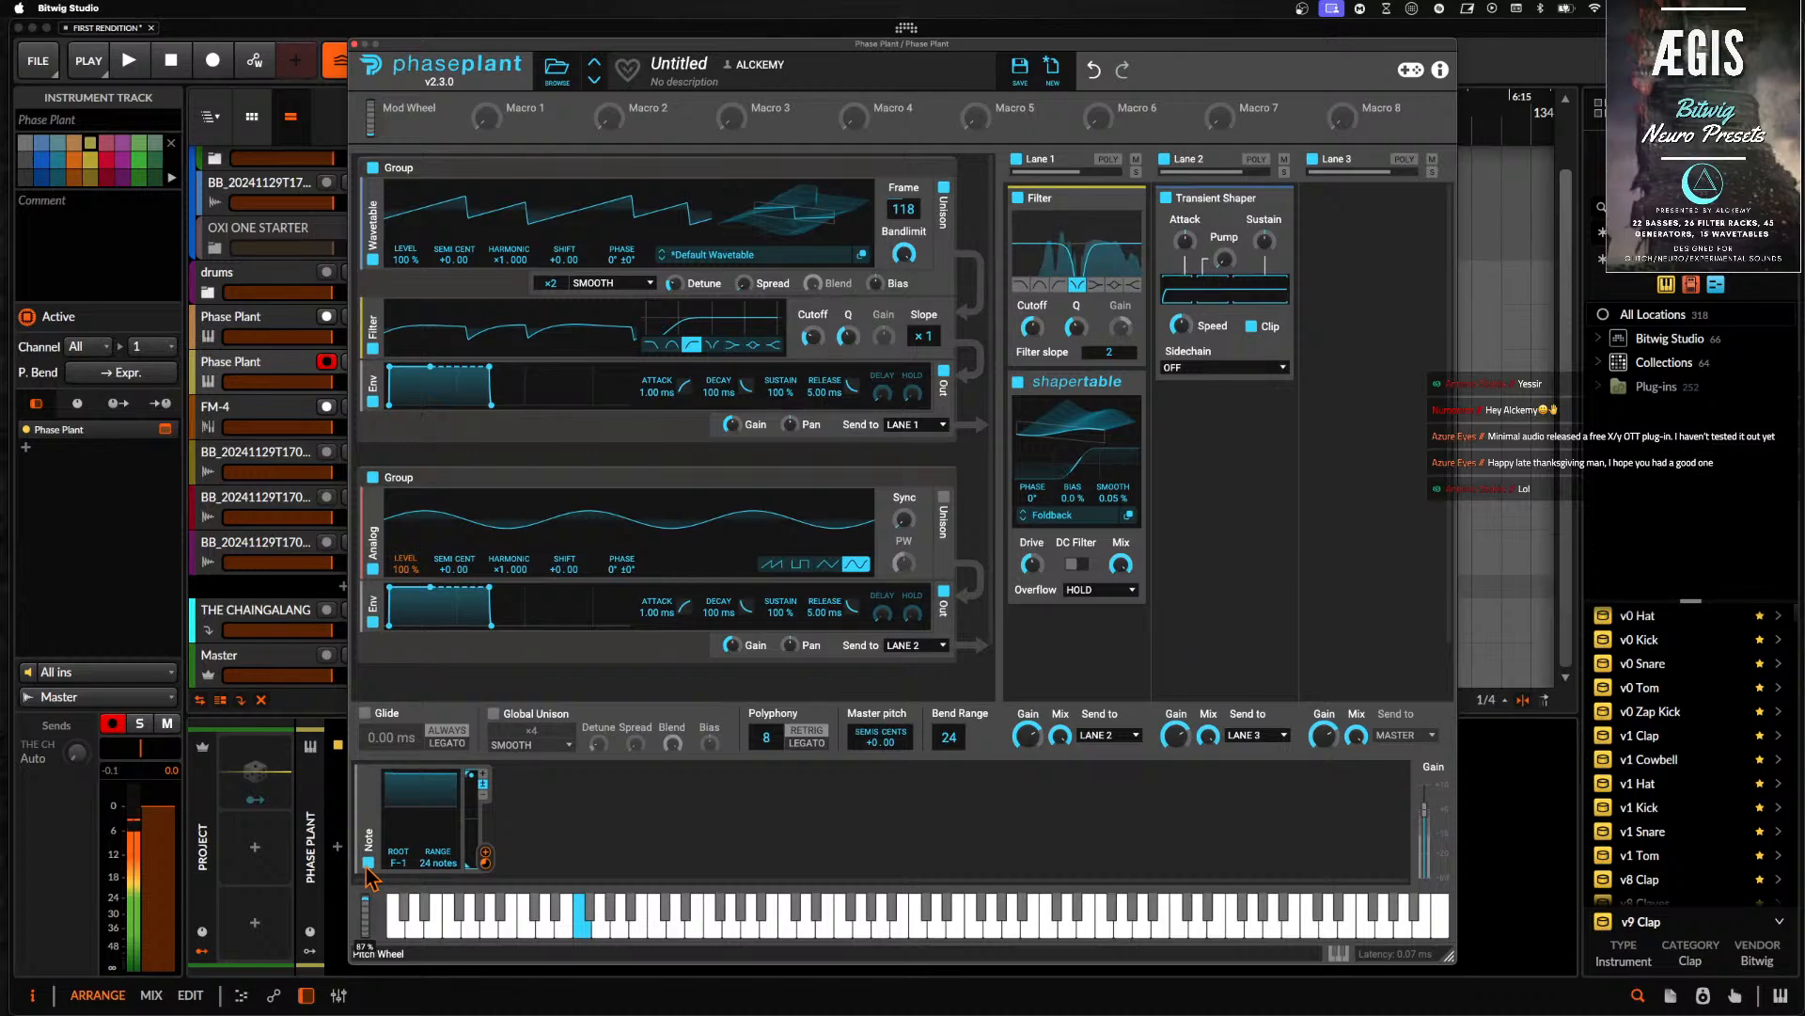
pyautogui.moveTo(369, 875); pyautogui.dragTo(372, 874)
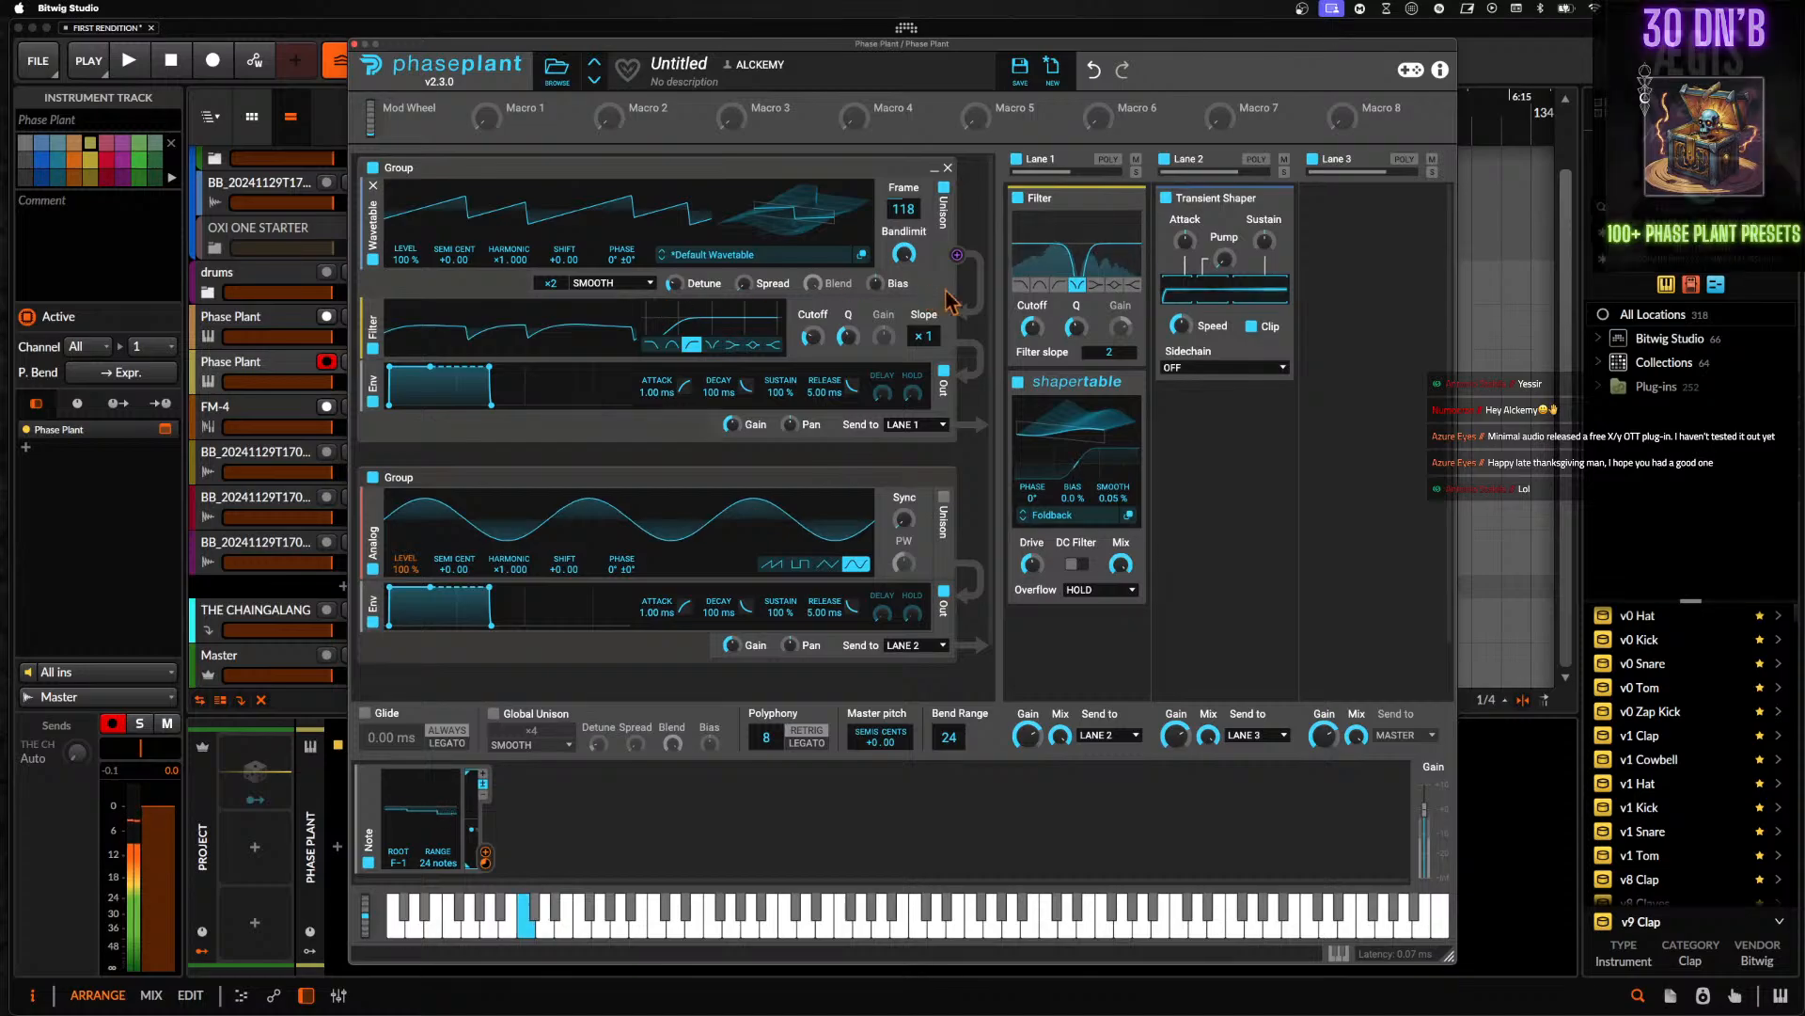
# - Adjust the Lane 1 notch Filter's cutoff and Q with a slope of 3, and test it with pitch bends
pyautogui.moveTo(1032, 329); pyautogui.dragTo(1077, 326)
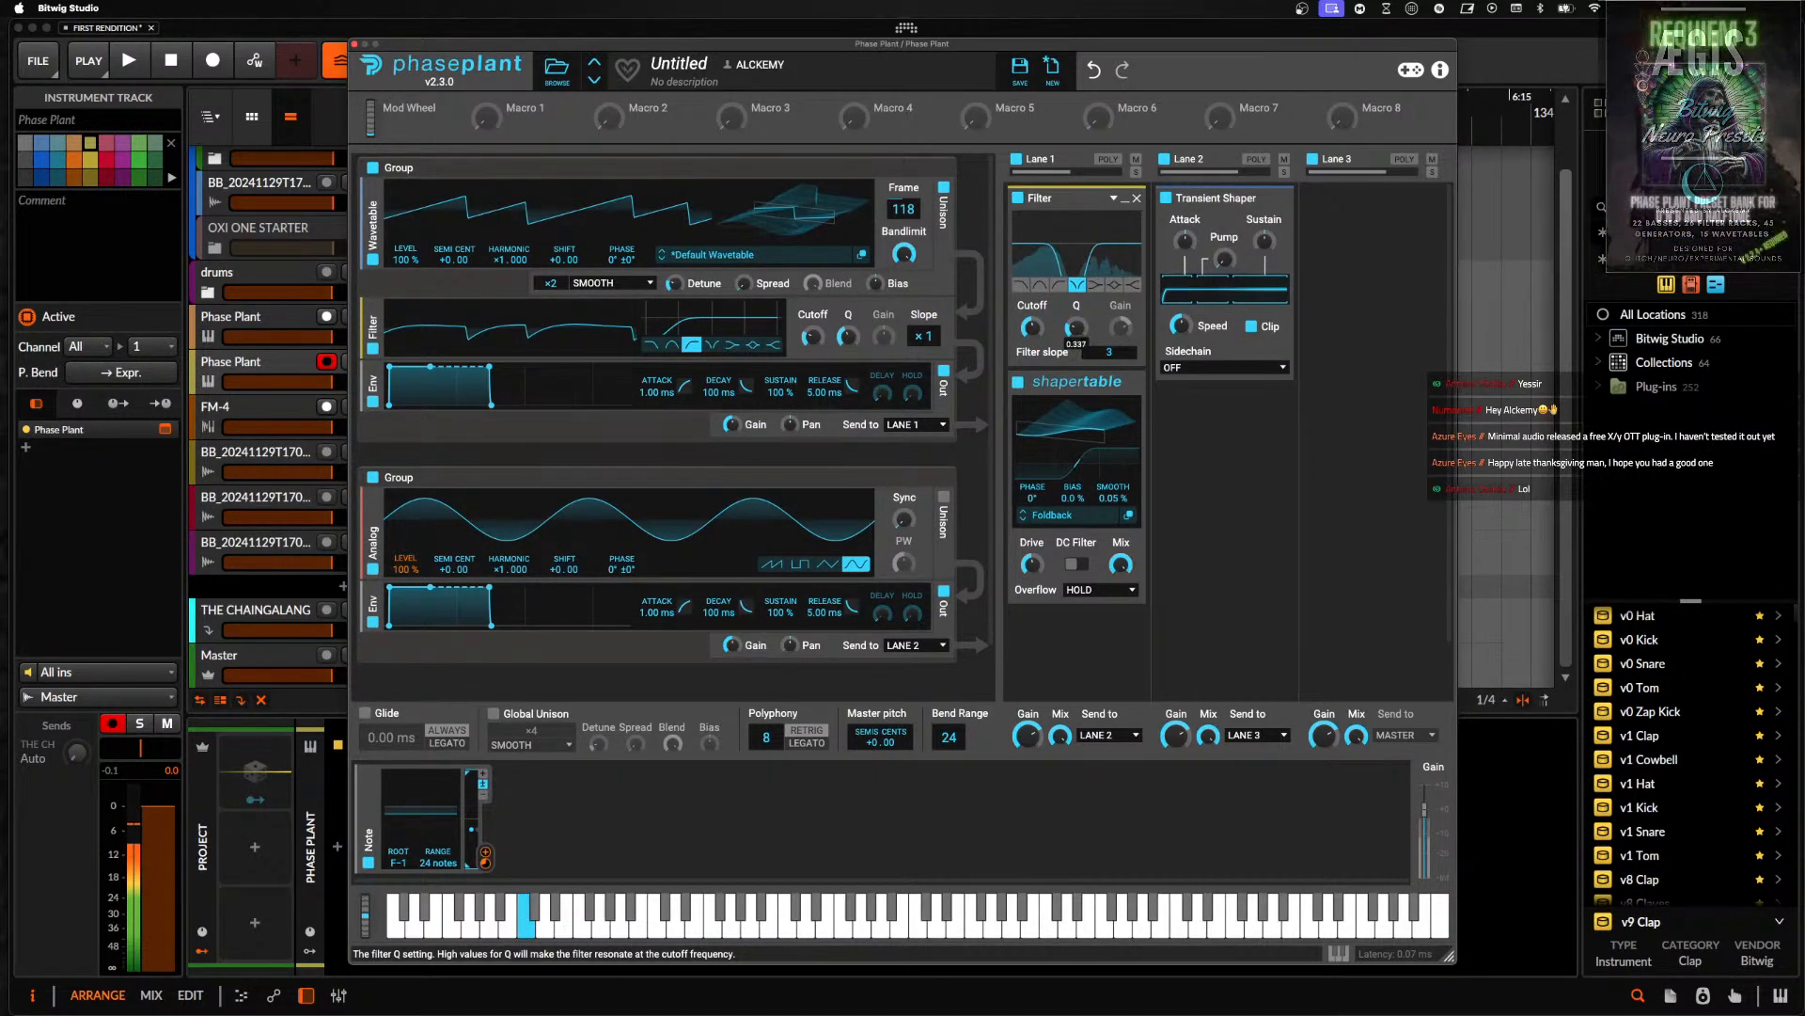
pyautogui.moveTo(366, 921); pyautogui.dragTo(368, 877)
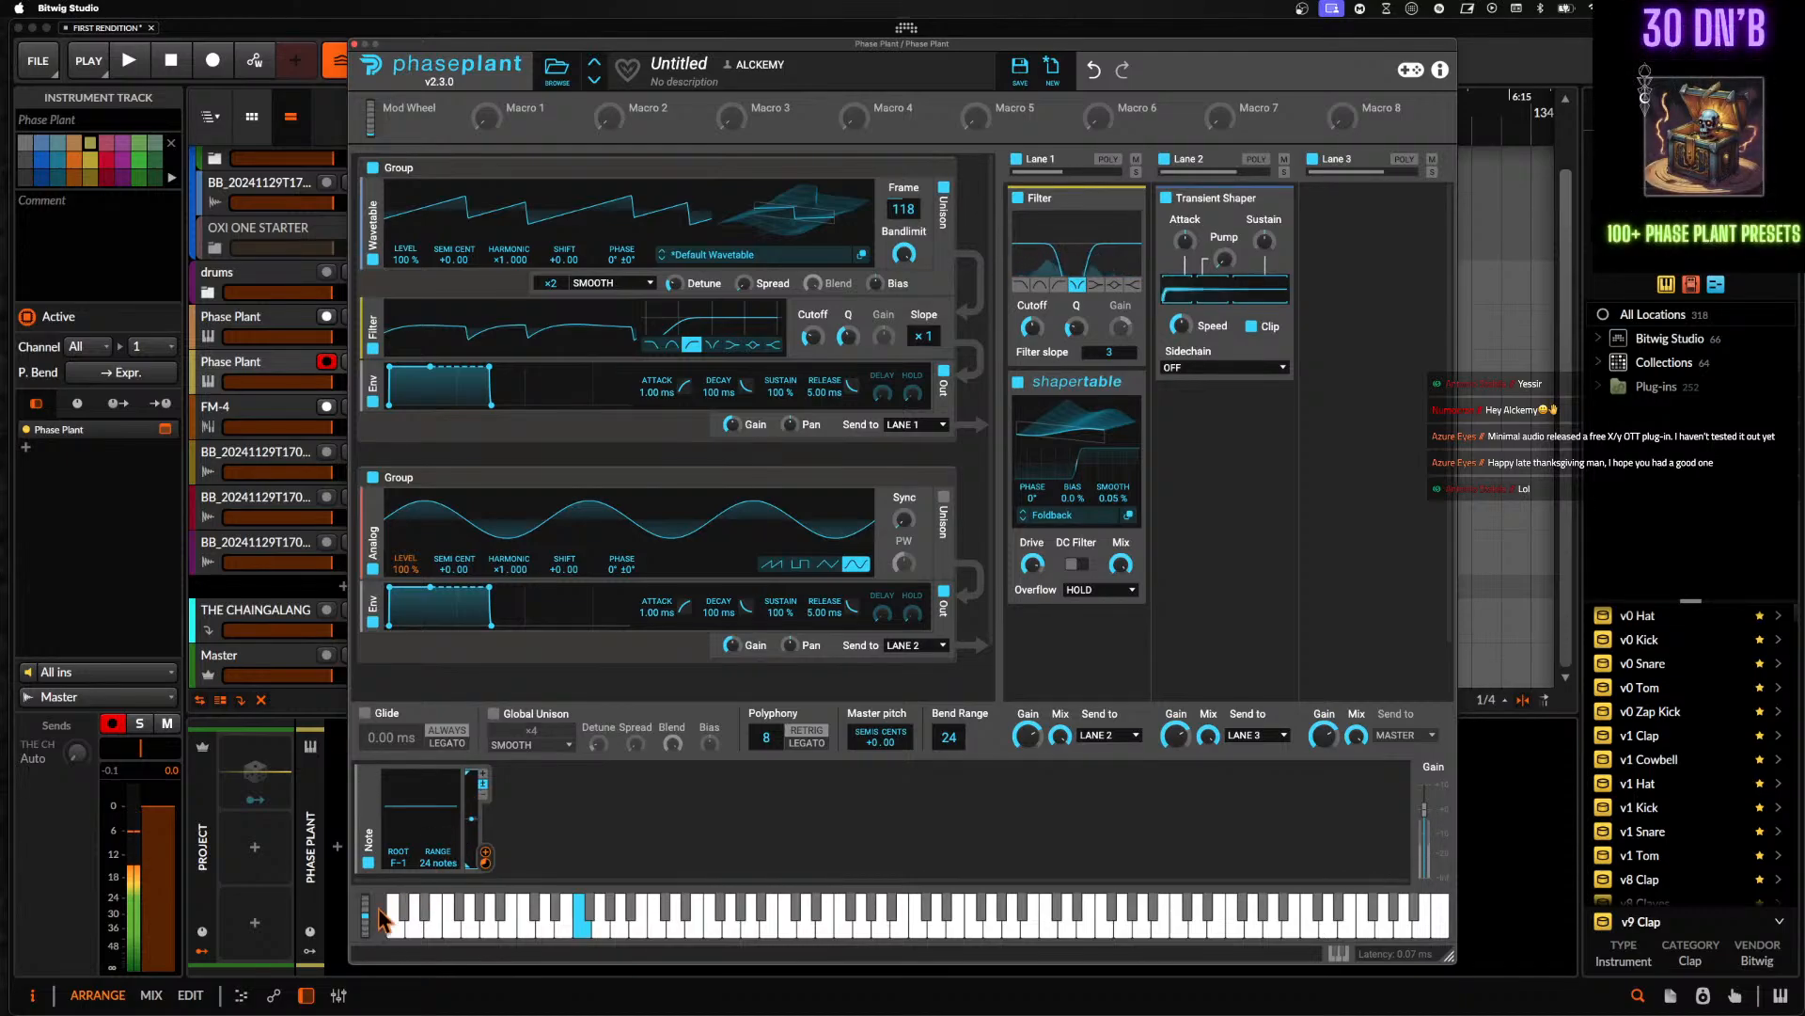
pyautogui.moveTo(367, 916); pyautogui.dragTo(367, 888)
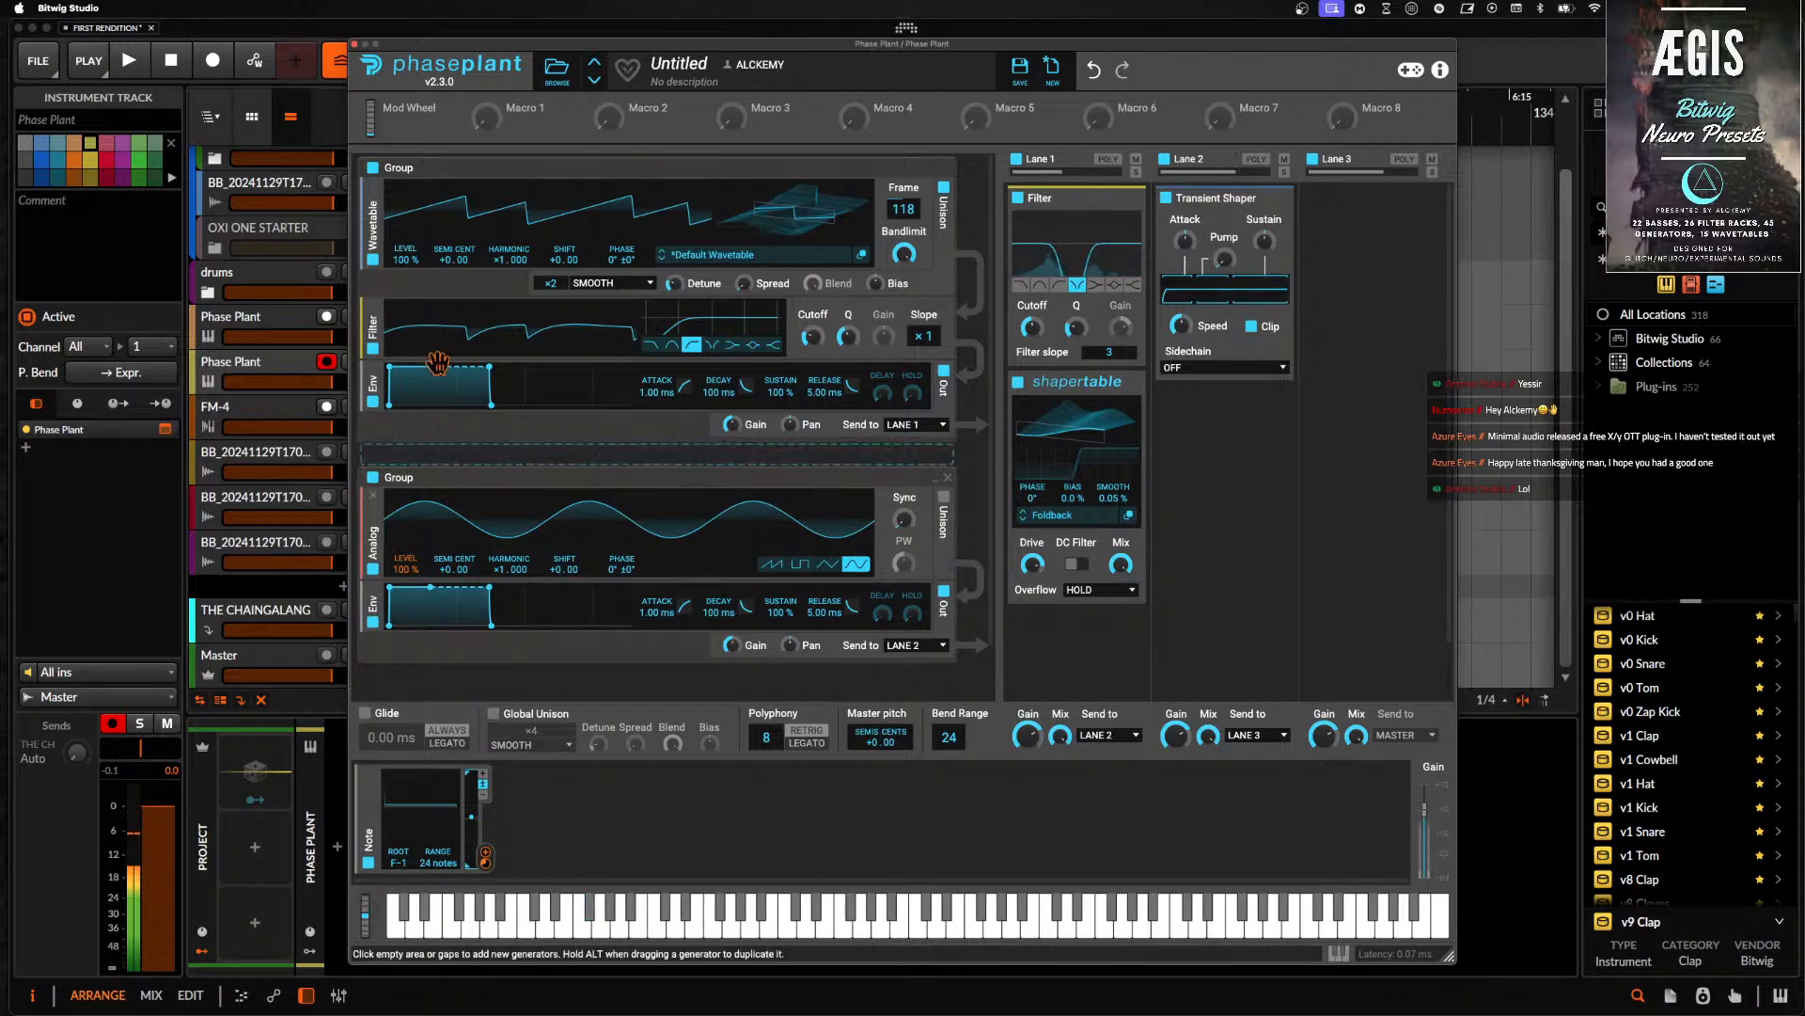
# - Mute Group 1, move the record-armed Phase Plant bass track into the Side Chizzle group below it, and re-arm the track
pyautogui.click(353, 62)
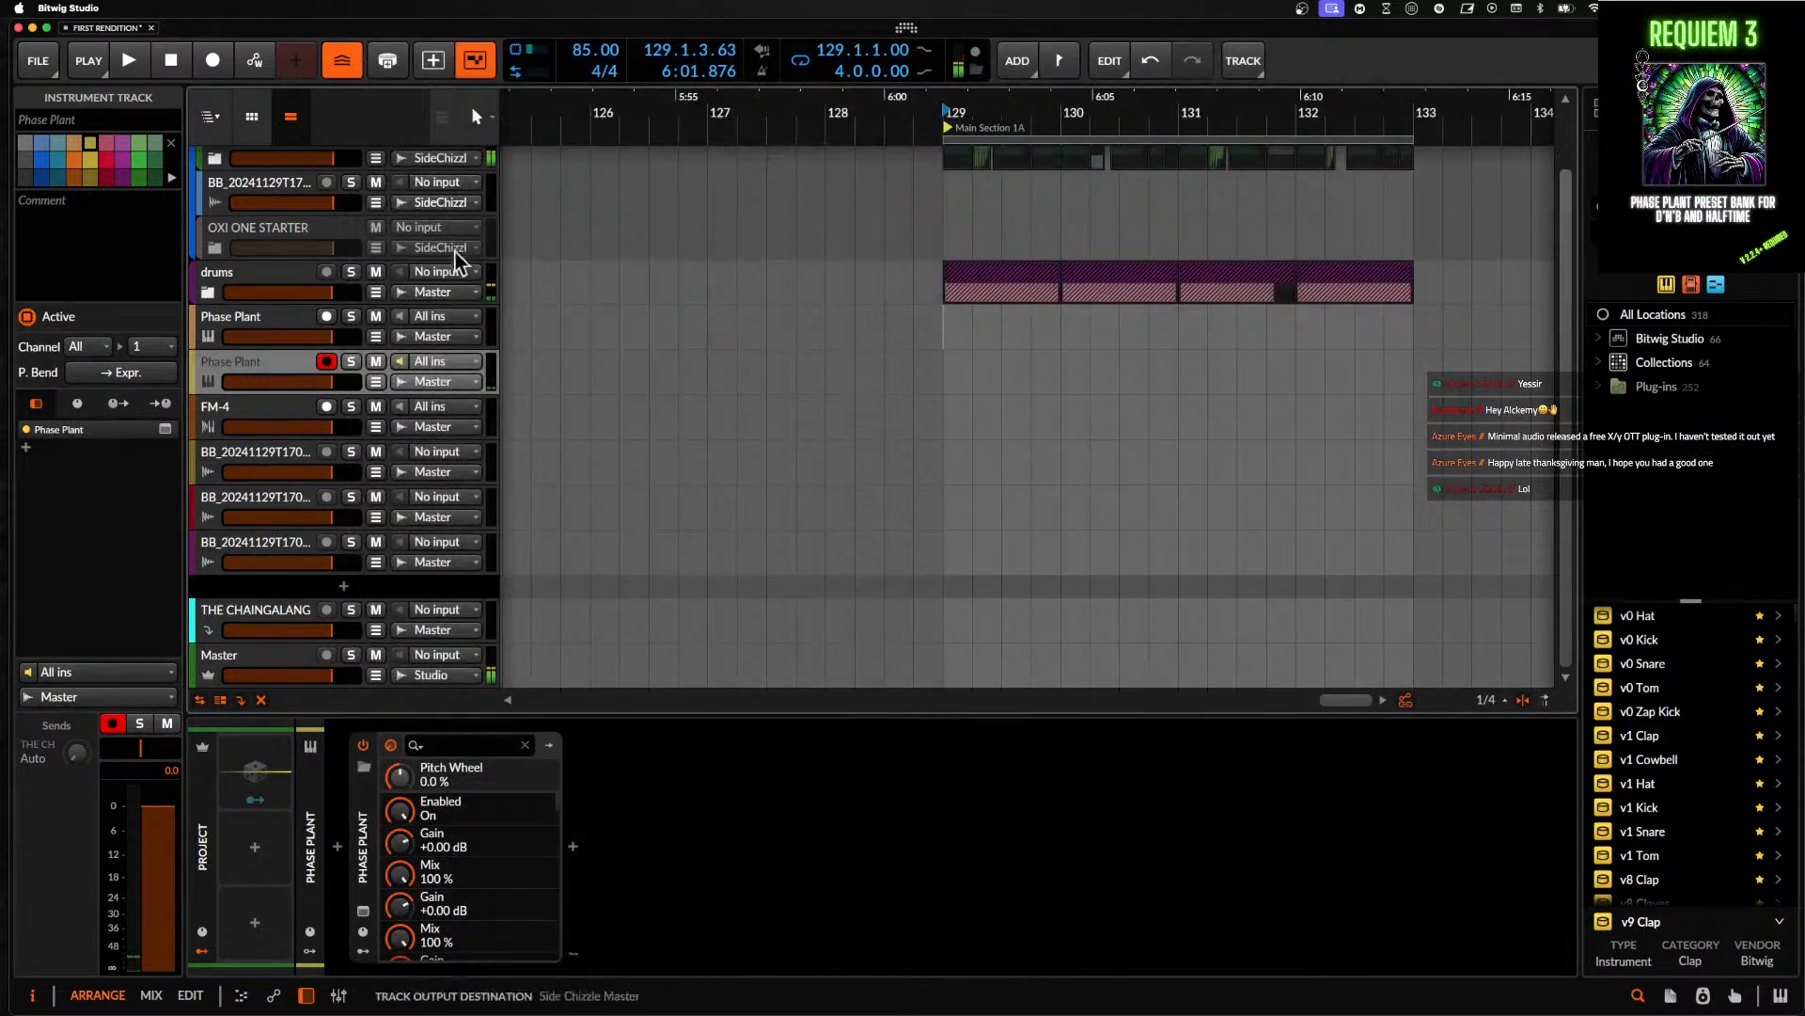
pyautogui.scroll(2, 301, 226)
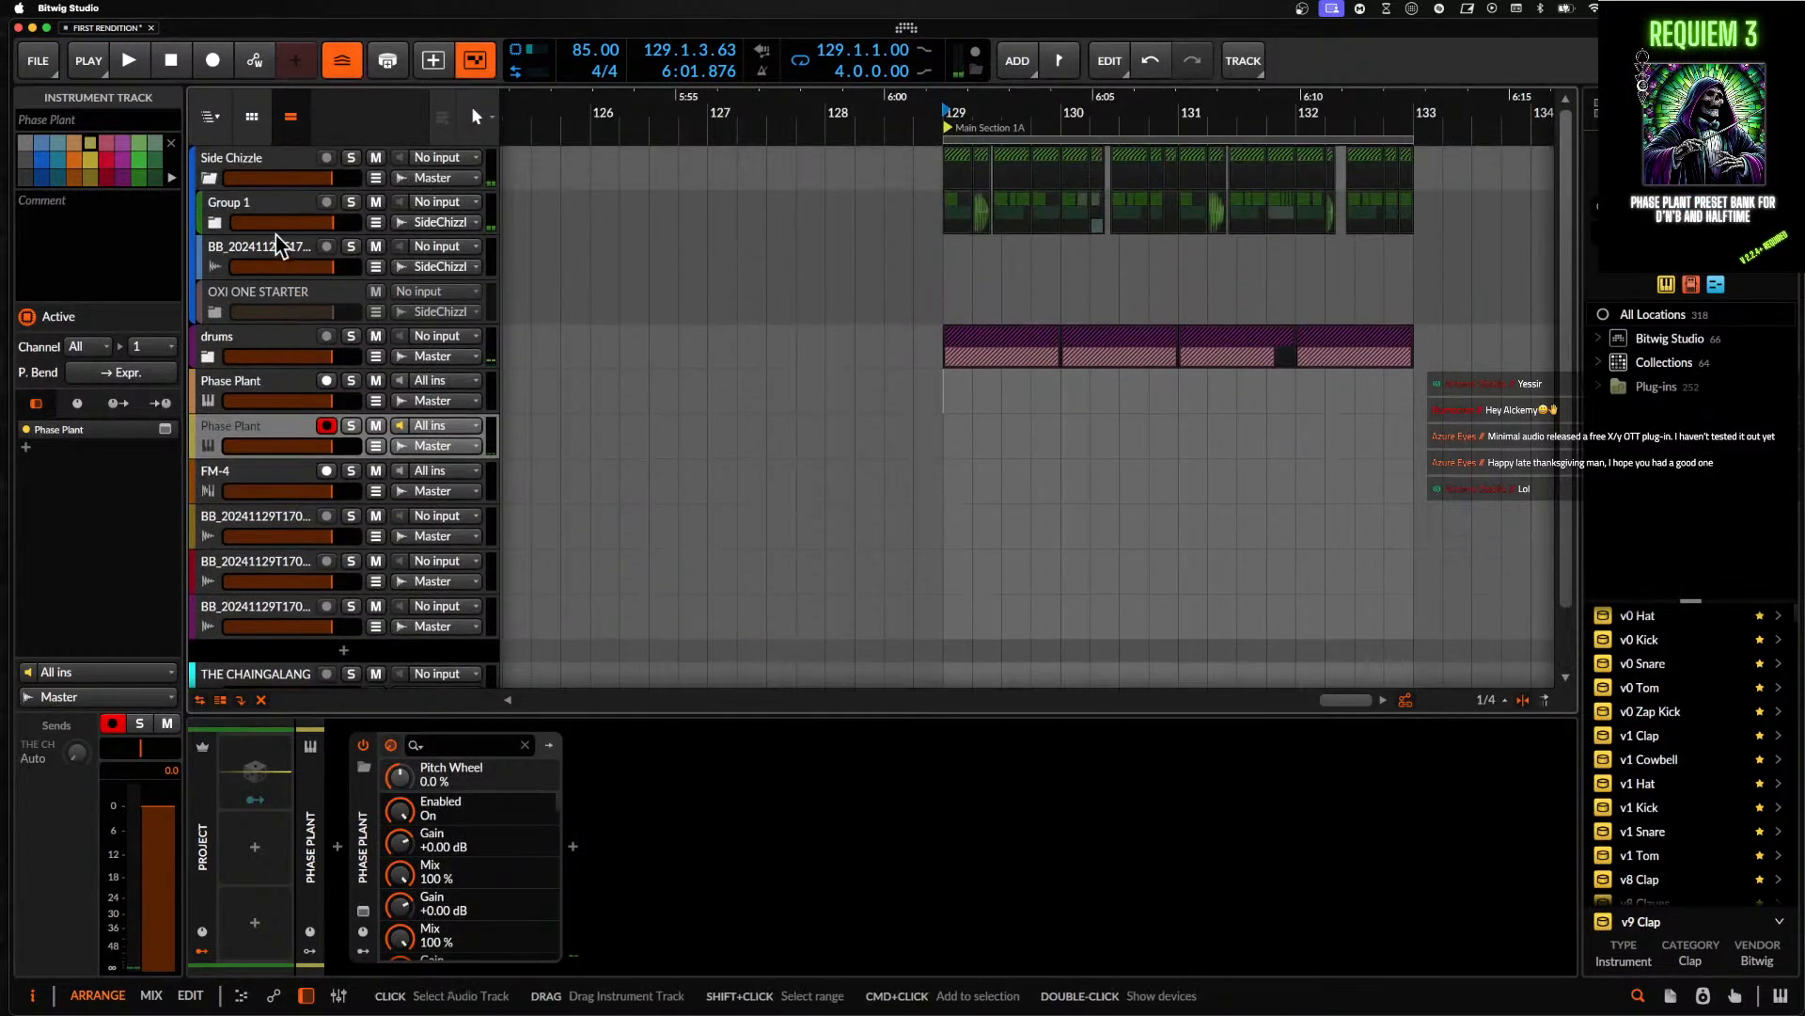
pyautogui.click(376, 203)
pyautogui.moveTo(236, 433); pyautogui.dragTo(245, 250)
pyautogui.click(944, 299)
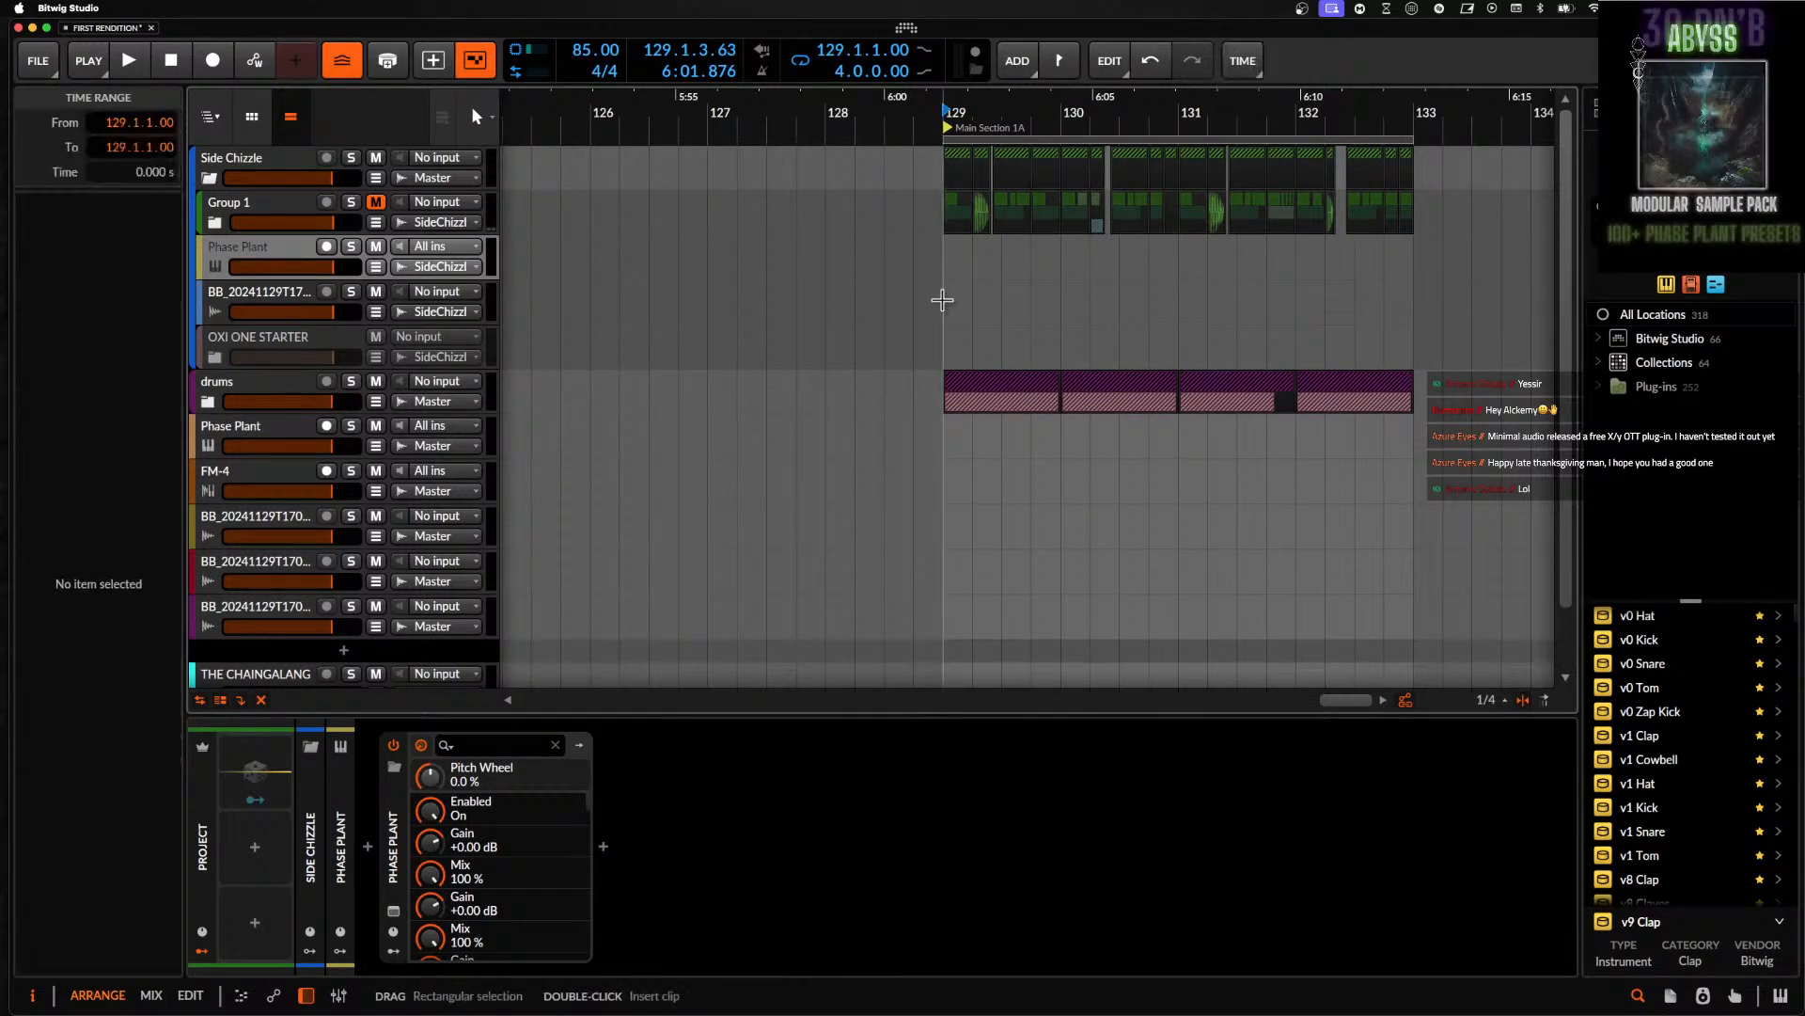
pyautogui.click(322, 246)
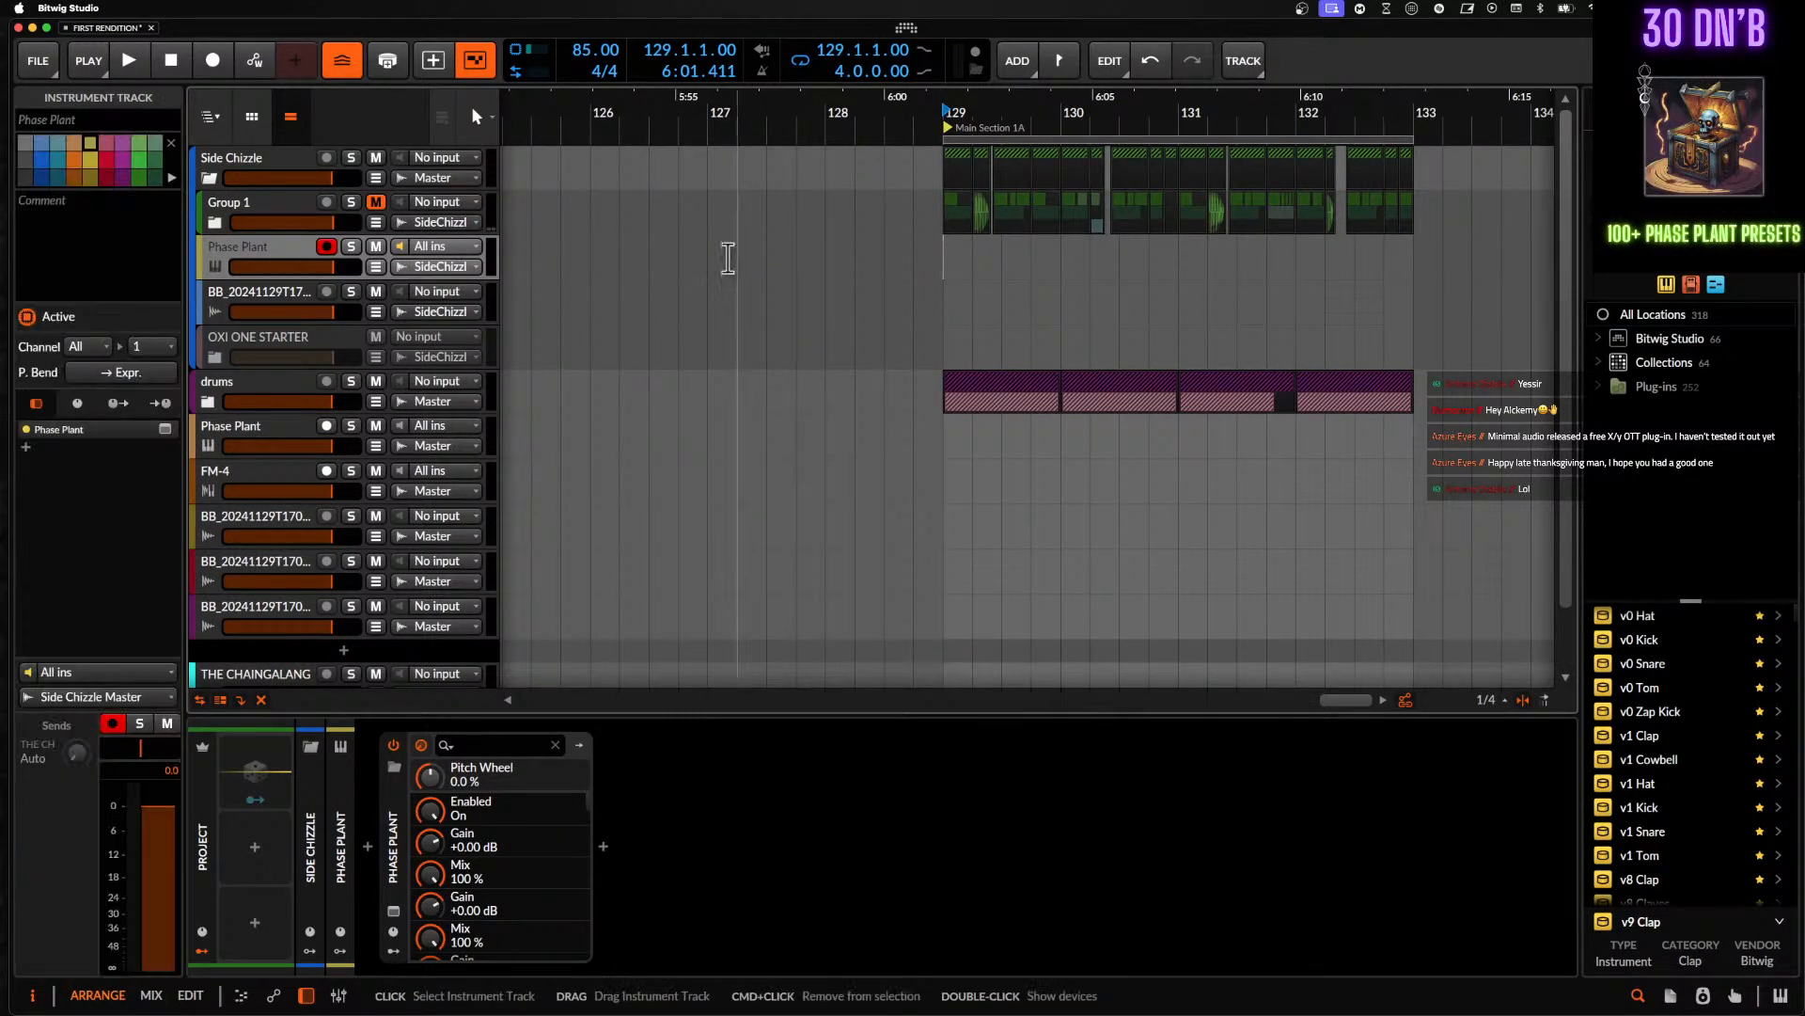
# - Audition the Phase Plant bass through the Side Chizzle group while playing the main section from bar 129
pyautogui.click(944, 261)
pyautogui.press('space')
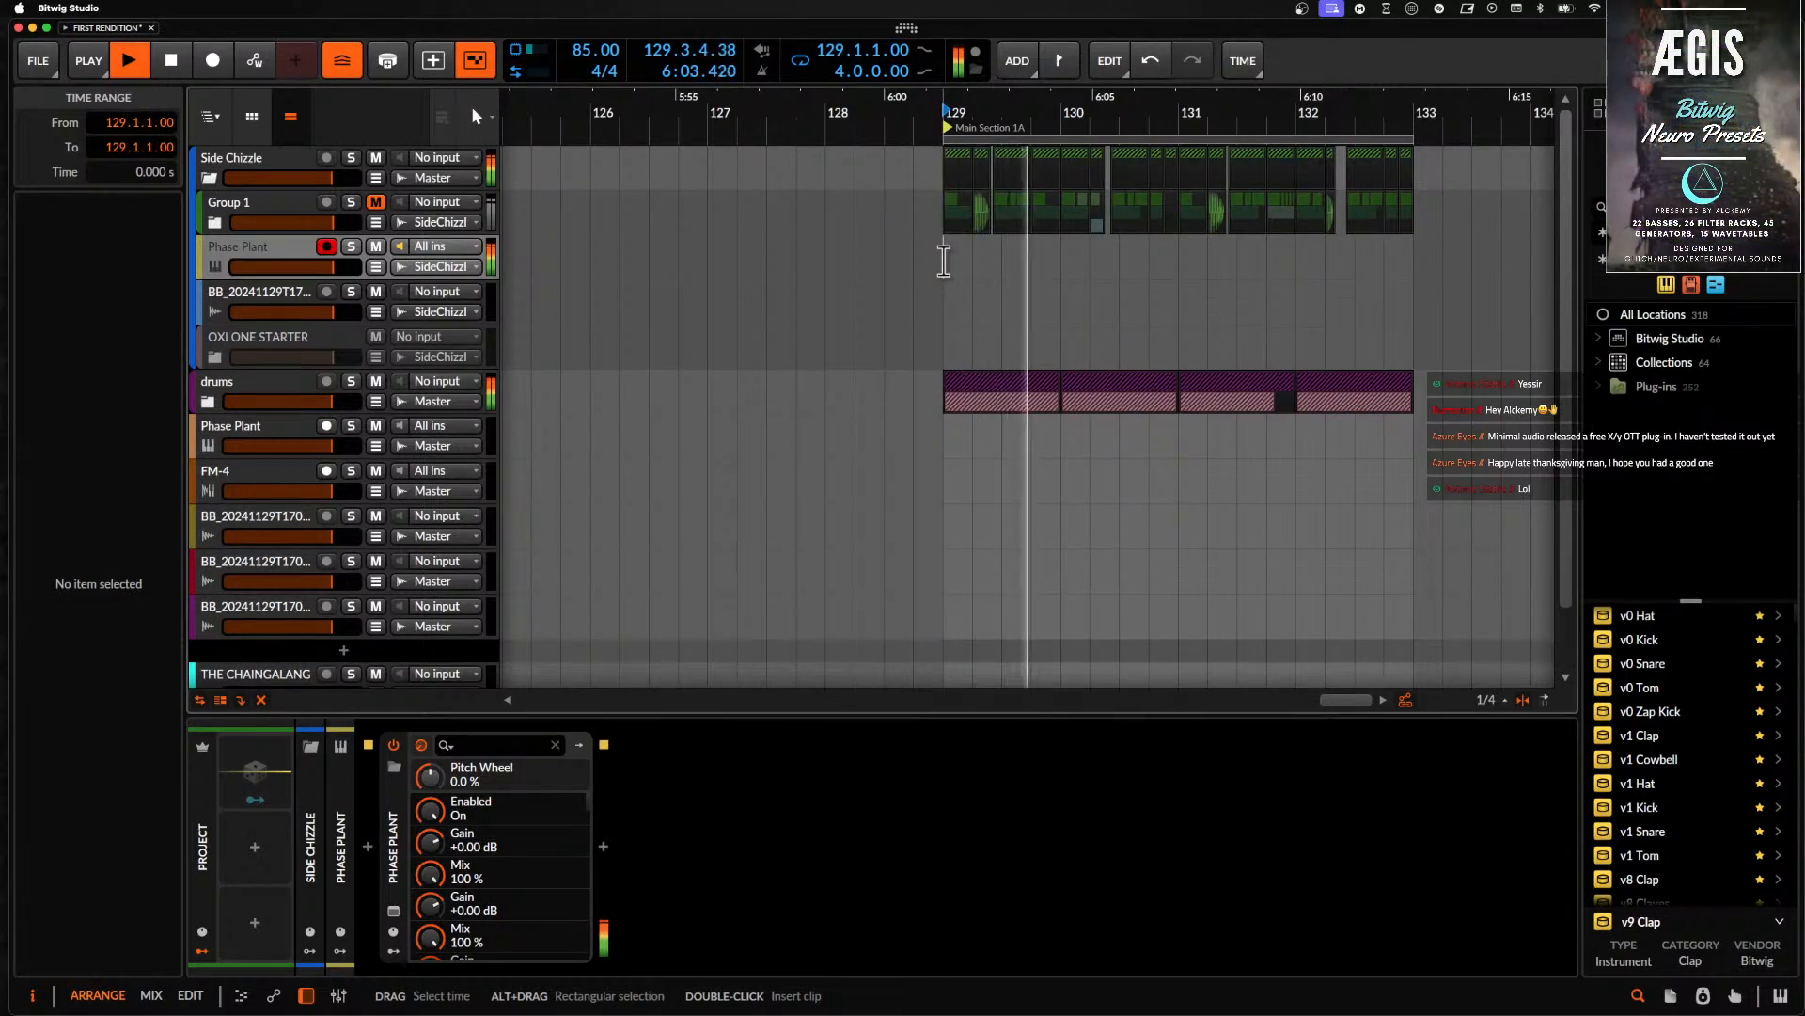
pyautogui.press('space')
pyautogui.press('space')
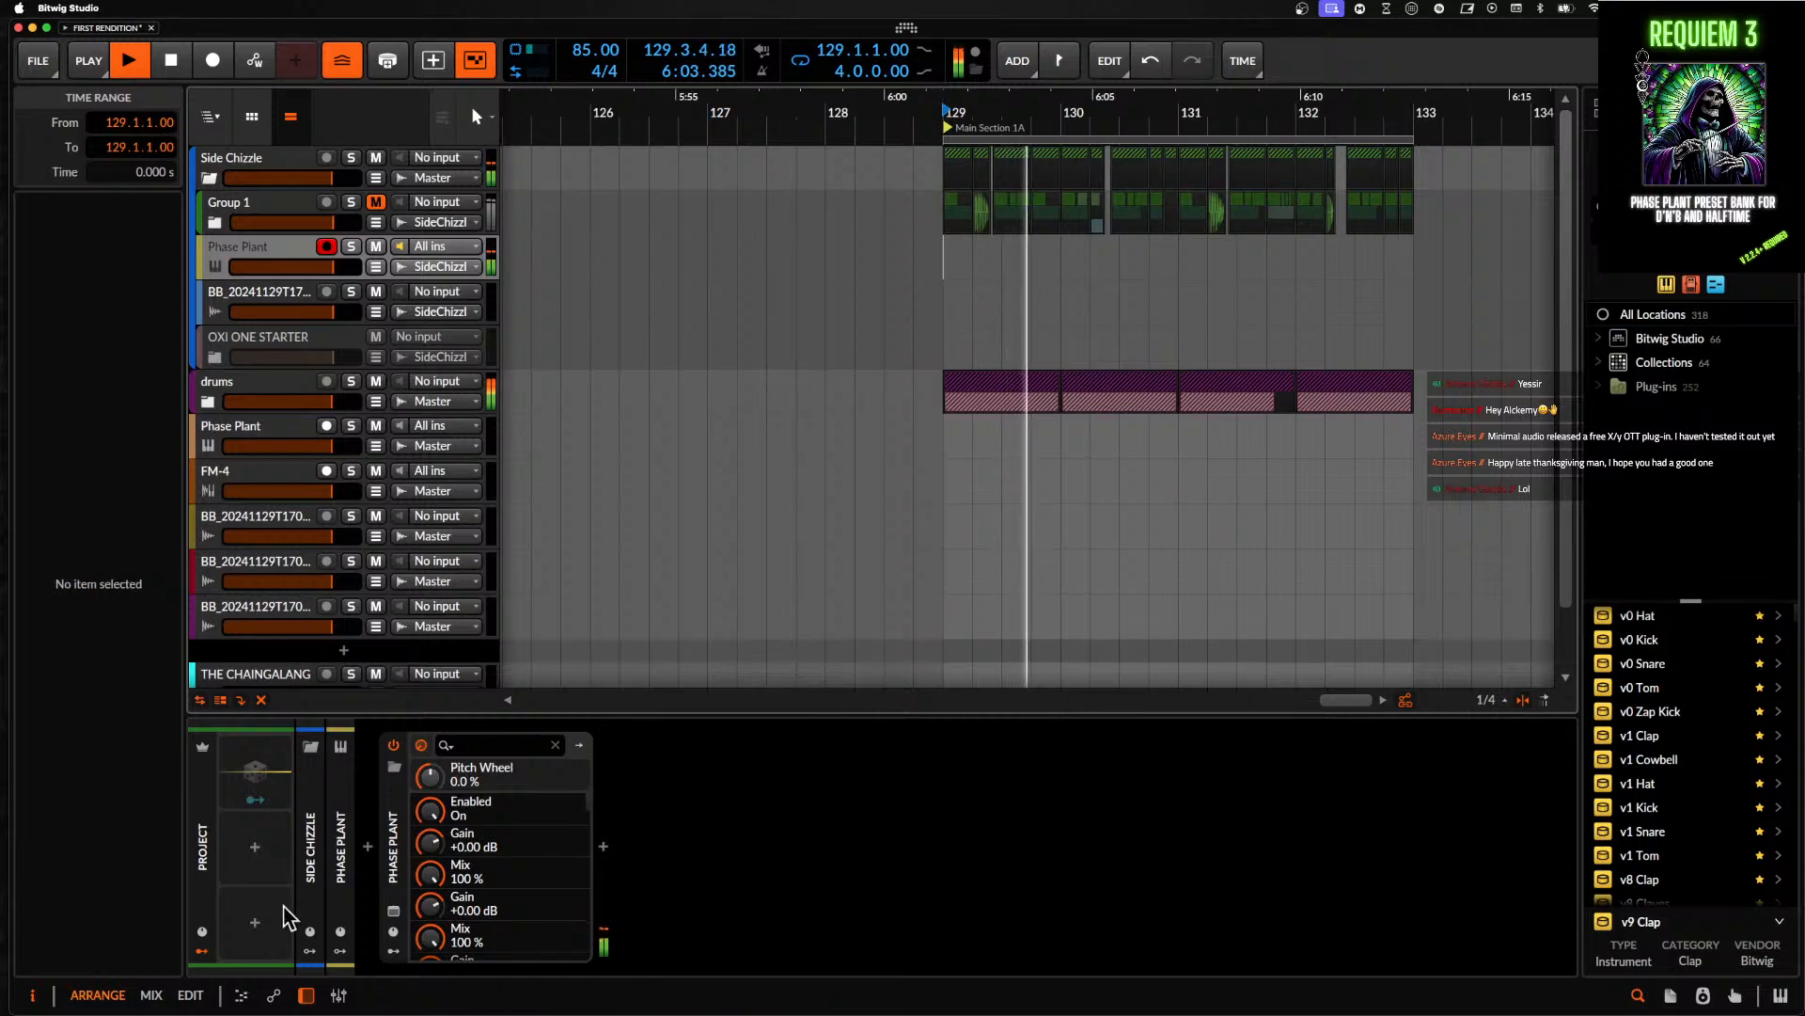
pyautogui.press('space')
pyautogui.click(393, 911)
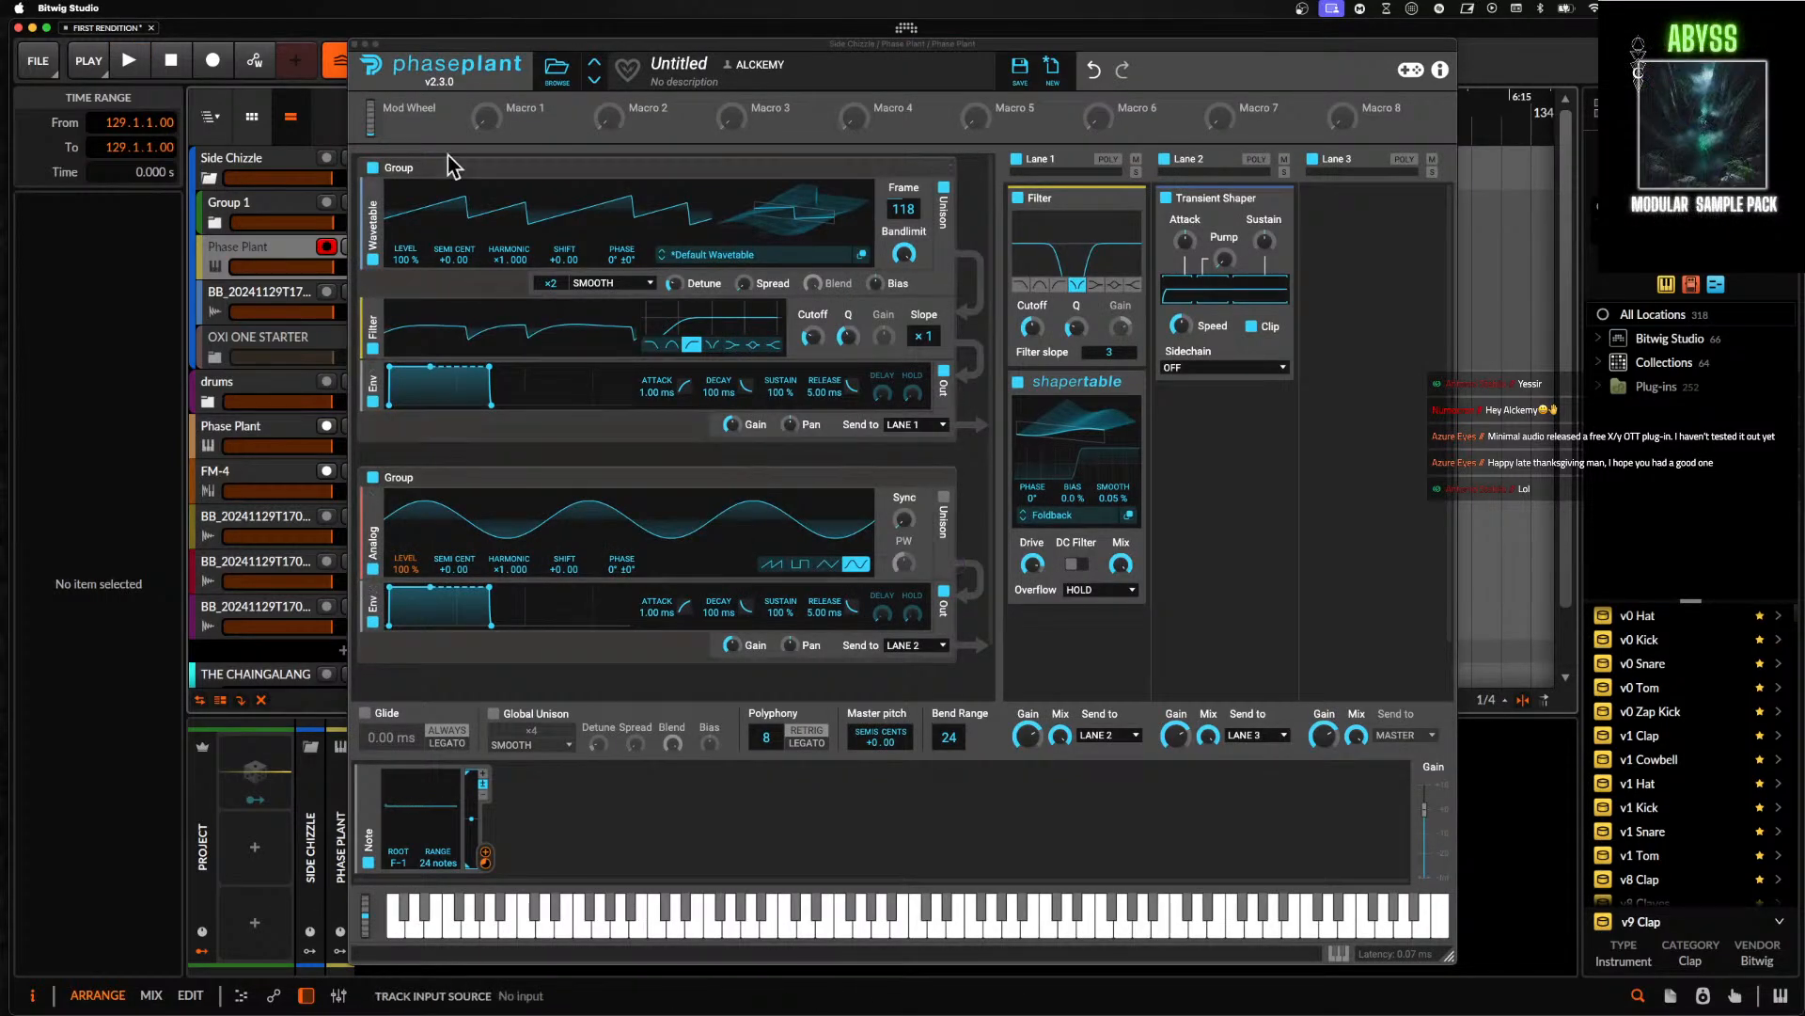
pyautogui.click(358, 42)
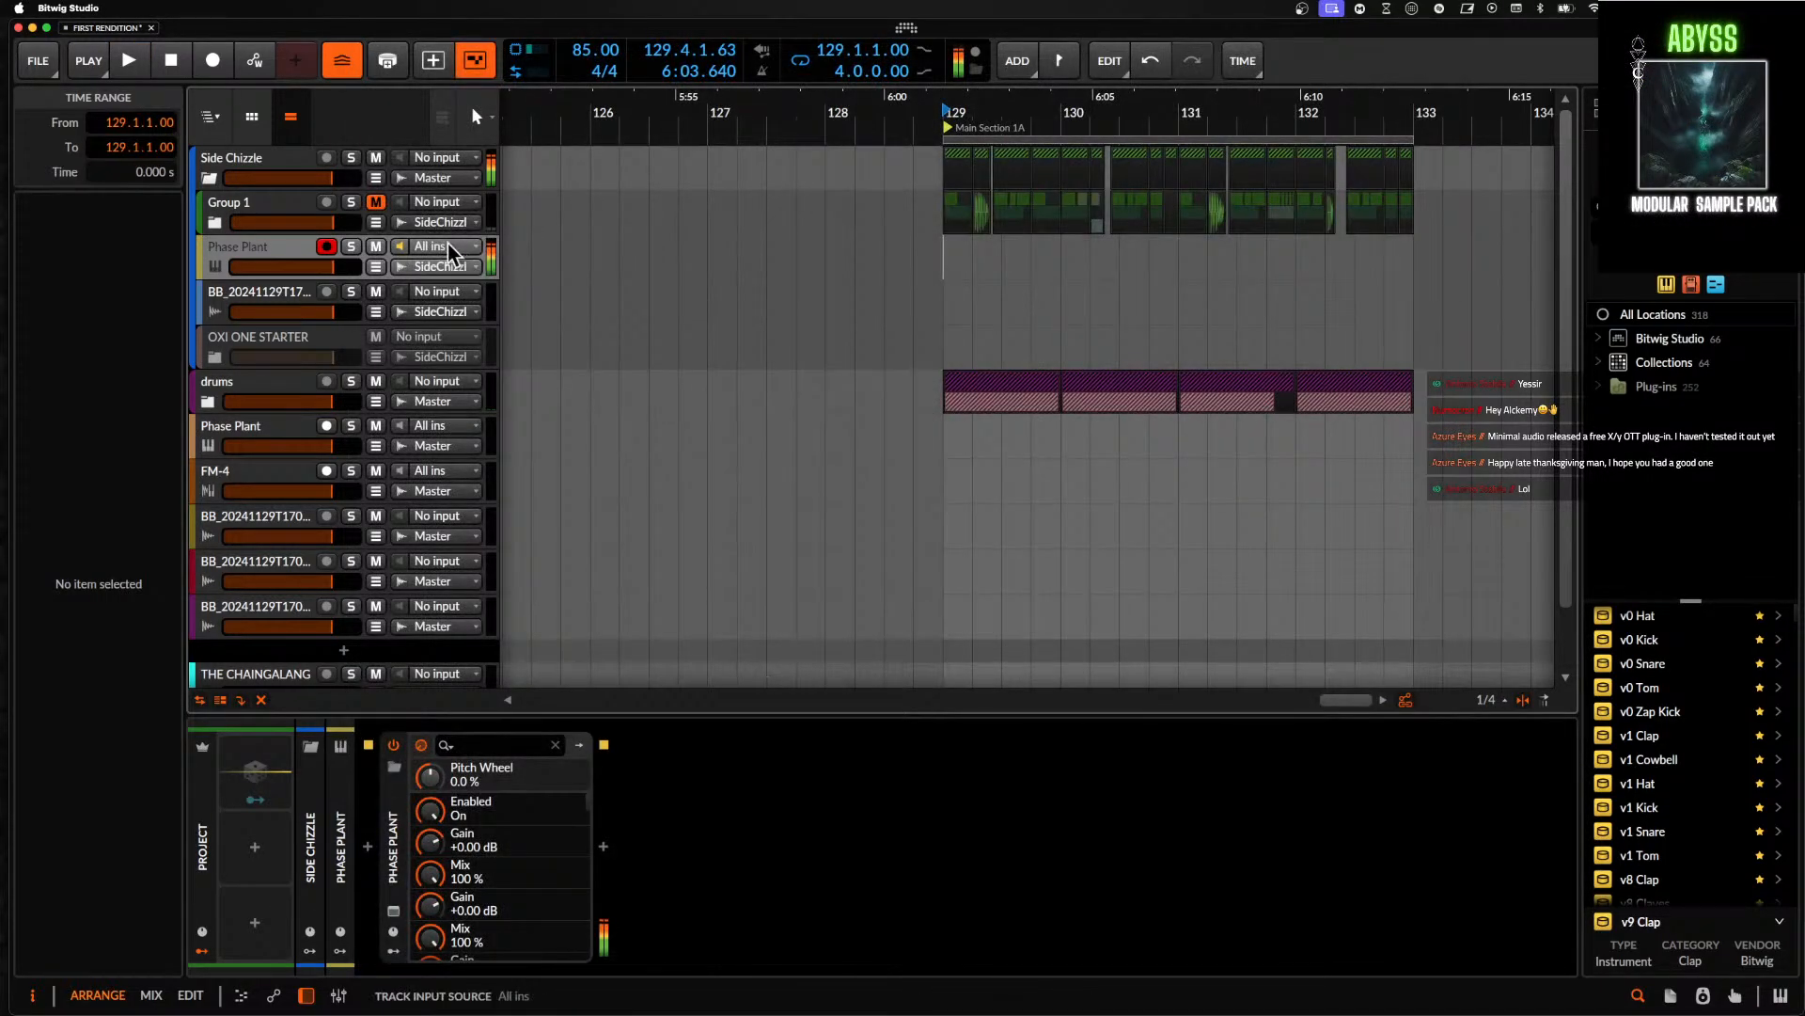
pyautogui.press('space')
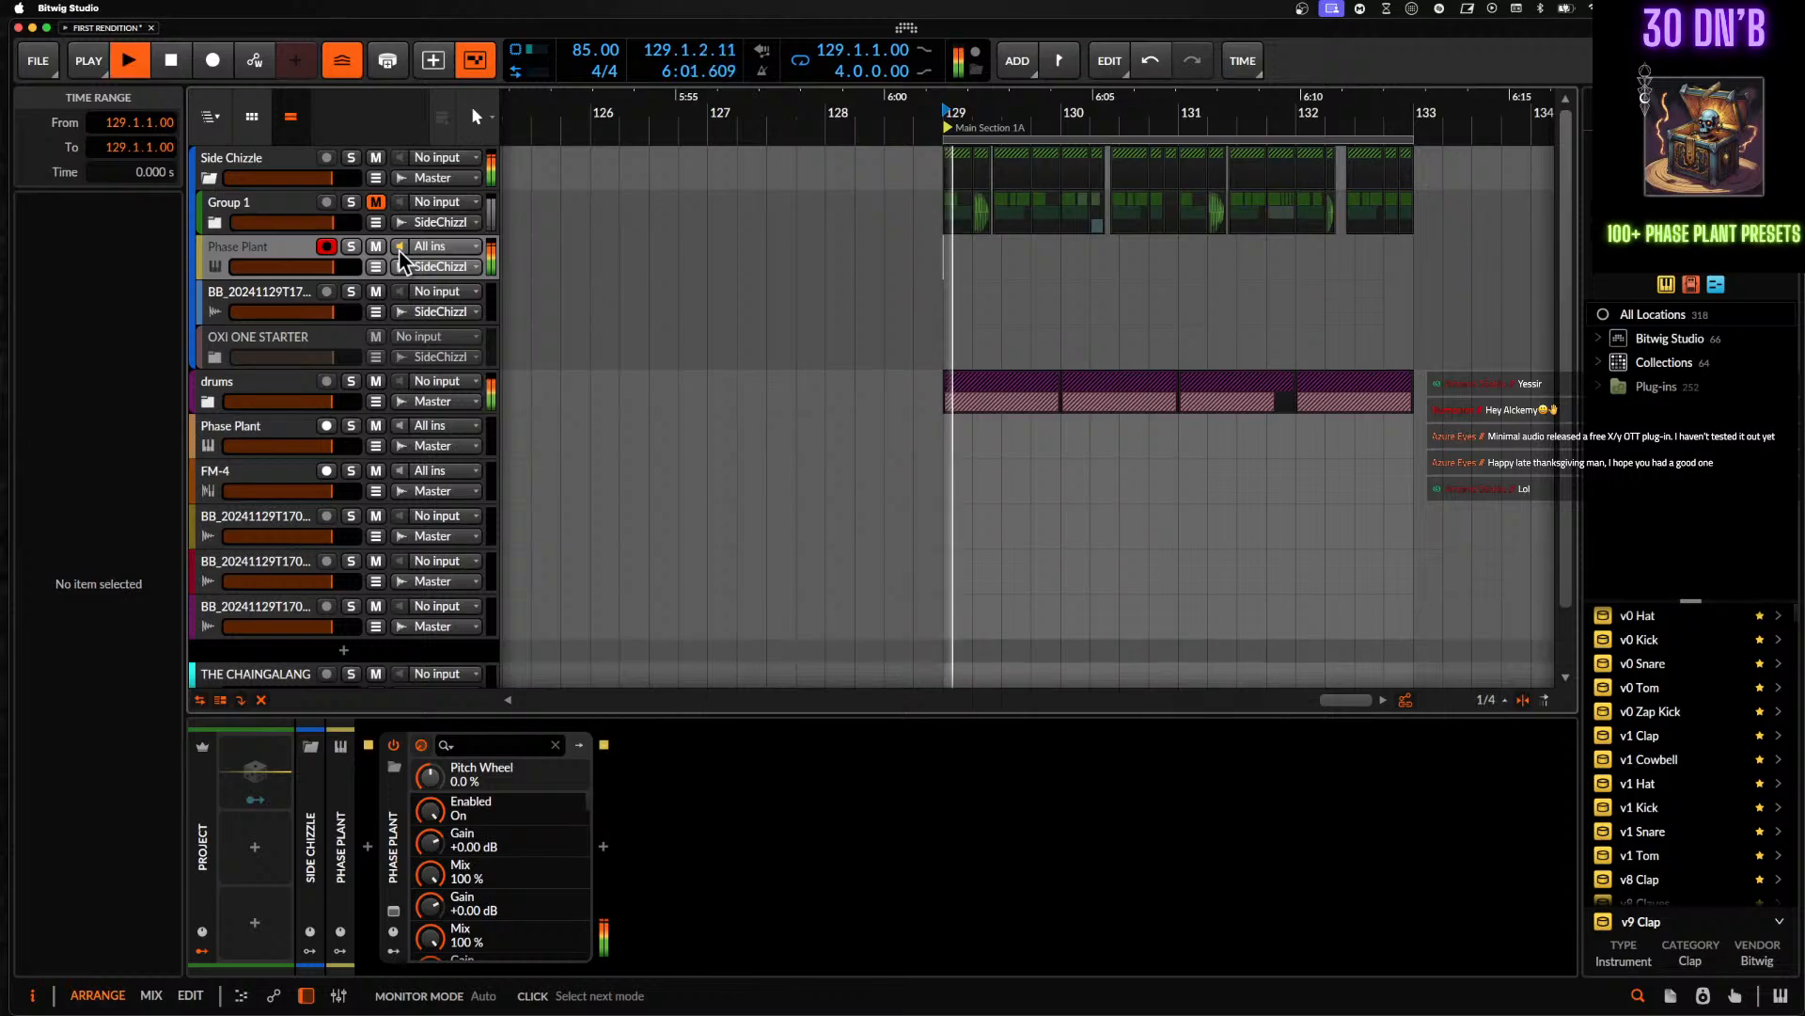
pyautogui.press('space')
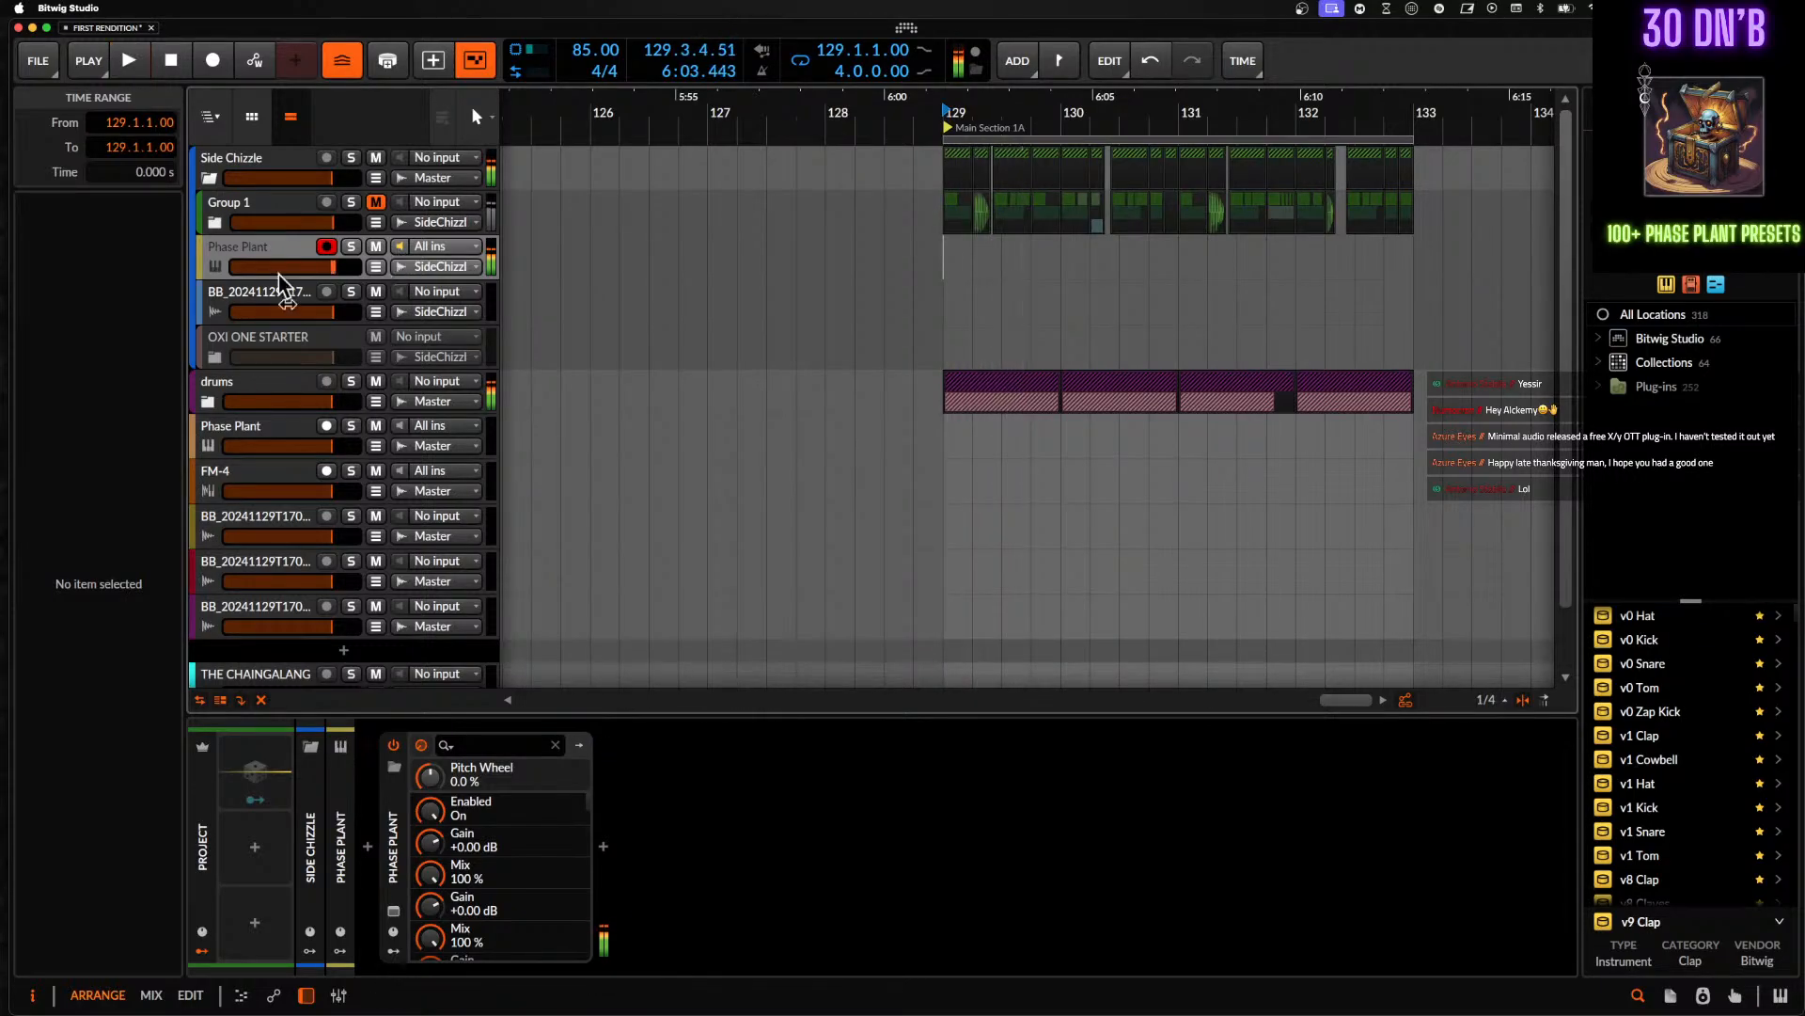
# - Insert the Fuse Compressor after Phase Plant in the bass track's device chain
pyautogui.click(607, 846)
pyautogui.write('FUSE')
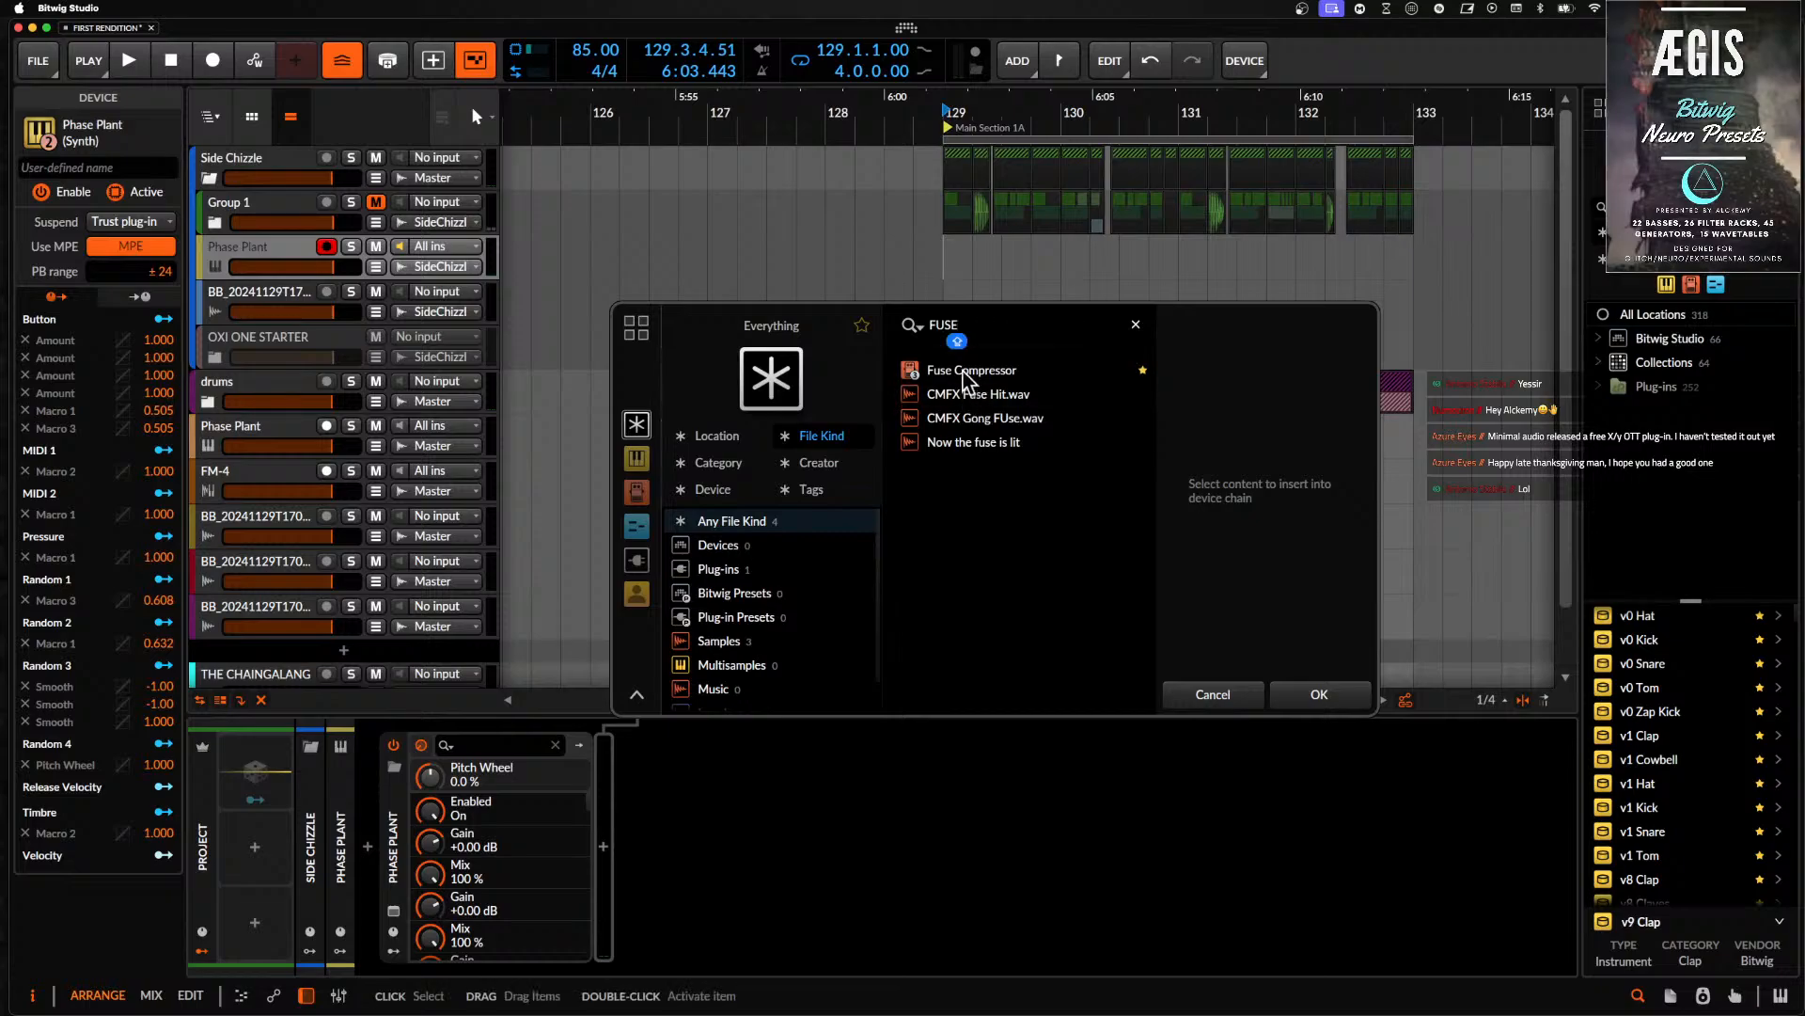
pyautogui.press('Down')
pyautogui.click(1272, 698)
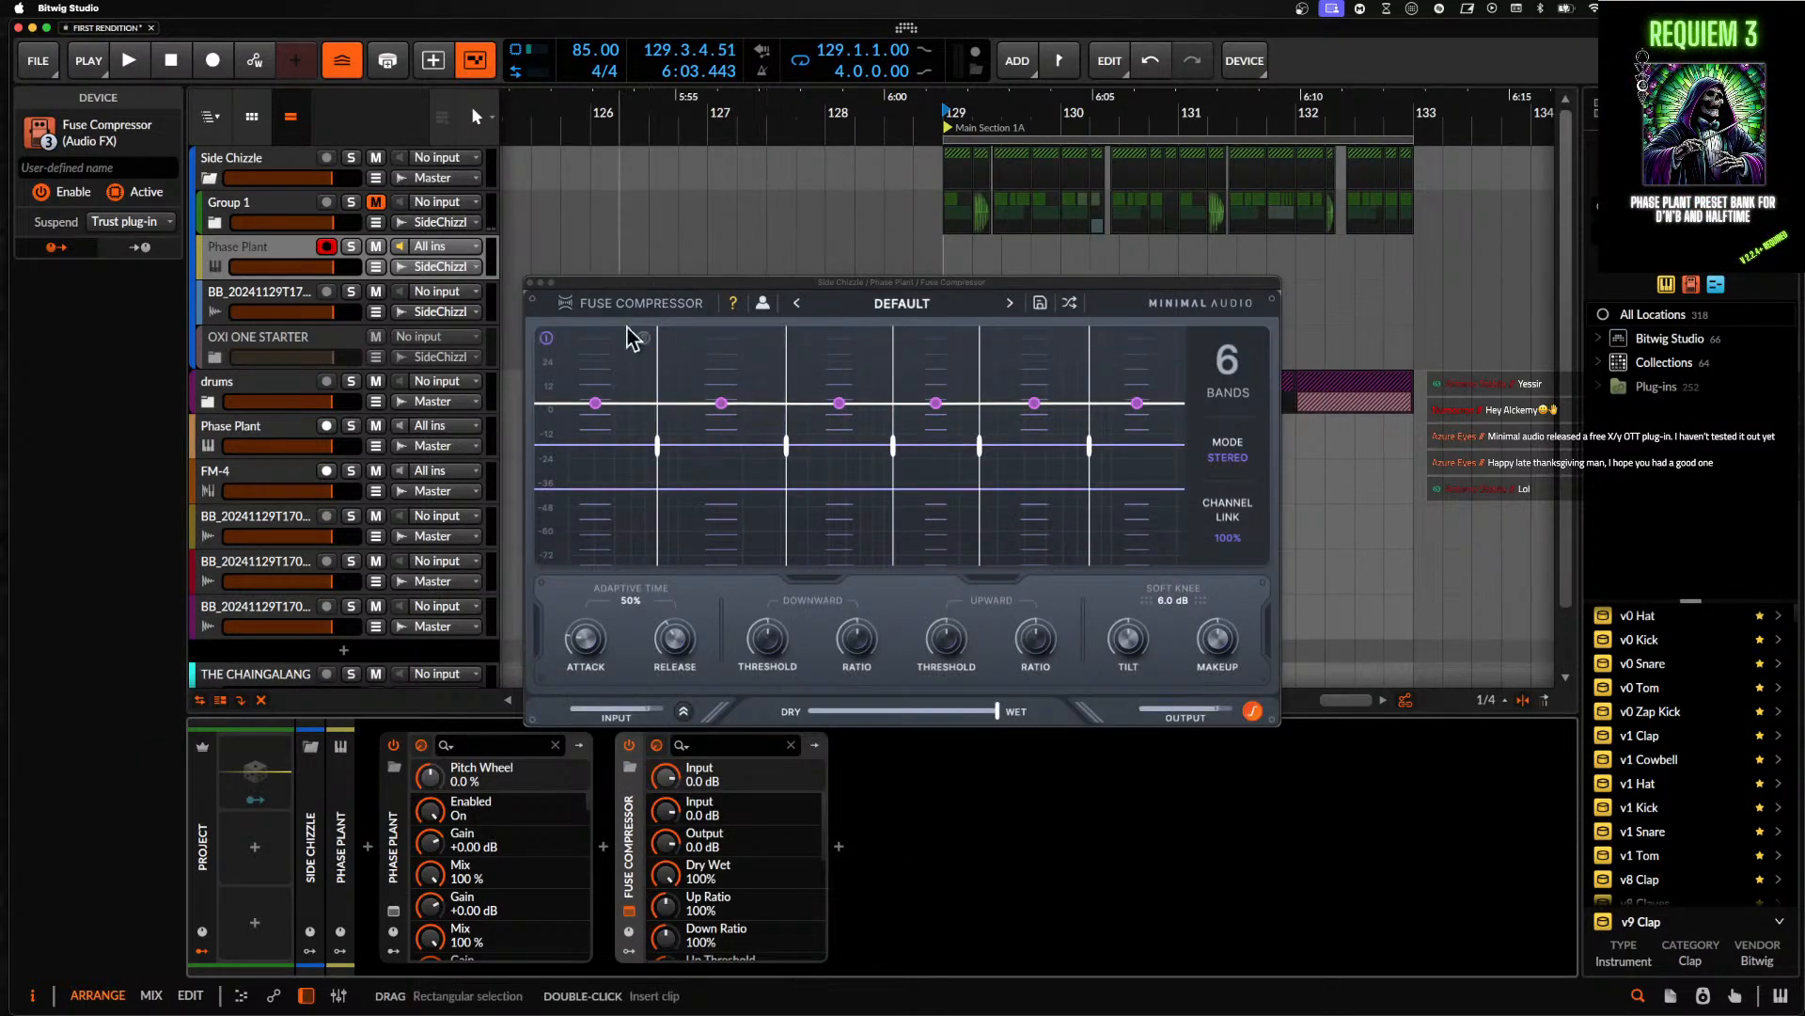
pyautogui.click(531, 282)
# - Delete Phase Plant and Fuse Compressor from the track and insert the Current synth in their place
pyautogui.doubleClick(398, 852)
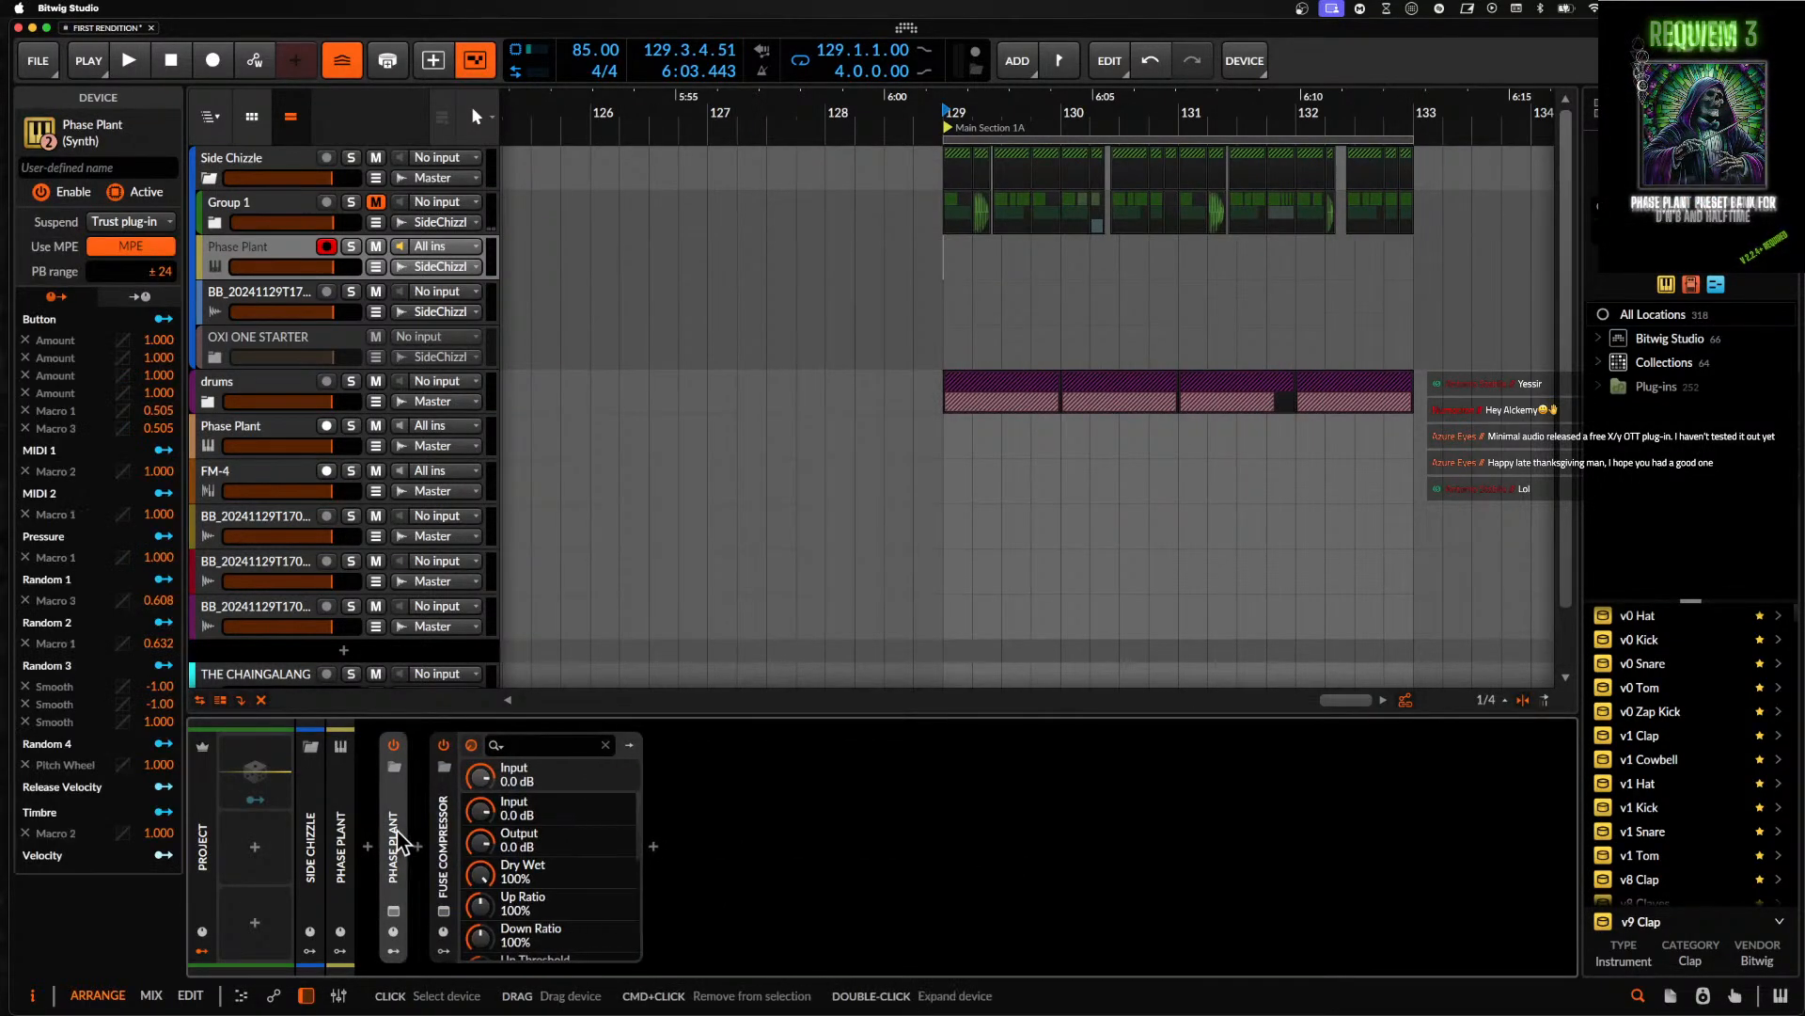
pyautogui.keyDown('shift'); pyautogui.click(447, 843); pyautogui.keyUp('shift')
pyautogui.press('Delete')
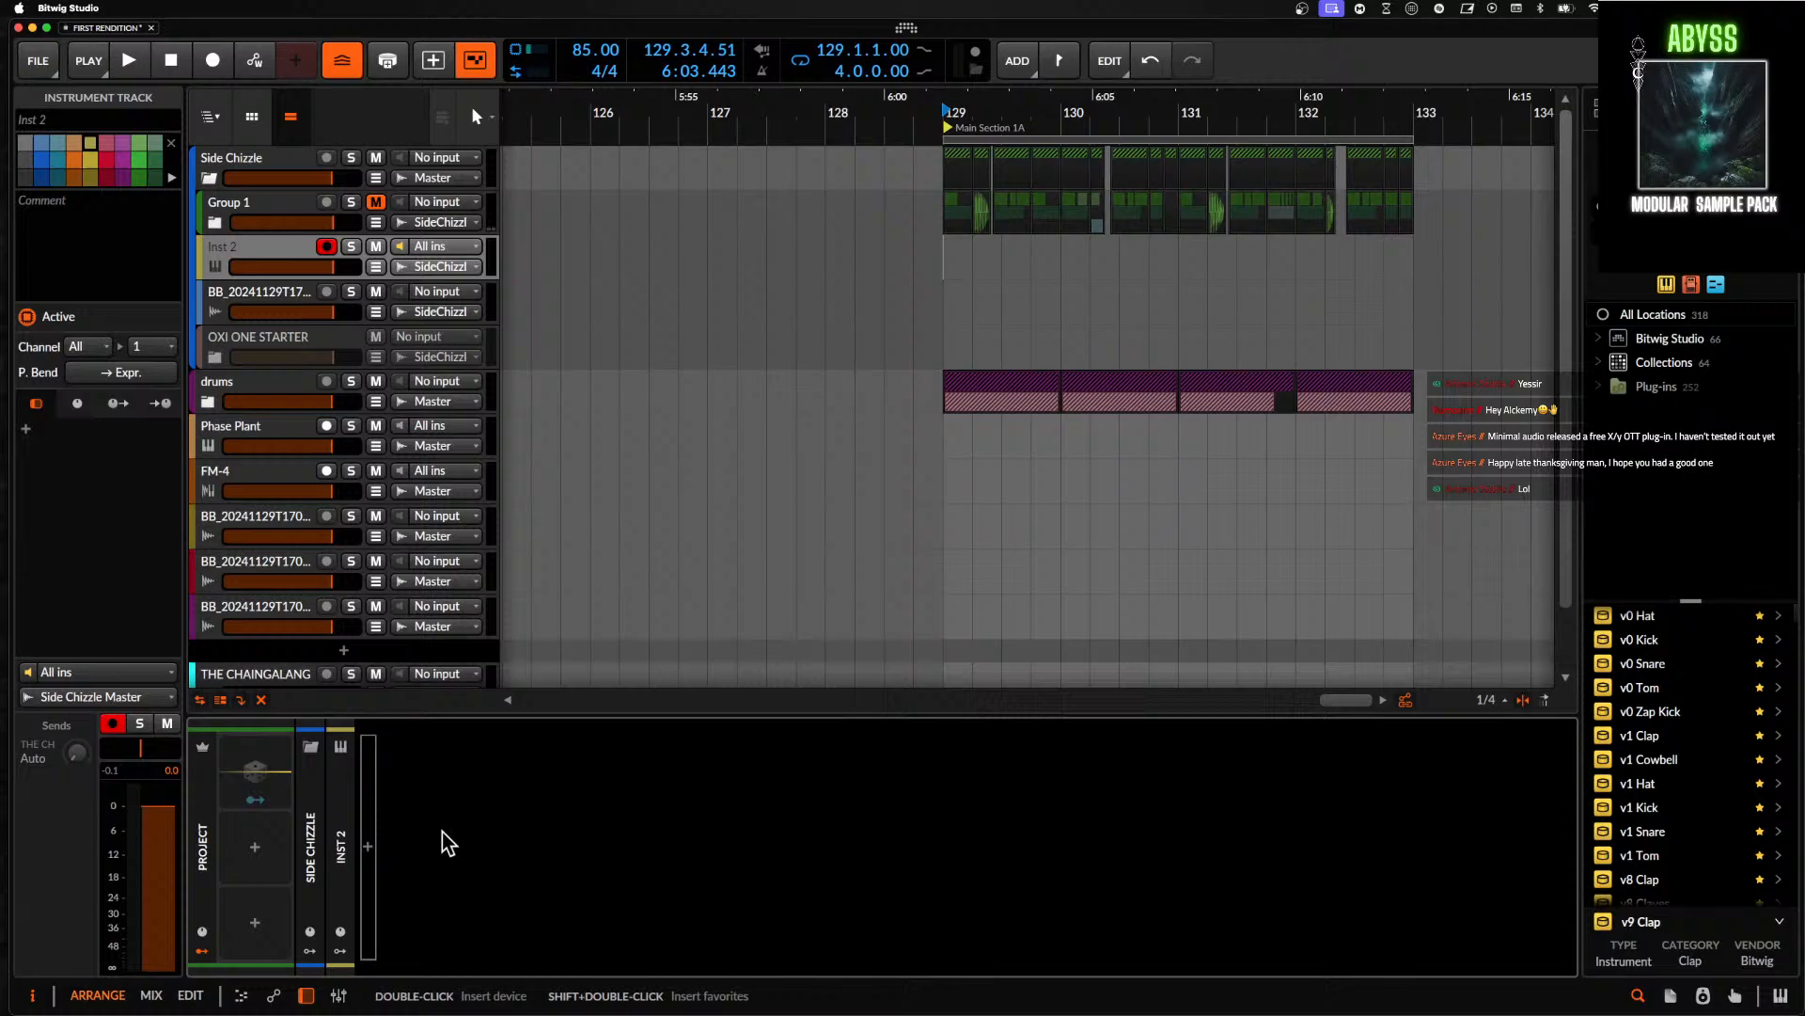
pyautogui.click(373, 852)
pyautogui.write('CURRE')
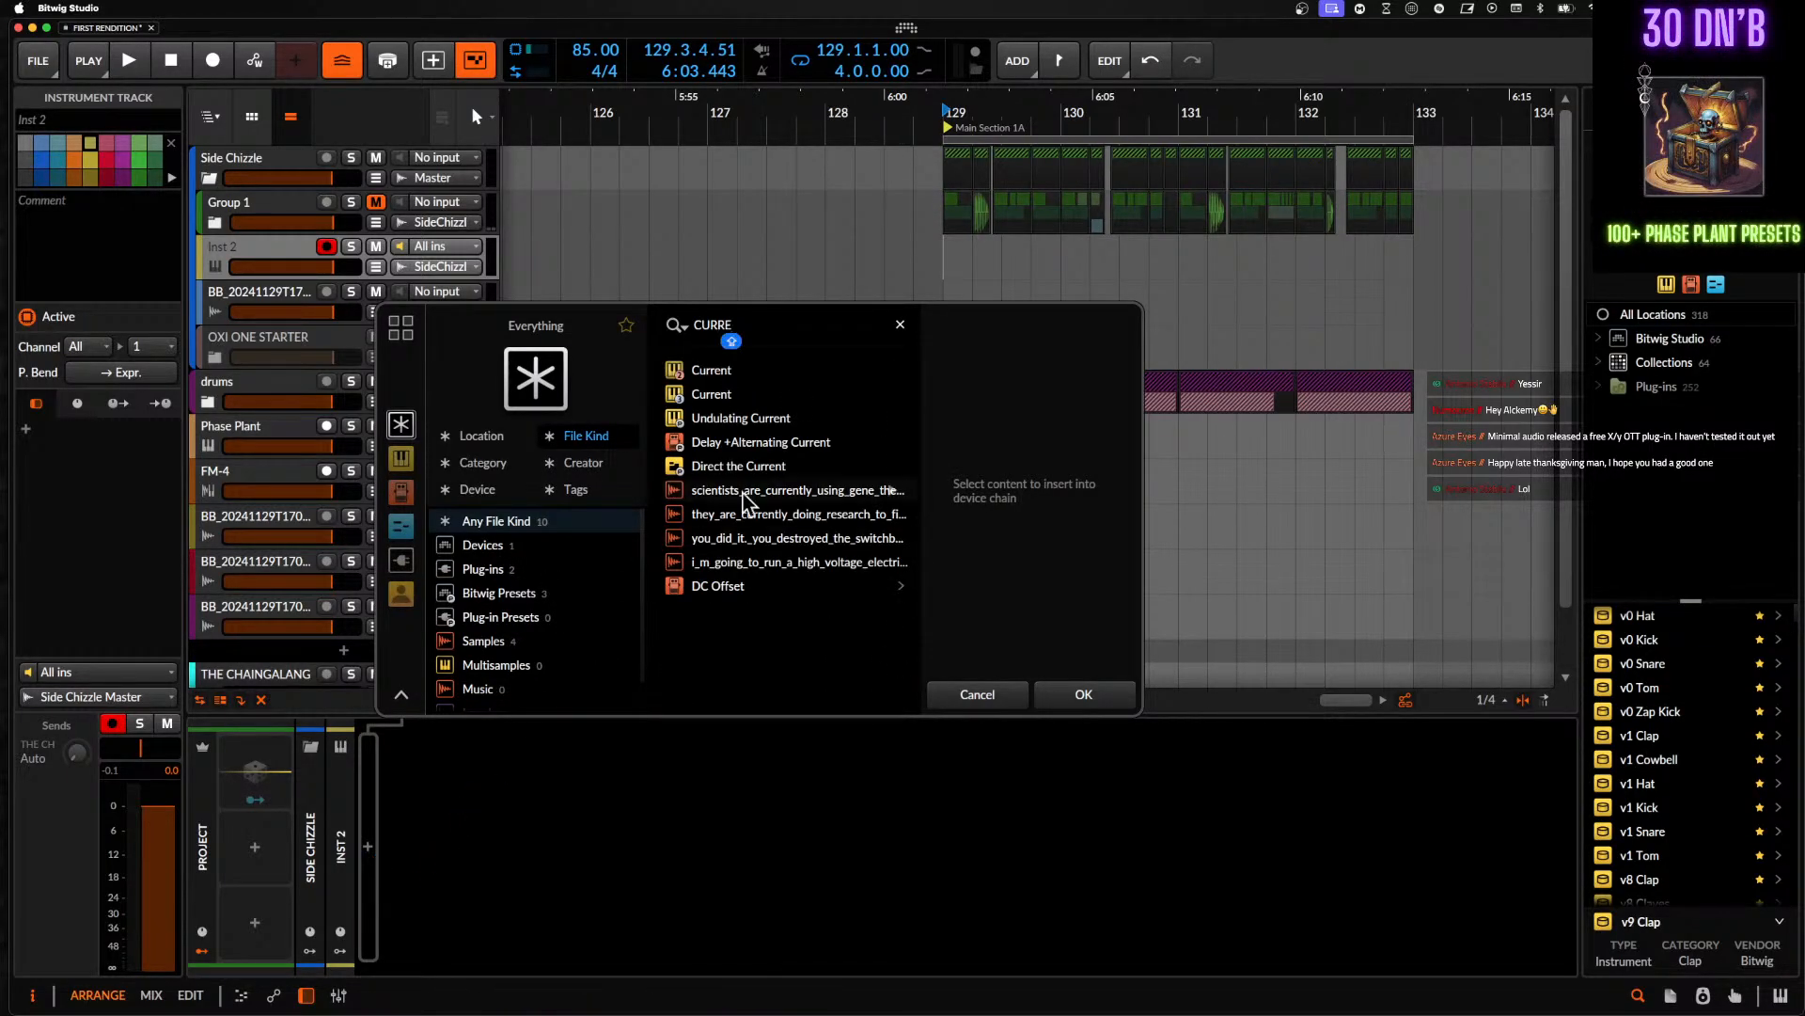
pyautogui.click(707, 394)
pyautogui.click(1072, 695)
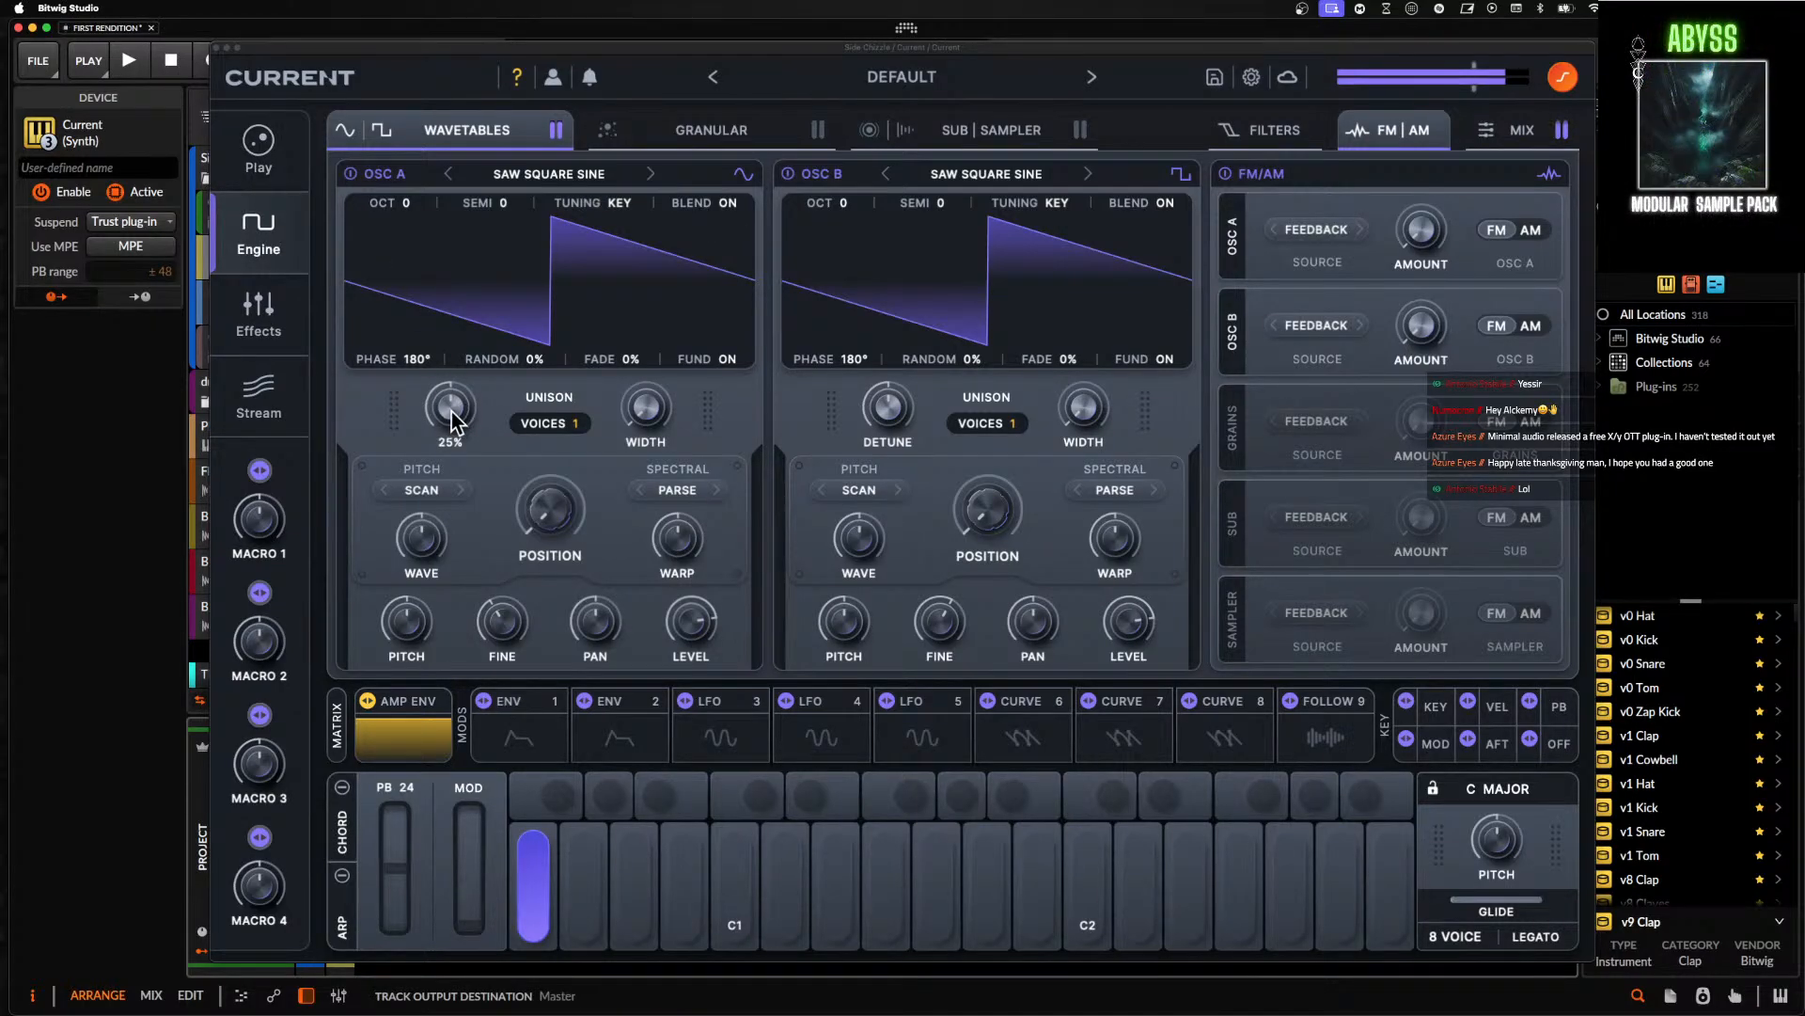
# - Adjust the compression thresholds of the Fuse Compressor in Current's effects chain
pyautogui.click(278, 305)
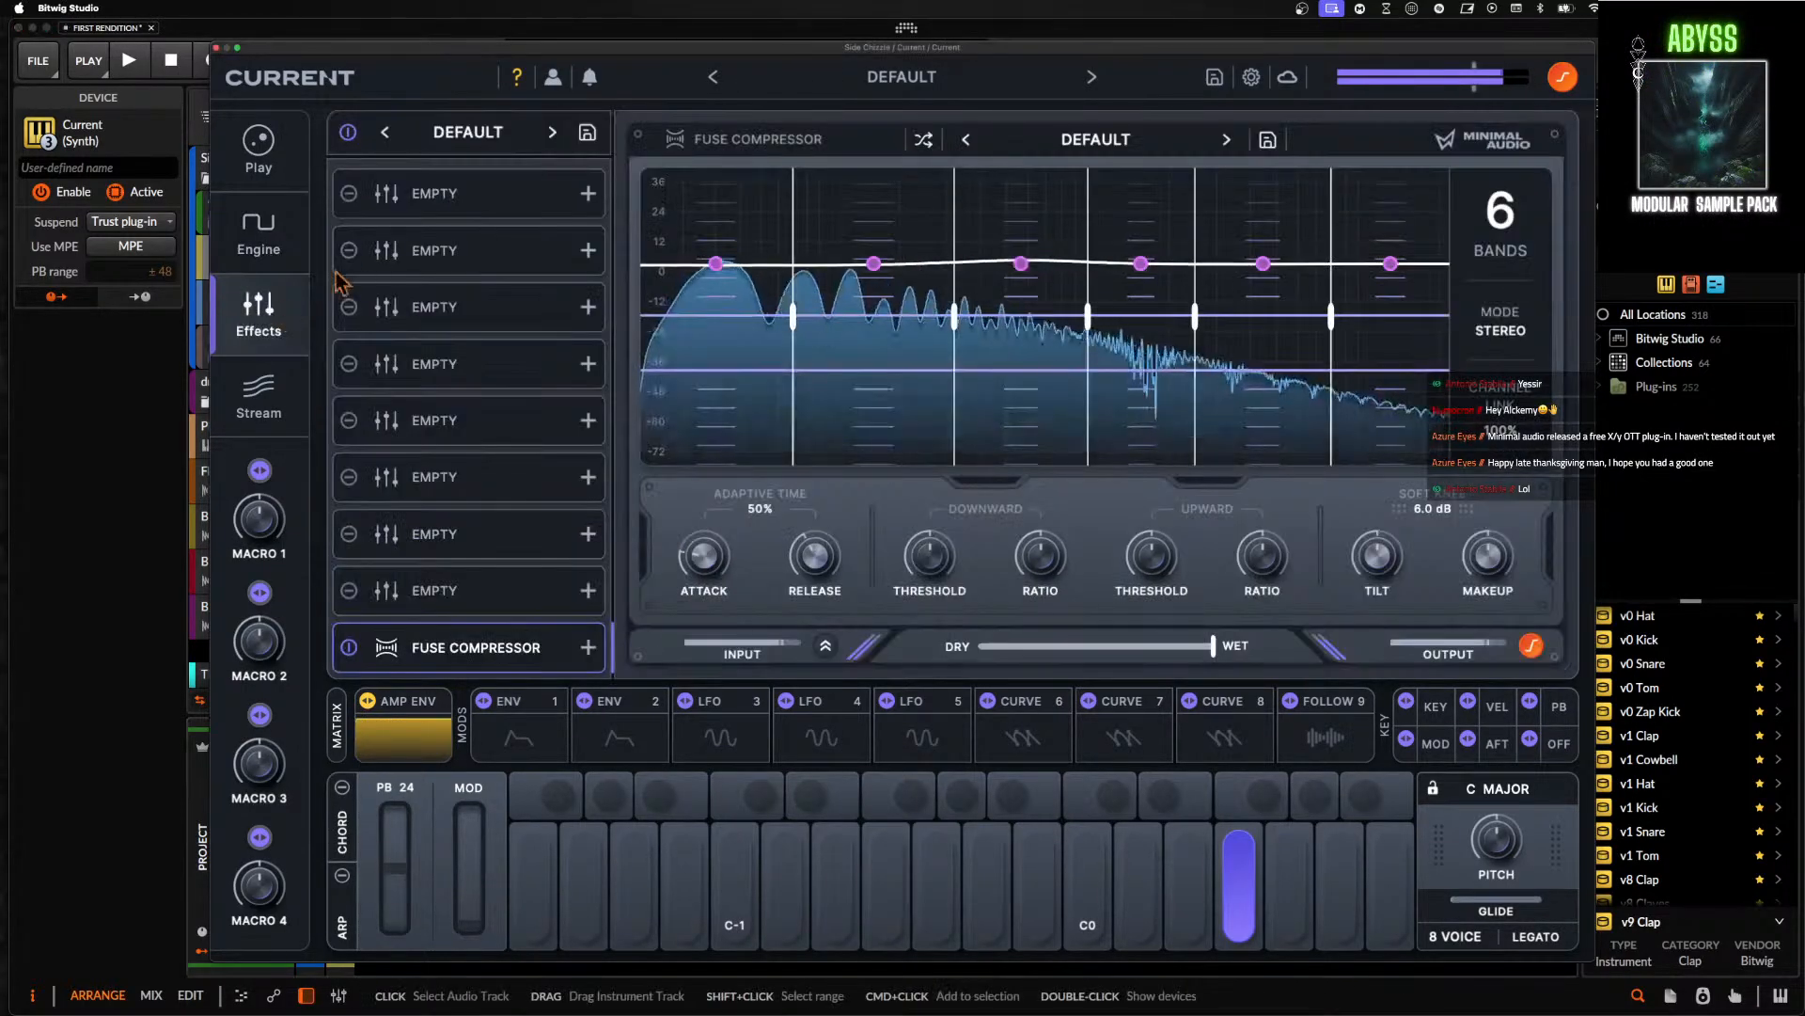
pyautogui.click(442, 192)
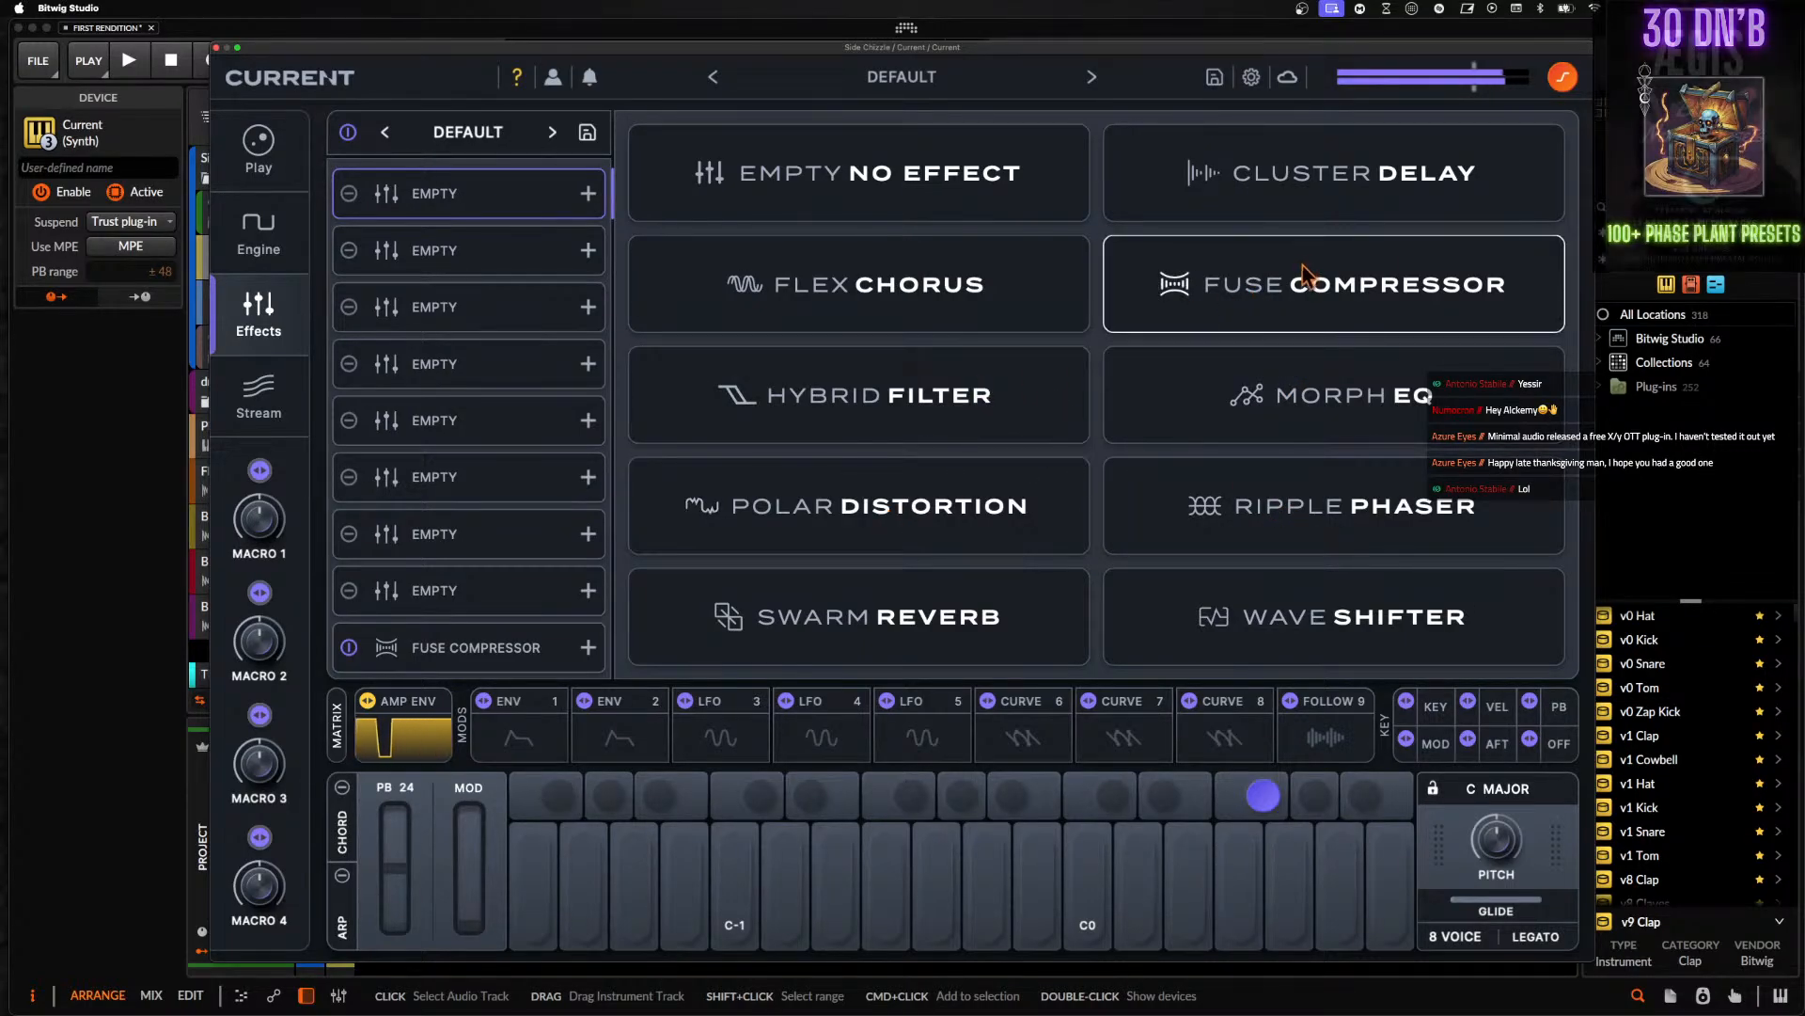
pyautogui.click(489, 646)
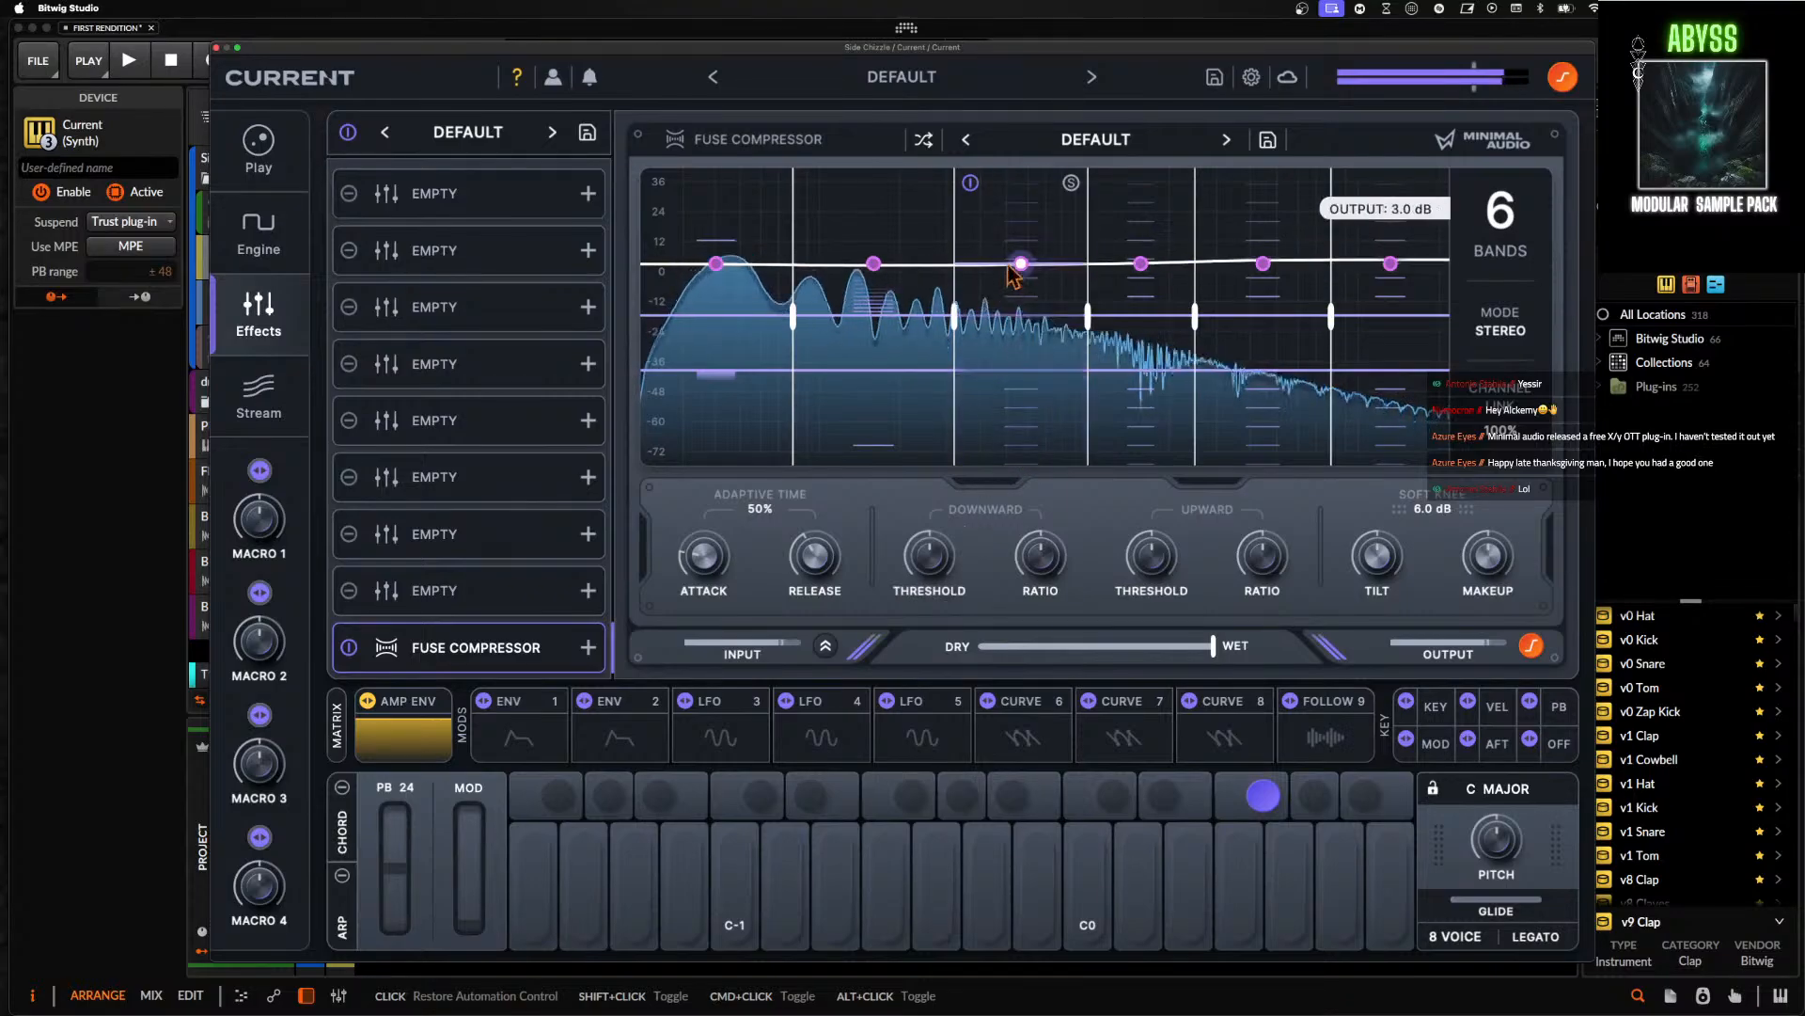
pyautogui.moveTo(940, 570); pyautogui.dragTo(934, 525)
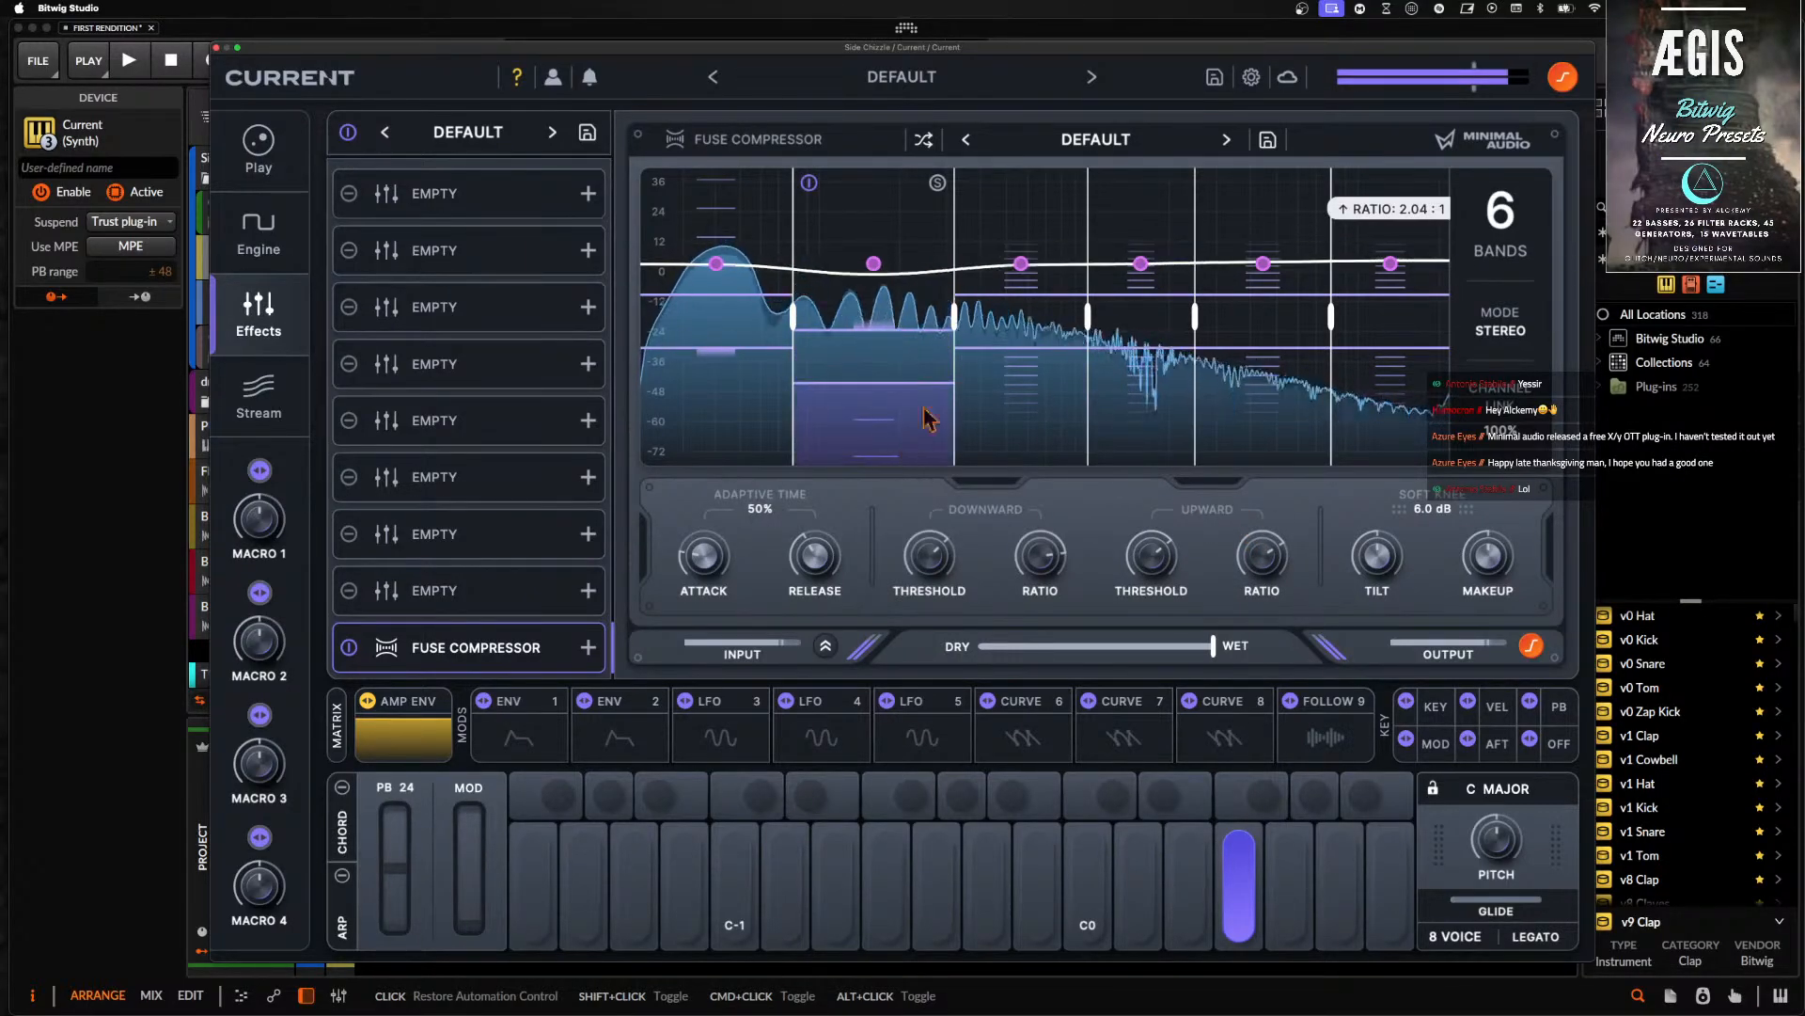
# - Add Polar Distortion to Current's first effect slot and adjust its drive
pyautogui.click(541, 273)
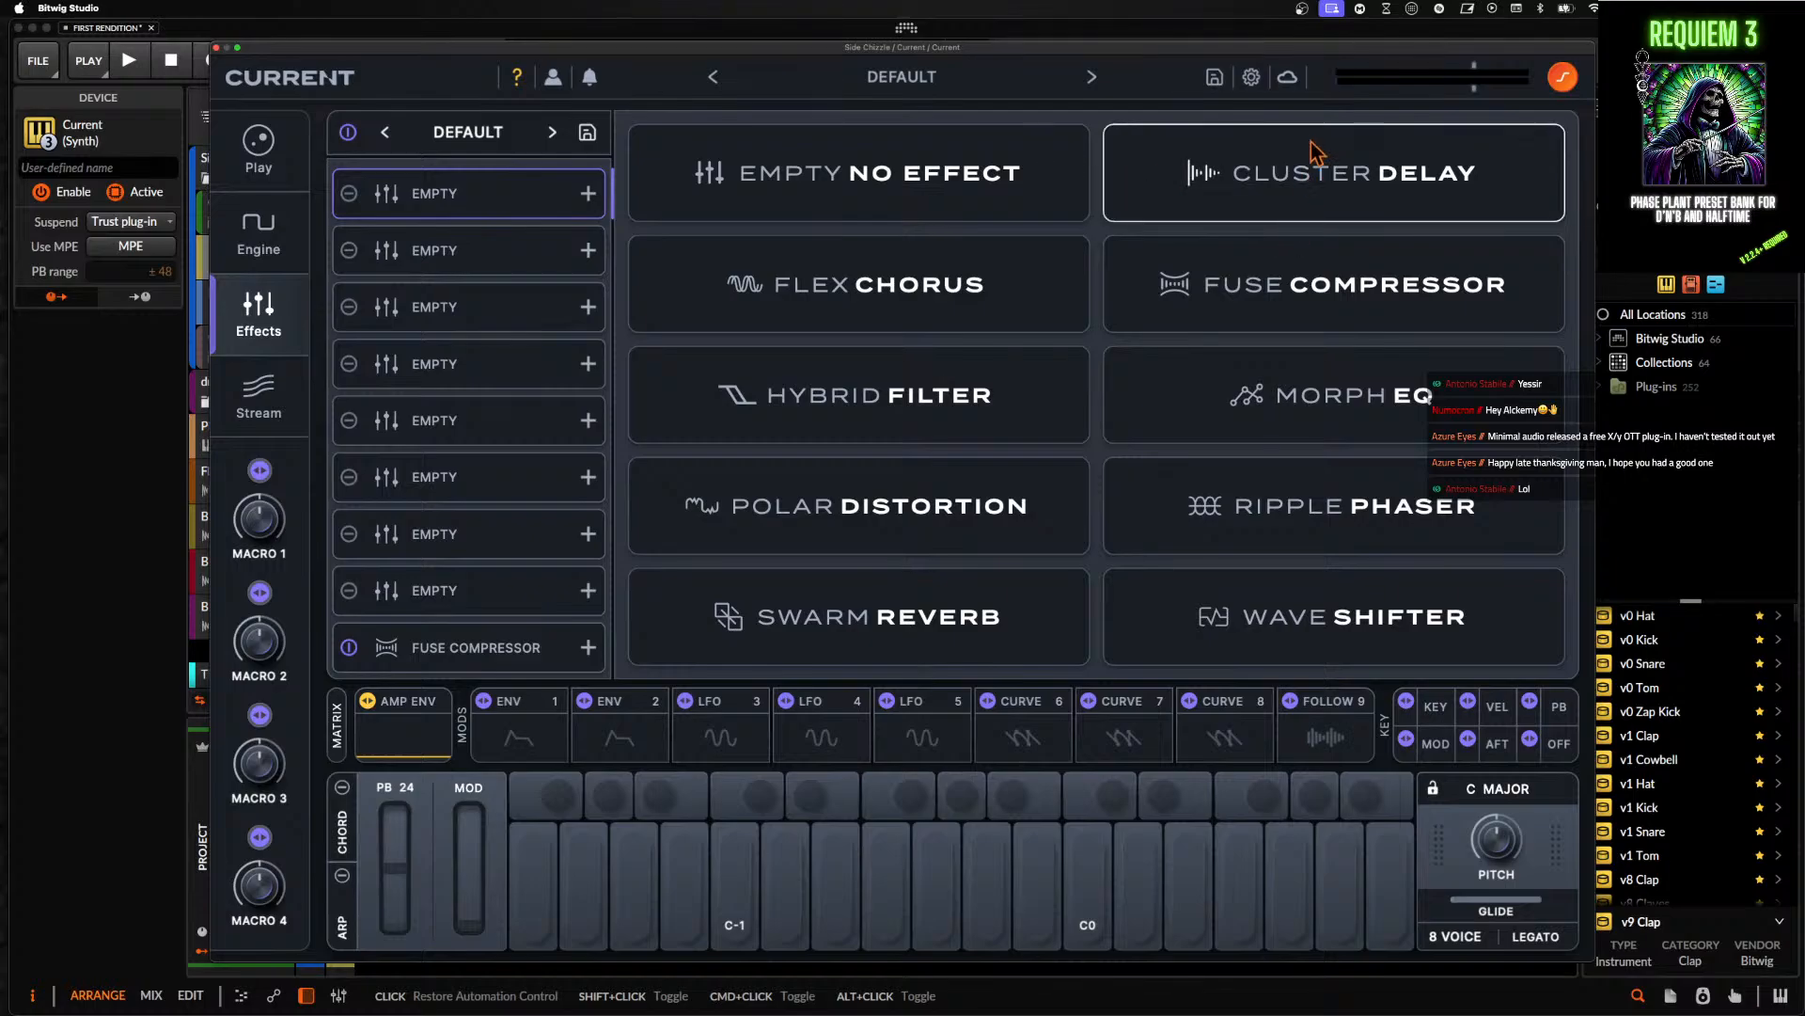
pyautogui.click(869, 522)
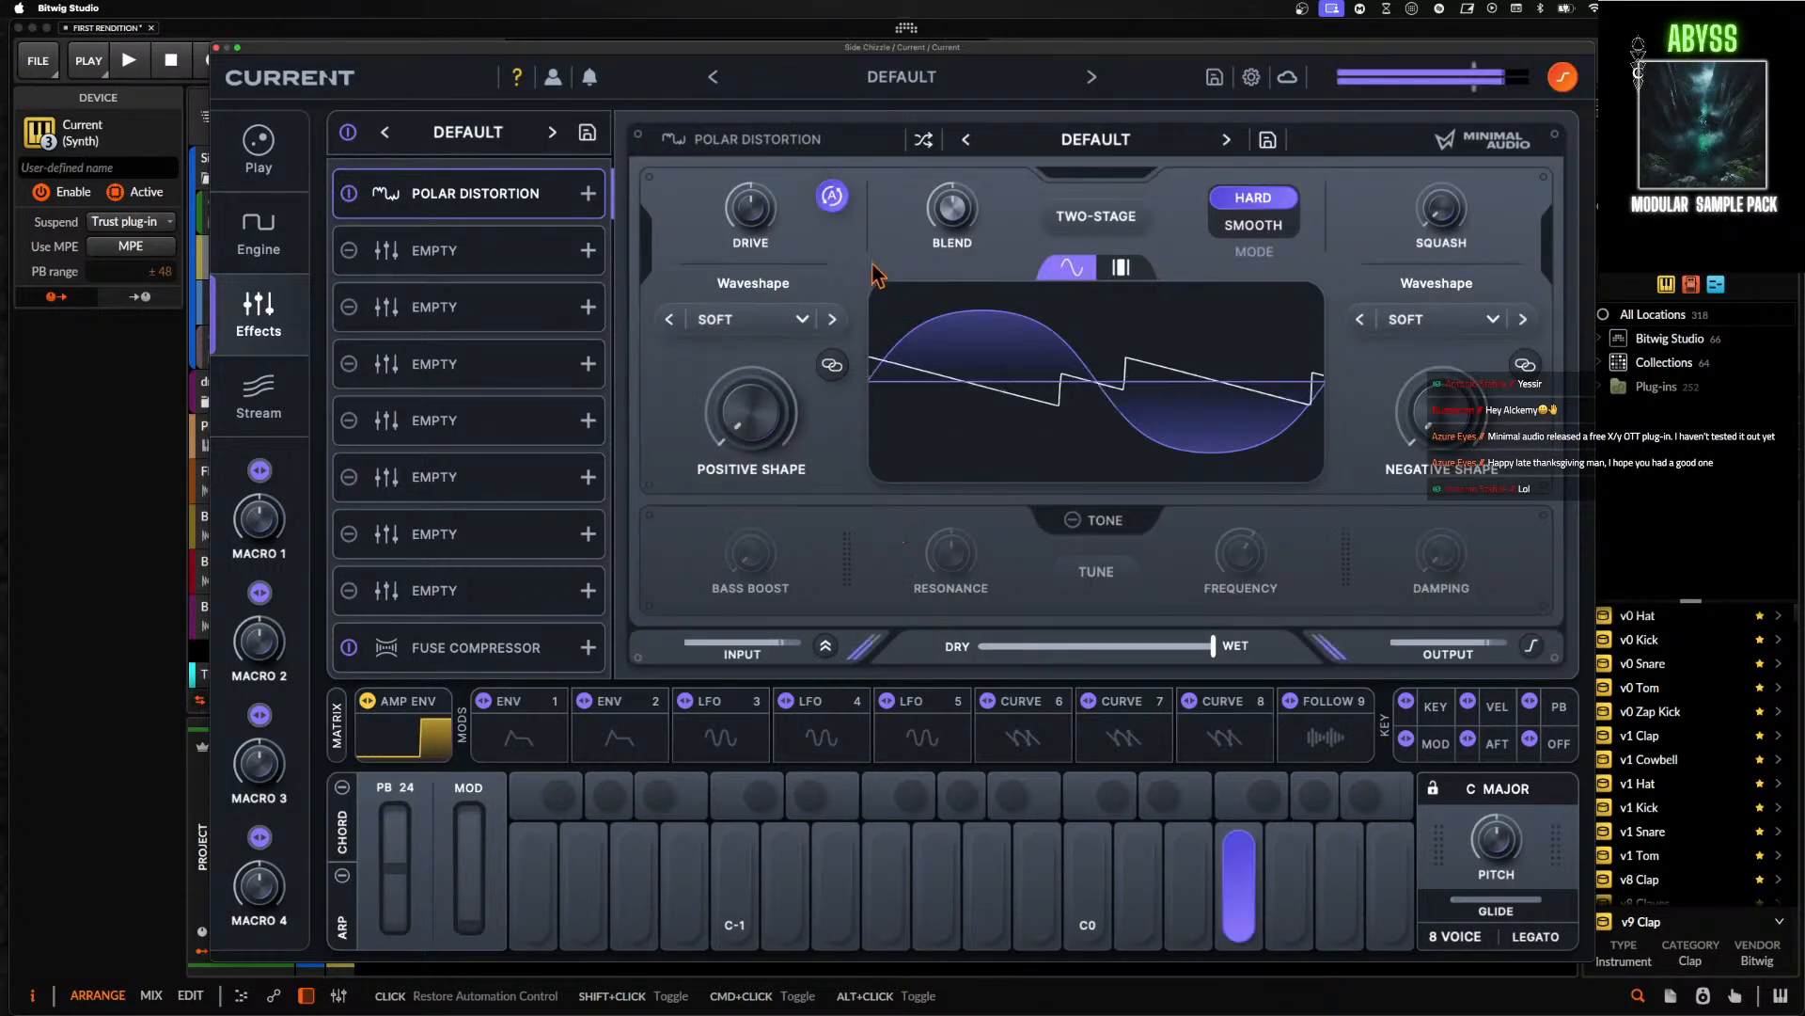
pyautogui.moveTo(739, 217); pyautogui.dragTo(742, 202)
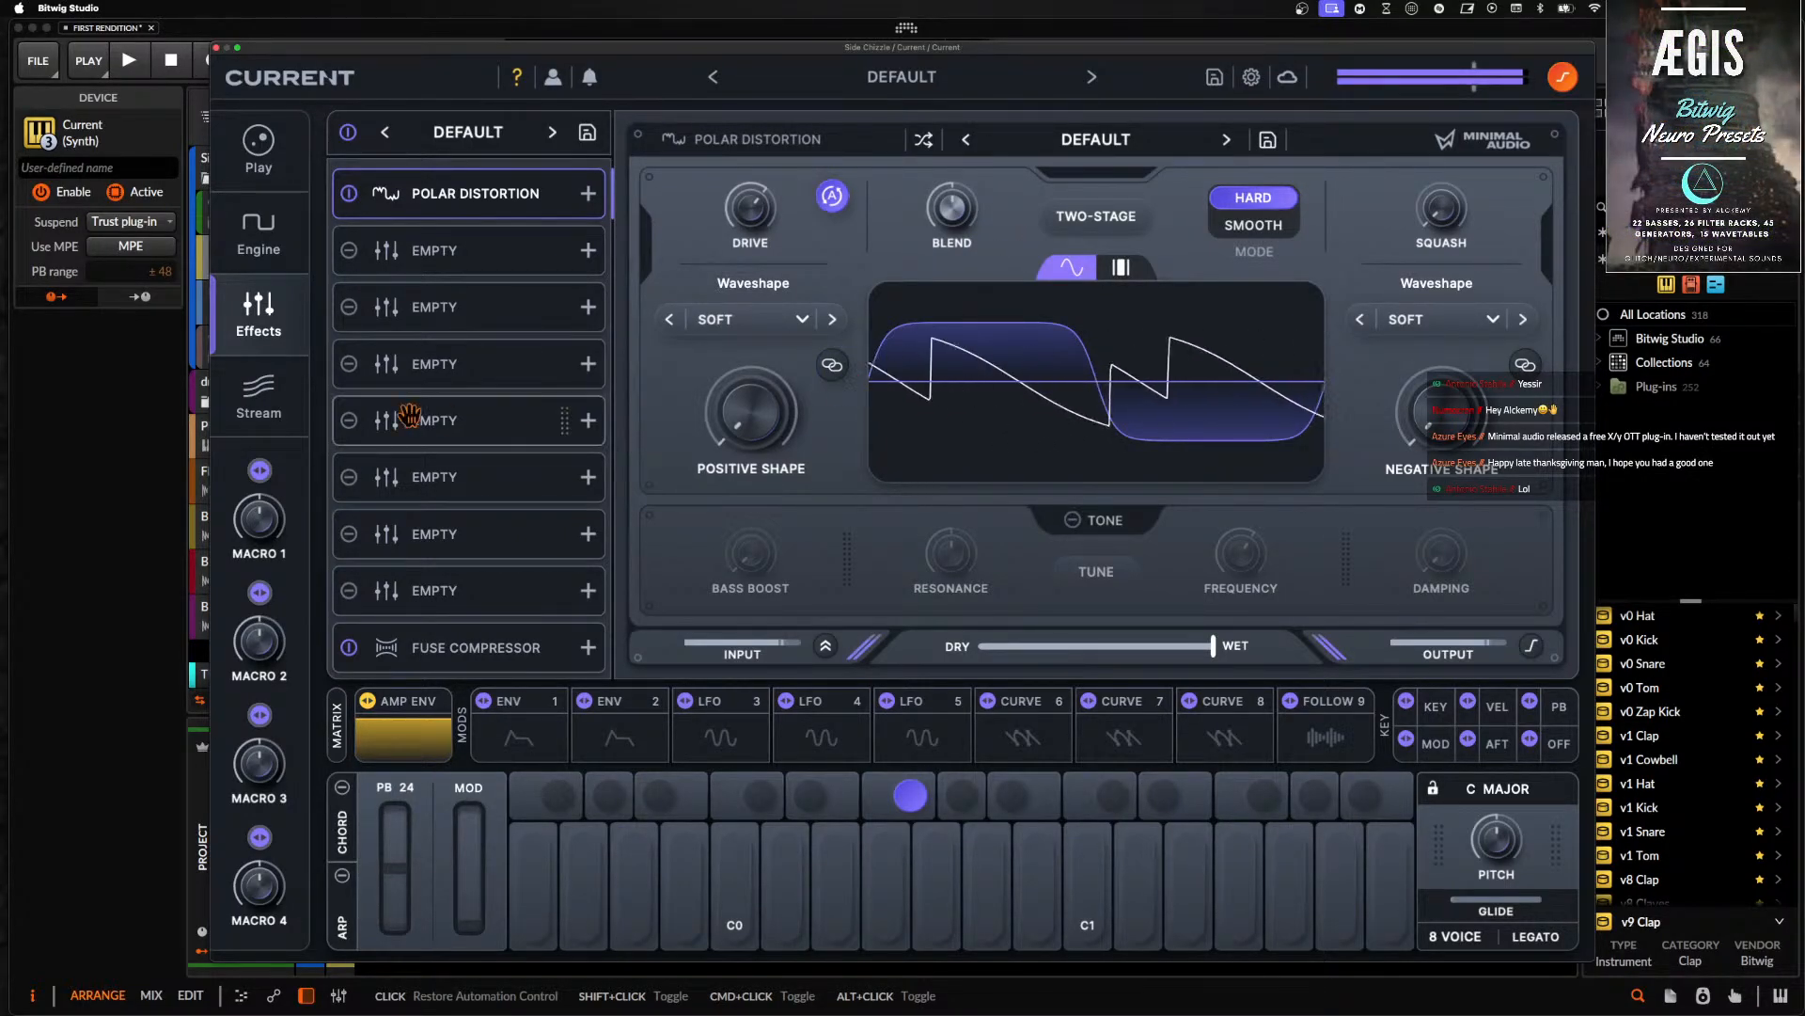
# - Adjust OSC A's unison detune to about 19% and enable Current's Sub oscillator
pyautogui.click(257, 235)
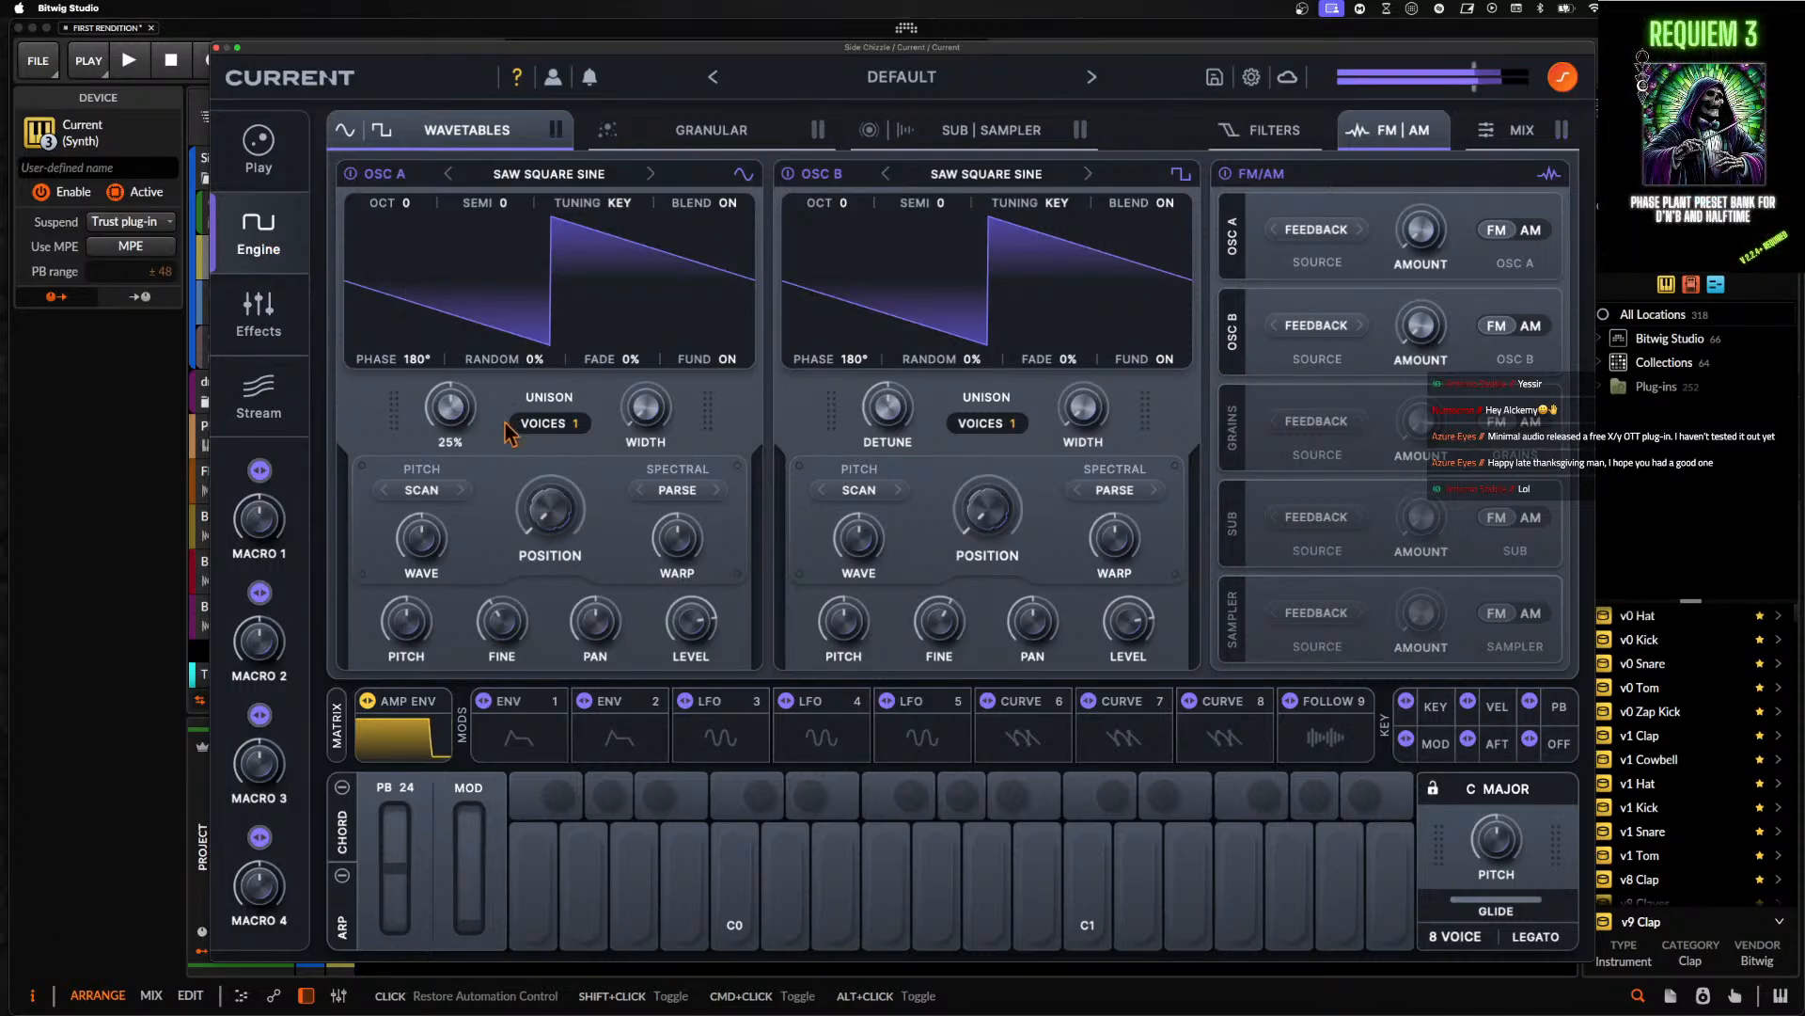
pyautogui.moveTo(467, 423)
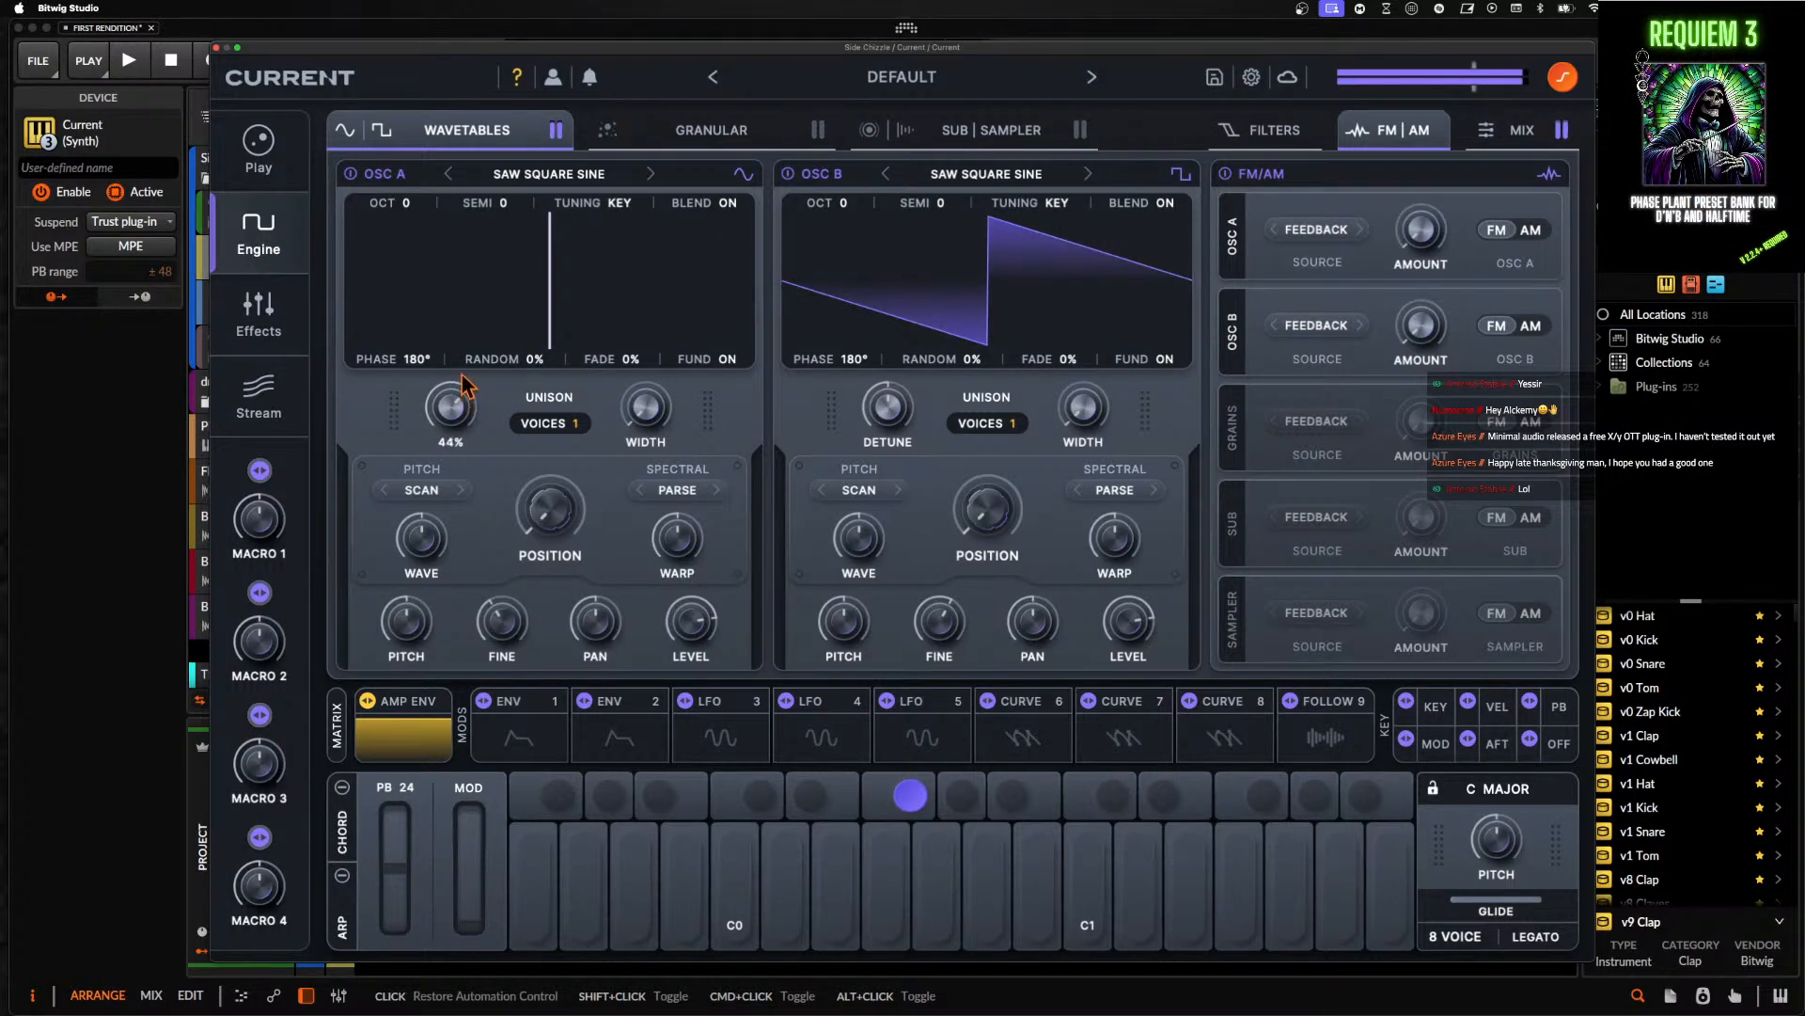
pyautogui.moveTo(511, 635)
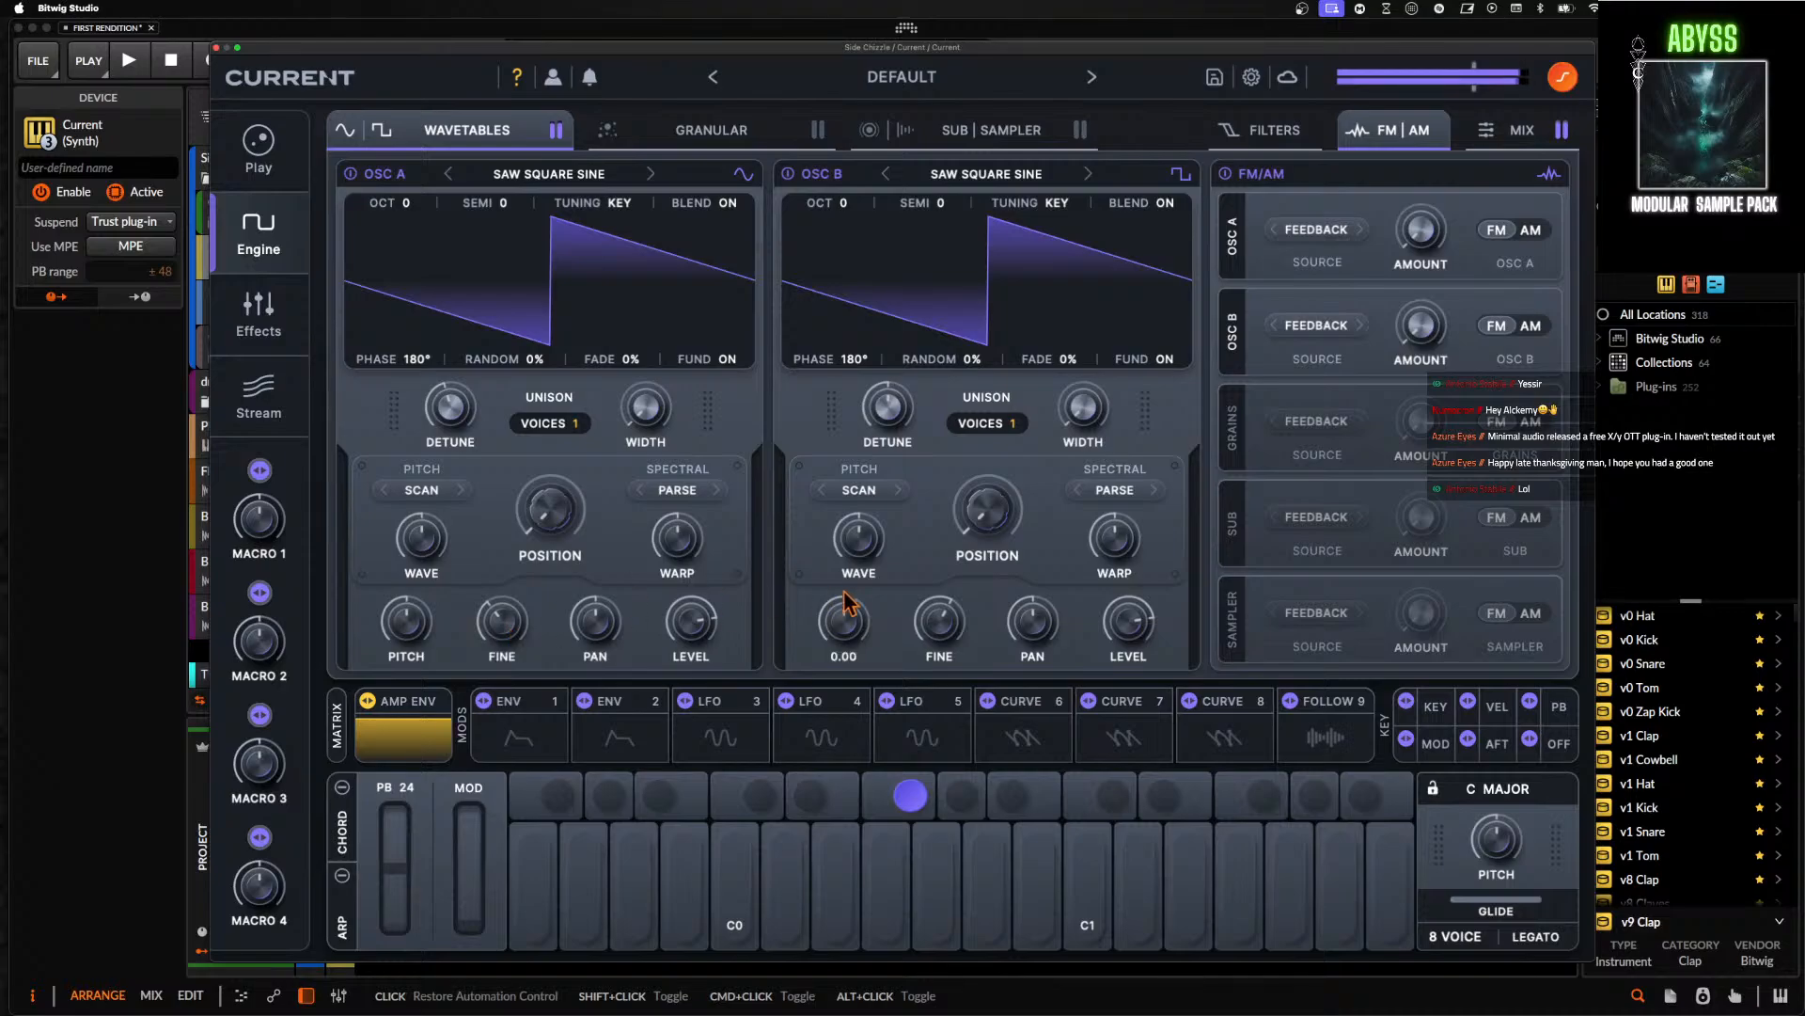
pyautogui.scroll(3, 937, 623)
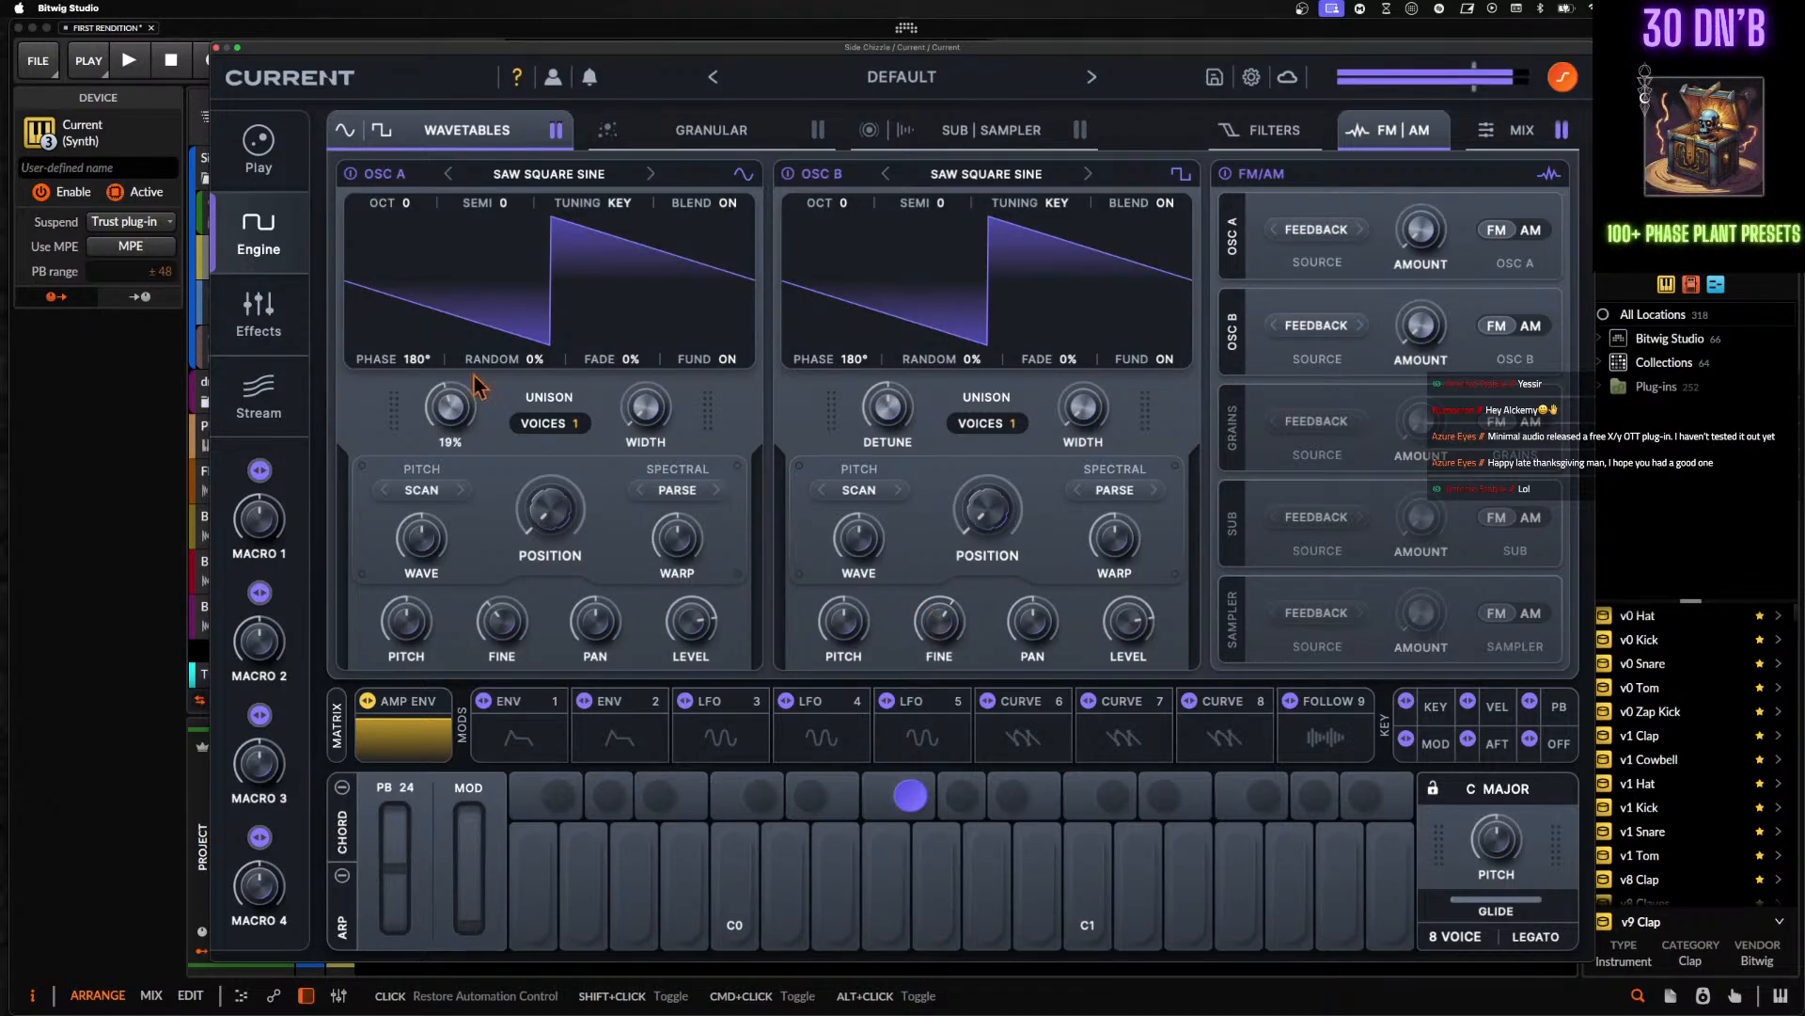
pyautogui.click(866, 128)
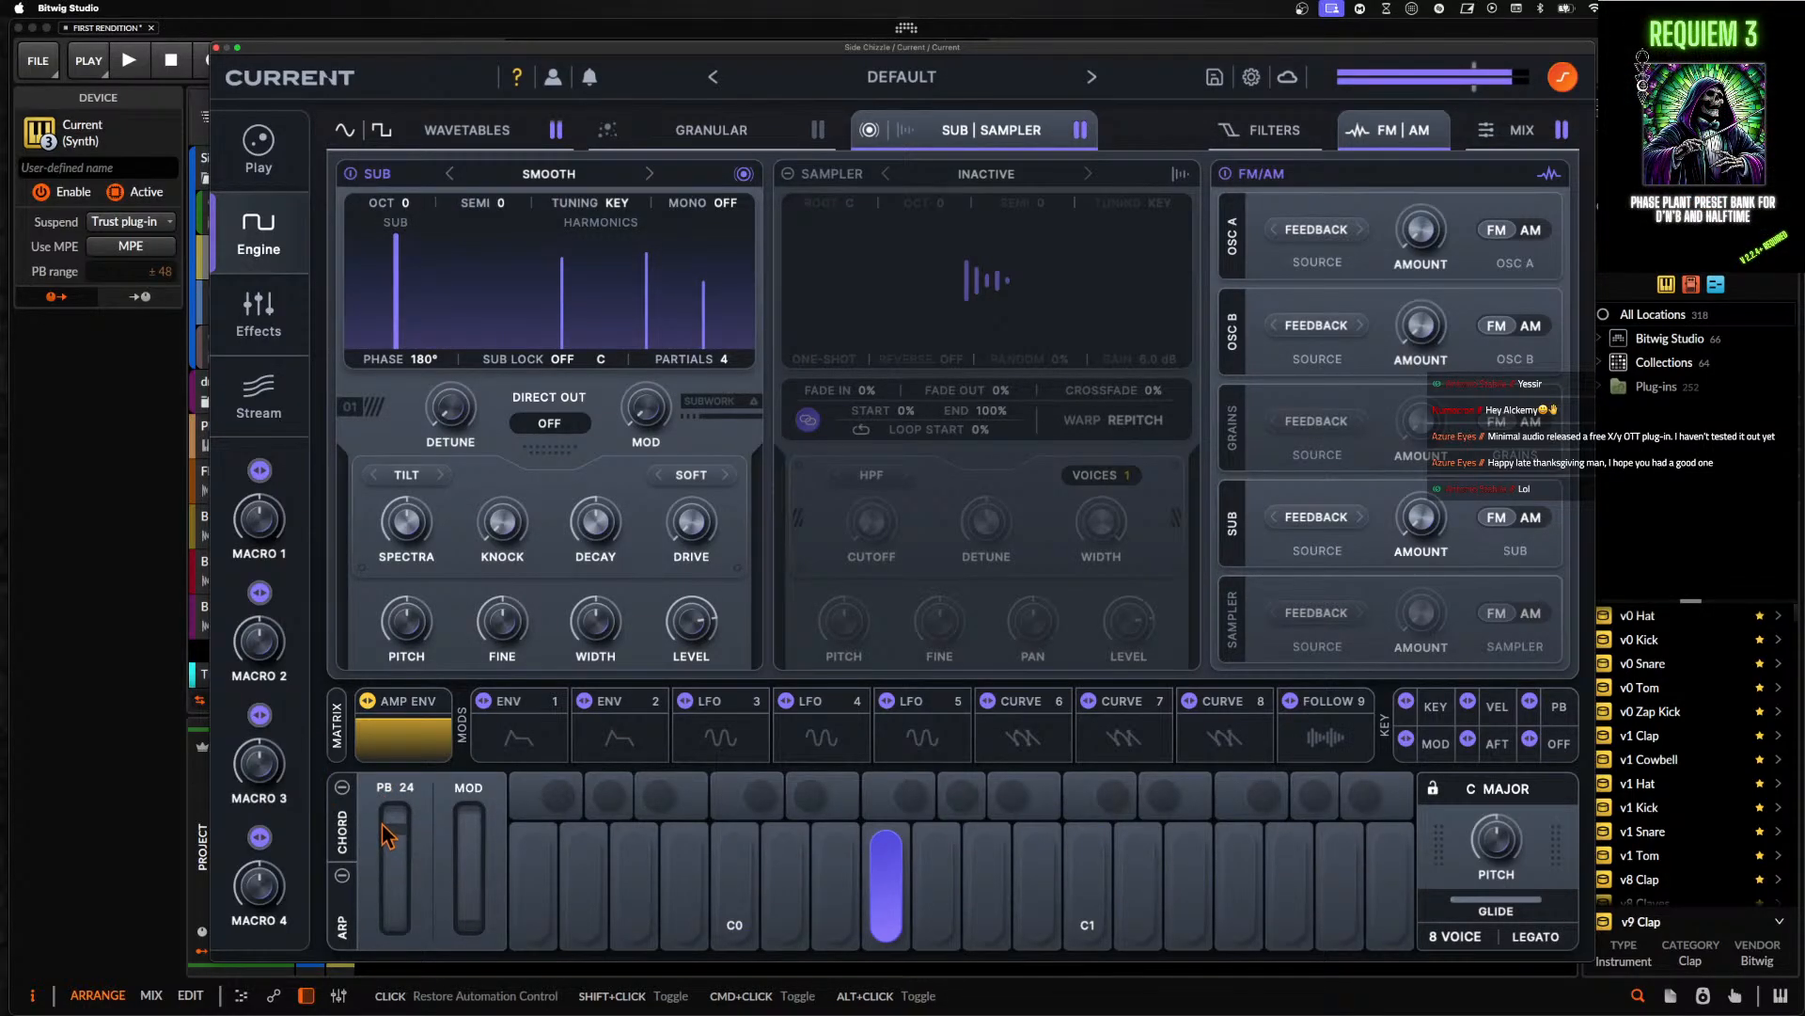
# - Toggle the auto option beside Polar Distortion's drive, set the drive to 3.6 dB, and close the Current window
pyautogui.click(259, 310)
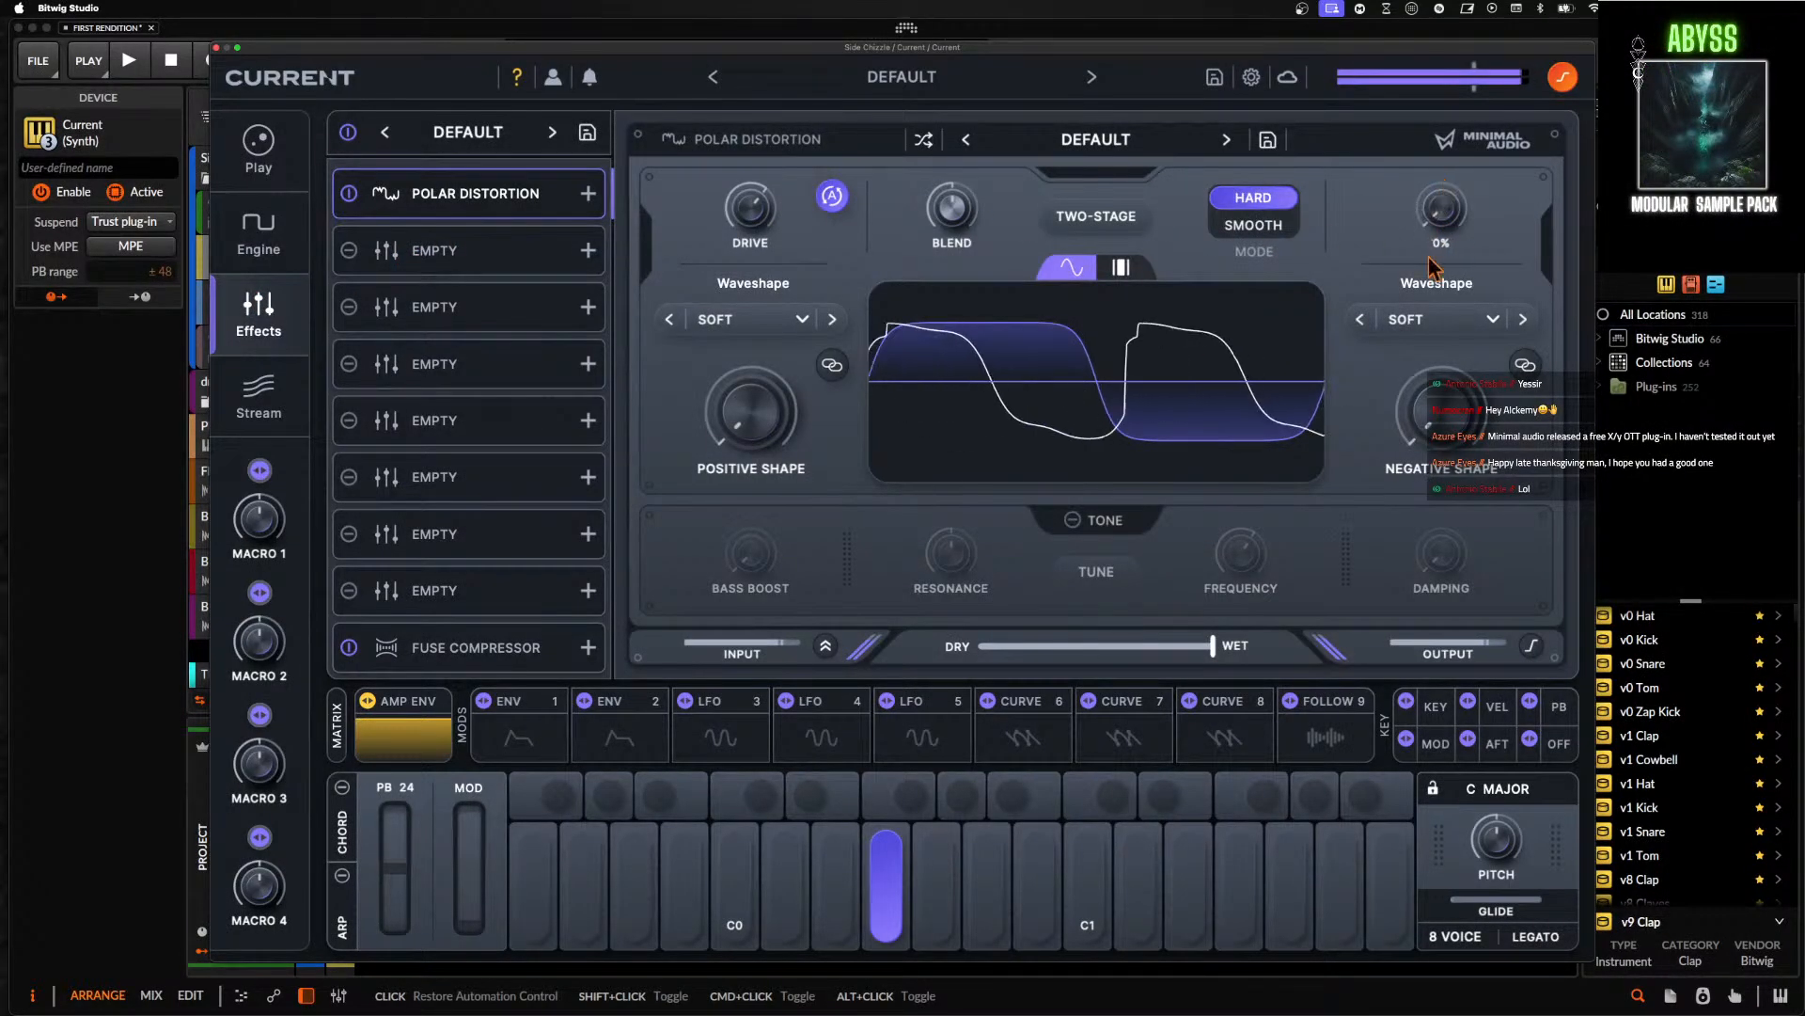
pyautogui.click(832, 196)
pyautogui.moveTo(751, 218); pyautogui.dragTo(746, 231)
pyautogui.click(259, 234)
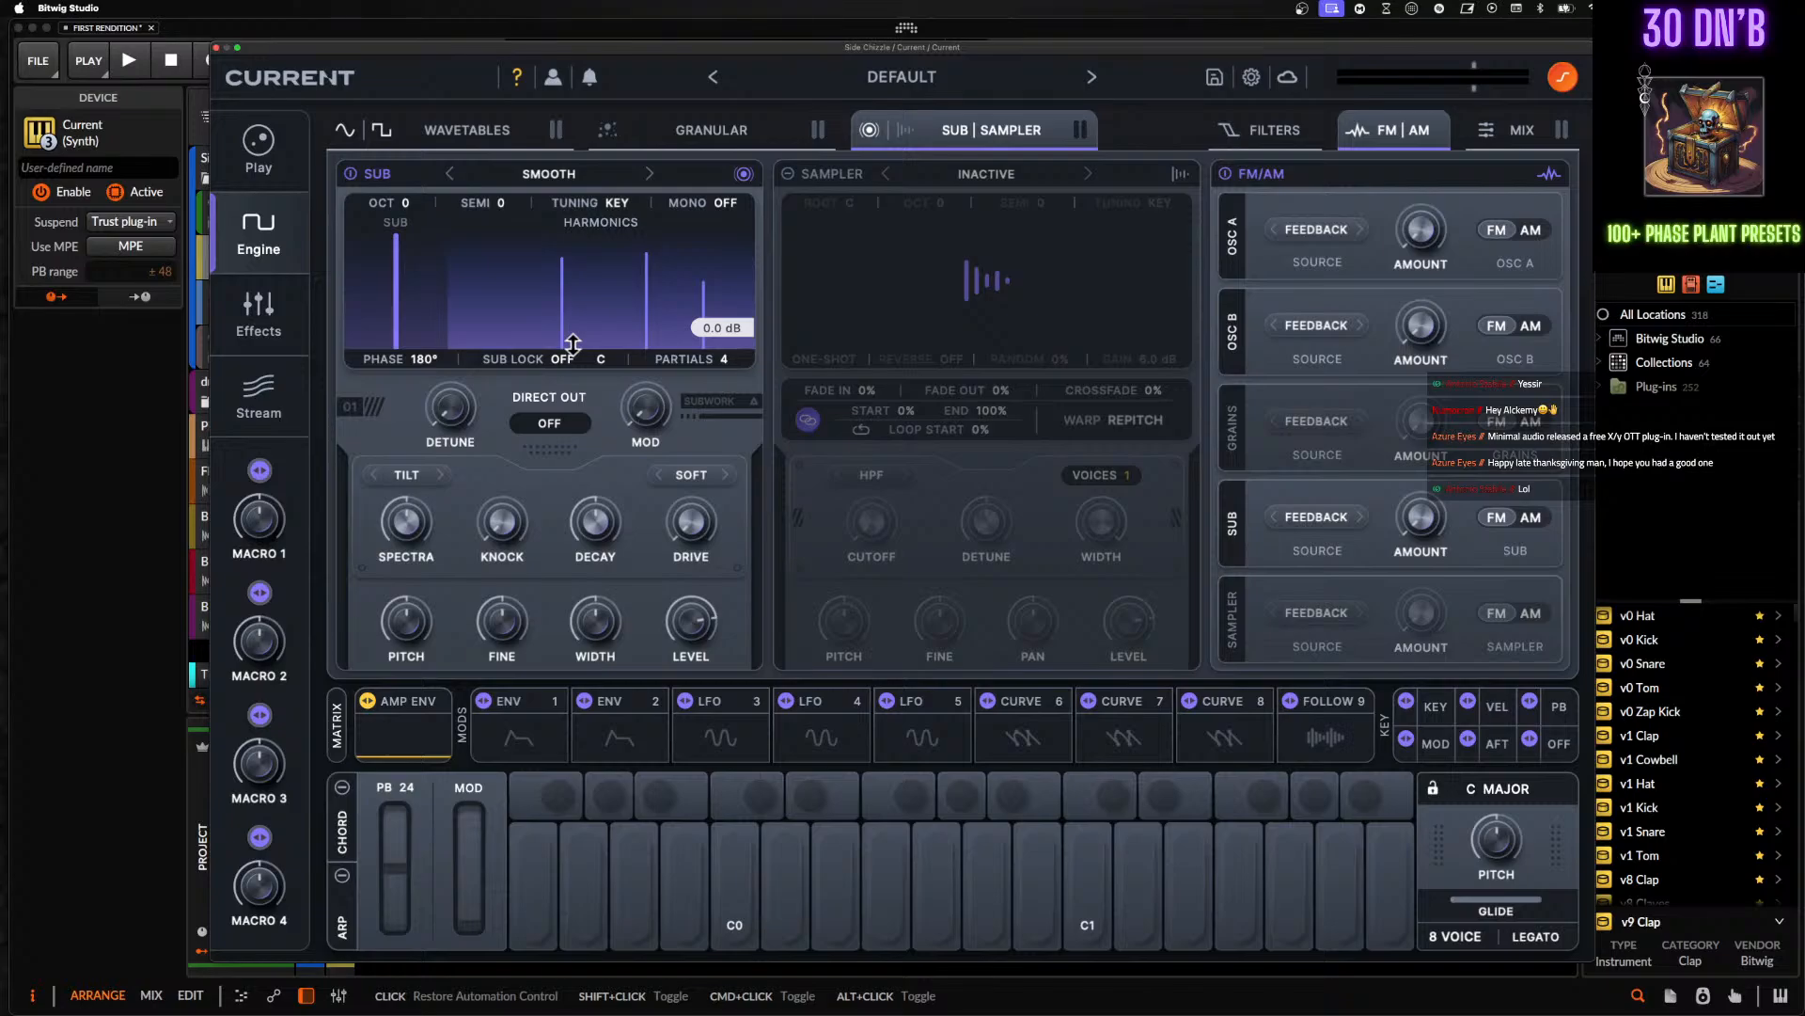
pyautogui.click(217, 47)
# - Expand the drums group and select the super pork rakka #1 clip at bar 129 inside the Fundamentals subgroup
pyautogui.click(1002, 400)
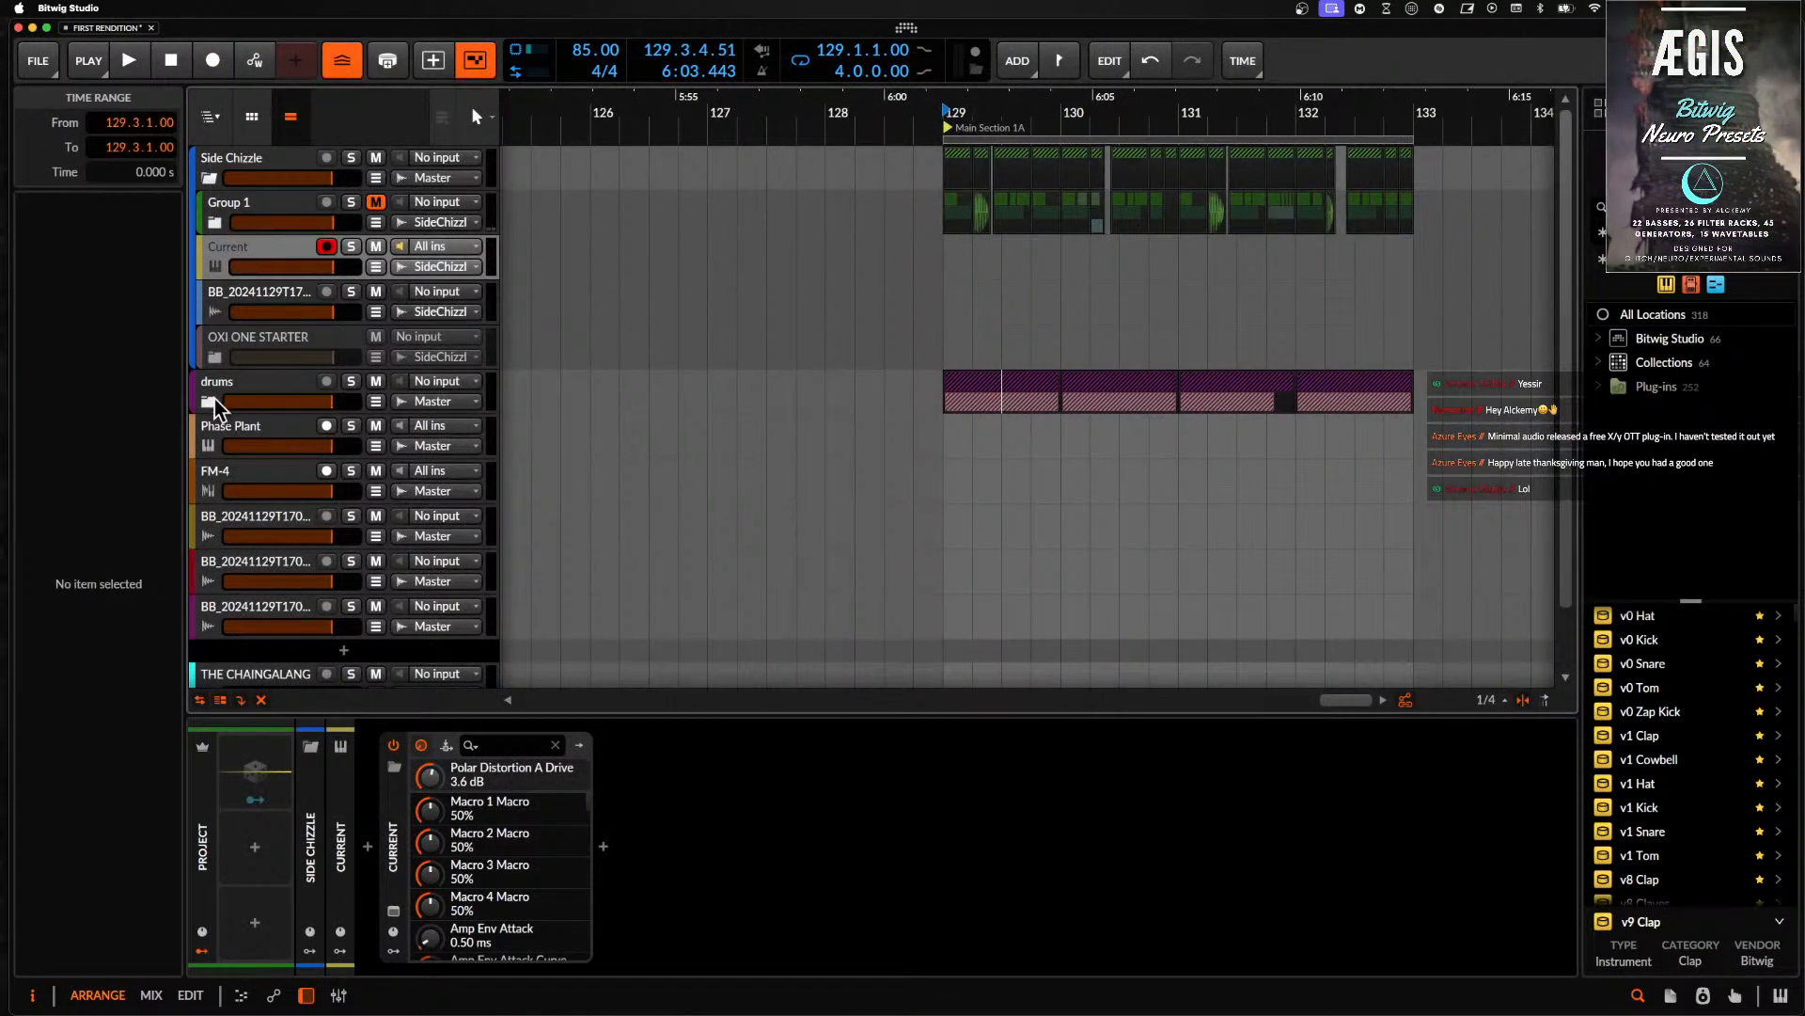
pyautogui.click(213, 401)
pyautogui.scroll(3, 1065, 402)
pyautogui.scroll(-5, 1065, 402)
pyautogui.scroll(3, 1065, 402)
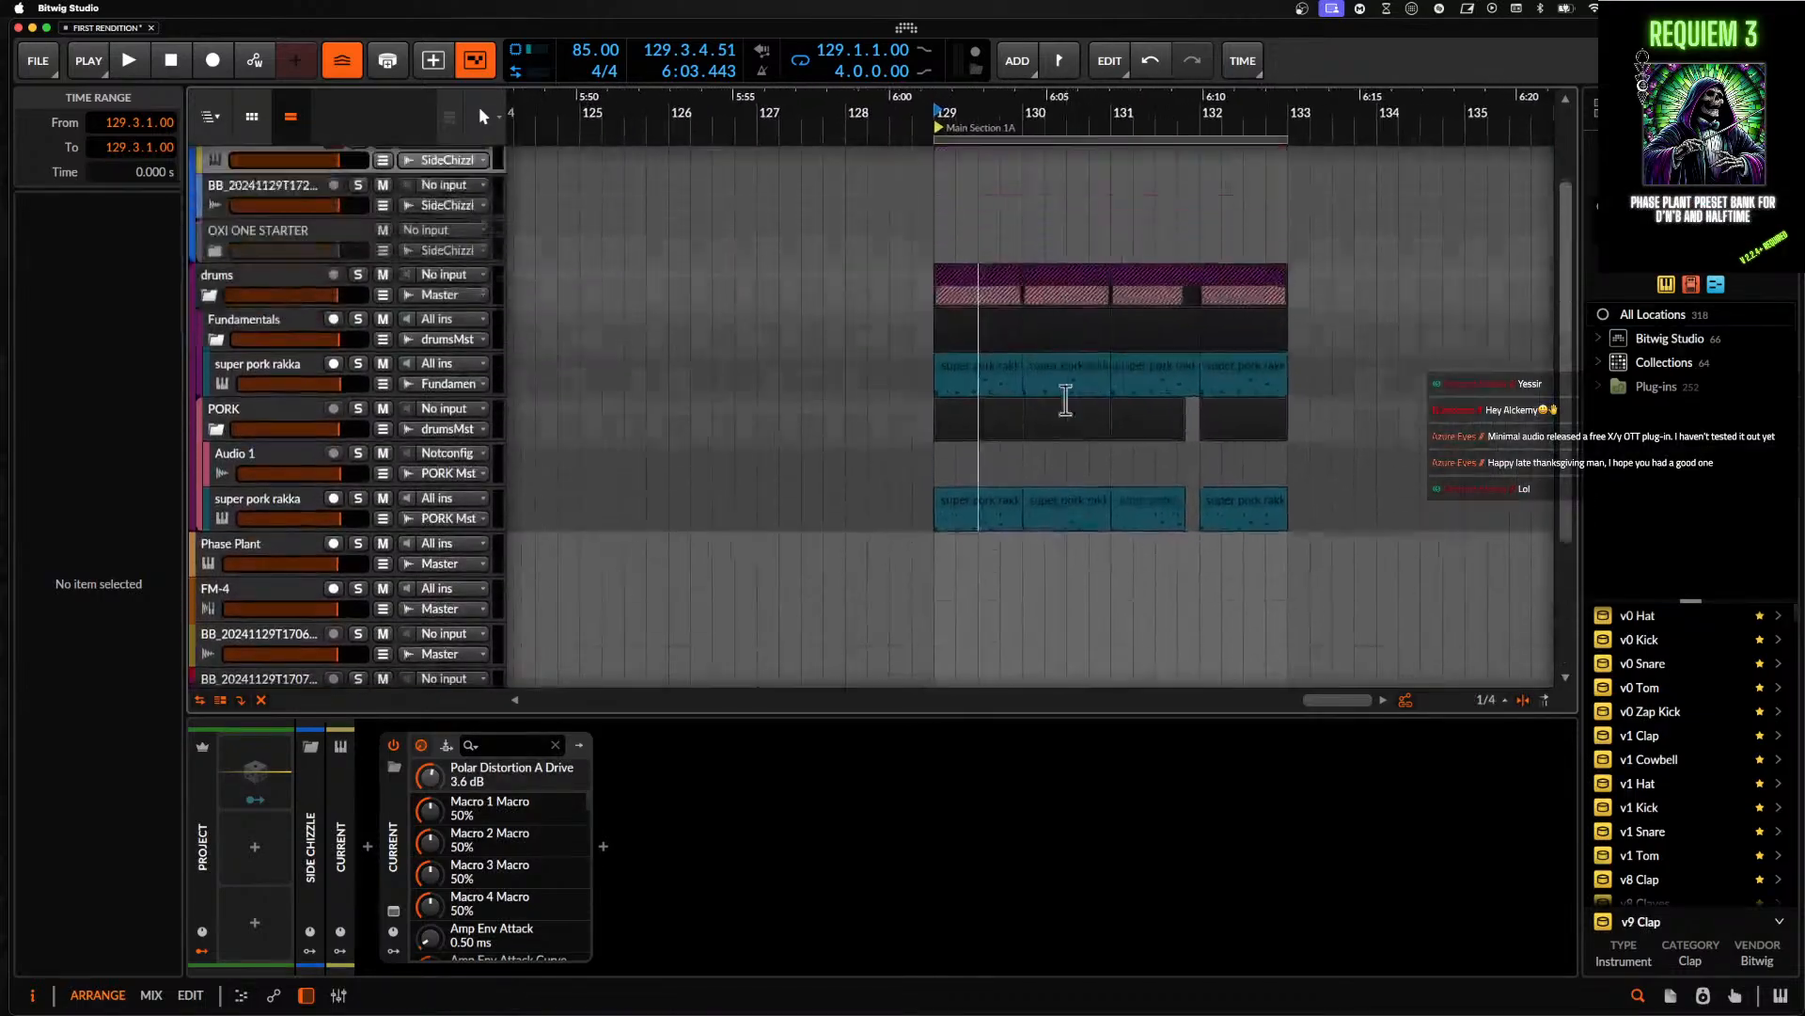
pyautogui.scroll(2, 1066, 401)
pyautogui.scroll(3, 1055, 408)
pyautogui.click(950, 428)
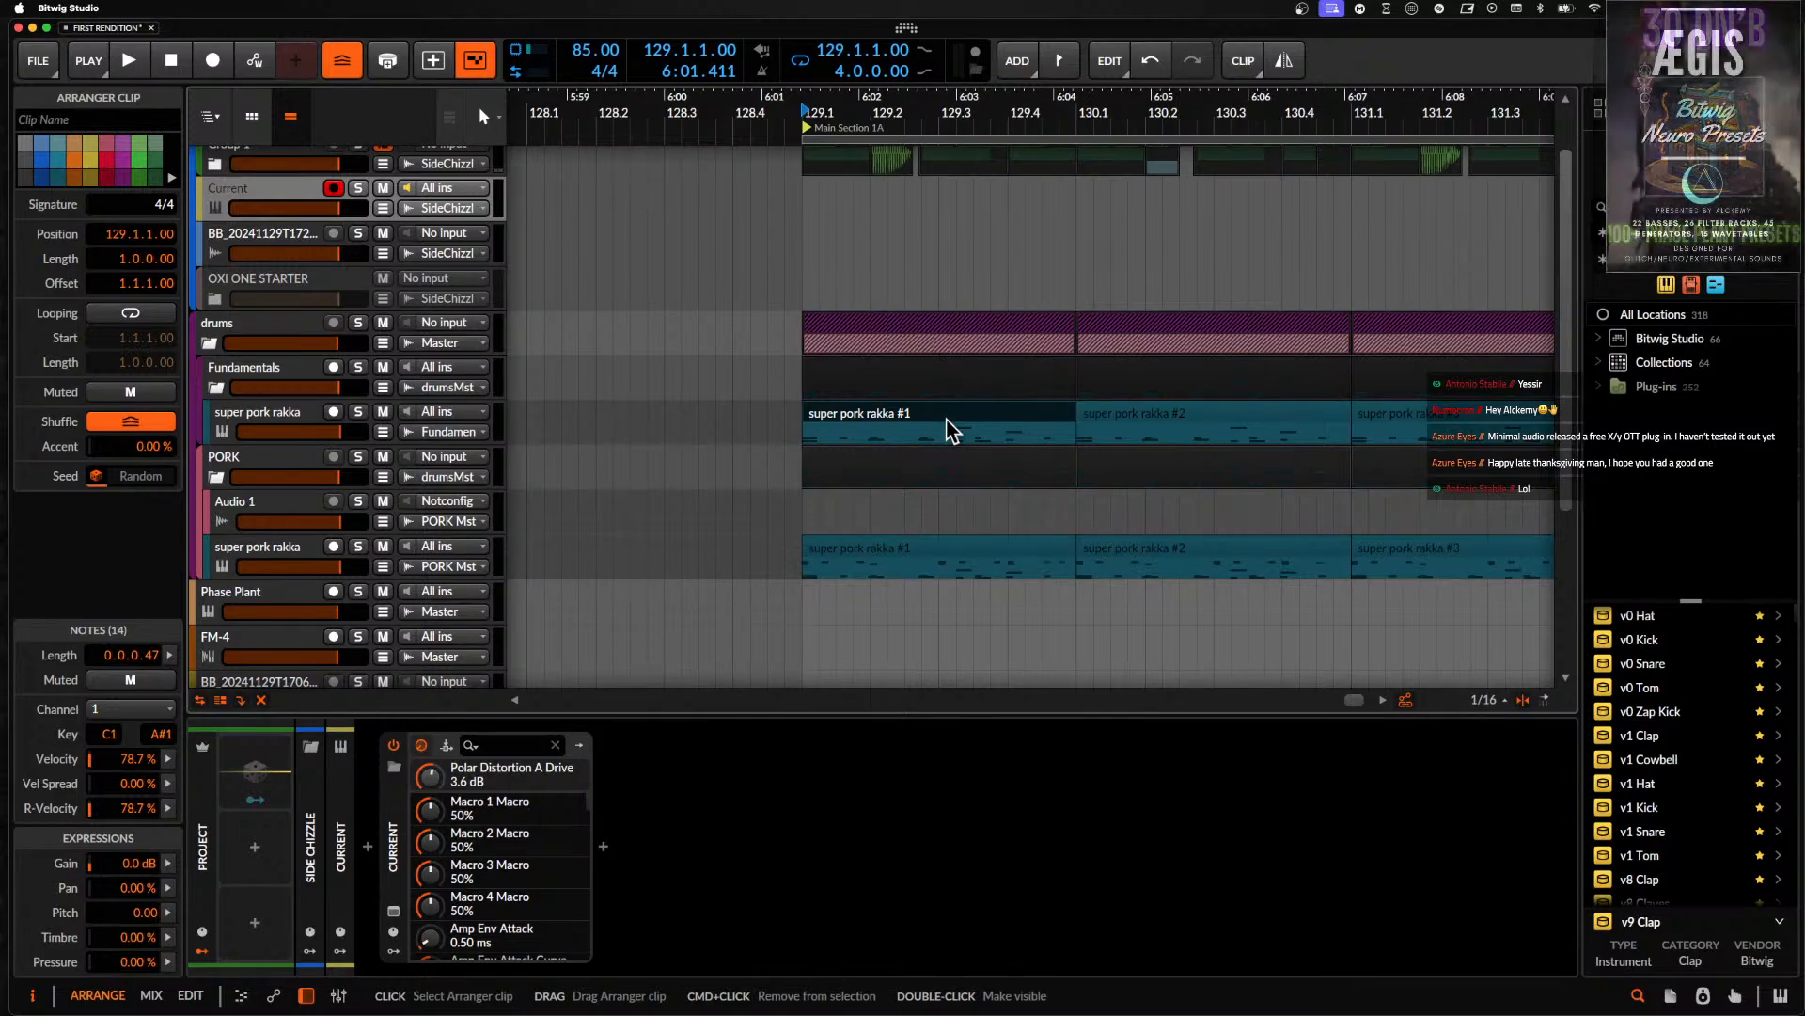
pyautogui.scroll(-3, 952, 430)
pyautogui.hscroll(3, 952, 423)
pyautogui.scroll(1, 952, 423)
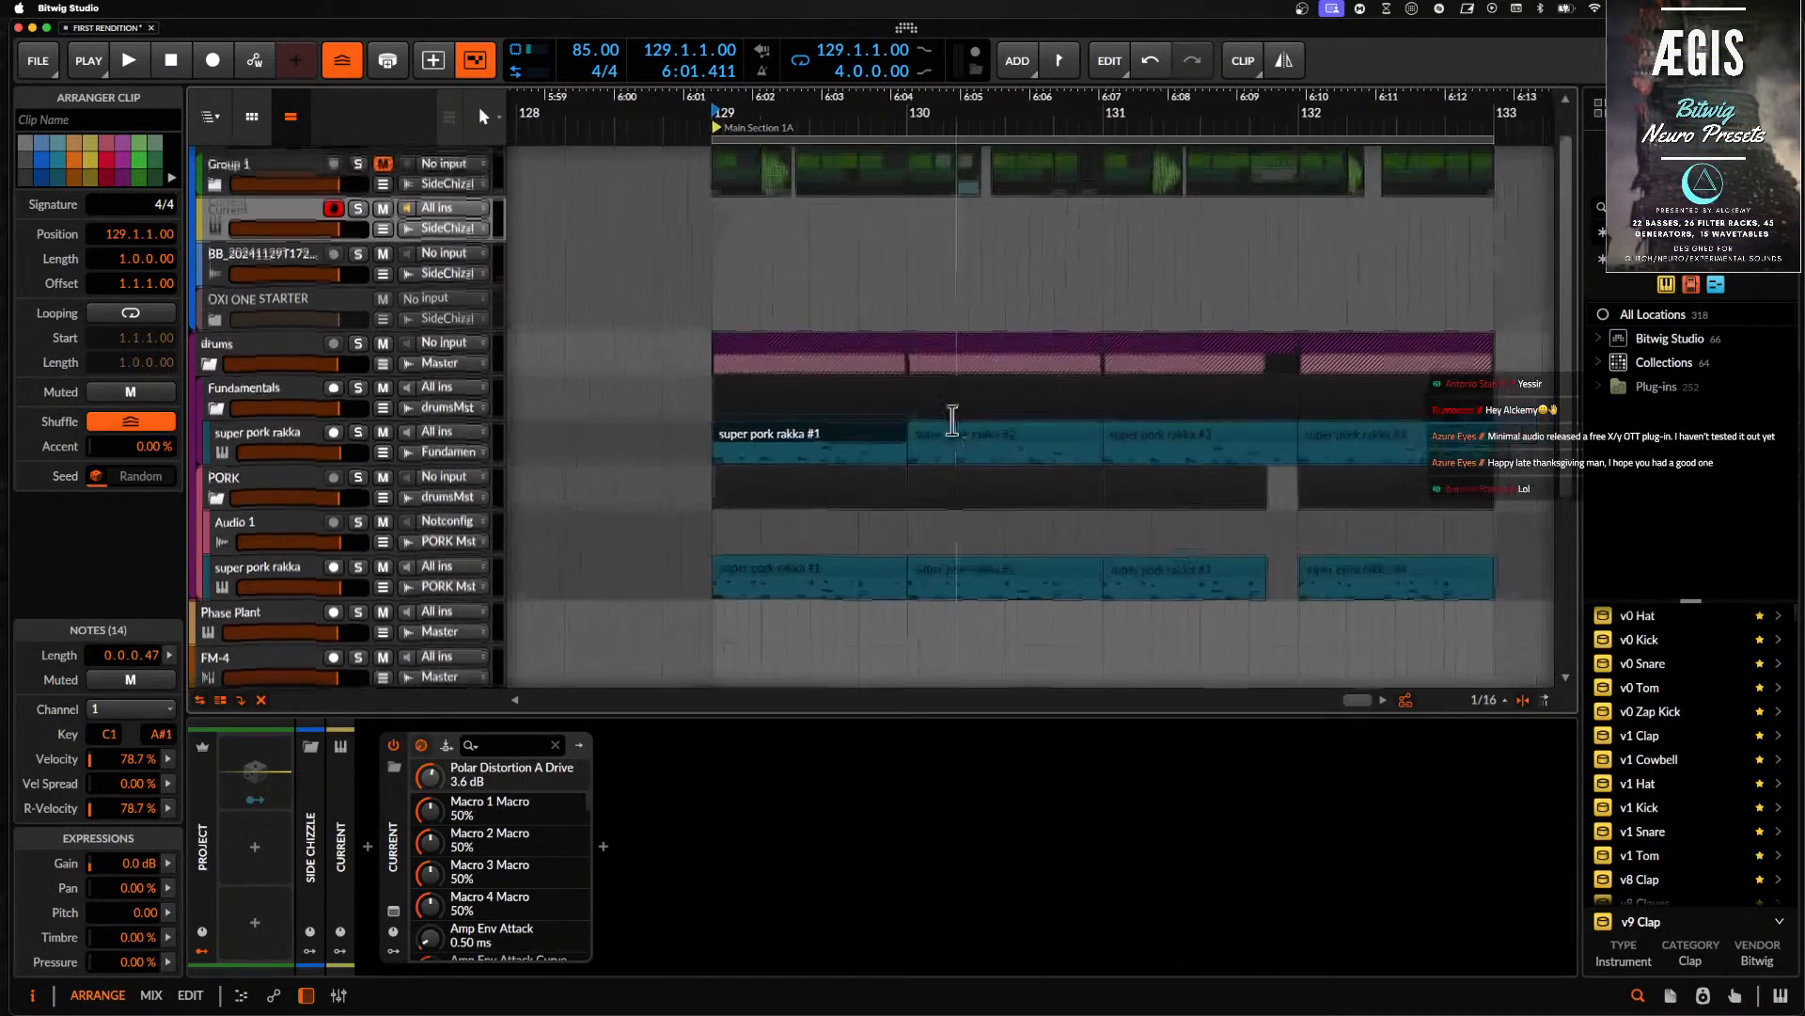
pyautogui.scroll(-2, 954, 420)
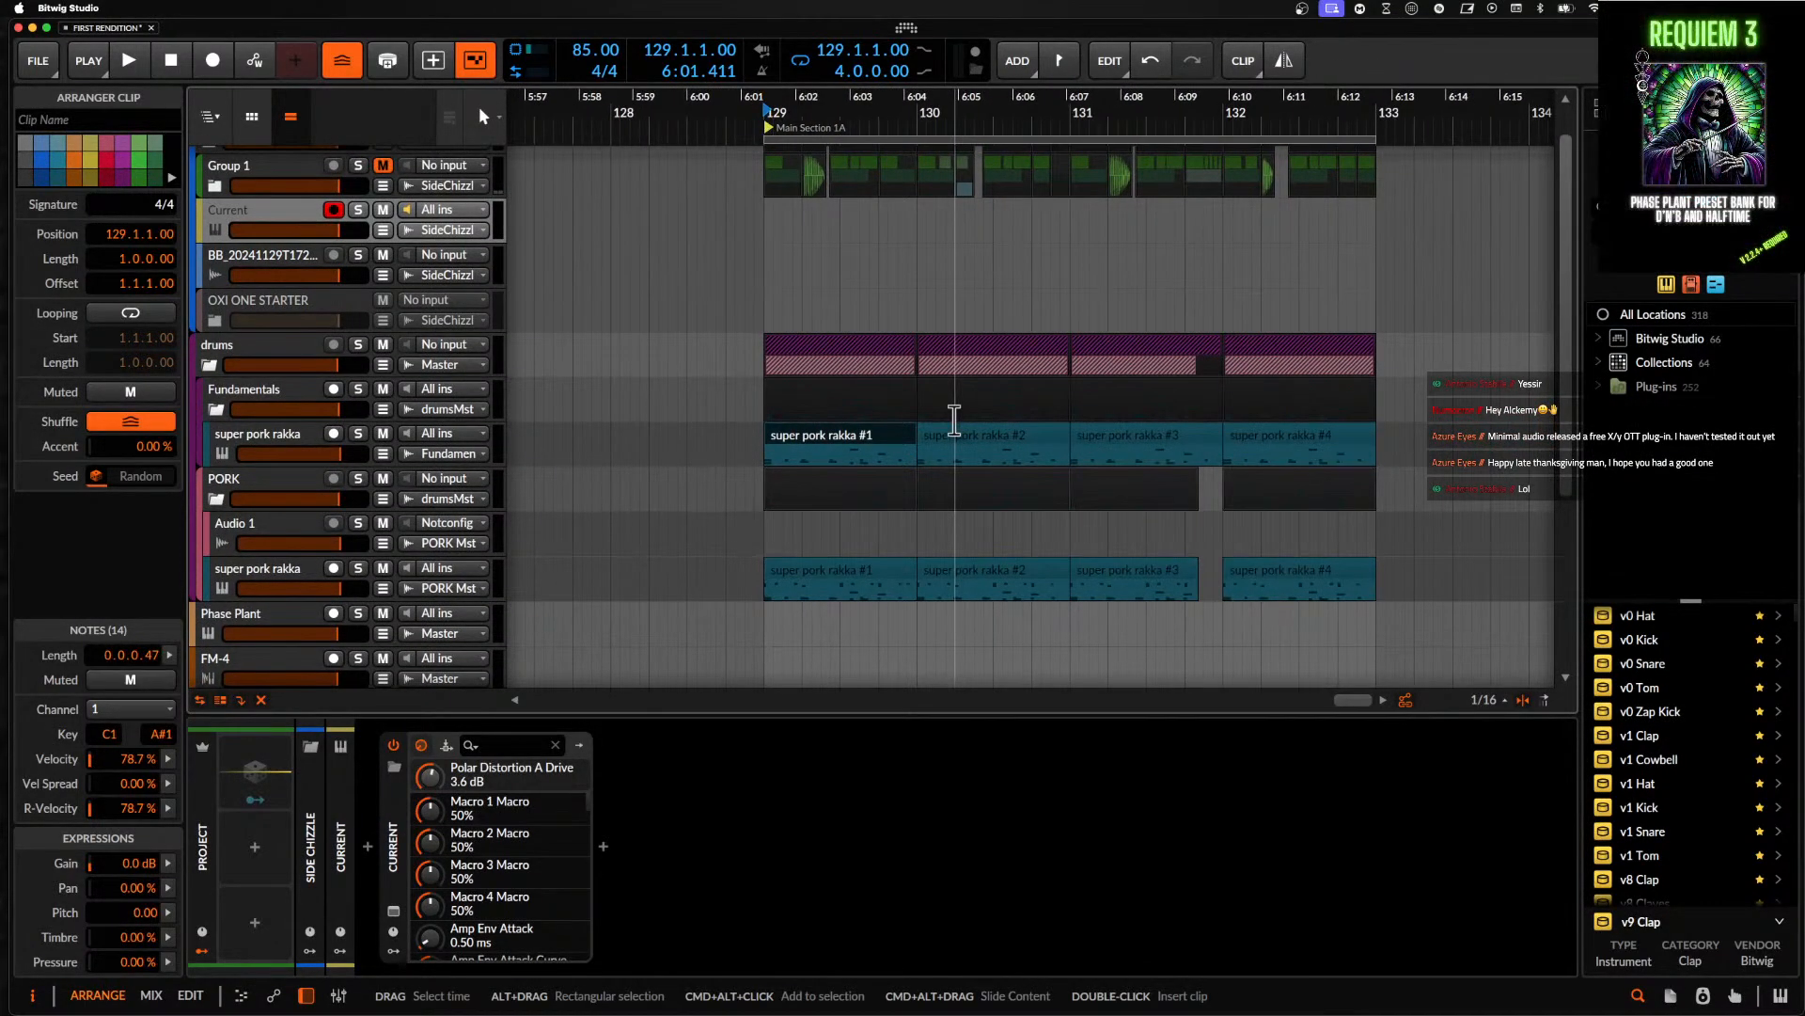
pyautogui.scroll(-3, 954, 420)
pyautogui.hscroll(2, 954, 420)
pyautogui.hscroll(-1, 954, 420)
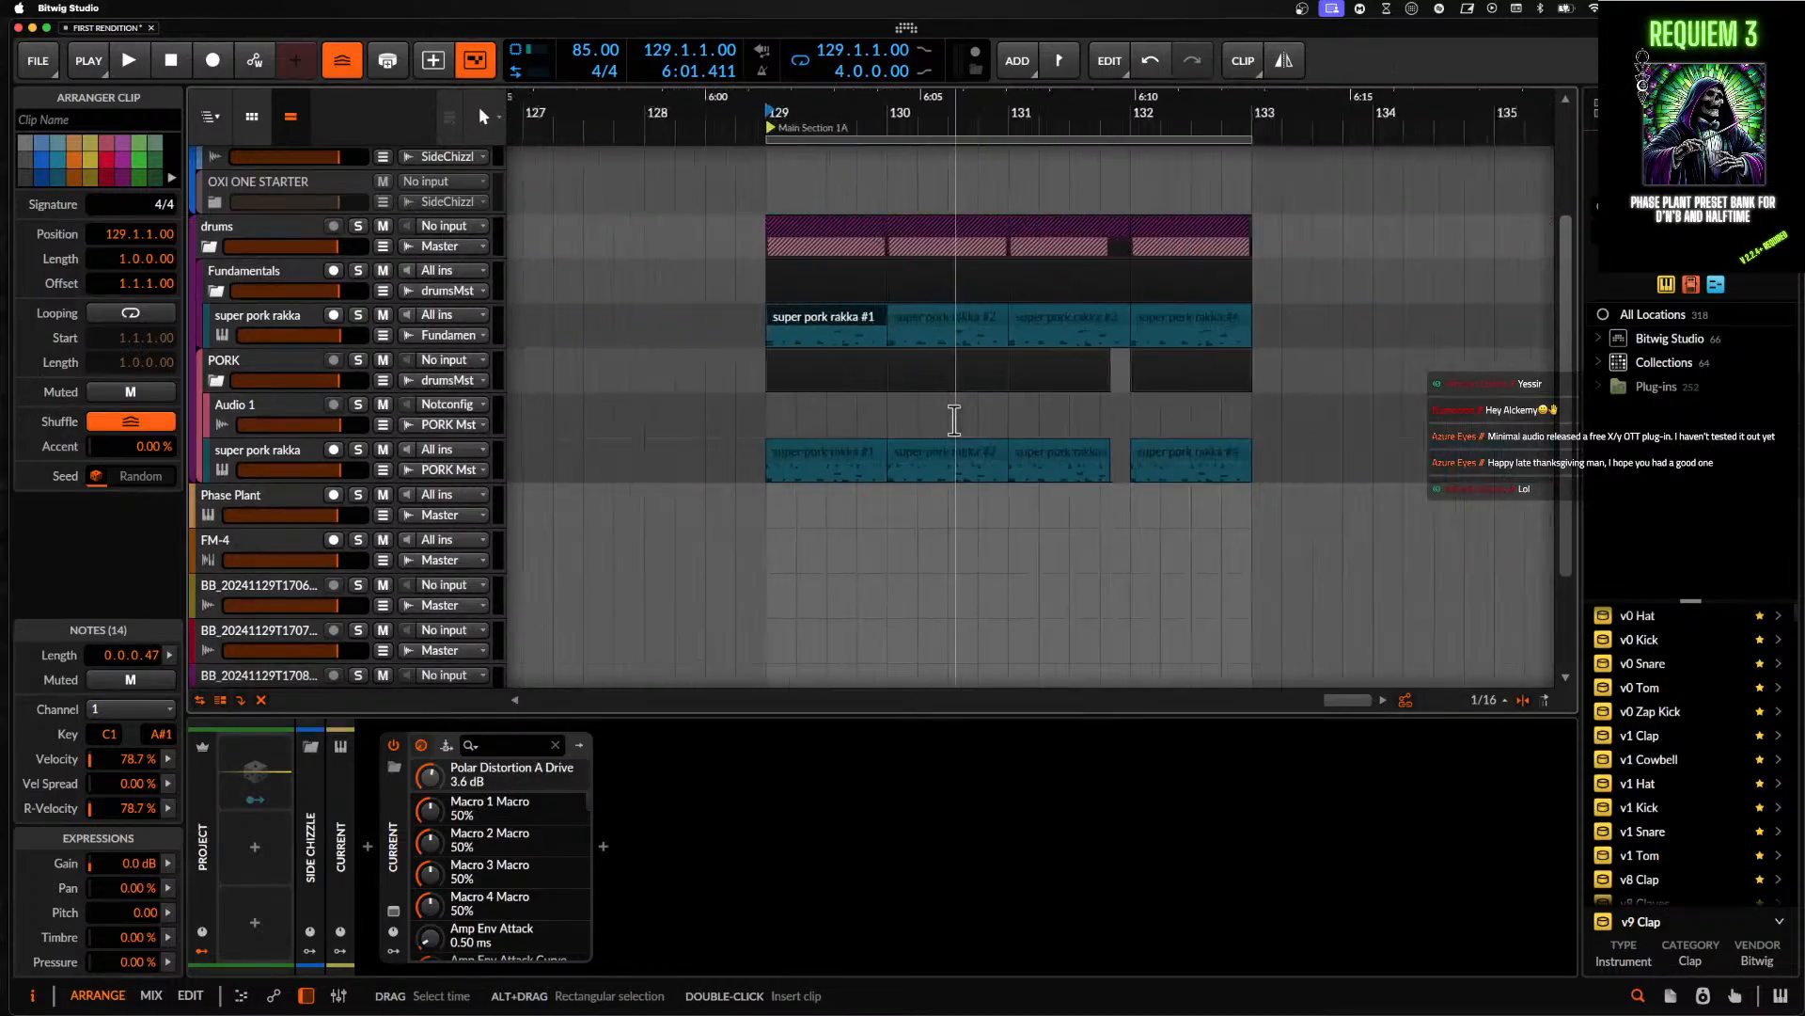
pyautogui.scroll(-3, 956, 415)
pyautogui.moveTo(798, 423); pyautogui.dragTo(1207, 460)
pyautogui.click(1192, 416)
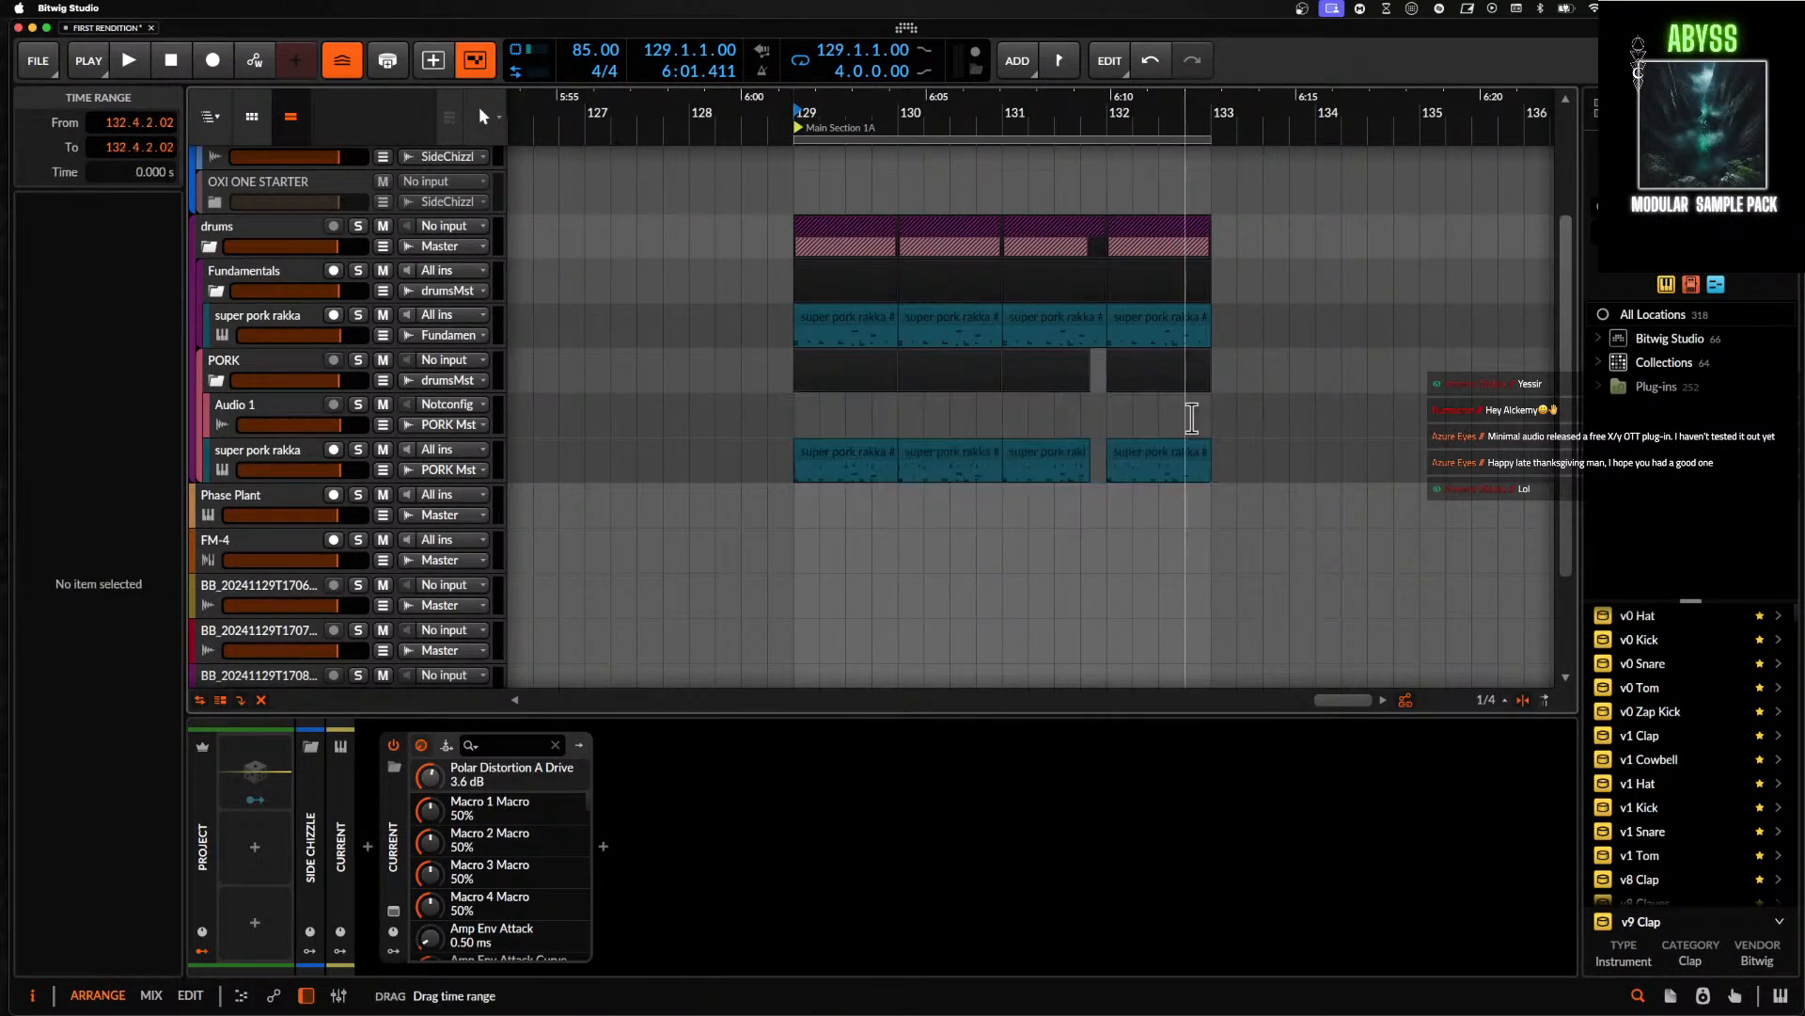
pyautogui.click(1063, 434)
pyautogui.click(1115, 426)
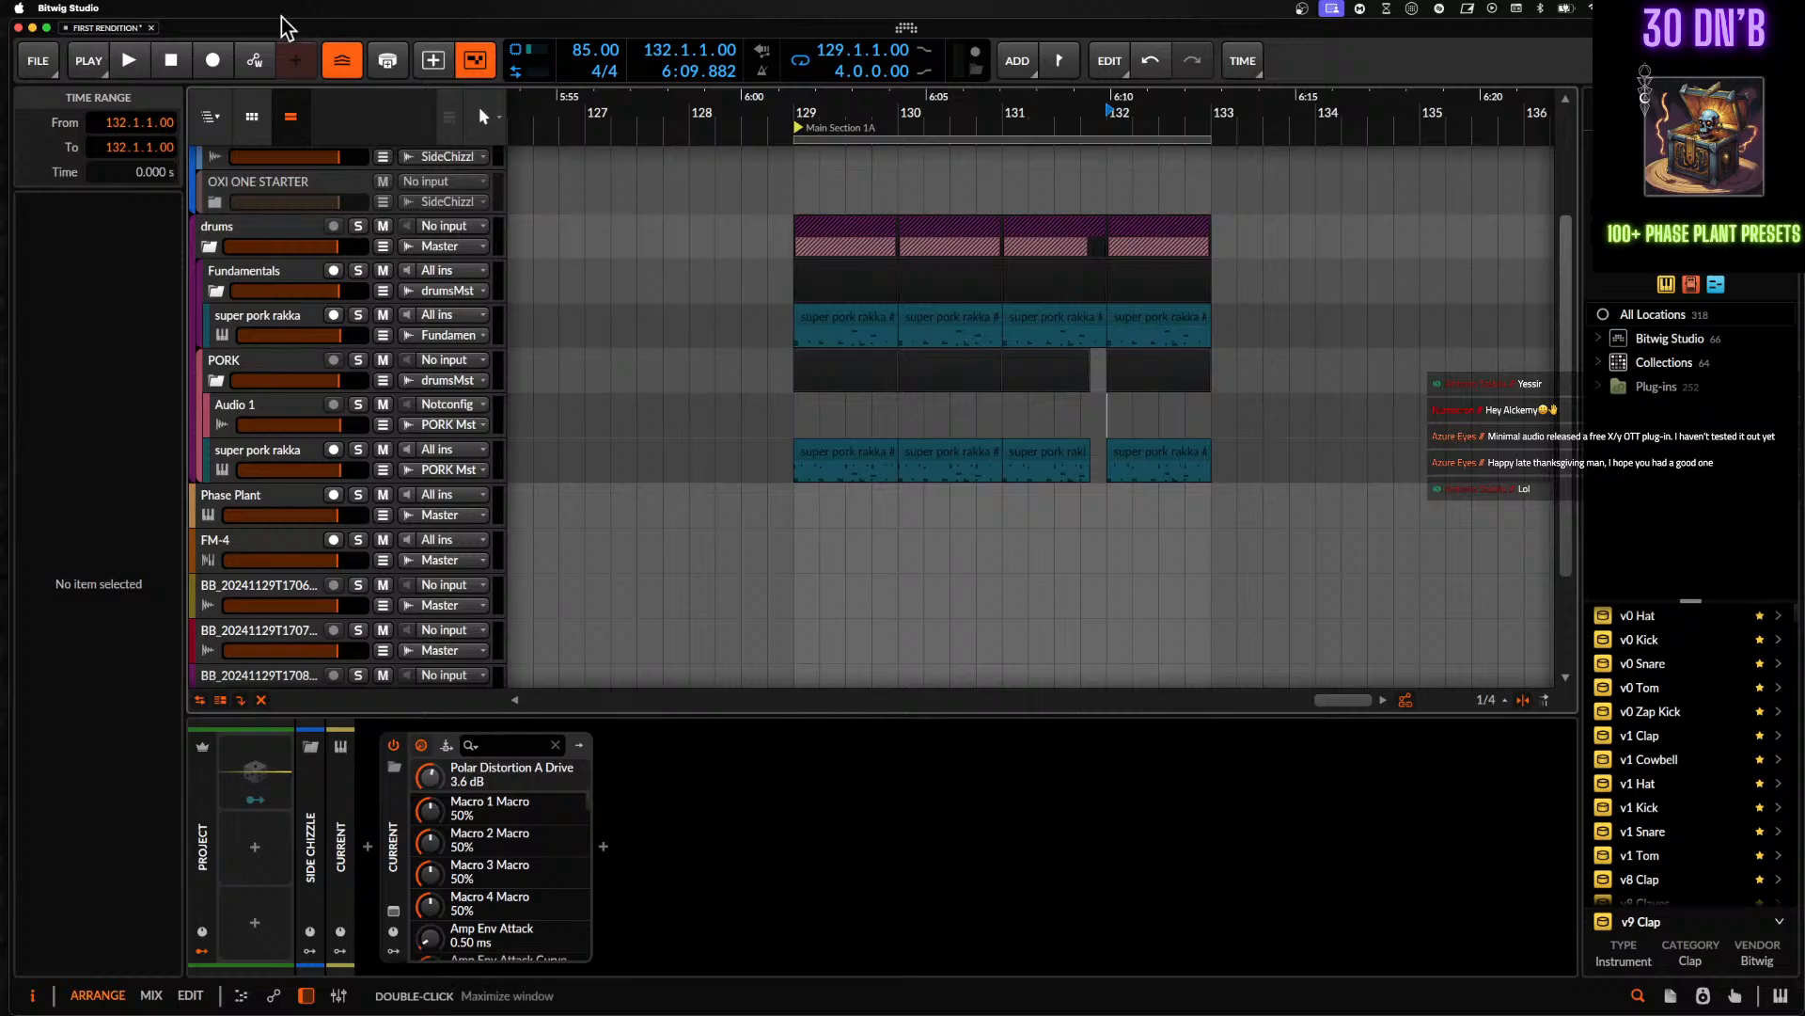
# - Collect and save the project with files outside the project folder included, and close it
pyautogui.press('super+s')
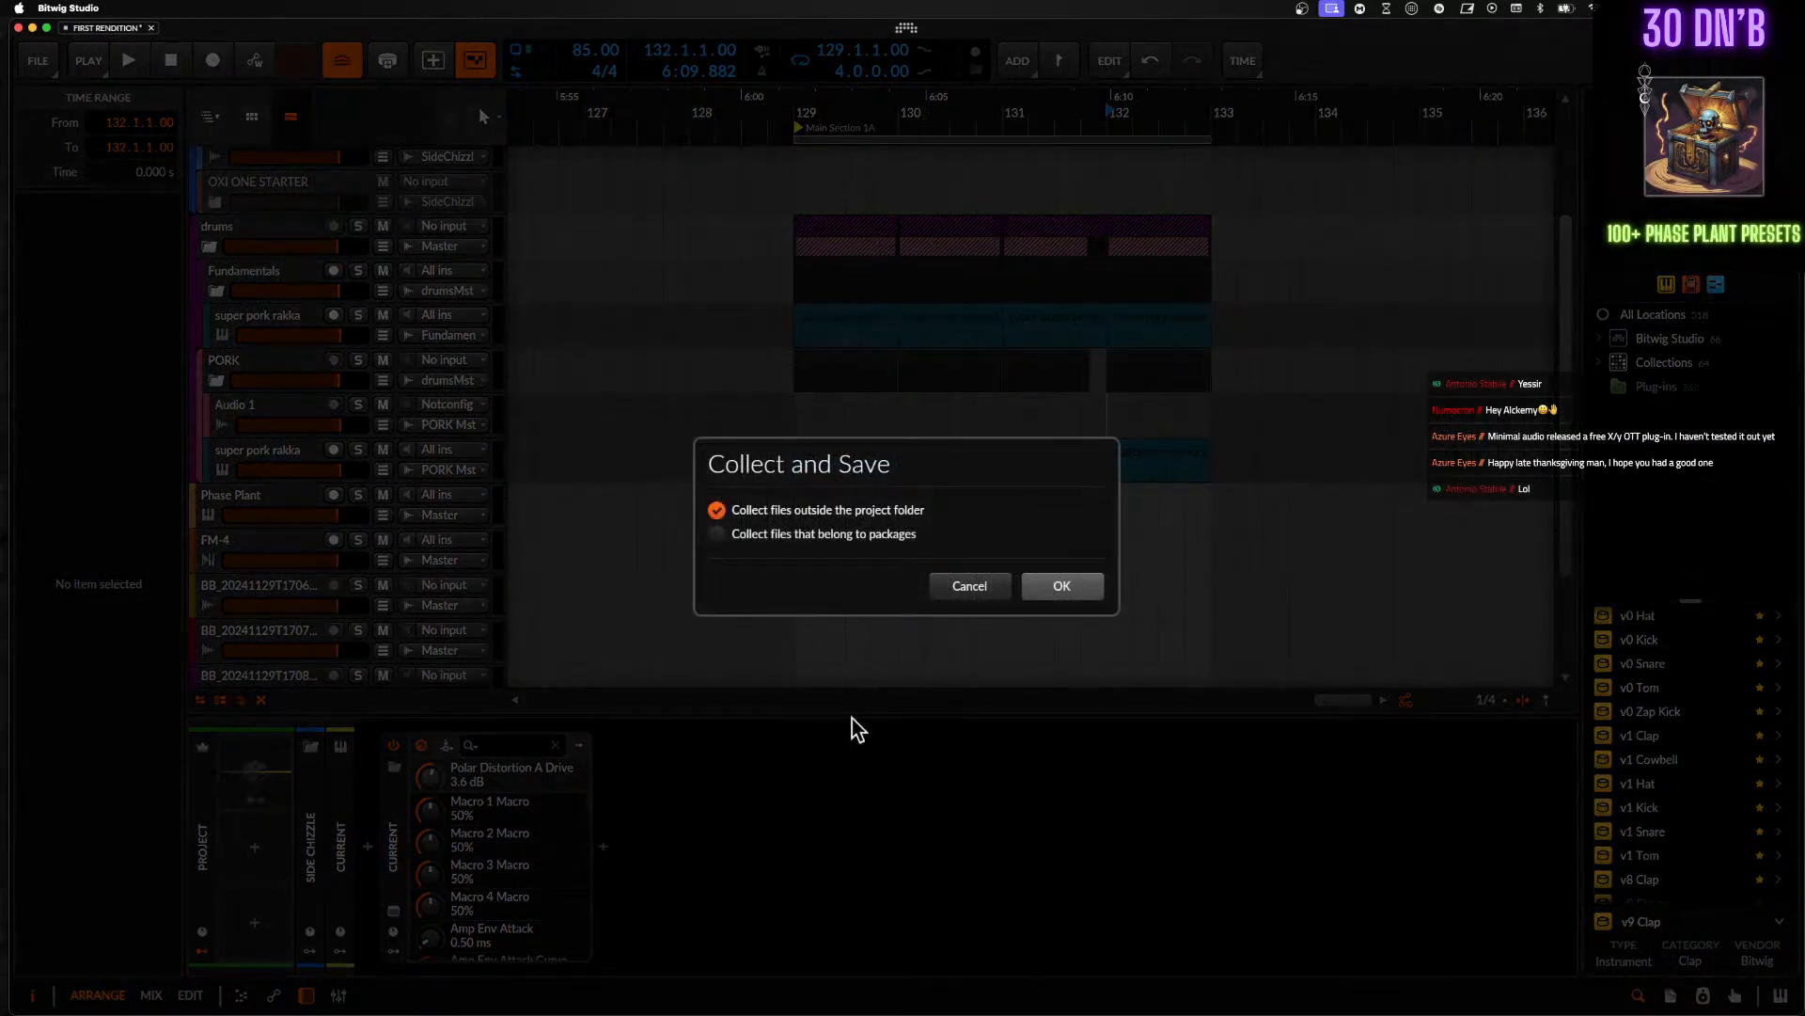
pyautogui.click(1031, 594)
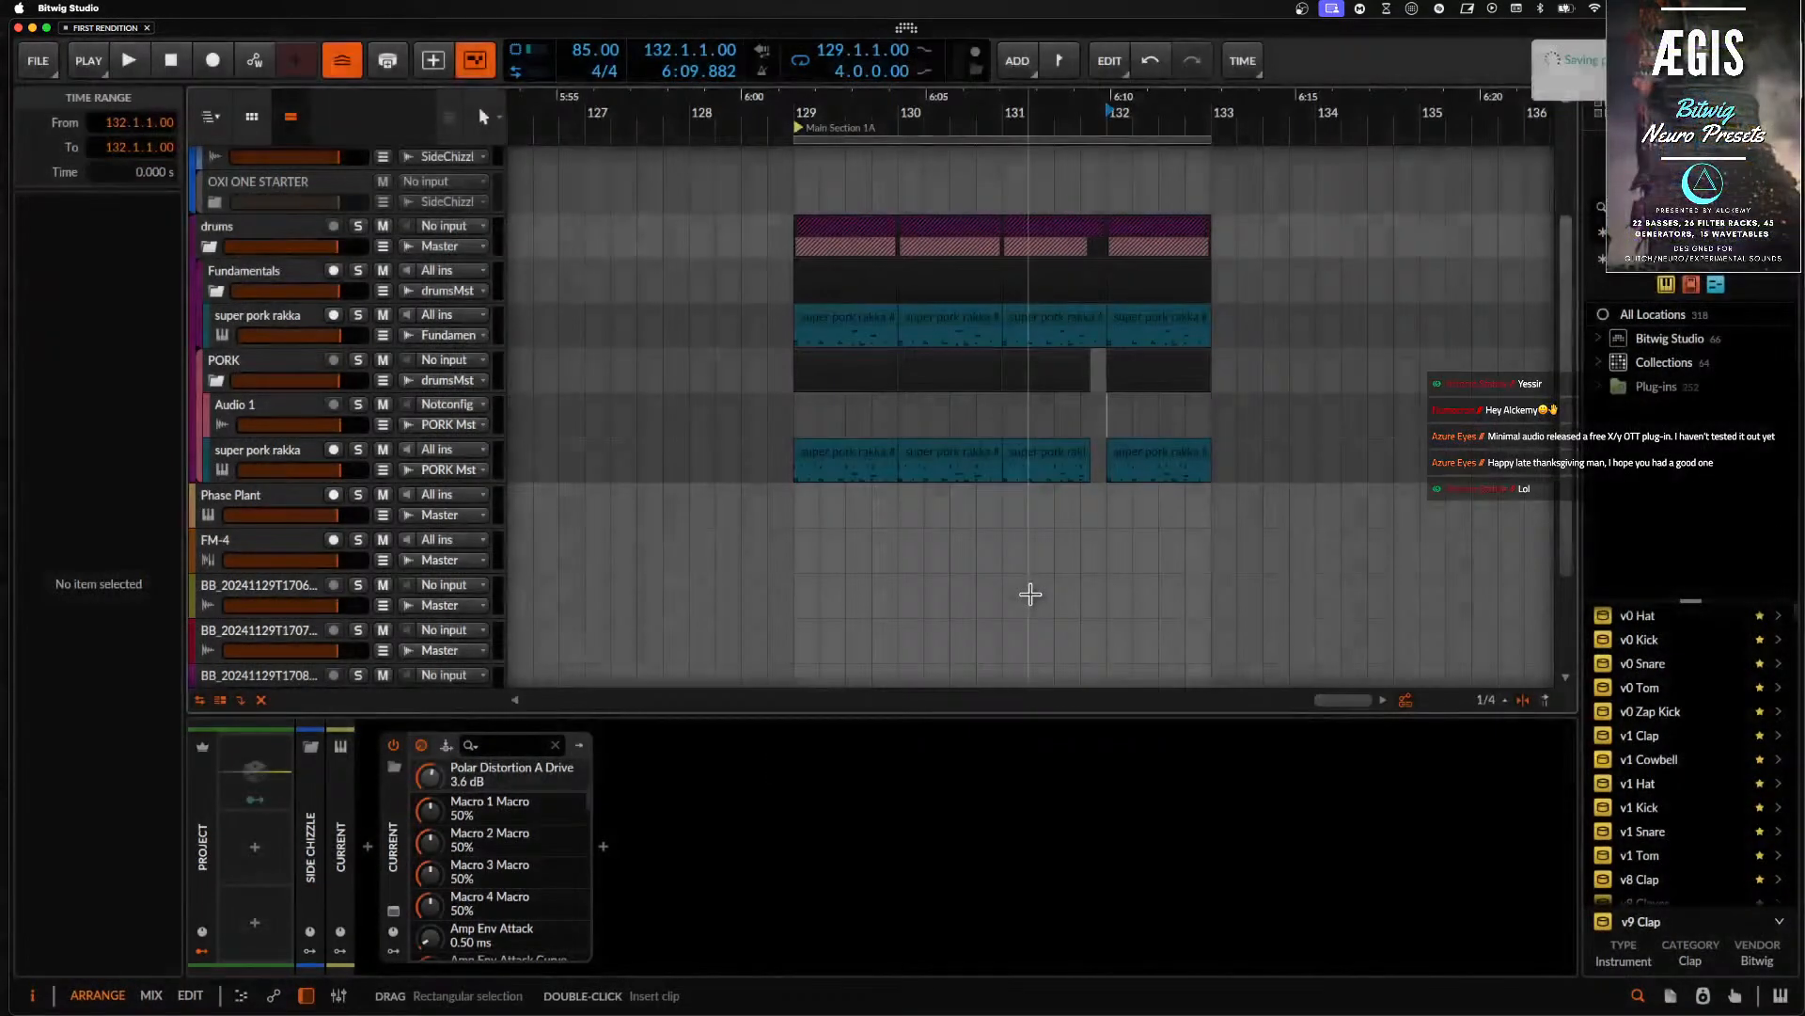
pyautogui.click(147, 28)
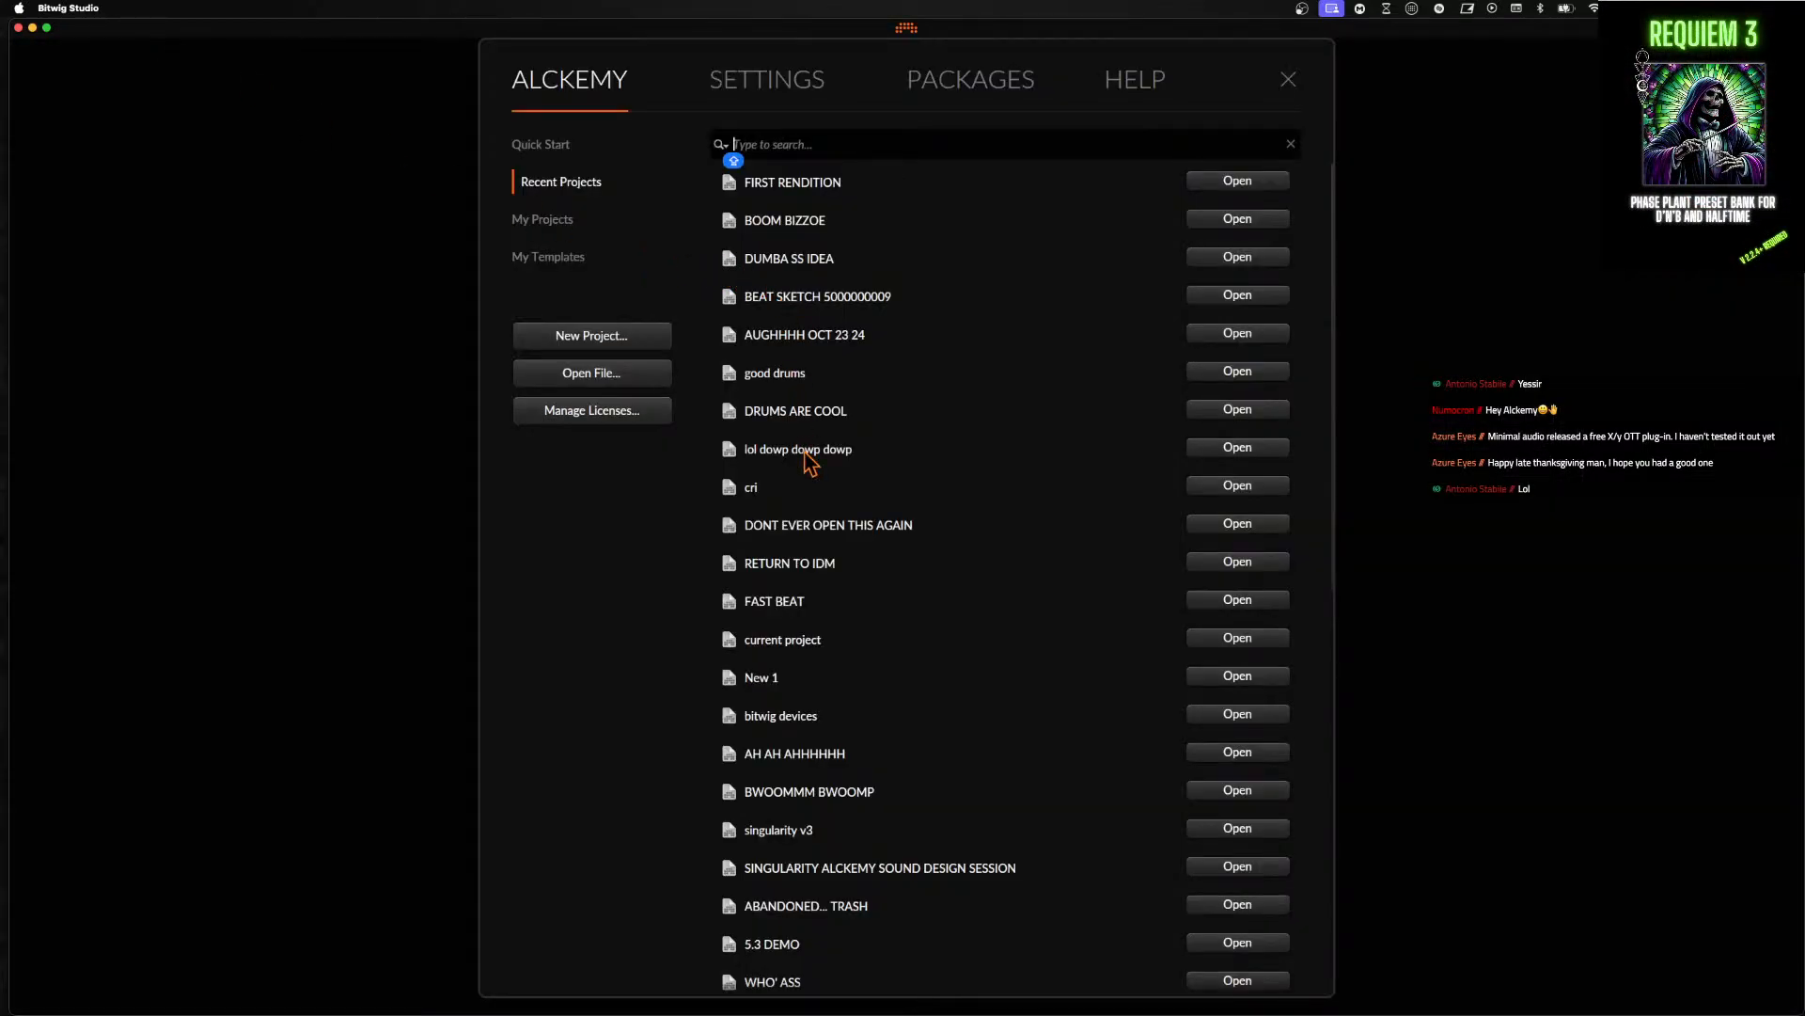
# - Open the recent project AH AH AHHHHHH
pyautogui.click(814, 336)
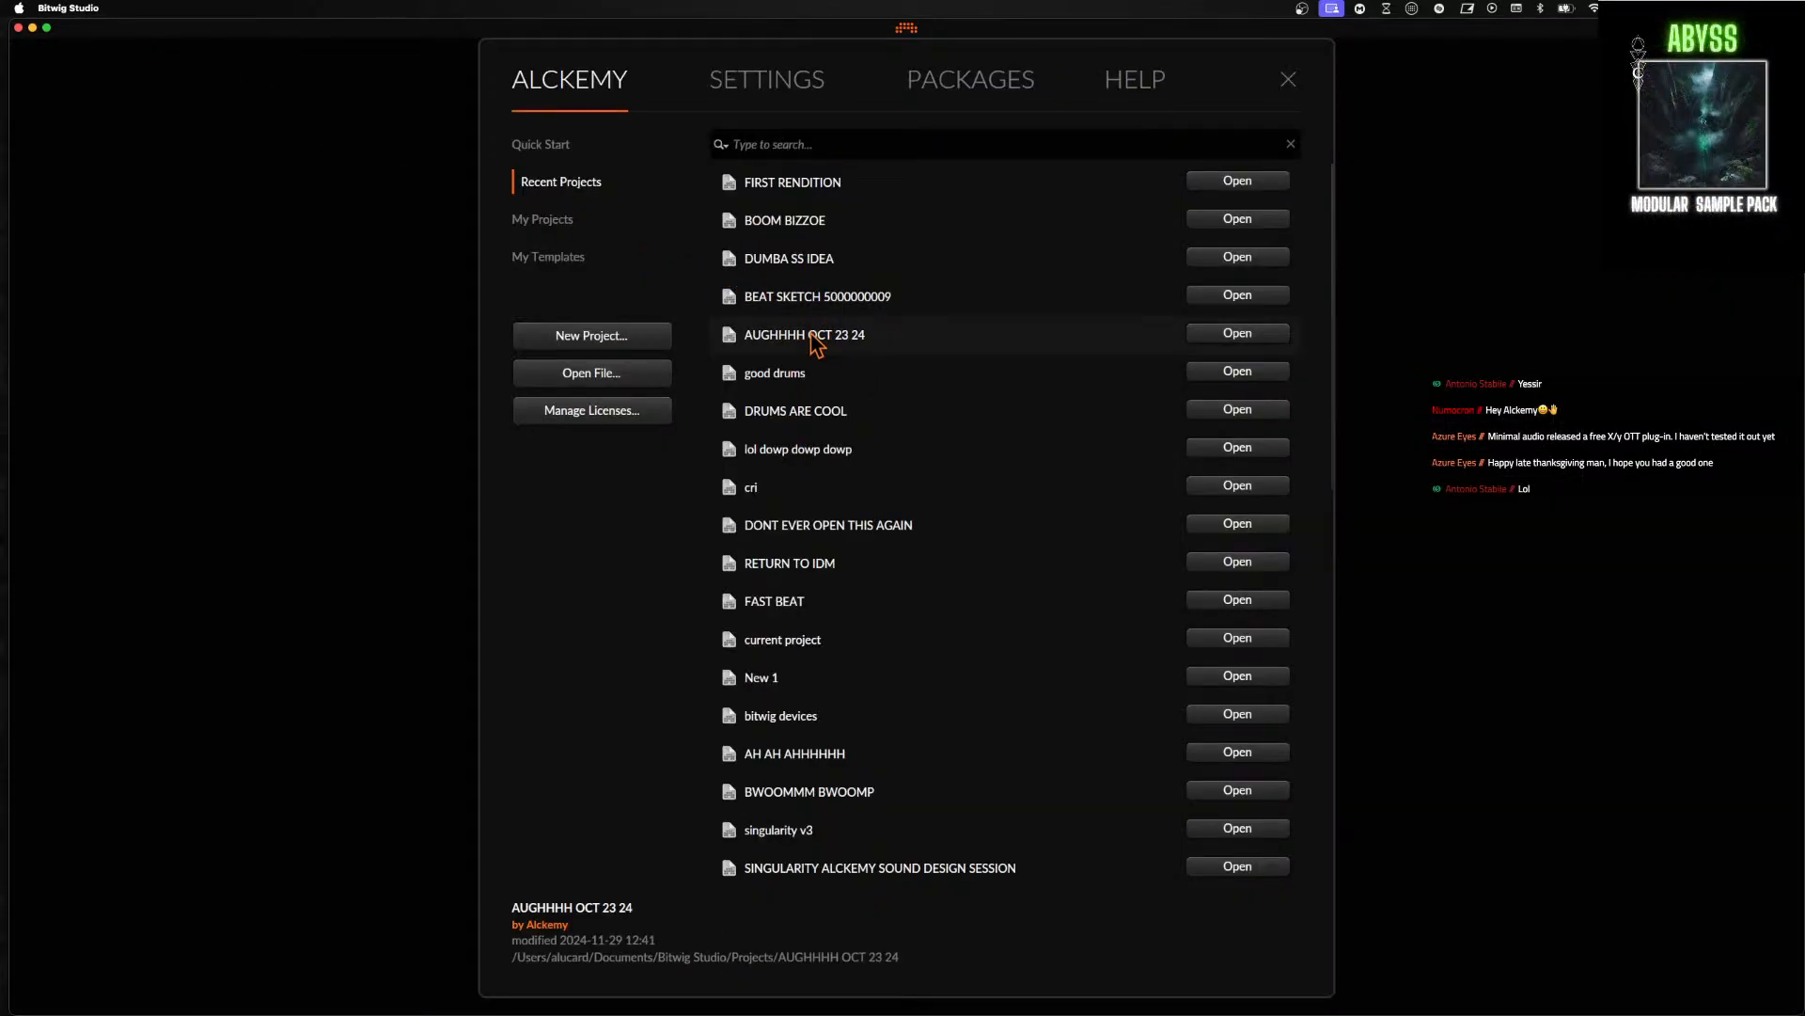
pyautogui.scroll(-1, 882, 445)
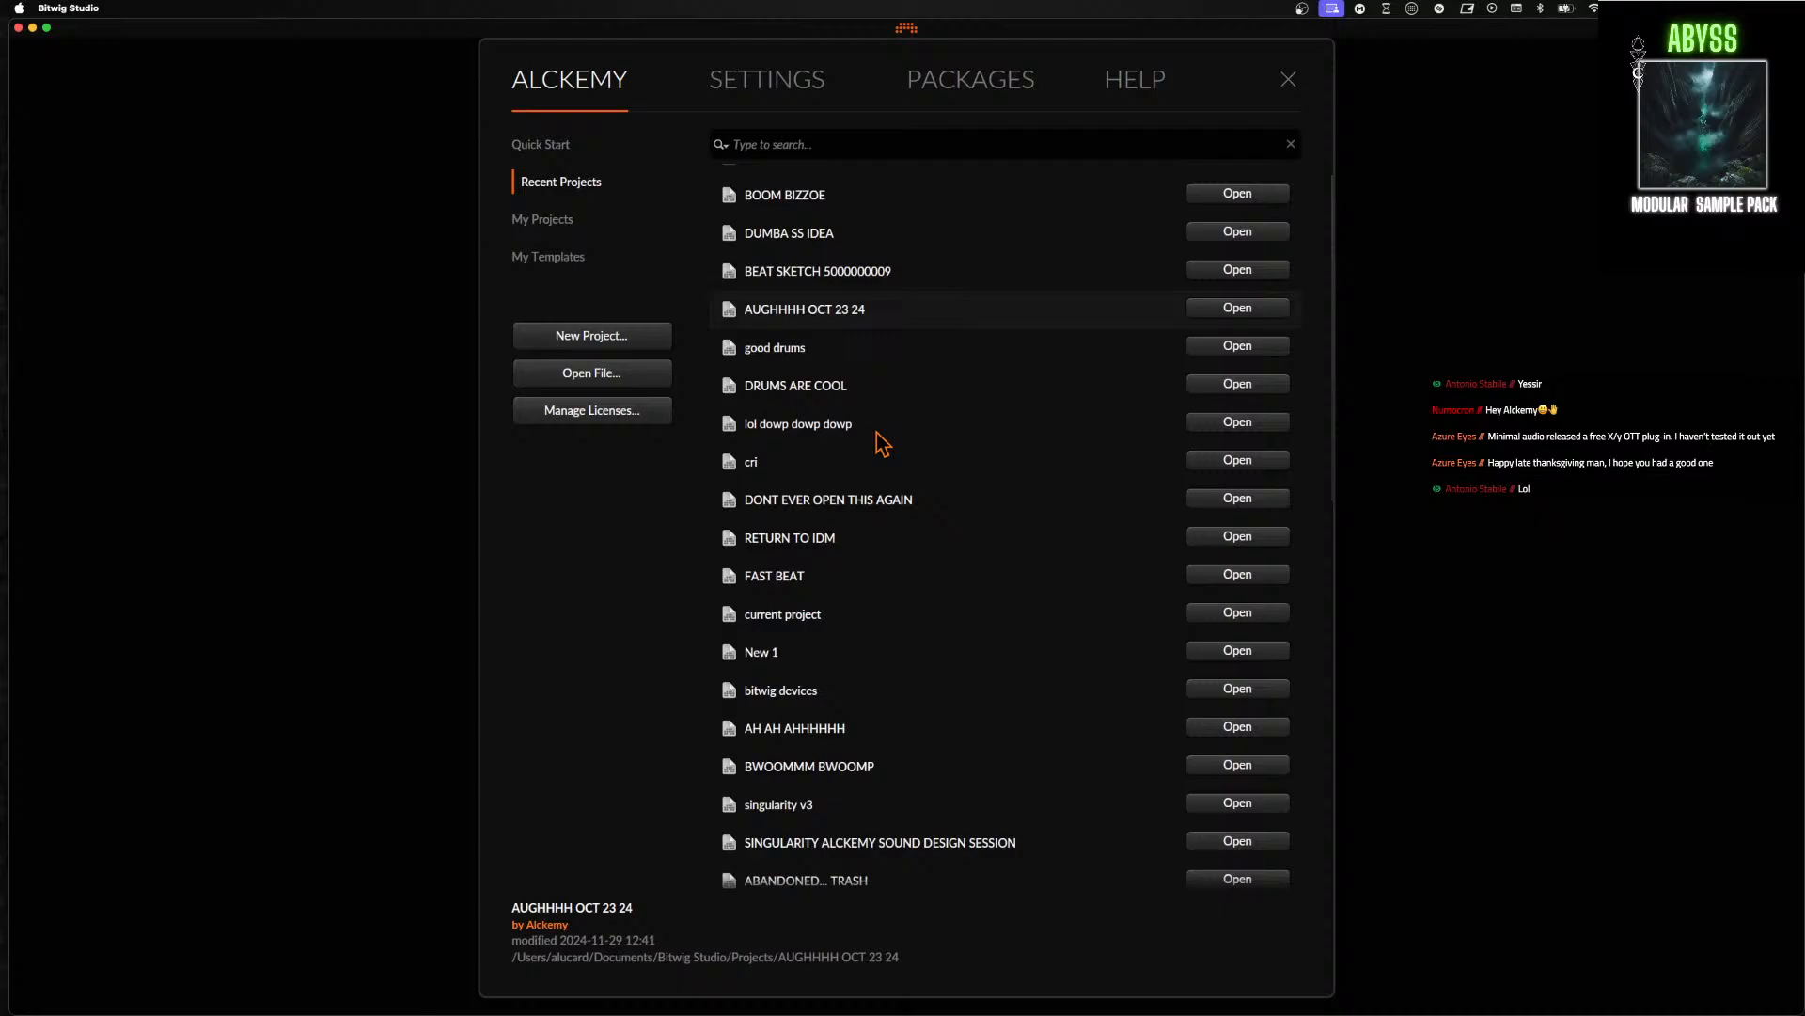
pyautogui.click(860, 728)
pyautogui.click(1251, 730)
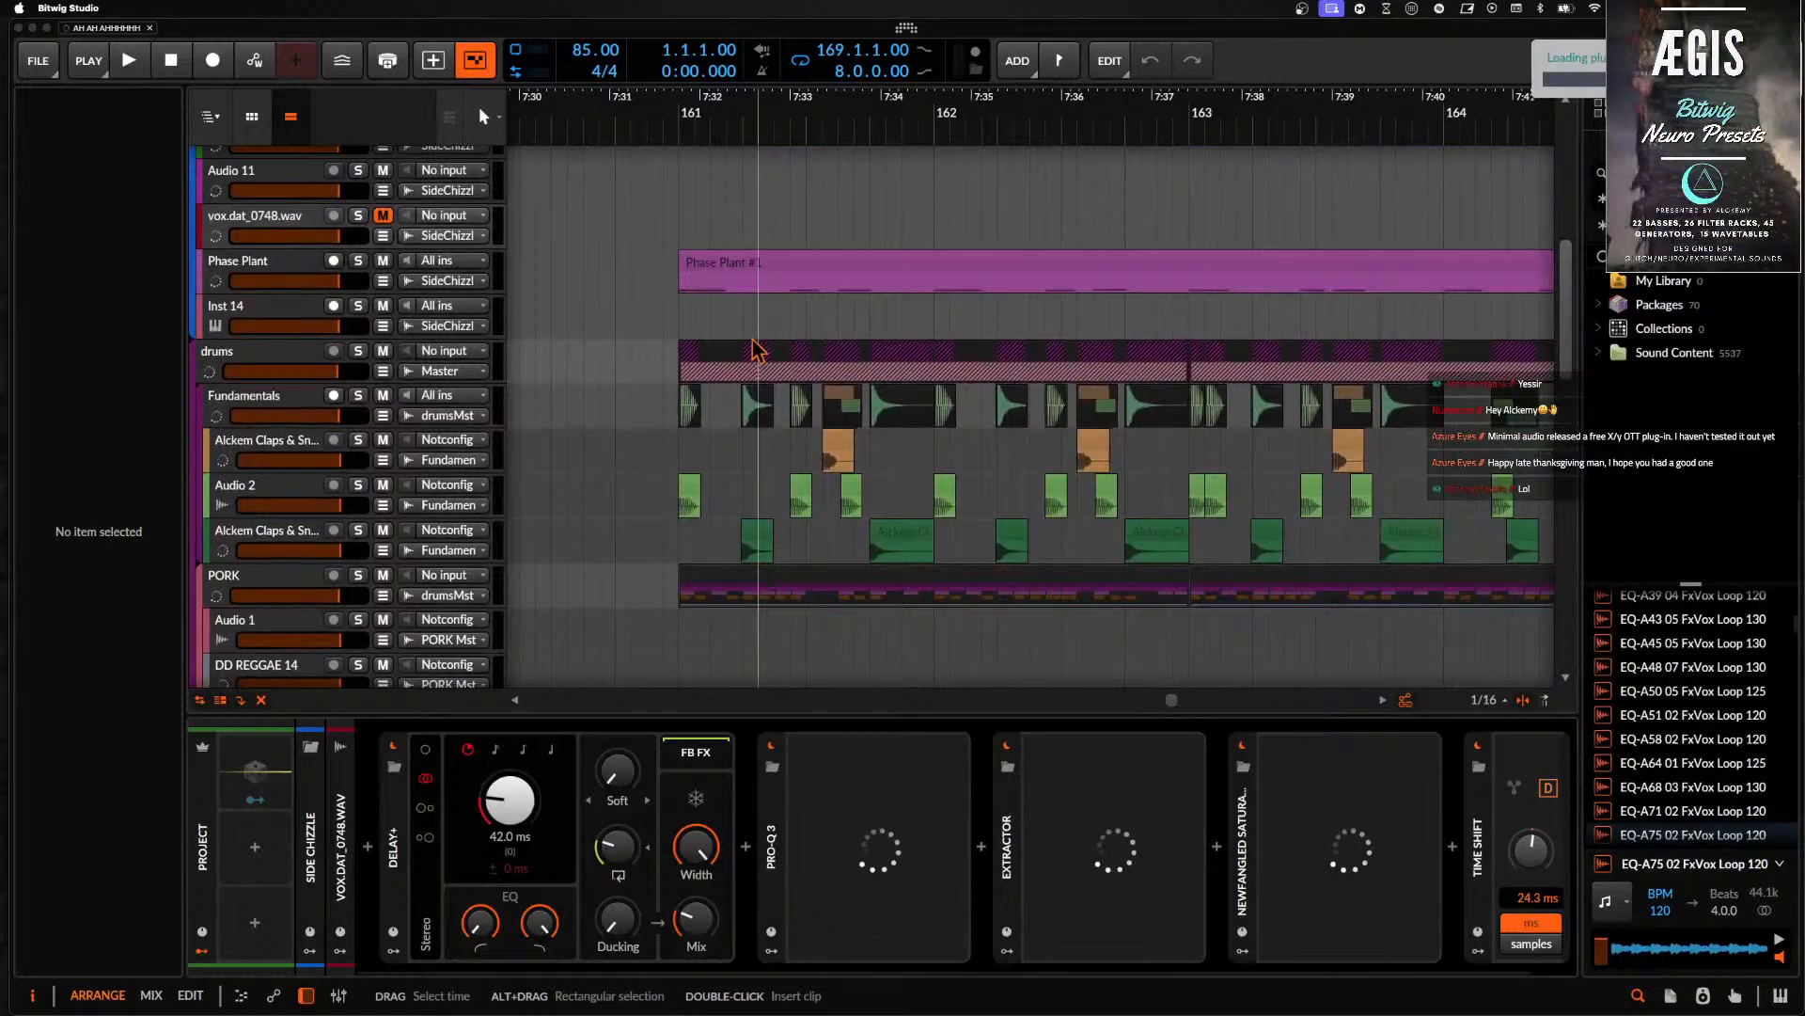
# - Set the play start to bar 161 and move the eight-bar loop region to begin at 161.1.1
pyautogui.click(790, 343)
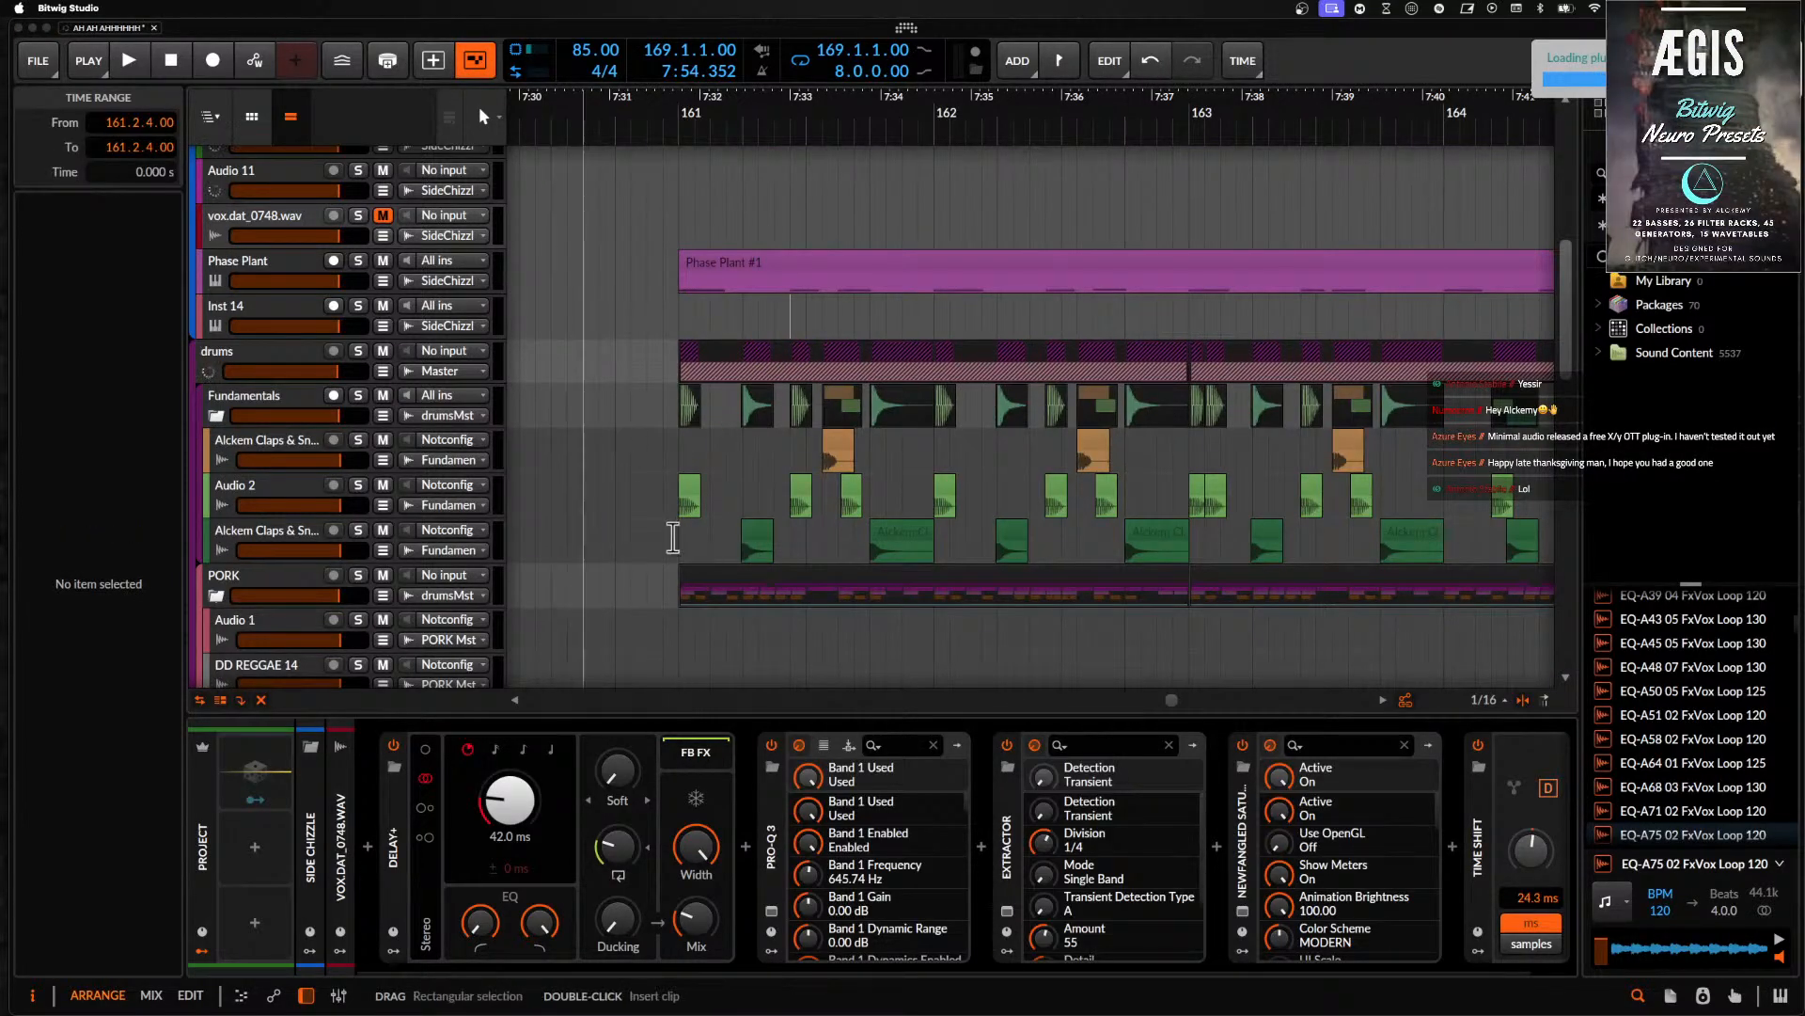
pyautogui.click(680, 282)
pyautogui.scroll(-5, 679, 279)
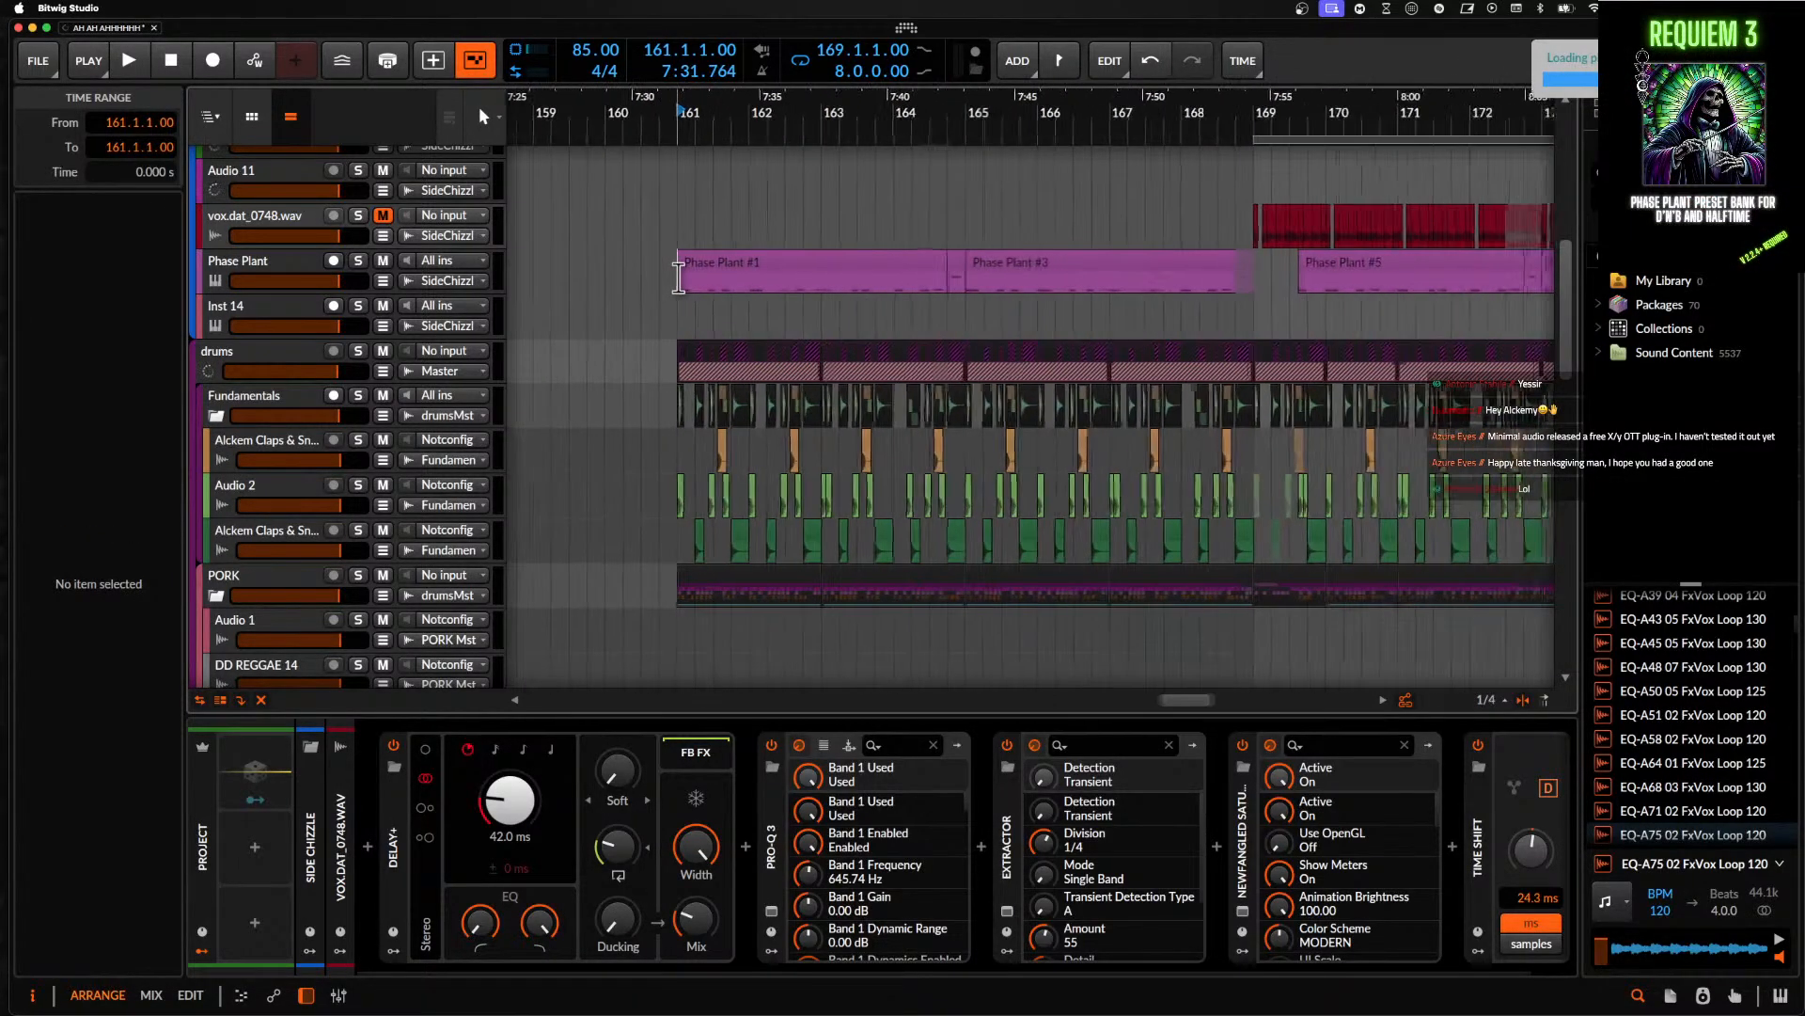
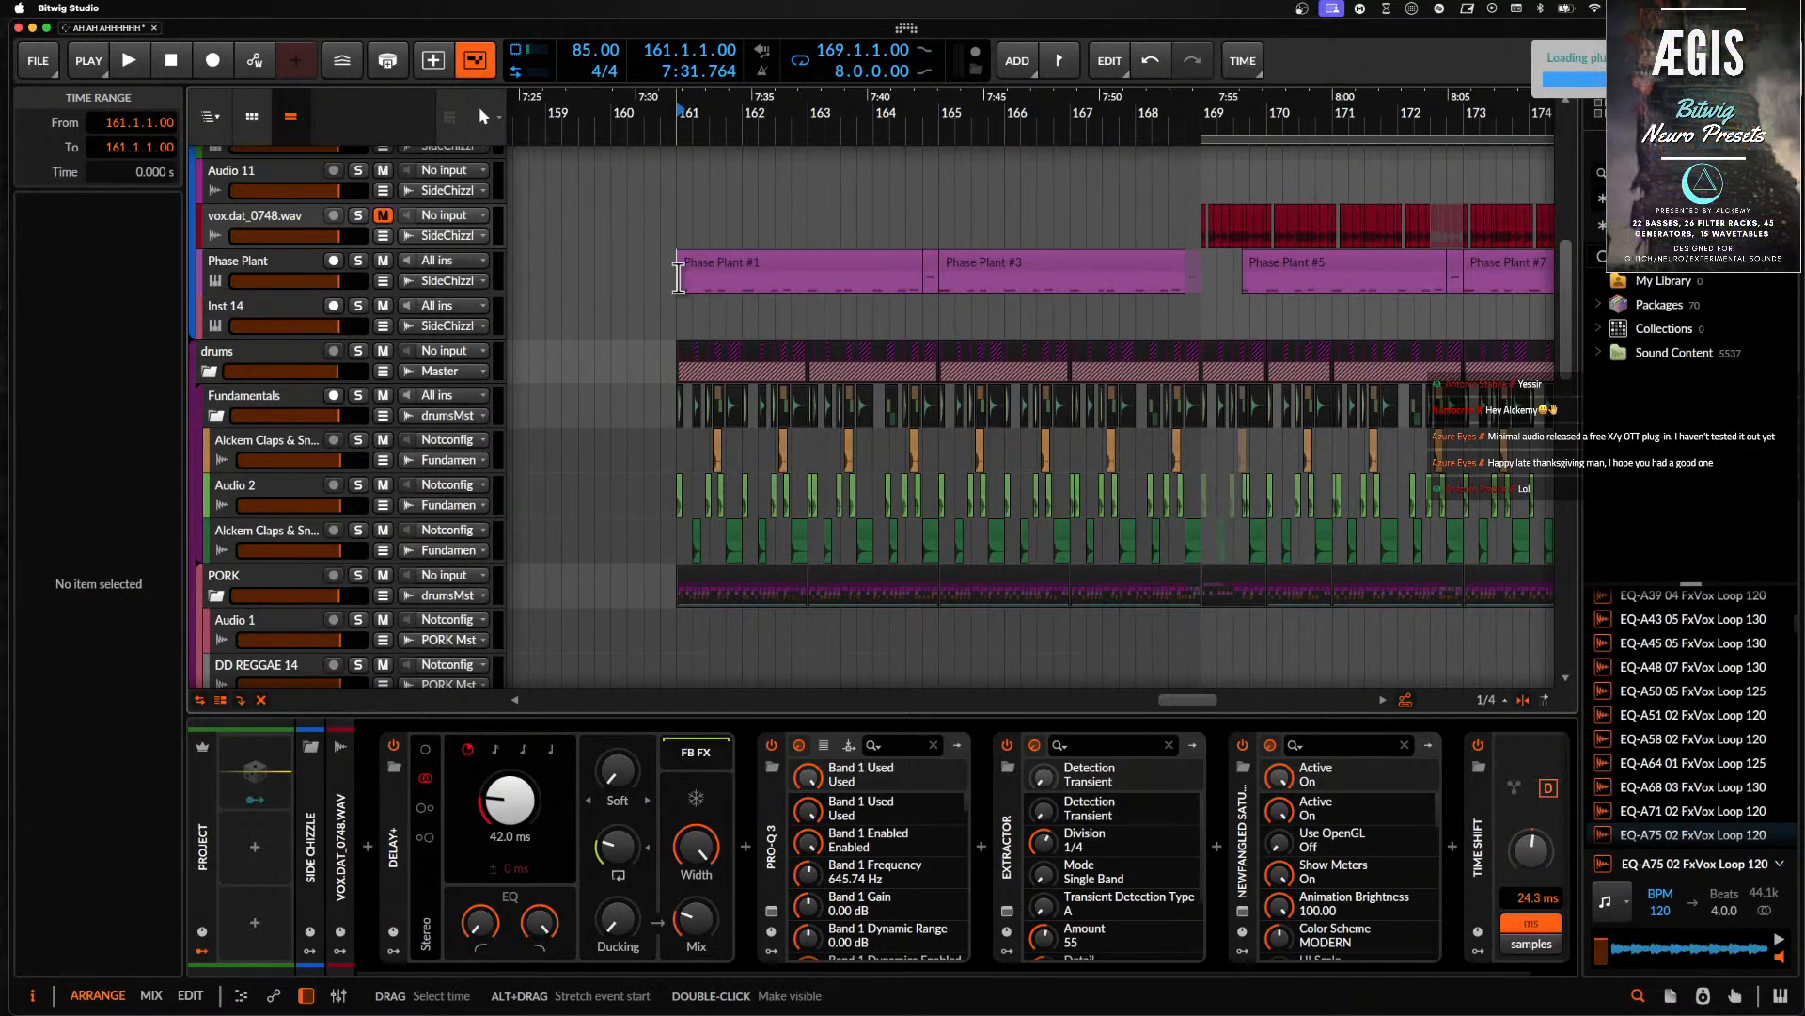
pyautogui.scroll(5, 678, 279)
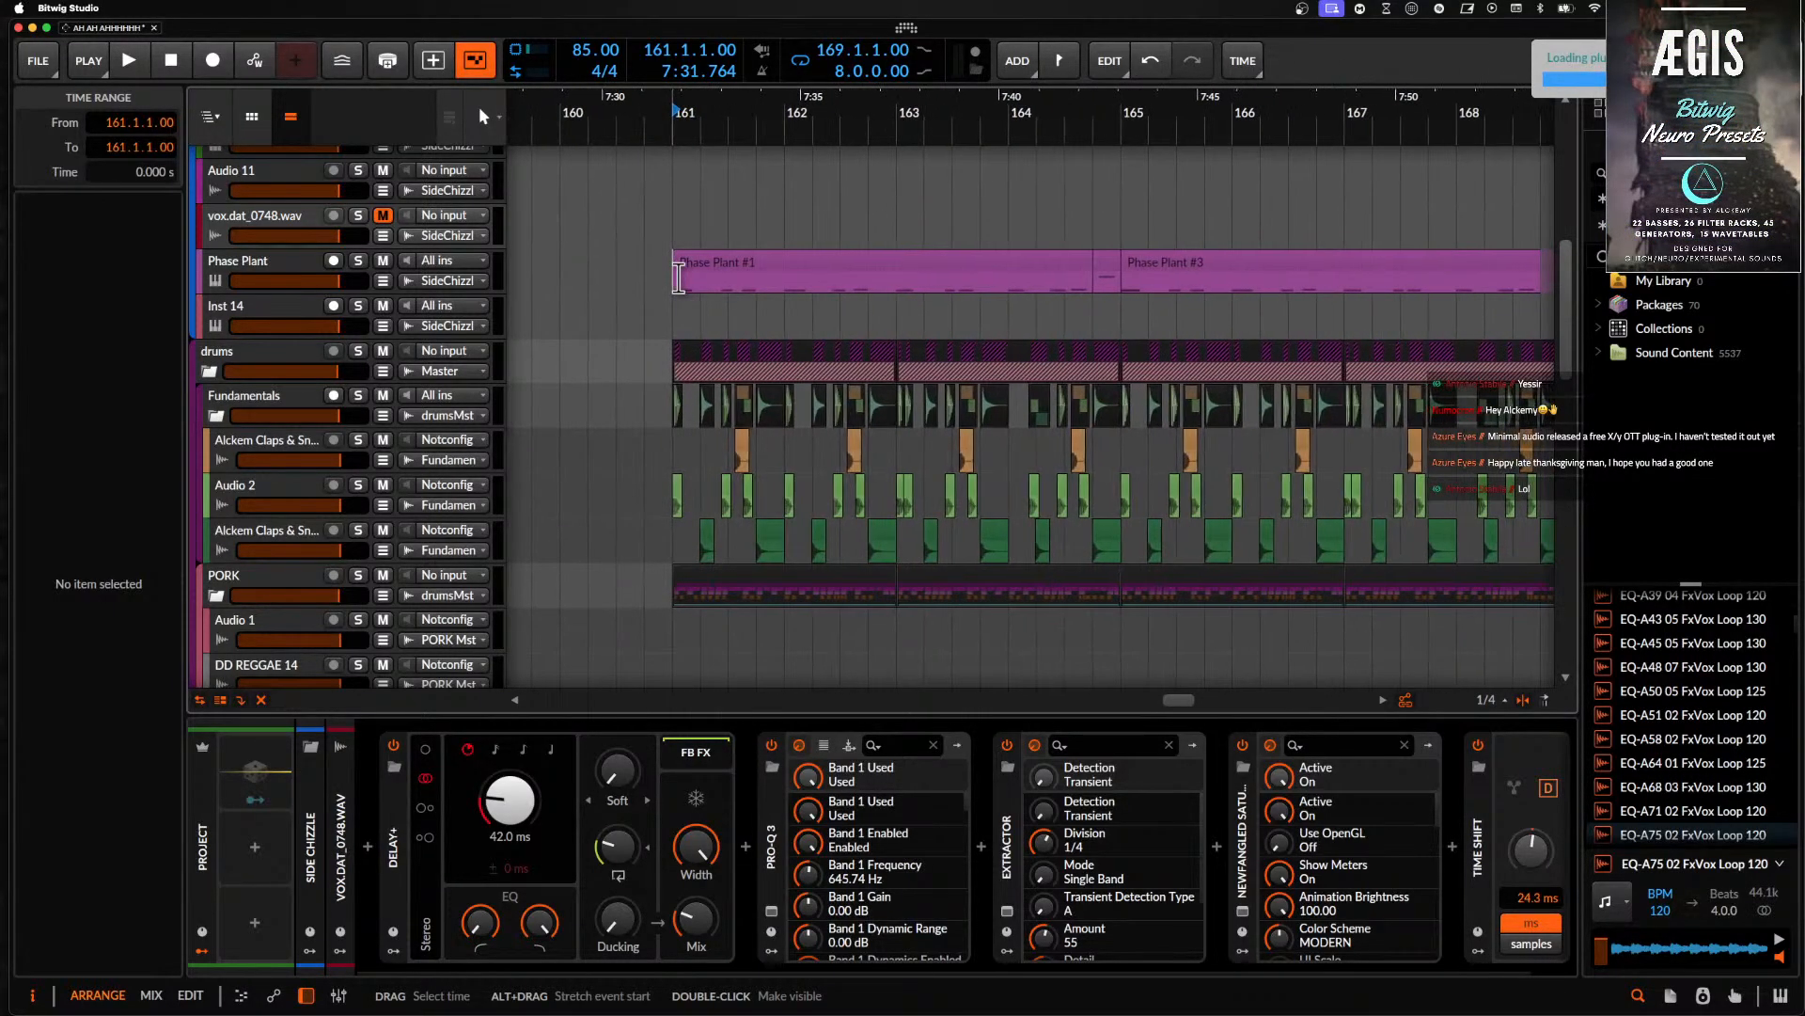
pyautogui.scroll(2, 788, 276)
pyautogui.scroll(-5, 788, 275)
pyautogui.scroll(1, 785, 274)
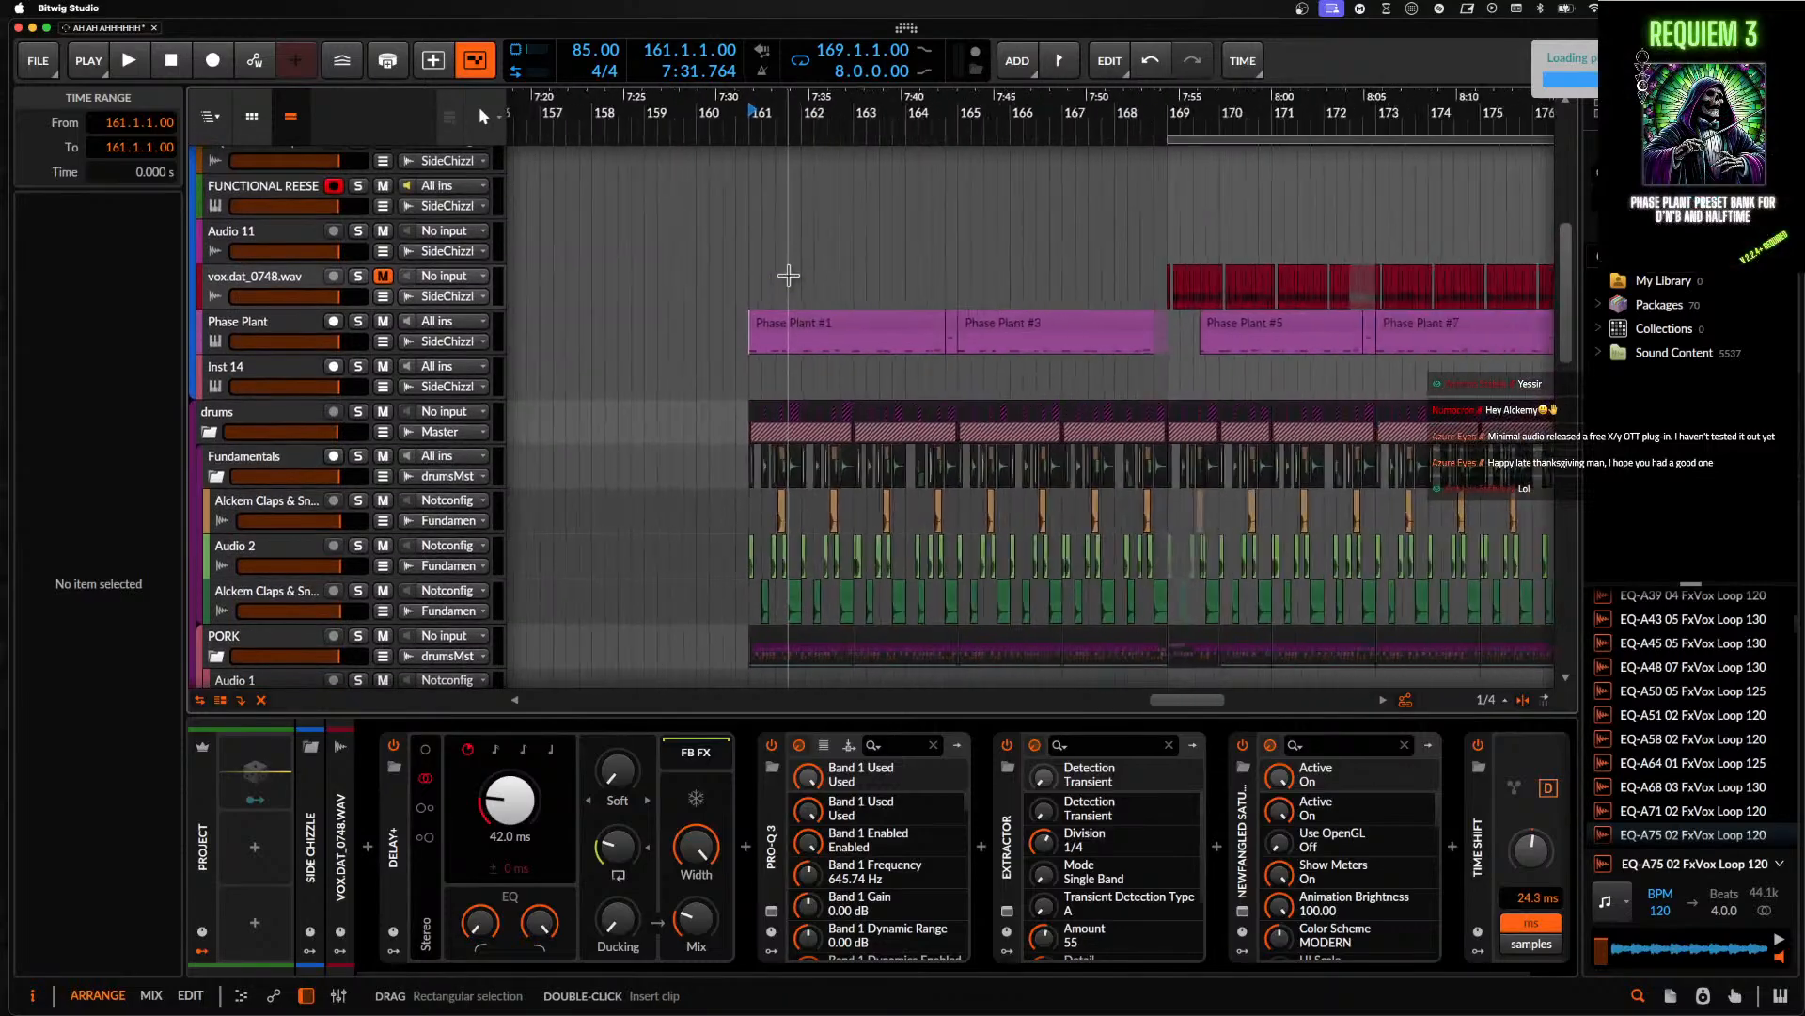
pyautogui.scroll(8, 782, 274)
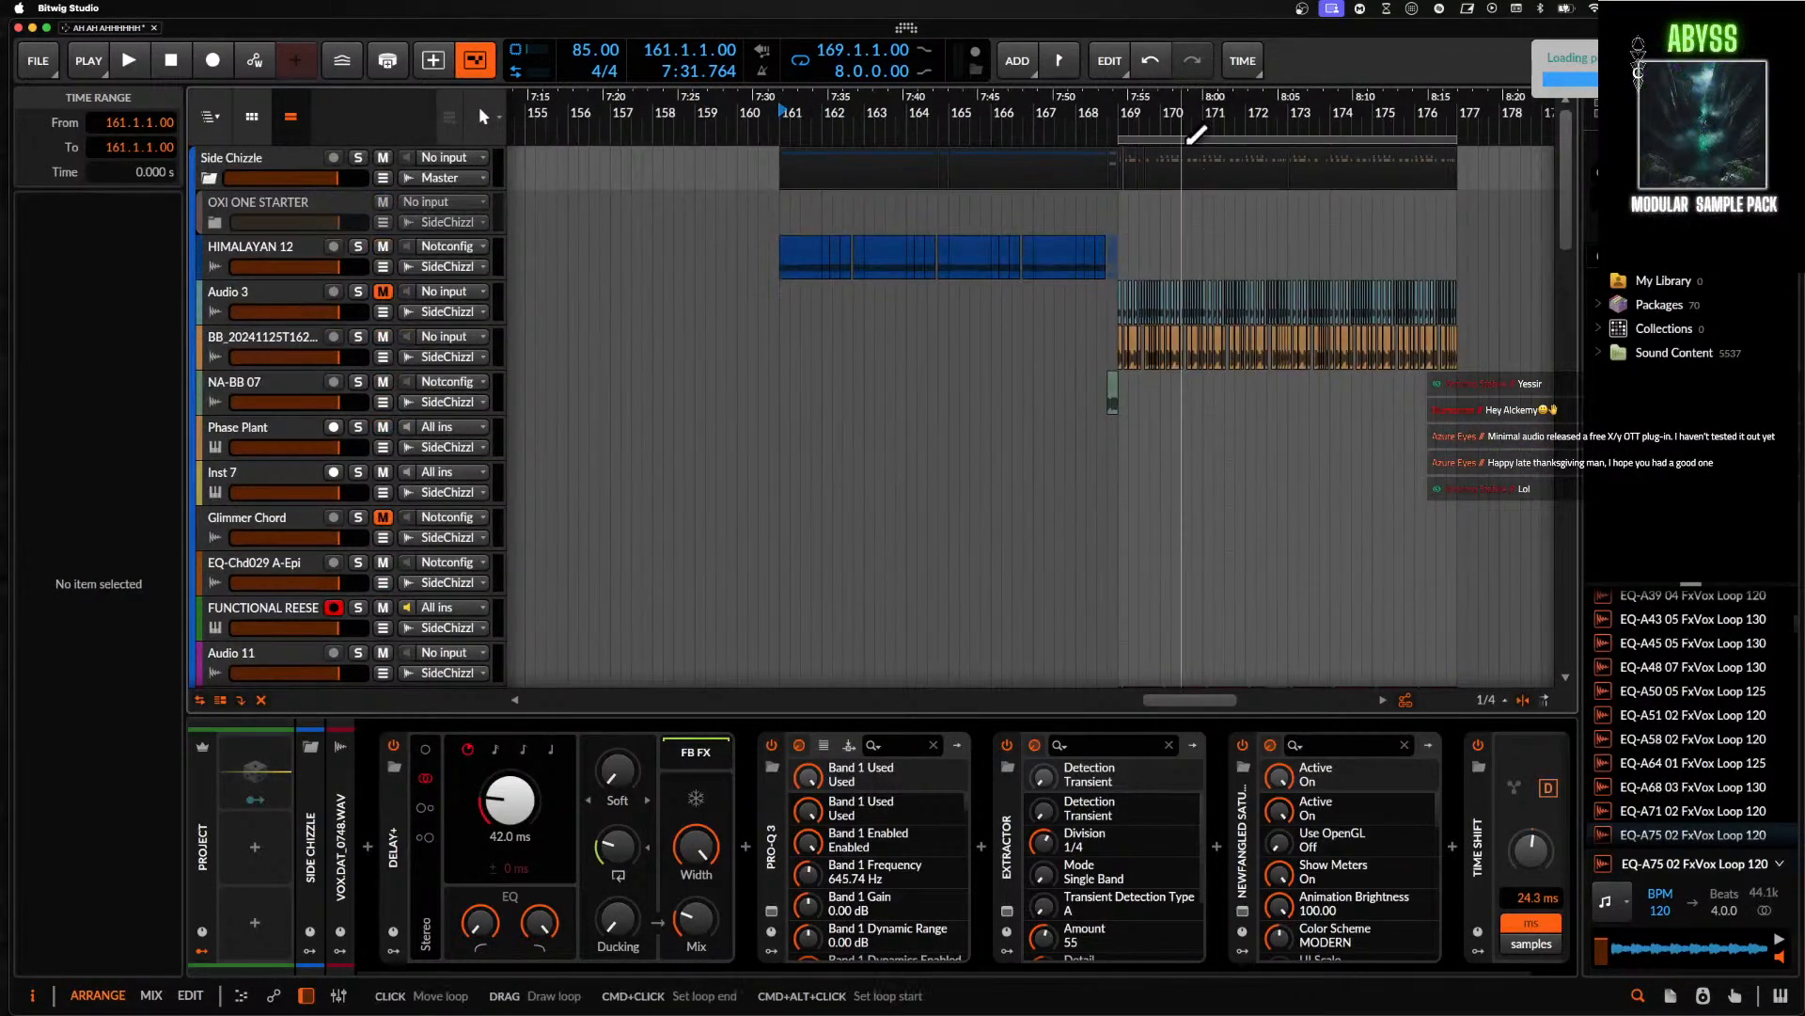
pyautogui.moveTo(1190, 144); pyautogui.dragTo(844, 167)
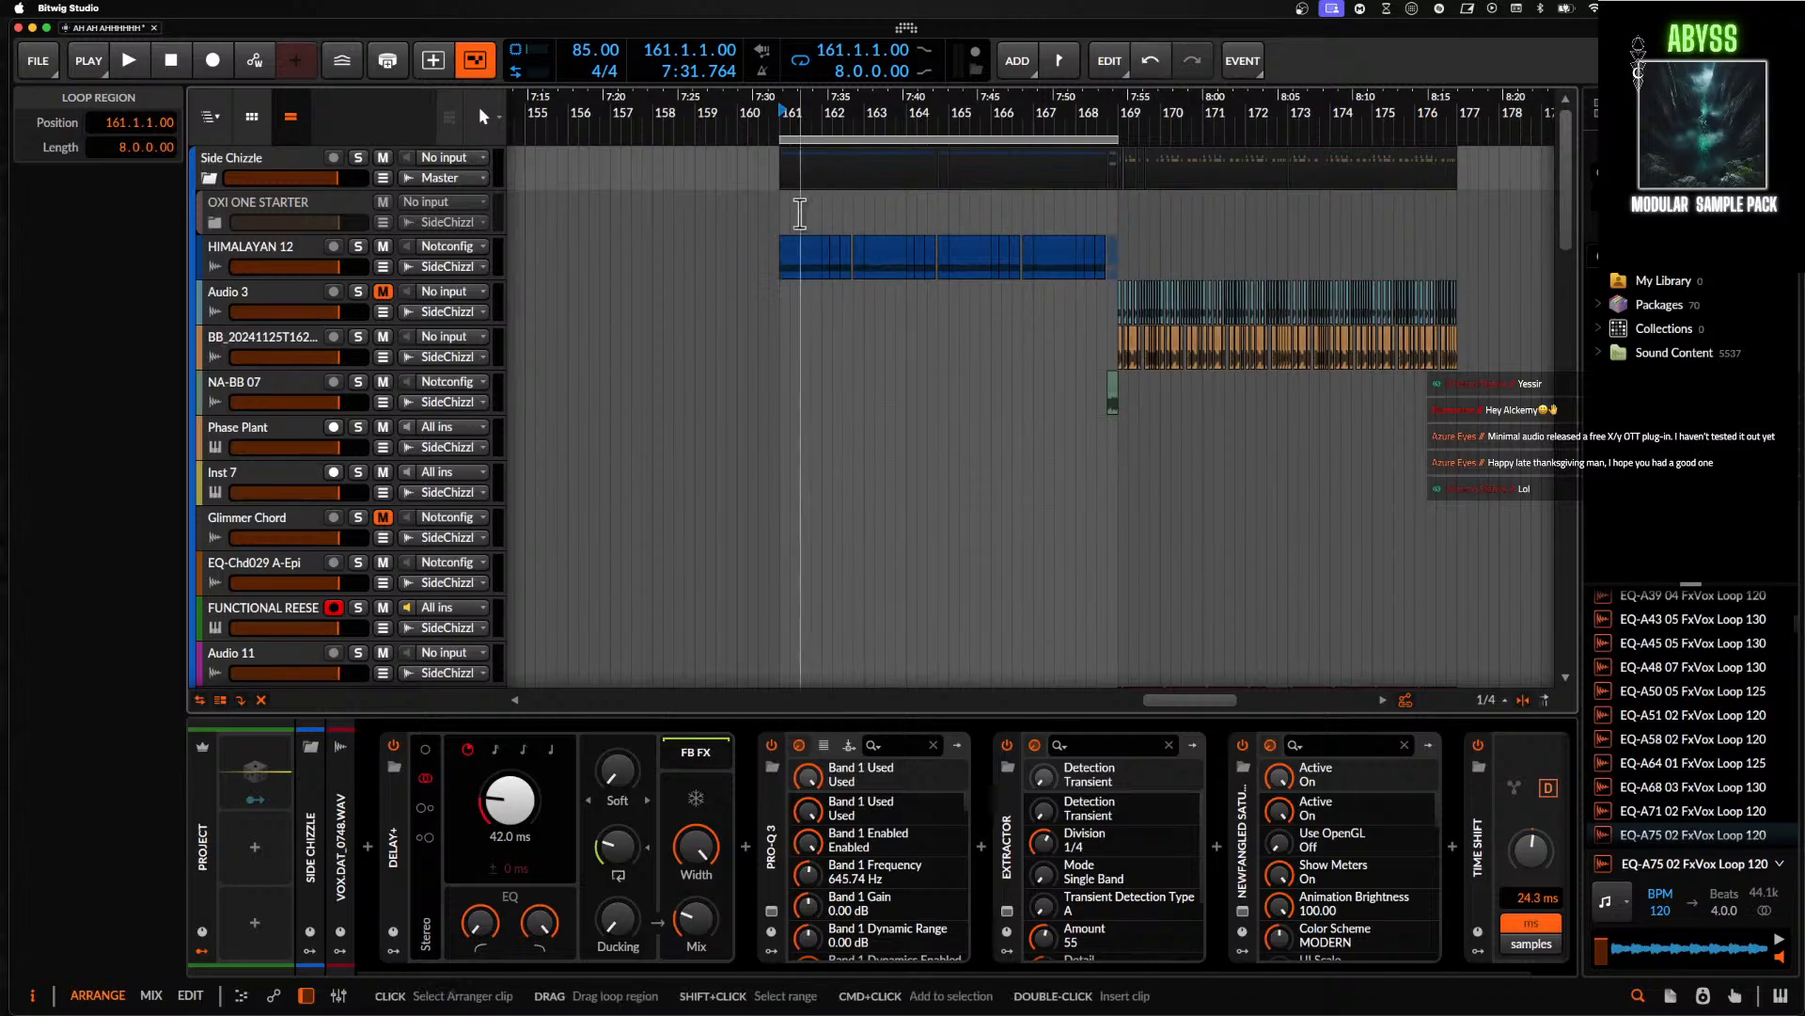
# - Look through the drums group and its PORK subgroup tracks from bar 161 onward
pyautogui.scroll(-10, 797, 248)
pyautogui.scroll(3, 798, 252)
pyautogui.scroll(-5, 798, 251)
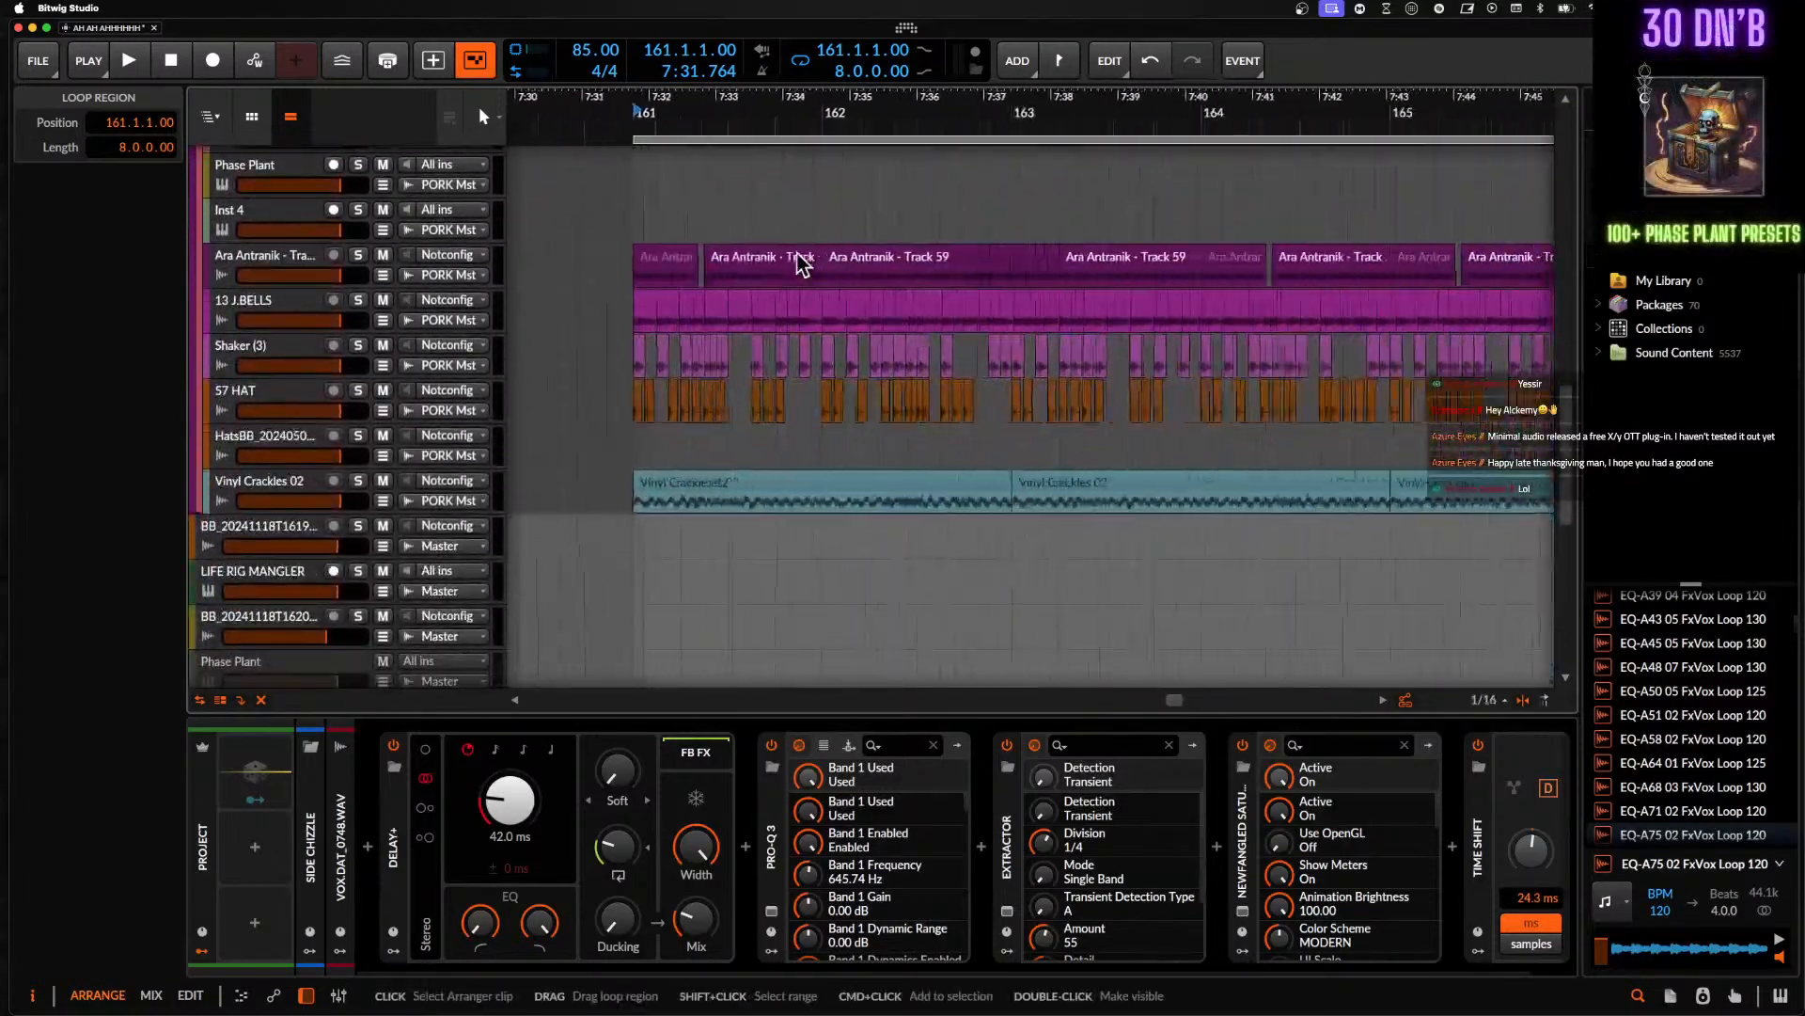
pyautogui.scroll(3, 798, 262)
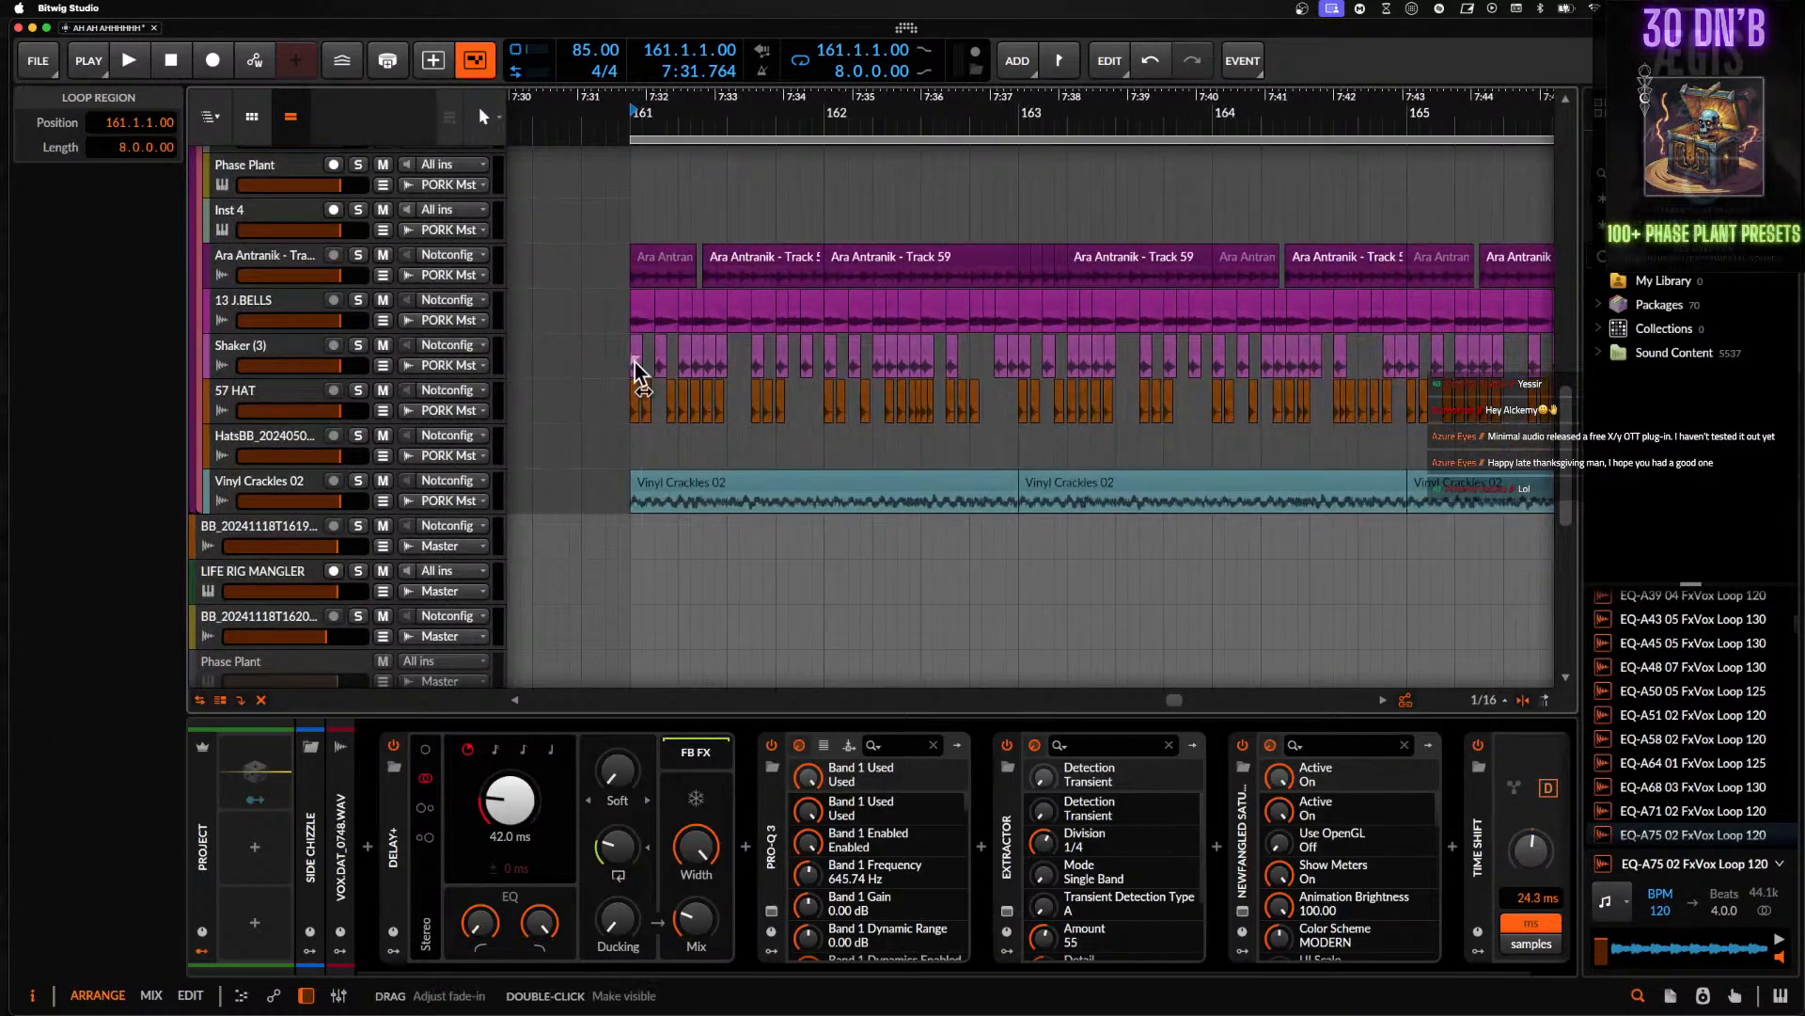
pyautogui.scroll(2, 634, 363)
pyautogui.hscroll(3, 635, 362)
pyautogui.scroll(-3, 635, 360)
pyautogui.scroll(-2, 634, 360)
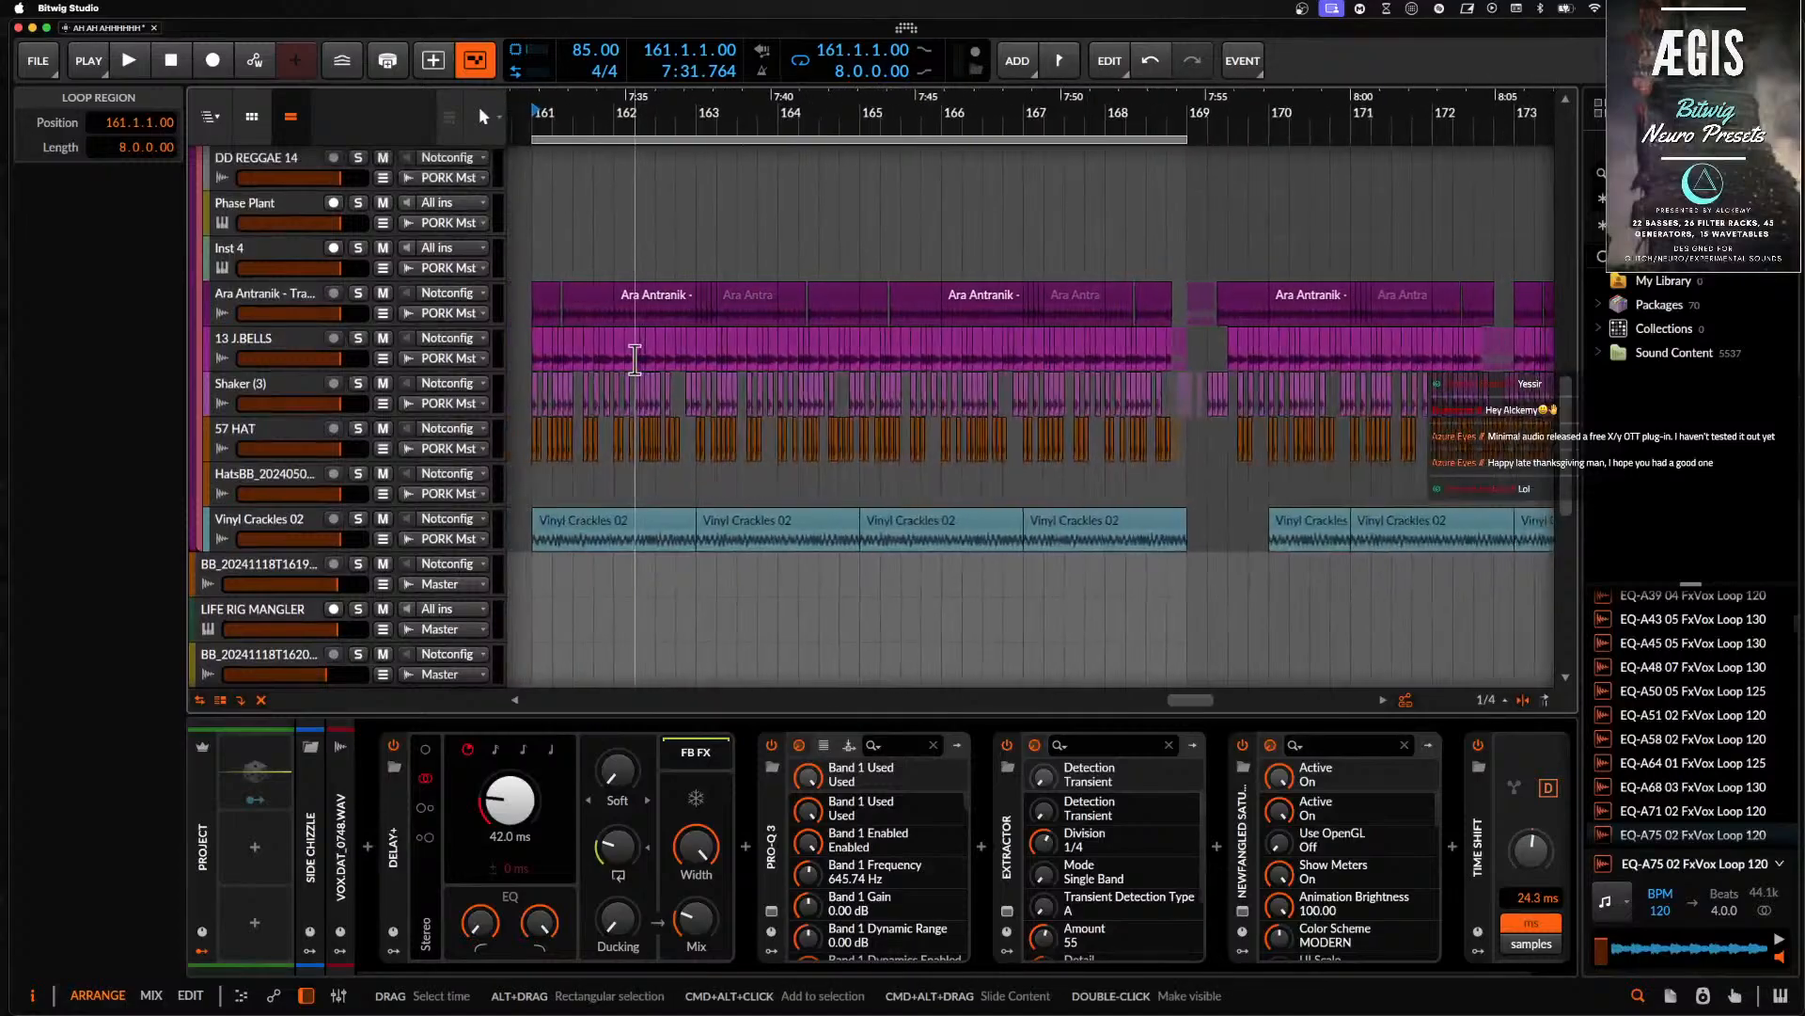
pyautogui.scroll(10, 634, 360)
pyautogui.hscroll(-3, 635, 360)
pyautogui.scroll(-1, 635, 360)
pyautogui.scroll(-8, 635, 361)
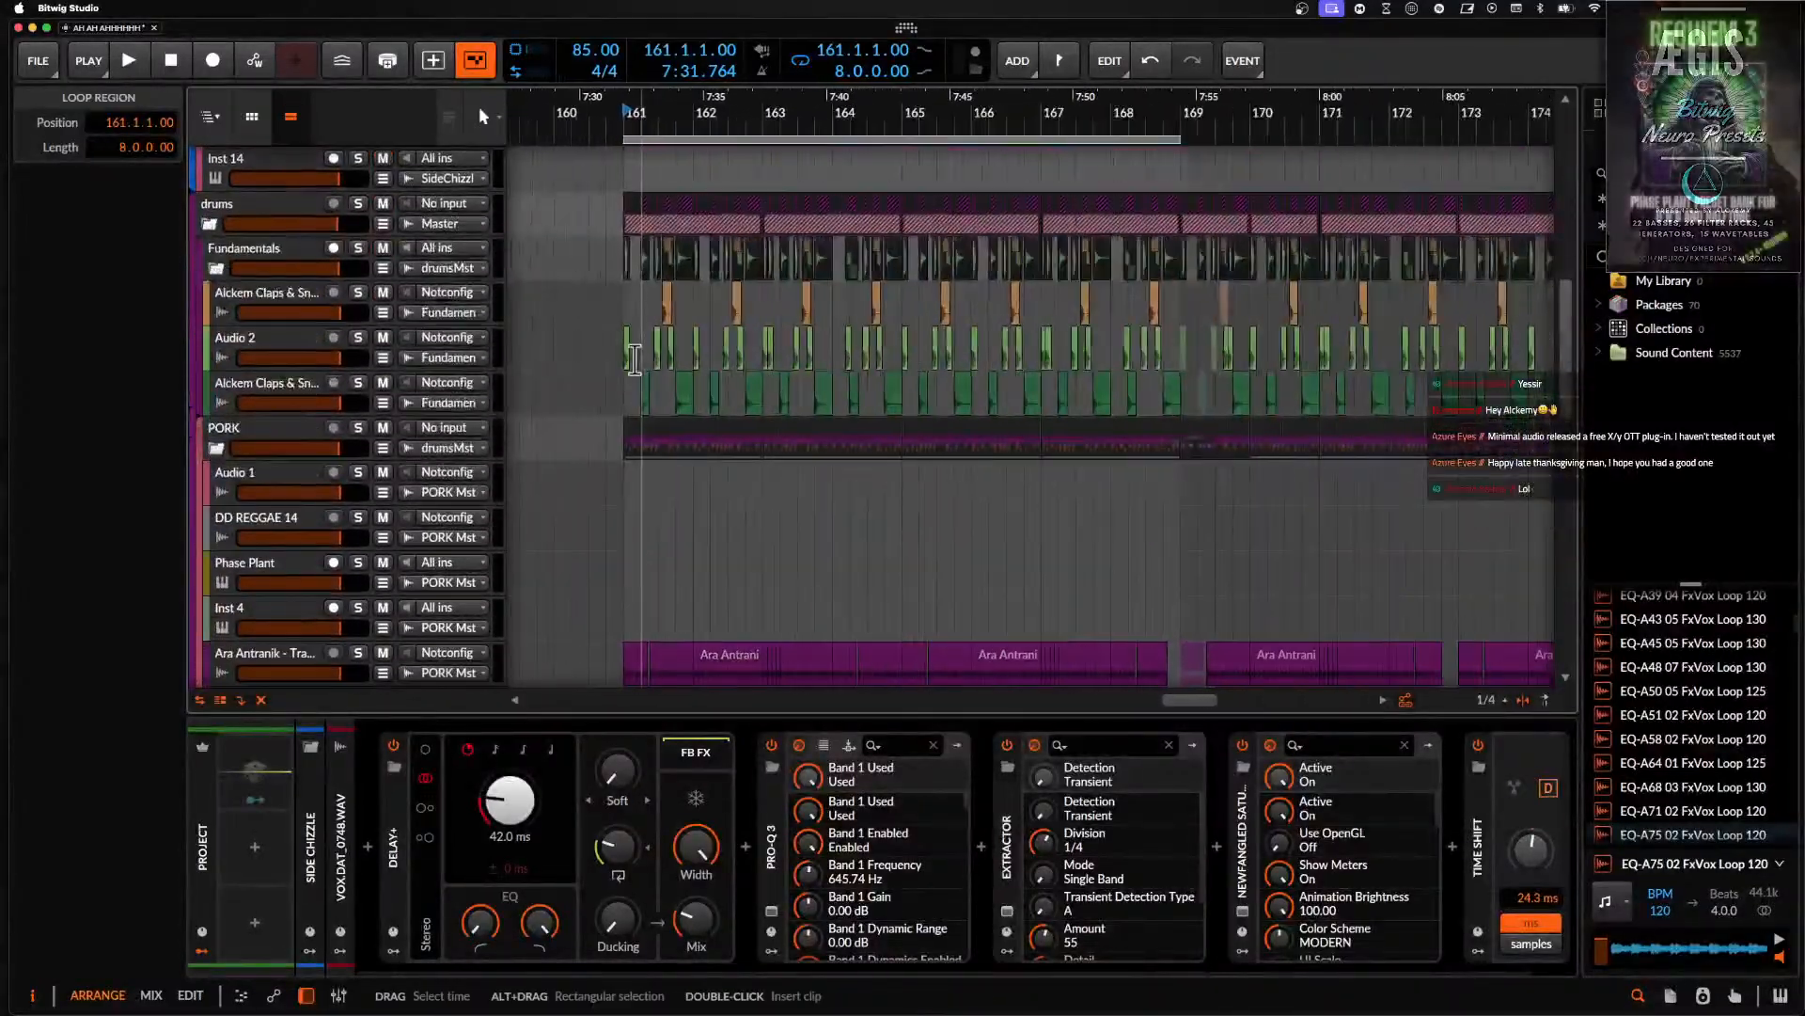
pyautogui.hscroll(1, 635, 360)
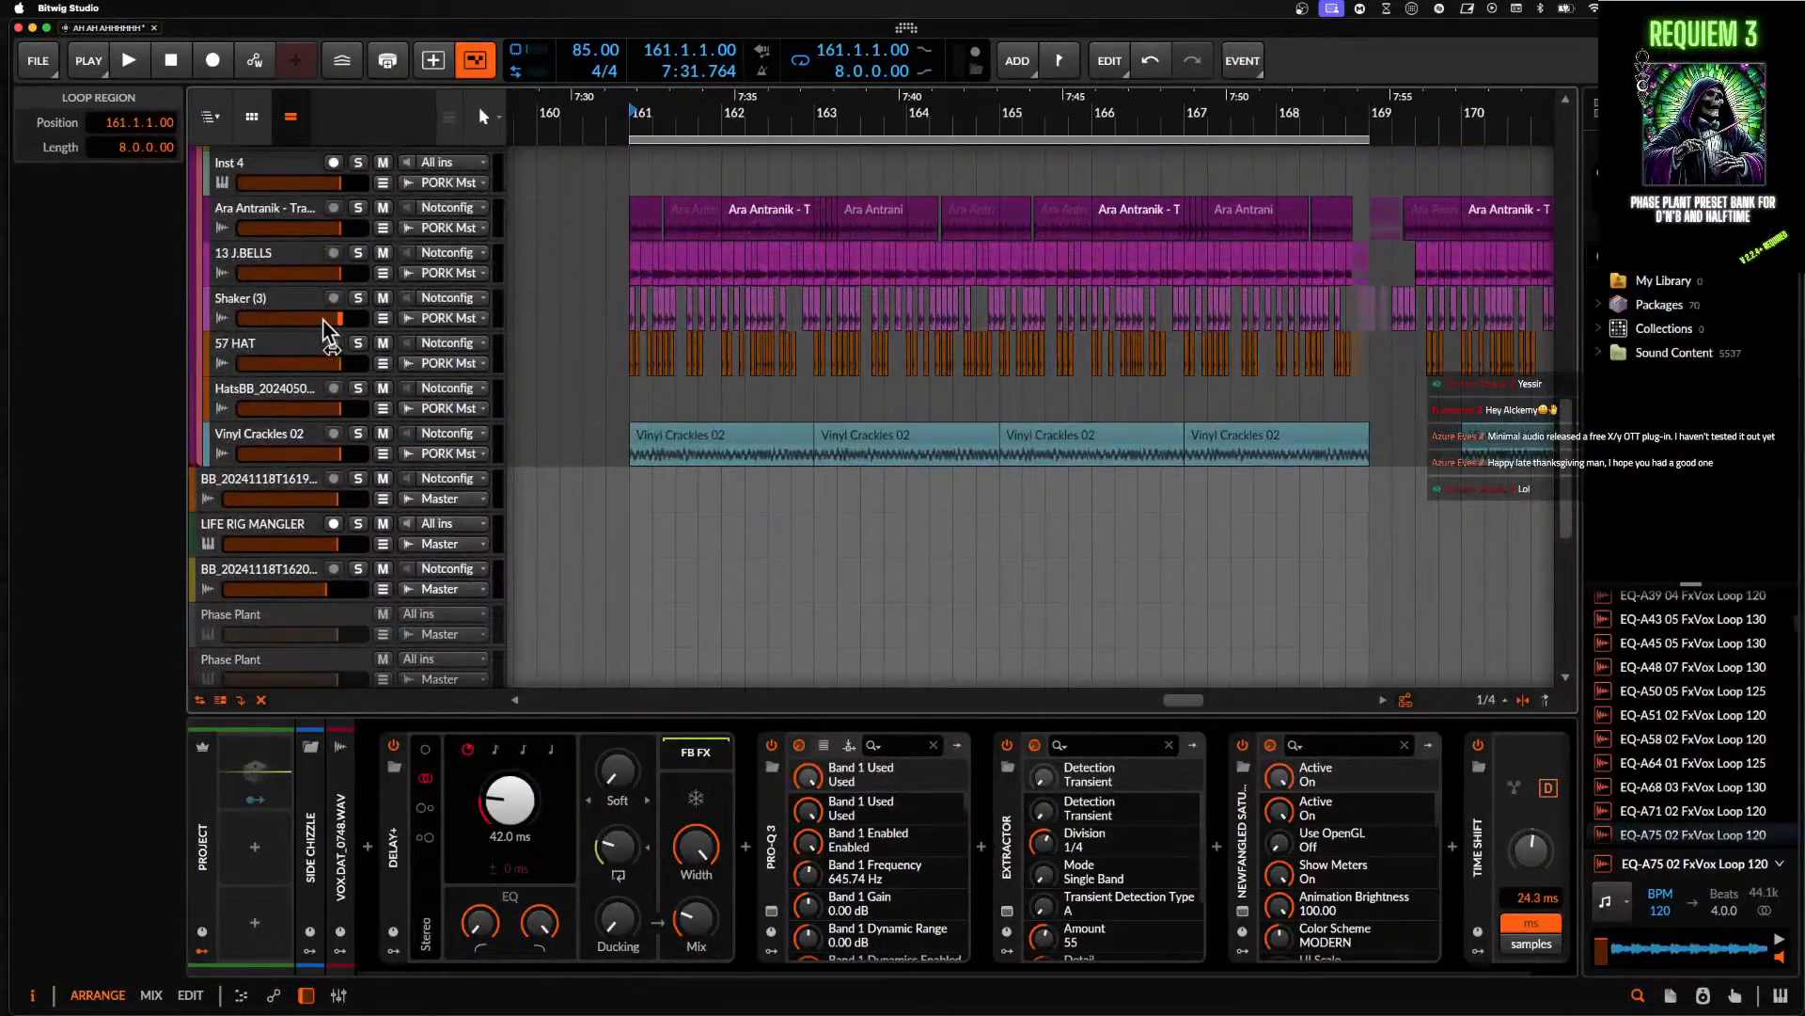
# - Place the Shaker (3) track from the PORK subgroup into the Side Chizzle group, directly below FUNCTIONAL REESE
pyautogui.click(291, 302)
pyautogui.scroll(1, 289, 310)
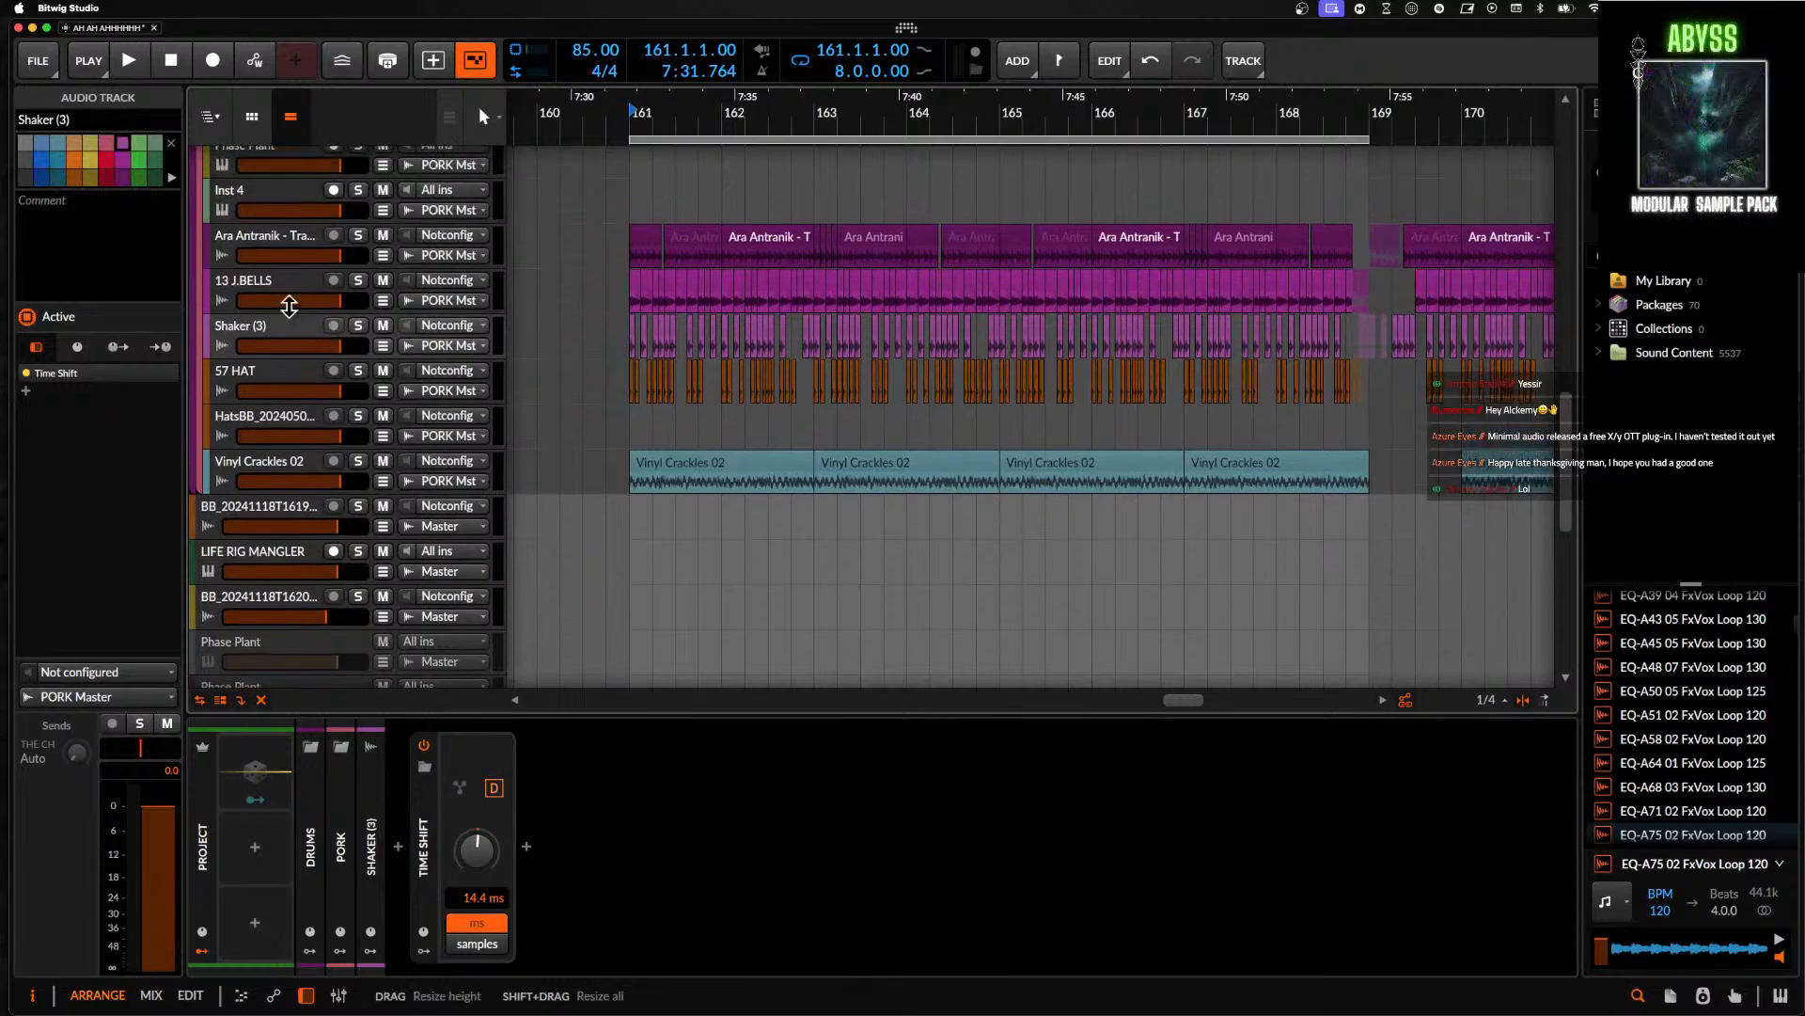
pyautogui.moveTo(286, 325); pyautogui.dragTo(280, 385)
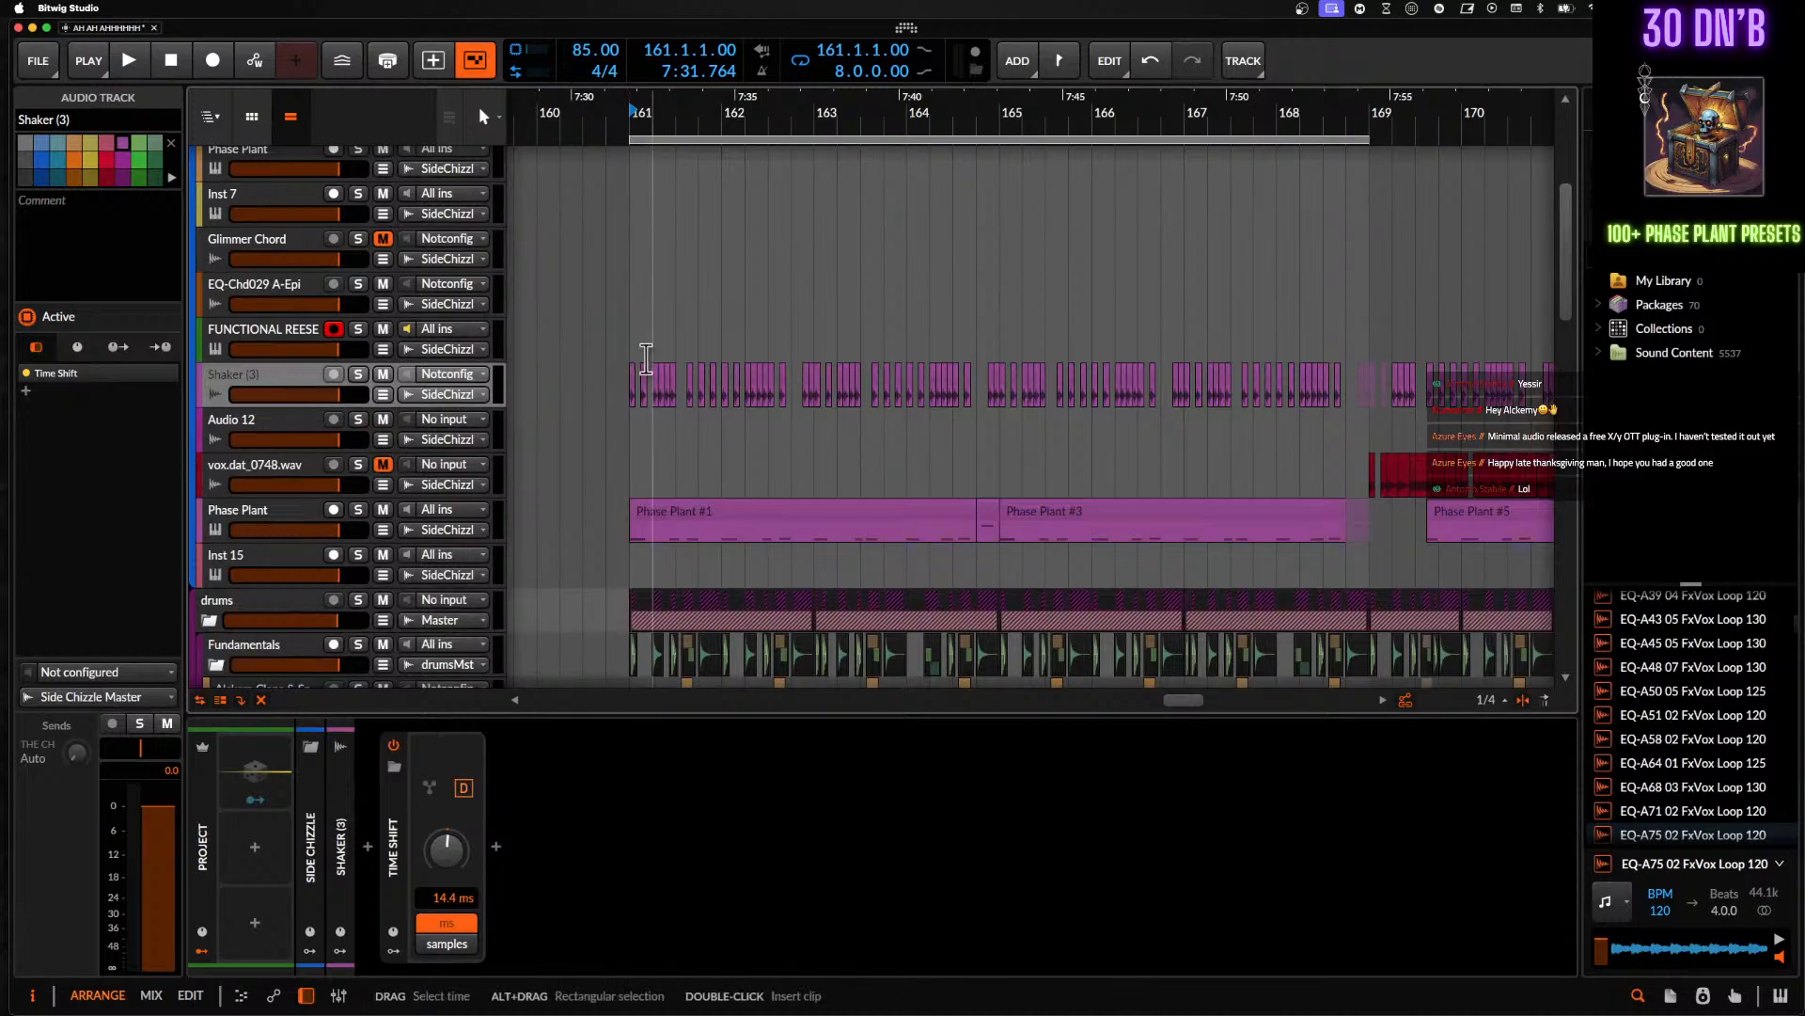
# - Delete the Shaker (3) clips from the end of bar 162 up to bar 169, keeping the opening pattern at bar 161
pyautogui.click(664, 381)
pyautogui.click(625, 393)
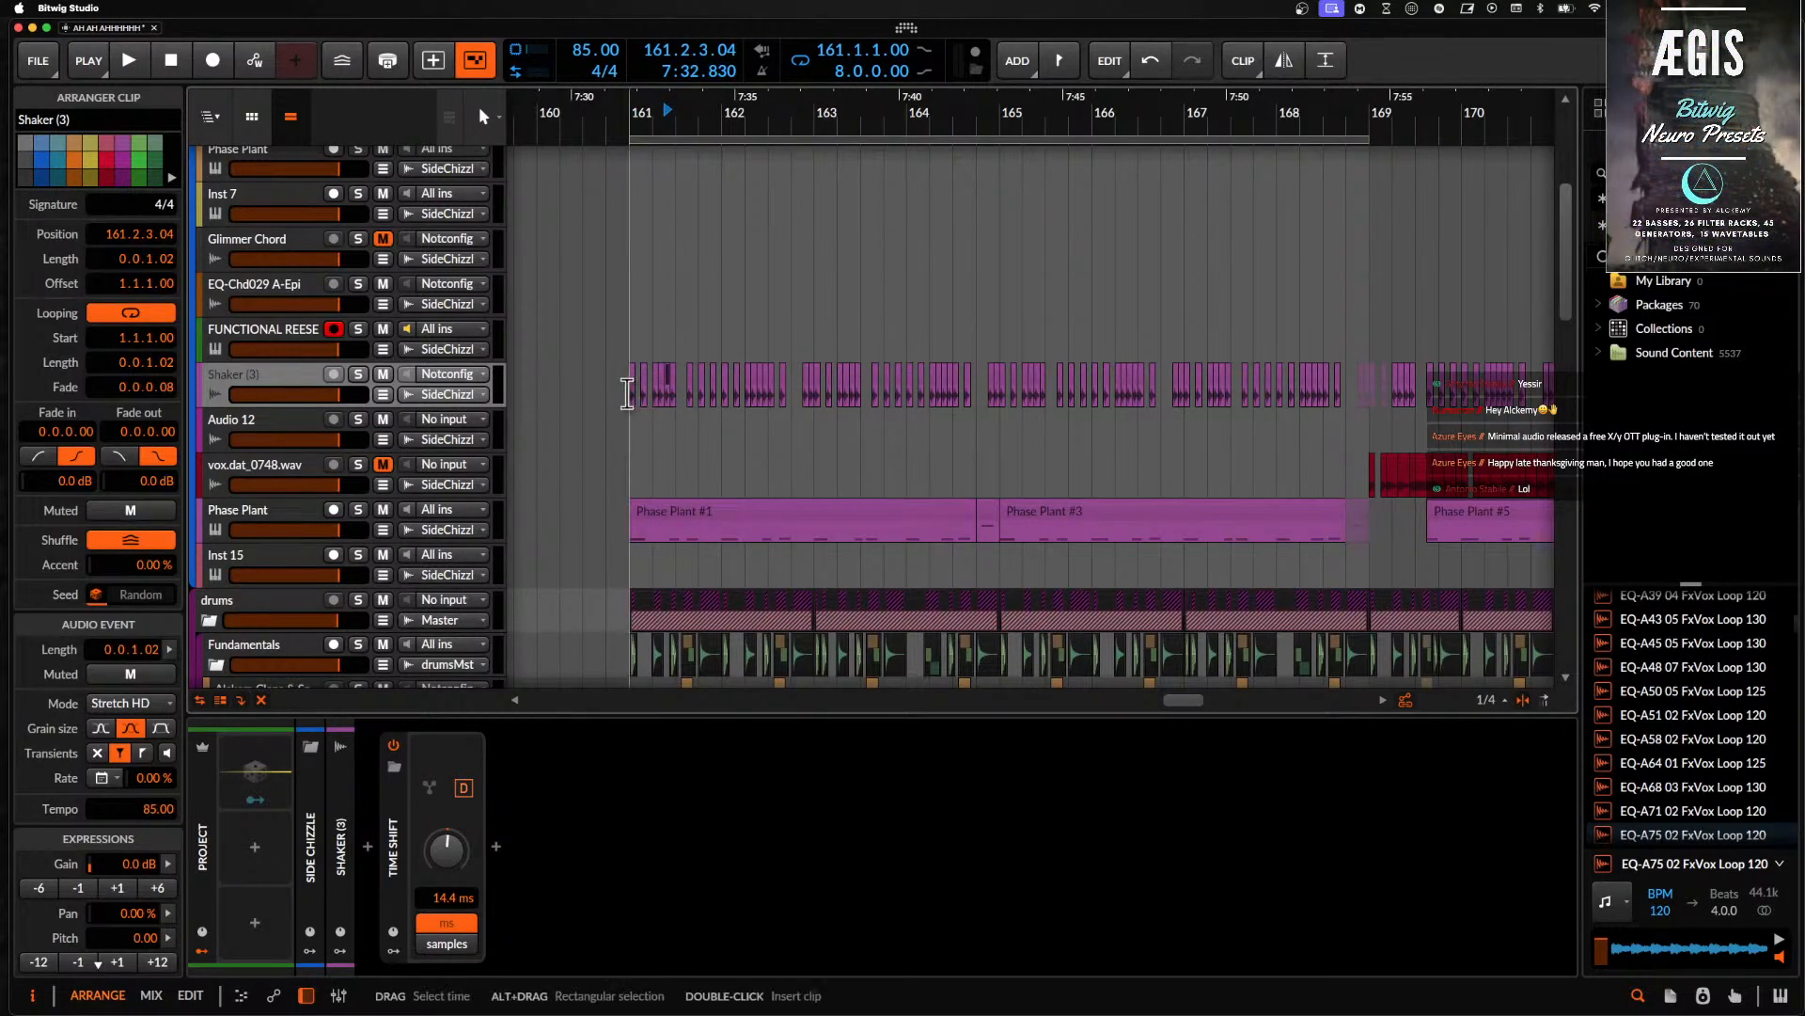
pyautogui.scroll(5, 627, 393)
pyautogui.scroll(-8, 900, 374)
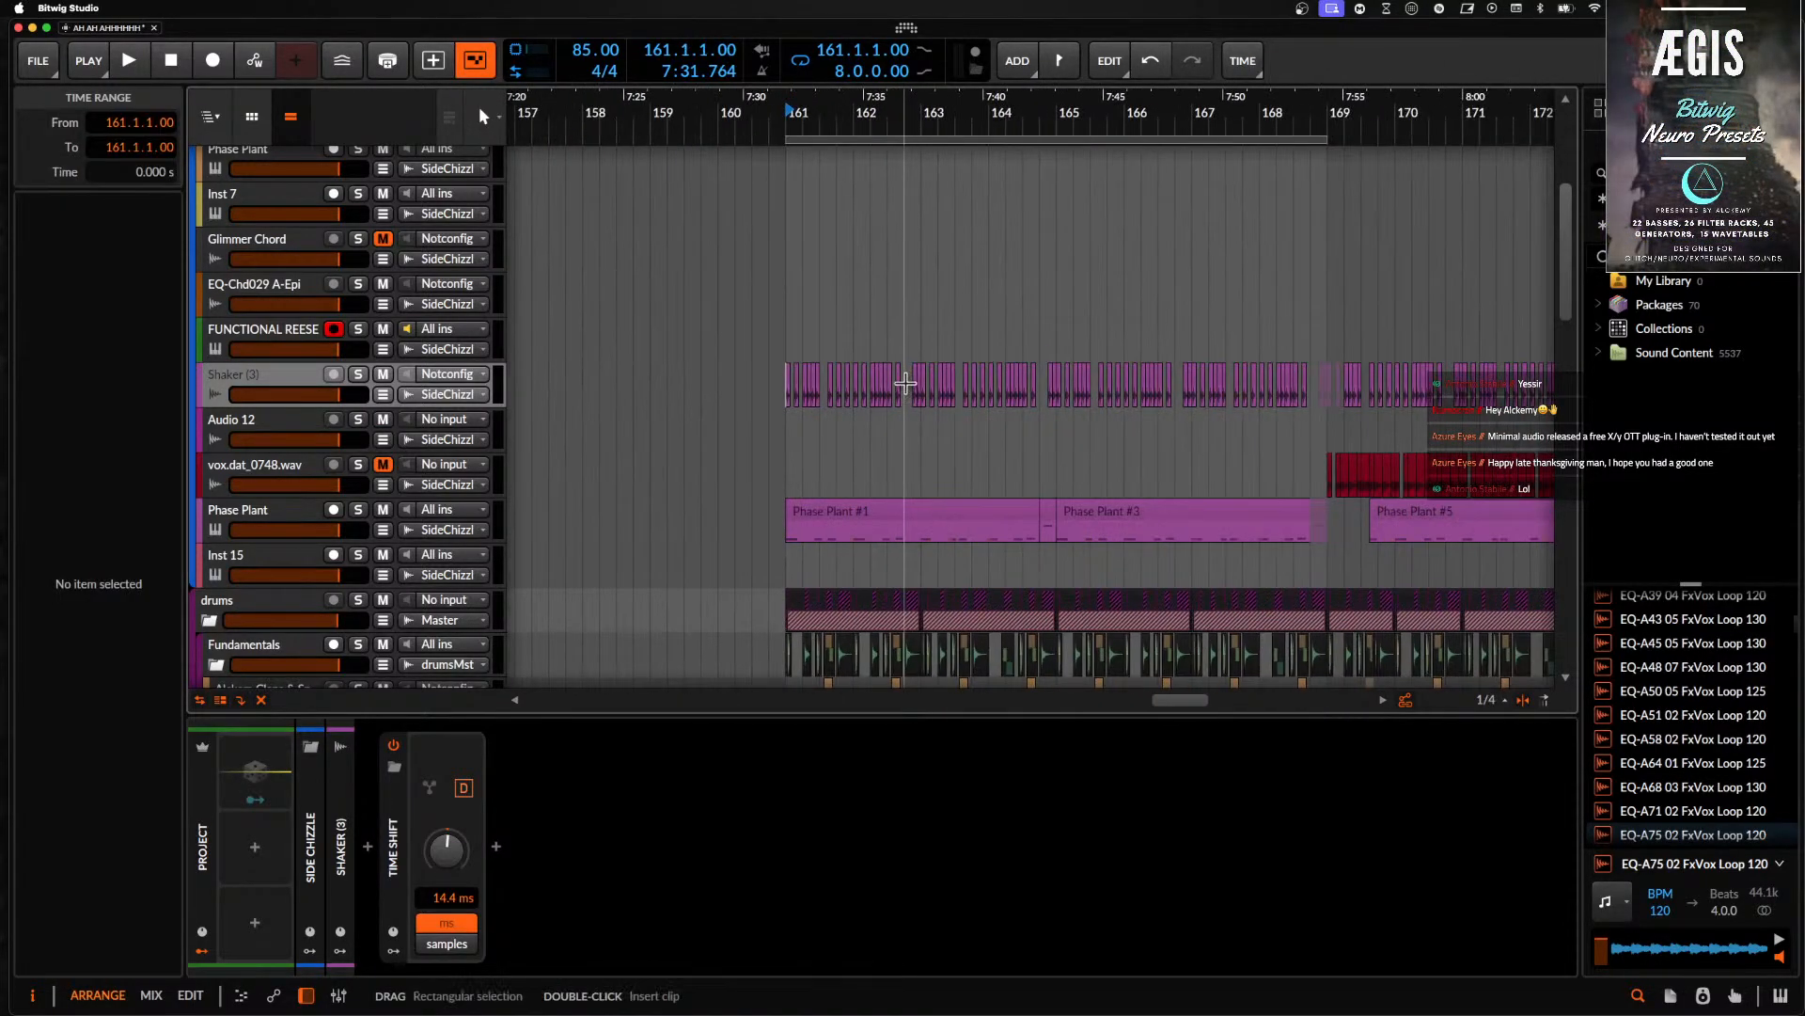
pyautogui.moveTo(906, 382); pyautogui.dragTo(1331, 376)
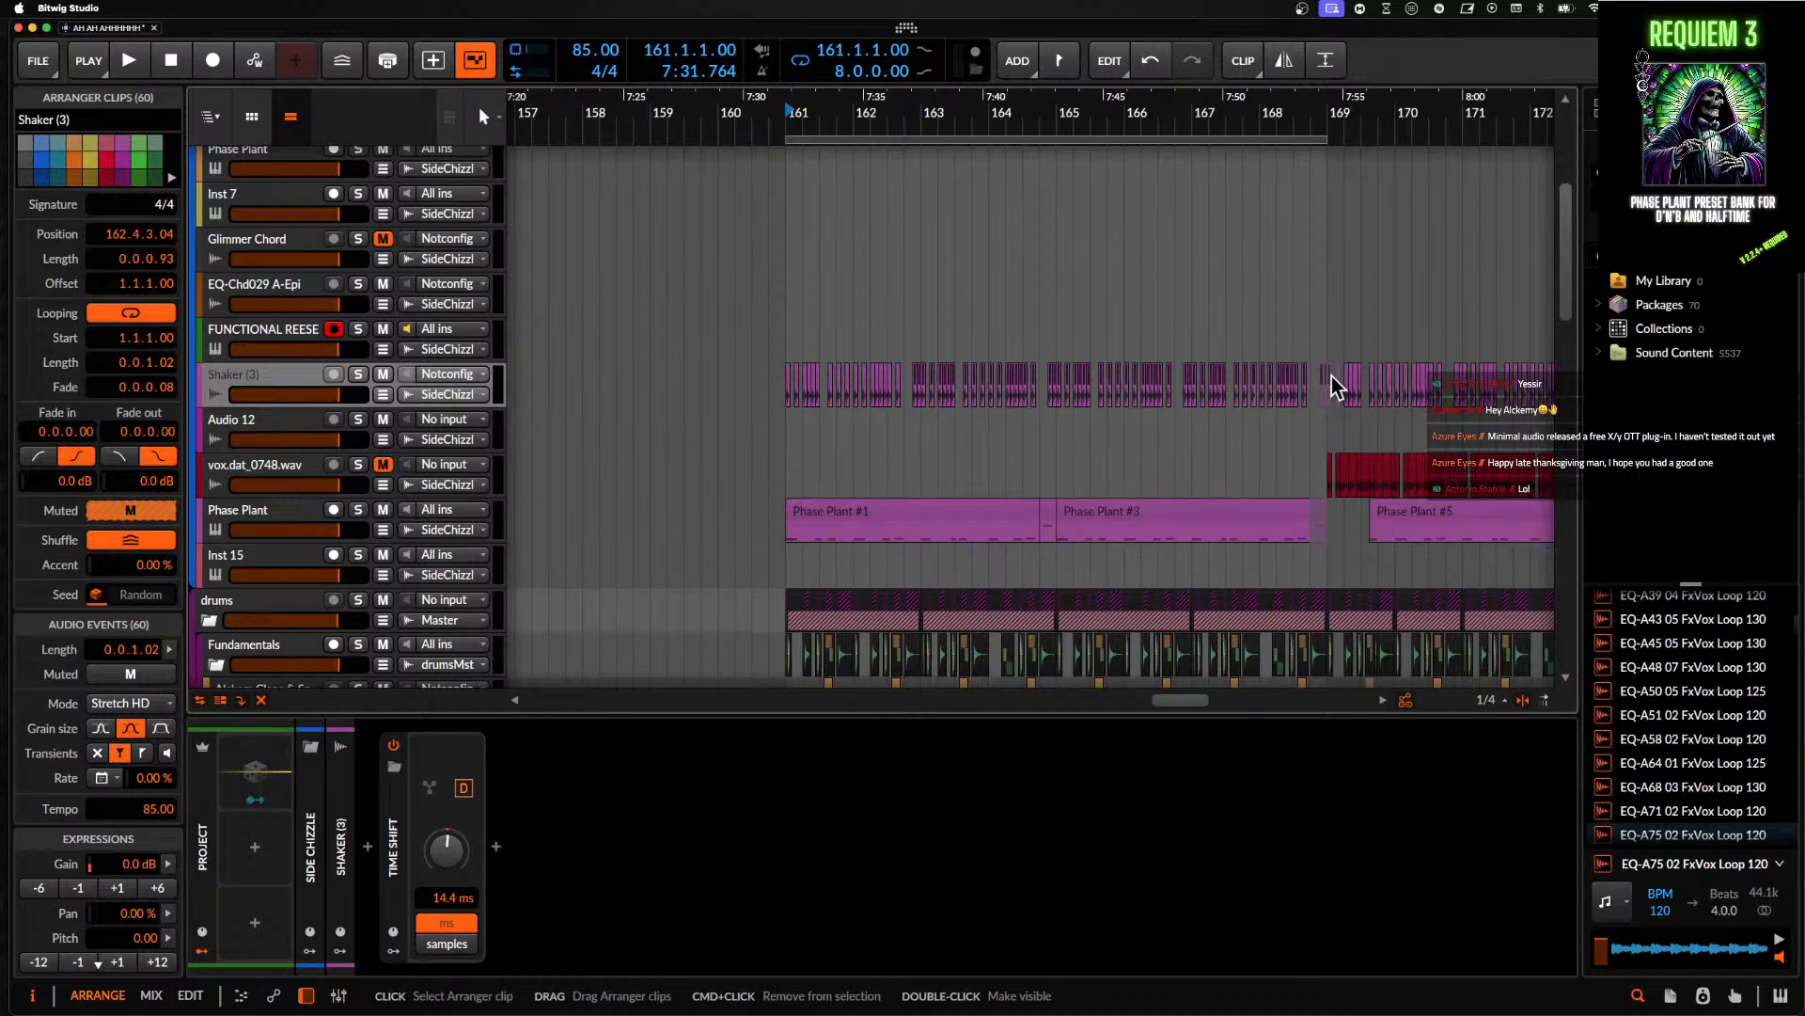
pyautogui.press('Delete')
# - Select all the remaining Shaker (3) clips in the opening pattern at bar 161 and stretch them to double length
pyautogui.click(889, 416)
pyautogui.click(793, 380)
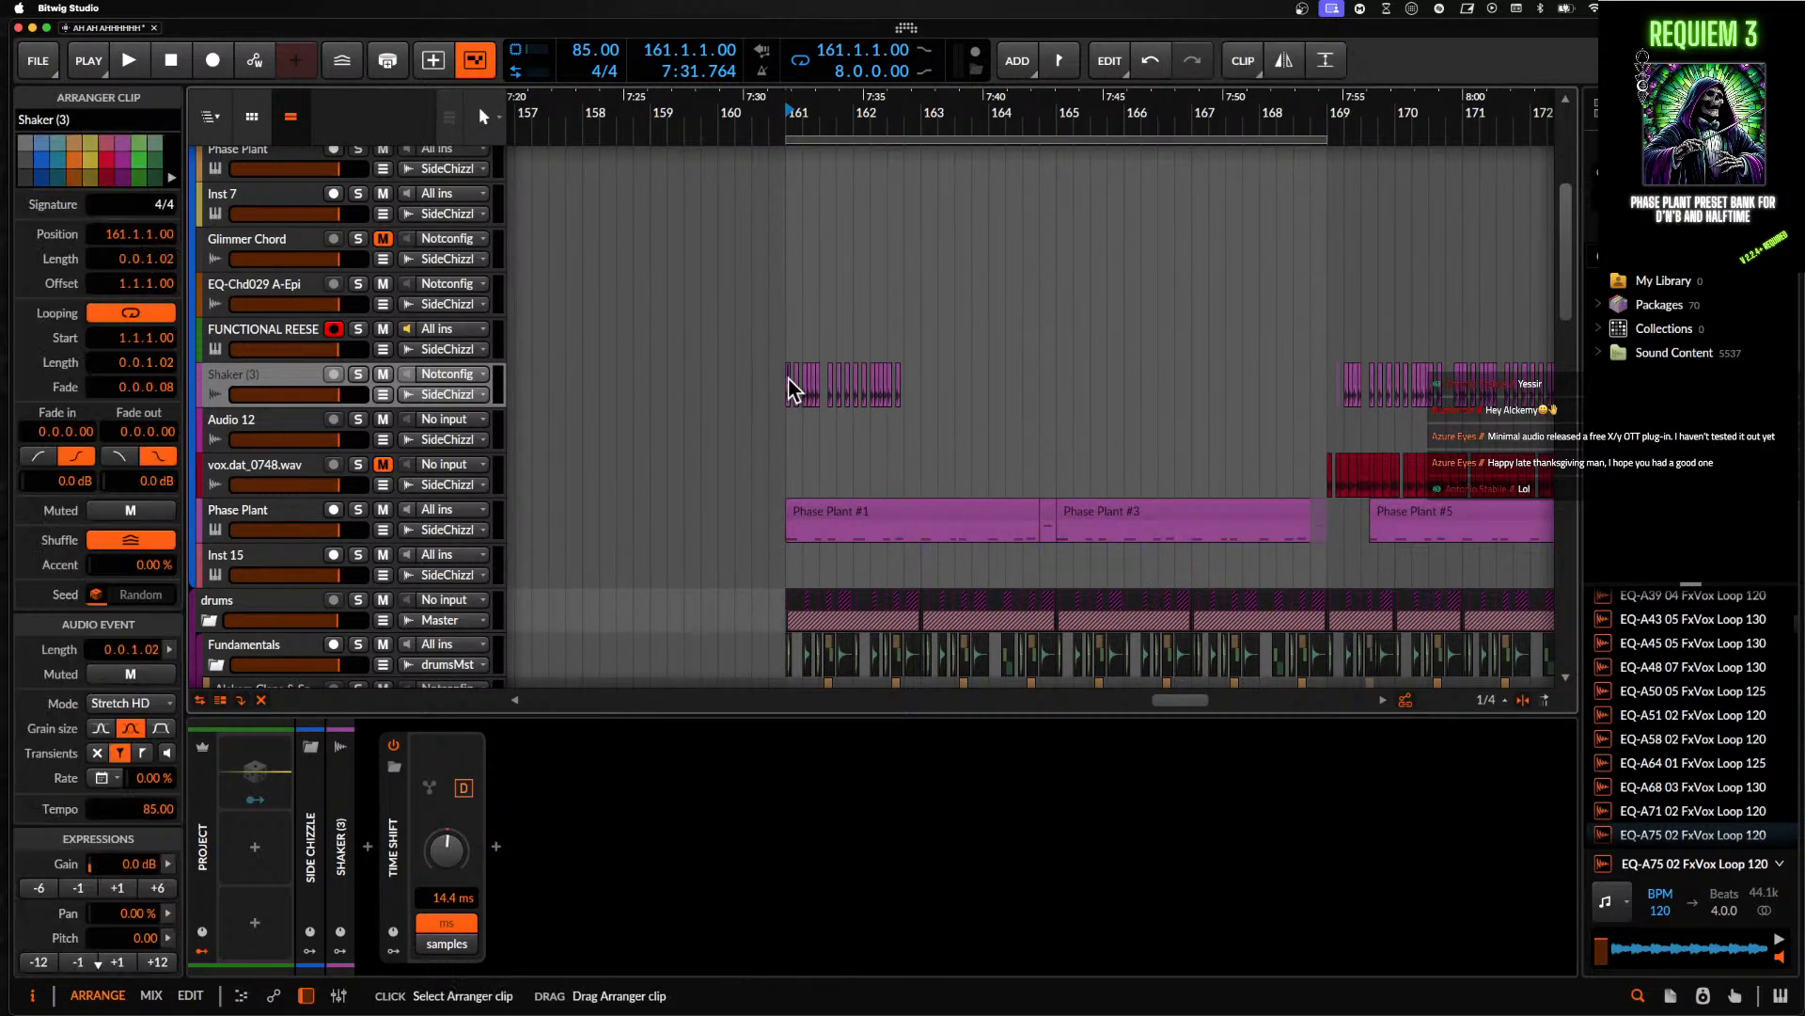
pyautogui.scroll(2, 793, 381)
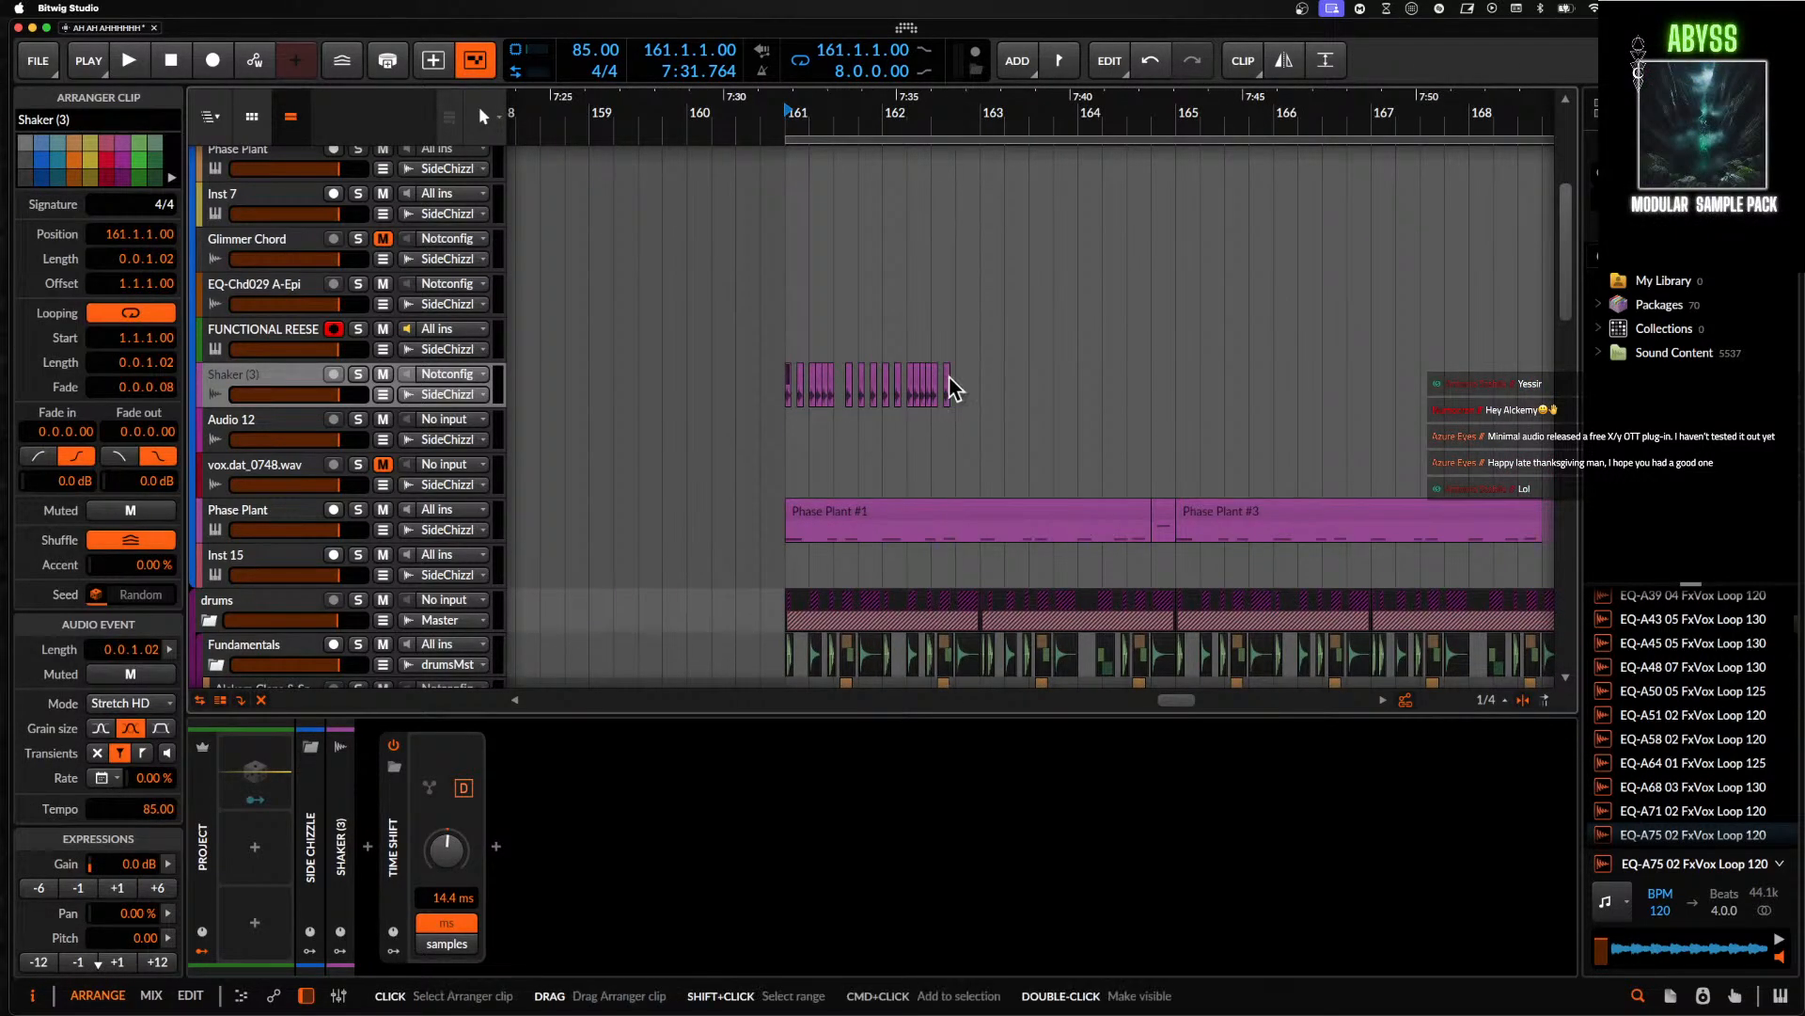
pyautogui.press('alt+super+Right')
pyautogui.scroll(-3, 947, 376)
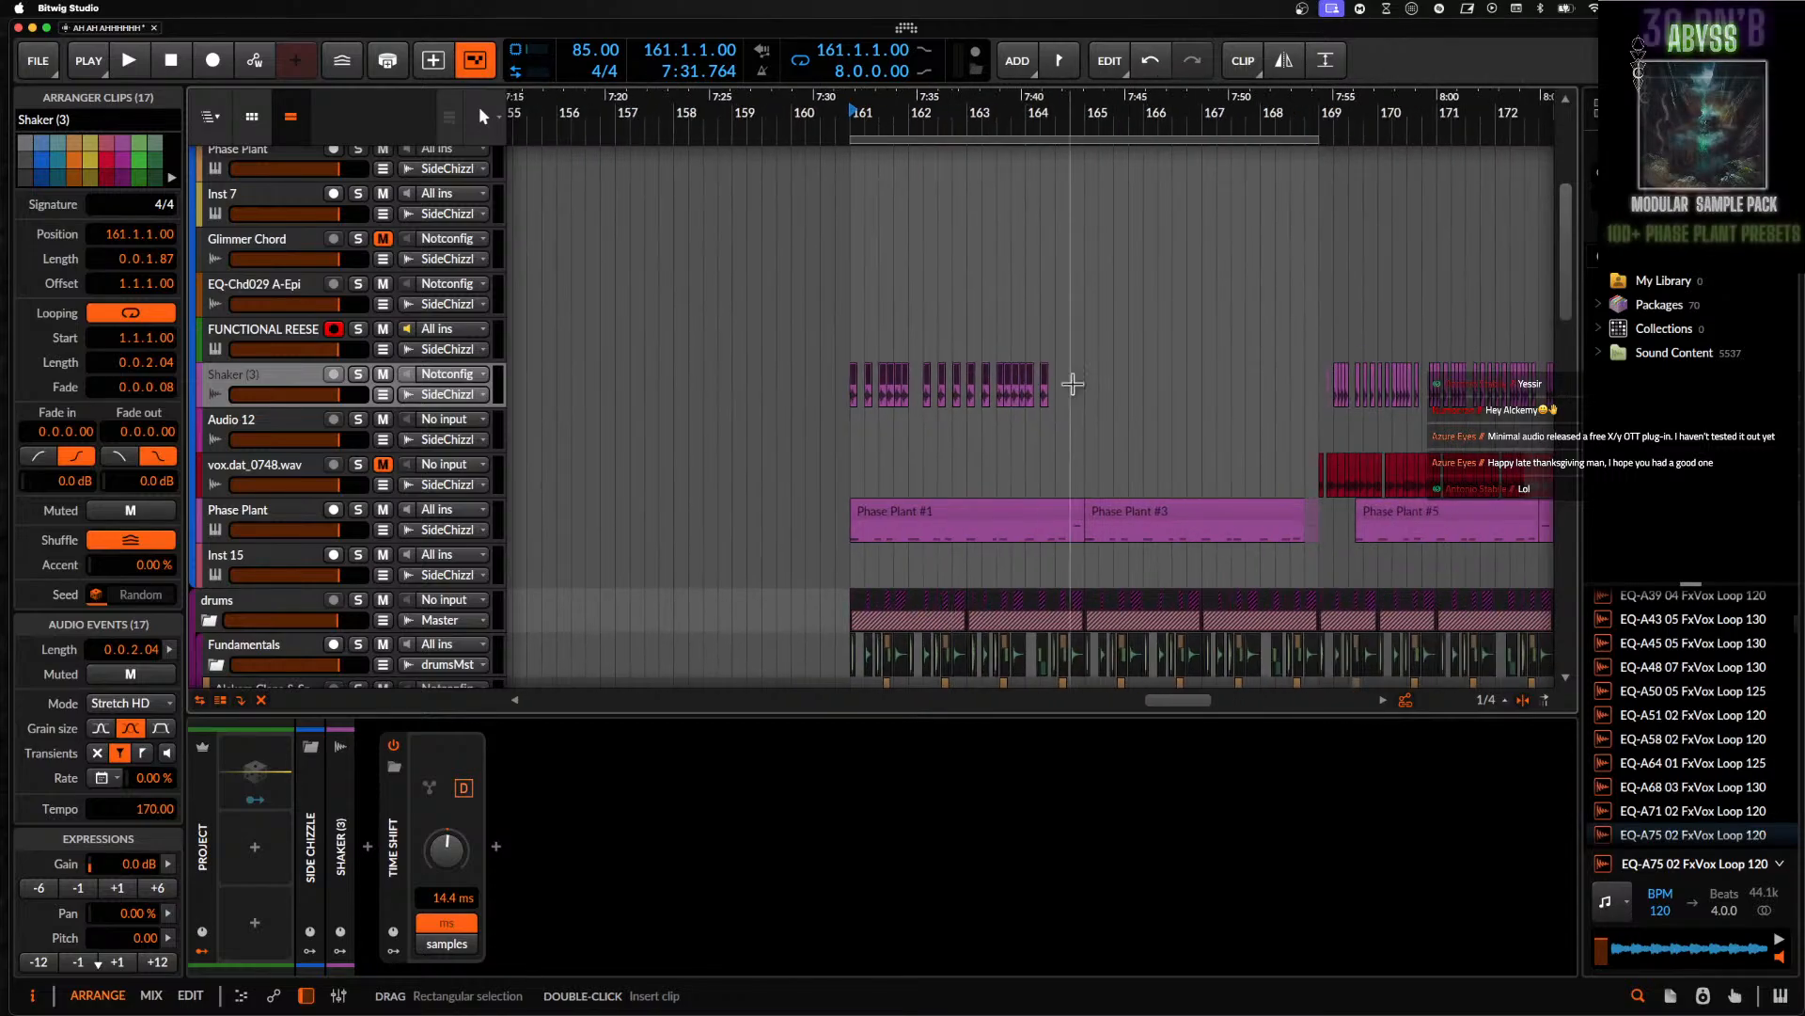
# - Duplicate the four-bar Shaker (3) range starting at bar 161 to bars 165 through 168, and mute the Shaker (3) track
pyautogui.moveTo(1082, 395); pyautogui.dragTo(879, 395)
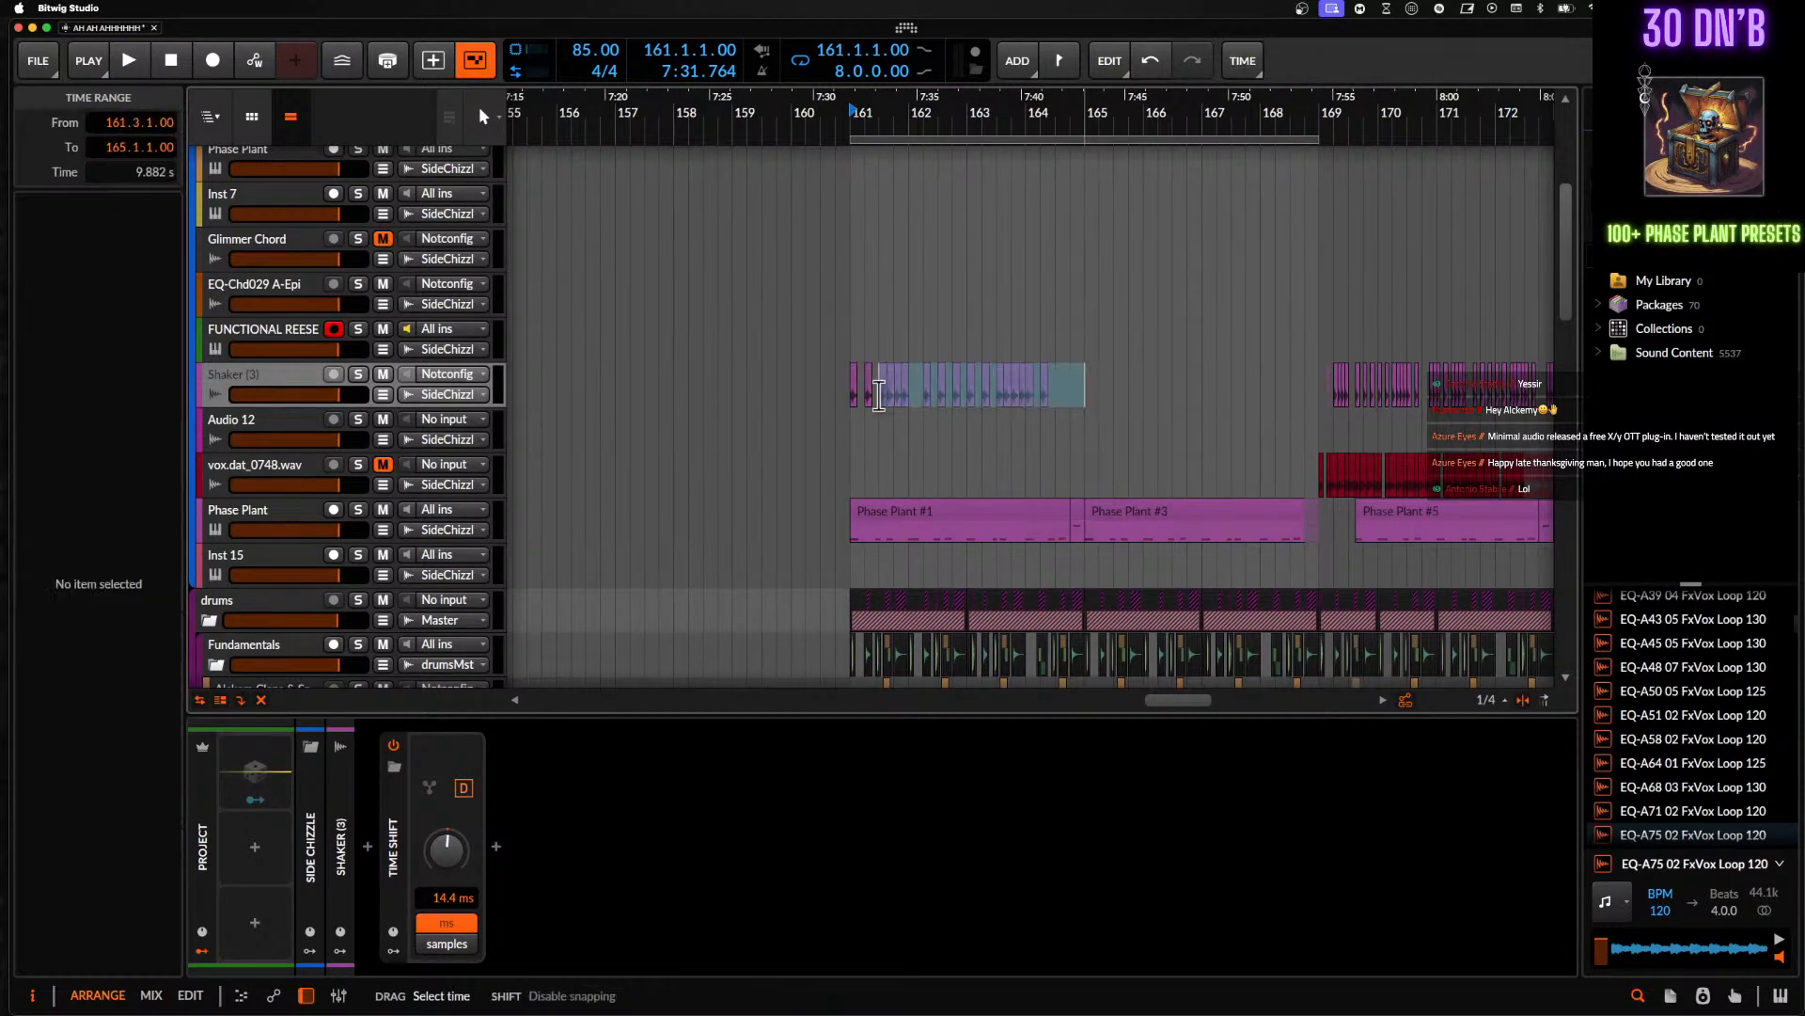
pyautogui.press('super+d')
pyautogui.click(299, 376)
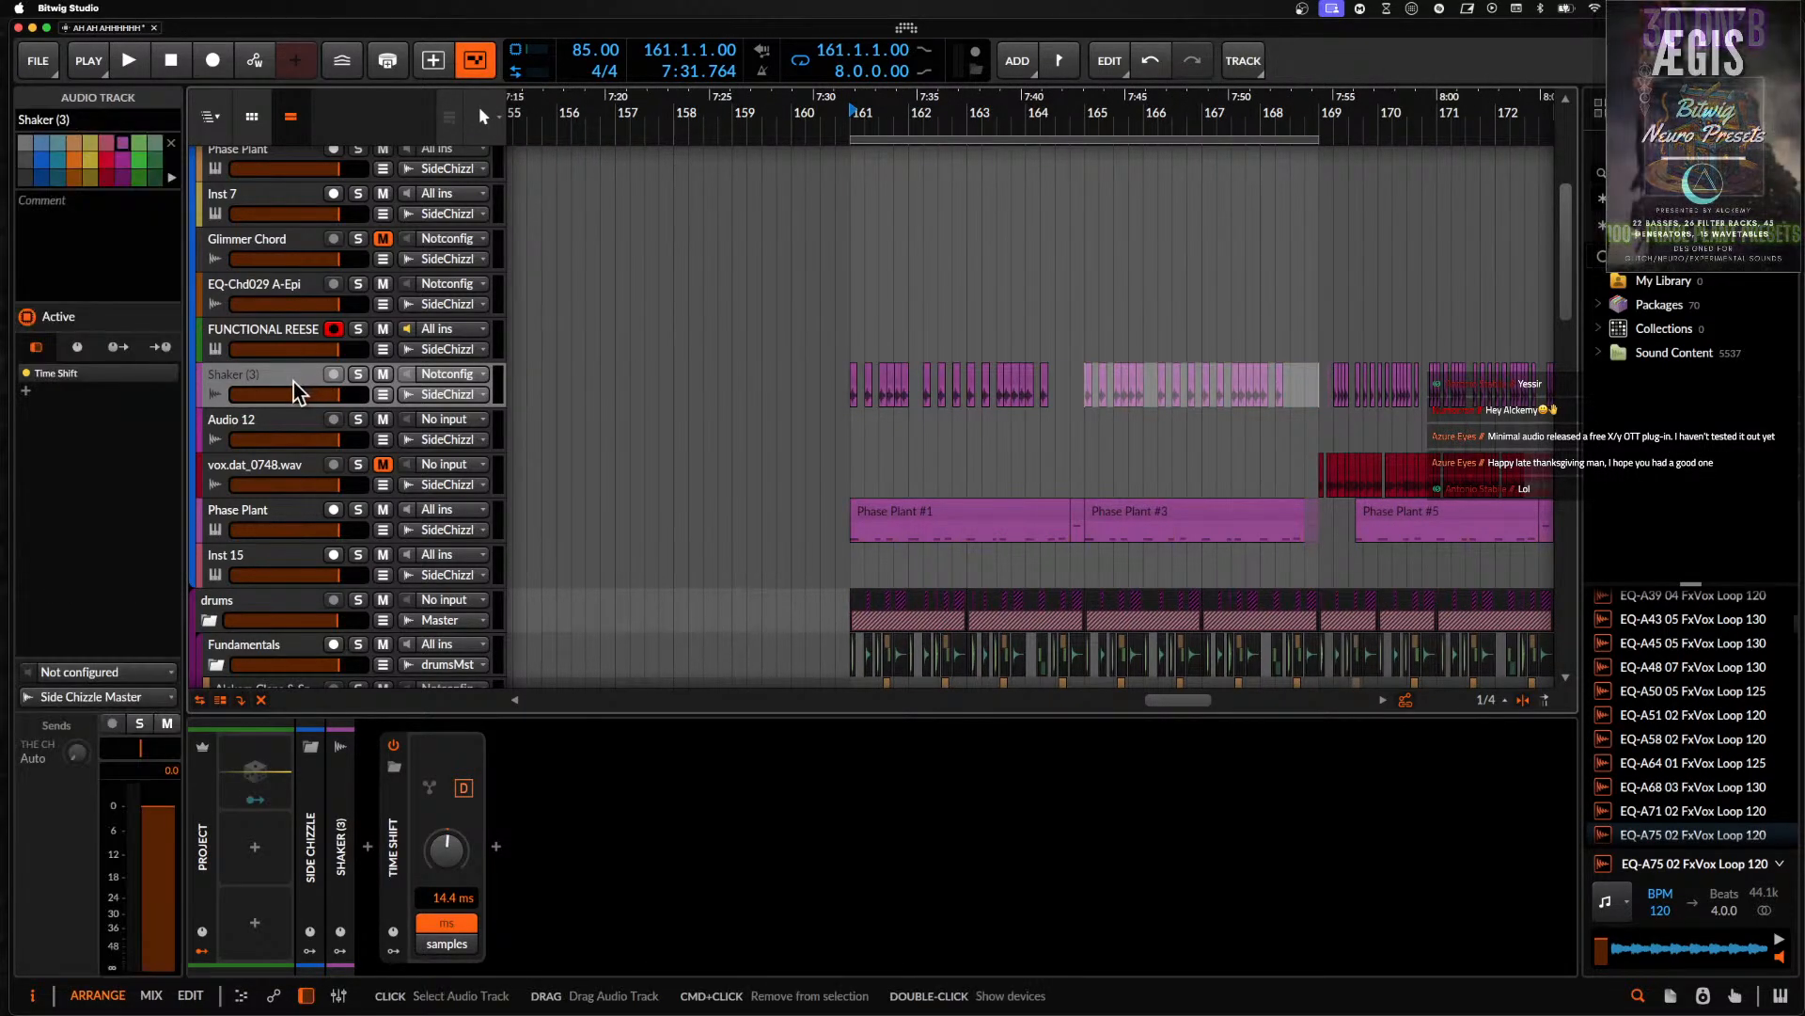
# - Play the arrangement from bar 161 and view the Shaker (3) track against the other parts
pyautogui.scroll(6, 760, 337)
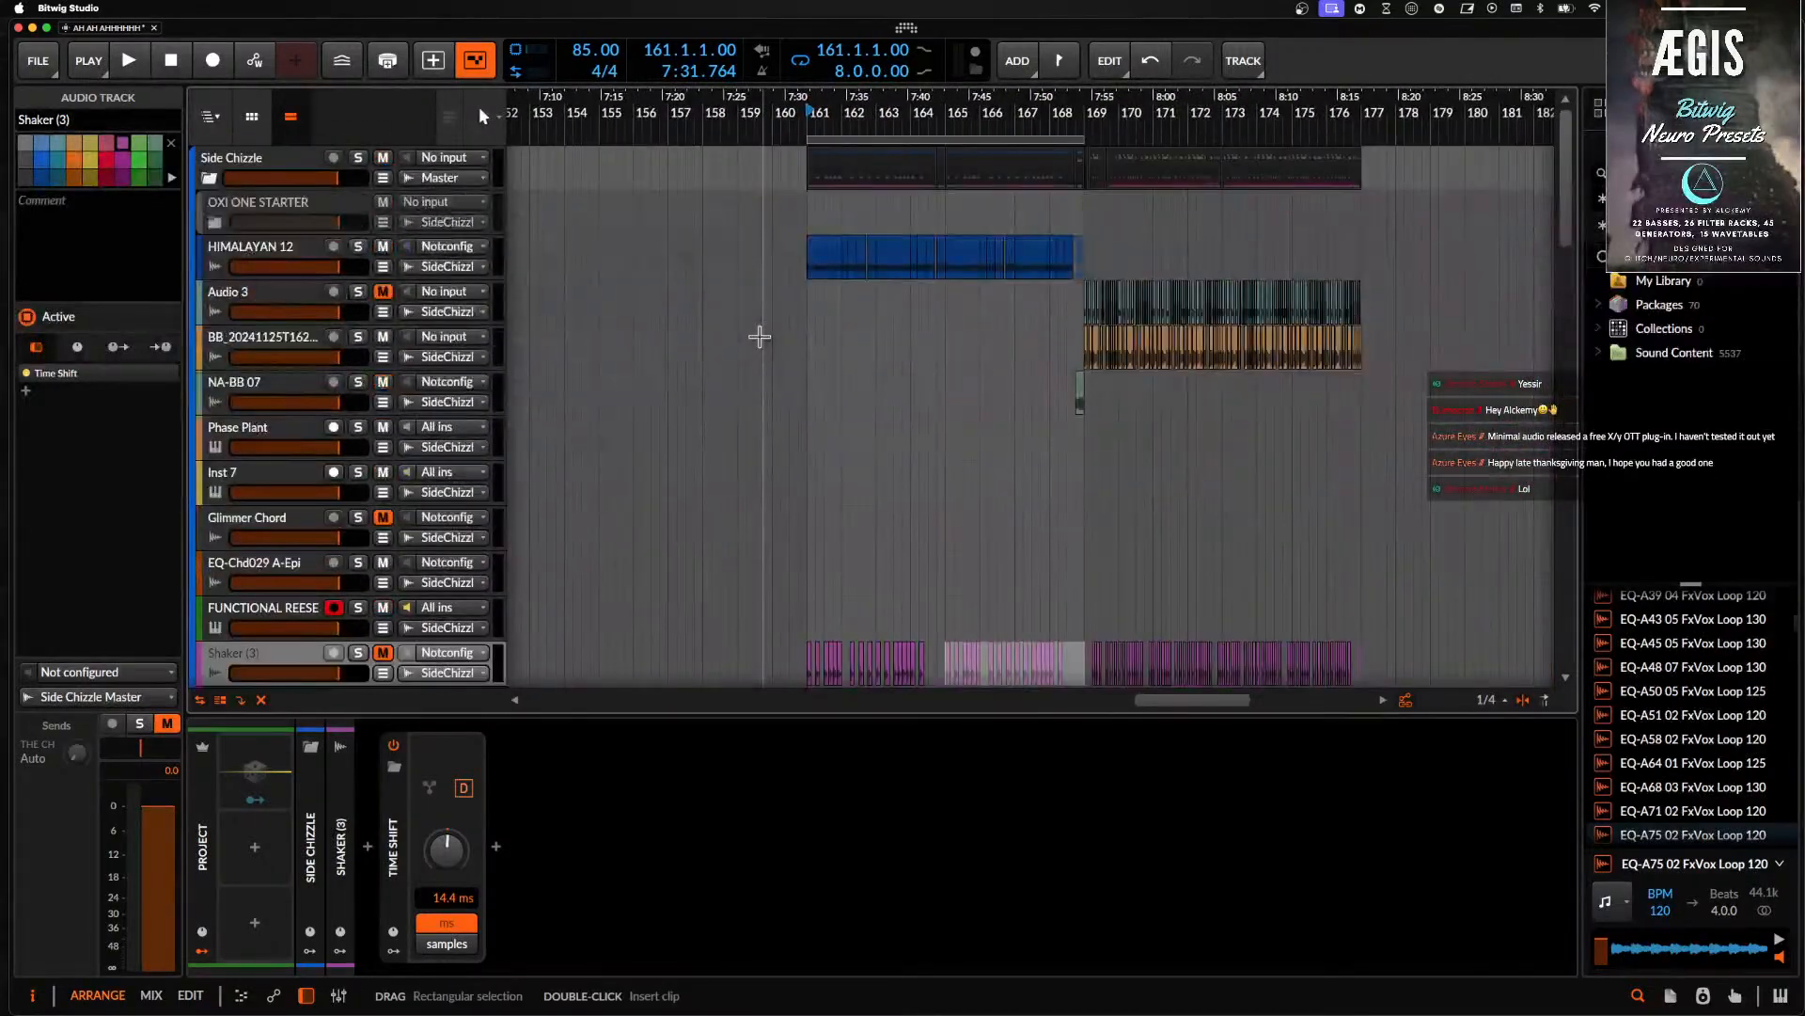
pyautogui.click(807, 284)
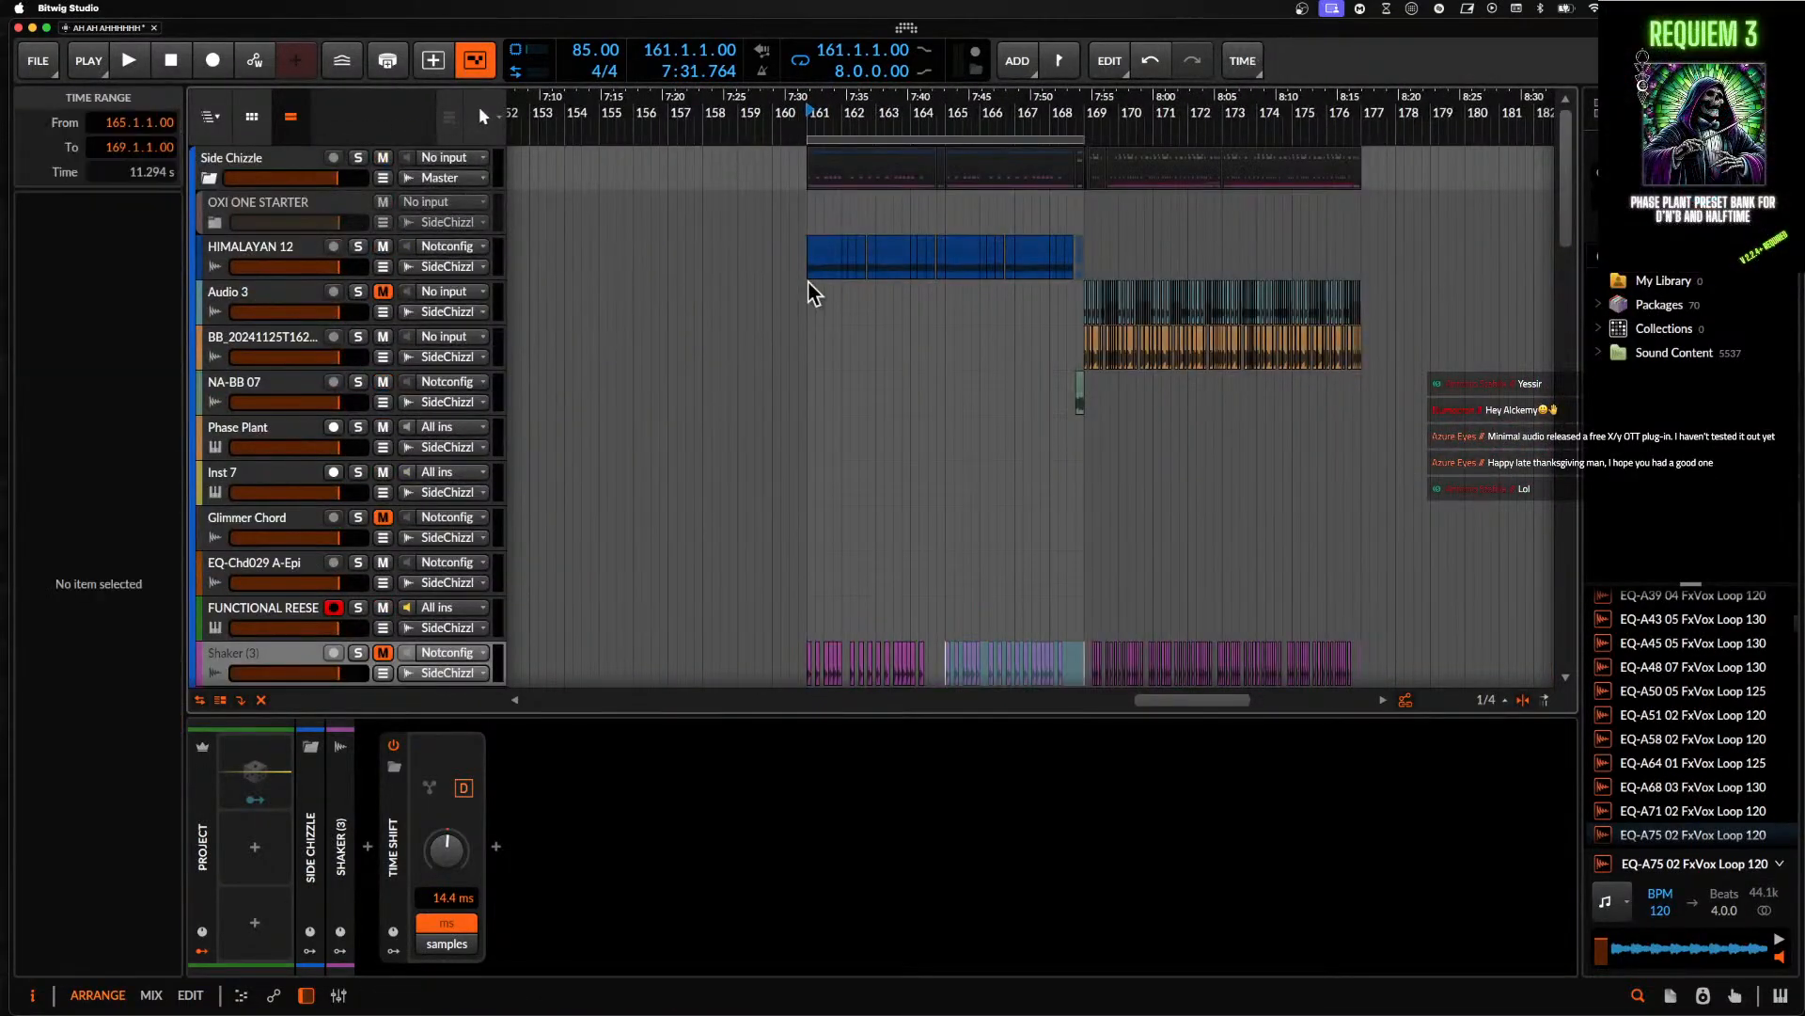
pyautogui.scroll(3, 806, 282)
pyautogui.scroll(2, 805, 274)
pyautogui.press('space')
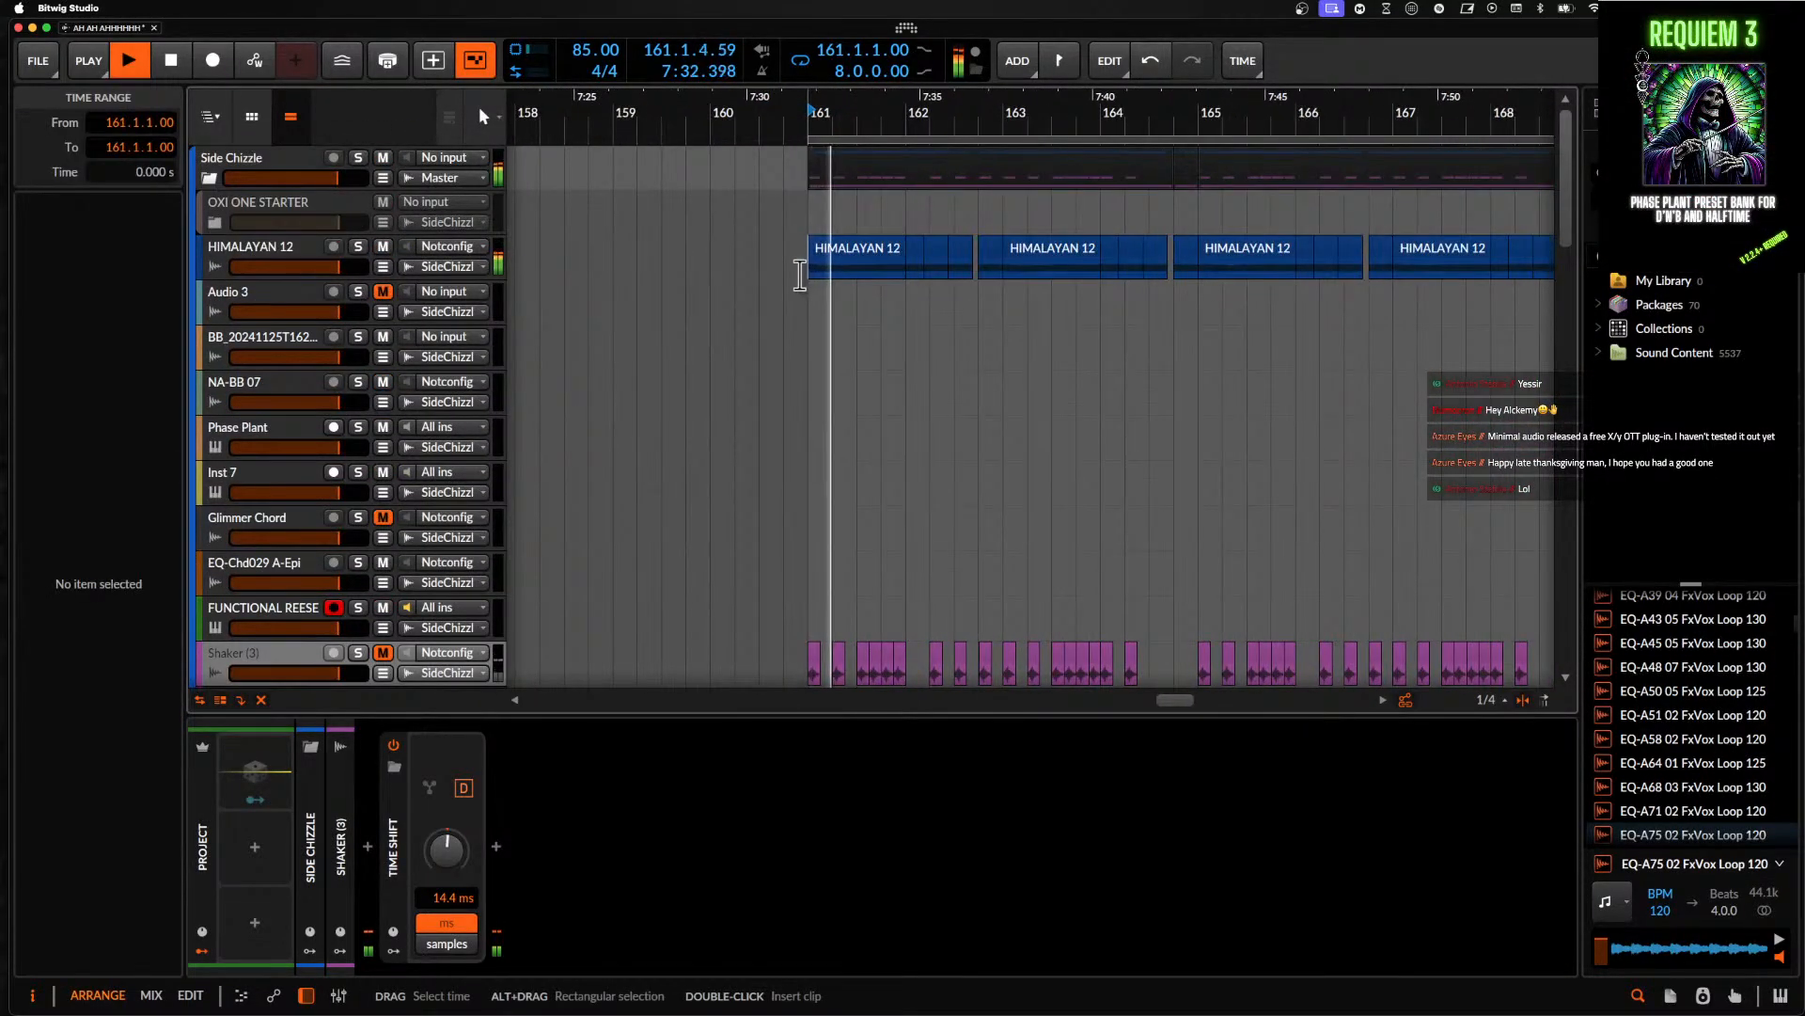
pyautogui.scroll(-5, 786, 277)
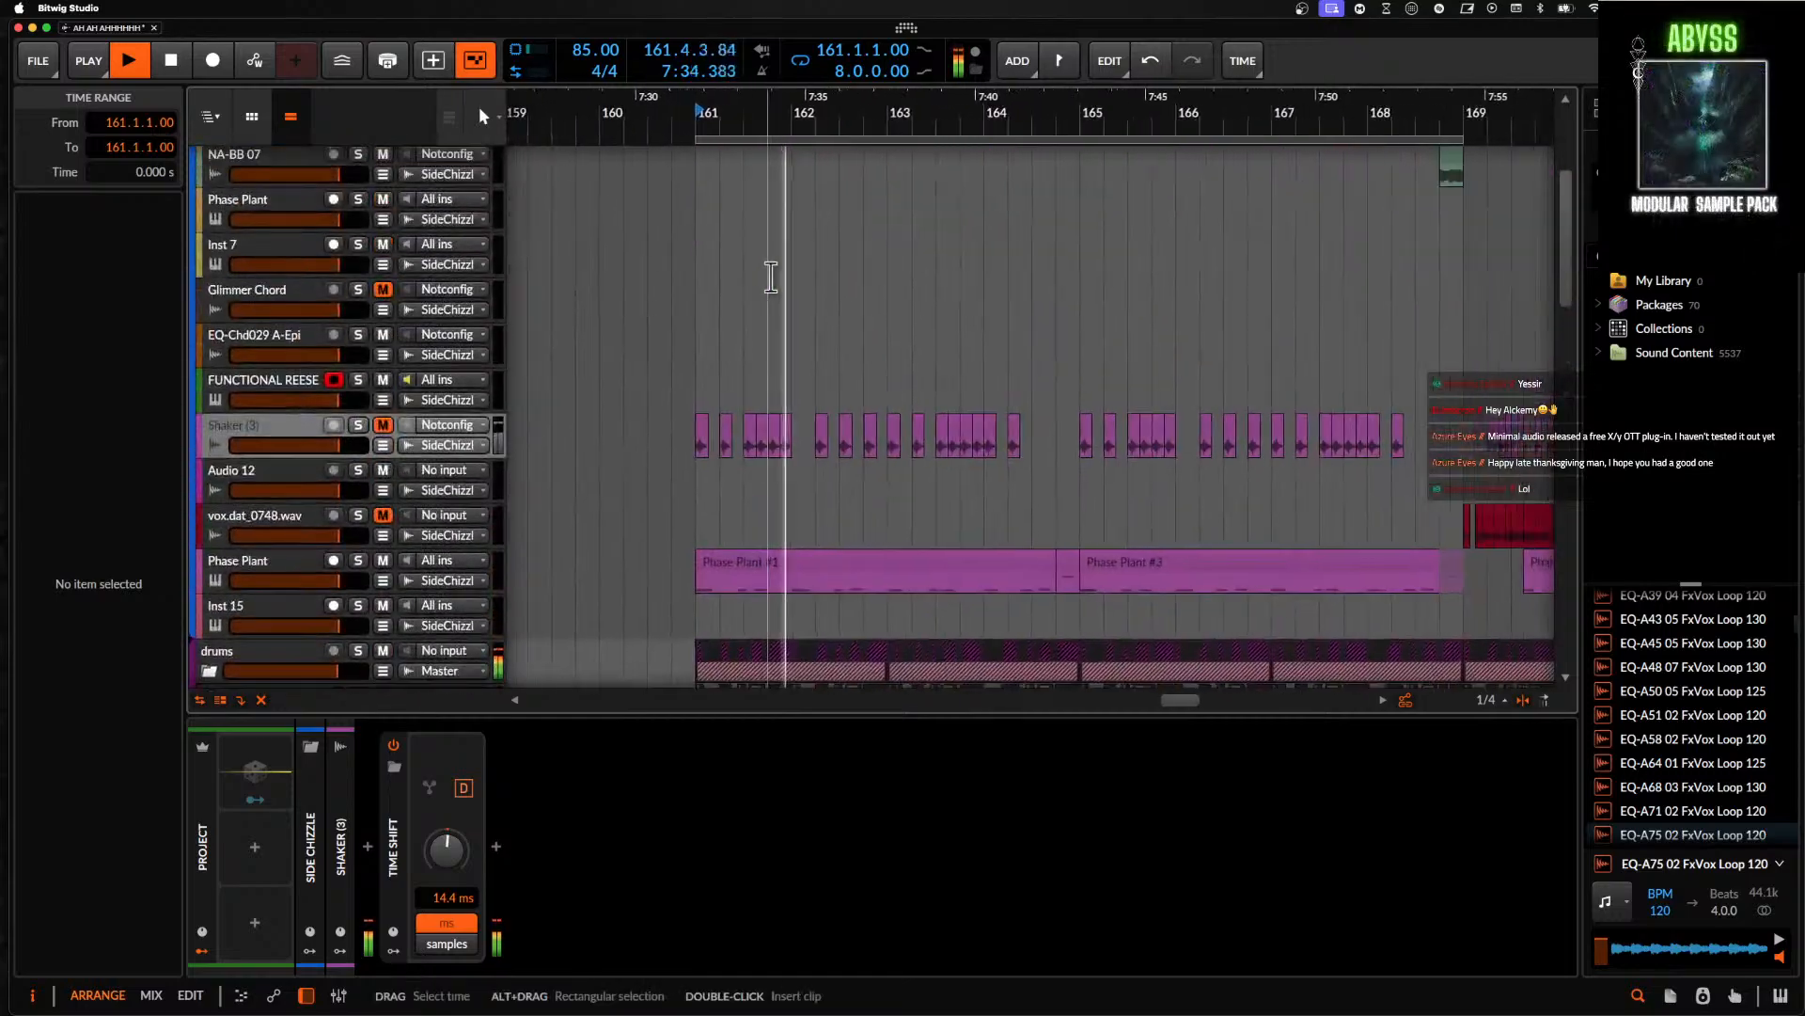
# - Adjust the Over distortion's drive on the Phase Plant track below vox.dat_0748.wav and collapse the device
pyautogui.scroll(-2, 771, 278)
pyautogui.click(310, 578)
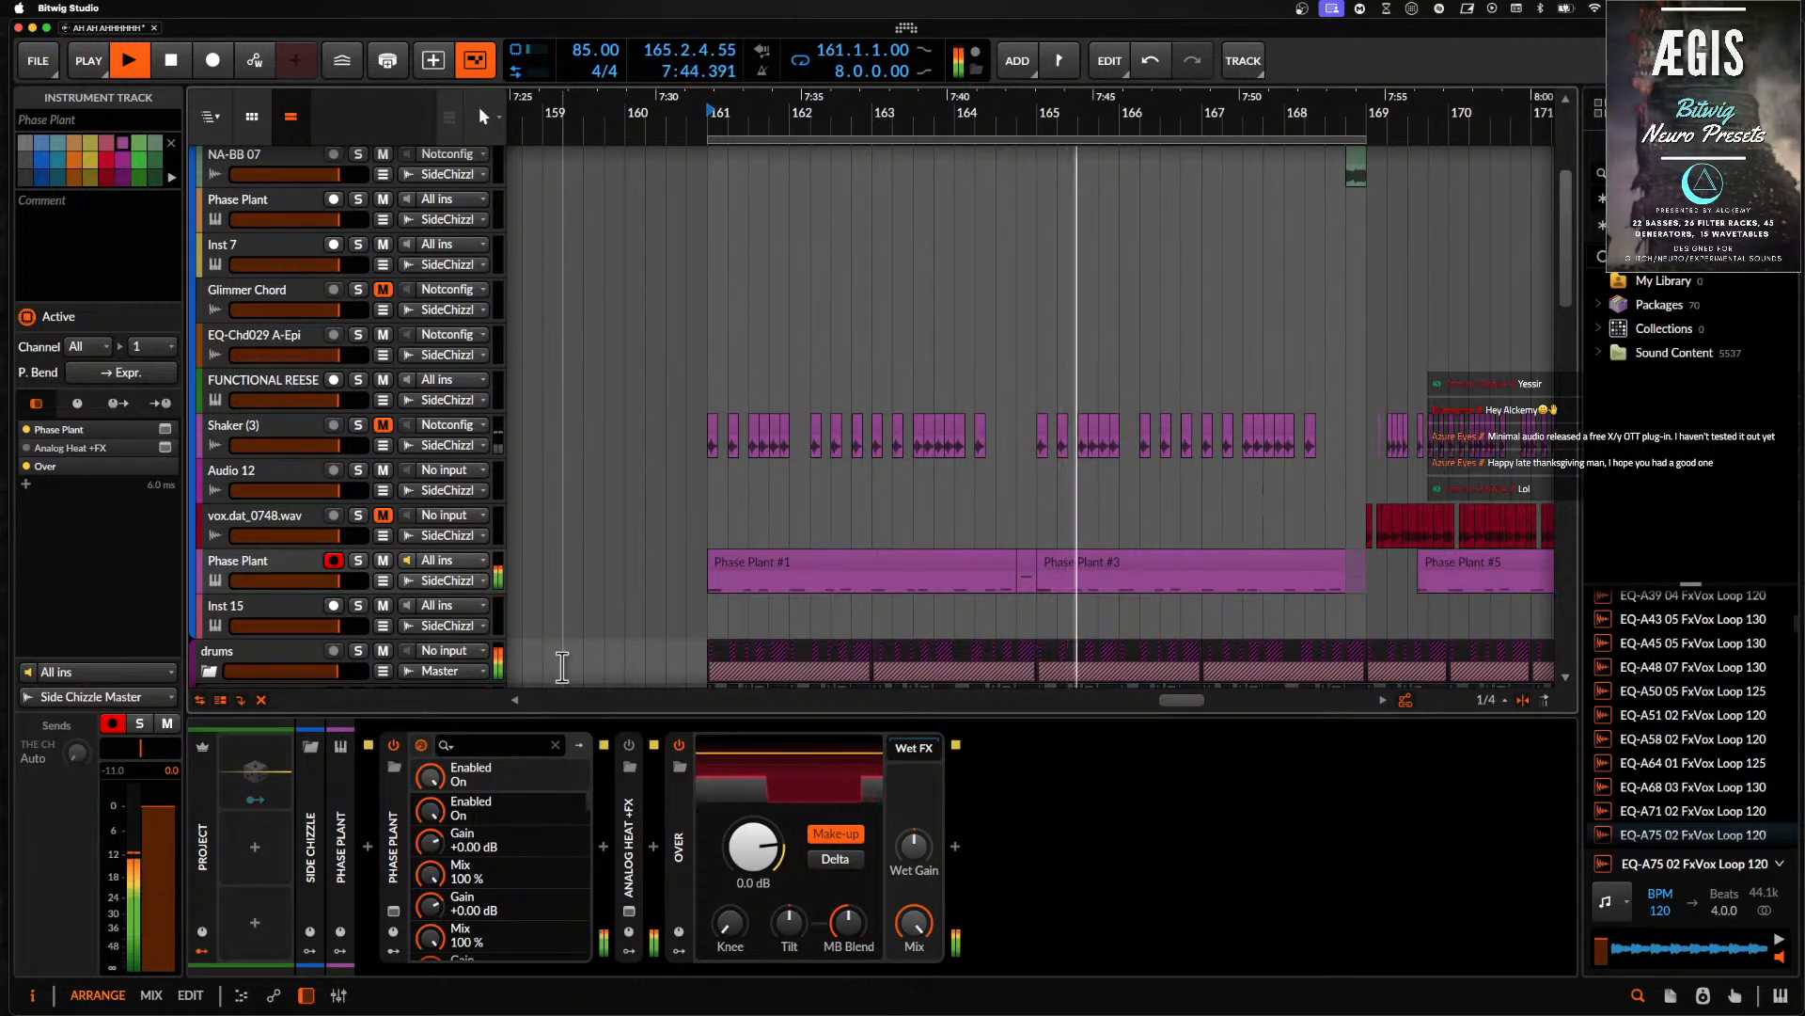
pyautogui.moveTo(743, 834); pyautogui.dragTo(780, 845)
pyautogui.doubleClick(681, 826)
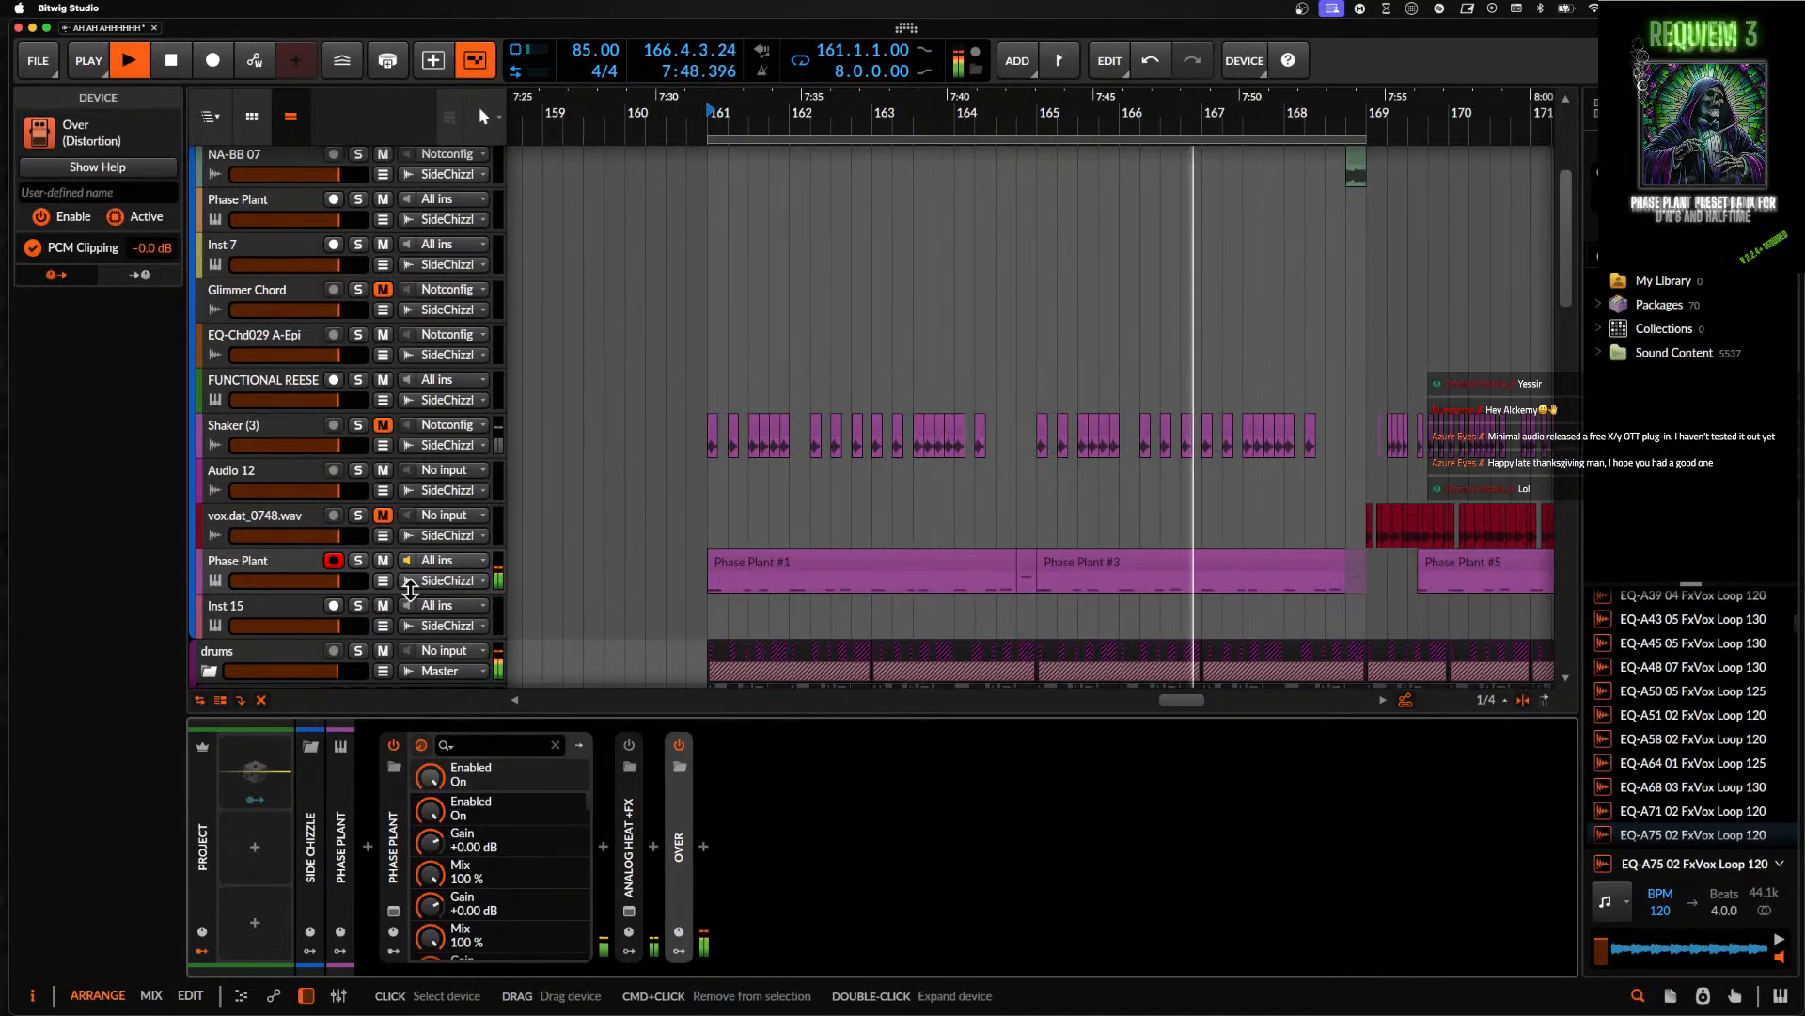
pyautogui.click(264, 565)
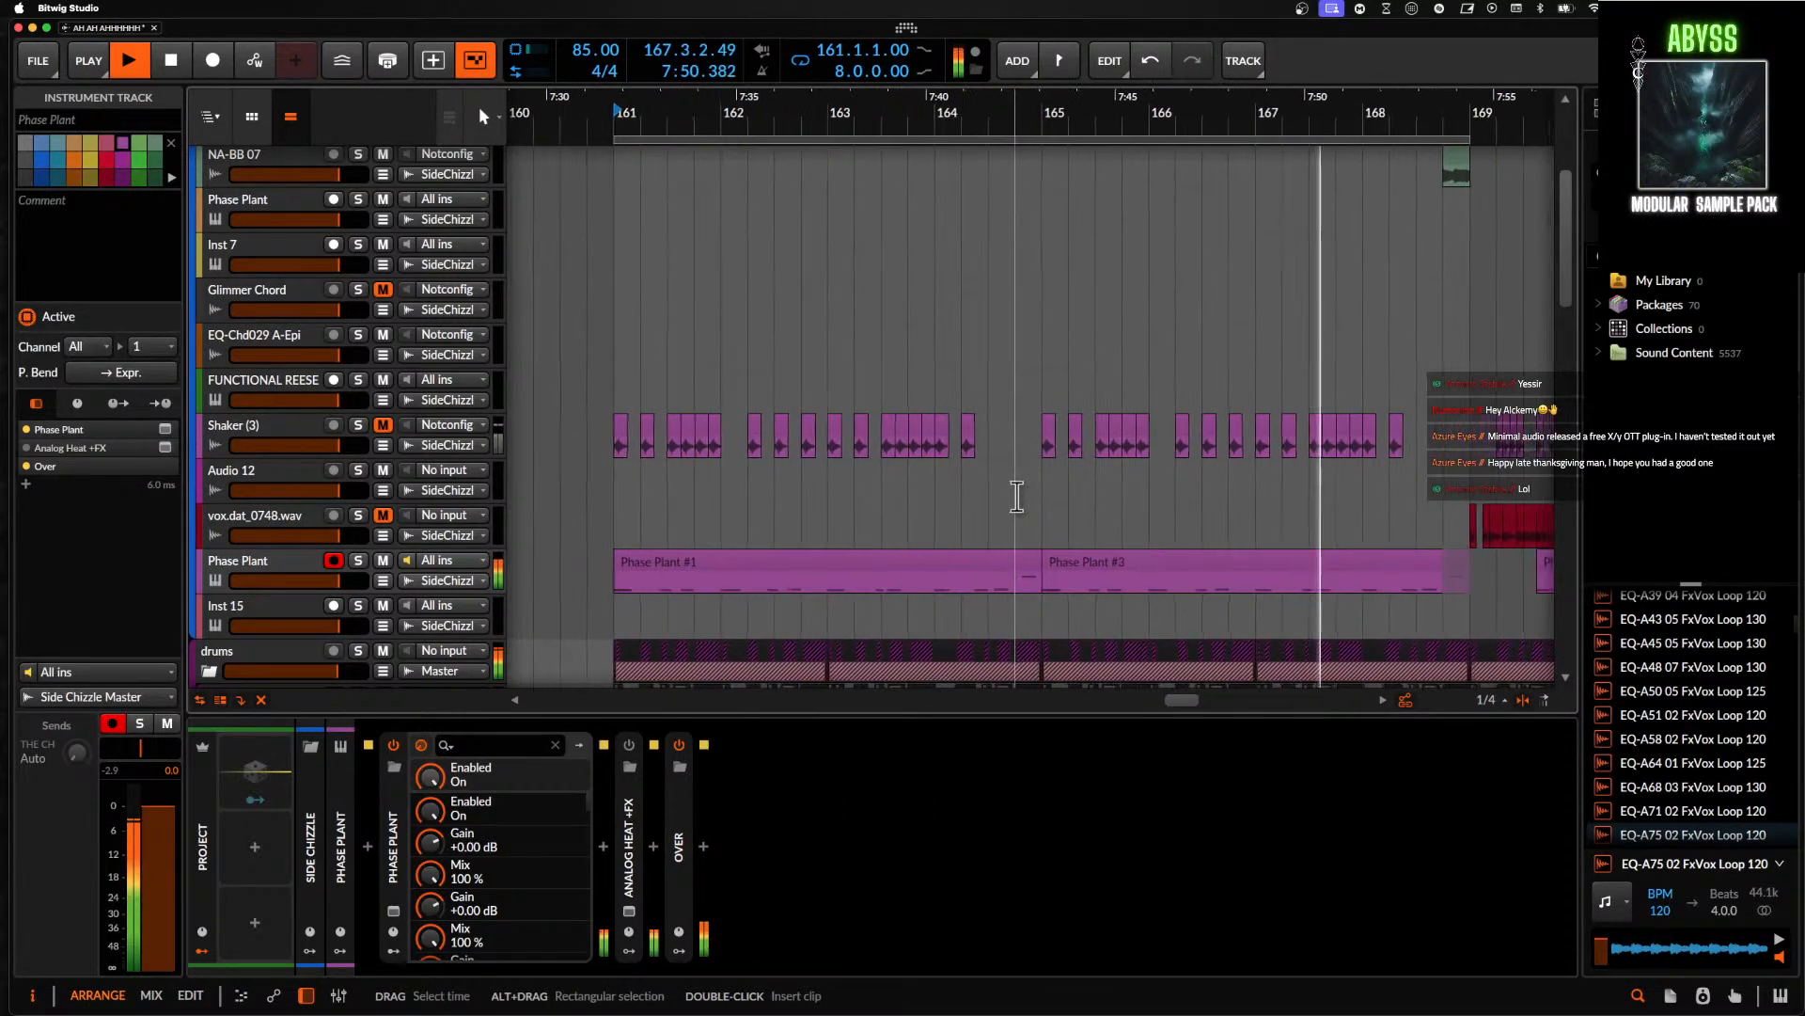
# - Examine the Side Chizzle tracks around bars 161 to 169 during playback, ending with playback stopped
pyautogui.scroll(2, 1016, 498)
pyautogui.scroll(2, 1016, 498)
pyautogui.scroll(-2, 1017, 499)
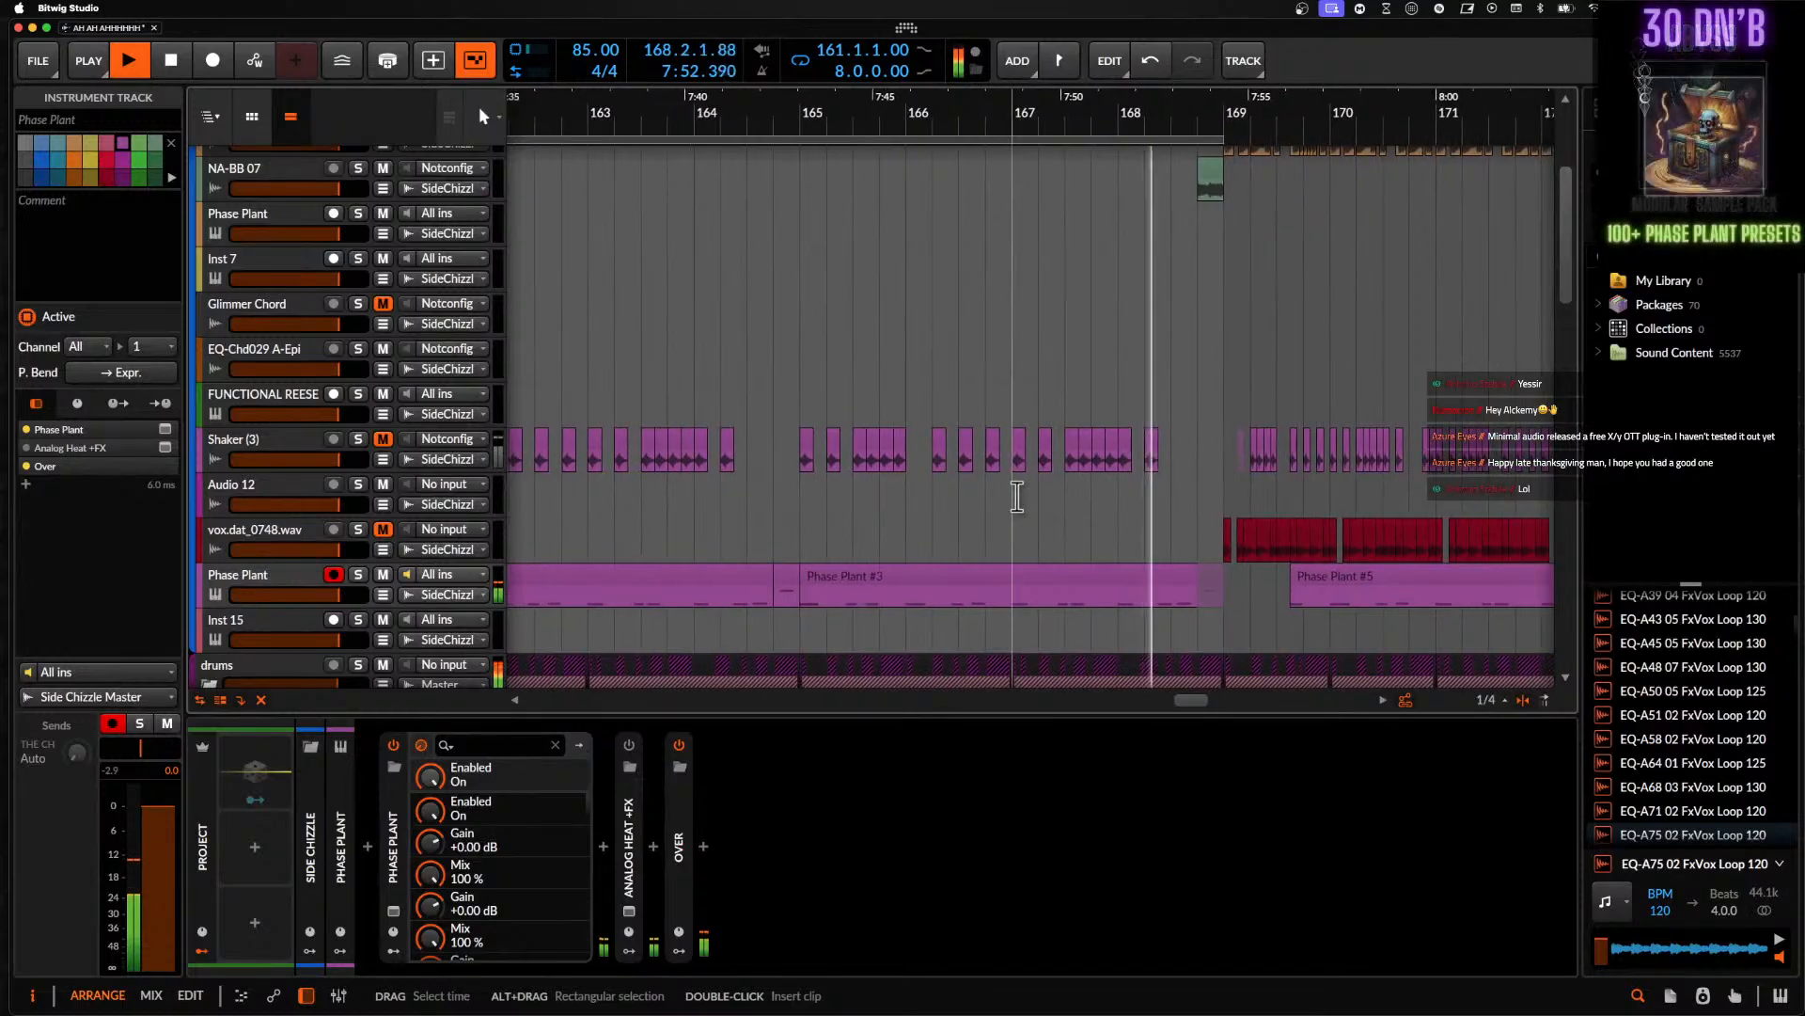
pyautogui.scroll(3, 1091, 464)
pyautogui.scroll(-2, 969, 484)
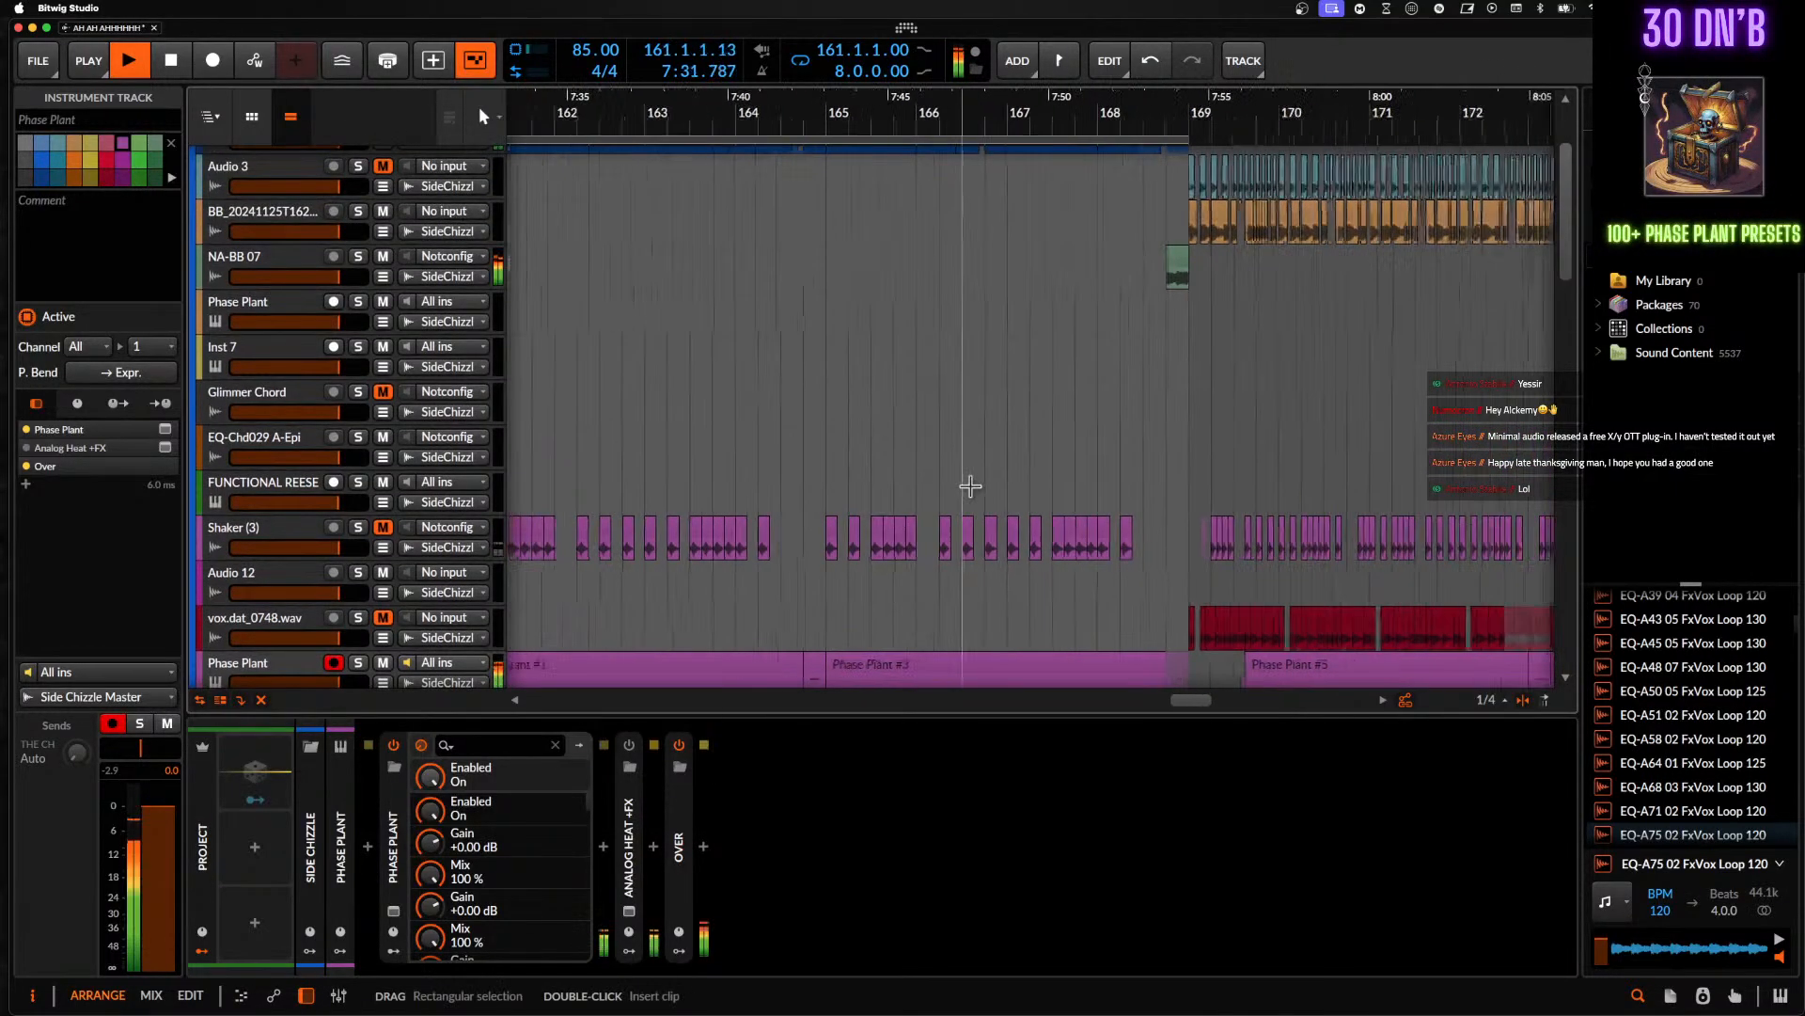
pyautogui.click(918, 422)
pyautogui.press('space')
pyautogui.scroll(3, 725, 391)
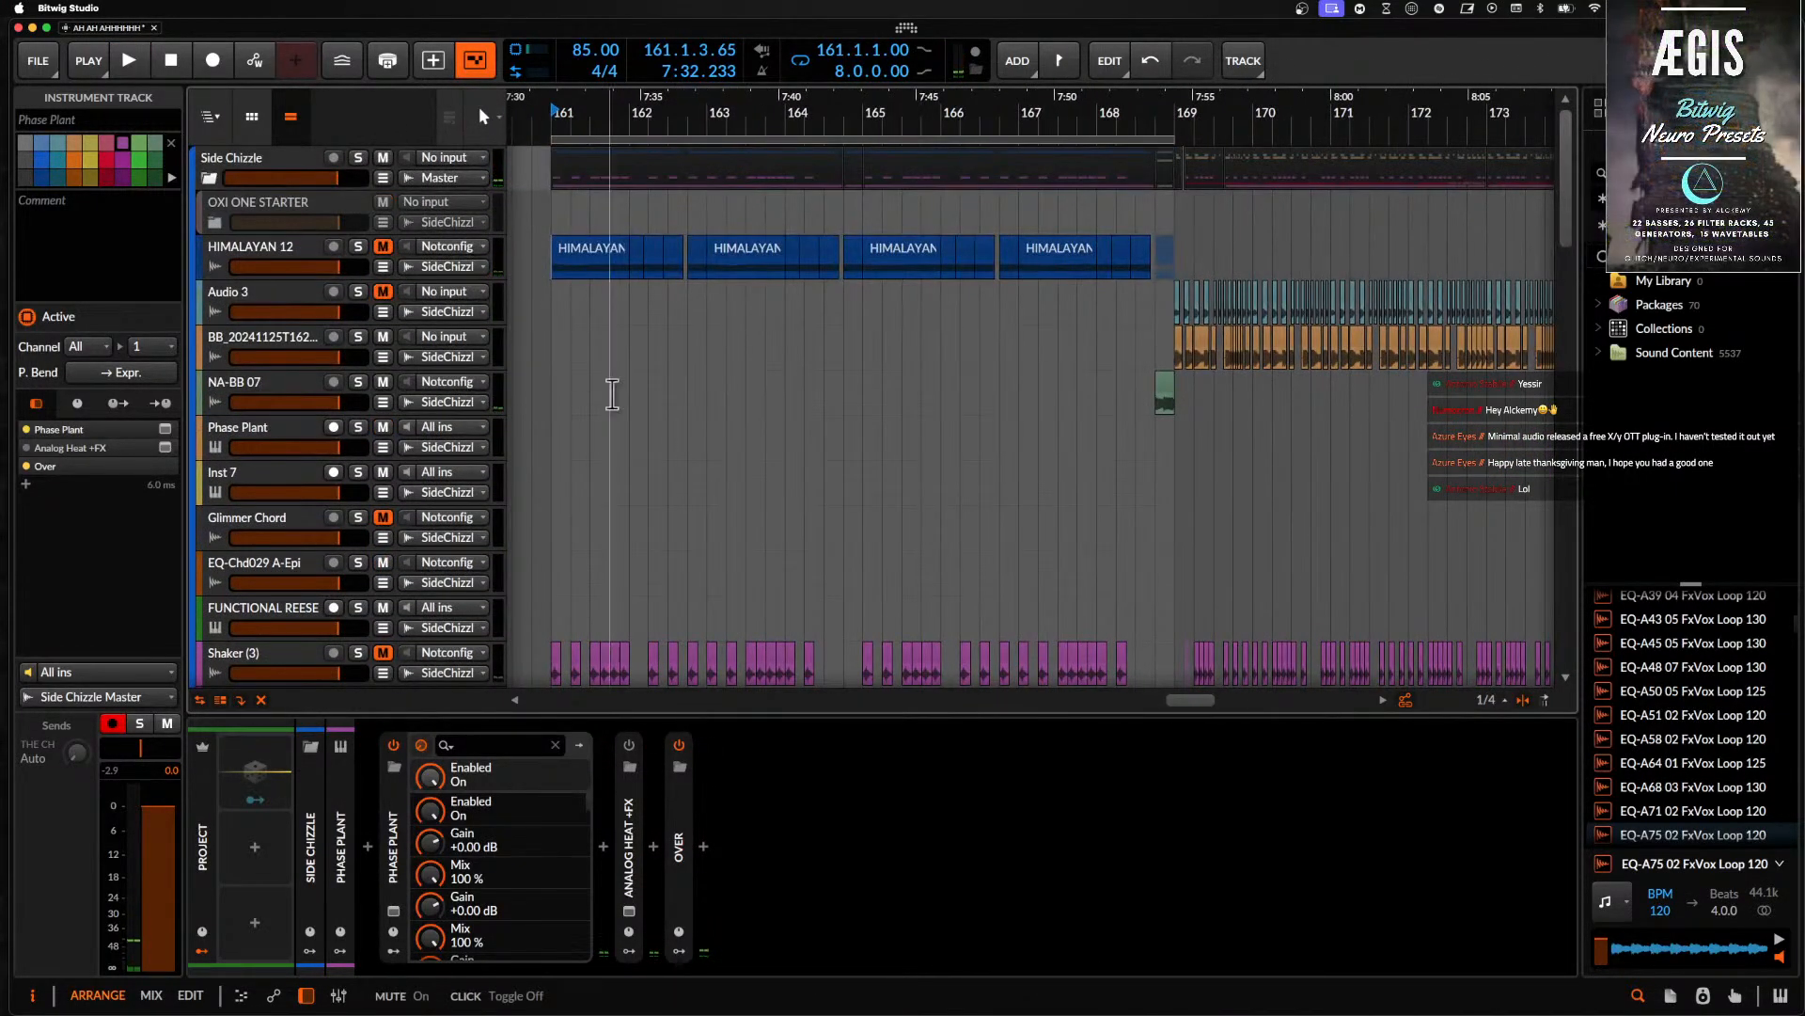
# - Unmute the Shaker (3) track and insert a Replacer ahead of its Time Shift device
pyautogui.scroll(-5, 659, 417)
pyautogui.click(273, 427)
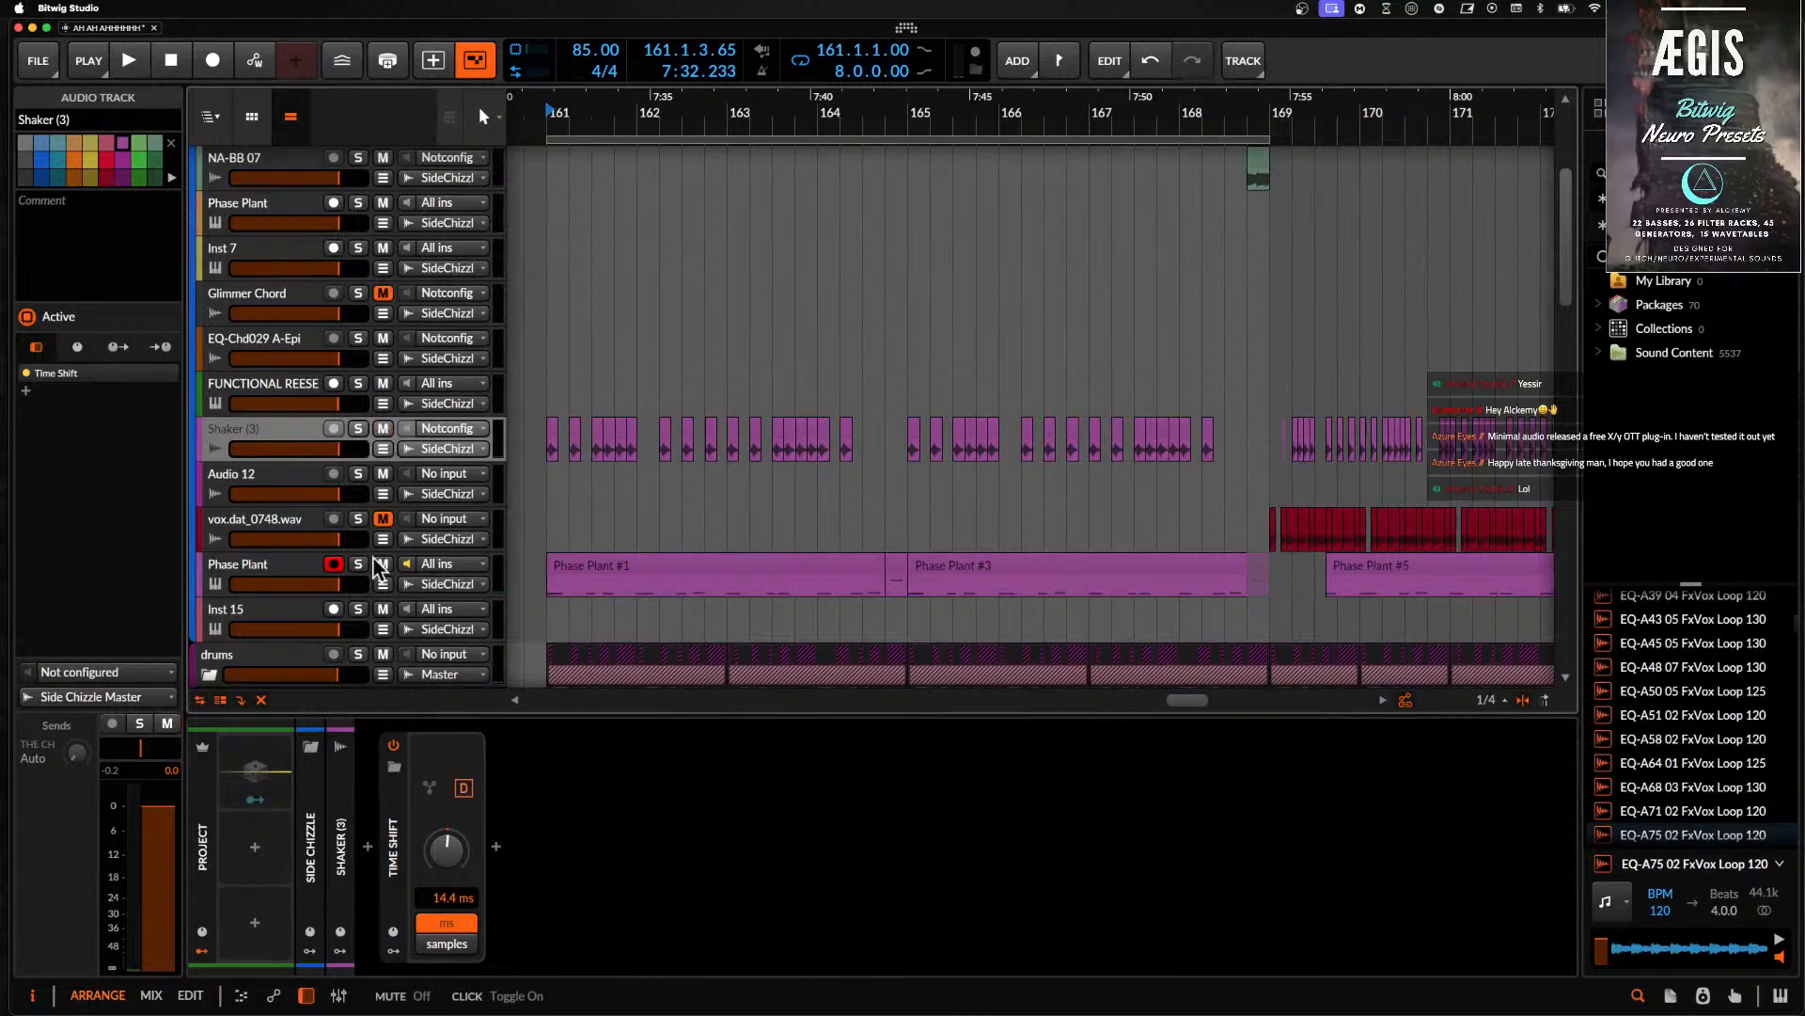
pyautogui.click(369, 843)
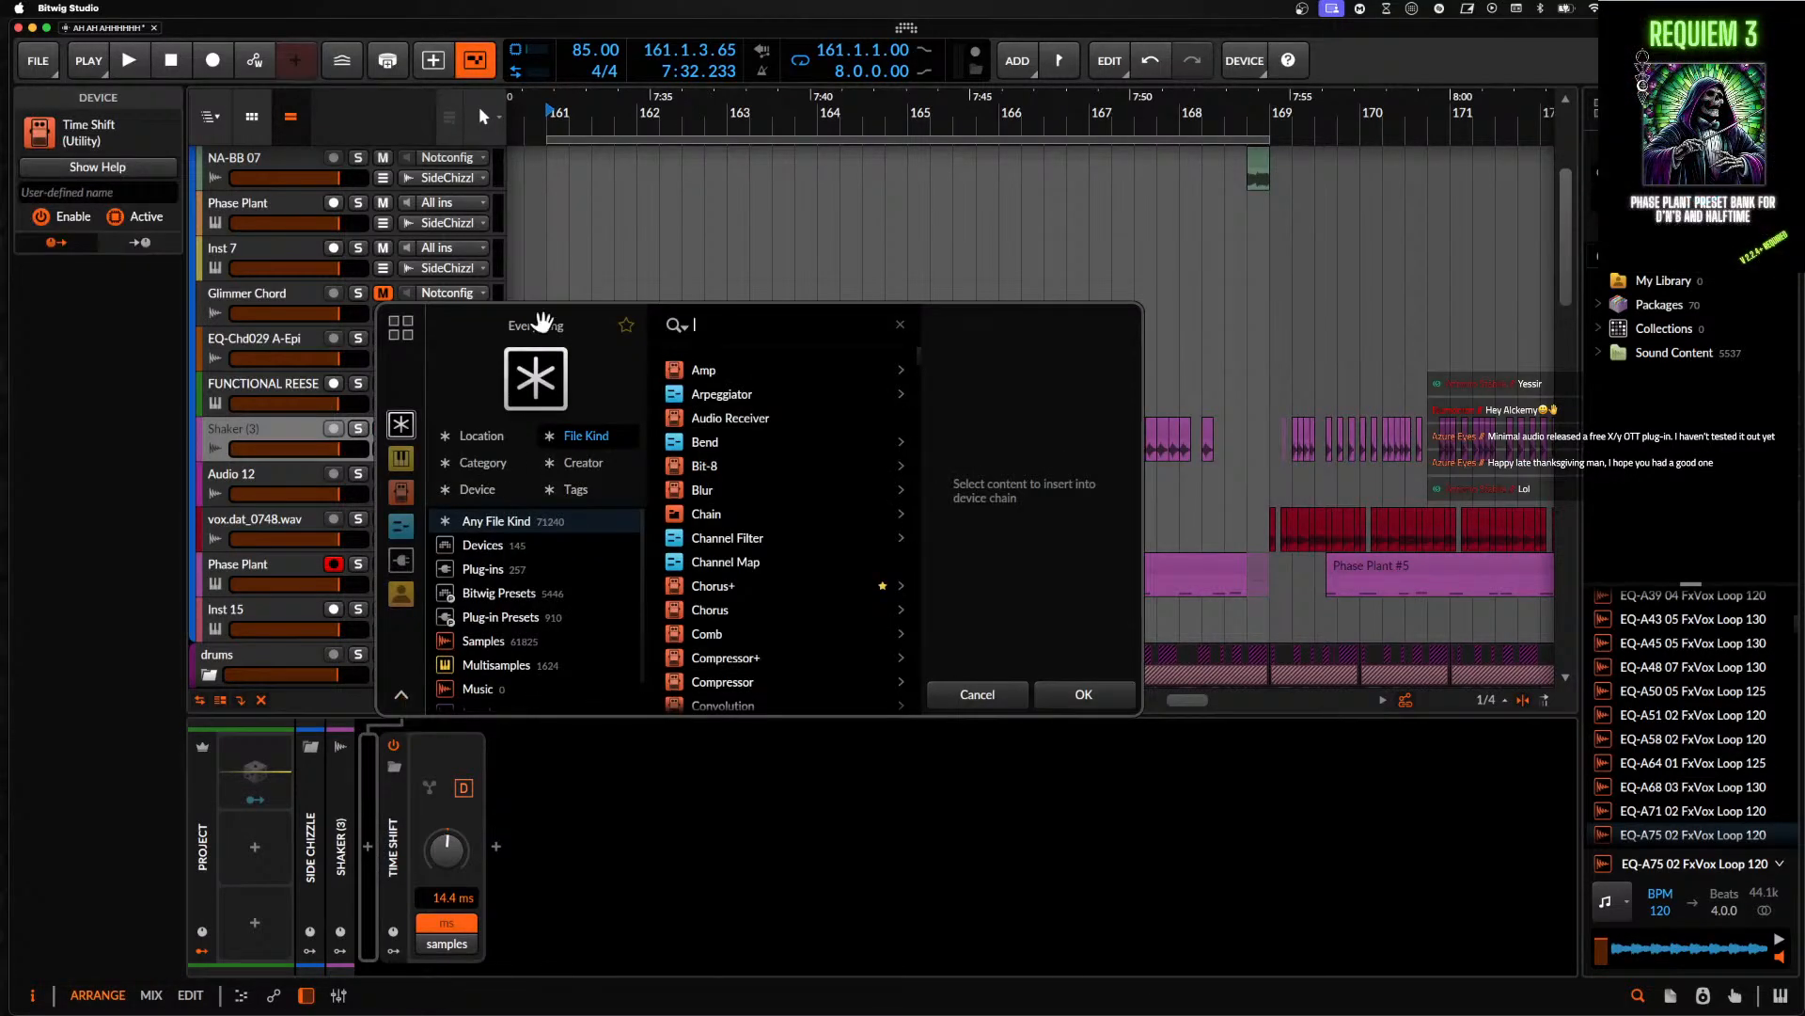
pyautogui.write('REPLACER')
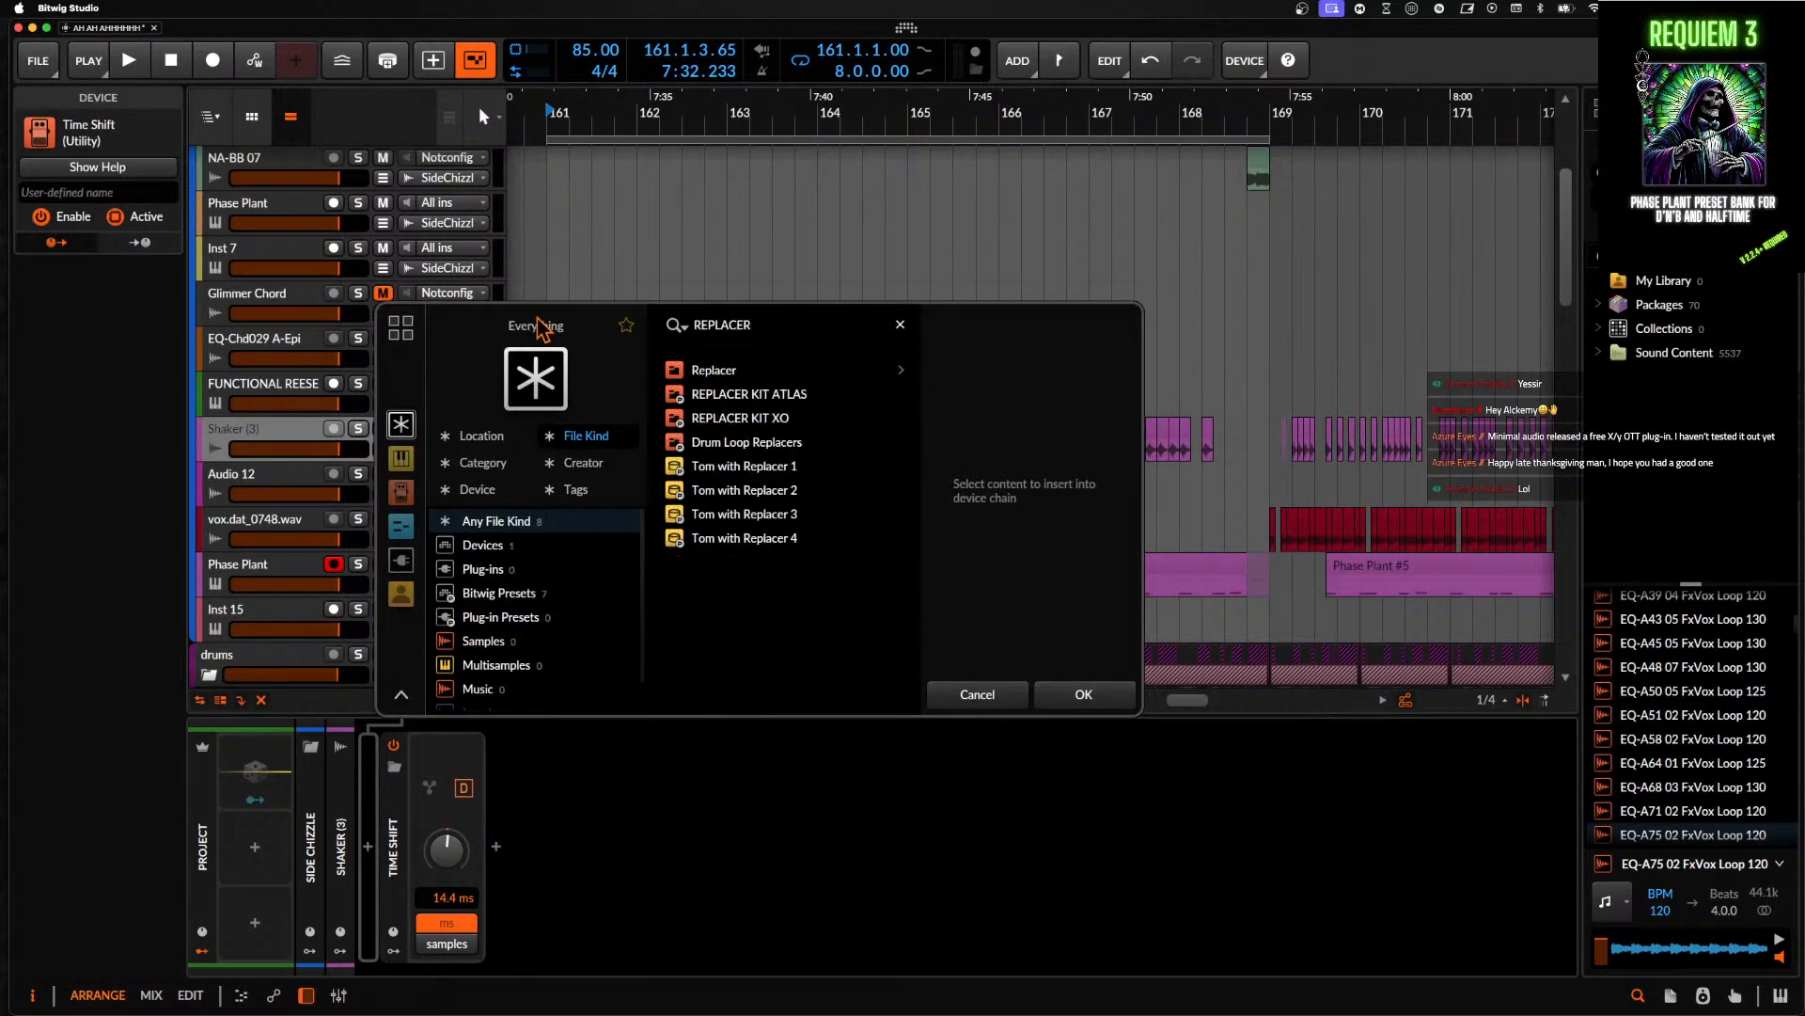
pyautogui.click(1085, 694)
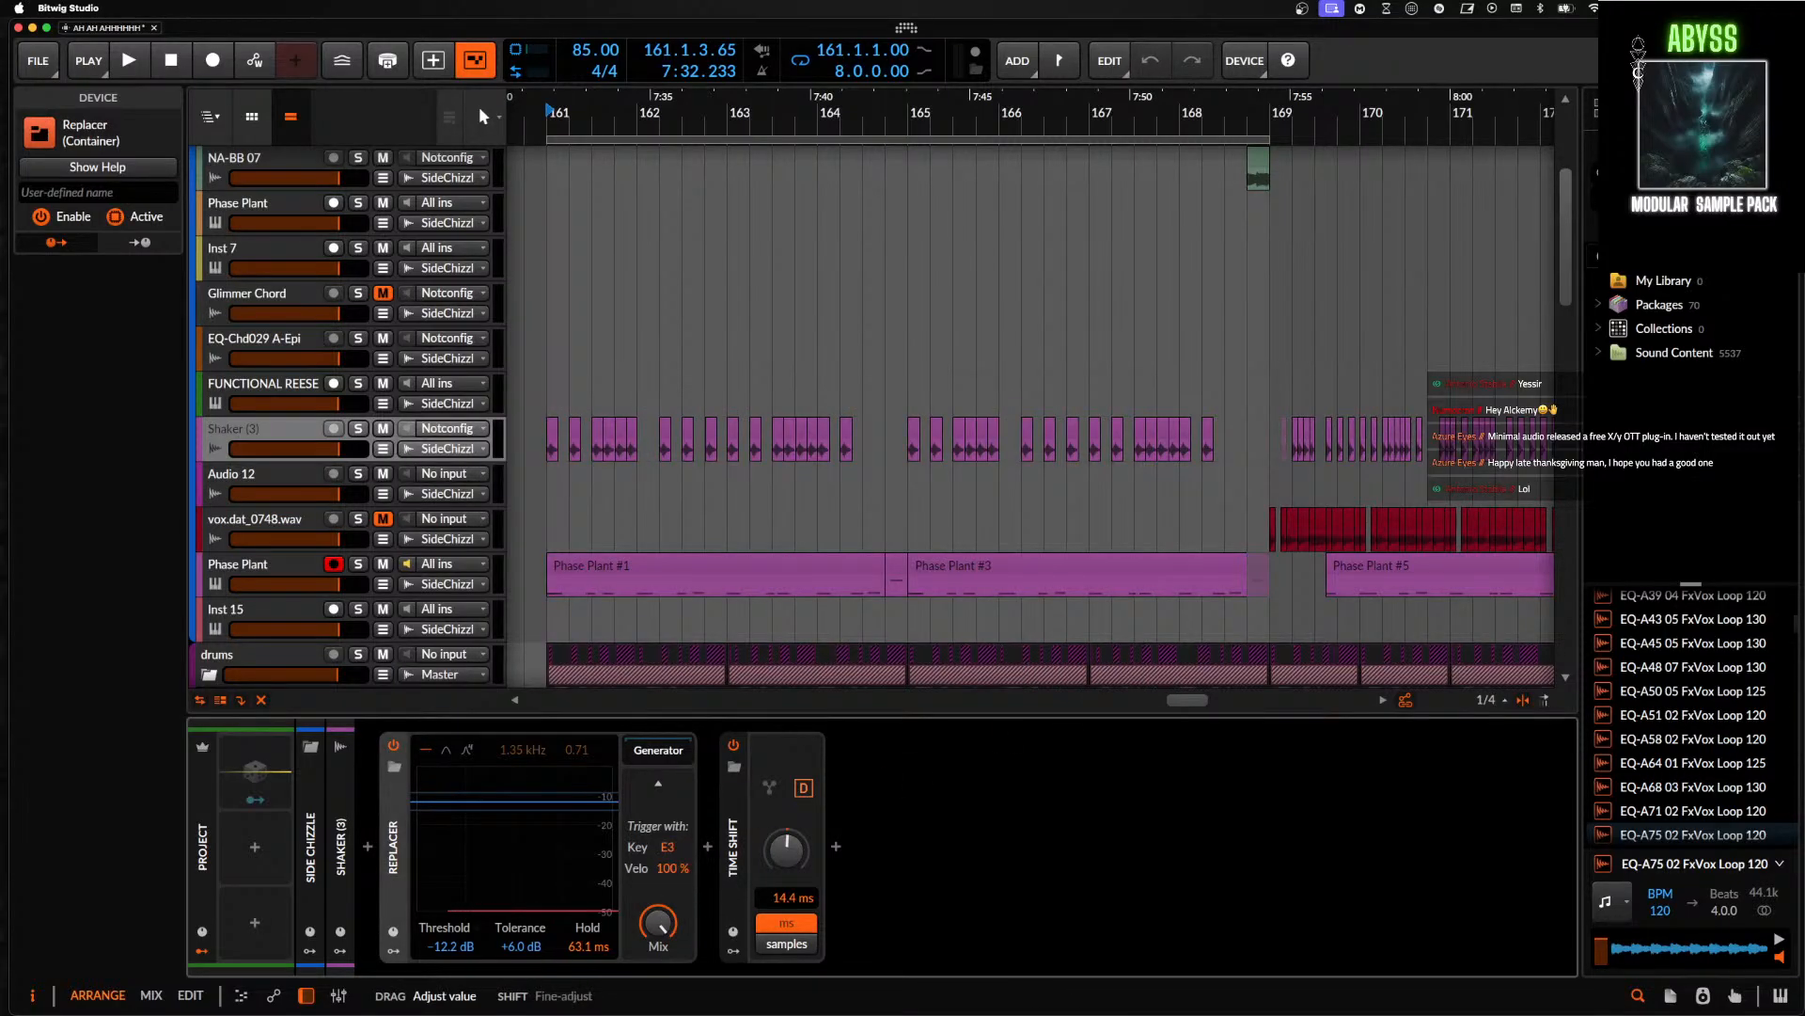
# - Check the notes in the Phase Plant #1 clip and set the trigger key of the Shaker (3) Replacer to D#3
pyautogui.doubleClick(616, 576)
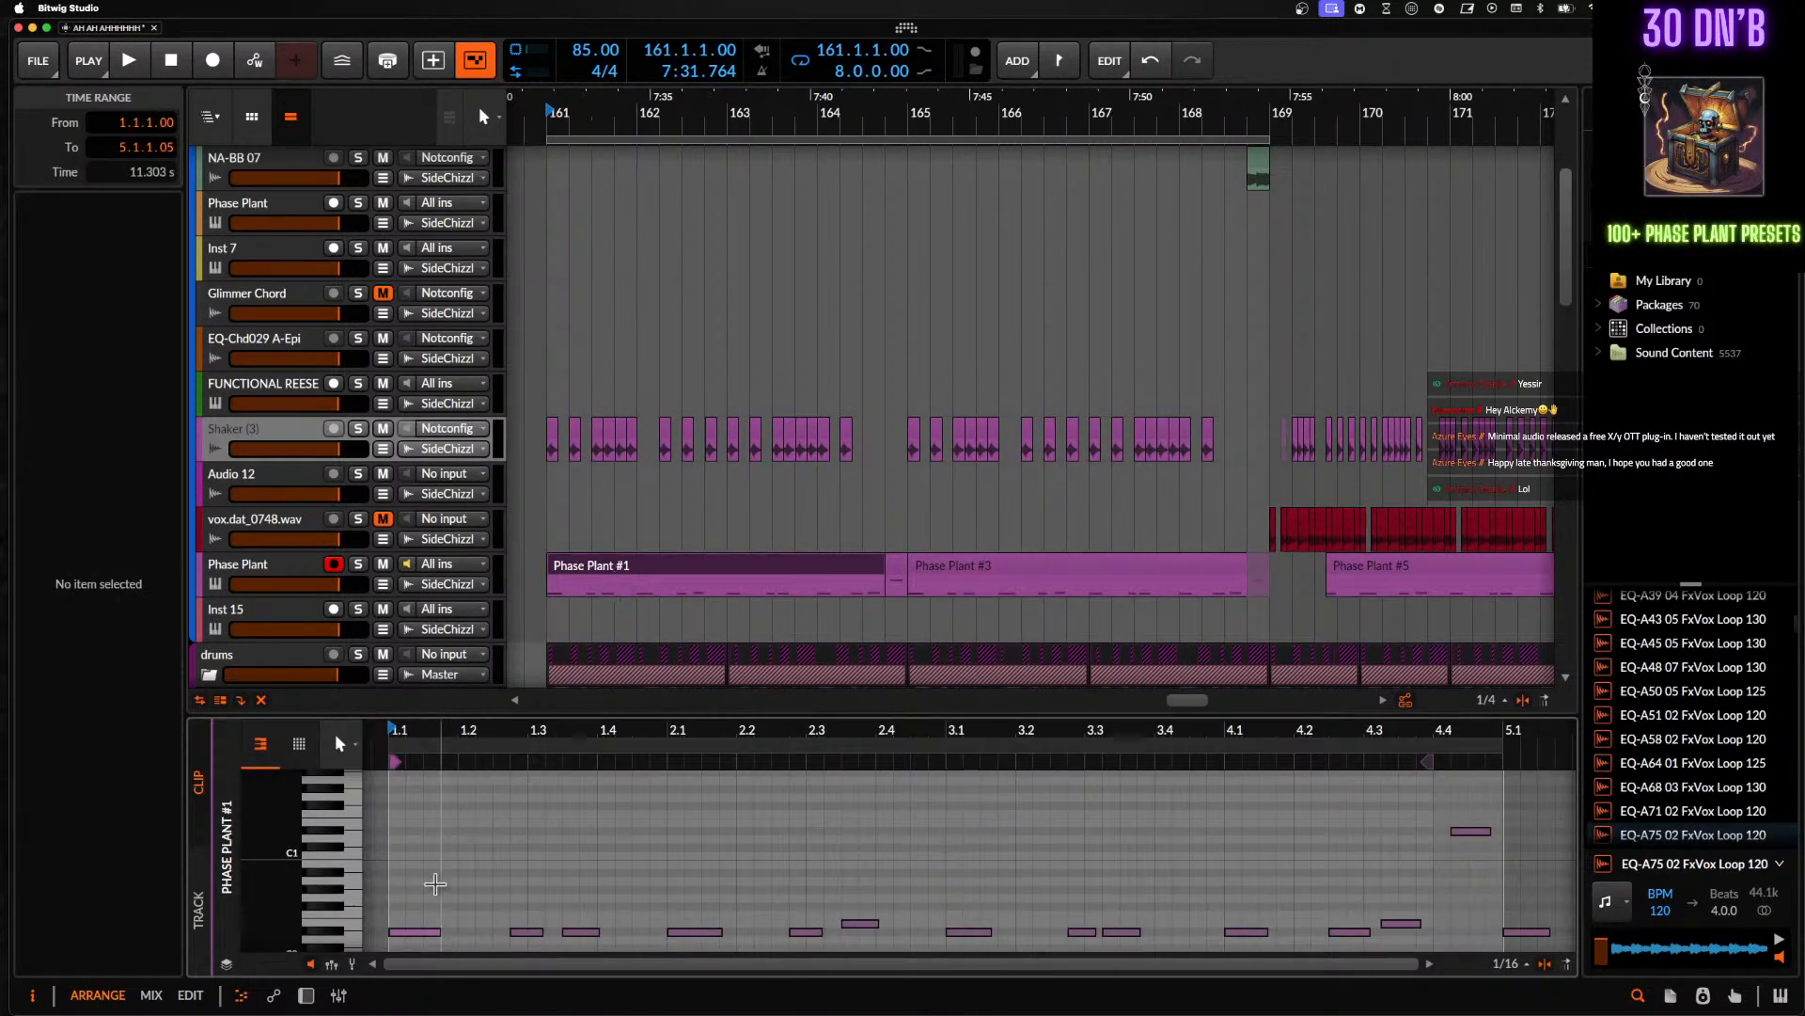
pyautogui.doubleClick(307, 583)
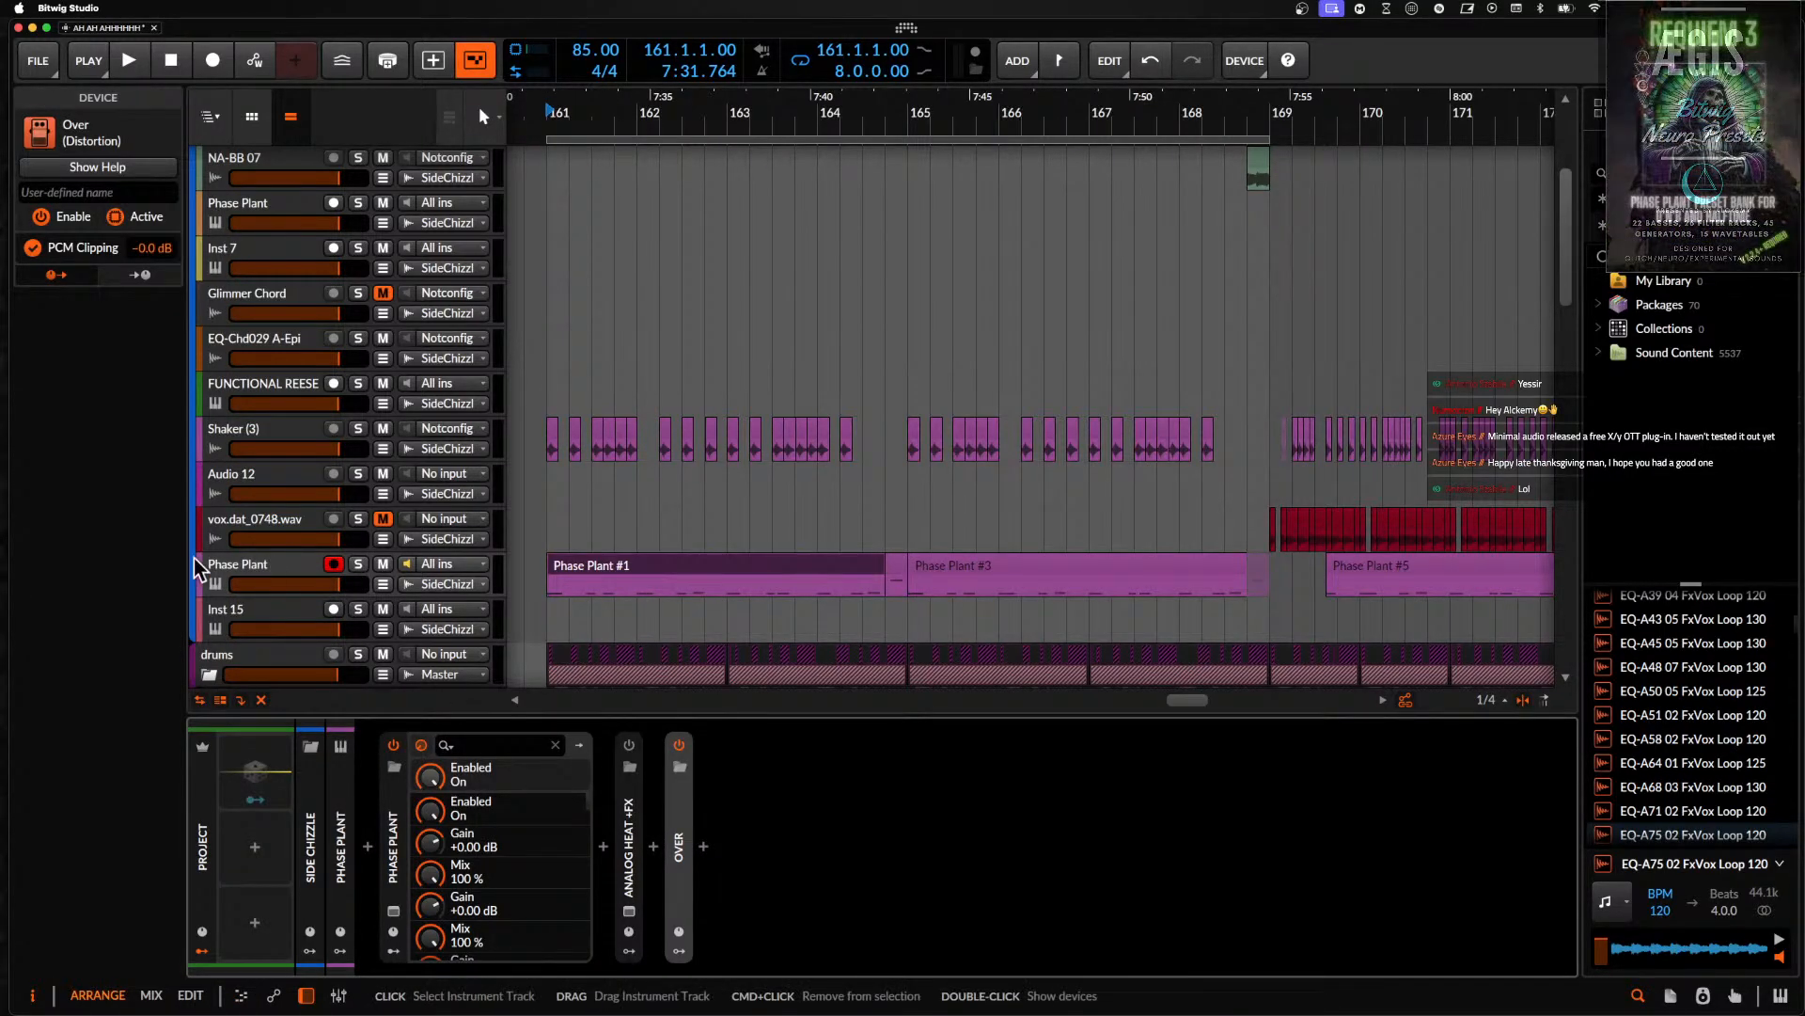
pyautogui.click(226, 569)
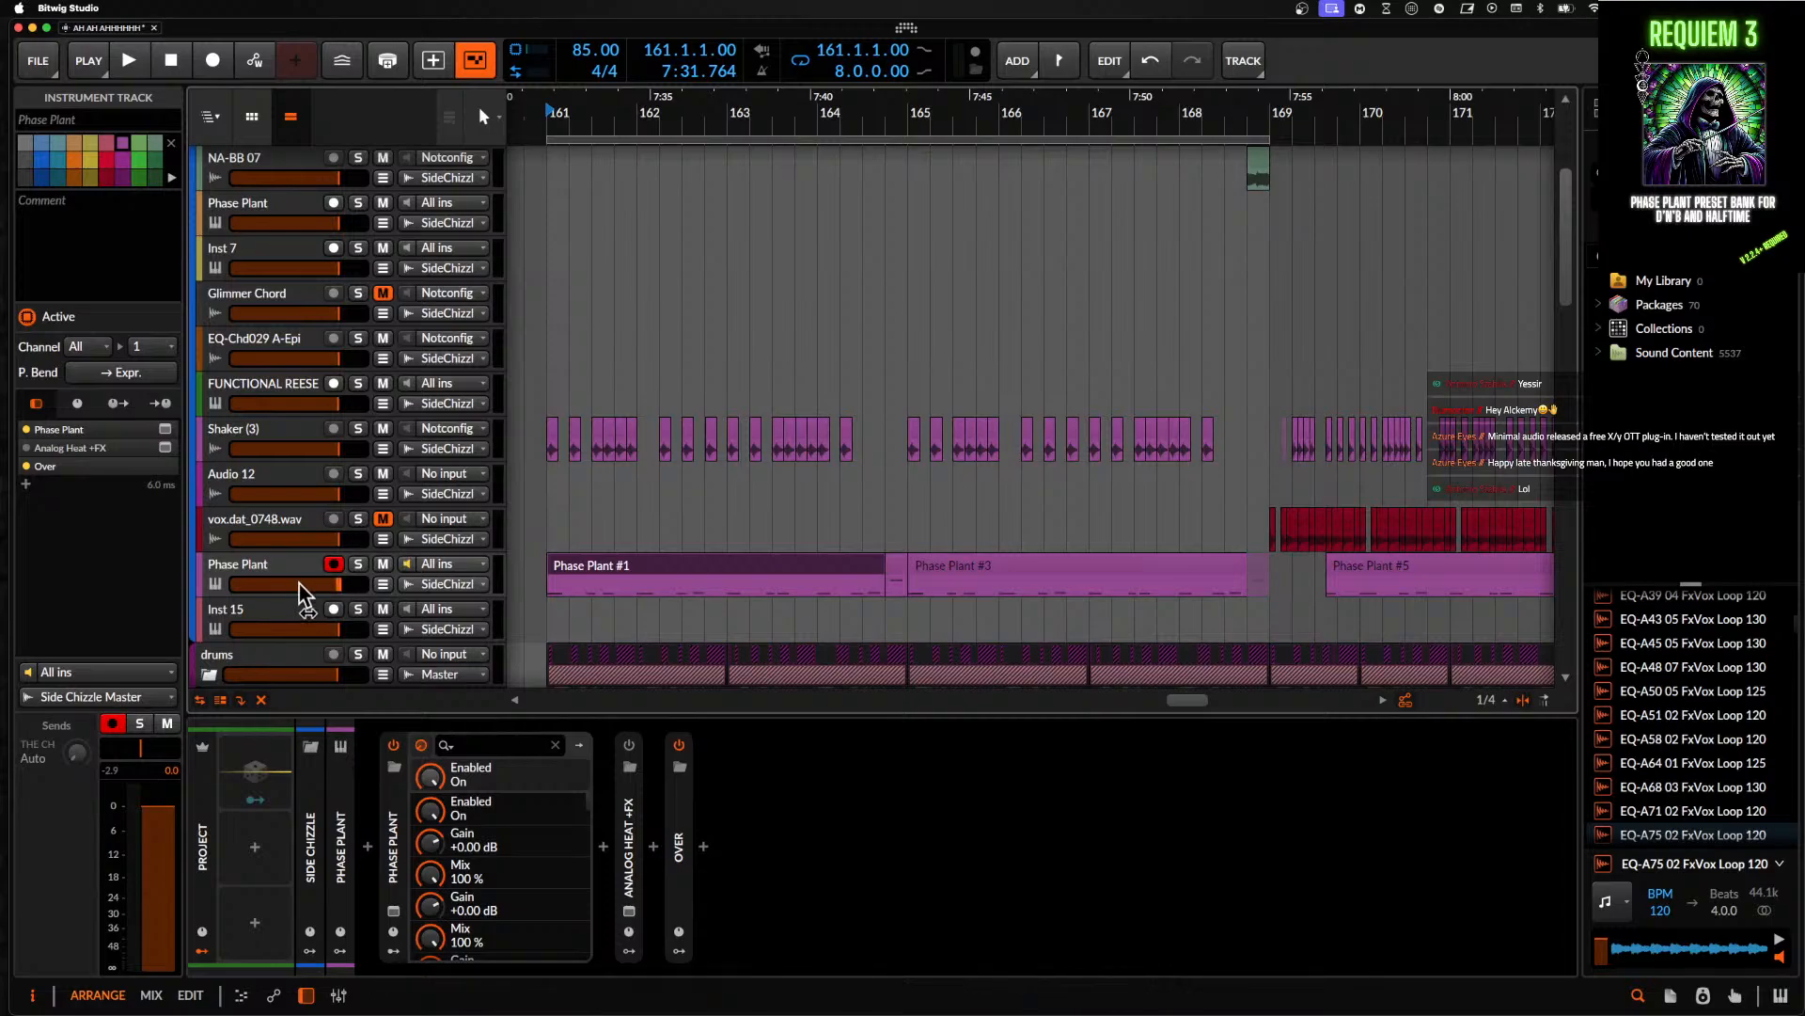
pyautogui.scroll(2, 279, 414)
pyautogui.scroll(-1, 280, 432)
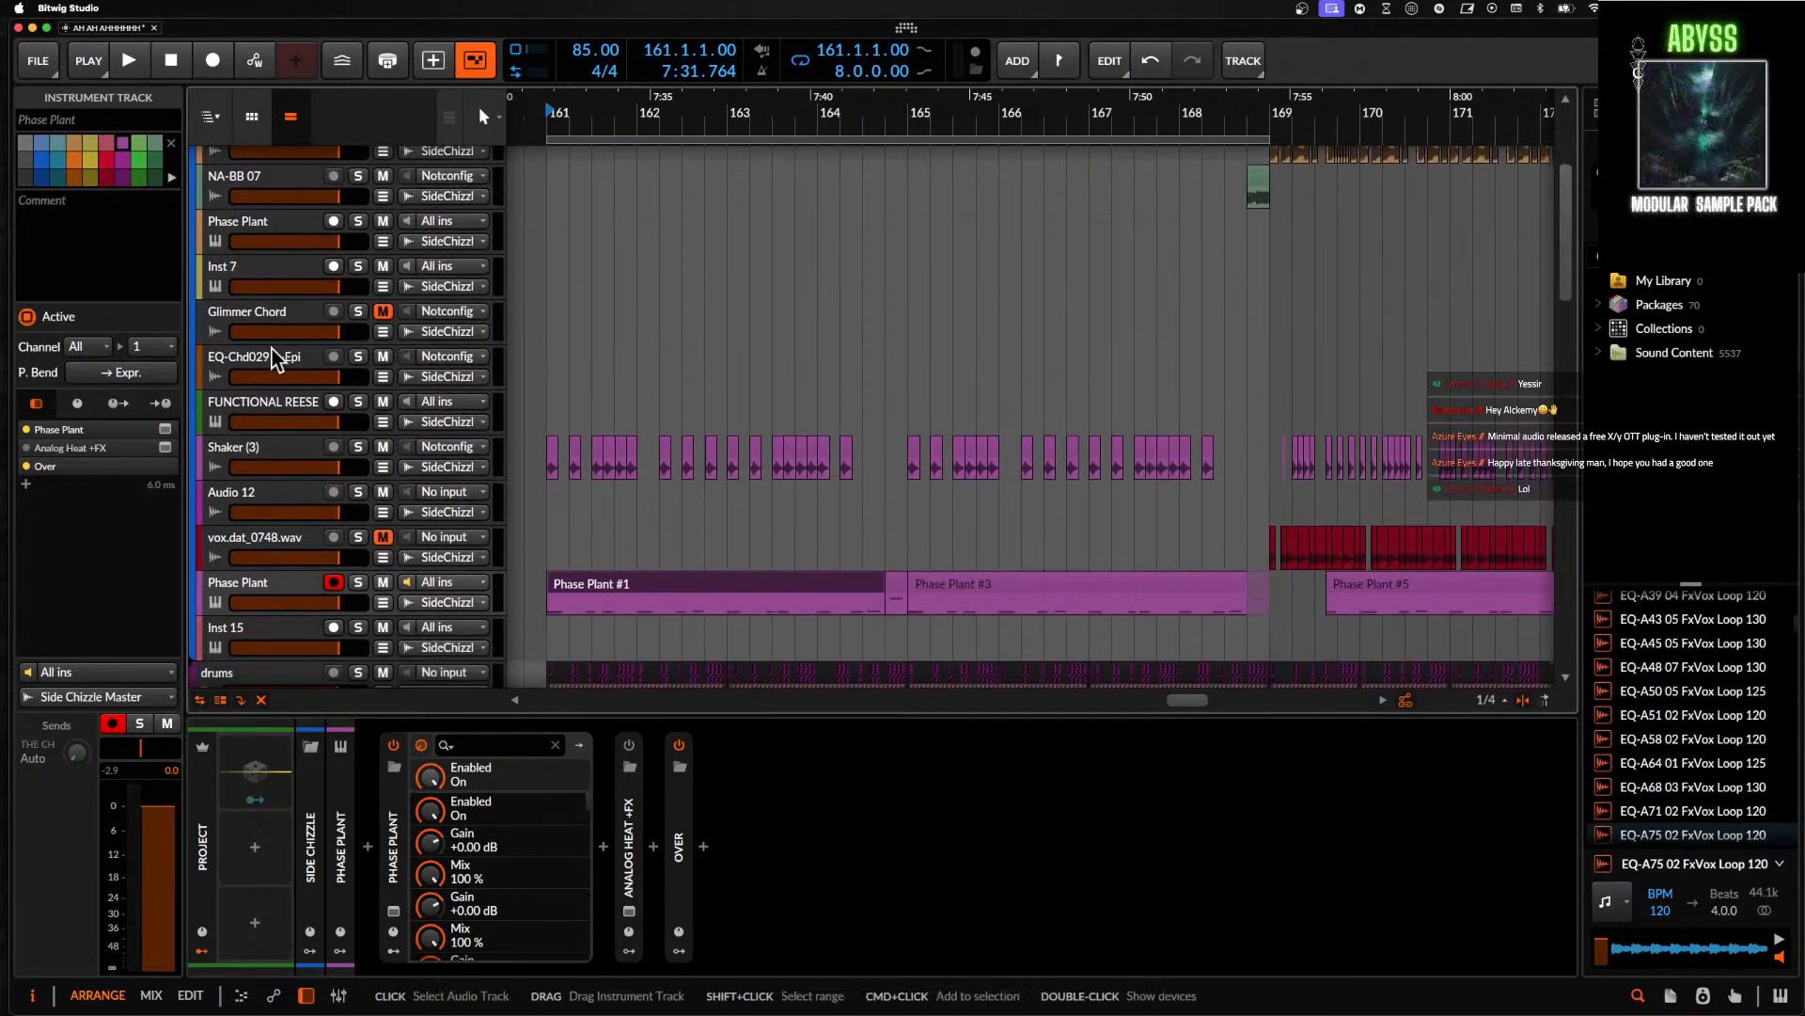
pyautogui.click(282, 451)
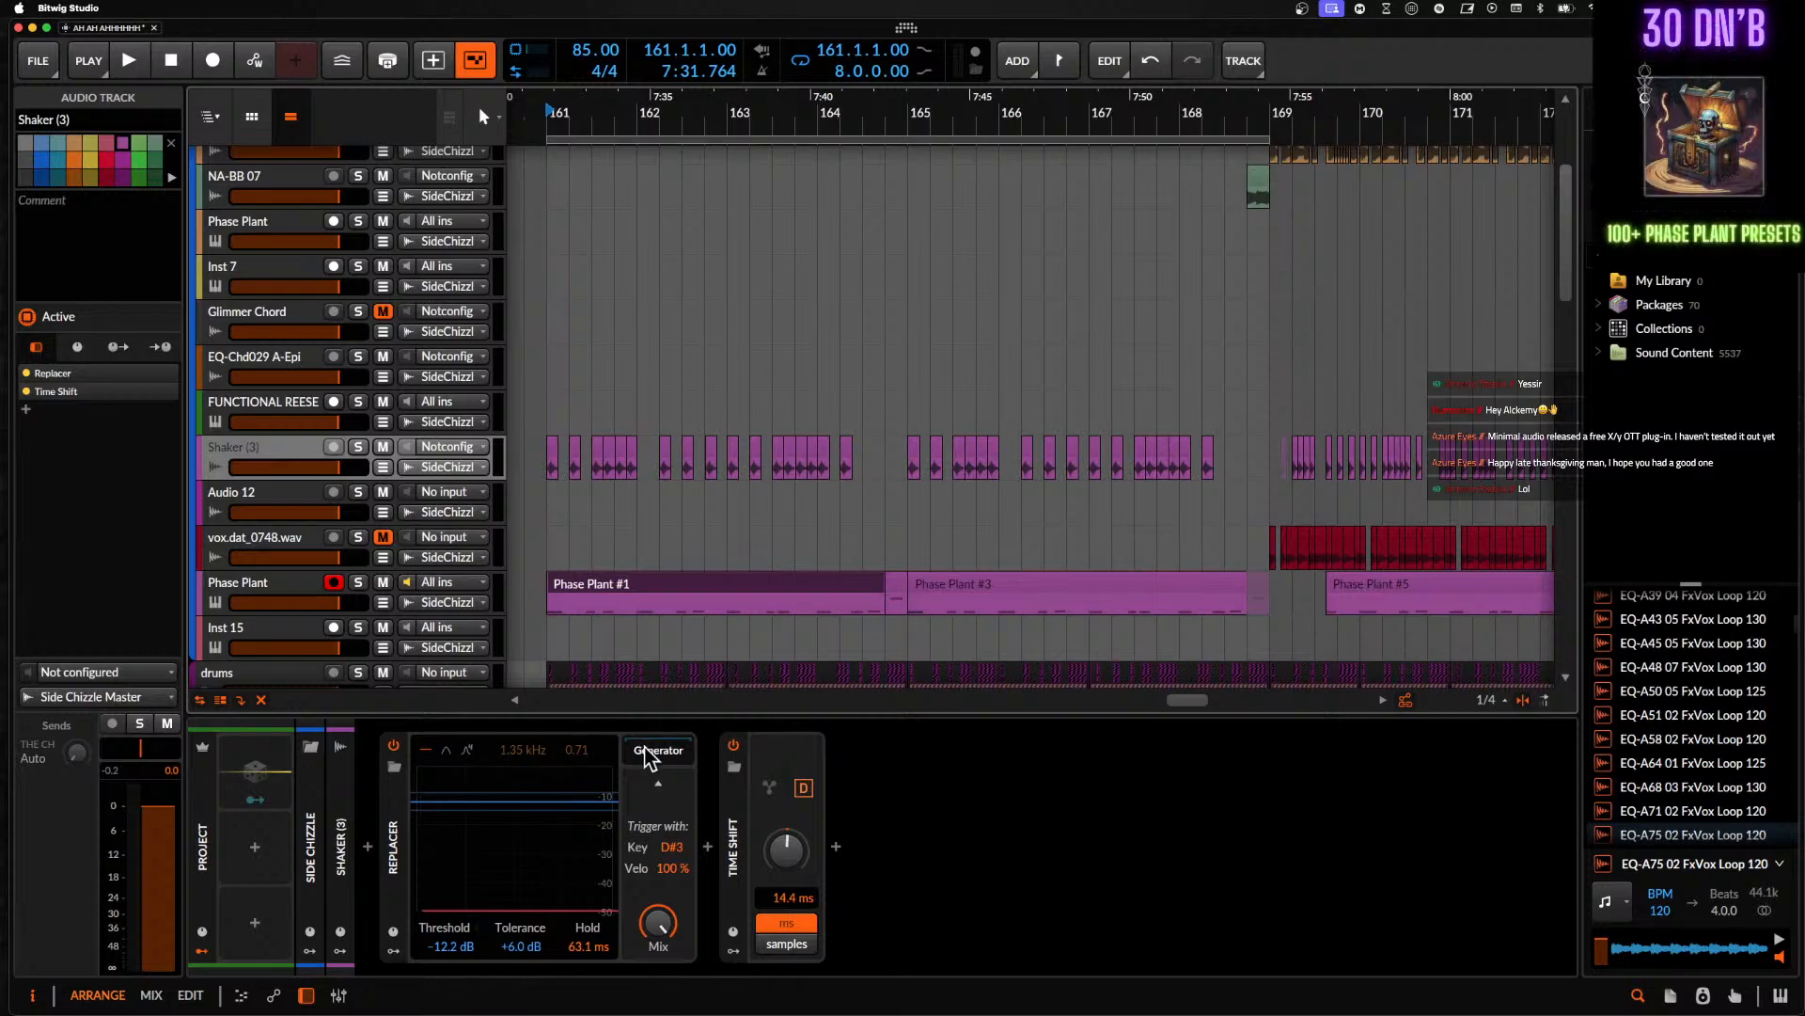
# - Add an FM-4 synth to the Replacer's Generator chain on the Shaker (3) track
pyautogui.click(708, 848)
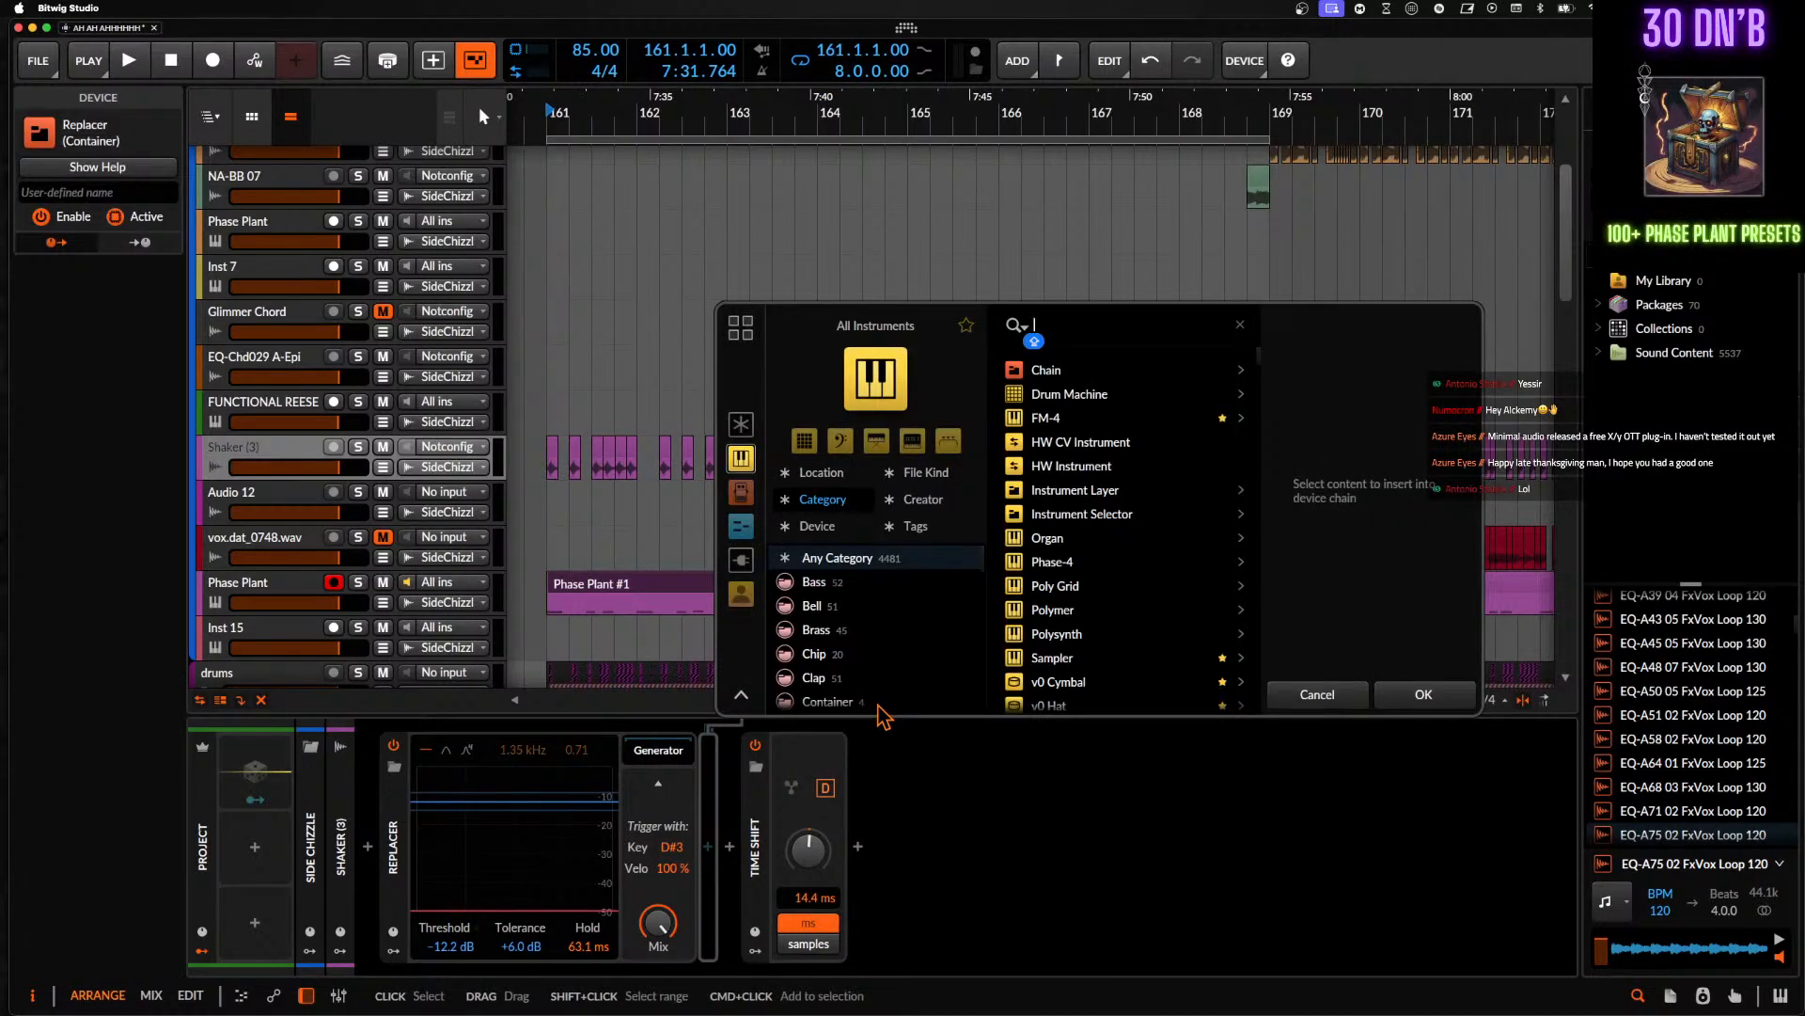
pyautogui.write('FM')
pyautogui.click(1043, 374)
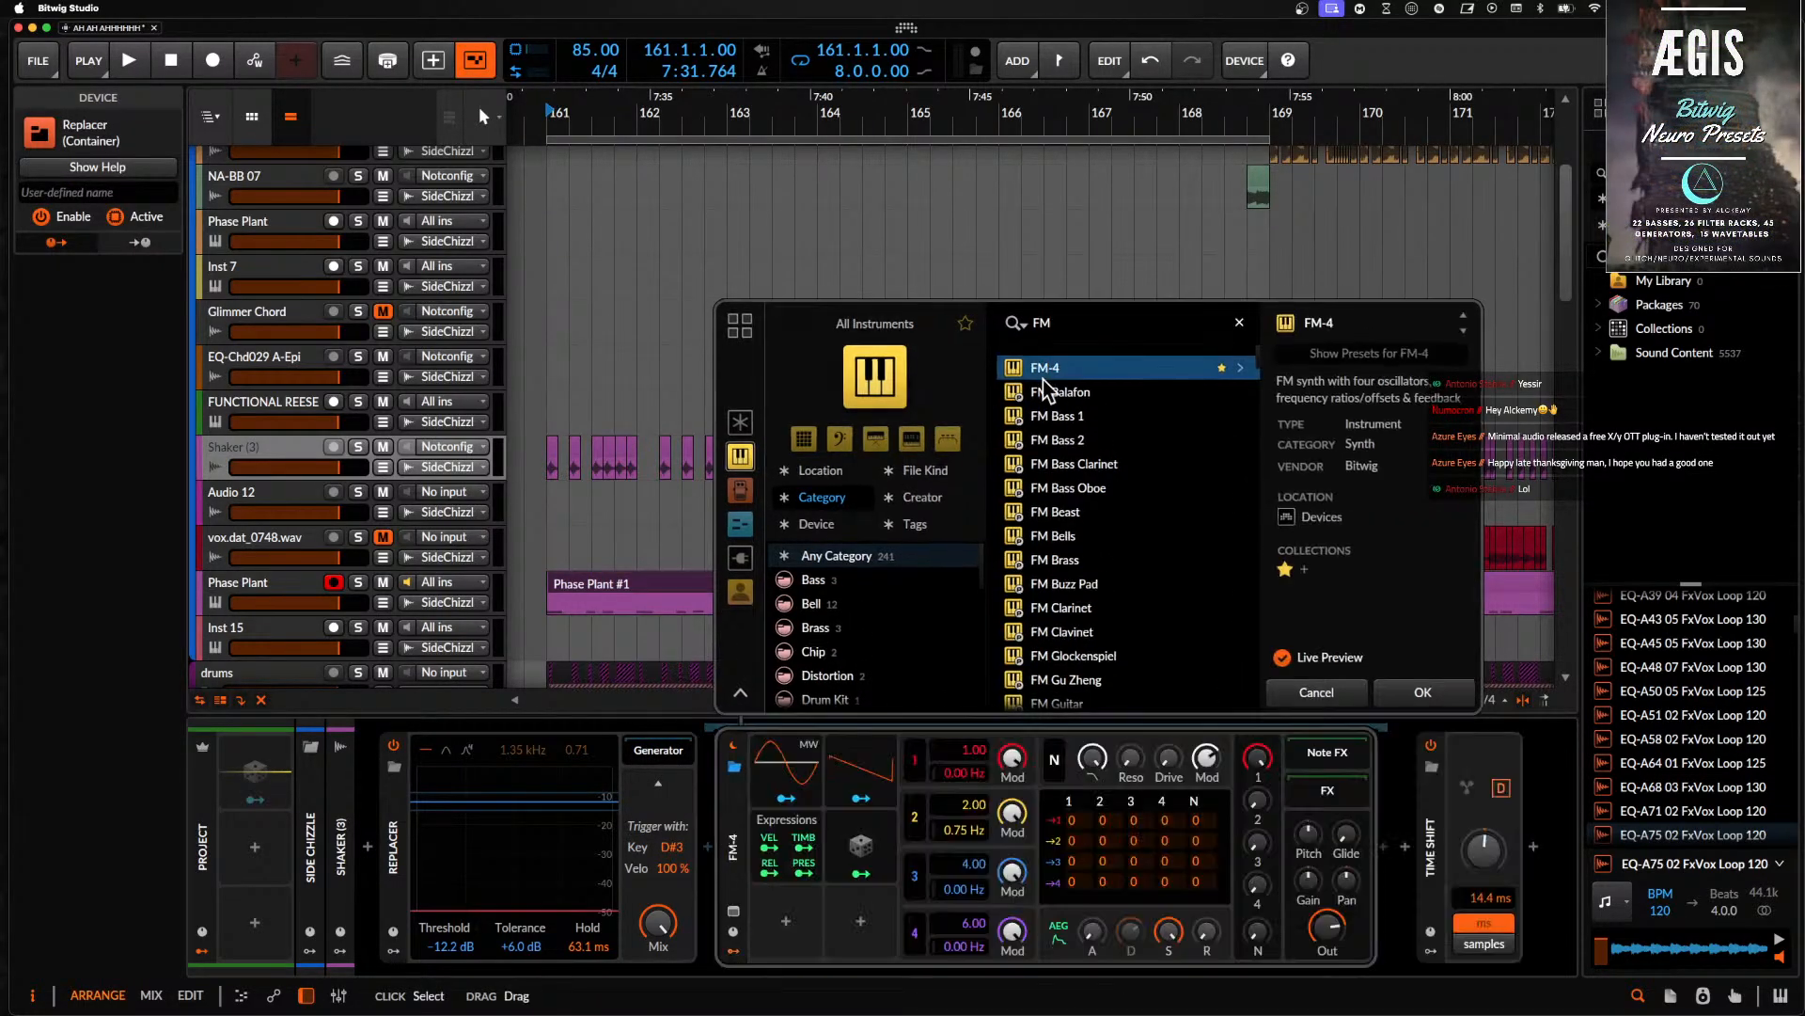
pyautogui.click(1415, 690)
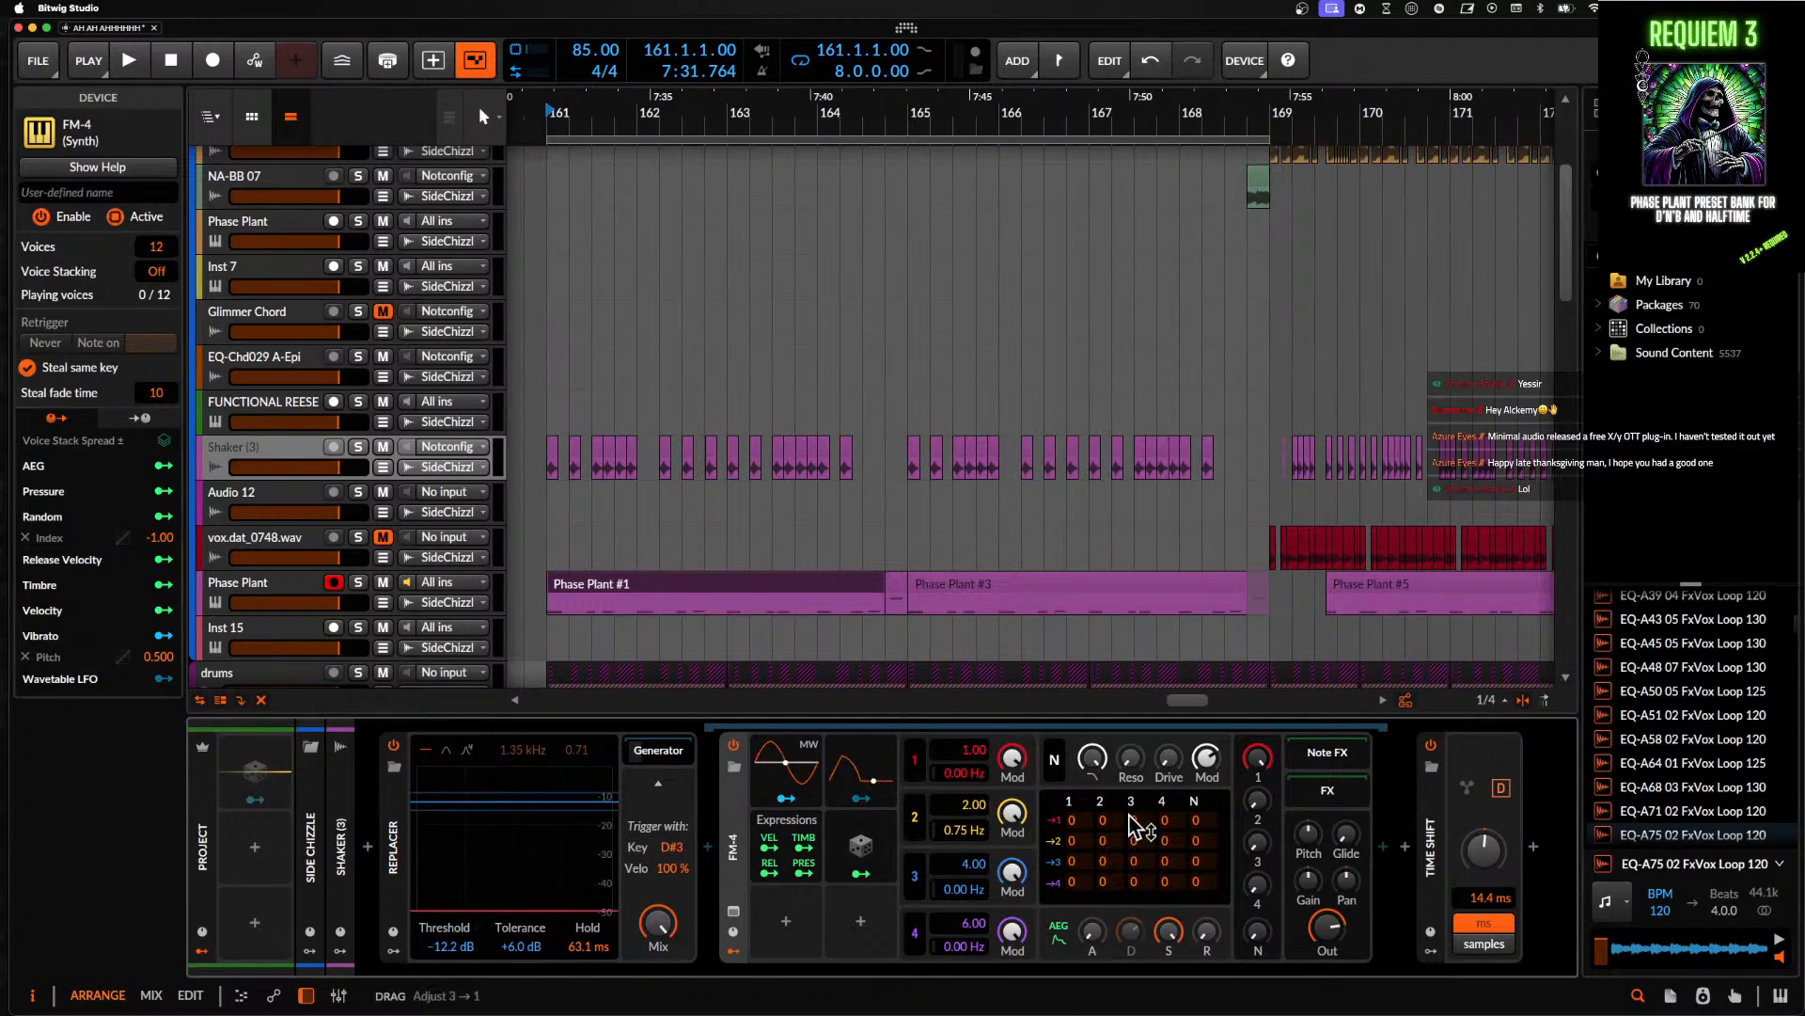
# - Insert Dist TUBE-CULTURE after the FM-4 in the Generator chain and set its Function to P2
pyautogui.click(1386, 846)
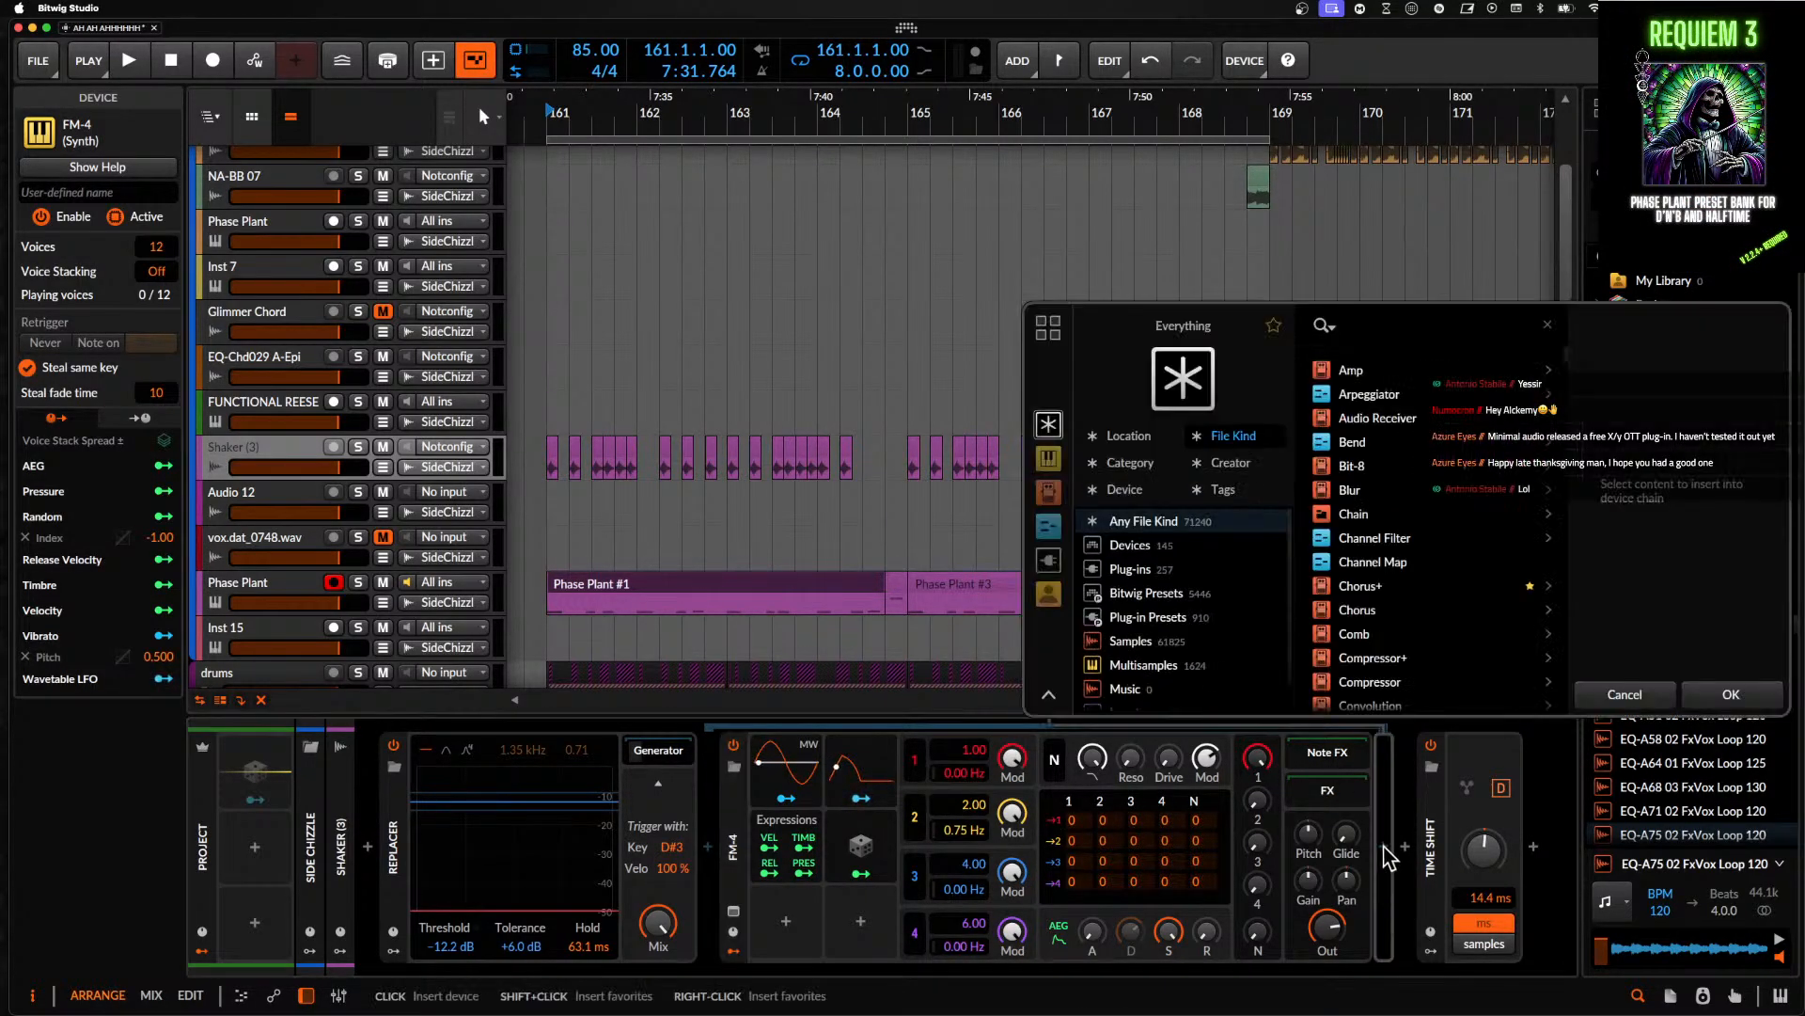
pyautogui.write('DIST')
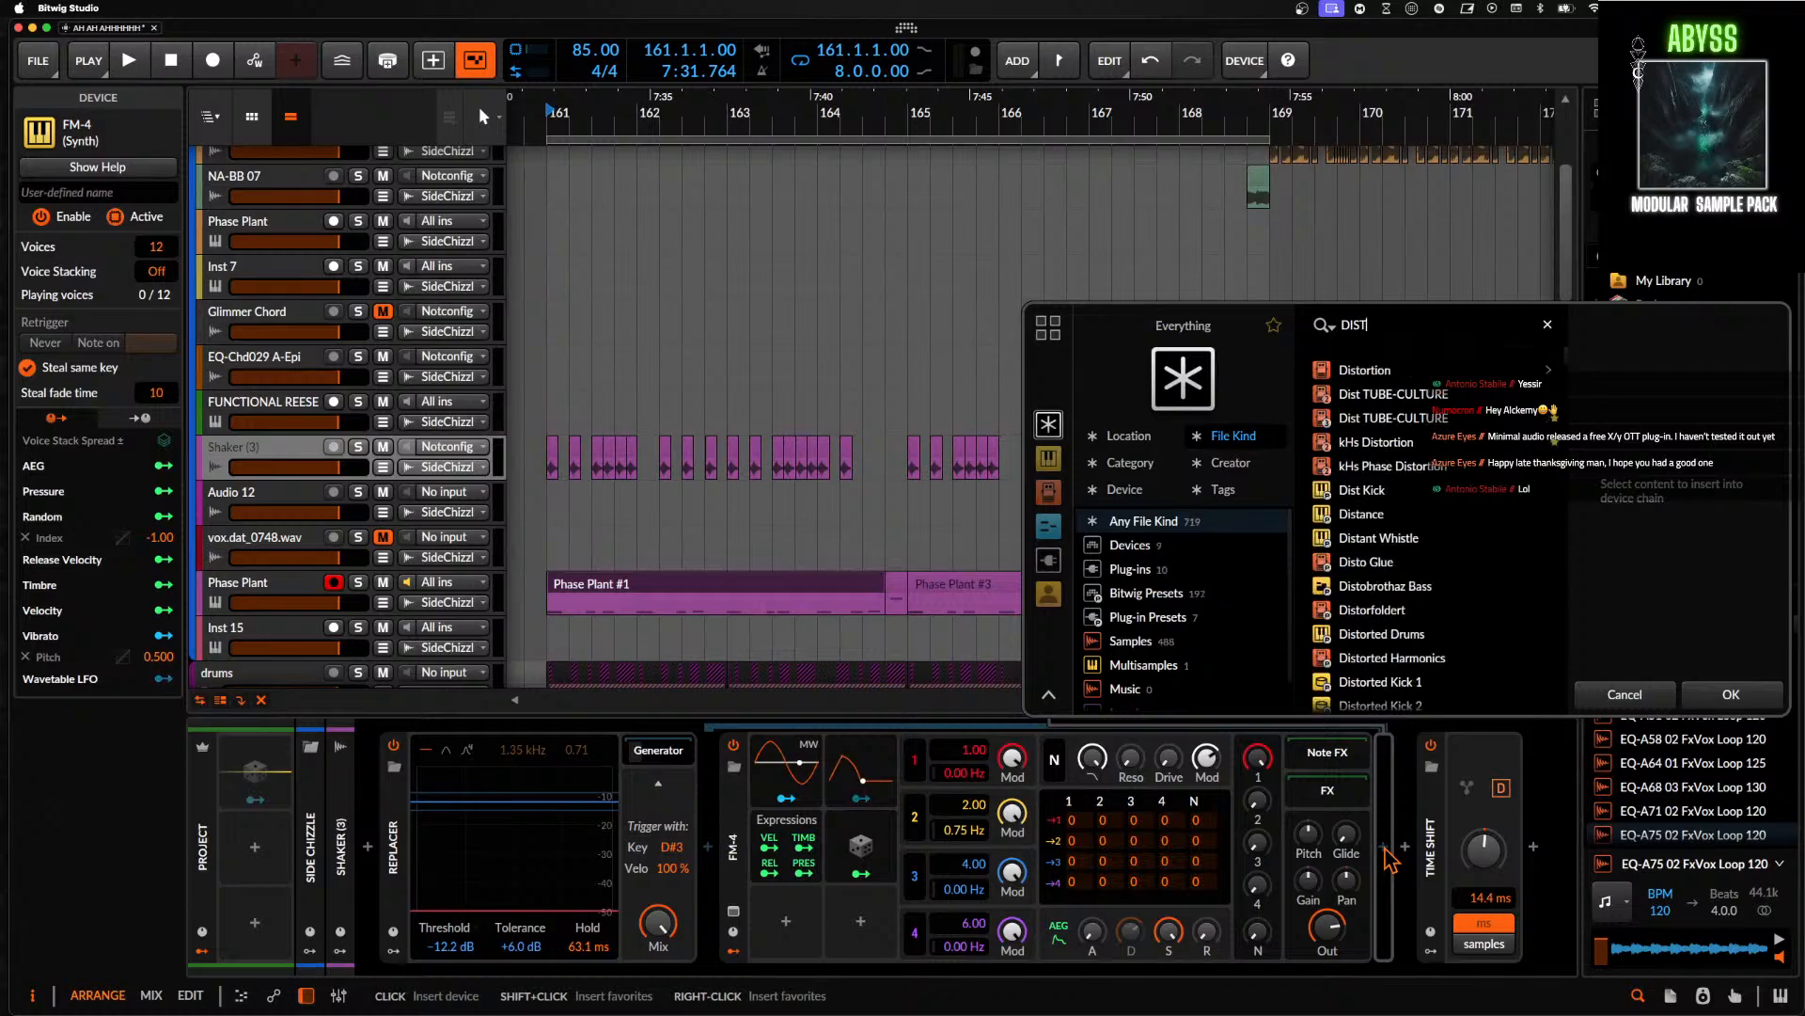
pyautogui.doubleClick(1357, 414)
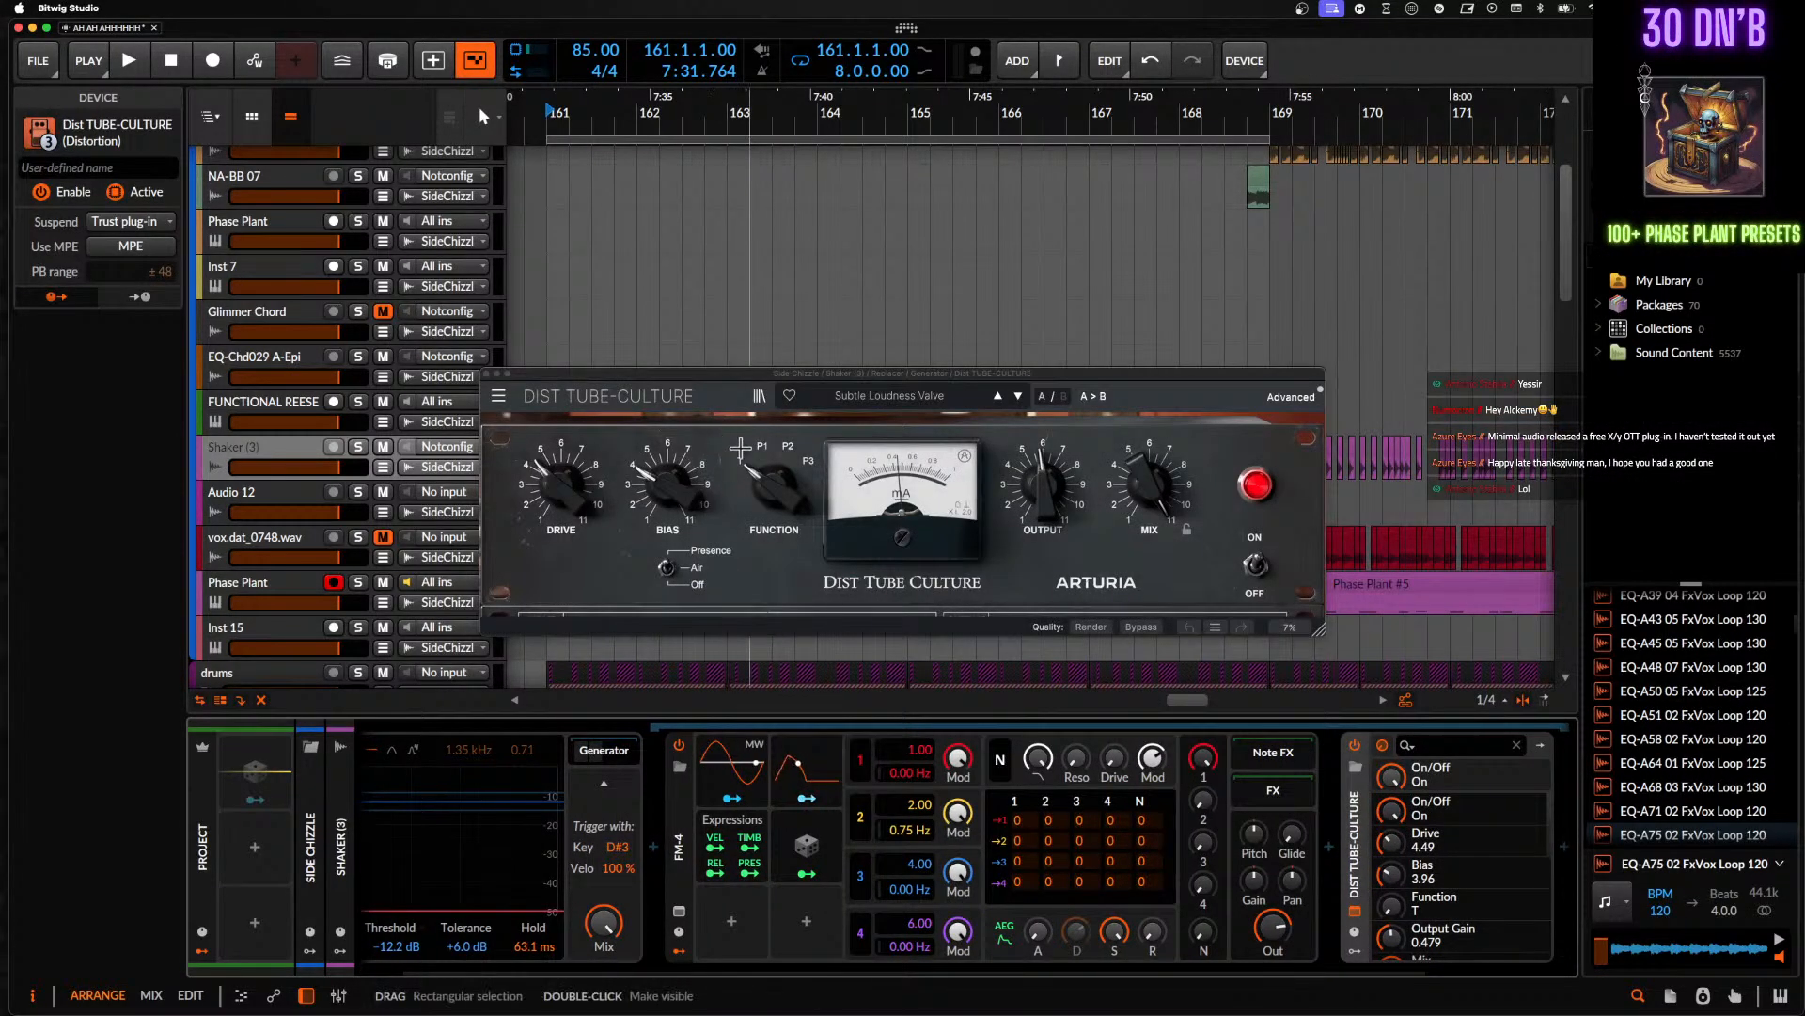
pyautogui.moveTo(773, 484); pyautogui.dragTo(773, 463)
# - Play the pattern and lower the FM-4's envelope sustain, setting its release to about 39.7 %
pyautogui.press('space')
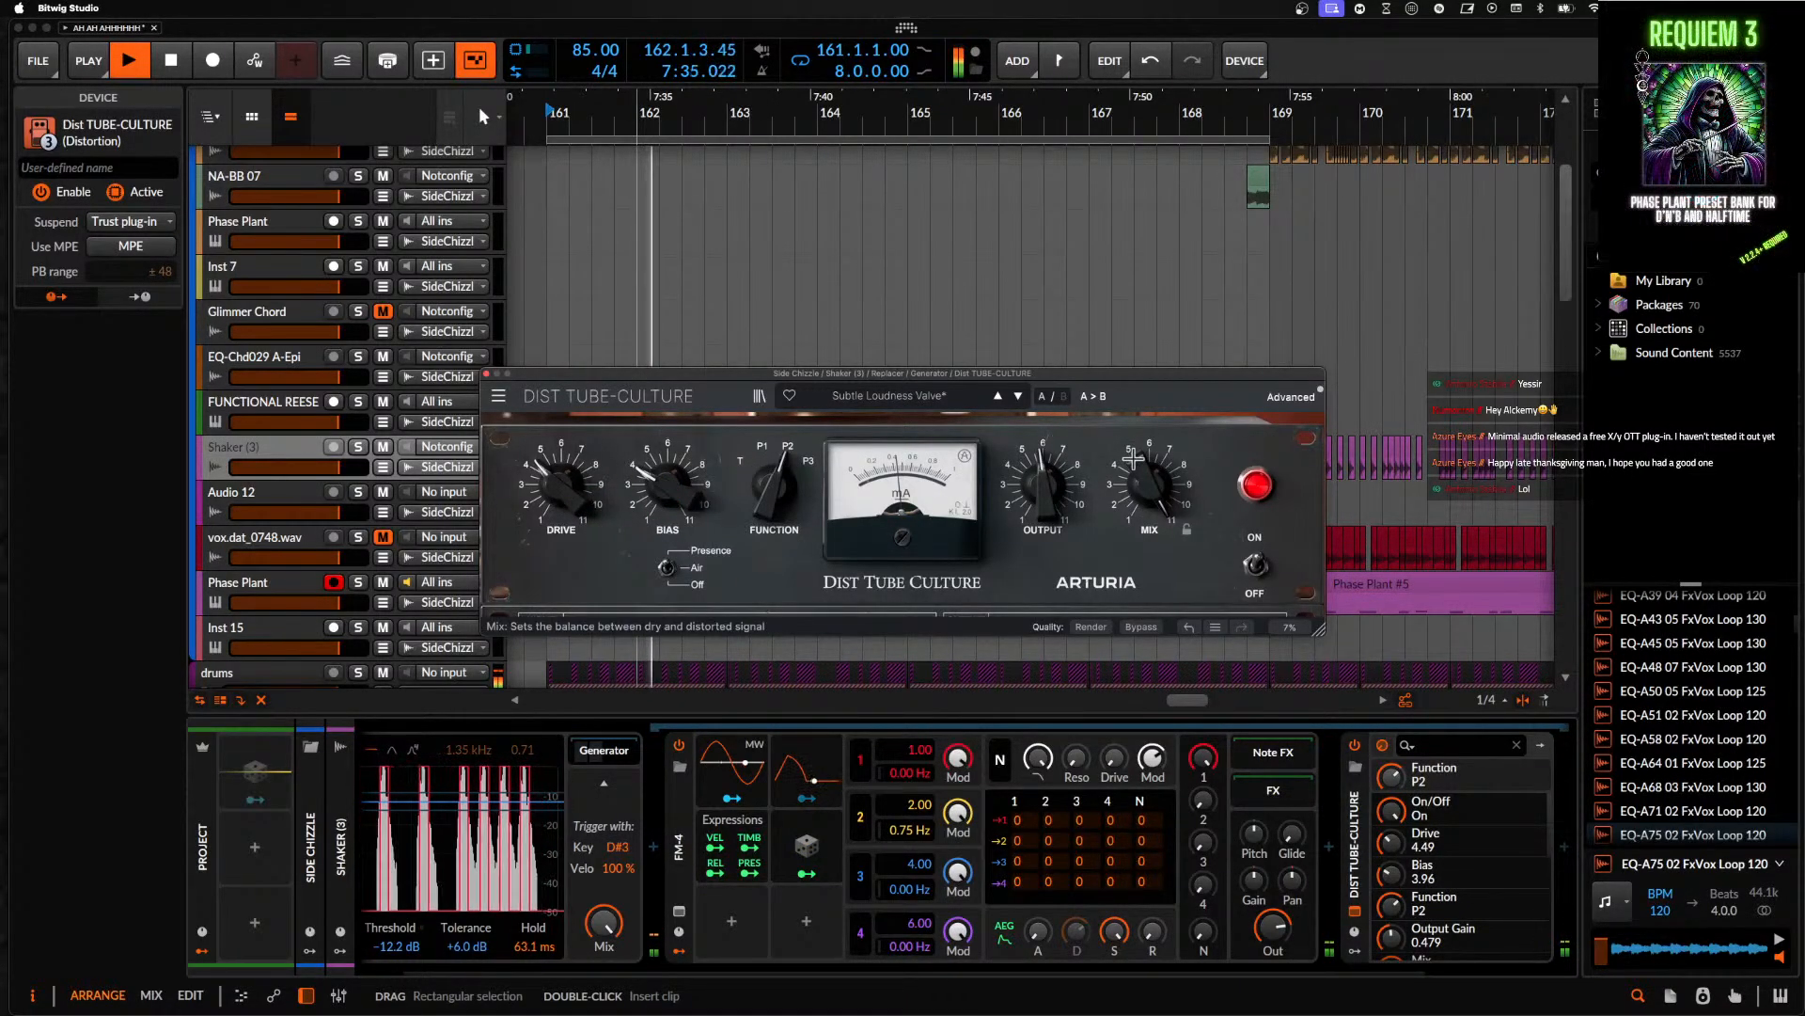
pyautogui.hscroll(2, 943, 806)
pyautogui.hscroll(3, 943, 805)
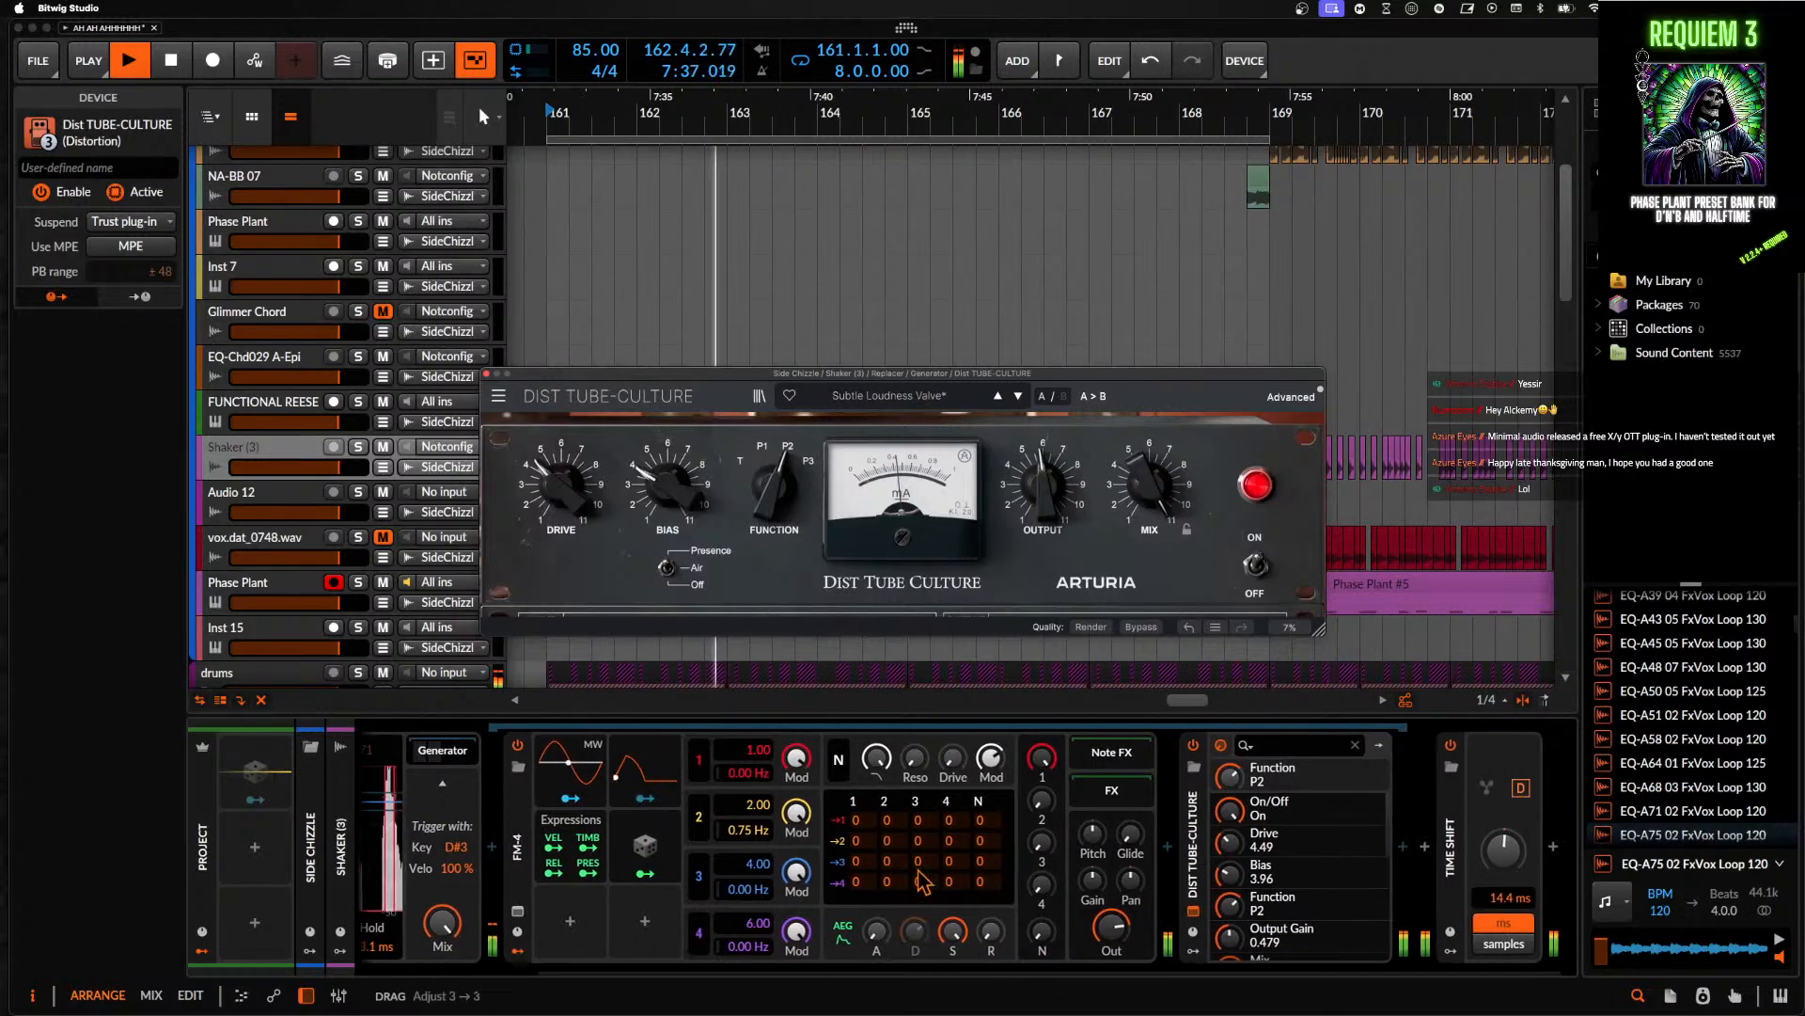
pyautogui.moveTo(954, 935); pyautogui.dragTo(990, 926)
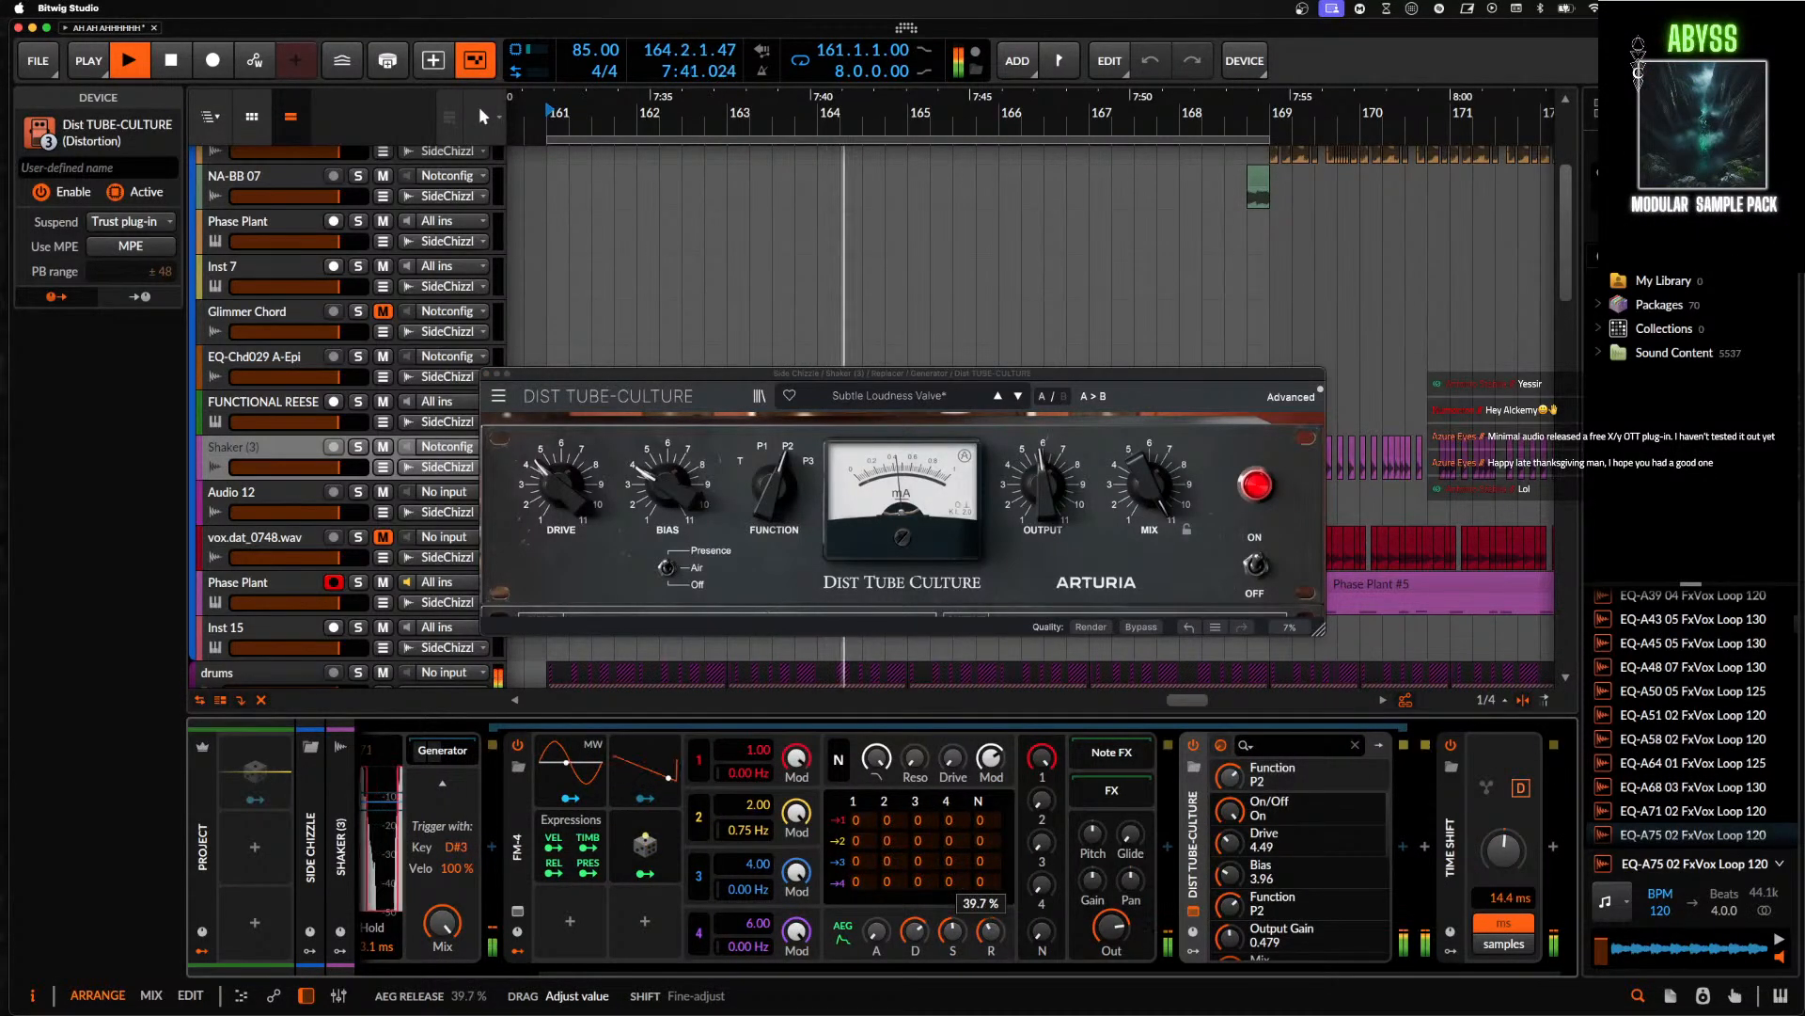
# - Set the Replacer's trigger key to D#4 and shape the FM-4 with an oscillator 1 self-modulation of 55, adjusting its envelope and Mod level
pyautogui.hscroll(-4, 863, 898)
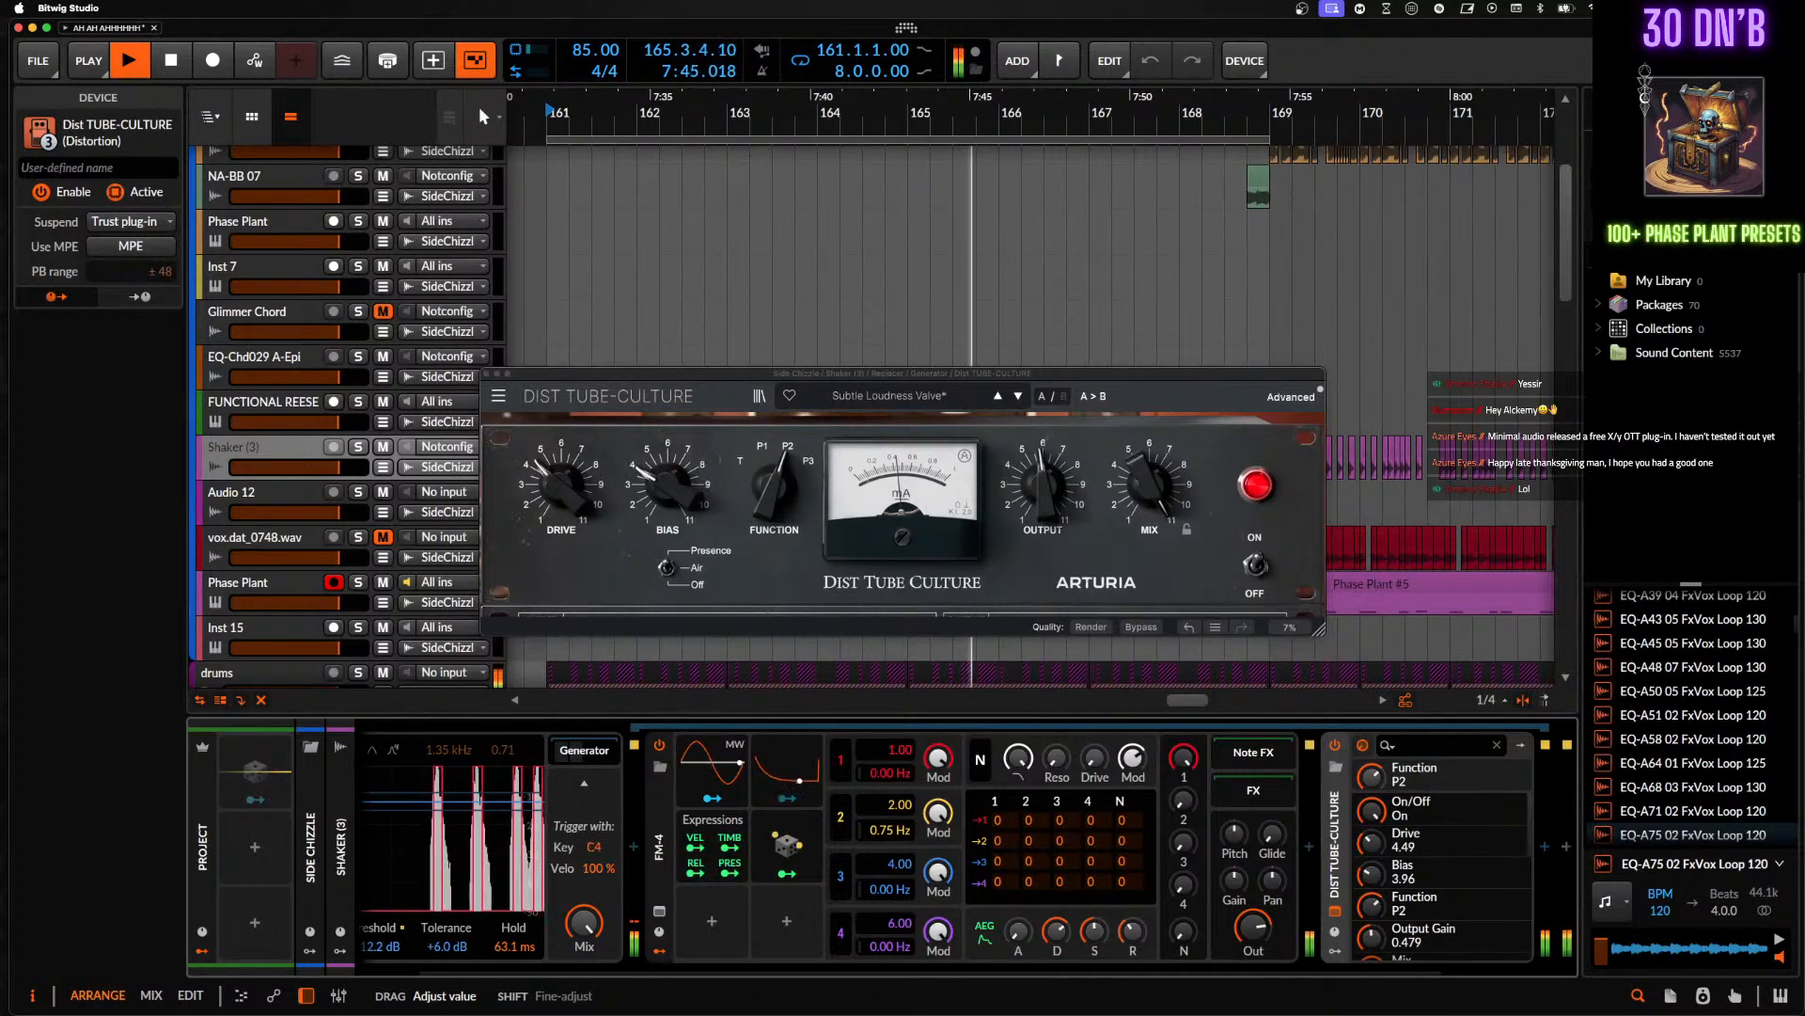
pyautogui.moveTo(596, 851); pyautogui.dragTo(597, 835)
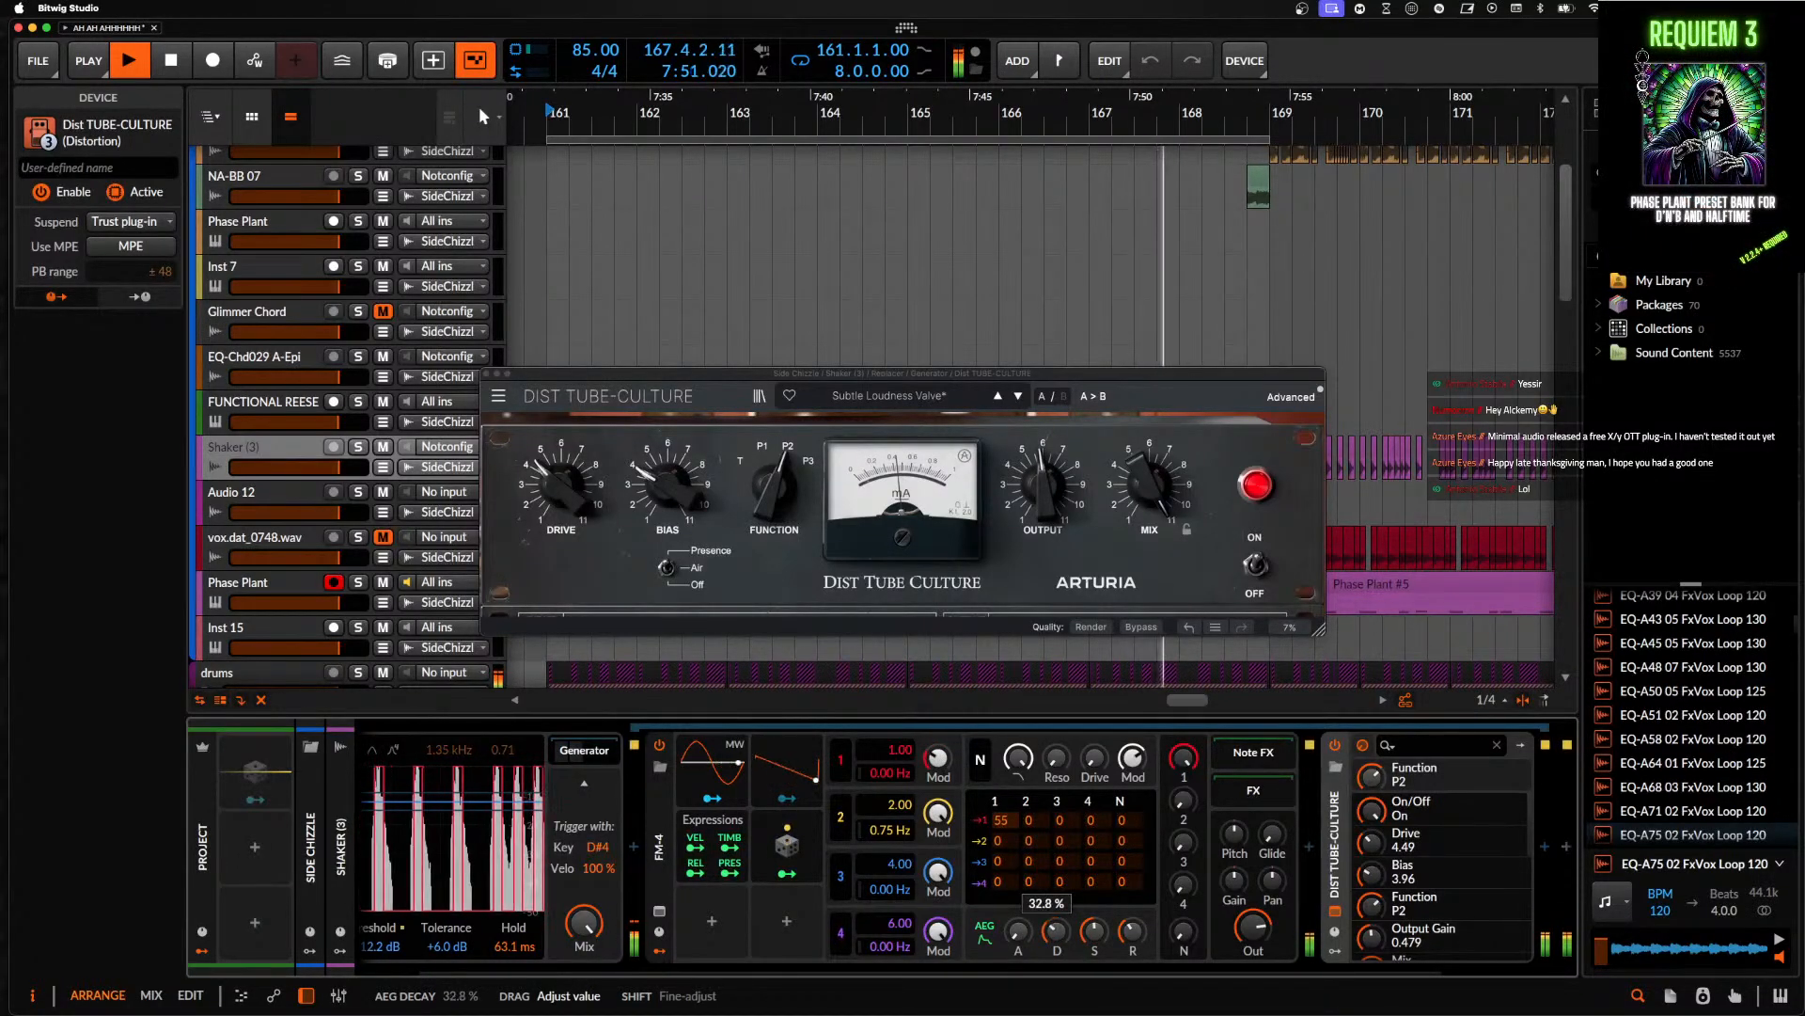
pyautogui.moveTo(1095, 936); pyautogui.dragTo(1134, 903)
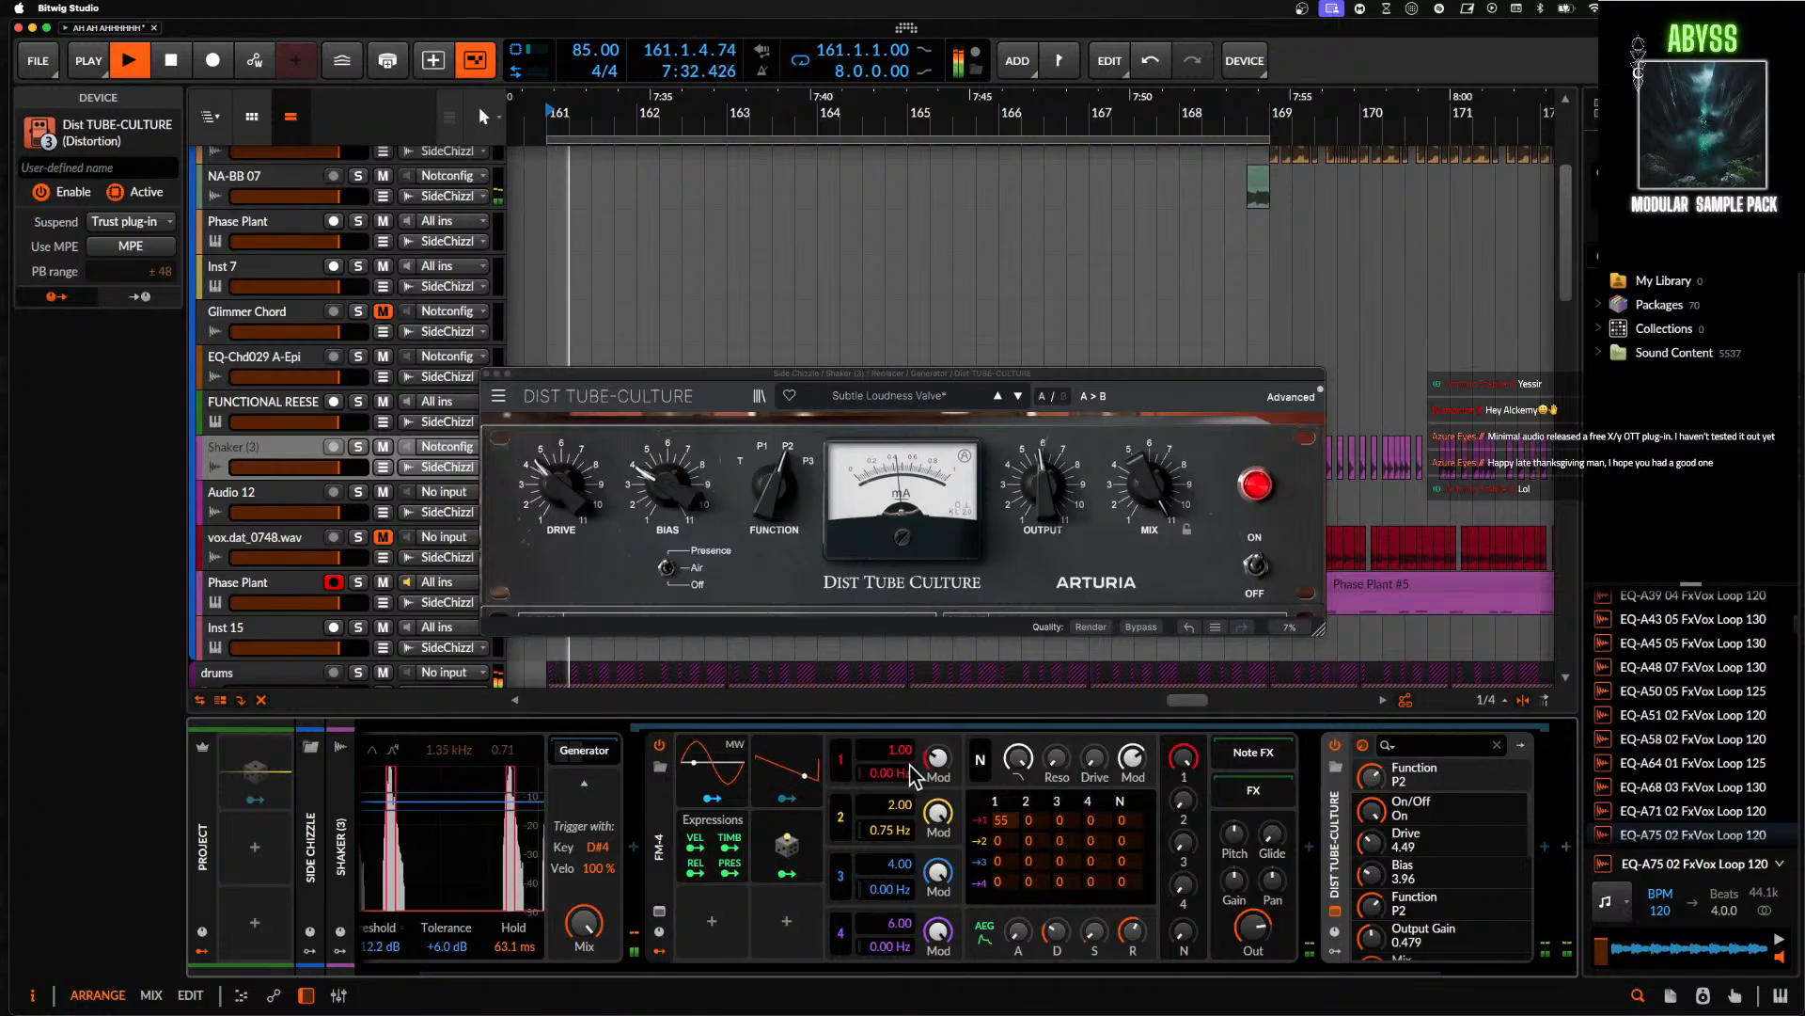
pyautogui.moveTo(938, 757); pyautogui.dragTo(937, 748)
pyautogui.hscroll(4, 945, 772)
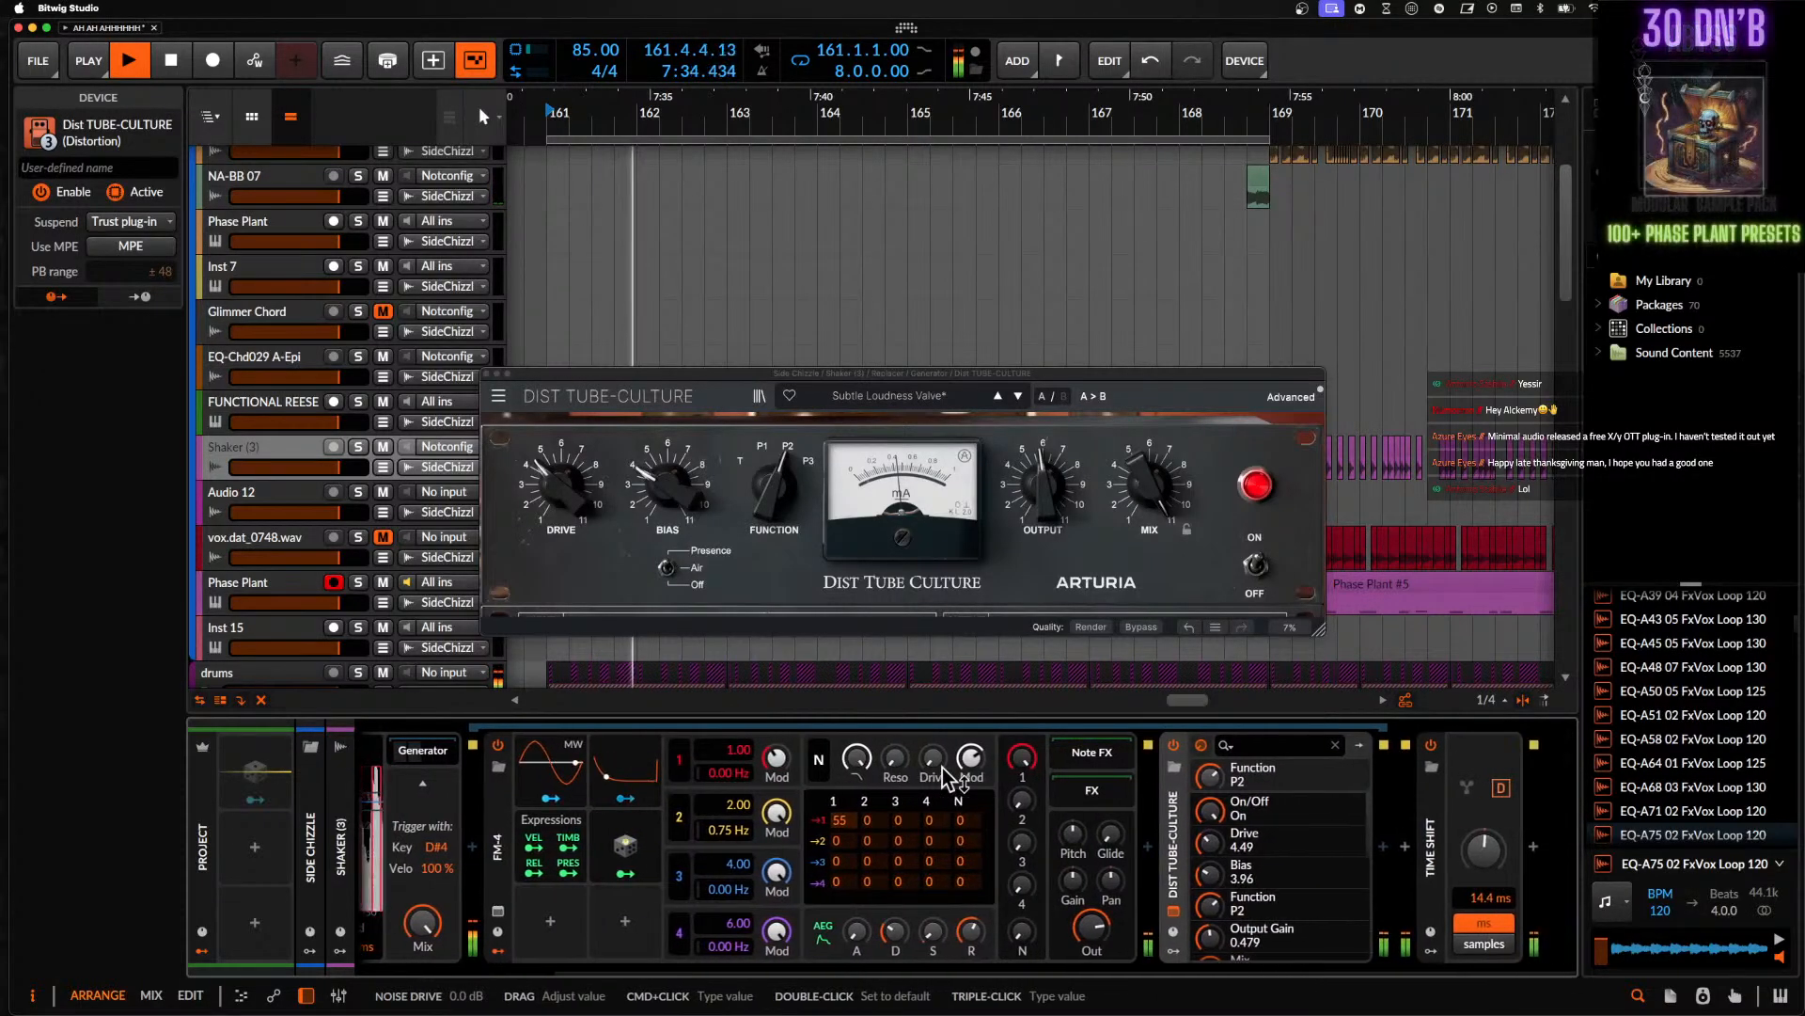
pyautogui.hscroll(-4, 954, 791)
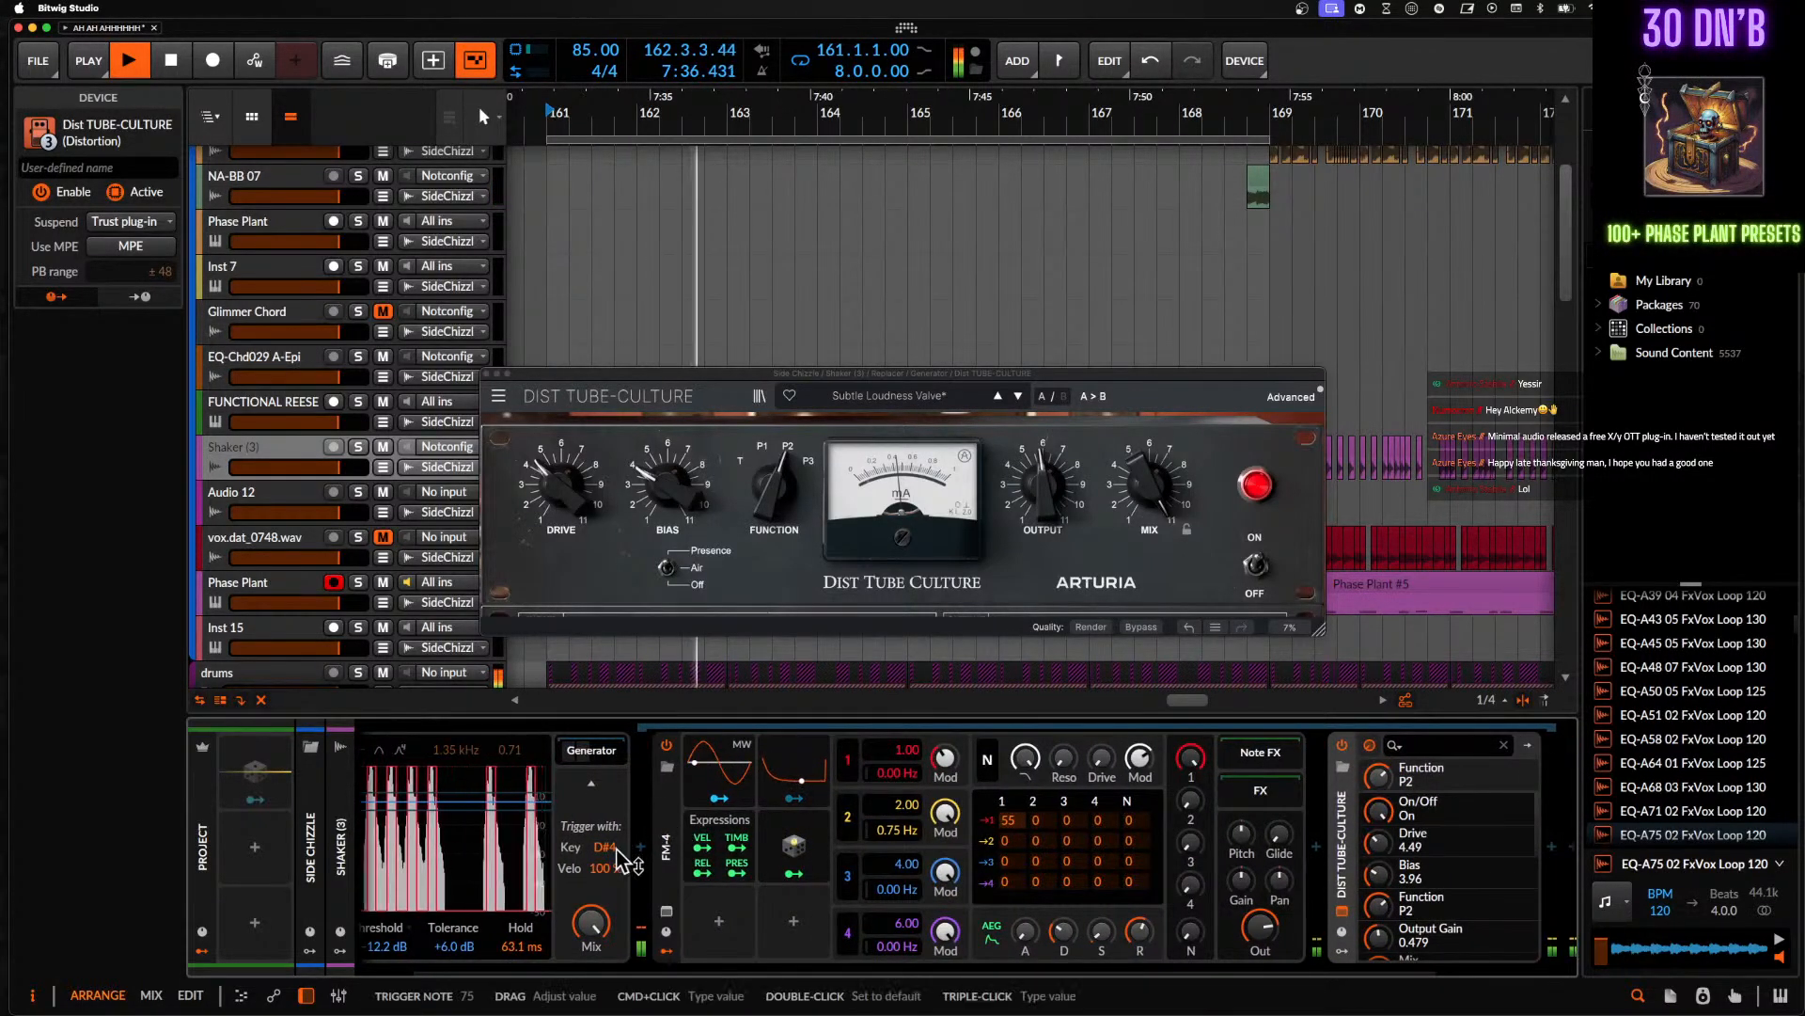
# - Close the Dist TUBE-CULTURE window and solo the stopped Shaker (3) track, selecting its first clip at bar 161
pyautogui.click(487, 374)
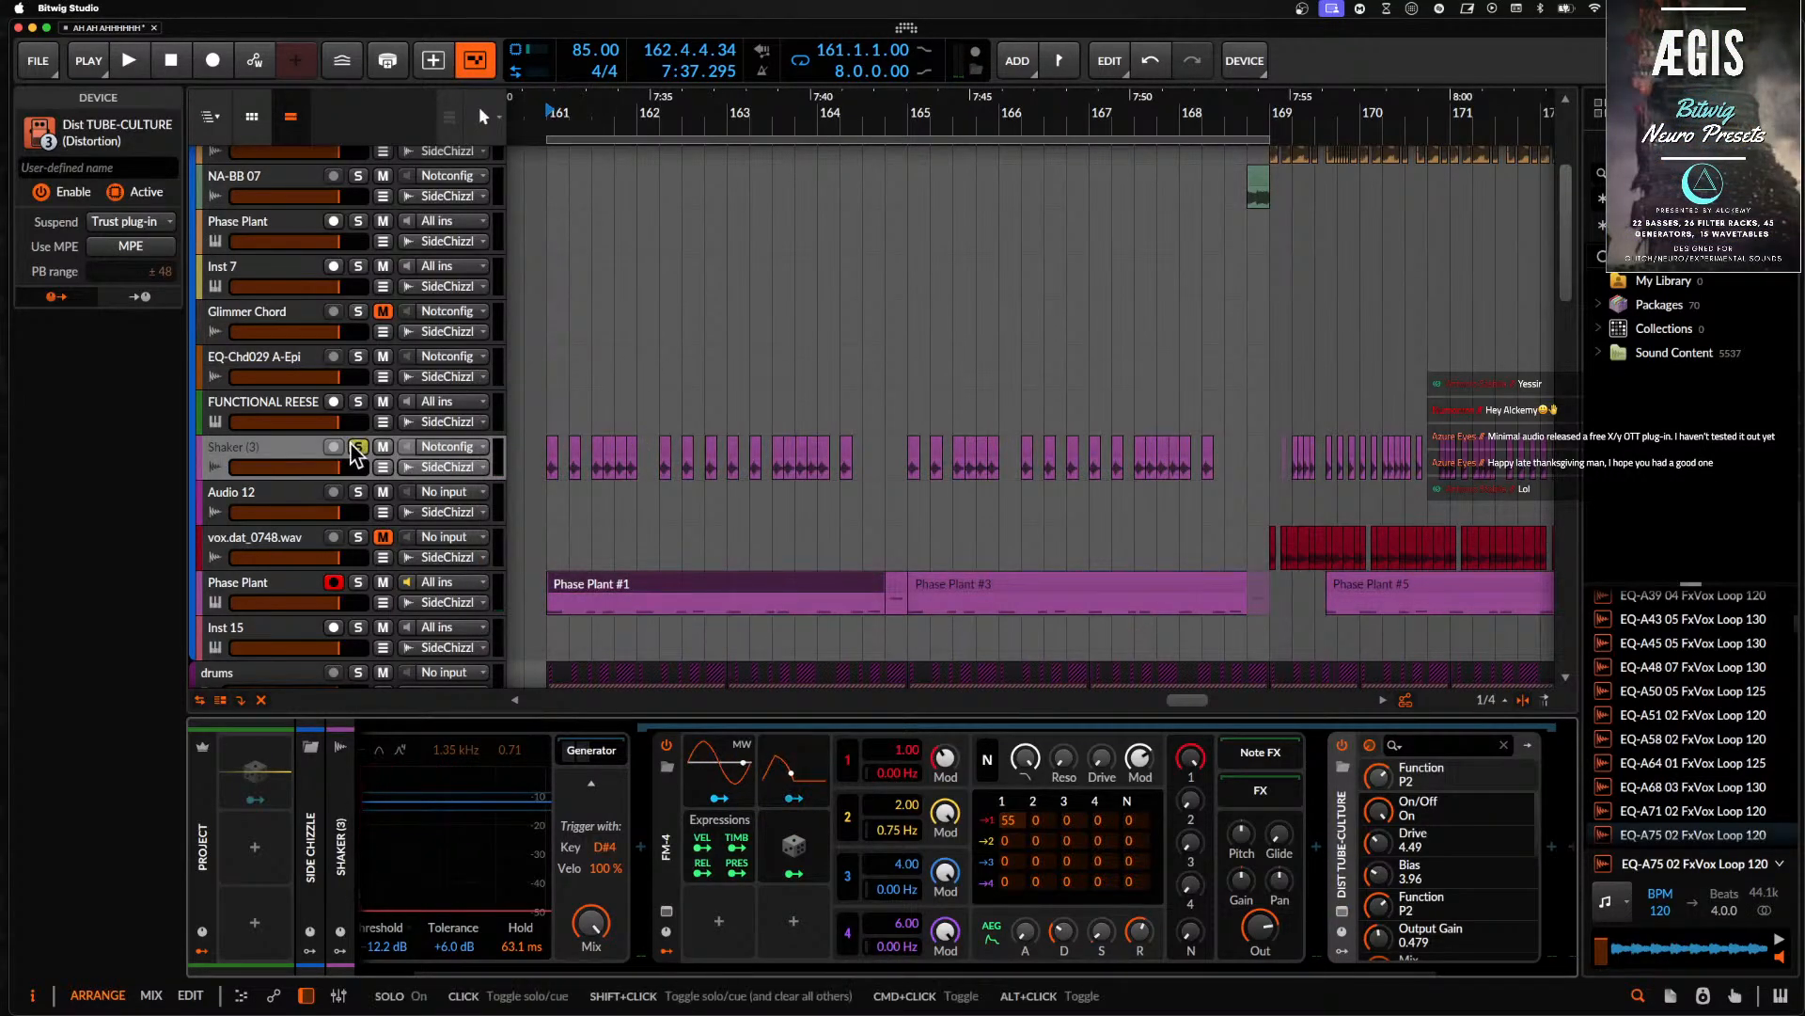
pyautogui.click(553, 443)
pyautogui.scroll(5, 552, 445)
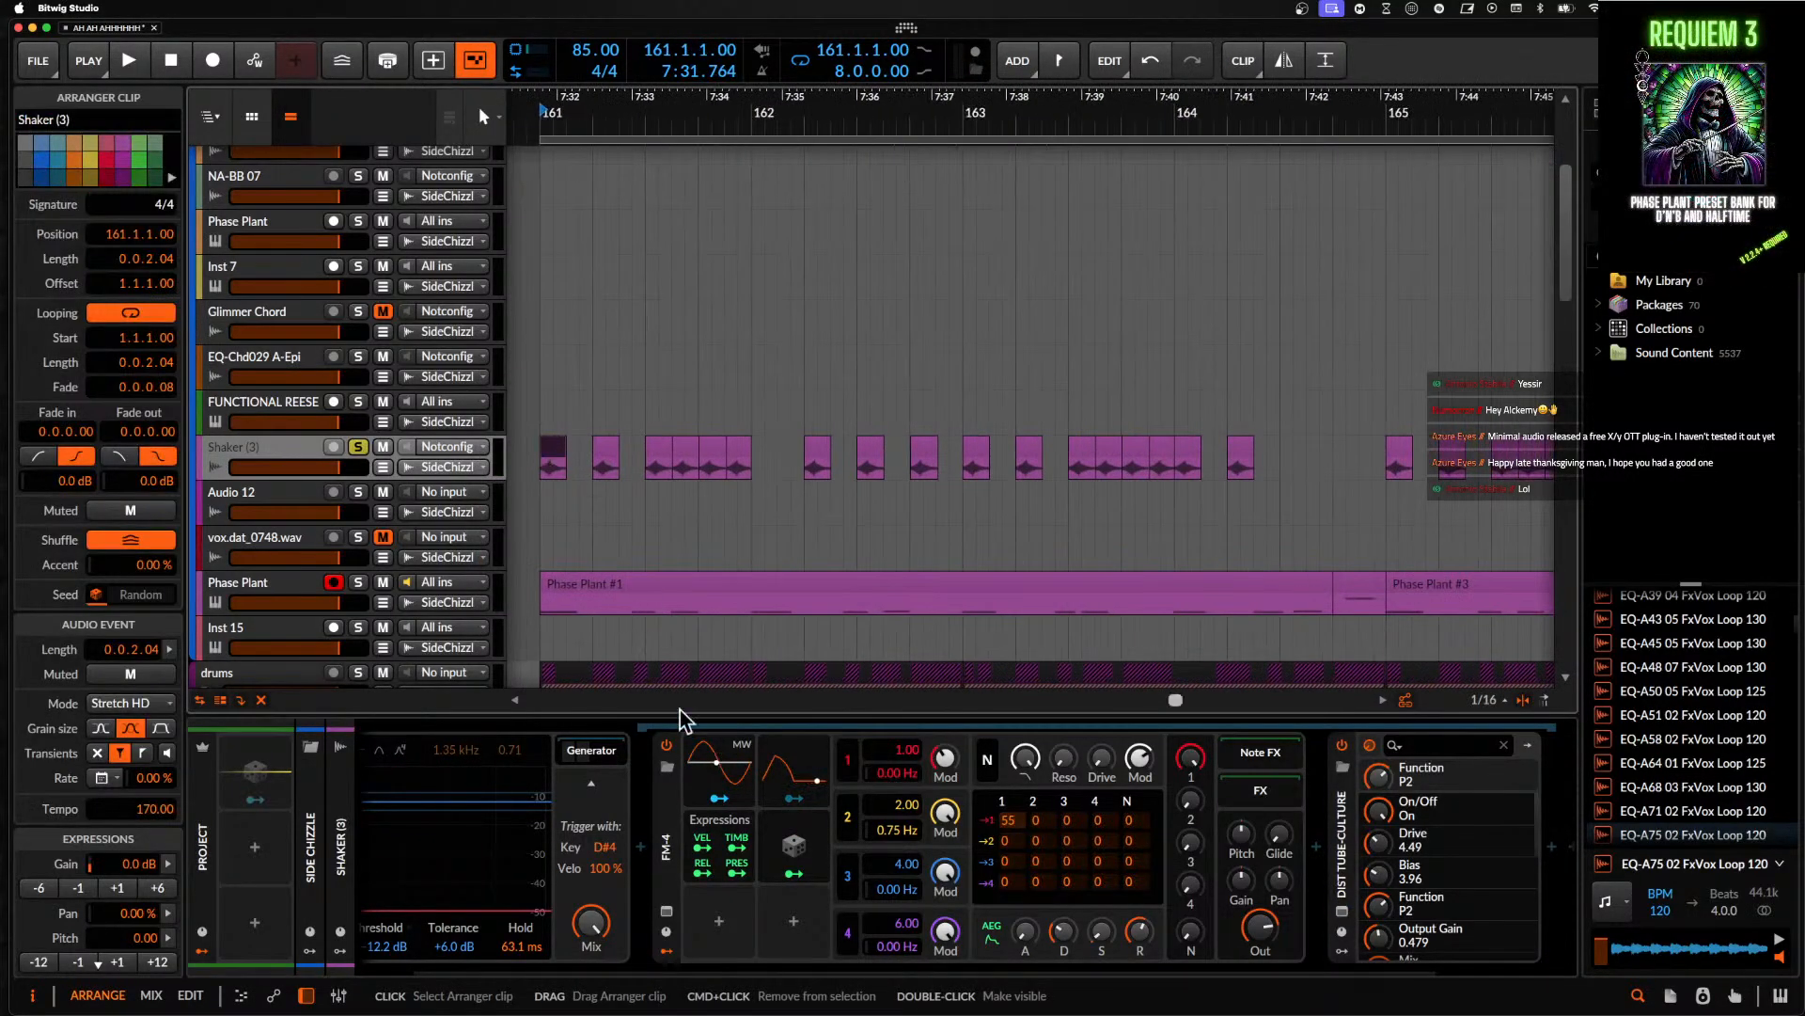
pyautogui.hscroll(-2, 659, 790)
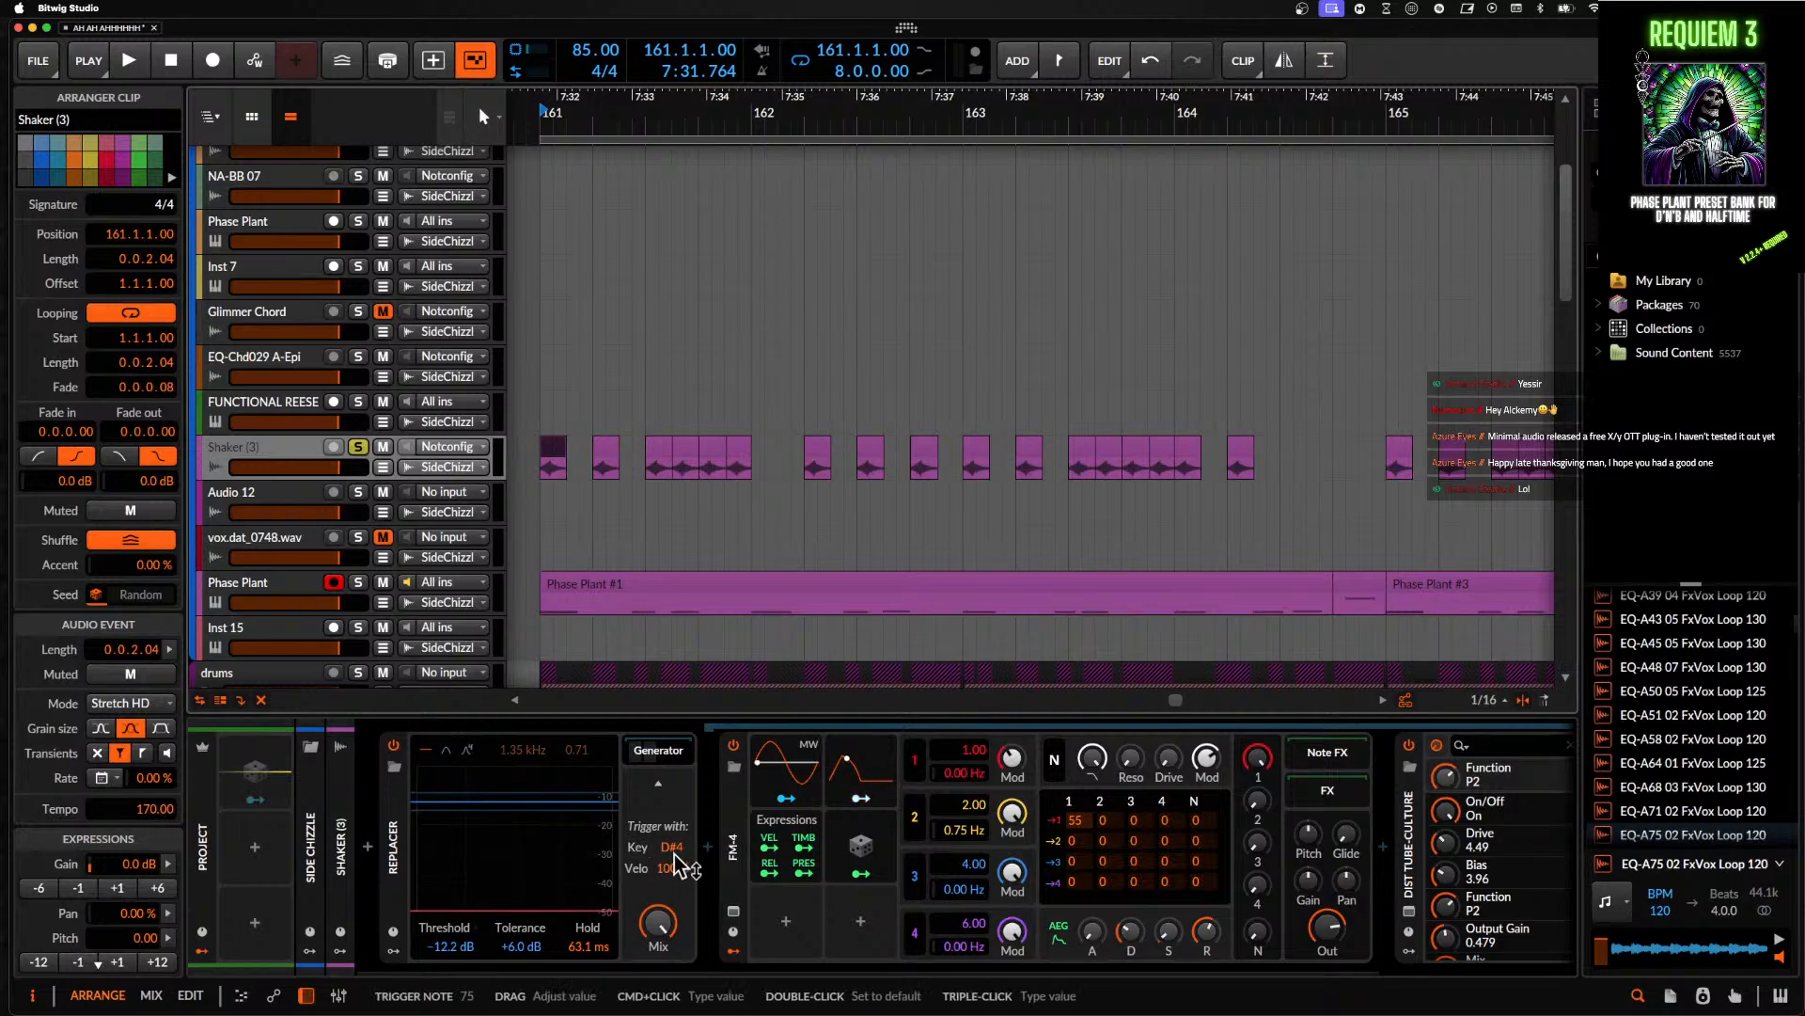
# - Insert a Key Filter before the FM-4 in the Generator chain and set its scale to D# Phrygian
pyautogui.click(667, 756)
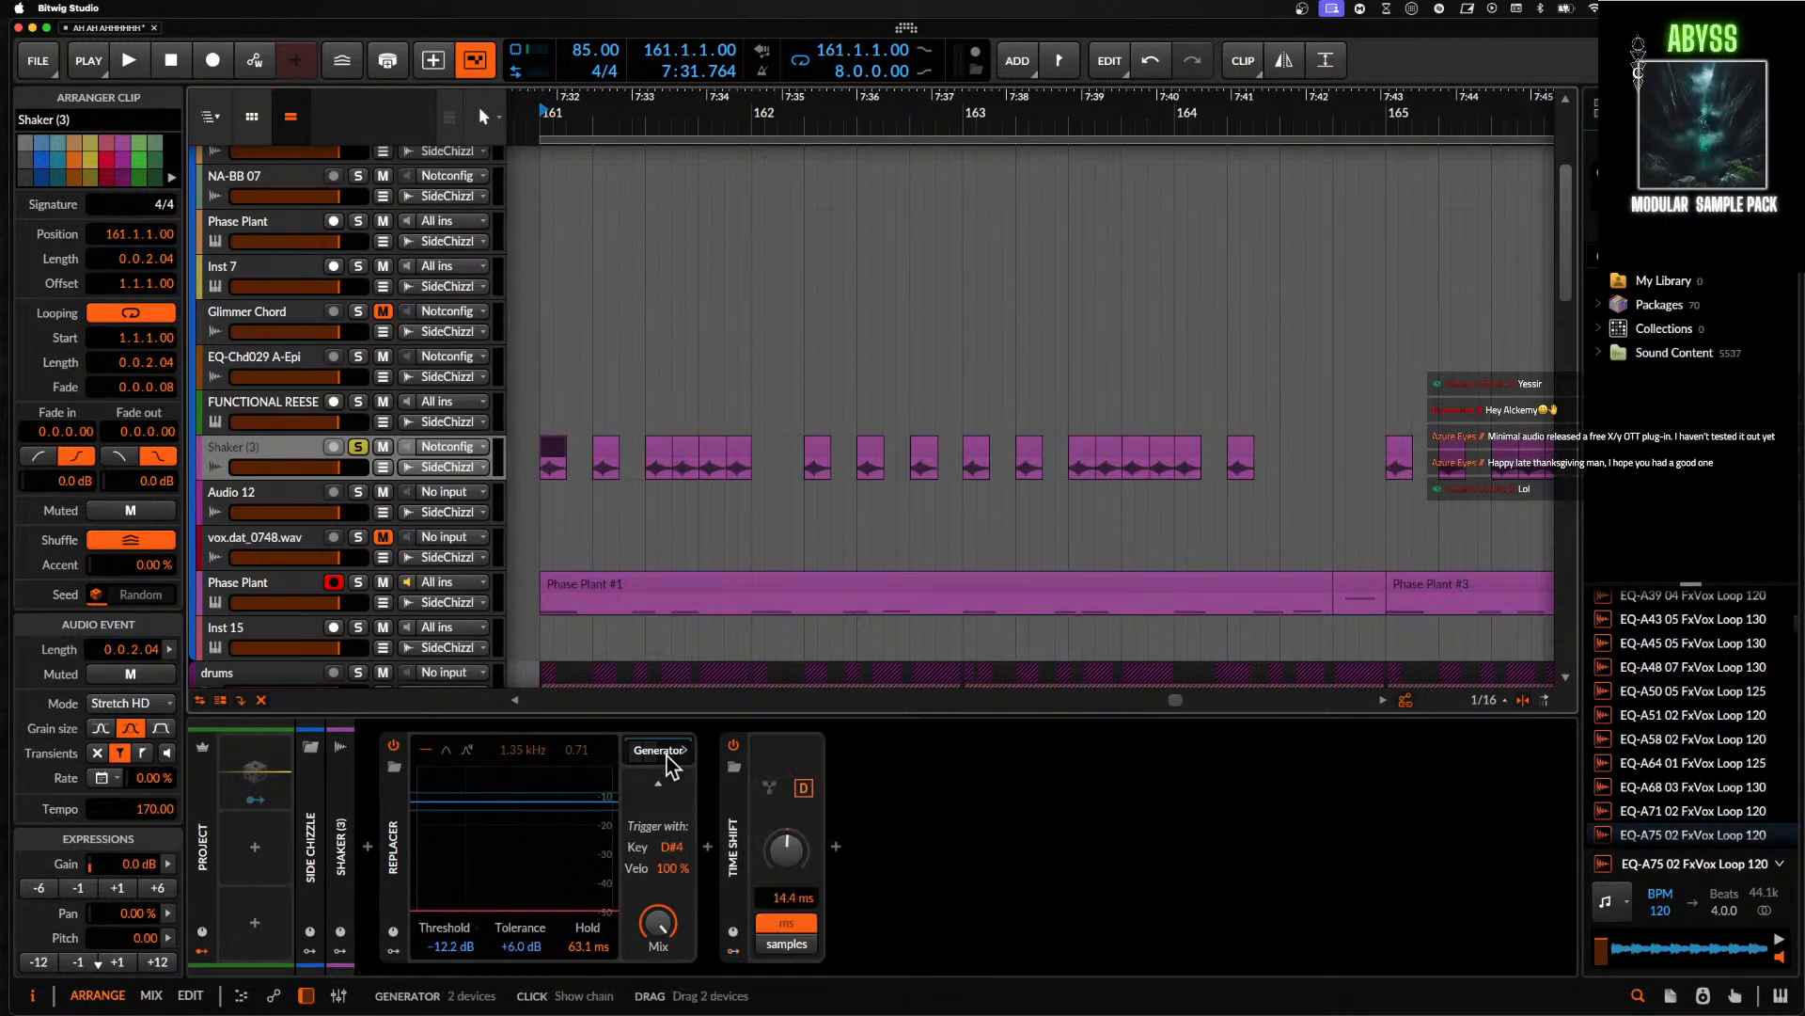
pyautogui.click(657, 753)
pyautogui.click(709, 847)
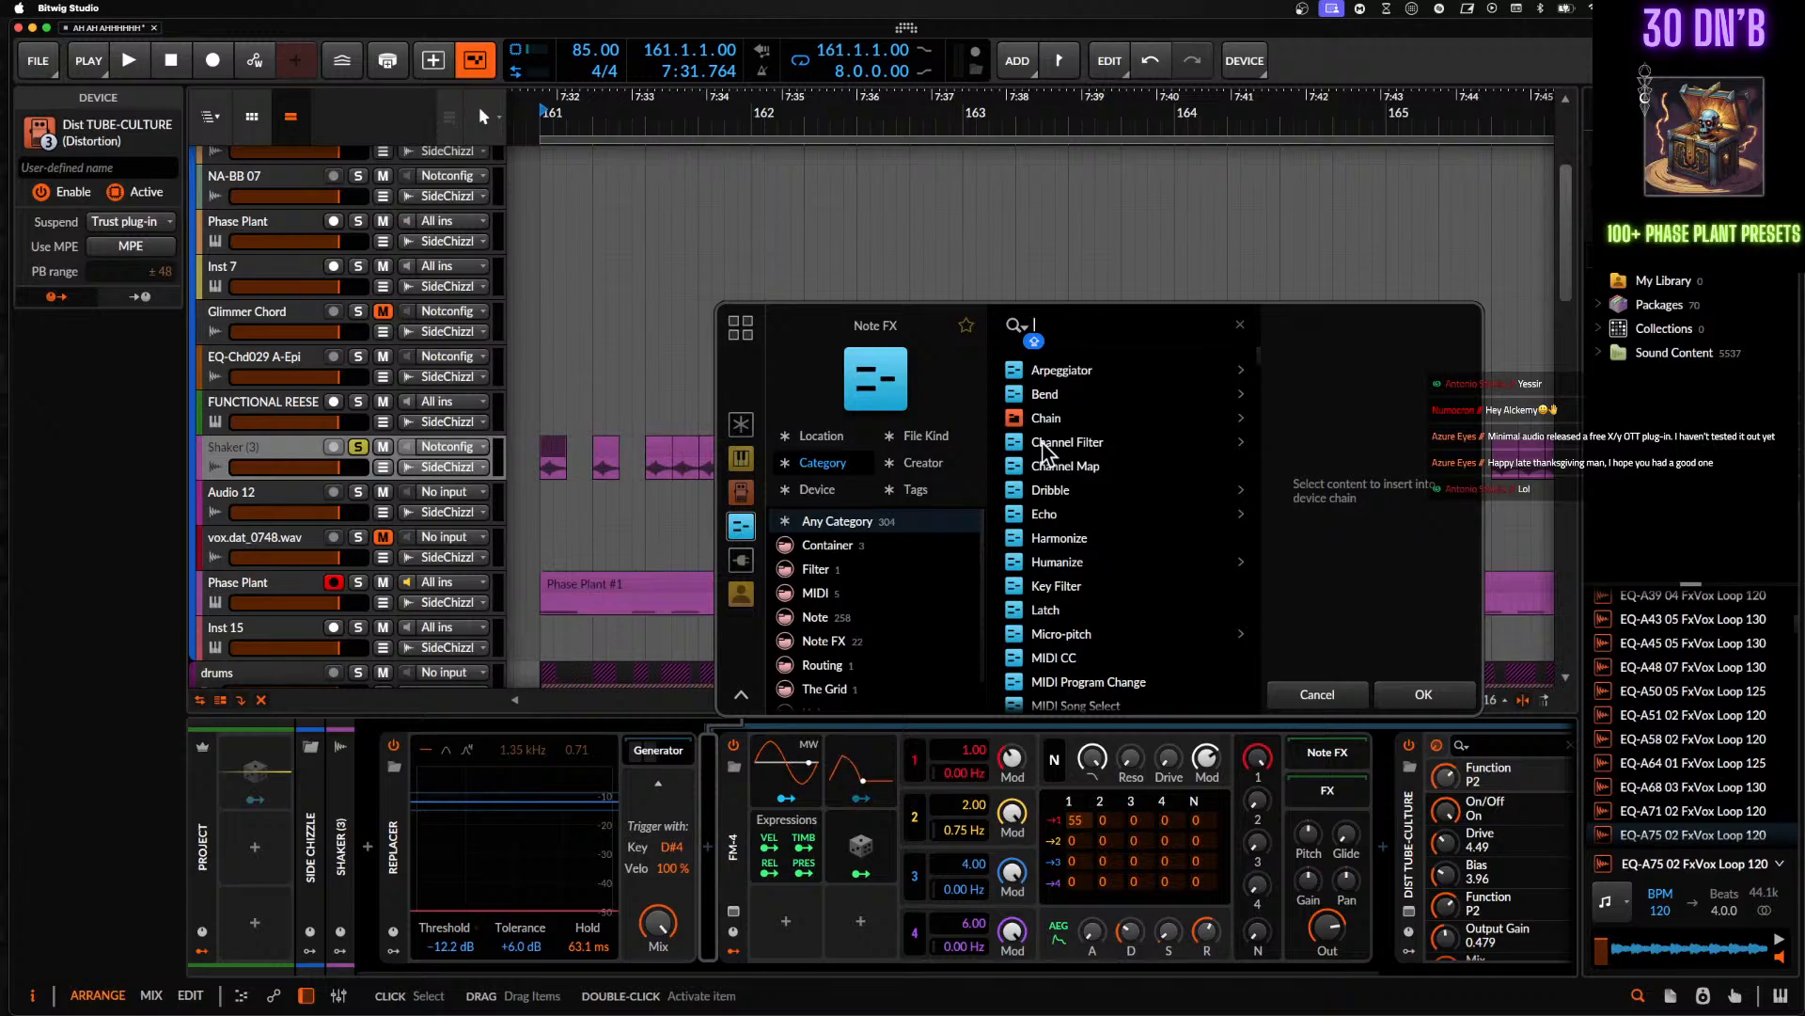
pyautogui.write('K')
pyautogui.click(1053, 369)
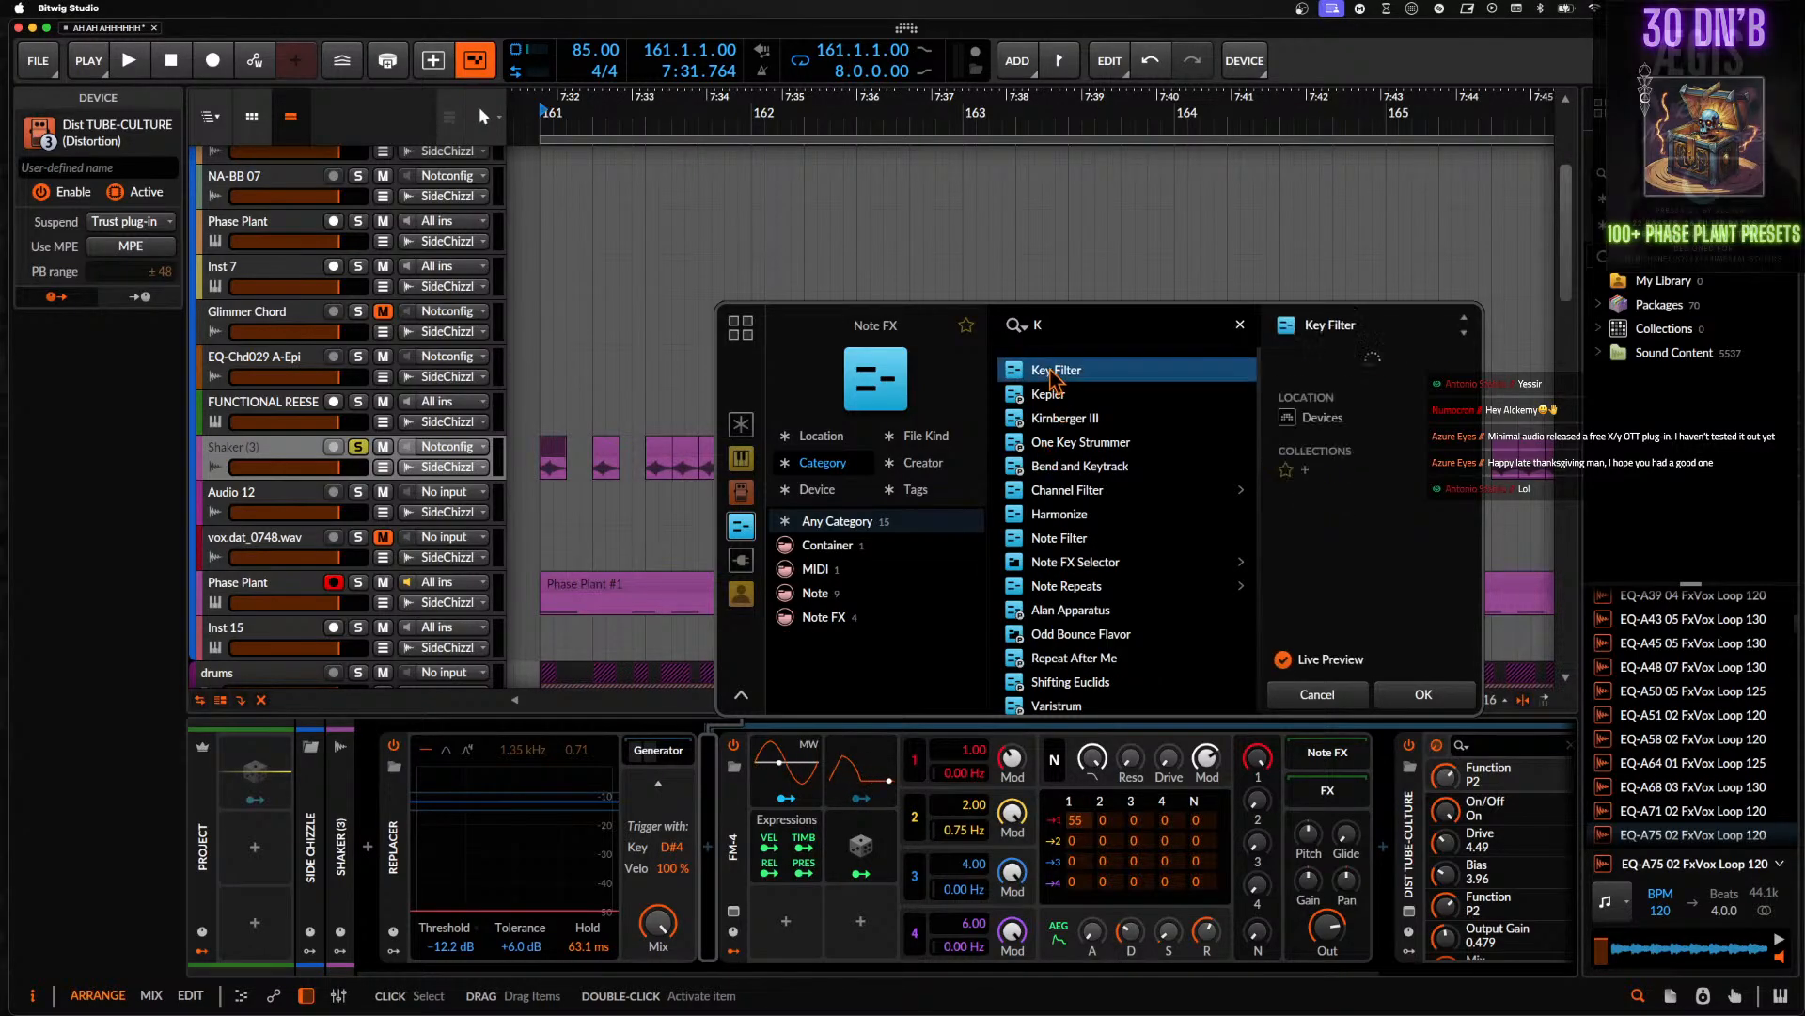
pyautogui.click(1407, 689)
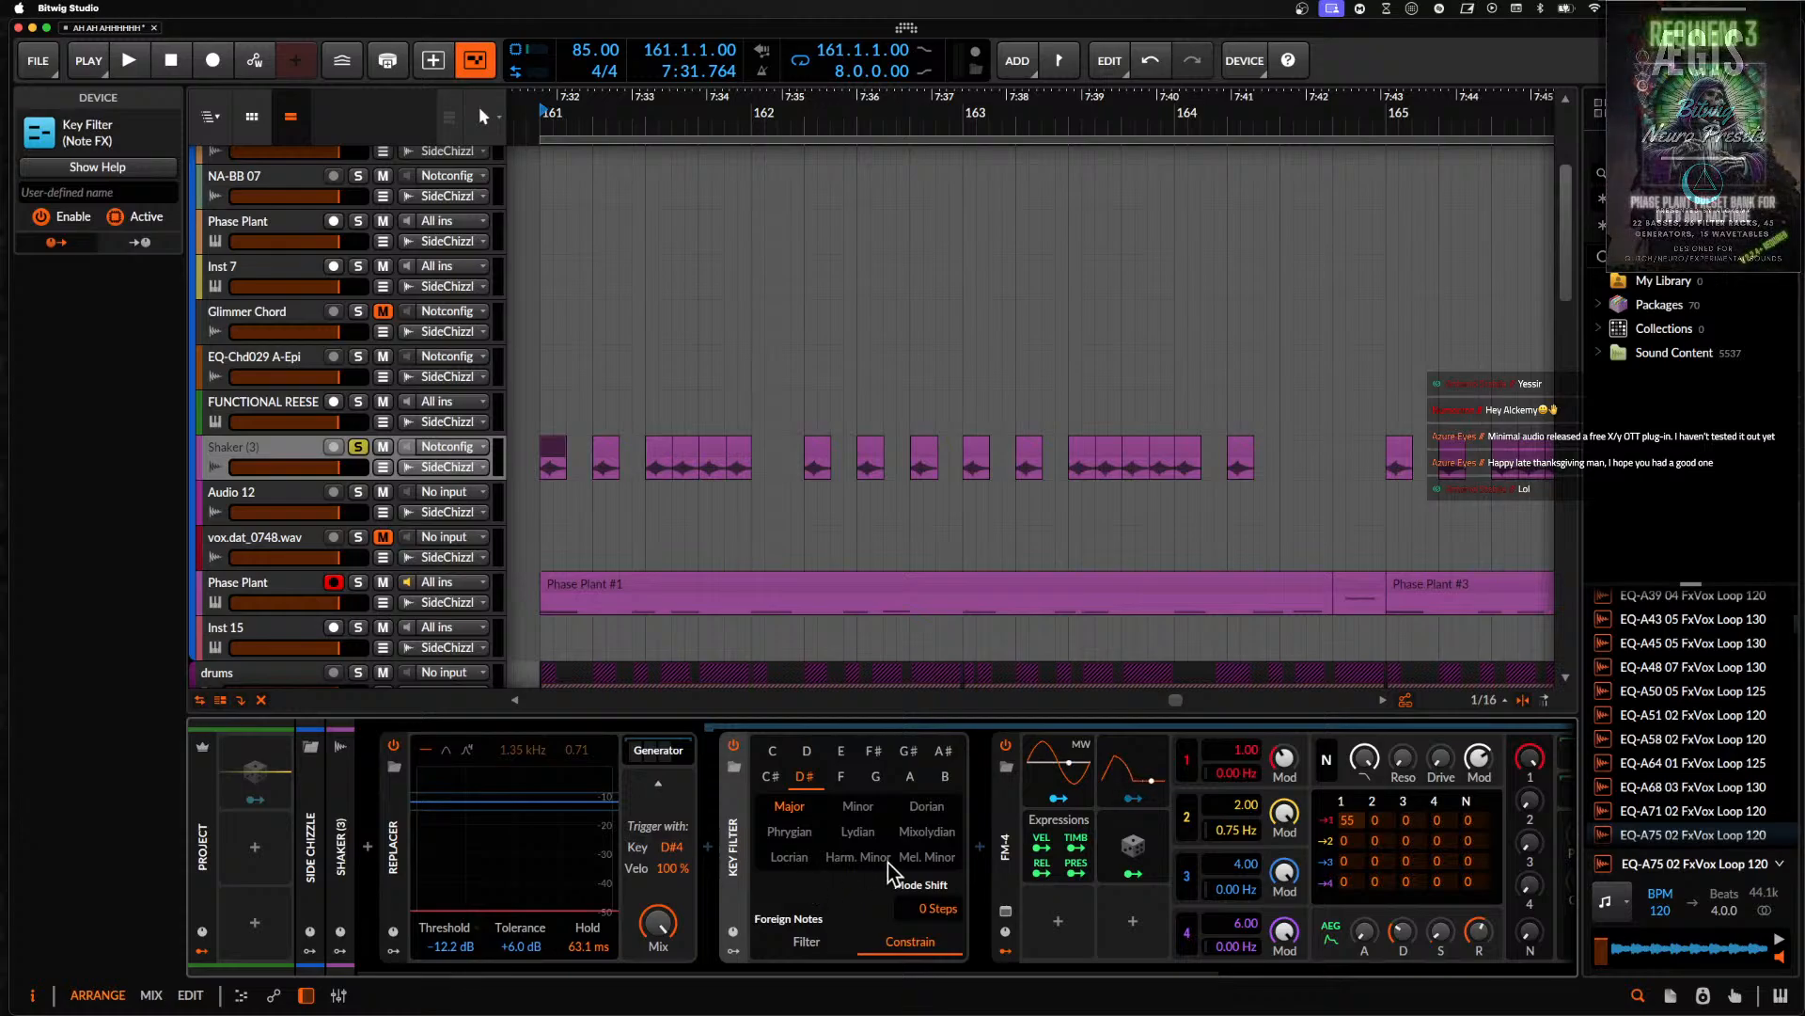
pyautogui.doubleClick(741, 840)
pyautogui.doubleClick(741, 840)
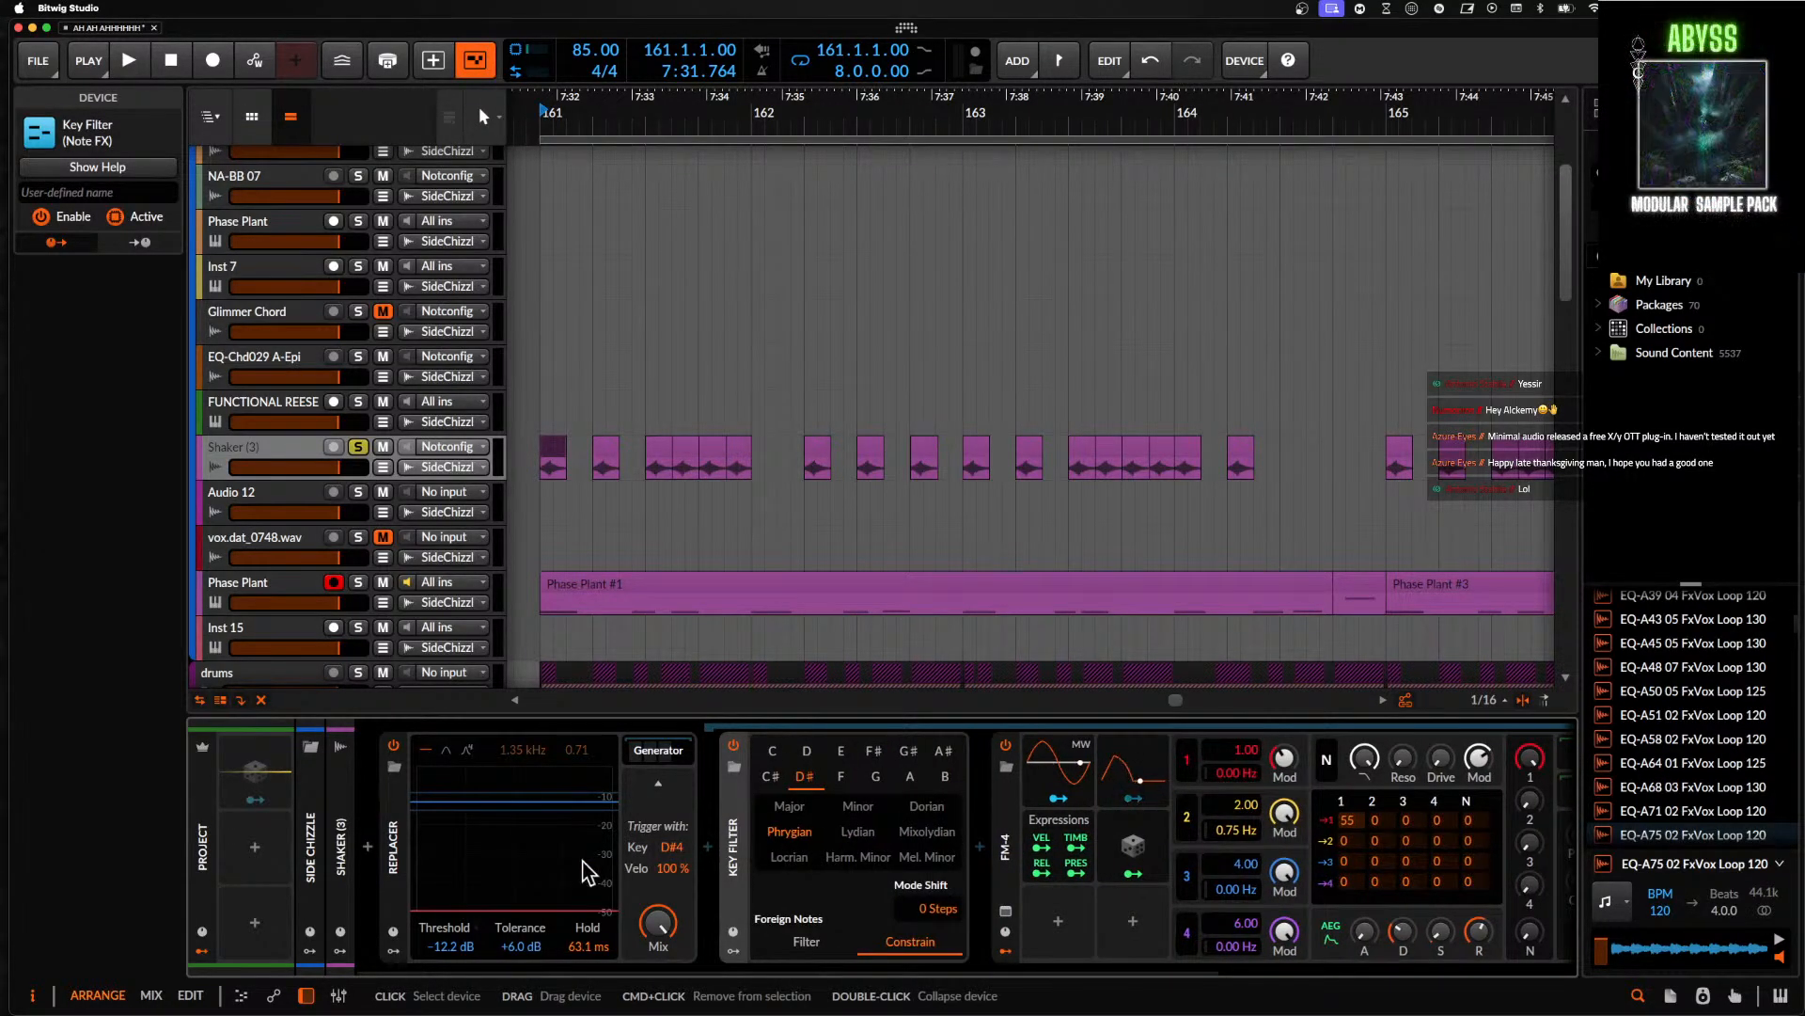
# - Add a Steps modulator to the Replacer, make it bipolar and map it to the trigger key by 12.30
pyautogui.click(393, 950)
pyautogui.click(426, 773)
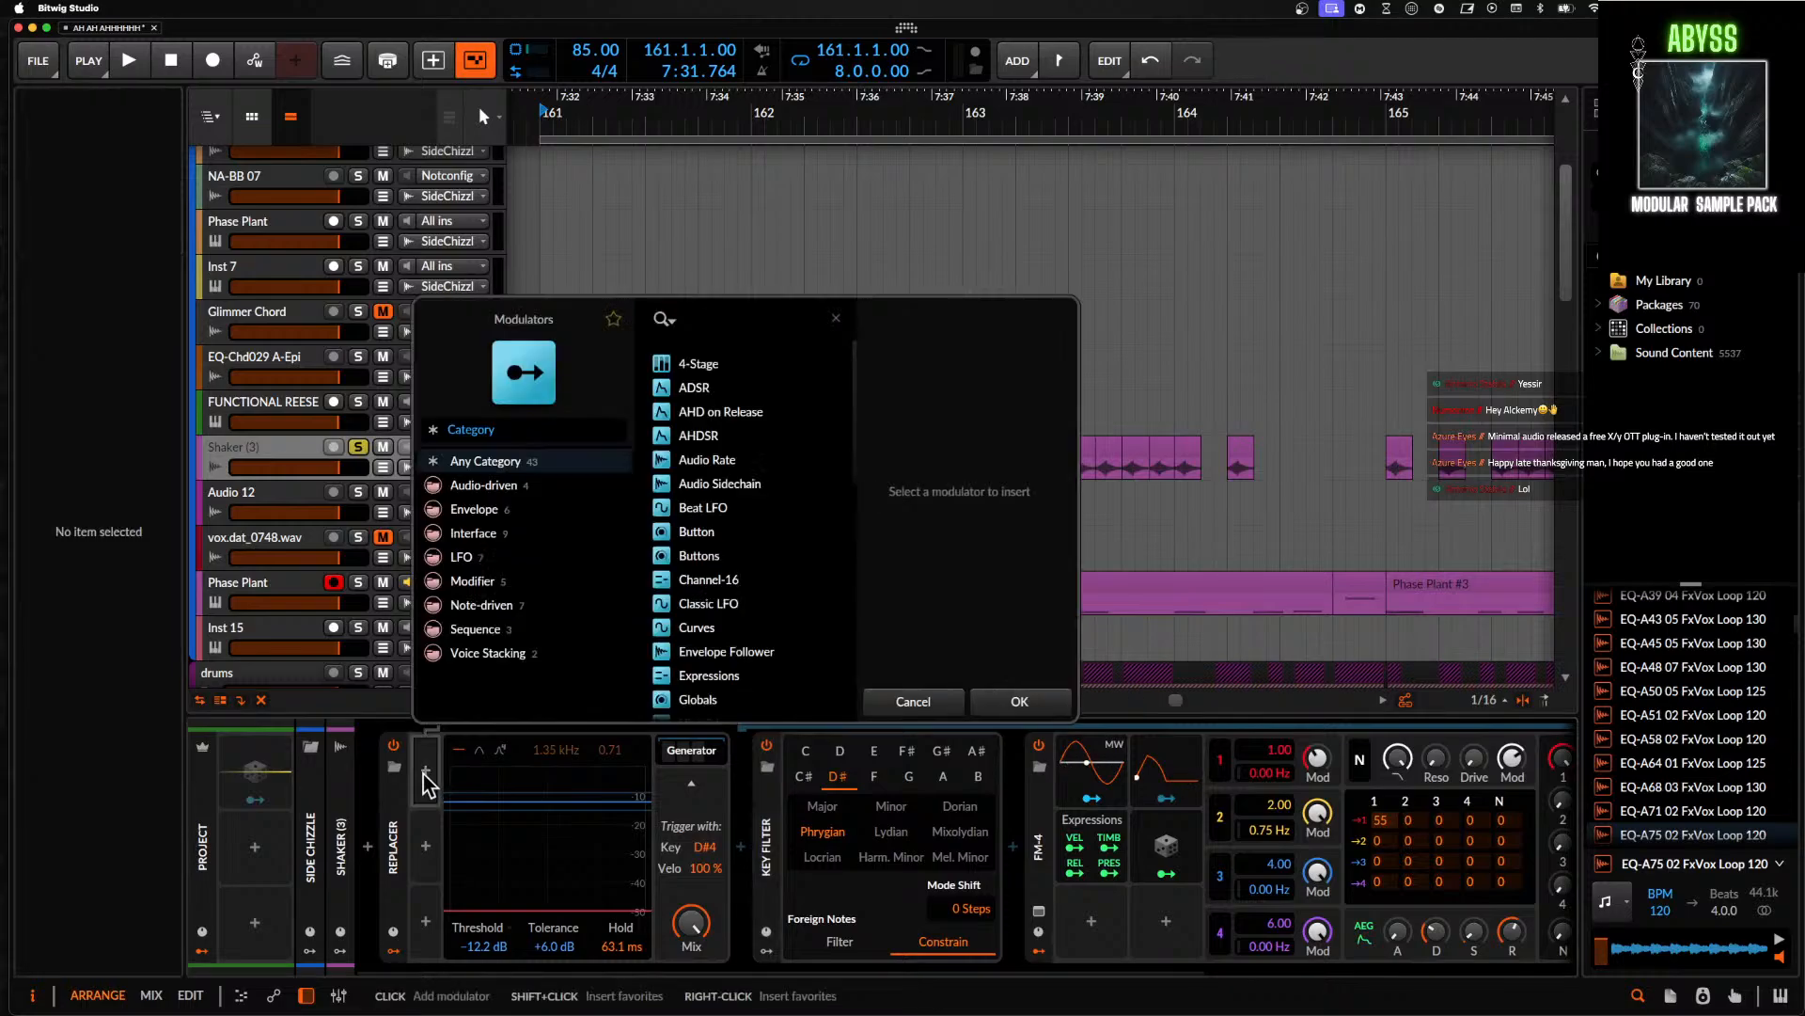
pyautogui.write('STE')
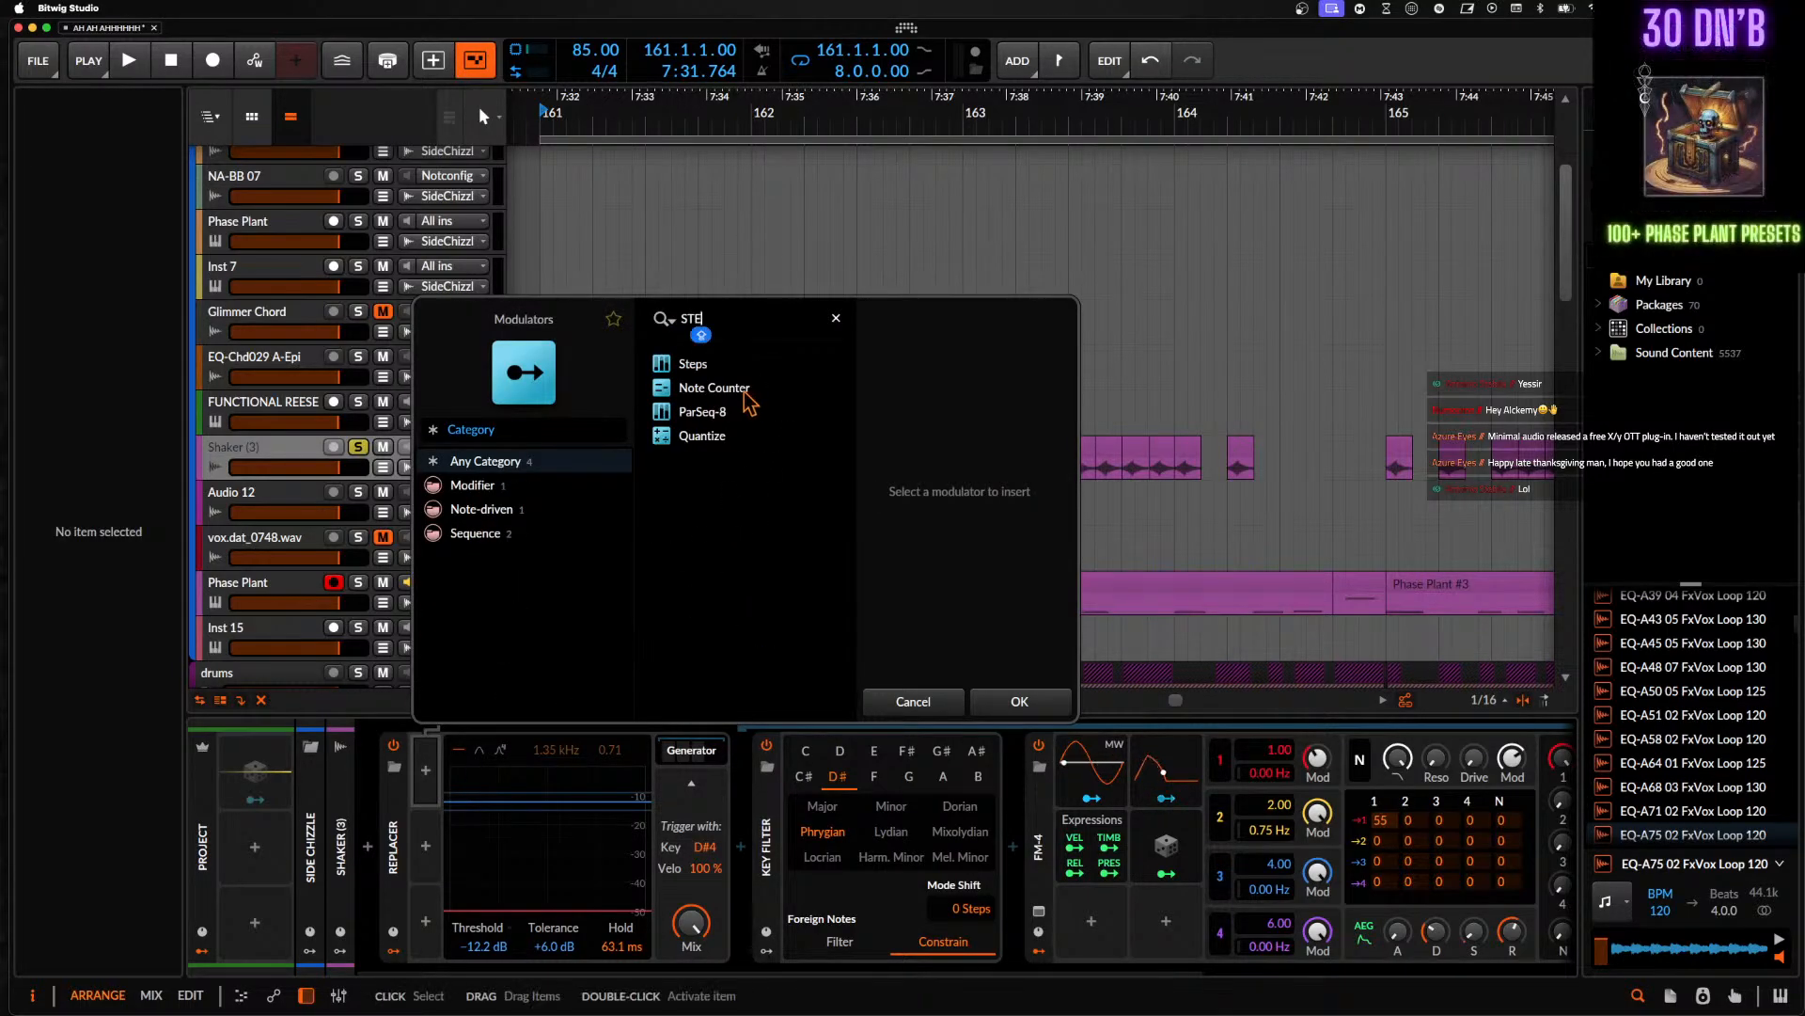
pyautogui.click(1012, 703)
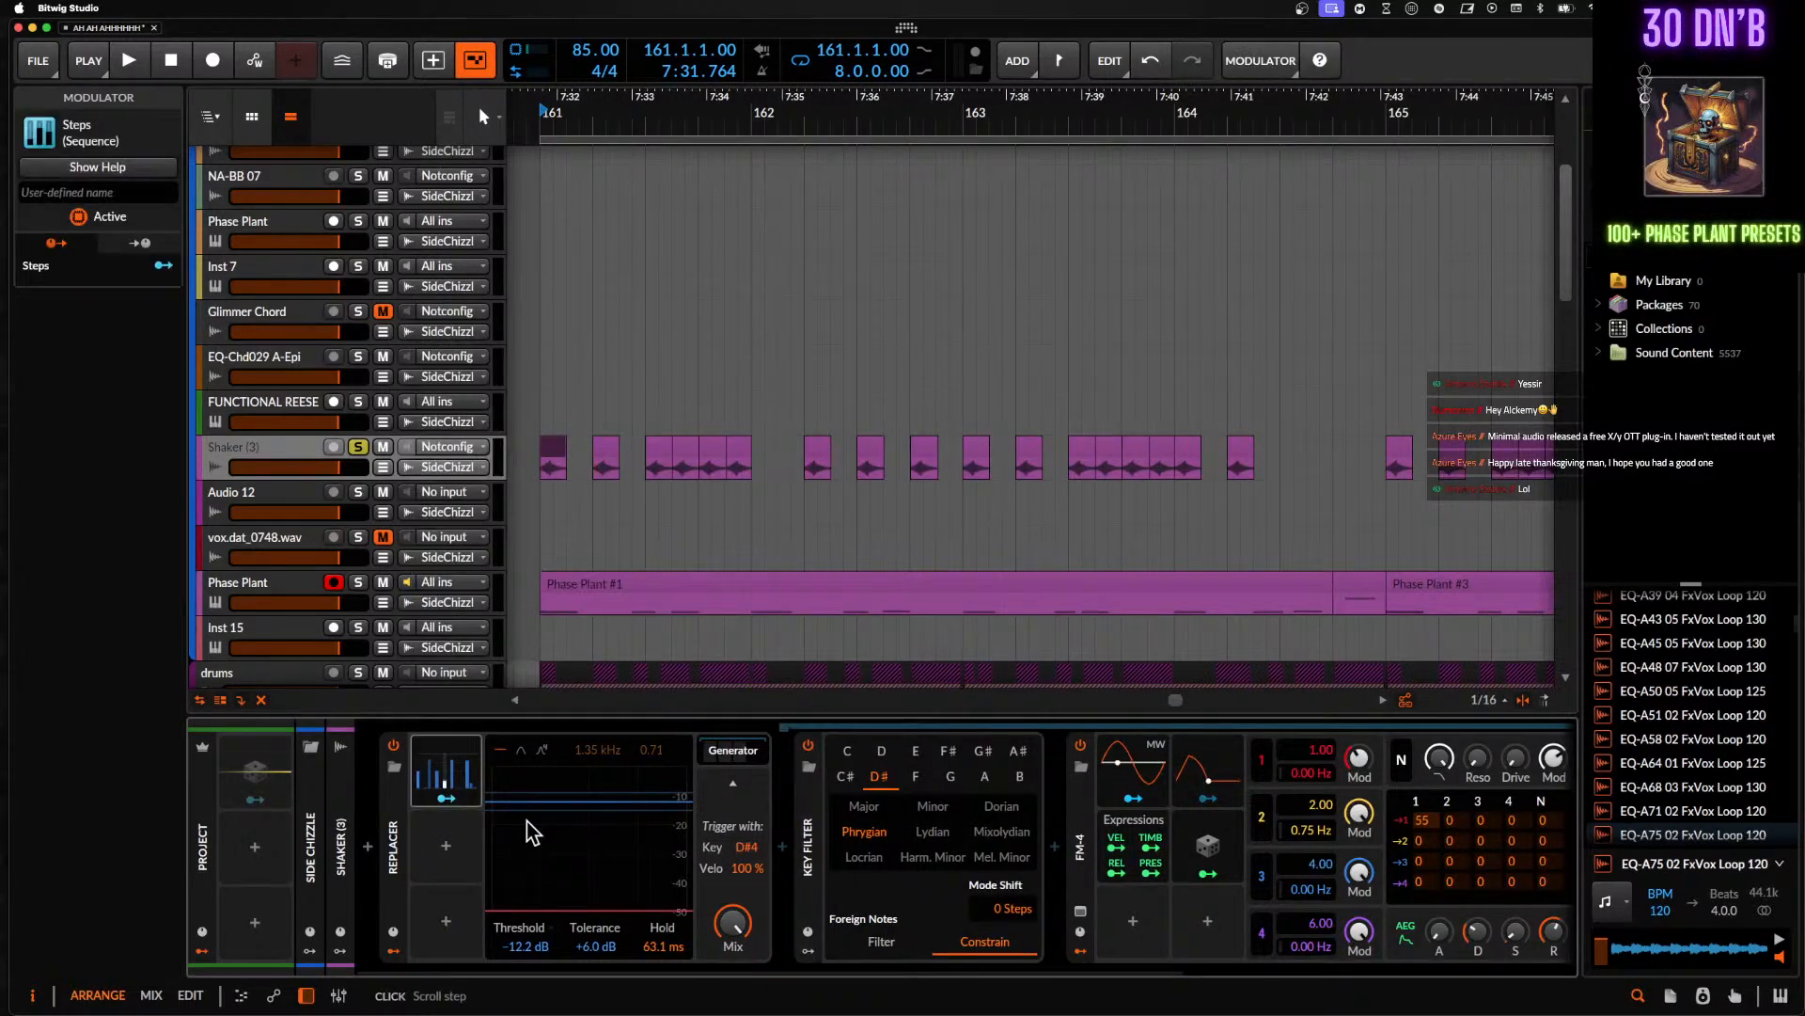
pyautogui.click(434, 779)
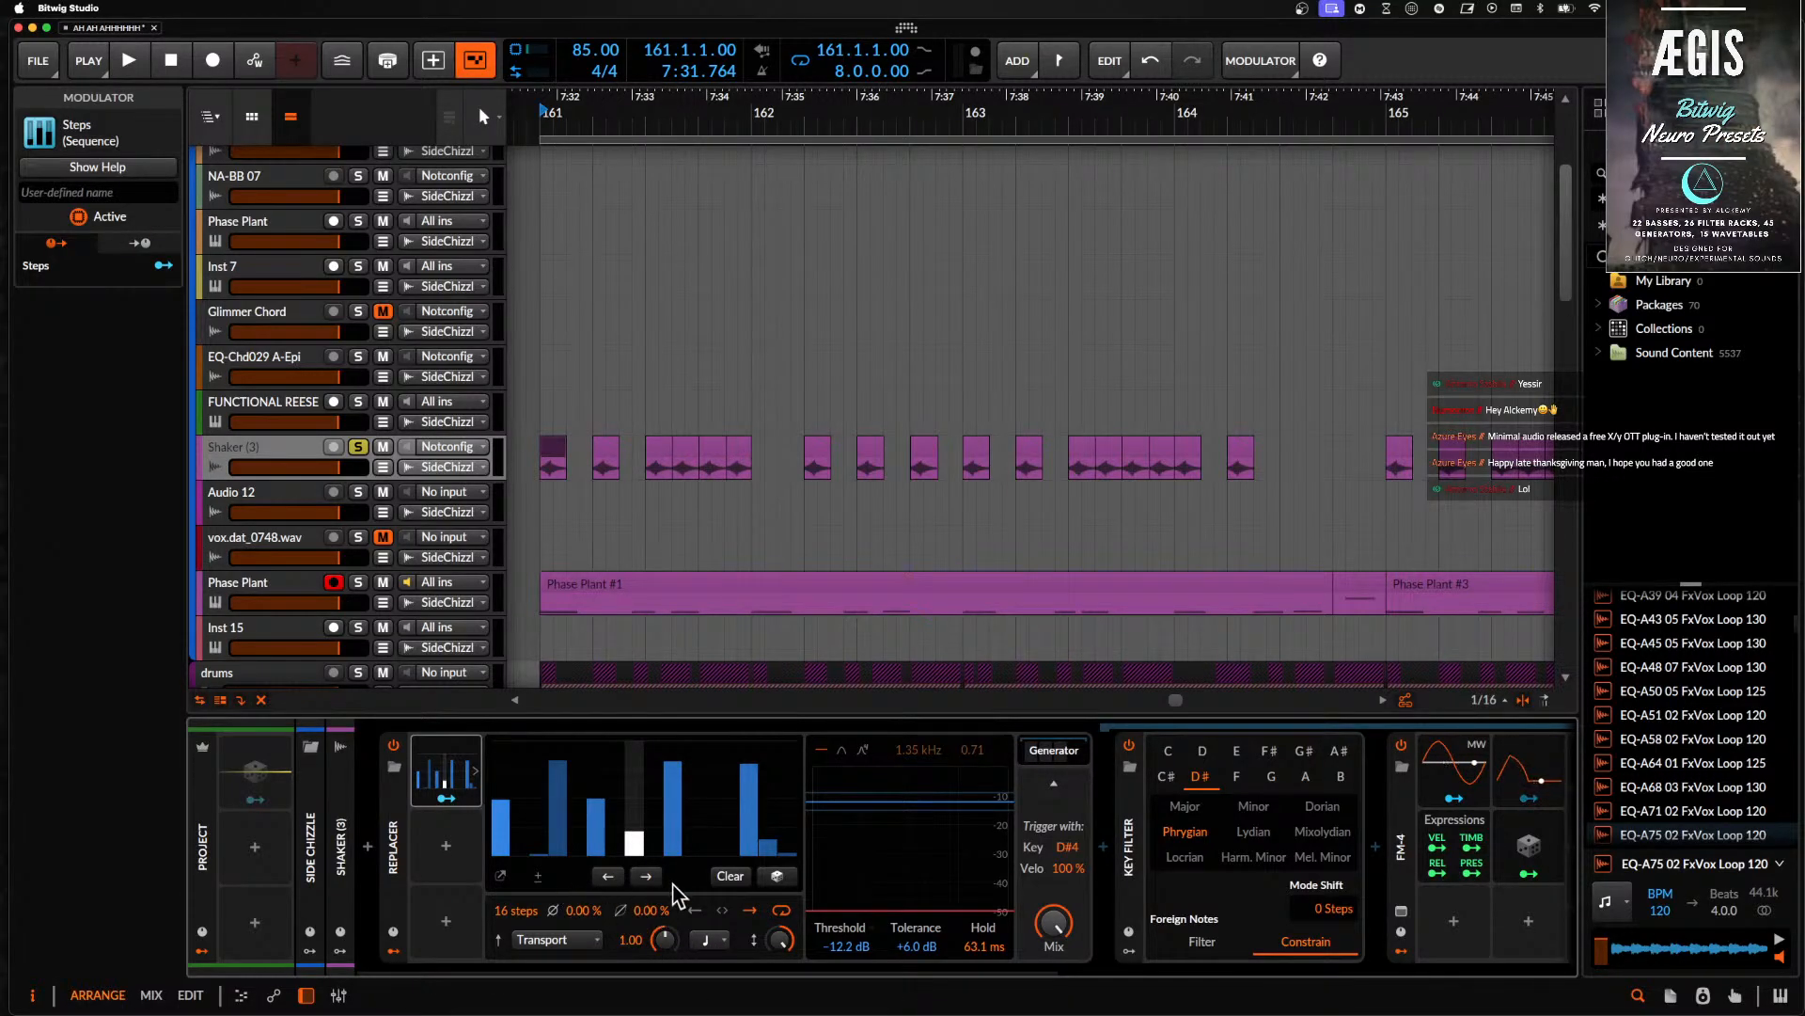
pyautogui.click(538, 876)
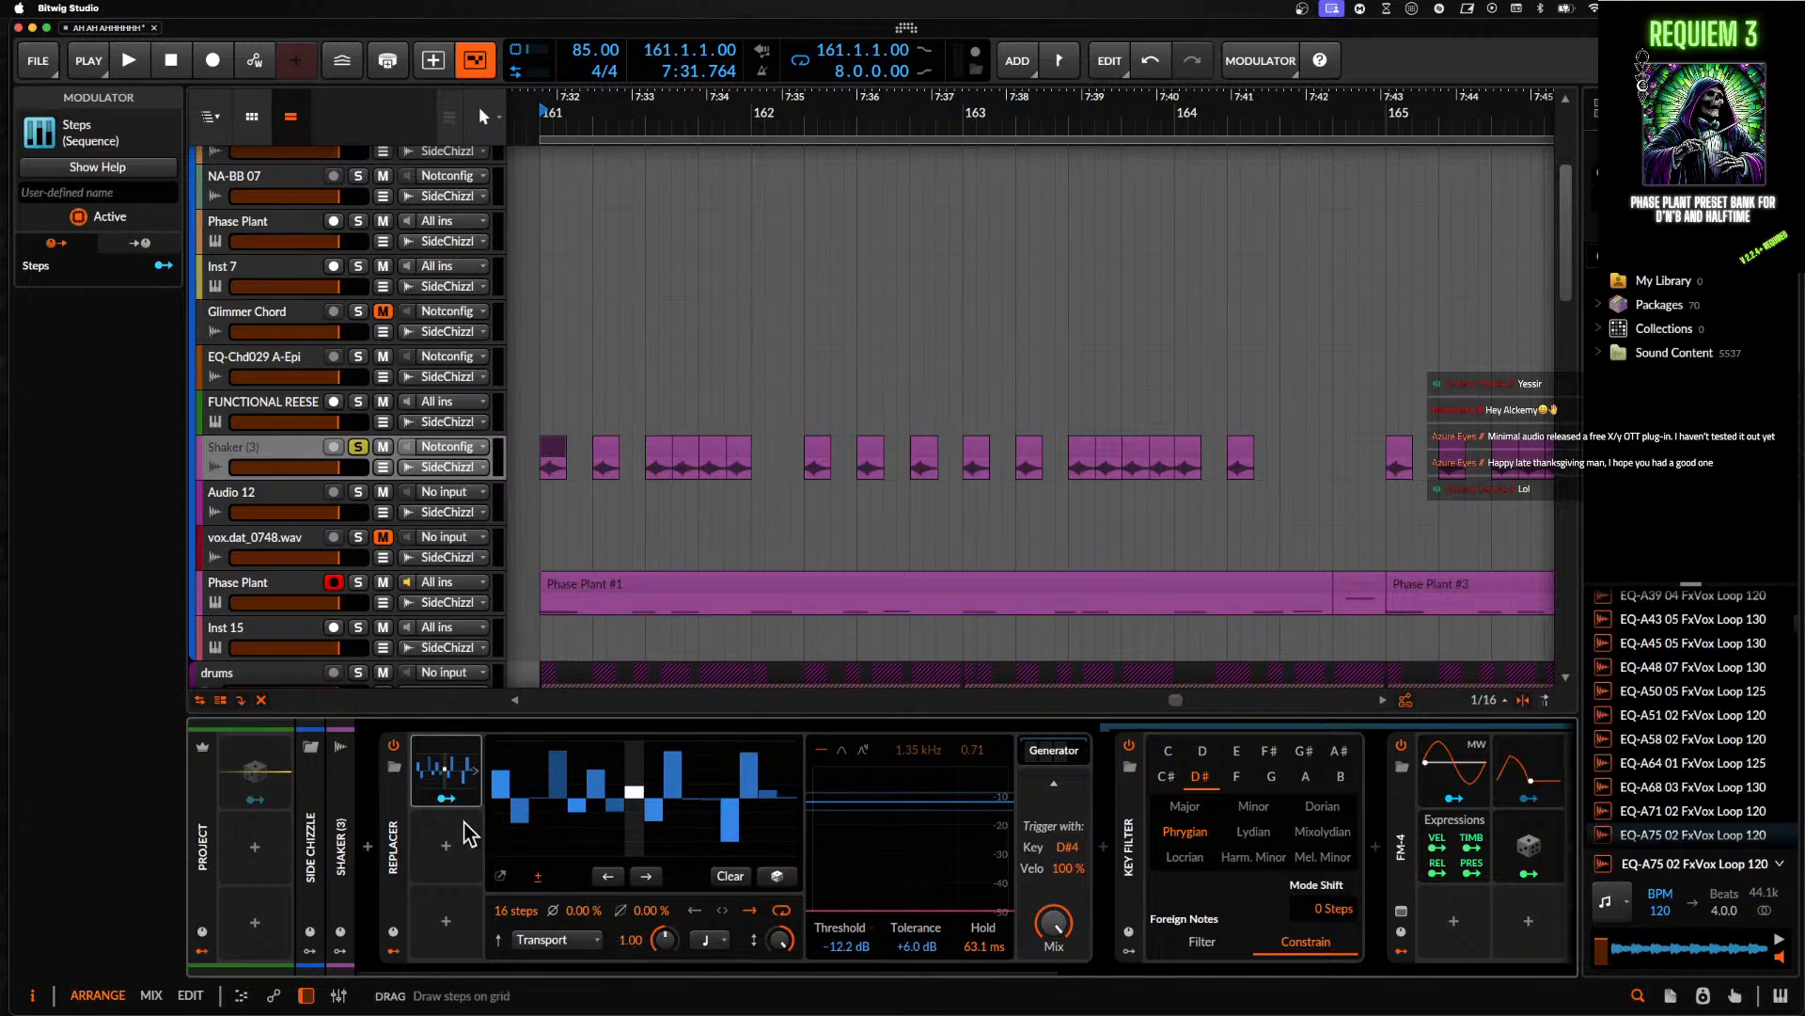
pyautogui.moveTo(1072, 856)
pyautogui.mouseDown()
pyautogui.moveTo(1072, 837)
pyautogui.moveTo(1072, 857)
pyautogui.mouseUp()
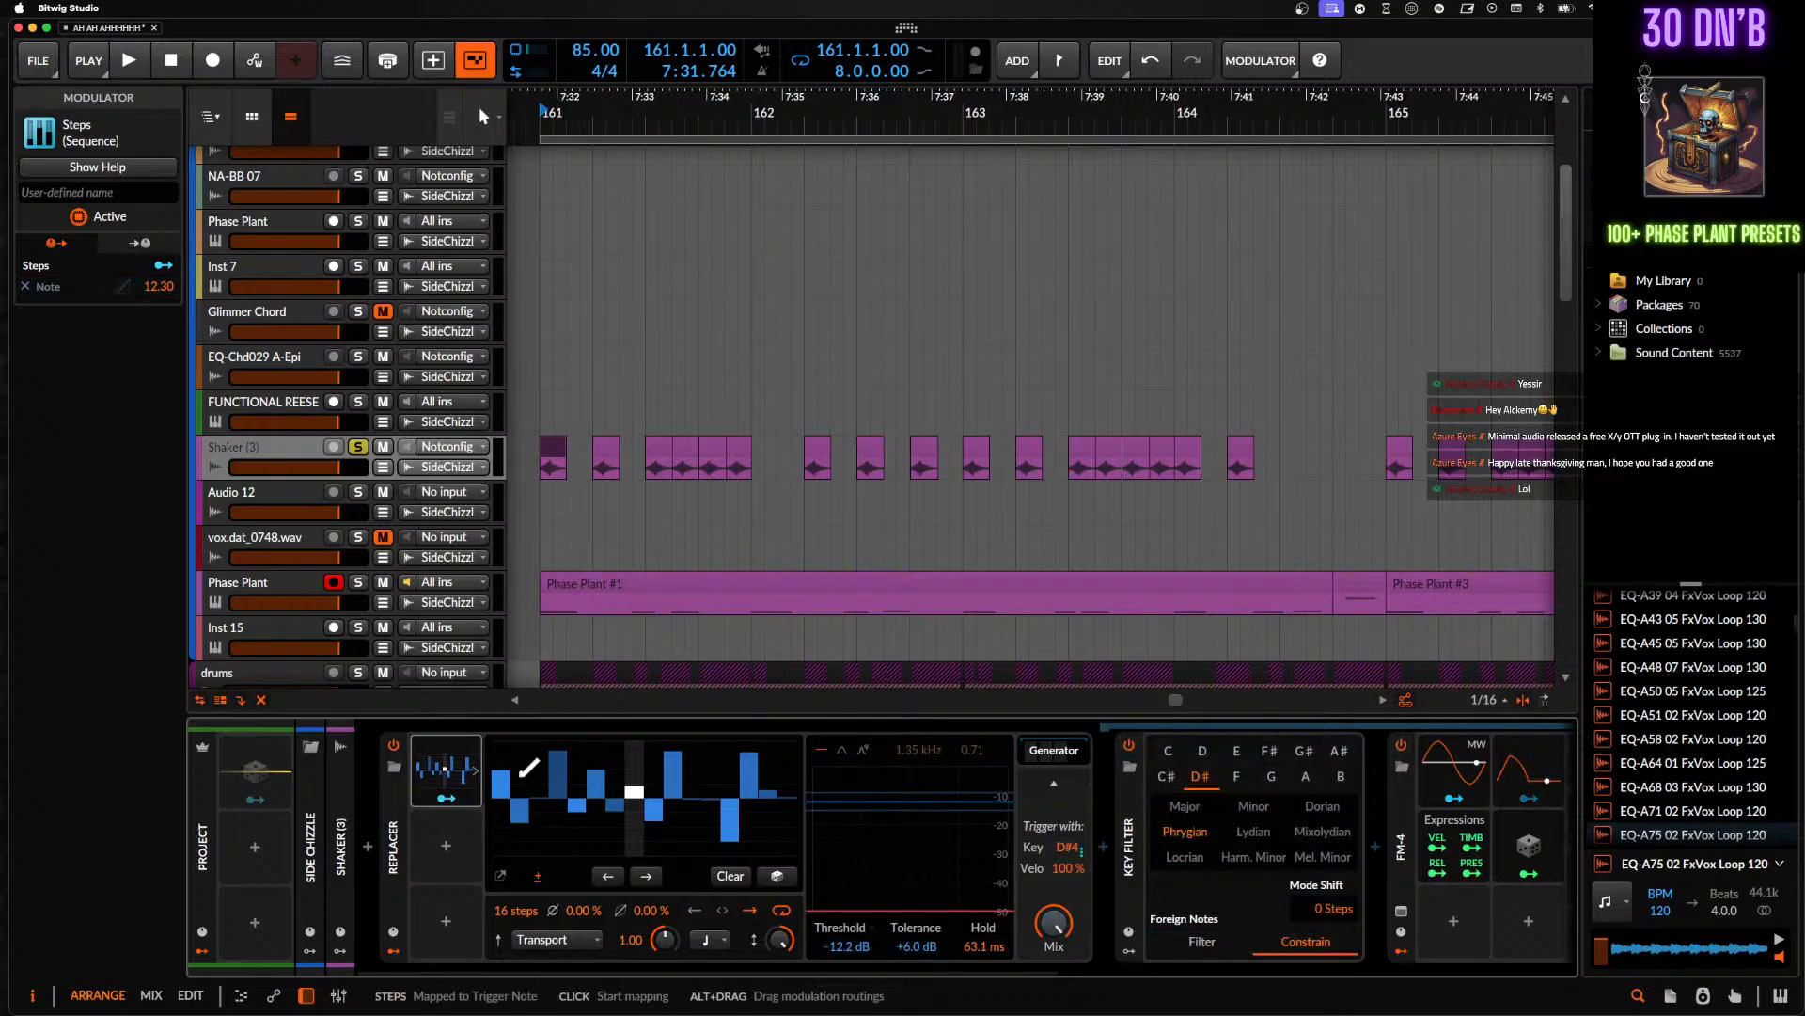
# - Randomize the Steps pattern, zero its first step and bring the eighth step closer to zero while auditioning
pyautogui.click(767, 882)
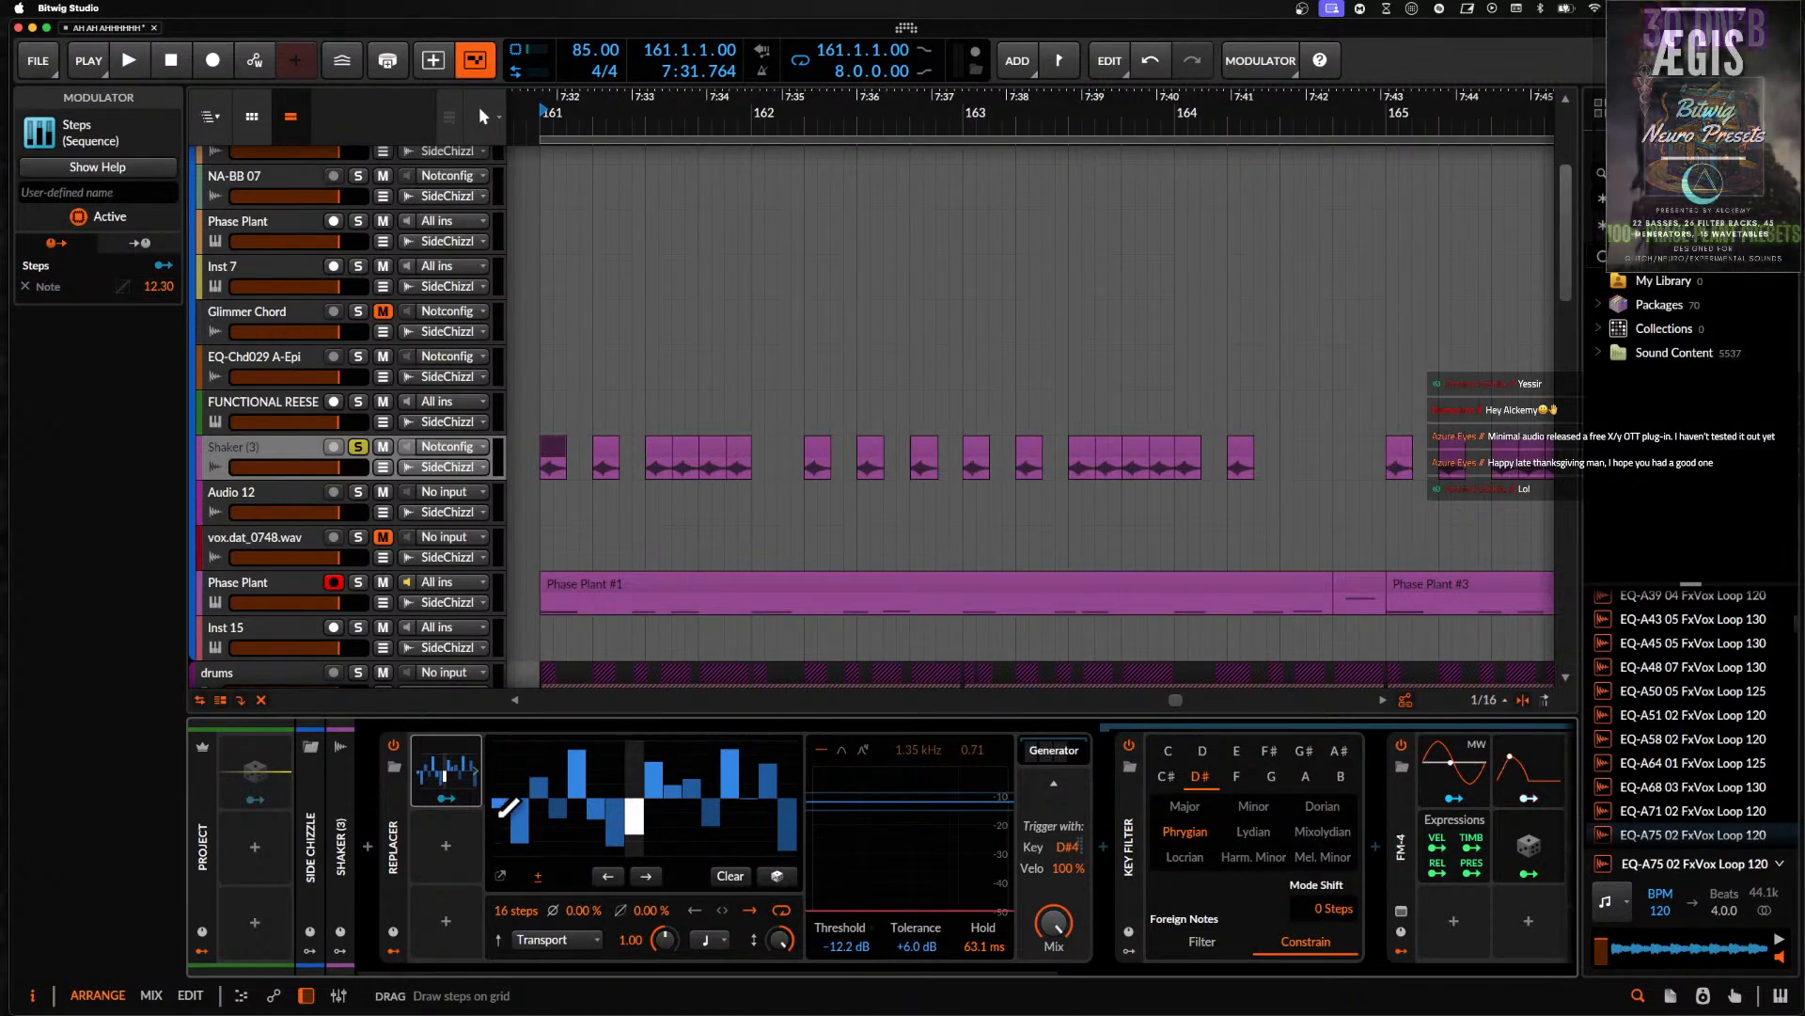
pyautogui.moveTo(498, 799); pyautogui.dragTo(499, 796)
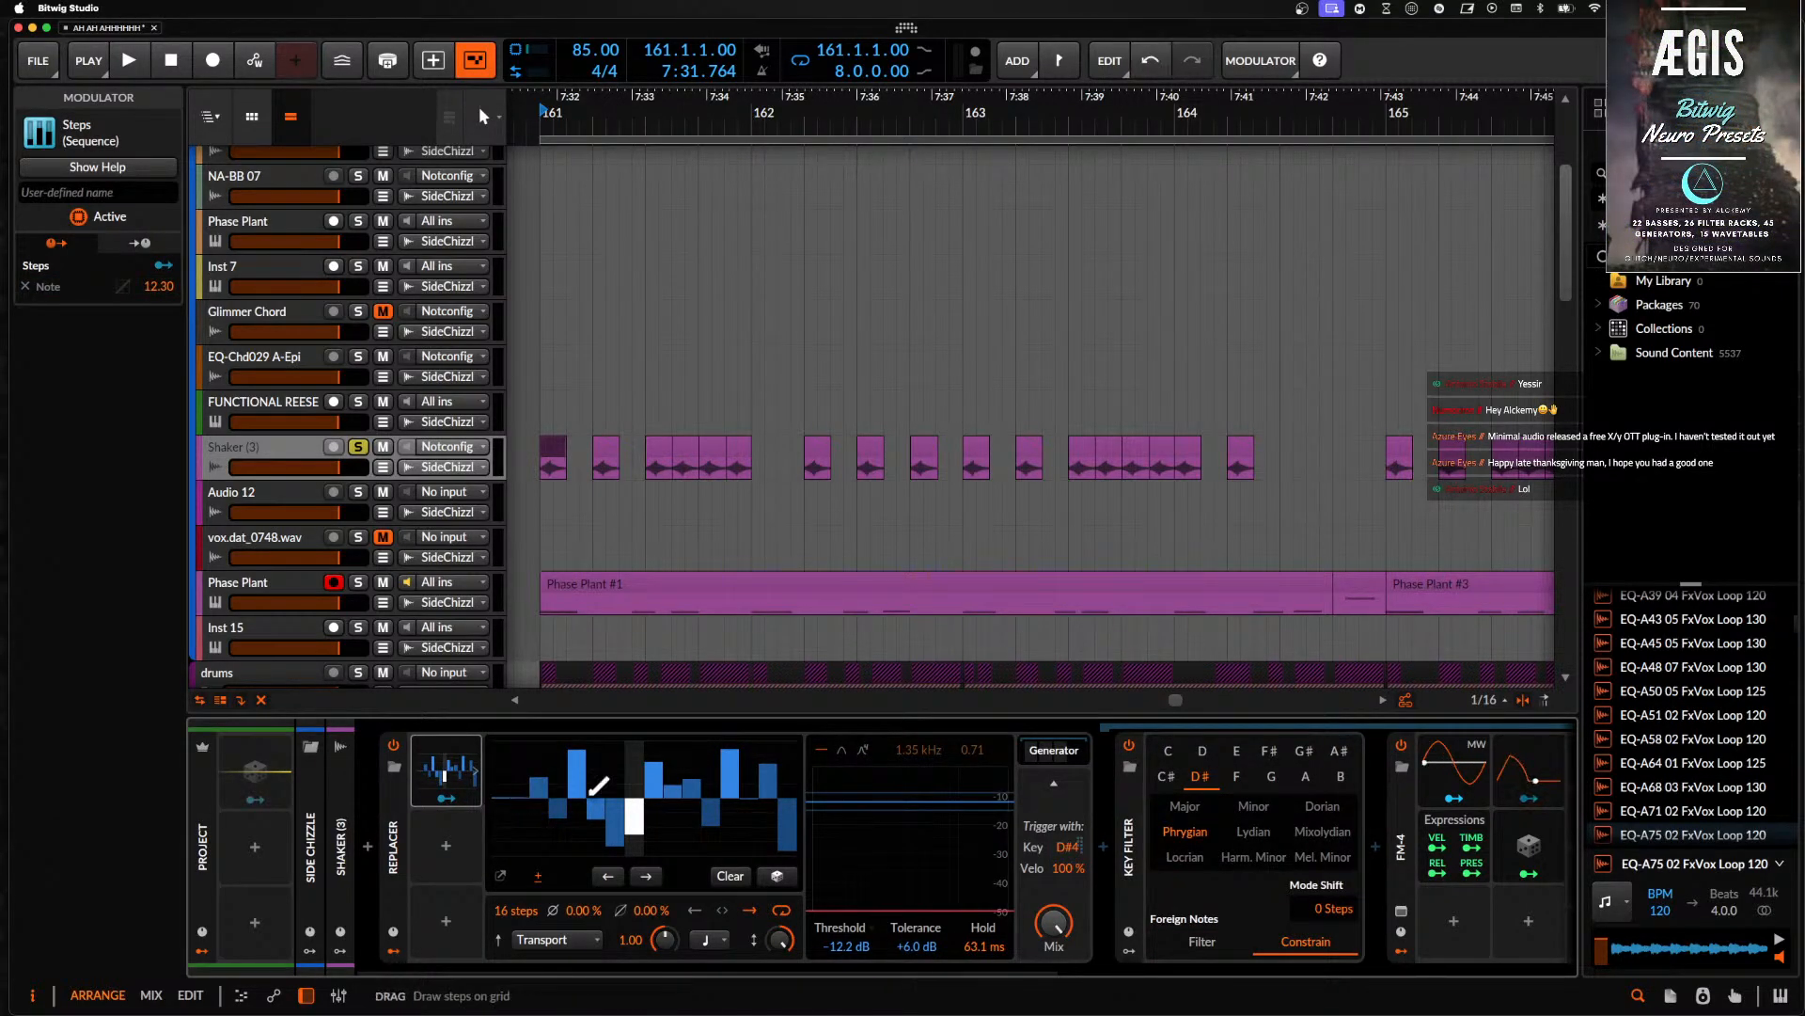
pyautogui.press('space')
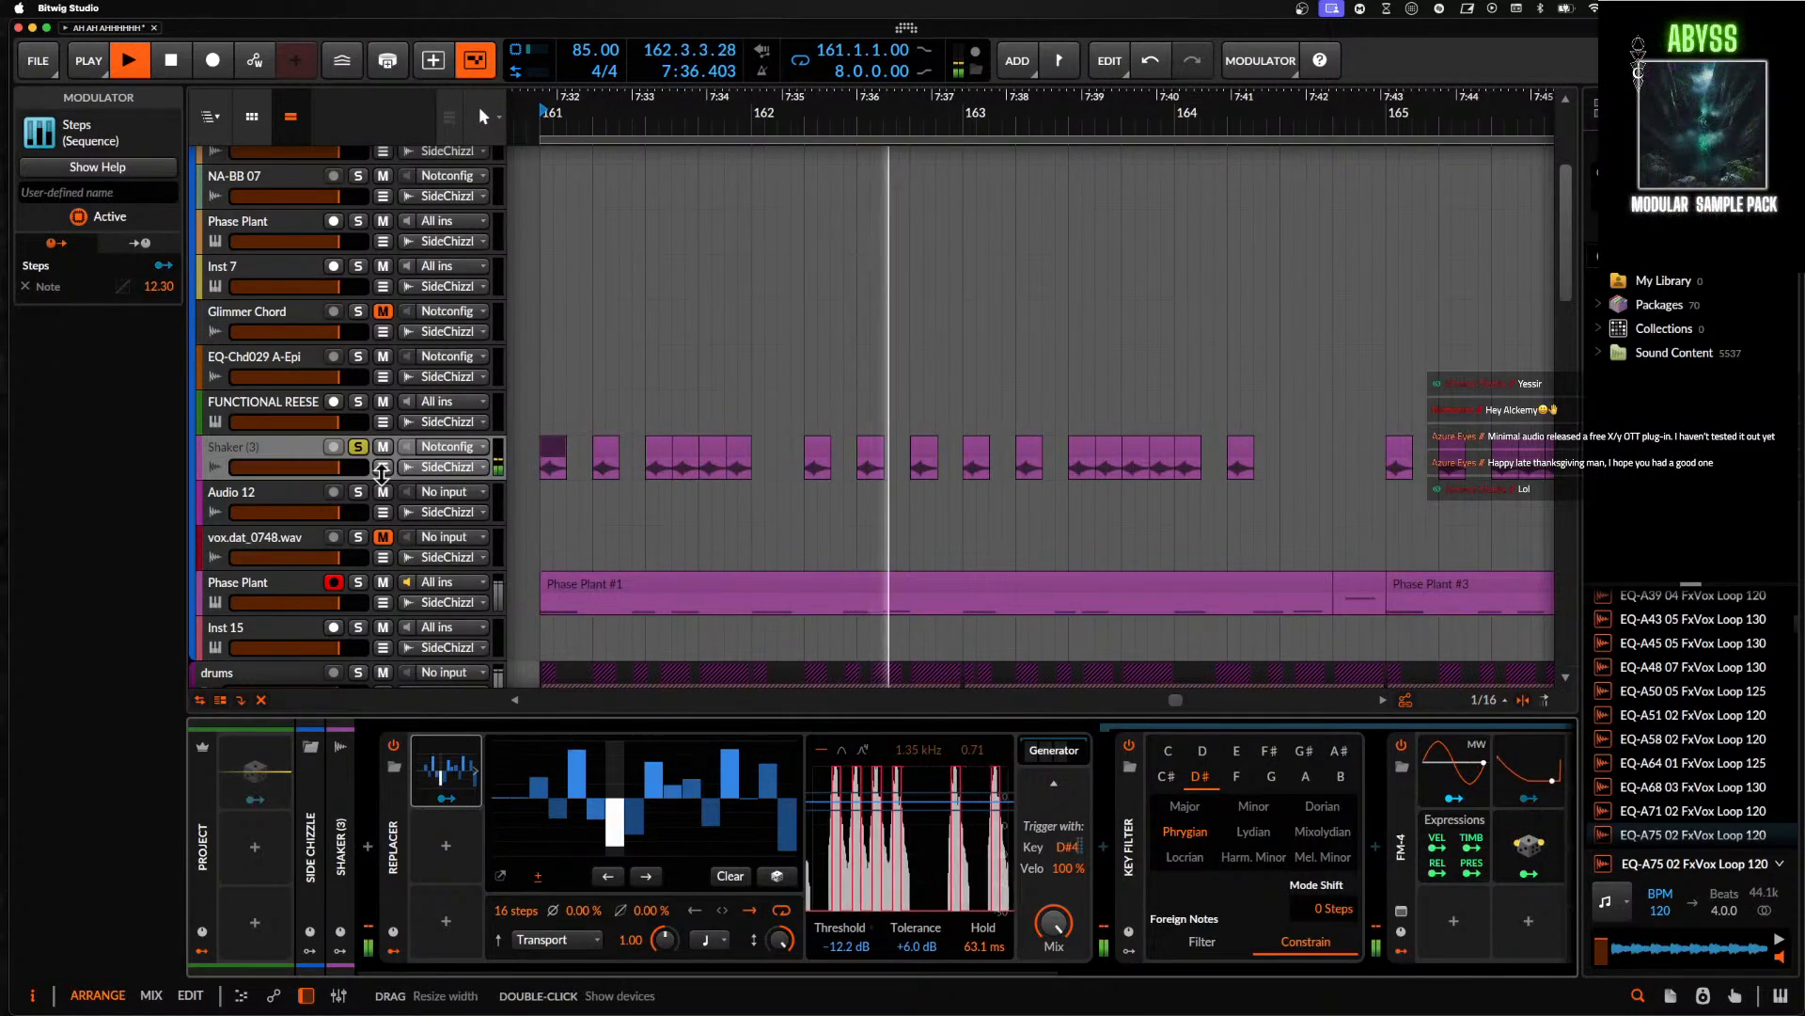
pyautogui.press('space')
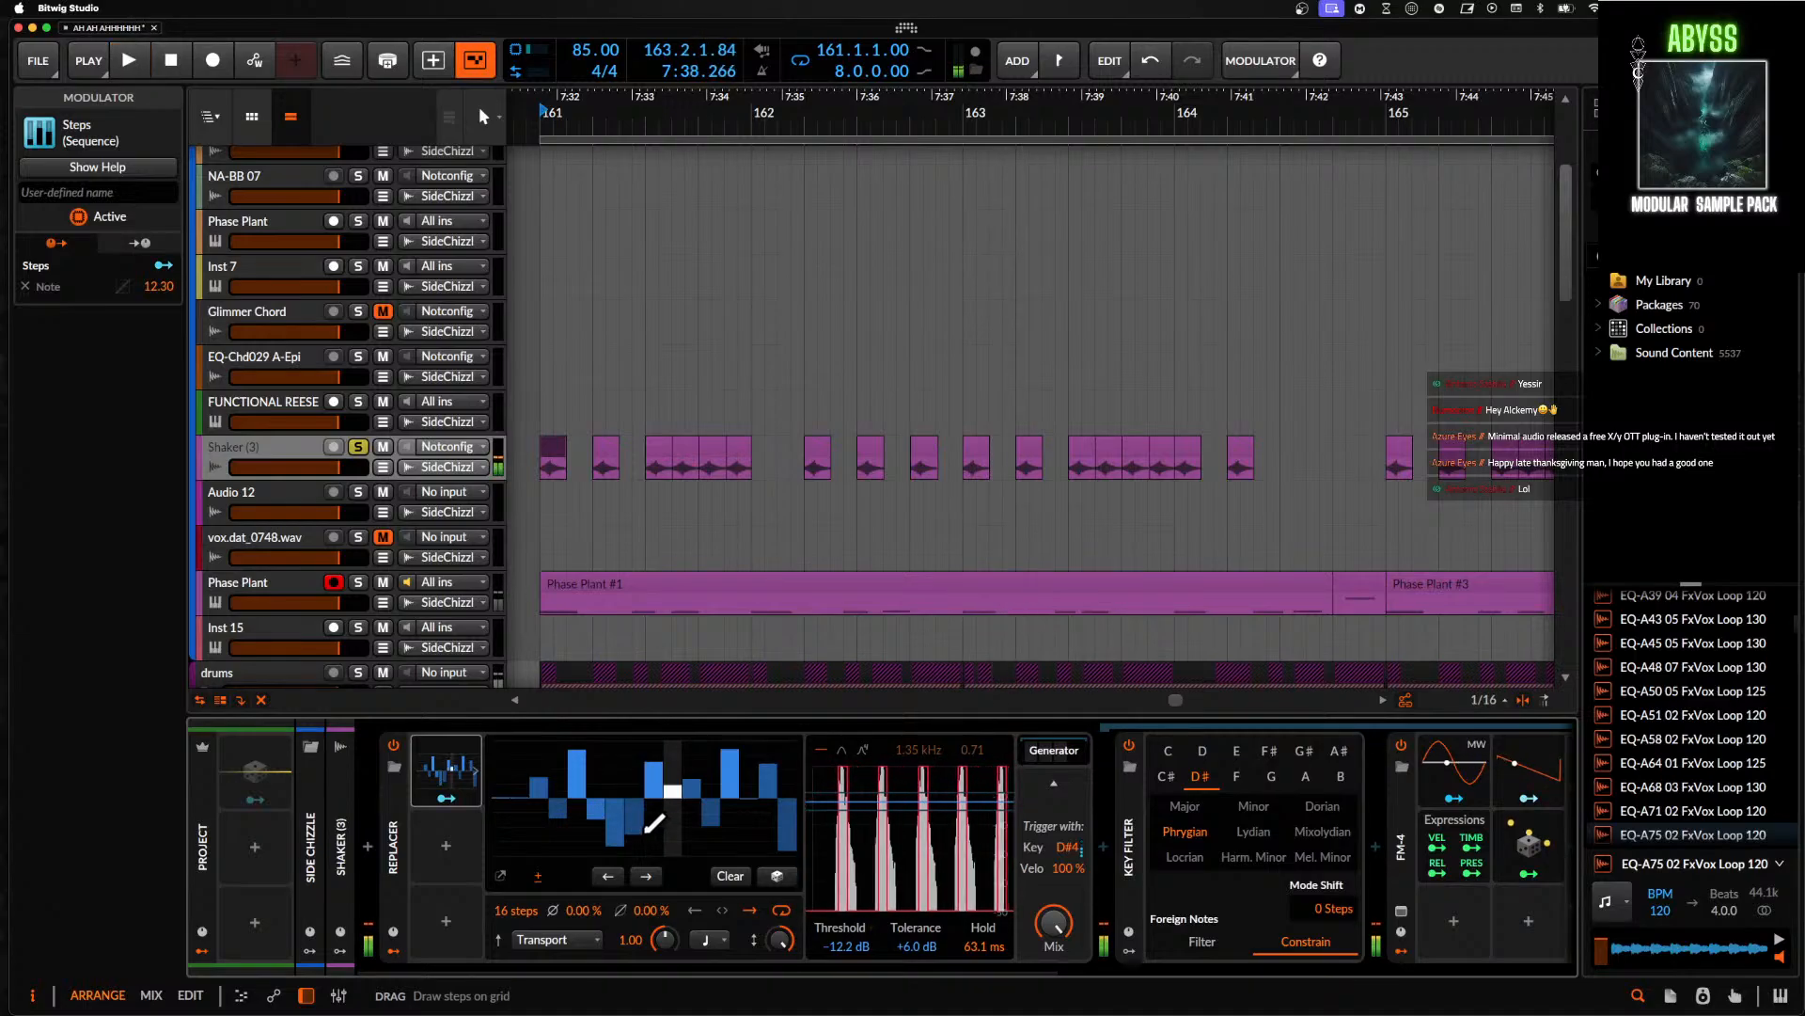
pyautogui.press('space')
pyautogui.moveTo(639, 829); pyautogui.dragTo(640, 815)
# - Set the Steps modulator's timebase to 16th note and restart playback
pyautogui.click(557, 940)
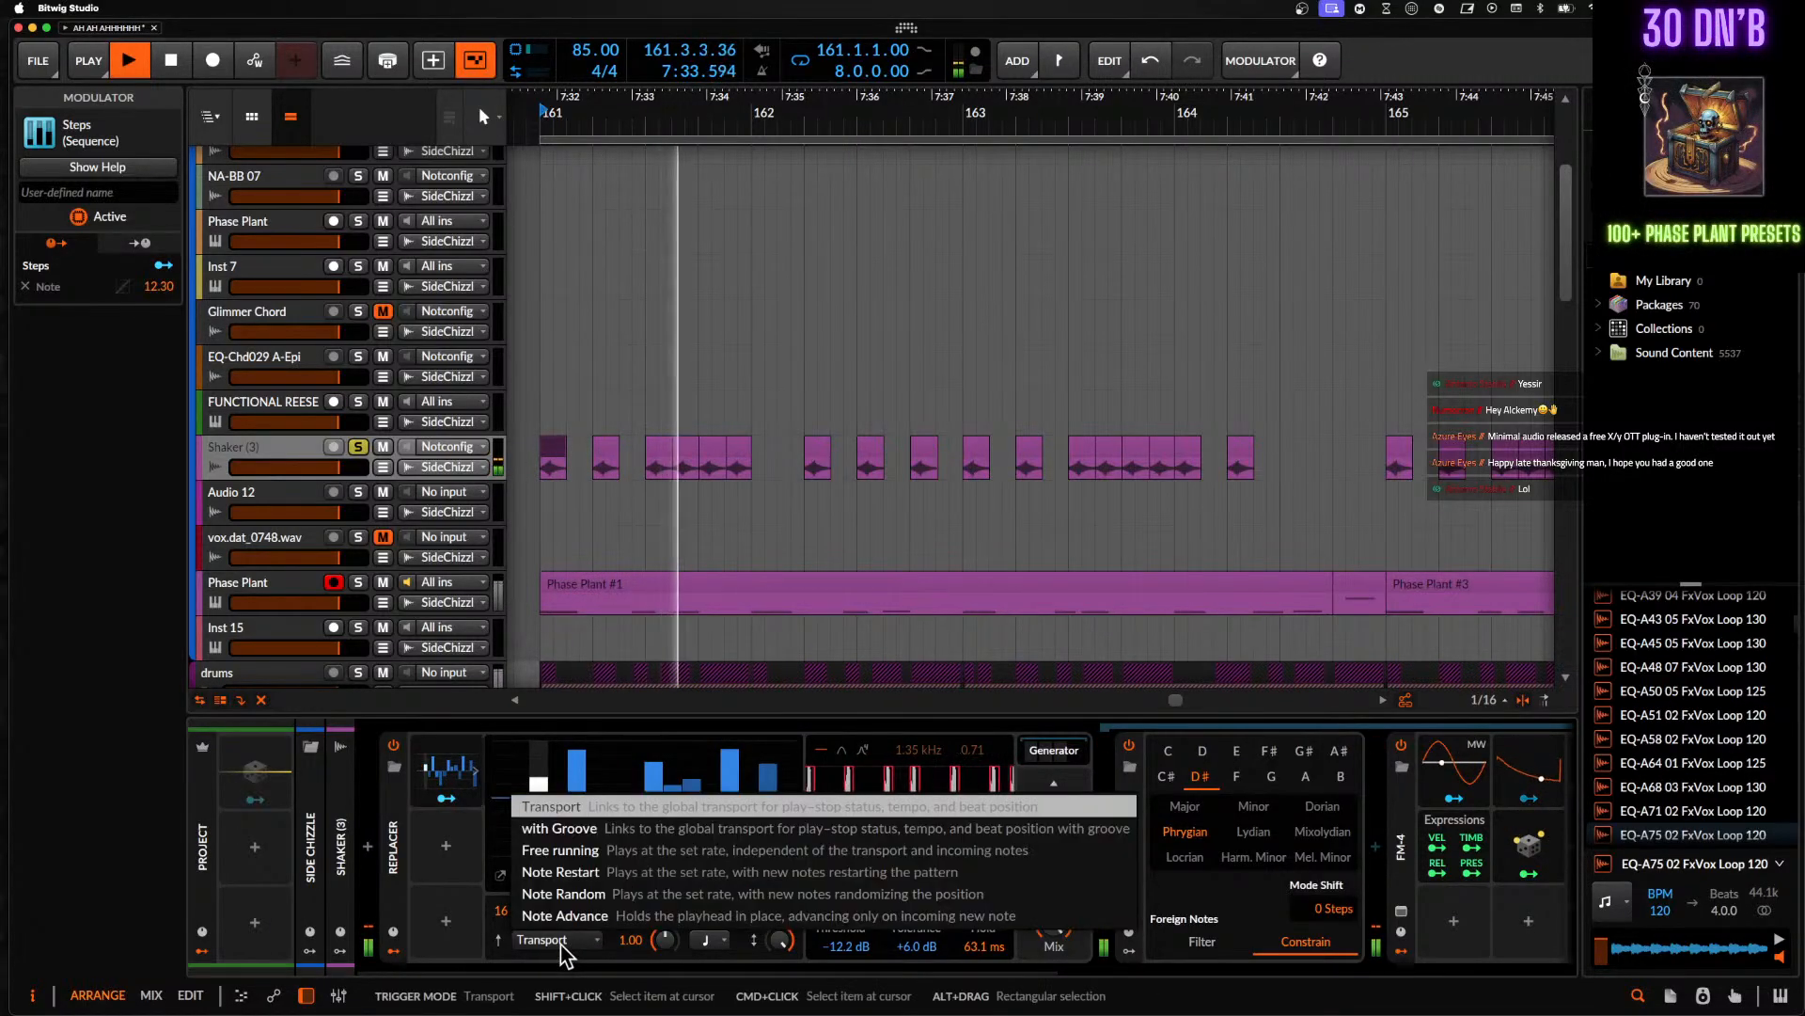
pyautogui.click(503, 837)
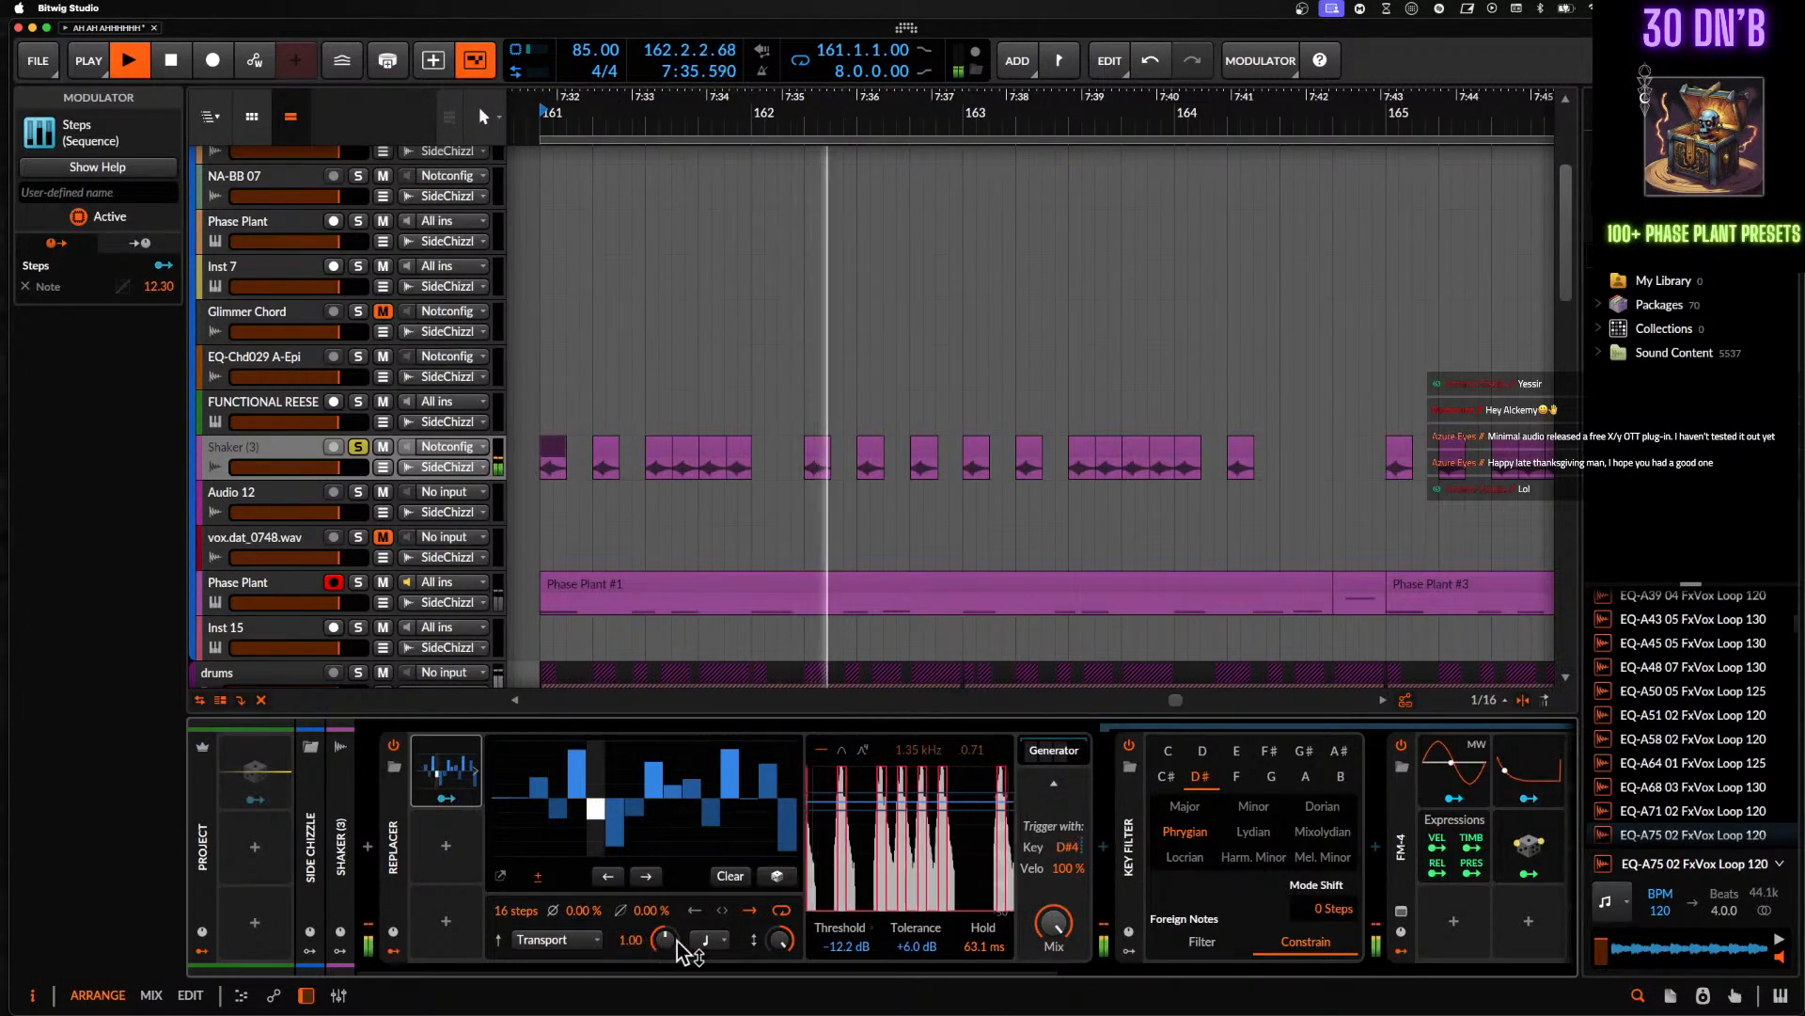
pyautogui.click(708, 940)
pyautogui.click(757, 612)
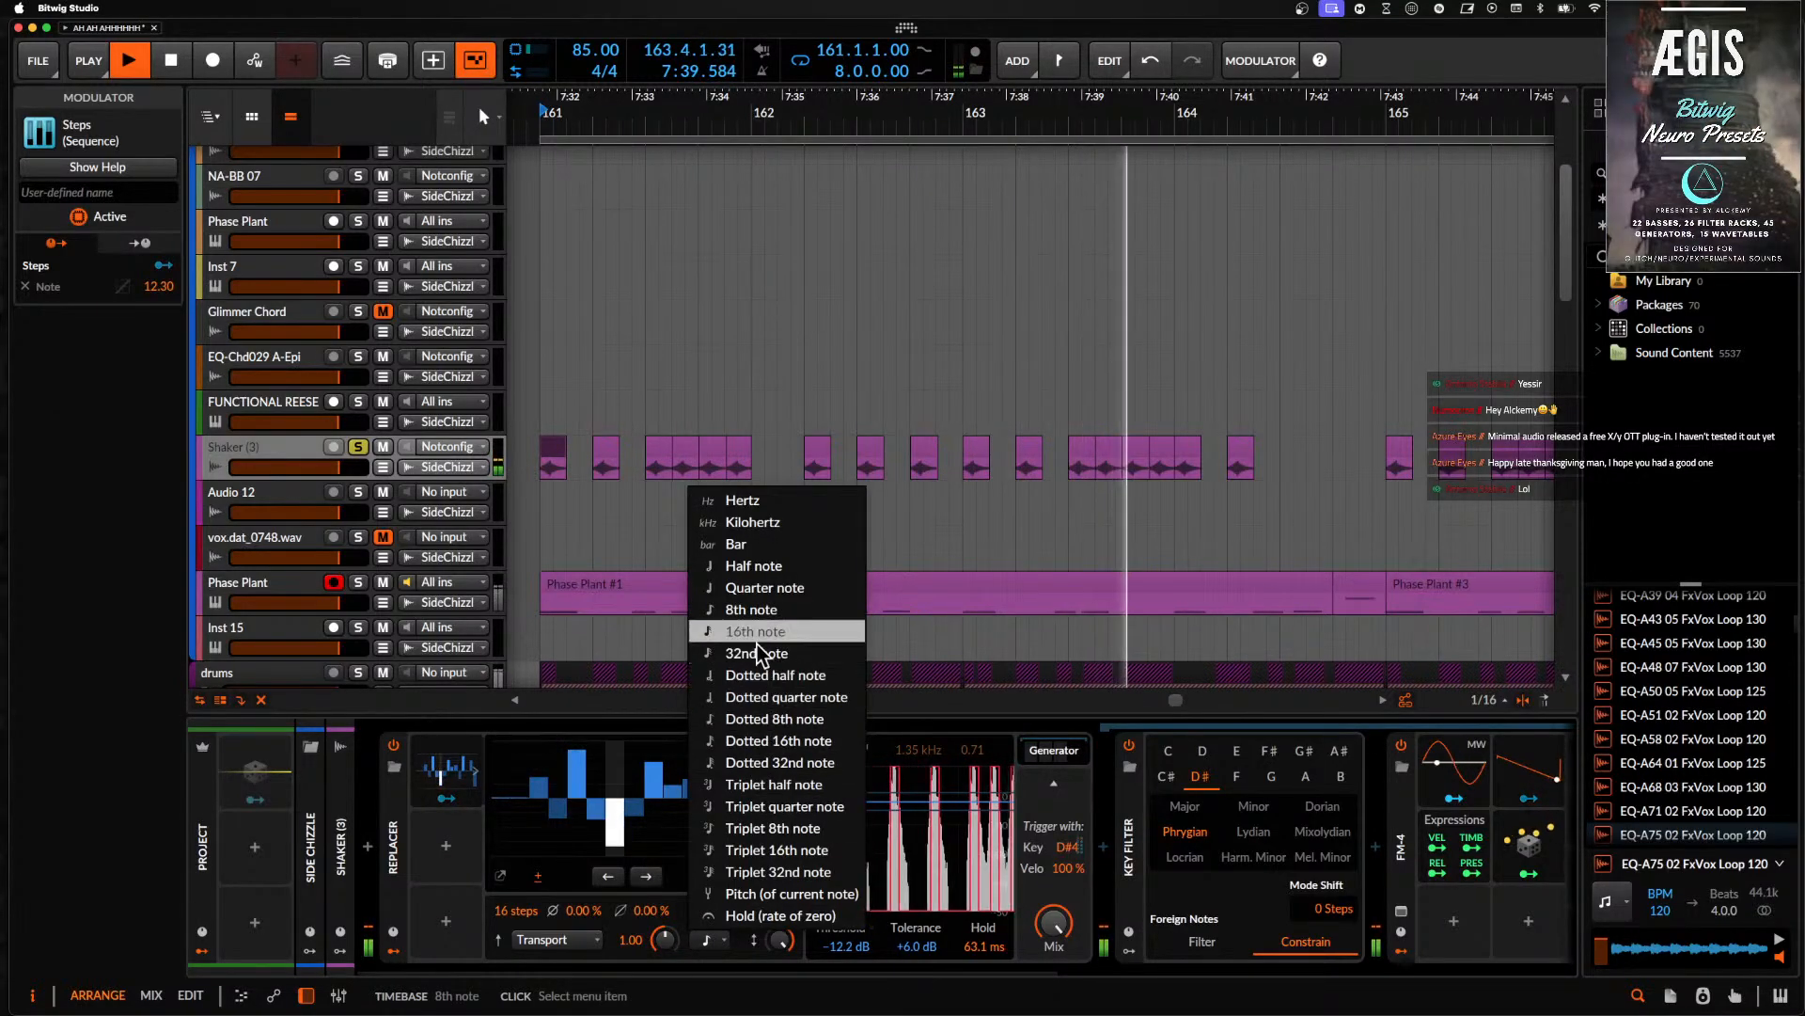
pyautogui.click(756, 642)
pyautogui.press('space')
pyautogui.press('space')
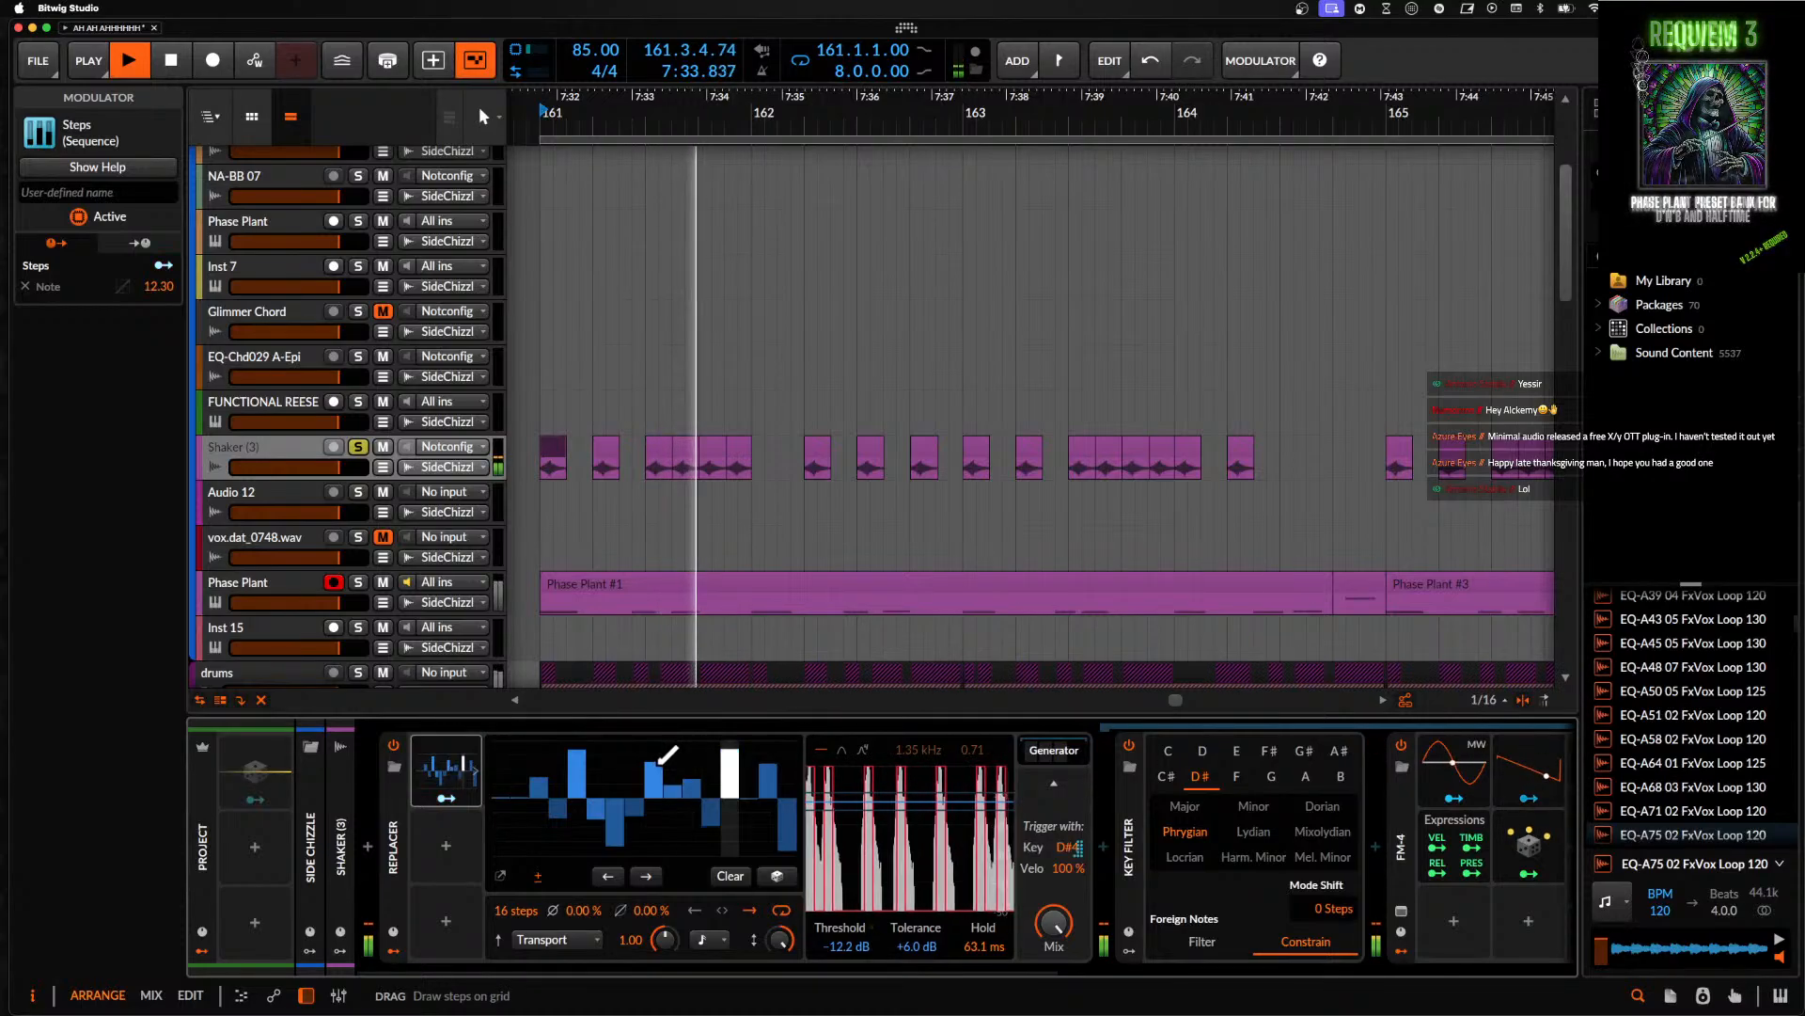
# - Lower the thirteenth and fifteenth steps of the pattern and set the sixteenth to about -49 % while auditioning
pyautogui.press('space')
pyautogui.press('space')
pyautogui.click(732, 780)
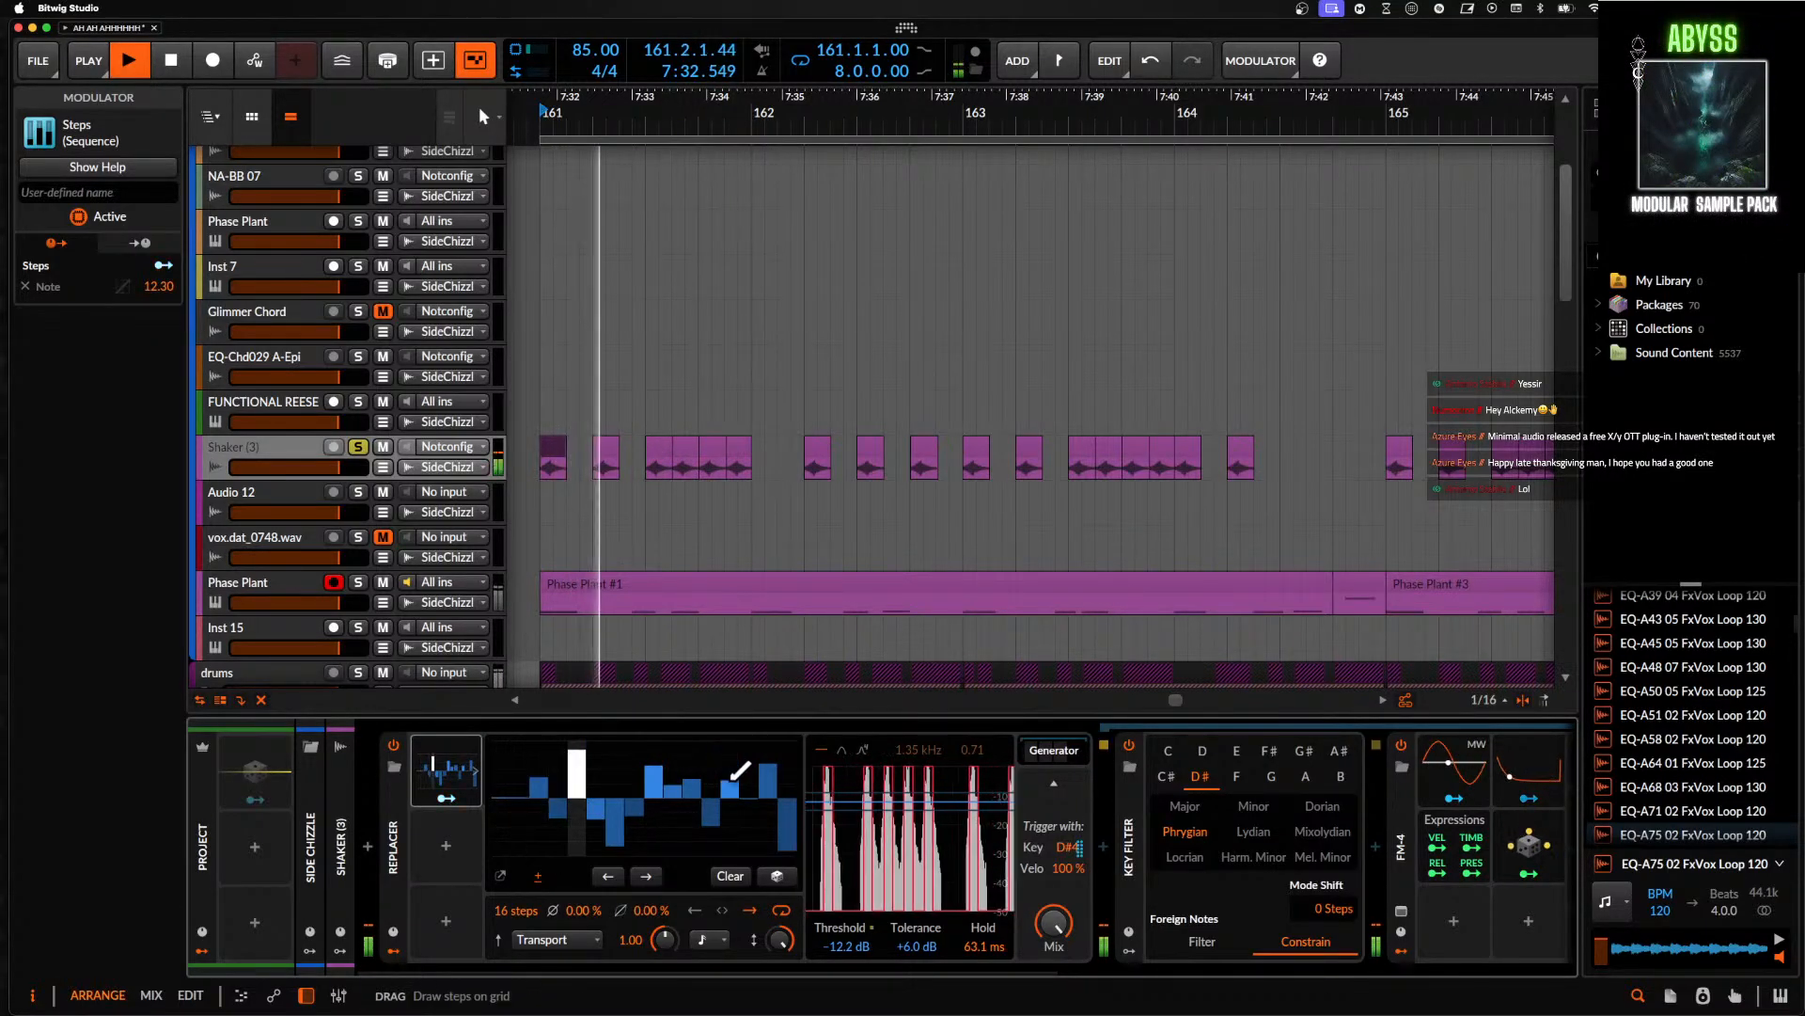
pyautogui.click(765, 787)
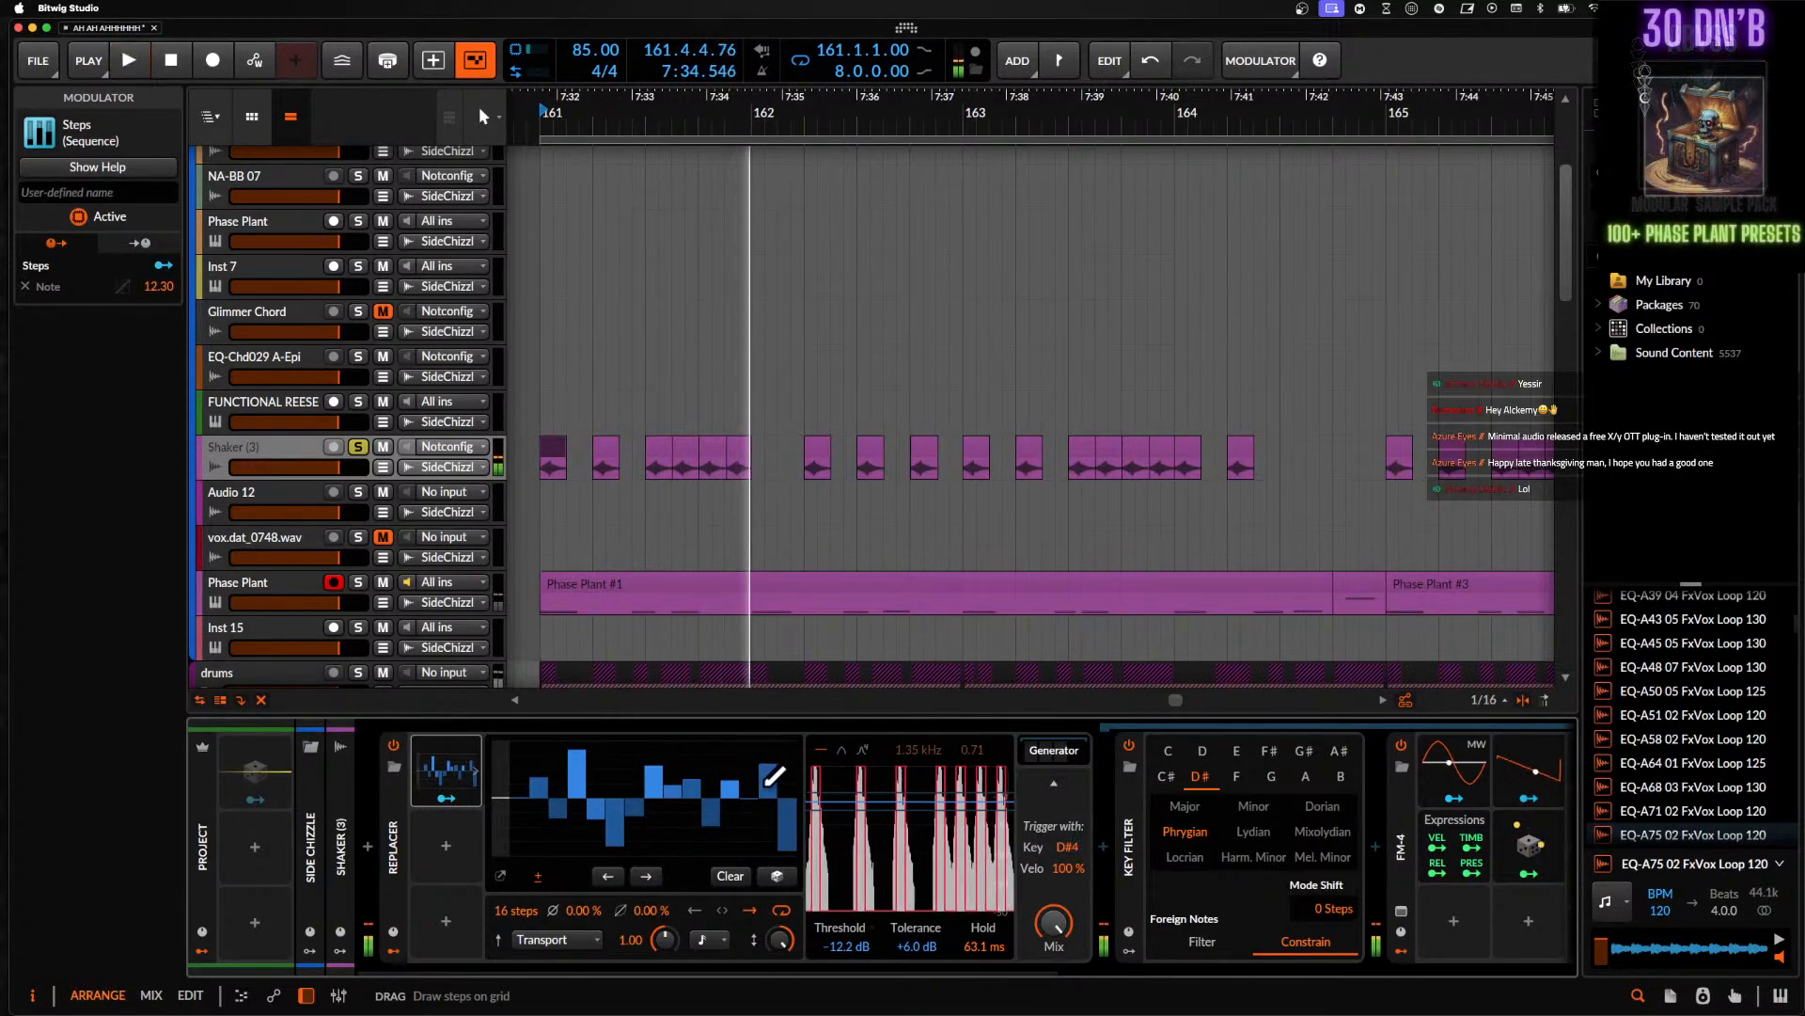
pyautogui.press('space')
pyautogui.press('space')
pyautogui.click(793, 806)
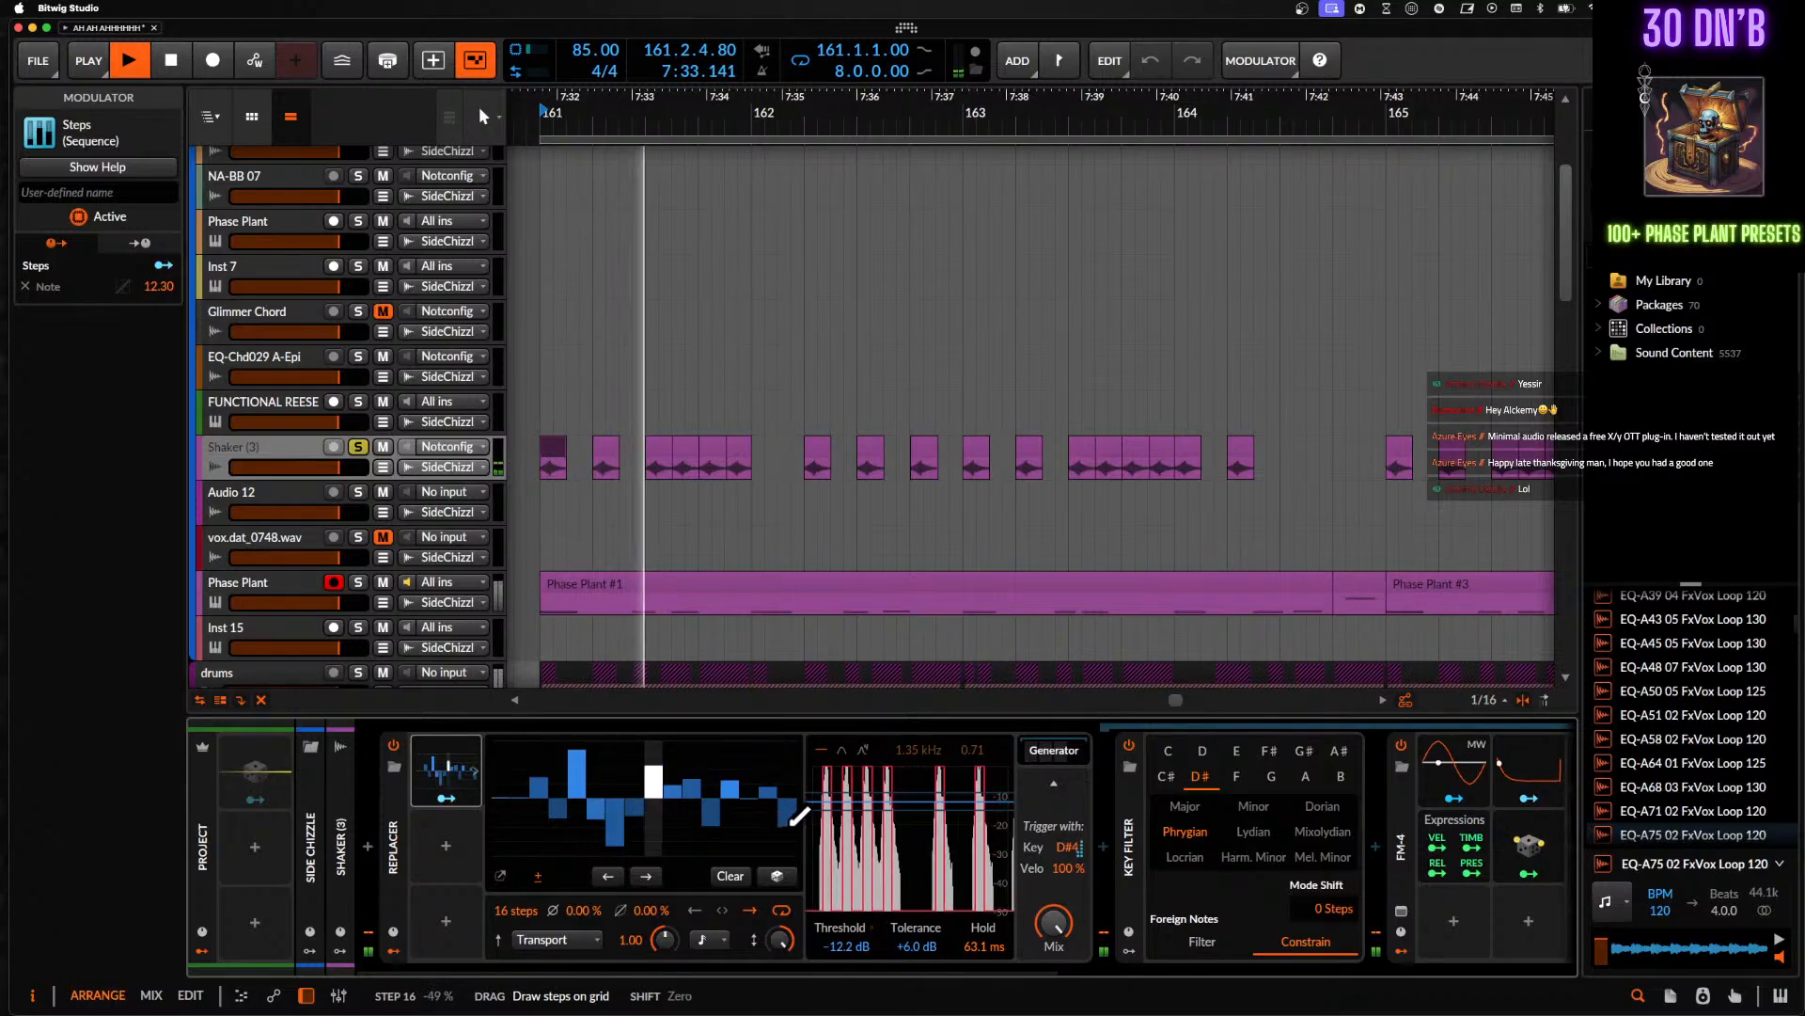
pyautogui.click(799, 814)
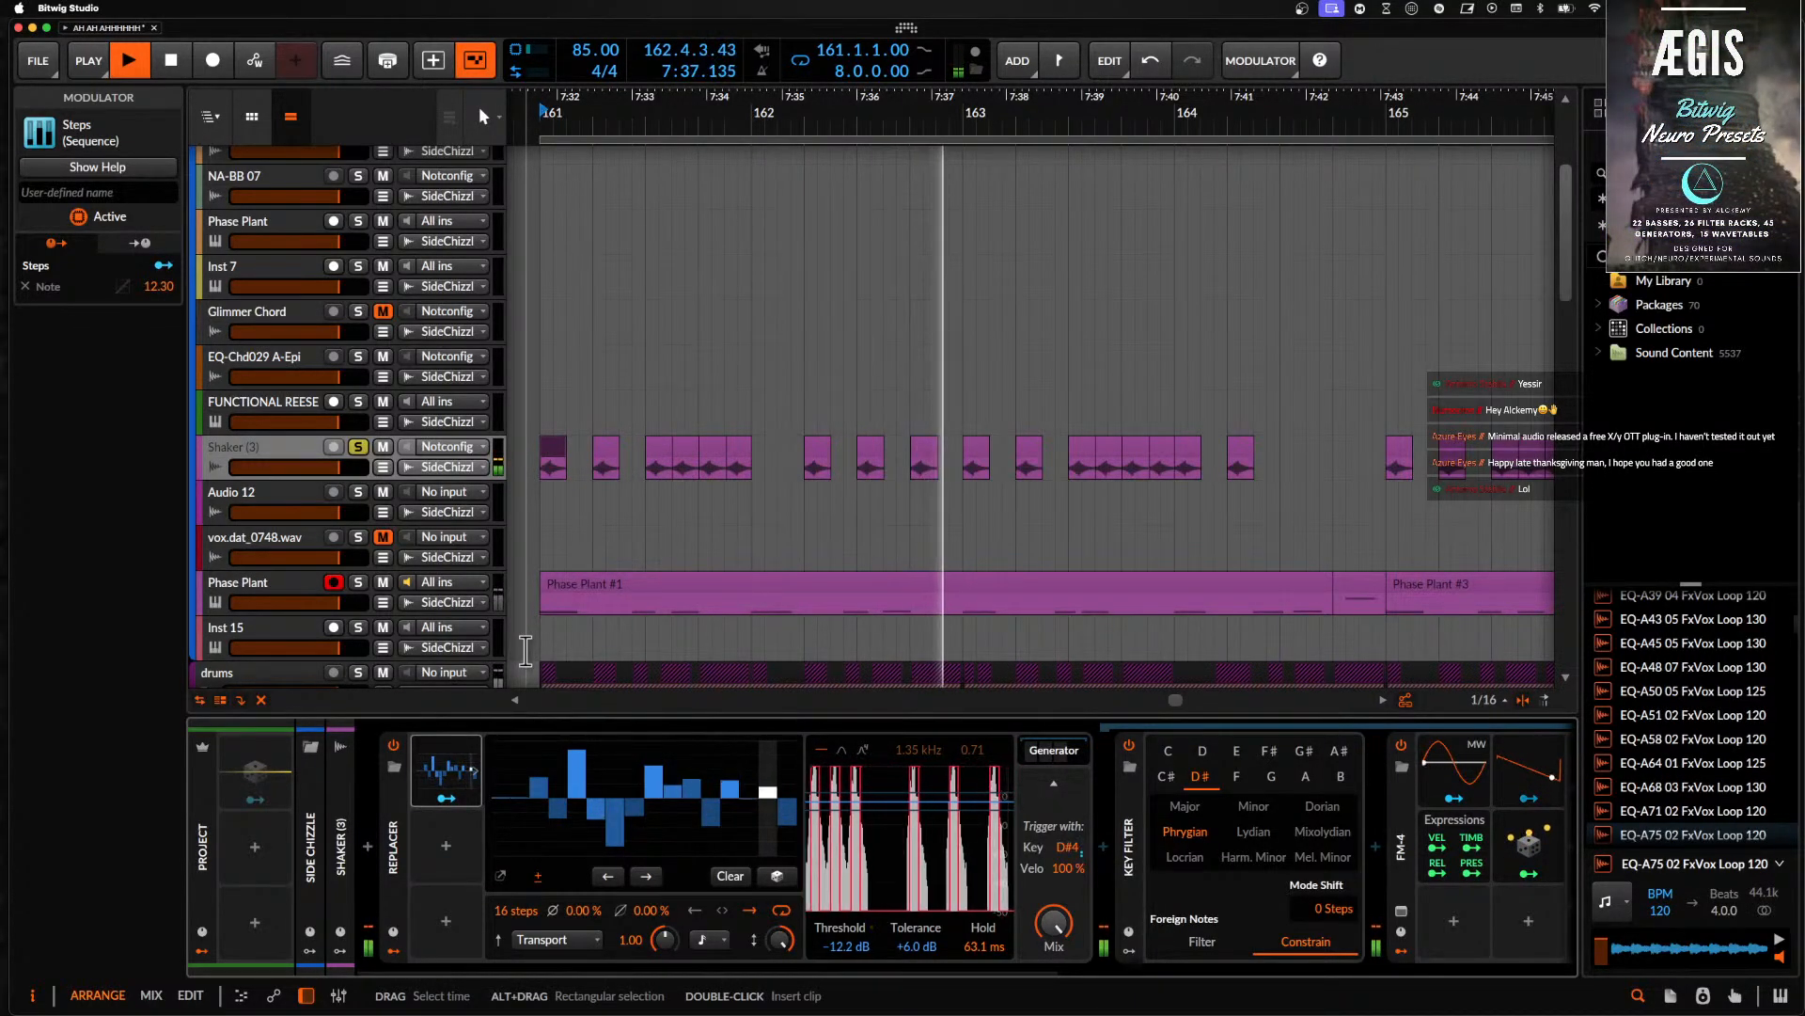
# - Stop playback and unsolo the Shaker (3) track
pyautogui.click(552, 459)
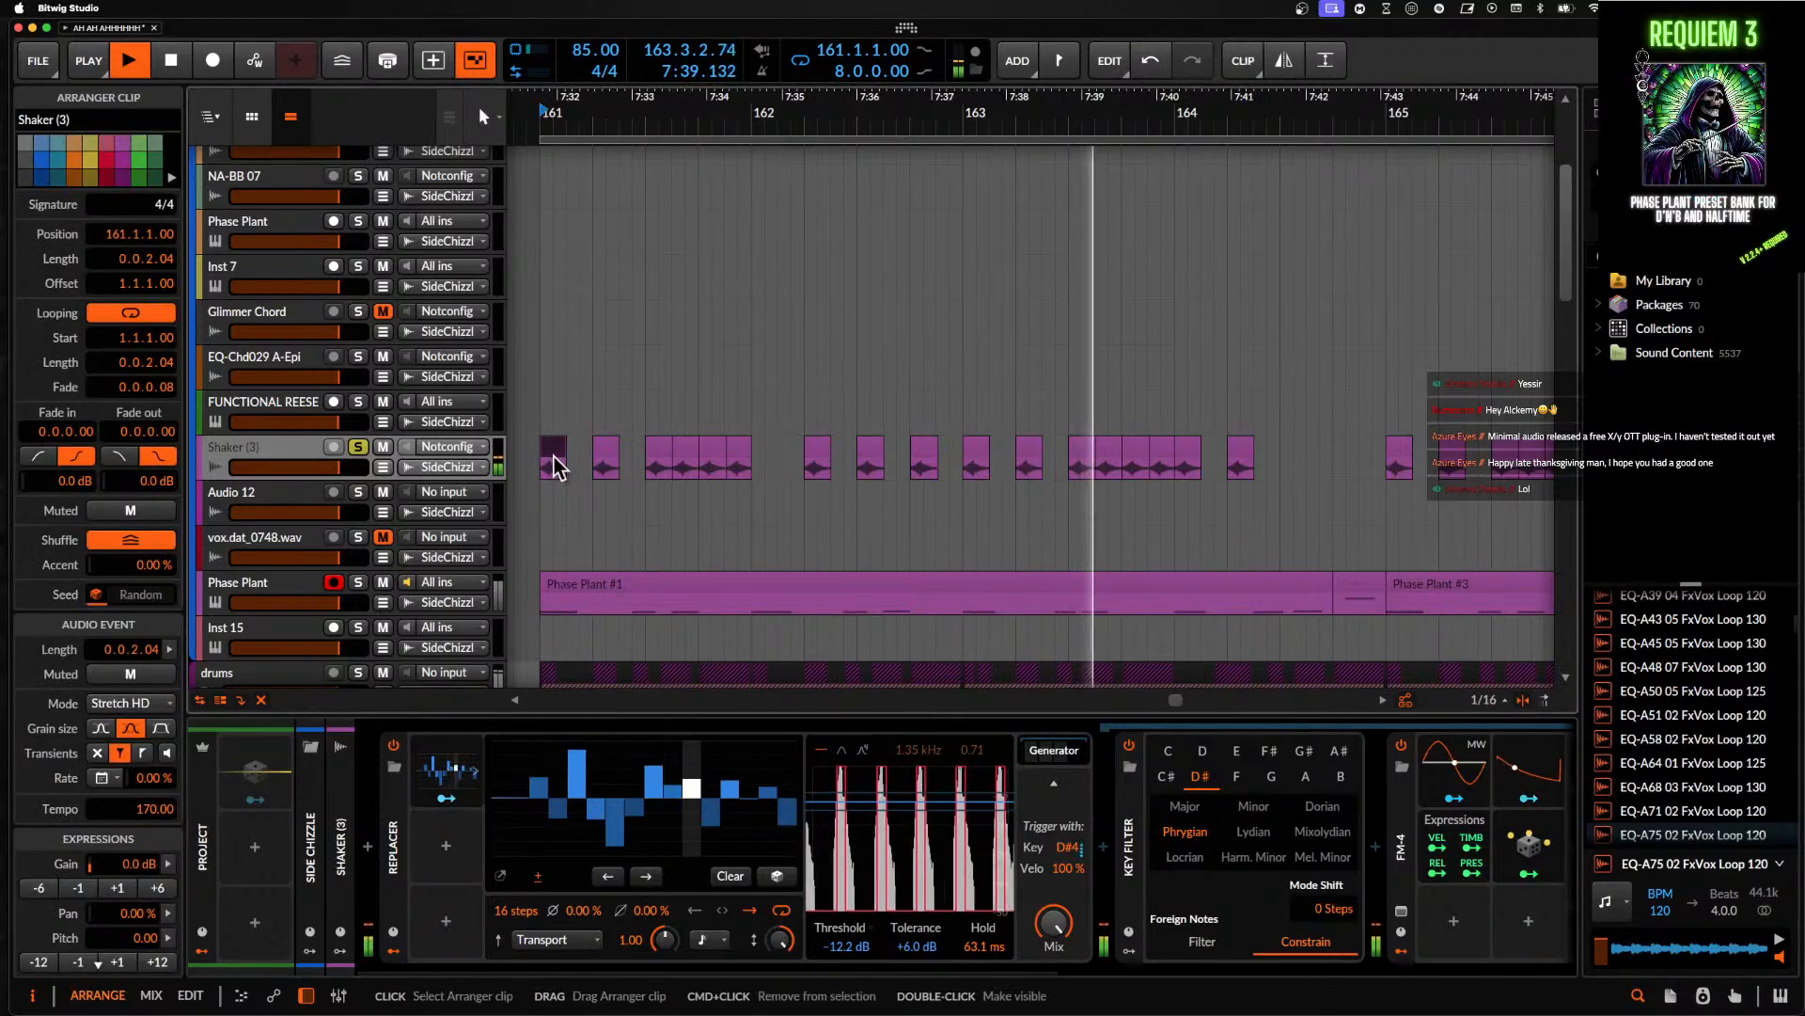
pyautogui.scroll(-2, 555, 466)
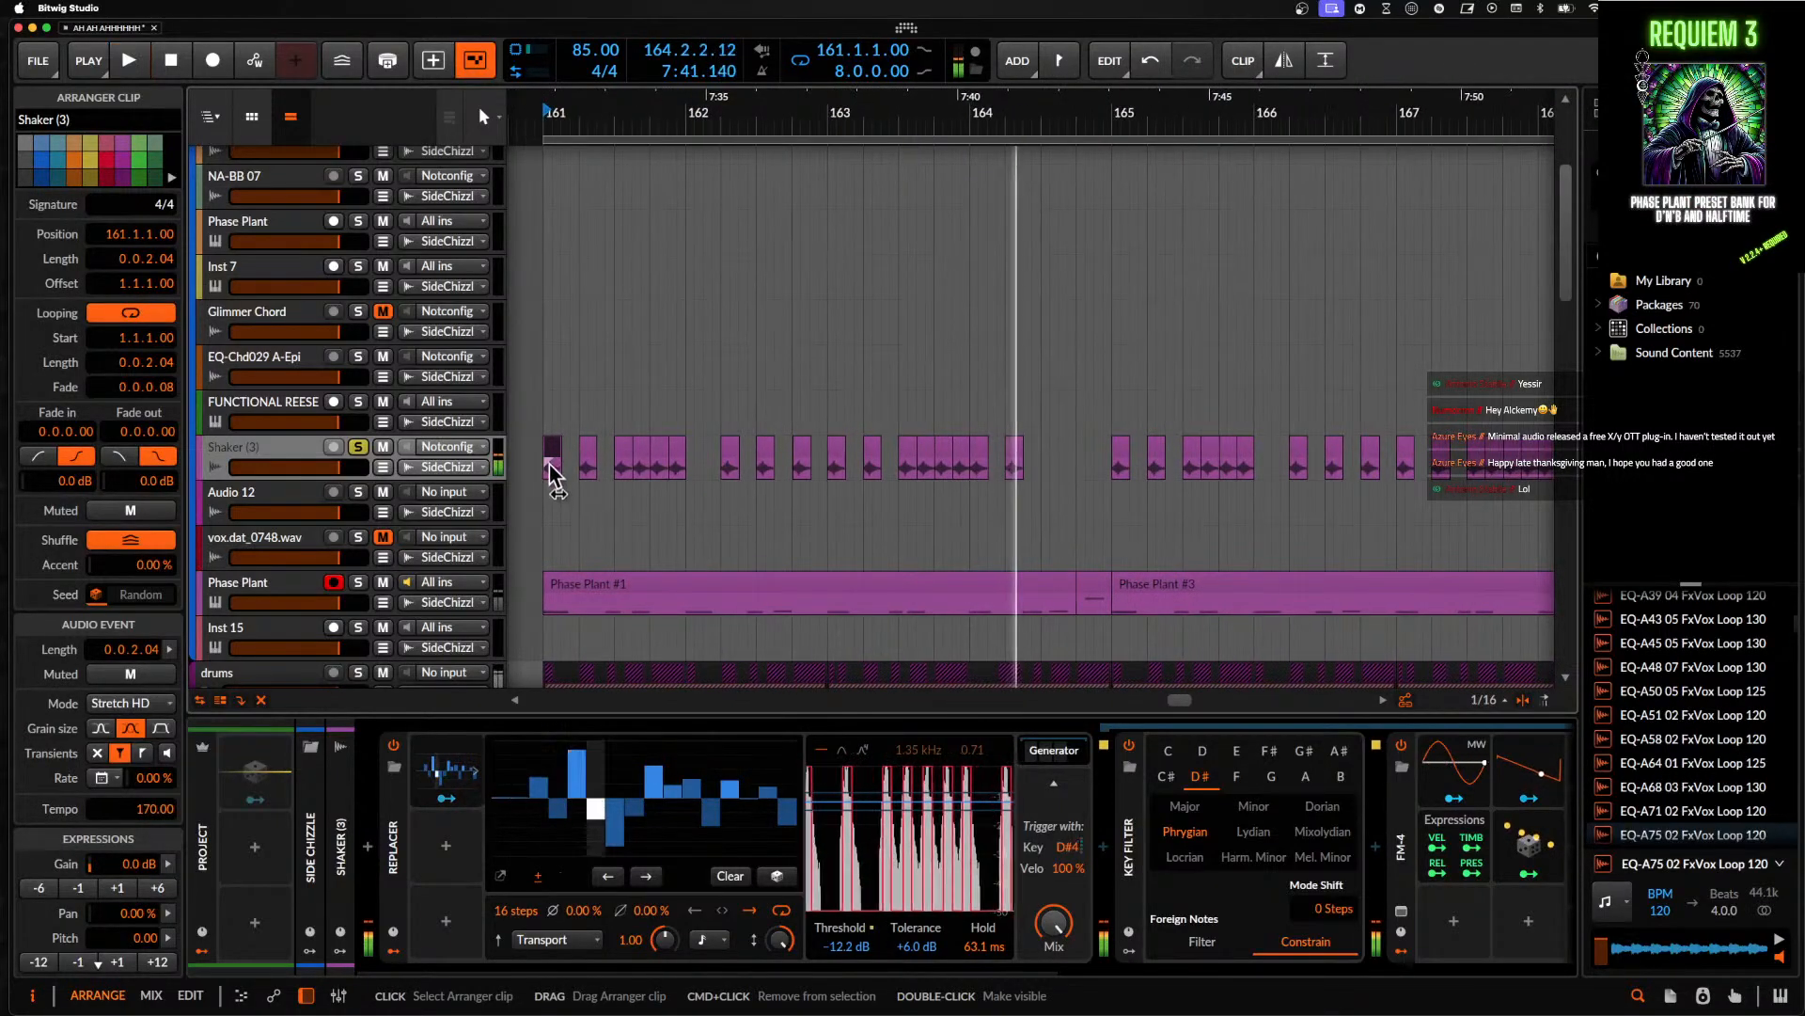
pyautogui.press('space')
pyautogui.click(541, 462)
pyautogui.click(358, 448)
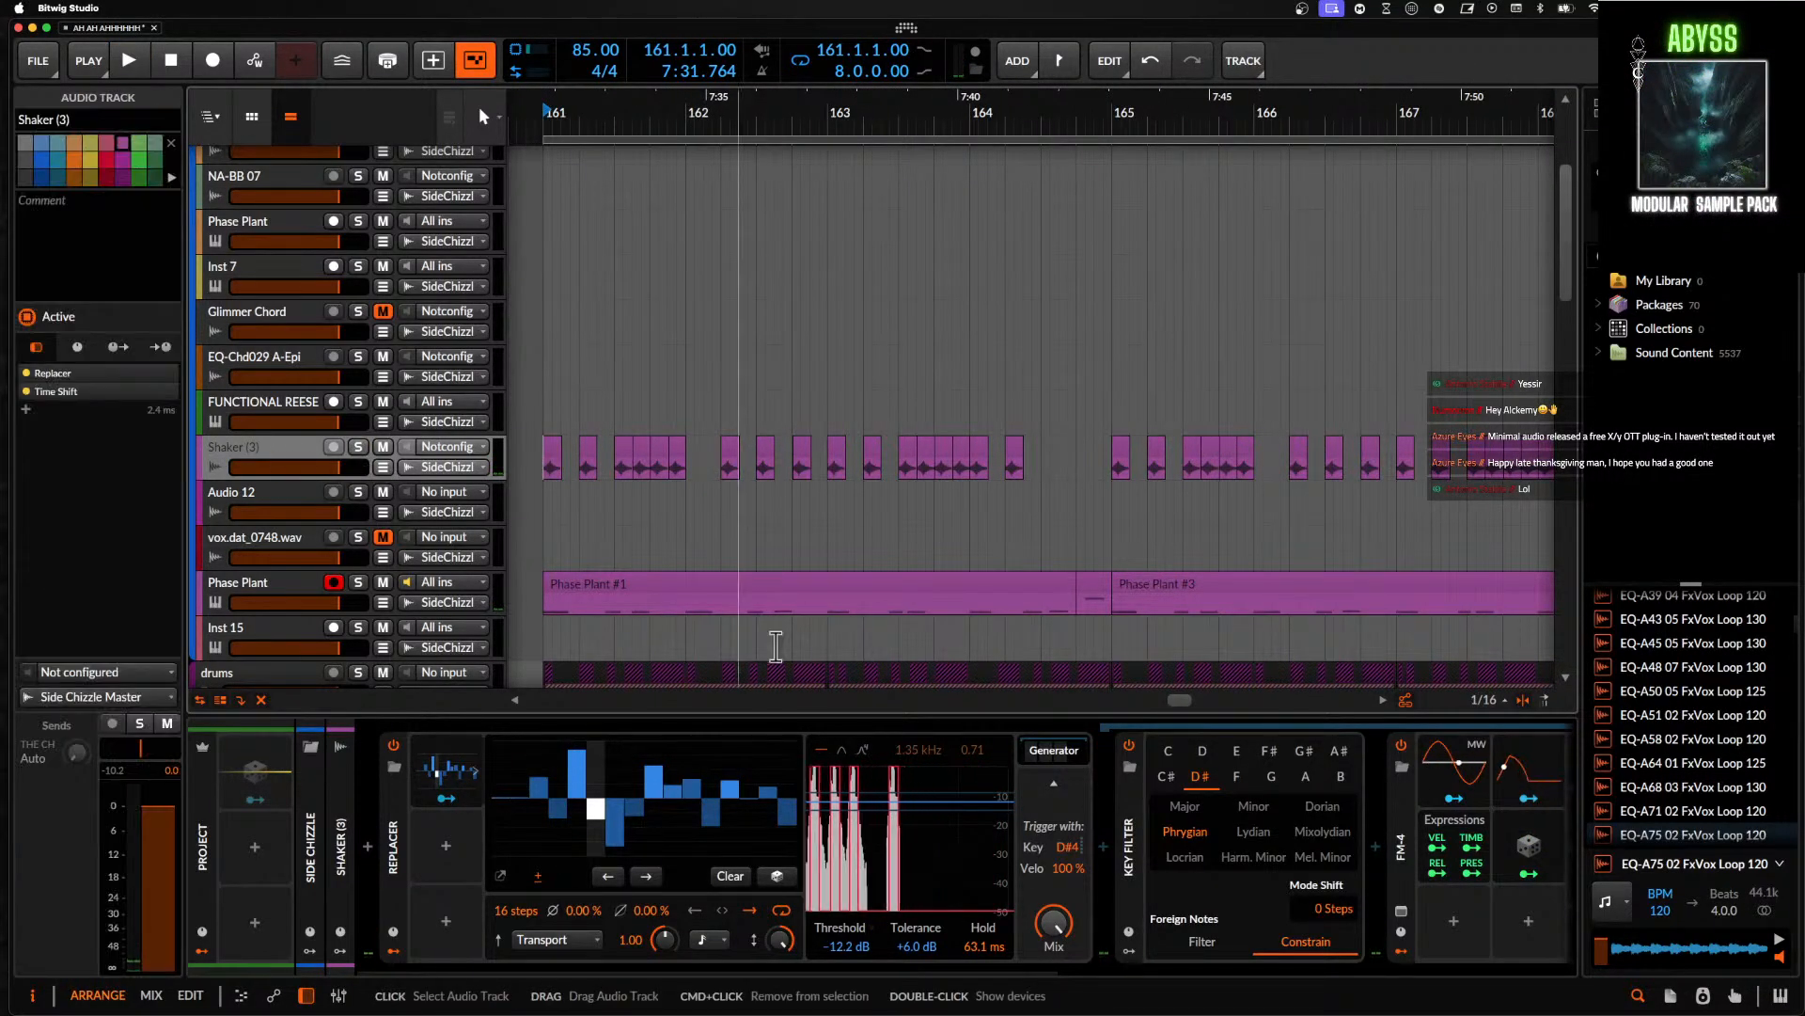
# - Collapse the Key Filter and insert Fuse Compressor after the Dist TUBE-CULTURE in the Generator chain
pyautogui.hscroll(5, 910, 774)
pyautogui.click(799, 810)
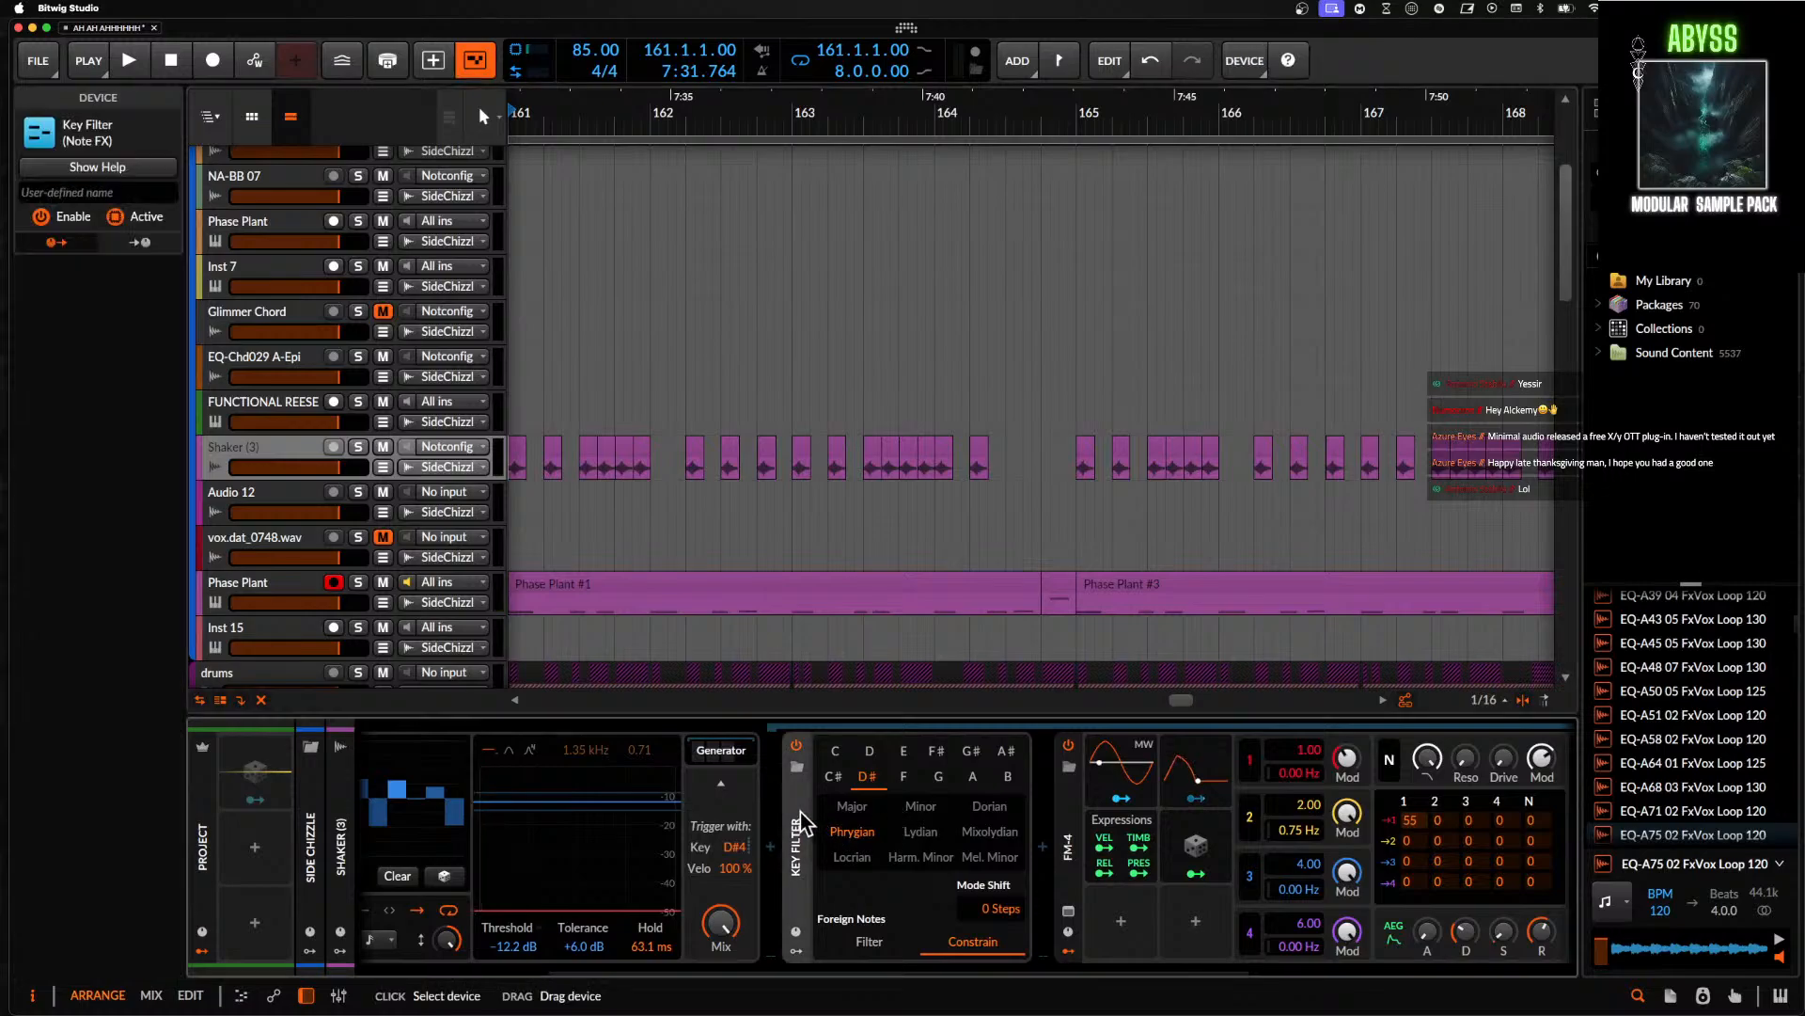
pyautogui.hscroll(5, 987, 847)
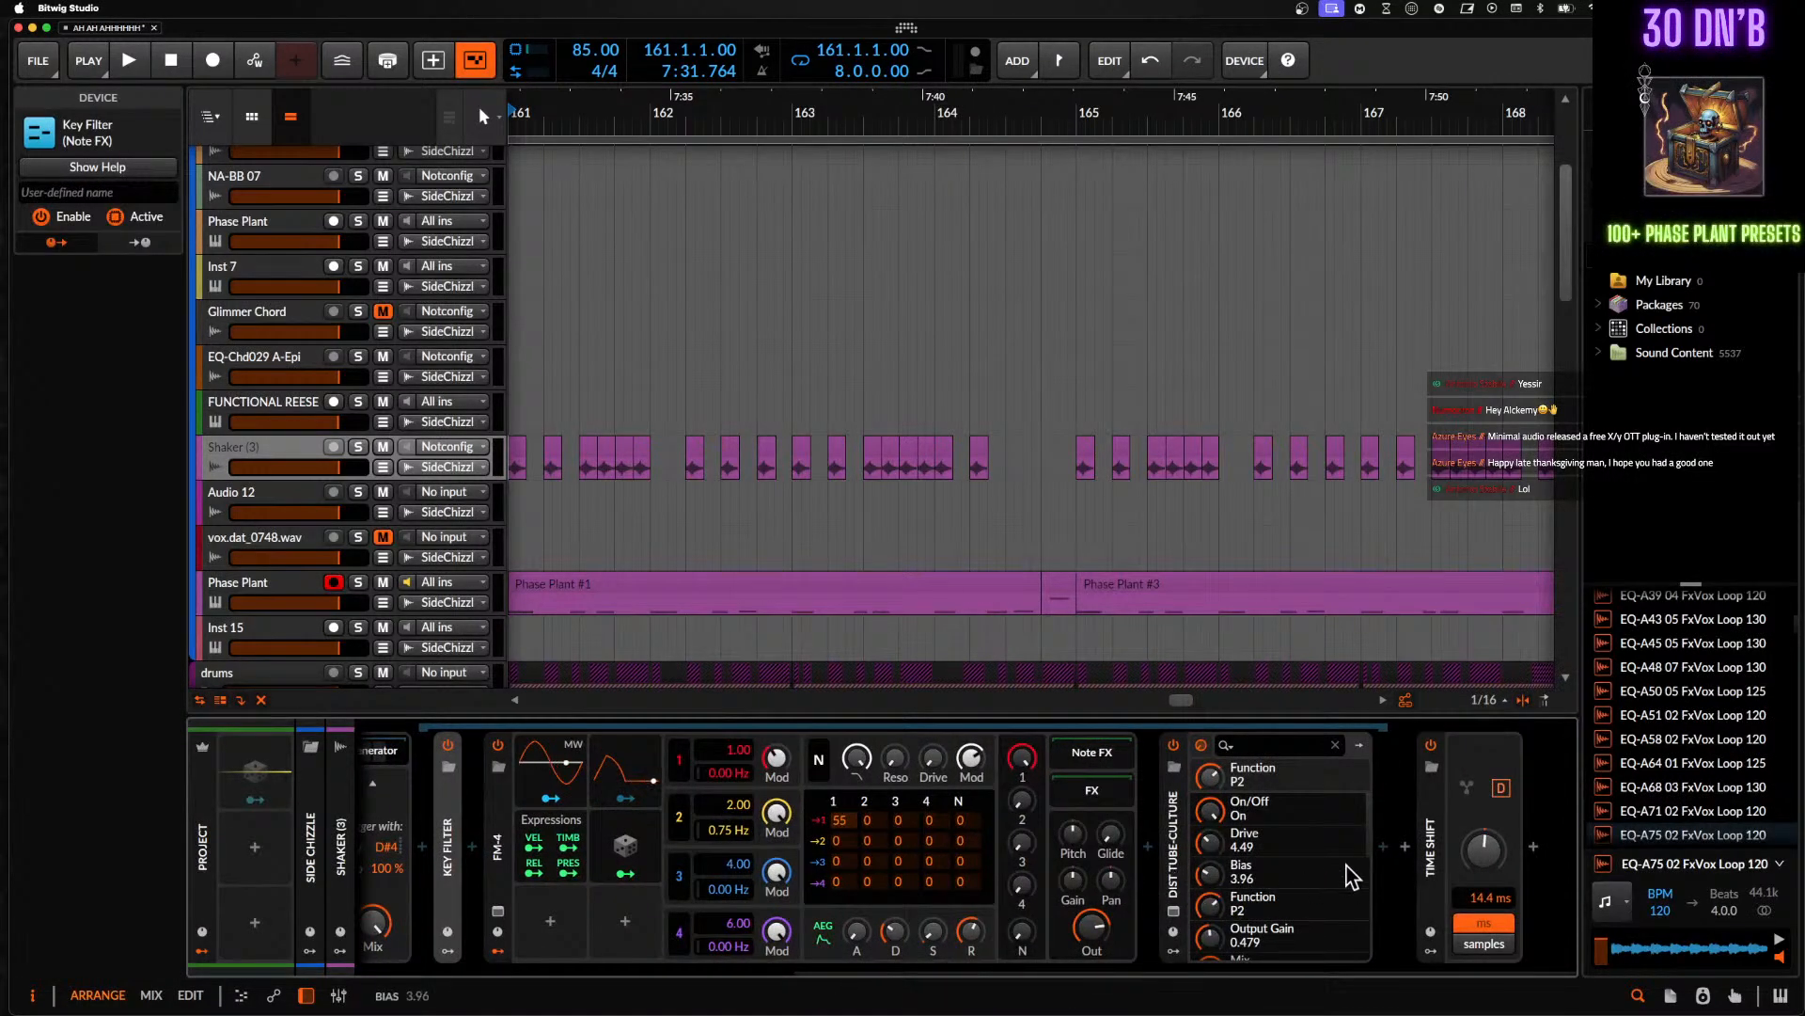
pyautogui.click(1384, 863)
pyautogui.write('FUSE')
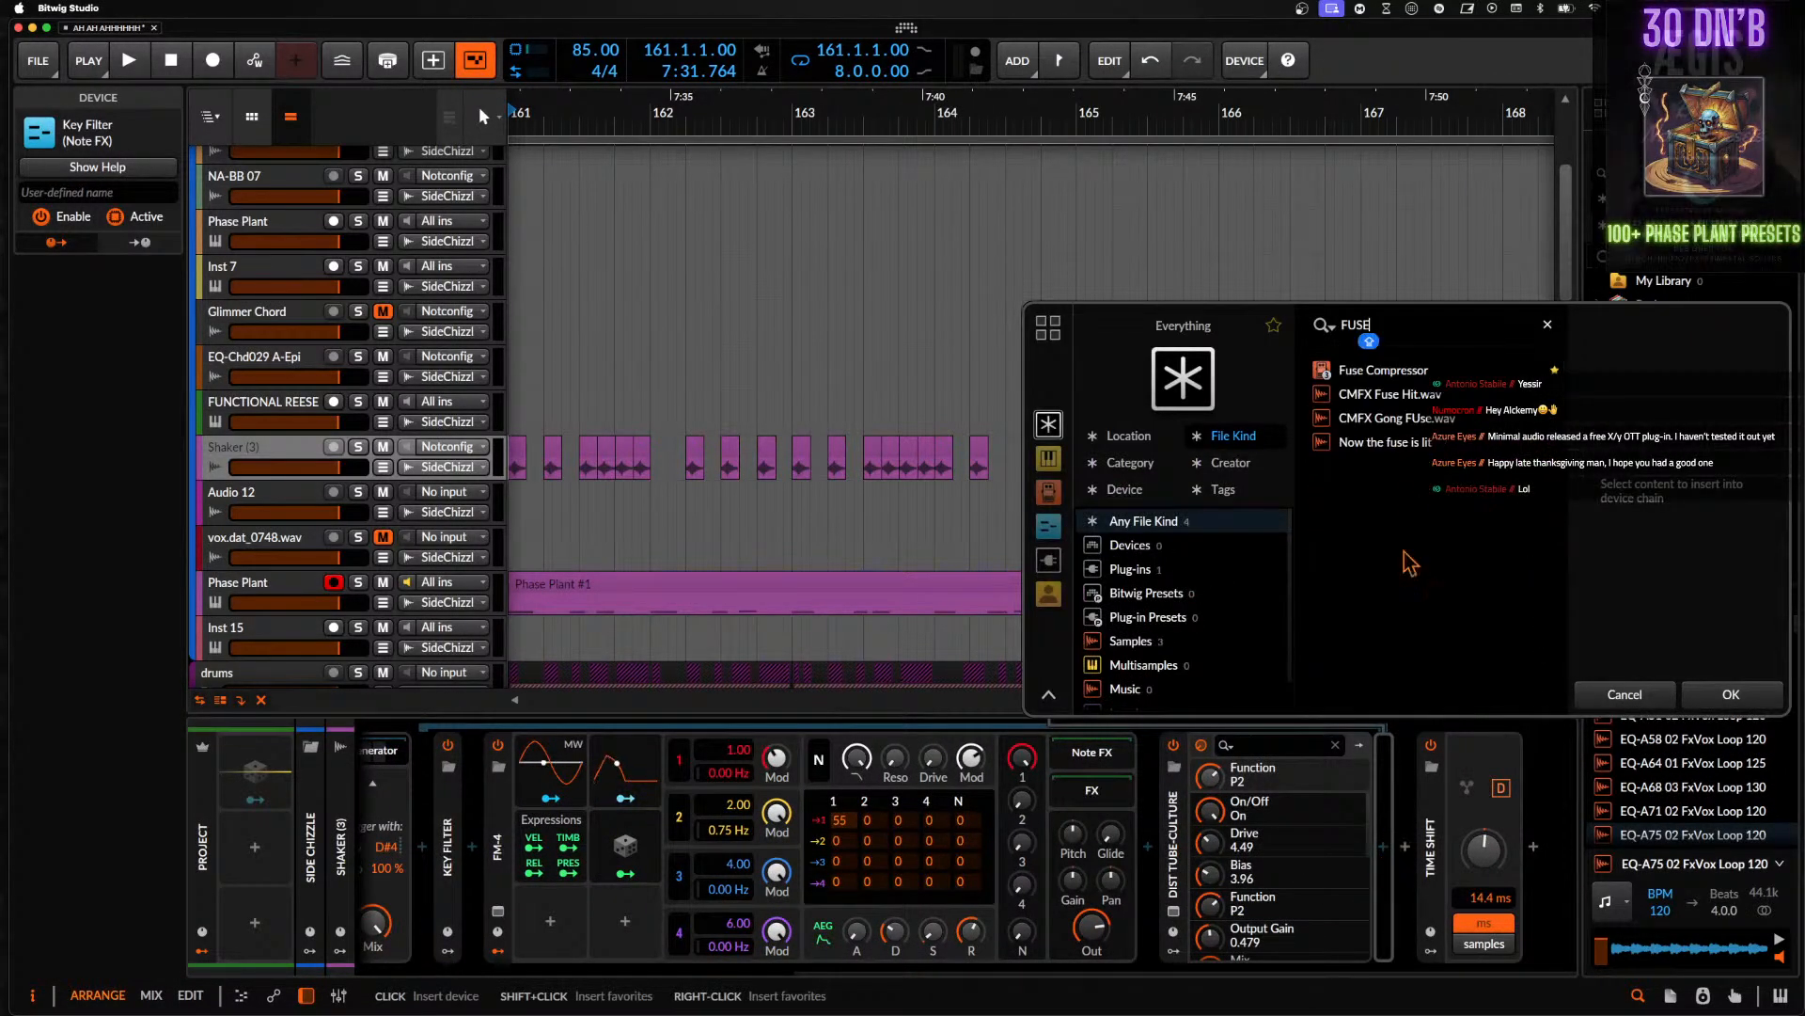
pyautogui.click(1736, 698)
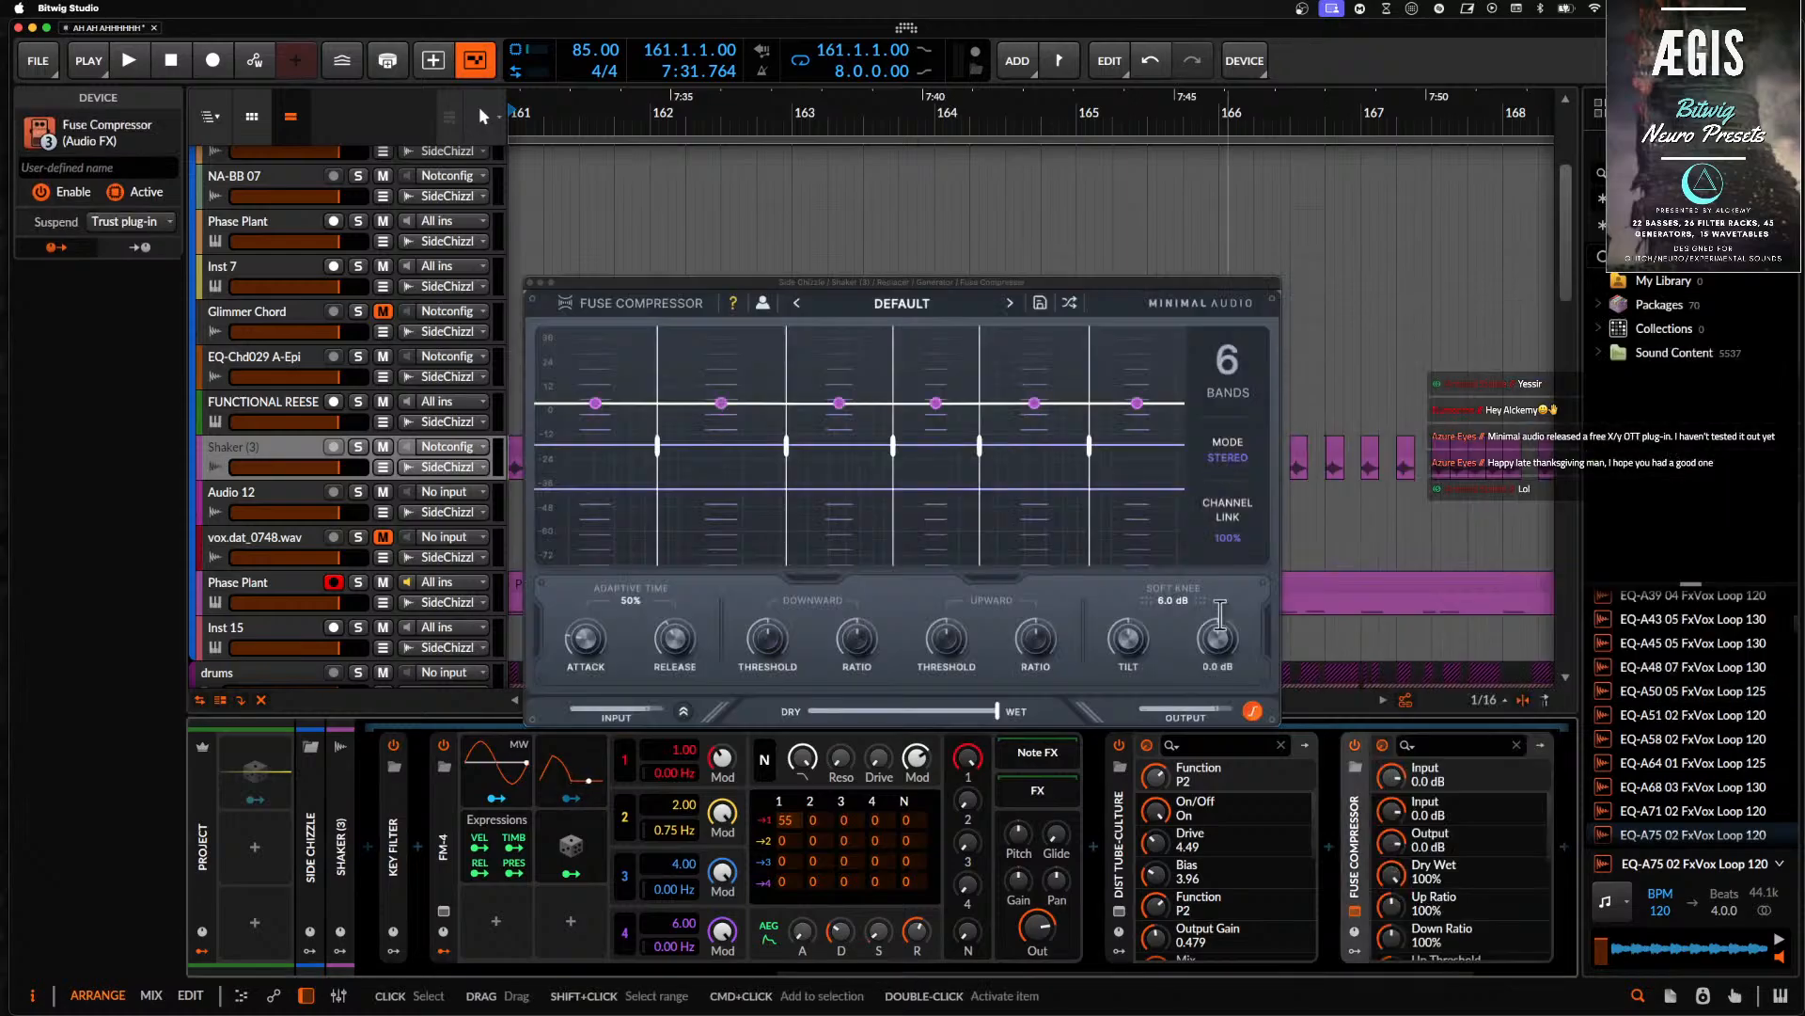
# - Set the Fuse Compressor's downward threshold to about 36 % and ratio to 138 %, upward threshold to 41 % and ratio to 131 %, auditioning the mix
pyautogui.moveTo(701, 632); pyautogui.dragTo(672, 679)
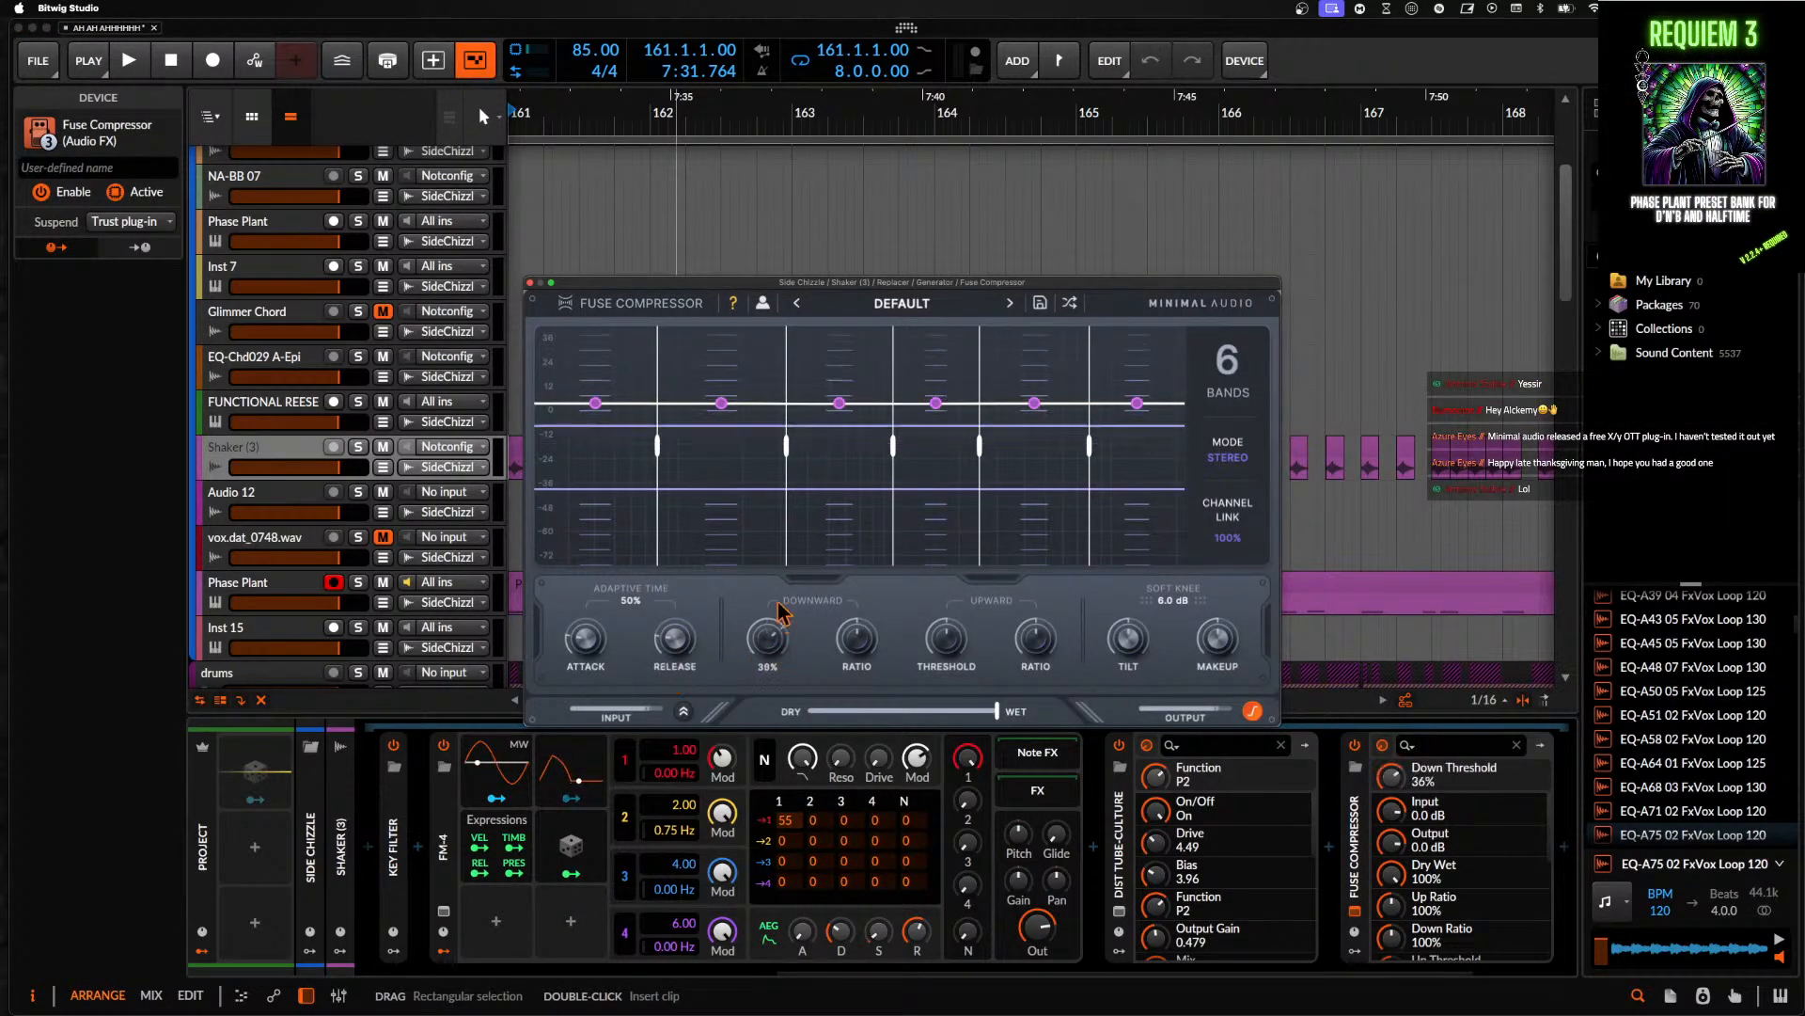
pyautogui.press('space')
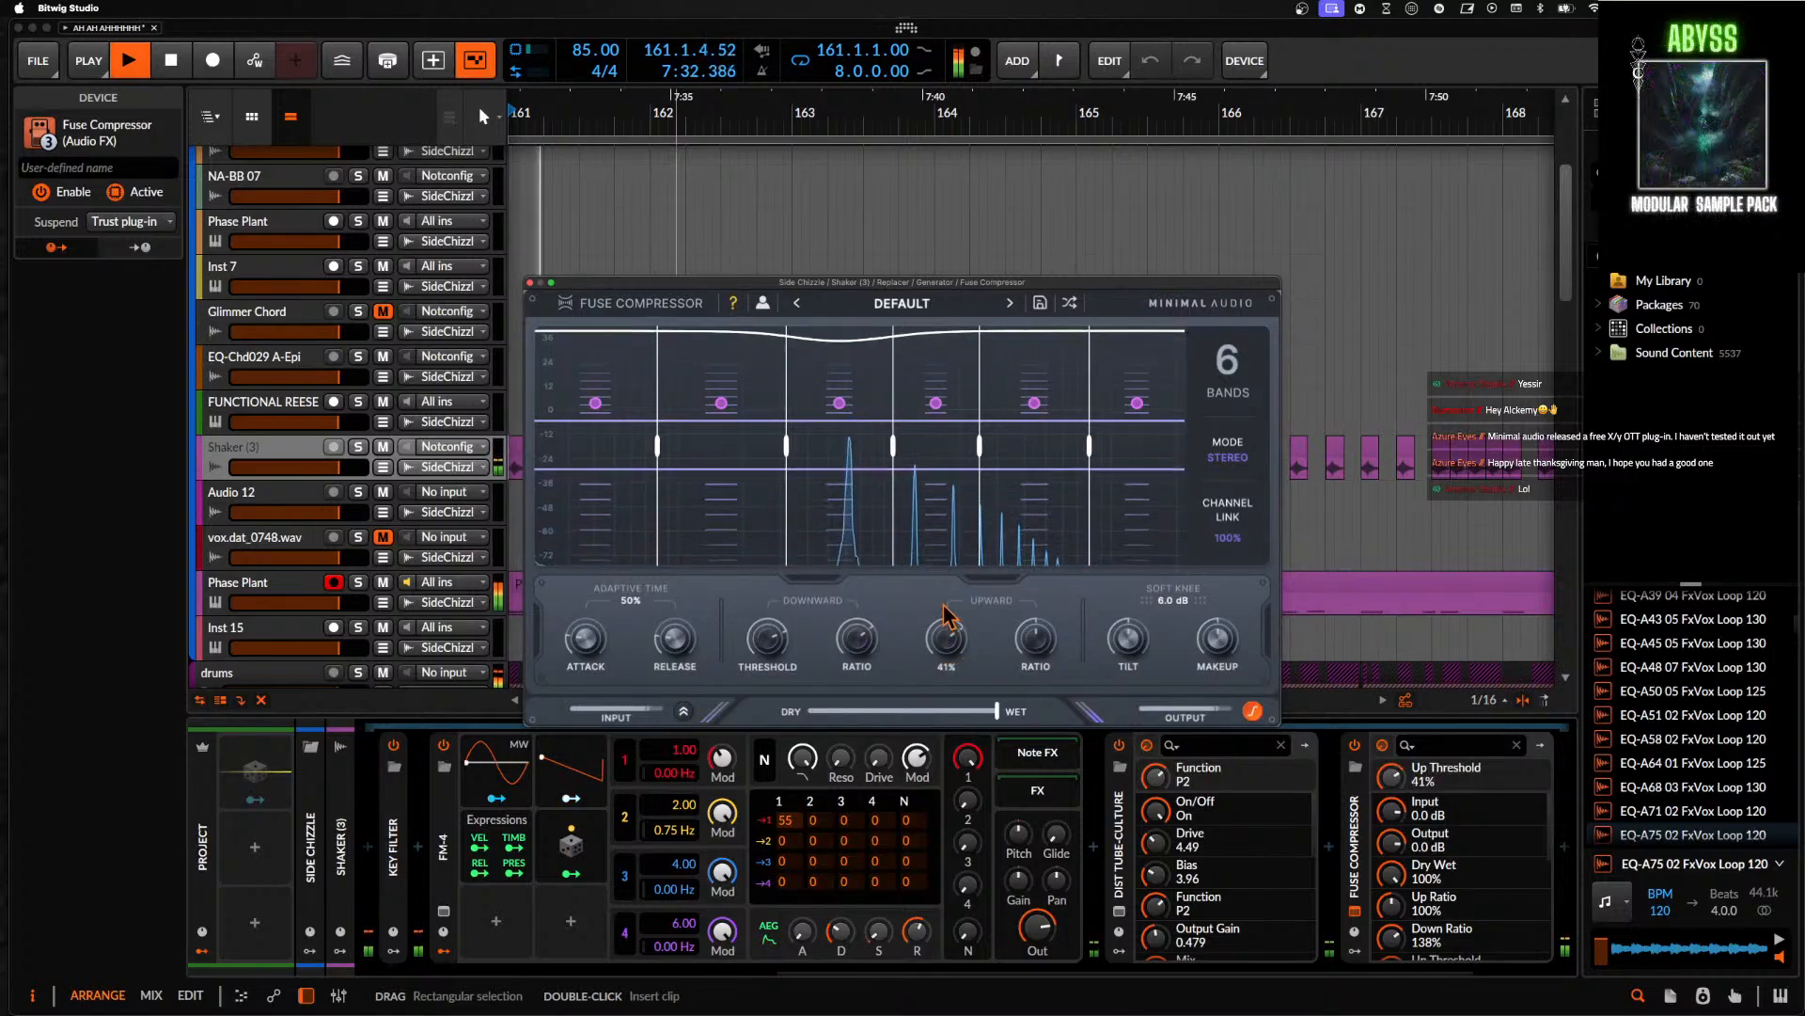
pyautogui.moveTo(1034, 644); pyautogui.dragTo(1031, 622)
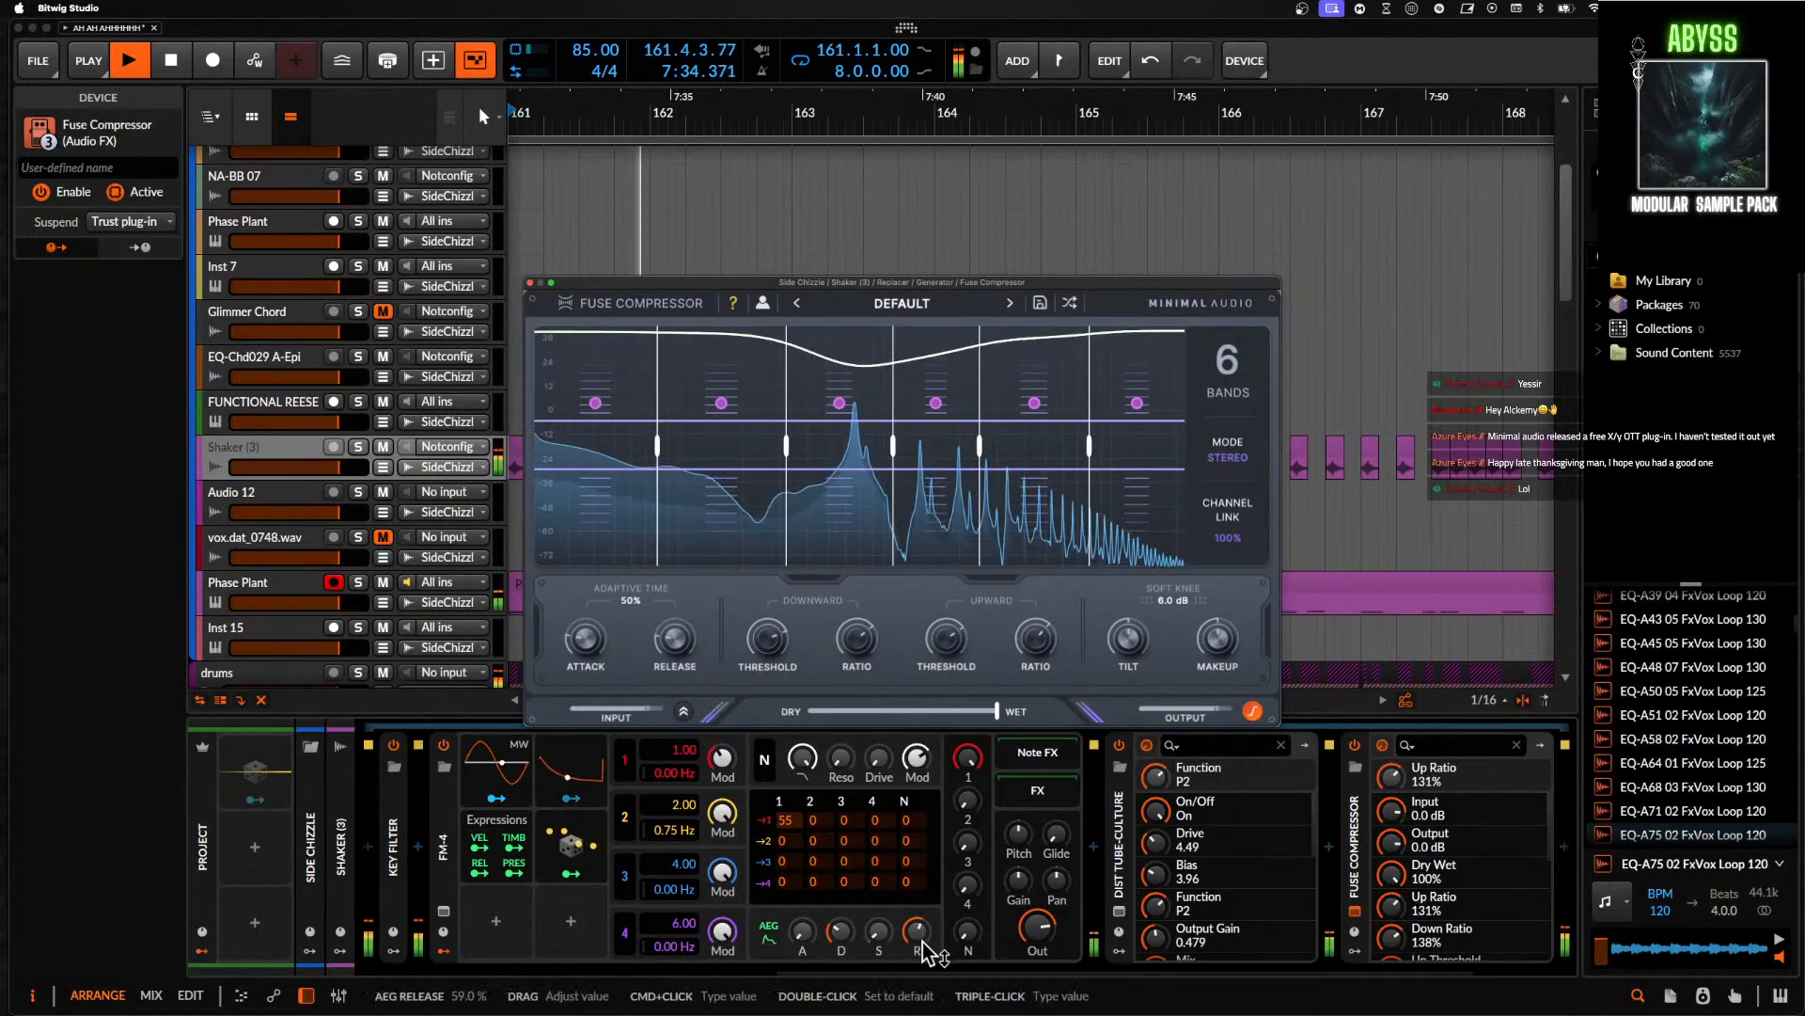
# - Close the Fuse Compressor window and set the FM-4's oscillator 2-to-1 modulation to 71
pyautogui.click(529, 282)
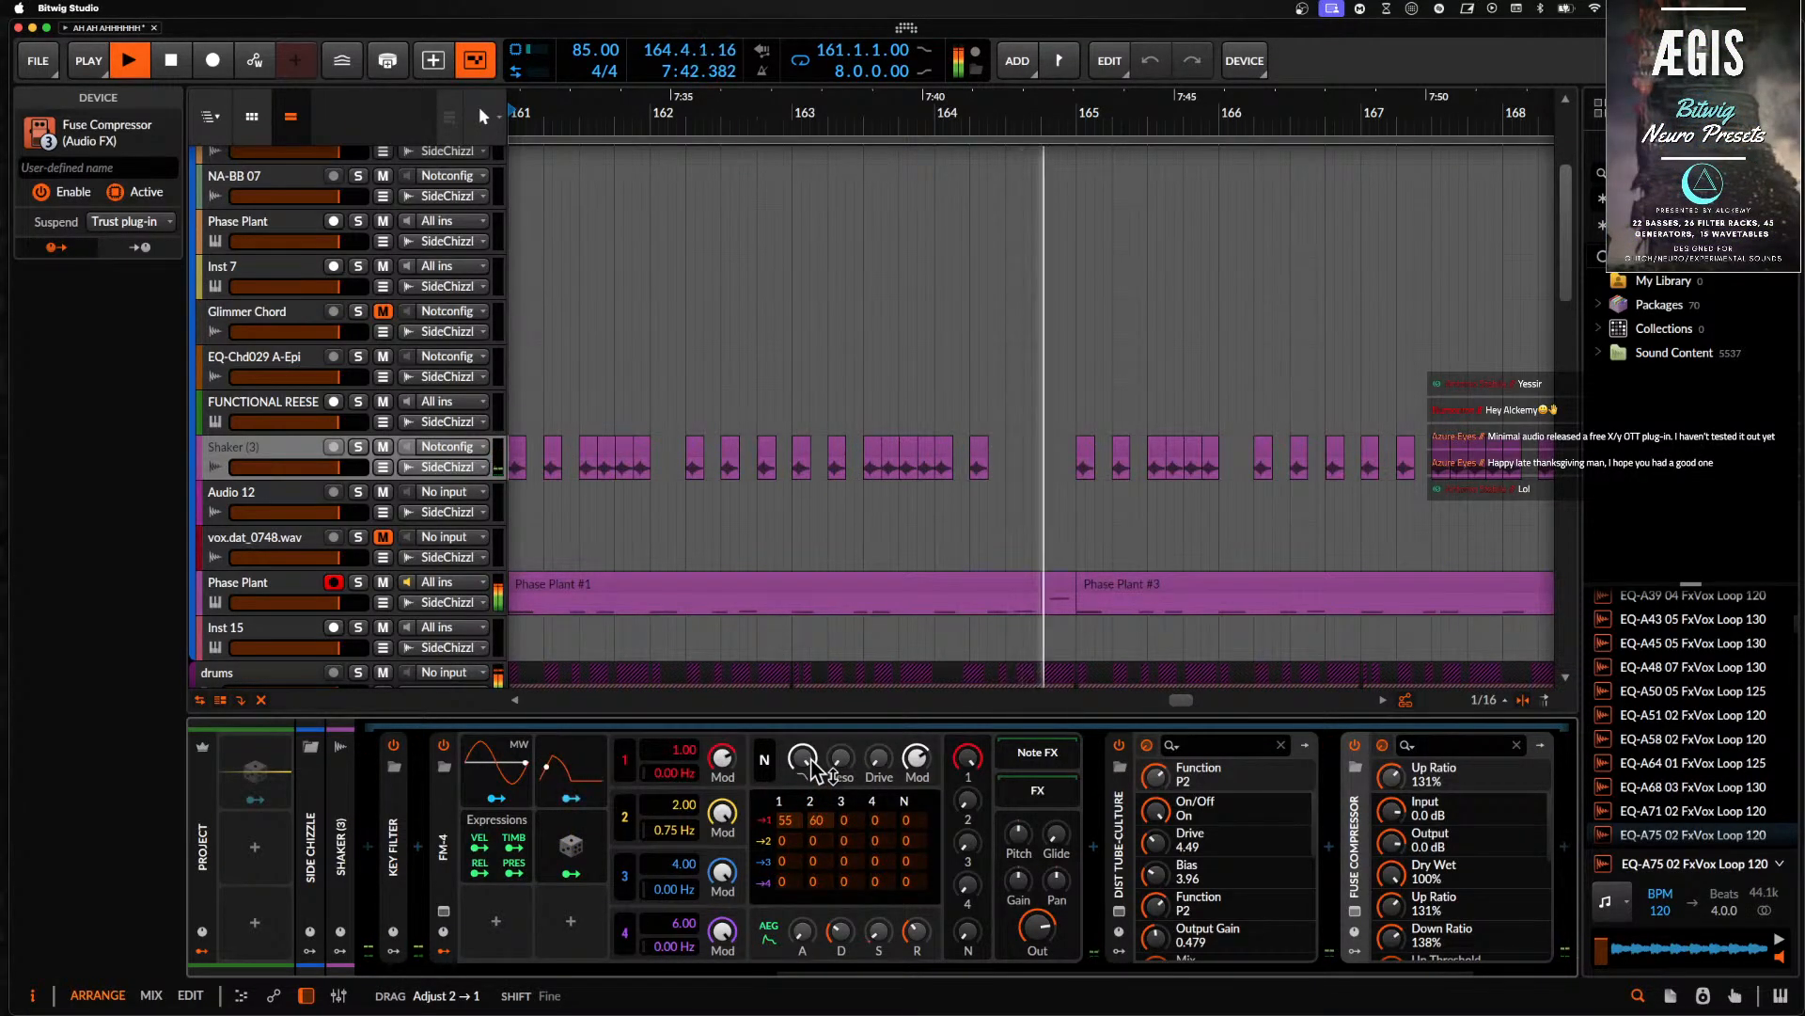
pyautogui.moveTo(810, 758); pyautogui.dragTo(808, 748)
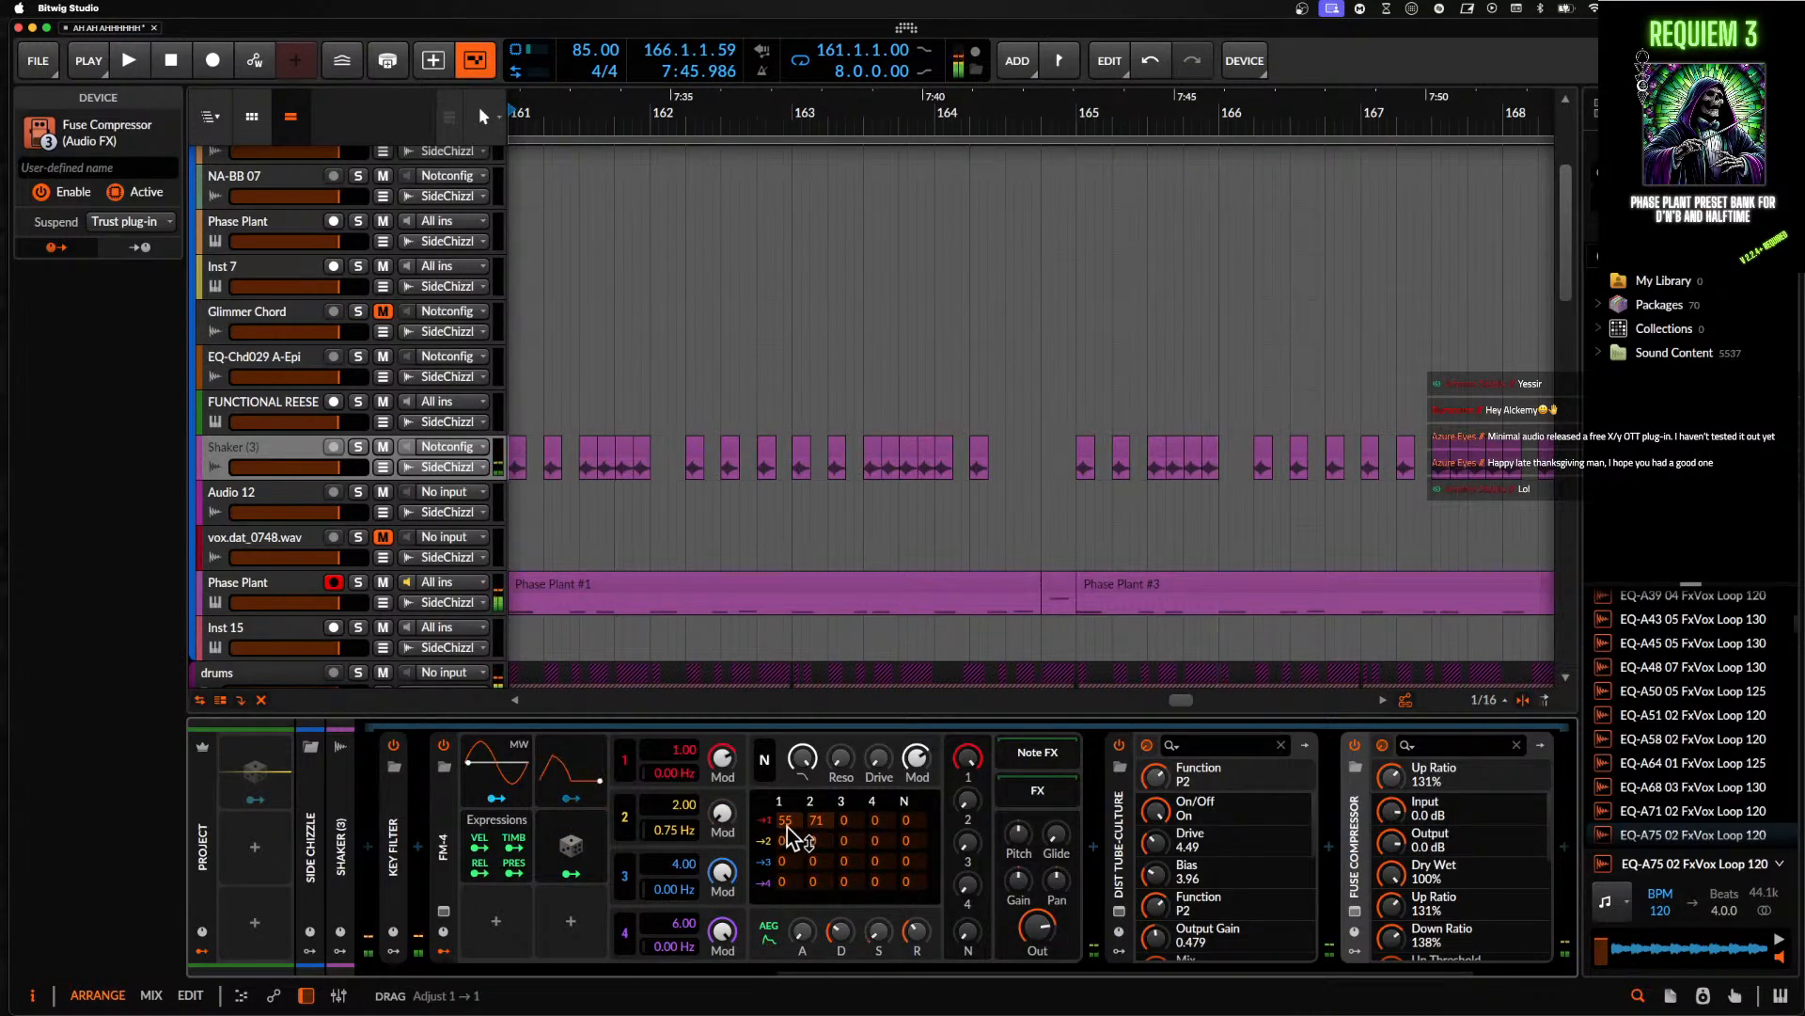
# - Set the FM-4's 1-to-1 modulation to 0, 2-to-1 modulation to 47 and AEG decay to about 49 %, and collapse the device
pyautogui.moveTo(792, 820); pyautogui.dragTo(786, 945)
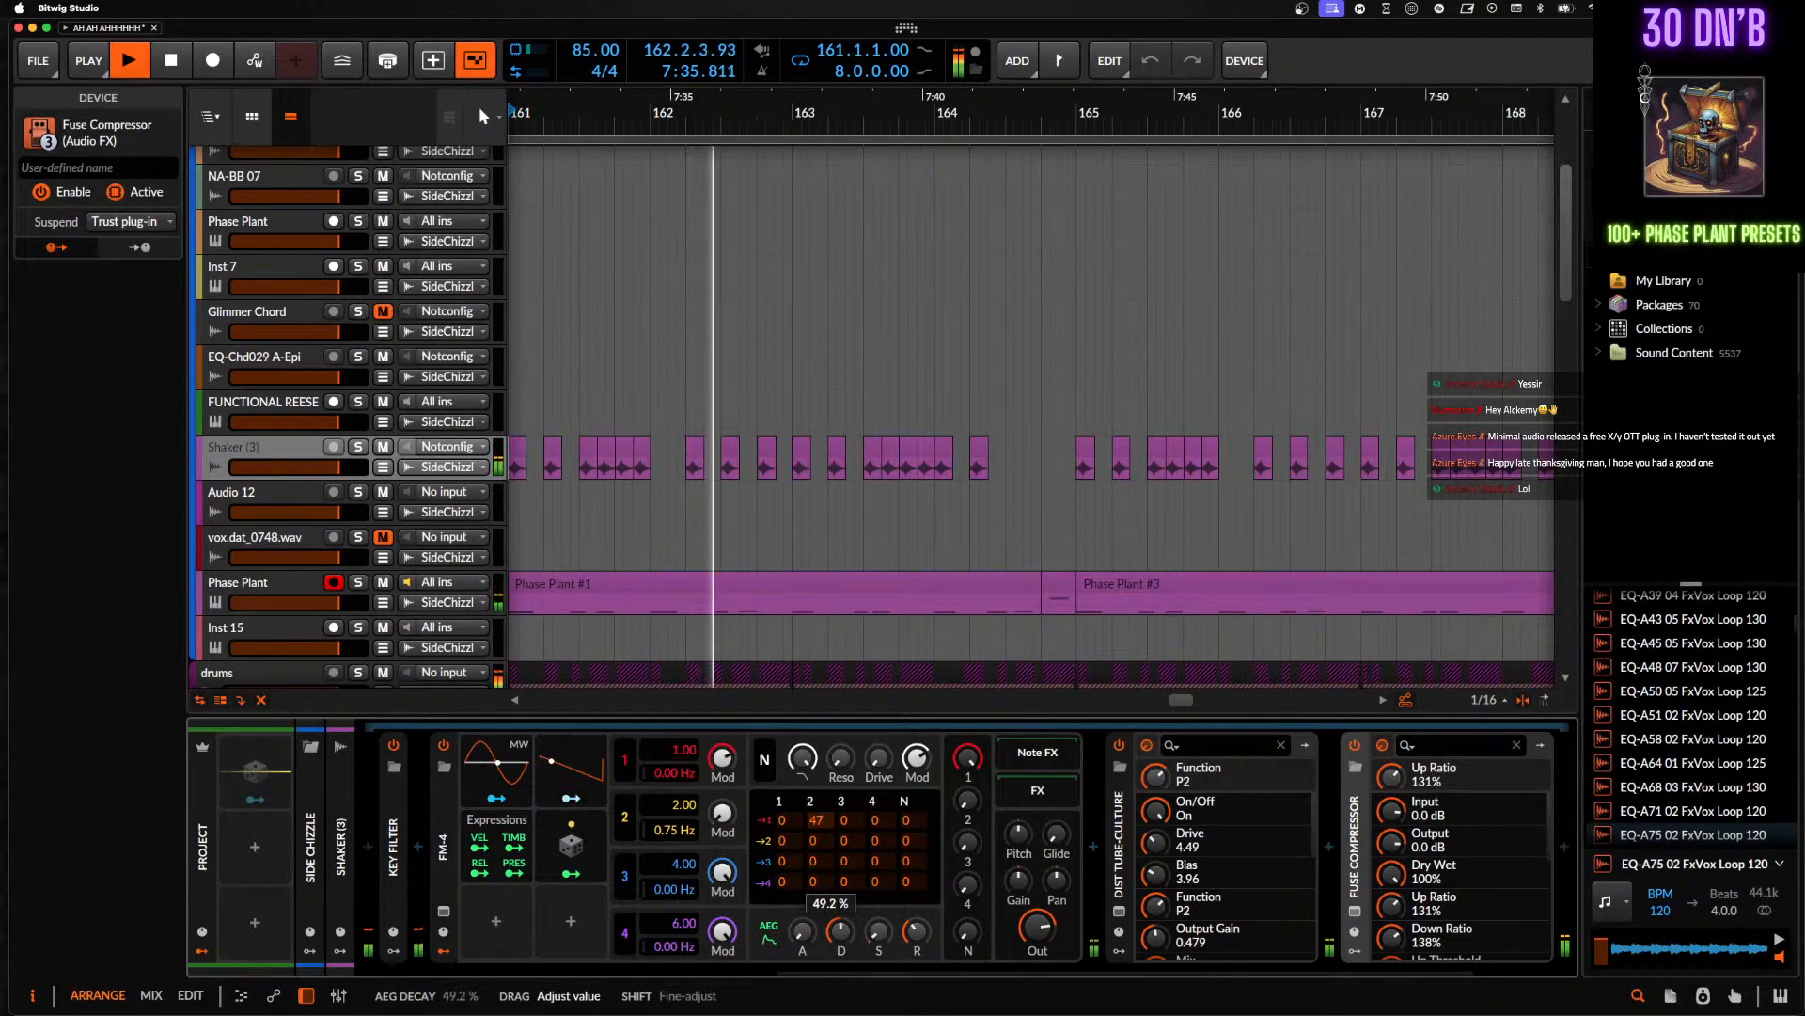
pyautogui.hscroll(-3, 646, 865)
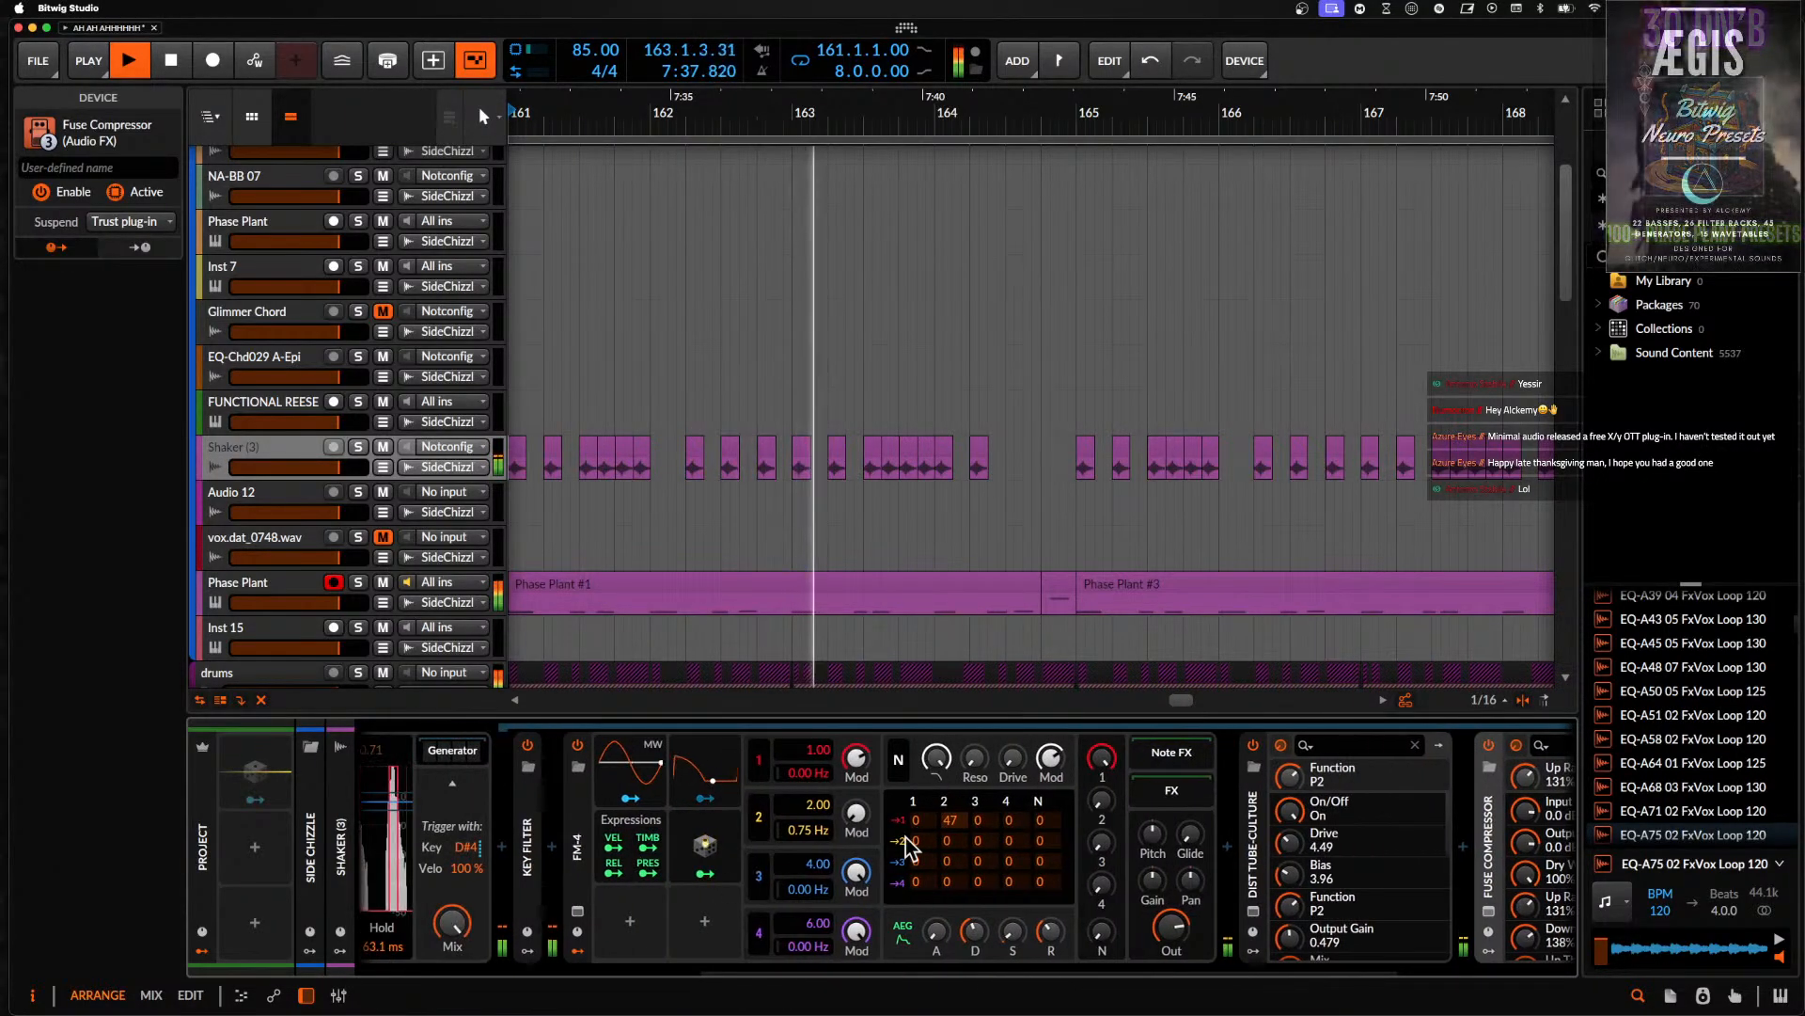
pyautogui.rightClick(1160, 840)
pyautogui.click(1154, 844)
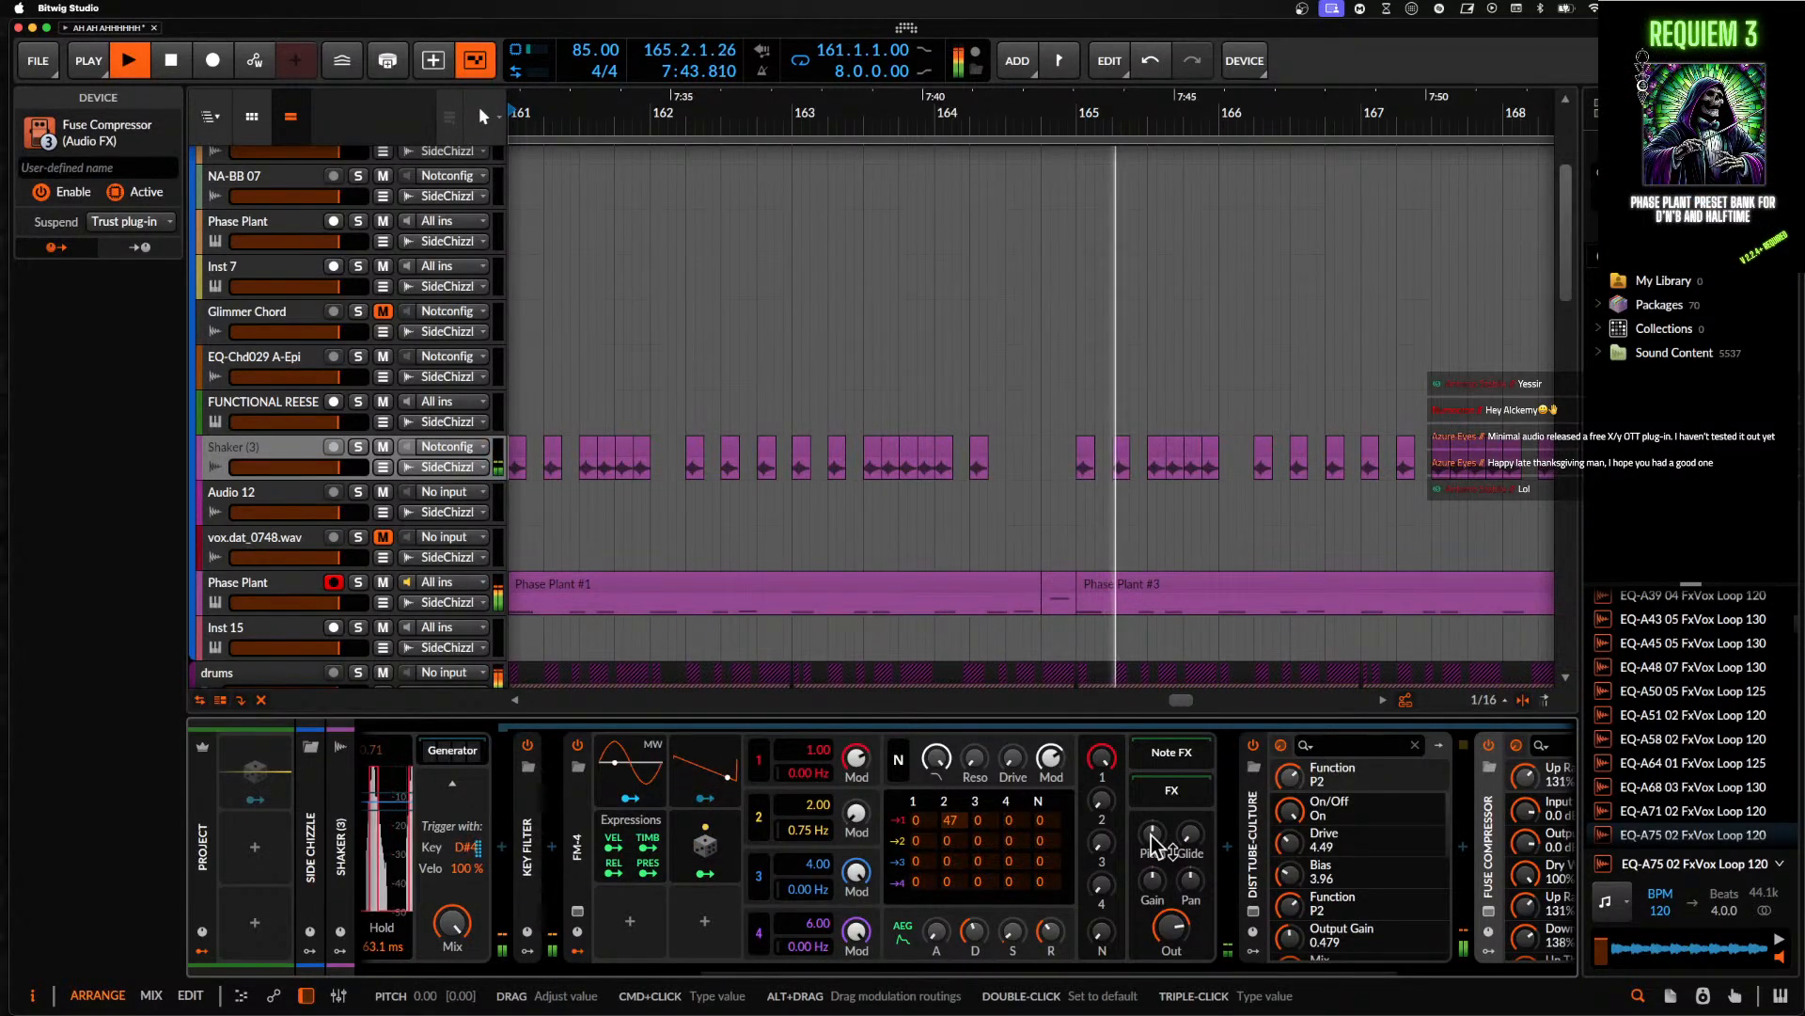
pyautogui.hscroll(-3, 1157, 843)
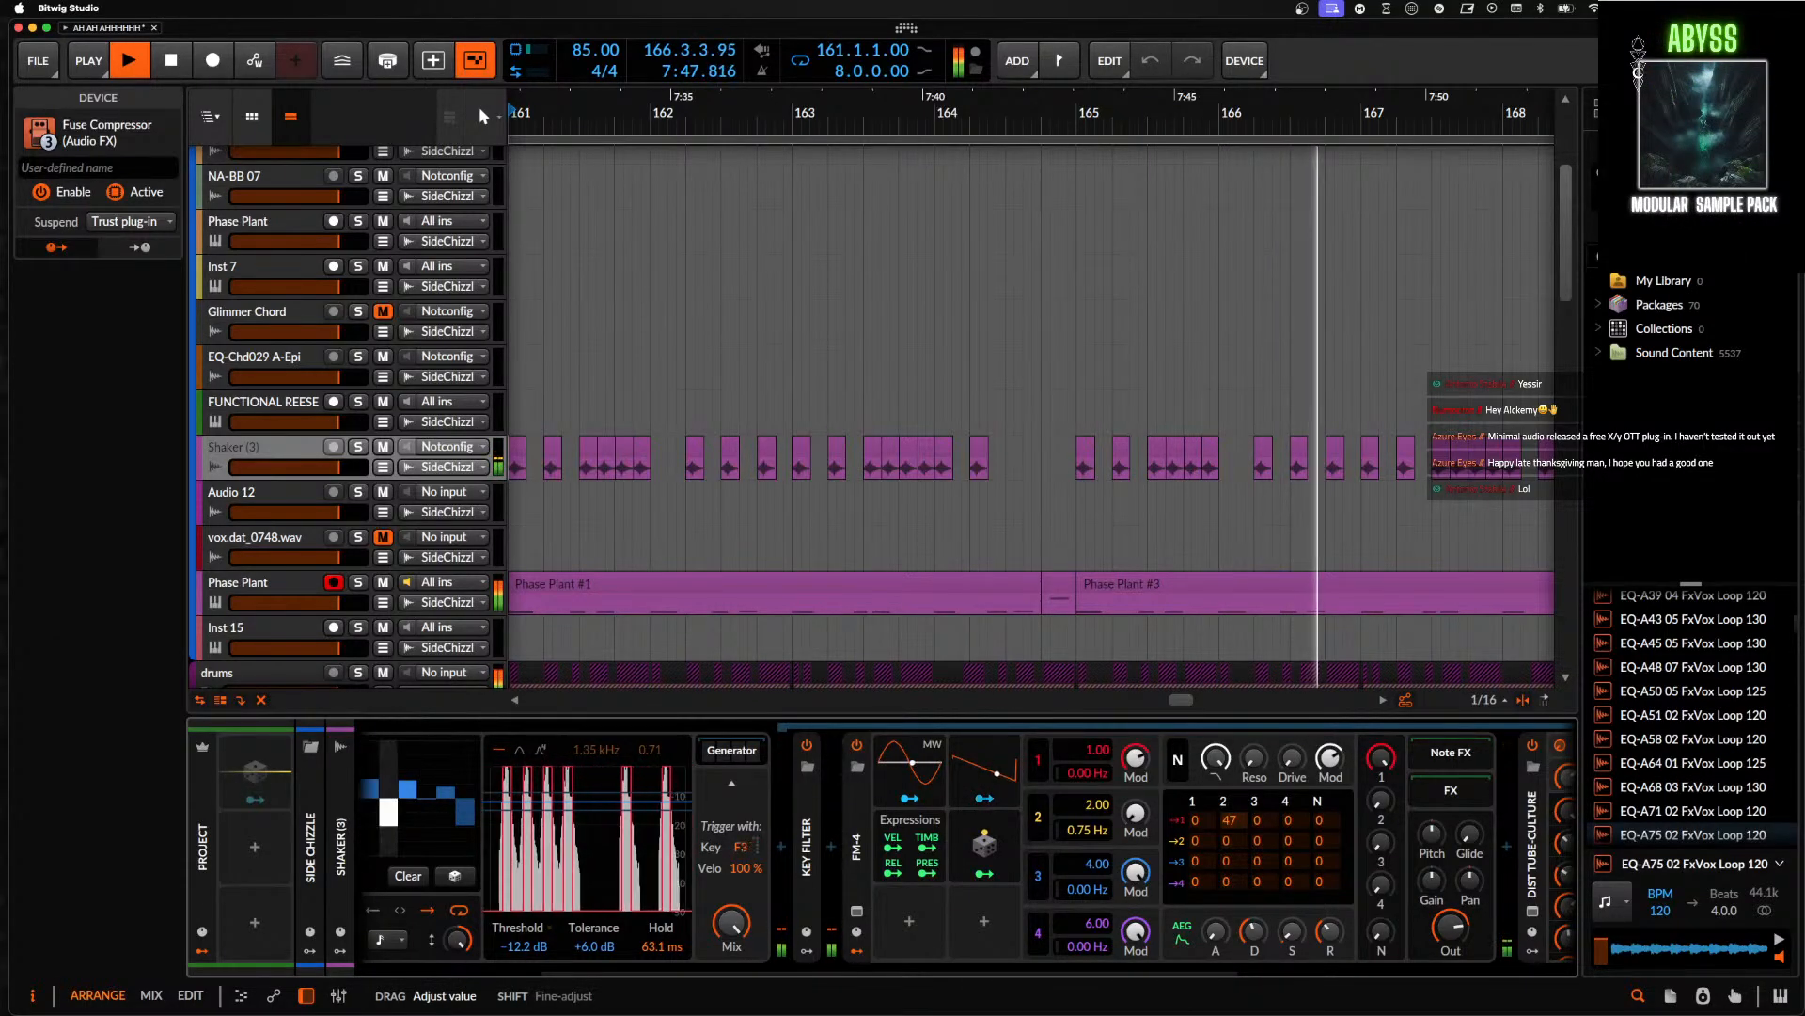
pyautogui.click(863, 811)
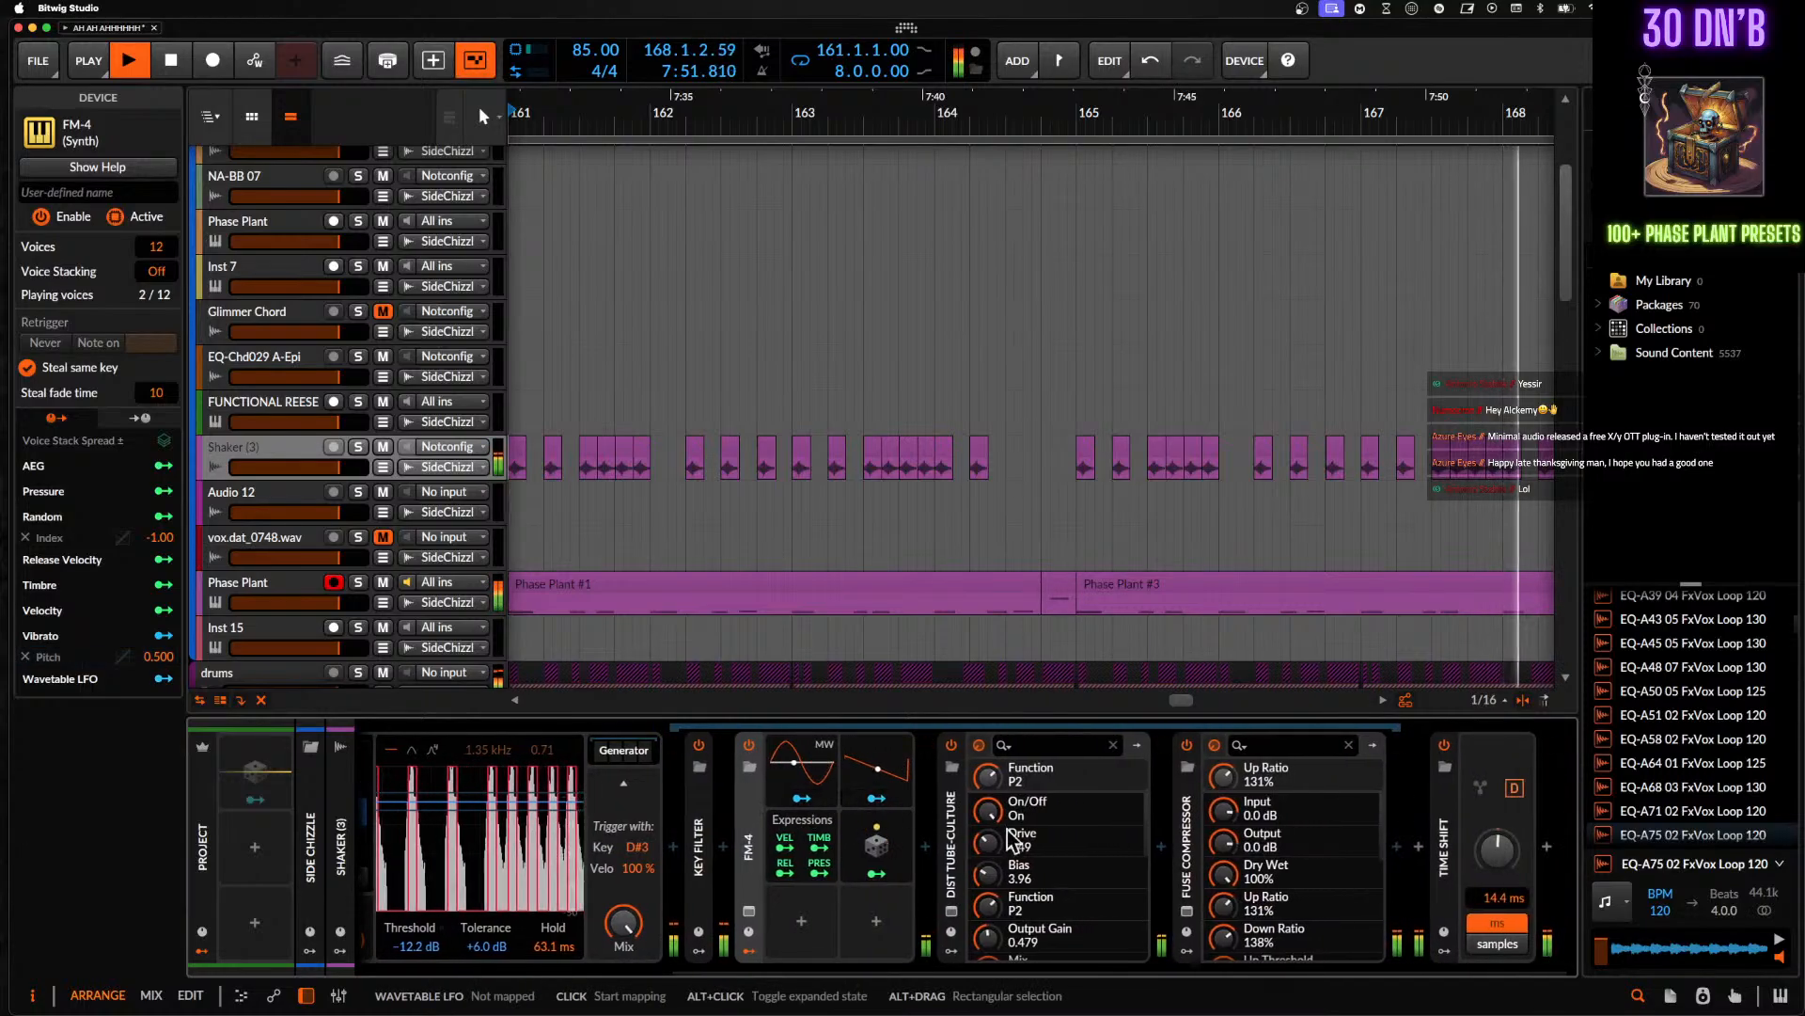
# - Stop playback, insert a Reverb between the Dist TUBE-CULTURE and the Fuse Compressor, and restart playback to hear it
pyautogui.press('space')
pyautogui.click(1163, 850)
pyautogui.write('REVER')
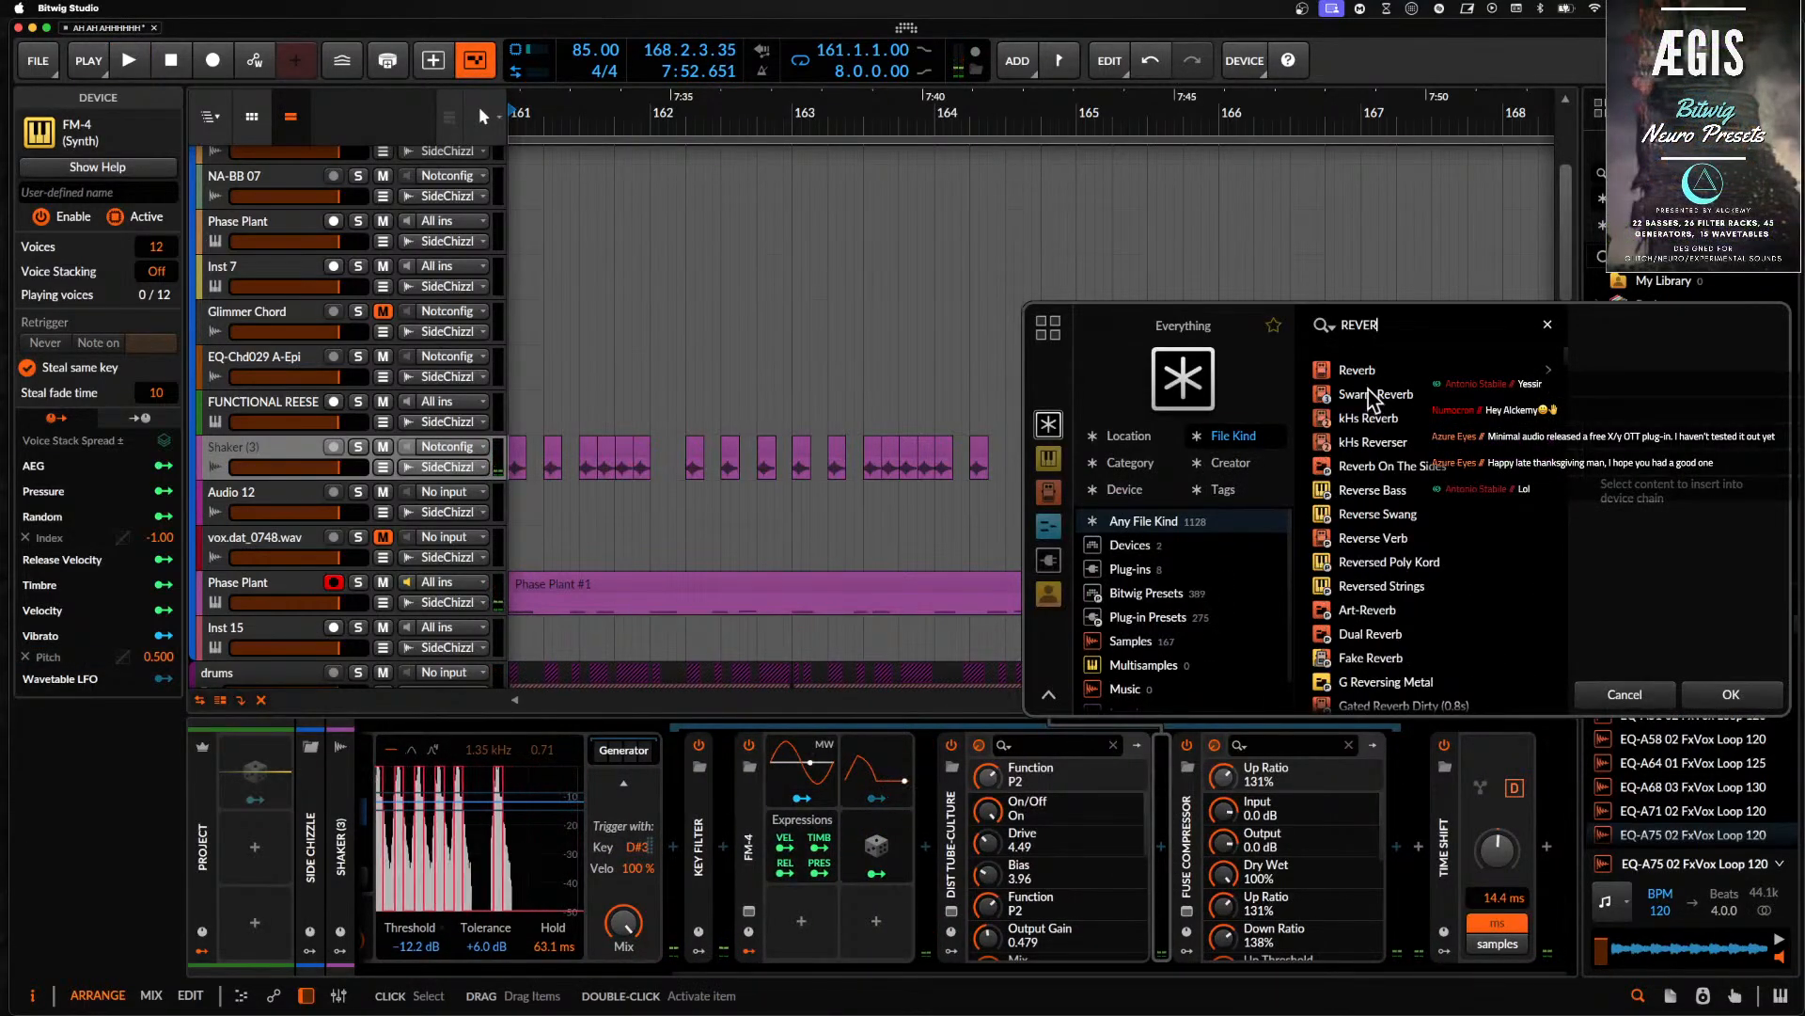
pyautogui.click(1713, 706)
pyautogui.press('space')
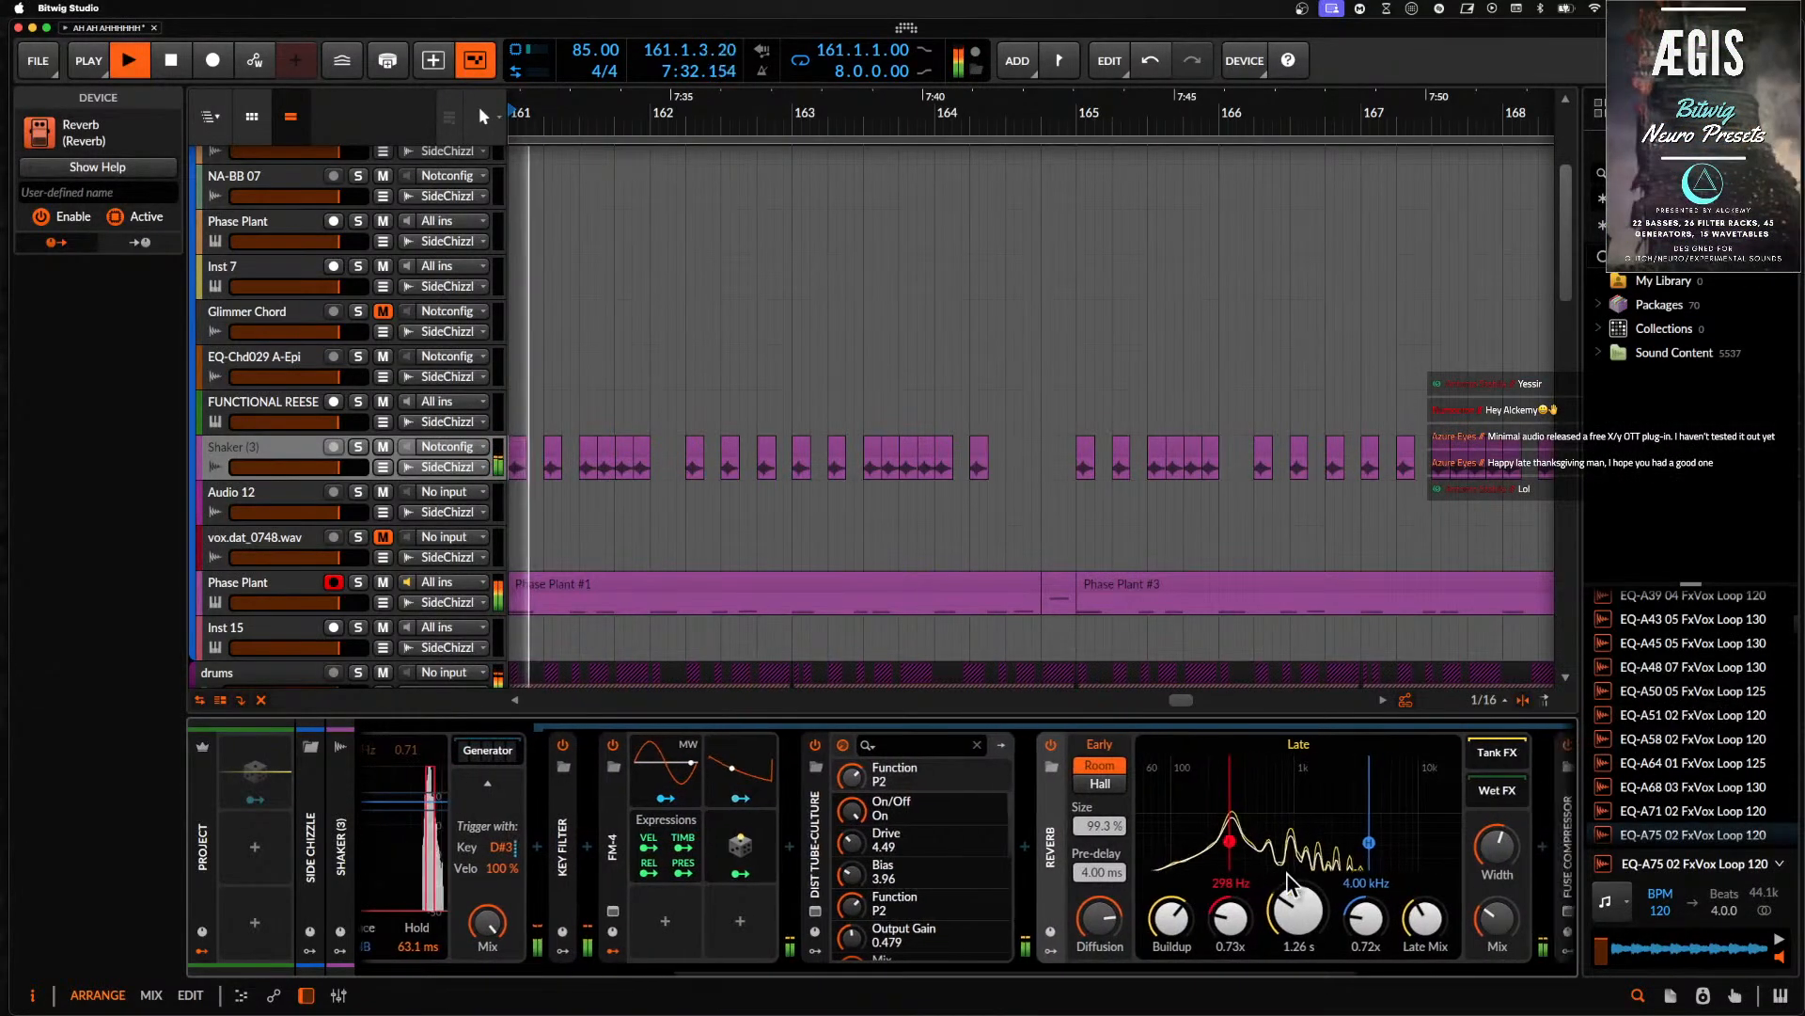
# - Fine-tune the Reverb's mix, and collapse the Reverb and Dist TUBE-CULTURE devices
pyautogui.moveTo(1411, 918); pyautogui.dragTo(1411, 927)
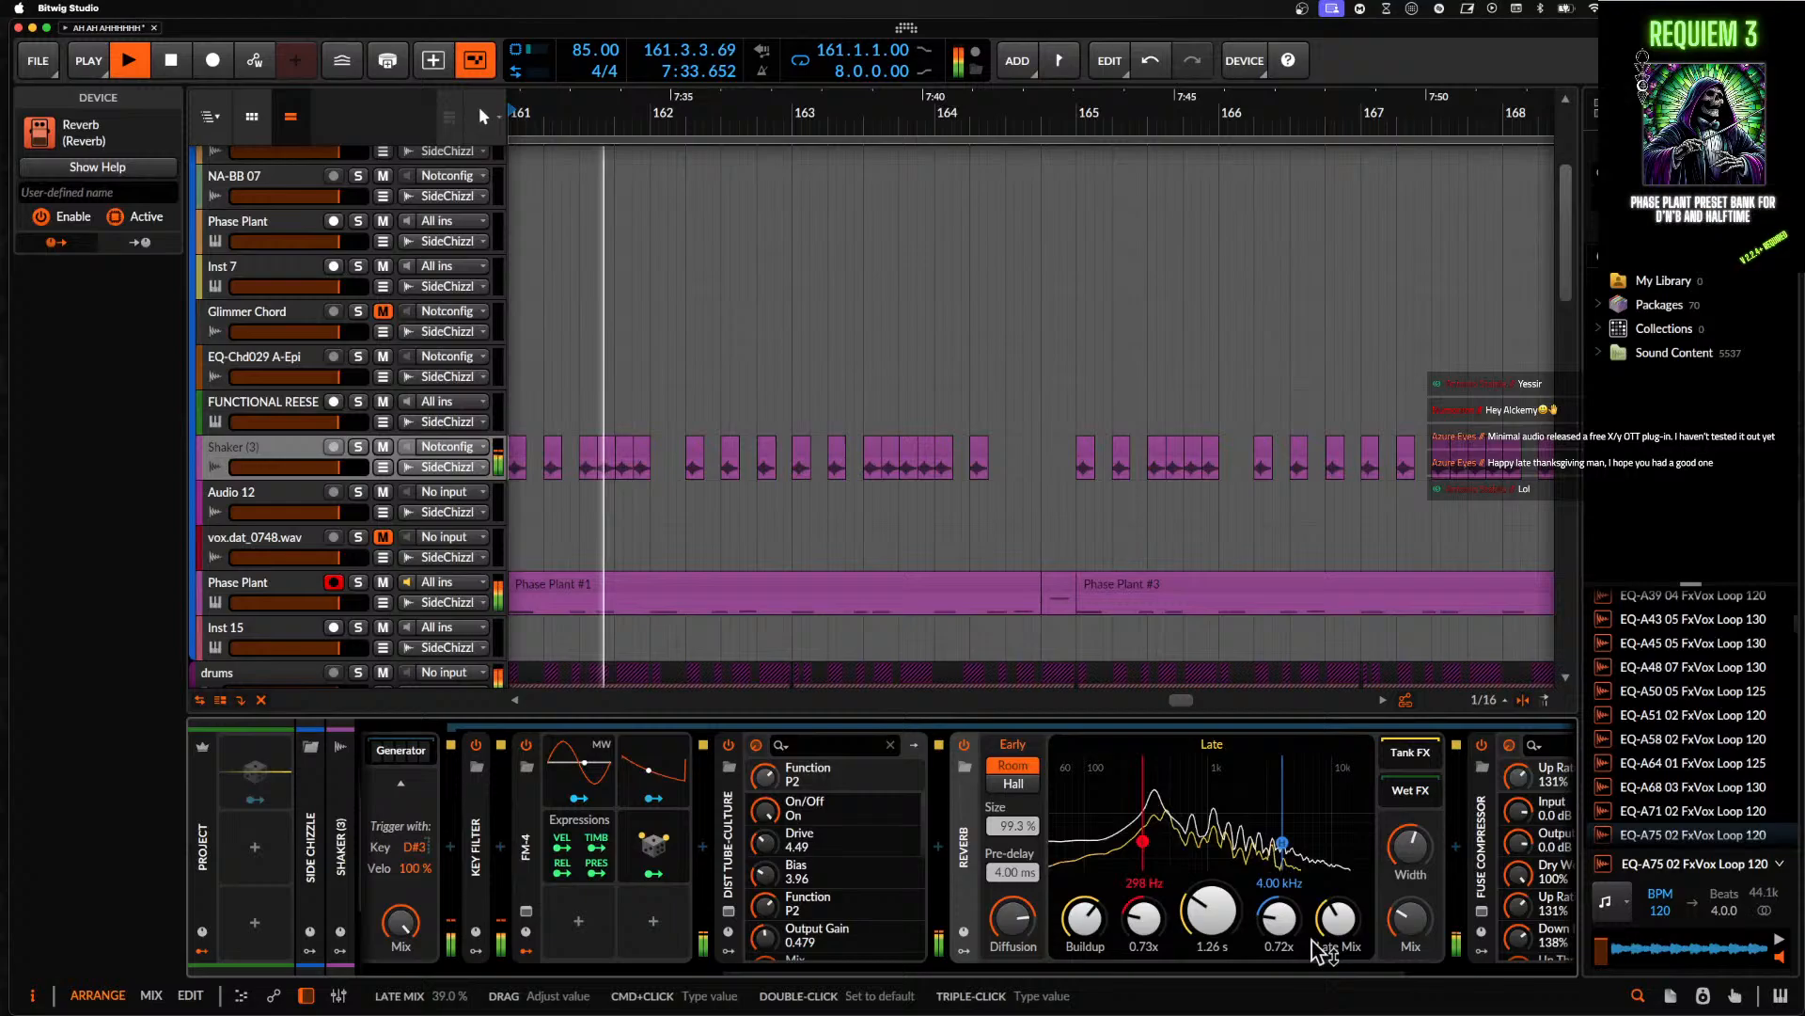
pyautogui.doubleClick(966, 849)
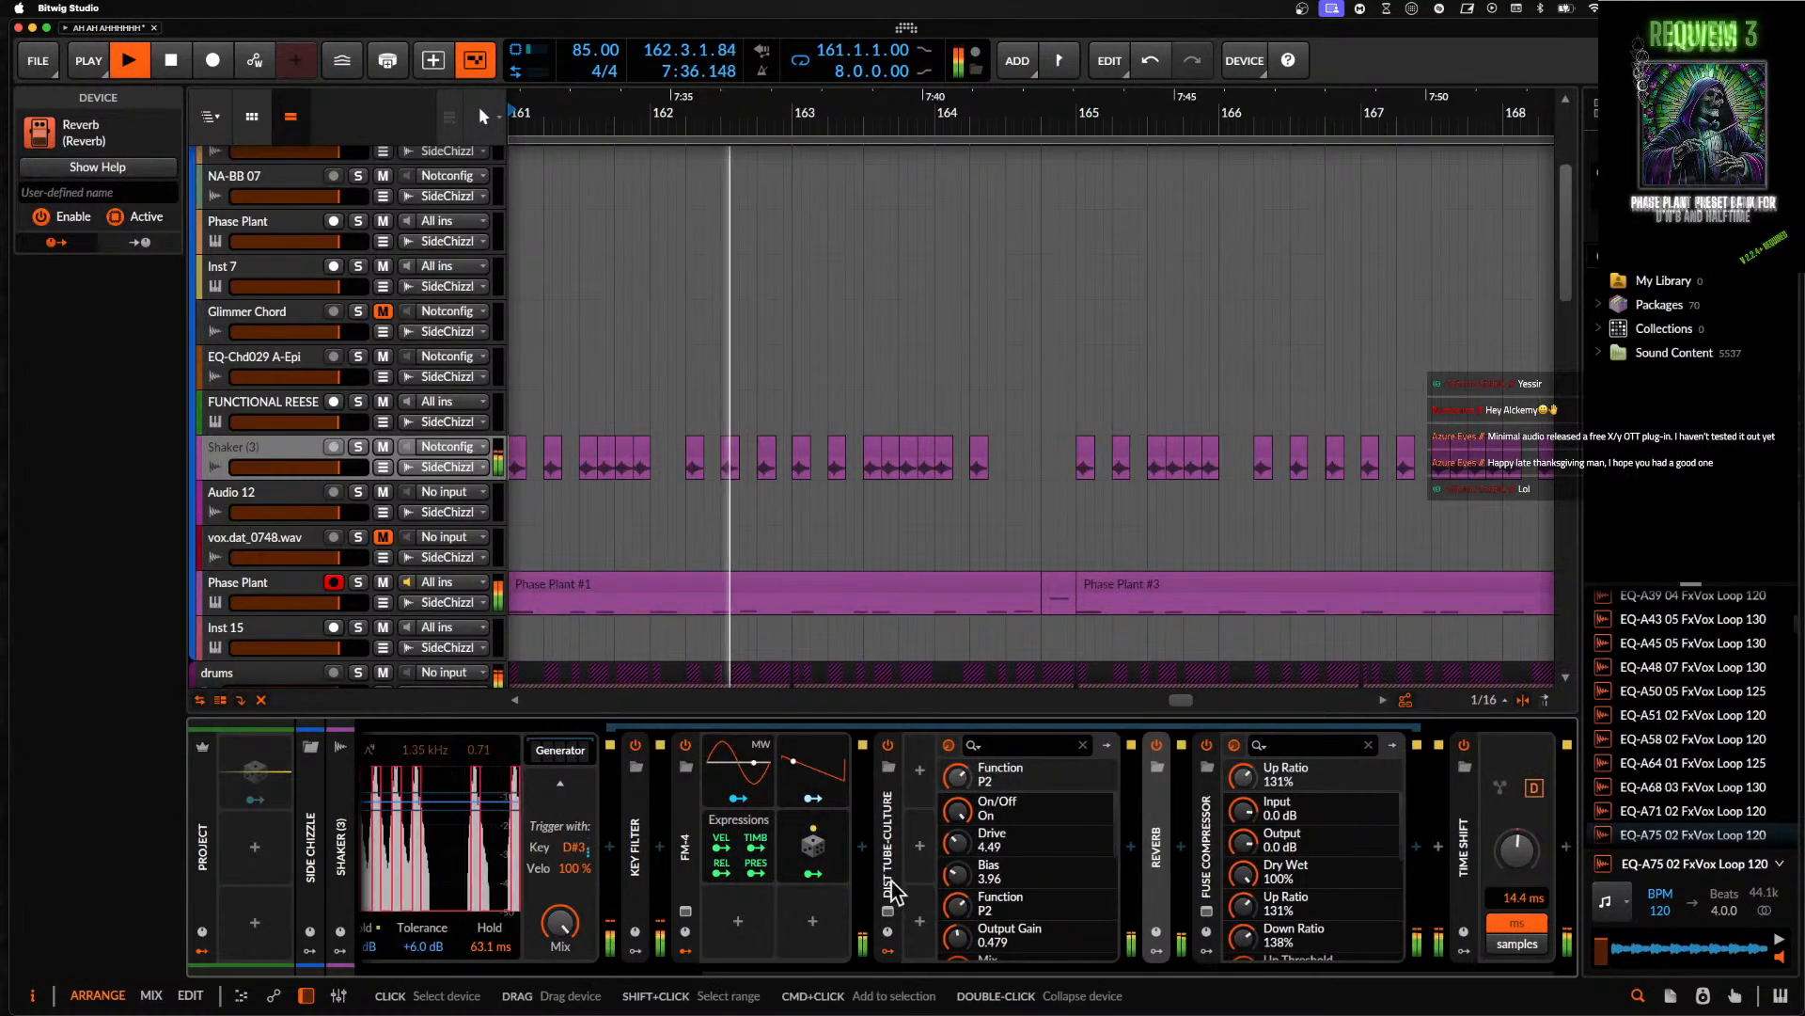
pyautogui.doubleClick(891, 937)
# - Unmute the HIMALAYAN 12 track and bring up its device chain
pyautogui.scroll(-6, 866, 515)
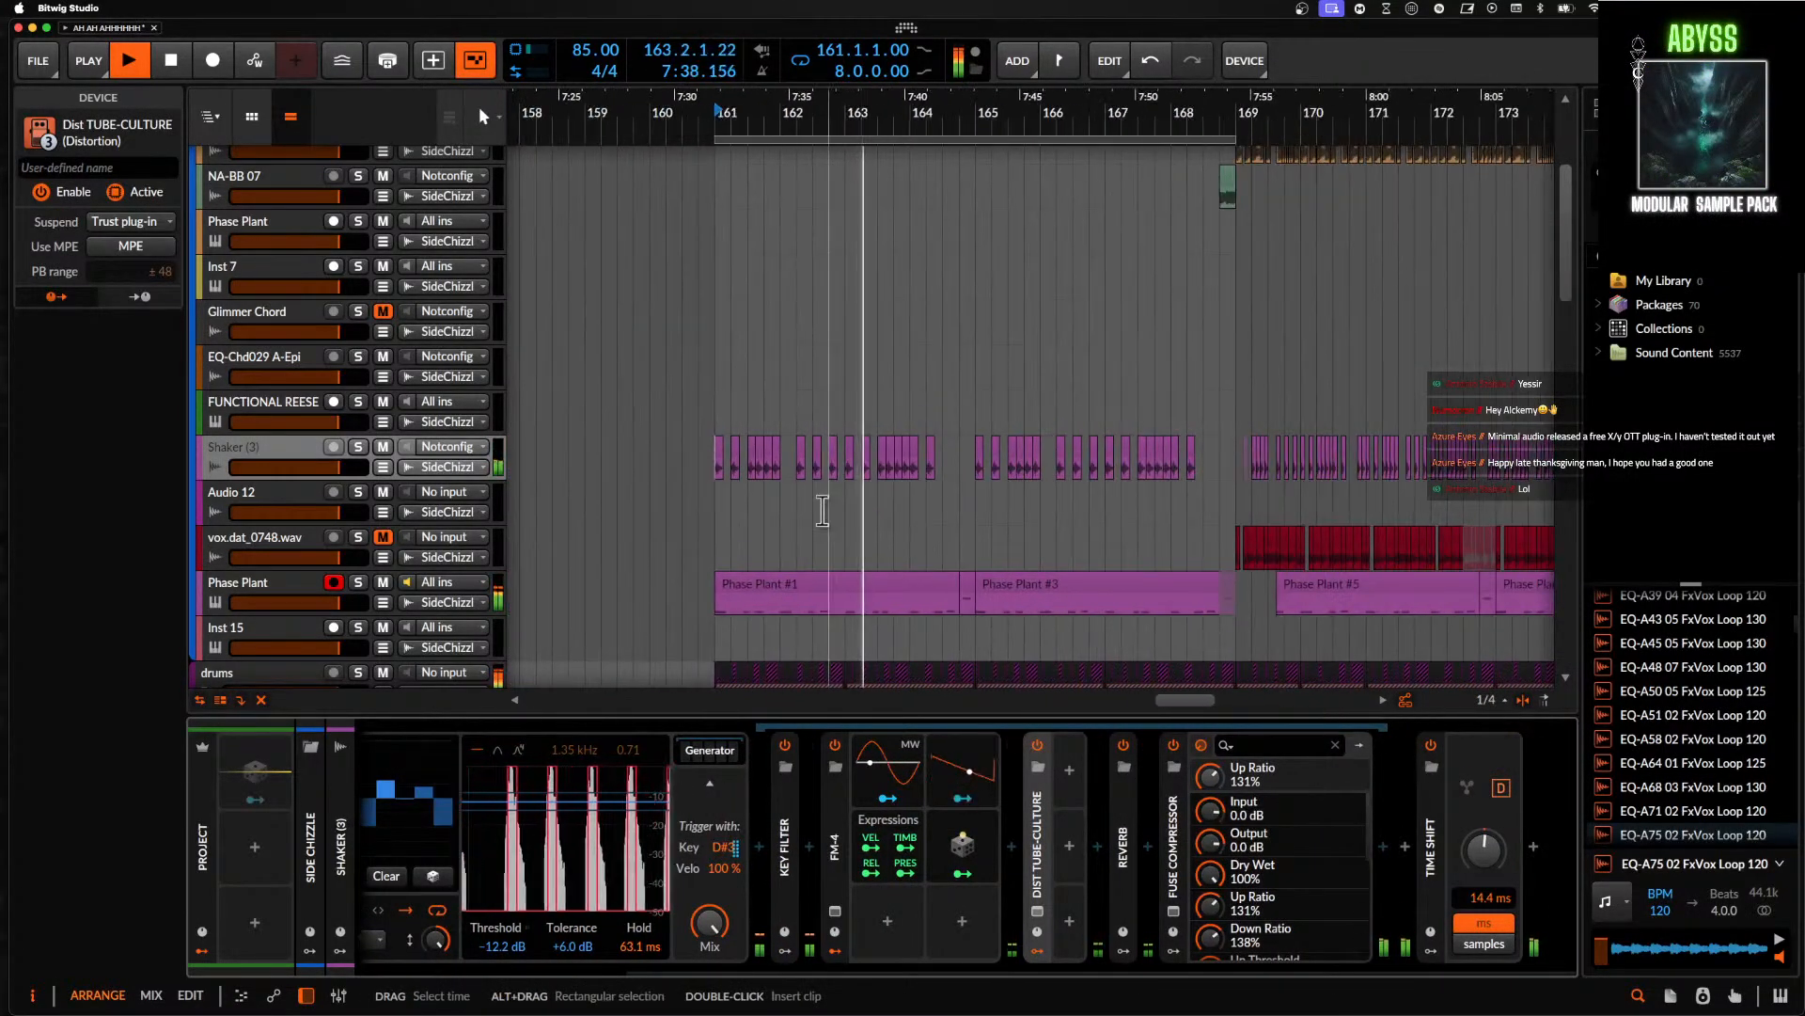
pyautogui.click(762, 504)
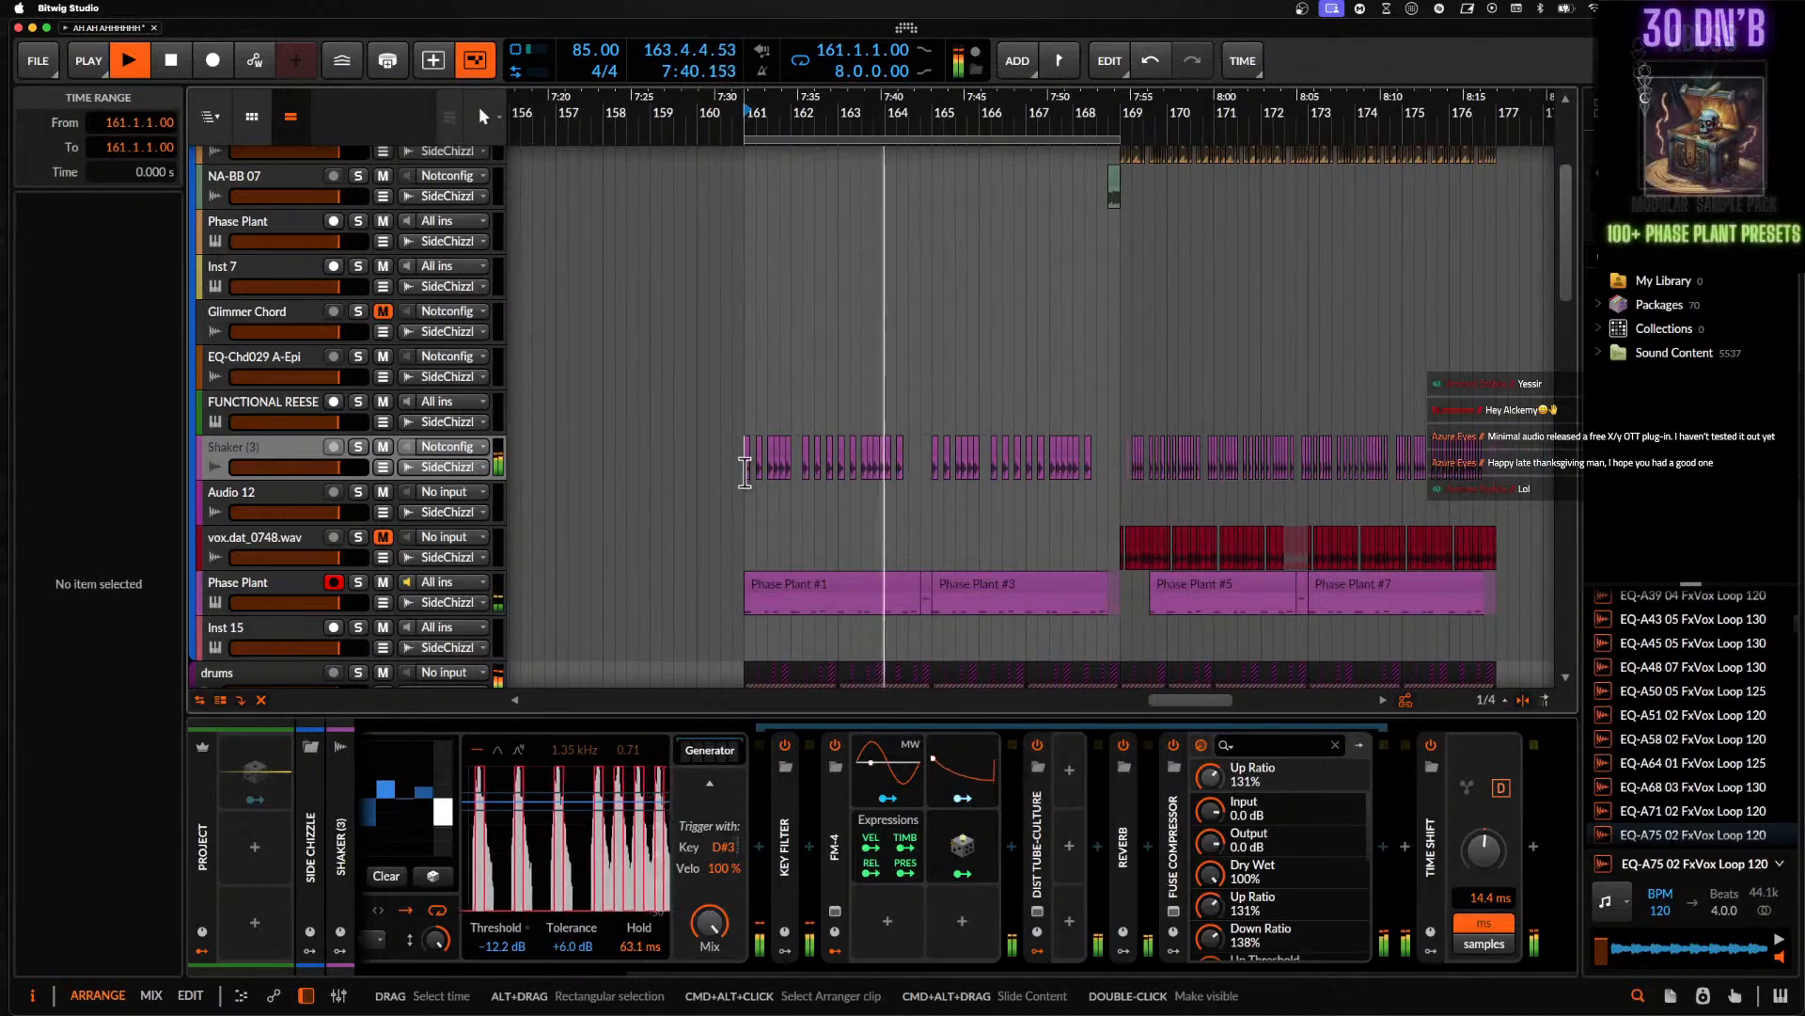
pyautogui.scroll(5, 748, 479)
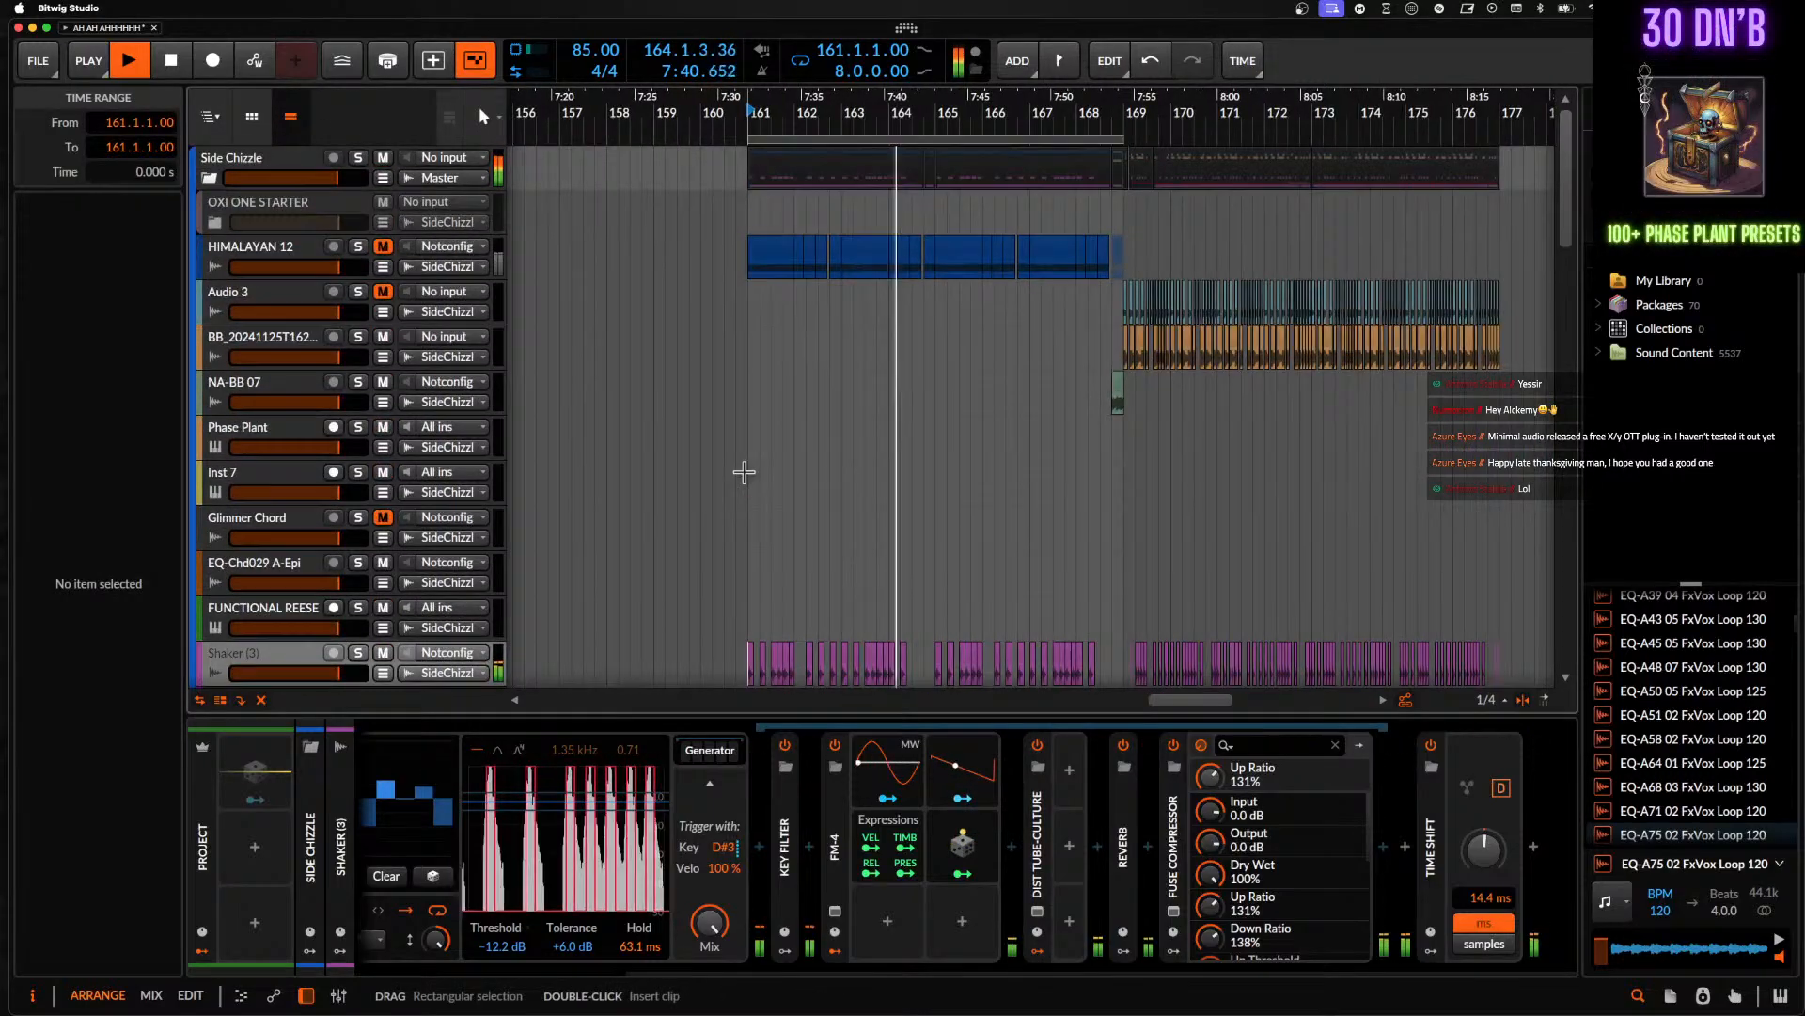
pyautogui.click(384, 247)
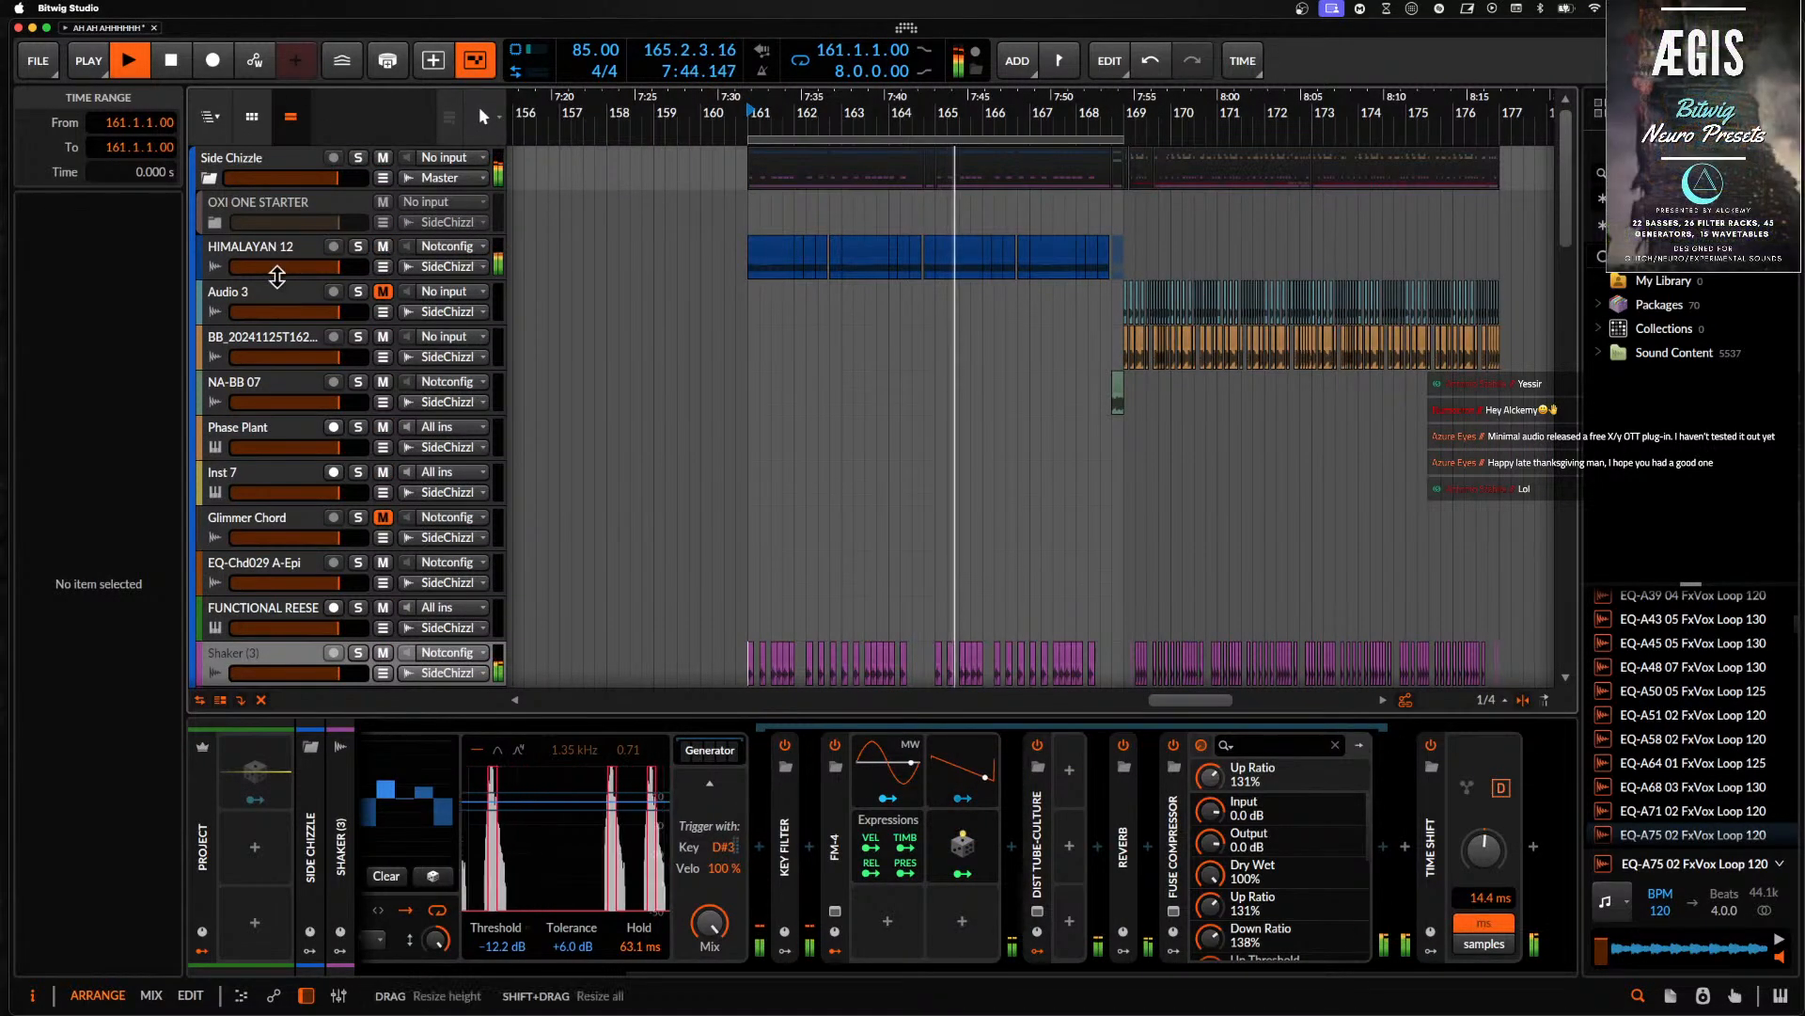
pyautogui.click(282, 250)
pyautogui.scroll(-5, 709, 306)
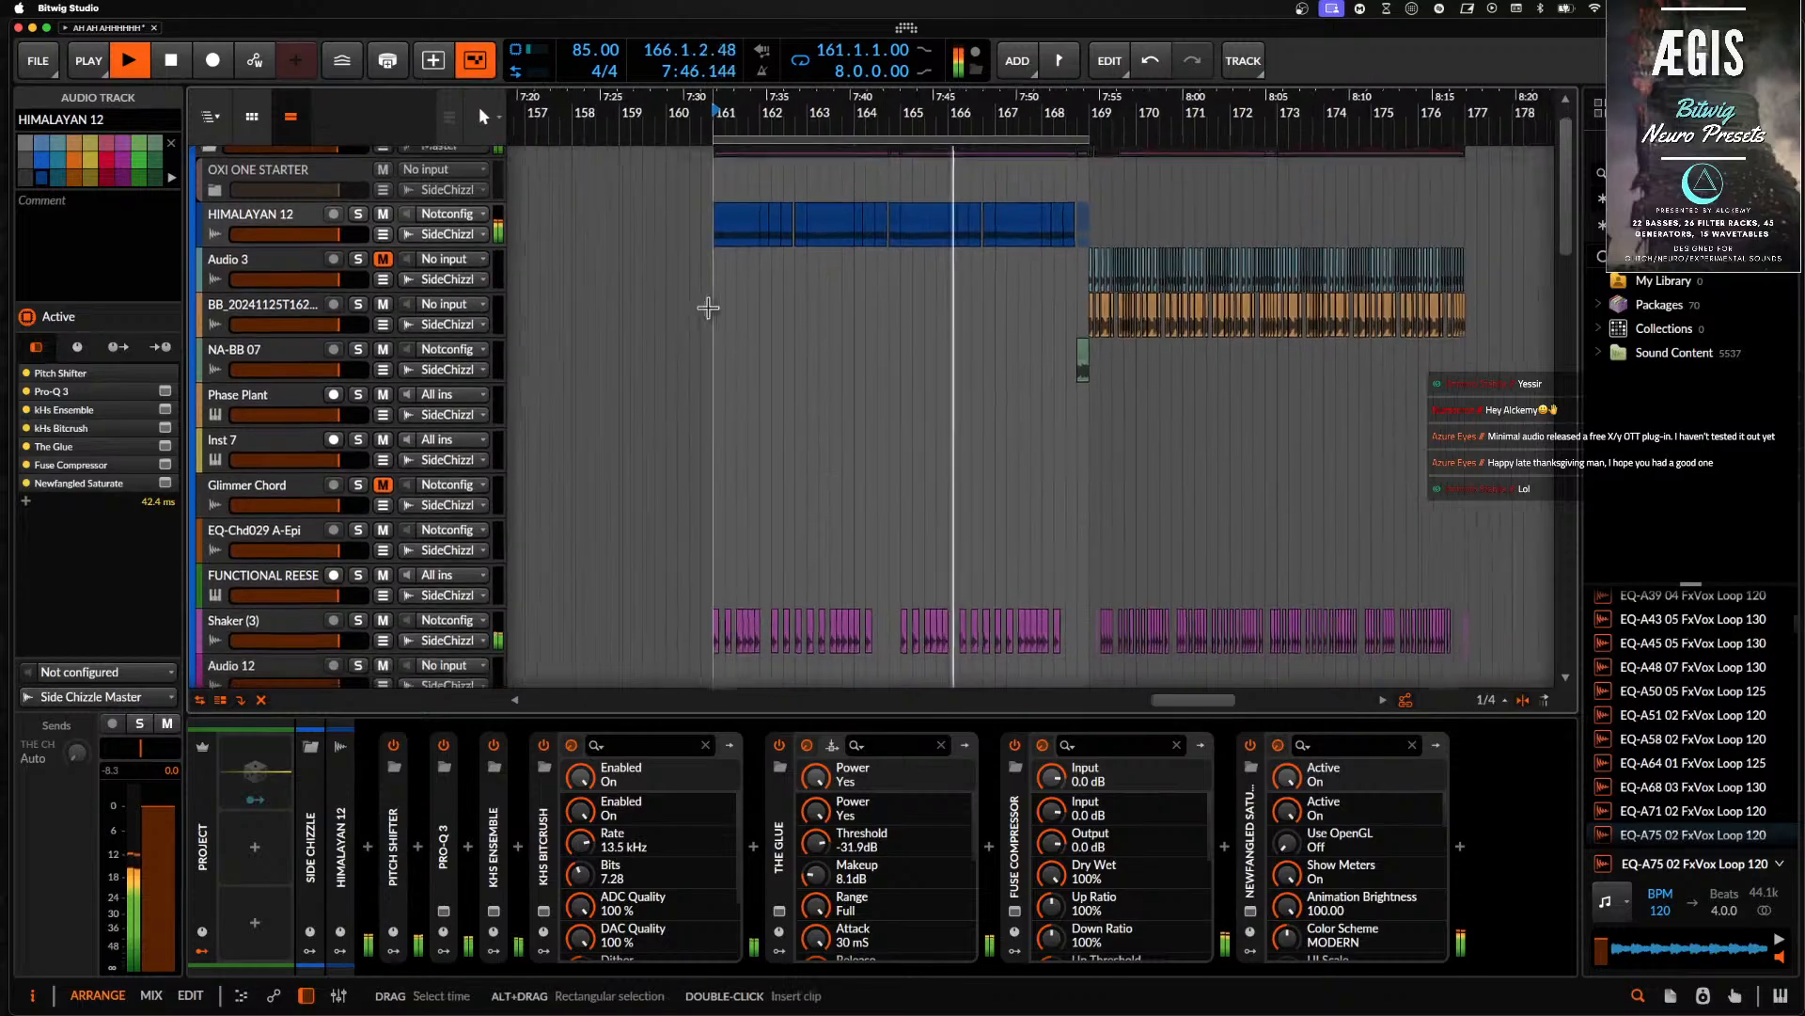
pyautogui.scroll(5, 710, 307)
pyautogui.scroll(2, 710, 307)
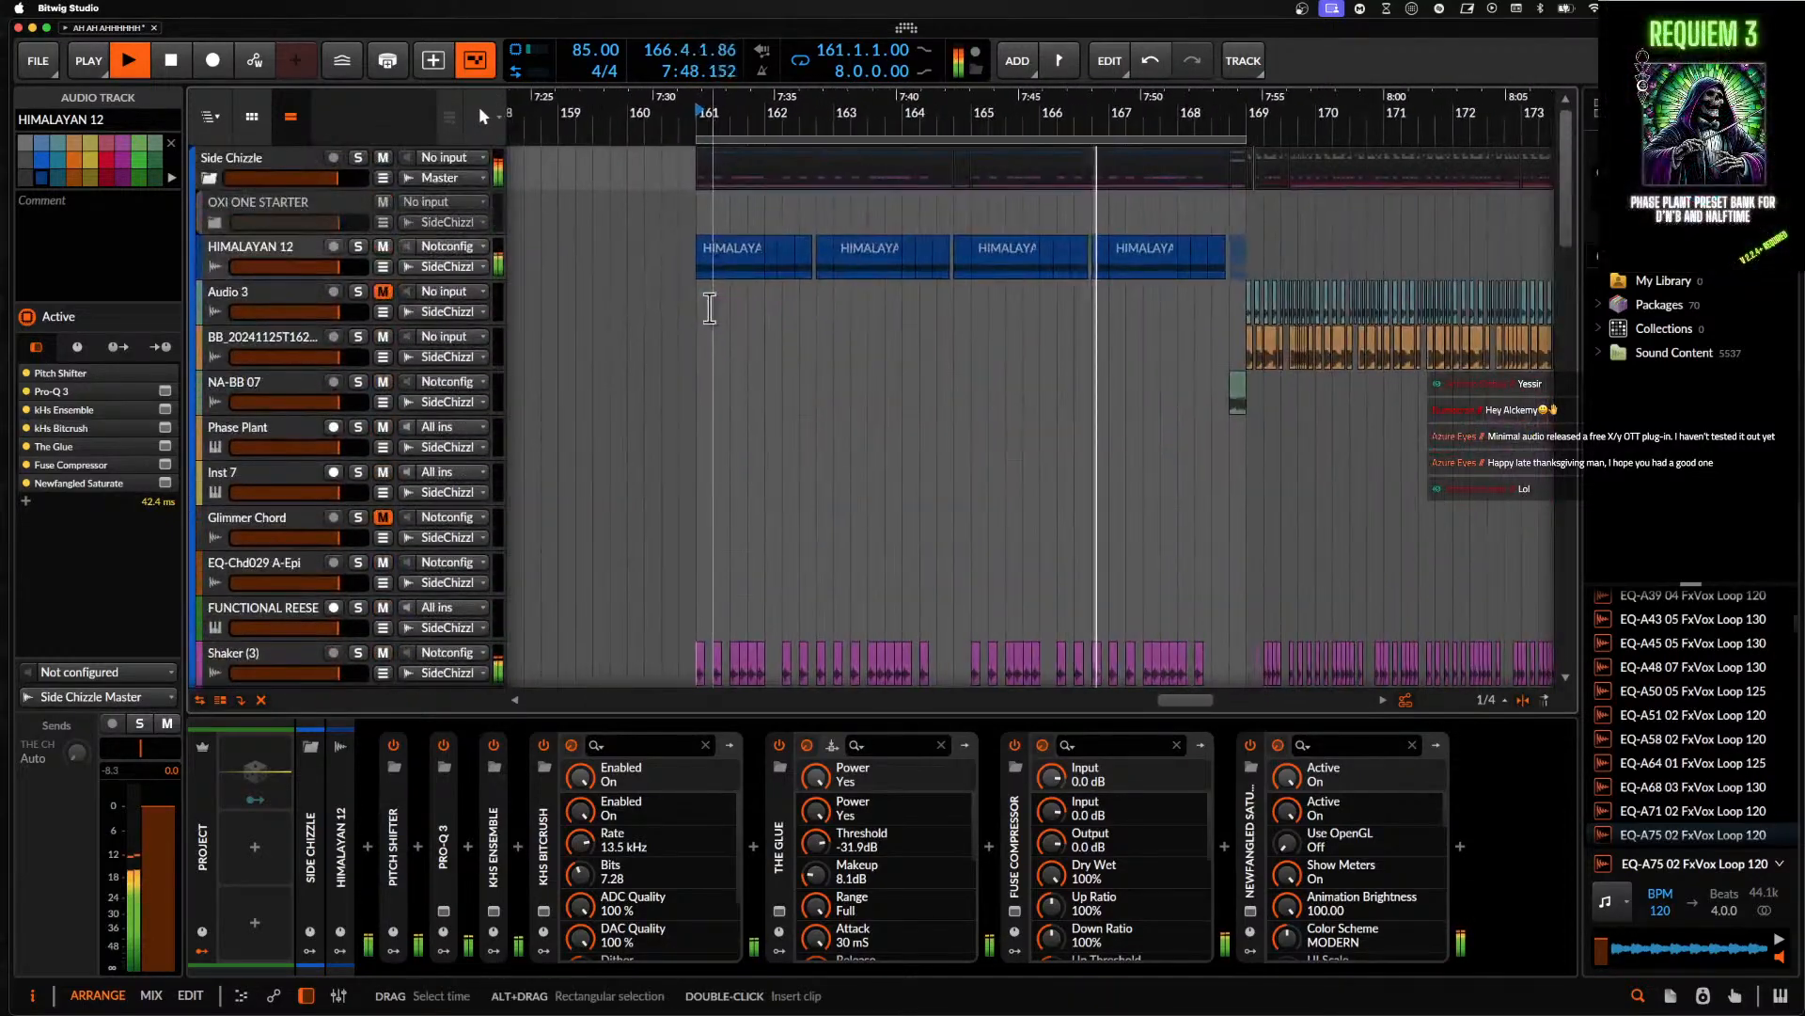
pyautogui.doubleClick(286, 257)
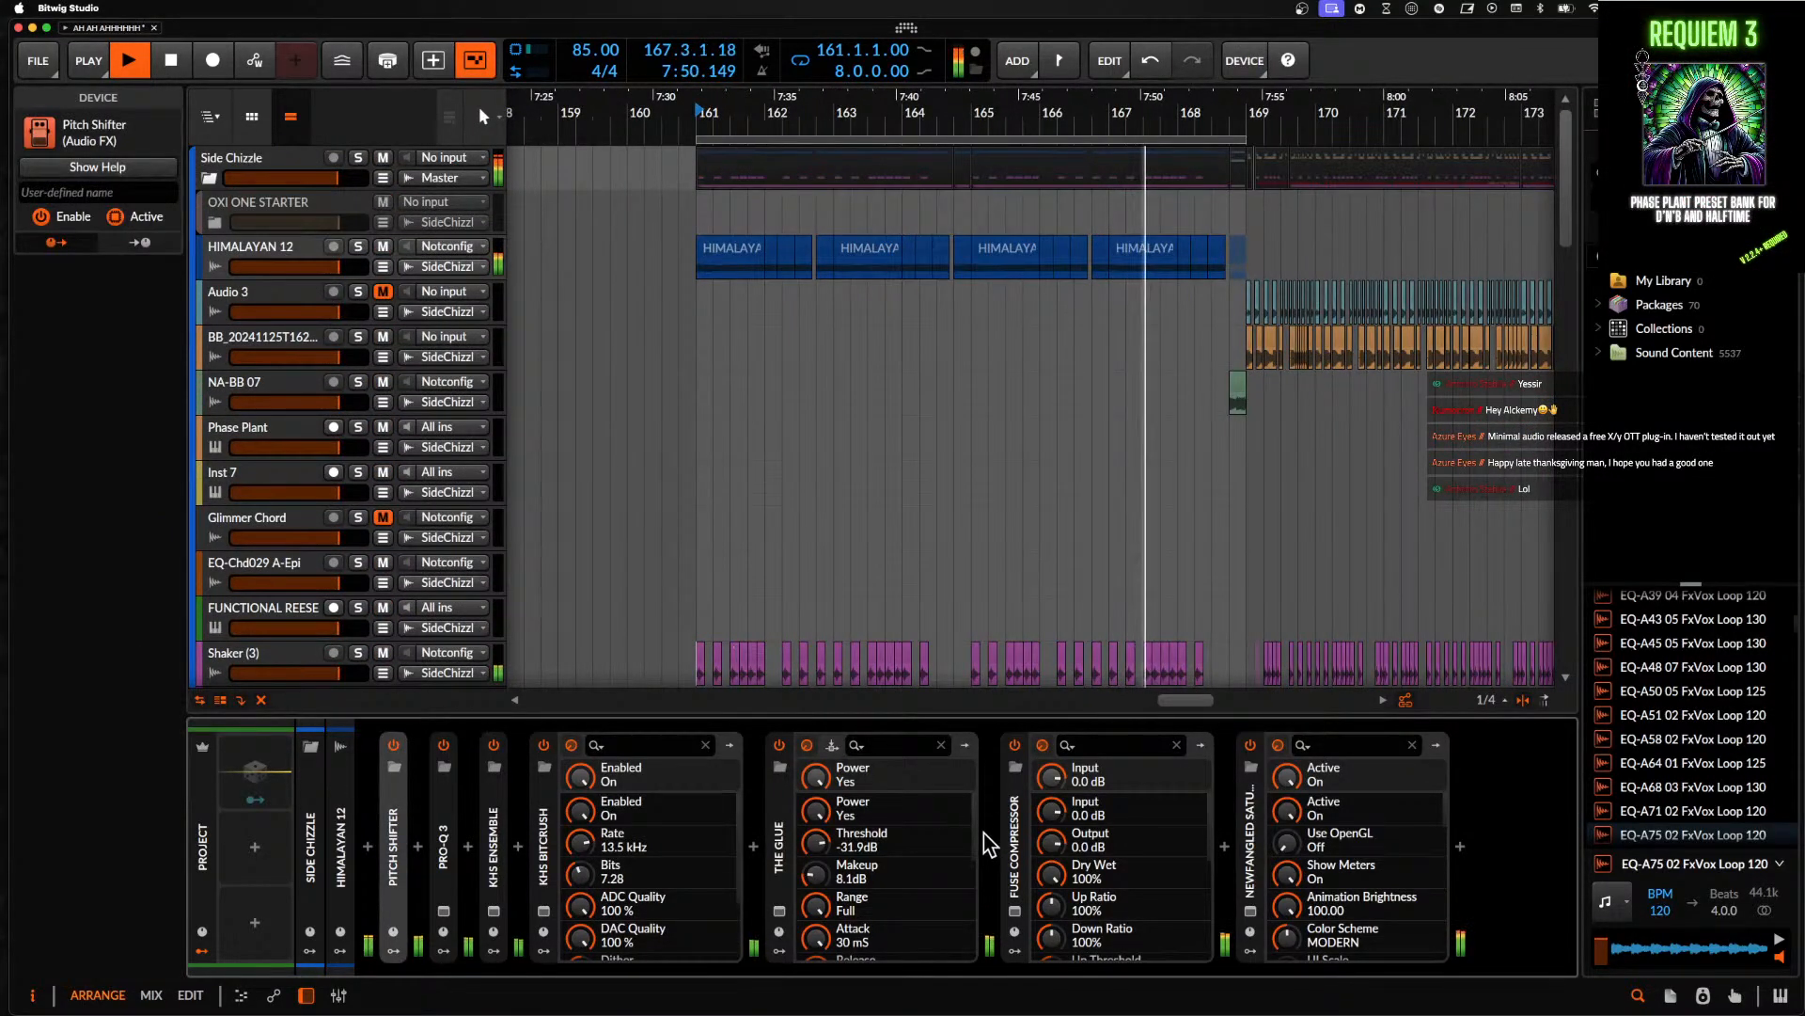
# - Insert the kHs Trance Gate between The Glue and the Fuse Compressor on the HIMALAYAN 12 track
pyautogui.click(987, 845)
pyautogui.write('TRACE')
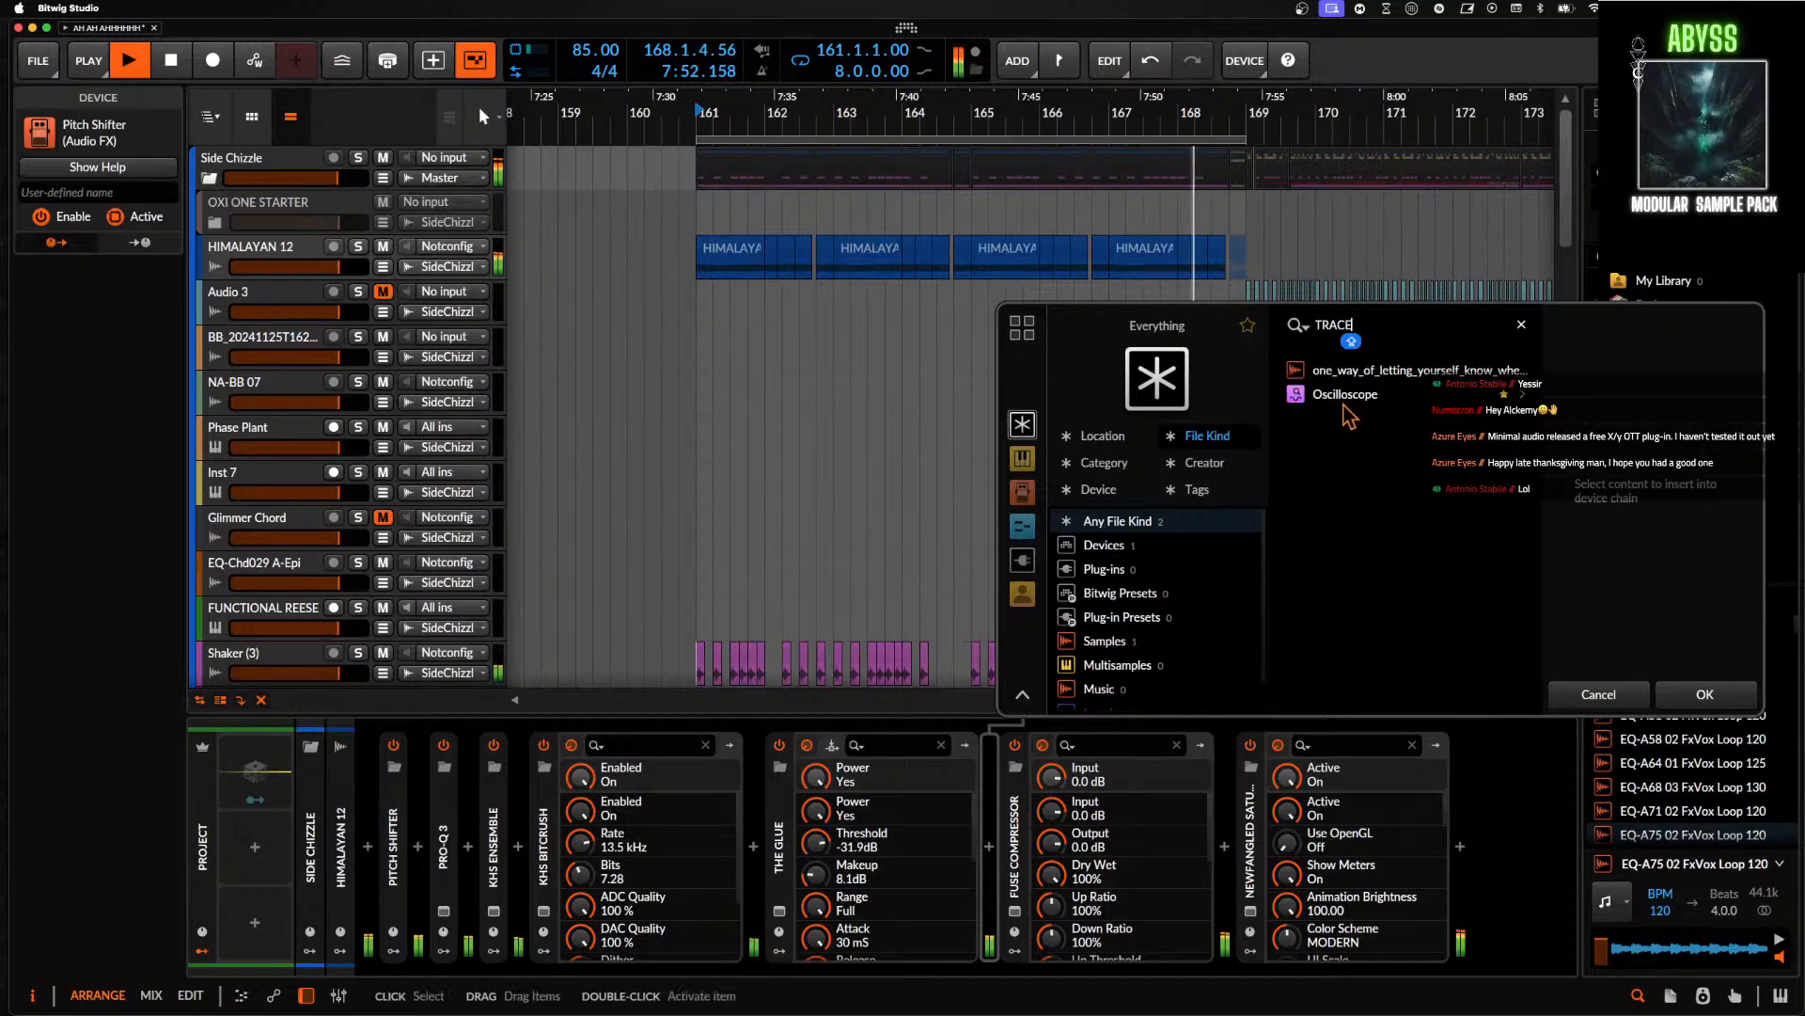
pyautogui.press('BackSpace')
pyautogui.press('BackSpace')
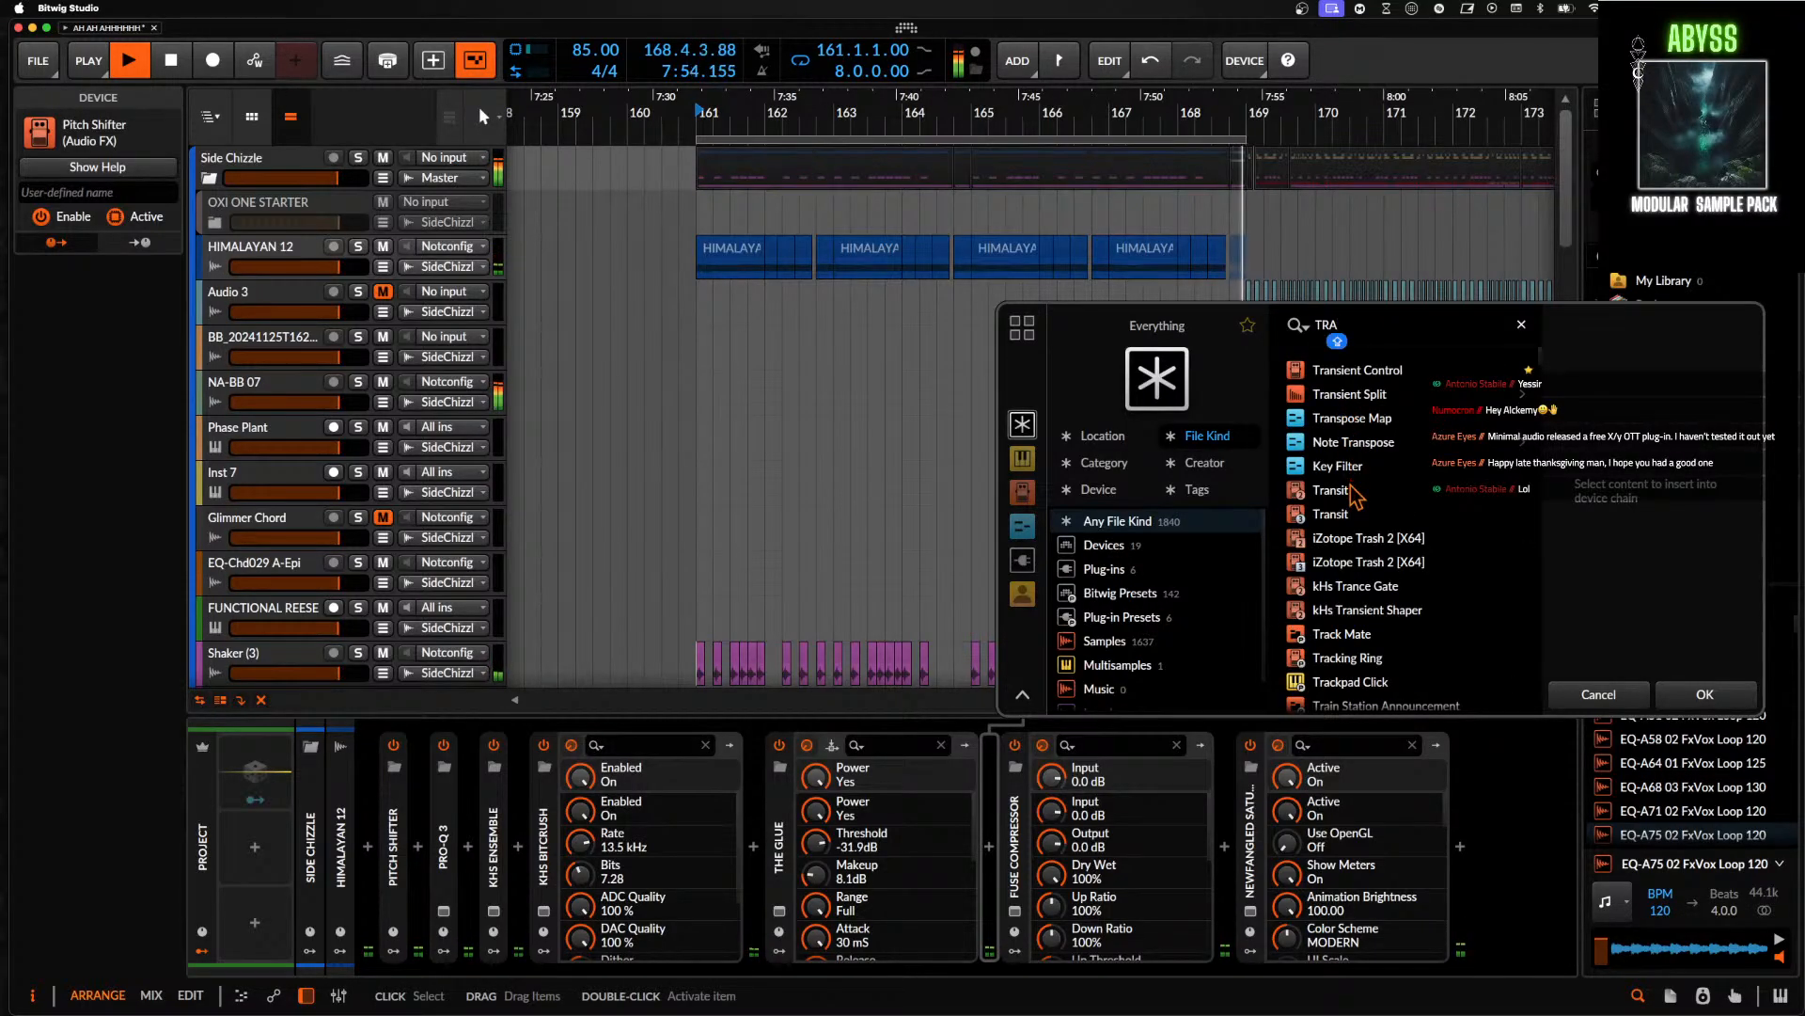
pyautogui.write('NCE')
pyautogui.click(1332, 375)
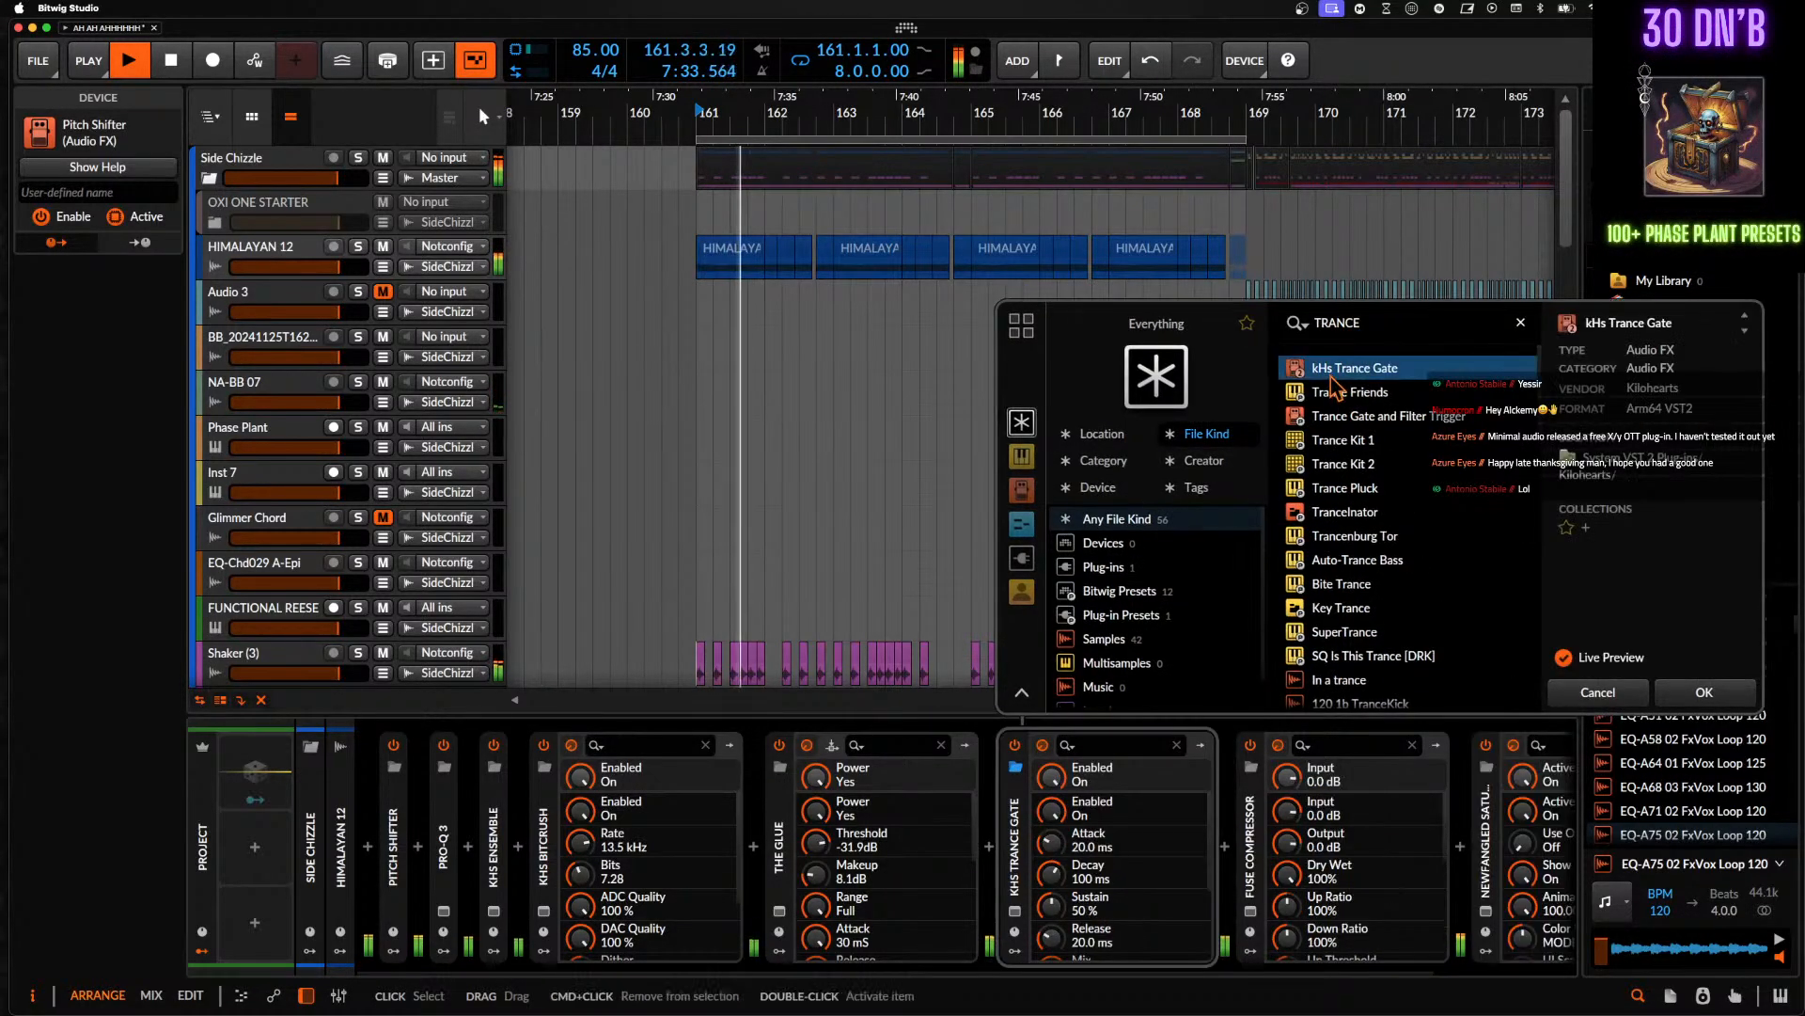
pyautogui.click(1694, 696)
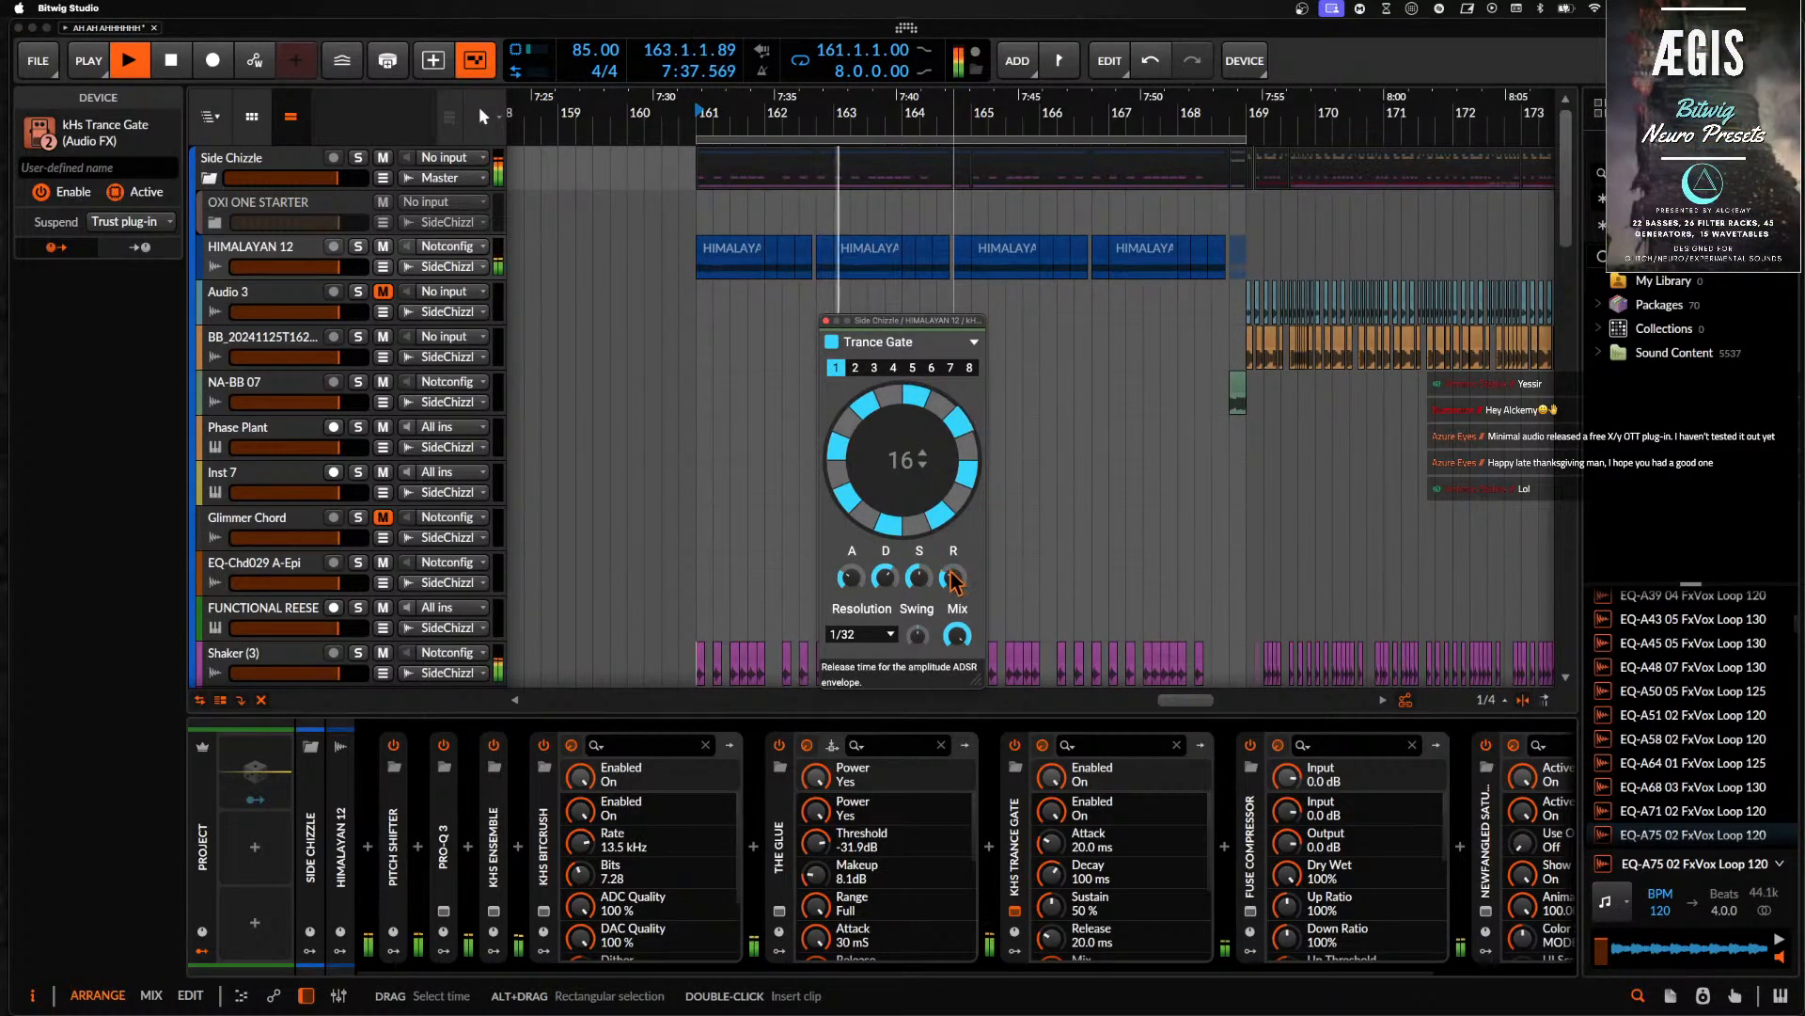
# - Set the Trance Gate's attack to 5 ms and sustain to 40 %, close its window and select the first HIMALAYAN 12 clip
pyautogui.moveTo(861, 576); pyautogui.dragTo(867, 617)
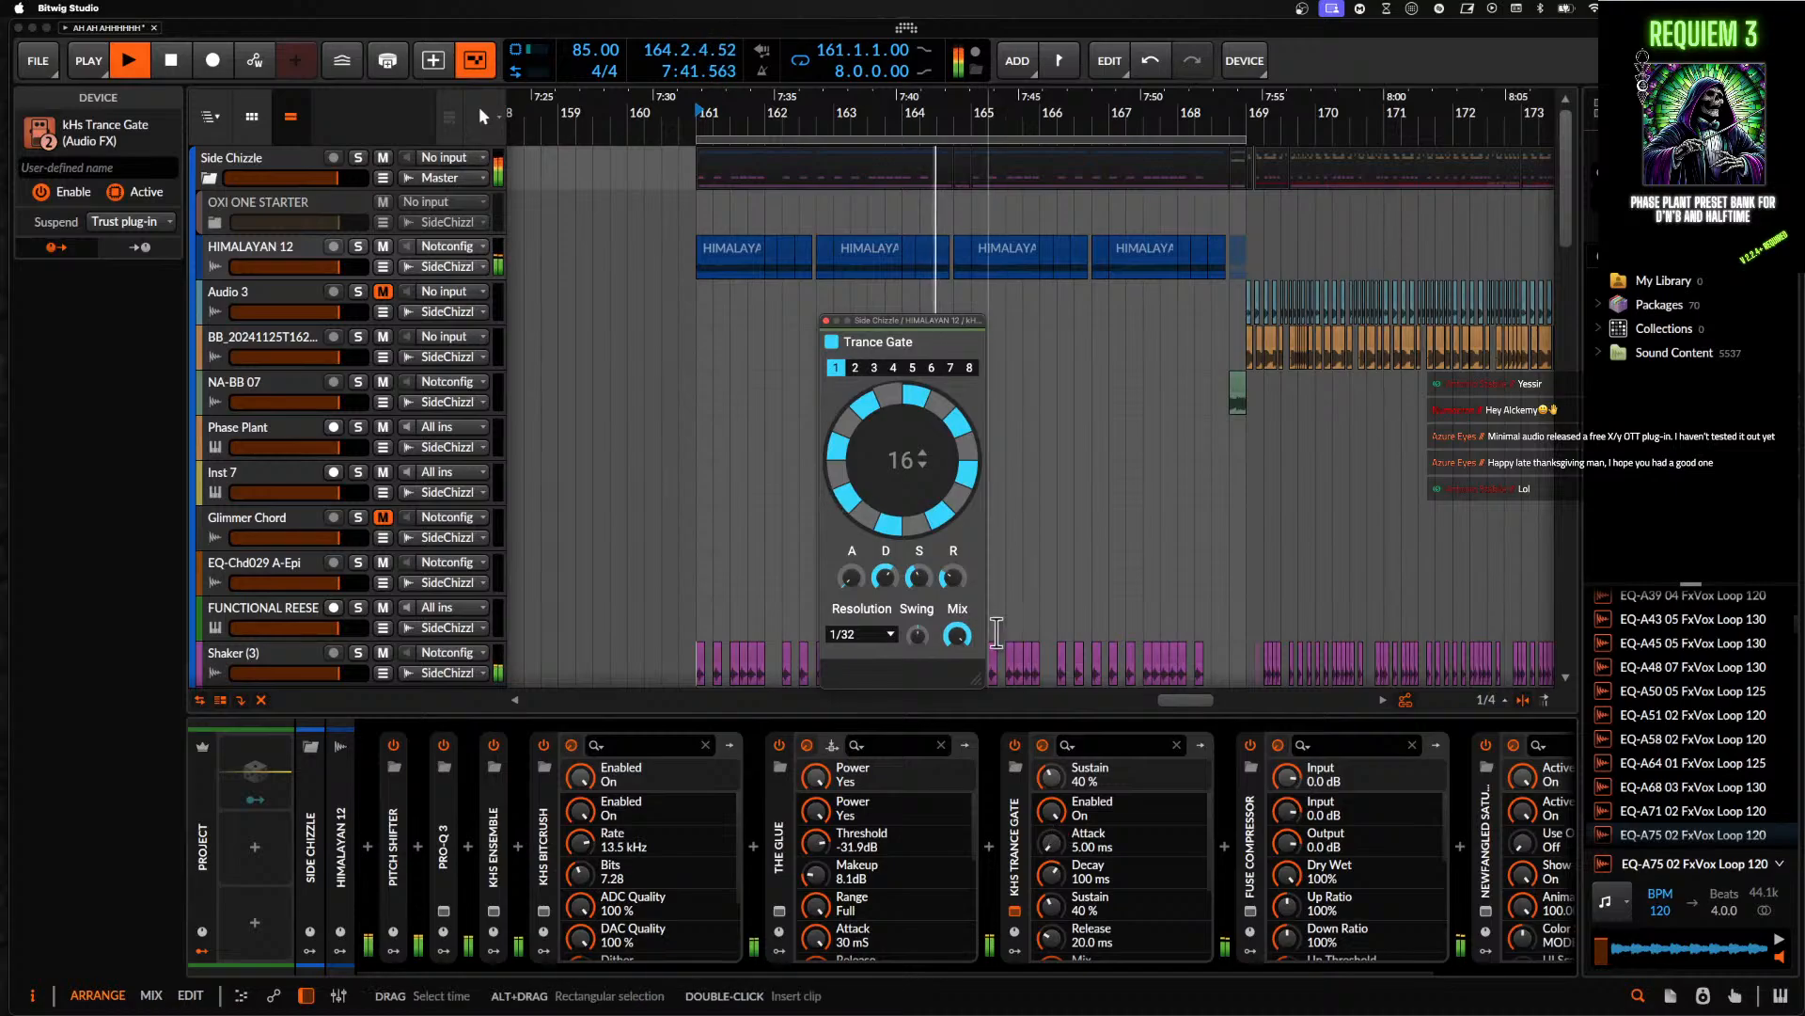
pyautogui.click(825, 320)
pyautogui.click(736, 250)
# - Solo the Shaker (3) track, bring its device chain back up and stop playback
pyautogui.hscroll(2, 846, 259)
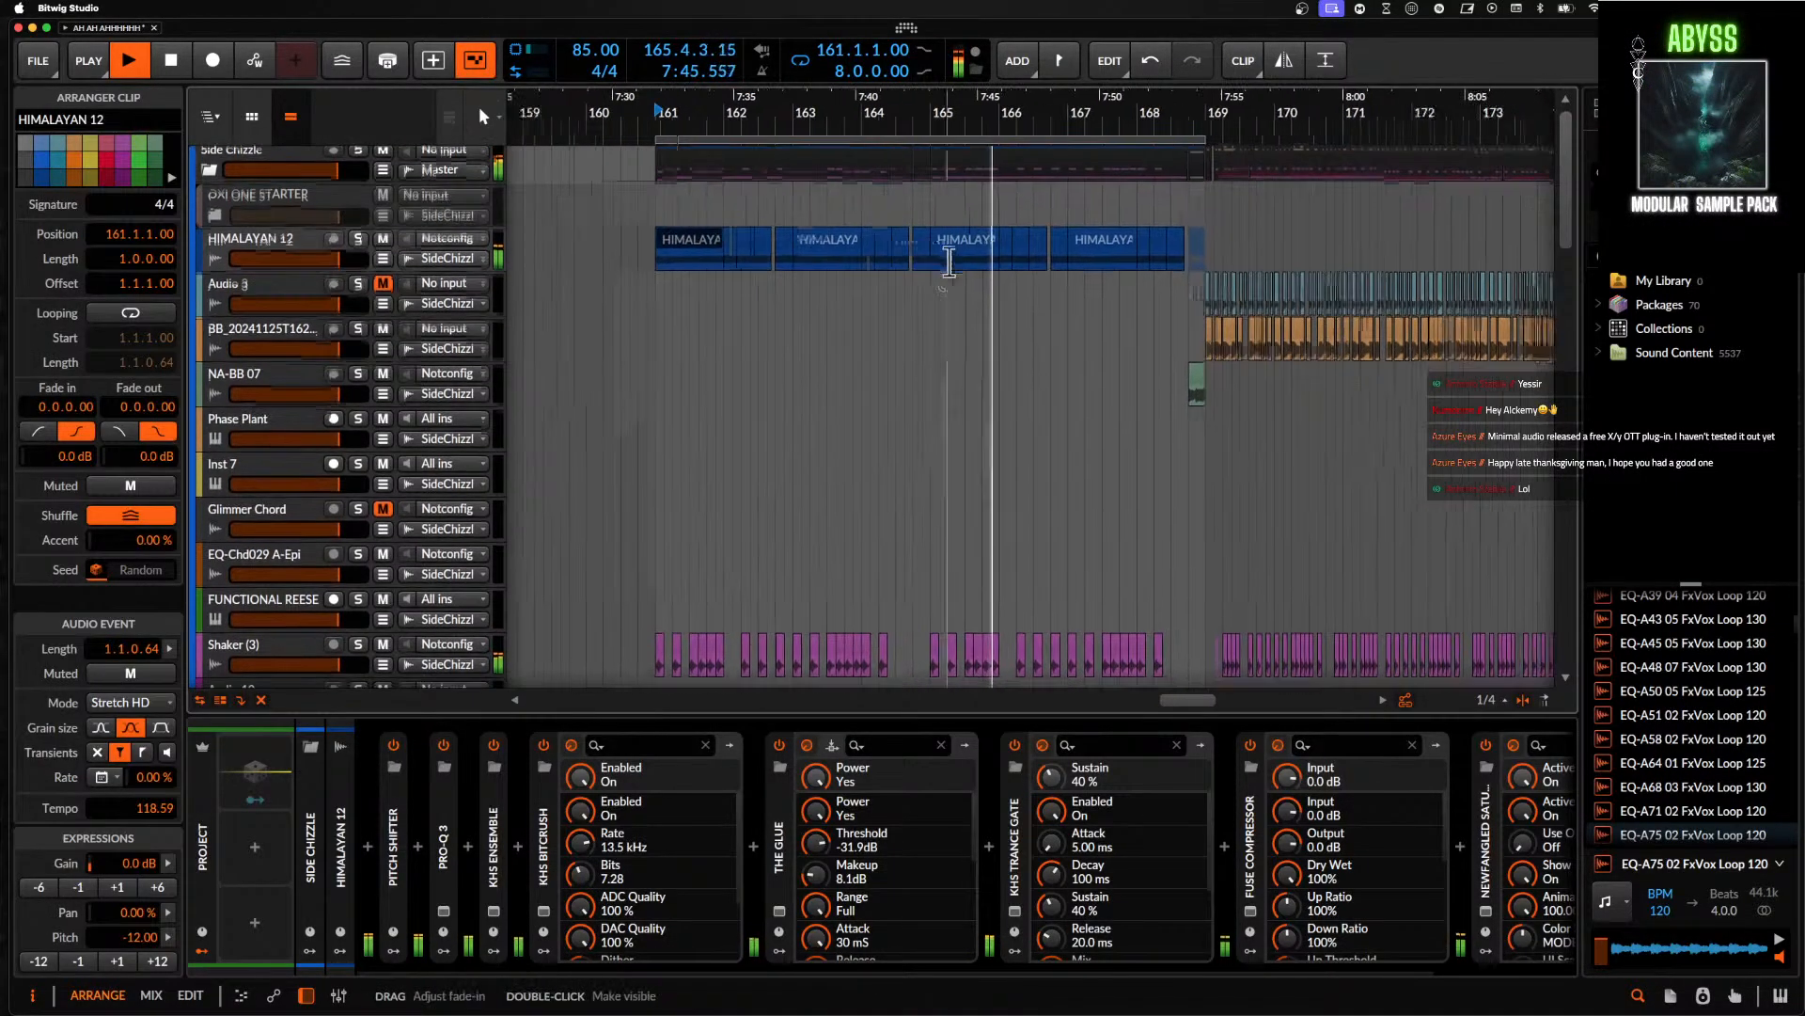
pyautogui.scroll(-7, 950, 263)
pyautogui.scroll(-2, 950, 263)
pyautogui.scroll(3, 950, 268)
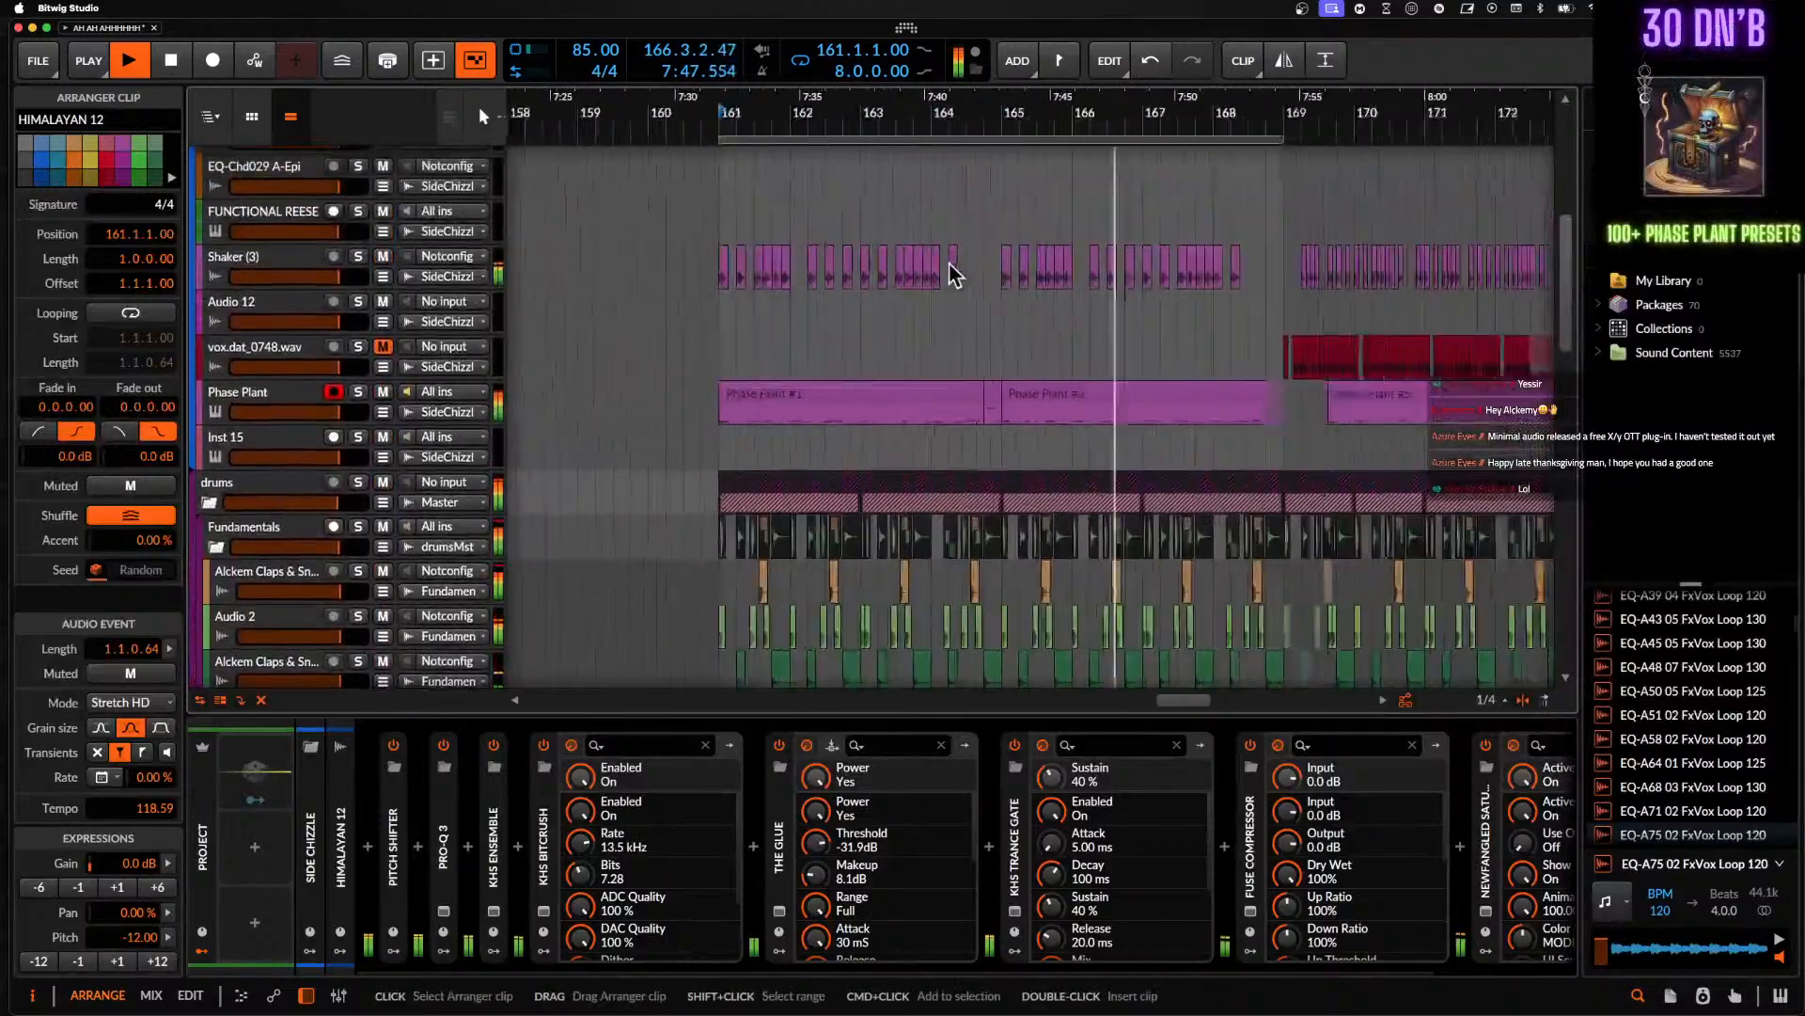
pyautogui.click(268, 270)
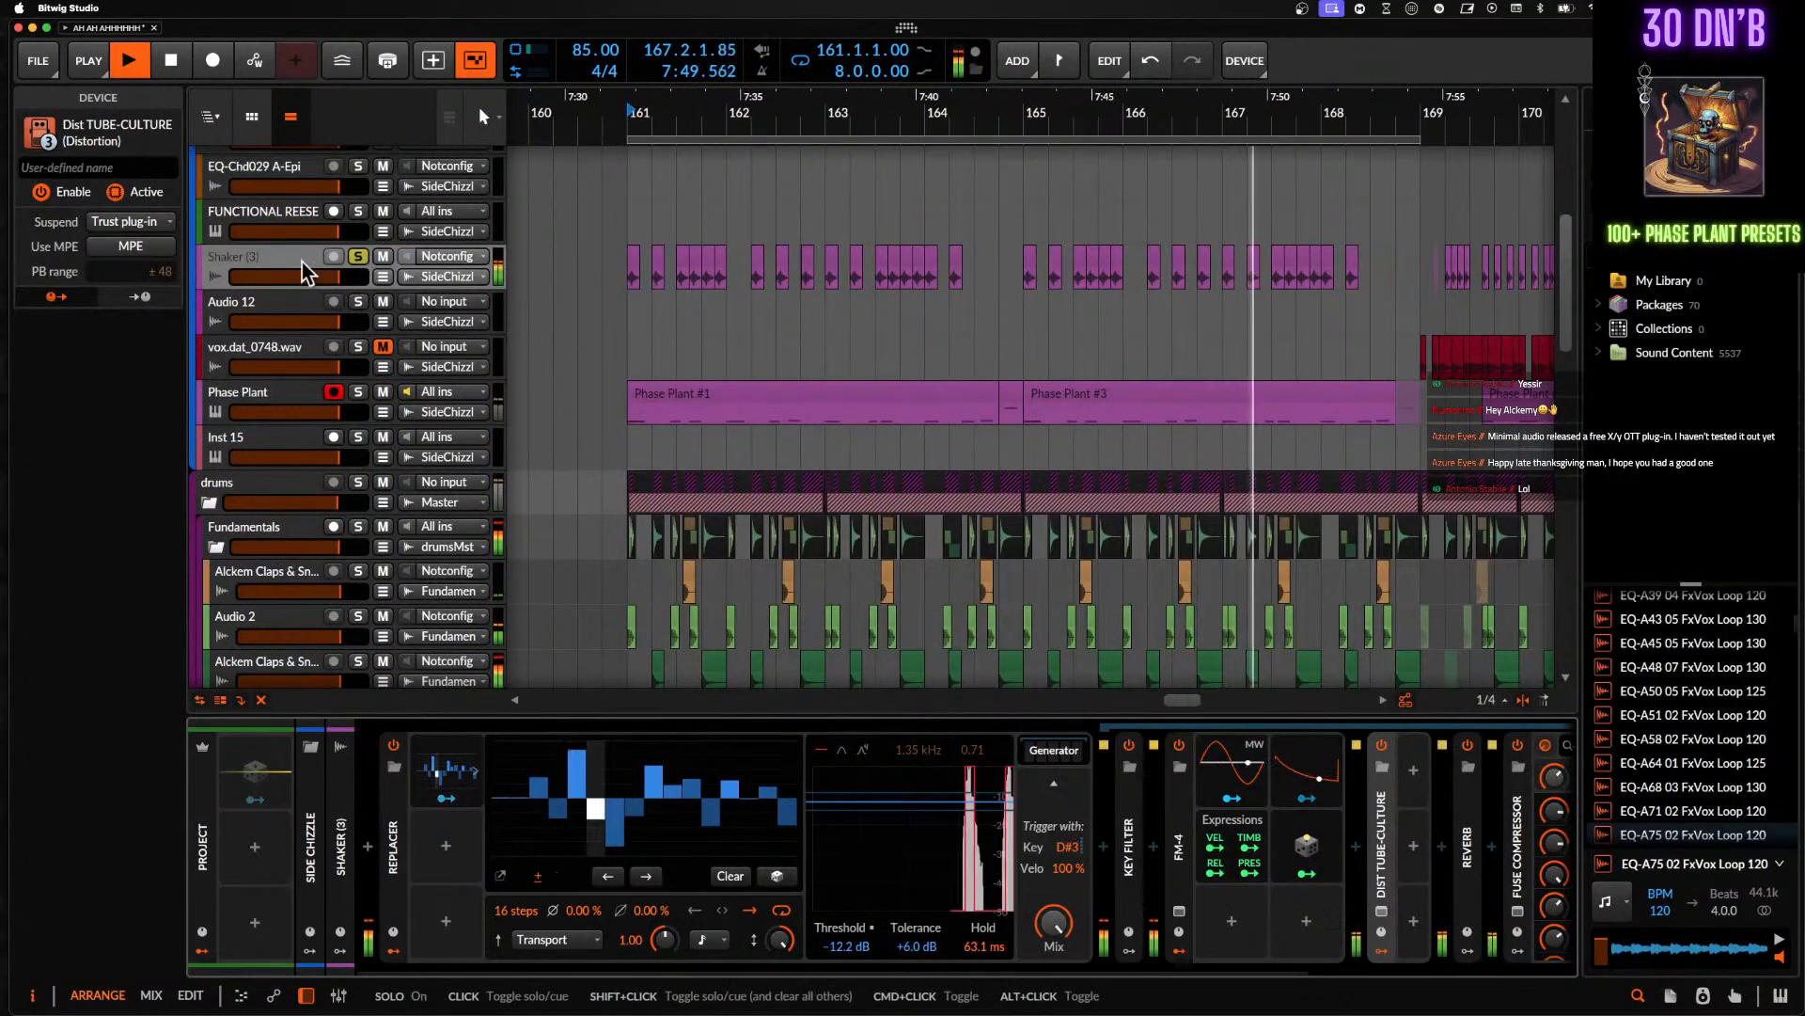
pyautogui.click(358, 255)
pyautogui.hscroll(5, 941, 861)
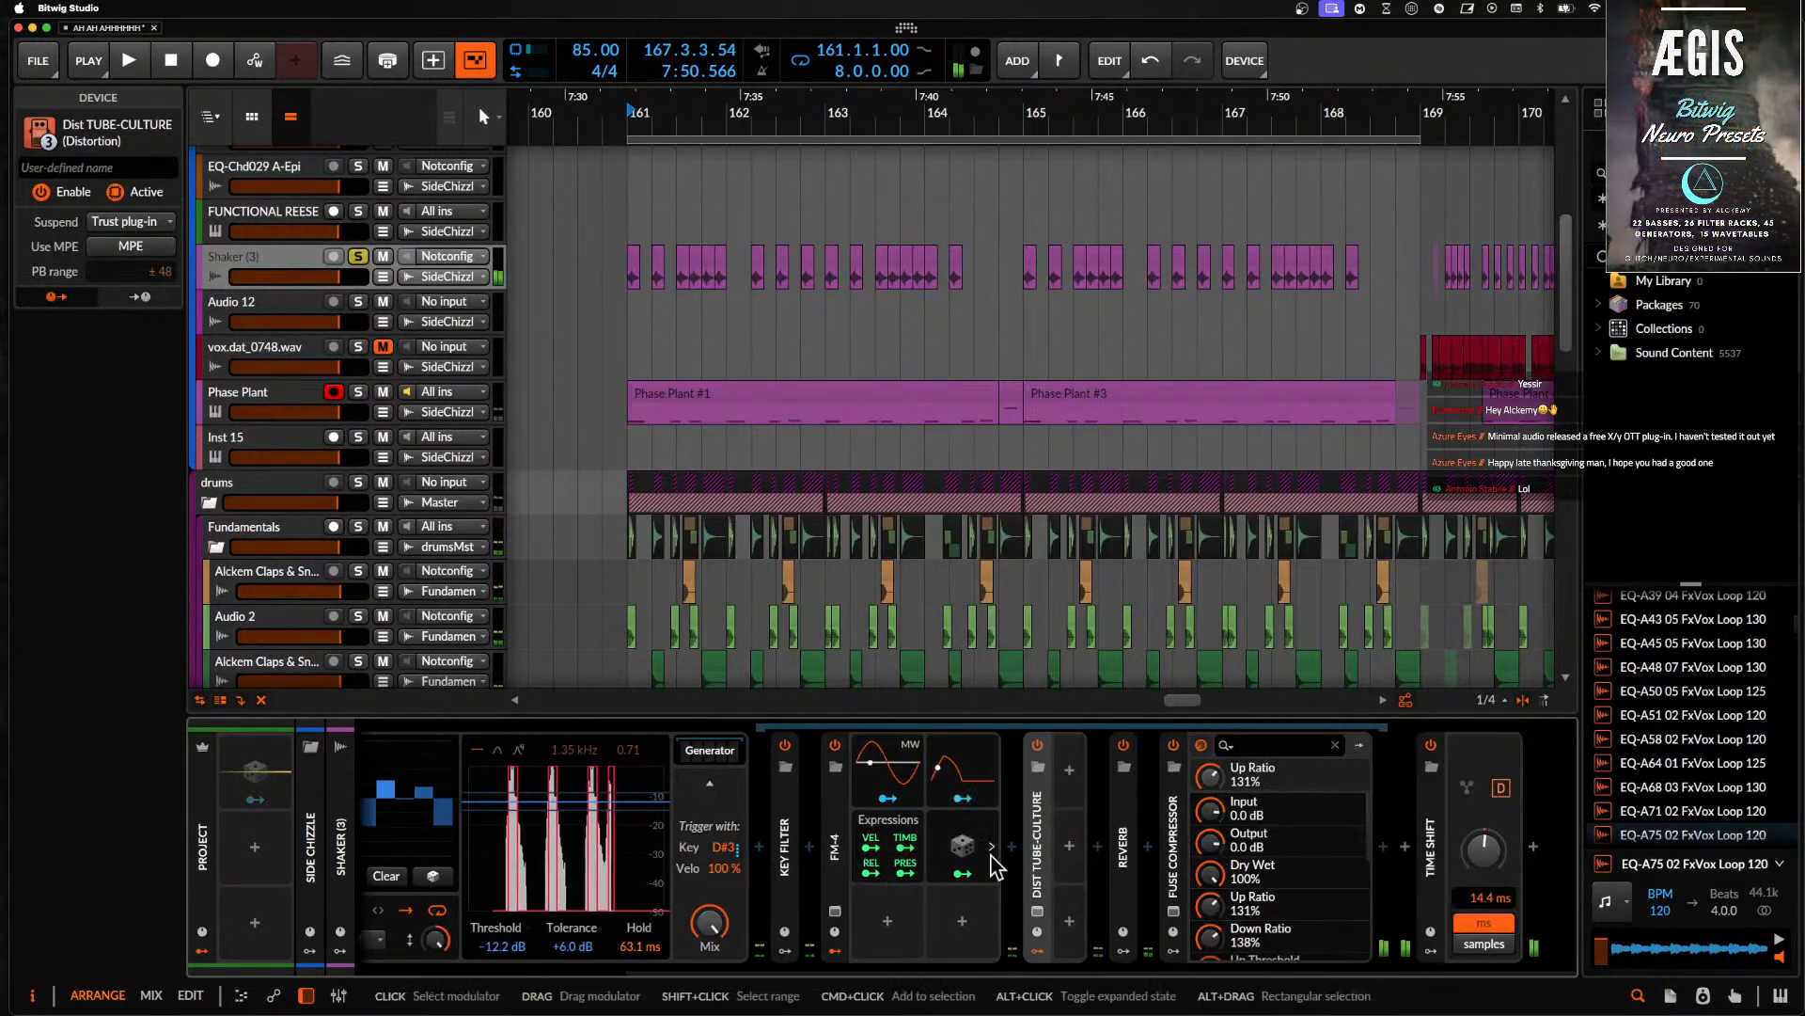
# - Collapse the Fuse Compressor and insert Snap Heap between the Reverb and the Fuse Compressor in the Generator chain
pyautogui.click(1177, 857)
pyautogui.doubleClick(1177, 857)
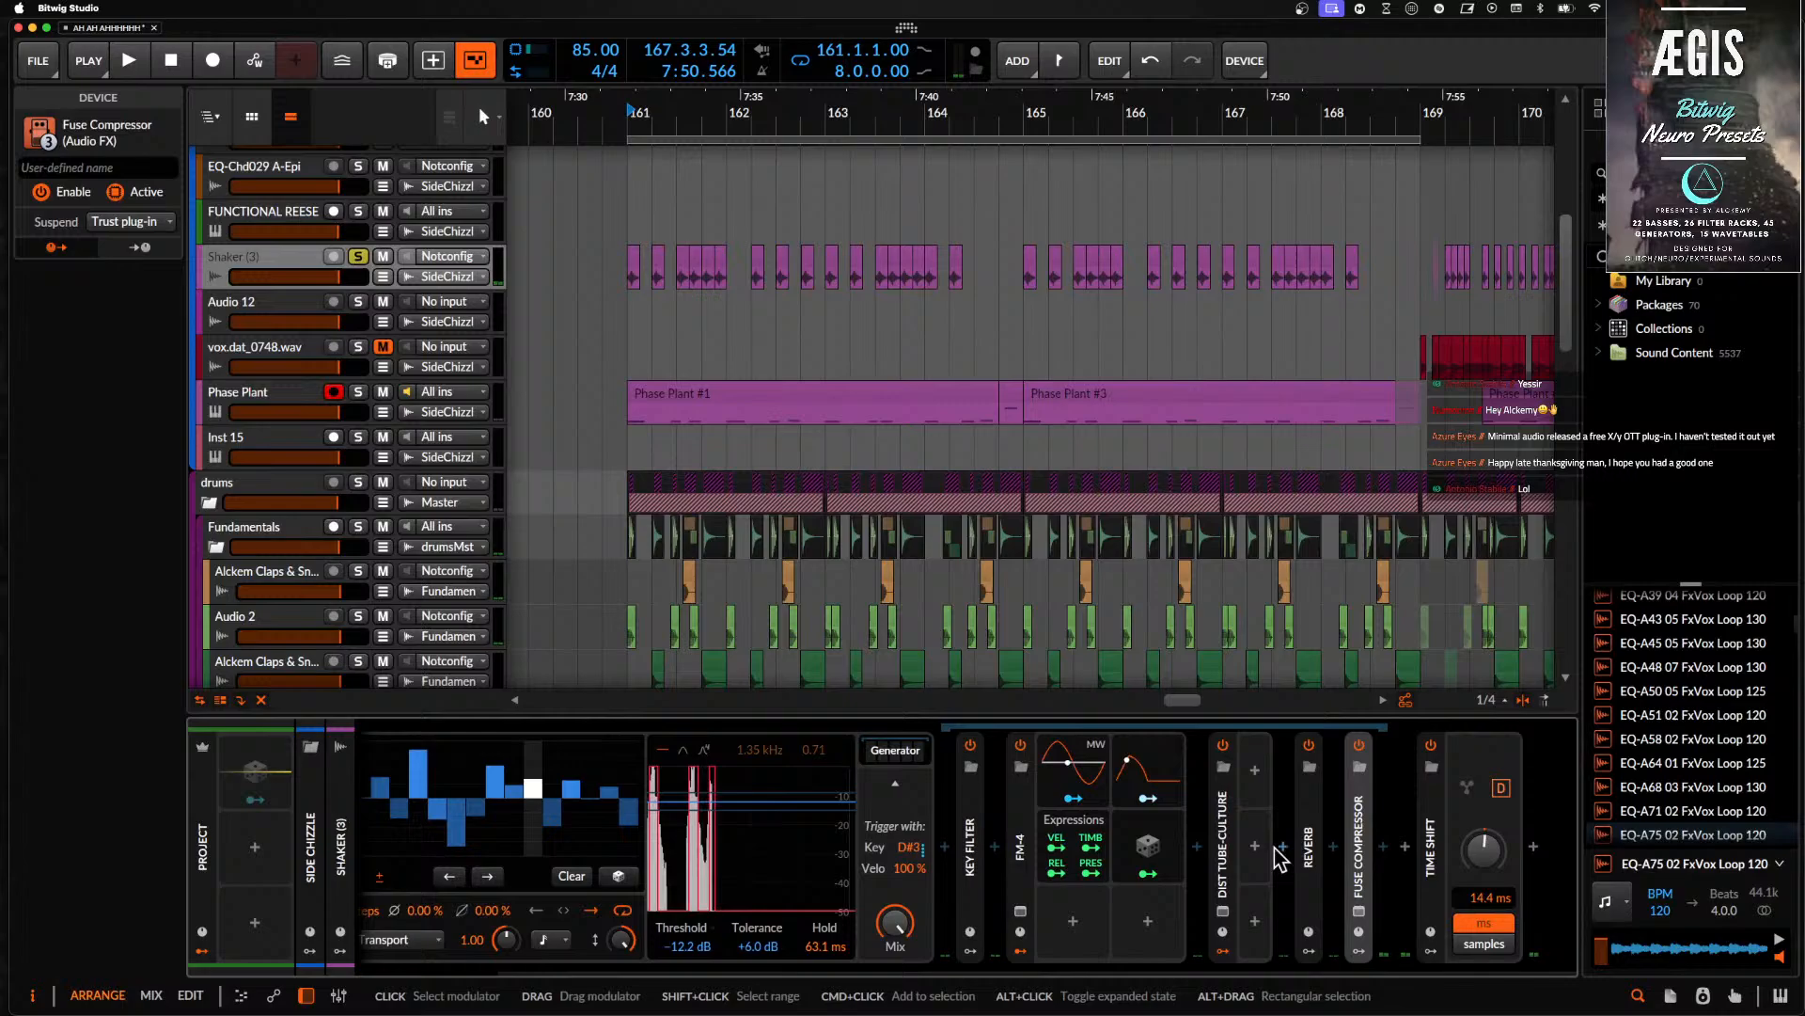
pyautogui.click(1332, 849)
pyautogui.write('SNAP')
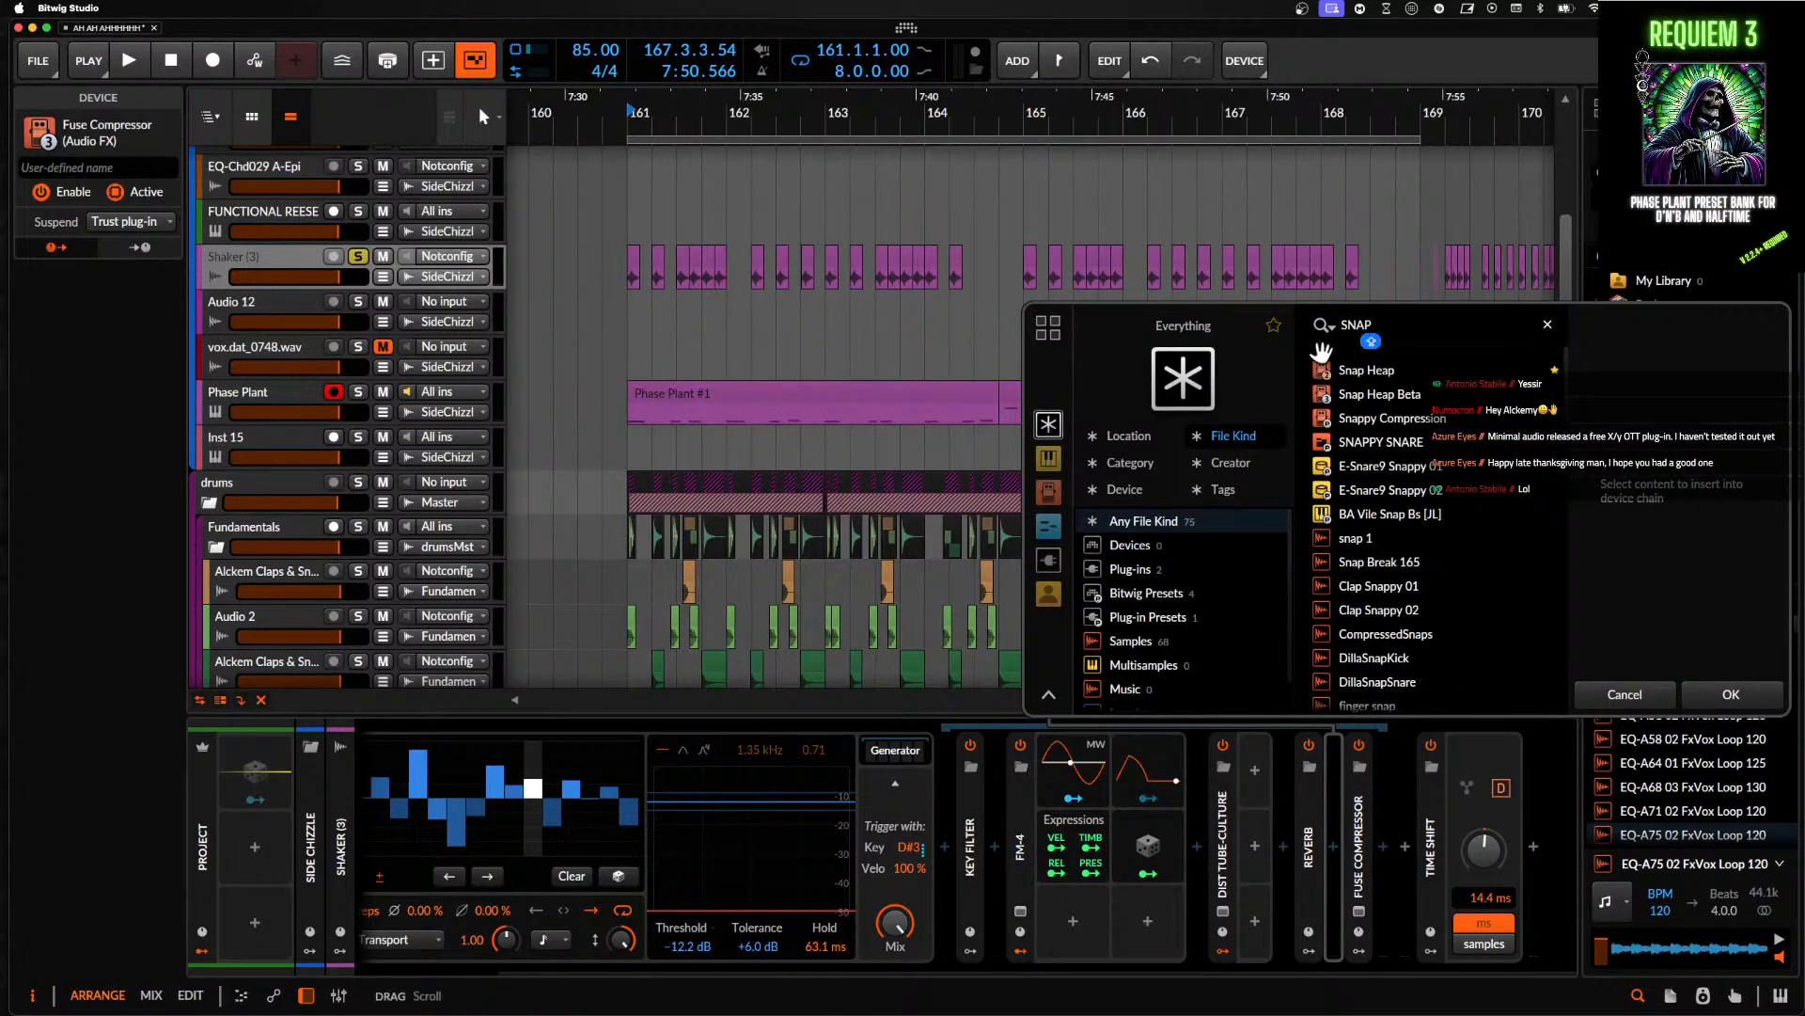
pyautogui.click(1706, 694)
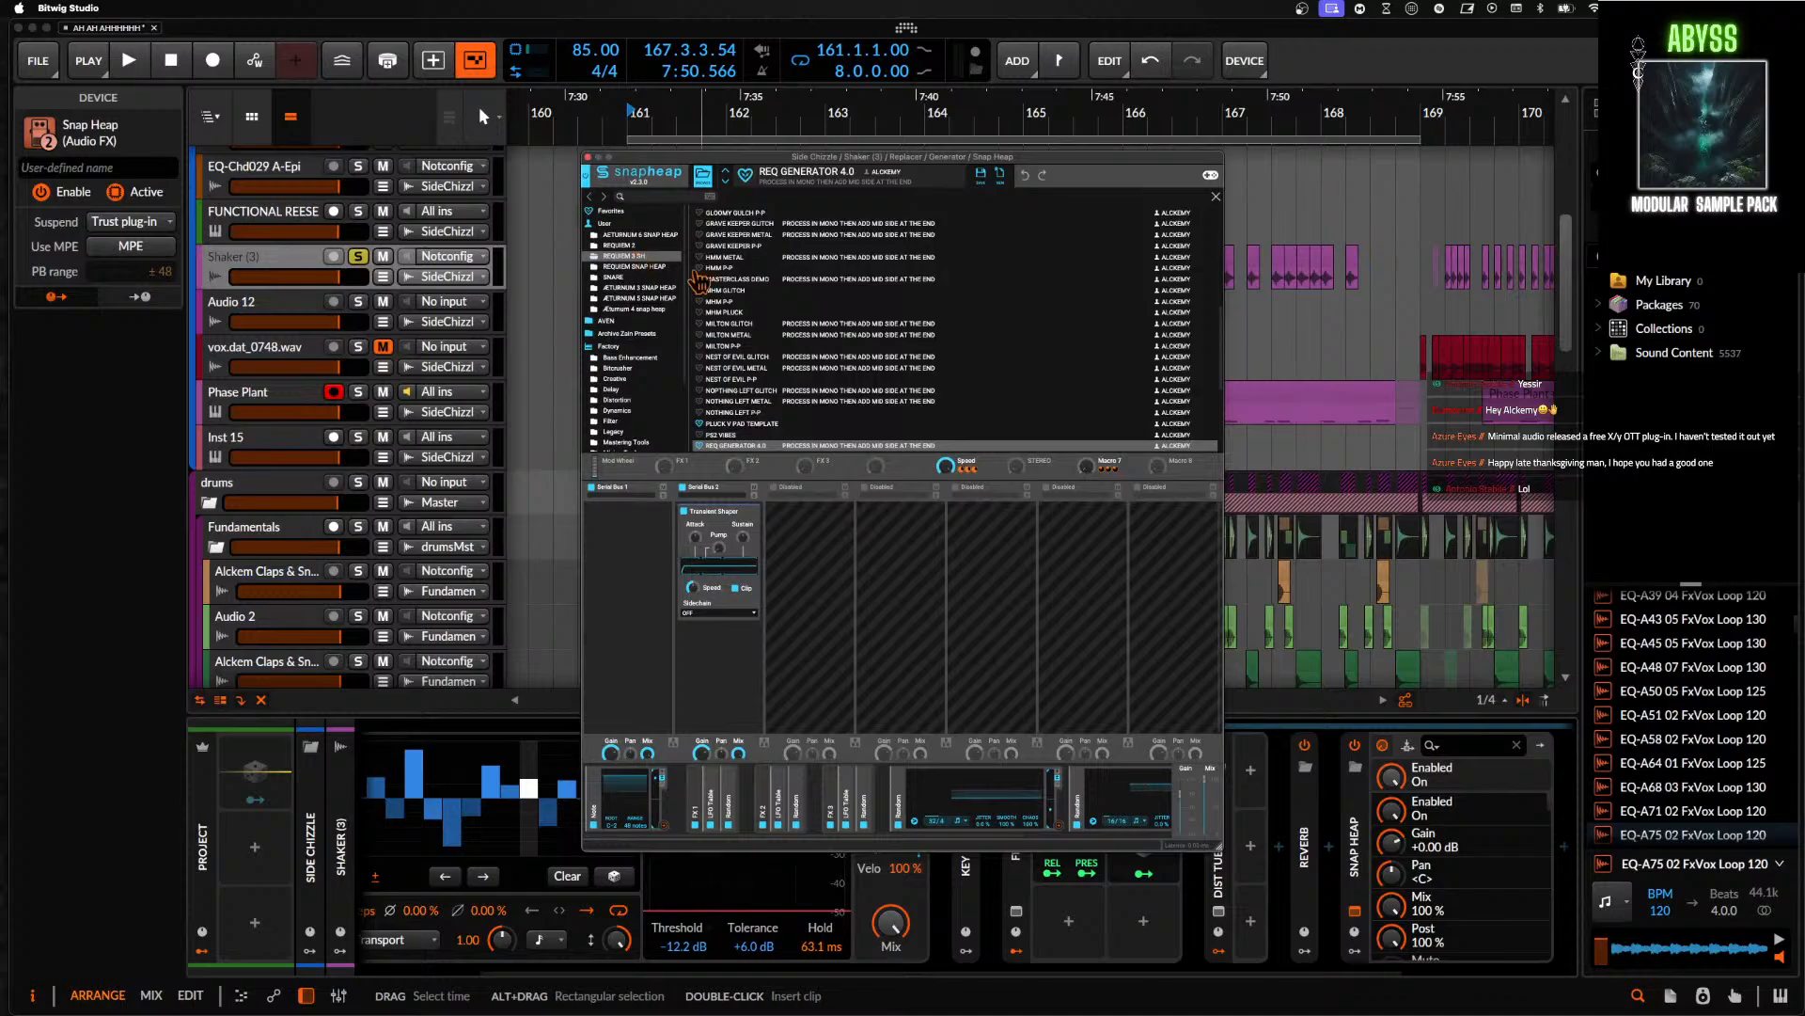
# - Enlarge and reposition the Snap Heap window, load the NEST OF EVIL GLITCH preset from REQUIEM 3 SH and start playback
pyautogui.moveTo(1222, 860); pyautogui.dragTo(1735, 1011)
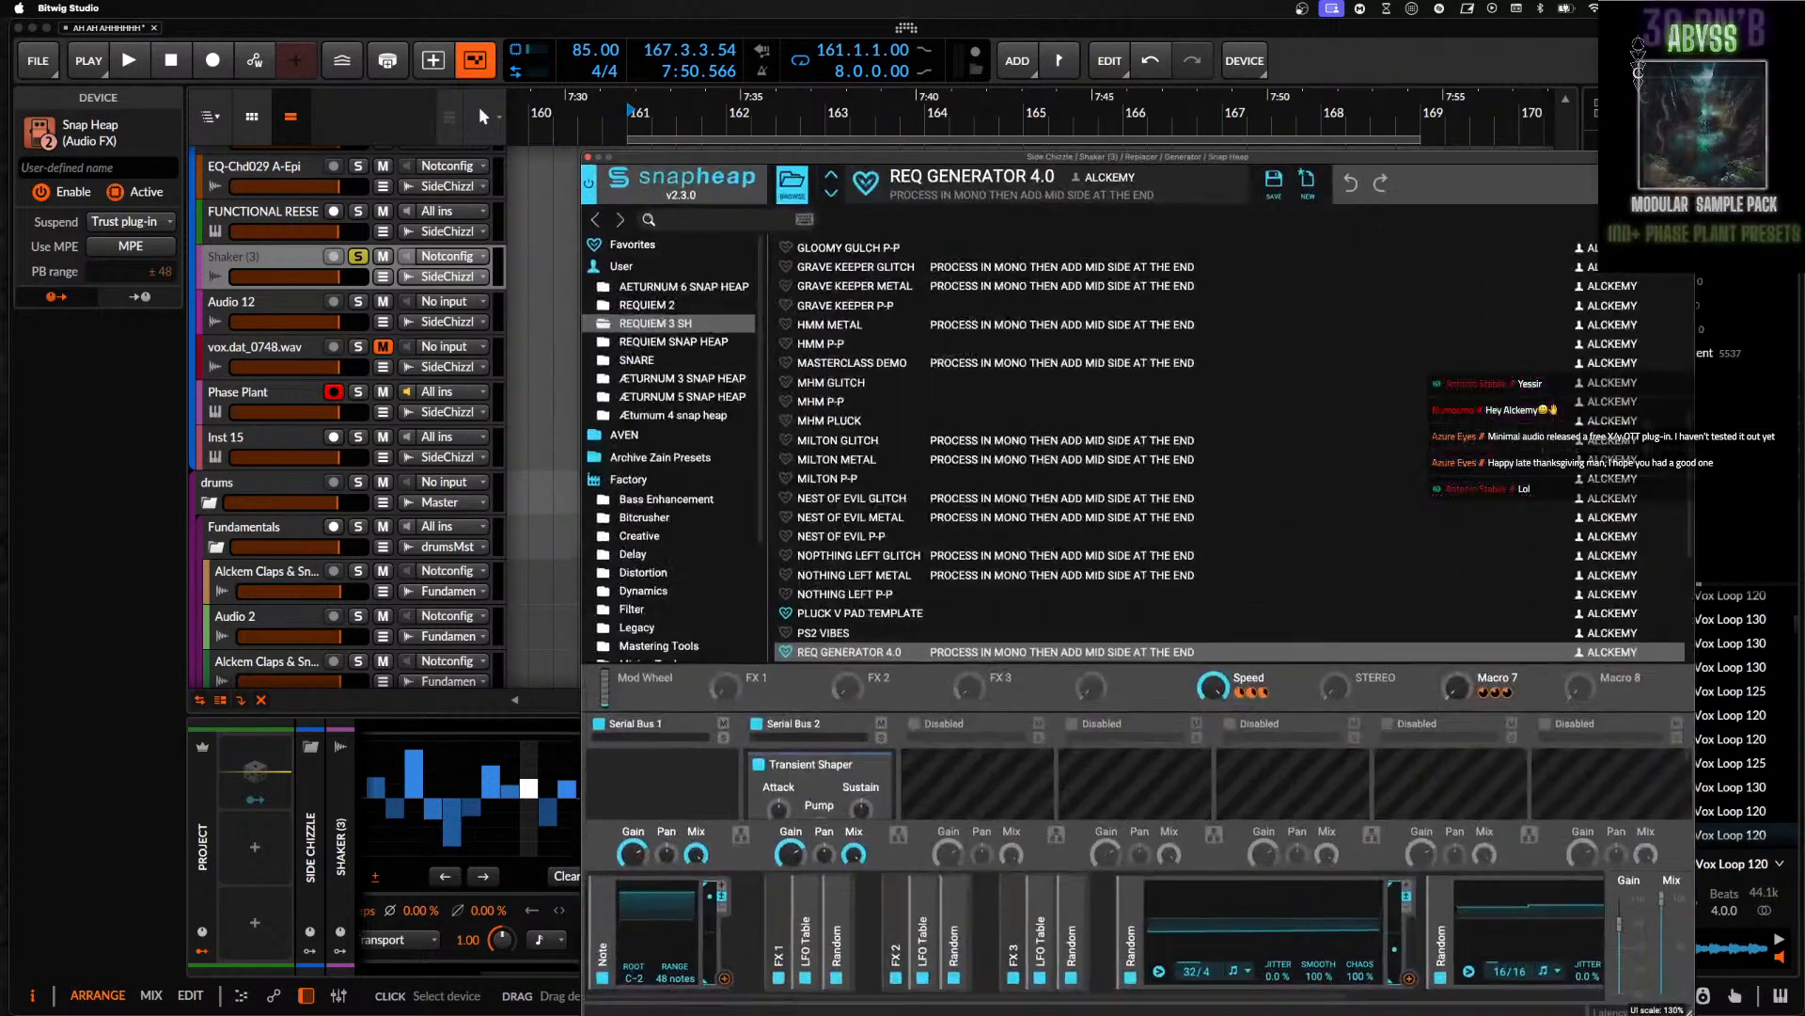
pyautogui.click(862, 515)
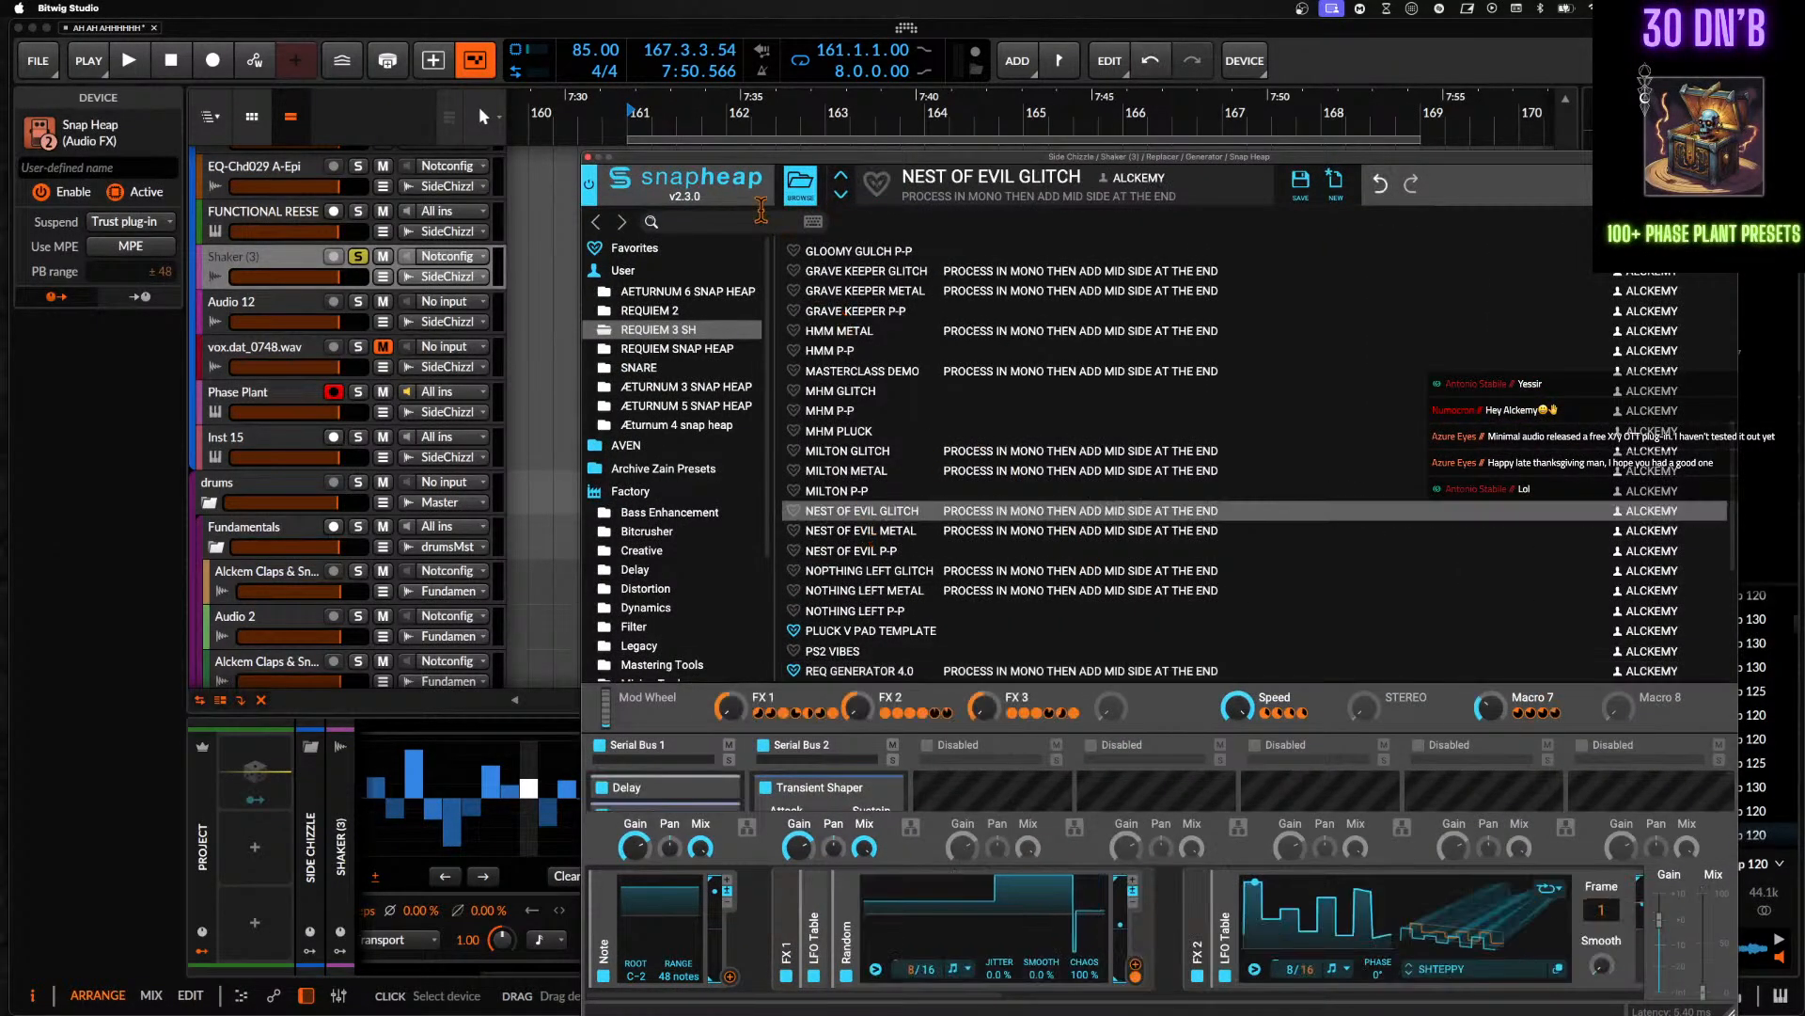
pyautogui.moveTo(766, 174); pyautogui.dragTo(374, 41)
pyautogui.press('space')
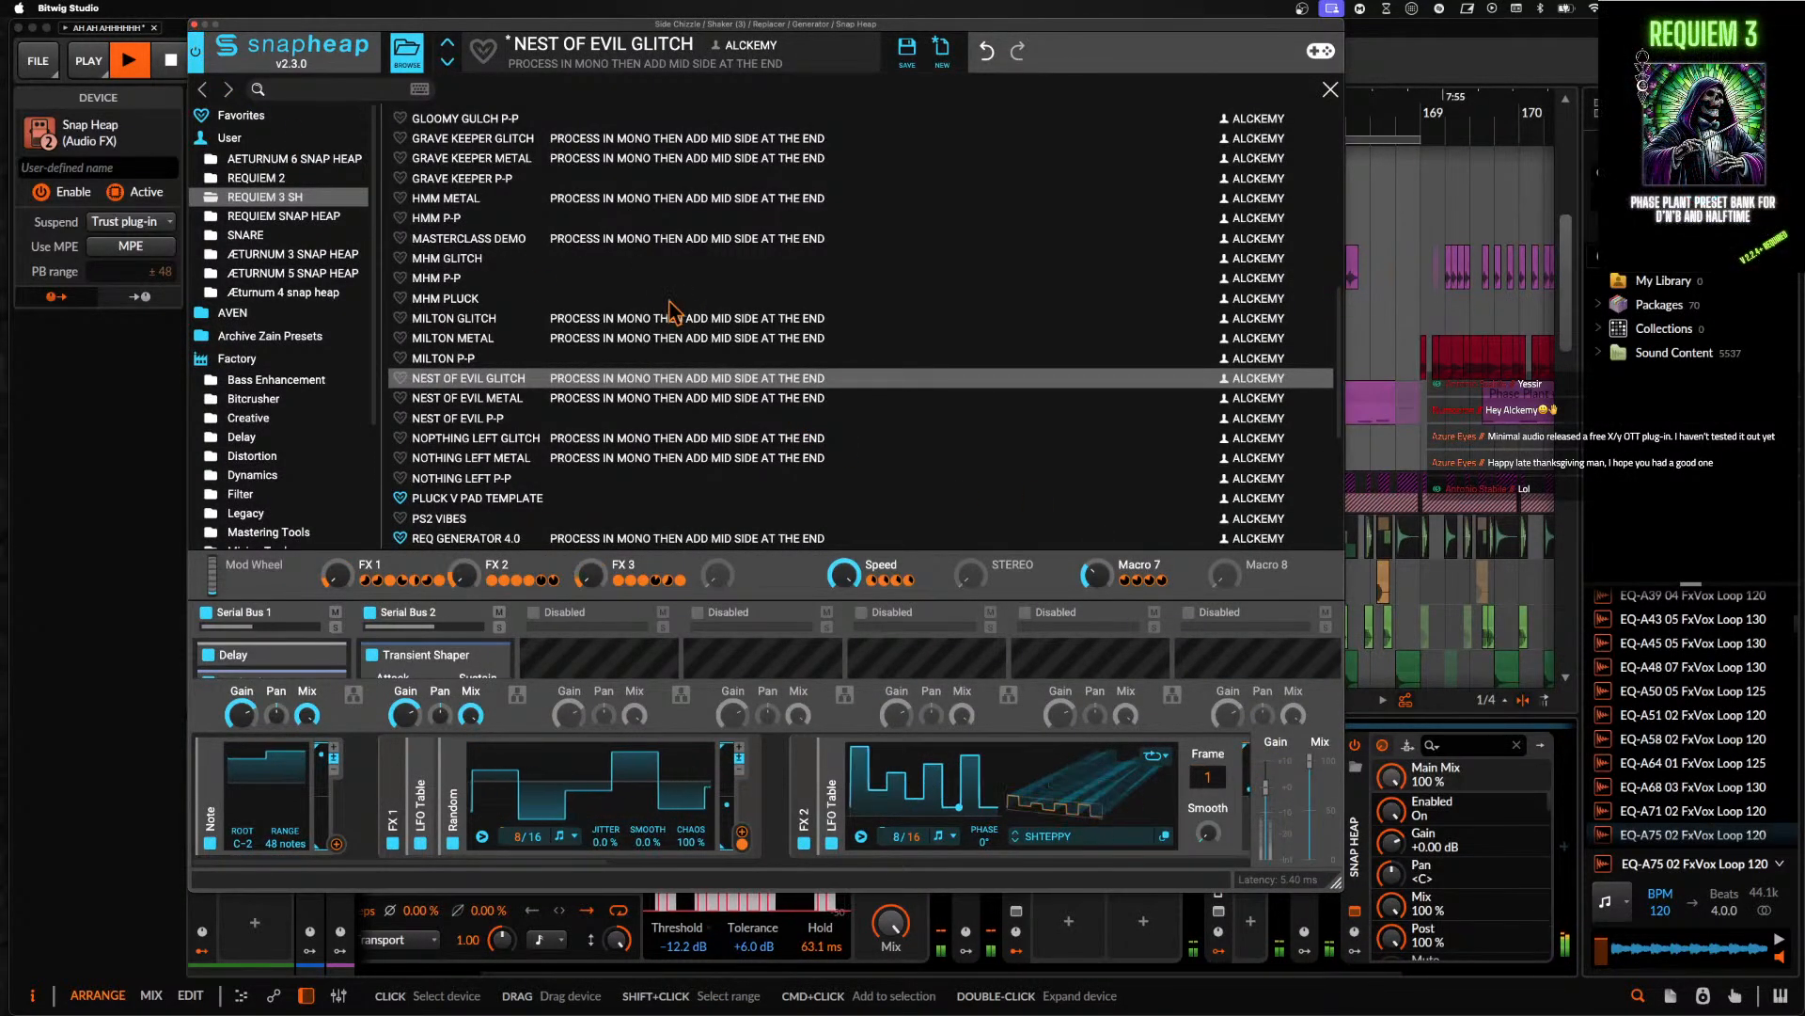
# - Try the NOPTHING LEFT GLITCH preset in Snap Heap while varying the main mix level
pyautogui.scroll(-3, 457, 344)
pyautogui.click(481, 376)
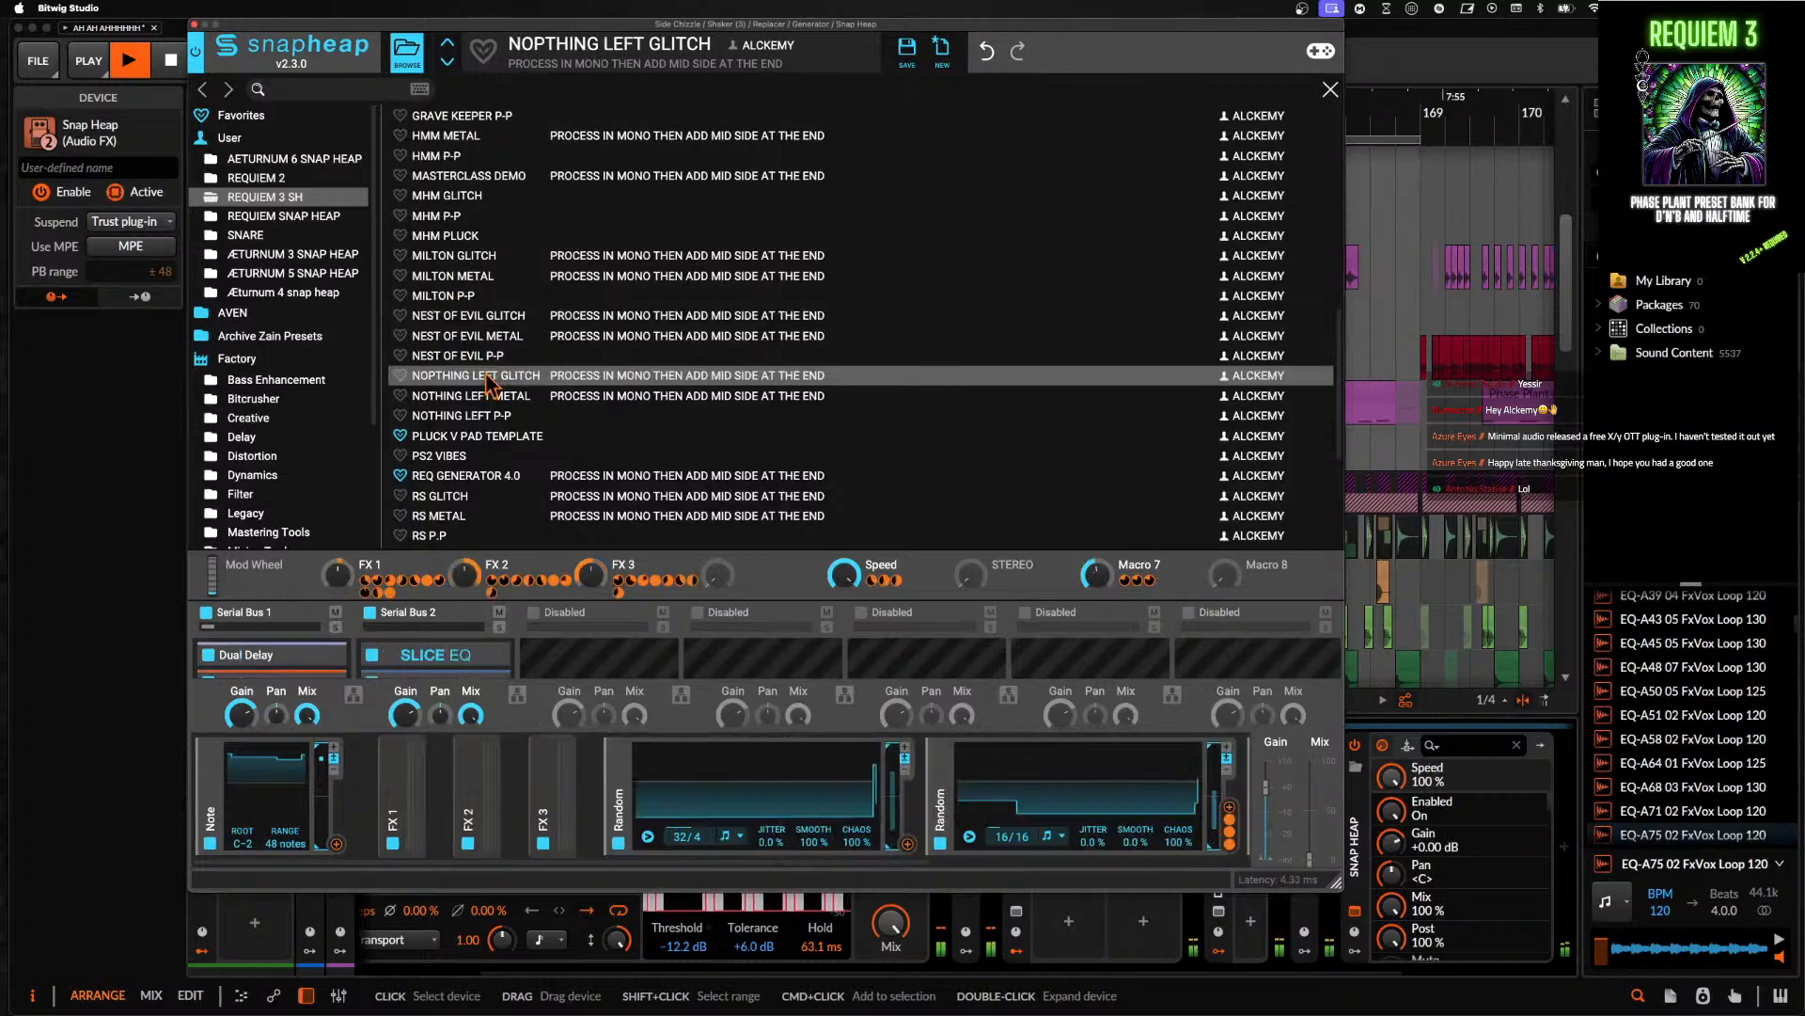
pyautogui.moveTo(1312, 857); pyautogui.dragTo(1317, 637)
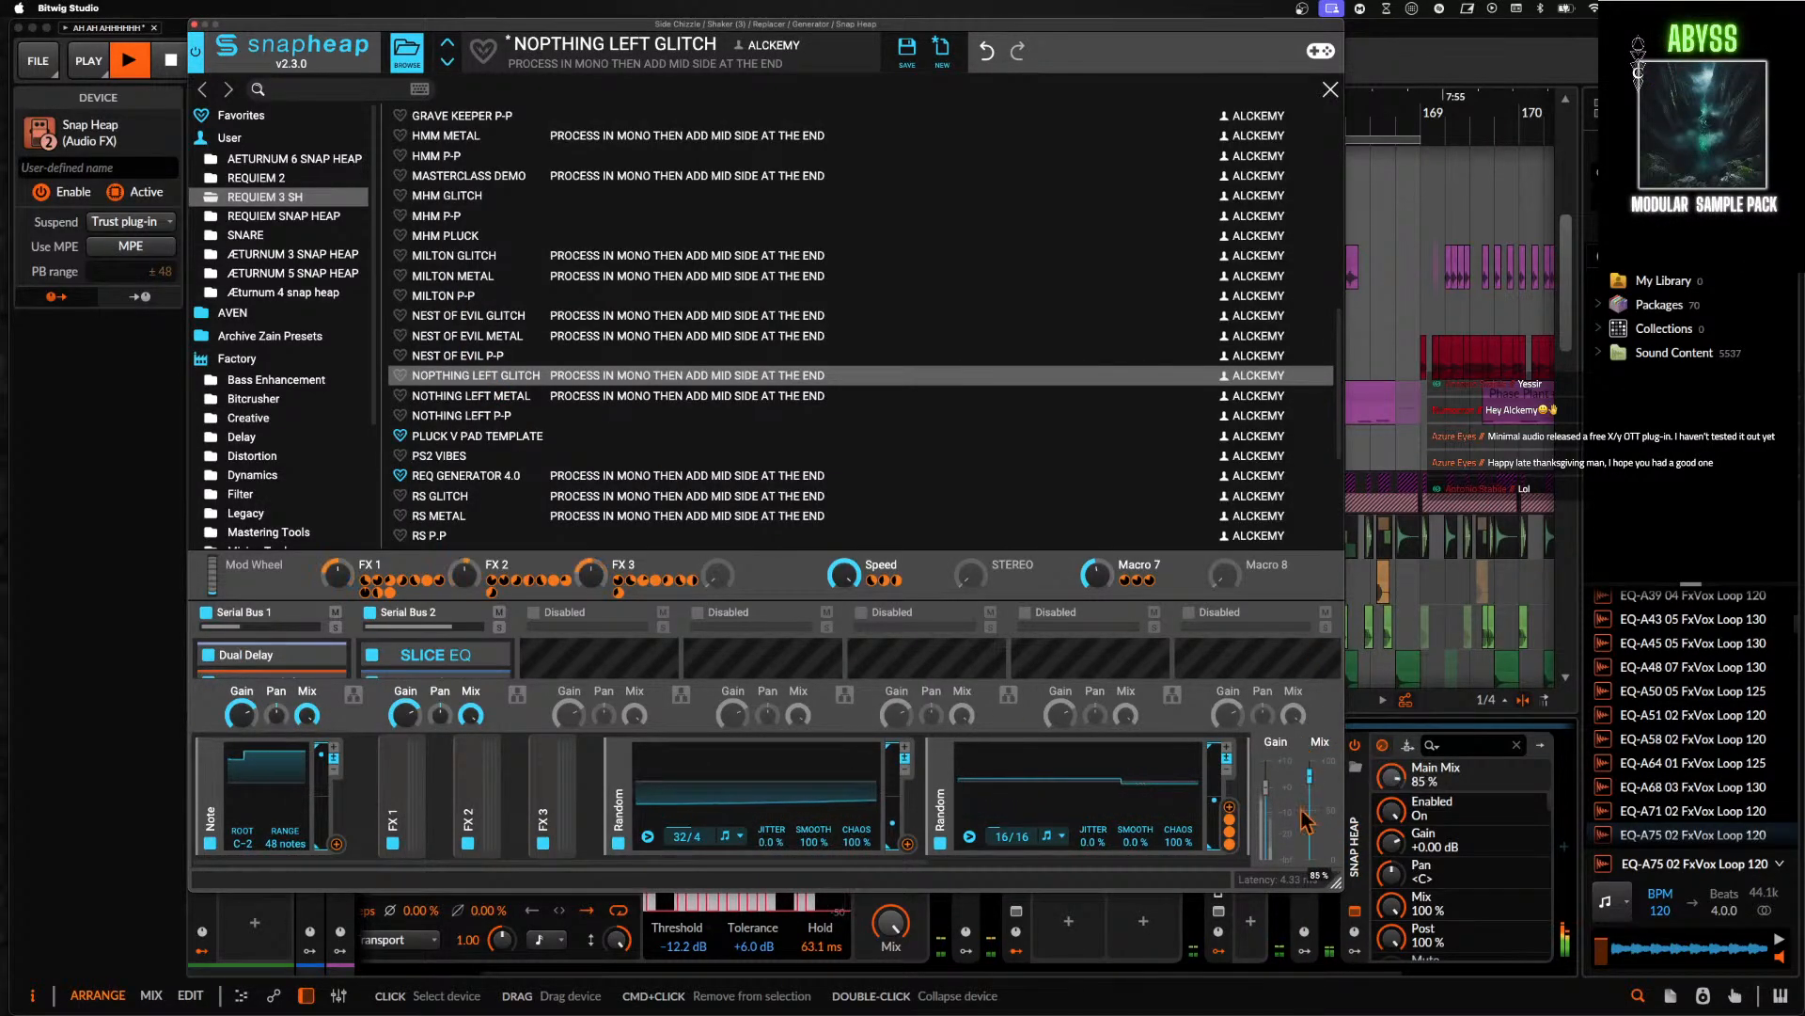
pyautogui.moveTo(1310, 761); pyautogui.dragTo(1310, 860)
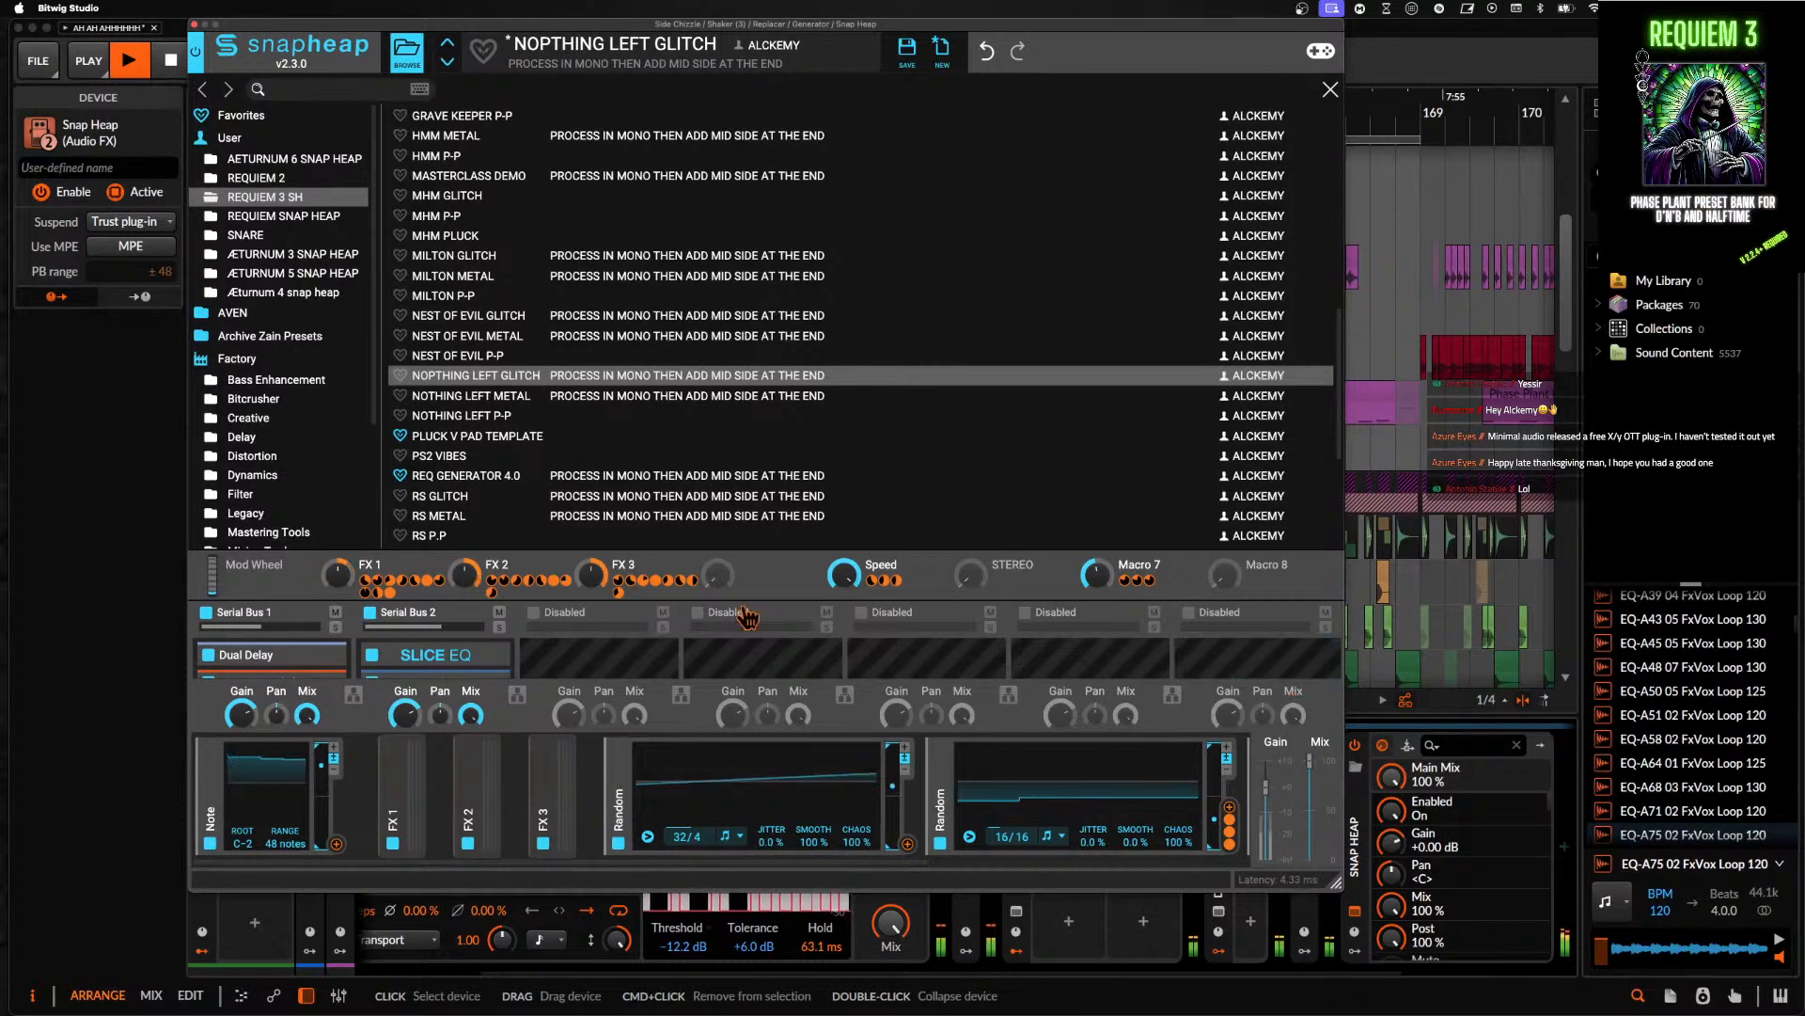
# - Load the PS2 VIBES preset in Snap Heap
pyautogui.click(480, 457)
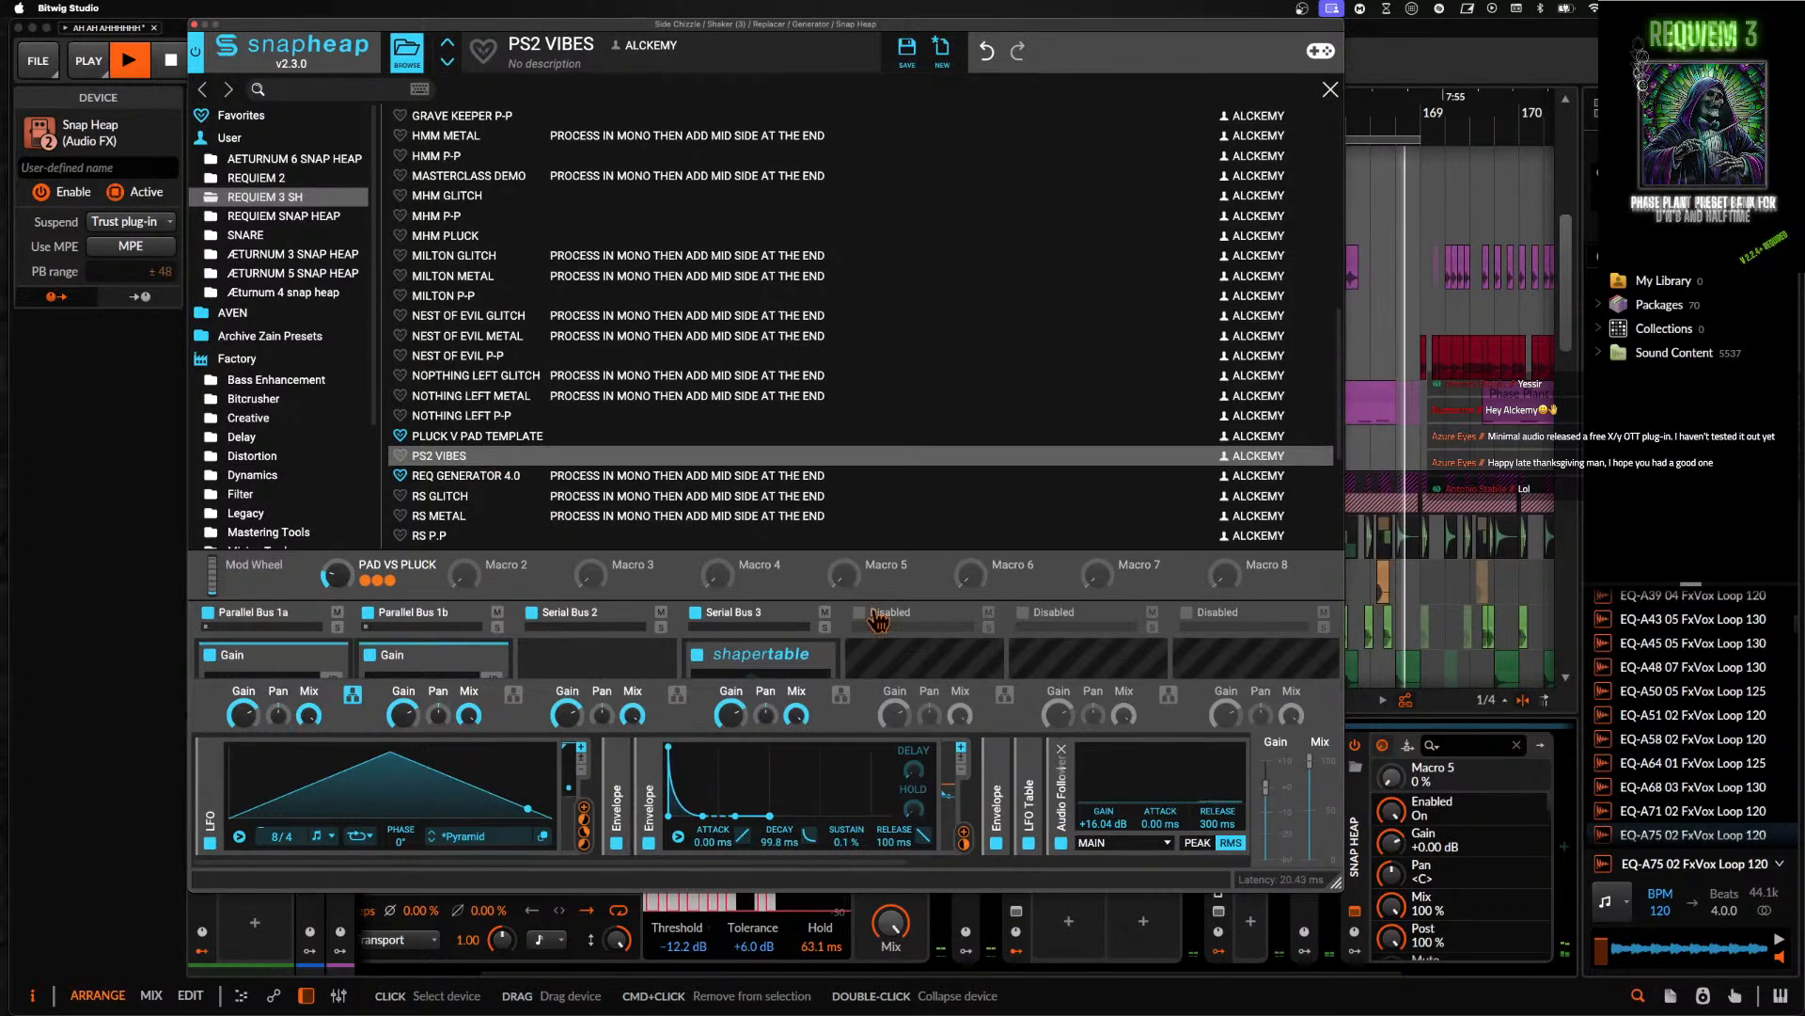
# - Close the Snap Heap window and stop playback
pyautogui.click(194, 26)
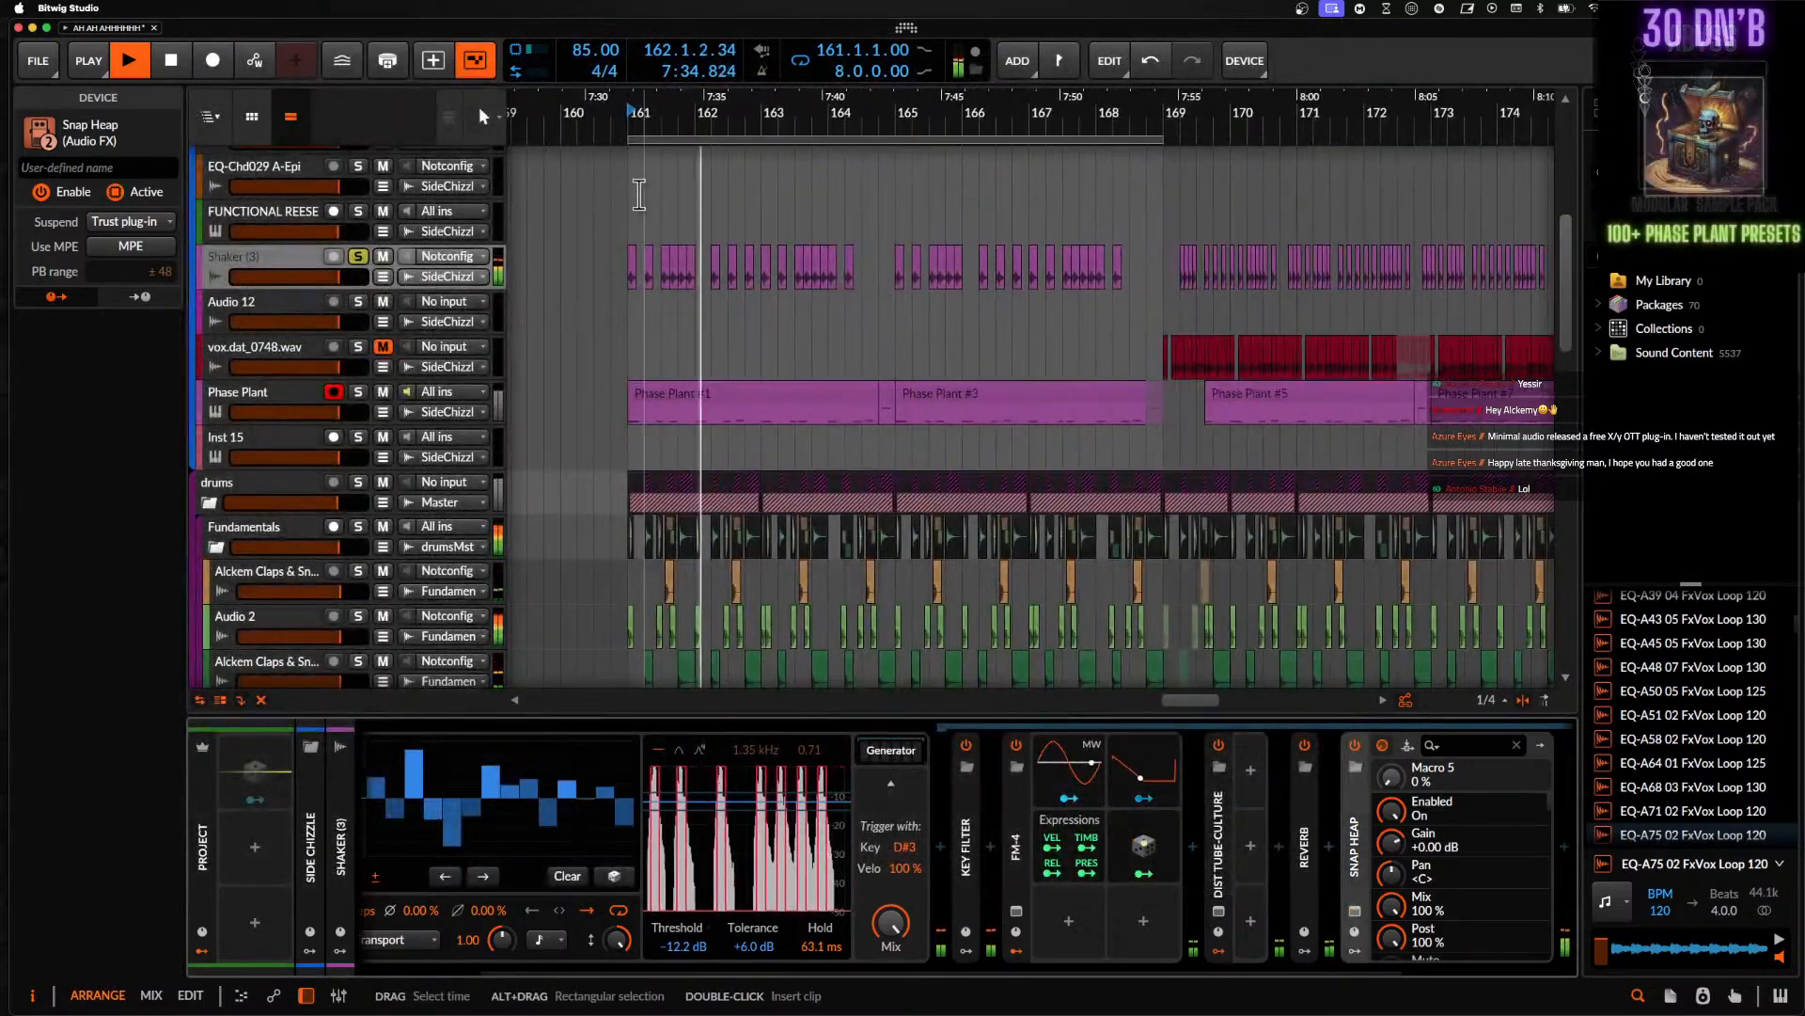
pyautogui.scroll(-10, 348, 364)
pyautogui.press('space')
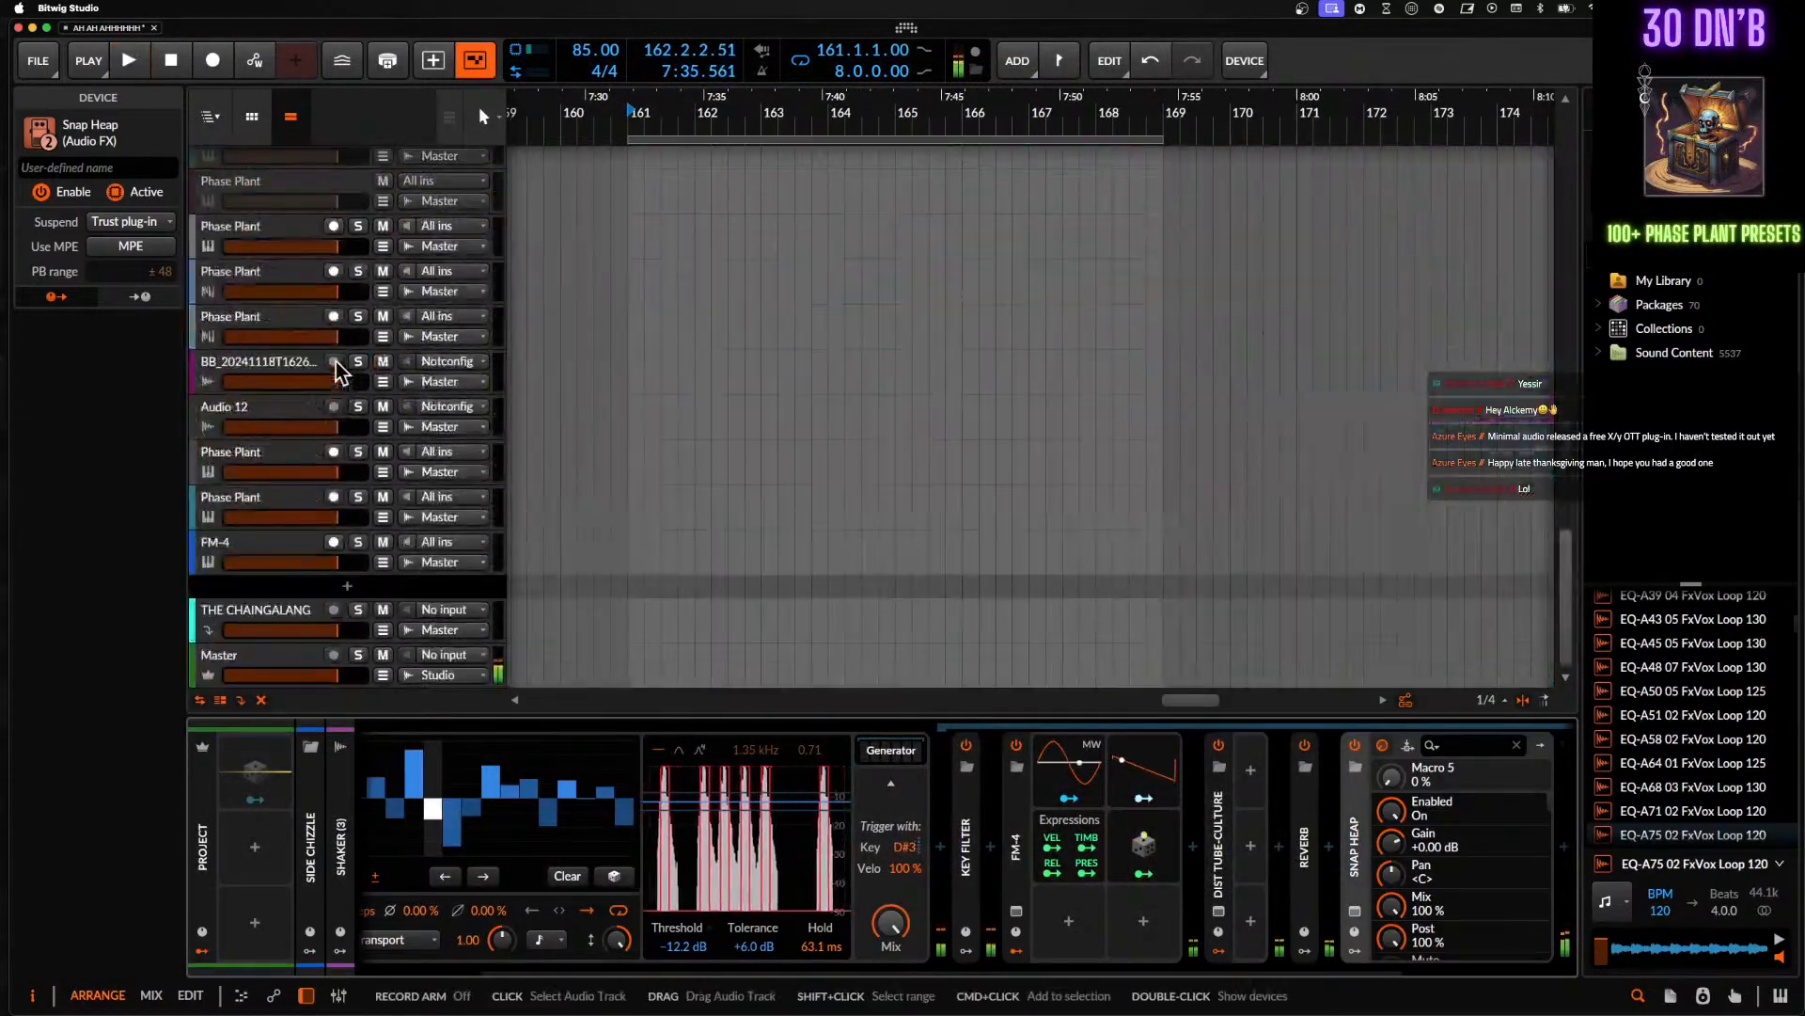
# - Capture a section of the Master track's Rolling Sampler recording and place the clip at bar 177 on the NA-BB 07 track
pyautogui.click(276, 658)
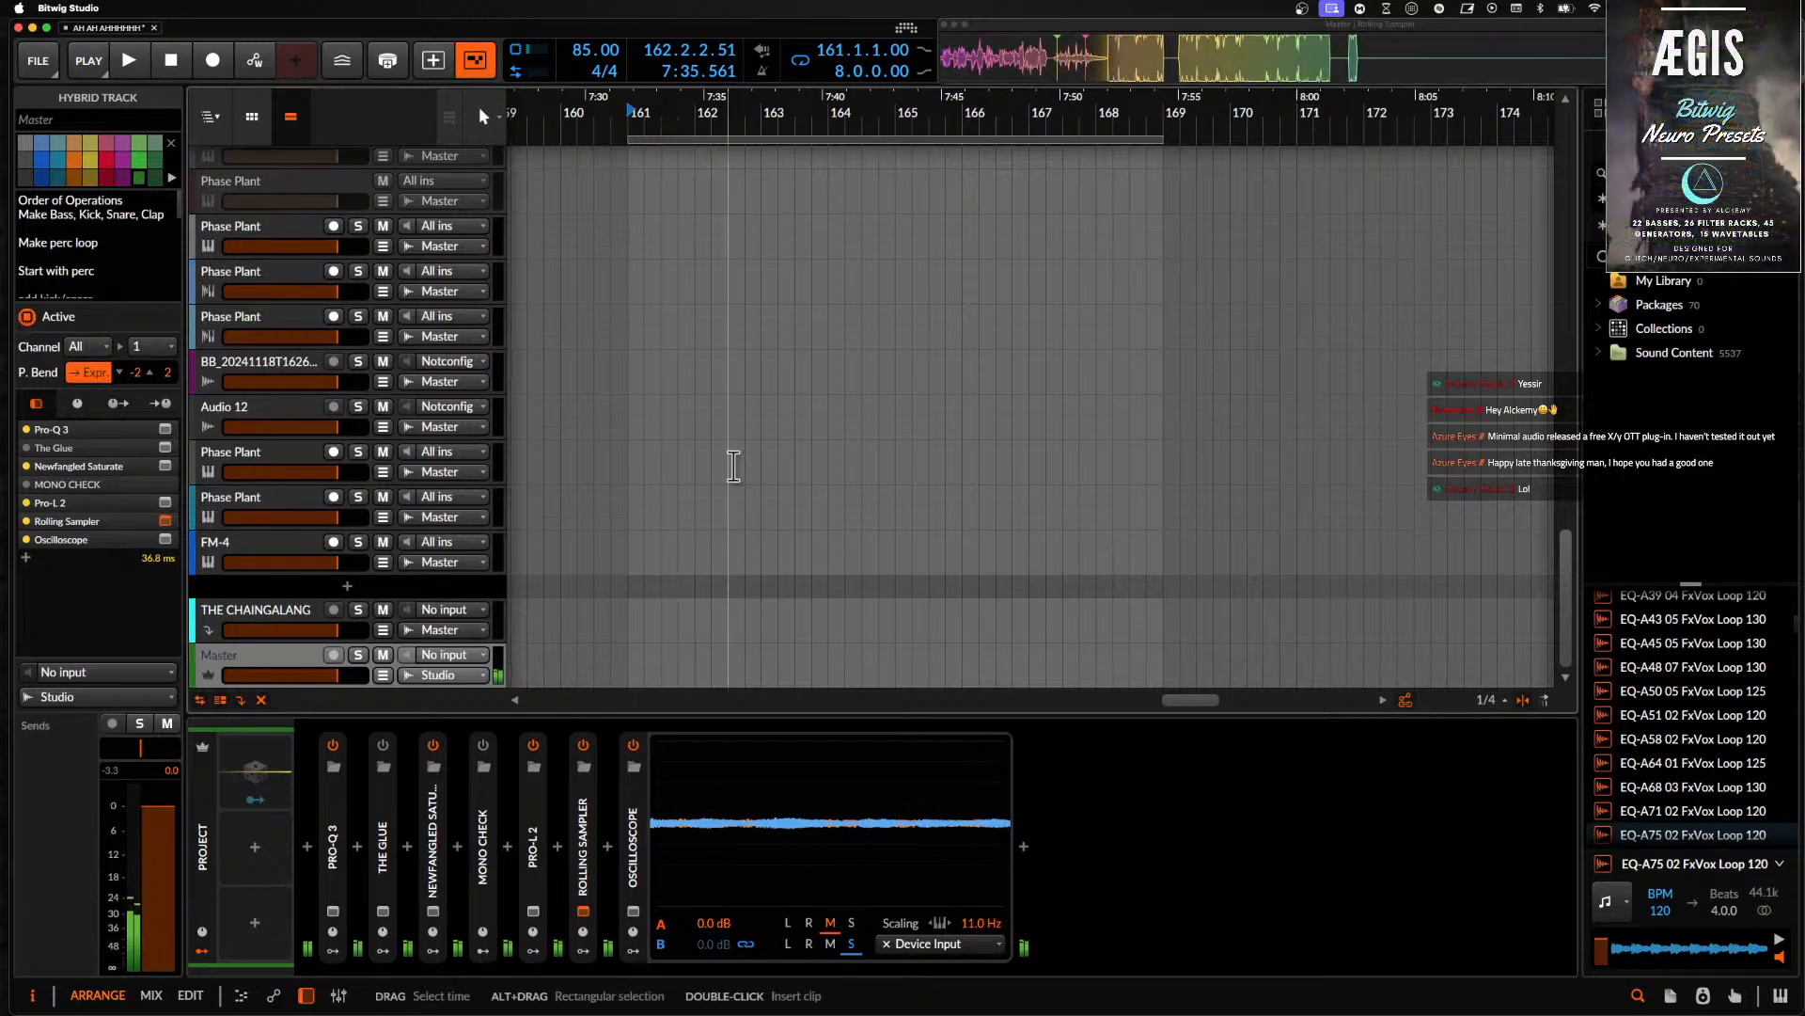
pyautogui.scroll(10, 732, 466)
pyautogui.moveTo(1107, 64); pyautogui.dragTo(1602, 90)
pyautogui.click(1106, 58)
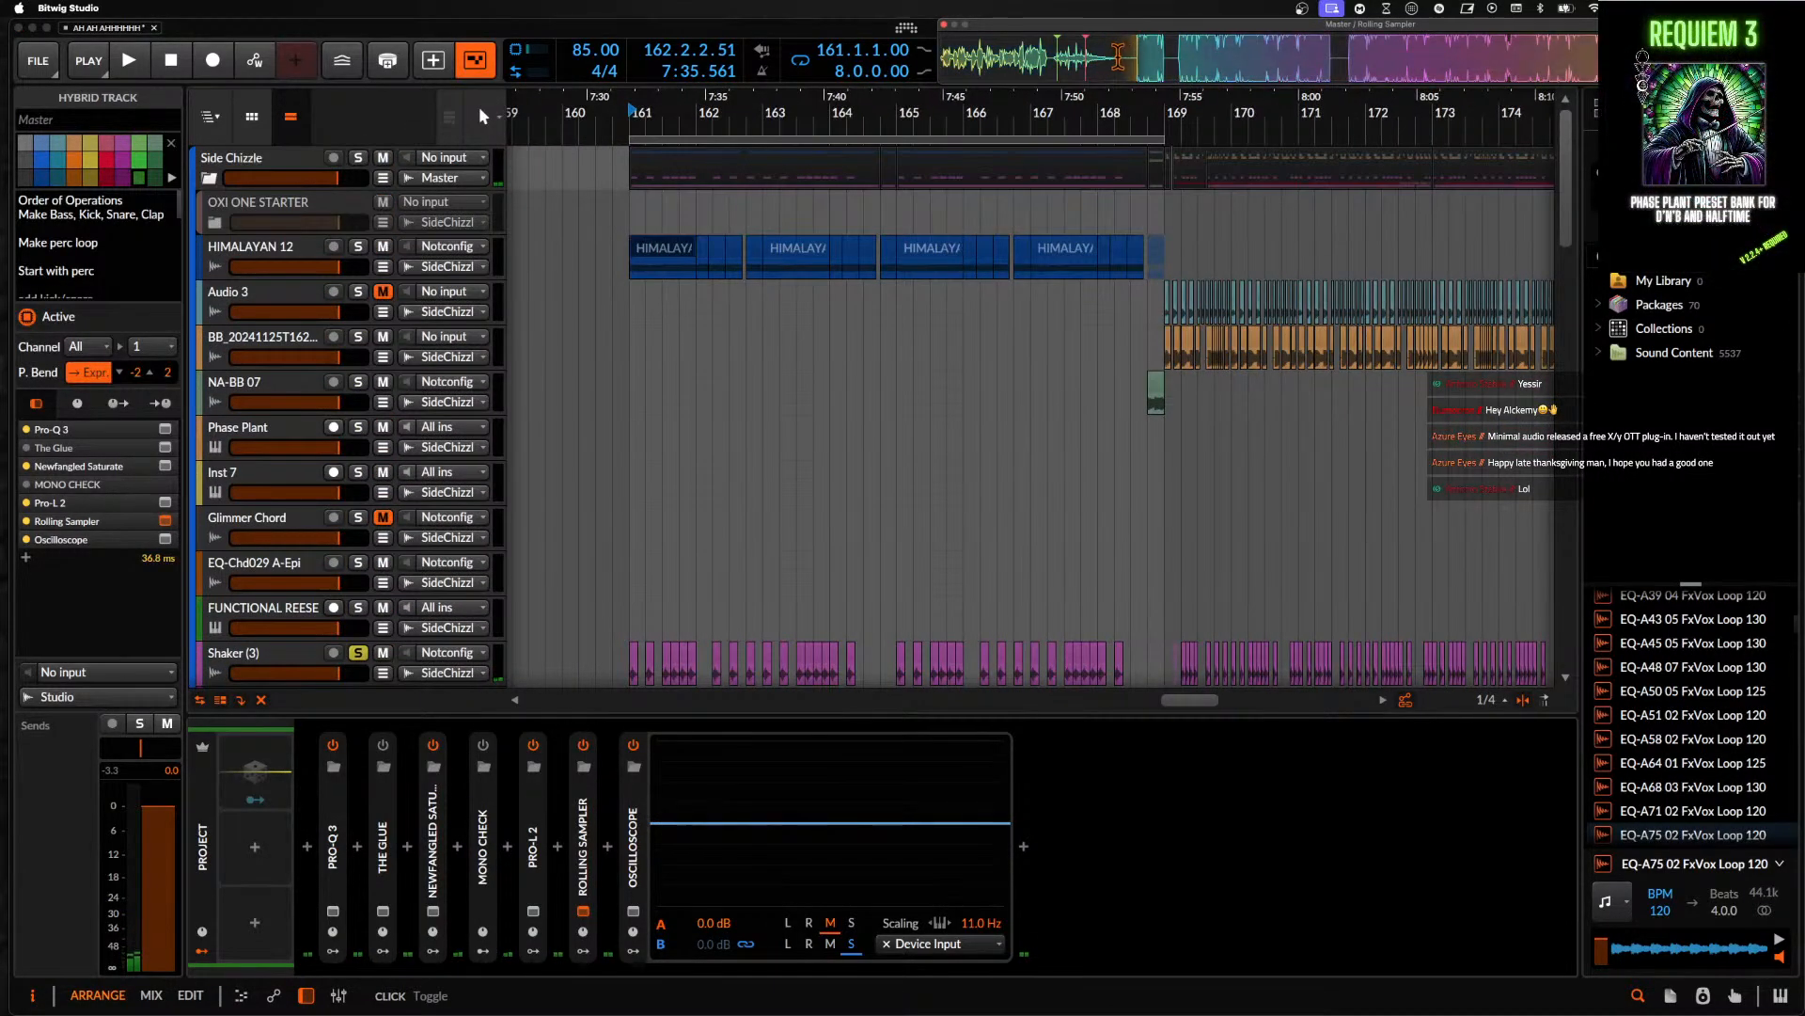
pyautogui.moveTo(1118, 57); pyautogui.dragTo(1605, 60)
pyautogui.moveTo(1227, 157); pyautogui.dragTo(1398, 445)
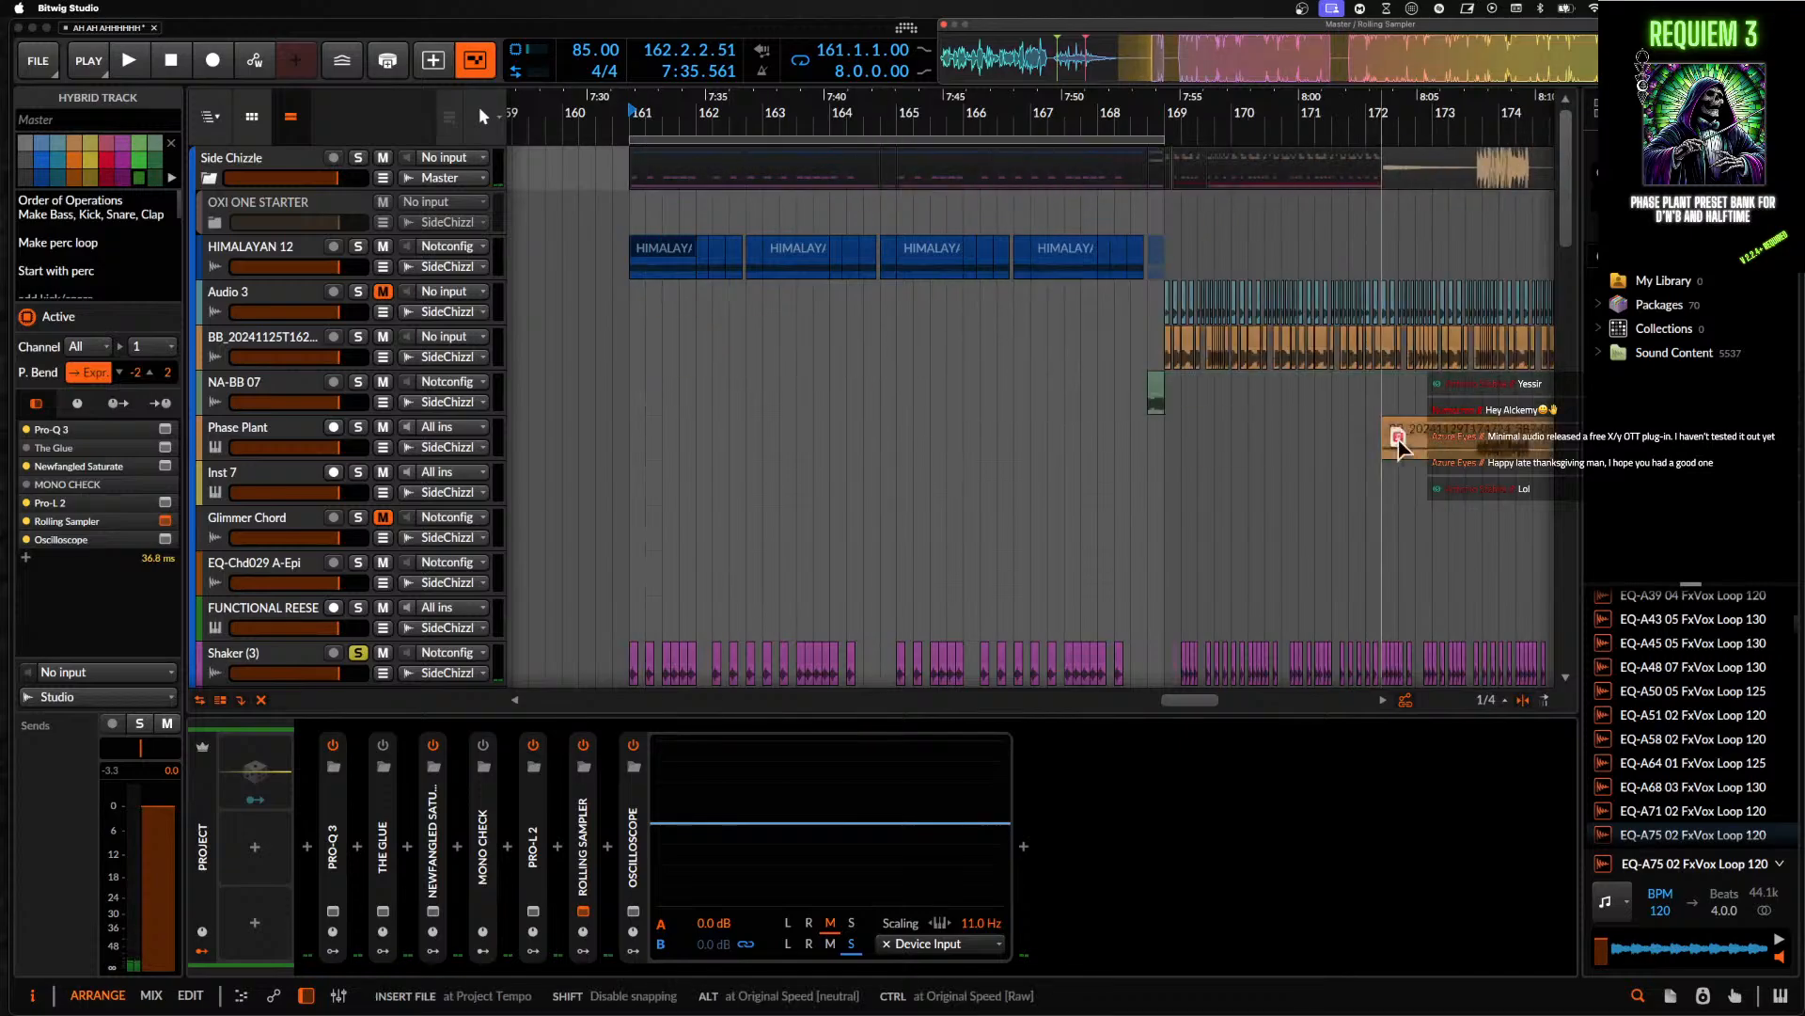
pyautogui.moveTo(1579, 456); pyautogui.dragTo(1054, 386)
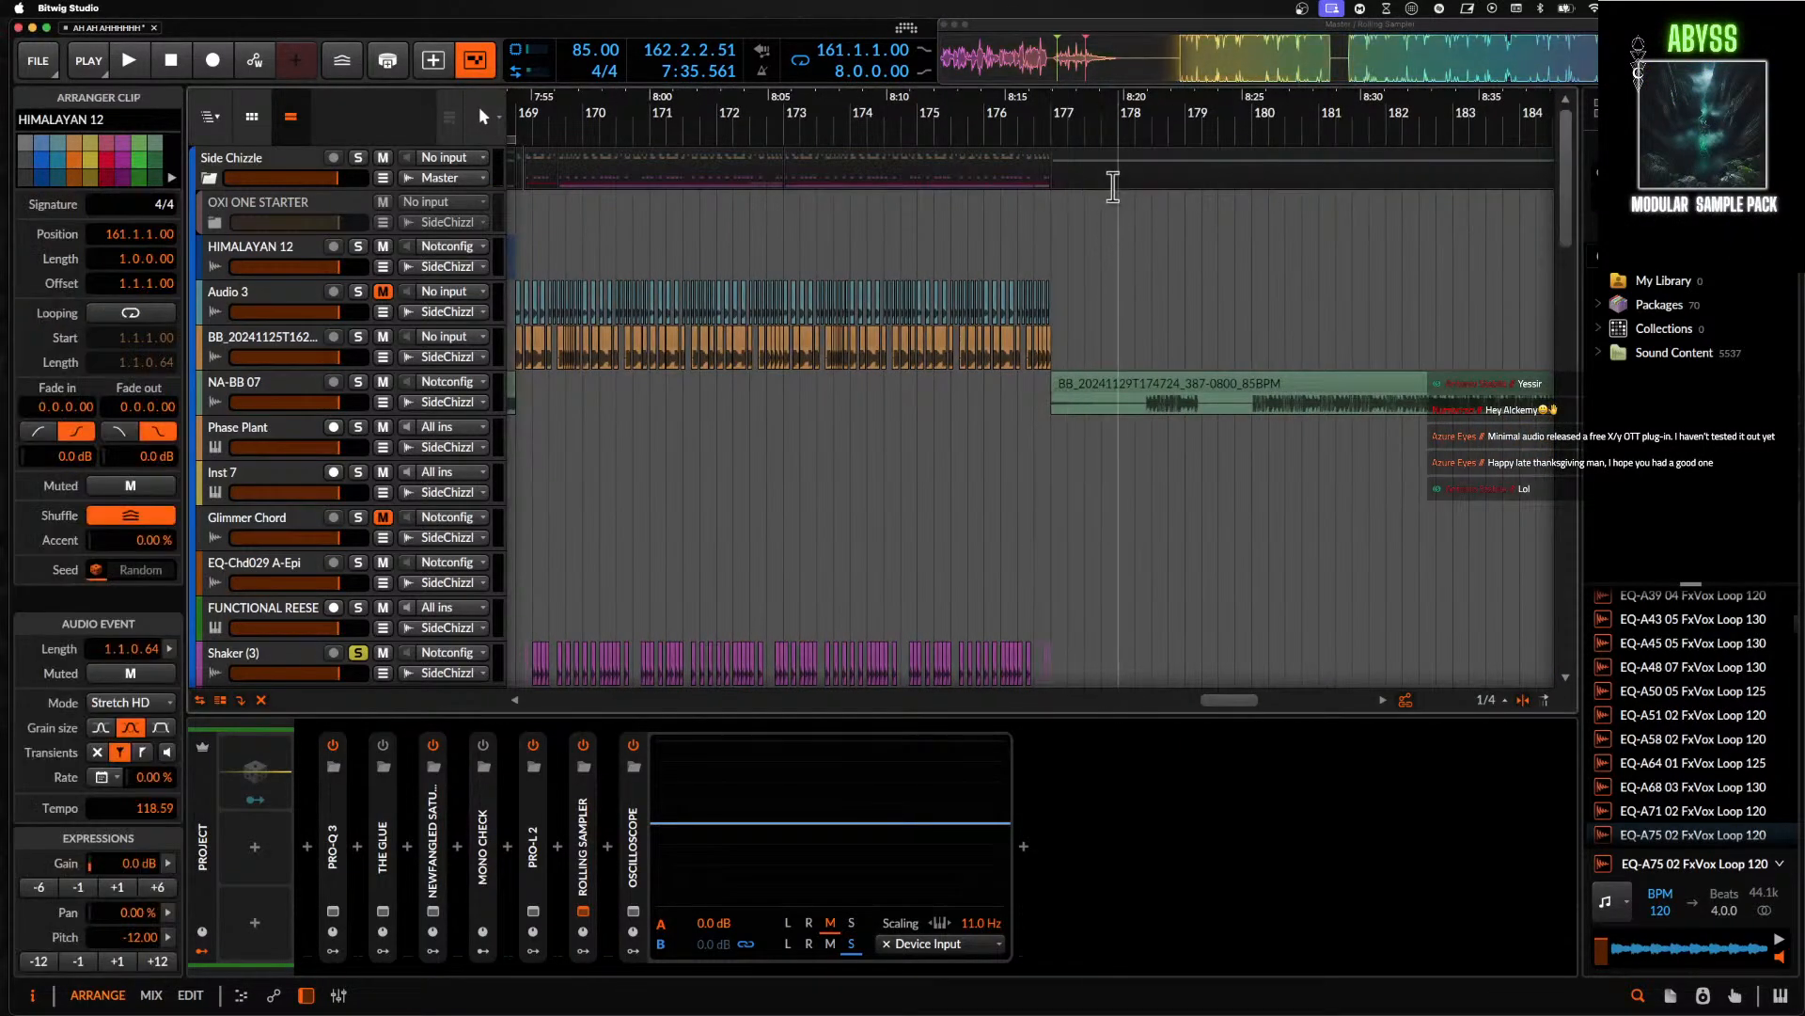
# - Capture another Rolling Sampler section and place it at bar 161 on a new audio track below NA-BB 07
pyautogui.moveTo(982, 65); pyautogui.dragTo(715, 466)
pyautogui.scroll(-5, 713, 465)
pyautogui.hscroll(-5, 713, 465)
pyautogui.moveTo(1124, 475); pyautogui.dragTo(772, 431)
pyautogui.scroll(6, 772, 428)
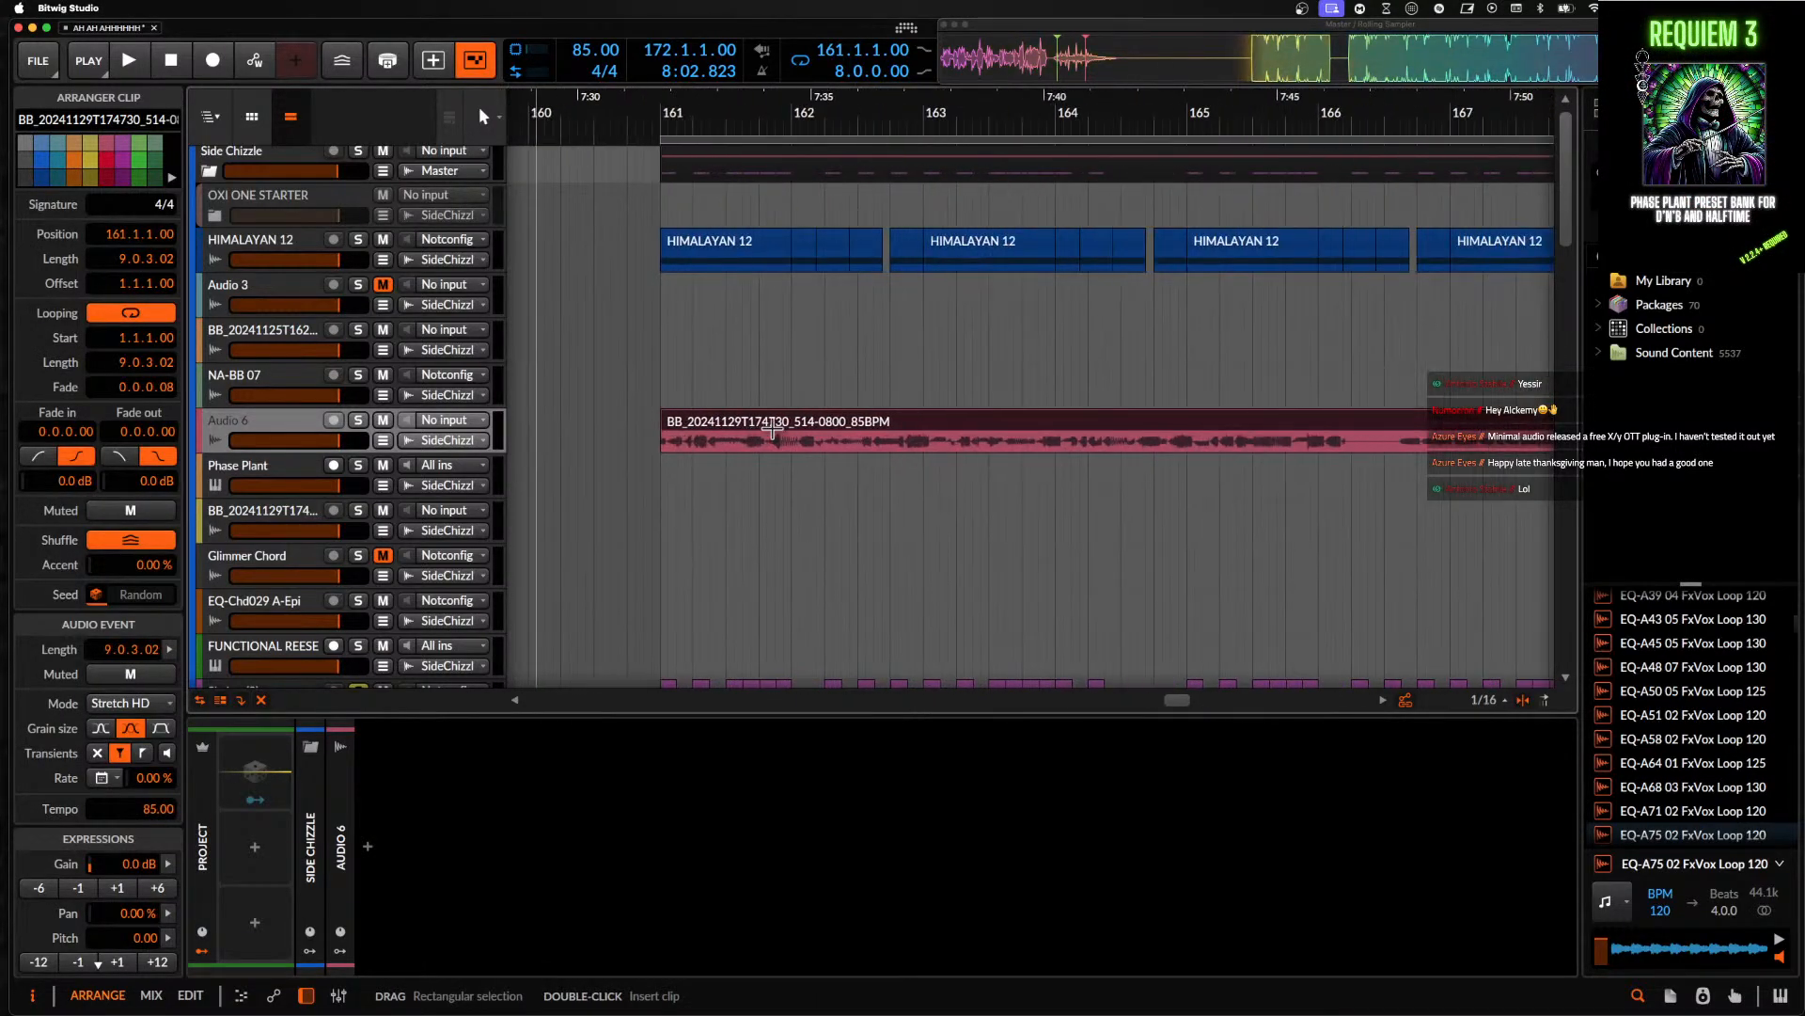
# - Bypass the kHs Trance Gate on the HIMALAYAN 12 track and save the project
pyautogui.click(286, 246)
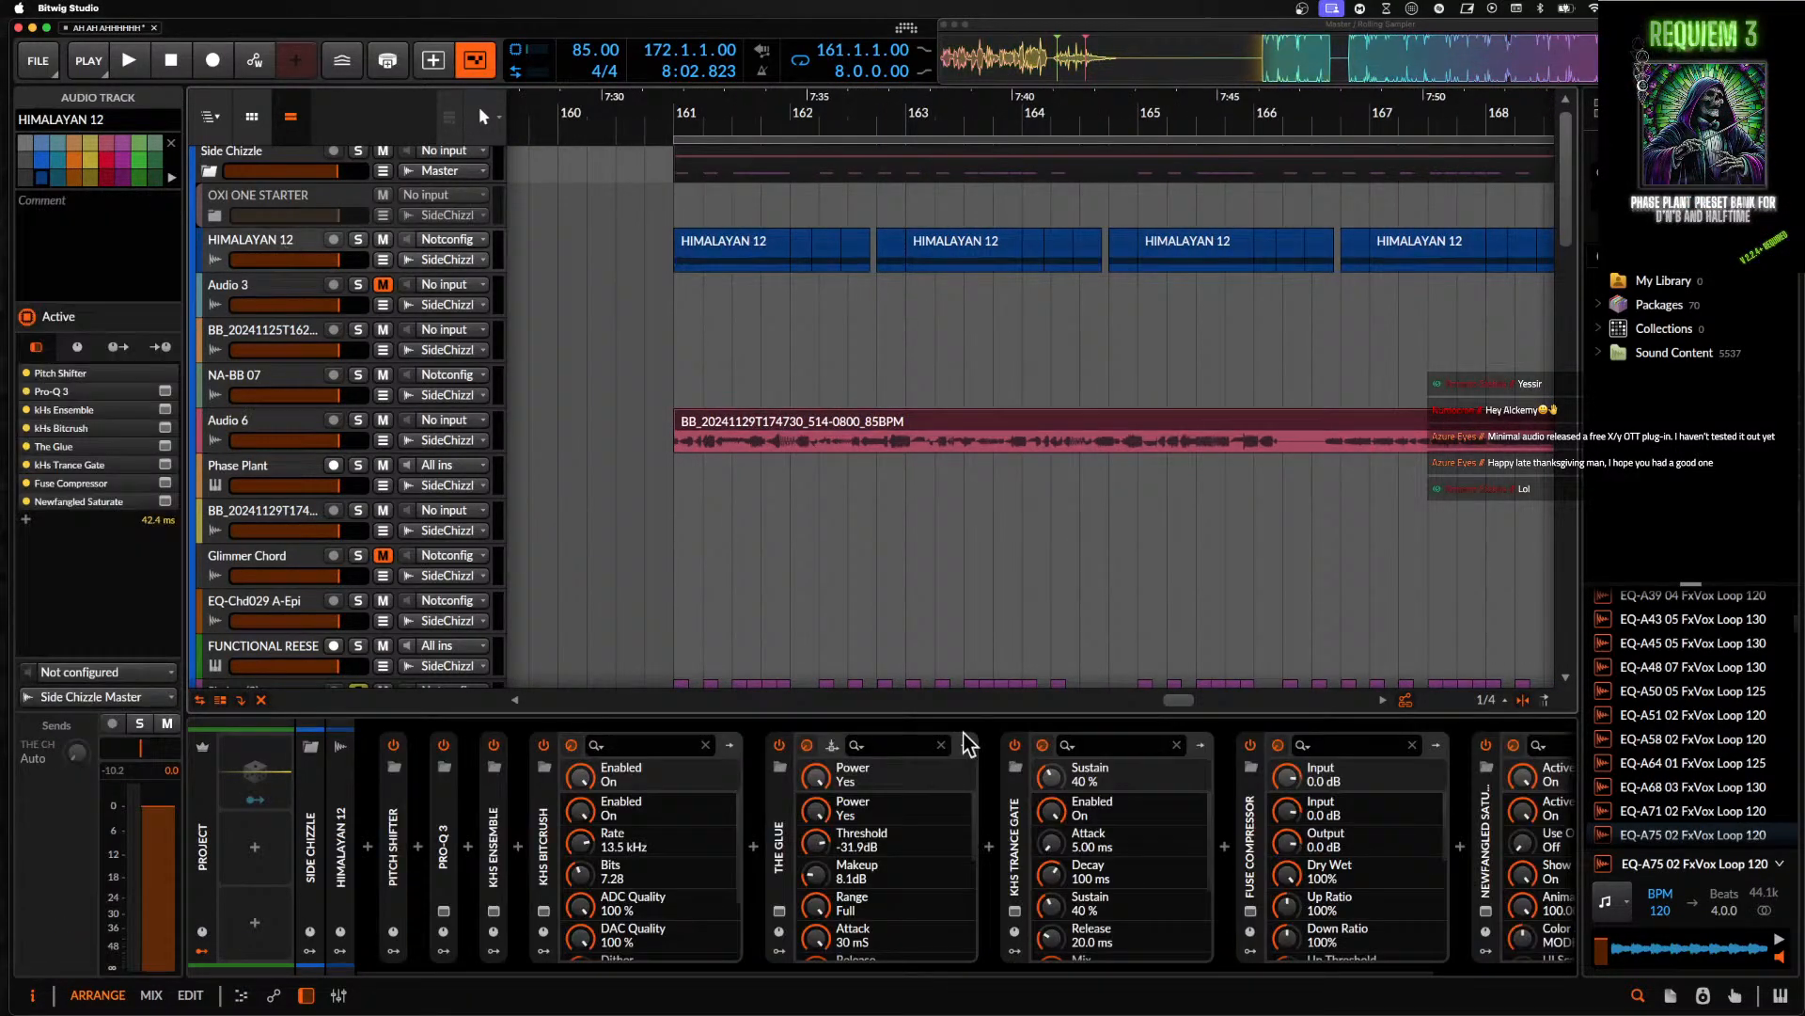
pyautogui.click(1017, 748)
pyautogui.scroll(-4, 1128, 470)
pyautogui.scroll(-2, 1096, 467)
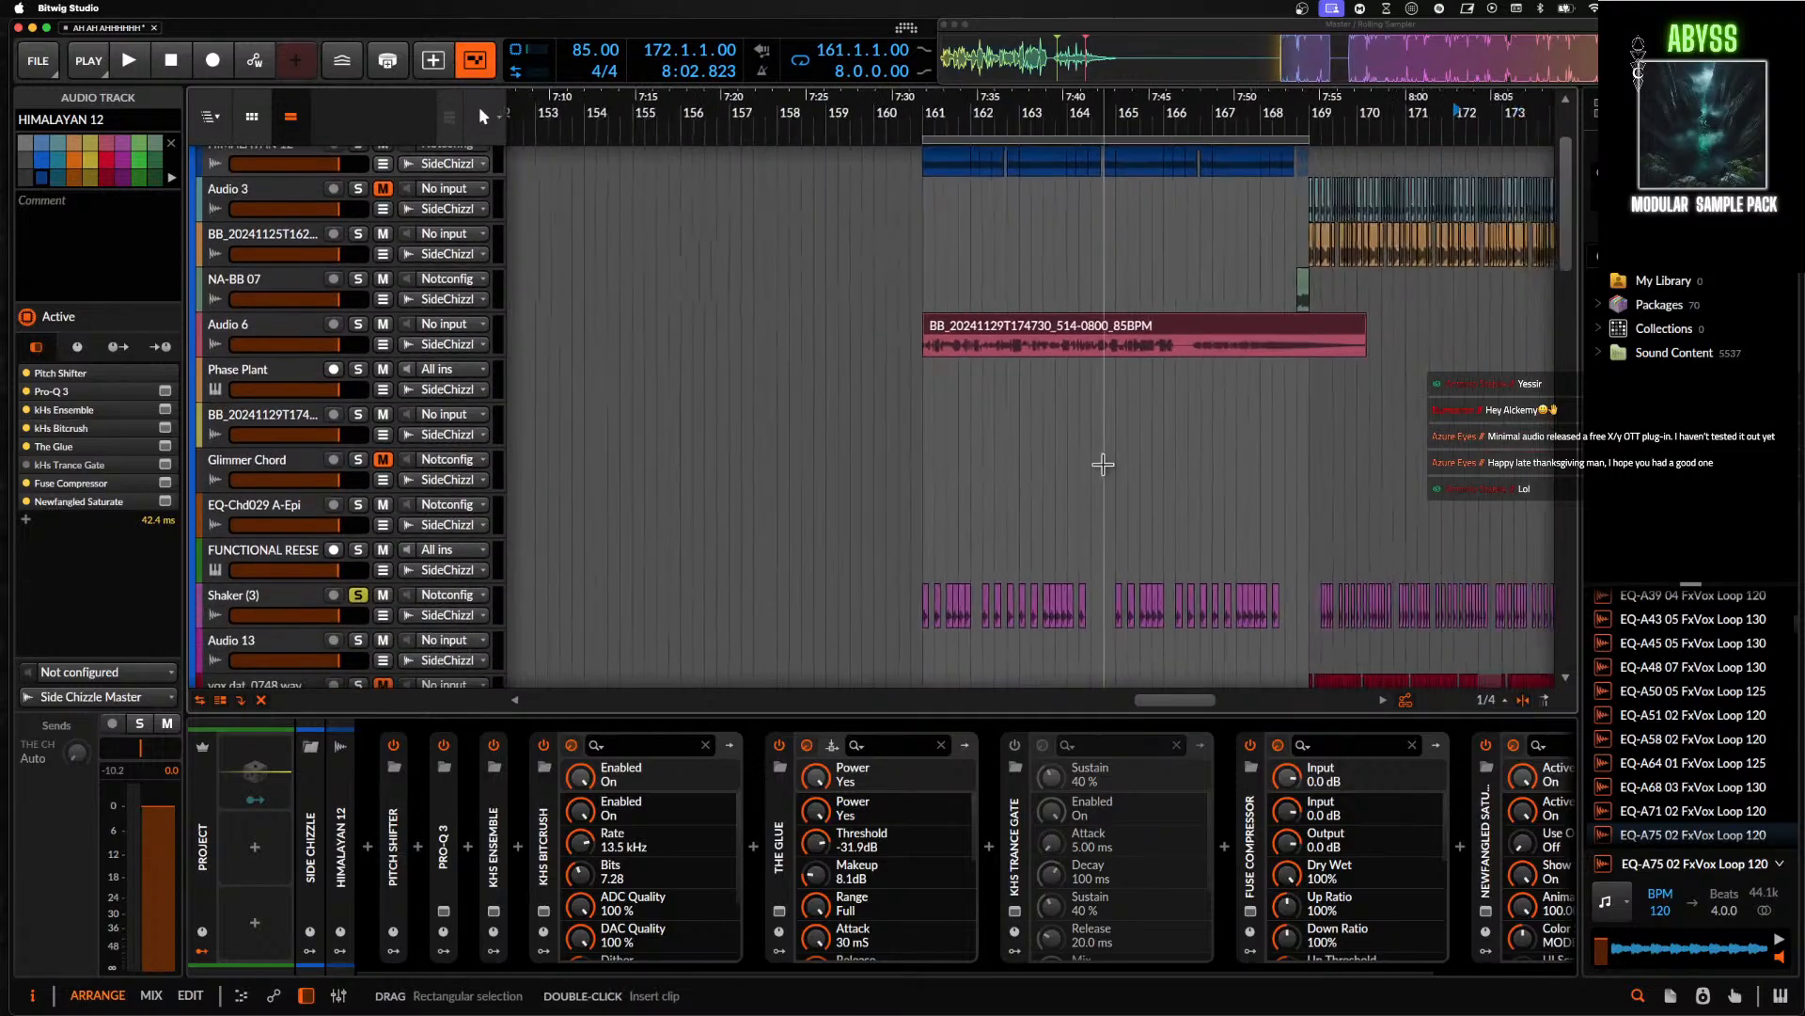
pyautogui.press('super+s')
# - Select bars 161 to 169 on the Shaker (3) track and examine the drum and percussion layers under that section
pyautogui.click(1092, 585)
pyautogui.scroll(-4, 1042, 554)
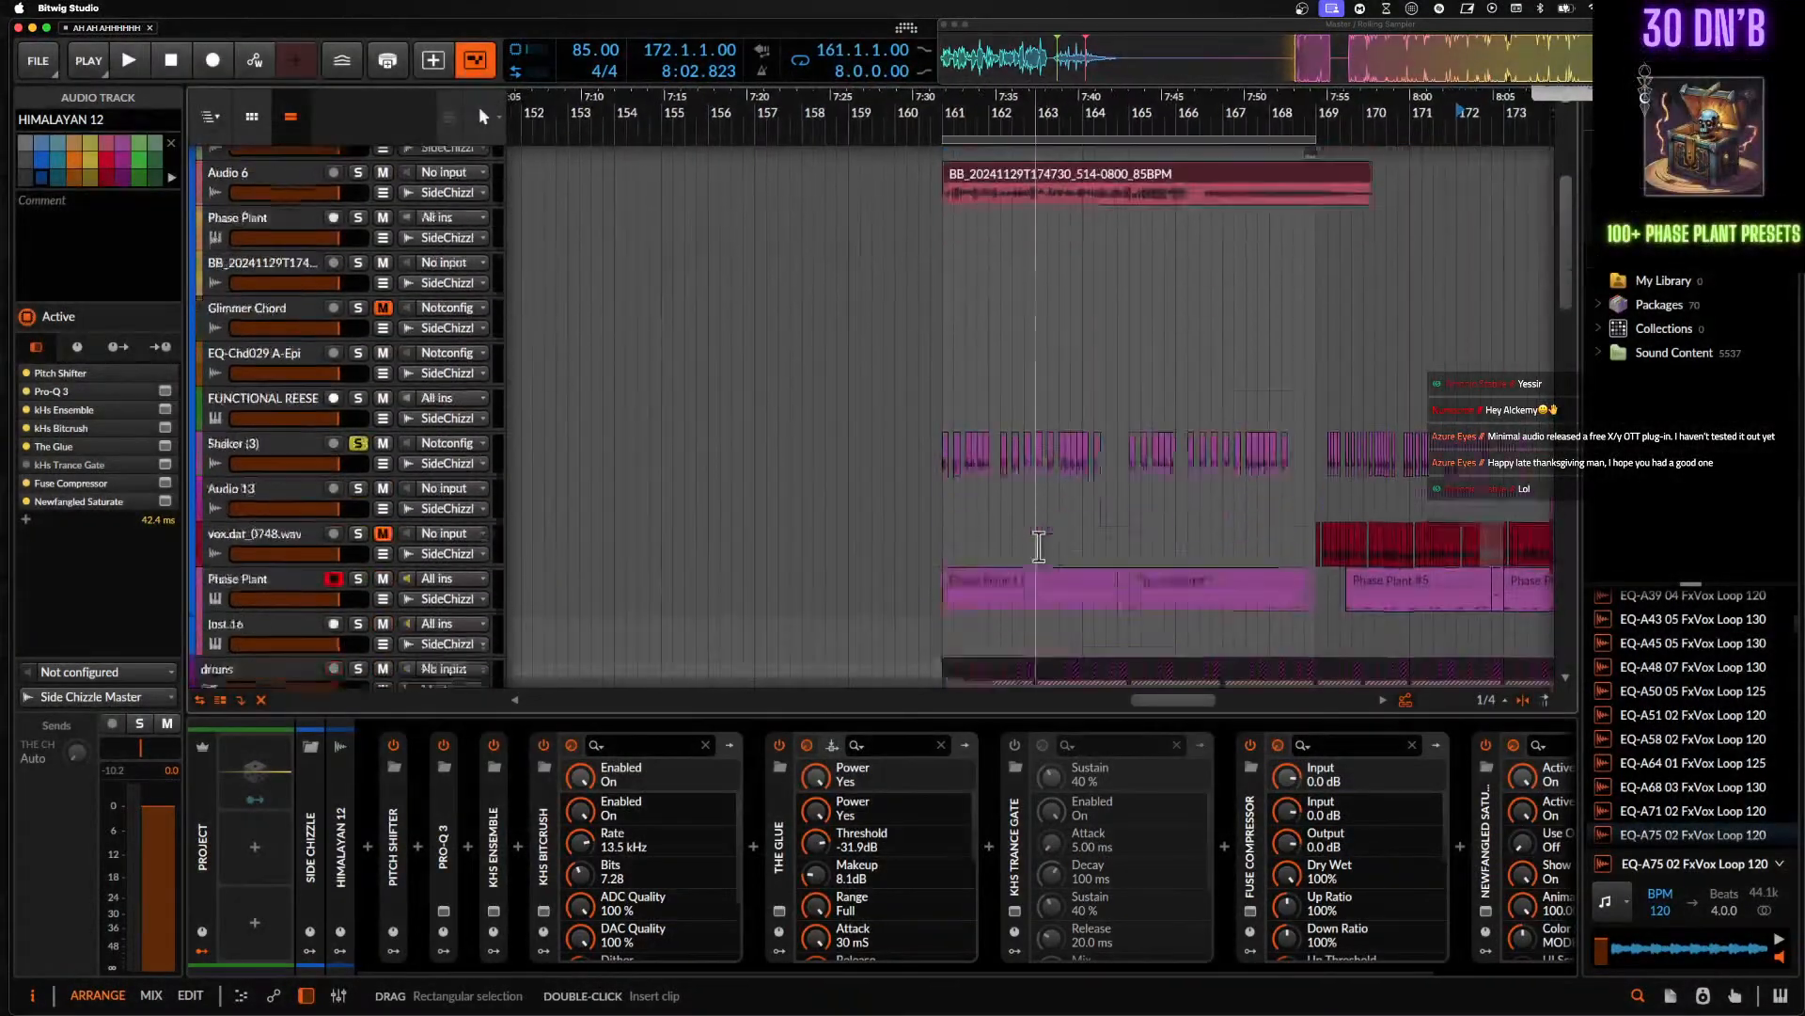
pyautogui.scroll(-3, 1038, 550)
pyautogui.scroll(6, 1023, 487)
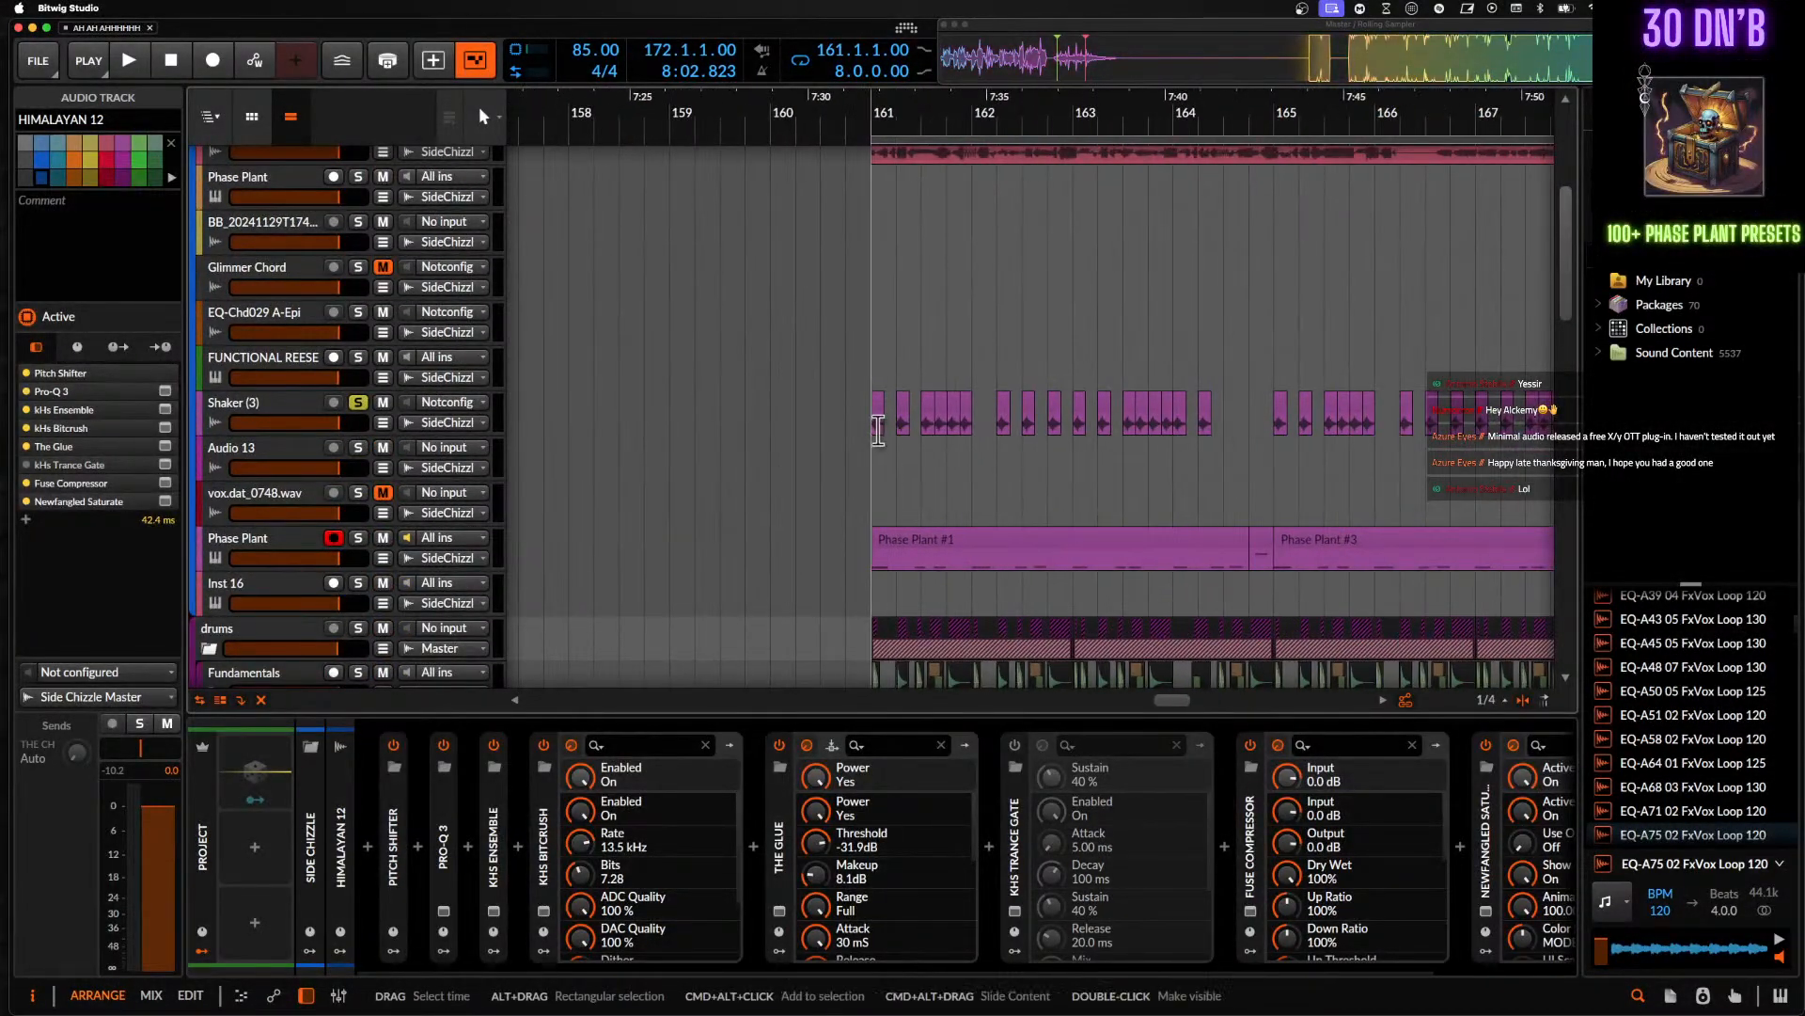
pyautogui.moveTo(874, 414); pyautogui.dragTo(1357, 435)
pyautogui.scroll(-12, 1109, 435)
pyautogui.scroll(-4, 1108, 435)
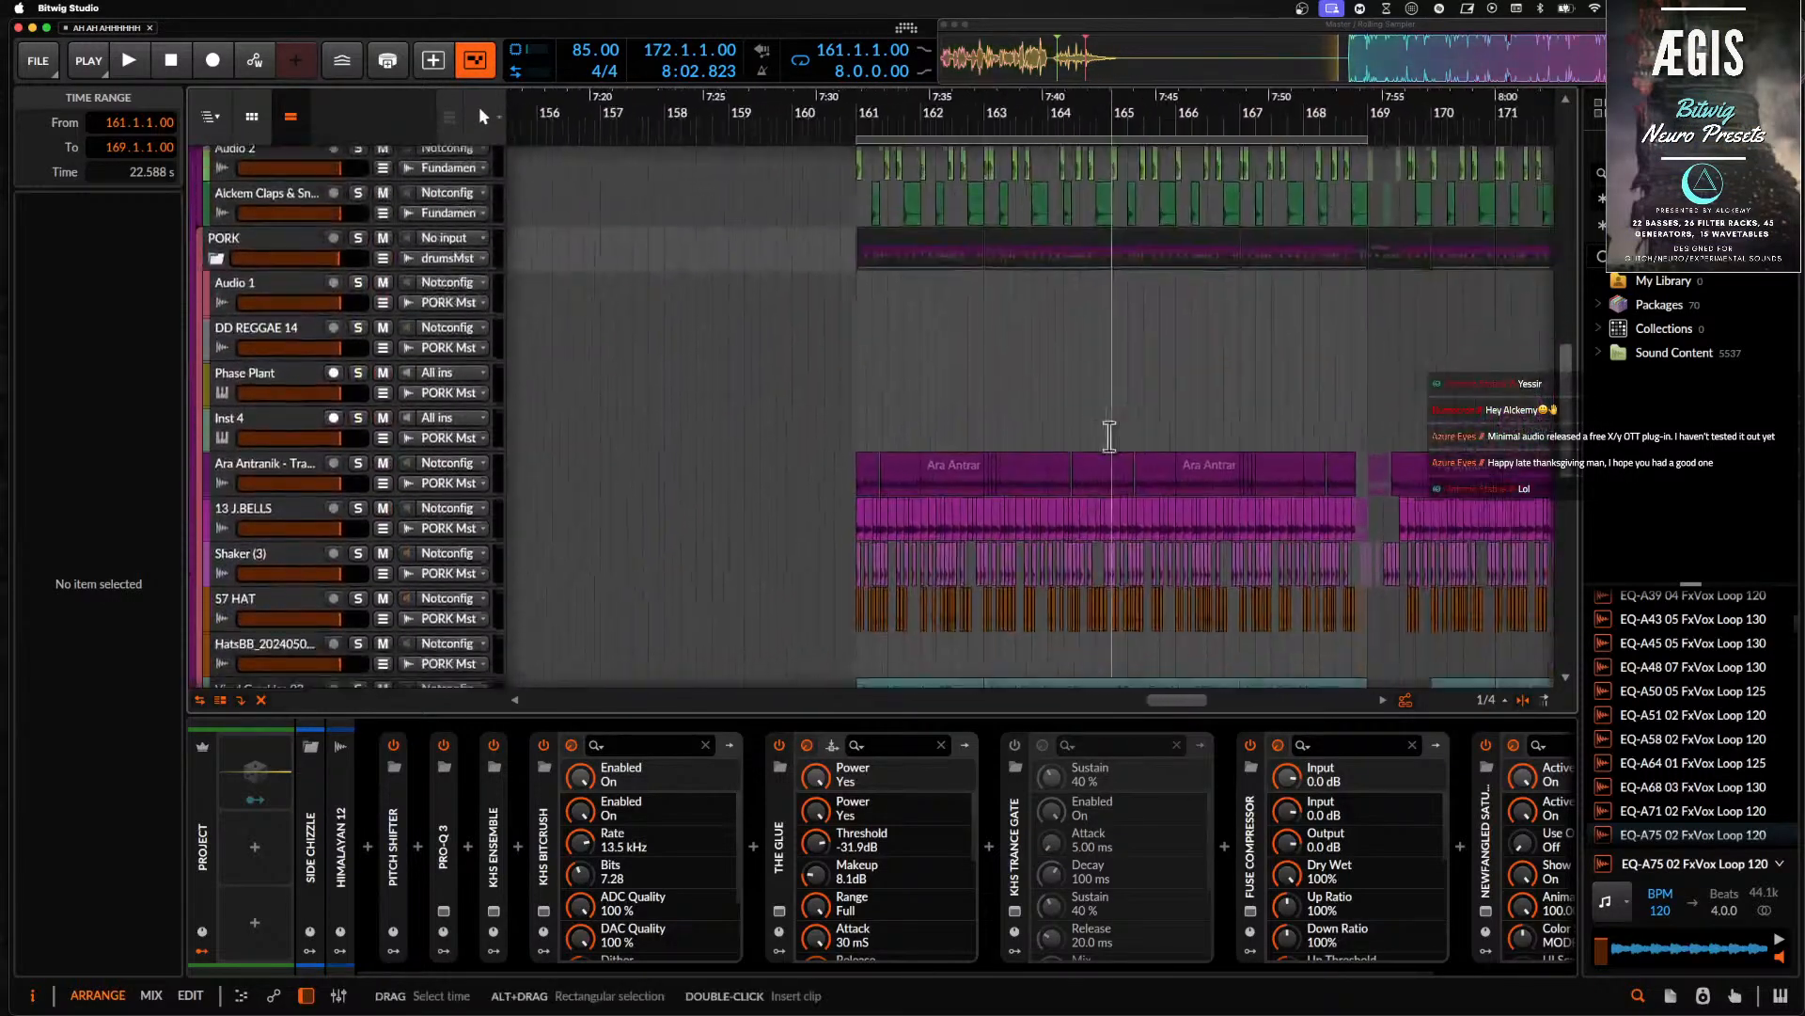
pyautogui.scroll(-4, 1109, 436)
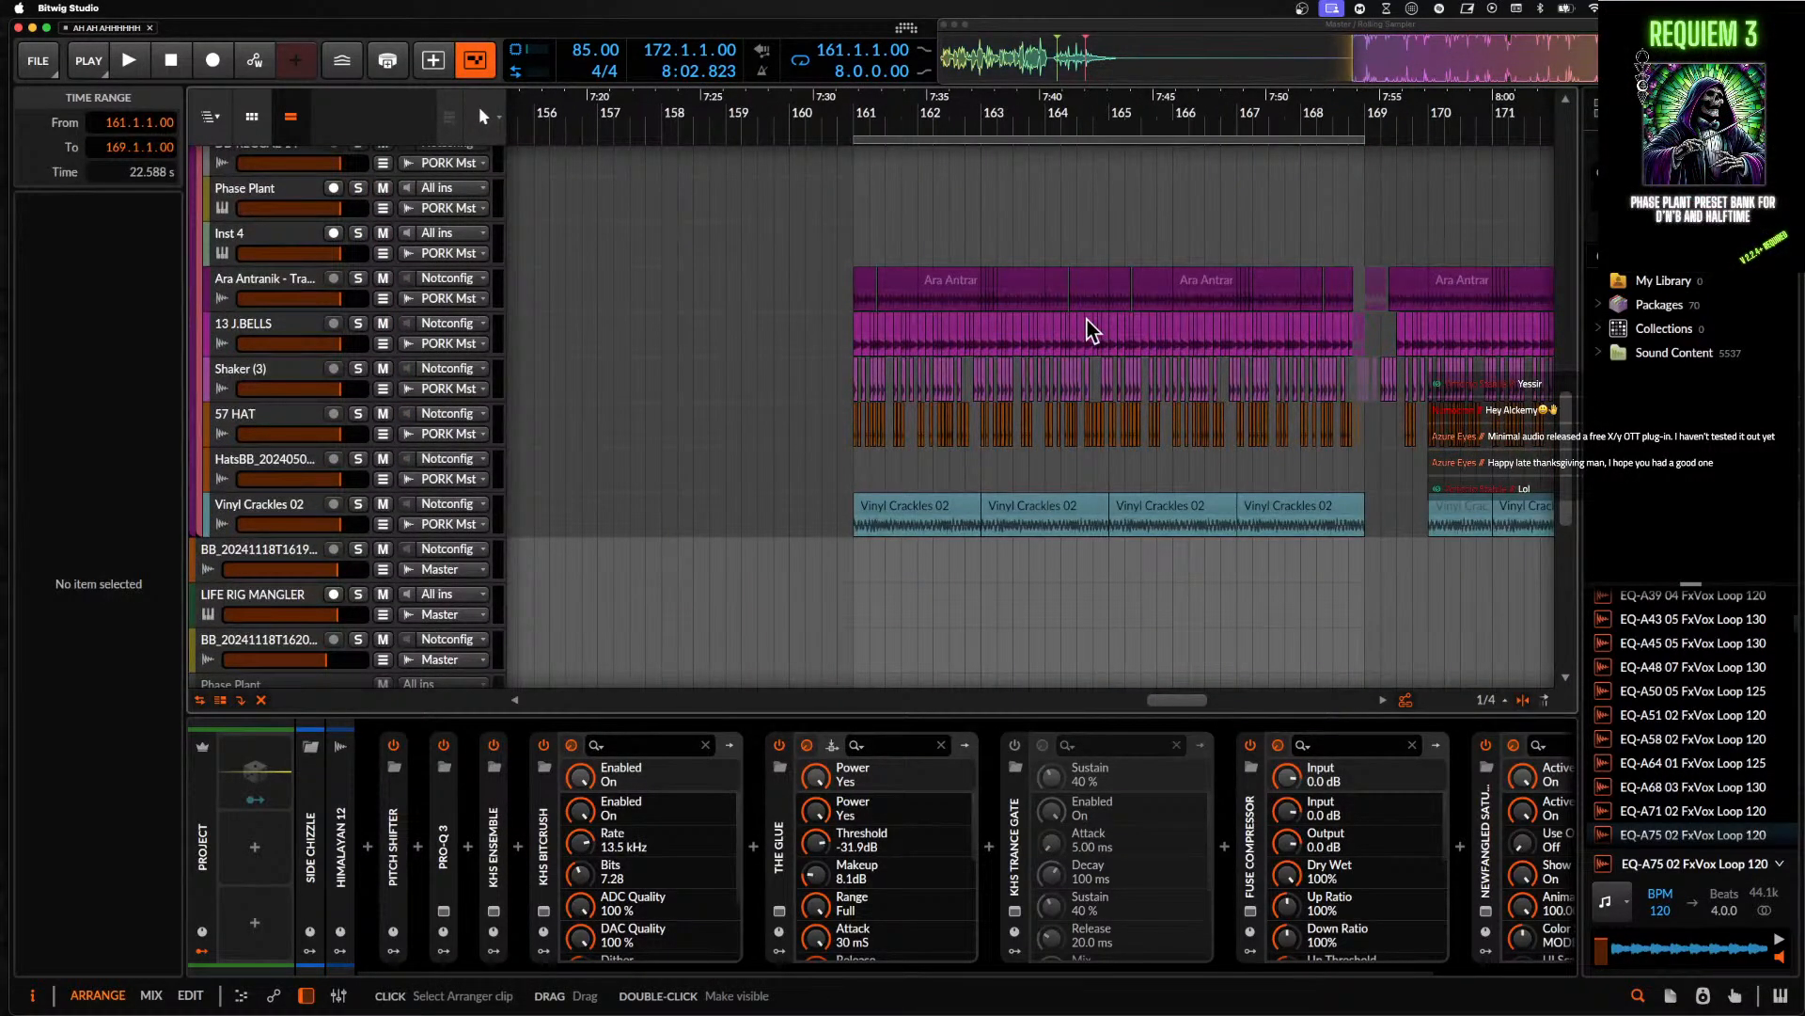
pyautogui.scroll(1, 1087, 320)
pyautogui.scroll(5, 1083, 319)
pyautogui.scroll(2, 495, 404)
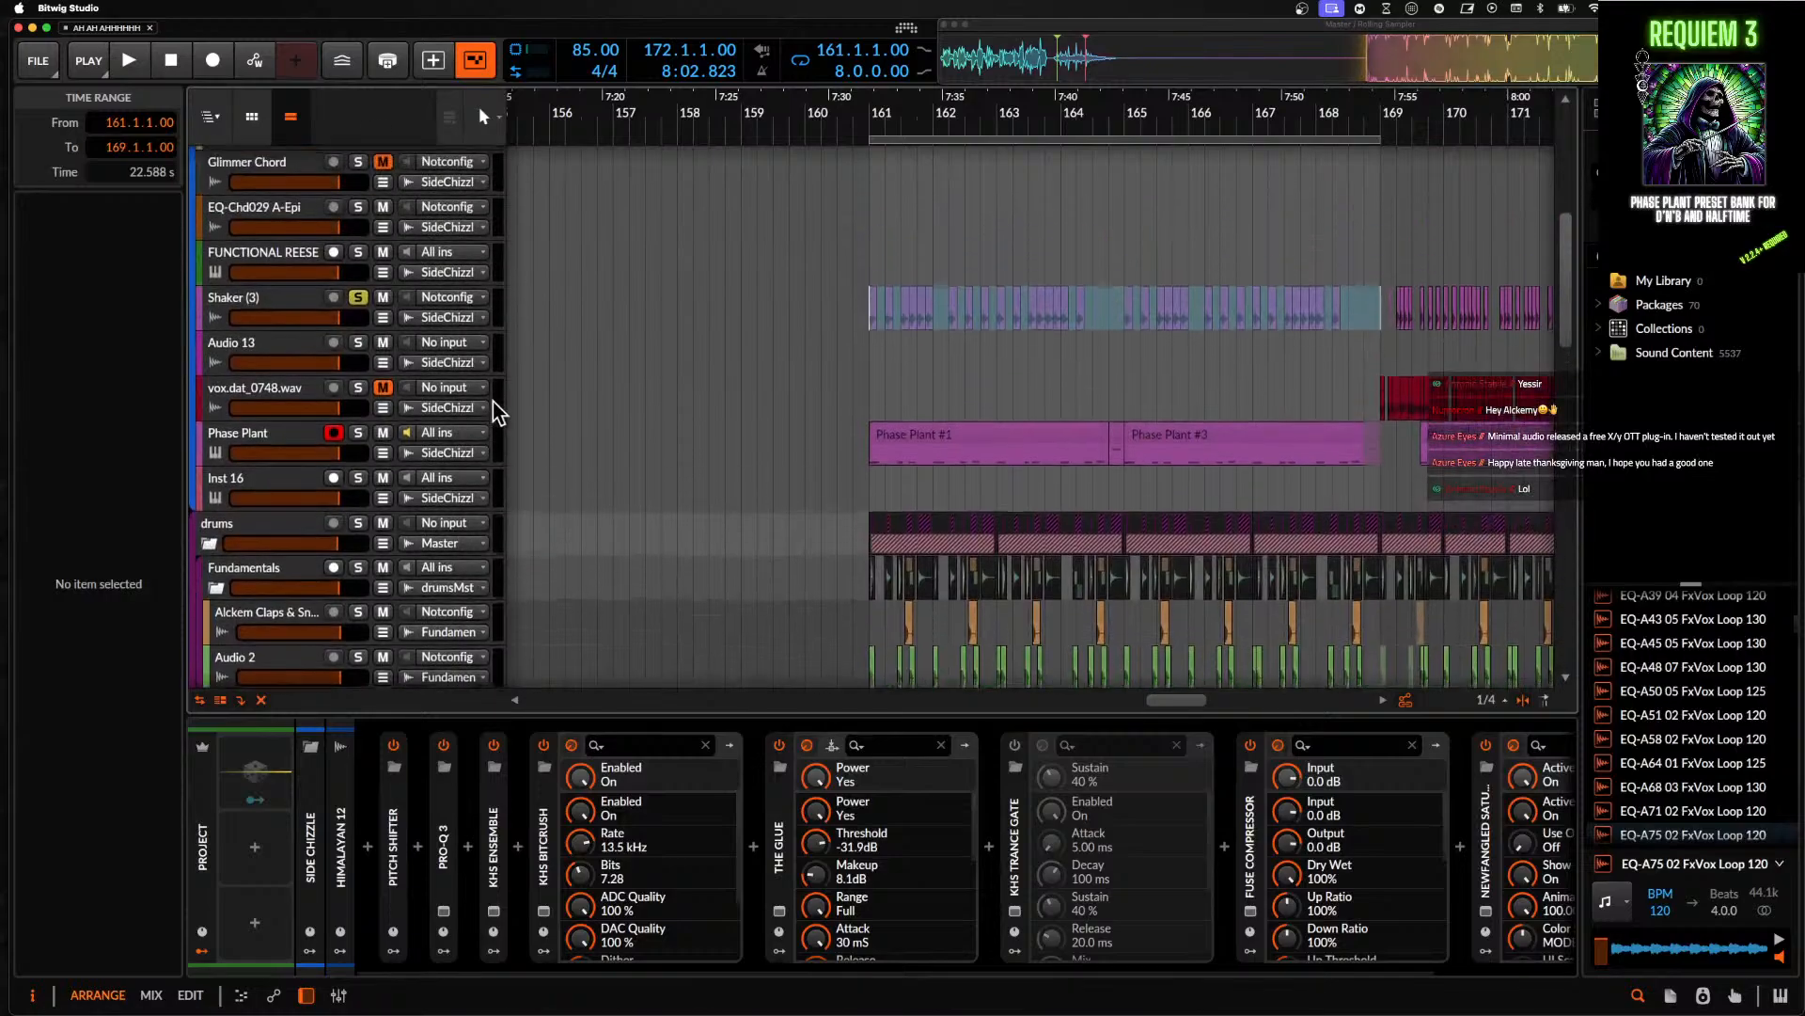
pyautogui.scroll(5, 894, 420)
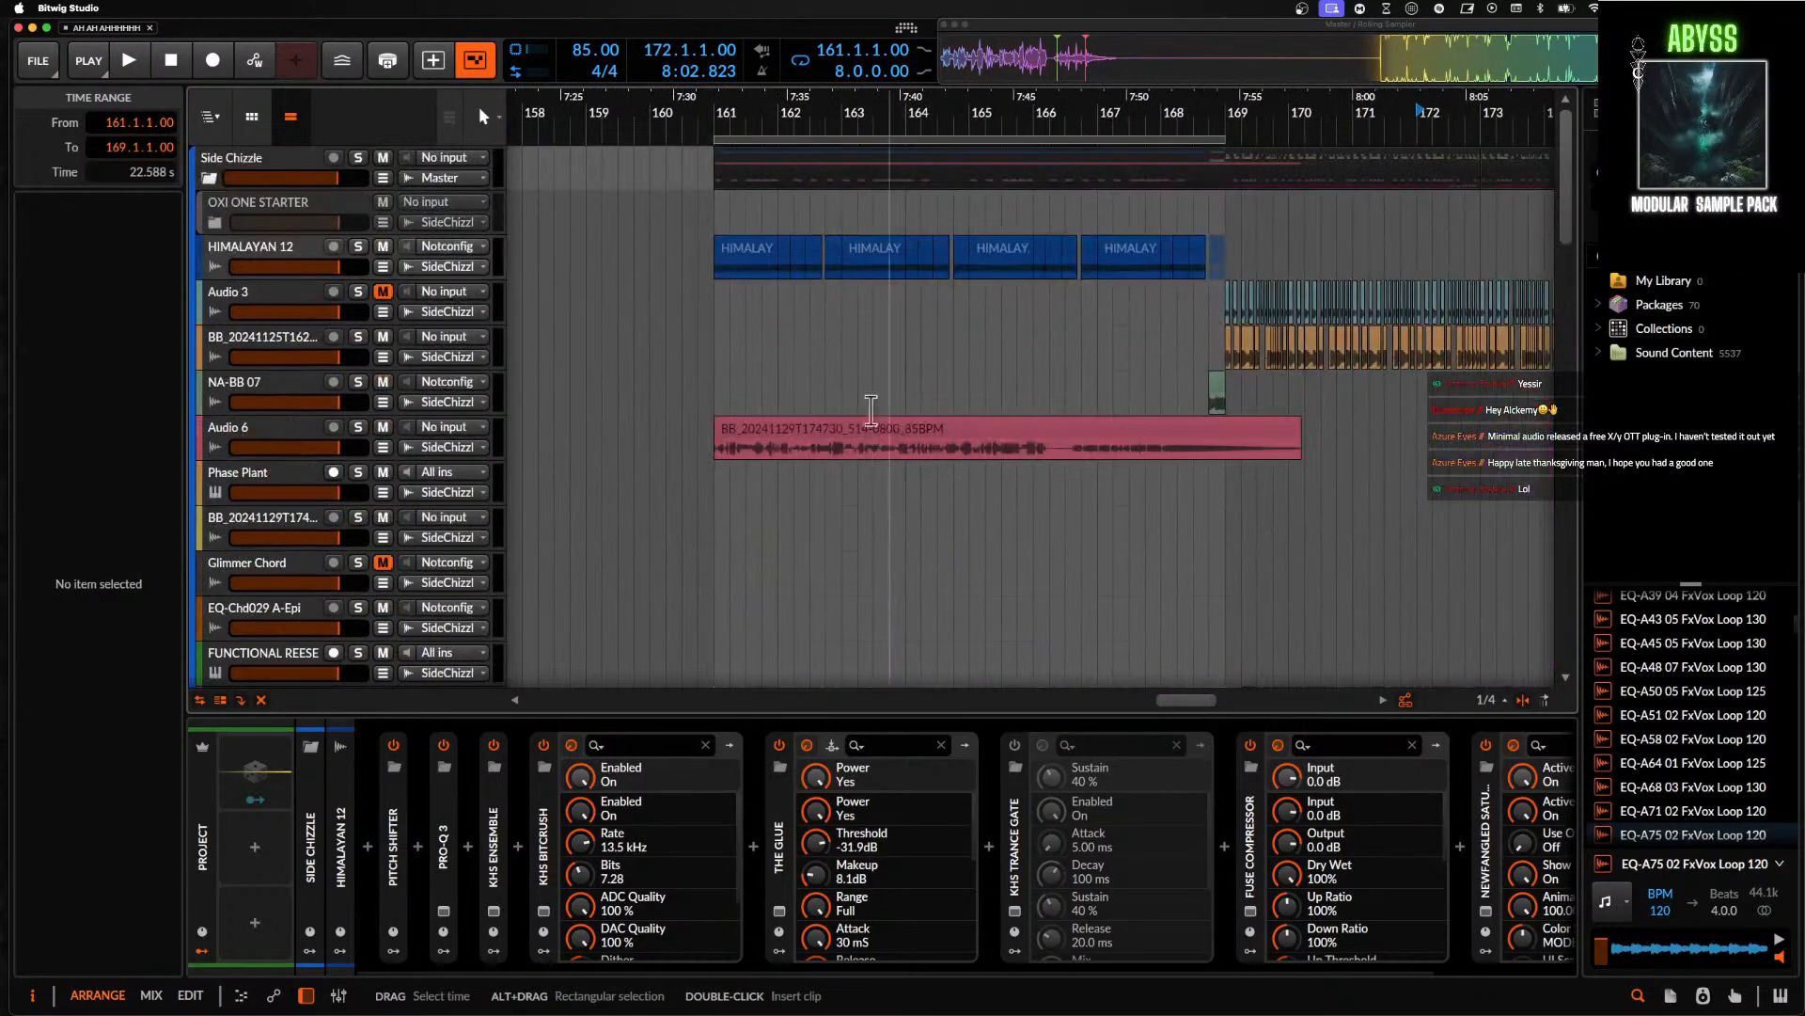
# - Clear the solo on the side-group Shaker (3) track, mute that track and play the arrangement from bar 161
pyautogui.click(744, 260)
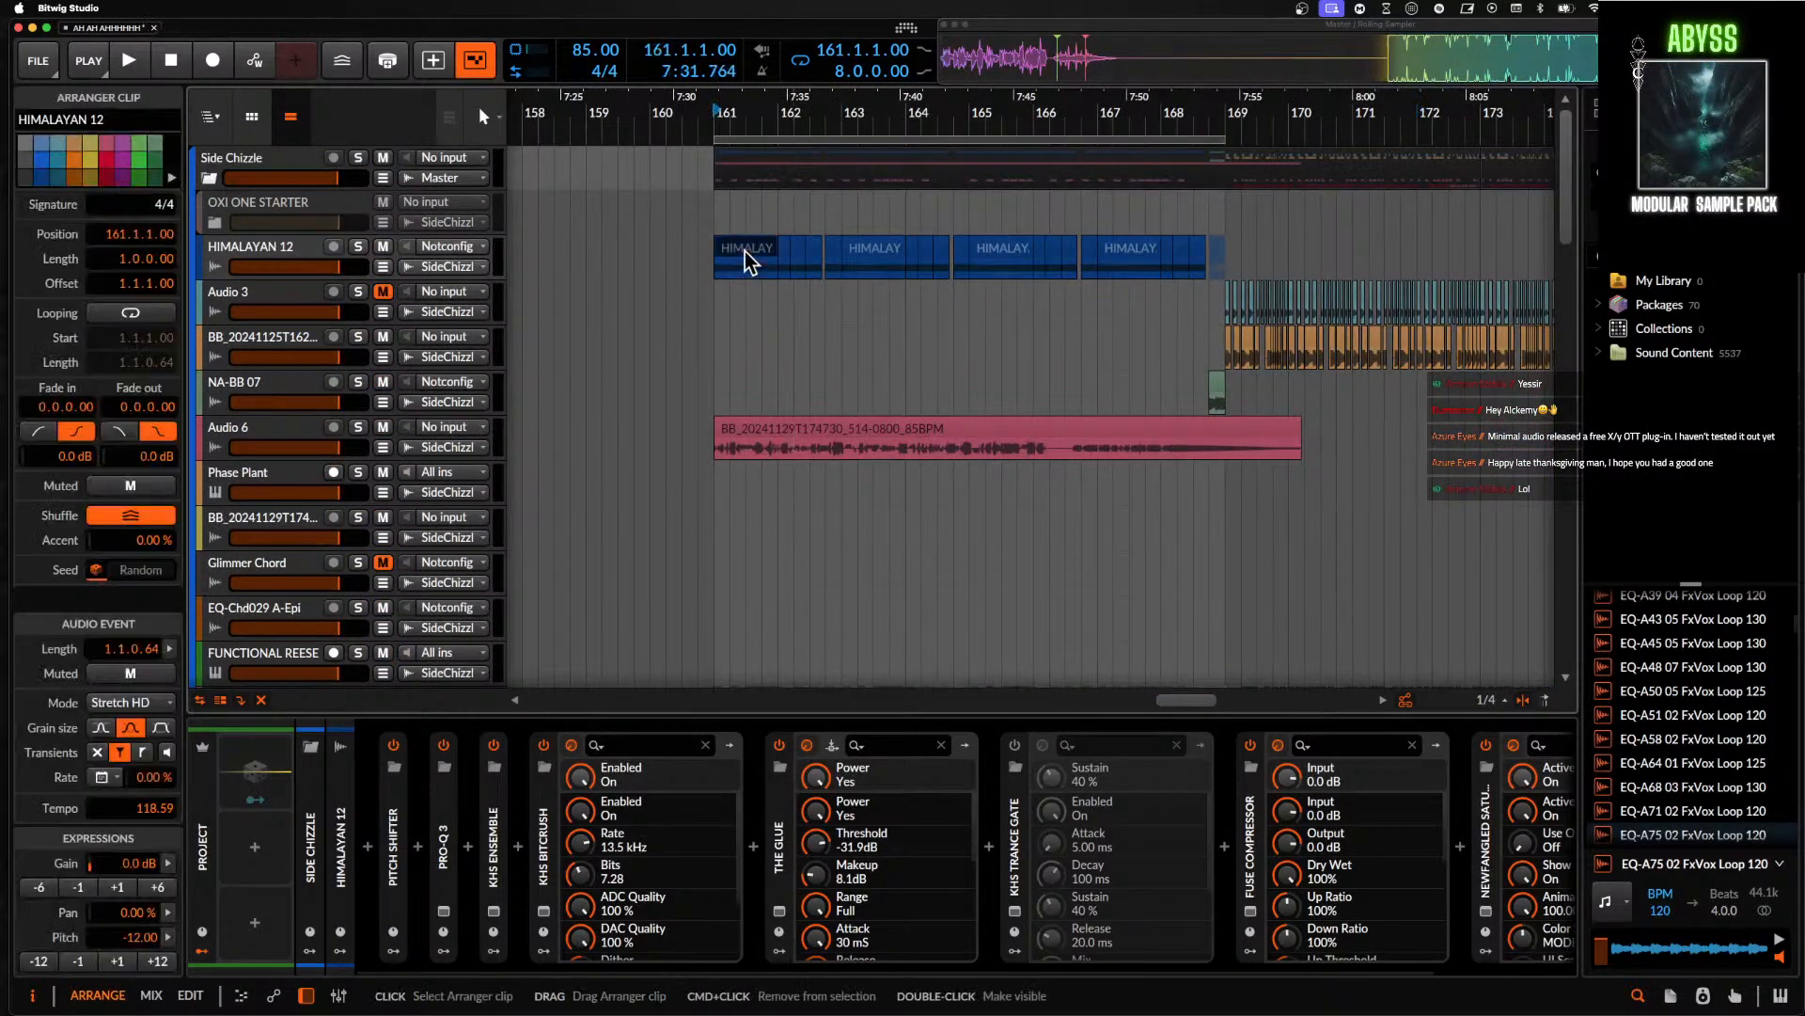
pyautogui.click(358, 247)
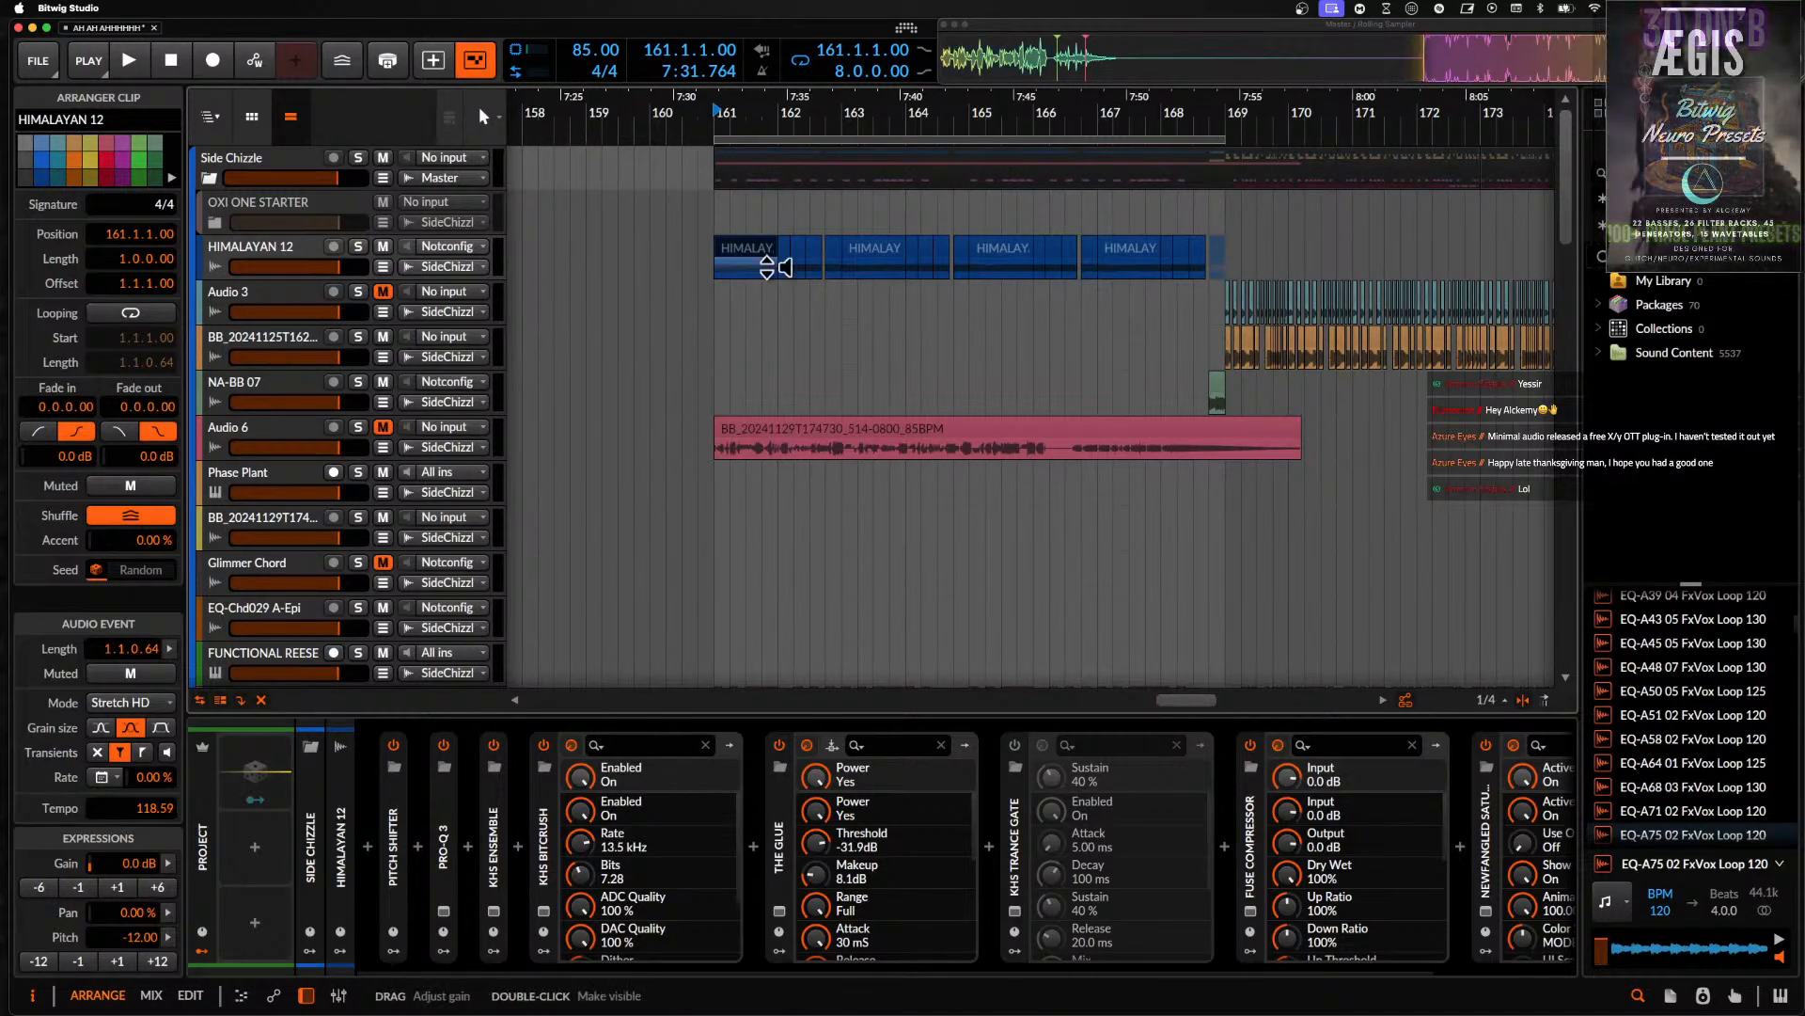
pyautogui.scroll(-8, 1115, 368)
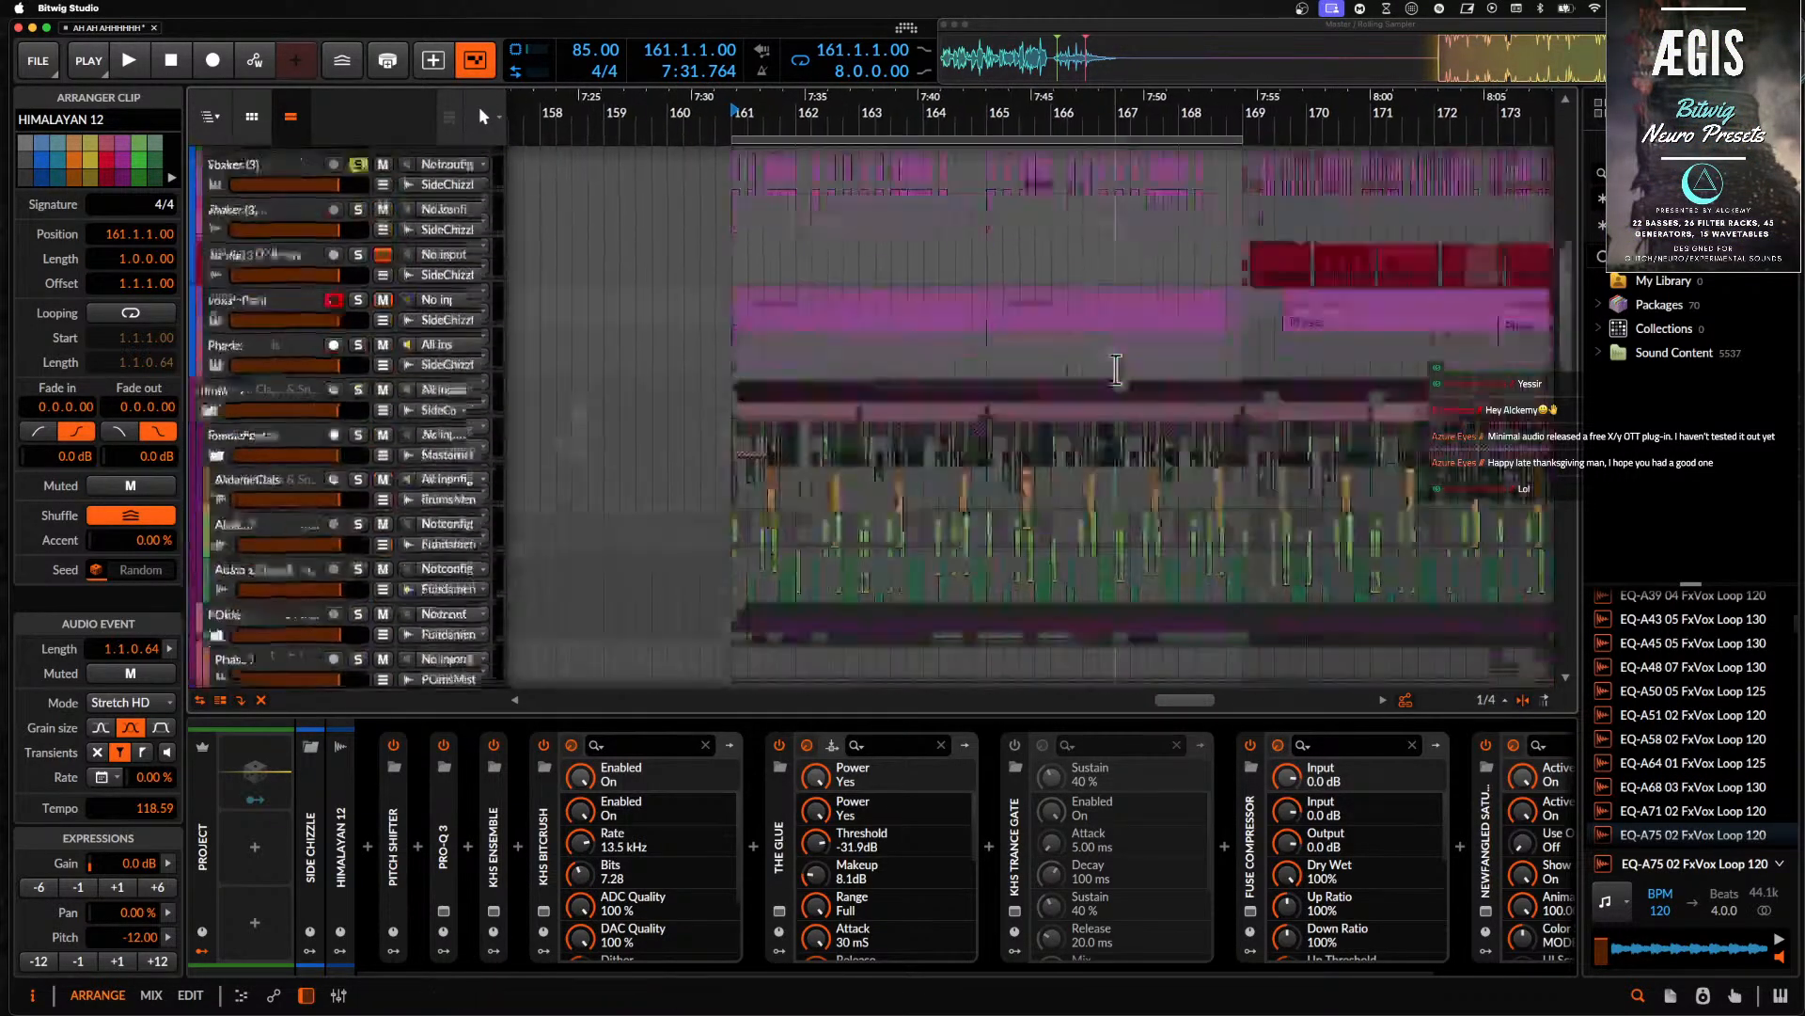
pyautogui.click(356, 350)
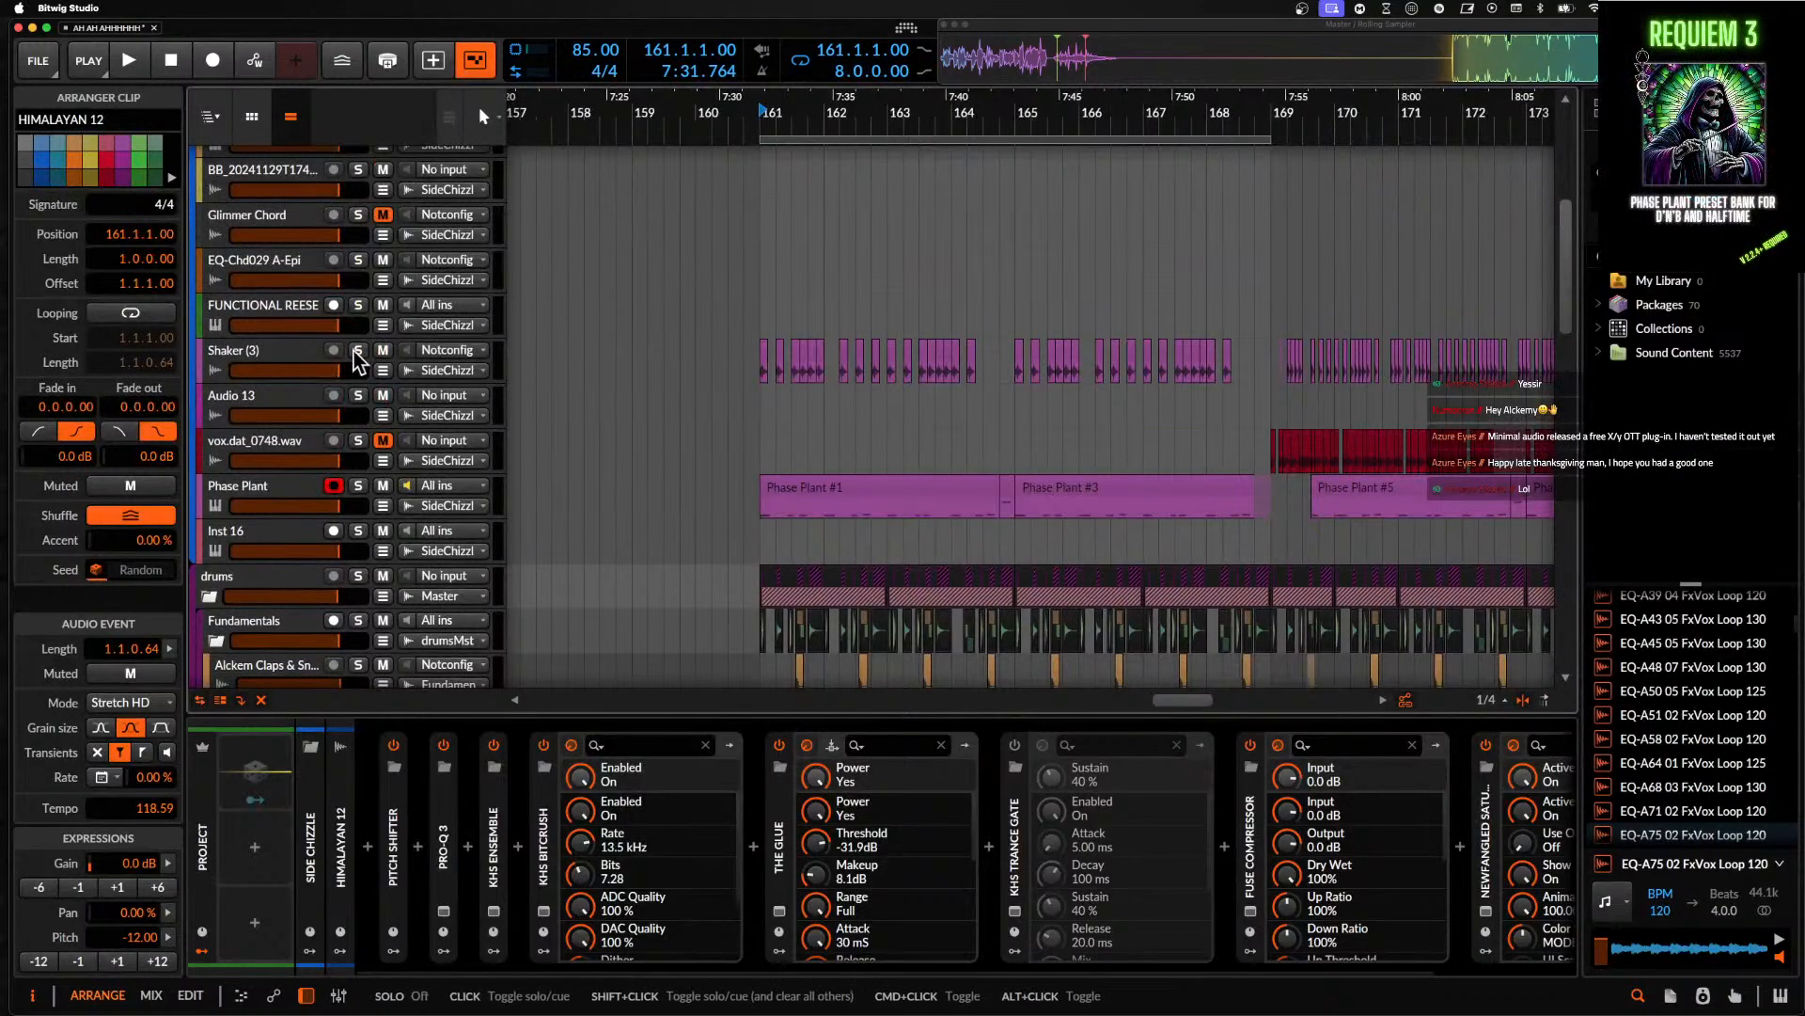
pyautogui.click(758, 379)
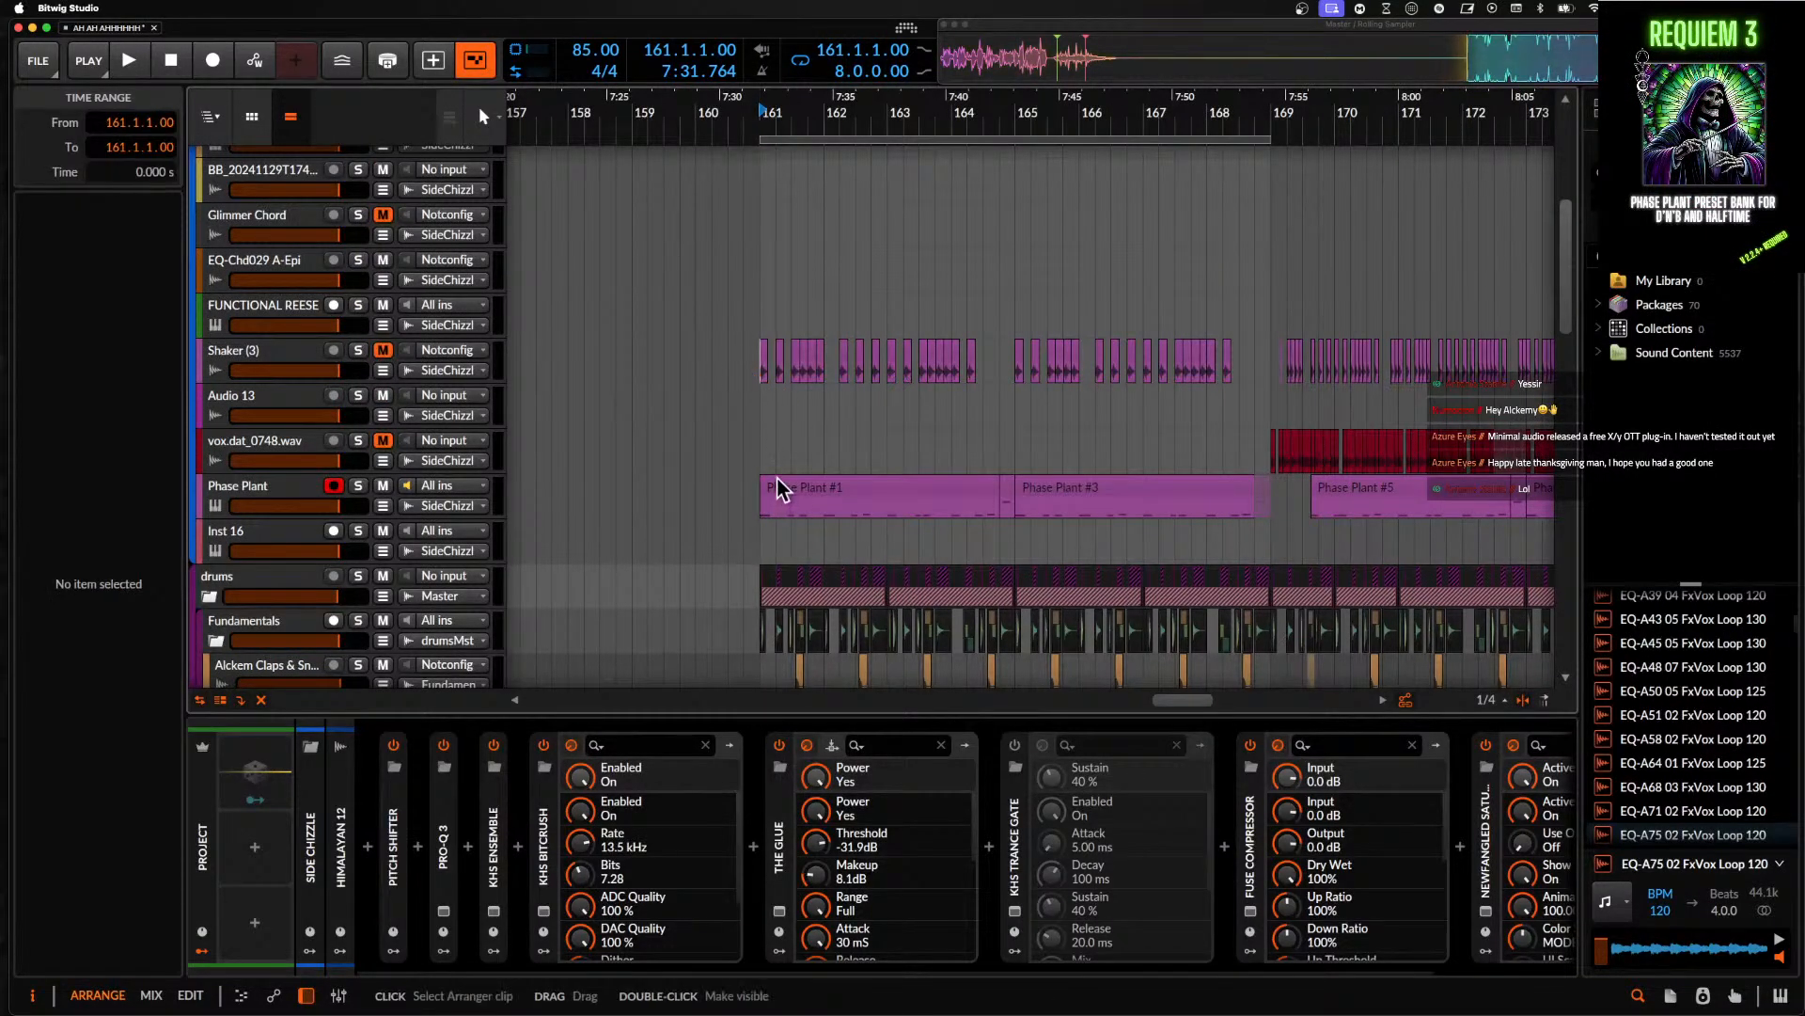
pyautogui.scroll(-3, 1008, 305)
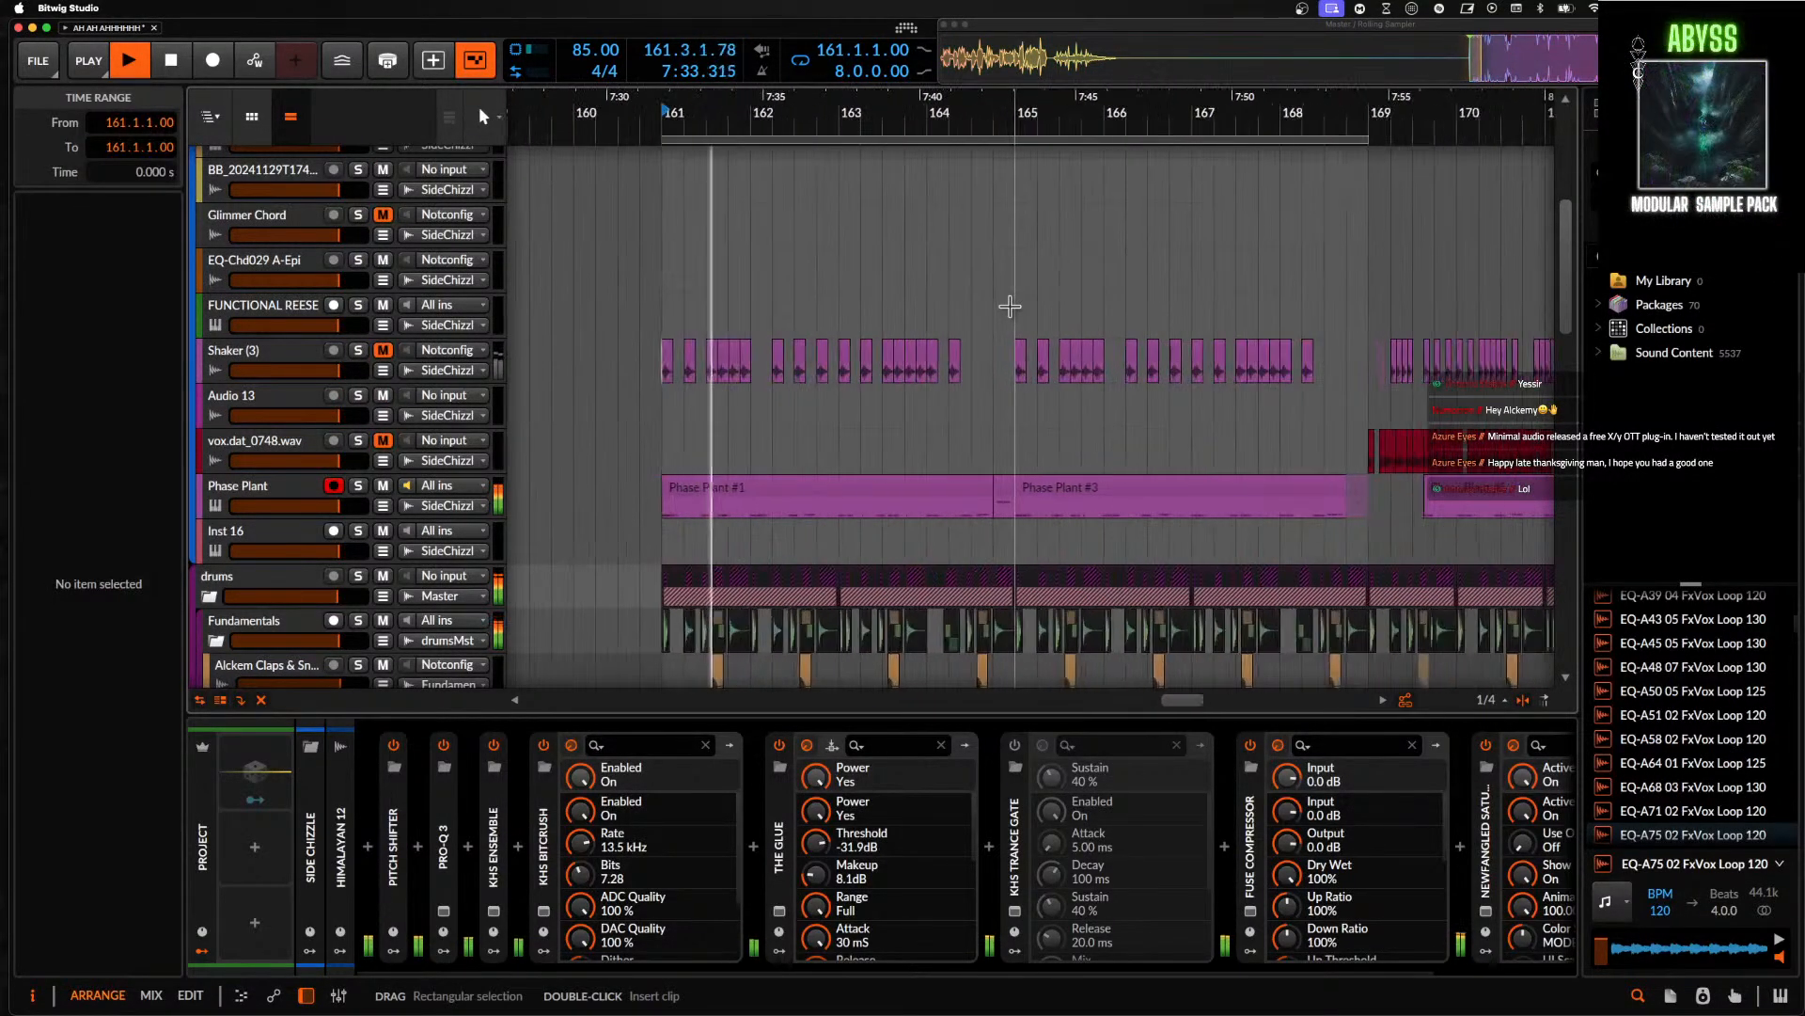
# - Stop playback and collapse the PORK group track
pyautogui.scroll(-5, 1009, 306)
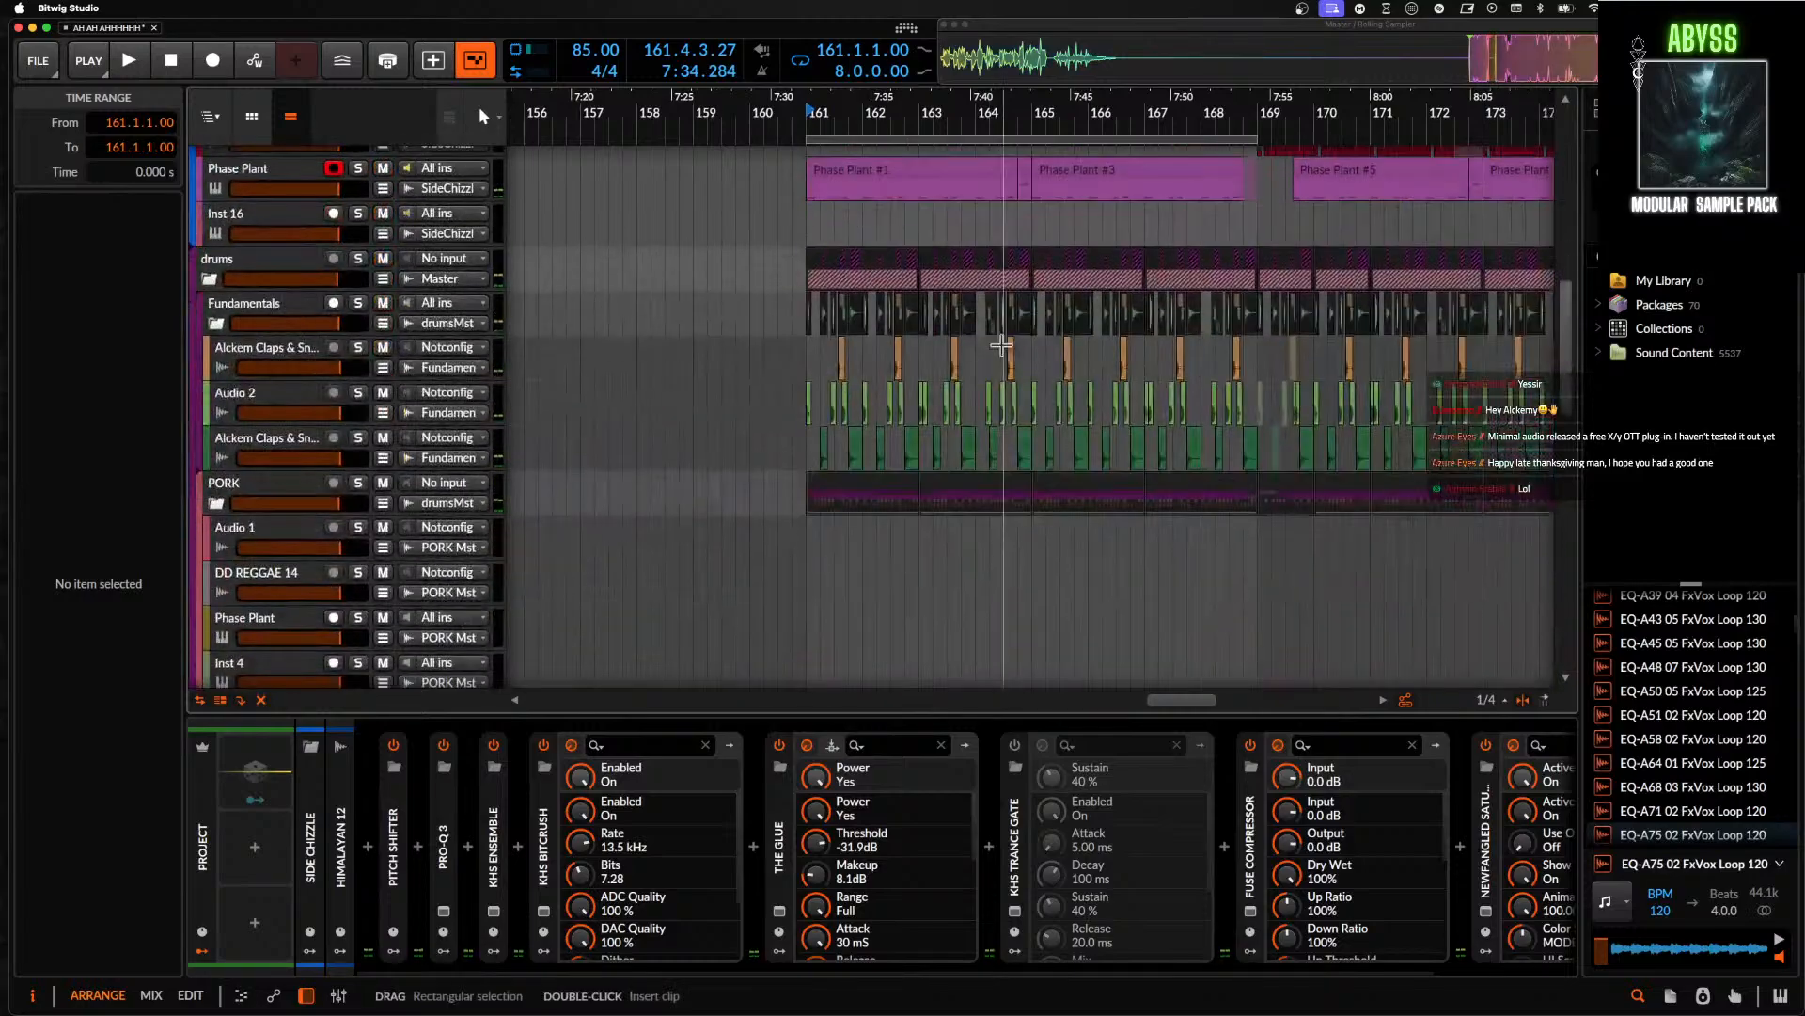
pyautogui.click(217, 504)
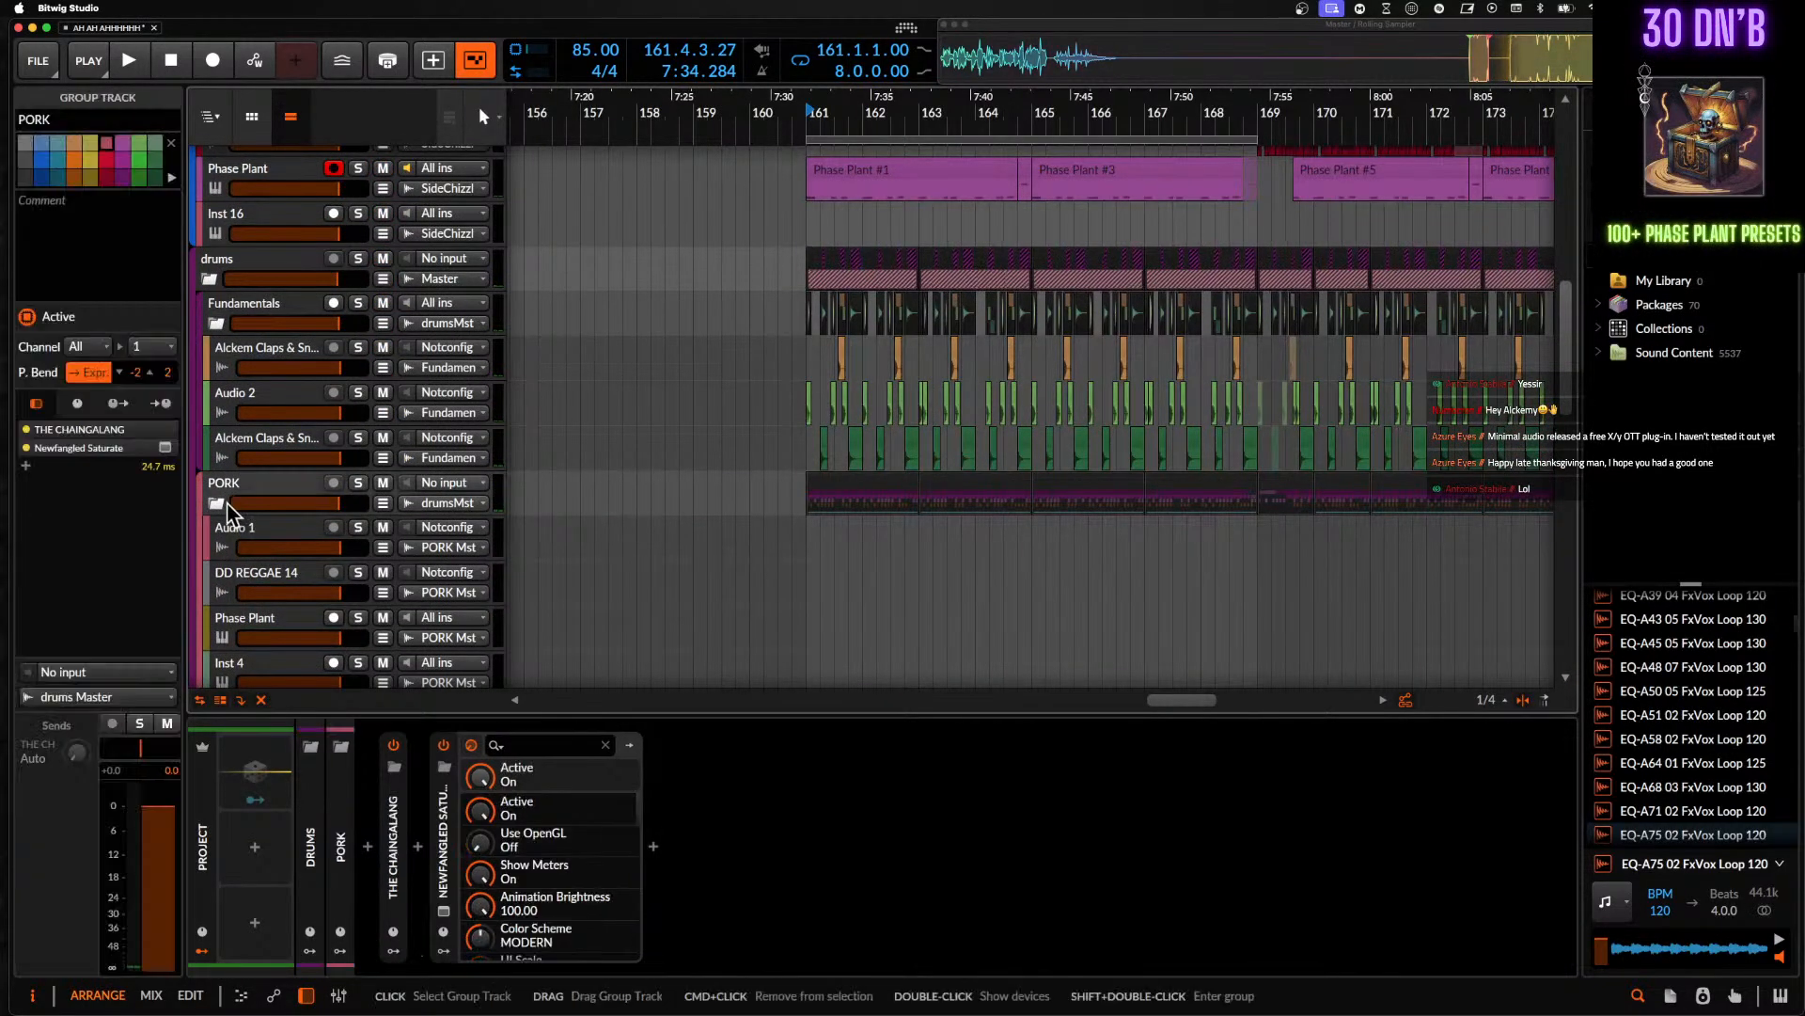
pyautogui.scroll(10, 806, 340)
pyautogui.scroll(-8, 806, 340)
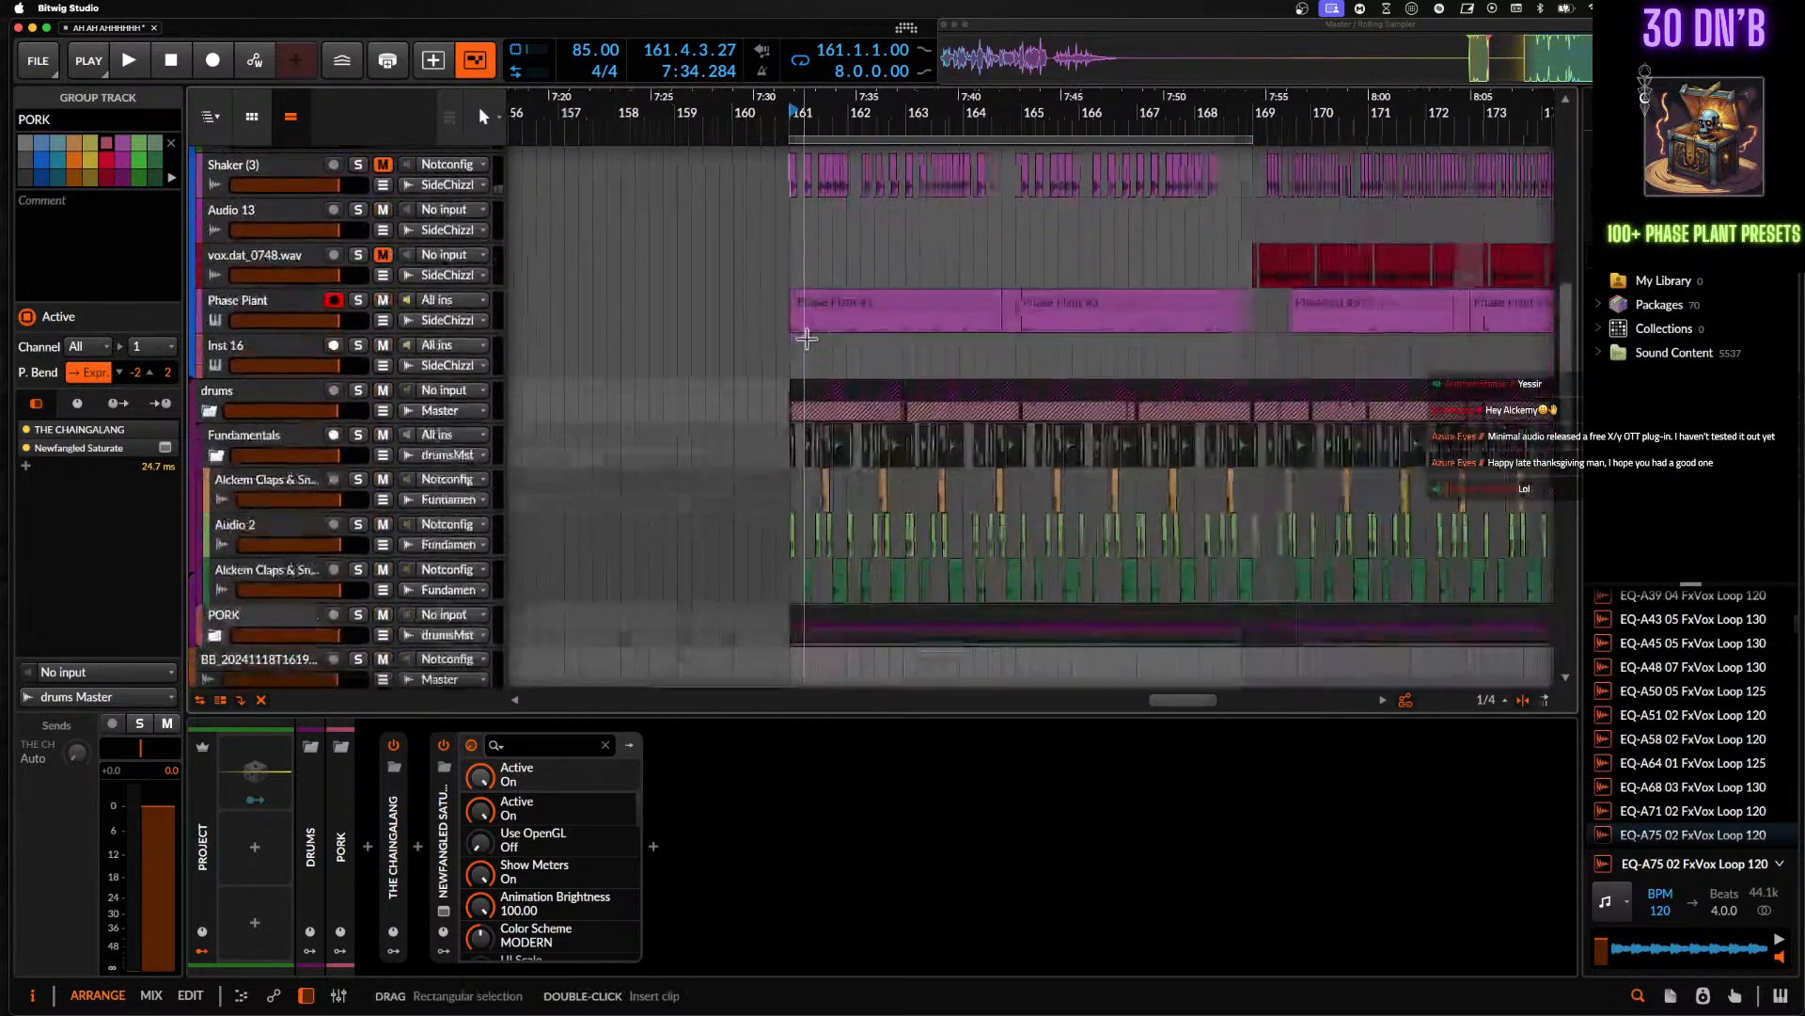
# - Select bars 161 to 169 on the Shaker (3) track and reset the playback position to bar 161
pyautogui.scroll(6, 807, 339)
pyautogui.scroll(3, 806, 338)
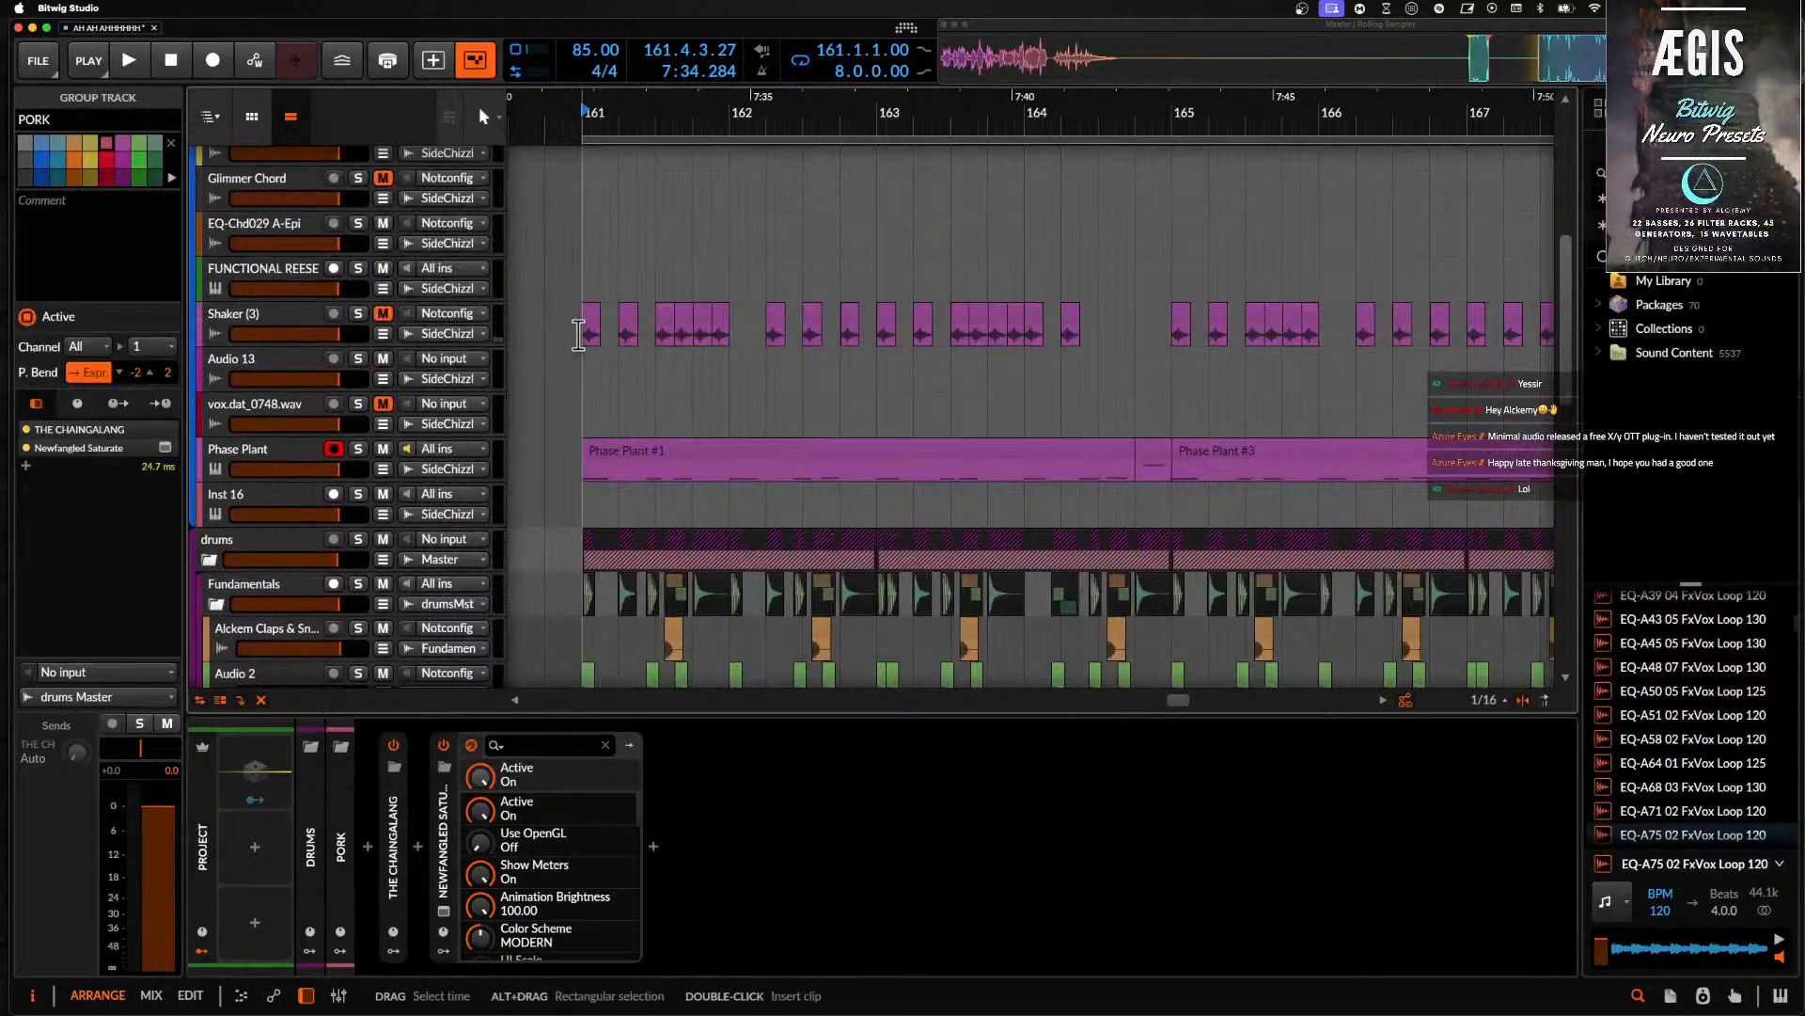
pyautogui.moveTo(578, 333); pyautogui.dragTo(1388, 331)
pyautogui.hscroll(-5, 1295, 344)
pyautogui.scroll(-5, 1295, 346)
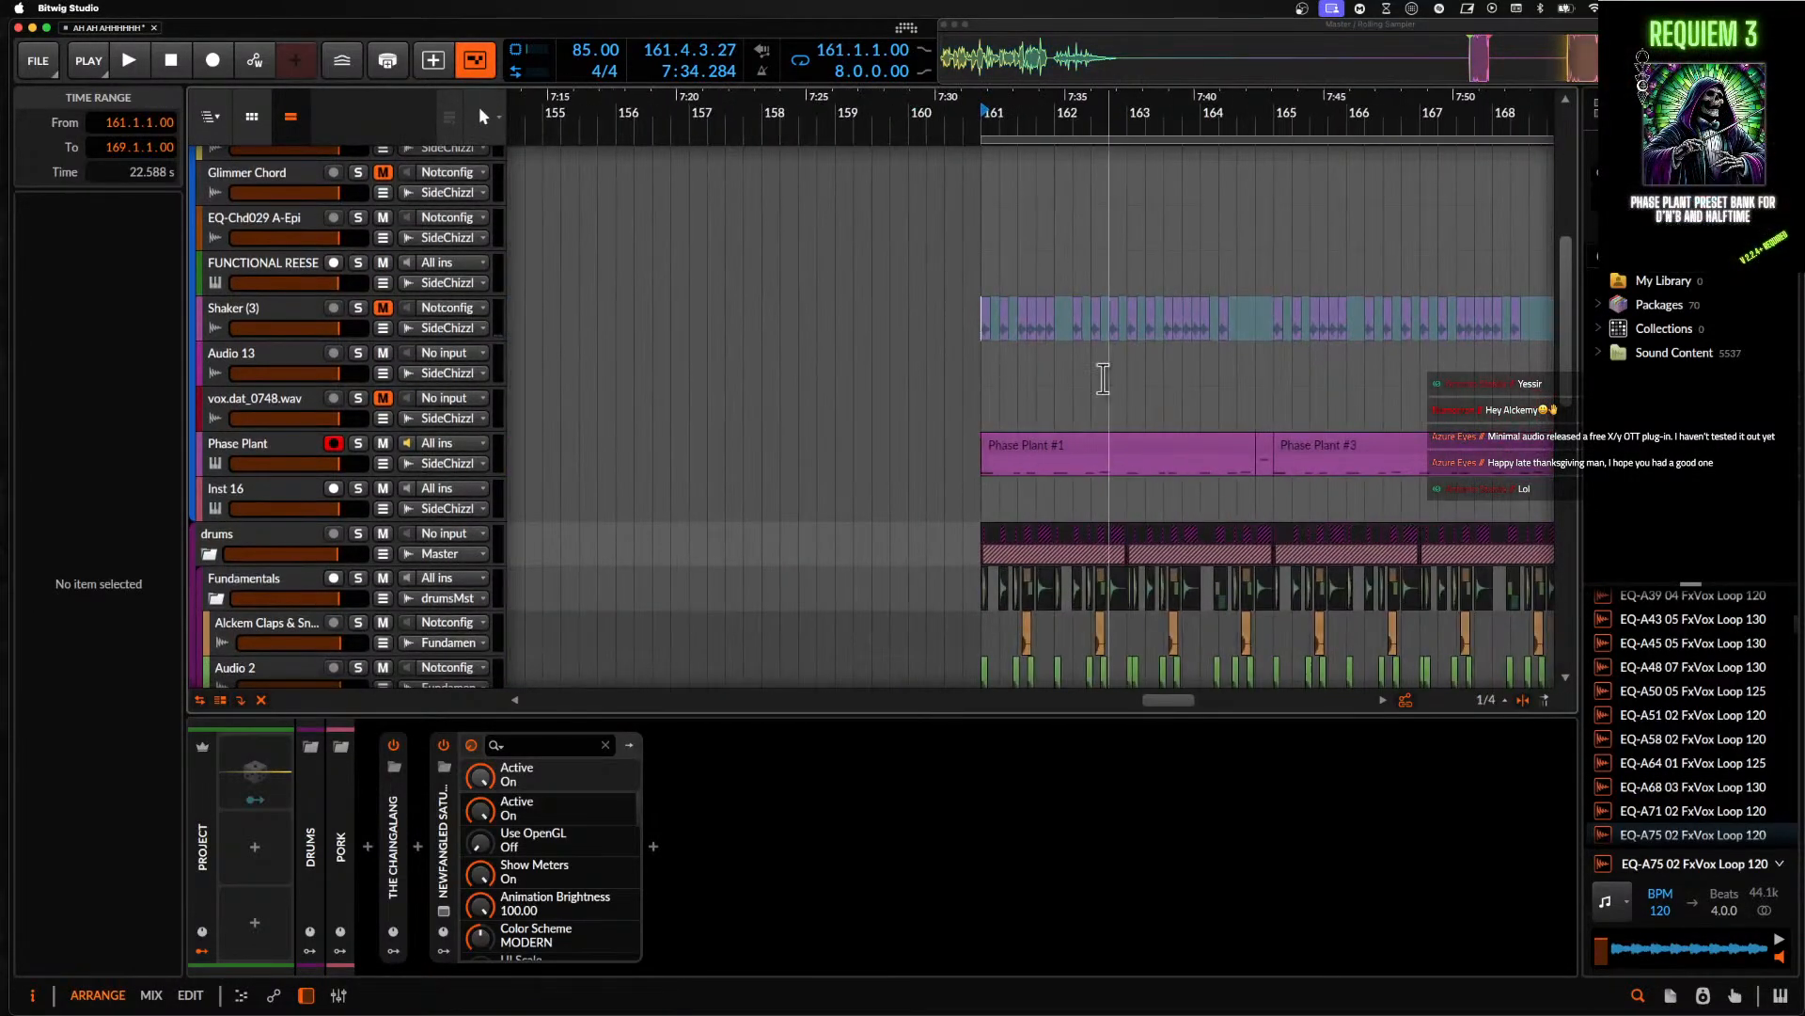
pyautogui.click(1073, 380)
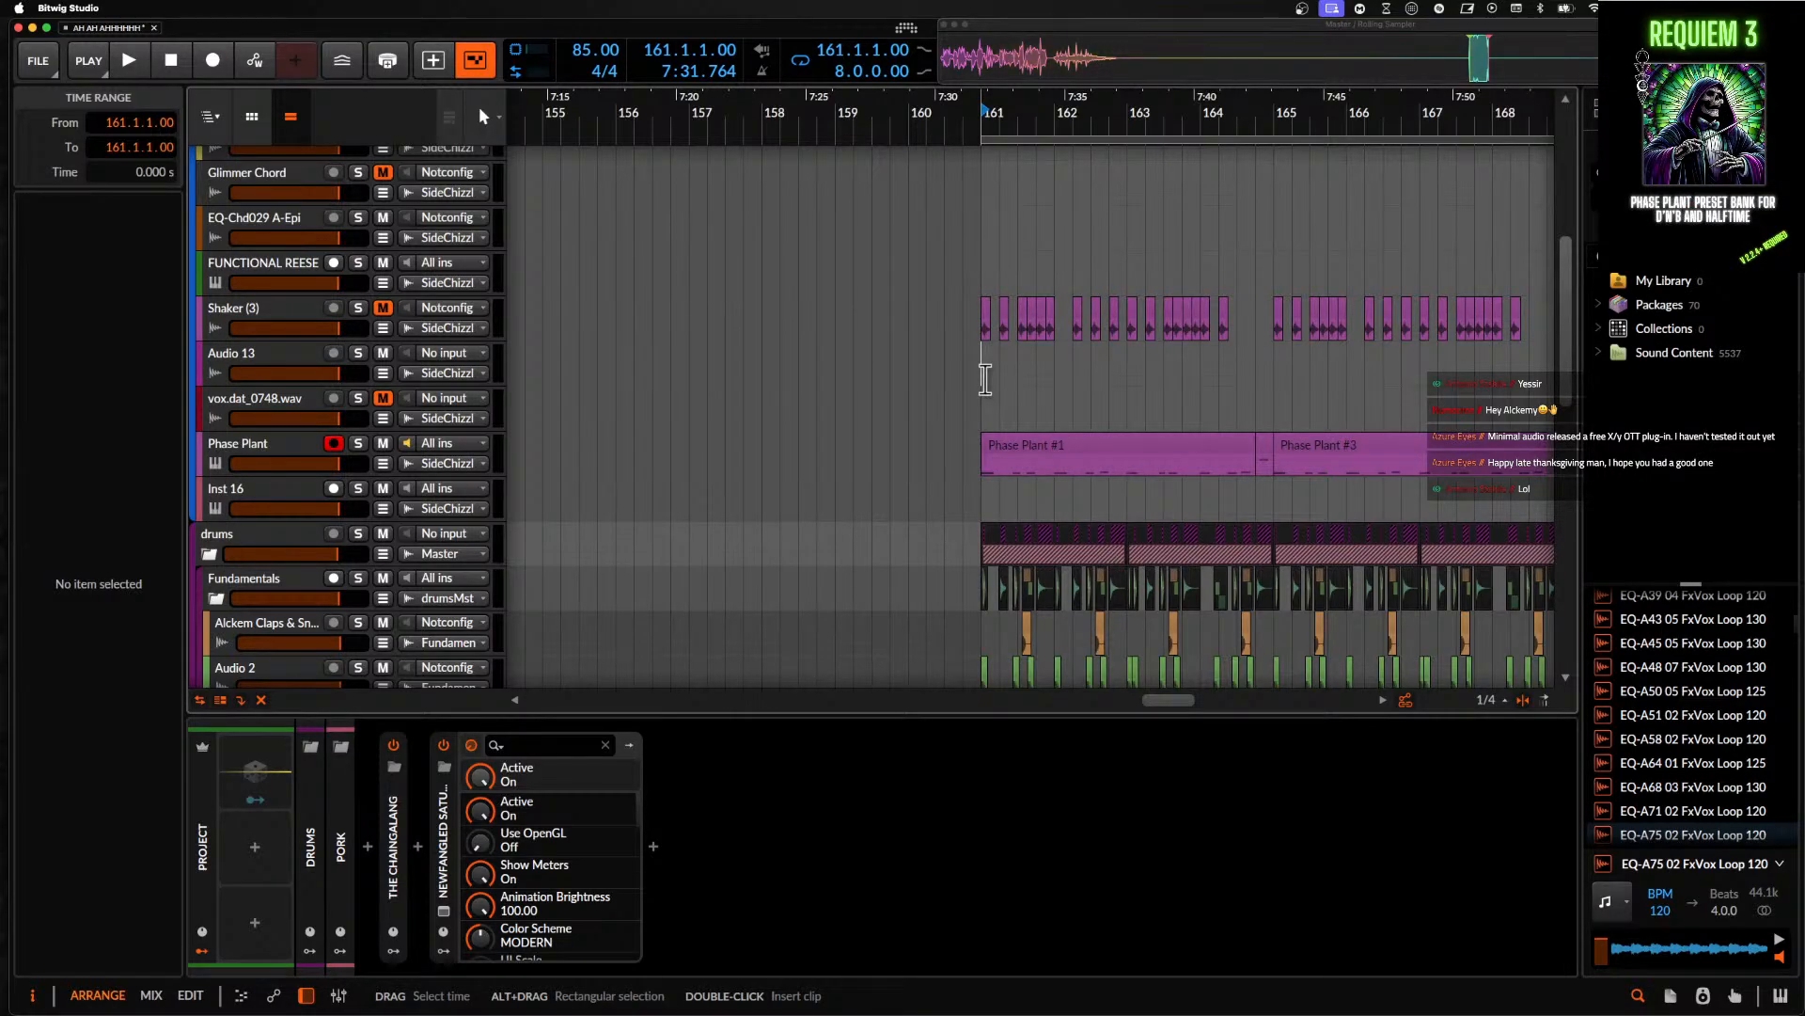
# - Select the EQ-Mix005 A-Chd clip at bar 197 on the EQ-Chd029 A-Epi track
pyautogui.scroll(-1, 985, 379)
pyautogui.scroll(-5, 985, 379)
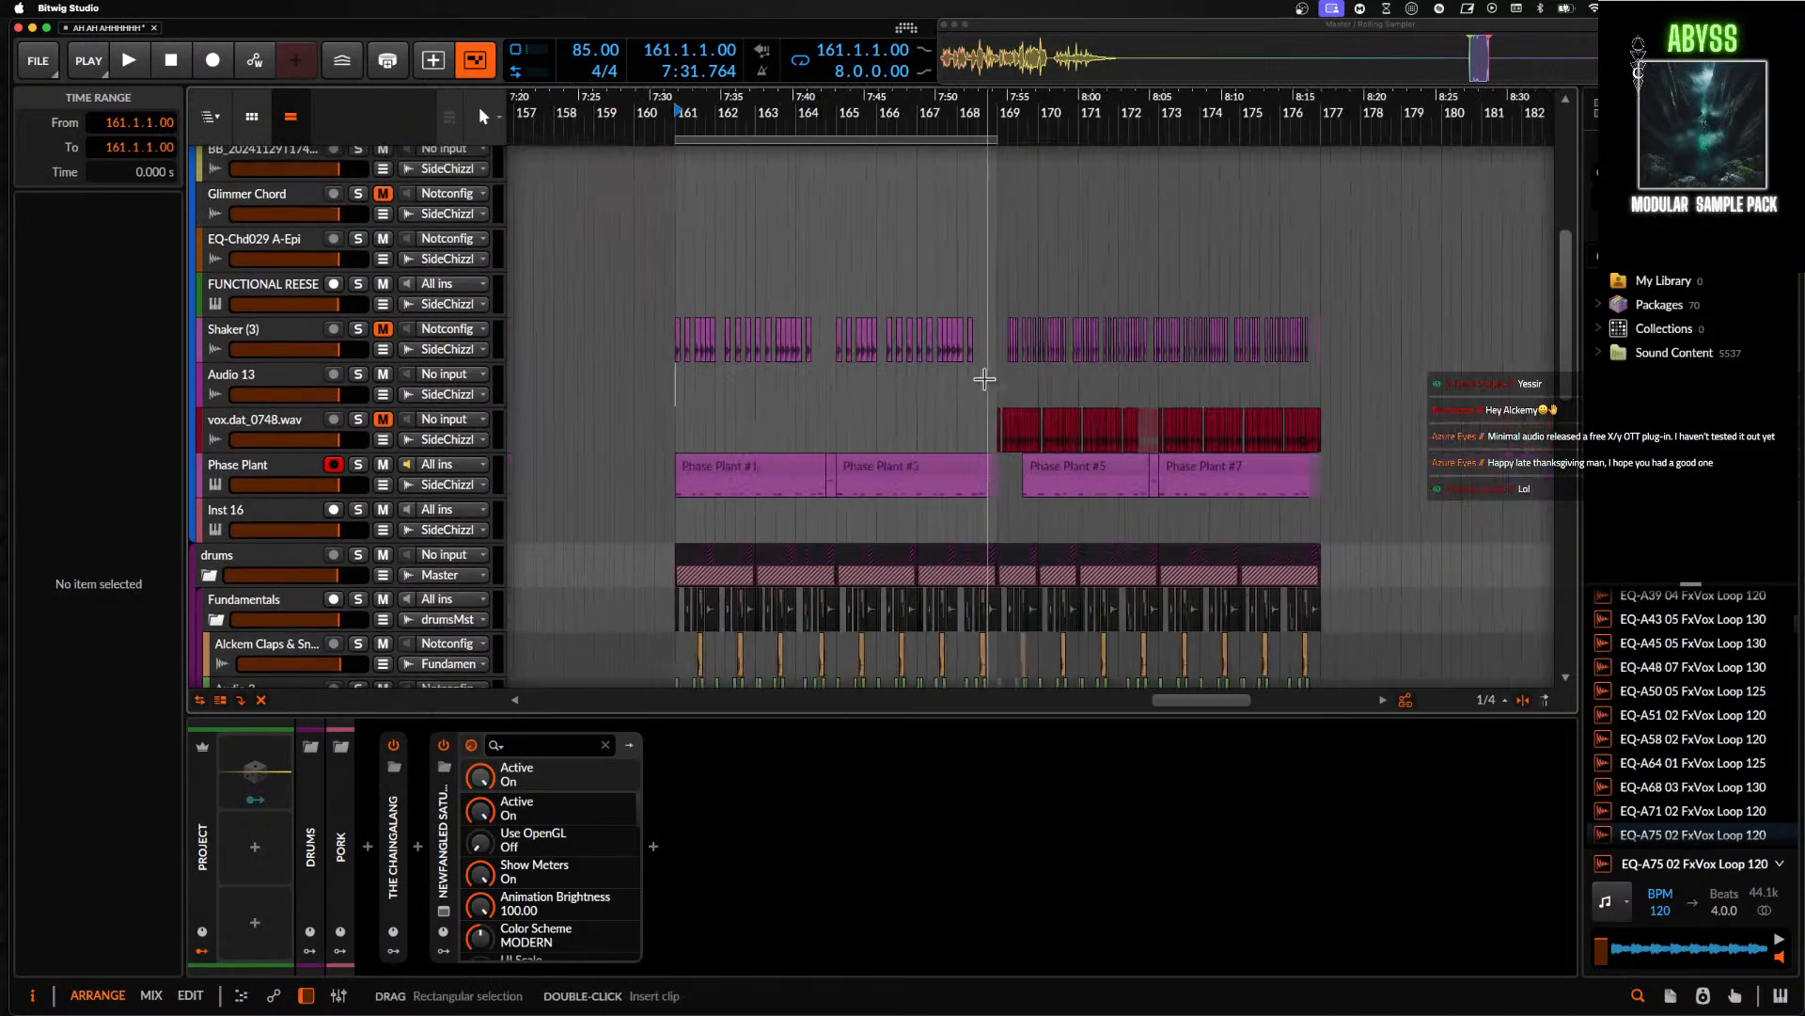
pyautogui.scroll(-4, 984, 379)
pyautogui.scroll(8, 985, 379)
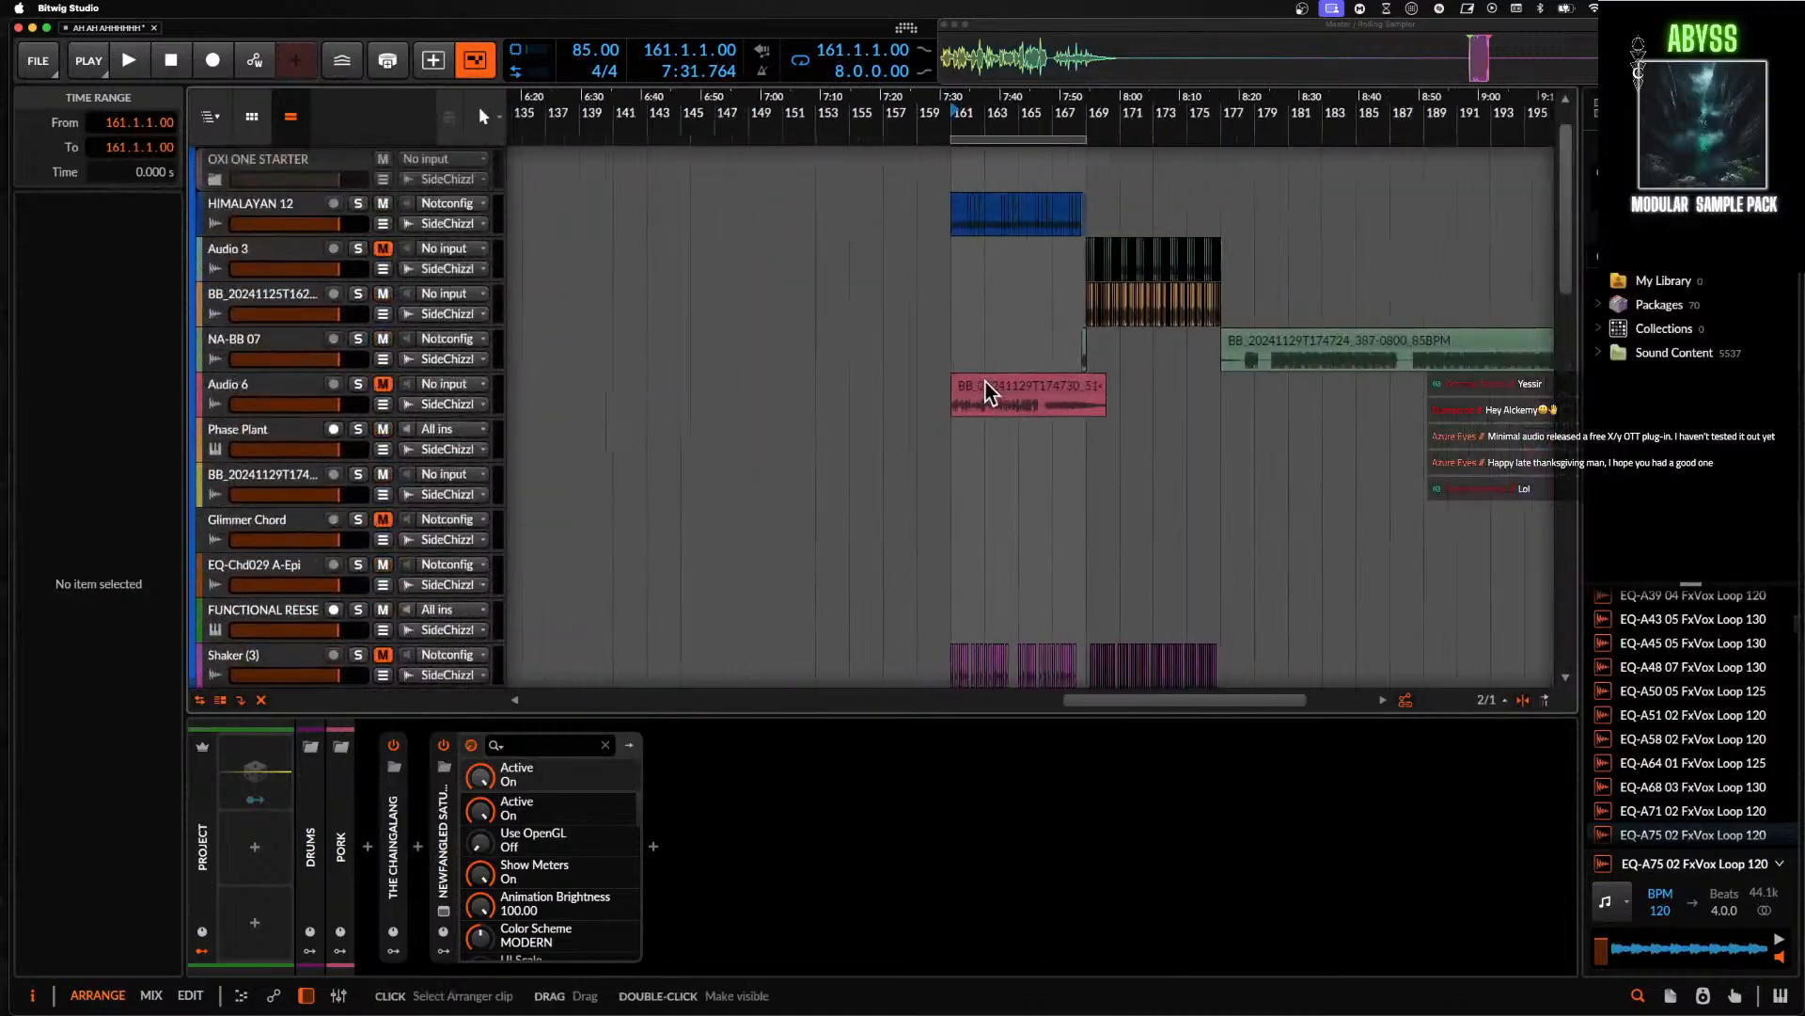
pyautogui.scroll(4, 985, 379)
pyautogui.scroll(3, 867, 450)
pyautogui.scroll(-10, 867, 449)
pyautogui.scroll(4, 867, 448)
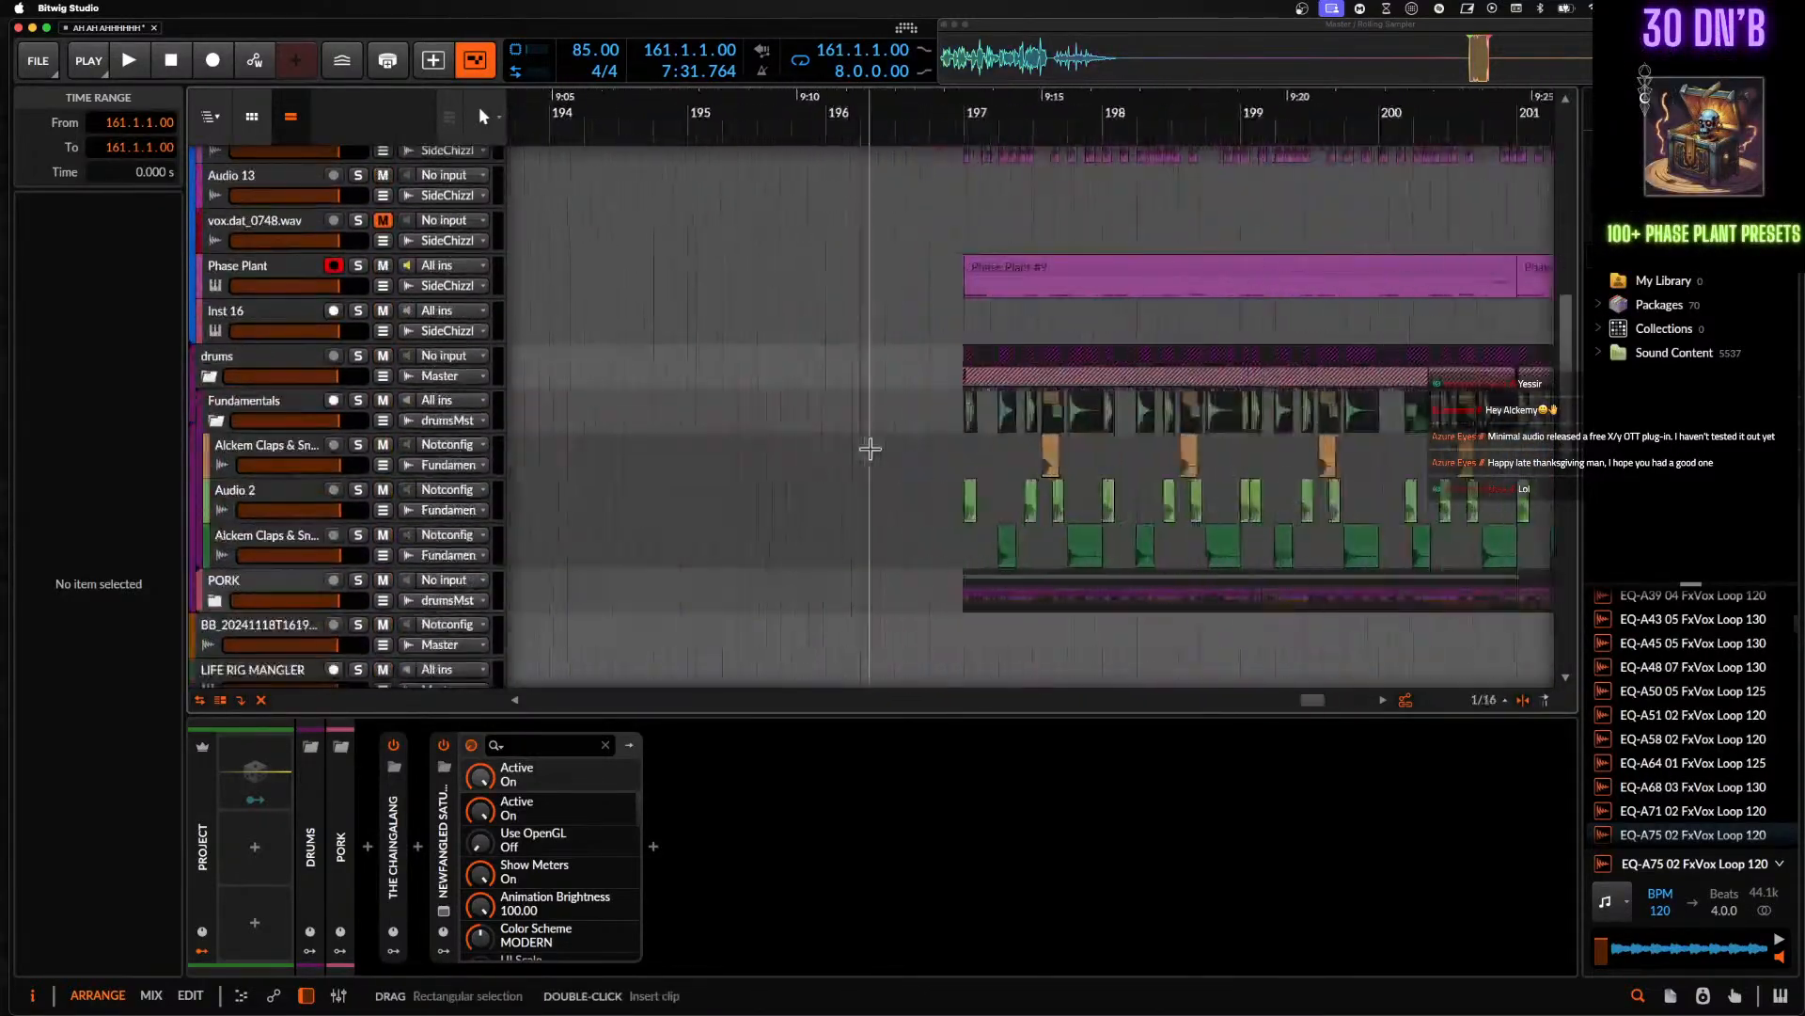
pyautogui.scroll(5, 871, 448)
pyautogui.scroll(3, 870, 448)
pyautogui.click(974, 290)
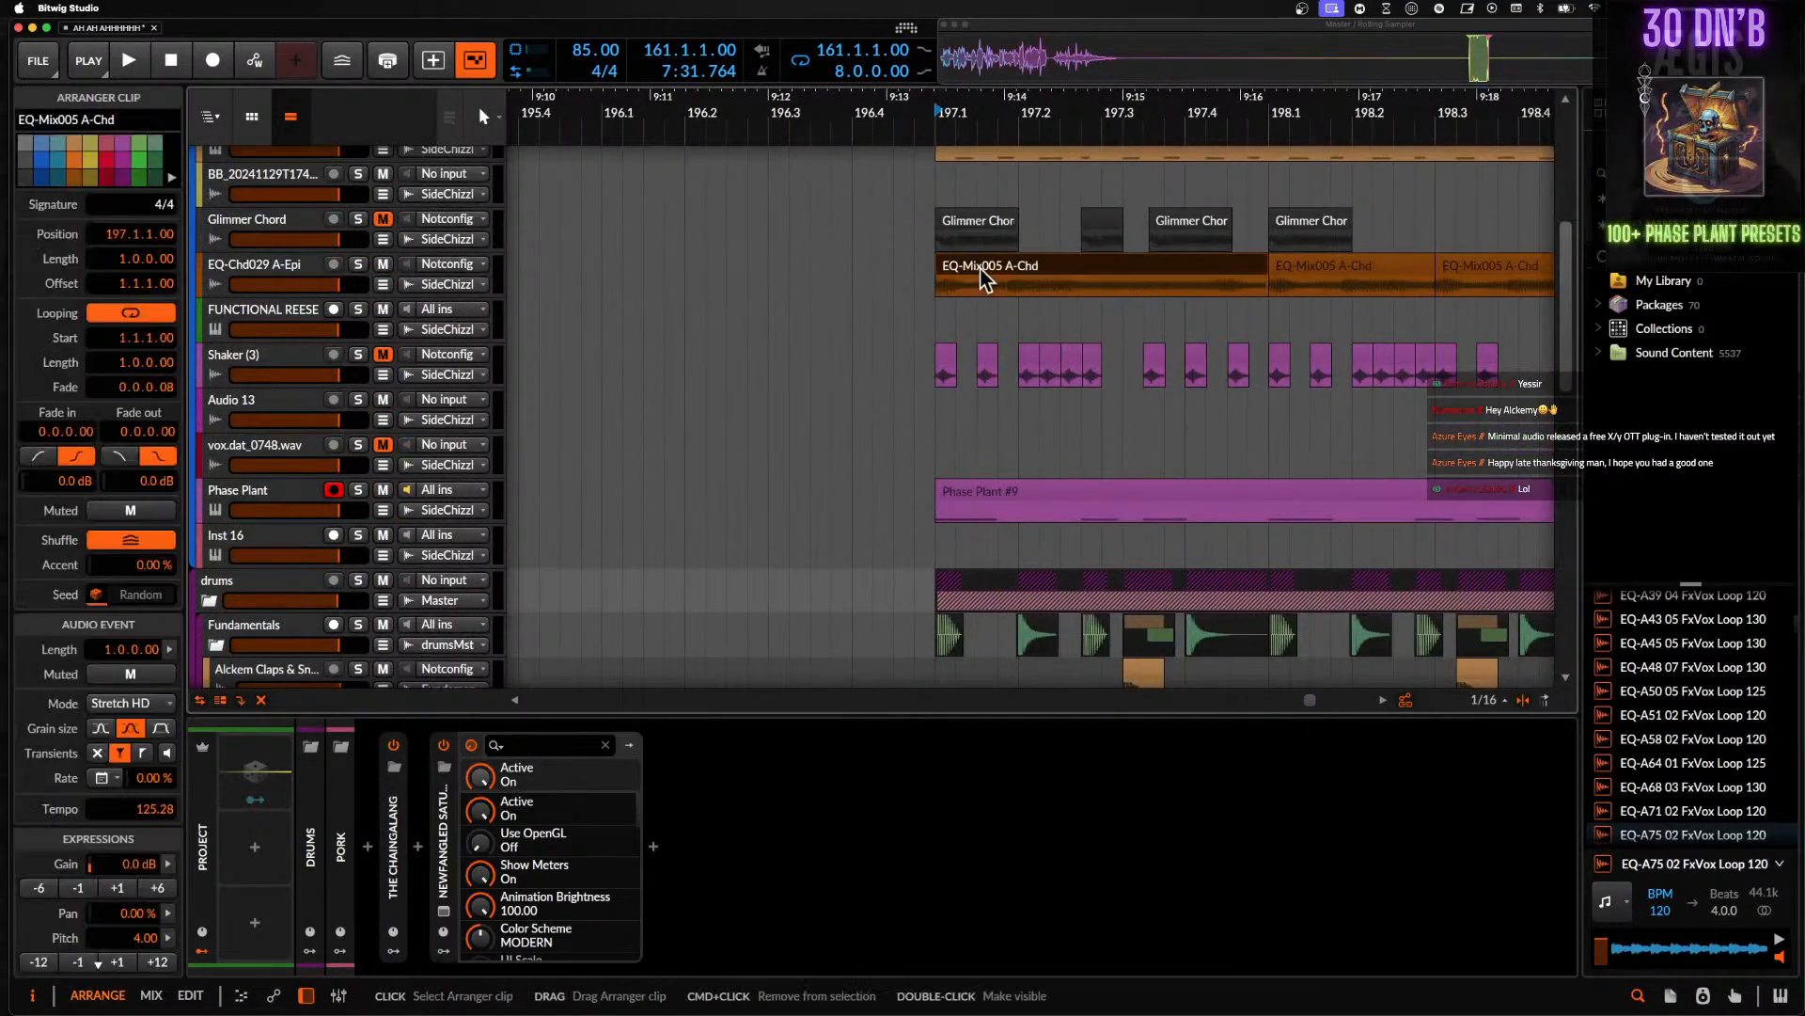
# - Examine the drum and percussion clips from bar 197 through the section starting at bar 209
pyautogui.hscroll(3, 920, 278)
pyautogui.scroll(2, 921, 279)
pyautogui.scroll(-5, 921, 279)
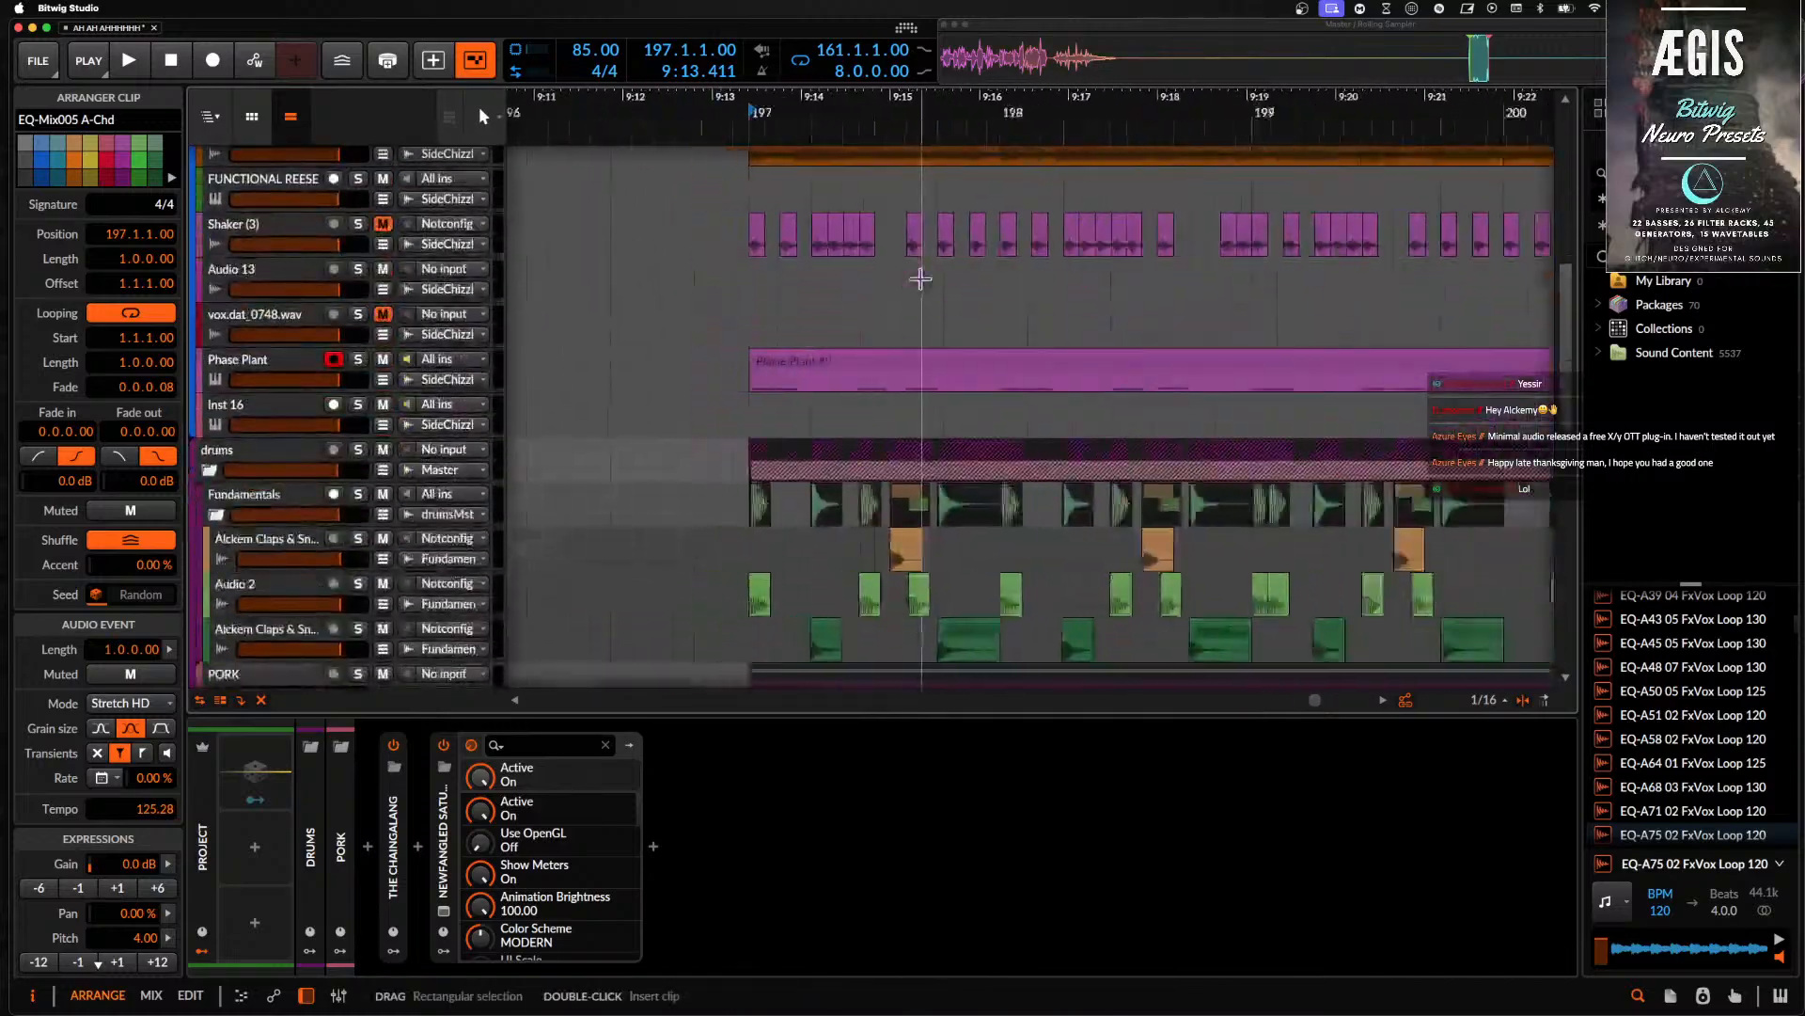
pyautogui.scroll(-4, 921, 287)
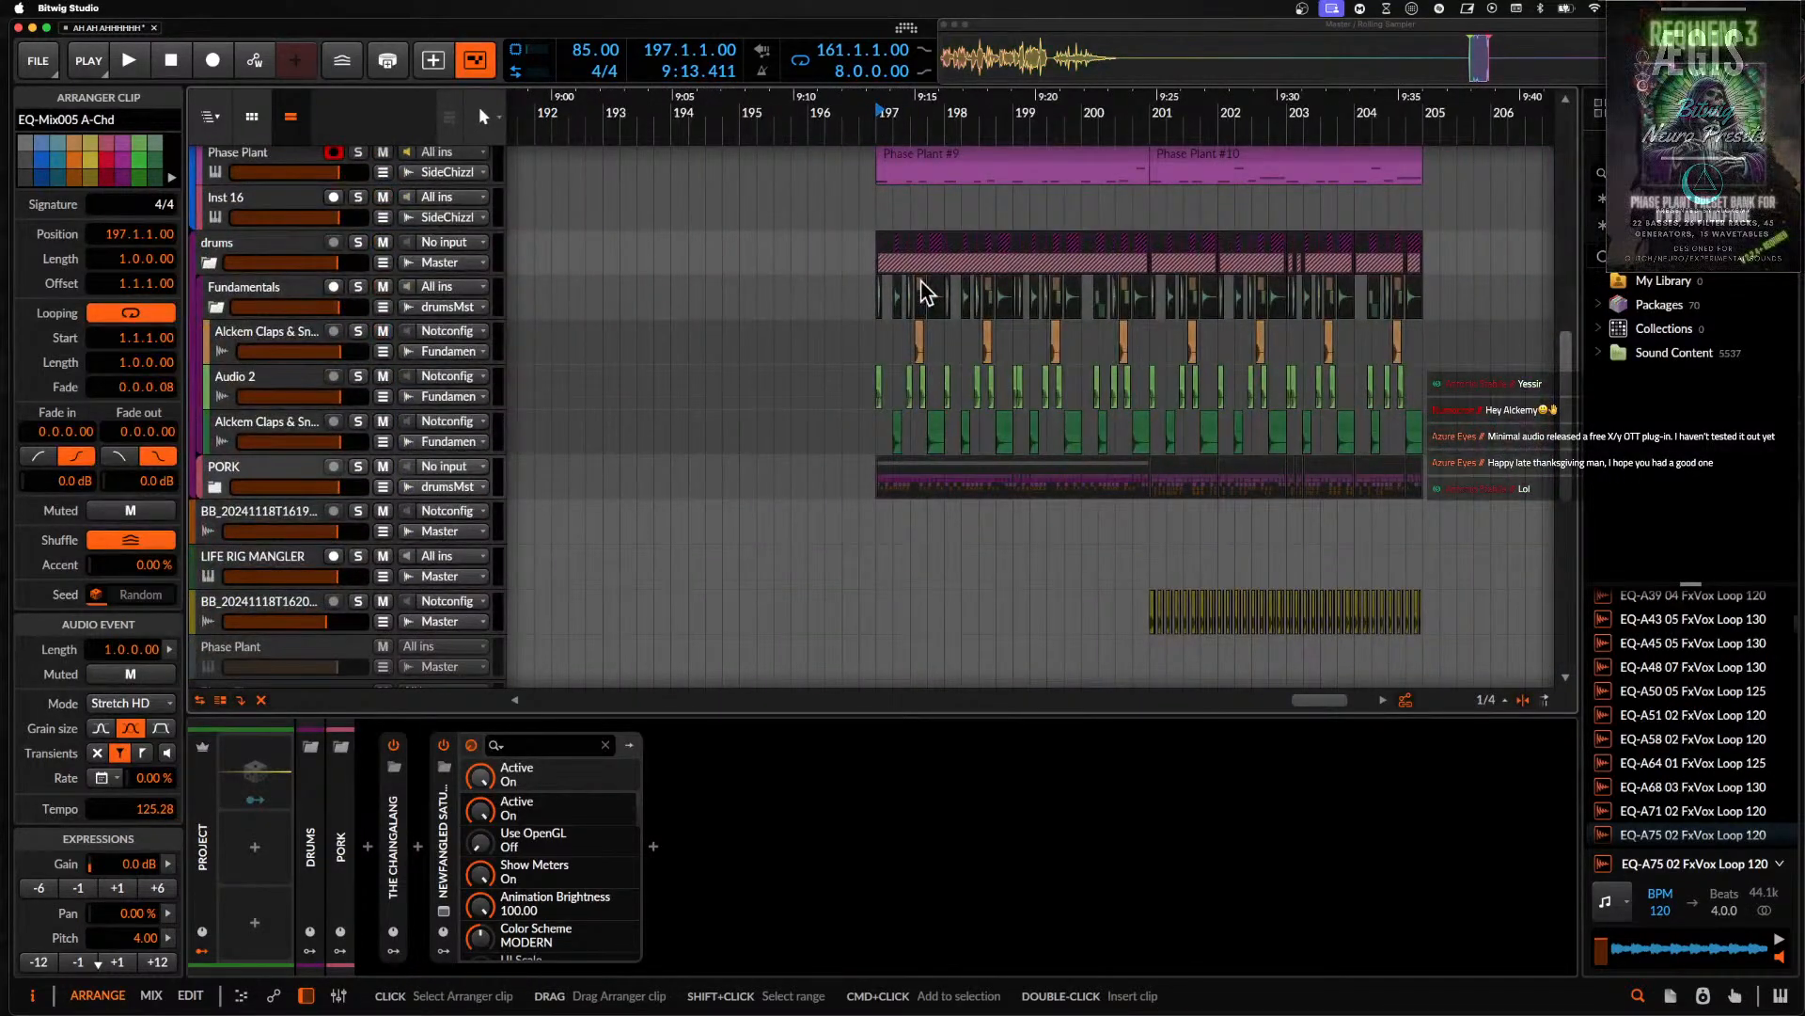
pyautogui.scroll(-2, 921, 291)
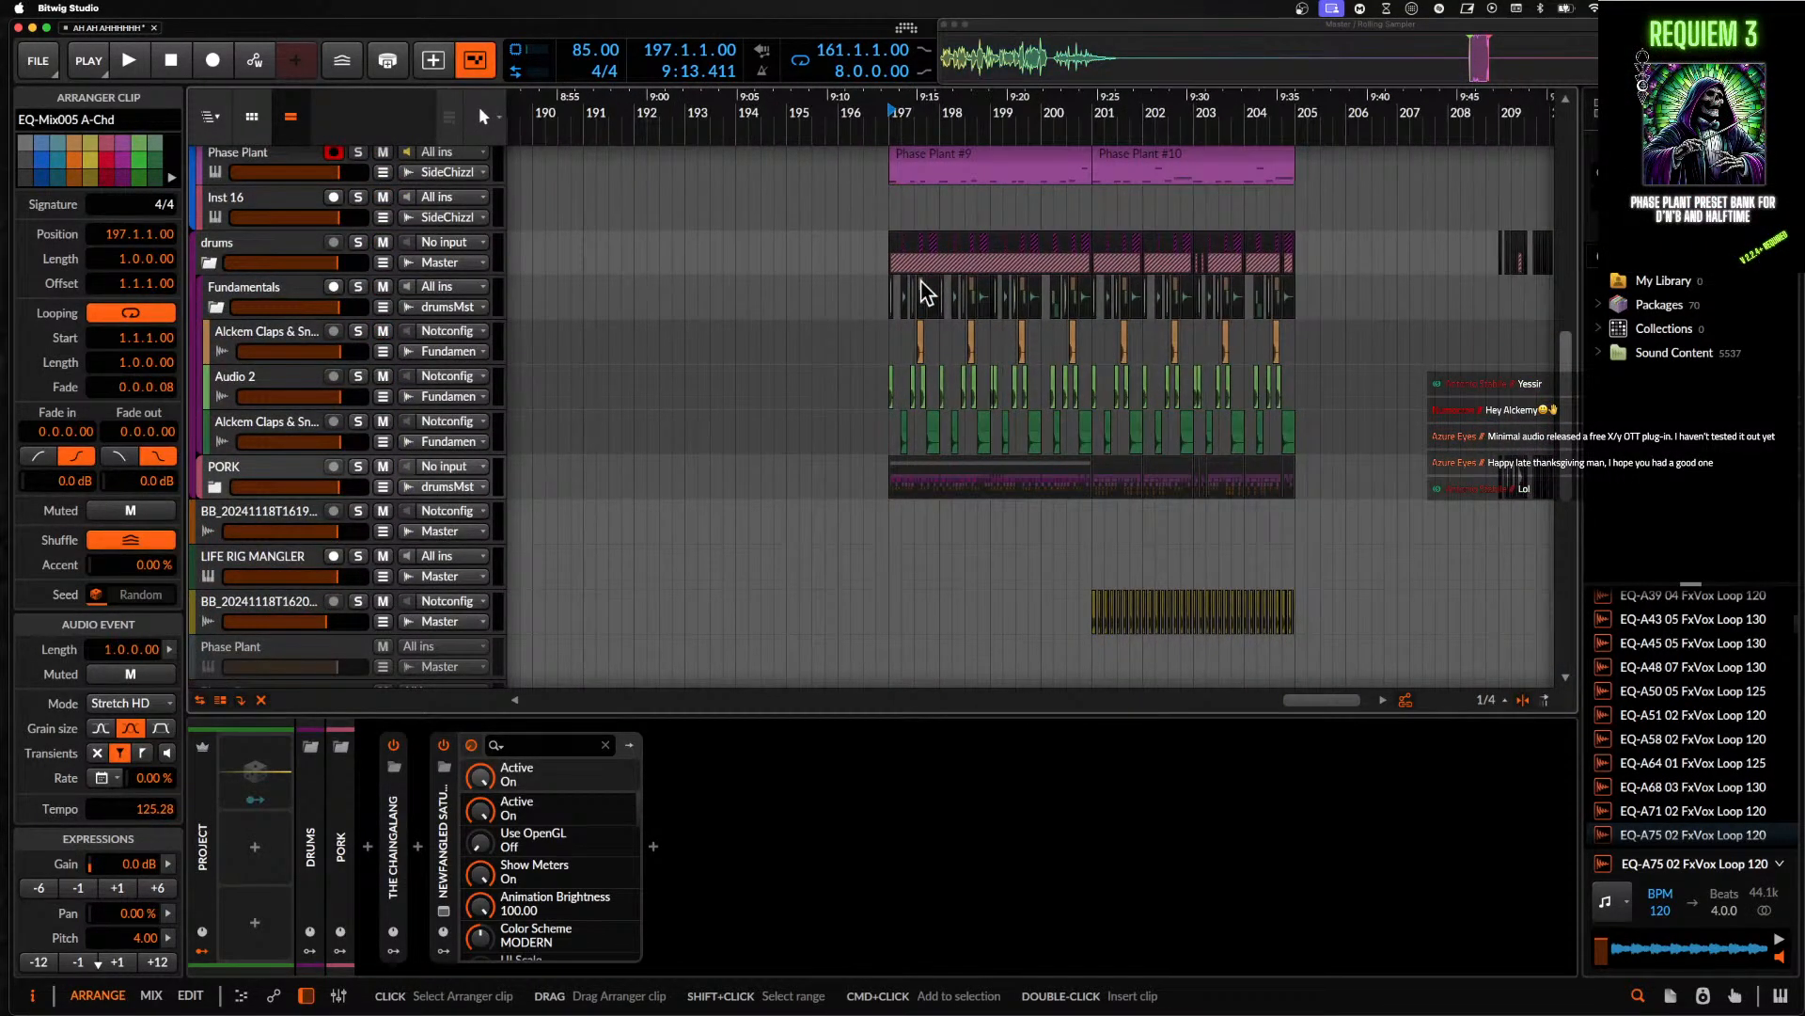
pyautogui.scroll(-3, 923, 302)
pyautogui.hscroll(3, 921, 297)
pyautogui.scroll(-3, 920, 292)
pyautogui.scroll(7, 920, 286)
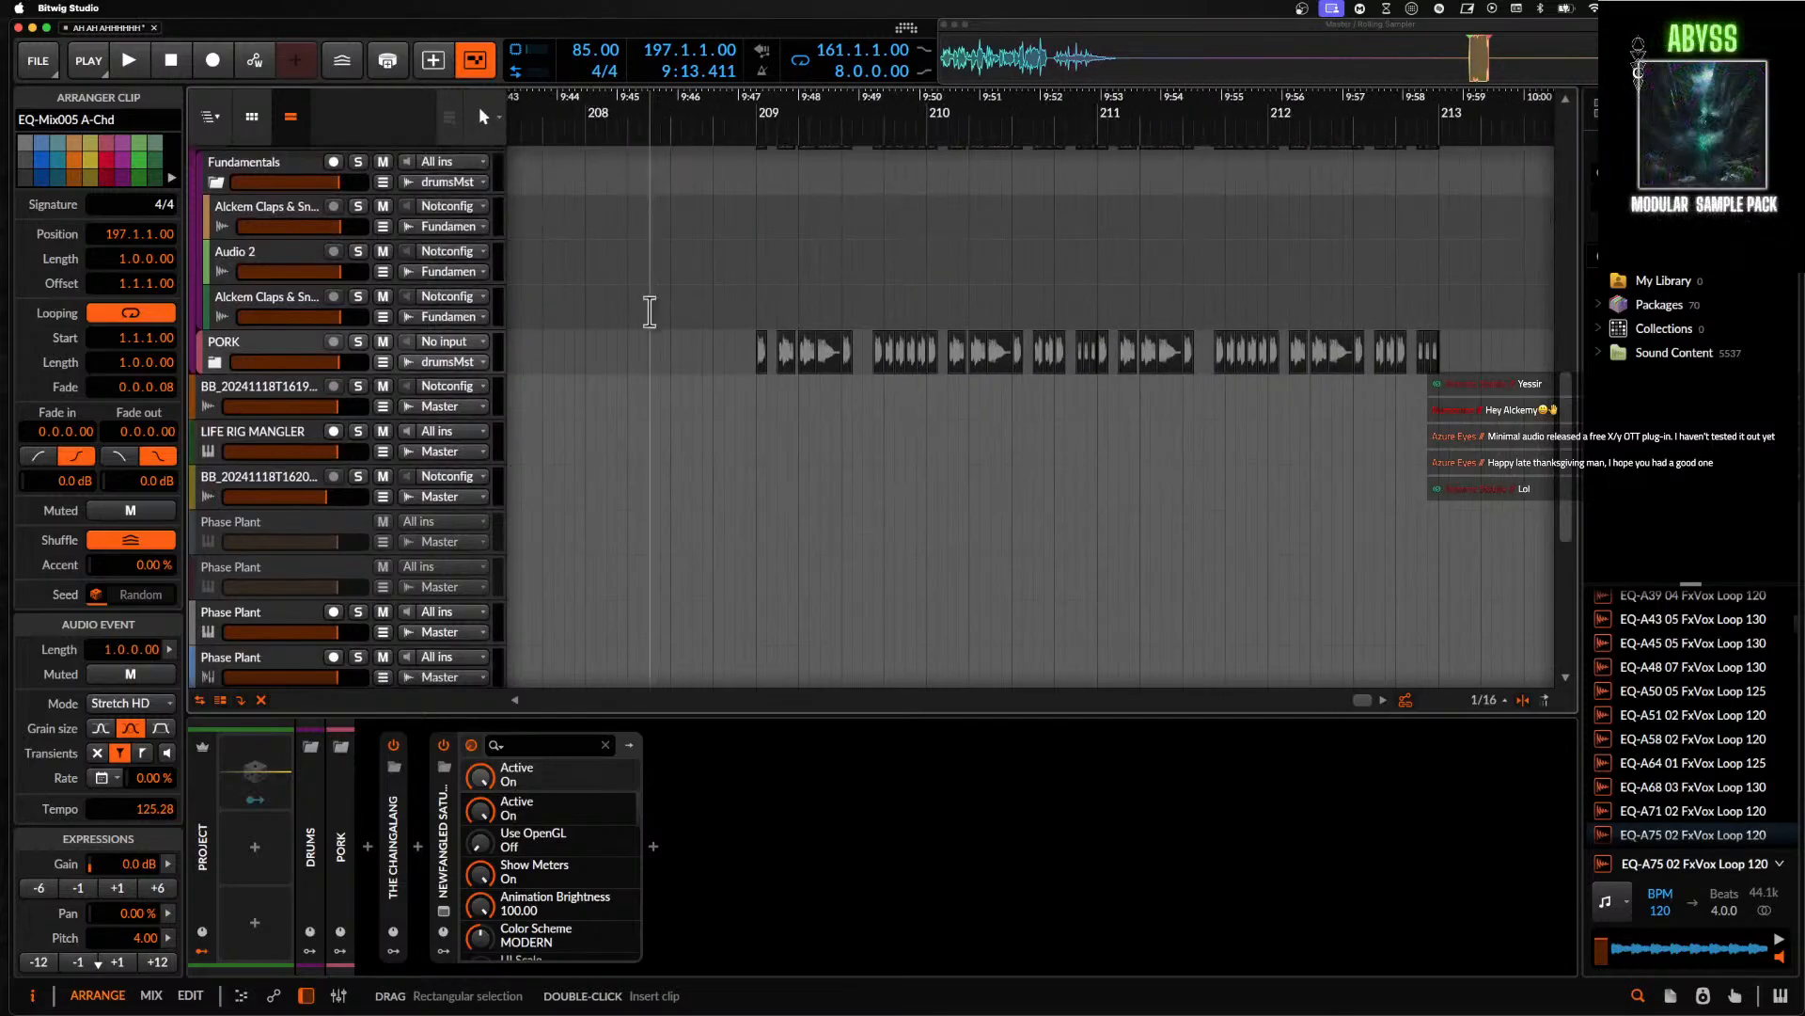
# - Expand the PORK group and audition the DD REGGAE 14 clips from bar 209
pyautogui.click(216, 362)
pyautogui.scroll(5, 831, 409)
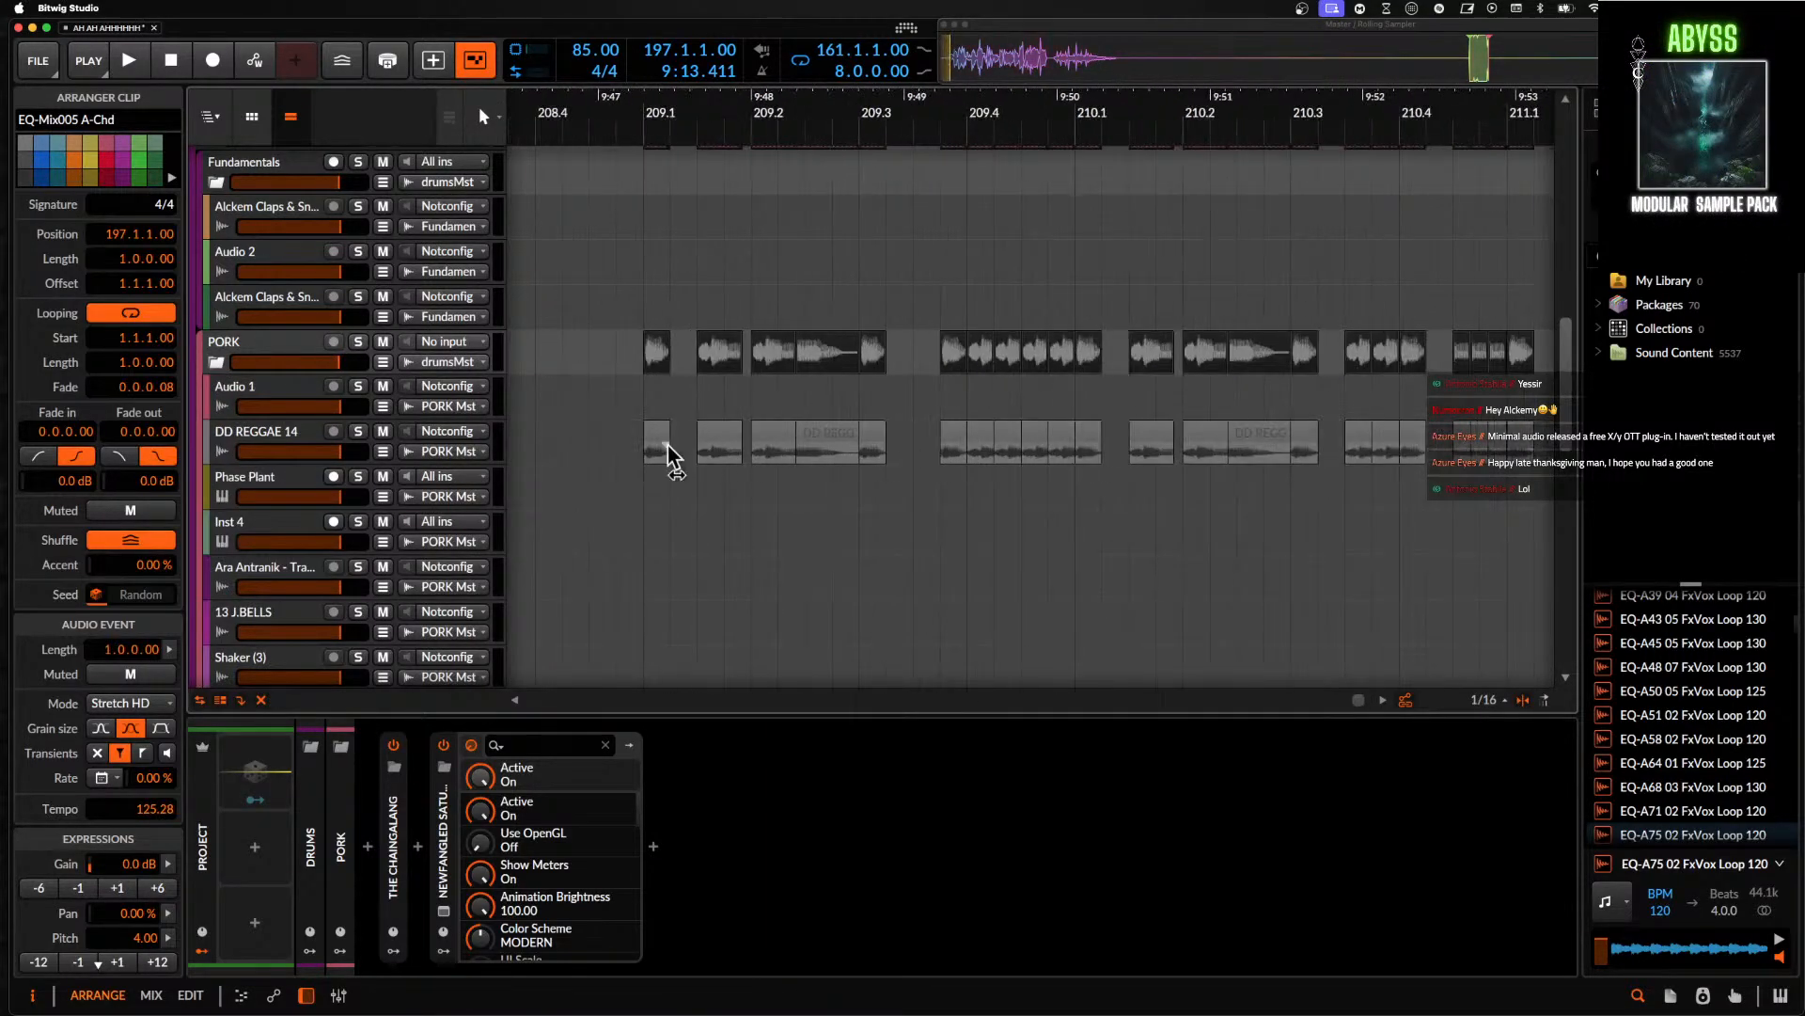
pyautogui.click(656, 439)
pyautogui.press('space')
pyautogui.scroll(-2, 657, 438)
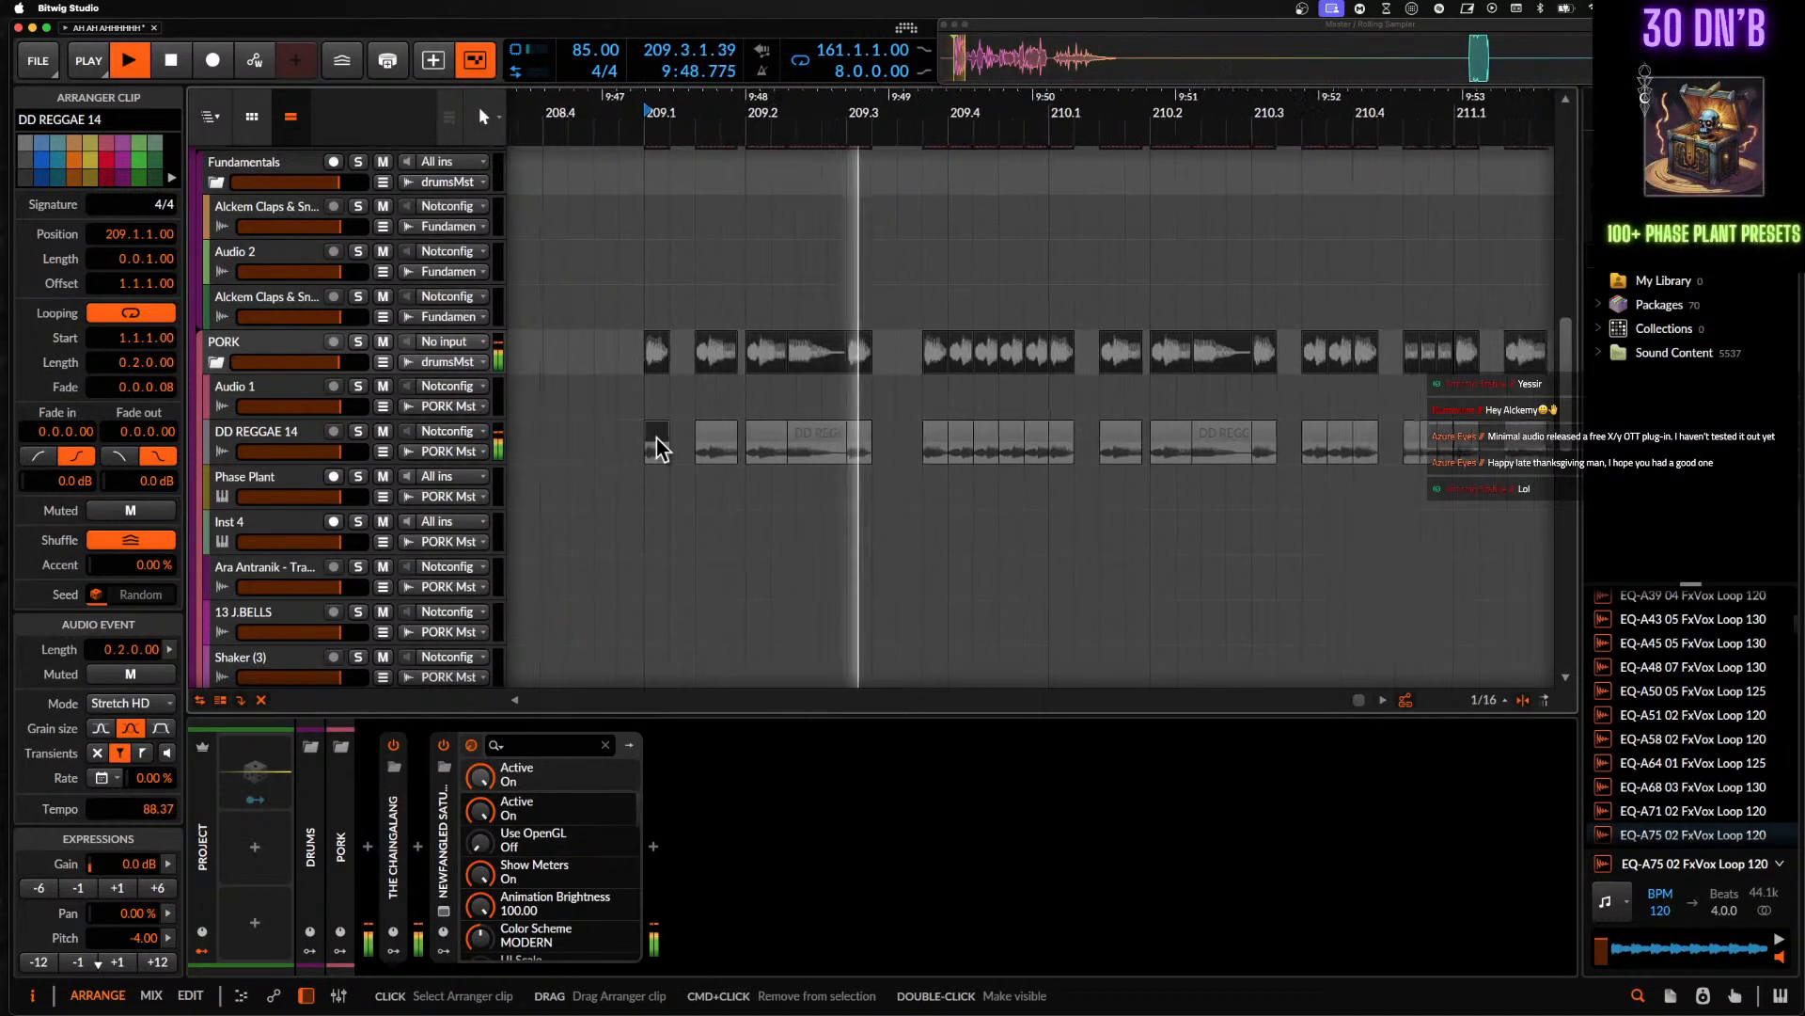
pyautogui.press('space')
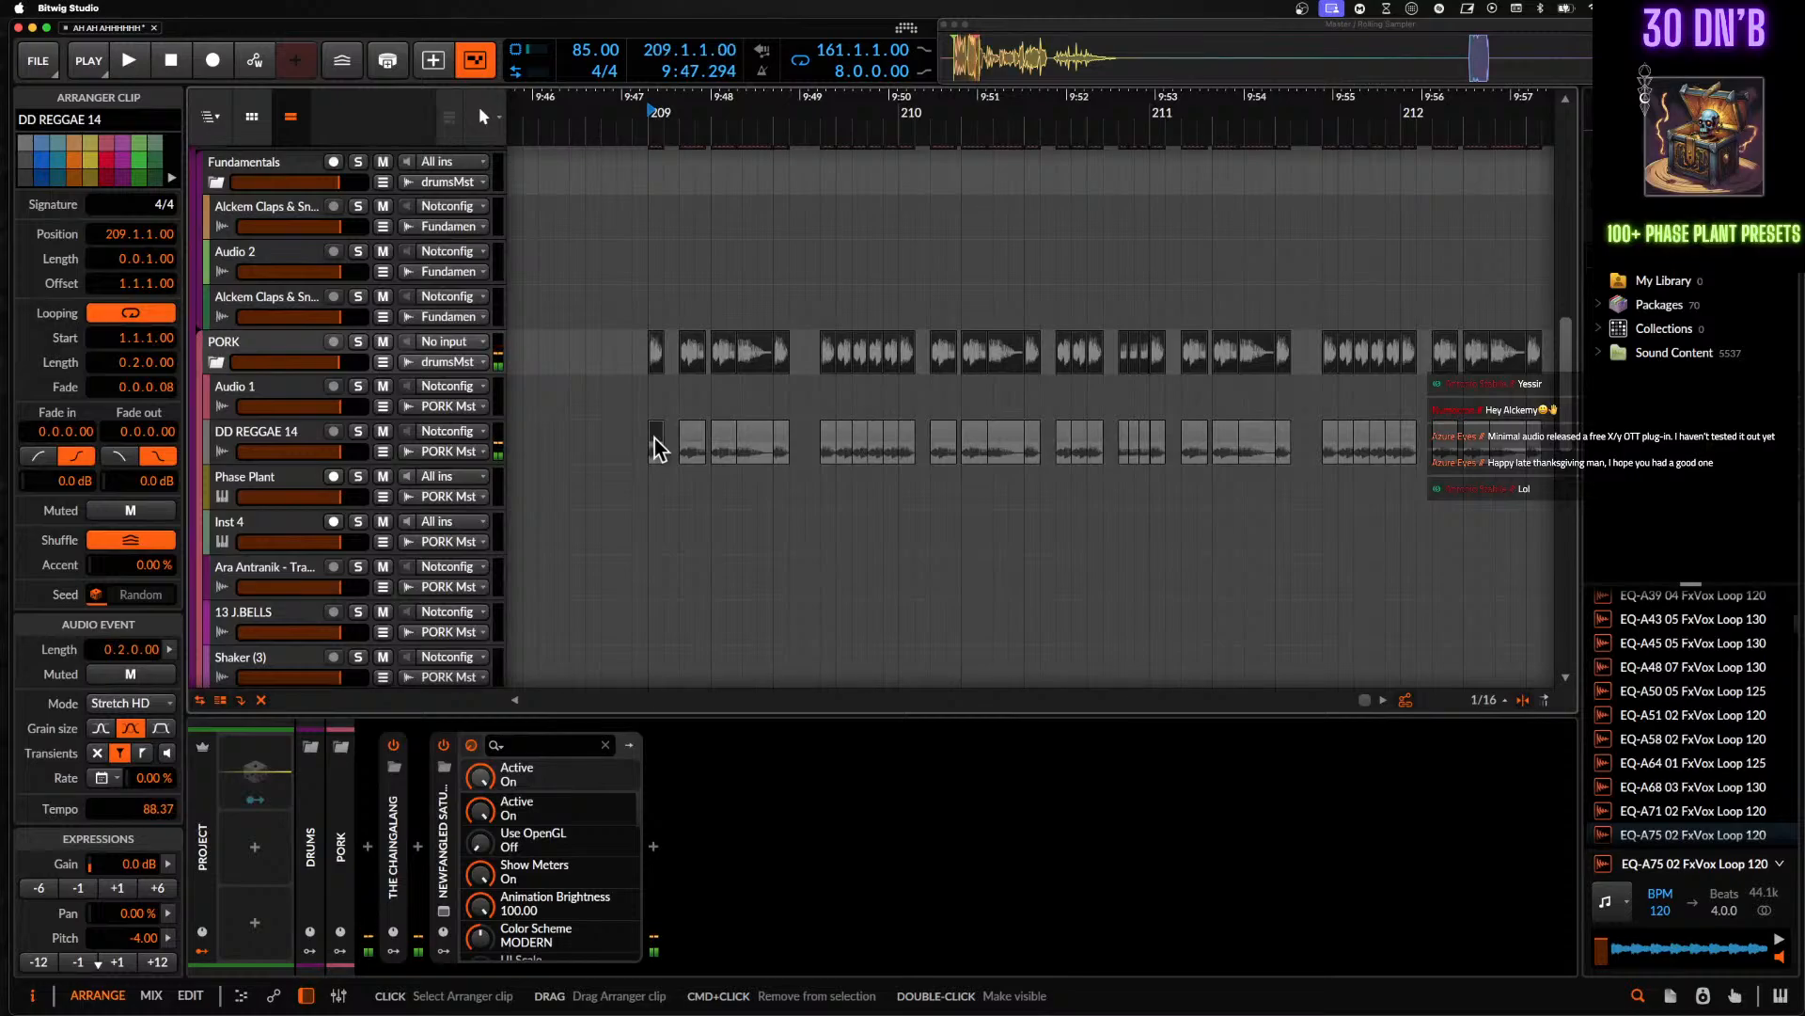
# - Turn the DD REGGAE 14 clip at bar 209 into a Sampler on Inst 4 and take that Sampler off the track for reuse
pyautogui.scroll(-3, 655, 438)
pyautogui.click(259, 438)
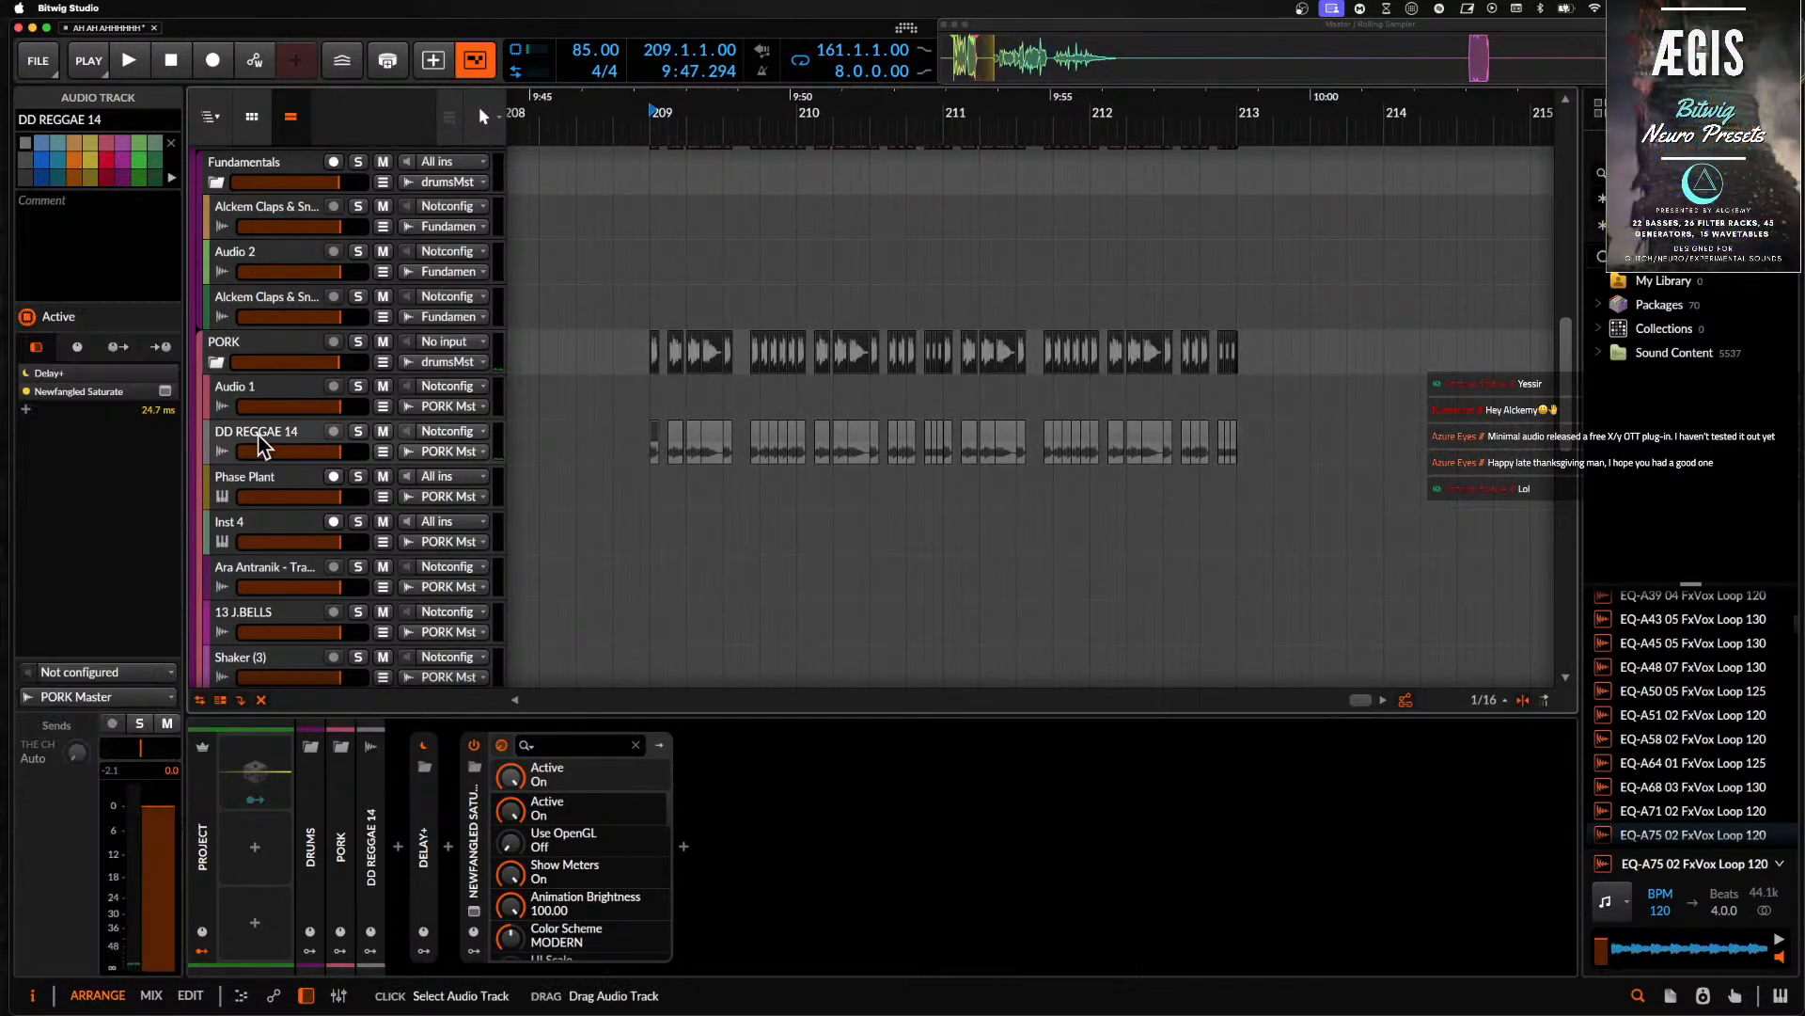
pyautogui.click(658, 445)
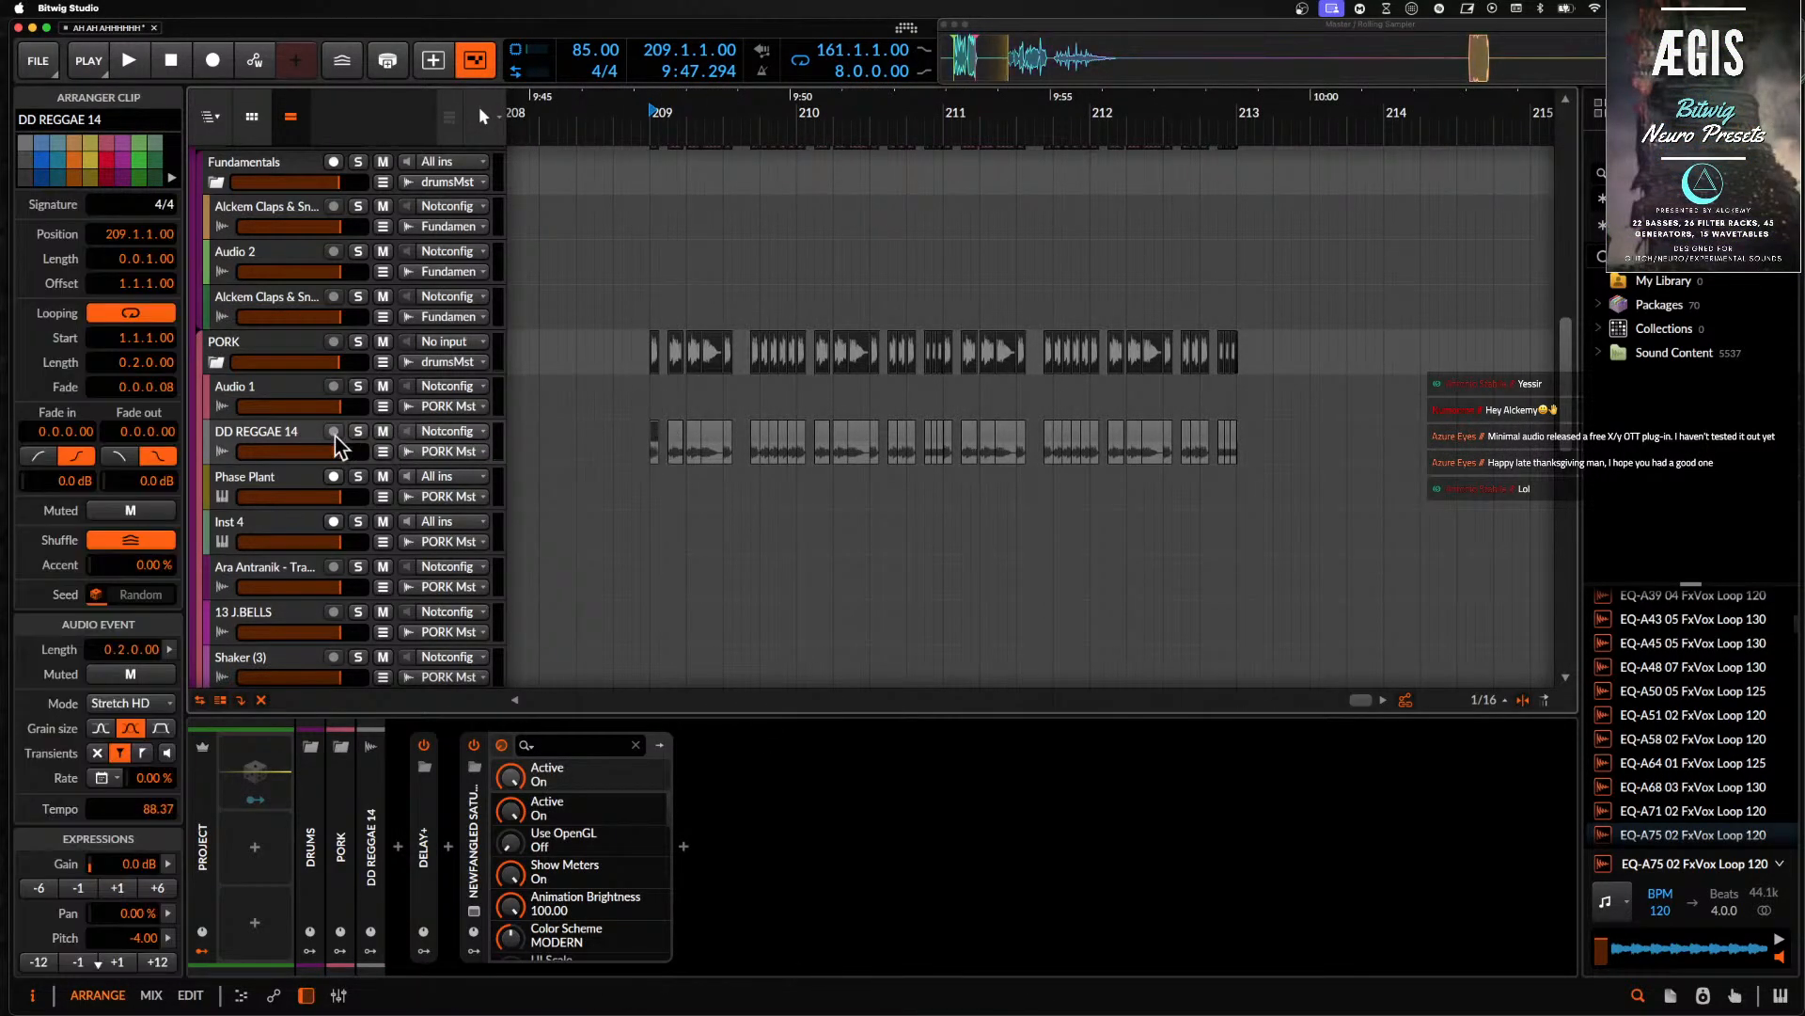
pyautogui.click(261, 427)
pyautogui.click(261, 522)
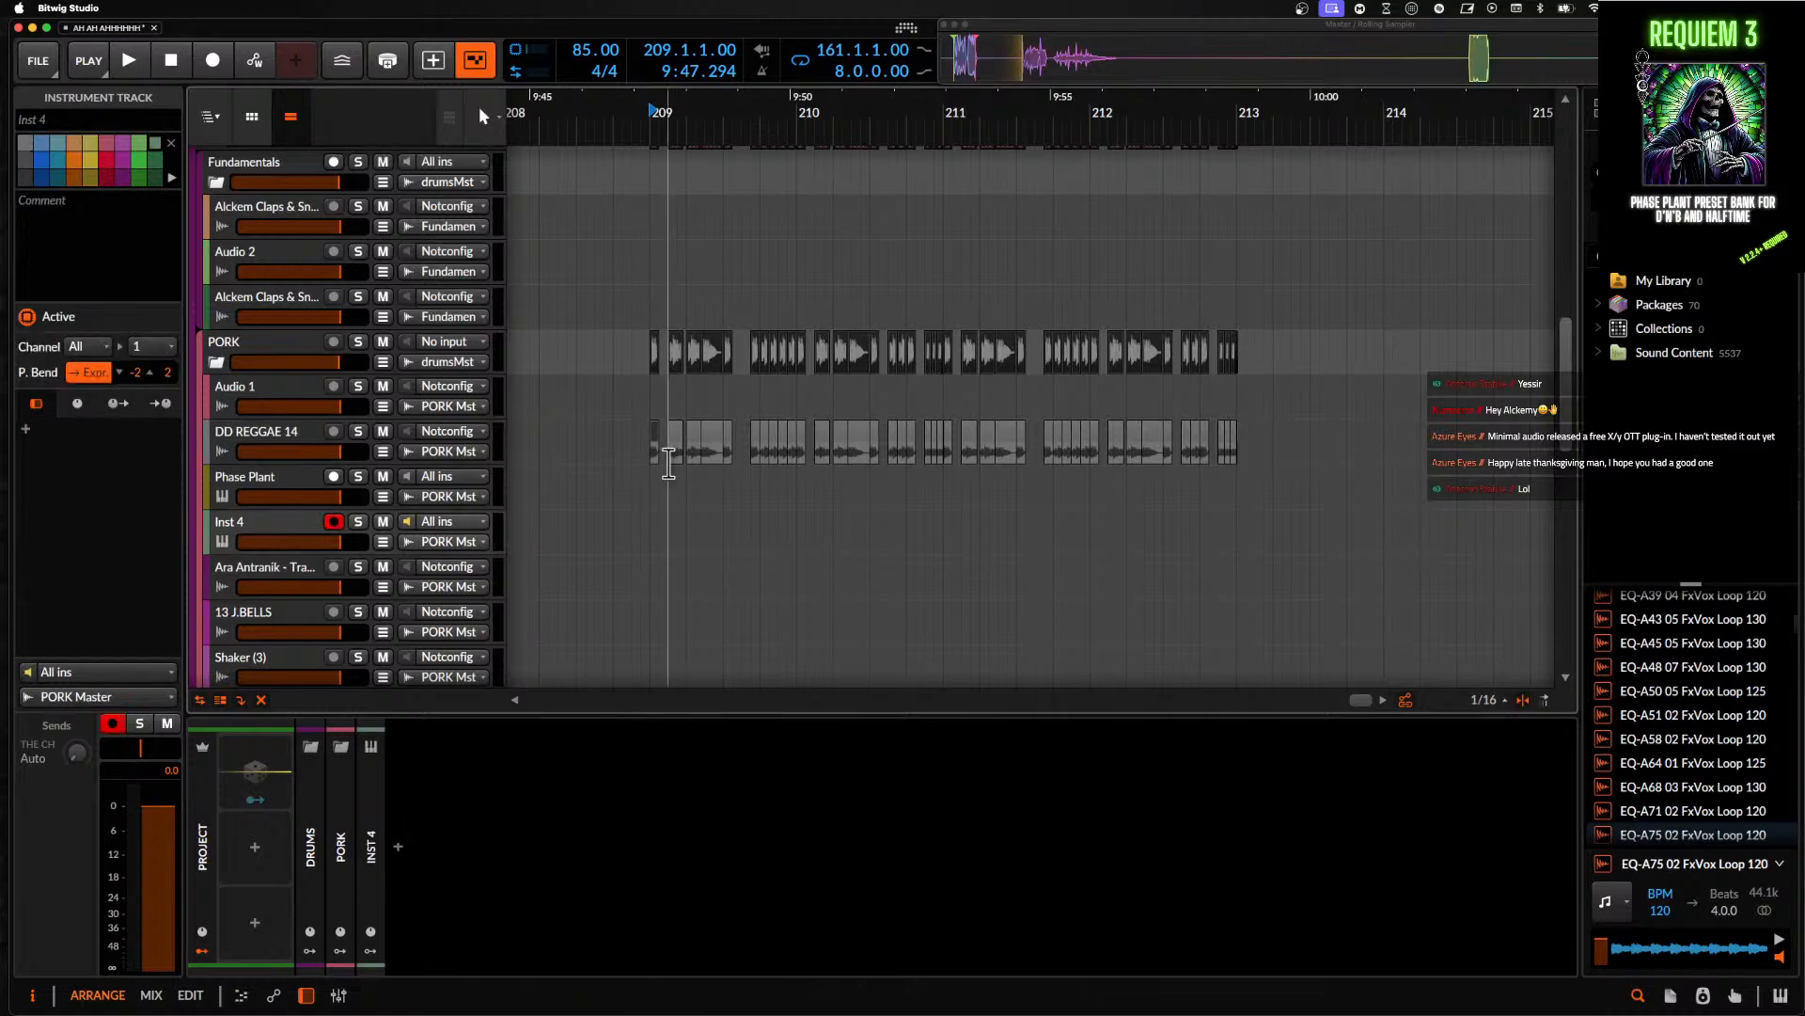
pyautogui.click(658, 442)
pyautogui.moveTo(599, 798); pyautogui.dragTo(597, 795)
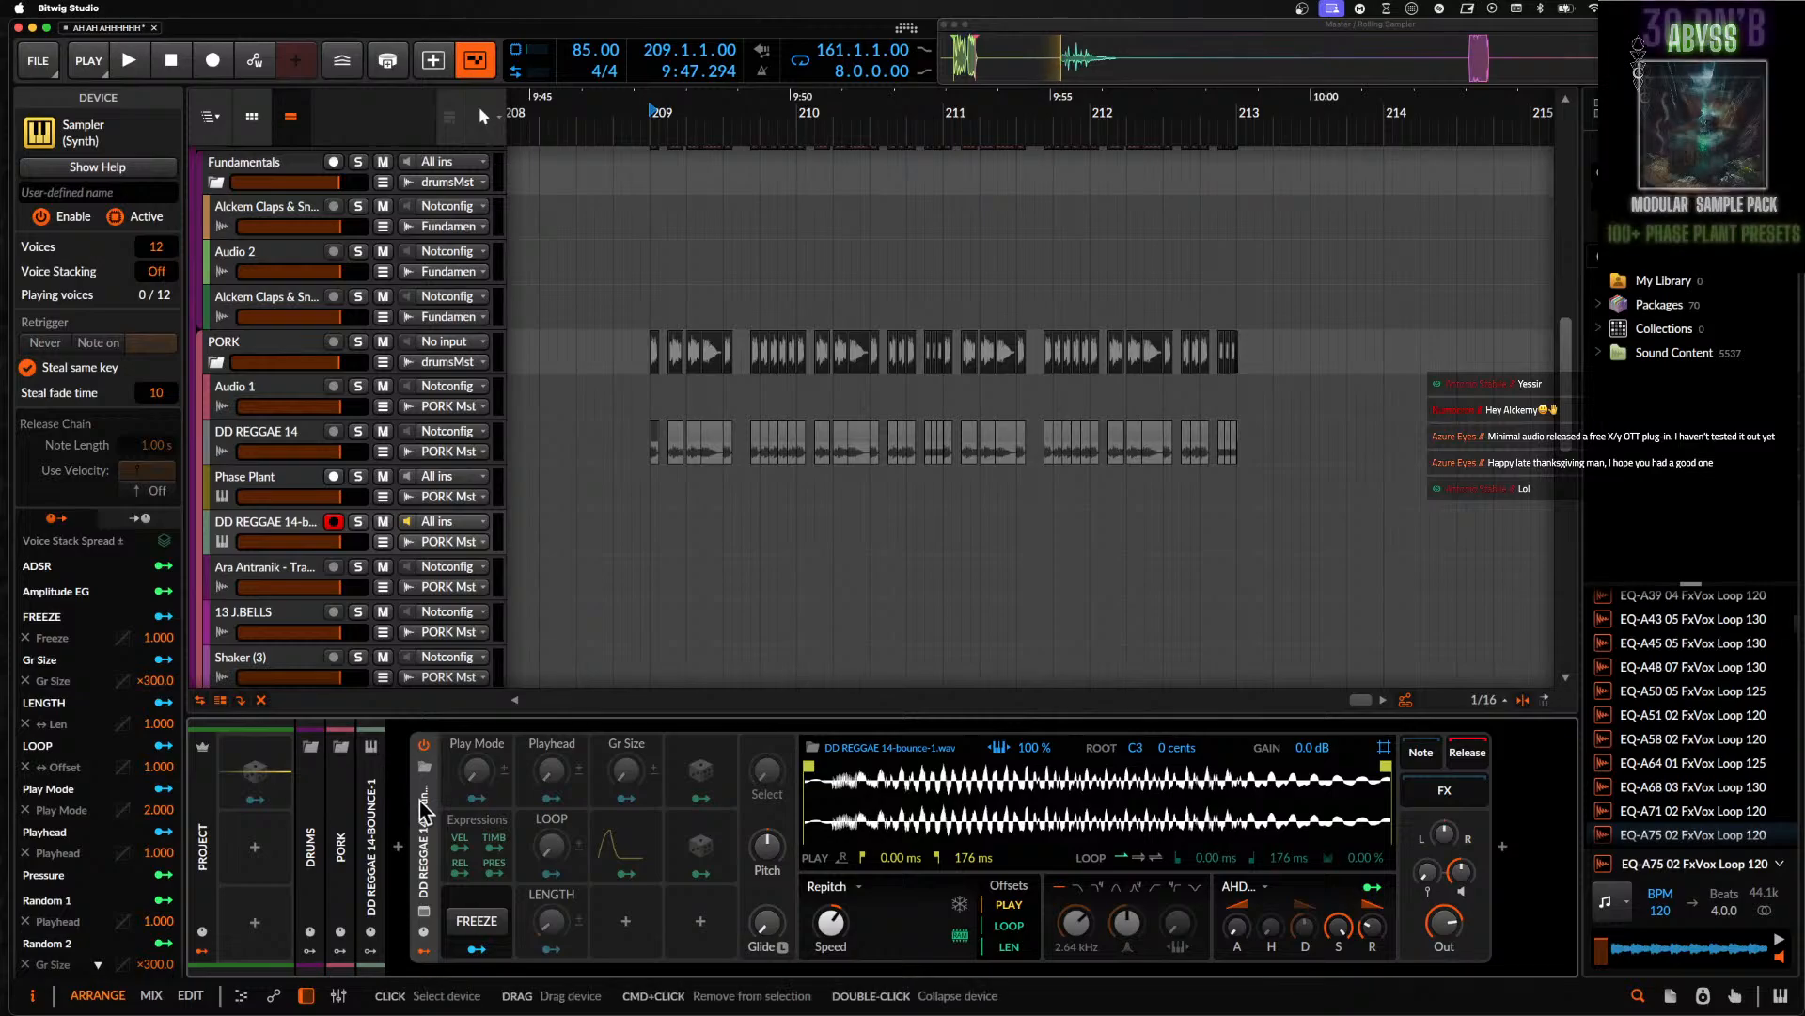
pyautogui.hotkey('ctrl', 'z')
# - Wrap the FM-4 device on the Shaker (3) track in an Instrument Layer
pyautogui.scroll(6, 306, 414)
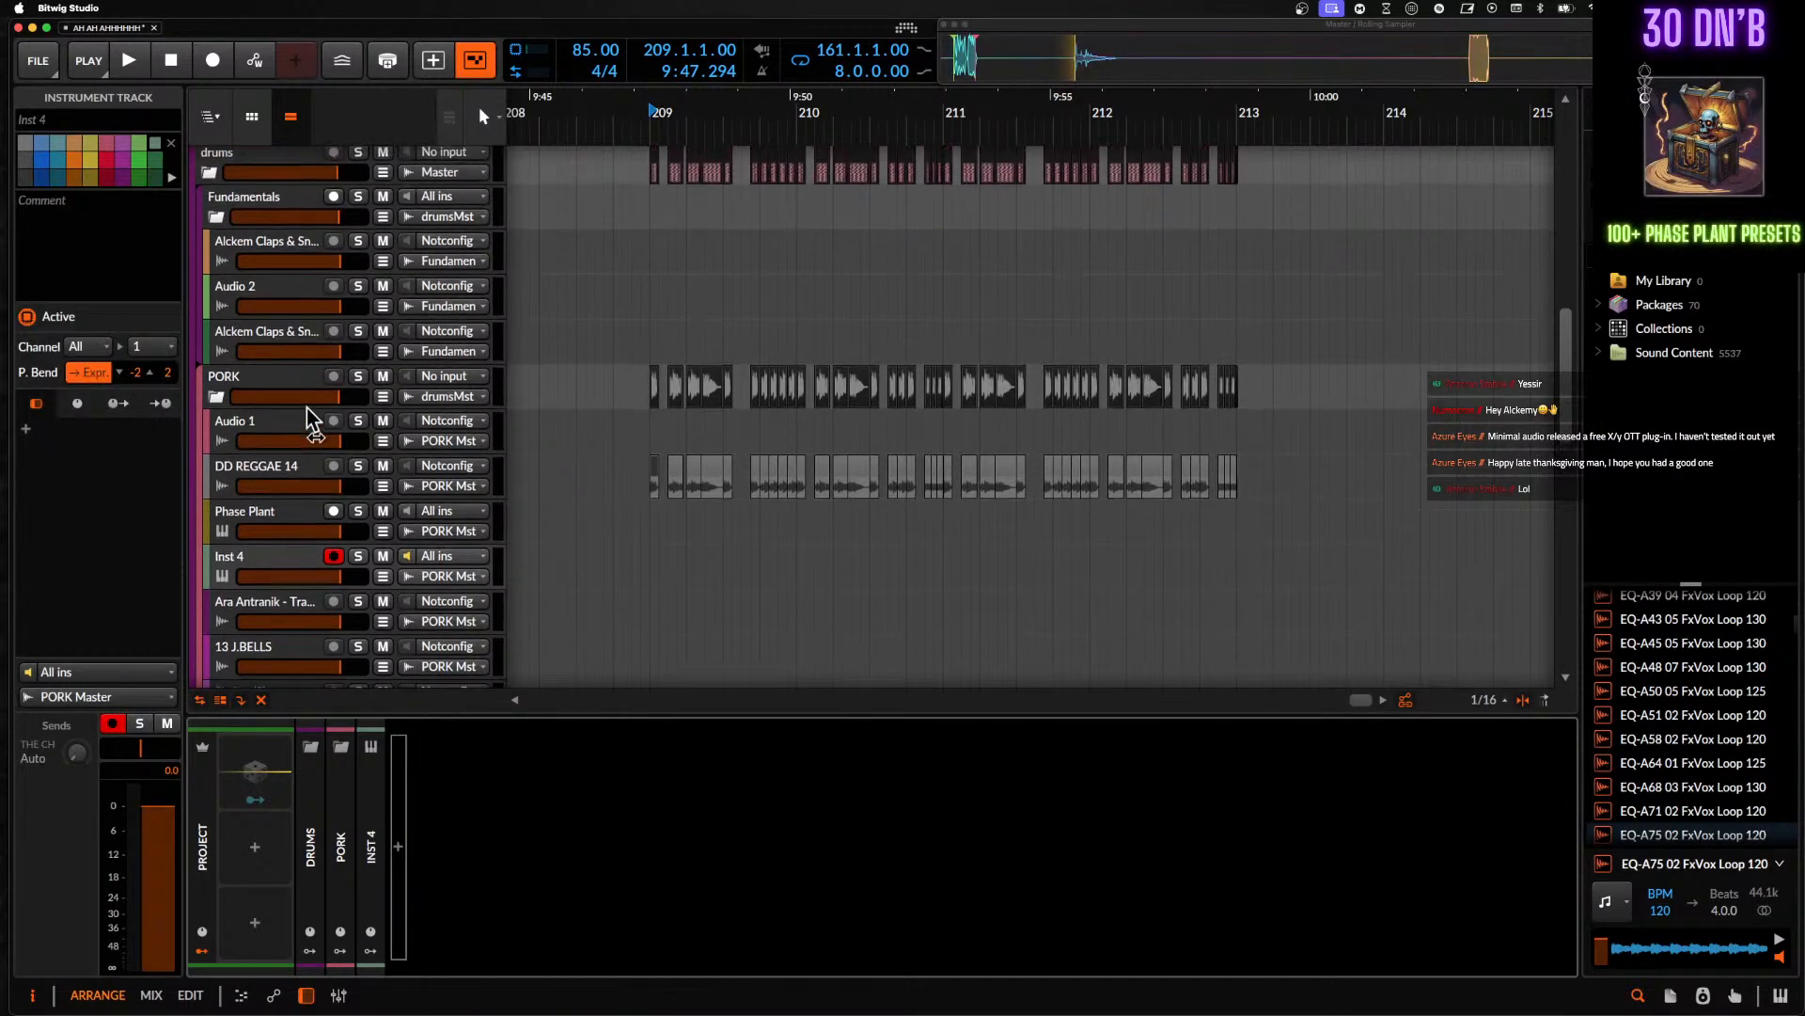
pyautogui.click(255, 442)
pyautogui.scroll(10, 255, 442)
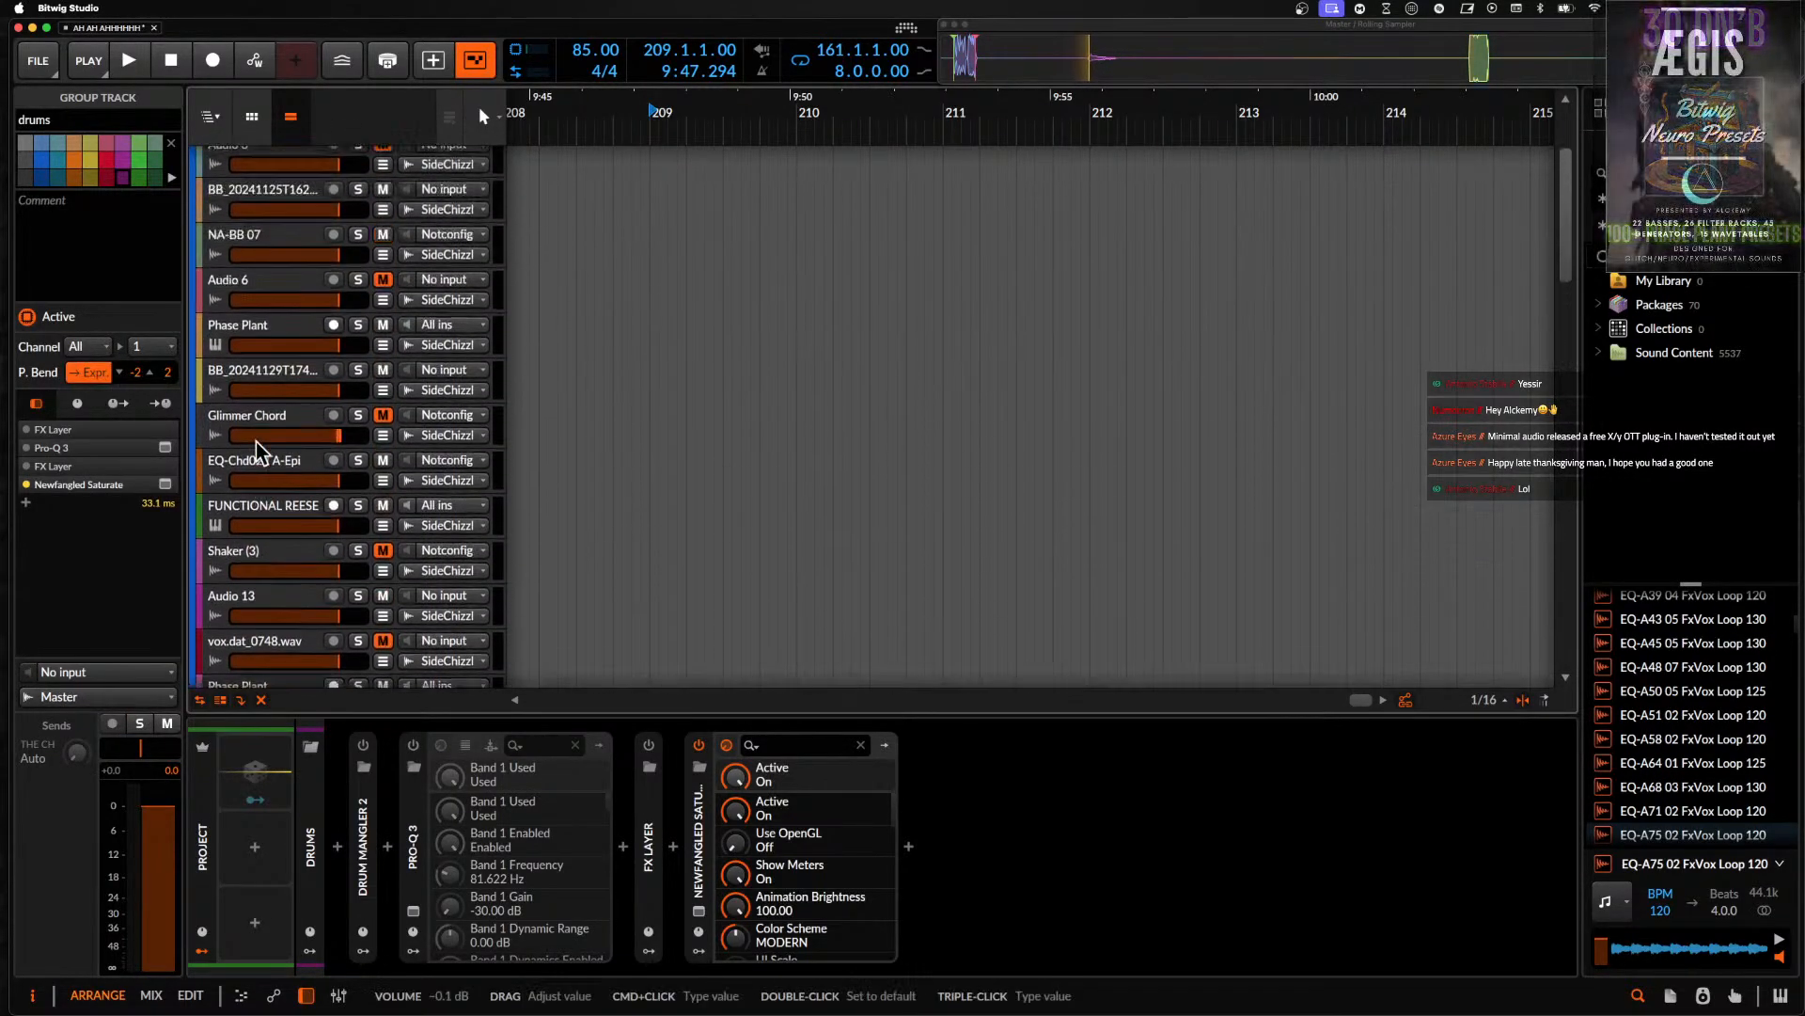
pyautogui.scroll(-3, 841, 641)
pyautogui.hscroll(-8, 839, 639)
pyautogui.scroll(-10, 840, 640)
pyautogui.scroll(4, 840, 641)
pyautogui.hscroll(3, 840, 640)
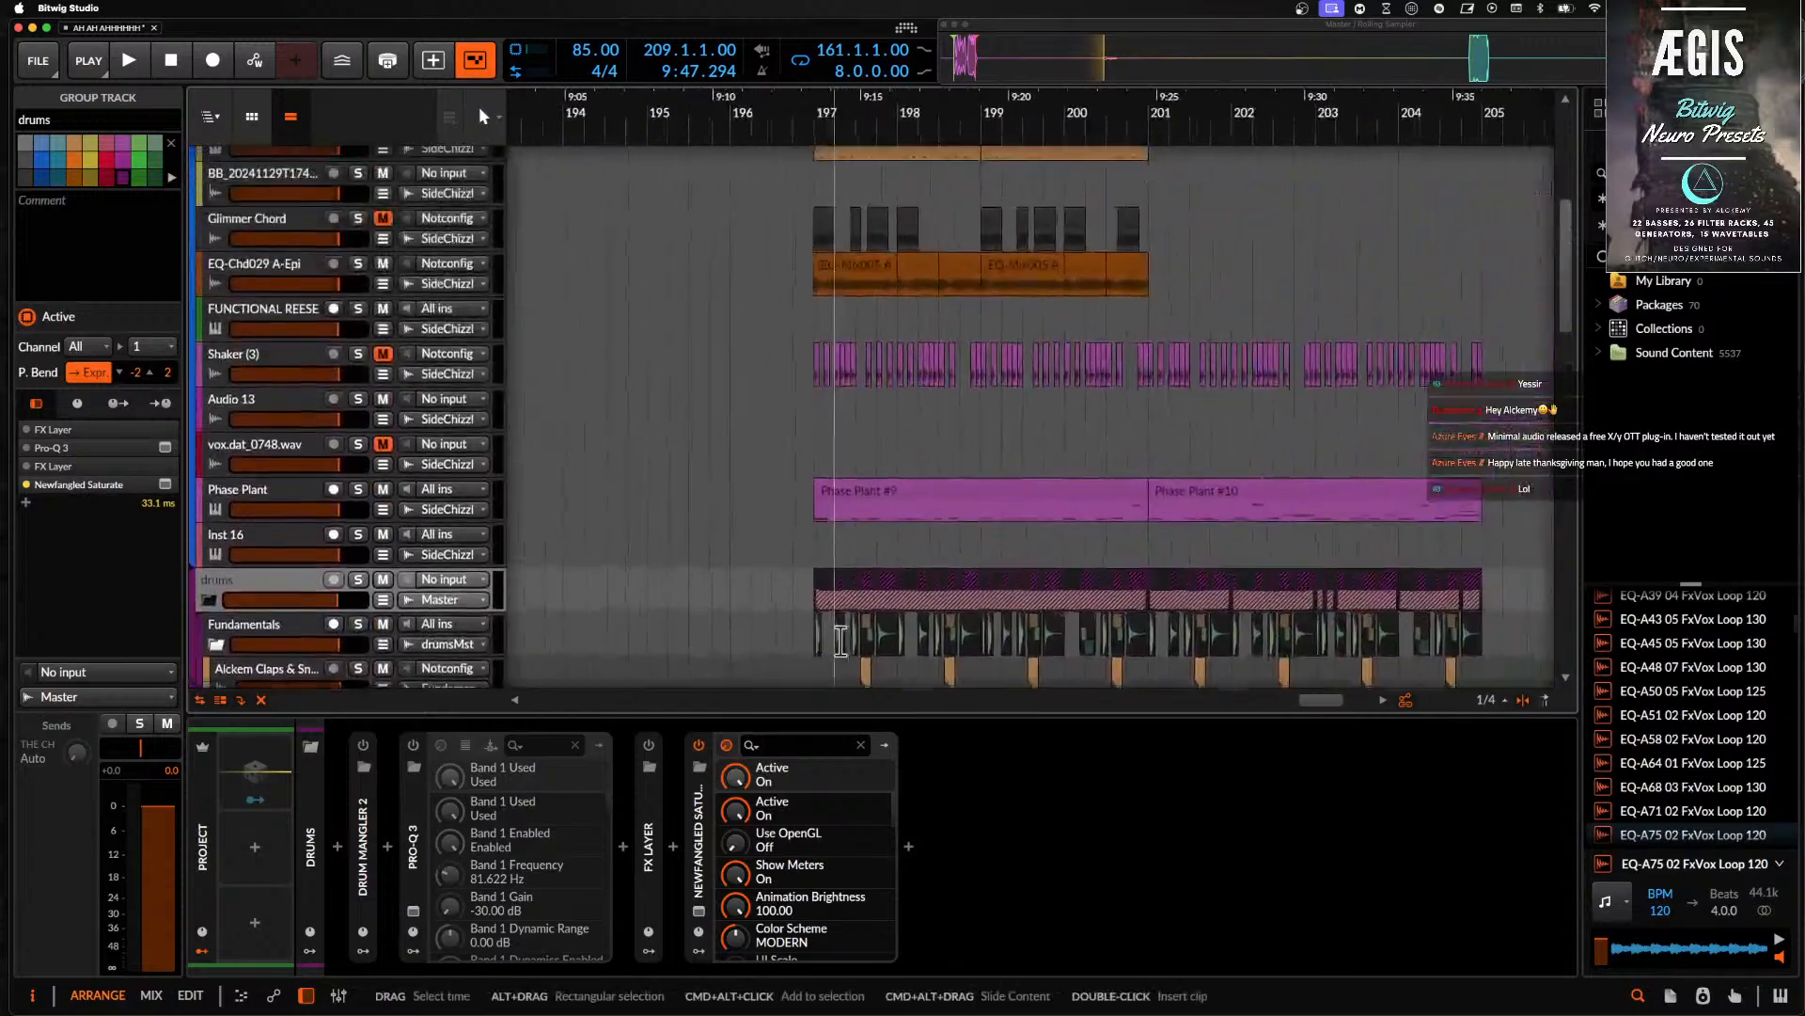
pyautogui.scroll(5, 839, 640)
pyautogui.click(283, 365)
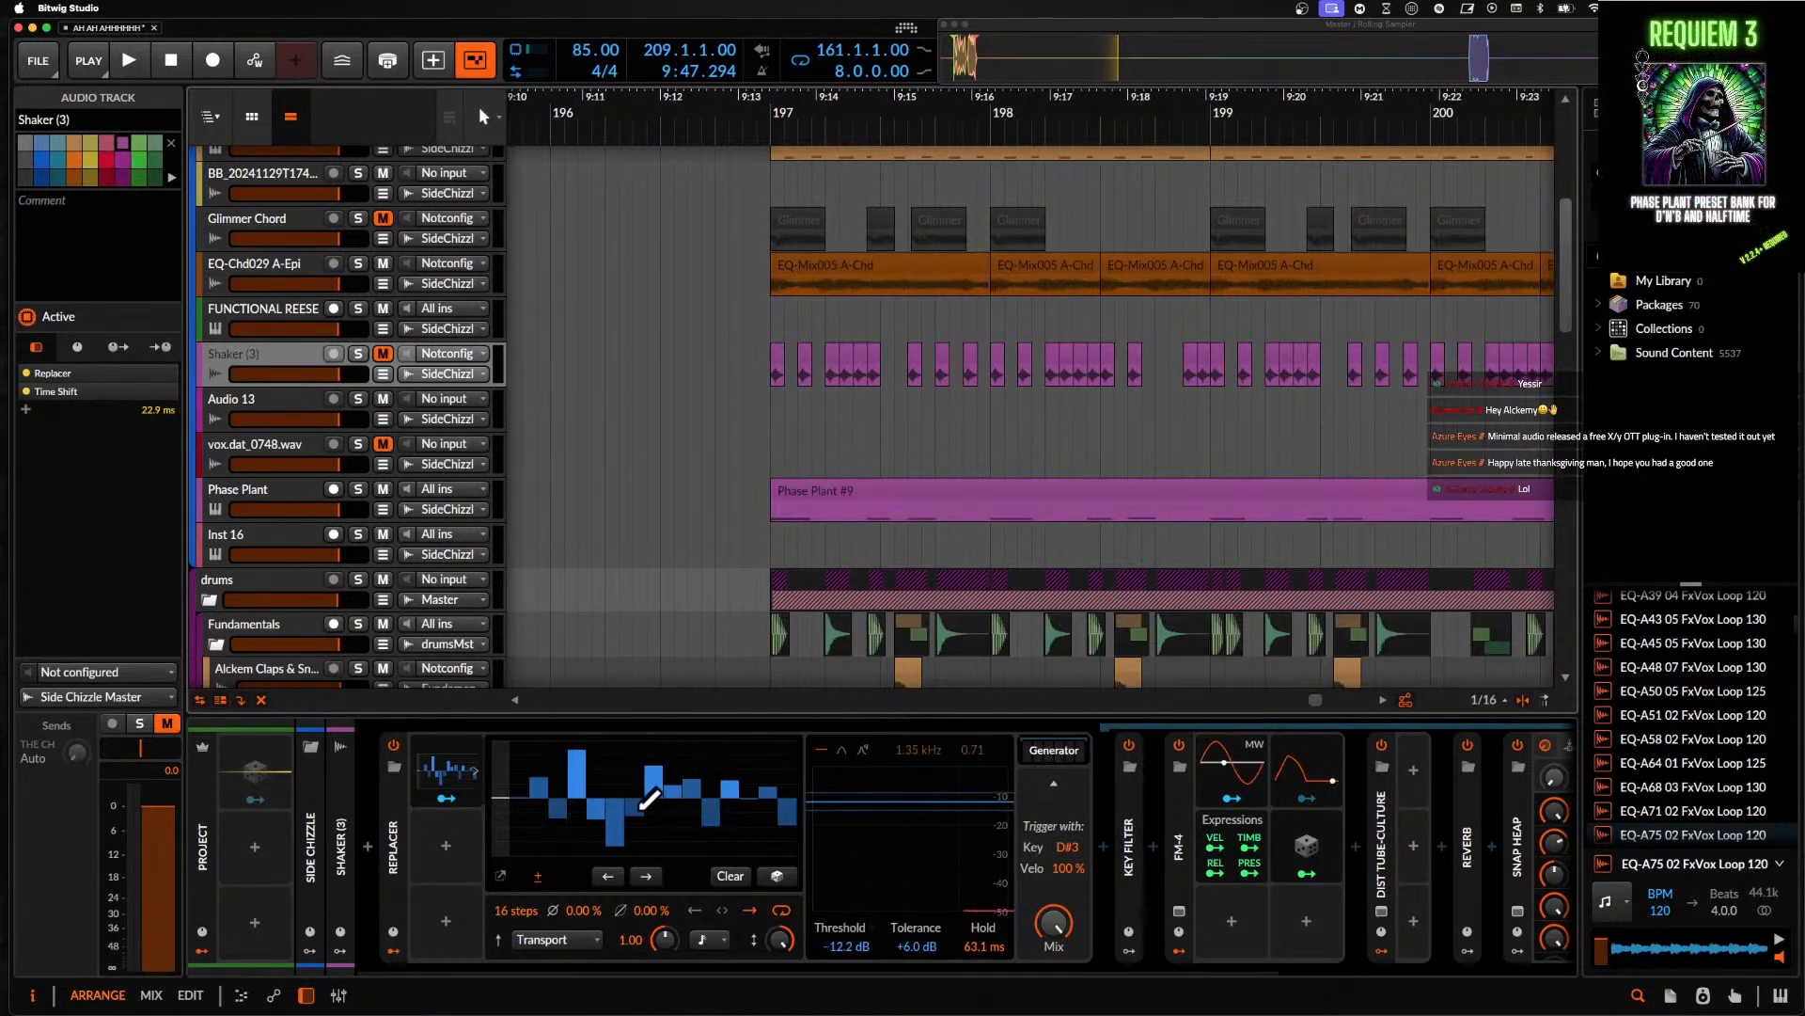
pyautogui.click(1181, 853)
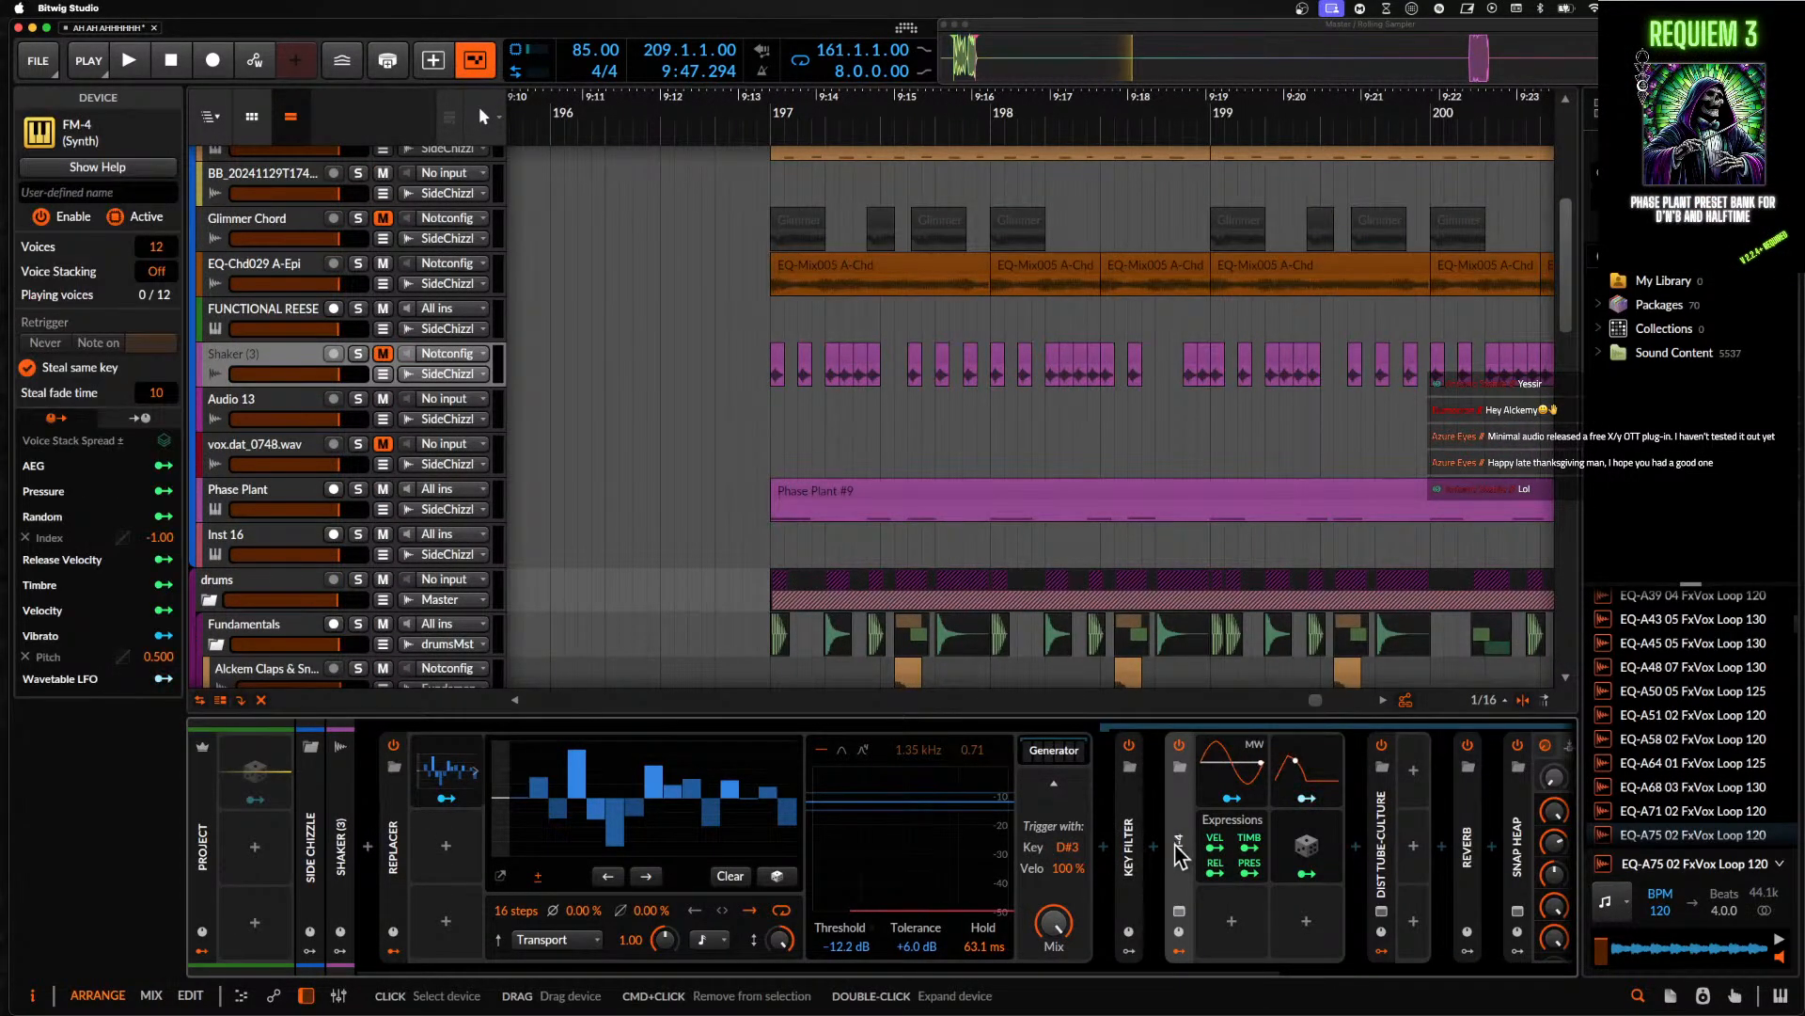
pyautogui.press('super+g')
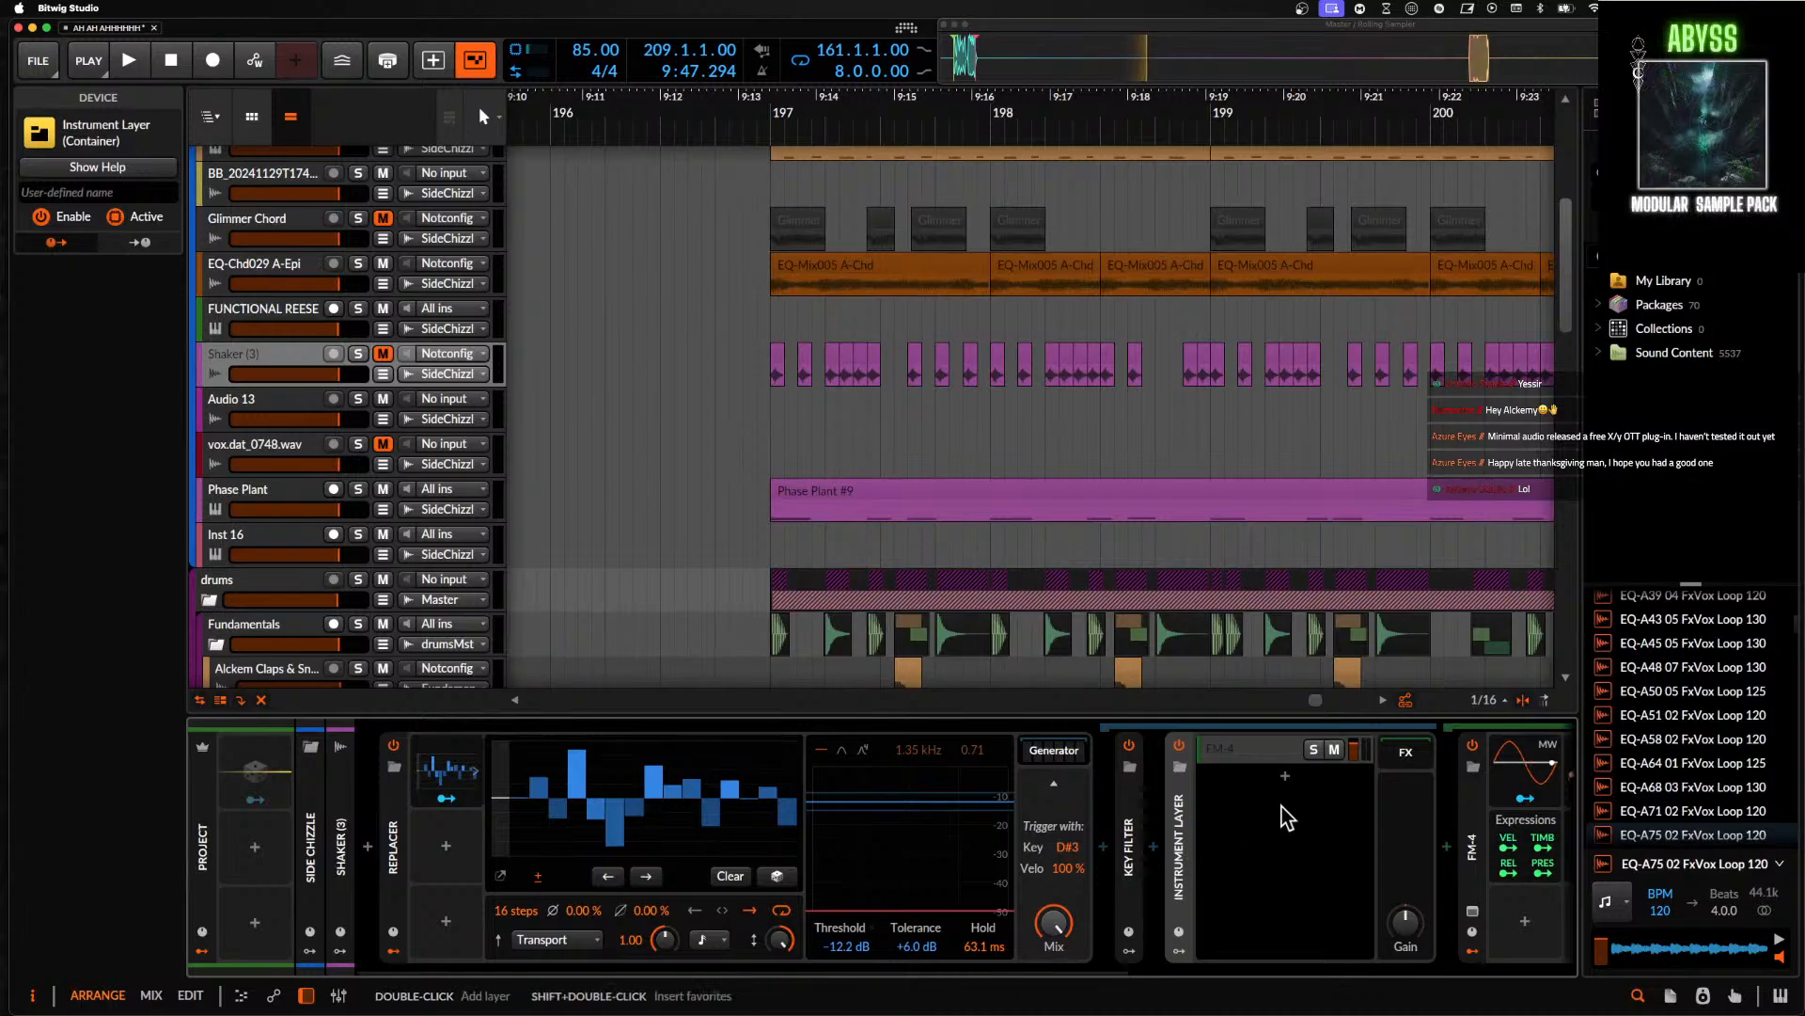
# - Paste the DD REGGAE 14 Sampler into the Instrument Layer as a second layer alongside FM-4
pyautogui.click(1249, 759)
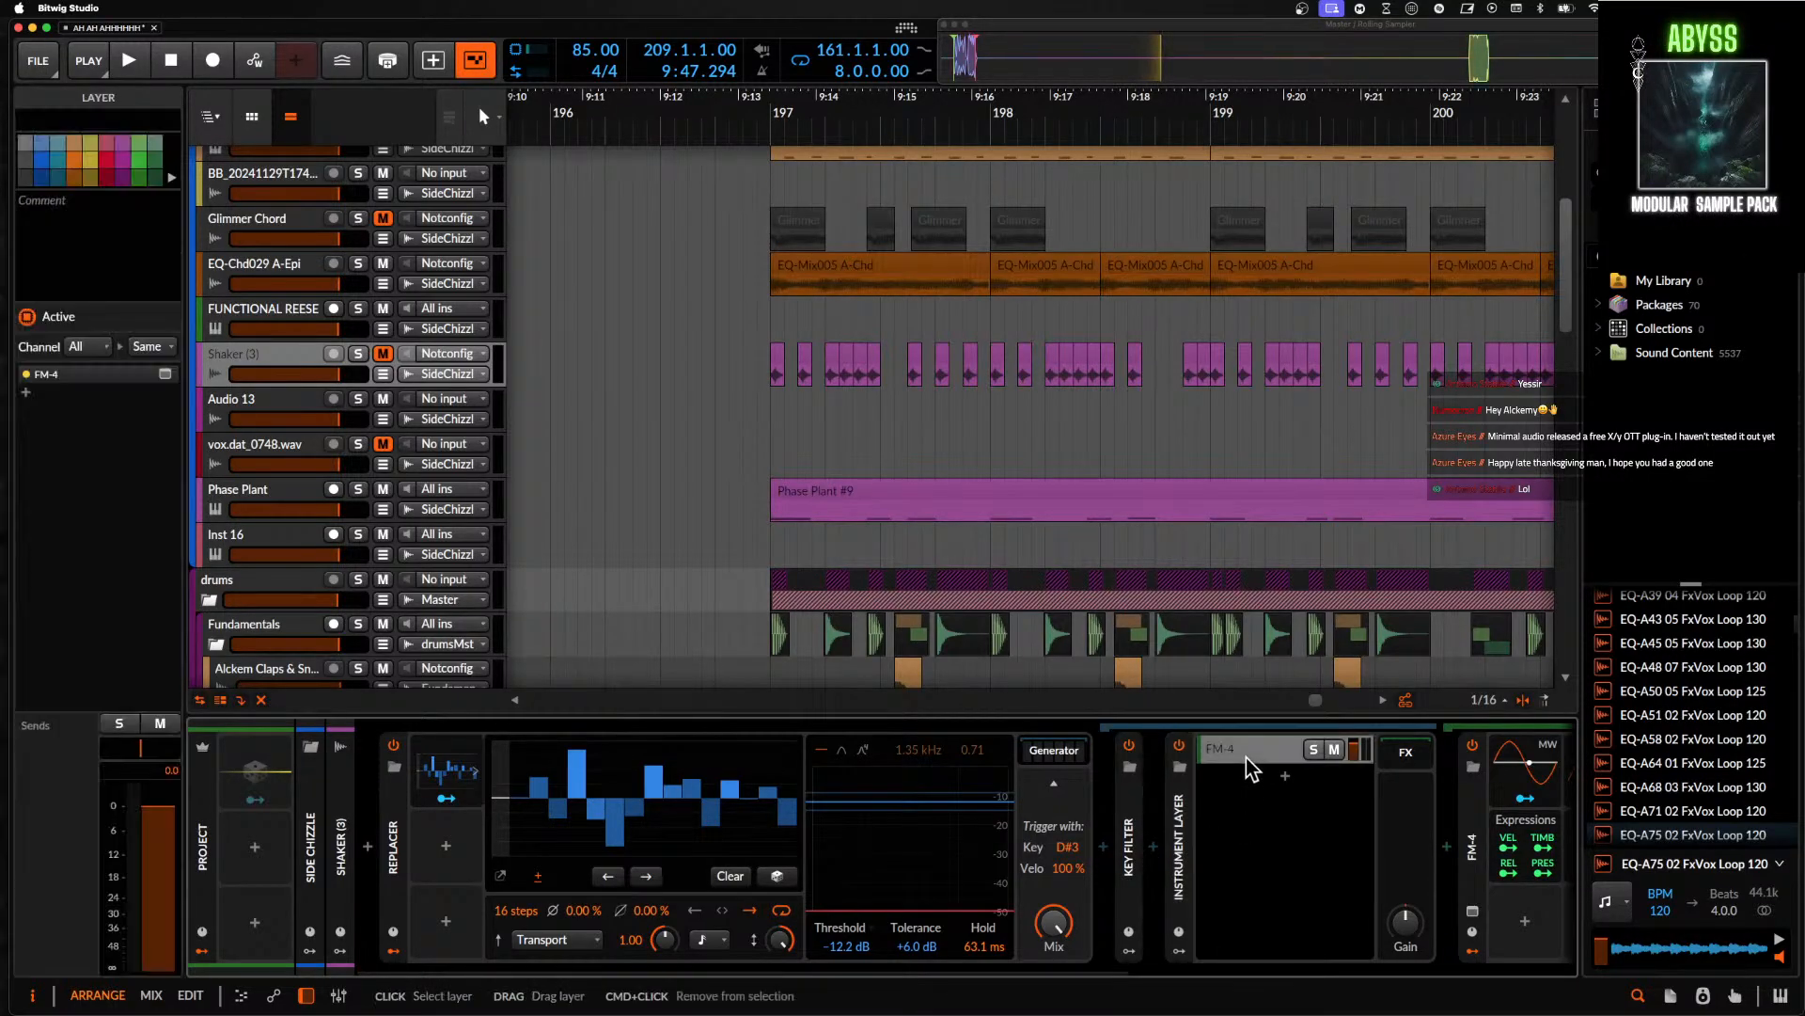
pyautogui.press('super+v')
pyautogui.hscroll(4, 1248, 765)
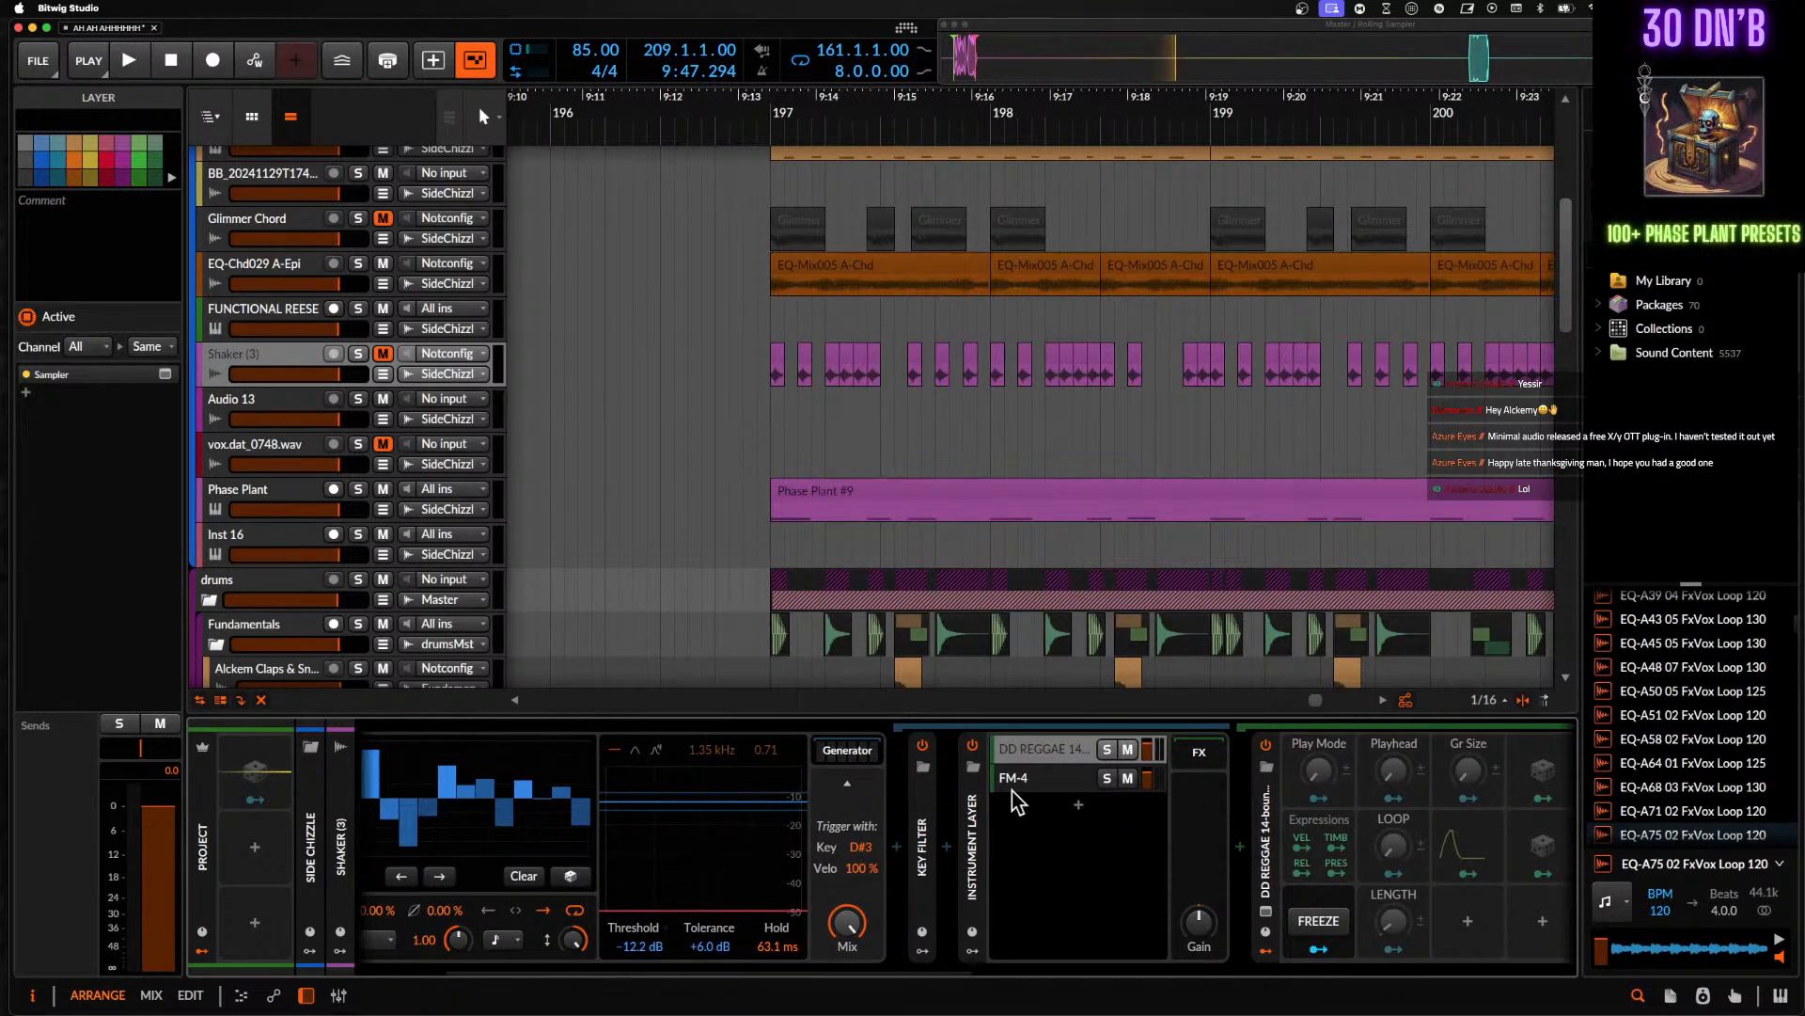
# - Convert the Instrument Layer to an Instrument Selector and set its mode to Round-robin
pyautogui.rightClick(988, 815)
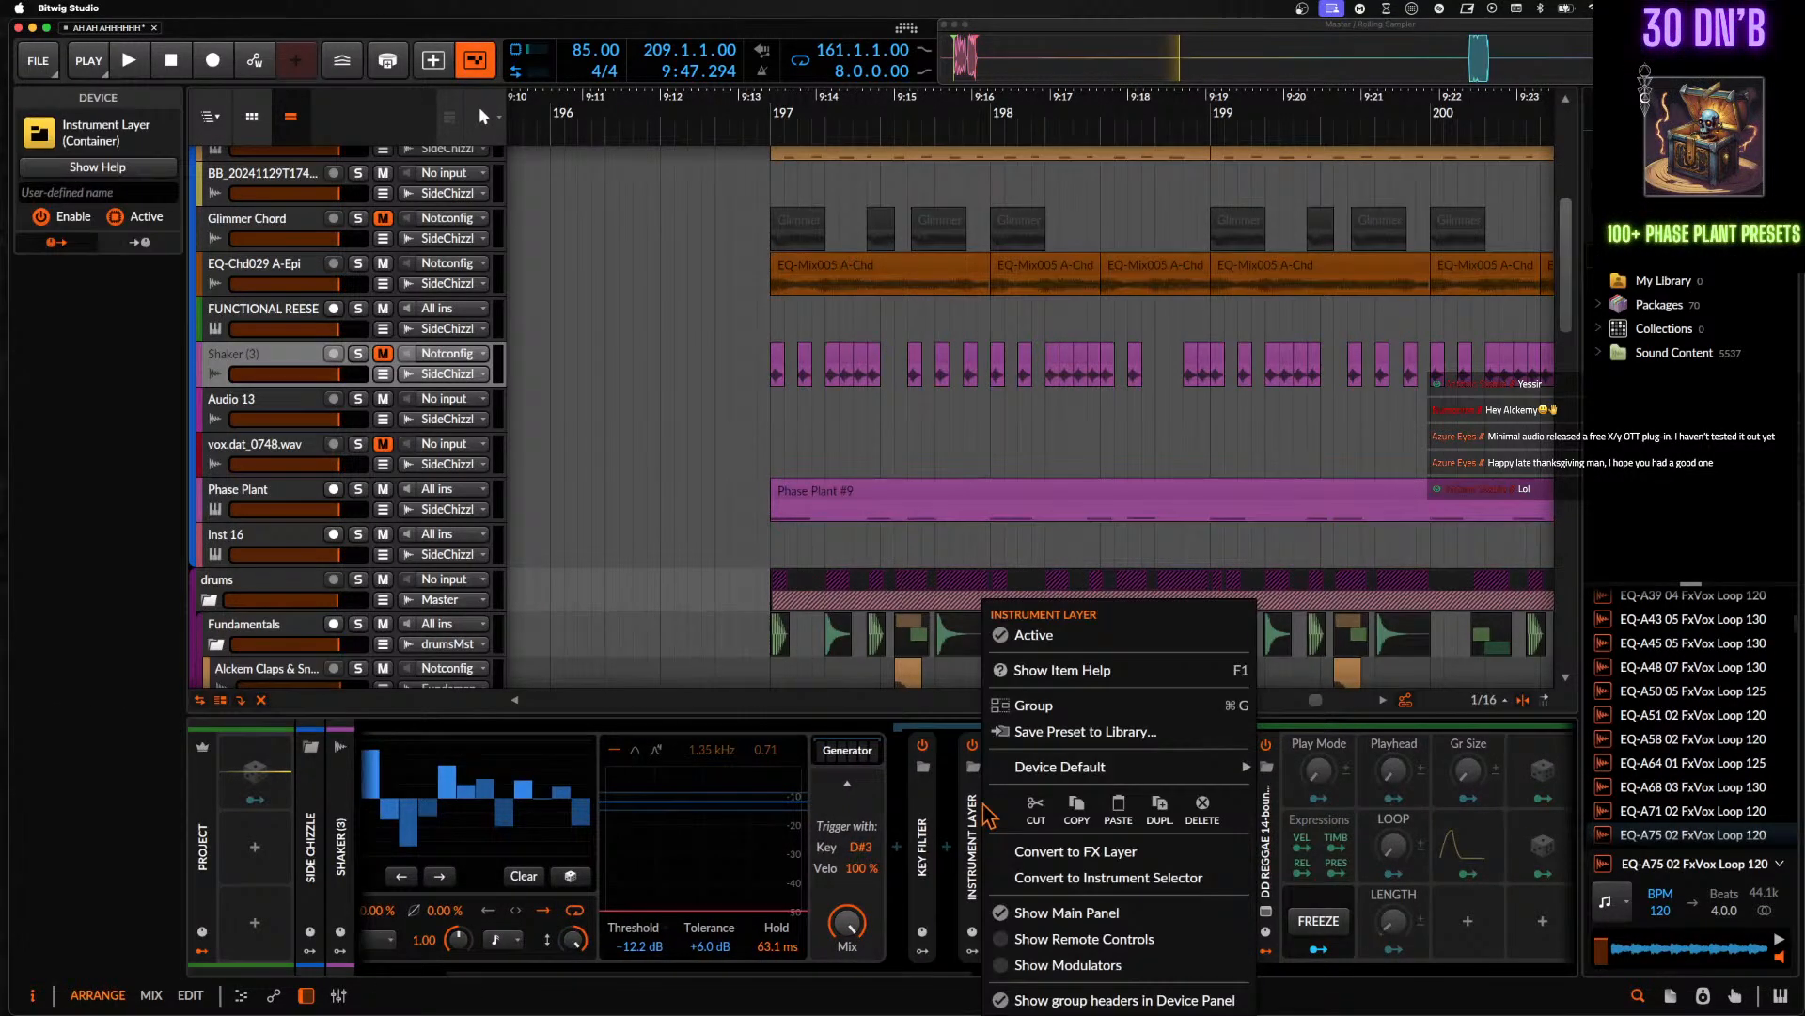
pyautogui.click(1084, 877)
pyautogui.click(972, 951)
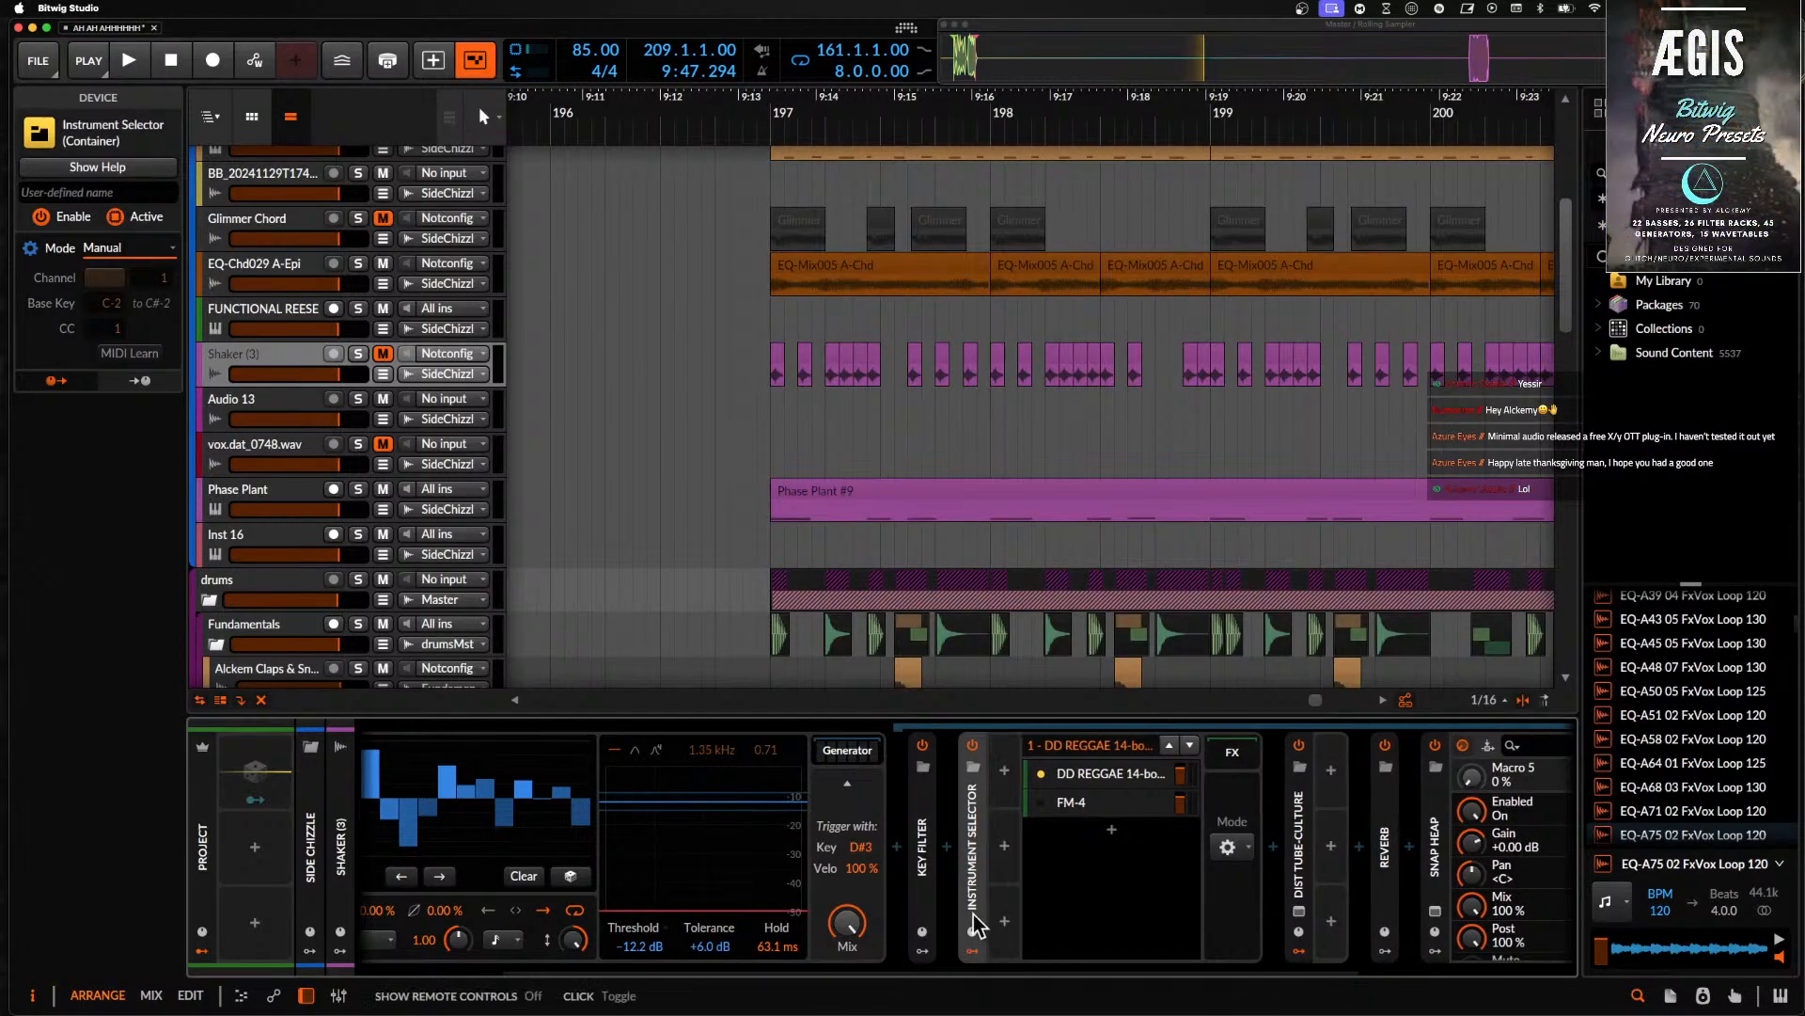
pyautogui.click(127, 247)
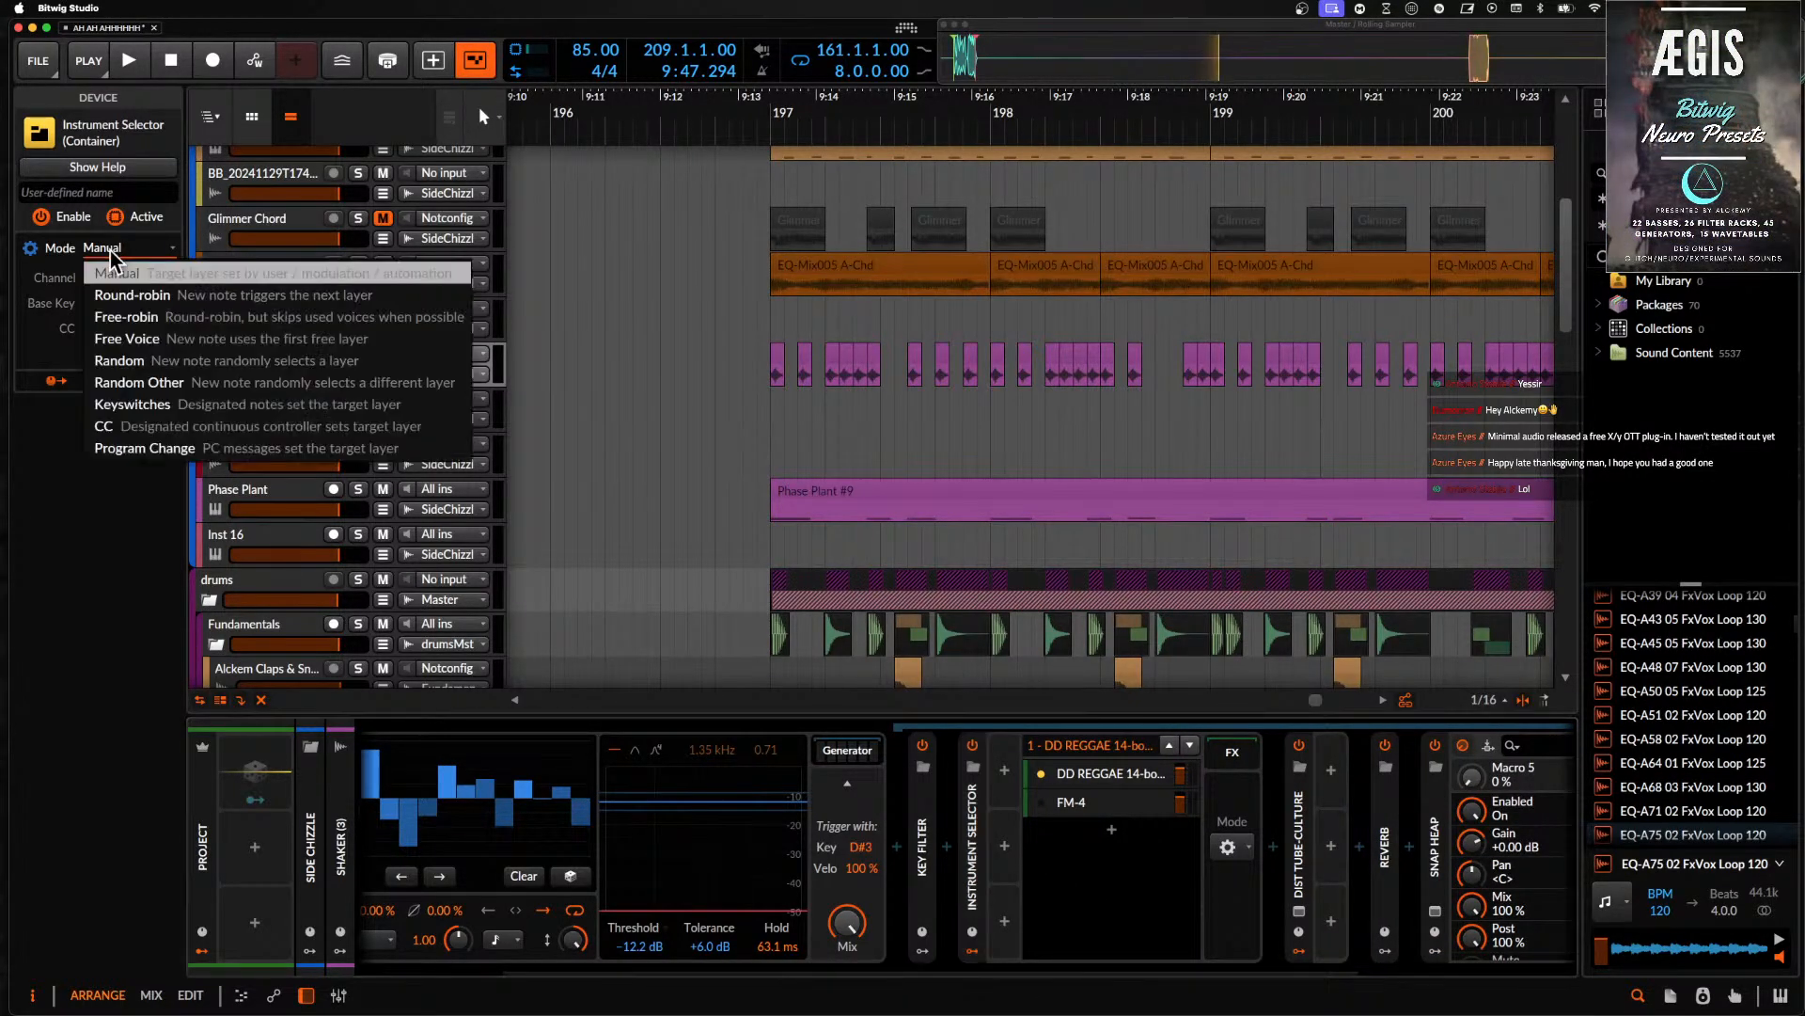
pyautogui.click(132, 290)
# - Solo and unmute the Shaker (3) track and play it from bar 197
pyautogui.click(1091, 773)
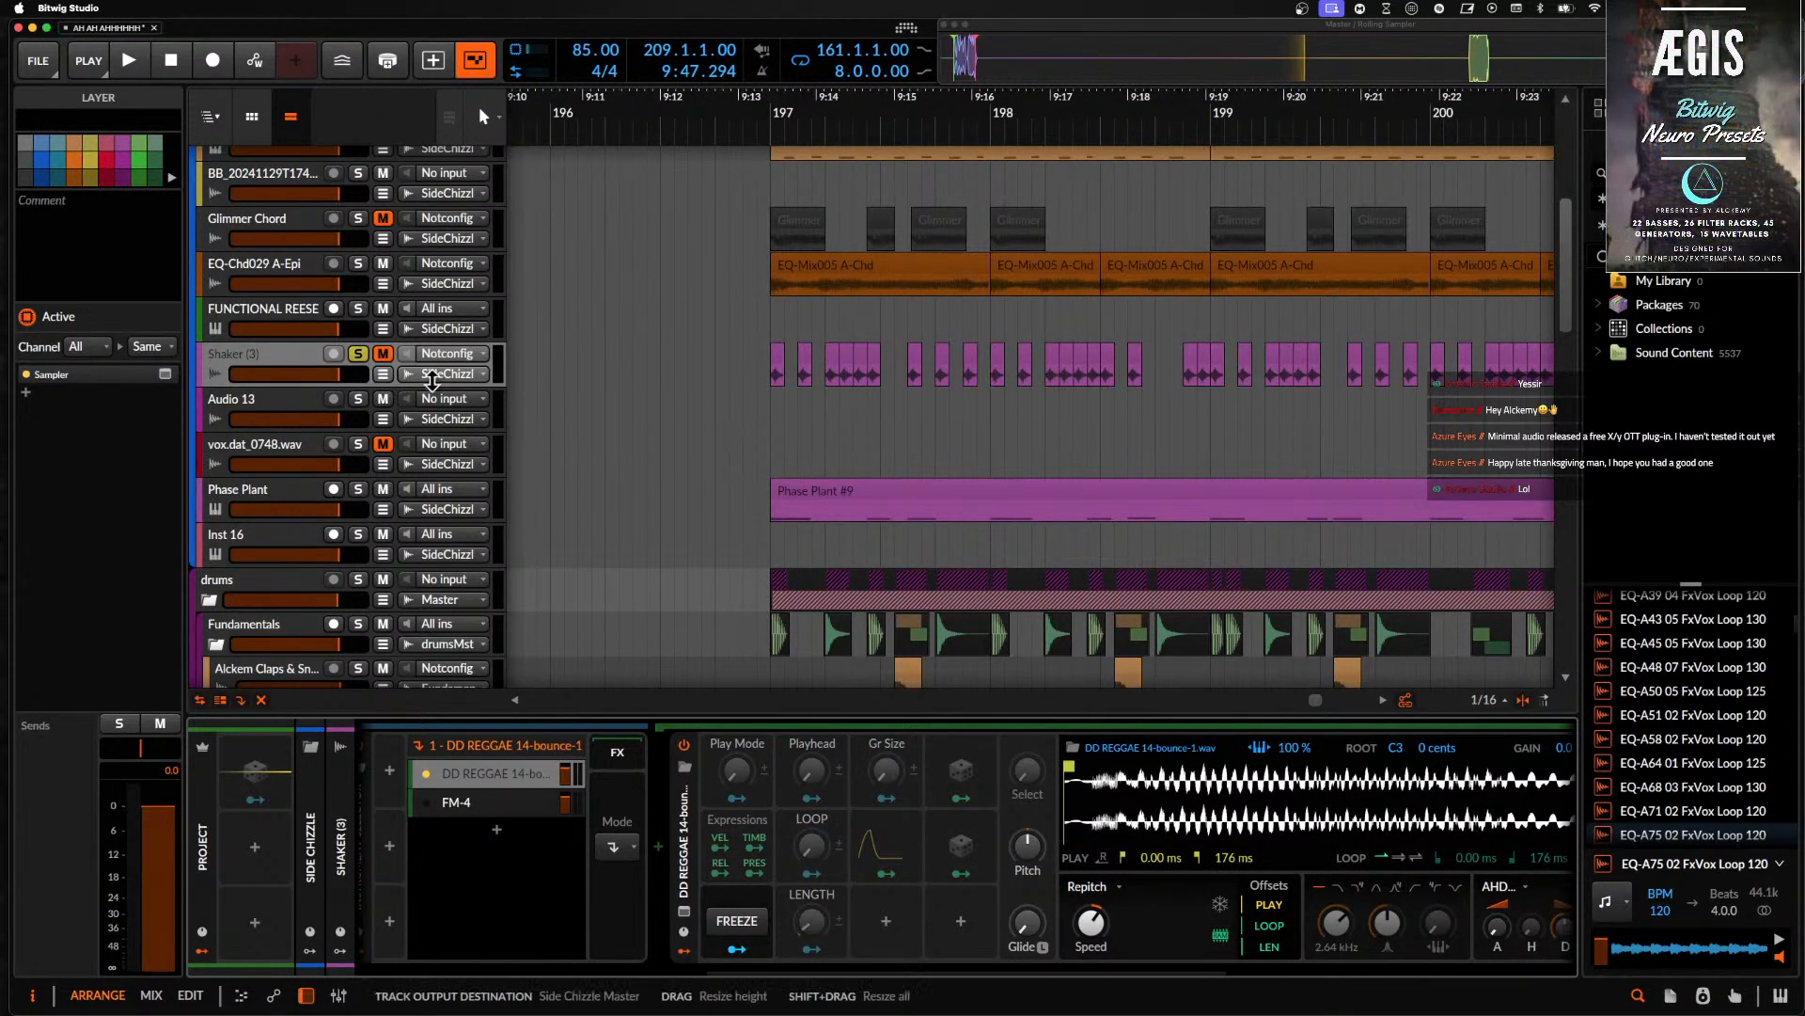
pyautogui.click(778, 363)
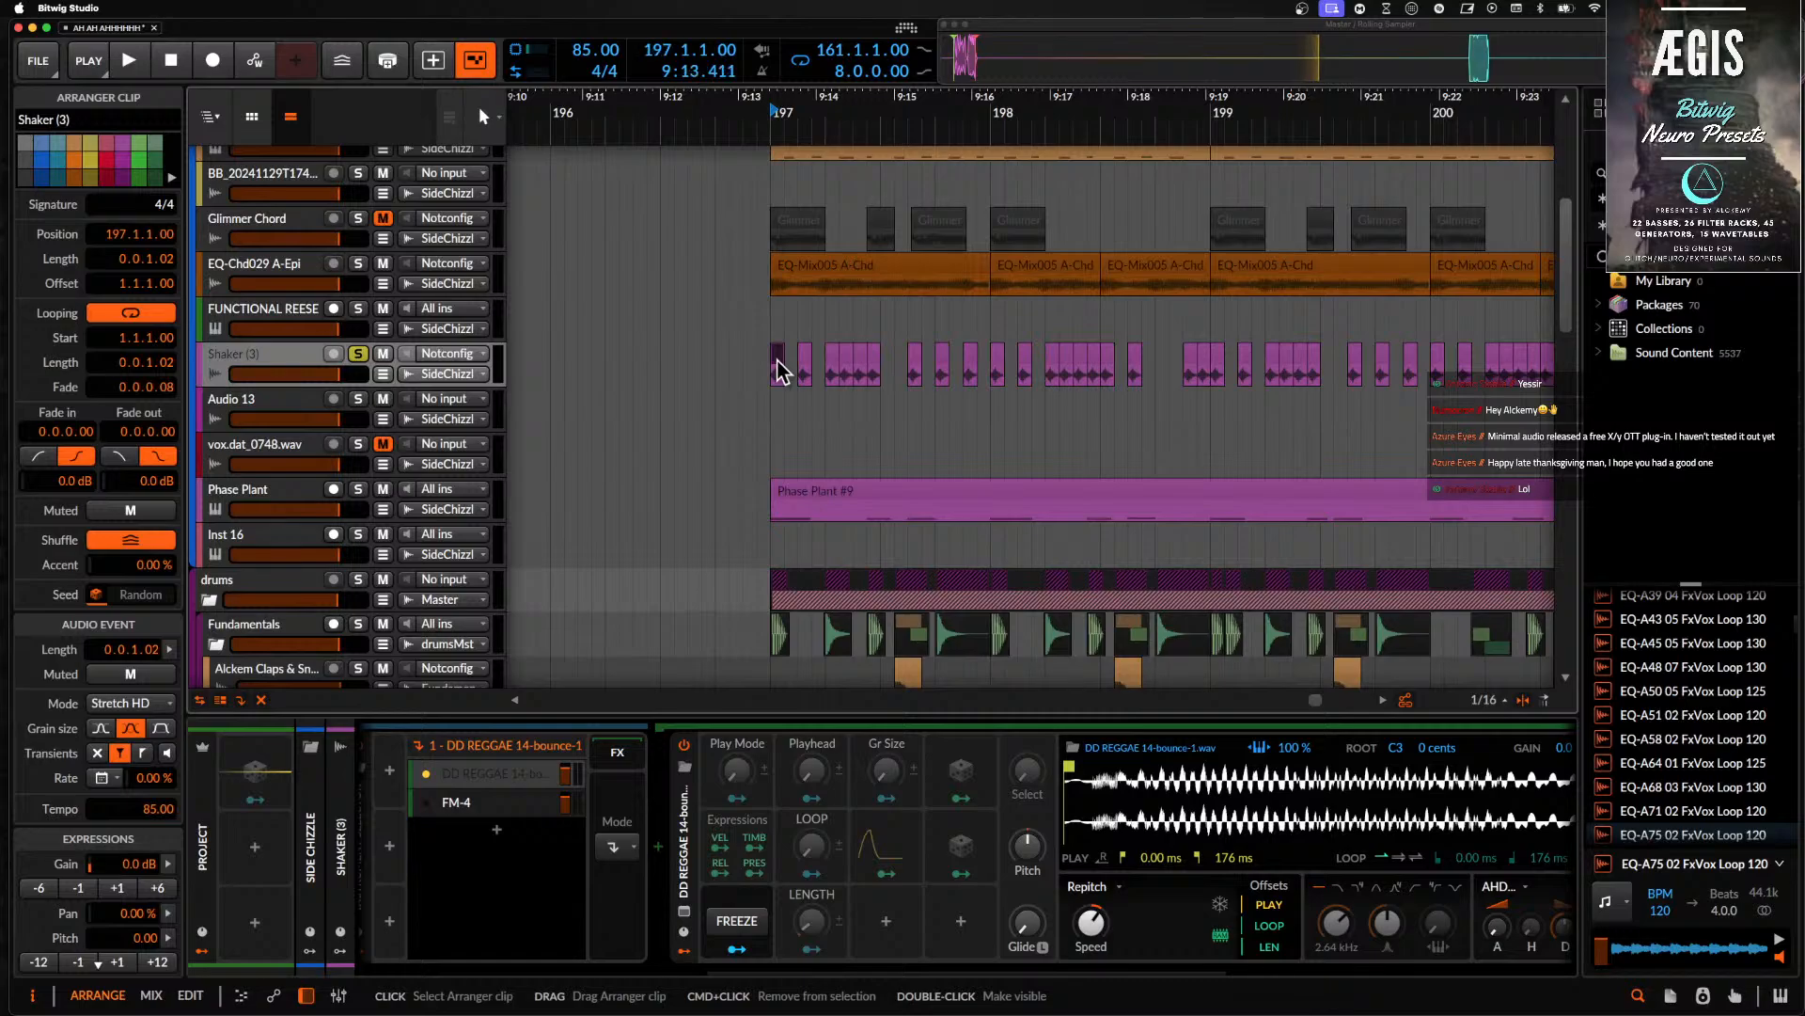
pyautogui.press('space')
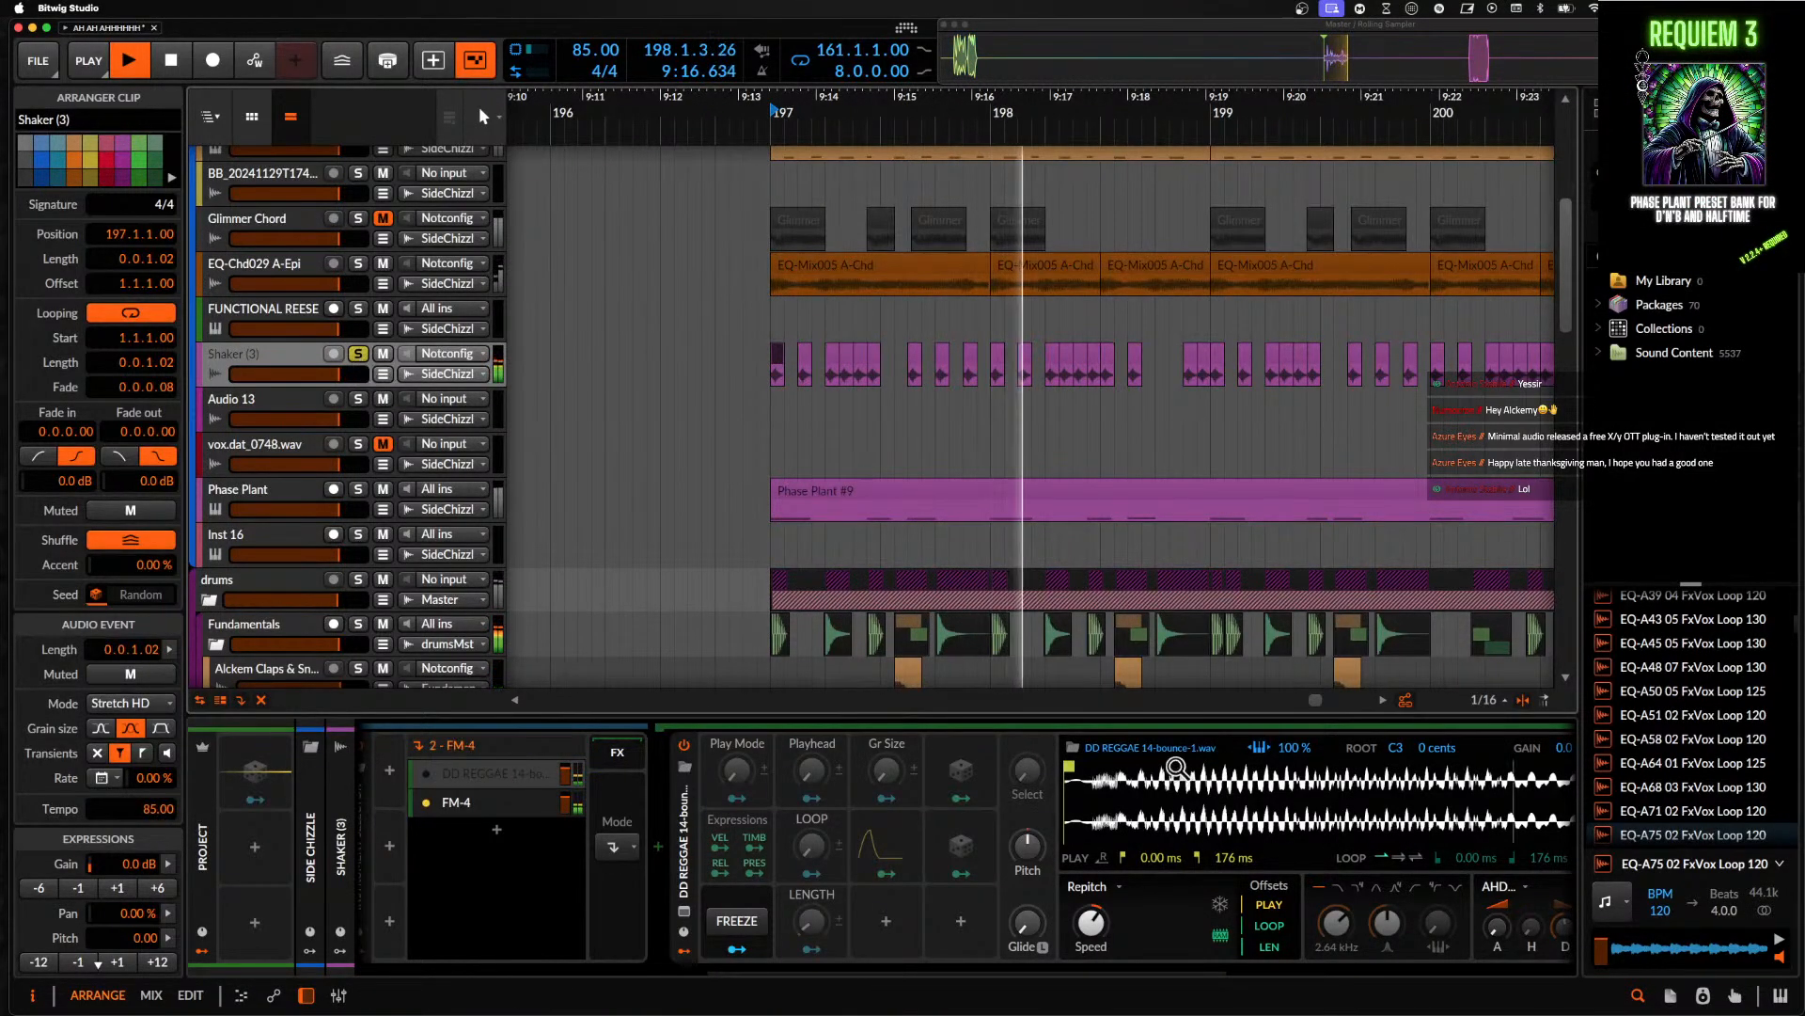
# - Bypass the Reverb and Snap Heap devices in the Shaker (3) chain
pyautogui.hscroll(5, 1135, 917)
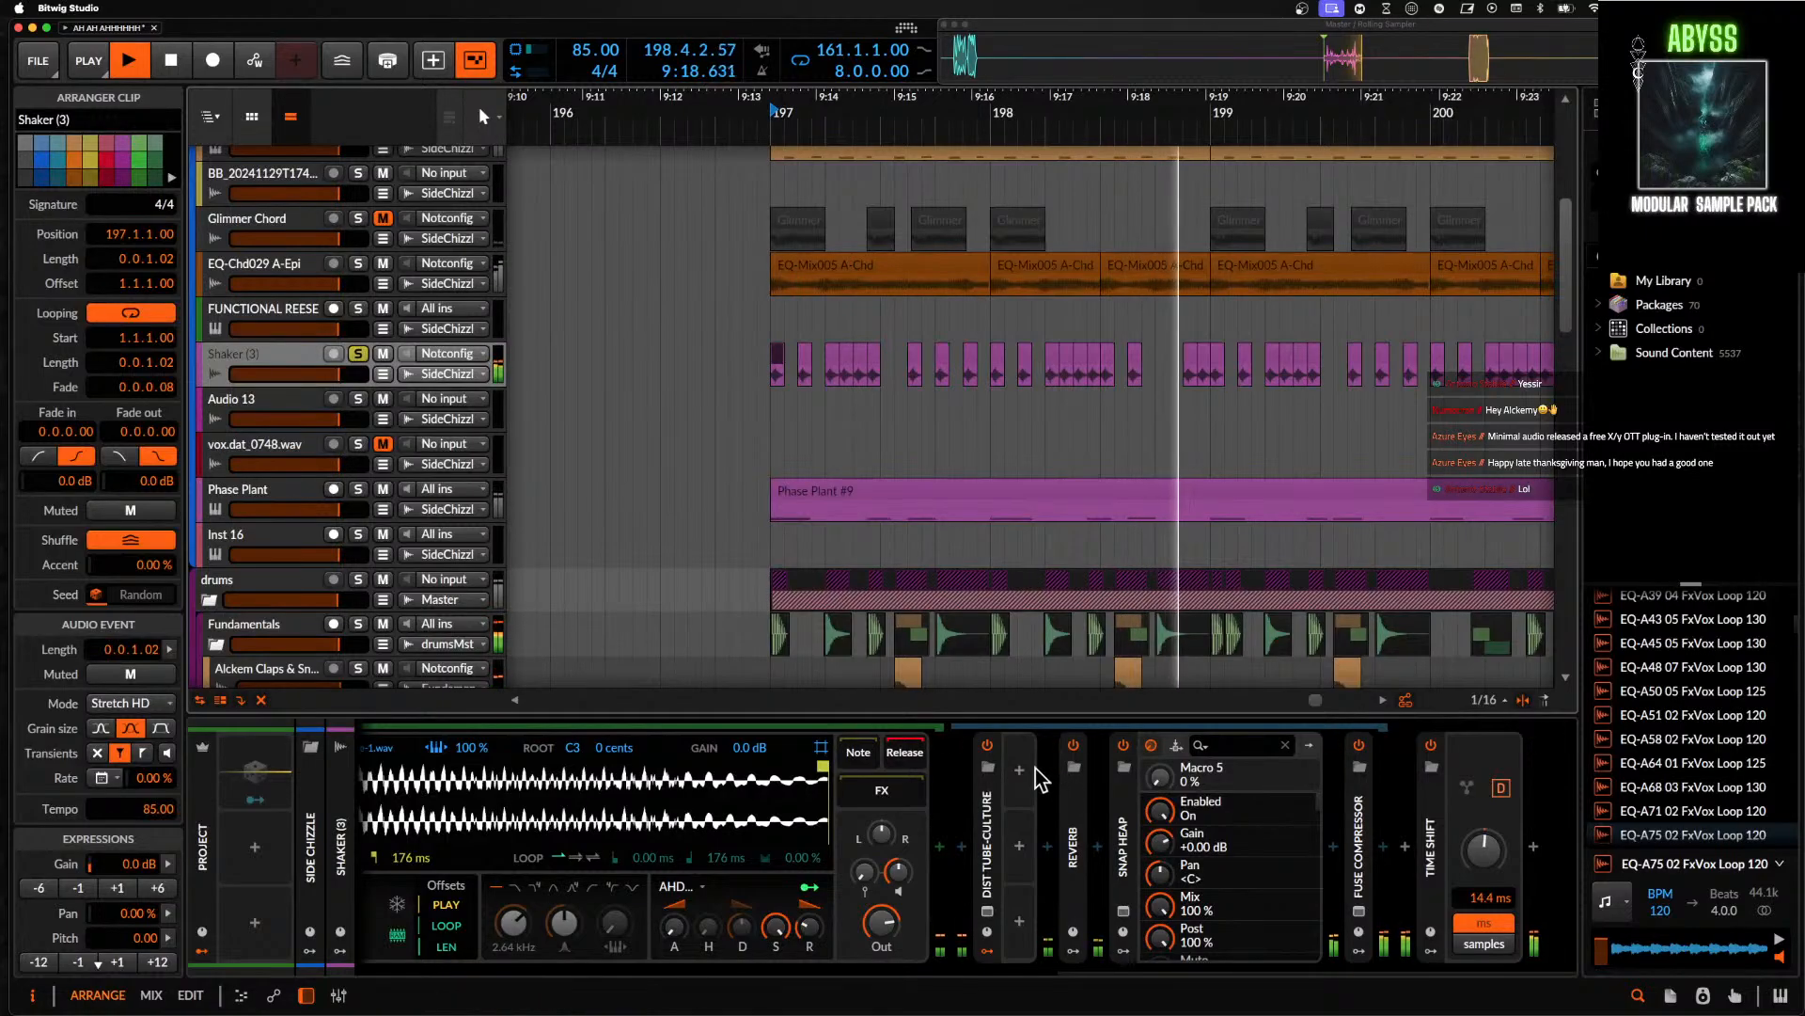
pyautogui.click(1074, 746)
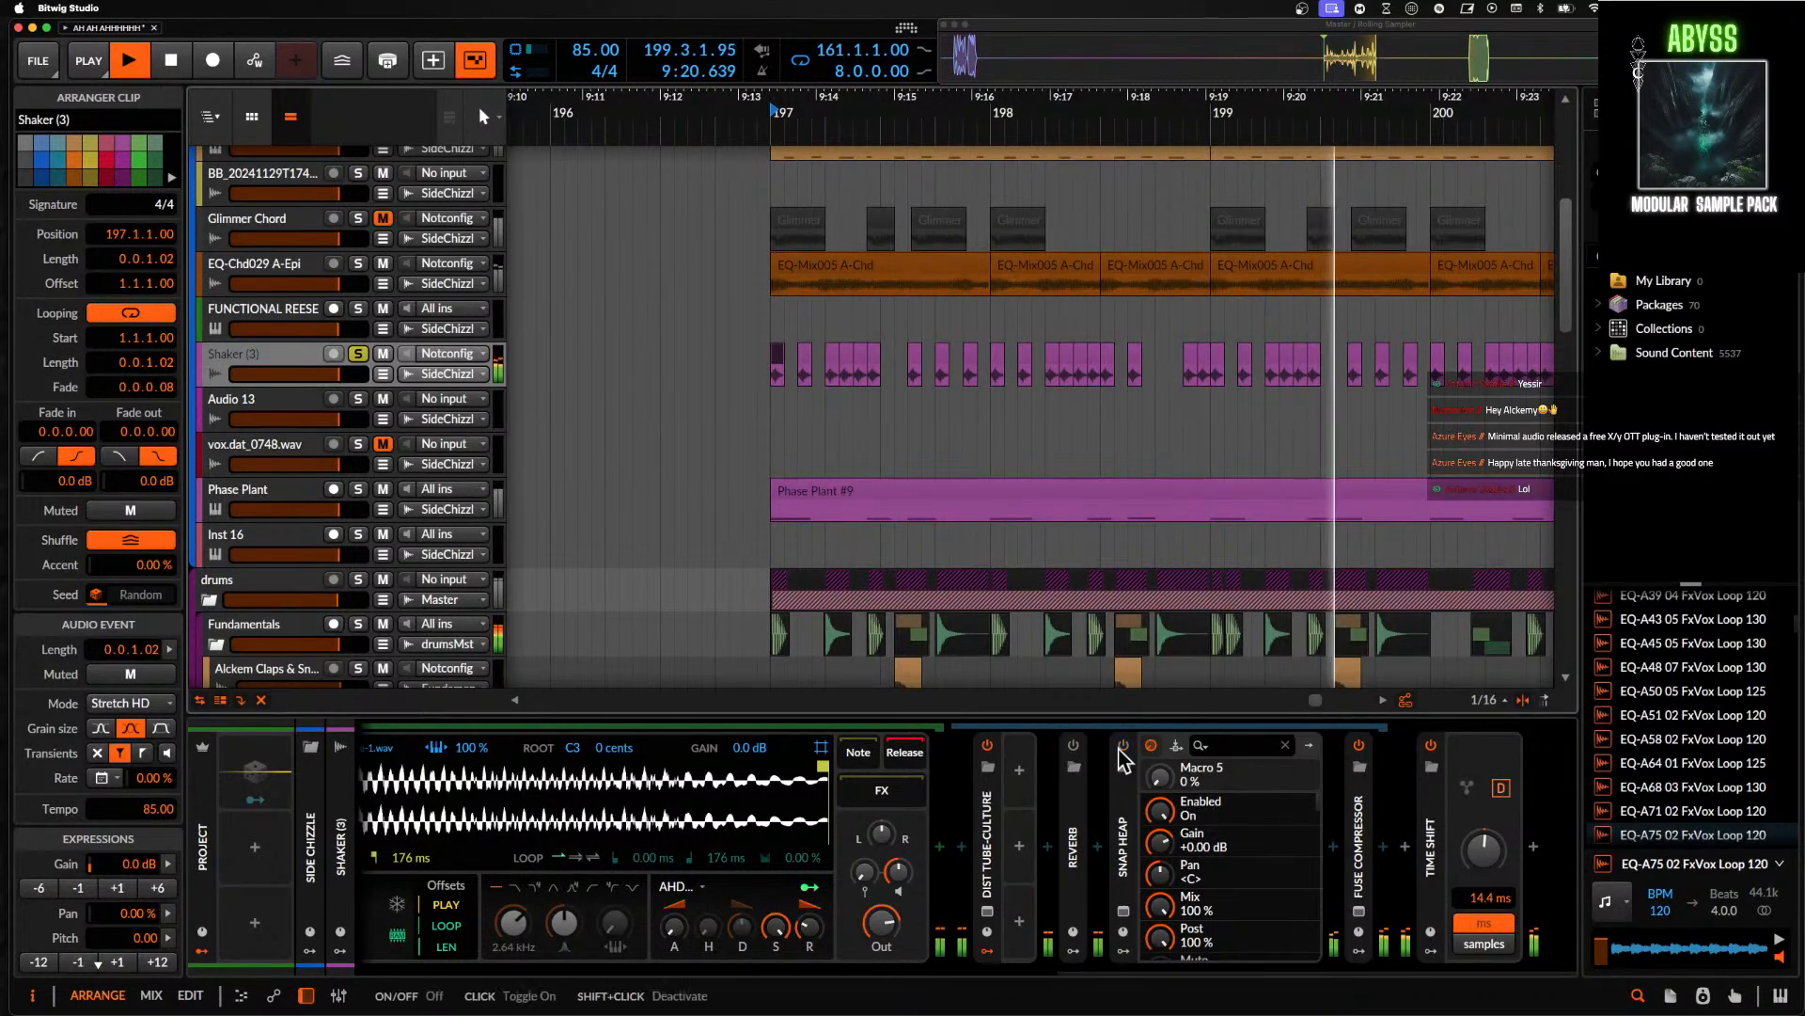
pyautogui.click(1123, 745)
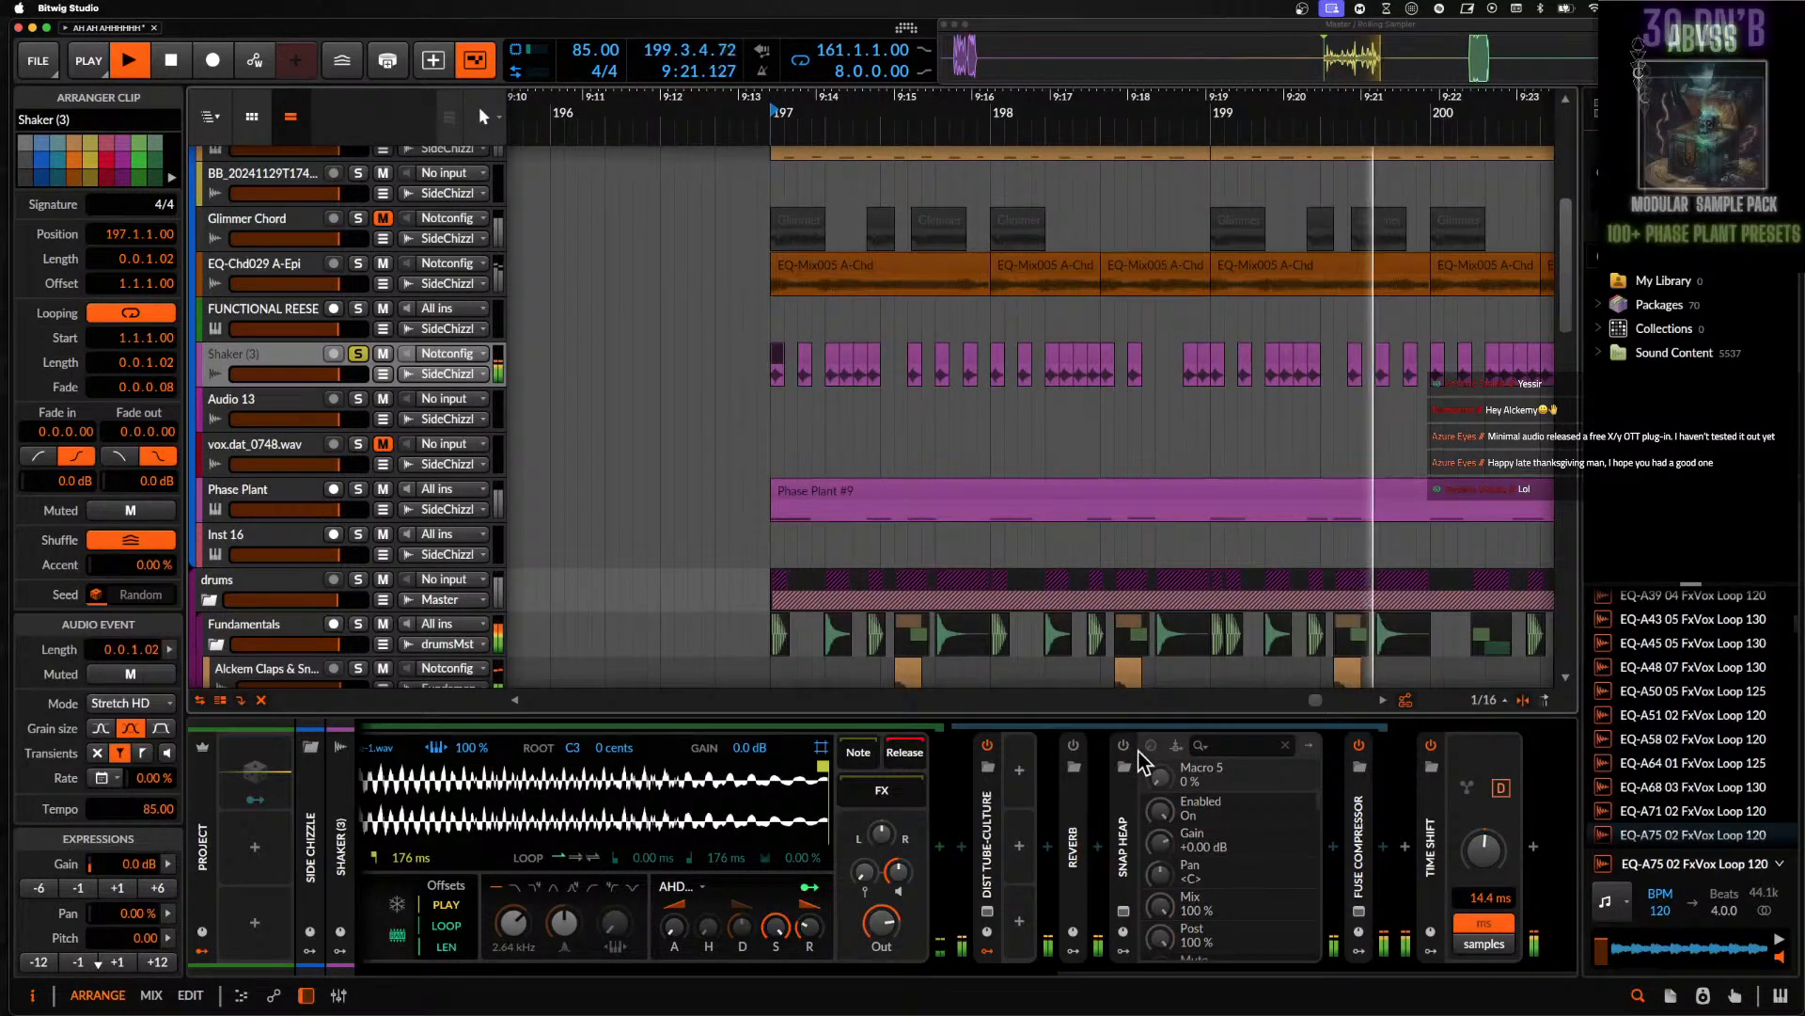
# - Replay Shaker (3) from bar 197 and set the DD REGGAE 14 Sampler's key tracking to 0 %, collapsing the Sampler
pyautogui.click(770, 384)
pyautogui.scroll(2, 768, 380)
pyautogui.scroll(1, 769, 384)
pyautogui.scroll(-3, 770, 387)
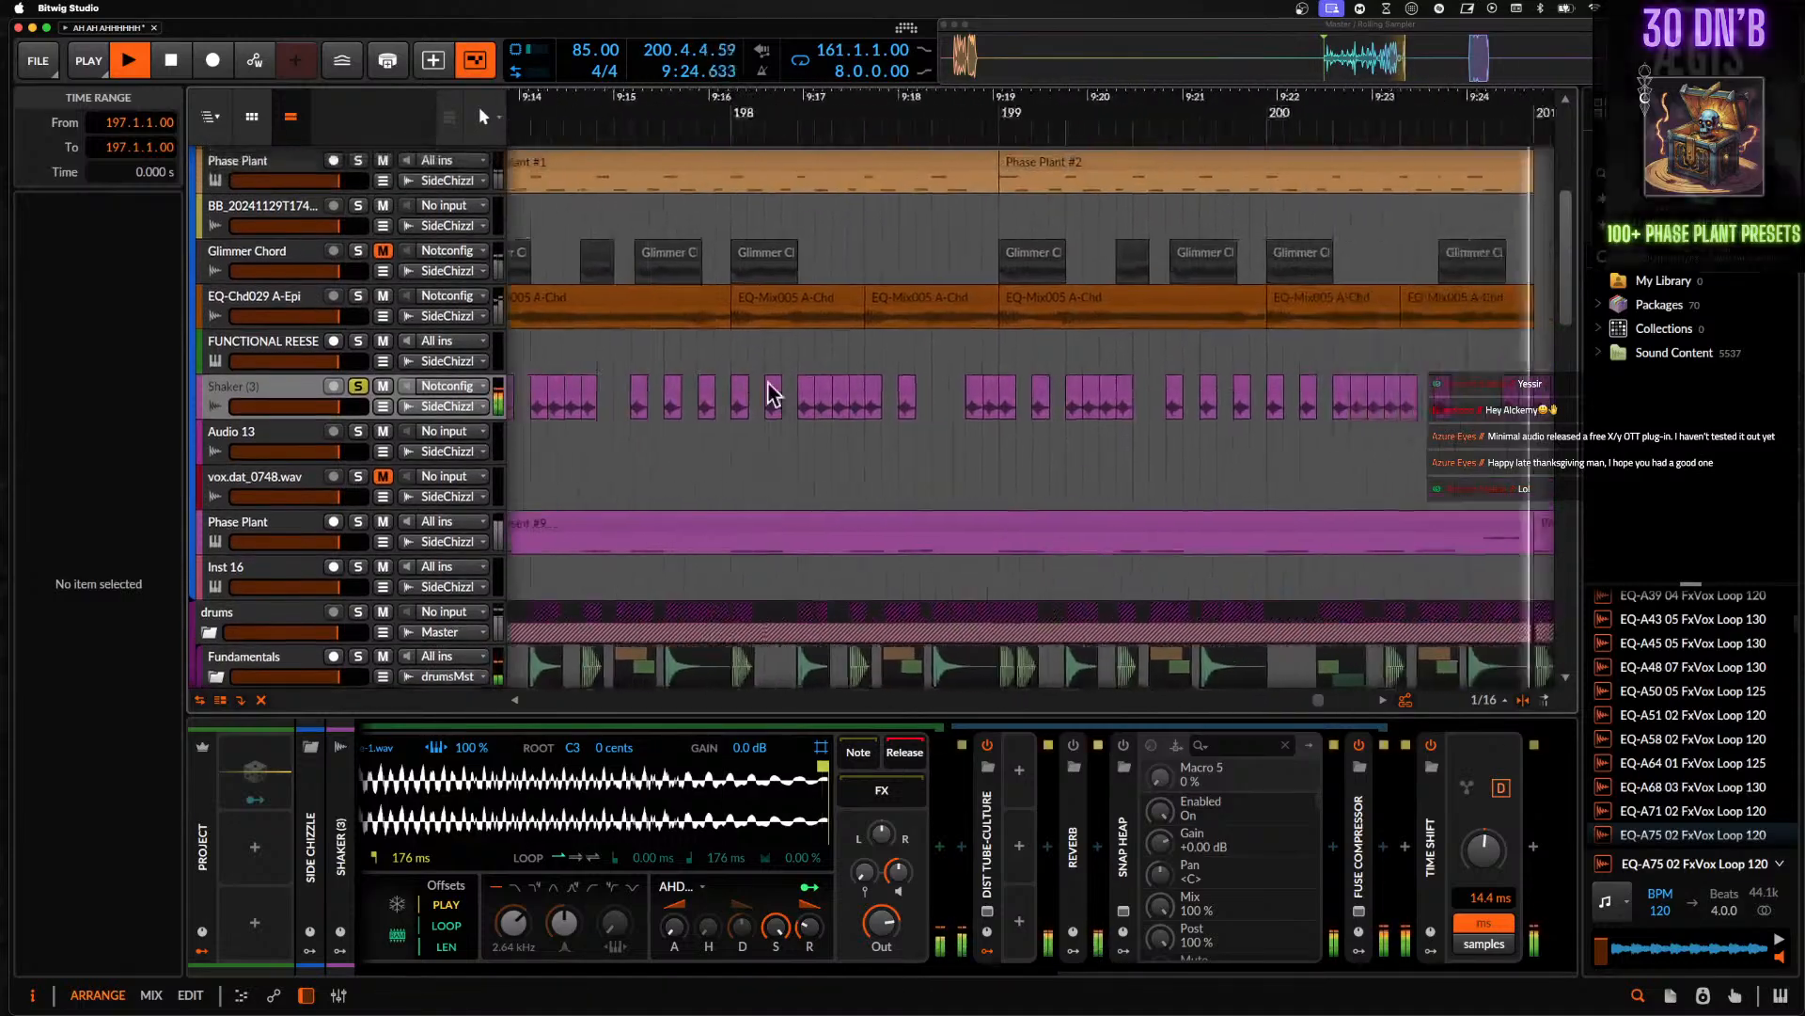
pyautogui.hscroll(-5, 522, 835)
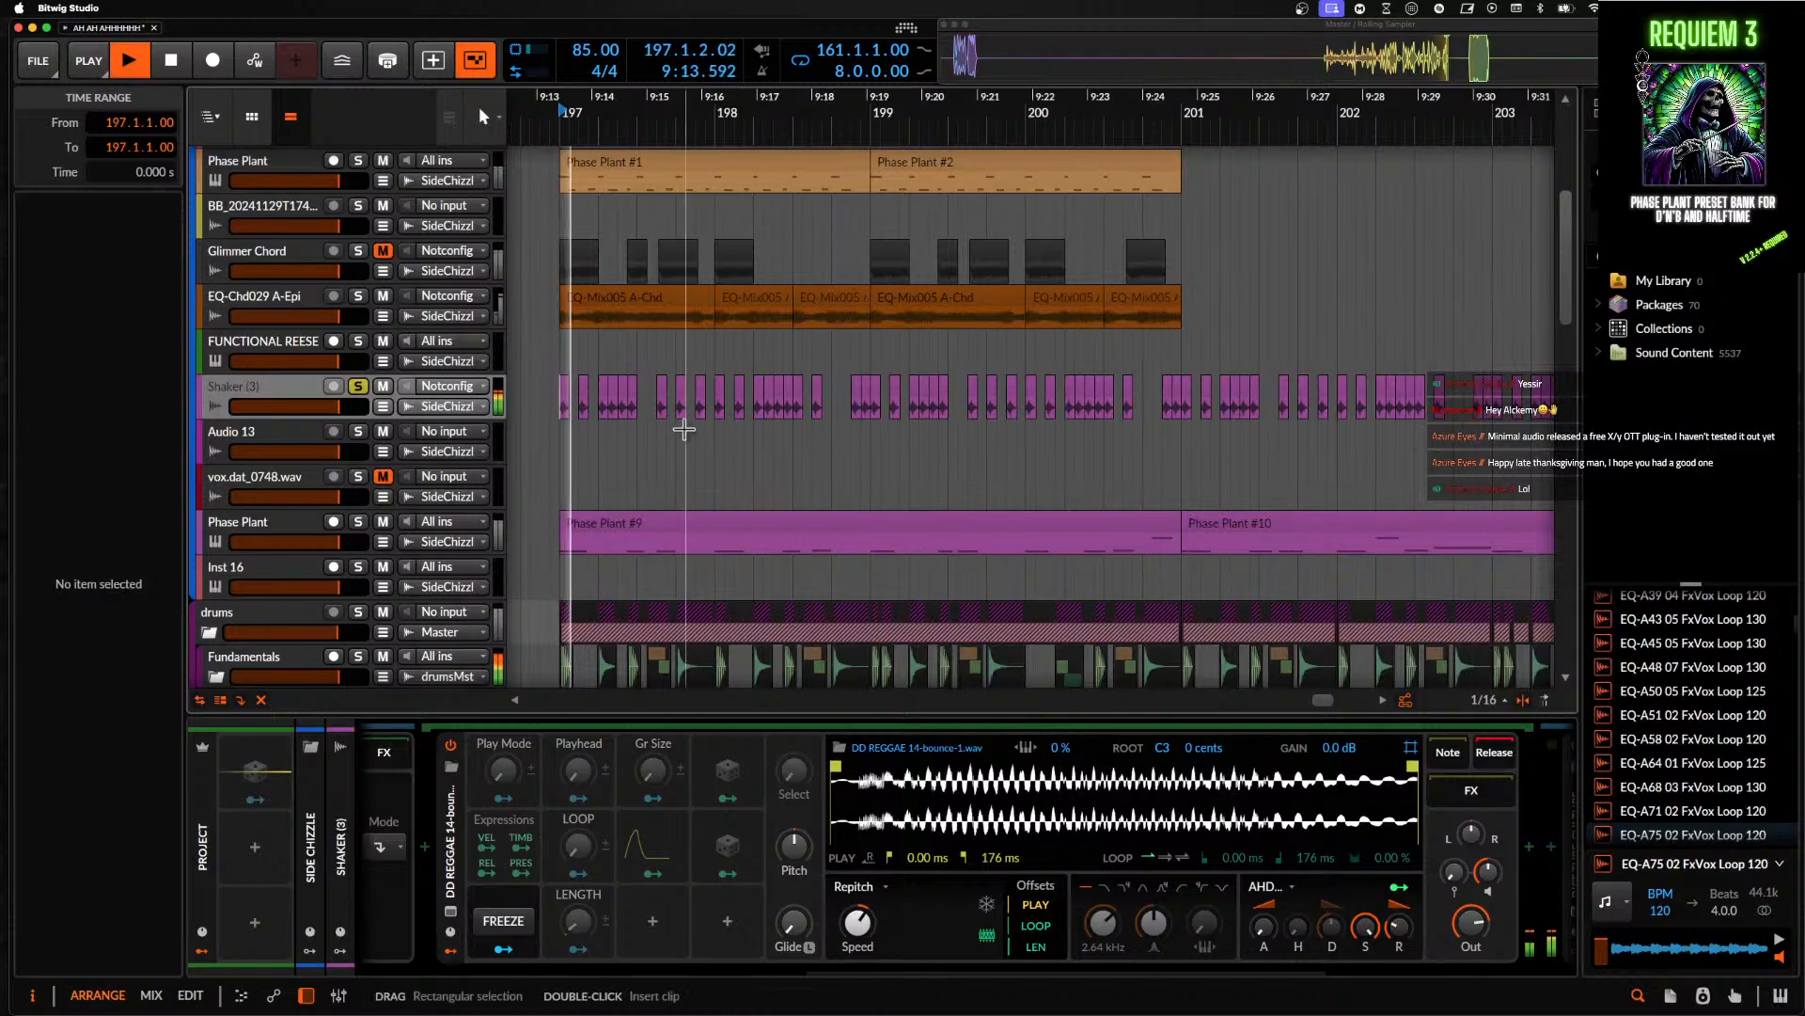
pyautogui.doubleClick(451, 834)
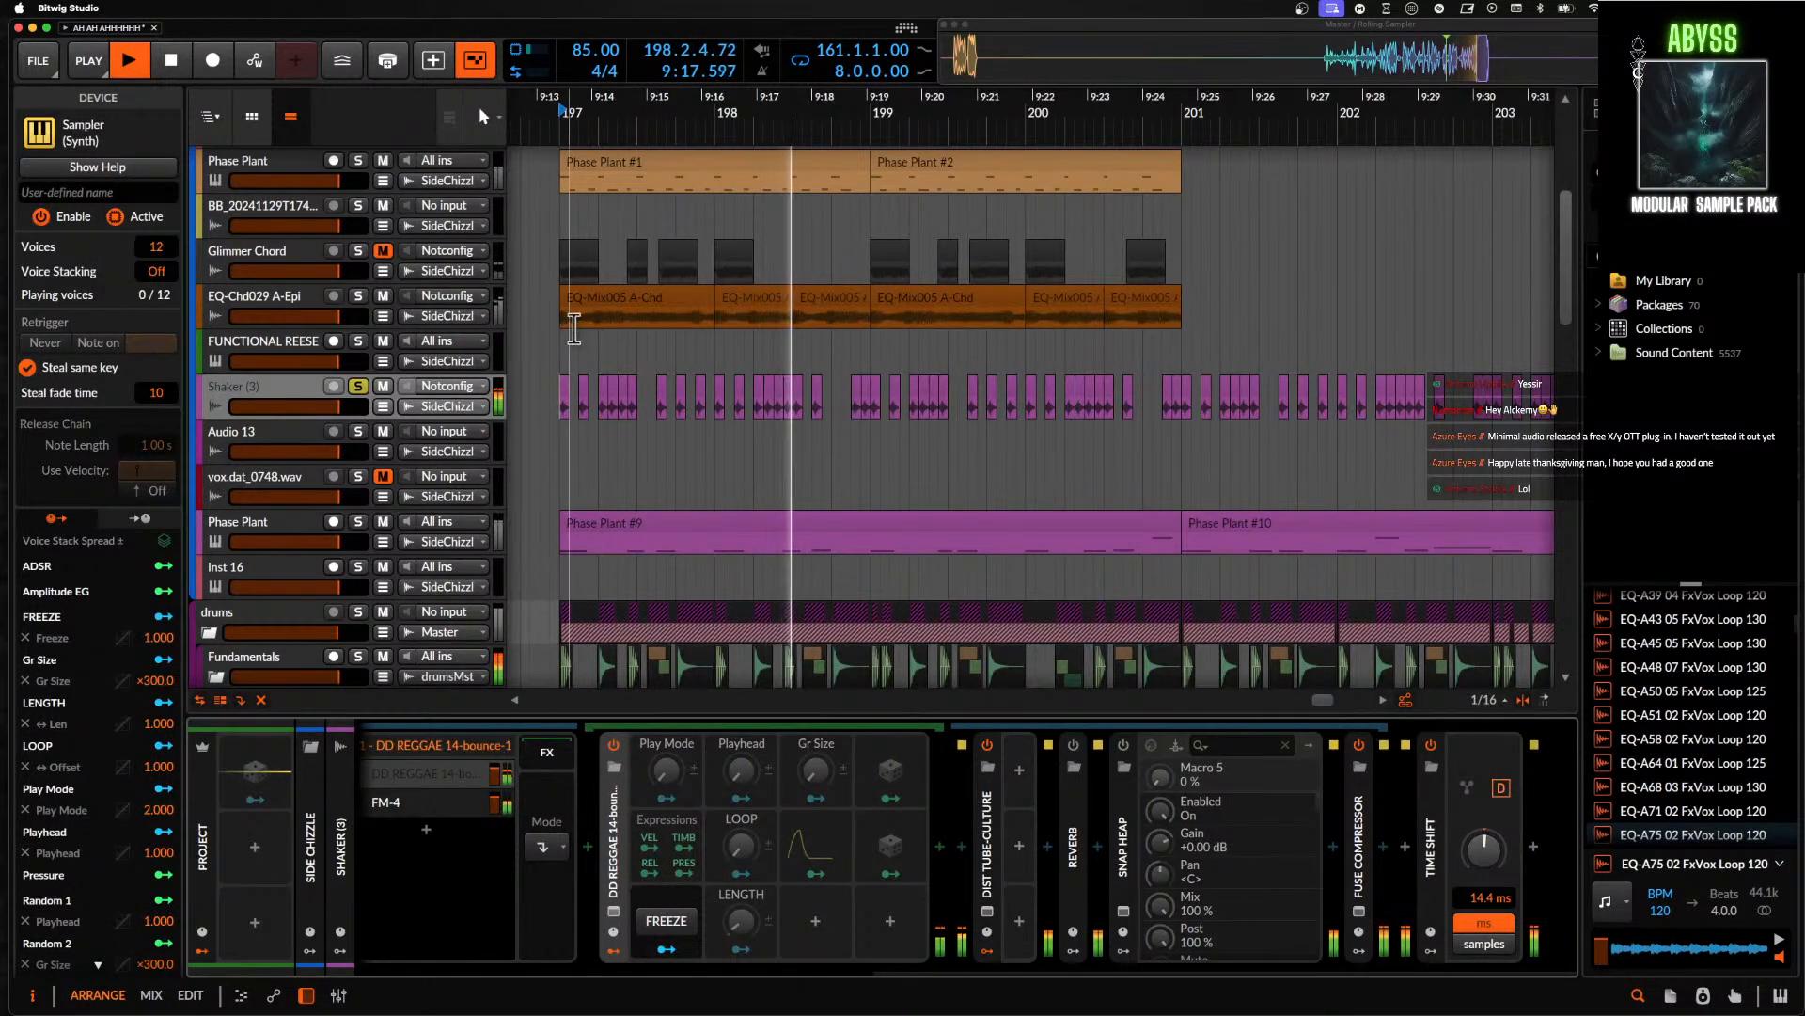
# - Set the Instrument Selector's mode to Free-robin and play Shaker (3) from bar 197
pyautogui.scroll(2, 580, 419)
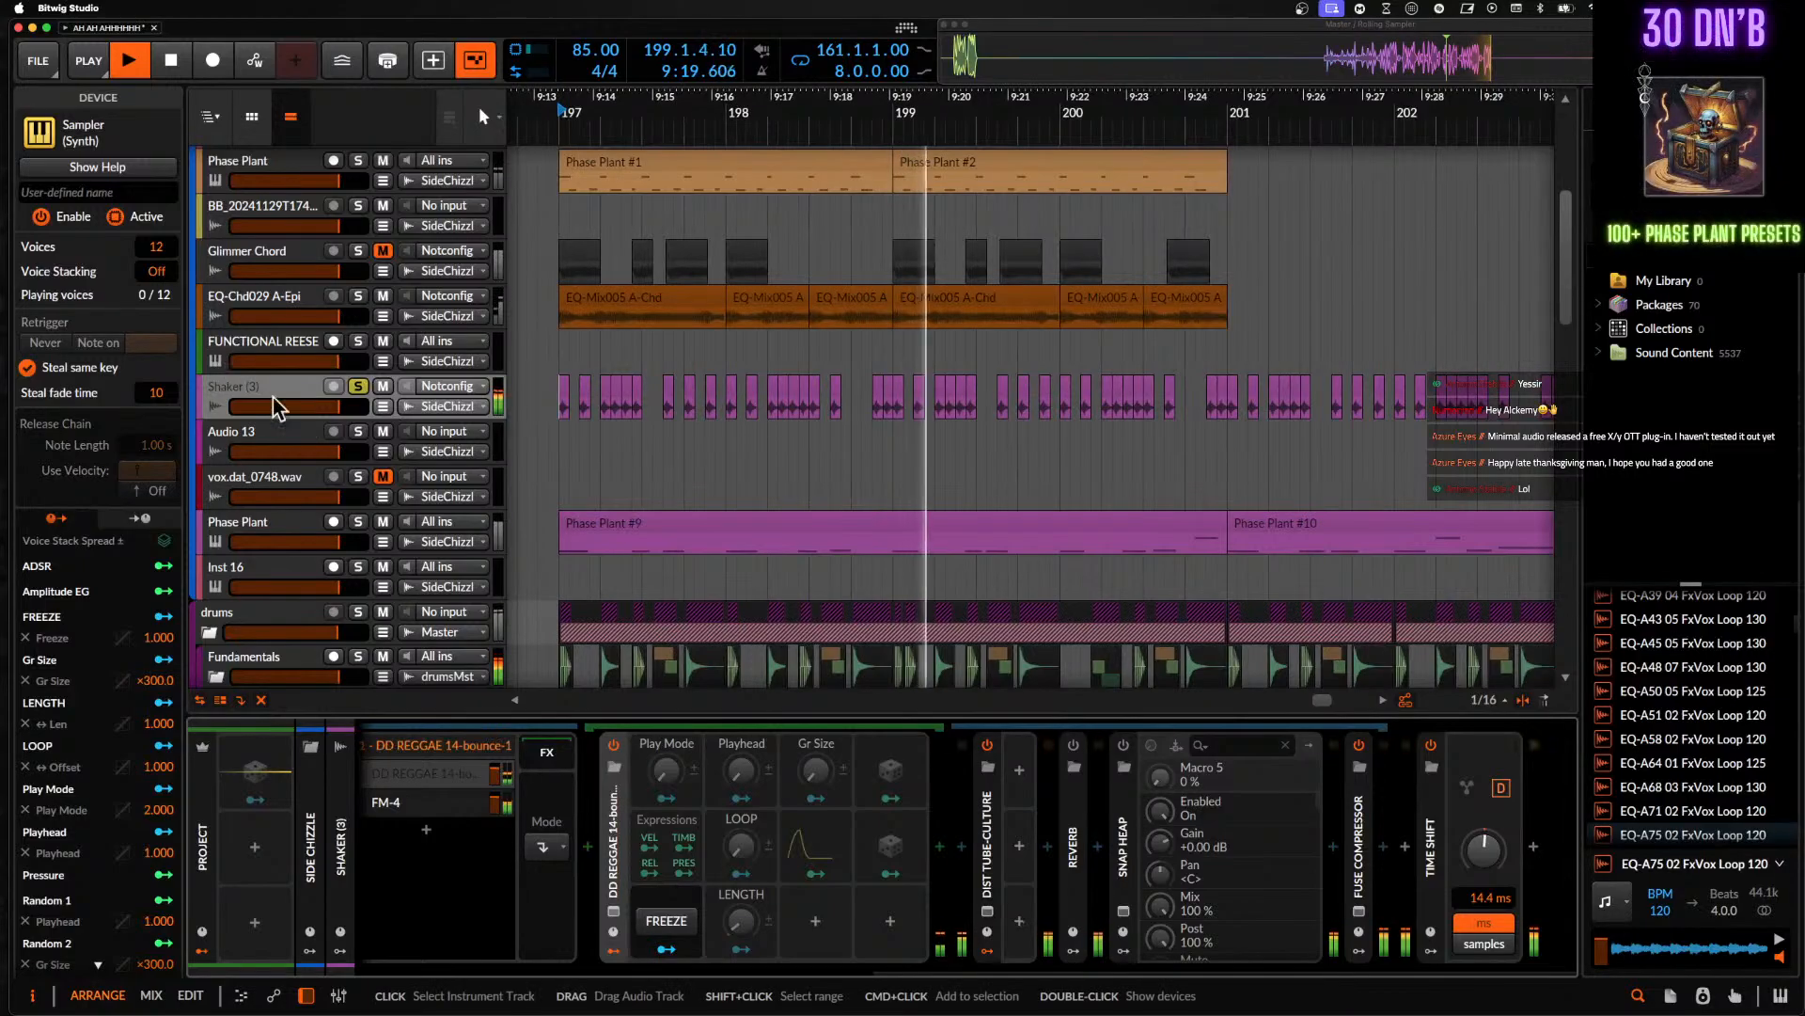
pyautogui.hscroll(-3, 609, 857)
pyautogui.press('space')
pyautogui.click(638, 851)
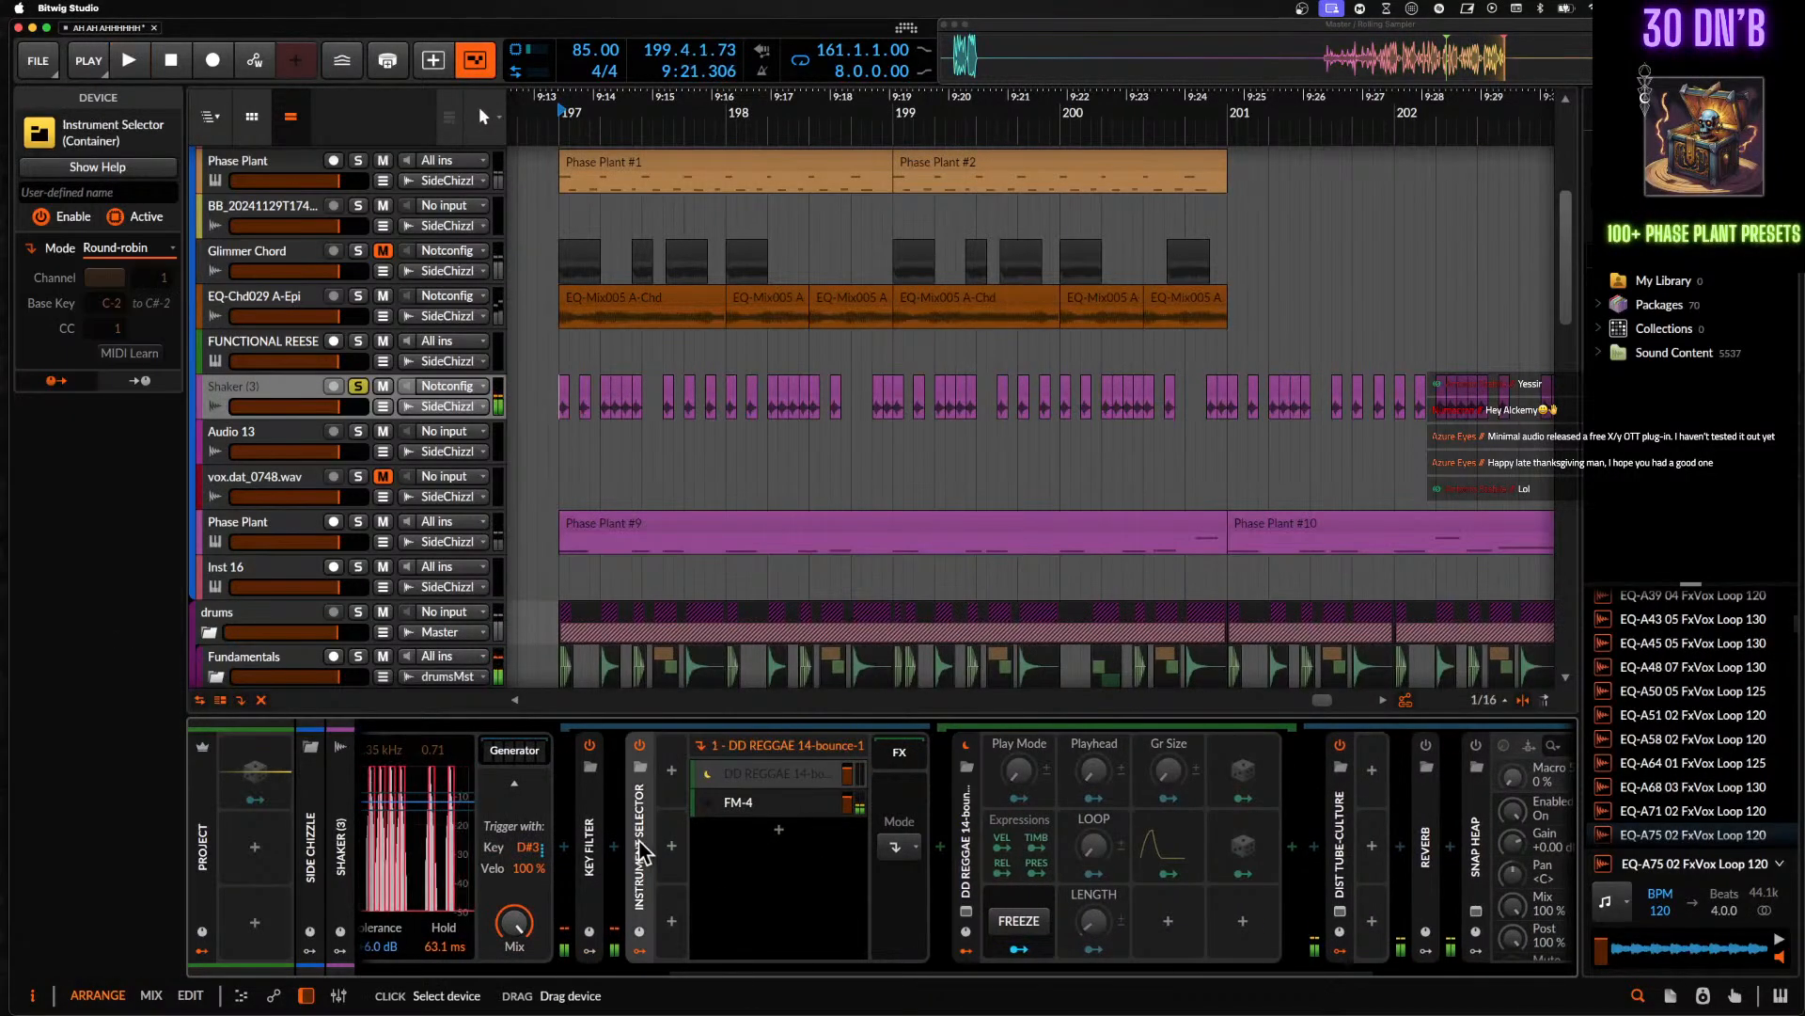
pyautogui.click(141, 248)
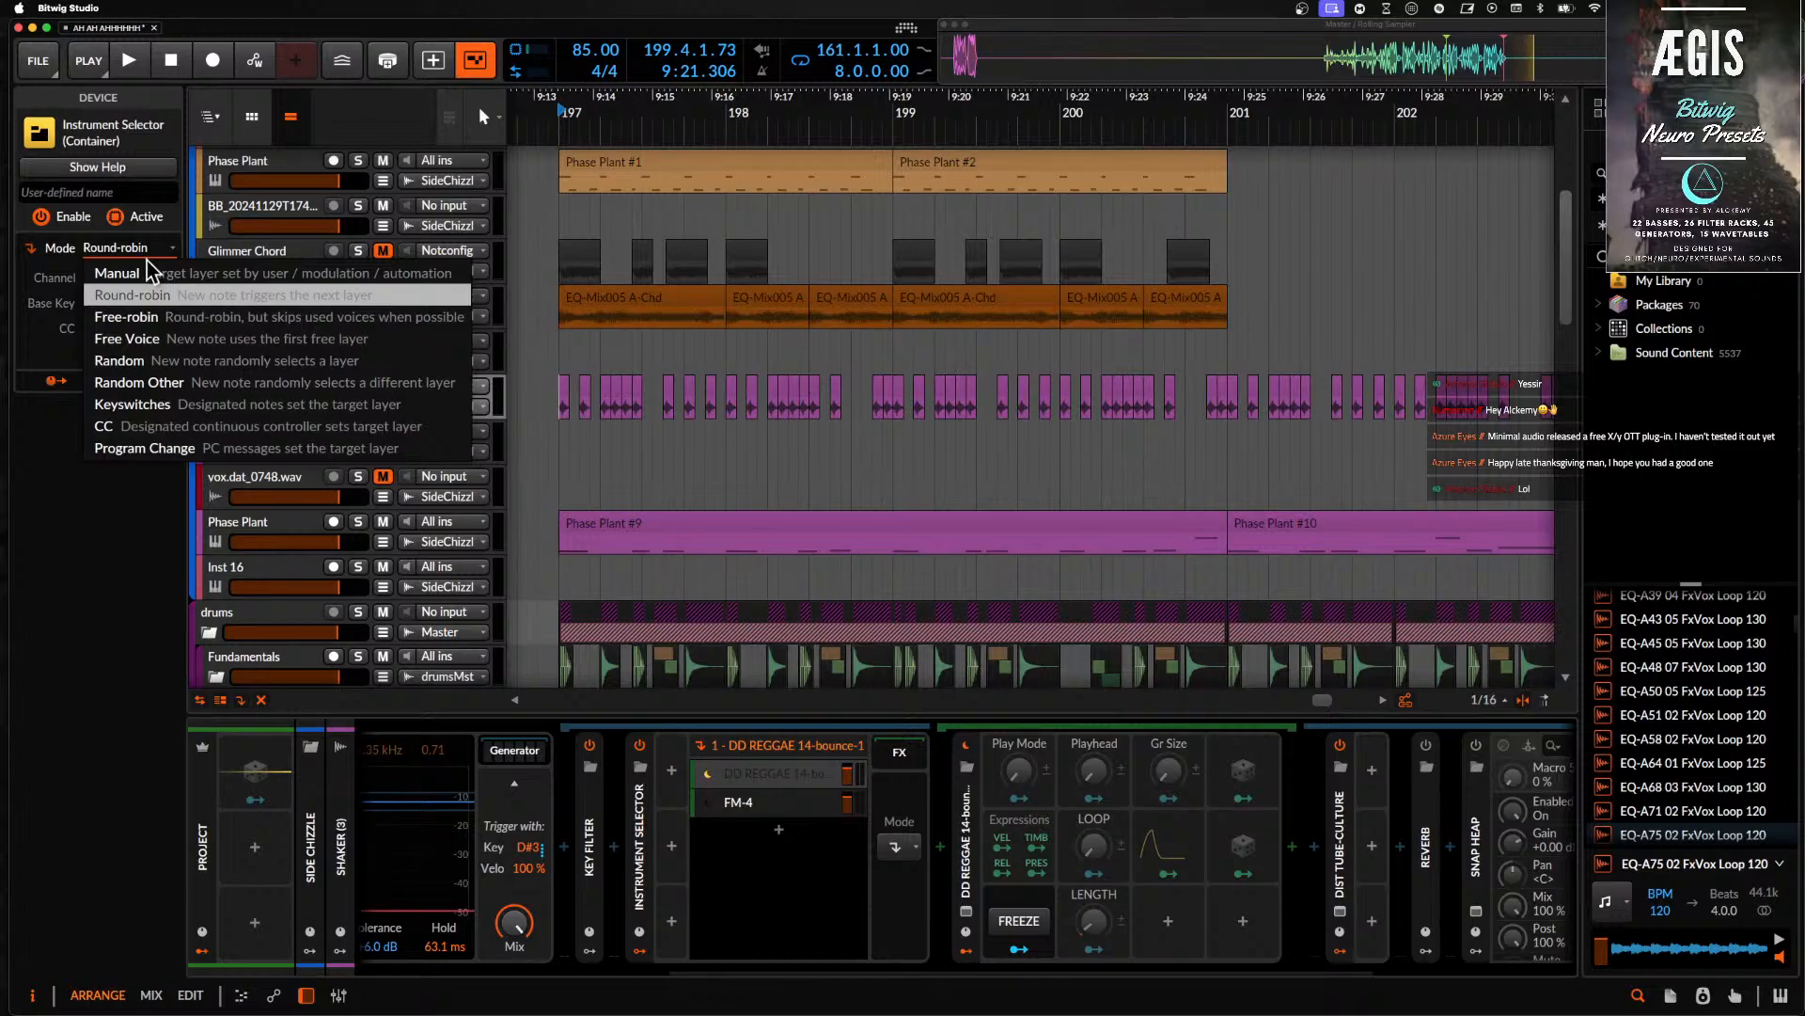
pyautogui.click(256, 325)
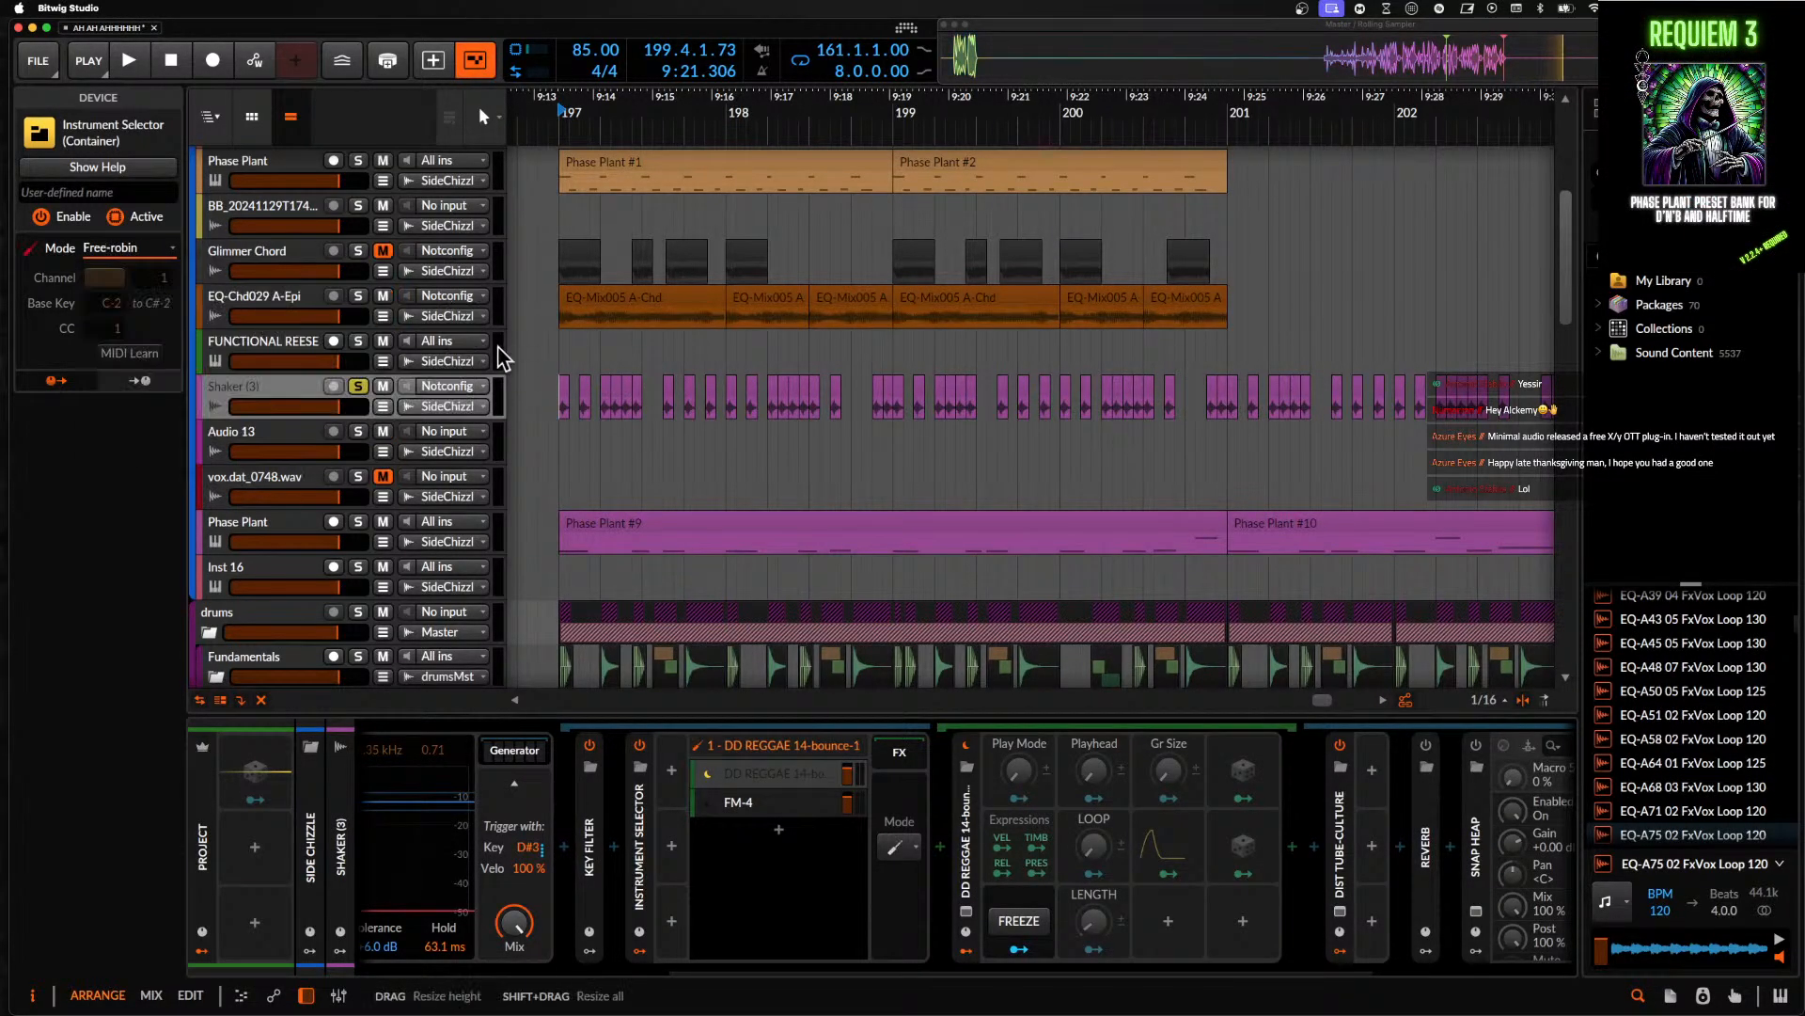
pyautogui.press('space')
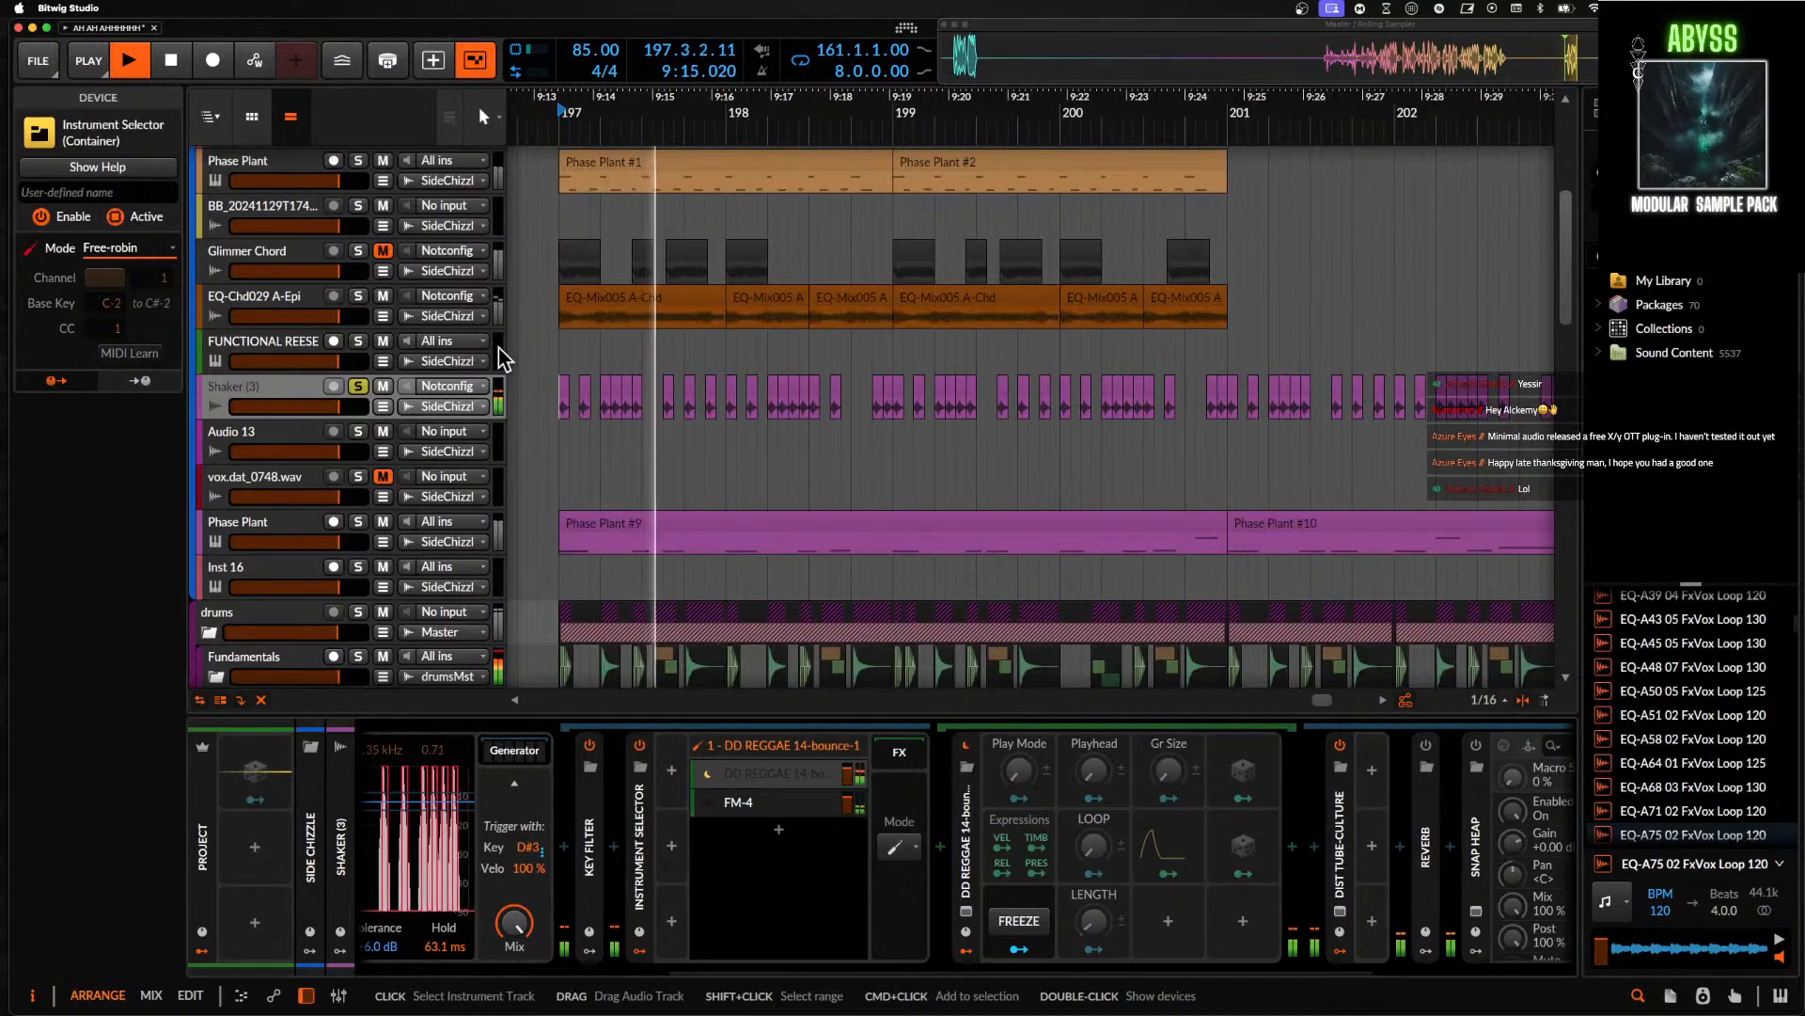
# - Try the Instrument Selector's Free Voice mode and then set the mode to Random Other
pyautogui.click(131, 247)
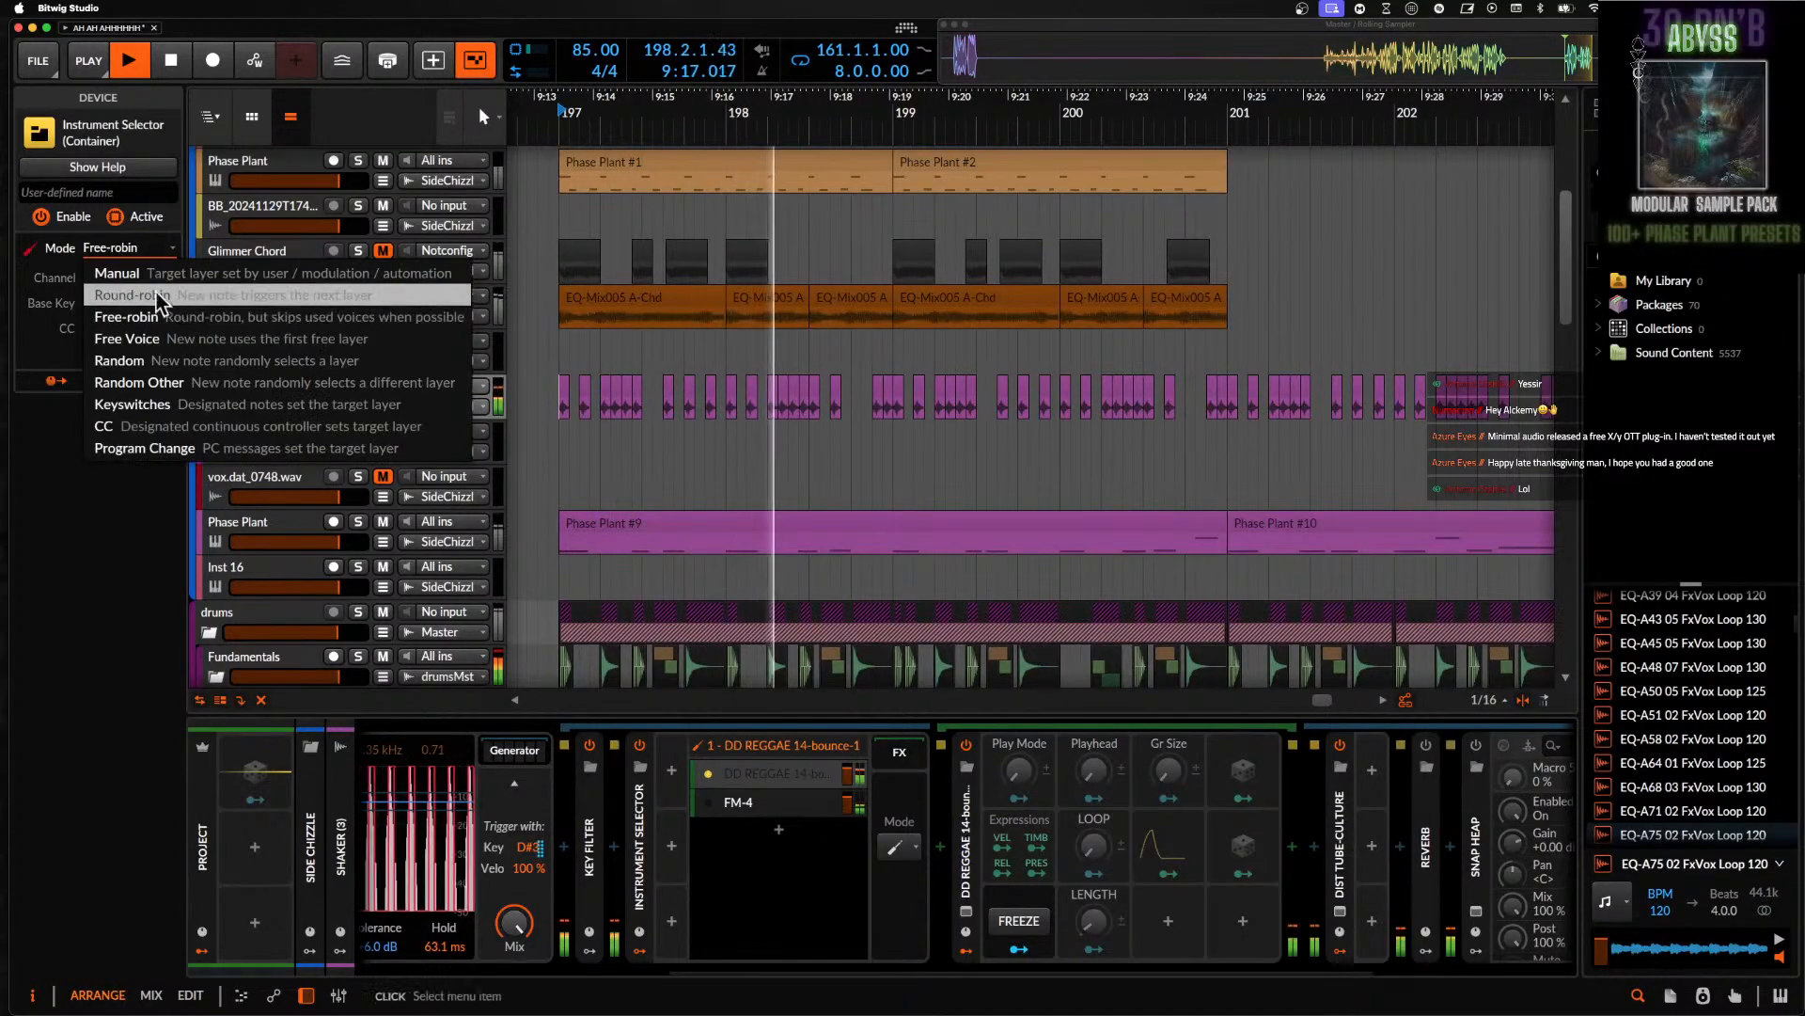
pyautogui.click(165, 342)
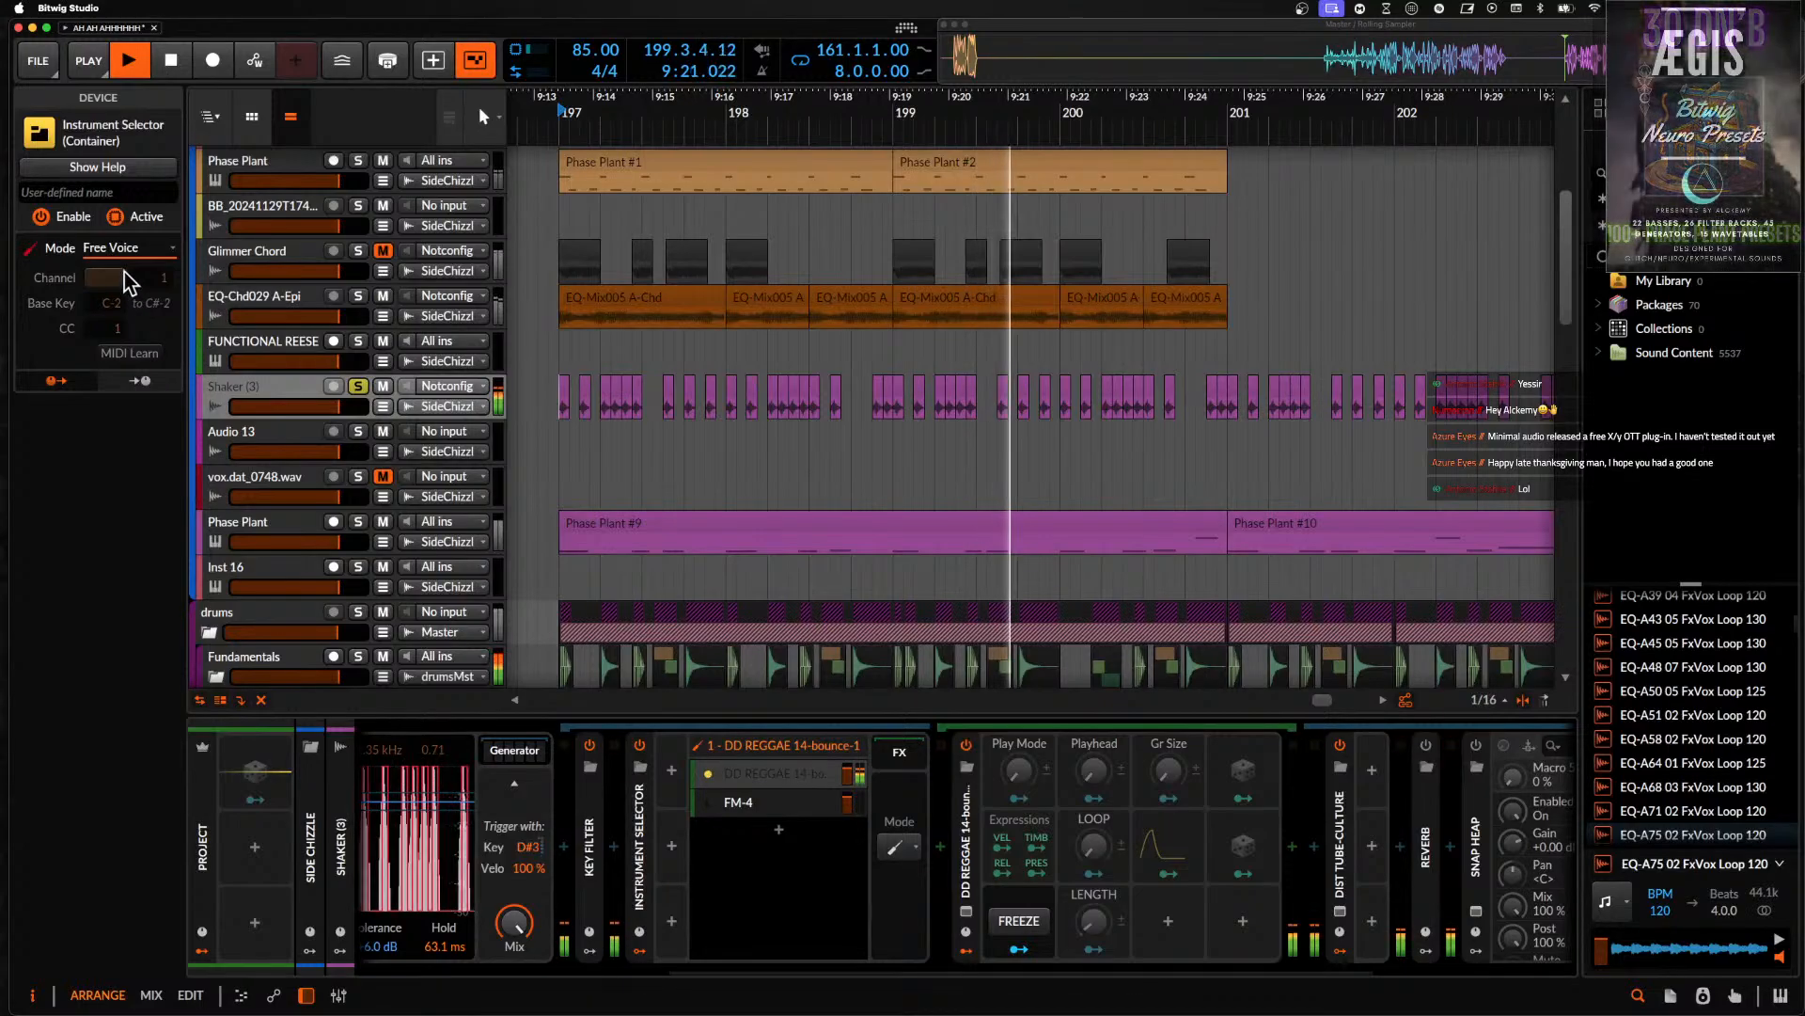
pyautogui.click(126, 256)
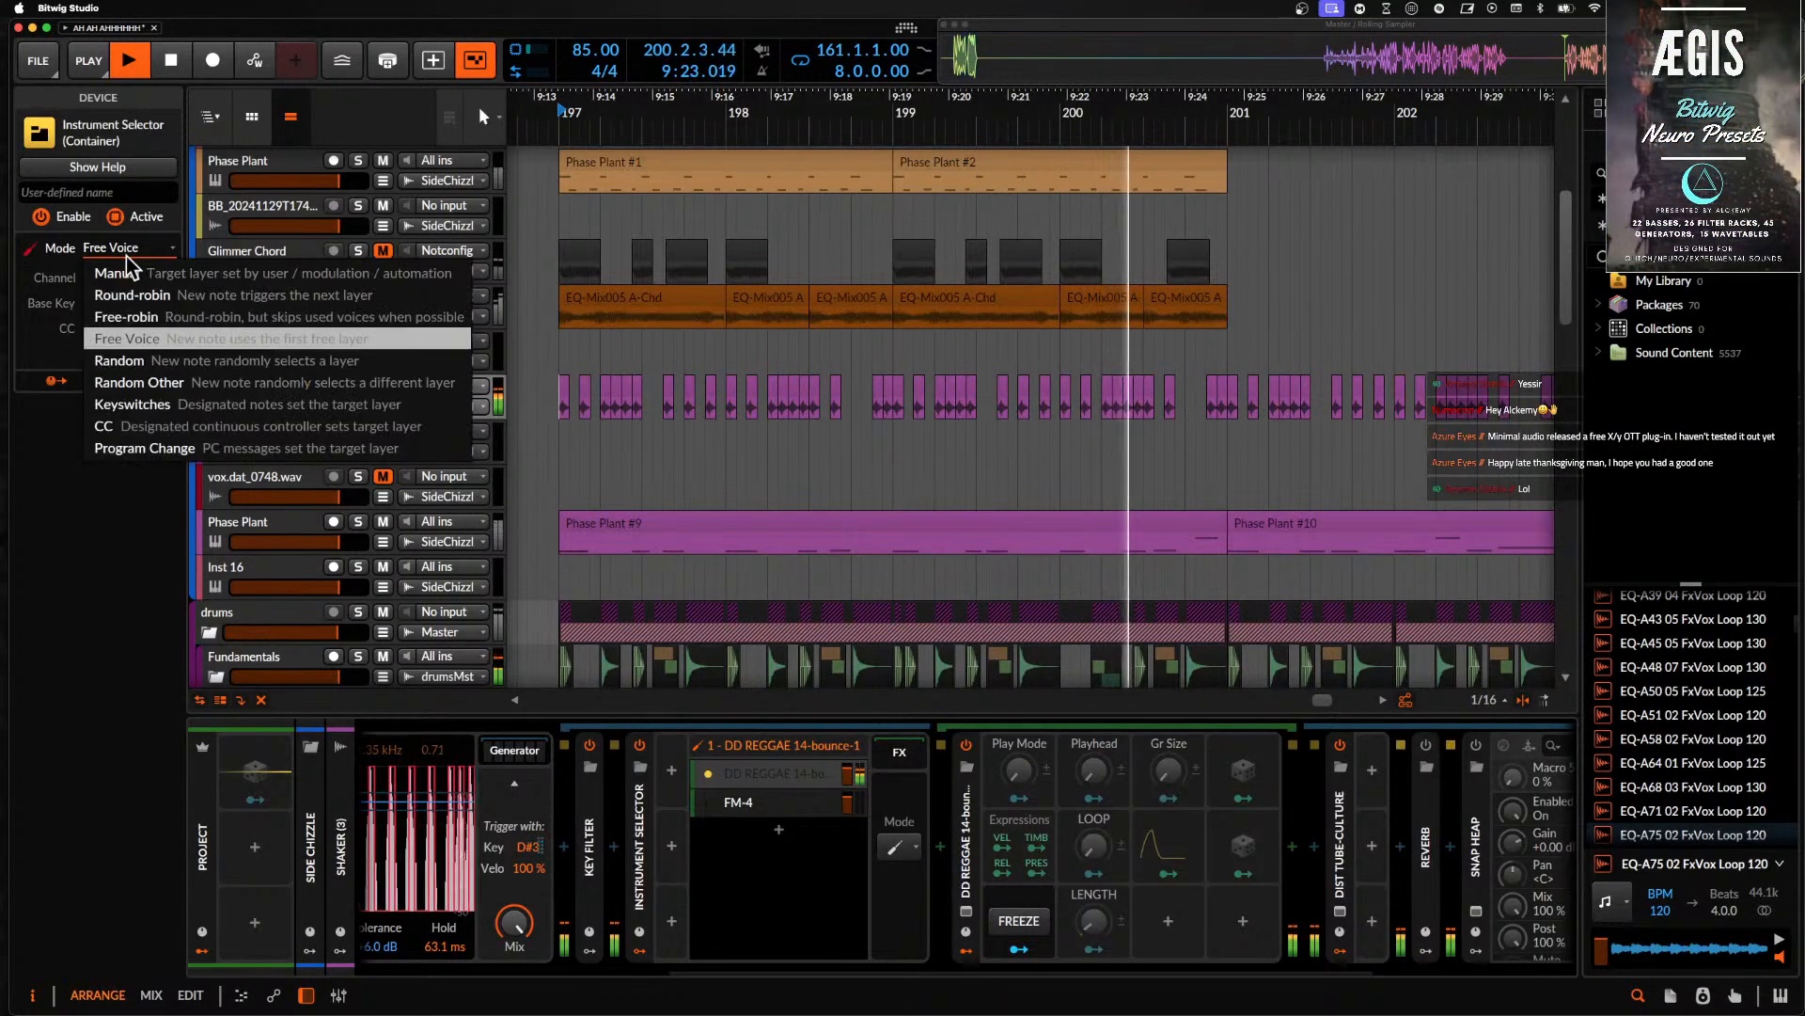
pyautogui.click(152, 381)
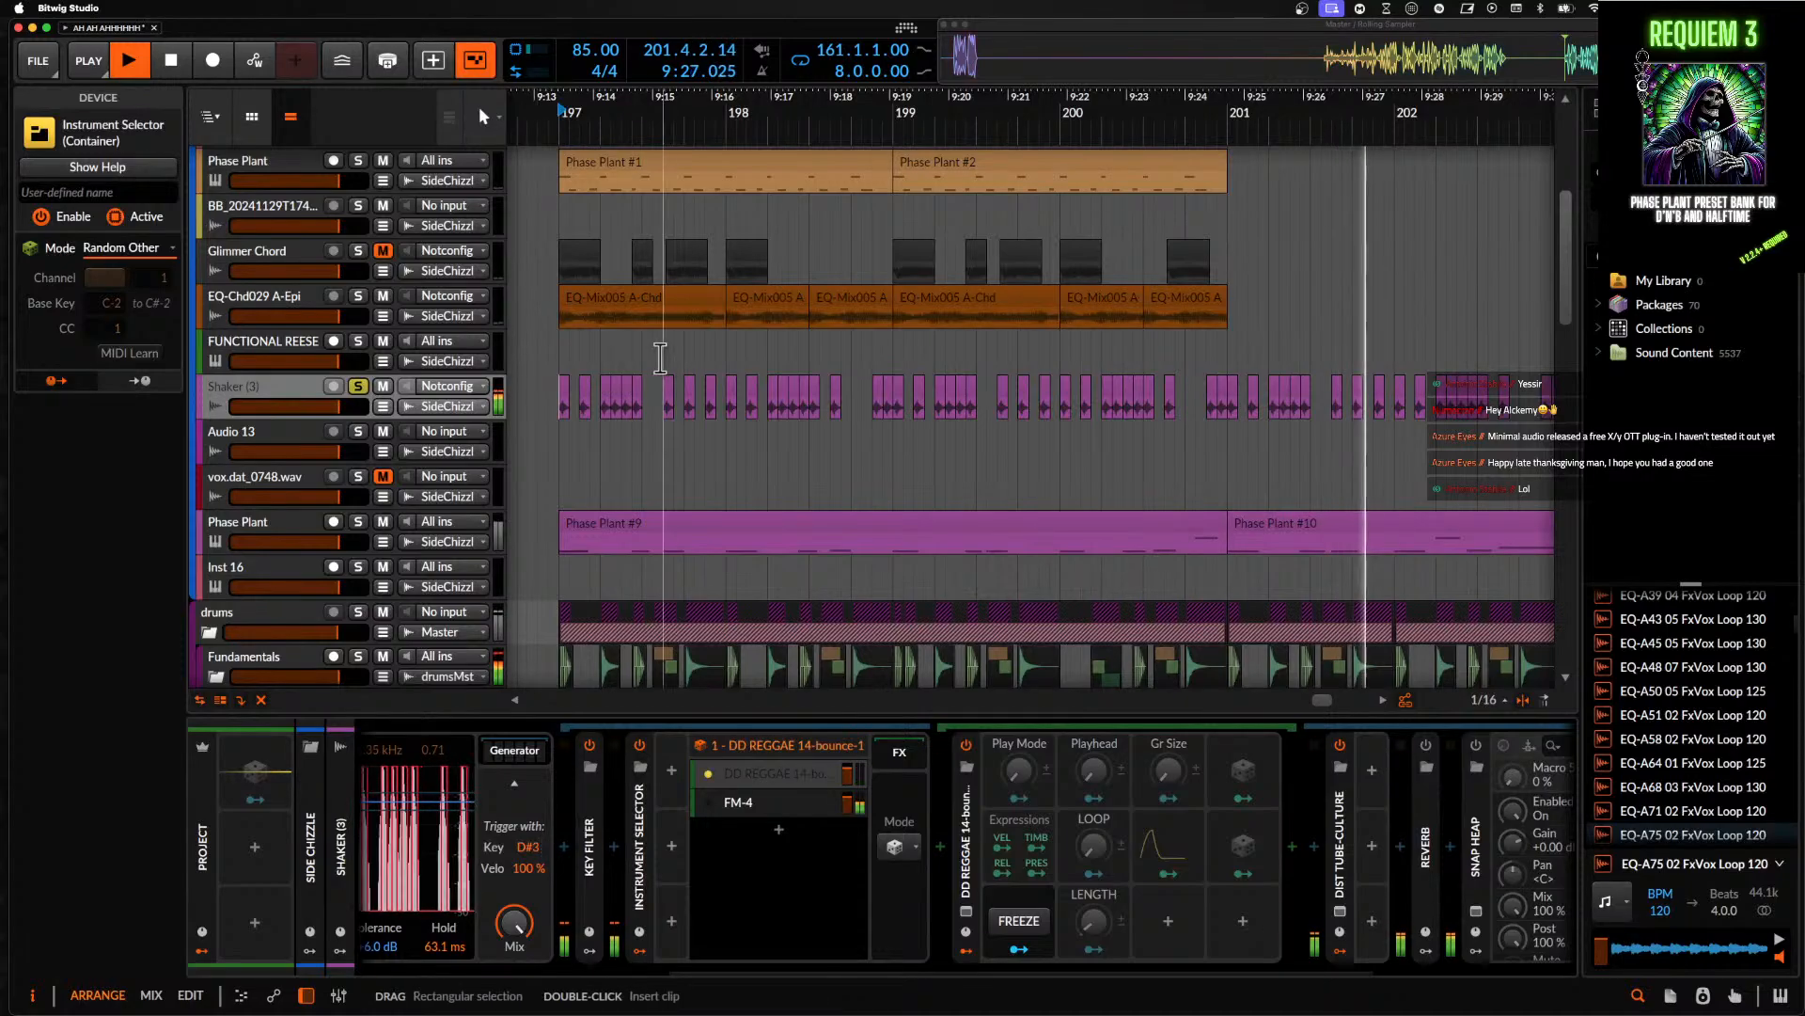
# - Set the play start to bar 197, stop playback and clear the solo on the Shaker (3) track
pyautogui.click(556, 406)
pyautogui.scroll(2, 556, 406)
pyautogui.scroll(-2, 556, 407)
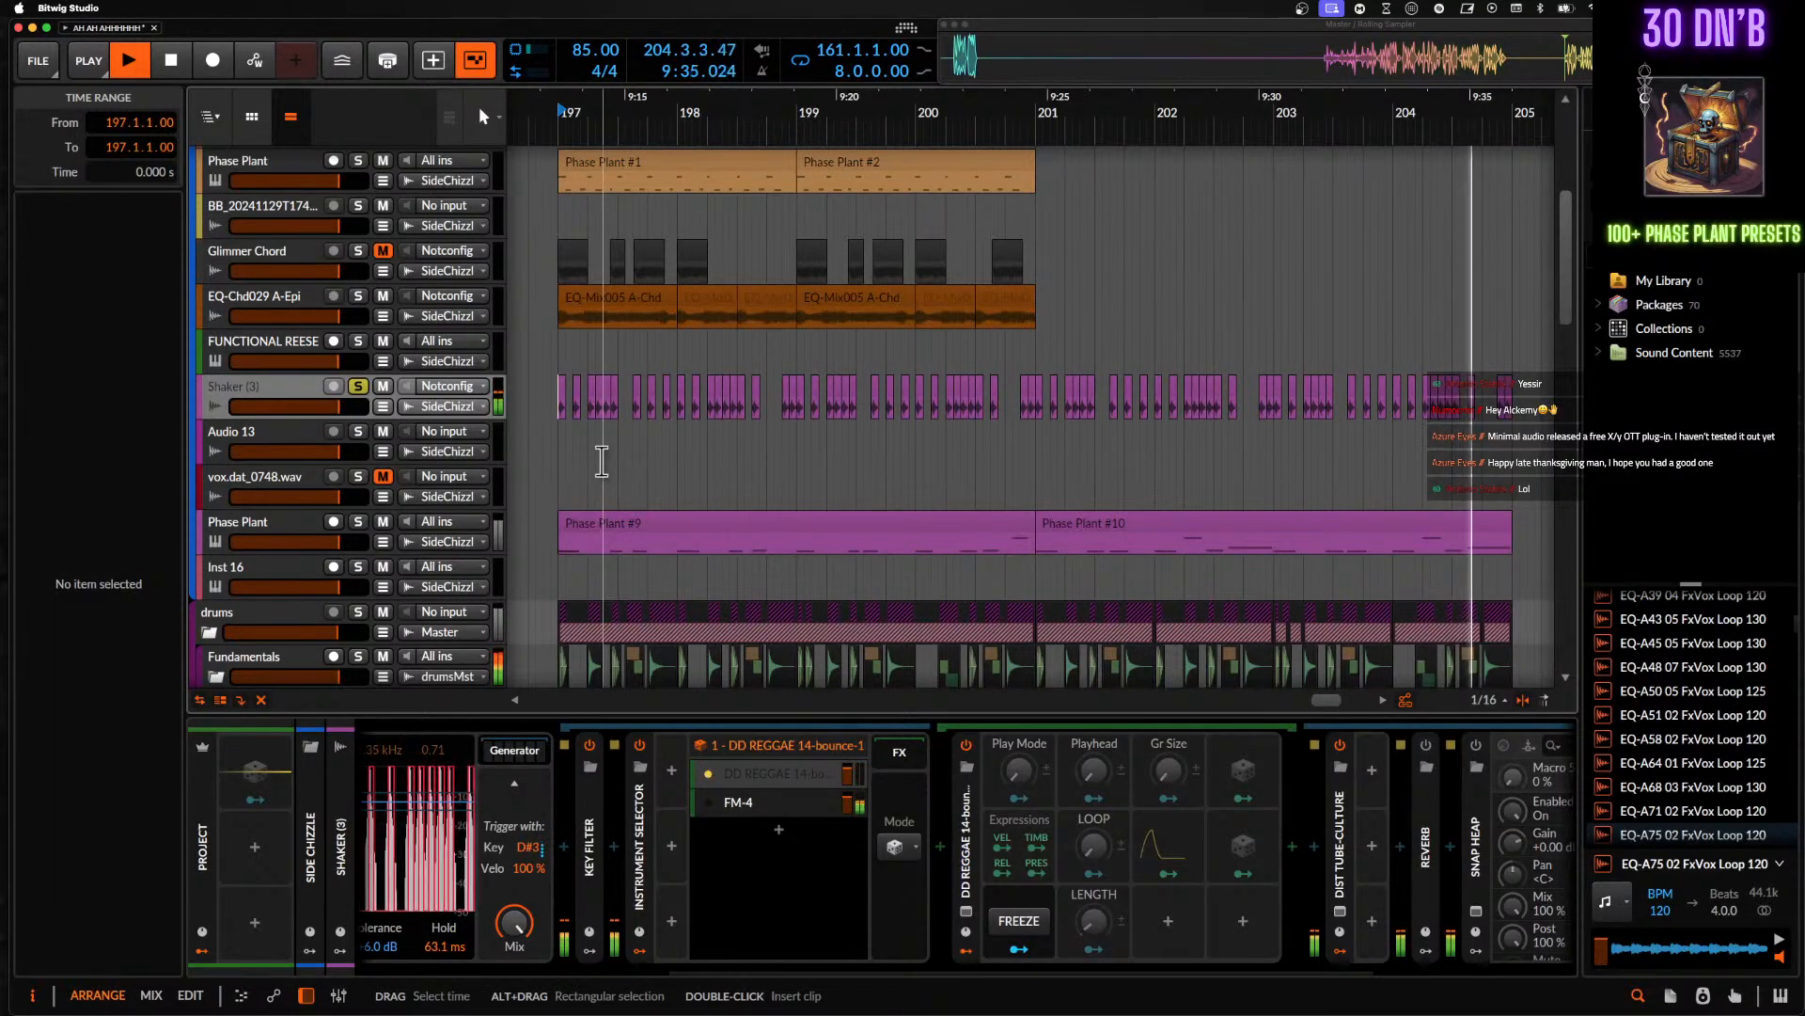
pyautogui.press('space')
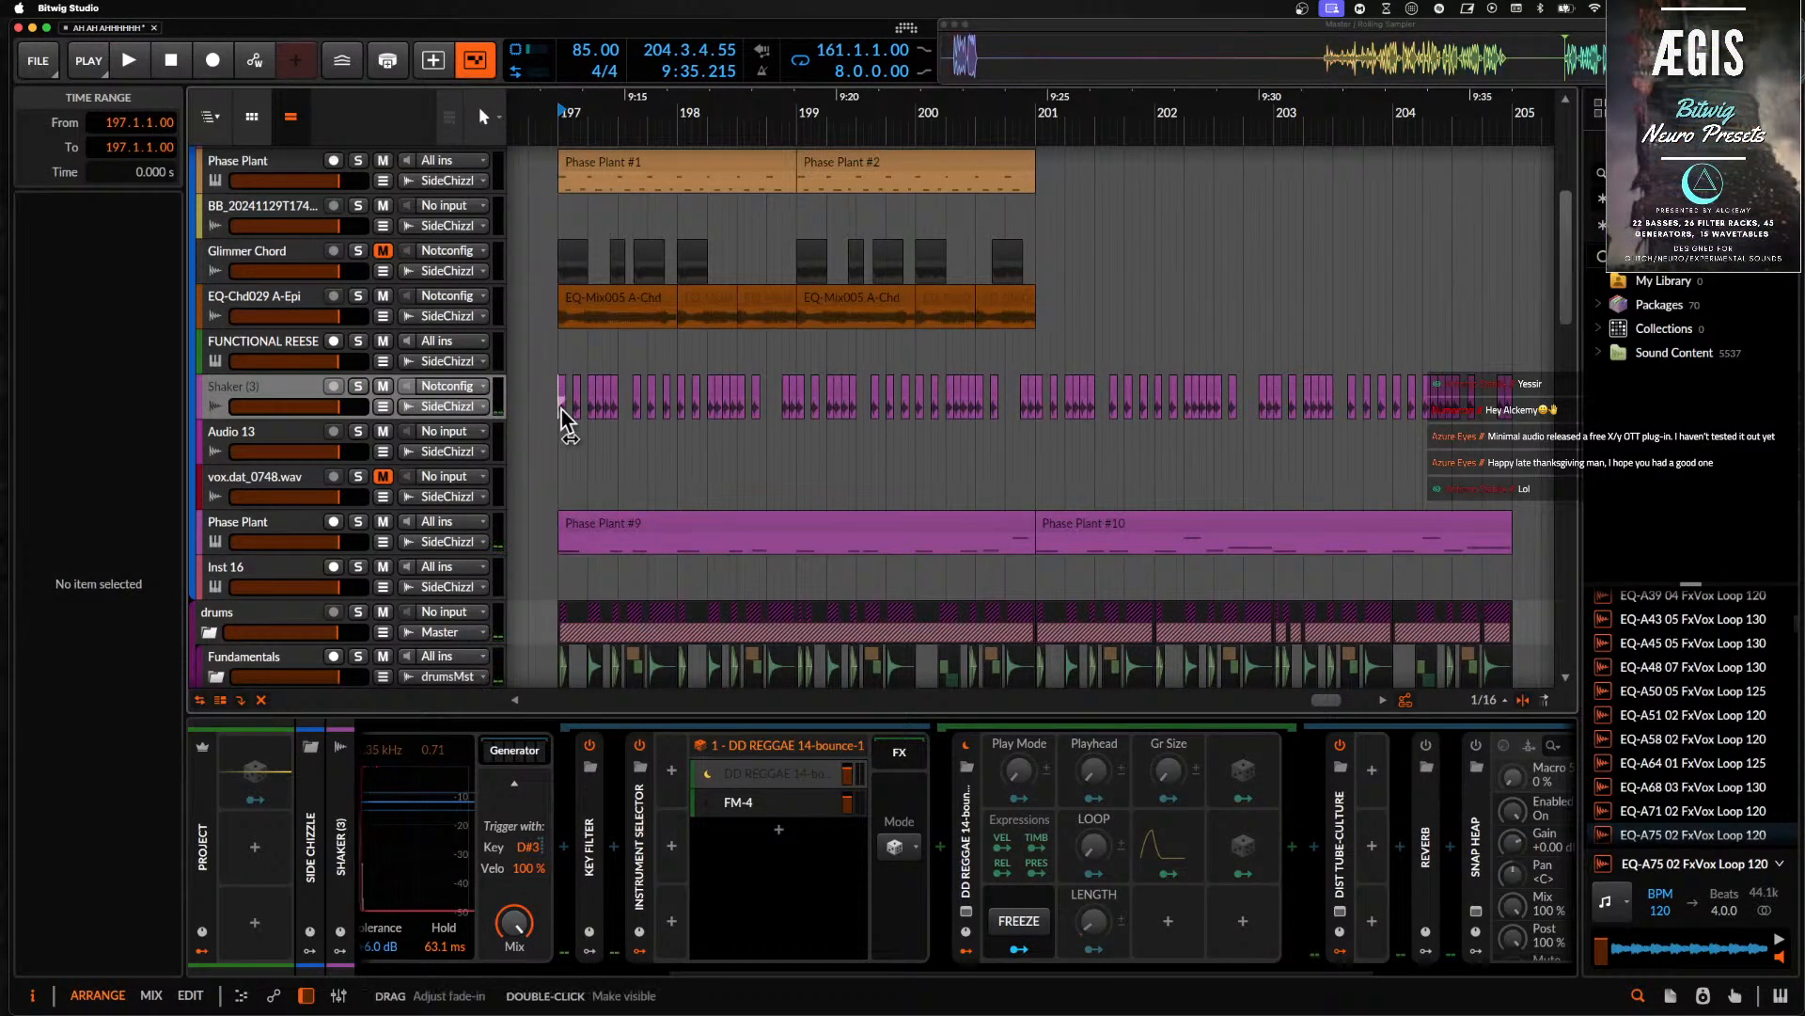
pyautogui.scroll(7, 388, 317)
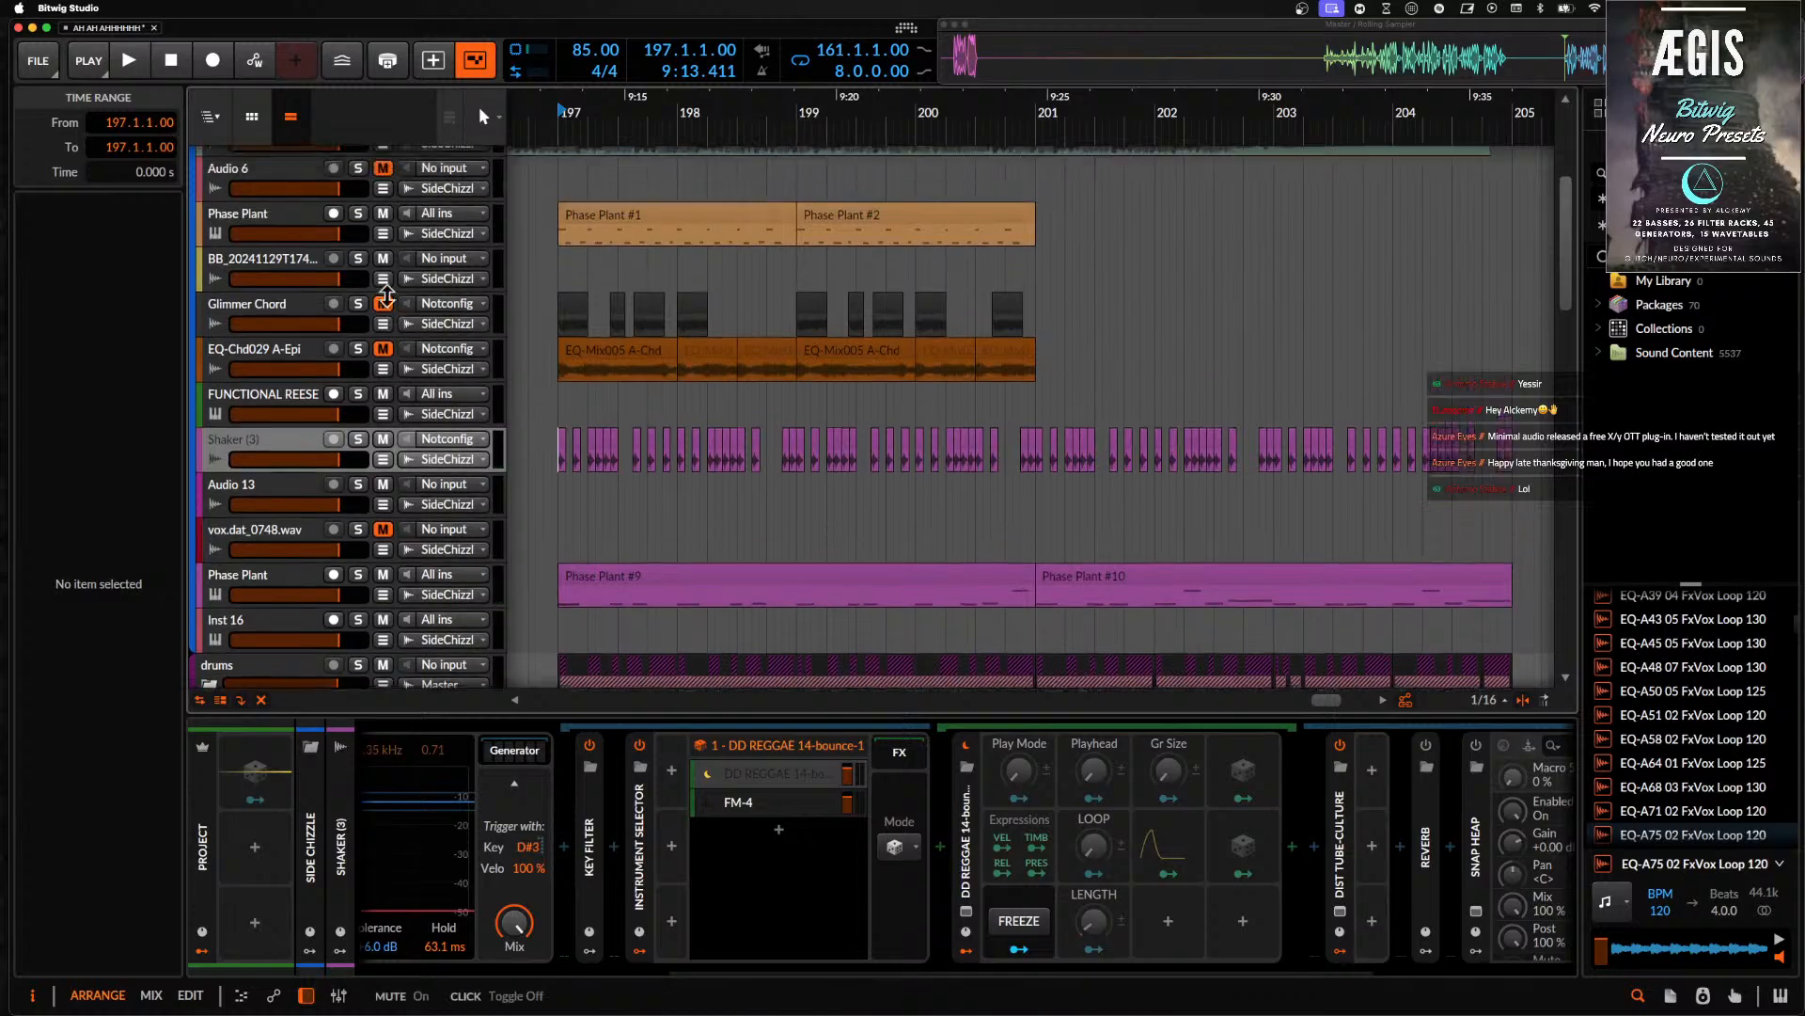
# - Play the full arrangement from bar 161
pyautogui.hscroll(-5, 673, 369)
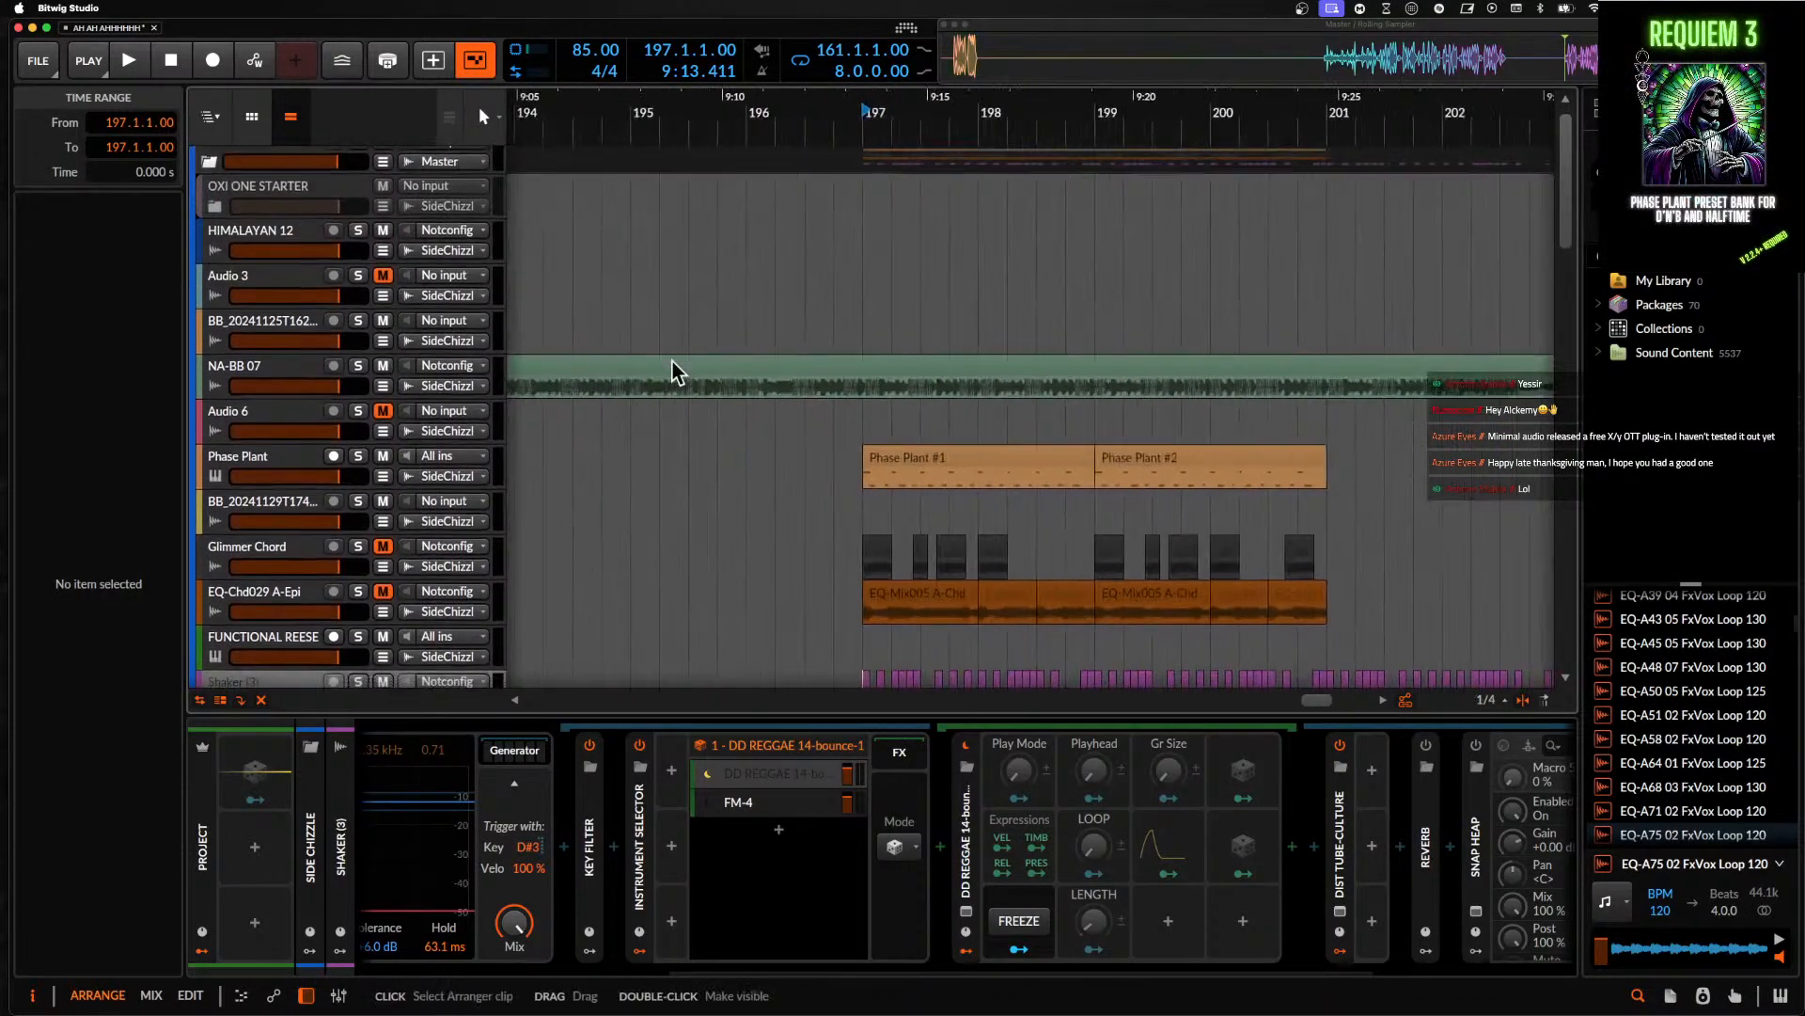
pyautogui.scroll(-7, 673, 360)
pyautogui.hscroll(-7, 672, 358)
pyautogui.scroll(-2, 672, 359)
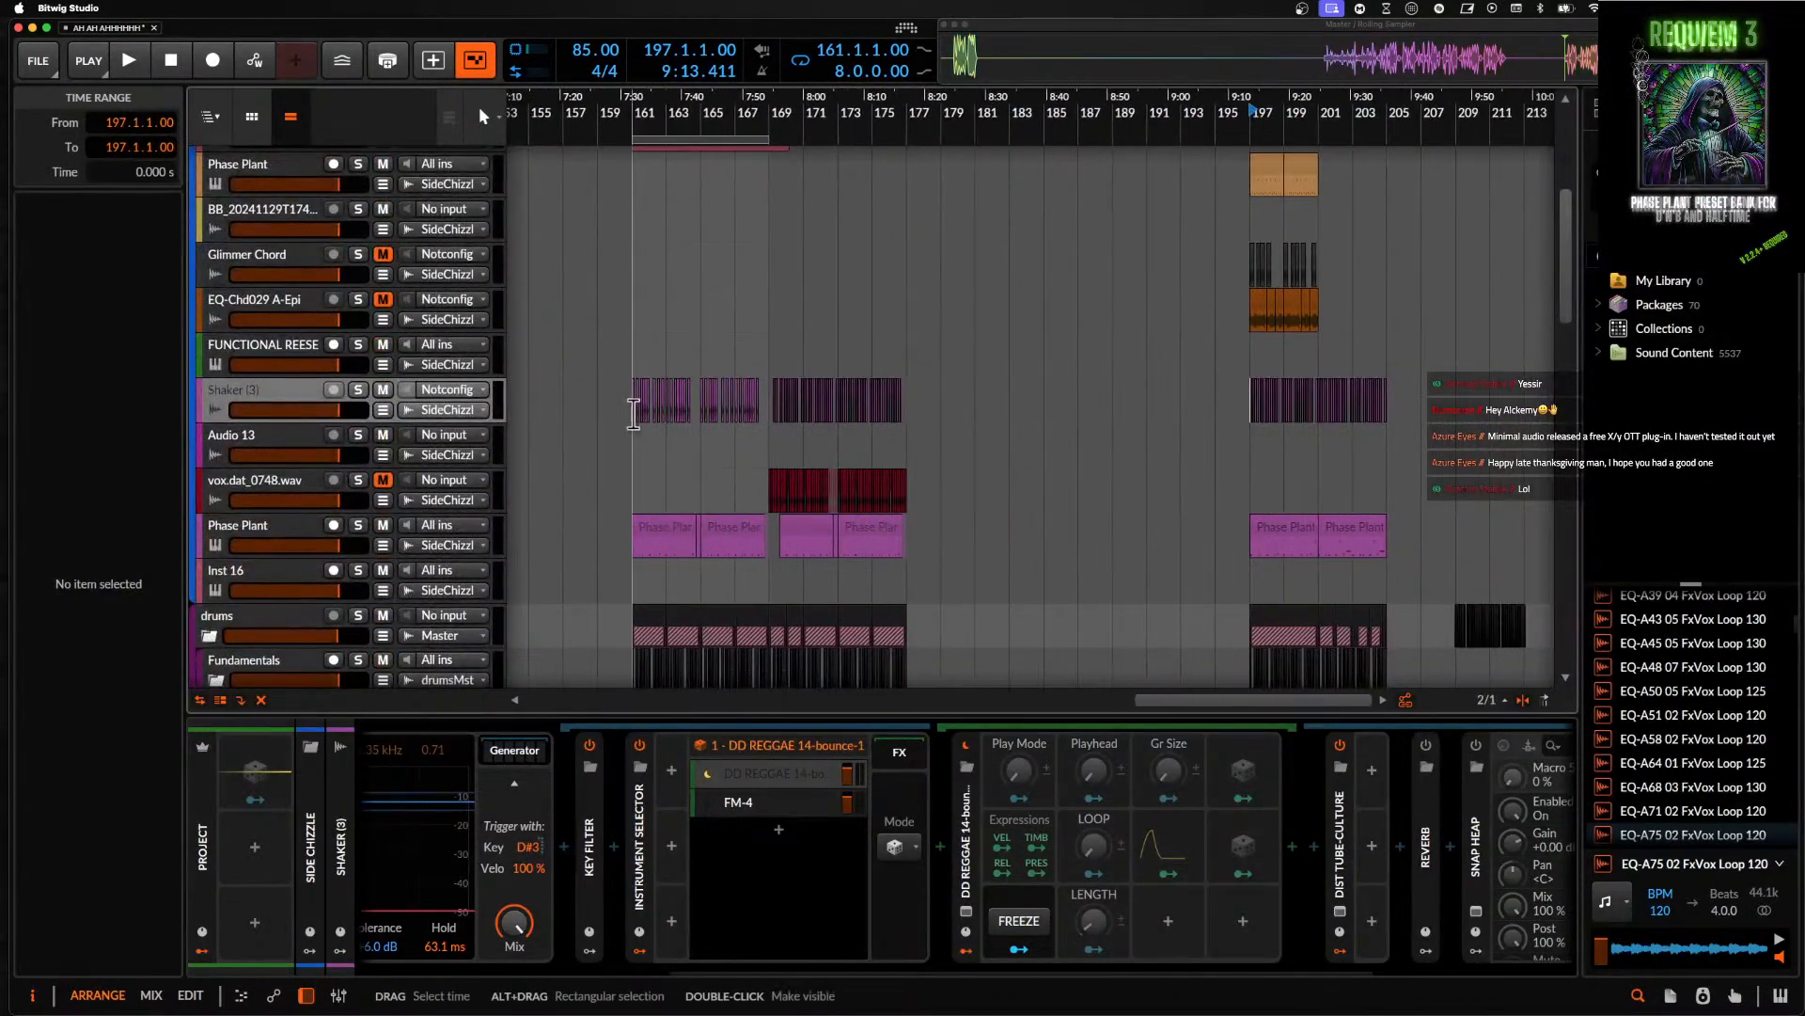
pyautogui.click(632, 411)
pyautogui.scroll(8, 631, 411)
pyautogui.press('space')
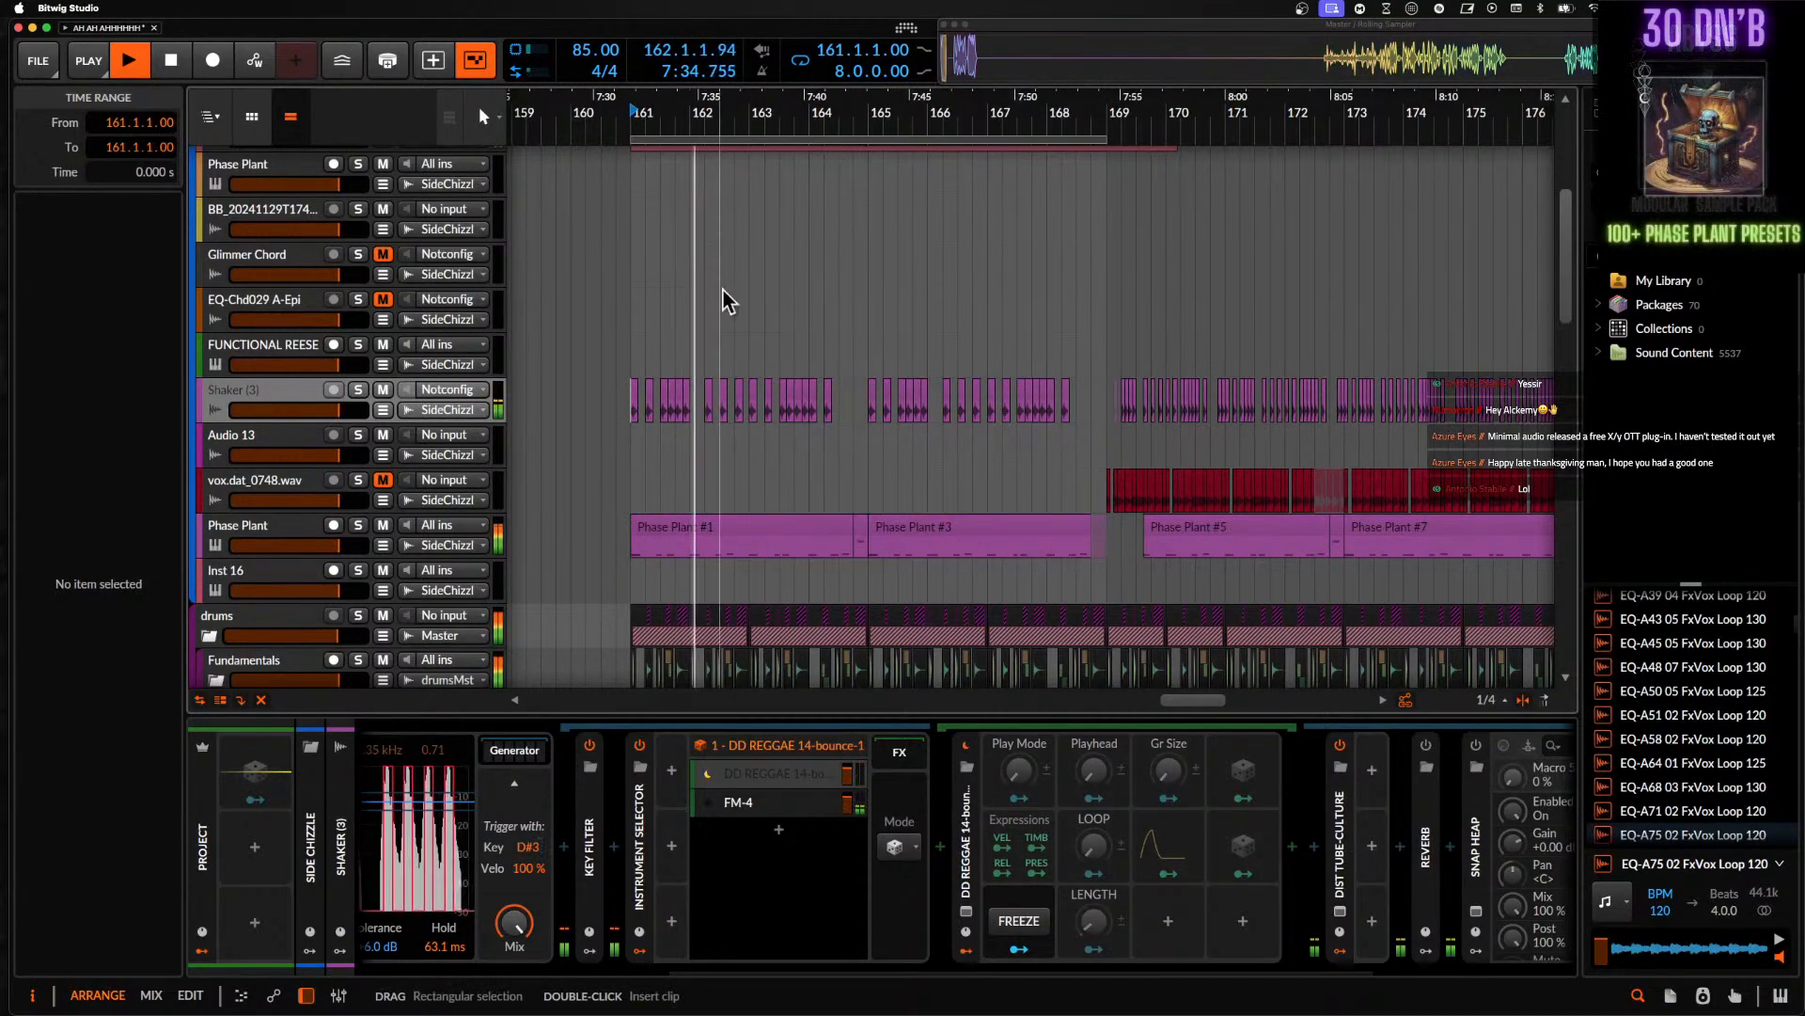
# - Listen to the section from bar 161 with all tracks and look over the Shaker (3) clips and surrounding parts
pyautogui.scroll(5, 665, 343)
pyautogui.scroll(-2, 665, 343)
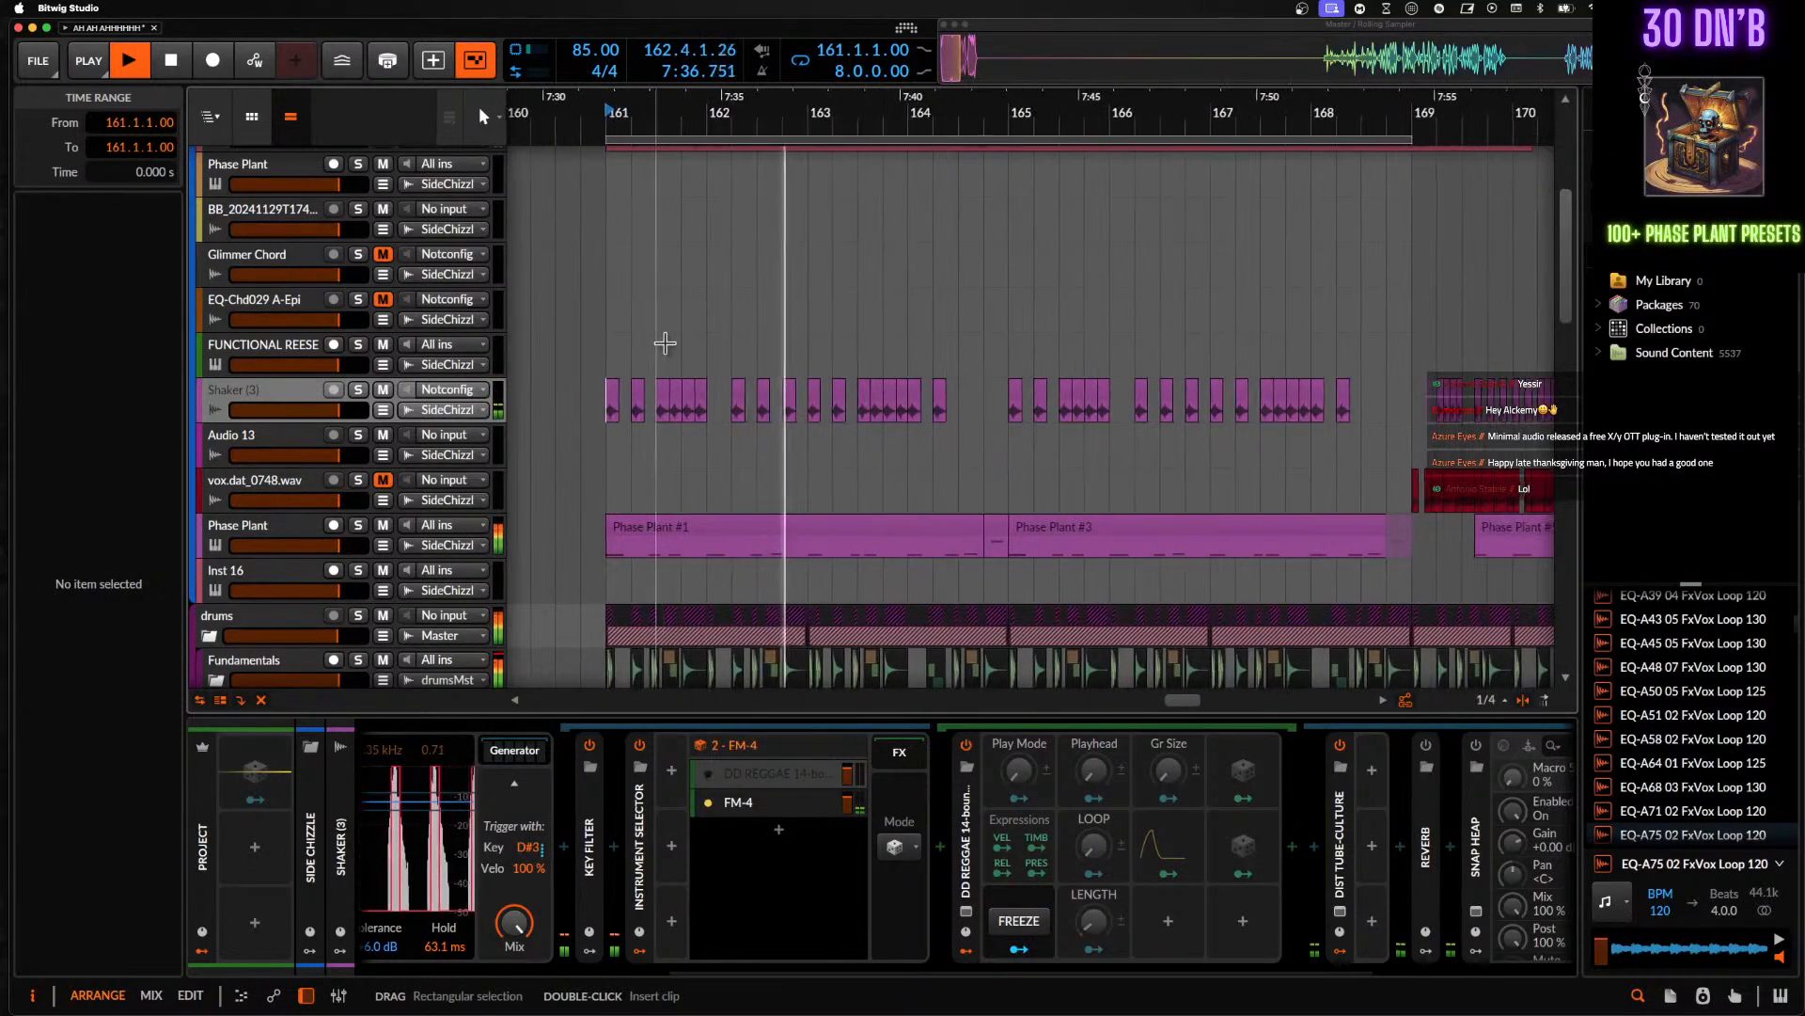
pyautogui.hscroll(2, 665, 344)
pyautogui.scroll(1, 665, 343)
pyautogui.scroll(-2, 664, 344)
pyautogui.click(287, 458)
pyautogui.scroll(6, 320, 311)
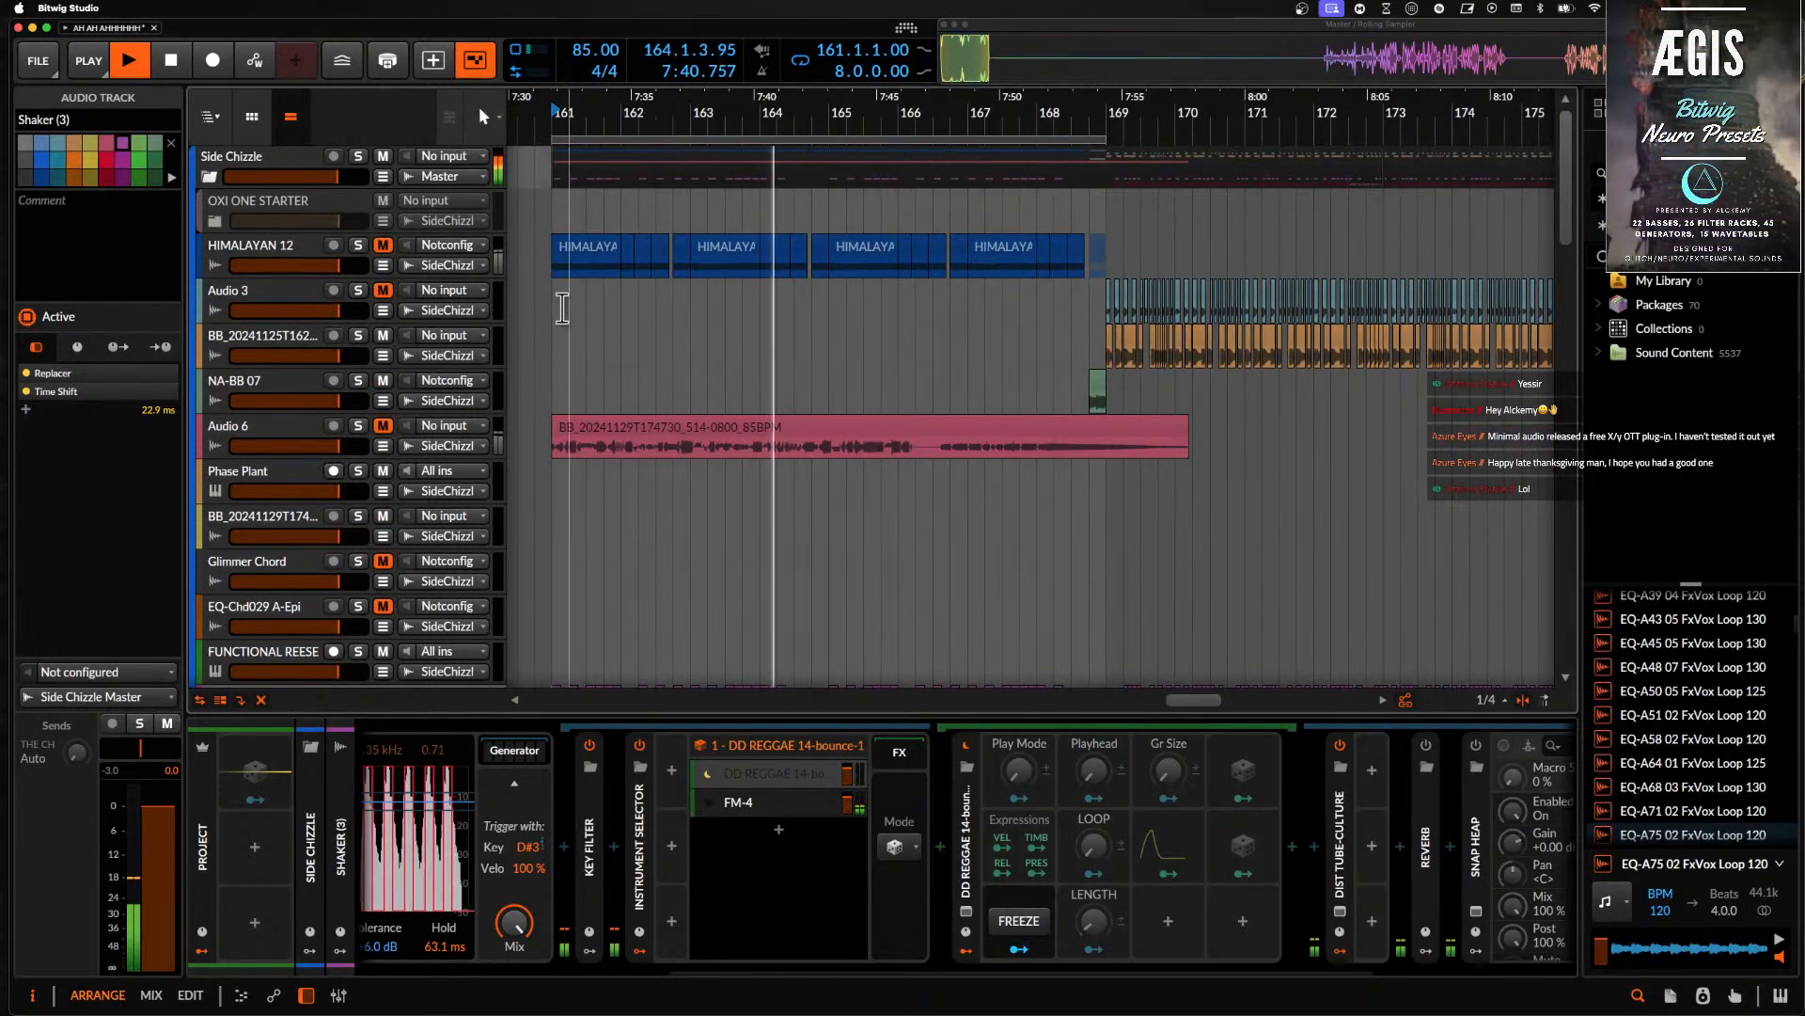
pyautogui.scroll(-8, 658, 301)
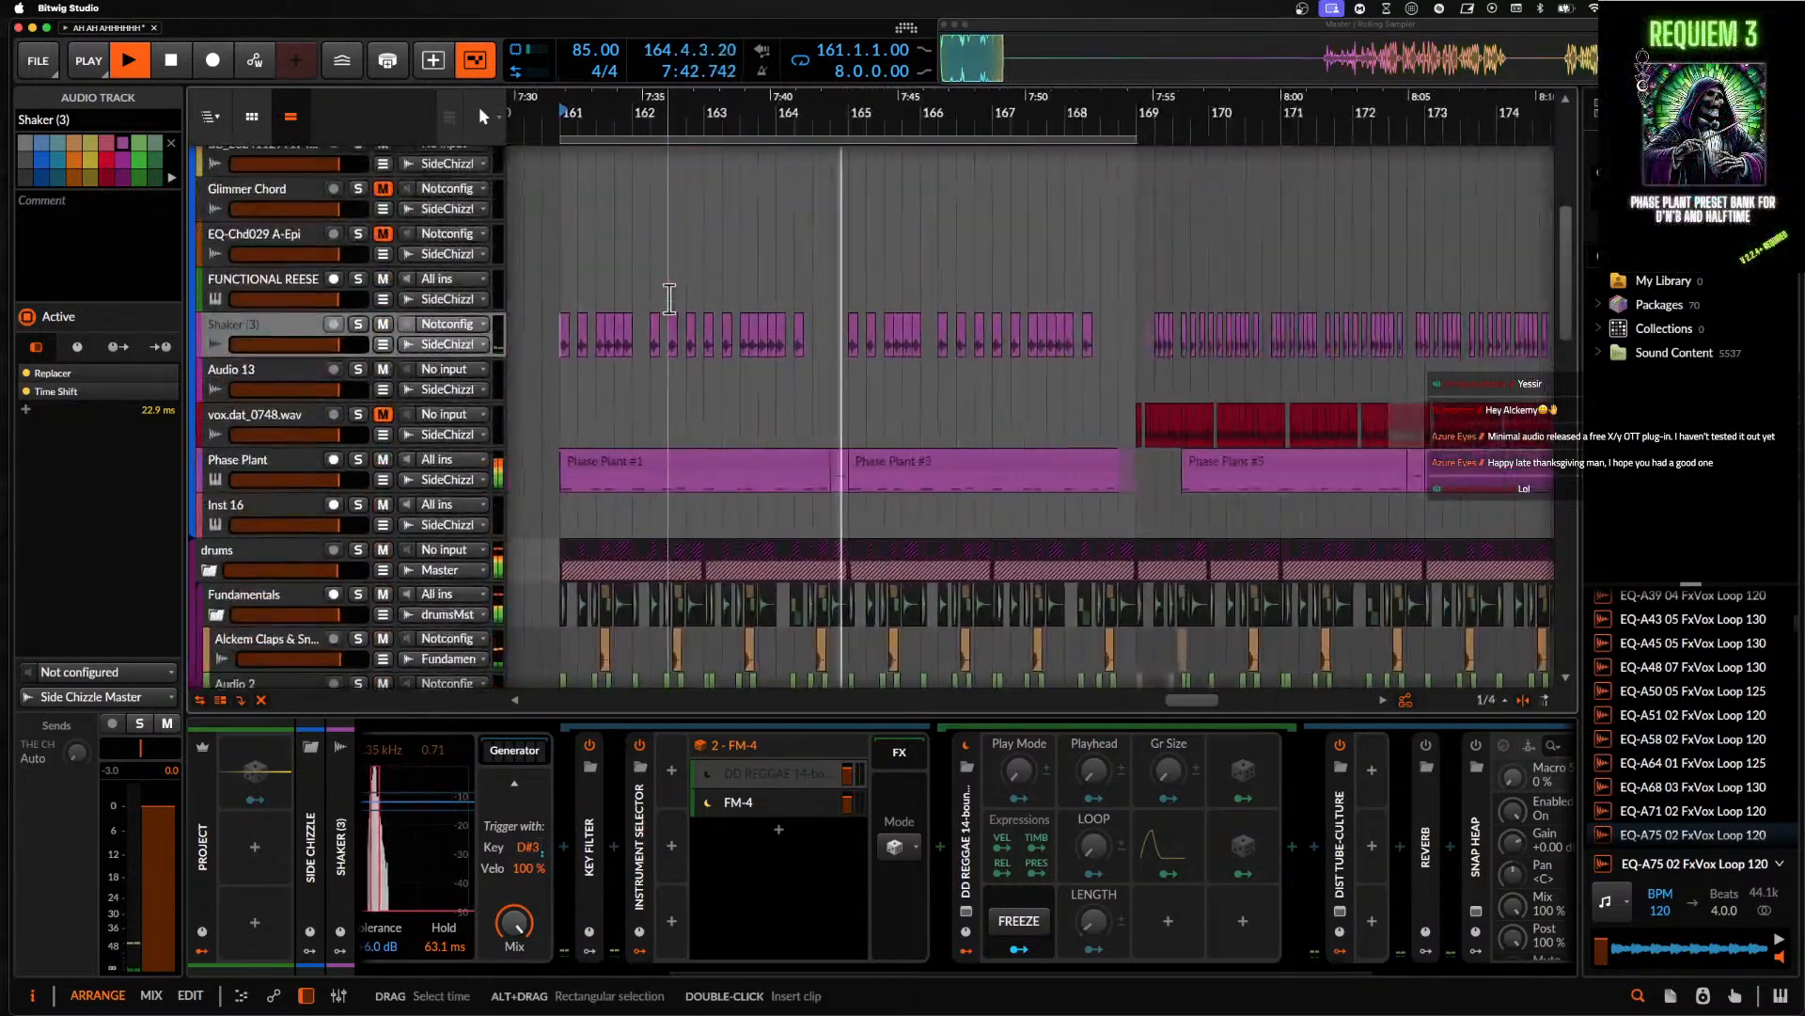
pyautogui.scroll(2, 669, 298)
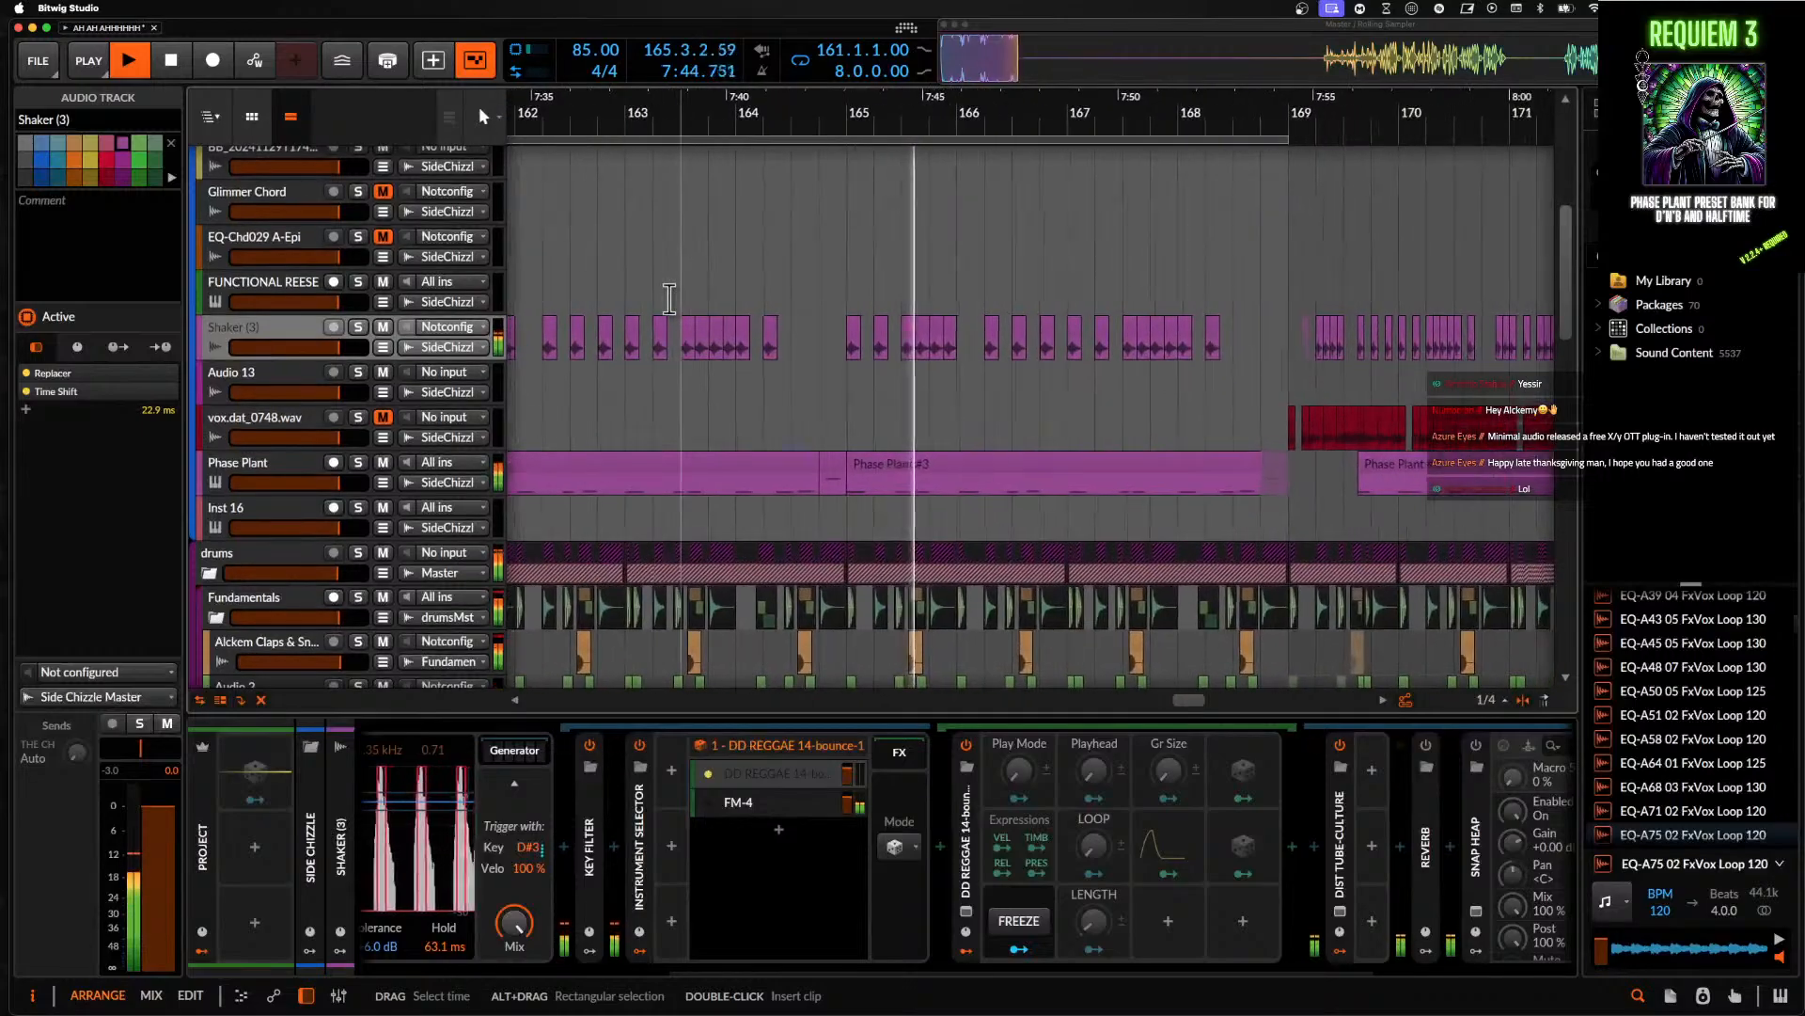
pyautogui.scroll(1, 669, 298)
# - Inspect the device chains of the Phase Plant and Shaker (3) tracks, including the Replacer and its nested devices
pyautogui.doubleClick(252, 349)
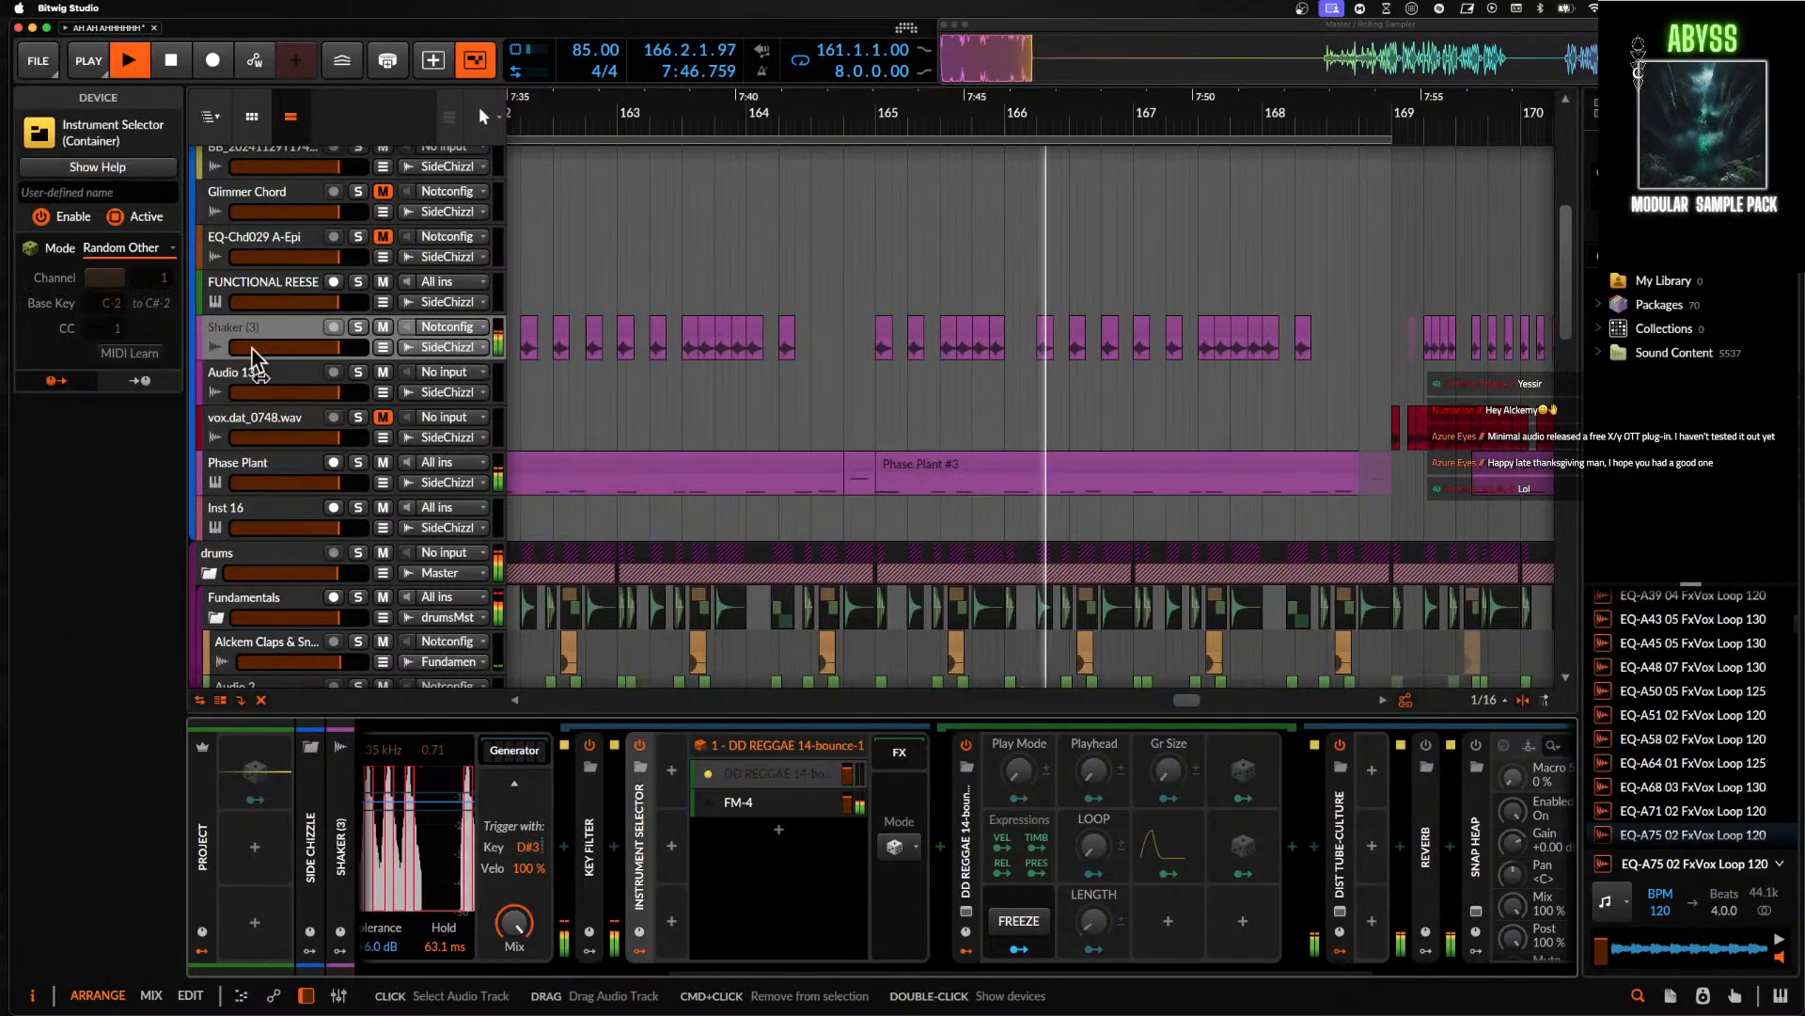
pyautogui.click(279, 468)
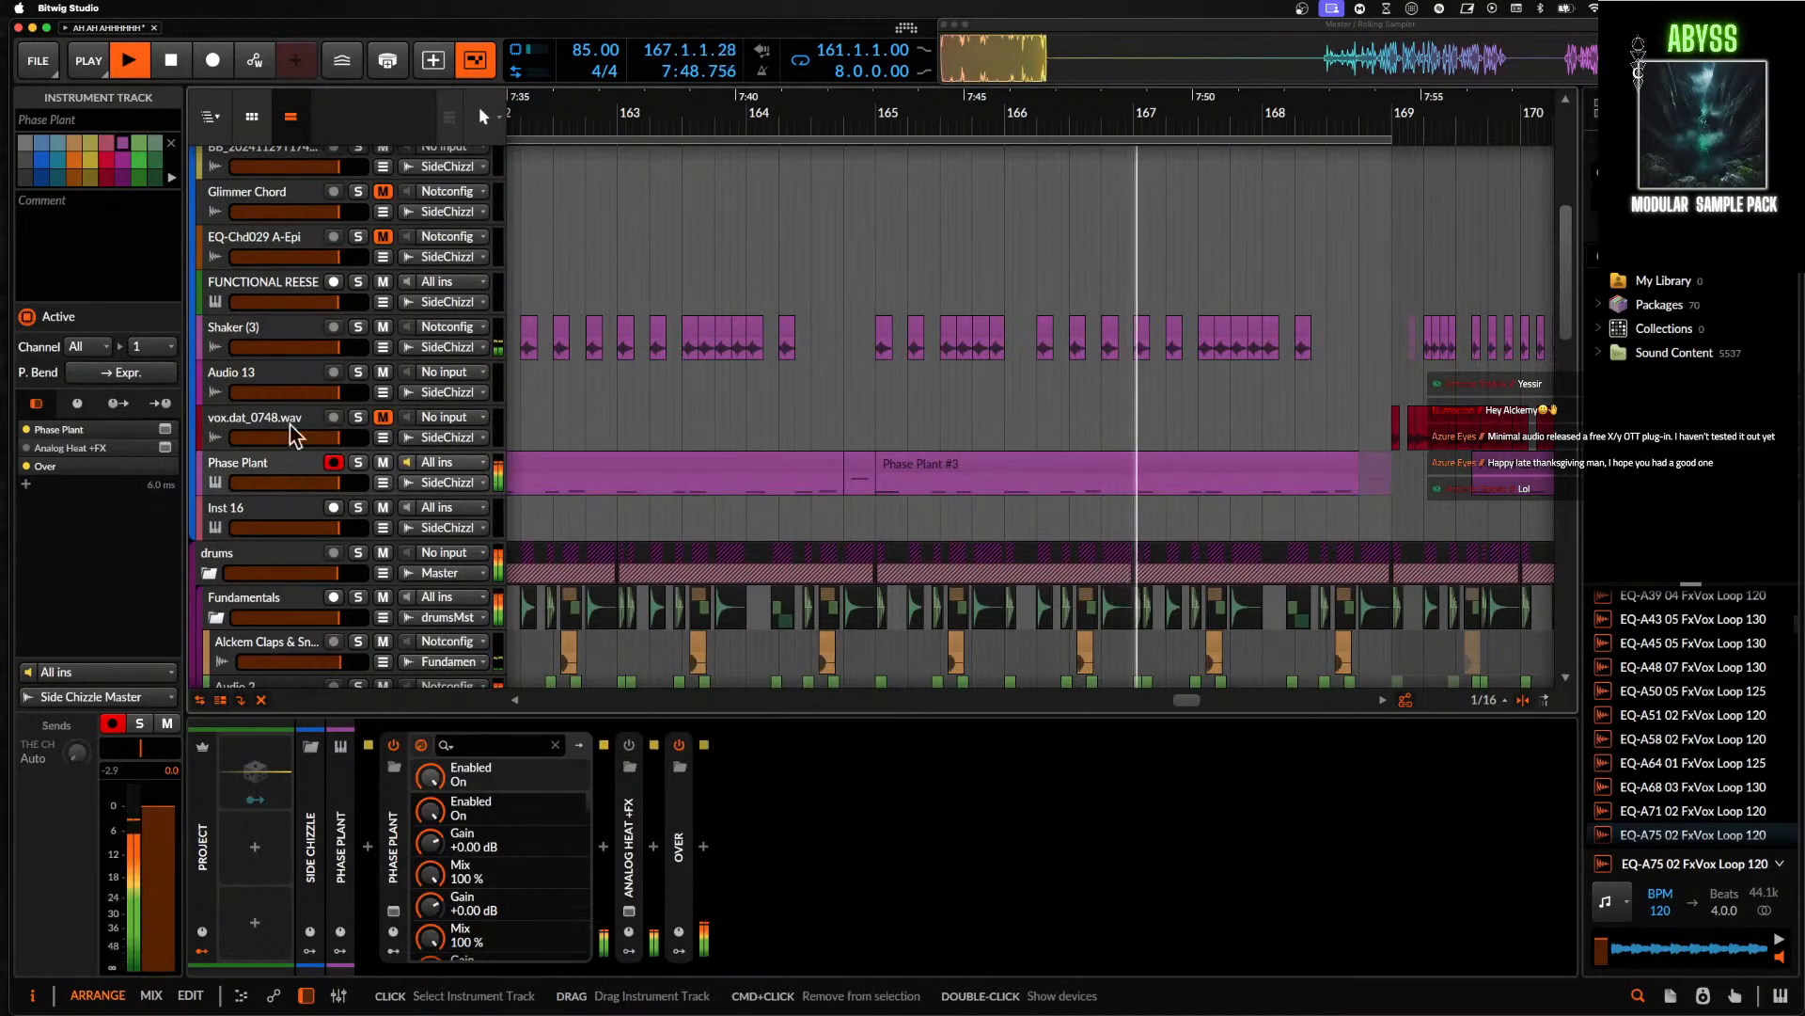
pyautogui.click(269, 337)
pyautogui.click(395, 811)
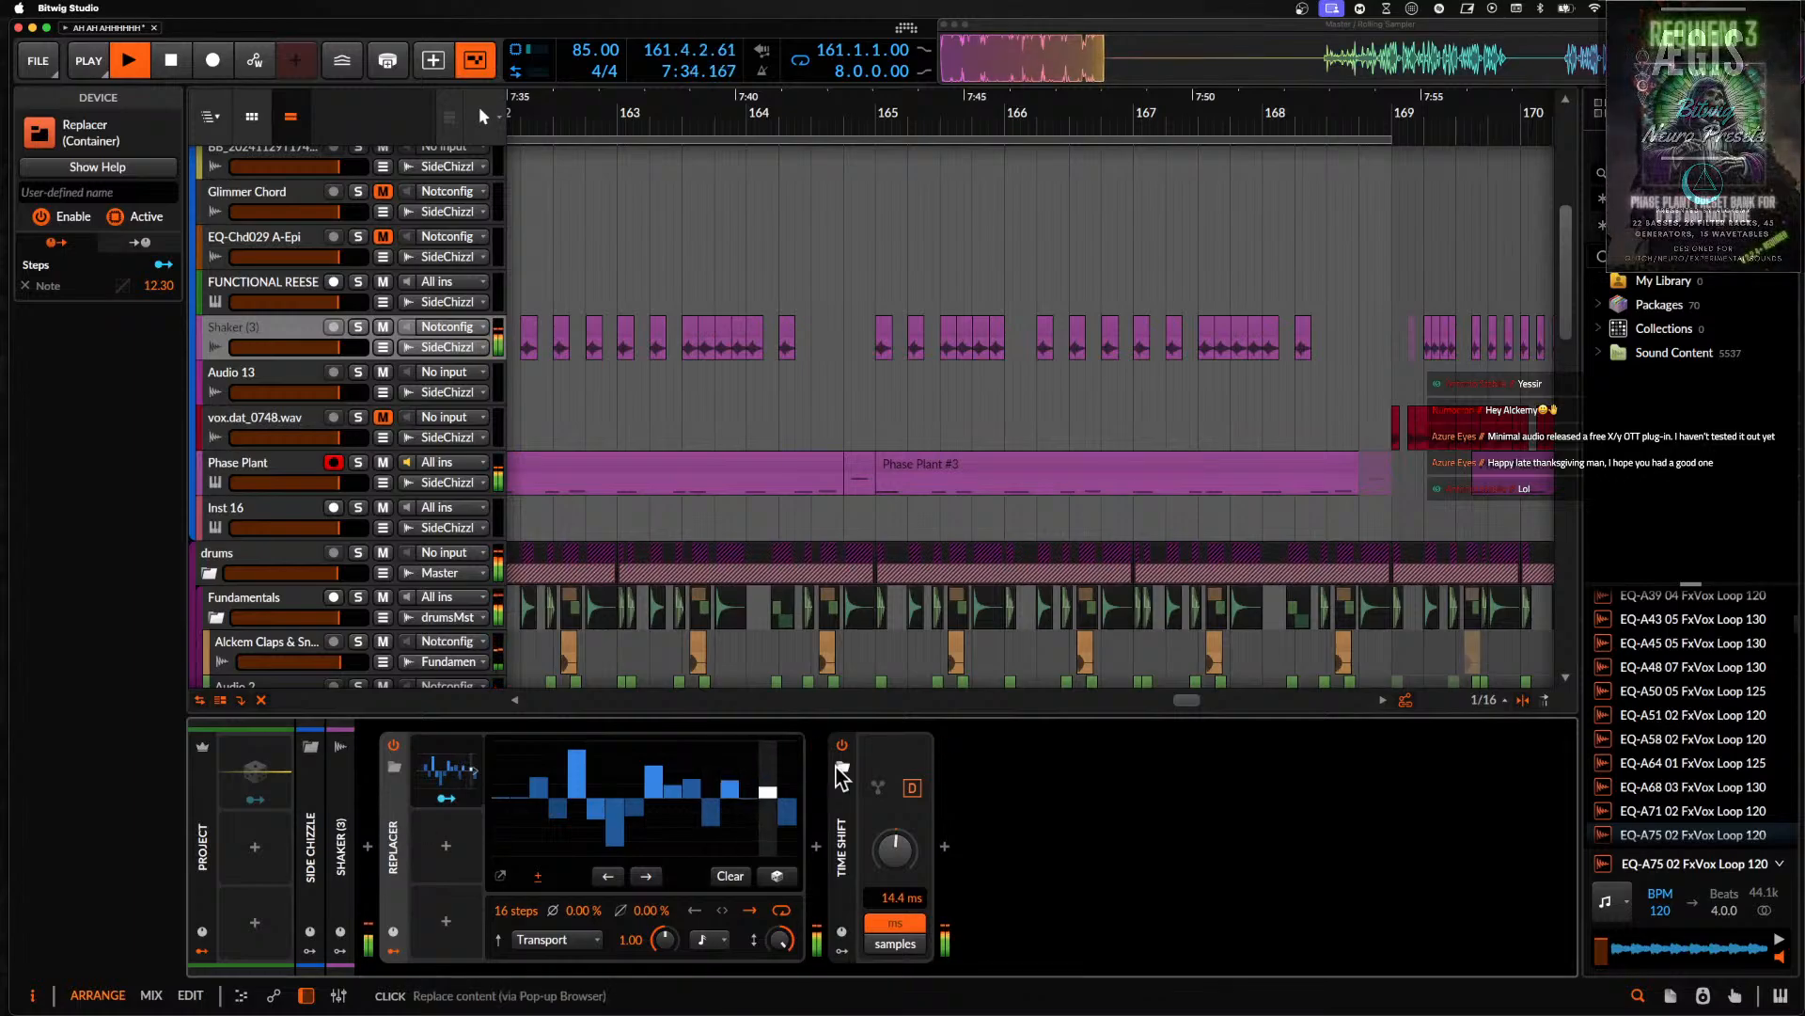
pyautogui.click(402, 850)
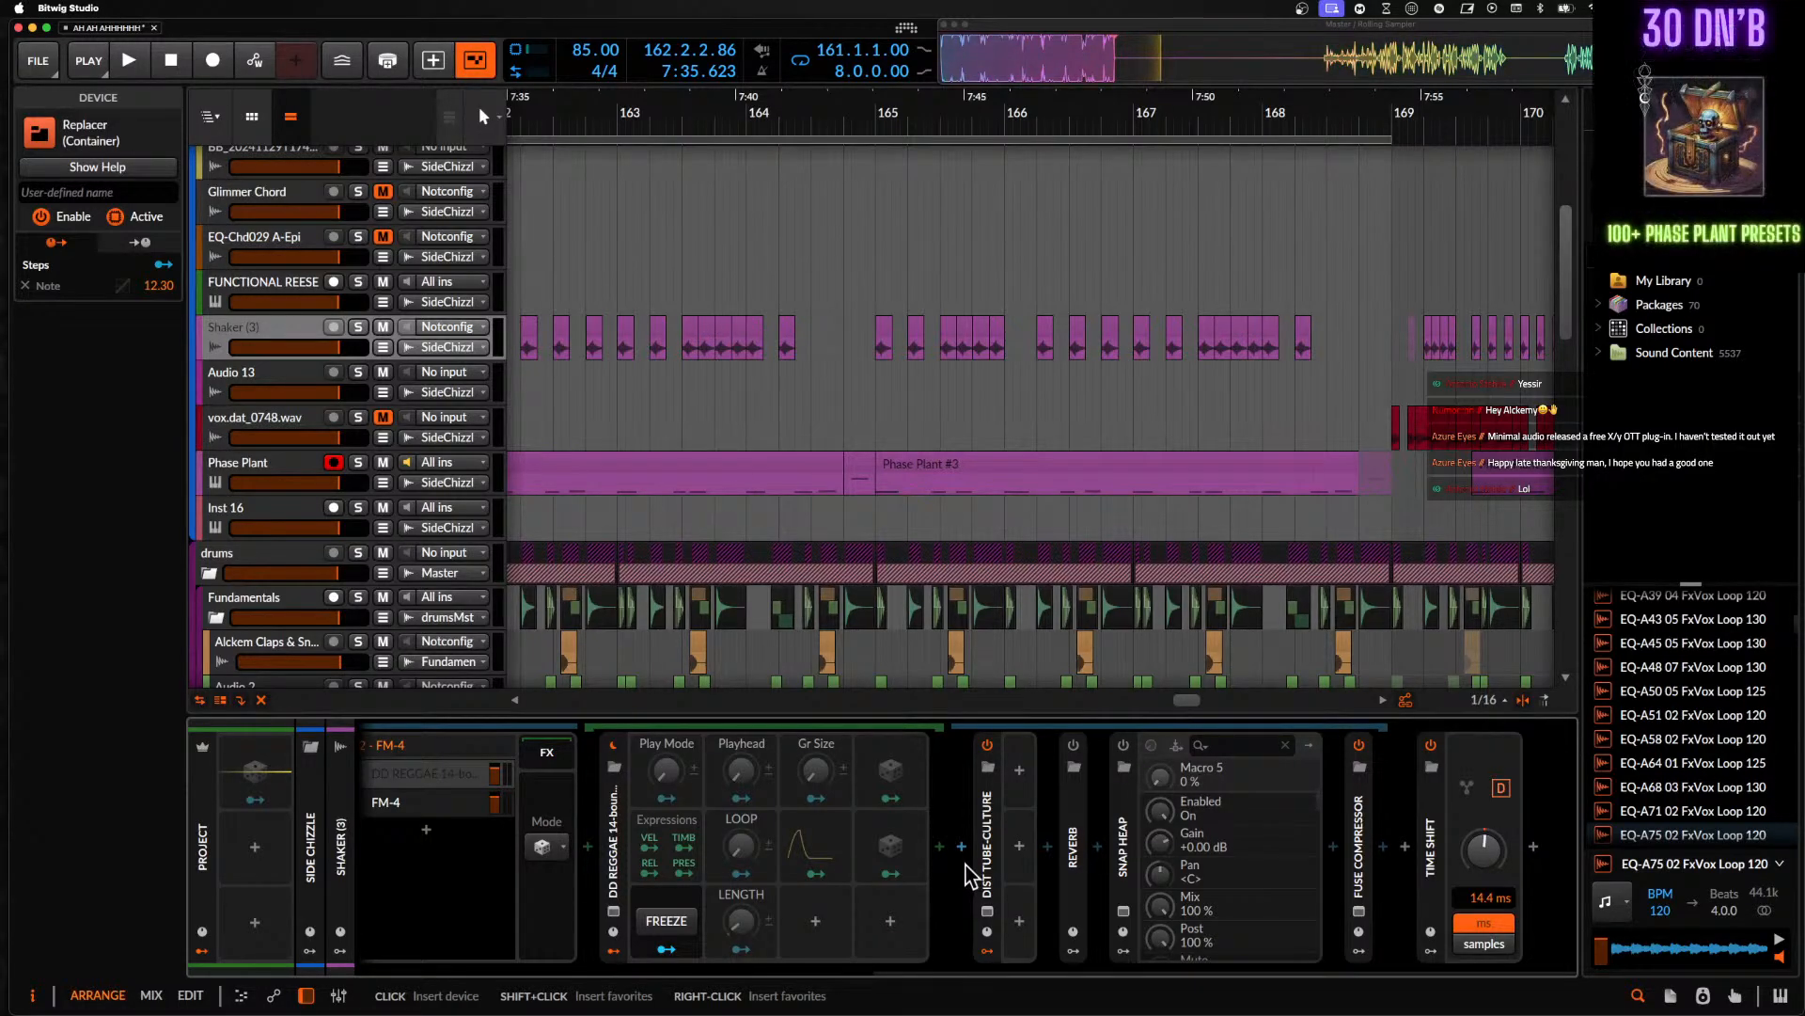
# - Collapse the Dist Tube-Culture modulator area and the Snap Heap device in the Shaker (3) chain
pyautogui.click(987, 950)
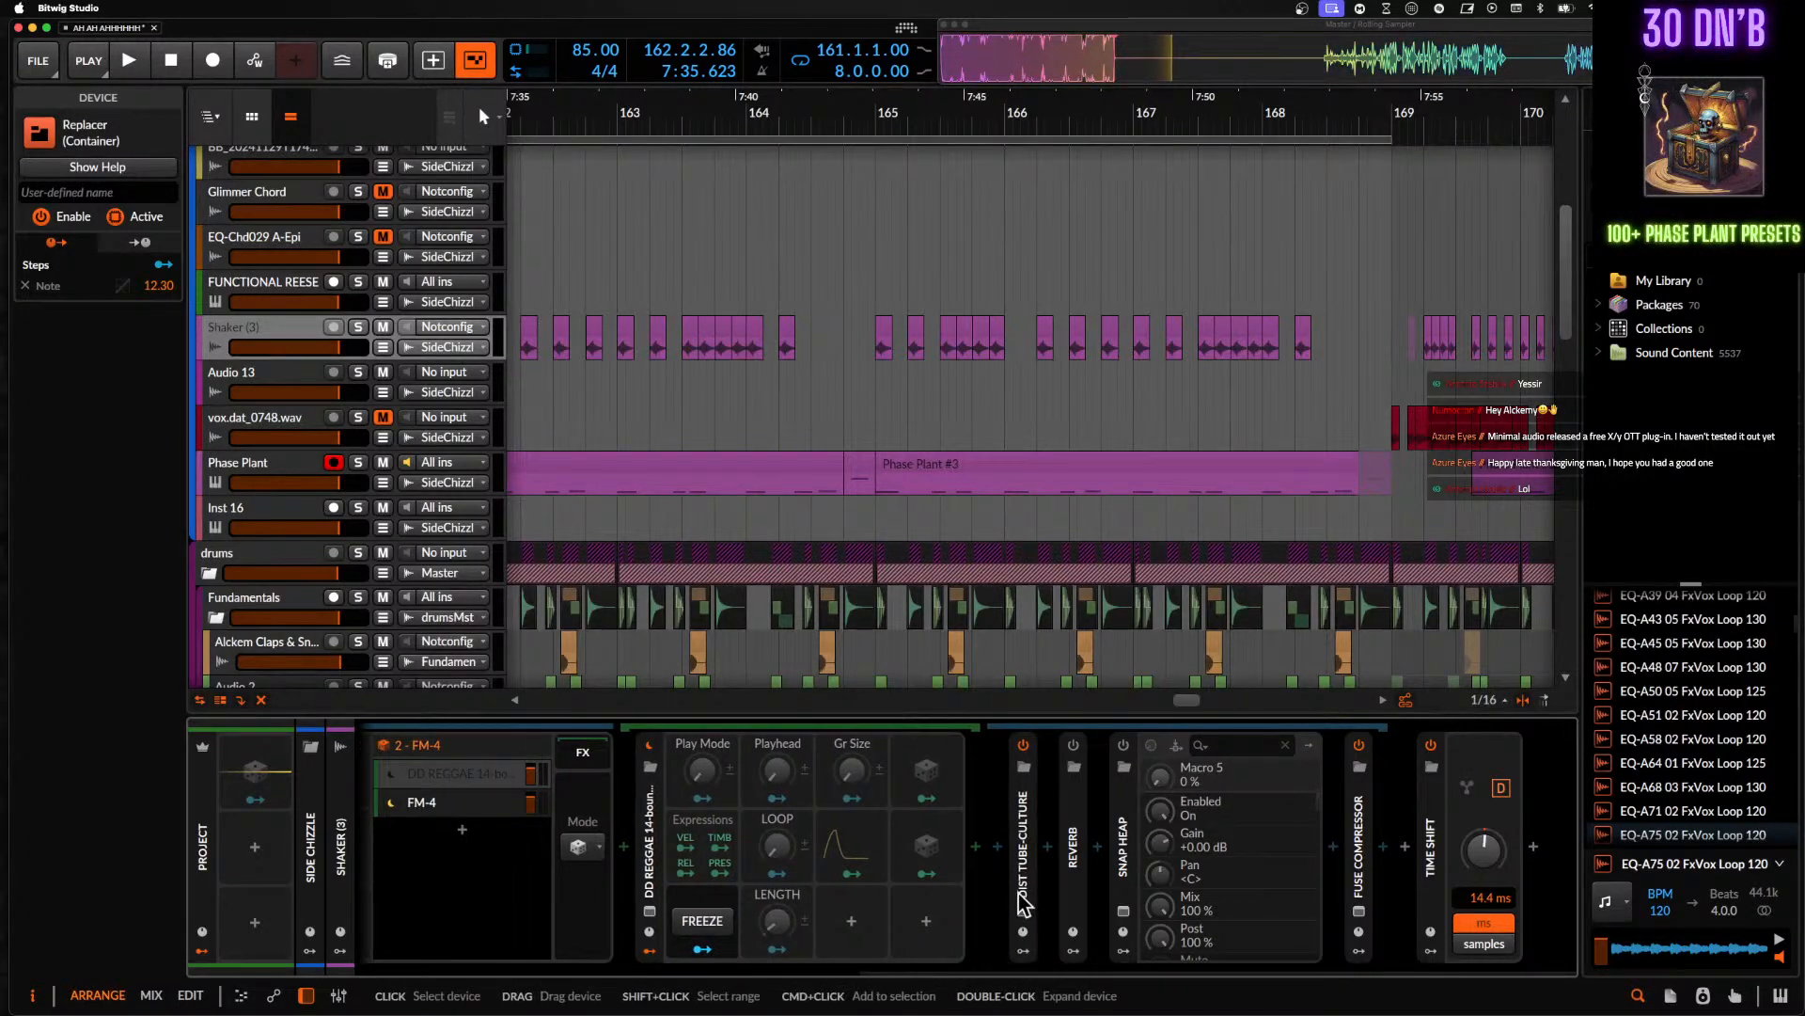
pyautogui.doubleClick(1122, 866)
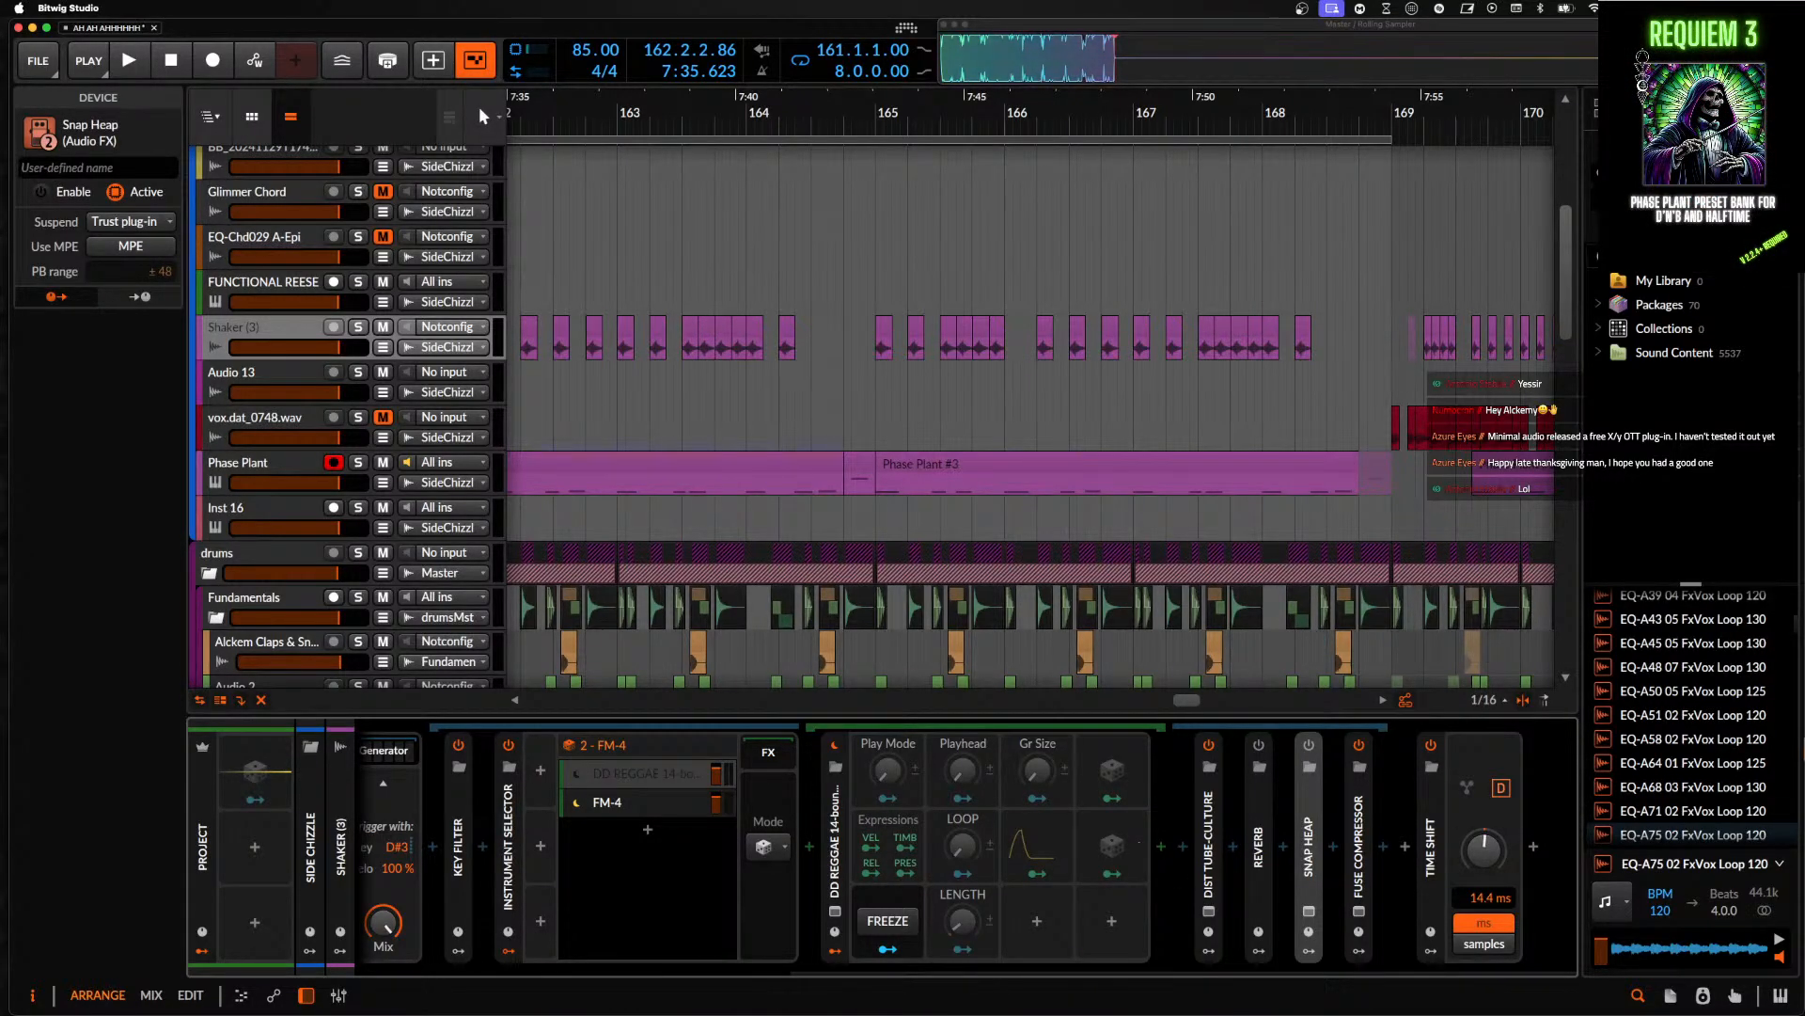
pyautogui.moveTo(1800, 433)
pyautogui.click(1780, 85)
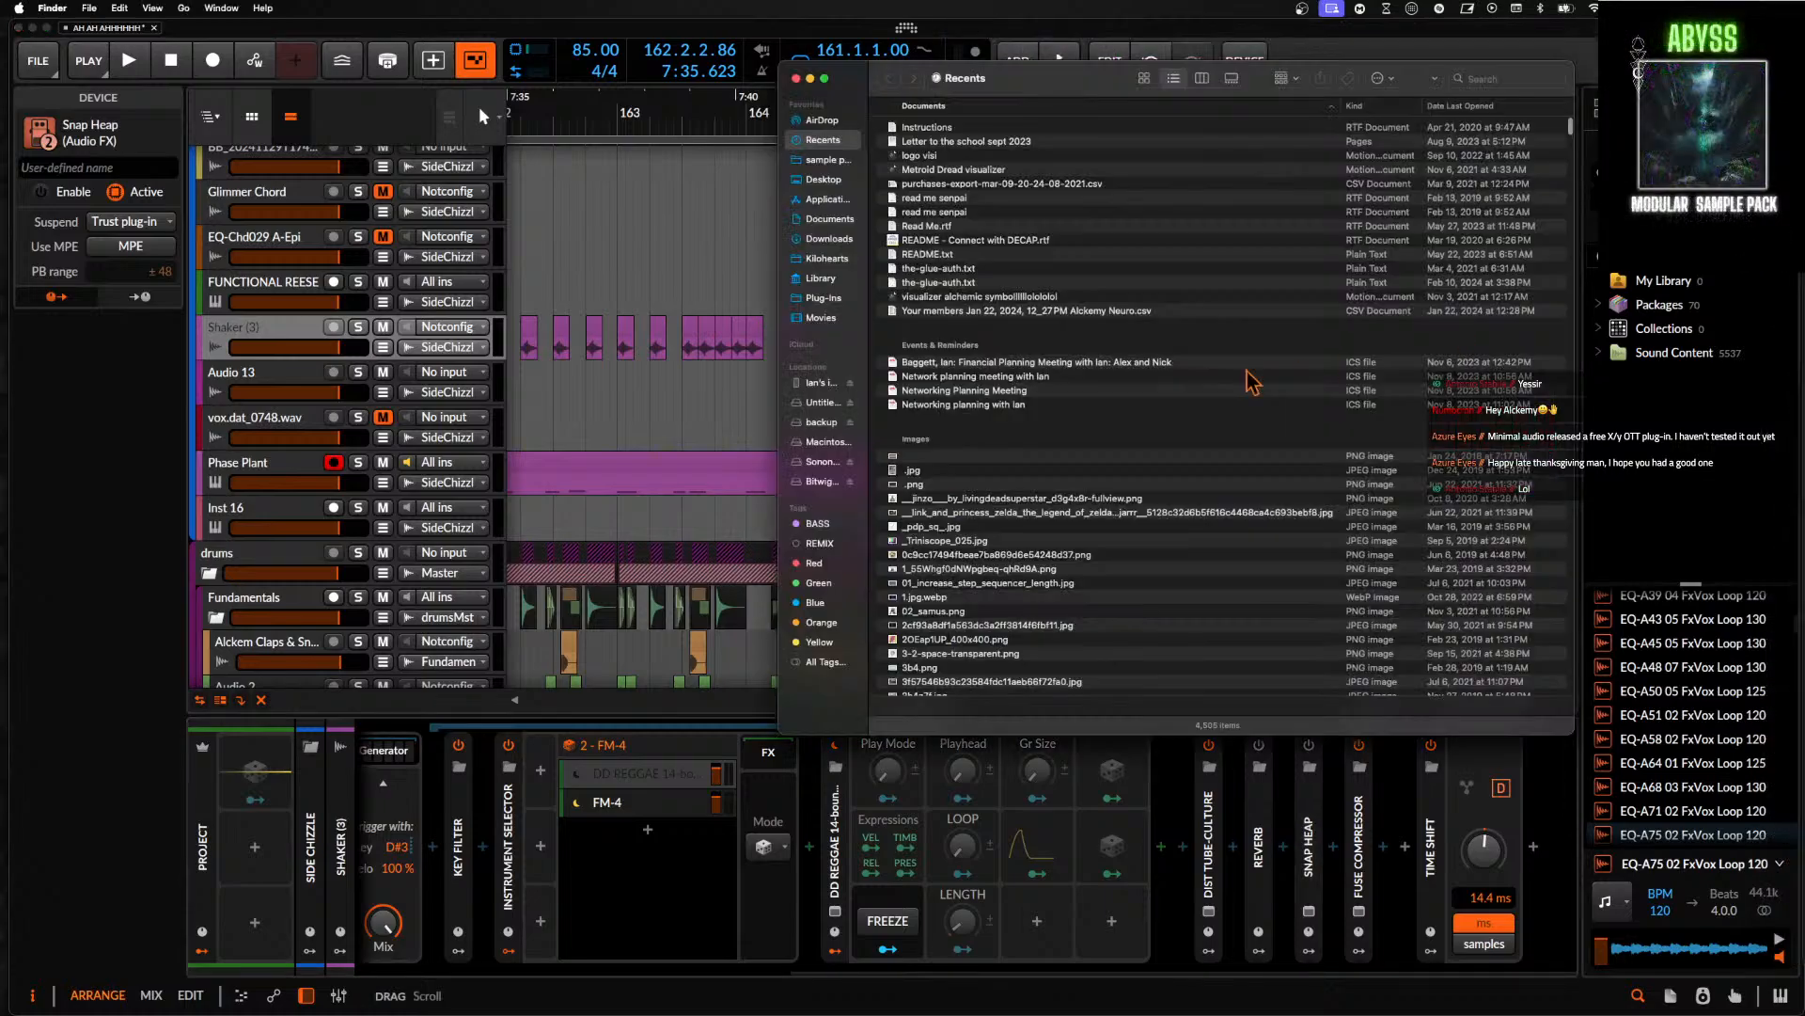
pyautogui.click(821, 318)
pyautogui.click(939, 128)
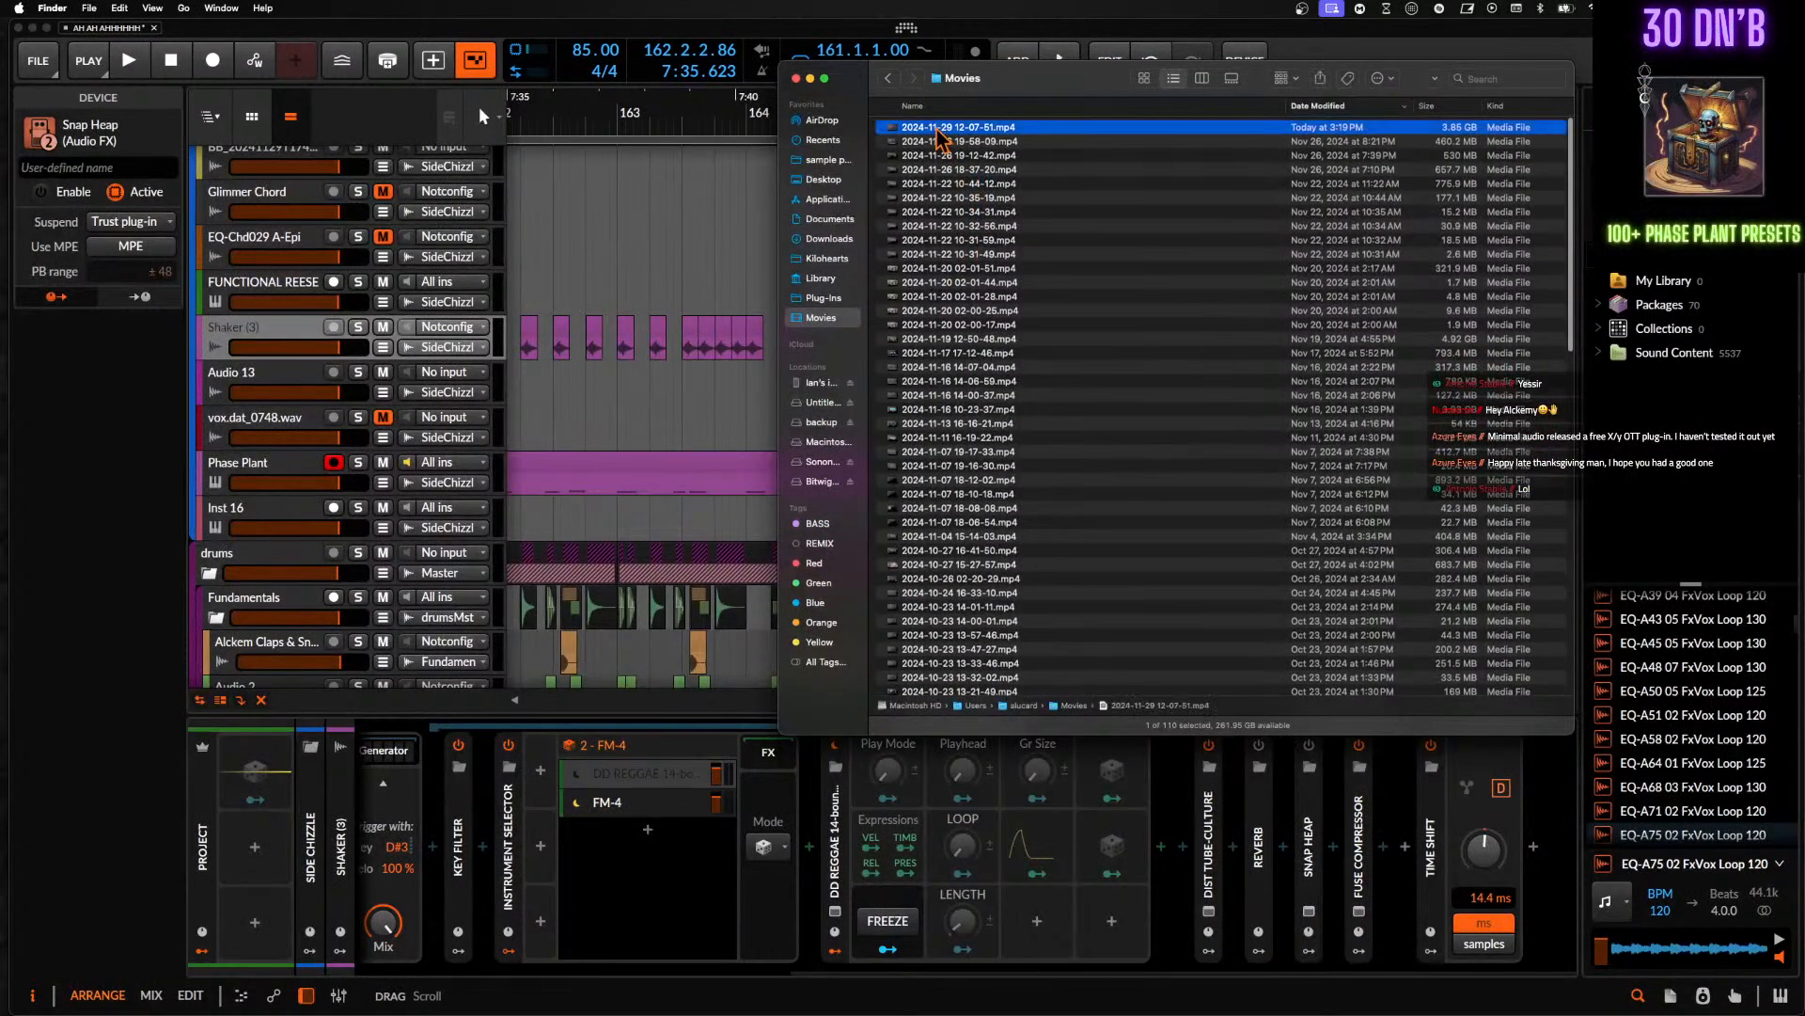
pyautogui.rightClick(939, 128)
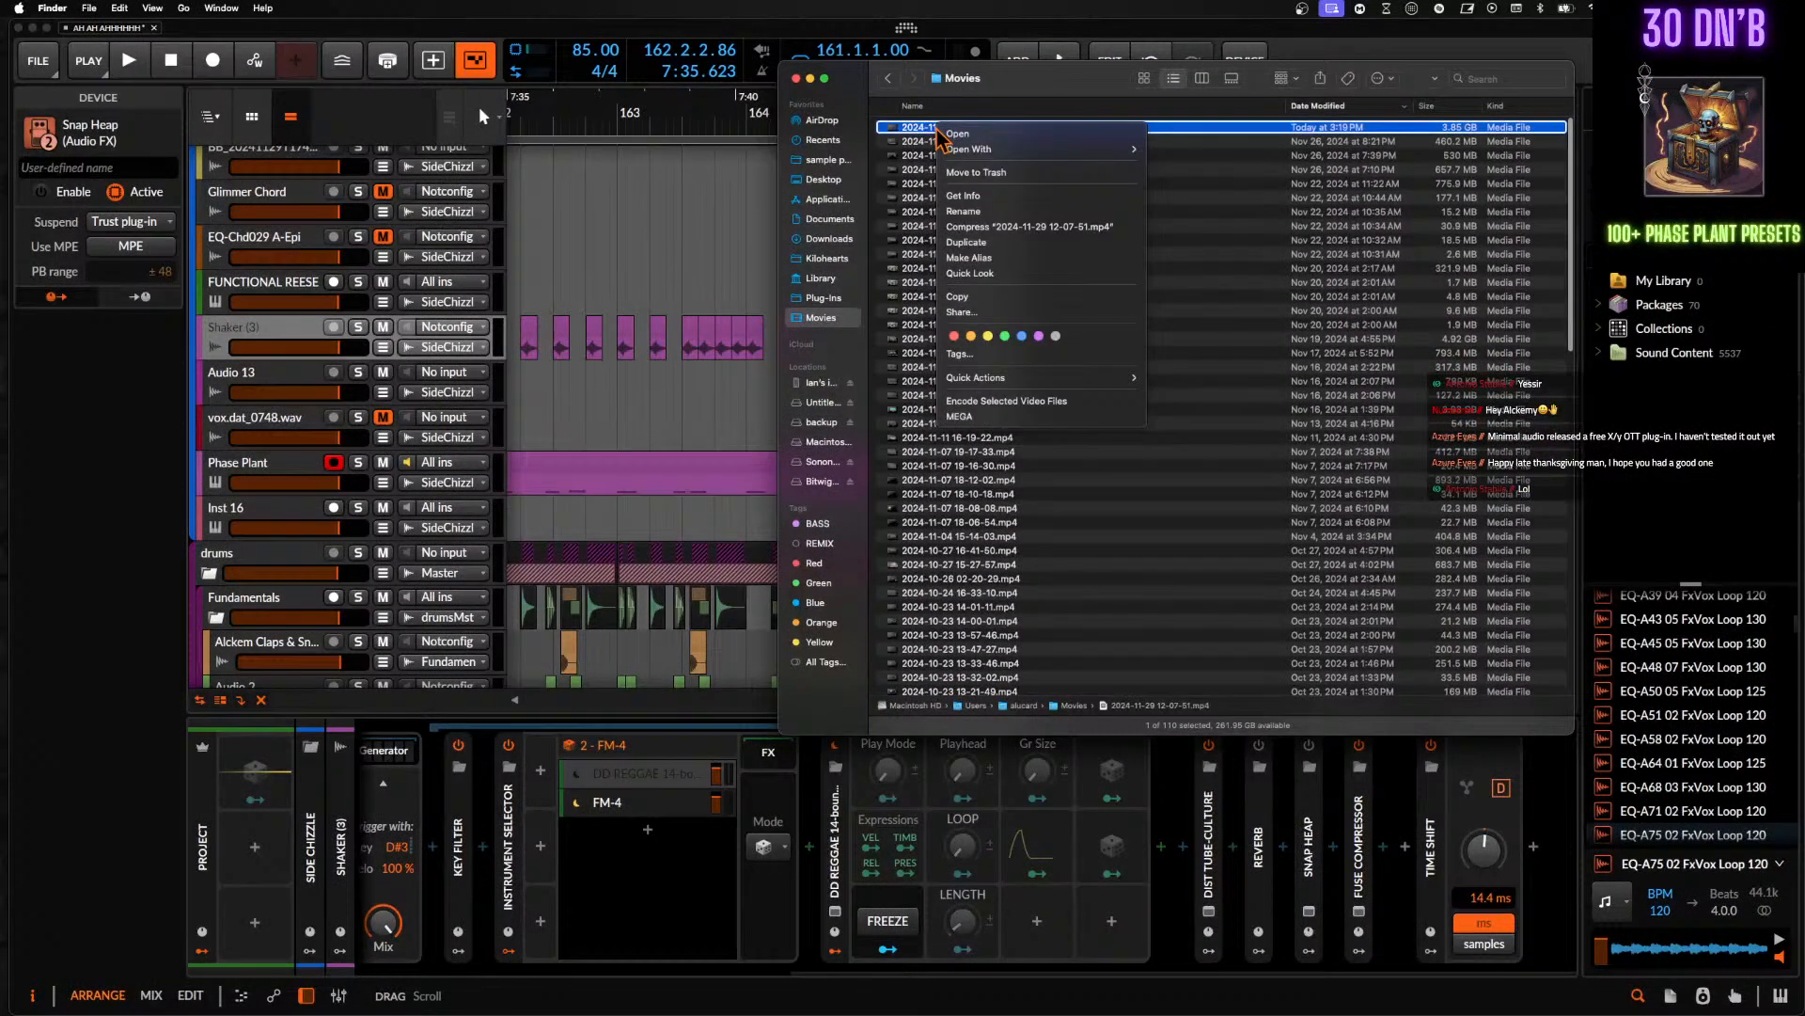
pyautogui.click(963, 312)
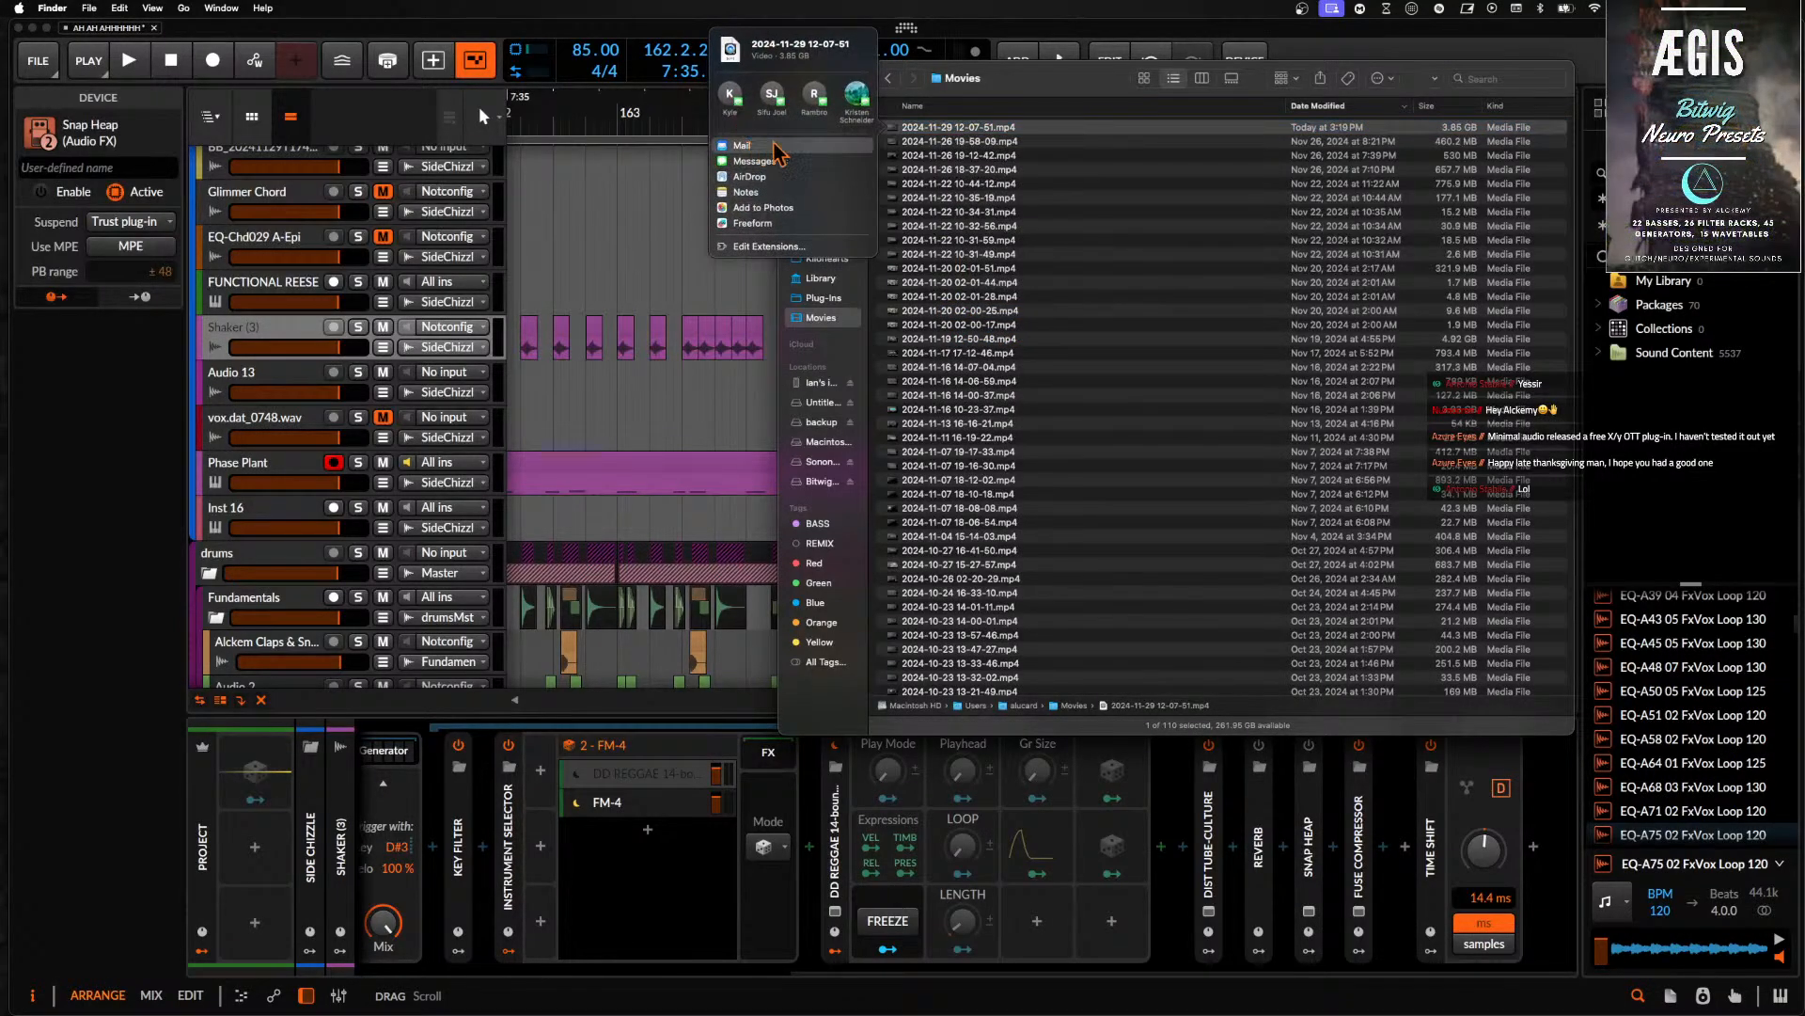
pyautogui.click(757, 177)
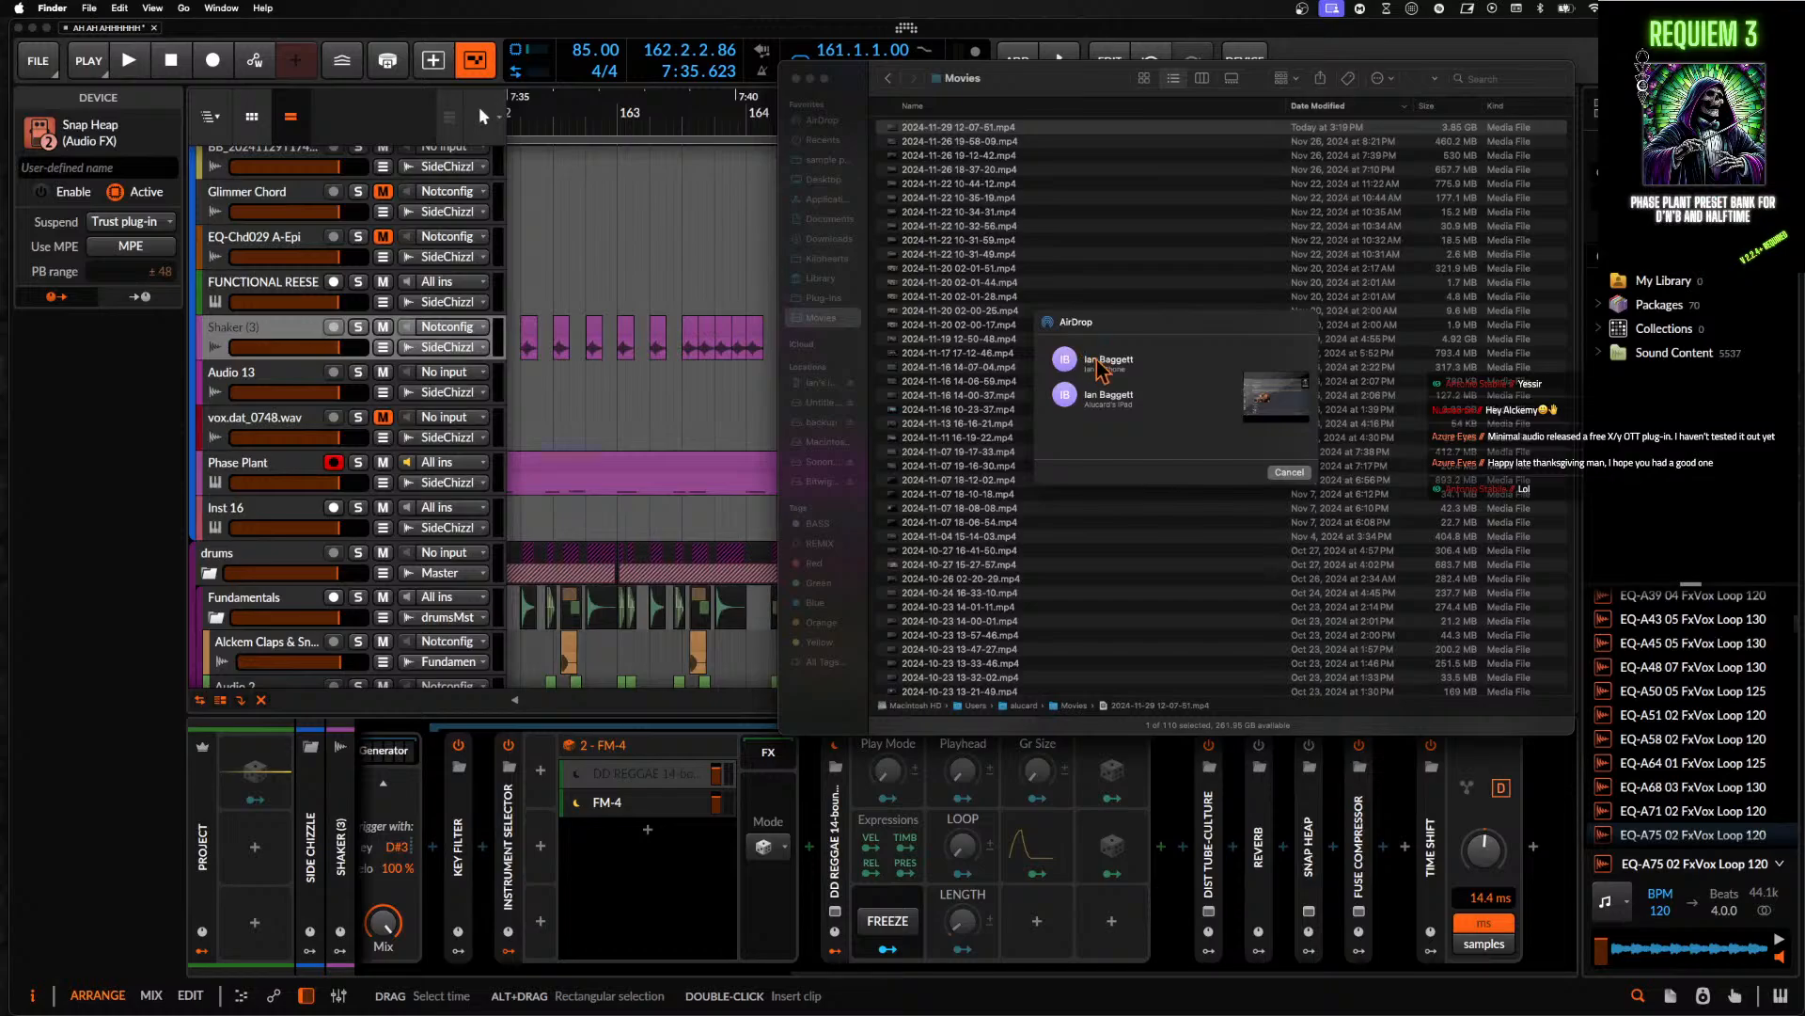
pyautogui.click(1066, 369)
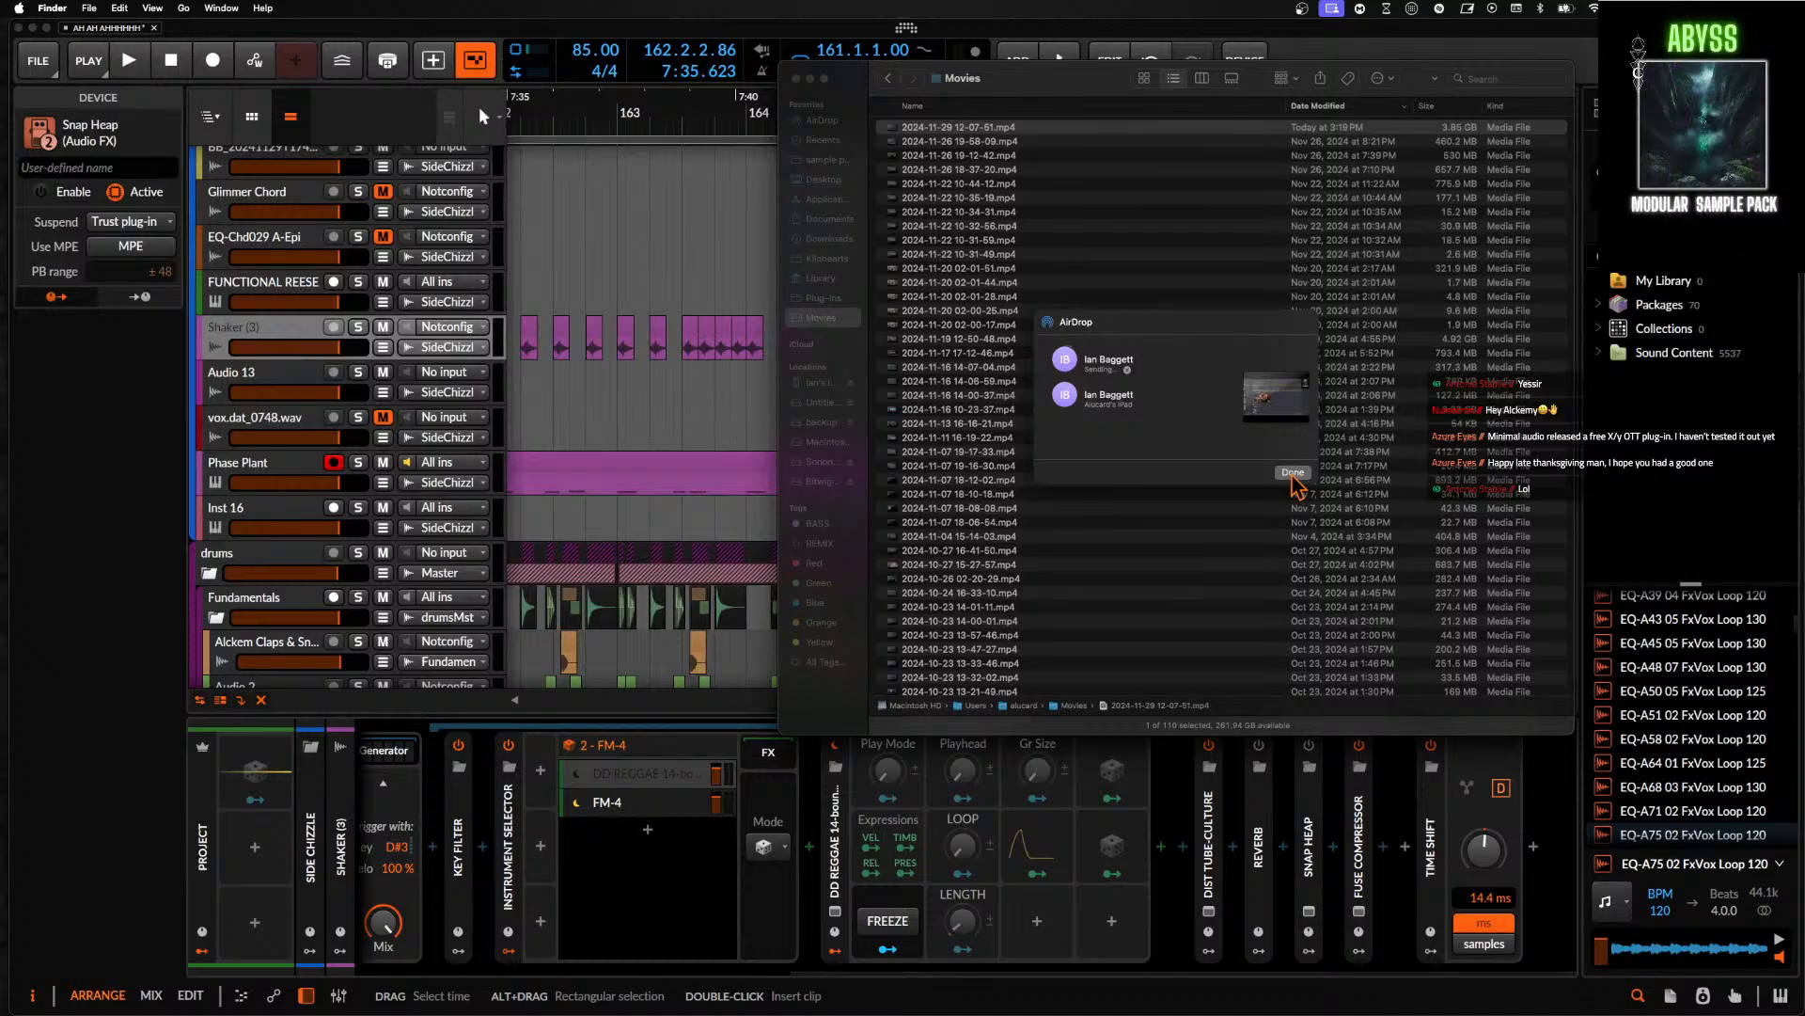
# - Return to Bitwig Studio, set the play start to 163.2.3.00 and switch to OBS
pyautogui.click(666, 242)
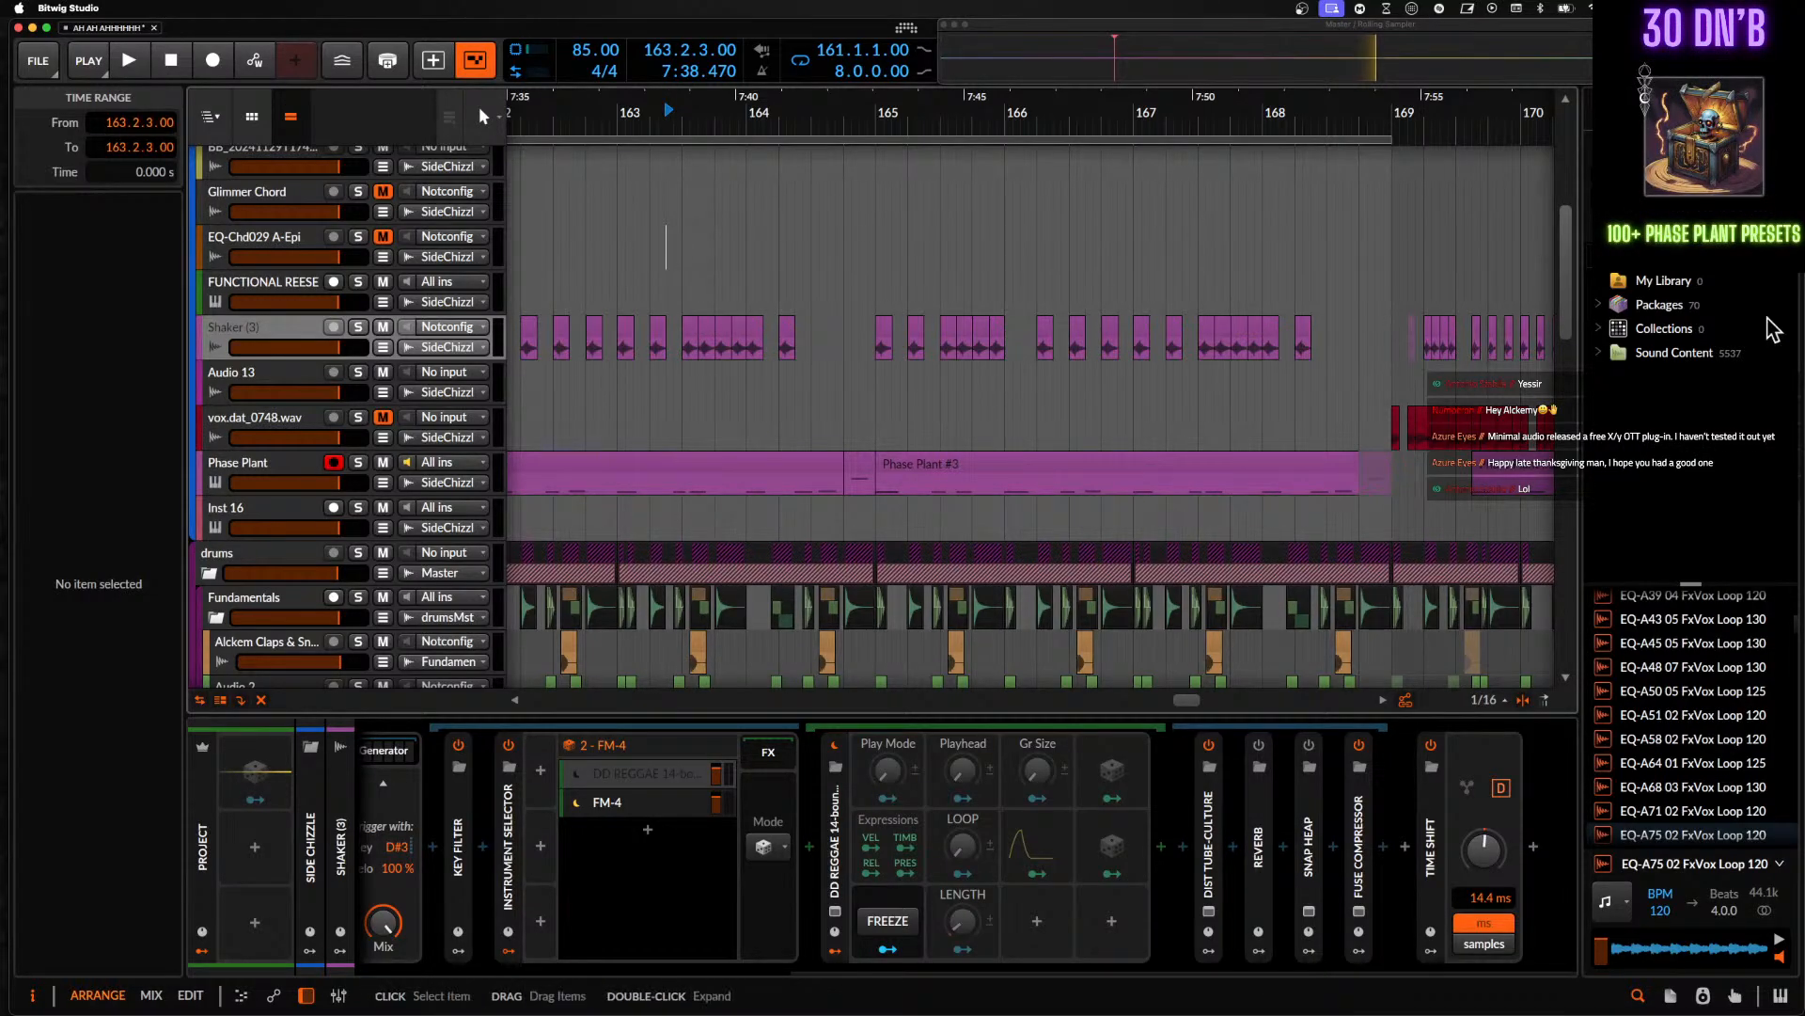
pyautogui.click(1780, 345)
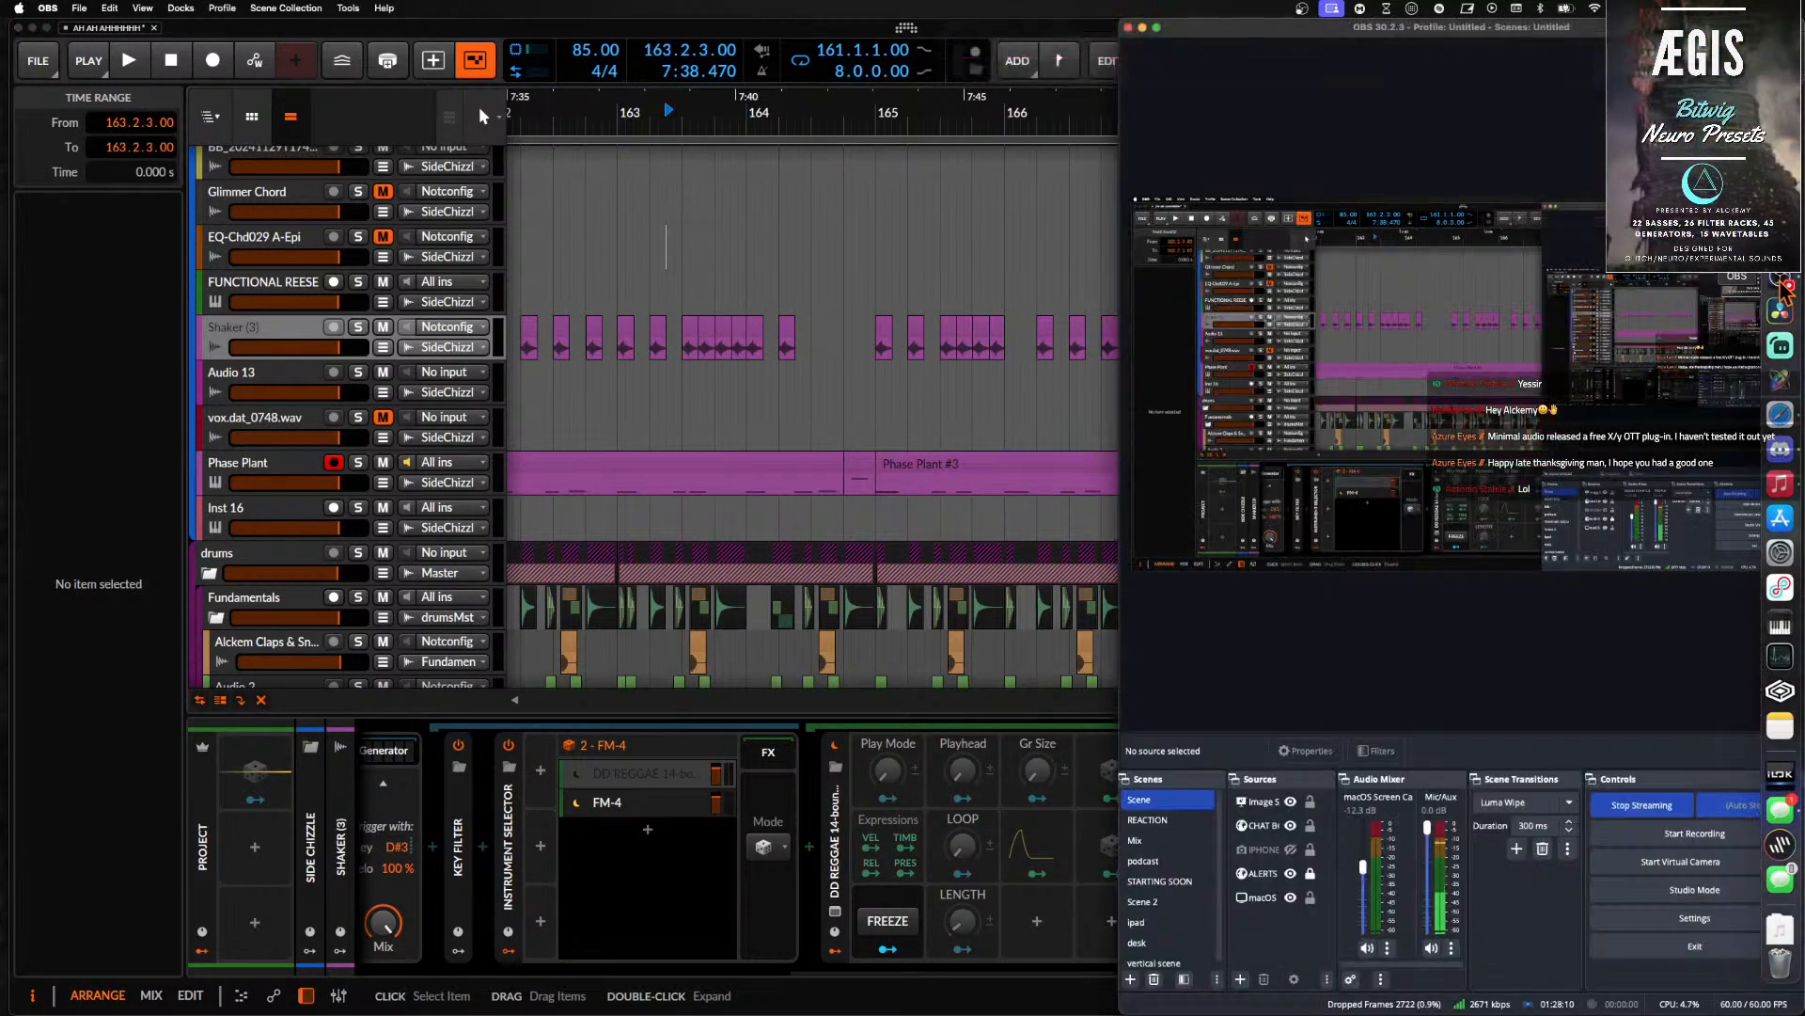